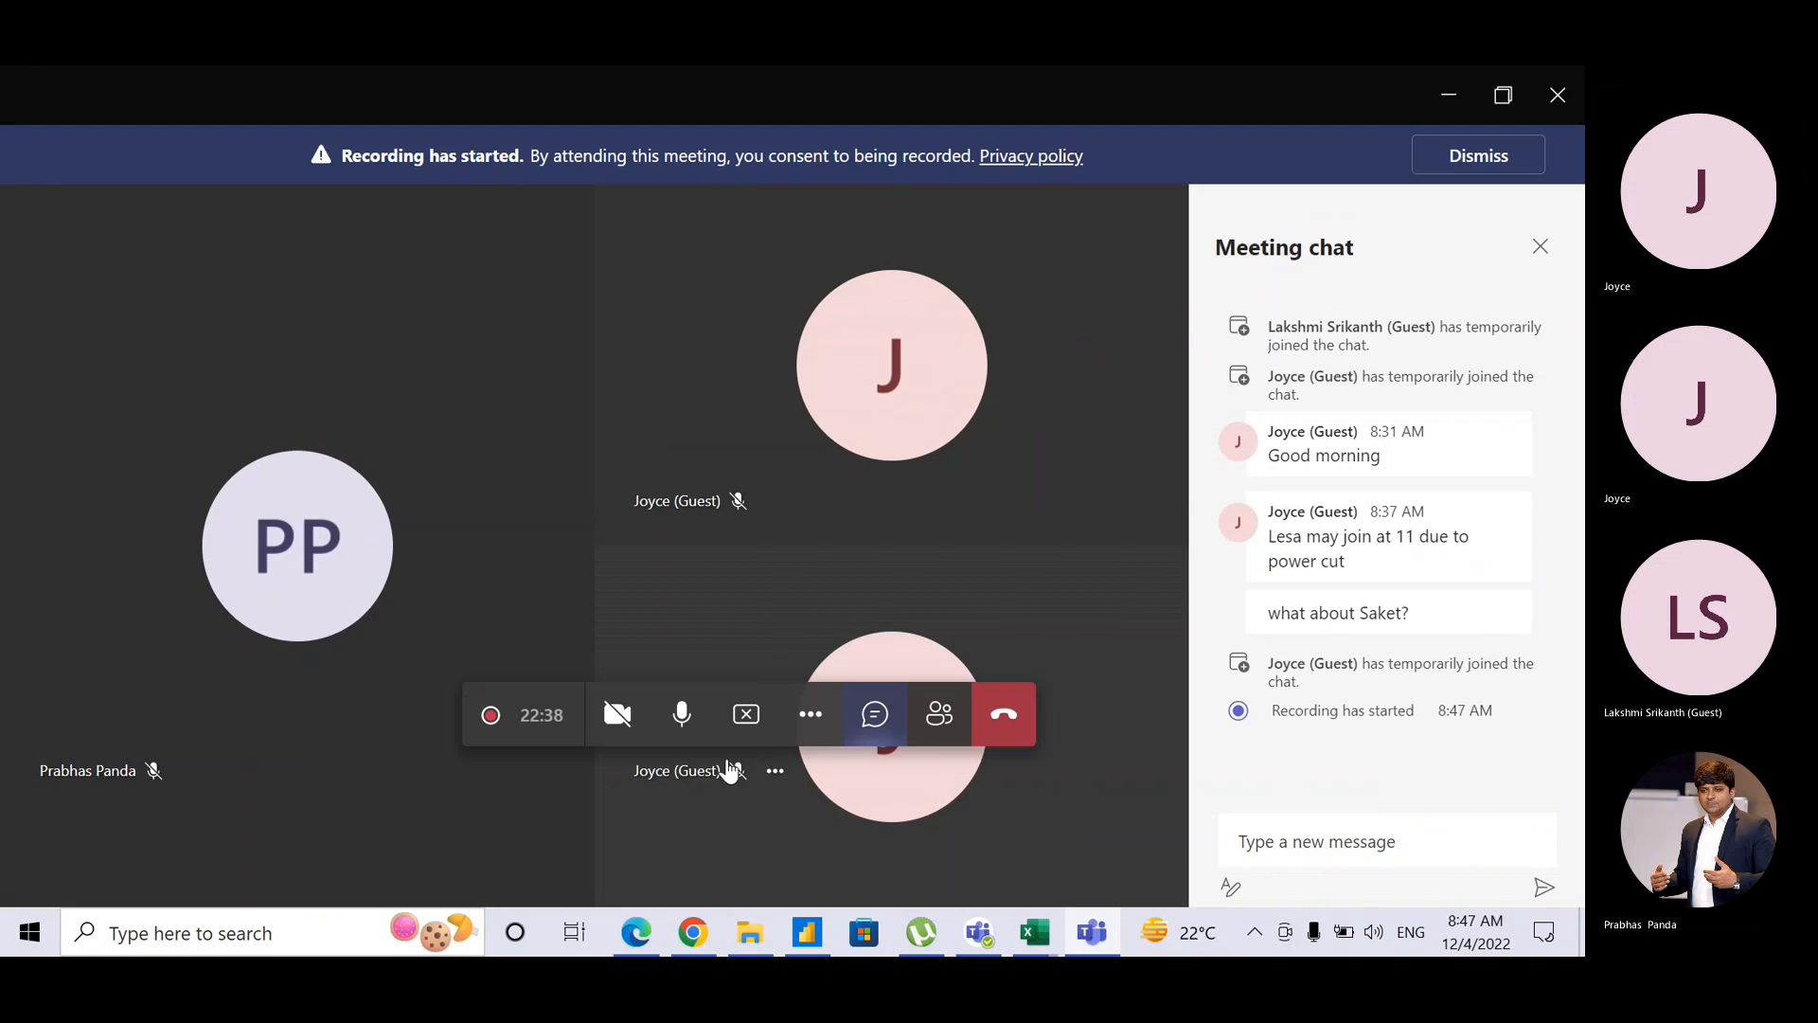
Step: Mute and unmute the Teams microphone, then bring the Power BI Desktop window forward
left_click(670, 729)
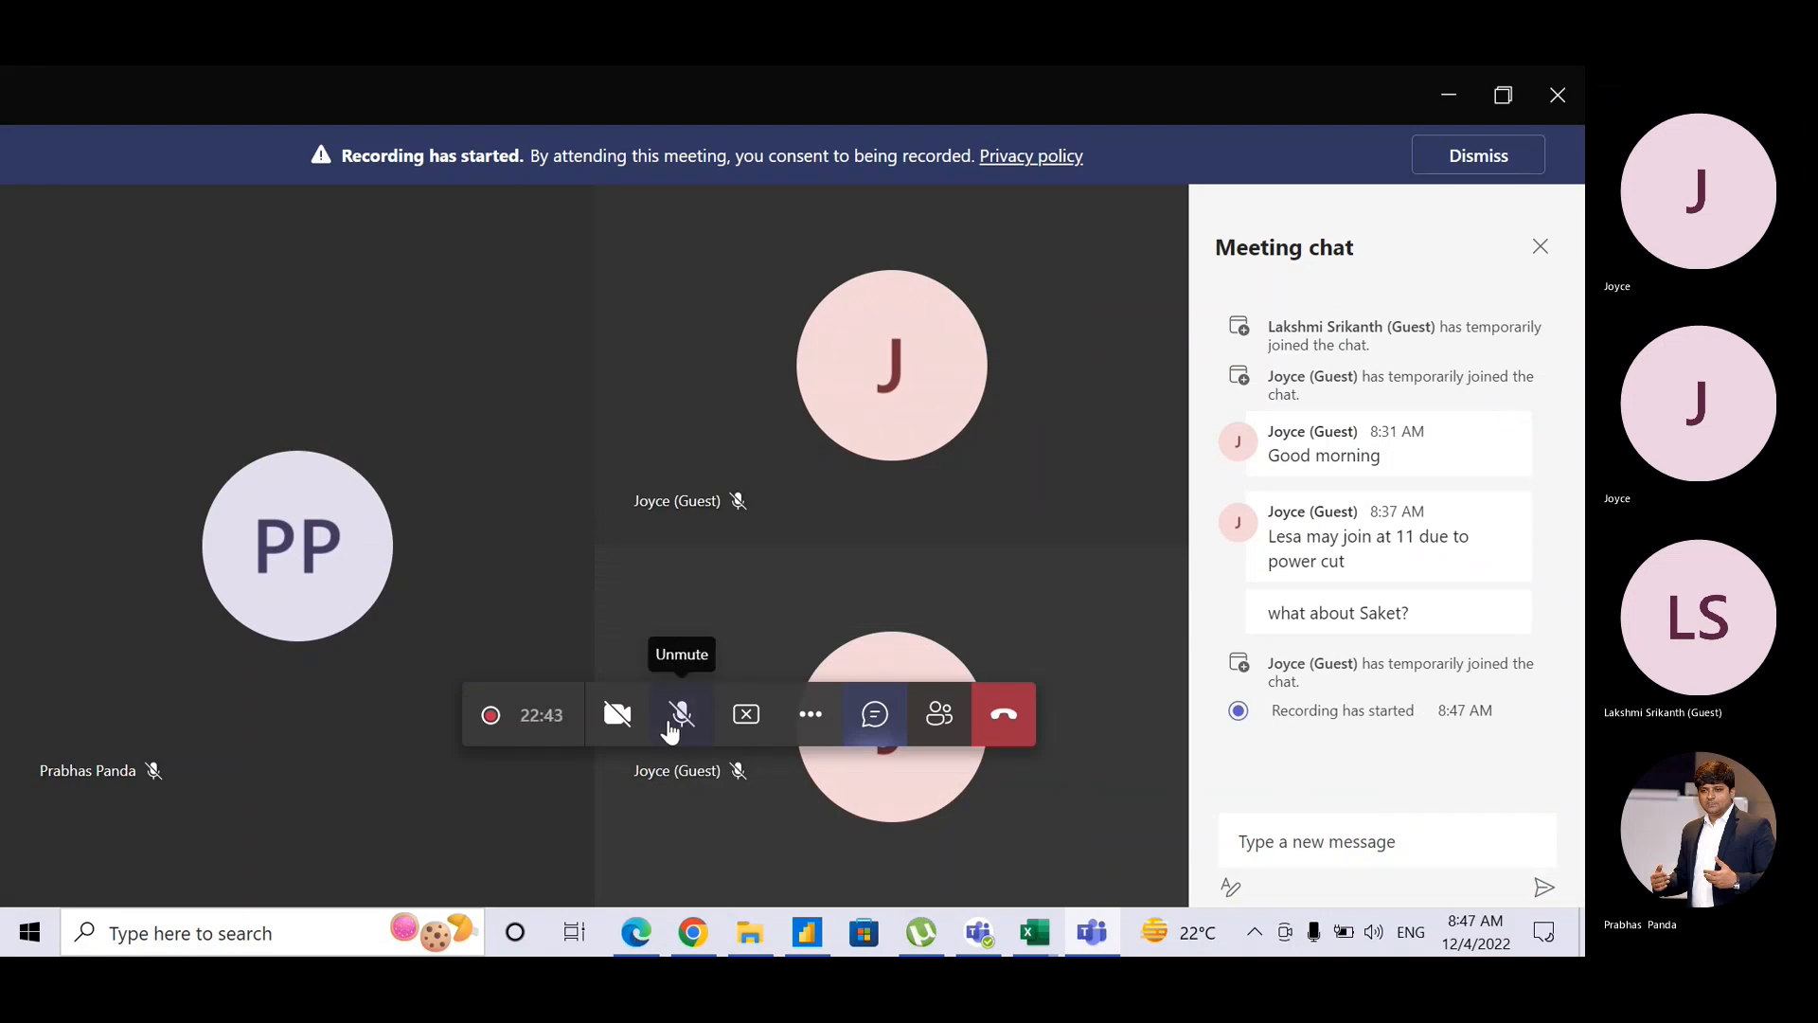
left_click(670, 729)
left_click(810, 932)
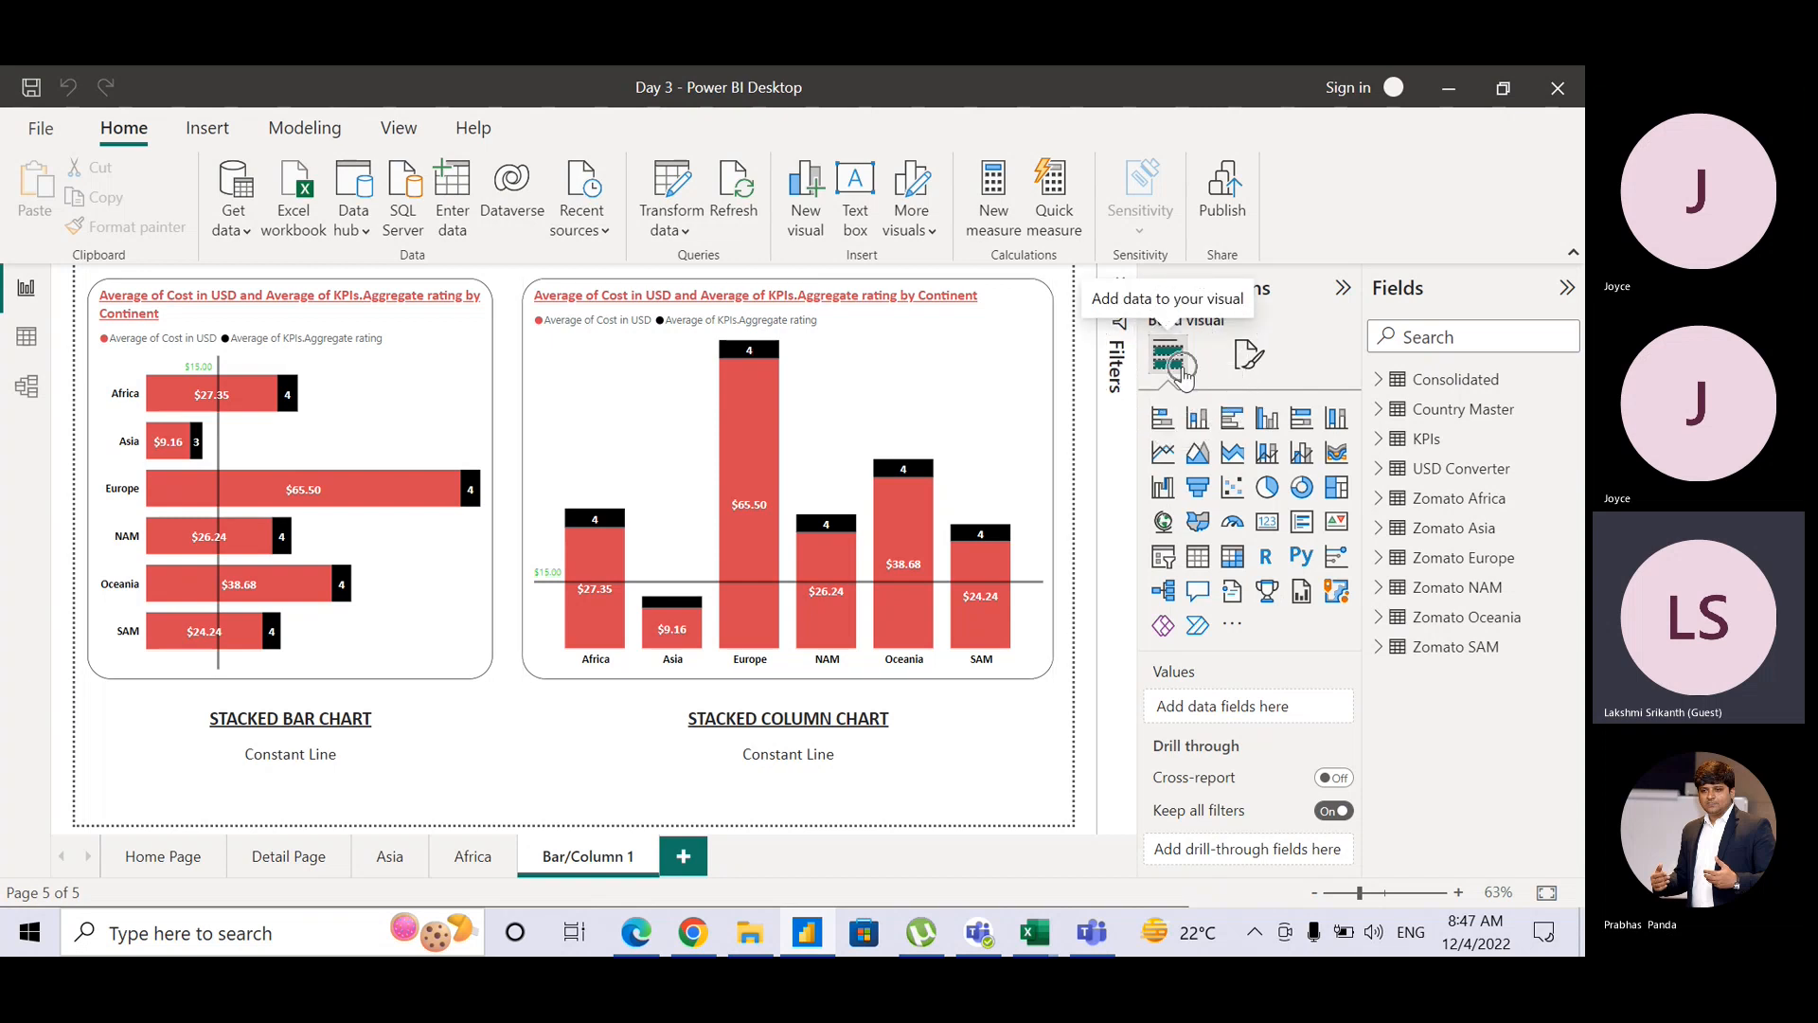
left_click(685, 870)
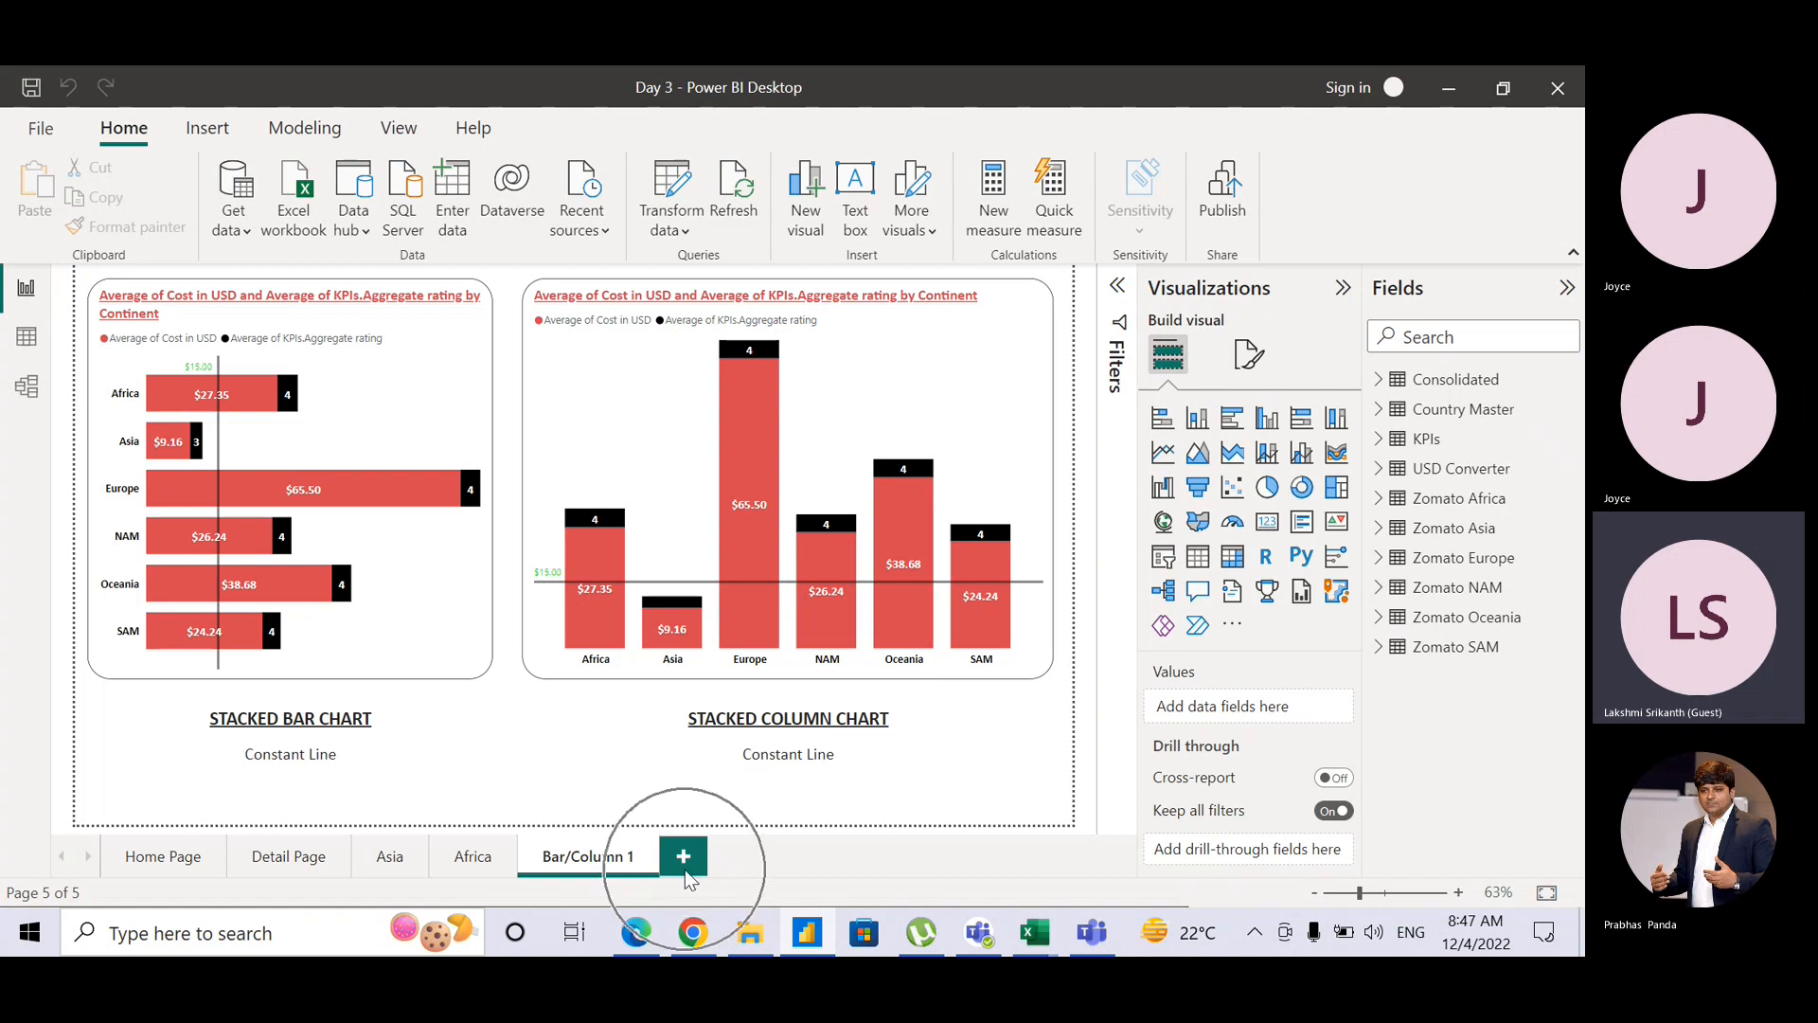
key("ctrl")
key("ctrl")
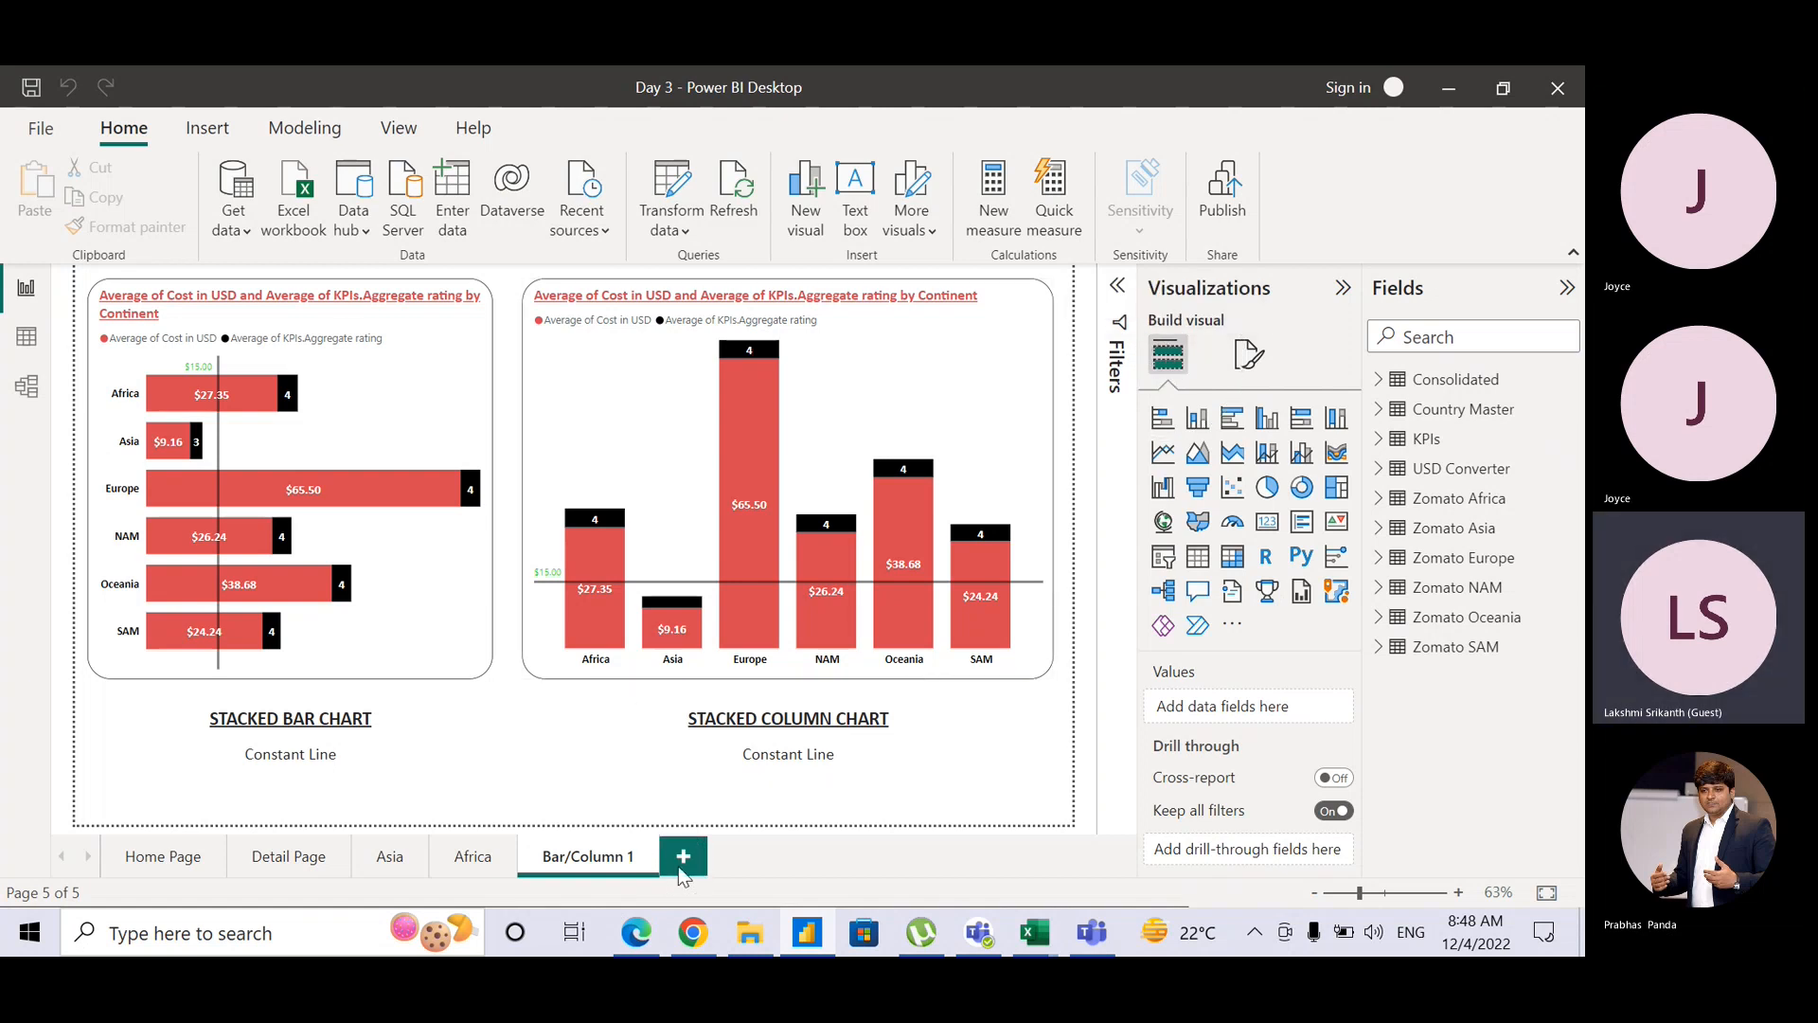
key("ctrl")
key("ctrl")
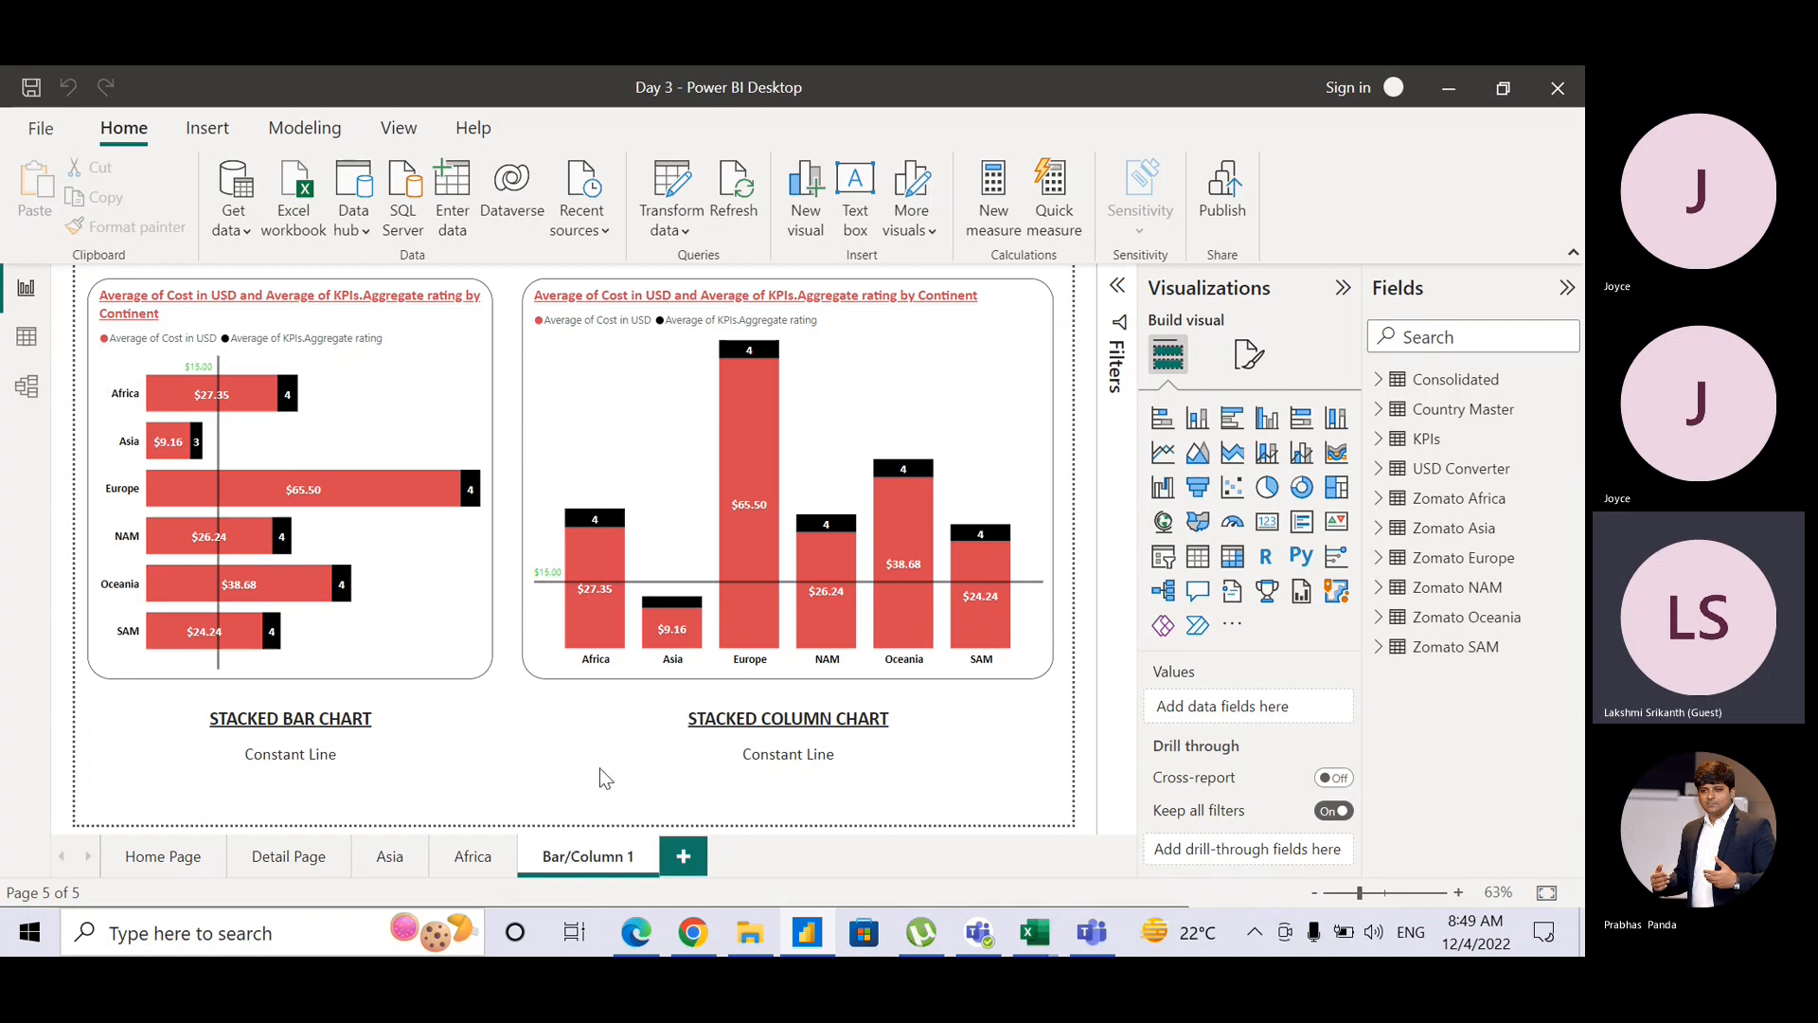
left_click(589, 853)
Step: Duplicate the Bar/Column 1 page and rename 'Duplicate of Bar/Column 1' to Bar/Column 2
right_click(606, 865)
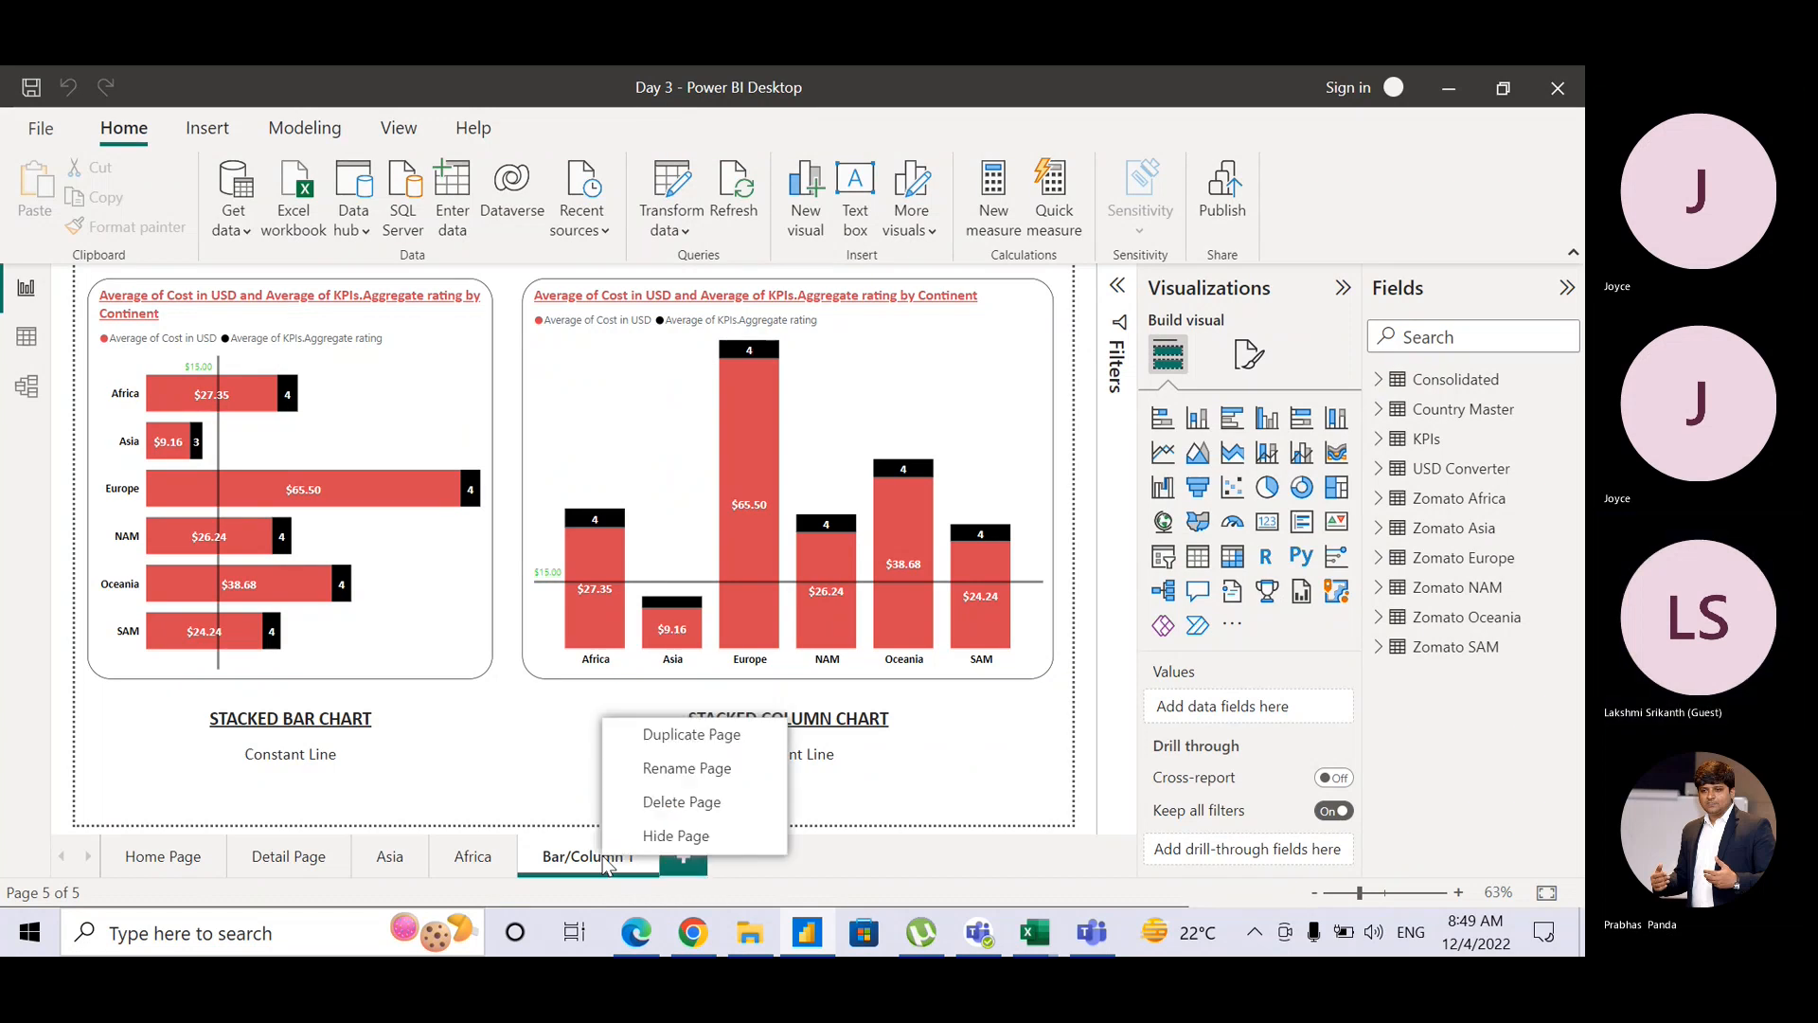
left_click(712, 729)
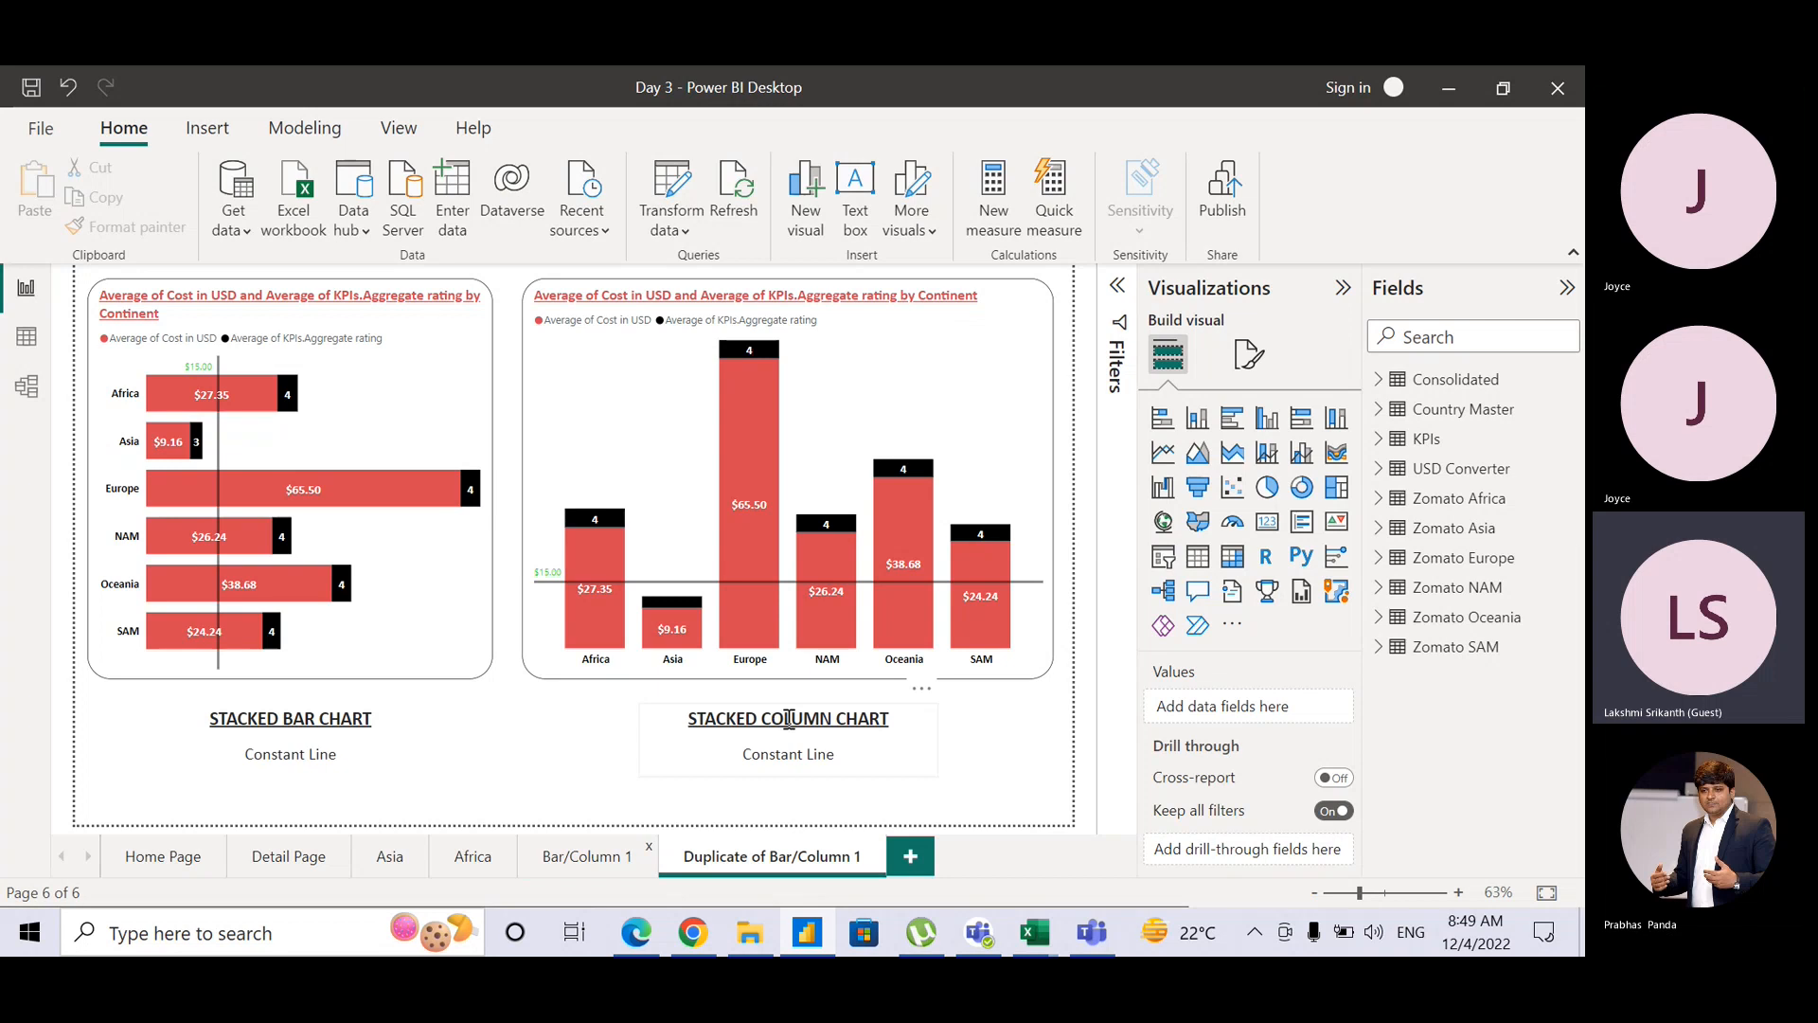
double_click(766, 858)
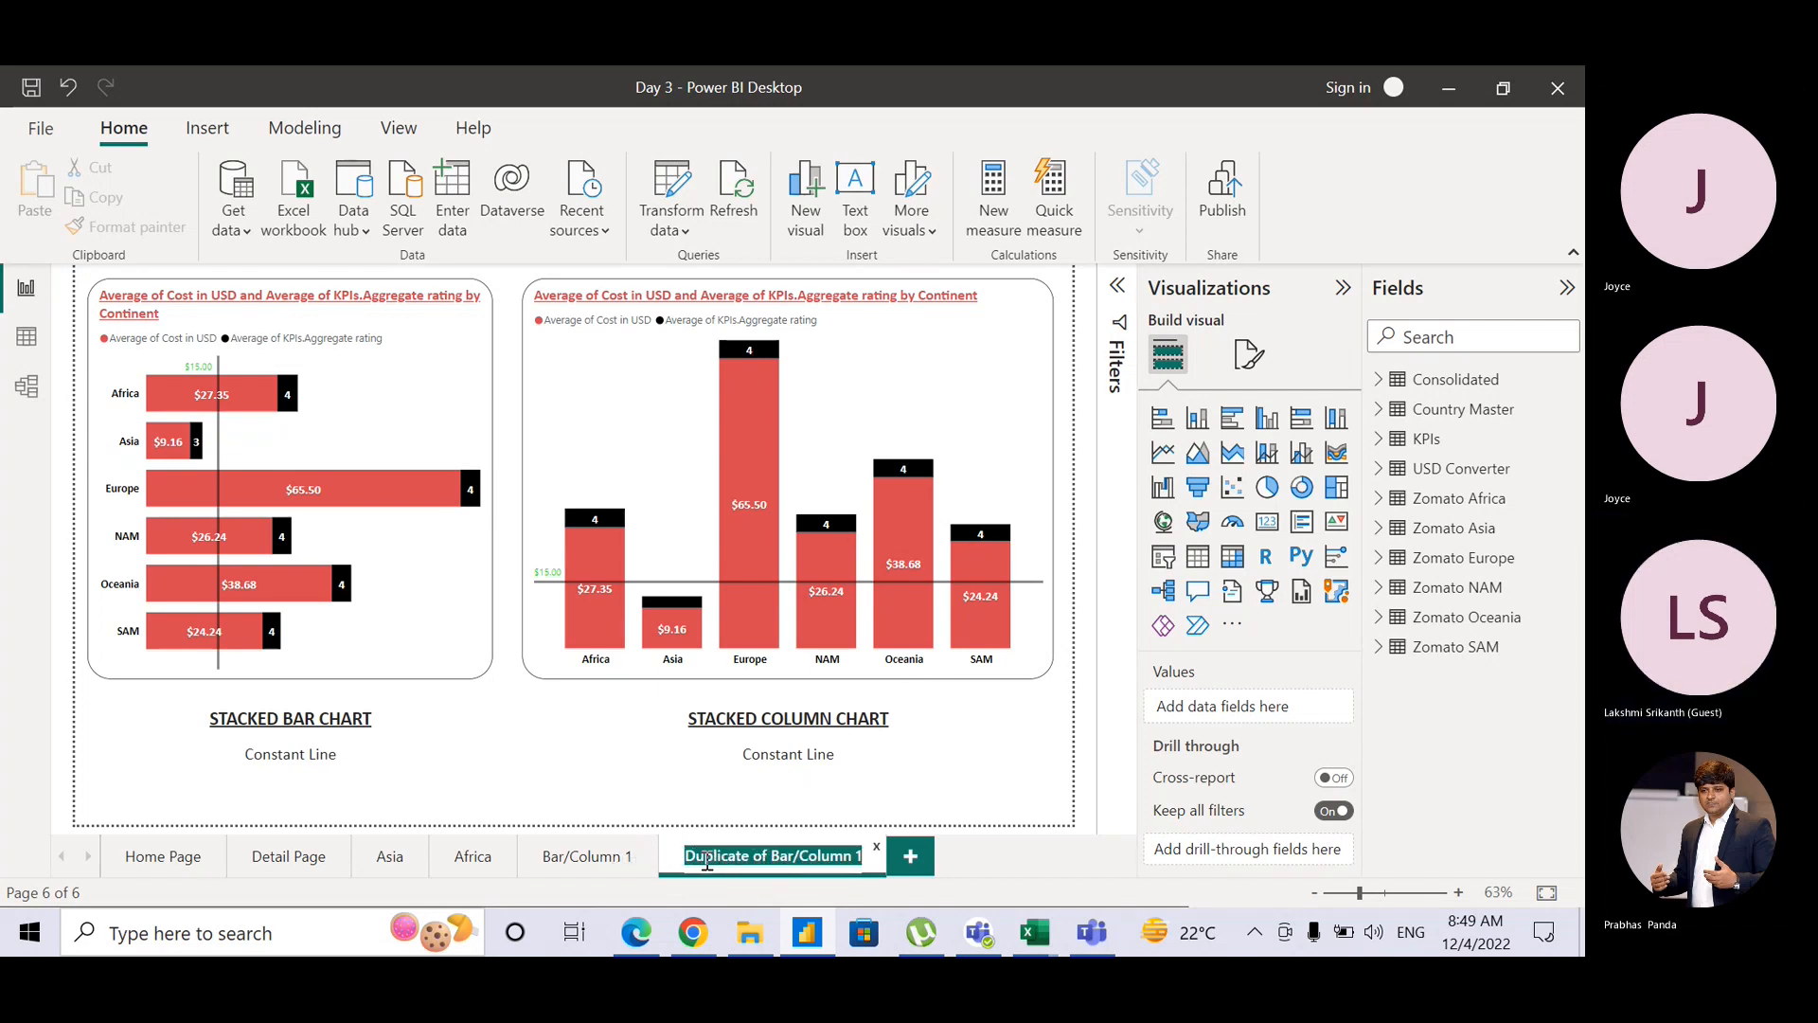
left_click(773, 856)
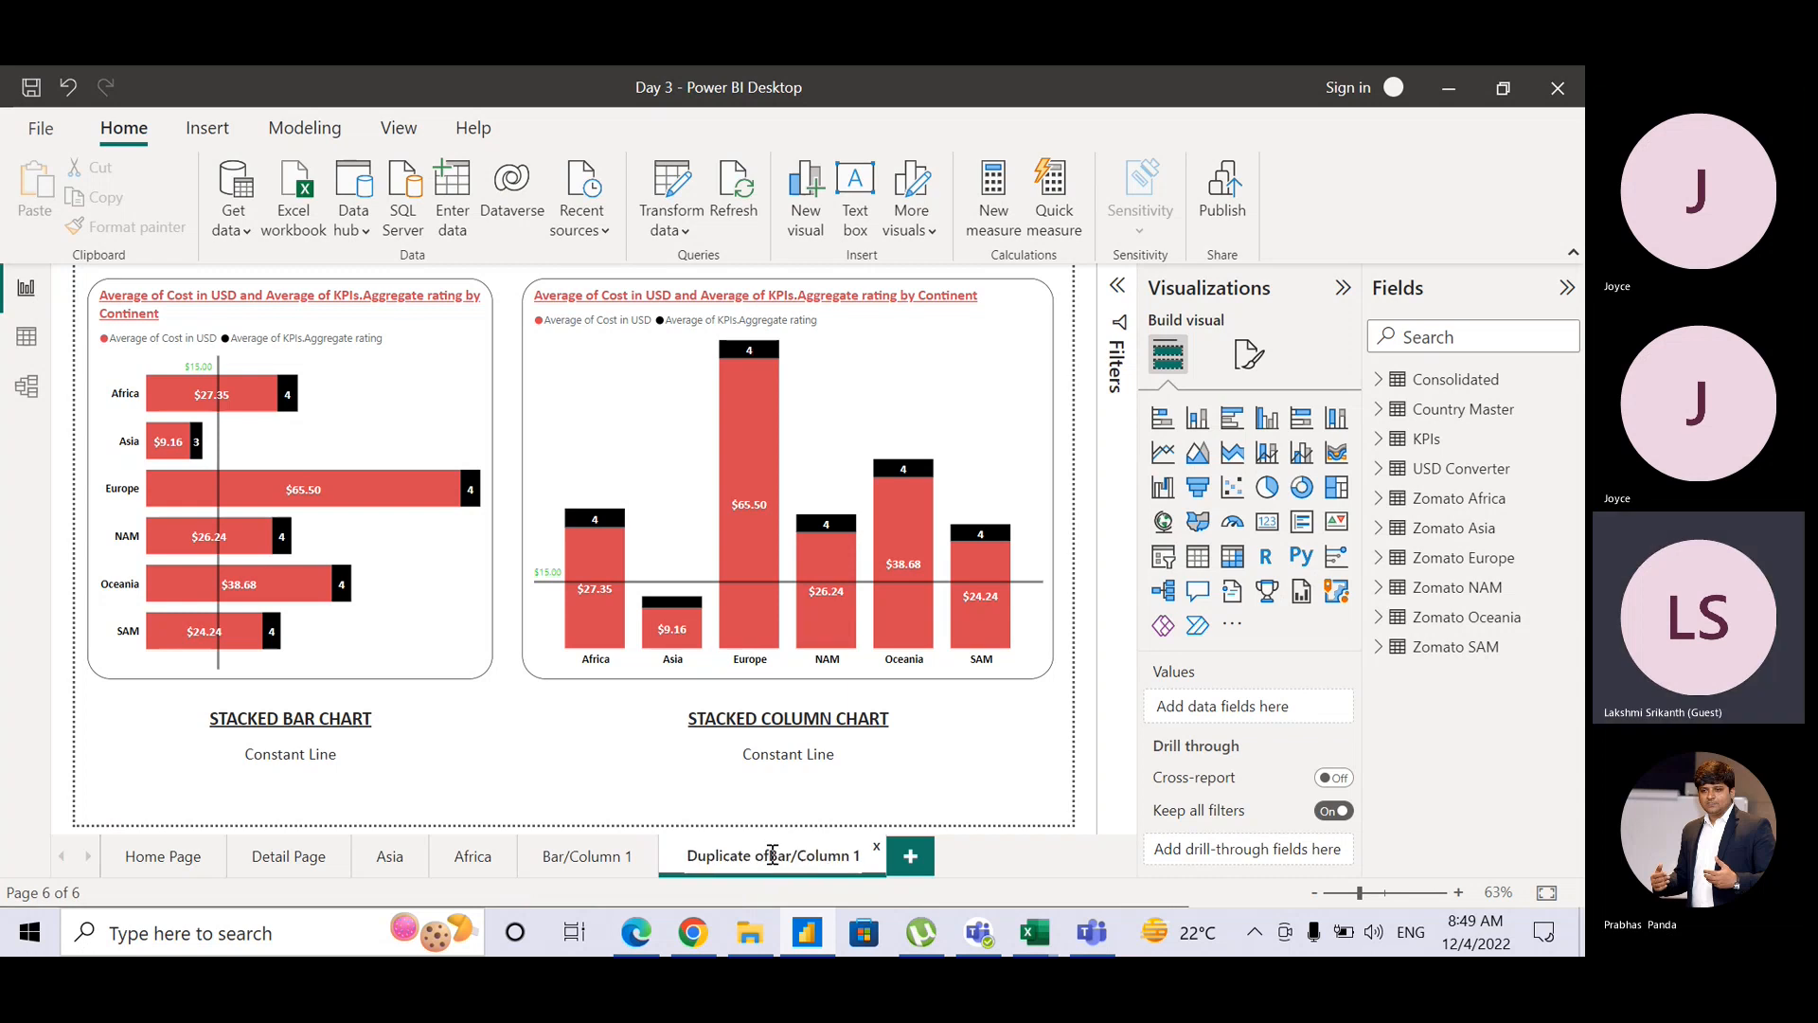
key("ctrl+BackSpace")
key("ctrl+BackSpace")
left_click(833, 856)
key("BackSpace")
type("2")
key("Return")
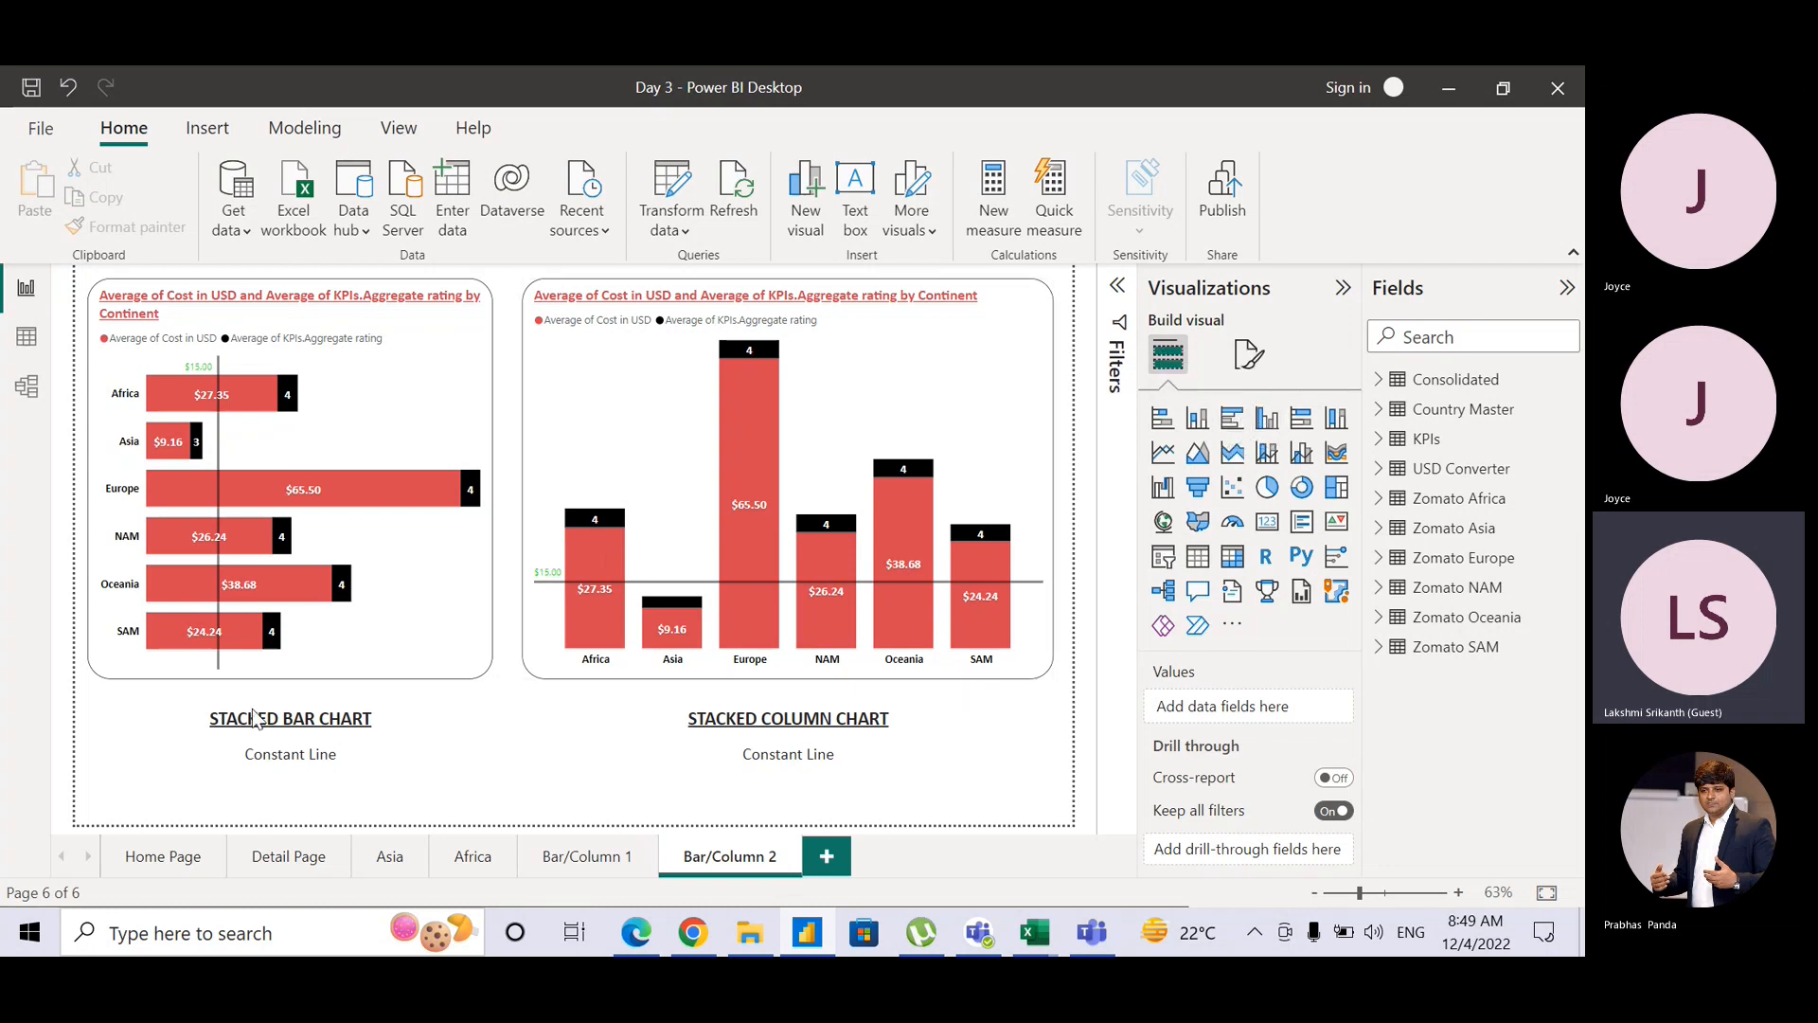
Step: Change the bar chart caption from STACKED BAR CHART to CLUSTERED BAR CHART
left_click_drag(276, 718, 187, 724)
type("CLUA")
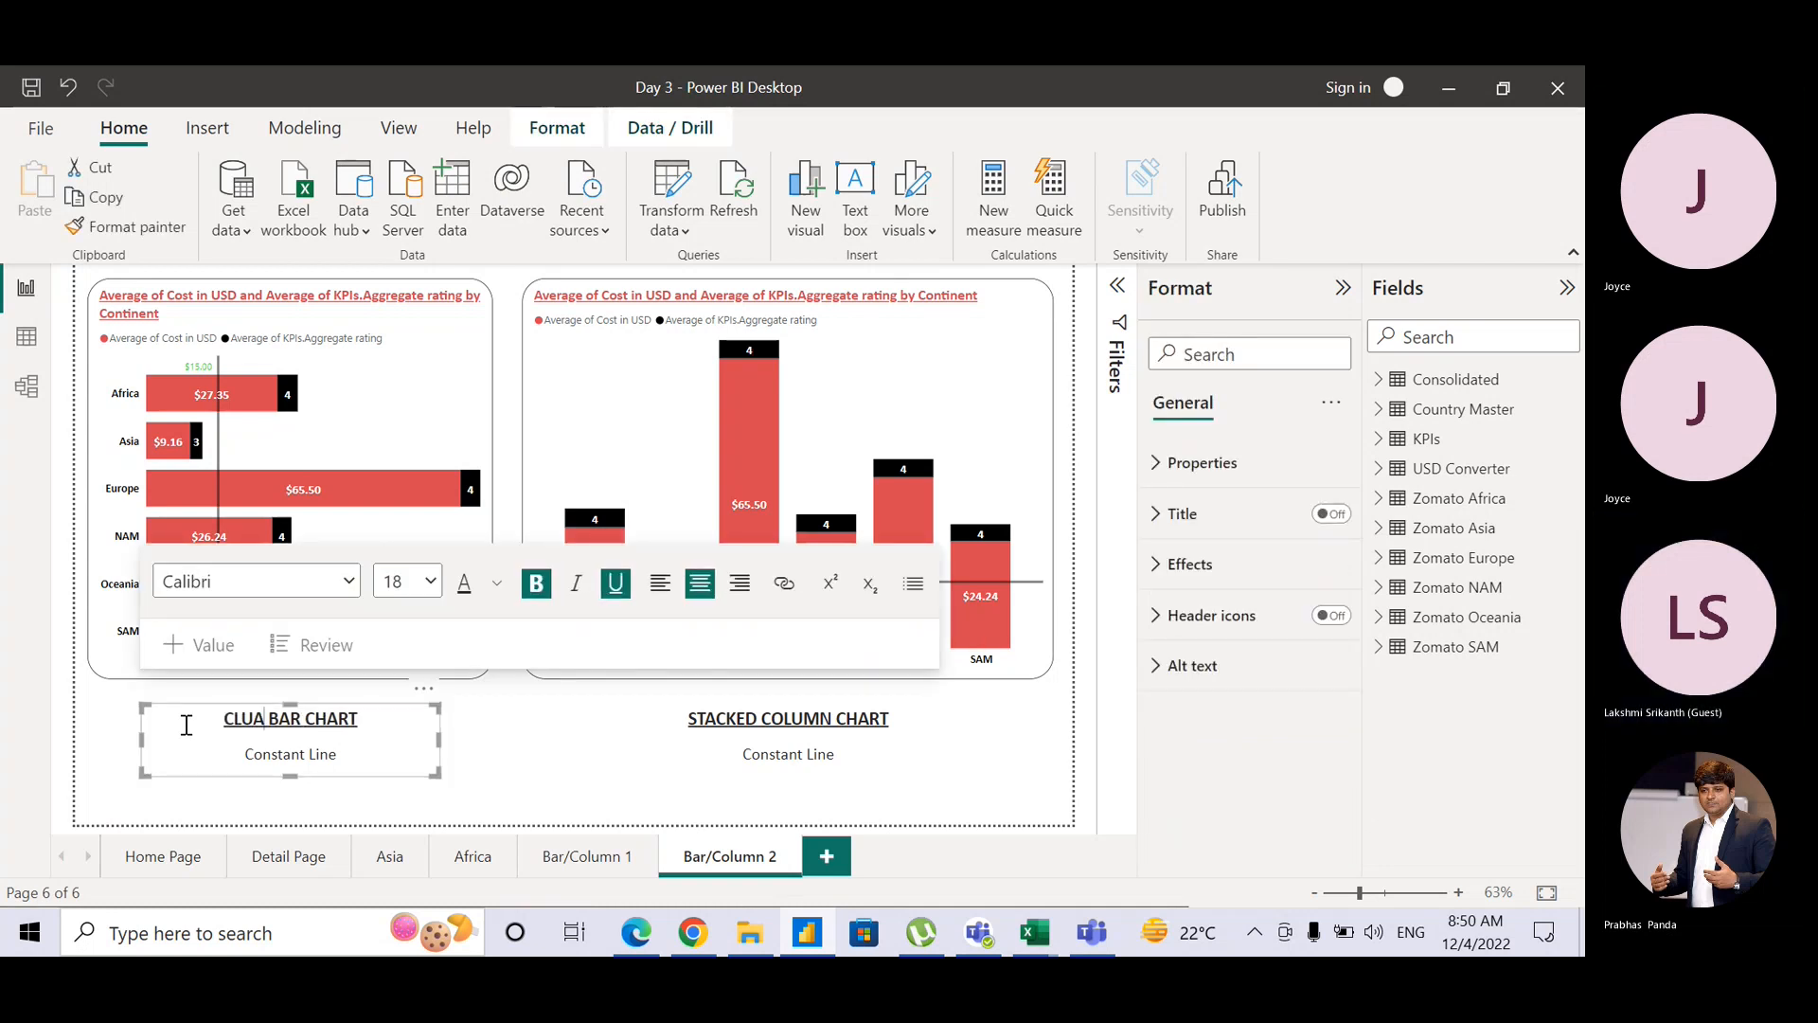
key("BackSpace")
type("STER")
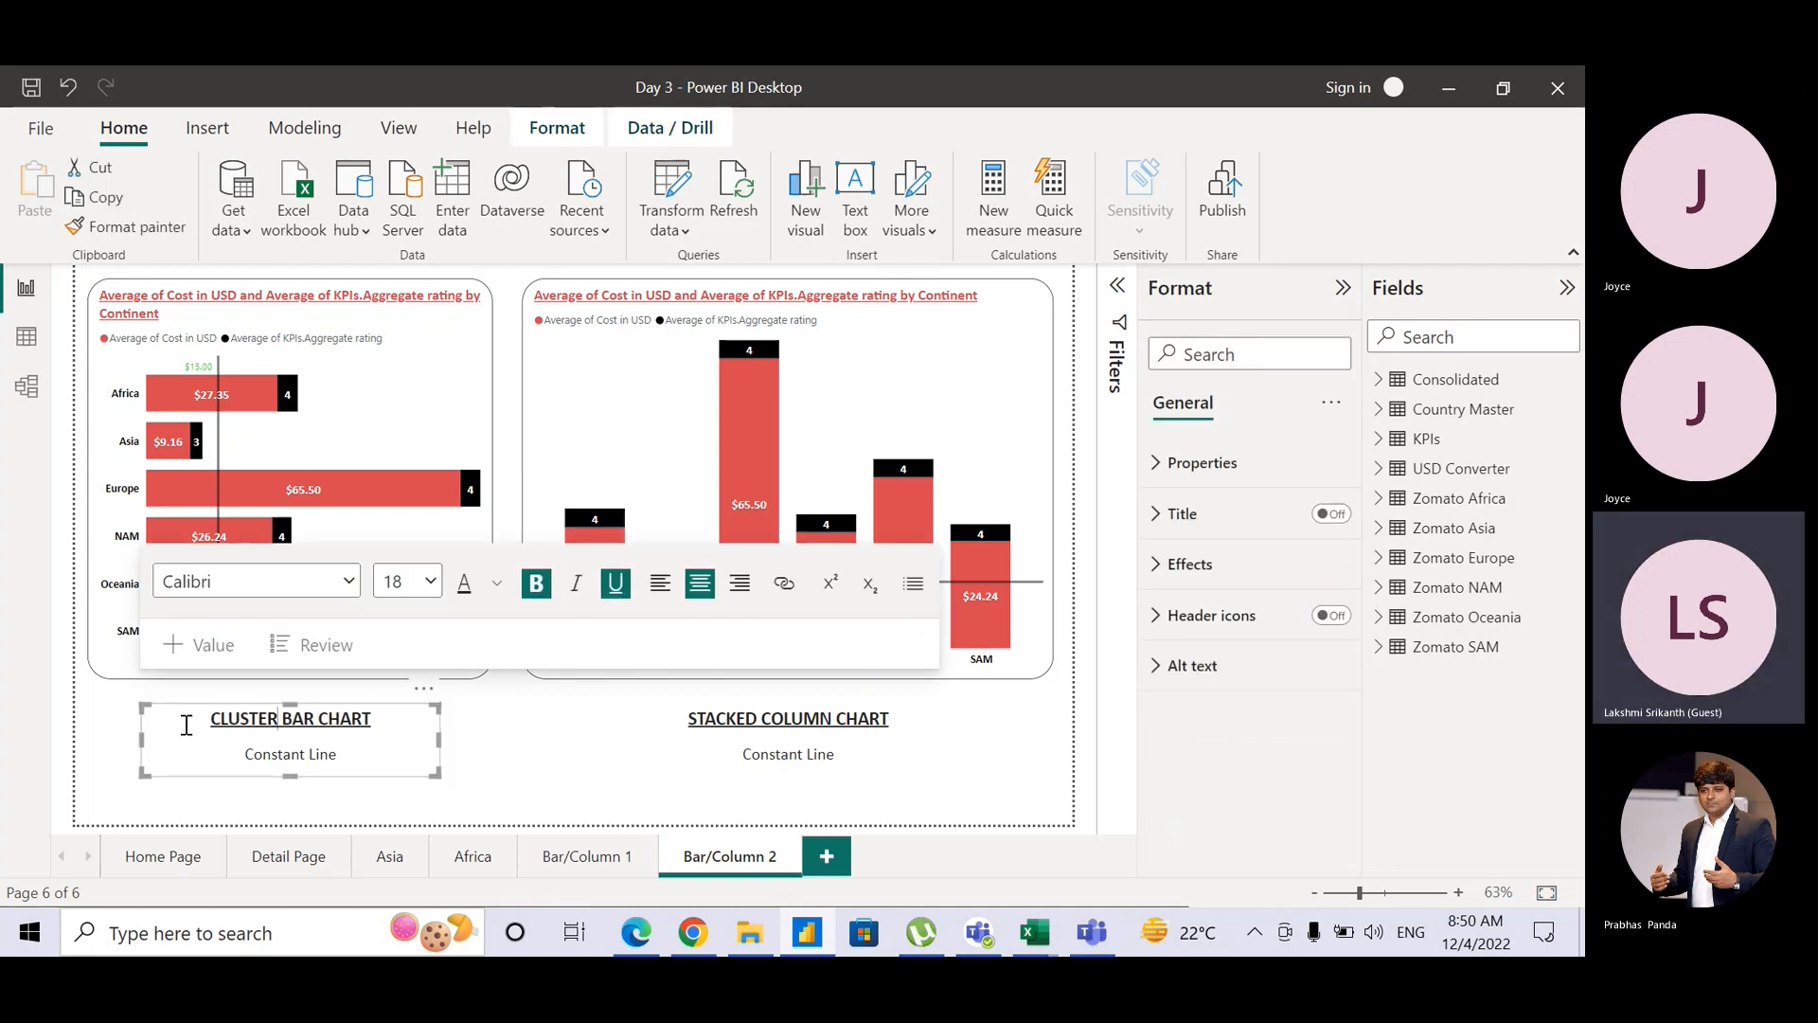
type("ED")
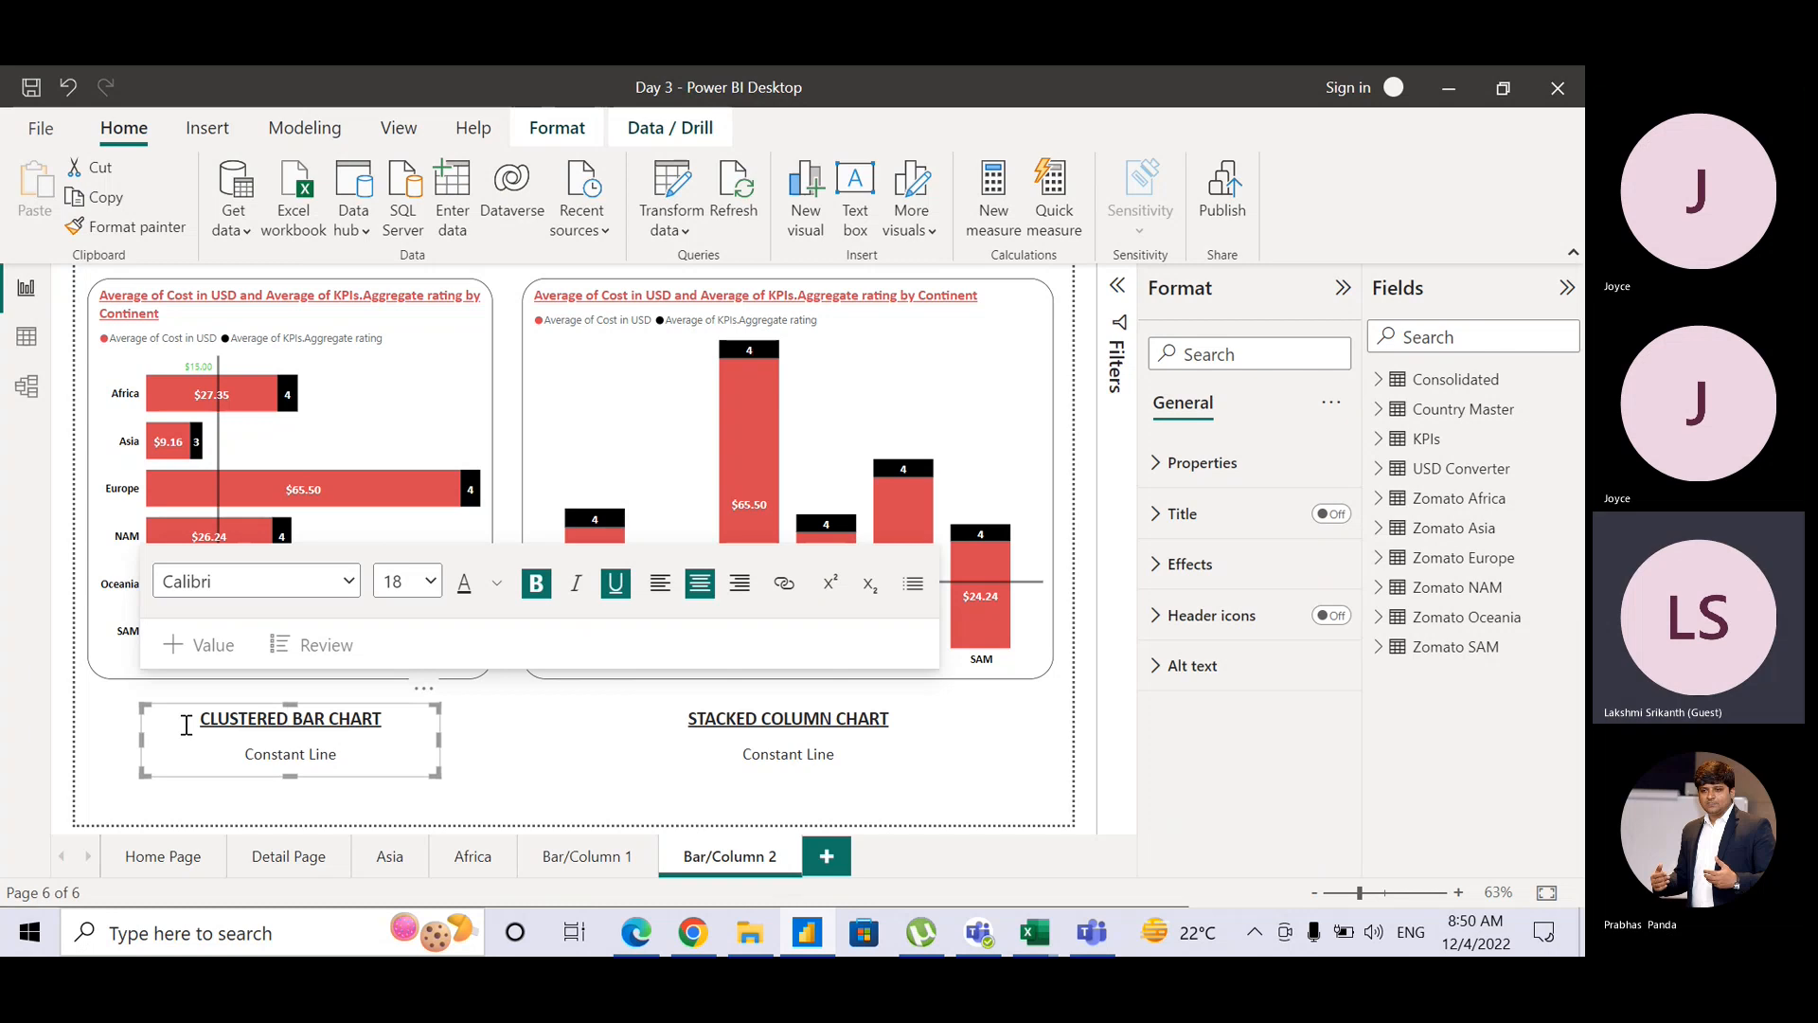
Step: Change the column chart caption from STACKED COLUMN CHART to CLUSTERED COLUMN CHART
left_click(753, 717)
left_click_drag(753, 717, 685, 719)
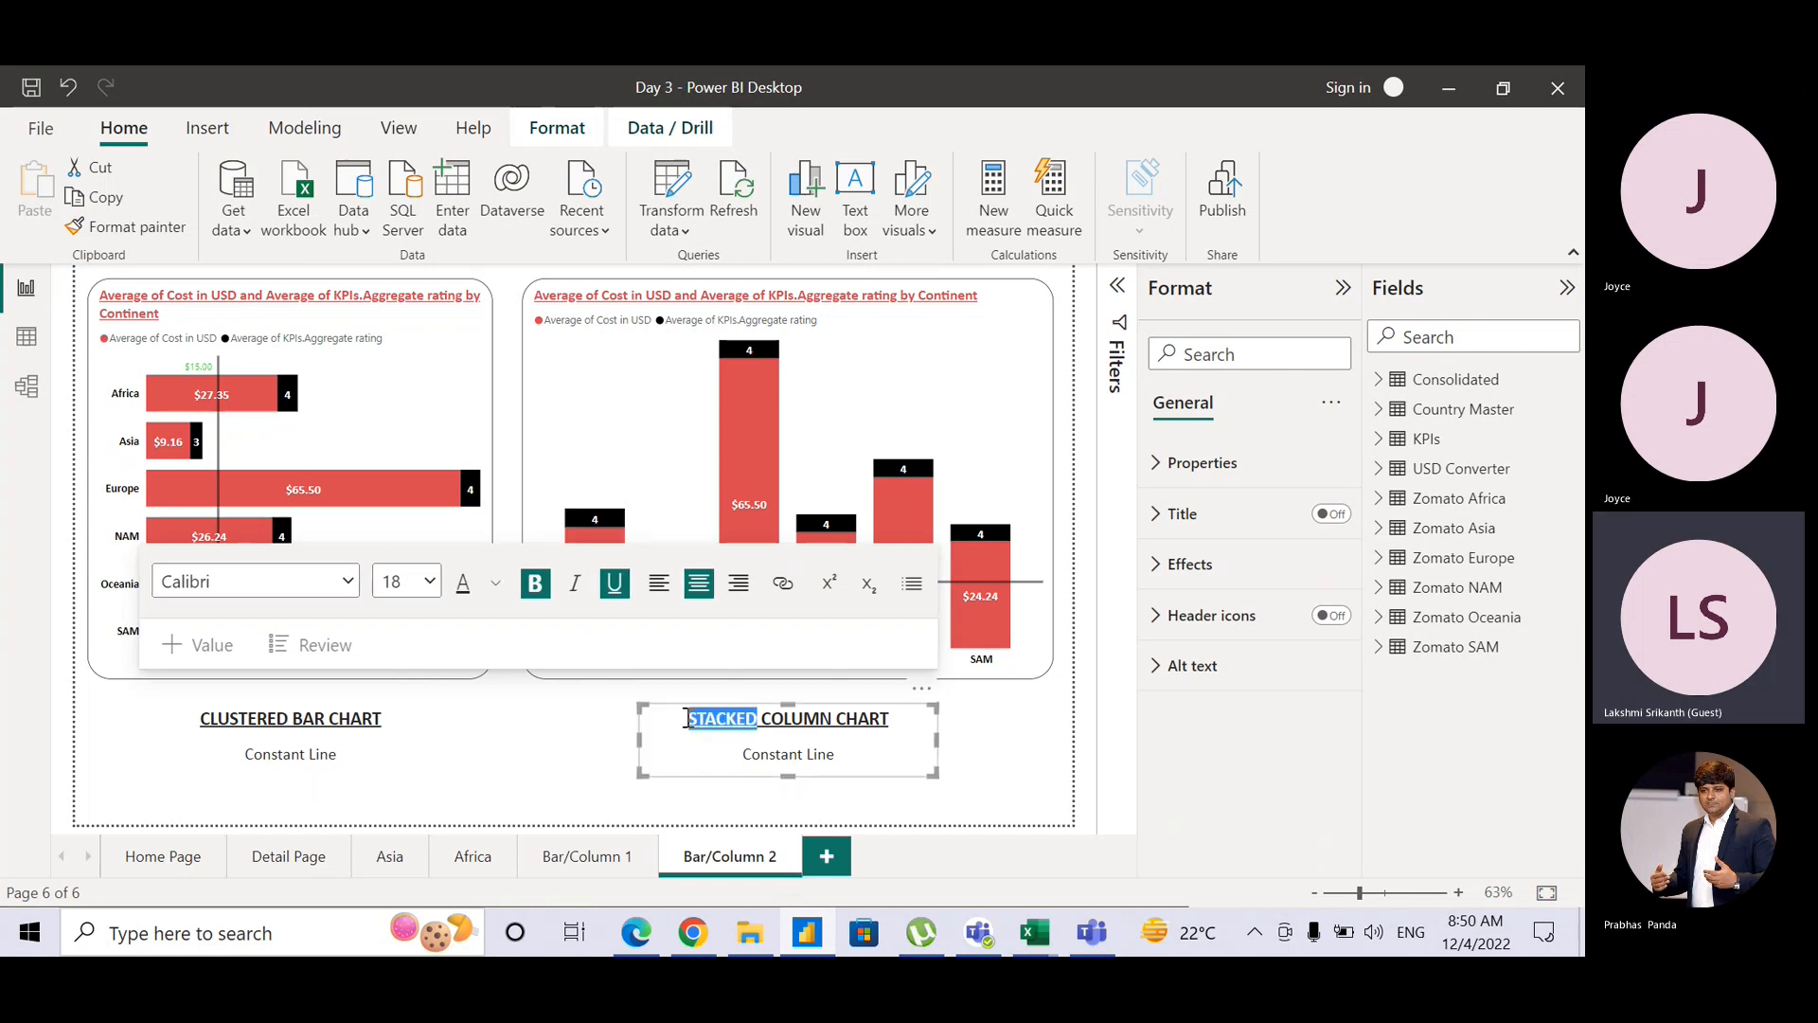
key("BackSpace")
type("CU")
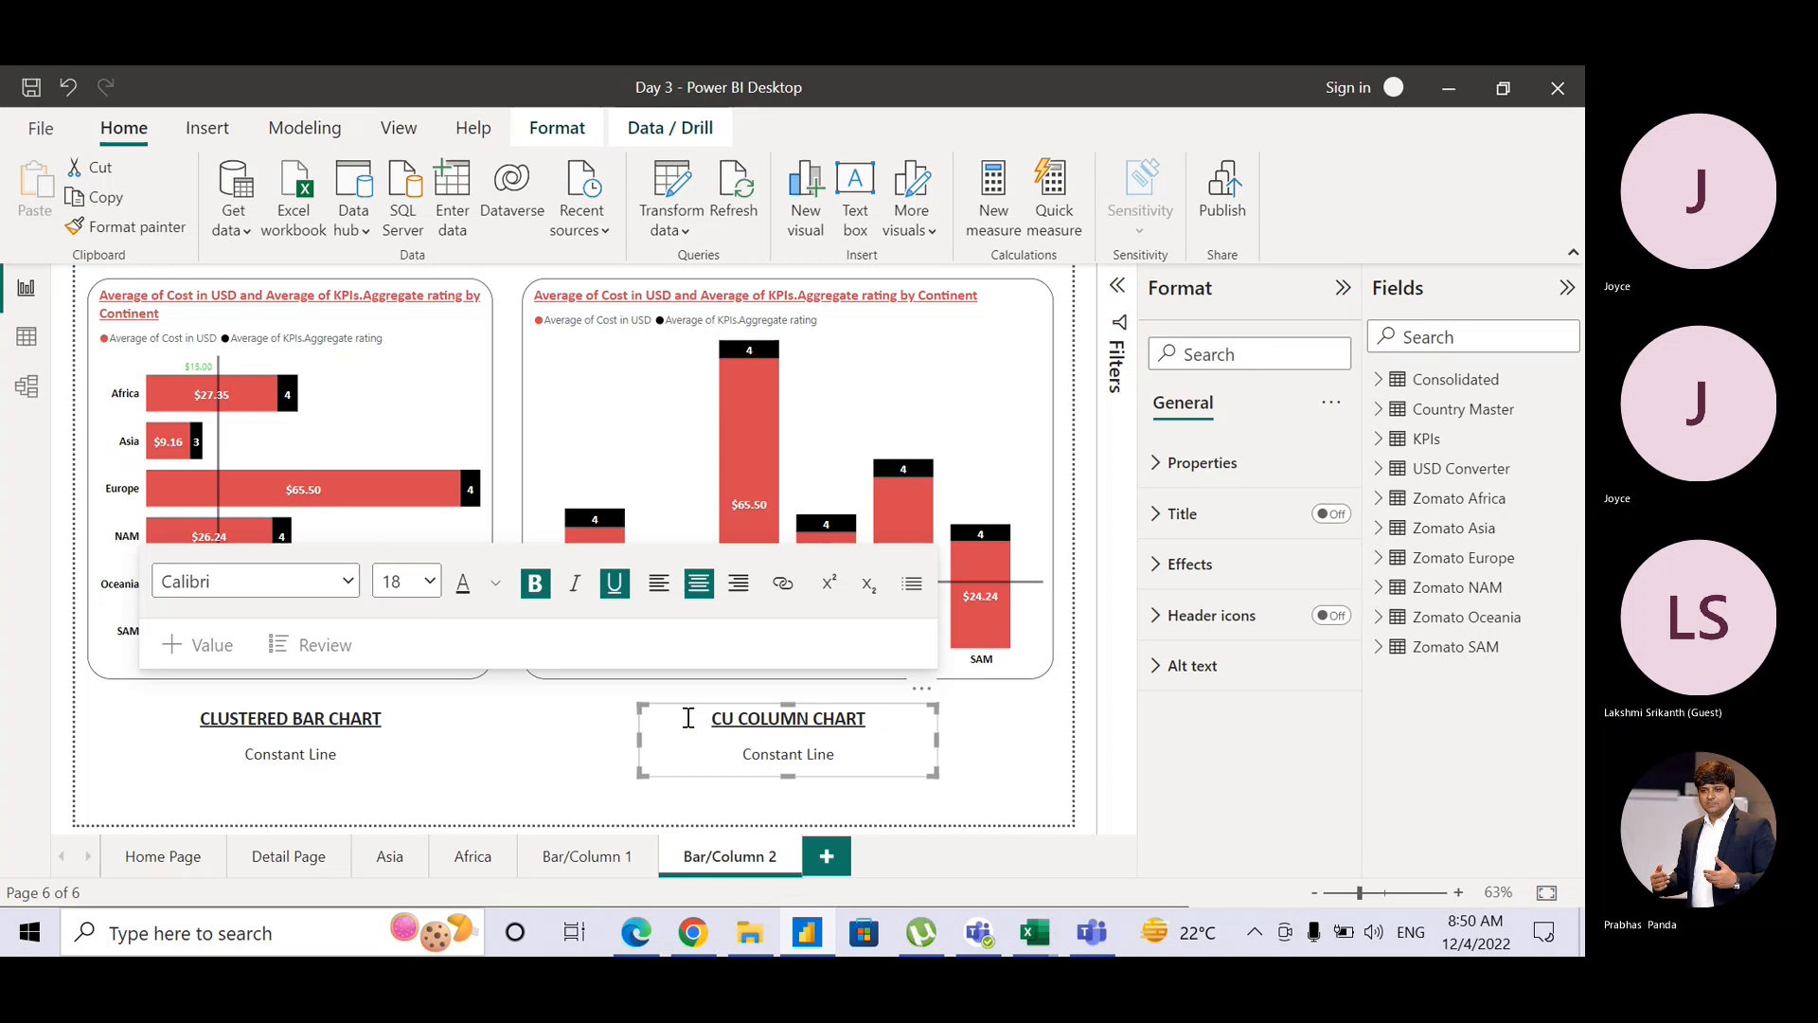
key("BackSpace")
type("LUSTER")
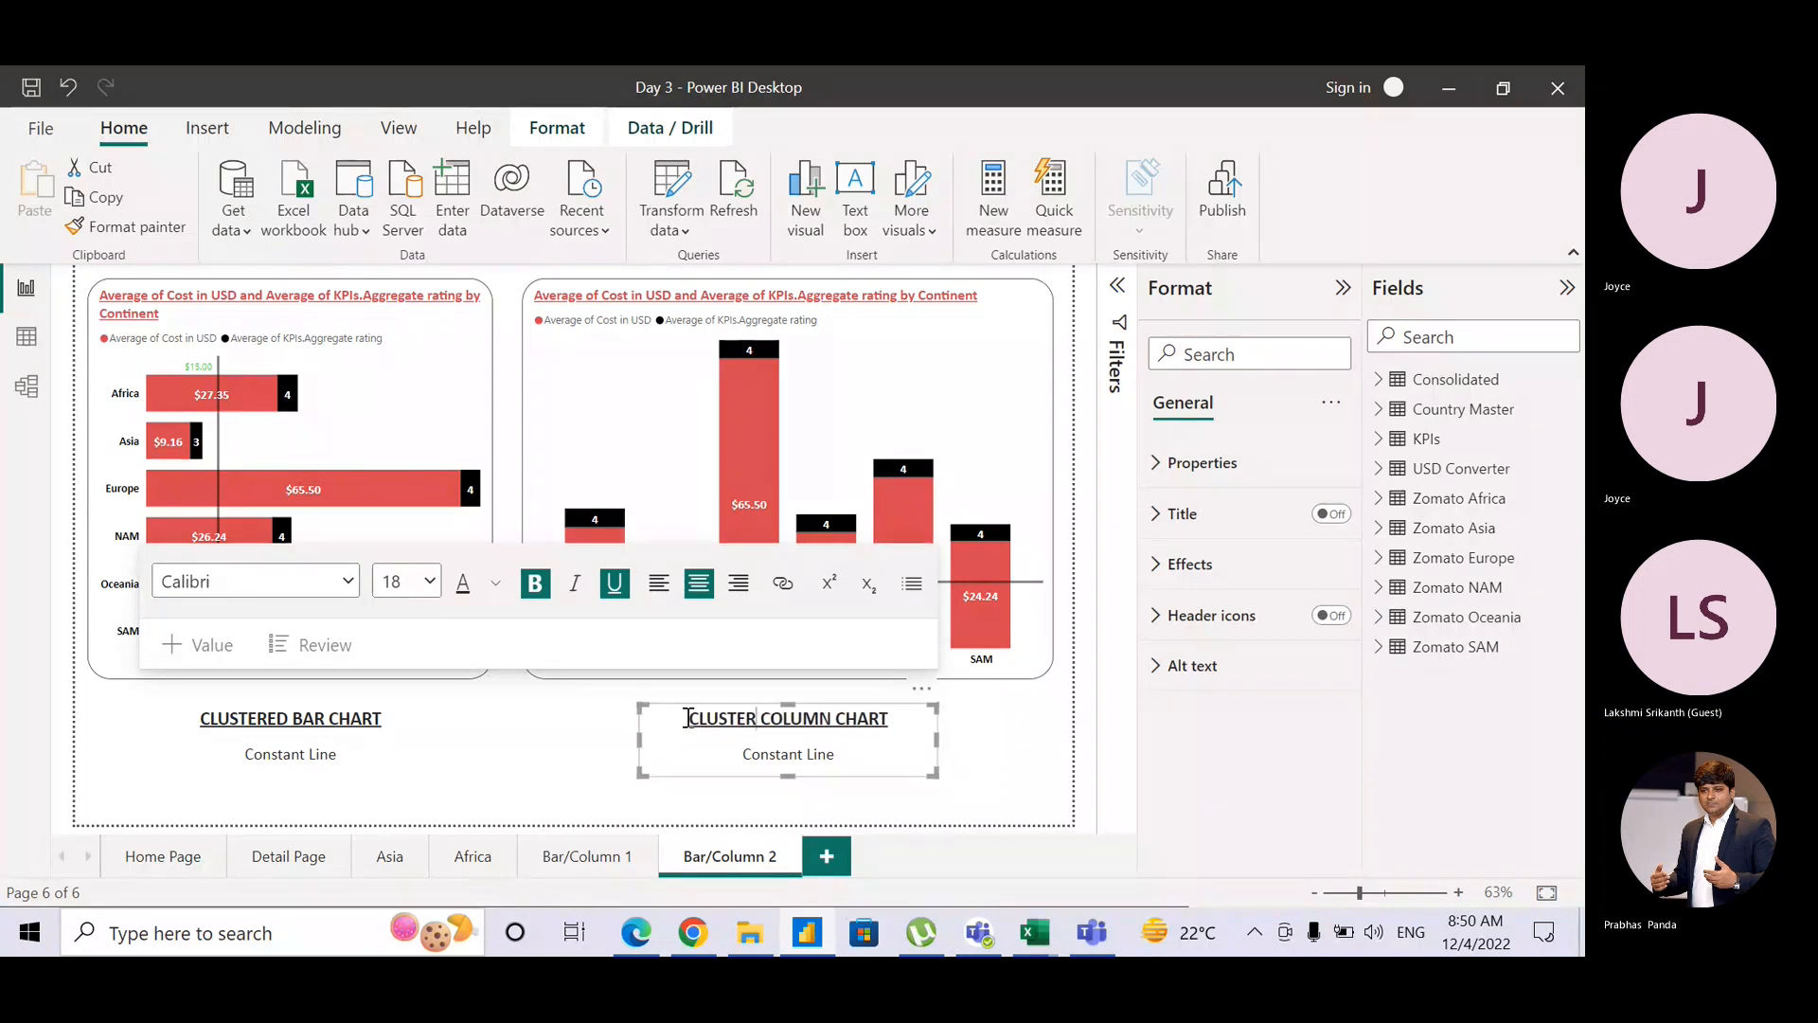
type("E")
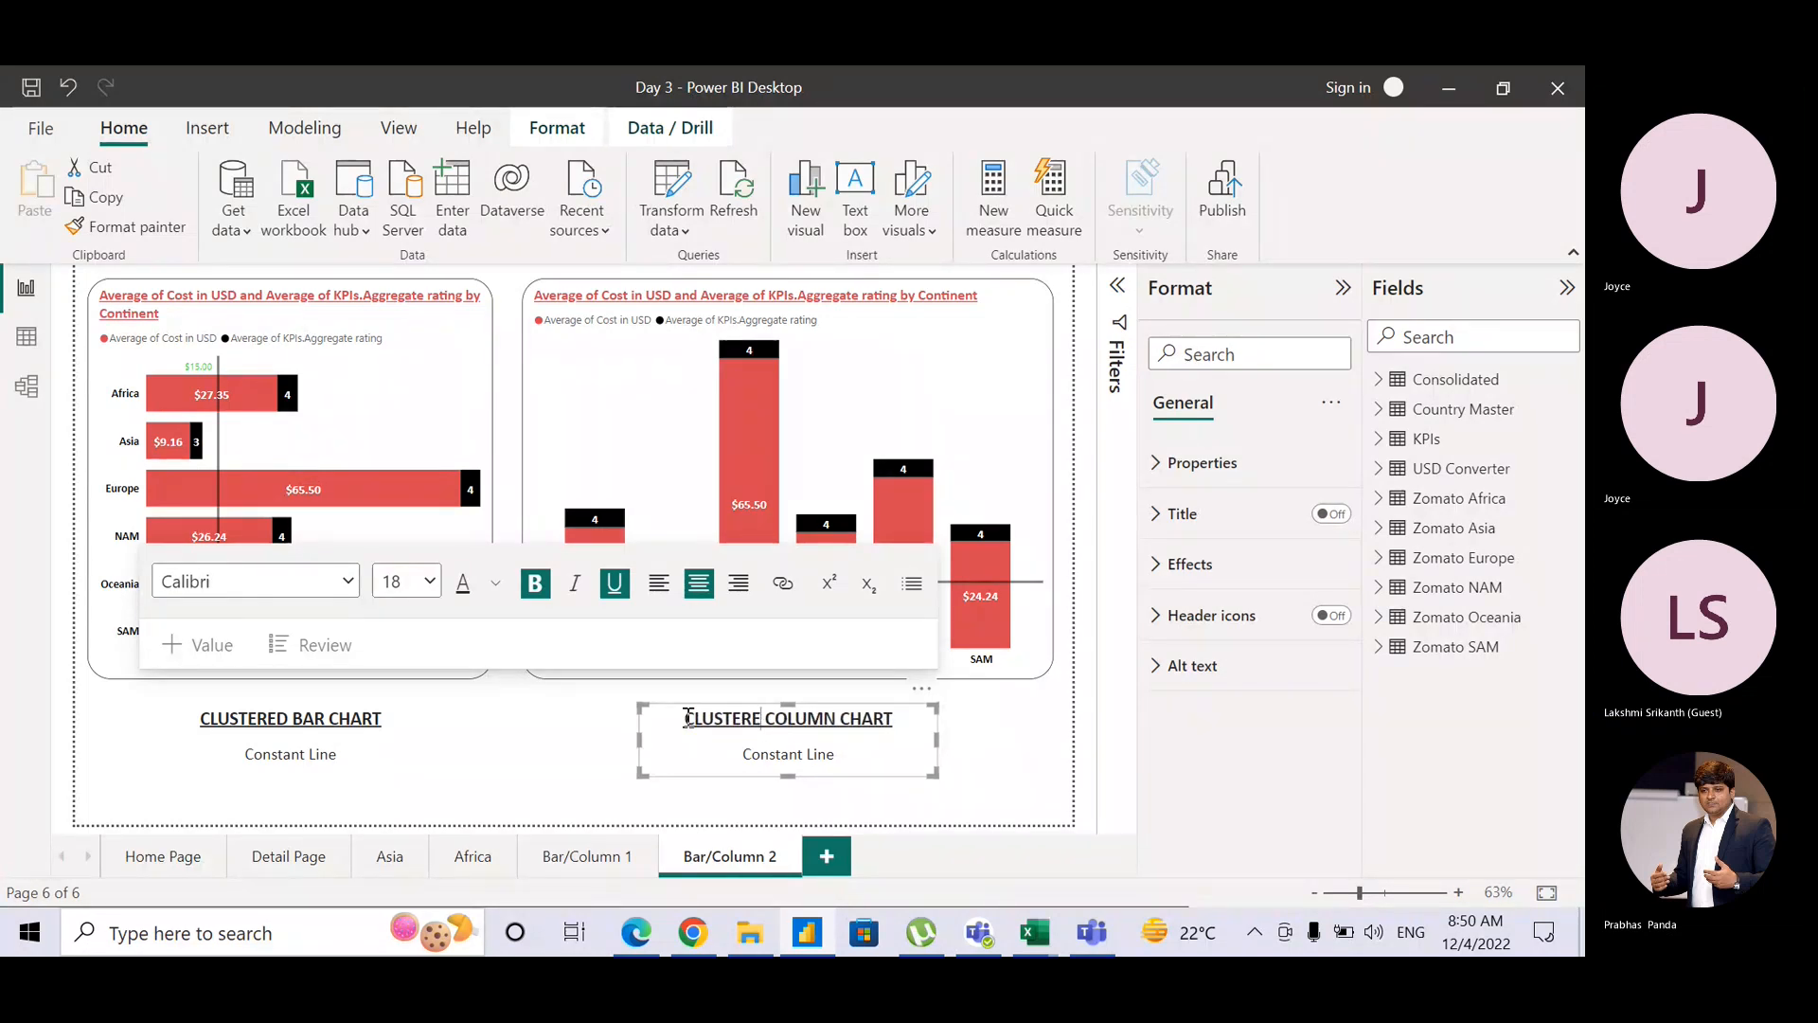
type("D")
Step: Deselect the captions and compare with Bar/Column 1 before returning to Bar/Column 2
left_click(515, 764)
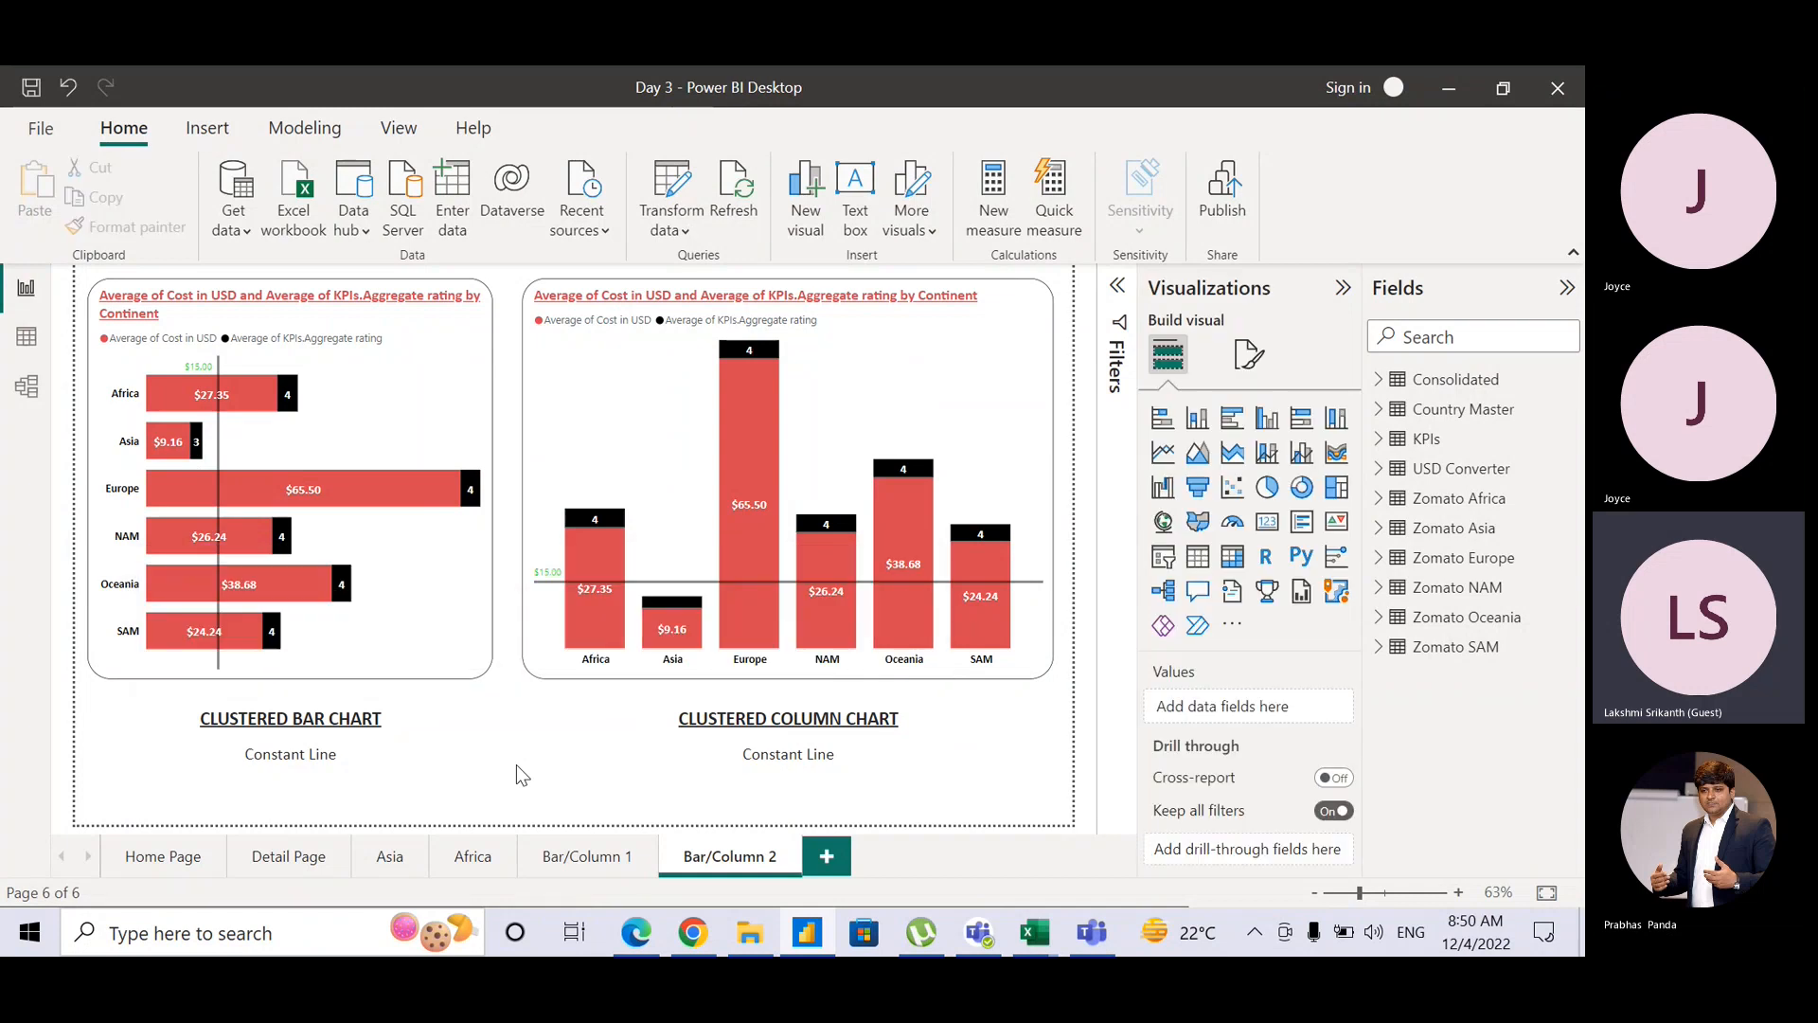
left_click(554, 864)
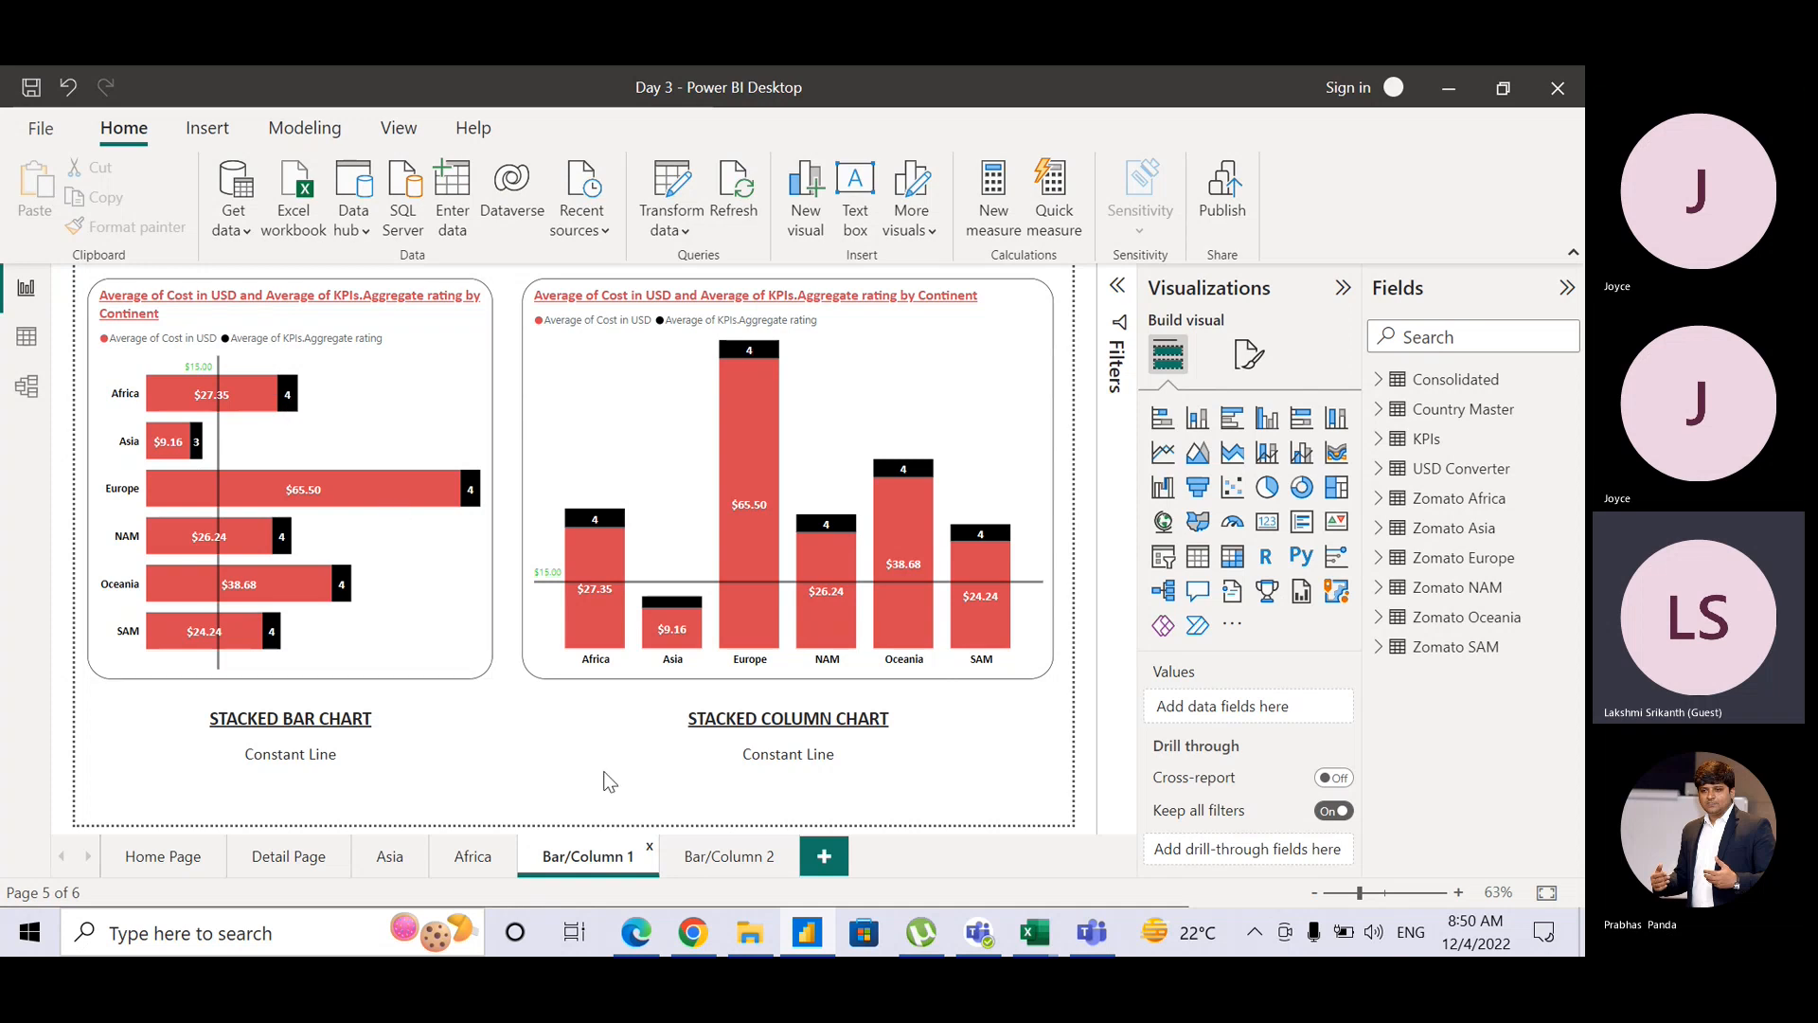
left_click(688, 860)
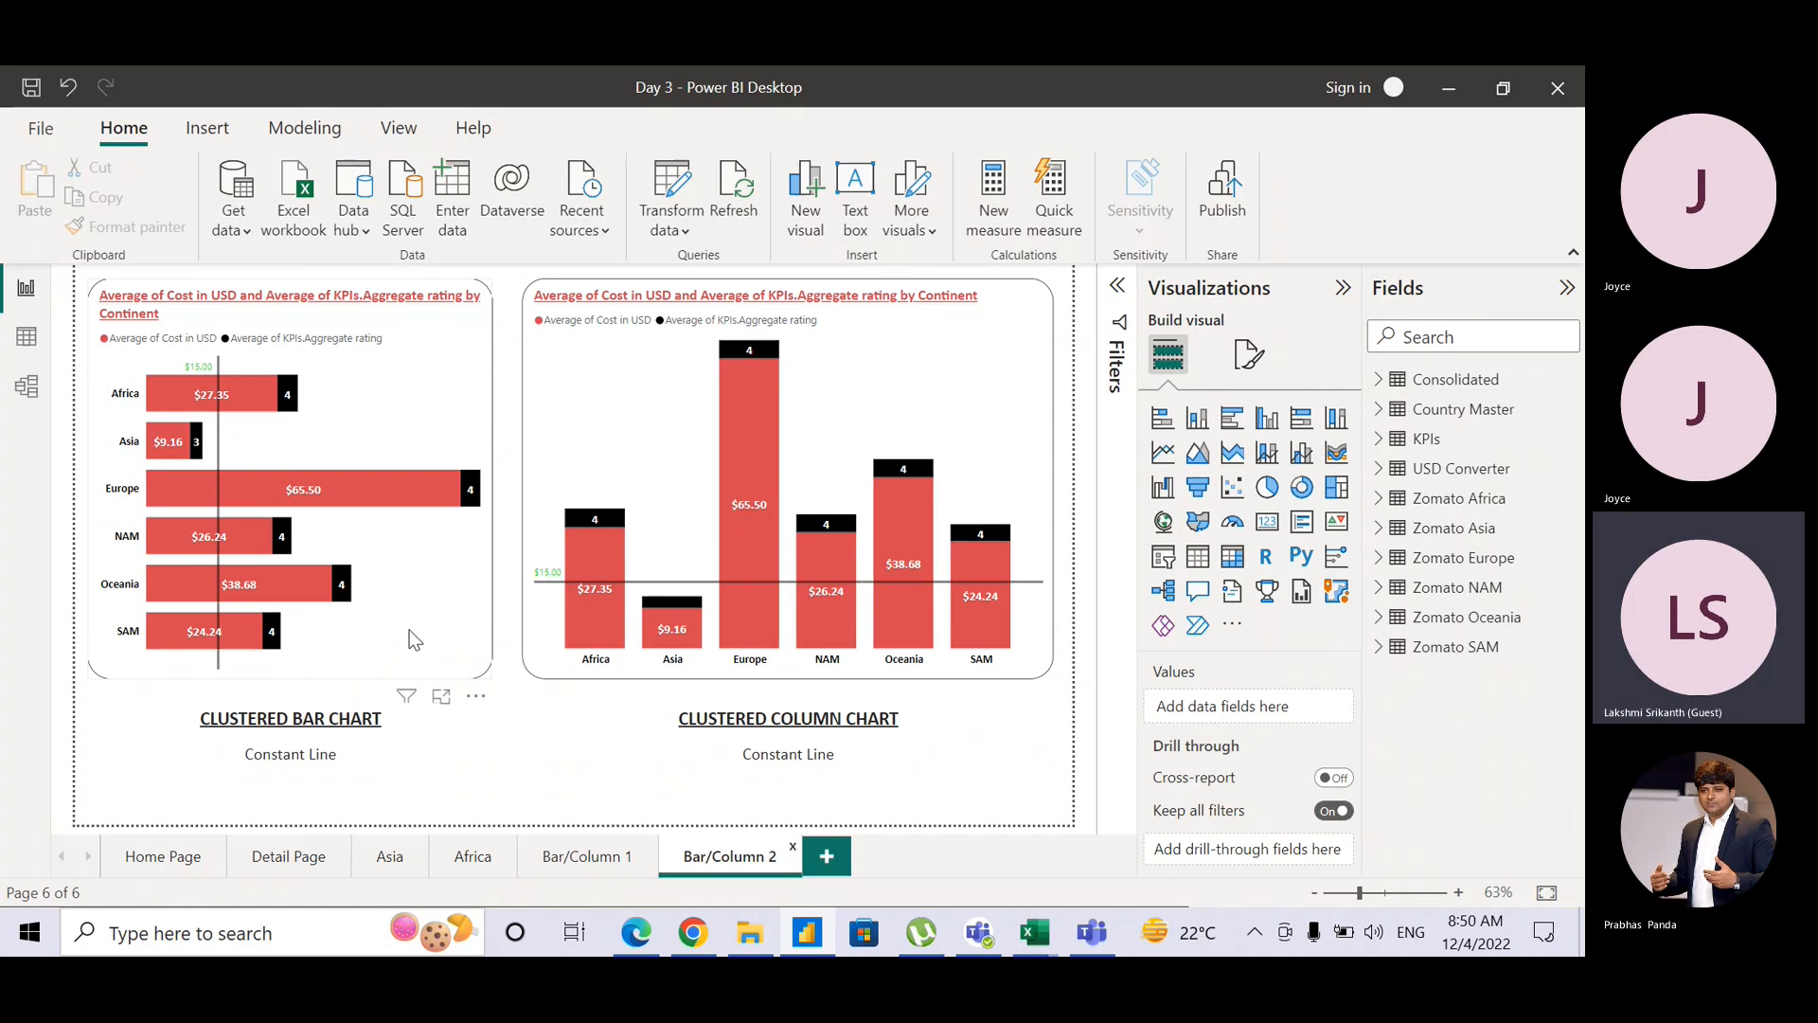
Step: Switch the left bar chart on Bar/Column 2 to the Clustered bar chart visual type
left_click(467, 418)
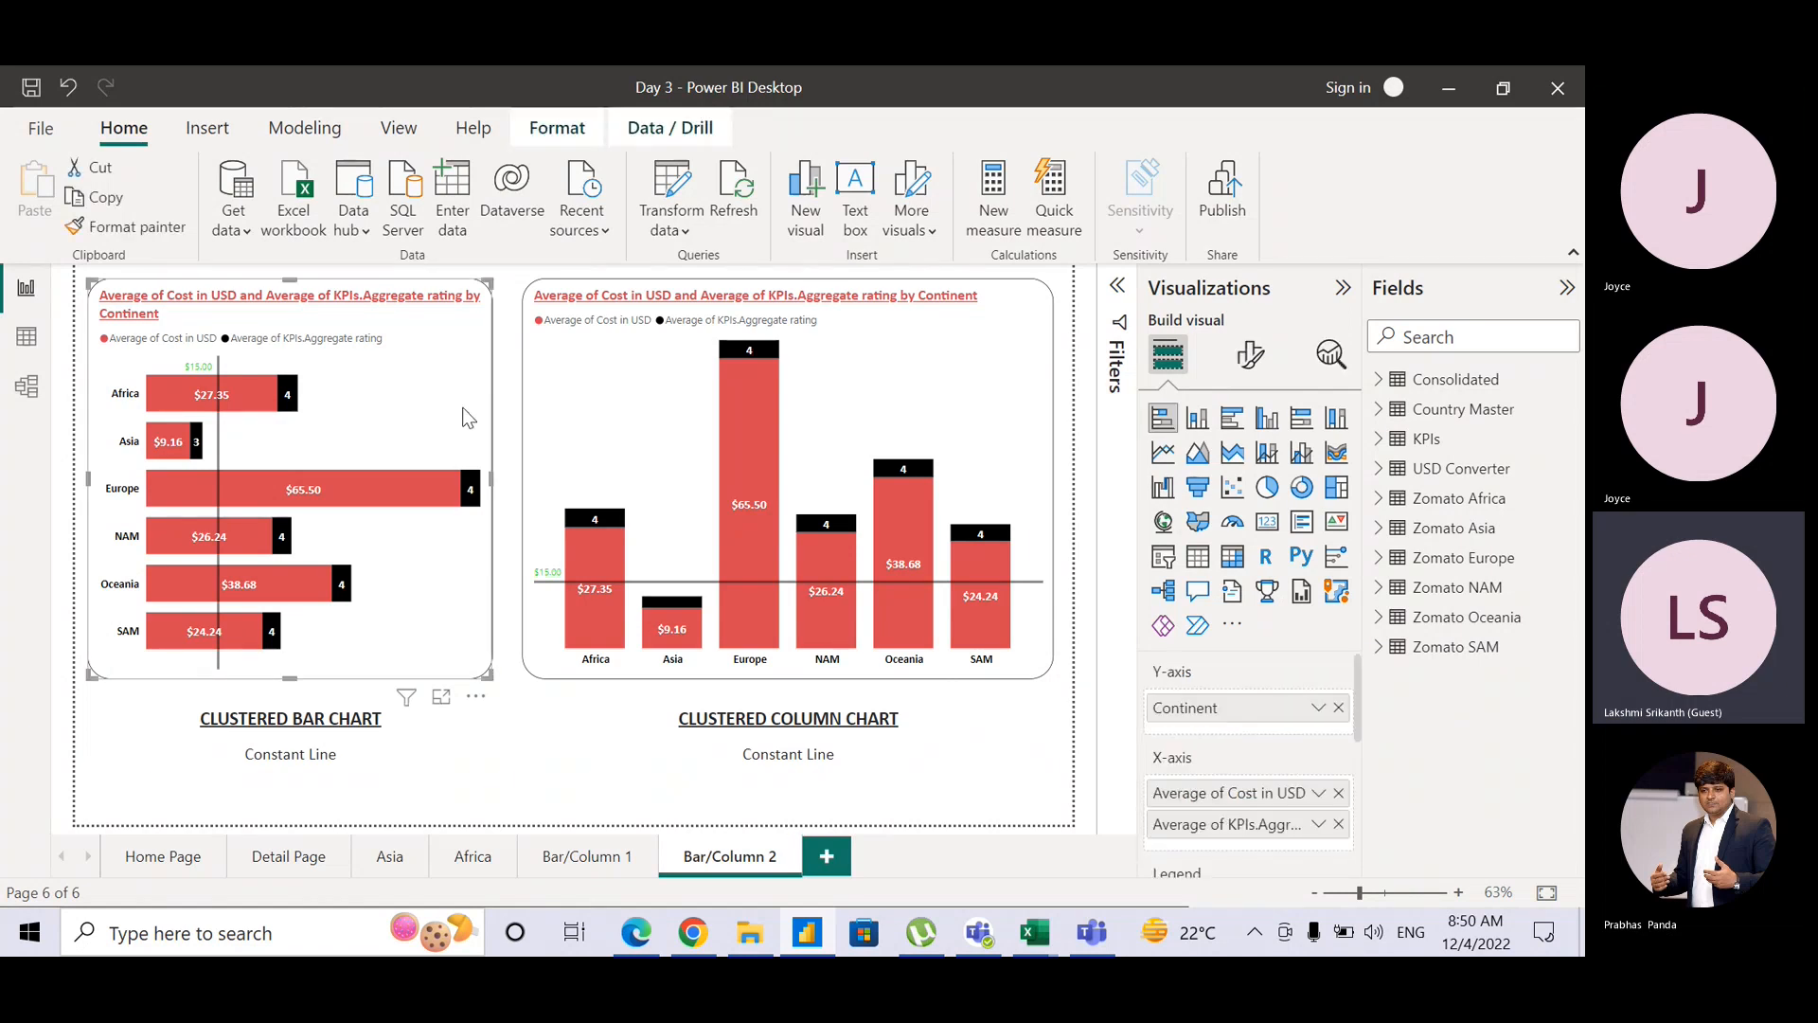
left_click(1232, 418)
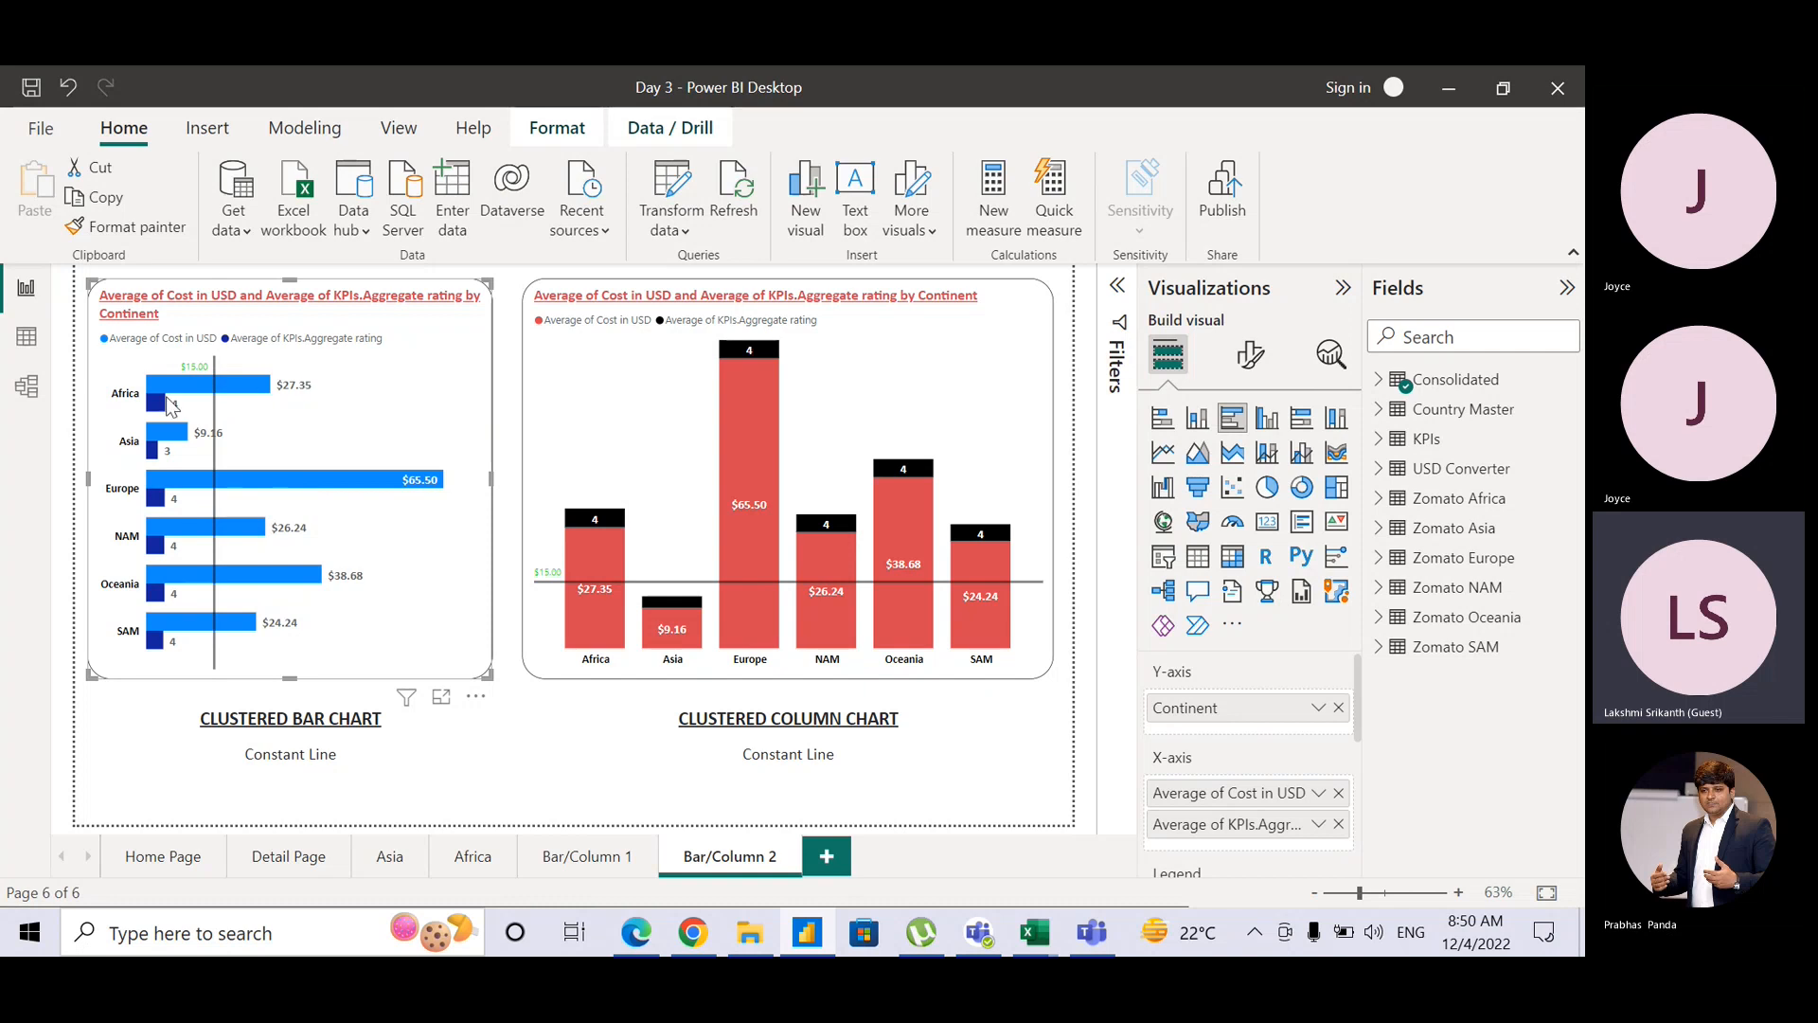
left_click(287, 392)
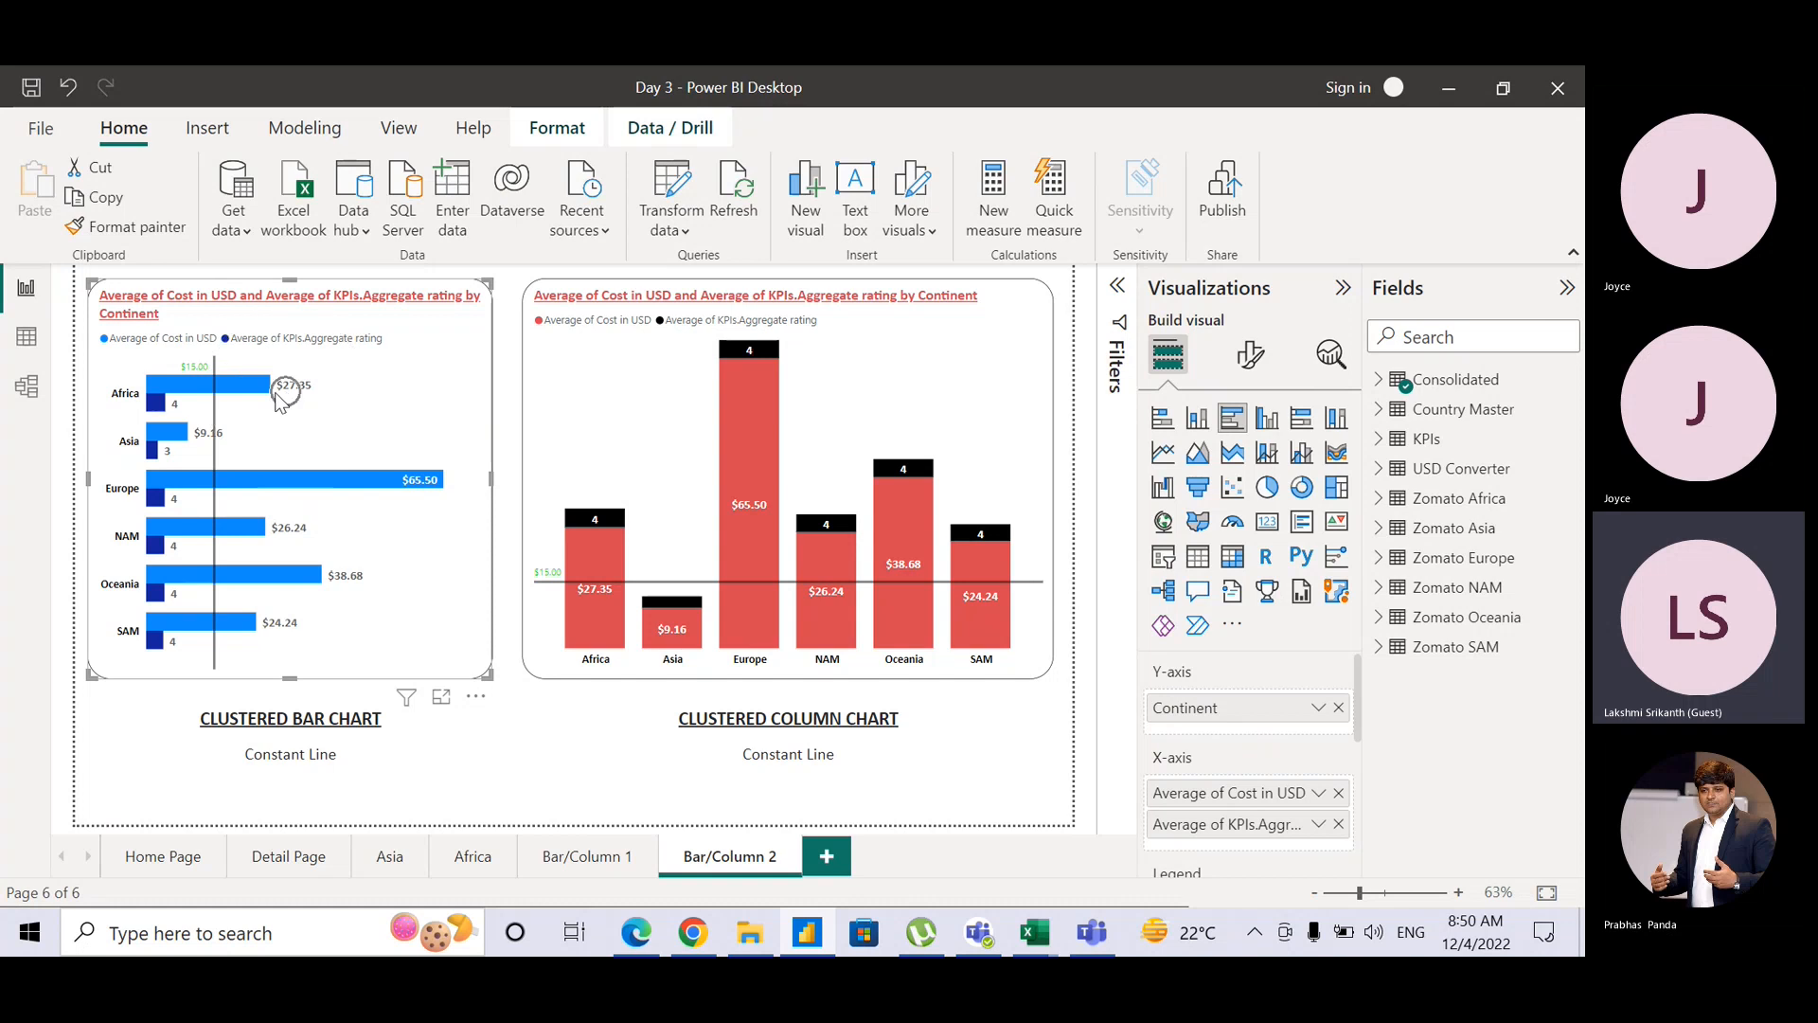
key("ctrl")
key("ctrl")
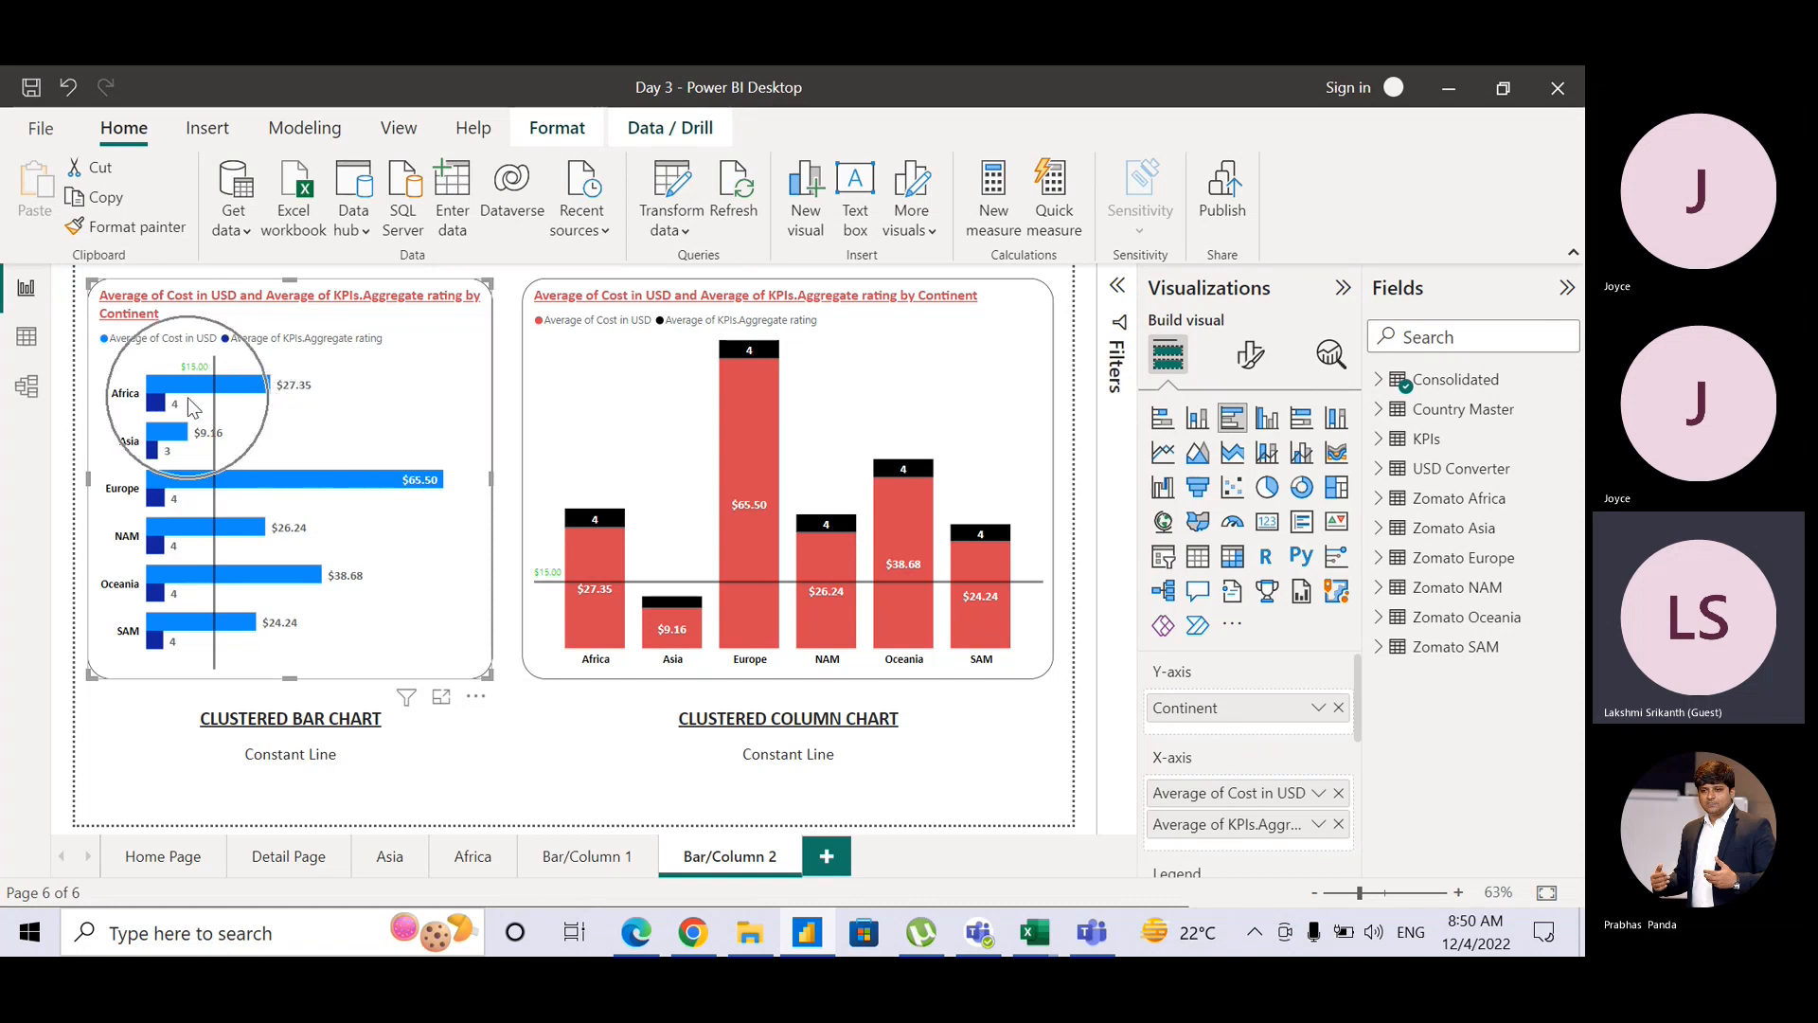
key("ctrl")
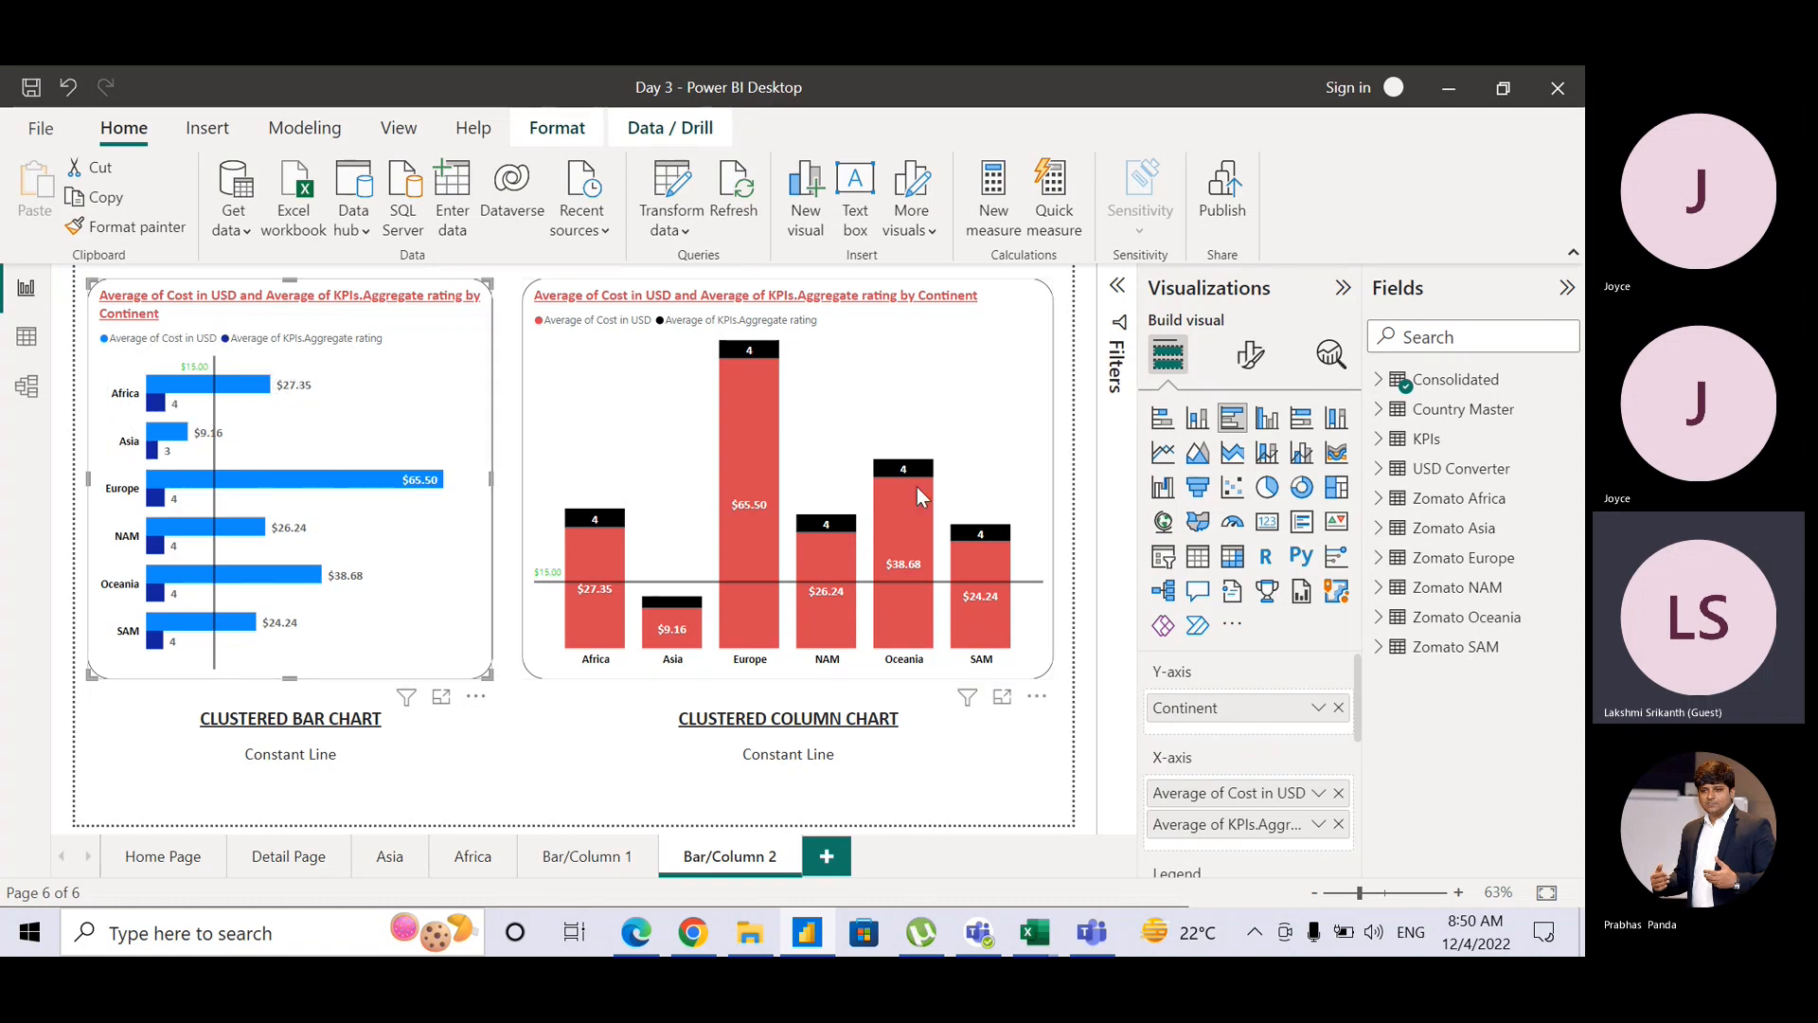
Step: Colour Average of Cost in USD bars red and Average of KPIs.Aggregate rating black, then return to Teams
left_click(1248, 360)
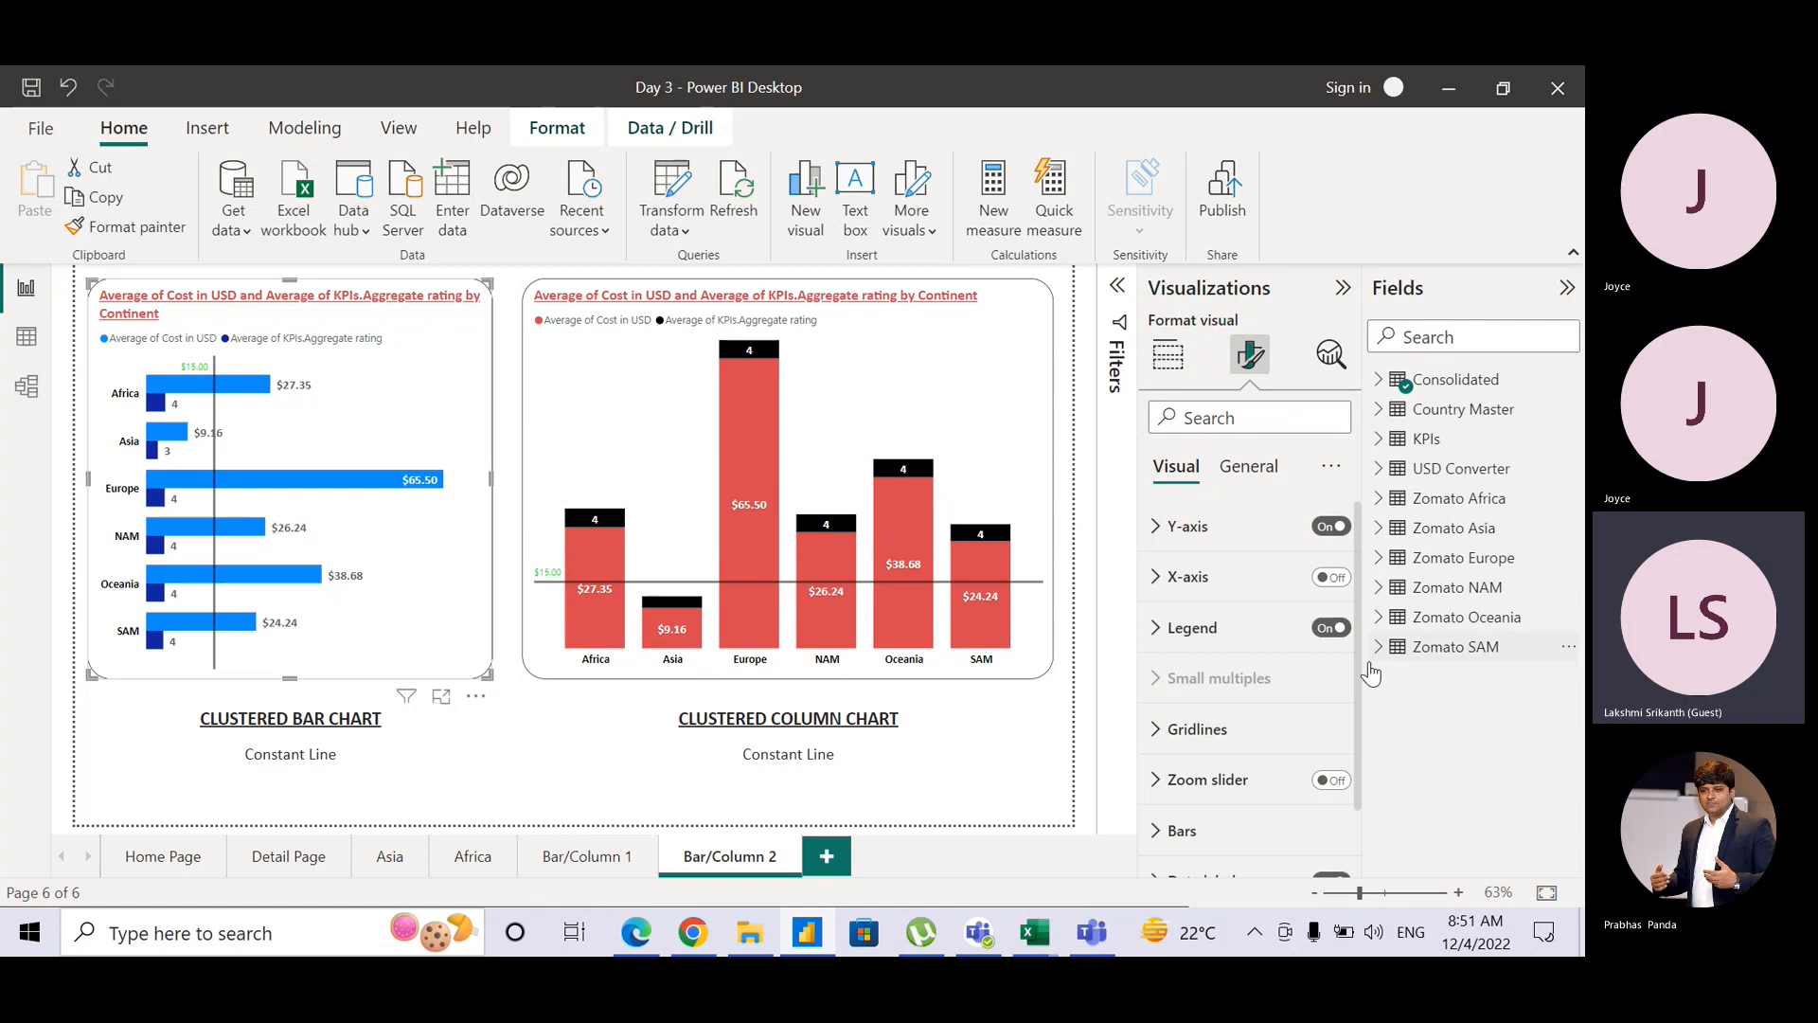
left_click_drag(1356, 676, 1357, 758)
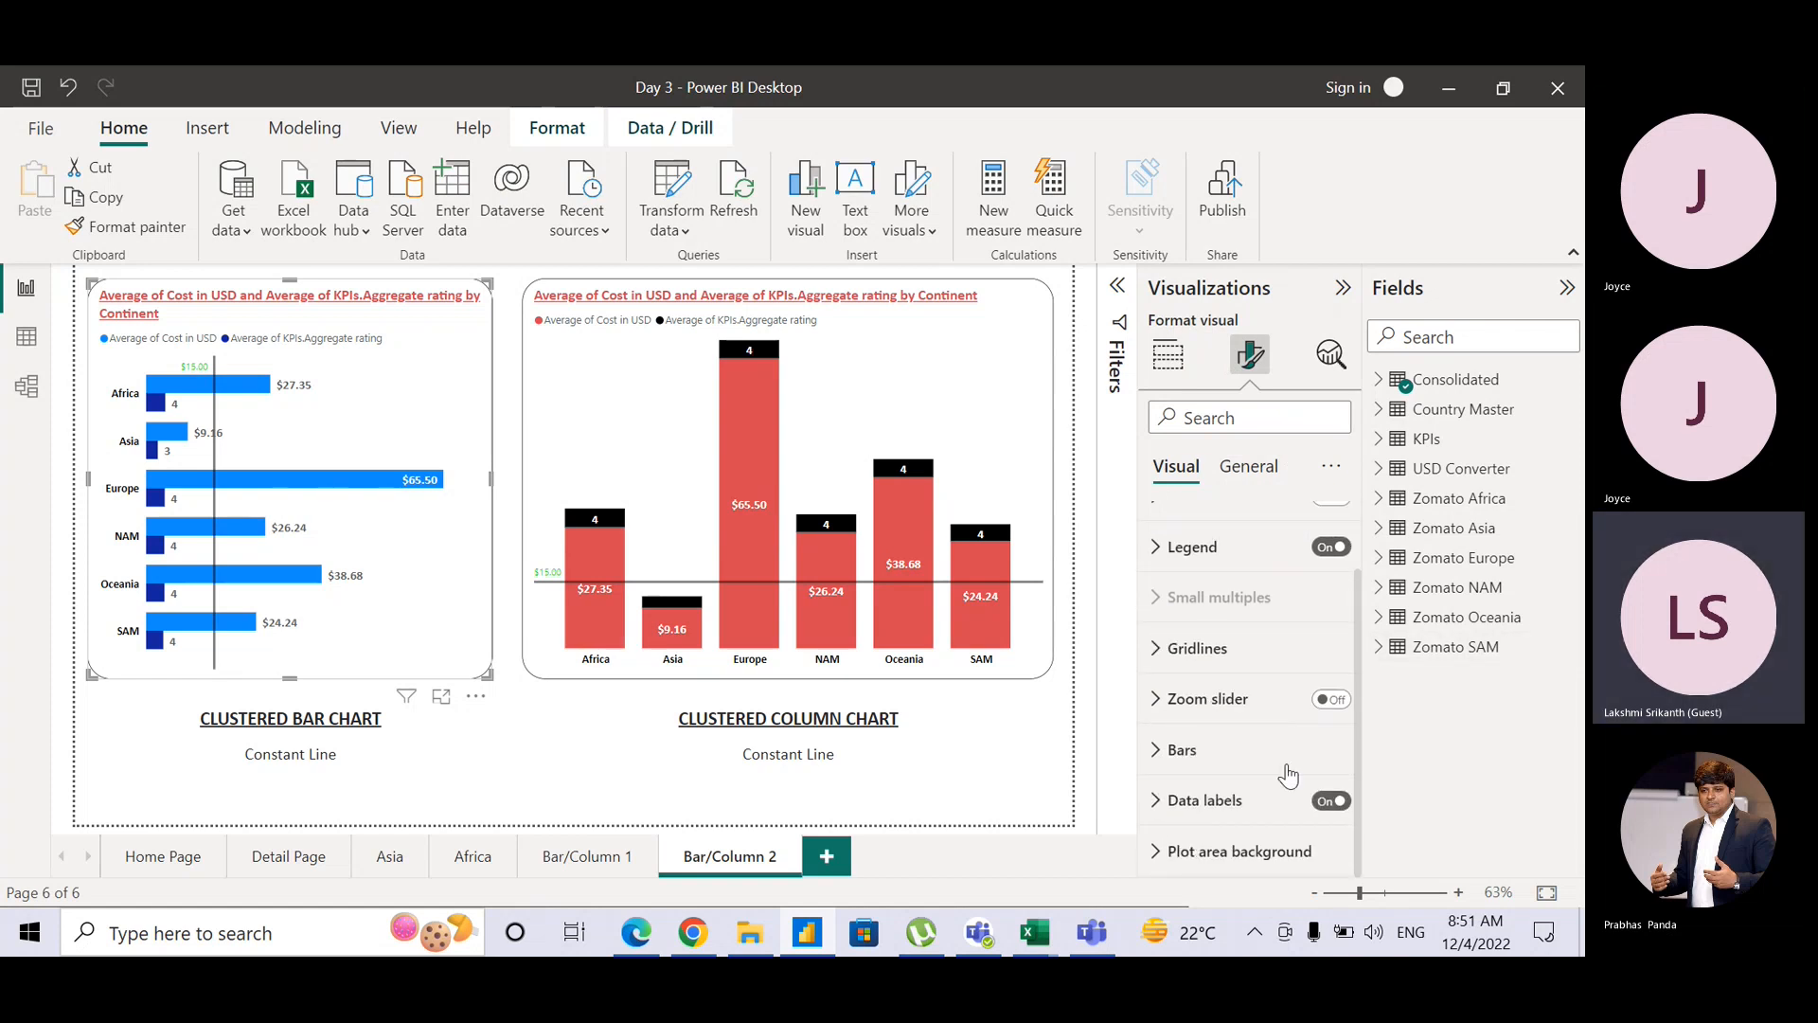
left_click(1166, 758)
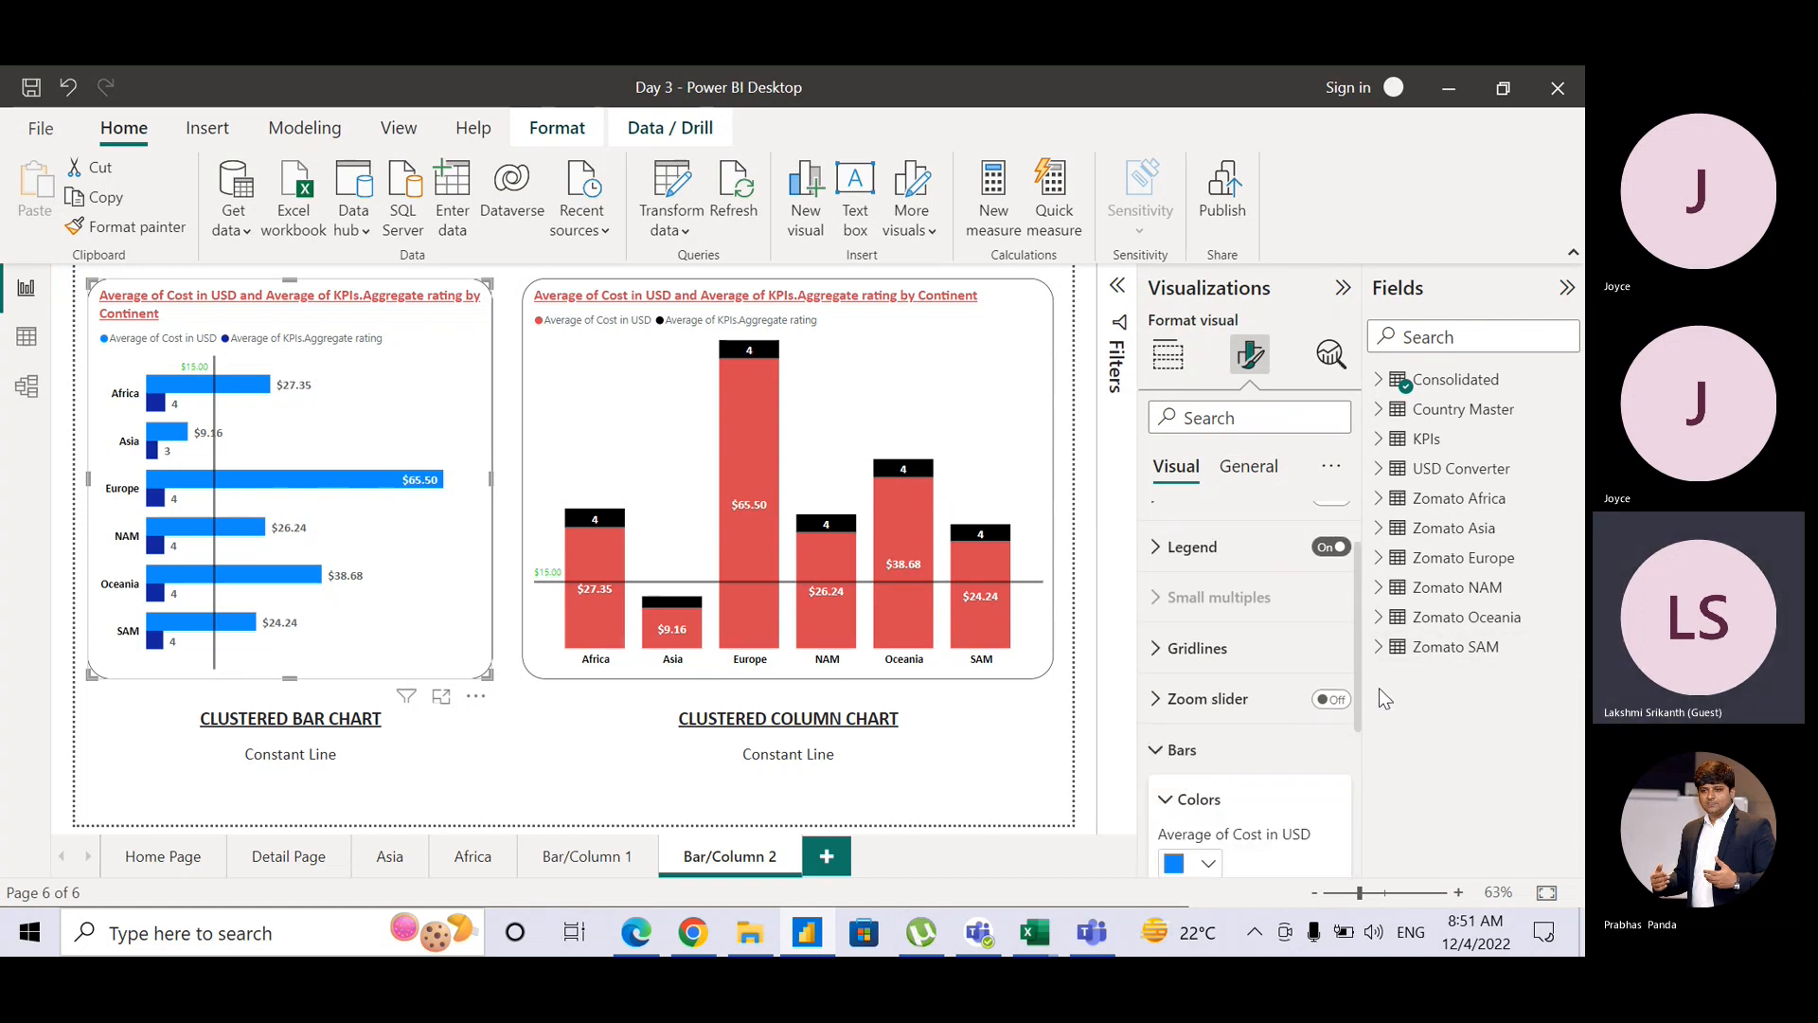
left_click_drag(1360, 697, 1355, 788)
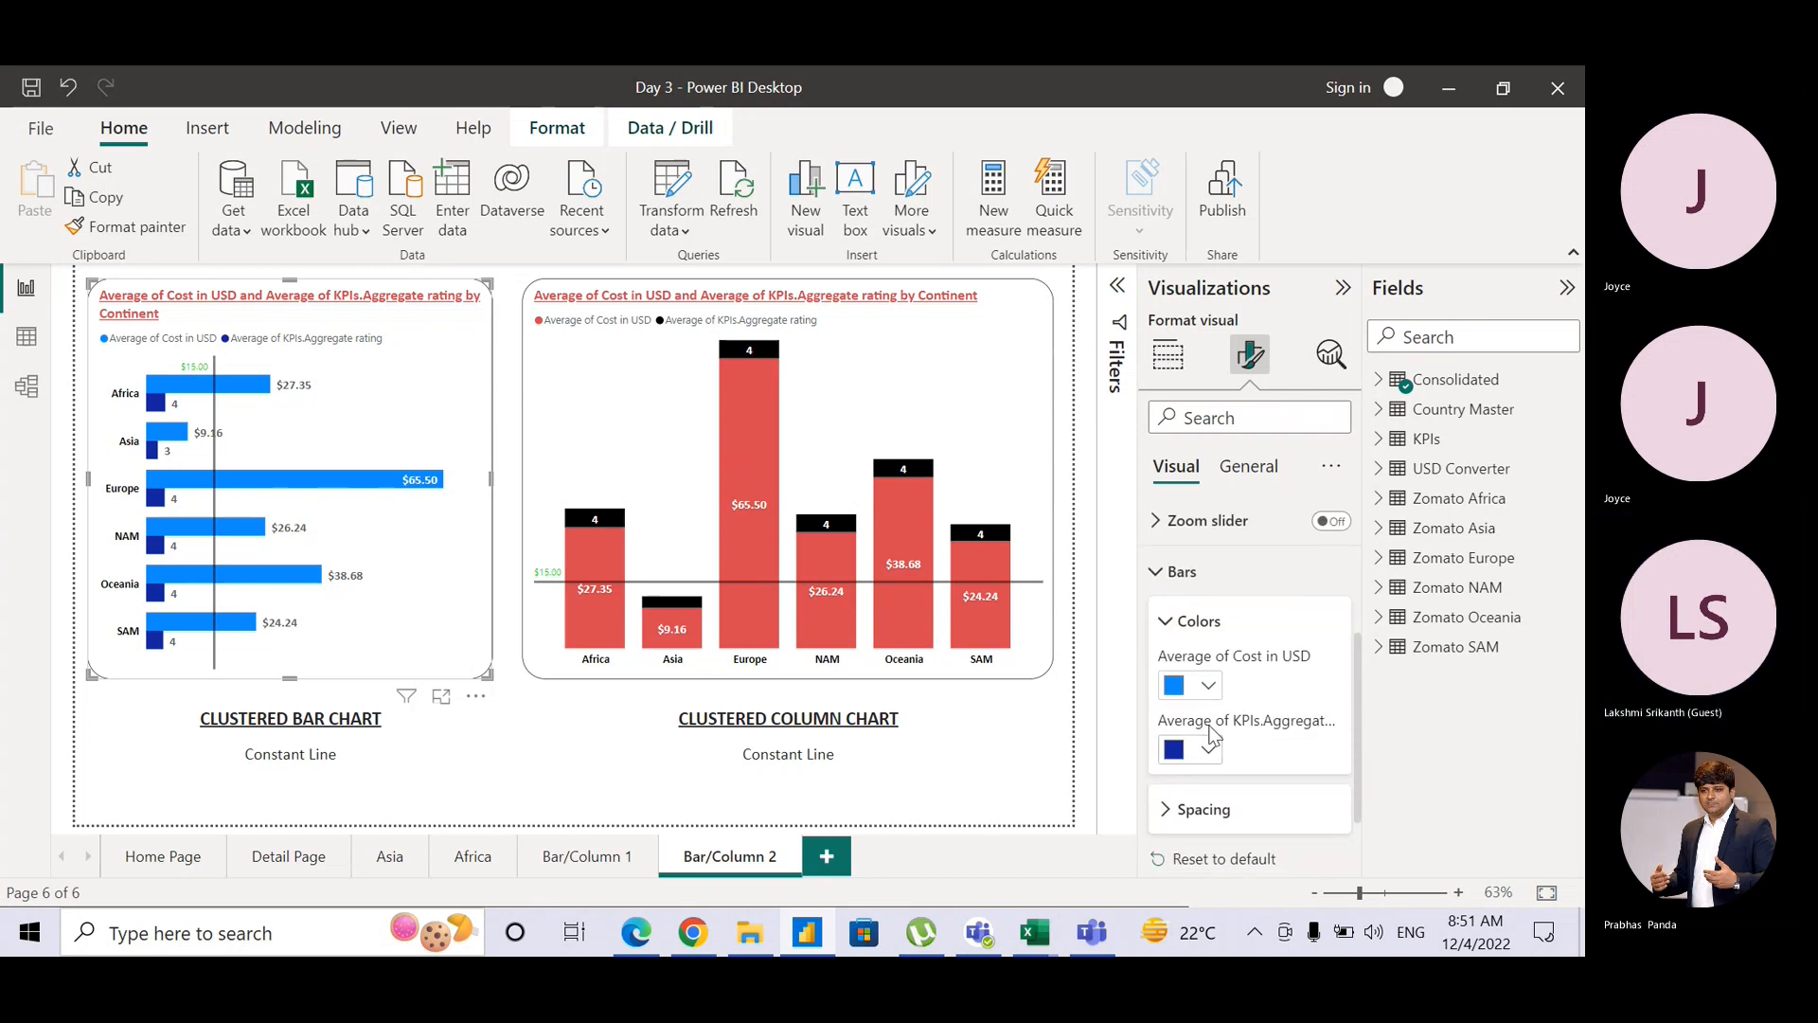
left_click(1208, 689)
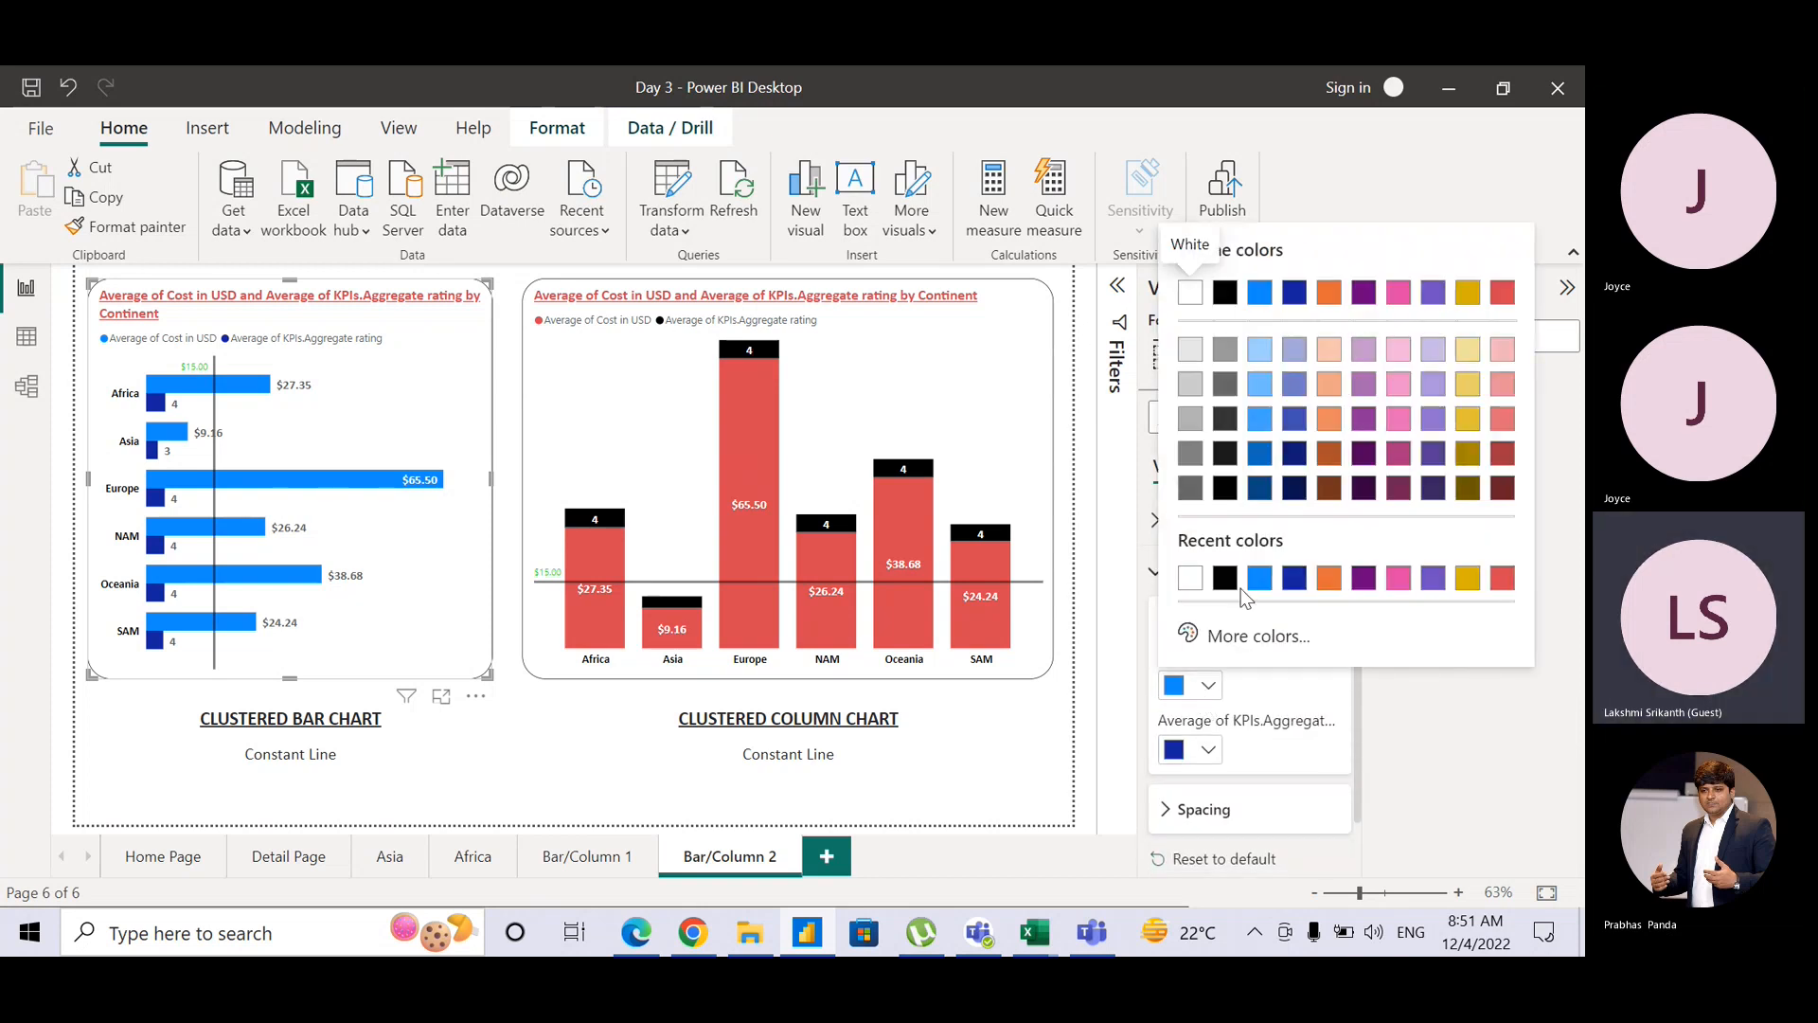
left_click(1503, 578)
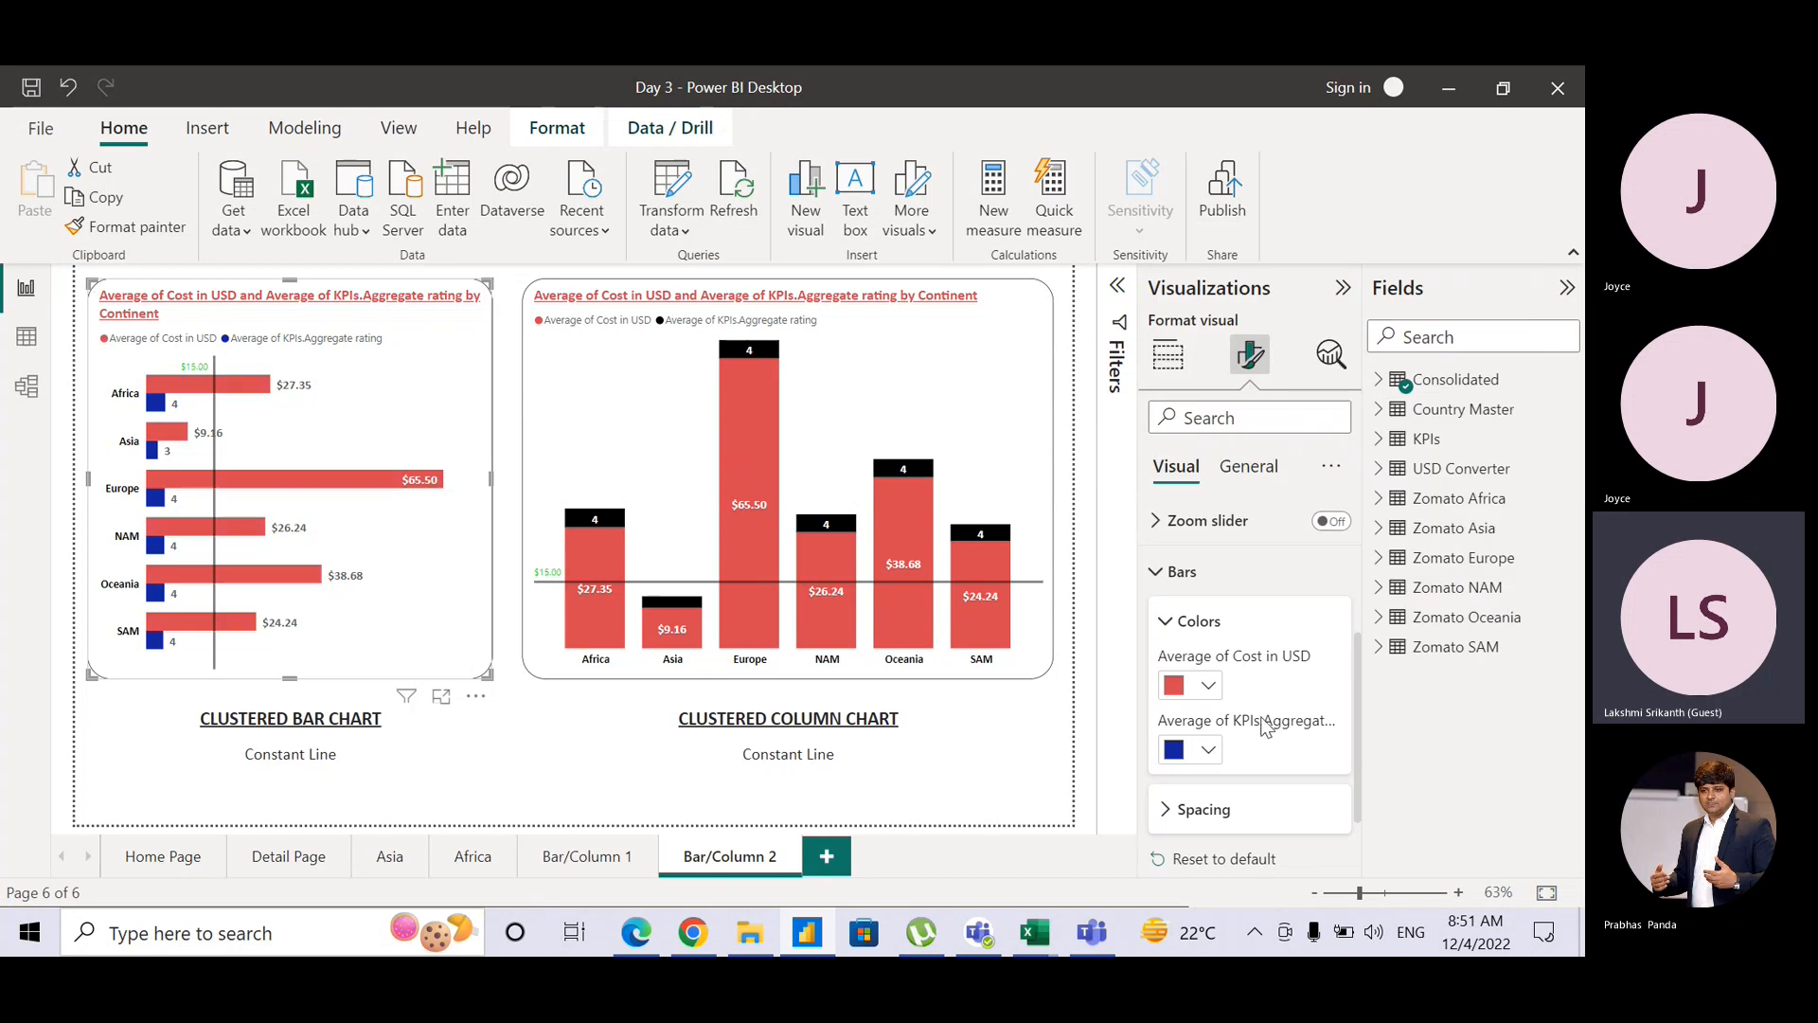
left_click(1210, 750)
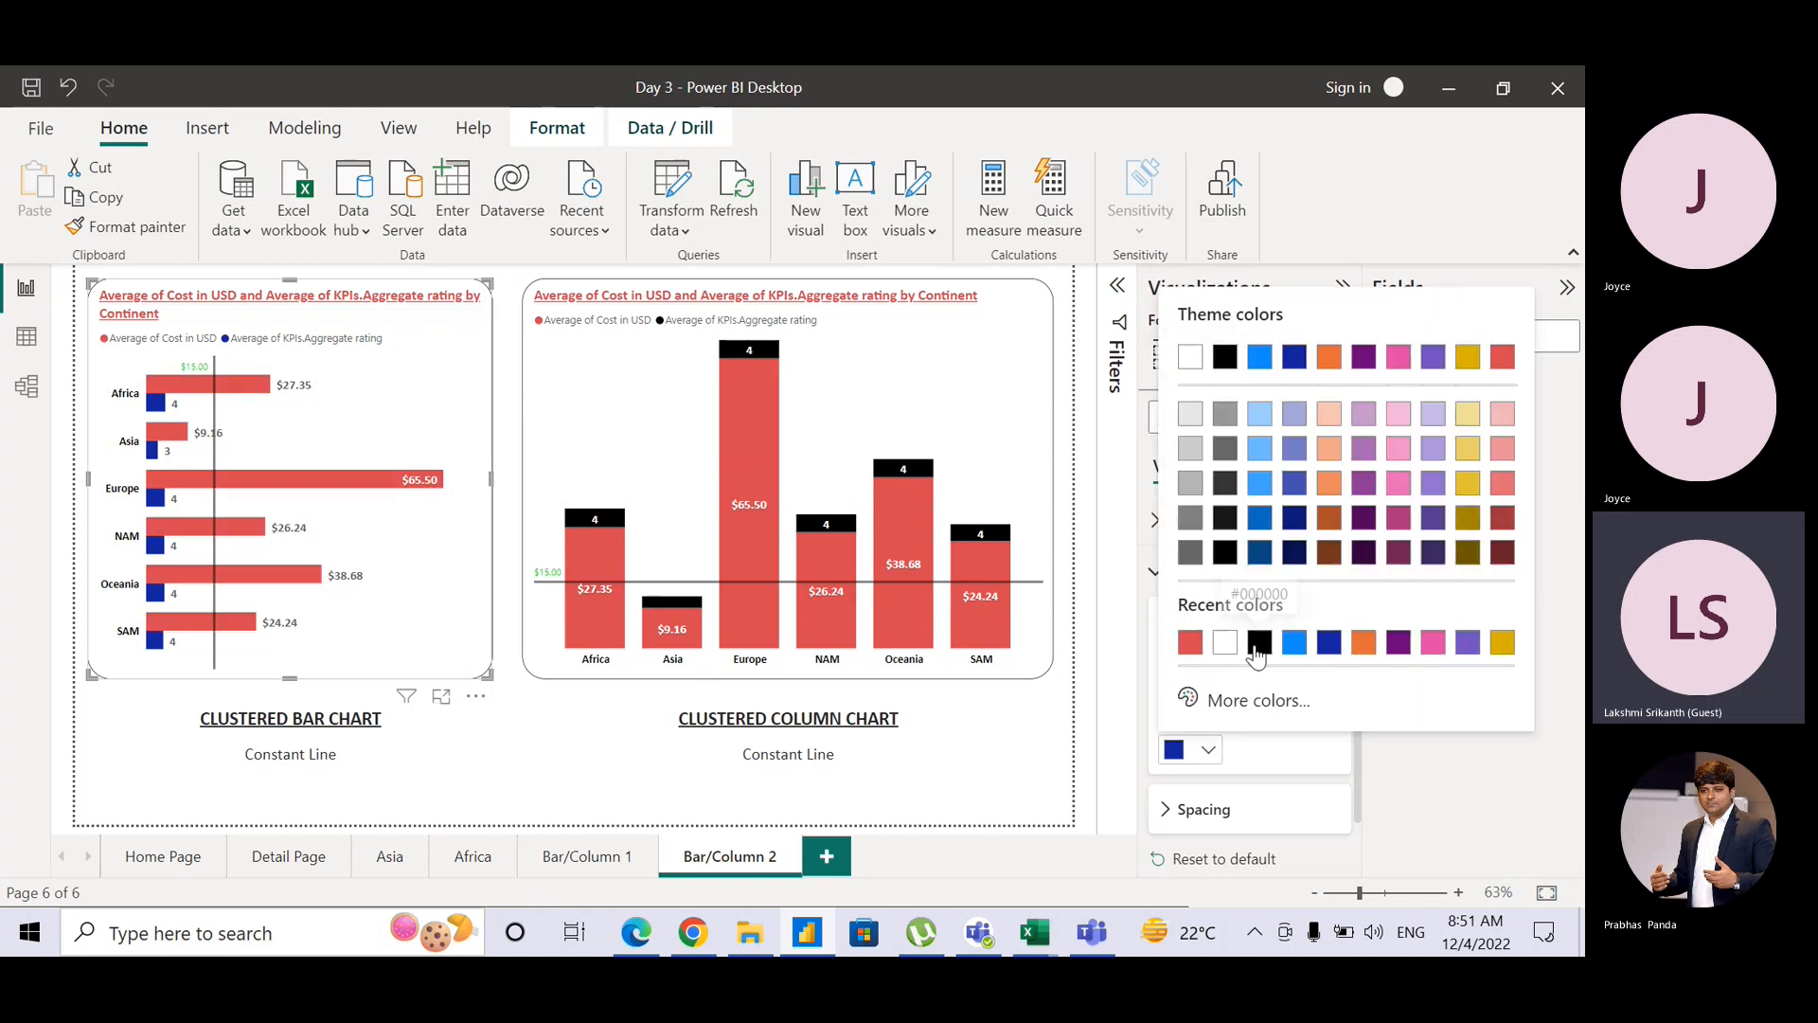
left_click(1240, 644)
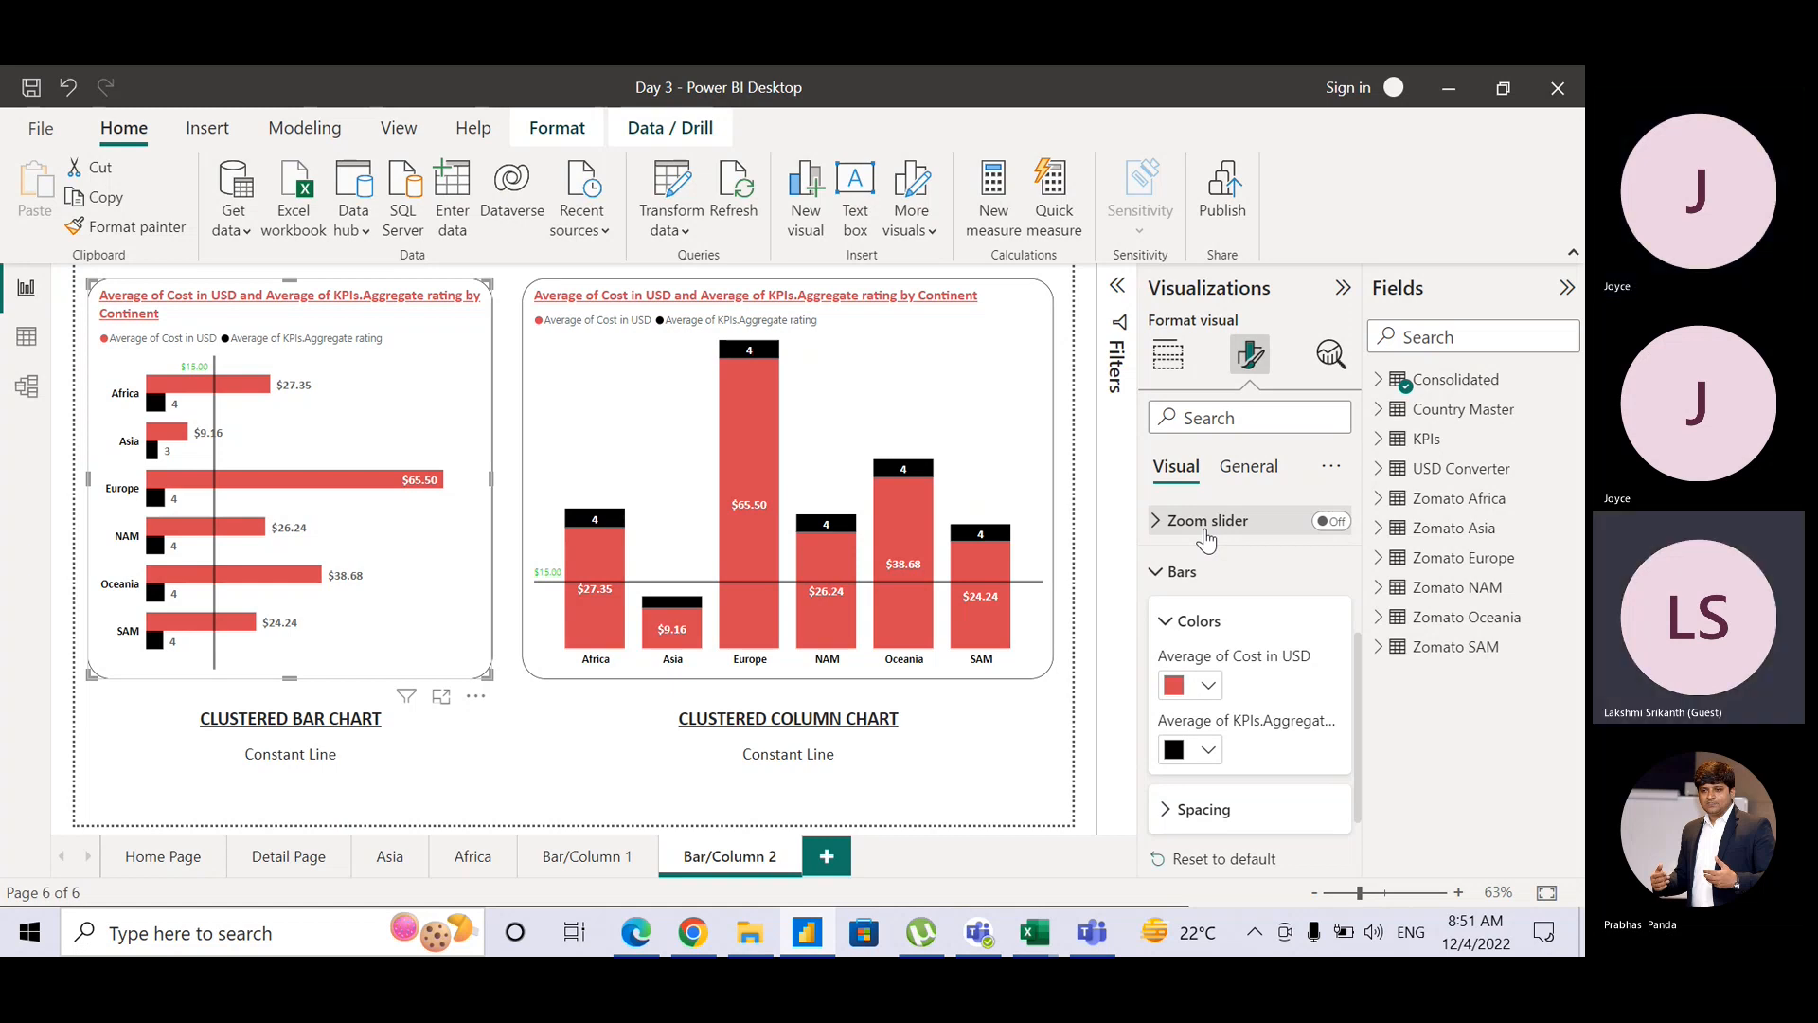
left_click(1078, 927)
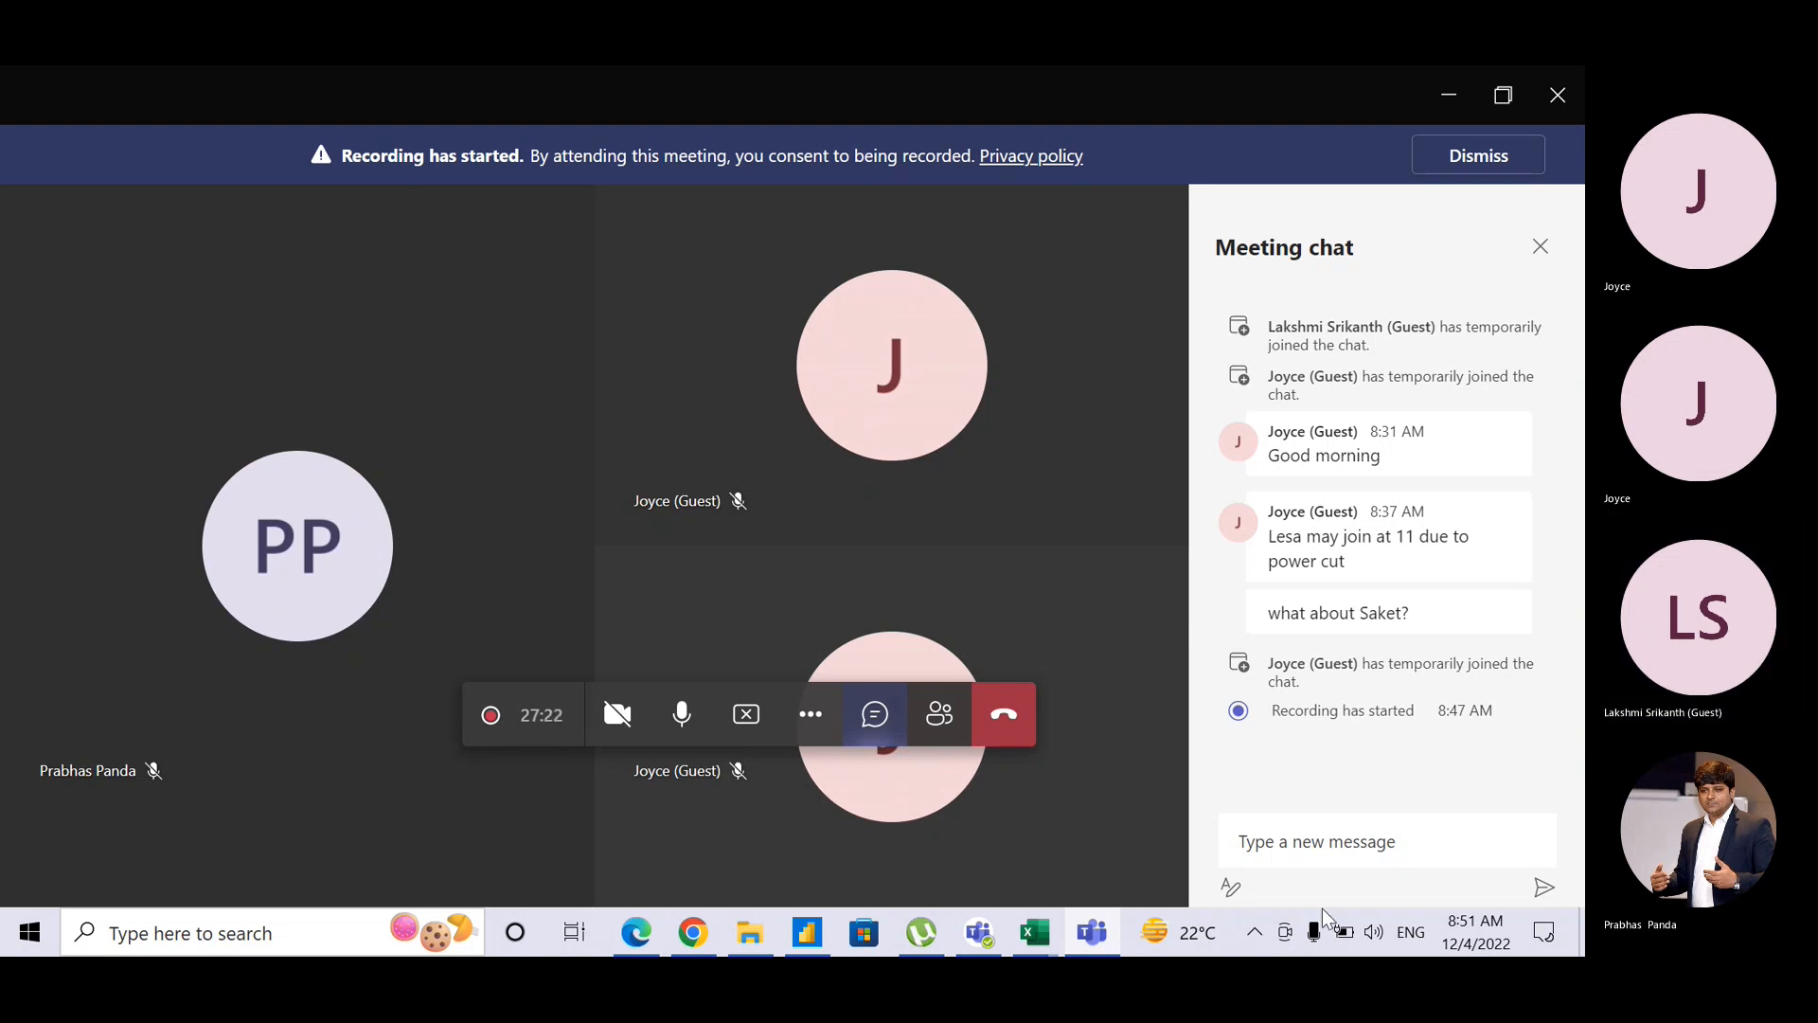
Step: Review the meeting's audio and camera device settings, then close the Device settings panel
left_click(809, 716)
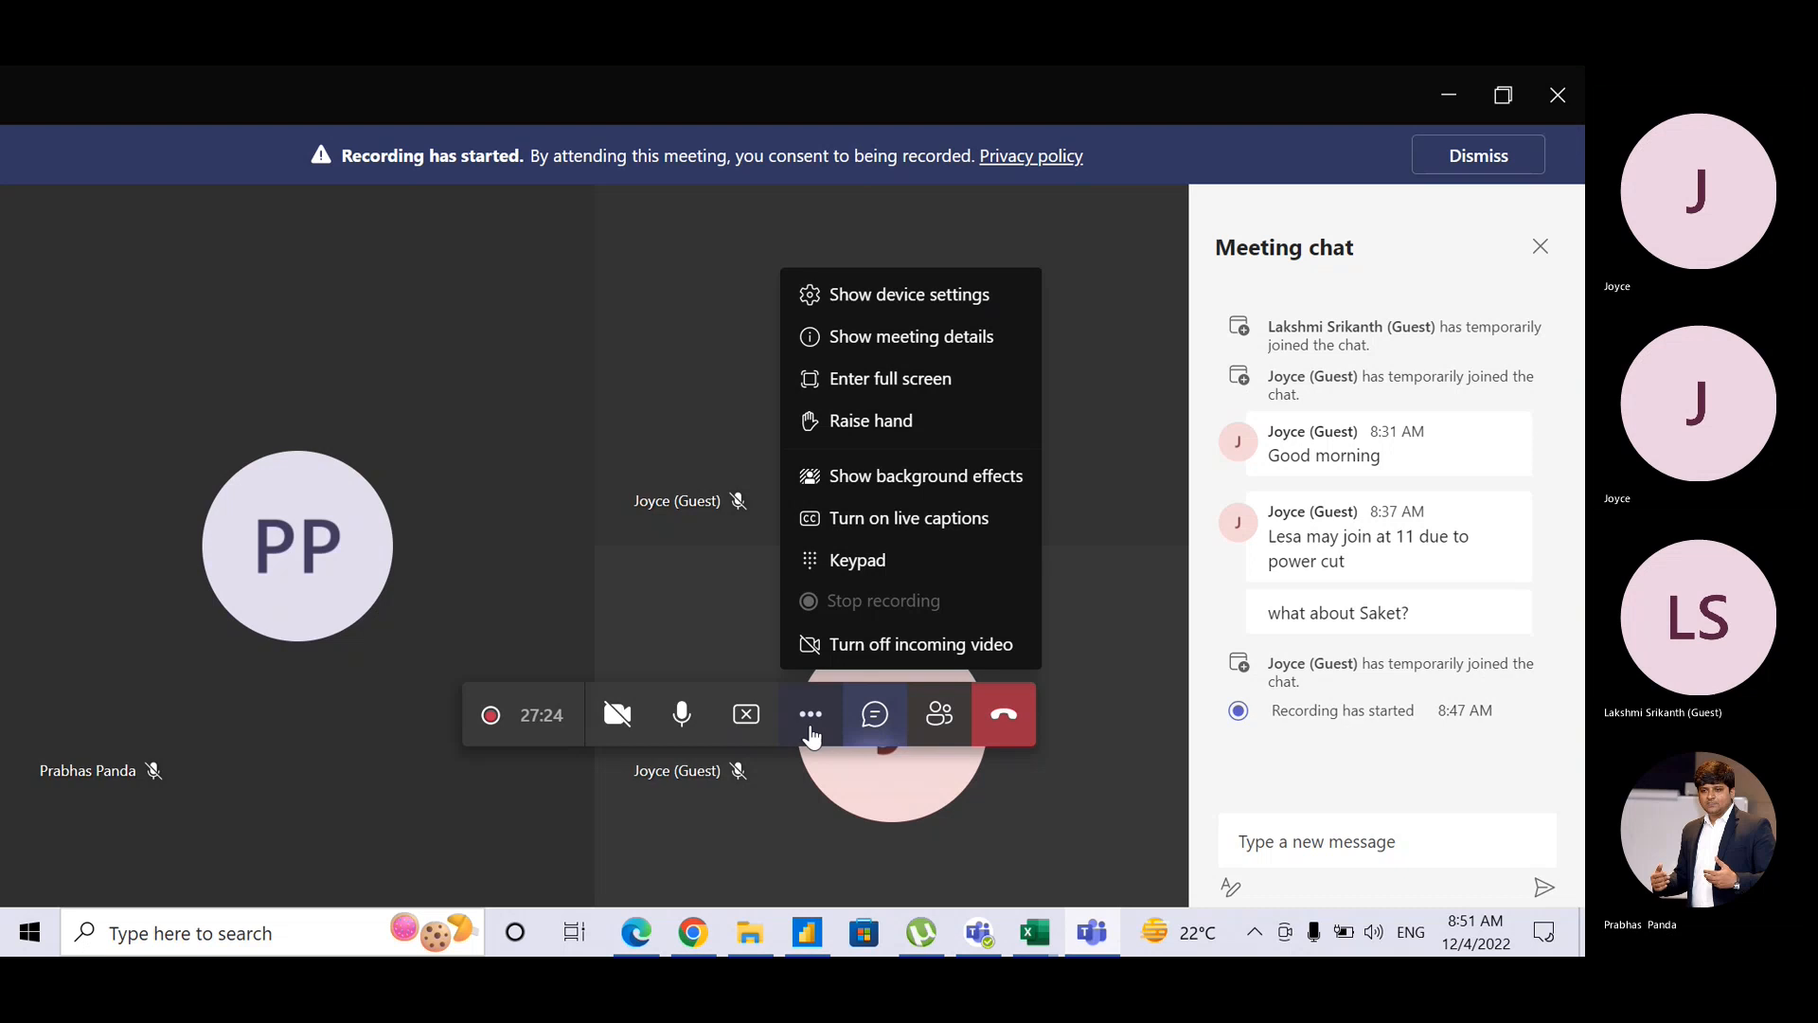
left_click(924, 308)
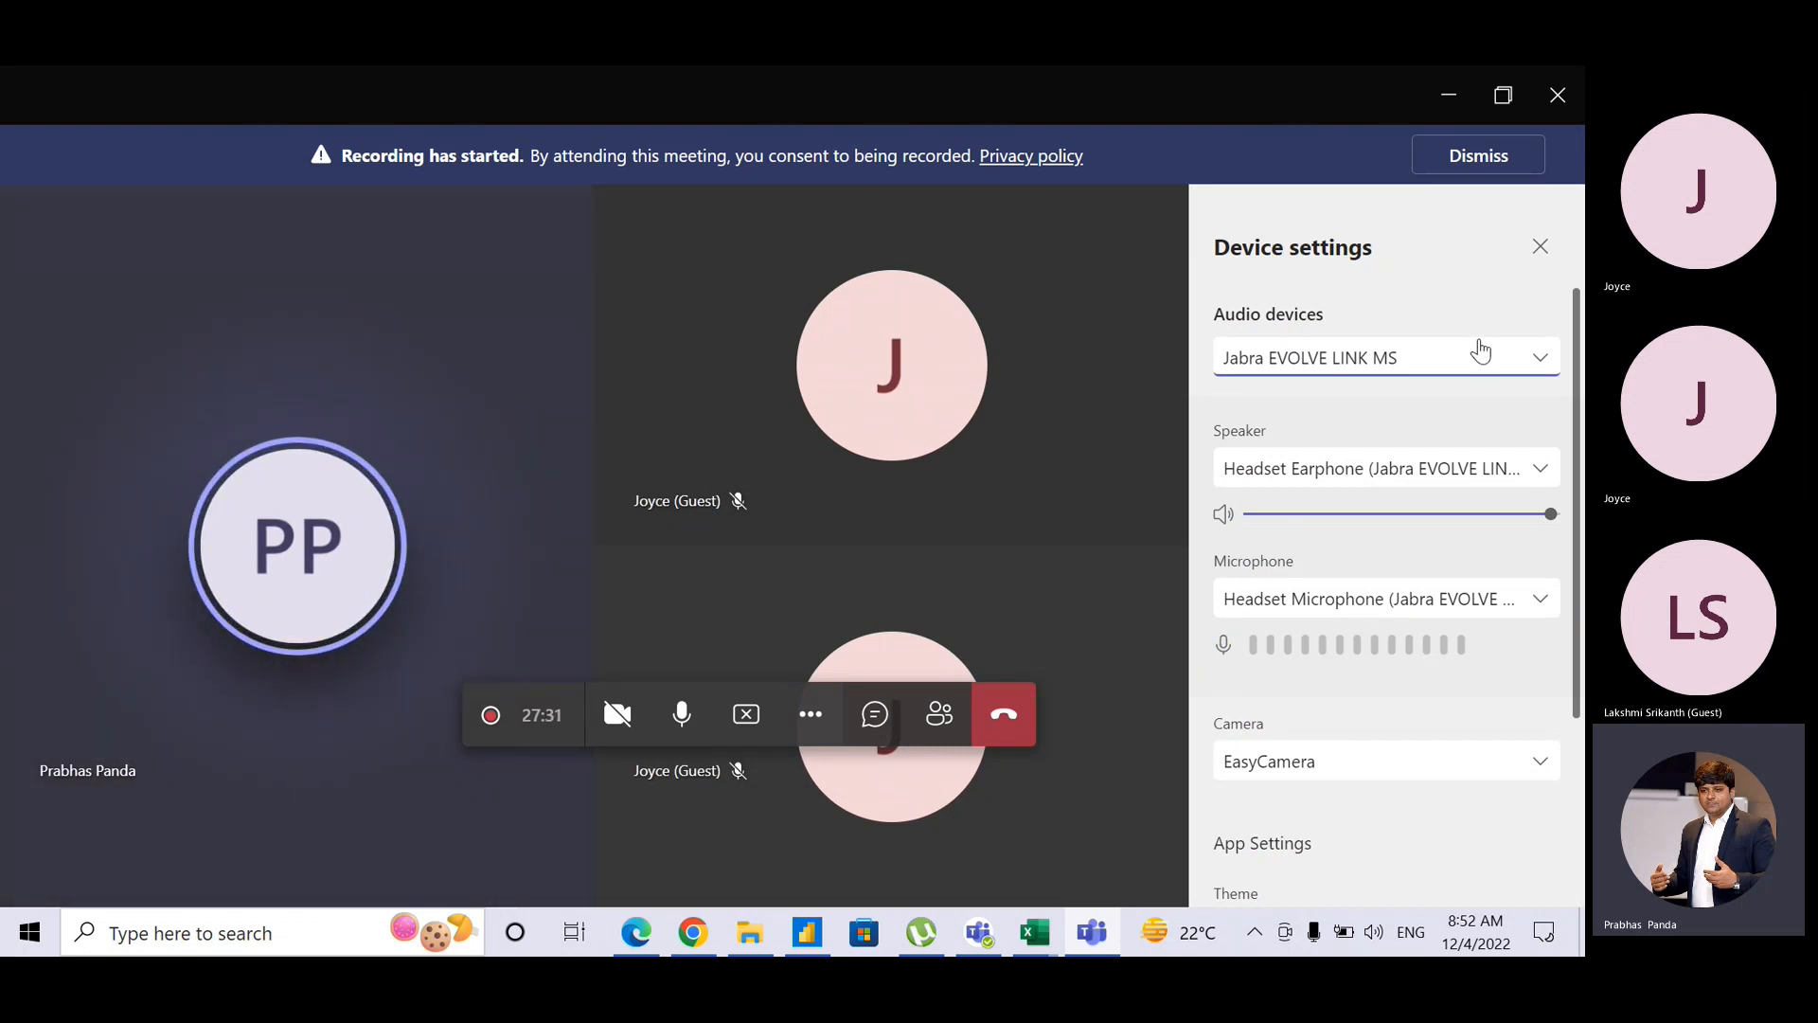
left_click(1541, 248)
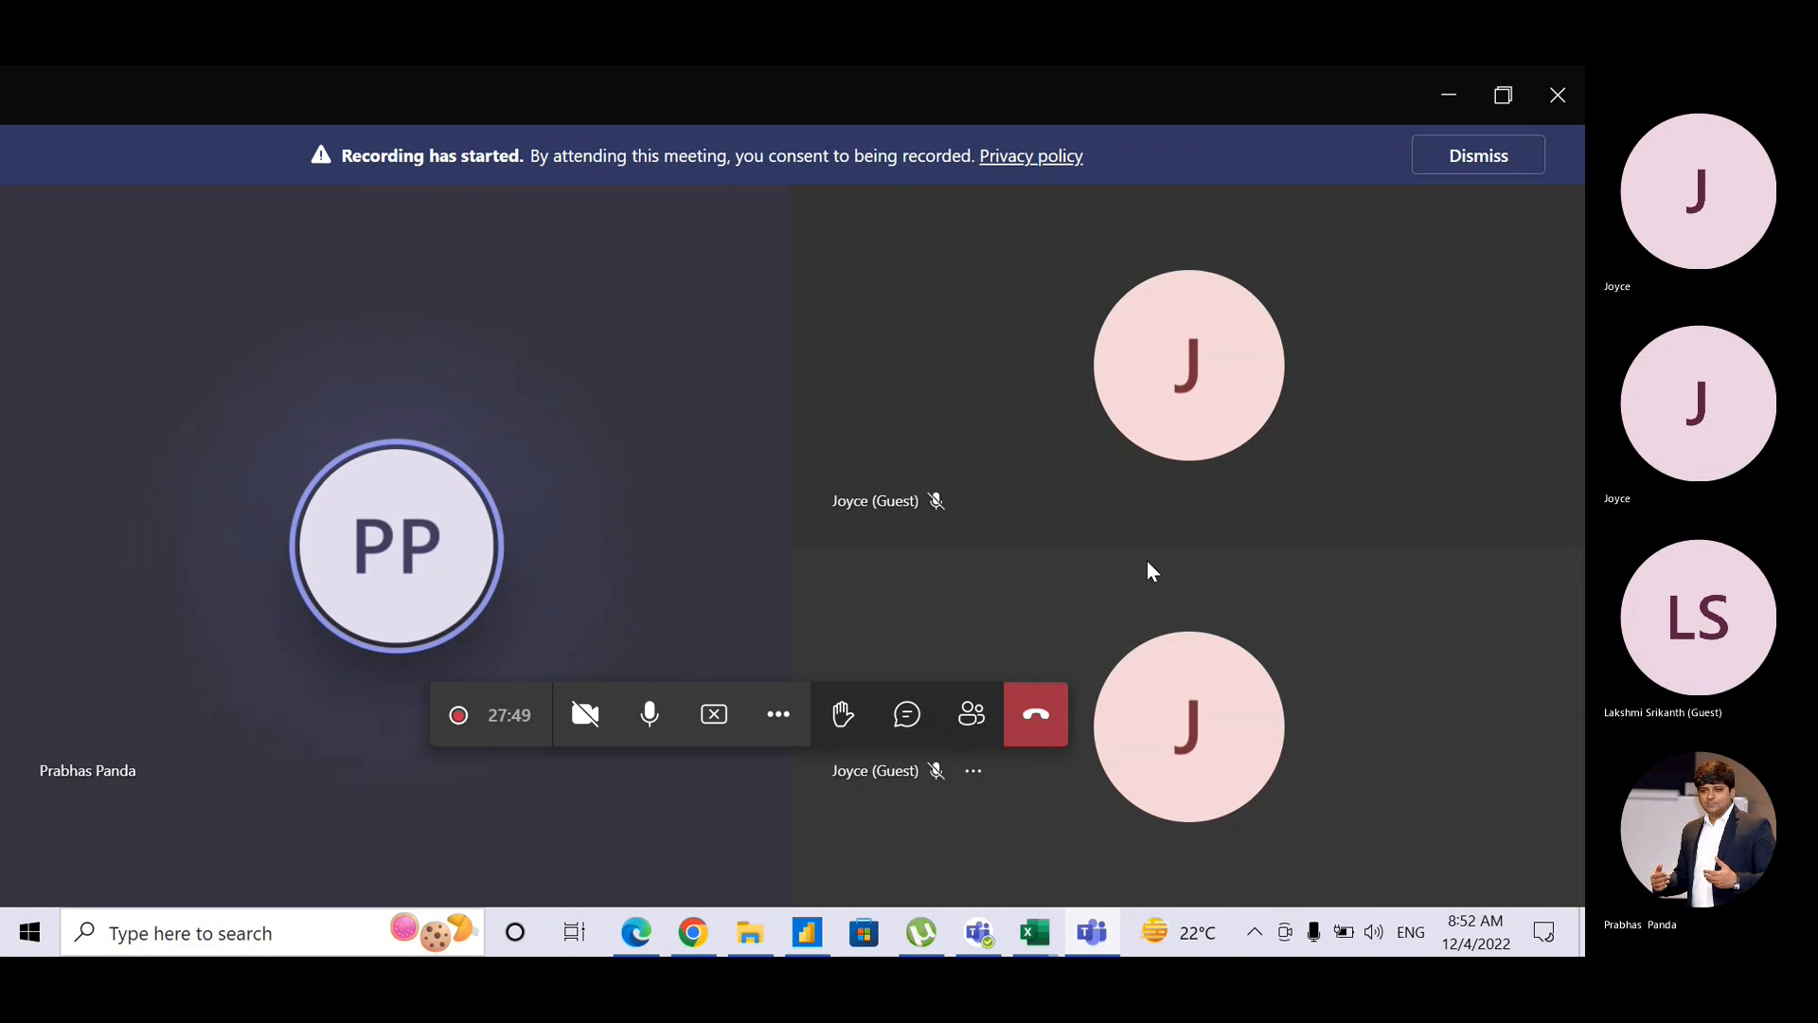
Step: Switch briefly to the browser window and back to the Teams meeting
mouse_move(1058, 932)
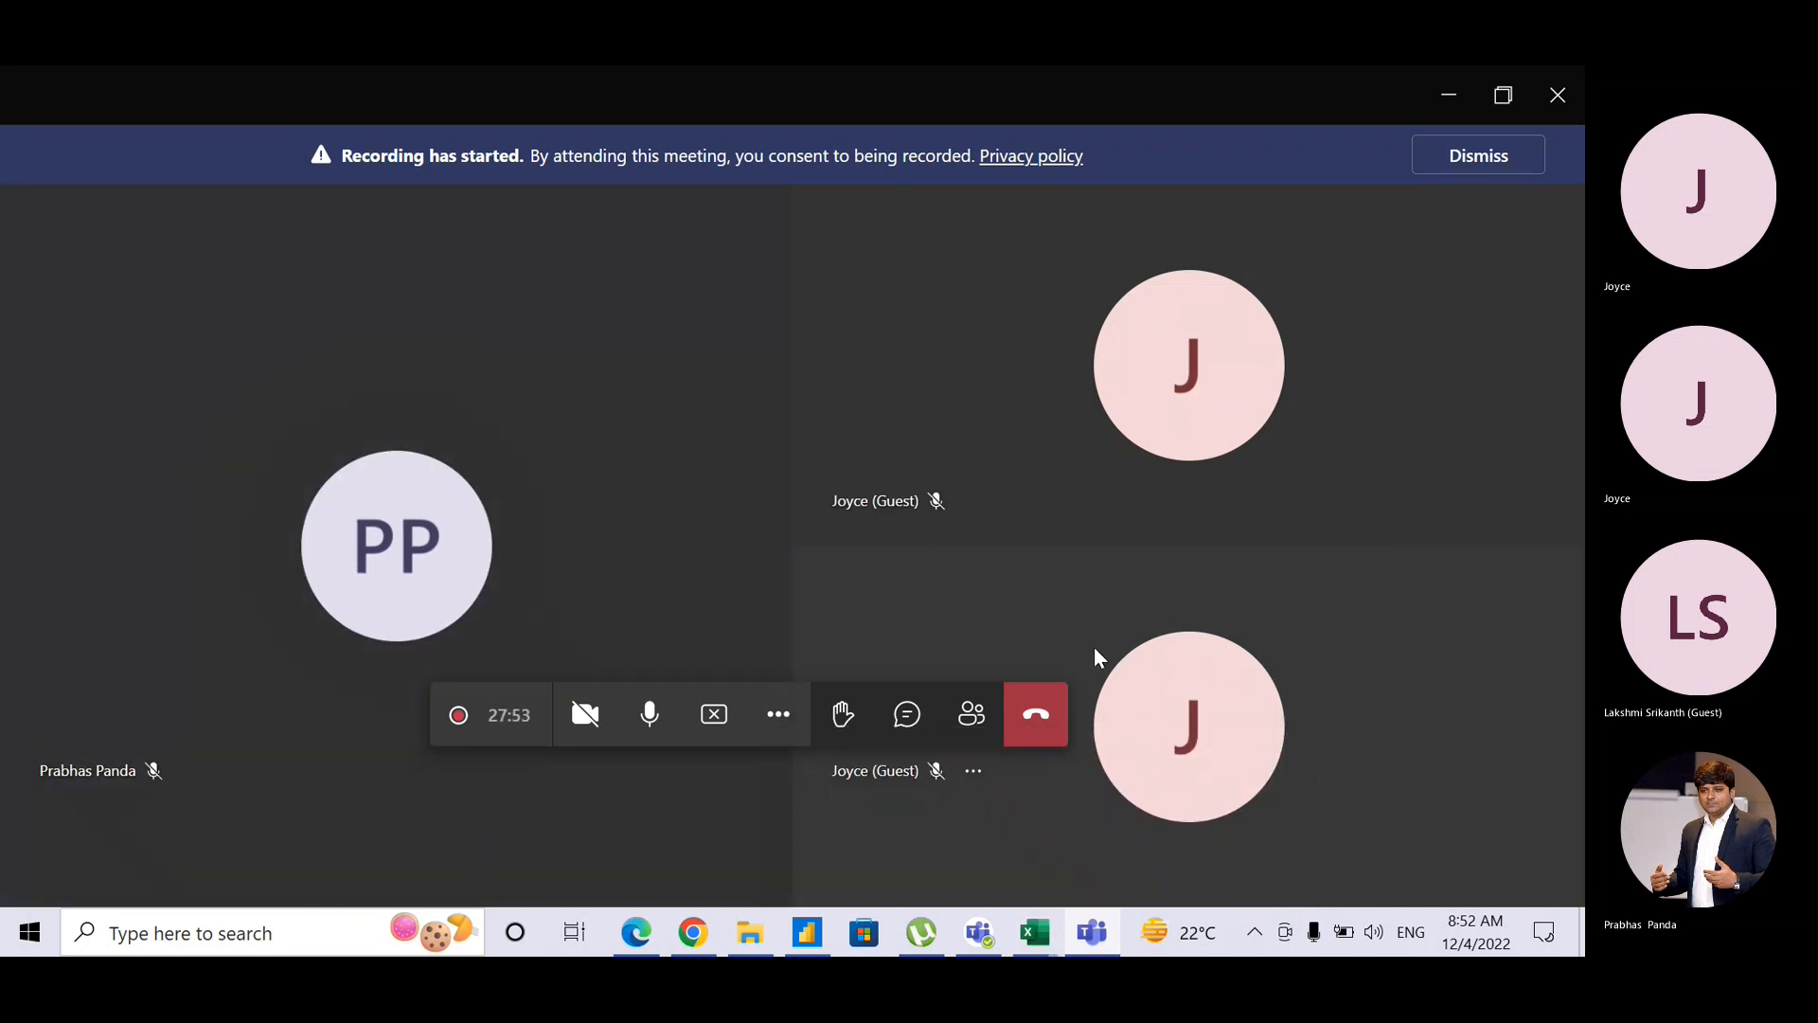
left_click(694, 933)
left_click(694, 933)
Step: Return to Power BI Desktop and reselect the red-and-black clustered bar chart on Bar/Column 2
left_click(816, 933)
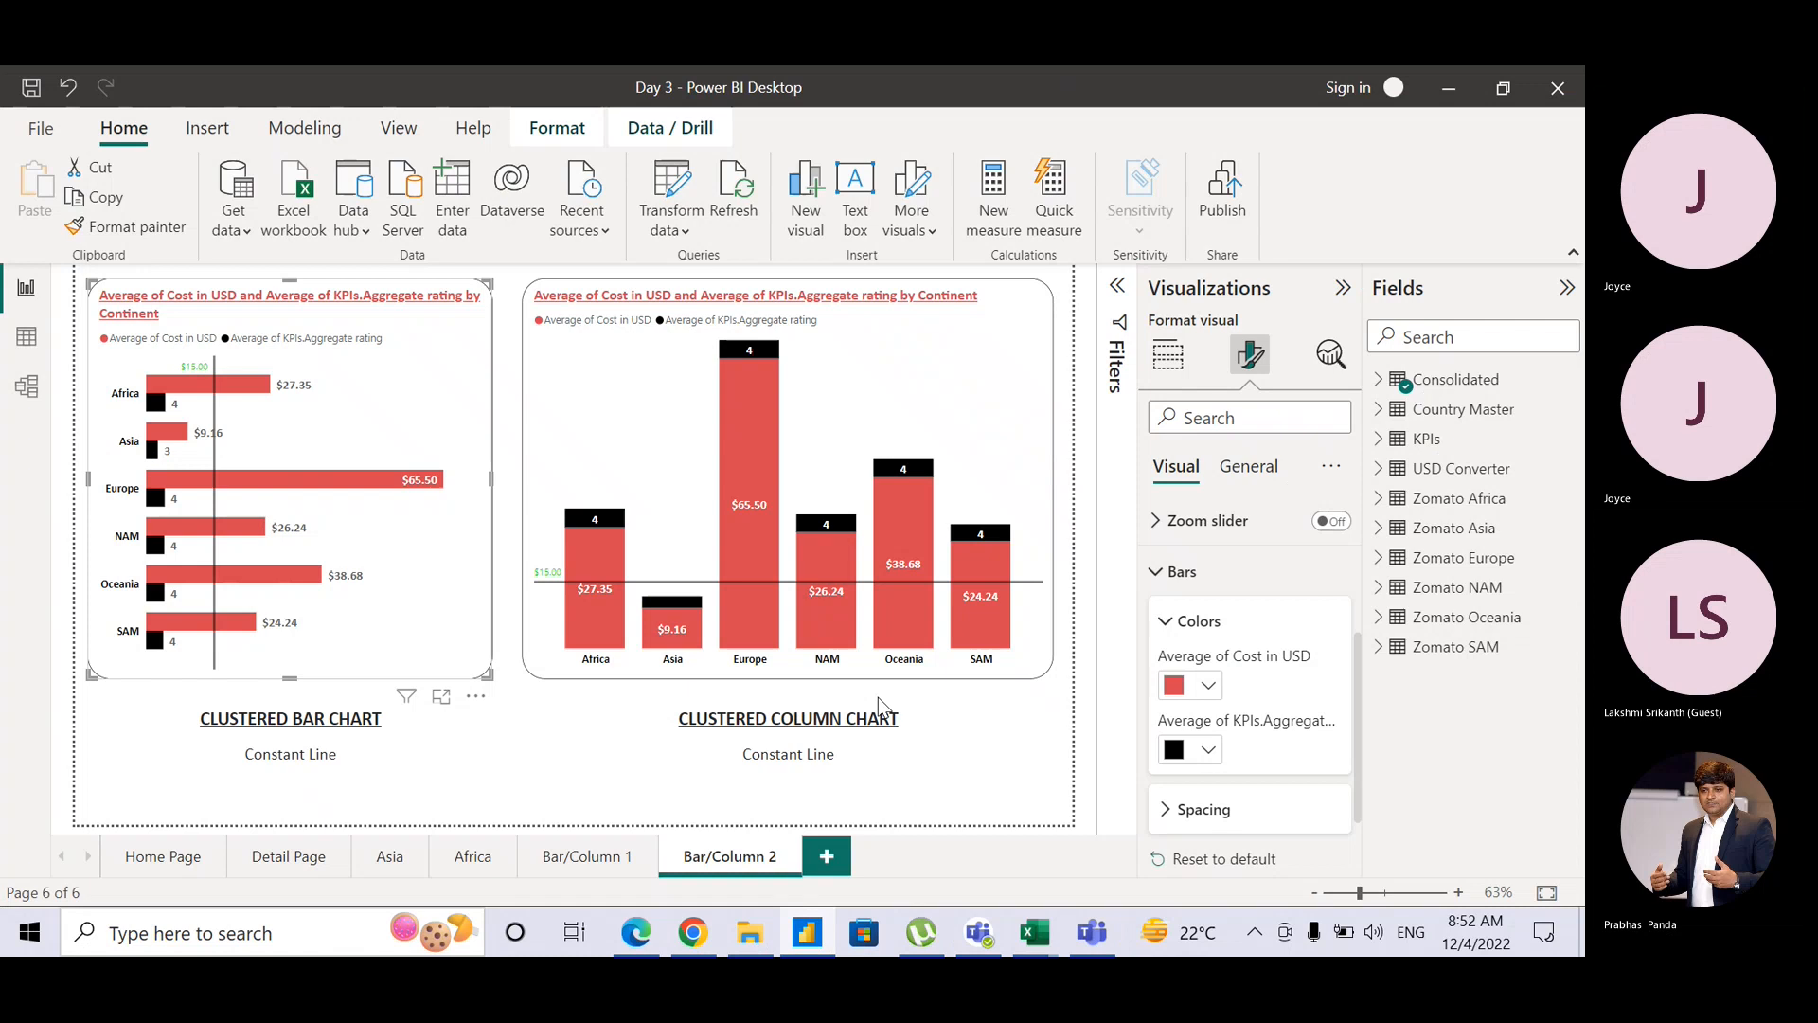
left_click(983, 755)
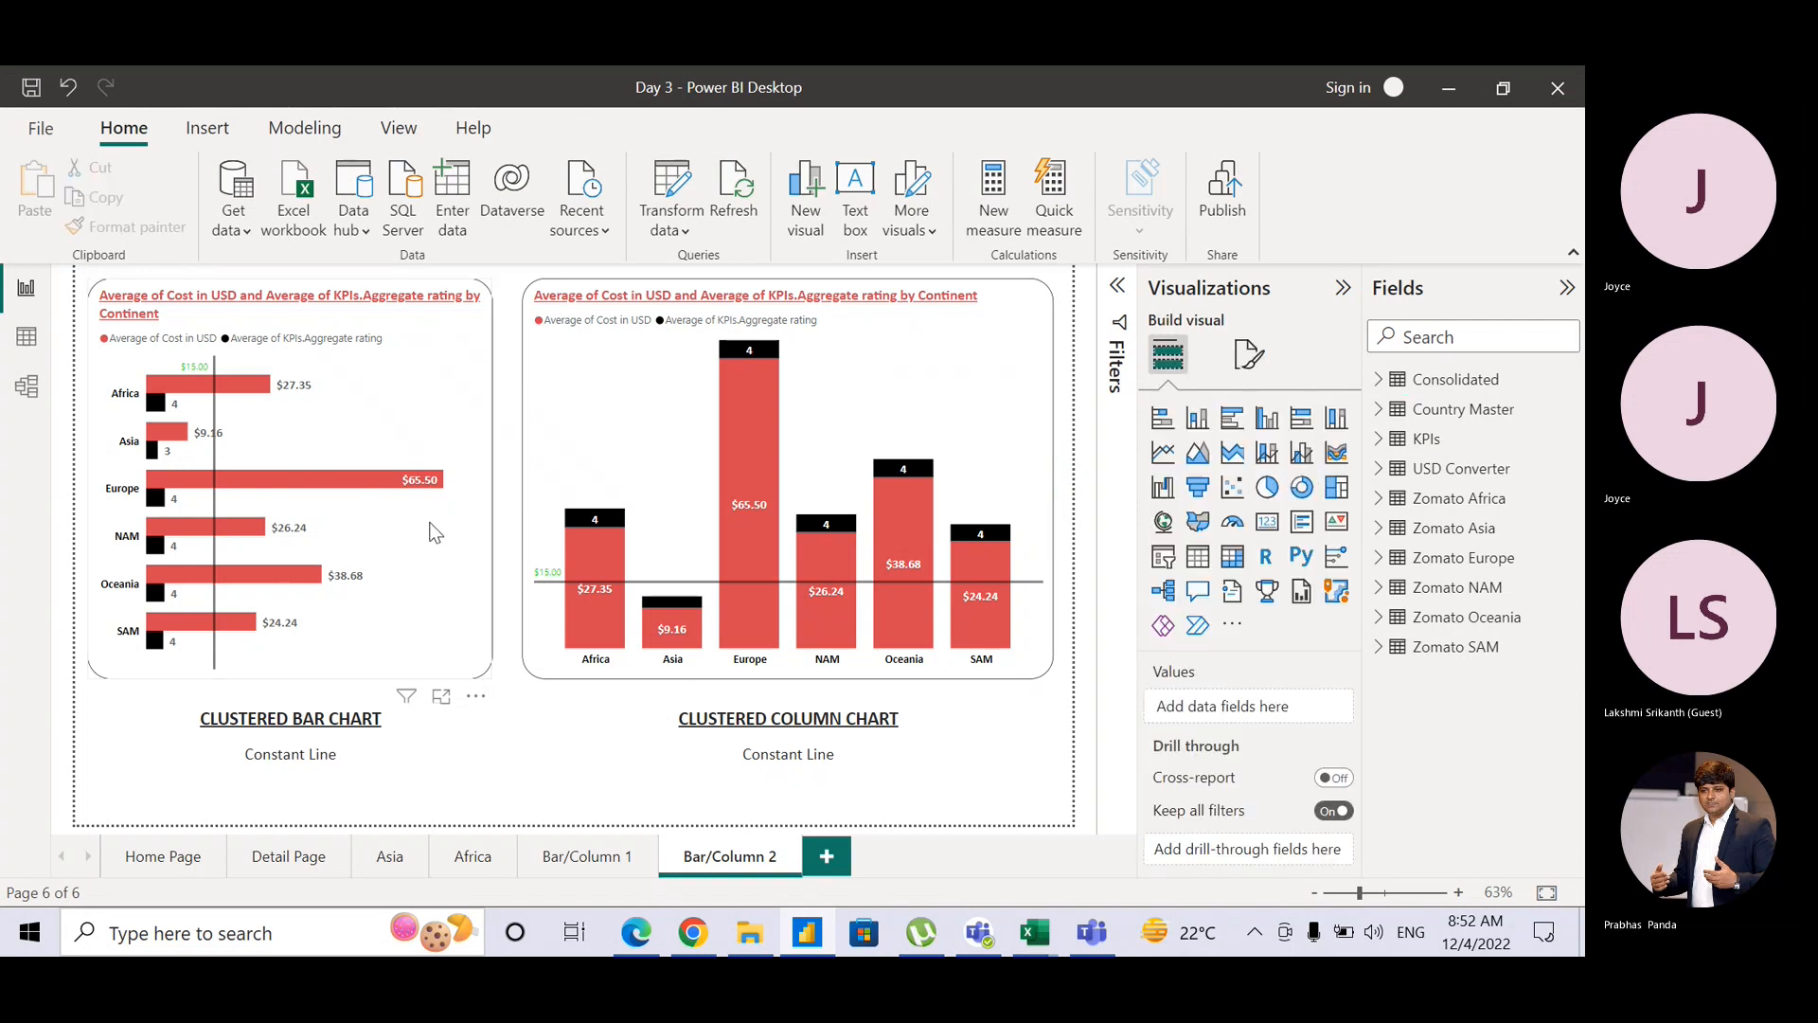
left_click(471, 452)
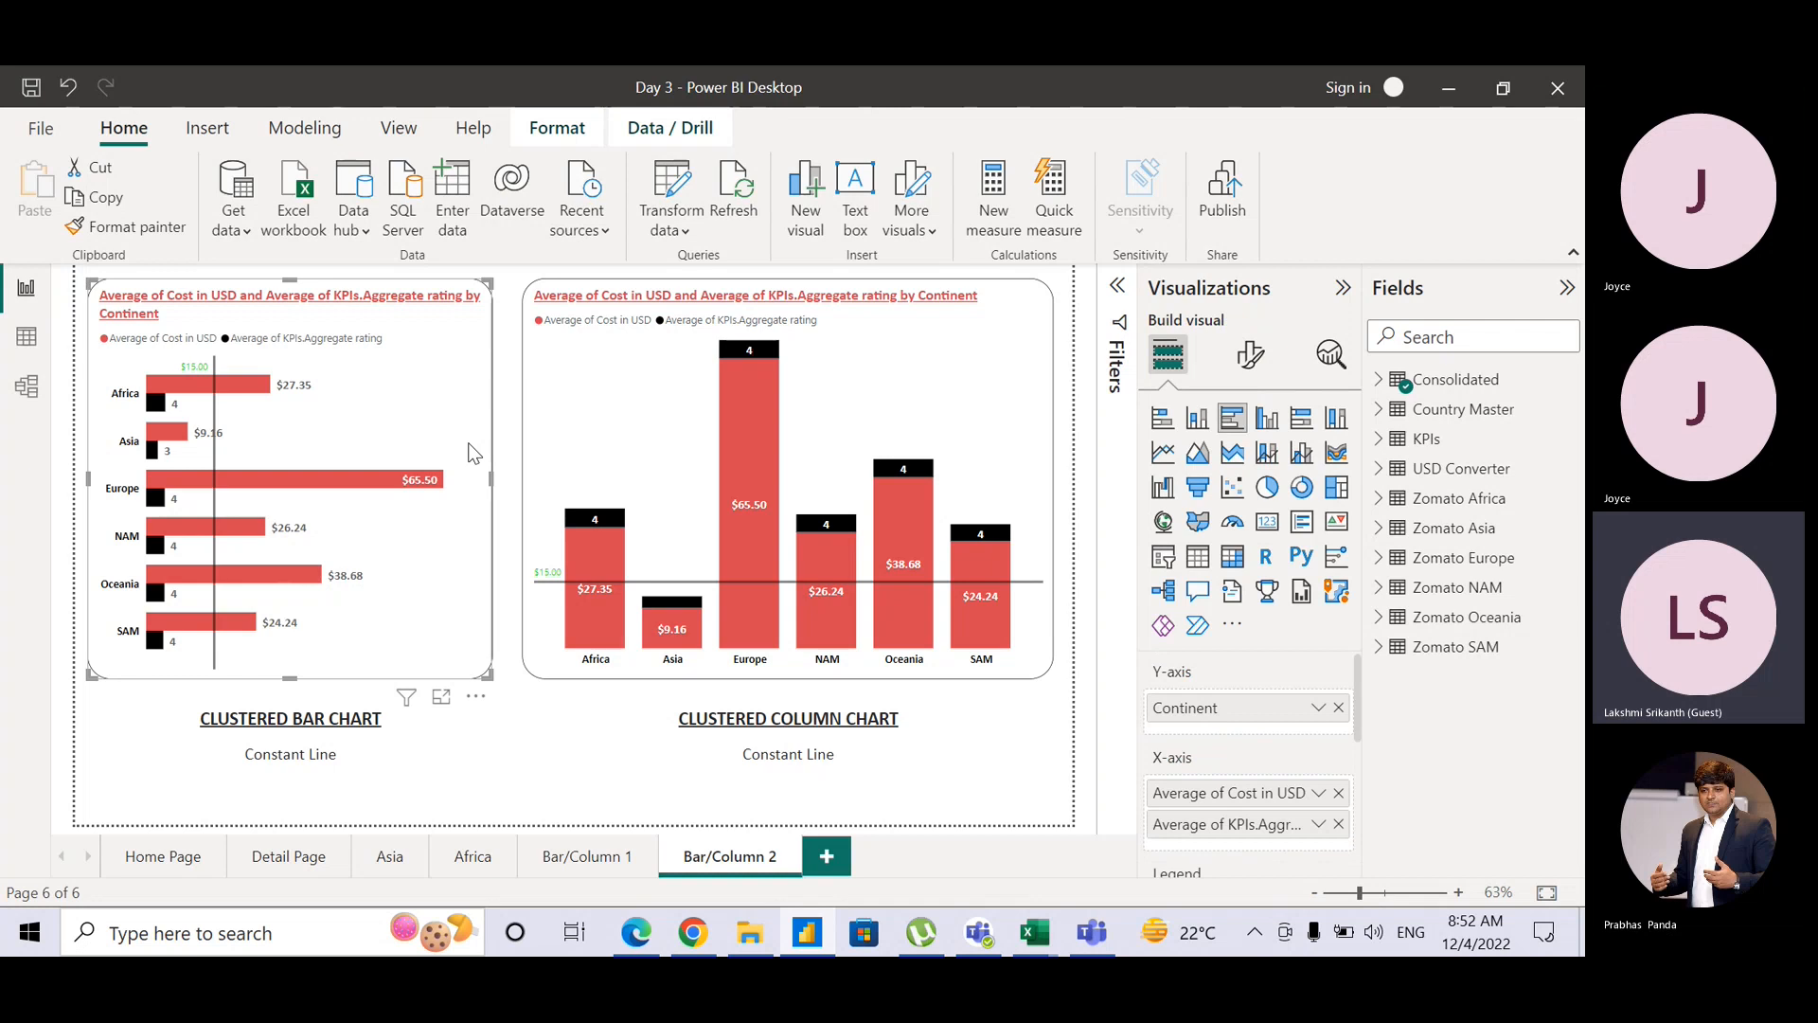
key("ctrl")
key("ctrl")
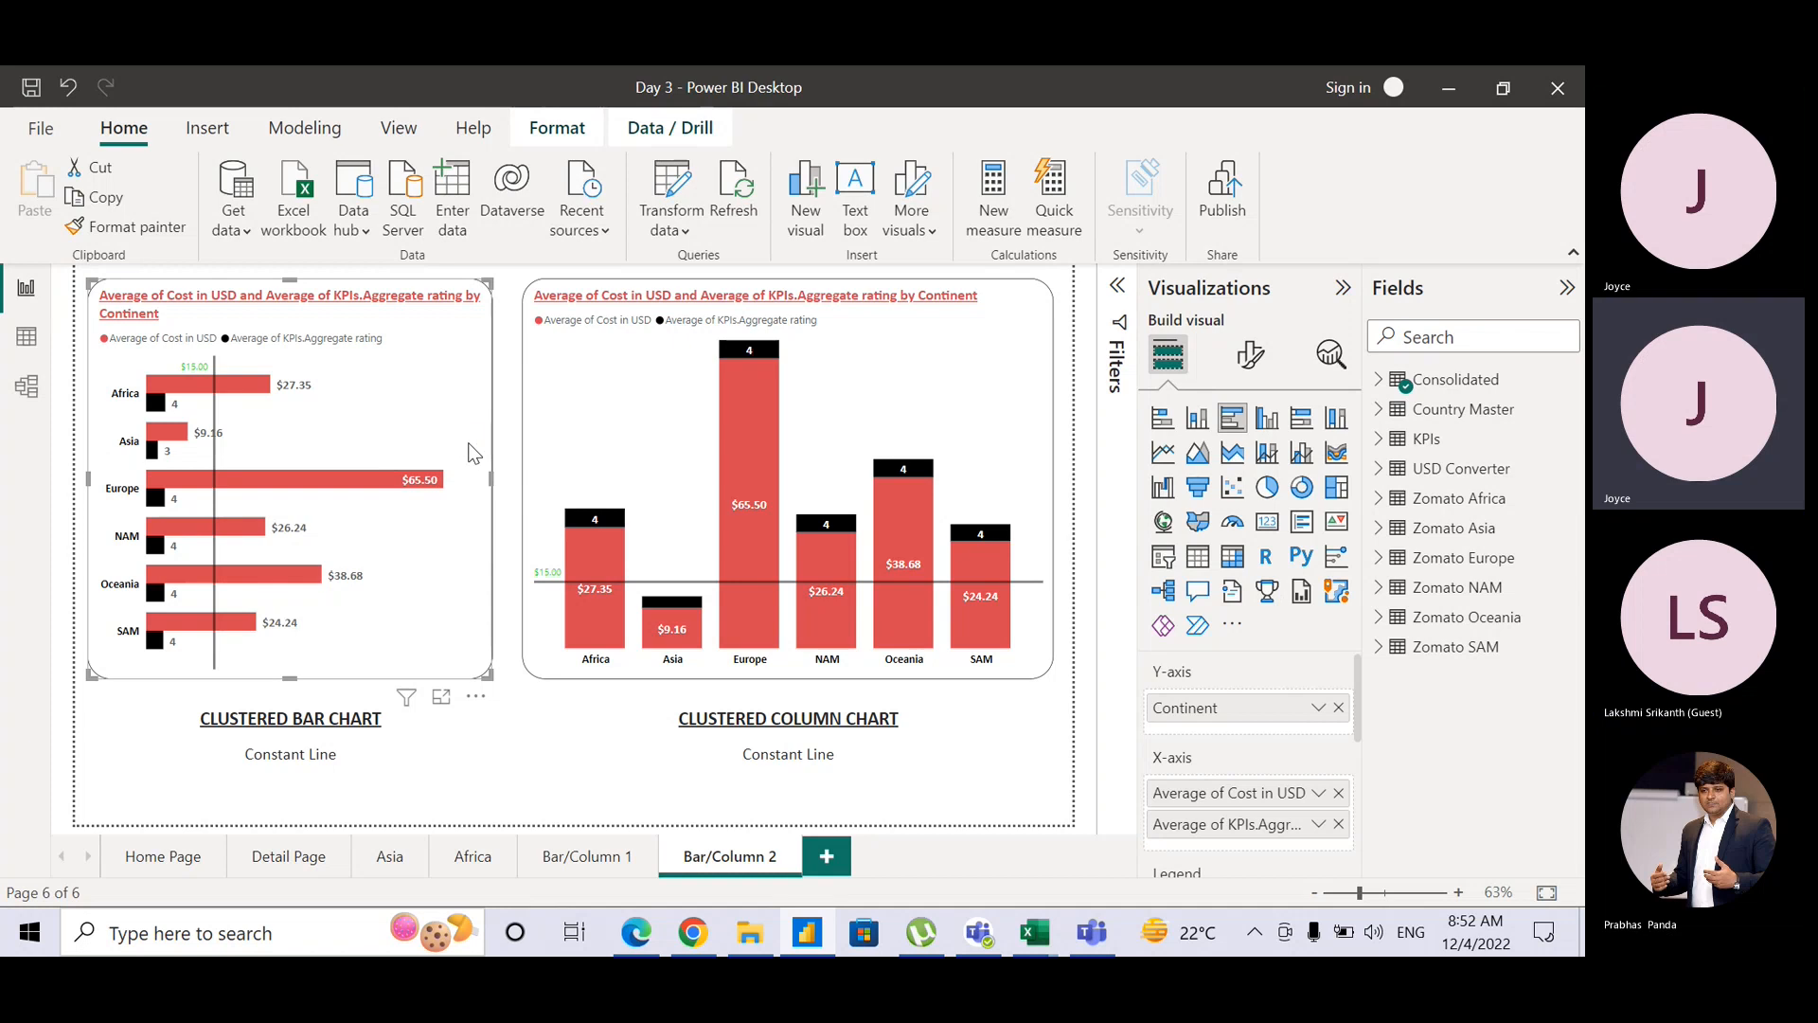
key("ctrl")
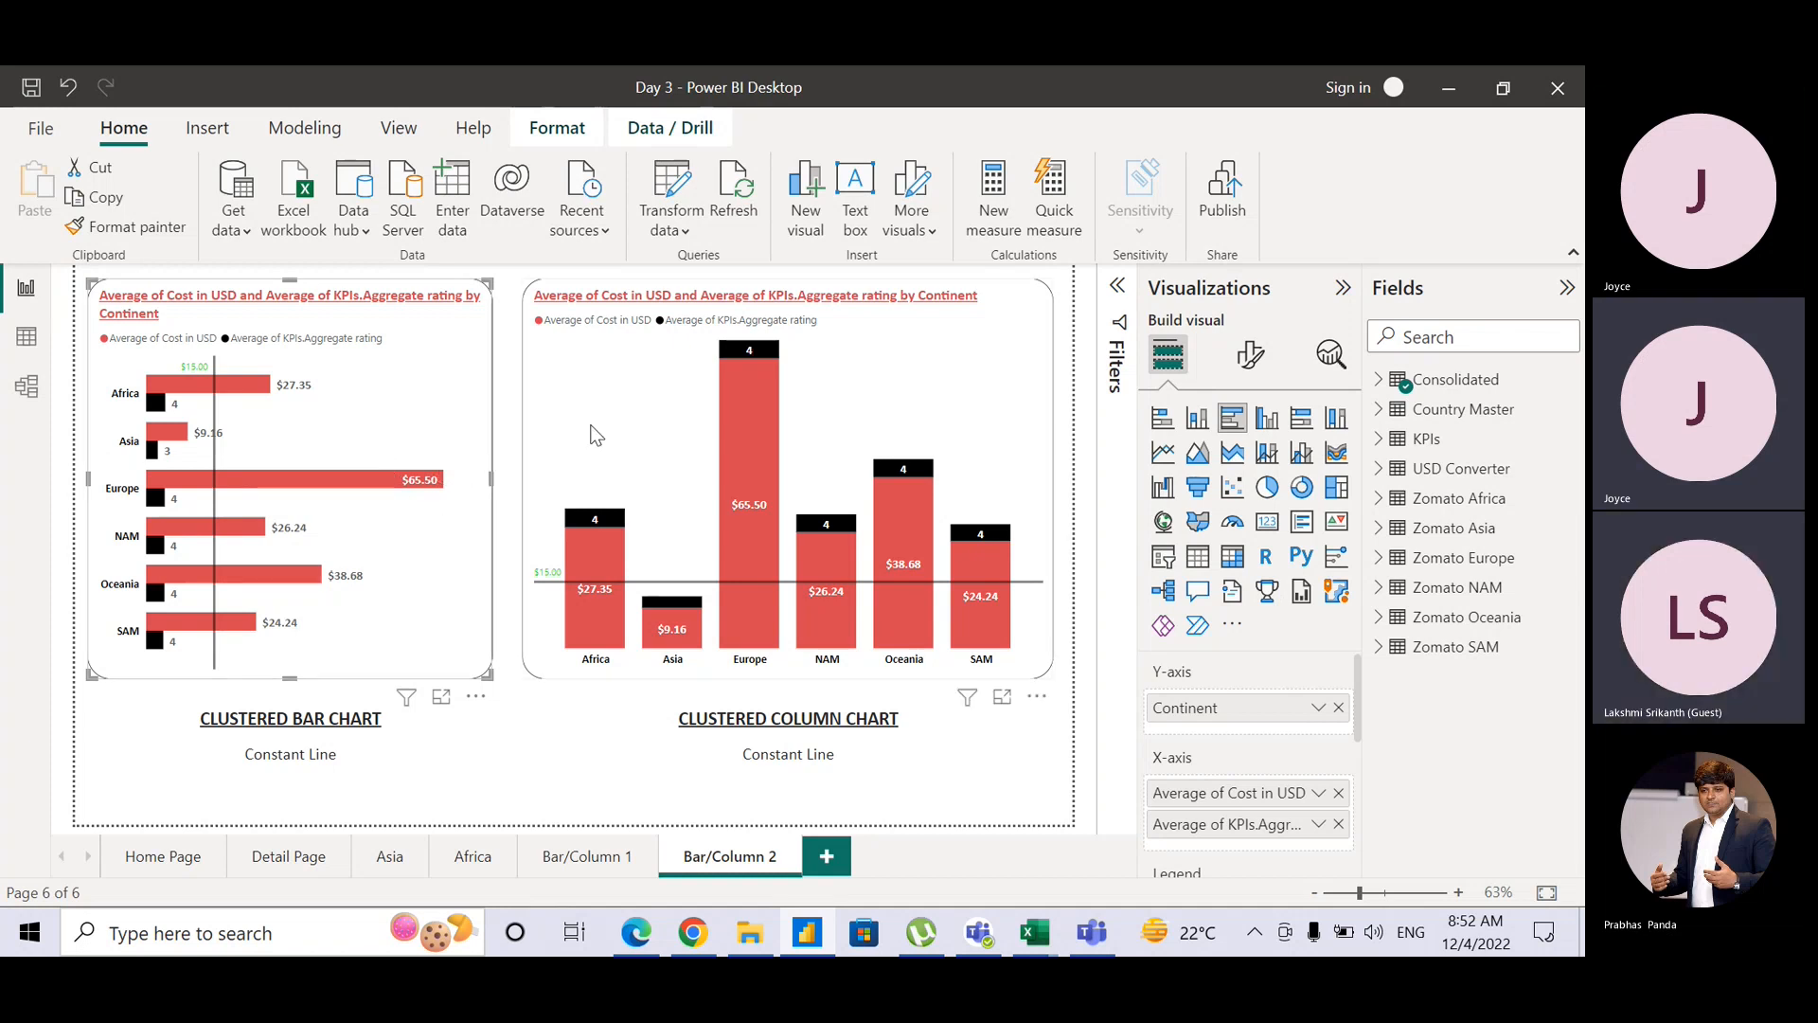
Step: Open the bar chart's Analytics pane and look over the Constant line and Average line sections
left_click(1330, 355)
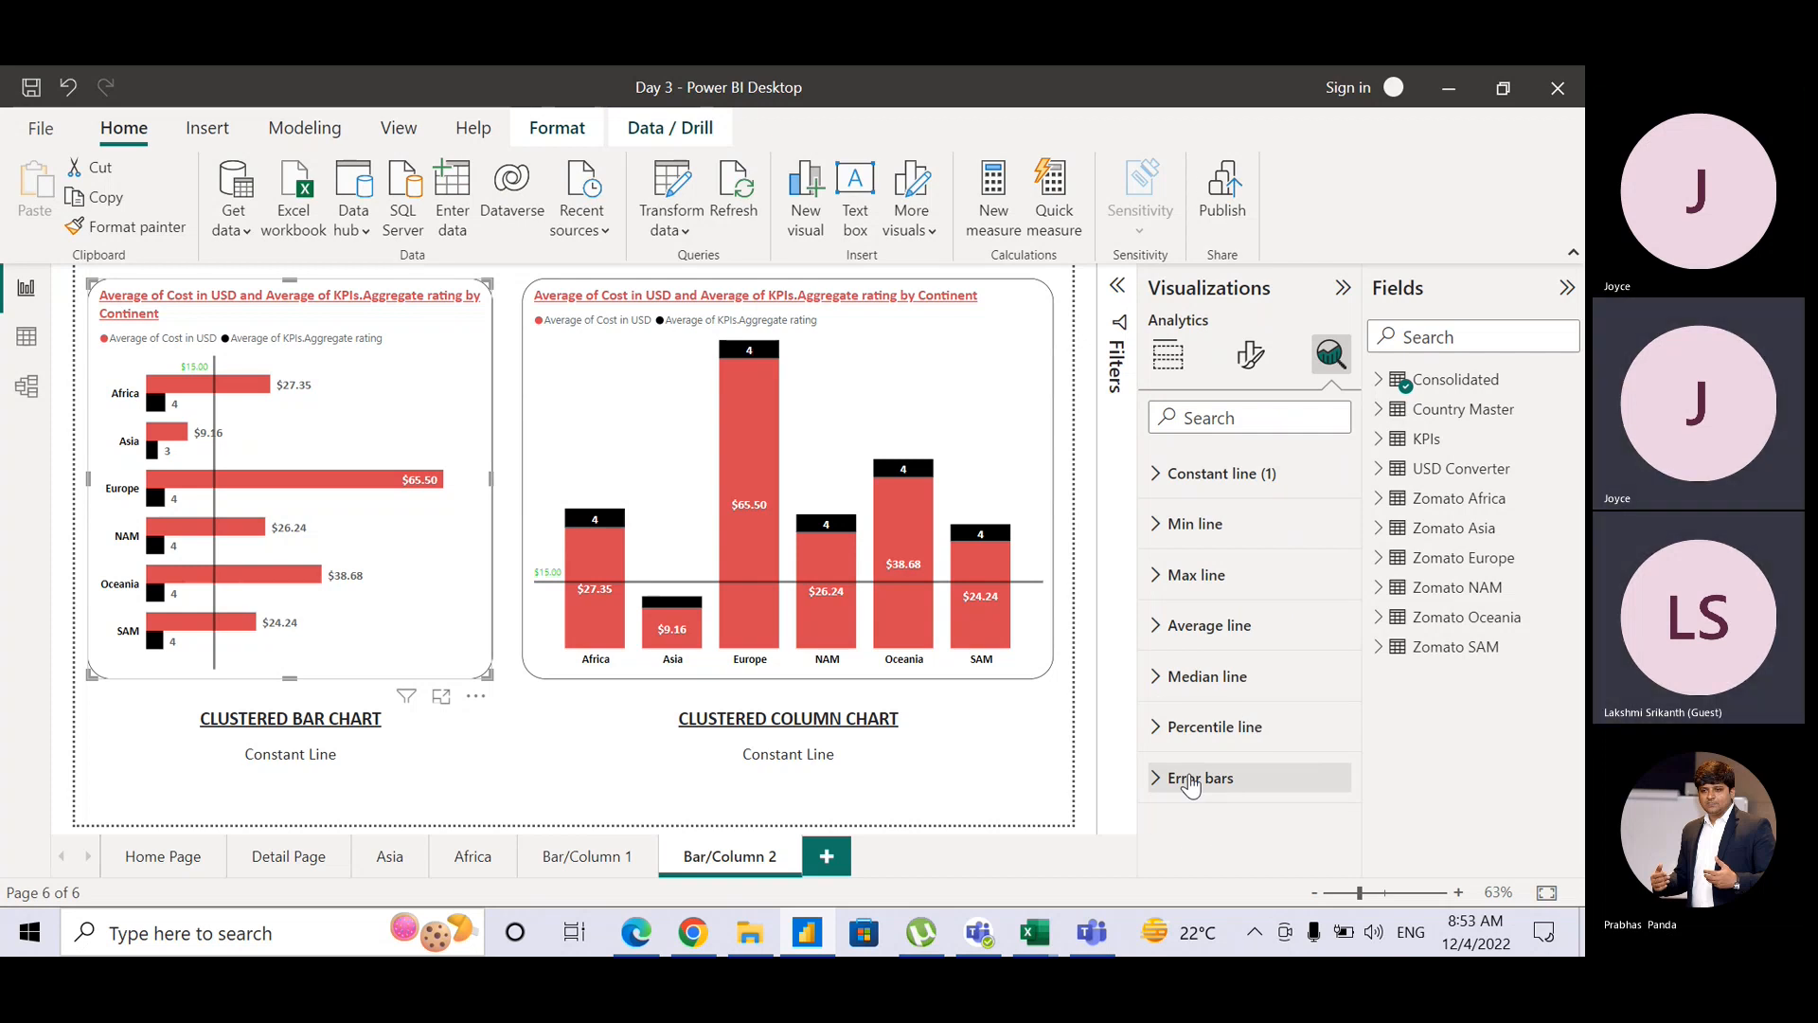
left_click(1165, 483)
left_click(1165, 483)
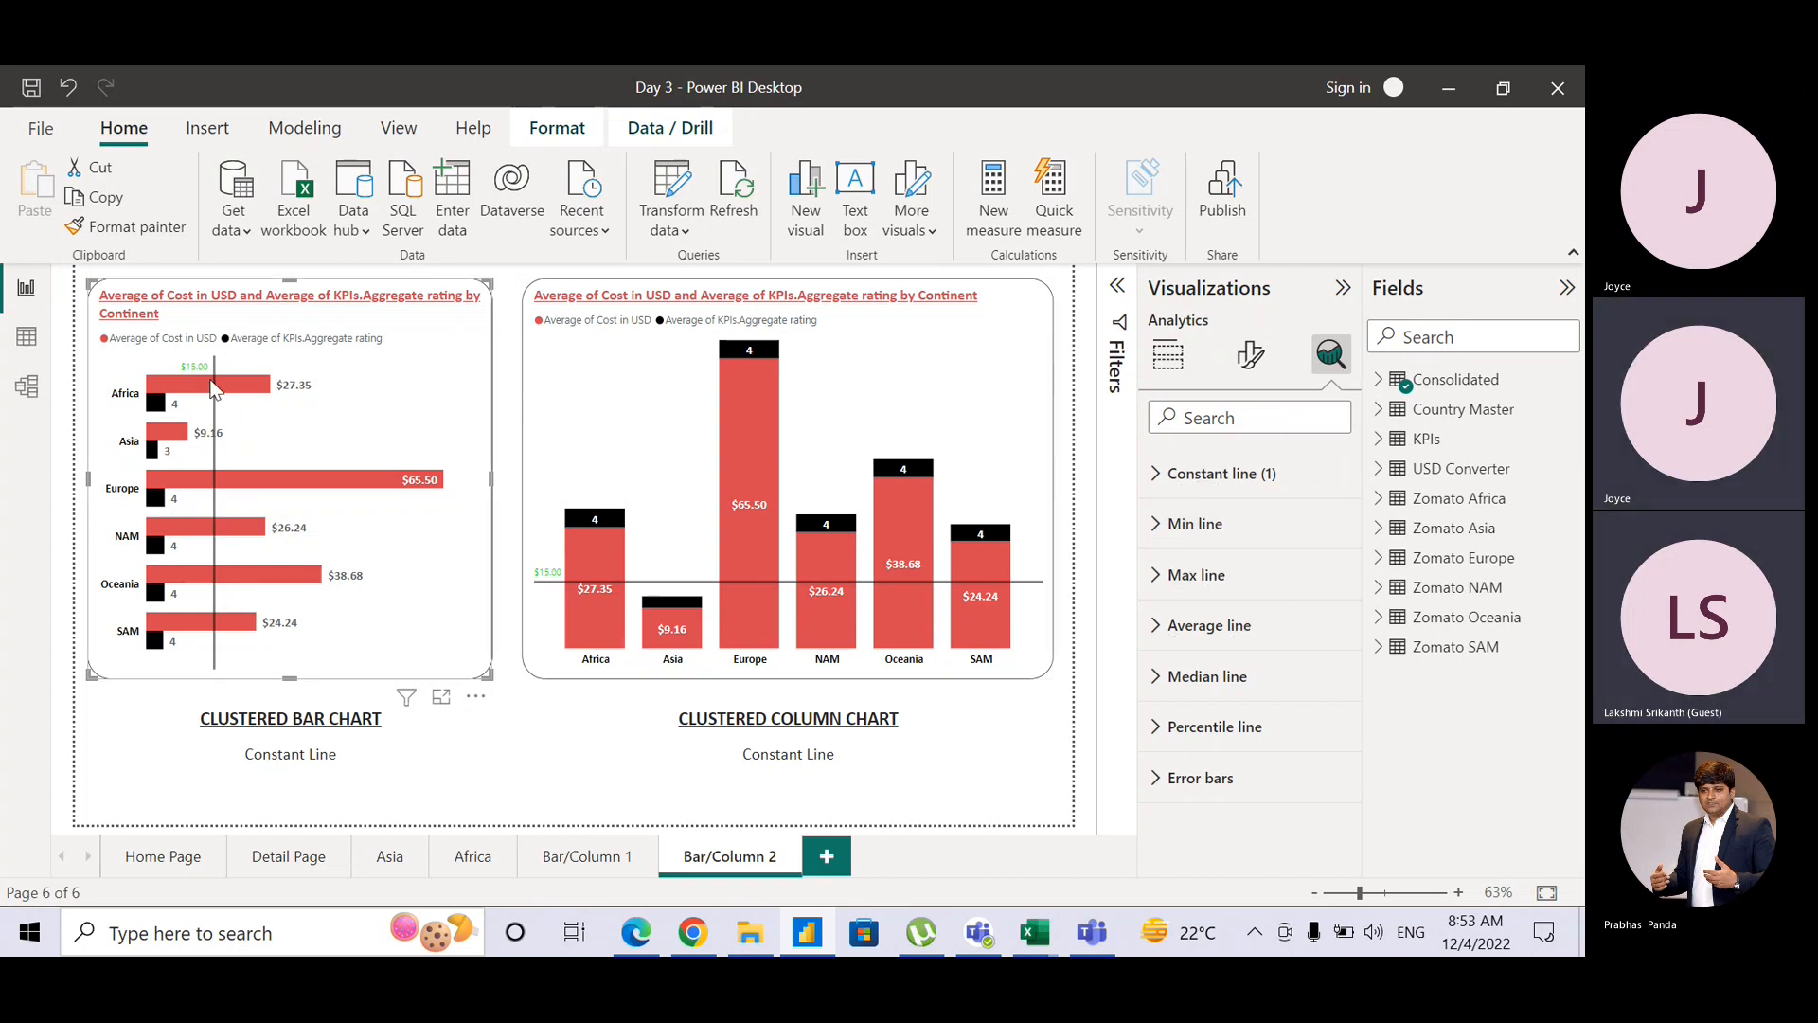
mouse_move(254, 393)
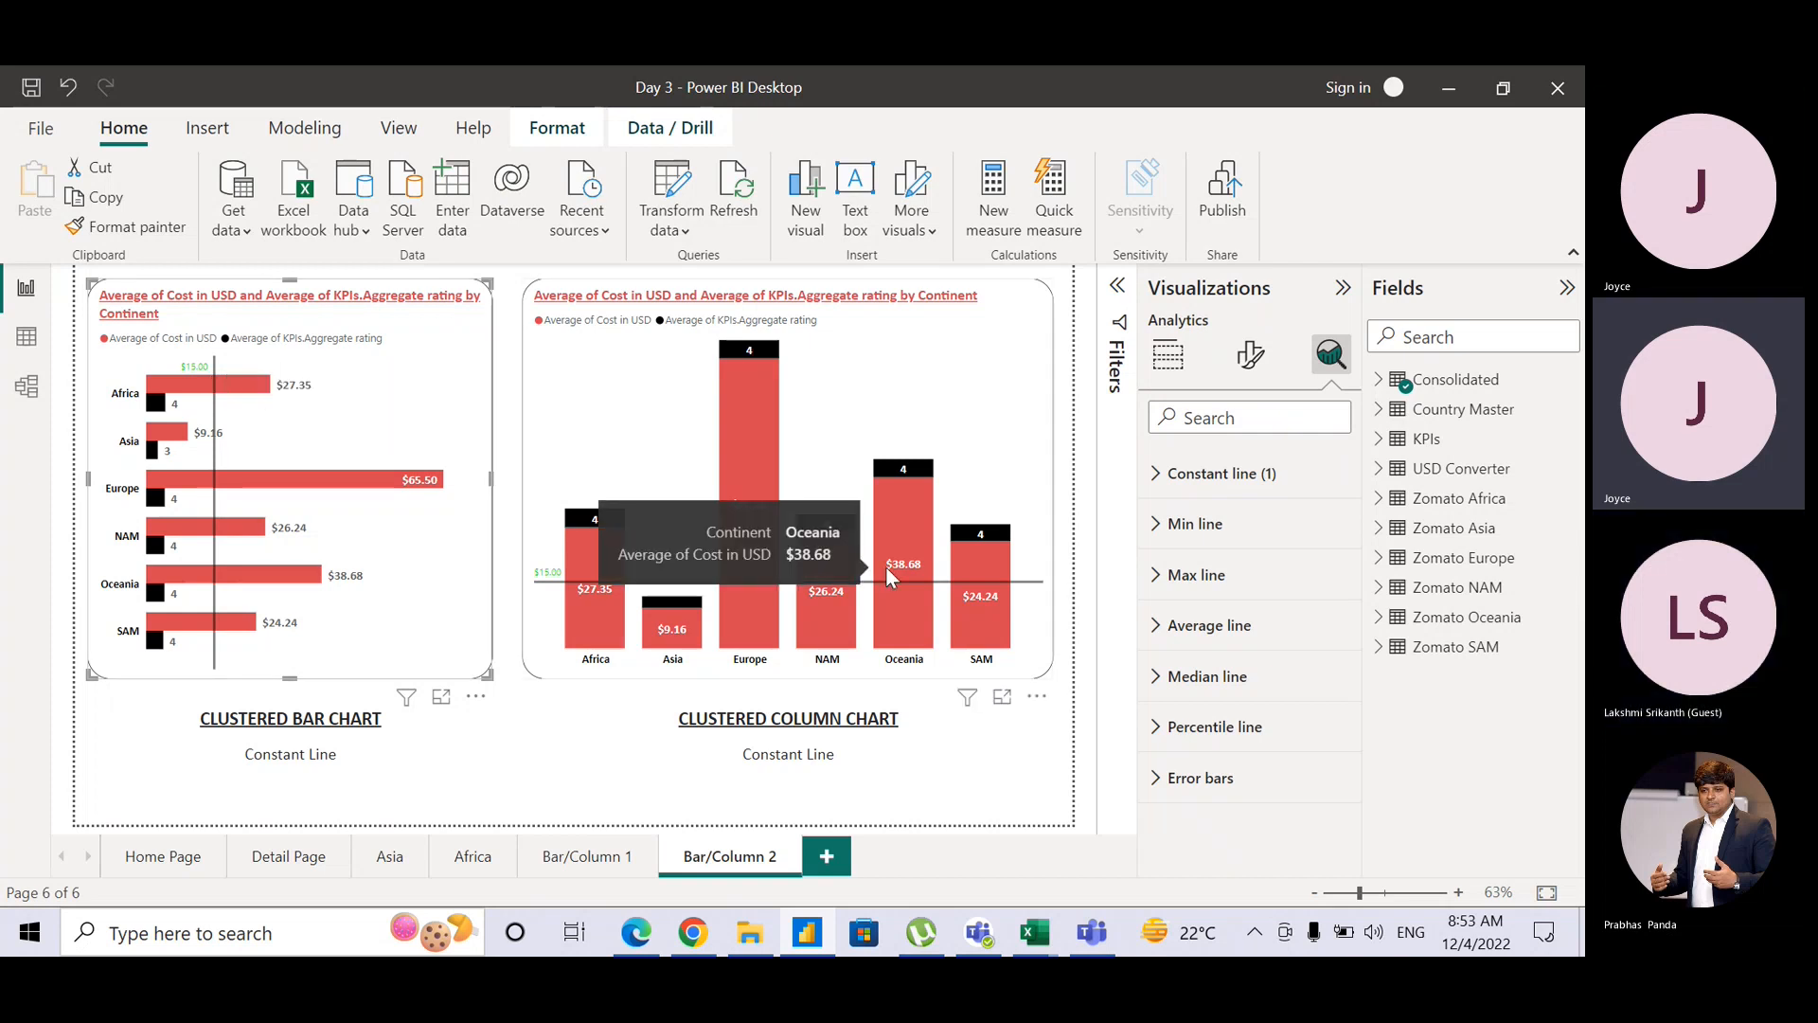
left_click(1158, 630)
left_click(1159, 629)
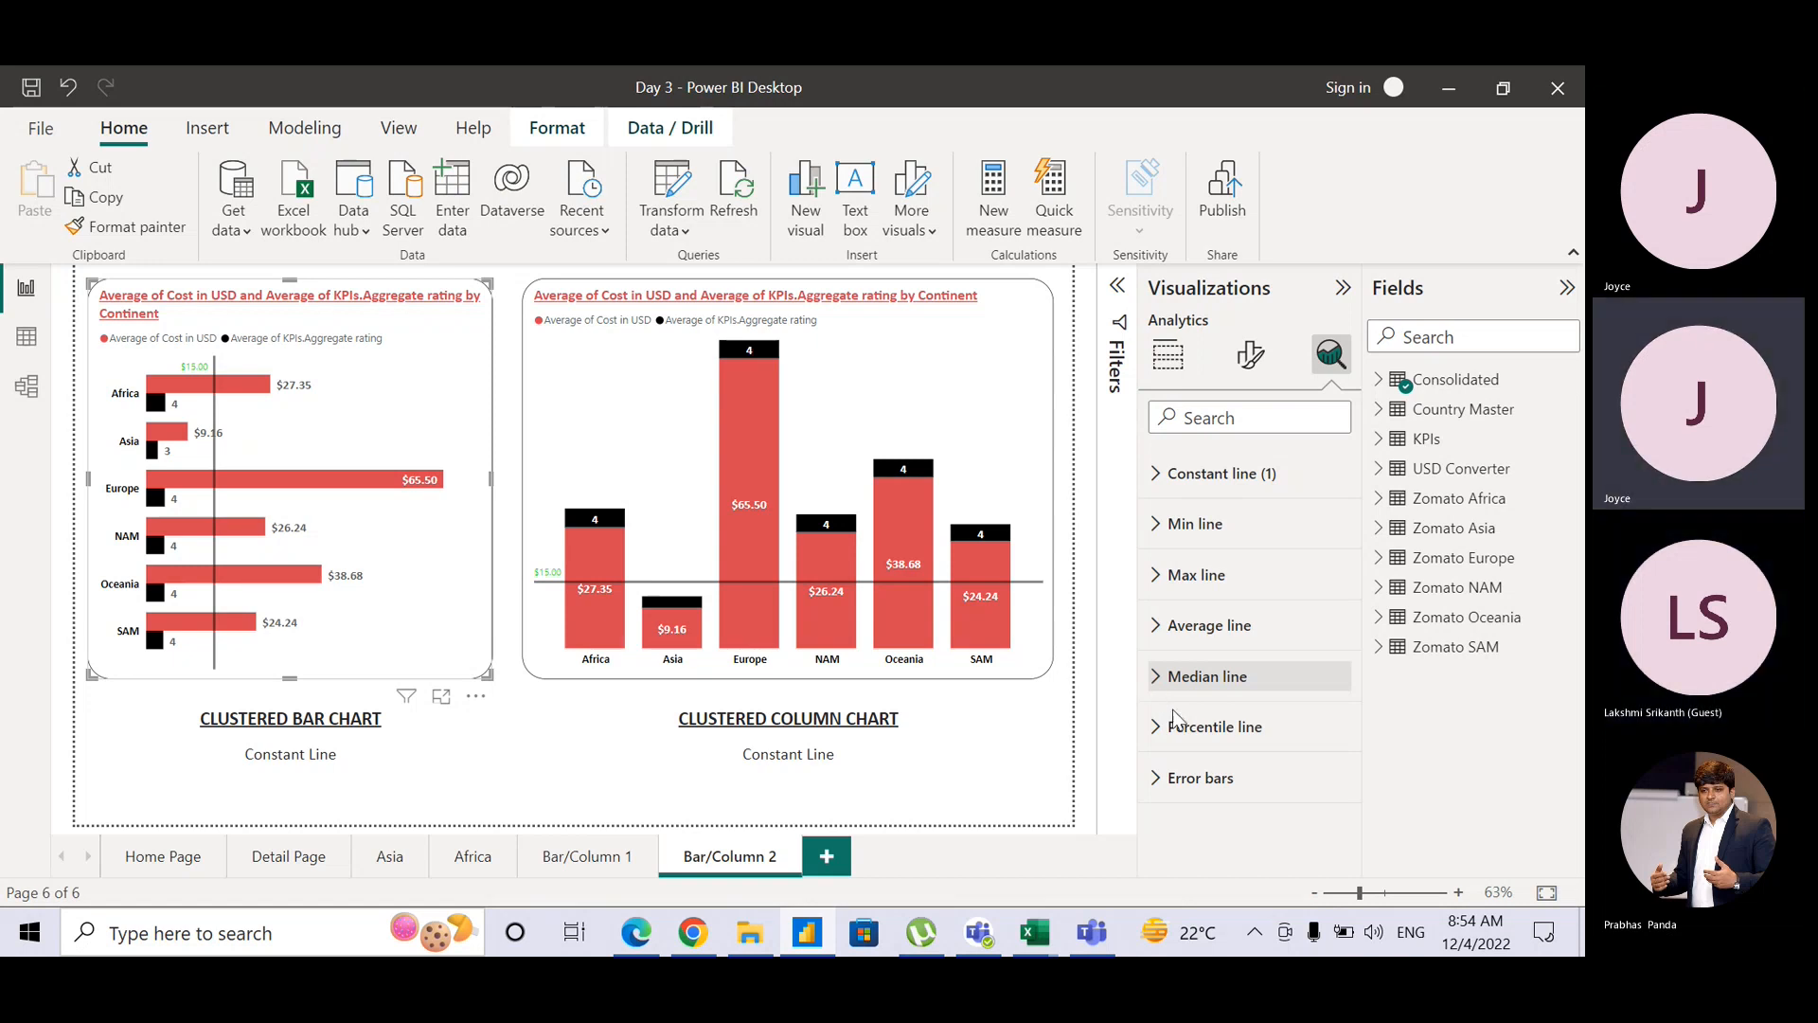
Step: Expand Percentile line in the Analytics pane and add a percentile line to the bar chart
left_click(1157, 726)
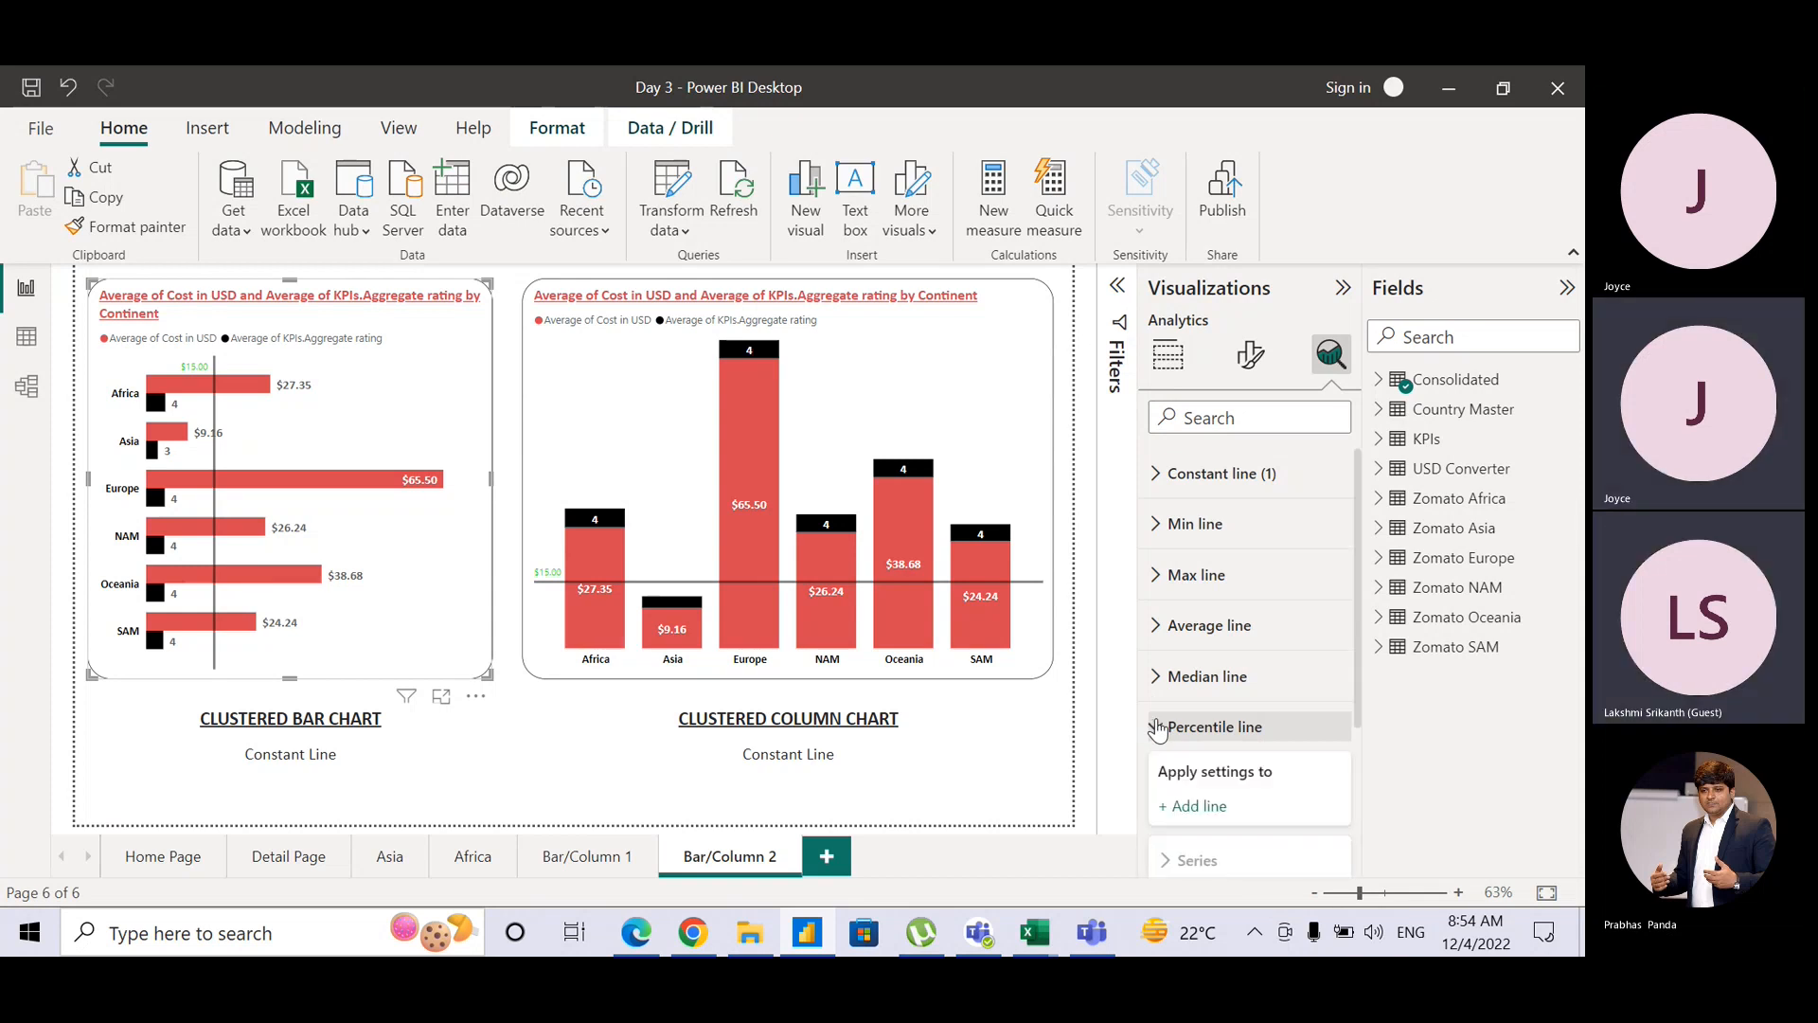
left_click_drag(1356, 663, 1357, 788)
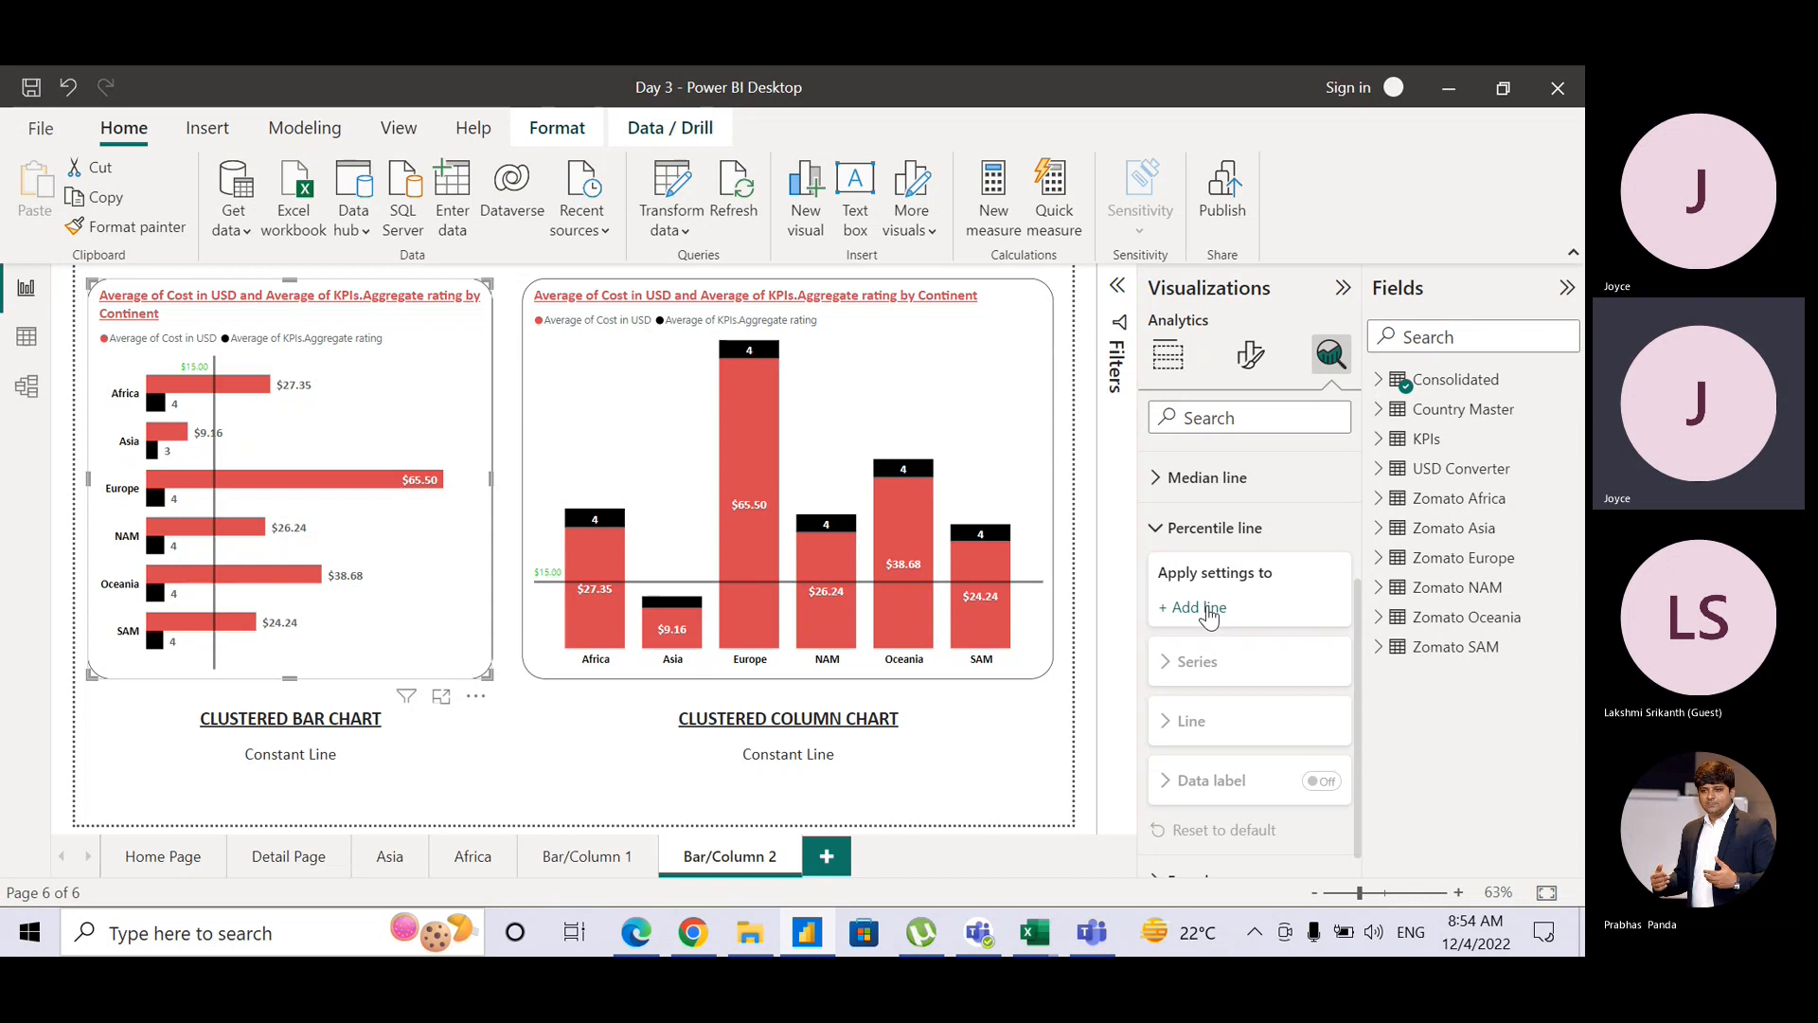
left_click(1209, 611)
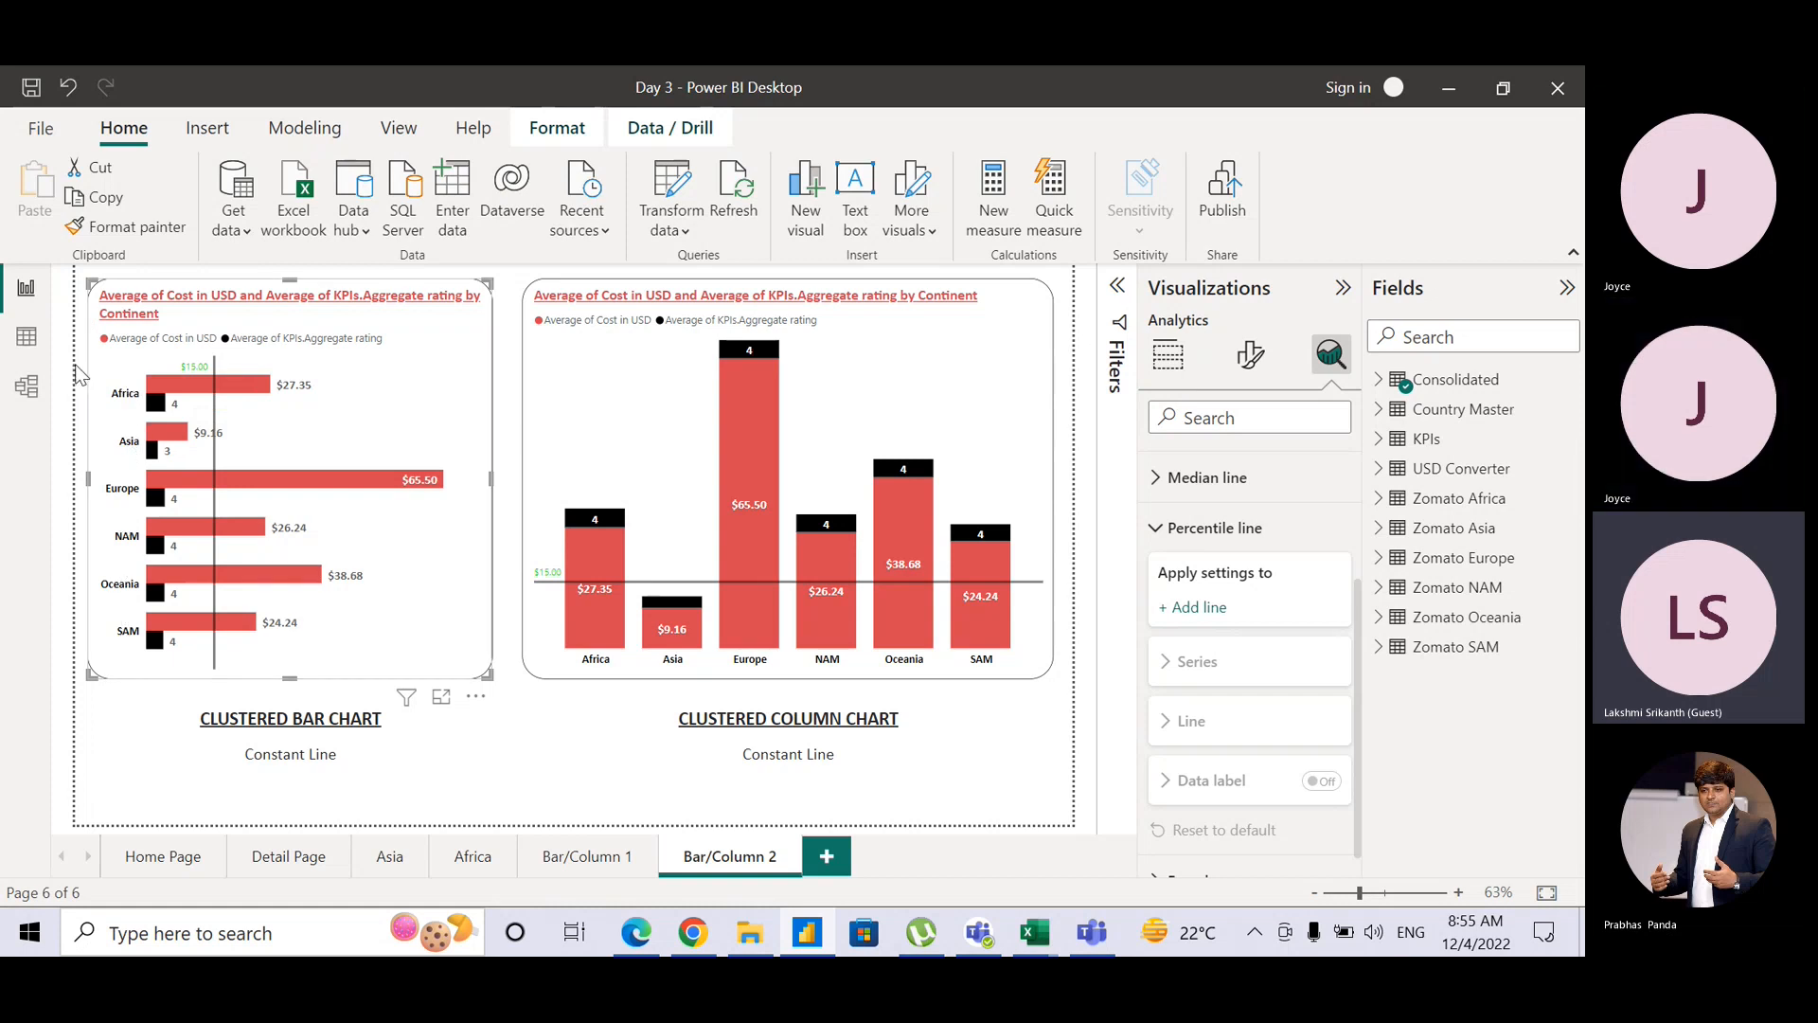
Step: Switch to Data view and browse the KPIs.Average Cost for two value list, closing it unchanged
left_click(26, 336)
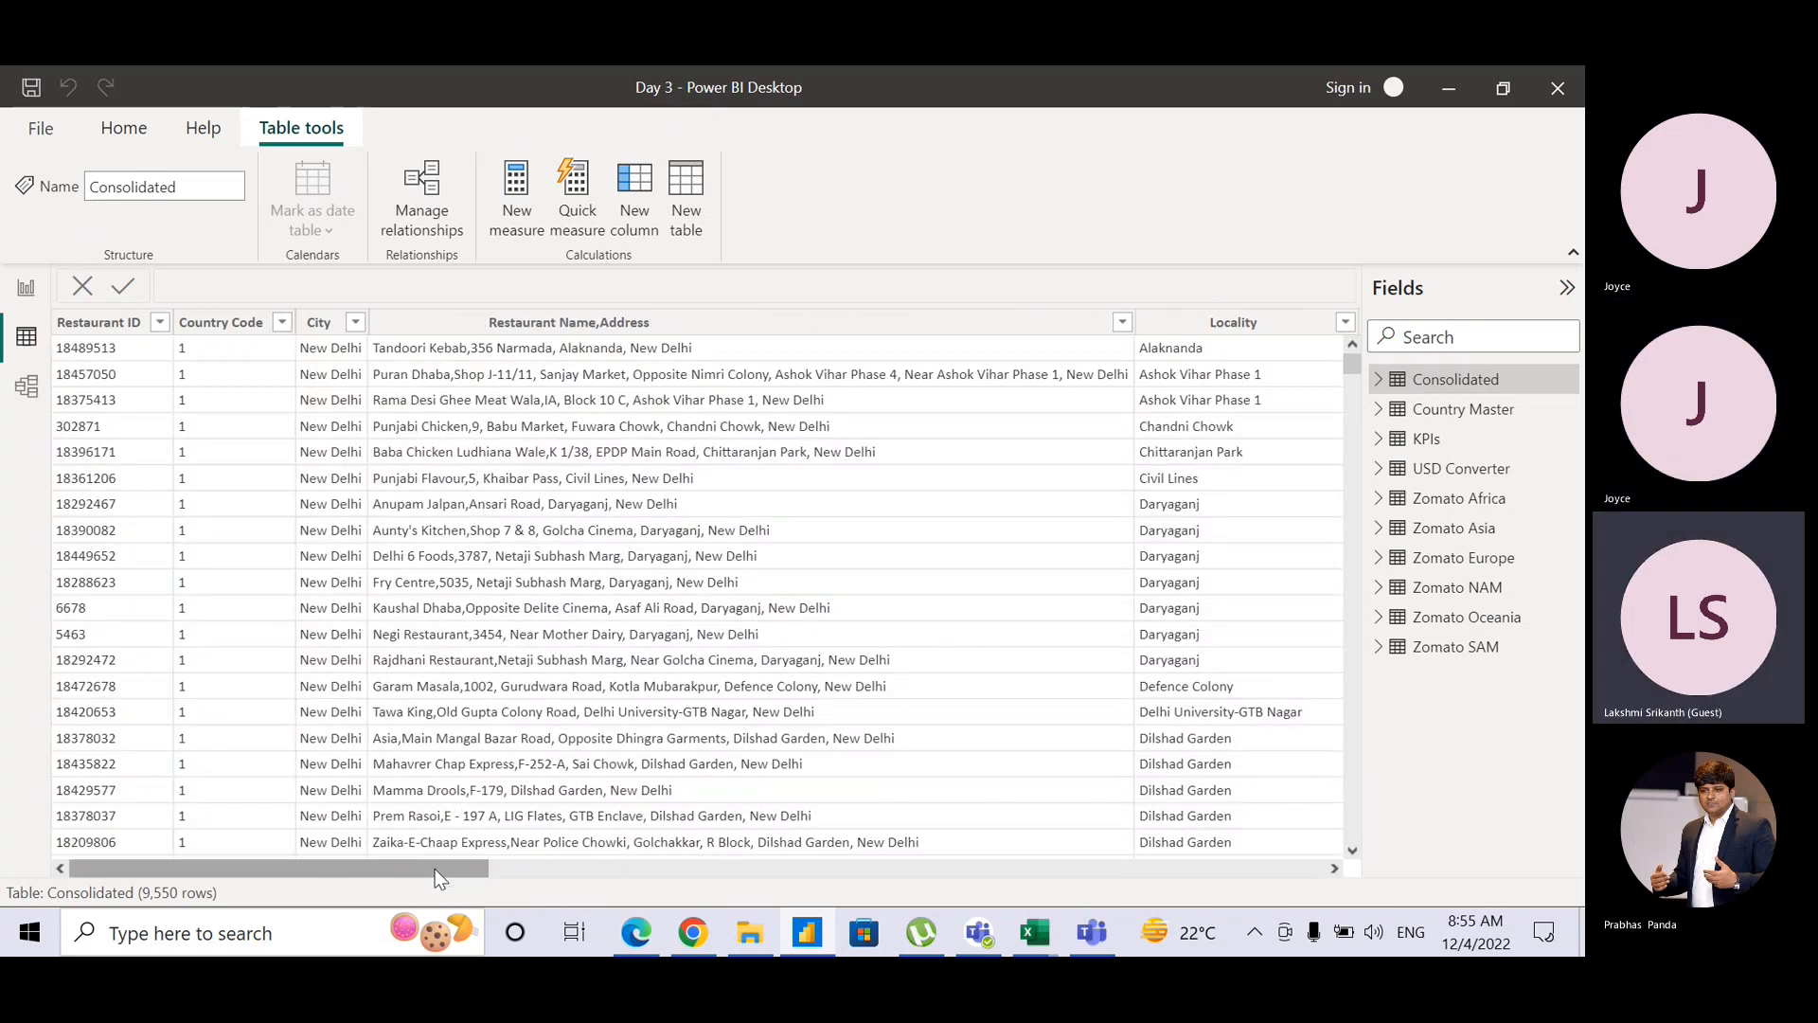
left_click_drag(434, 868, 948, 876)
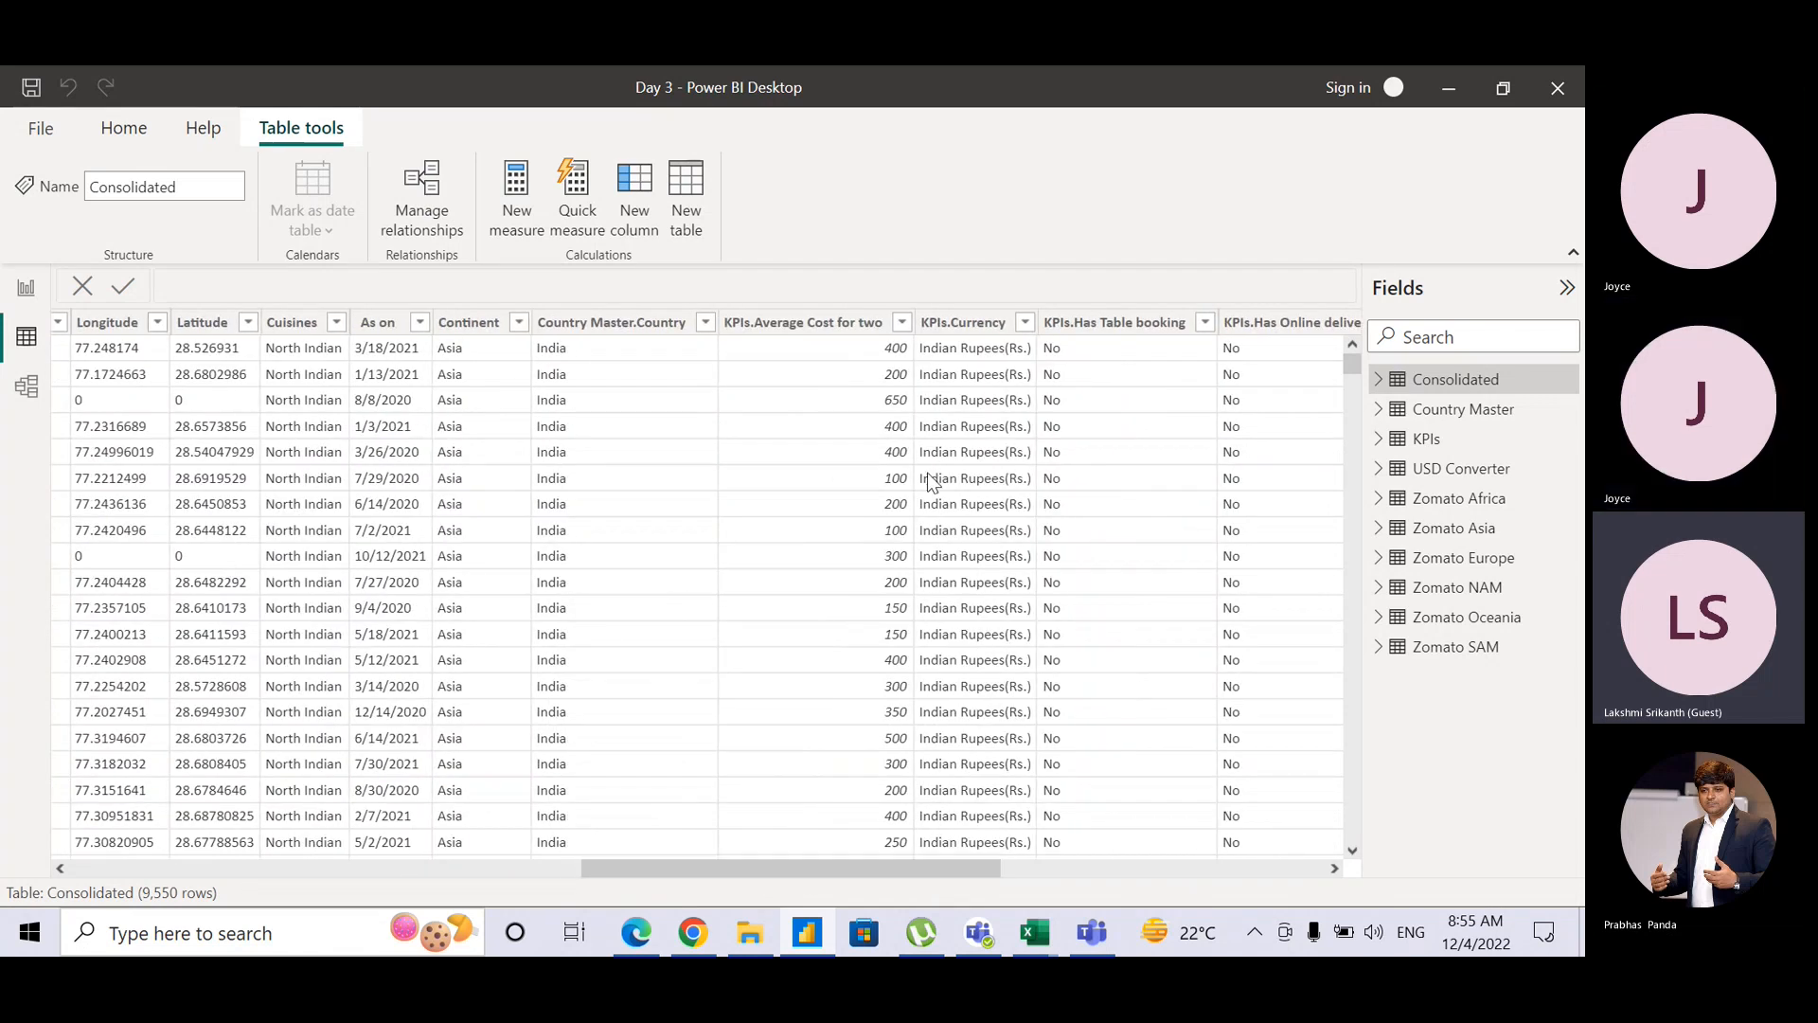
left_click(900, 325)
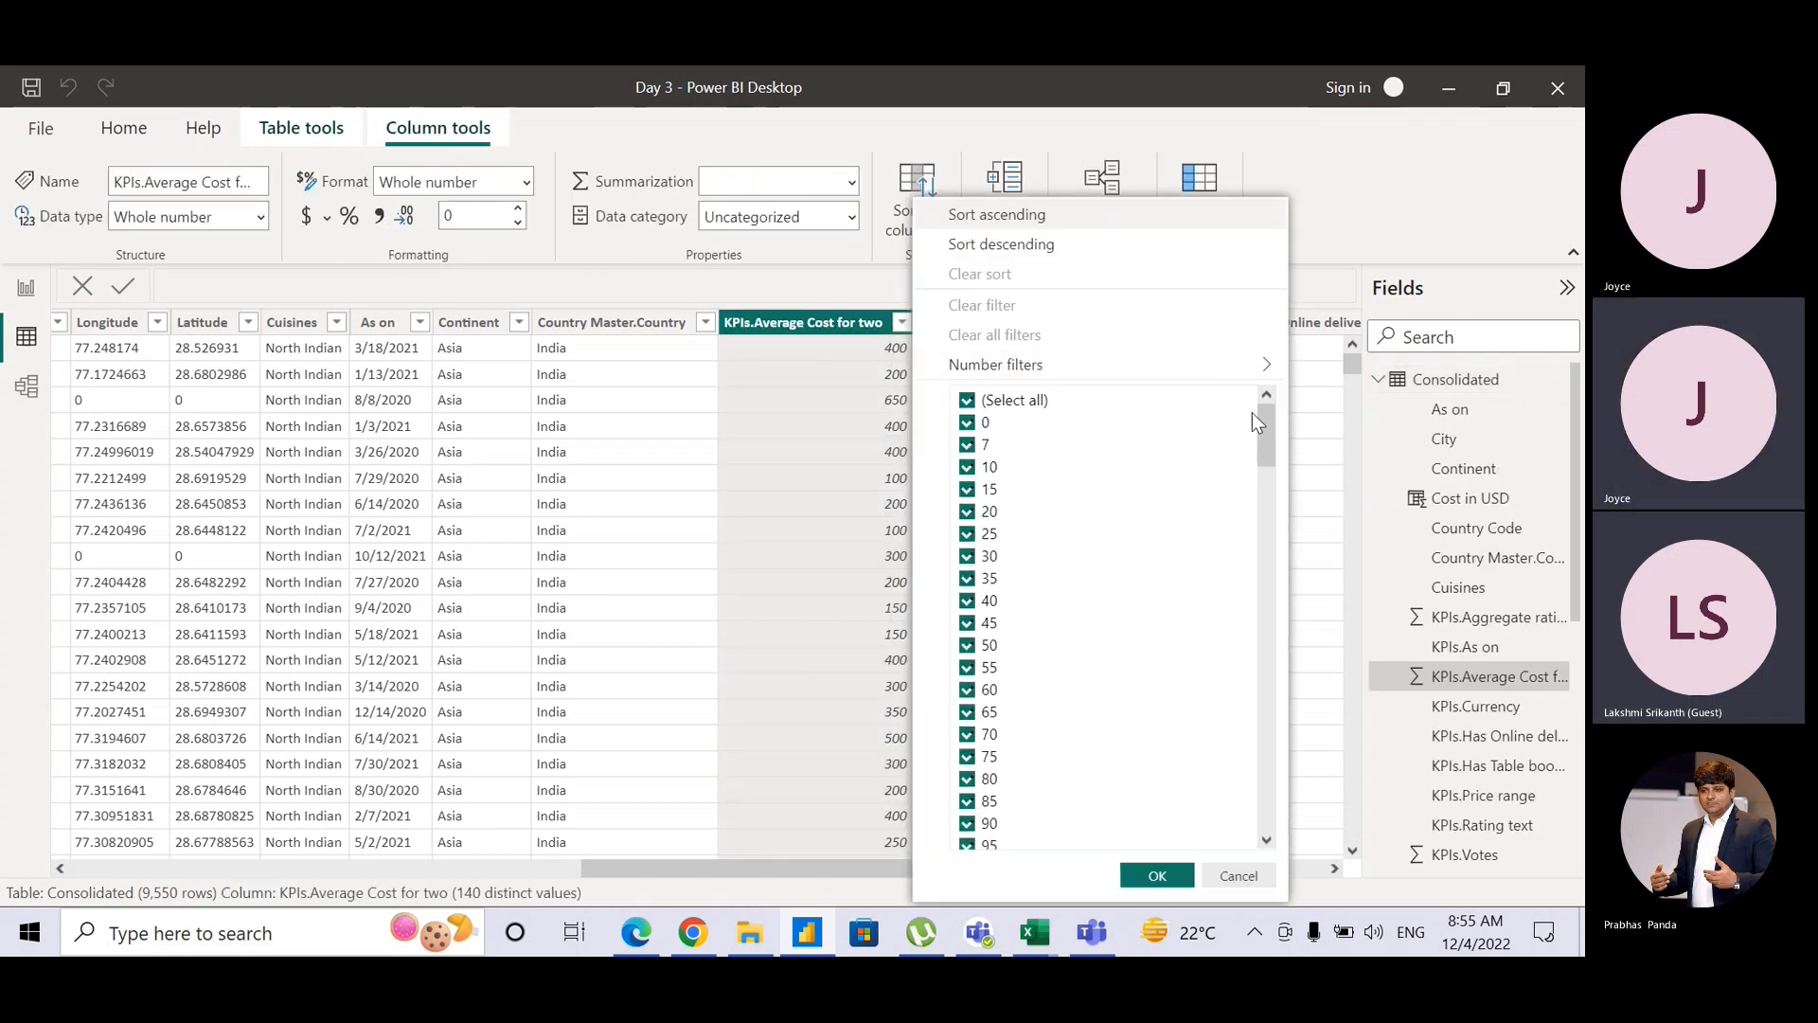
left_click_drag(1263, 428, 1262, 569)
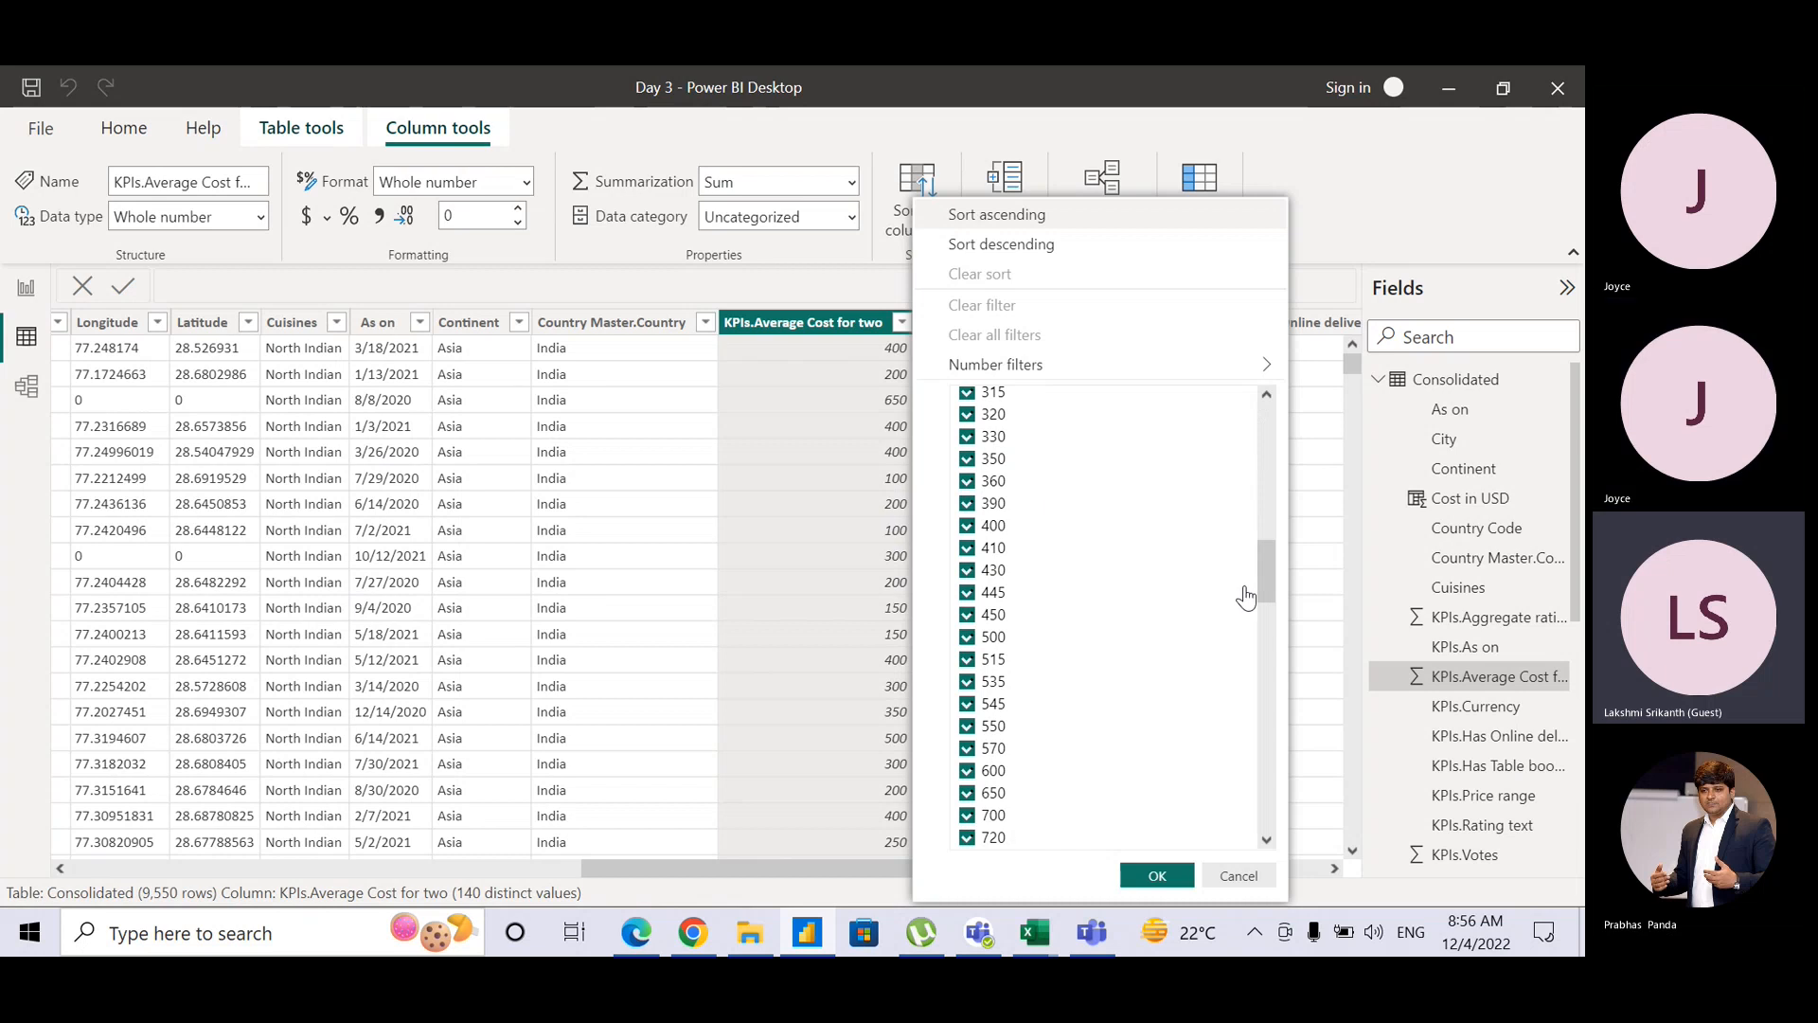
left_click_drag(1264, 580, 1273, 418)
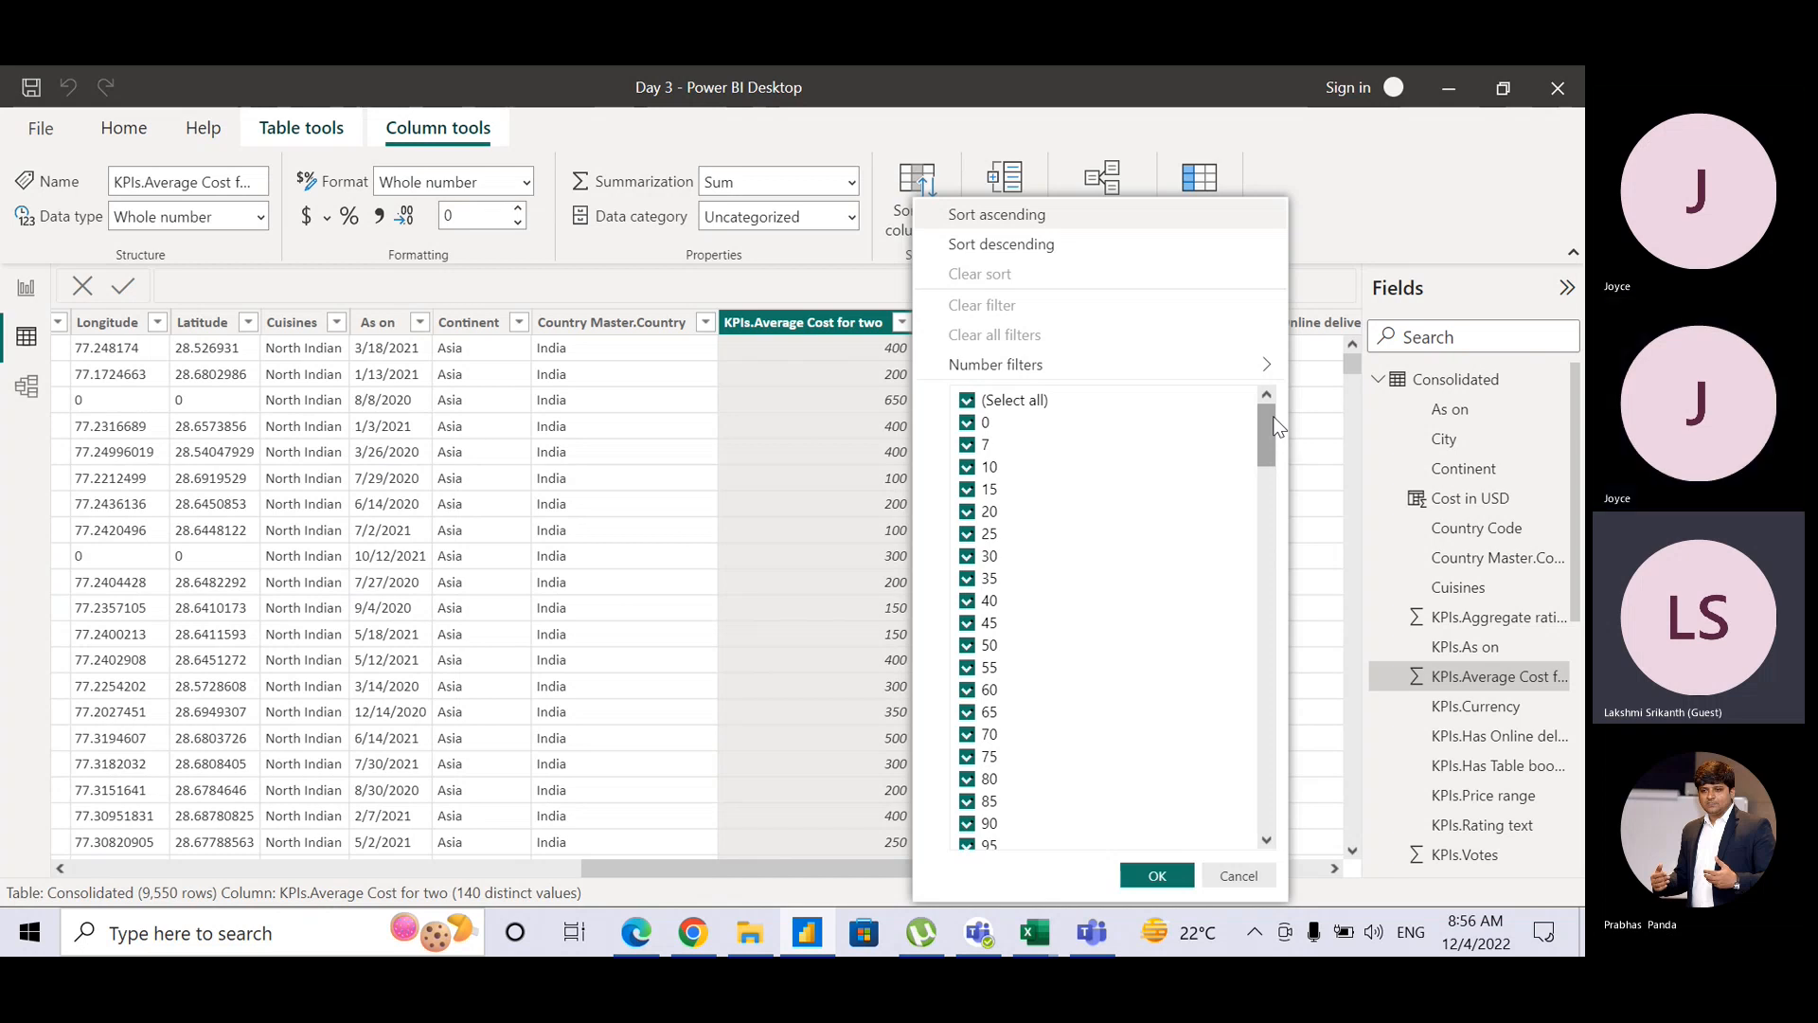
key("Escape")
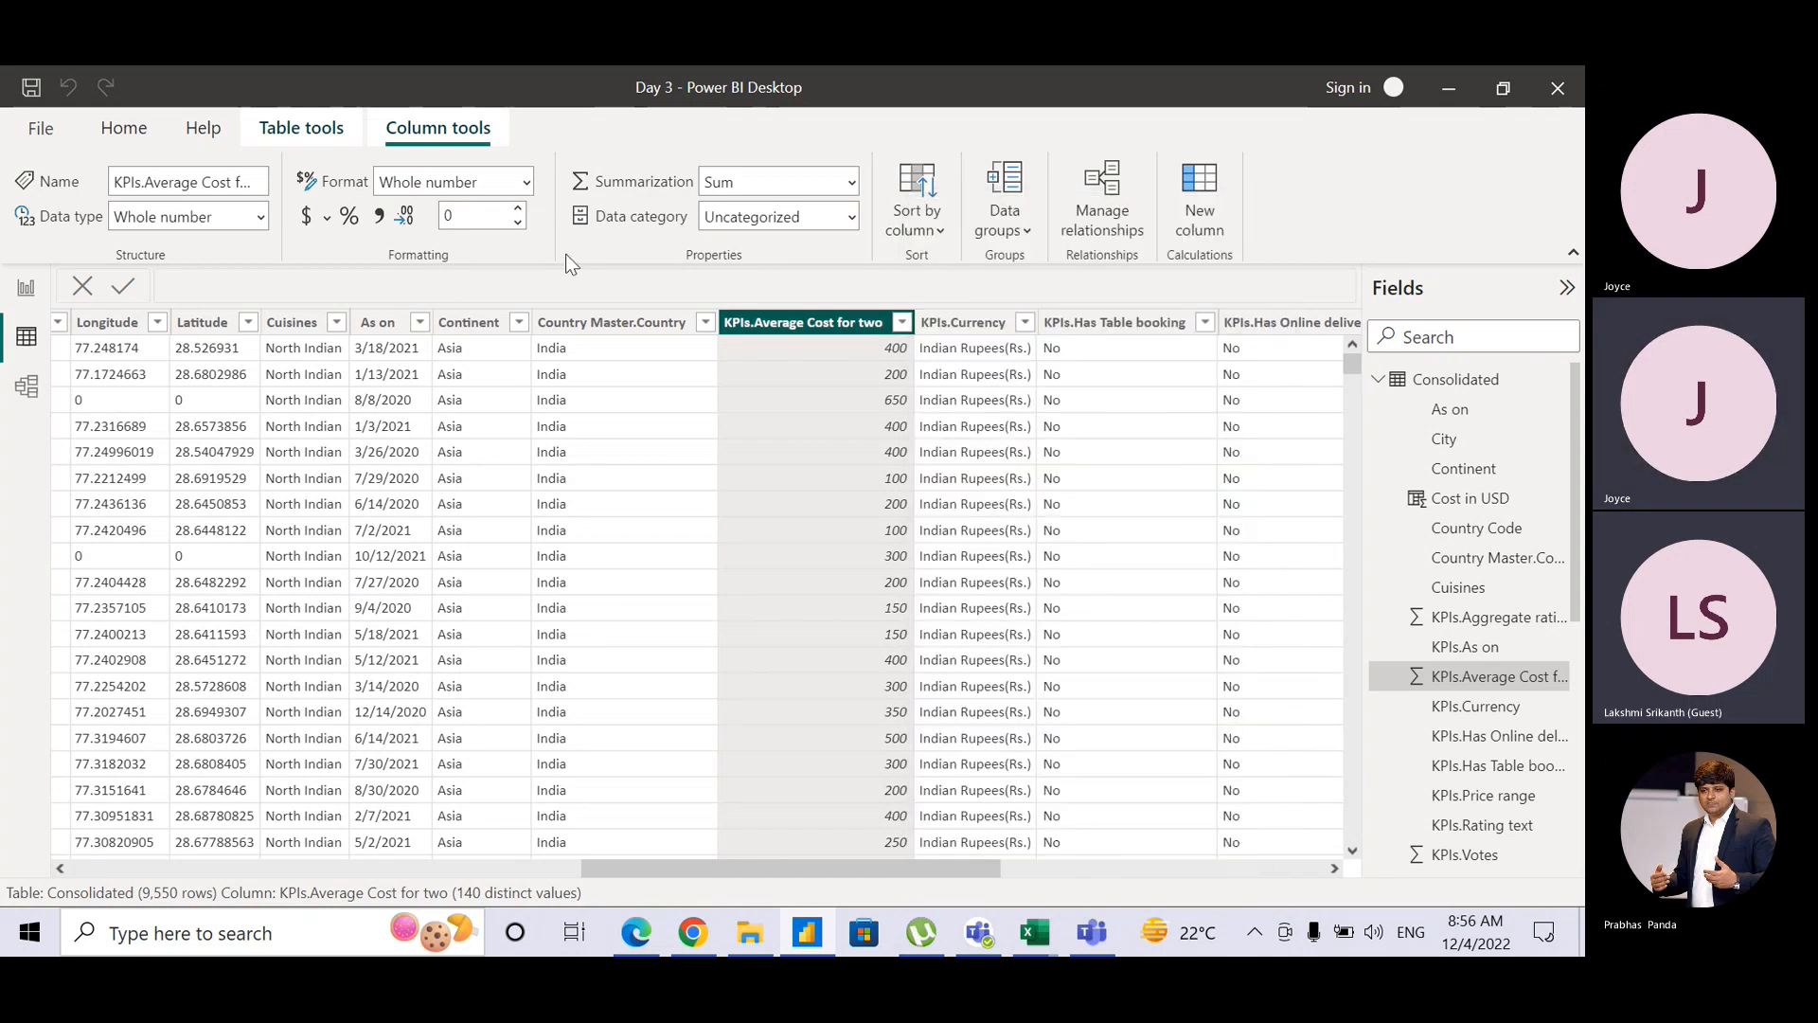
Step: Return to the Bar/Column 2 report page with the clustered bar and column charts
left_click(25, 286)
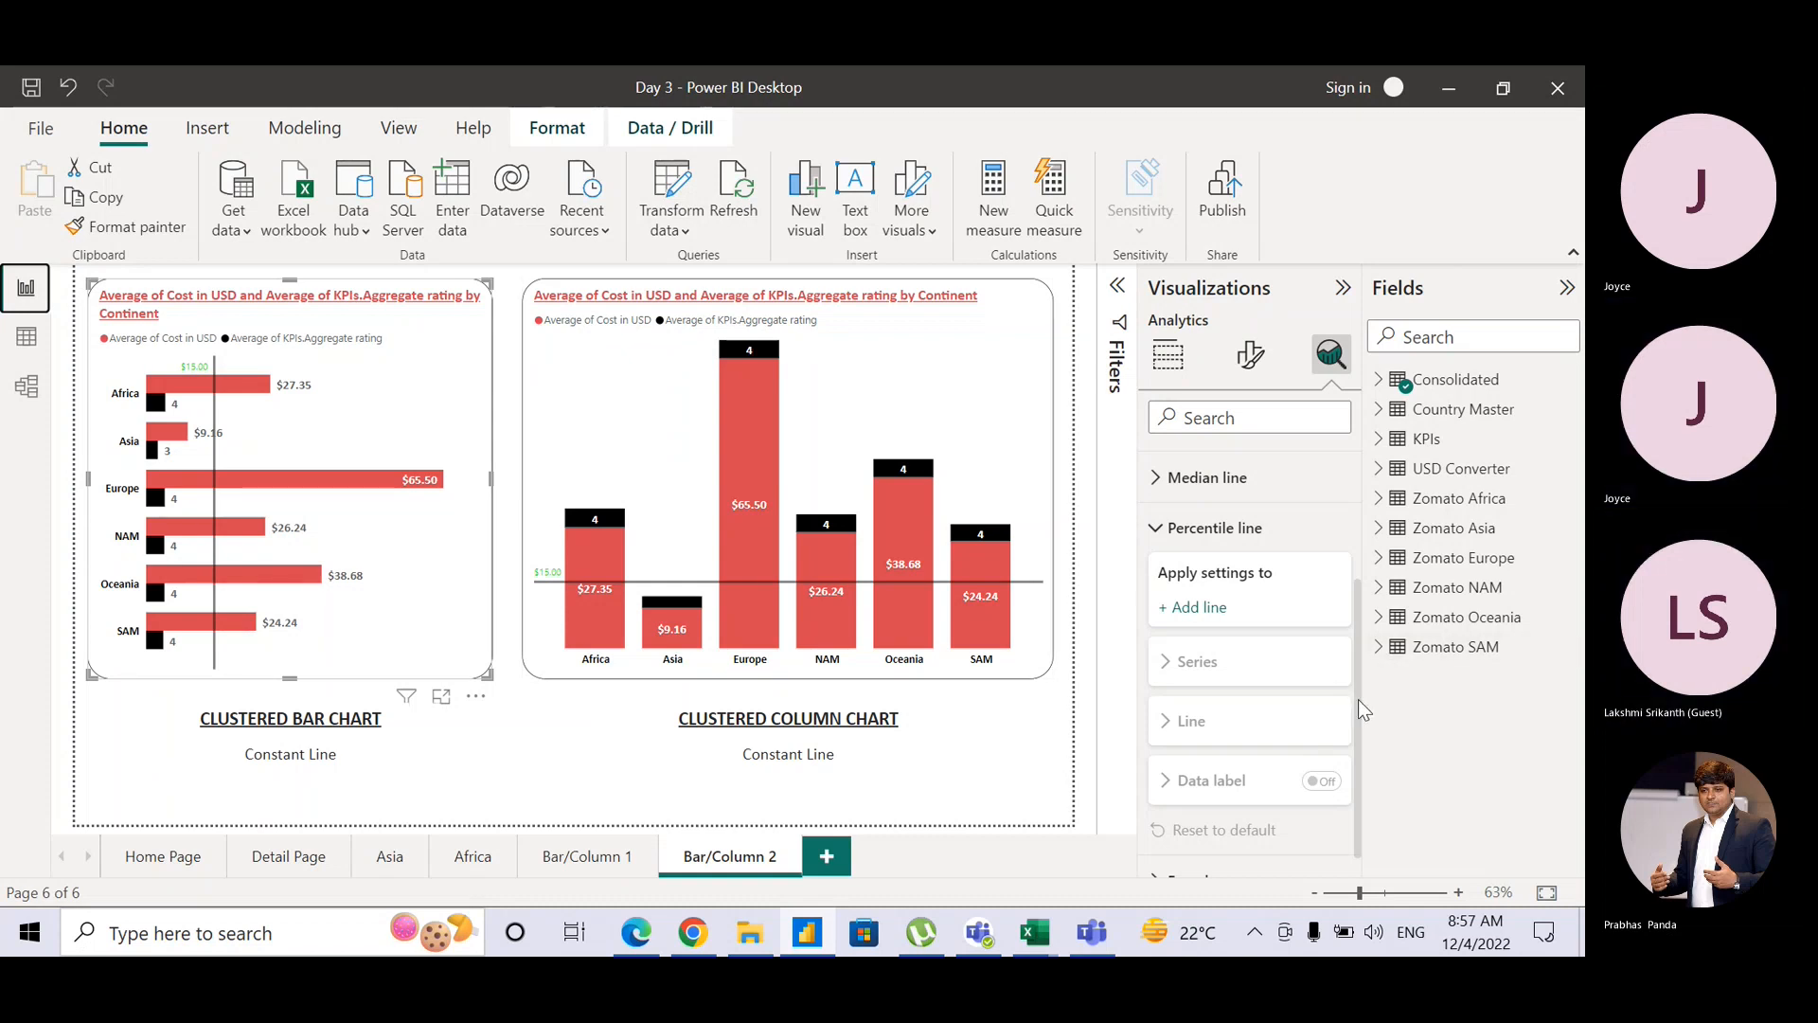
scroll(1358, 691, "up", 2)
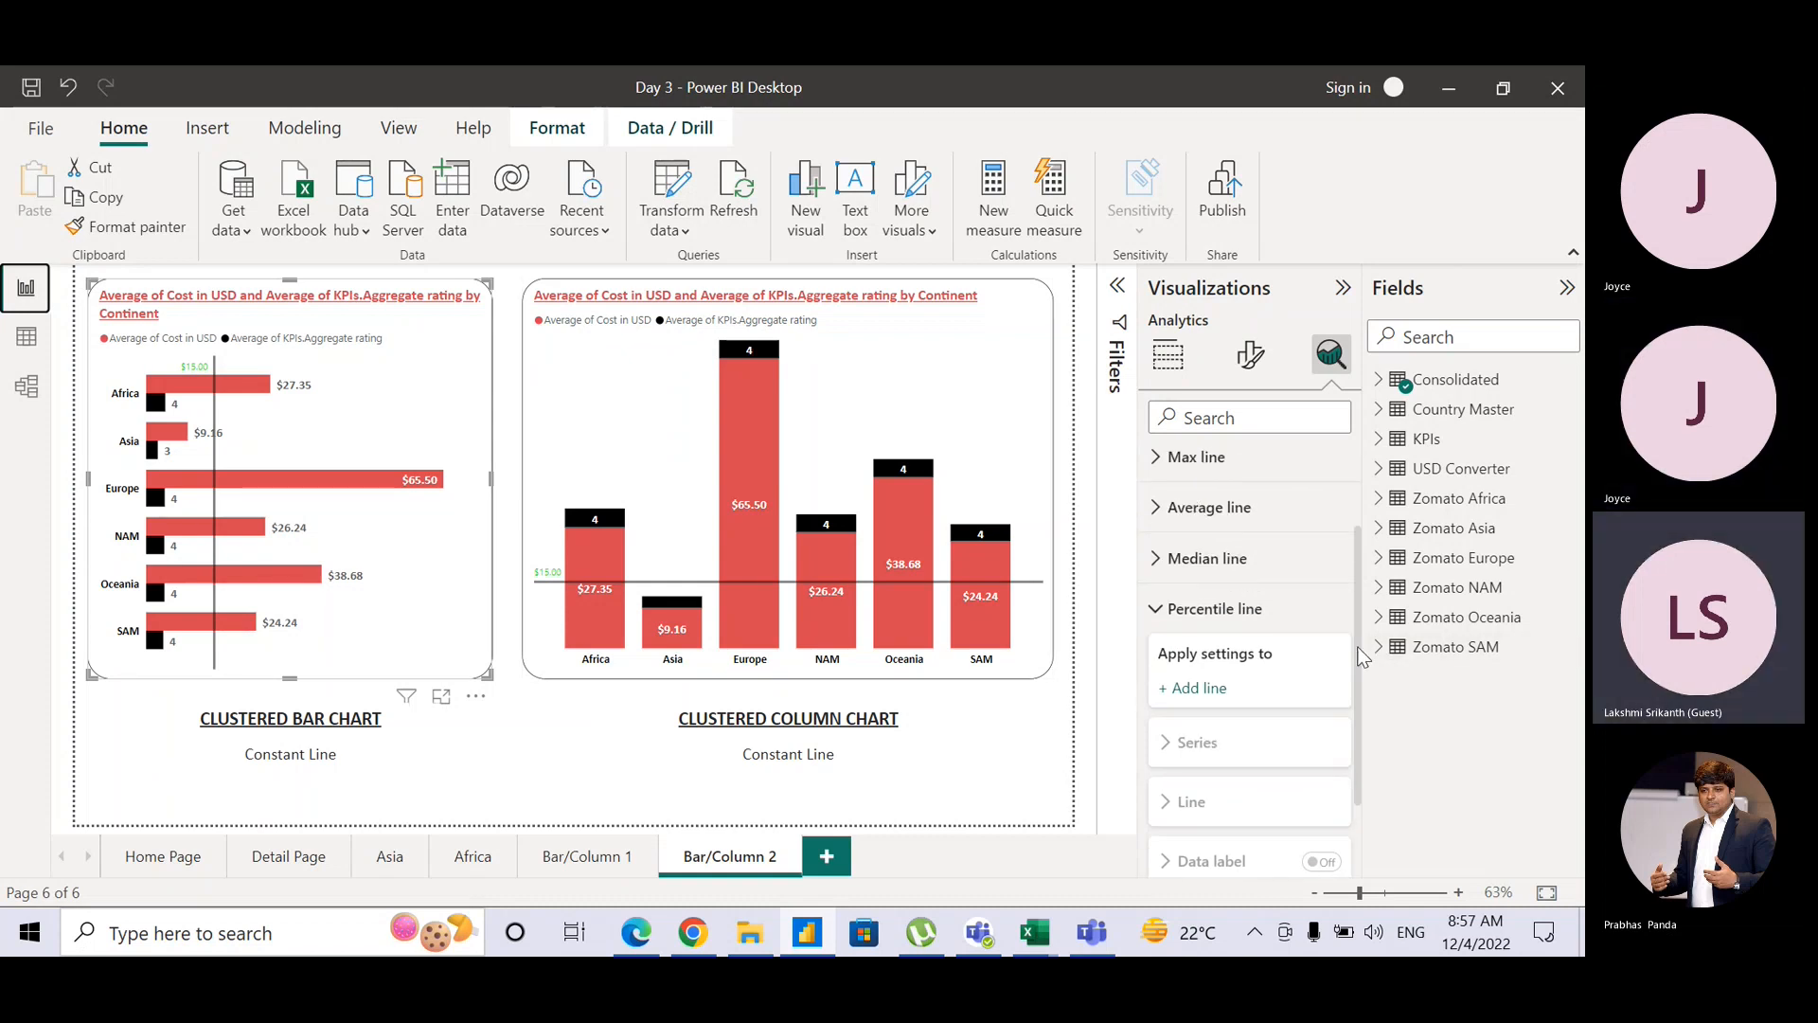
Step: Collapse Percentile line and expand the Error bars section, scrolling down to its Options
left_click(1159, 608)
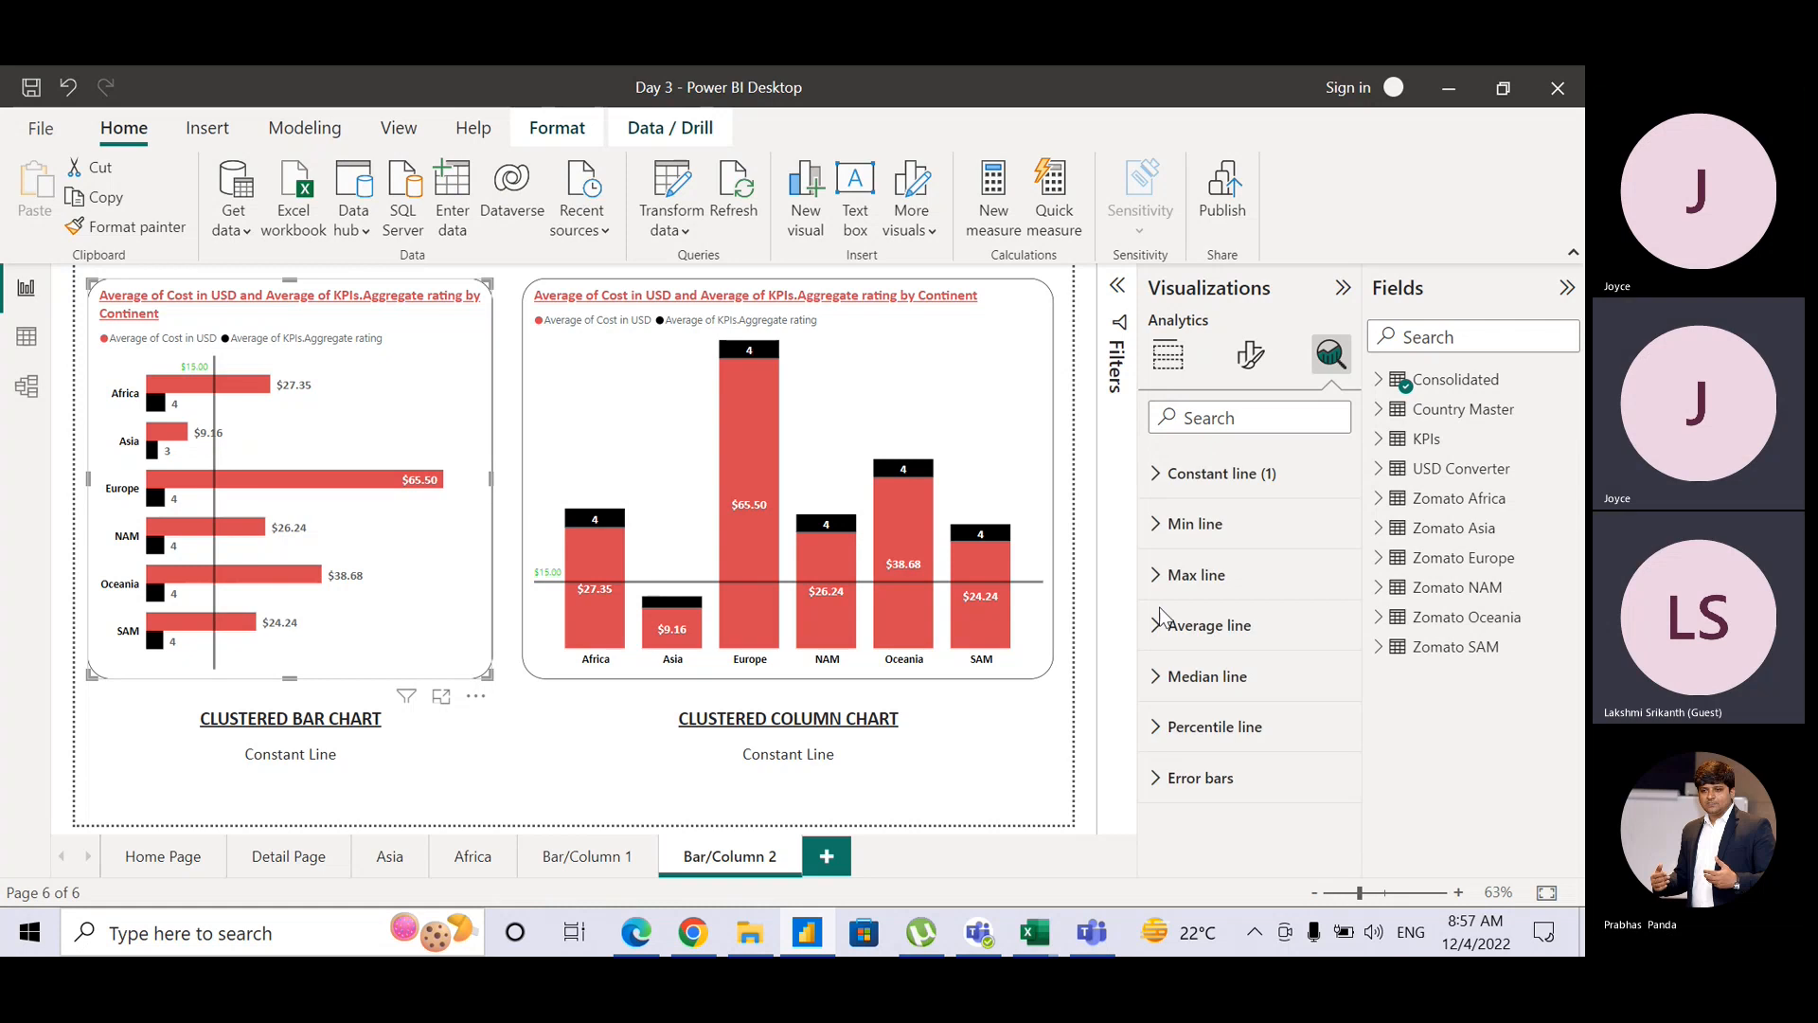
left_click(1199, 777)
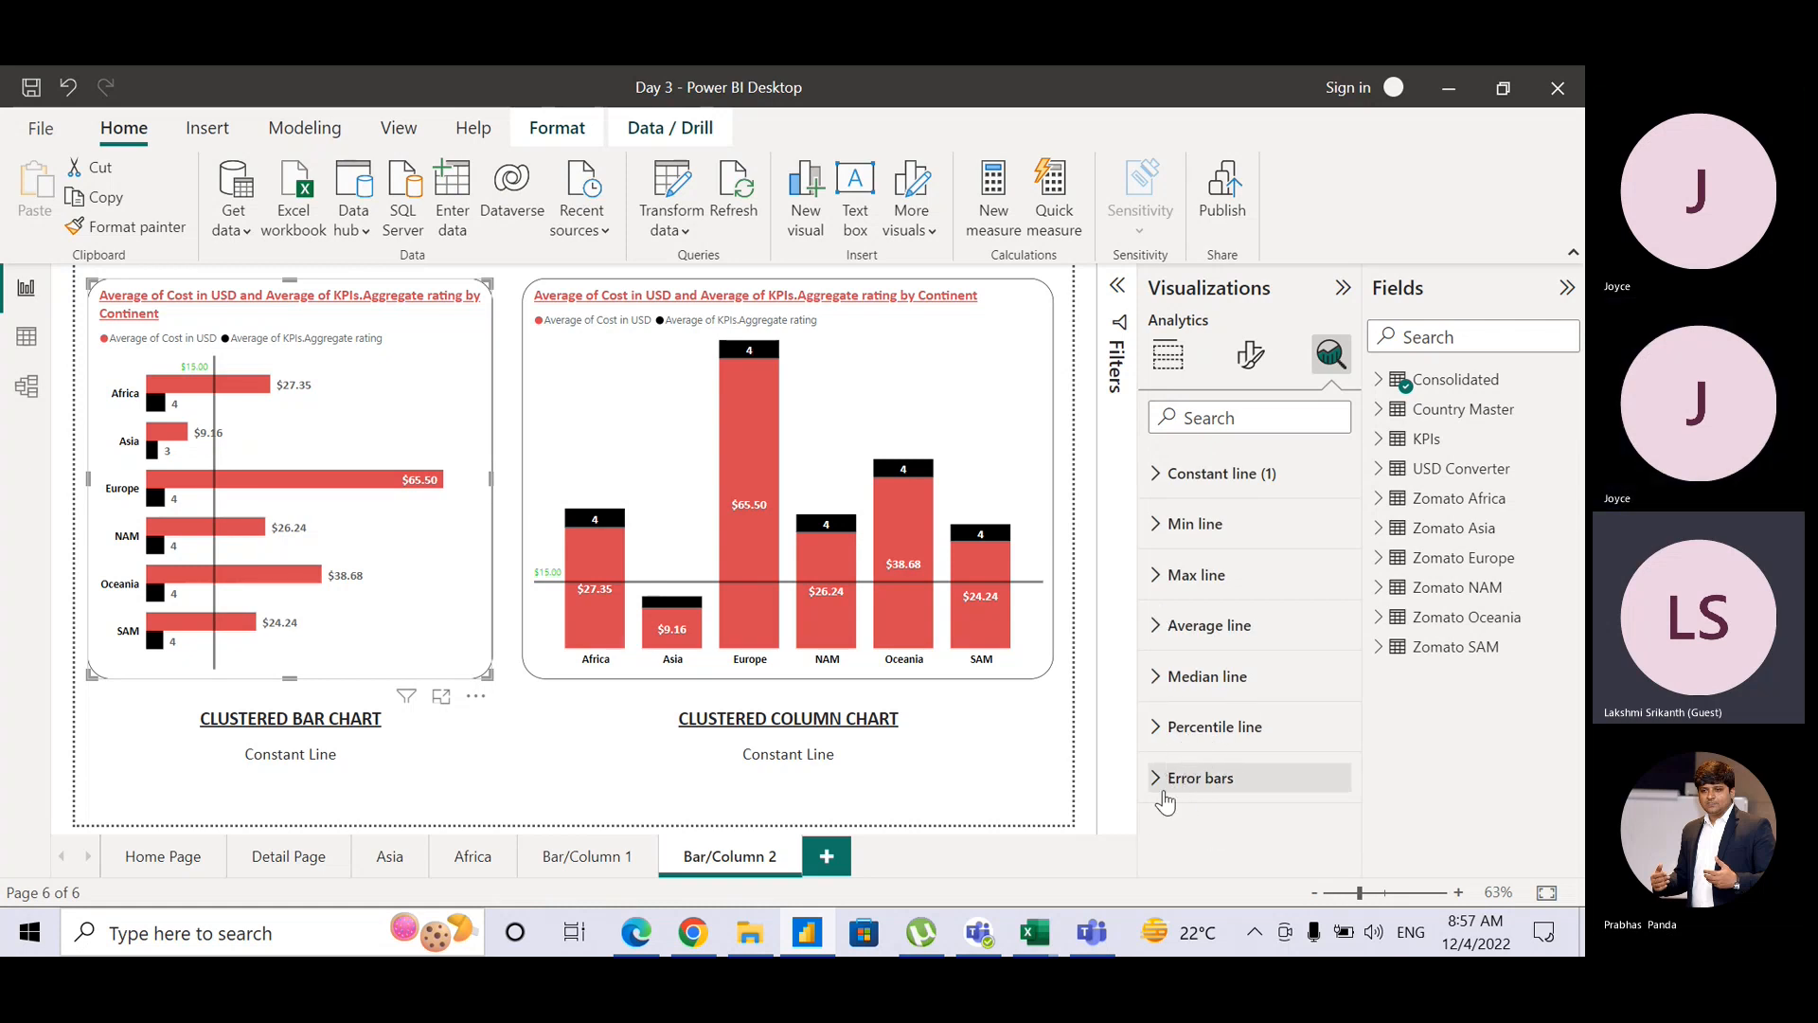
left_click(1161, 784)
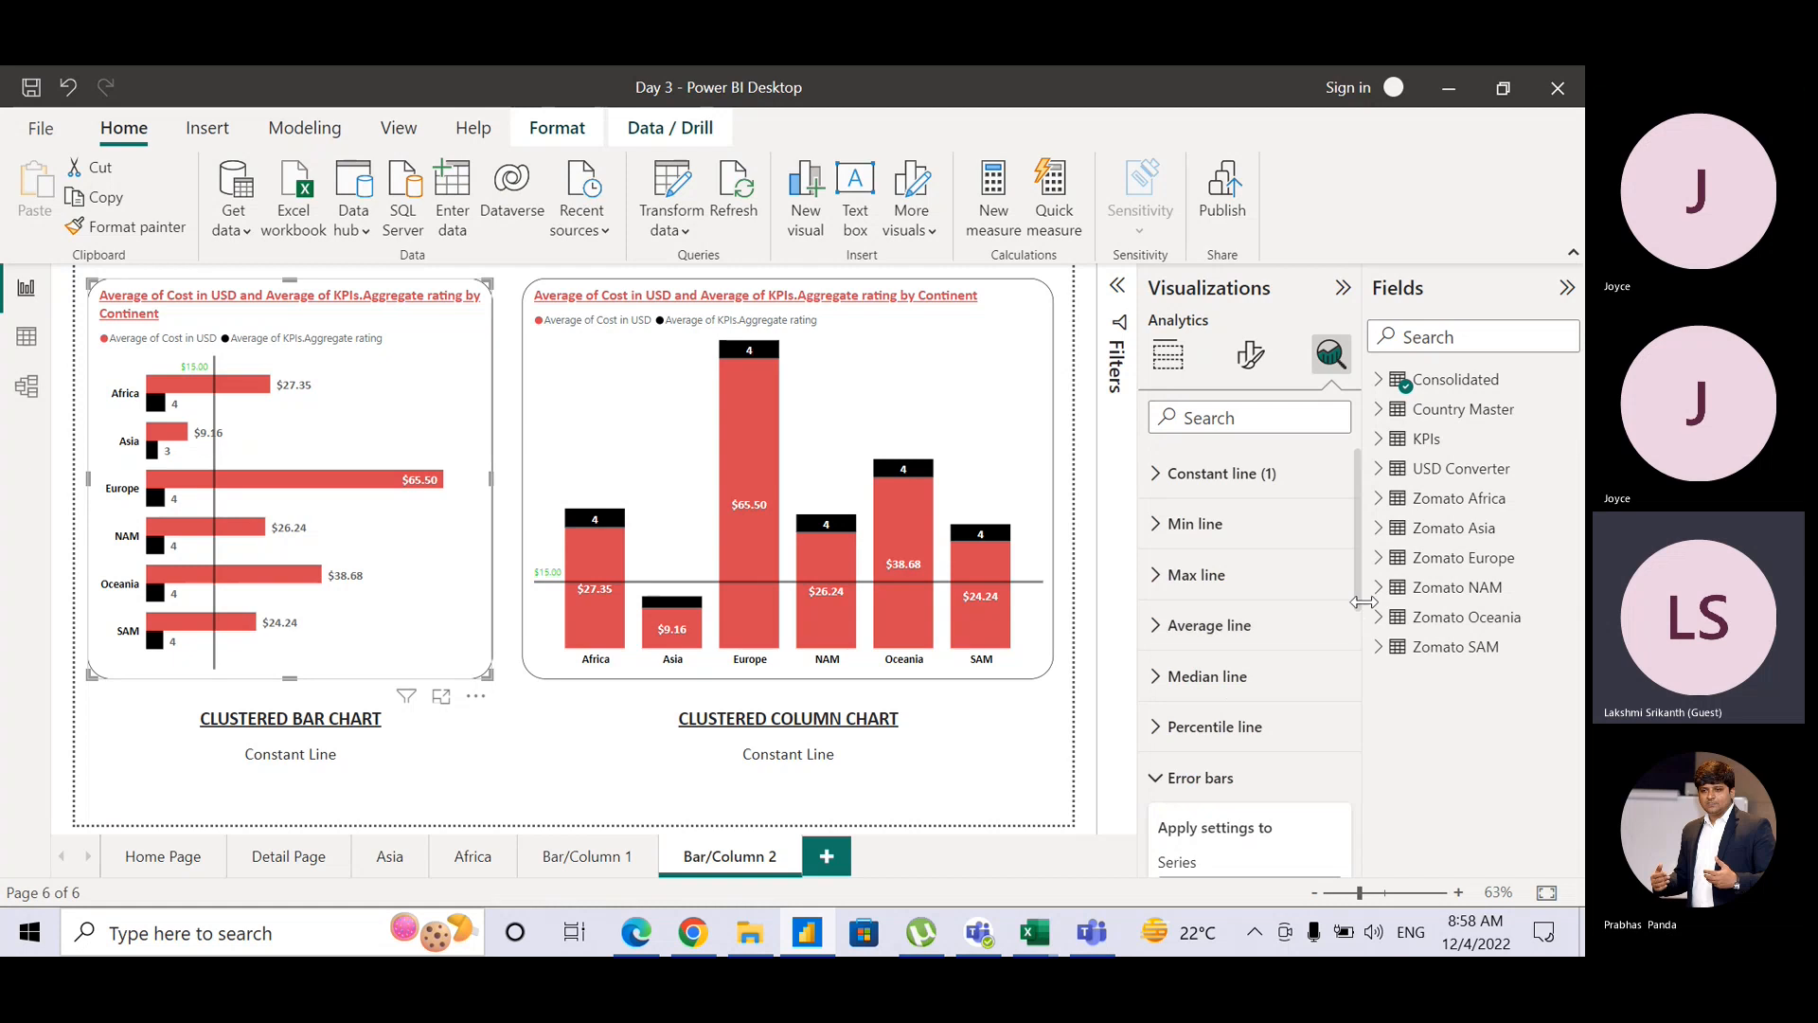
left_click_drag(1361, 606, 1358, 729)
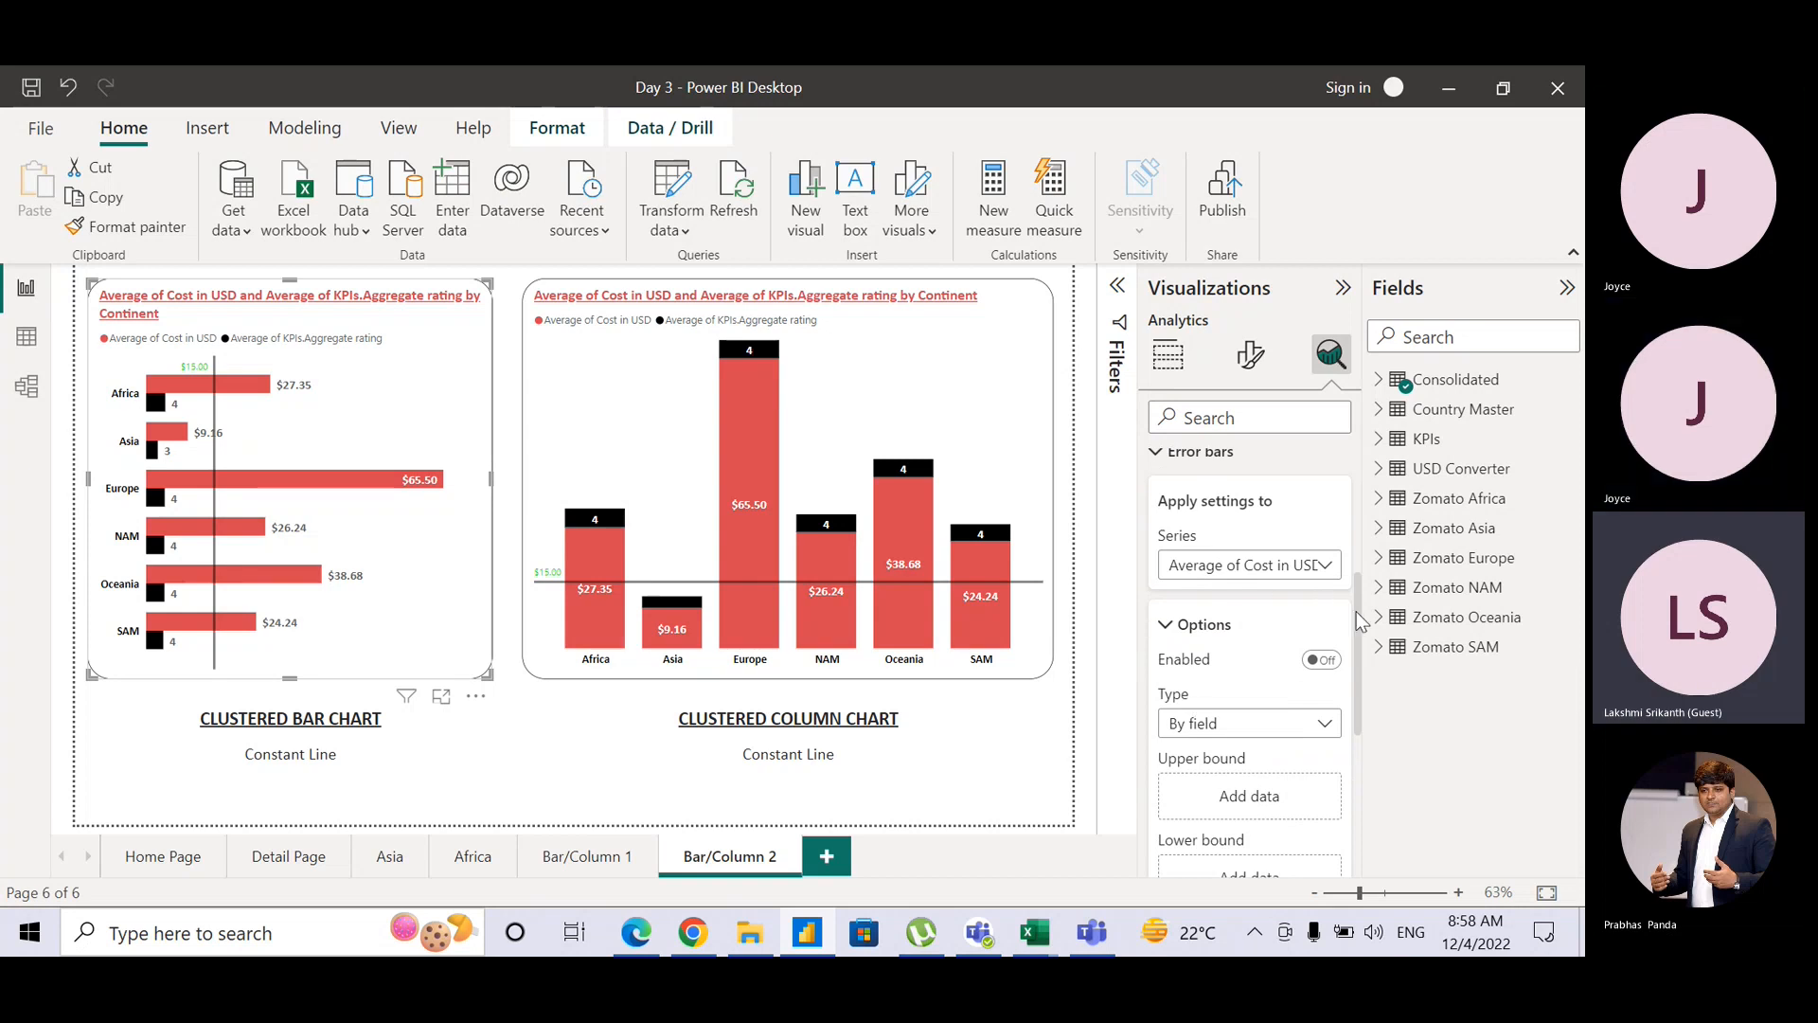
left_click_drag(1361, 618, 1366, 656)
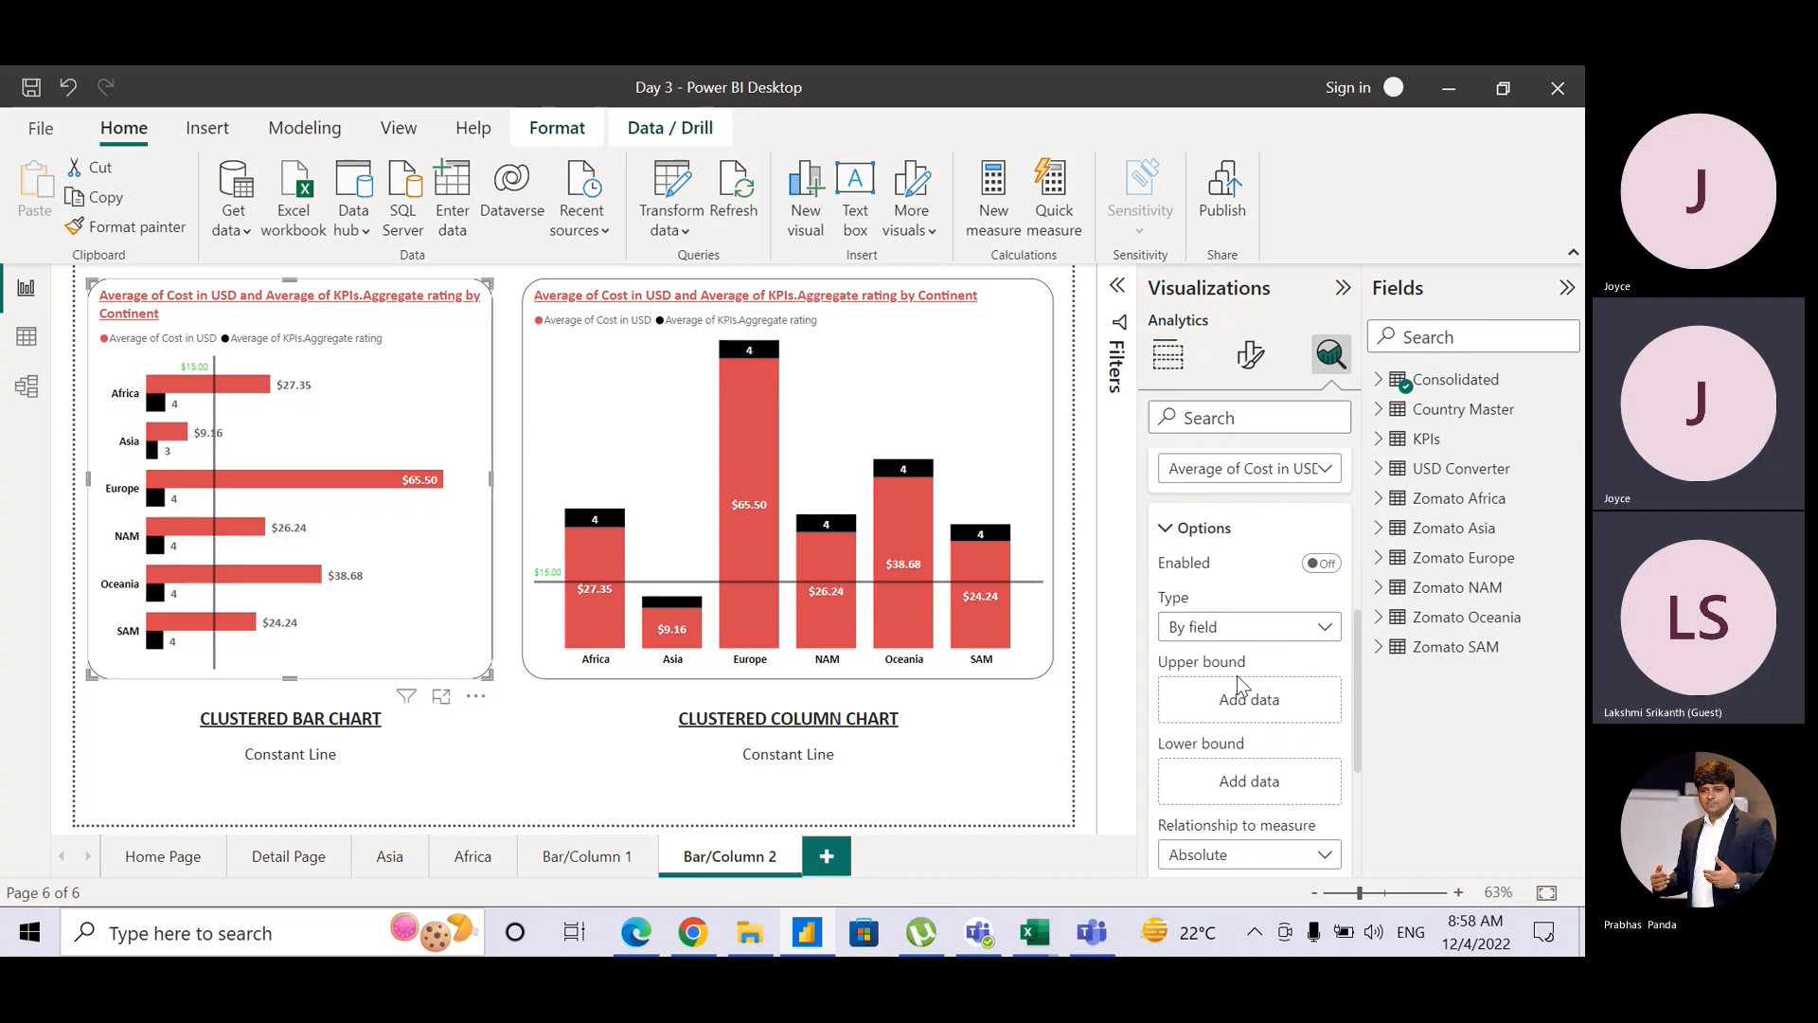
key("ctrl")
key("ctrl")
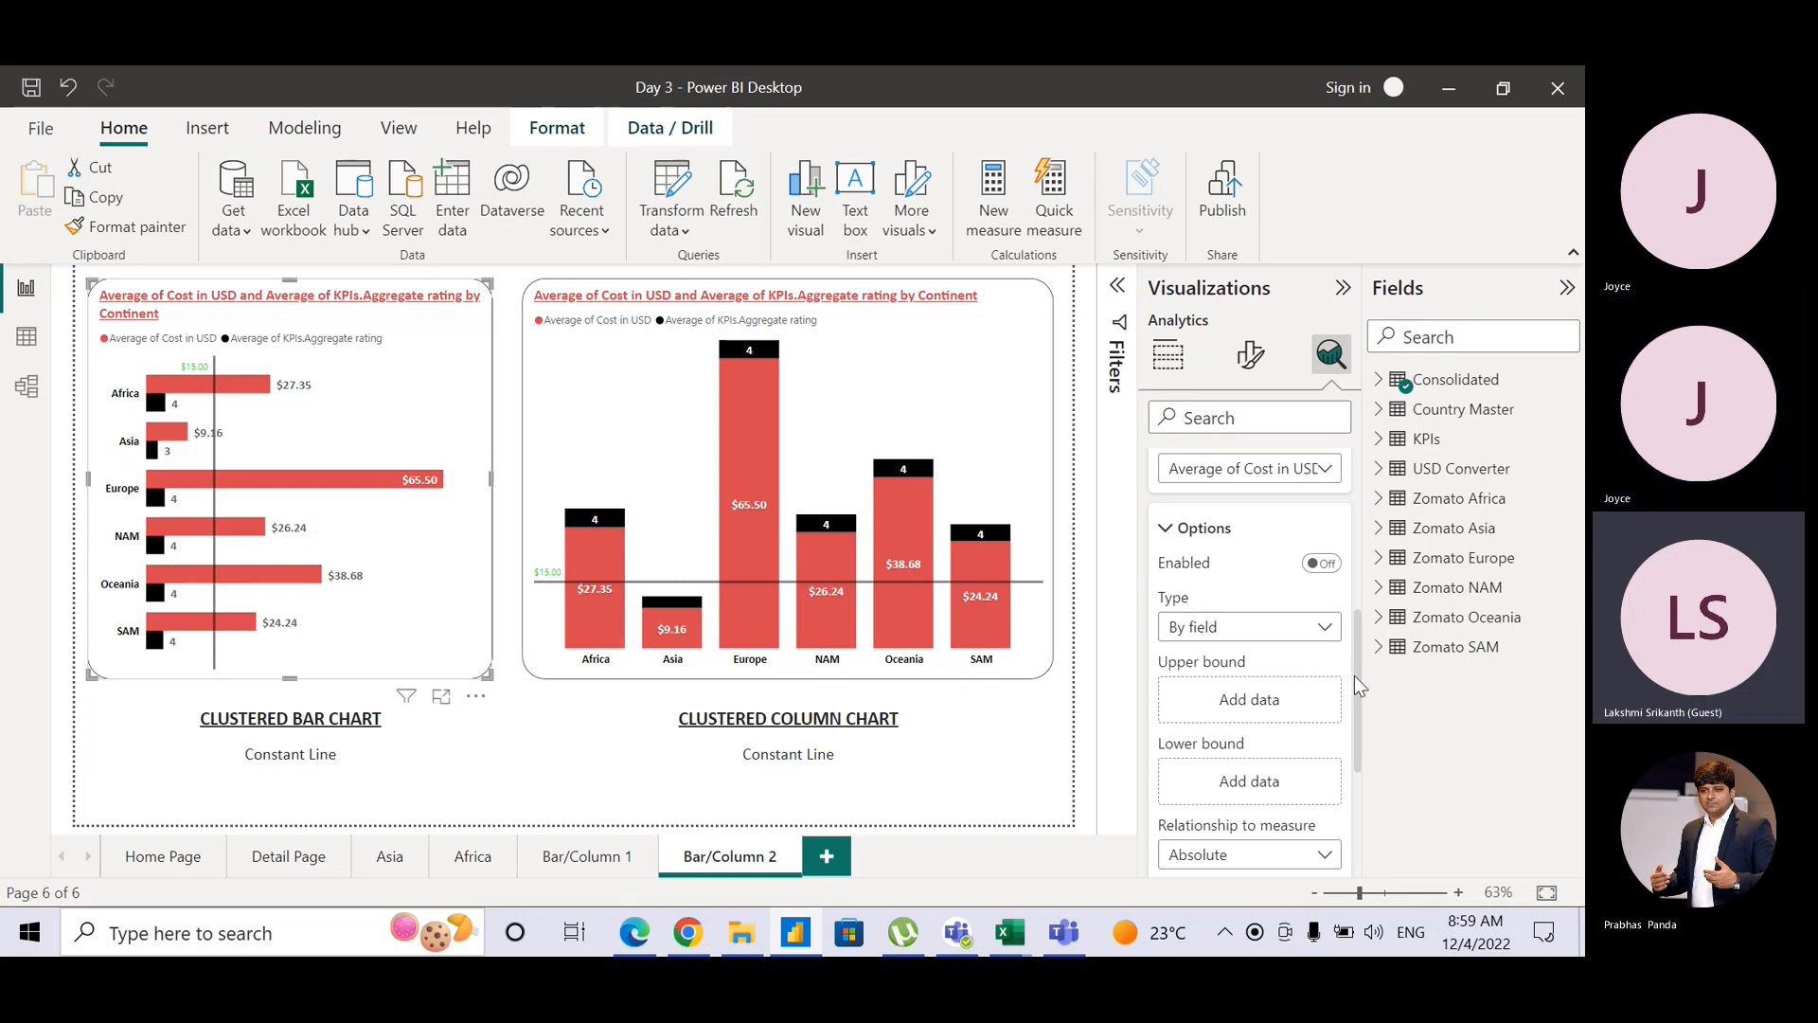
mouse_move(1354, 674)
left_mouse_down()
mouse_move(1354, 636)
mouse_move(1349, 684)
left_mouse_up()
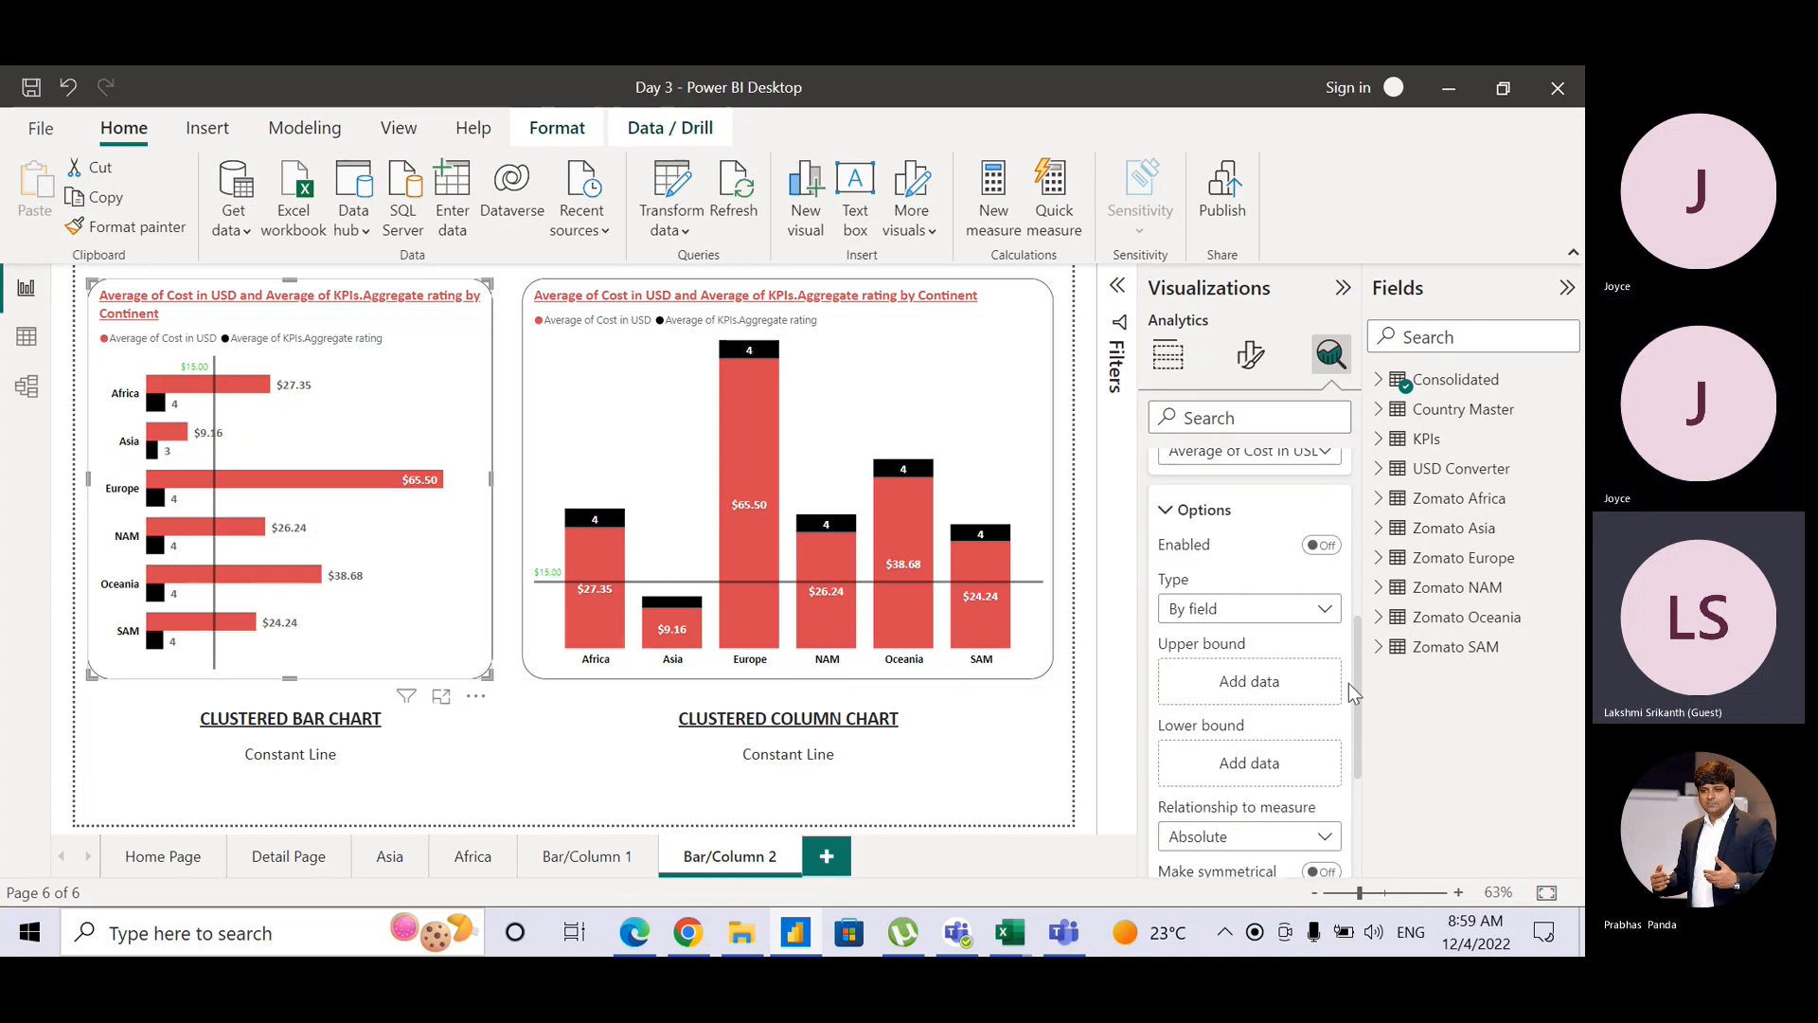
Step: Use Consolidated's Cost in USD as both upper and lower error bounds, set Relative to measure
left_click(1379, 380)
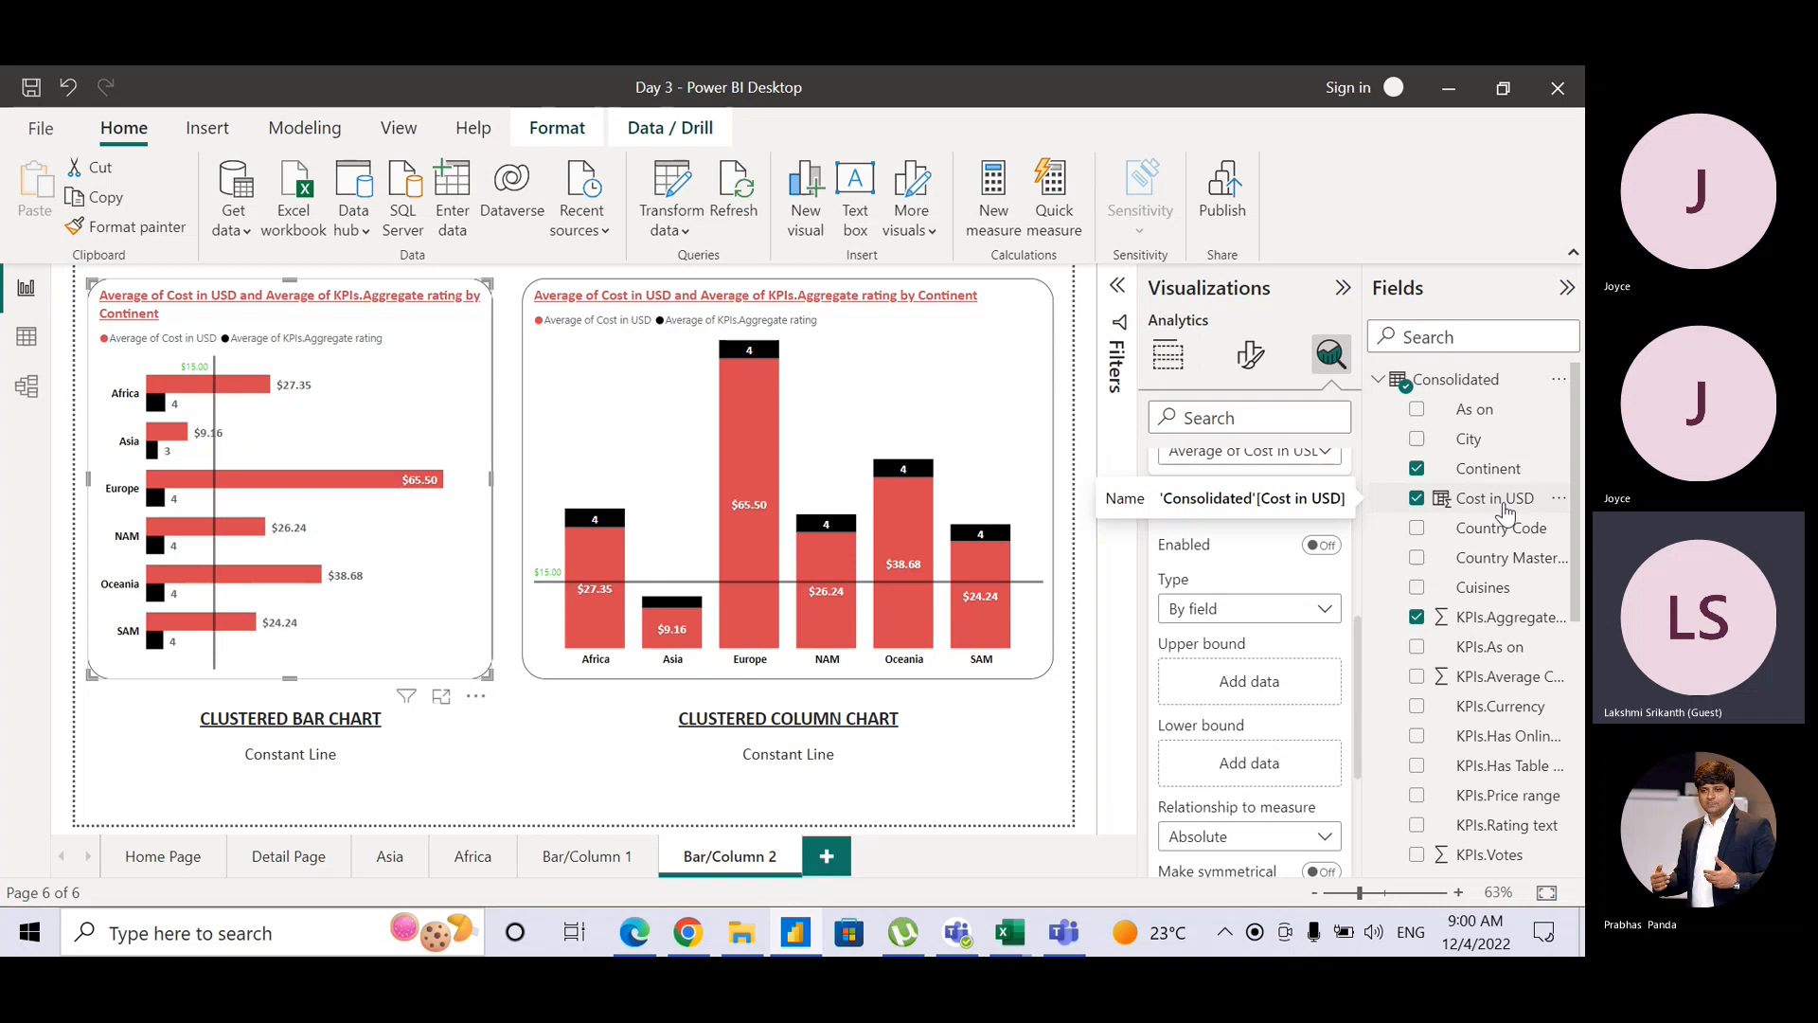
left_click_drag(1506, 513, 1293, 685)
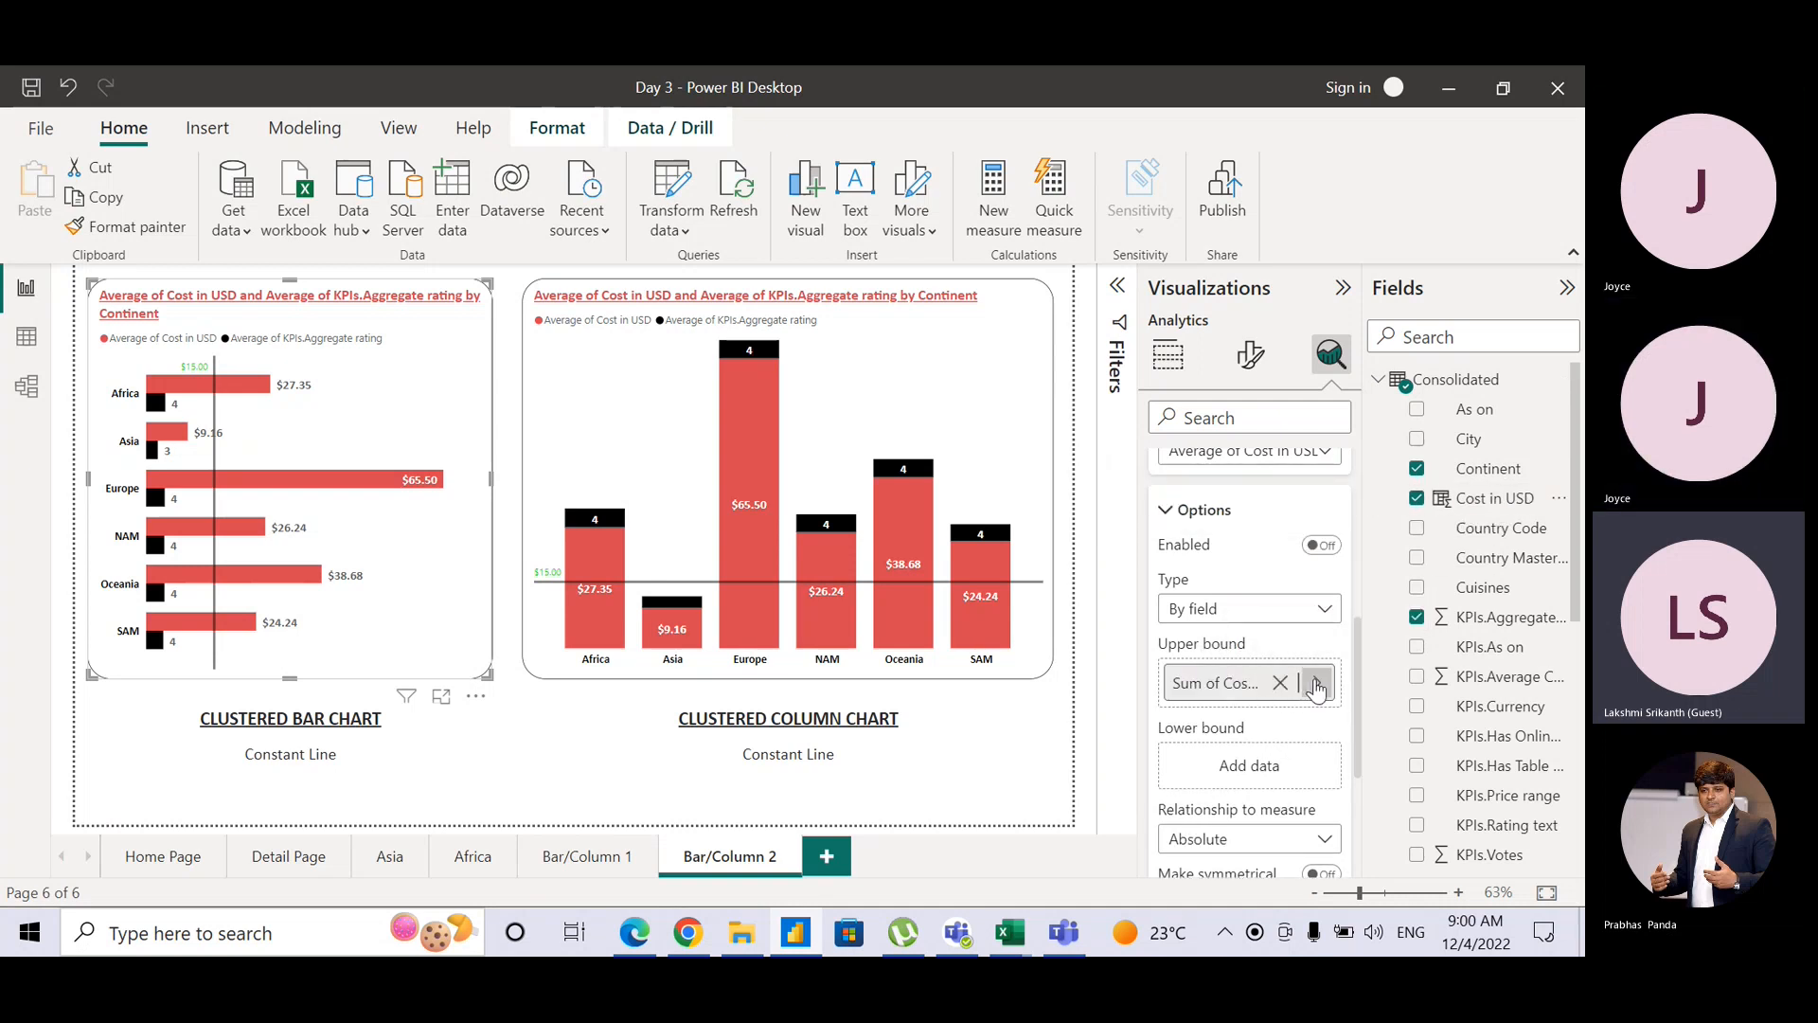
left_click(1317, 684)
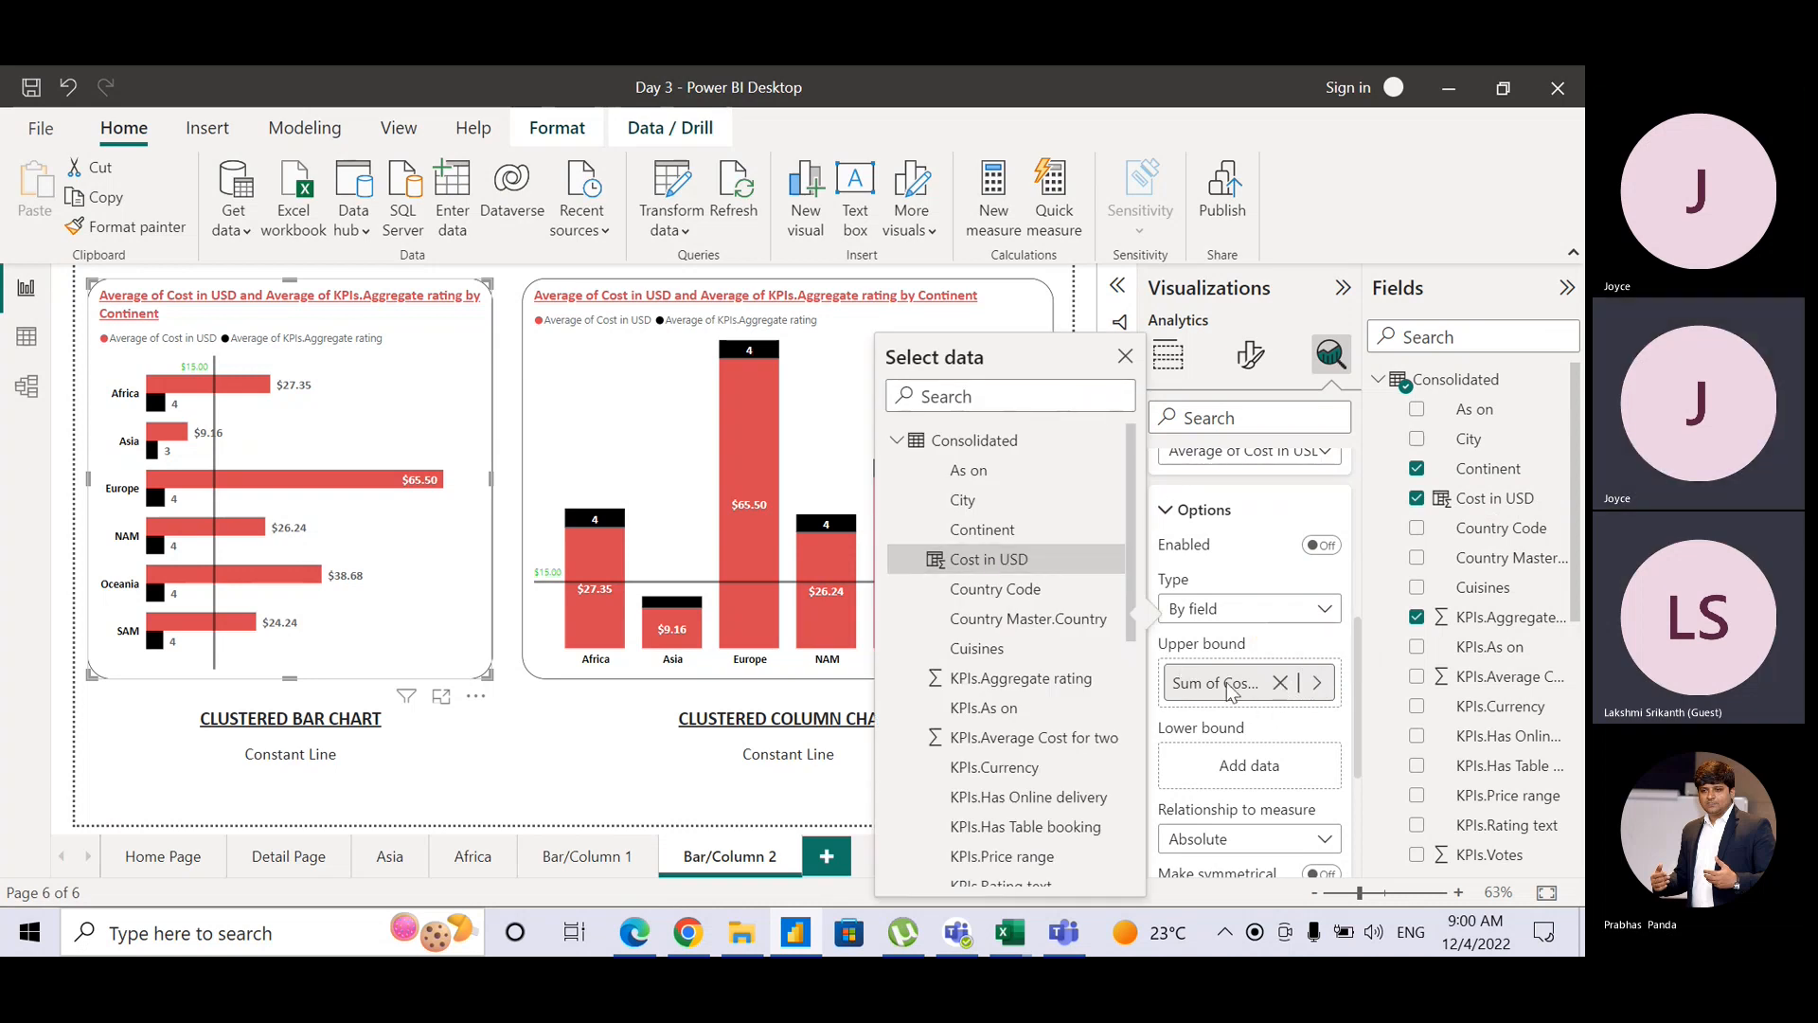
left_click(1483, 500)
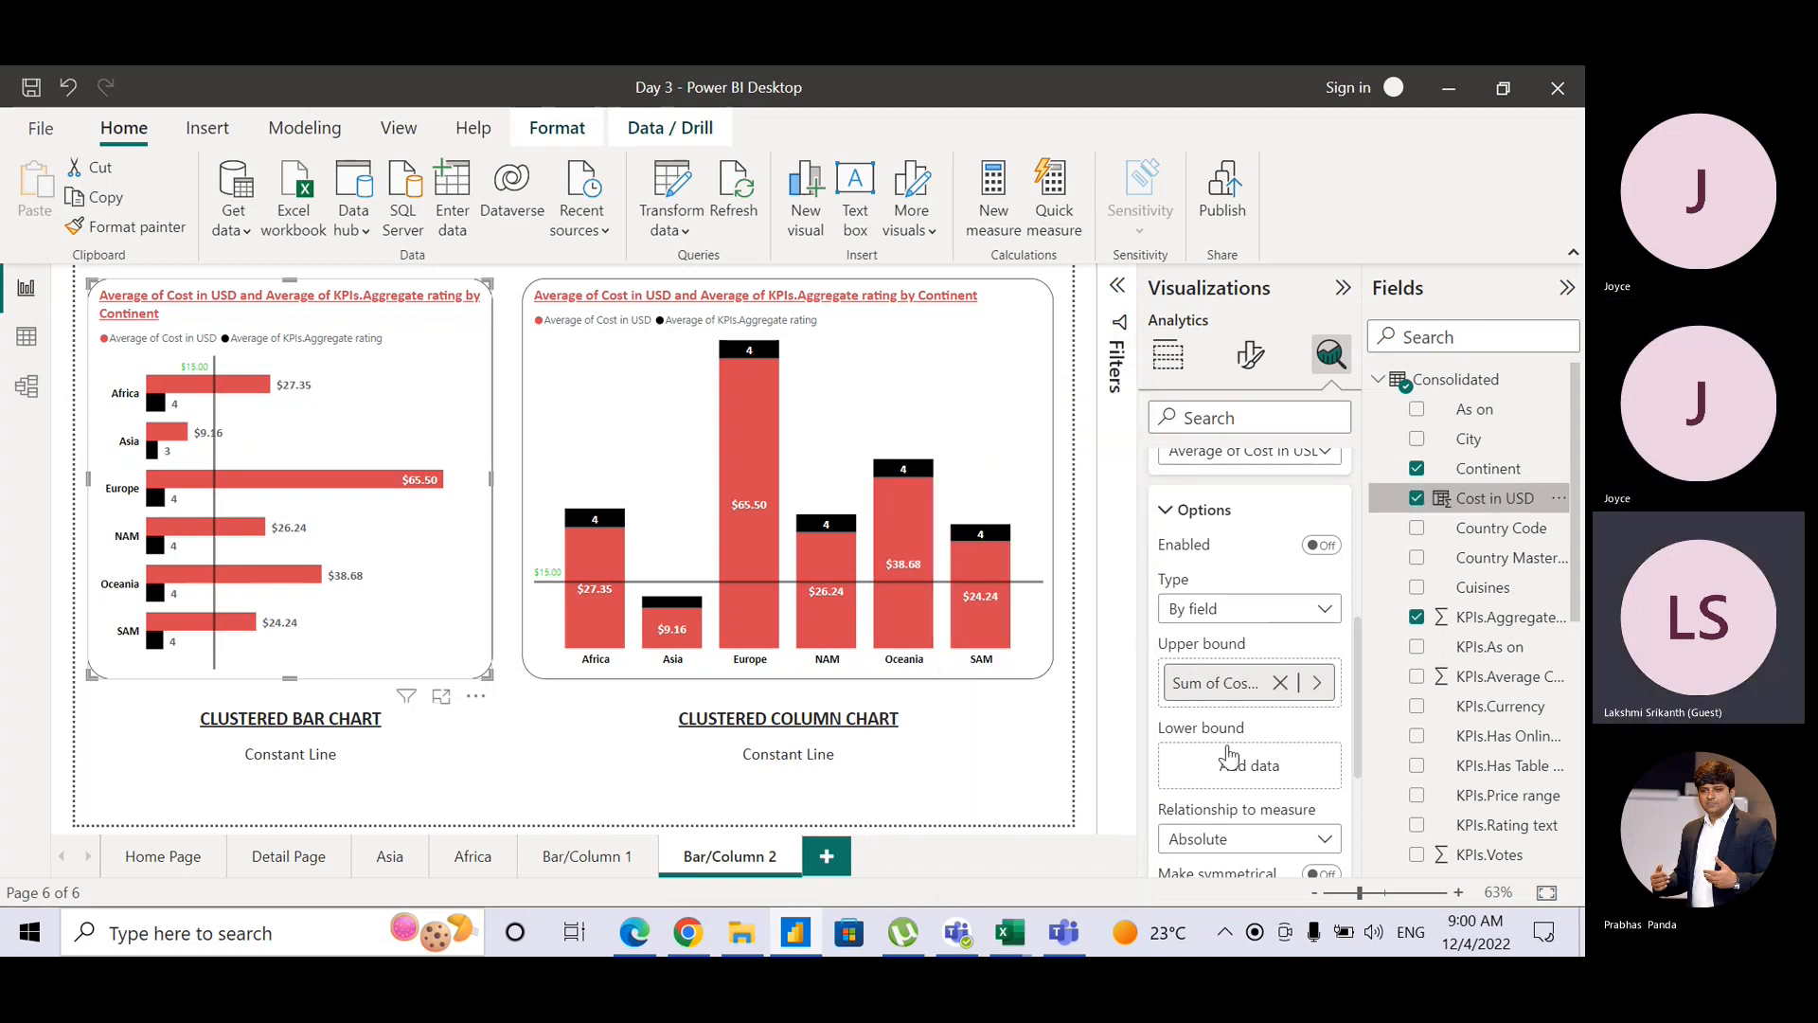
left_click_drag(1229, 755, 1241, 775)
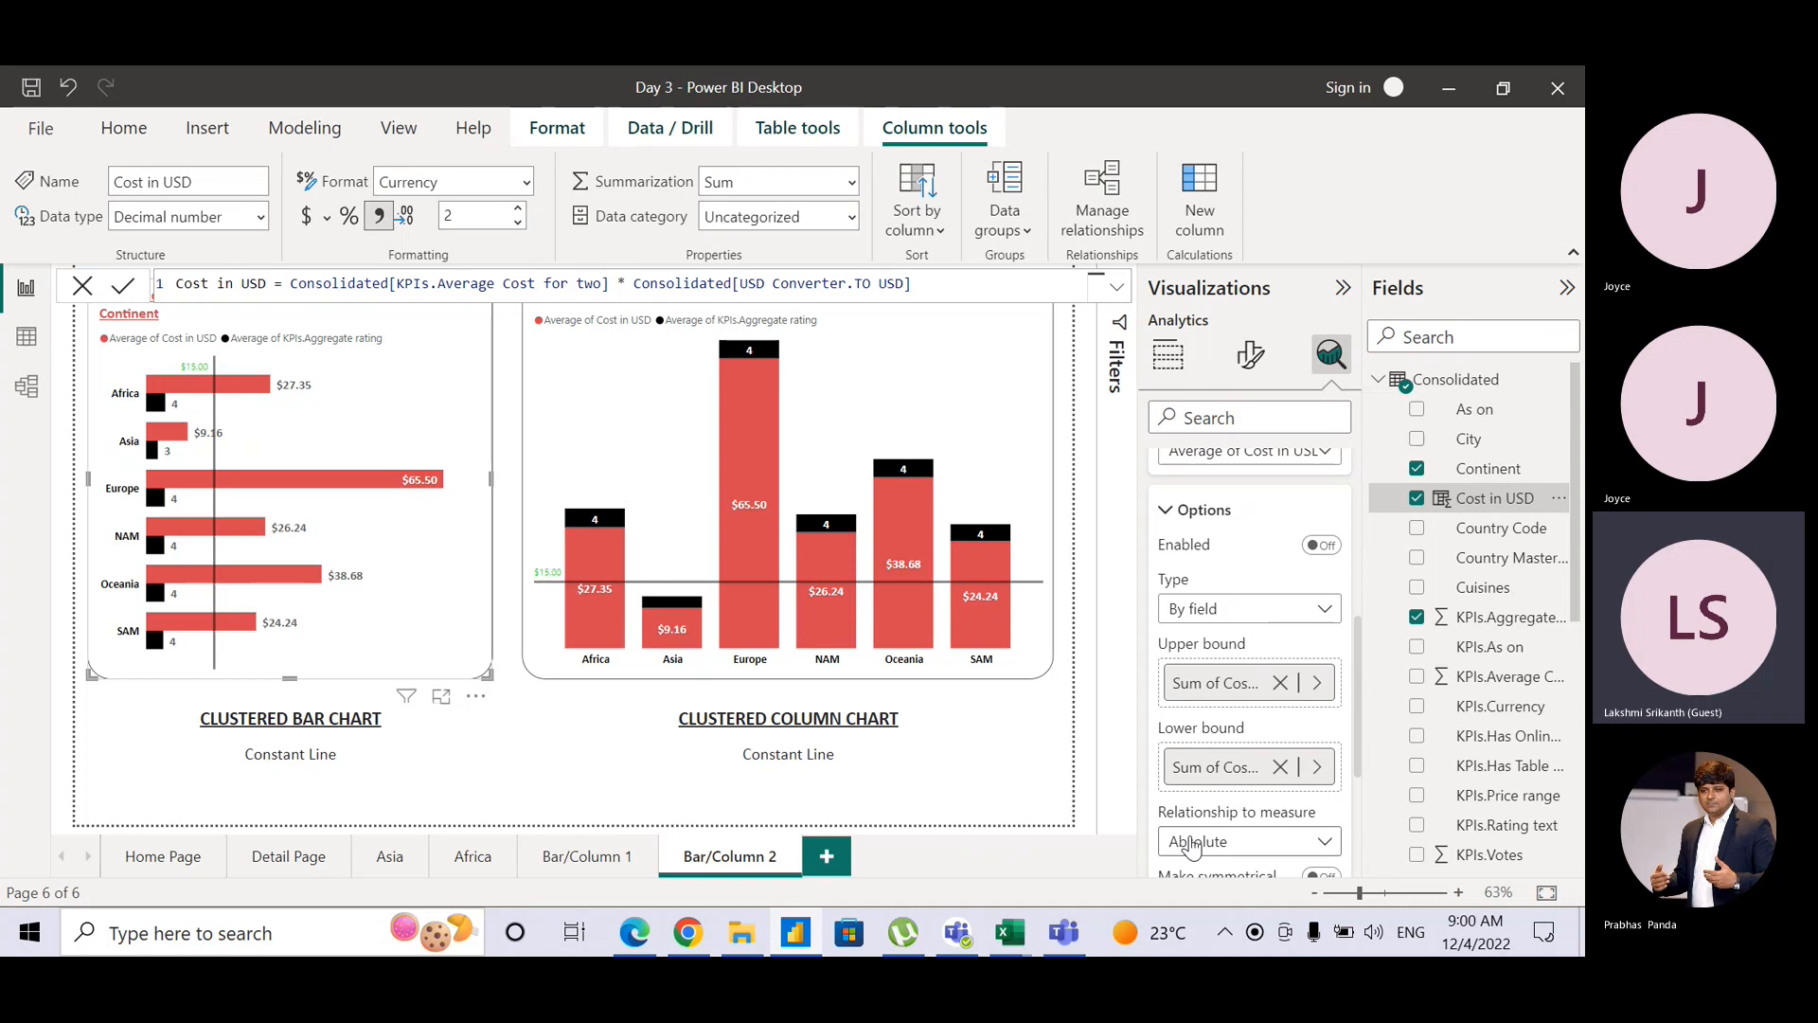
left_click(1277, 839)
left_click(1290, 811)
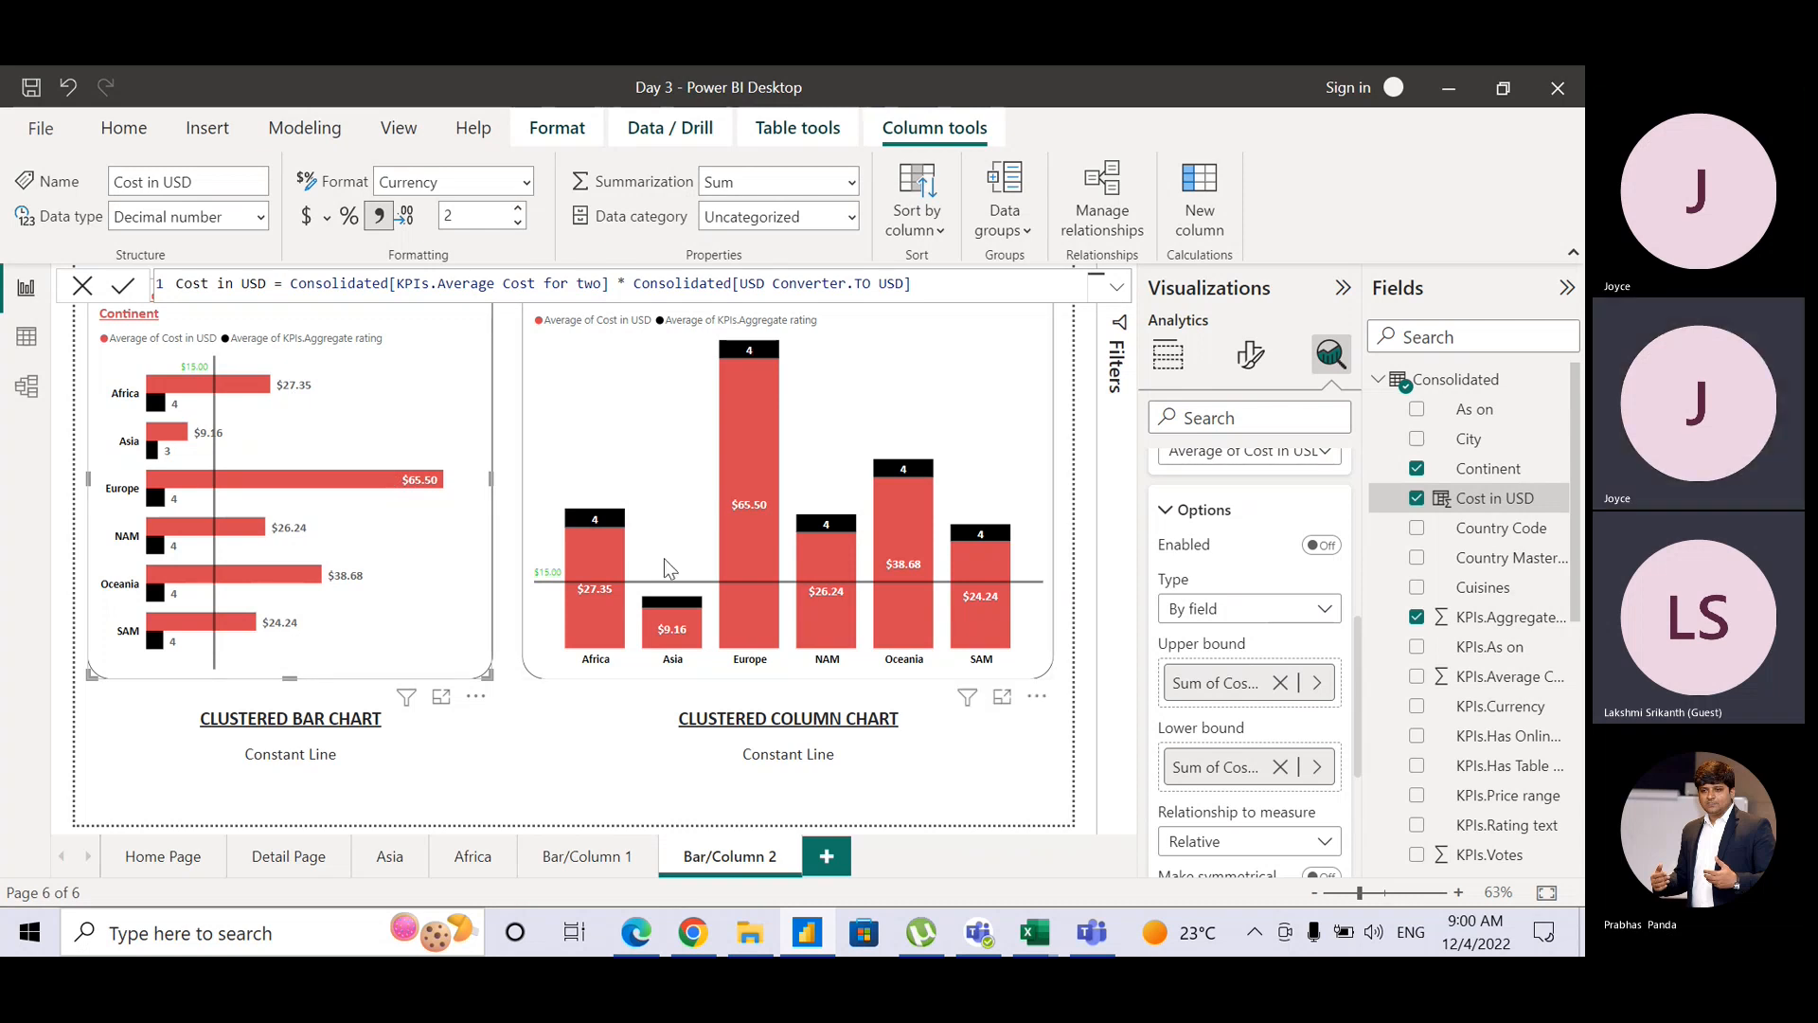
Step: Reset the error bars to Absolute, disabled, with both bound fields cleared, then collapse the section
left_click(1324, 558)
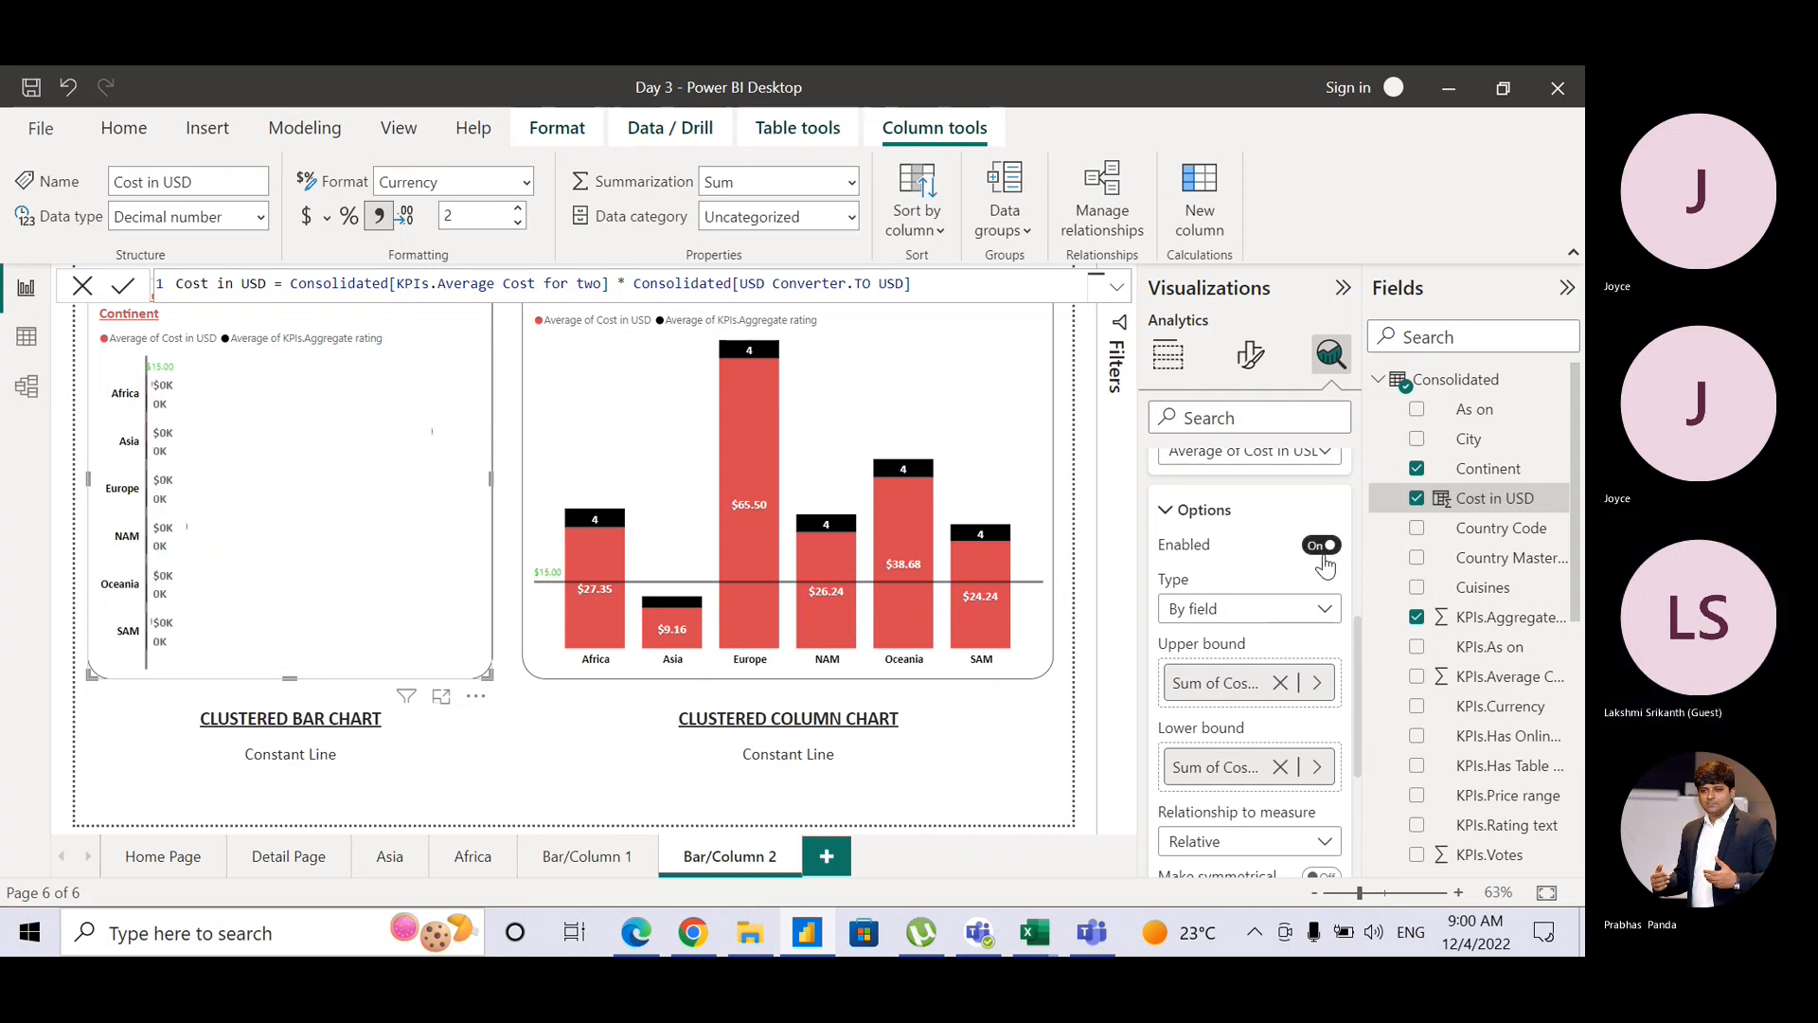
left_click(1274, 839)
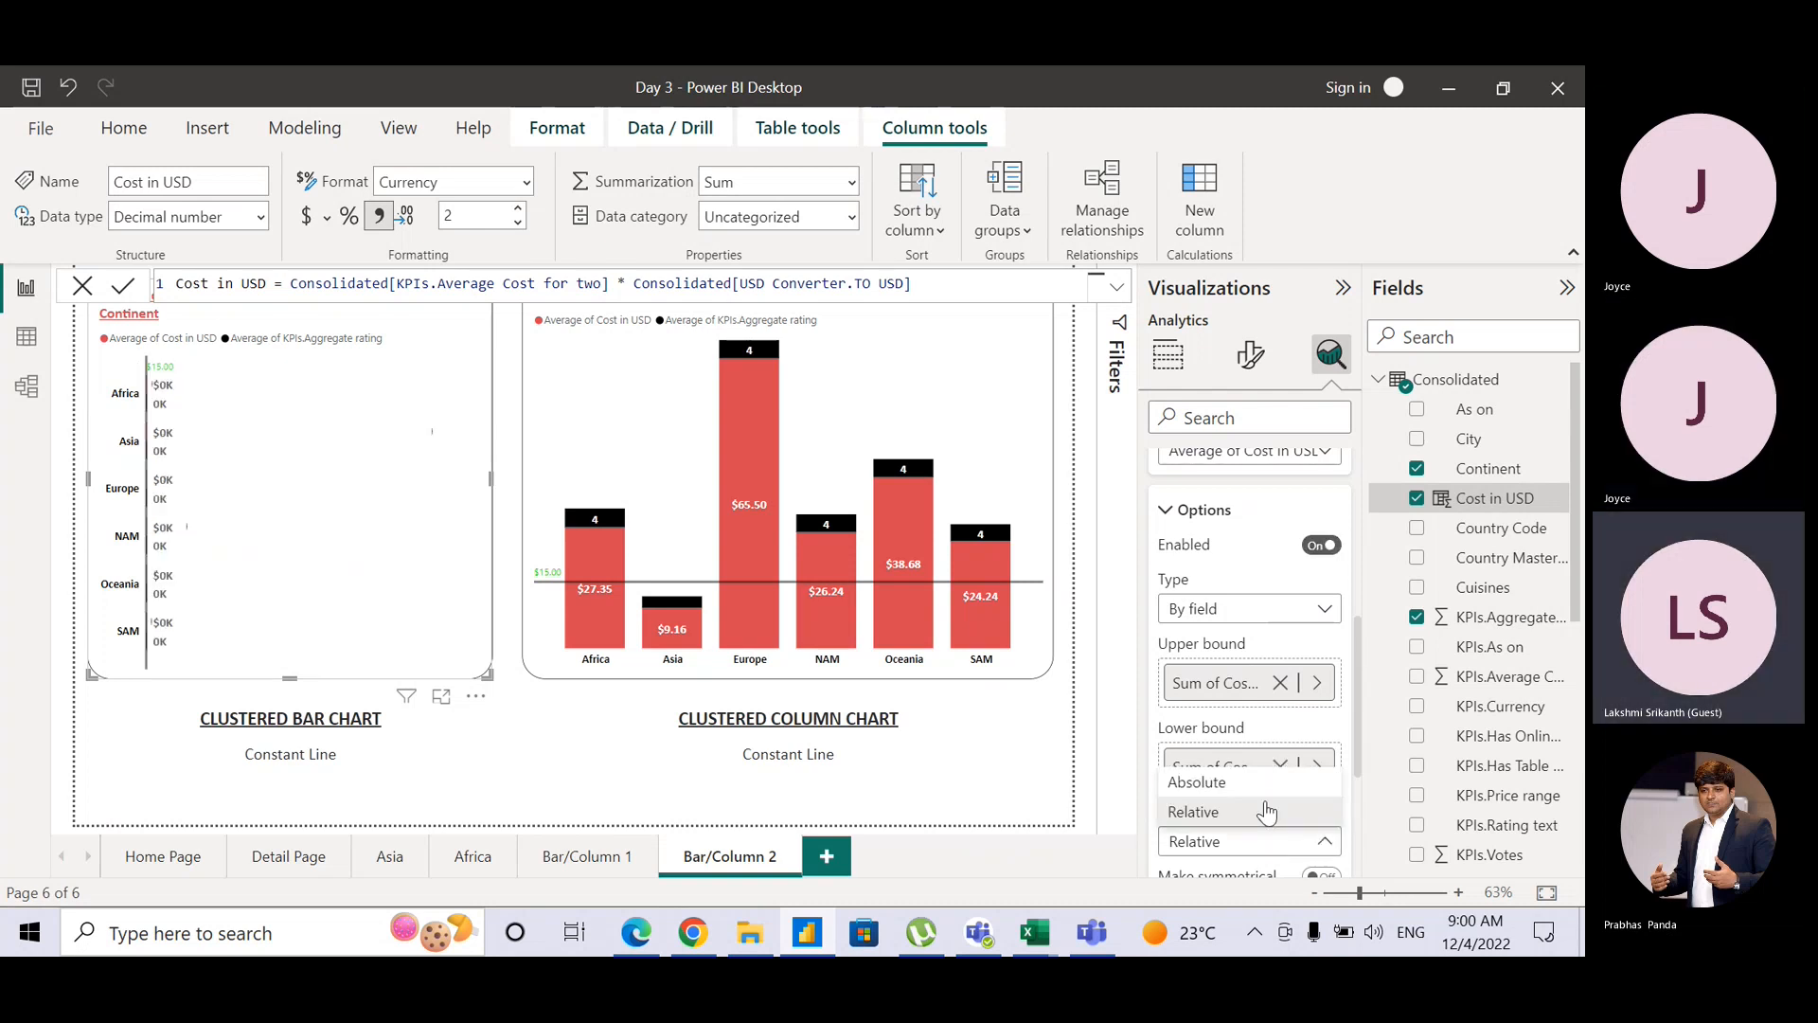
left_click(1265, 784)
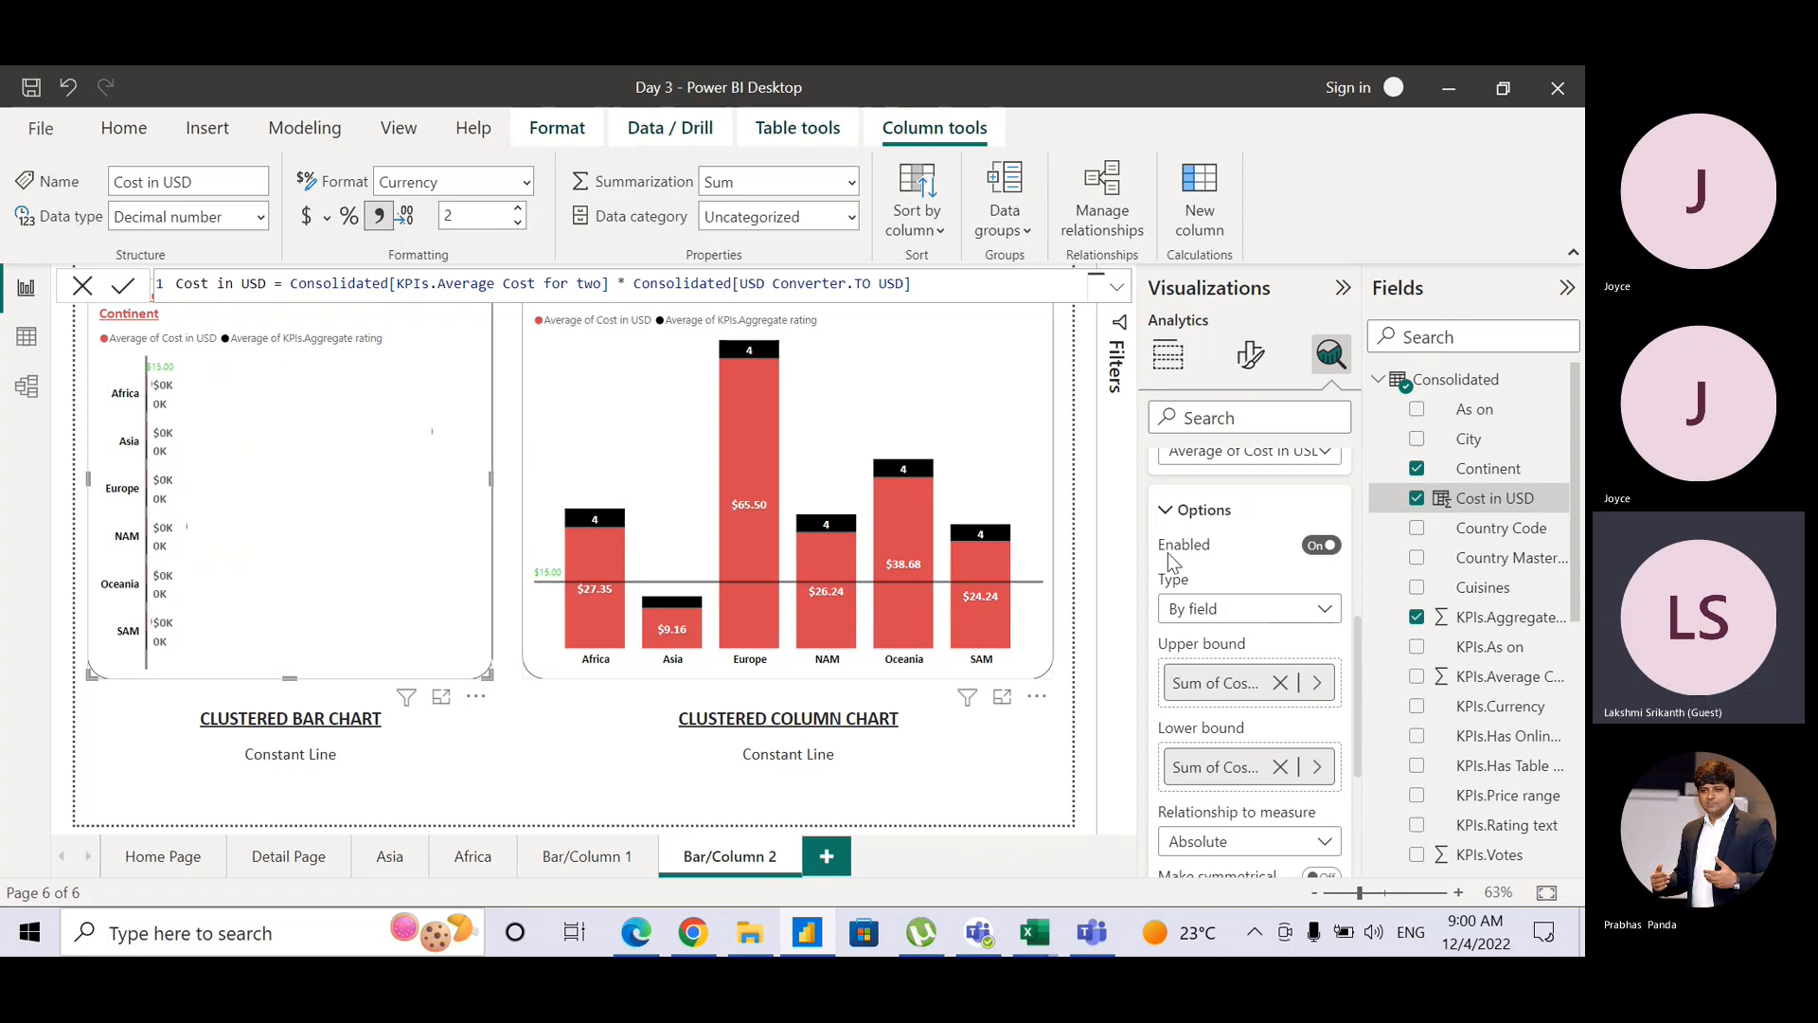
left_click(1323, 546)
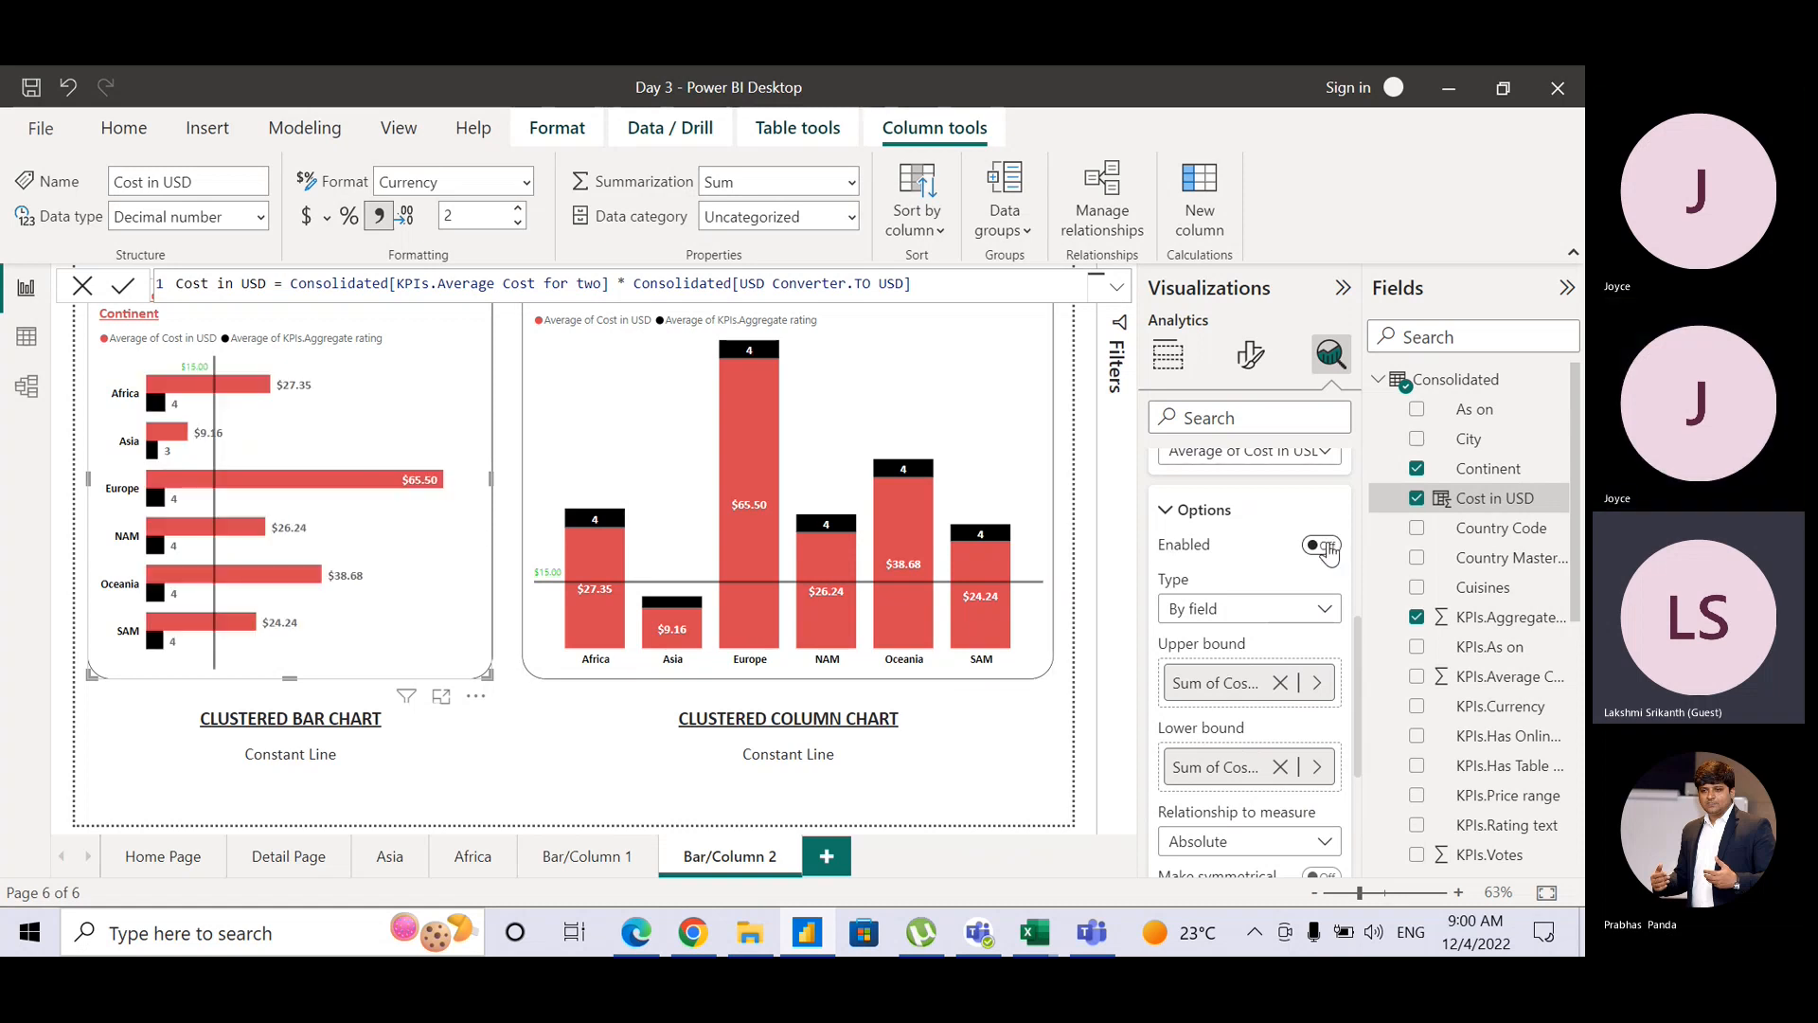
left_click(1280, 682)
left_click(1280, 765)
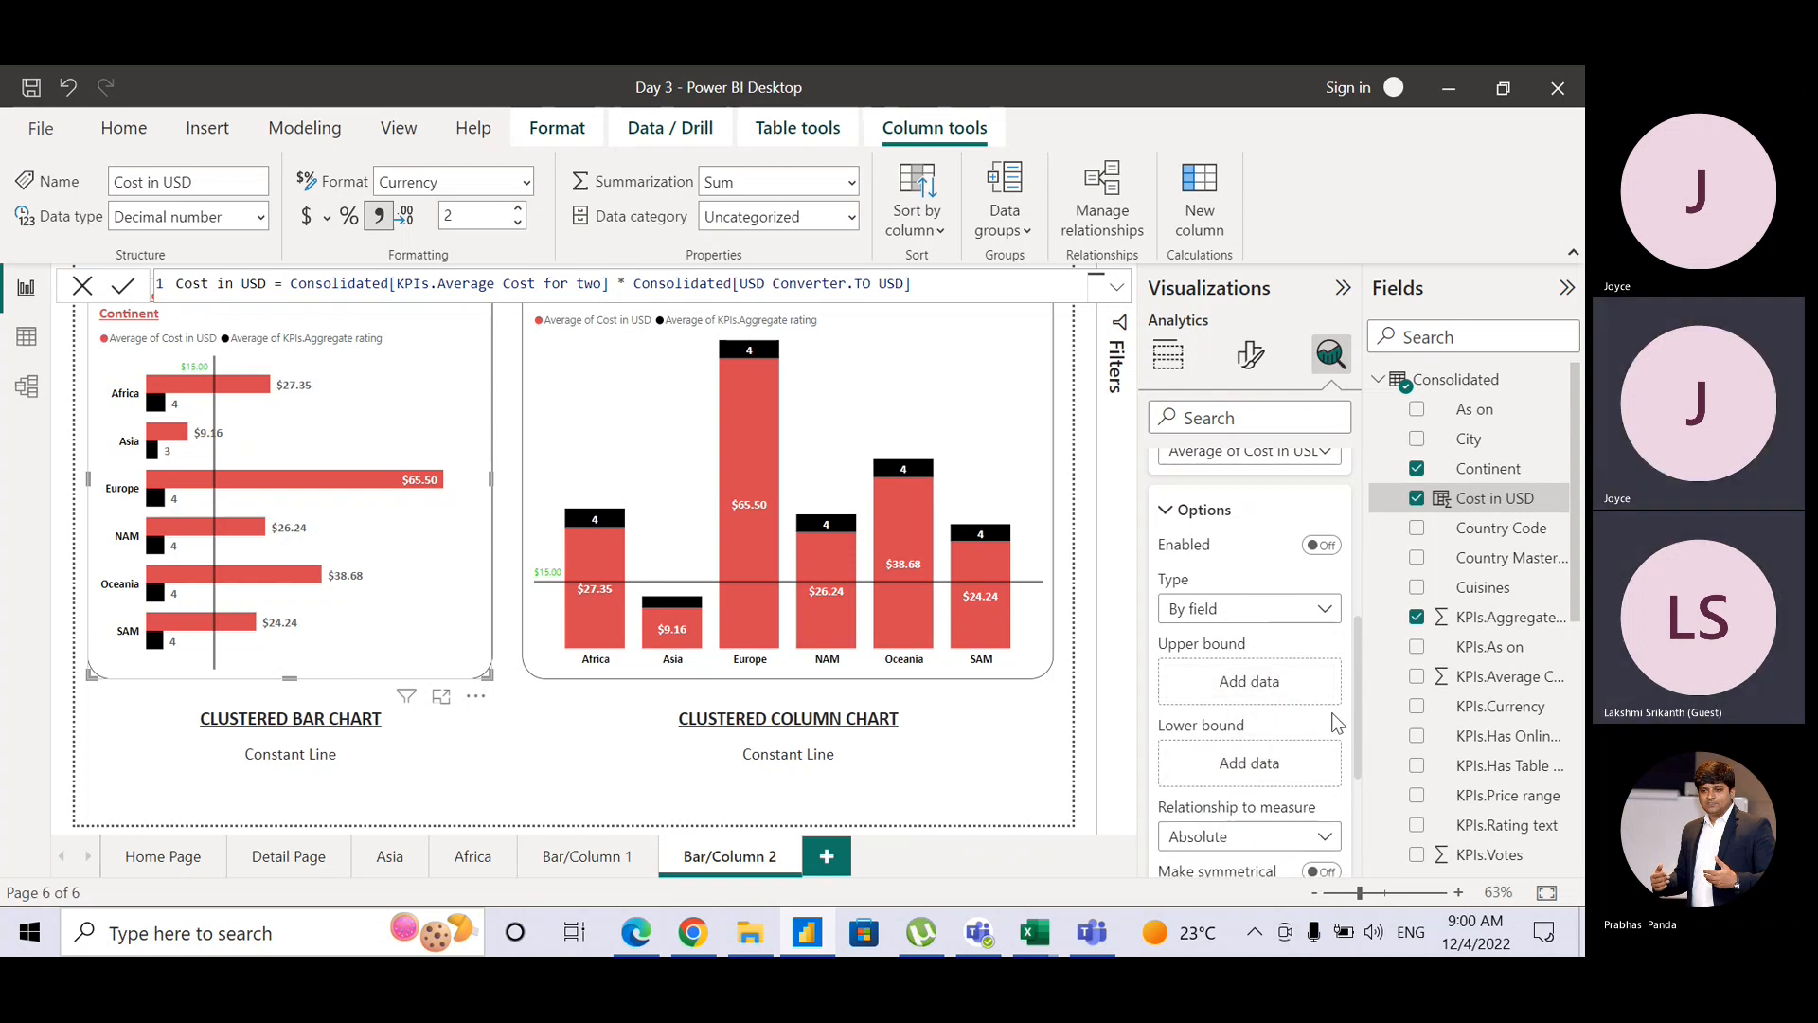
left_click_drag(1360, 728, 1364, 638)
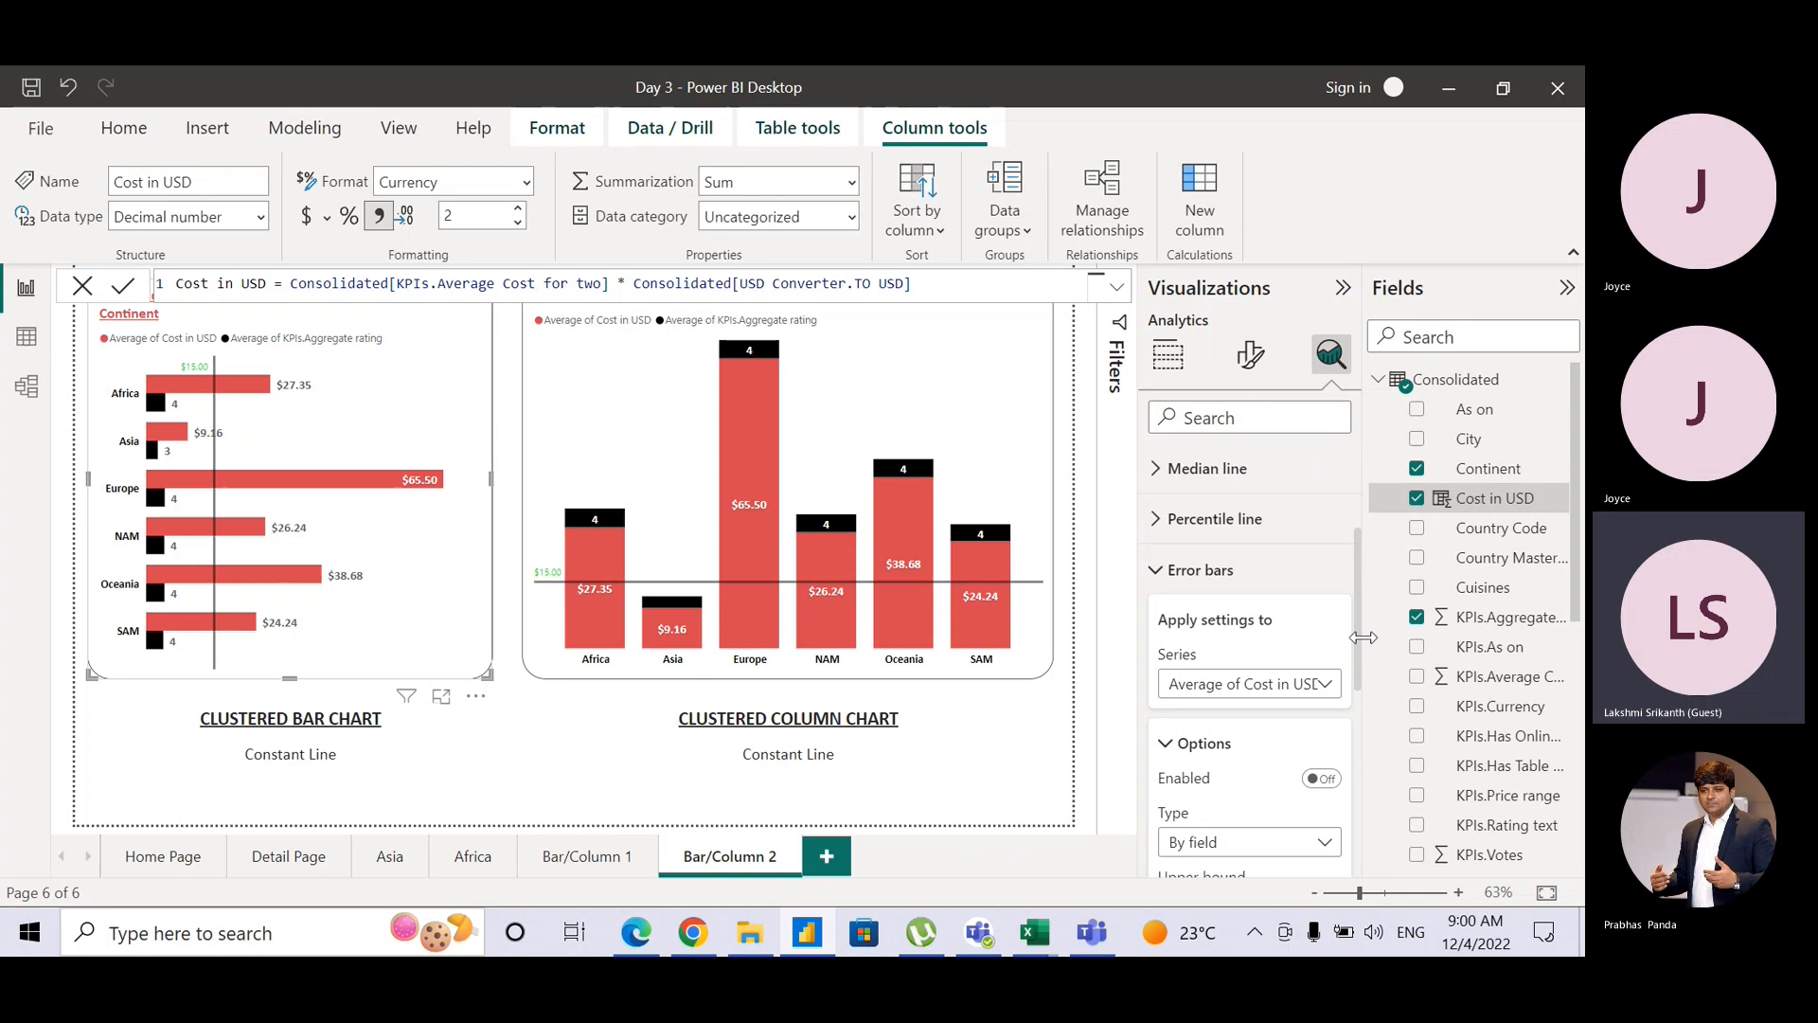
left_click(1168, 573)
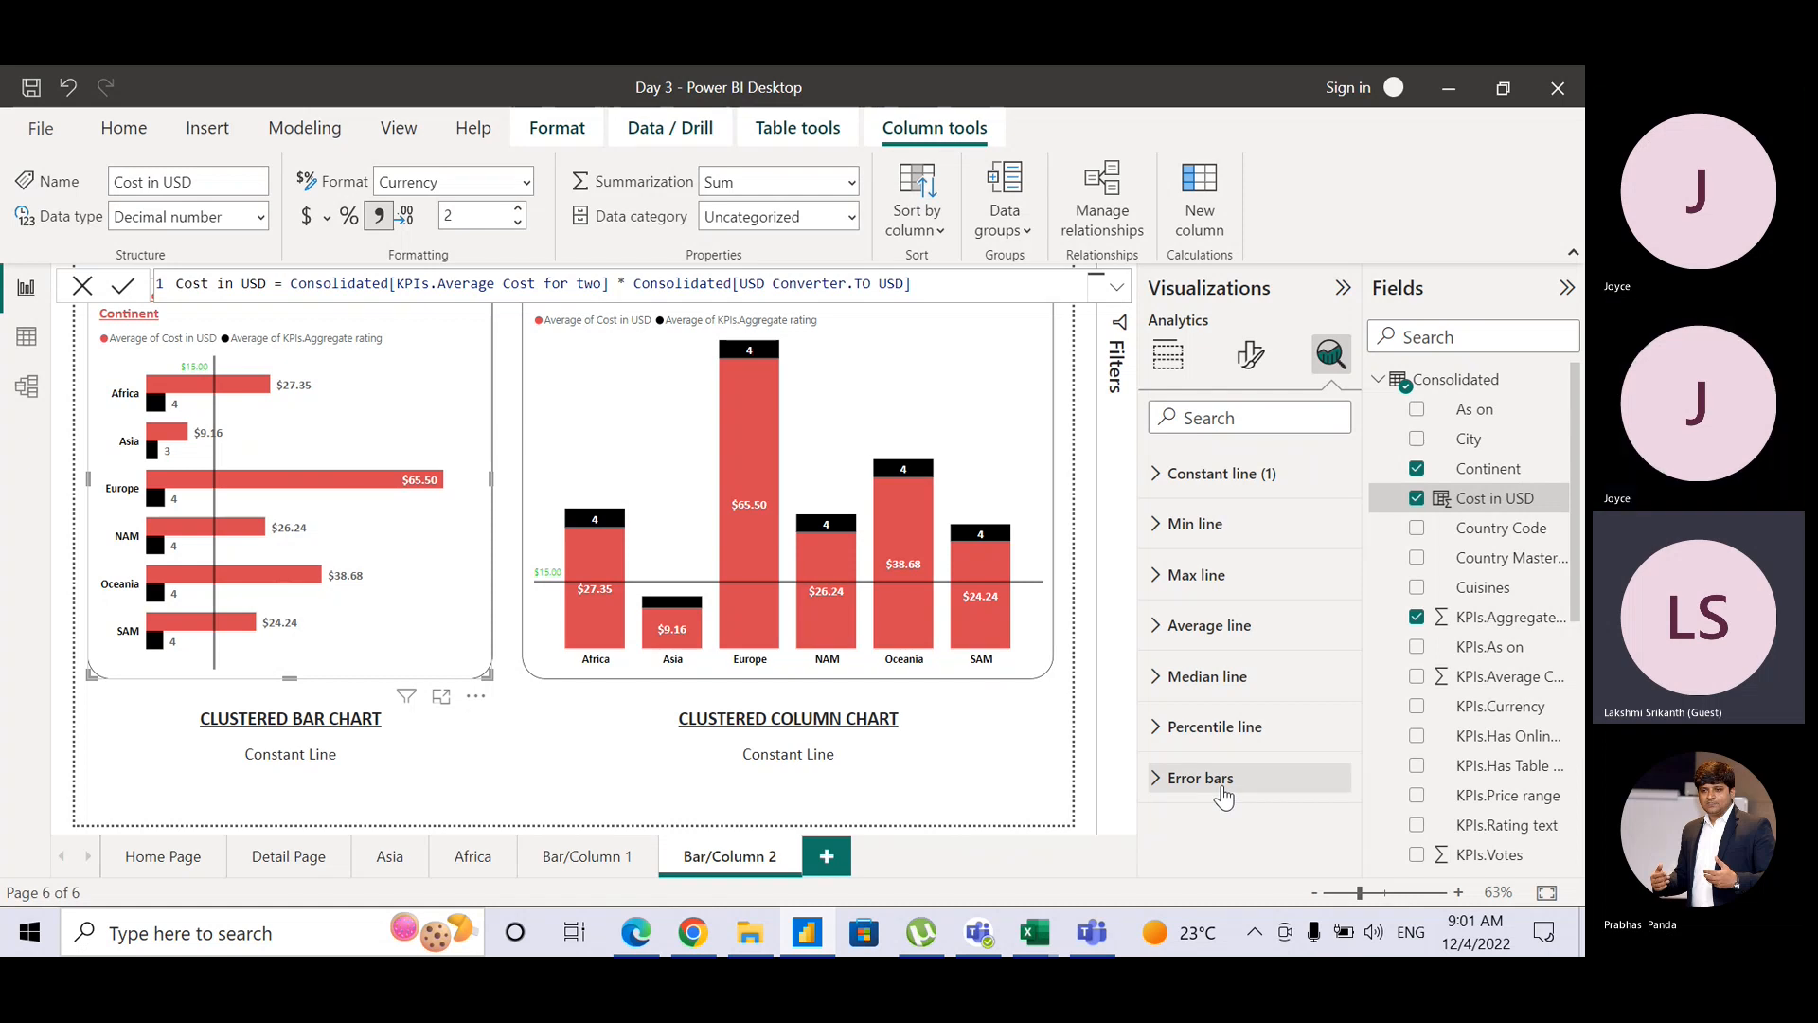
Step: Enlarge the bar chart caption and add lines 'Min, Max, Percentile,' and 'Average, Median and Error Bars'
left_click(361, 748)
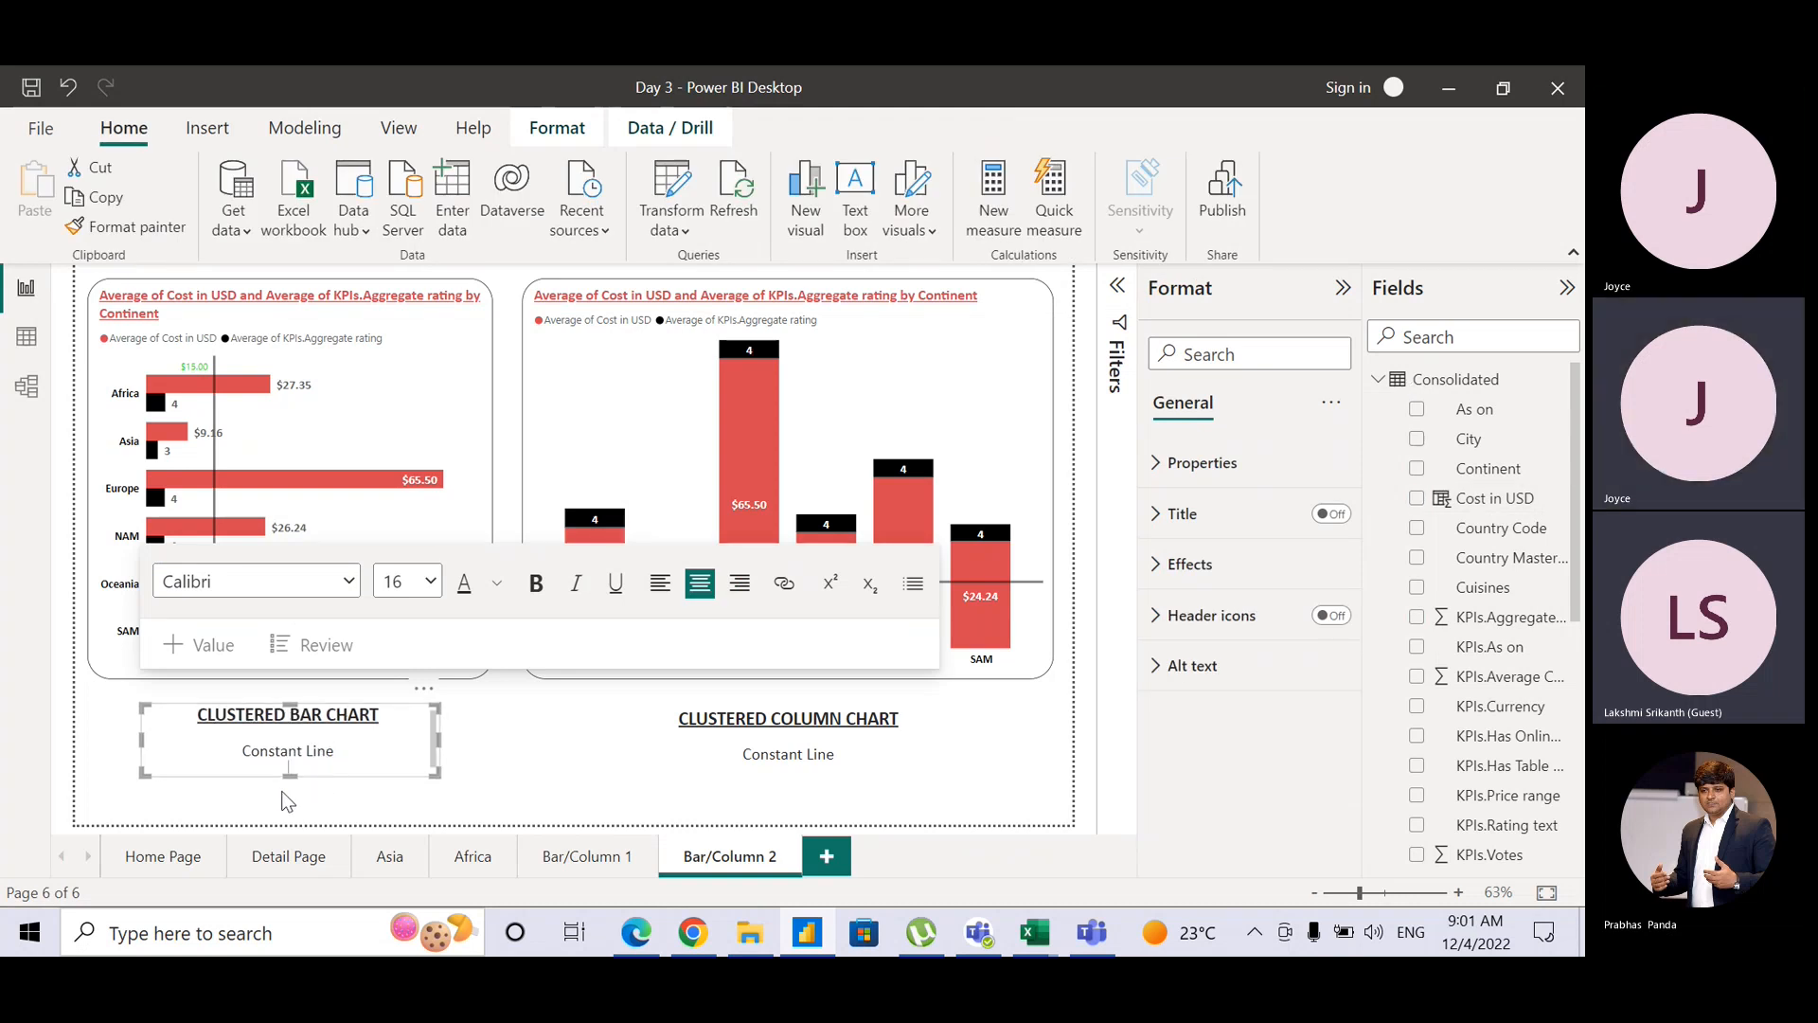
left_click_drag(296, 806, 296, 816)
type("Min")
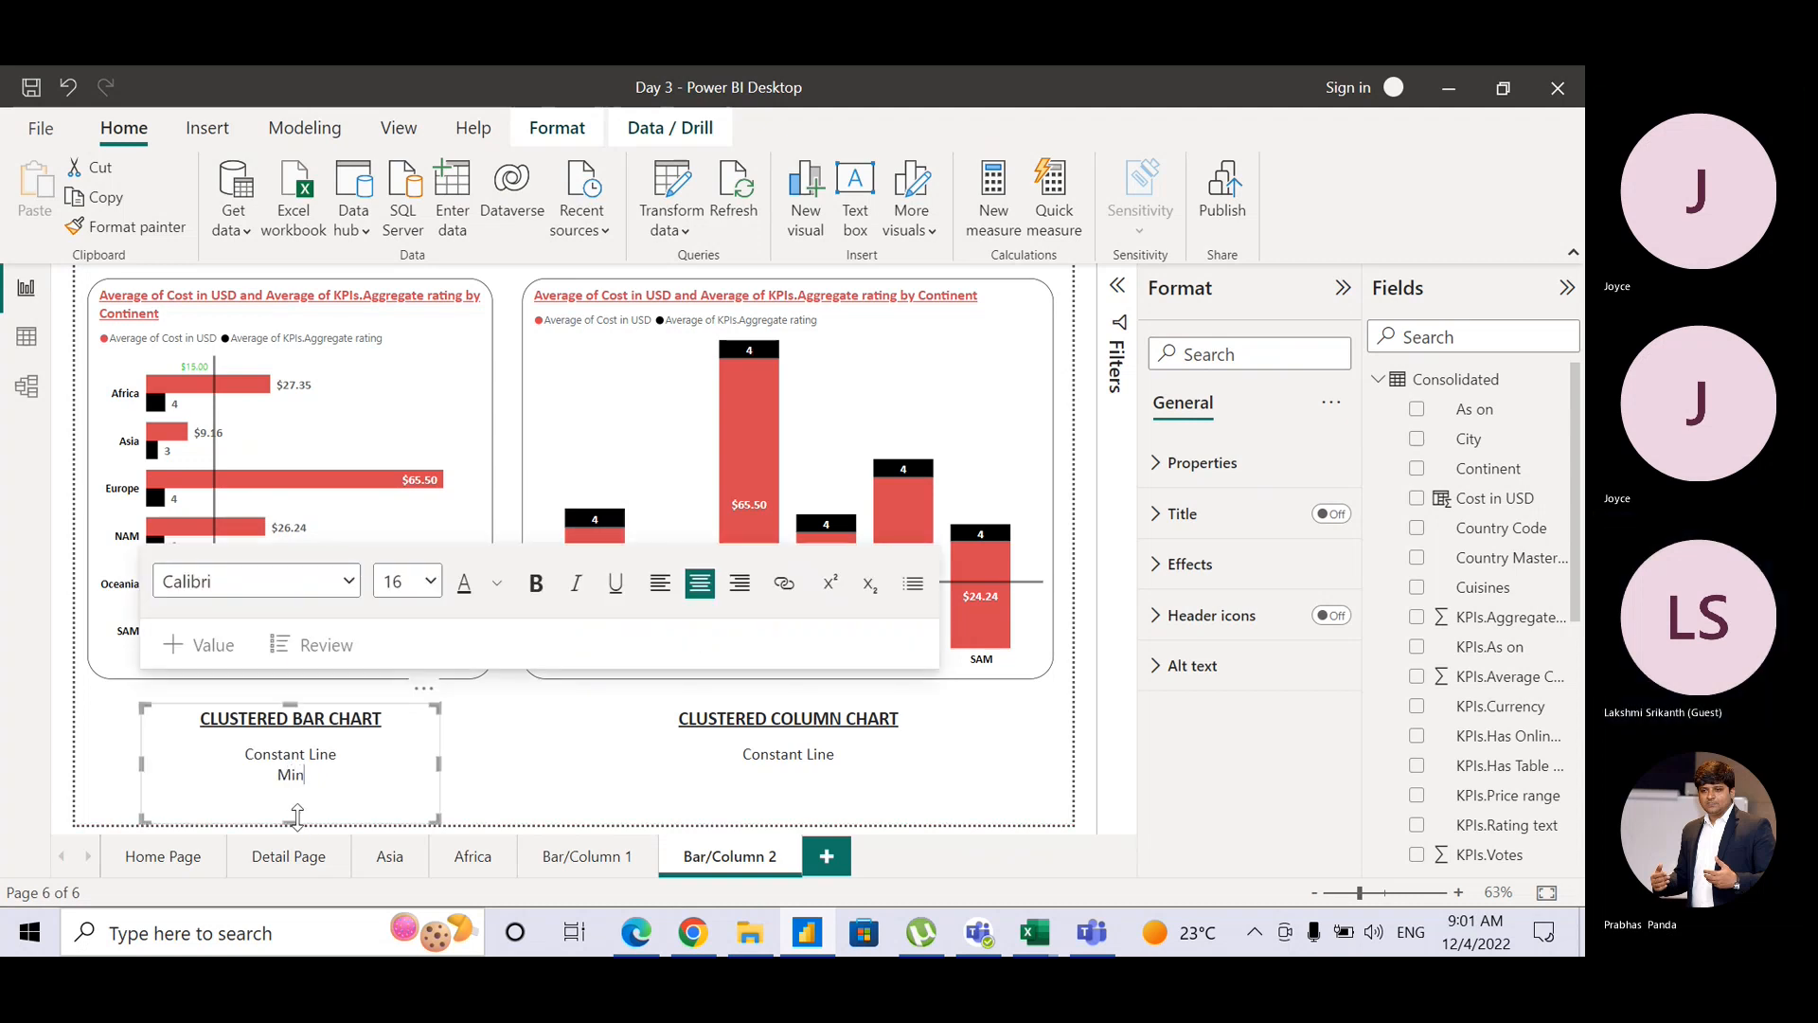
type(", ")
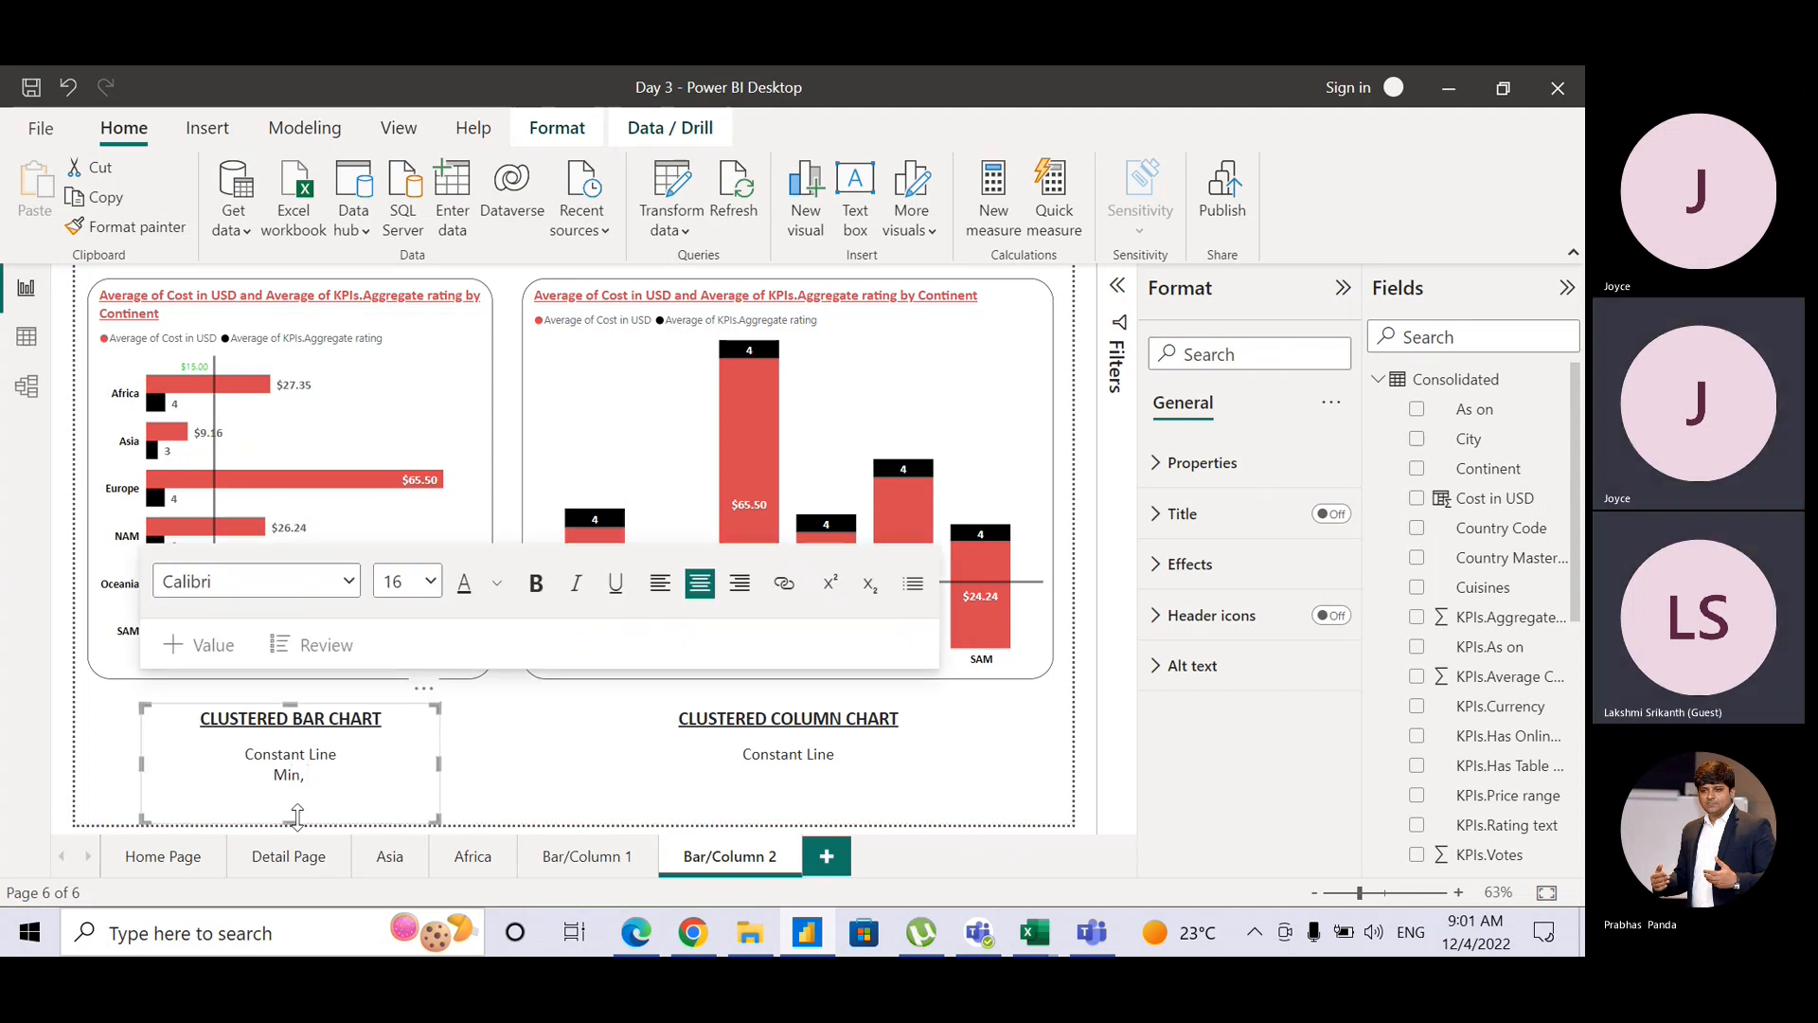
type("Max, ")
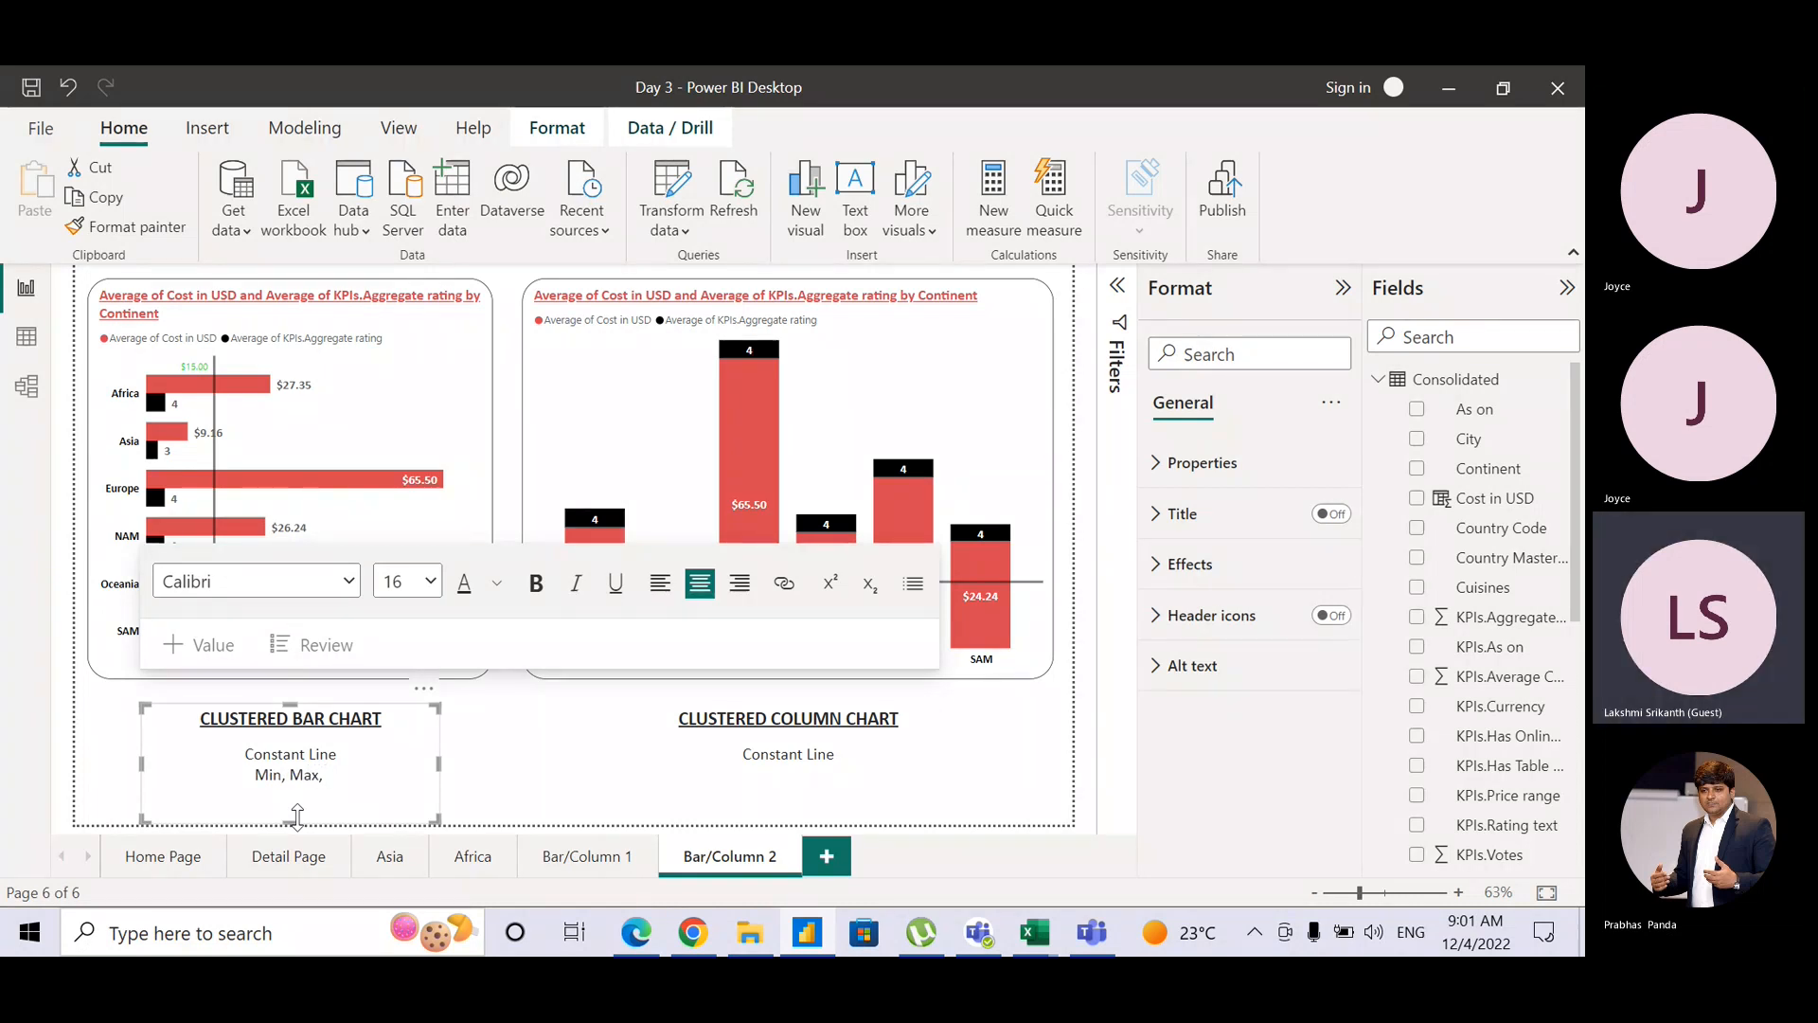
type("Percentil")
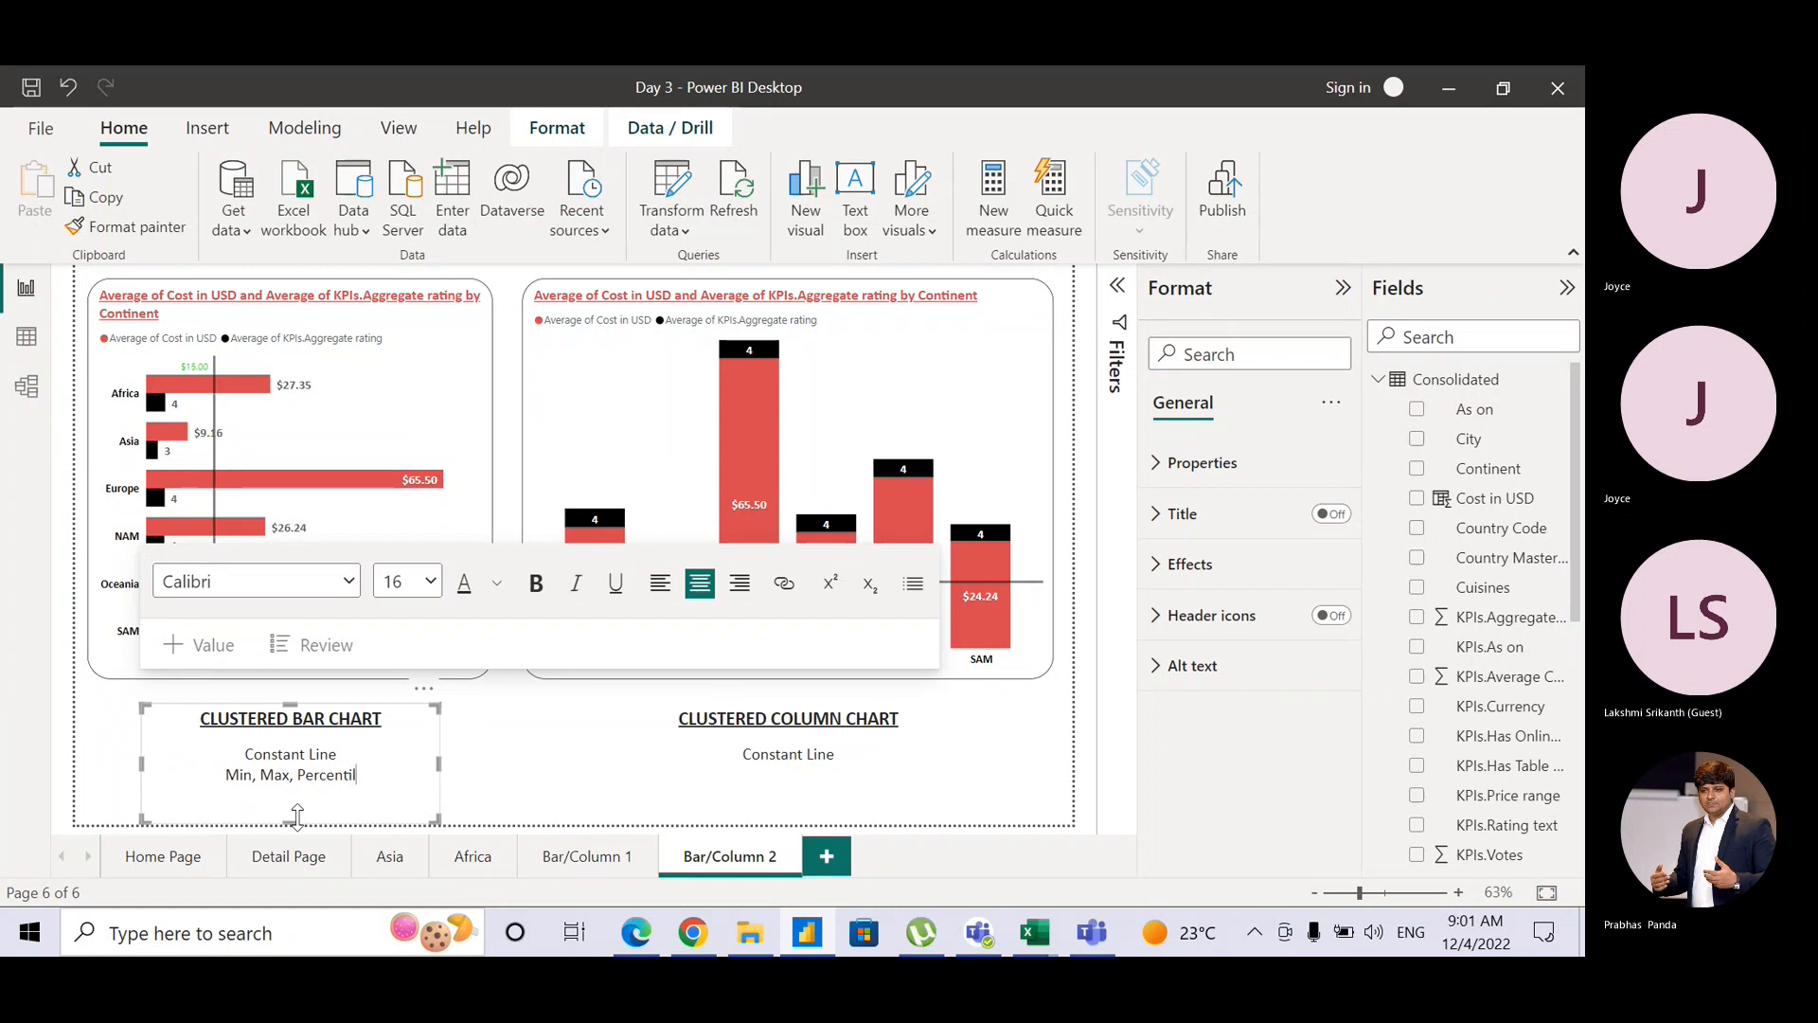
type(",")
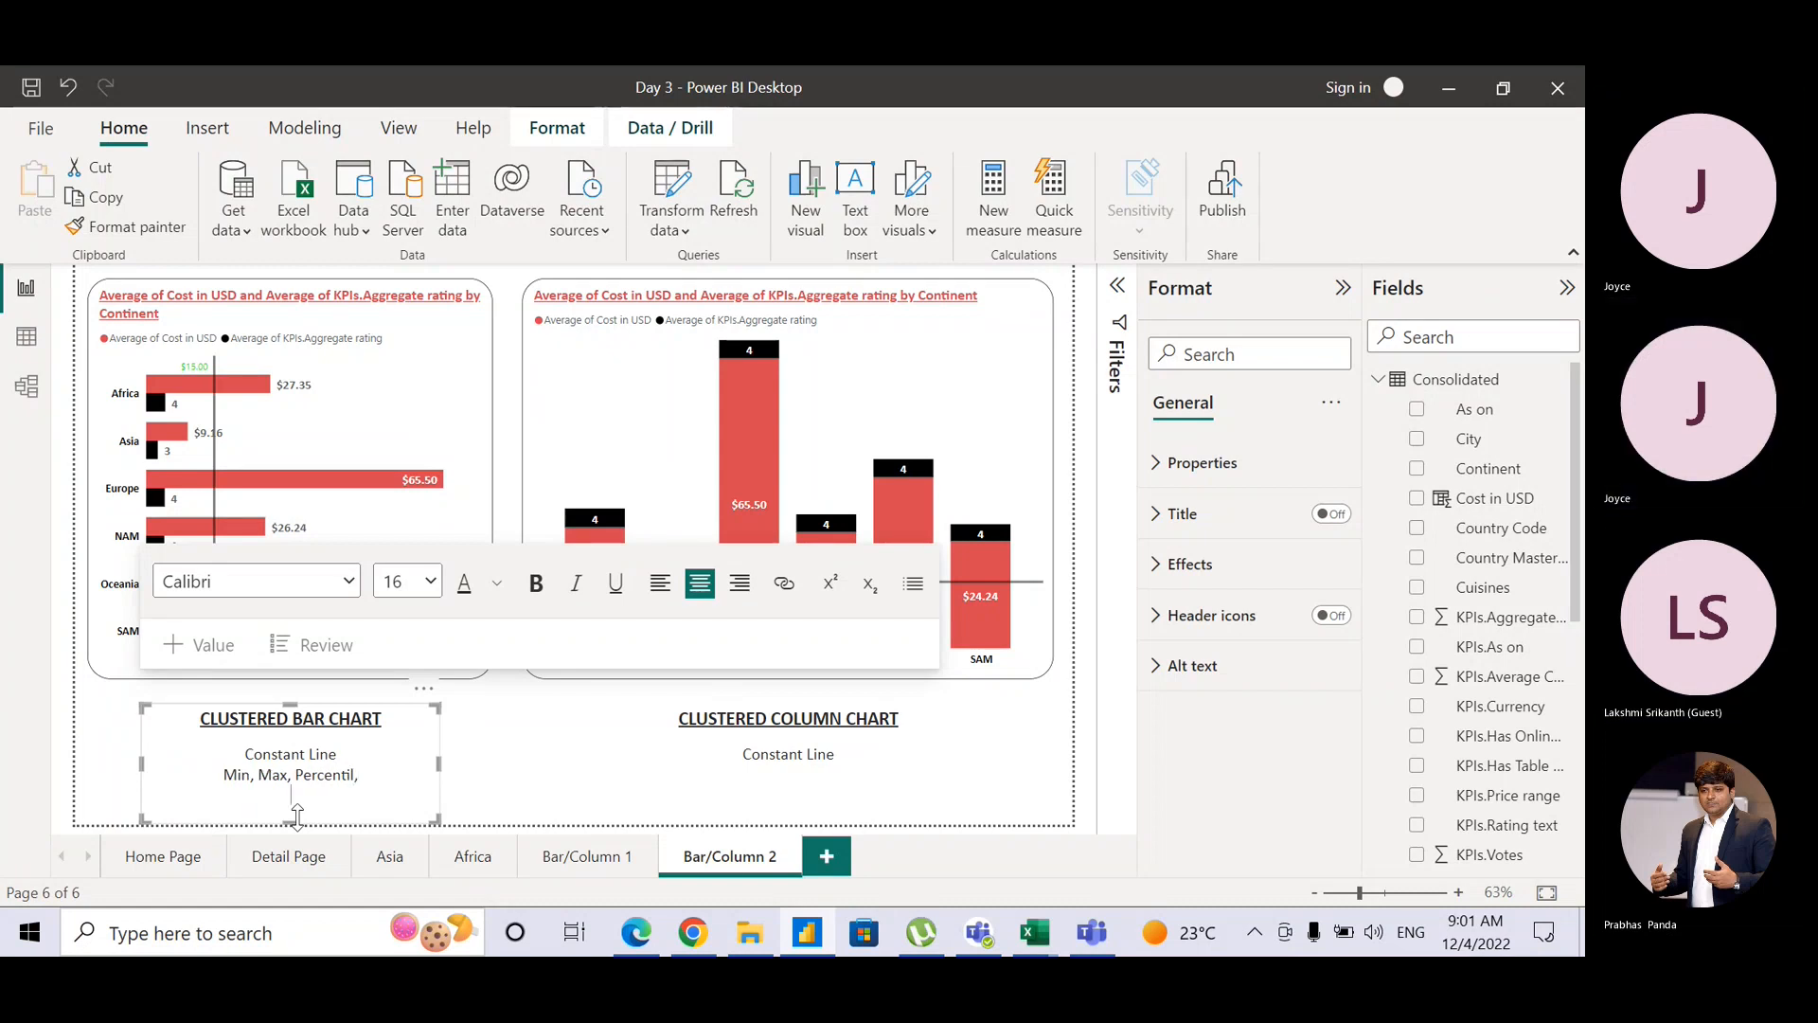
key("BackSpace")
key("BackSpace")
type("e,")
key("Return")
type("A")
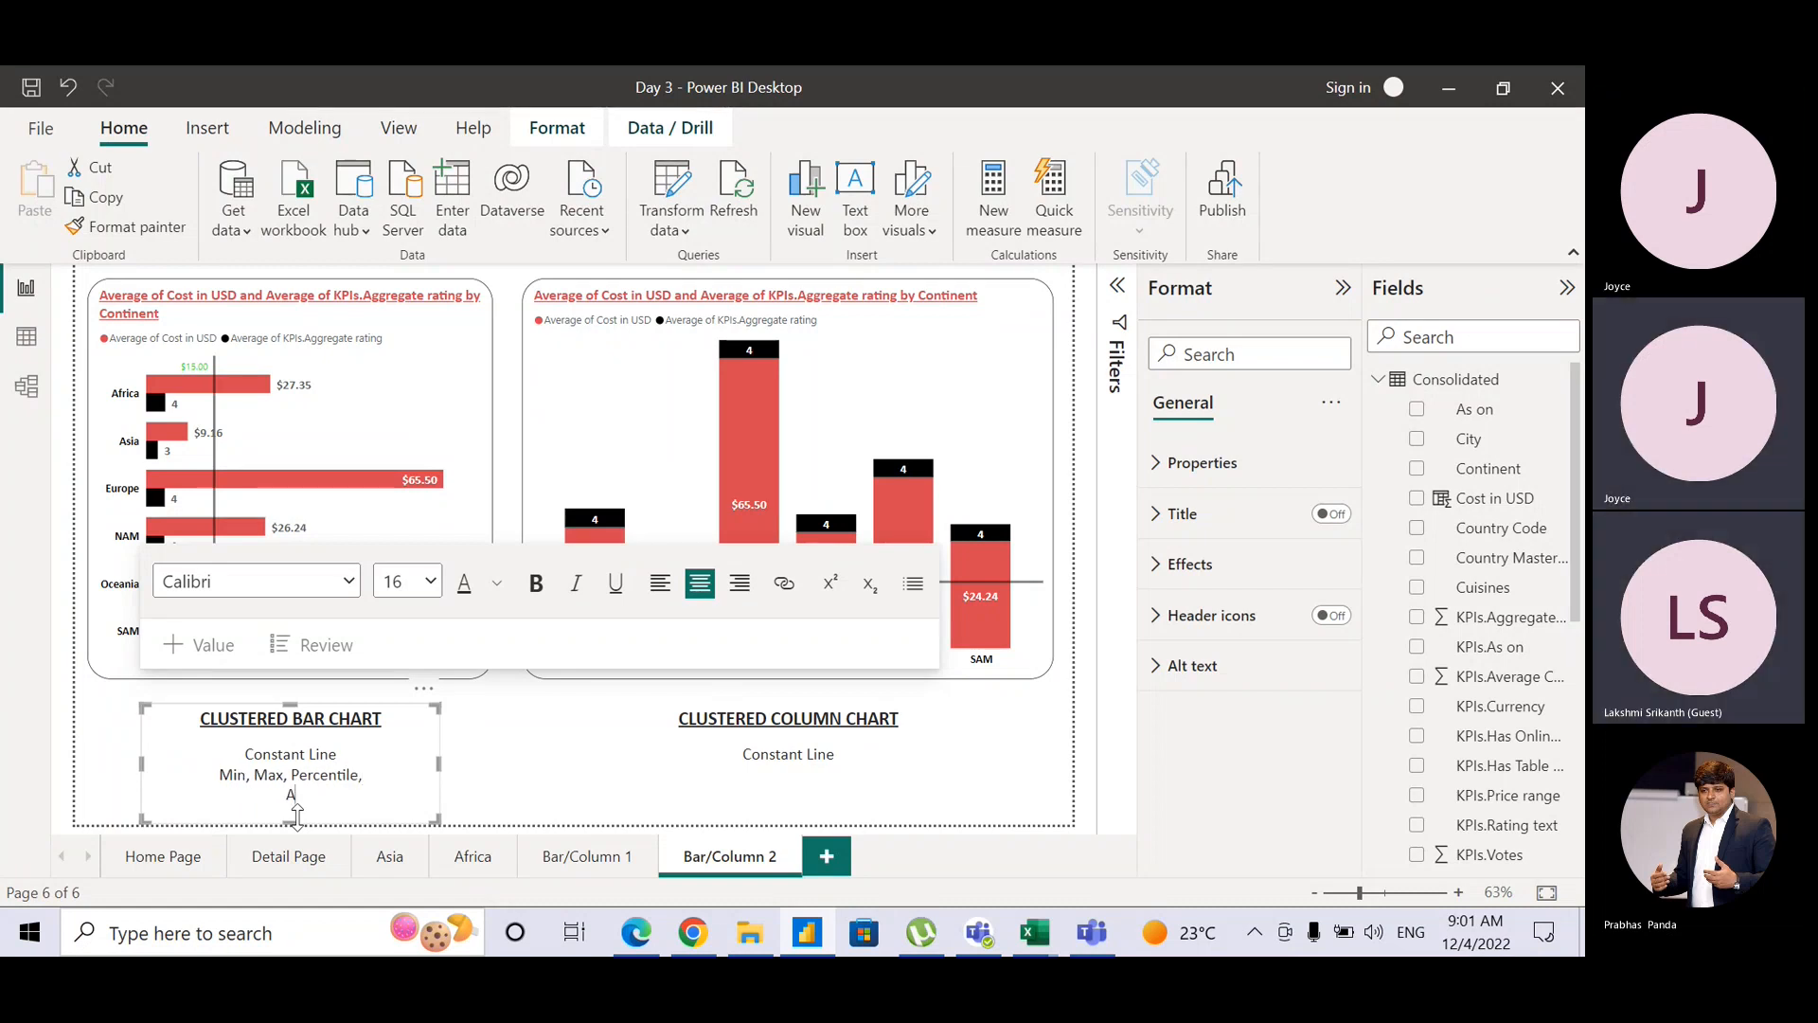
type("verage")
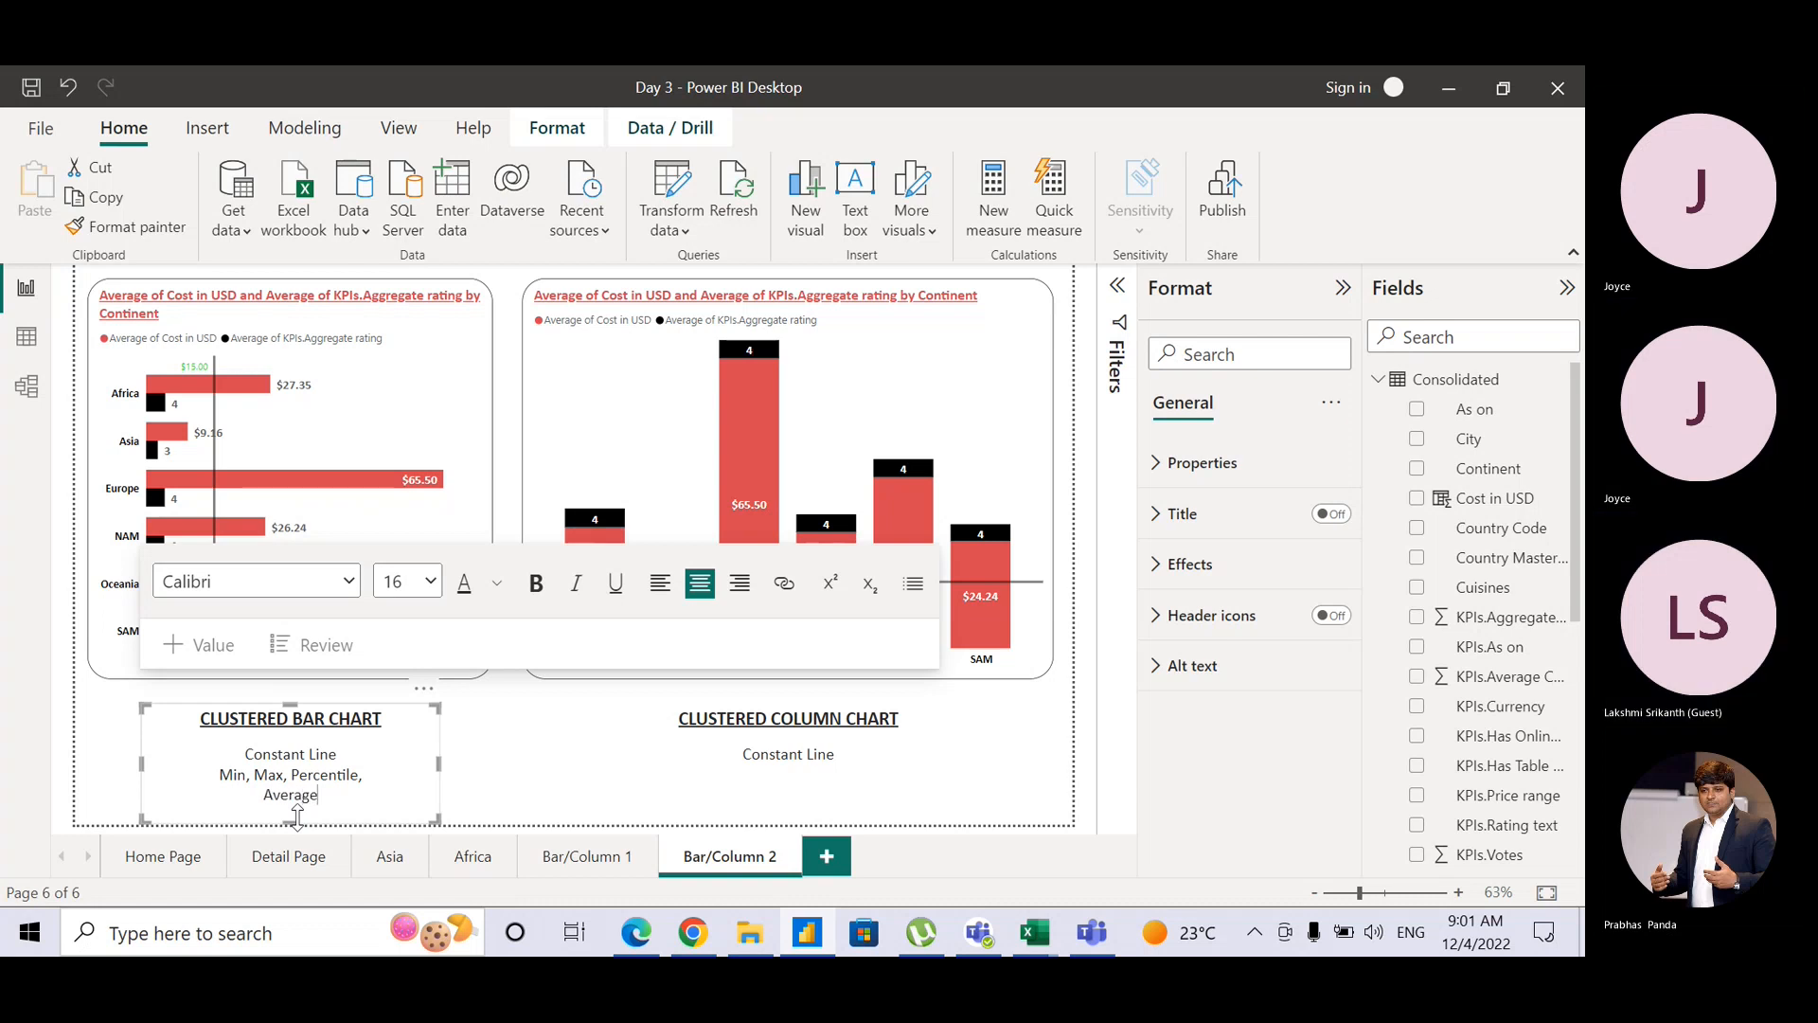
type(", Median and Error")
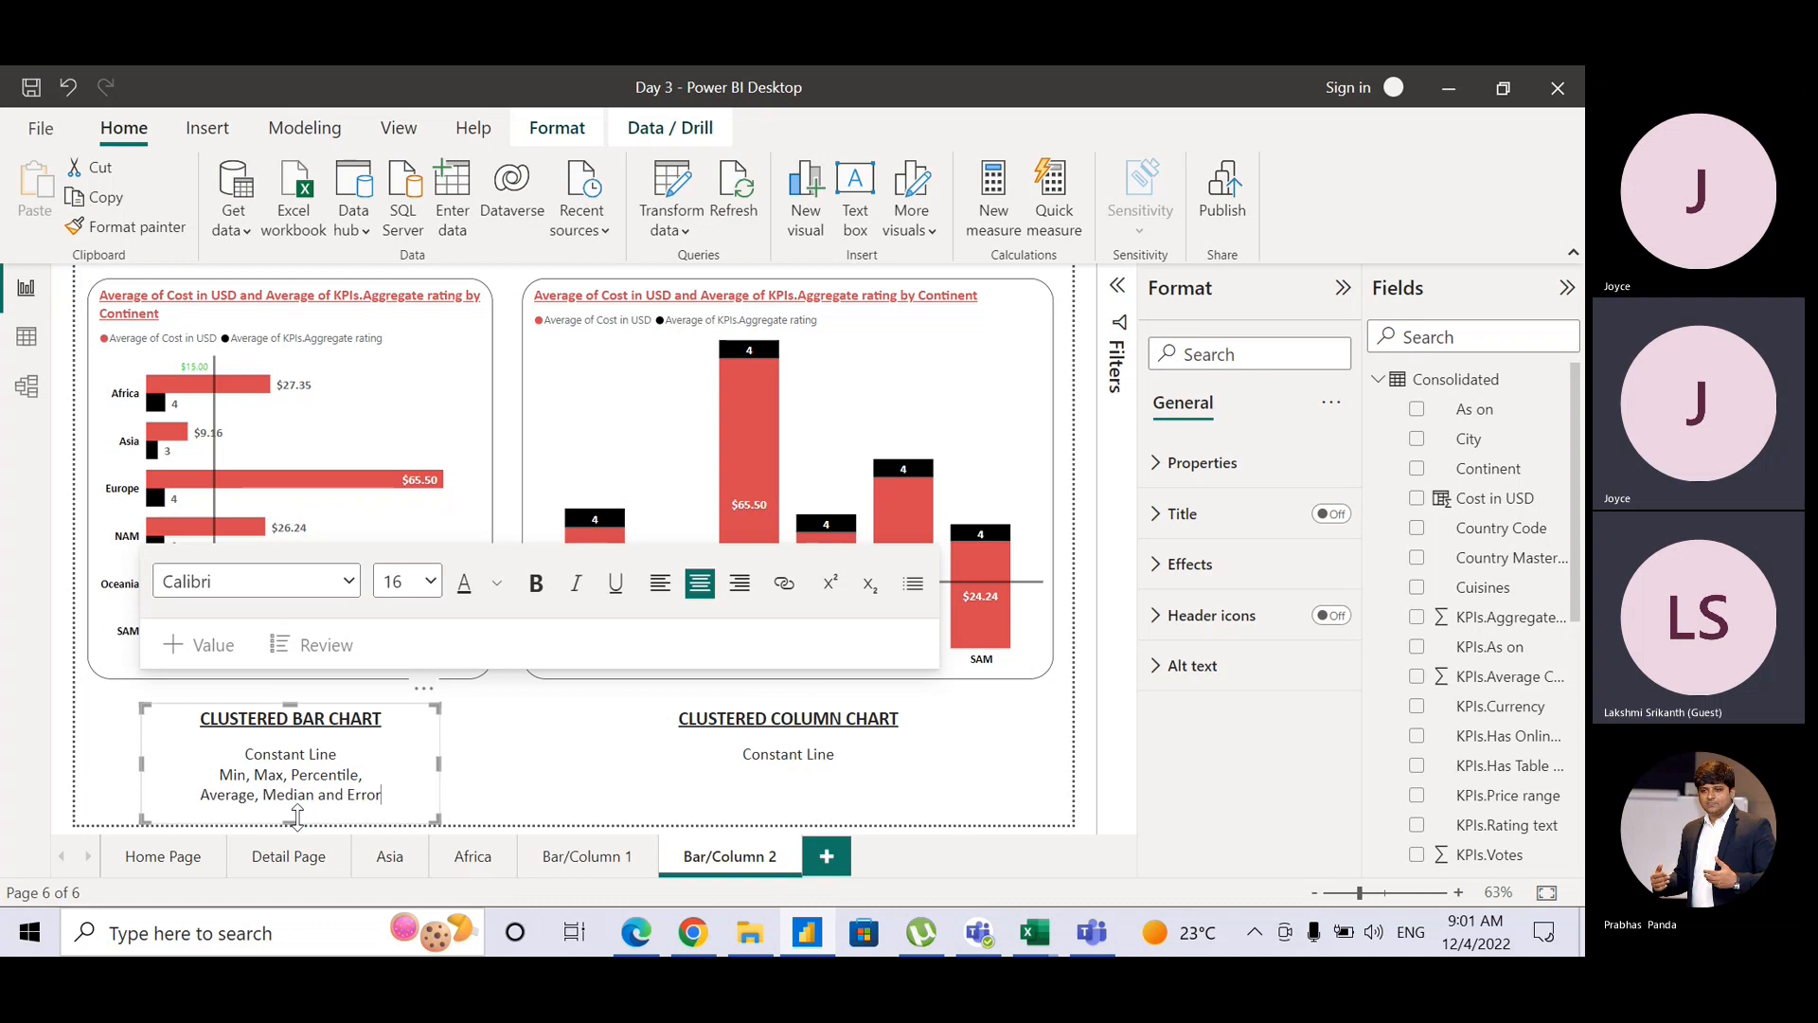
type(" Bars")
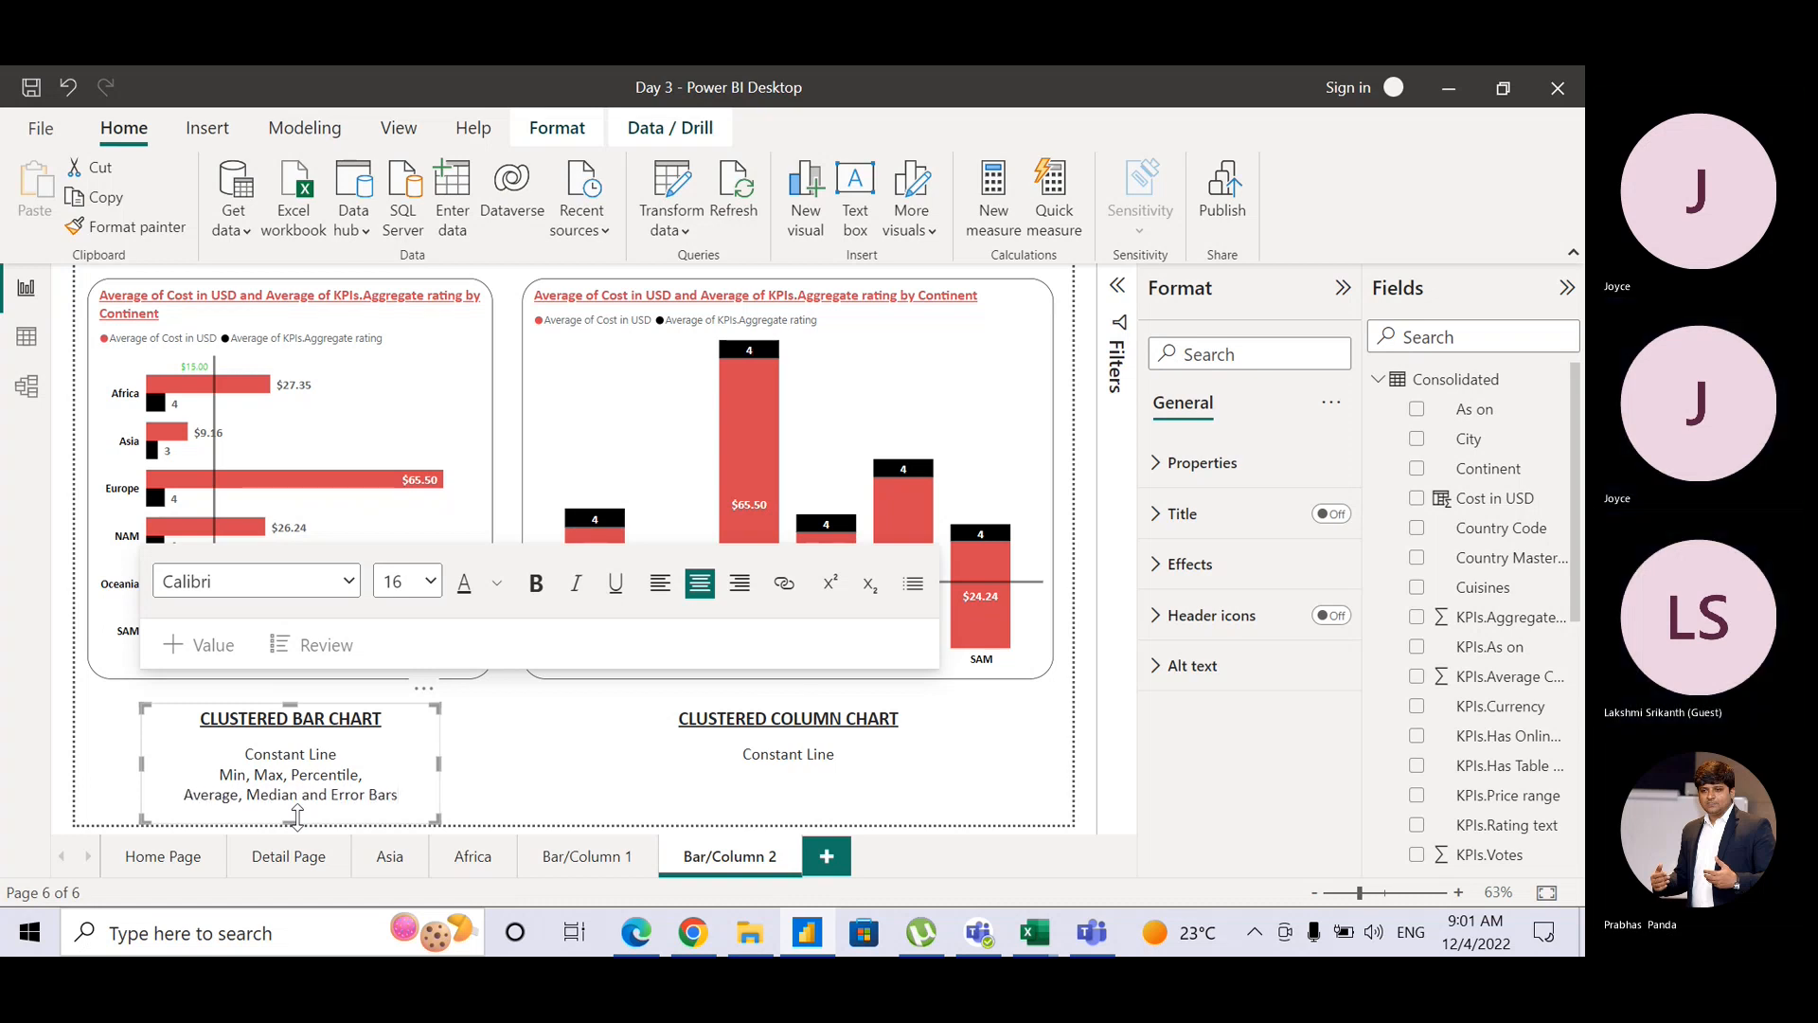
Step: Switch the right-hand stacked column chart to a clustered column chart
left_click(107, 789)
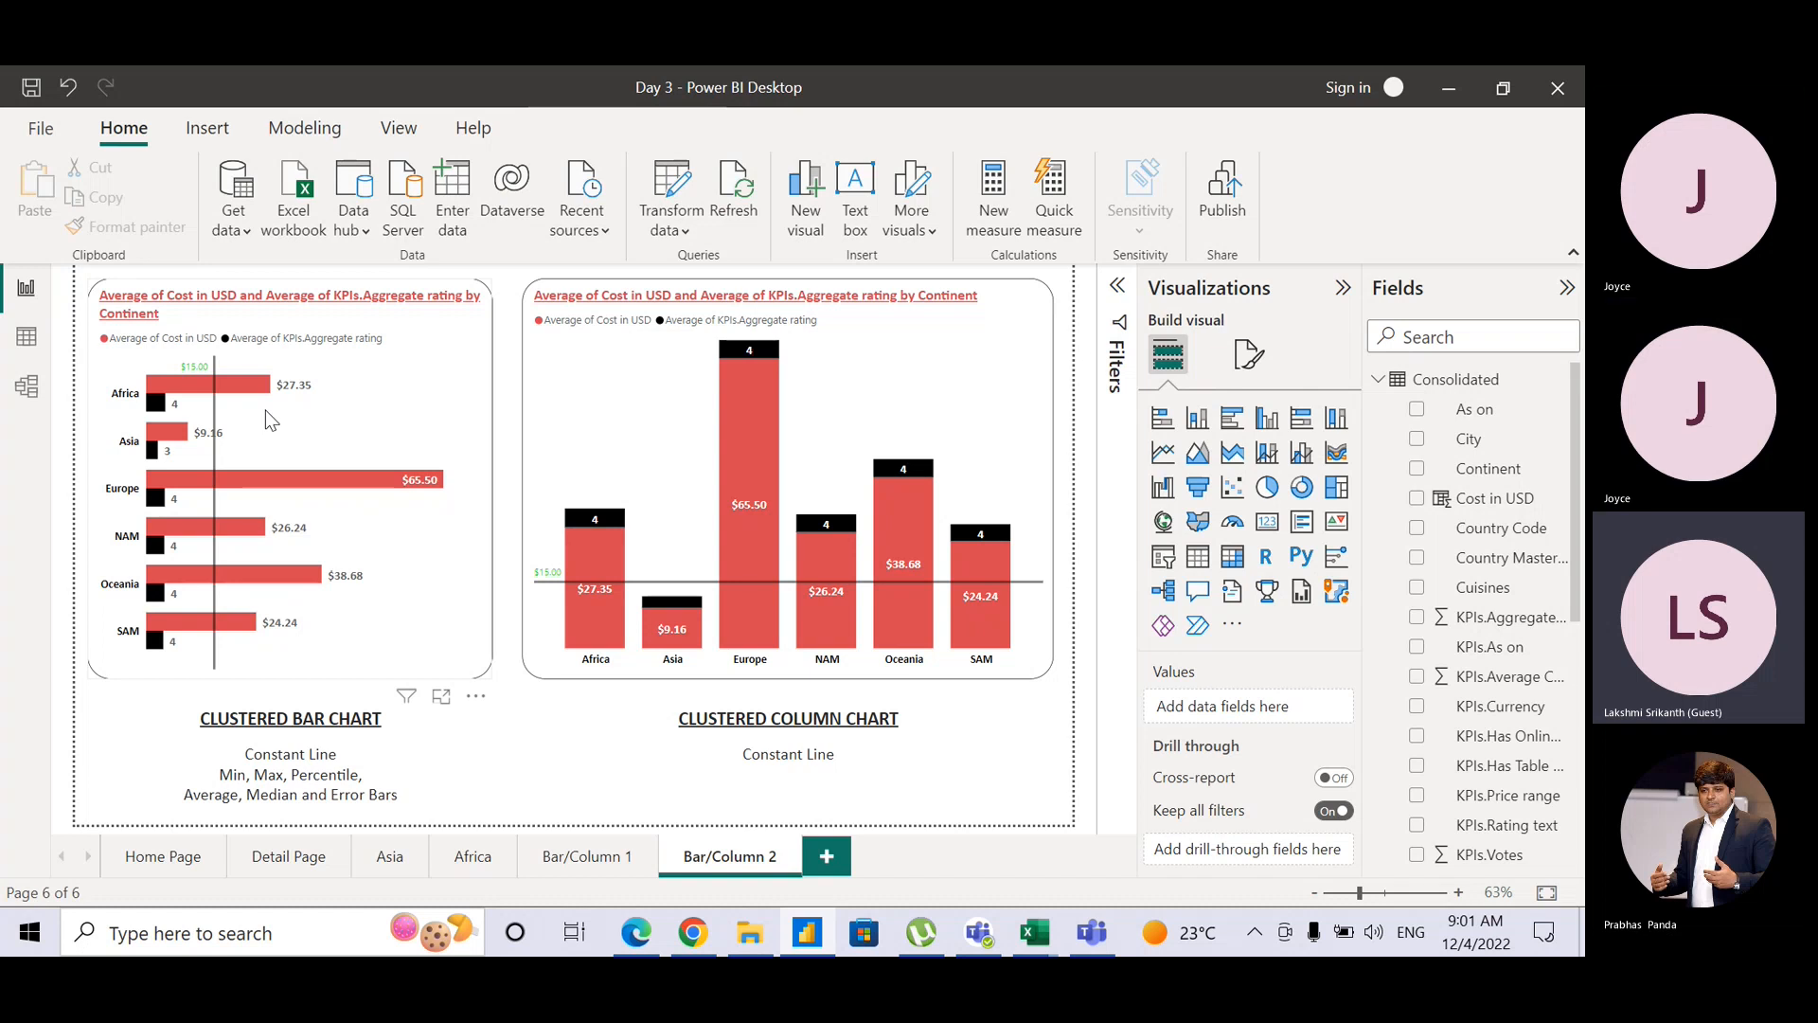
left_click(606, 441)
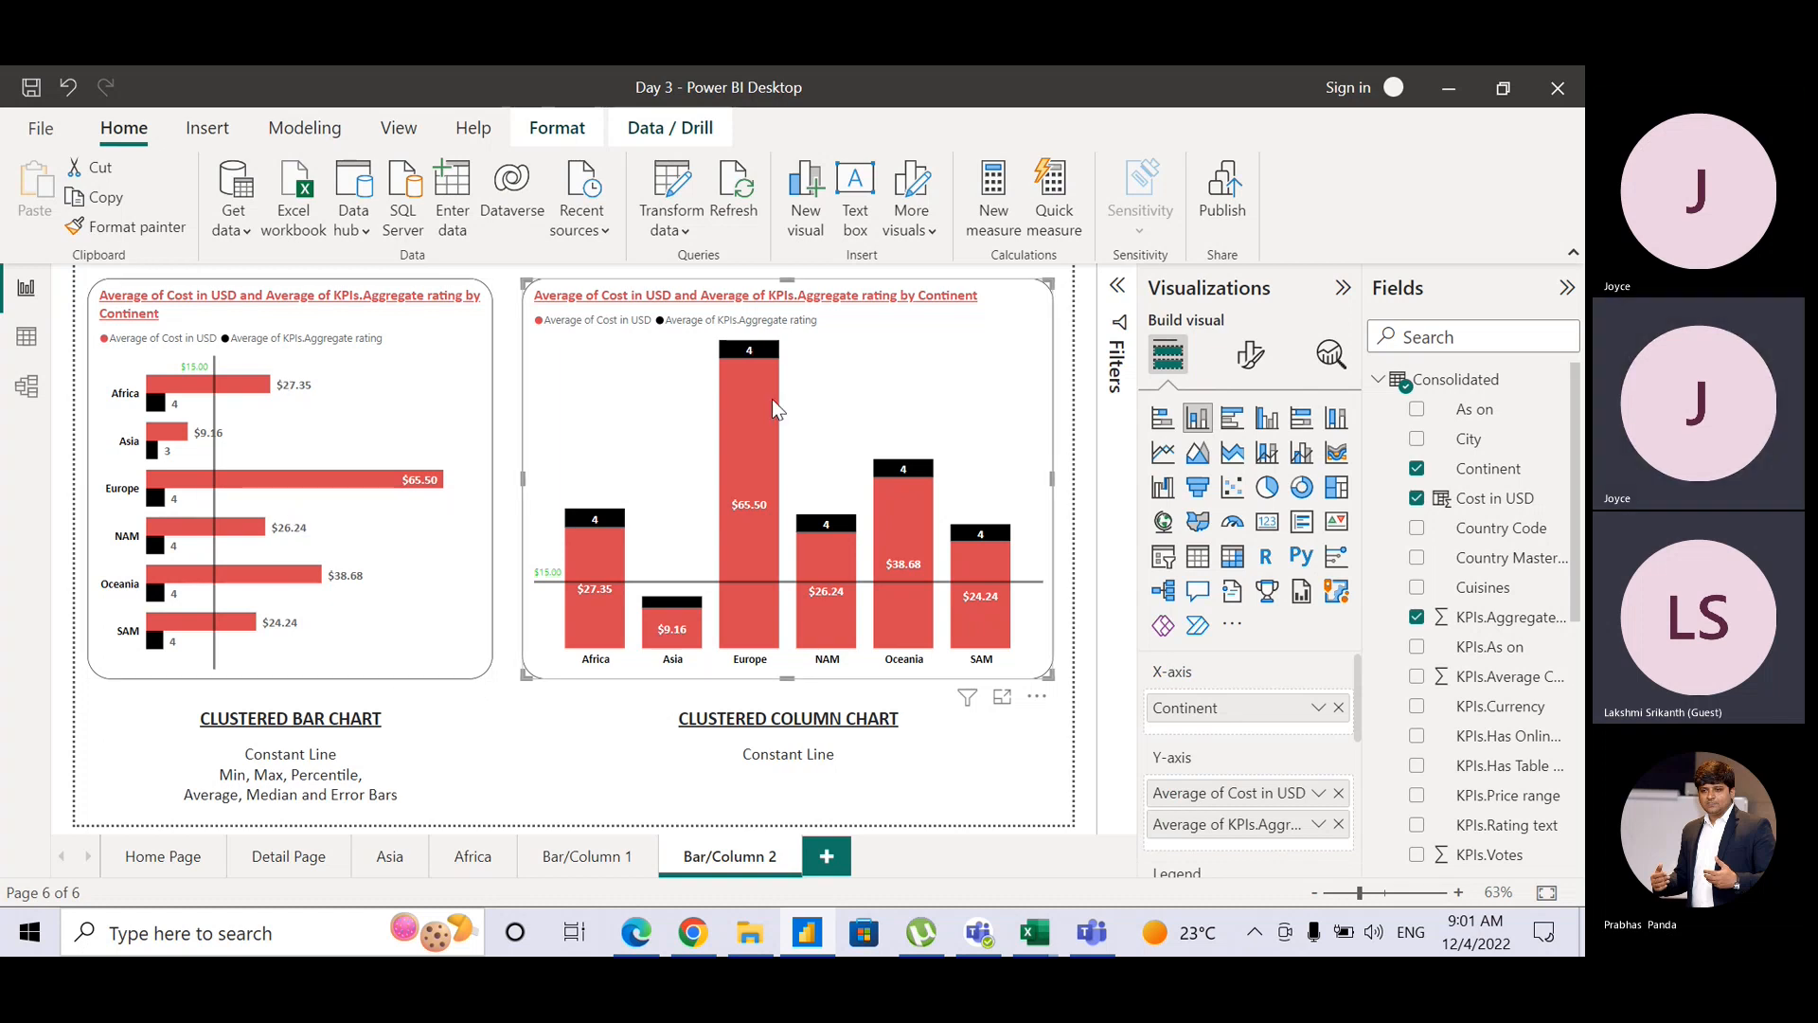
mouse_move(770, 400)
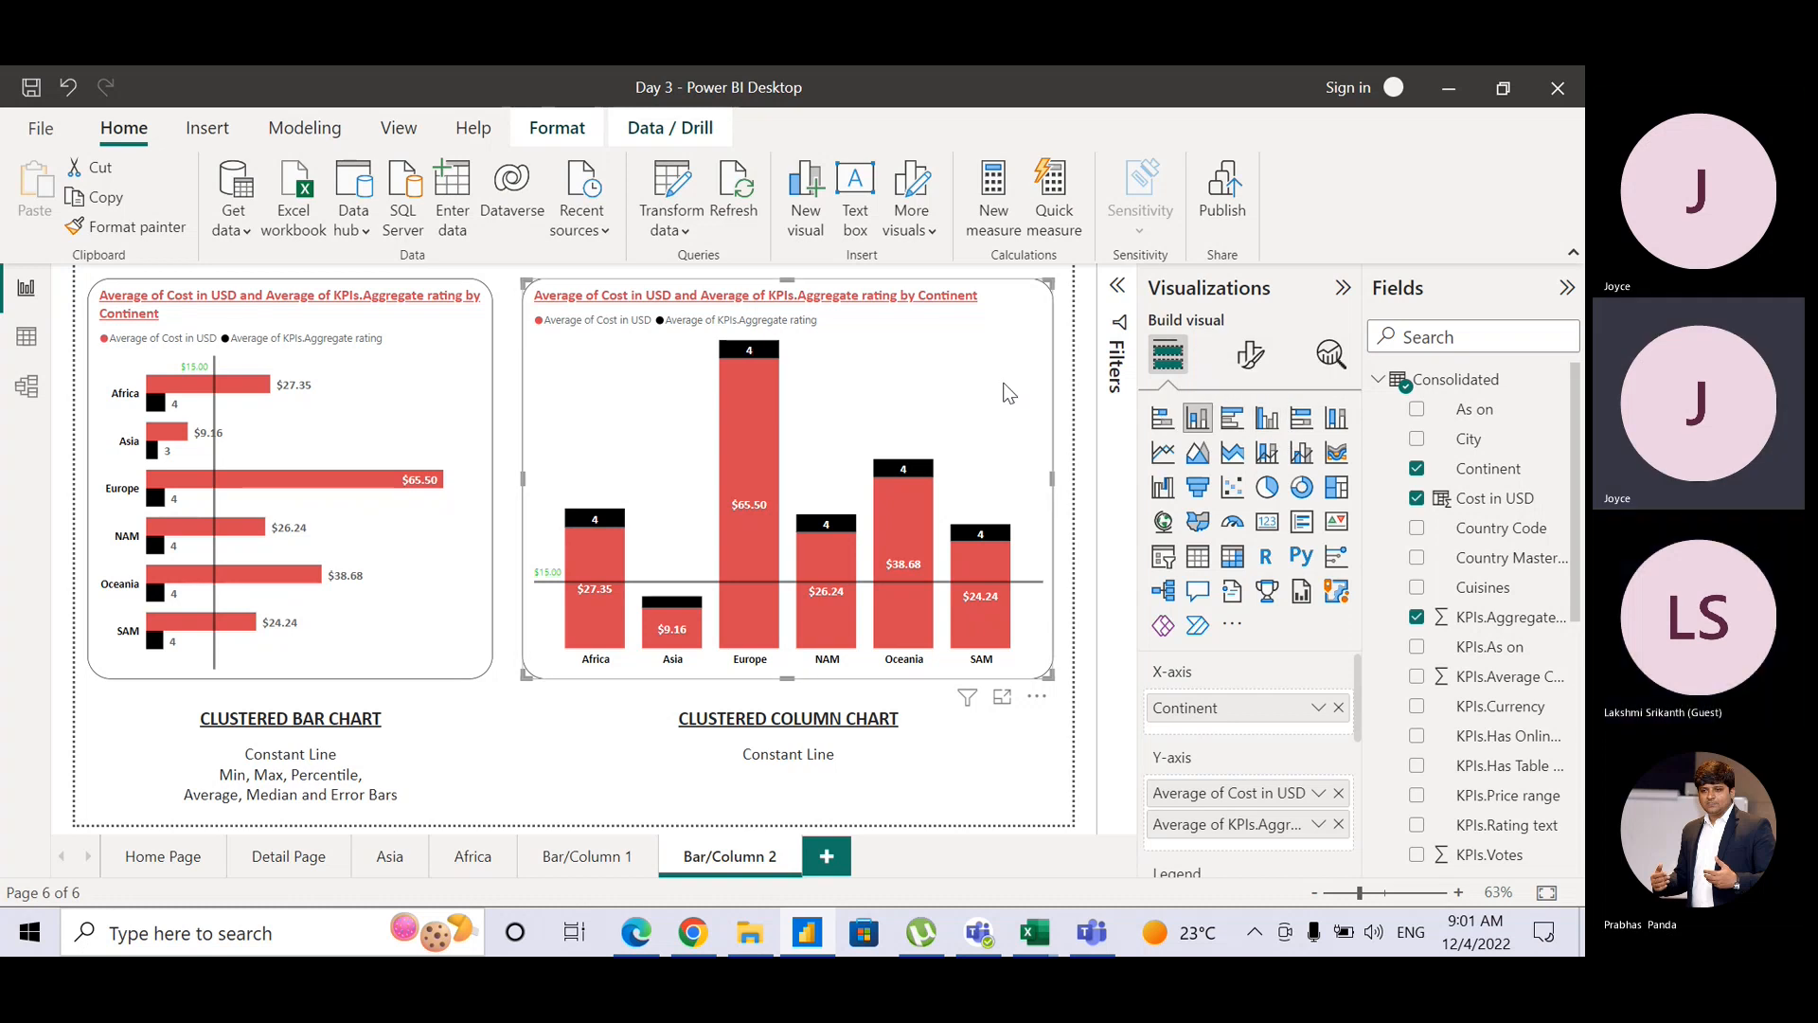
left_click(1276, 430)
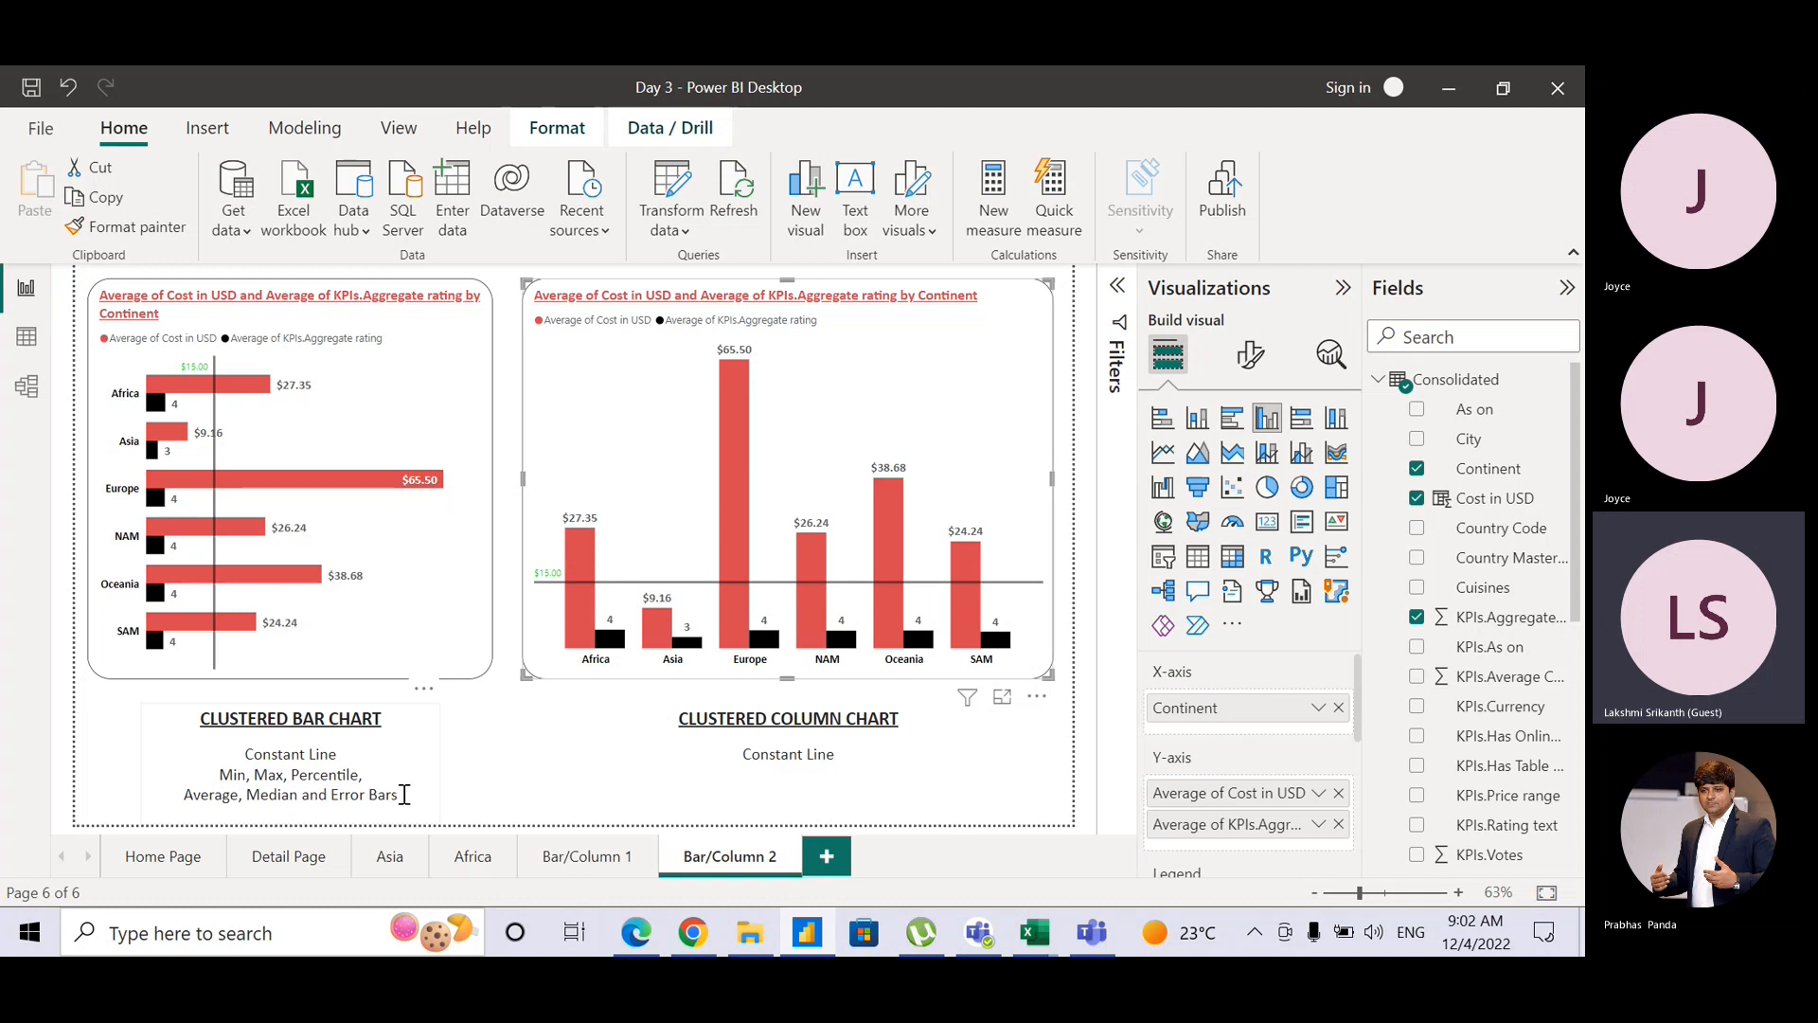
Step: Paste the bar chart's three-line note over 'Constant Line' under the column chart and enlarge the box
left_click_drag(404, 794, 235, 750)
key("ctrl+c")
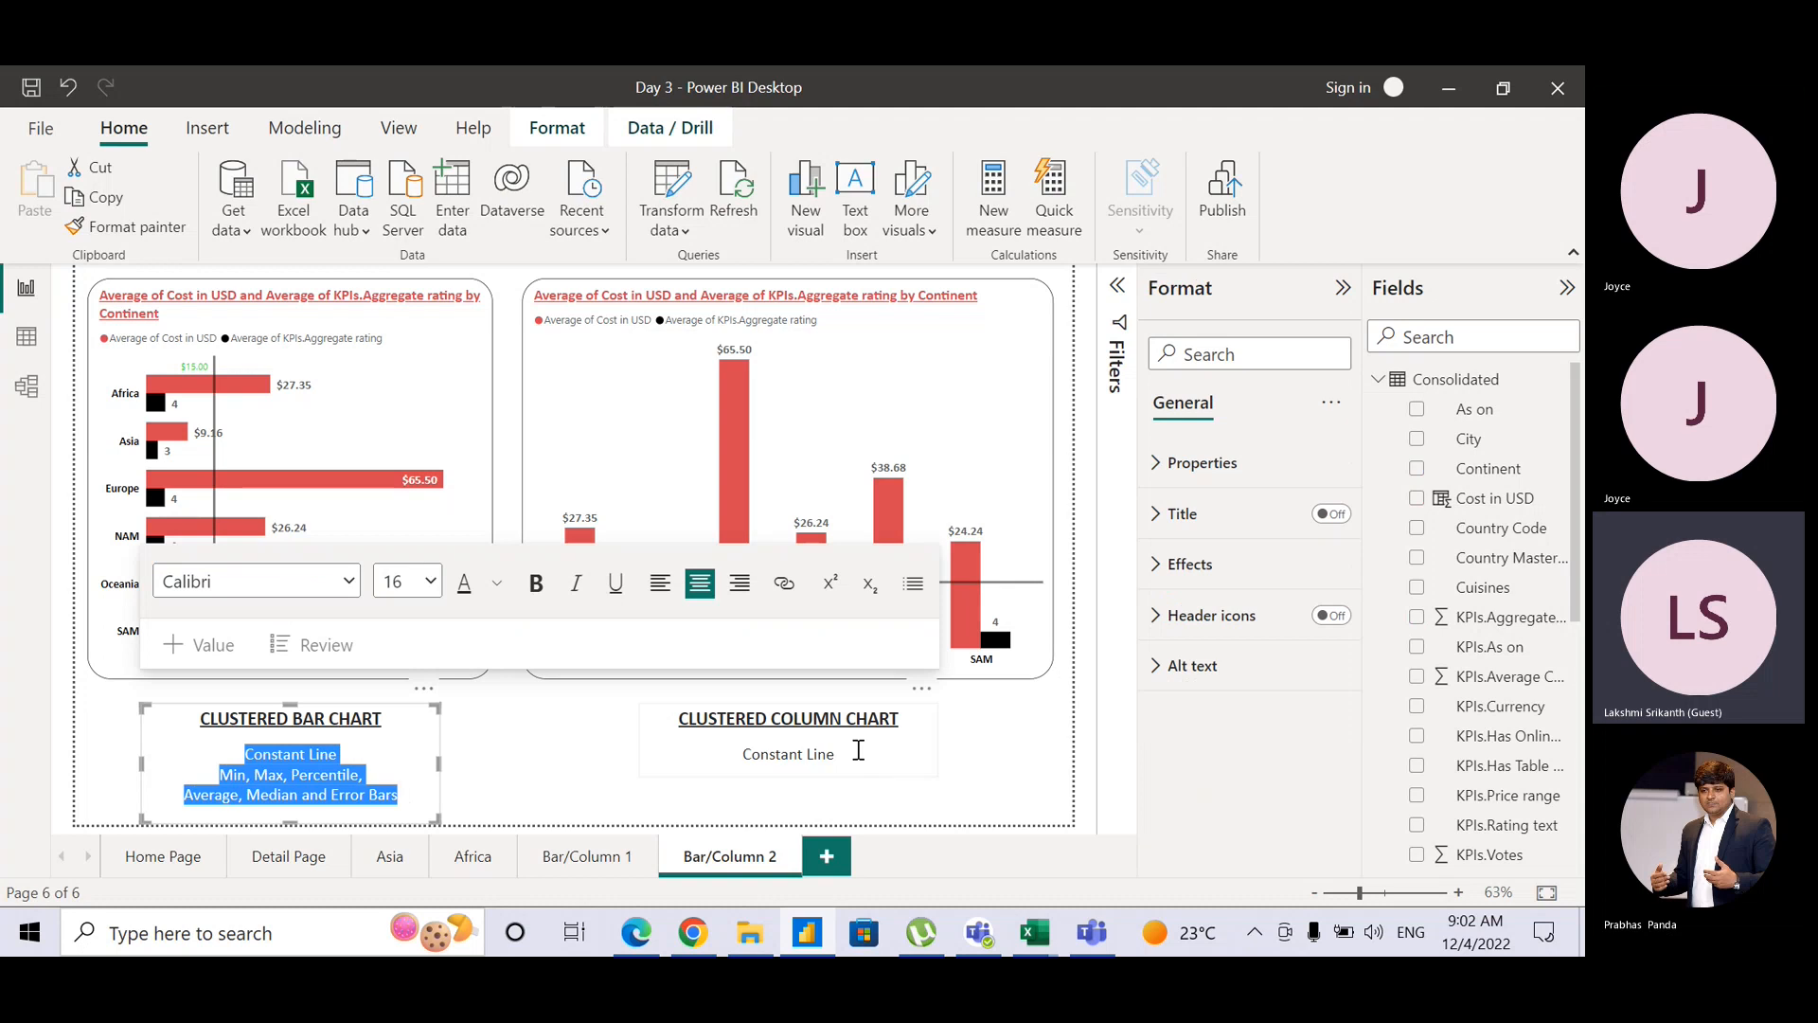
left_click_drag(858, 750, 747, 755)
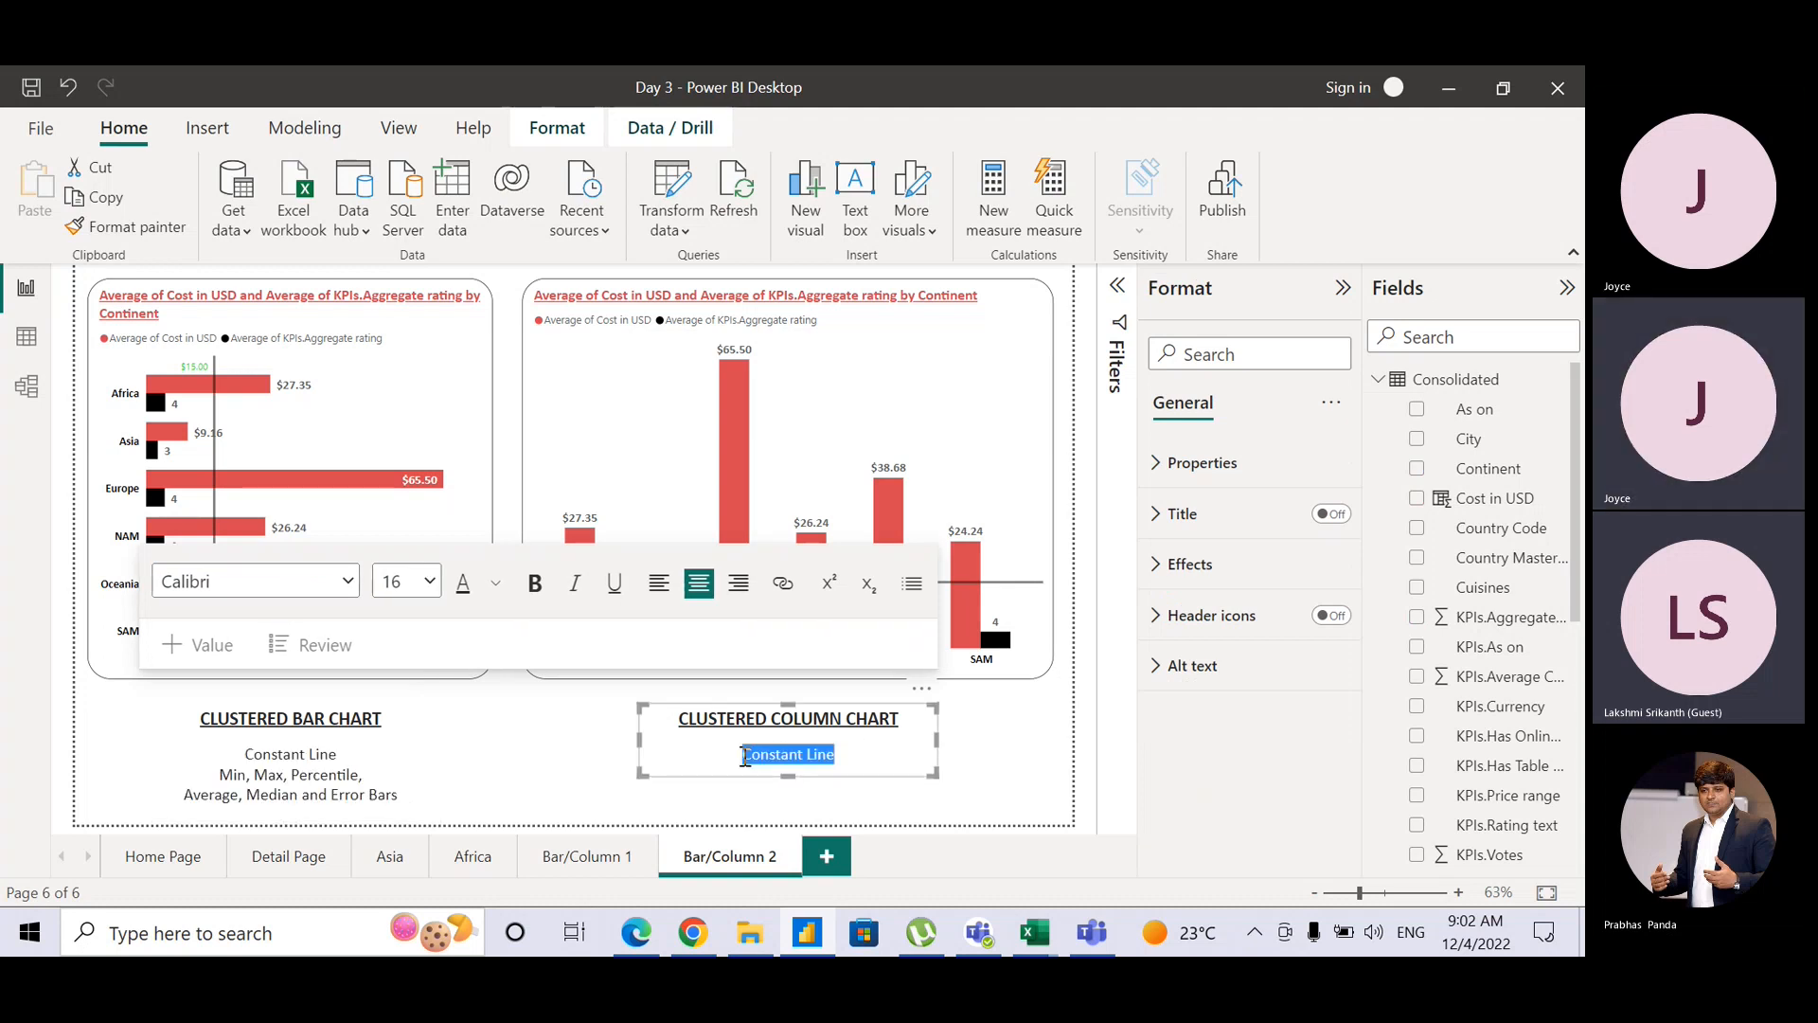
key("ctrl+v")
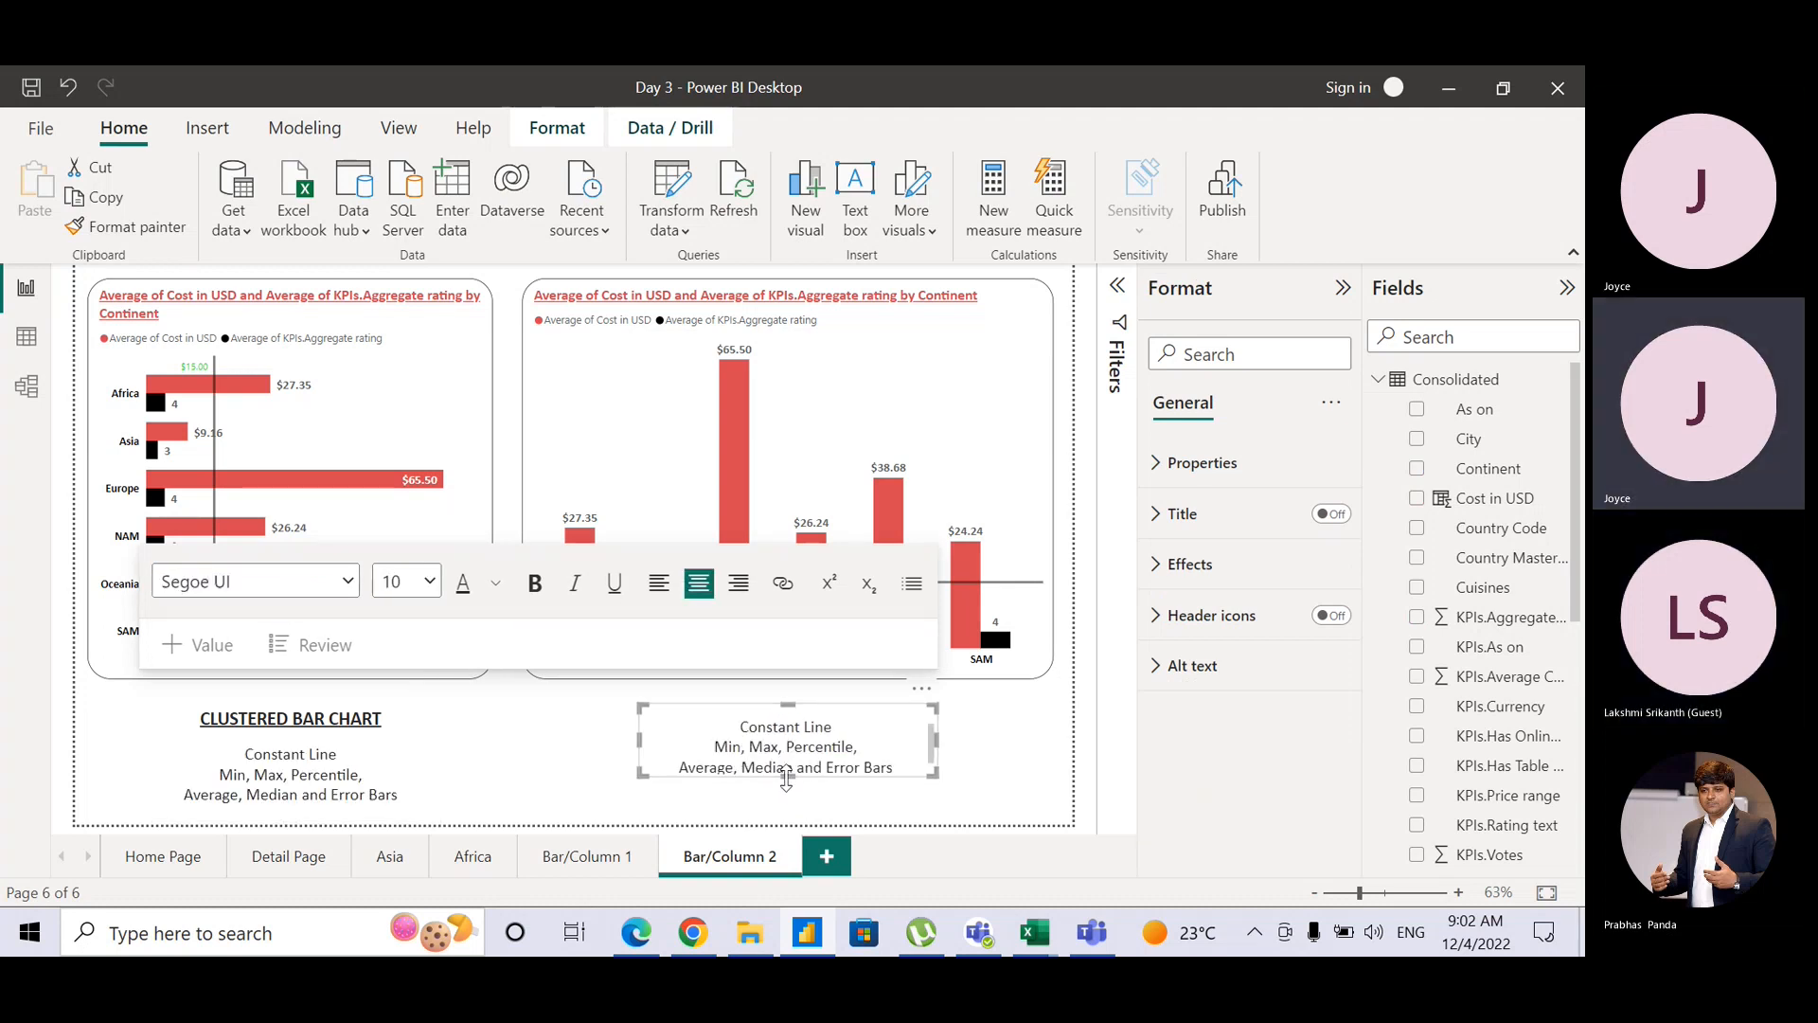
left_click_drag(786, 779, 785, 821)
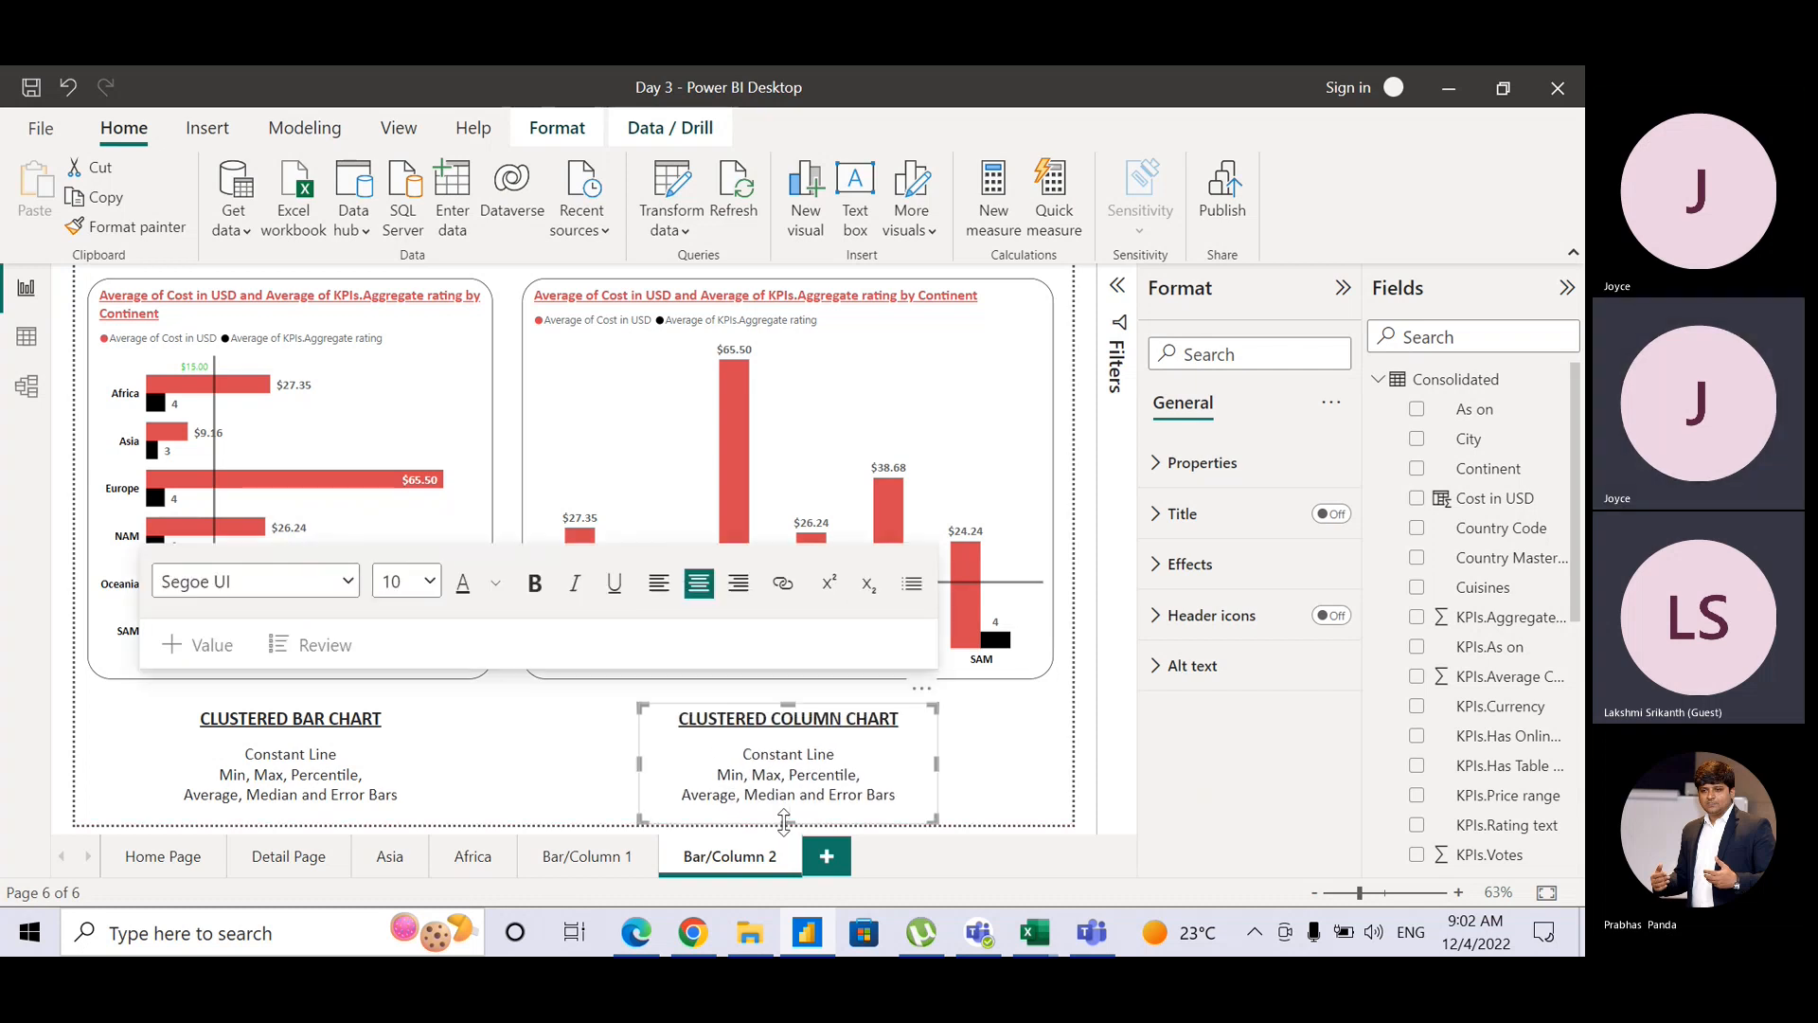
left_click(486, 780)
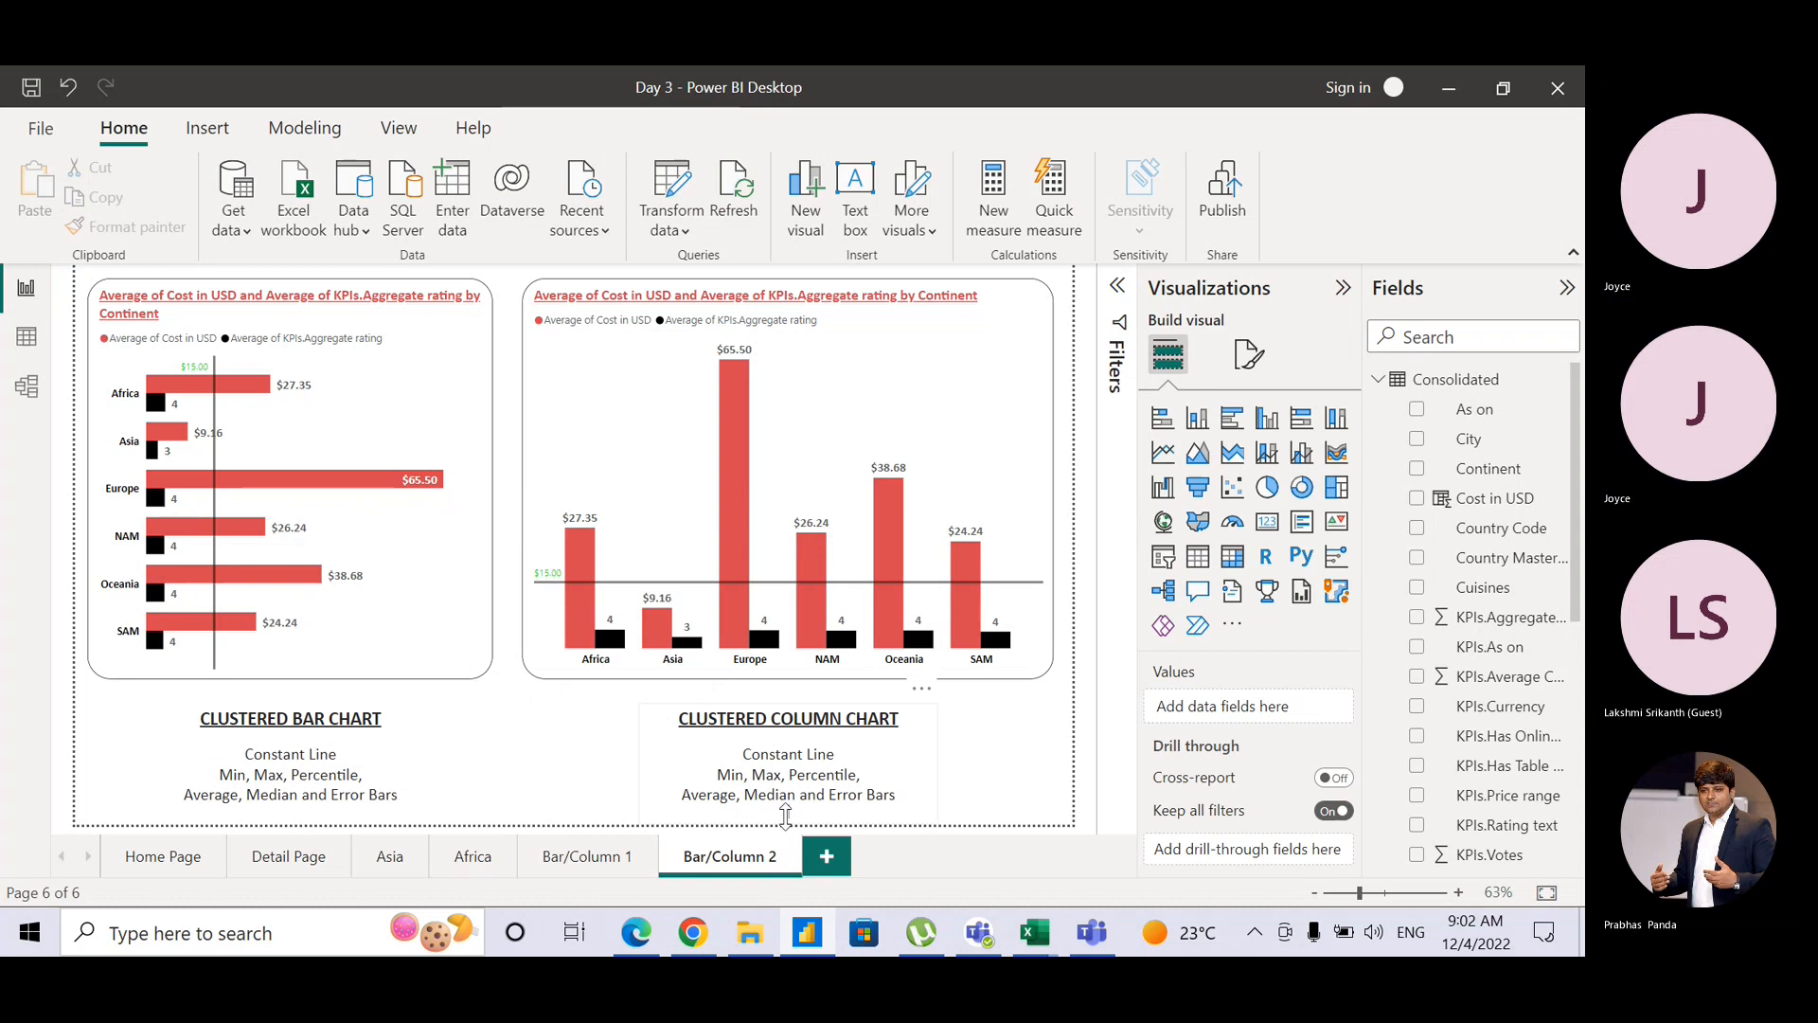
left_click(786, 816)
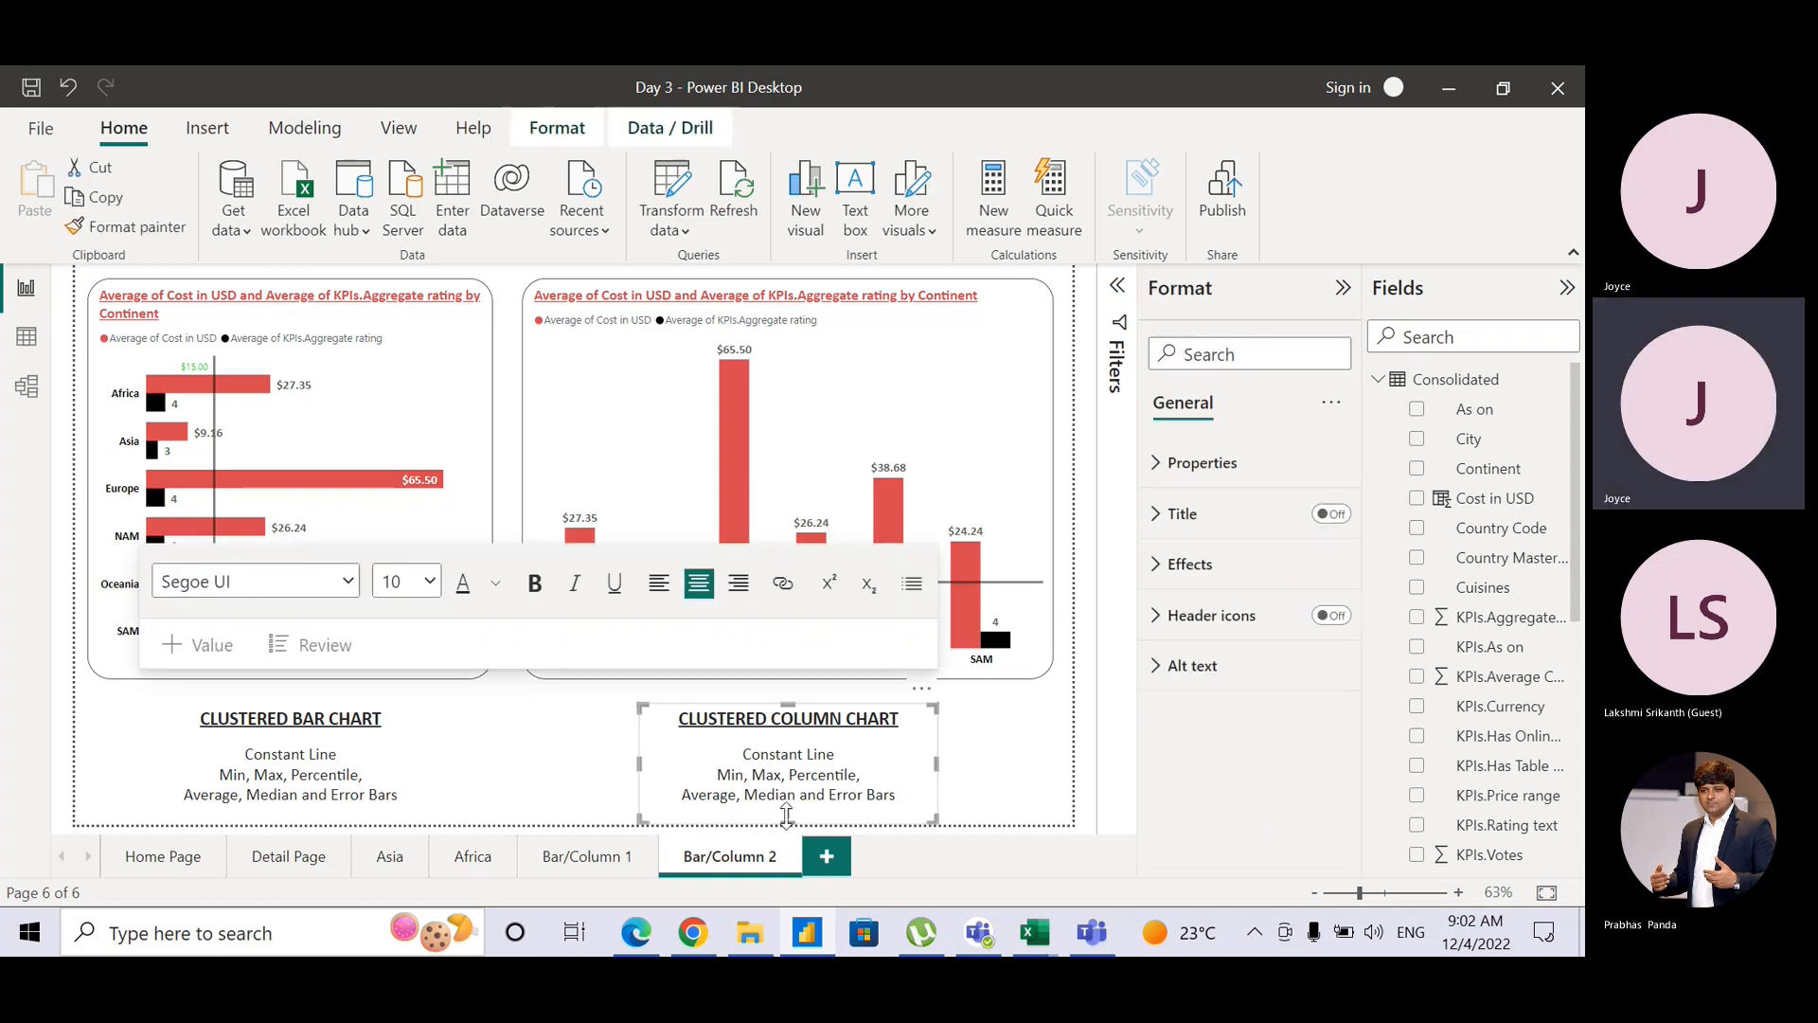
left_click_drag(786, 820, 788, 816)
left_click(787, 816)
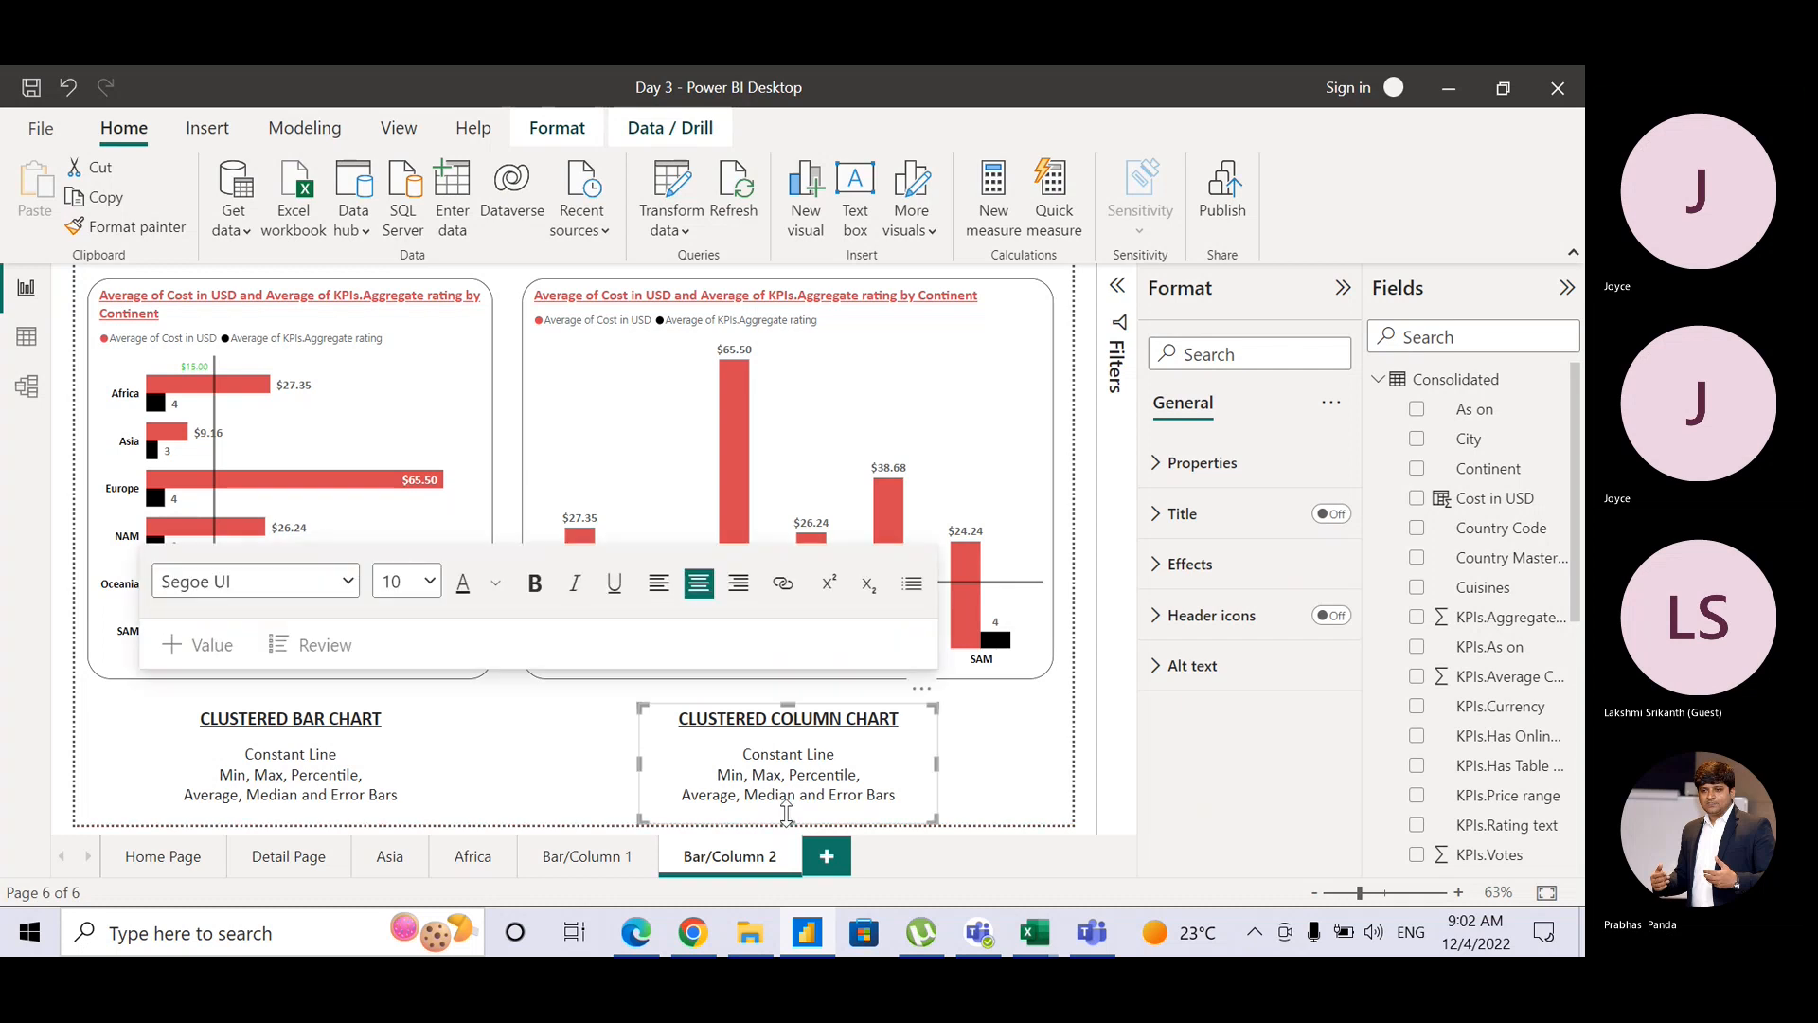
left_click(1066, 769)
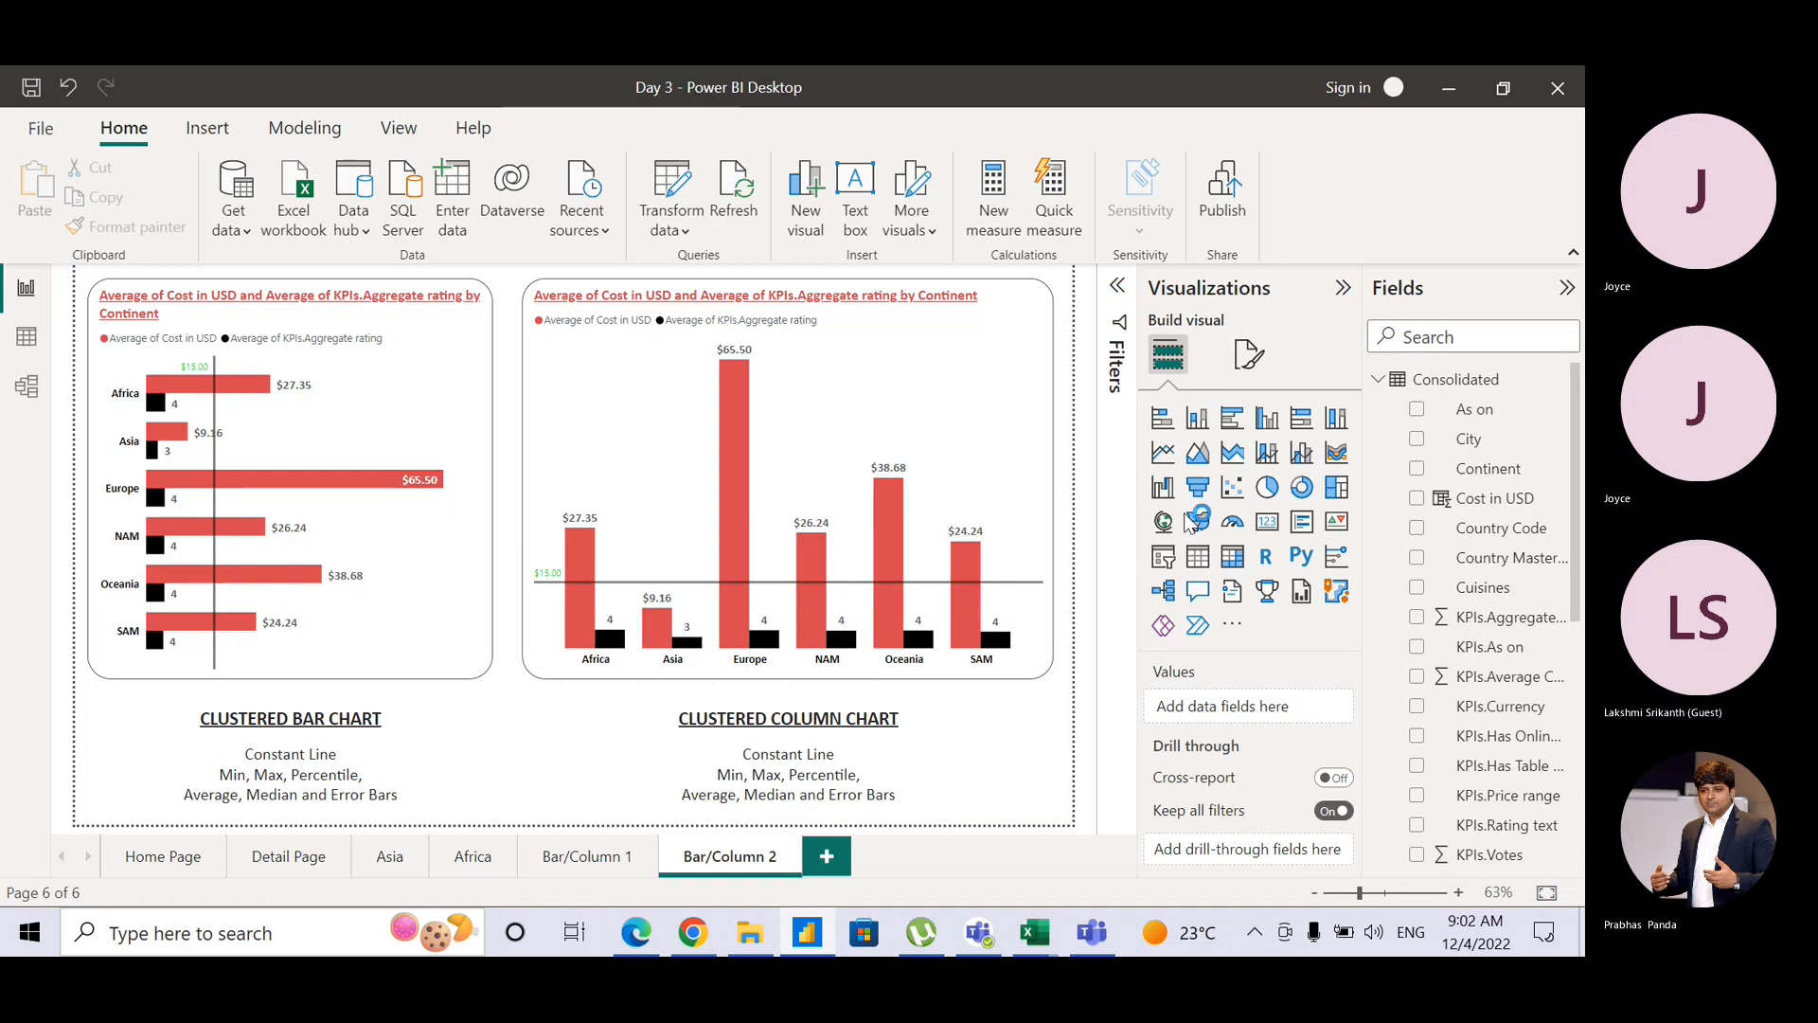
key("ctrl+s")
left_click(1049, 476)
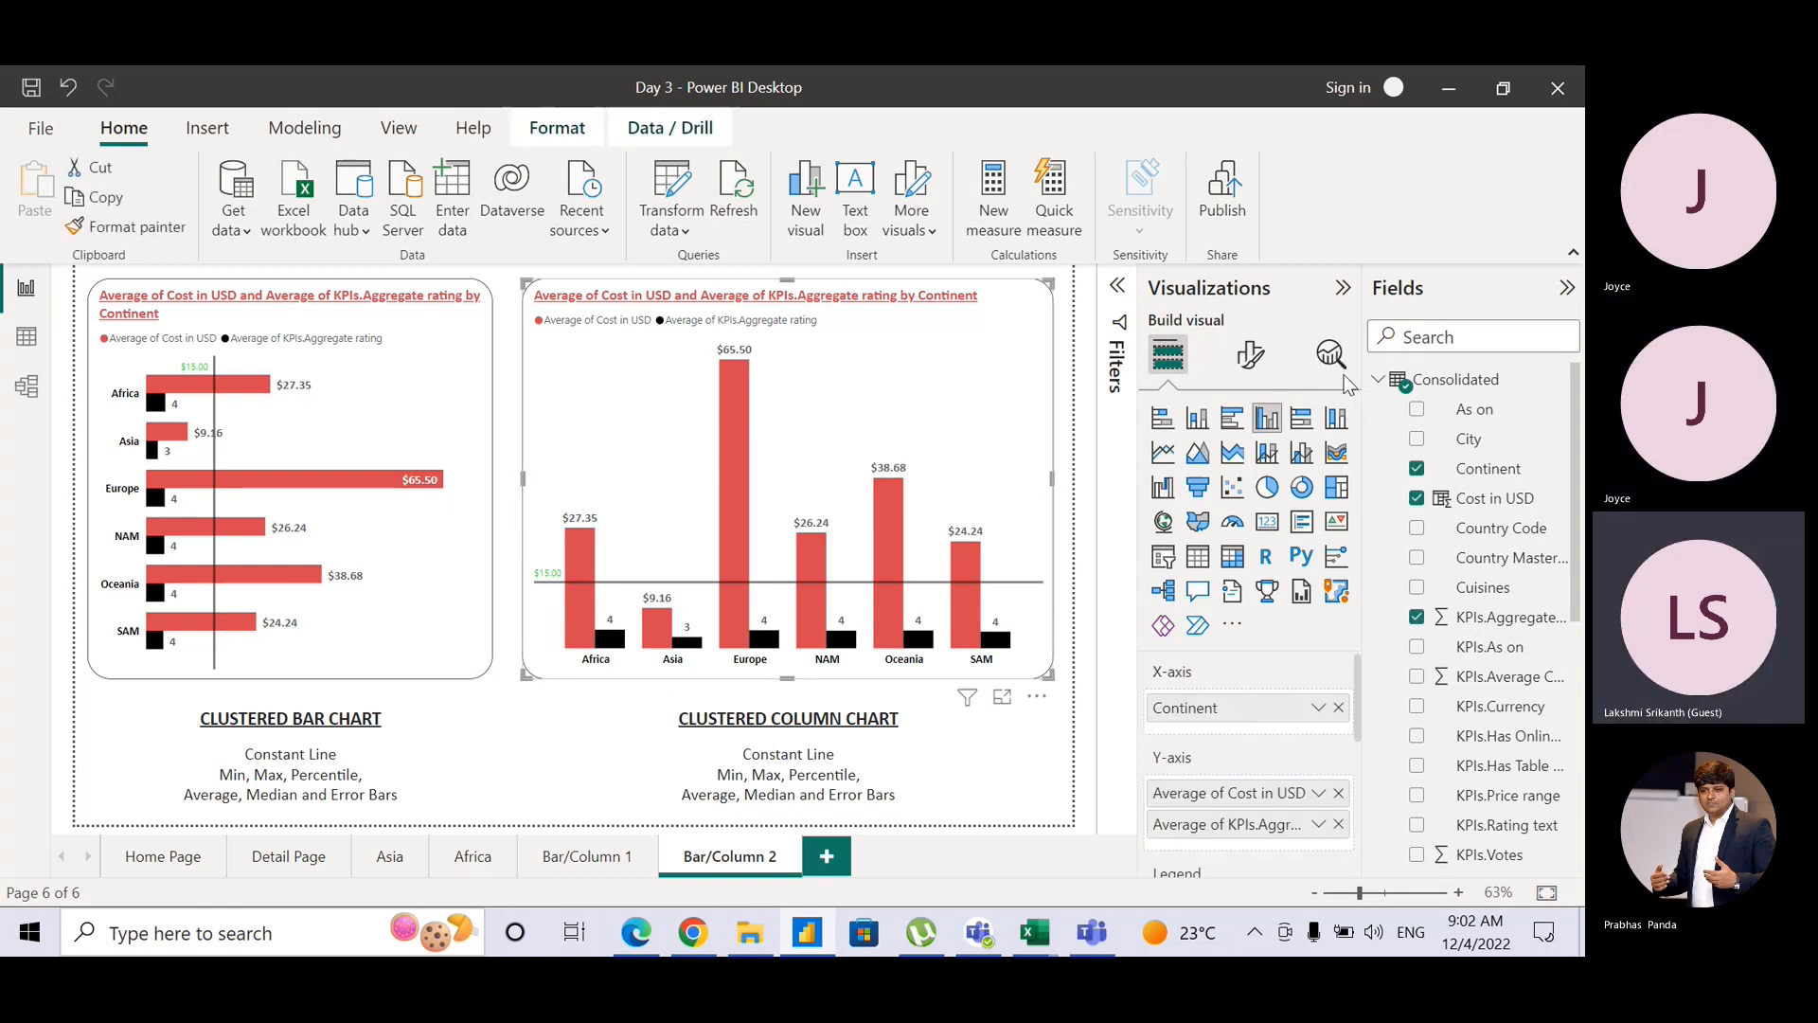
left_click(1331, 354)
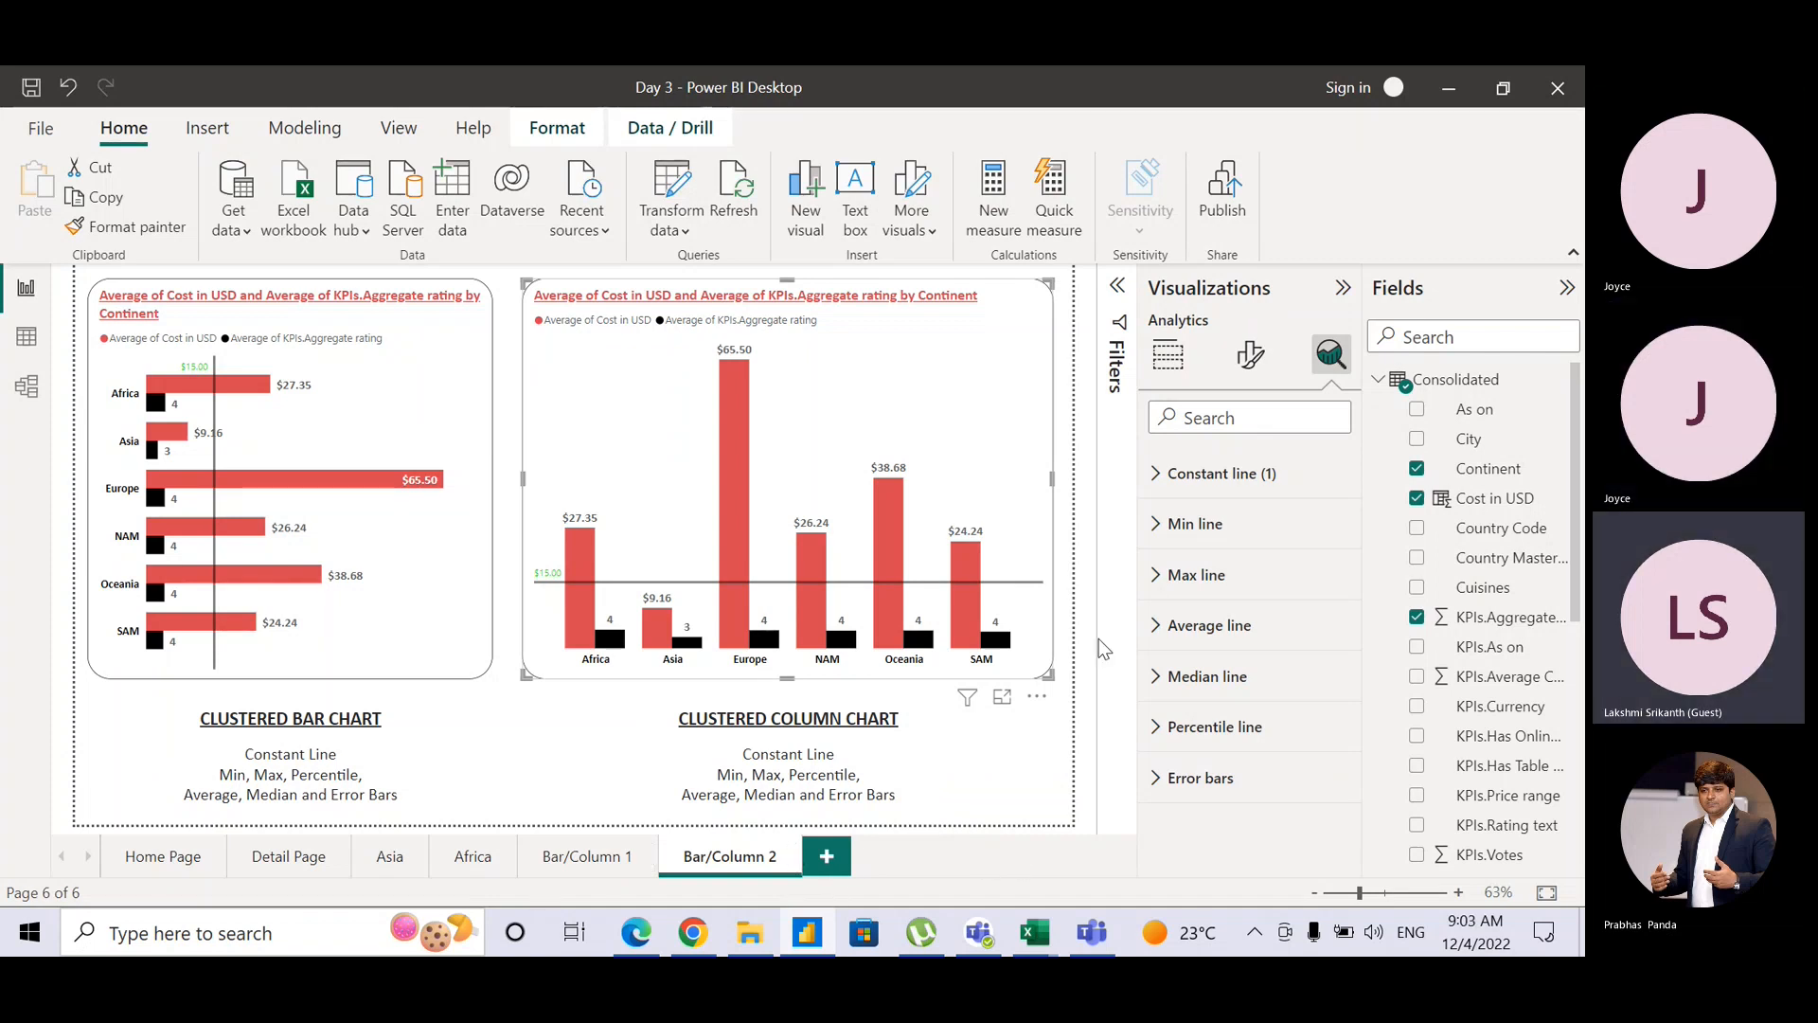
left_click(1168, 355)
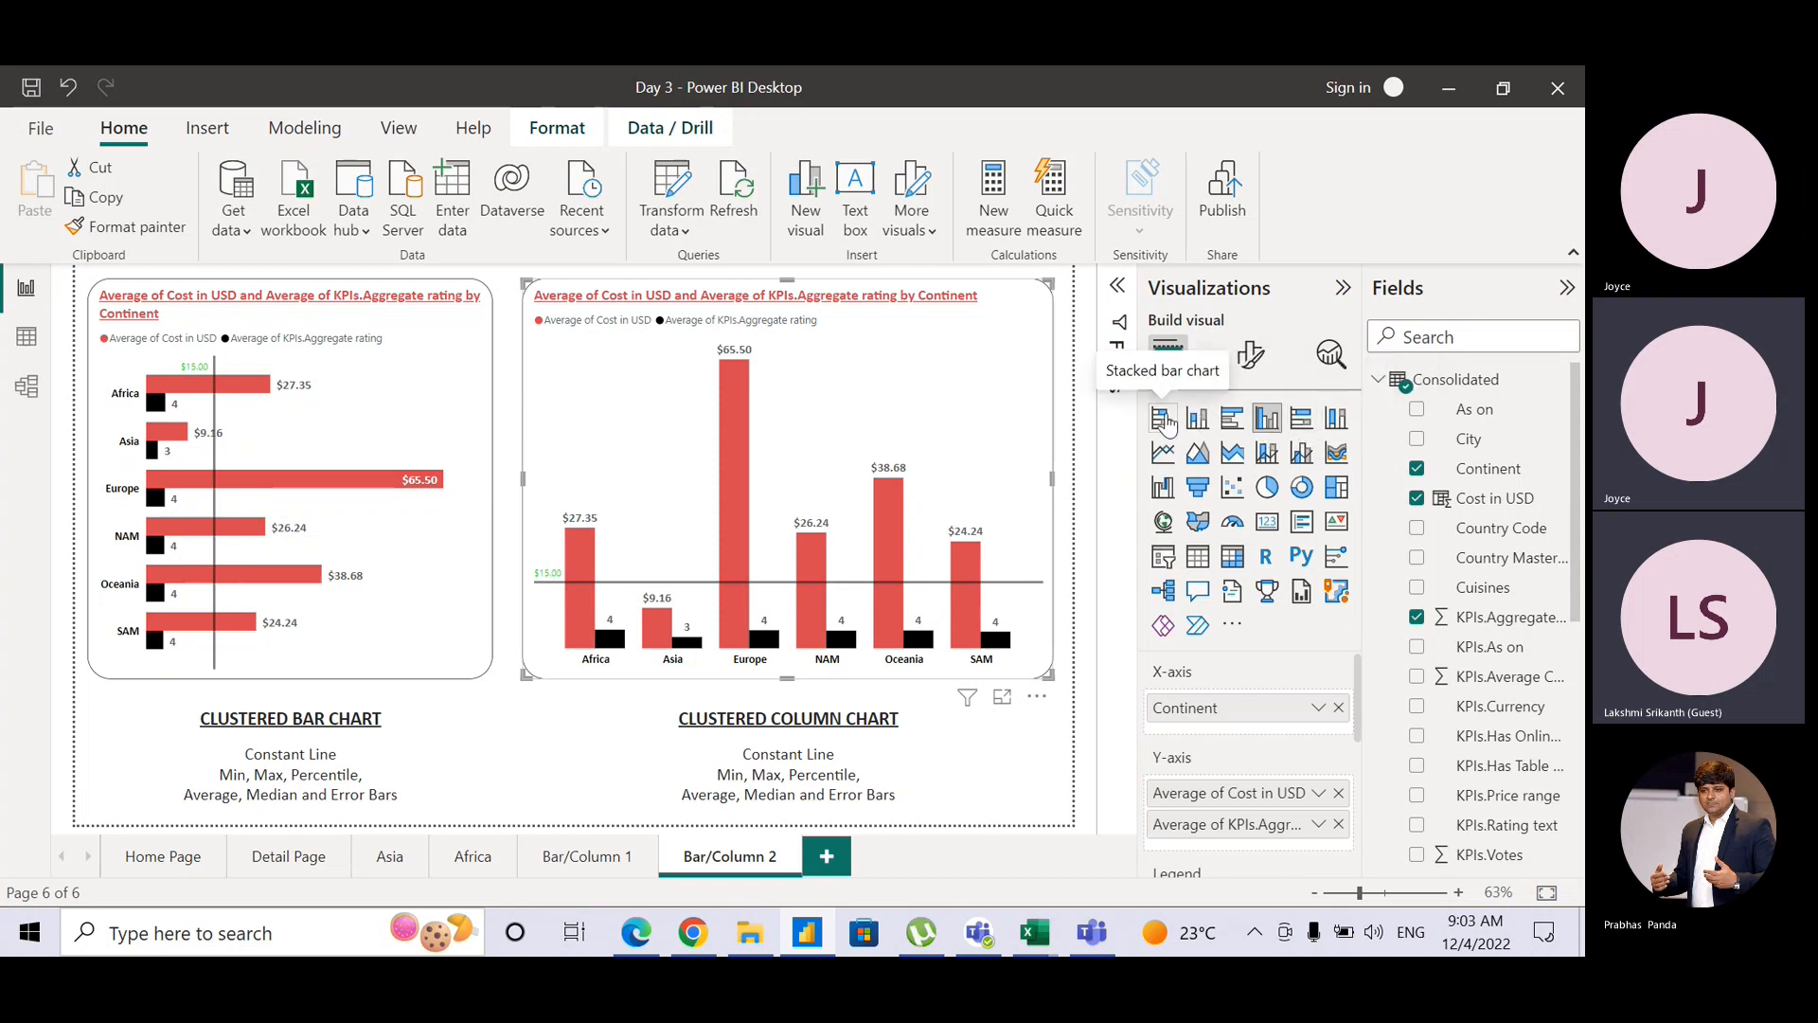
Step: Duplicate the Bar/Column 1 report page
right_click(736, 858)
left_click(568, 857)
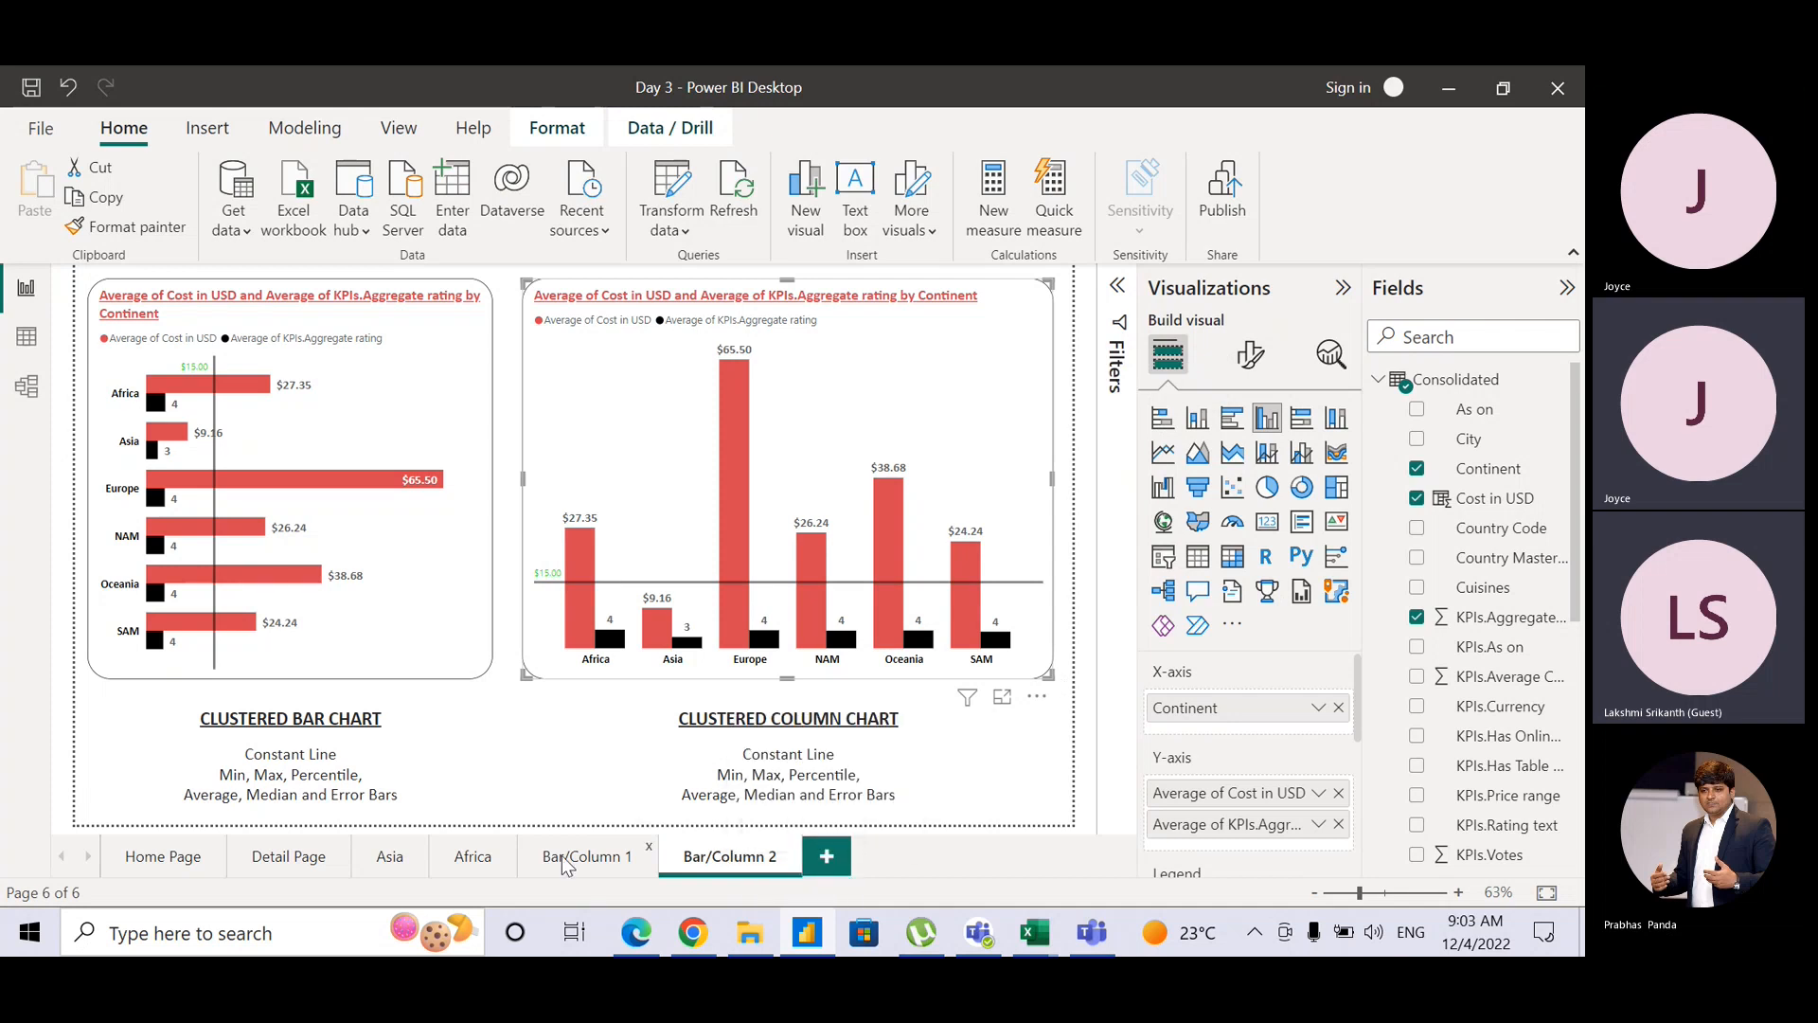
left_click(569, 857)
right_click(565, 859)
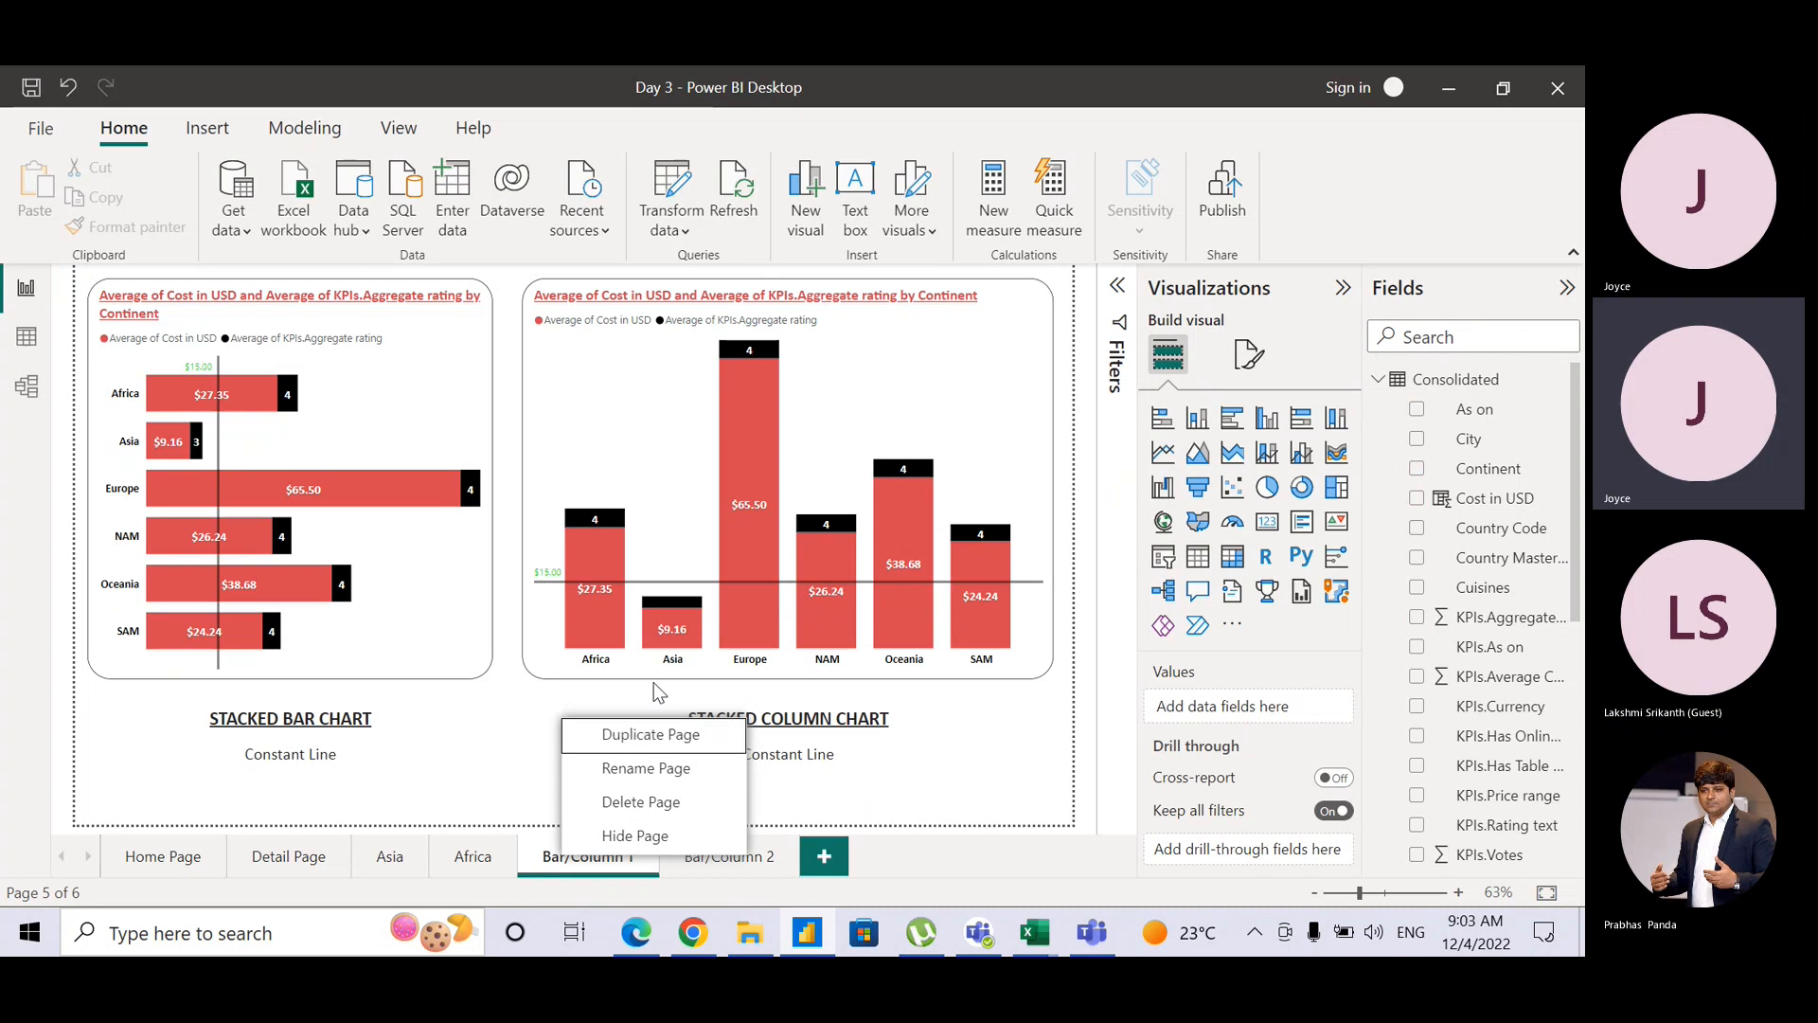
left_click(649, 737)
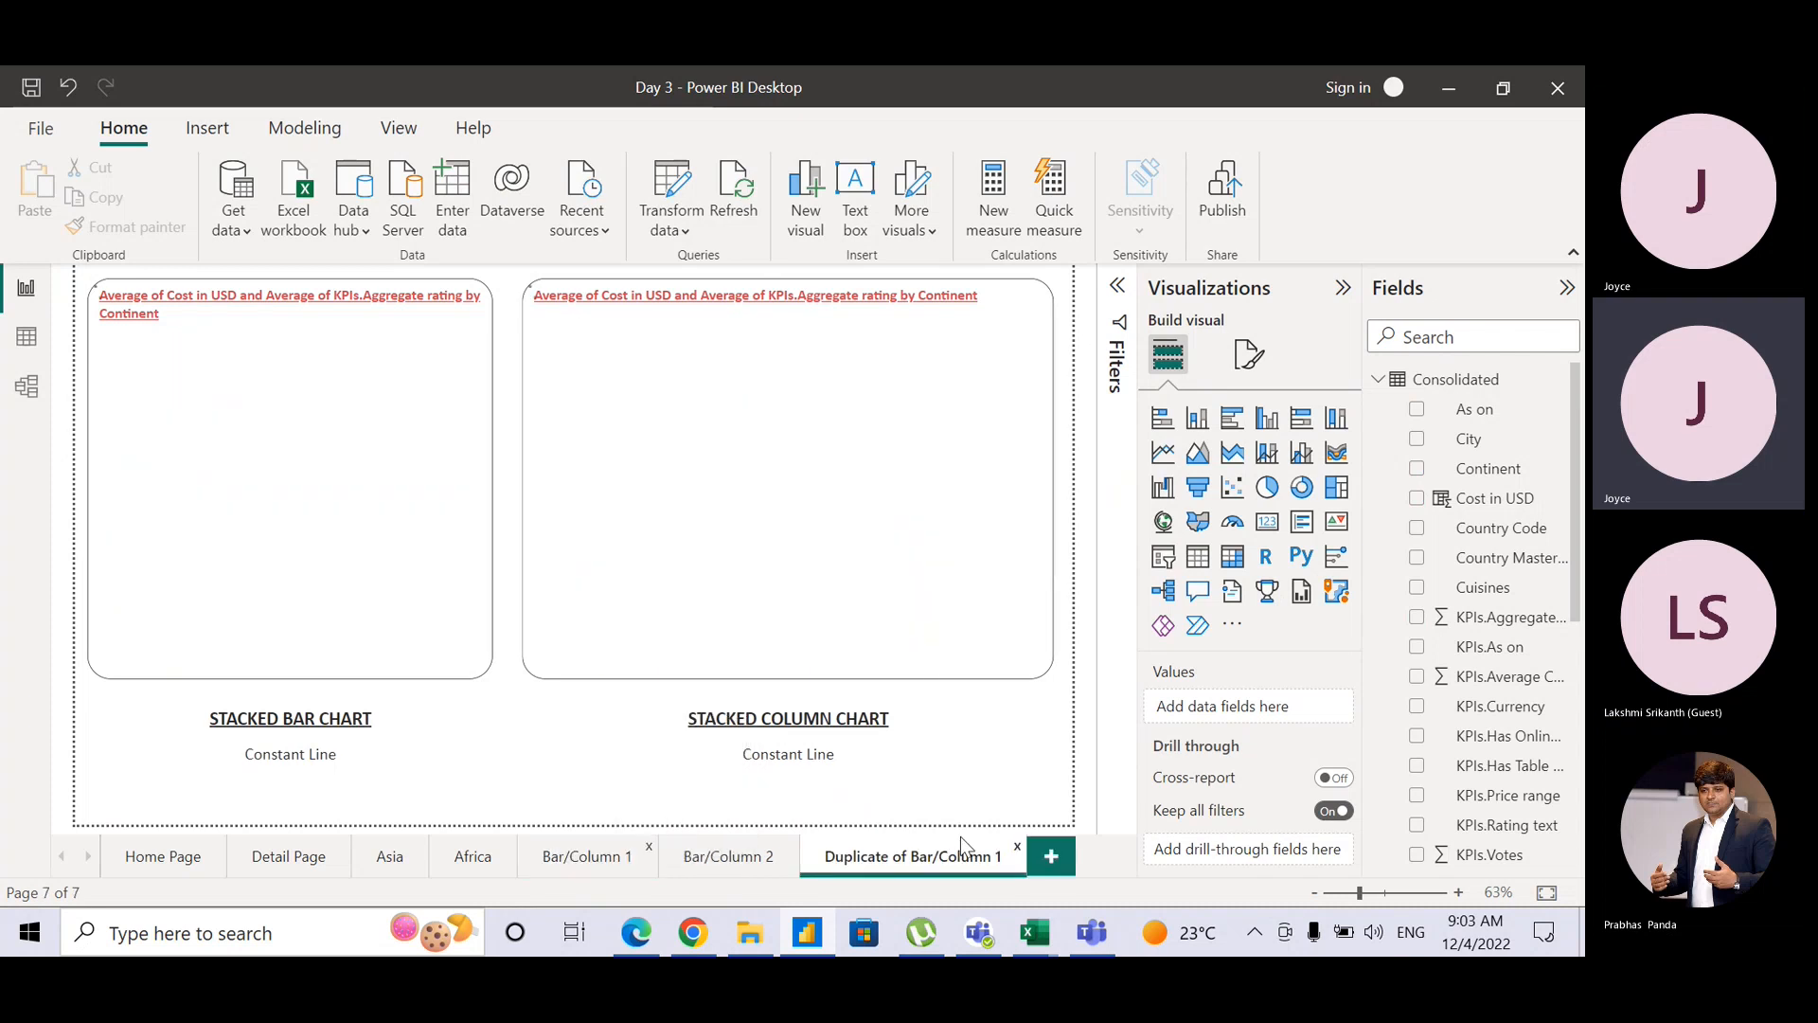
Step: Rename the duplicated page from 'Duplicate of Bar/Column 1' to 'Bar/Column 3'
double_click(910, 857)
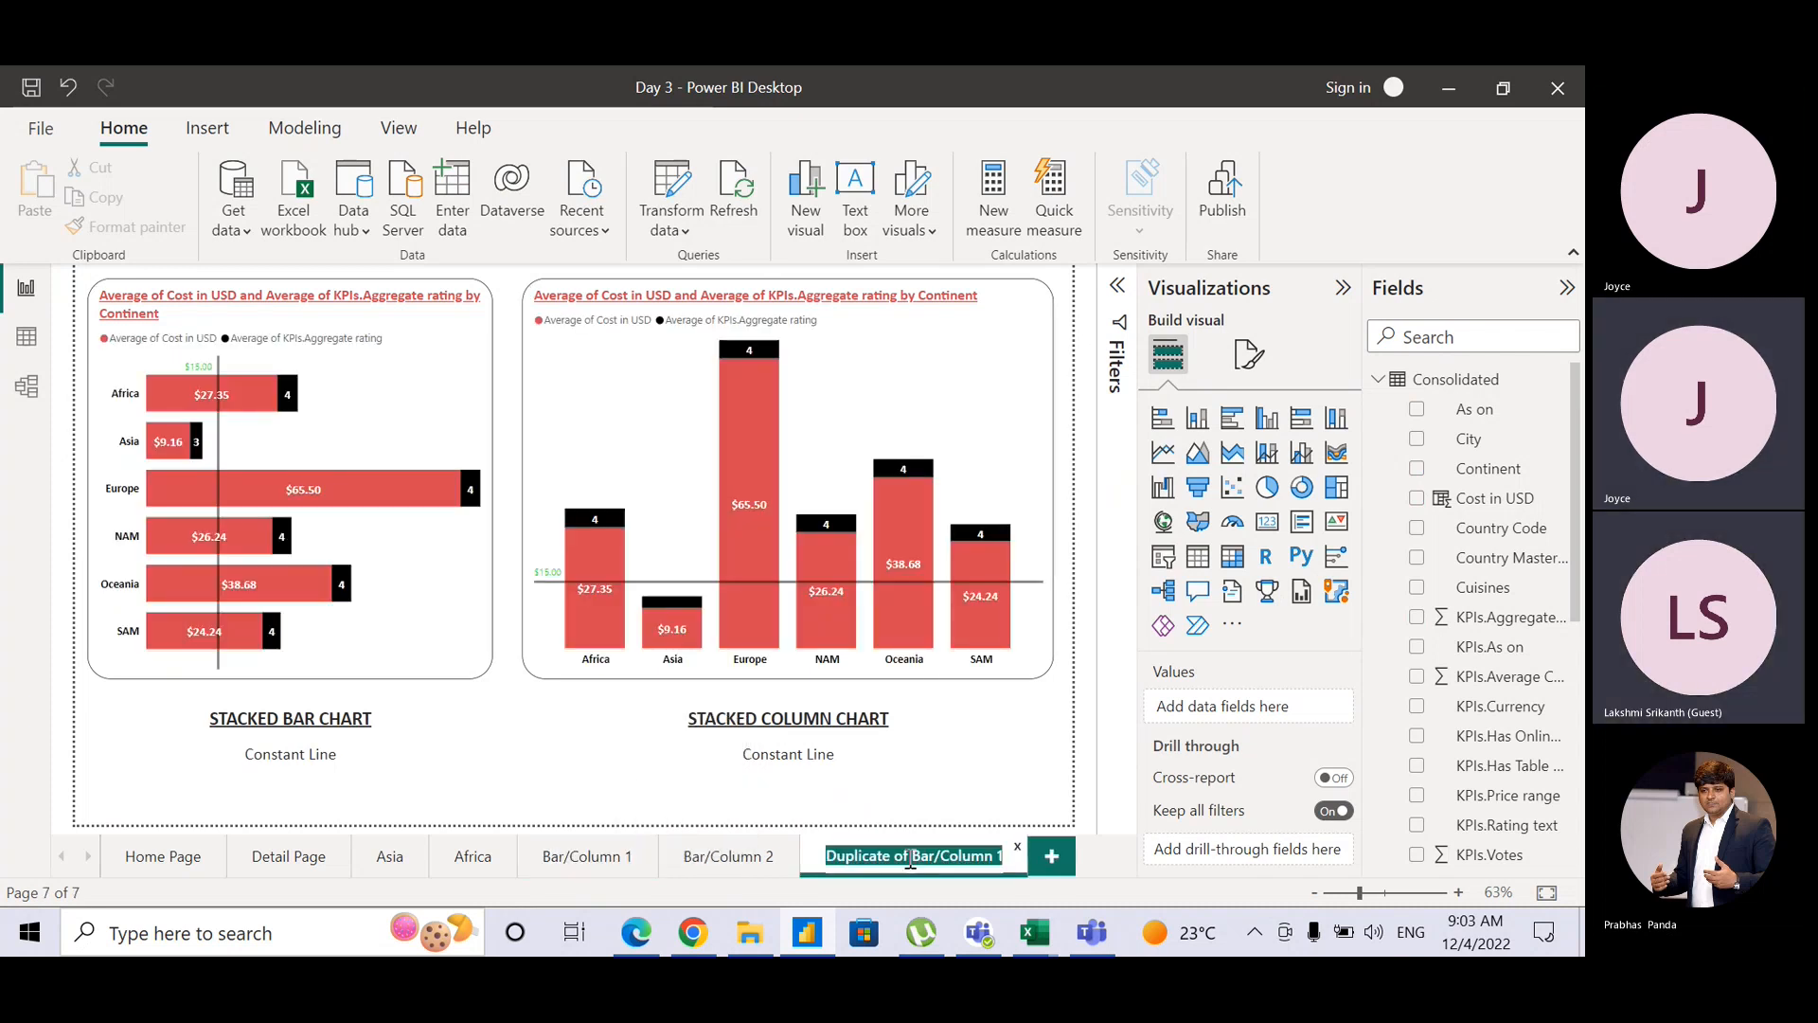
left_click(909, 858)
left_click_drag(909, 857, 781, 856)
key("BackSpace")
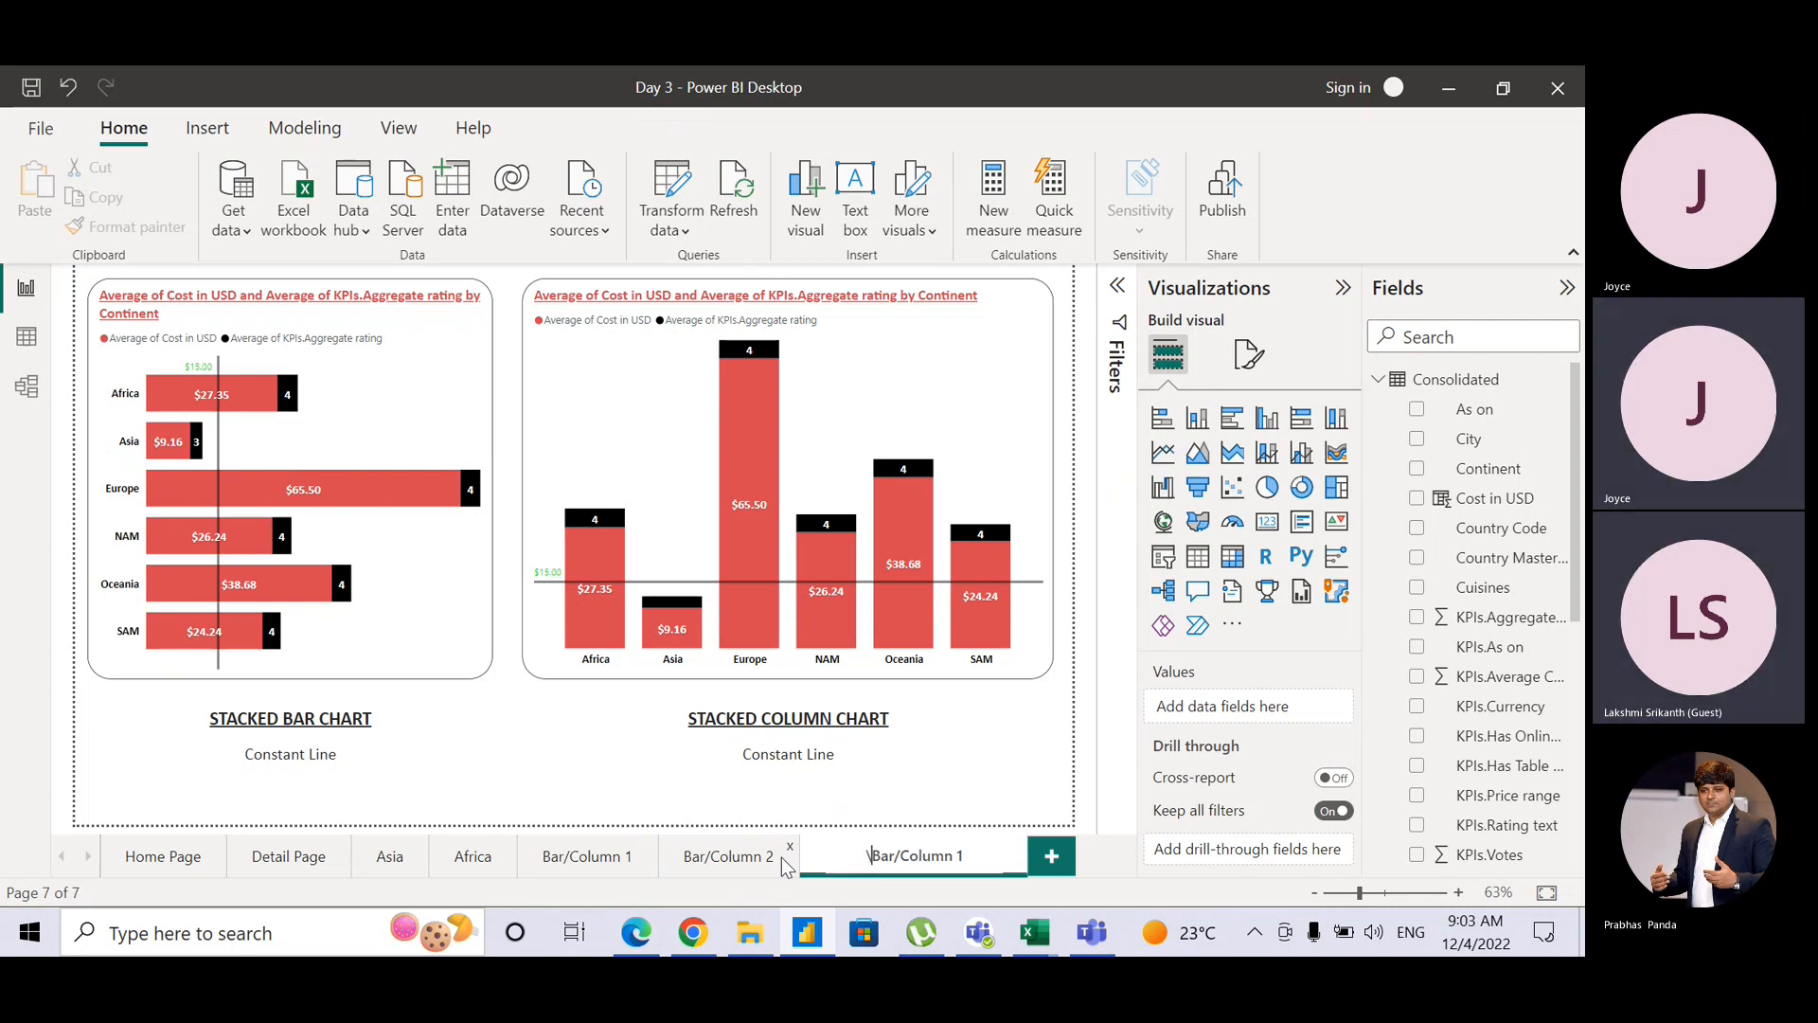
key("BackSpace")
key("Right")
key("Right")
key("Right")
key("Right")
key("Right")
key("Right")
key("Right")
key("Right")
key("Right")
key("Right")
key("Right")
key("Right")
key("BackSpace")
type("3")
key("Return")
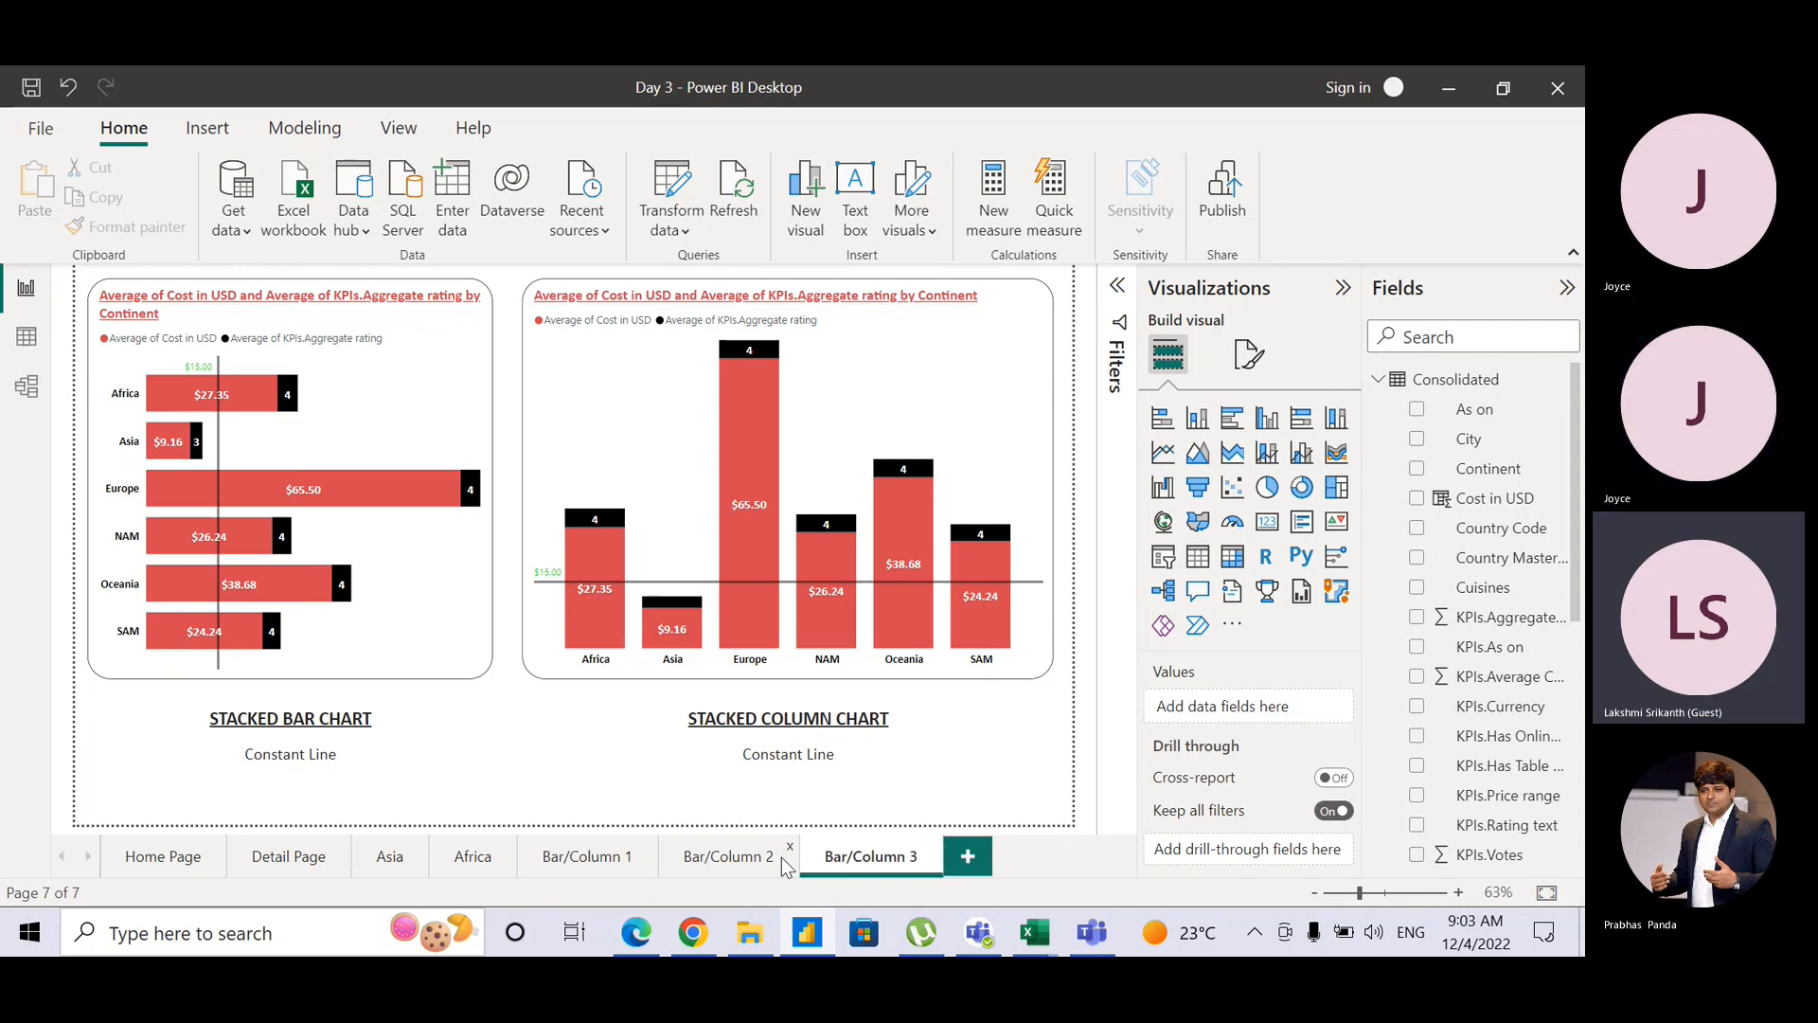
Step: Convert the left chart to a 100% stacked bar chart and delete its Constant line 1
left_click(447, 353)
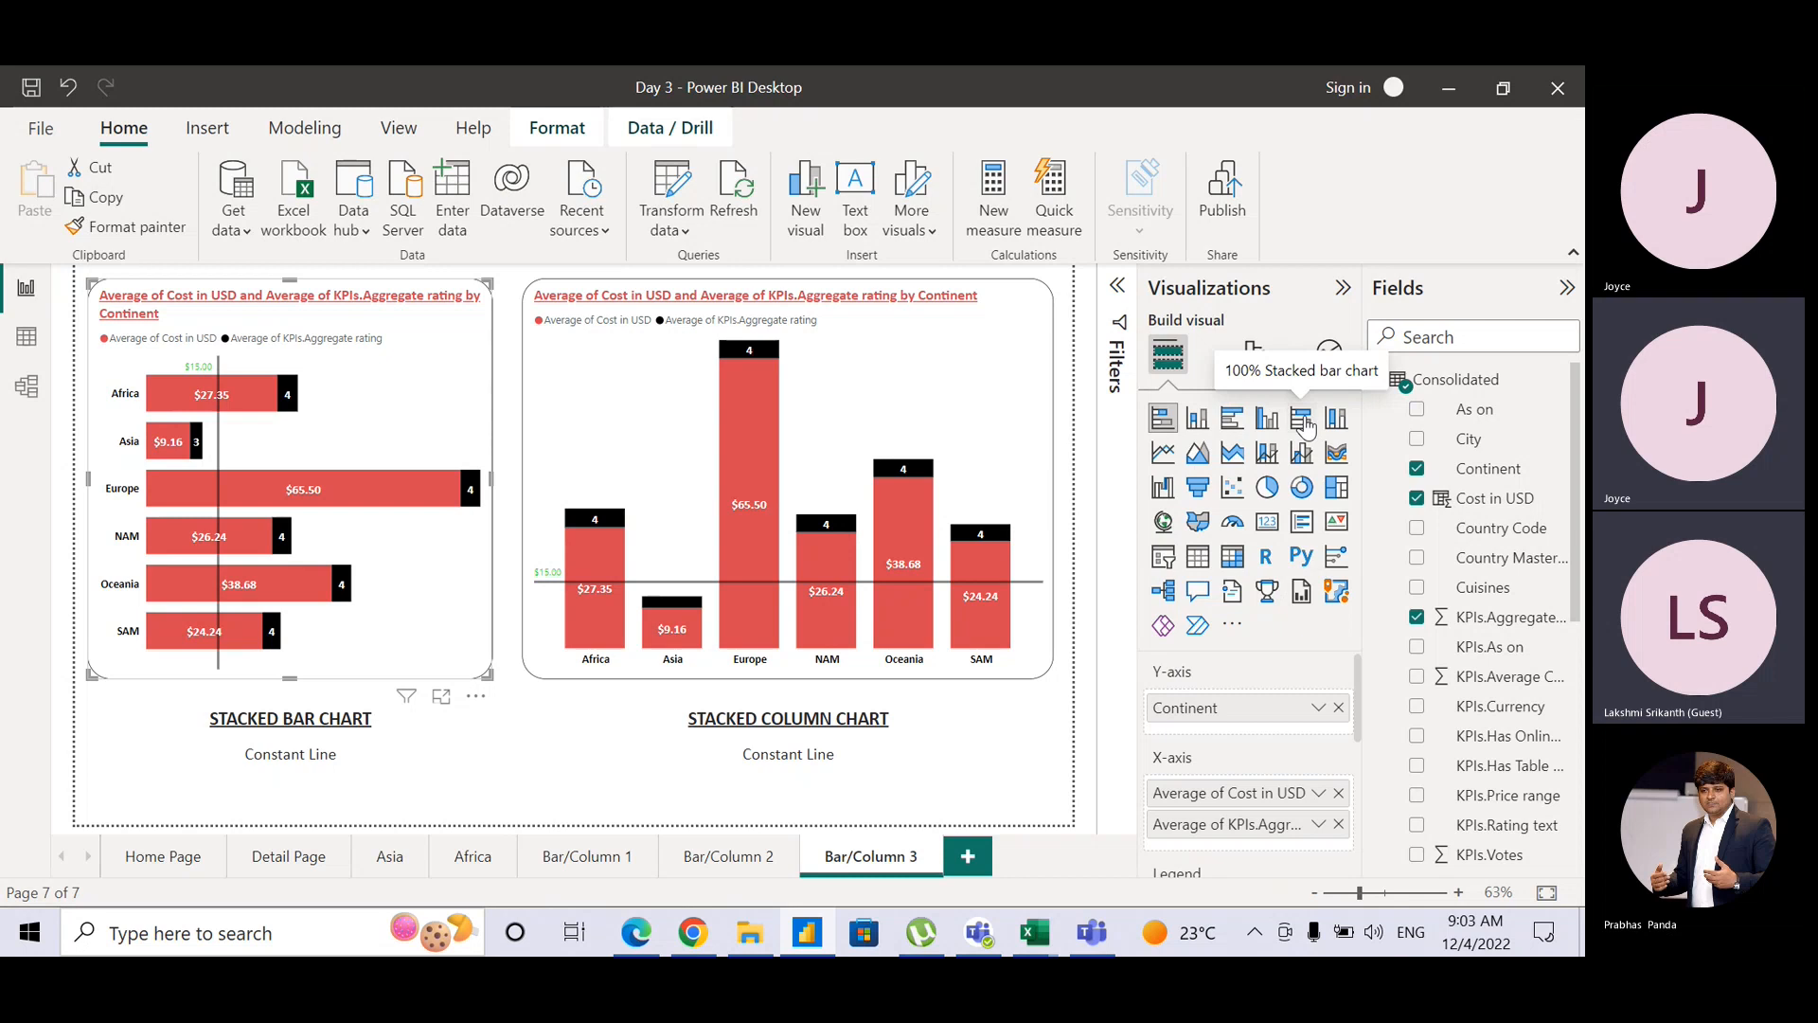
left_click(1303, 421)
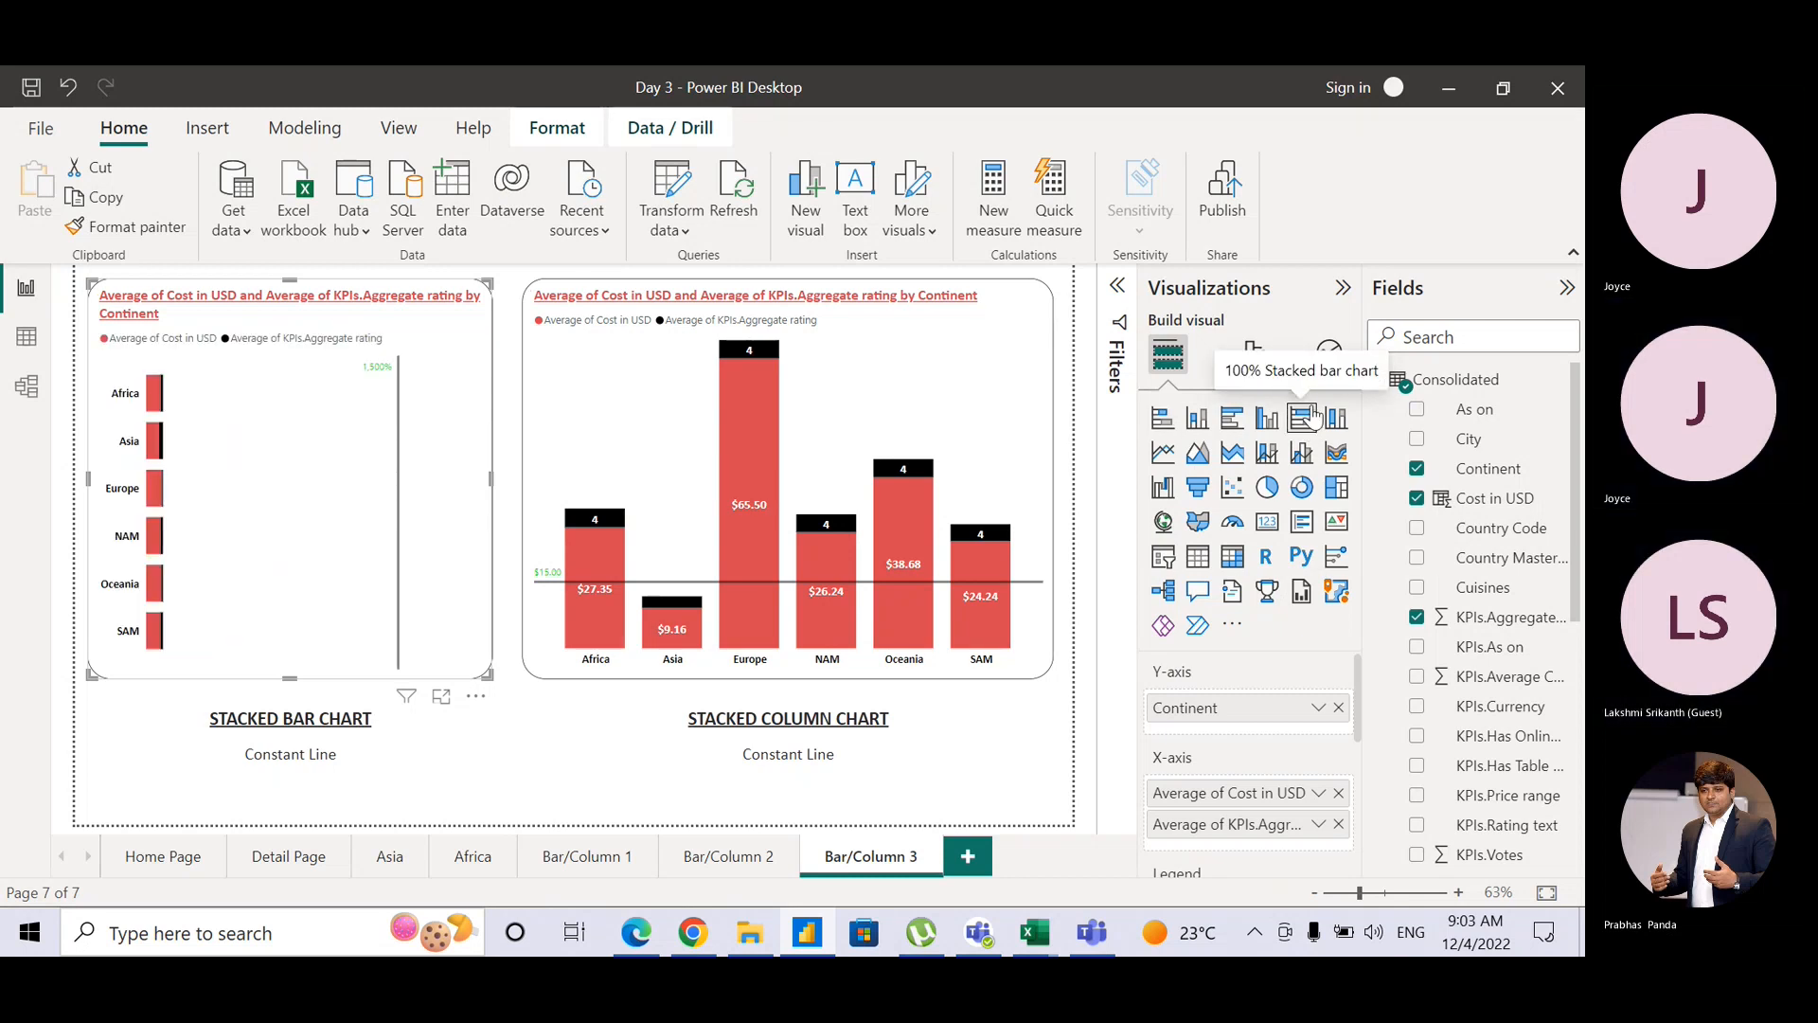
left_click(1337, 354)
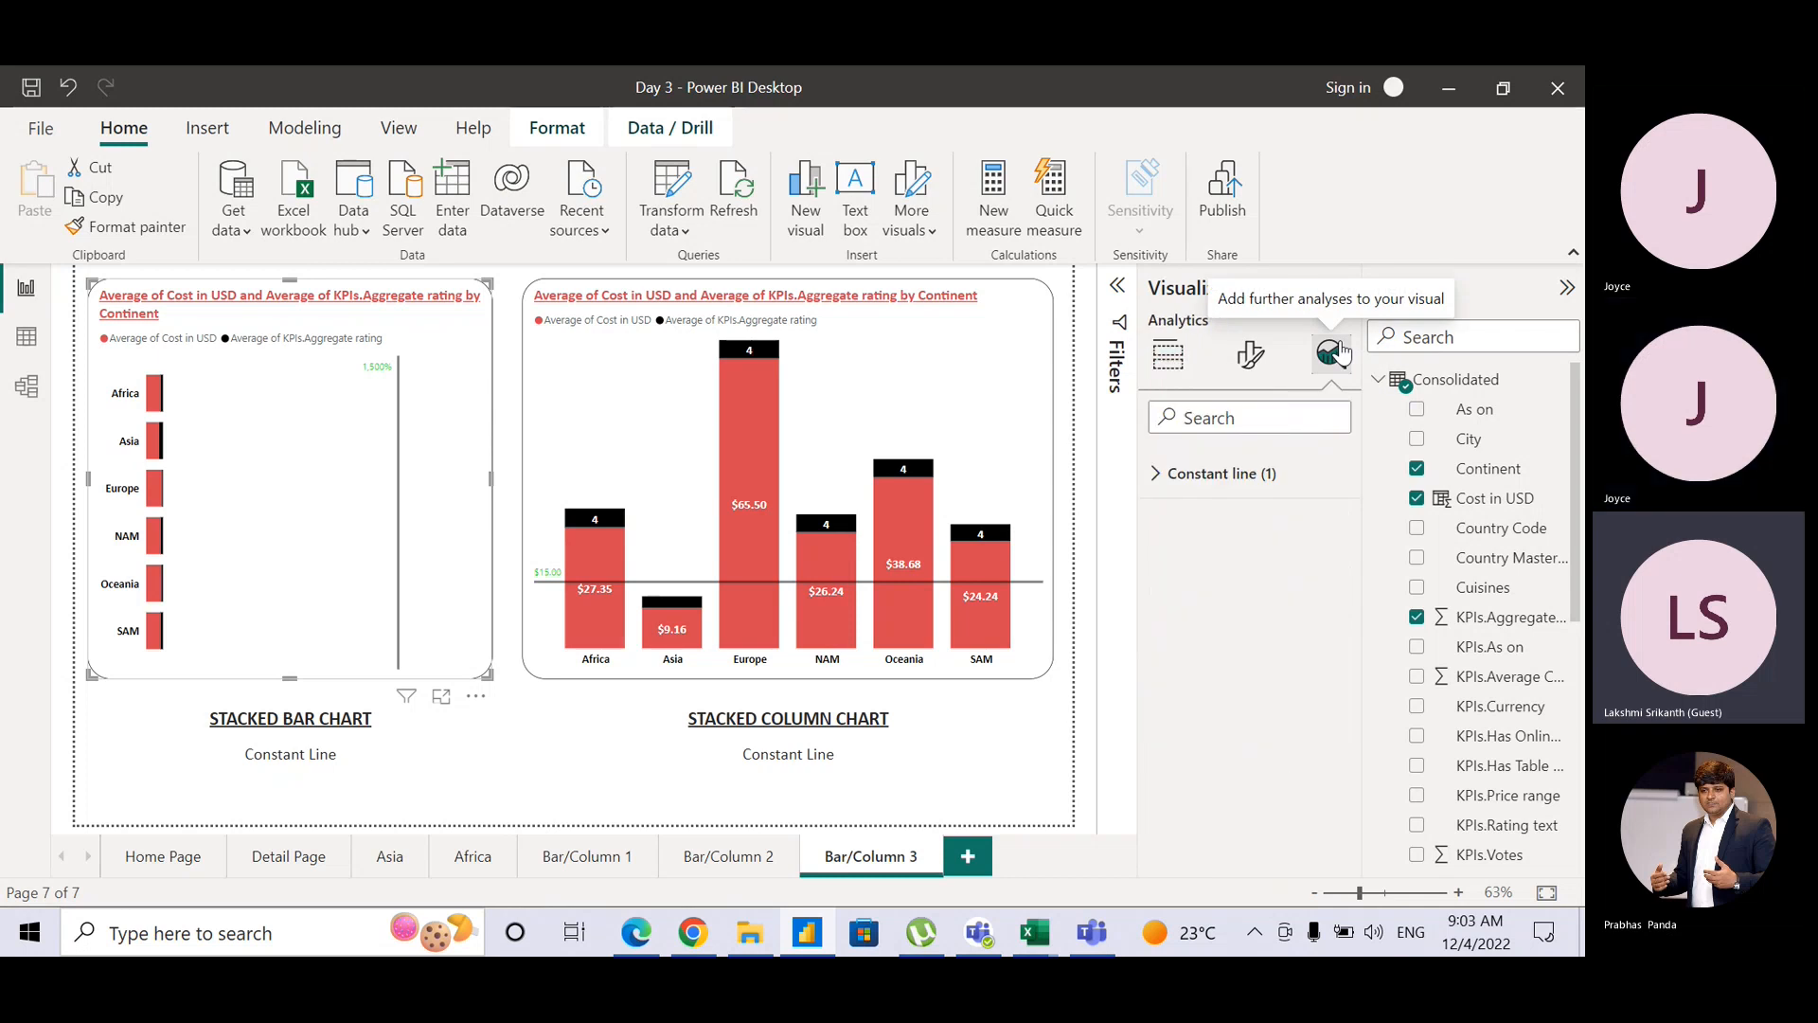
left_click(1156, 476)
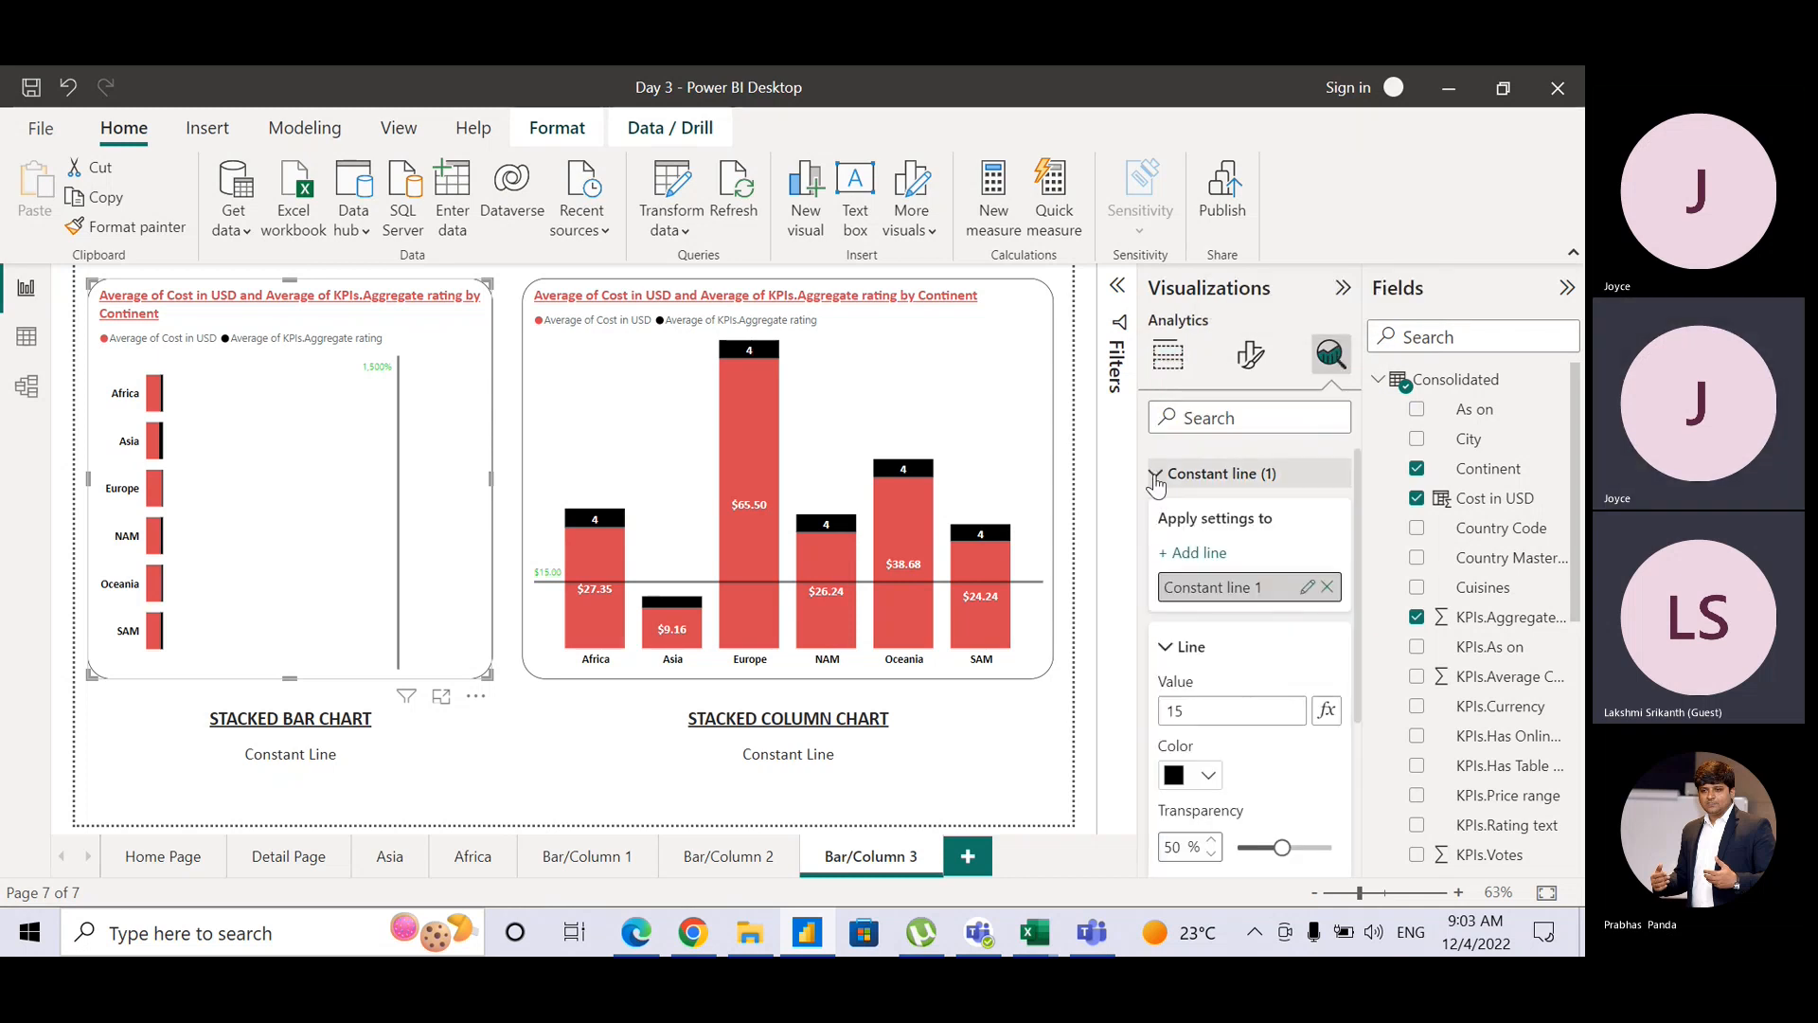
left_click(1327, 586)
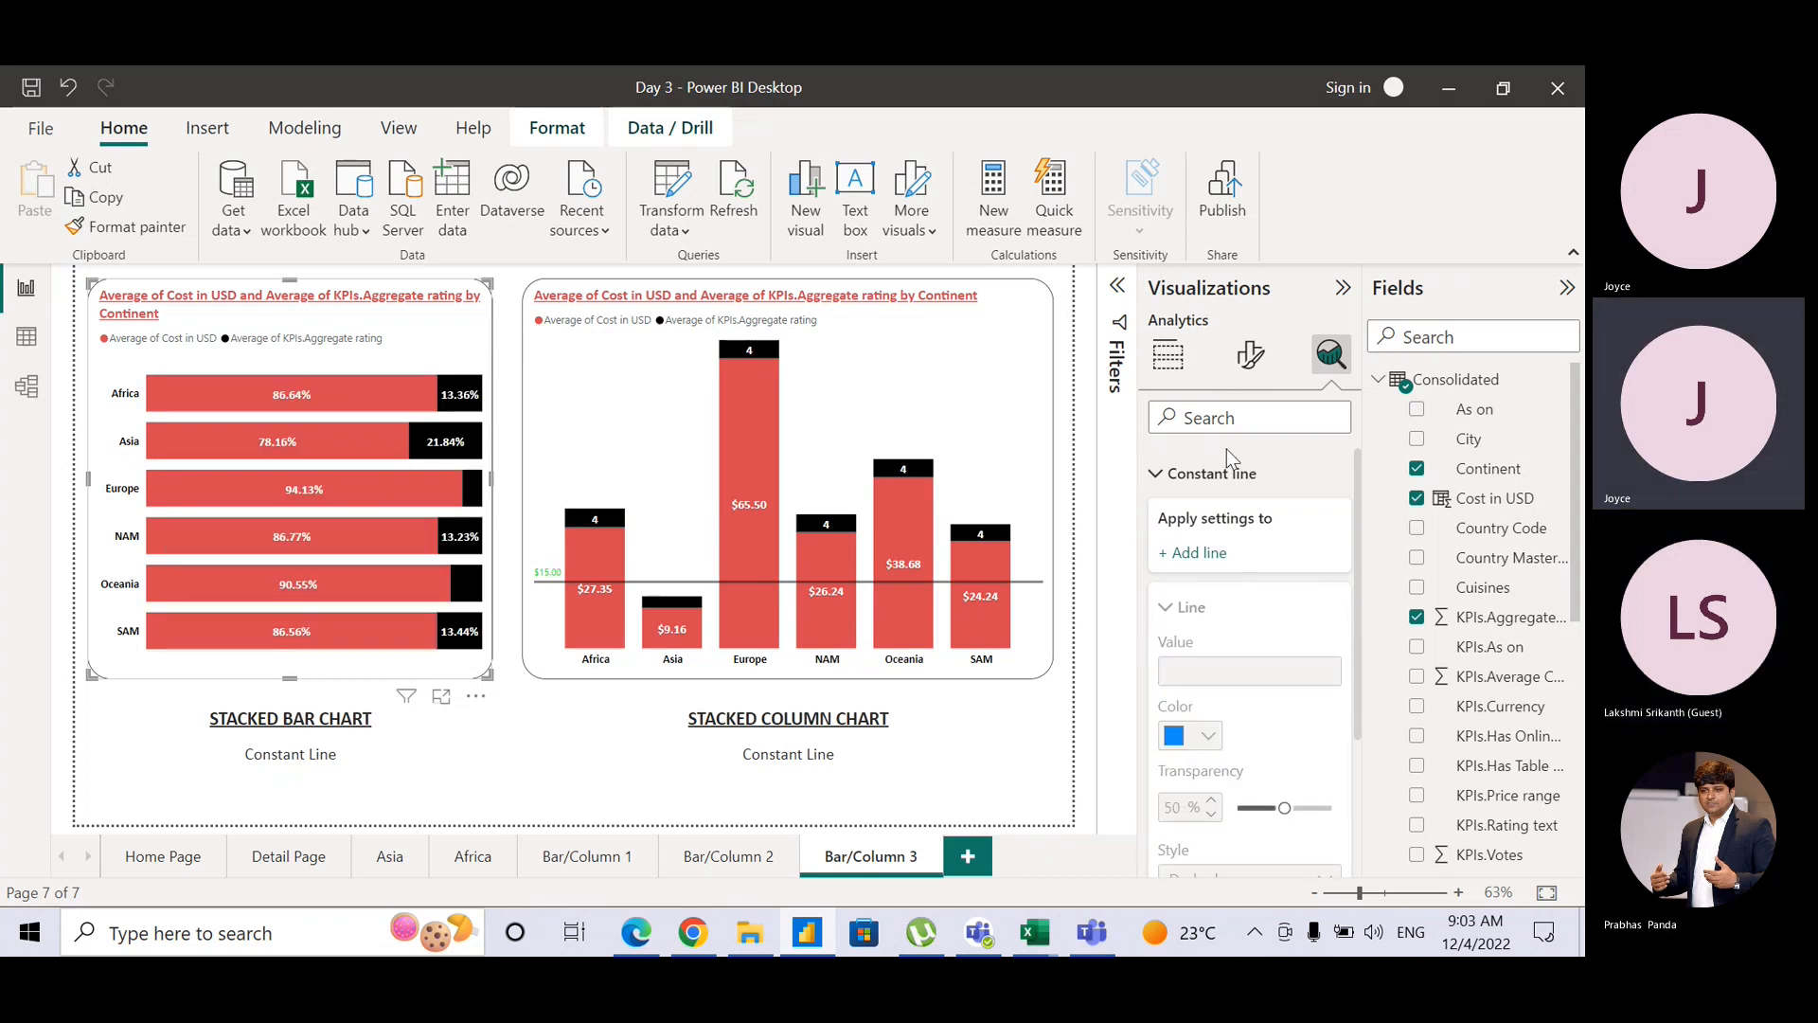
left_click(1158, 473)
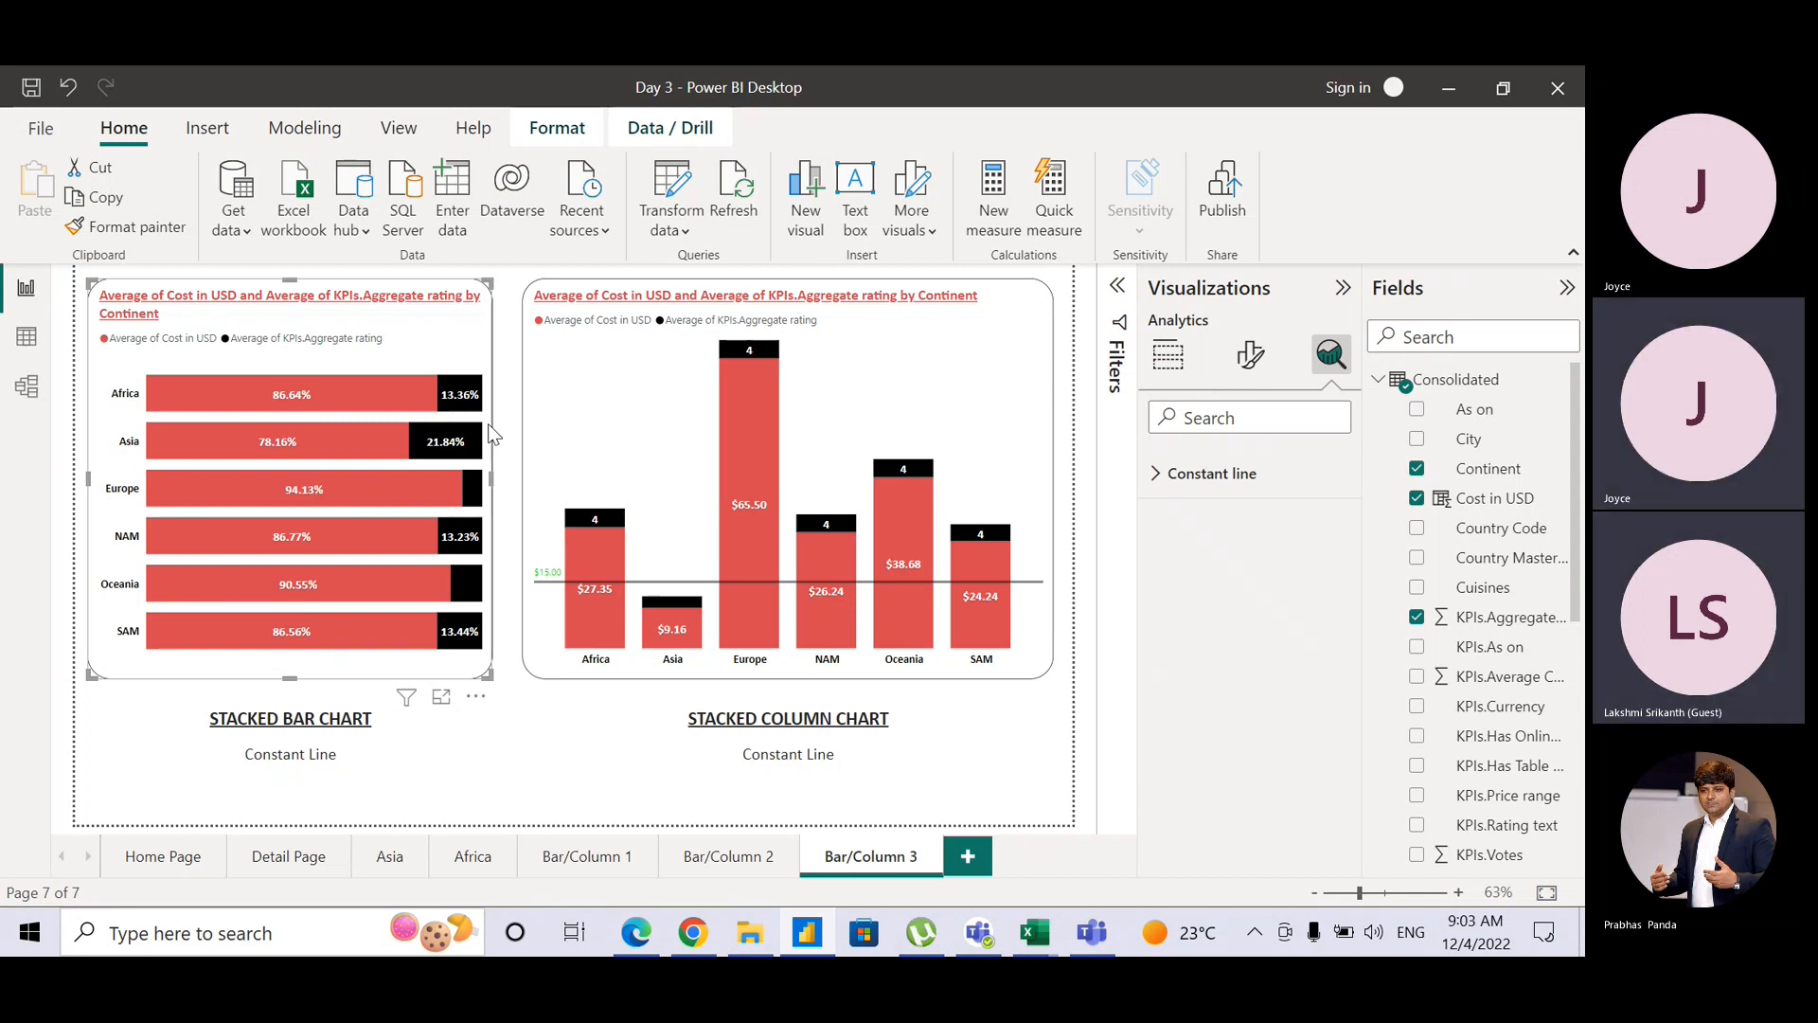
Step: Add '100%' before the left caption so it reads 100% STACKED BAR CHART
left_click(1174, 358)
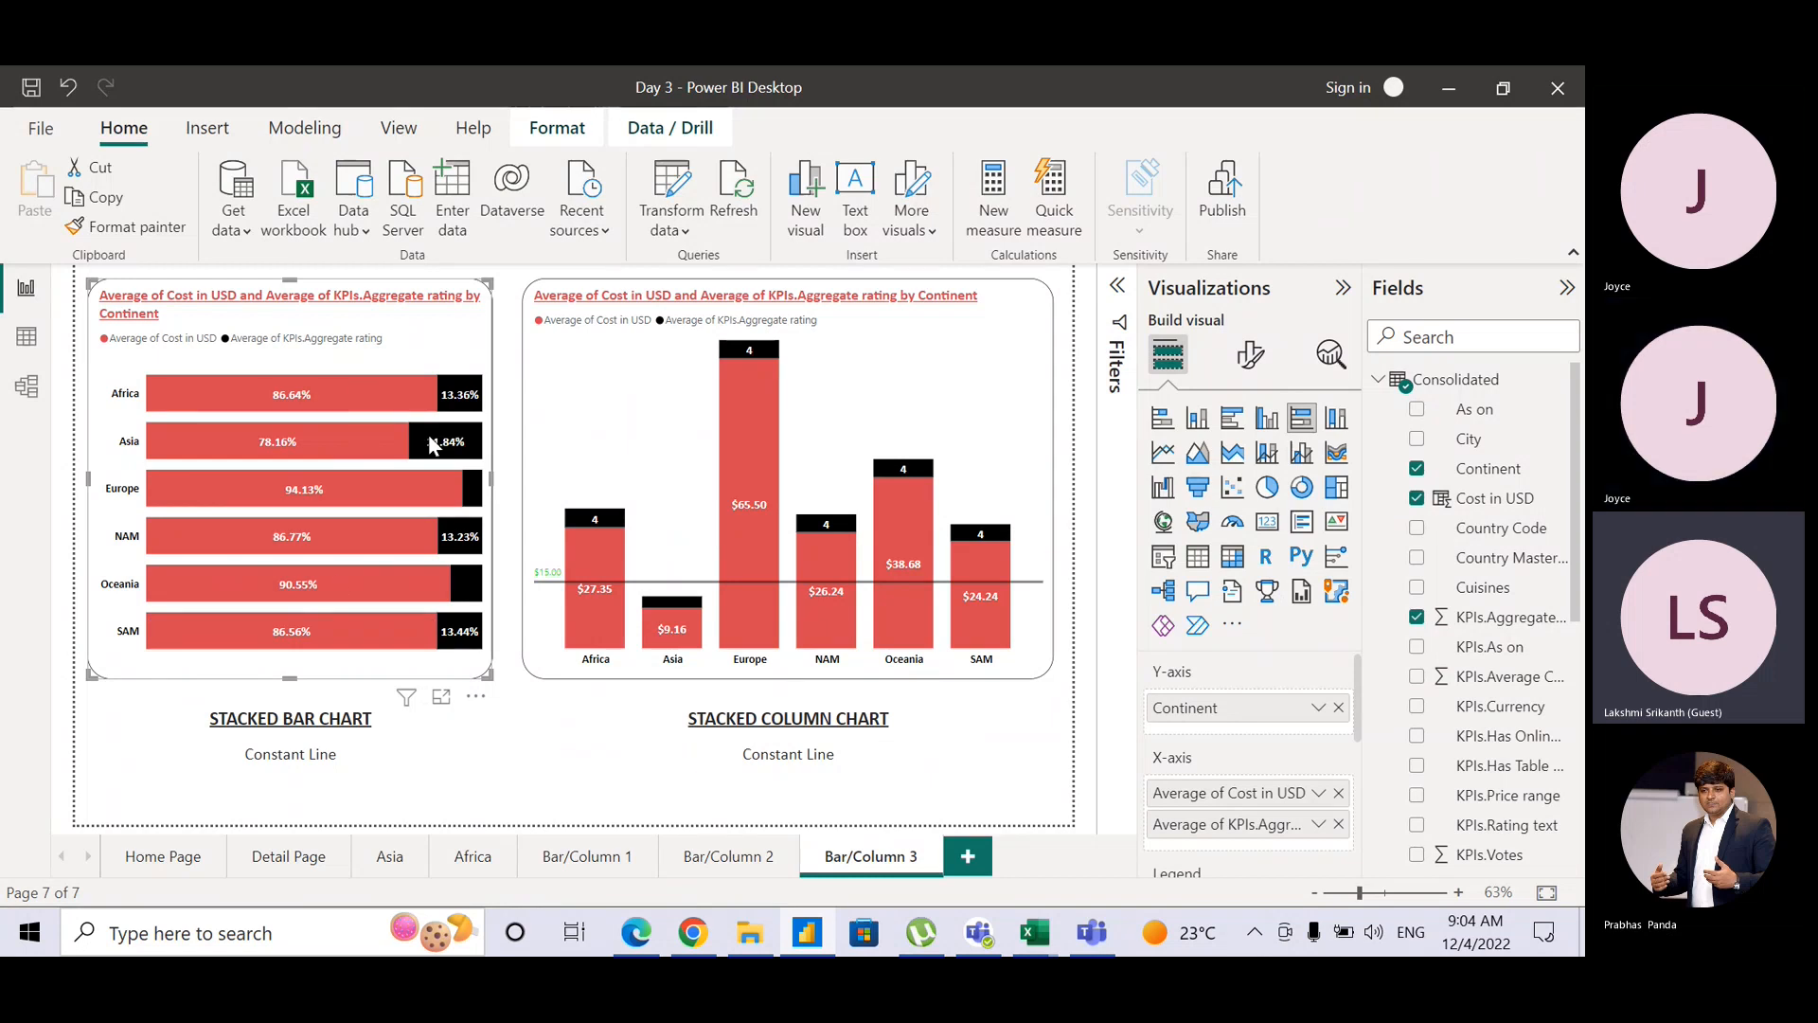
mouse_move(431, 445)
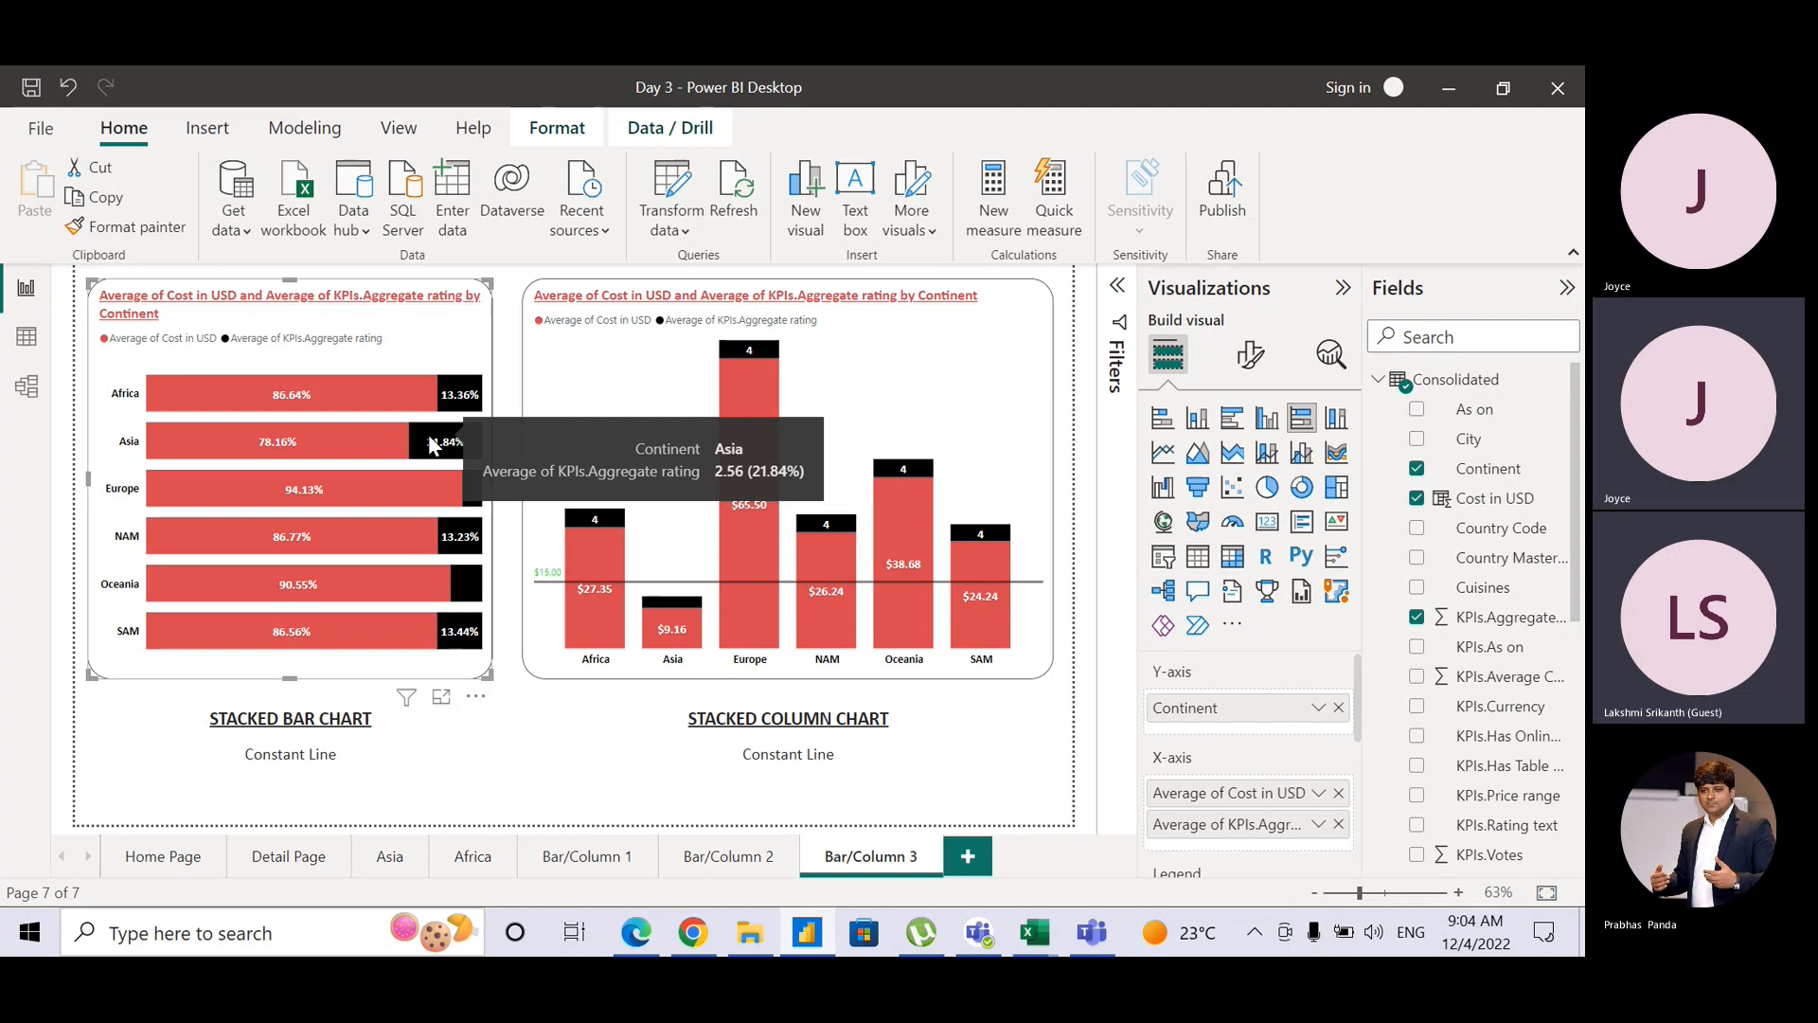
left_click(208, 721)
type("100%")
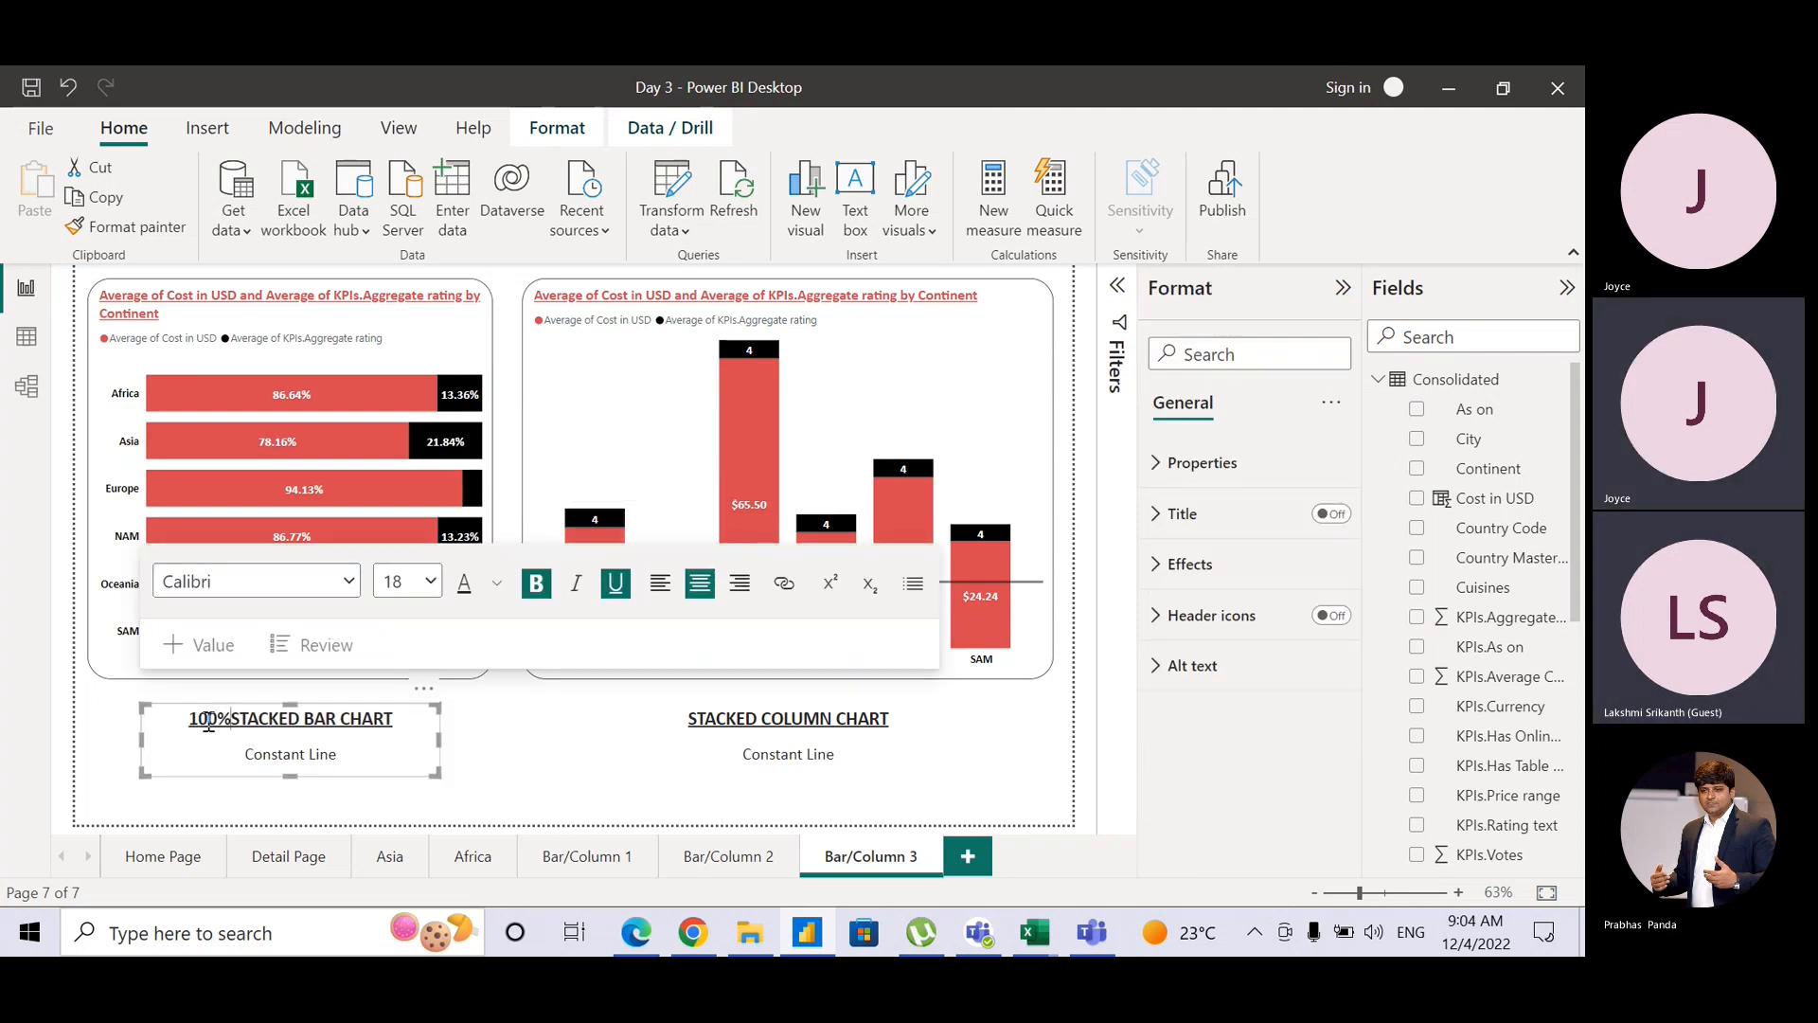
left_click(472, 761)
Step: Check the 100% stacked bar chart's analytics options, then select the stacked column chart
left_click(405, 751)
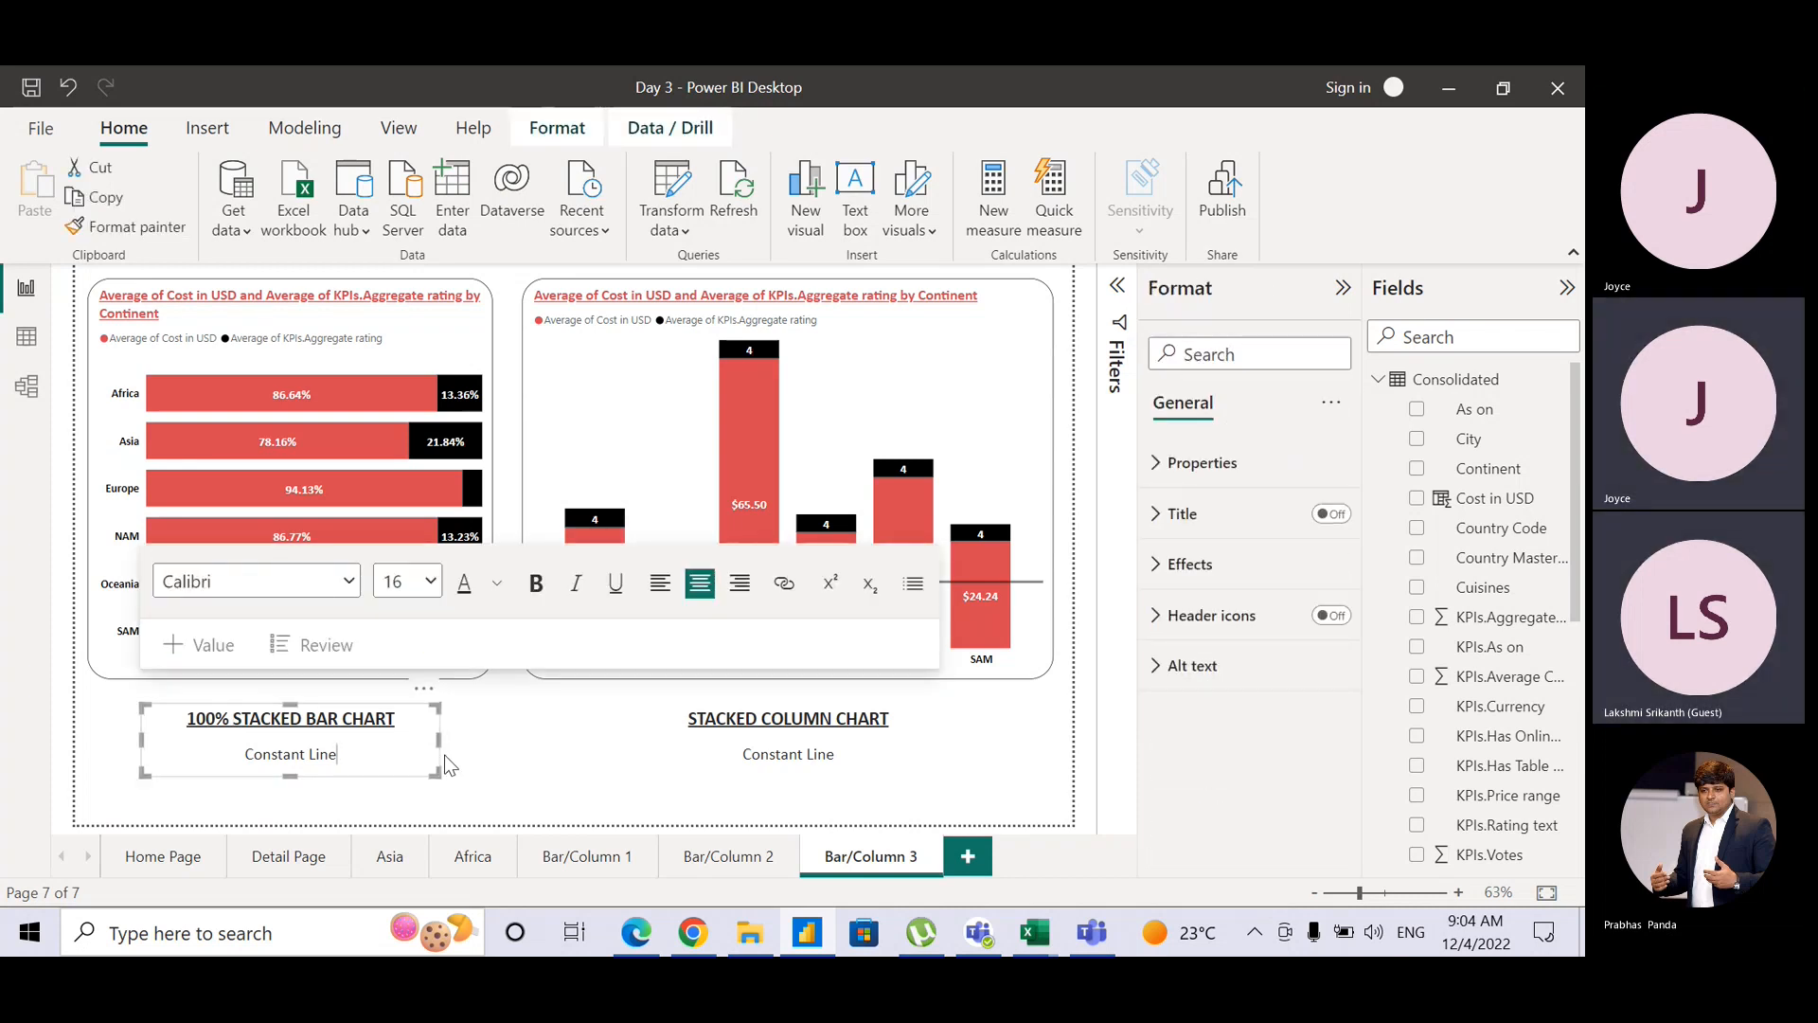
left_click(483, 366)
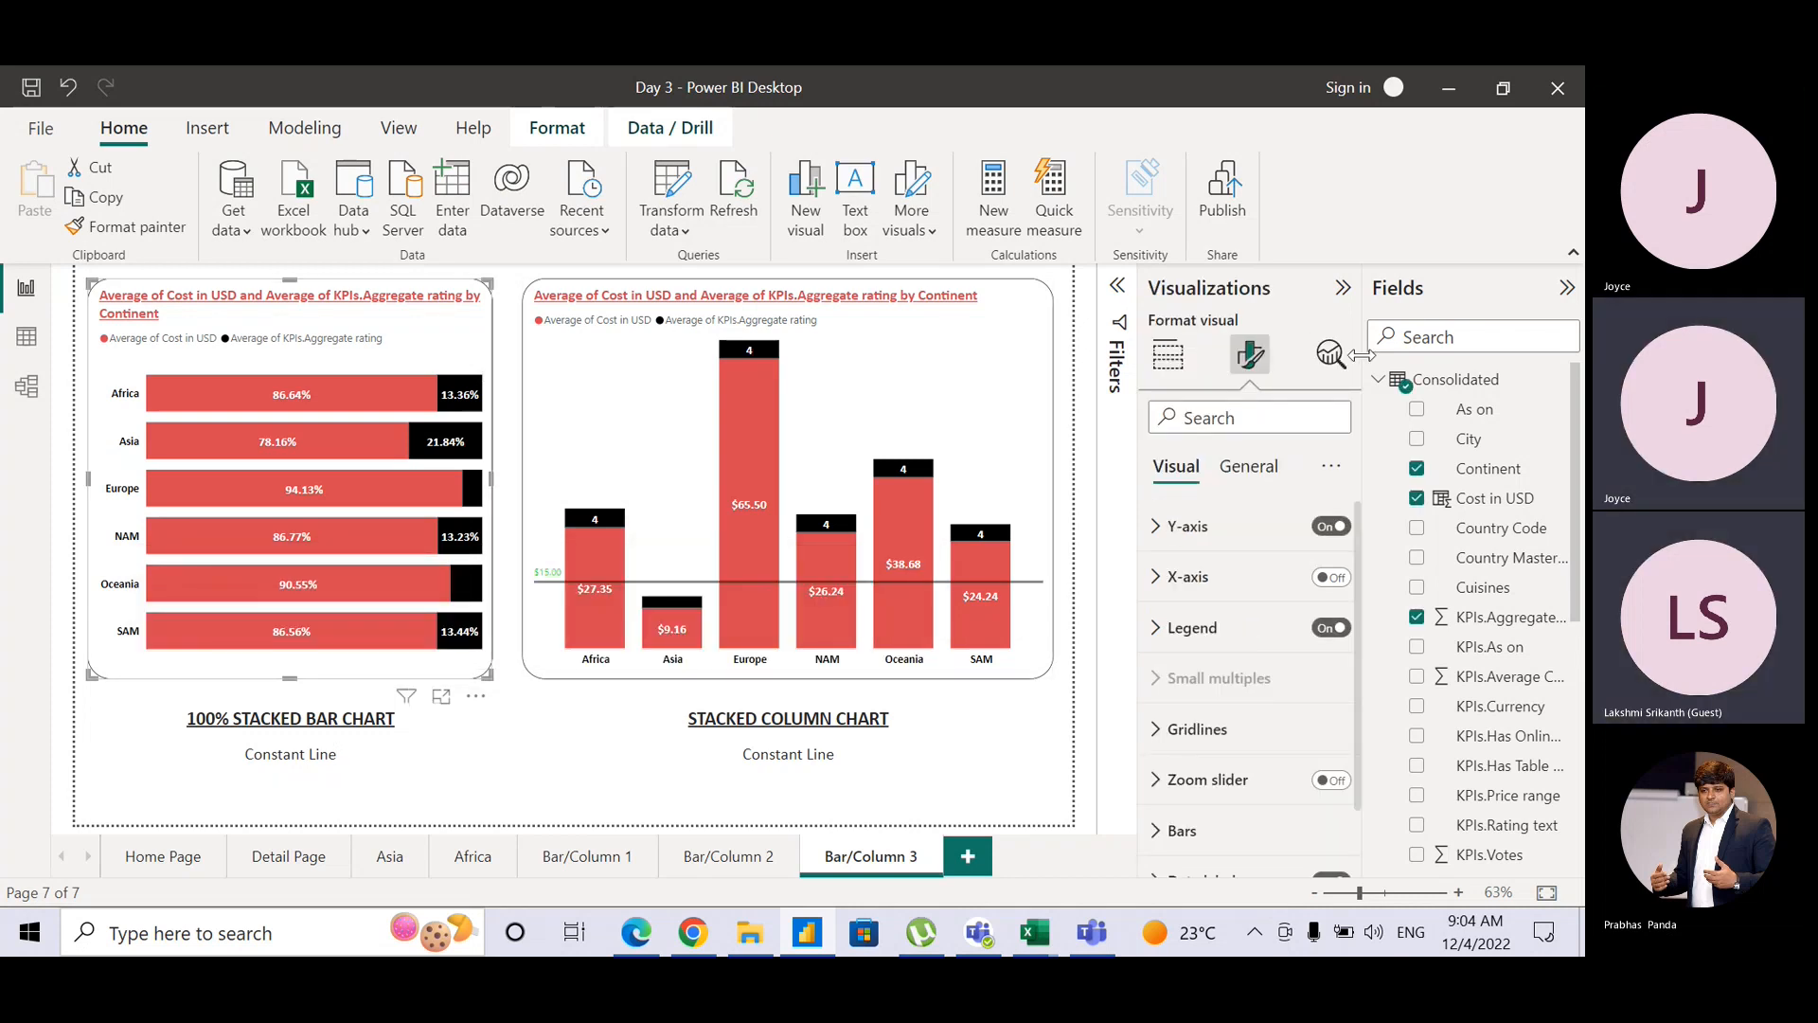
left_click(1331, 354)
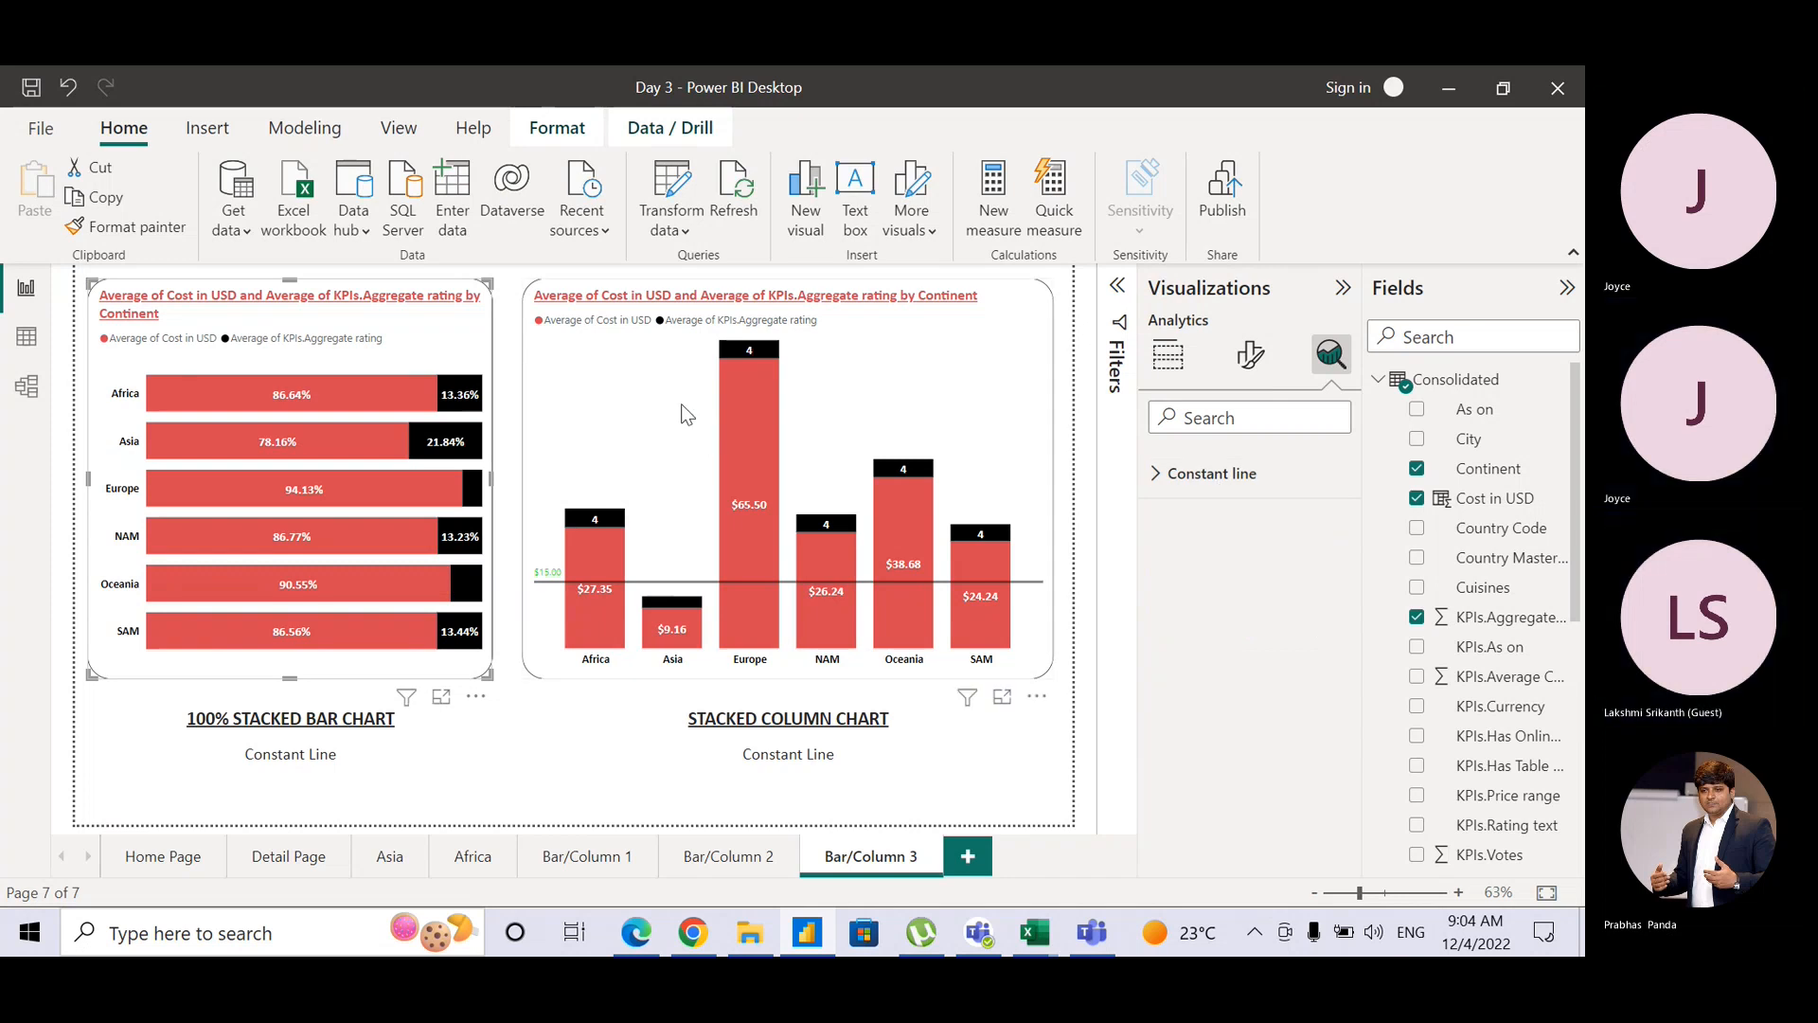
left_click(634, 399)
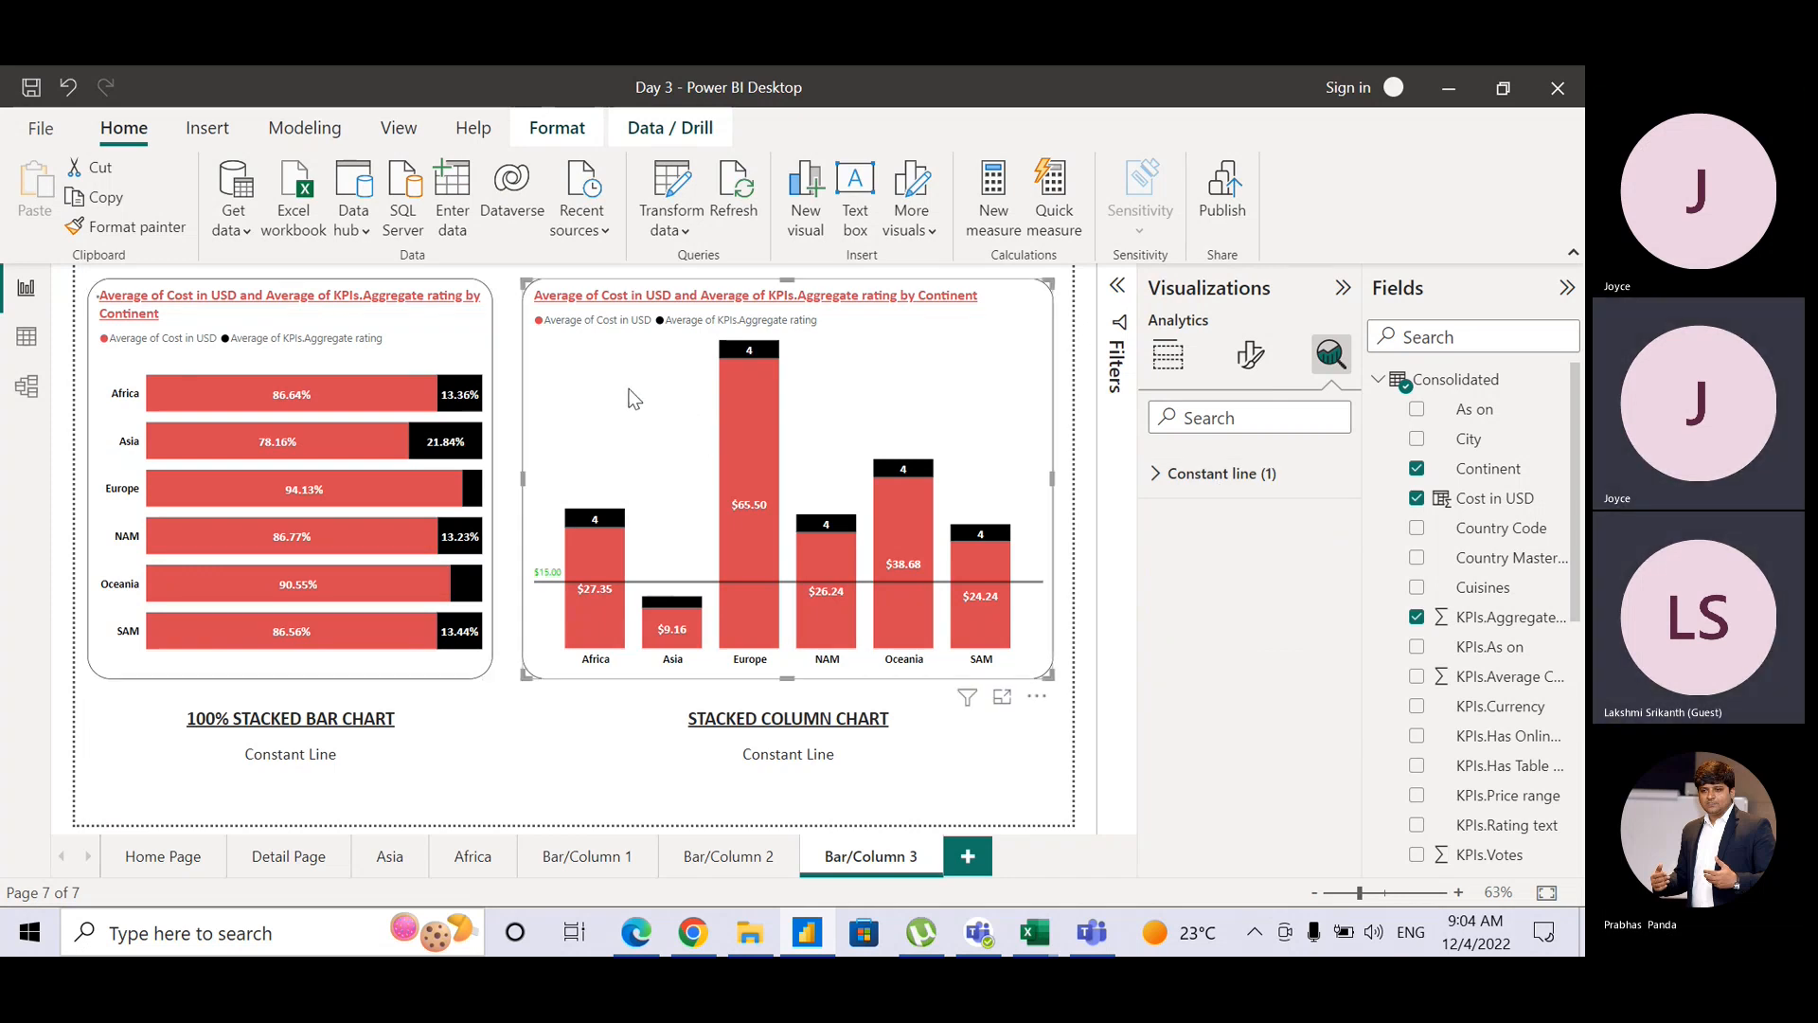
Step: Switch the right chart to a 100% stacked column chart and delete Constant line 1
left_click(1167, 358)
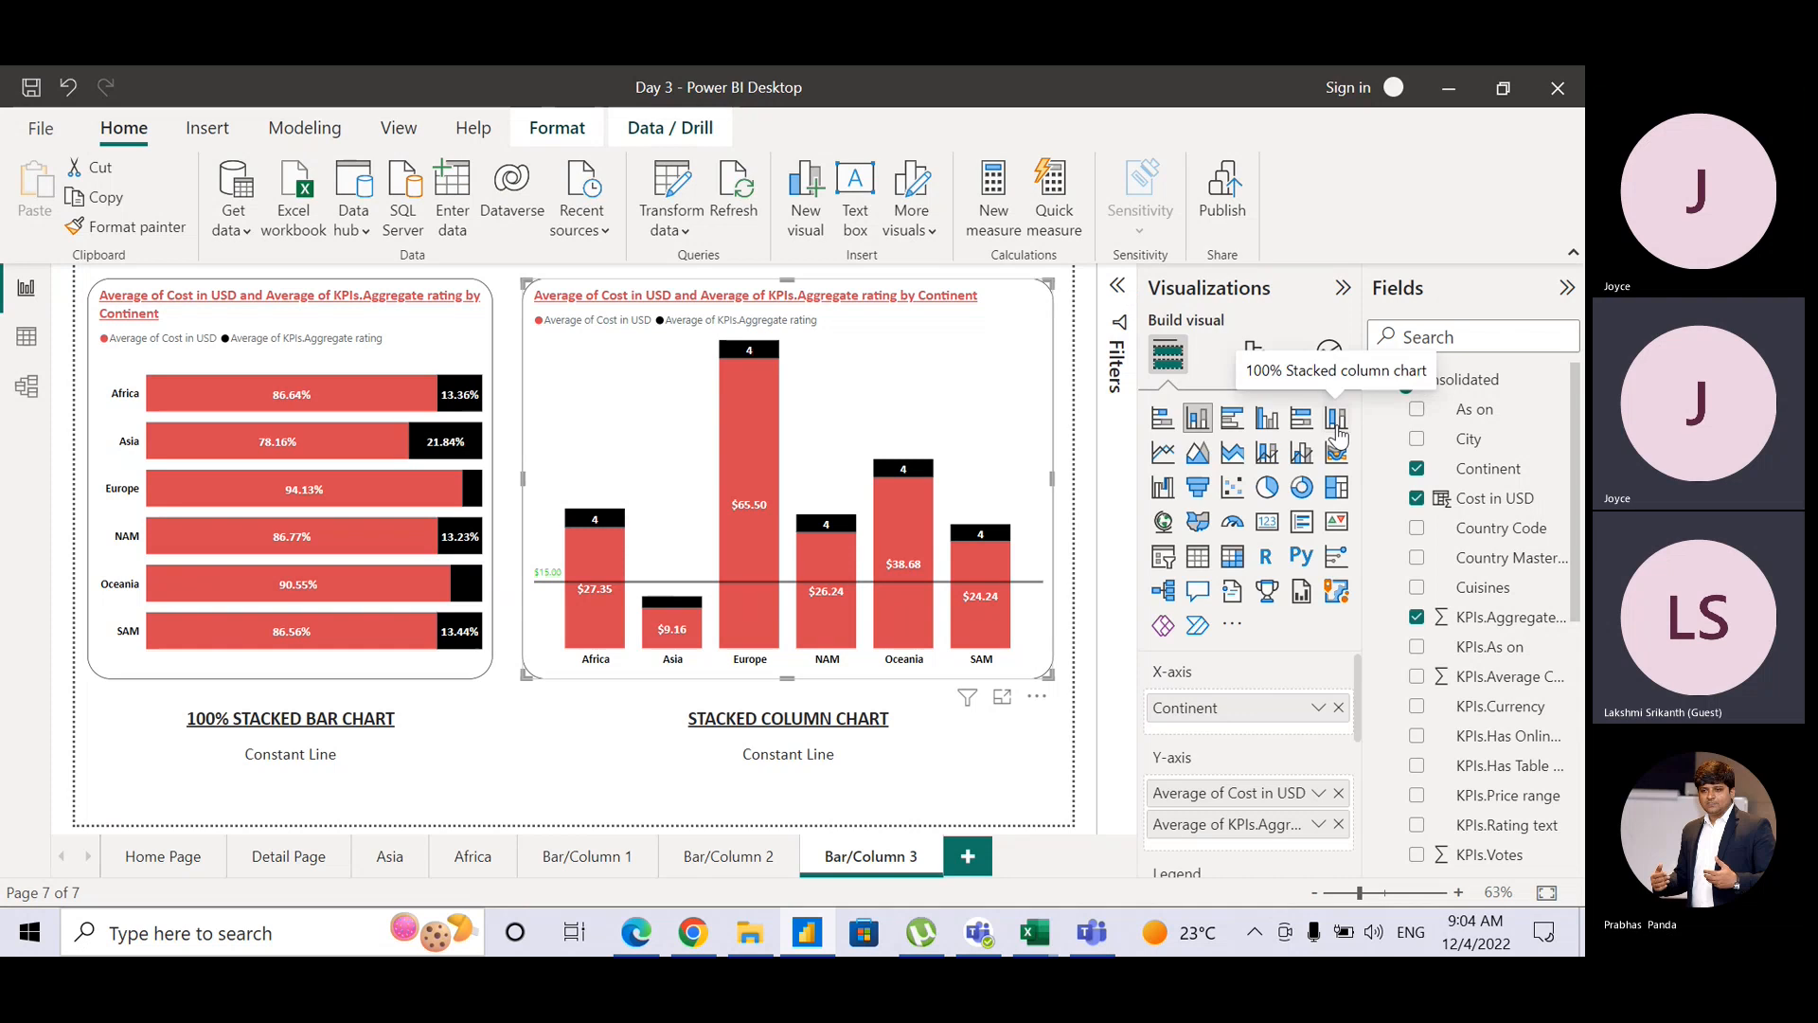
left_click(1337, 418)
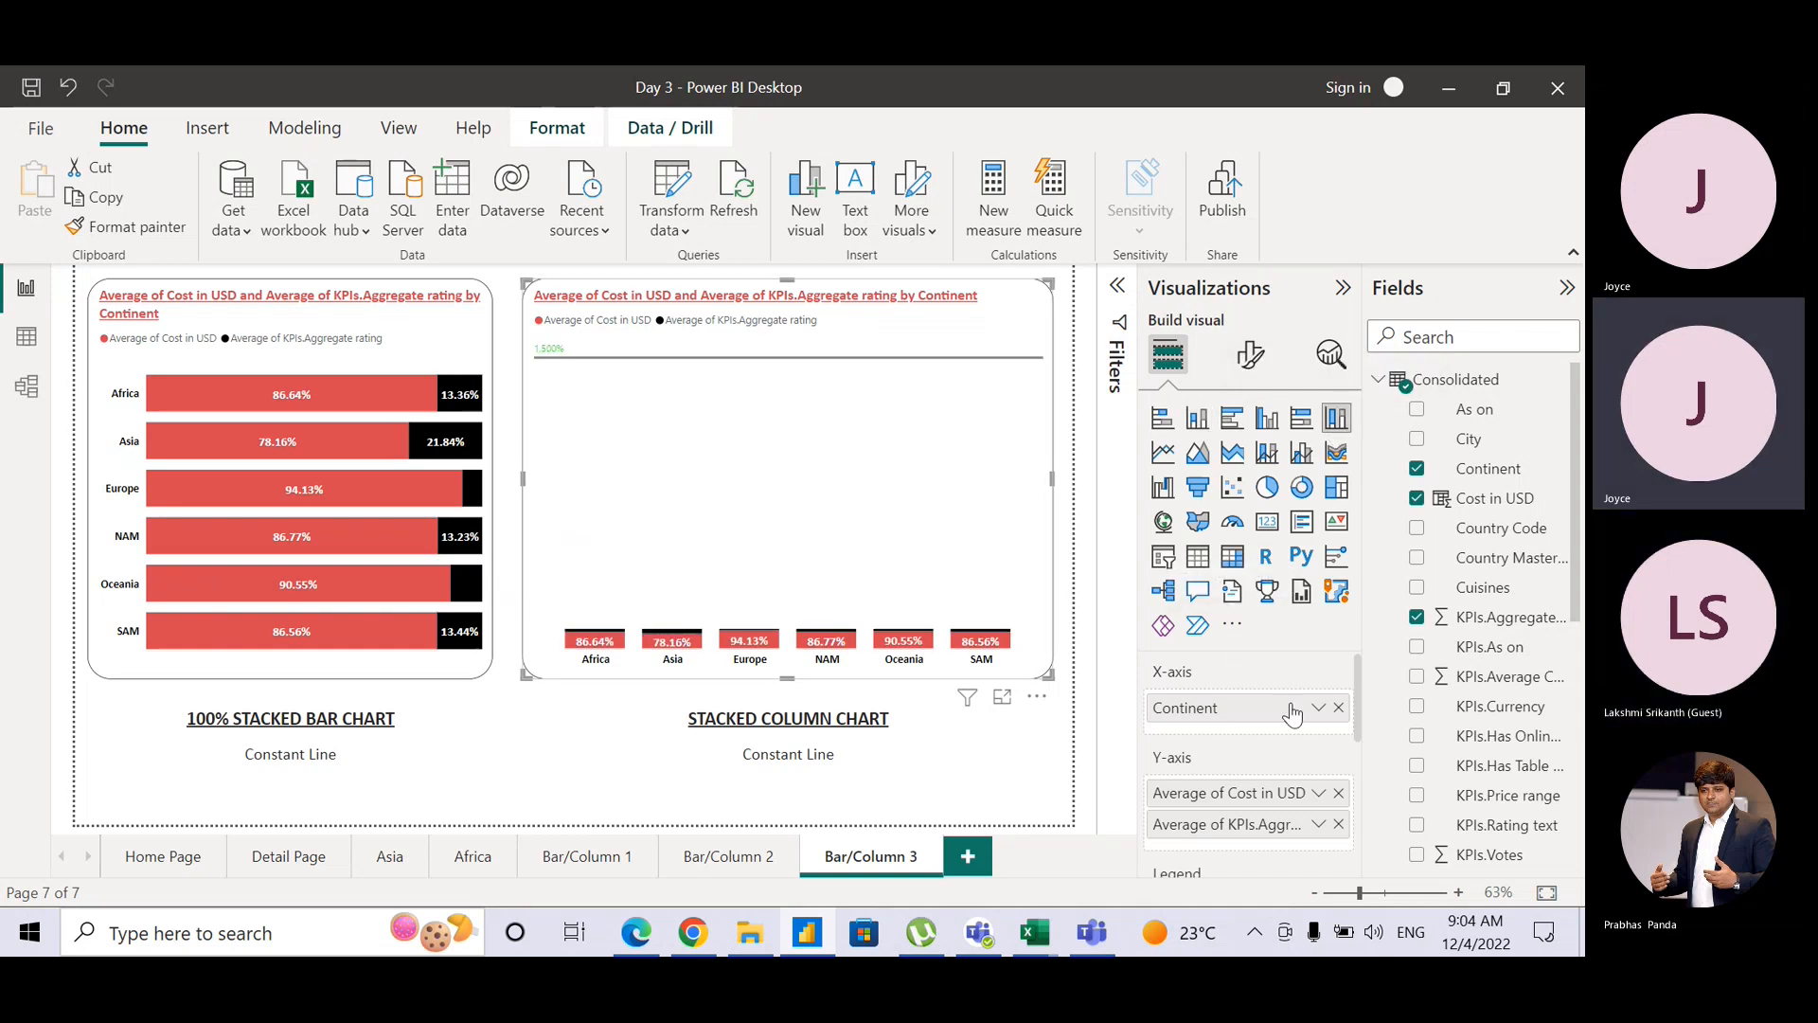
left_click(1331, 355)
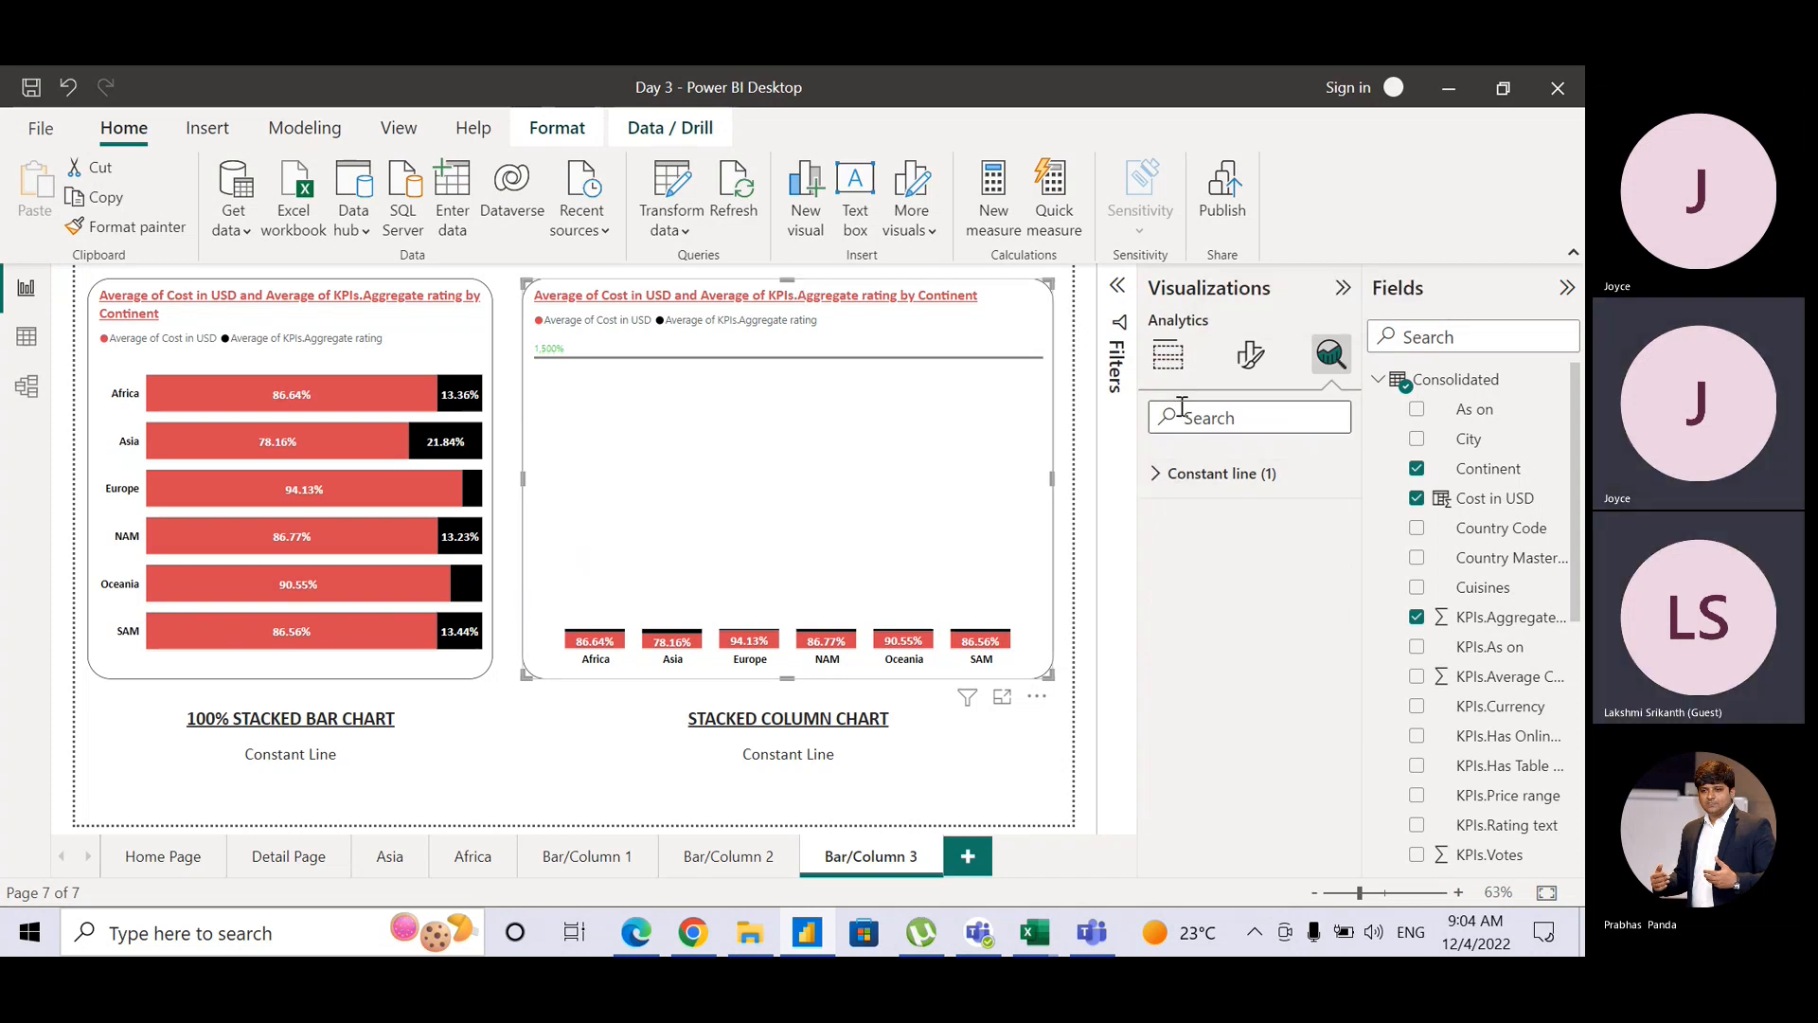
left_click(1163, 475)
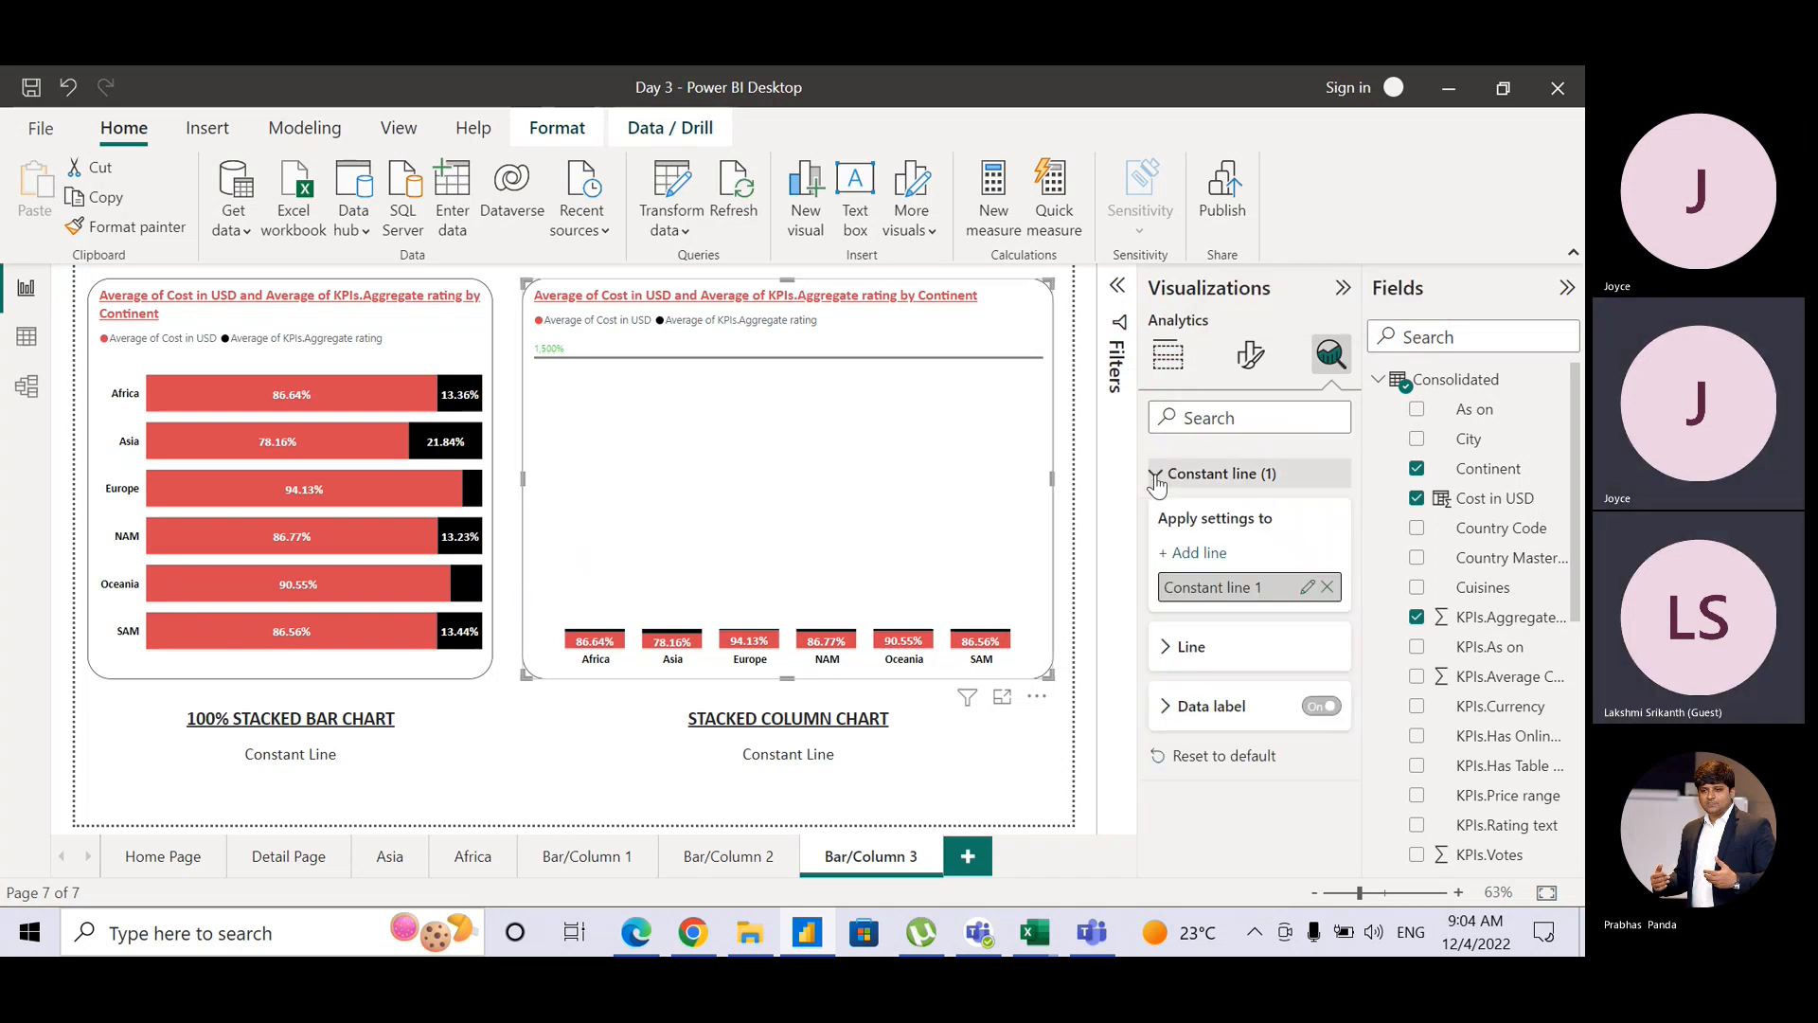
left_click(1327, 587)
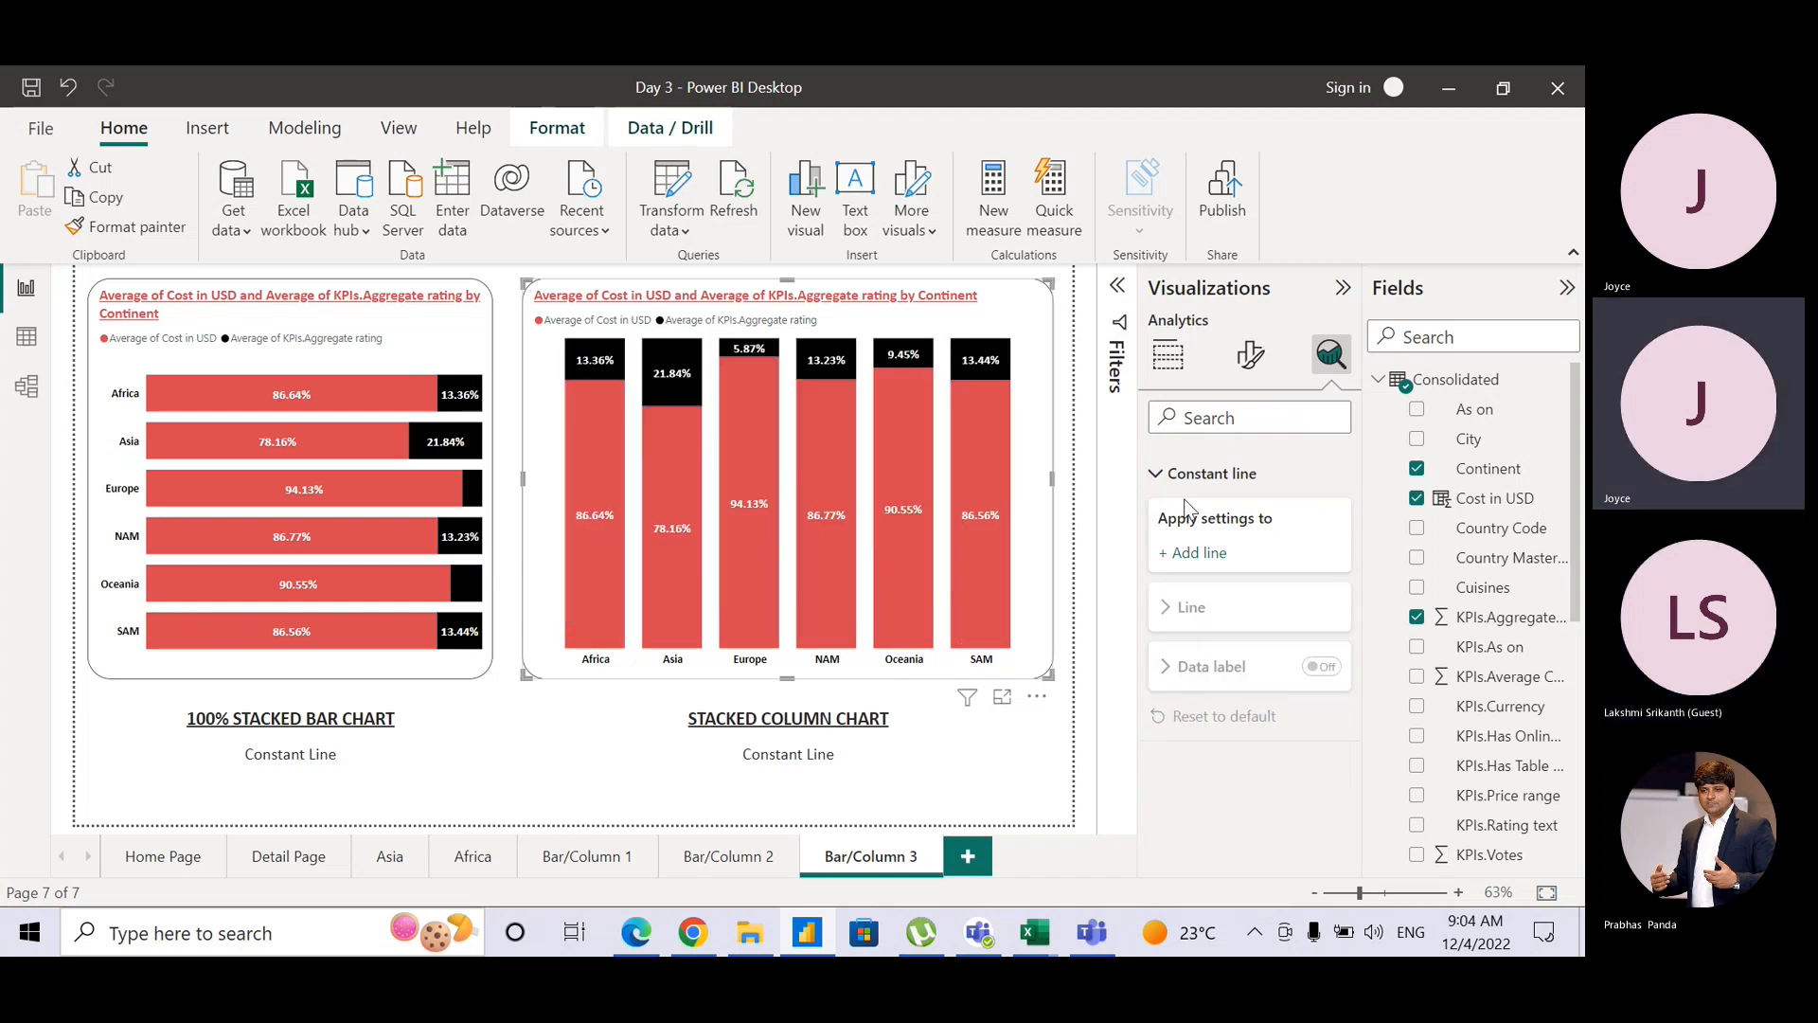
Step: Prefix the chart caption with '100% ' and delete the accidentally added Q&A visual
left_click(682, 723)
type("100%")
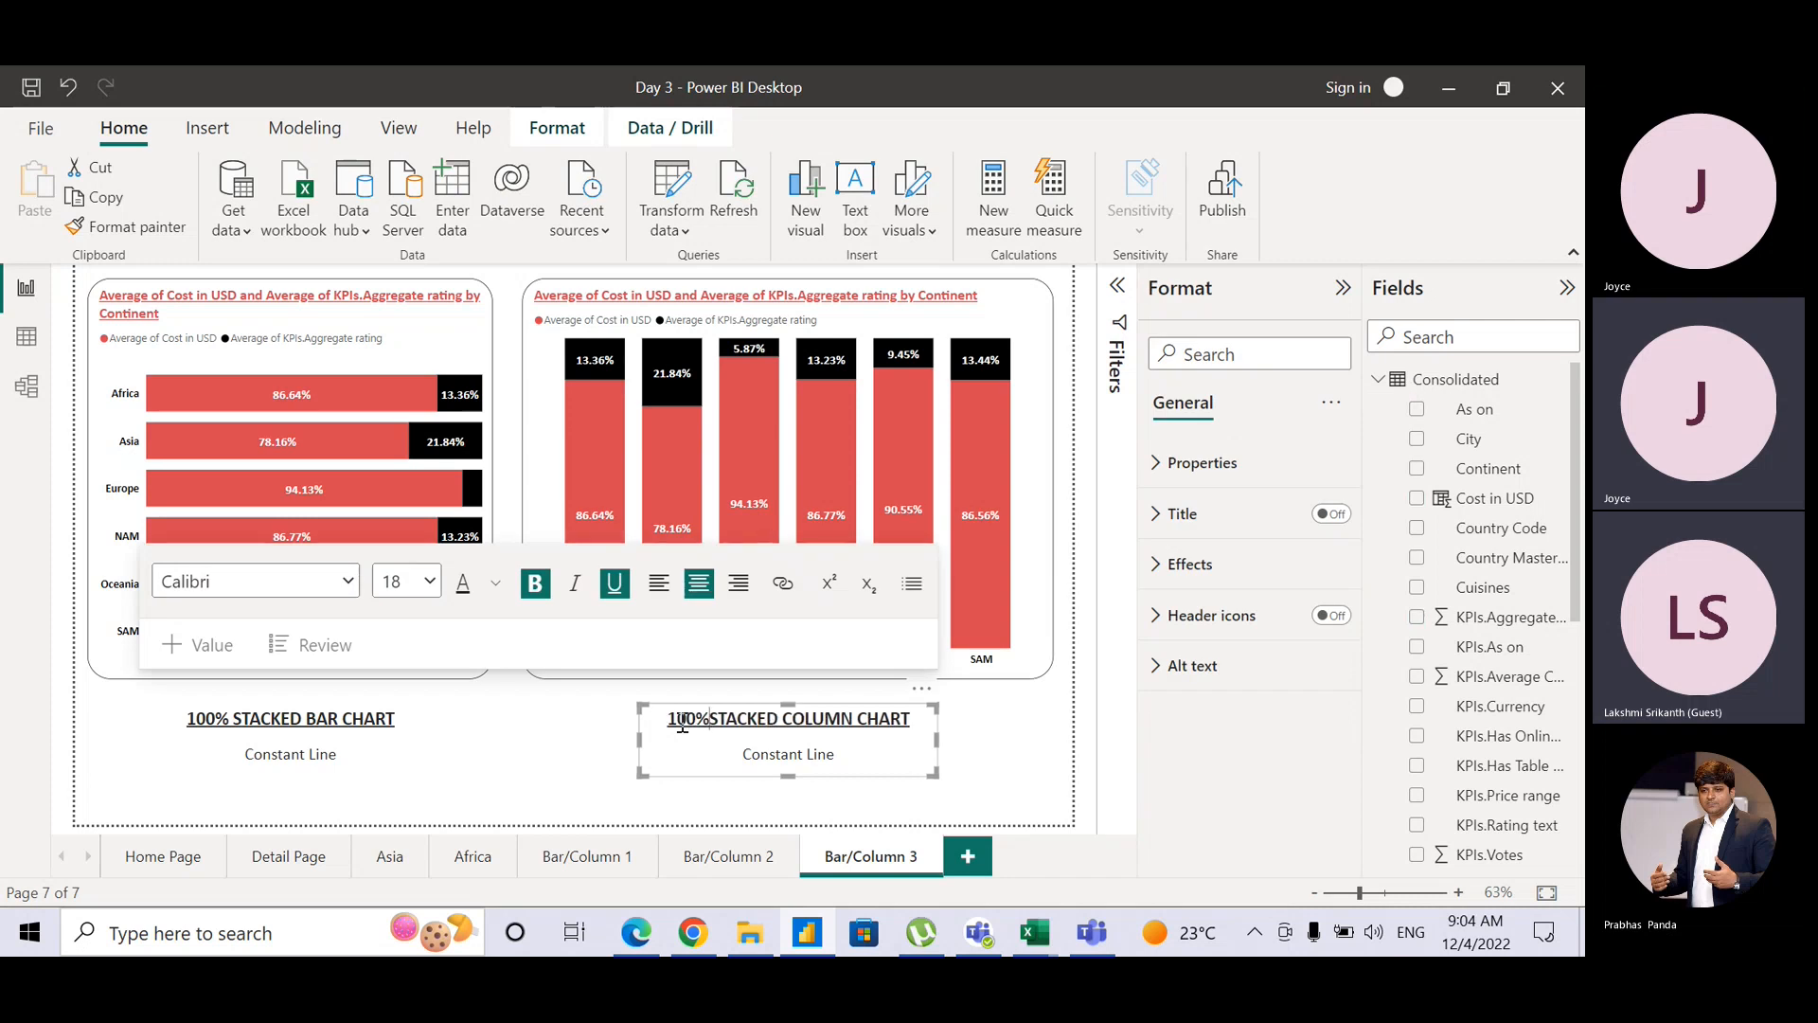
left_click(1023, 784)
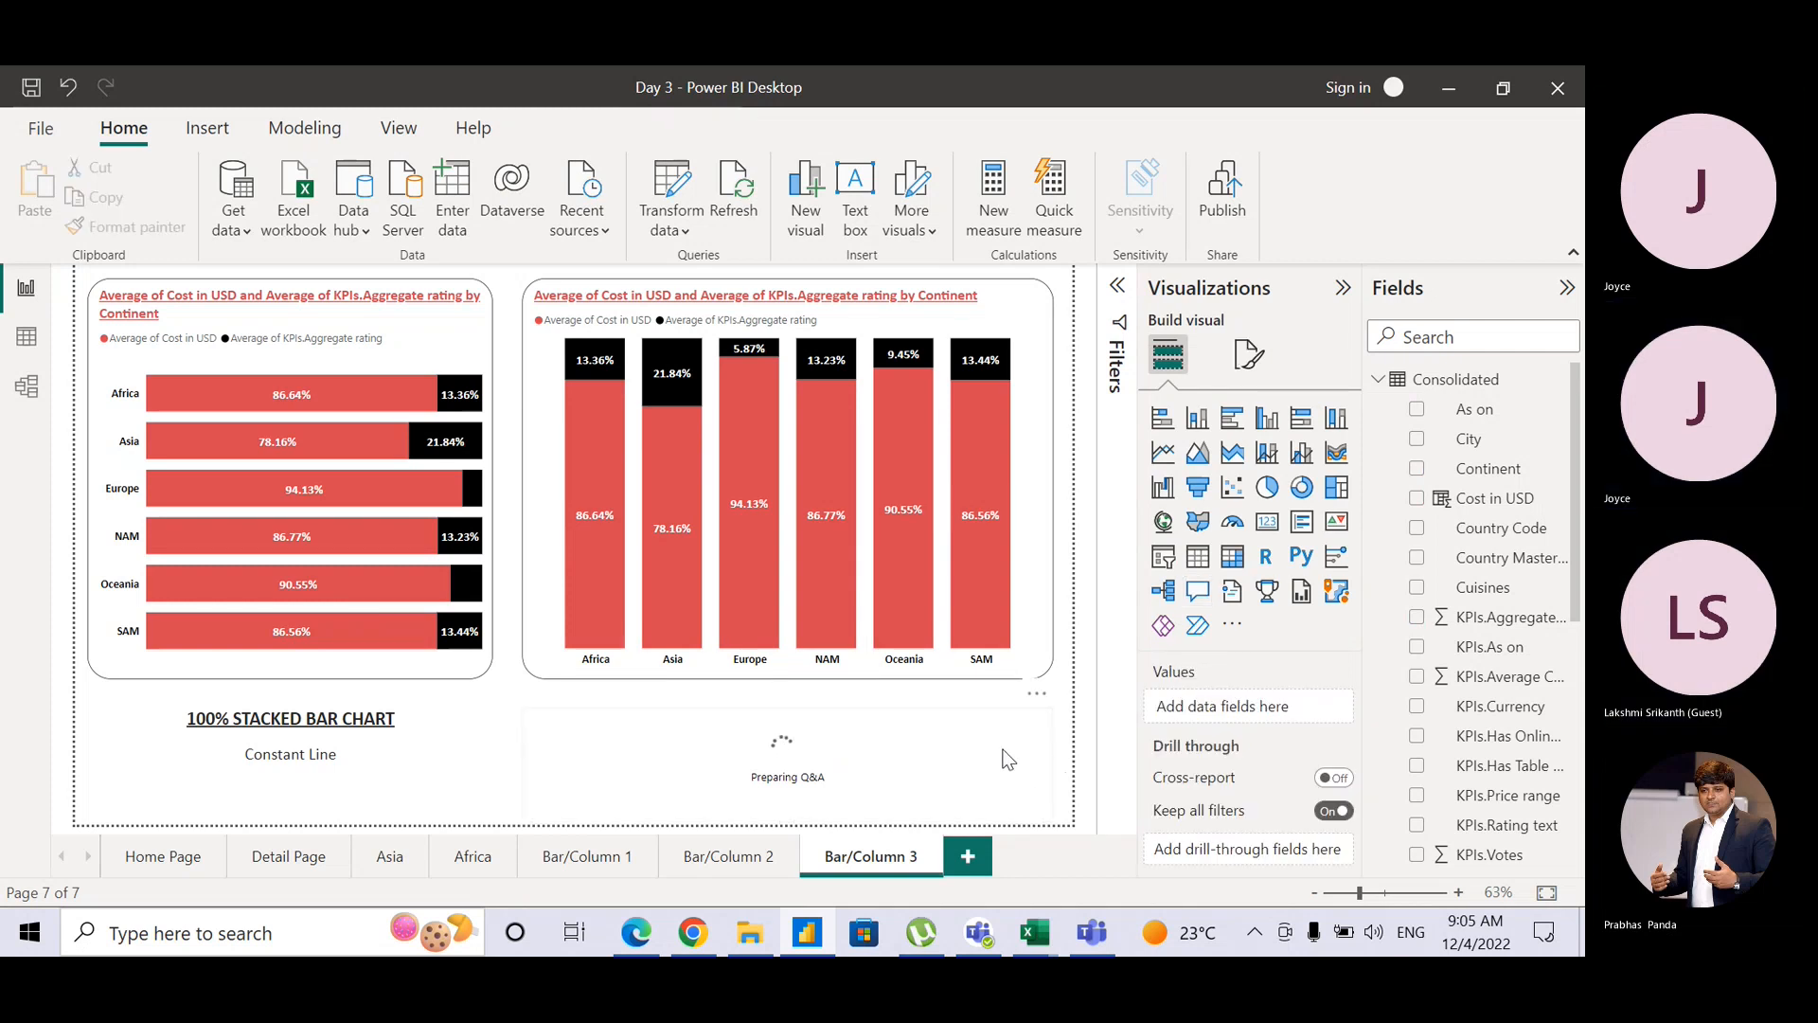
key("Delete")
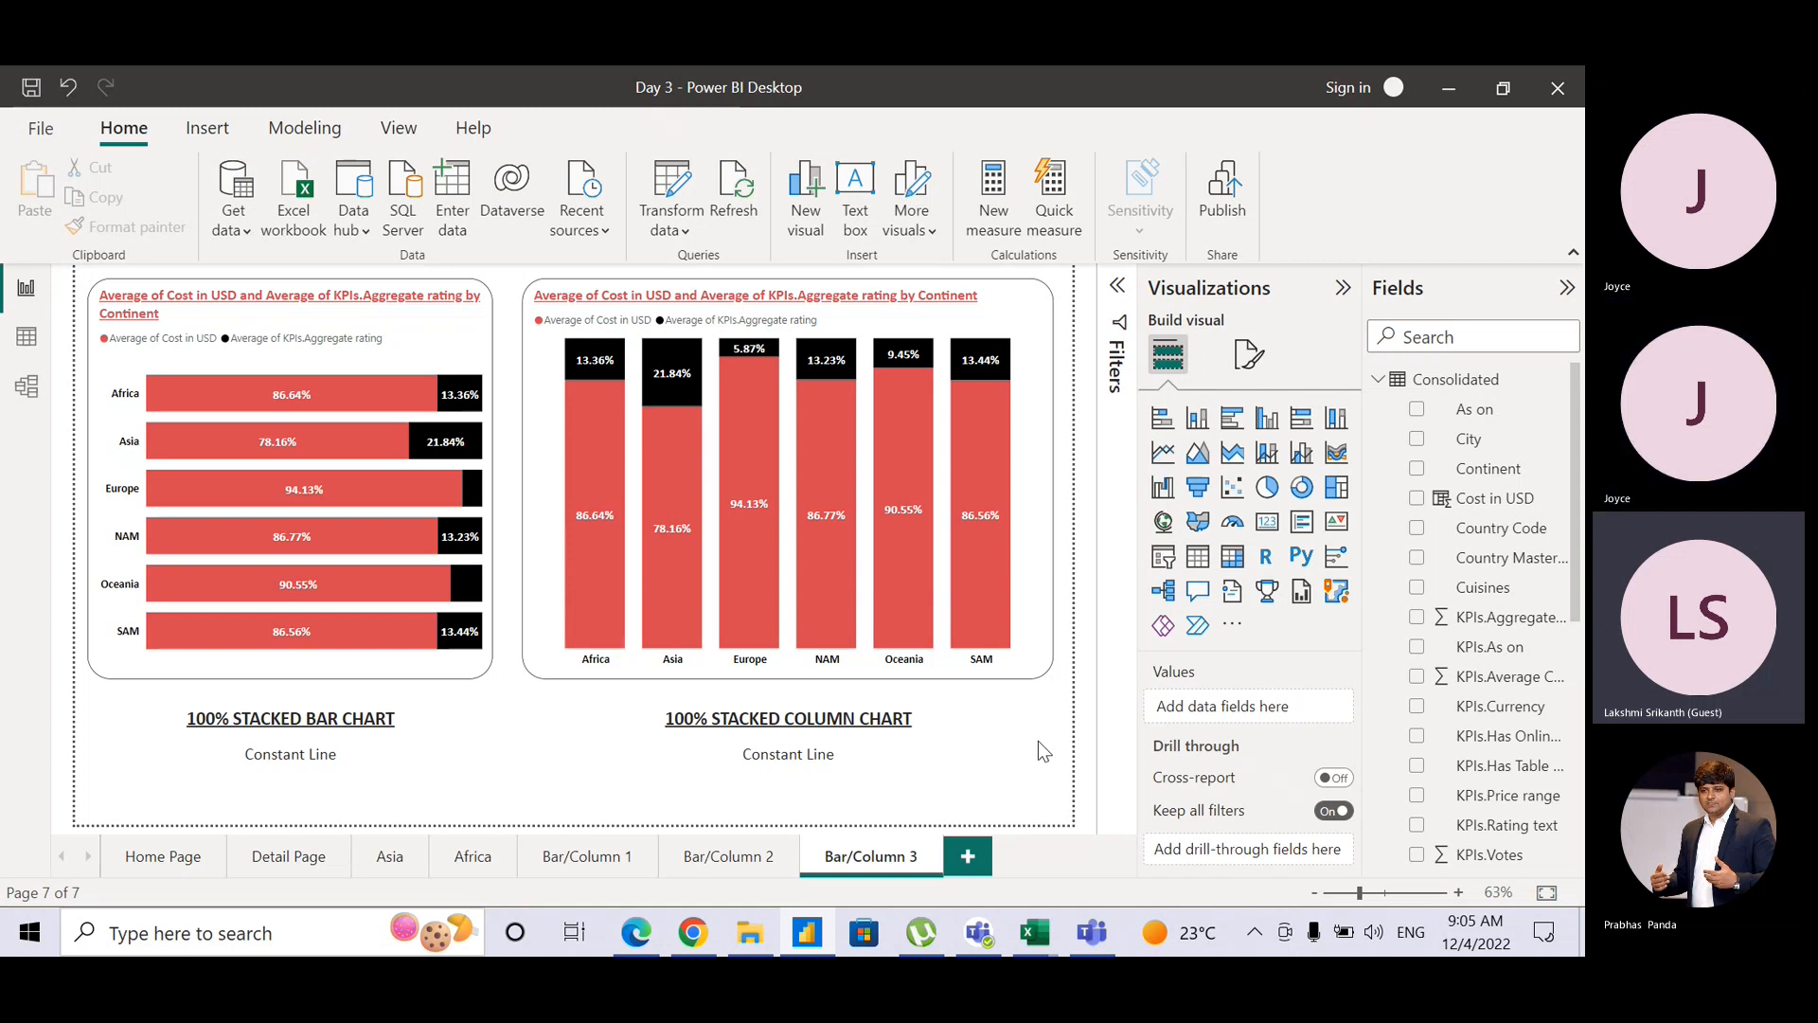
Step: Look through the Bar/Column 1 and Bar/Column 3 pages, ending on Bar/Column 2
left_click(588, 857)
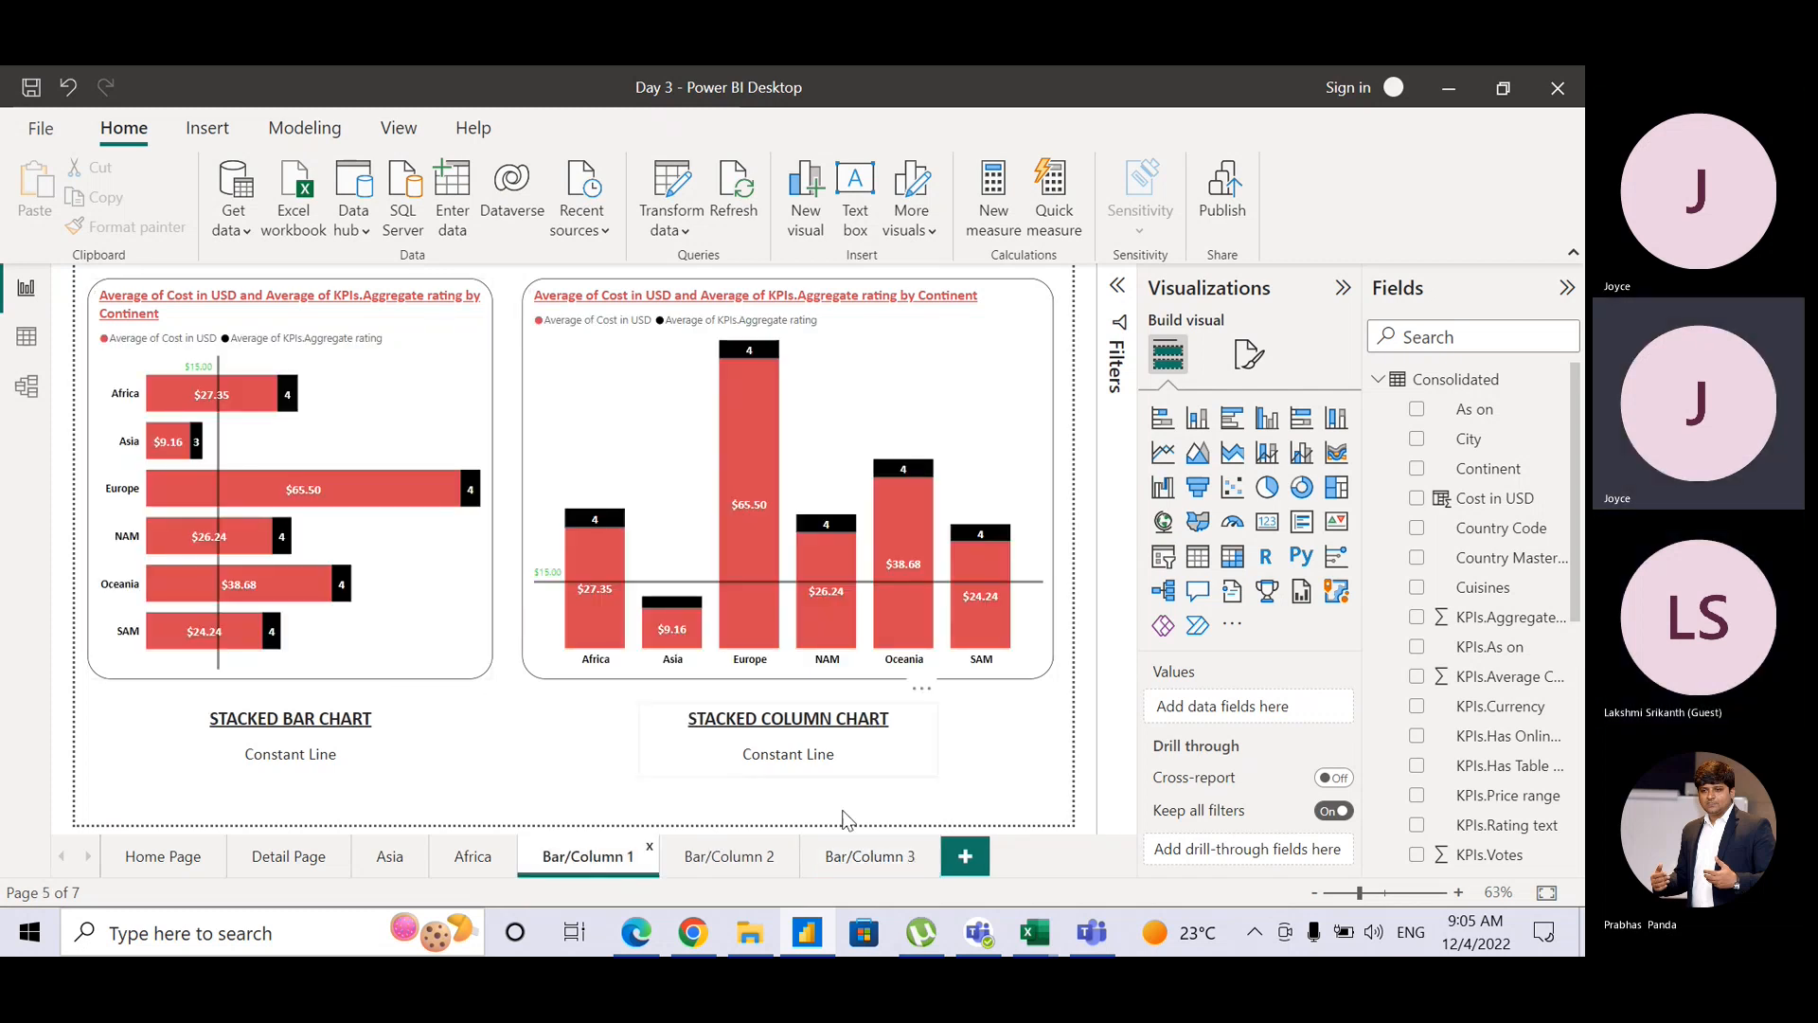
left_click(881, 857)
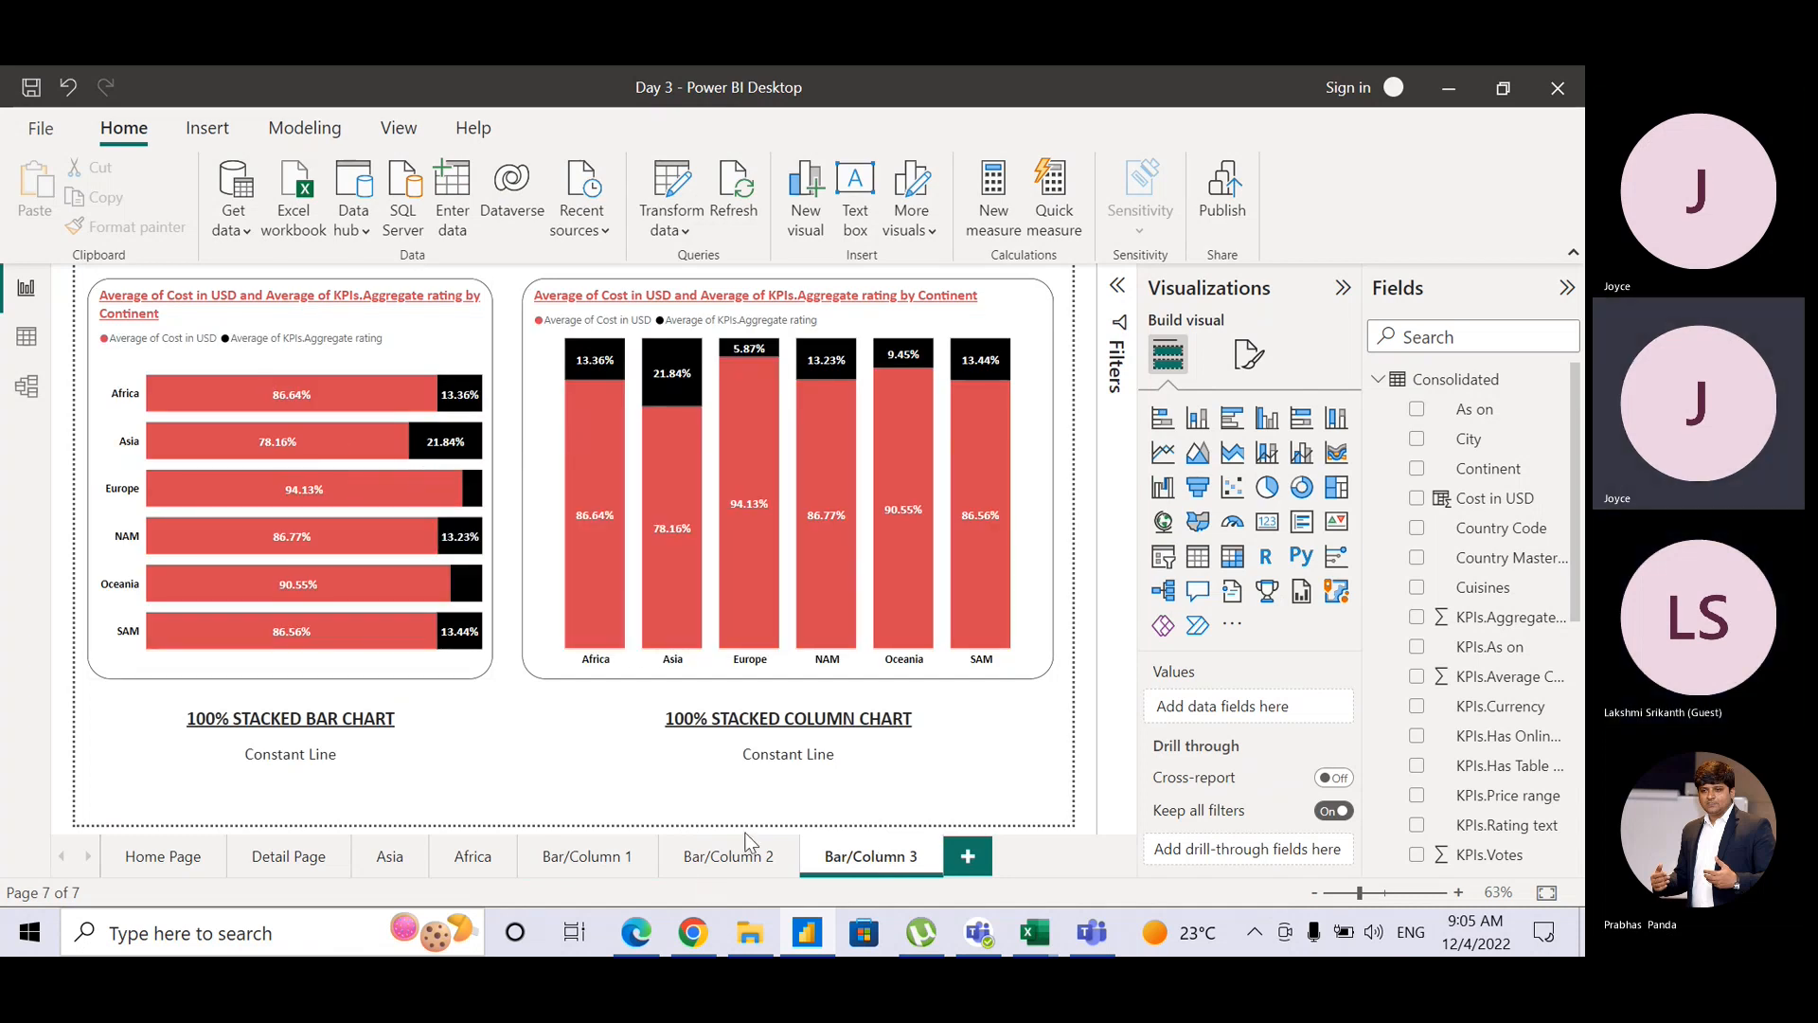
left_click(729, 857)
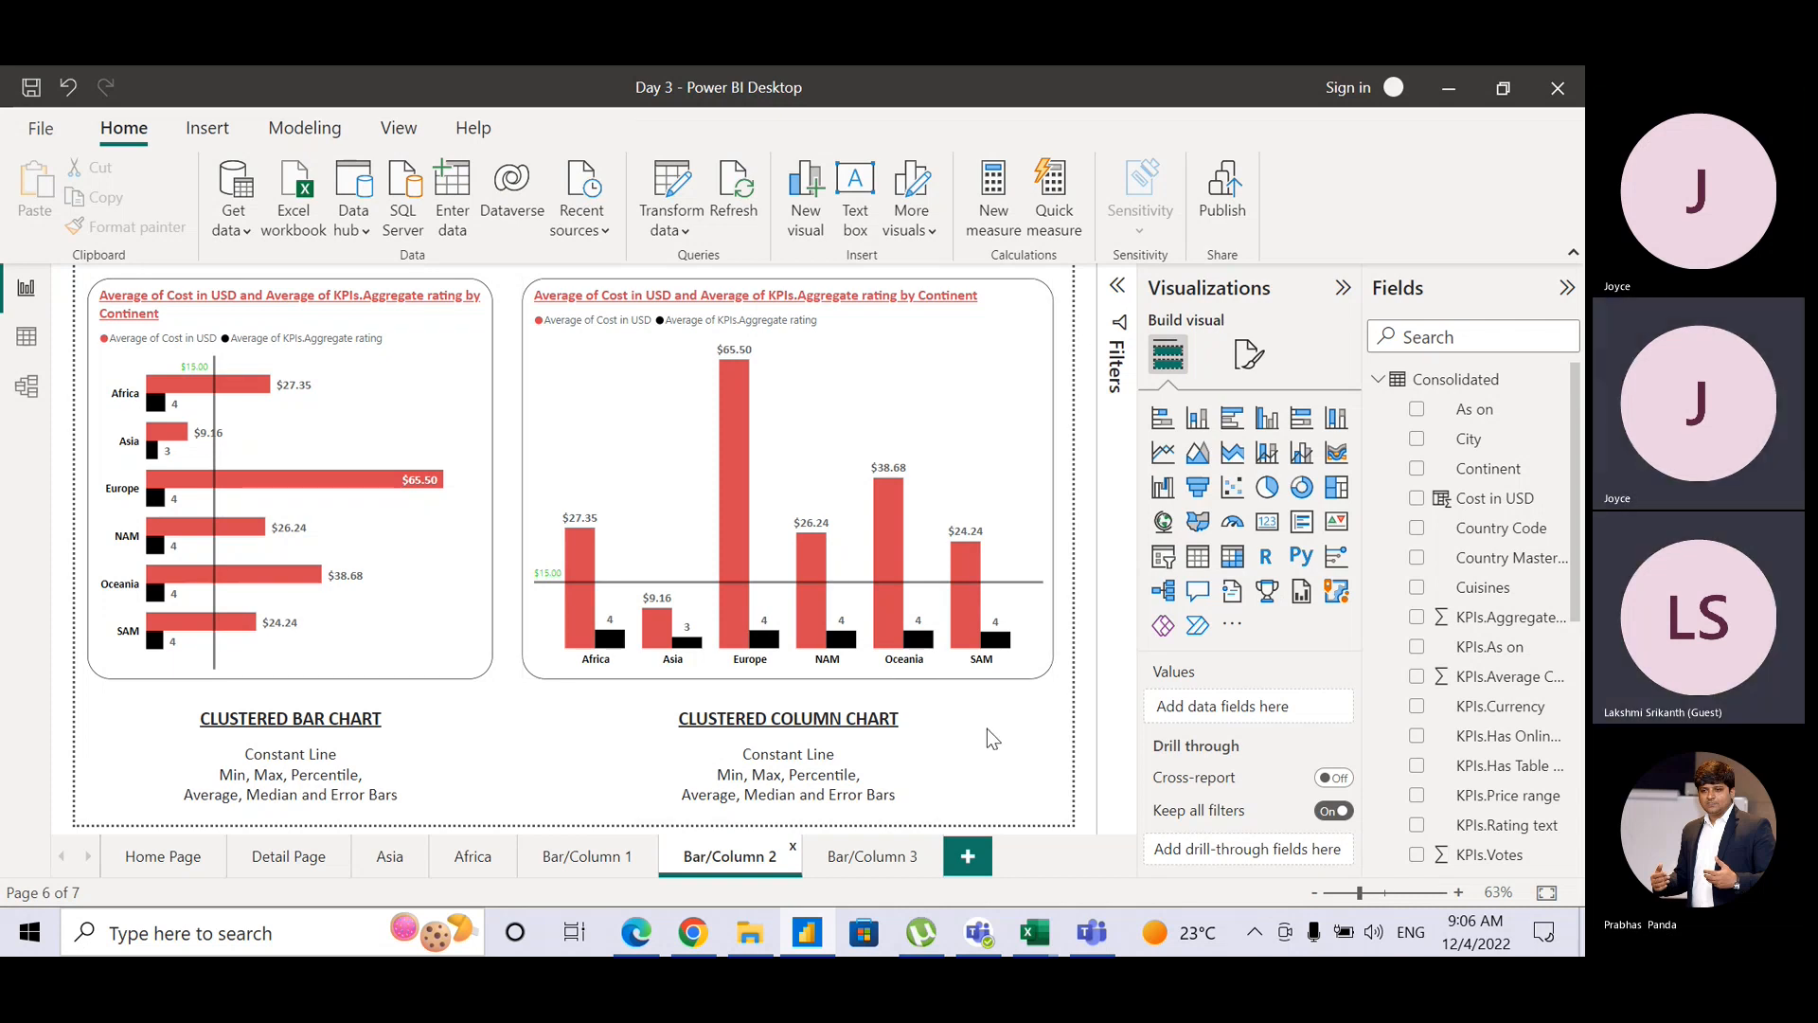
left_click(841, 864)
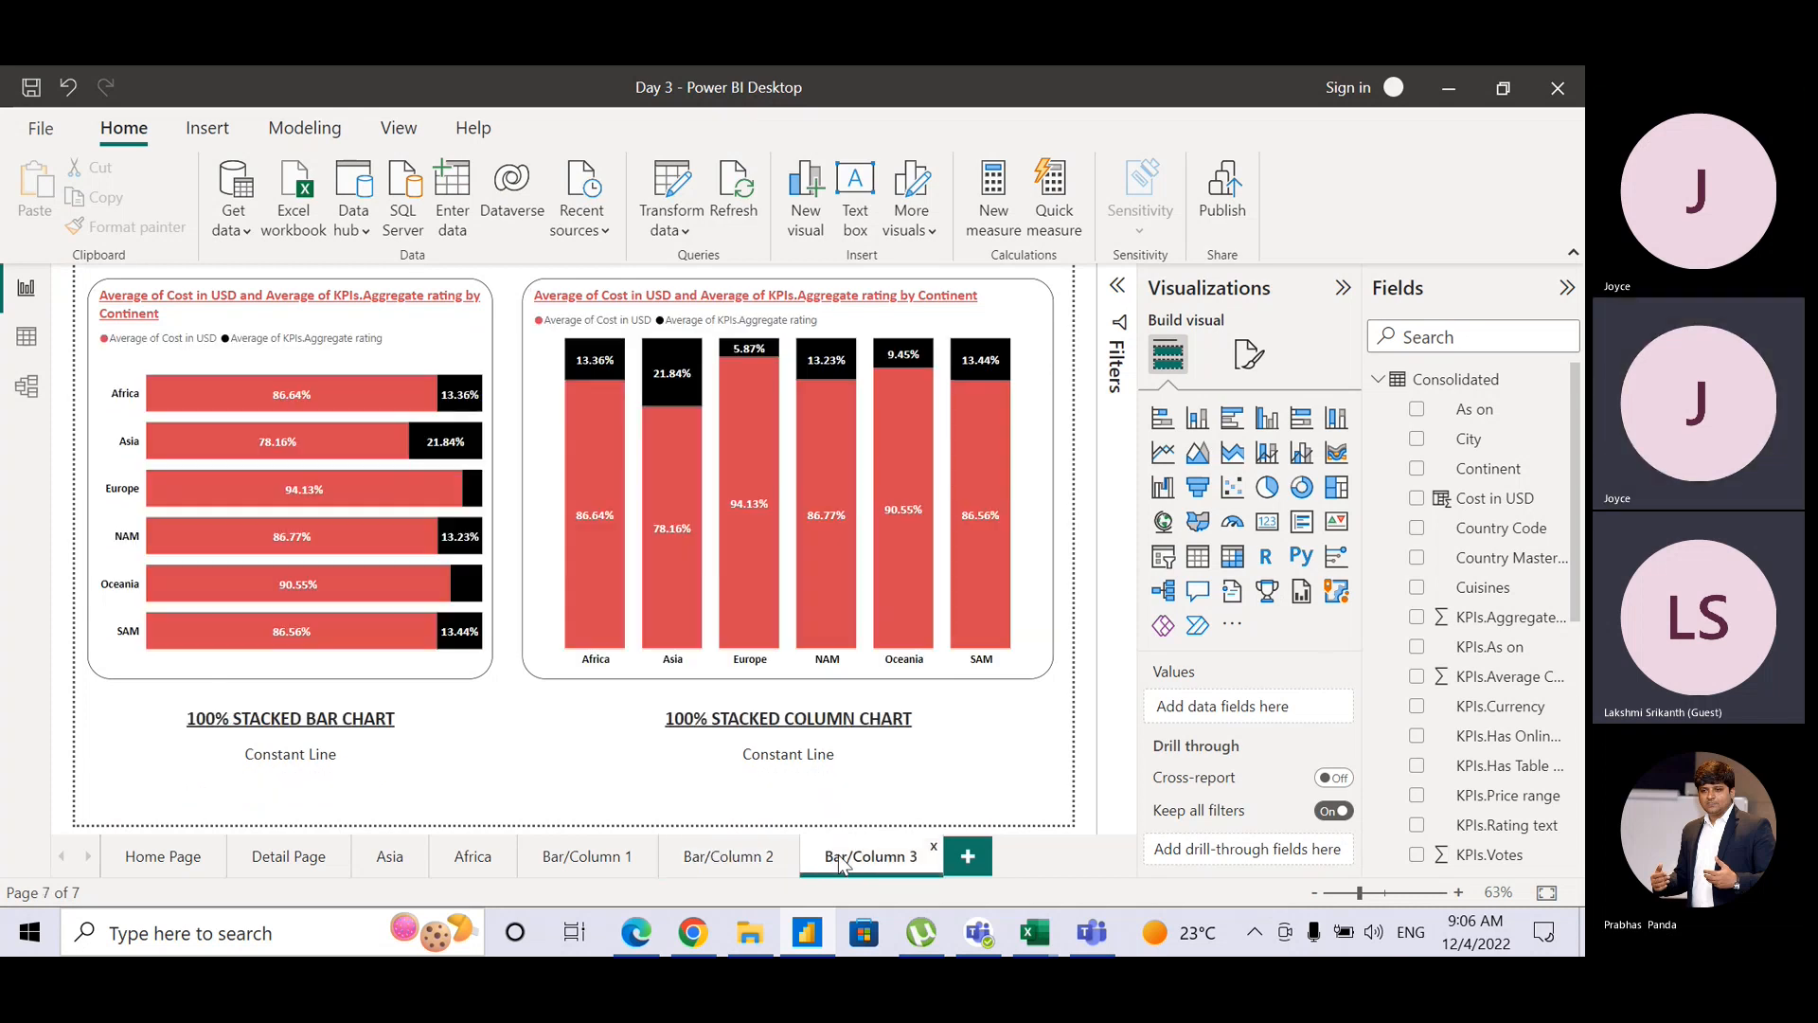
left_click(742, 857)
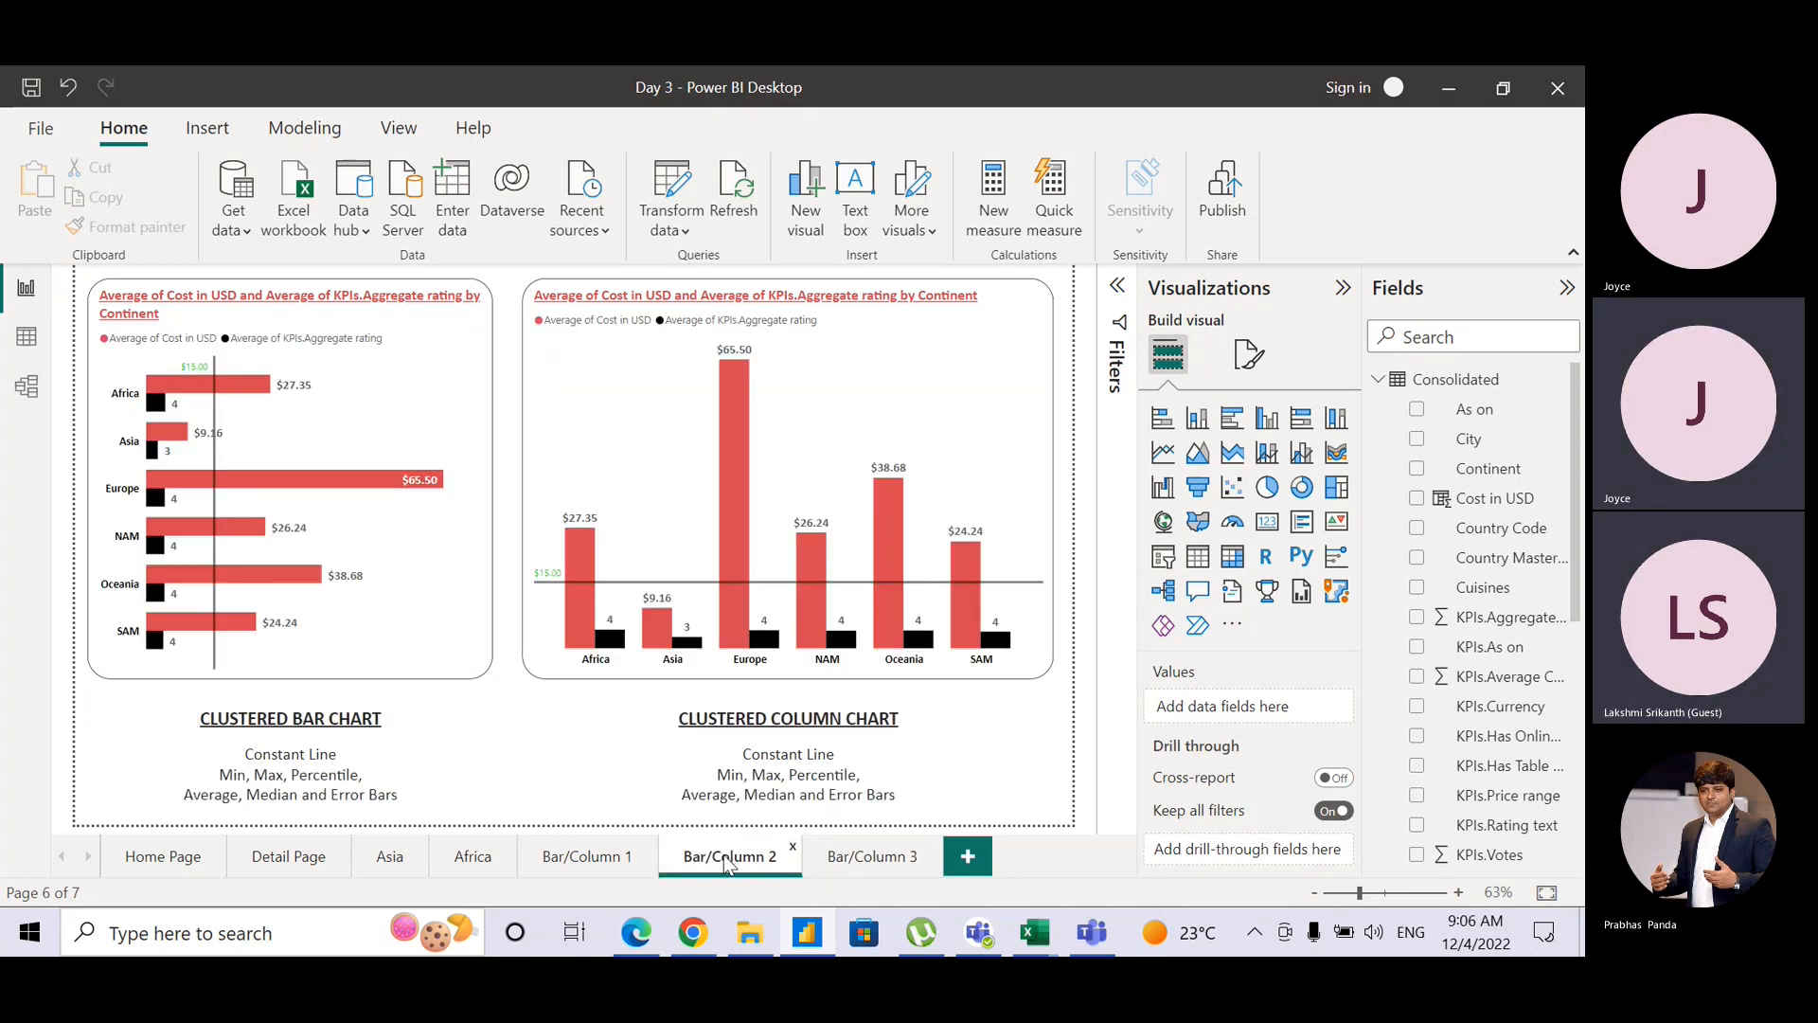
Step: Duplicate the Bar/Column 2 page and rename the copy 'Line Visual'
right_click(726, 864)
left_click(800, 738)
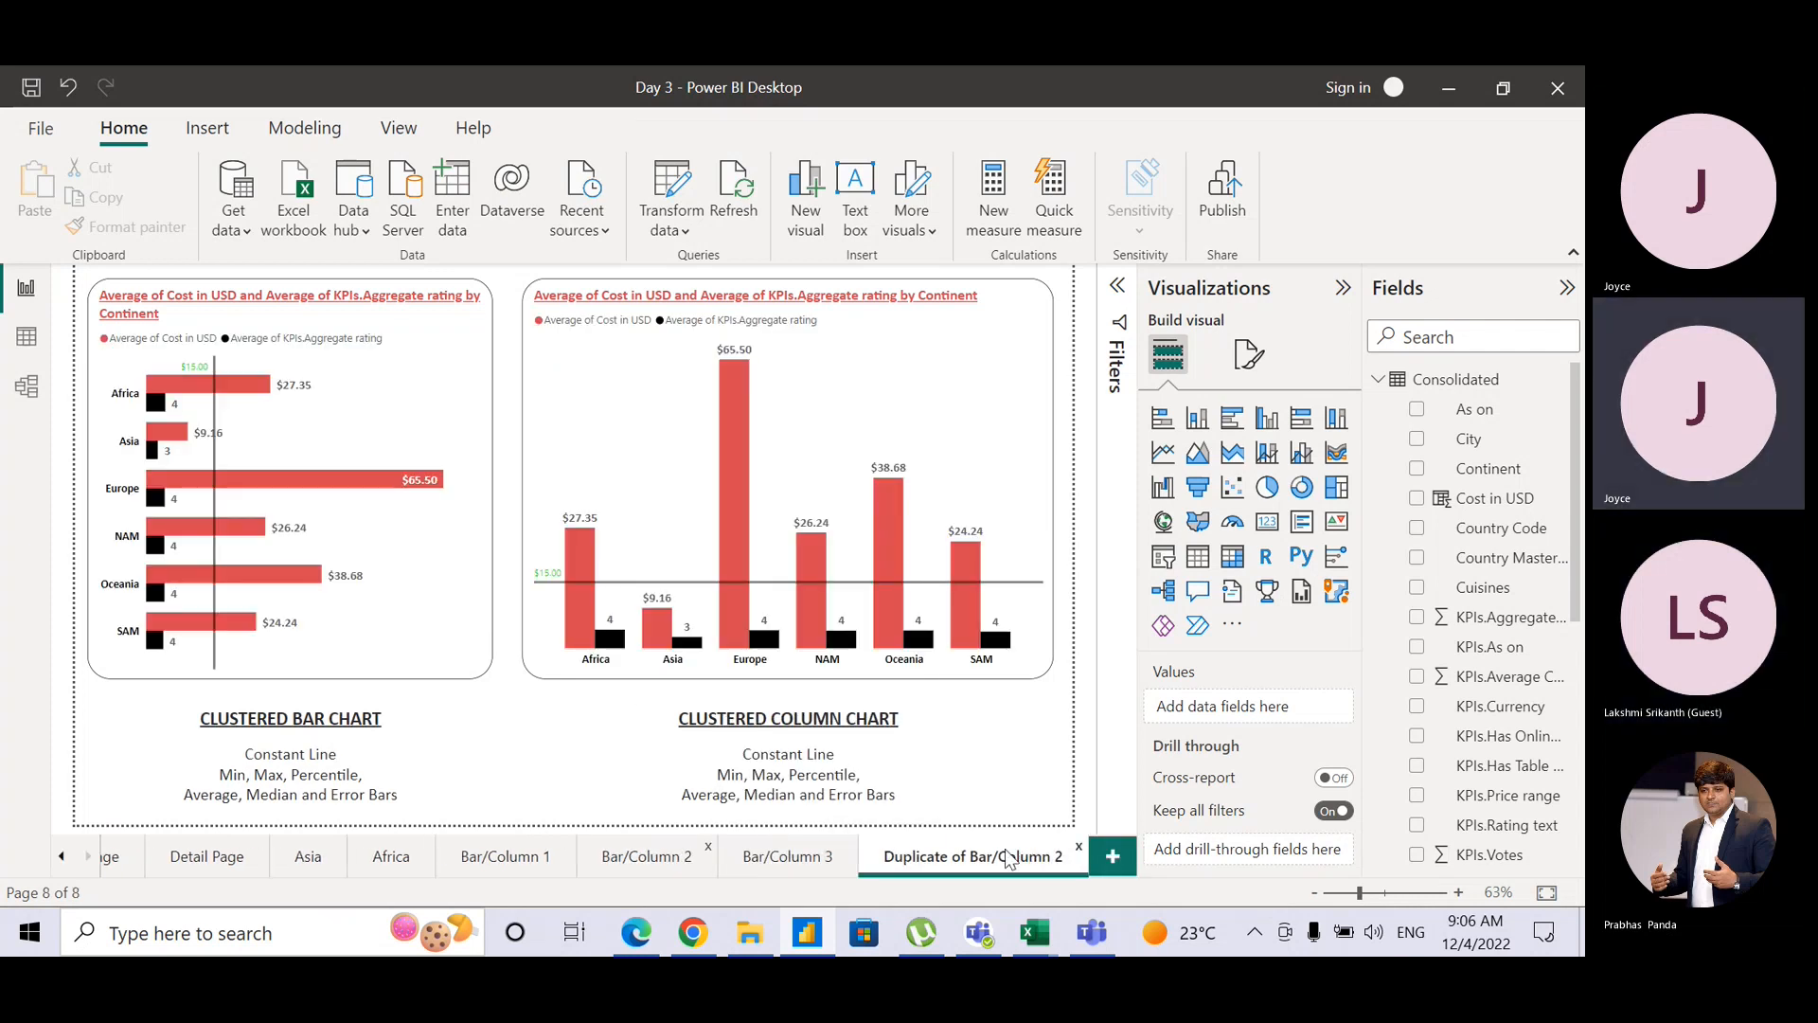
double_click(1008, 857)
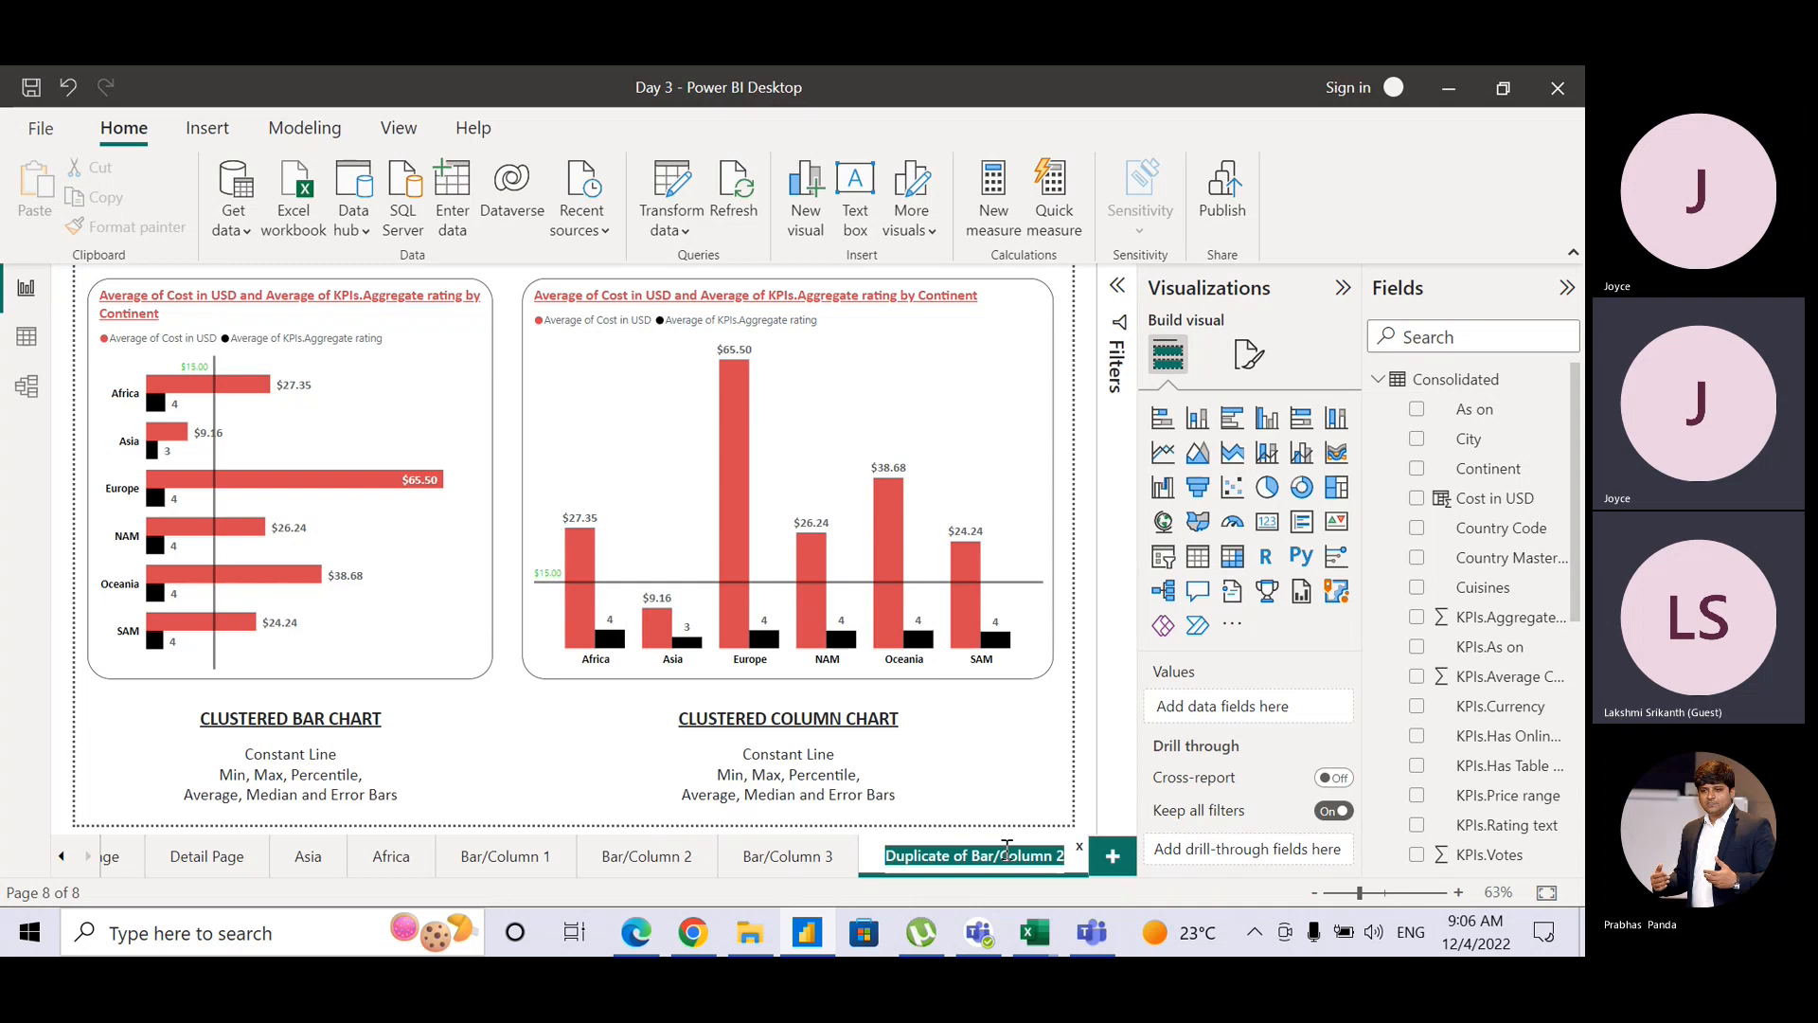
type("Line")
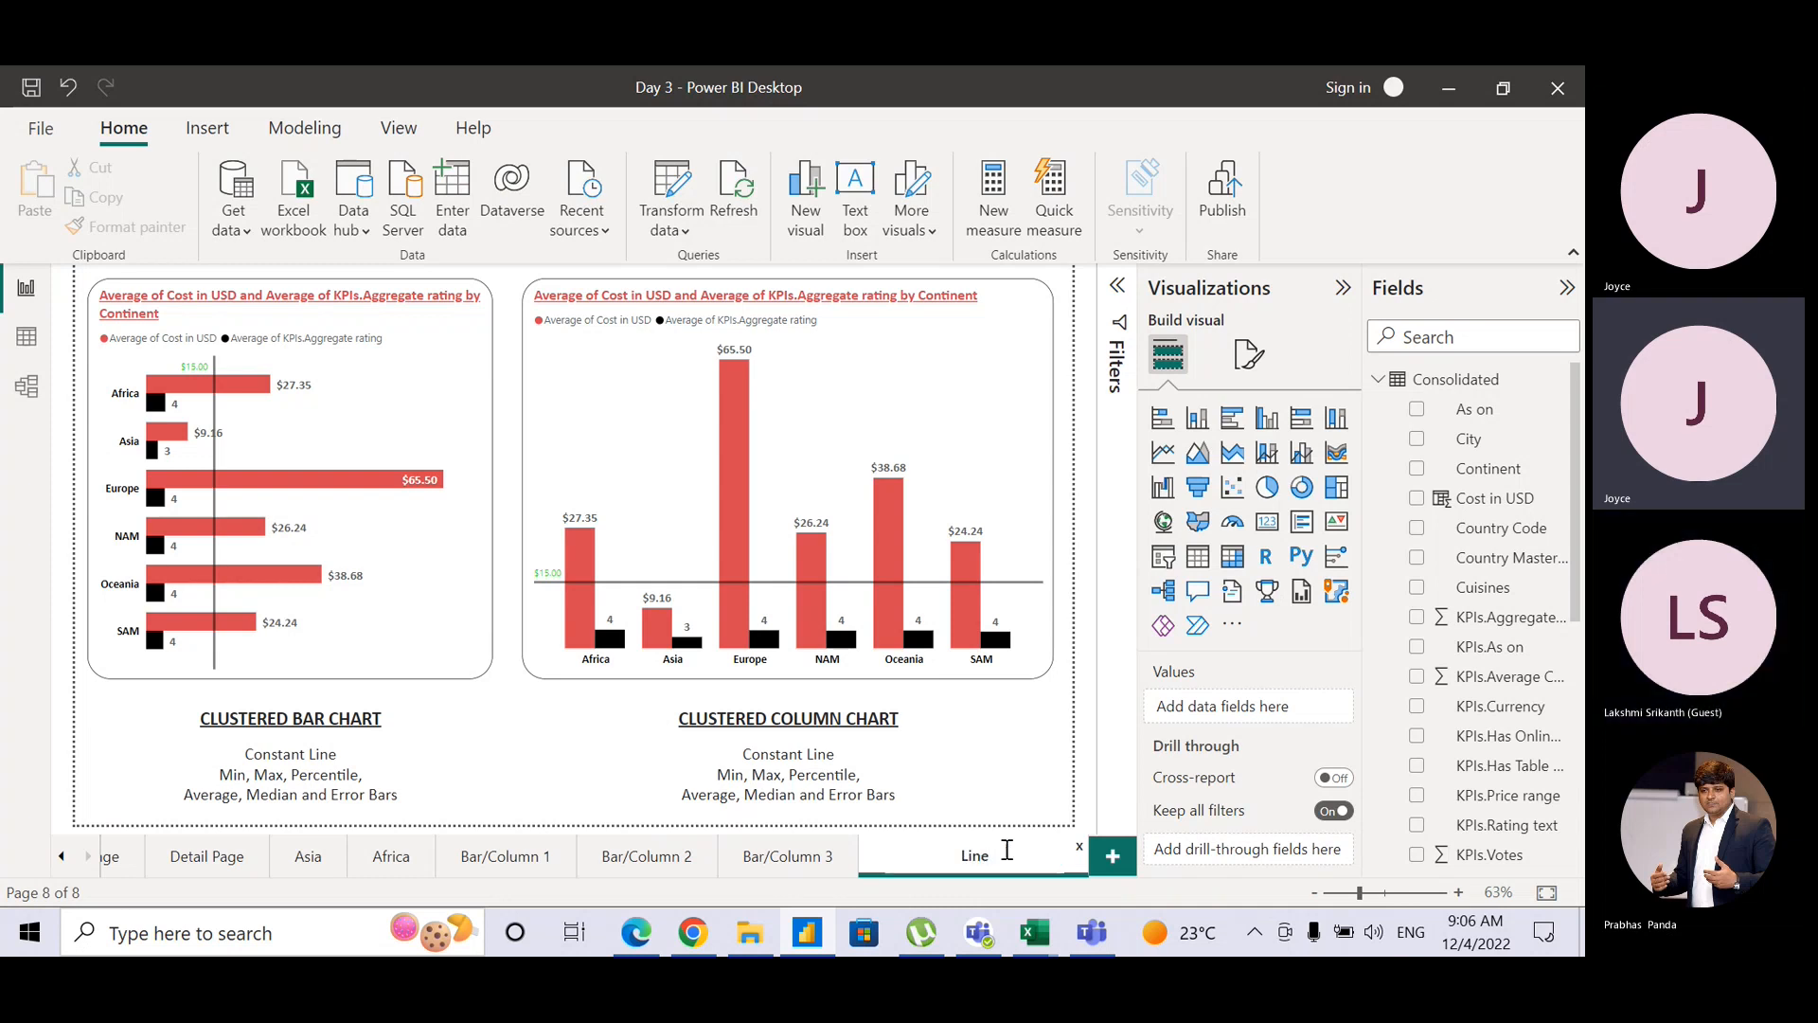
type(" /")
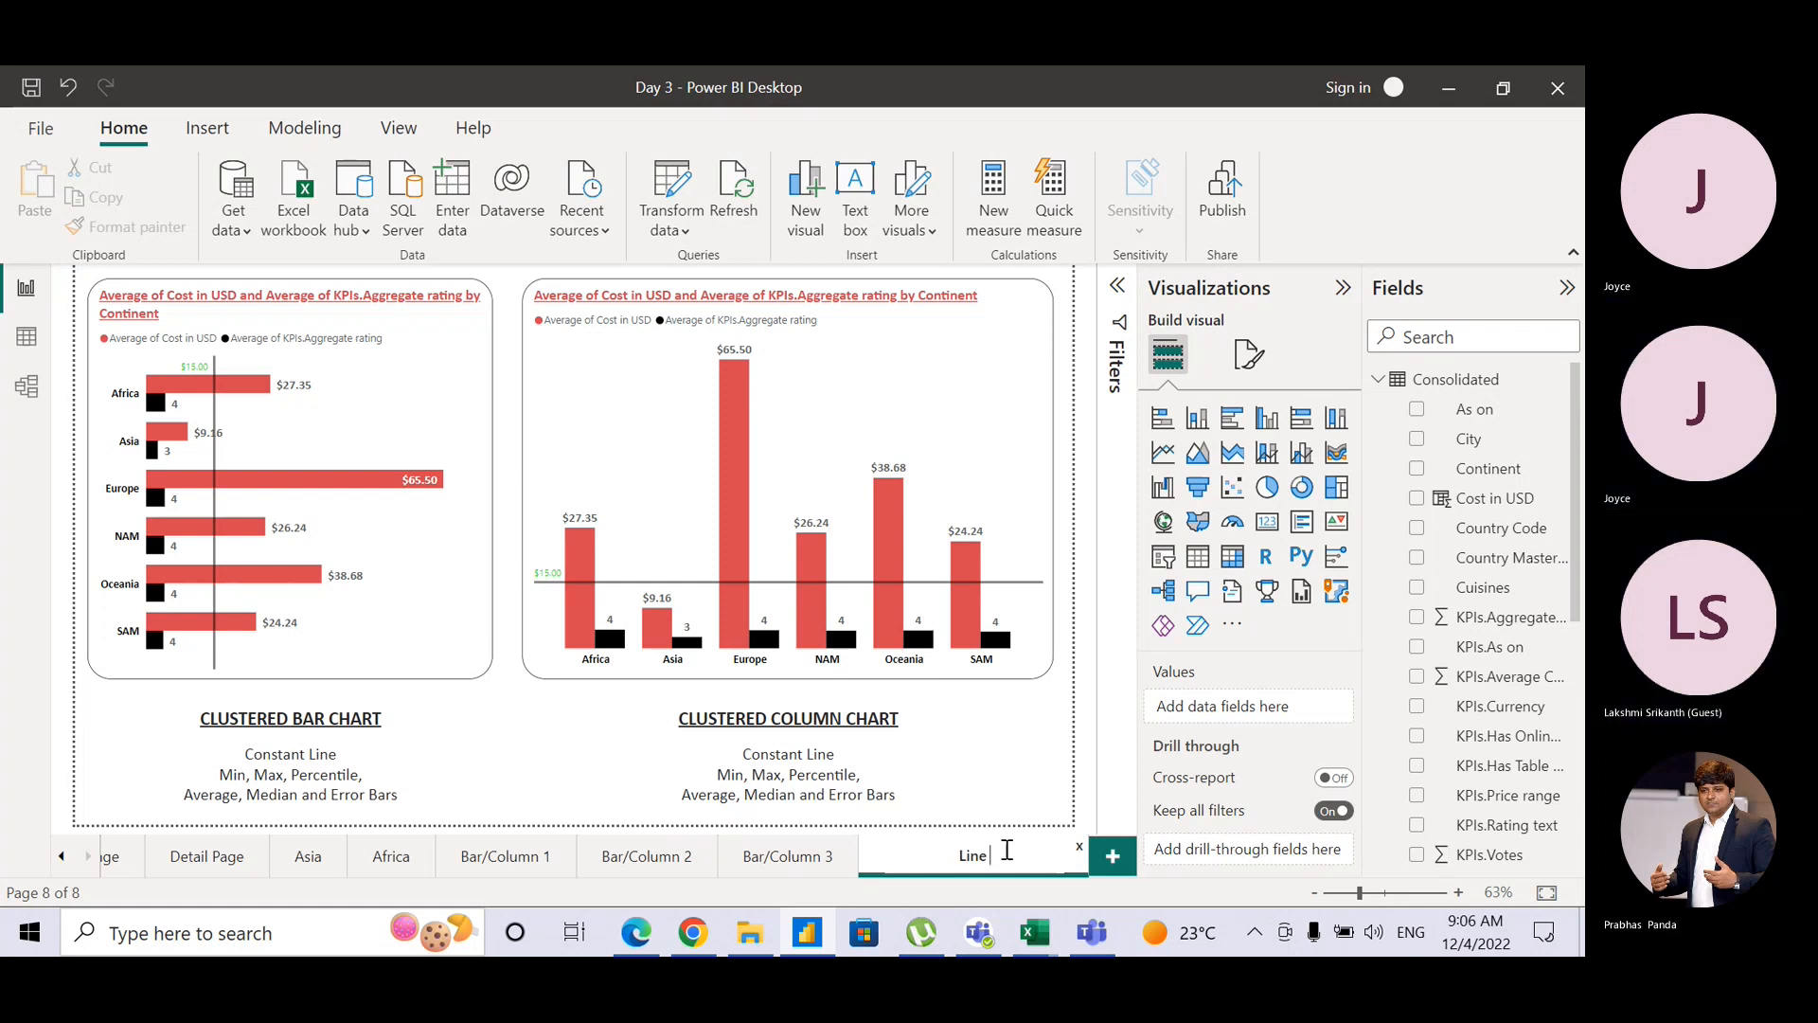
type("isua")
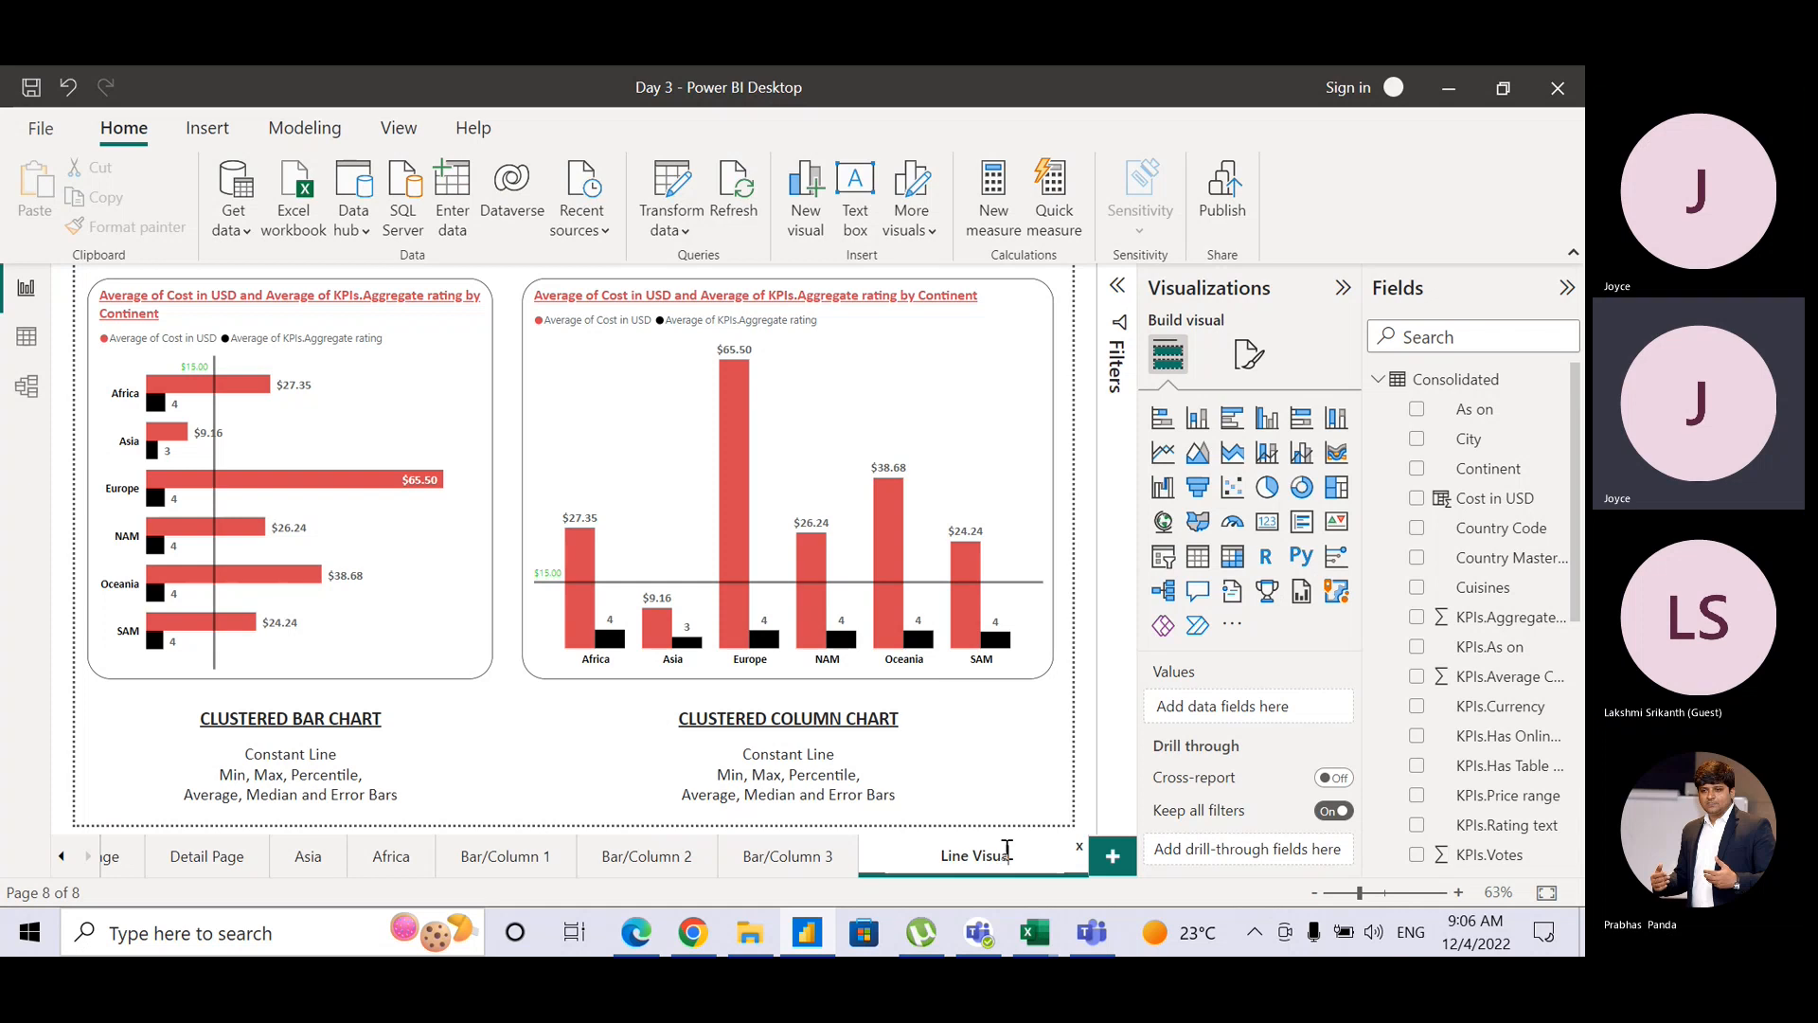
type("l")
key("Return")
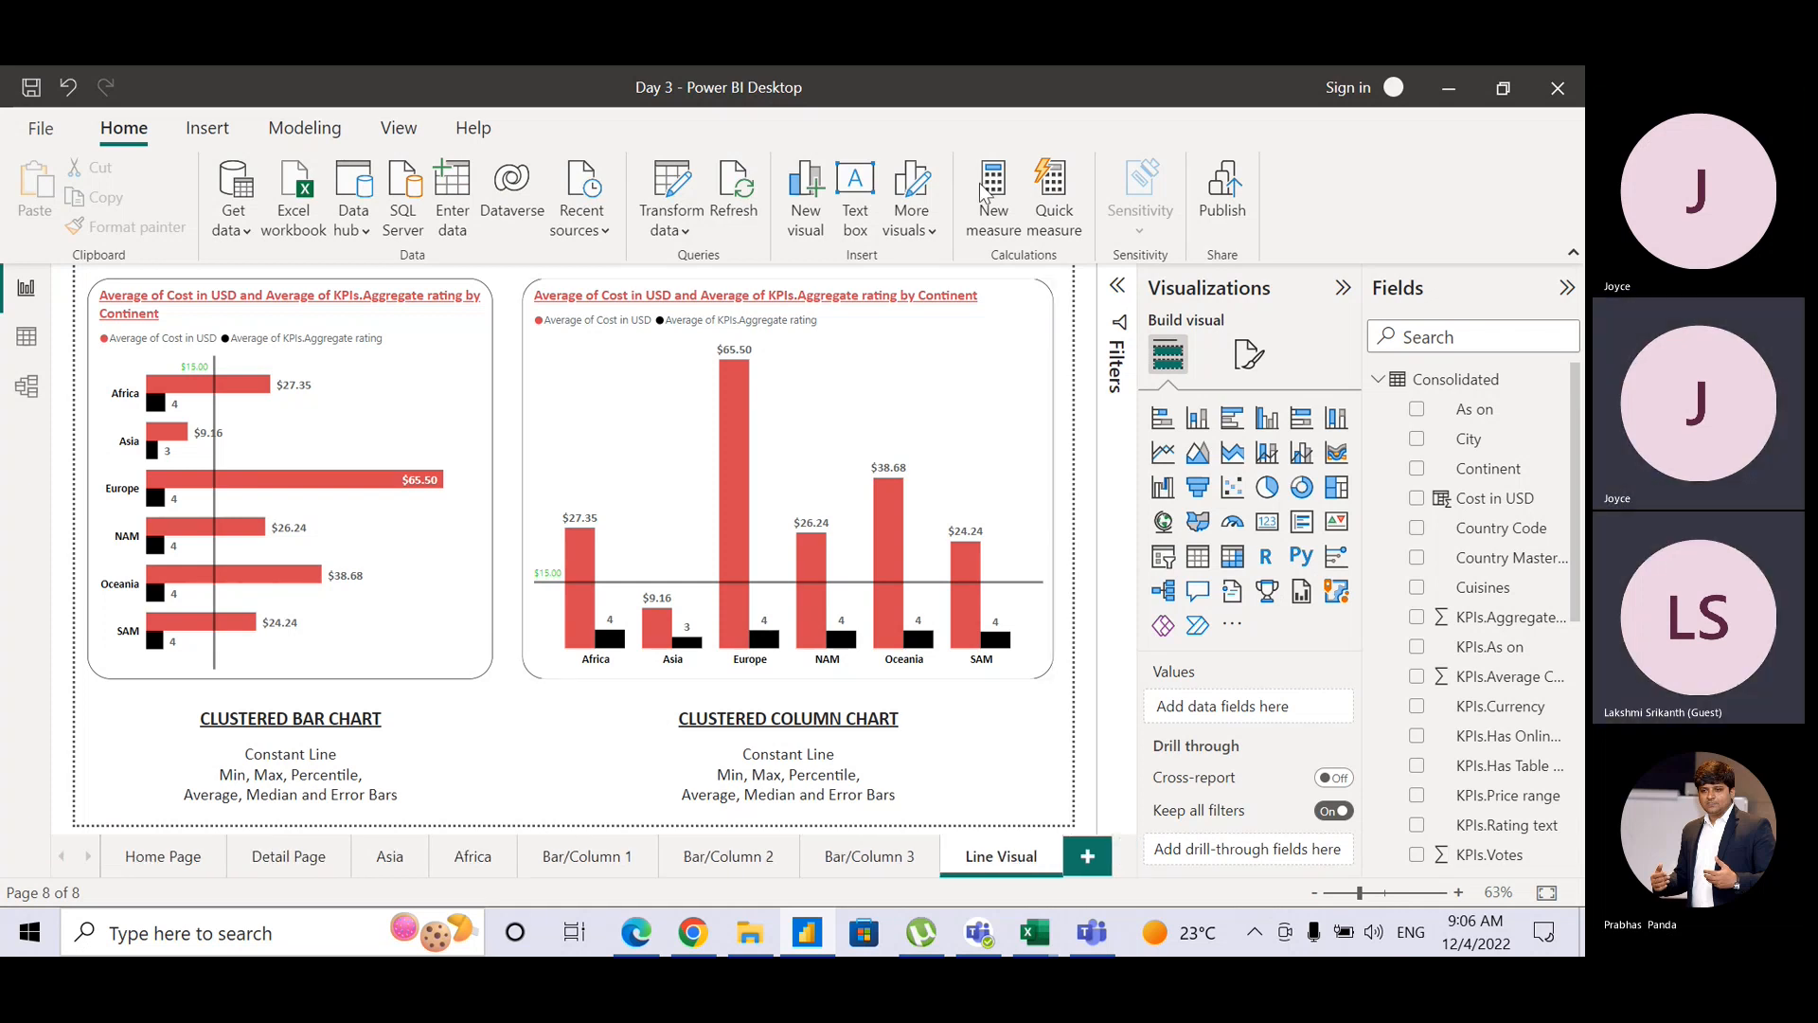
left_click(1005, 309)
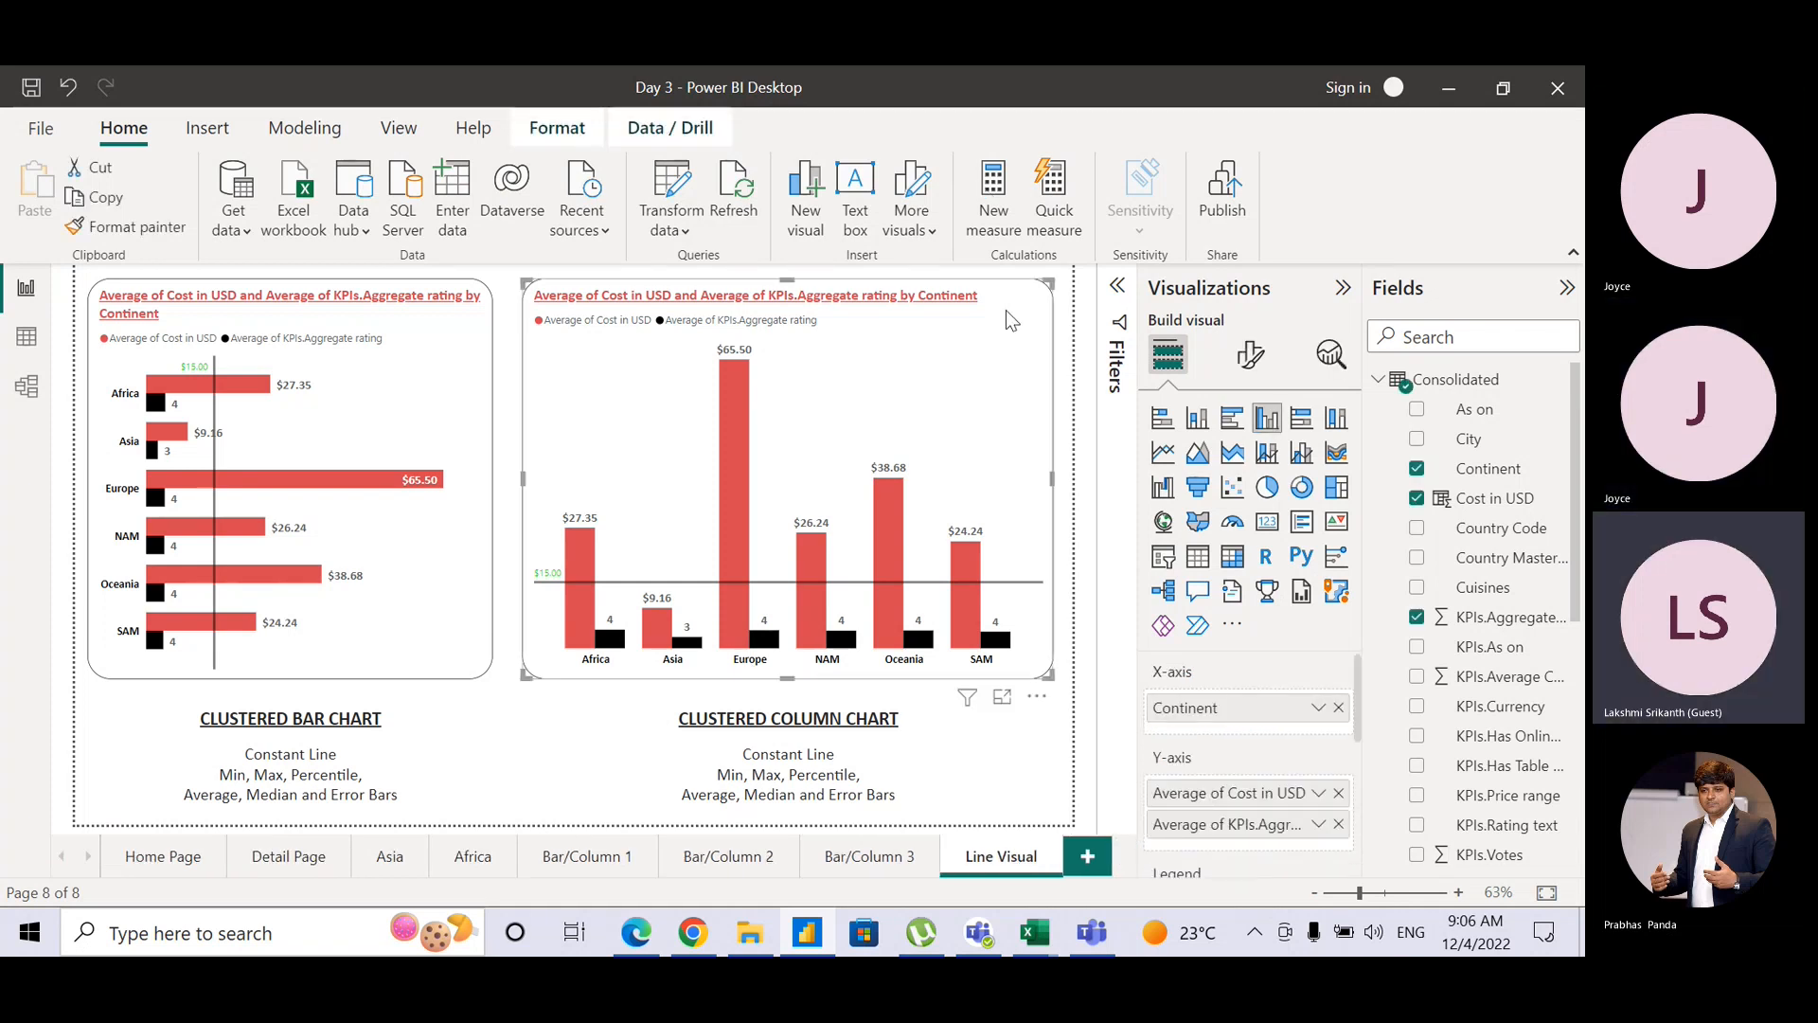
key("Delete")
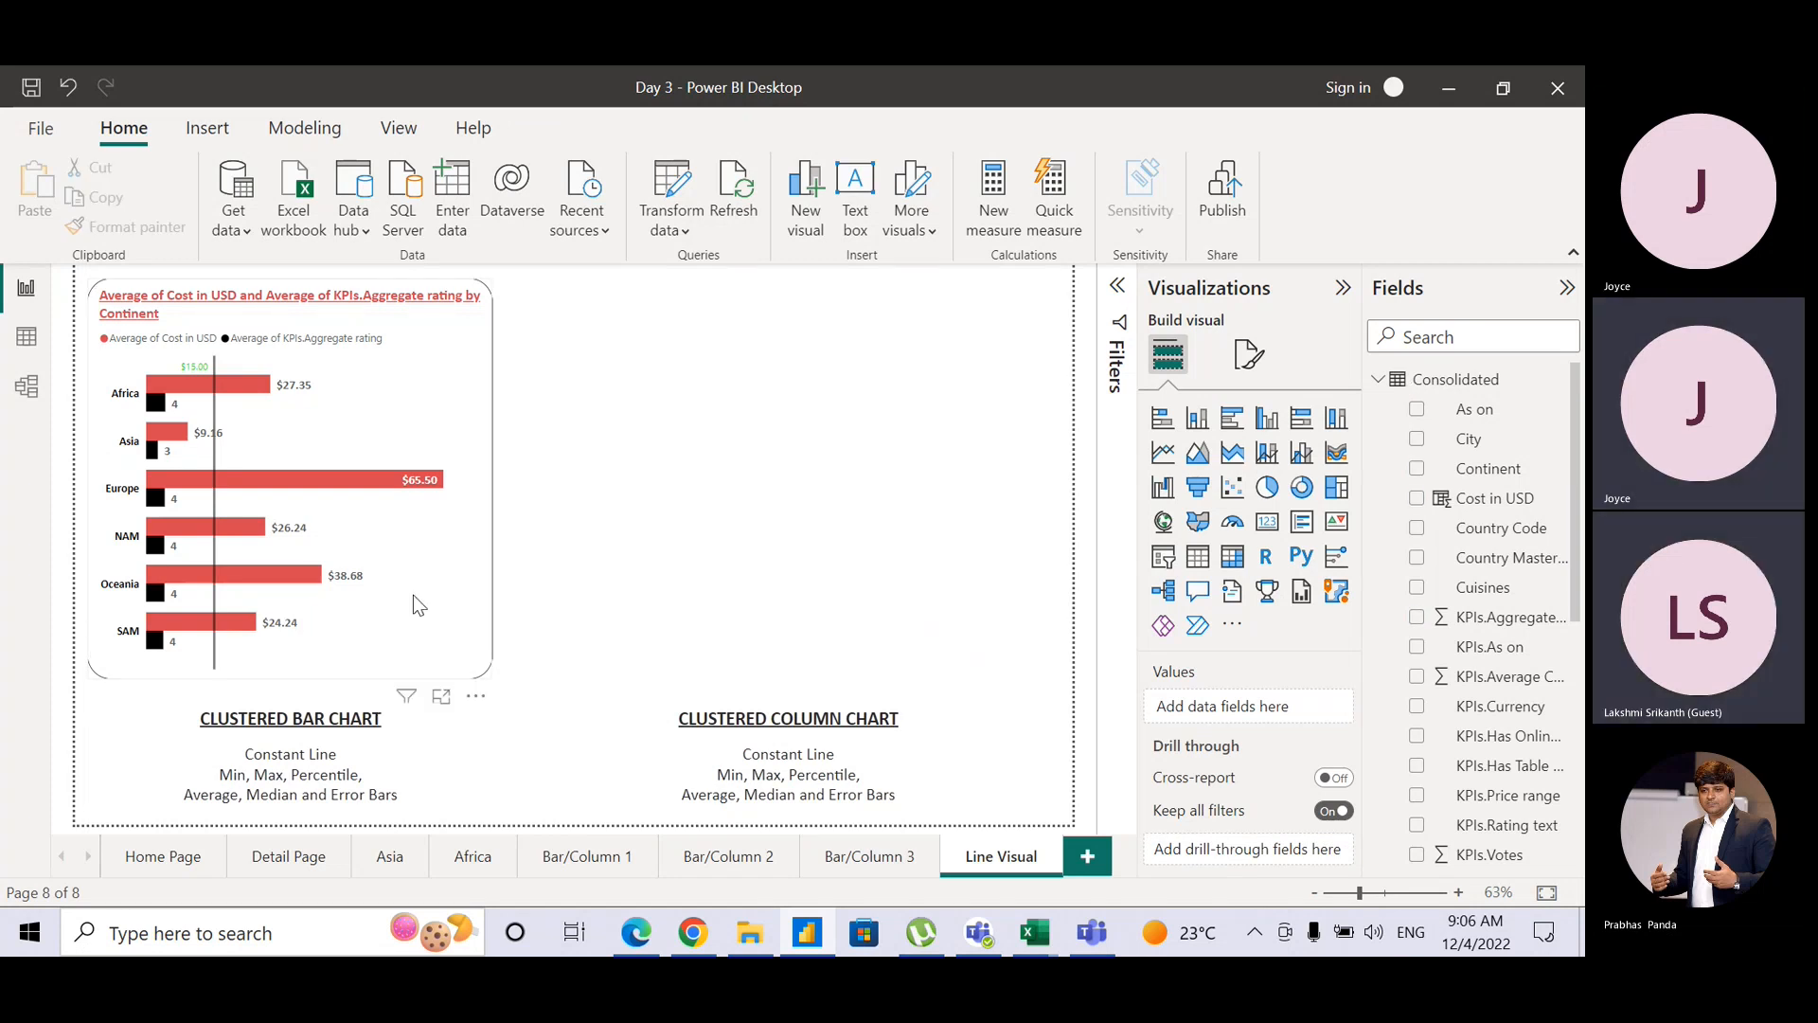
left_click(490, 527)
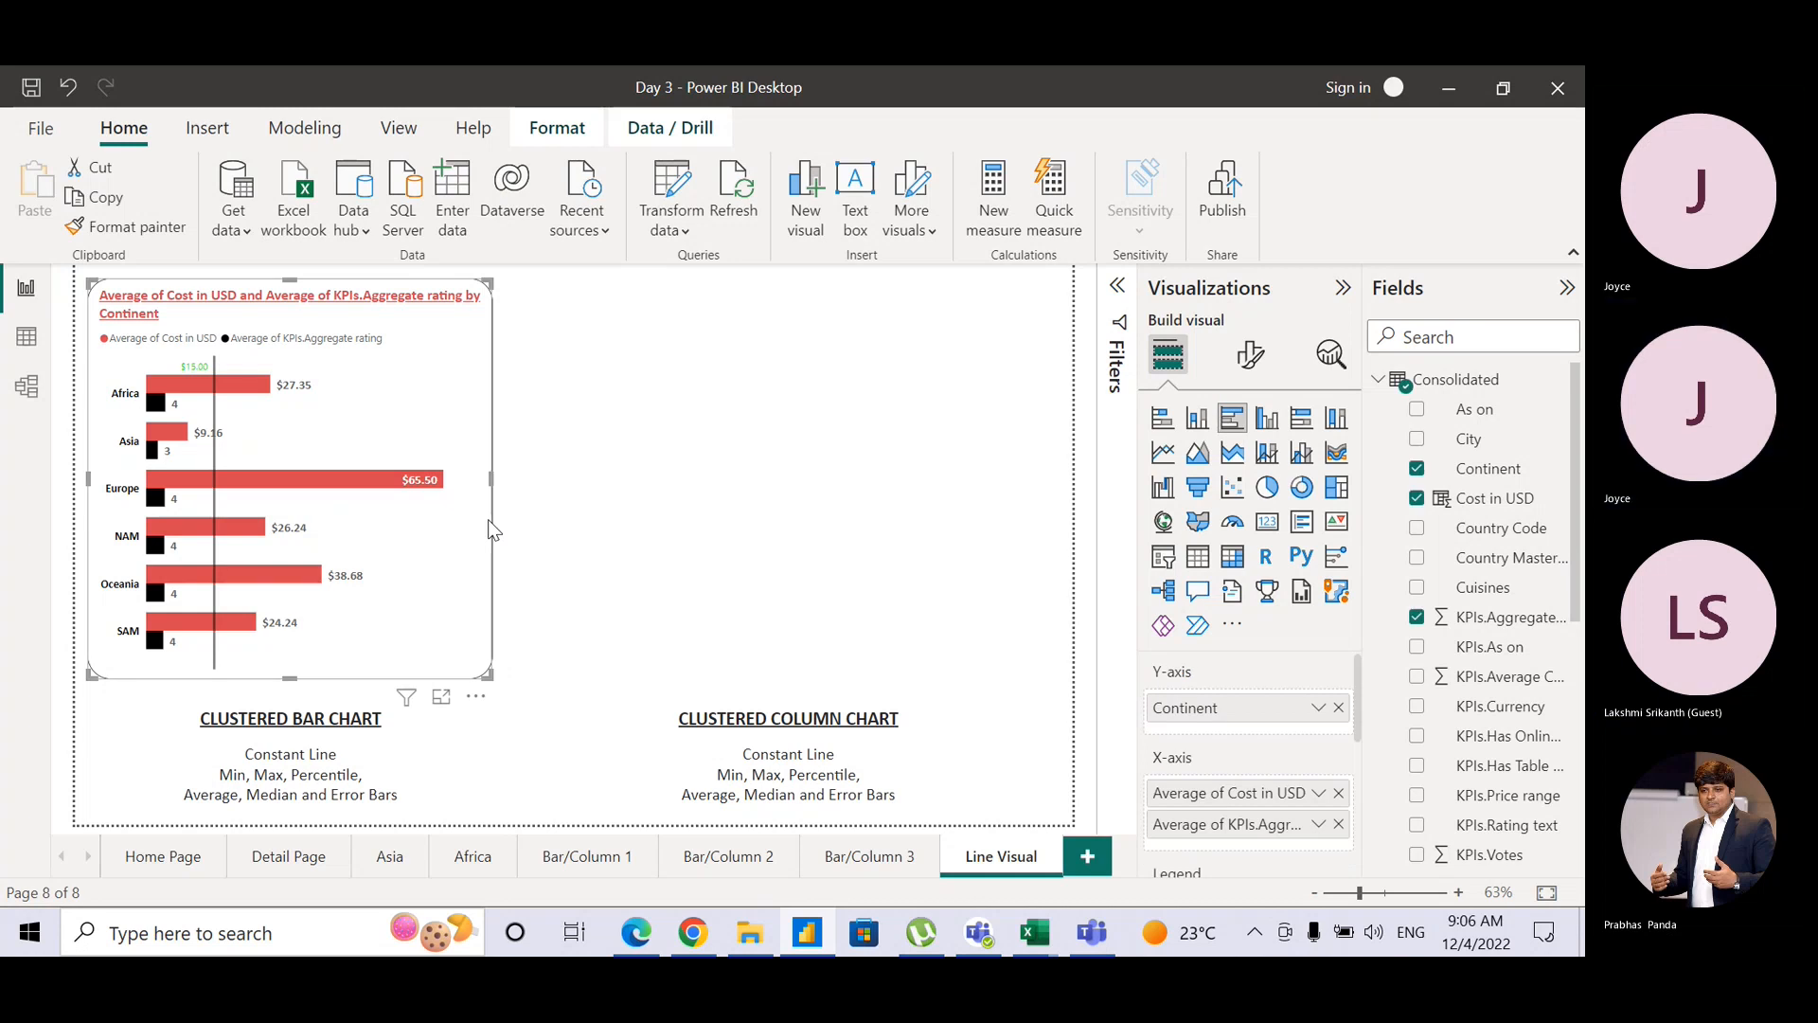
left_click_drag(490, 479, 1058, 515)
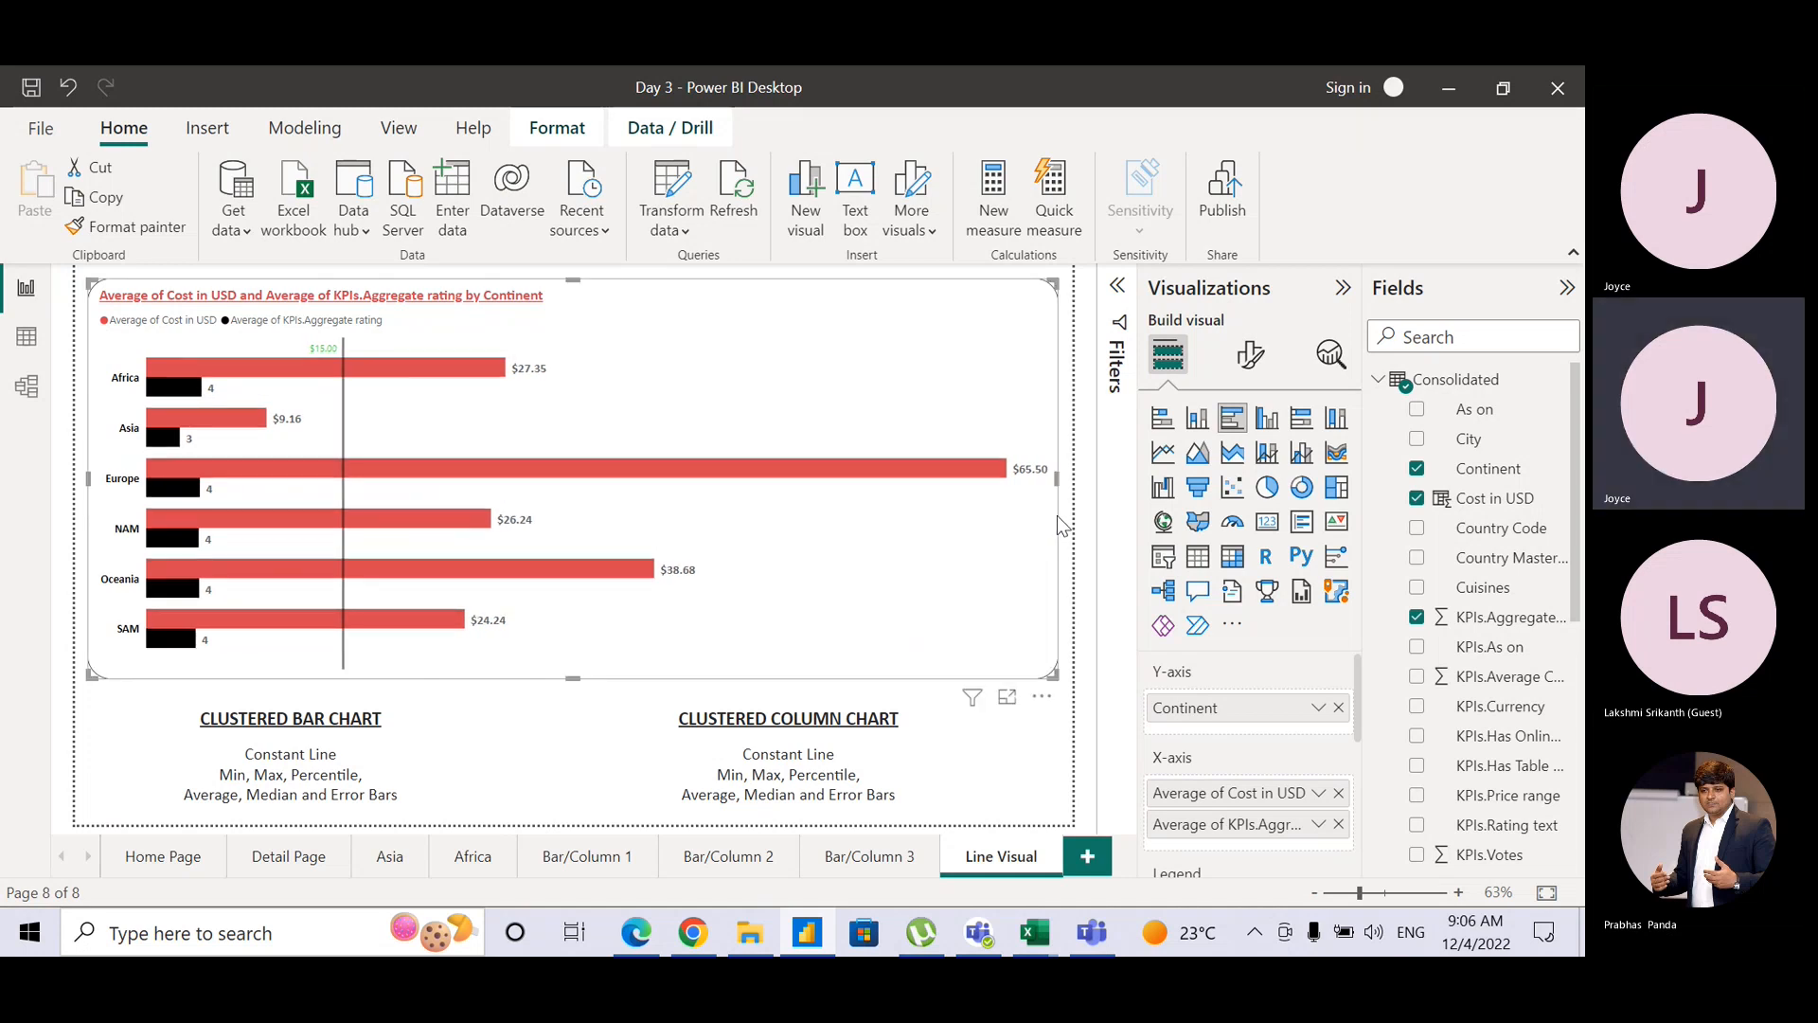
left_click(1089, 520)
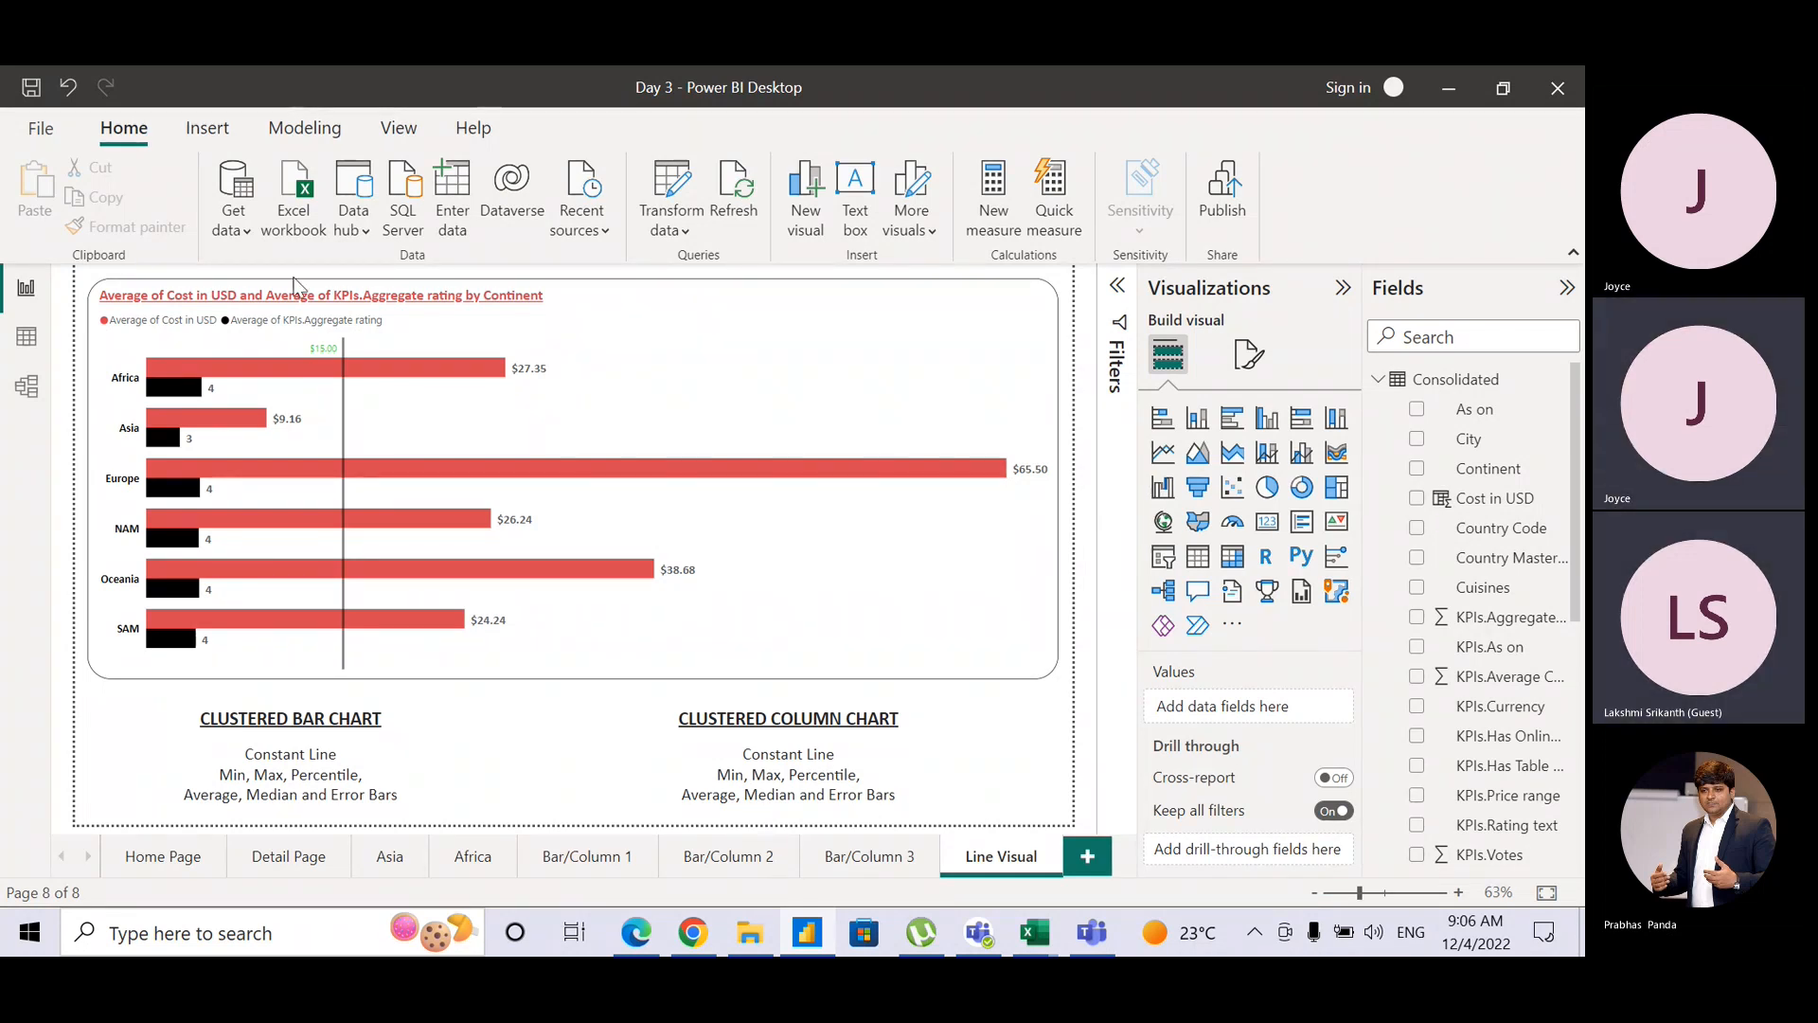
Step: Switch to Data view and scroll the Consolidated table across to the KPIs.As on column
left_click(36, 343)
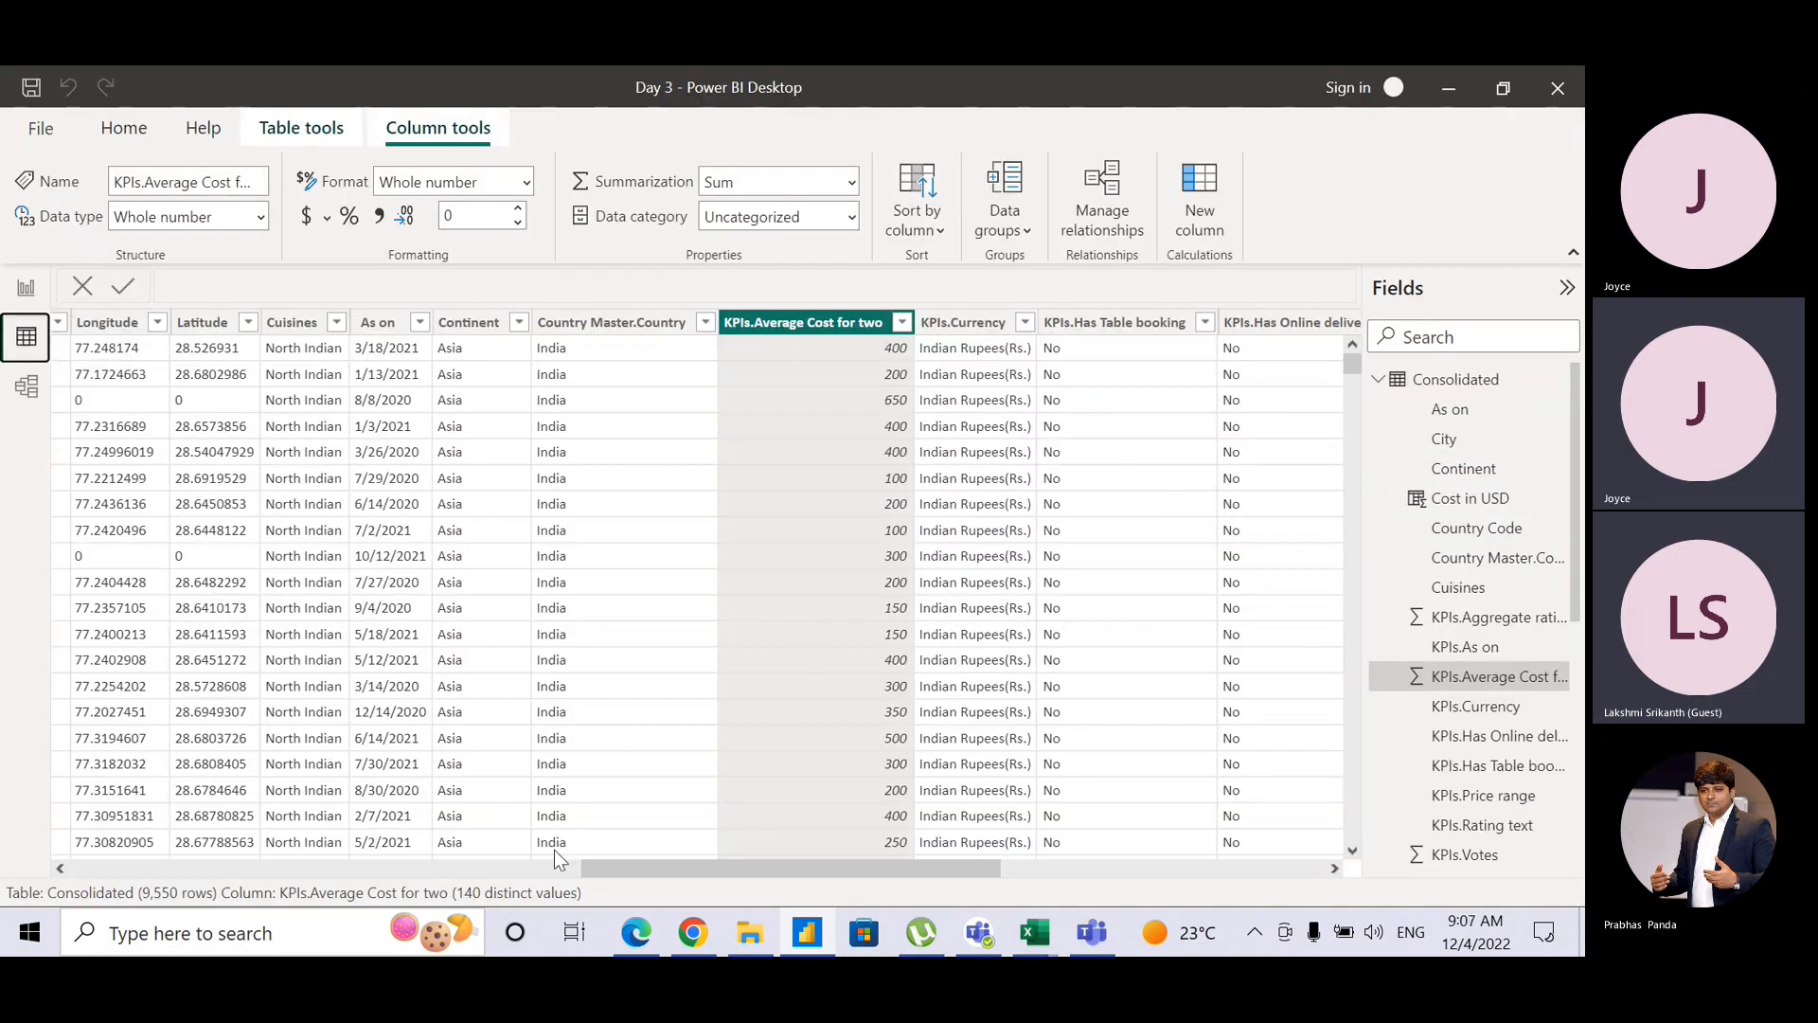
scroll(566, 850, "left", 1)
left_click_drag(567, 851, 1169, 817)
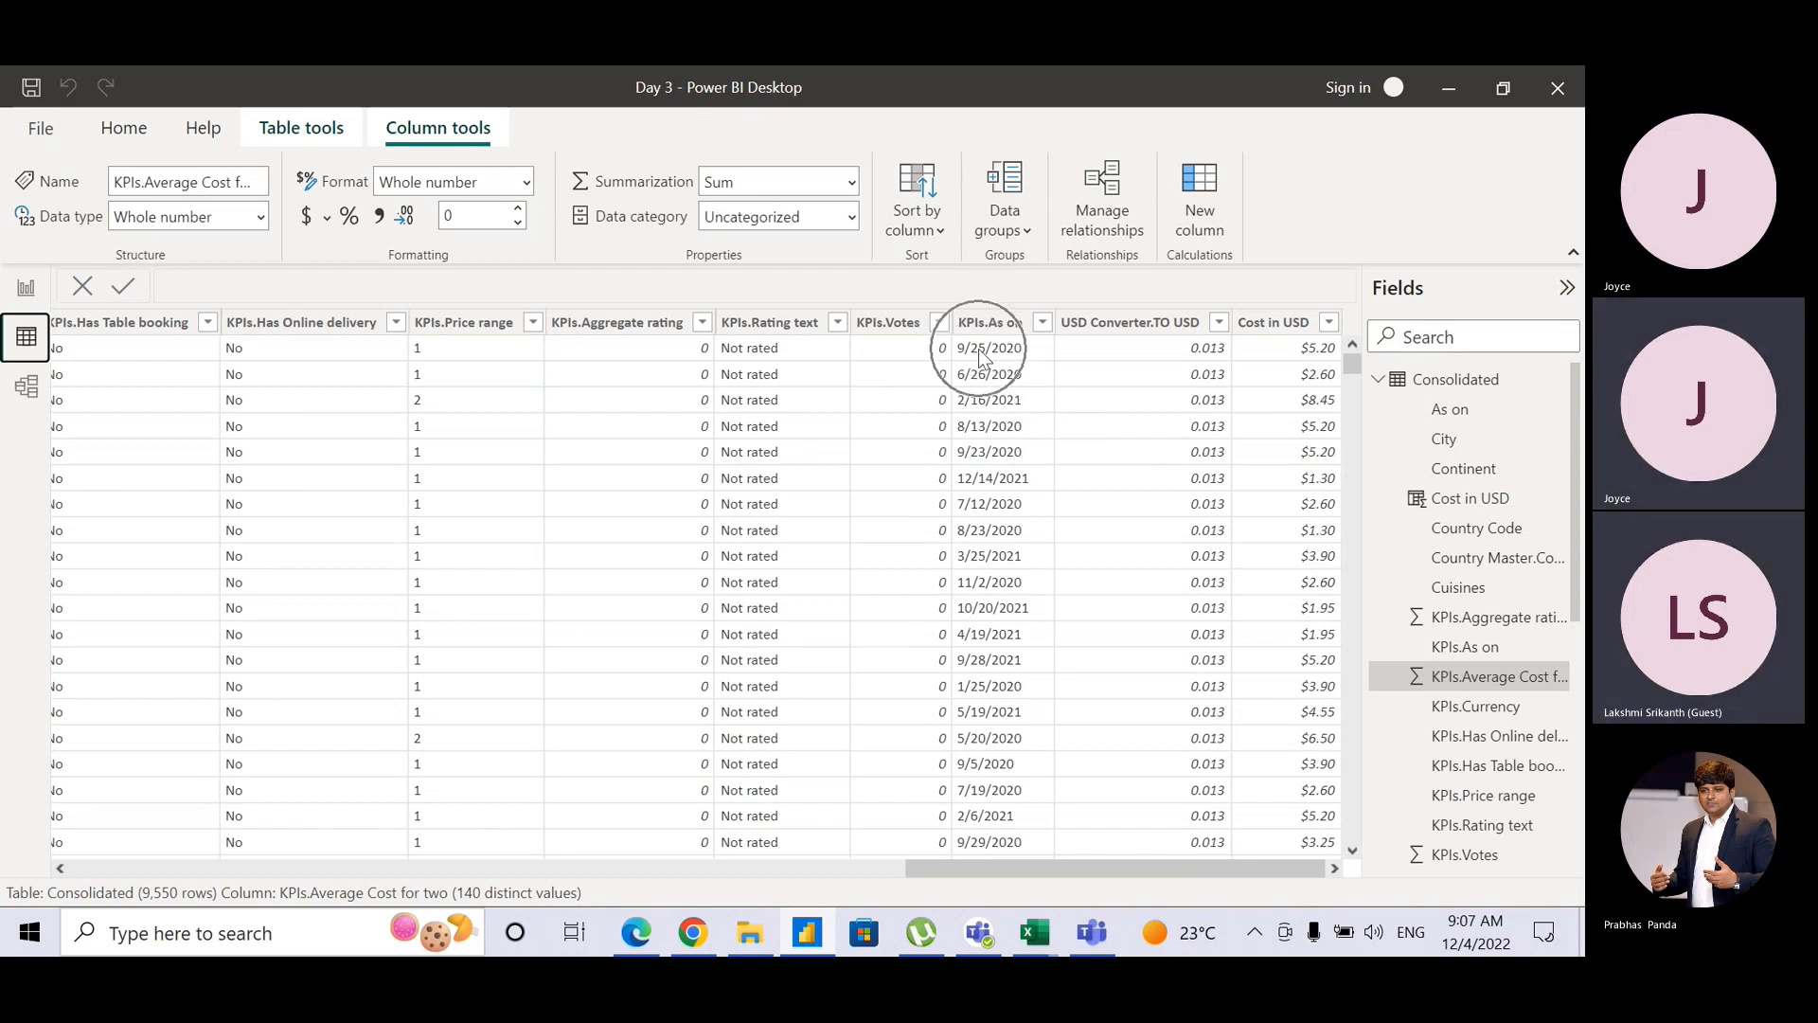
key("ctrl")
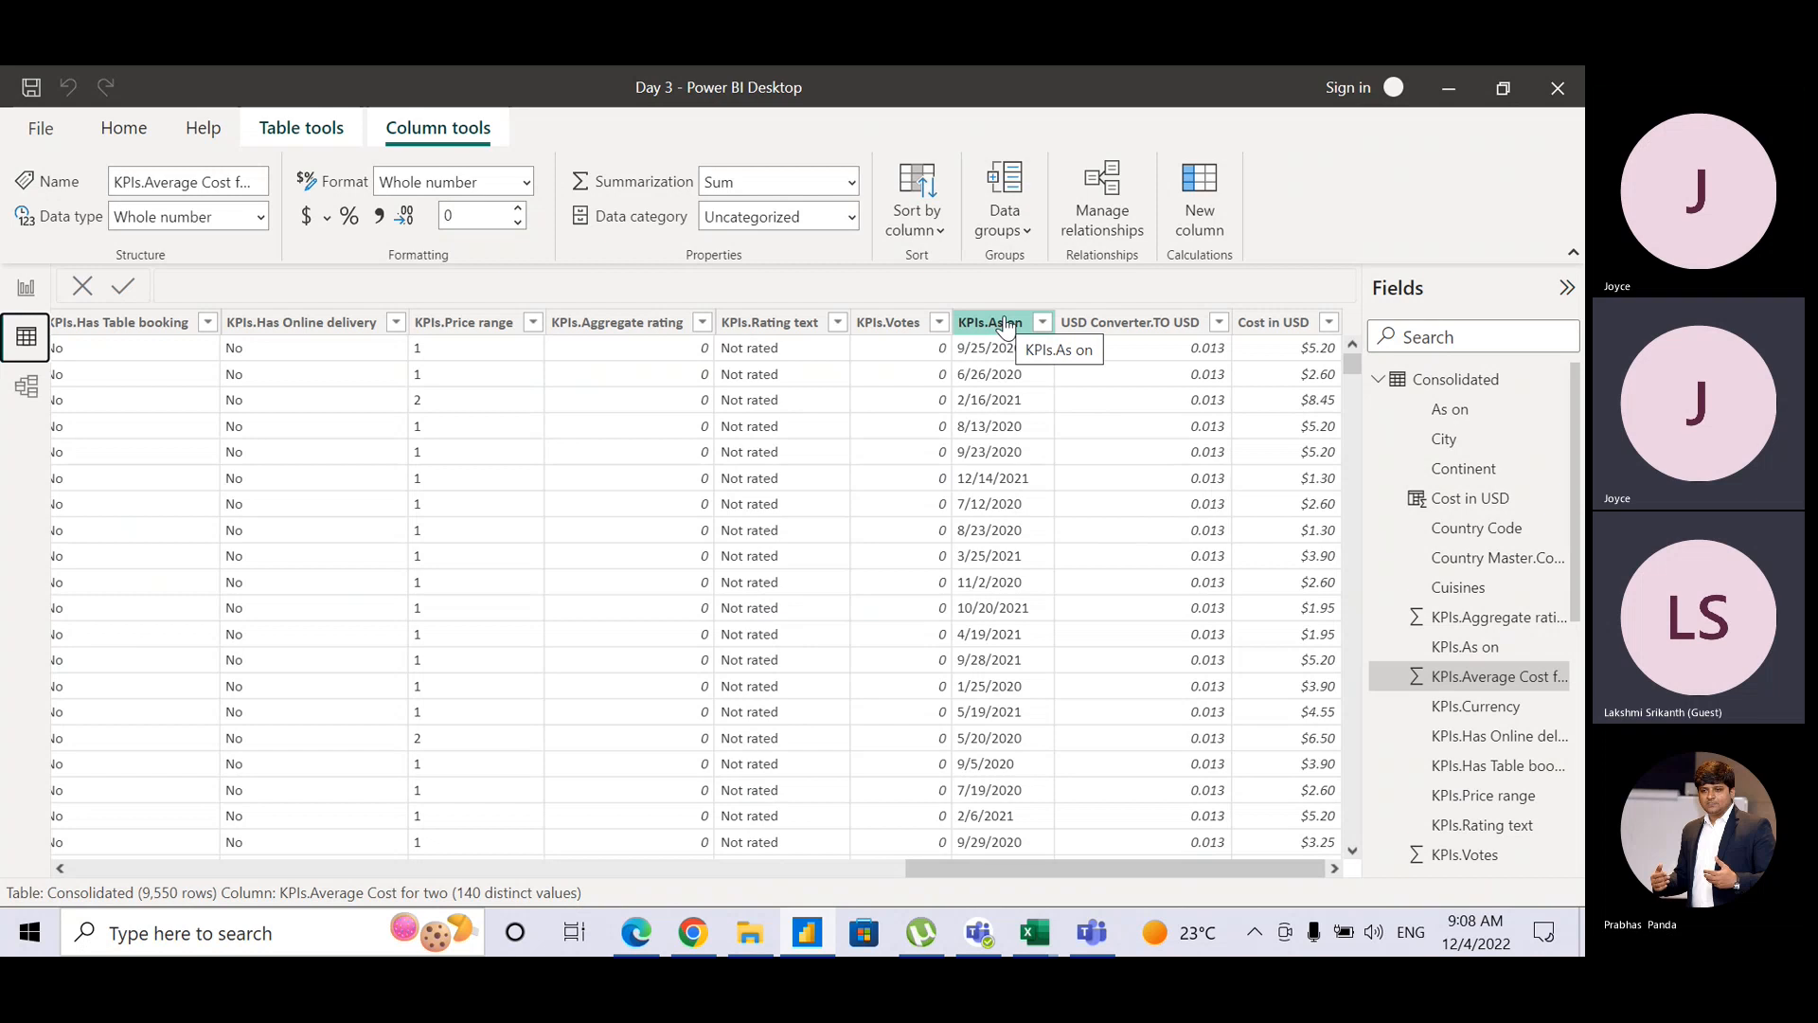
Step: Change the KPIs.As on column's data type to Date, confirming the change
key("ctrl")
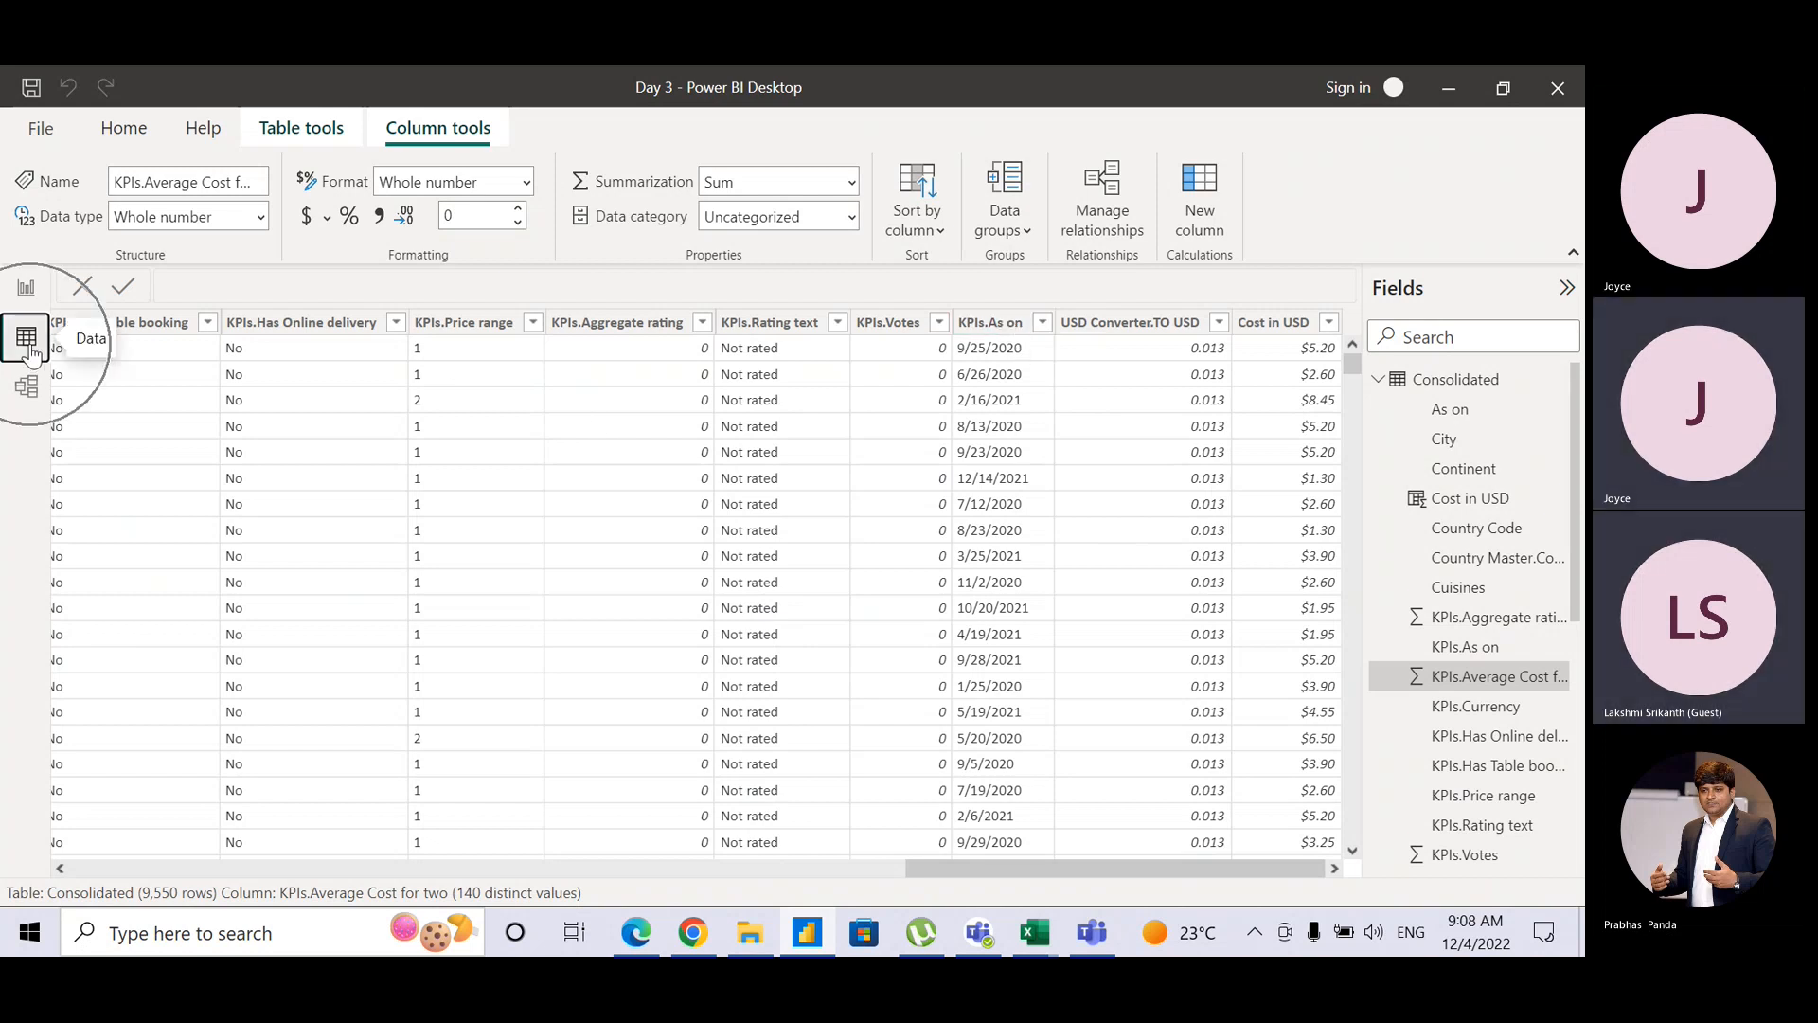
left_click(981, 327)
key("ctrl")
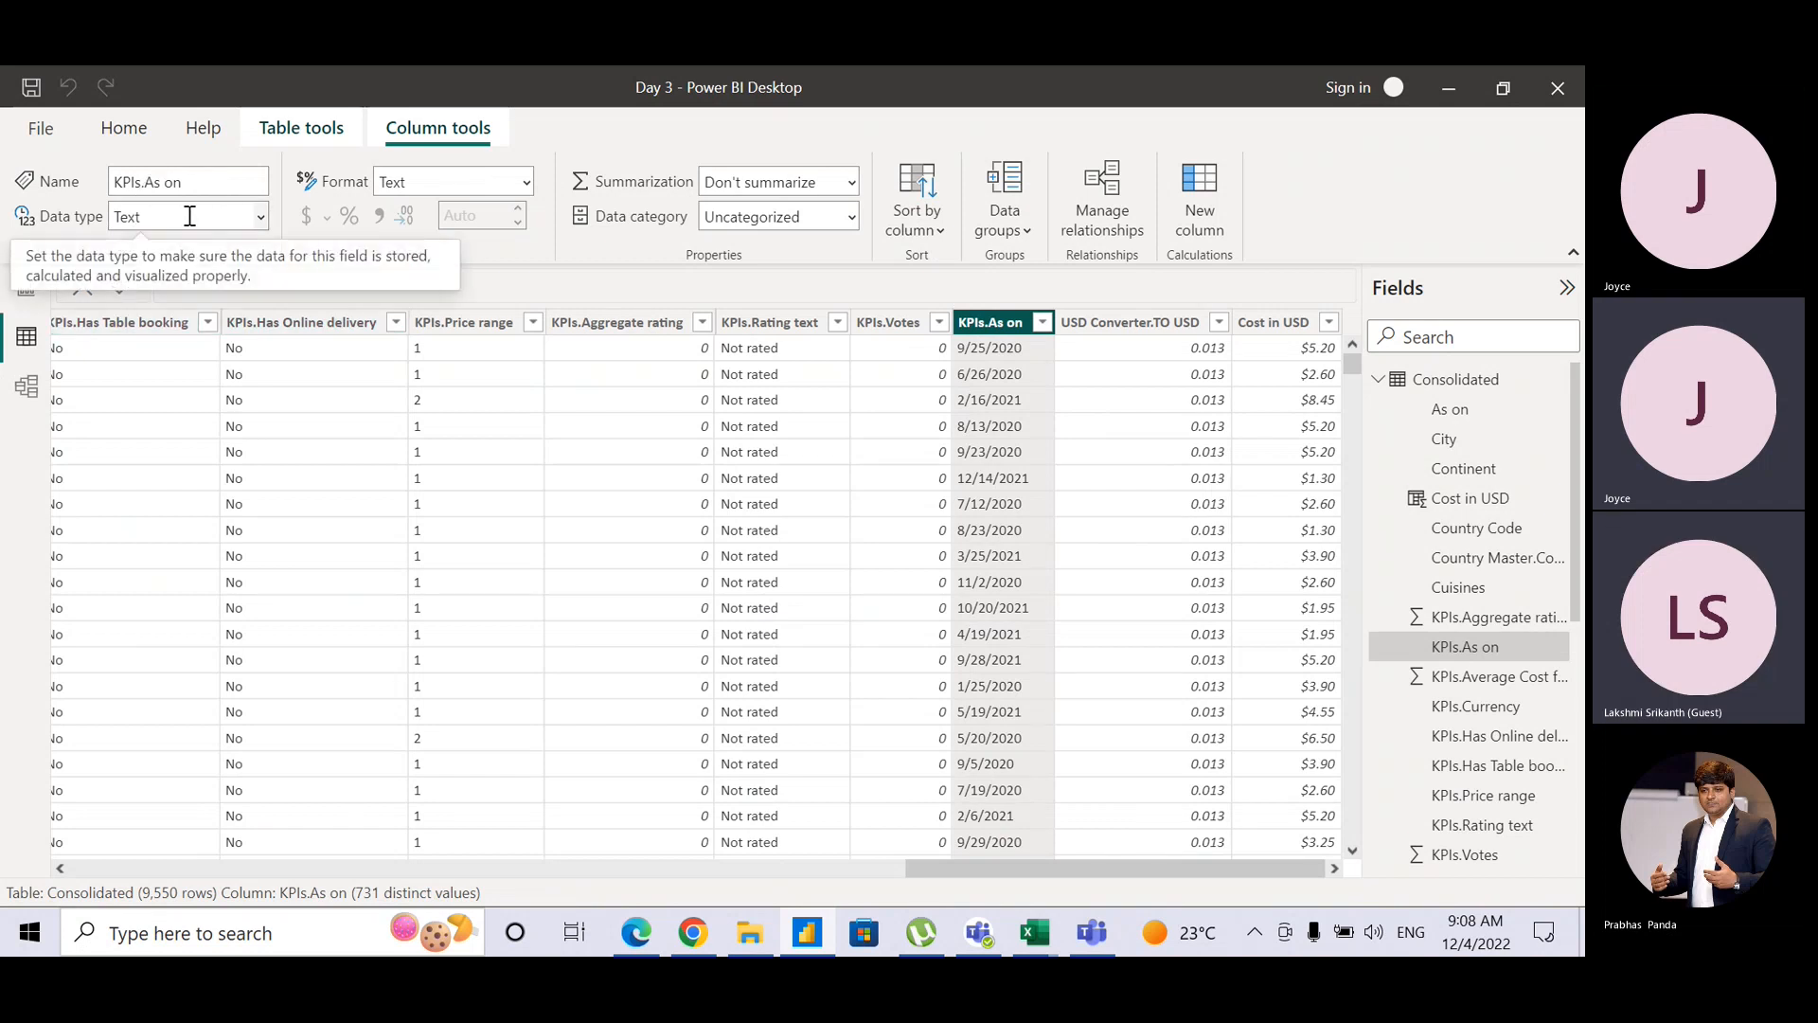
left_click(257, 218)
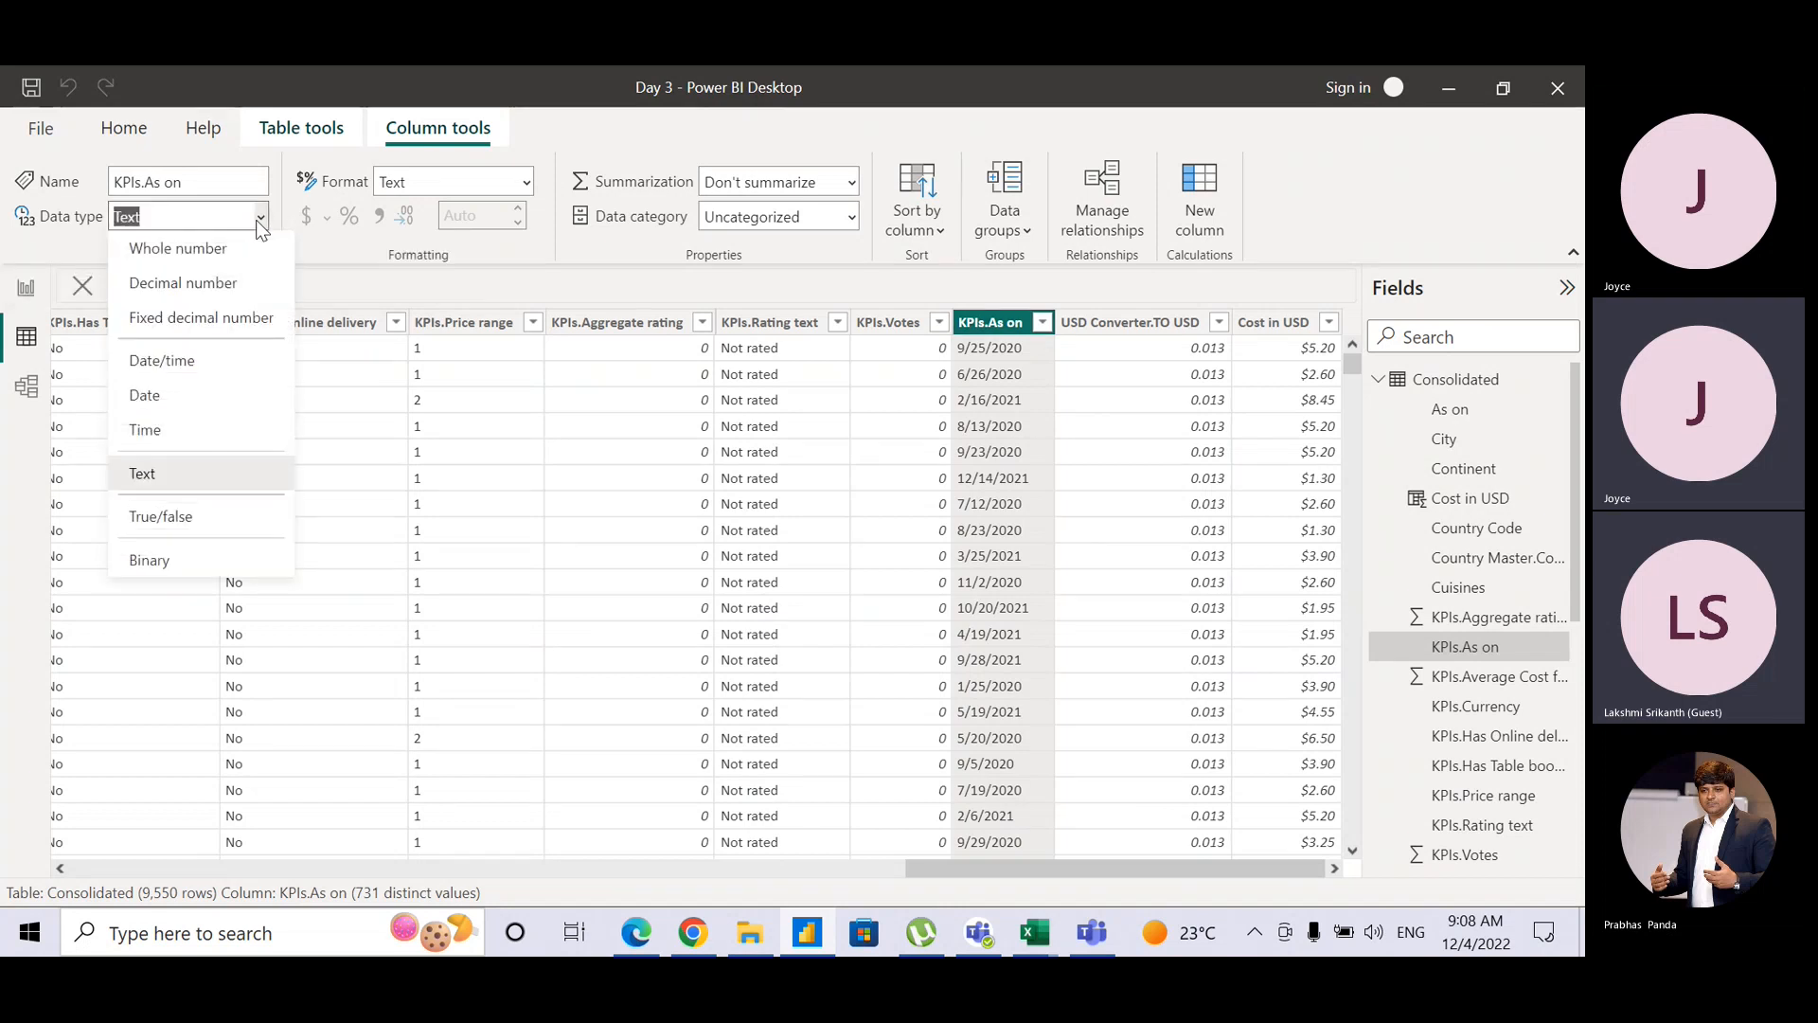
left_click(231, 396)
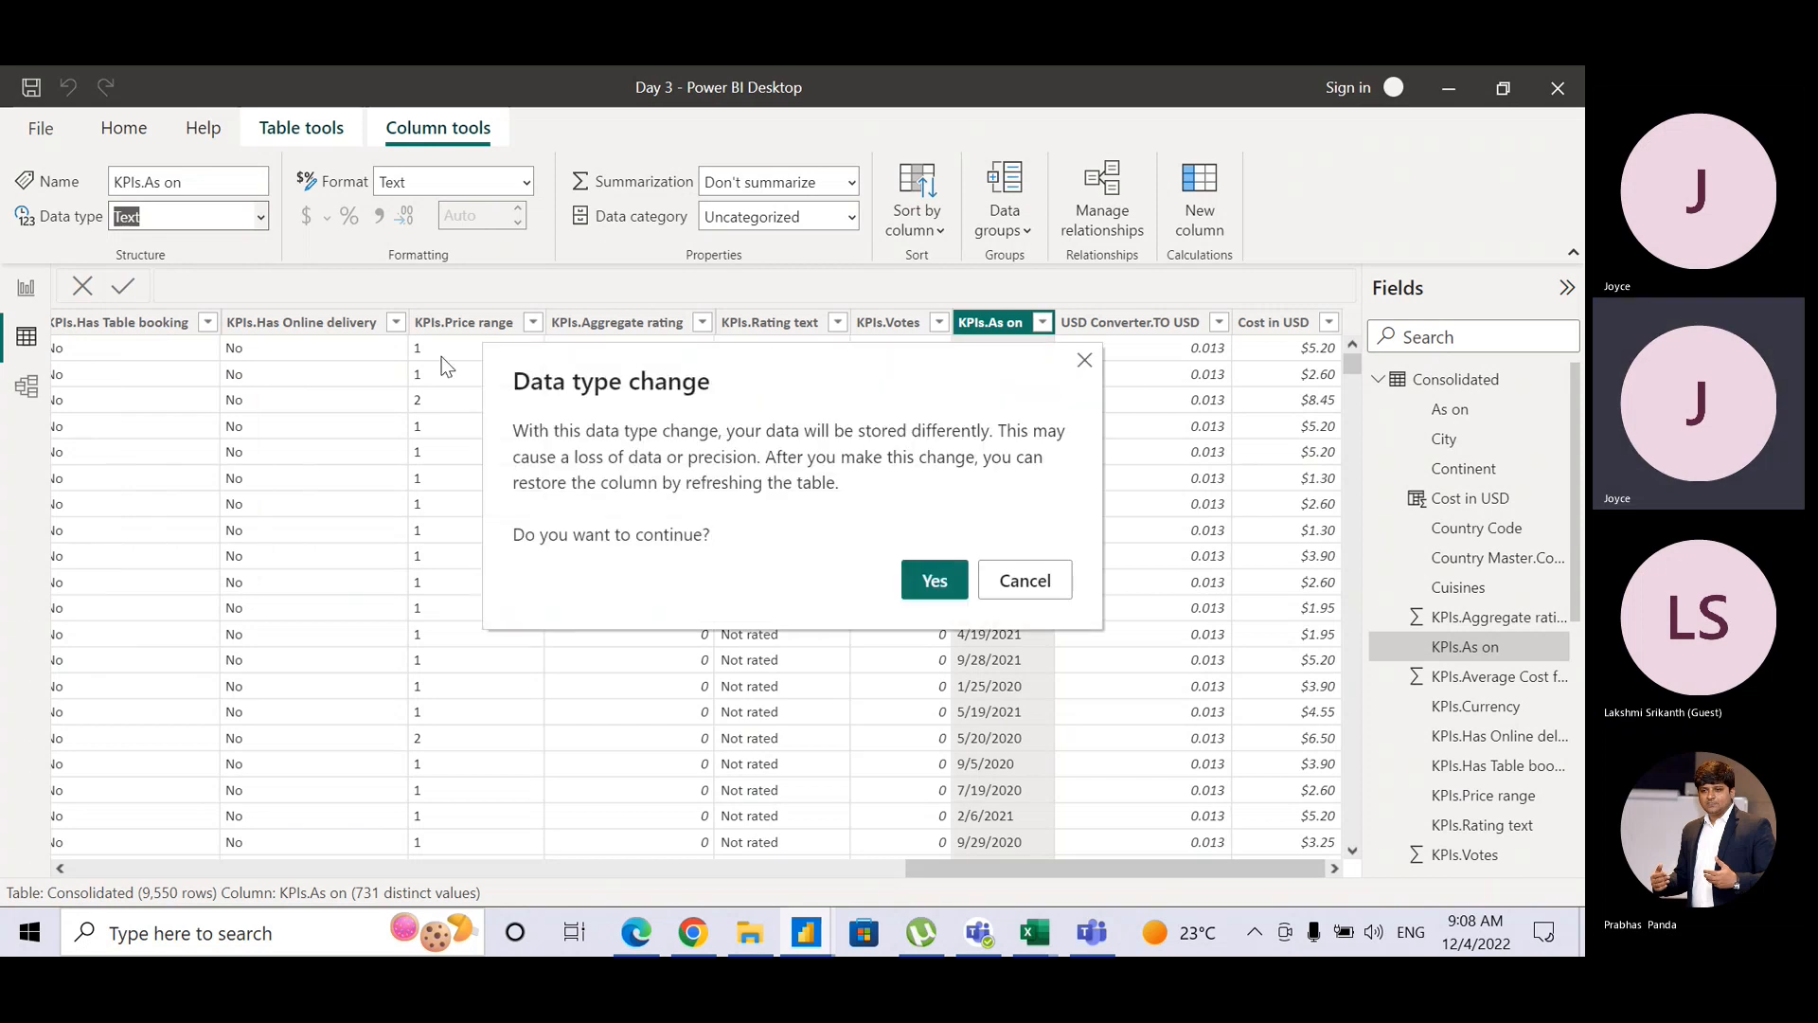
left_click(930, 584)
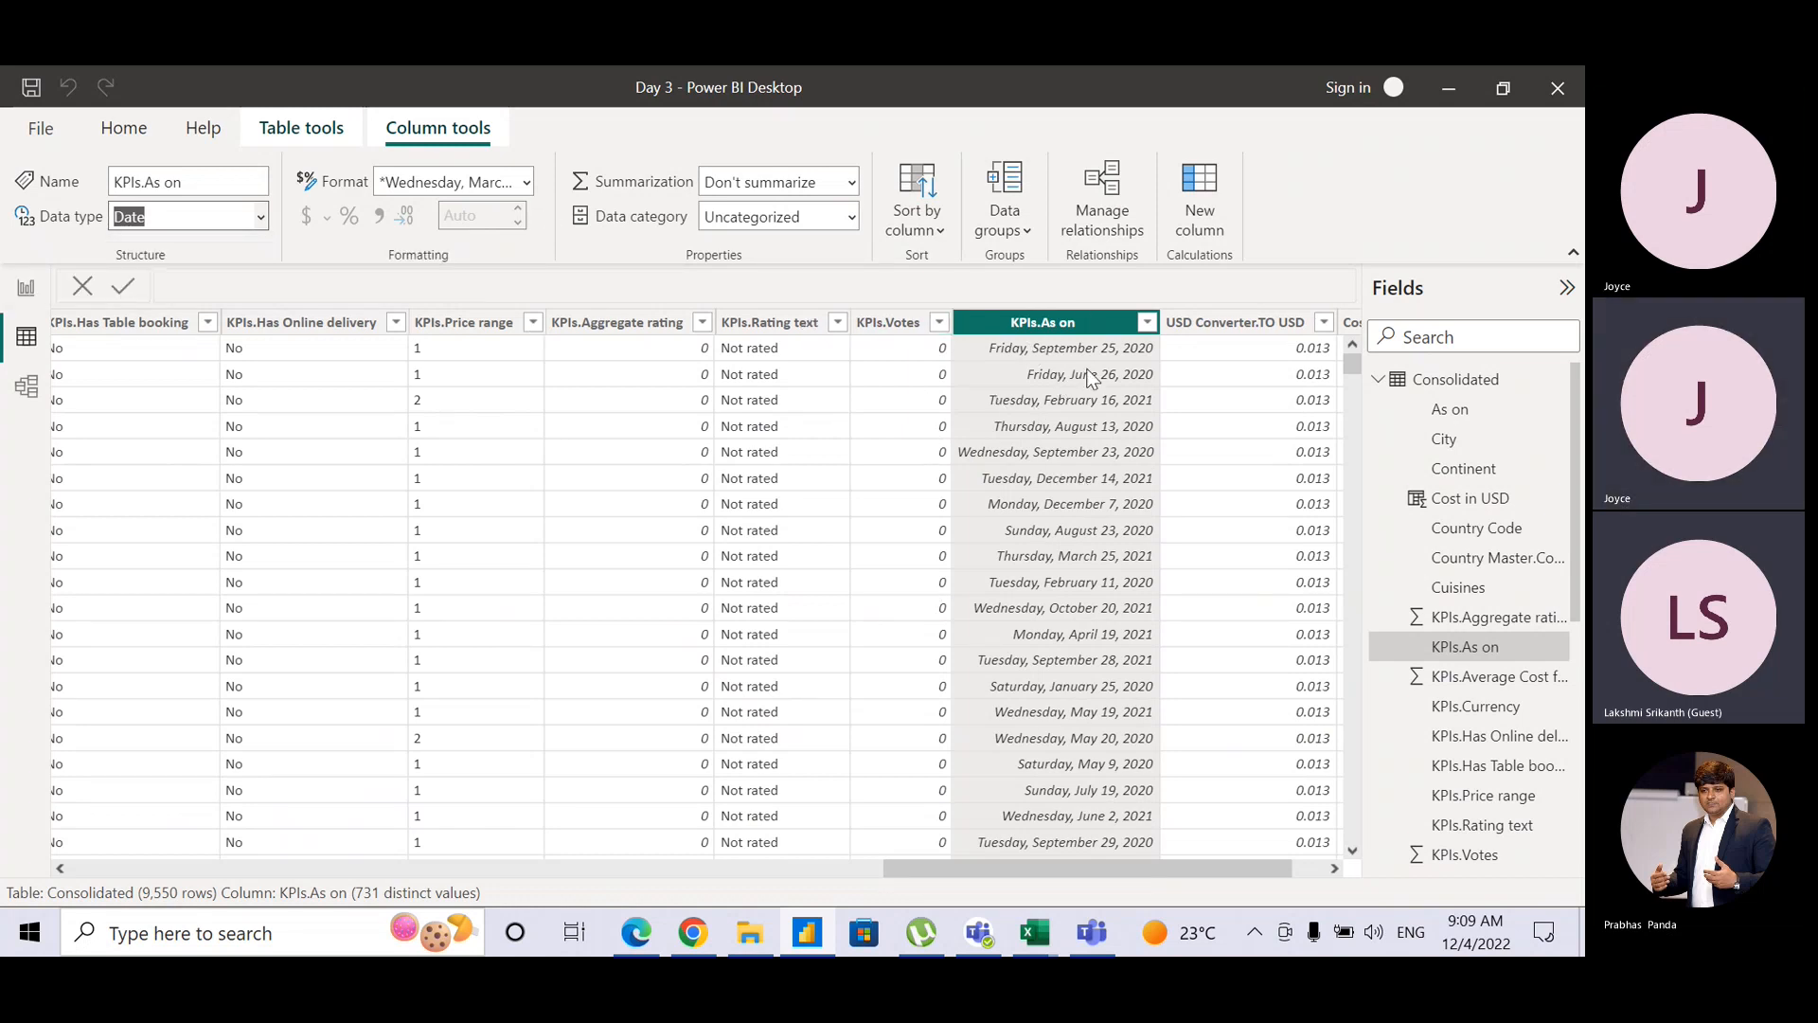
Step: Format the KPIs.As on dates as Short Date (3/14/2001)
left_click(527, 184)
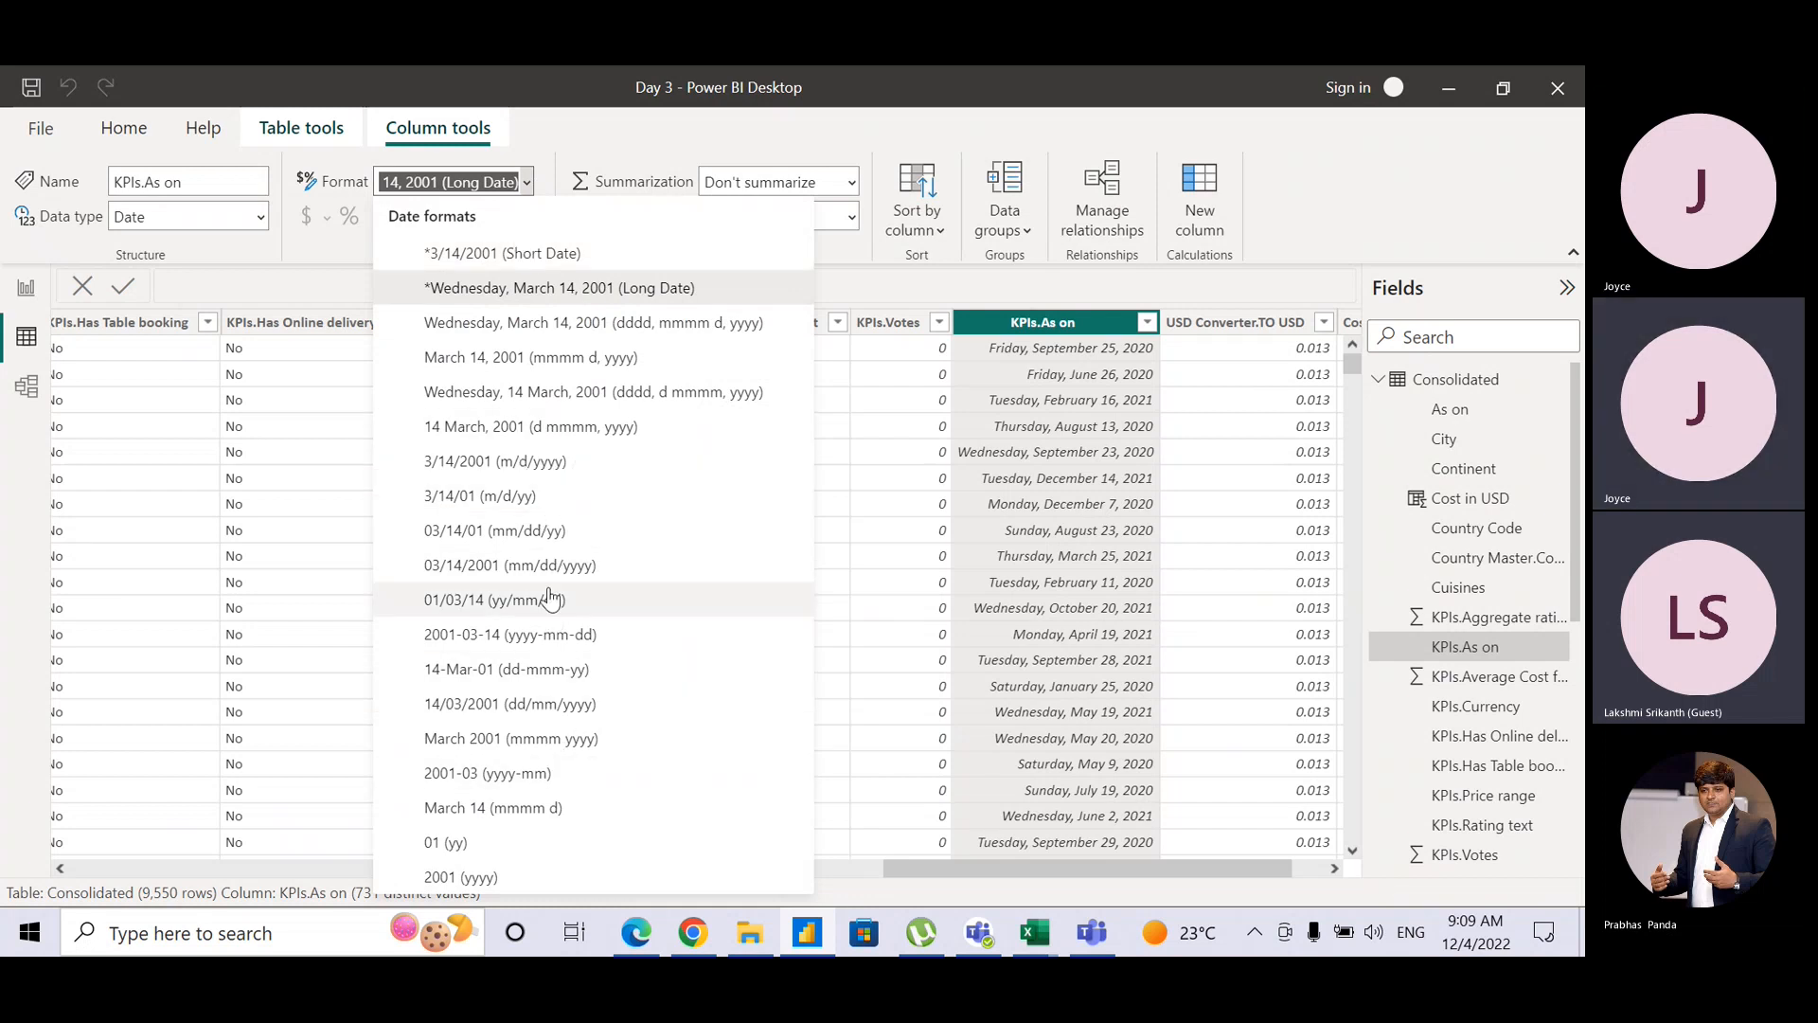
left_click(560, 242)
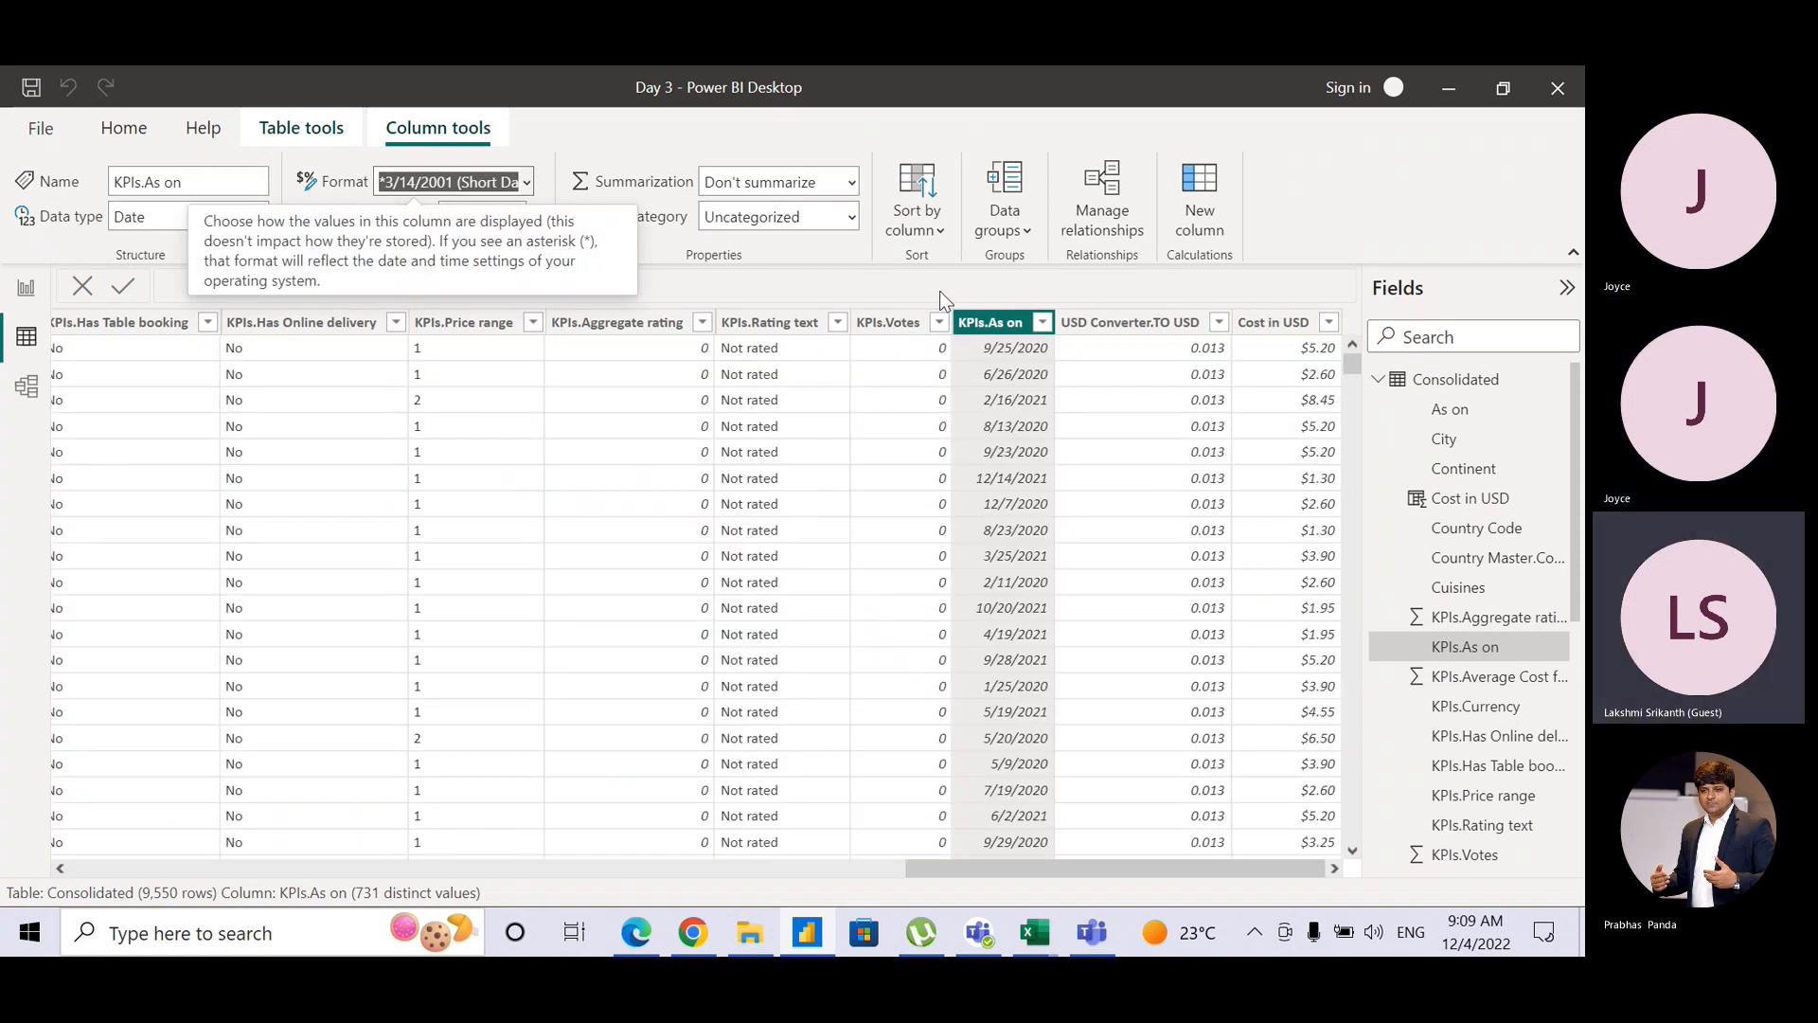
left_click(941, 293)
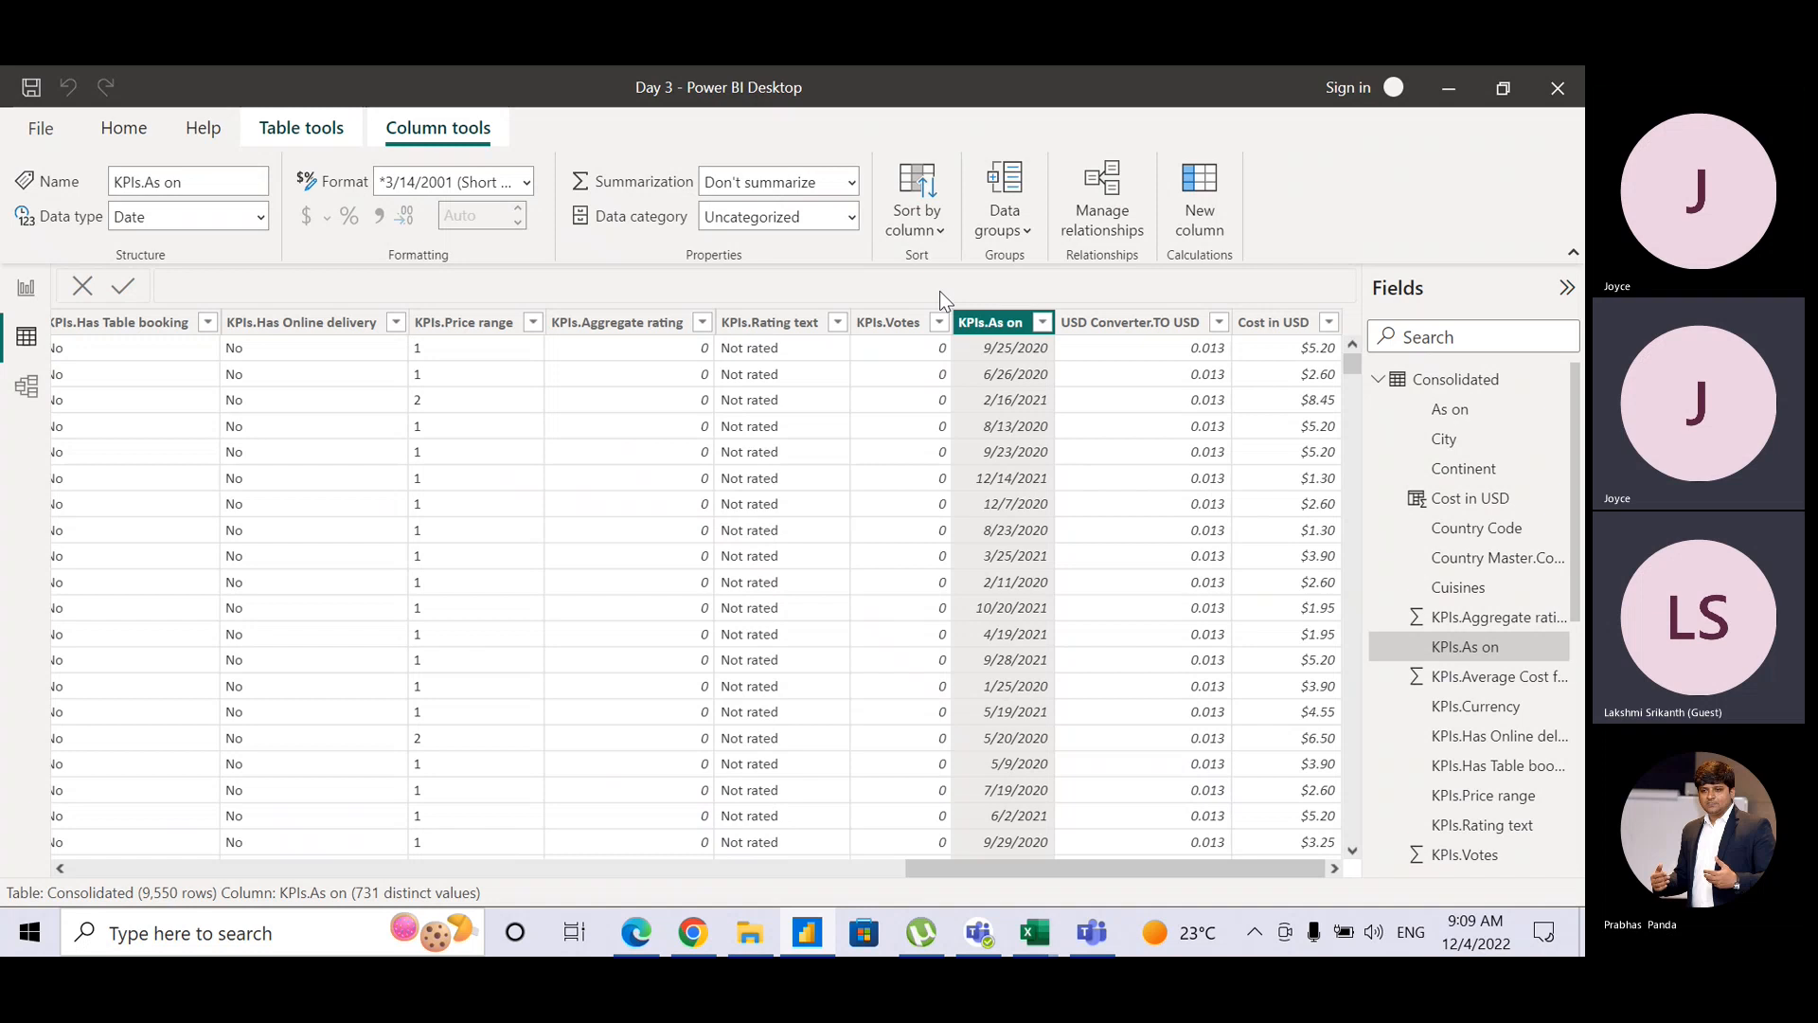
left_click(481, 185)
left_click(154, 132)
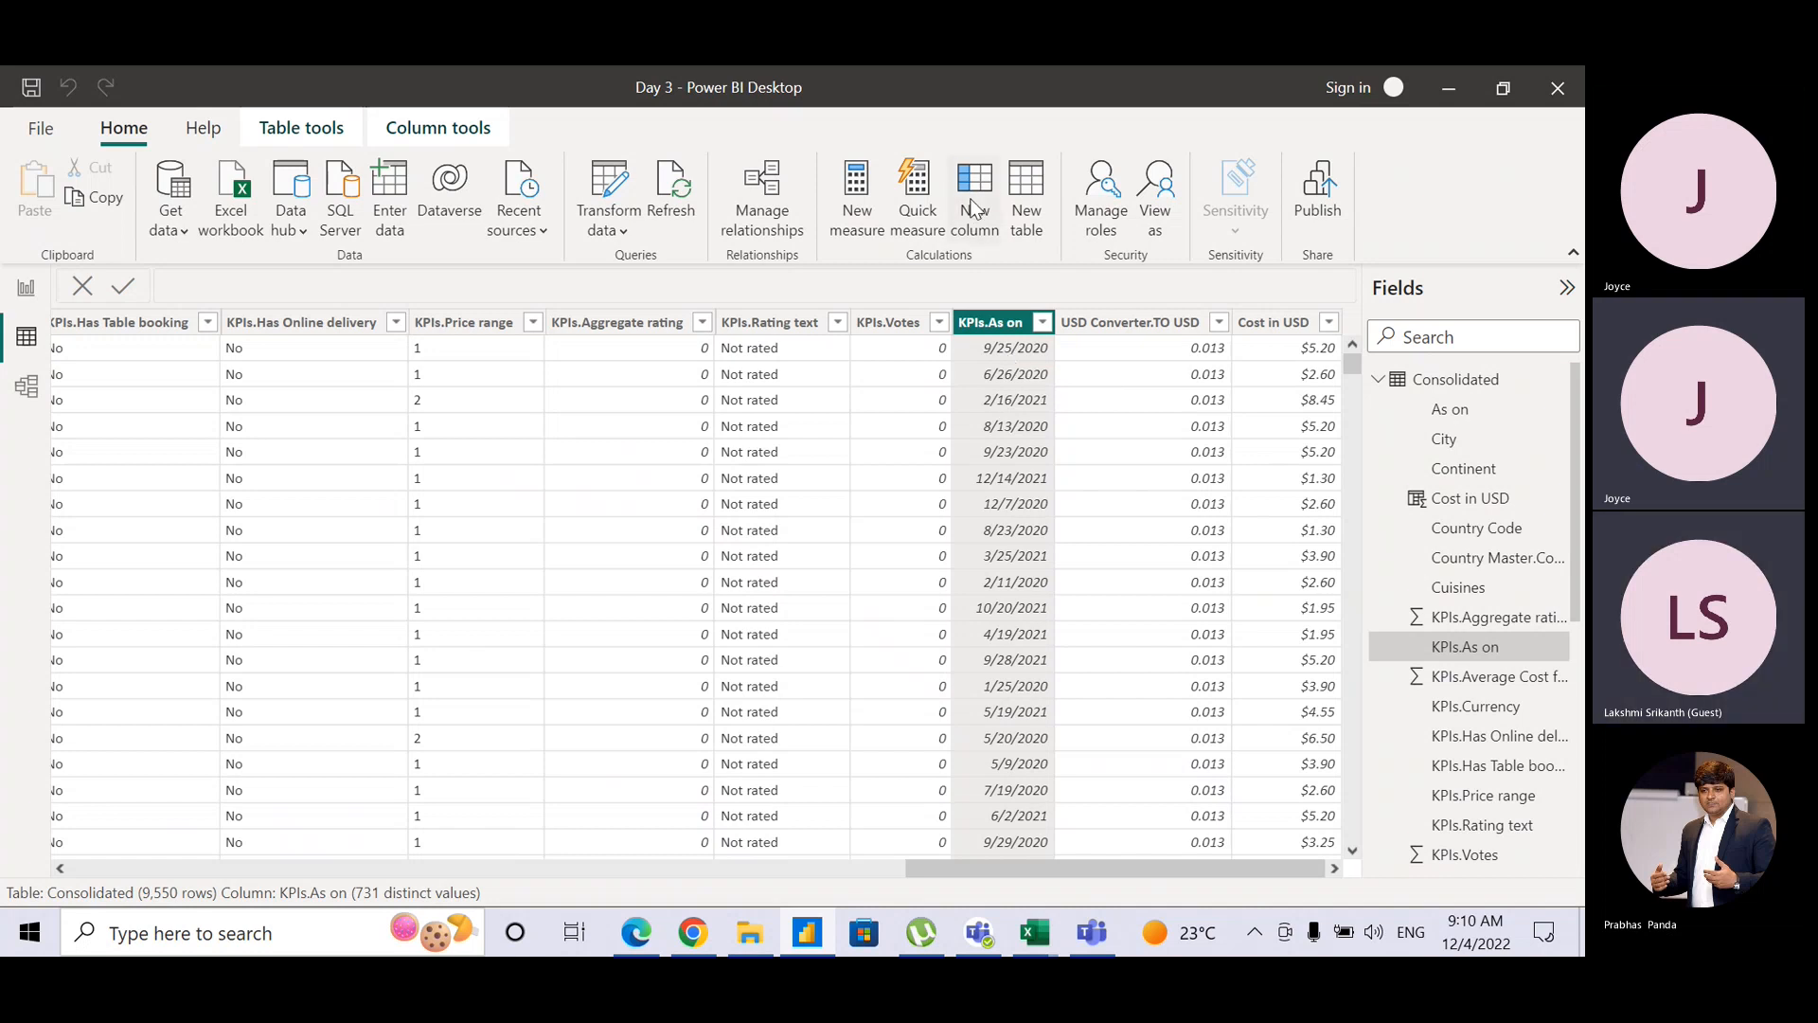
Step: Create a new calculated column and replace its default name Column with Quarter
key("ctrl")
key("ctrl")
key("ctrl")
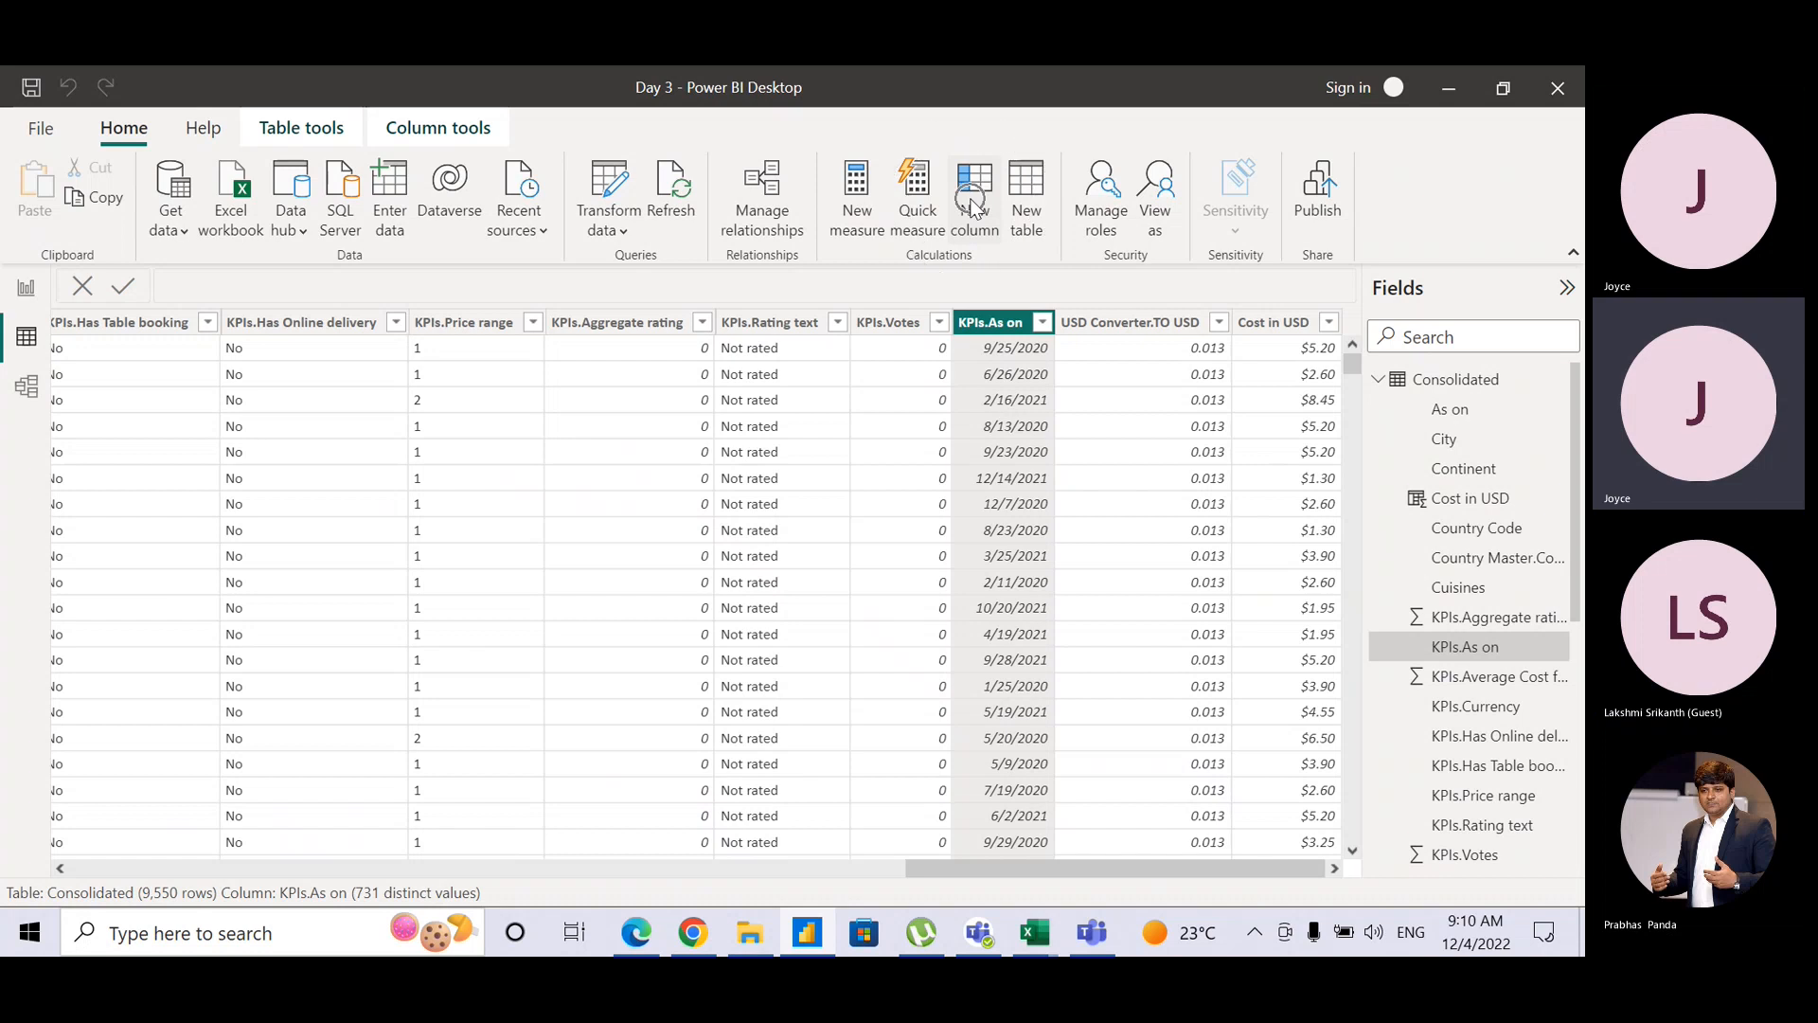
key("ctrl")
key("ctrl")
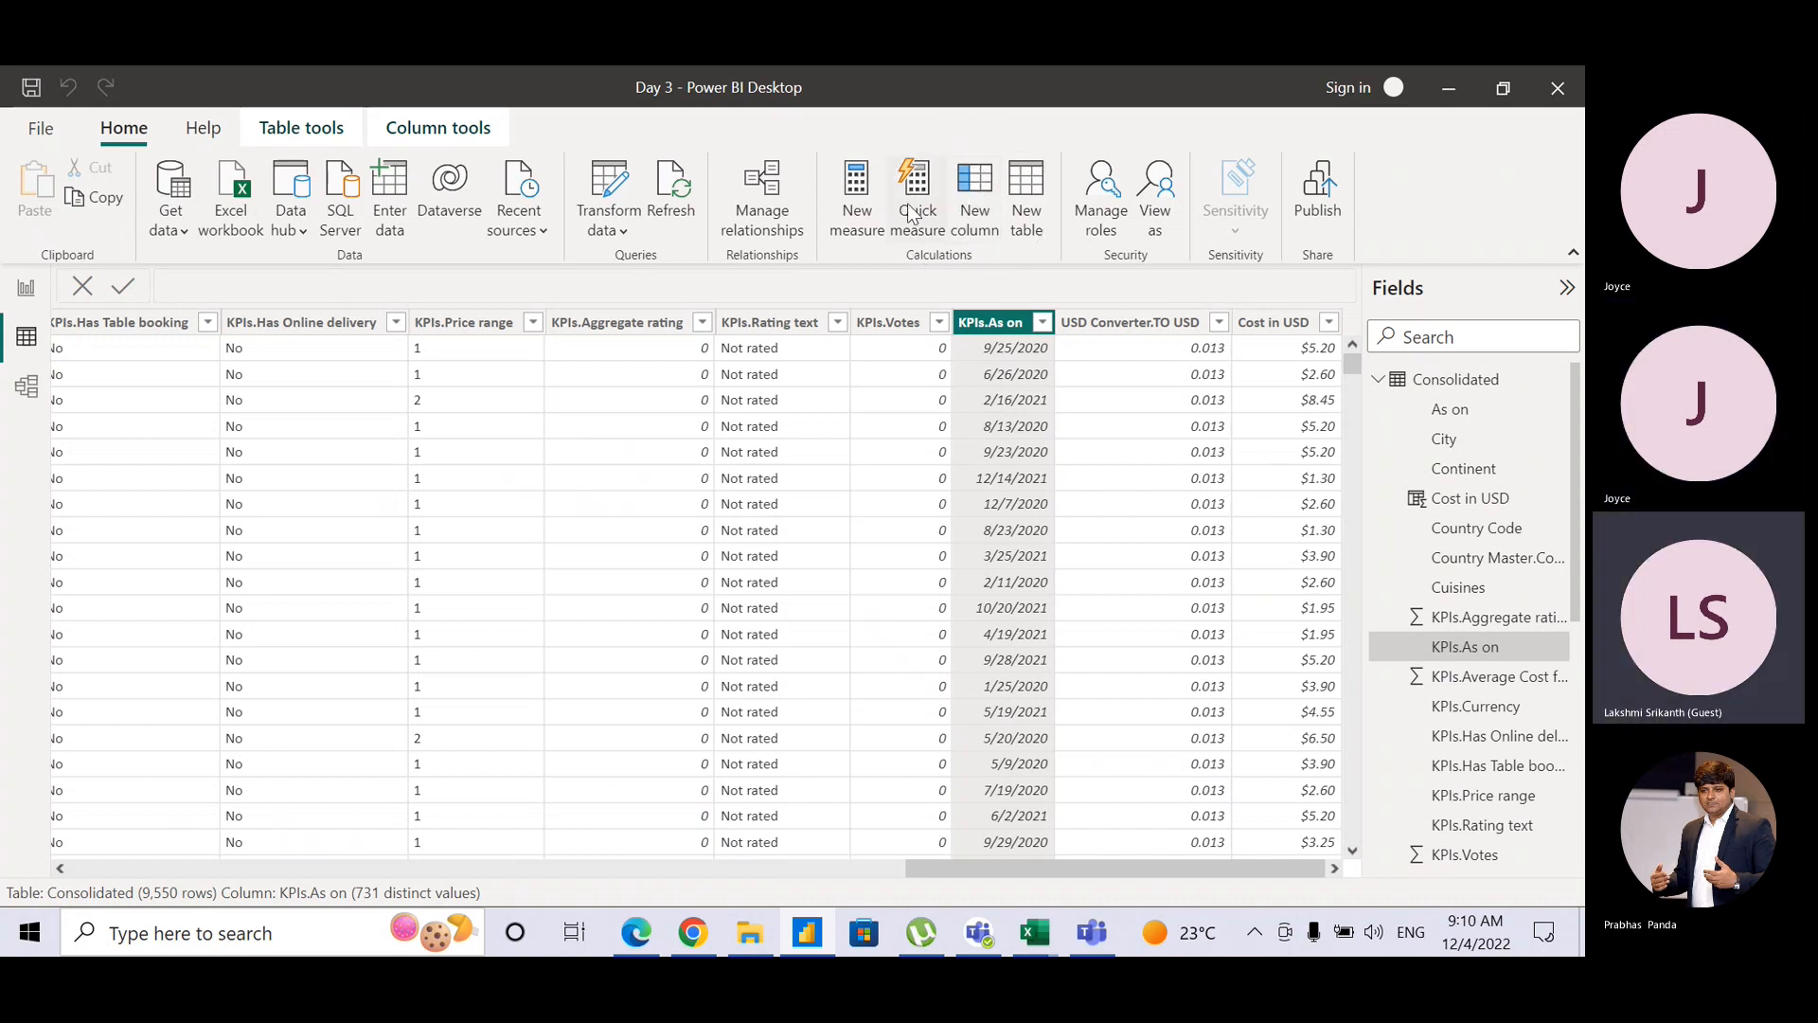
key("ctrl")
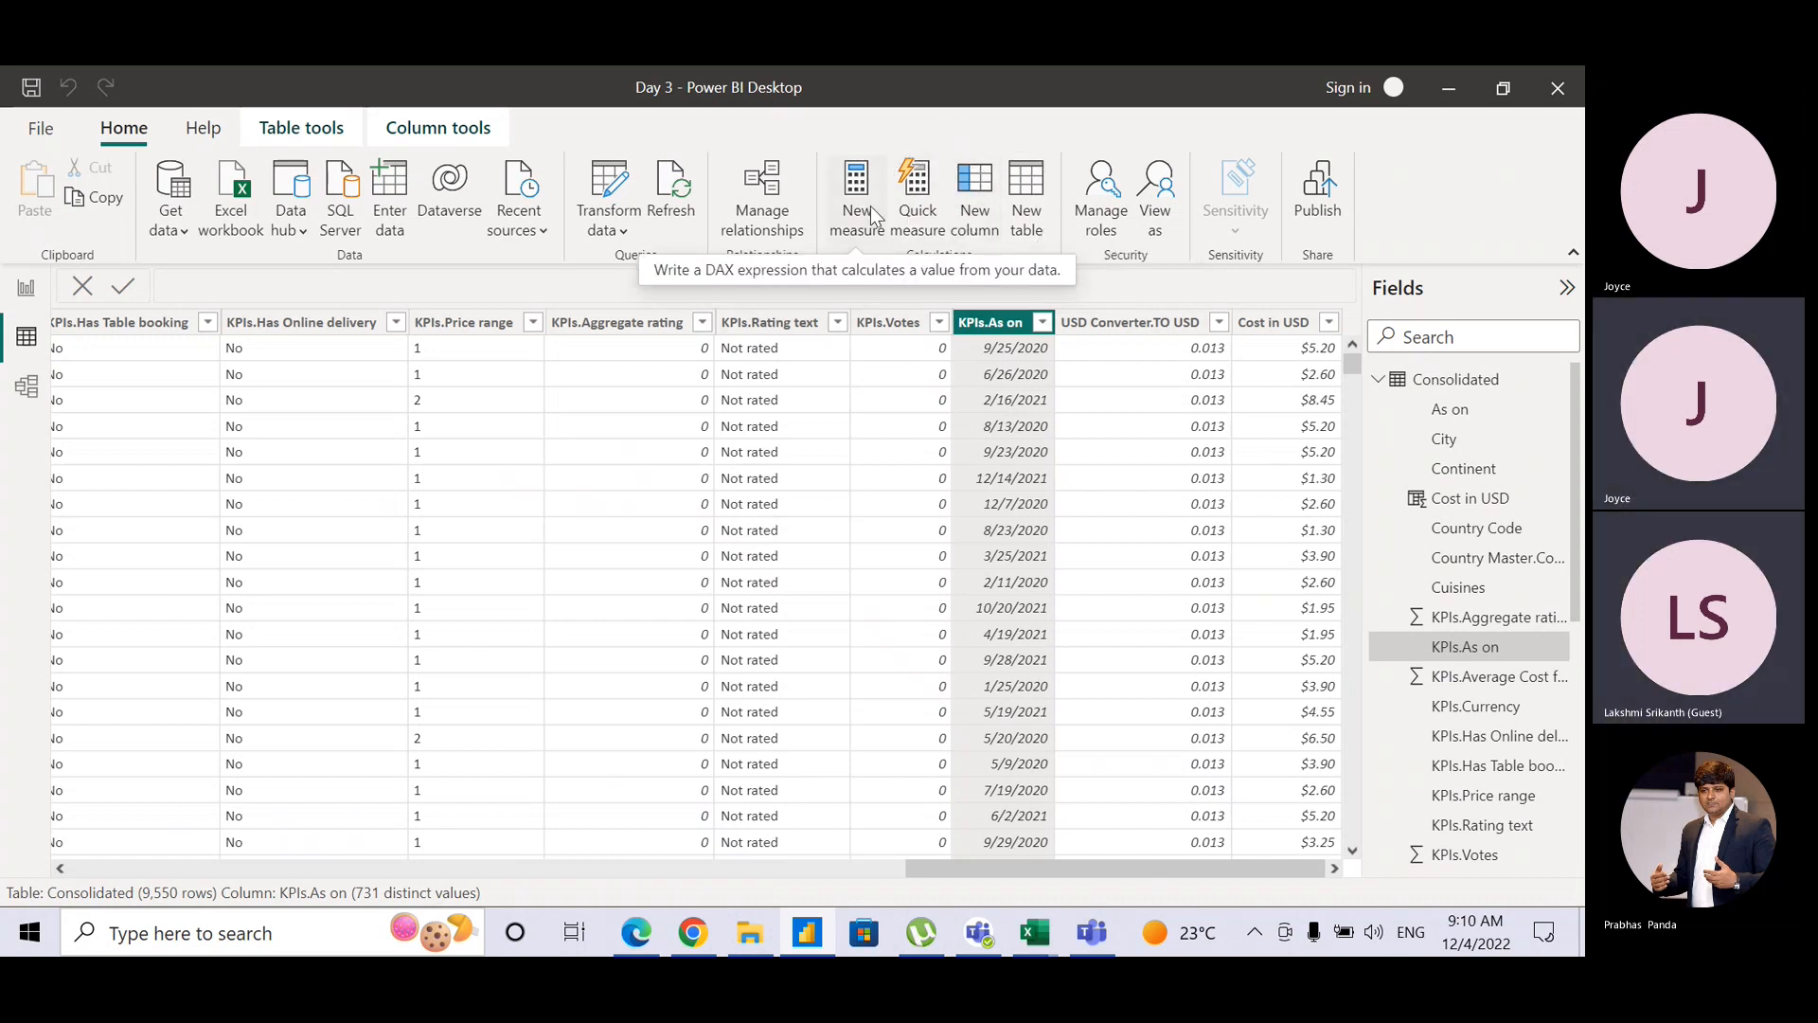
key("ctrl")
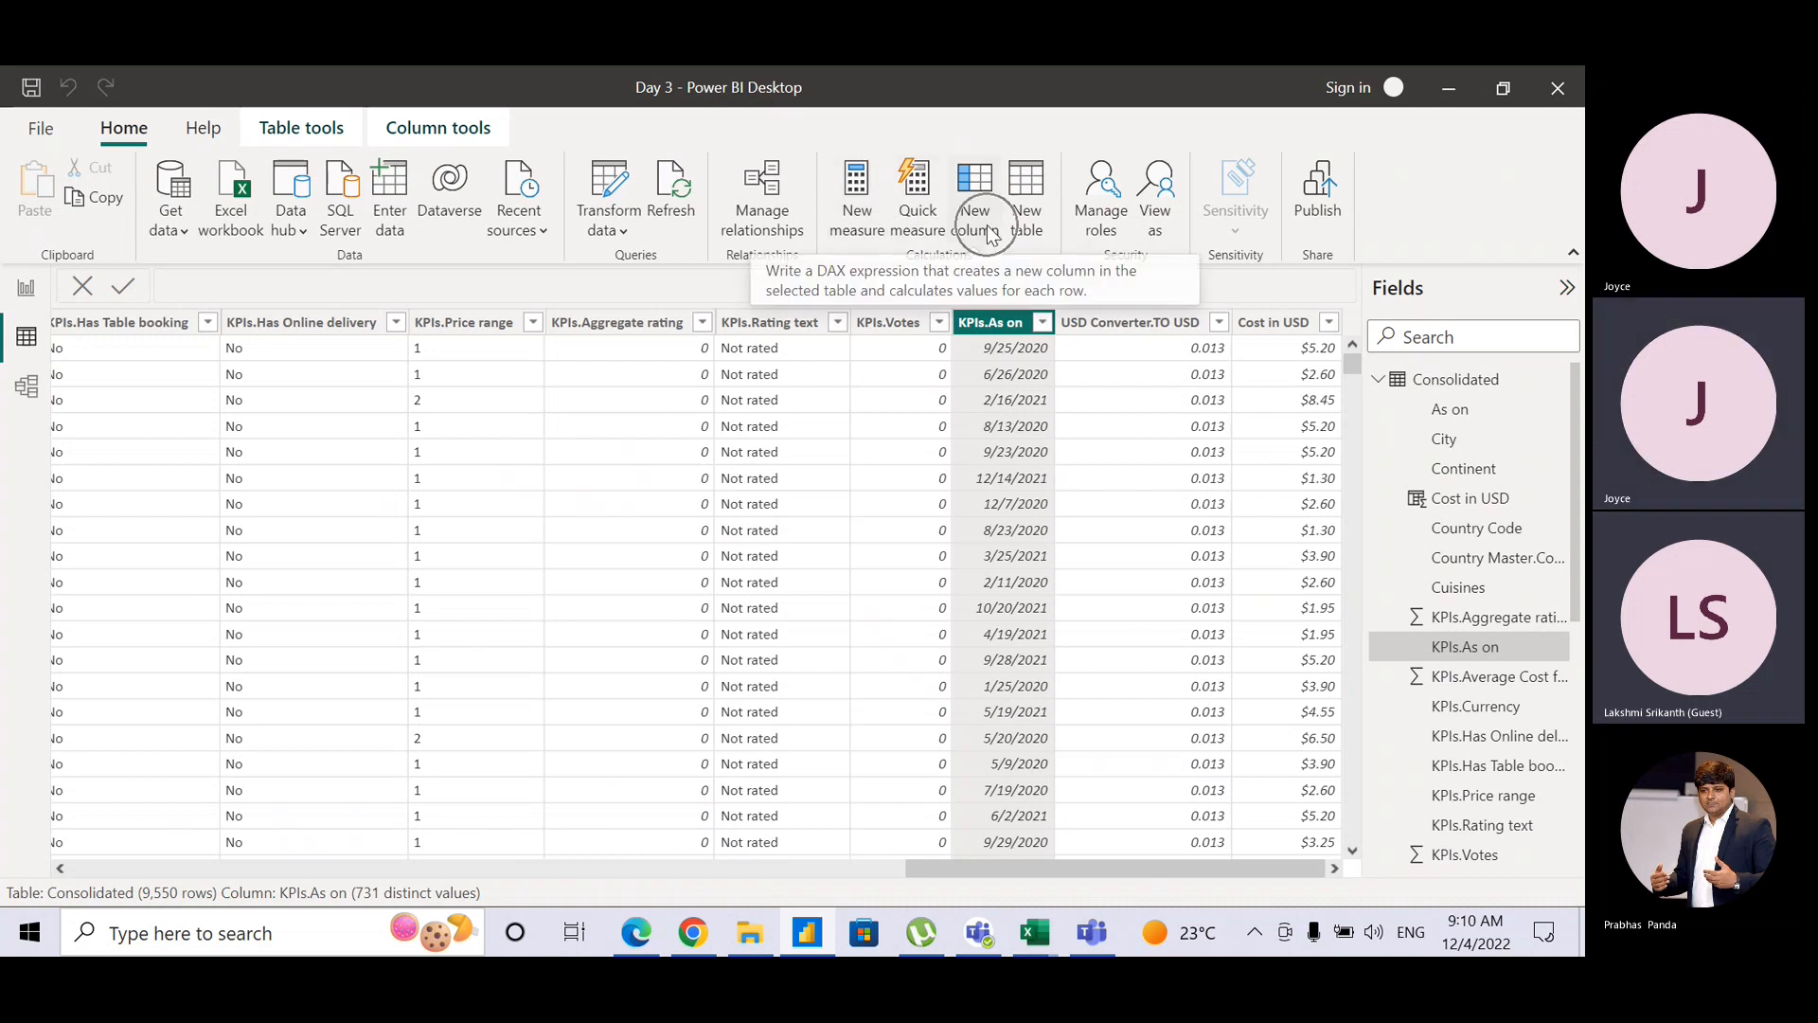
key("ctrl")
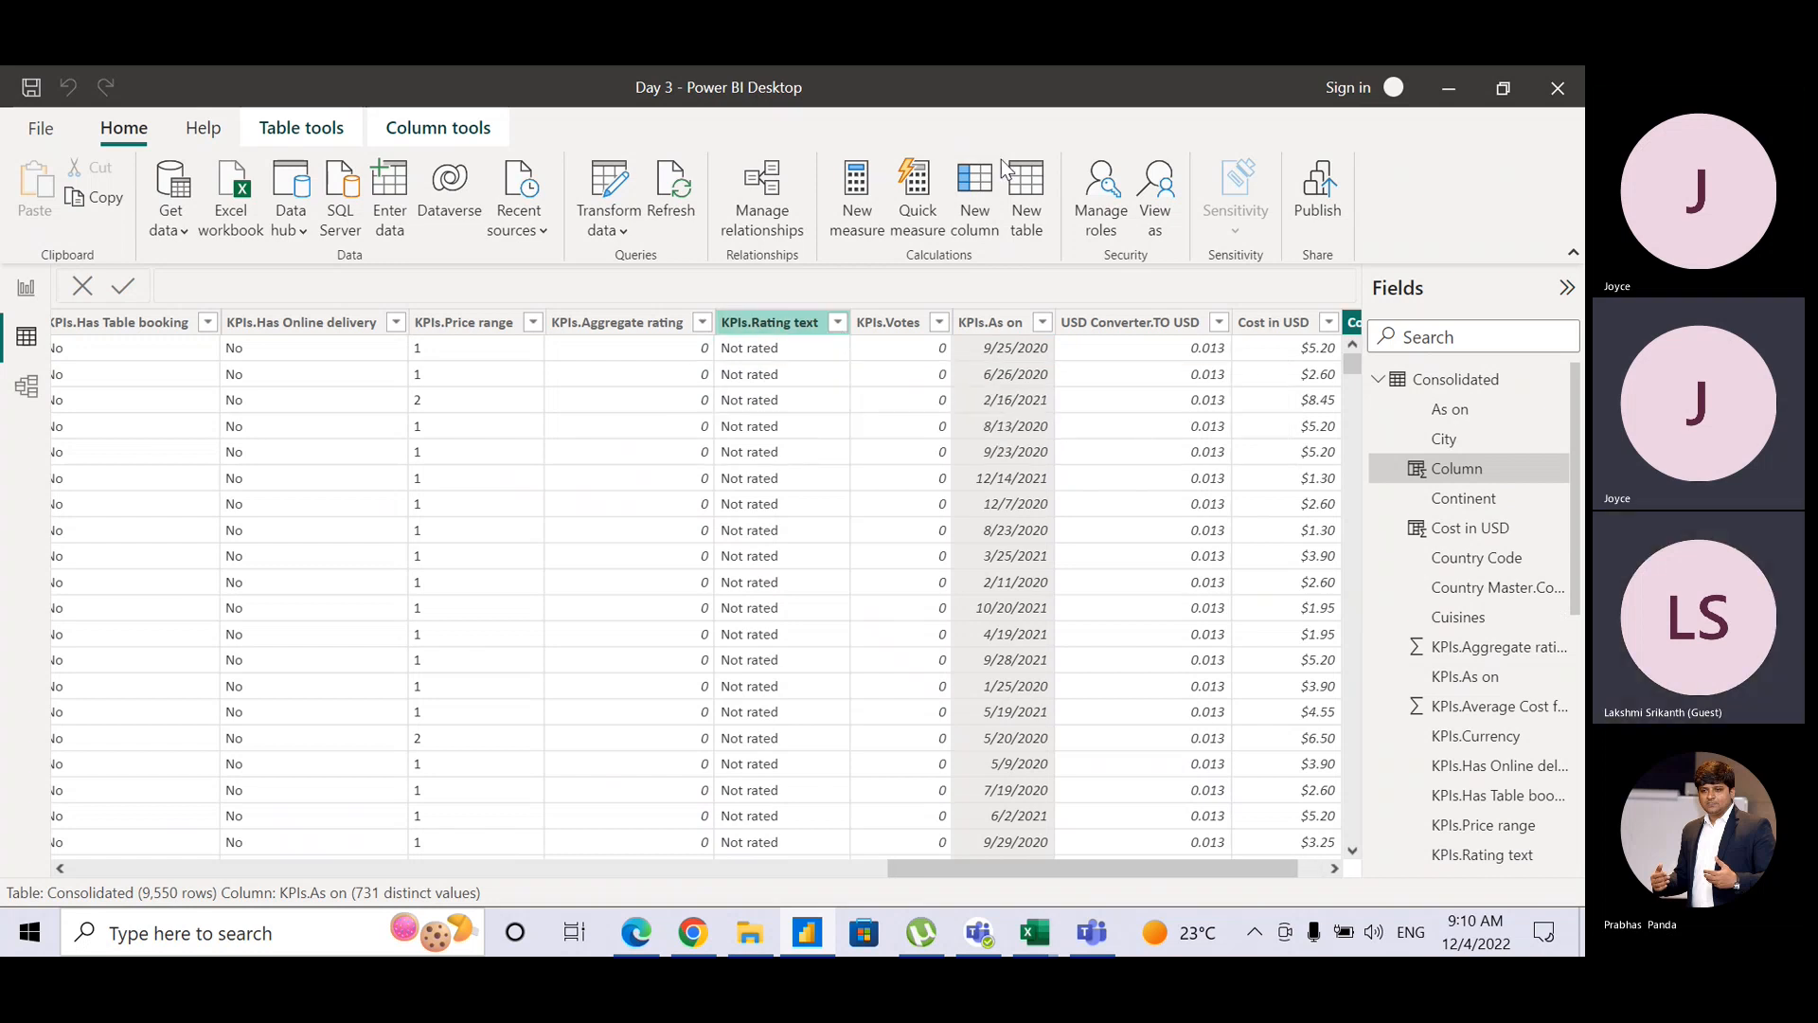
key("ctrl")
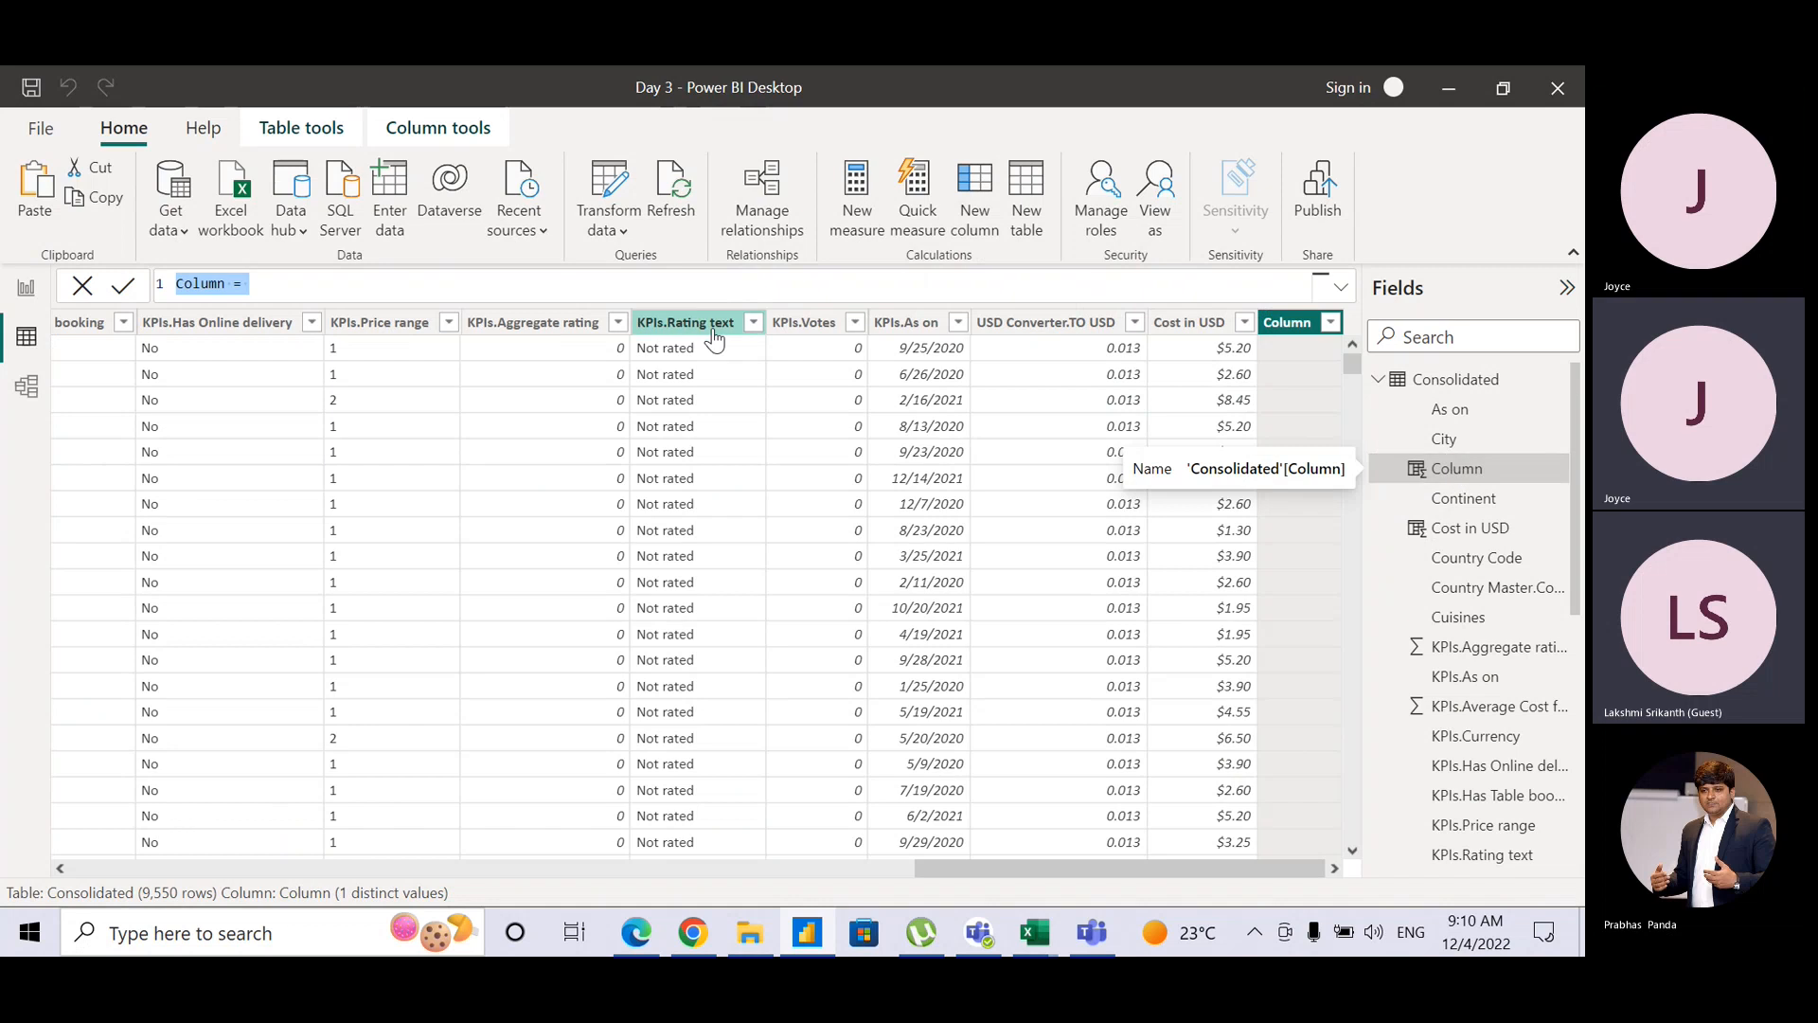
left_click(228, 287)
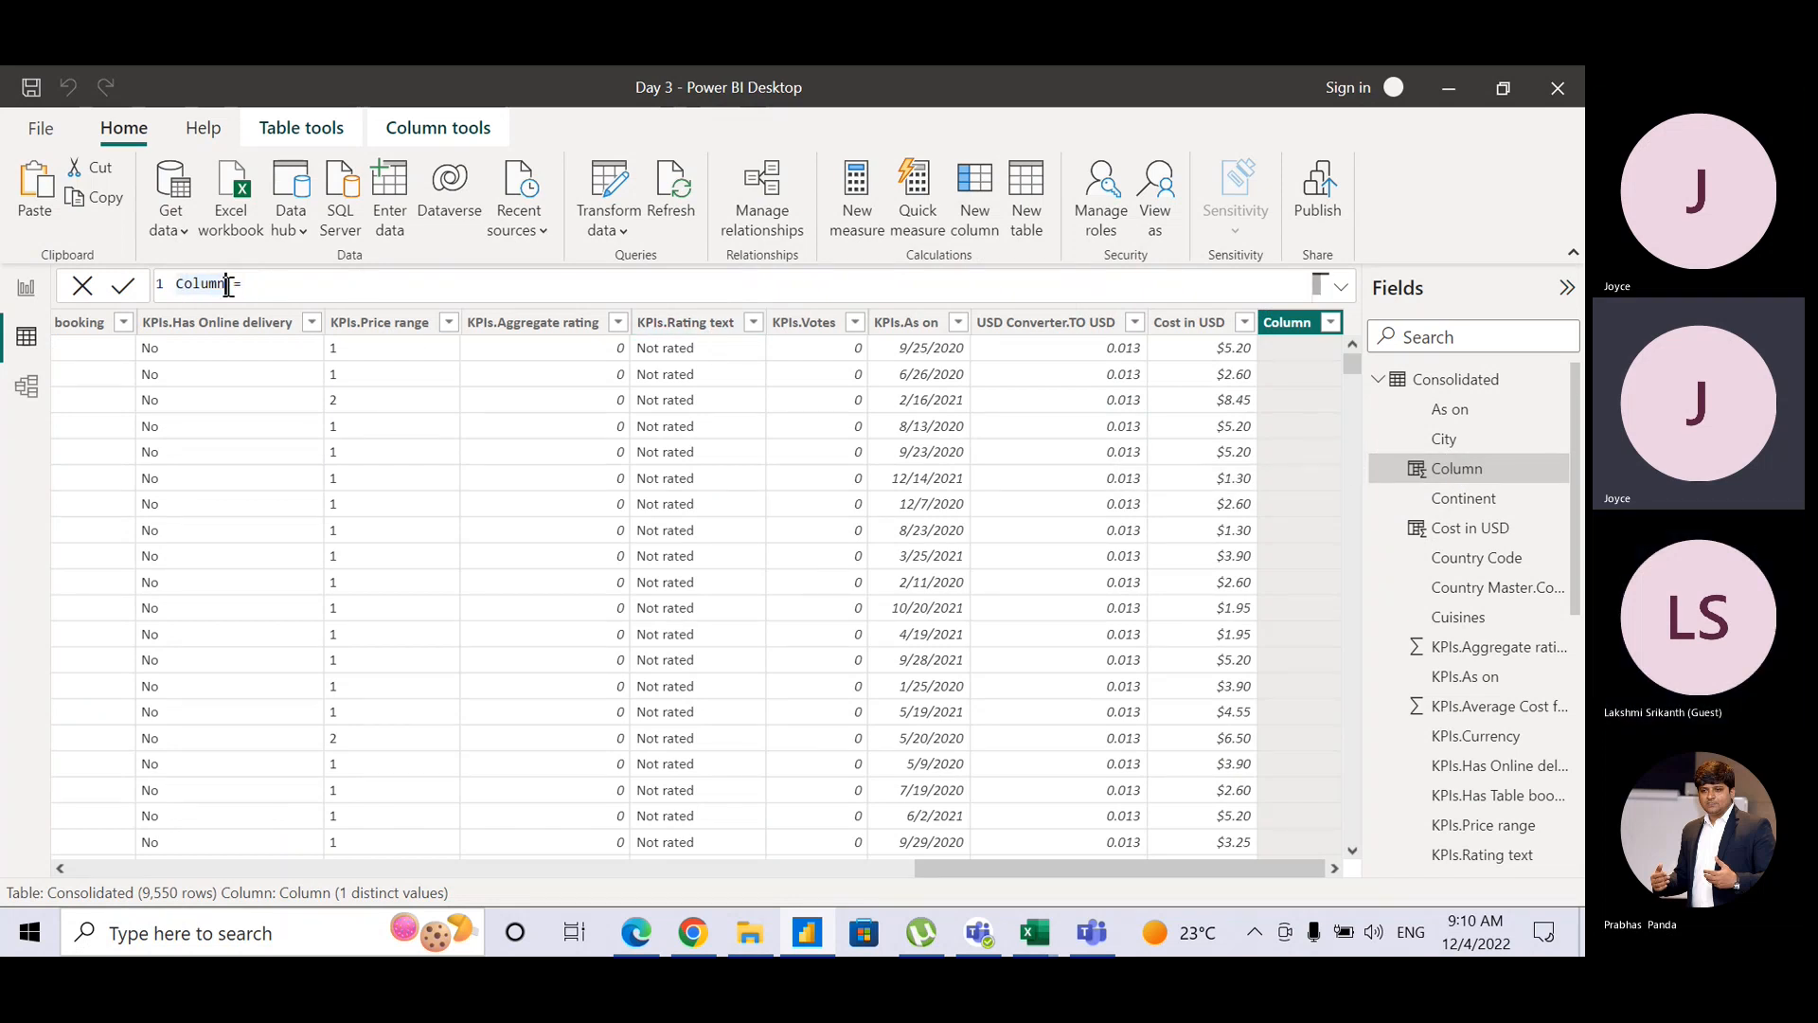
key("BackSpace")
key("BackSpace")
key("BackSpace")
key("BackSpace")
key("BackSpace")
key("BackSpace")
type("Qua")
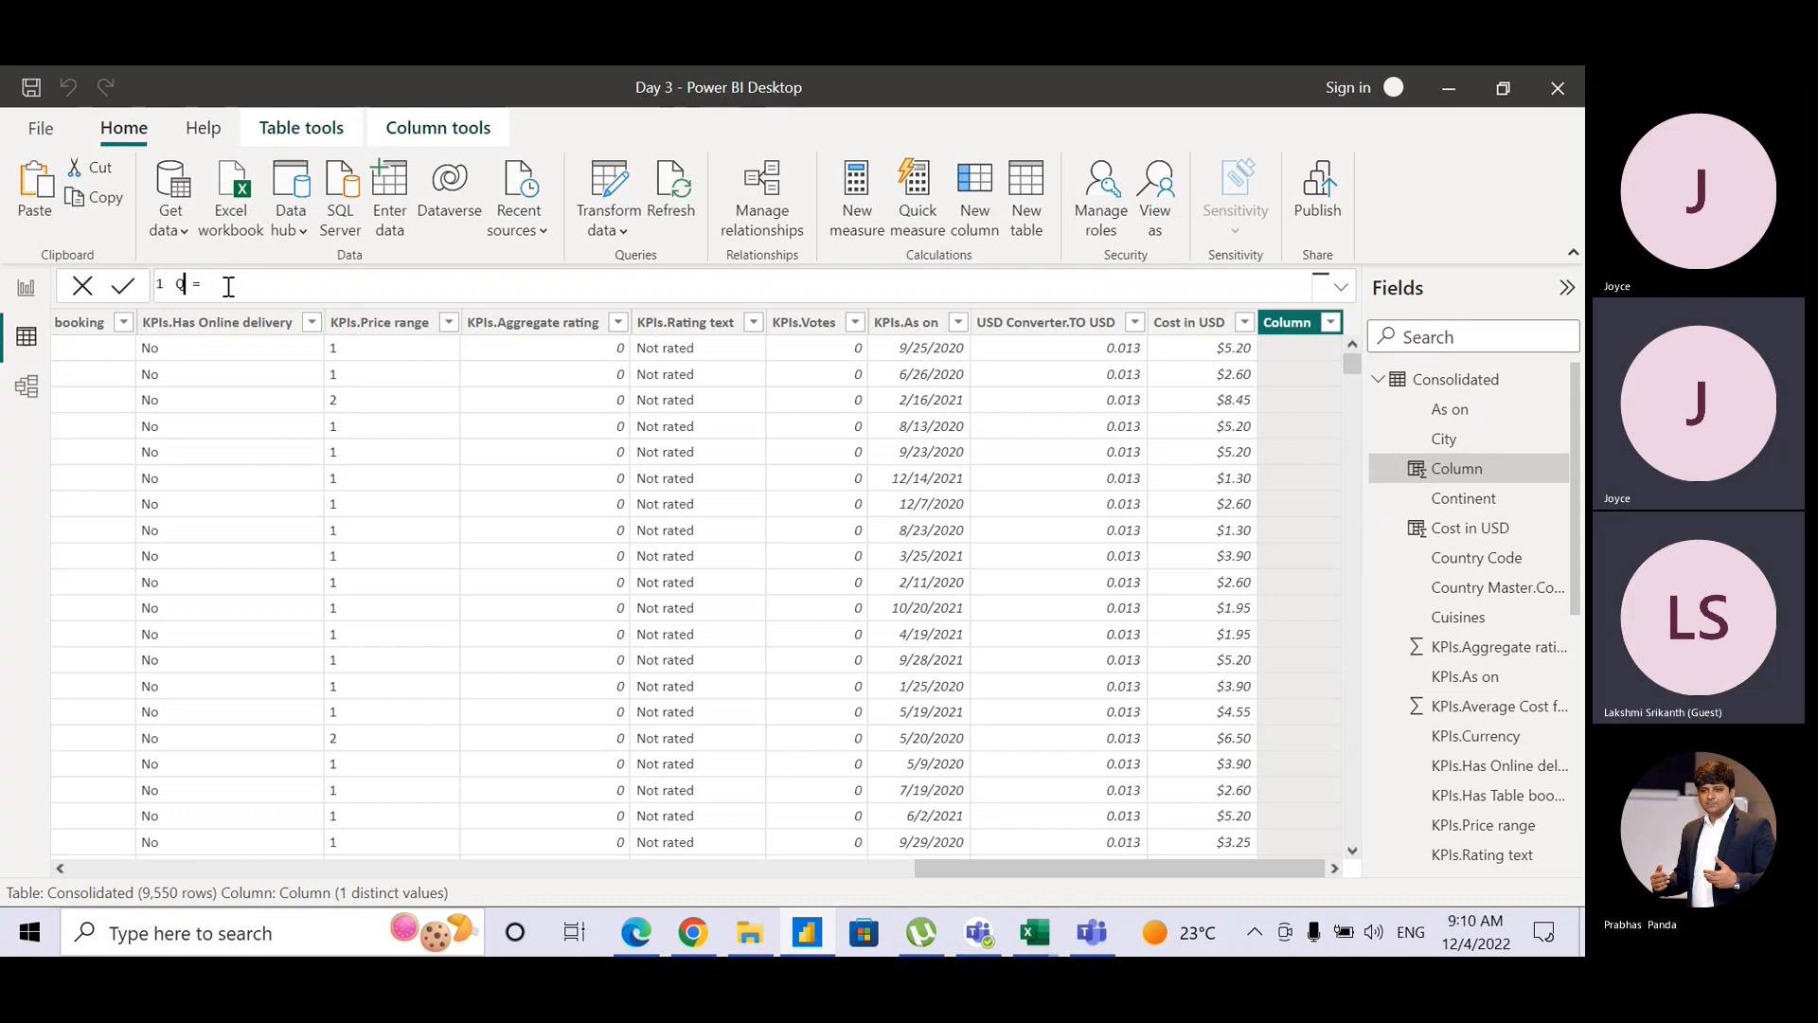
type("rter")
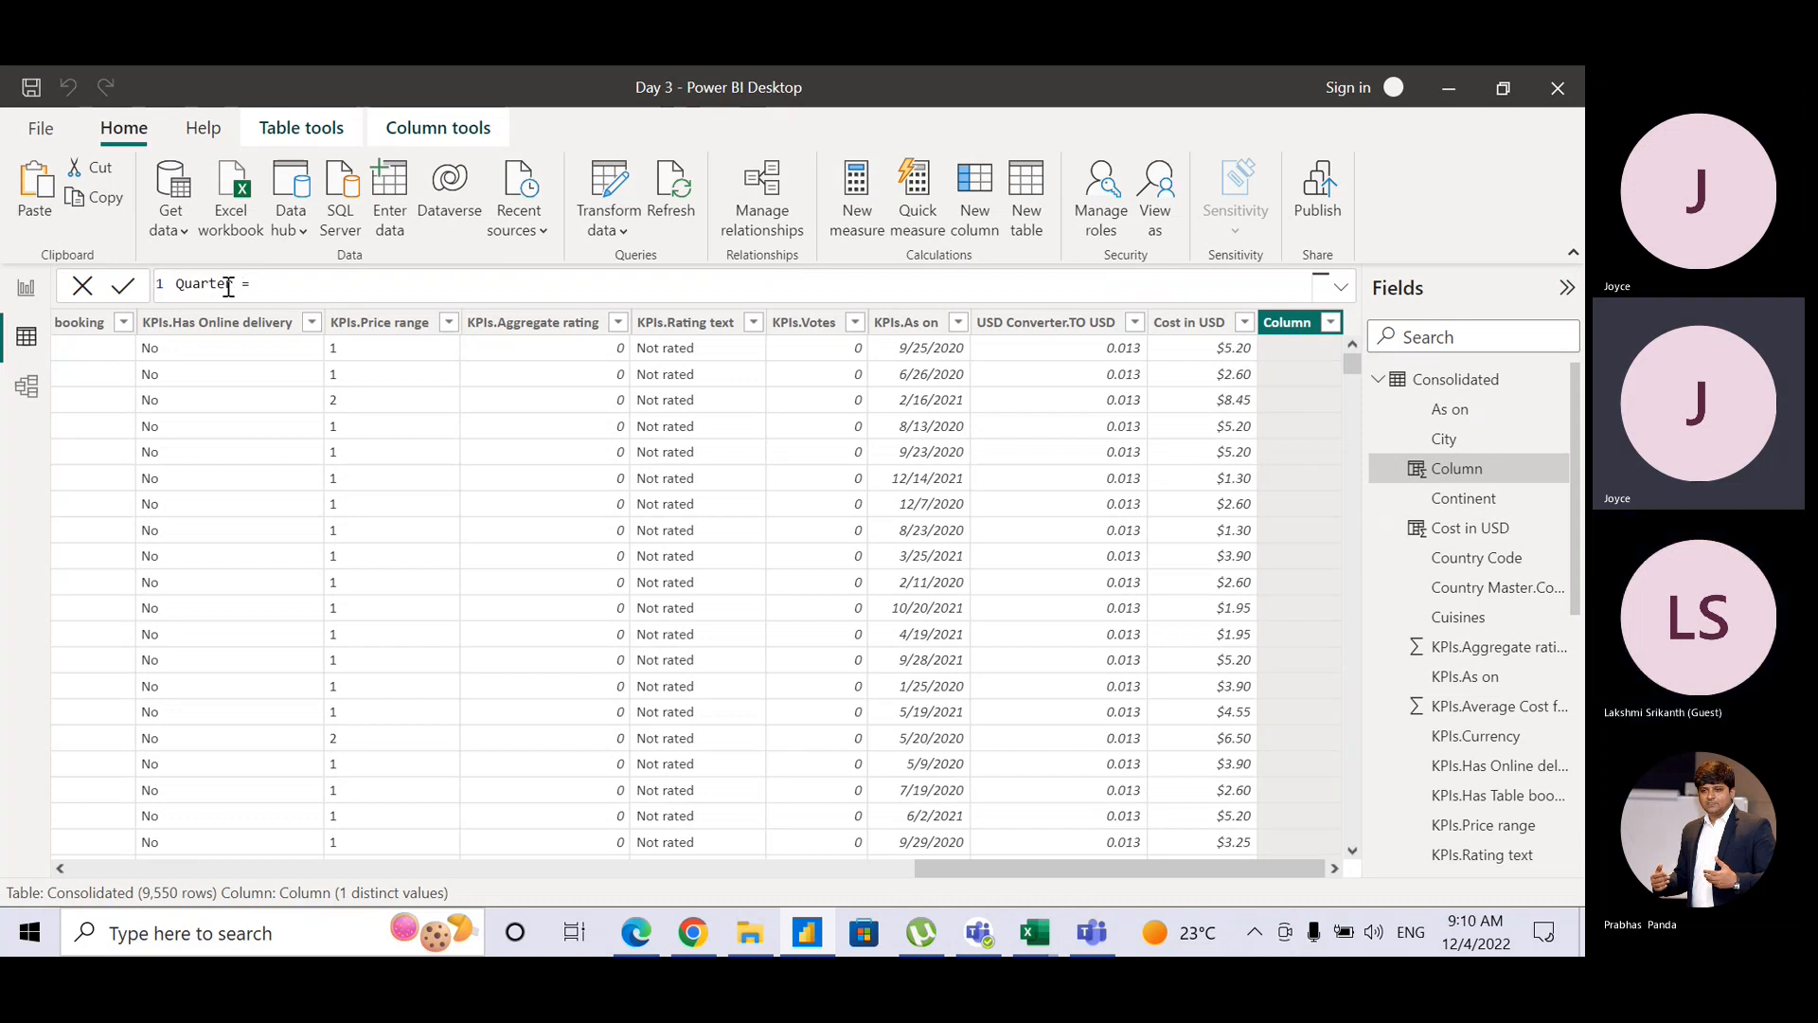
left_click(292, 283)
Step: Bring up the Teams meeting and open its chat, flipping back and forth with Power BI
left_click(1095, 934)
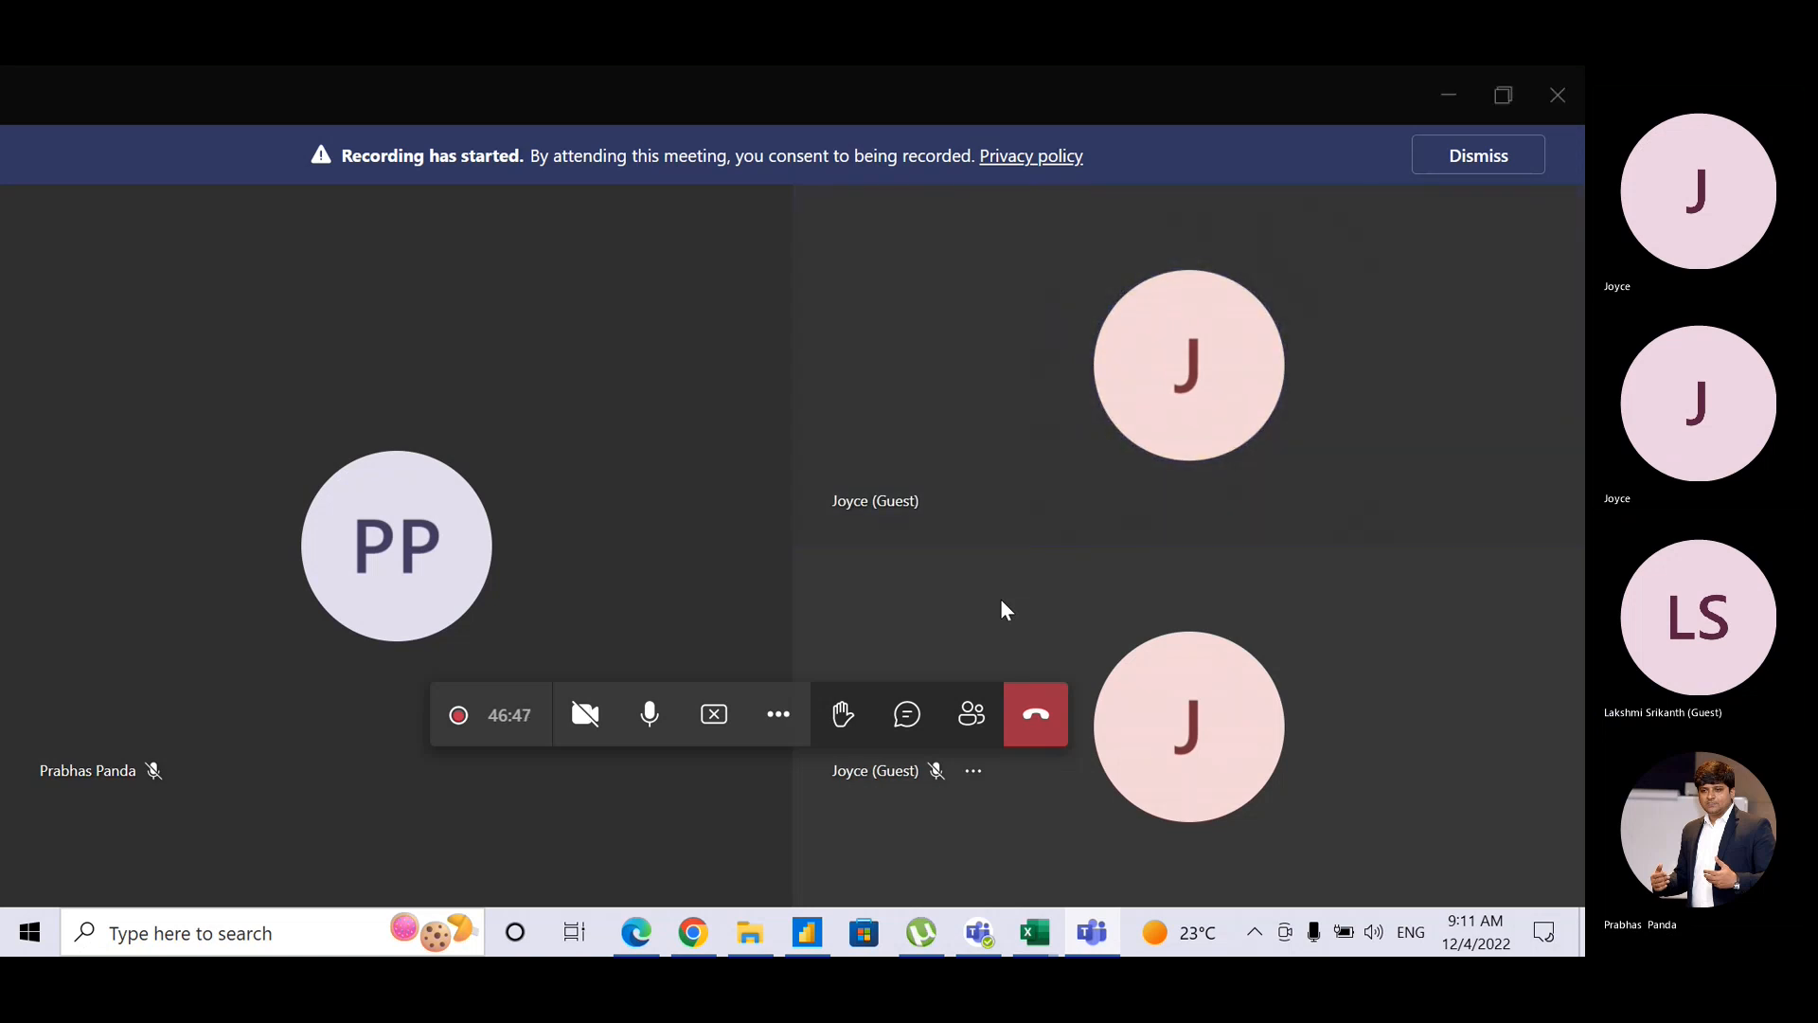
key("alt+Tab")
key("alt+Tab")
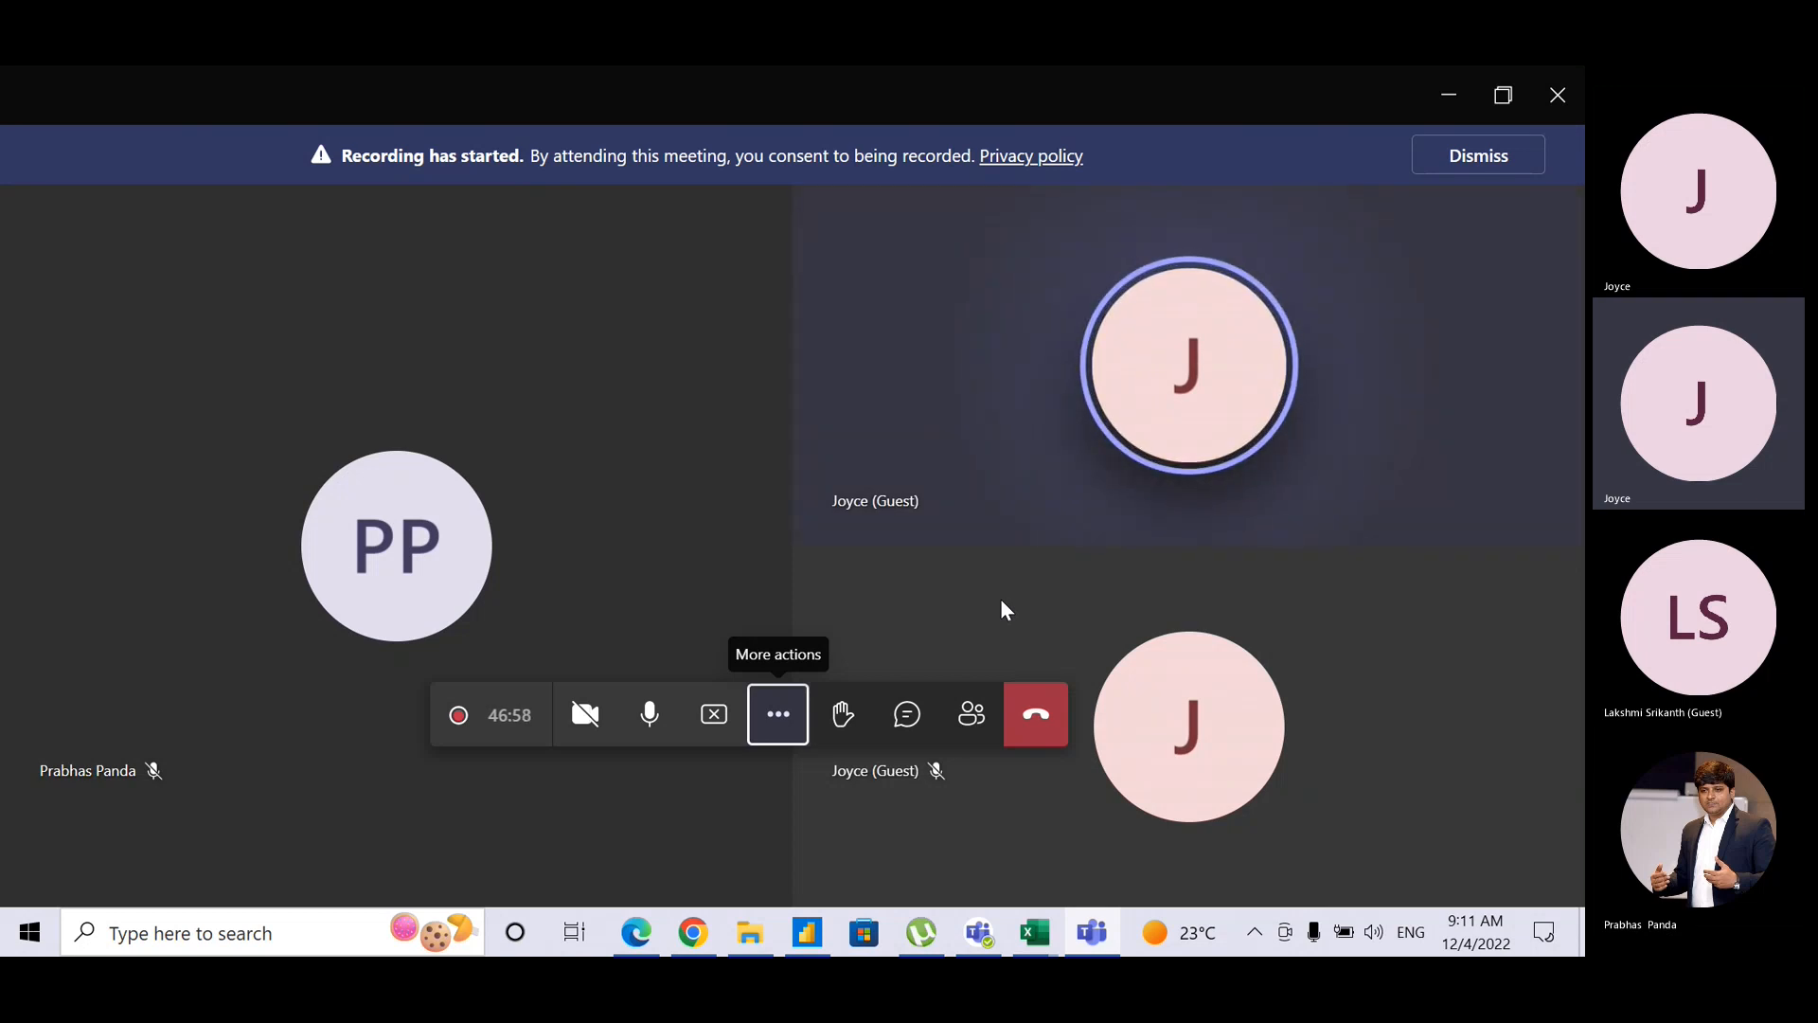
left_click(900, 719)
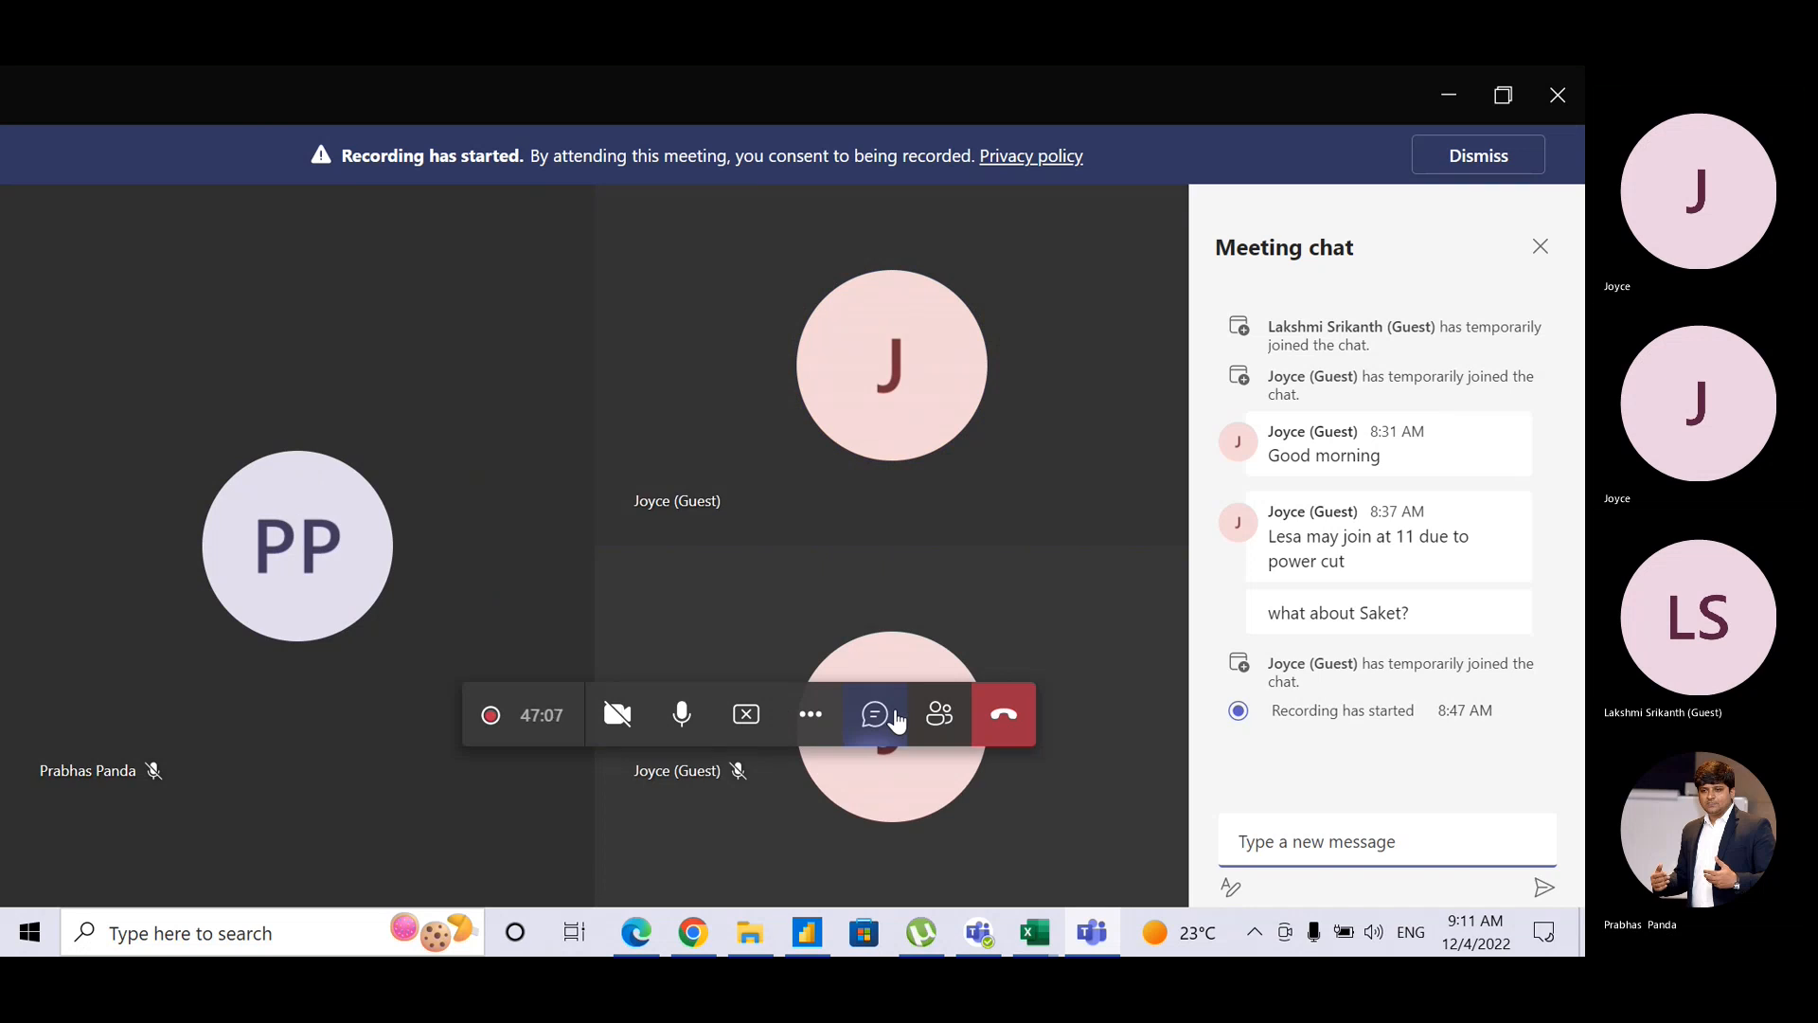
key("alt+Tab")
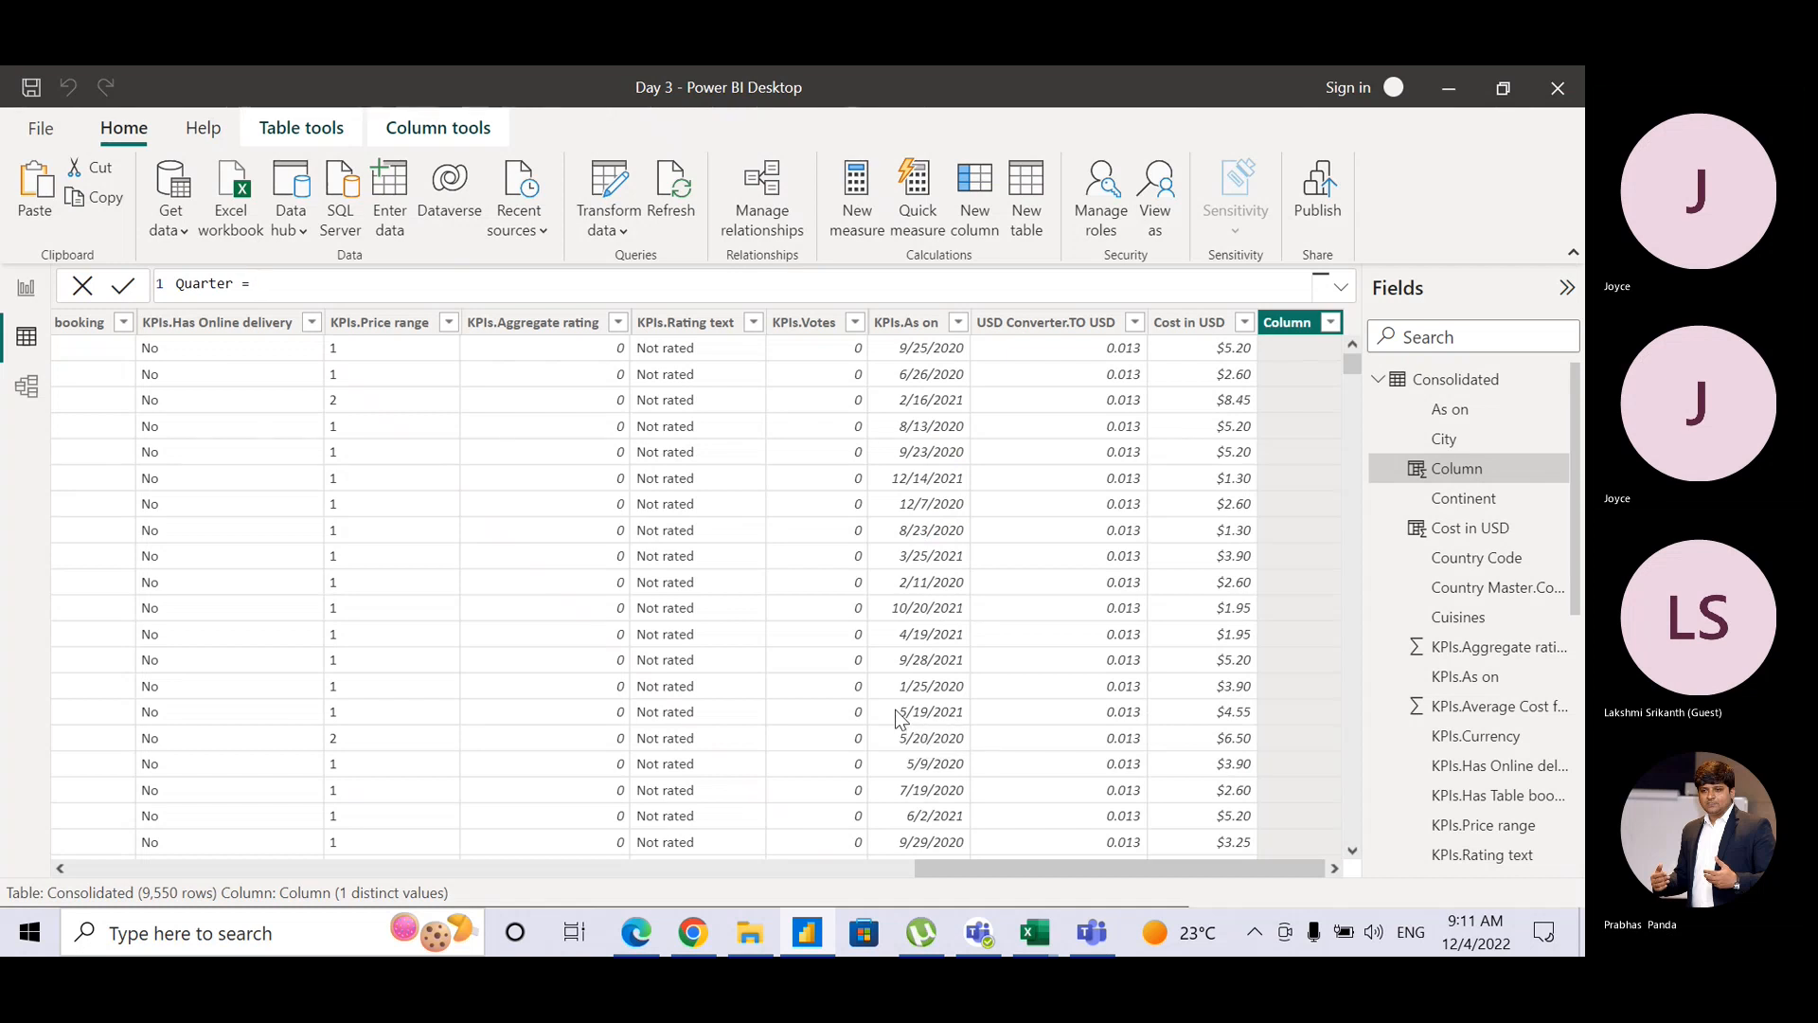
key("alt+Tab")
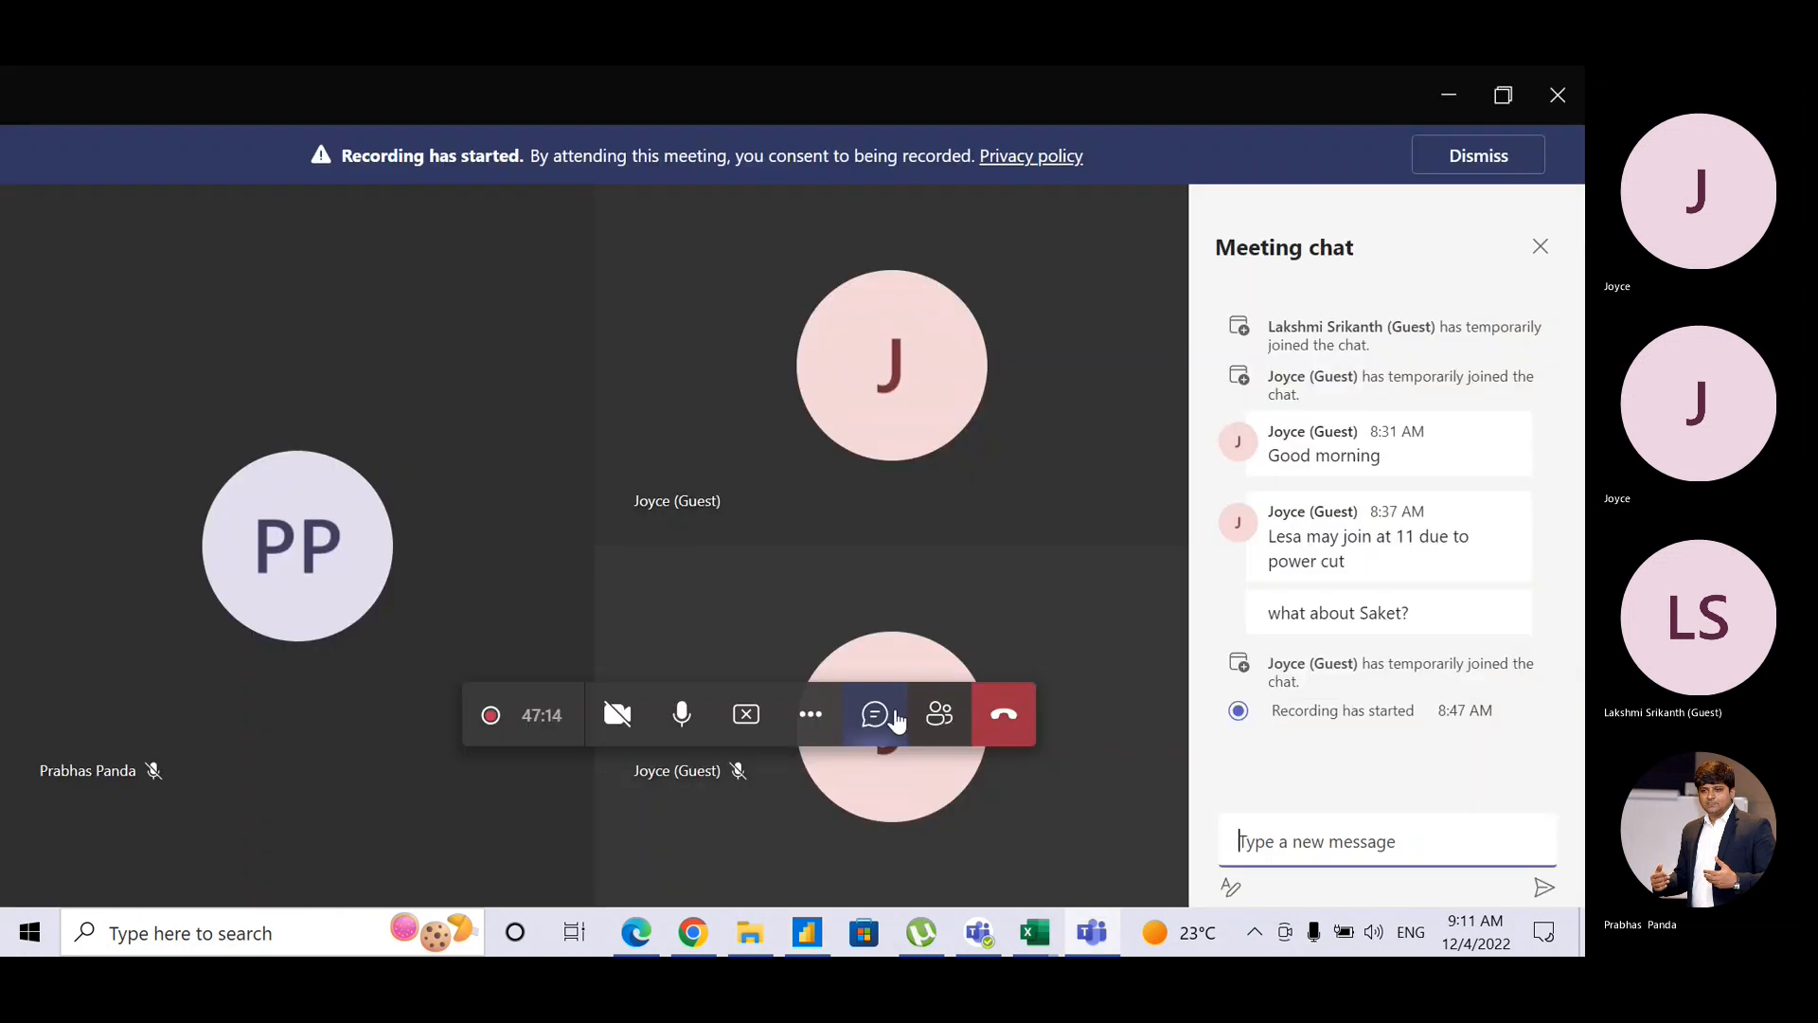
key("alt+Tab")
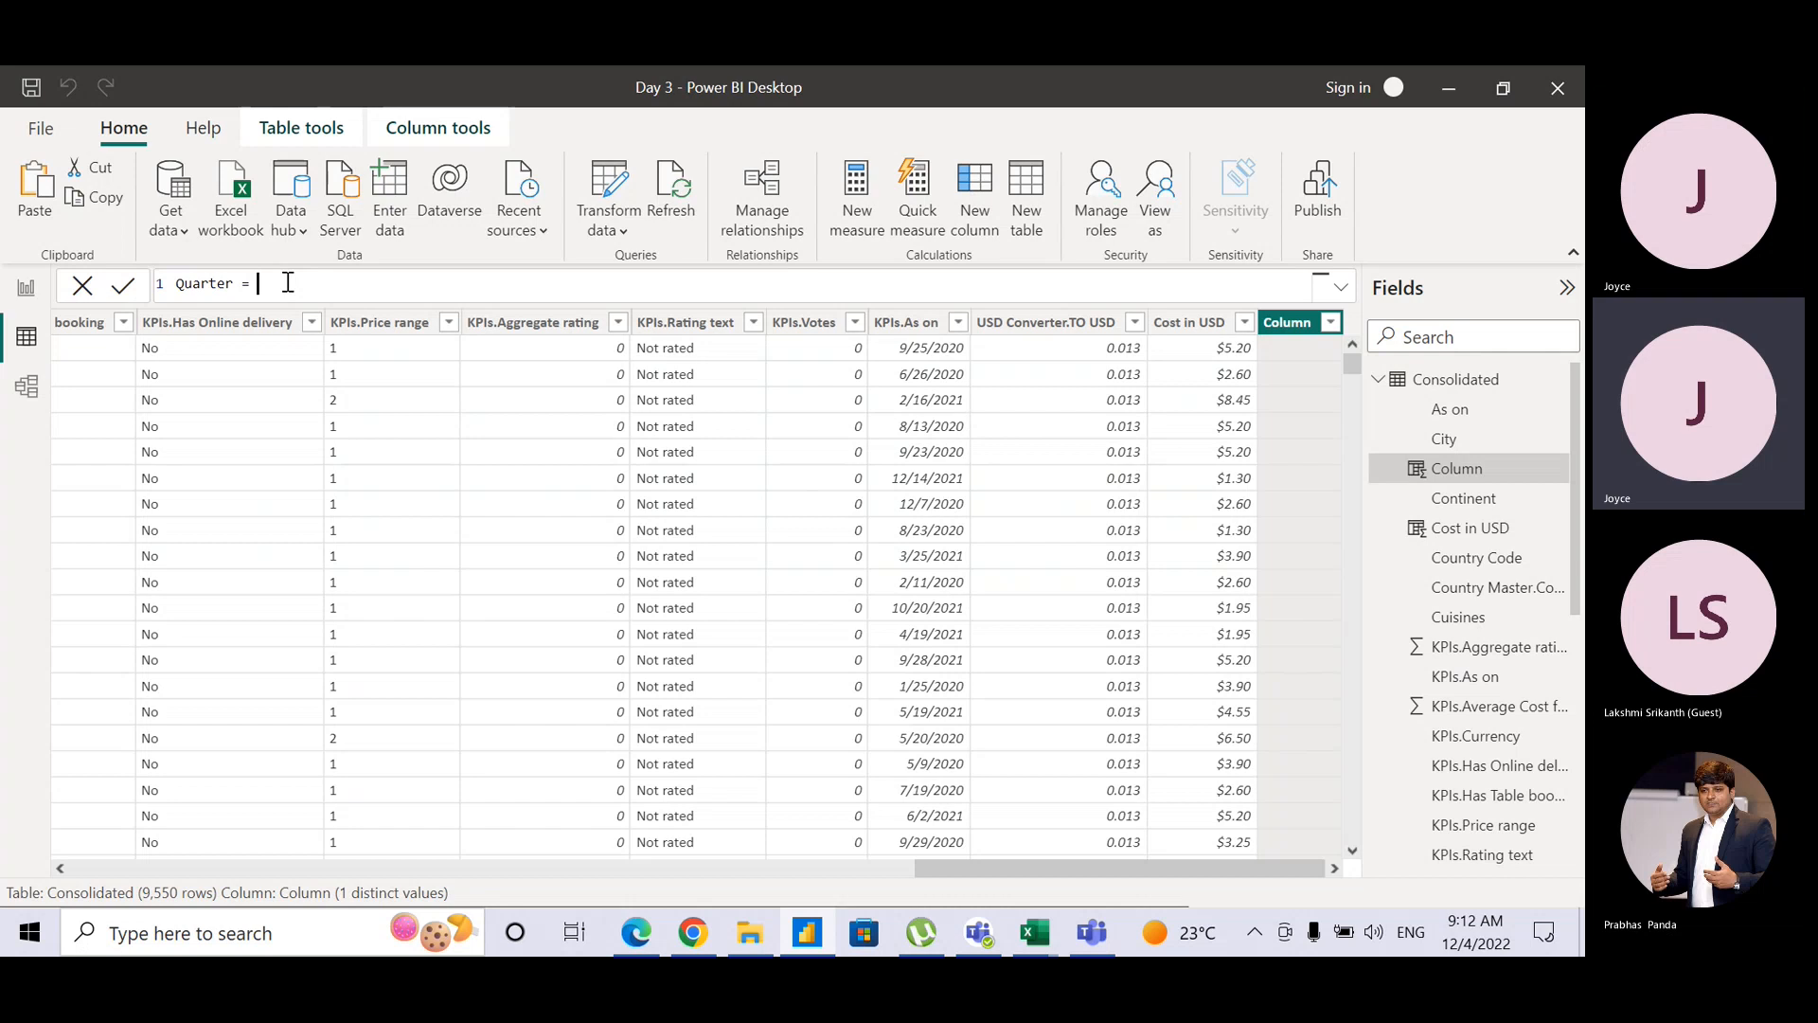
Step: Alternate between the Teams meeting chat and Power BI's unfinished Quarter formula
key("alt+Tab")
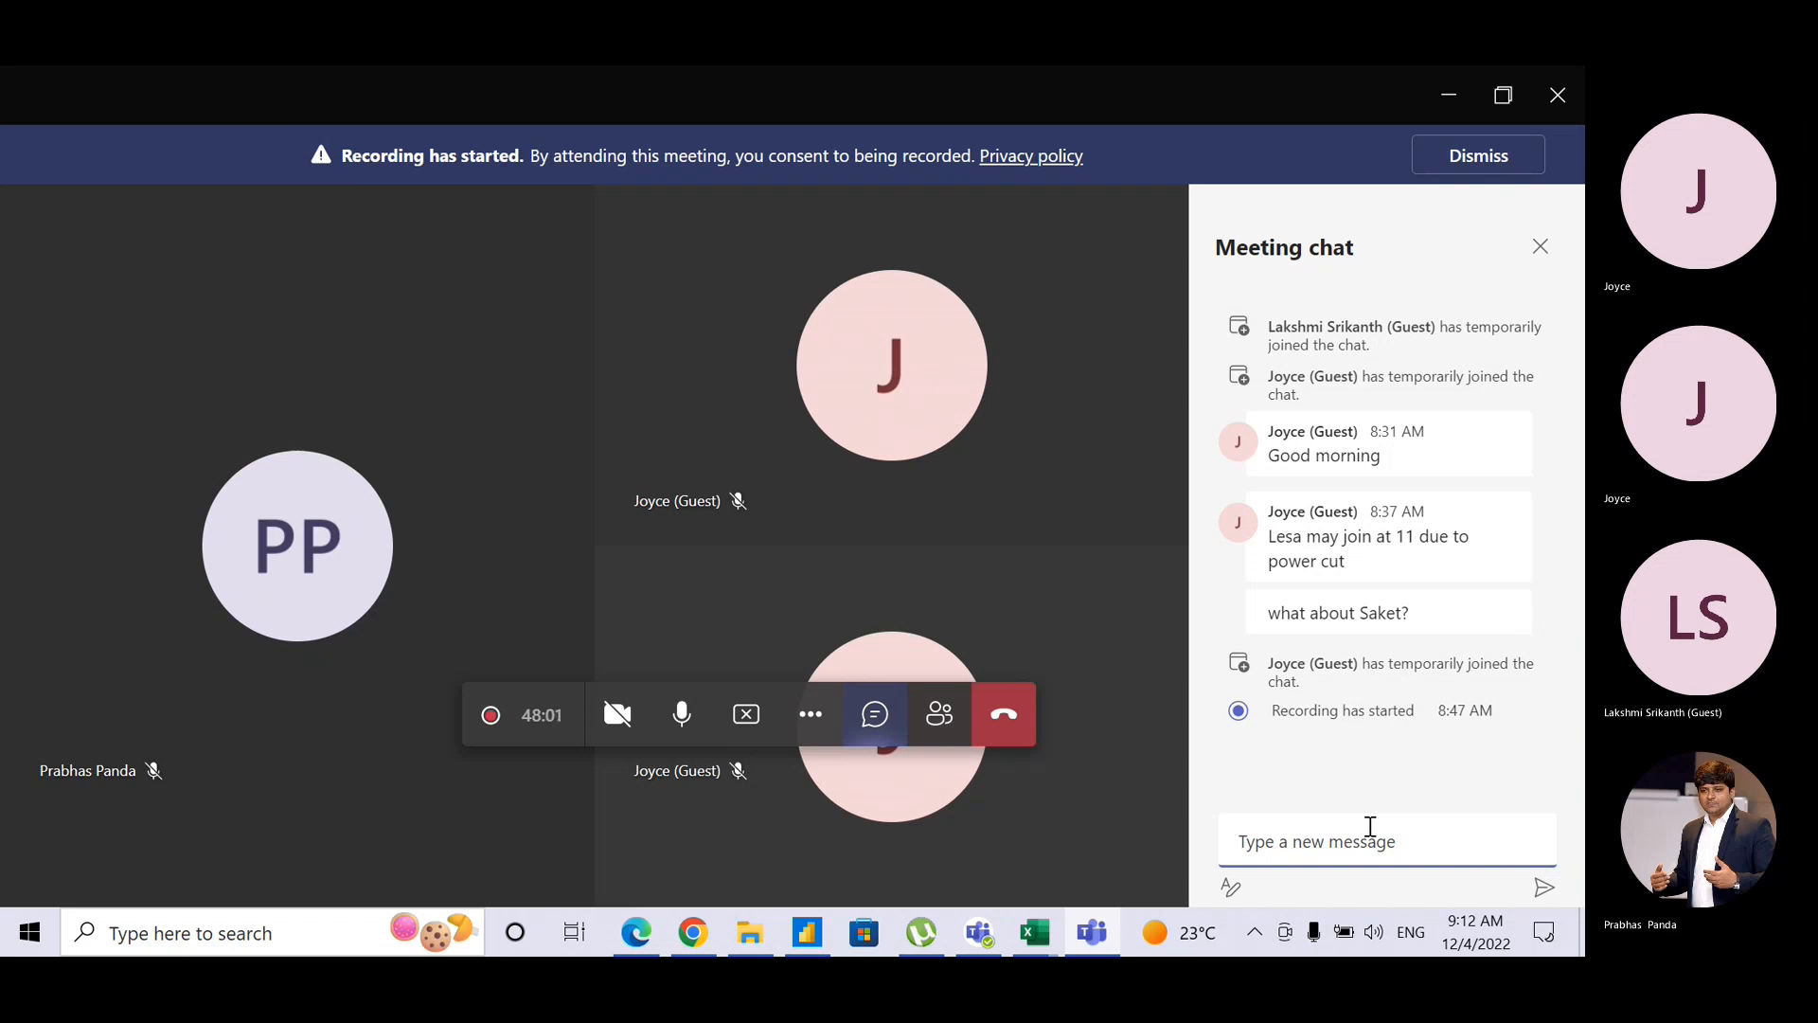
key("alt+Tab")
key("alt+Tab")
key("alt+Tab")
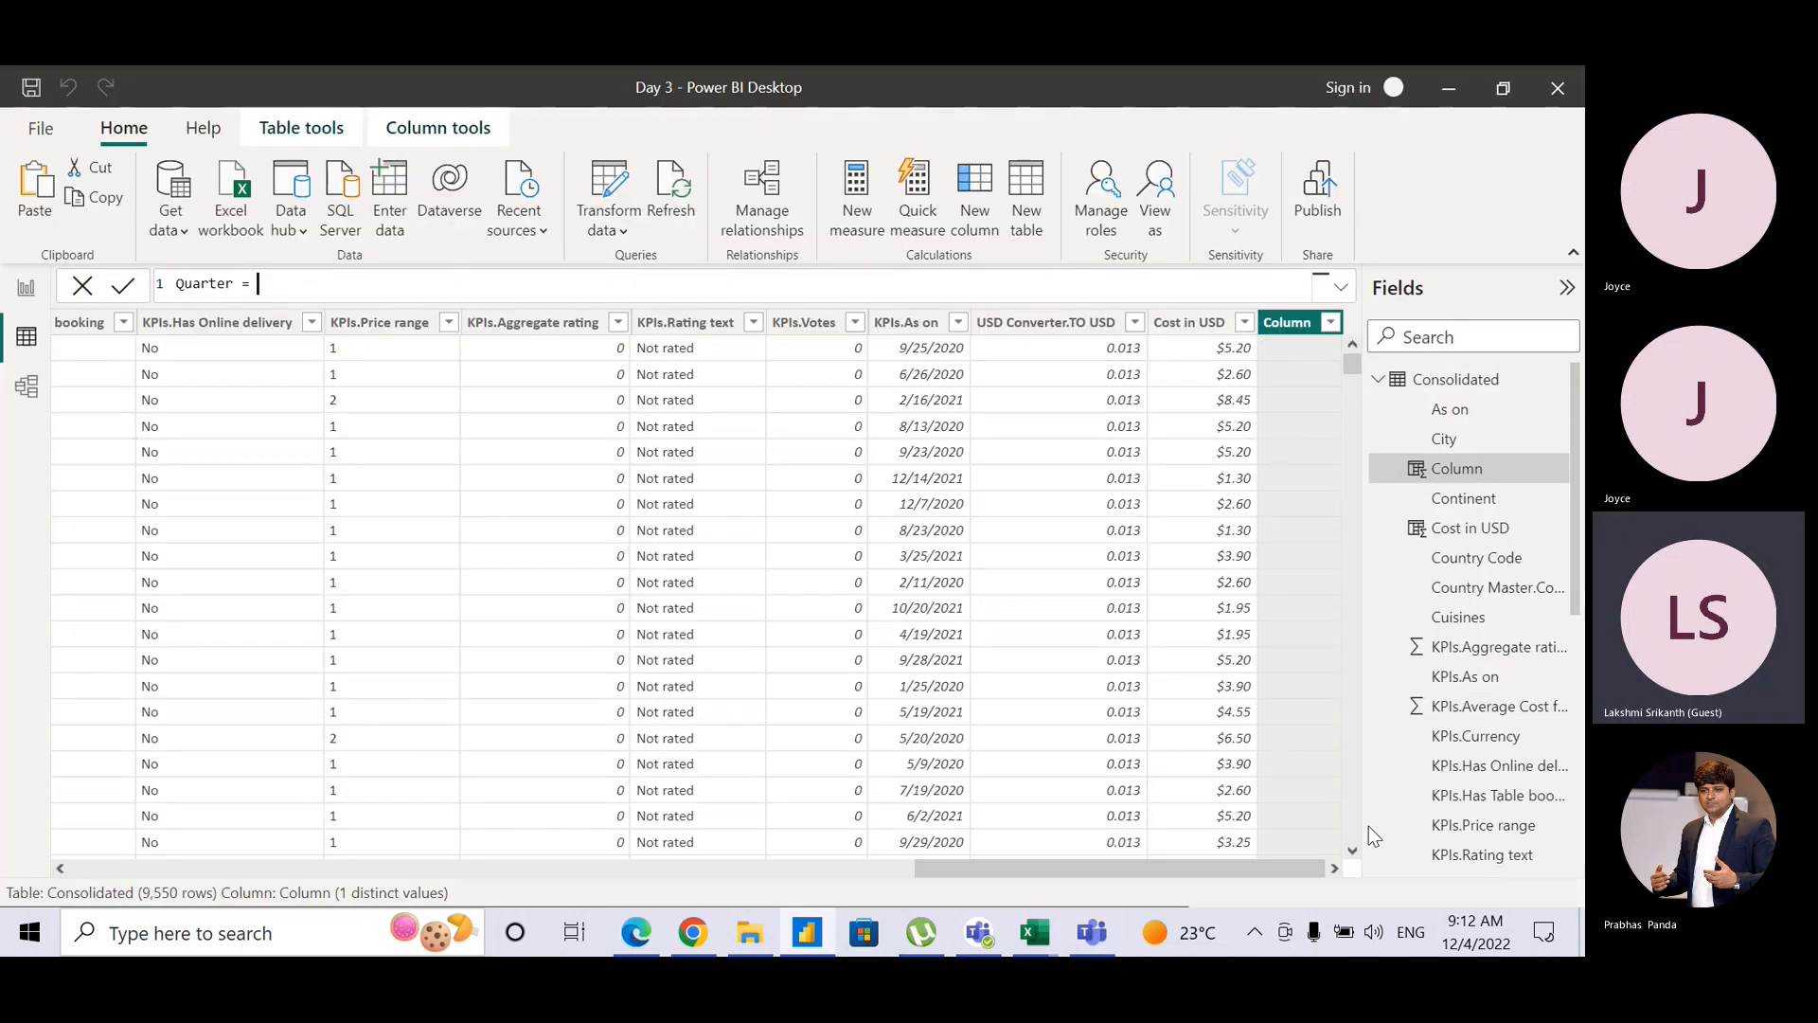
key("alt+Tab")
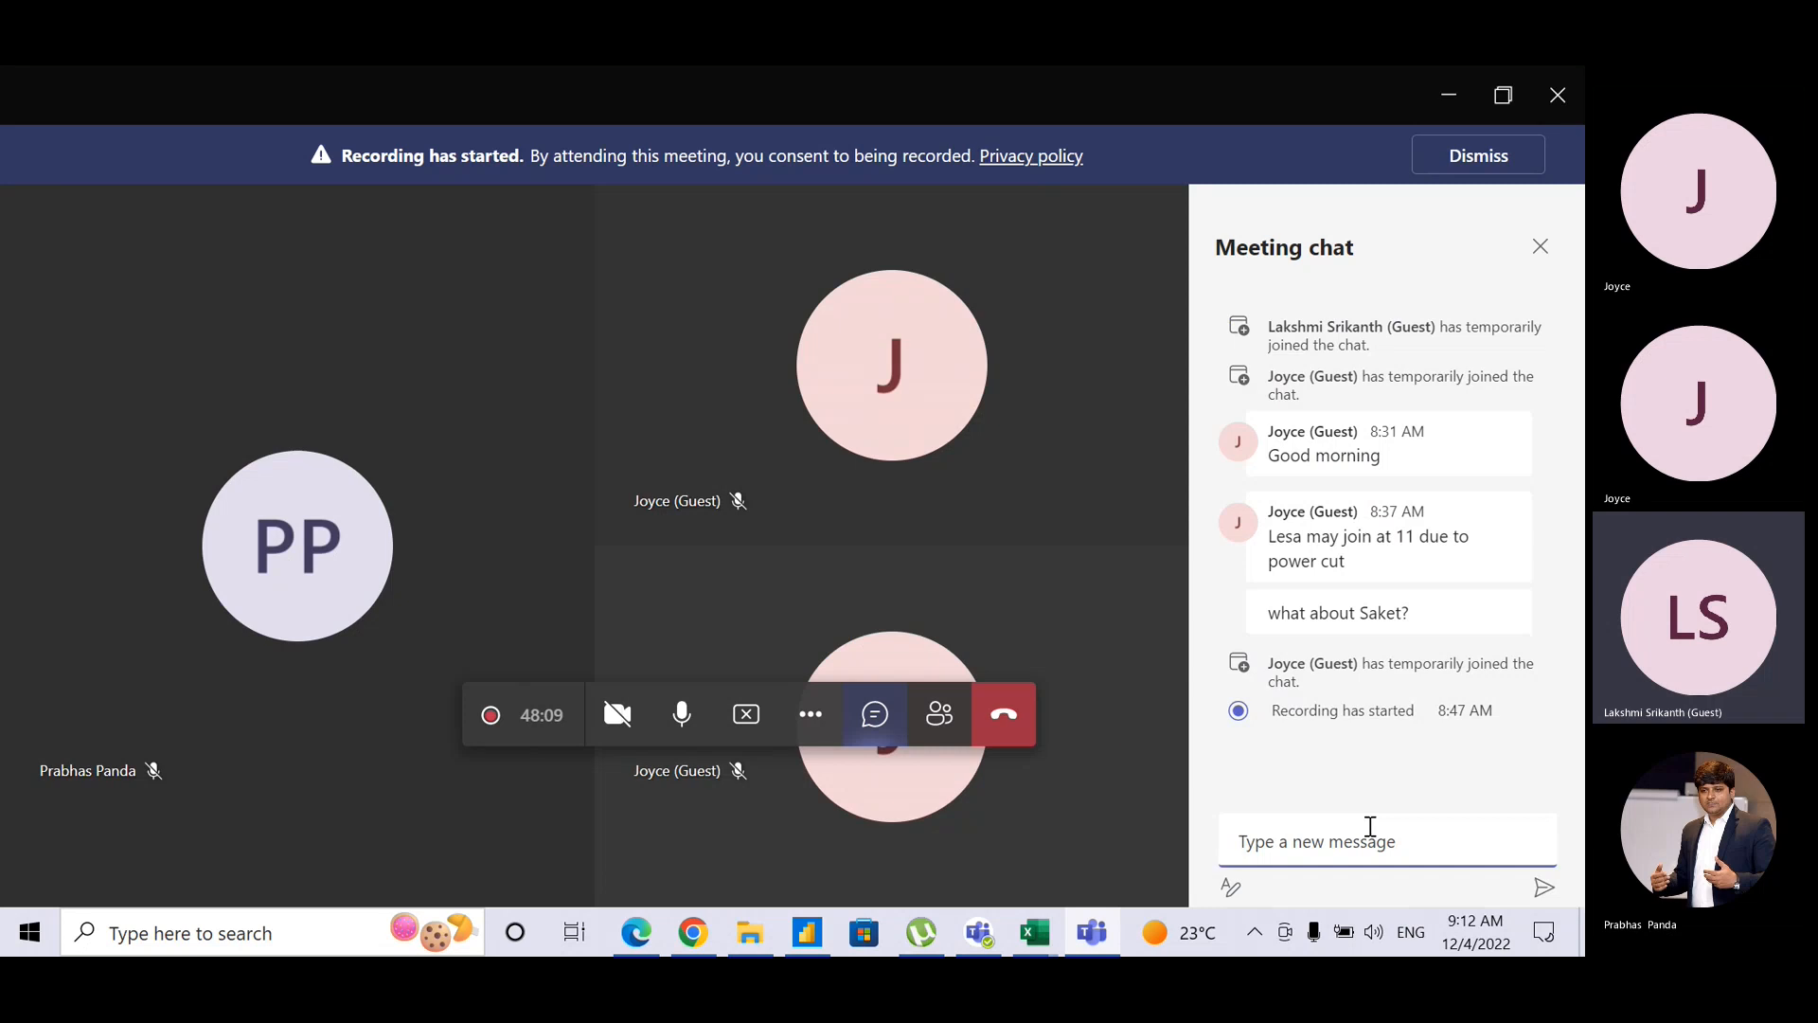
key("alt+Tab")
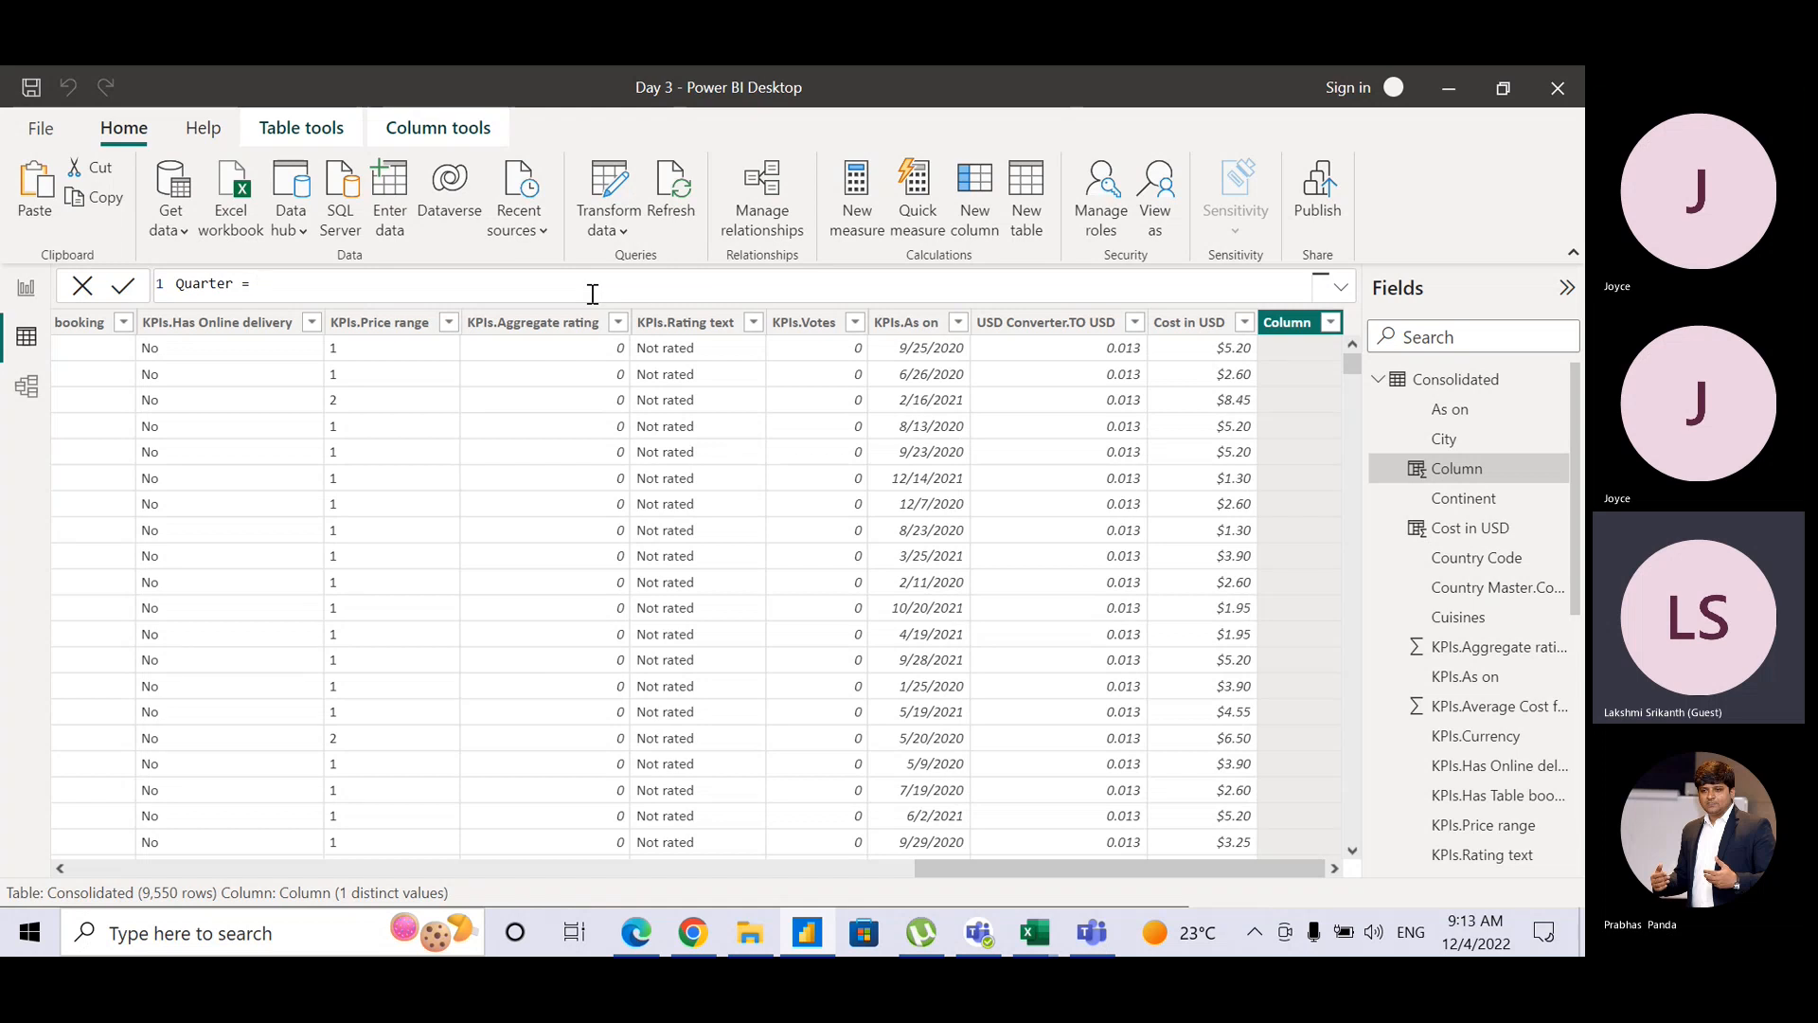
Step: Enter and commit the formula Quarter = FORMAT(Consolidated[KPIs.As on])
key("alt+Tab")
key("alt+Tab")
type("F")
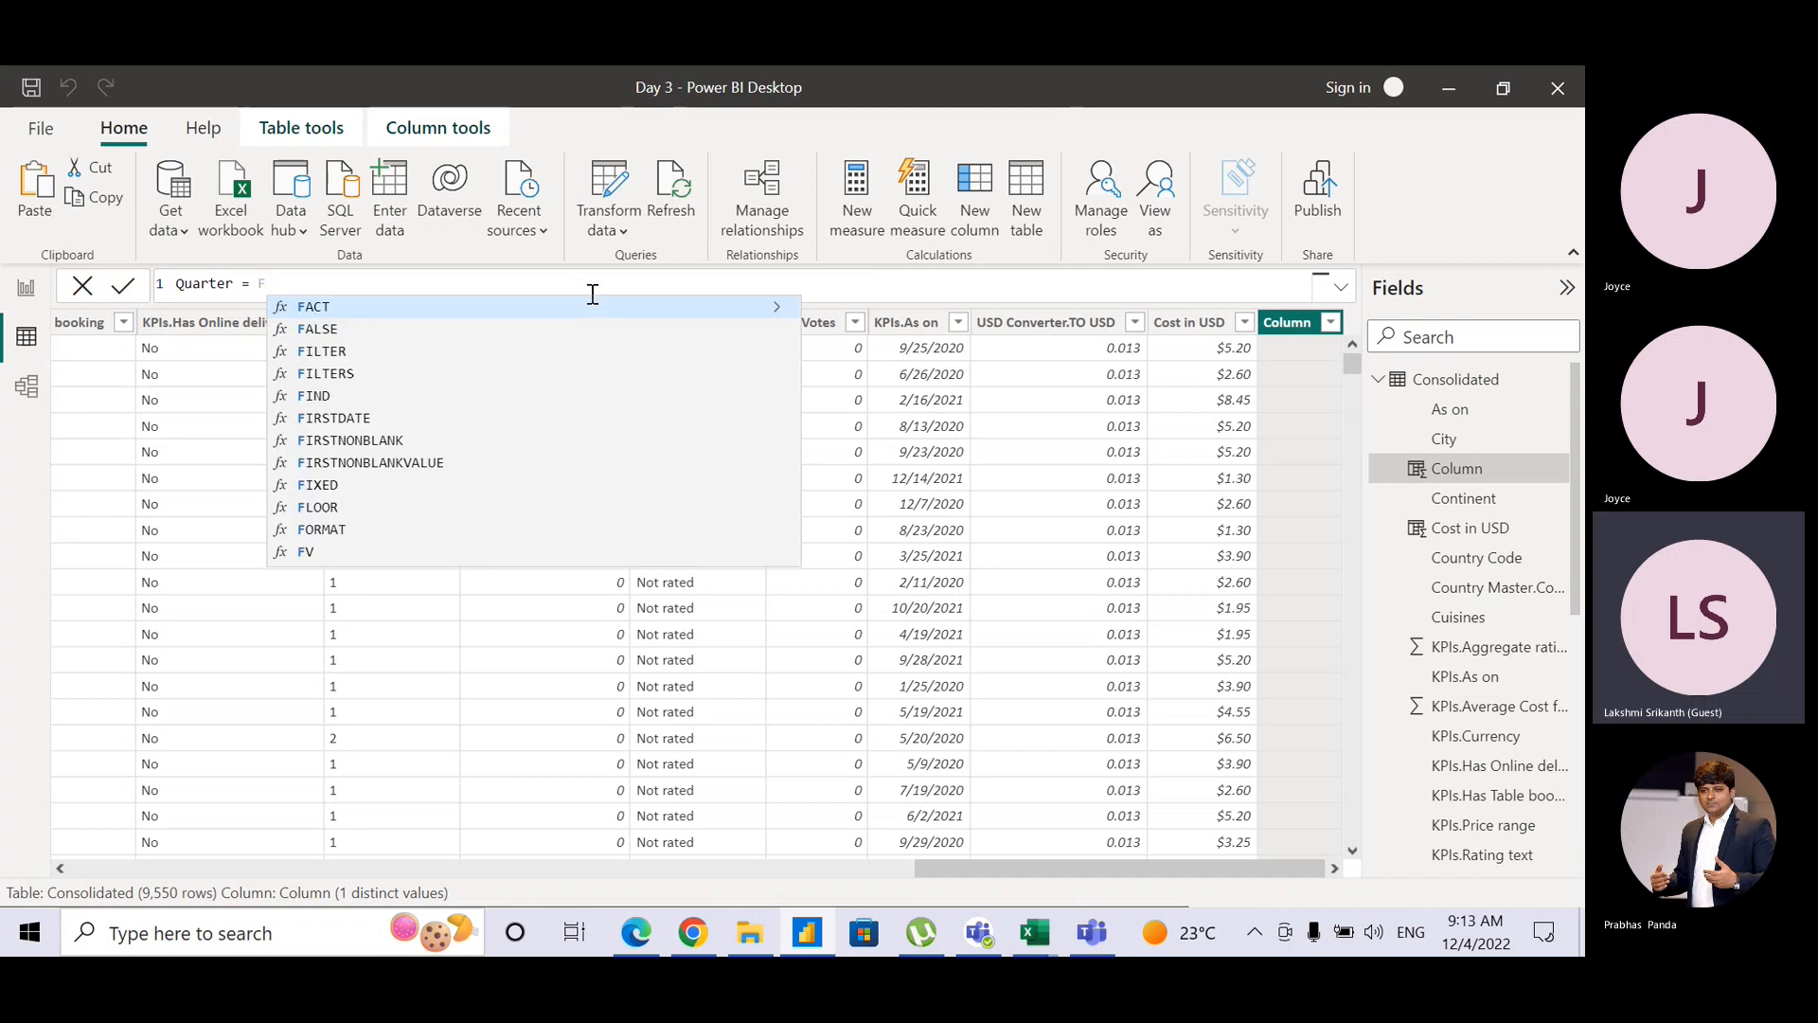
type("omr")
key("BackSpace")
key("BackSpace")
type("r")
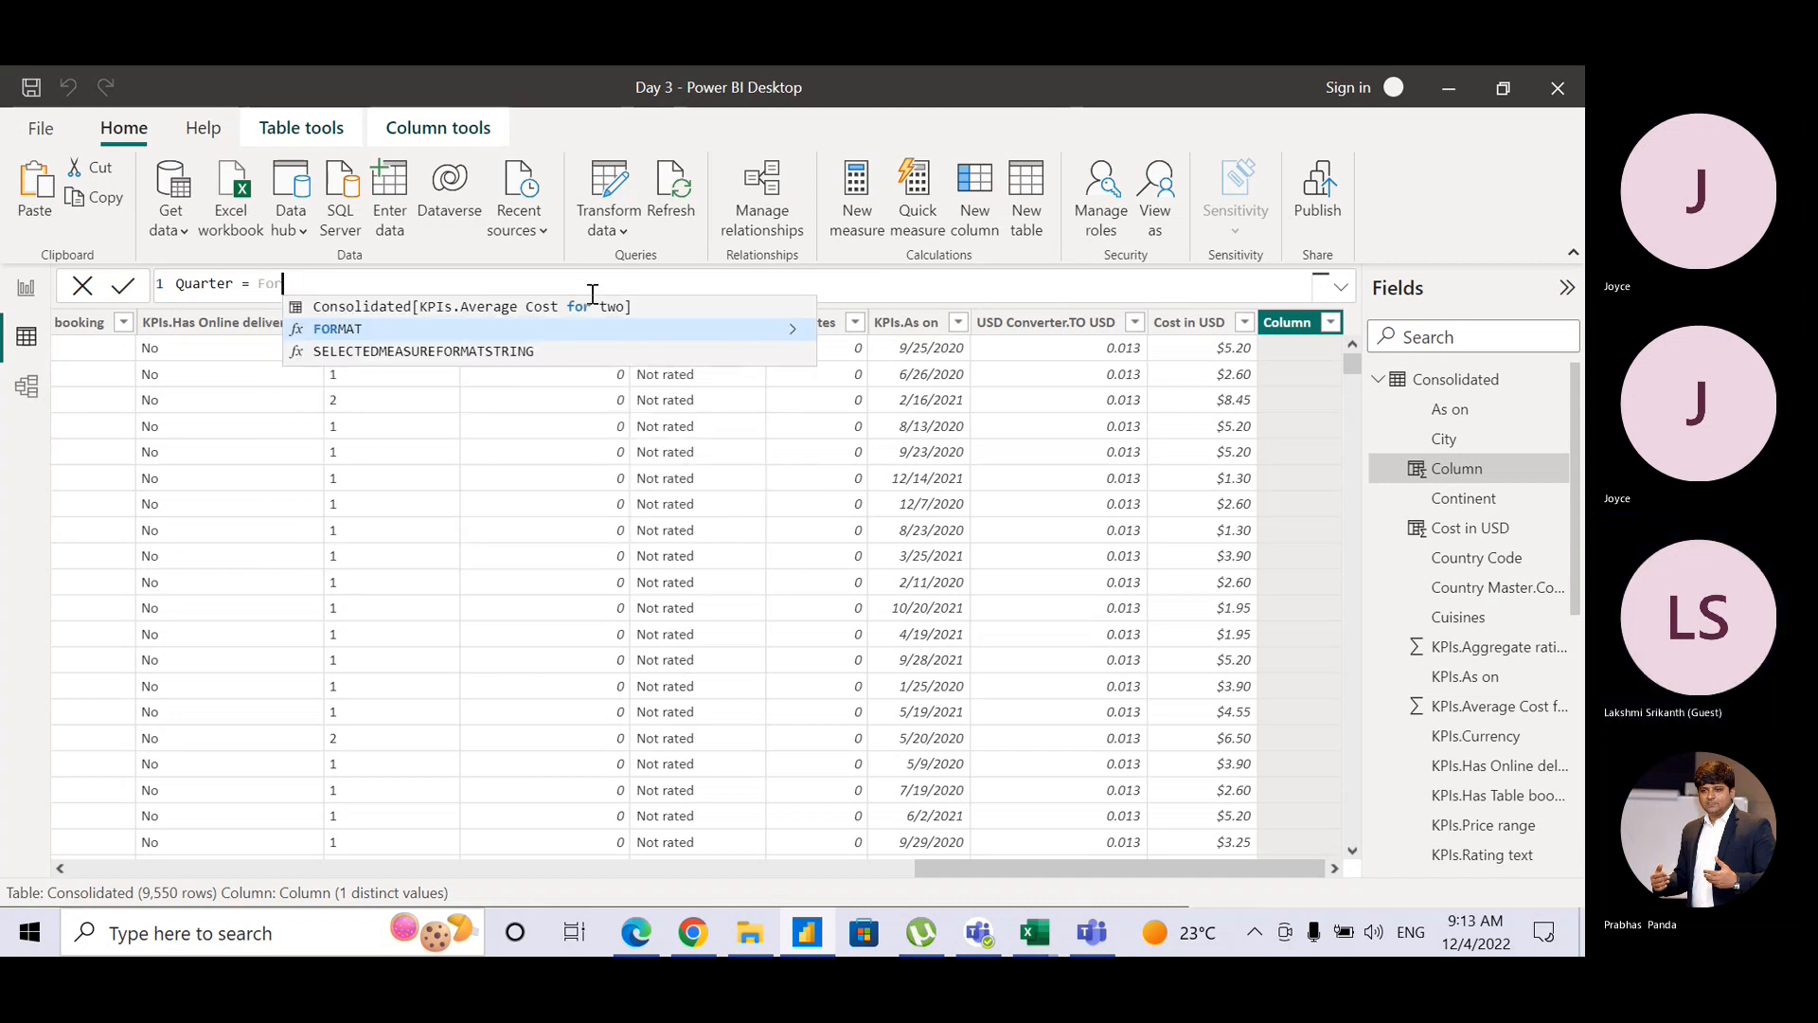
key("Tab")
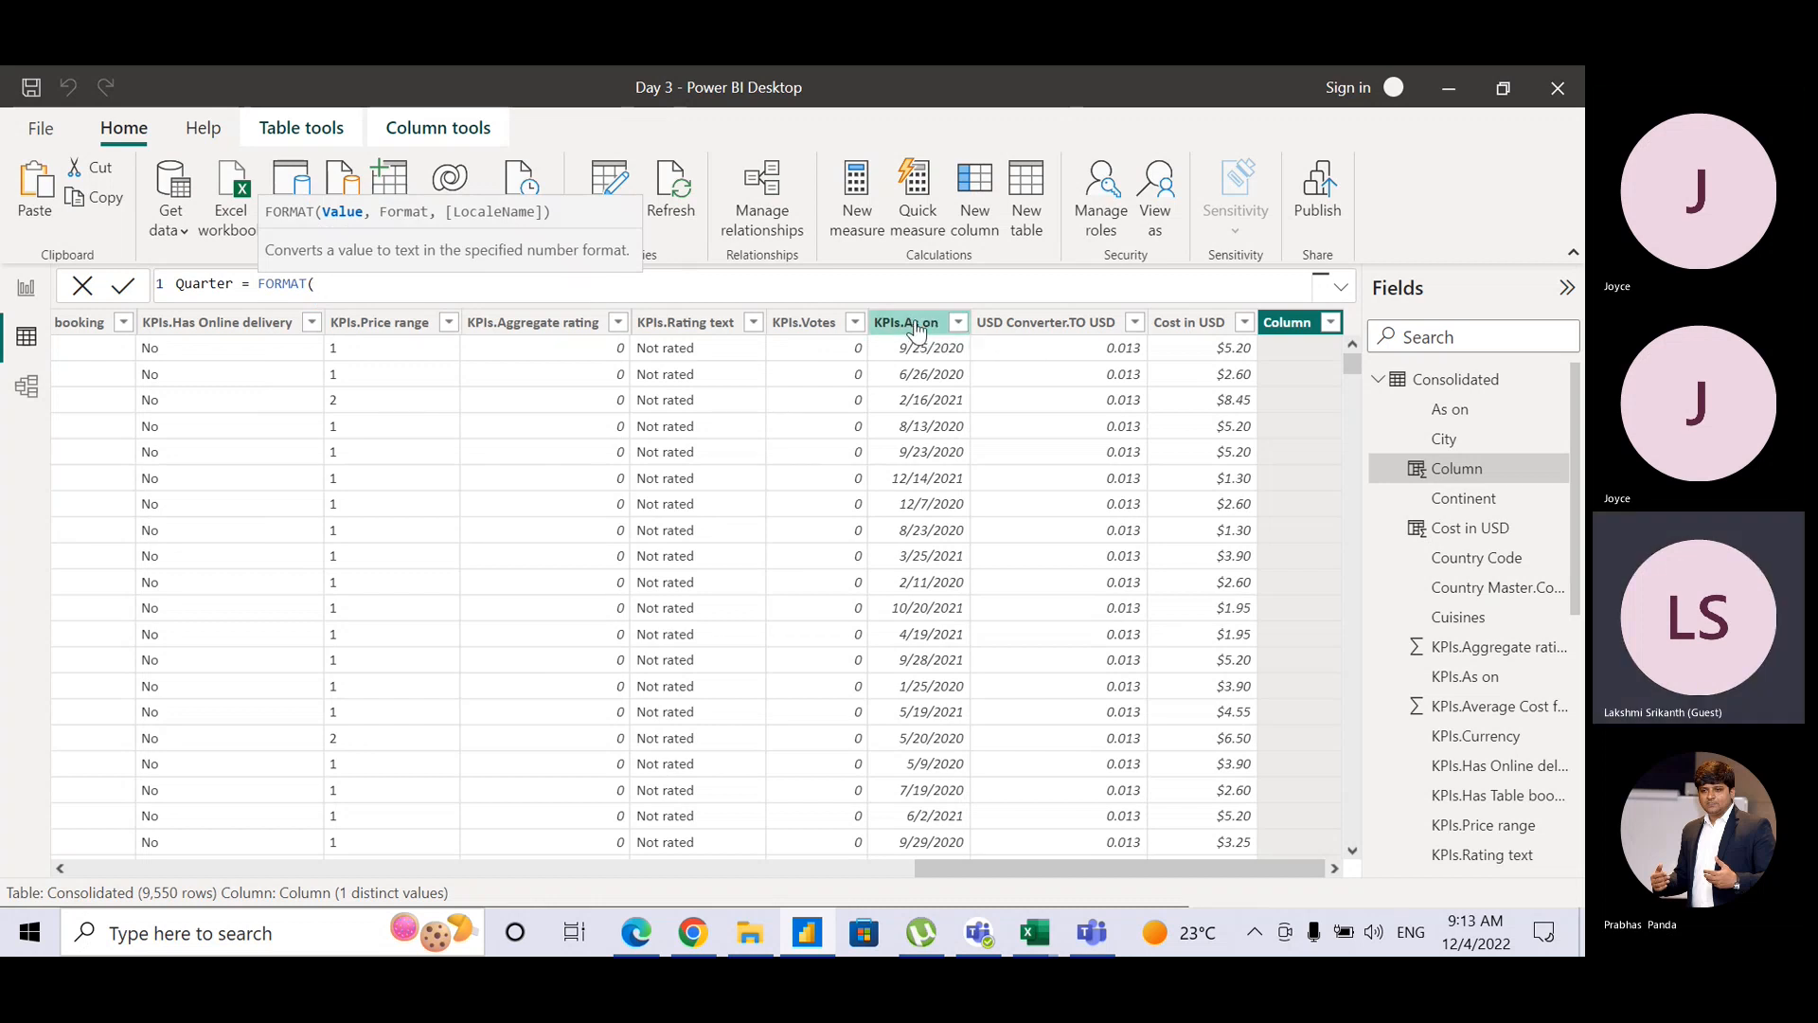
type("Ki")
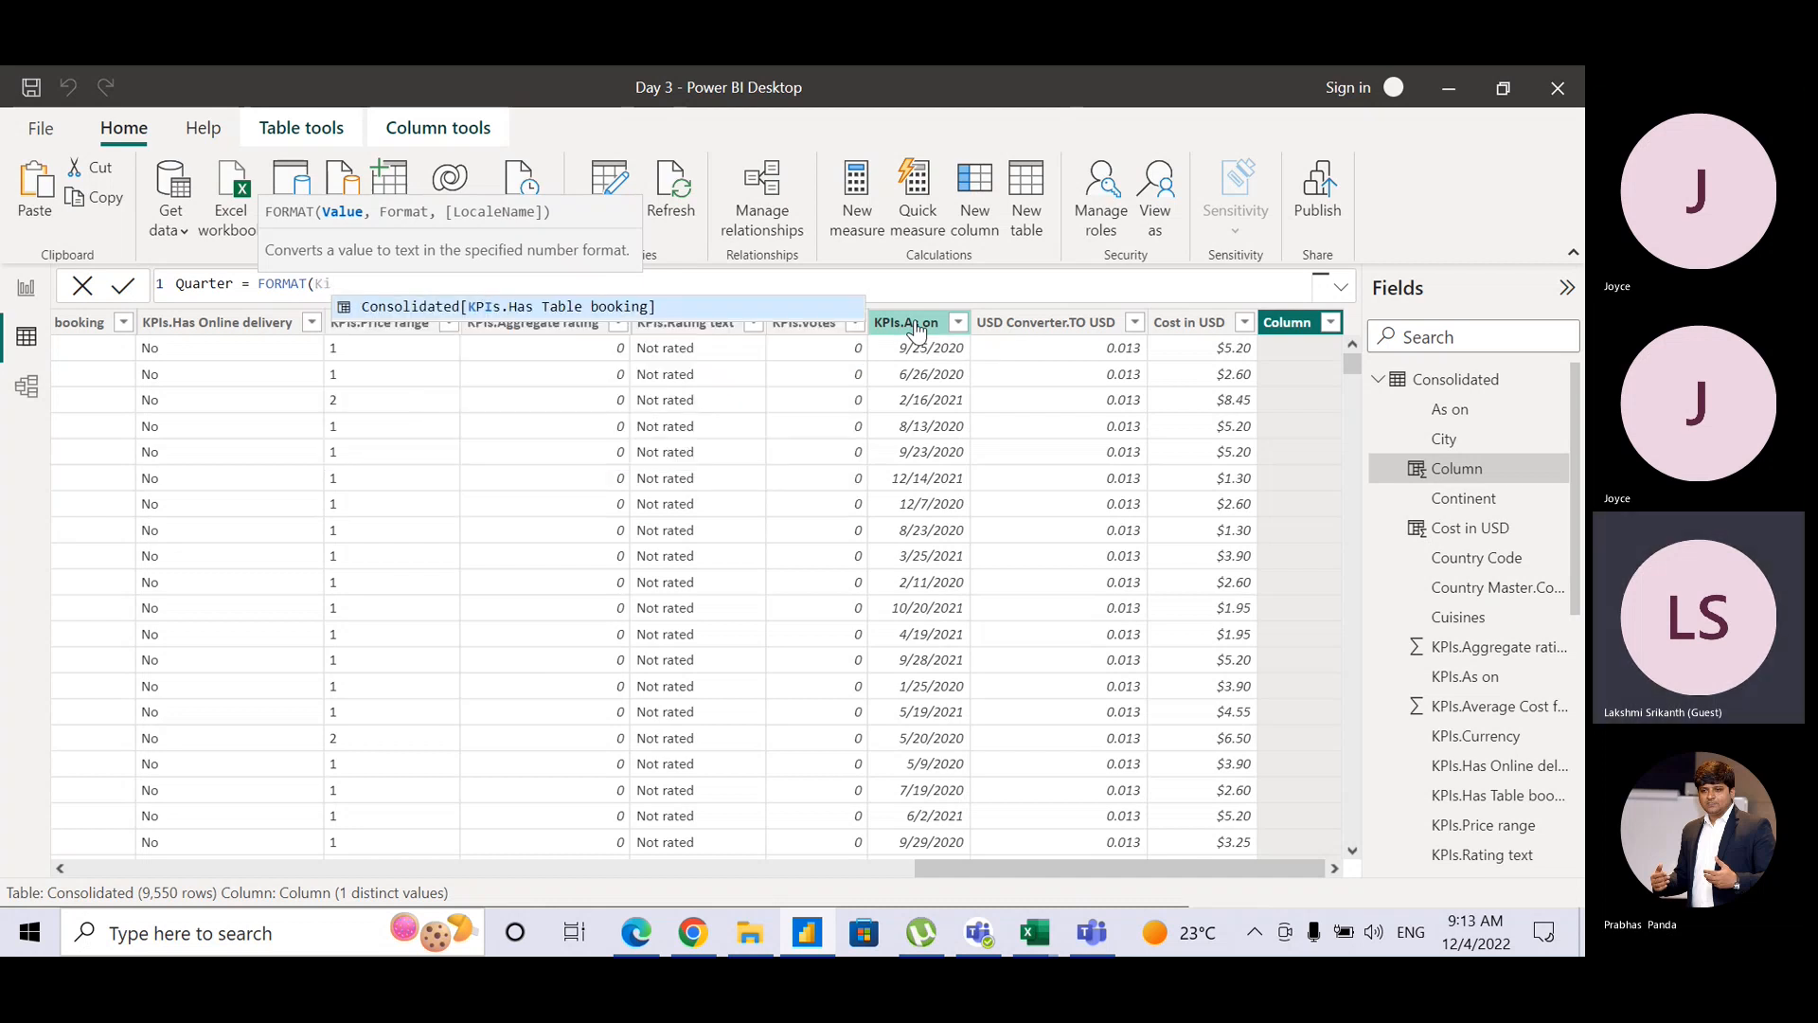
key("BackSpace")
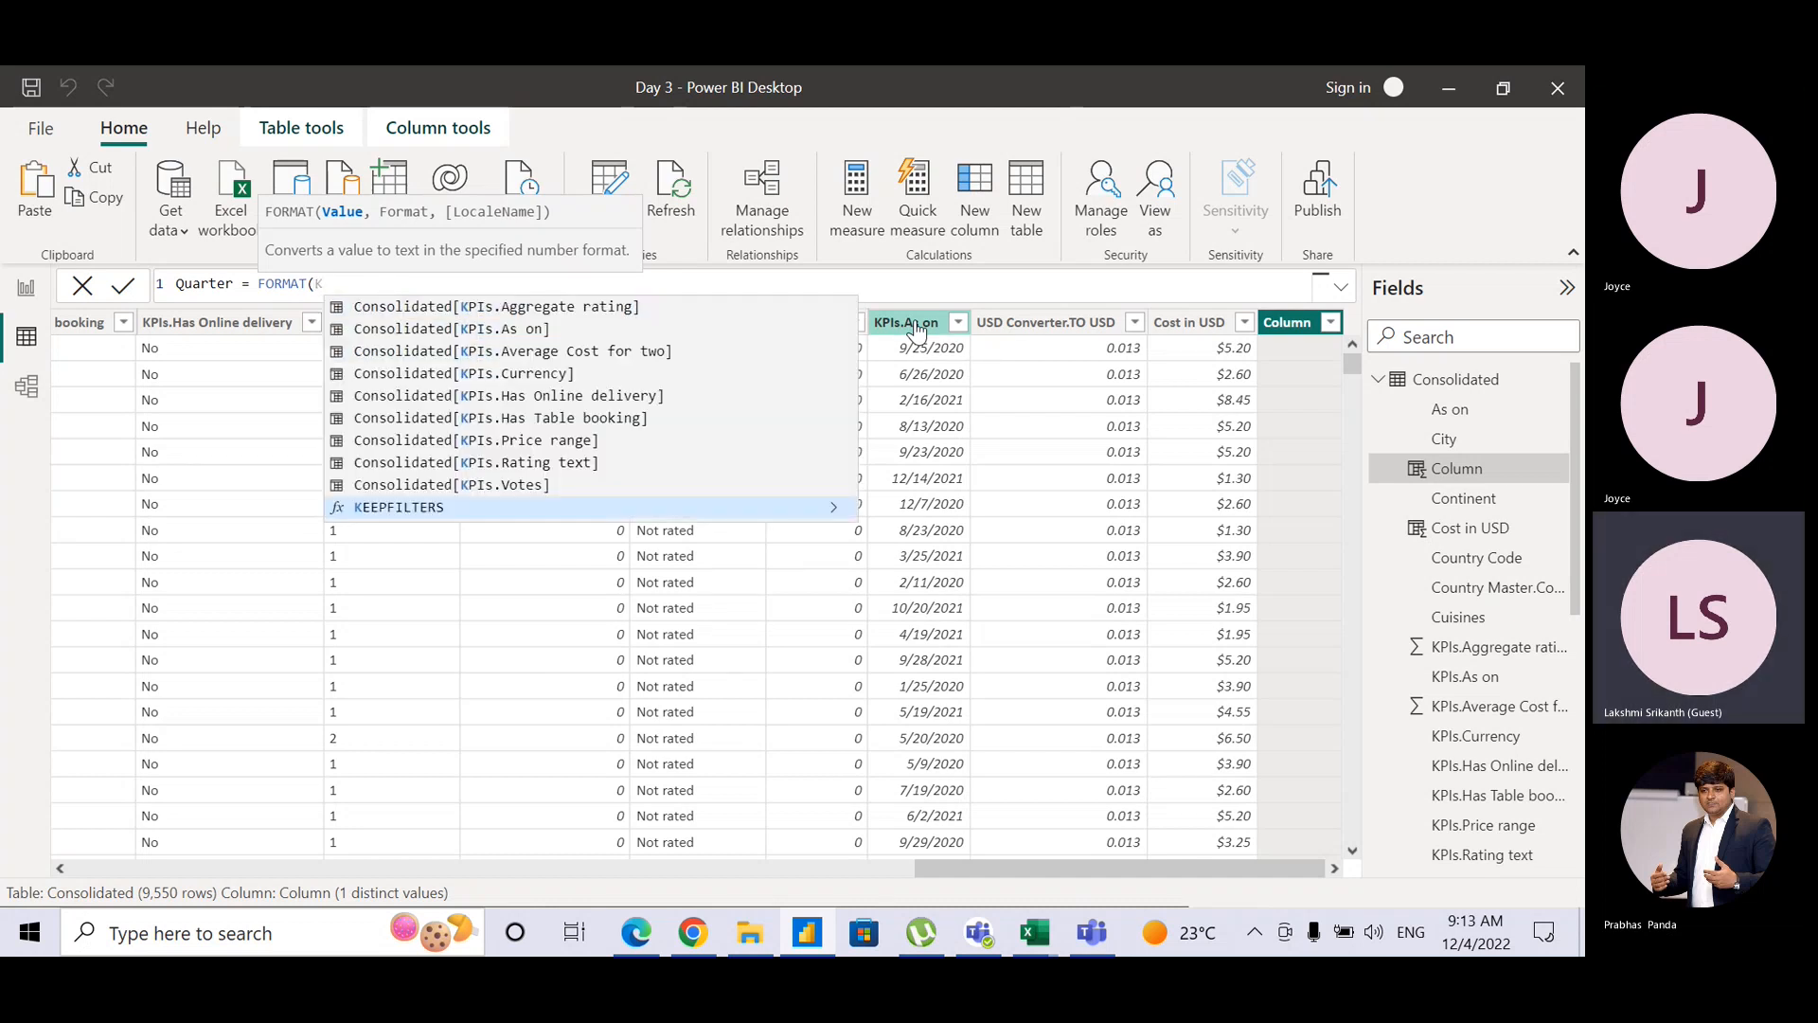
left_click(528, 331)
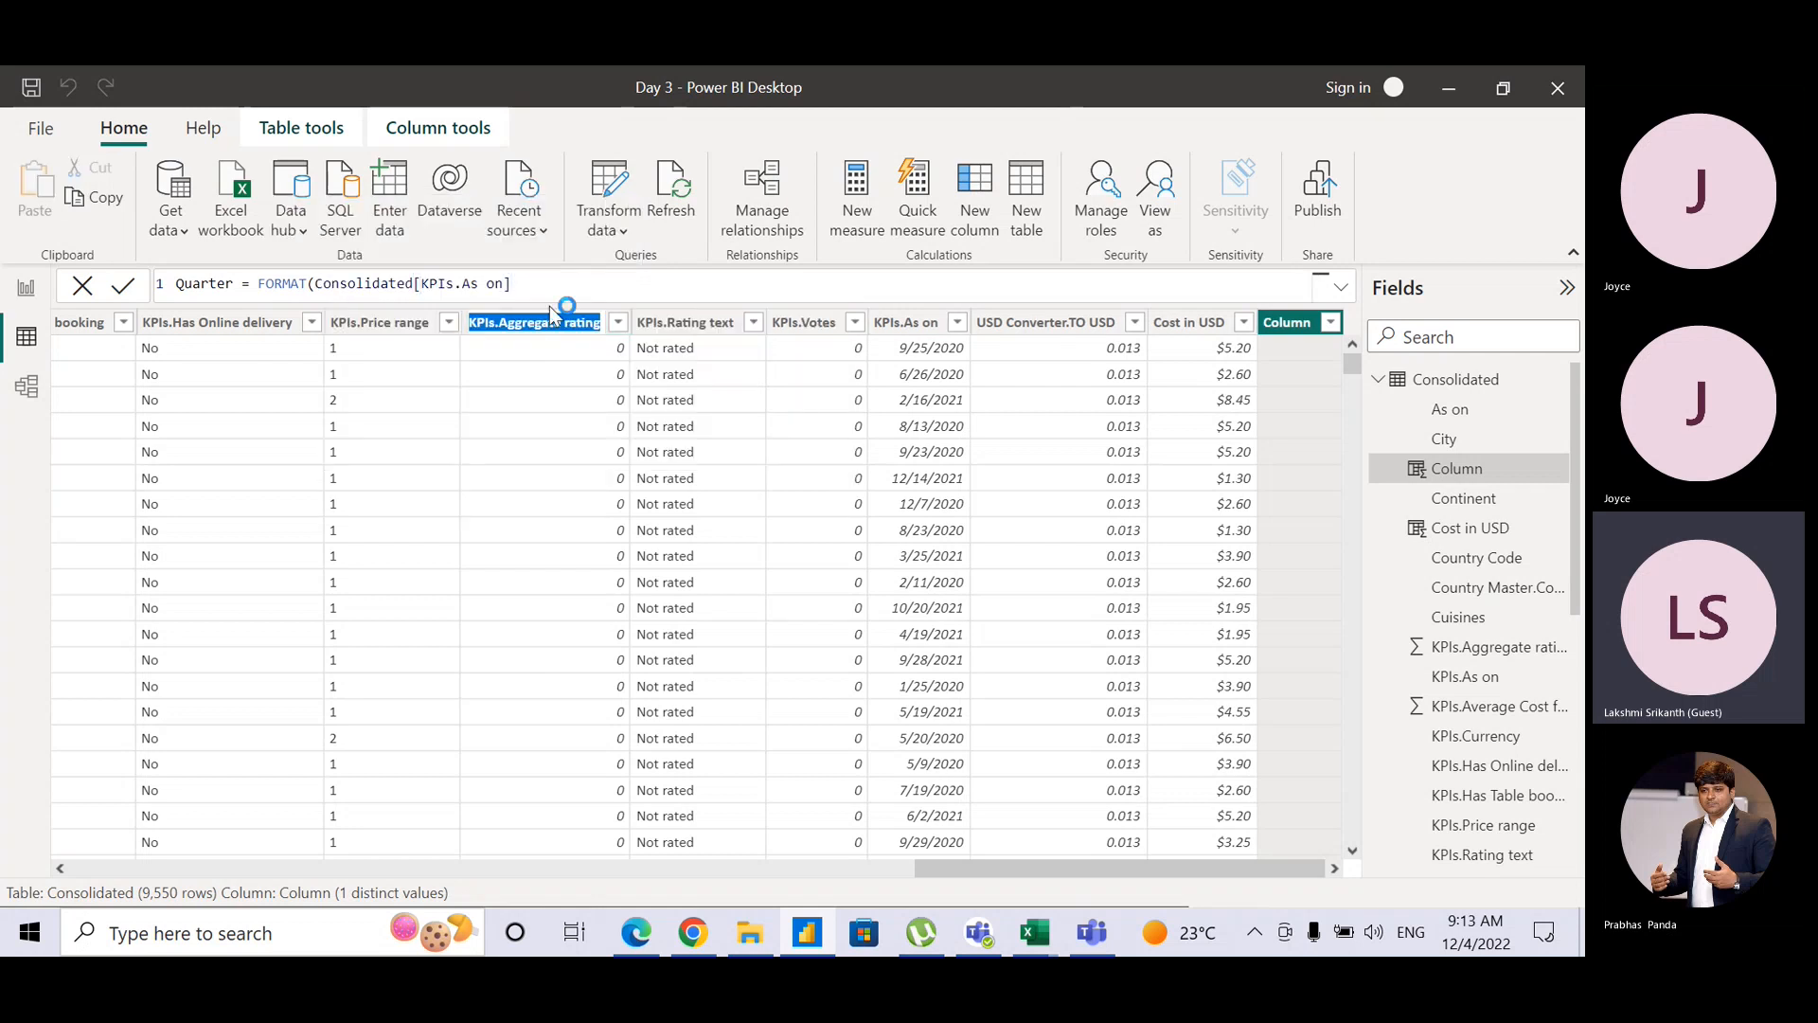
left_click(554, 322)
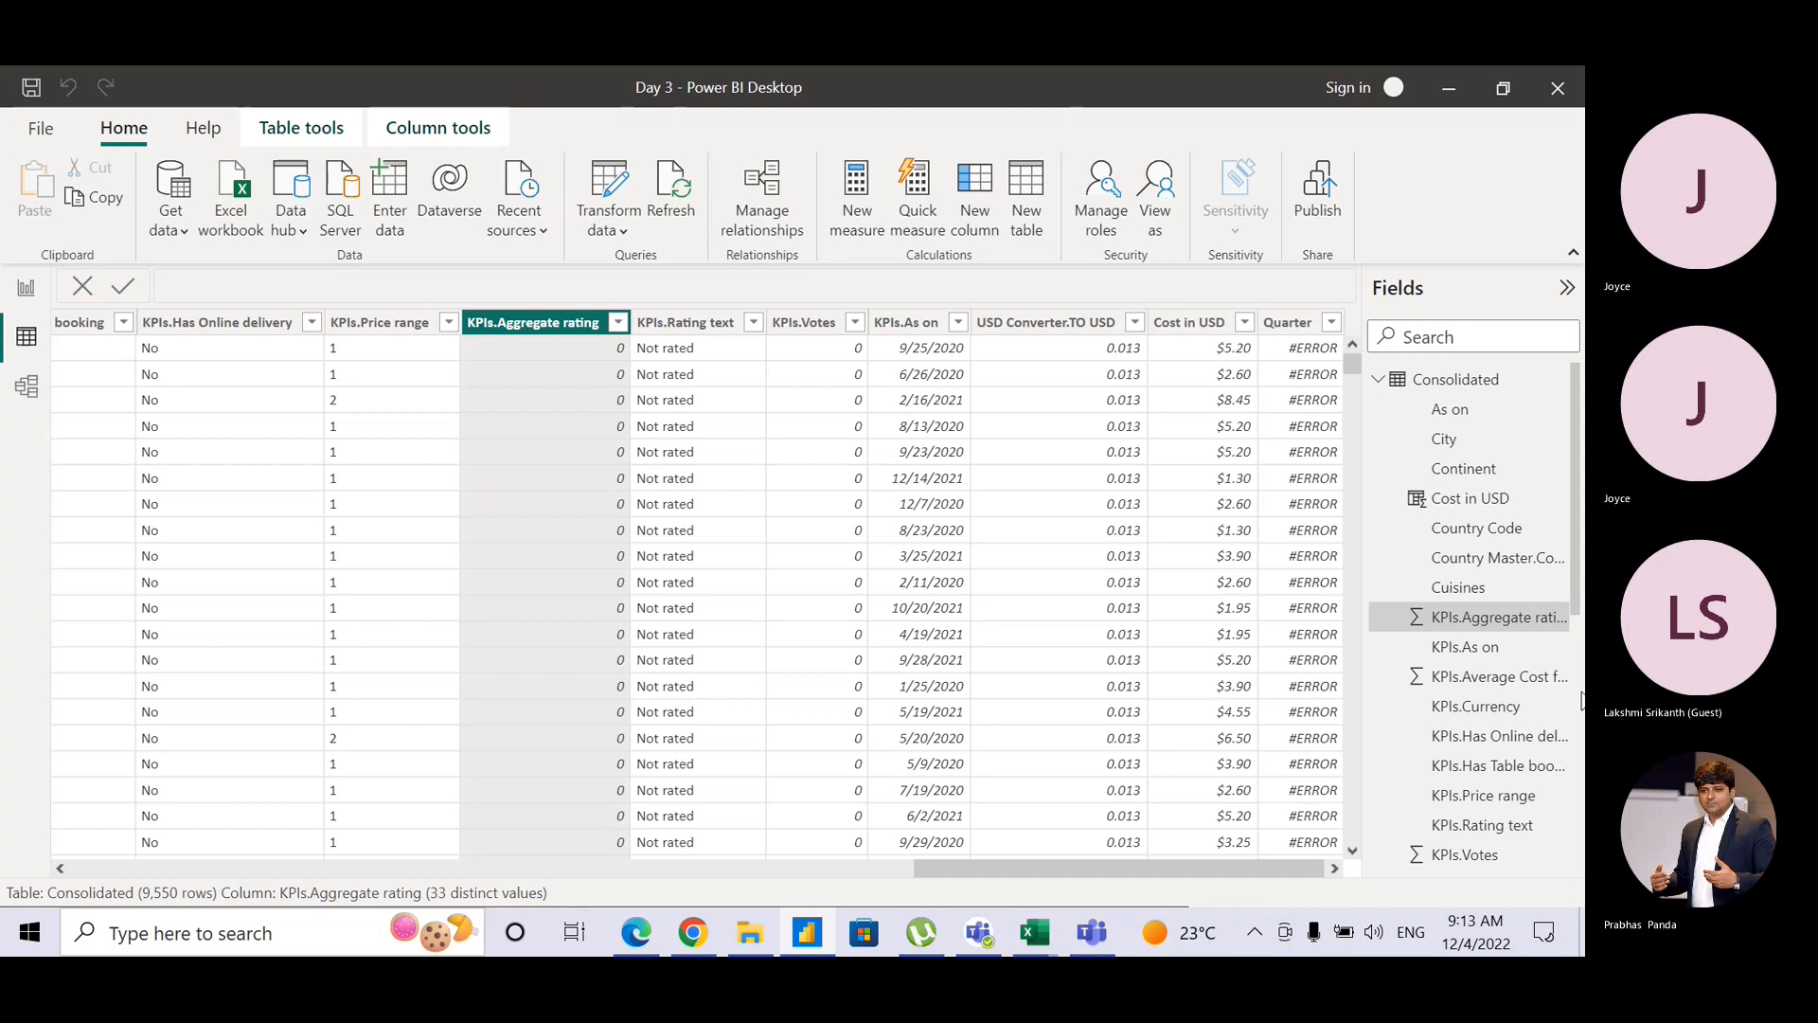
Step: Select the new Quarter column and reopen its formula for editing
scroll(1516, 616, "down", 5)
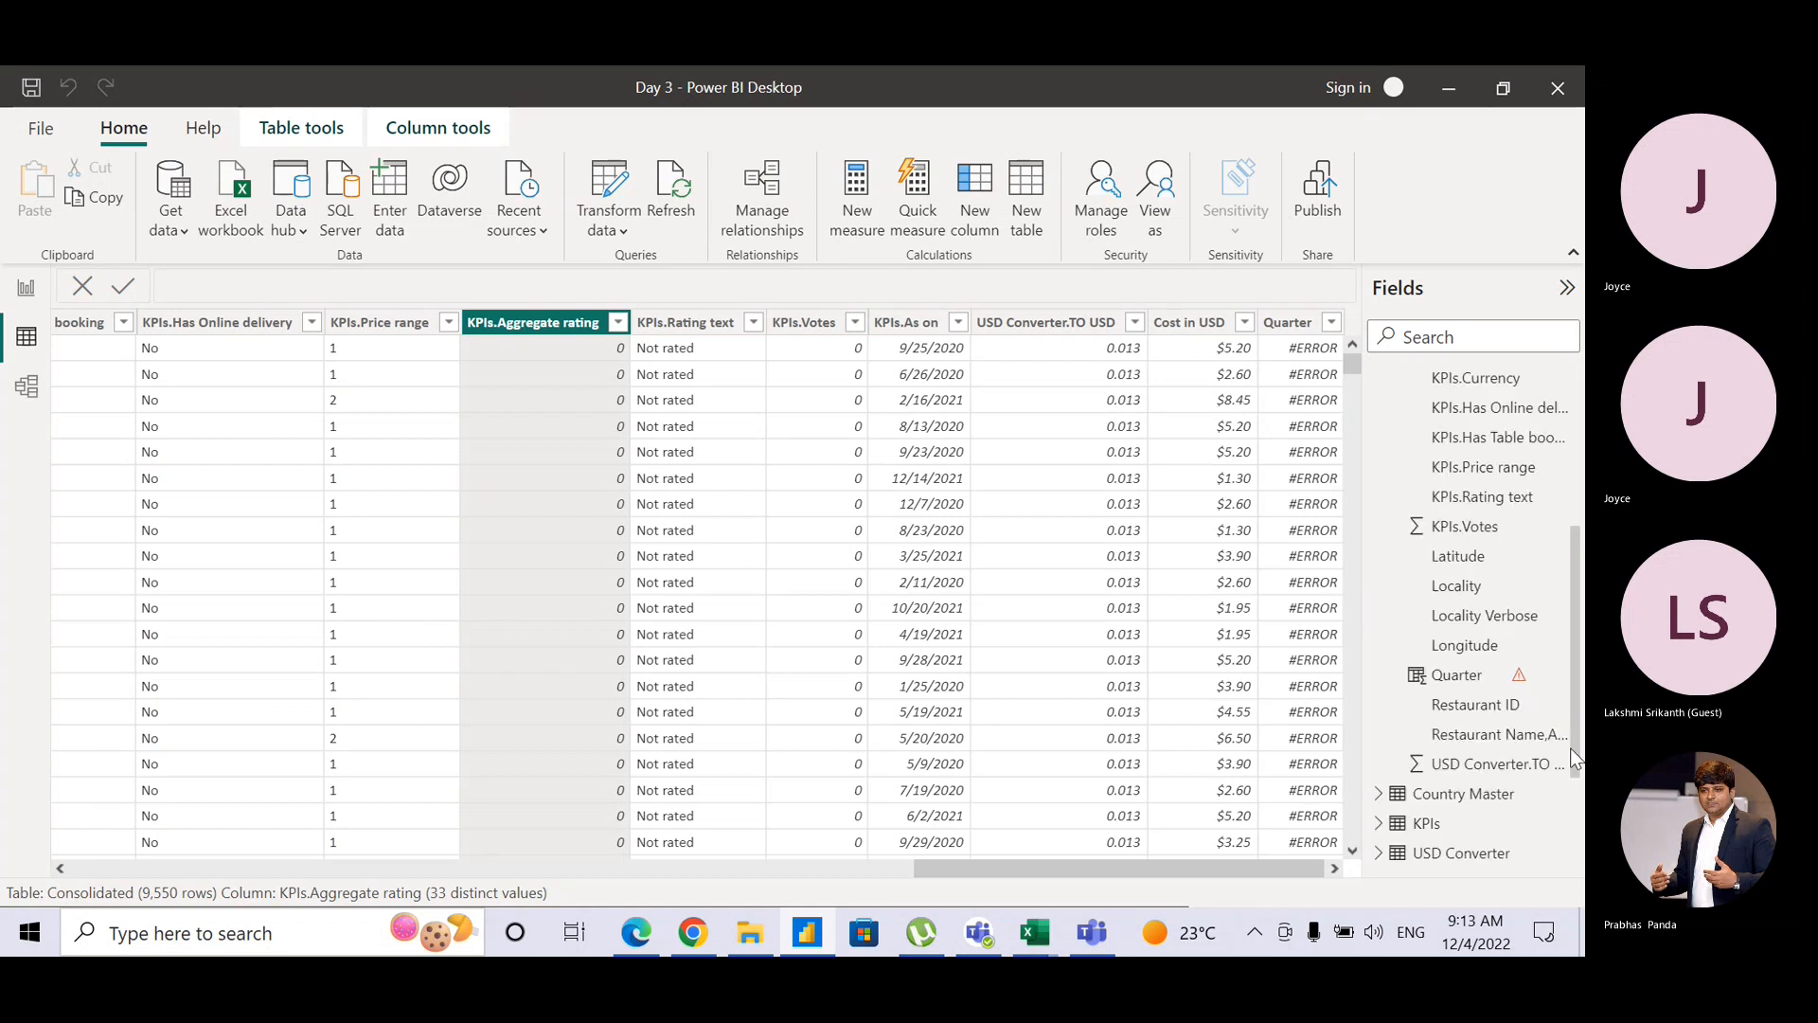
left_click(1443, 643)
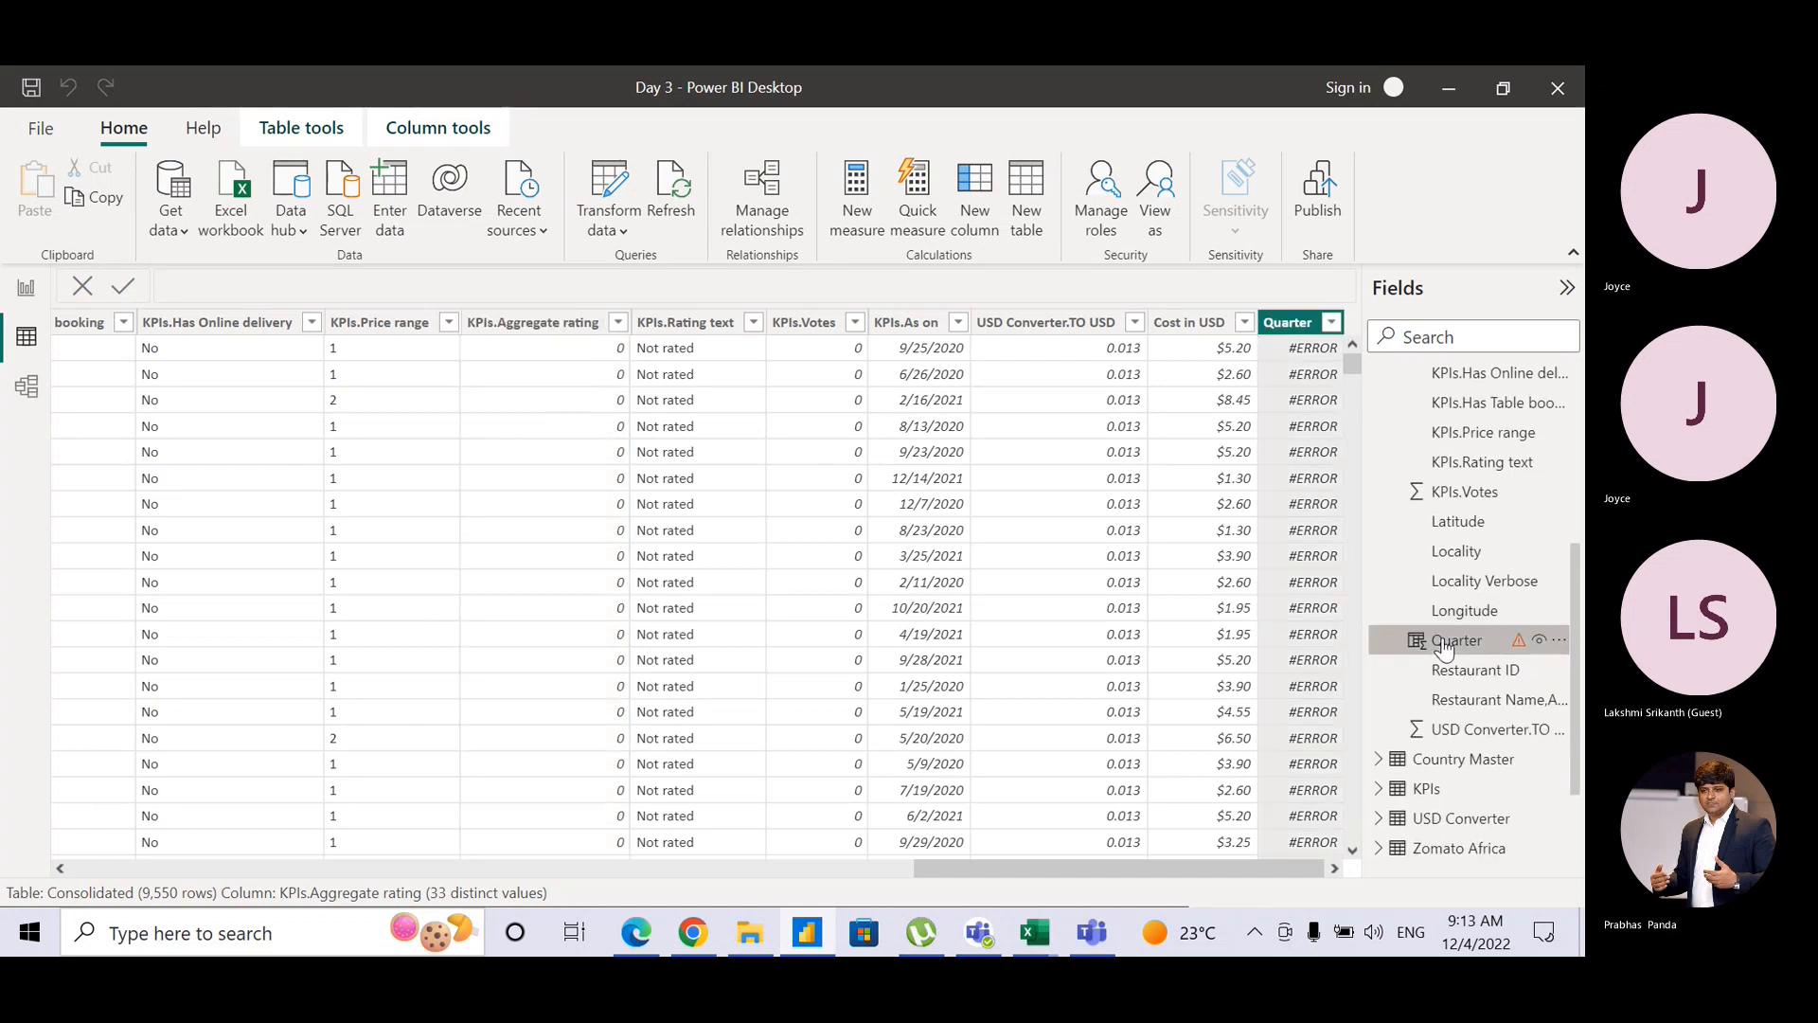
left_click(523, 282)
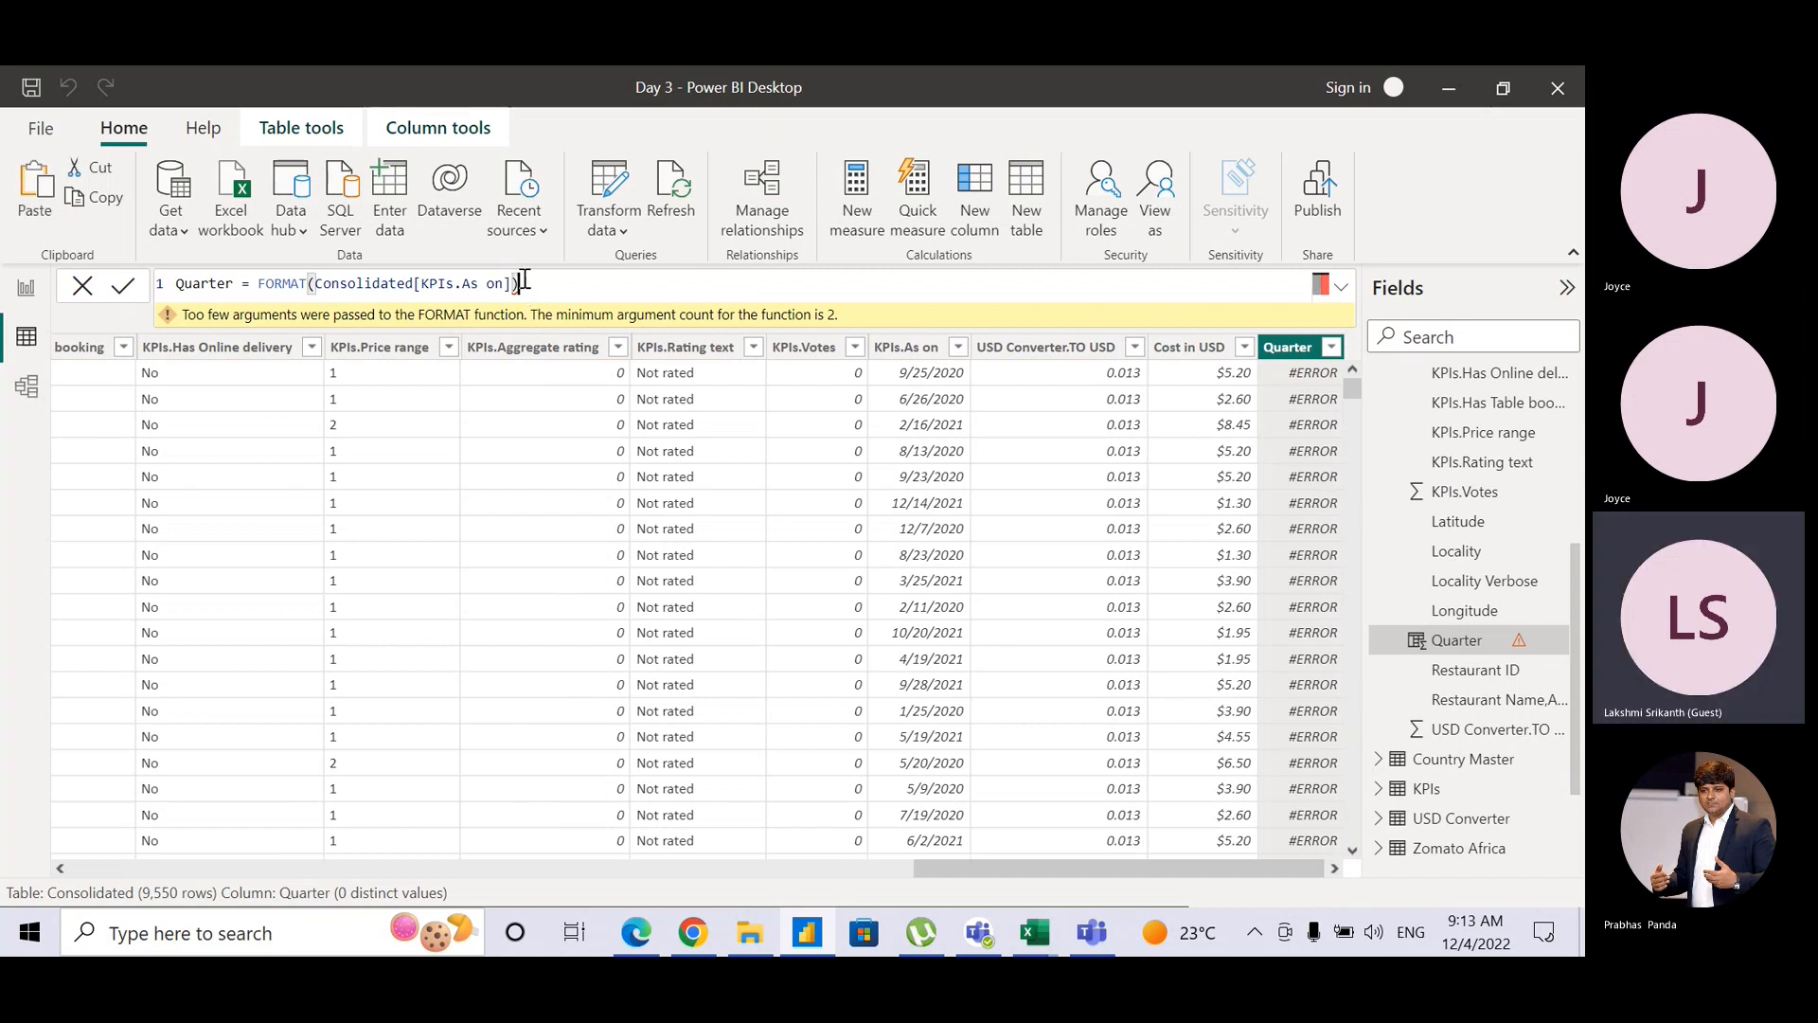
Step: Change the Quarter formula to FORMAT(Consolidated[KPIs.As on],"q") so rows show quarters 1–4
key("BackSpace")
type(",")
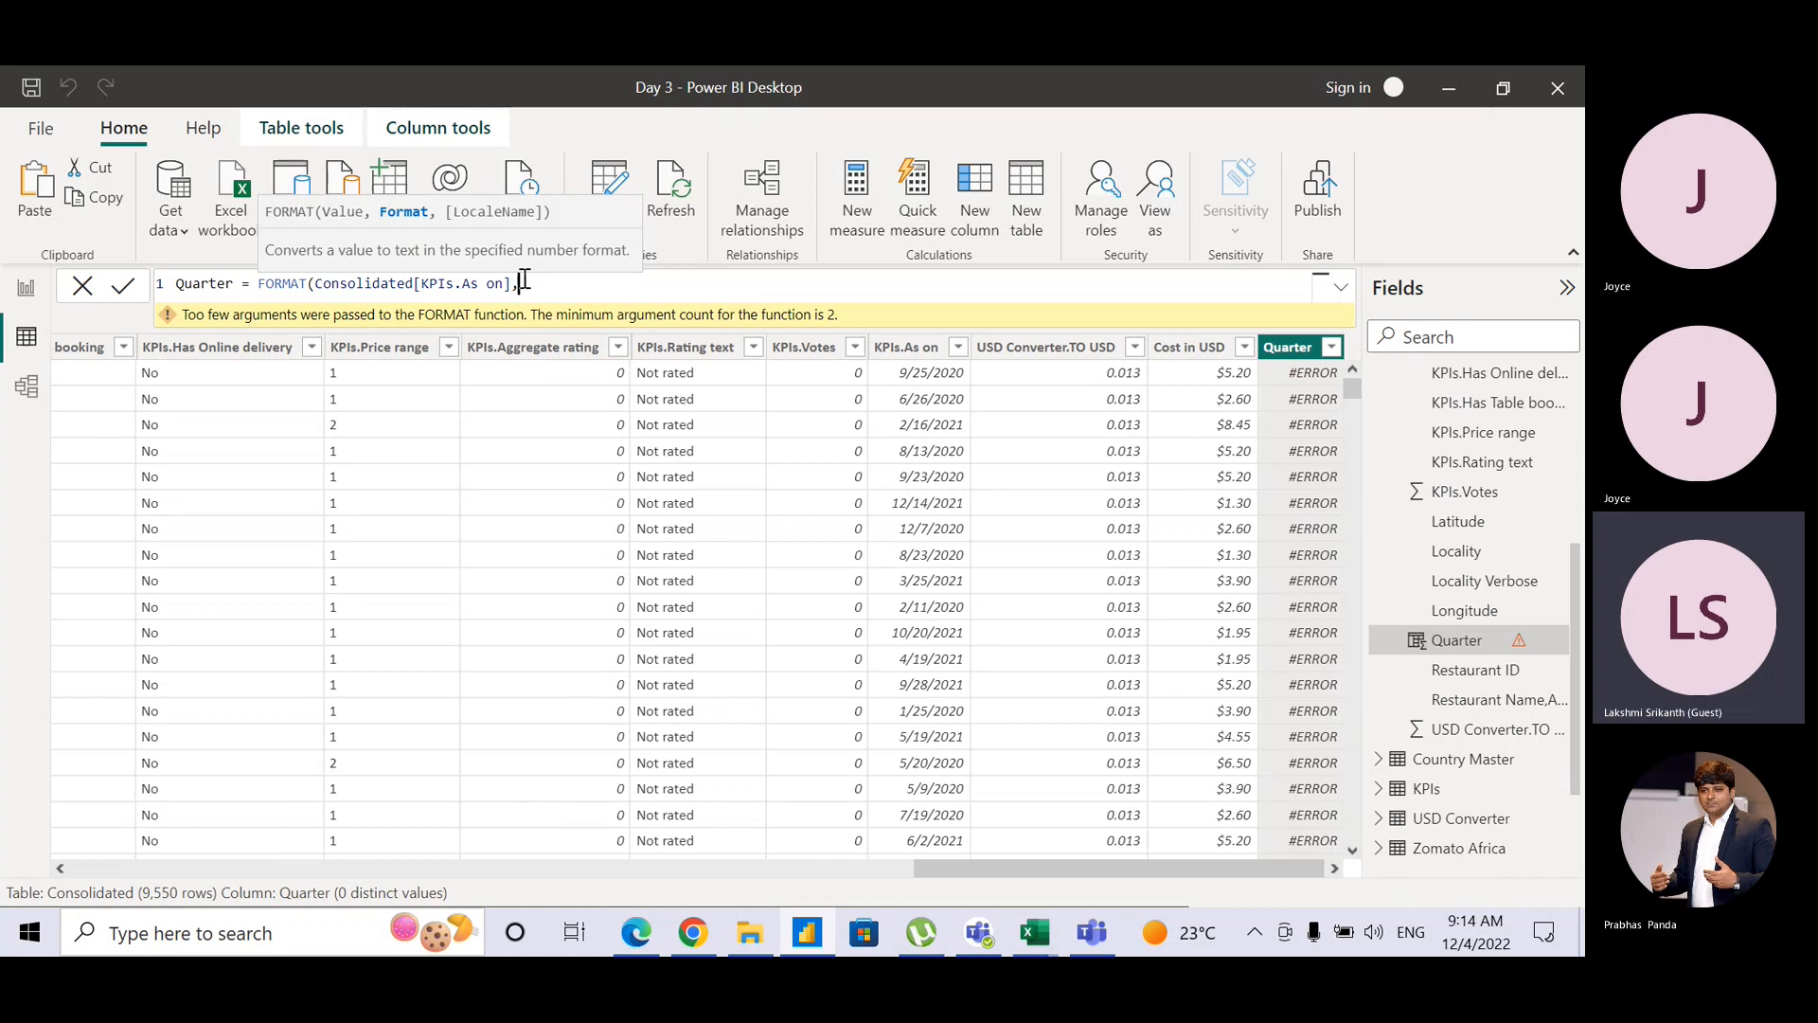
type("\"q\"")
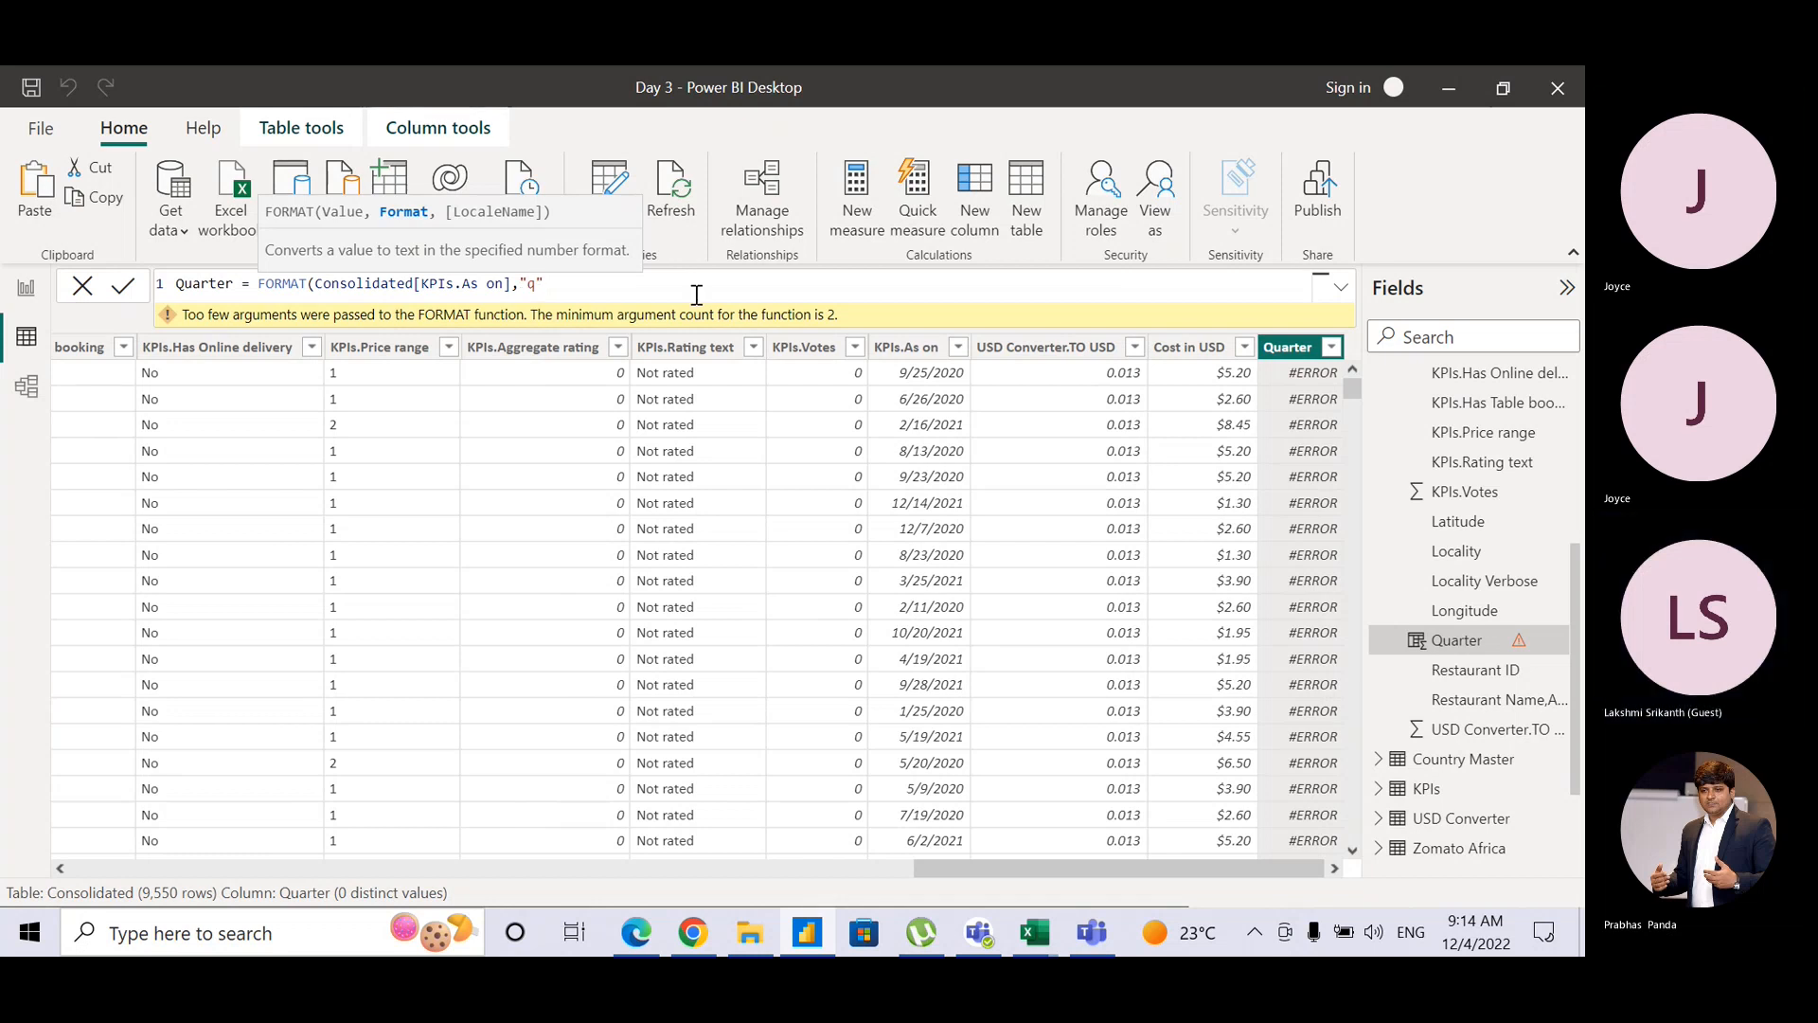
type(")")
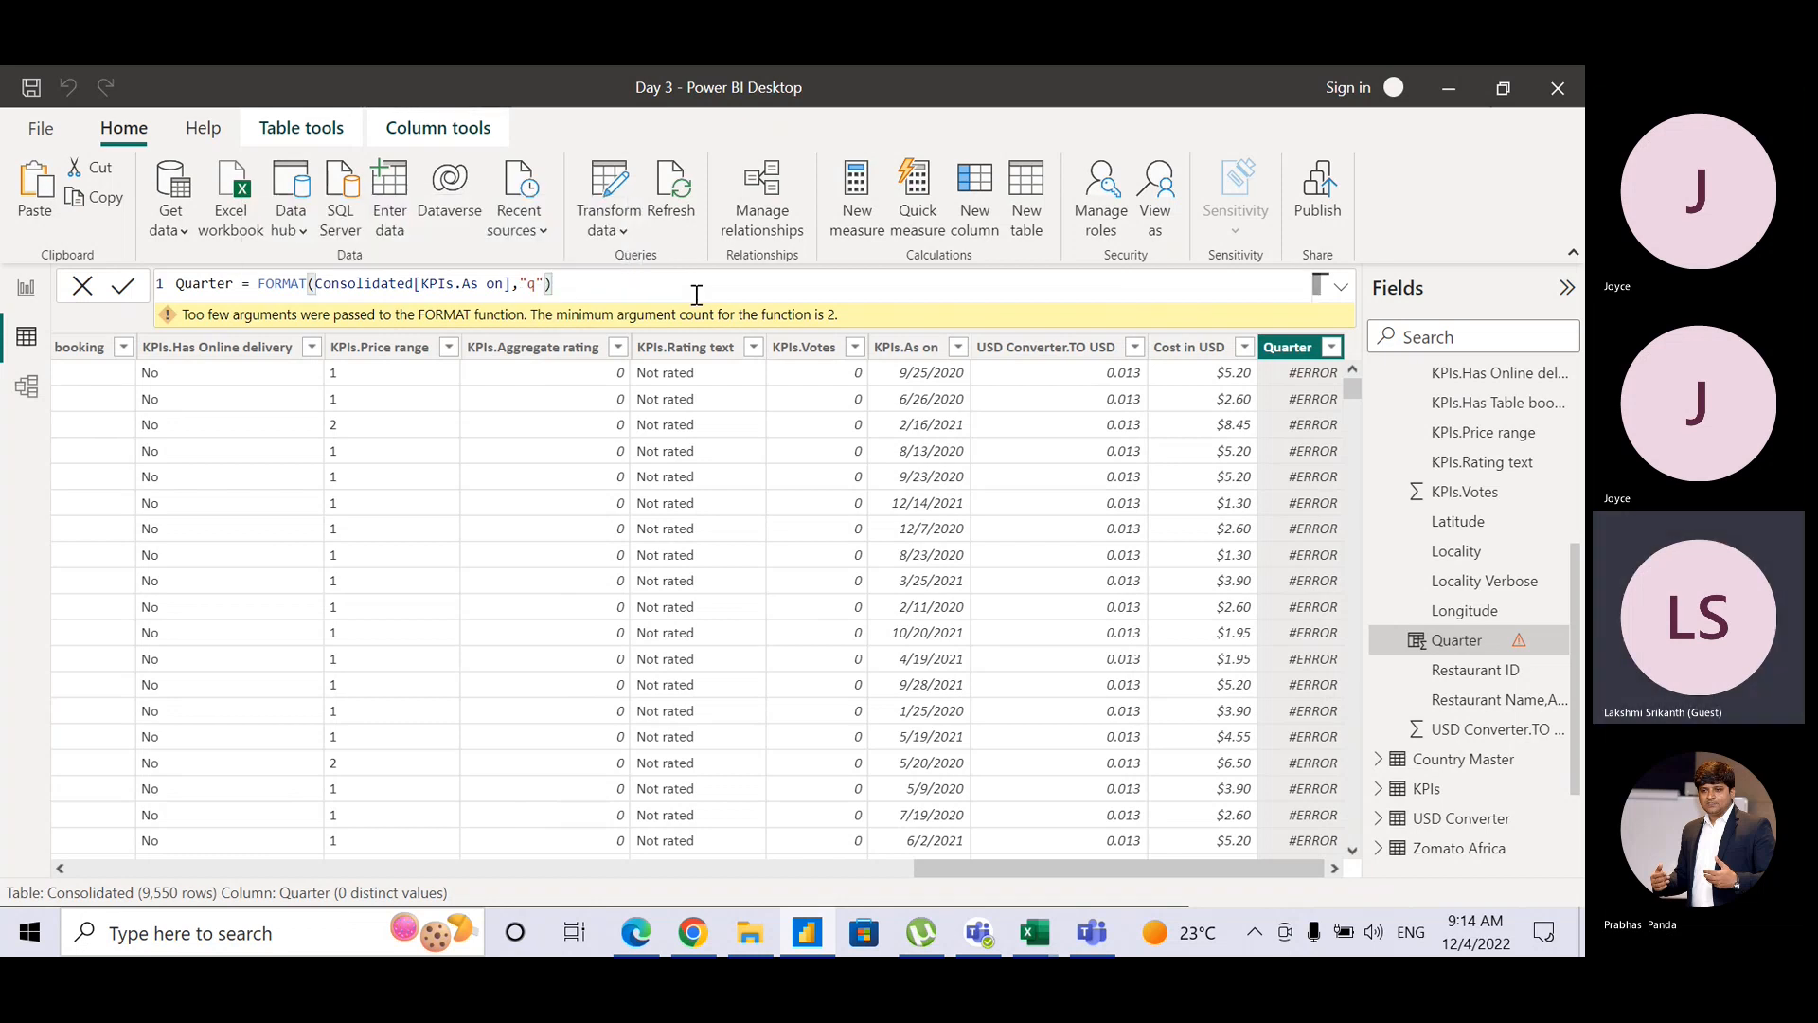
key("Return")
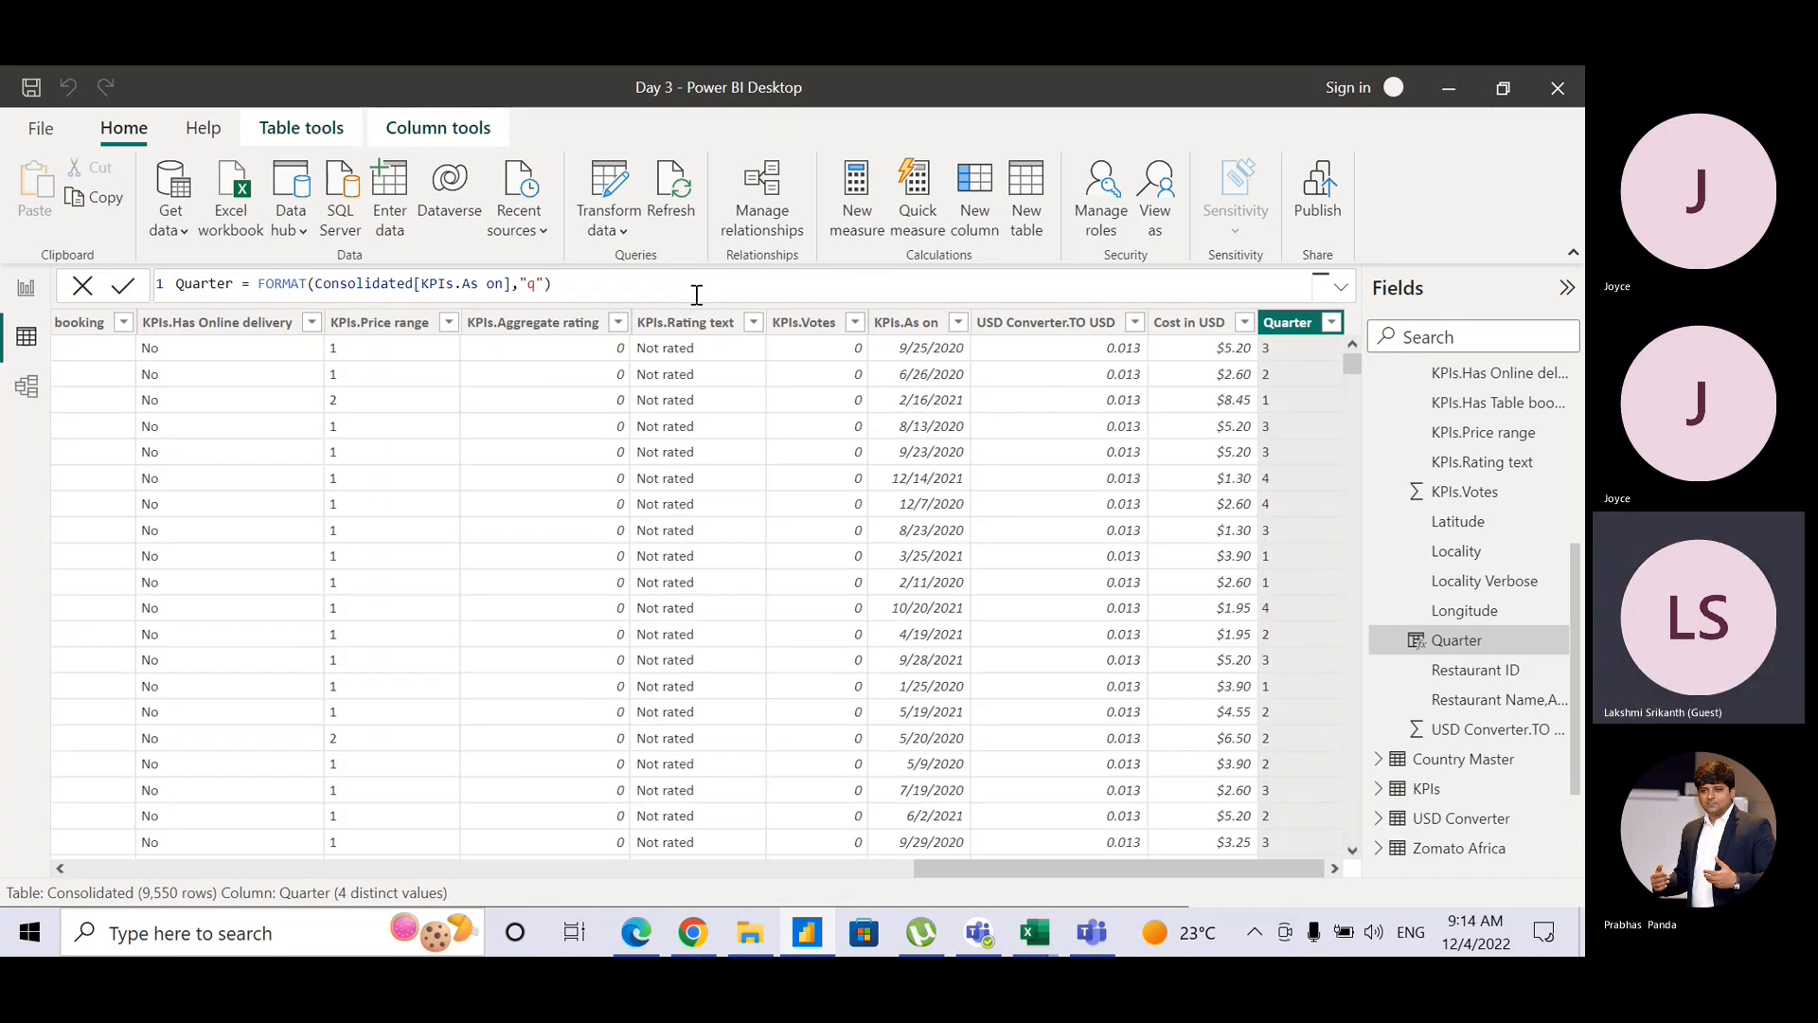
Step: Bring up the Quarter column's data type settings under Column tools
key("ctrl")
key("ctrl")
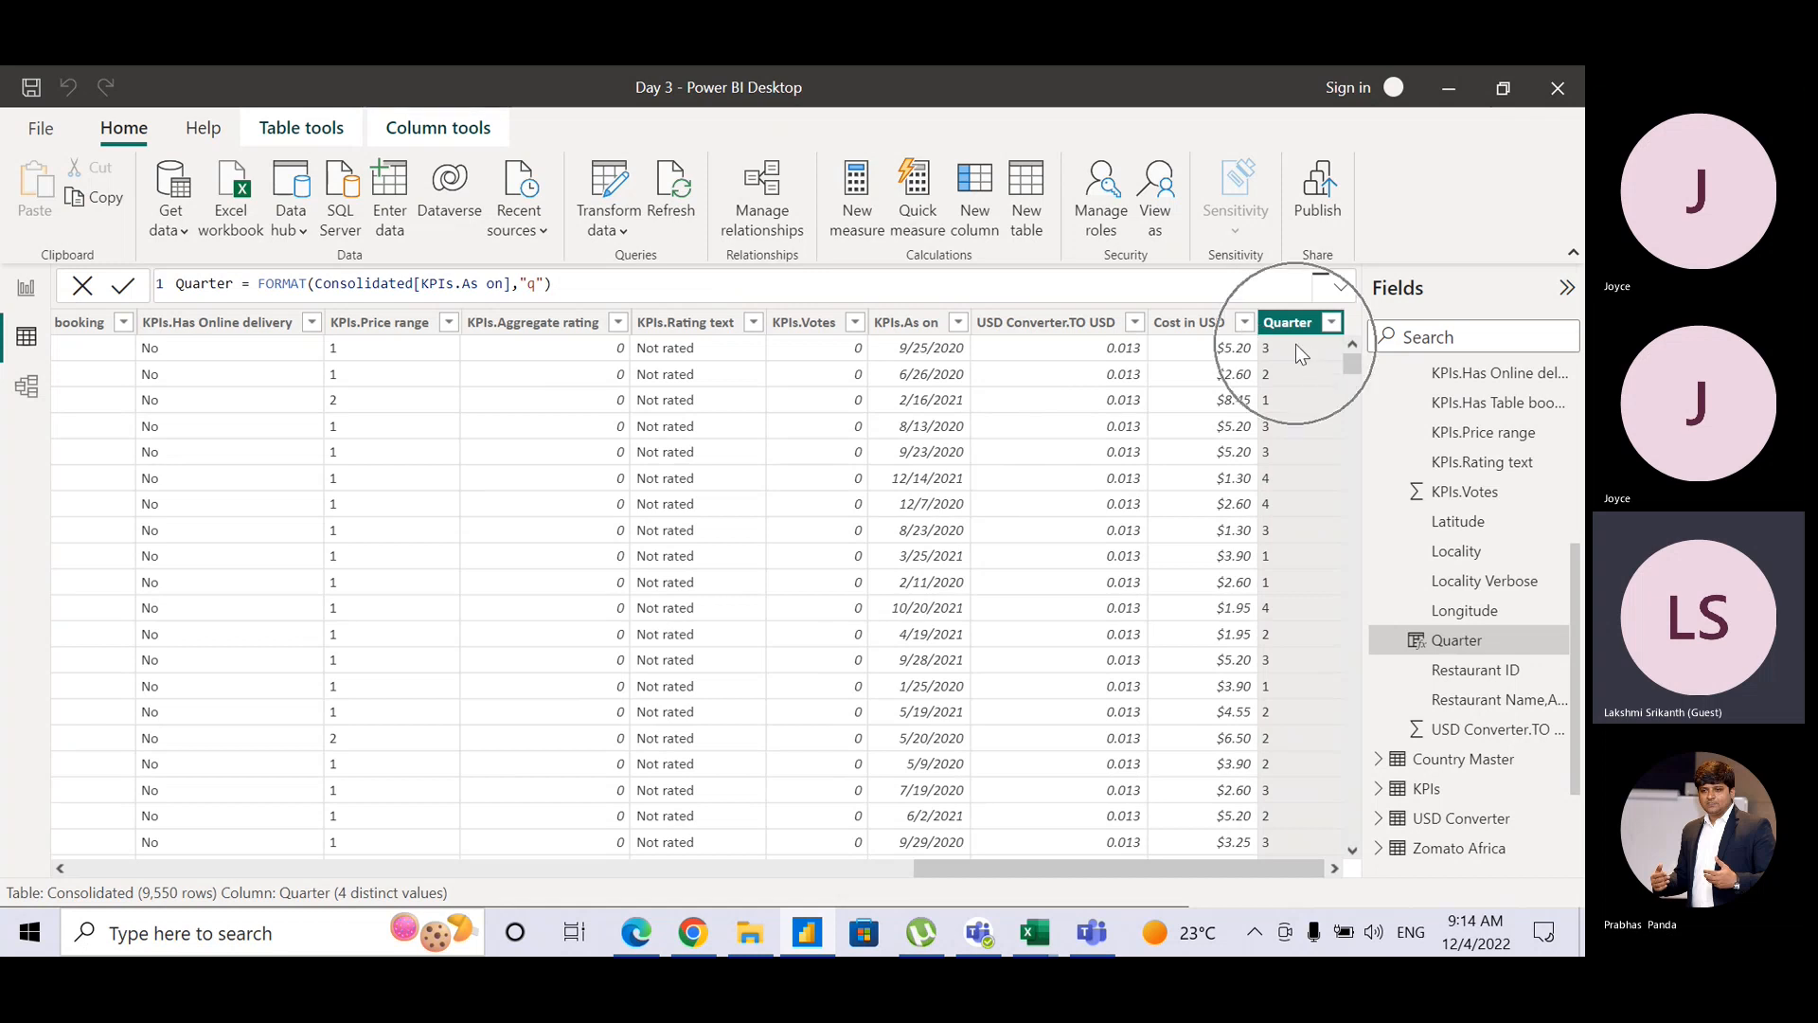
key("ctrl")
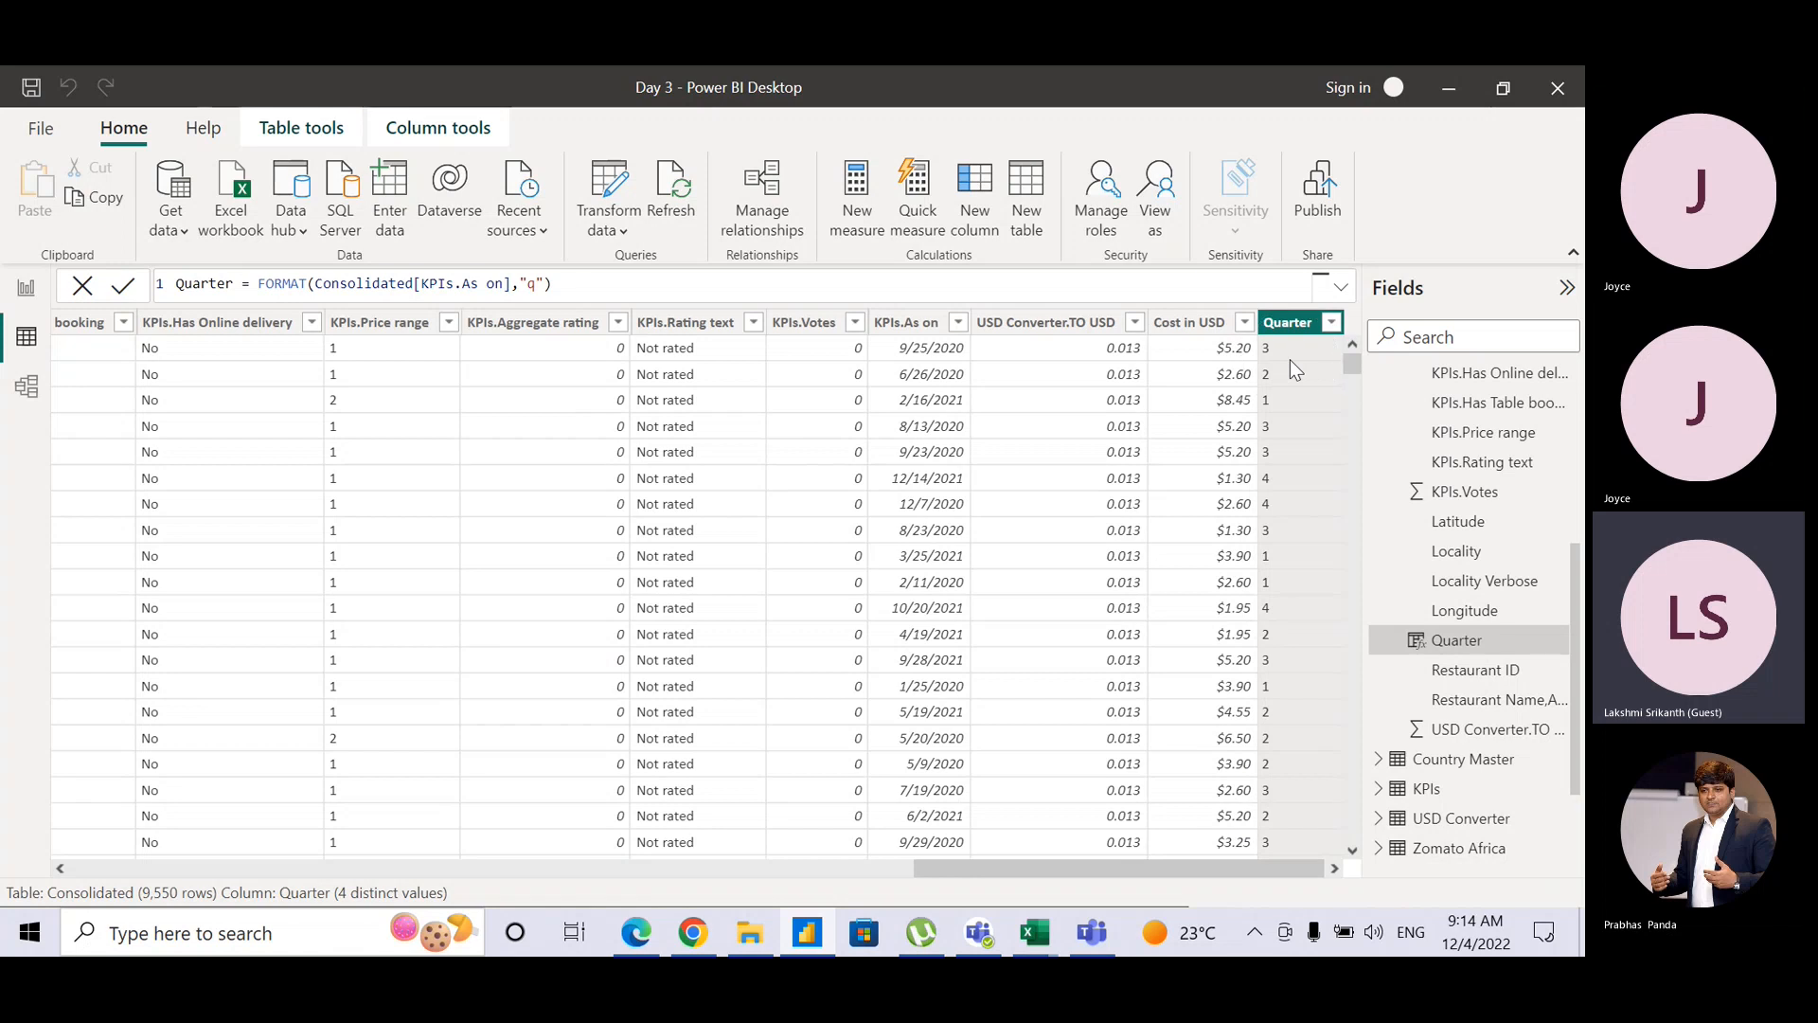
left_click(421, 131)
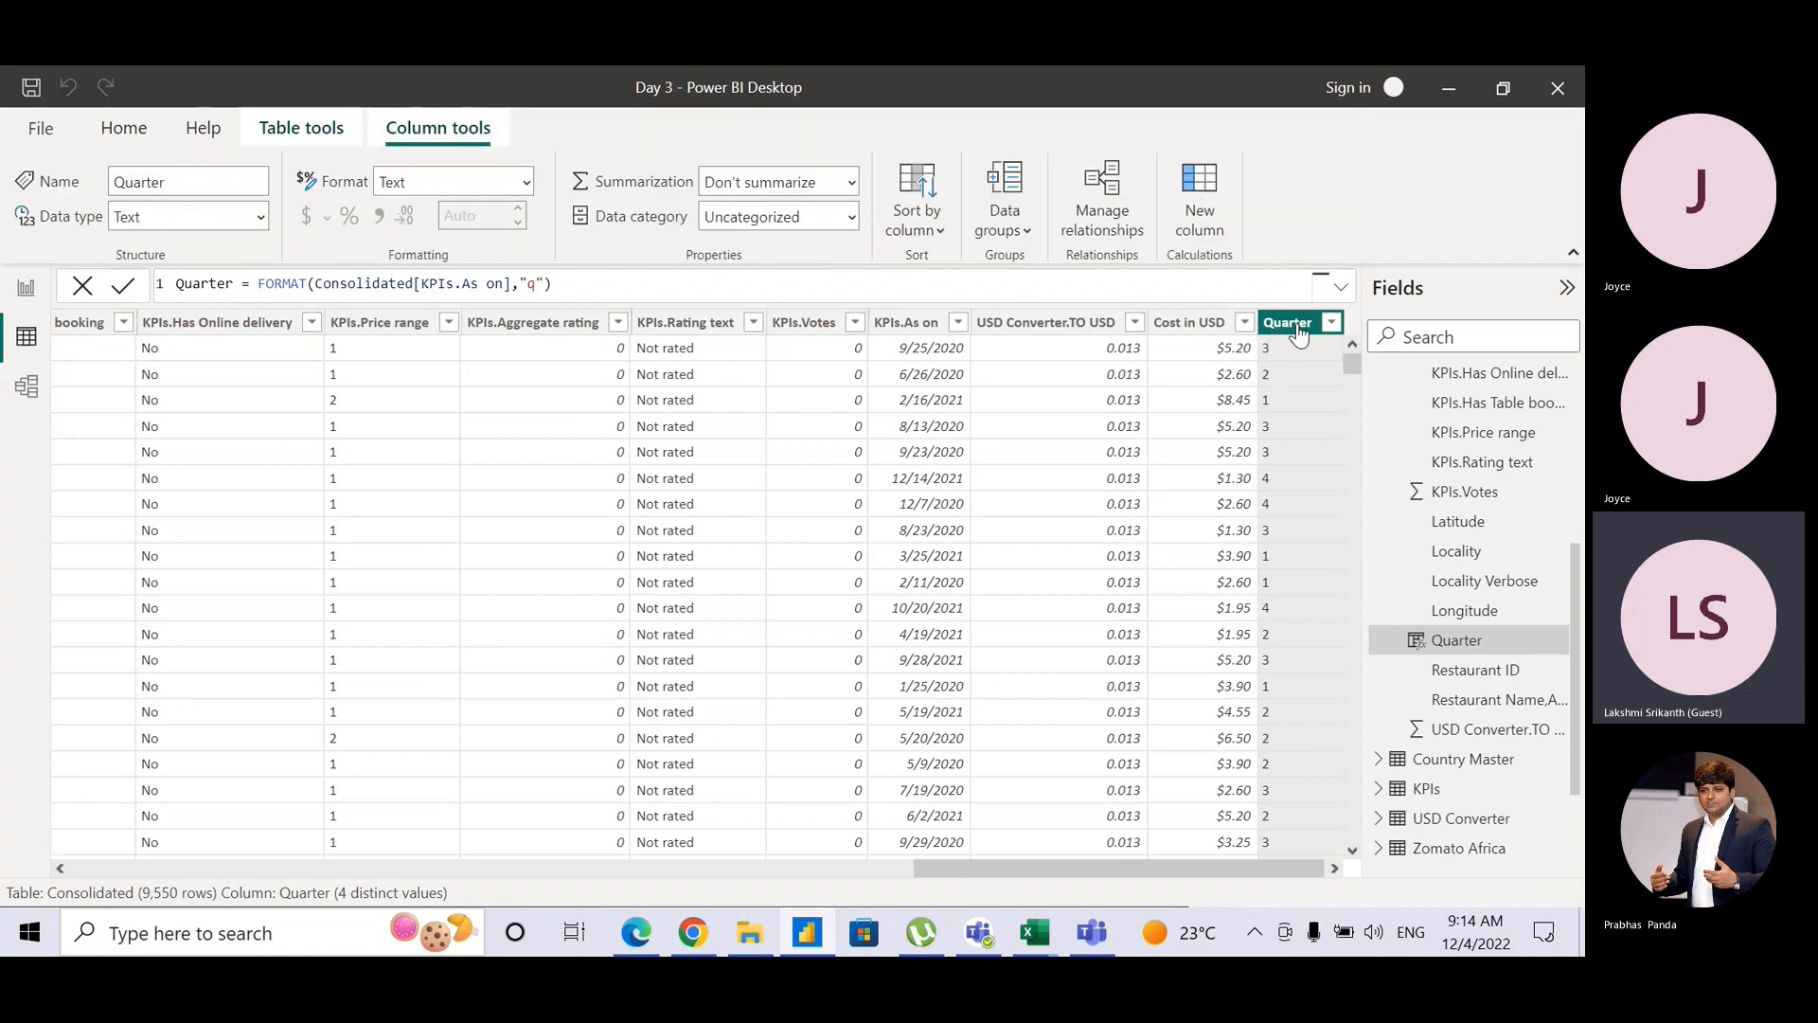
Step: Rewrite the Quarter formula as INT(FORMAT(Consolidated[KPIs.As on],"q")) and commit it
key("ctrl")
key("ctrl")
key("ctrl")
double_click(262, 285)
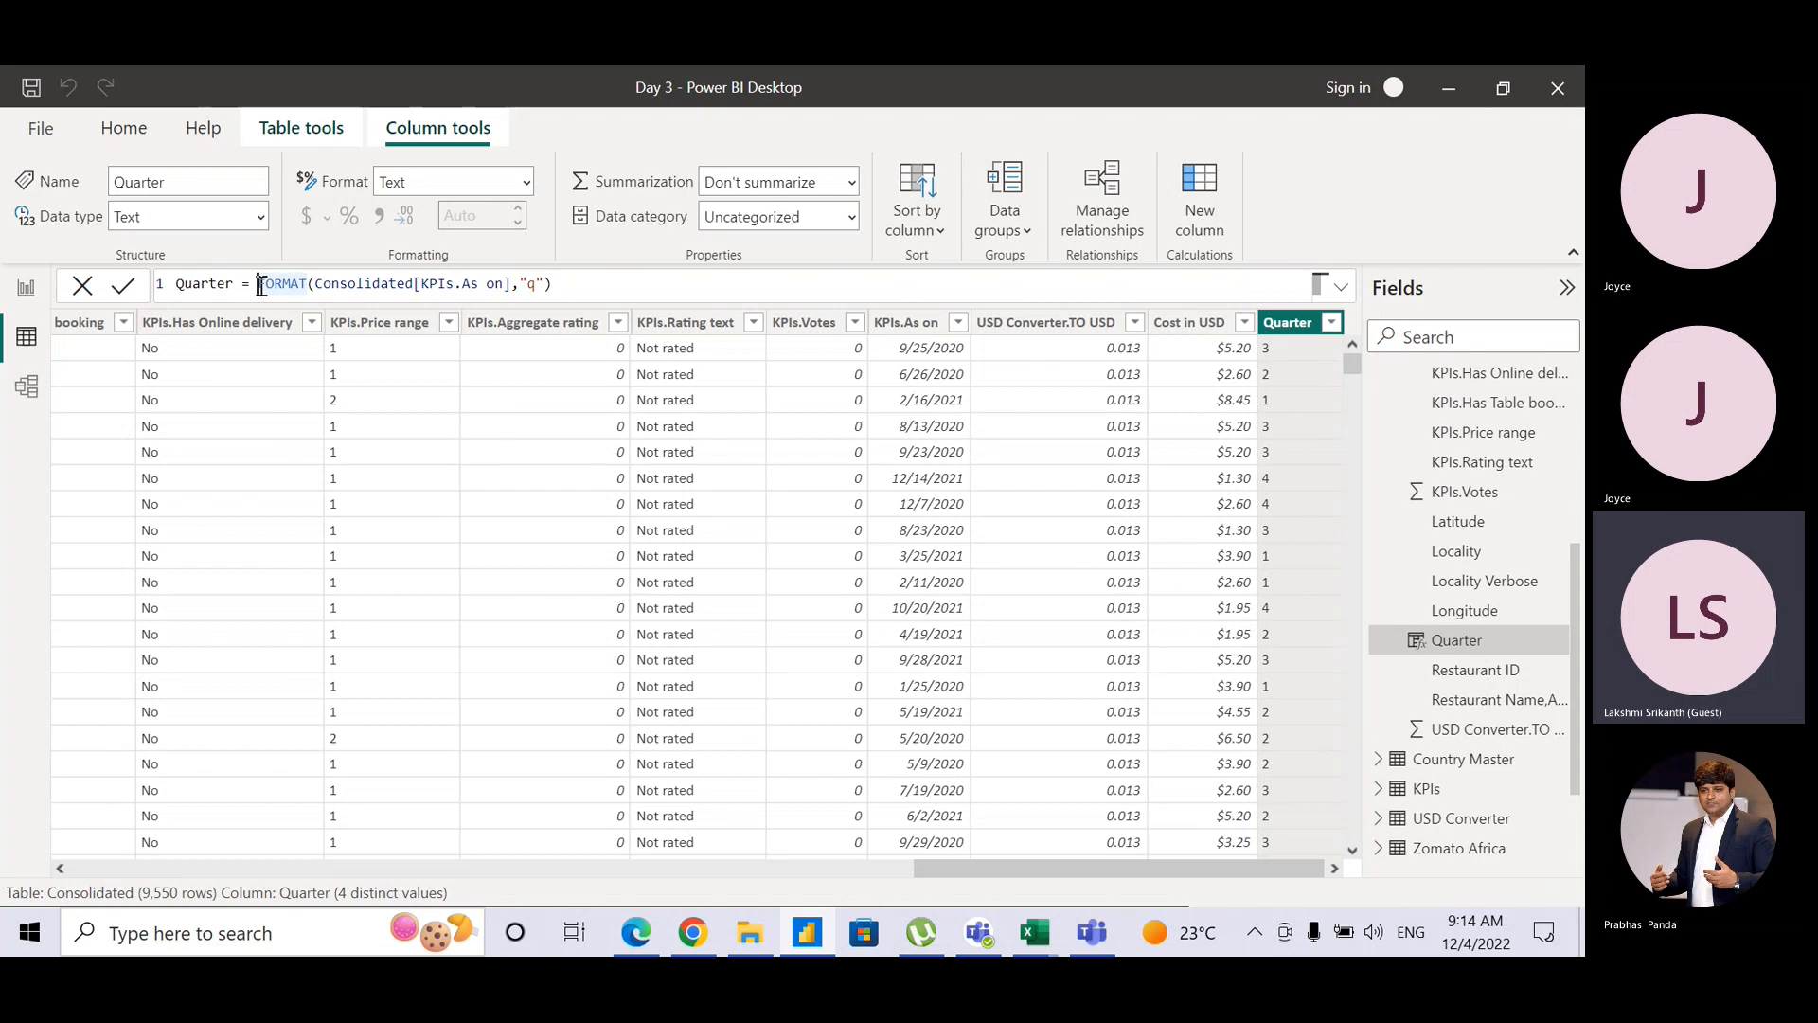
type("INT")
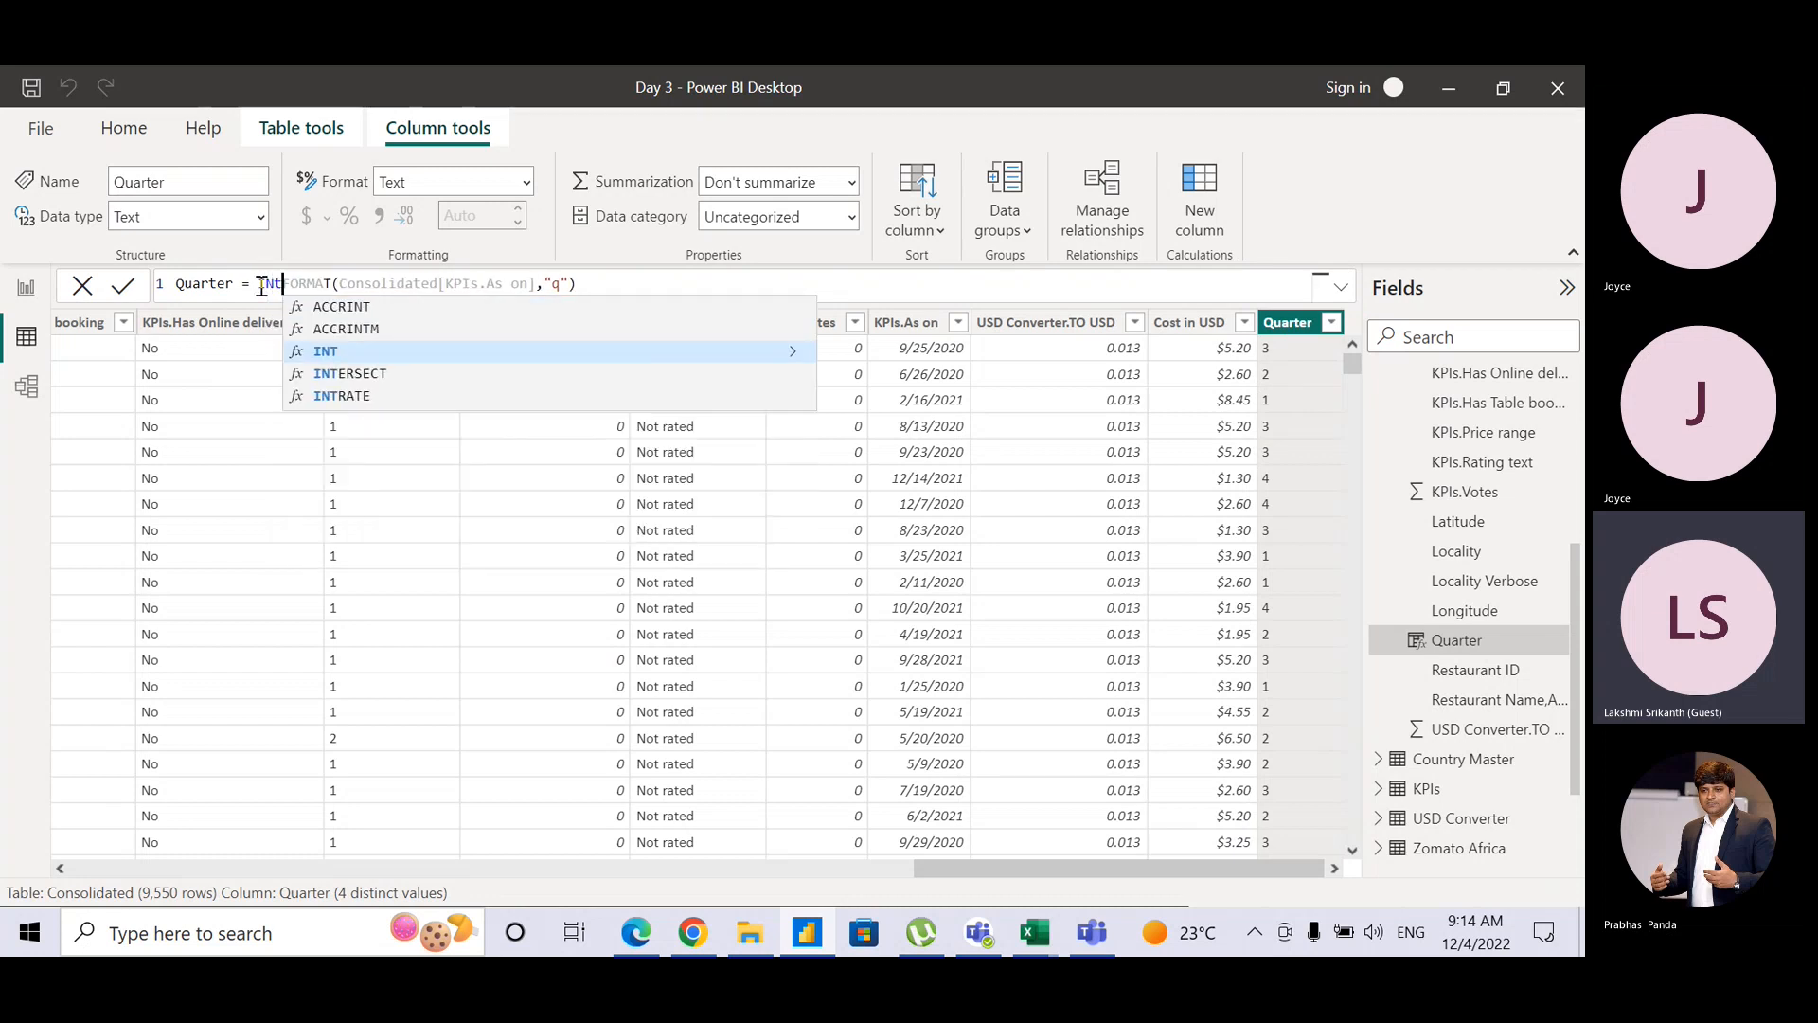
type("(")
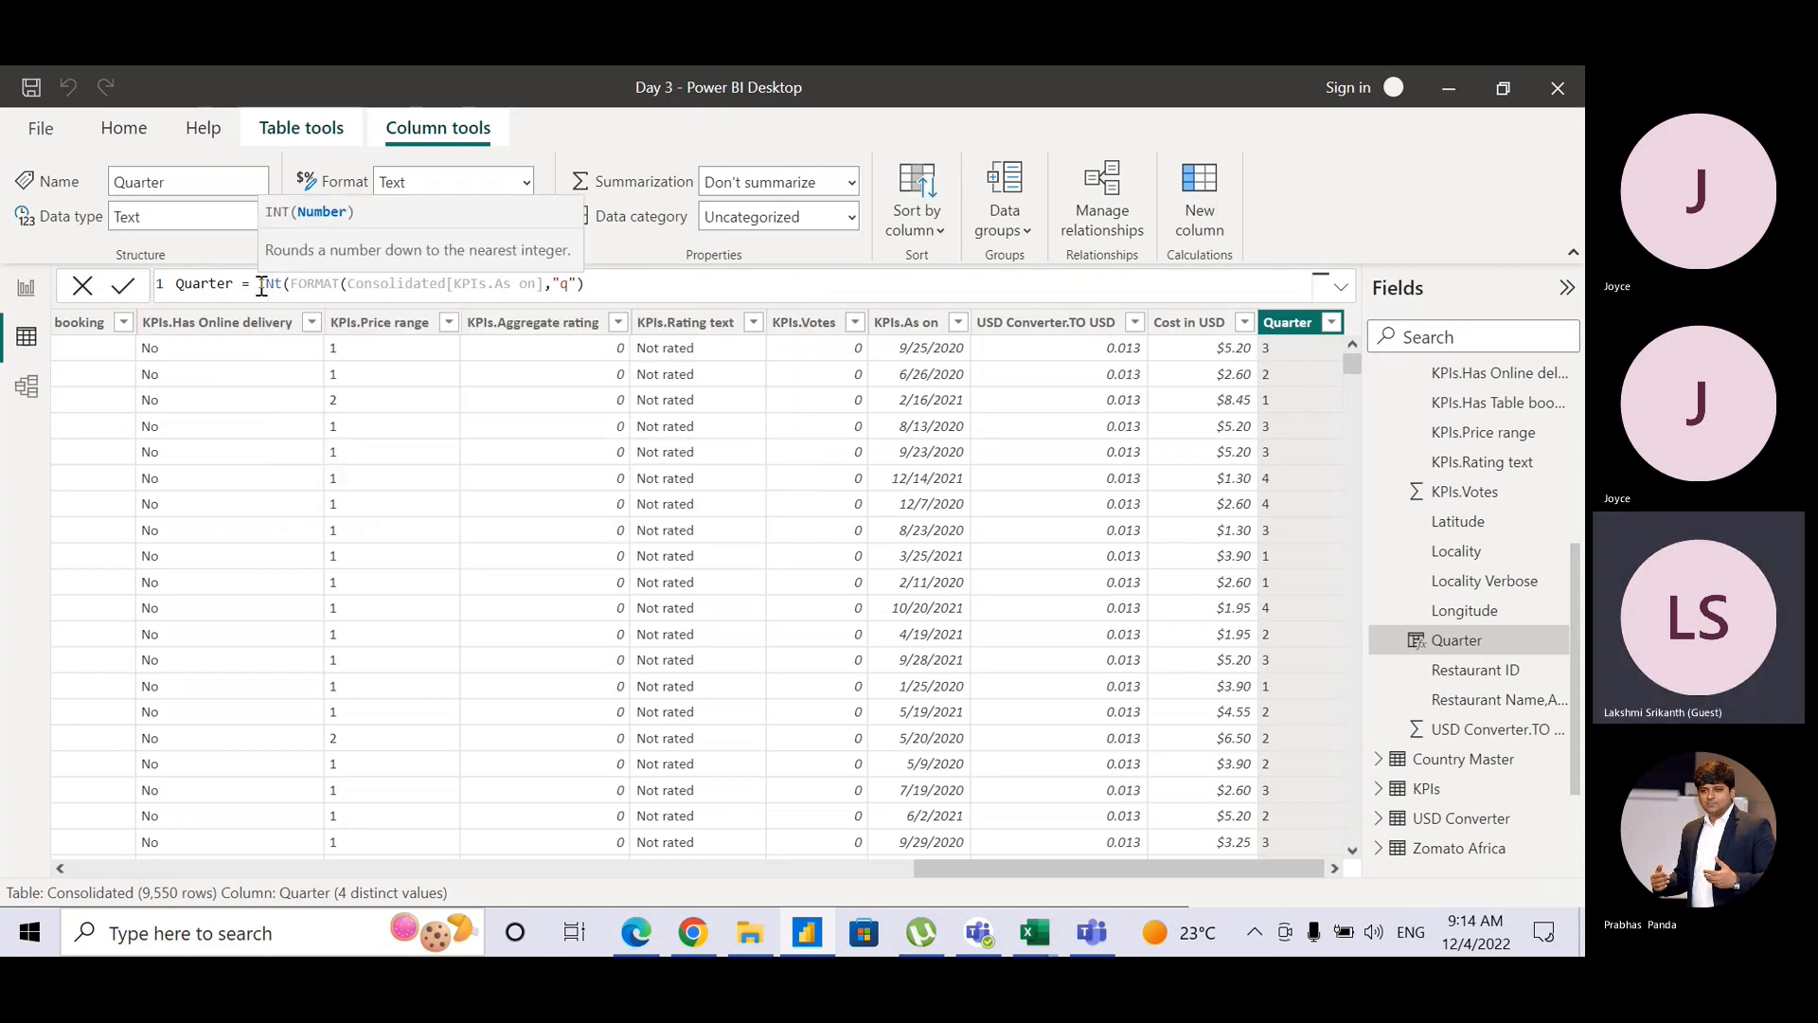
left_click(641, 278)
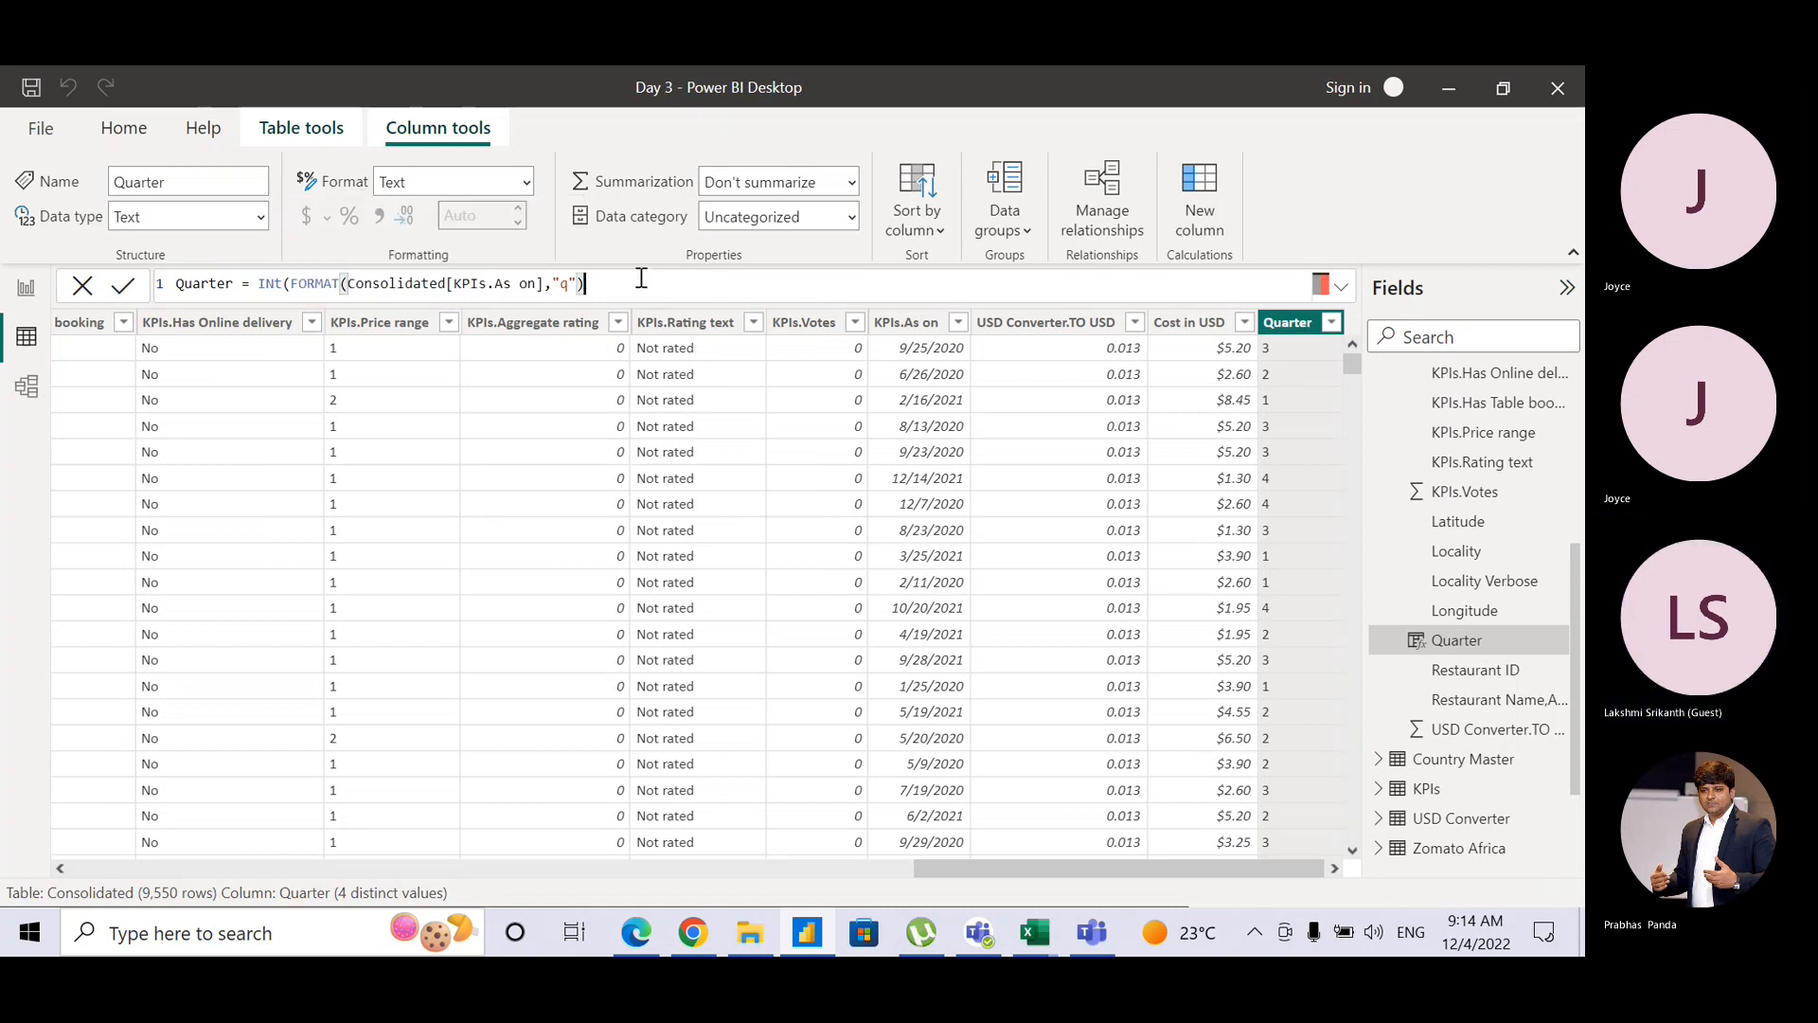
type(")")
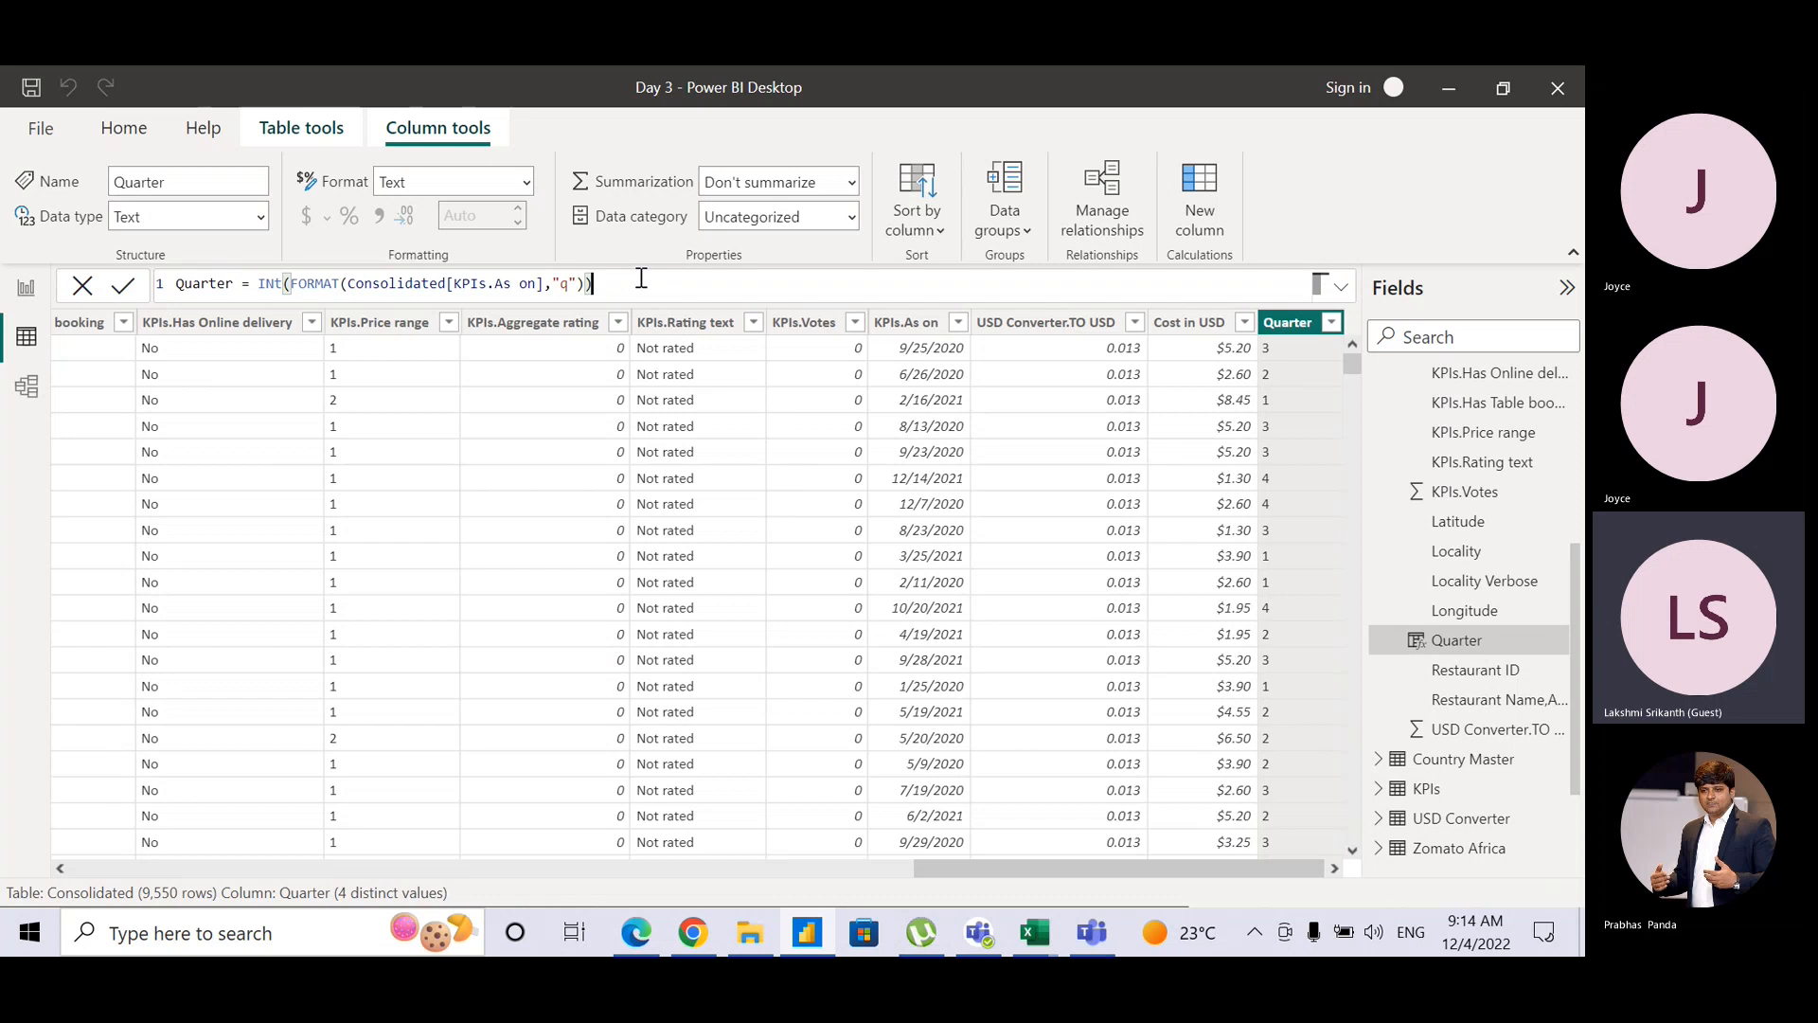
key("Return")
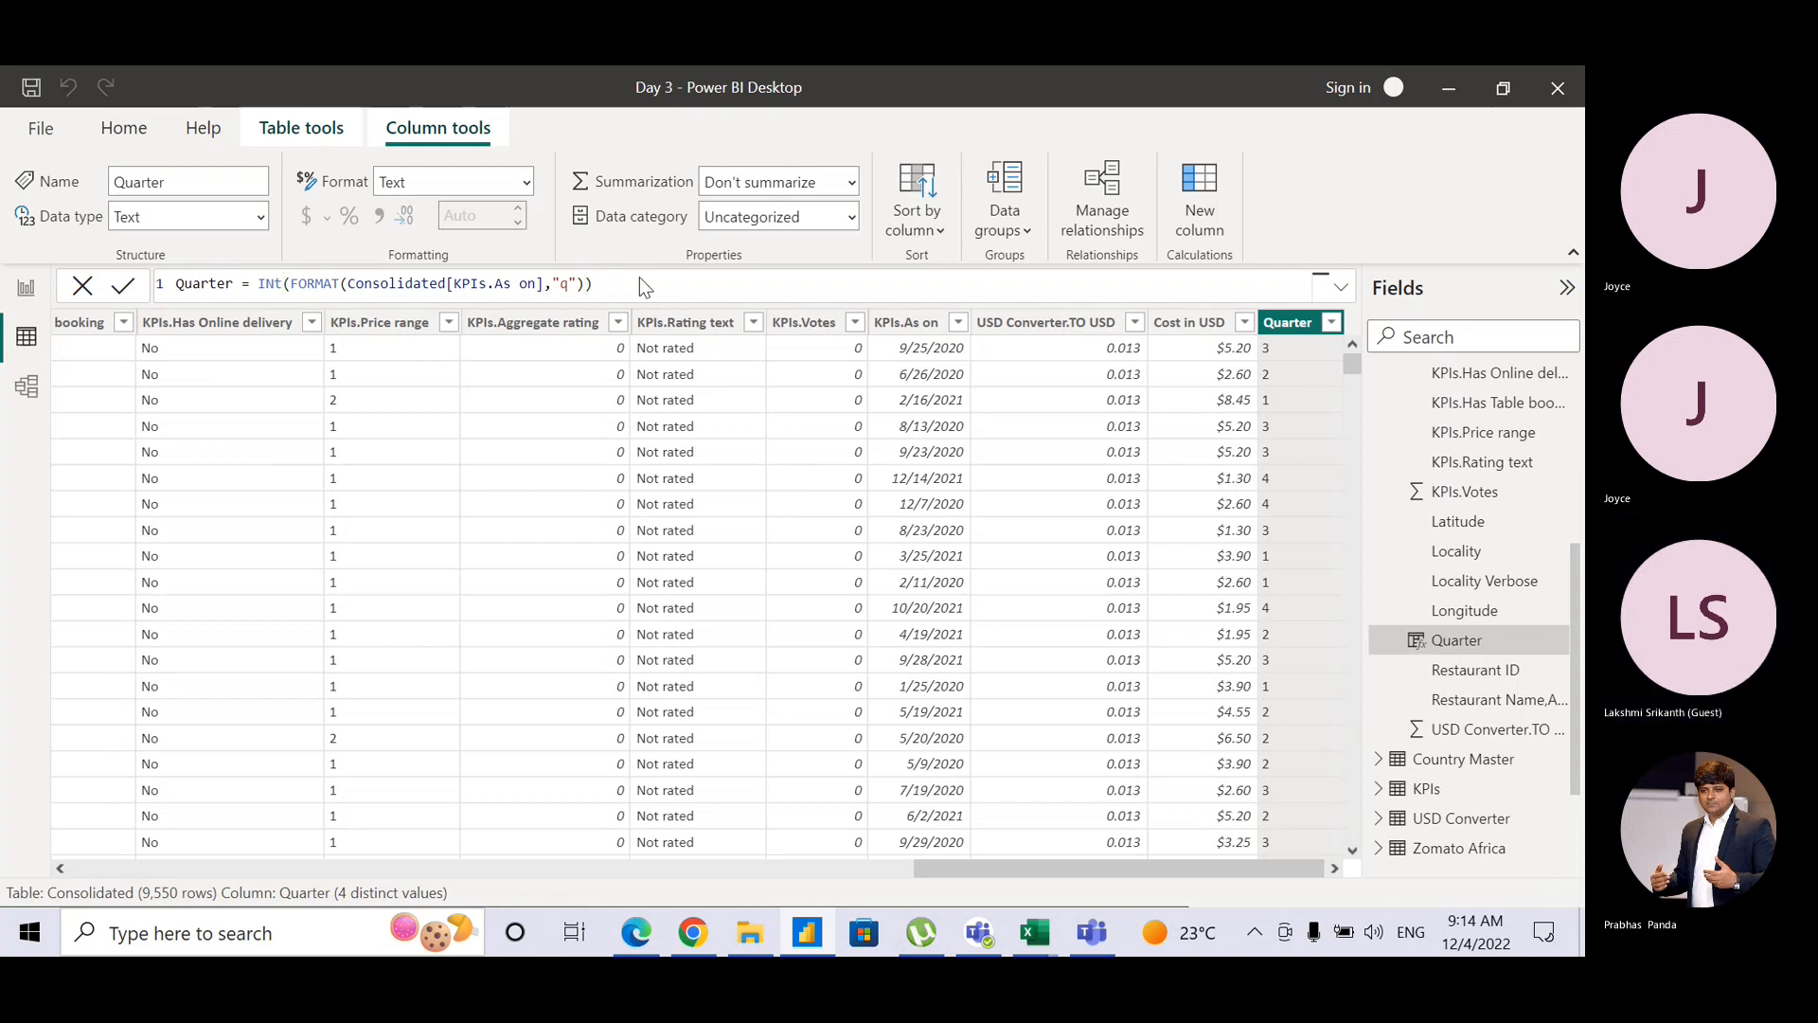
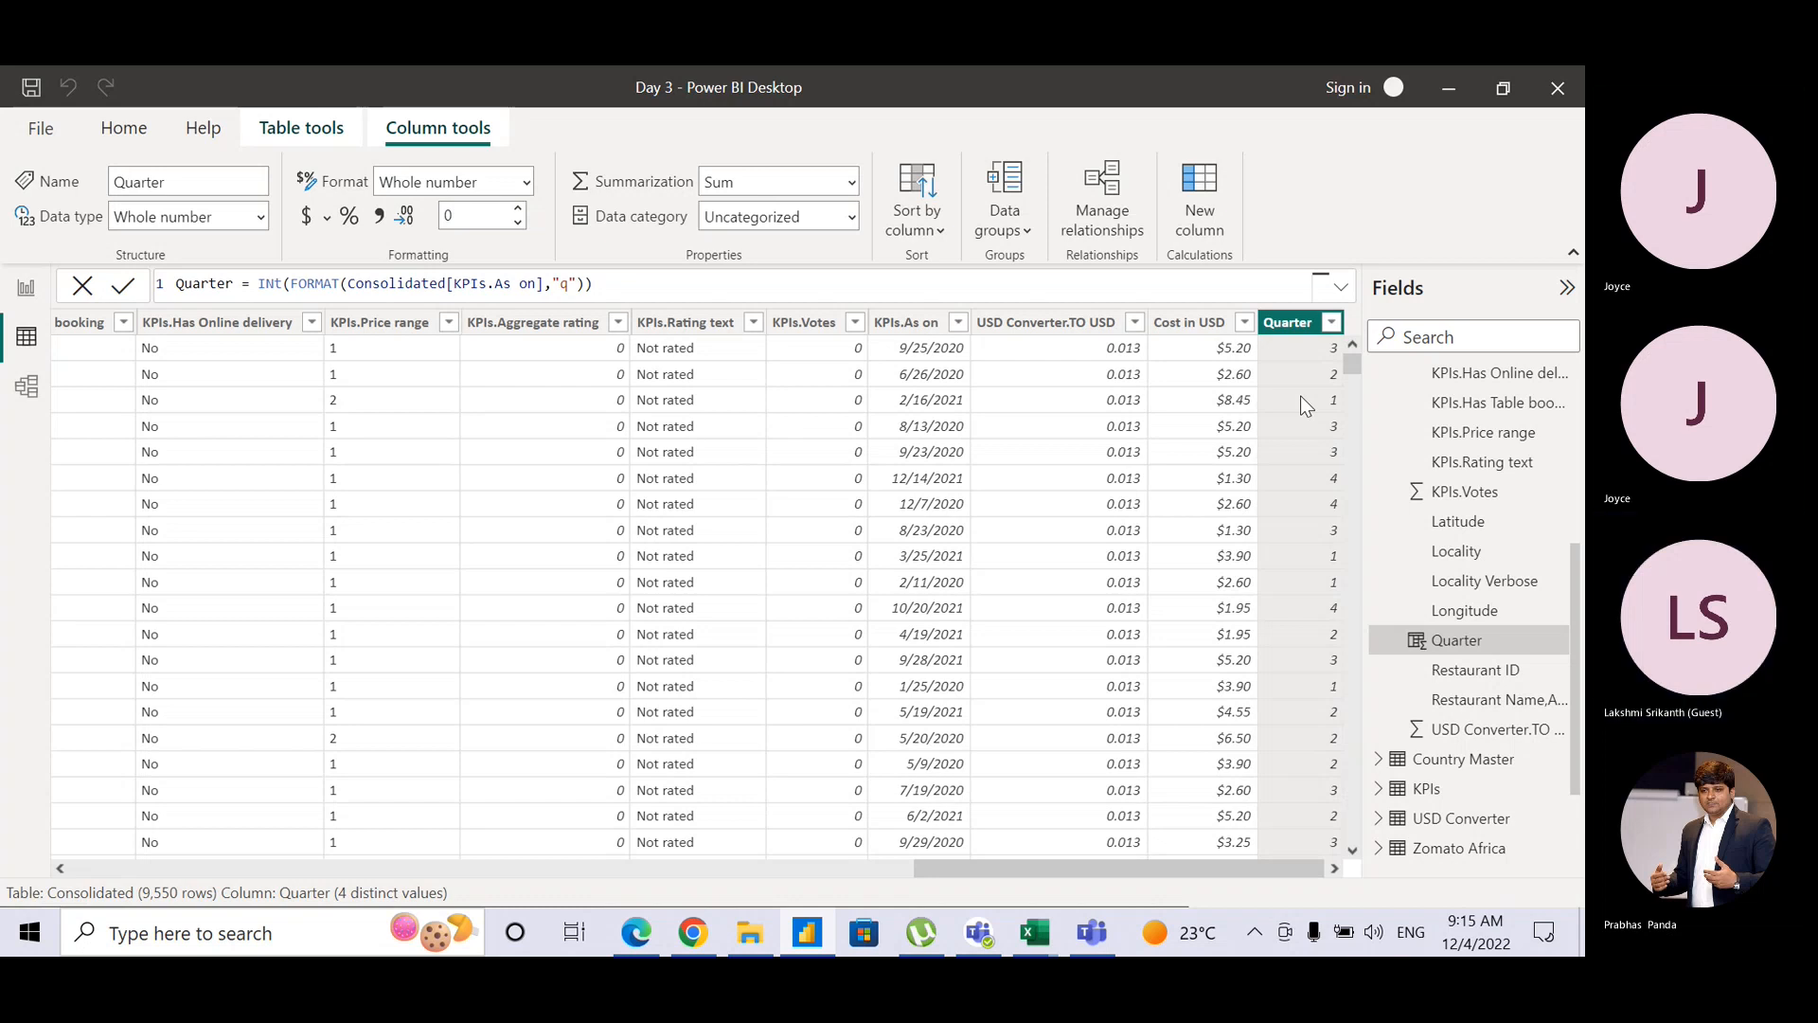
Step: Change the Quarter formula to FORMAT(Consolidated[KPIs.As on],"\Qq"), dropping INT, so values read Q1–Q4
key("alt+Tab")
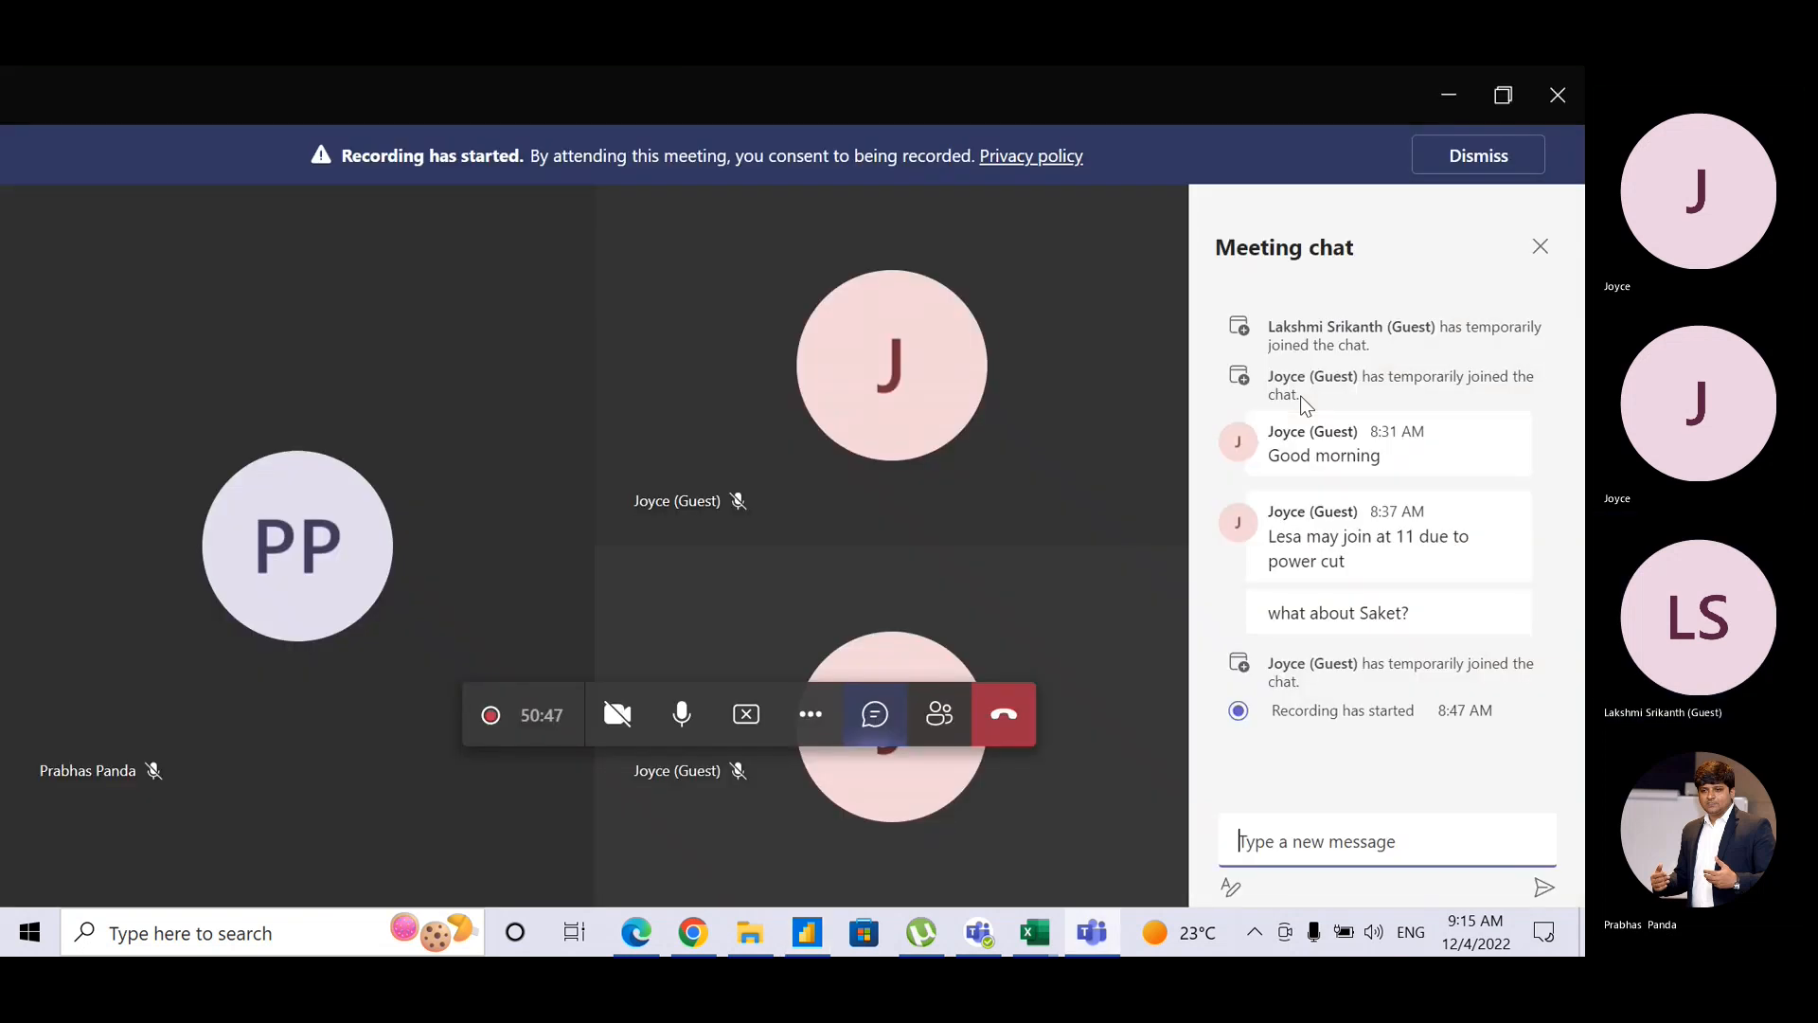
key("alt+Tab")
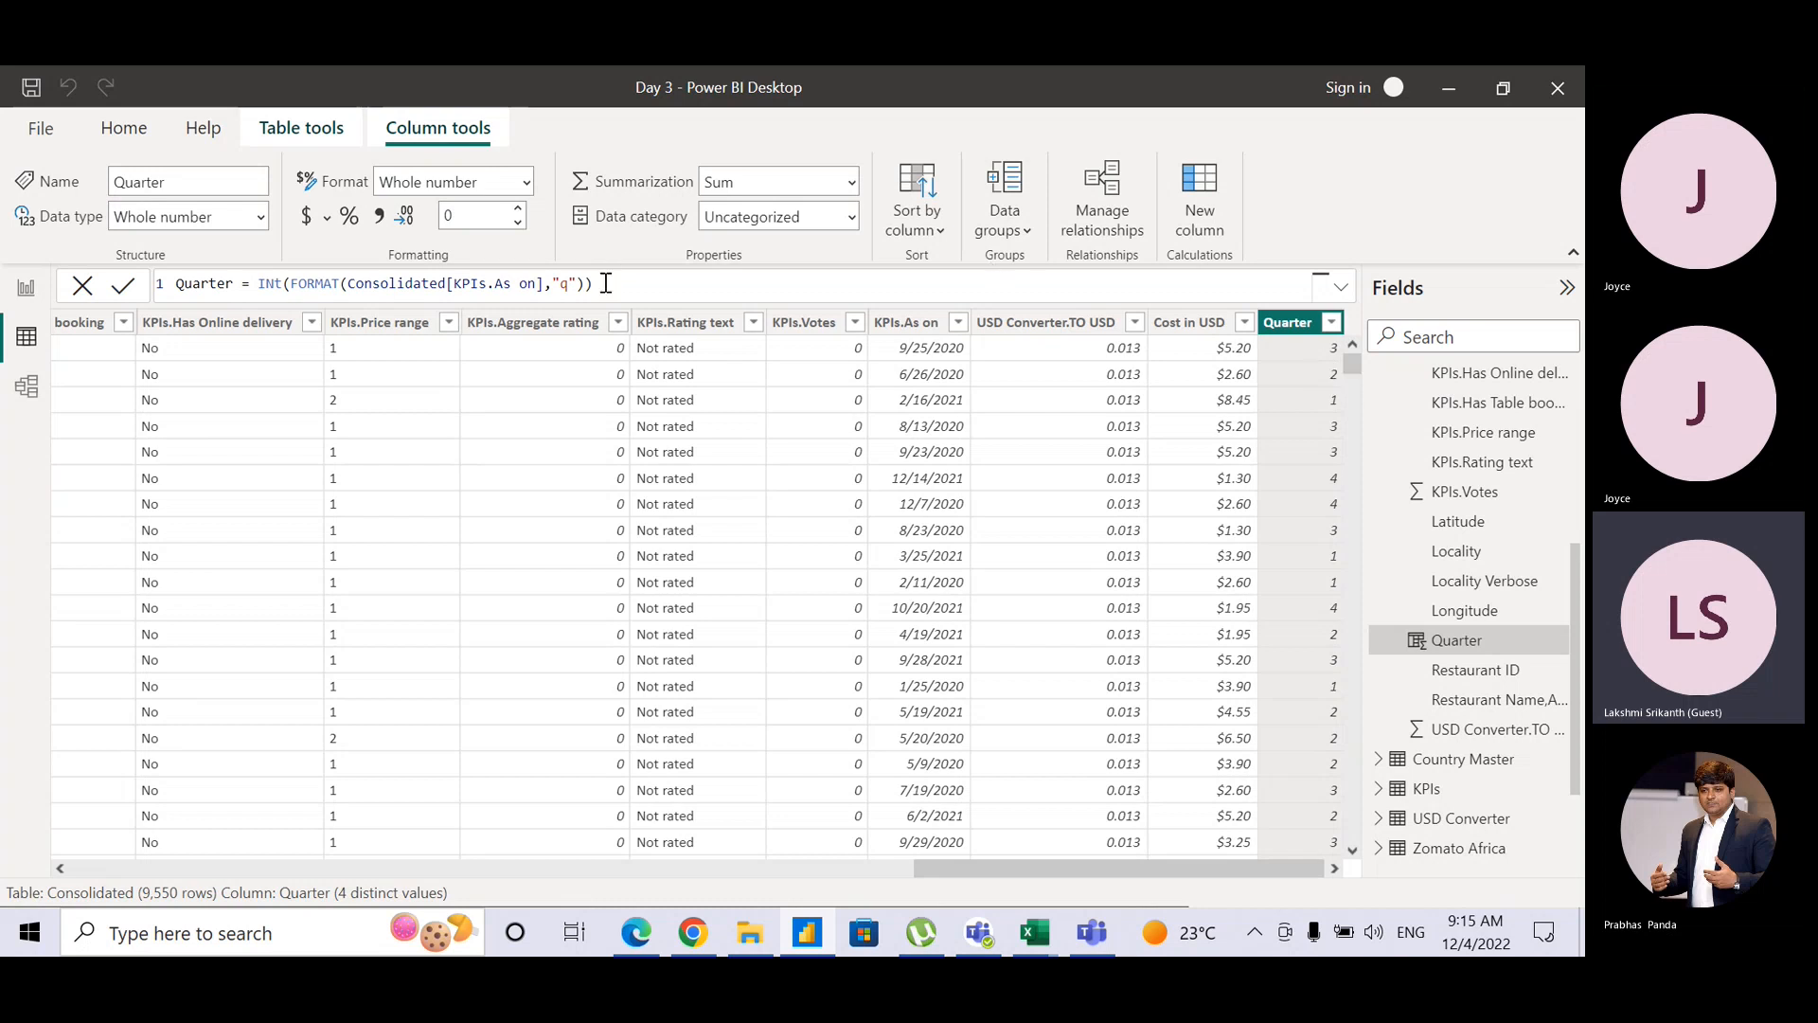
left_click(561, 286)
type("q")
type("Q")
type("\\")
key("BackSpace")
left_click(290, 283)
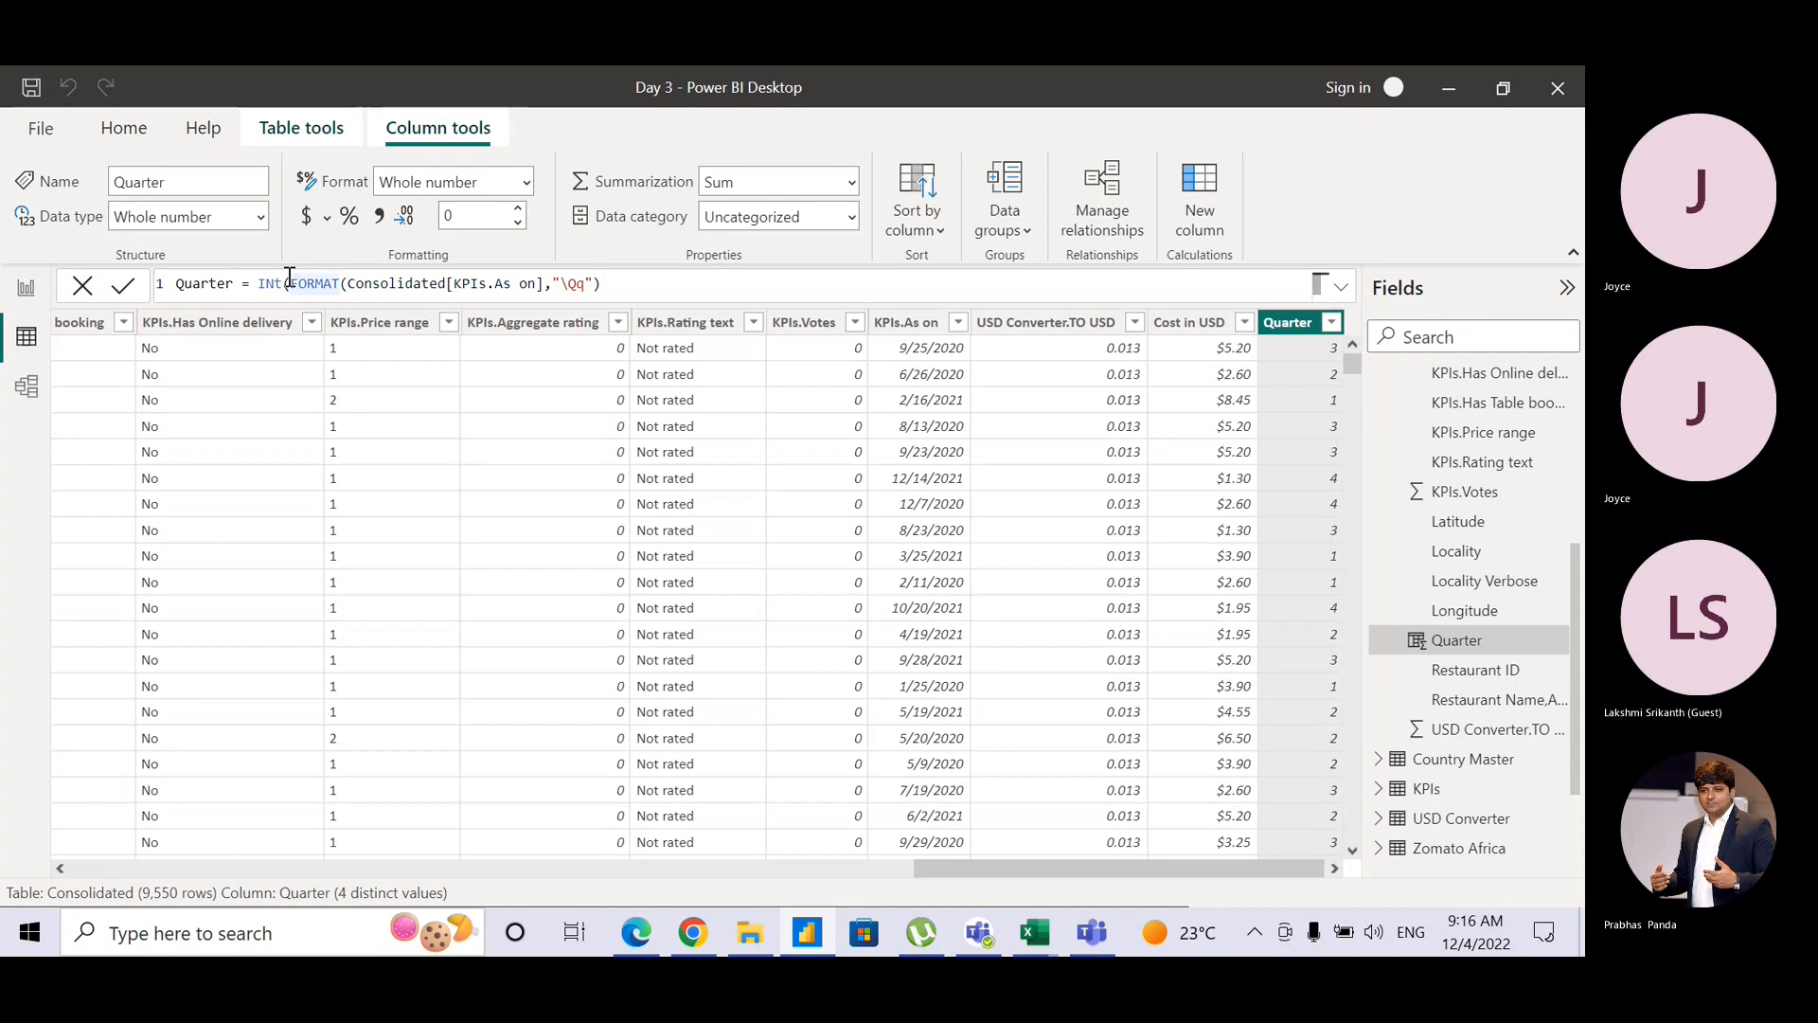
key("BackSpace")
key("BackSpace")
key("BackSpace")
key("BackSpace")
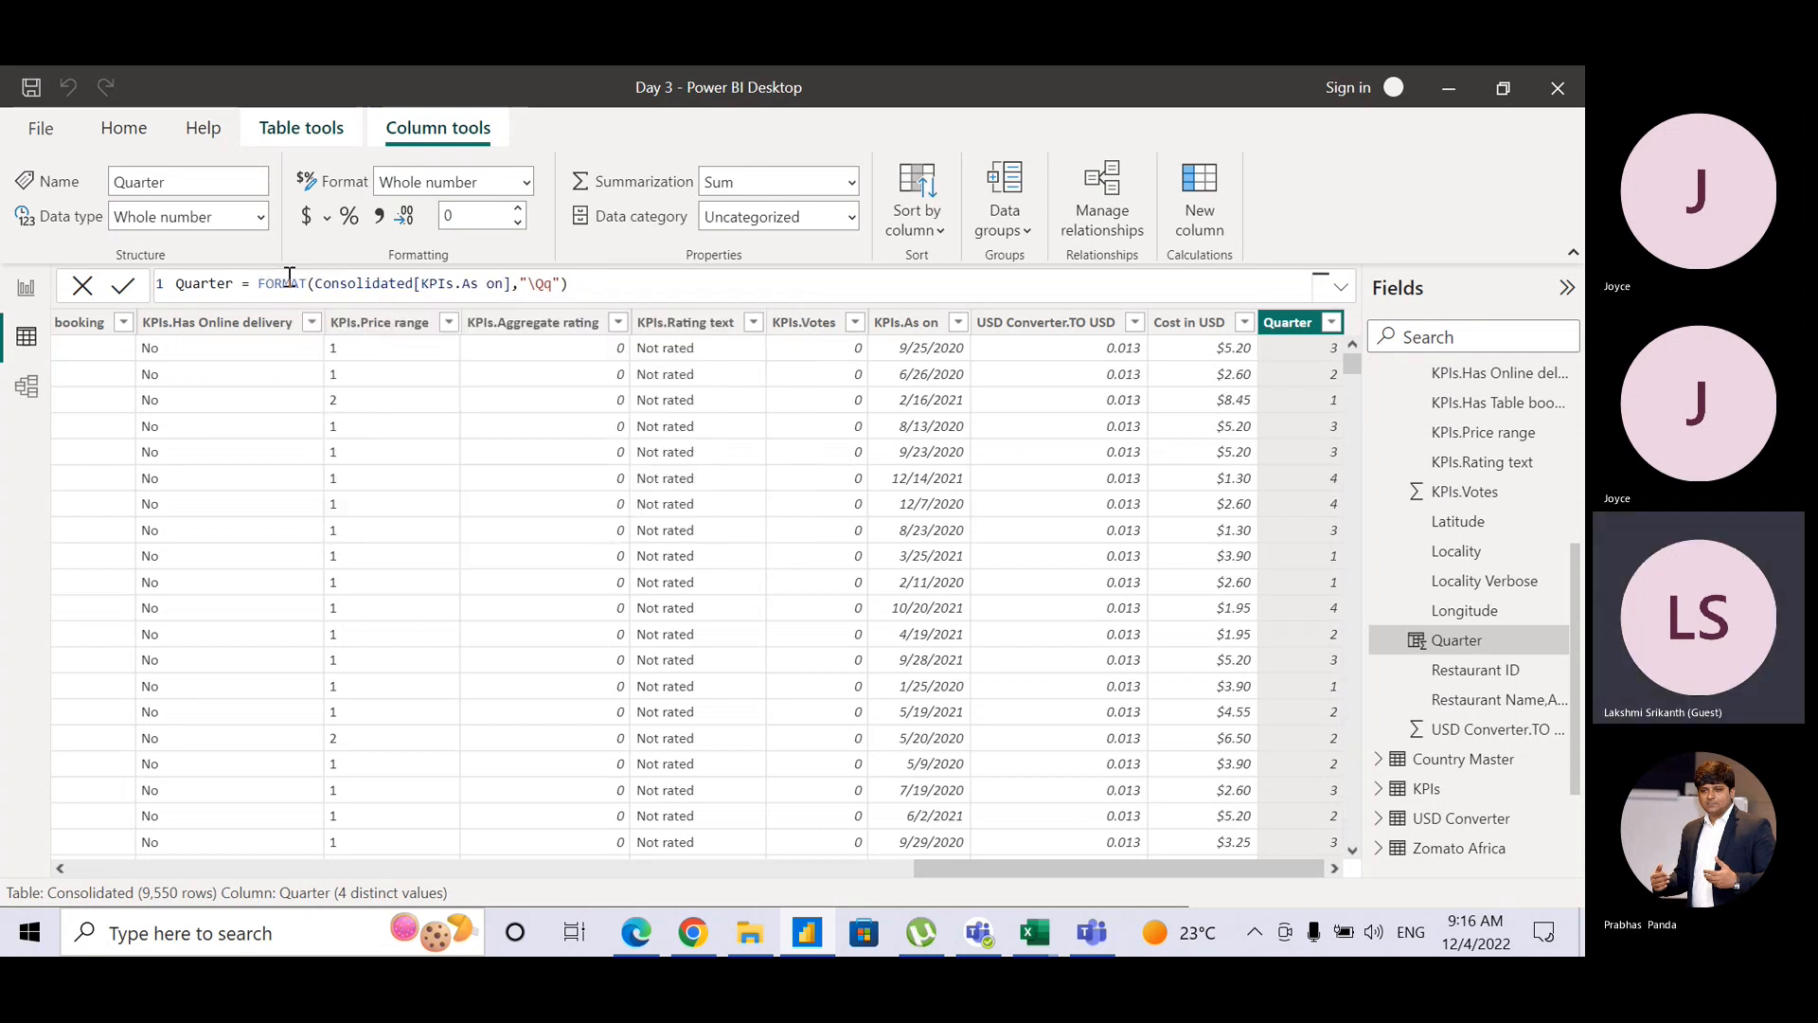
left_click(640, 283)
key("Return")
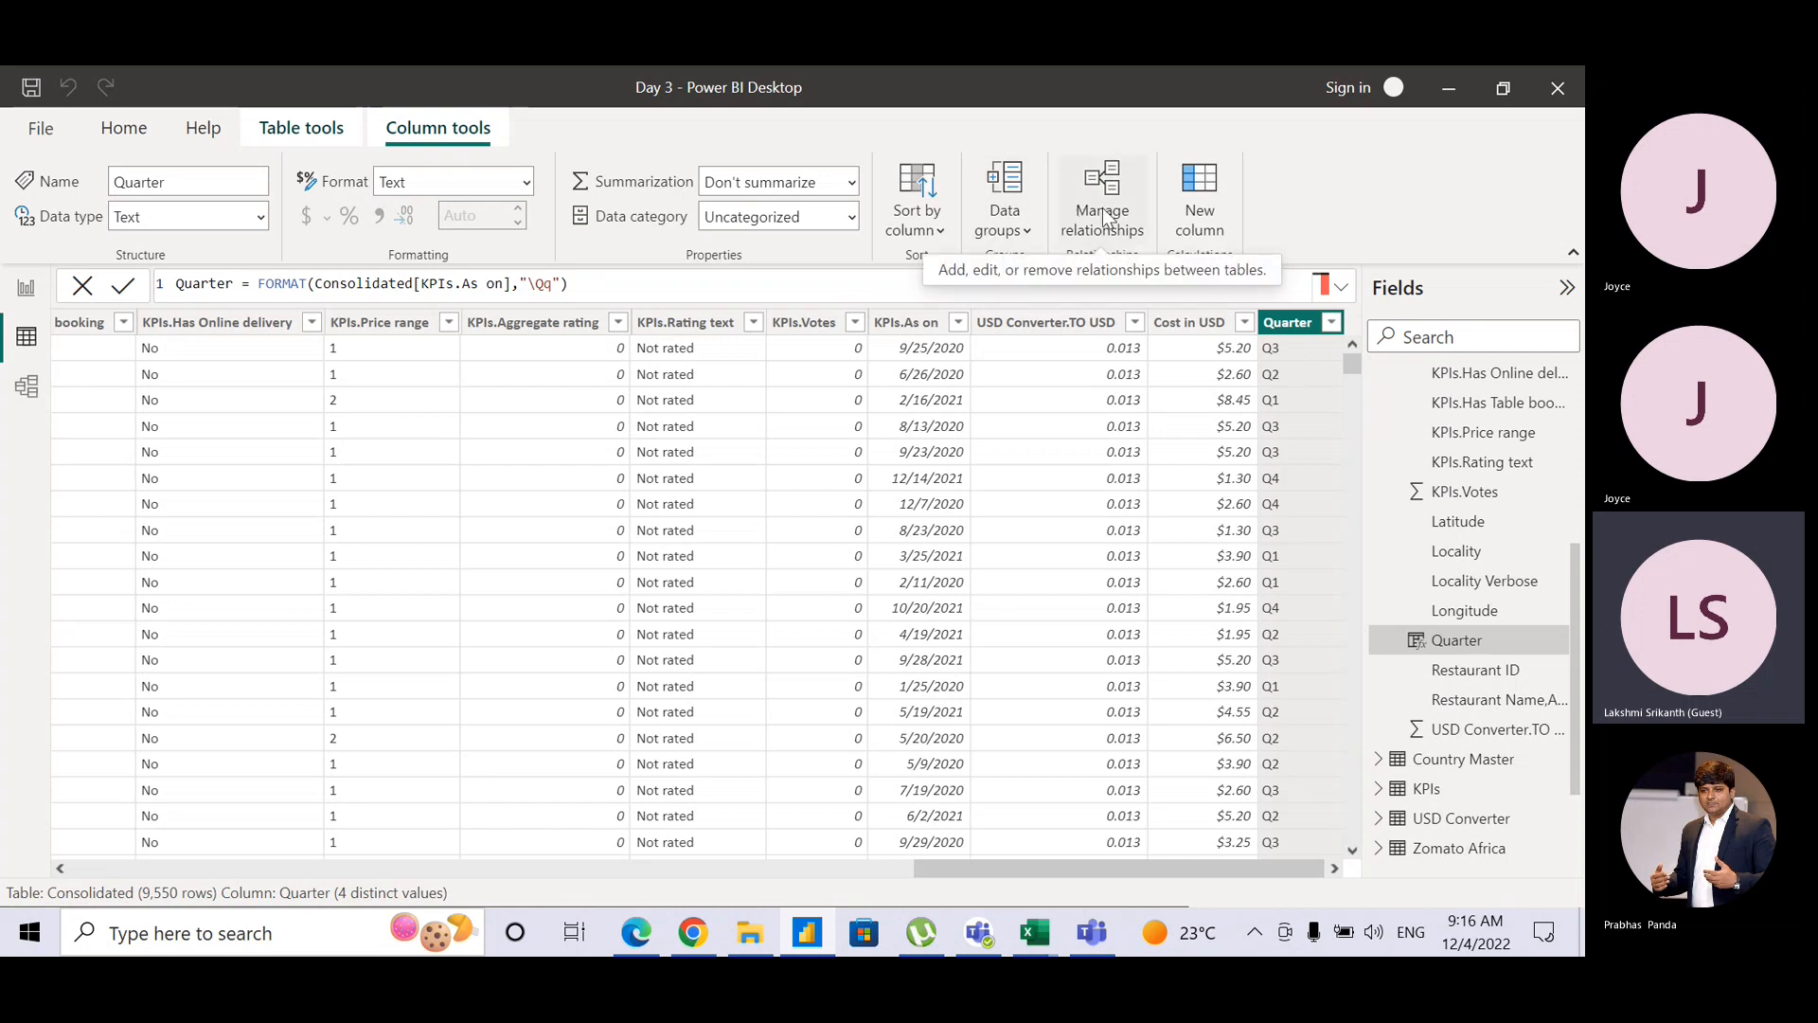
Step: Create a Month column with FORMAT(Consolidated[KPIs.As on],"mmm") giving names like Sep and Jun
left_click(1200, 209)
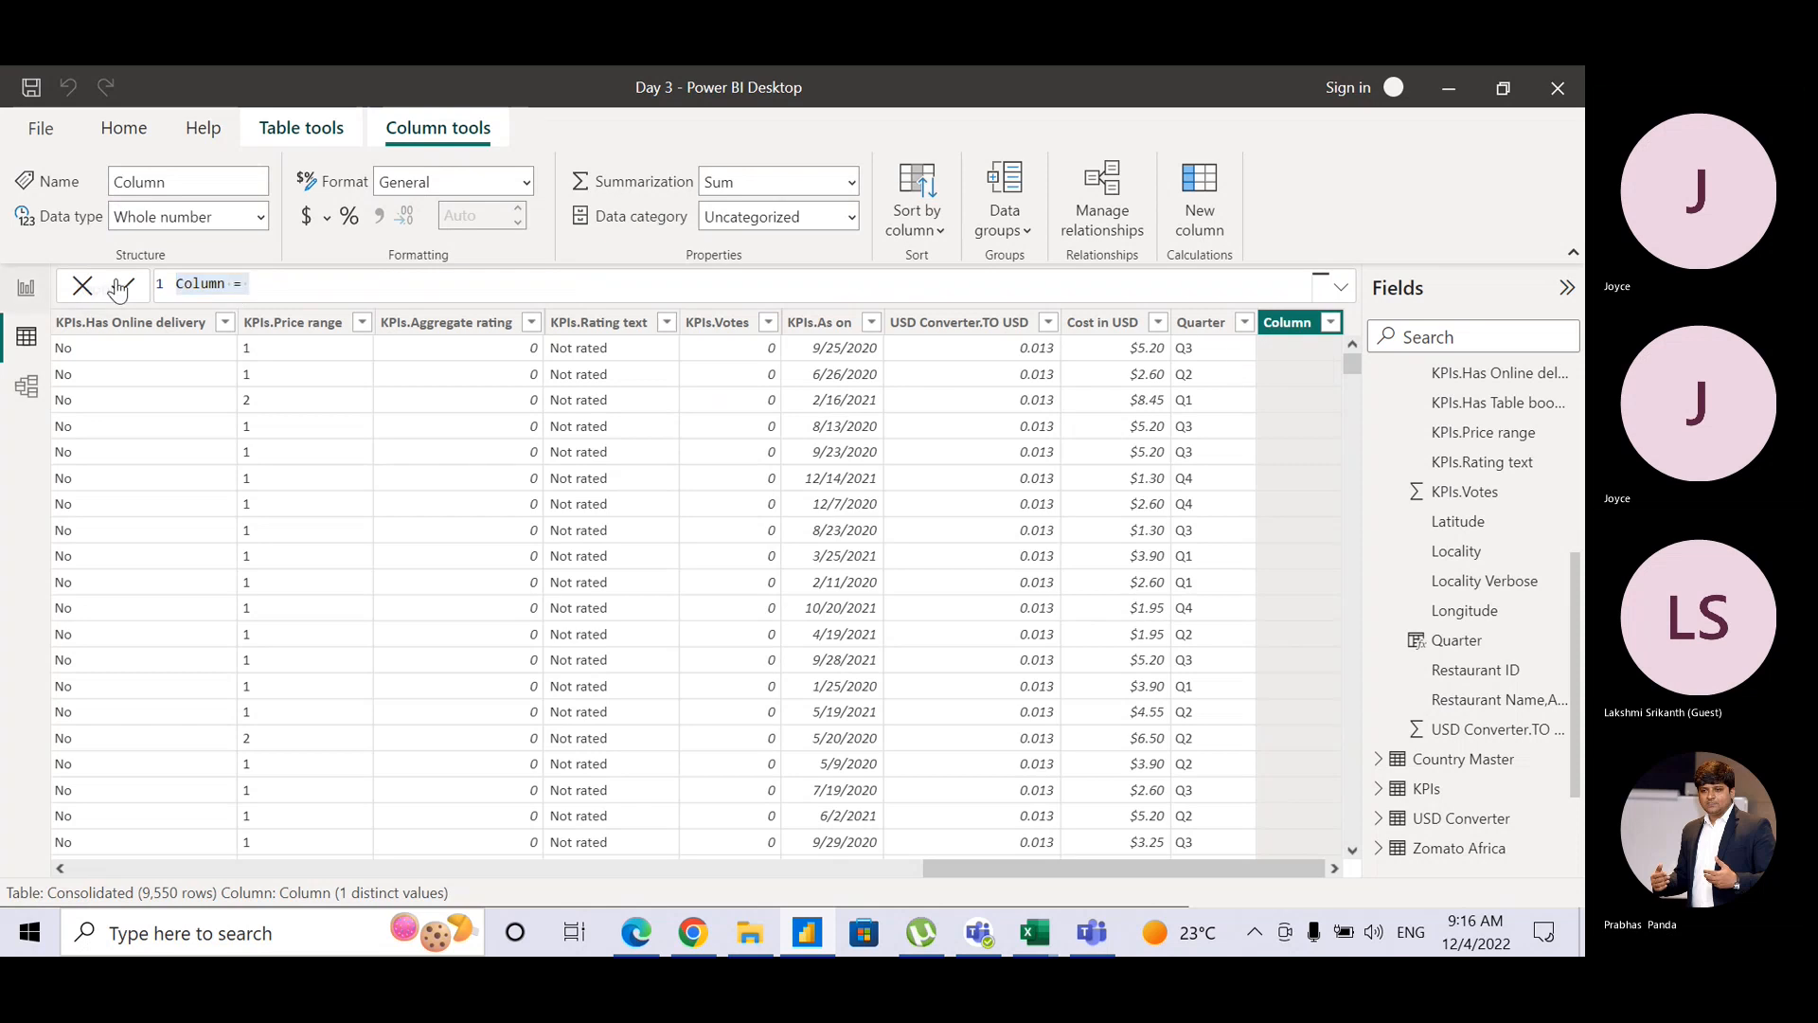
double_click(189, 282)
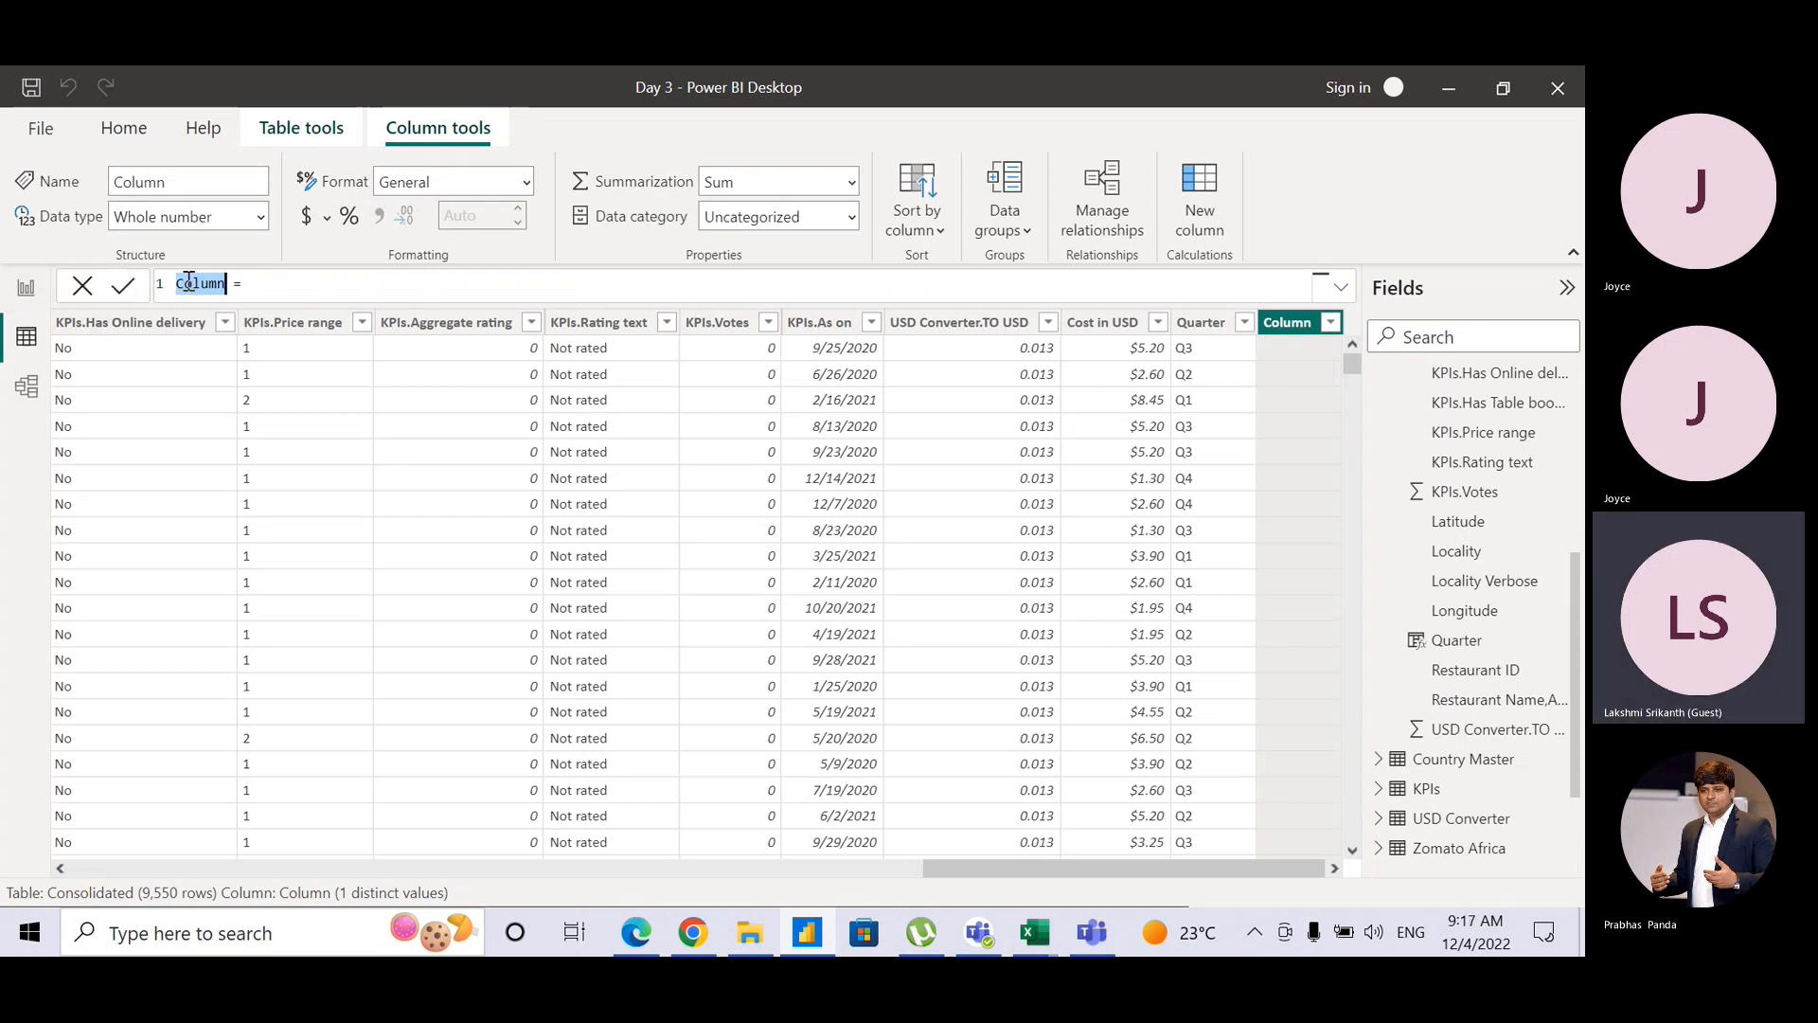
type("Month")
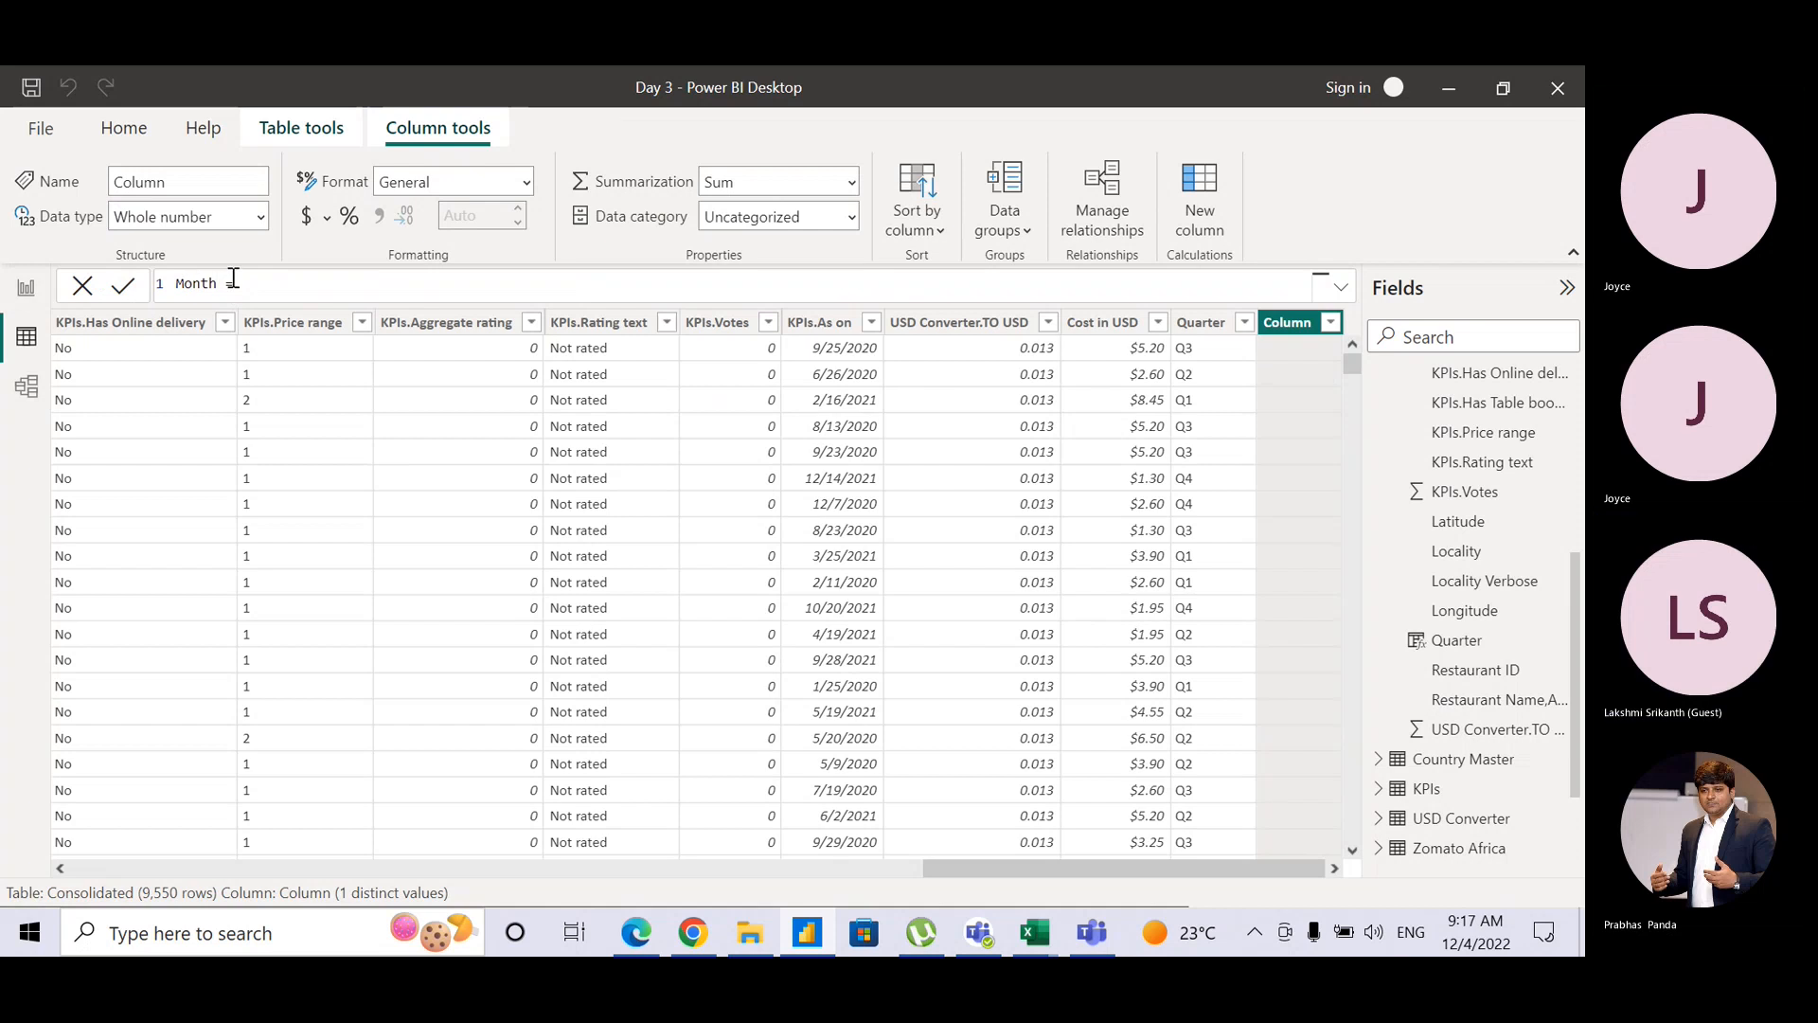
left_click(272, 276)
type("Form")
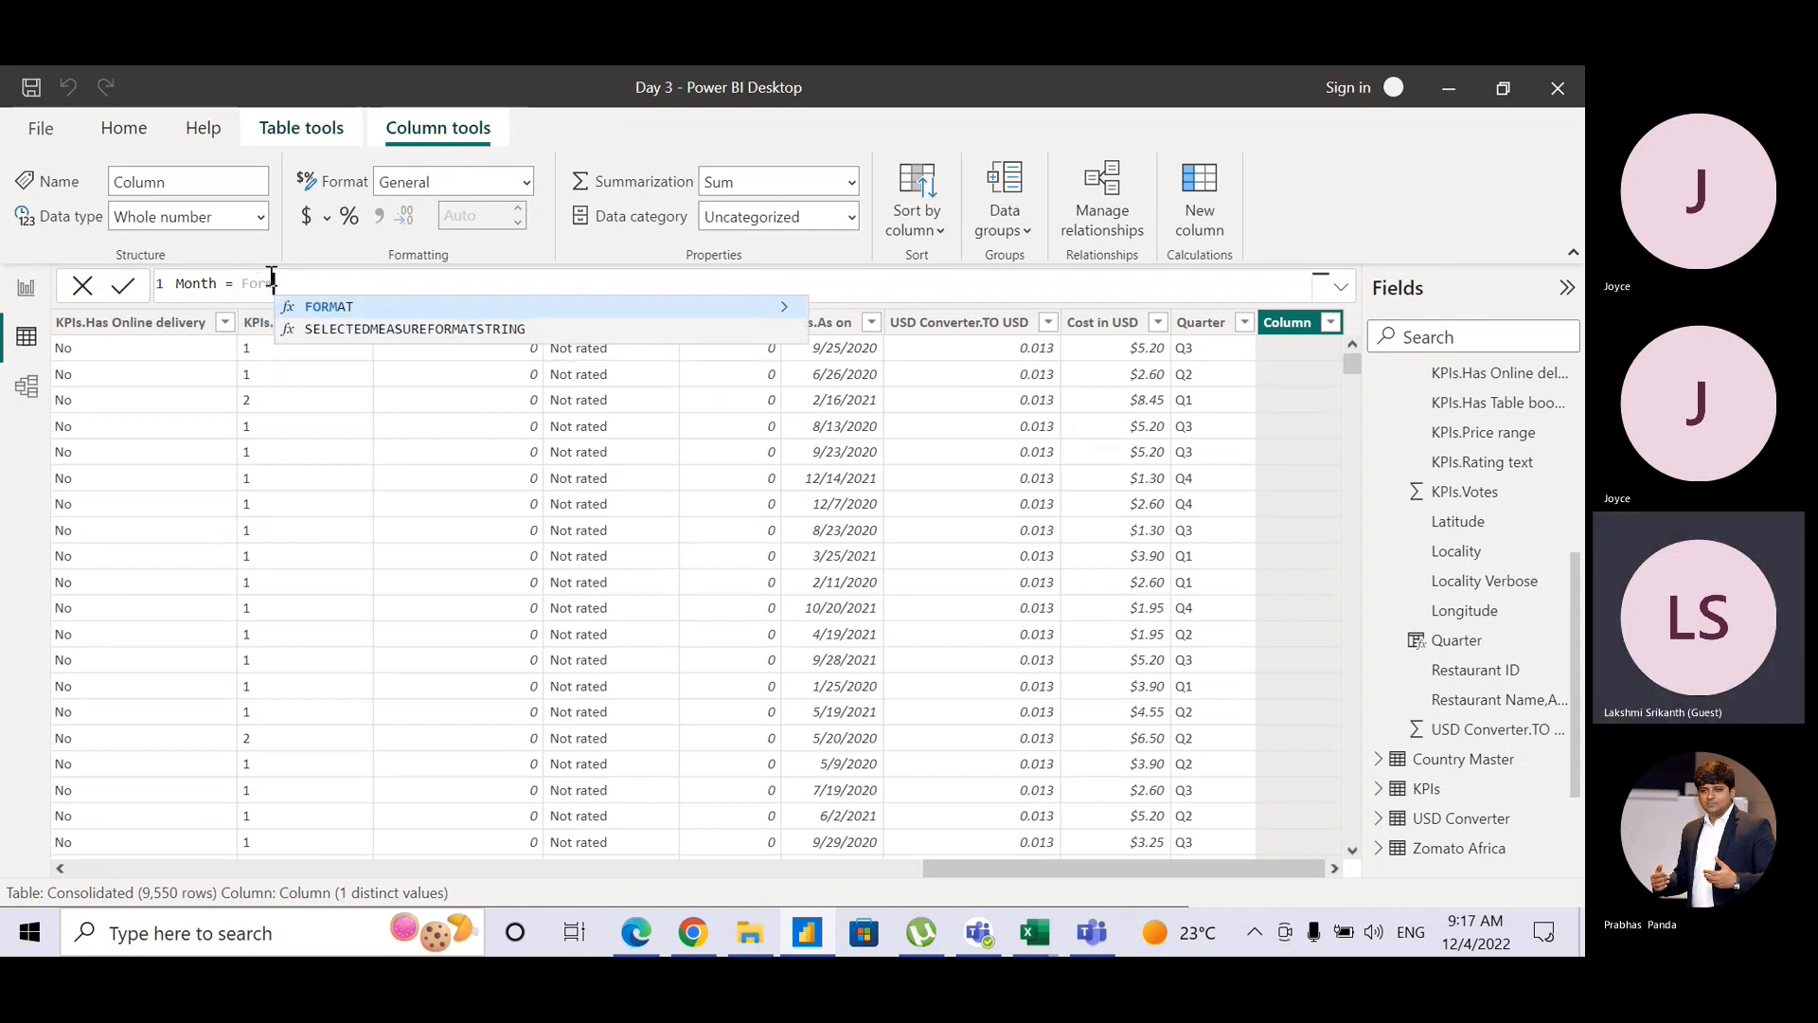
key("Tab")
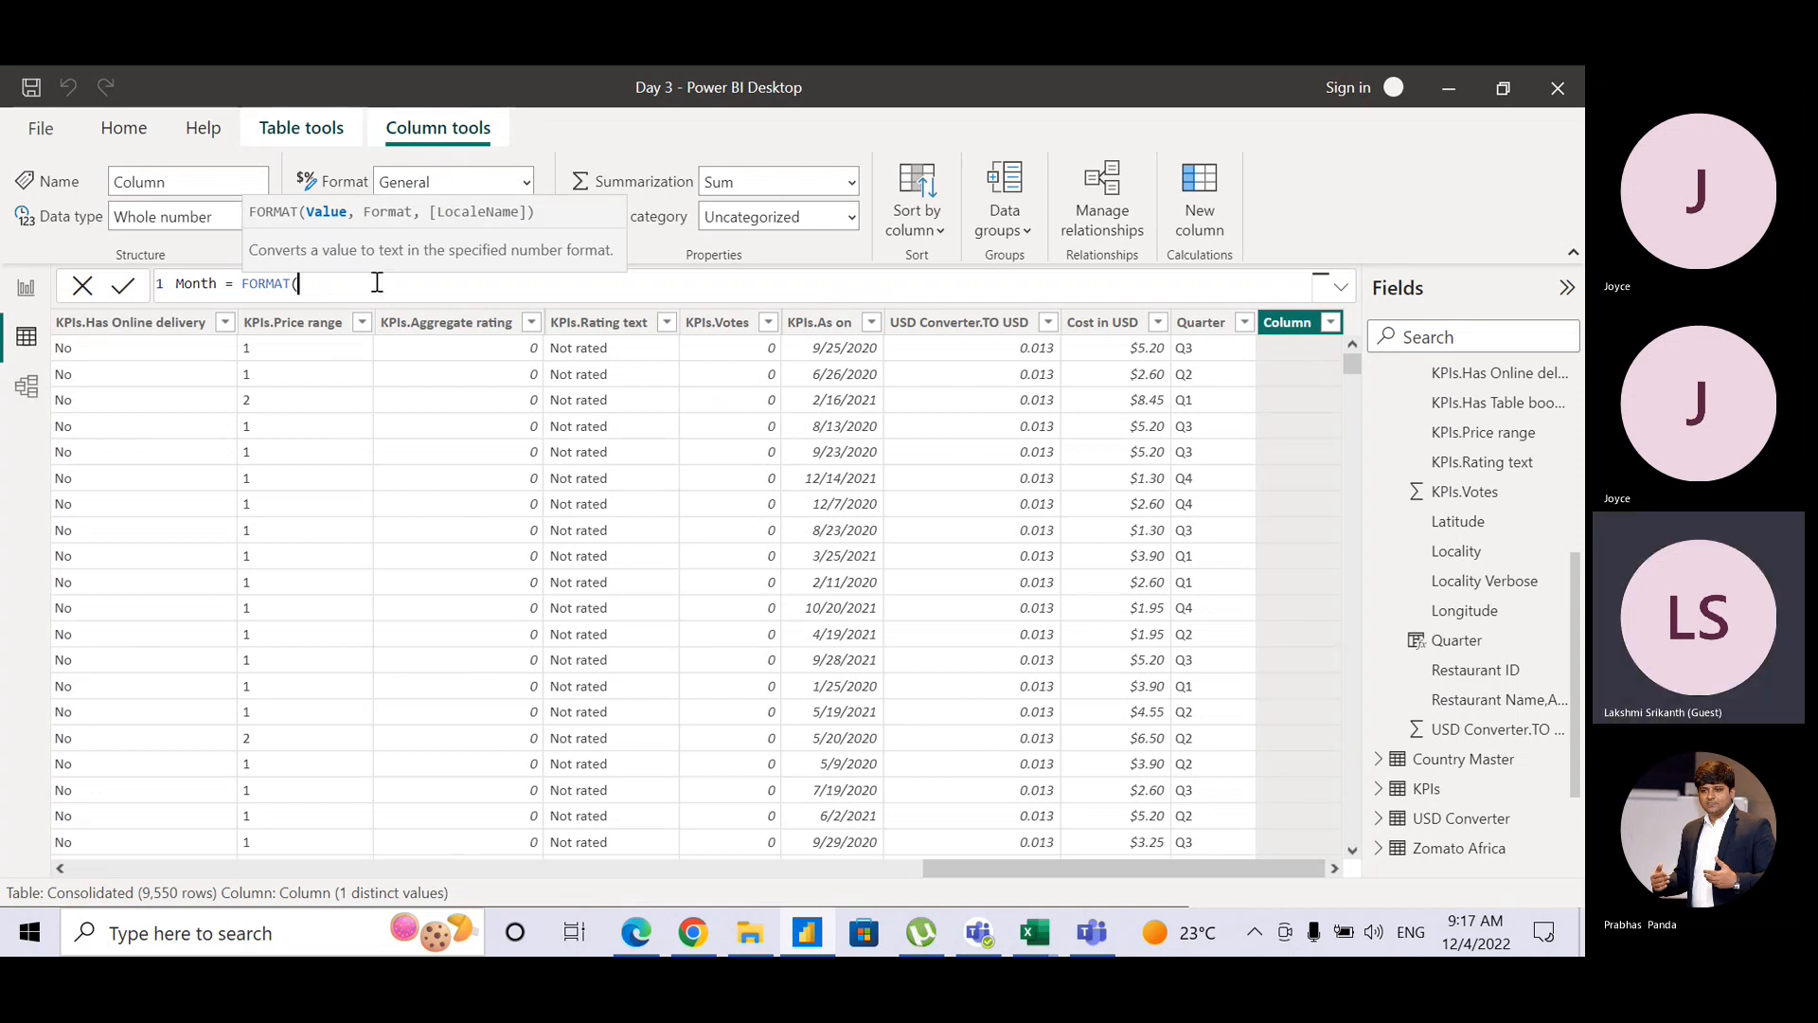
type("Kp")
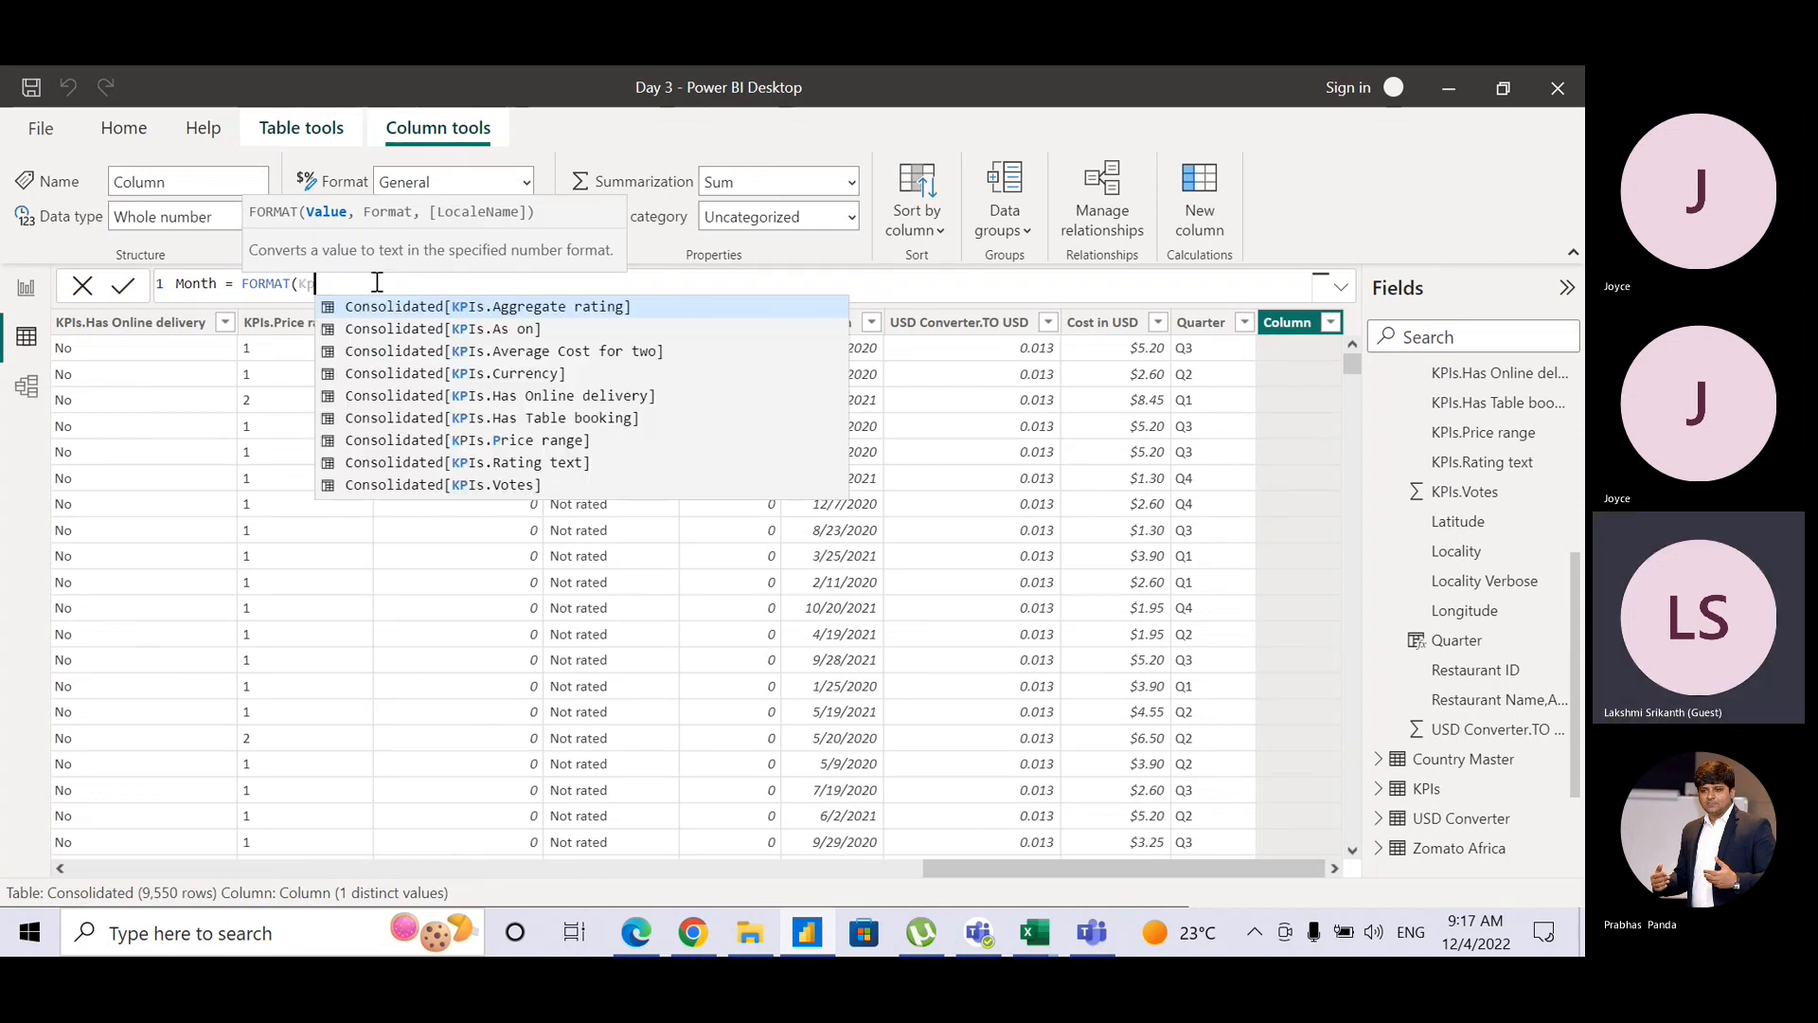
key("Down")
type(",")
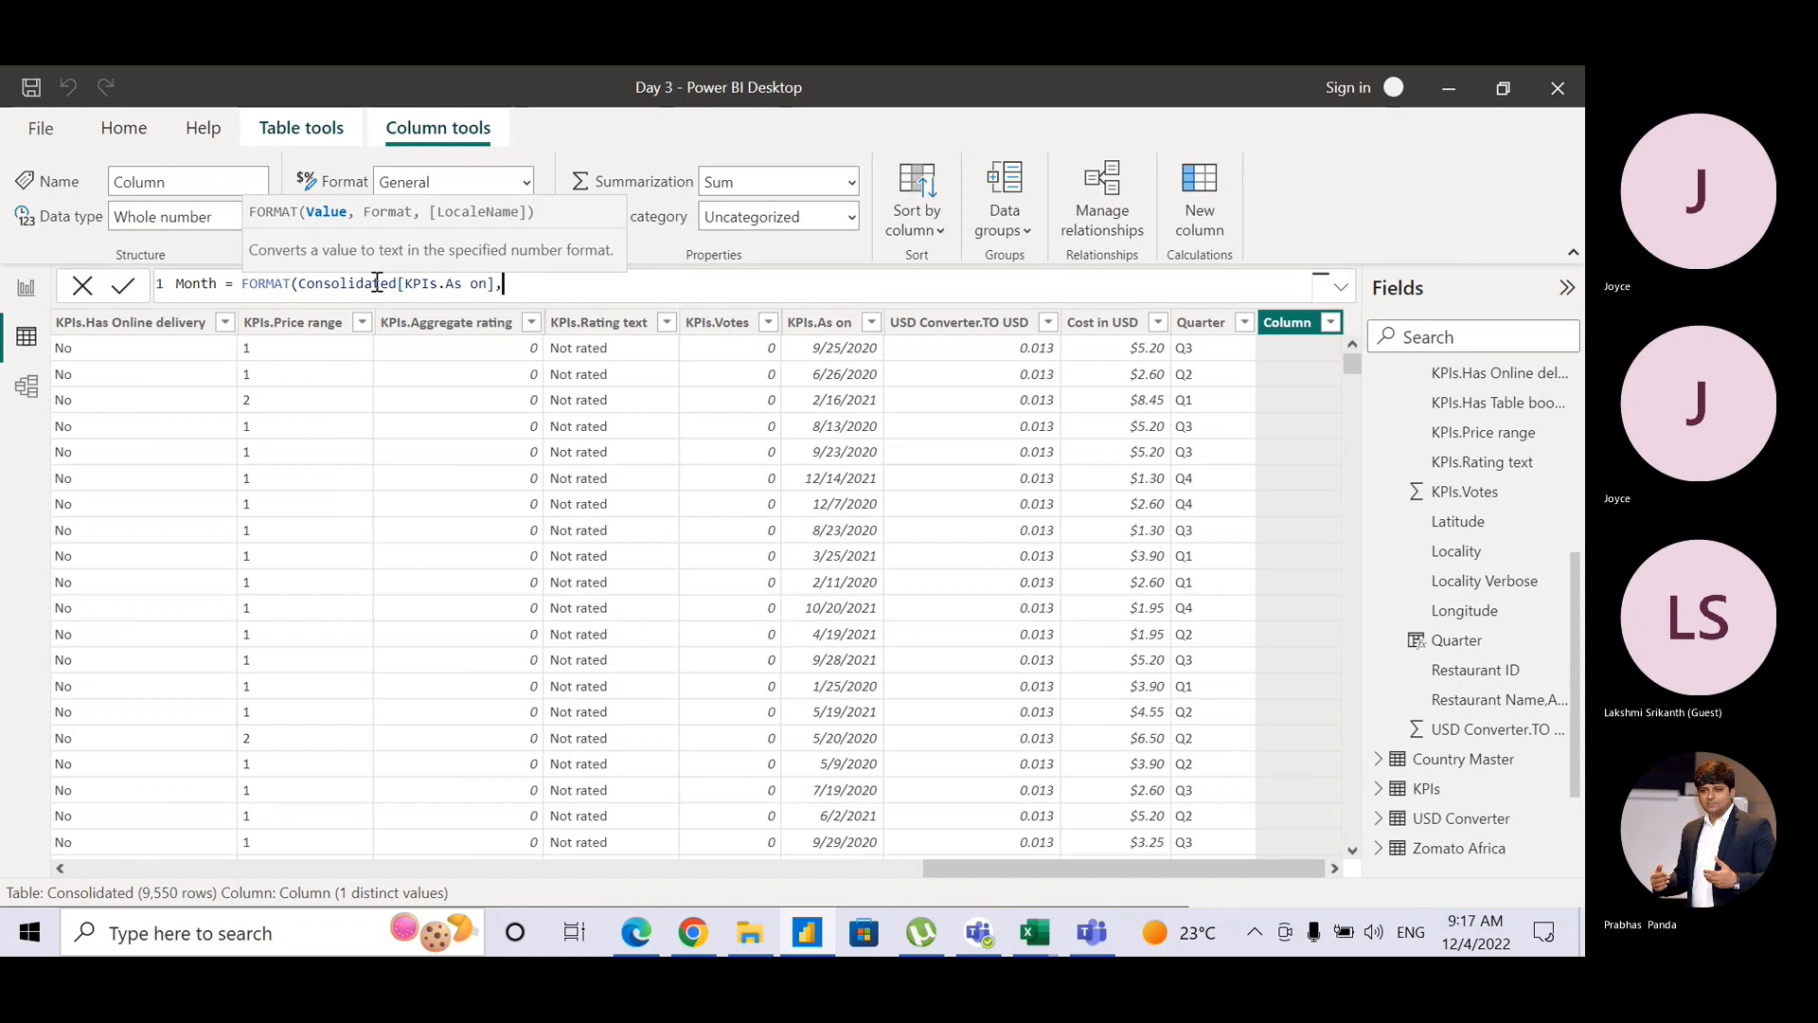
type("\"")
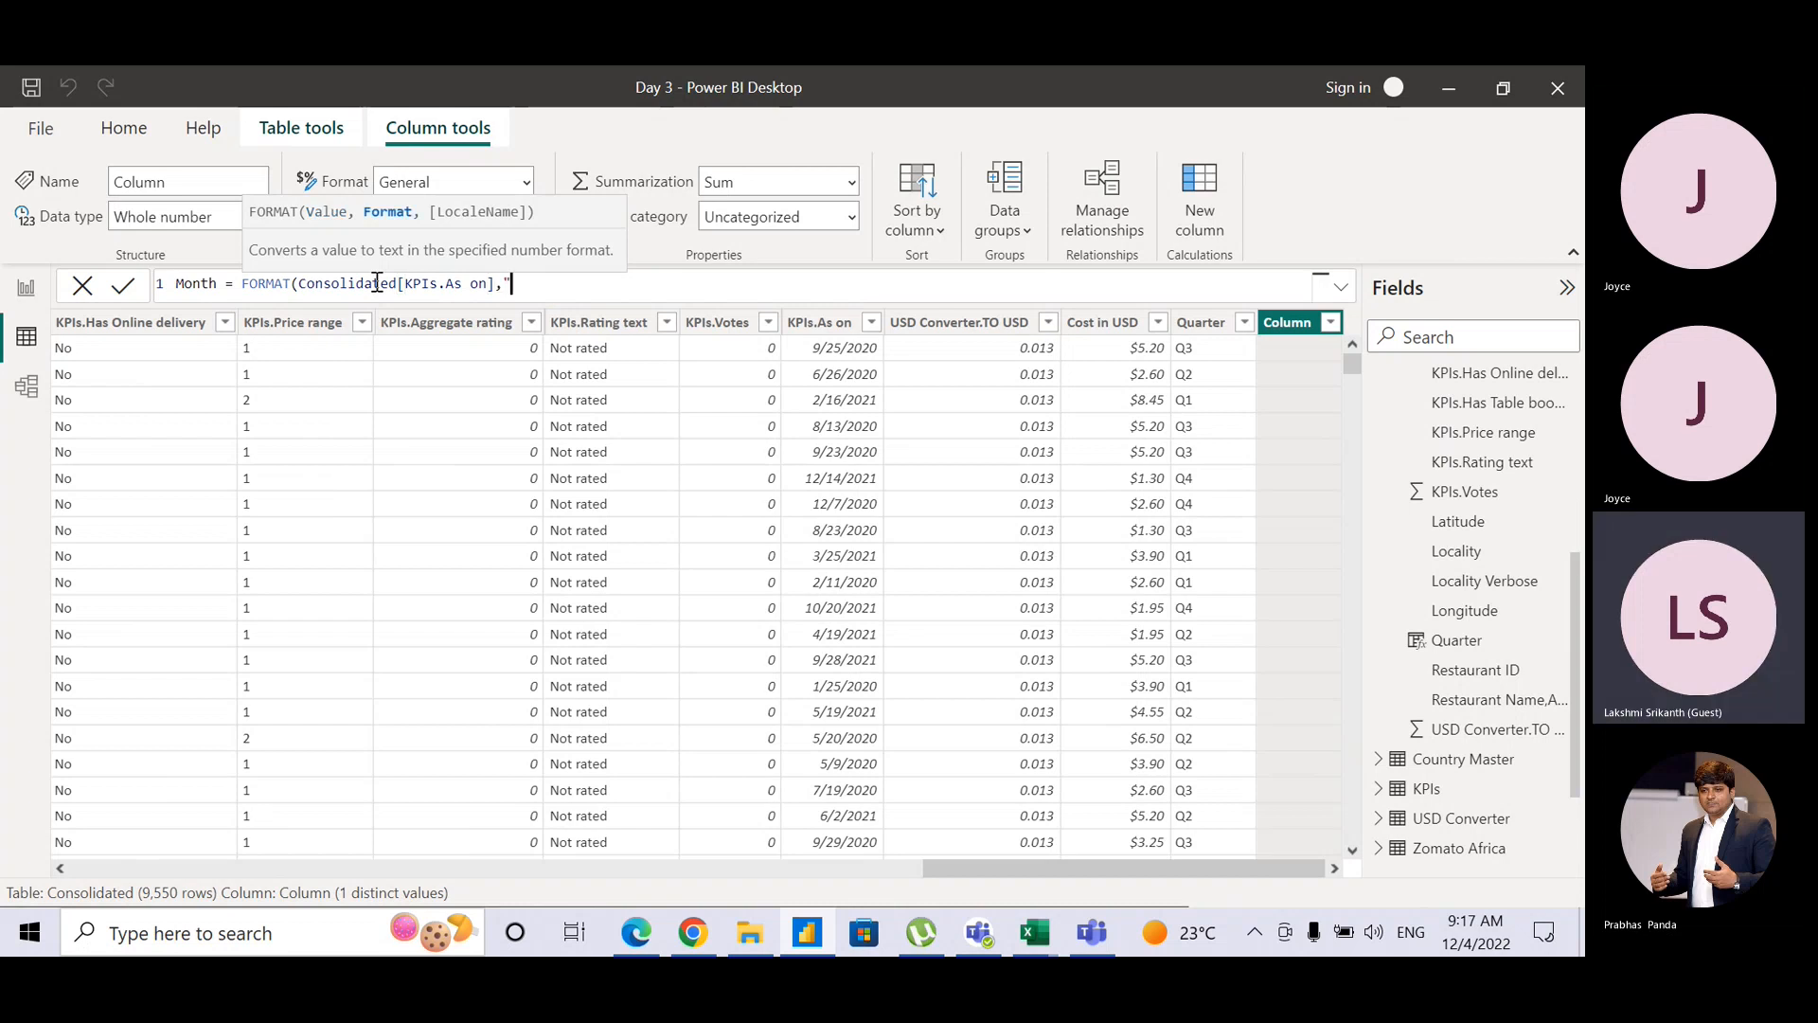
type("mmm\")")
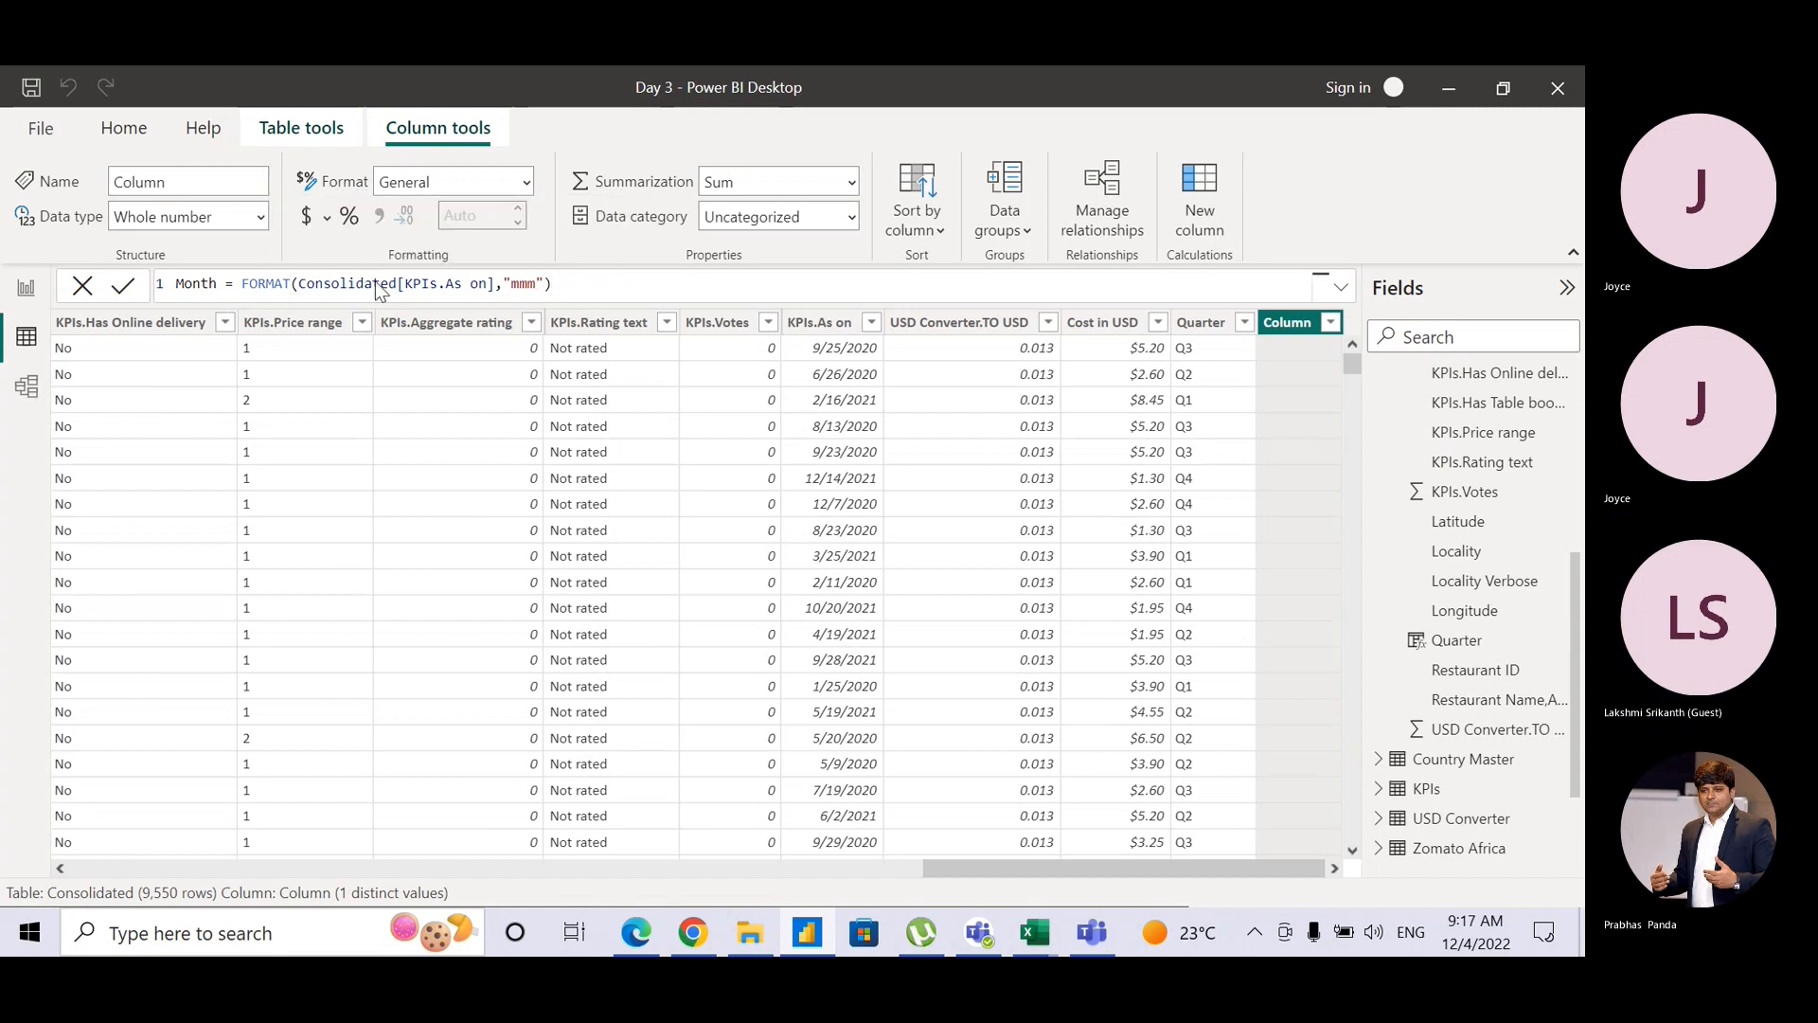
key("Return")
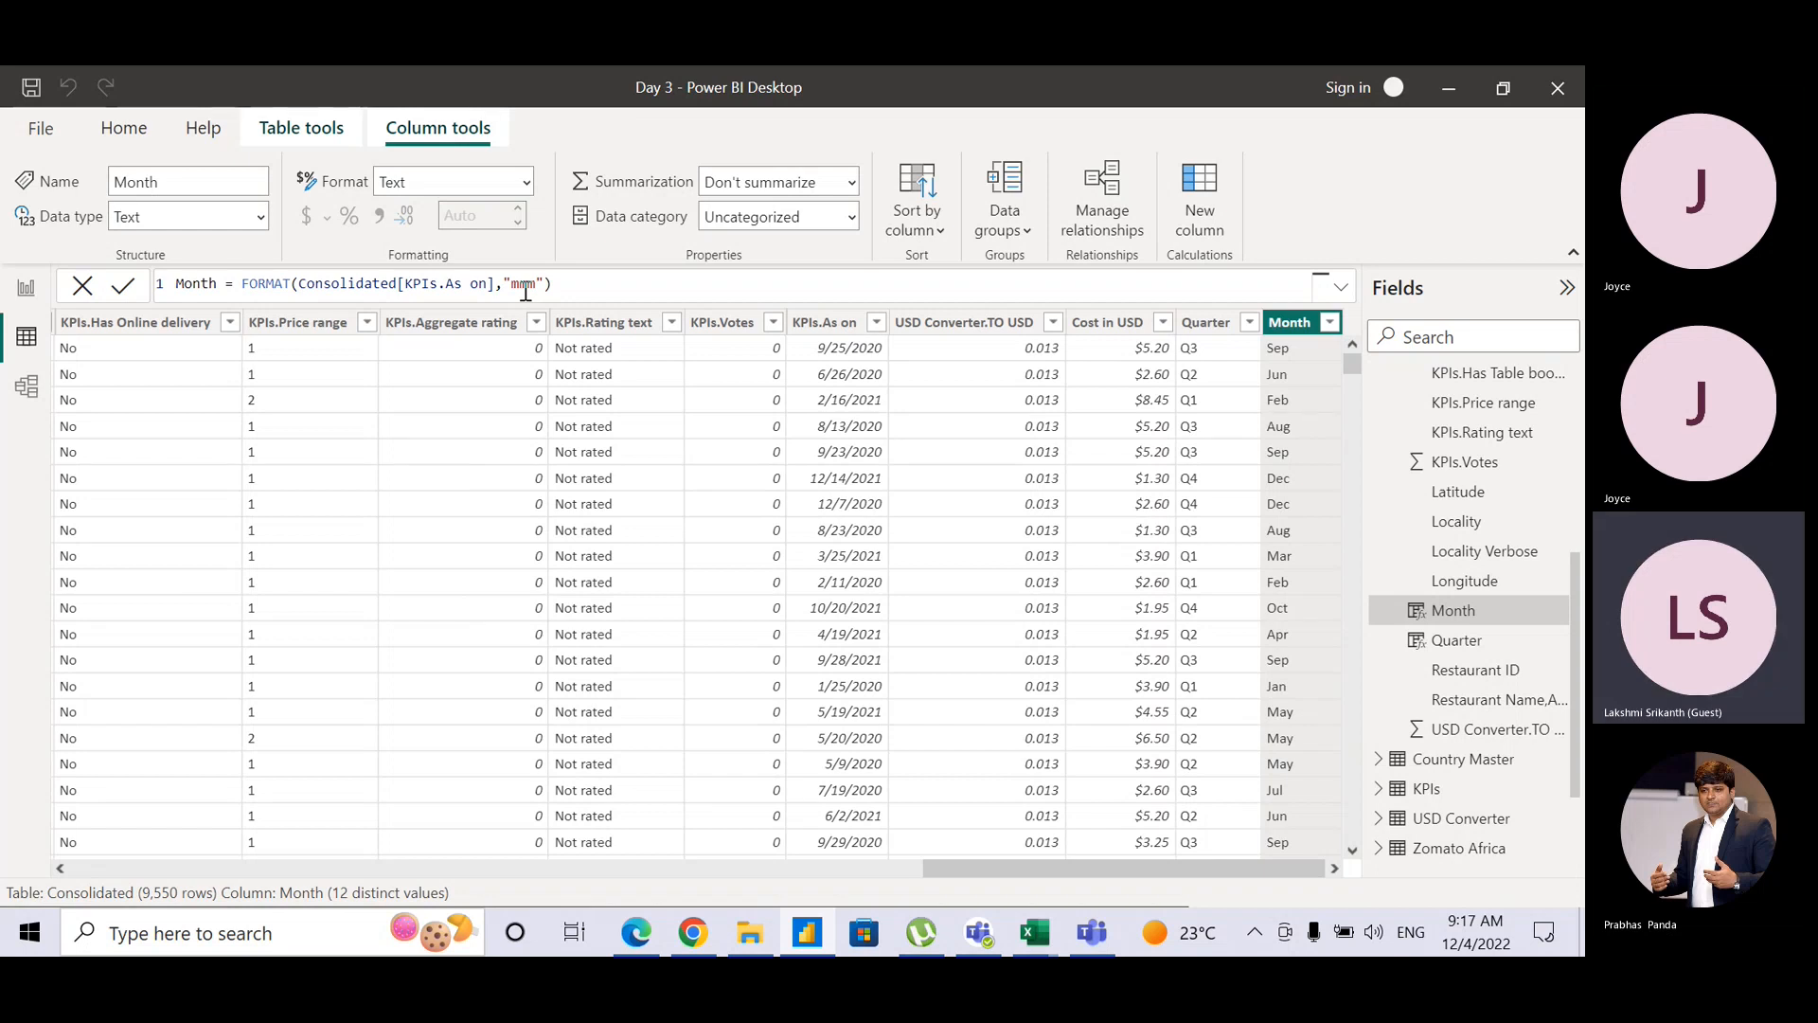
Step: Create a new calculated column and name it Year
left_click(1211, 203)
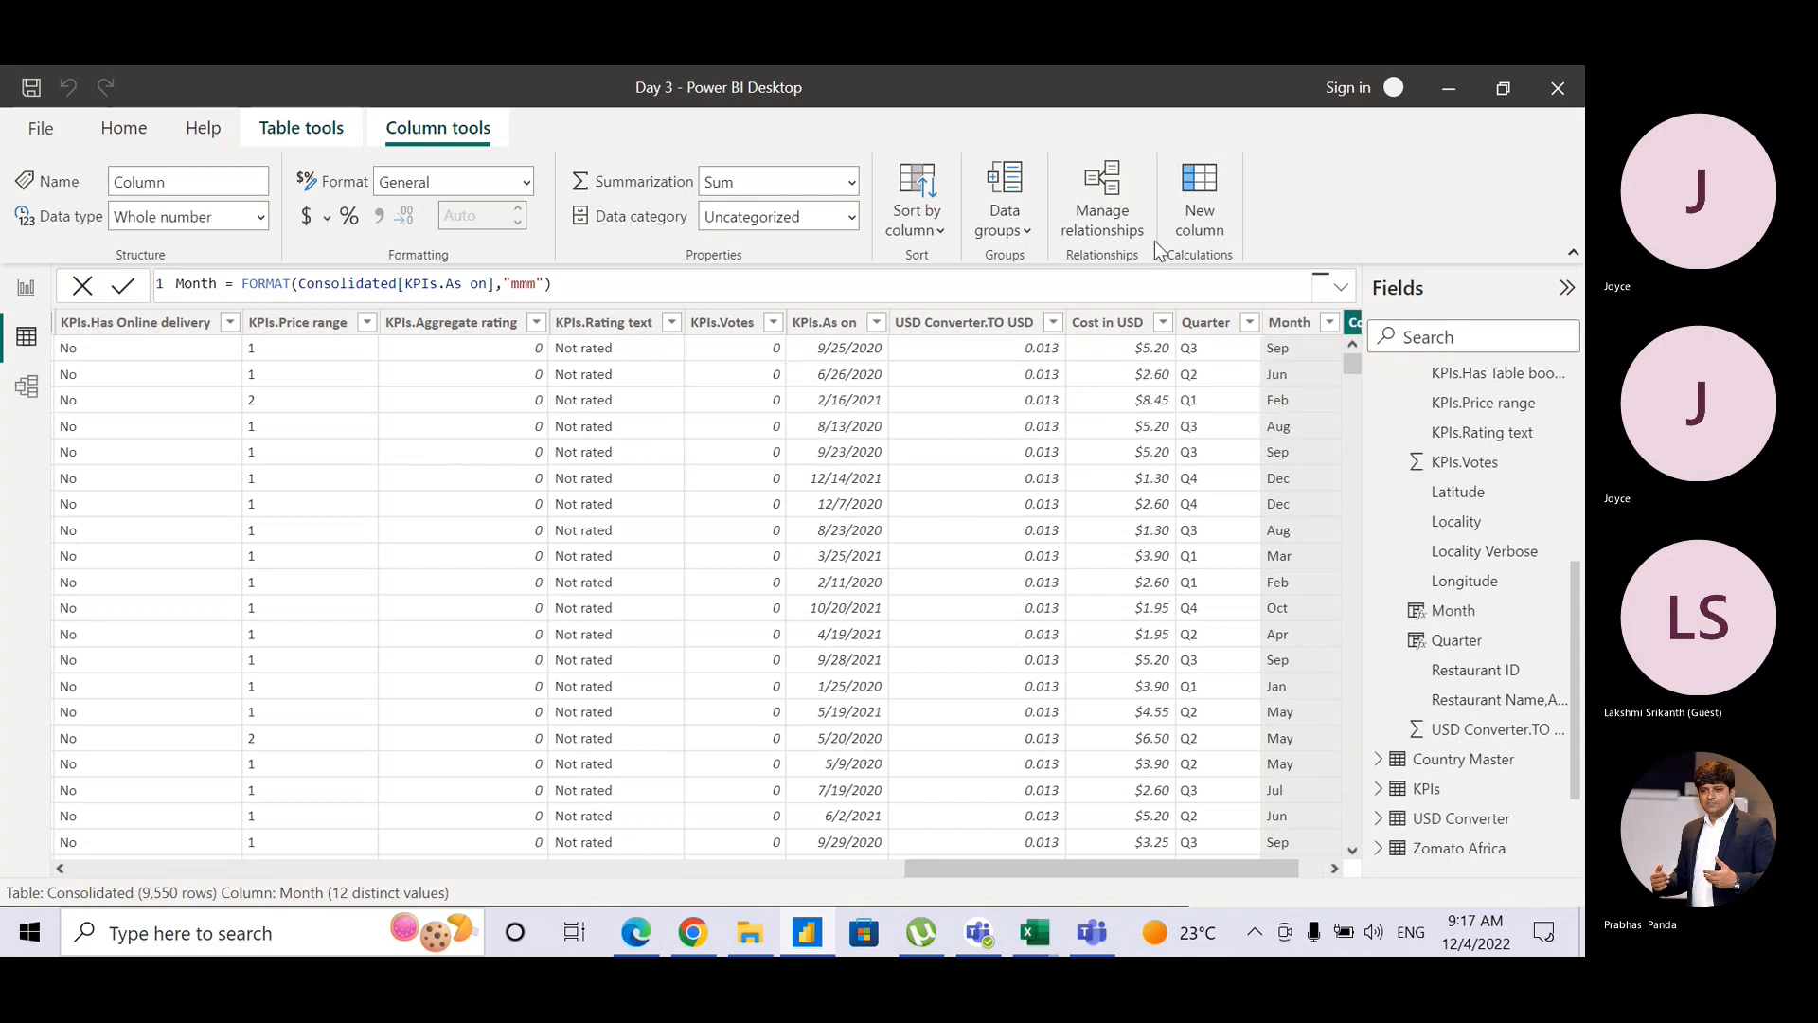
left_click(206, 286)
type("Year")
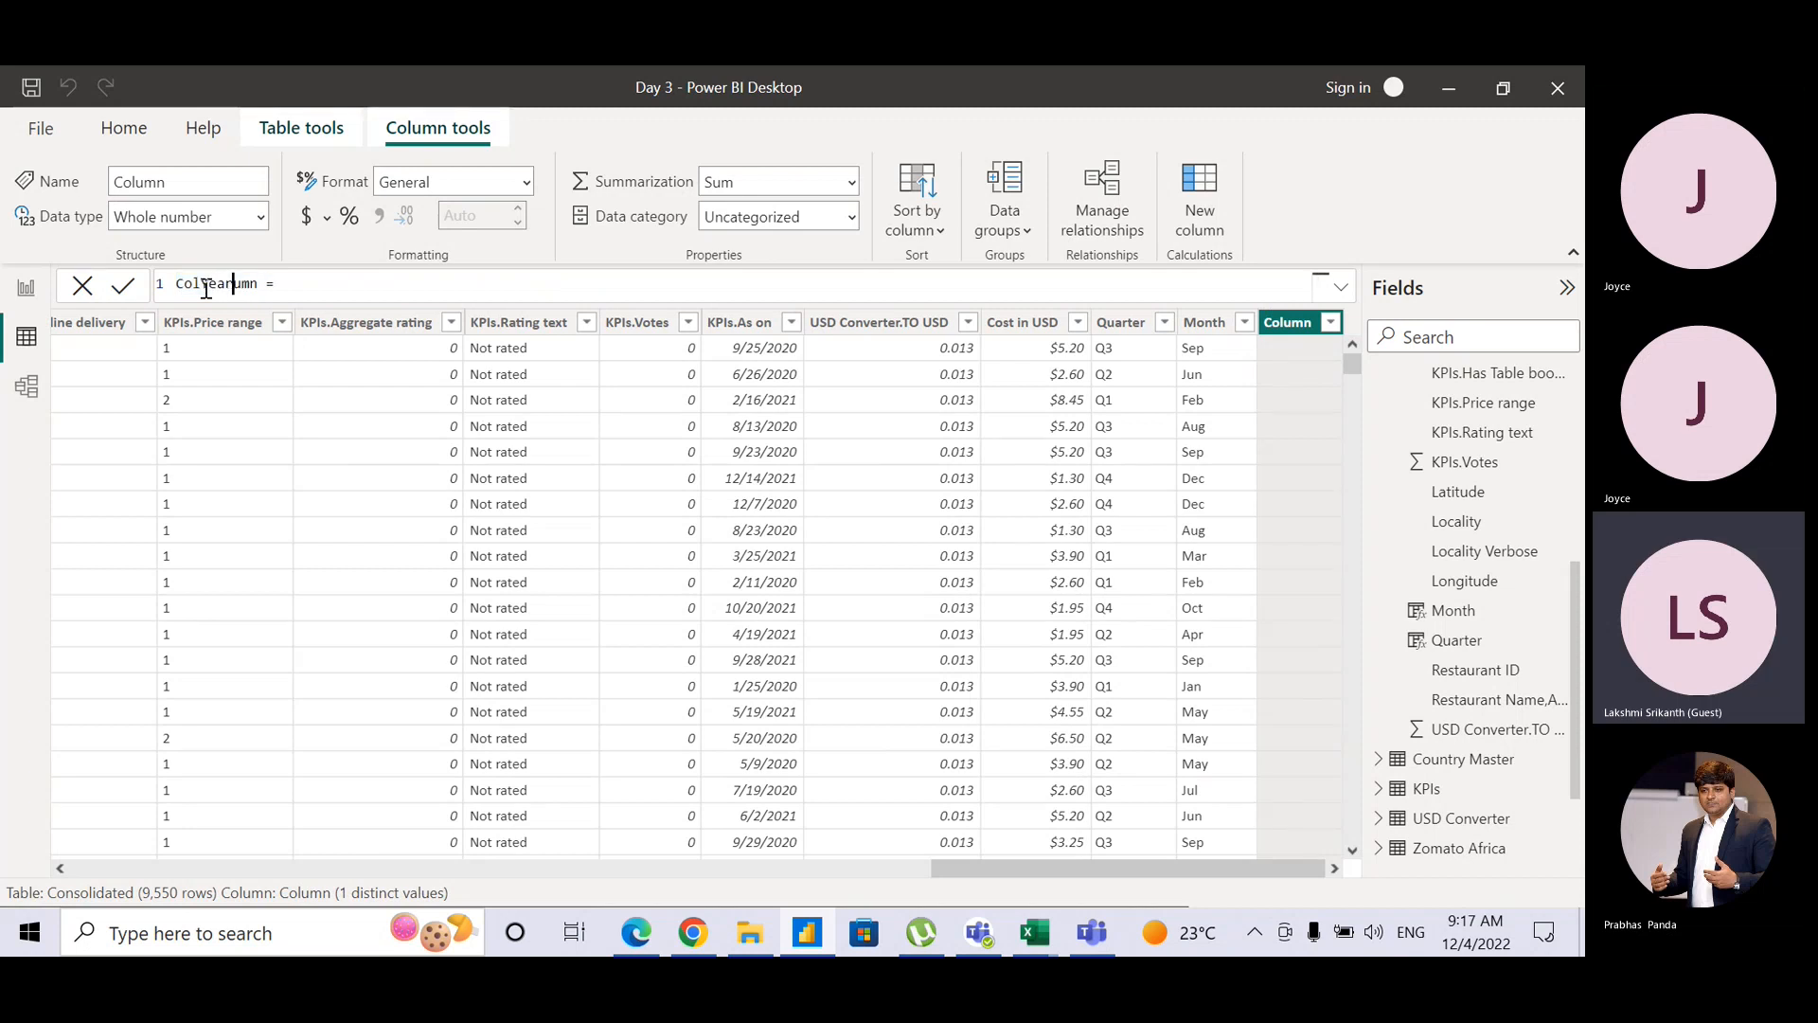
key("BackSpace")
key("BackSpace")
key("BackSpace")
key("BackSpace")
key("BackSpace")
key("BackSpace")
key("BackSpace")
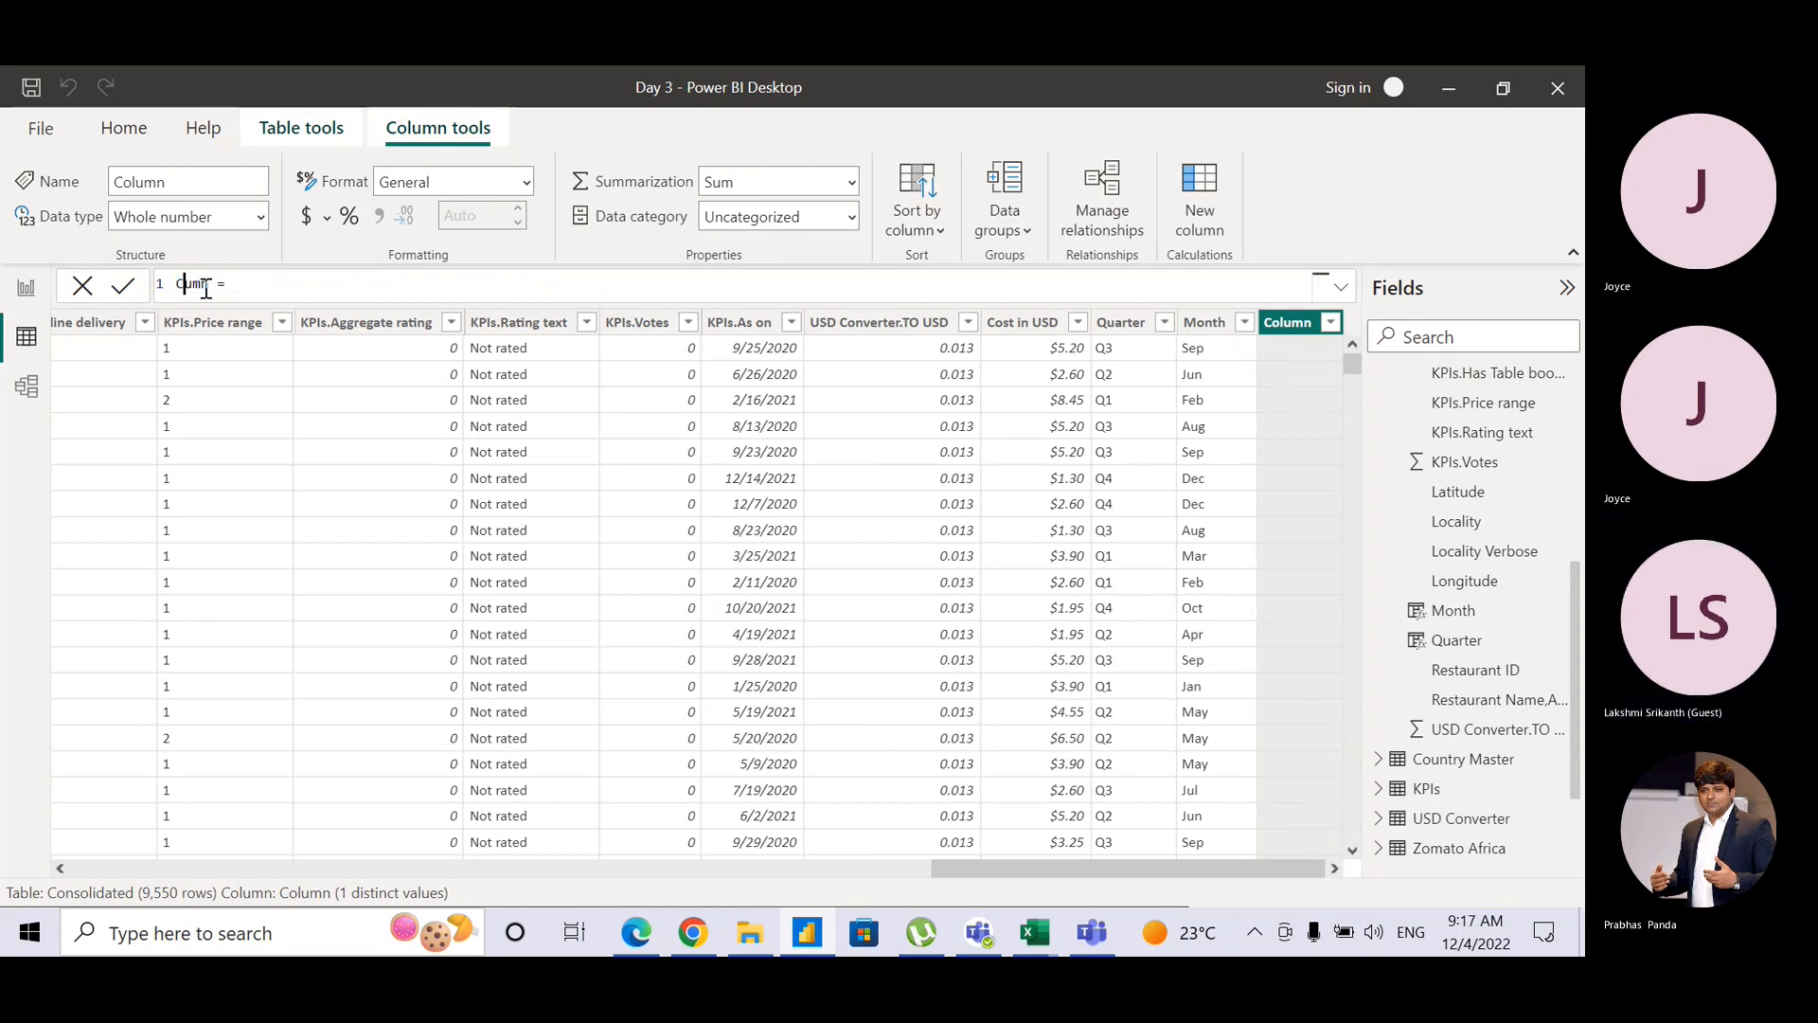
key("shift+Right")
key("shift+Right")
key("shift+Right")
type("Year")
Step: Set the Year formula to FORMAT(Consolidated[KPIs.As on],"yyyy") and commit it
left_click(284, 289)
type("Form")
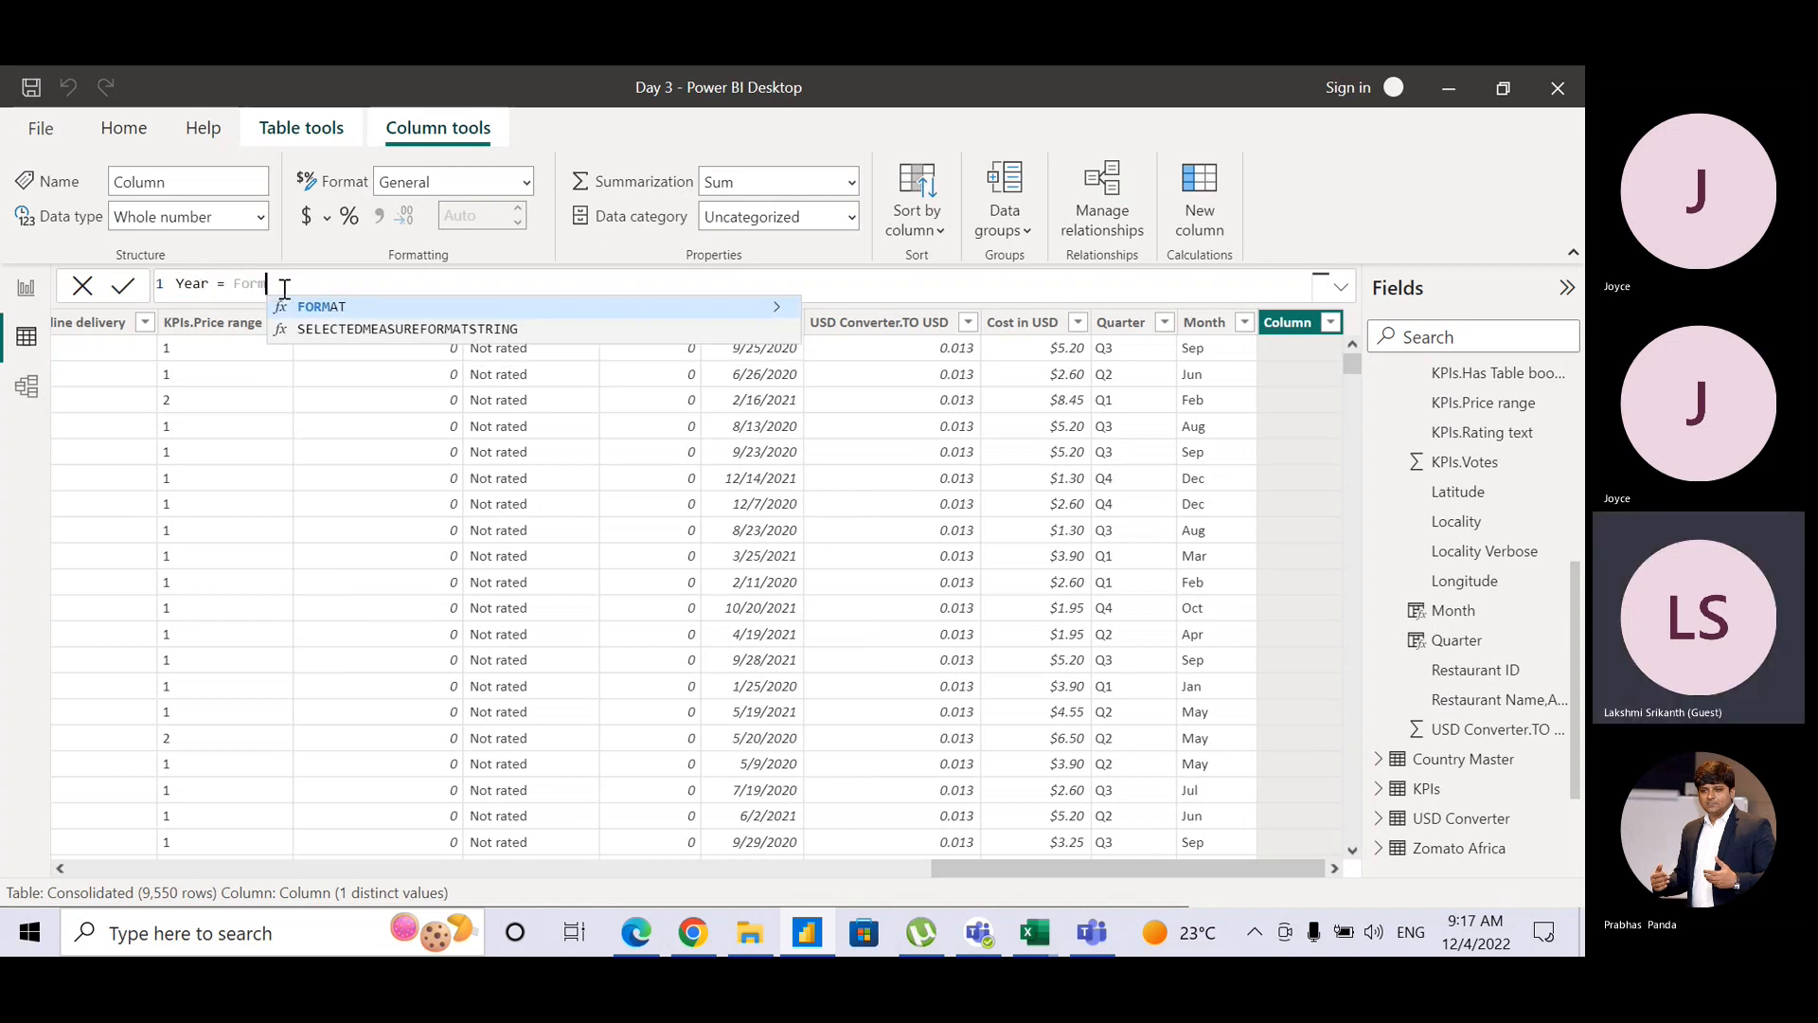
type("at(")
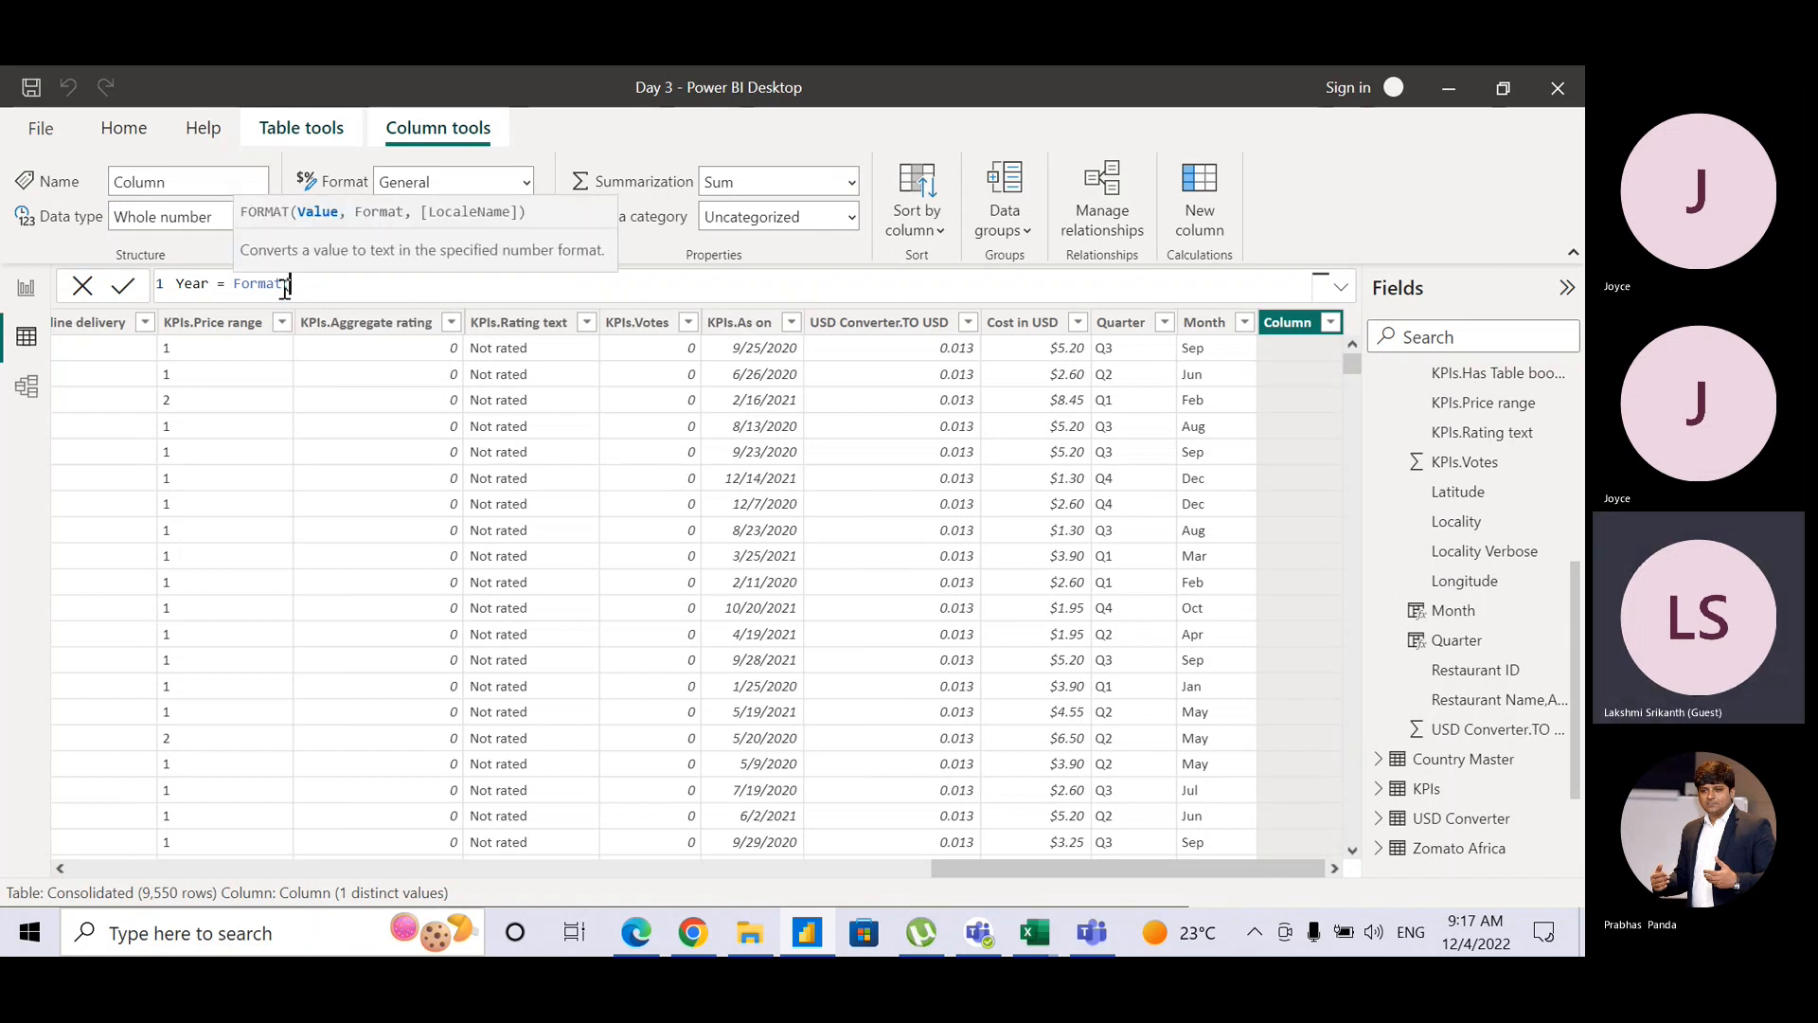
type("kp")
key("Down")
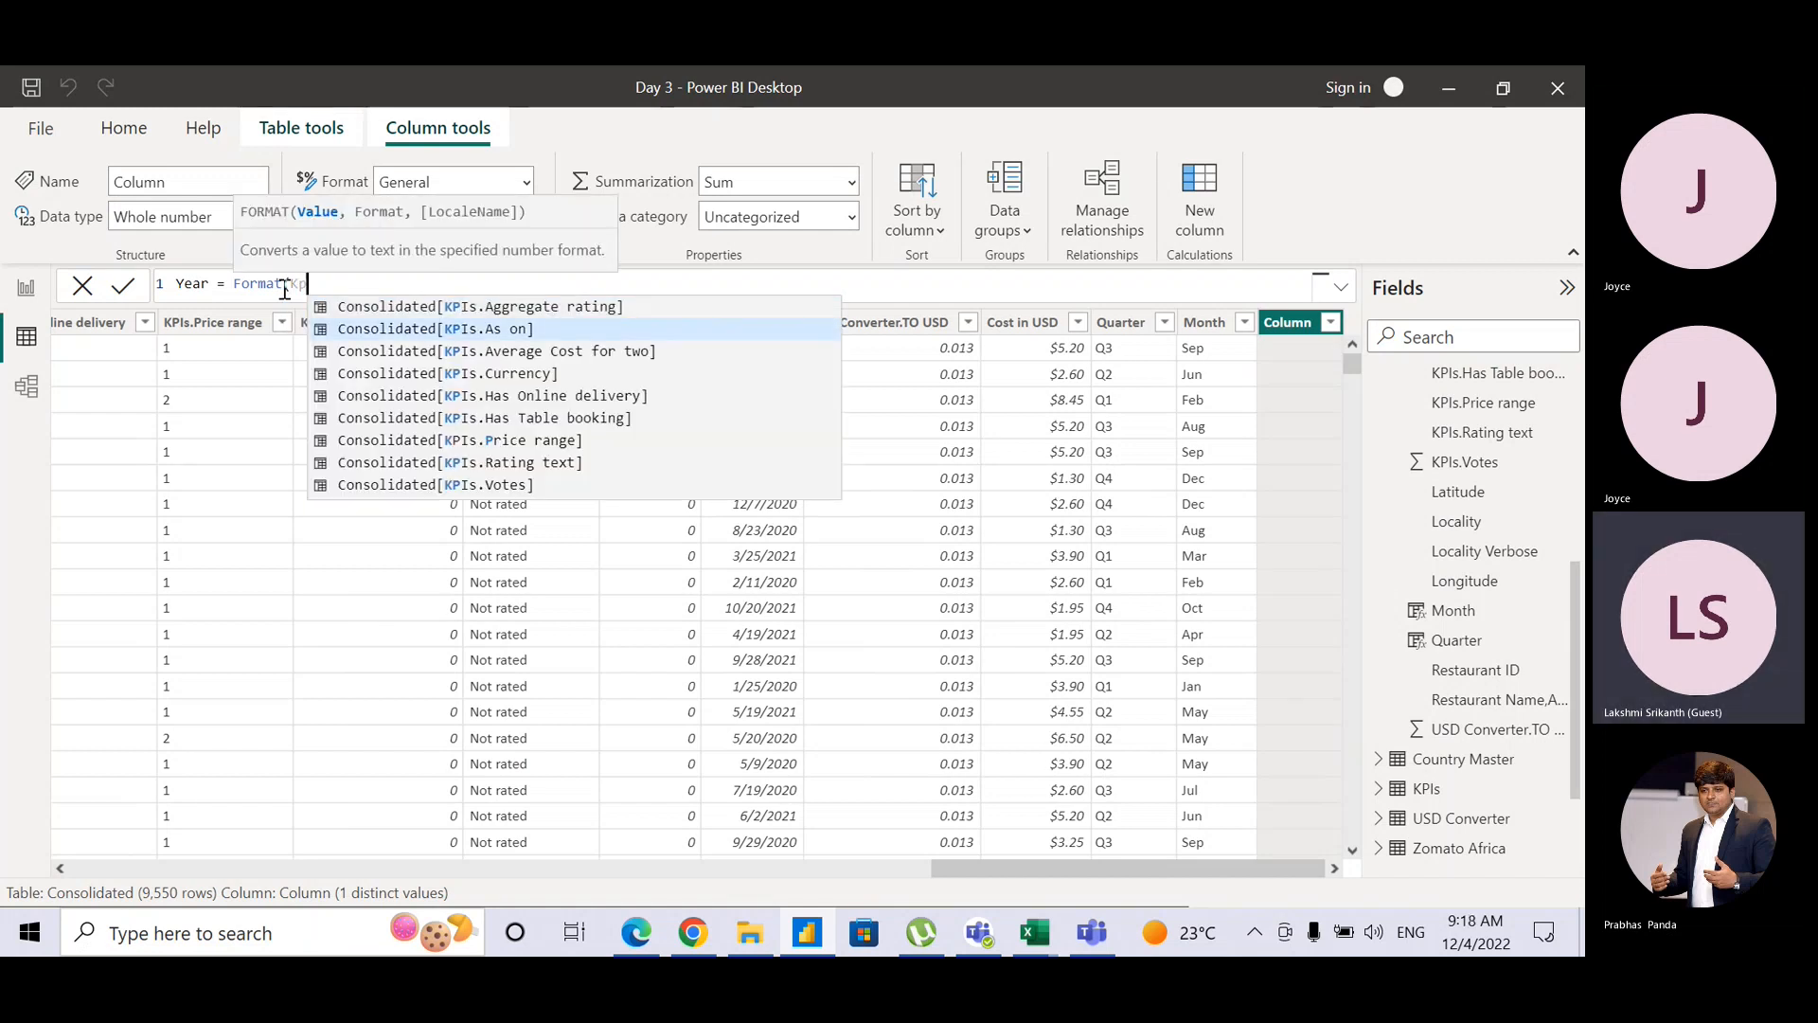
key("Tab")
type(",\"")
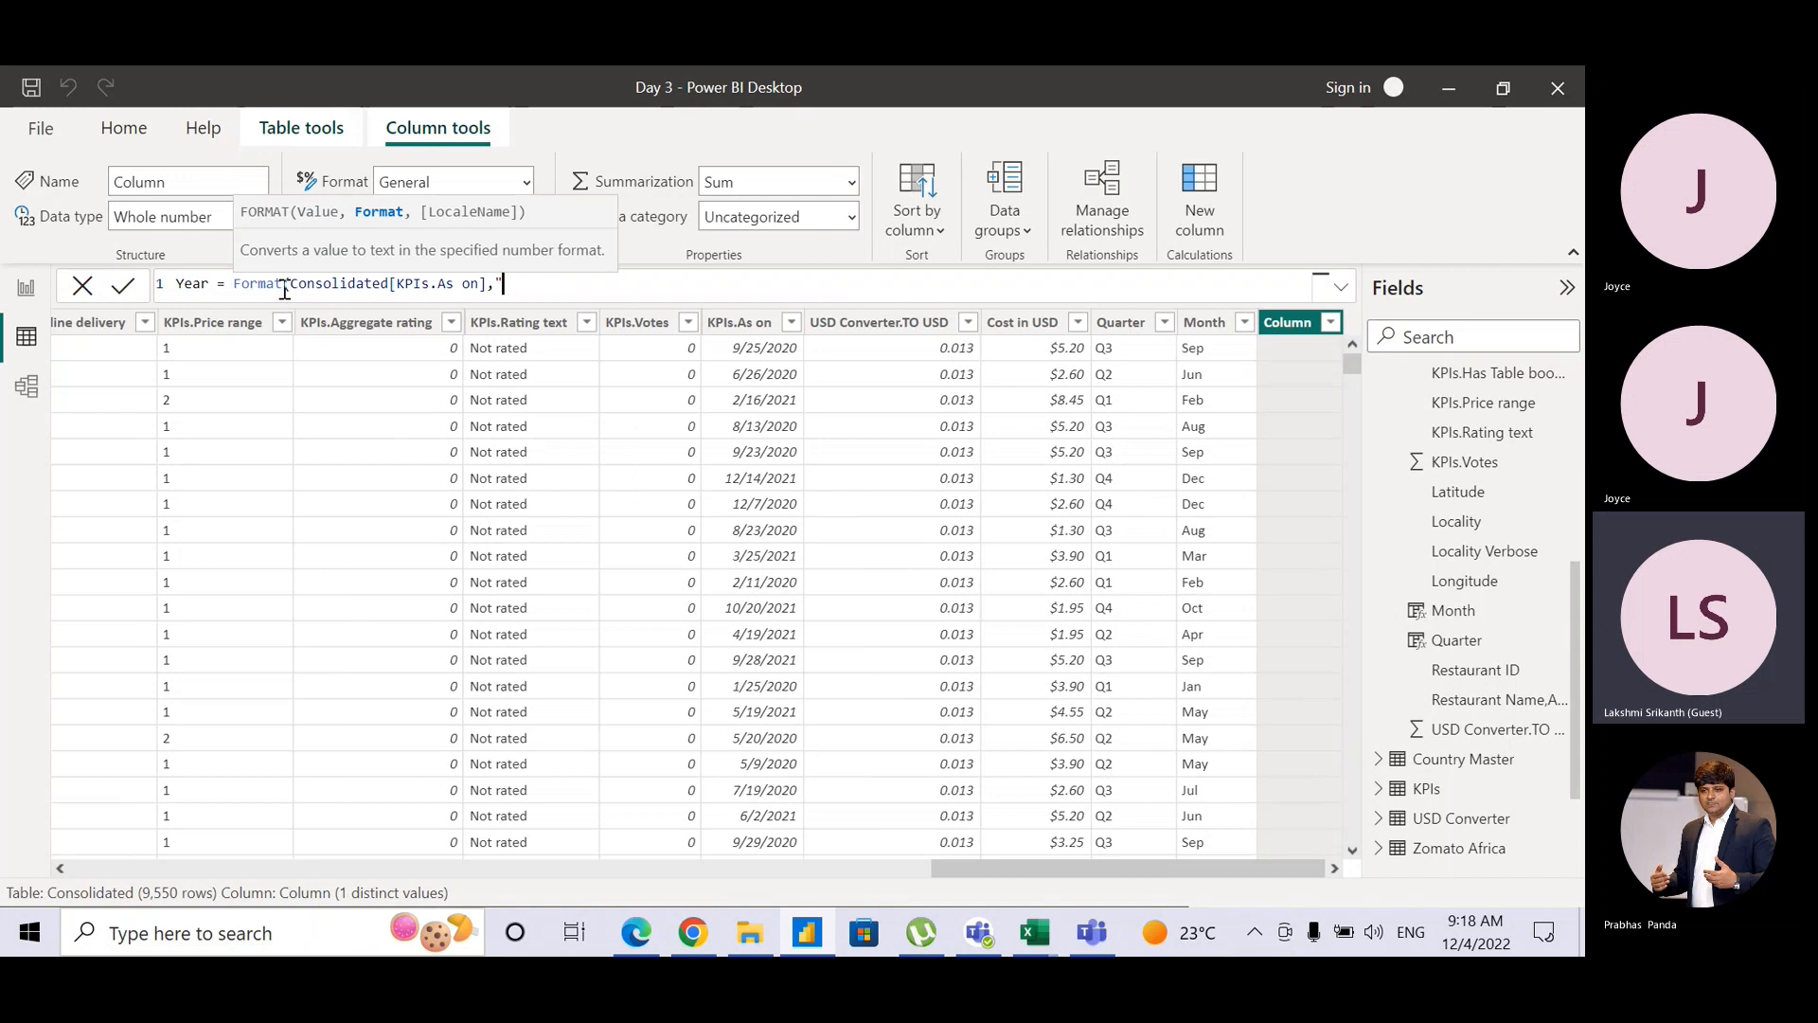
type("yyyy\")")
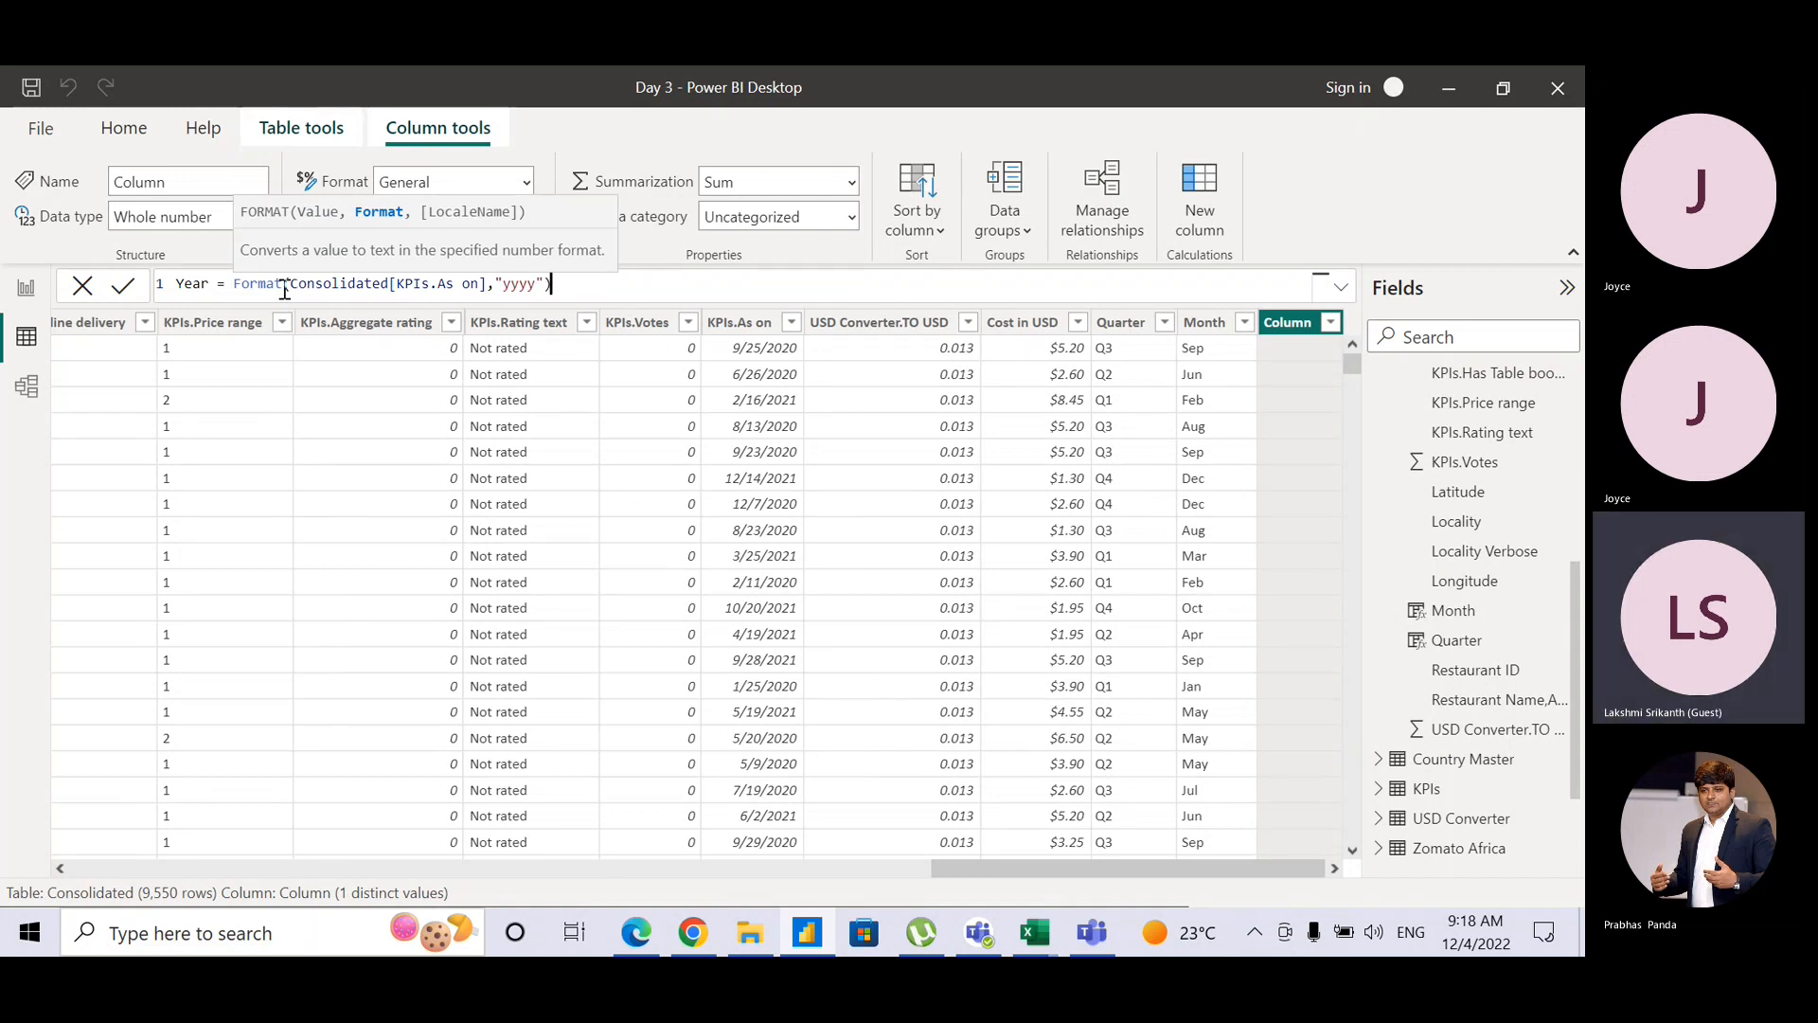
double_click(235, 284)
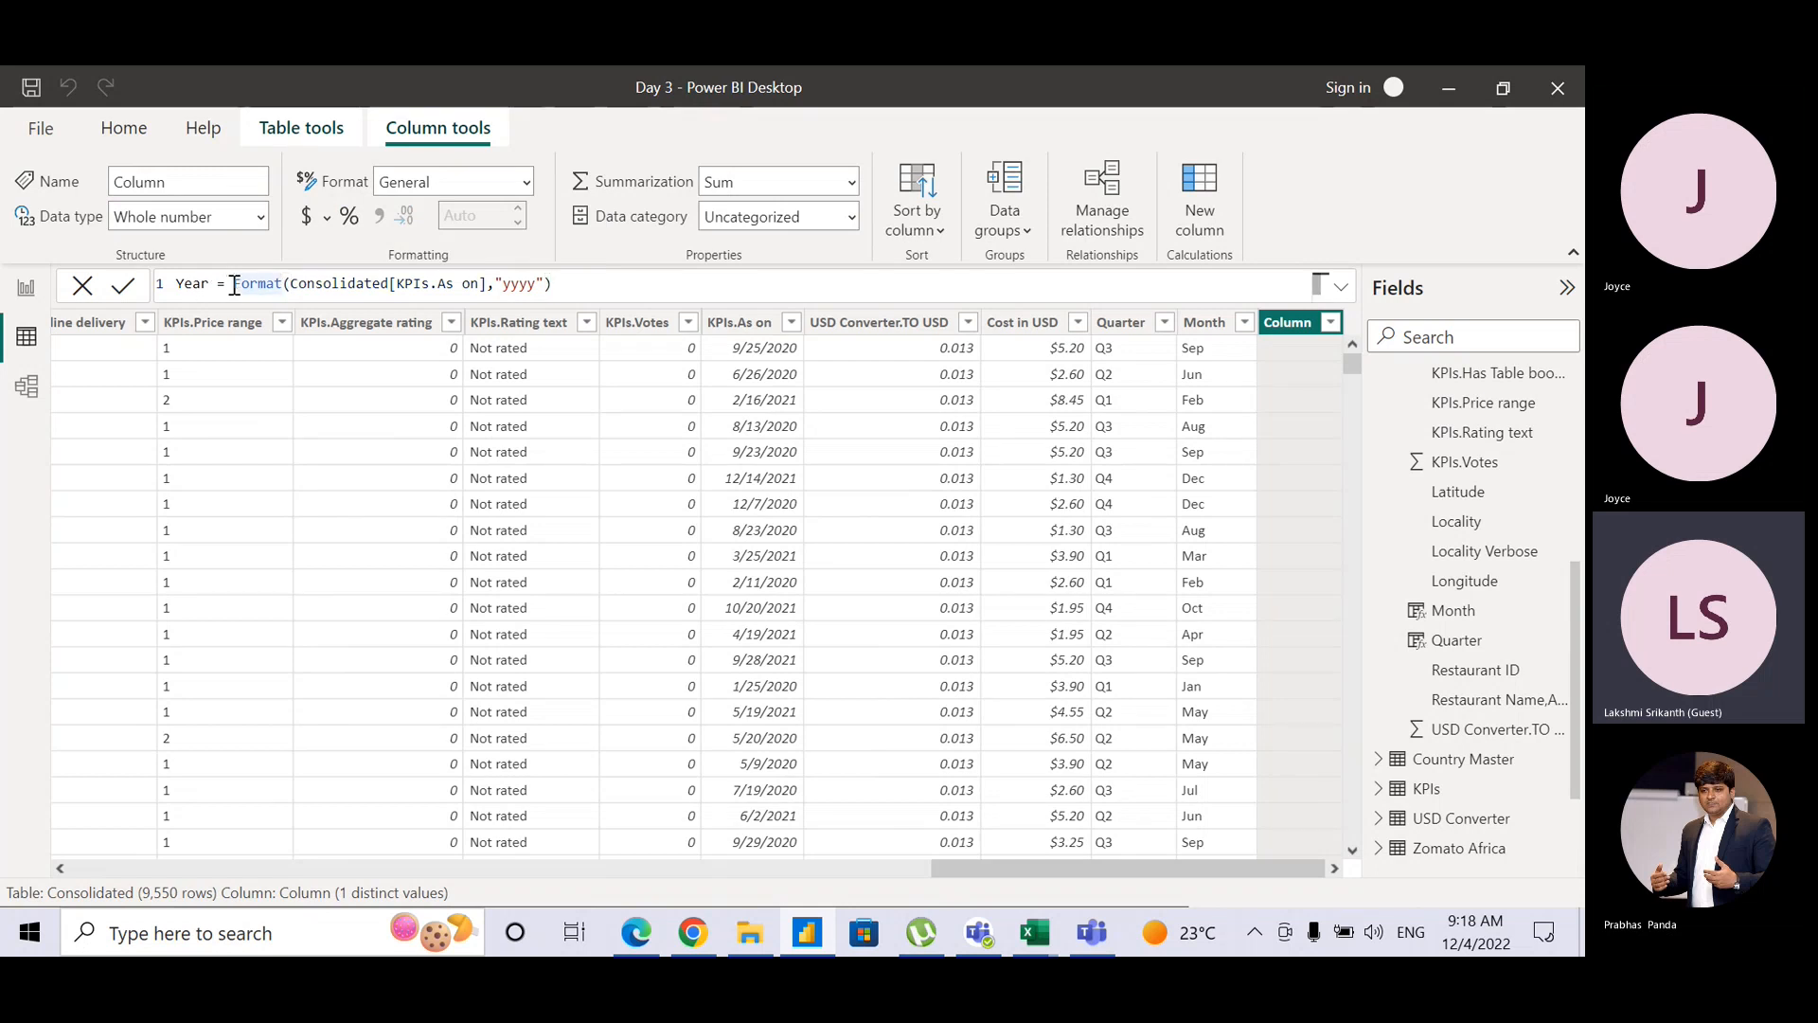
left_click(559, 288)
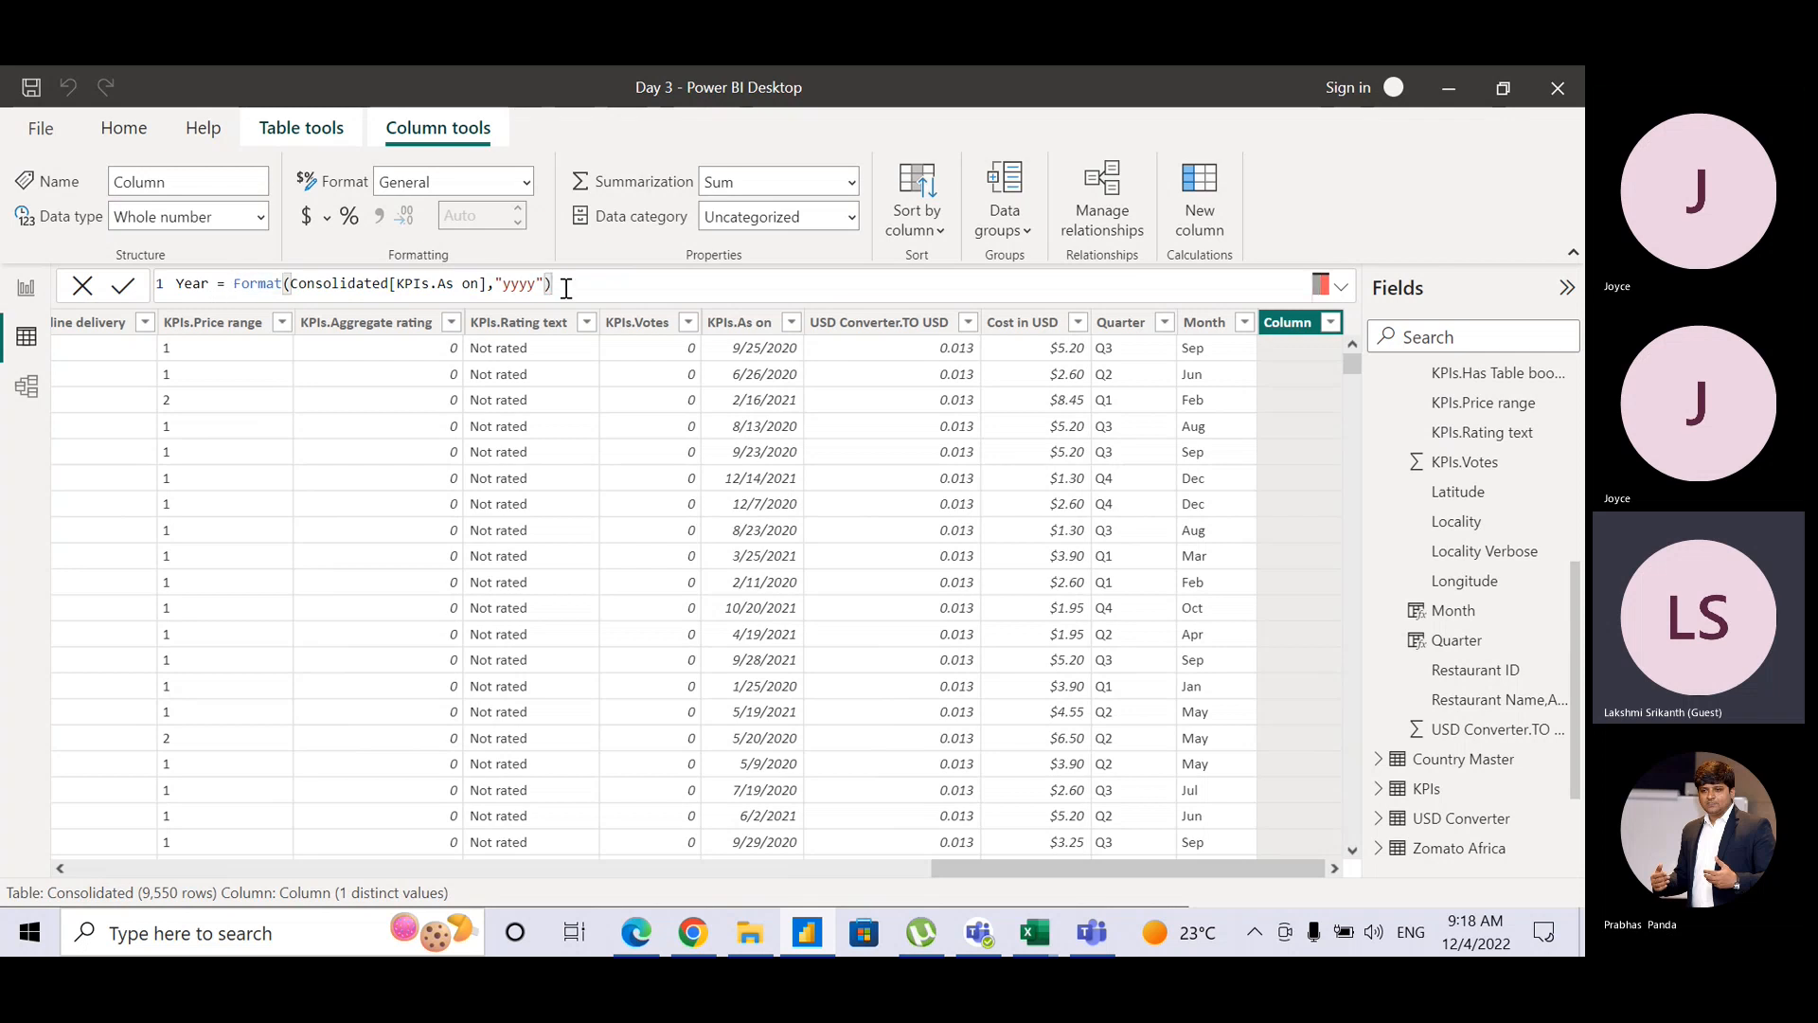
key("Return")
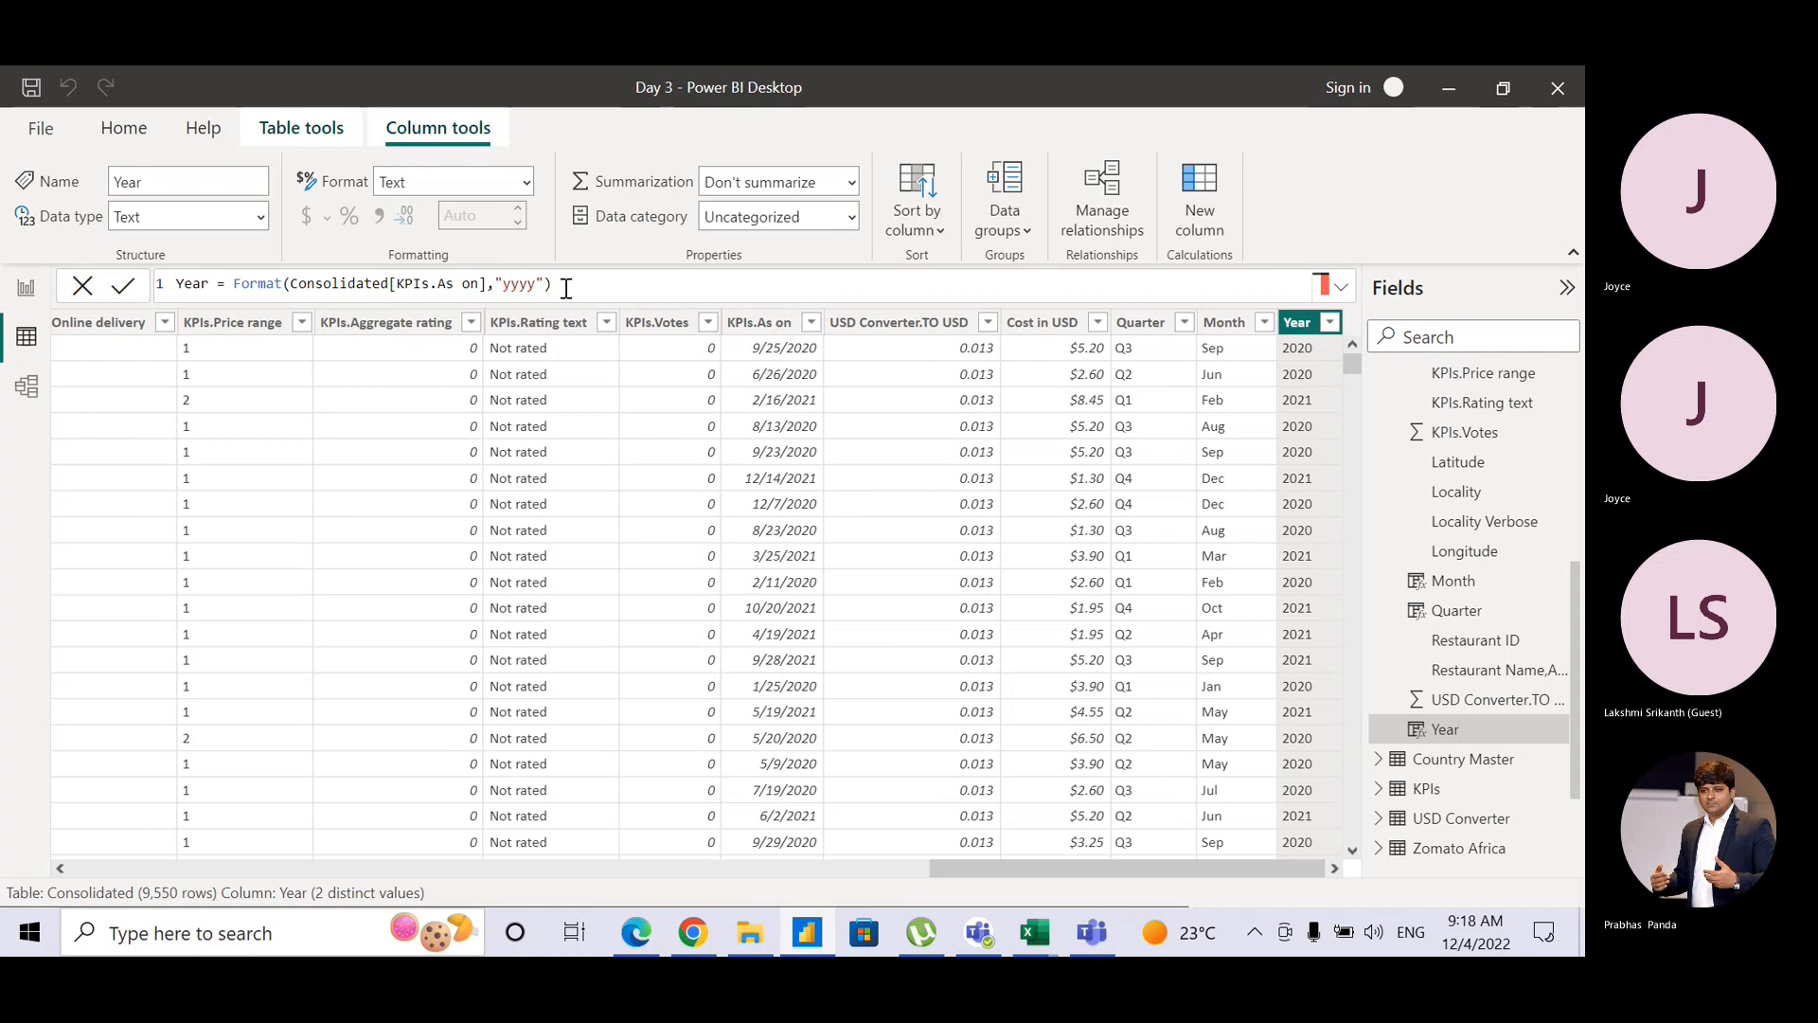
key("alt+Tab")
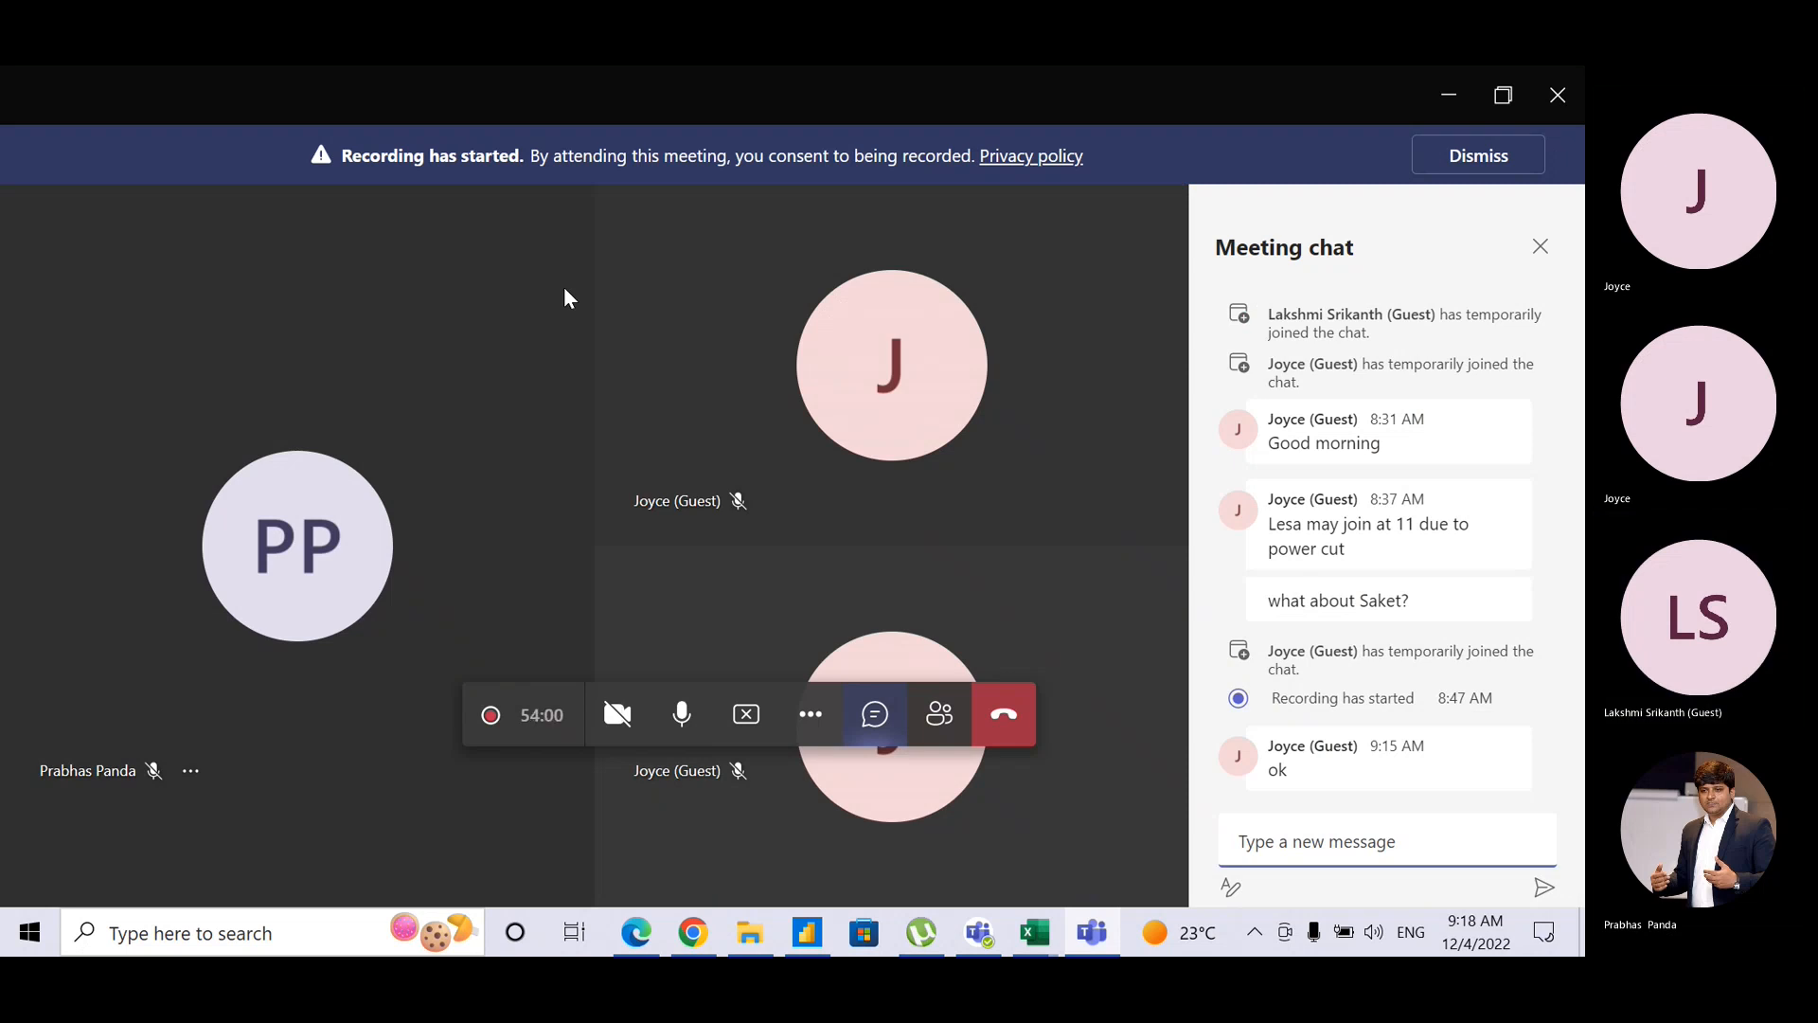
key("alt+Tab")
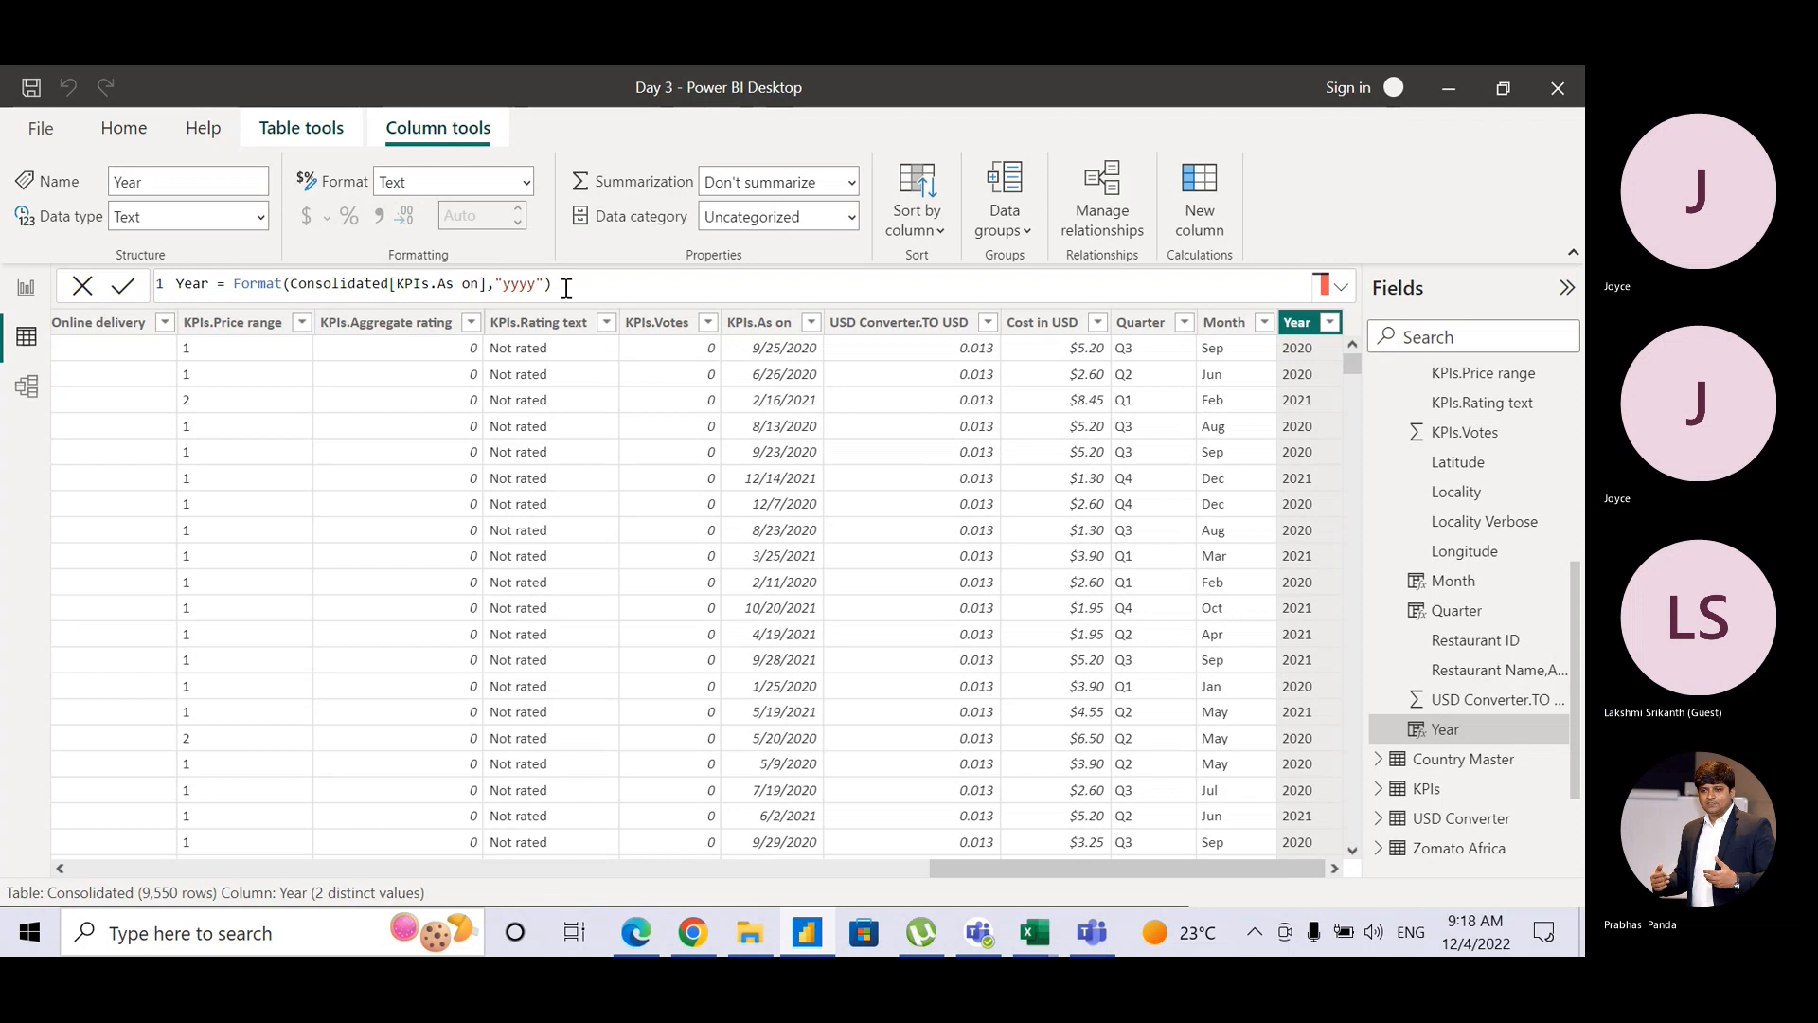
key("alt+Tab")
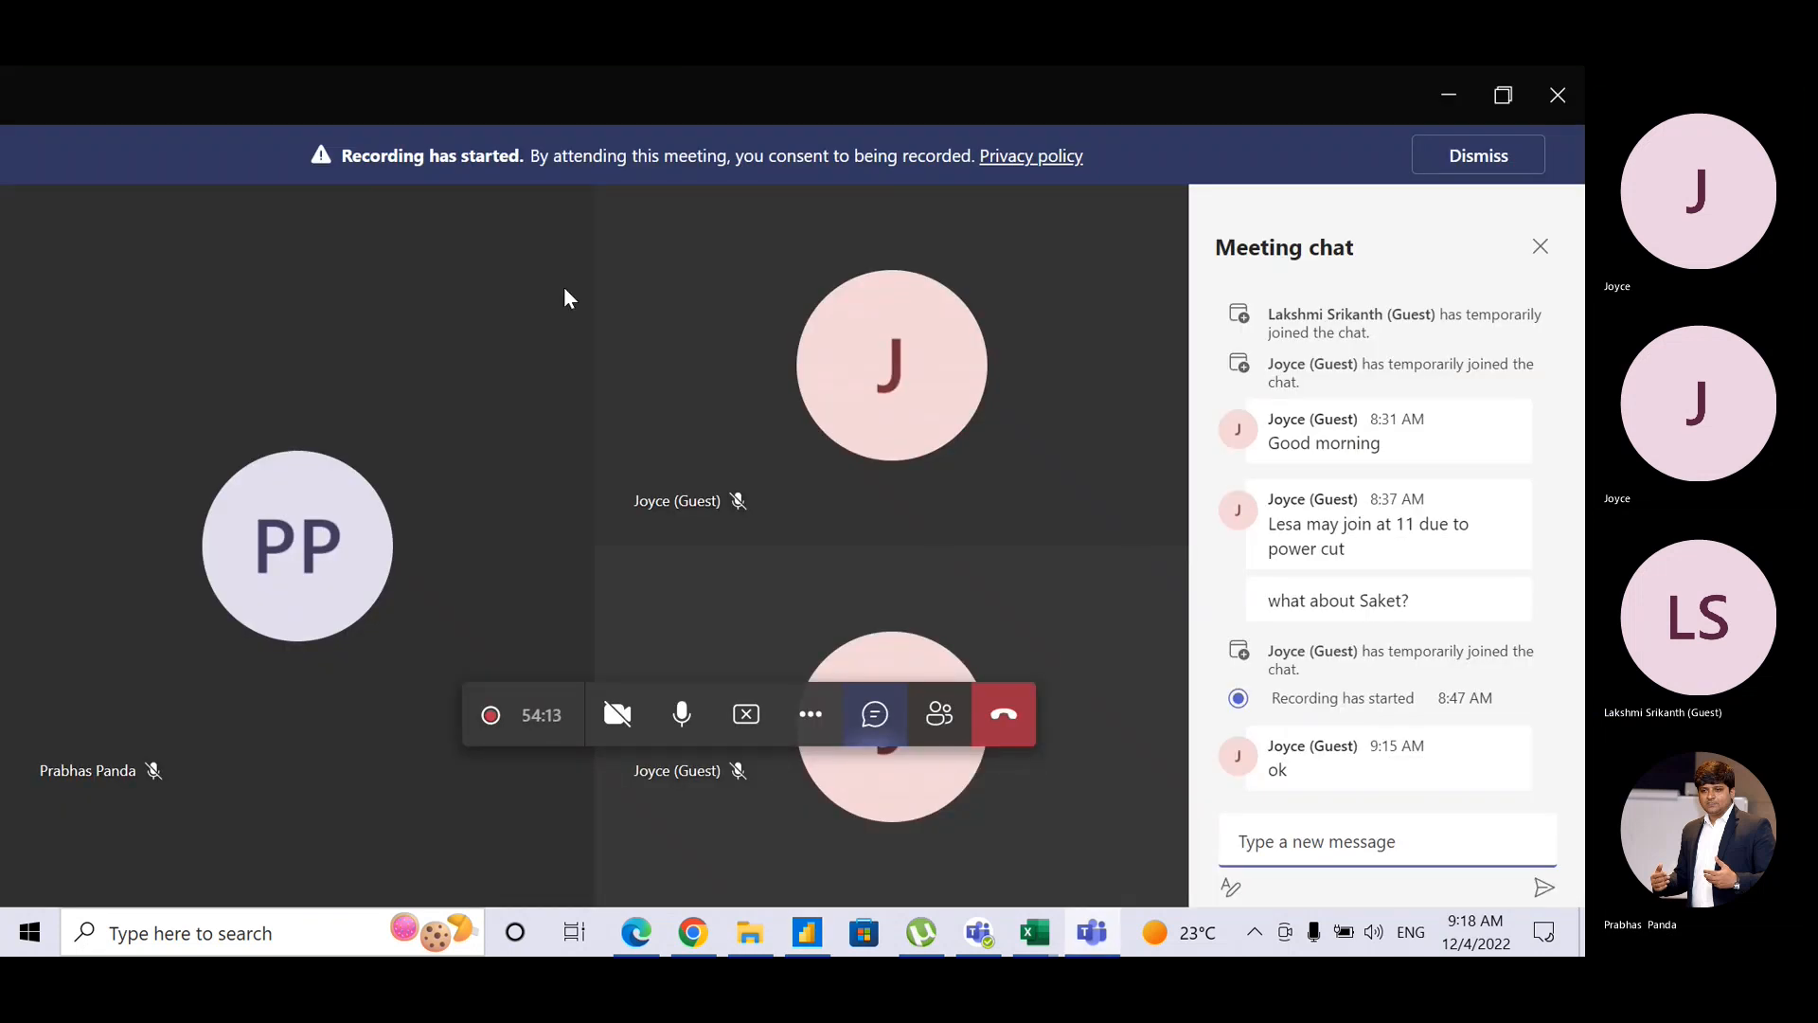
key("alt+Tab")
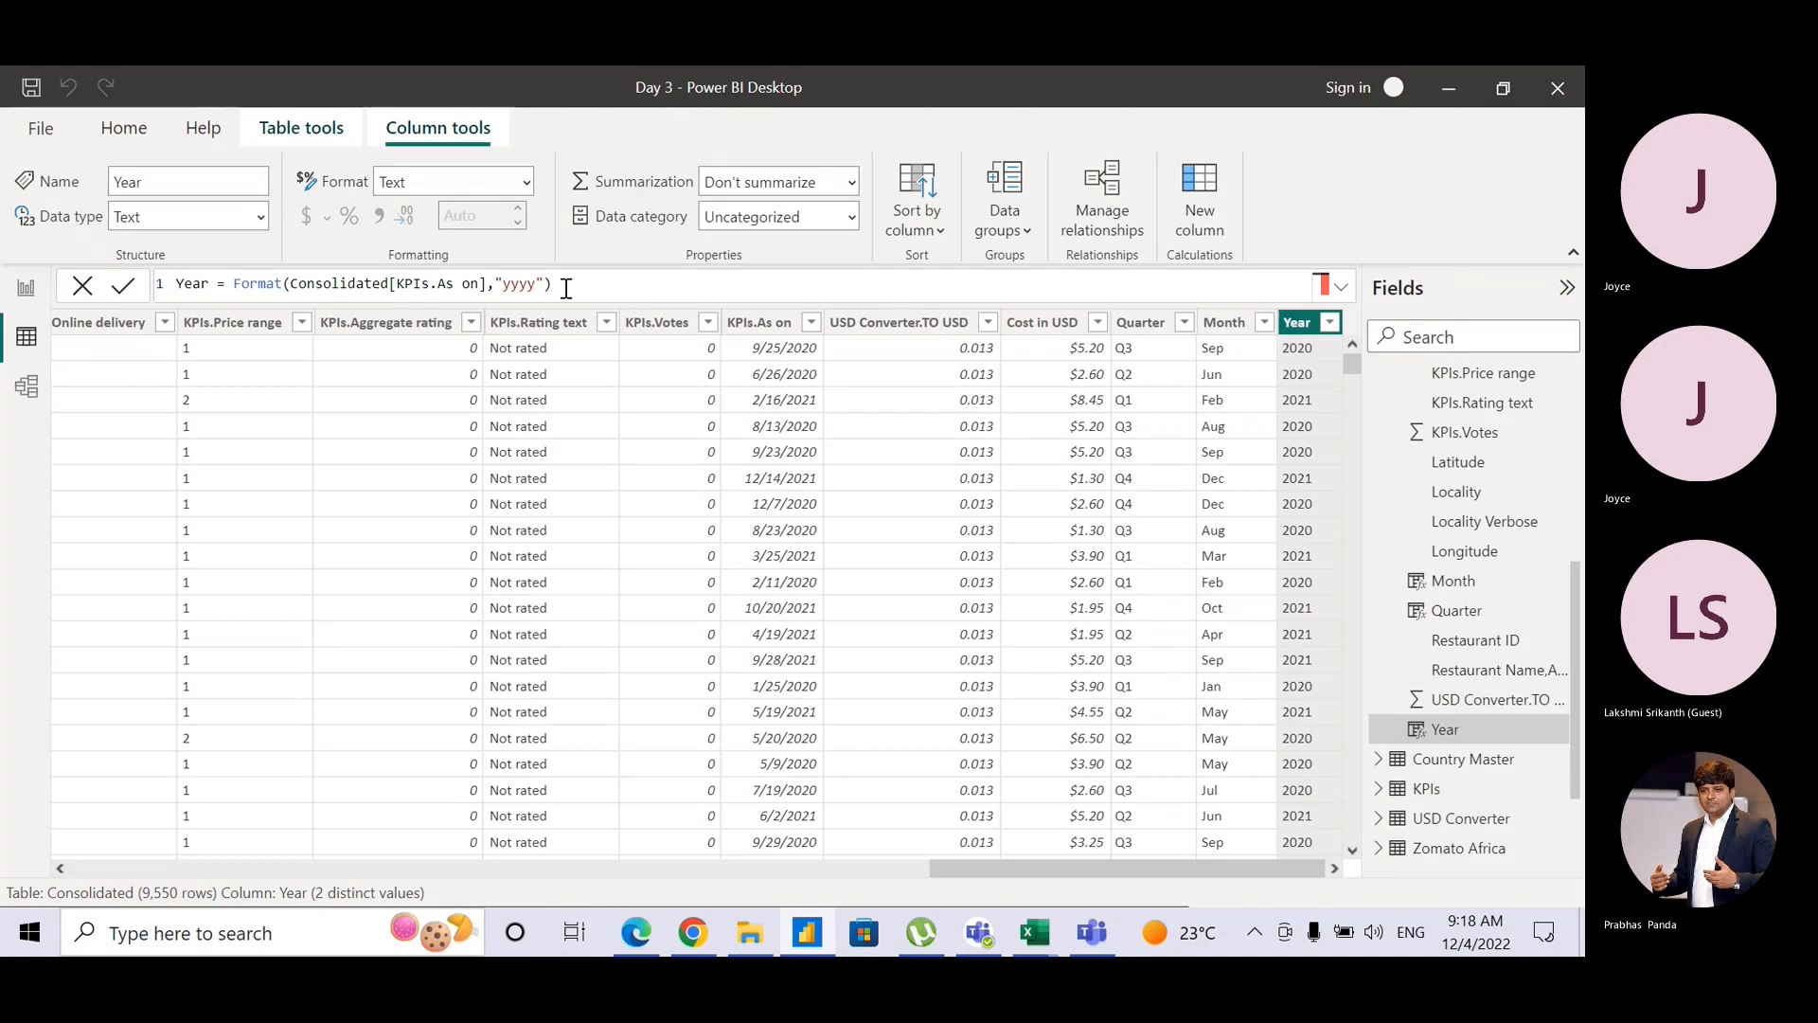
key("alt+Tab")
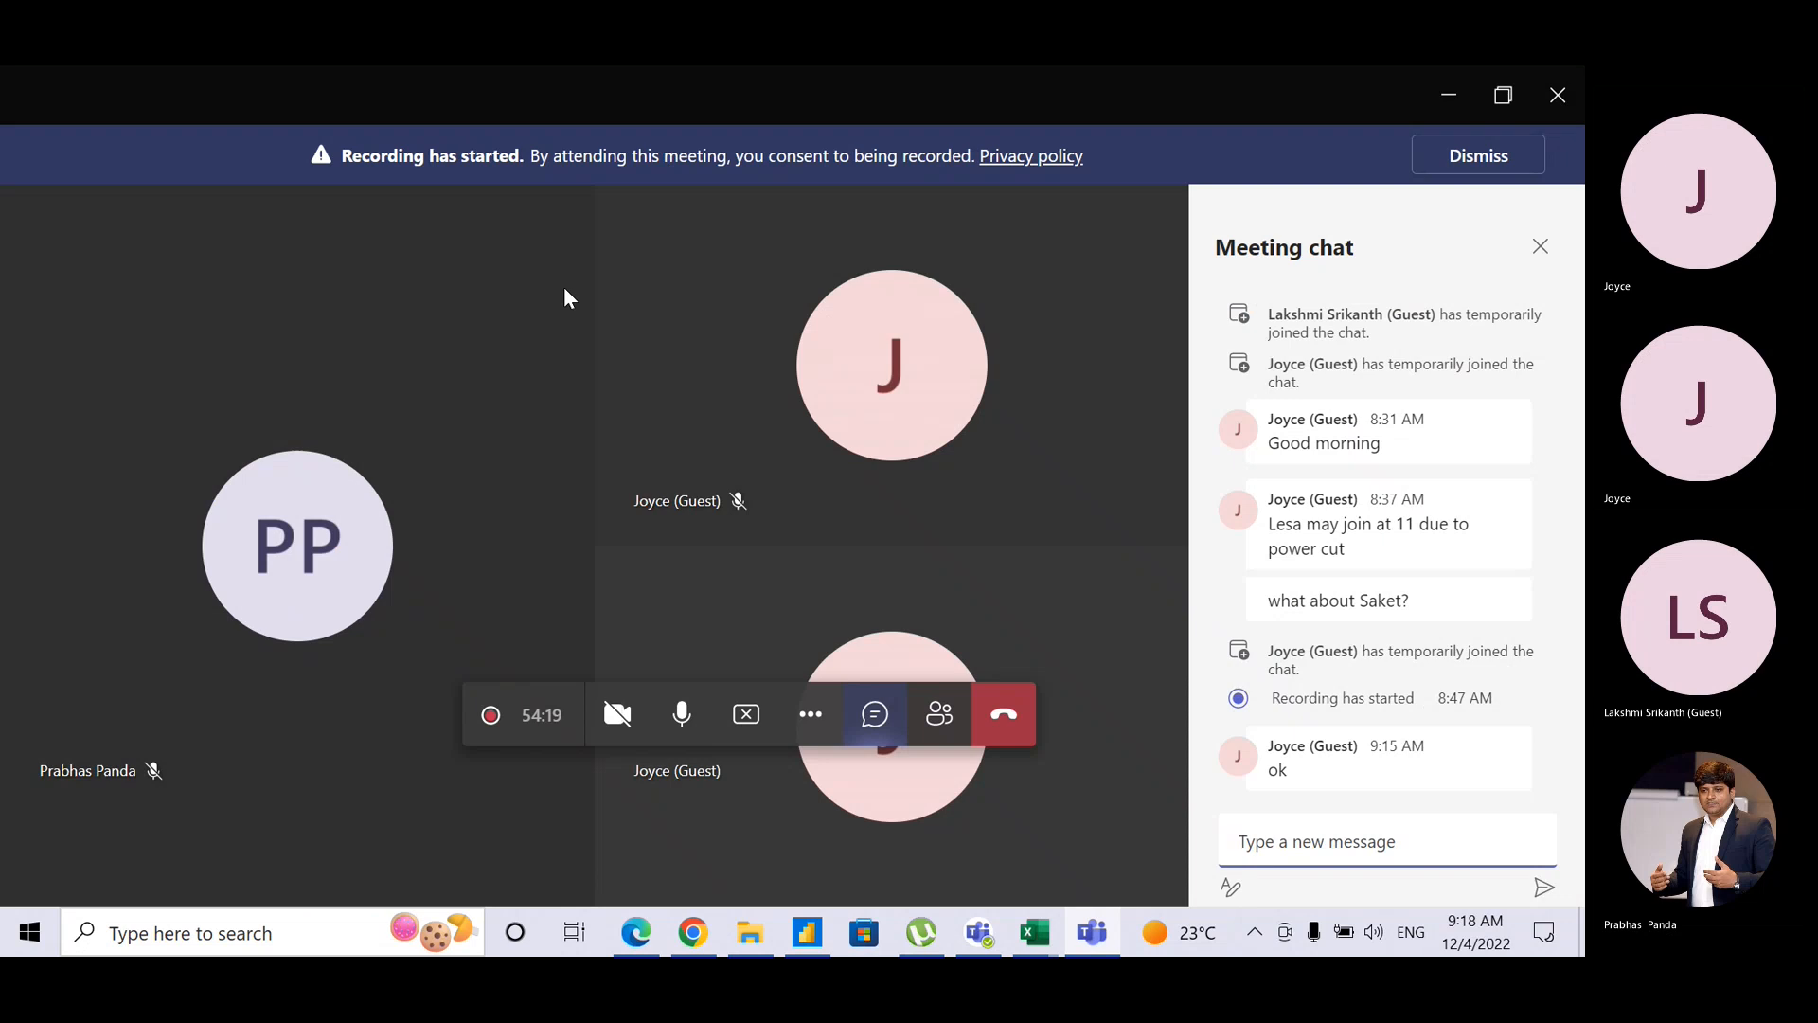
key("alt+Tab")
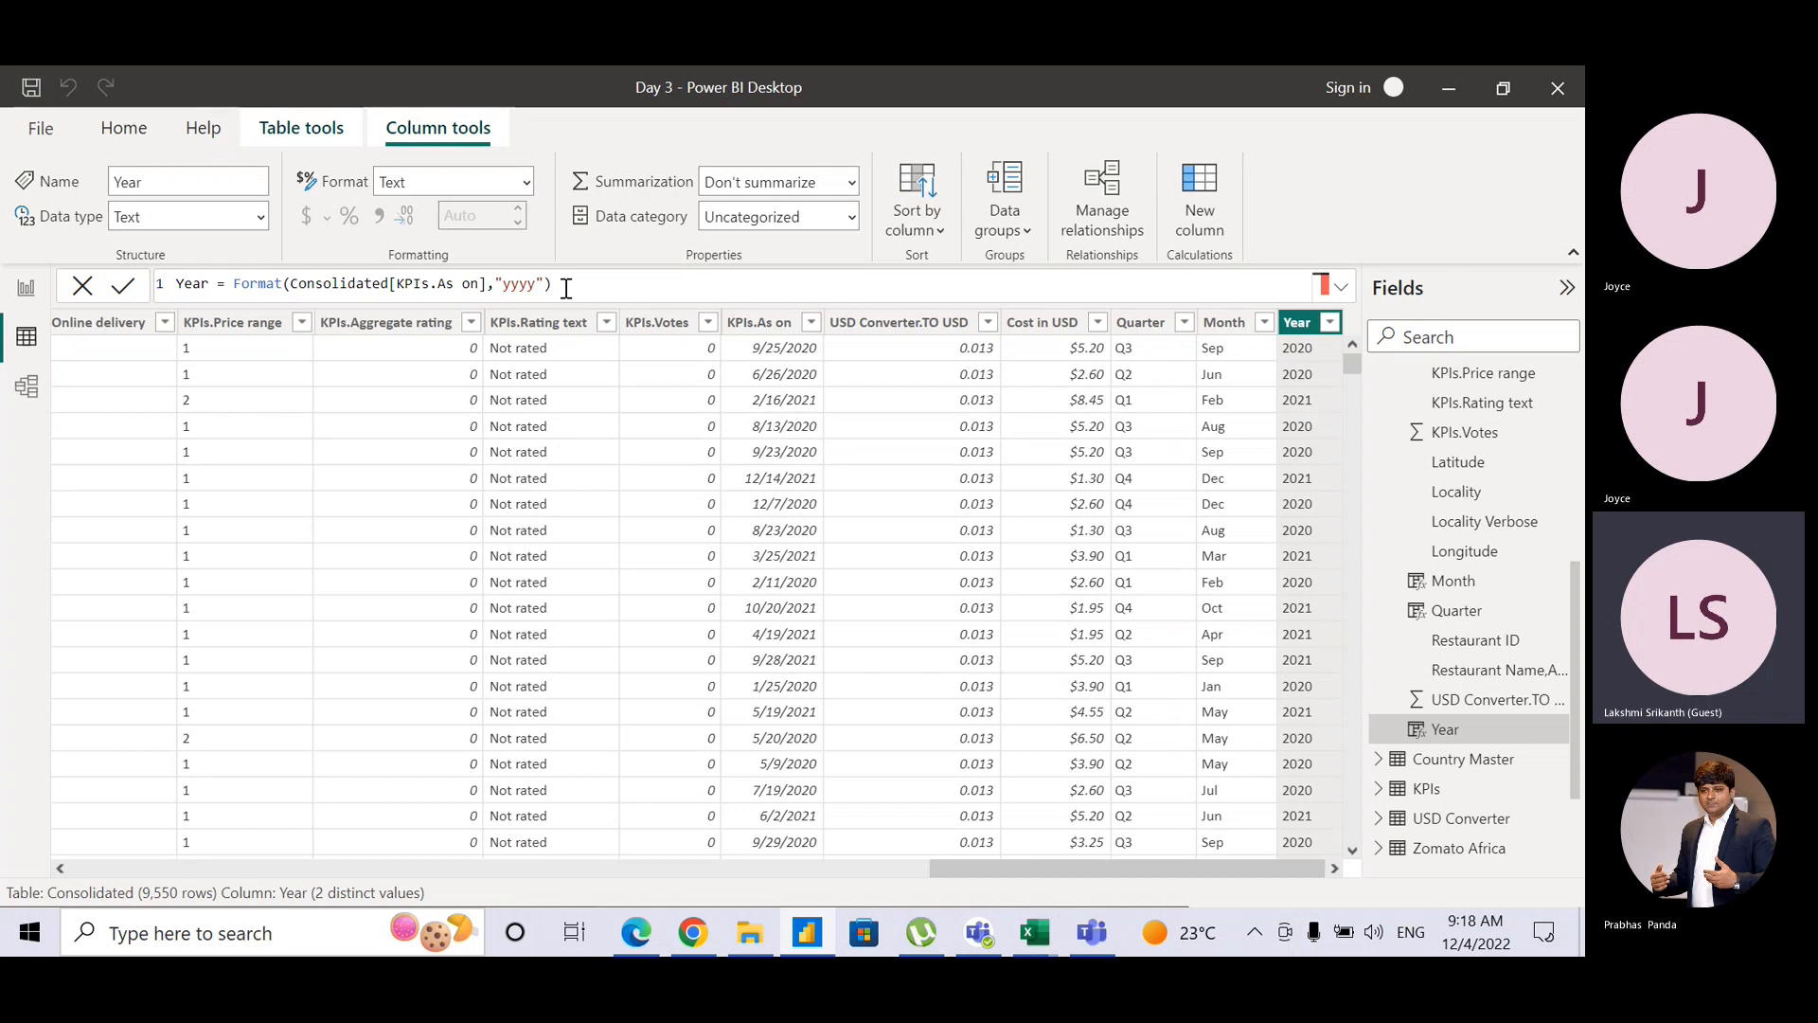
key("alt+Tab")
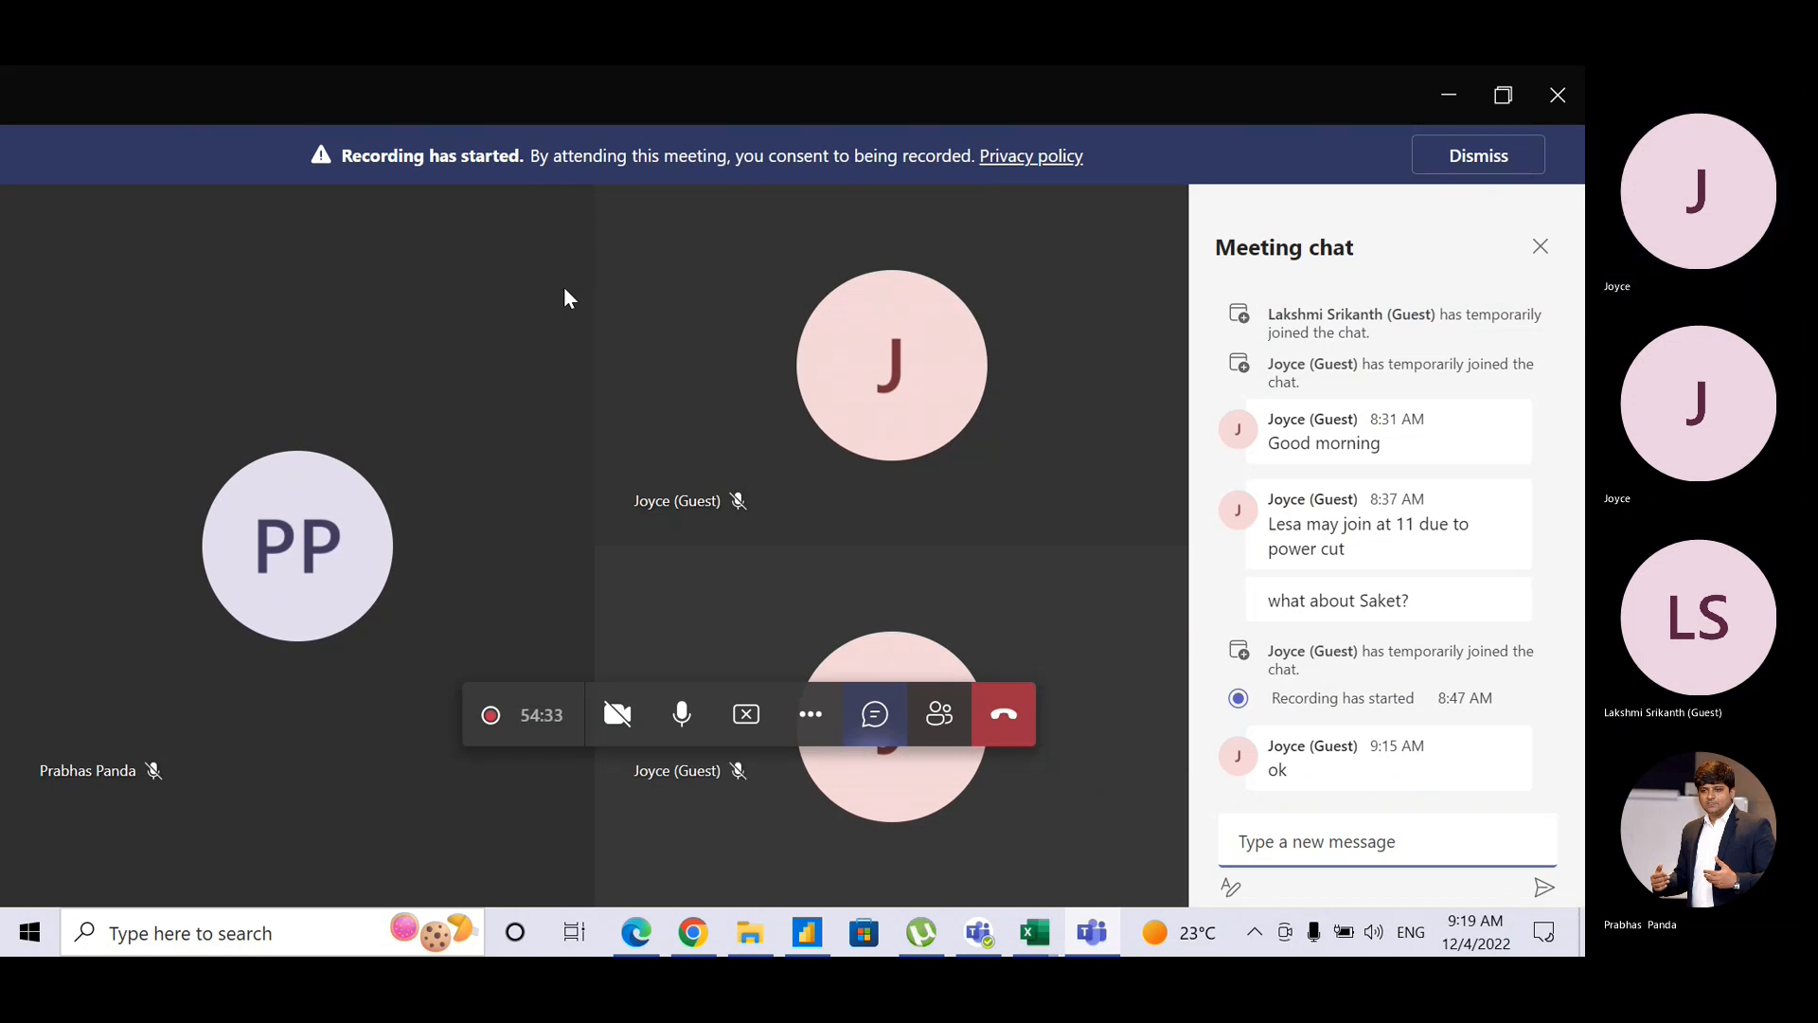
key("alt+Tab")
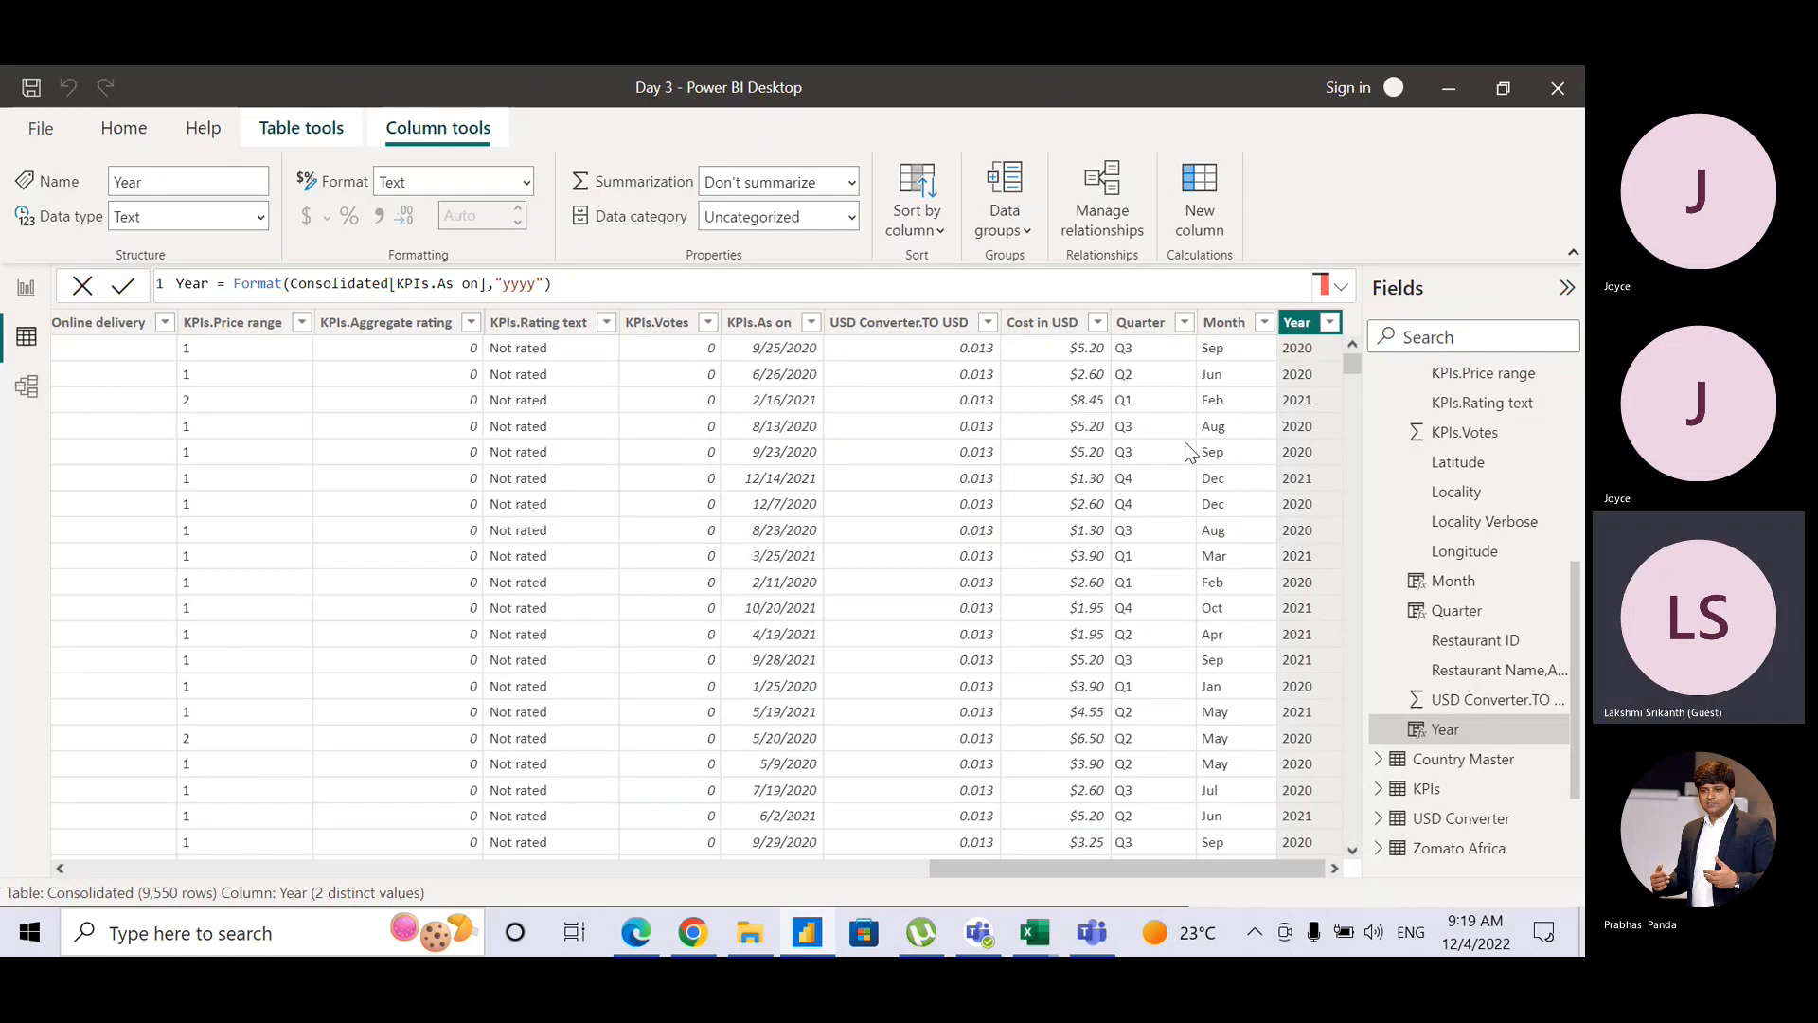
Step: Check the Month column's twelve values in its header dropdown, then return to Report view
left_click(1266, 323)
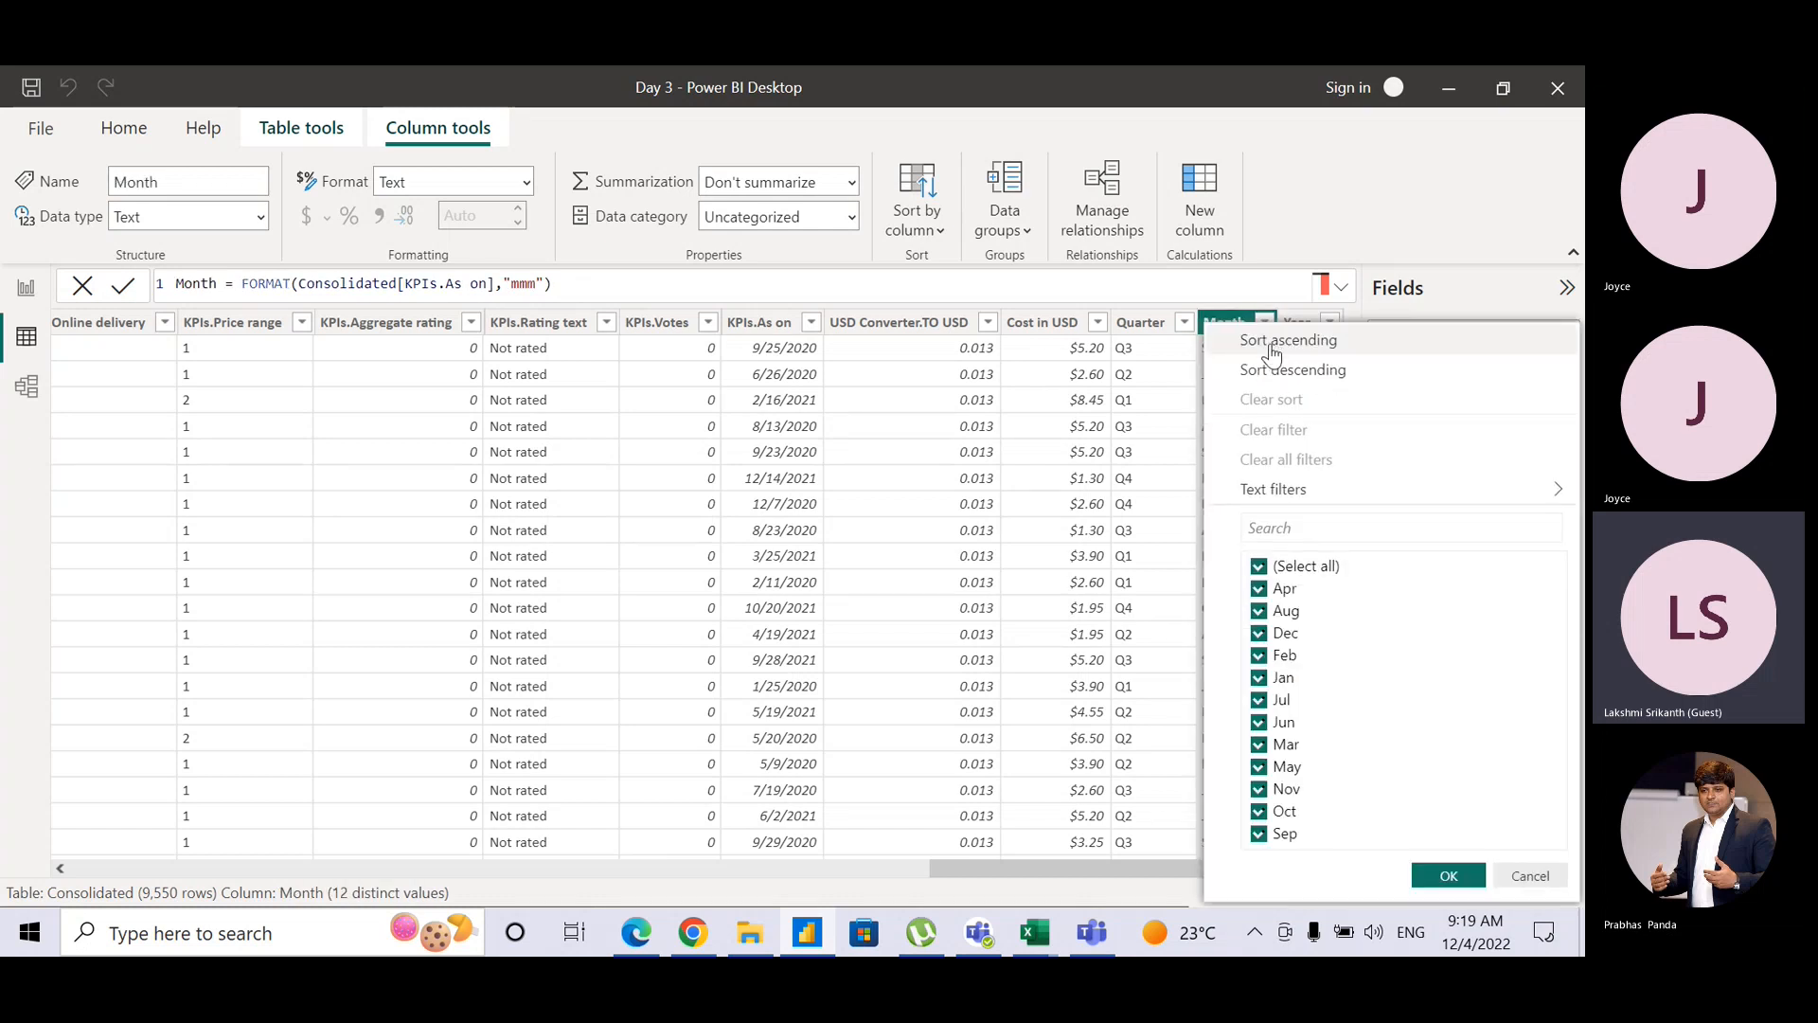
left_click(1248, 286)
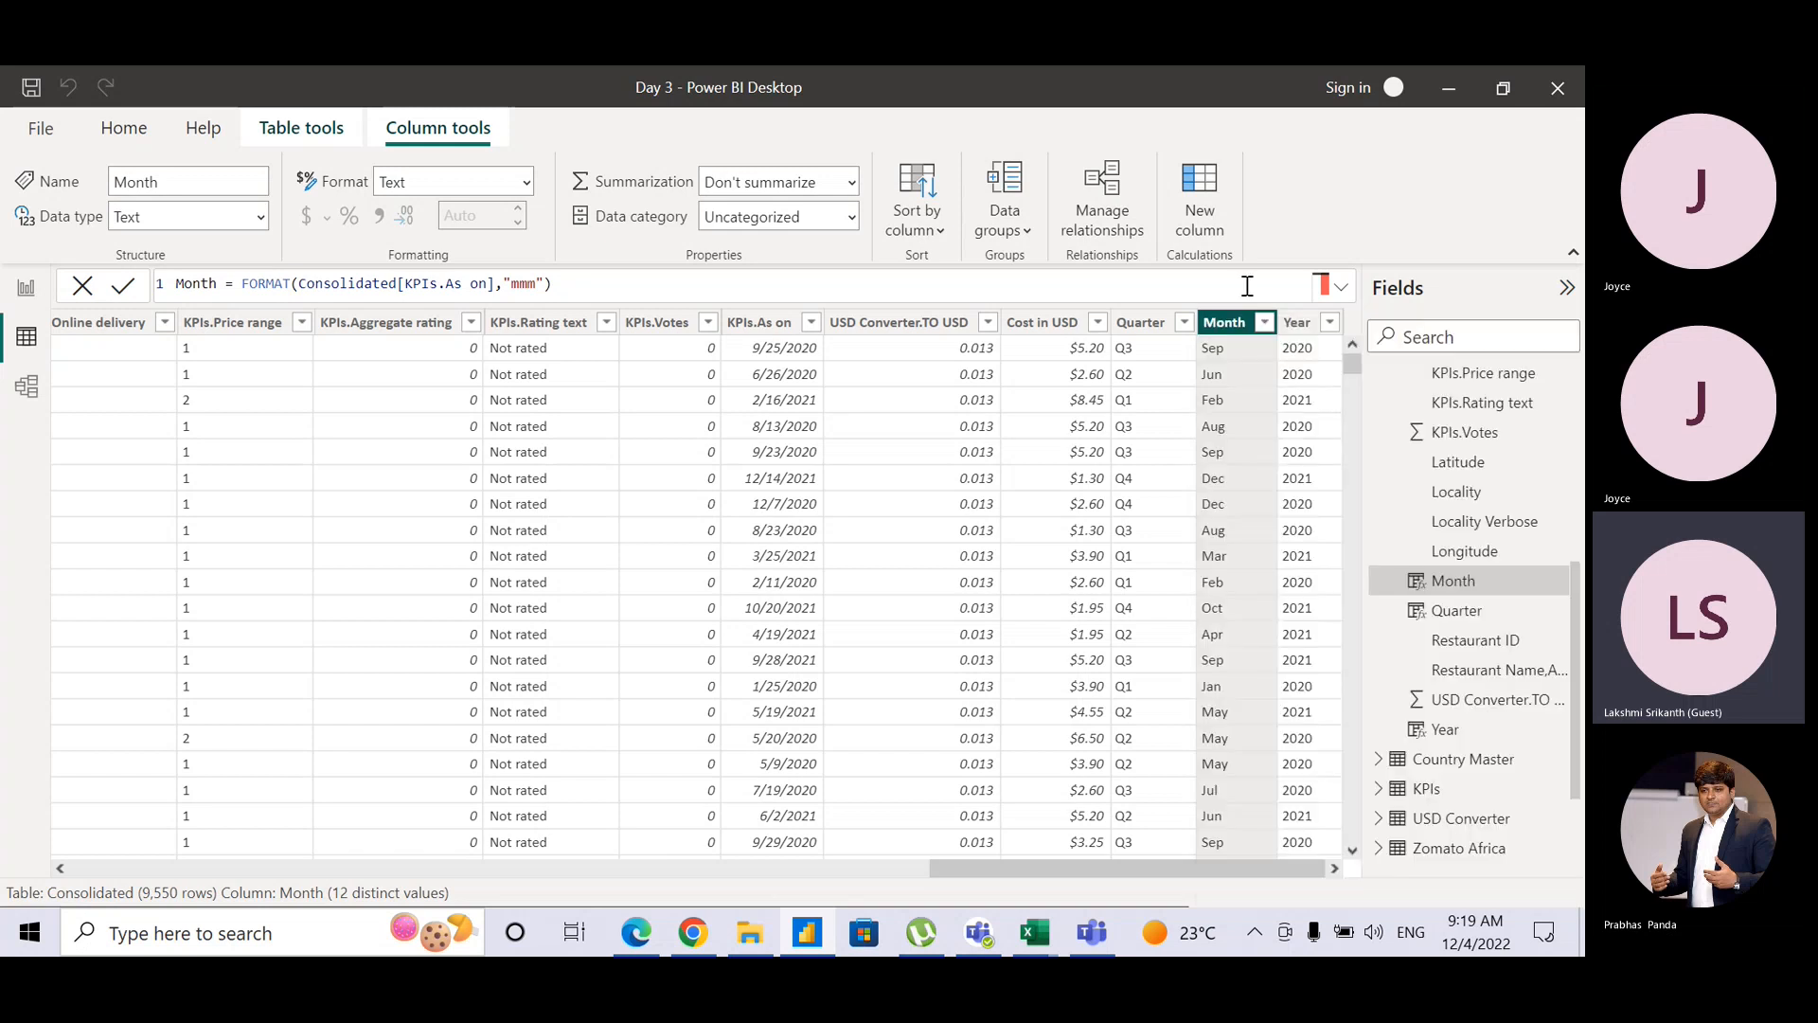
left_click(25, 292)
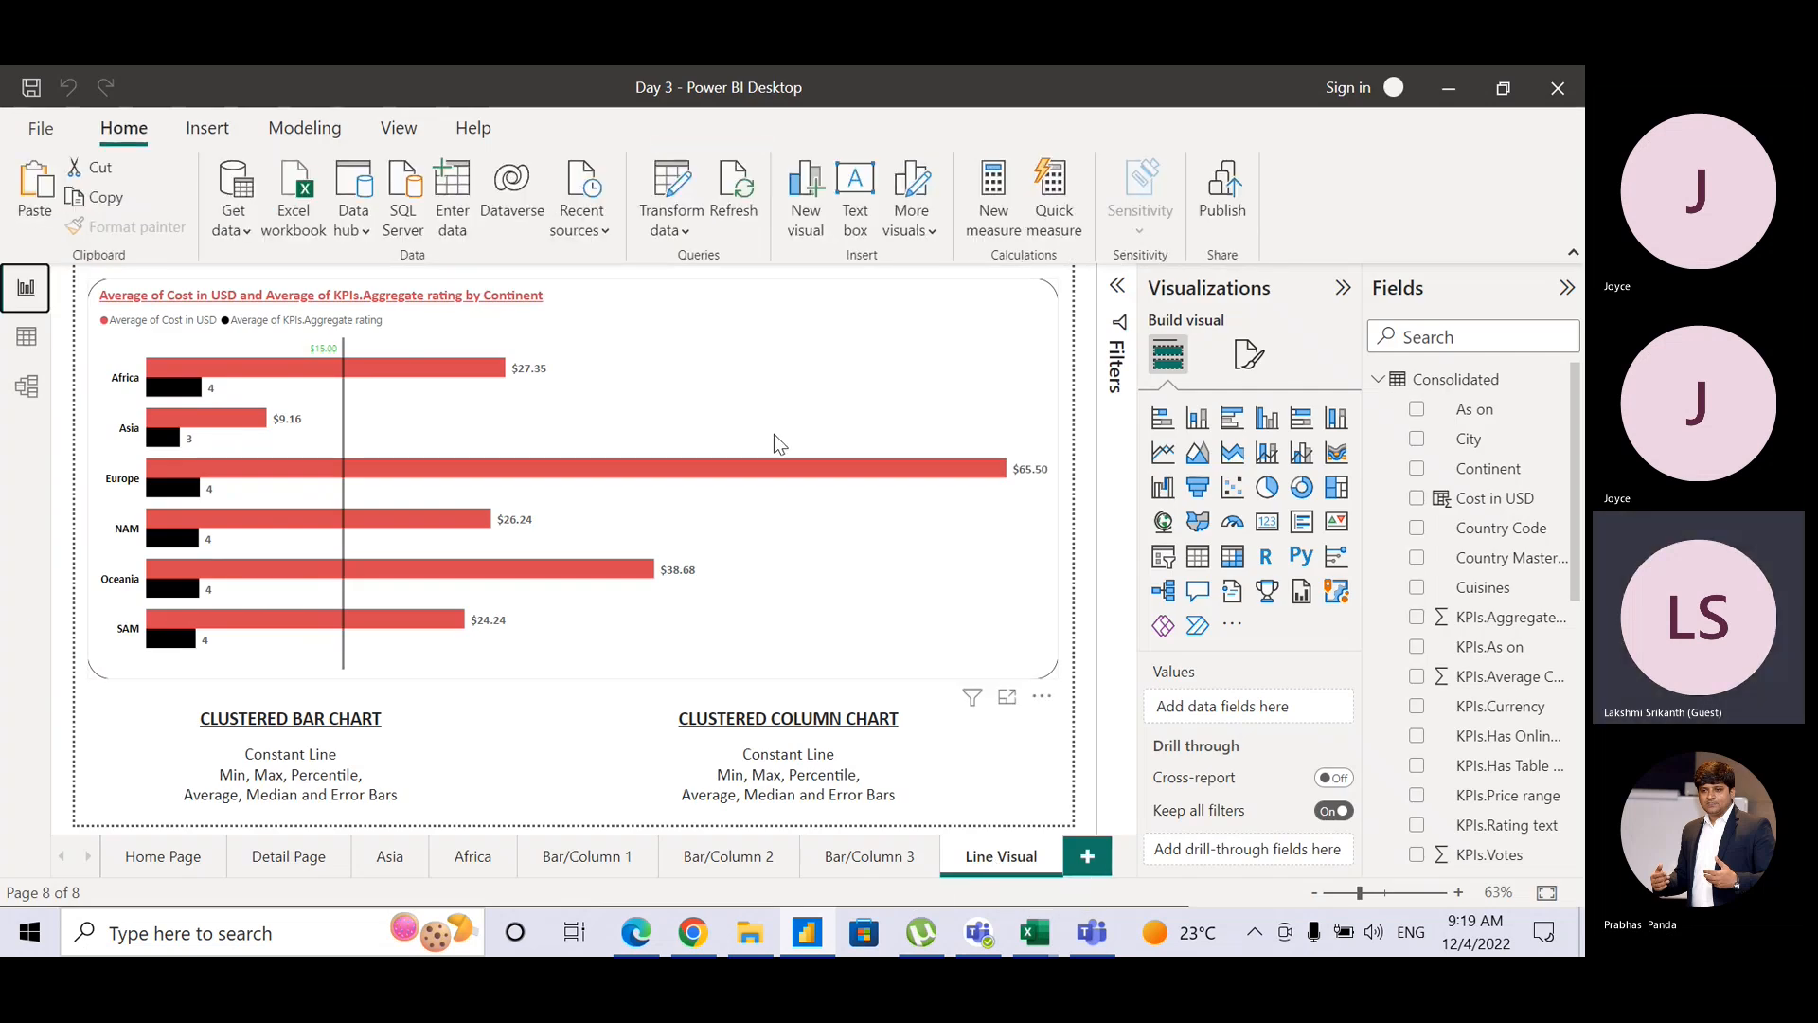
Step: Delete the CLUSTERED COLUMN CHART caption below the bar chart
left_click(717, 679)
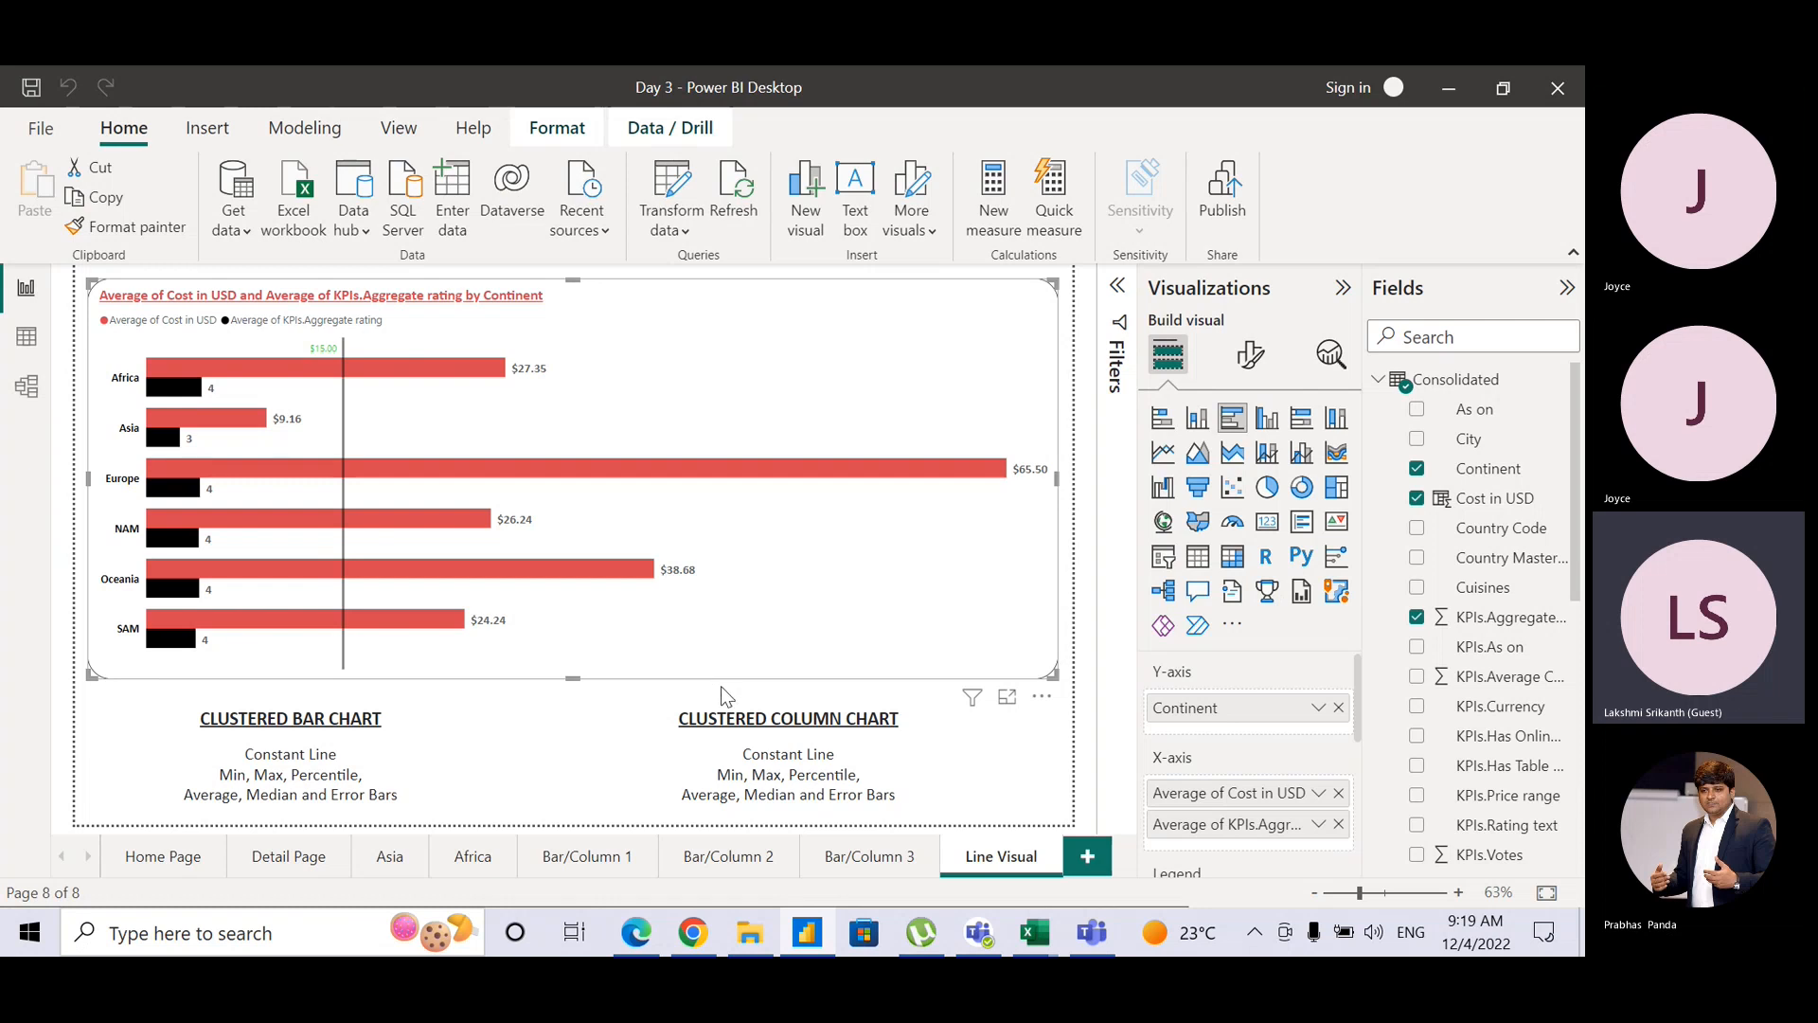
left_click(672, 713)
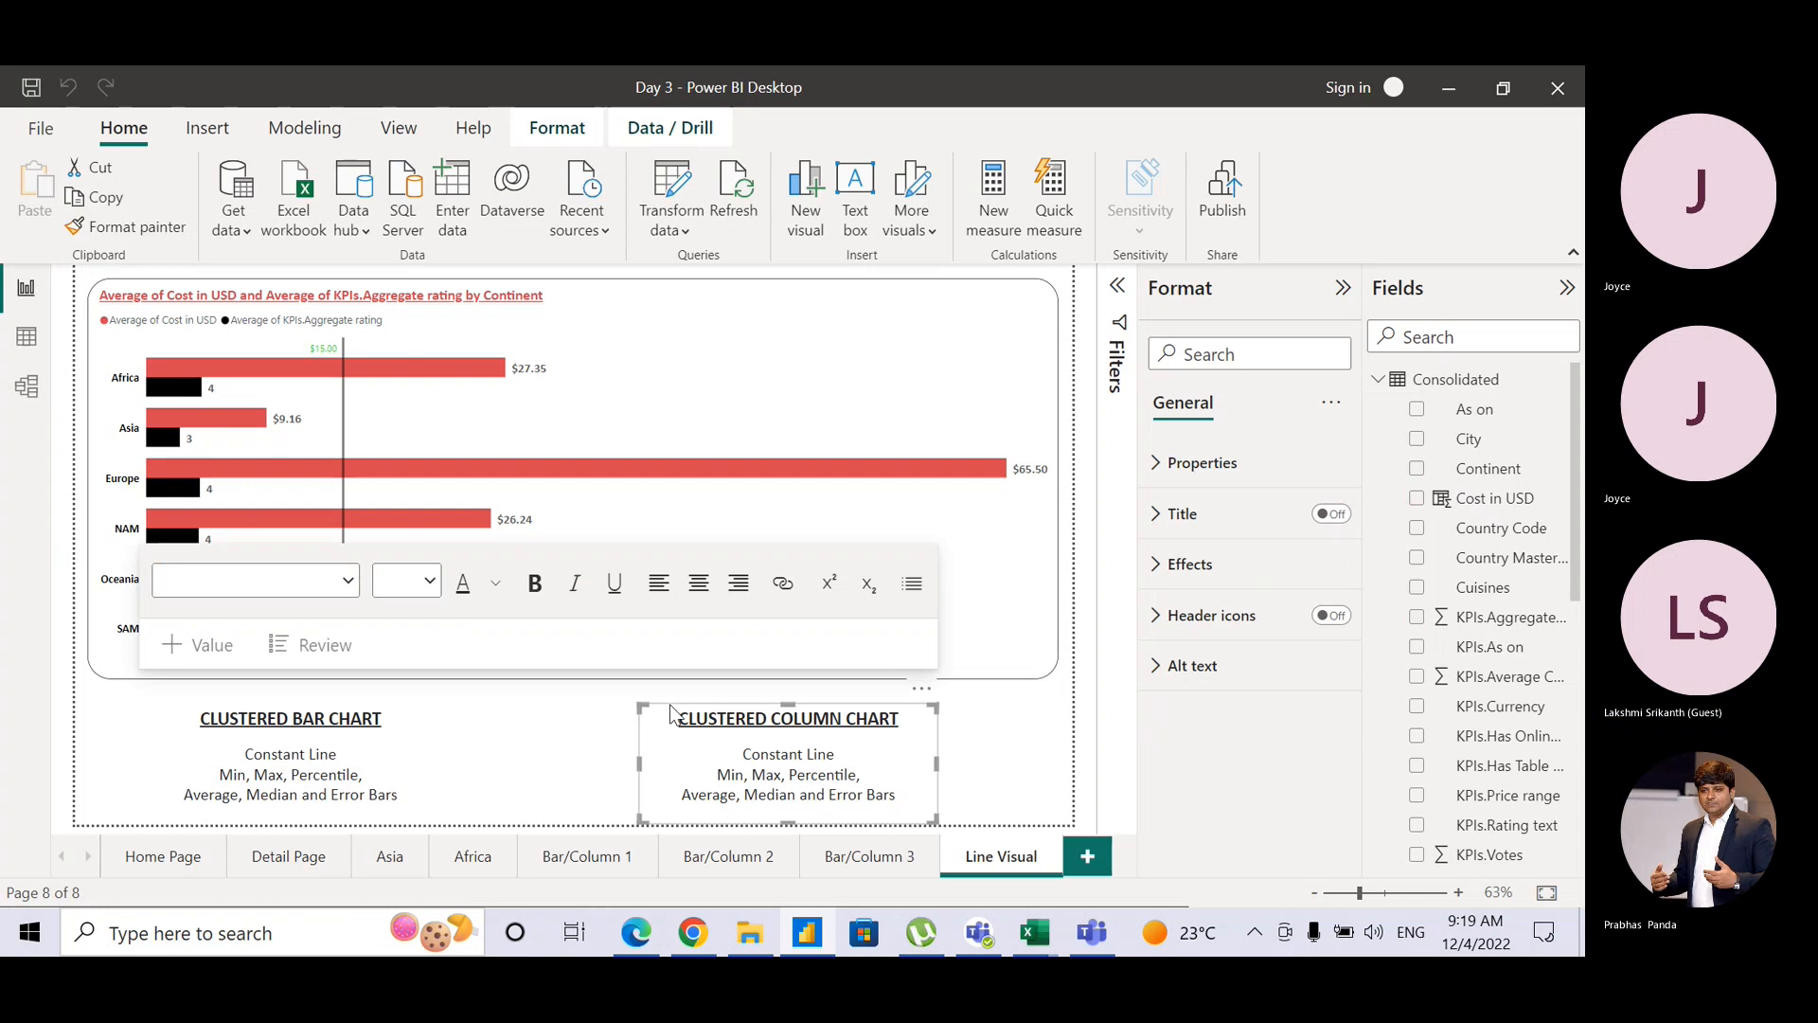
key("Delete")
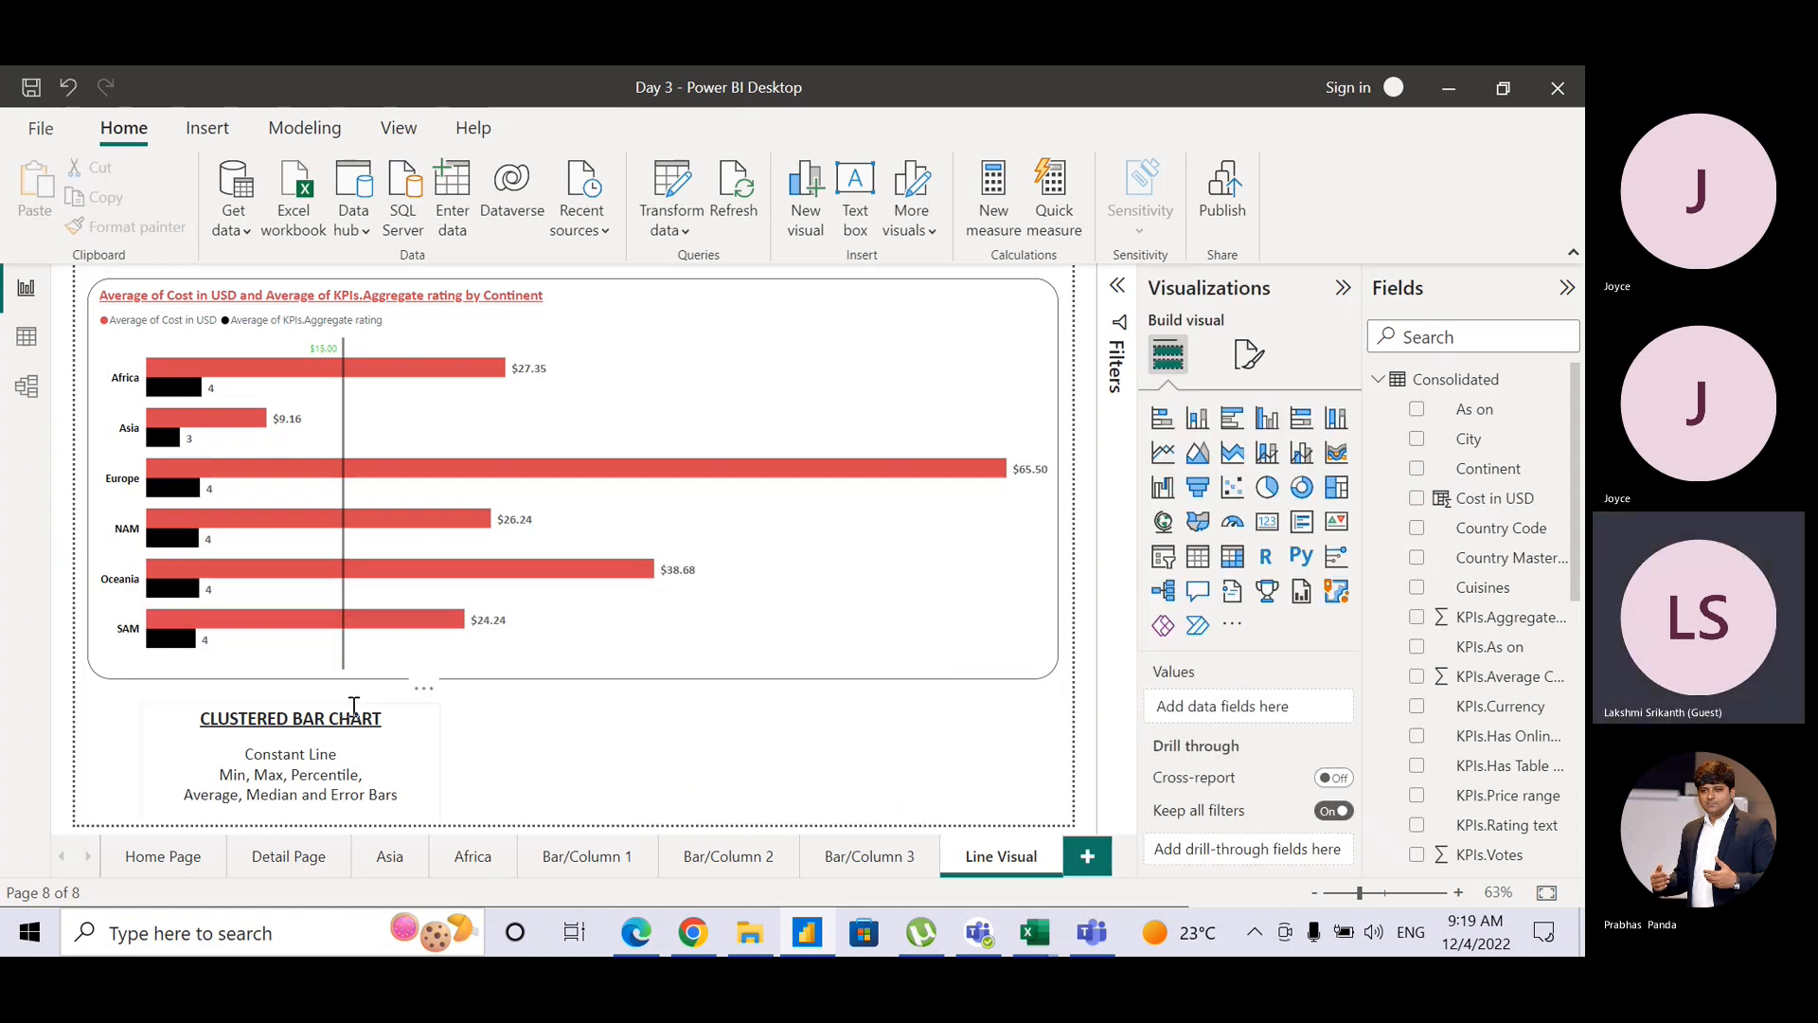
Step: Centre the Clustered Bar Chart caption under the chart and retitle it LINE VISUAL
left_click_drag(375, 715, 656, 717)
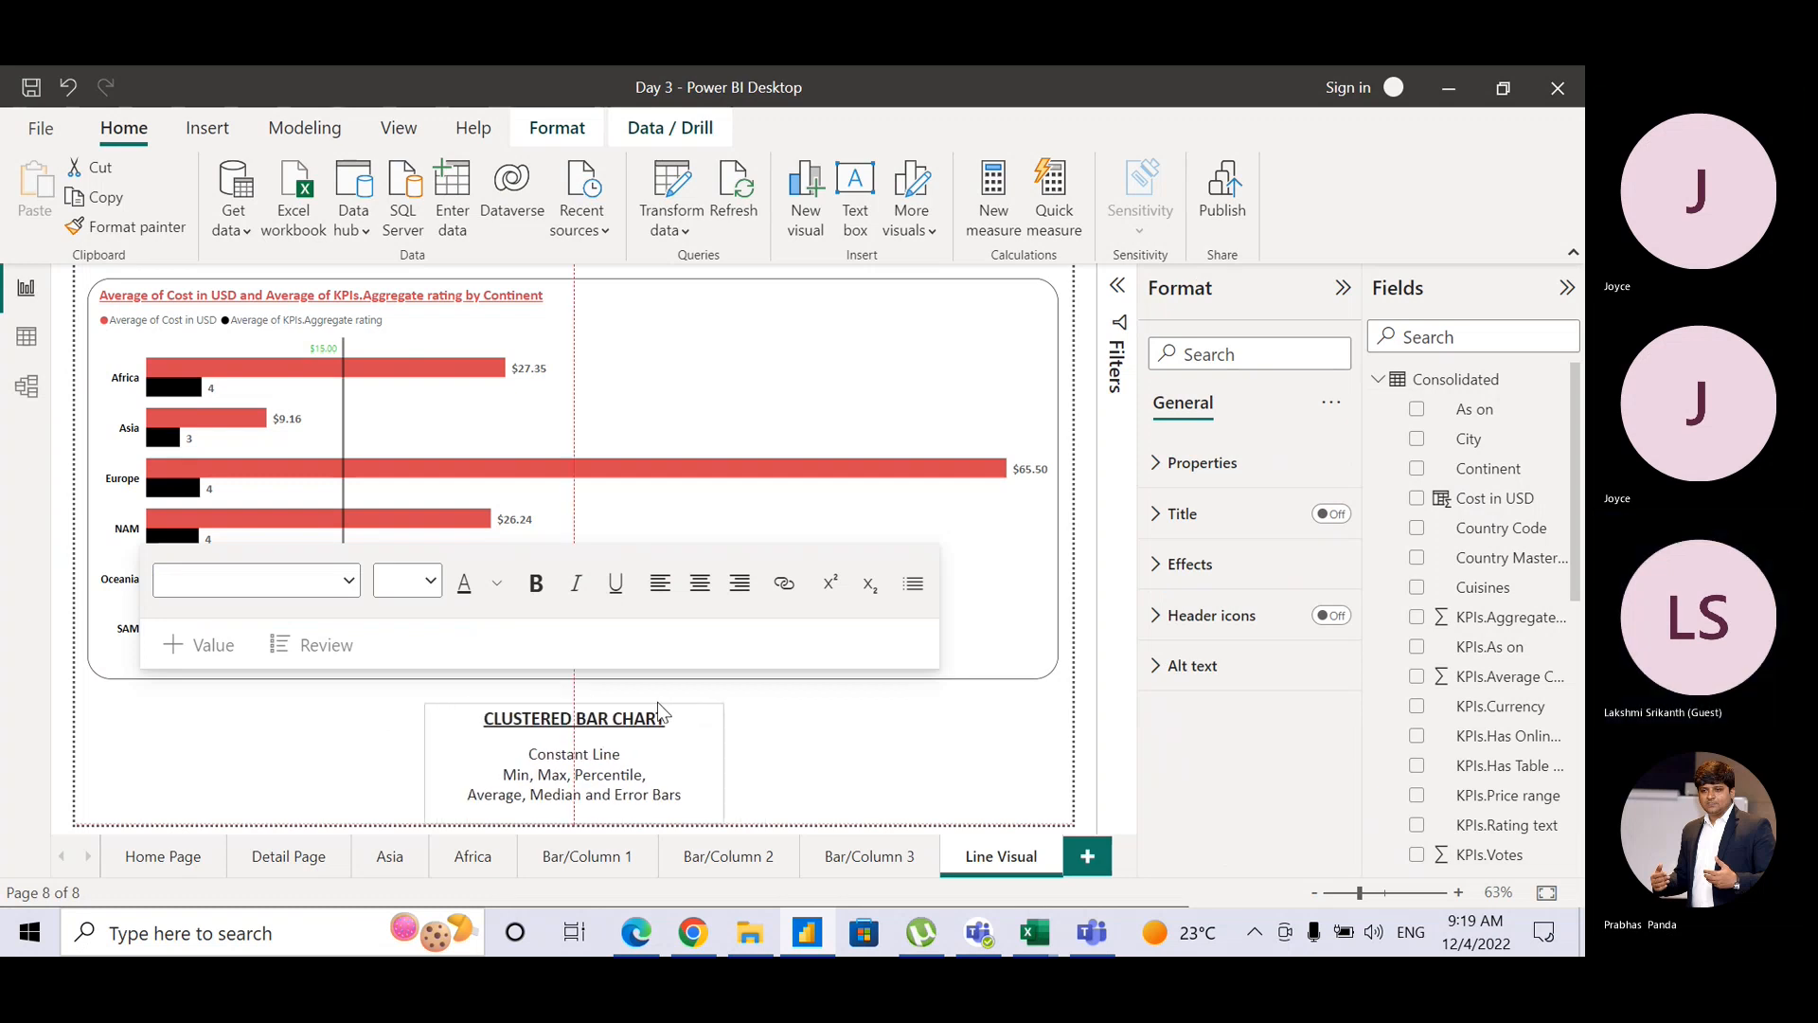
left_click_drag(484, 718, 667, 715)
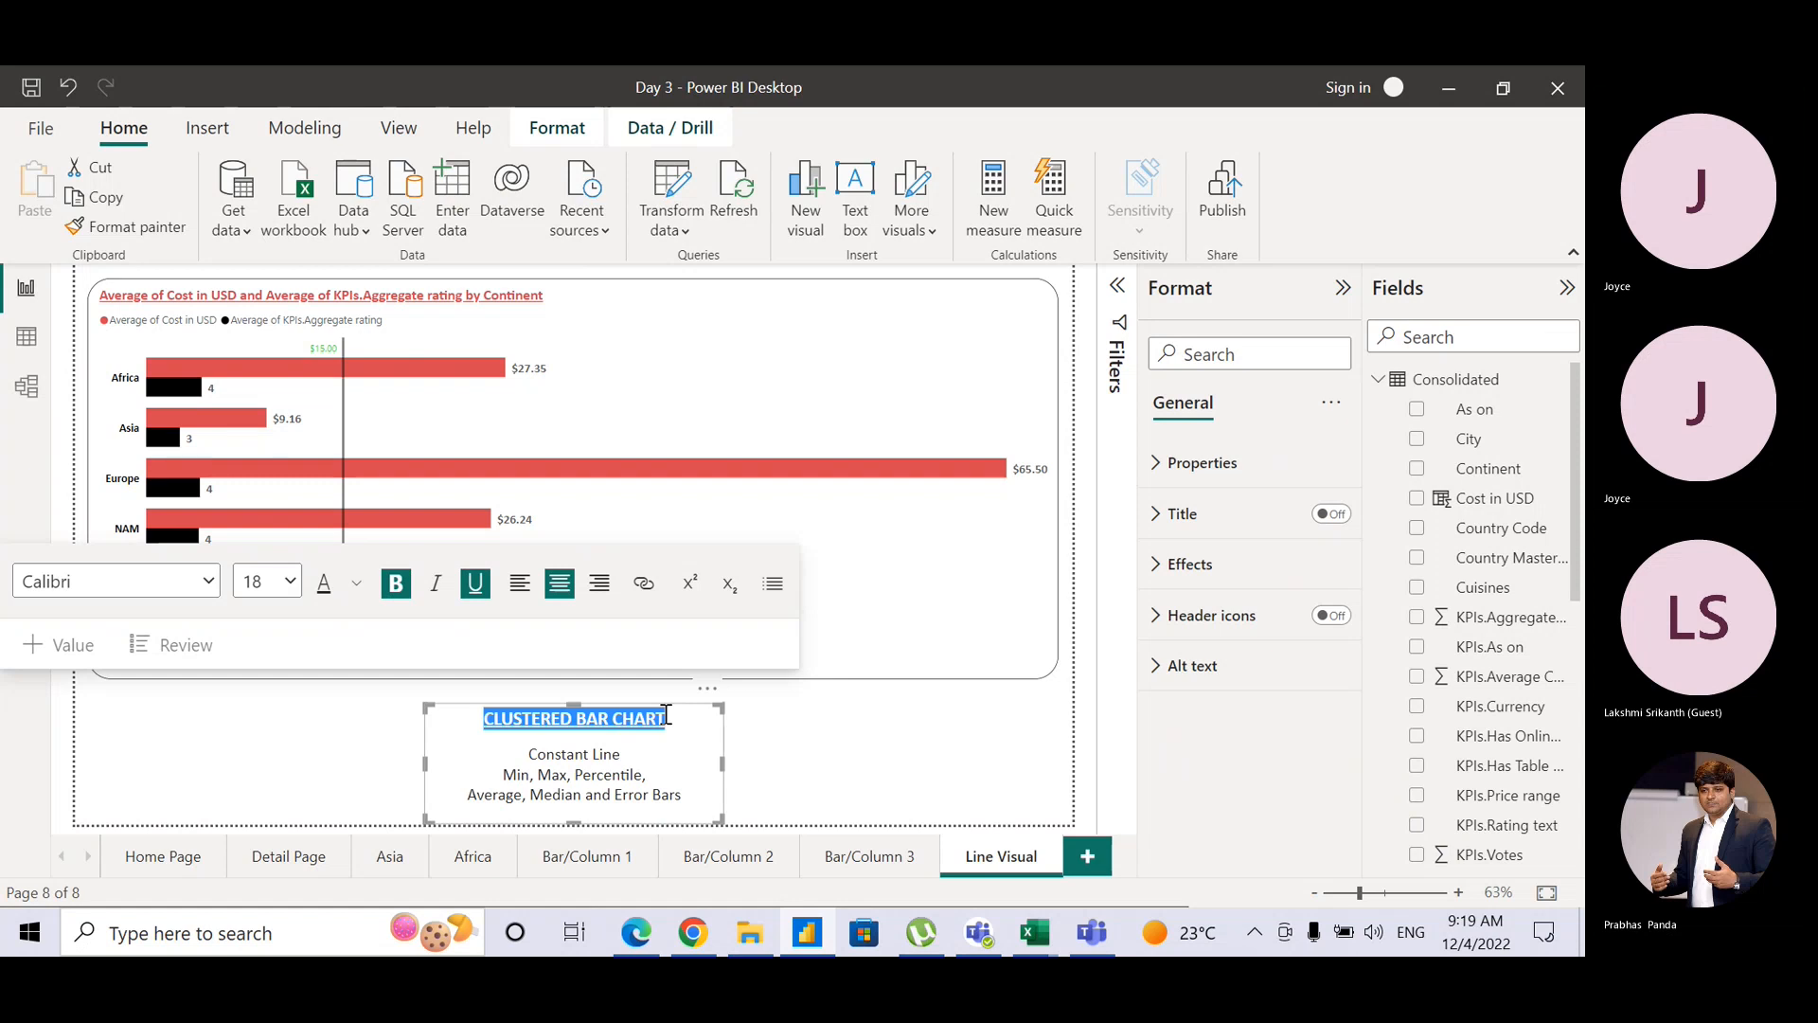
type("LINE V")
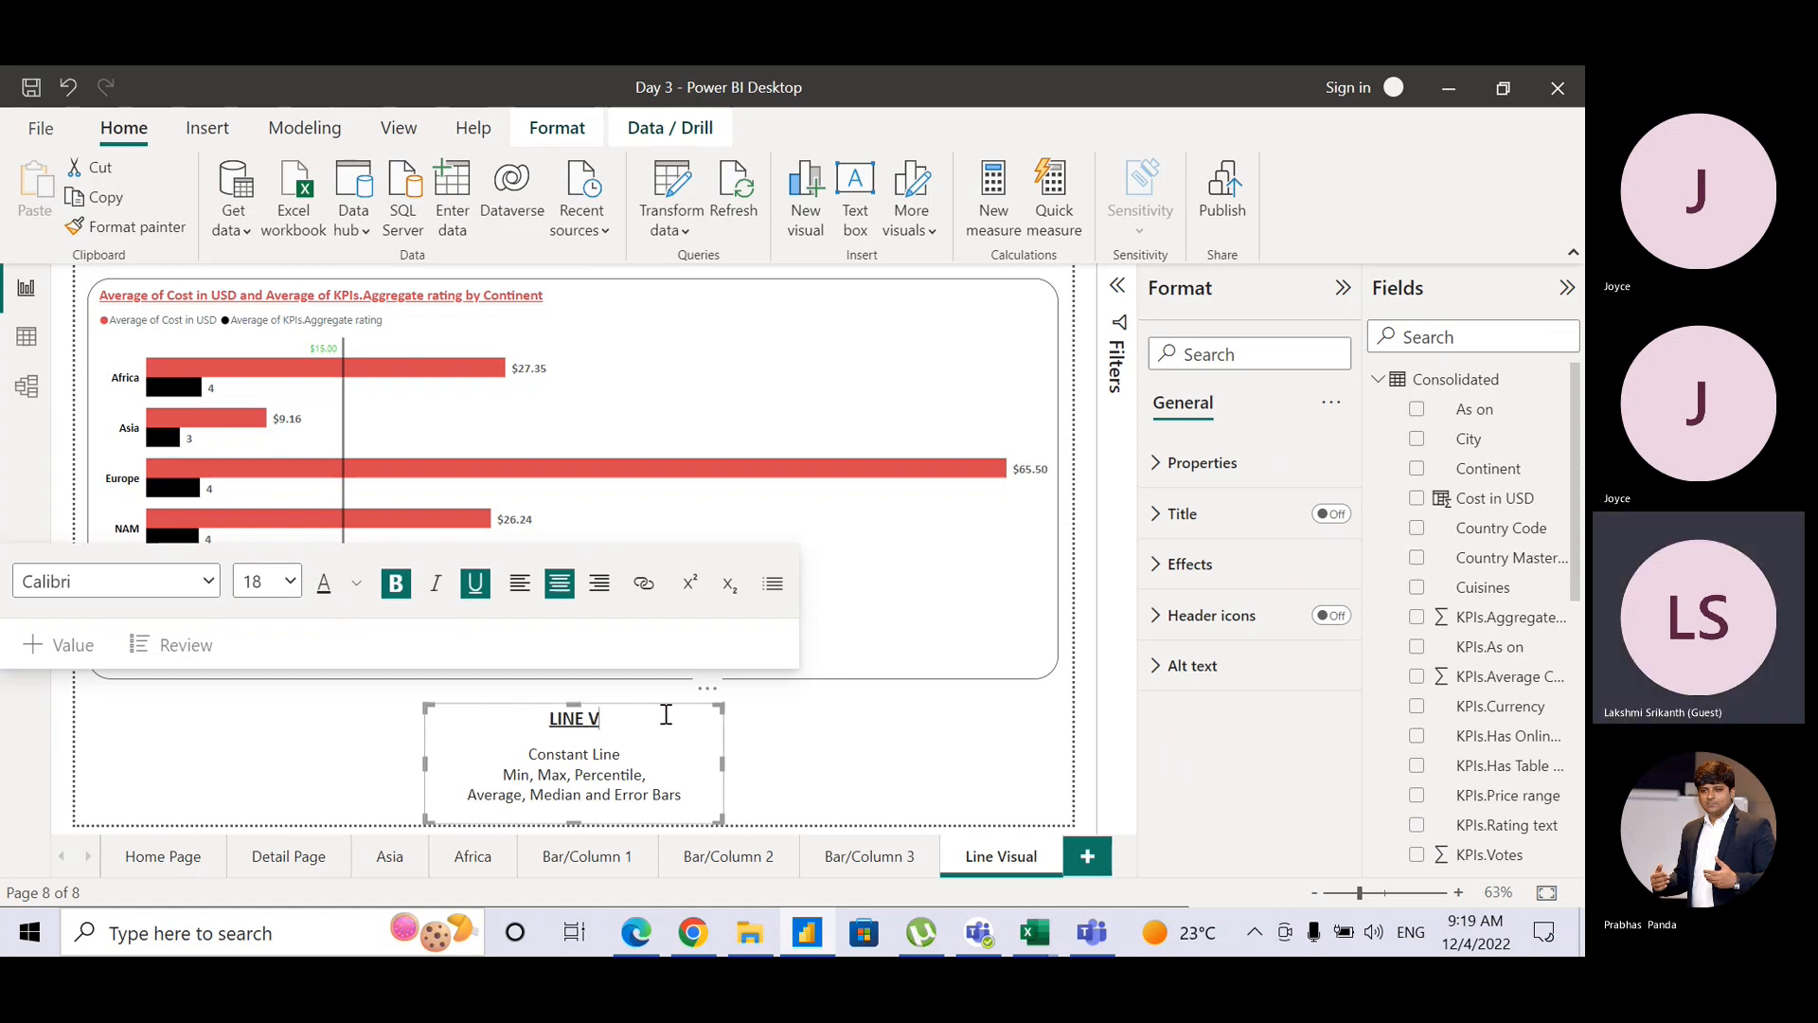
type("ISUAL")
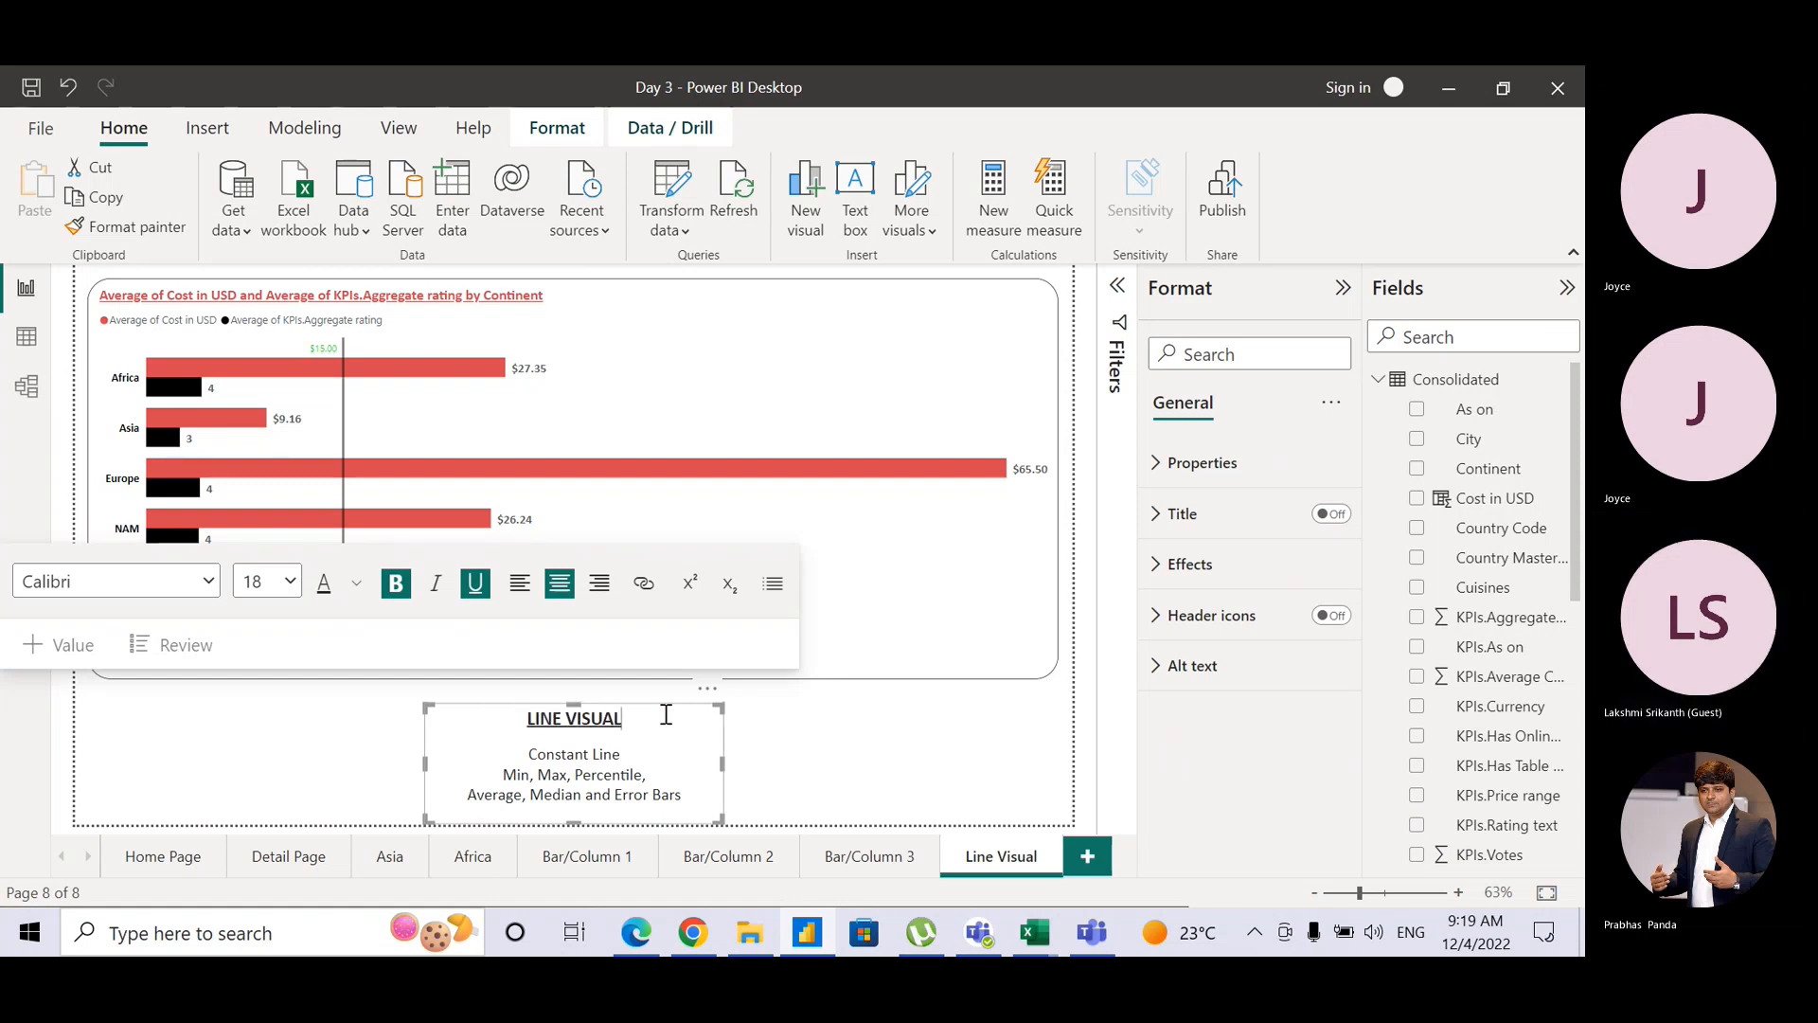
left_click(782, 746)
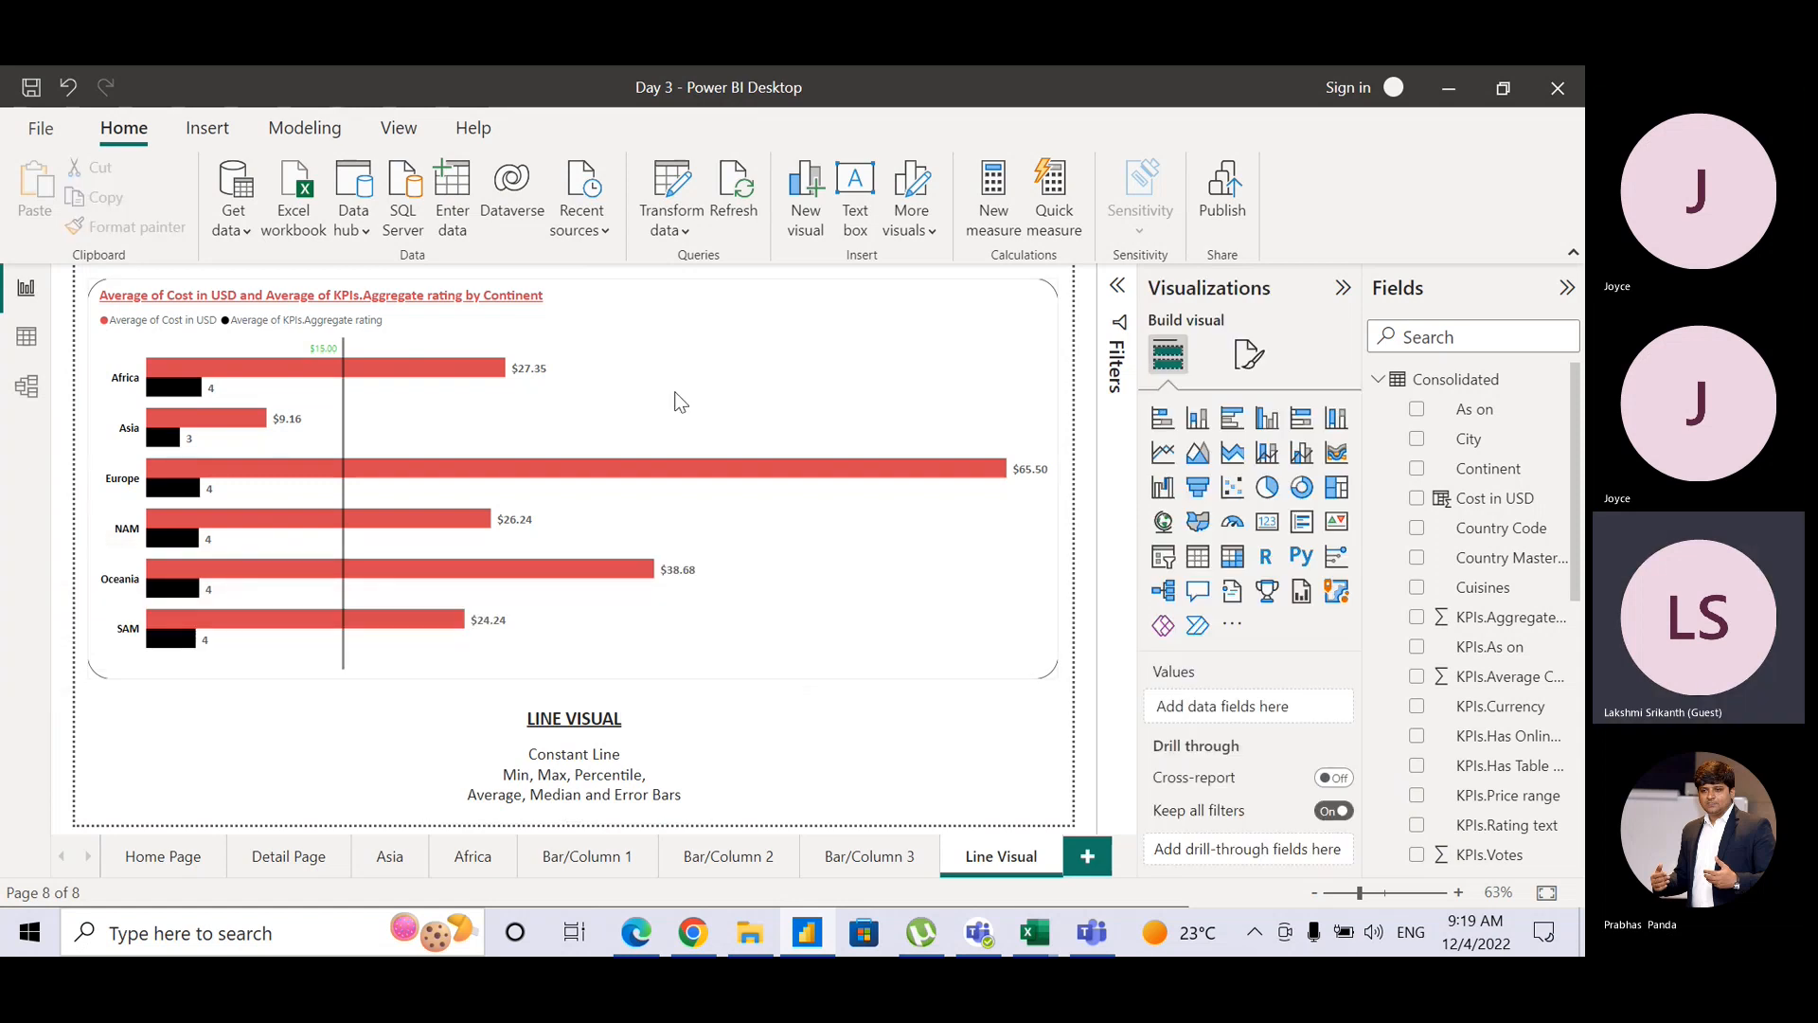
Step: Remove Continent, Cost in USD and aggregate rating fields from the bar chart
left_click(725, 317)
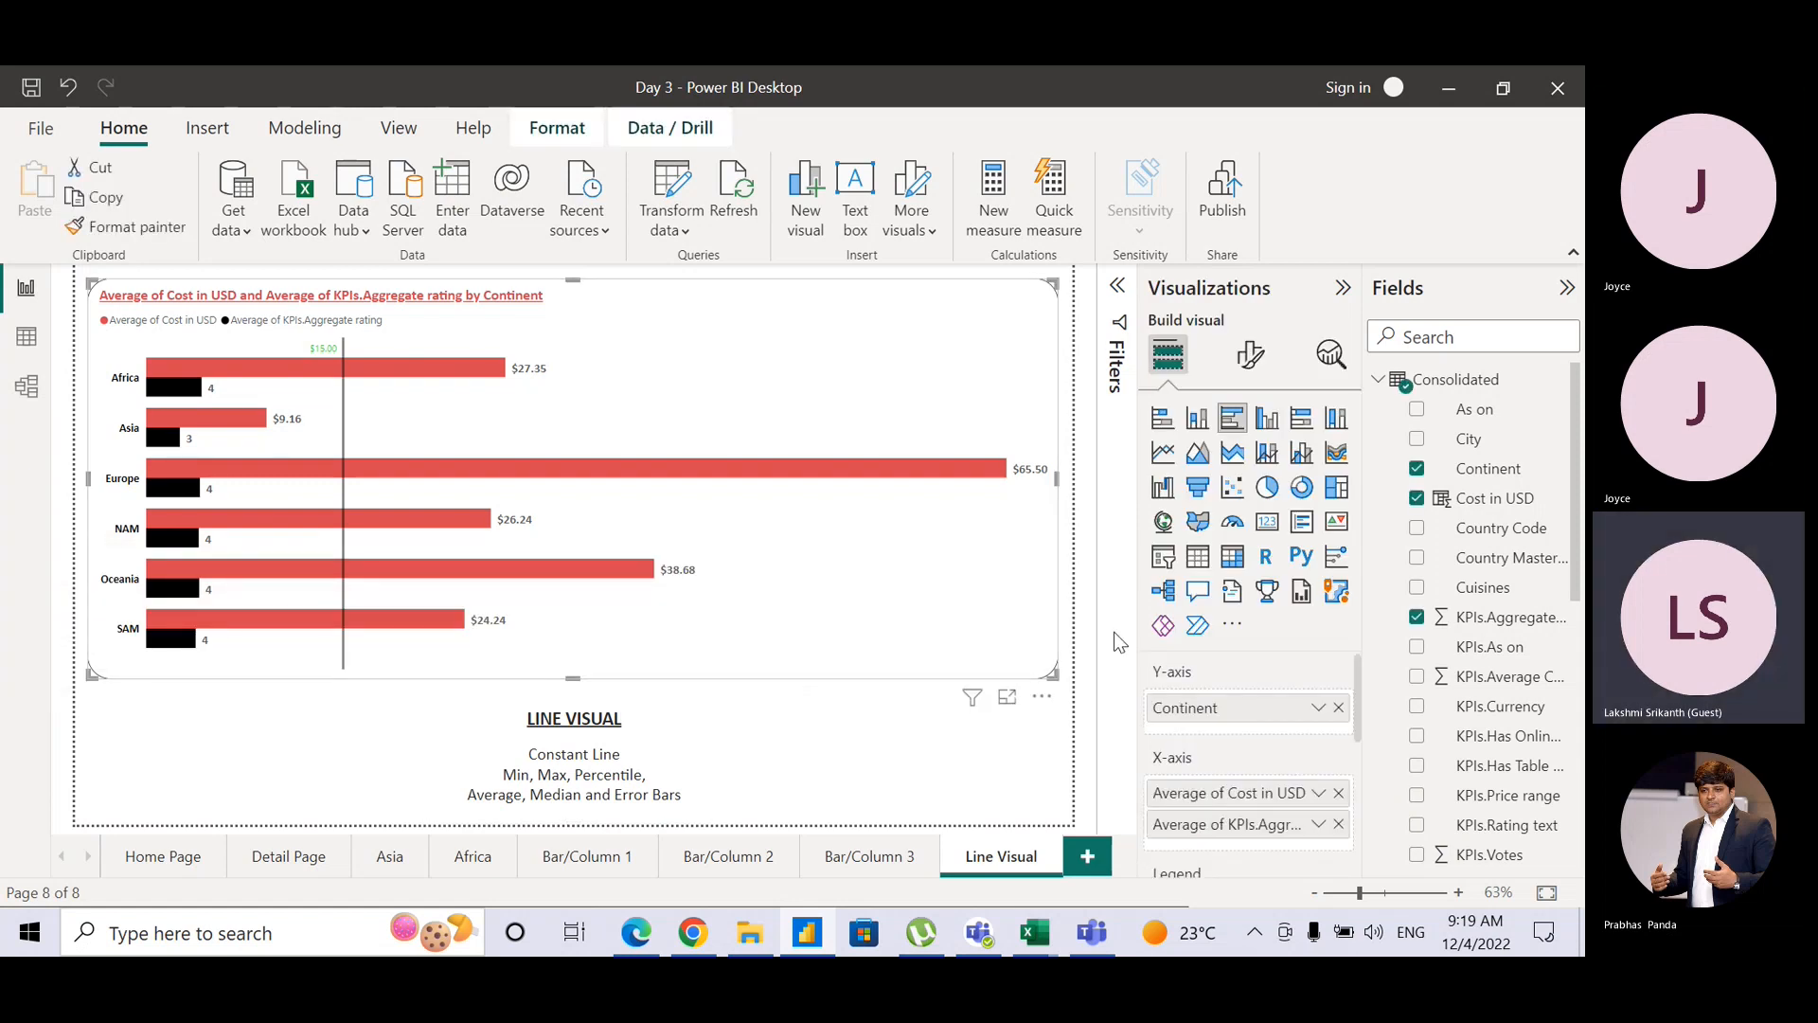
left_click(1338, 708)
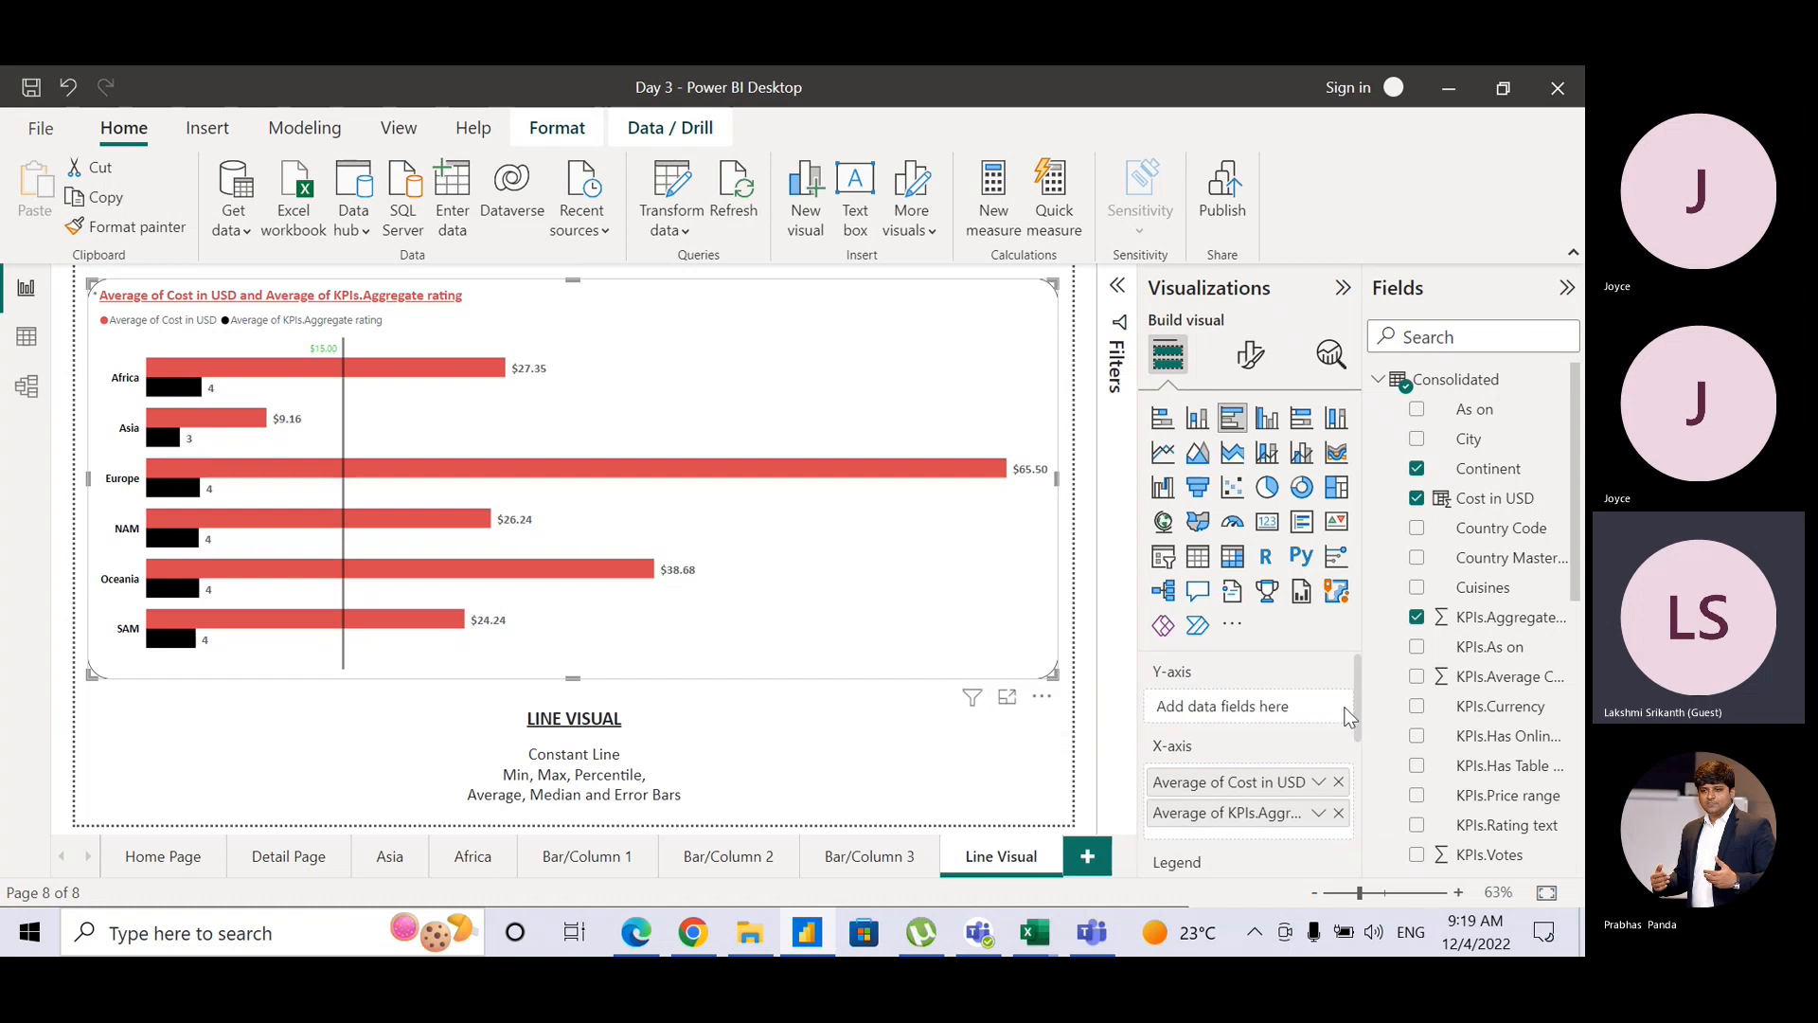
left_click(1338, 782)
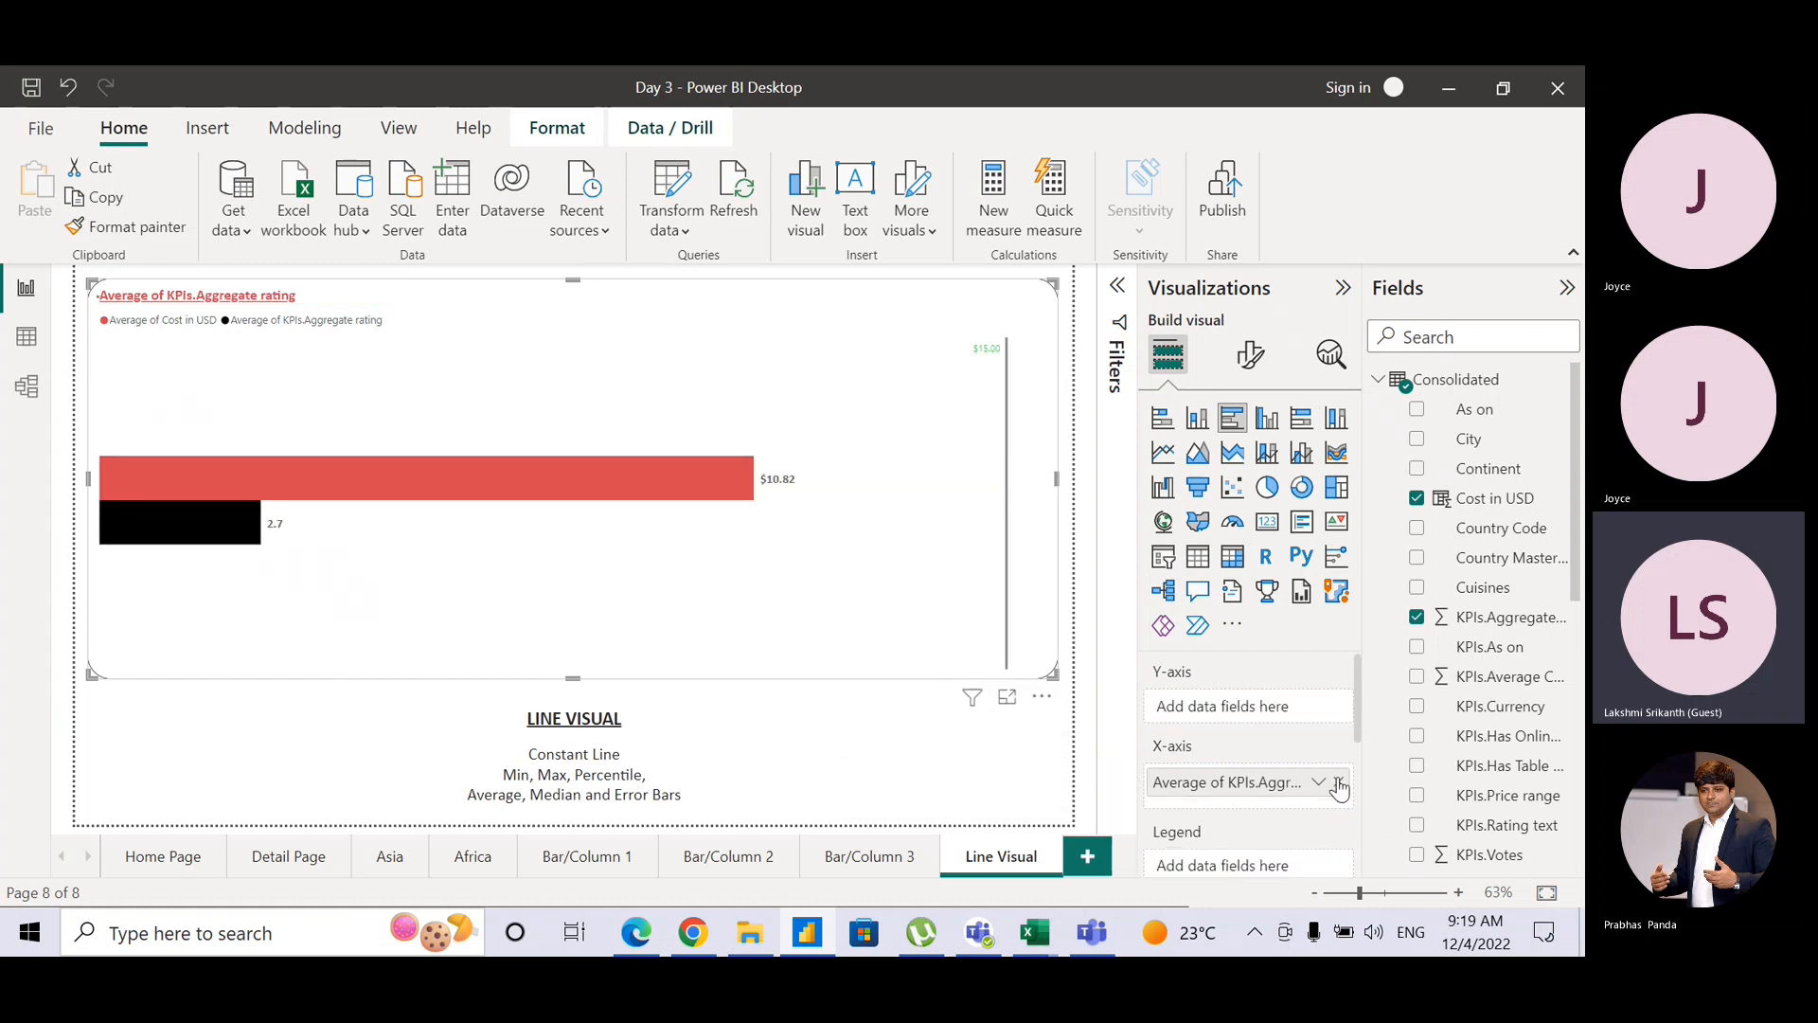
left_click(1338, 784)
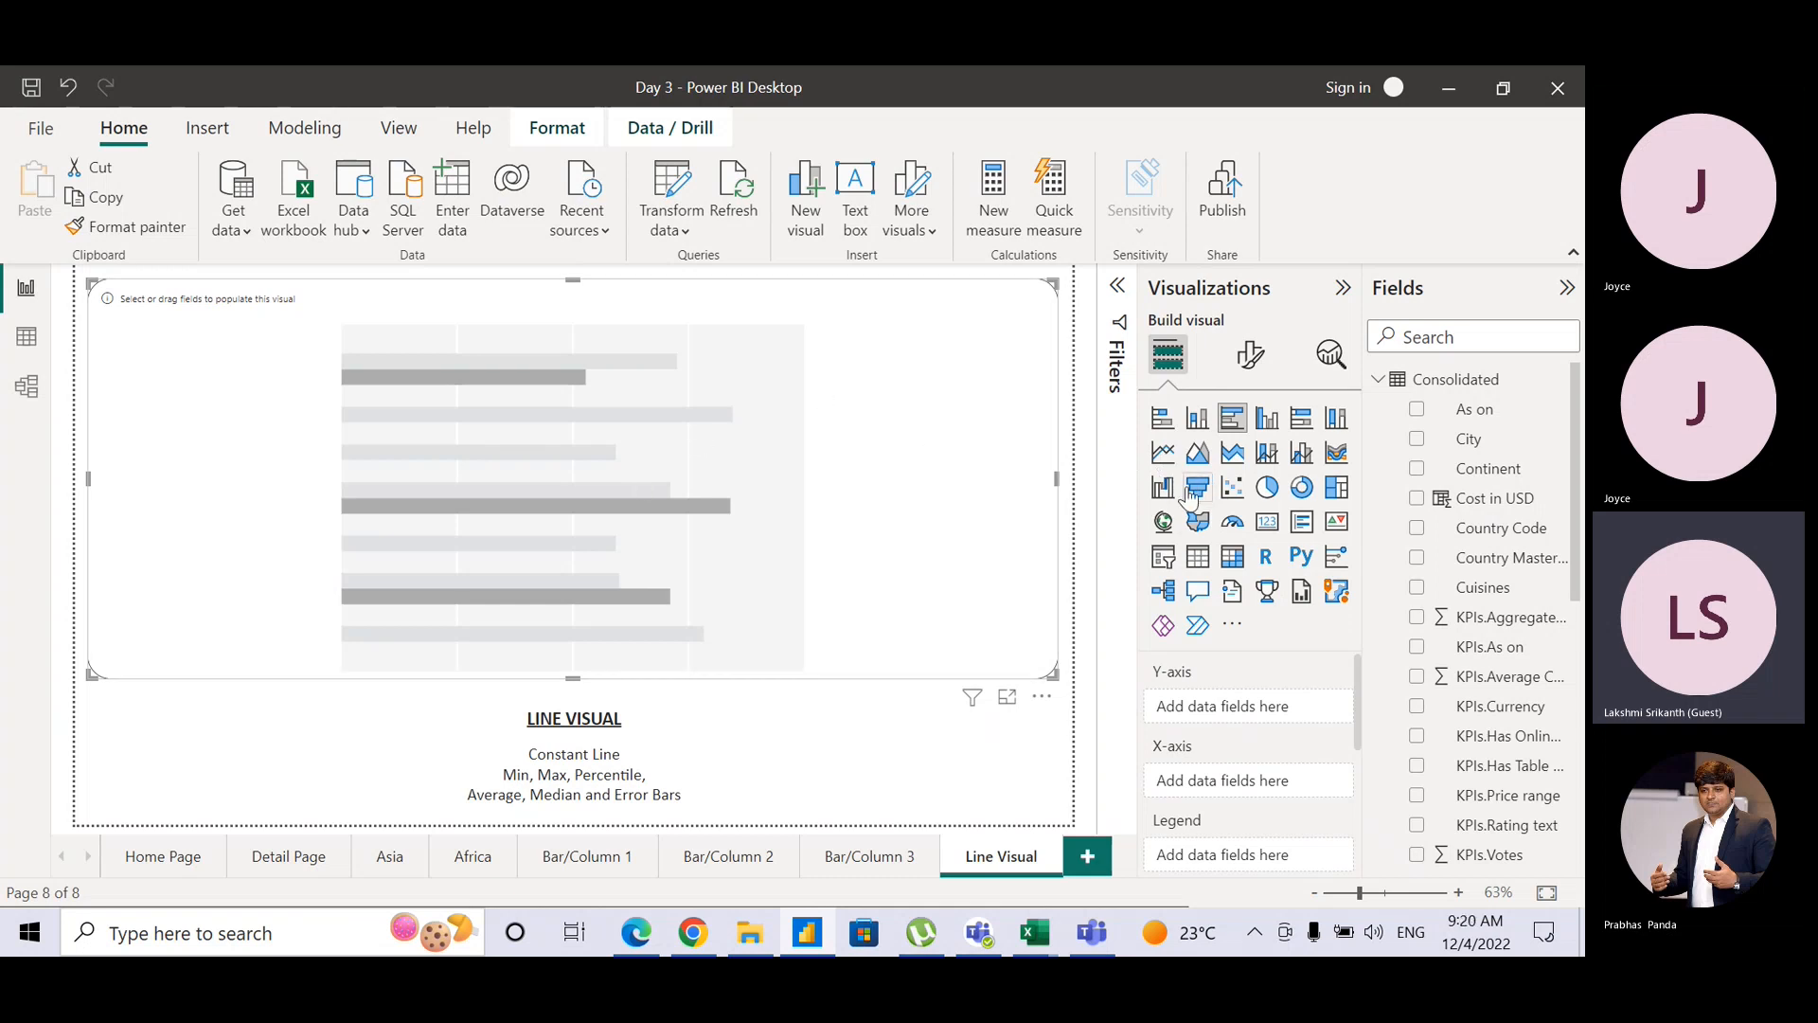
Step: Make it a line chart with Month on the X-axis and Average of Cost in USD
left_click(1170, 460)
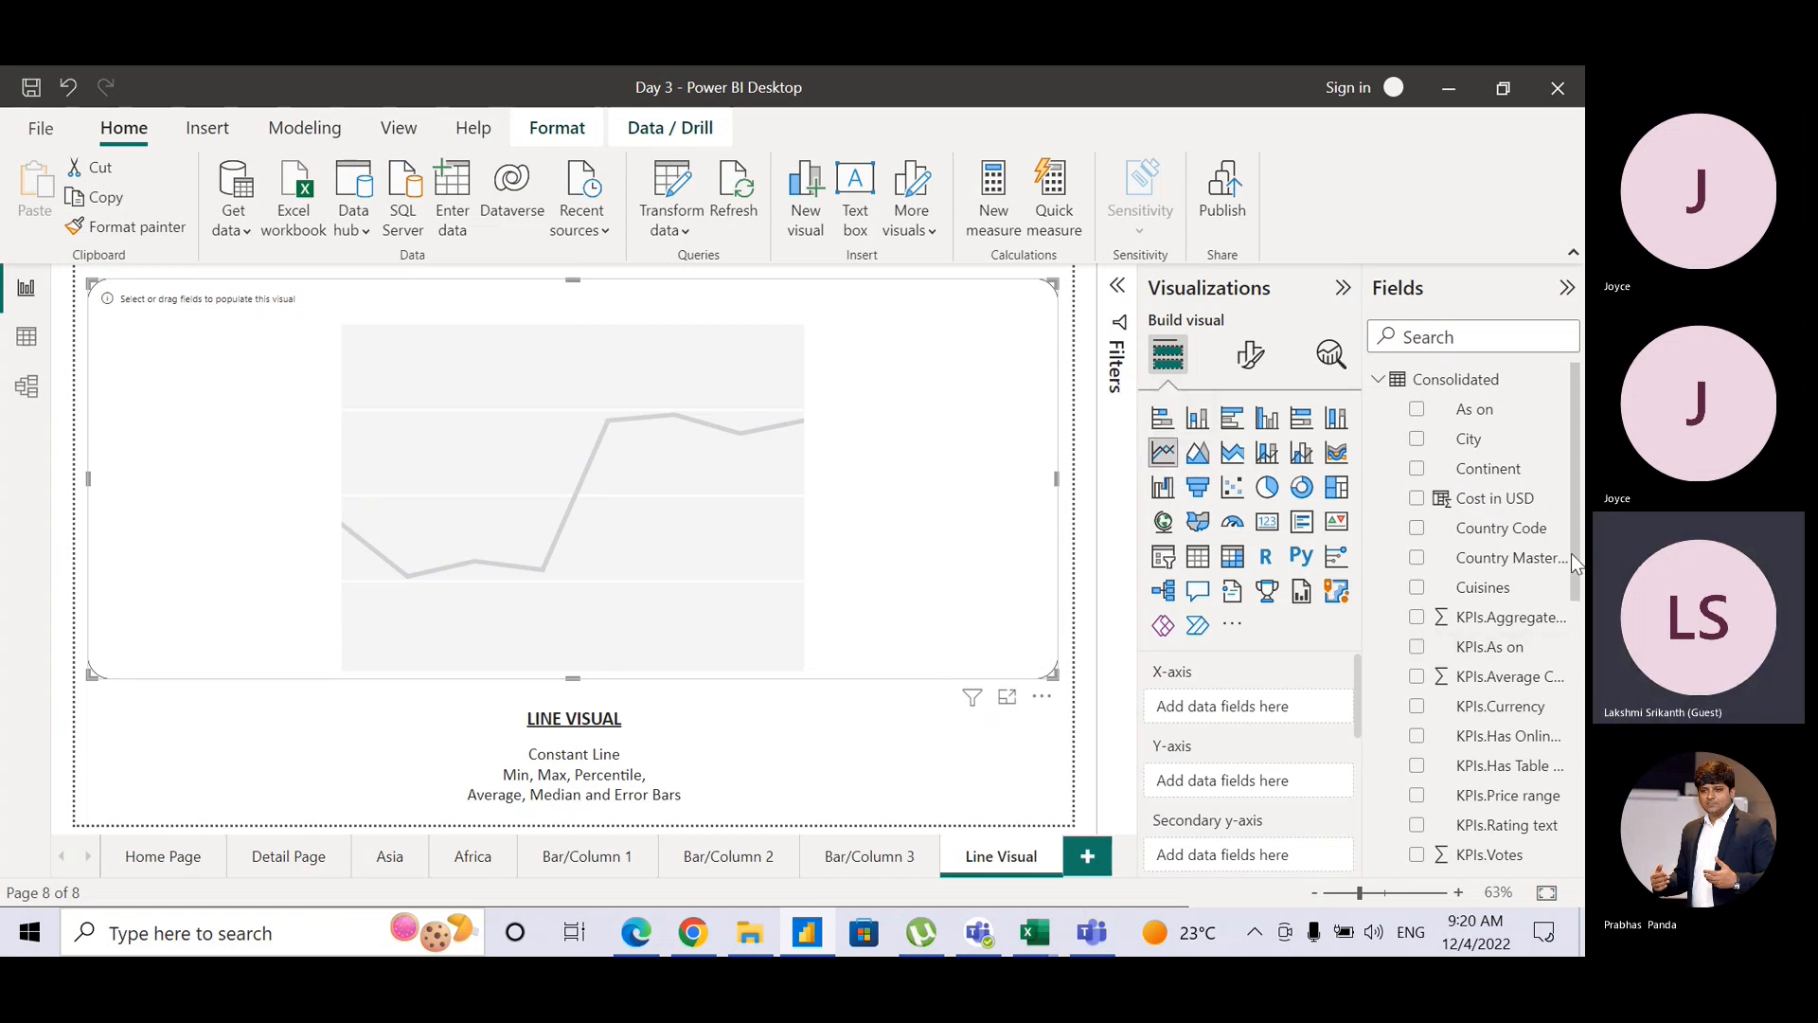
left_click_drag(1576, 566, 1250, 715)
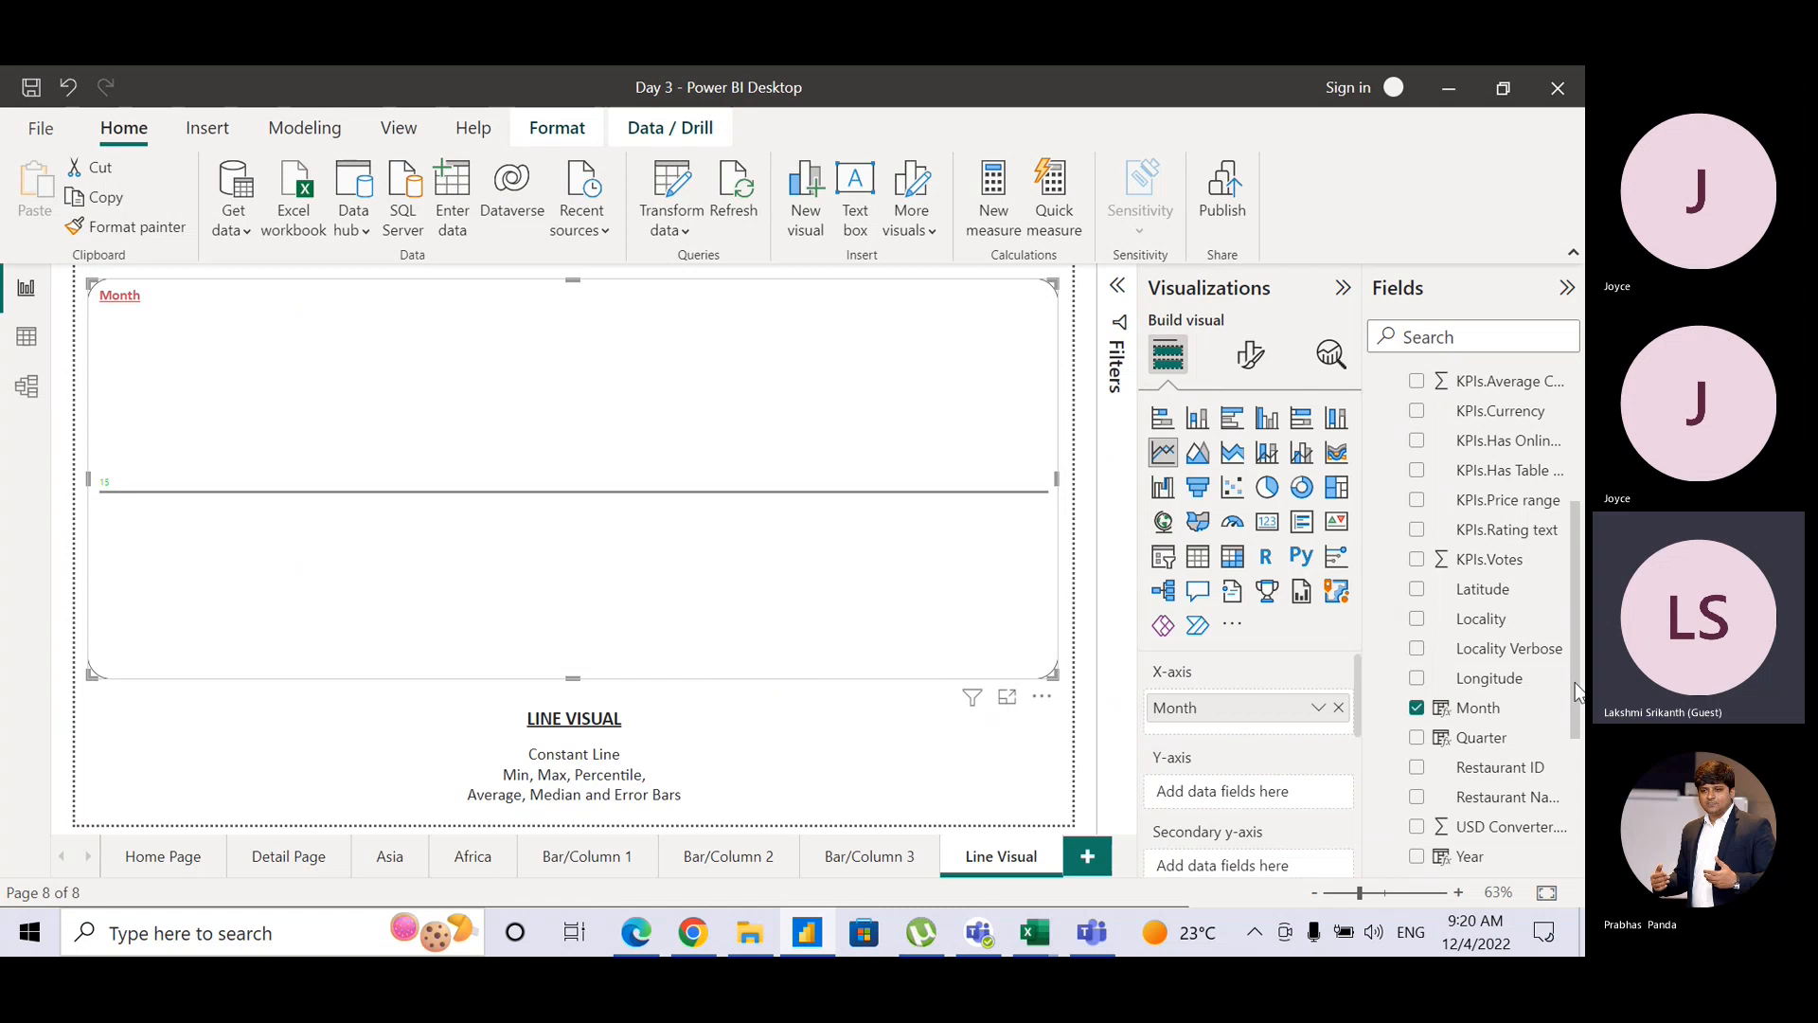
scroll(1576, 693, "up", 5)
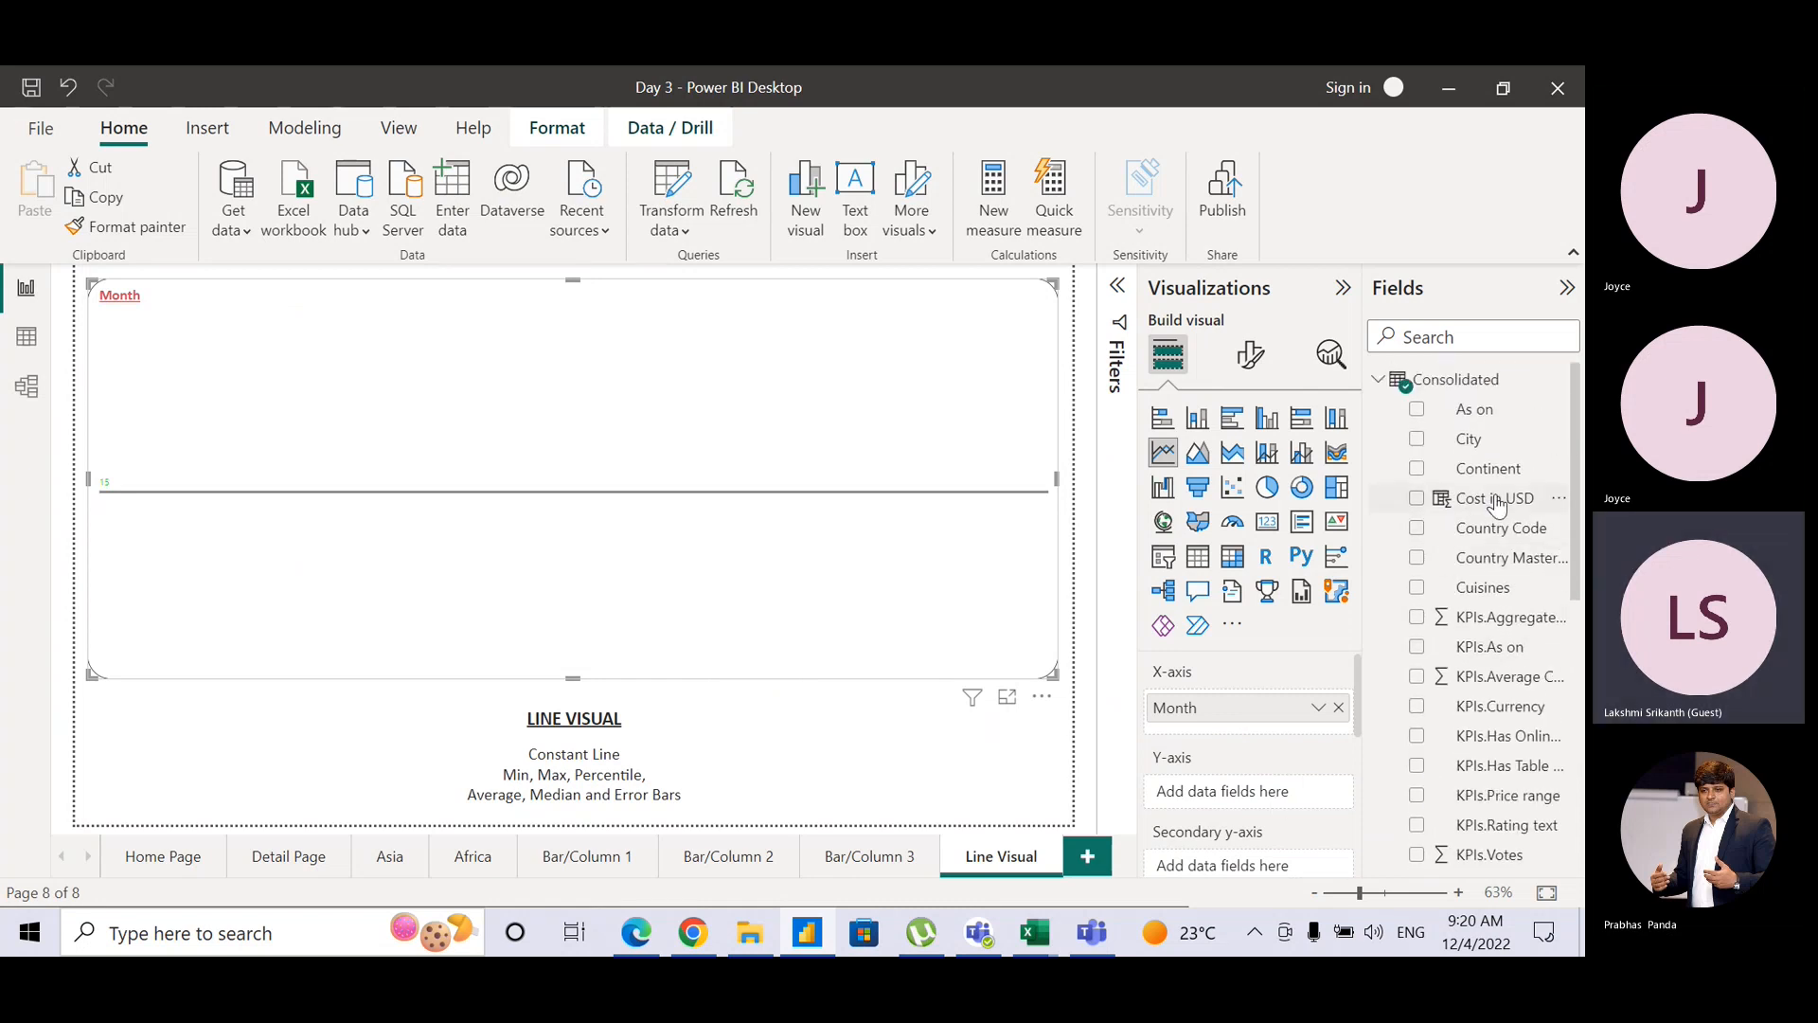
left_click_drag(1496, 499, 1276, 788)
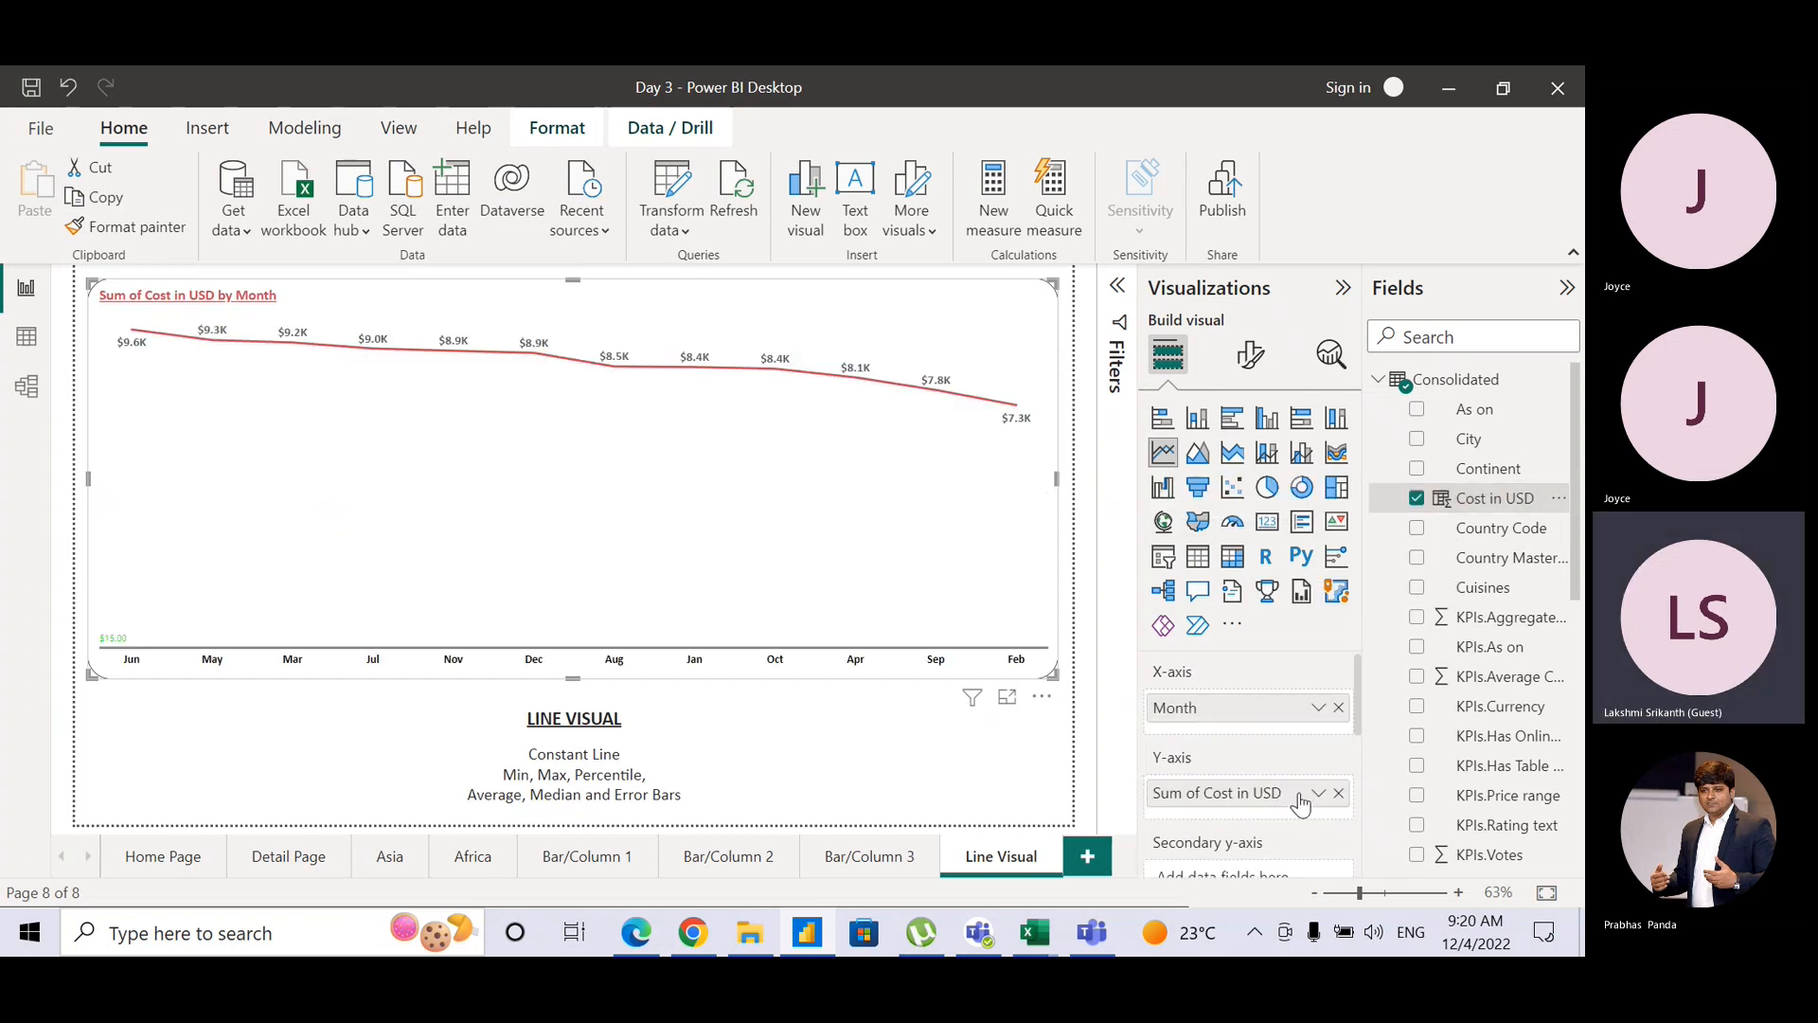
left_click(1318, 794)
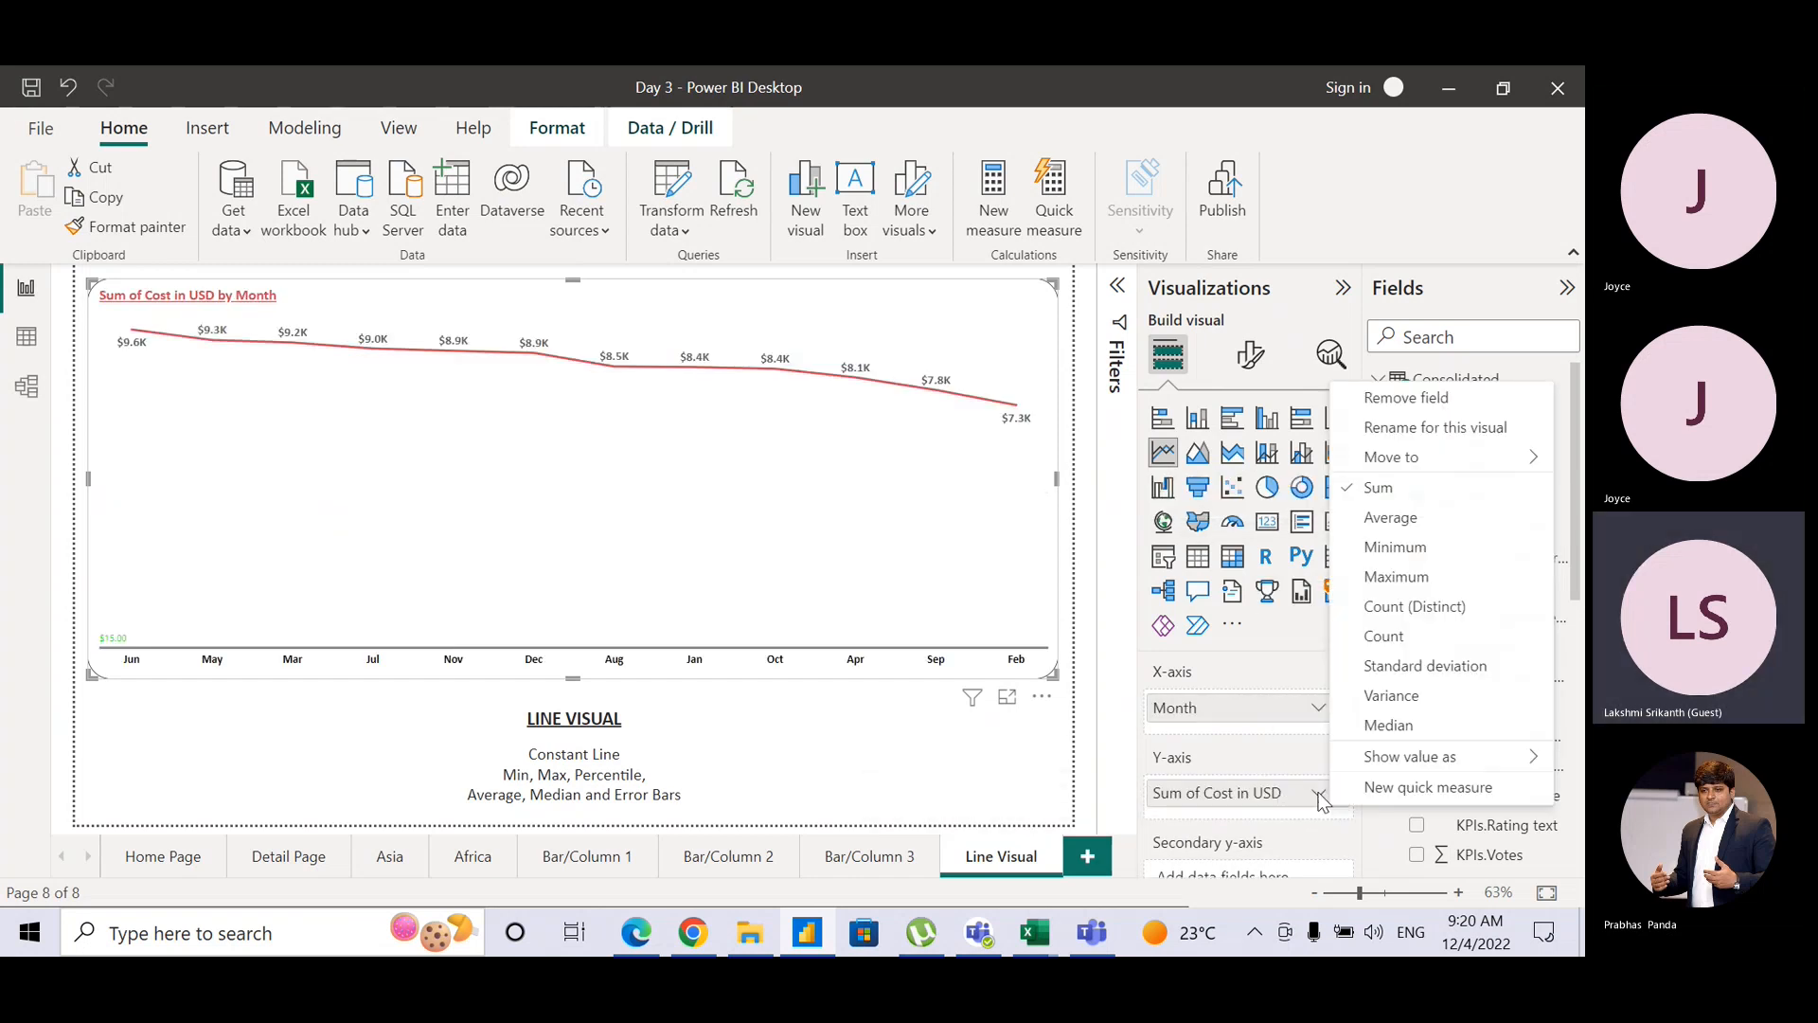
left_click(1361, 518)
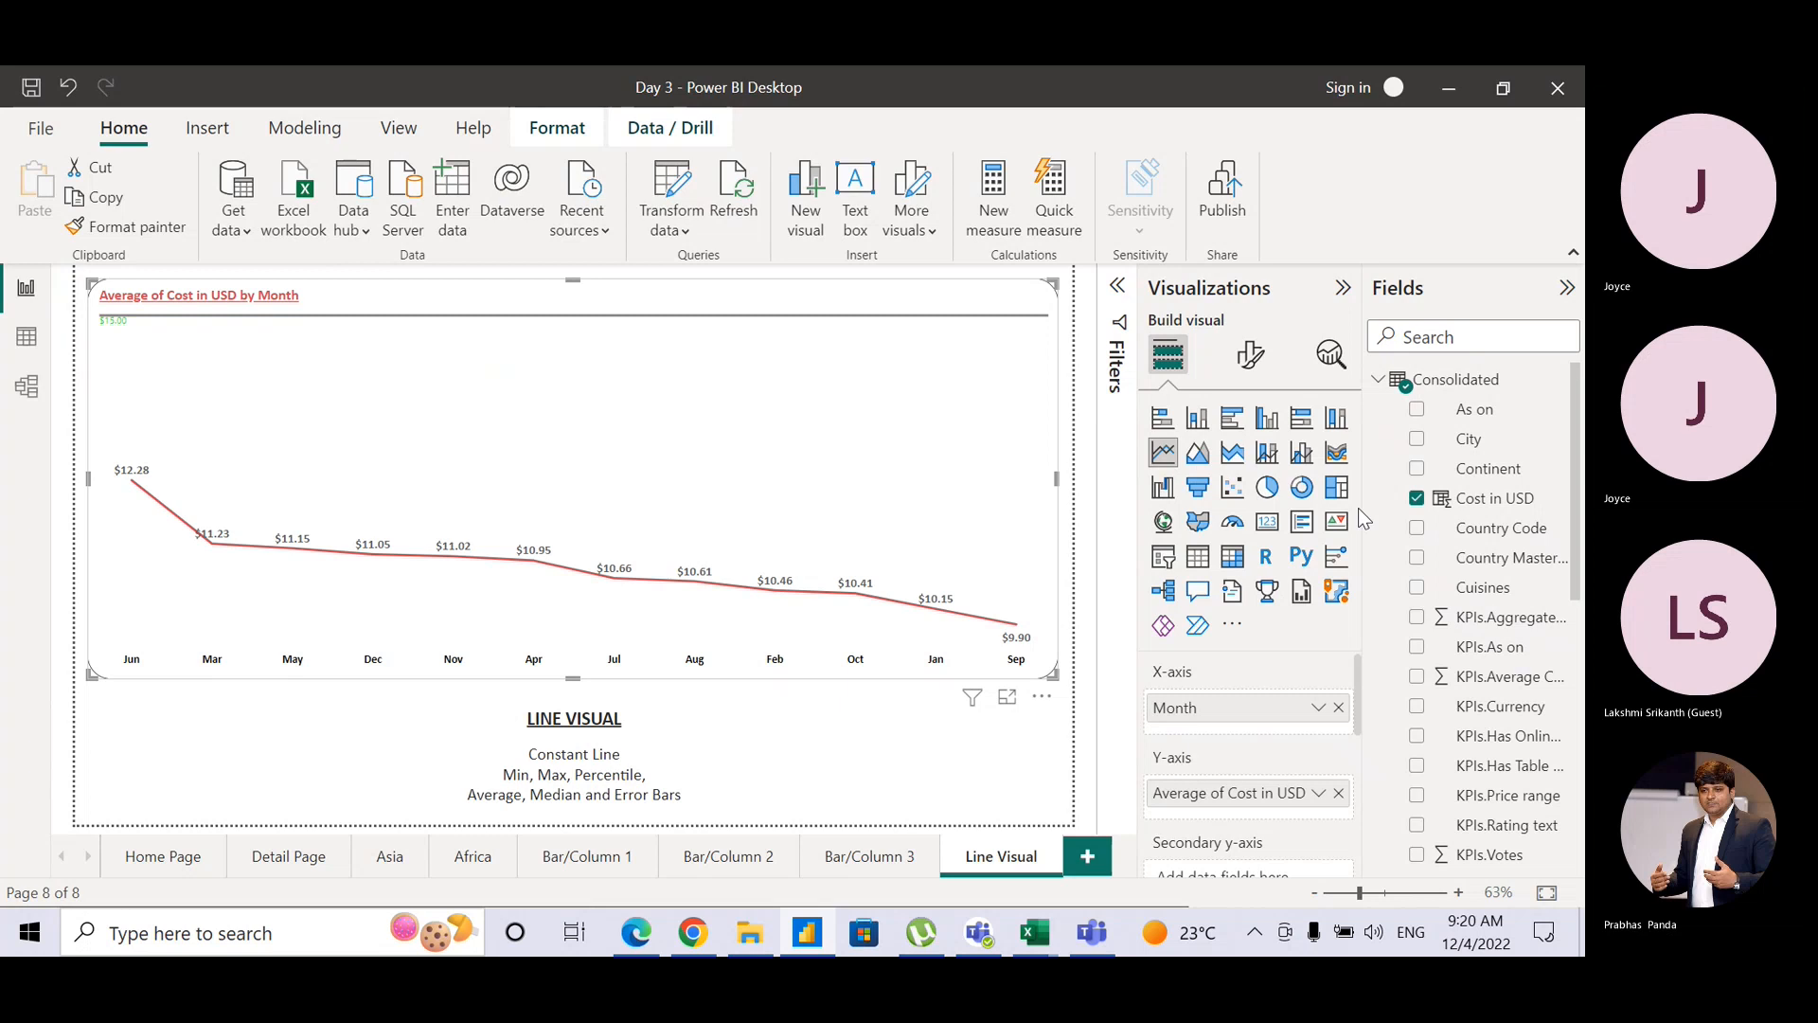
left_click(1330, 375)
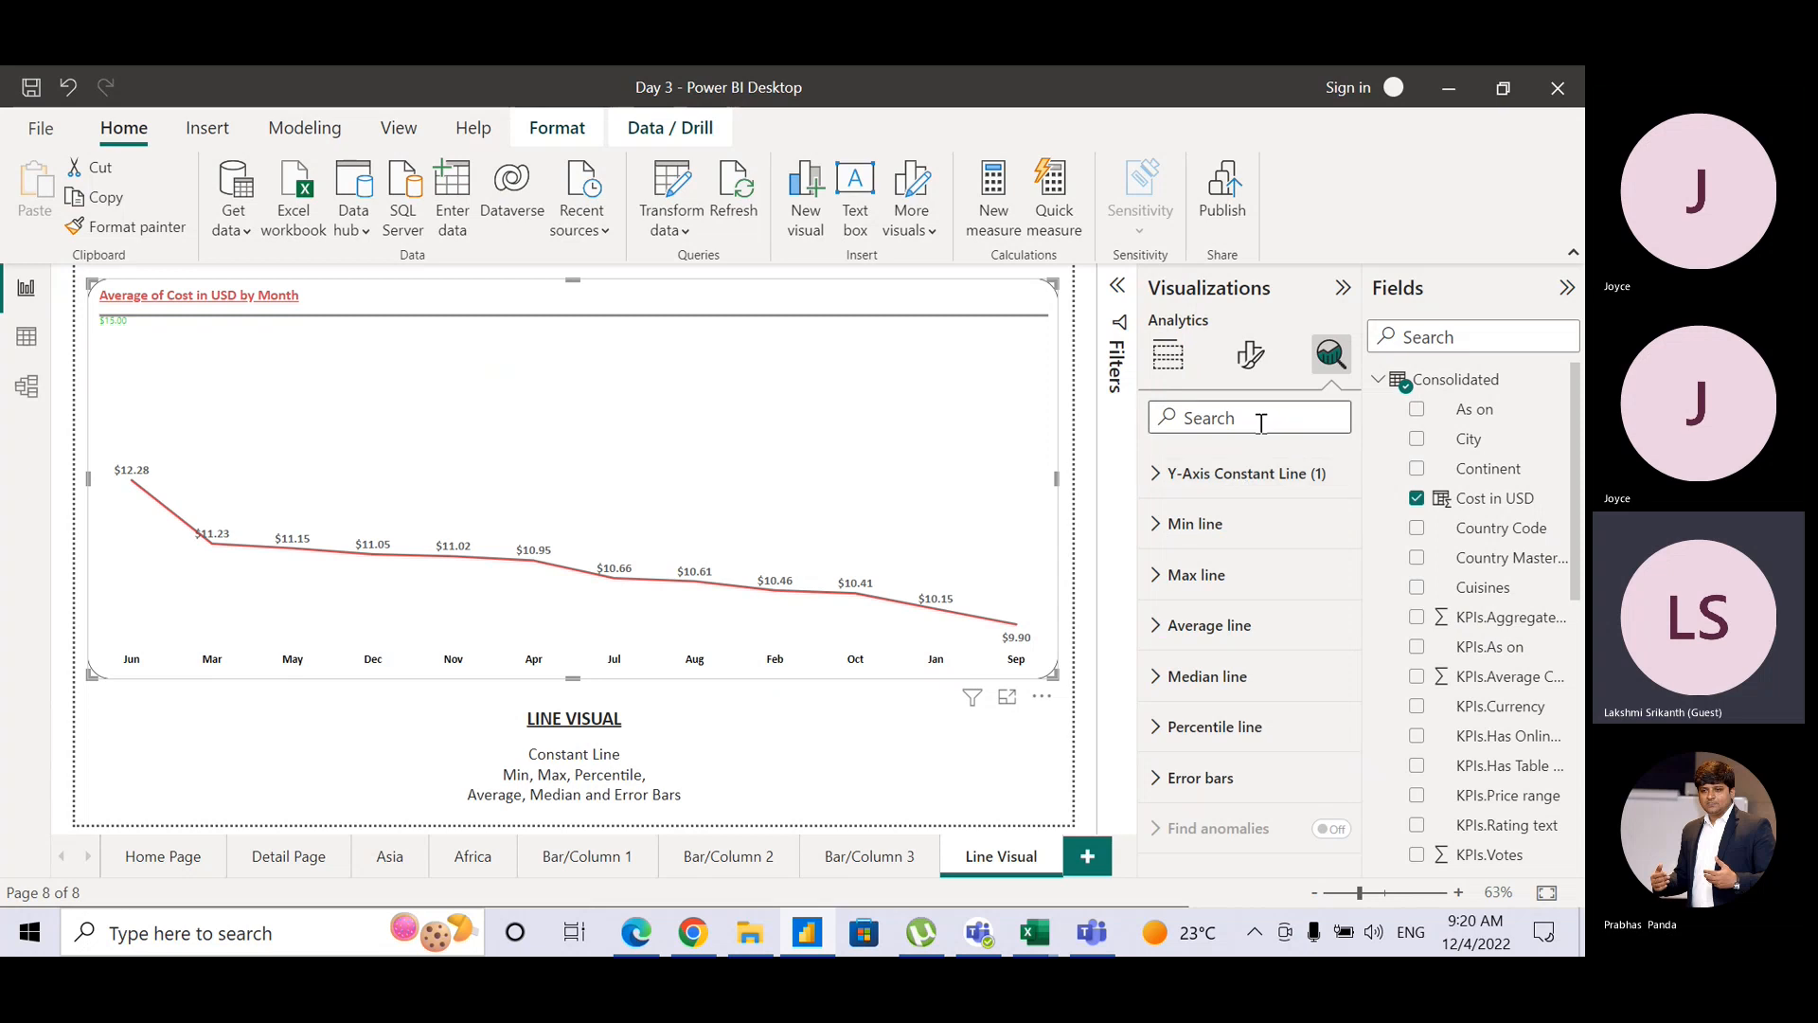
left_click(1165, 355)
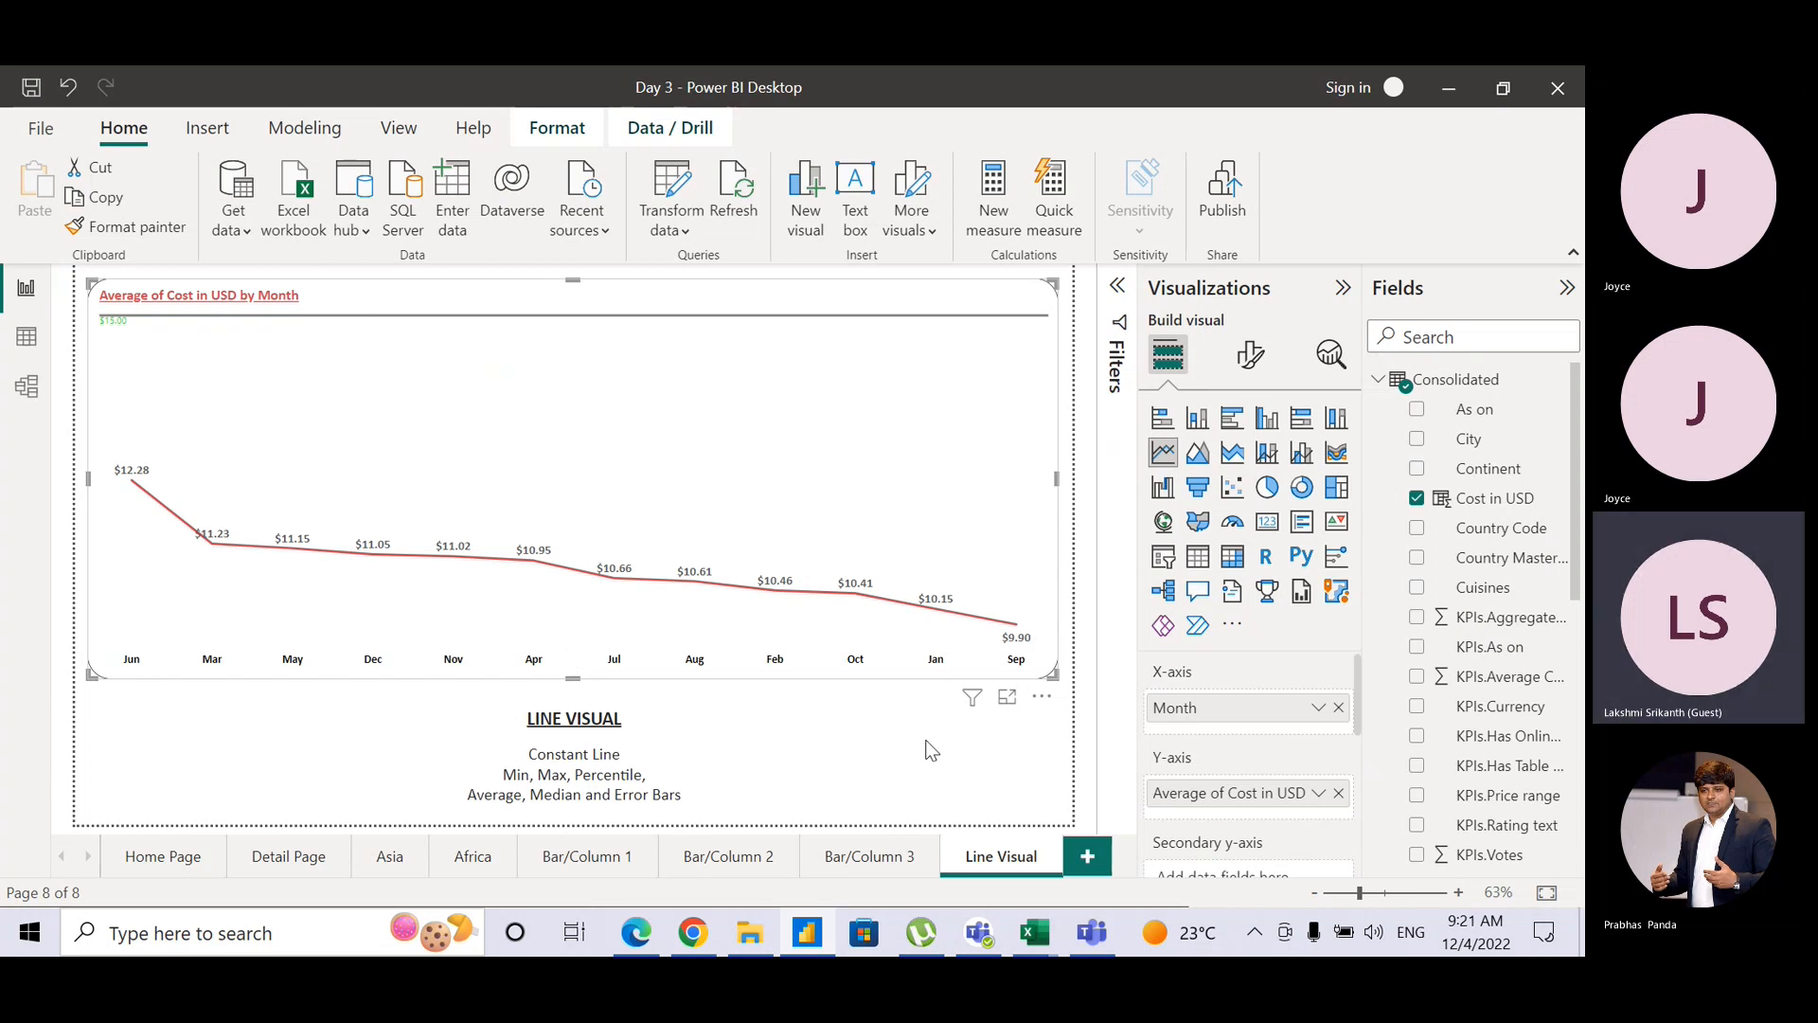
Step: Sort the line chart's month axis ascending by average cost, so it starts at Apr
left_click(1042, 706)
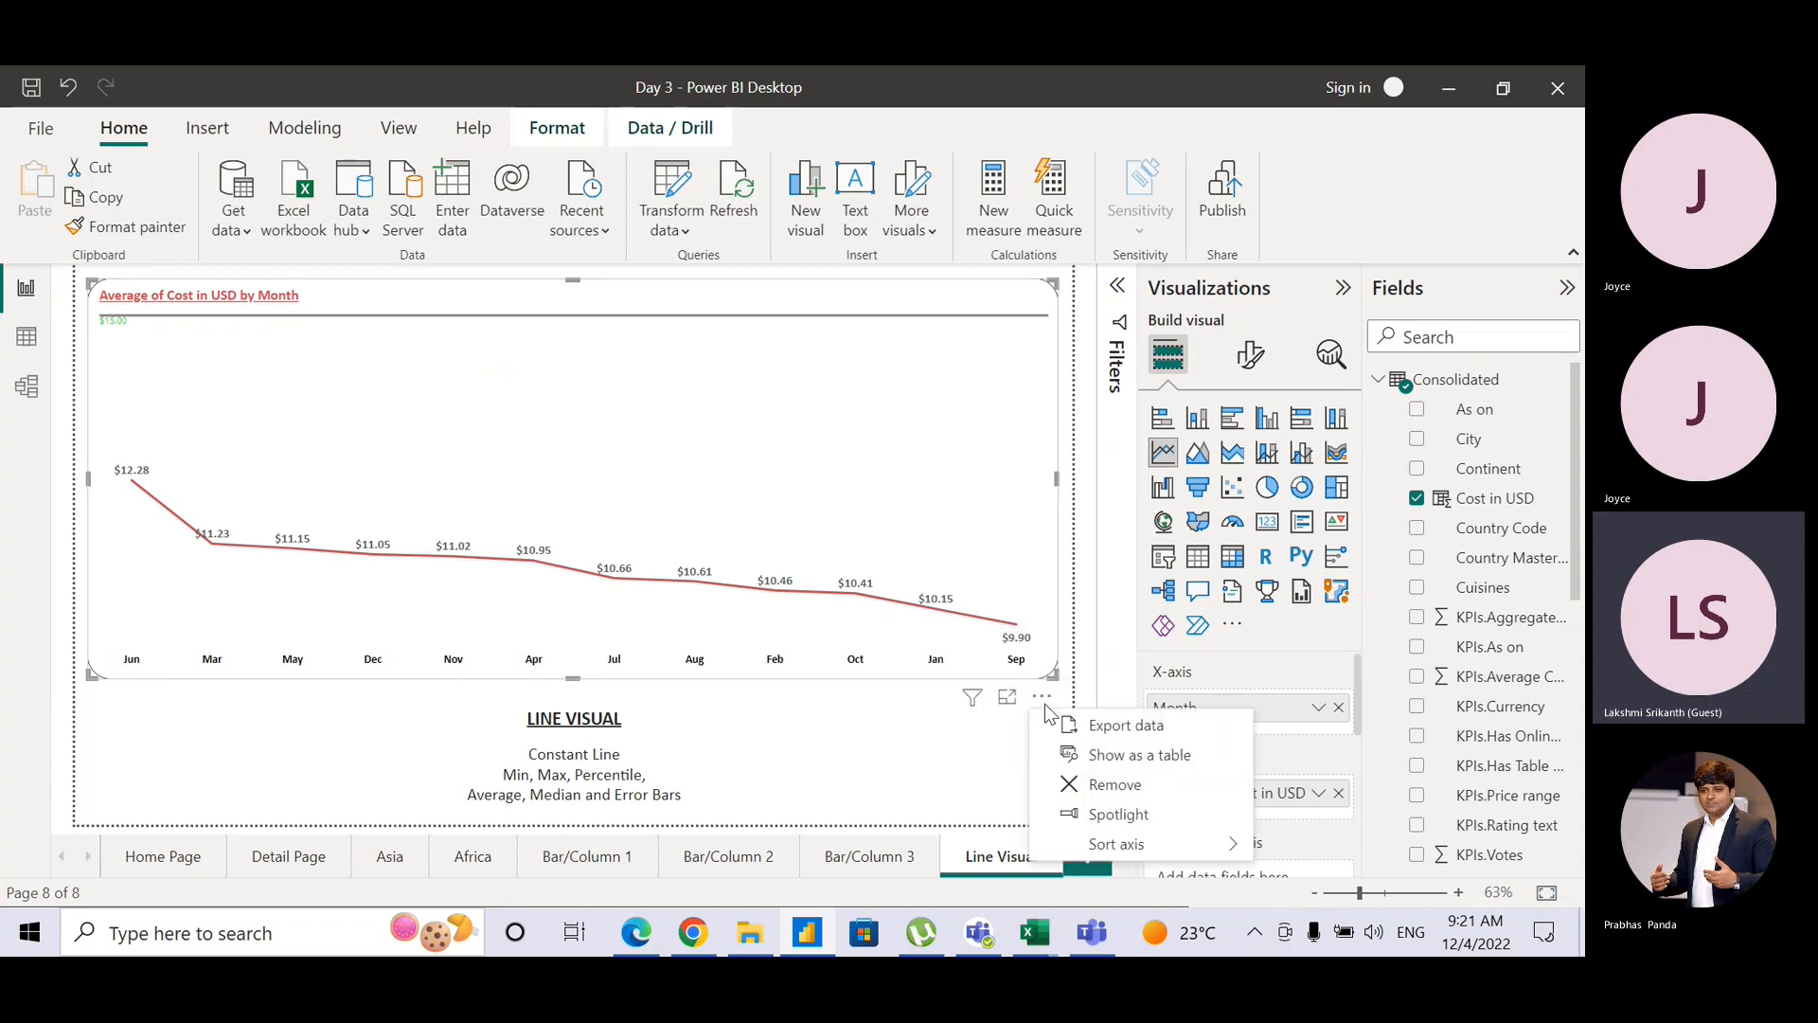
mouse_move(1080, 843)
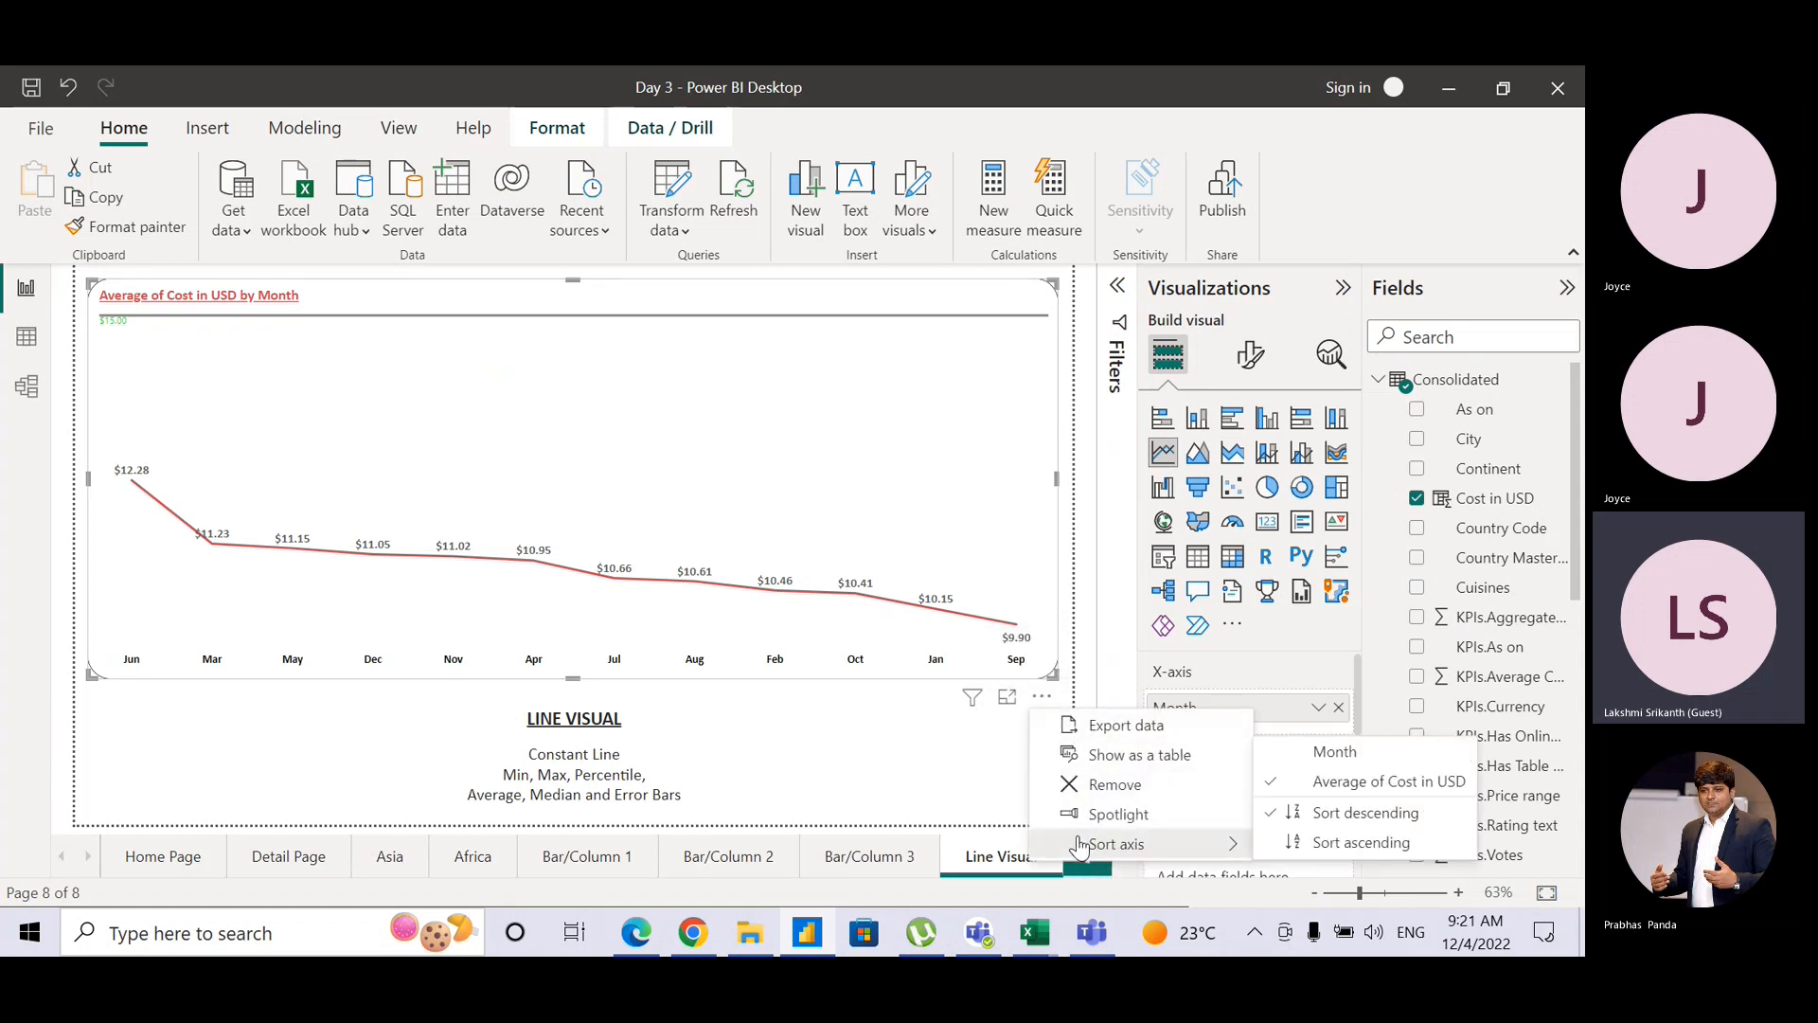
left_click(1341, 775)
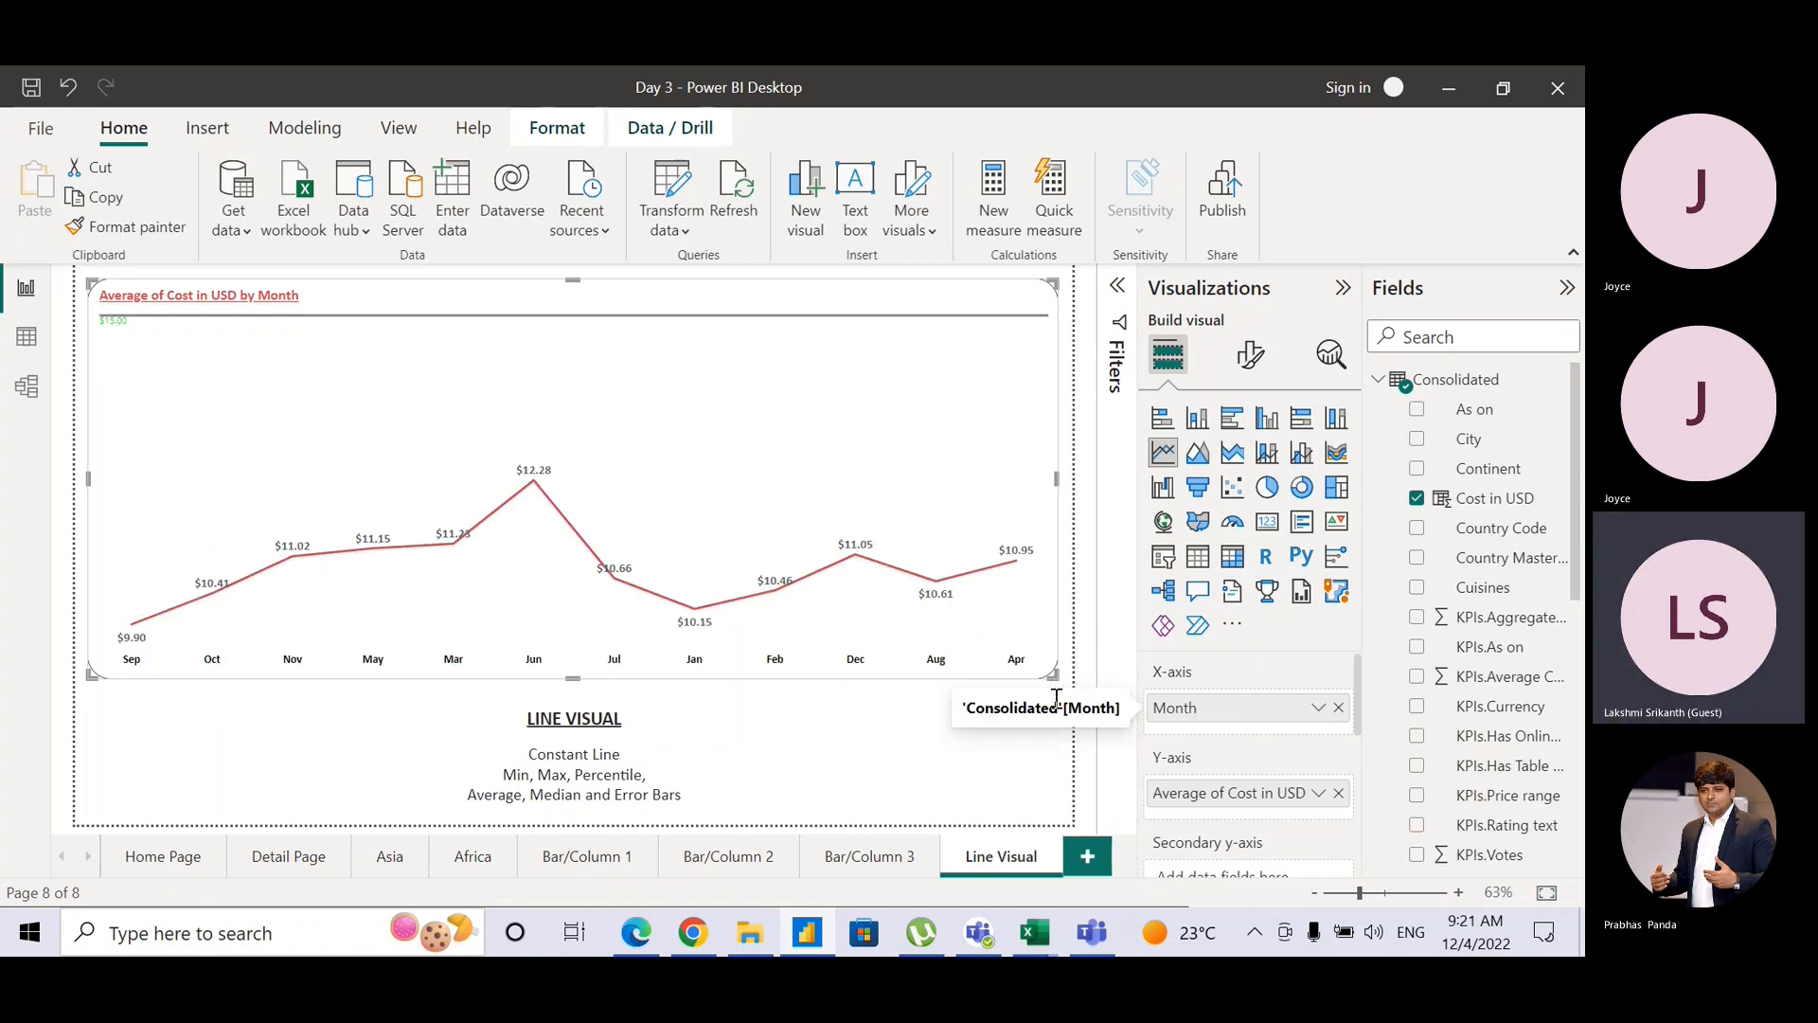
left_click(1026, 697)
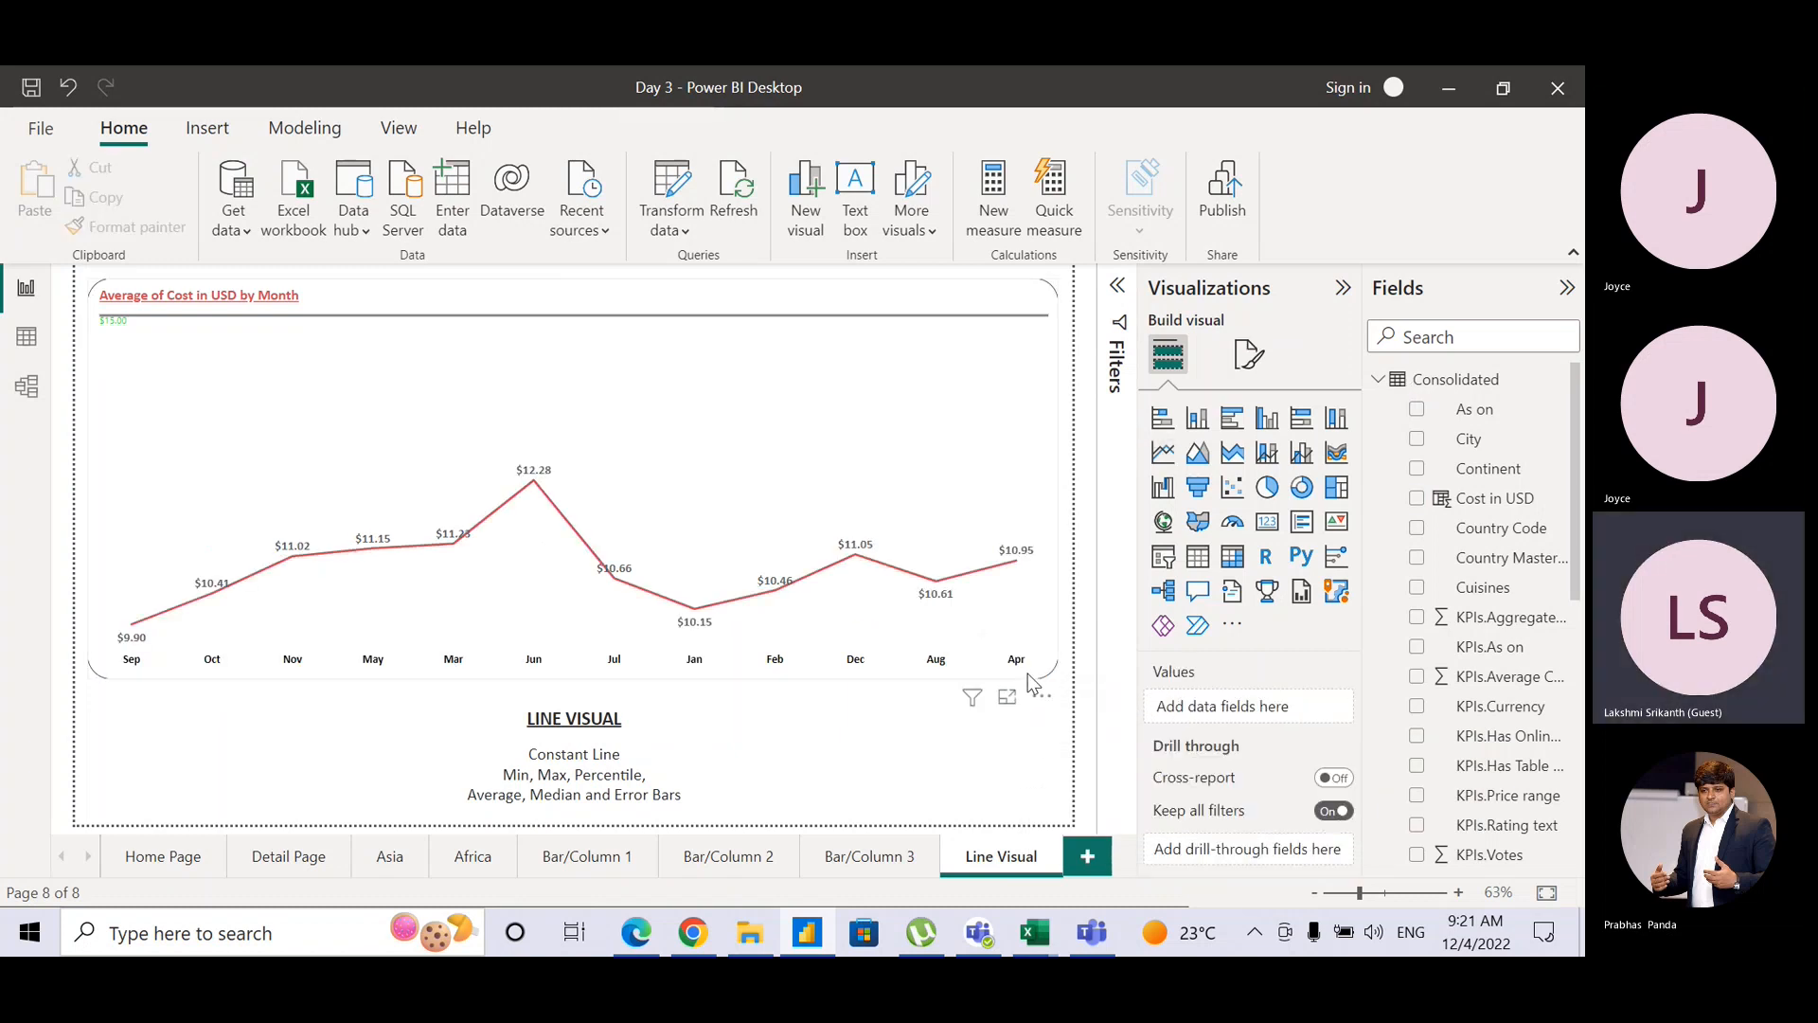
left_click(1027, 674)
left_click(1042, 696)
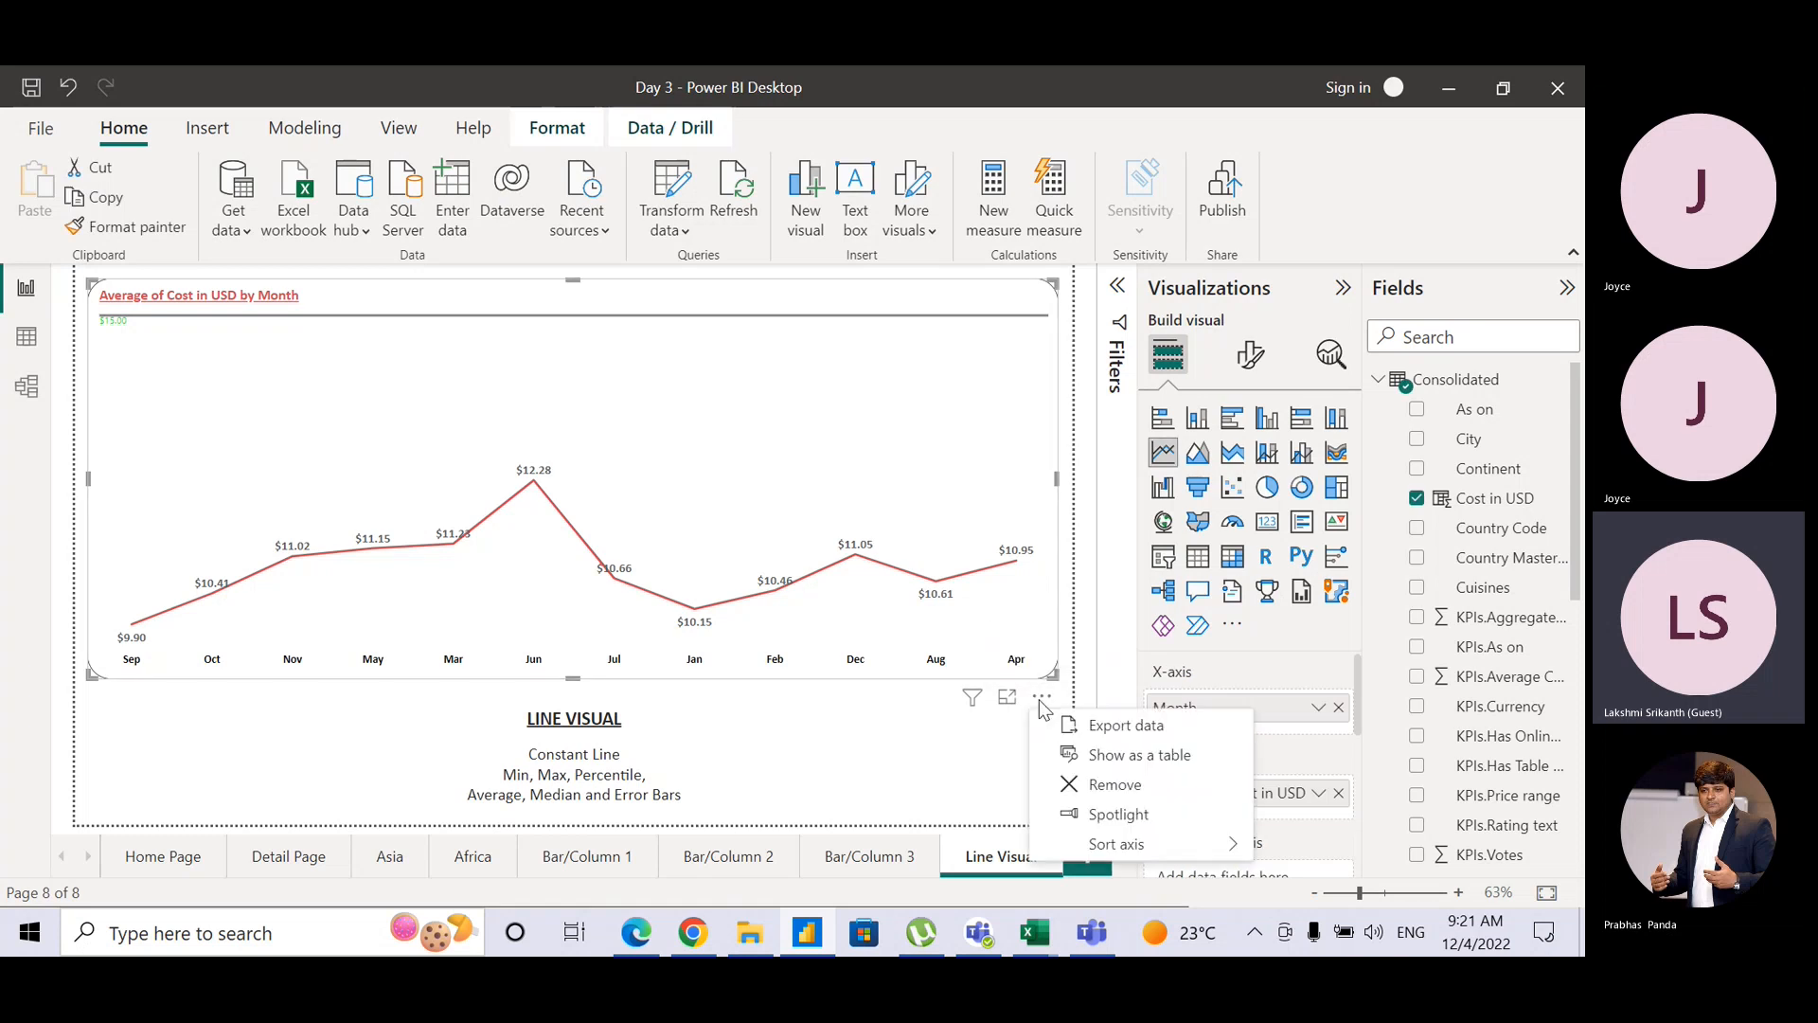
mouse_move(1205, 843)
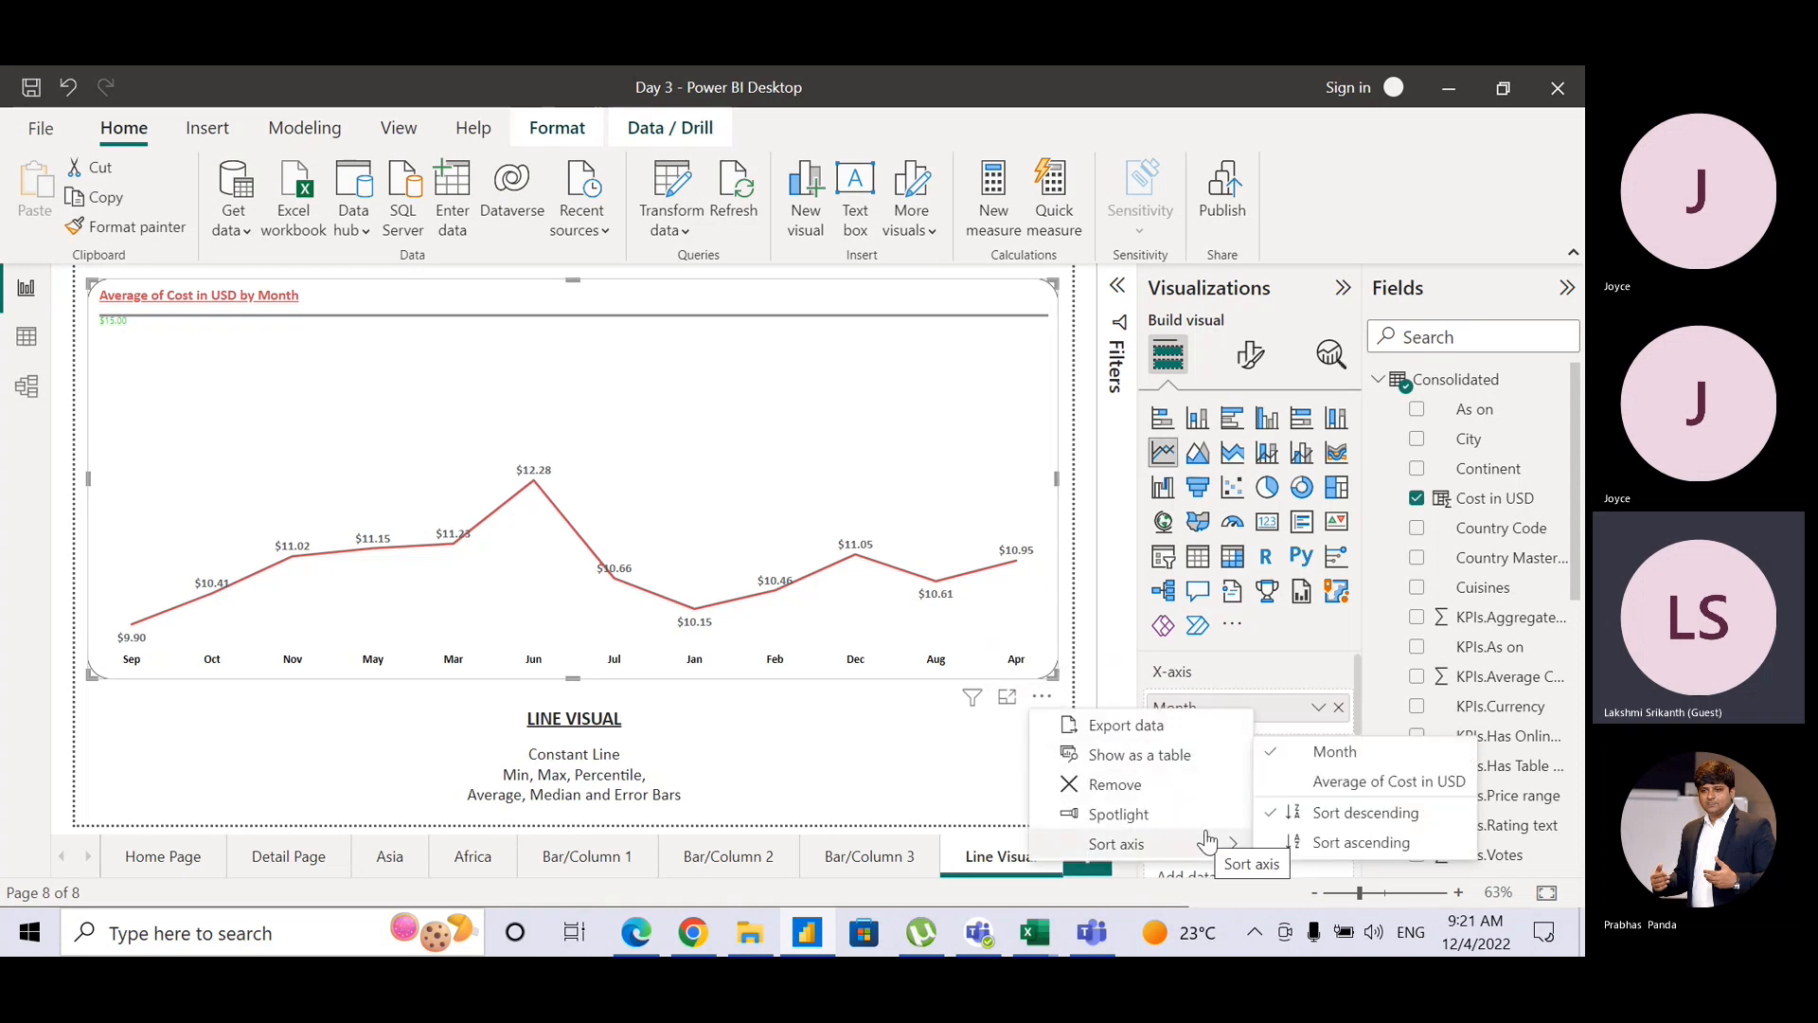
left_click(1303, 842)
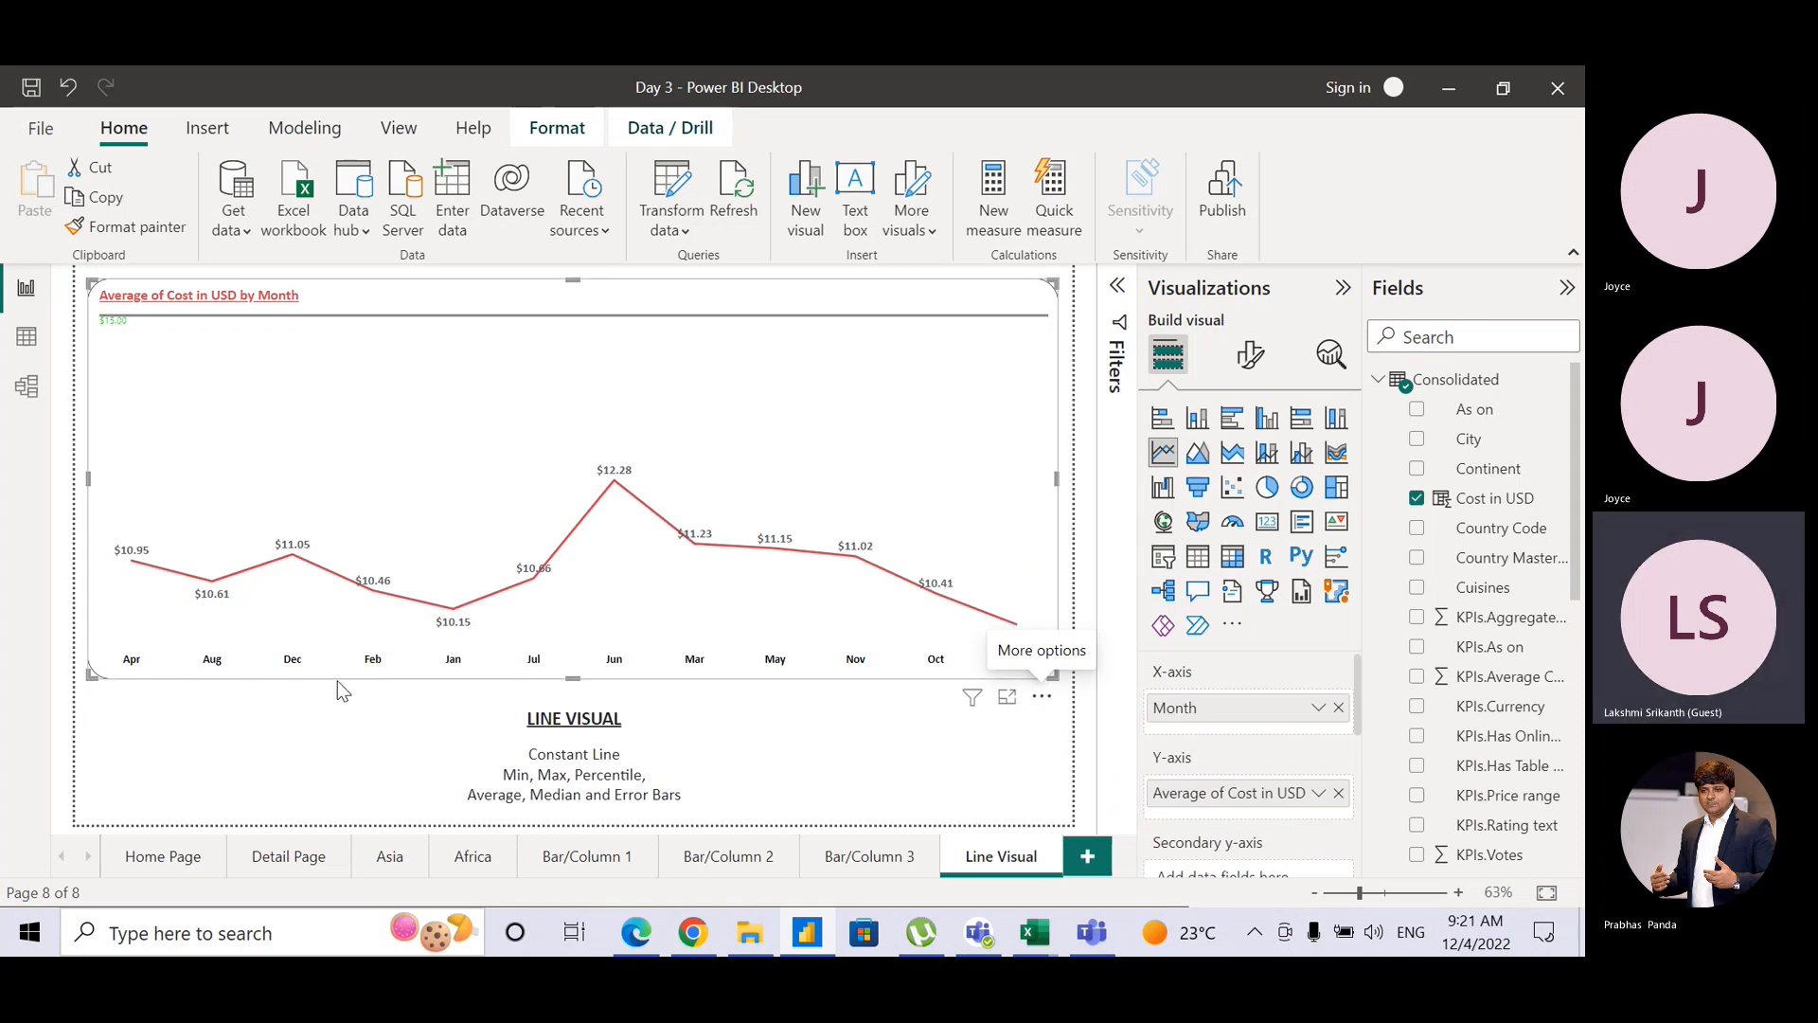
left_click(132, 663)
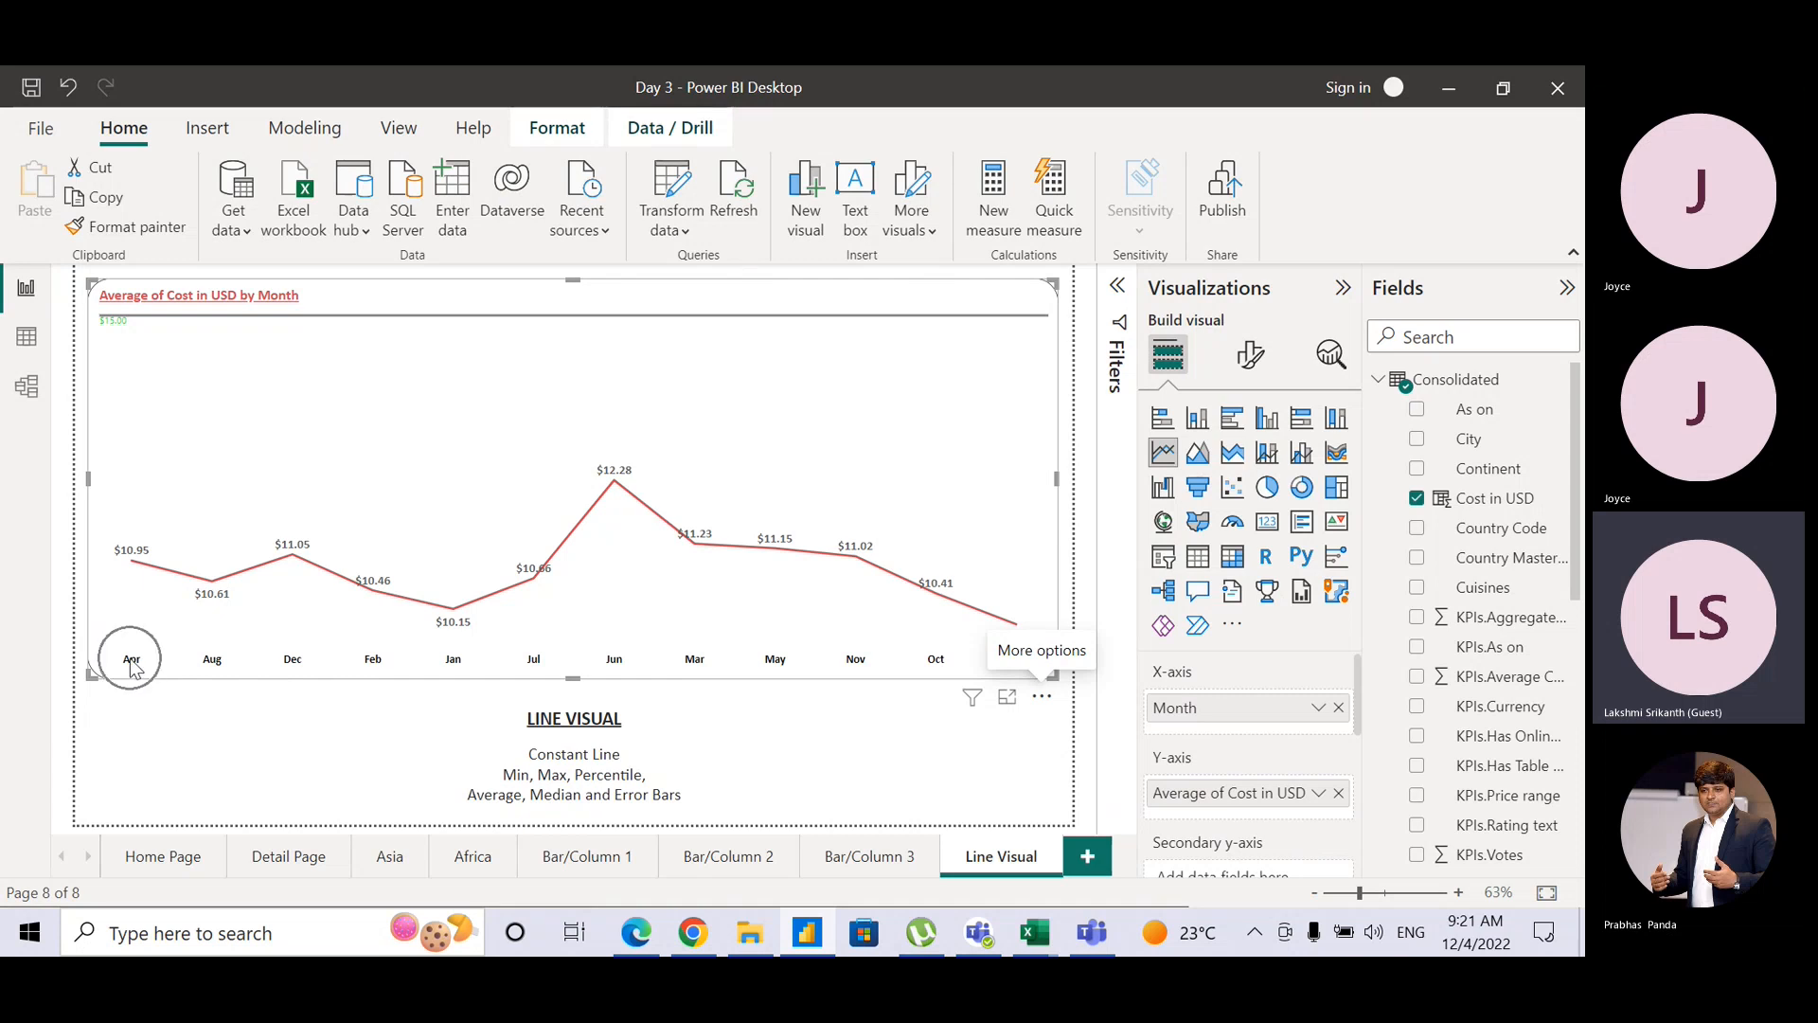
left_click(146, 655)
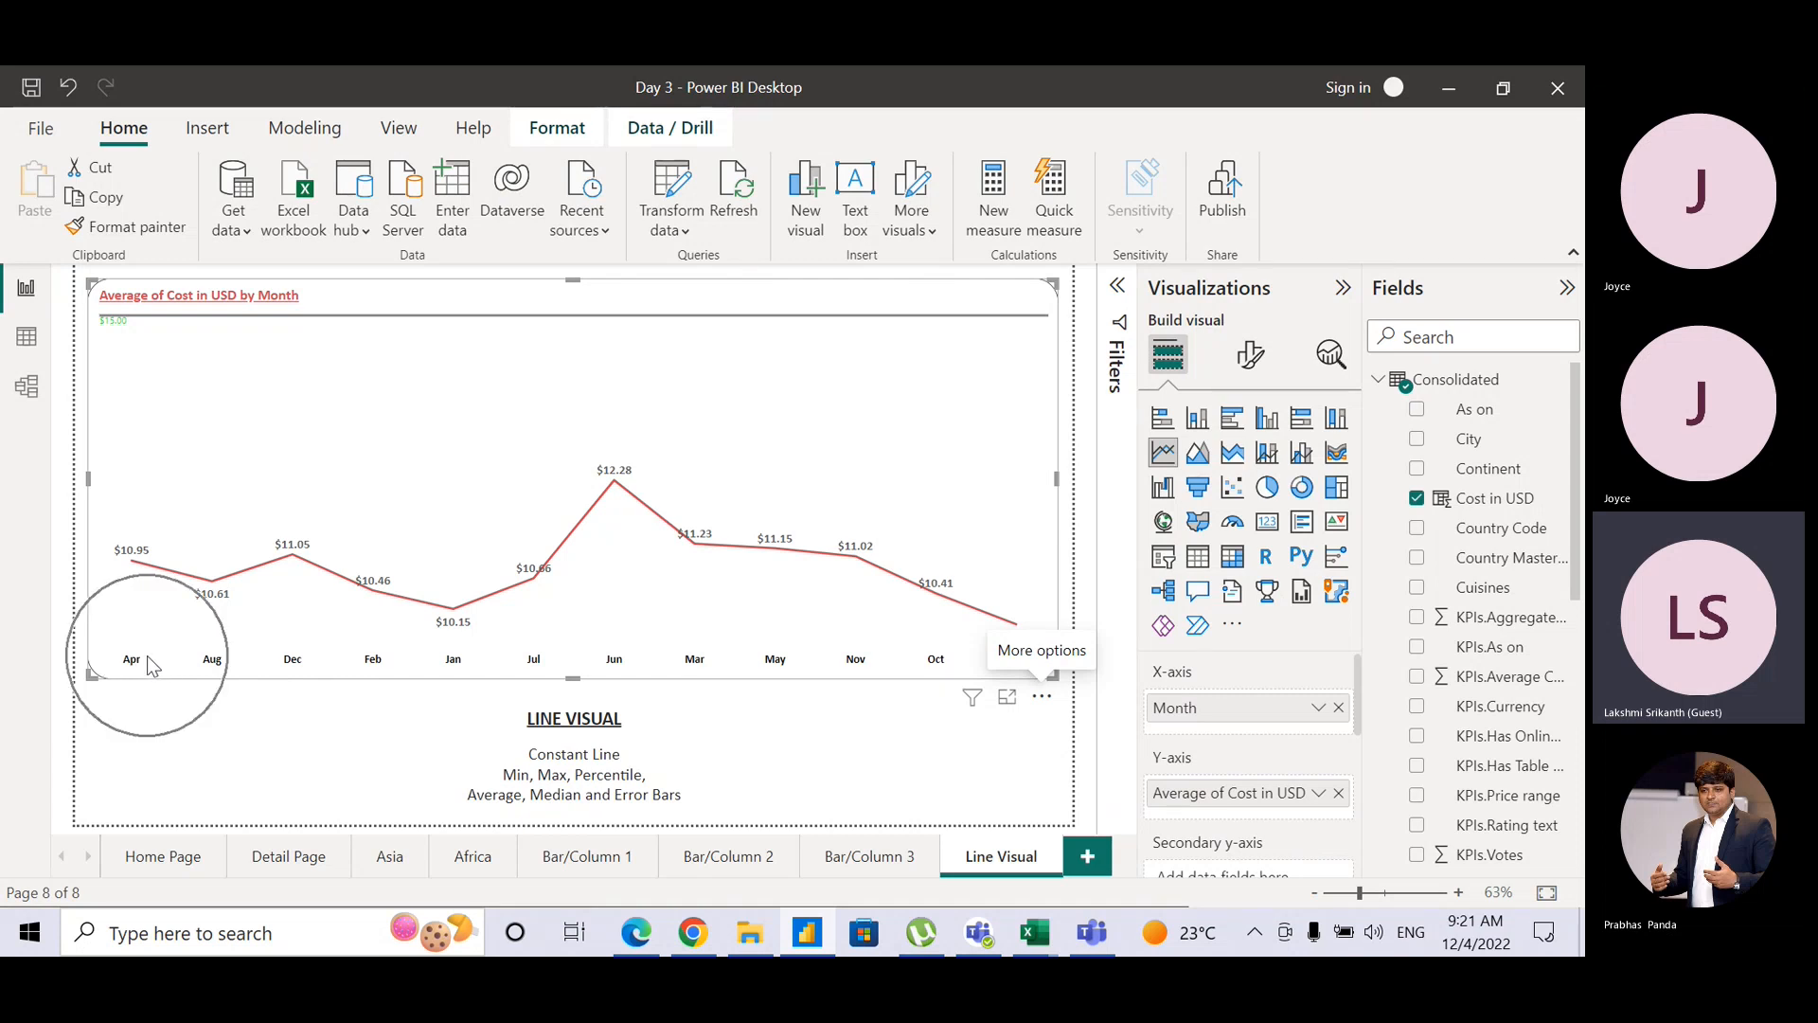
left_click(199, 663)
left_click(285, 661)
left_click(369, 677)
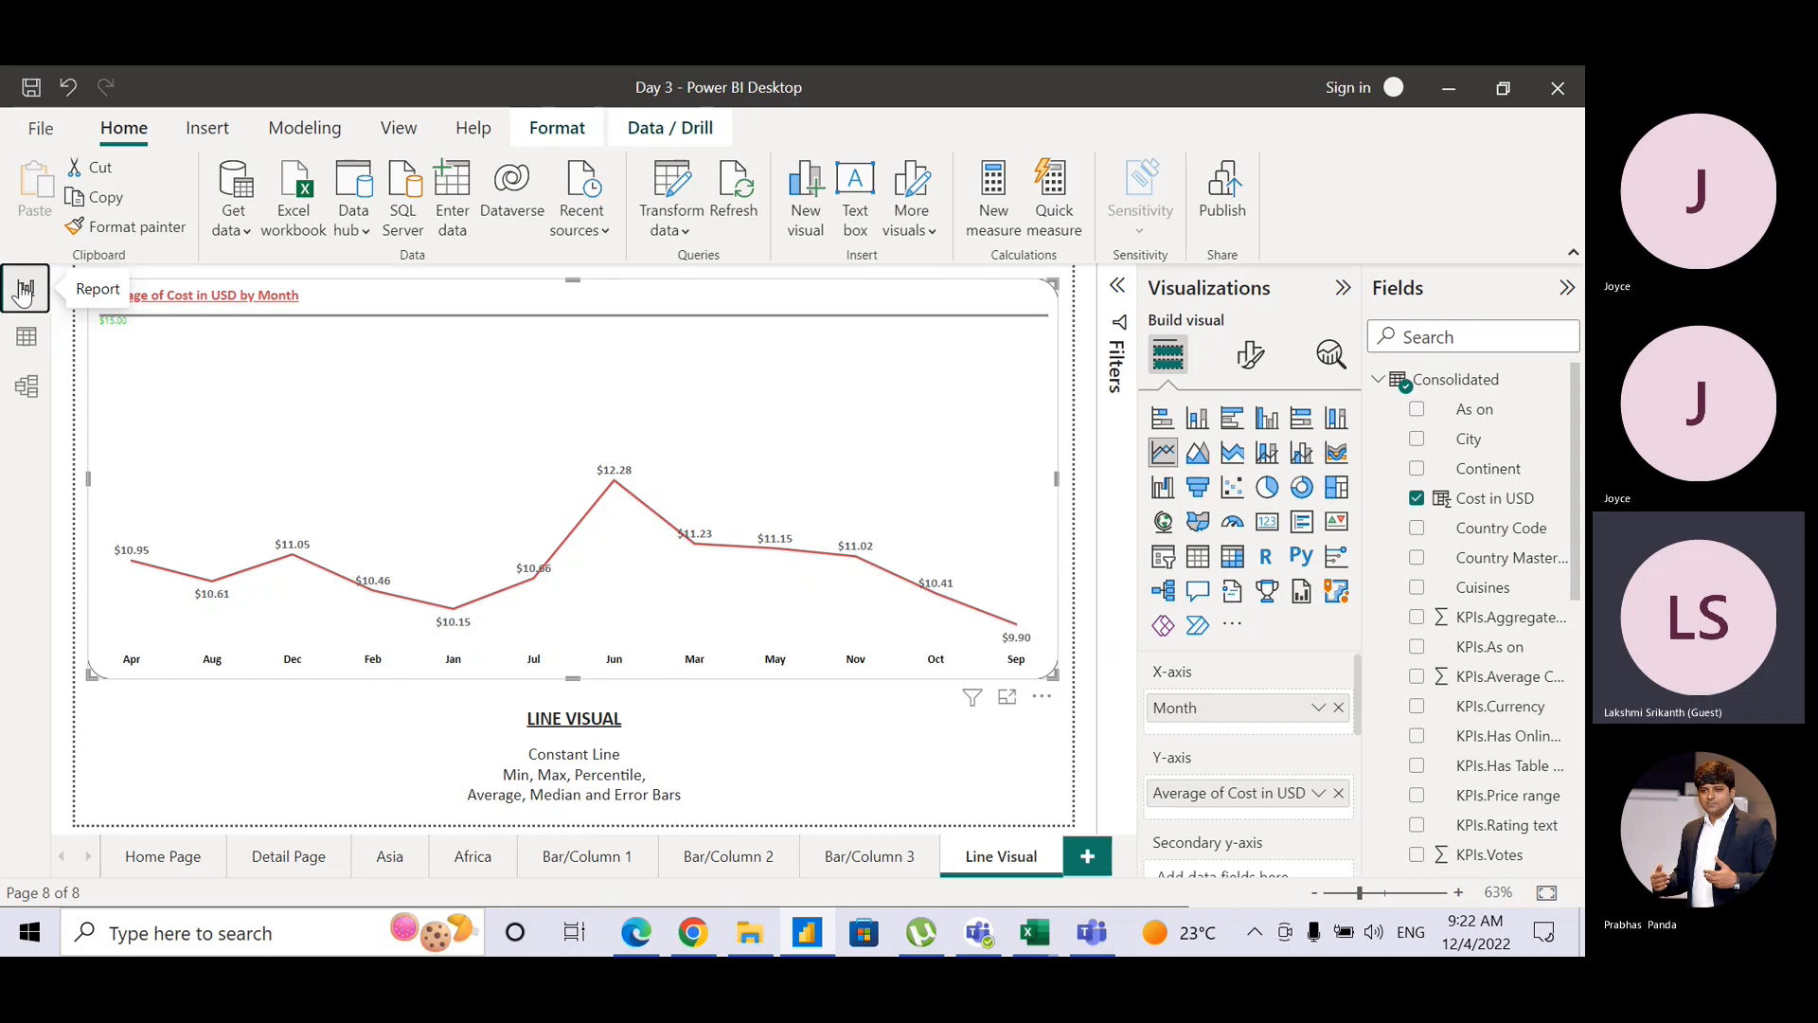
Step: In Data view, name the new calculated column Month Name
left_click(25, 338)
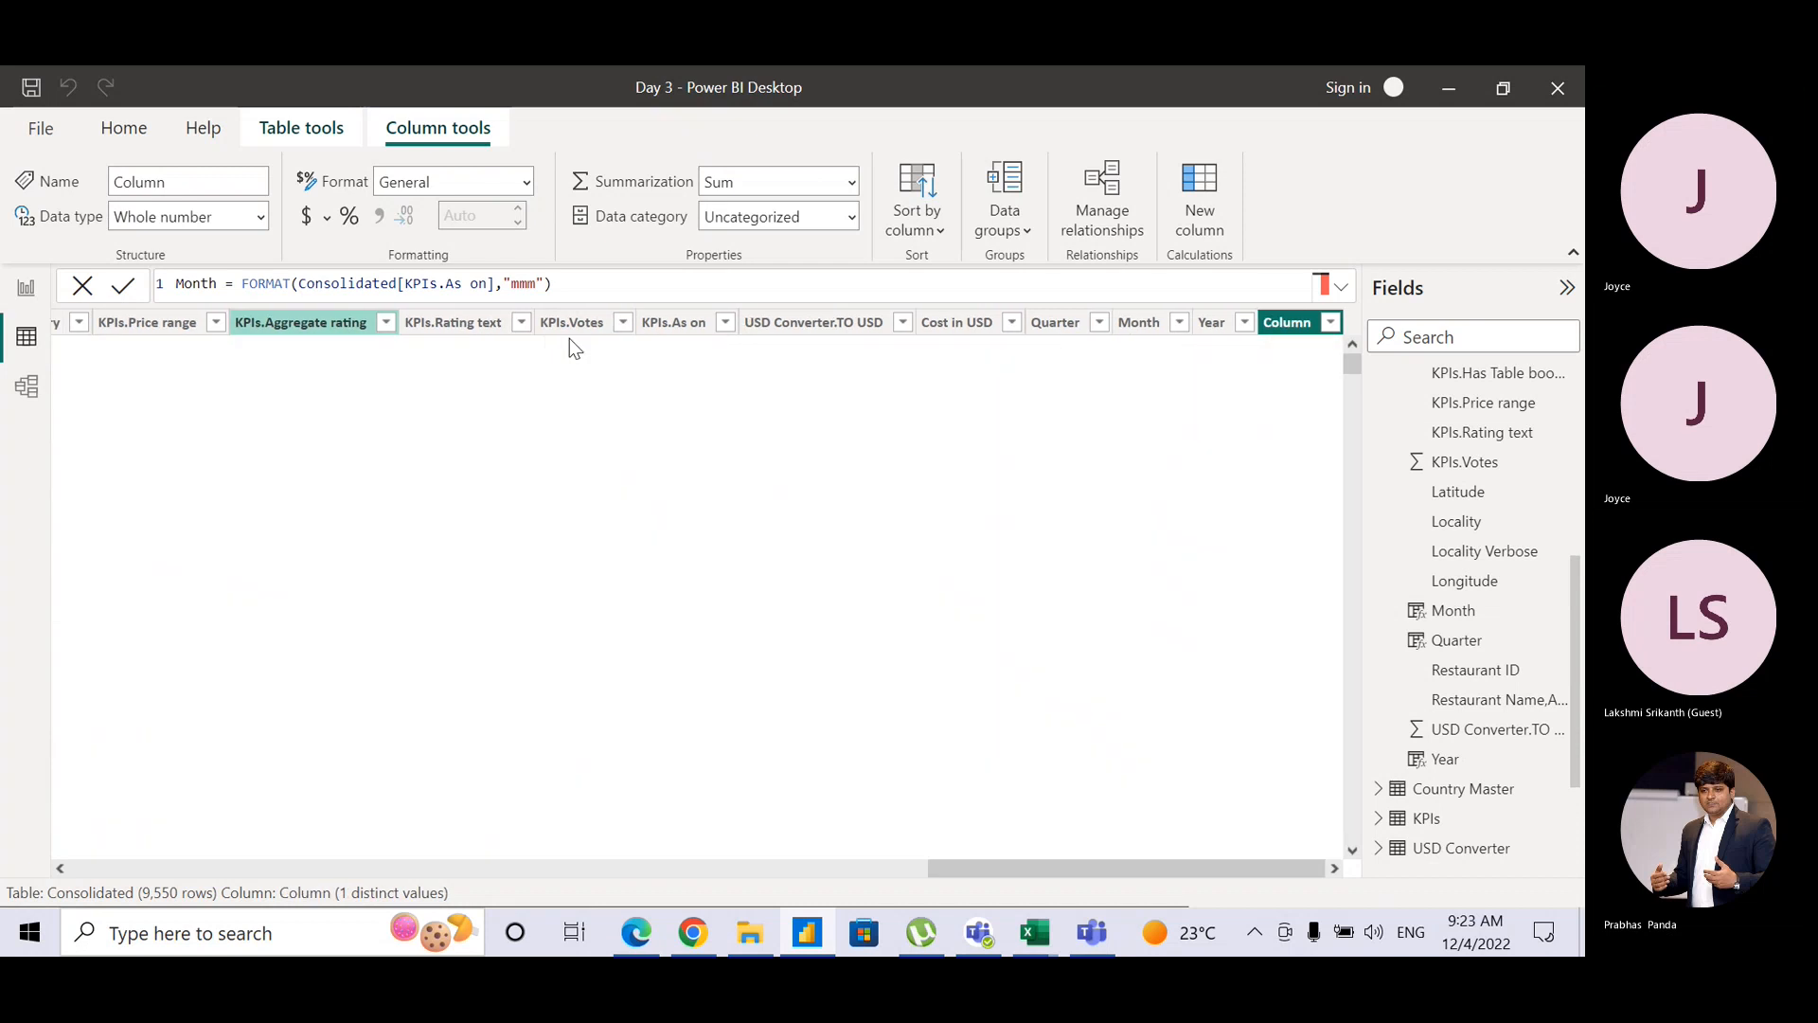
left_click_drag(176, 285, 227, 284)
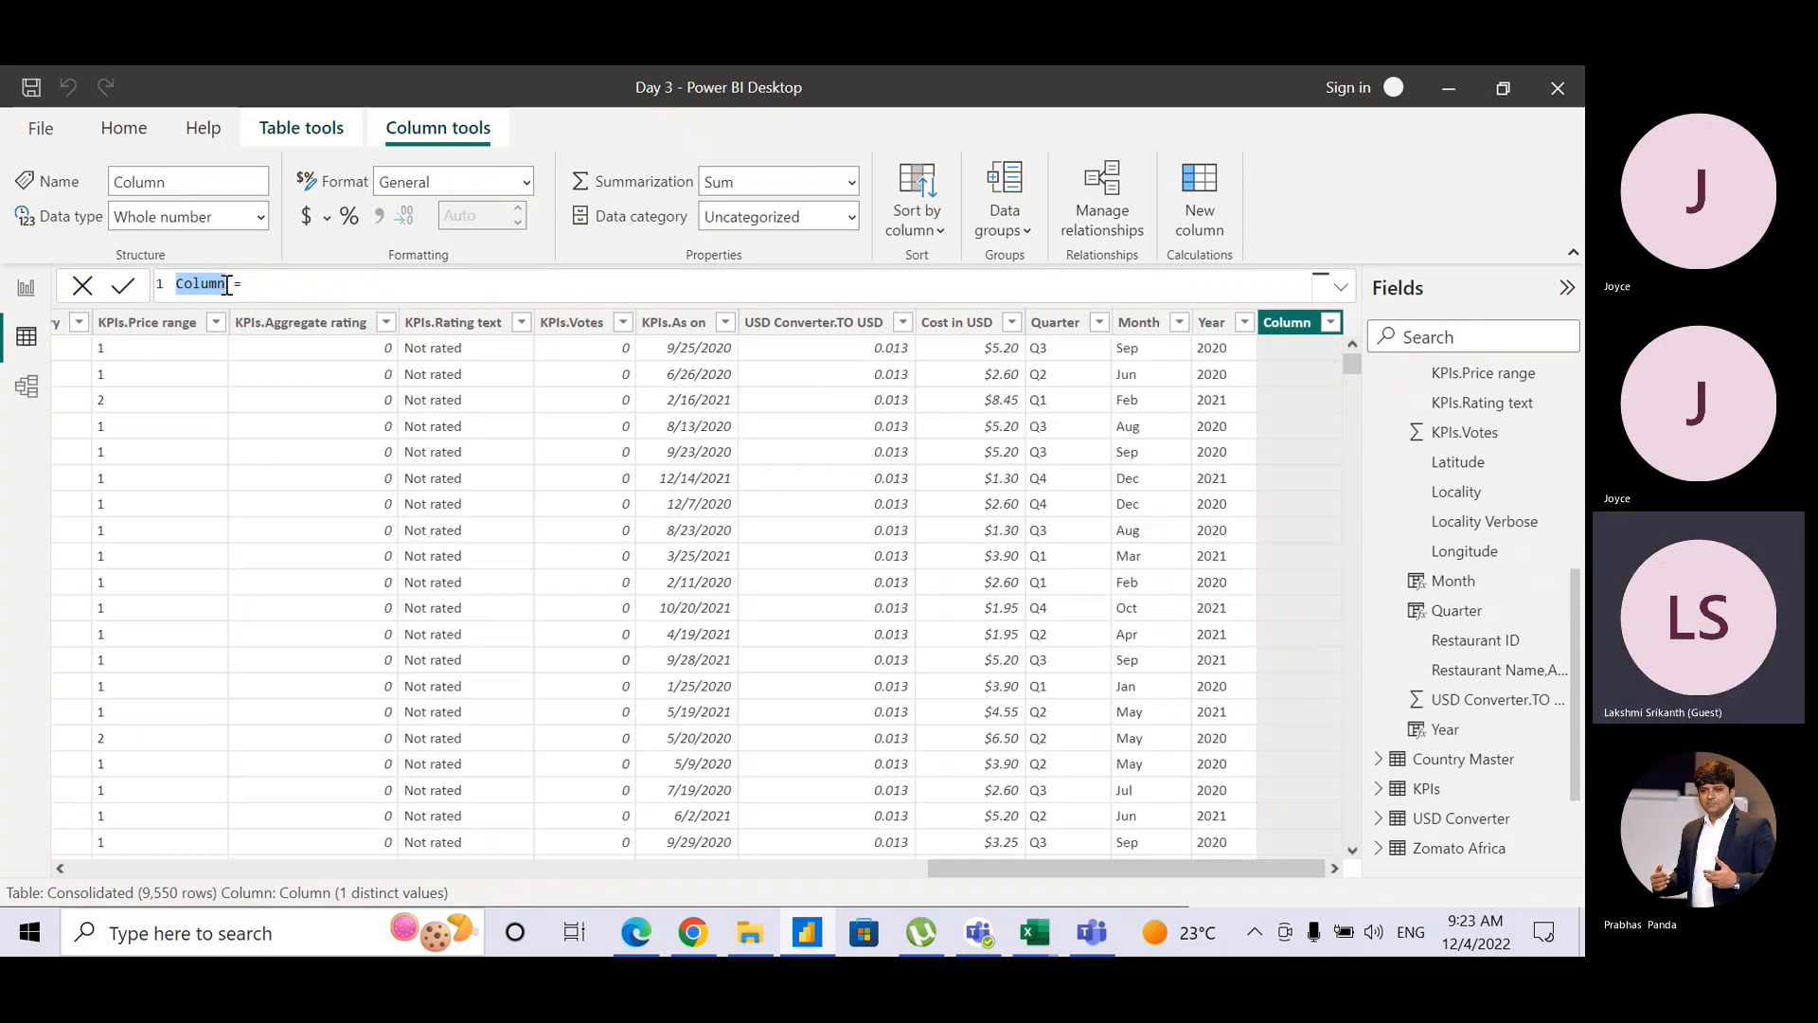
type("Month Name")
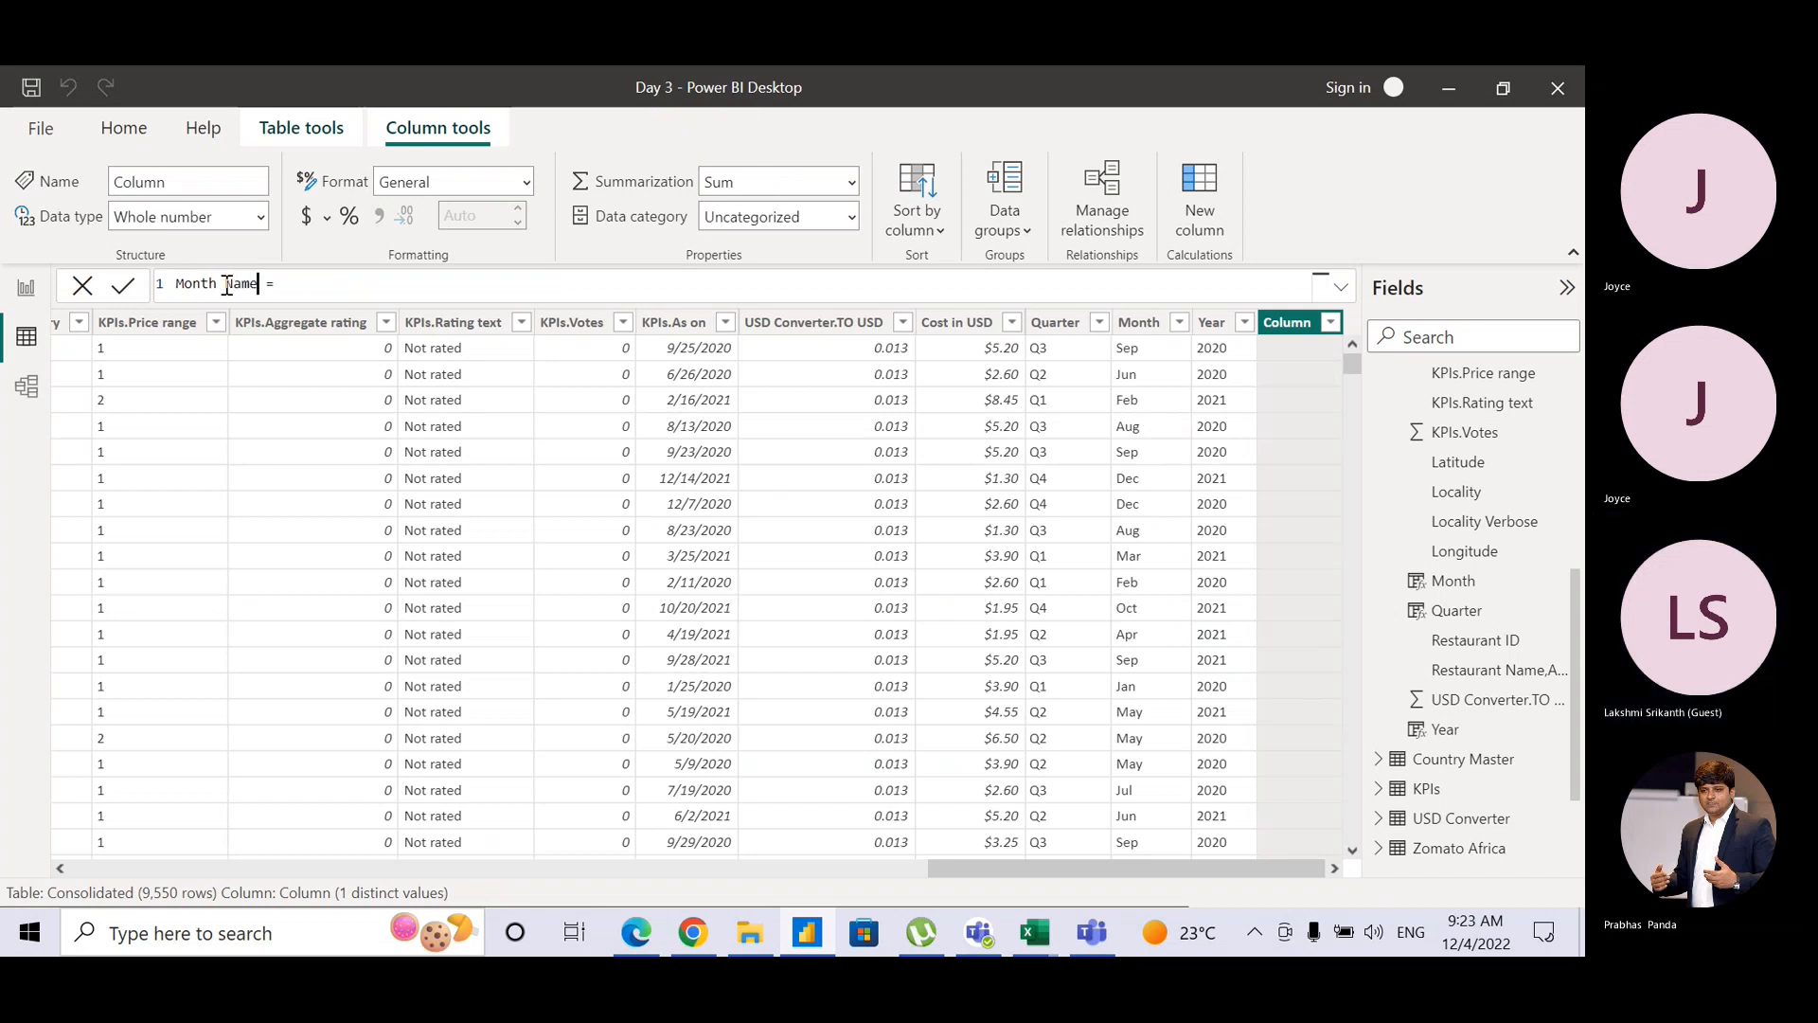
Step: Enter FORMAT(Consolidated[KPIs.As on],"m") as the Month Name formula
left_click(305, 277)
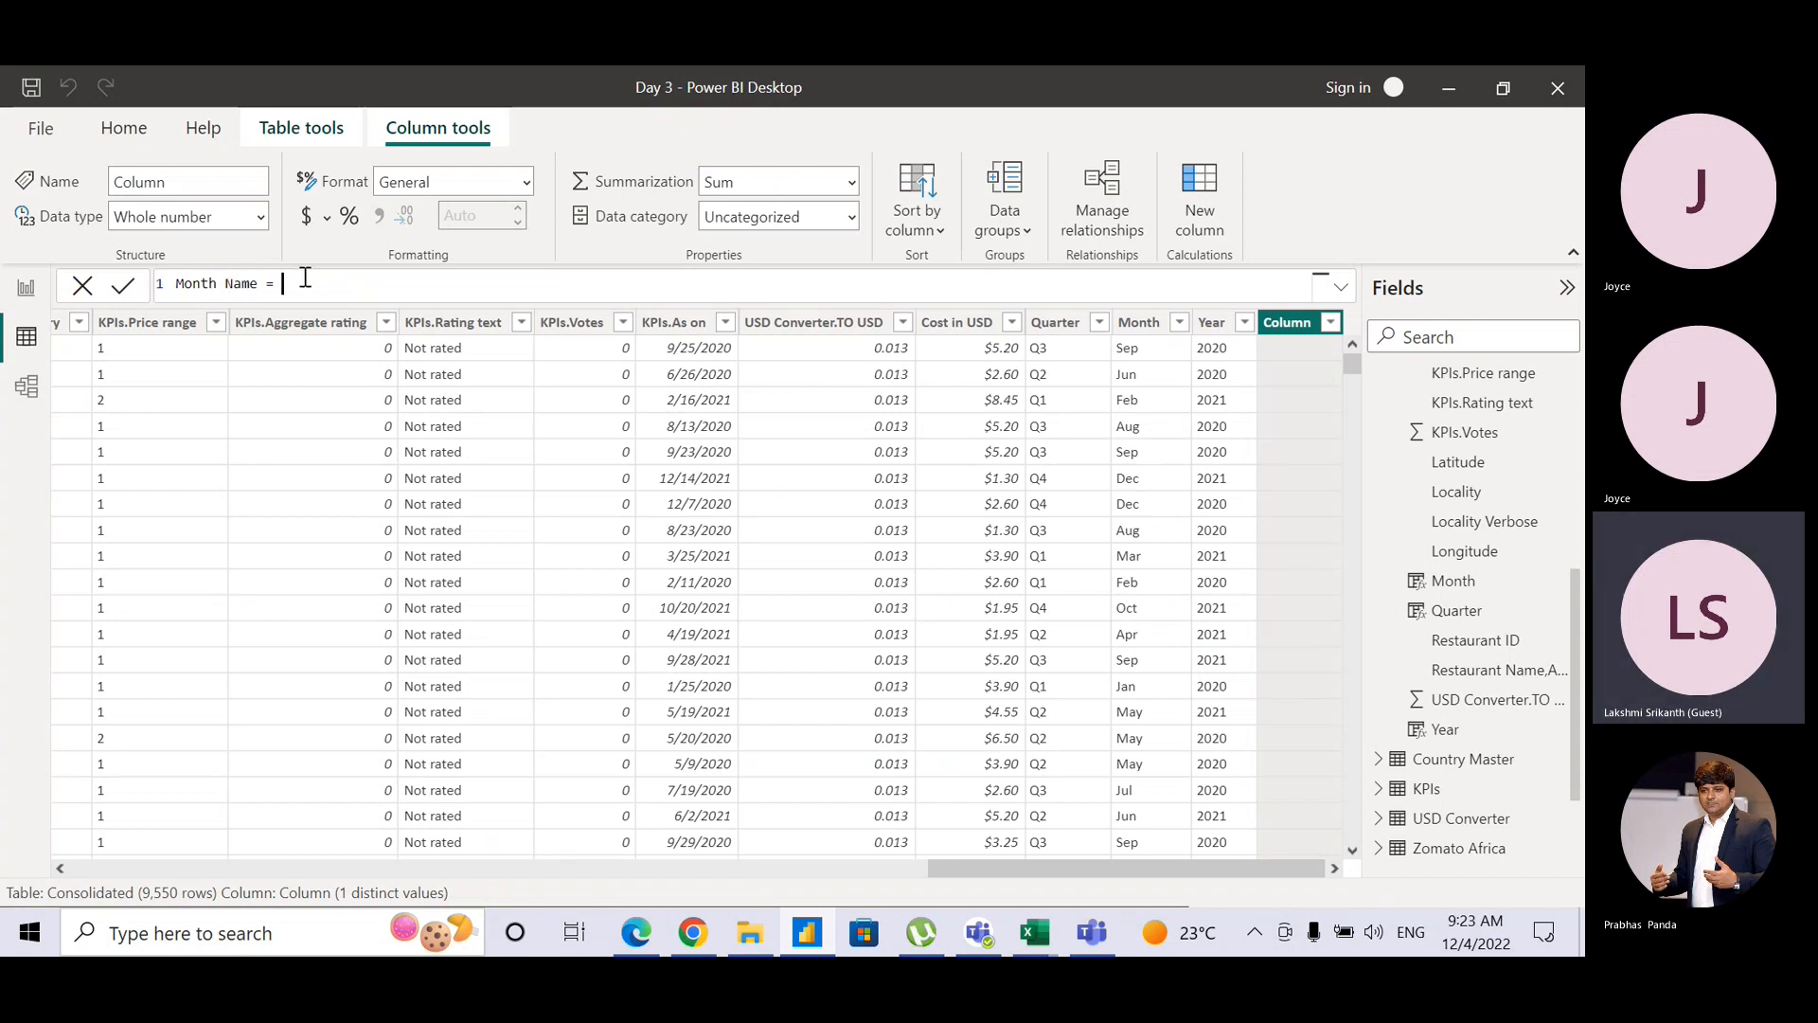
type("FOMRAT(")
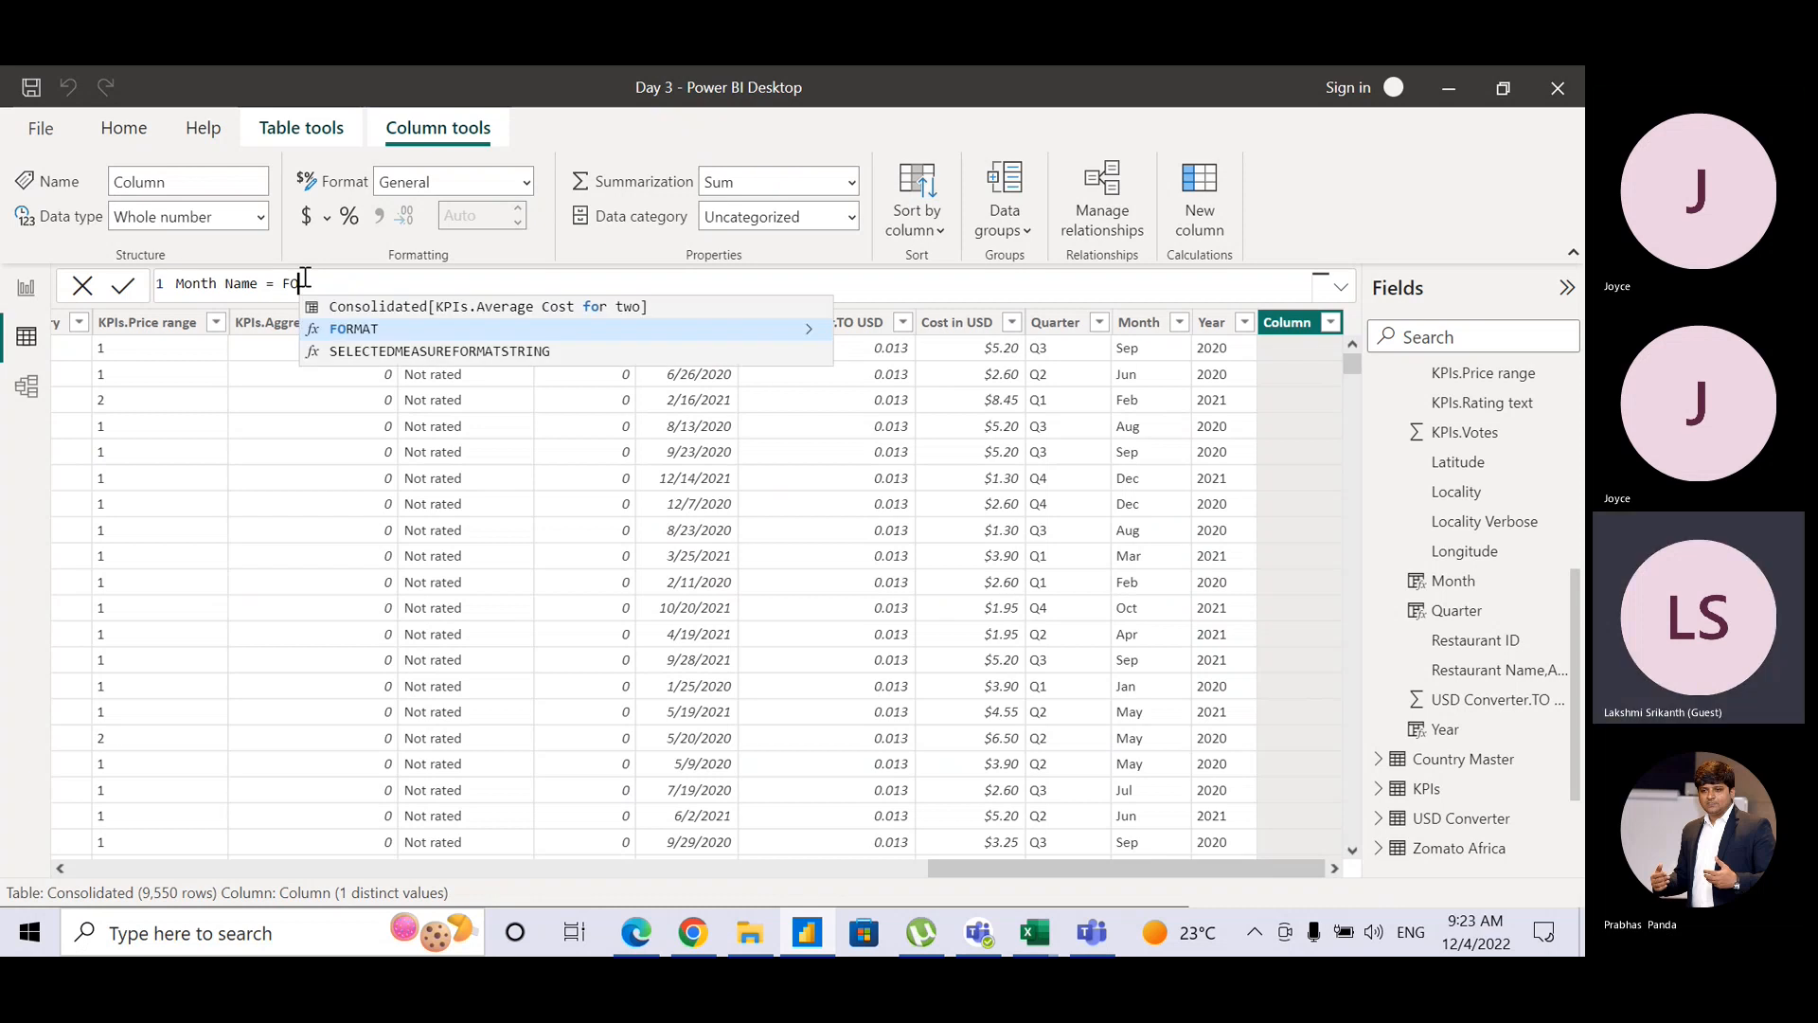
key("BackSpace")
key("BackSpace")
key("BackSpace")
key("BackSpace")
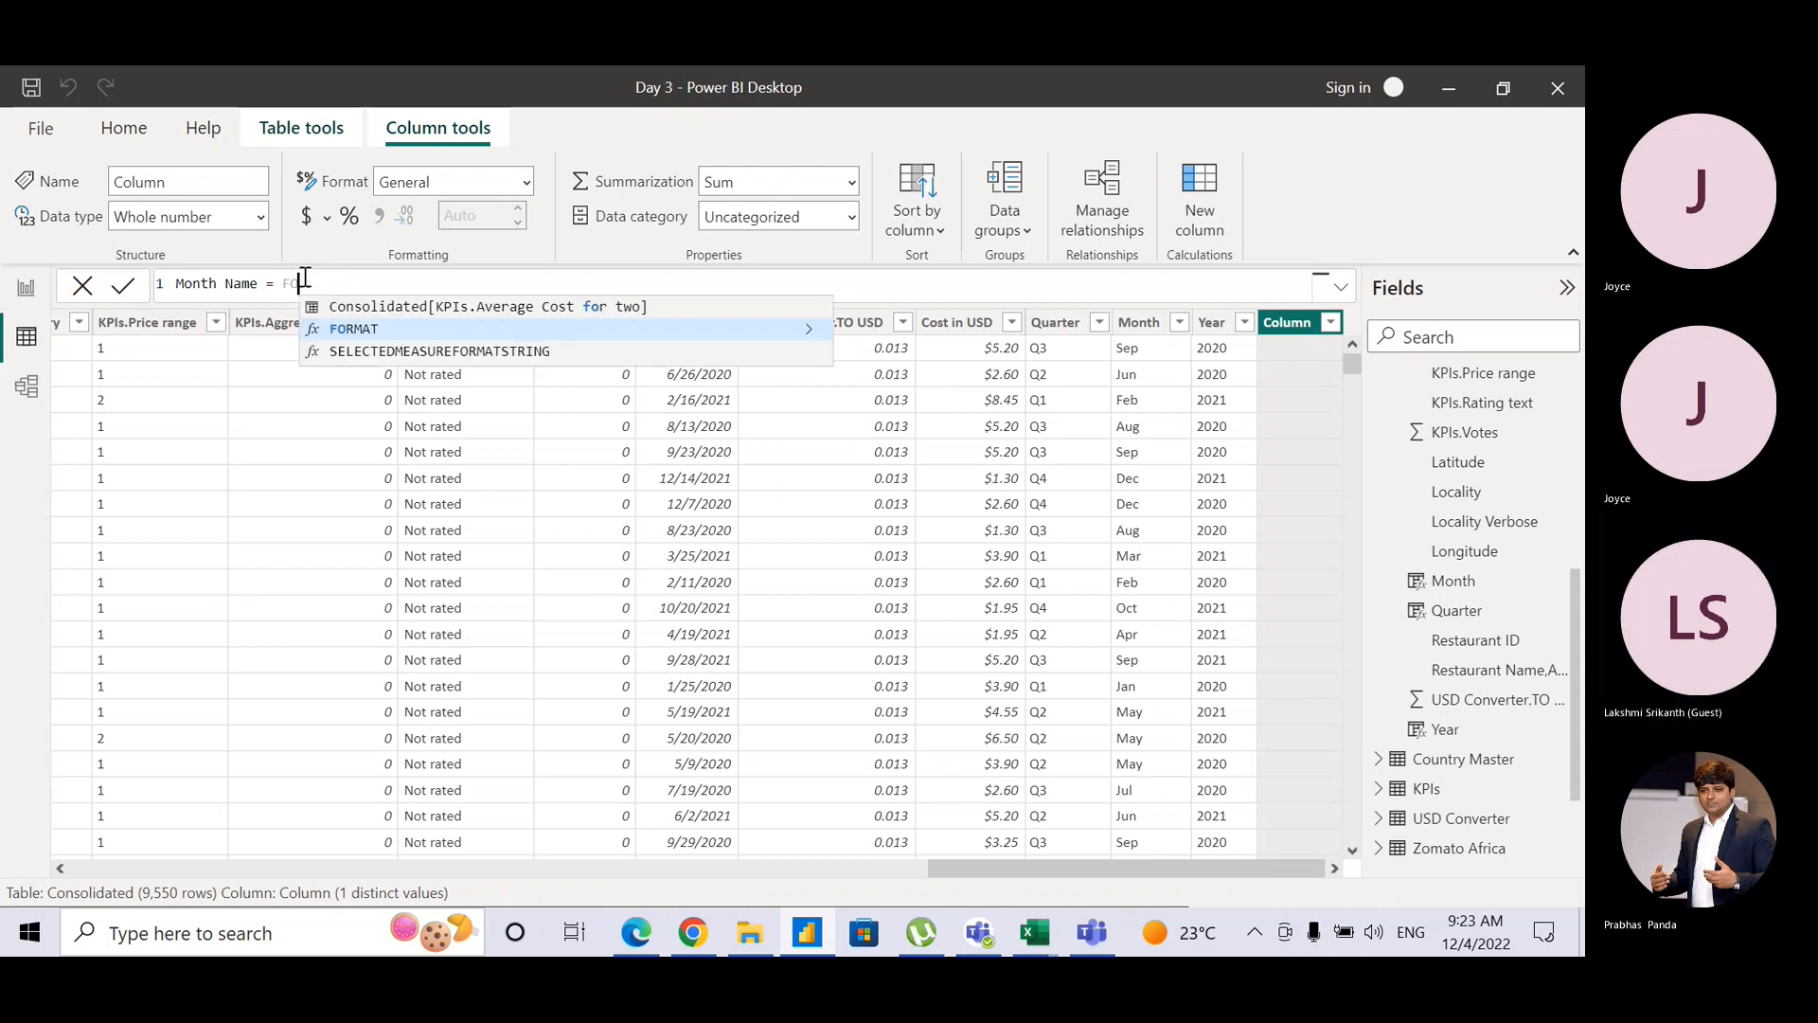
key("BackSpace")
type("ORMAT(")
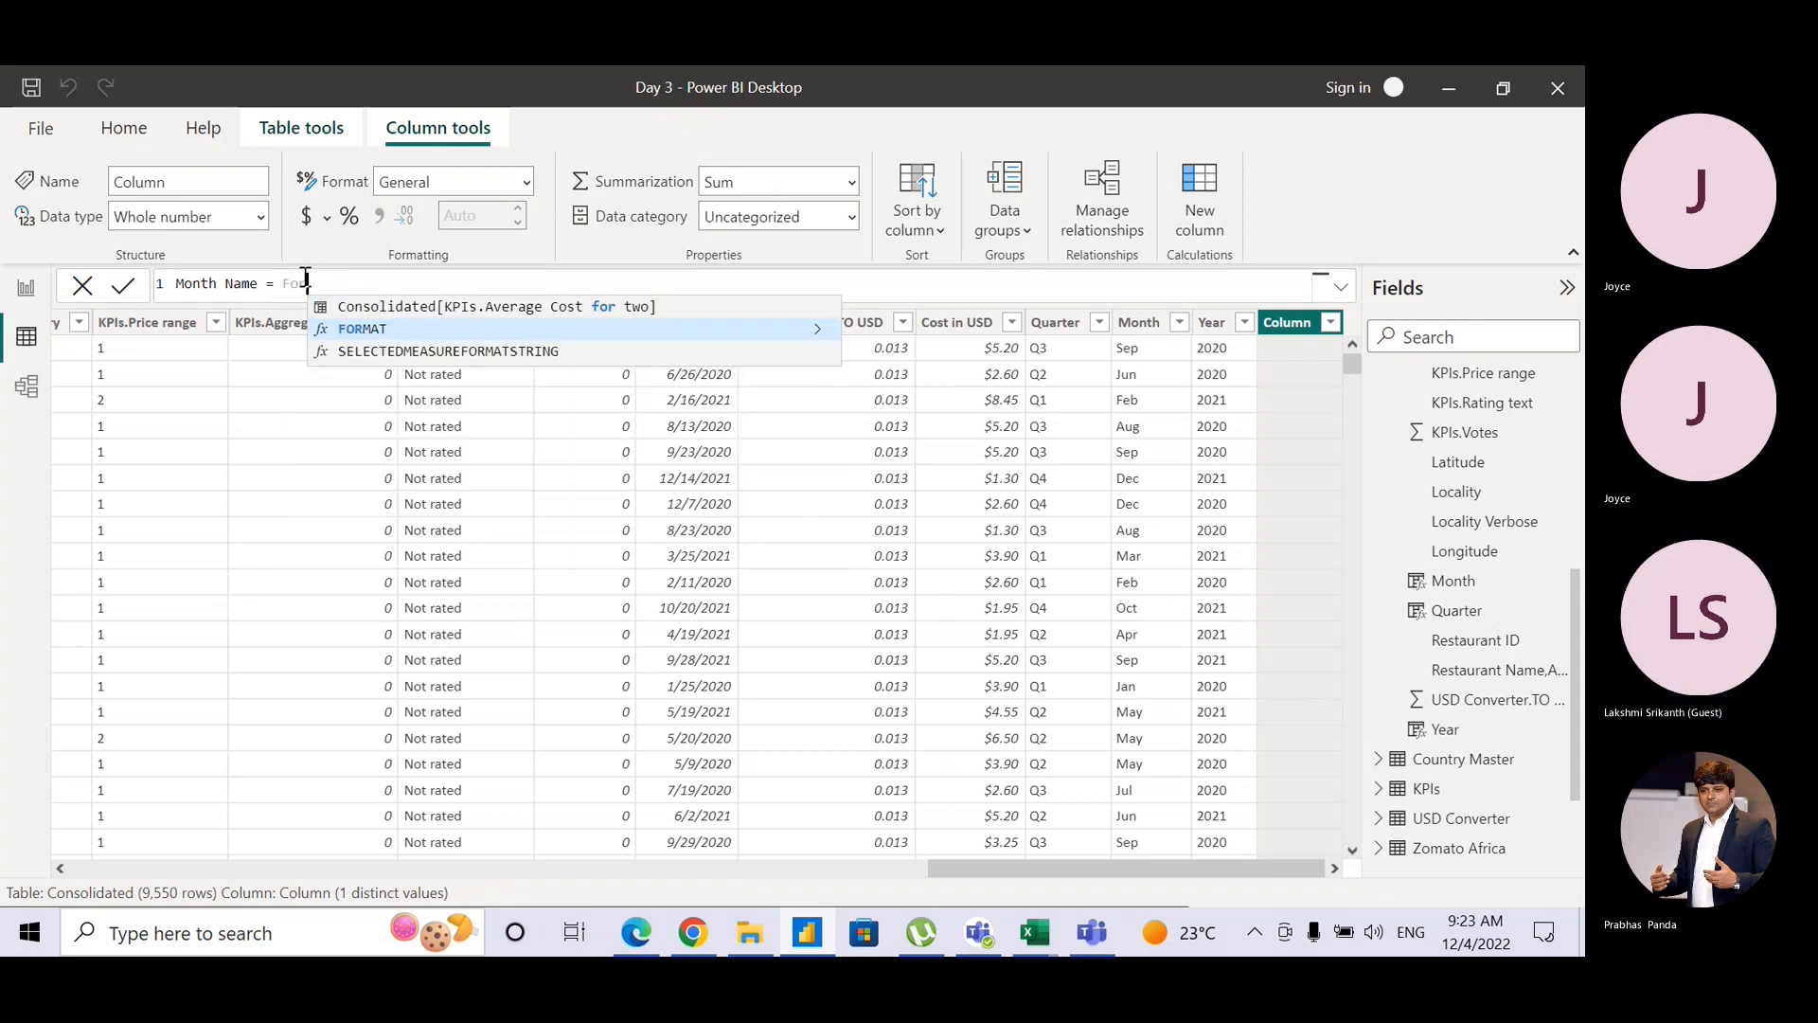
type("Kp")
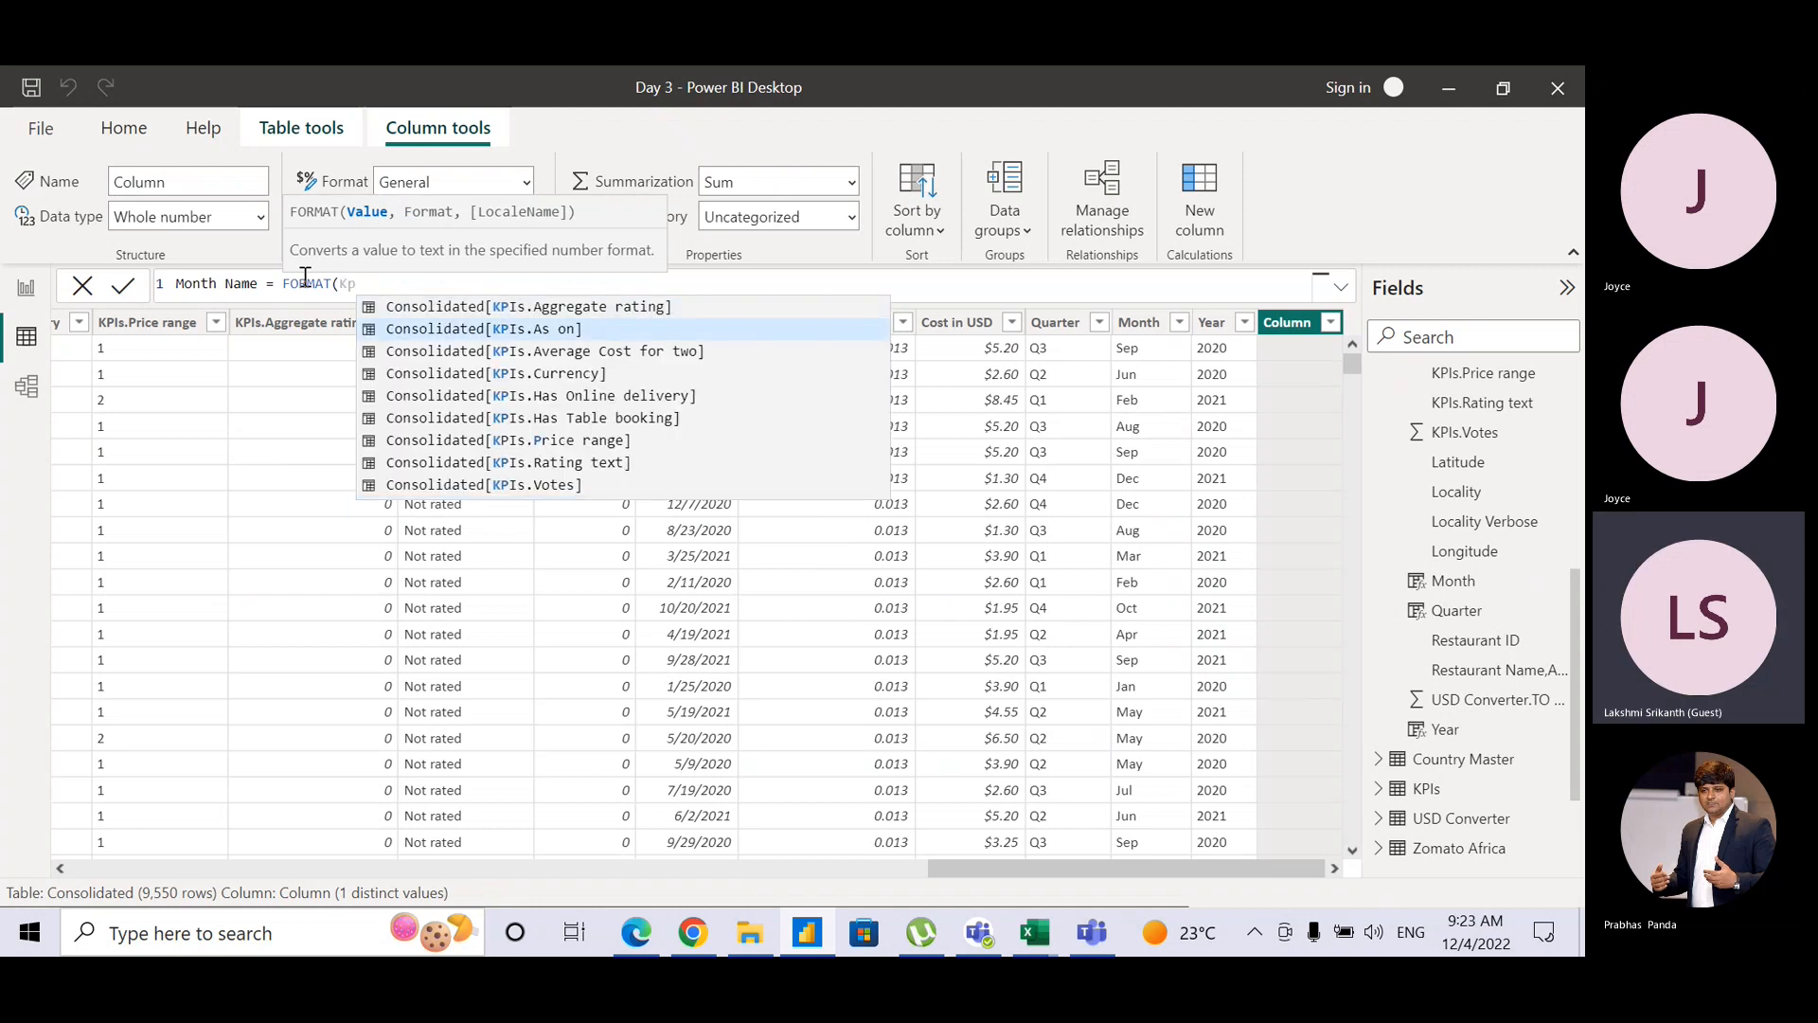
key("Tab")
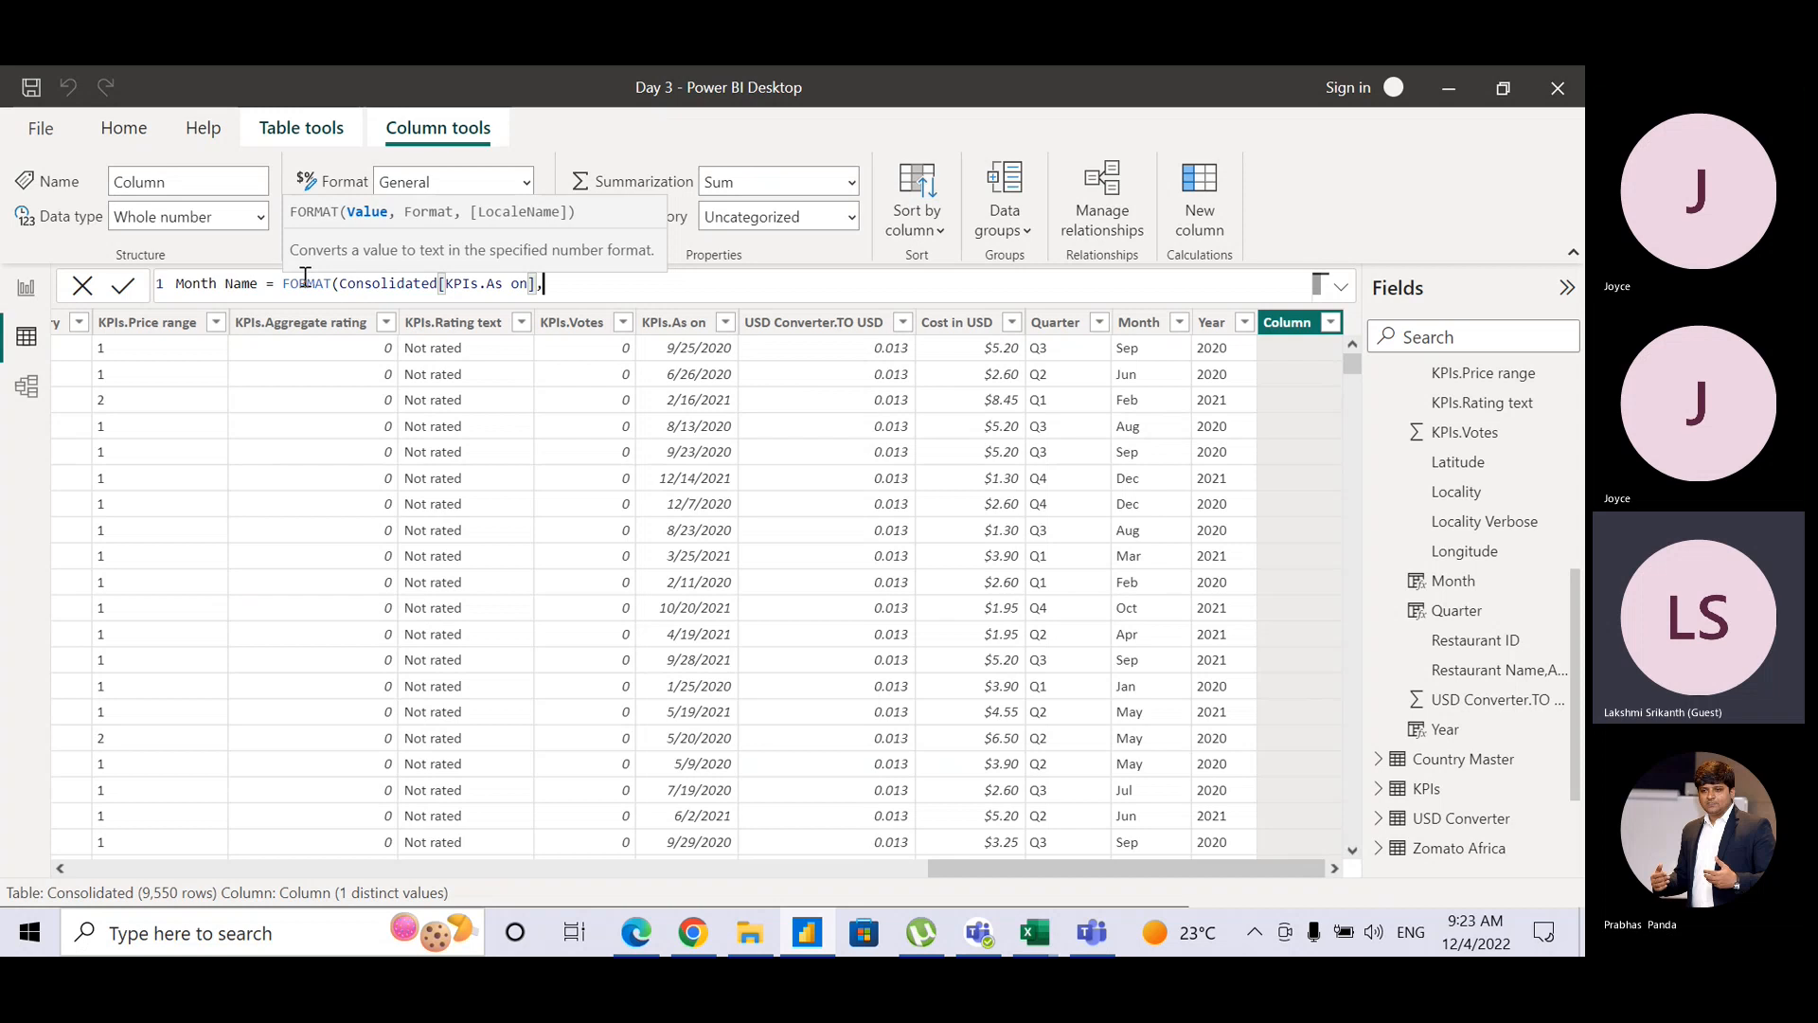
type(",\"m\")")
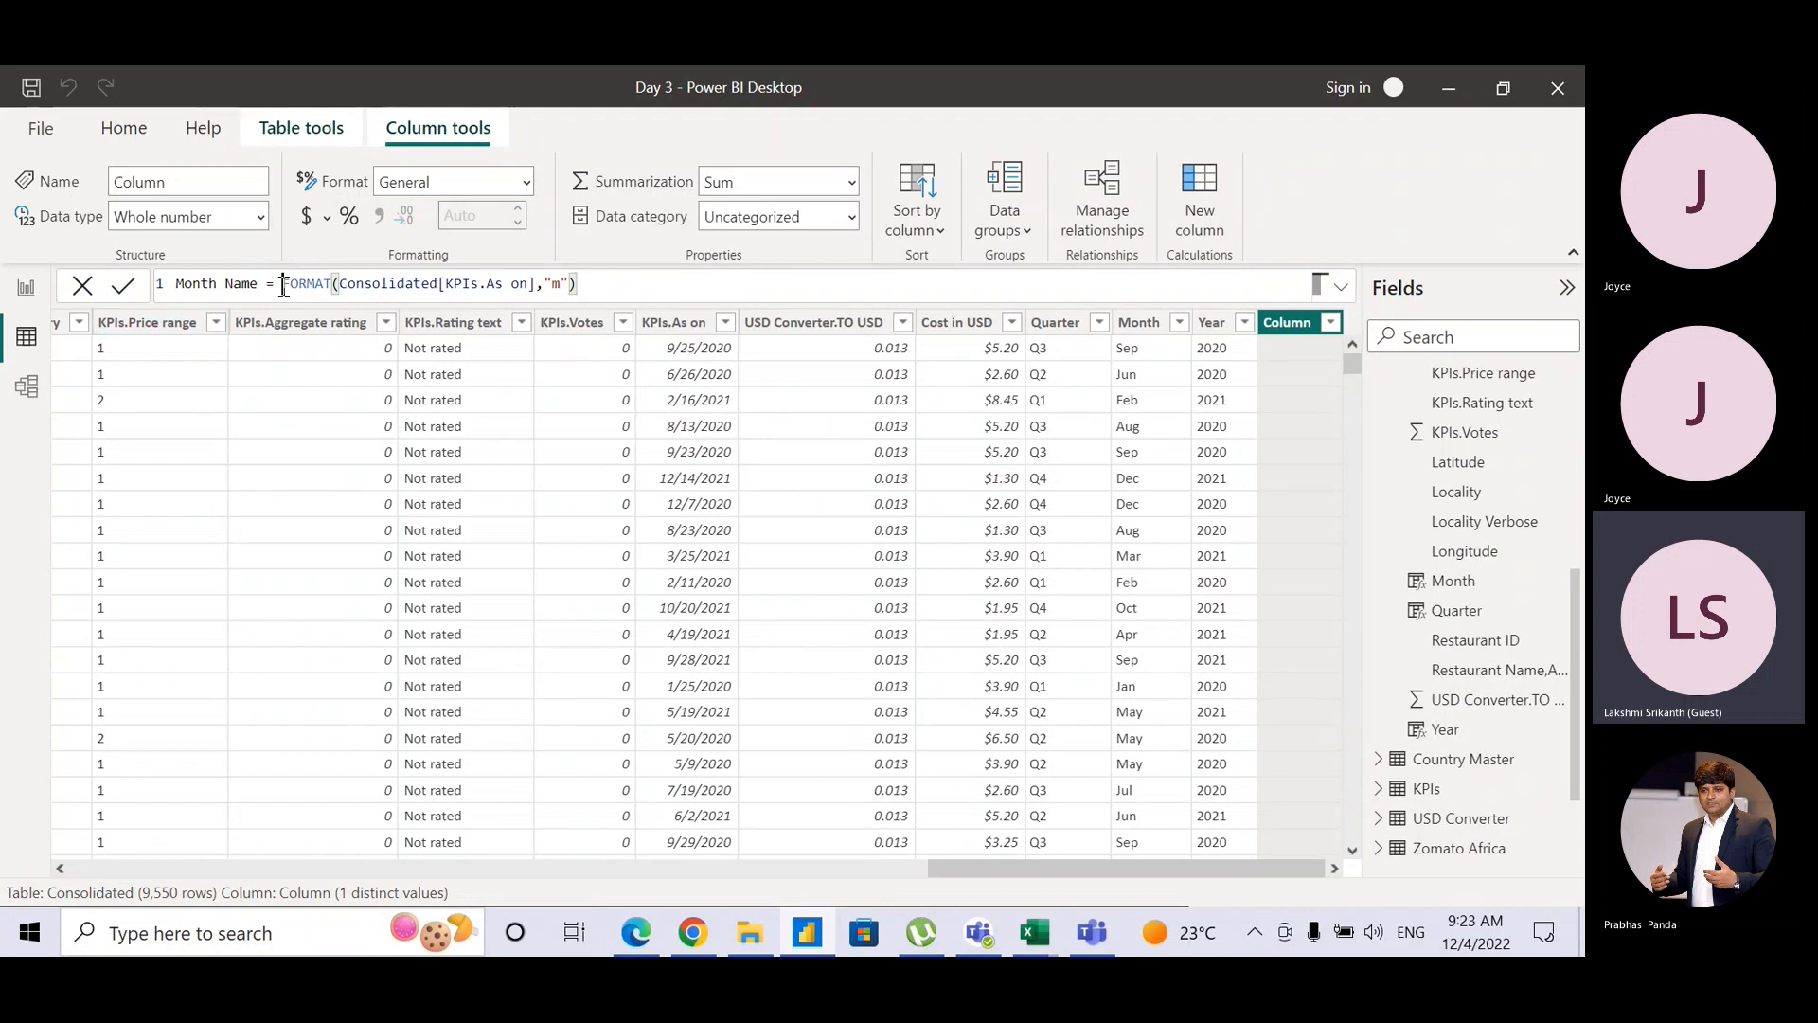
Step: Wrap the formula in INT to get month numbers 1–12 and commit it
left_click(283, 287)
type("INT")
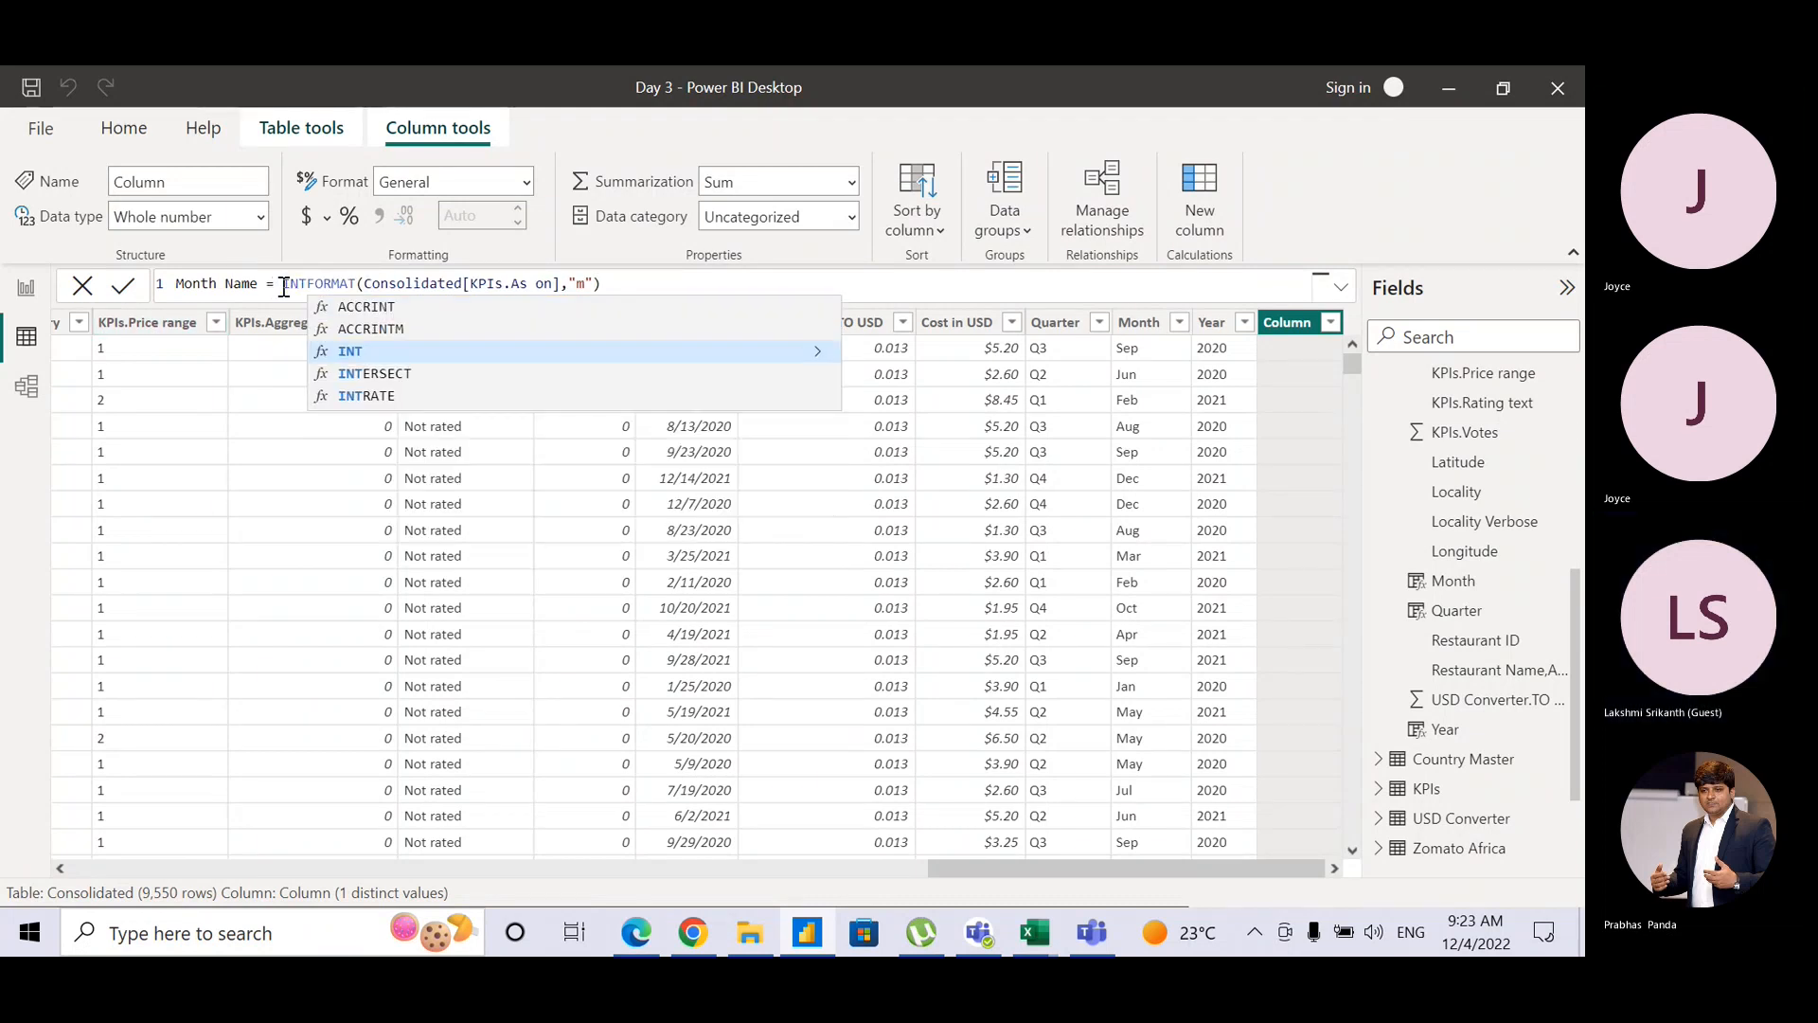
type("(")
left_click(656, 287)
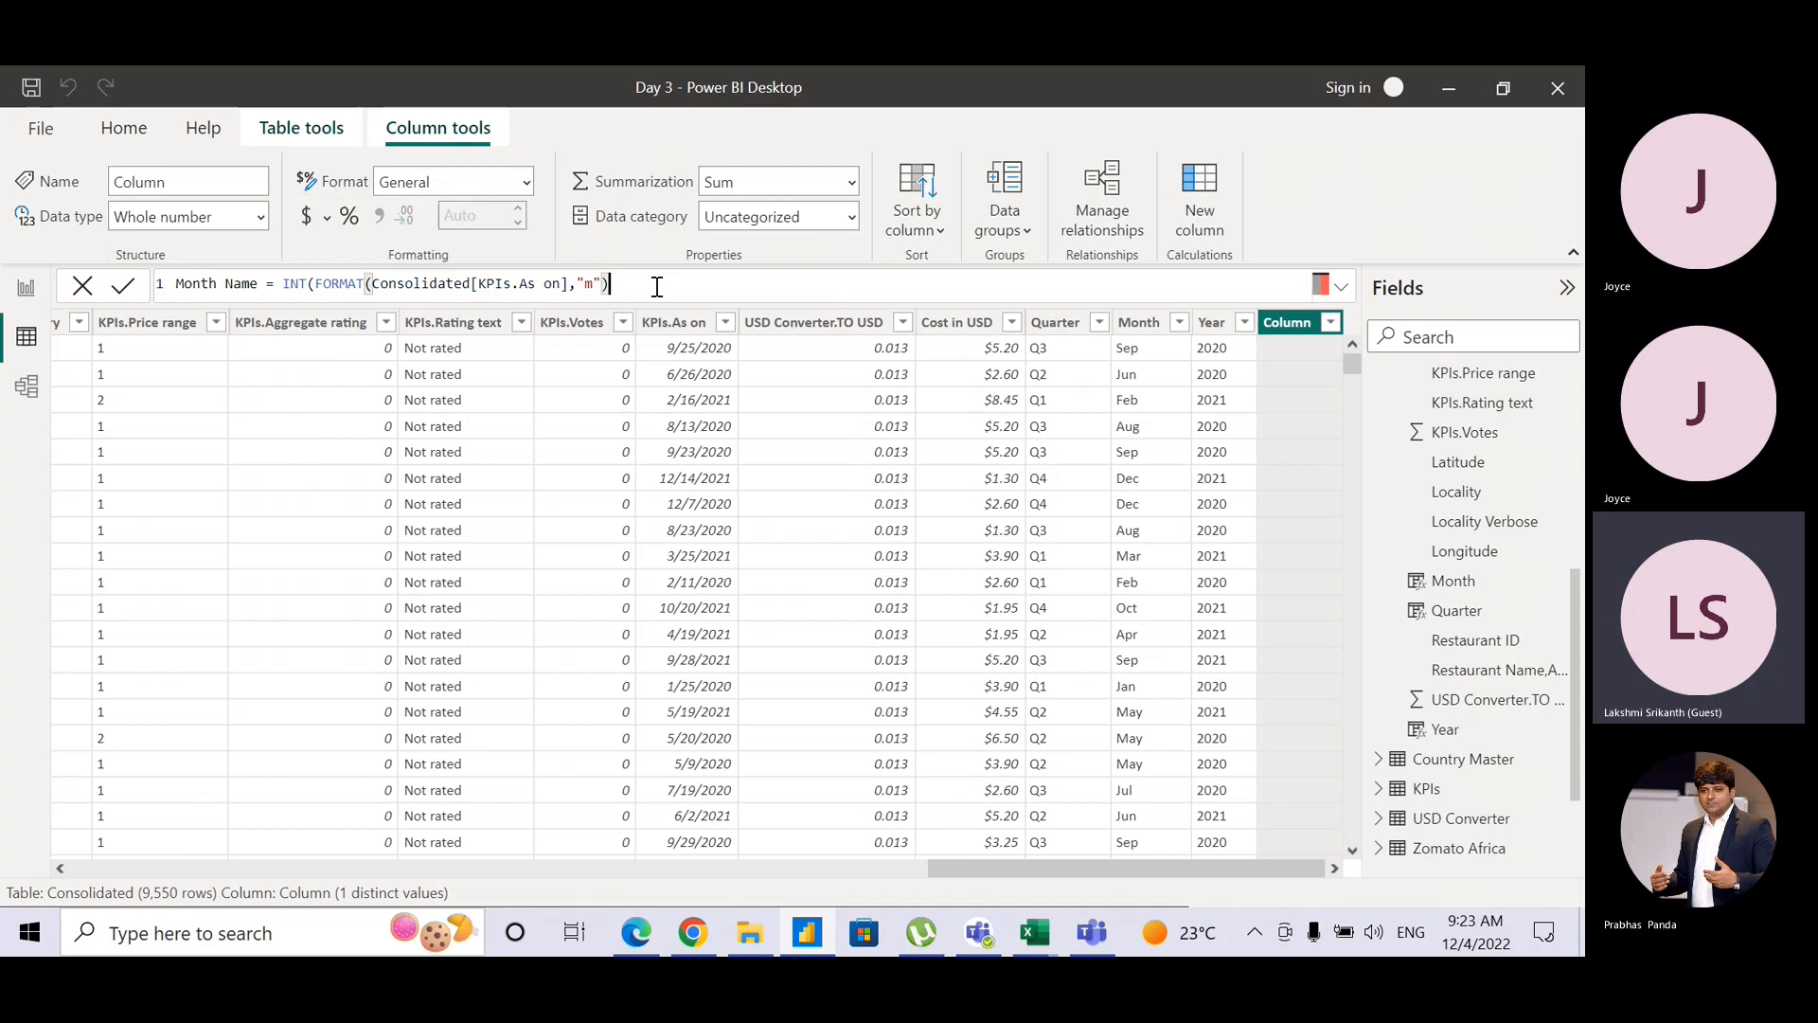
type(")")
key("Return")
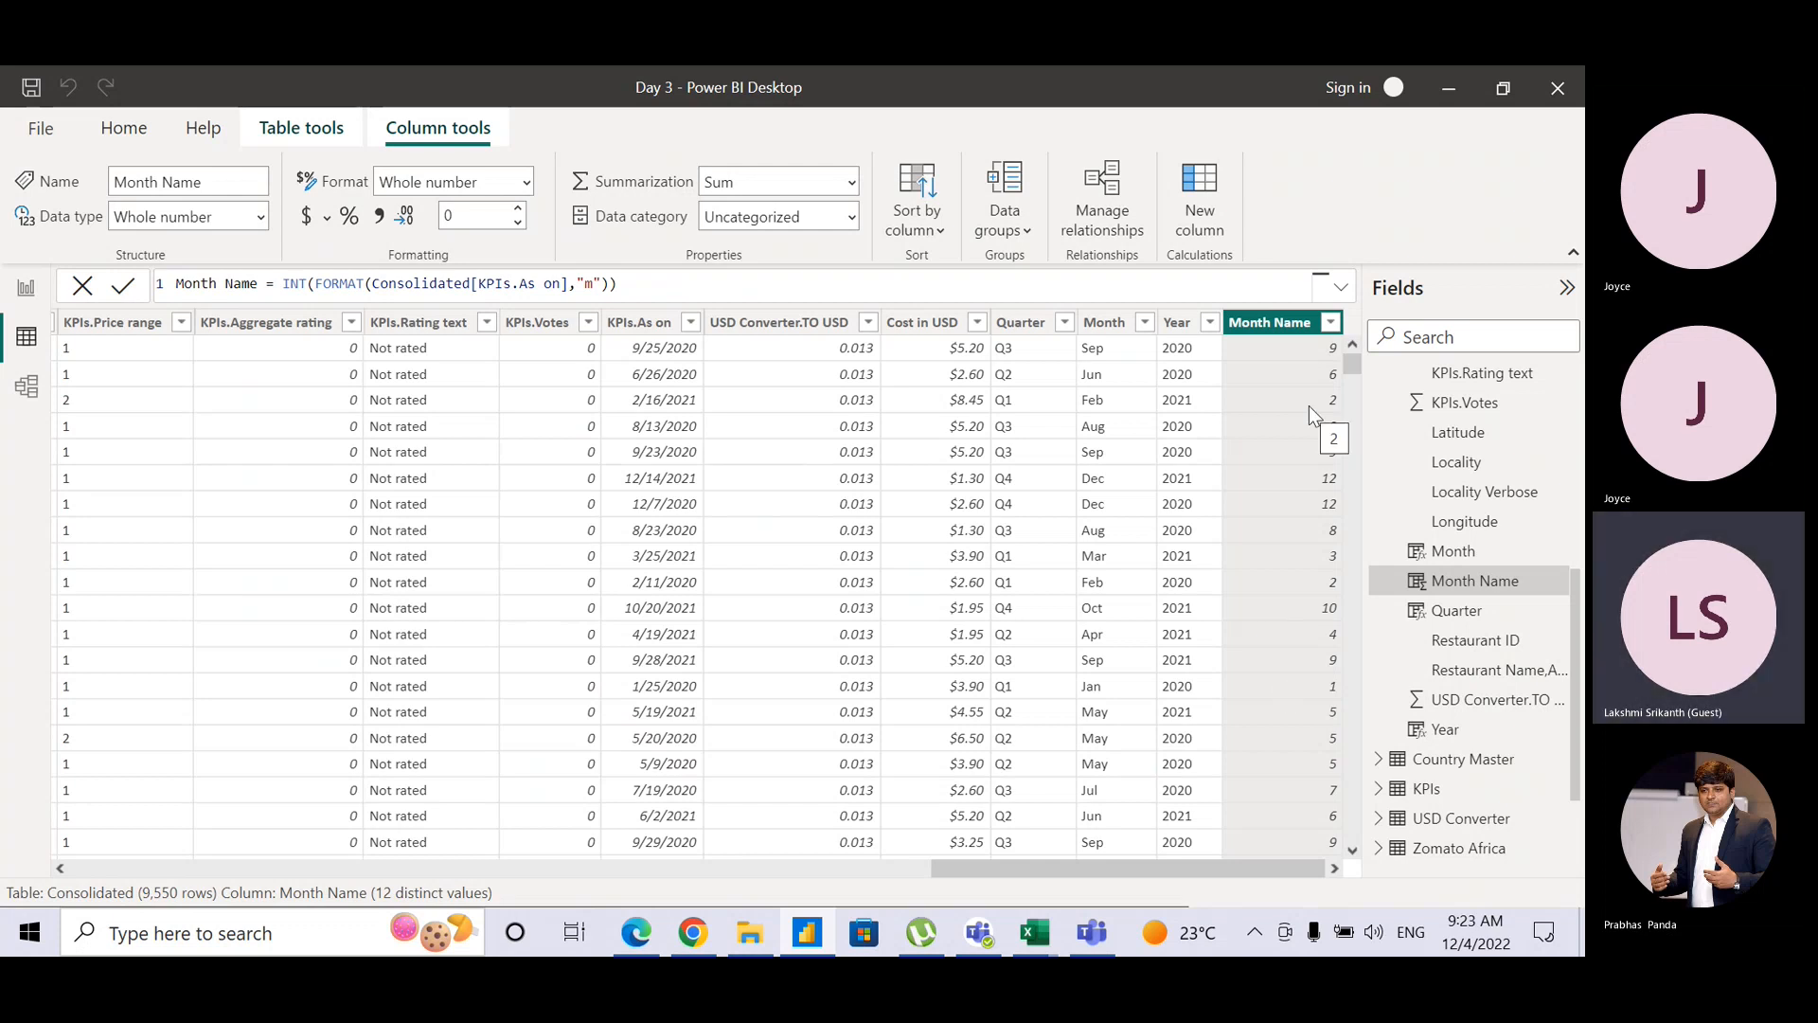
Step: Set Month Name to Don't summarize and sort the table ascending by Month Name
left_click(849, 184)
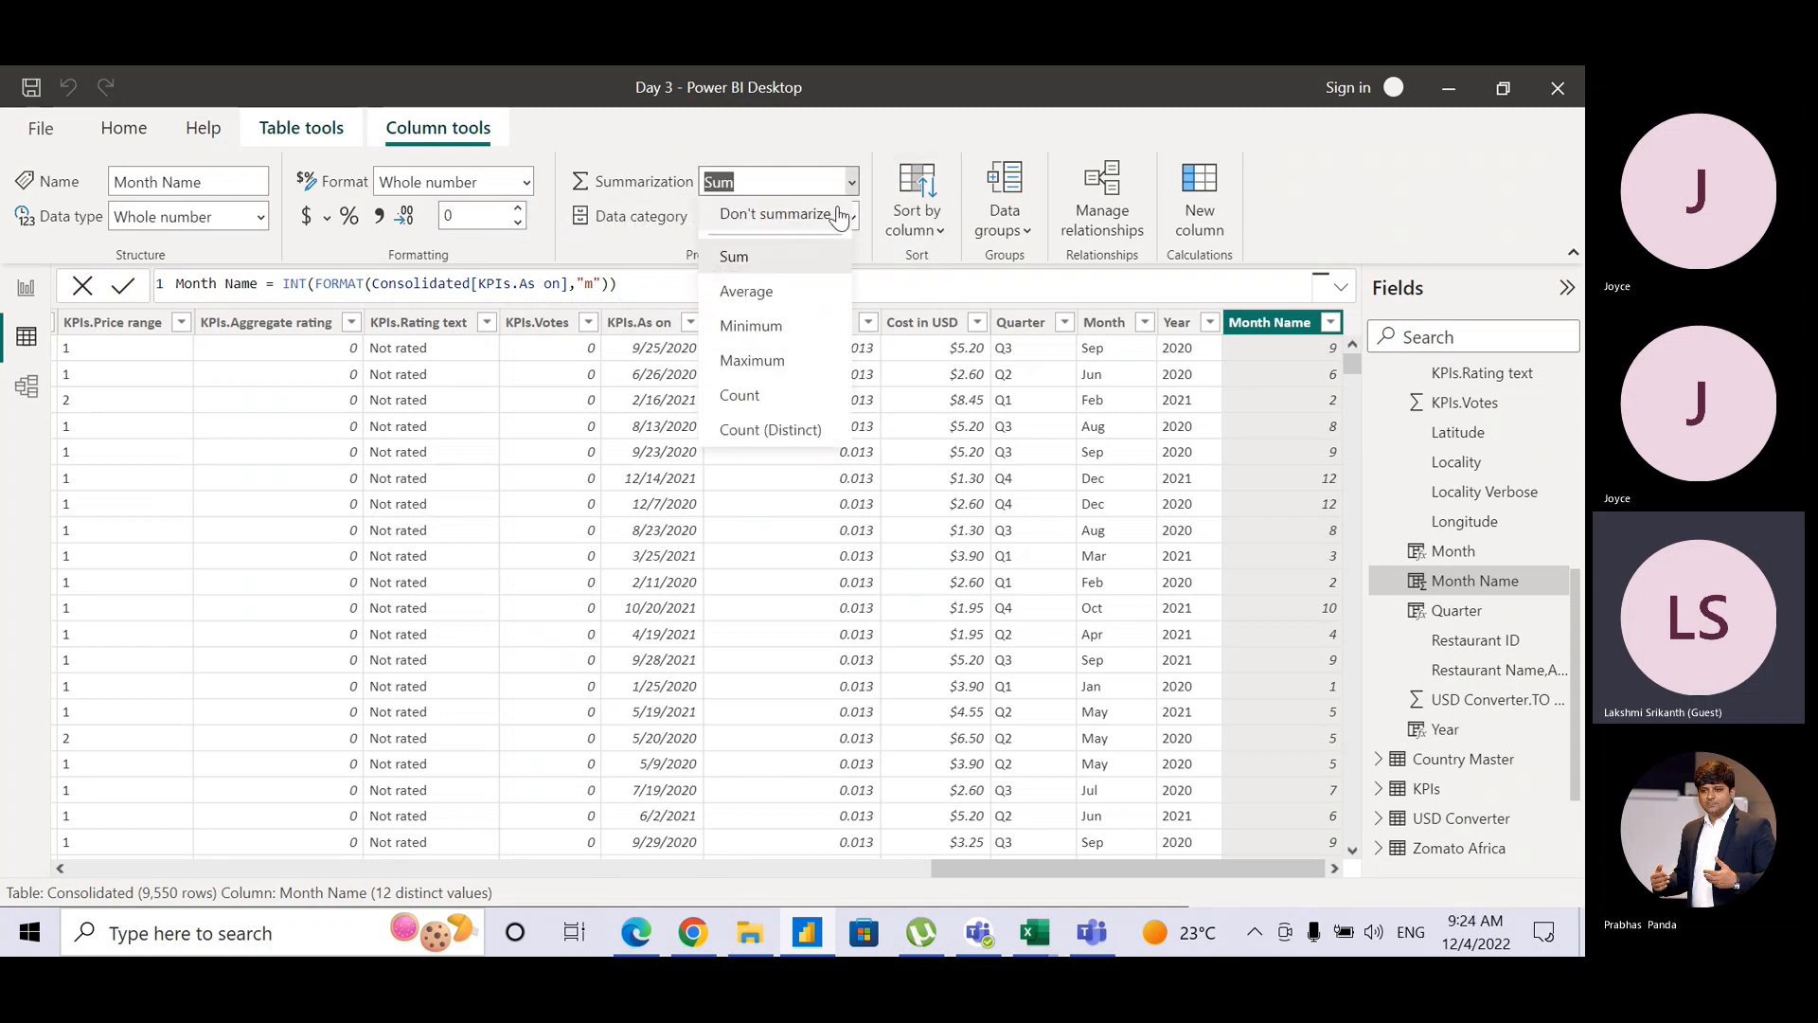
left_click(840, 208)
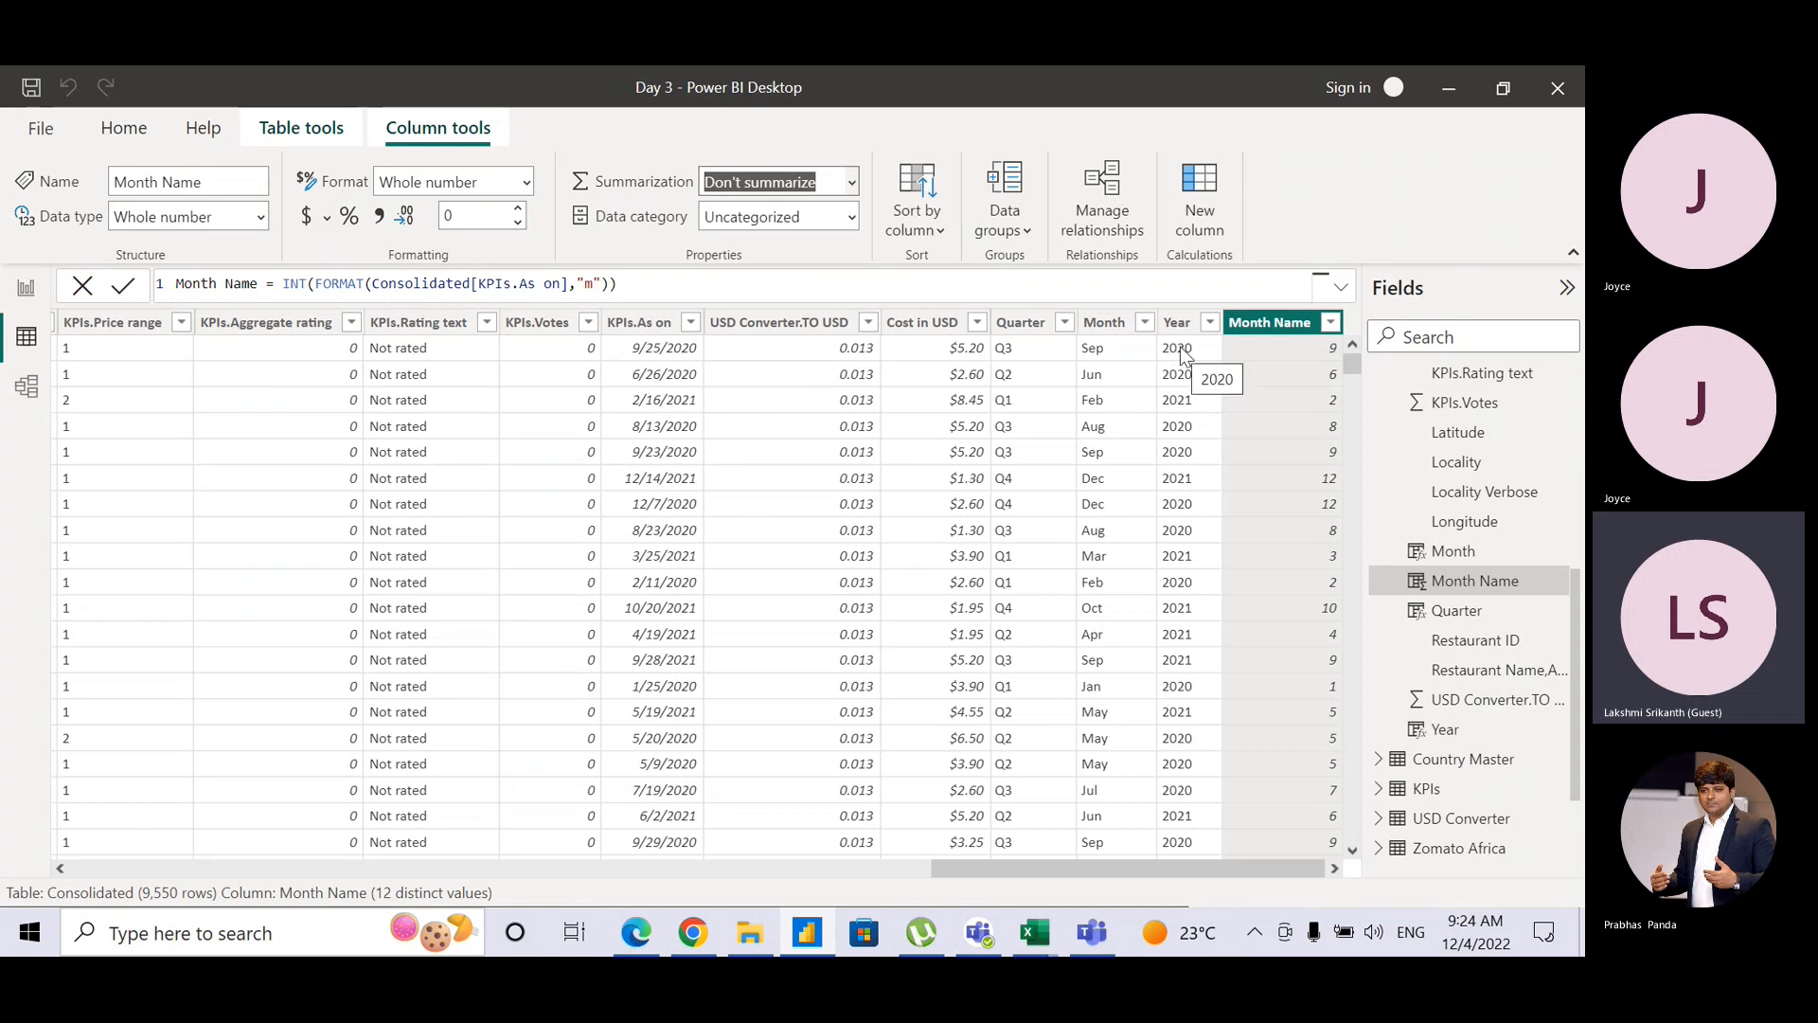
left_click(1332, 324)
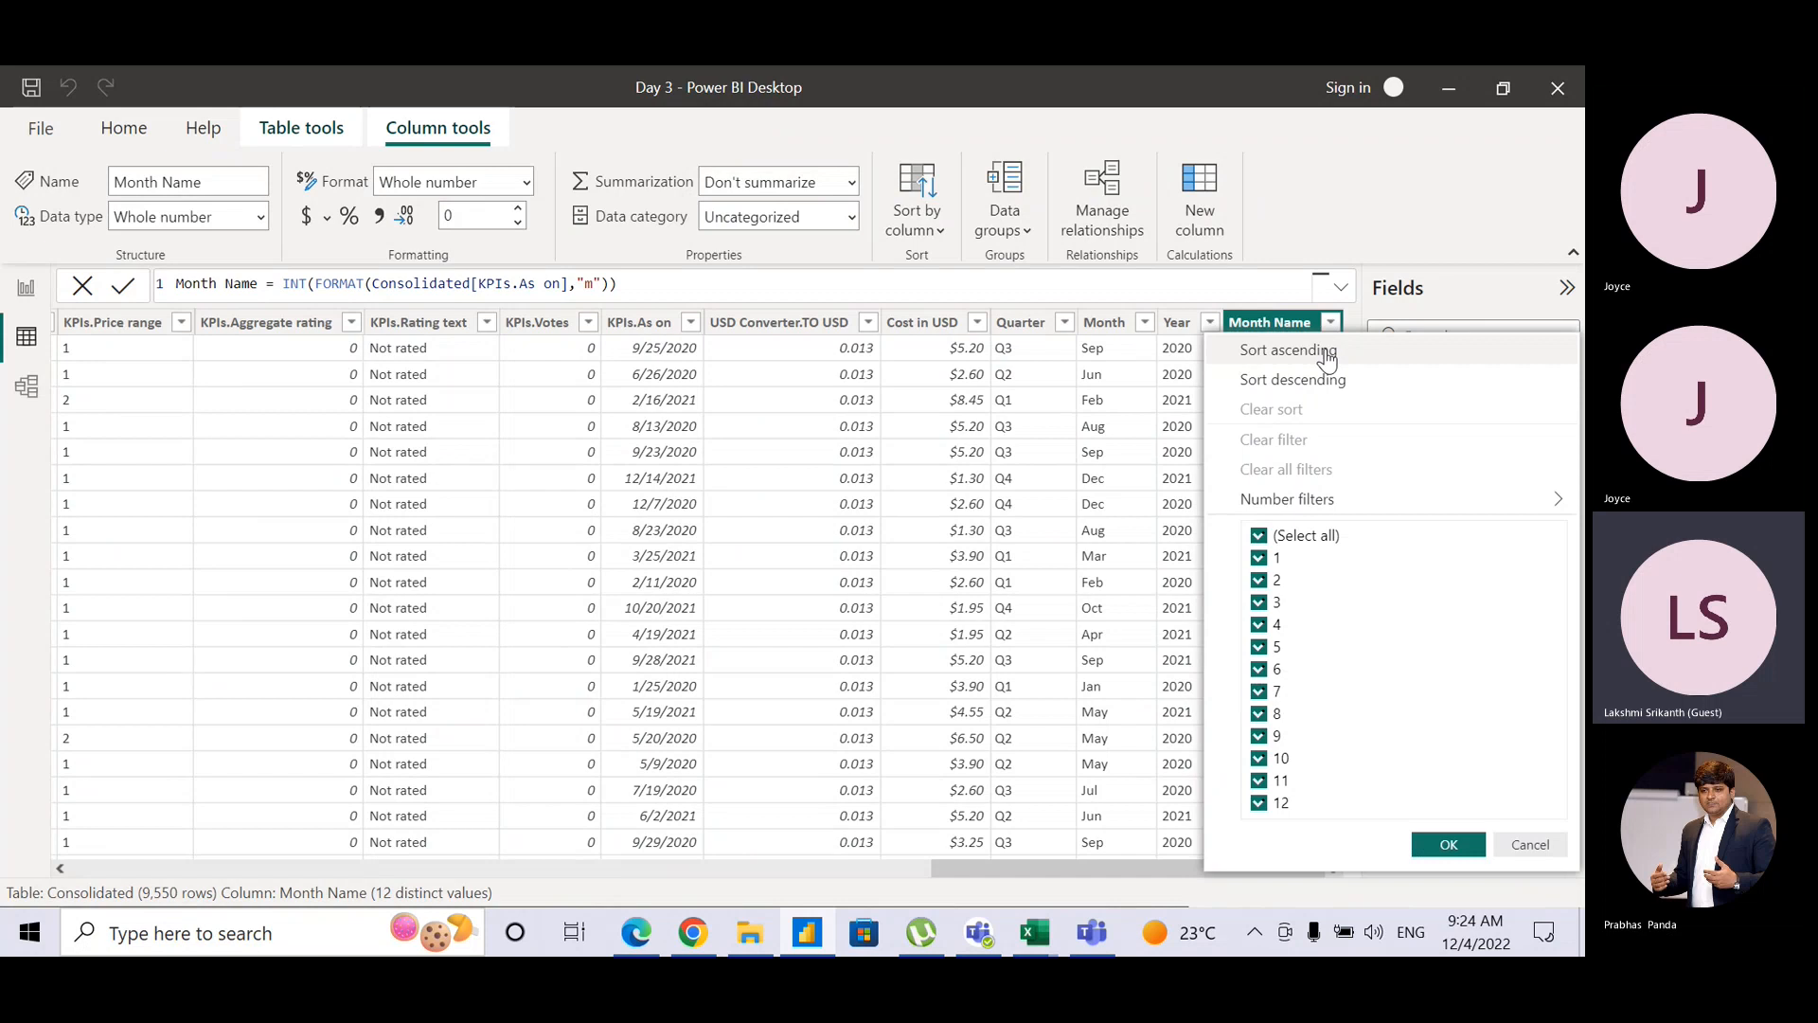
left_click(1326, 352)
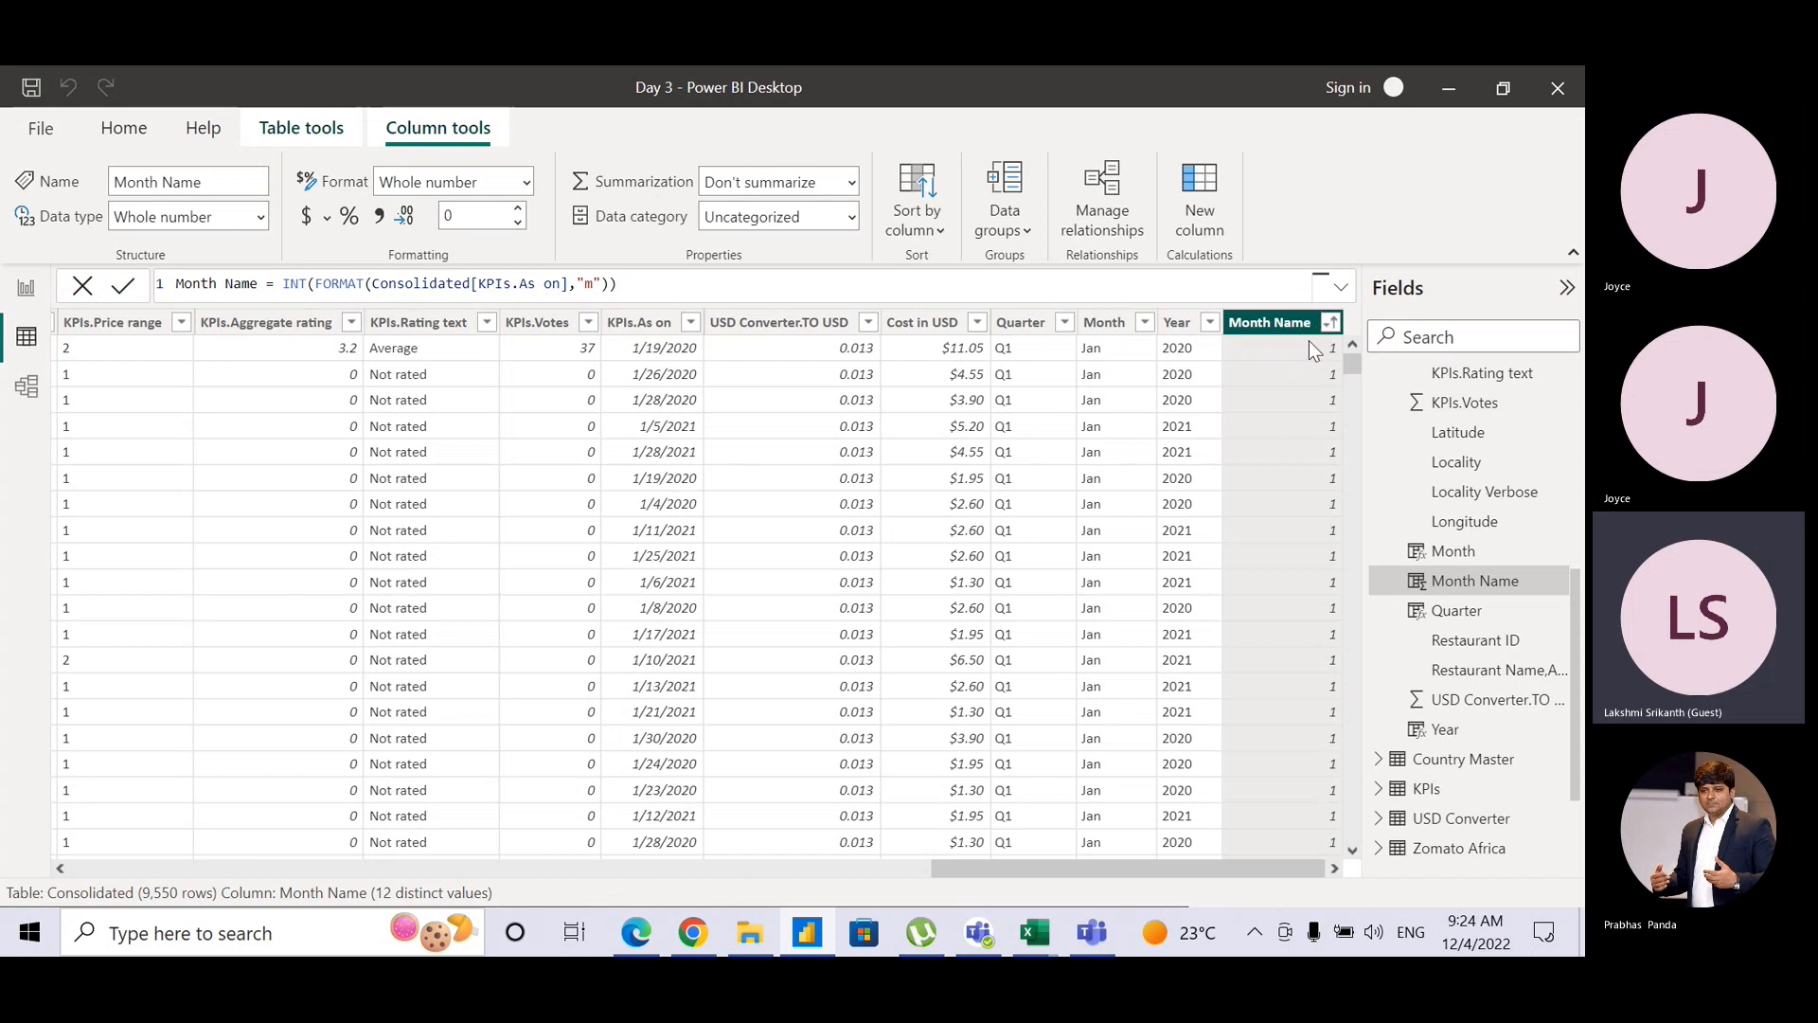
Step: Sort the Month column by Month Name, then return to the Line Visual report page
left_click(1121, 327)
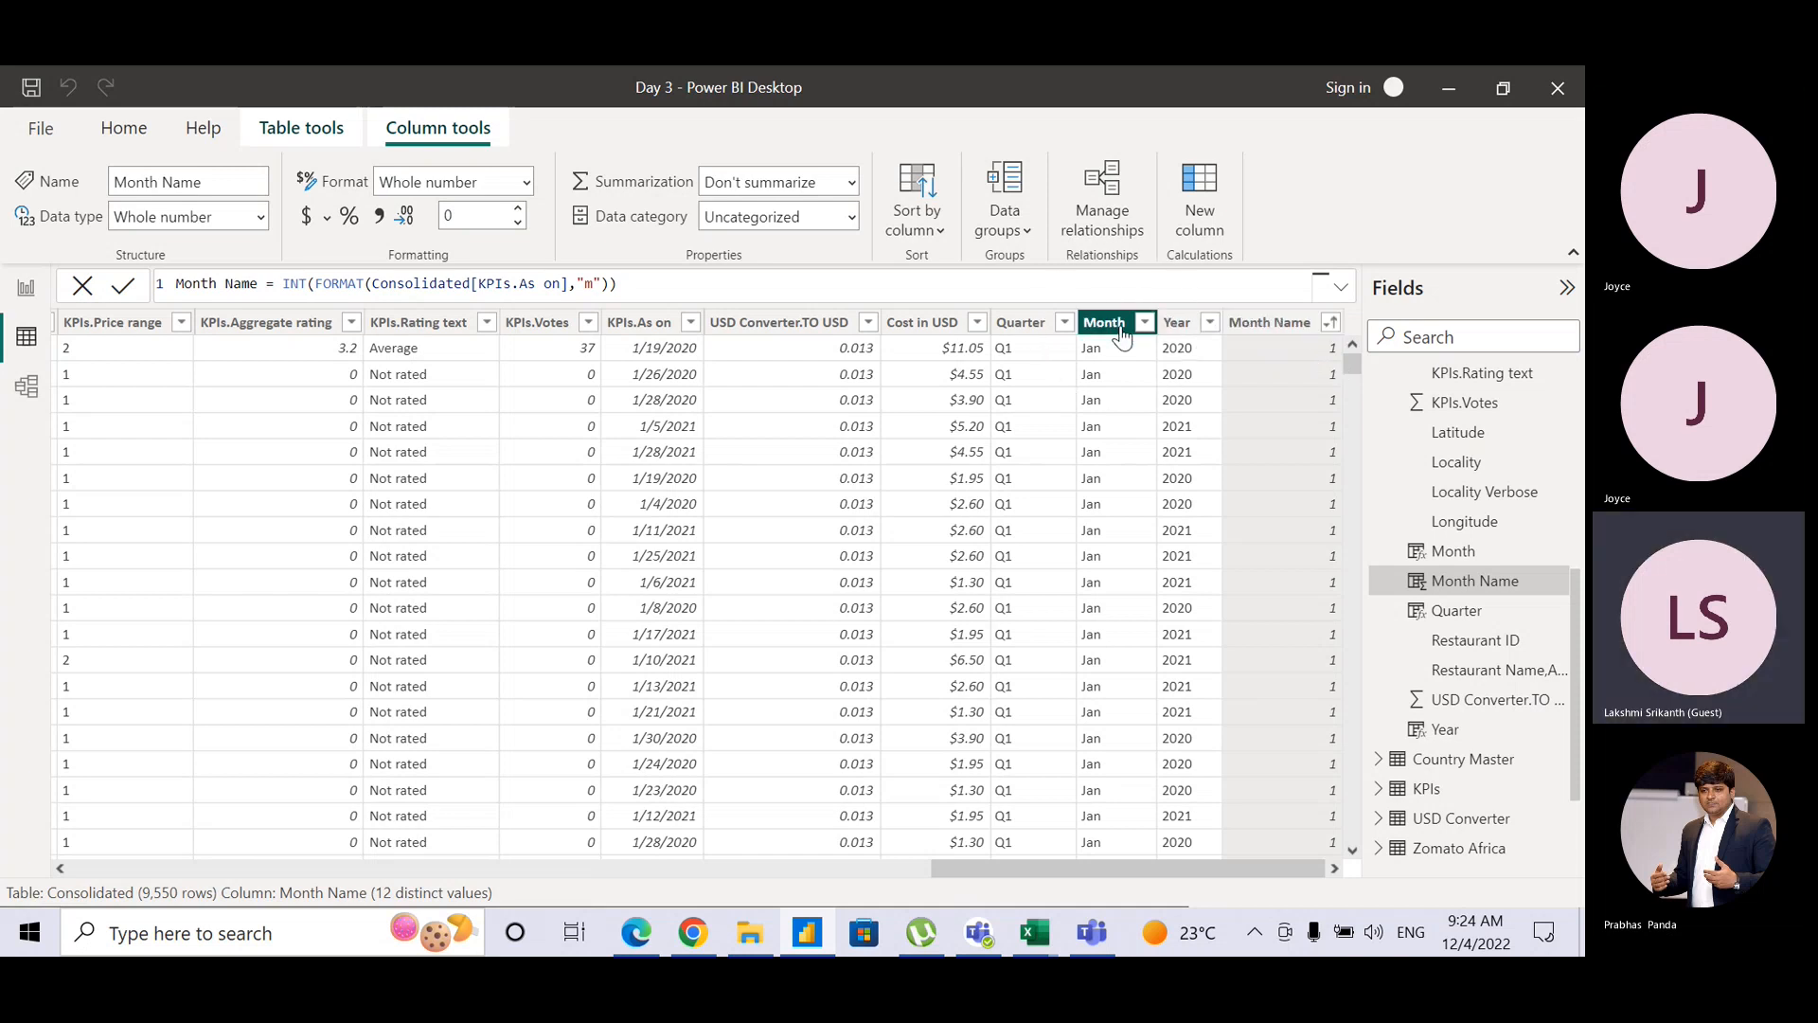
key("ctrl")
key("ctrl")
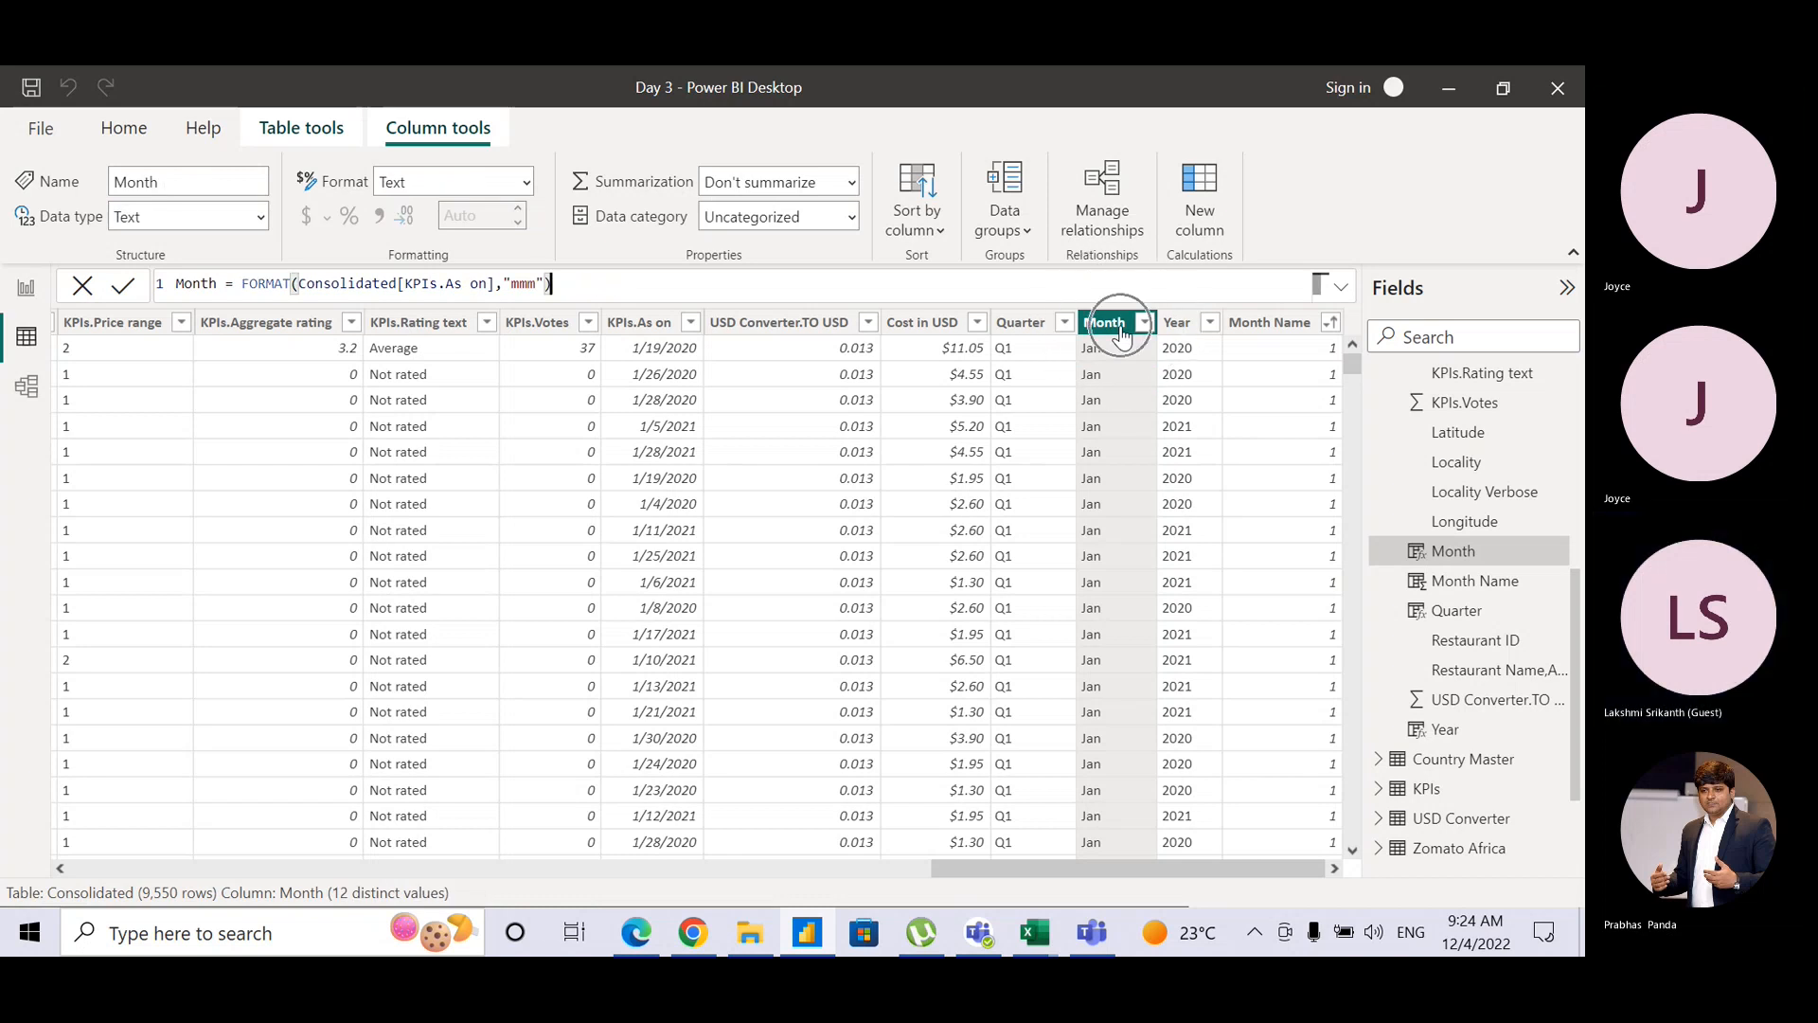
key("ctrl")
key("ctrl")
key("ctrl")
left_click(926, 230)
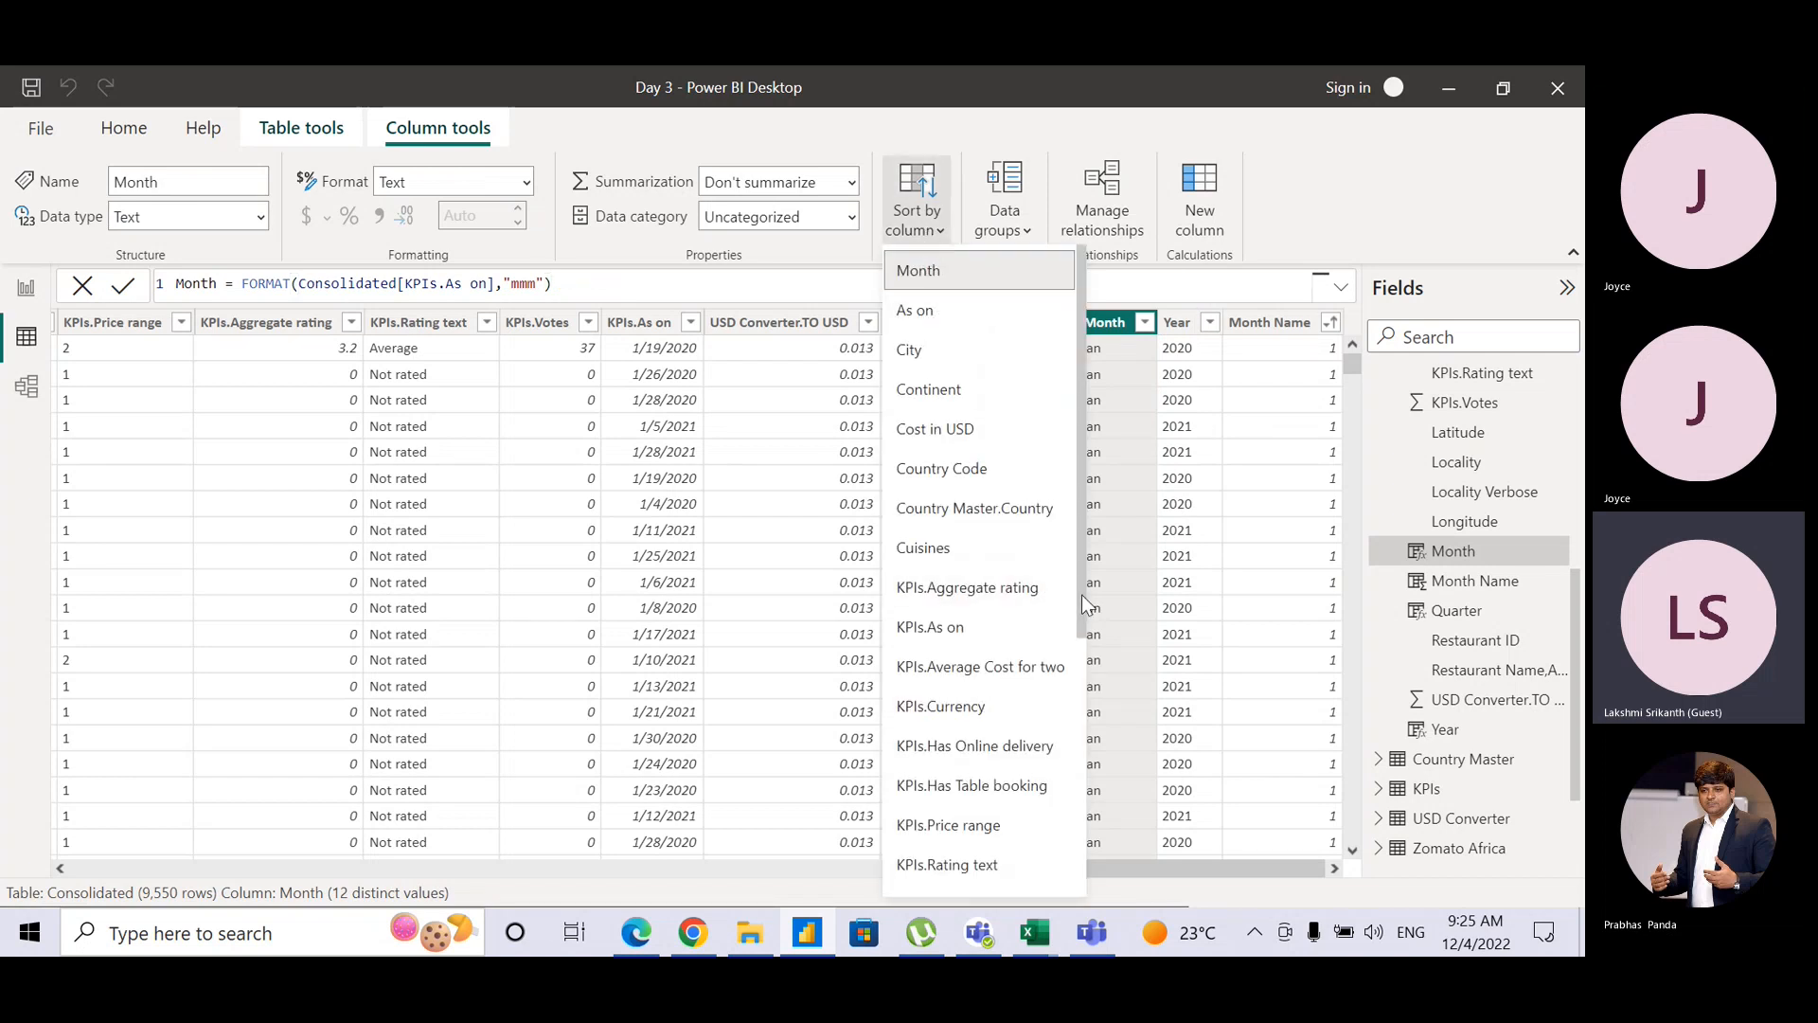
left_click_drag(1087, 604, 1072, 861)
key("ctrl")
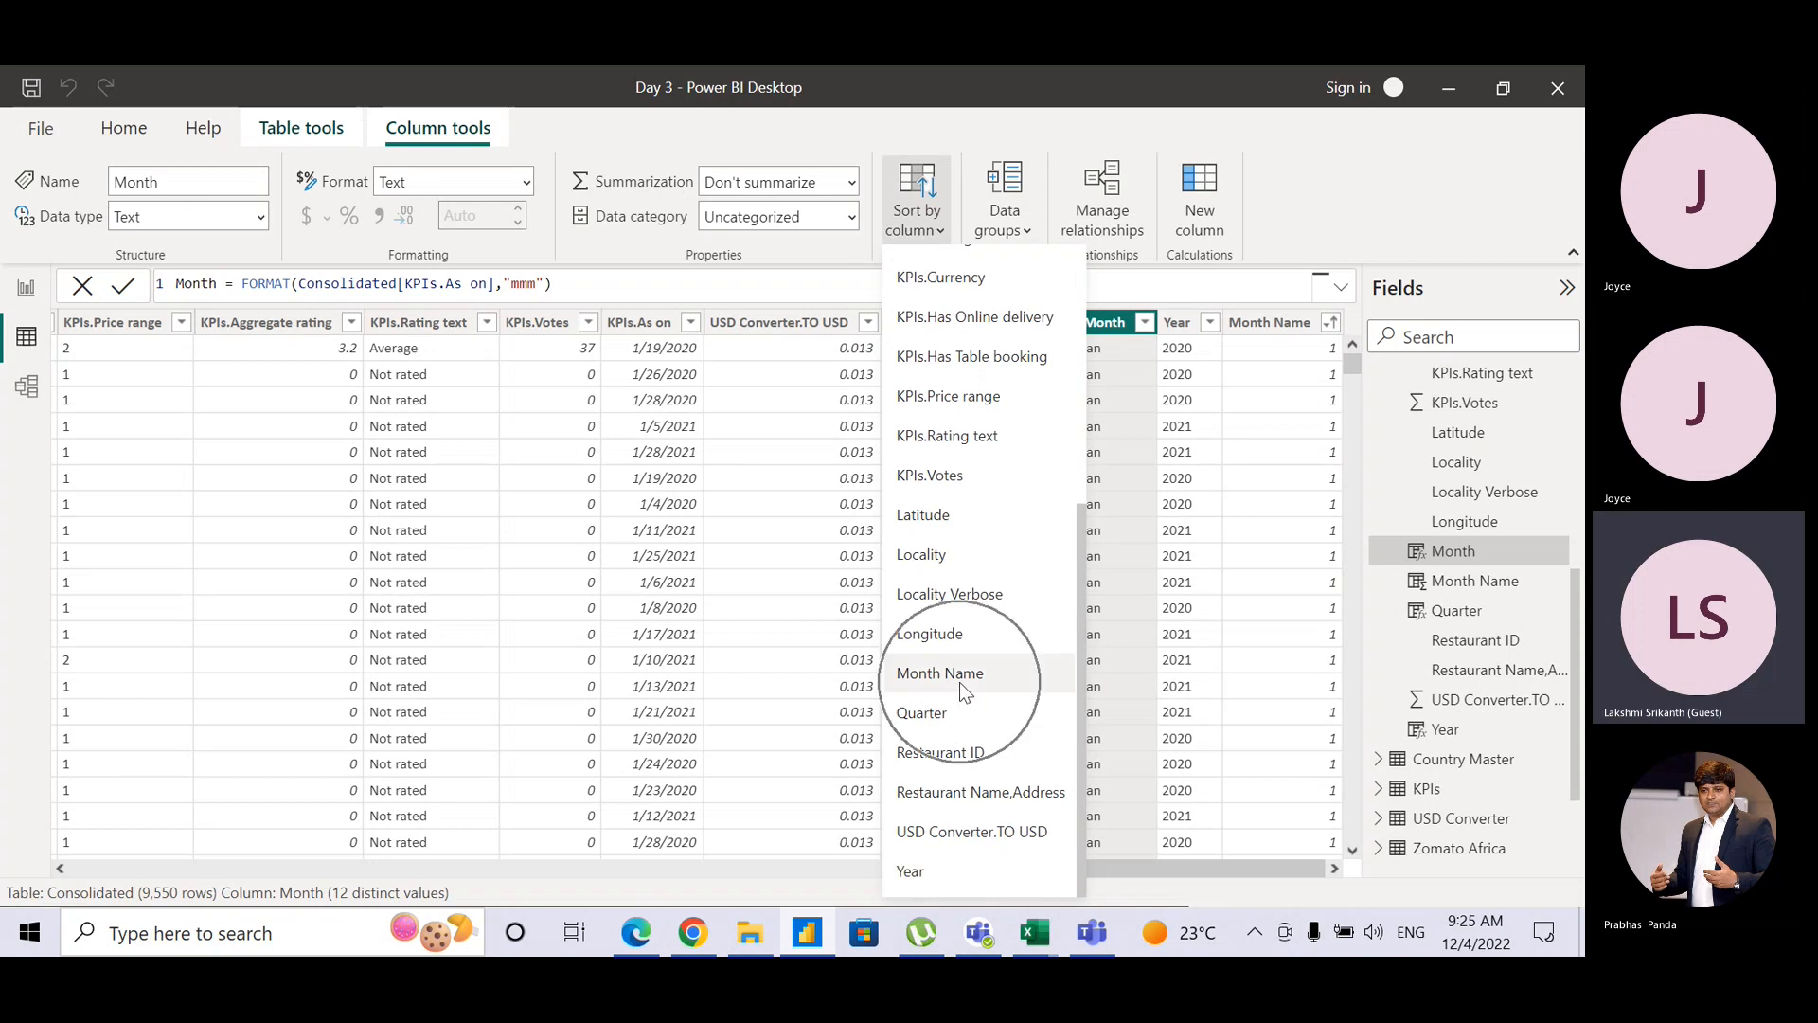
left_click(962, 682)
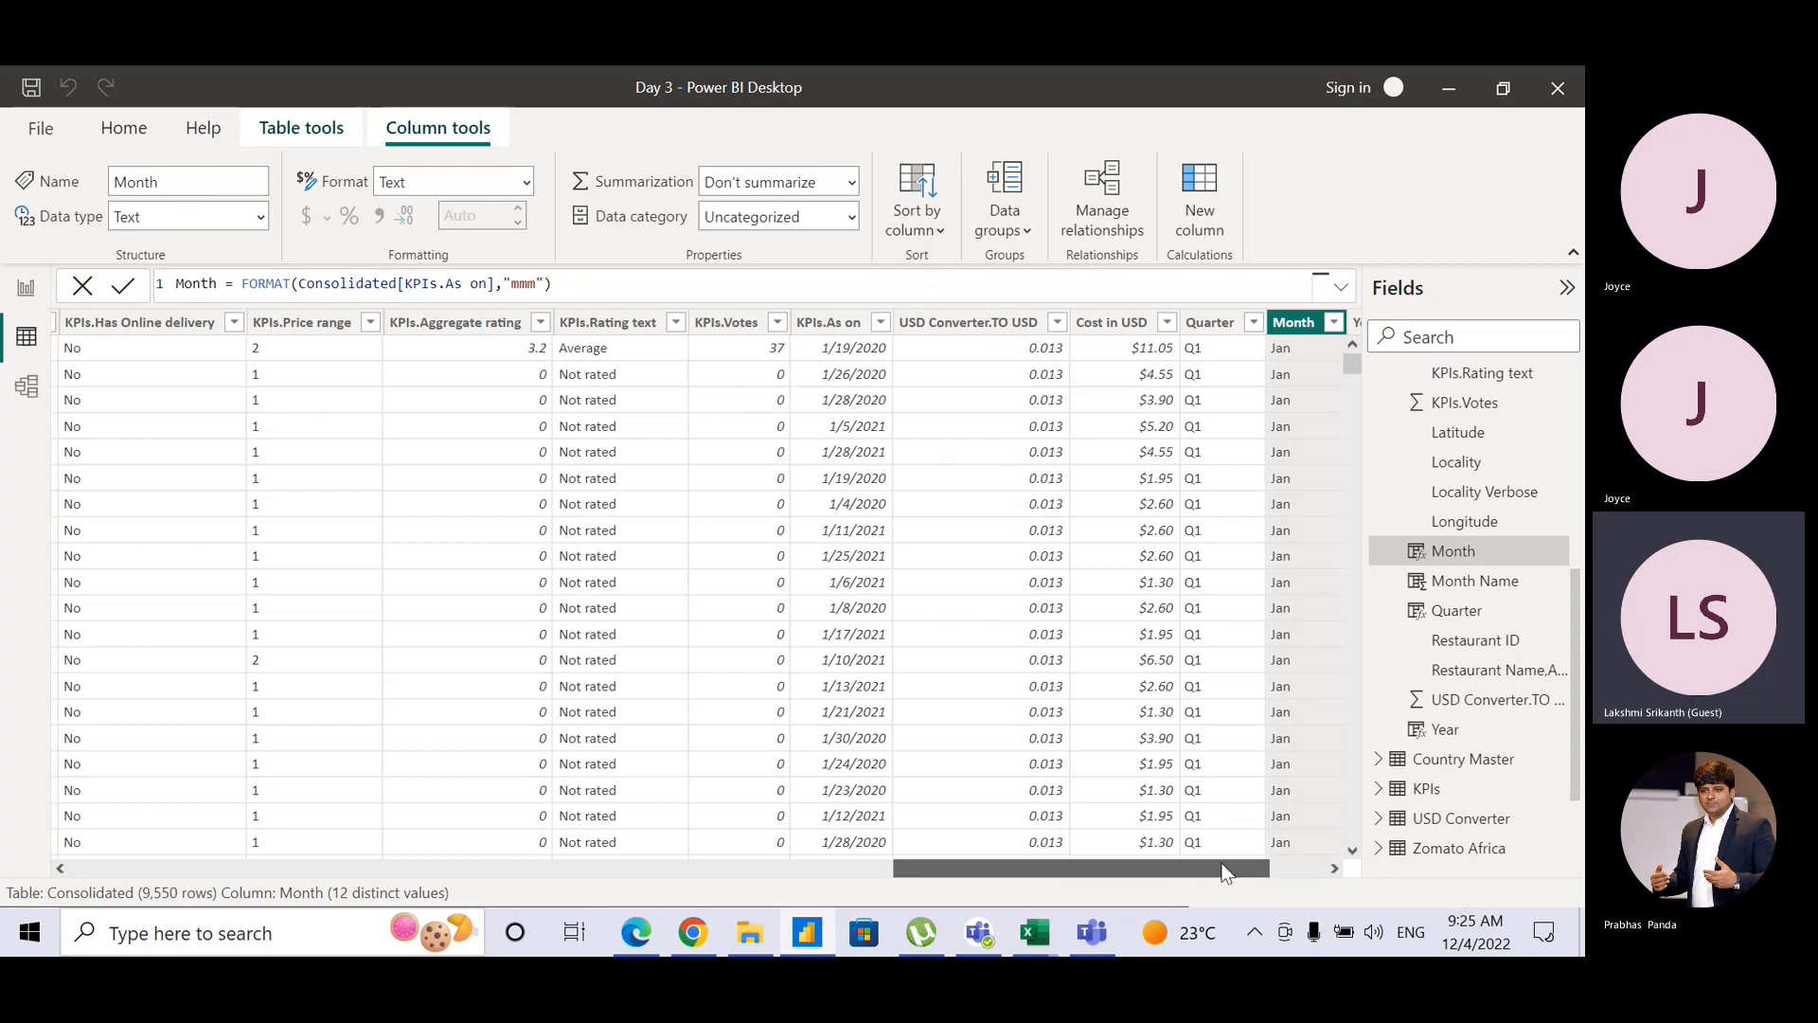
left_click_drag(1213, 861, 1309, 868)
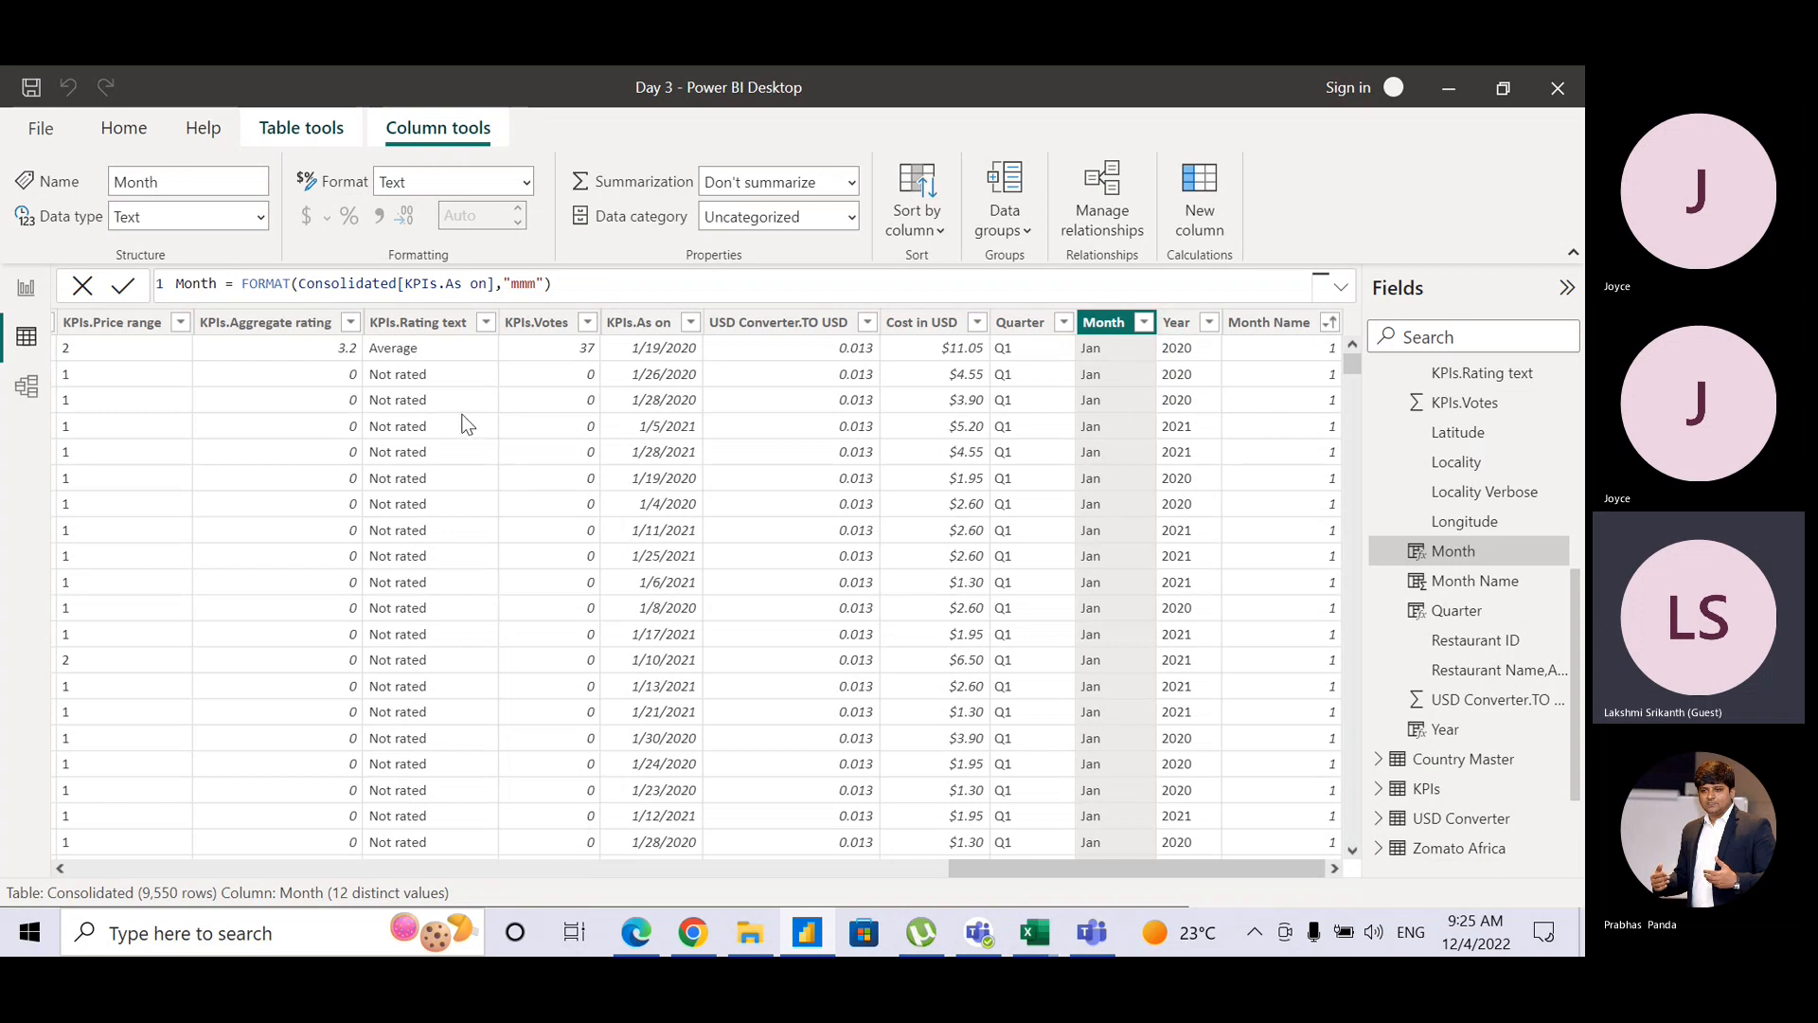
left_click(14, 303)
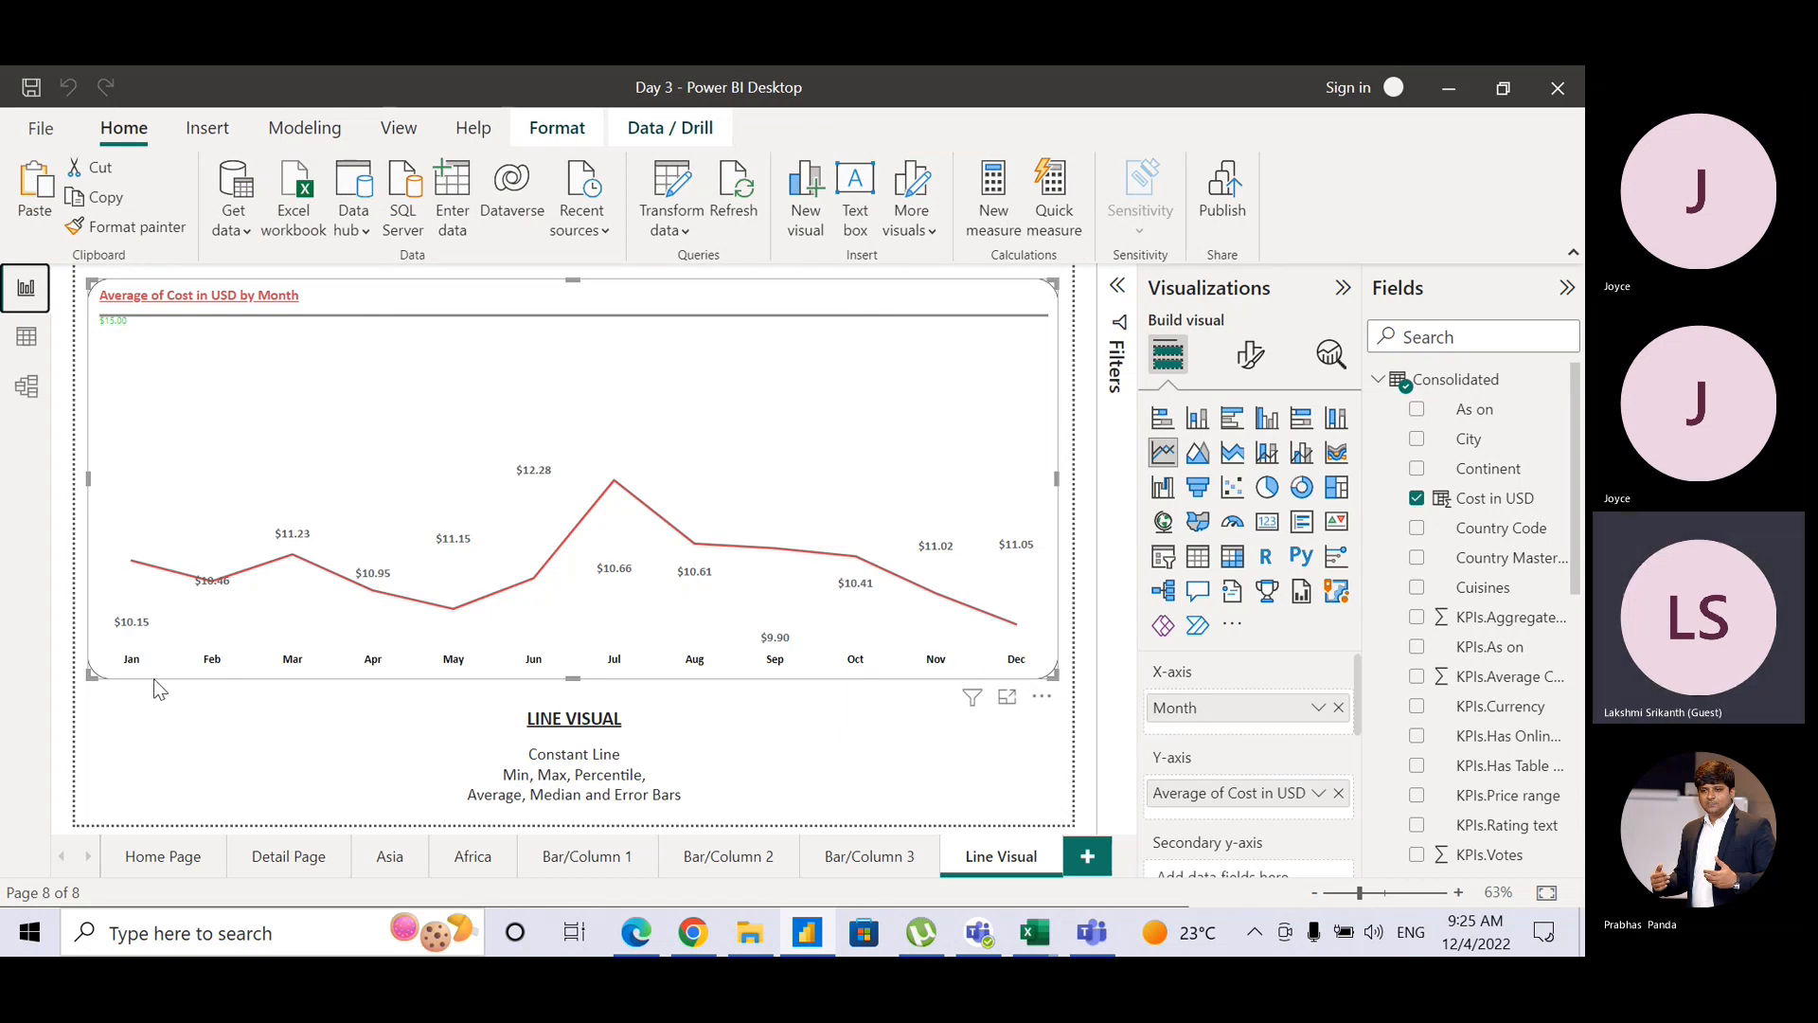
Step: Set the line chart's X-axis month label font size to 15
left_click(1262, 377)
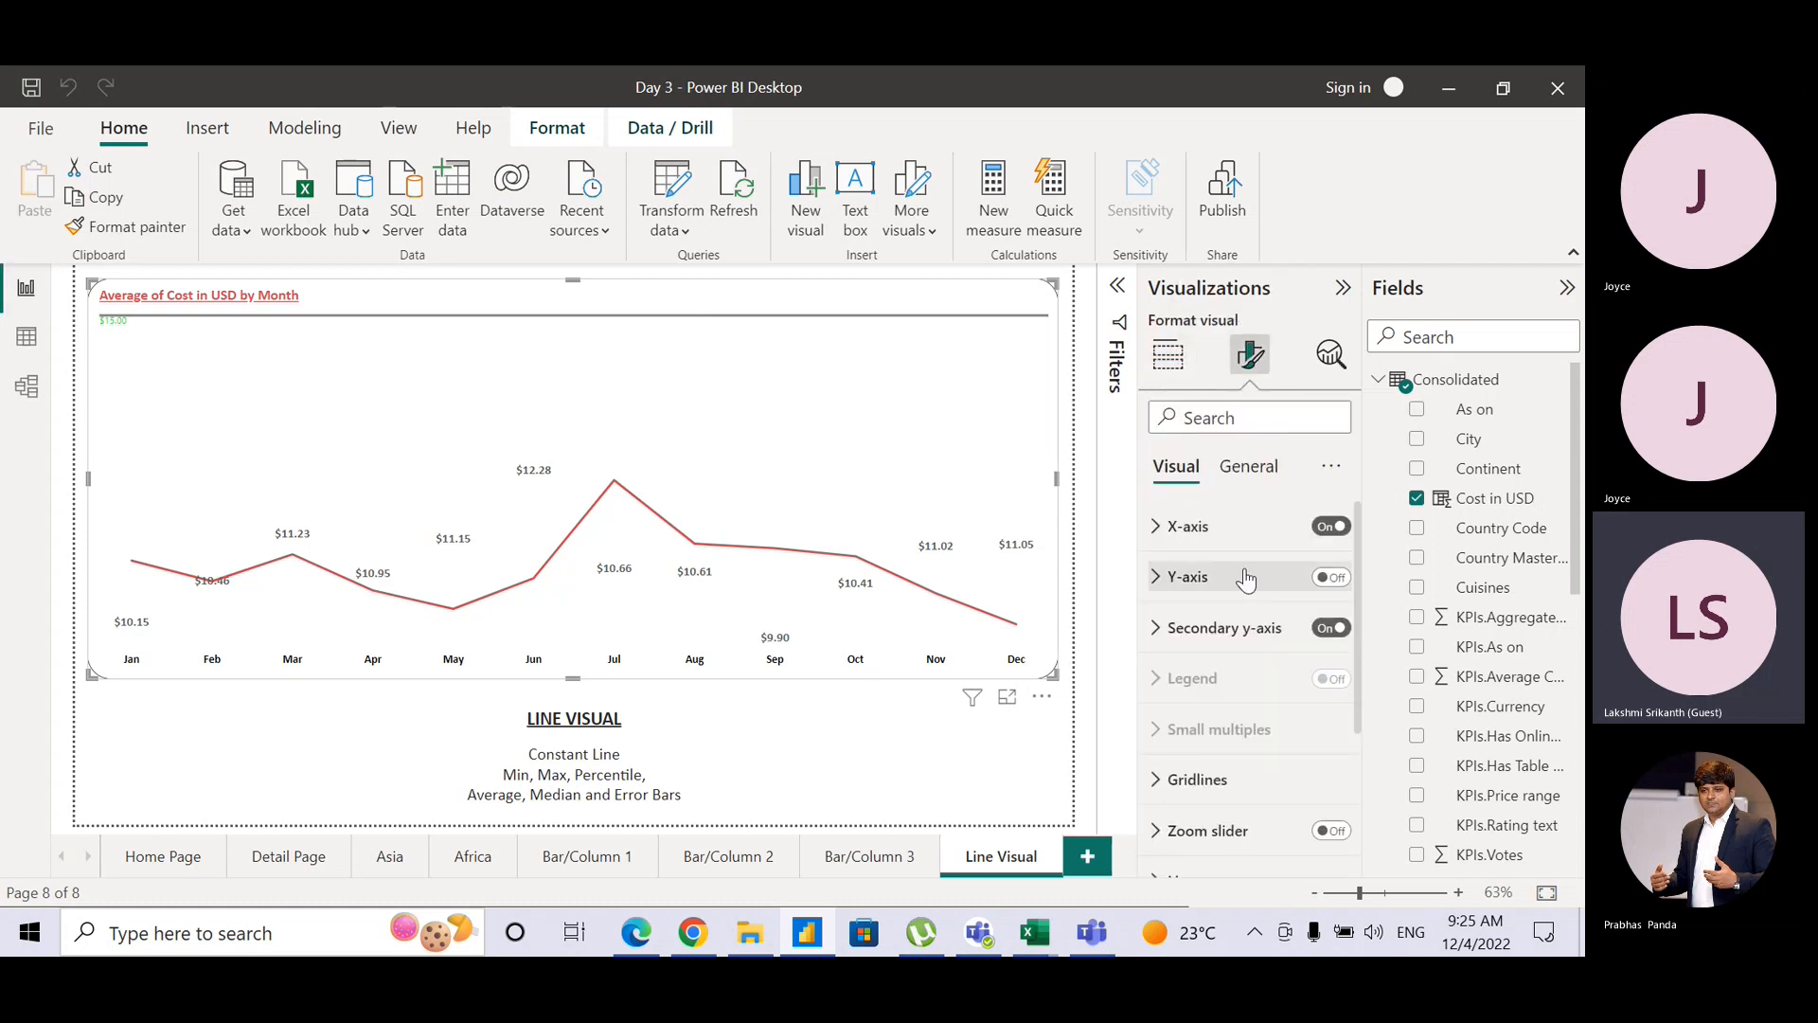
left_click(1174, 527)
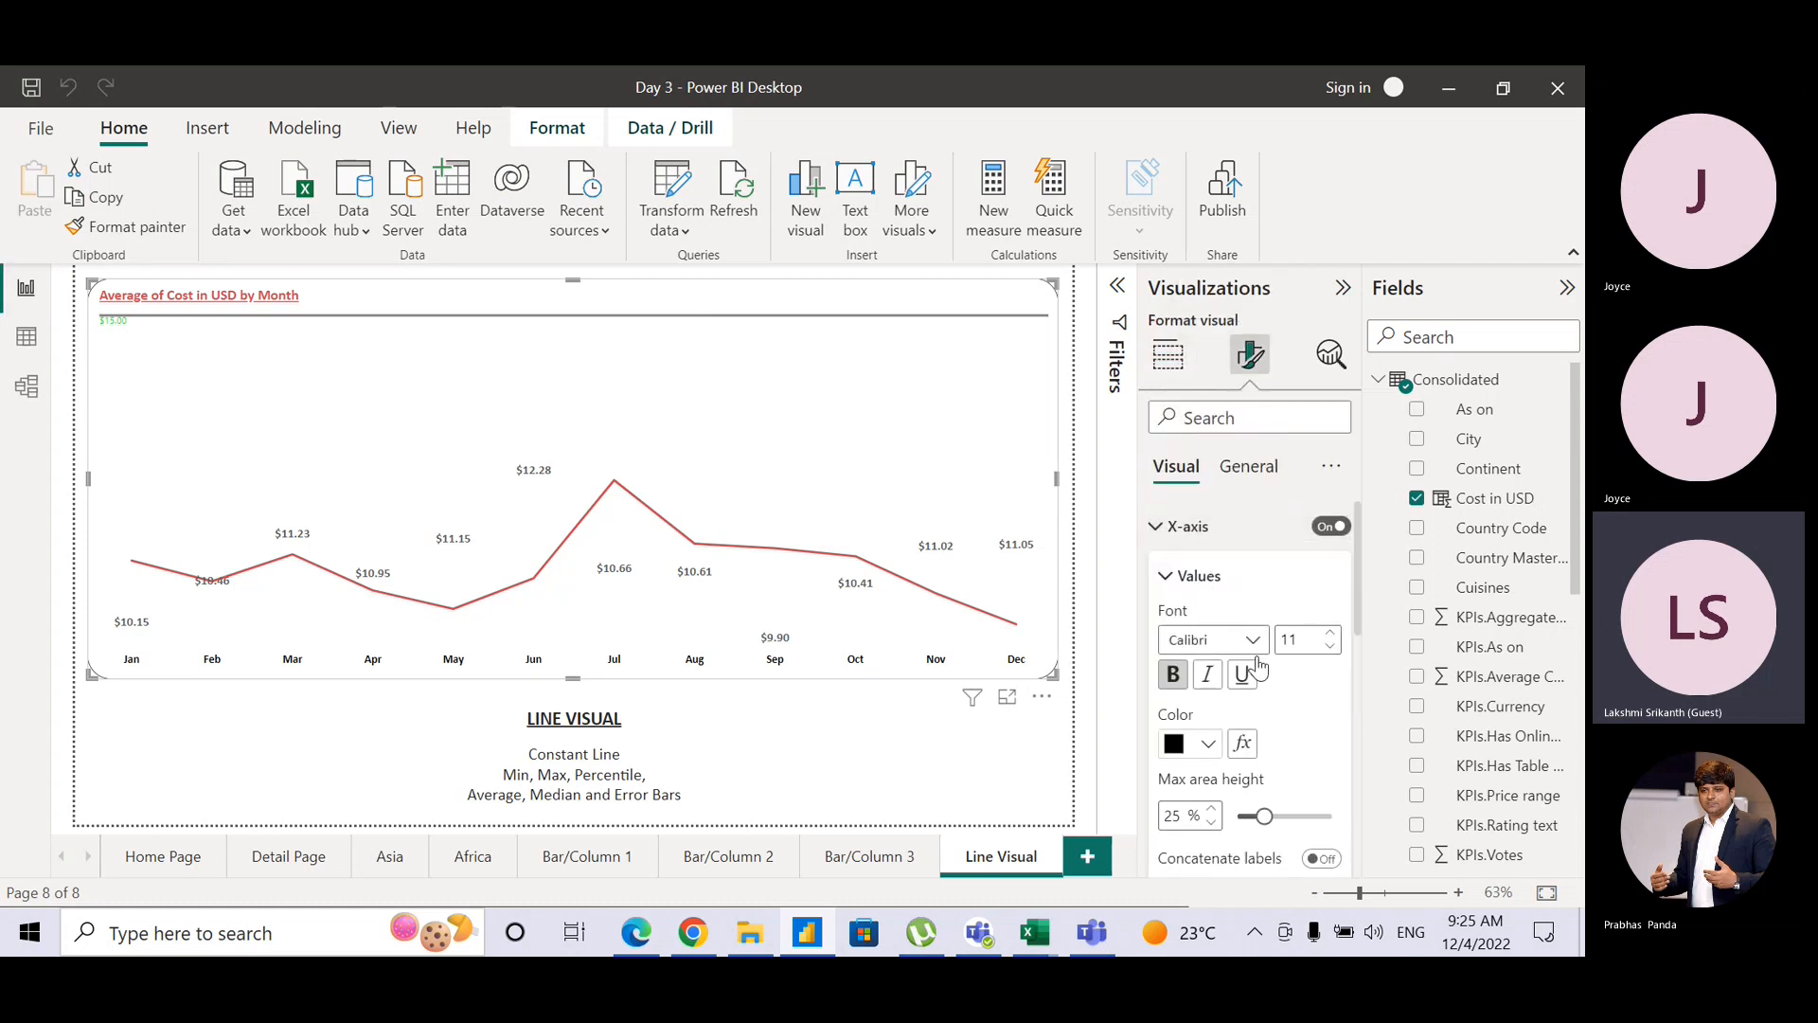
left_click(1332, 634)
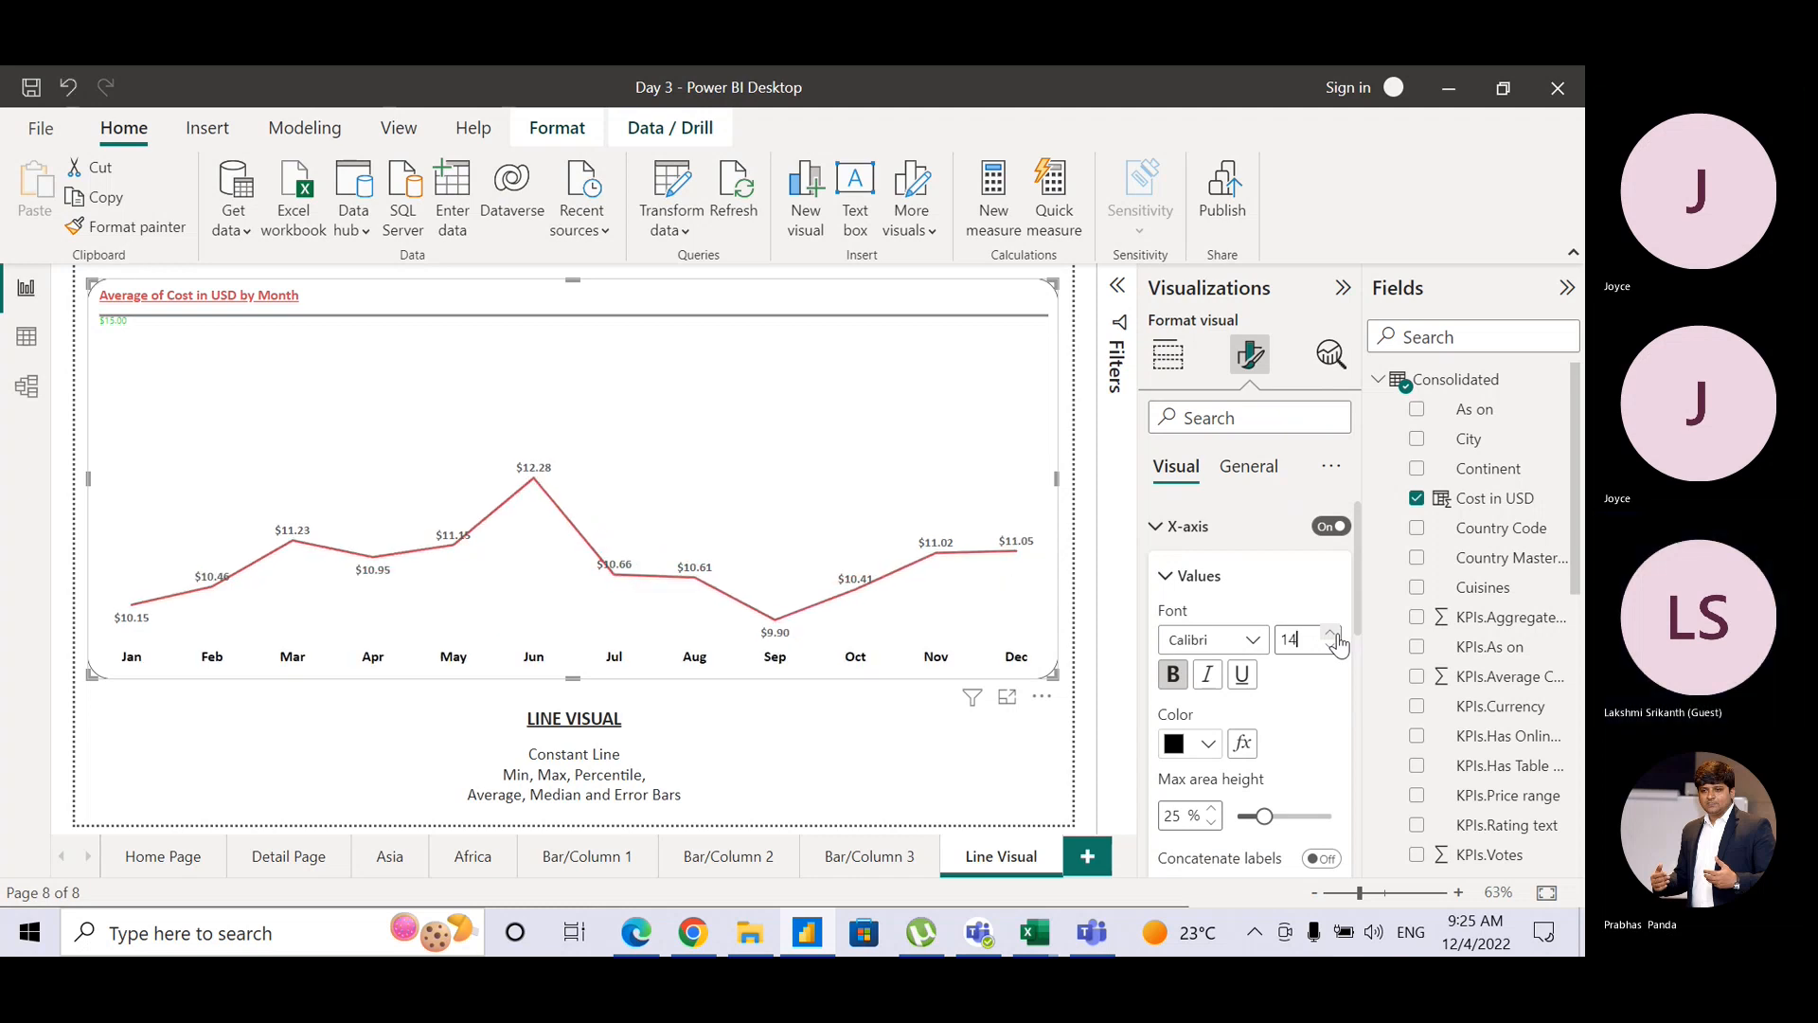
left_click(1333, 634)
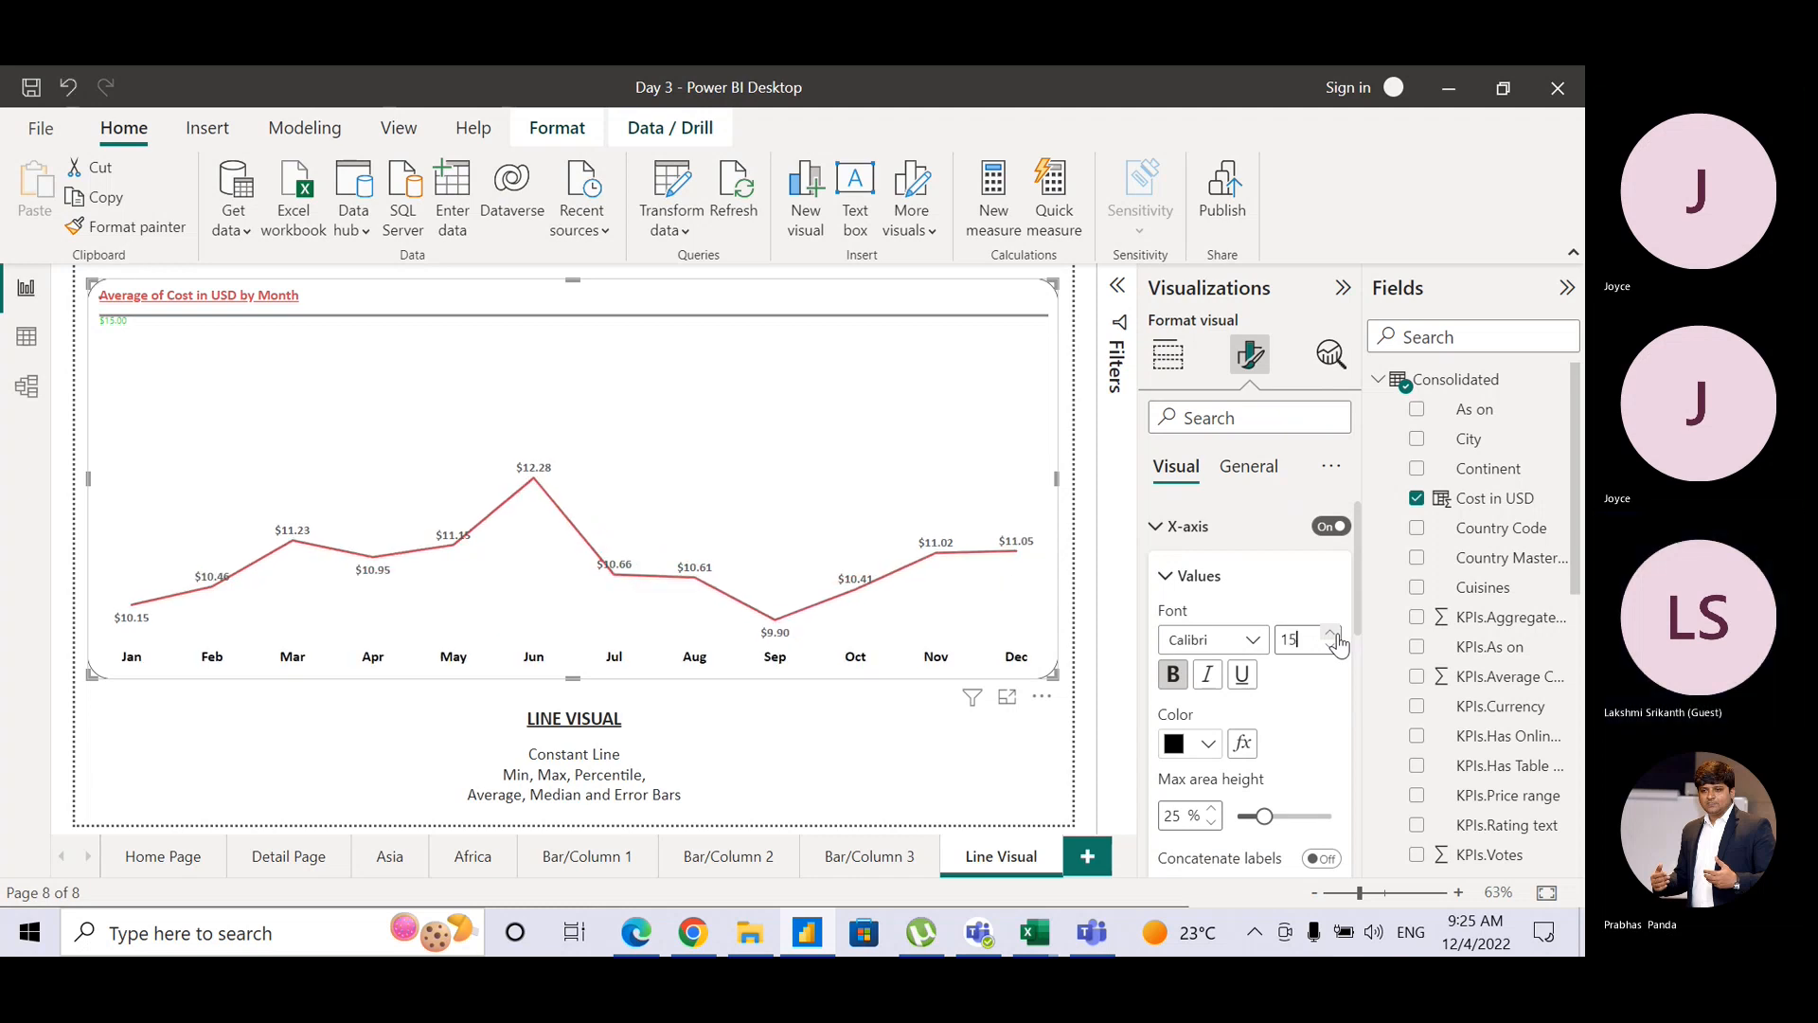
left_click(1165, 532)
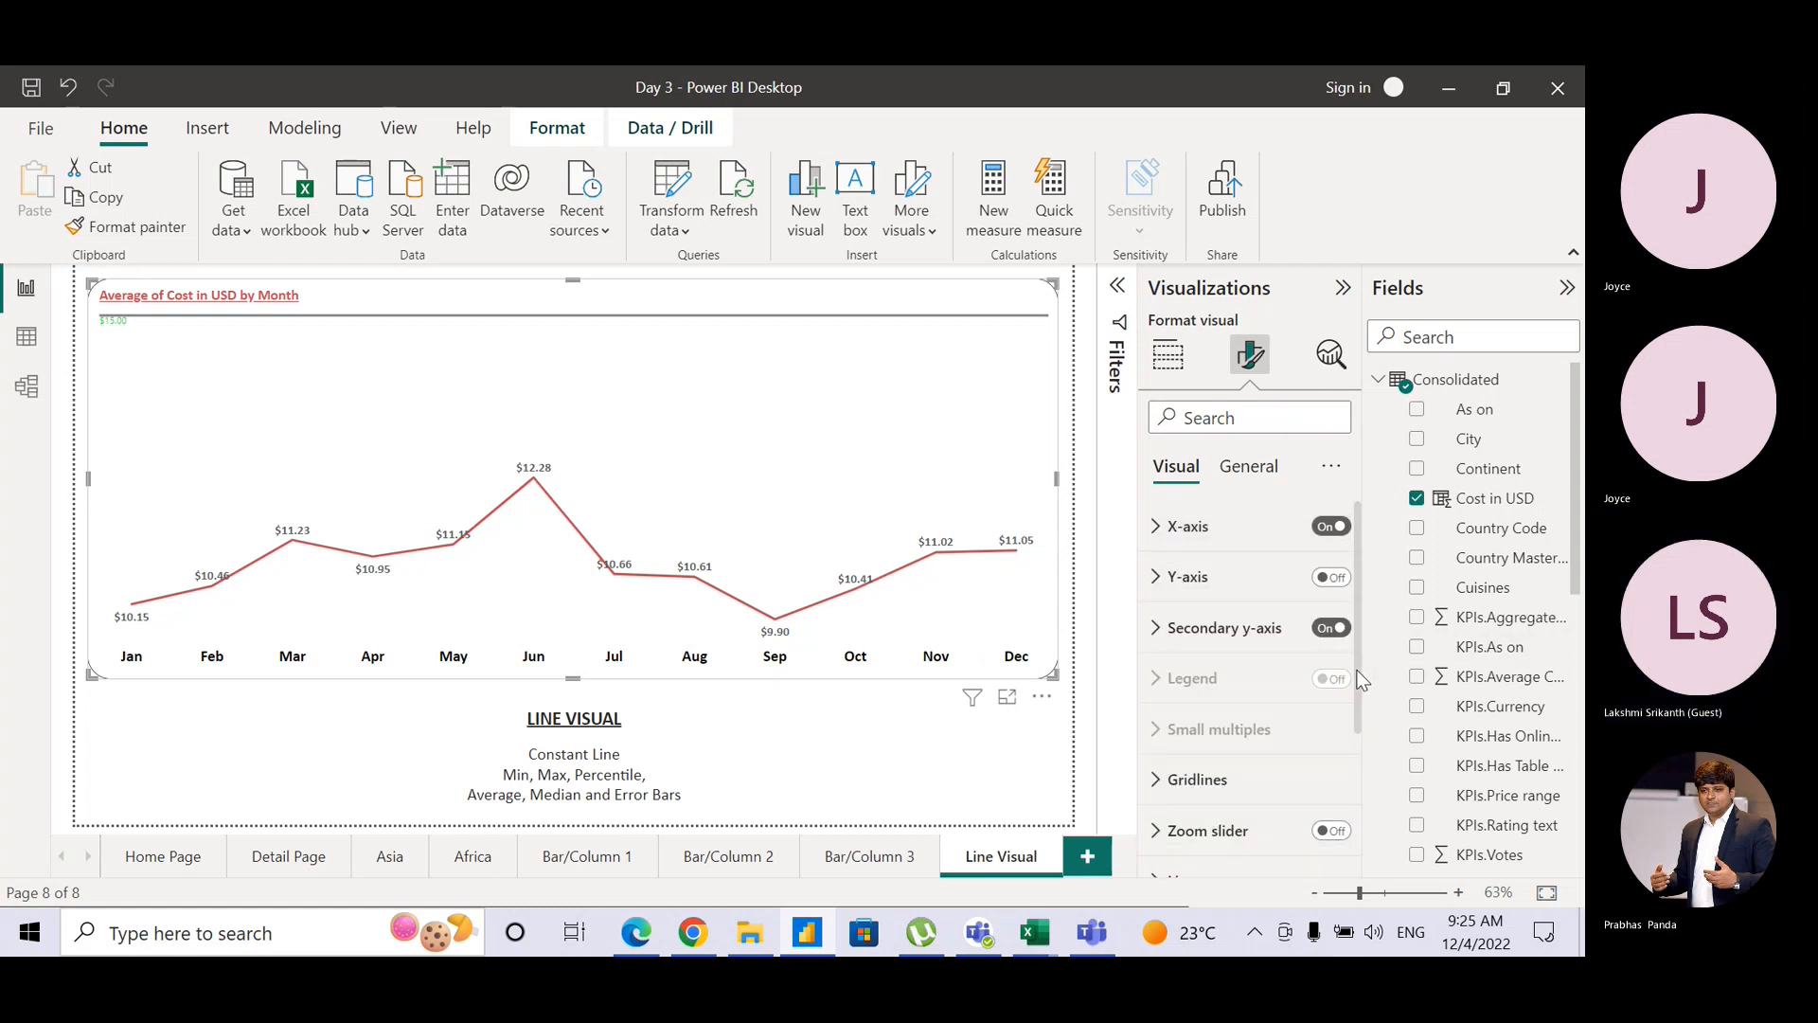
scroll(1361, 678, "down", 3)
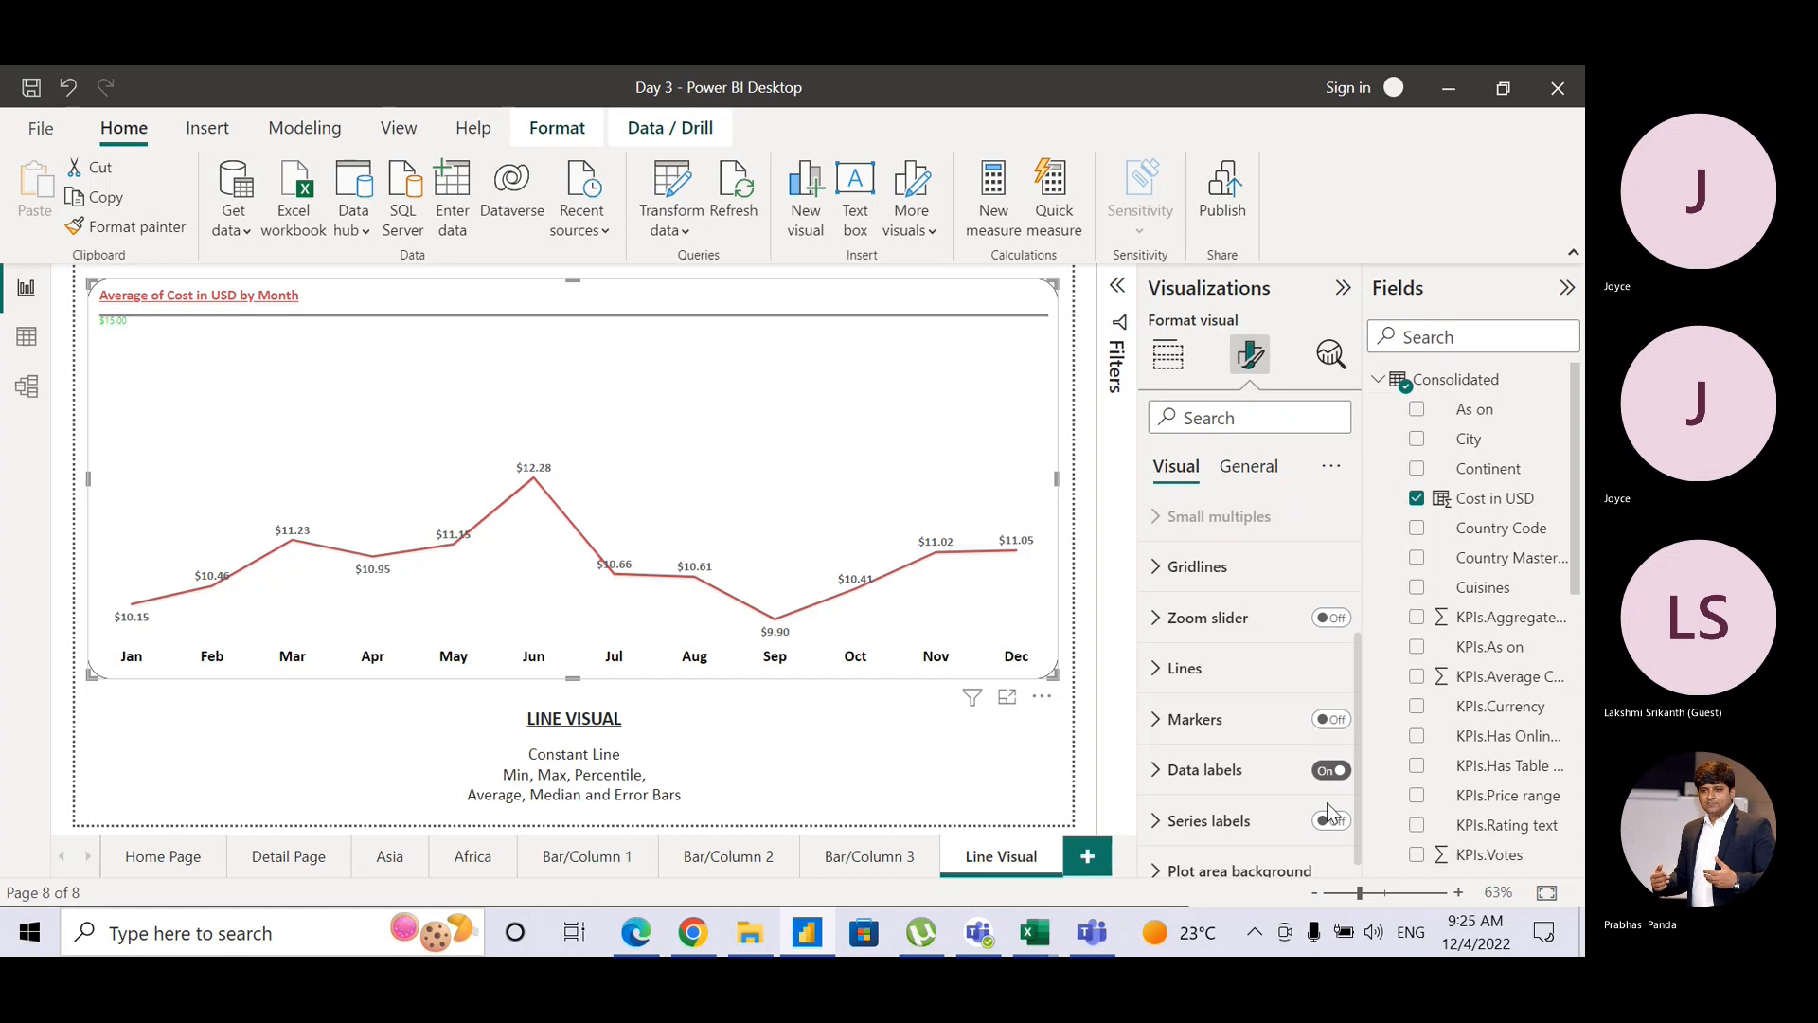
Step: Raise the line chart's data label values to font size 15, then deselect the chart
left_click(1155, 770)
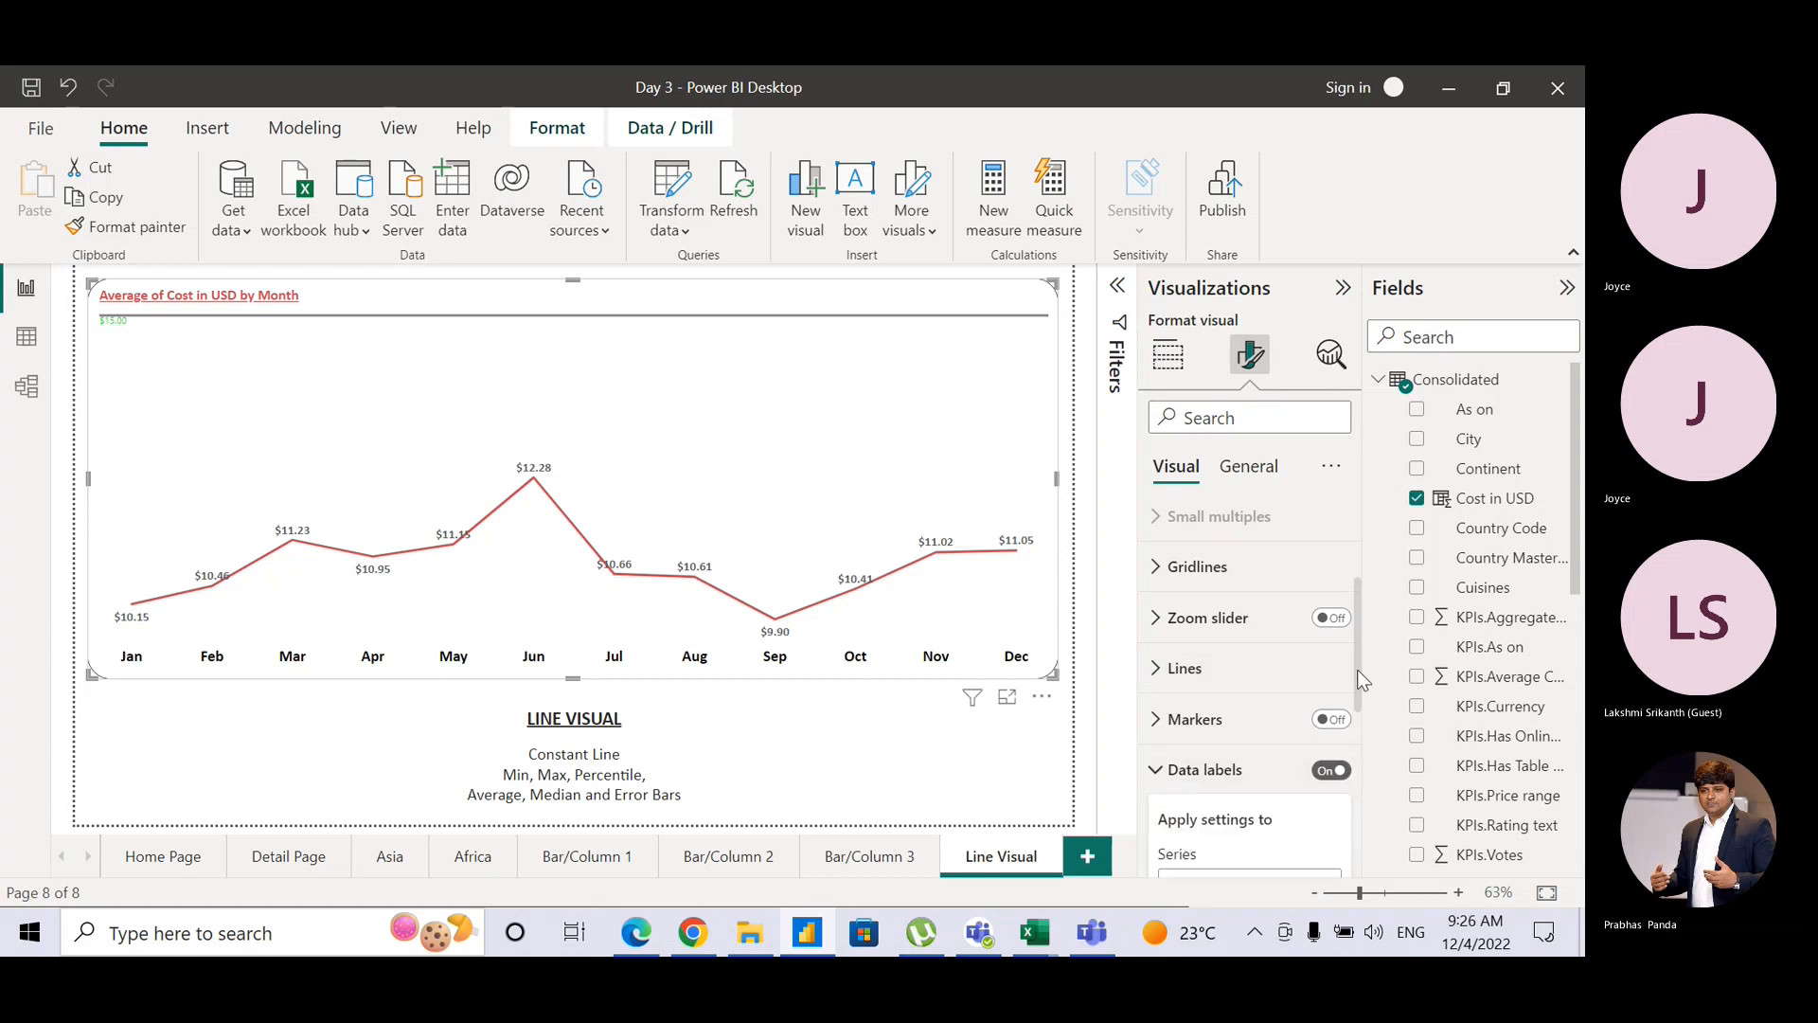
scroll(1361, 678, "down", 3)
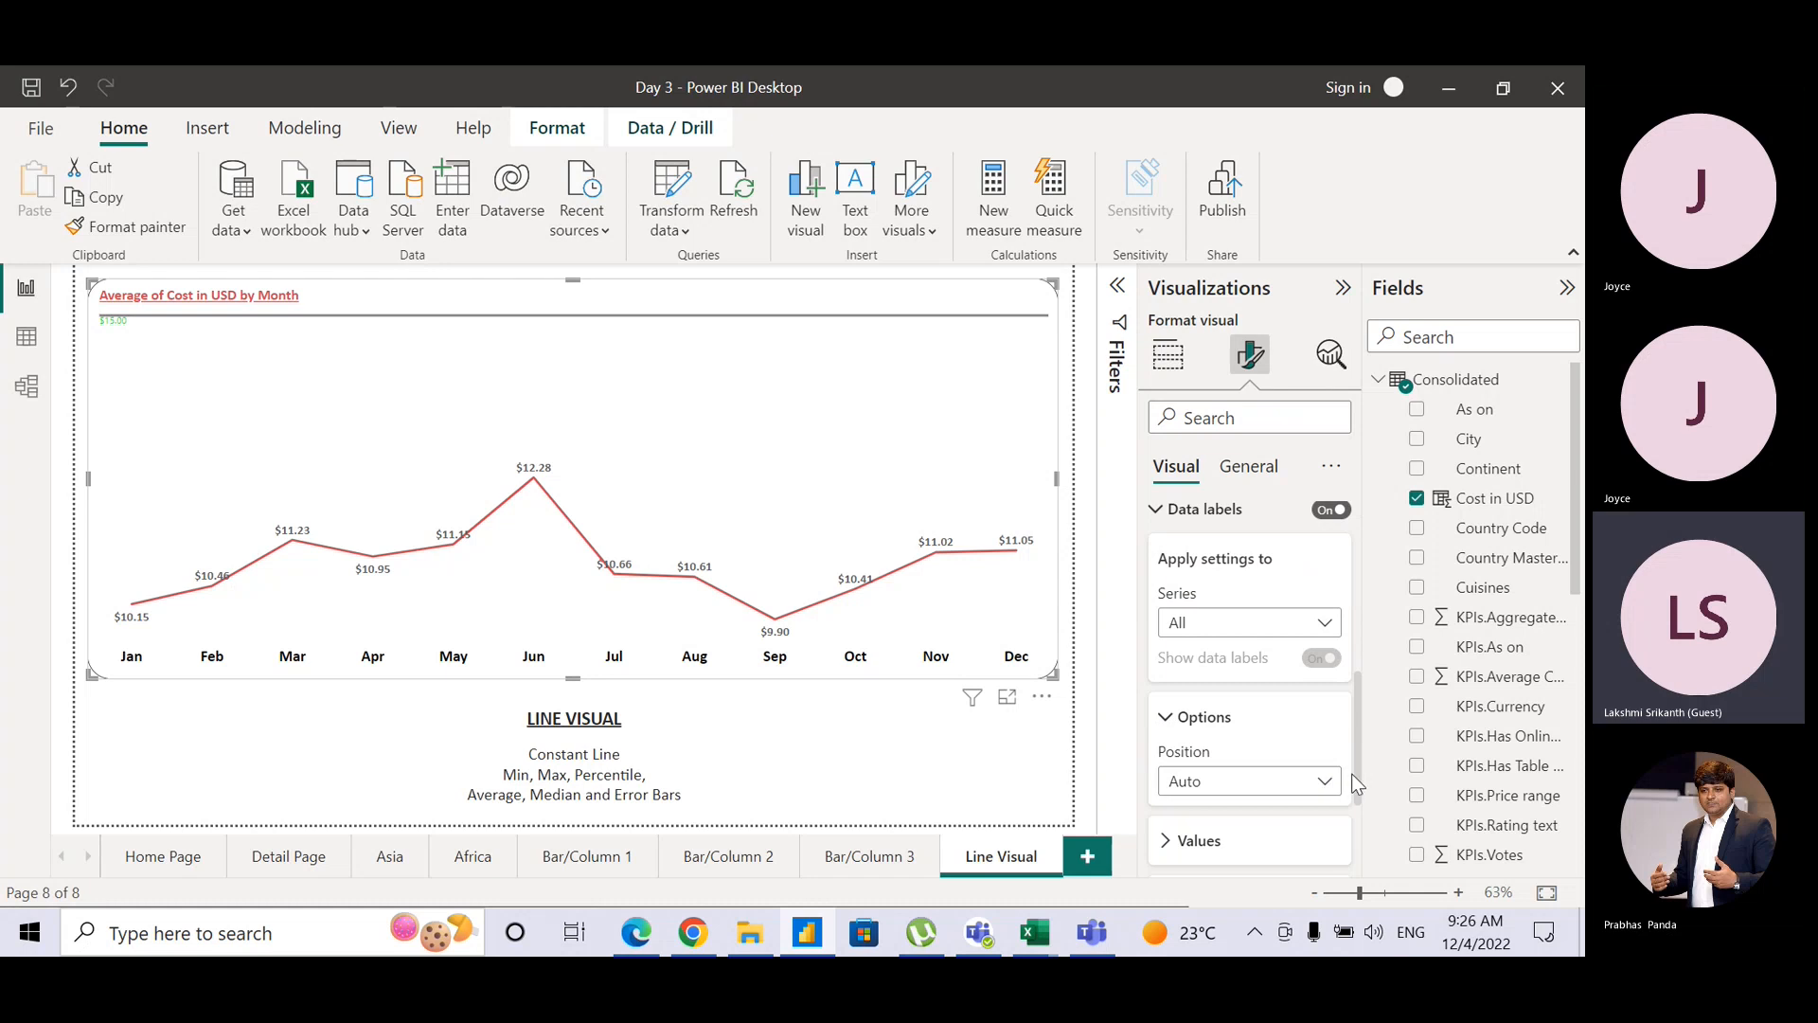
scroll(1358, 782, "down", 2)
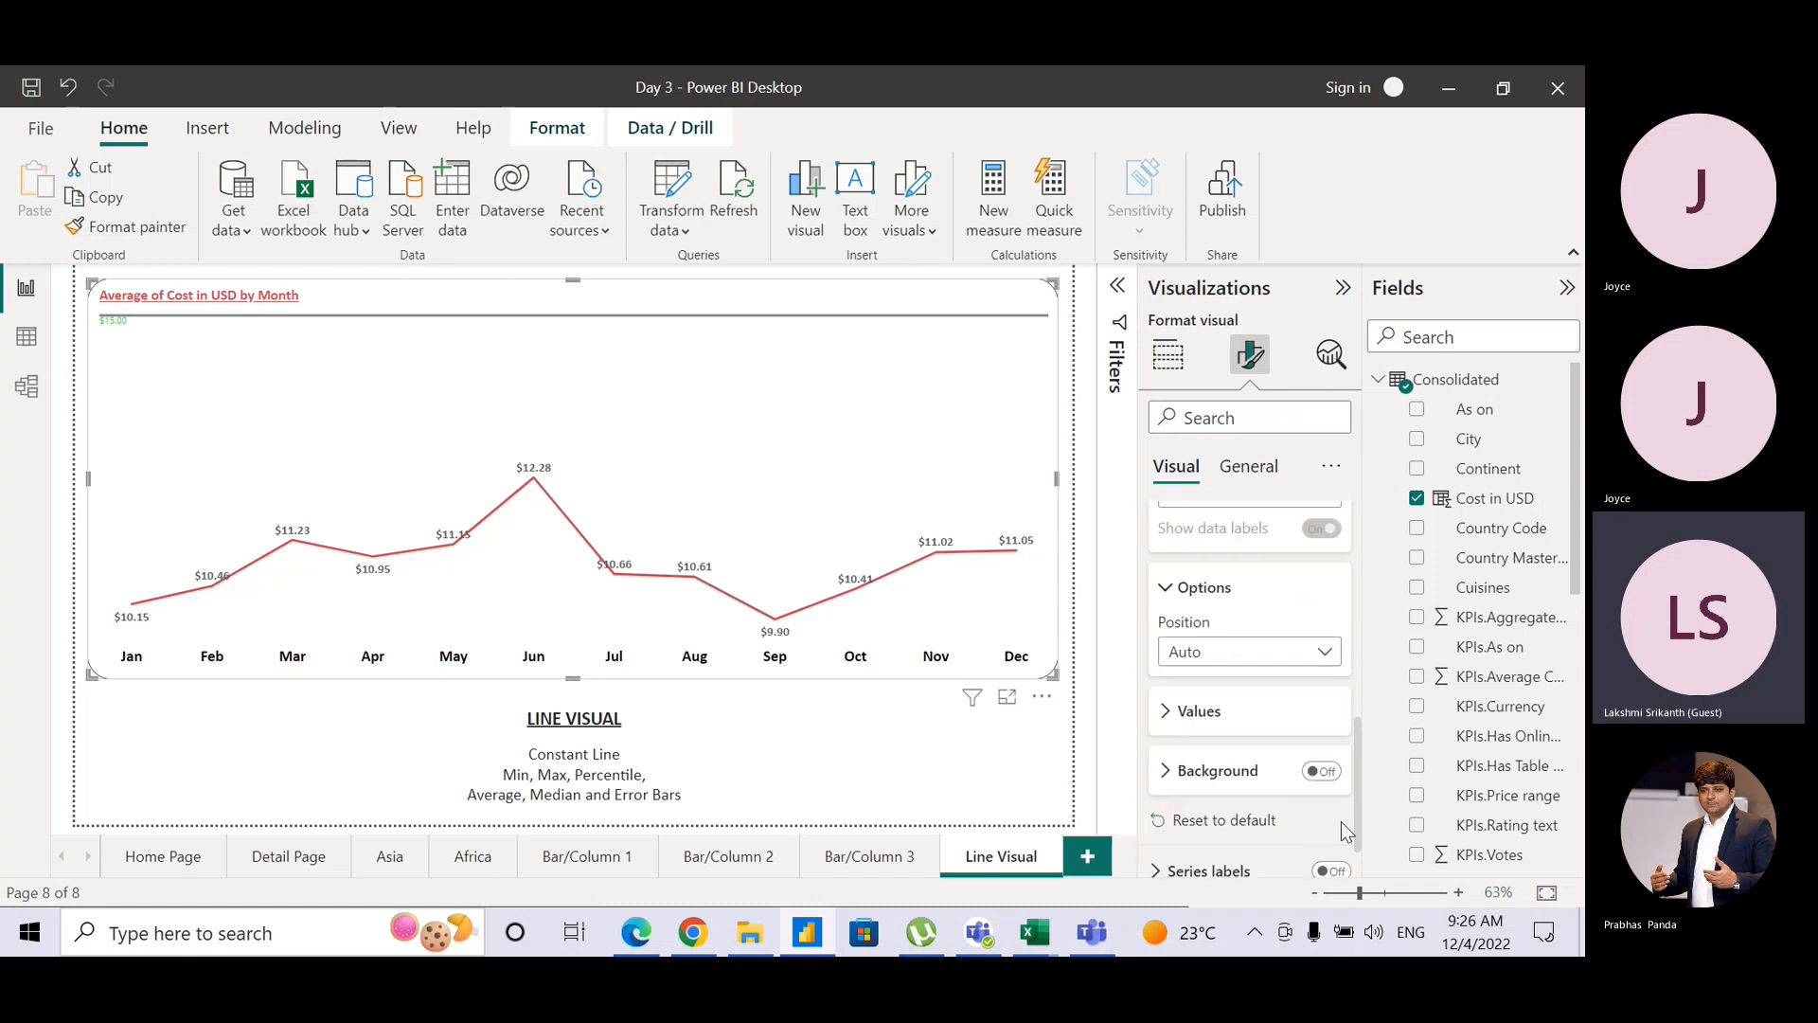
left_click(1172, 712)
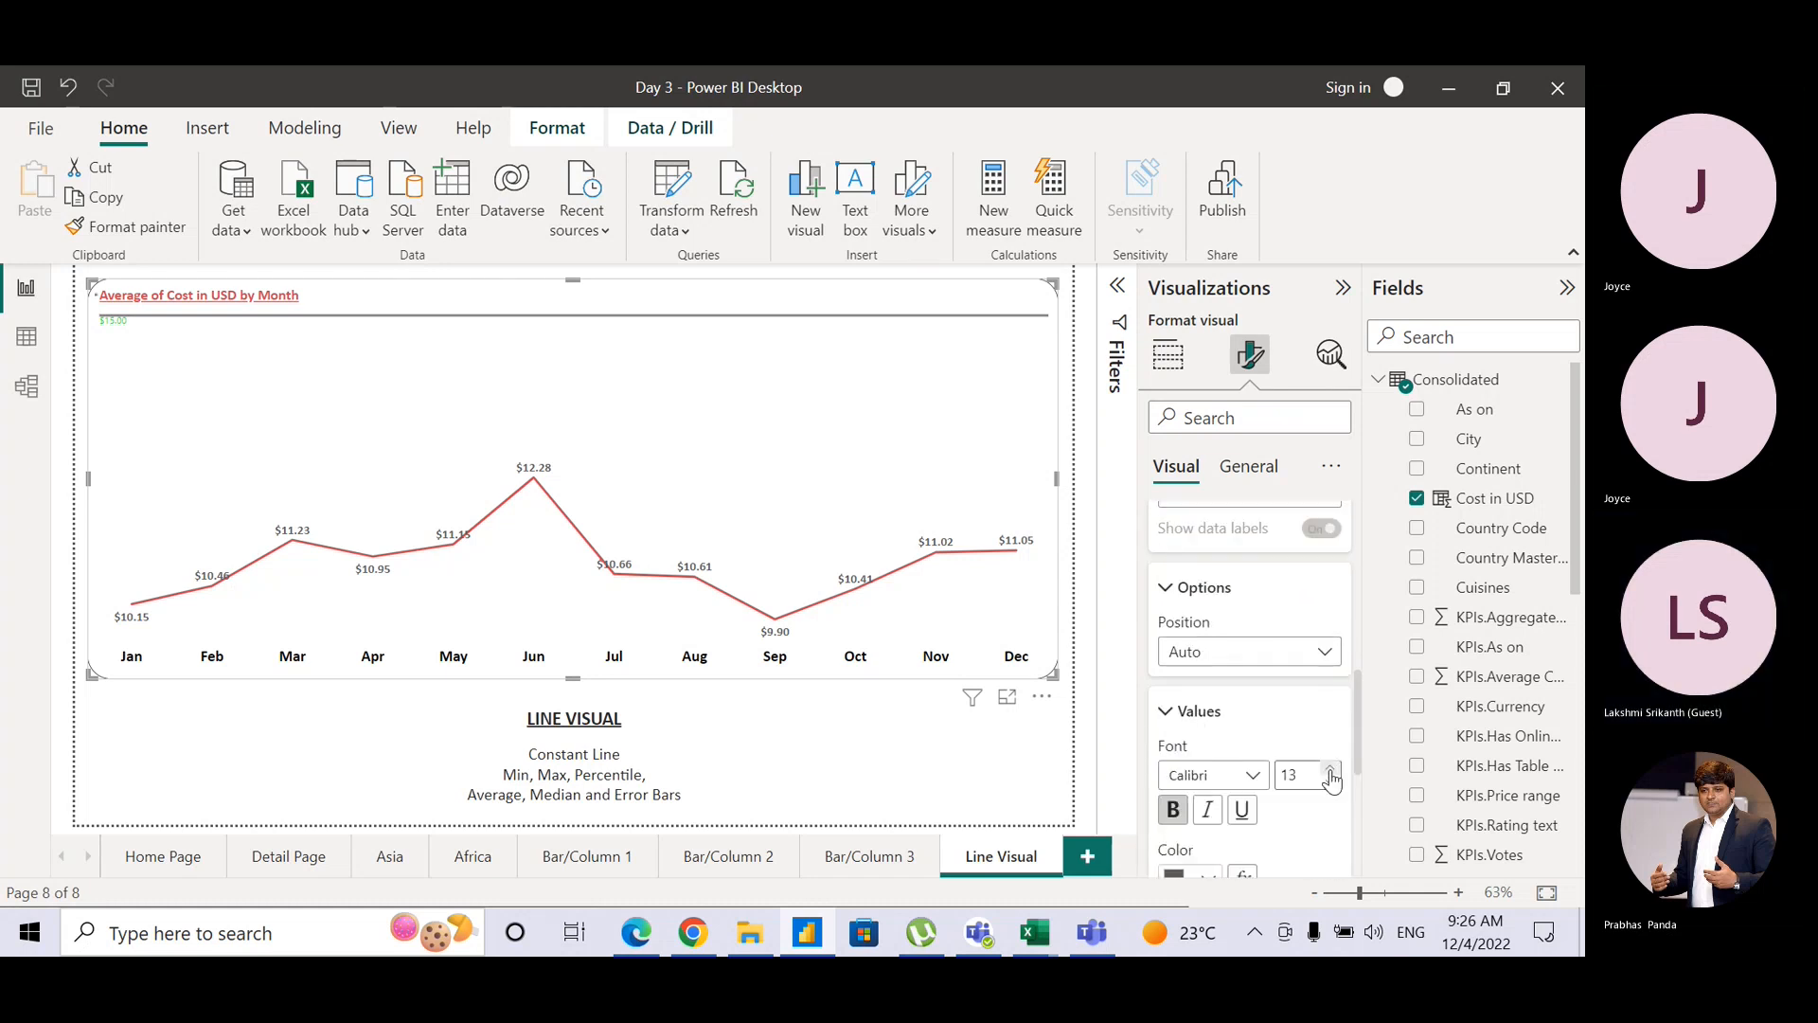
left_click(1330, 770)
left_click(1329, 770)
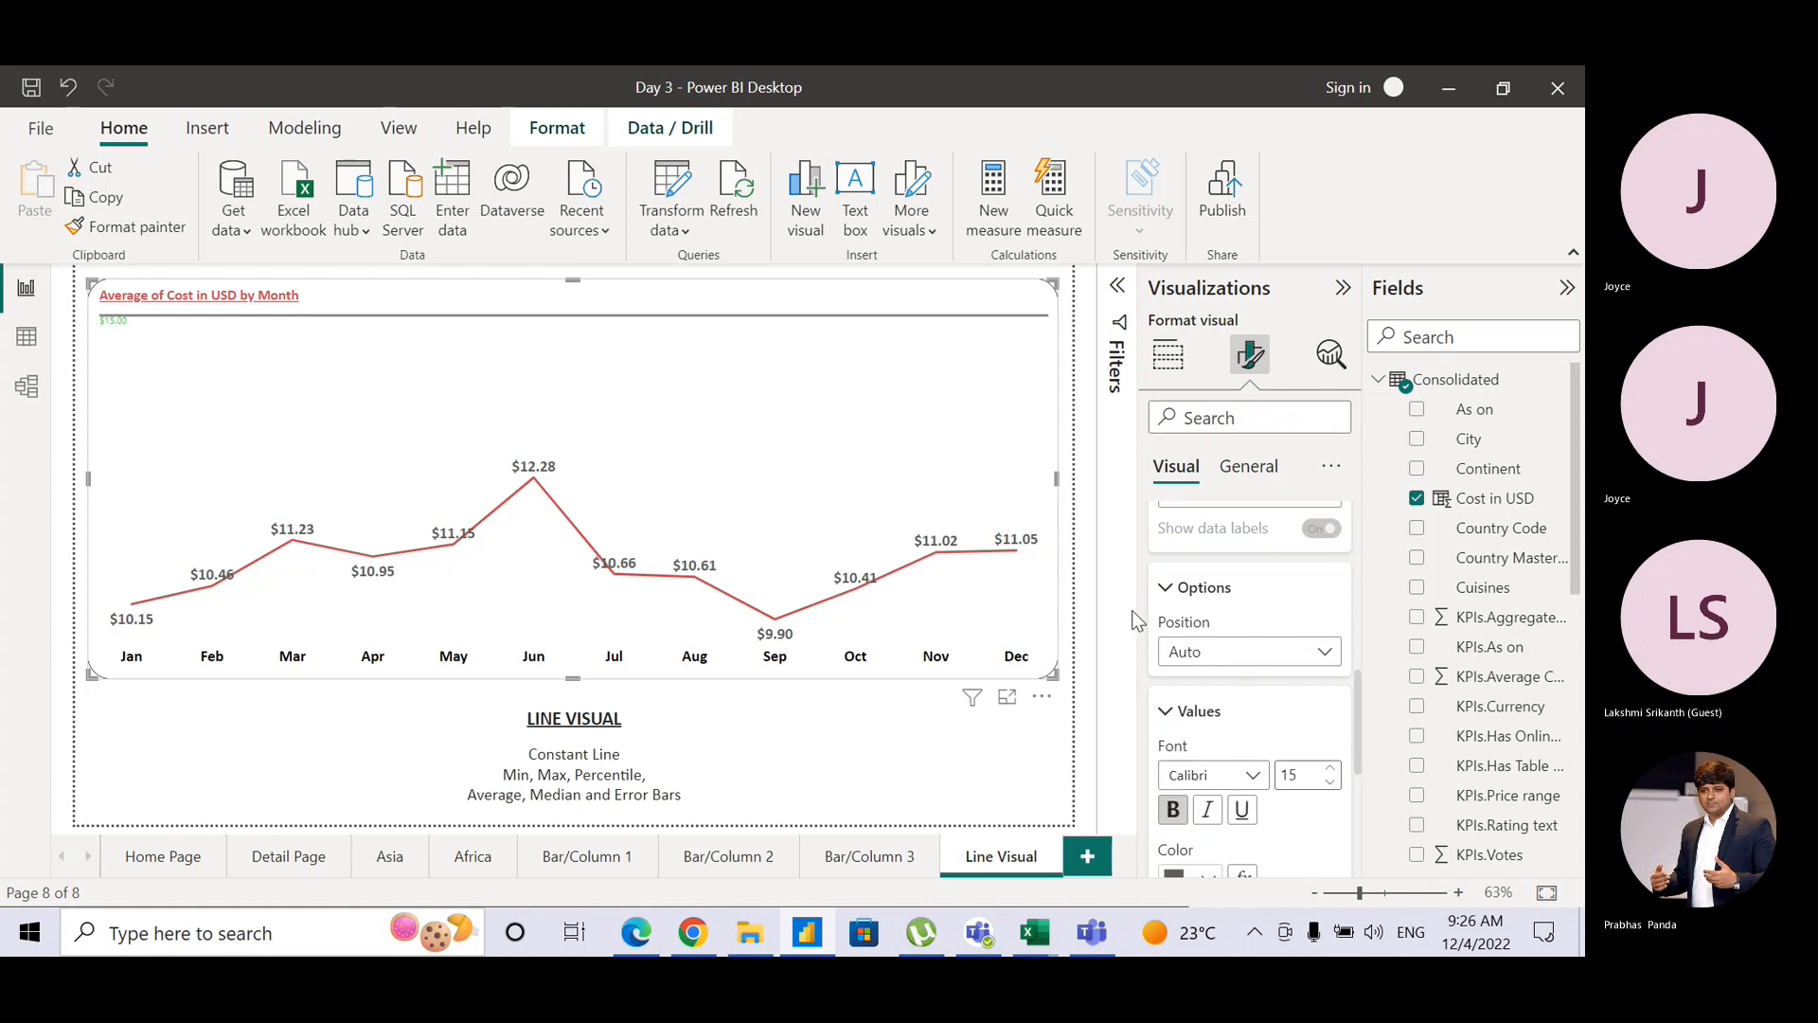
left_click(1083, 450)
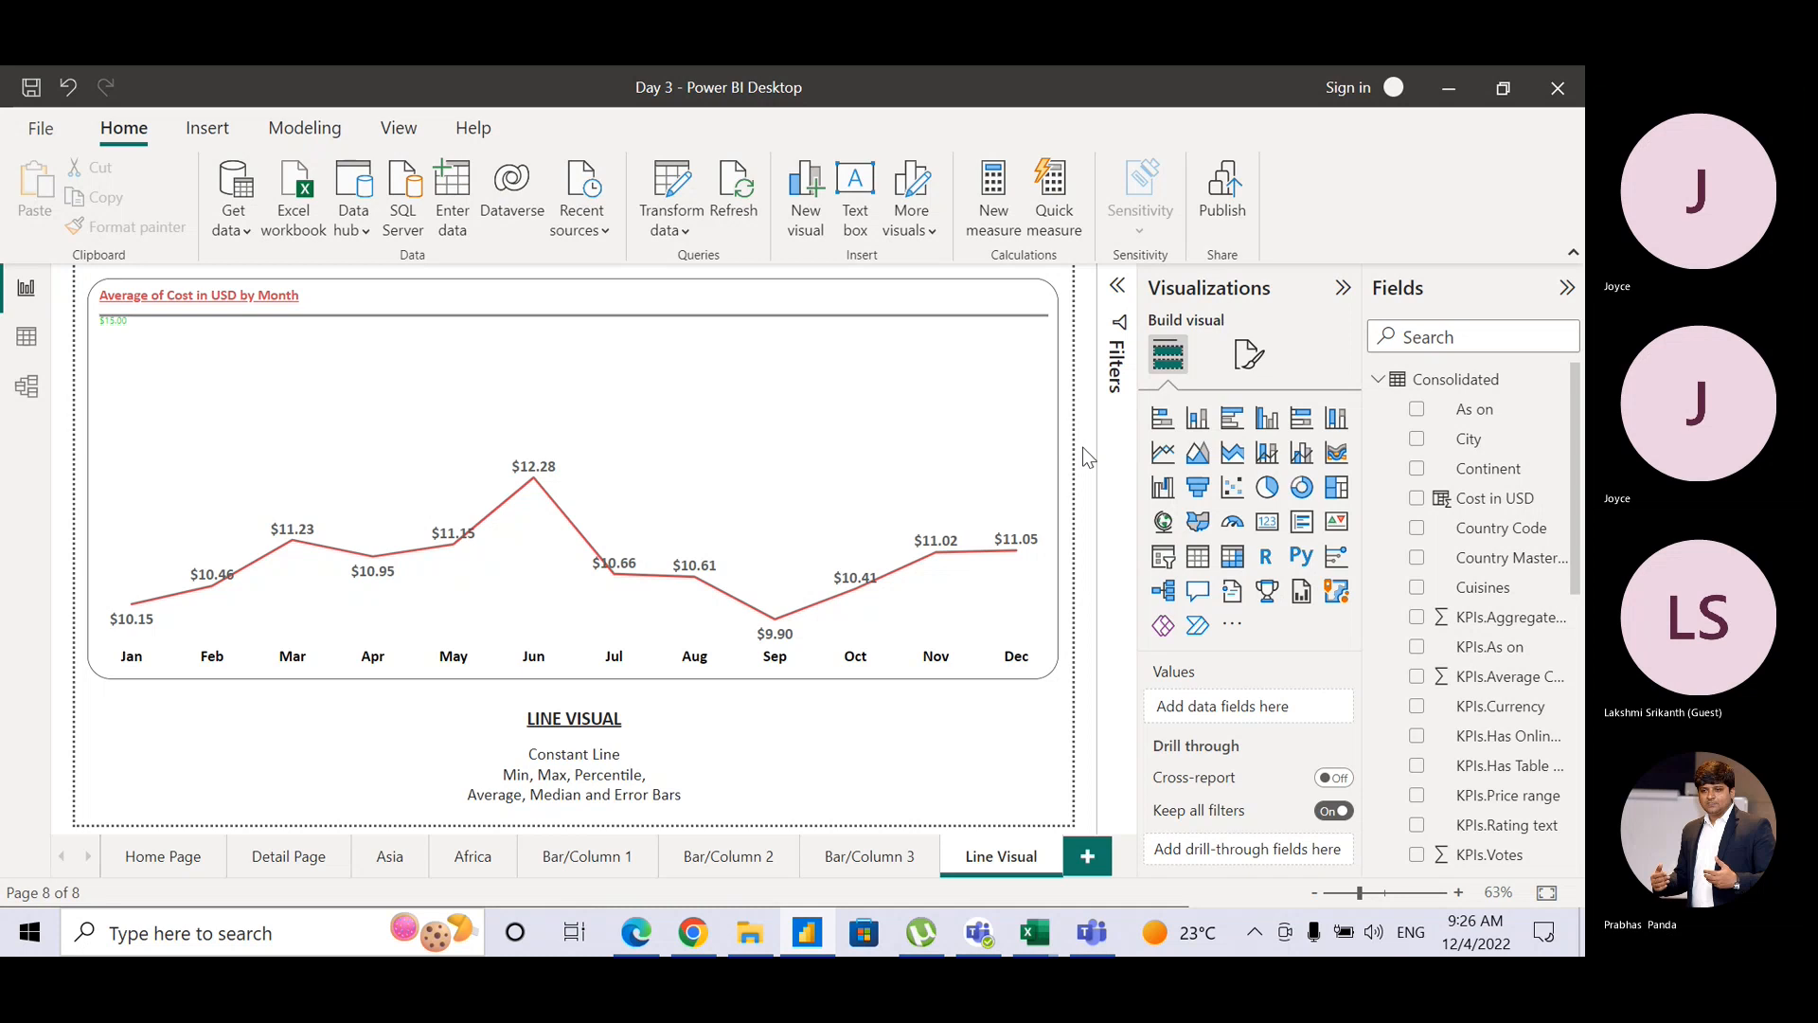
key("alt+Tab")
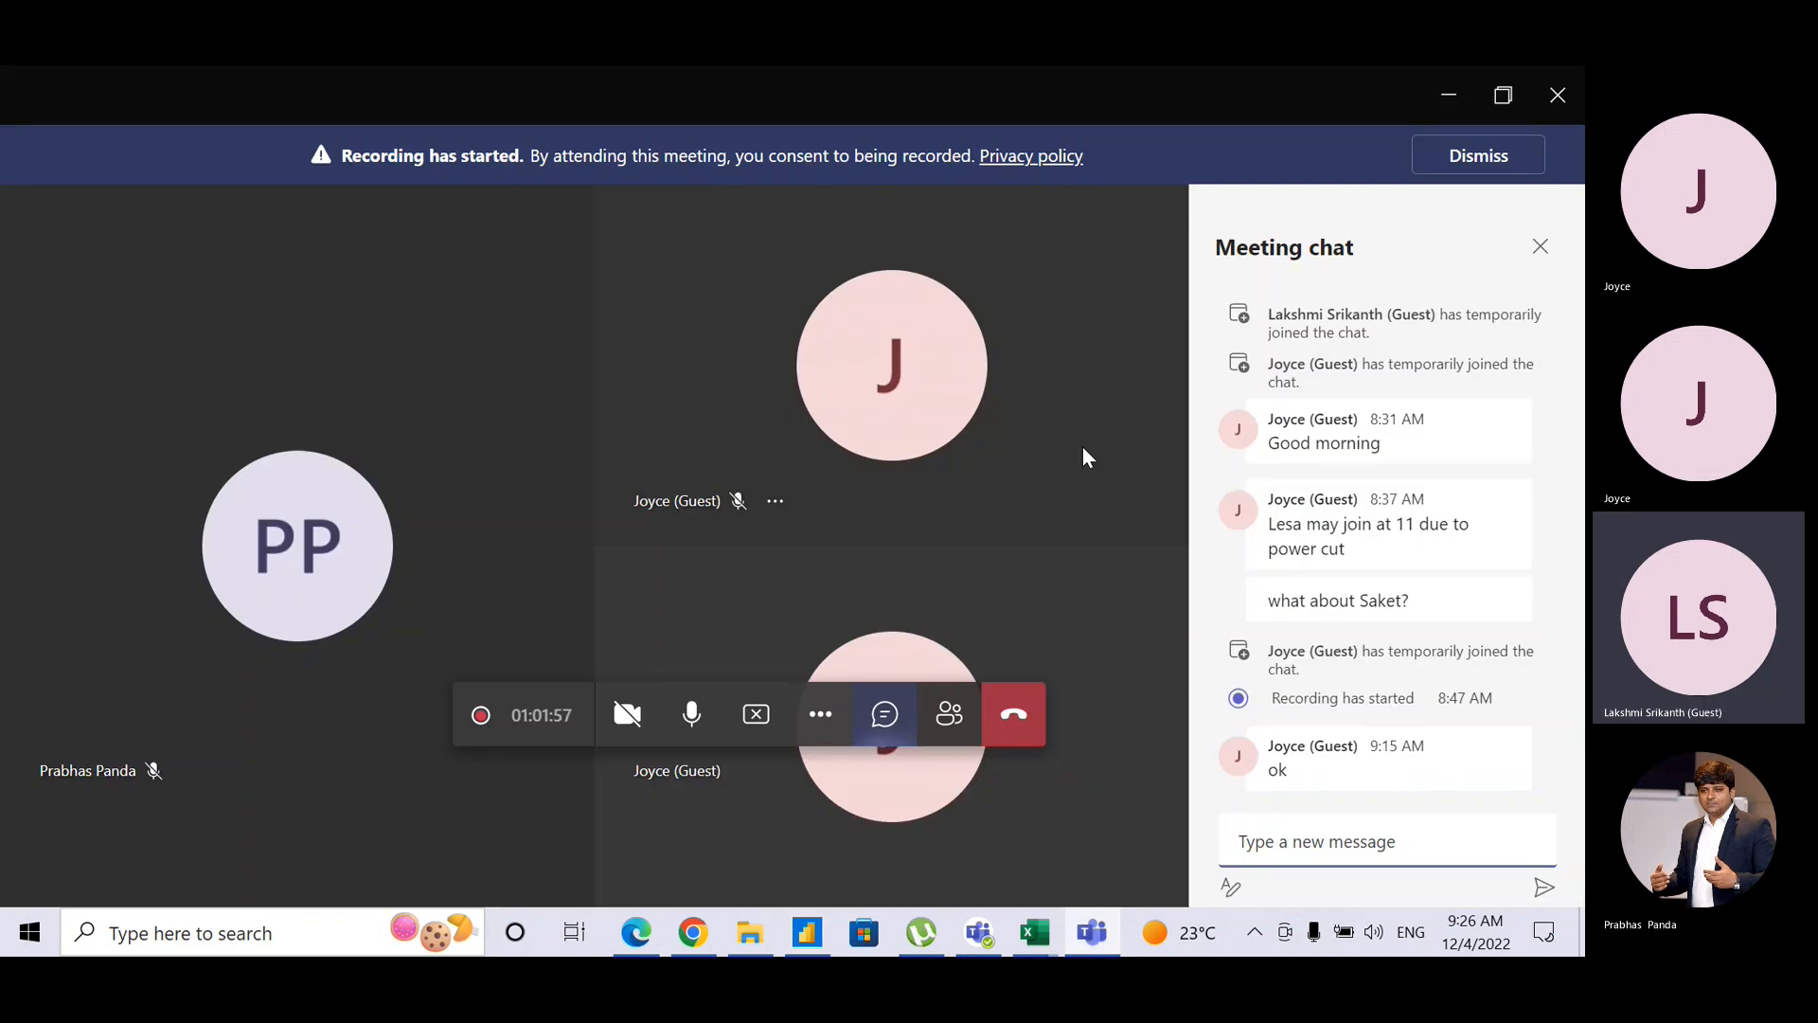
key("alt+Tab")
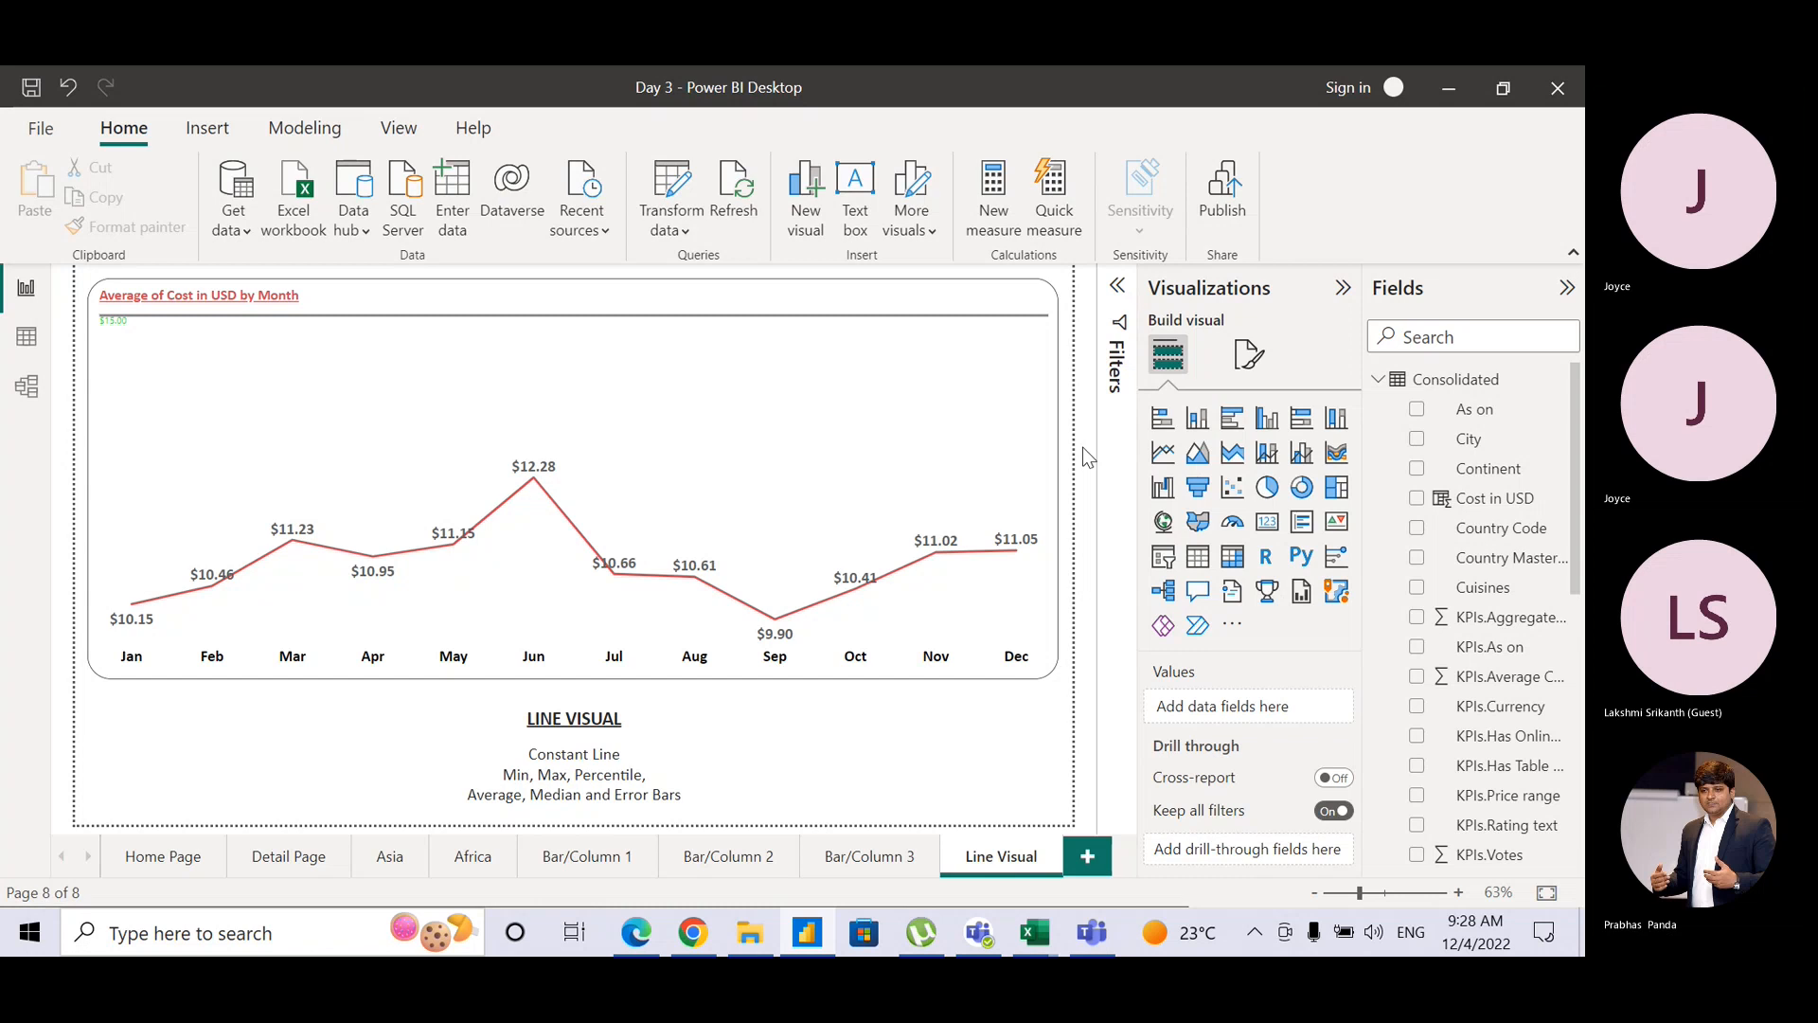
key("alt+Tab")
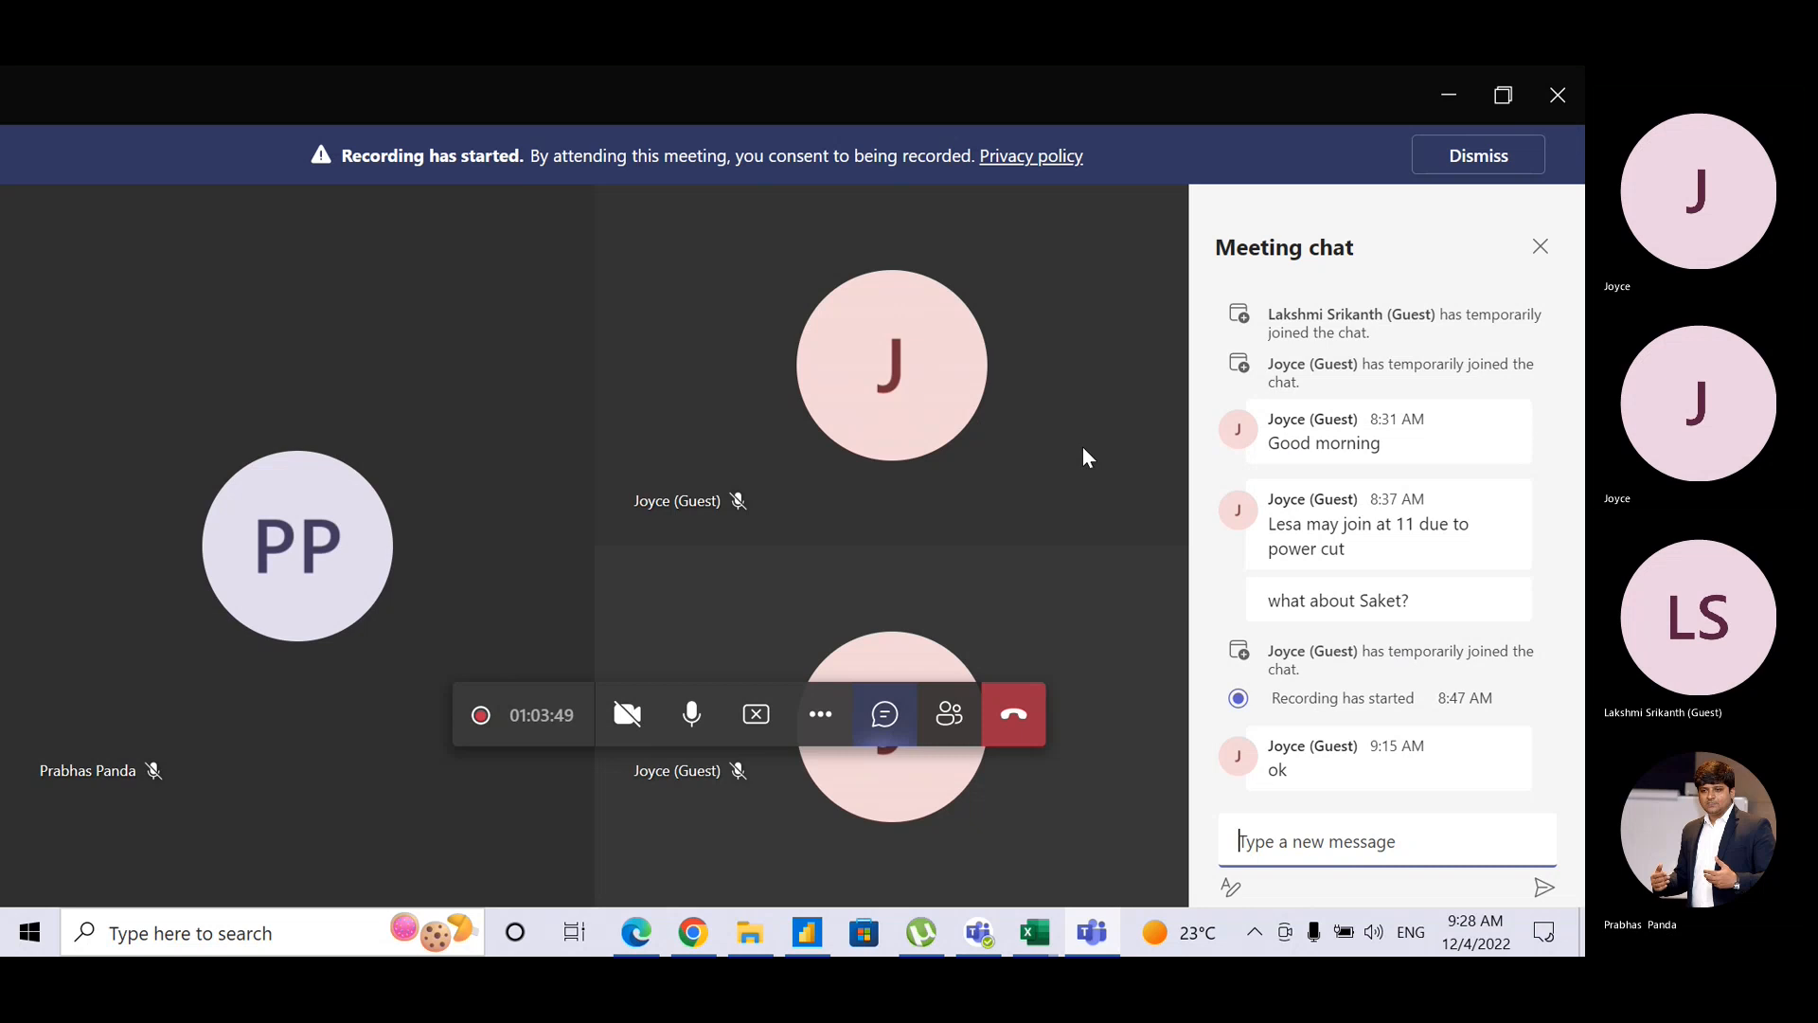
key("alt+Tab")
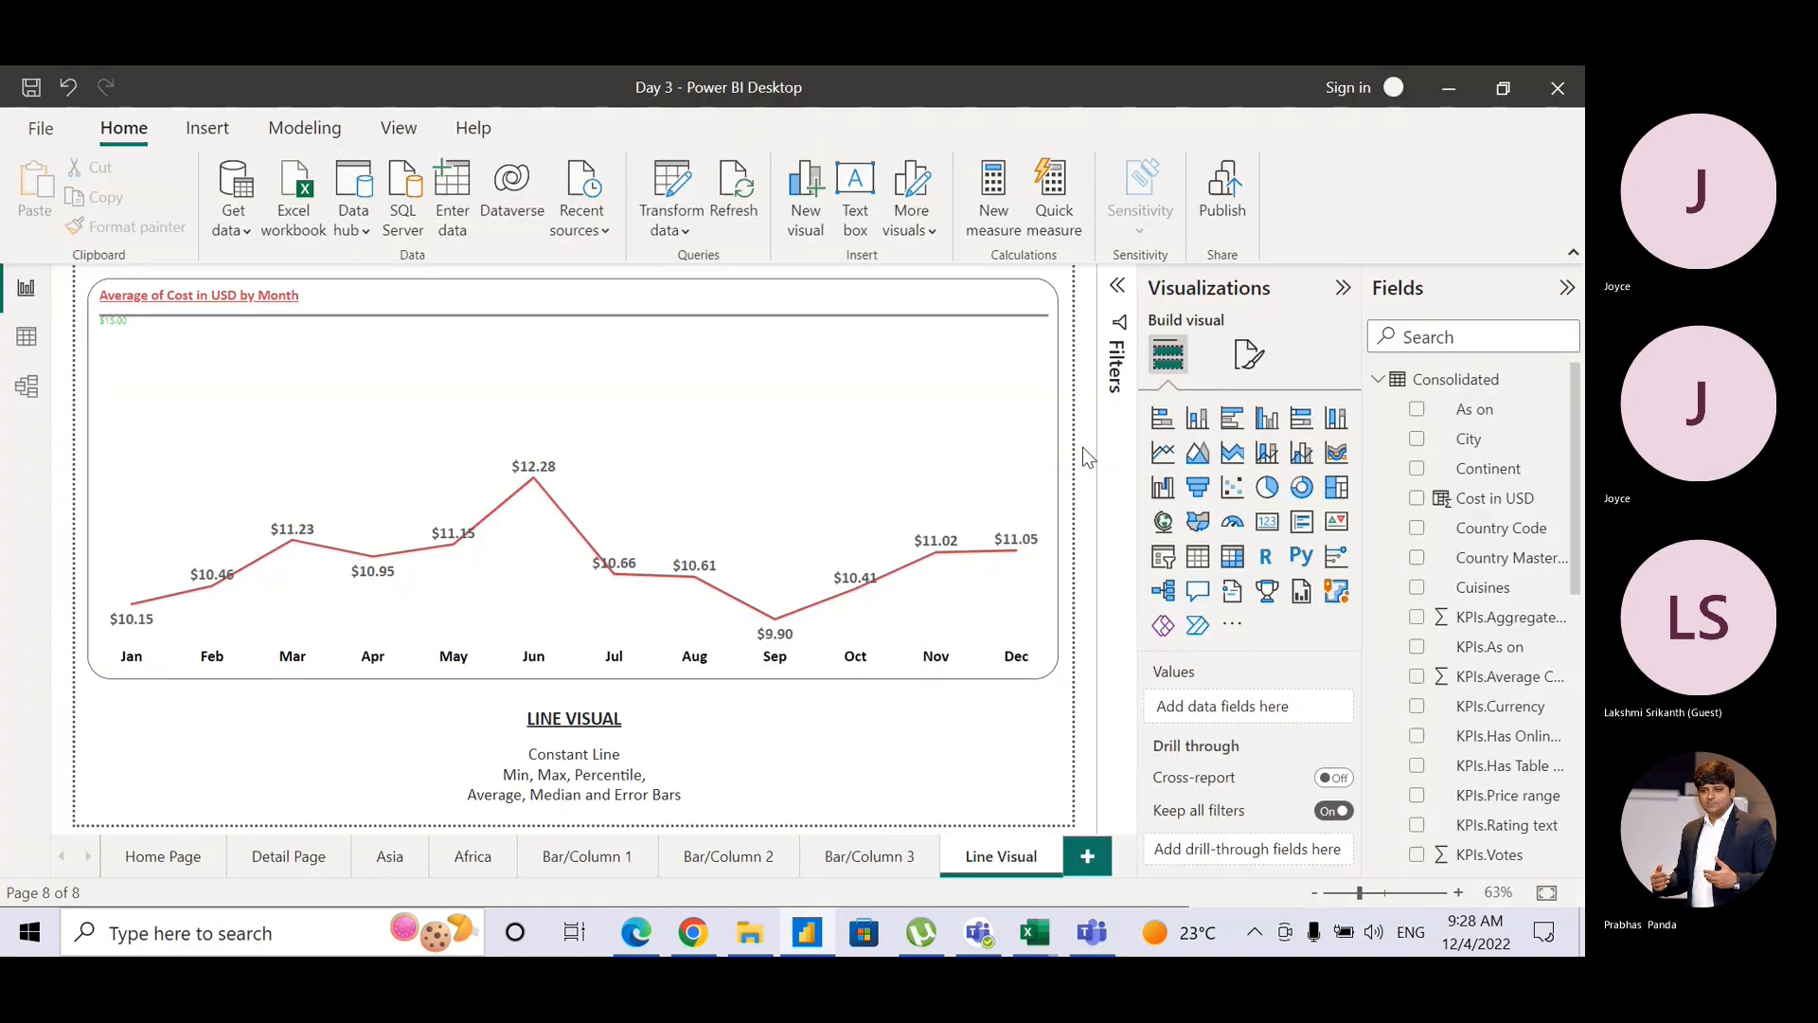
key("alt+Tab")
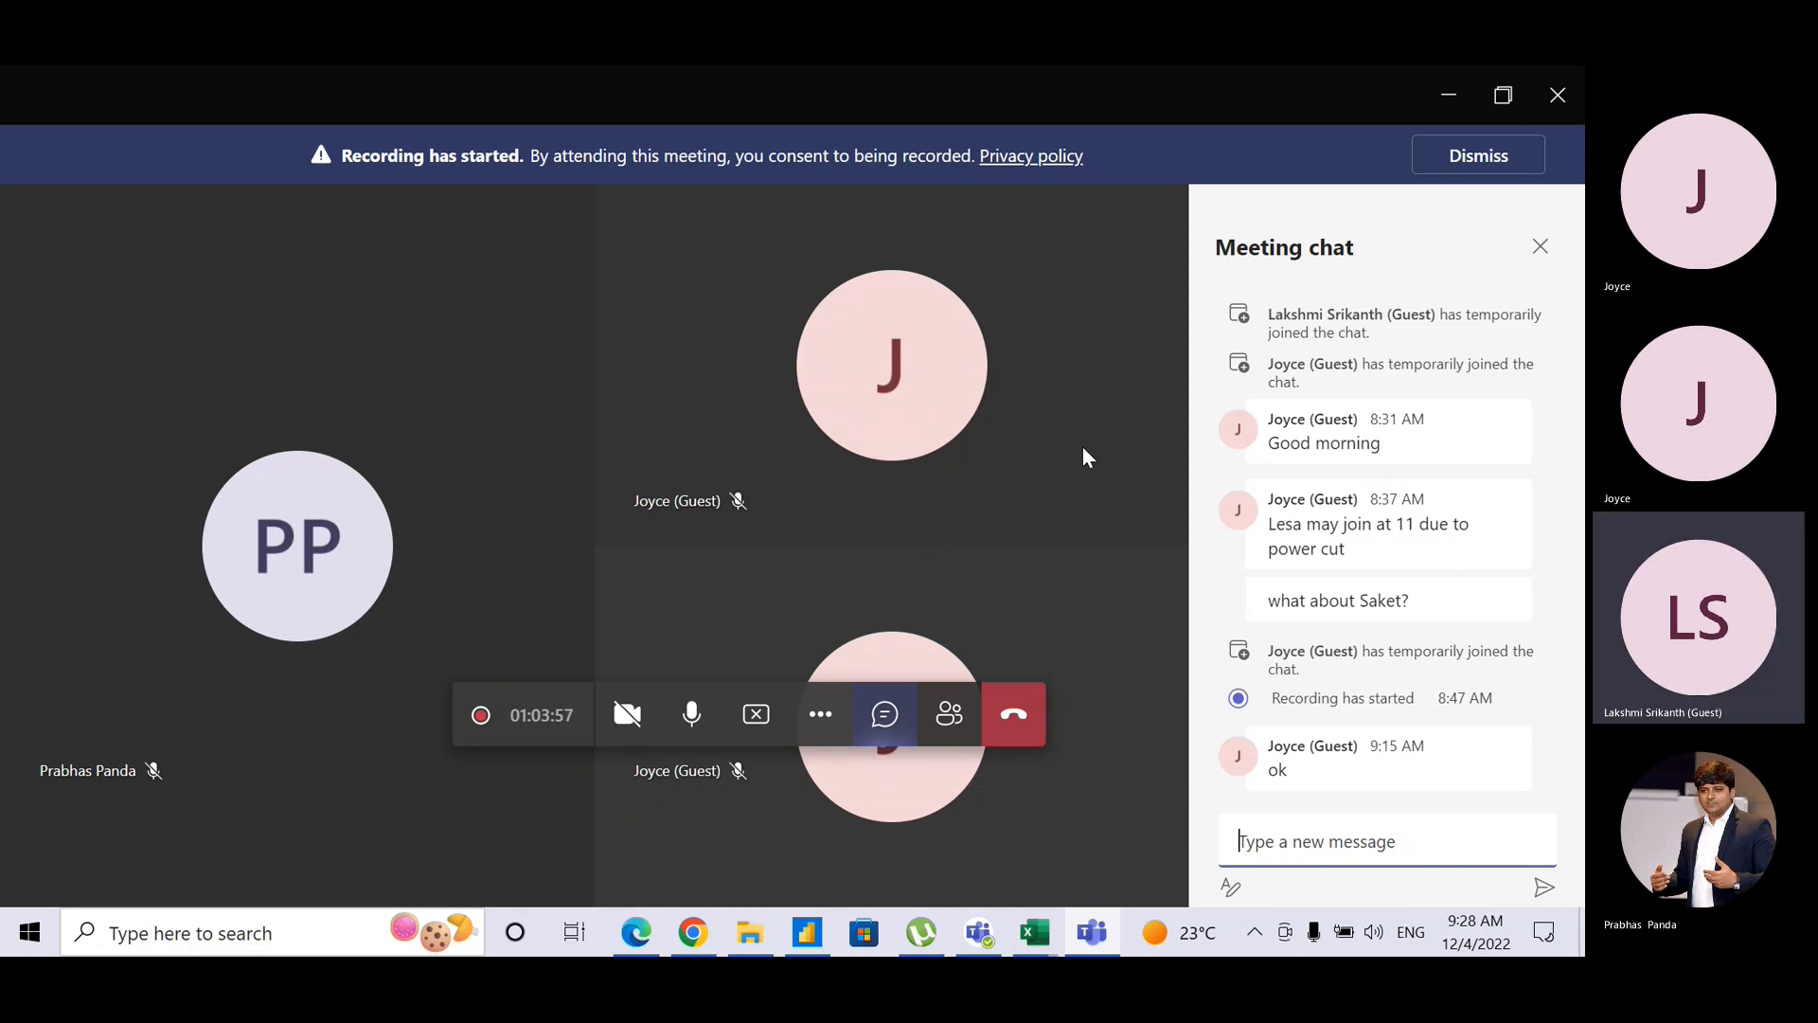
key("alt+Tab")
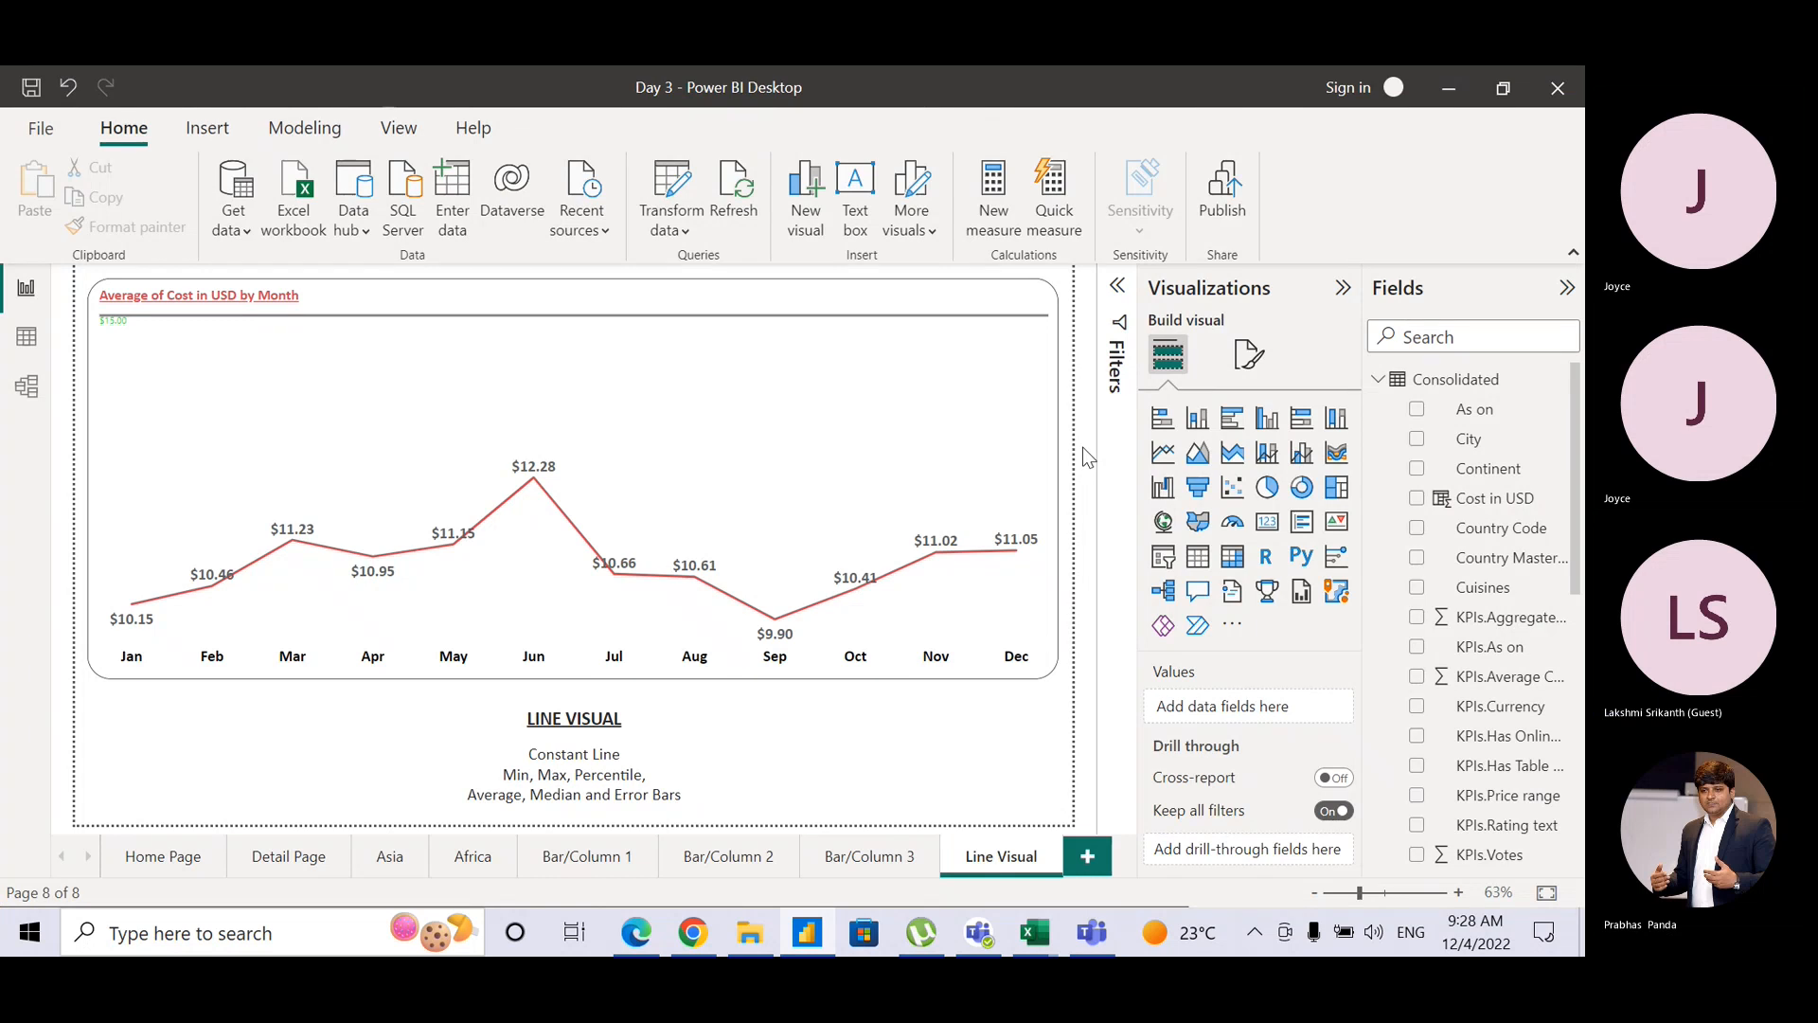
key("alt+Tab")
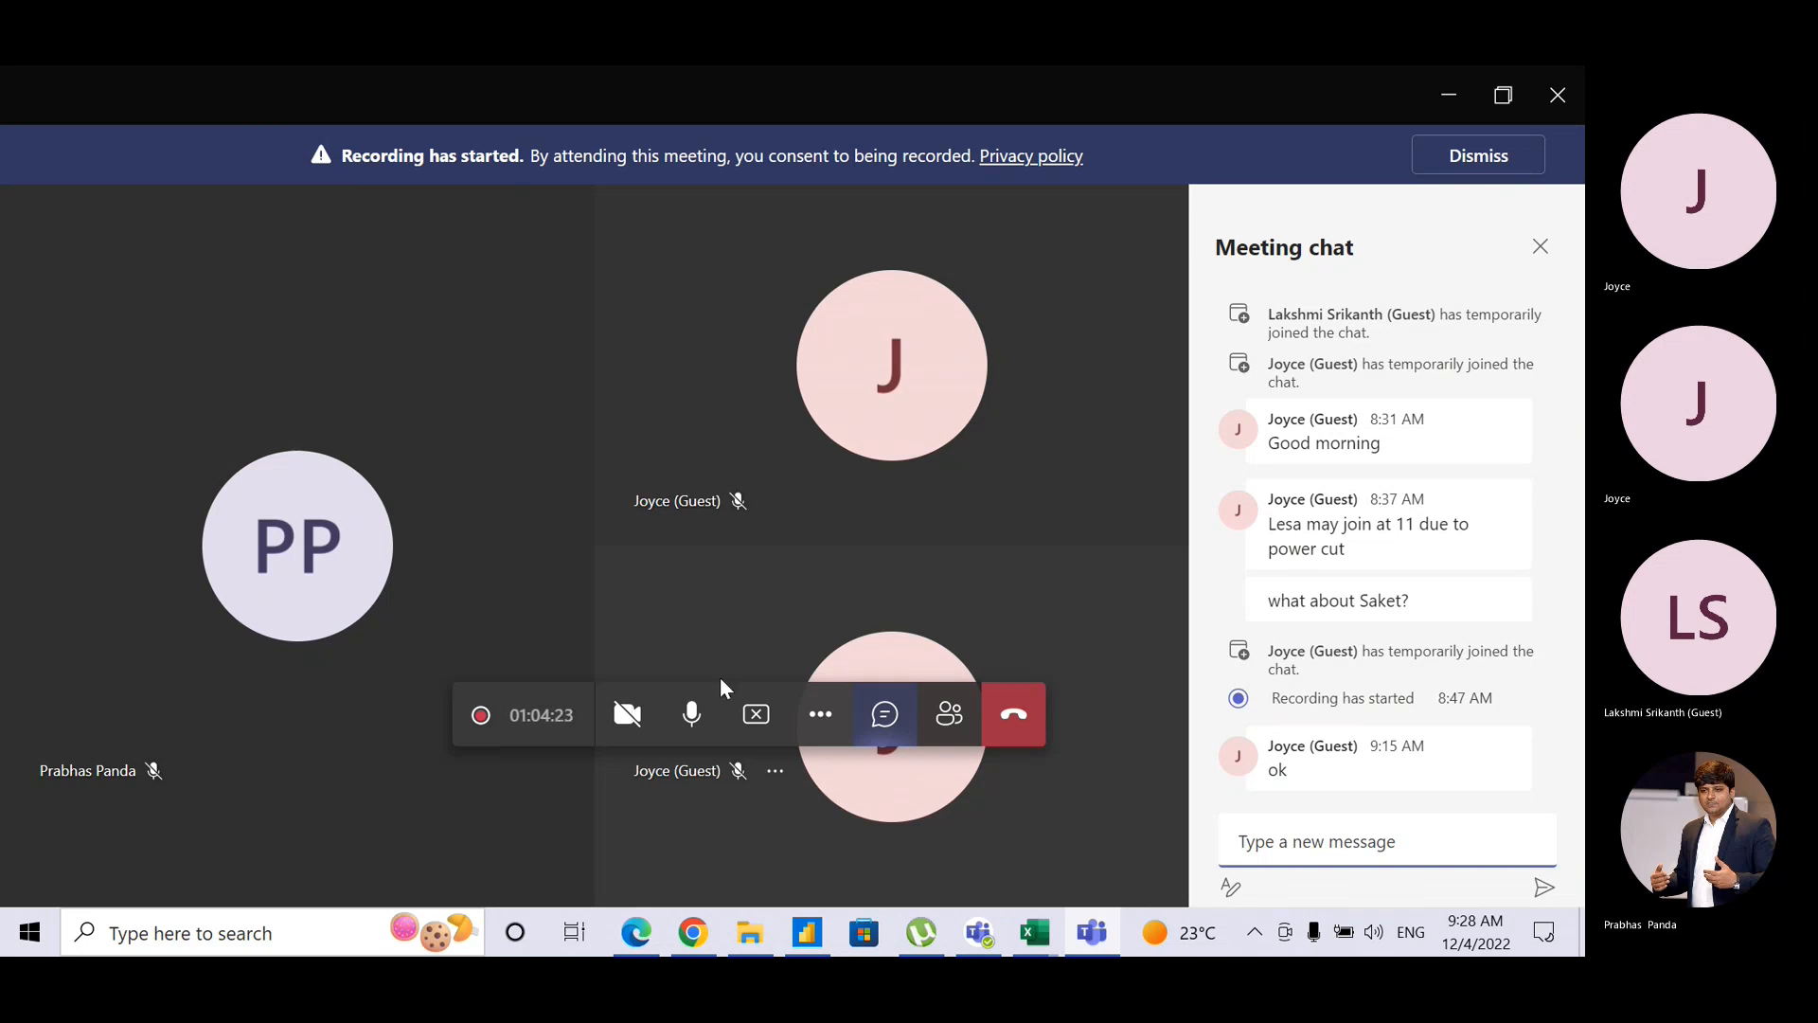
left_click(692, 717)
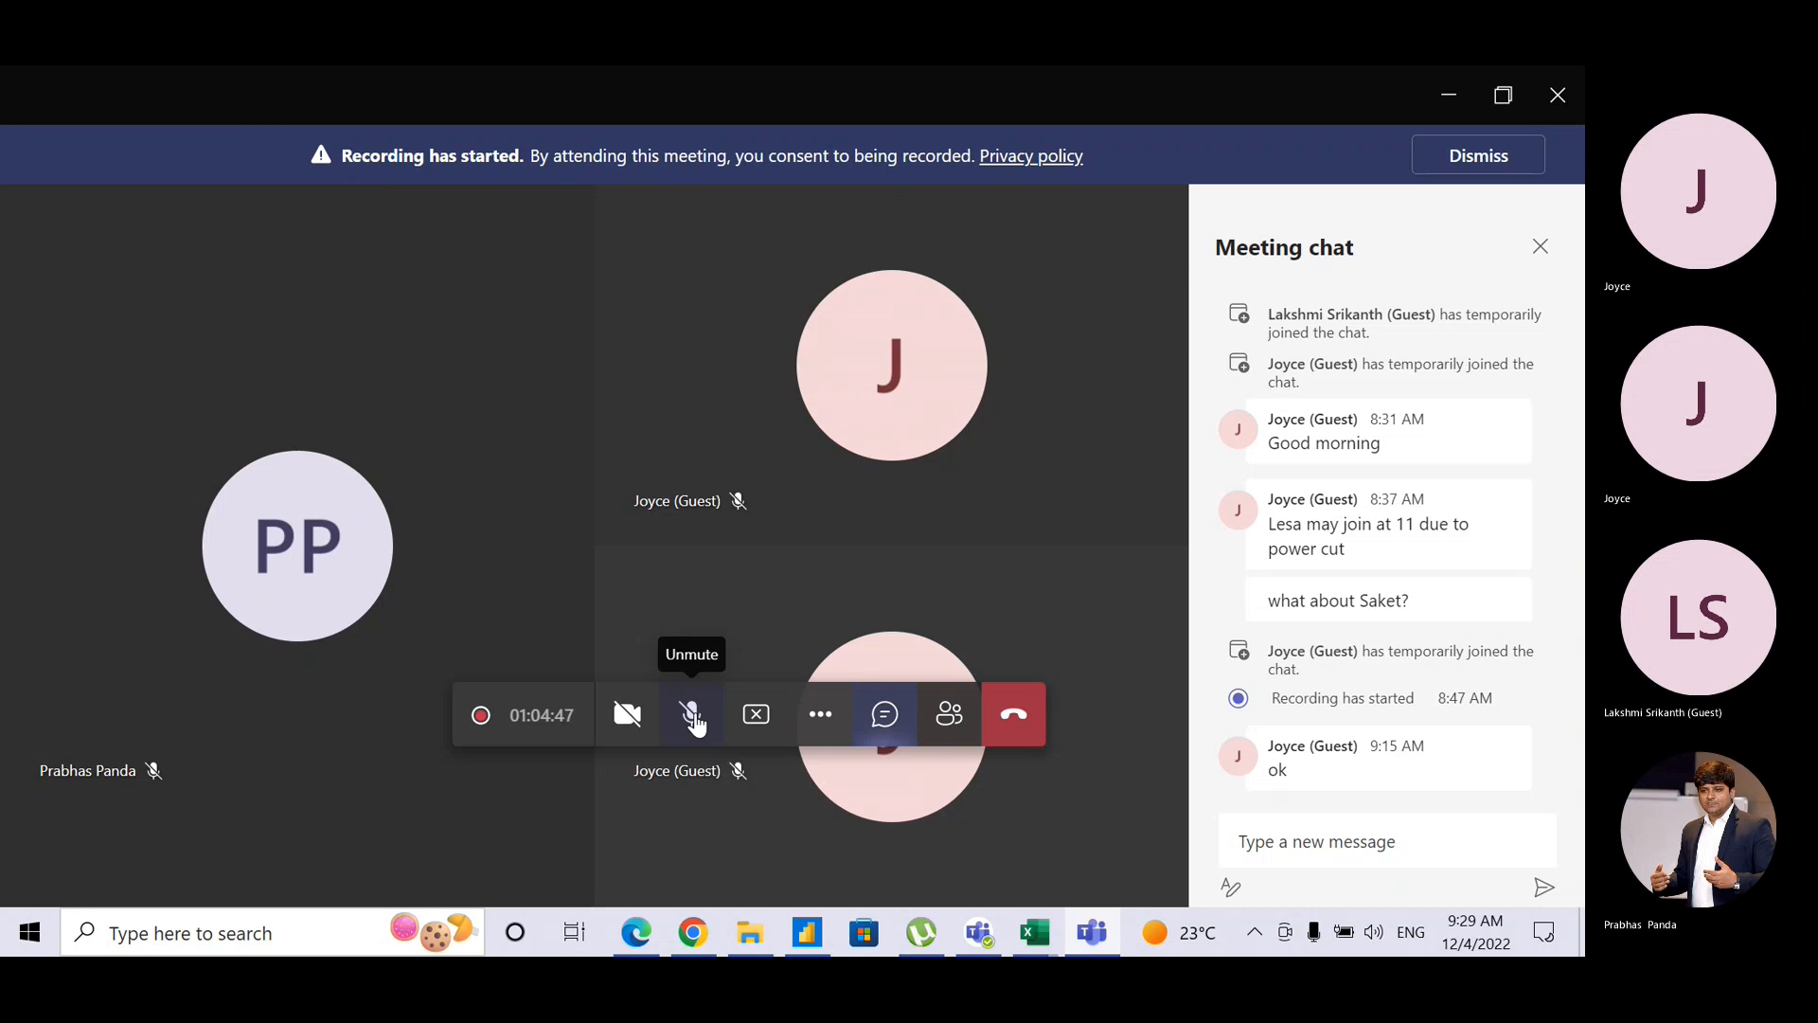
key("alt+Tab")
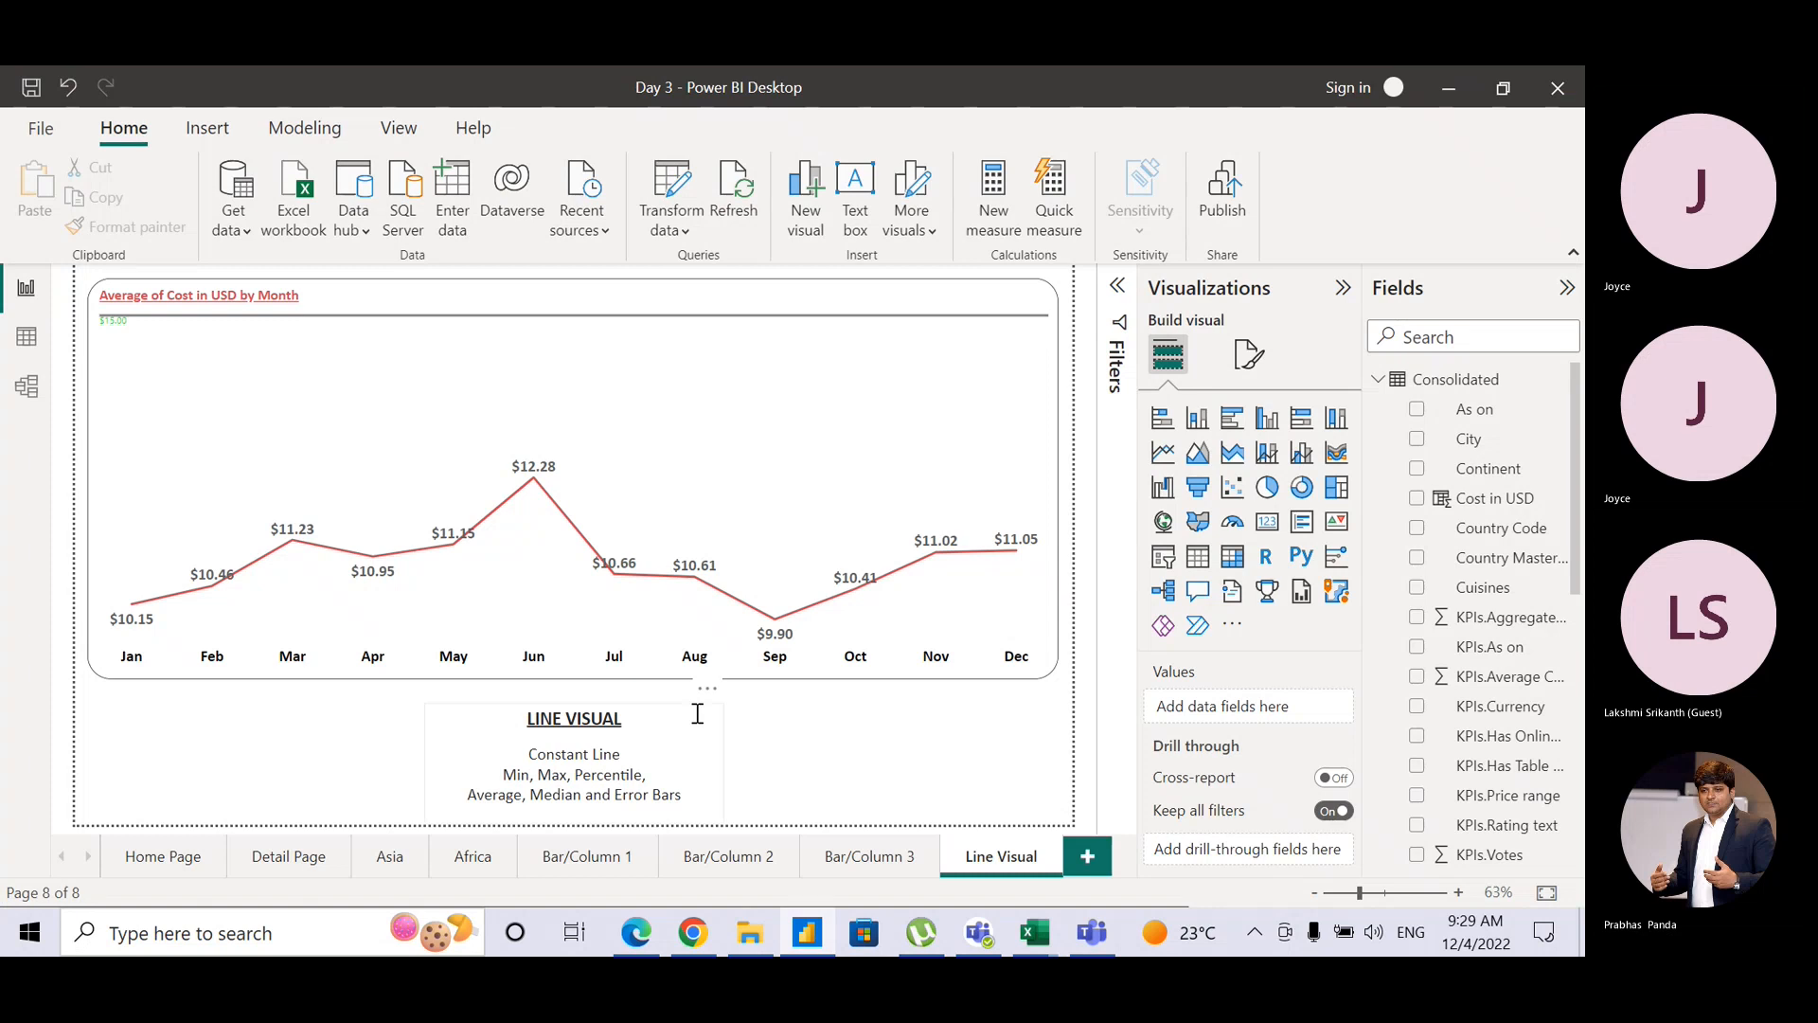
key("alt+Tab")
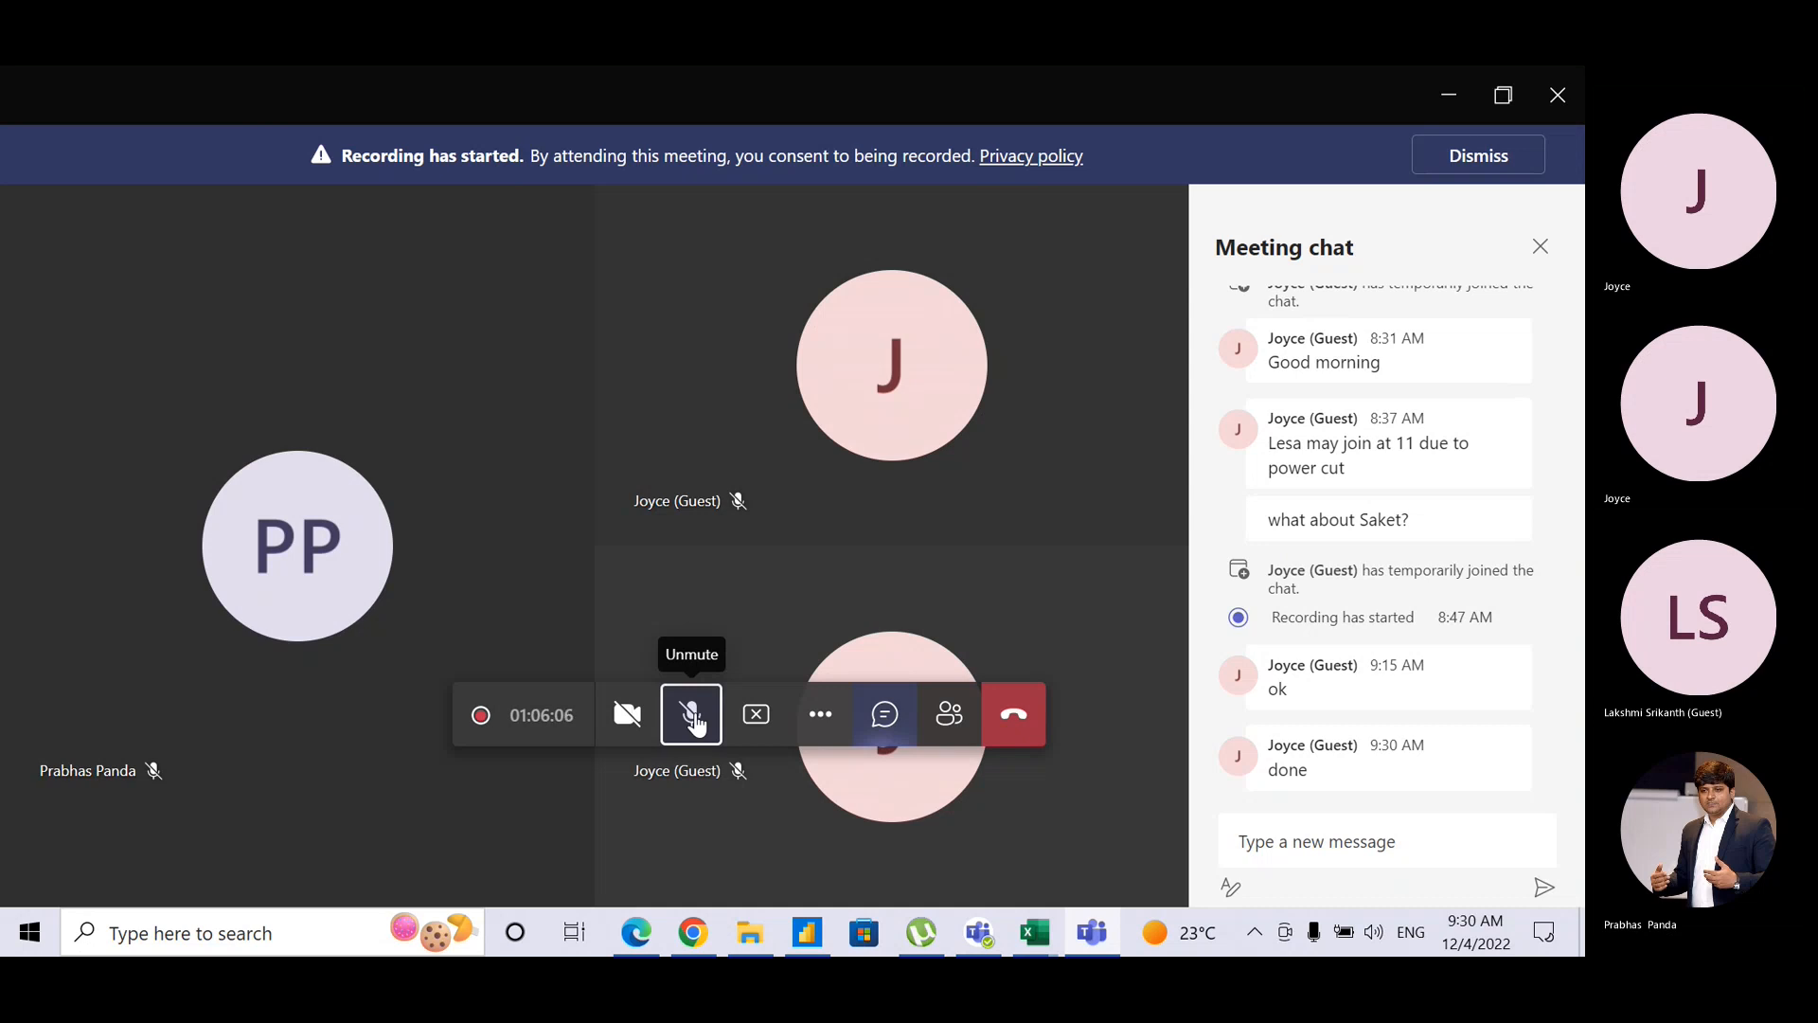
left_click(692, 715)
key("alt+Tab")
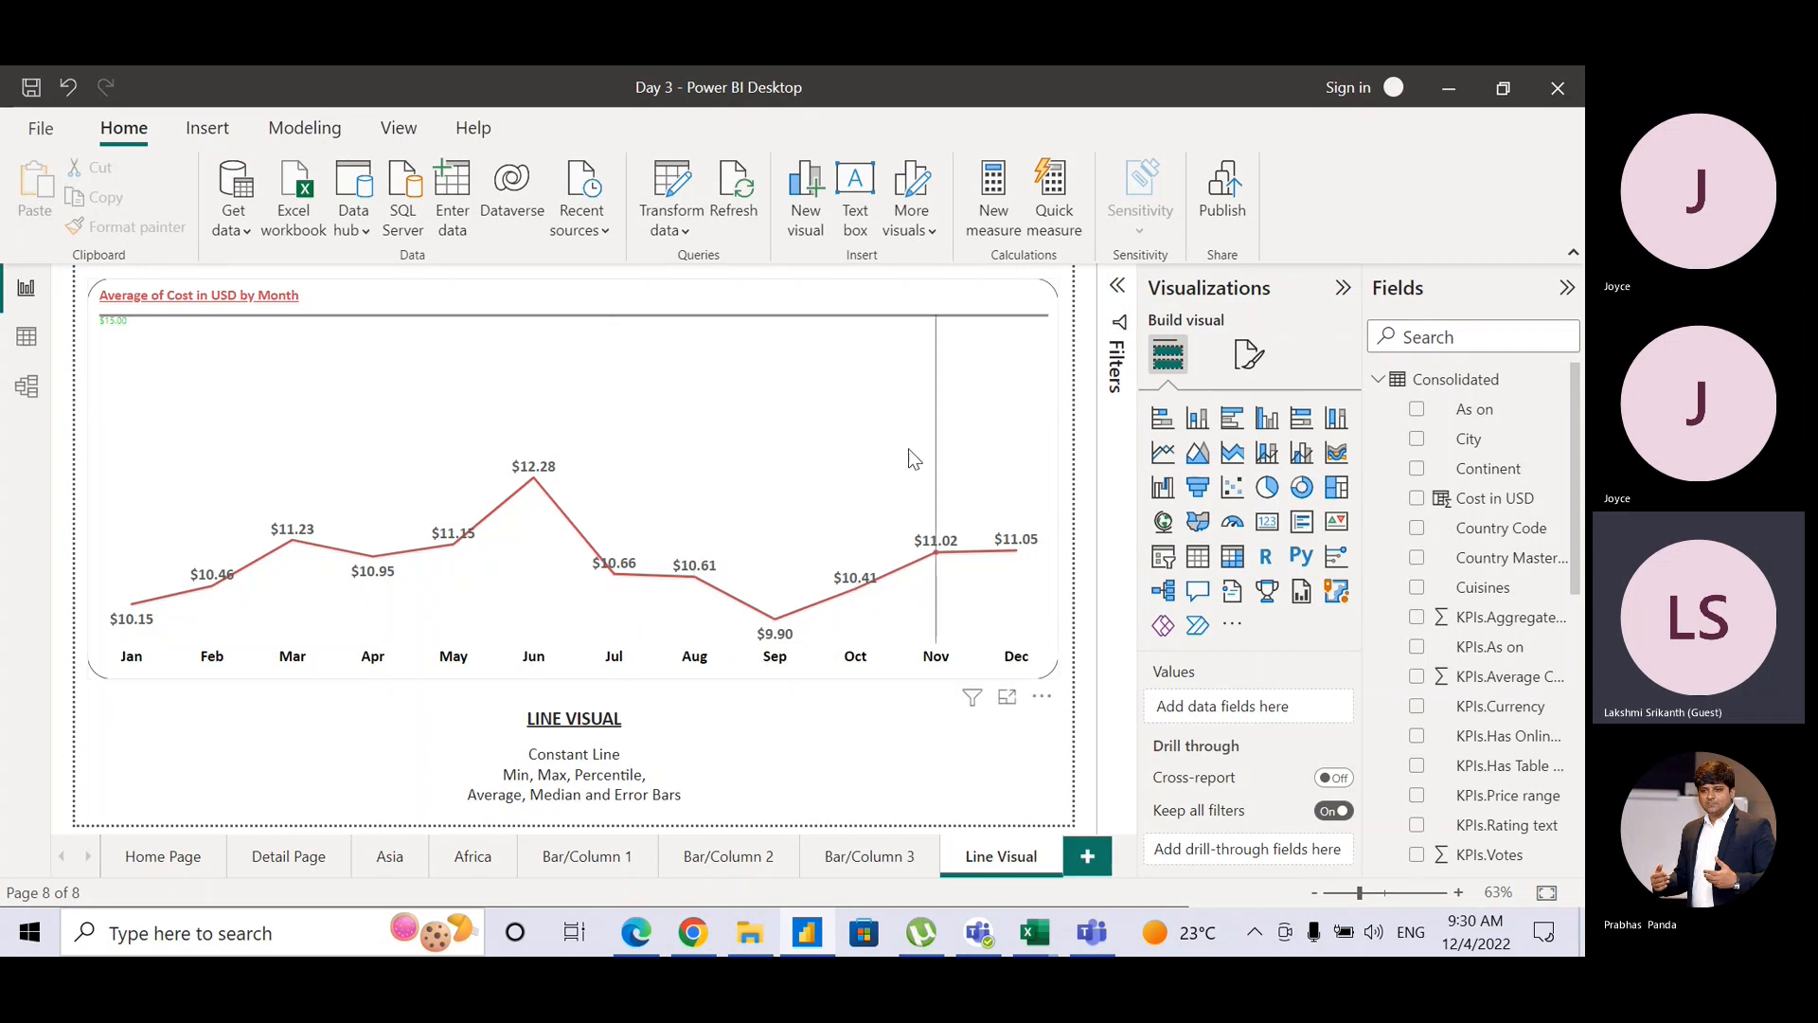
mouse_move(909, 452)
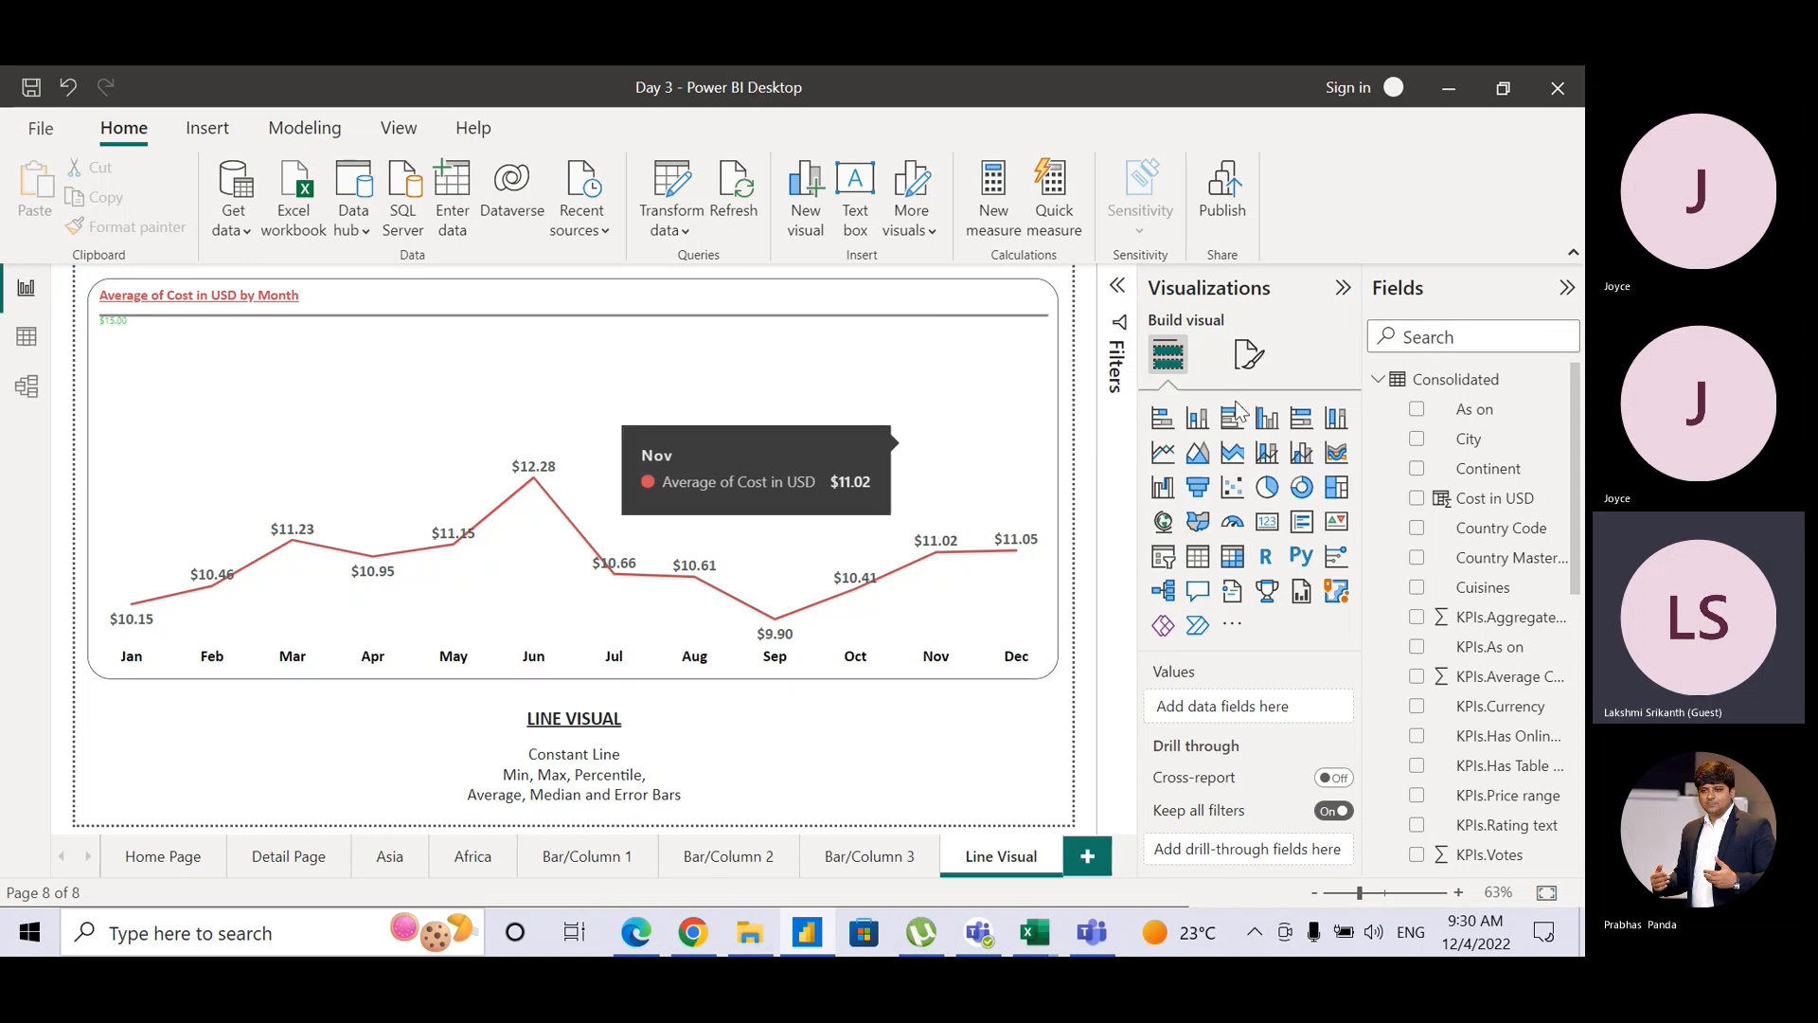
left_click(1063, 318)
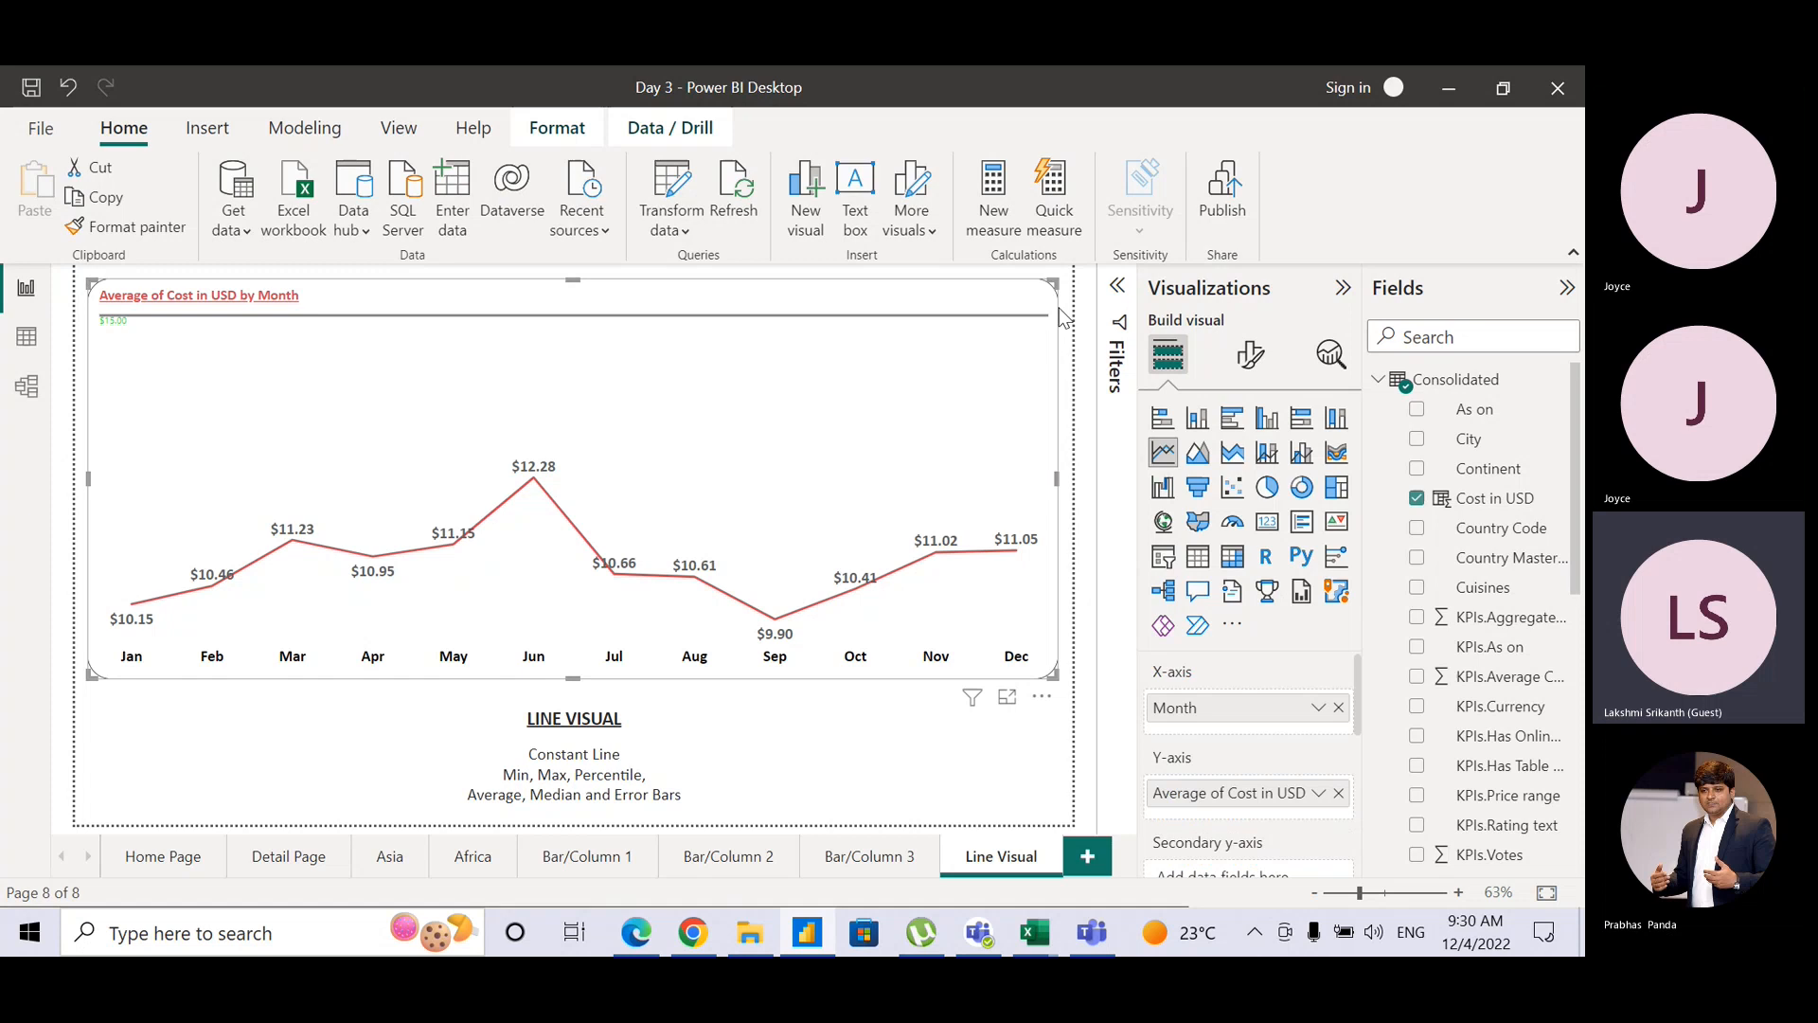
Step: Show the chart's Analytics options and expand the Y-Axis Constant Line settings
left_click(1322, 365)
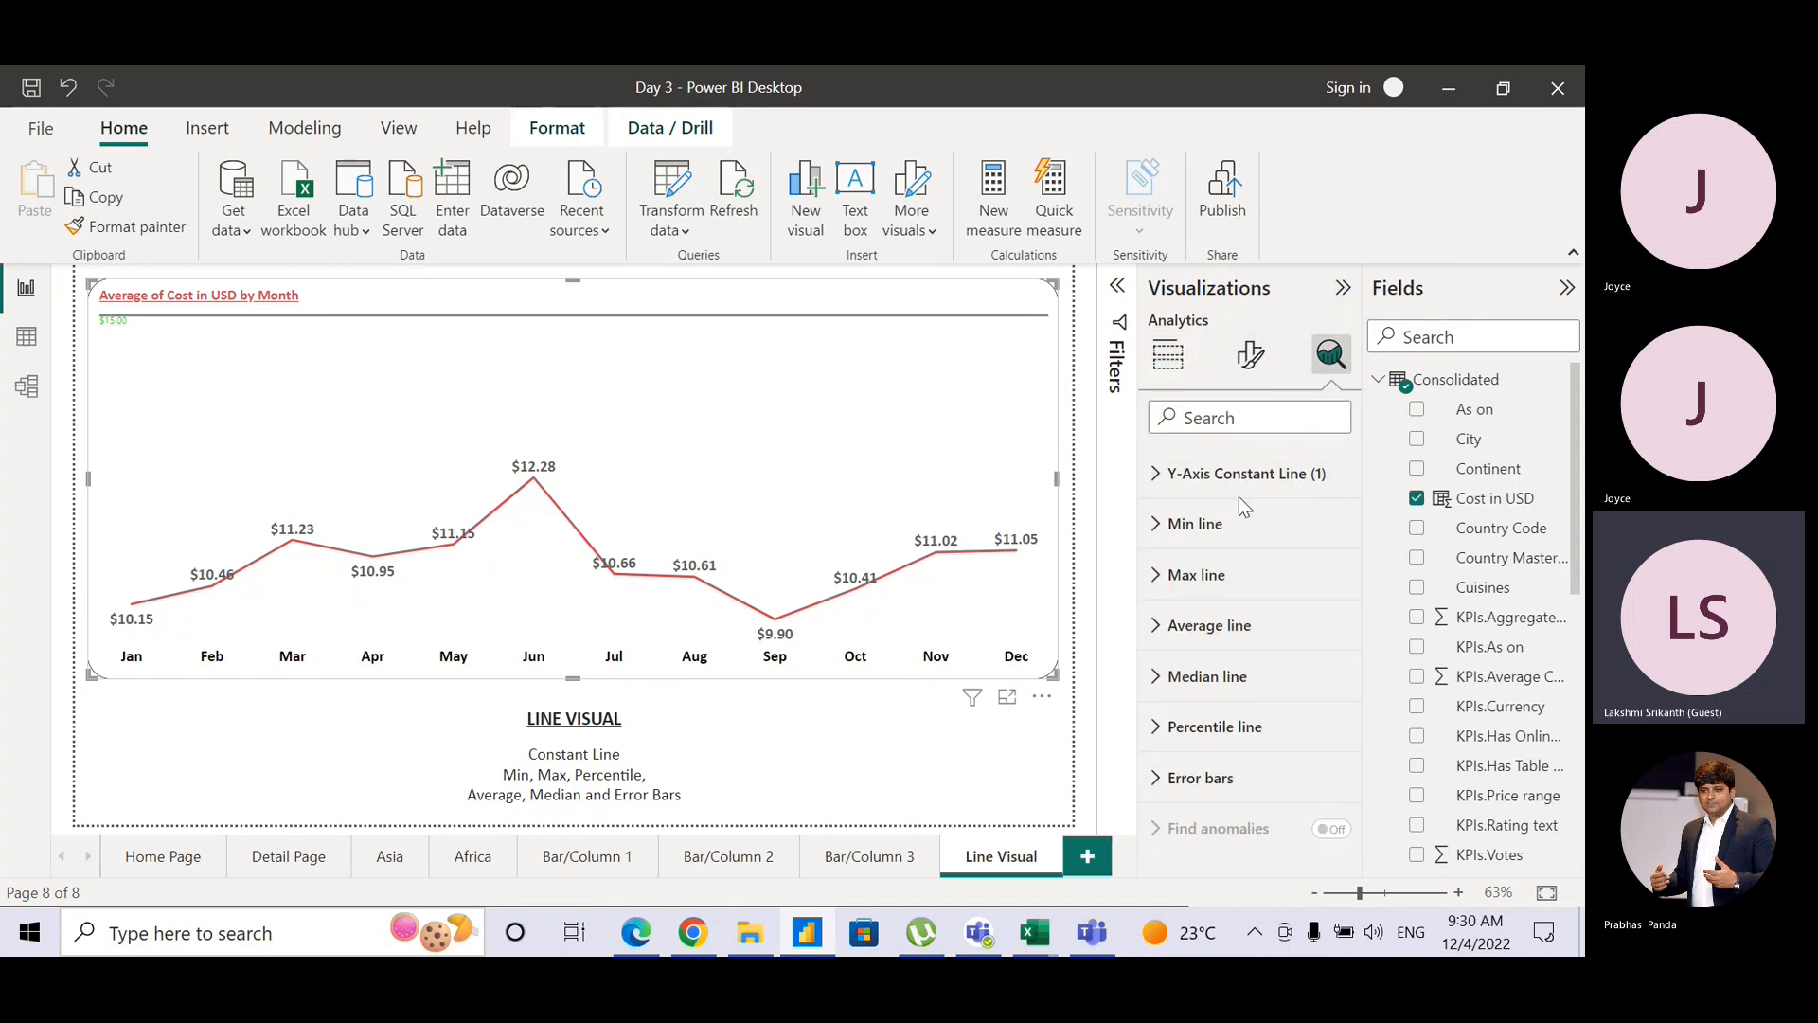
left_click(1156, 481)
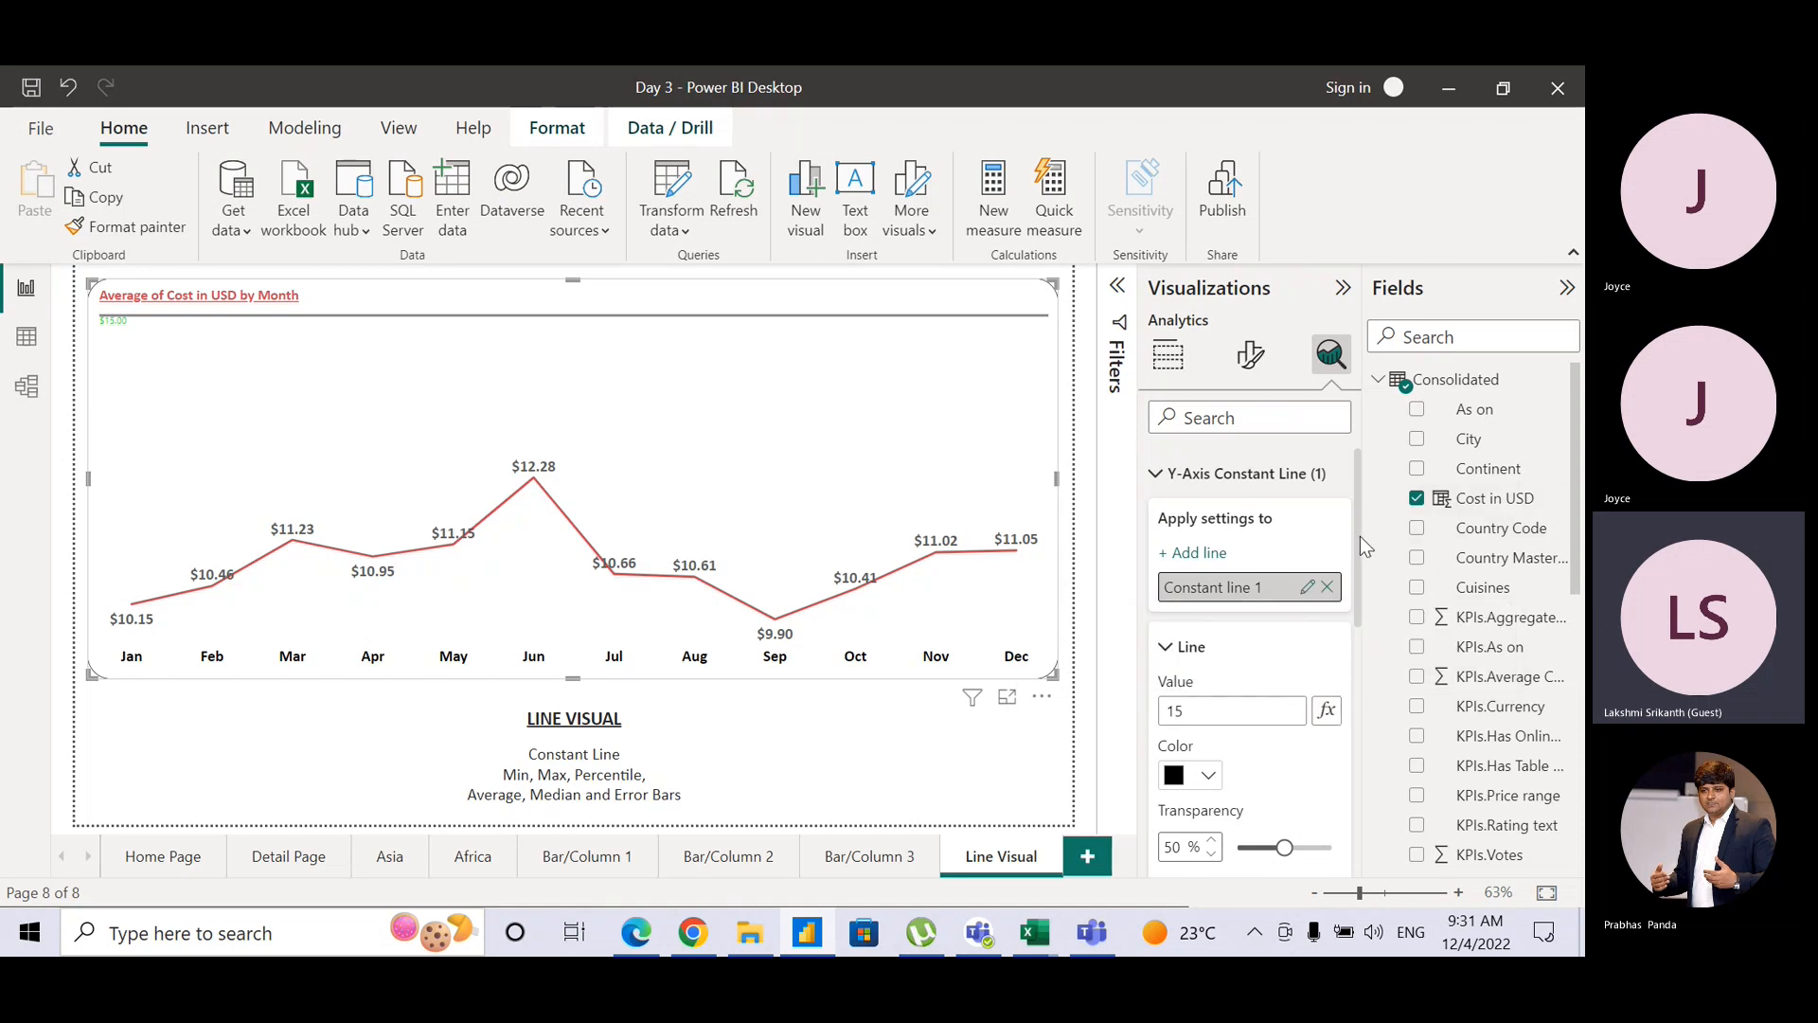
Step: Set the constant line value to the Average of Cost in USD from the Consolidated table
left_click_drag(1360, 536, 1357, 646)
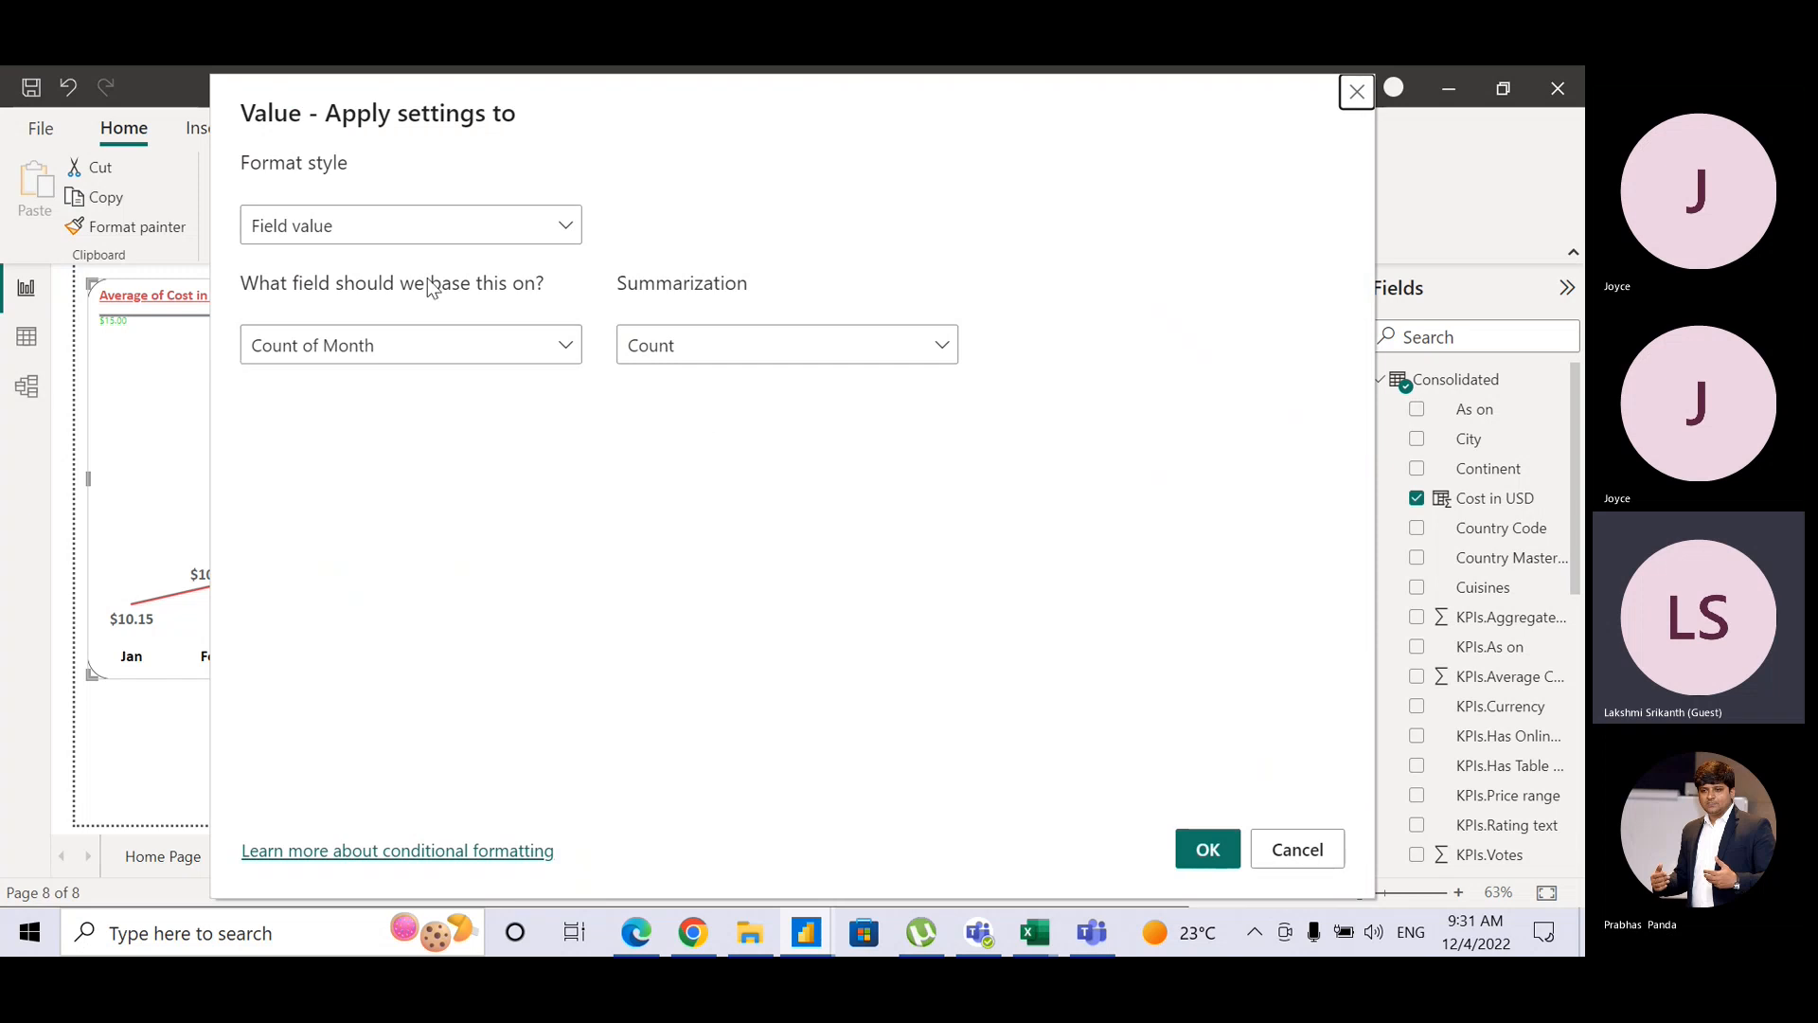
left_click(565, 352)
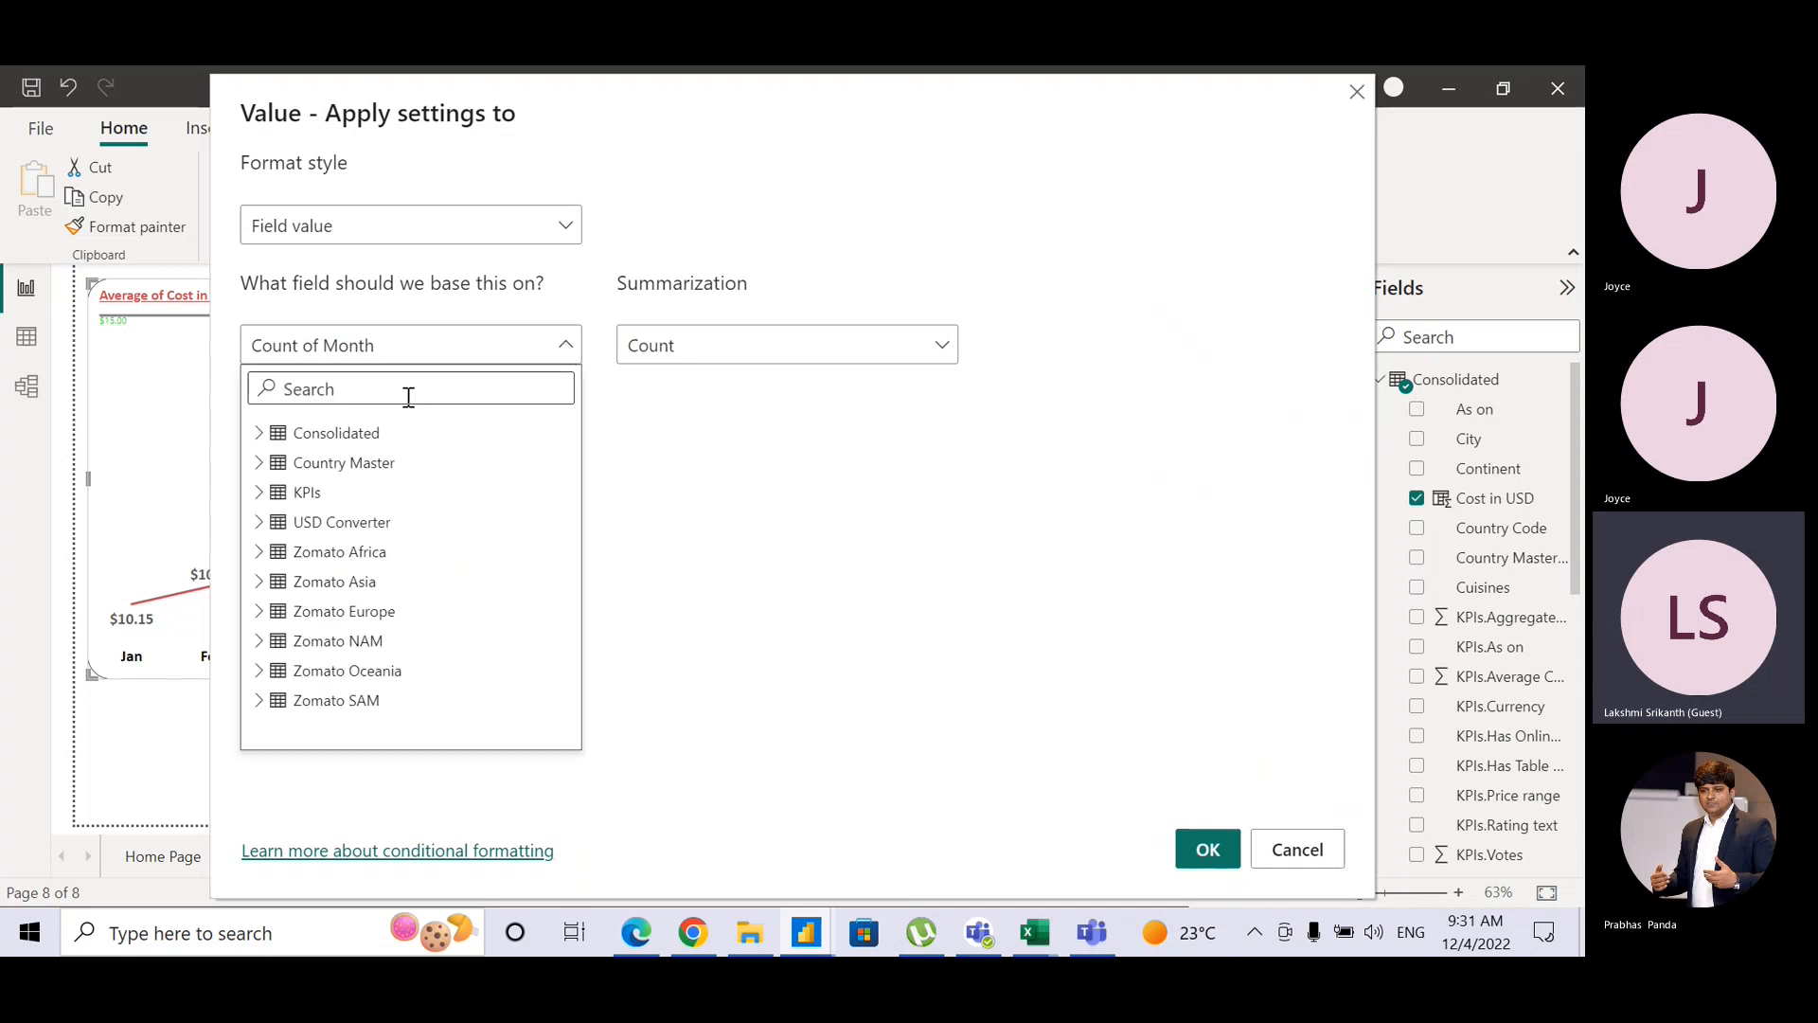
left_click(262, 432)
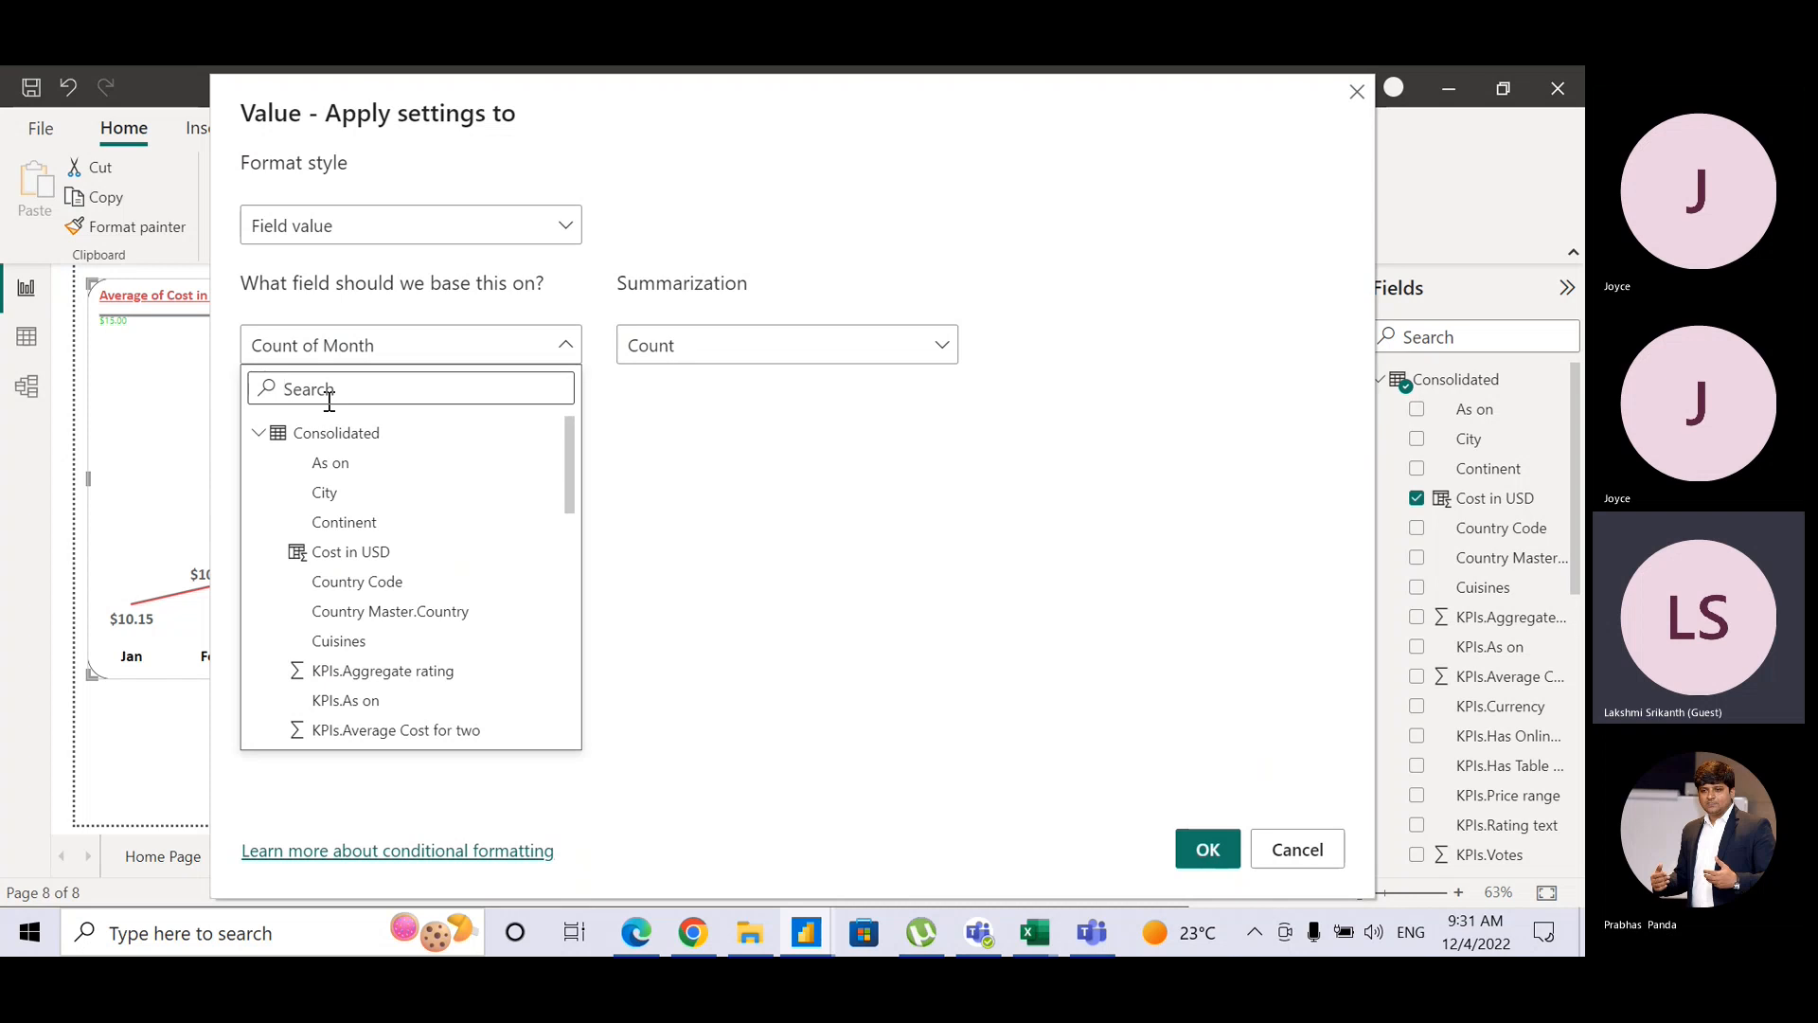
left_click(343, 554)
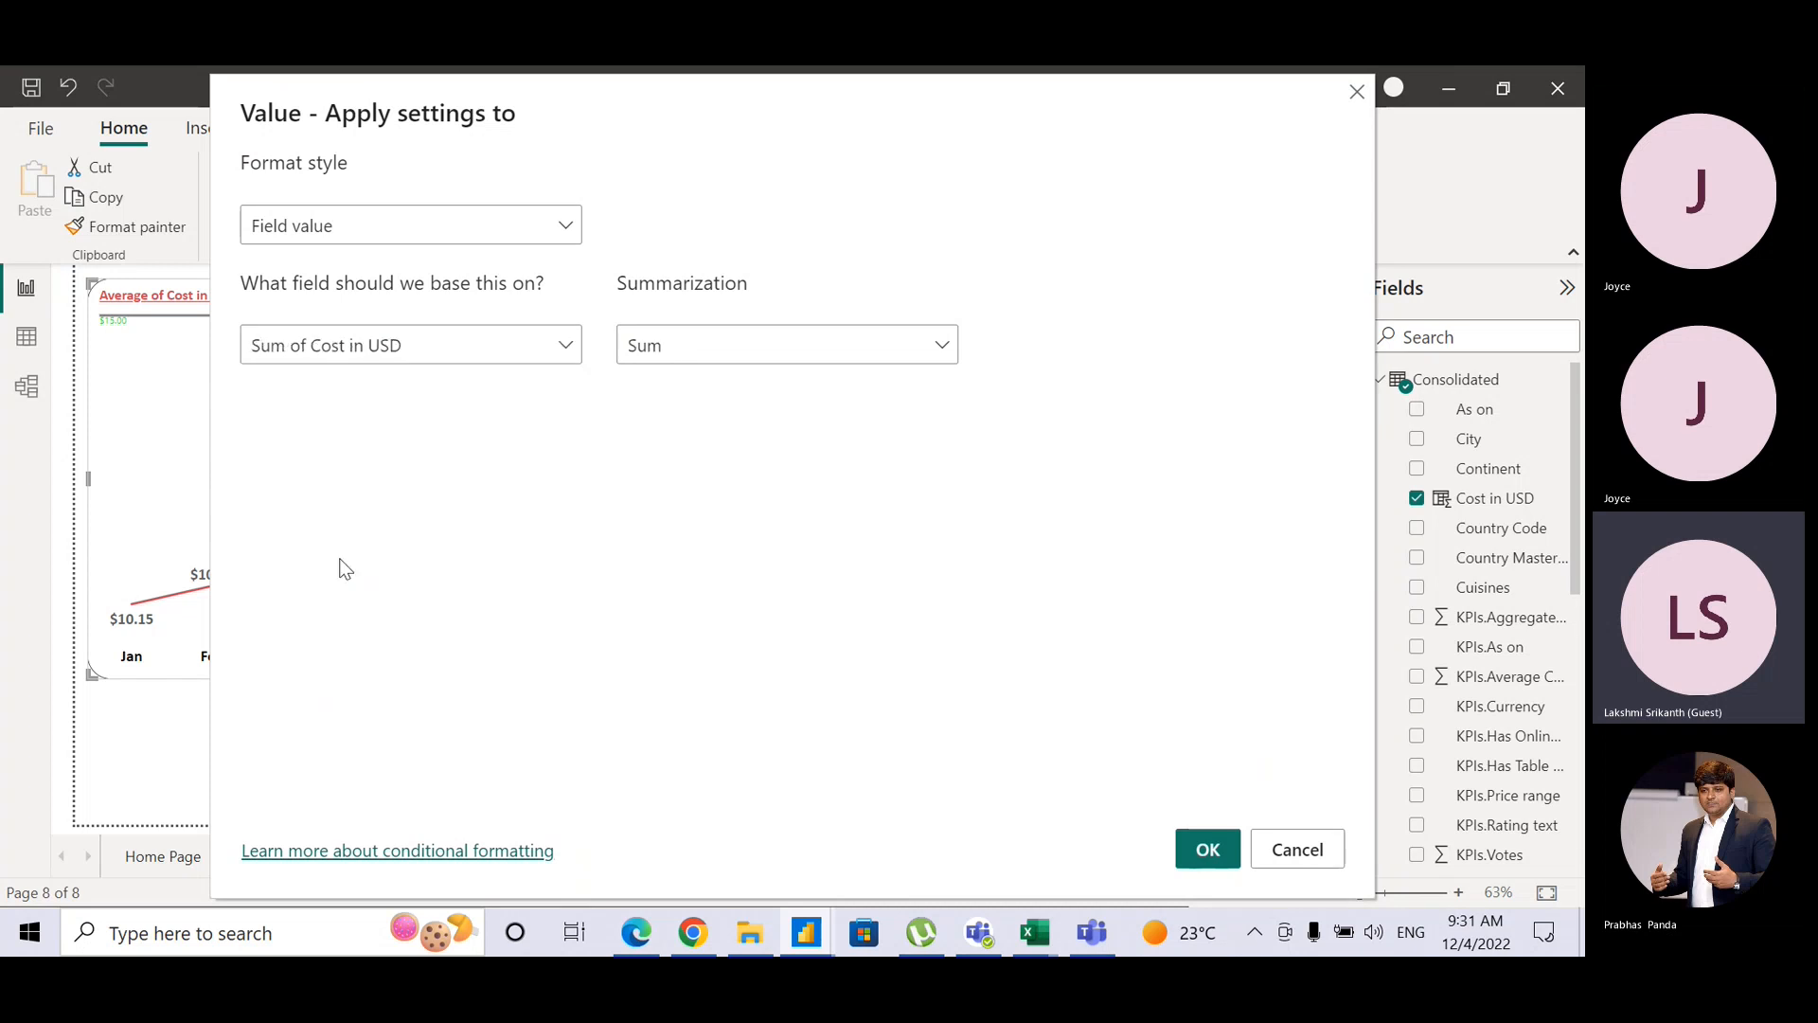
left_click(650, 349)
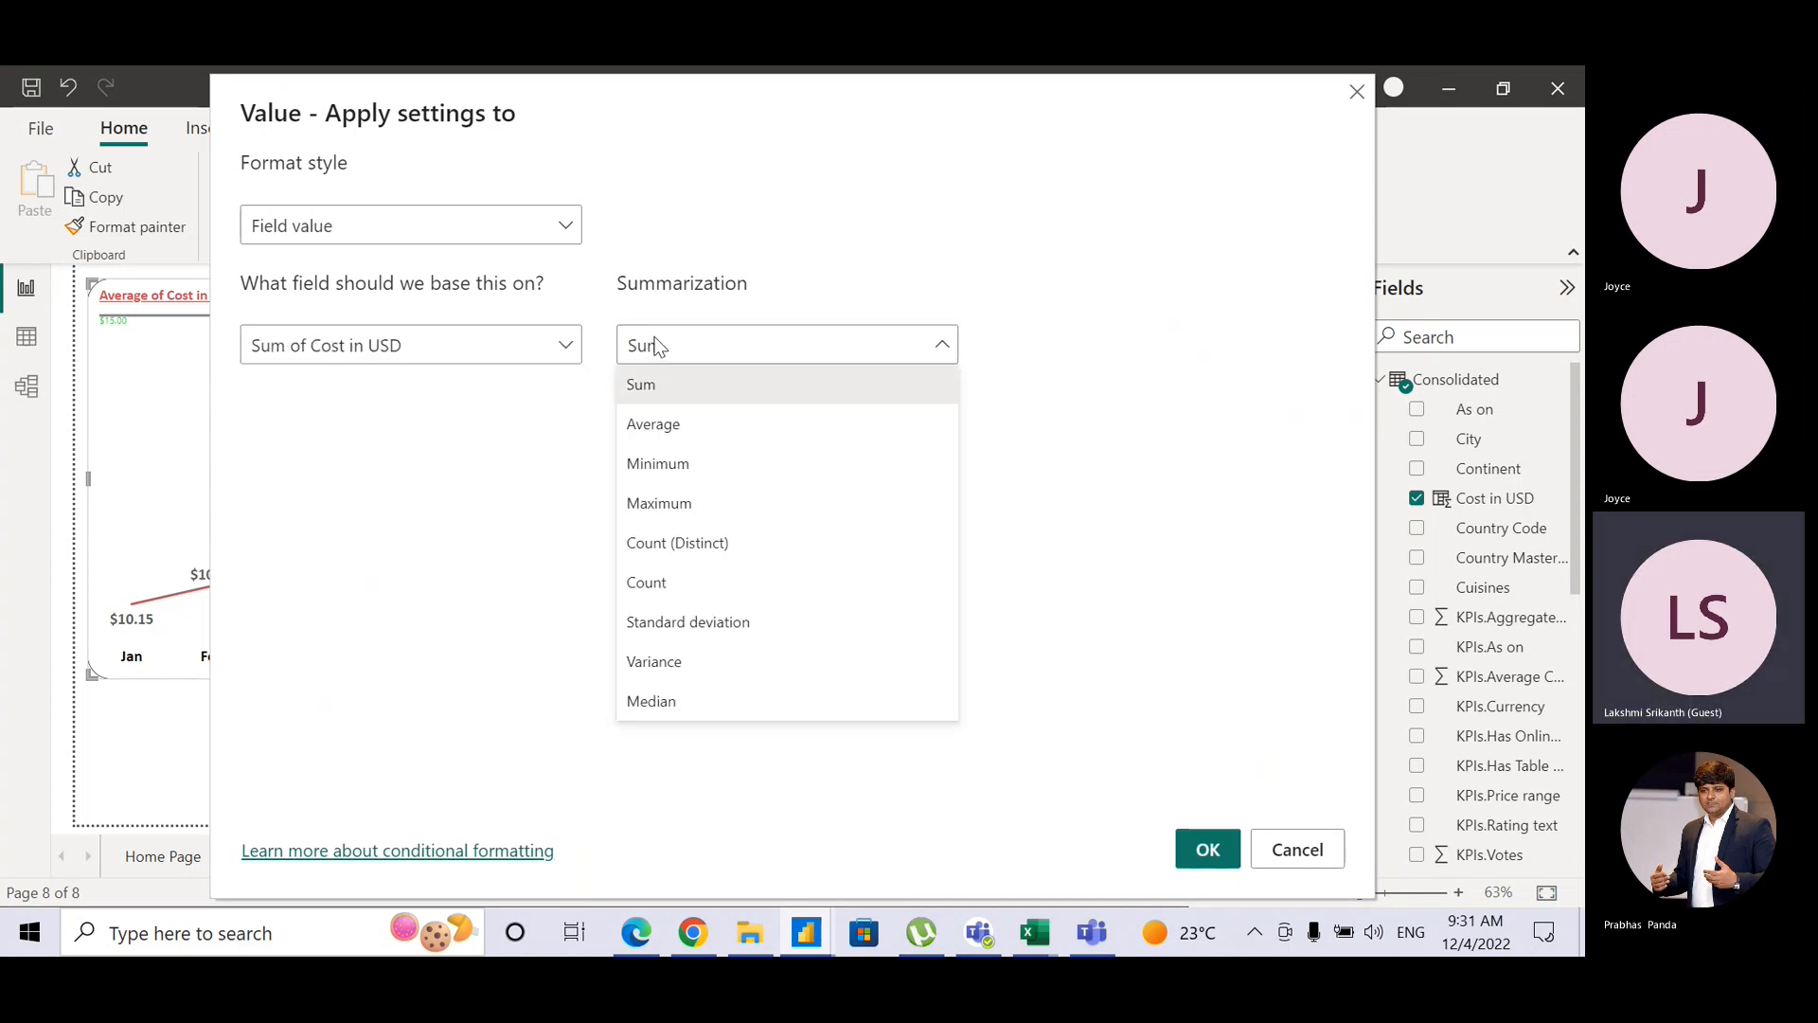
left_click(666, 427)
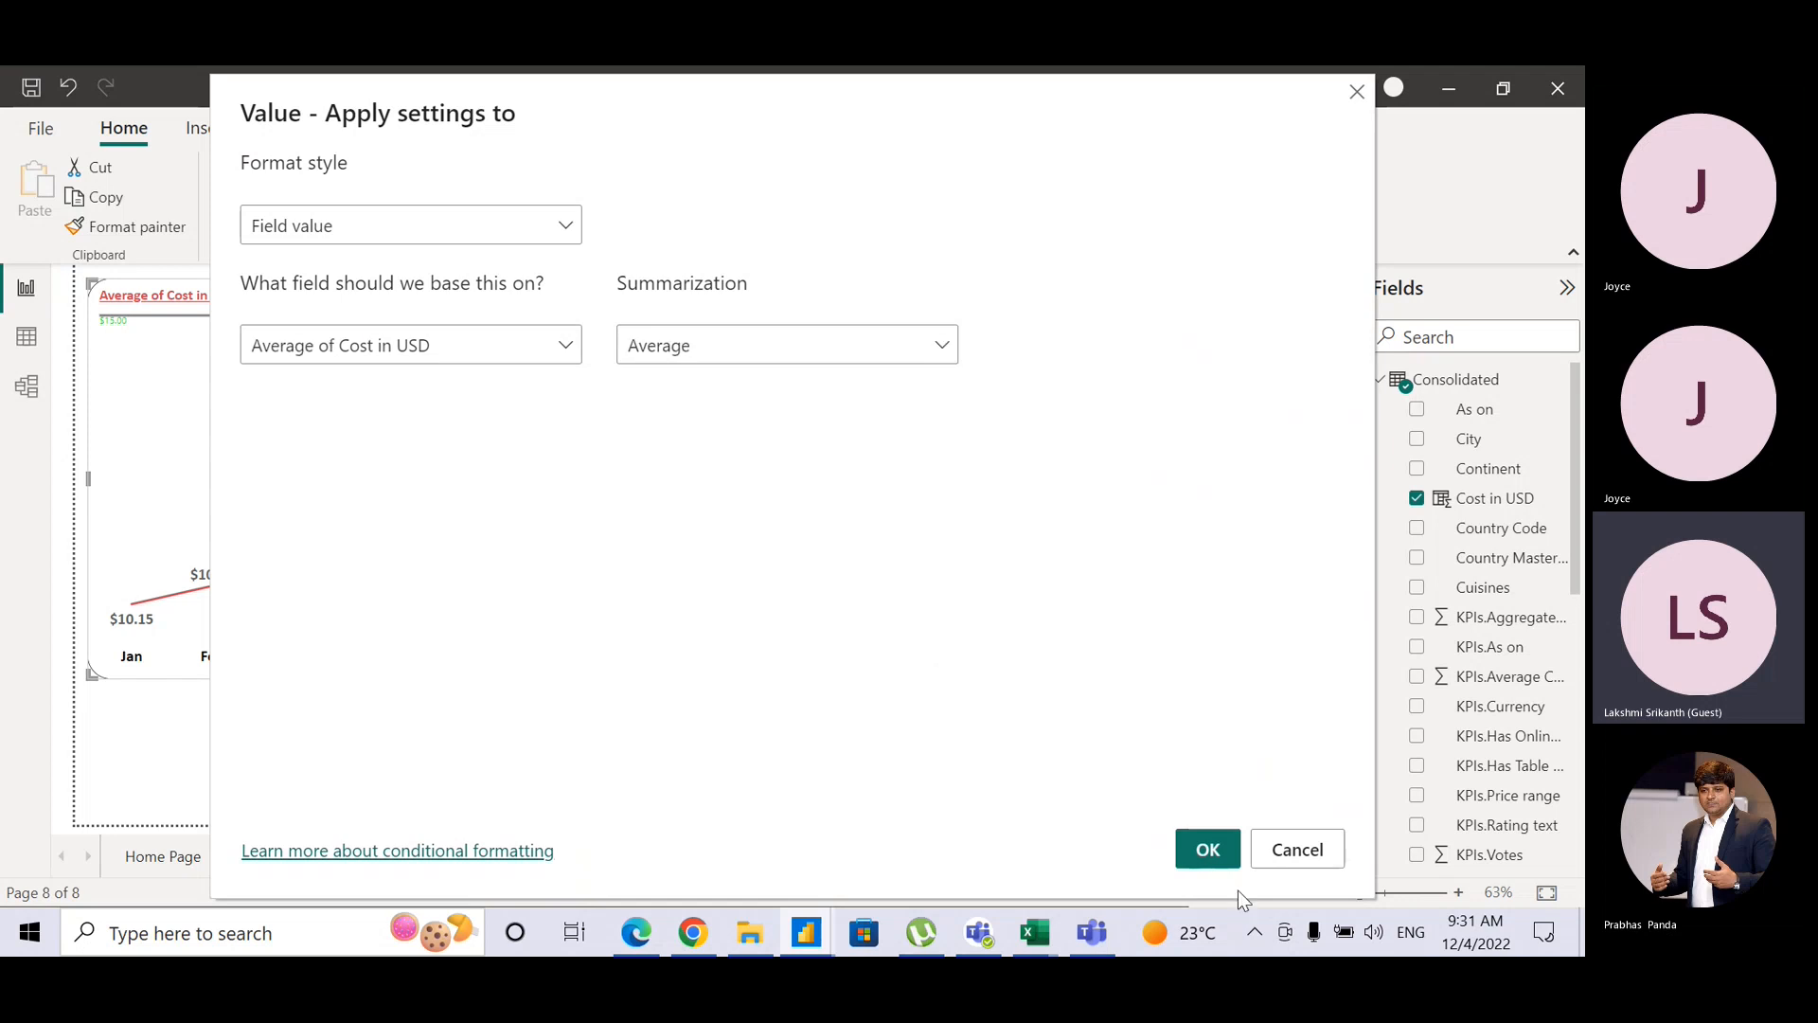
left_click(1216, 848)
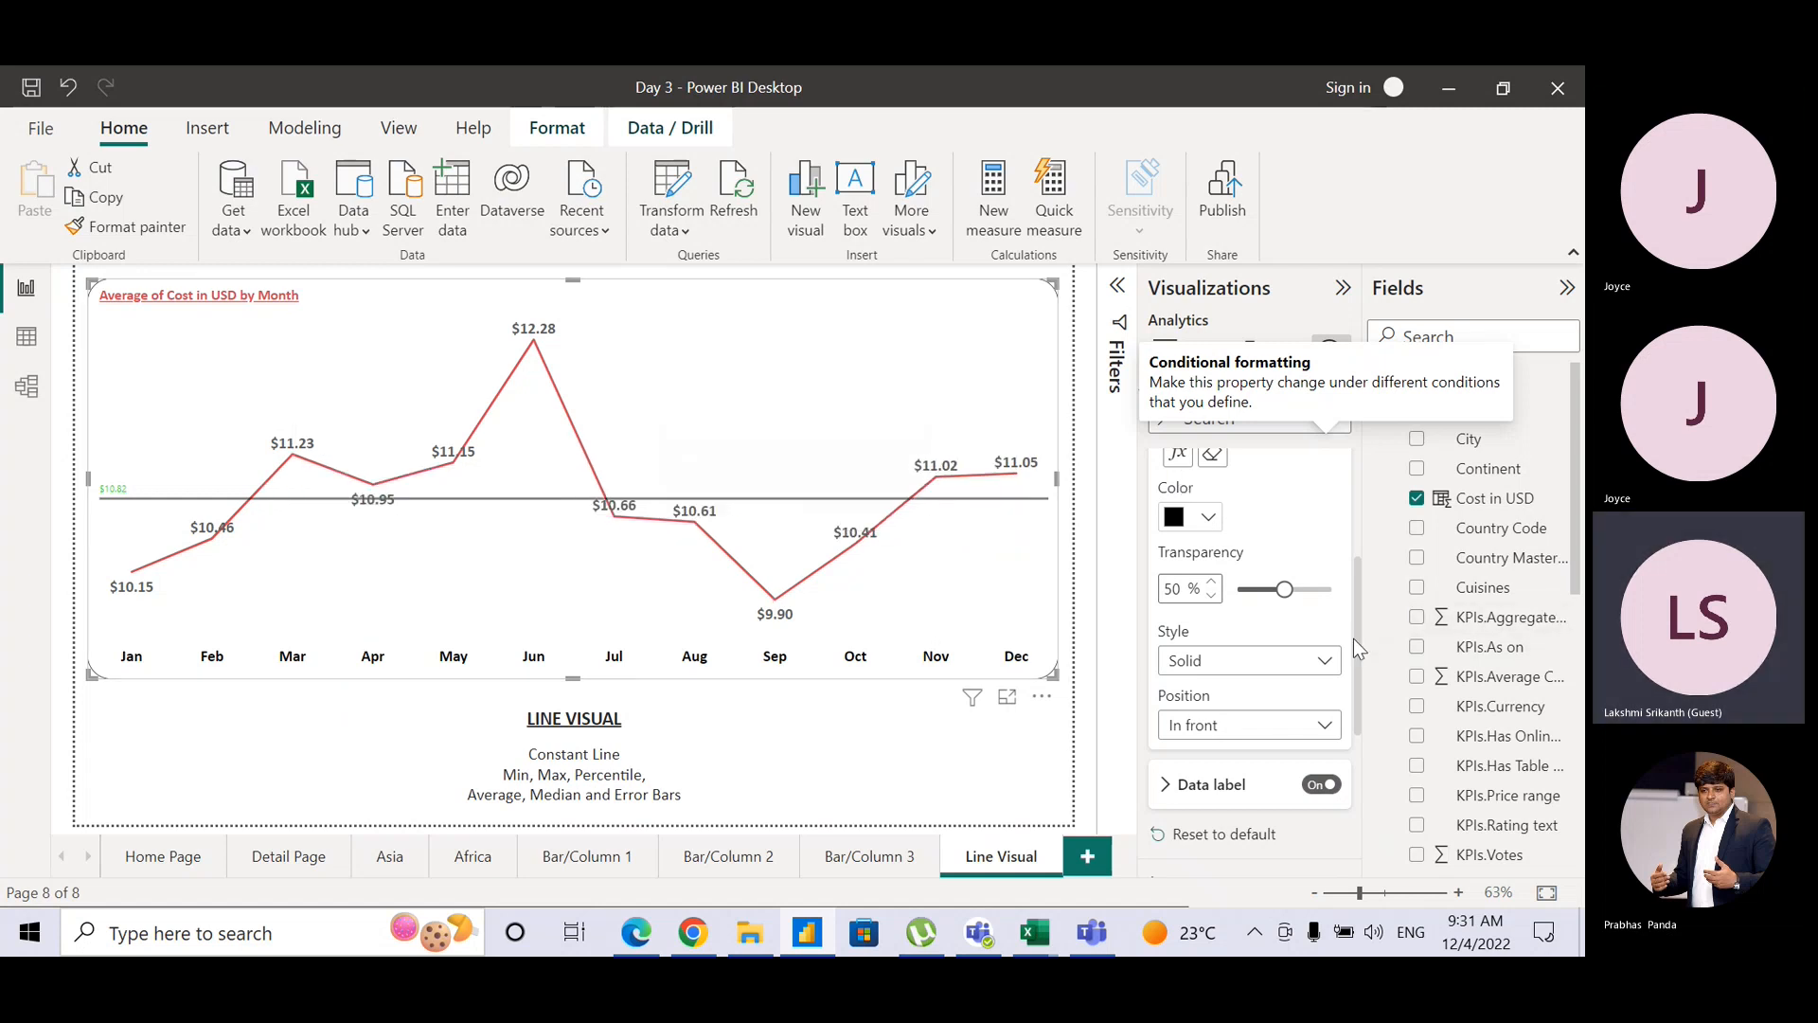
Step: Reopen the constant line's value settings to check them, then cancel without changes
left_click_drag(1354, 638, 1348, 583)
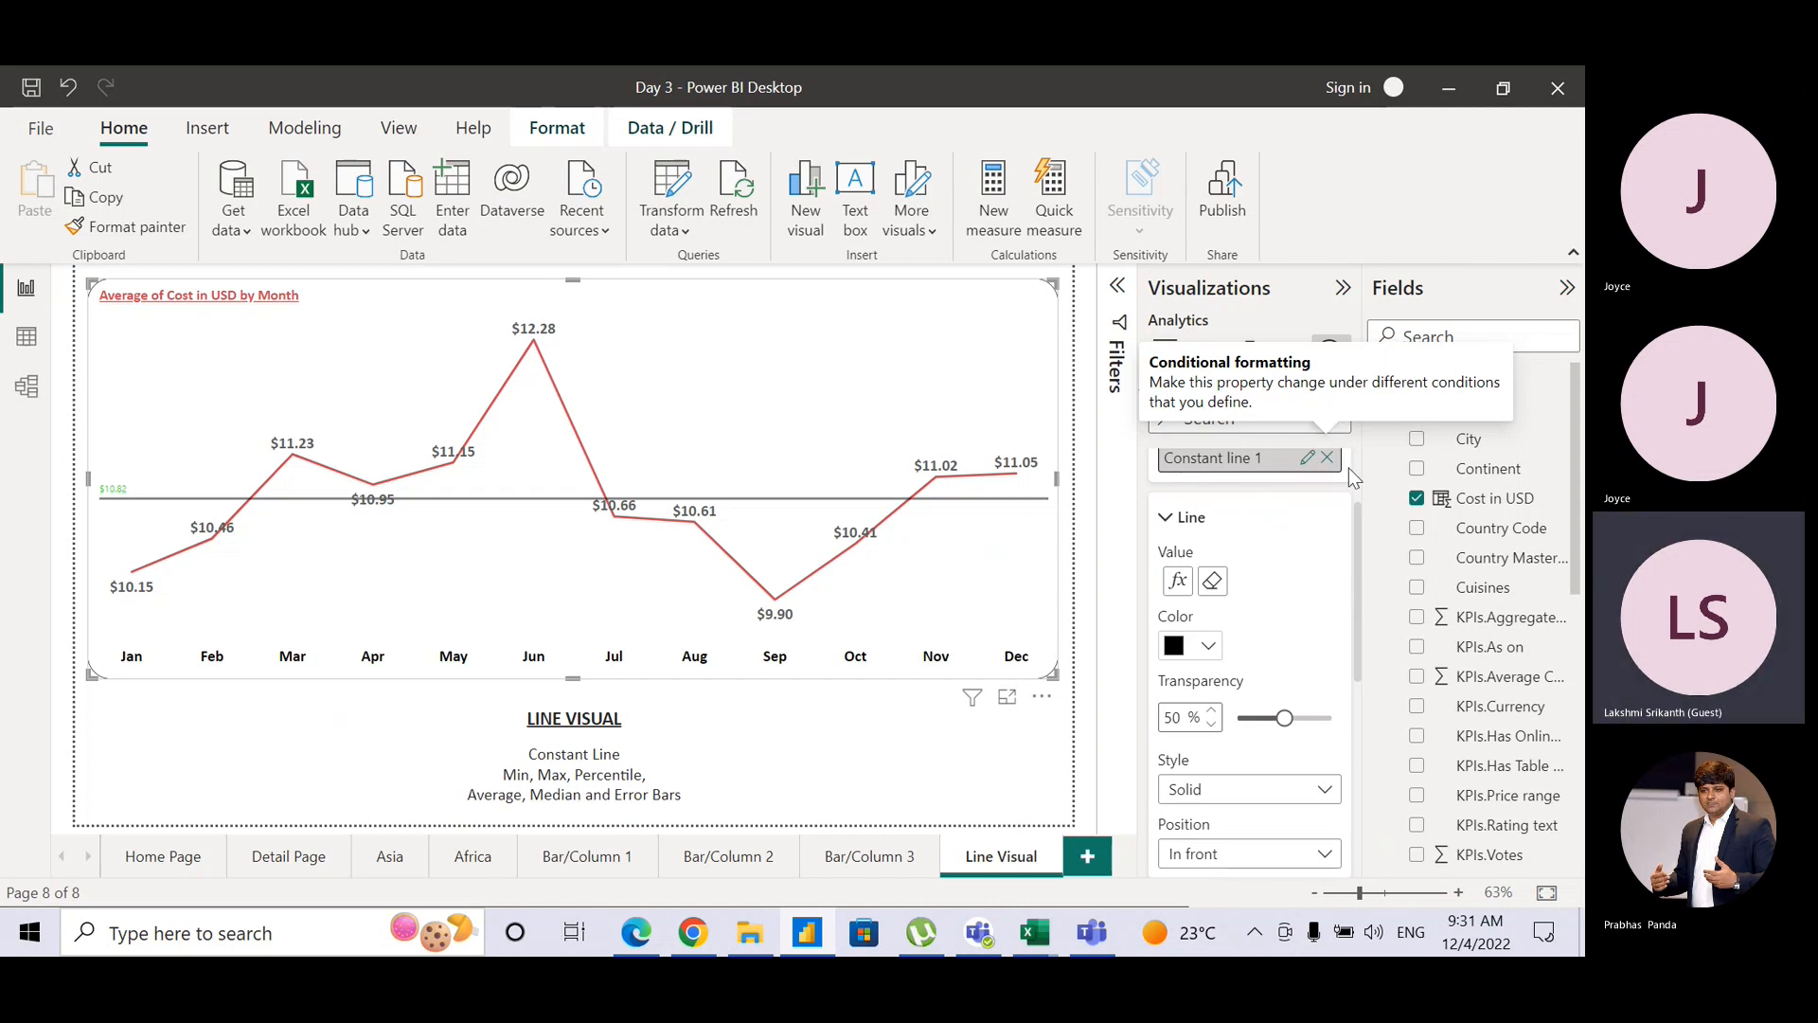
left_click(1179, 584)
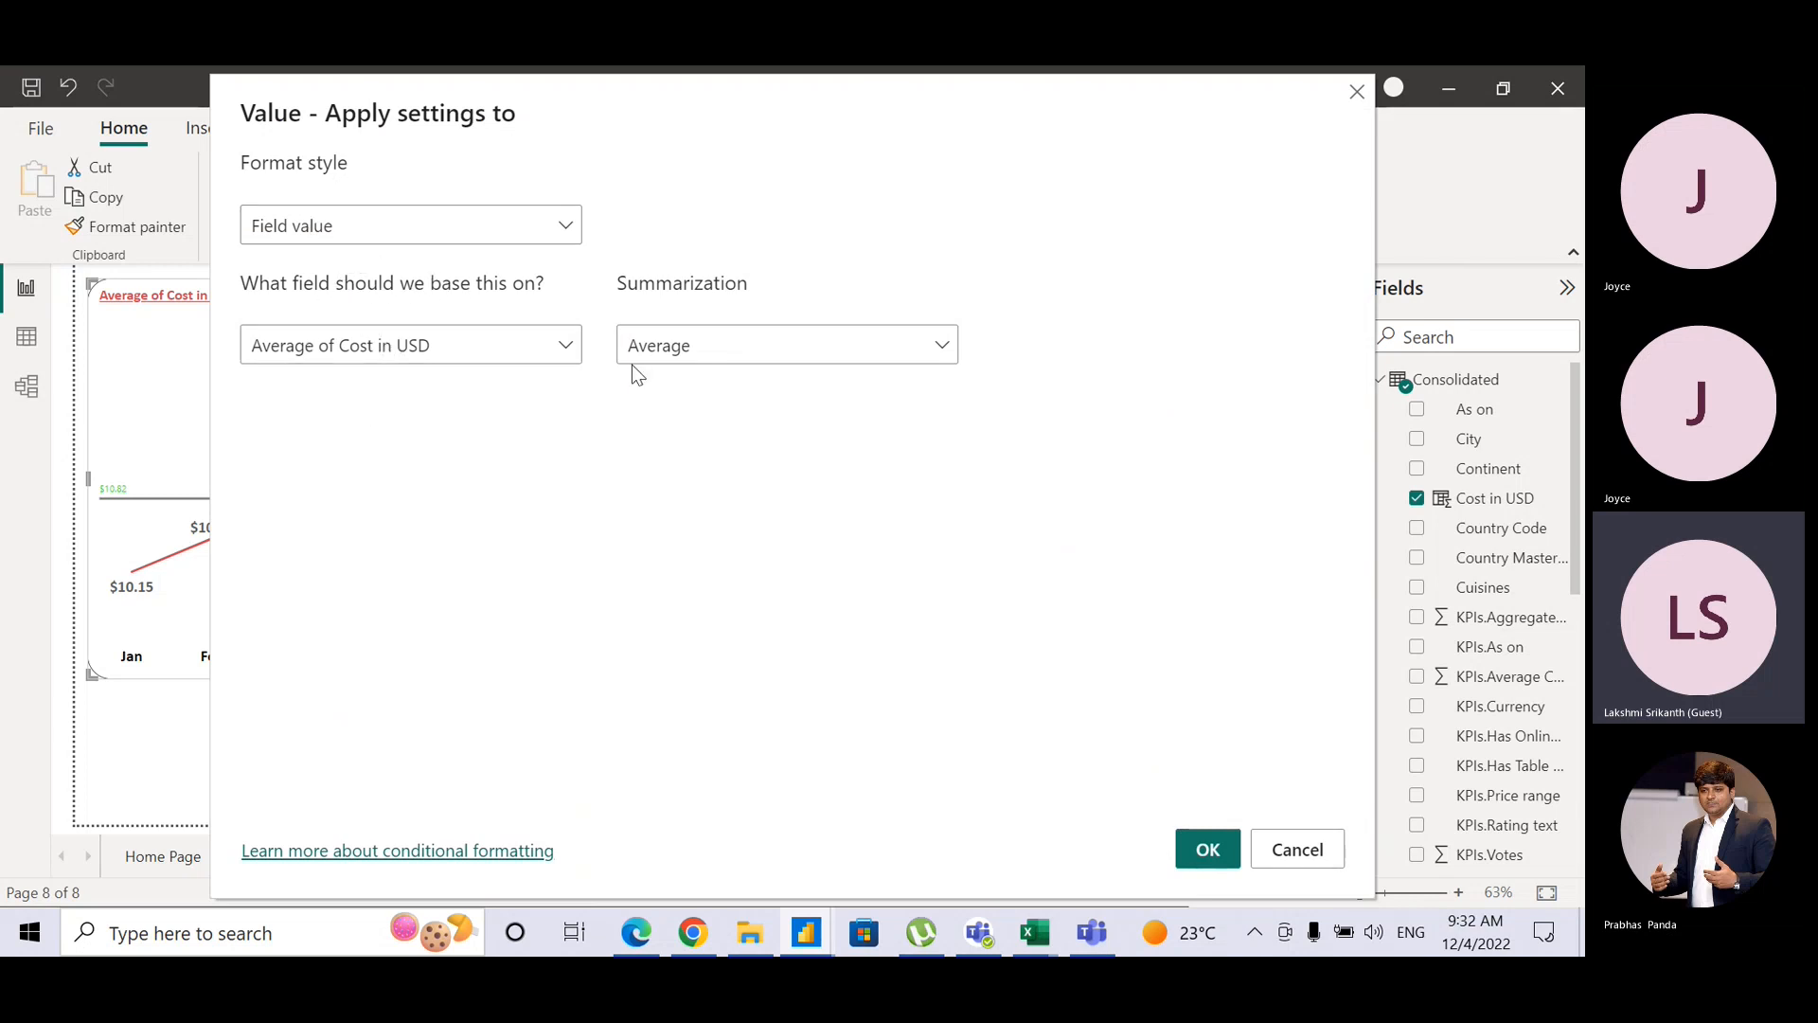
left_click(1298, 849)
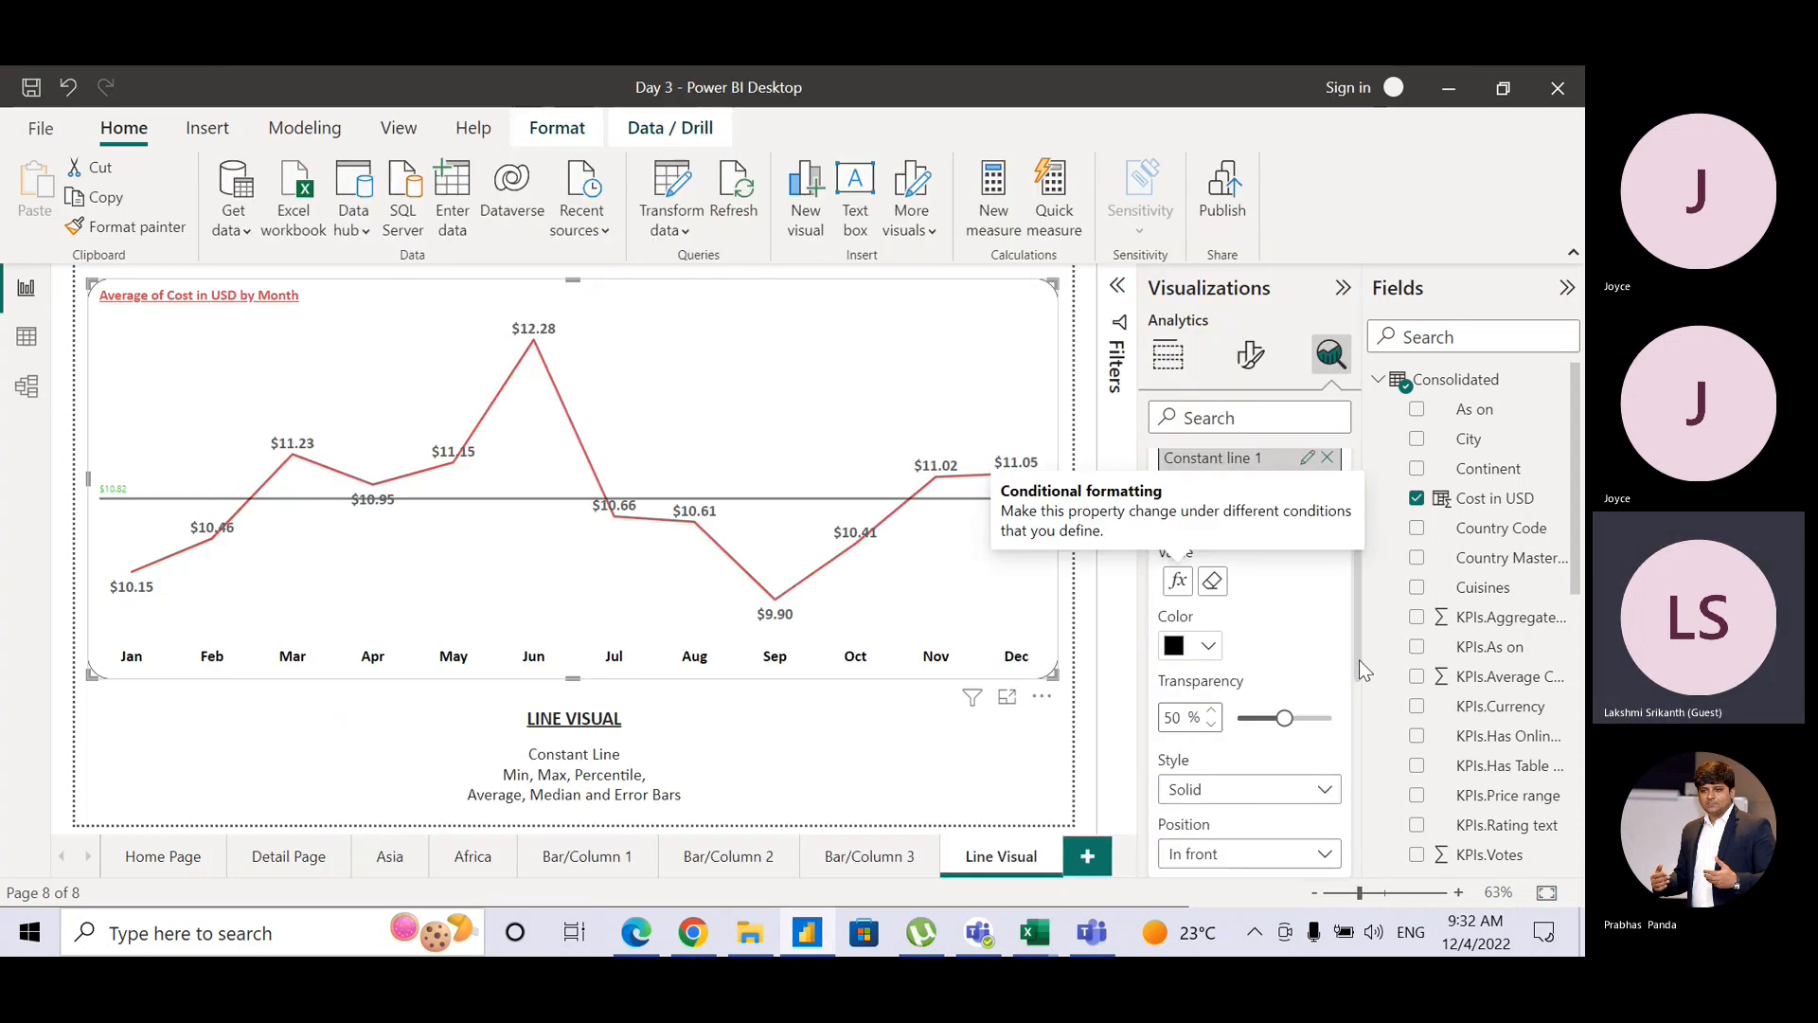
scroll(1360, 659, "up", 3)
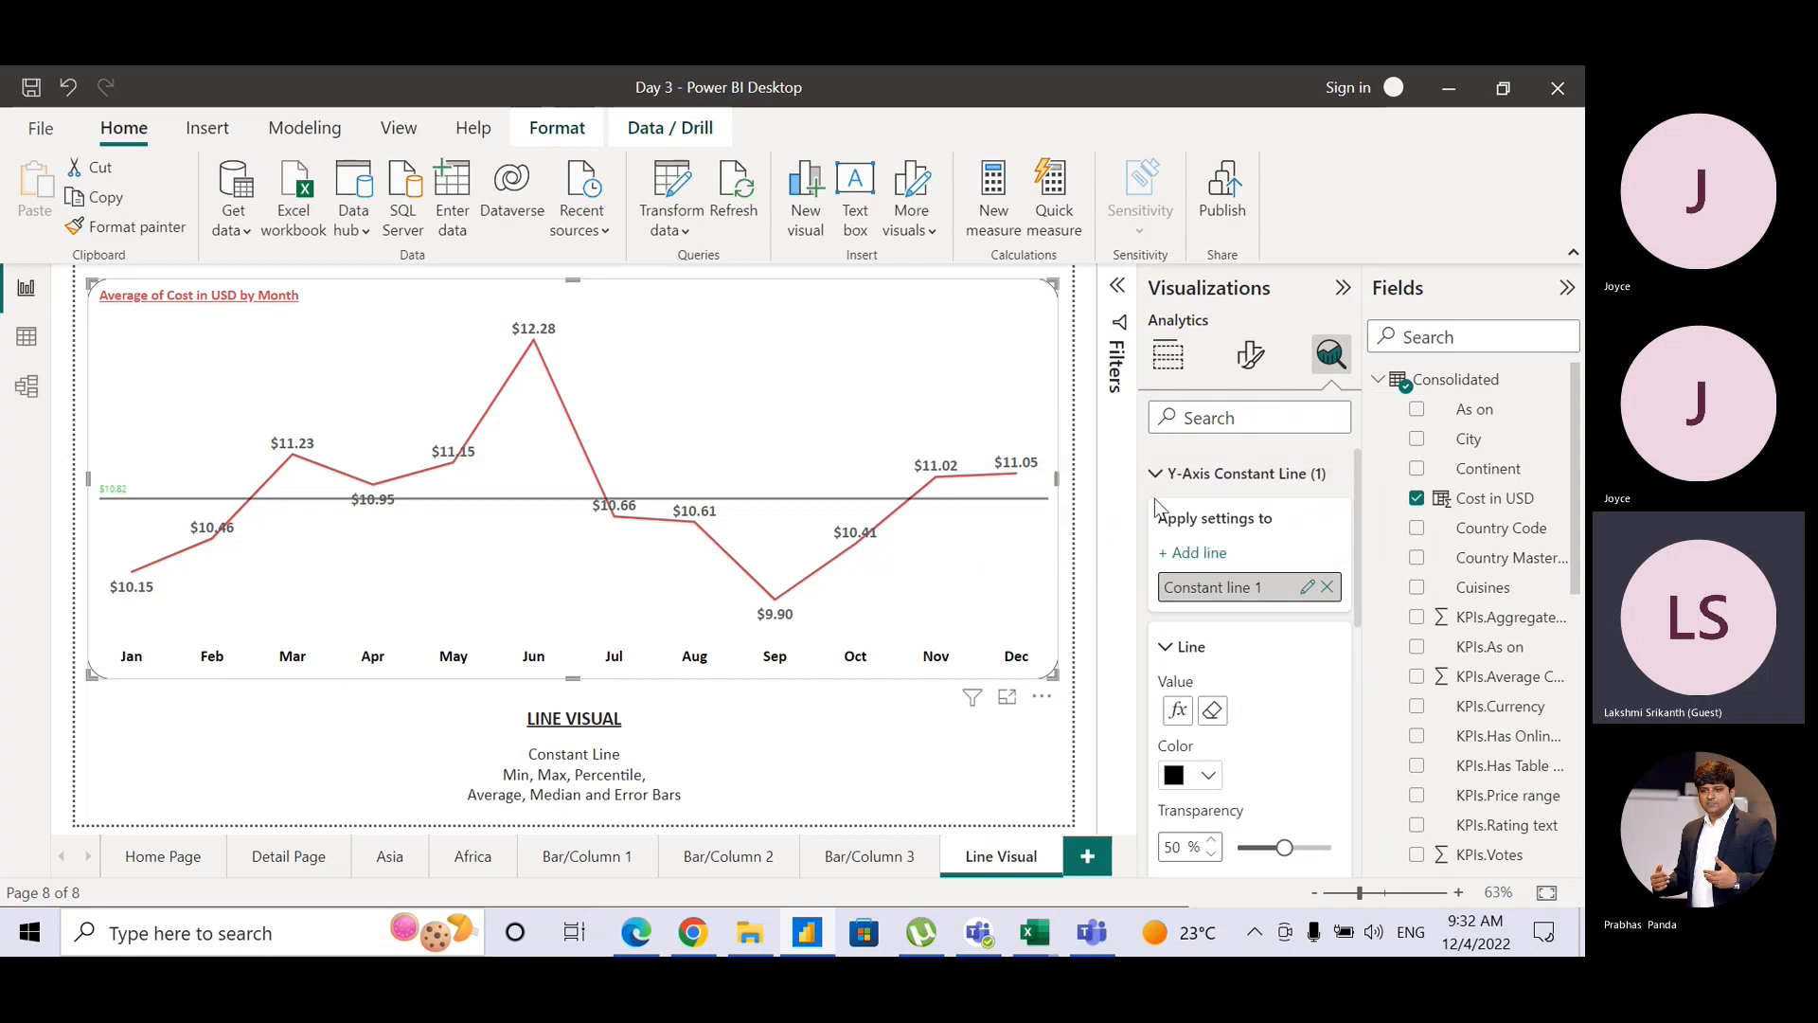
Step: Add Average line 1 to the chart and expand its Series and Line settings
left_click(1156, 473)
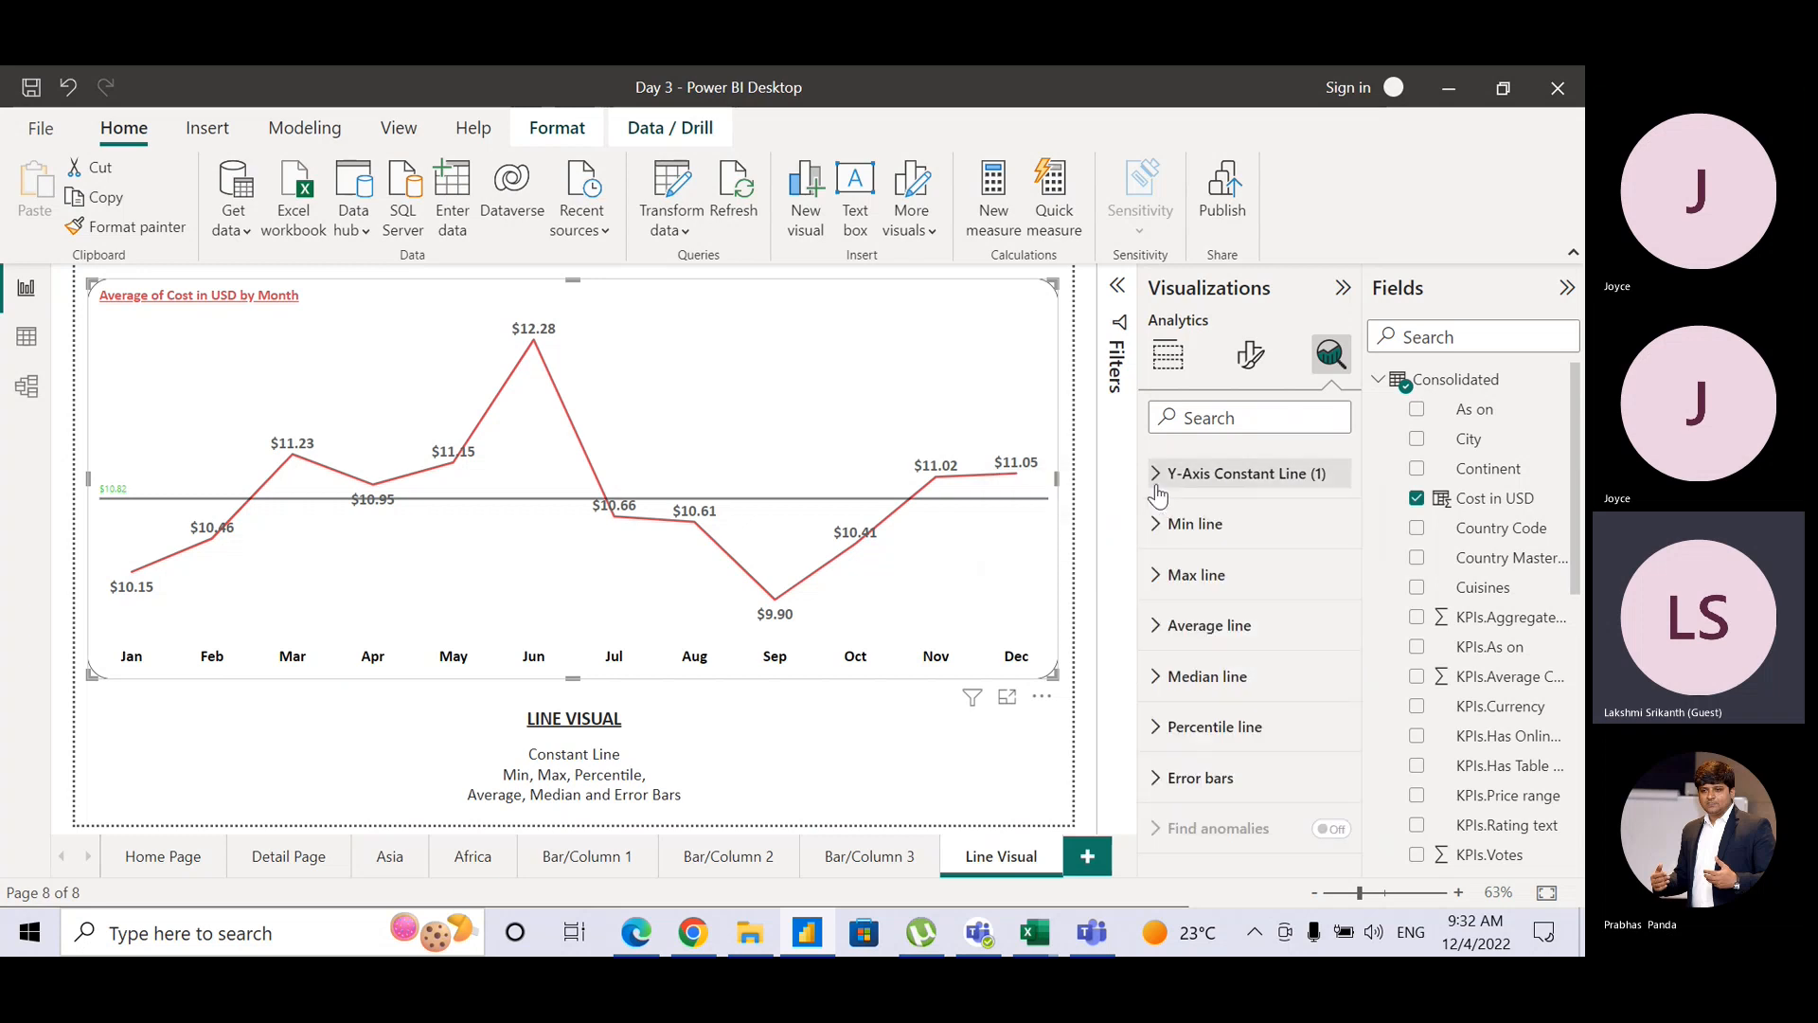
left_click(1152, 625)
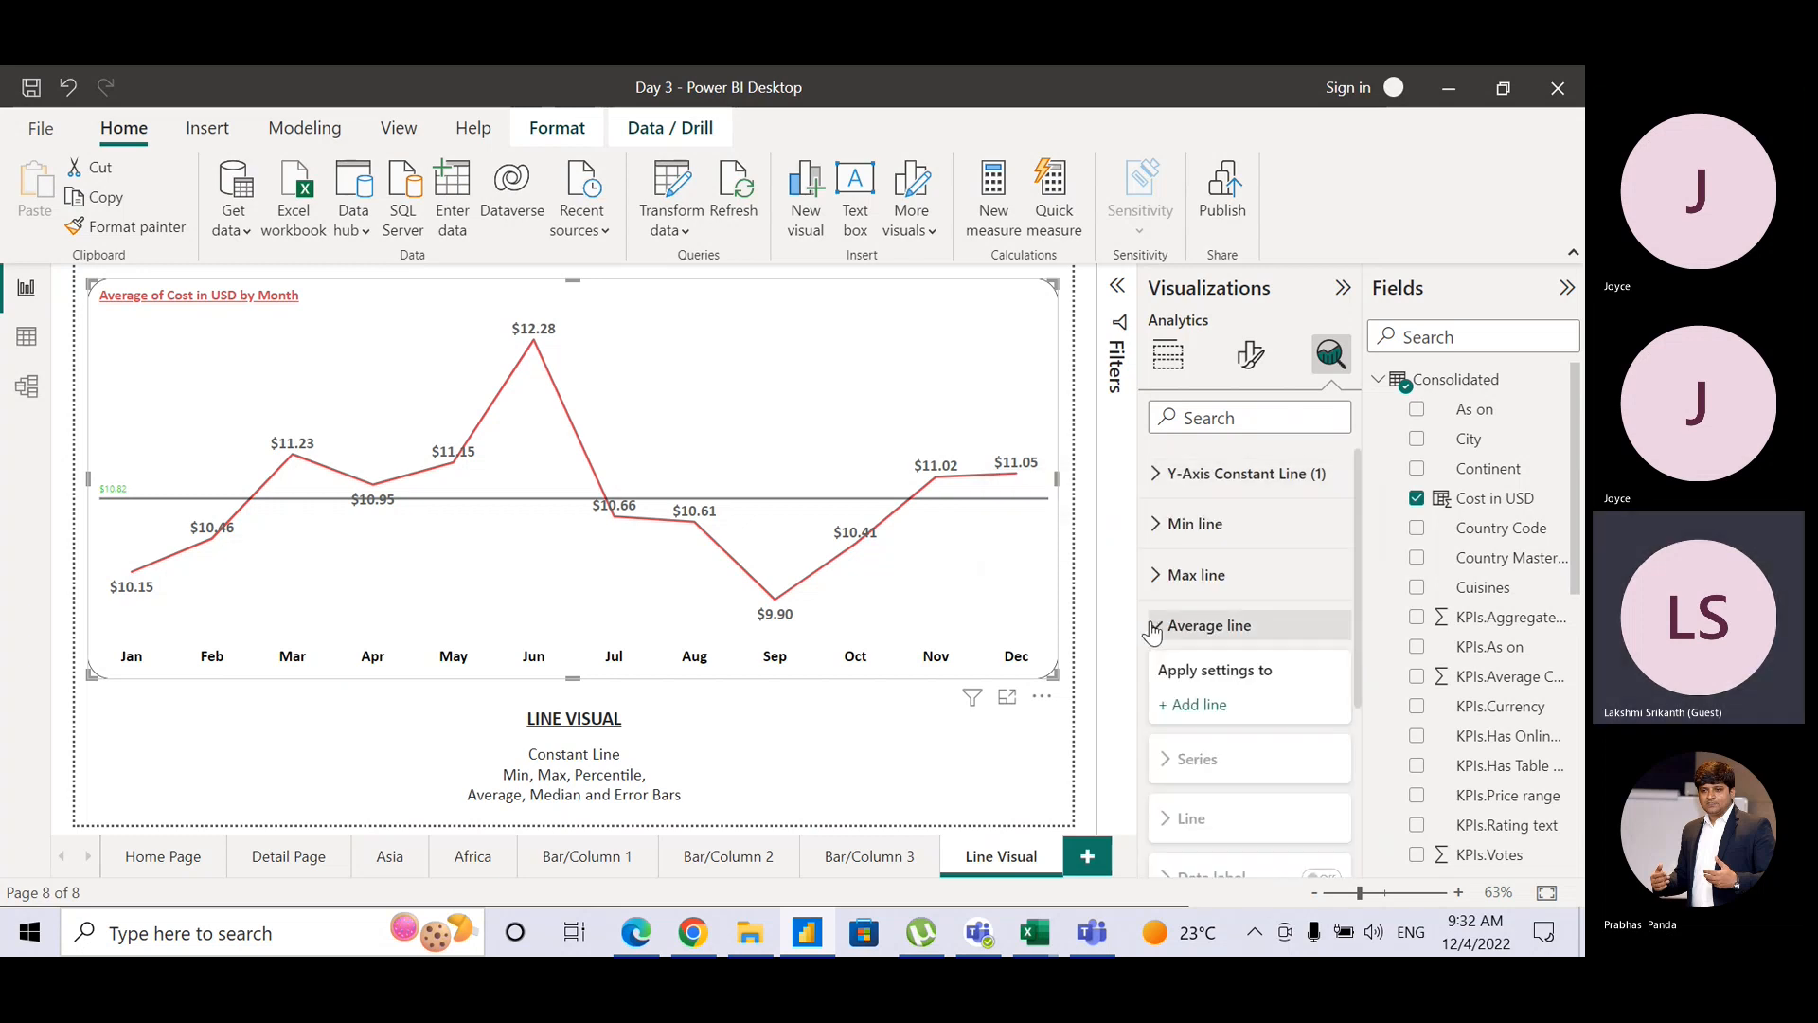
left_click(1190, 707)
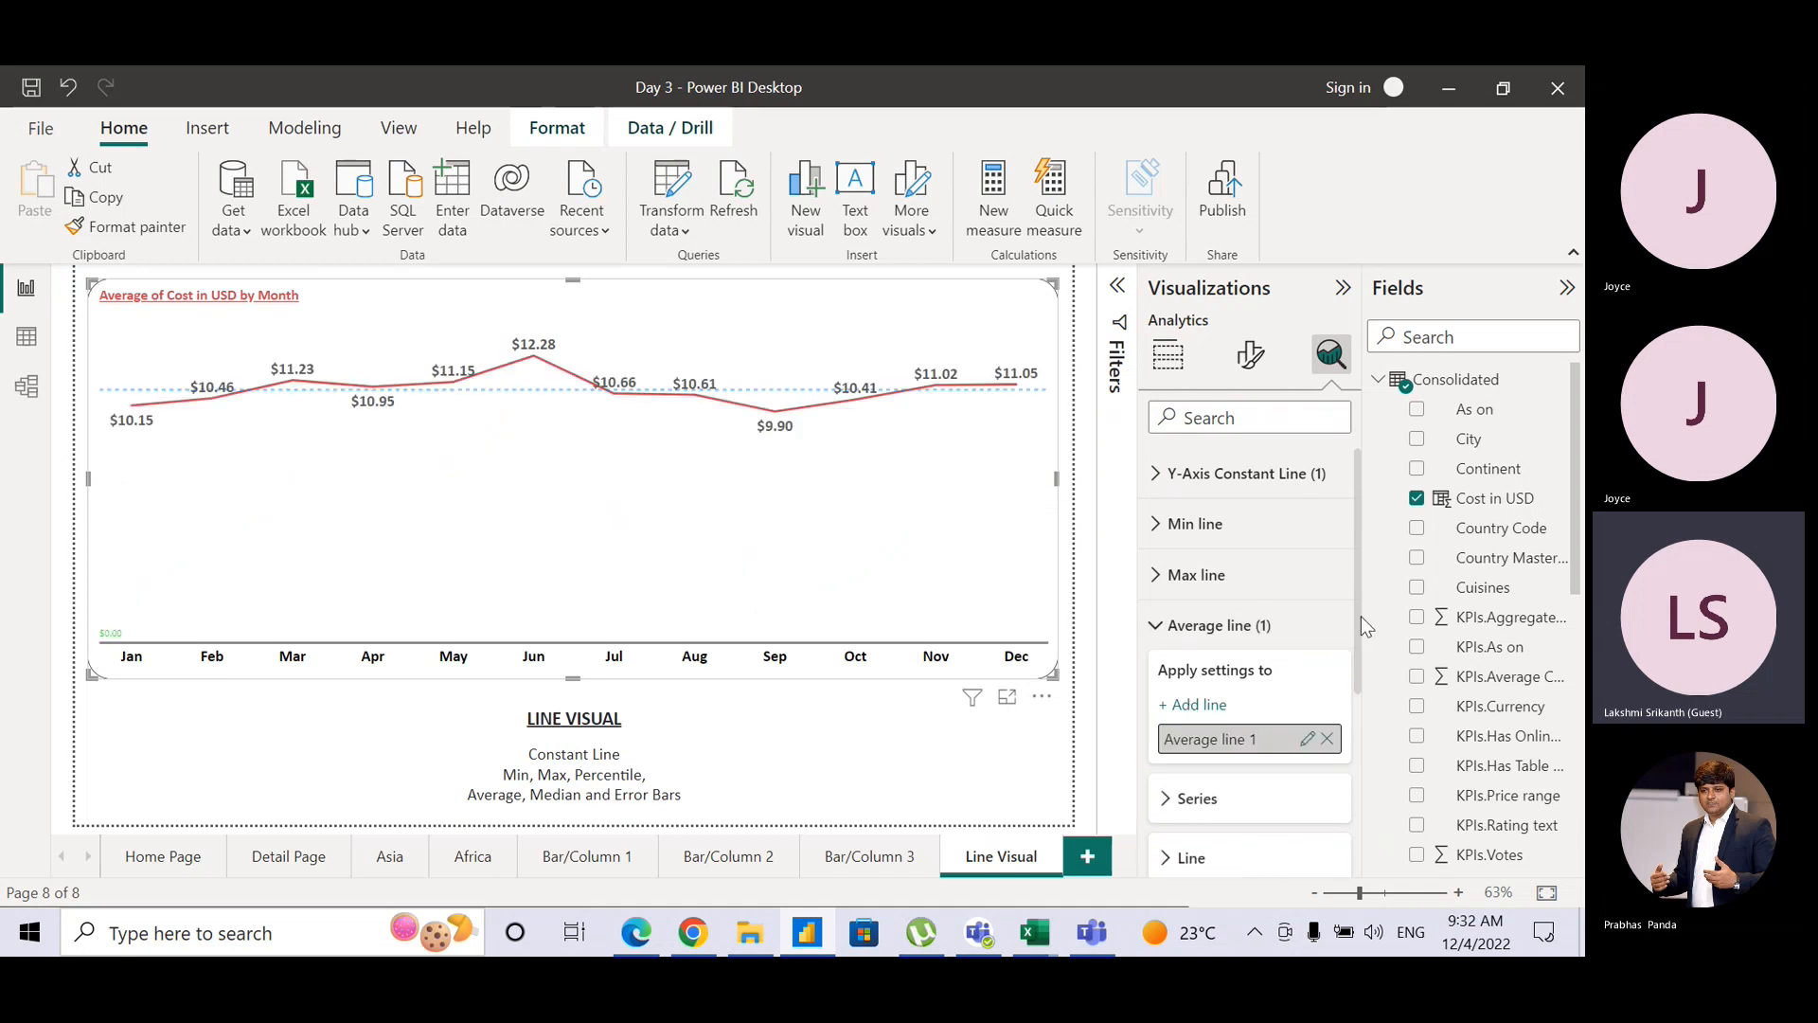
left_click_drag(1361, 615, 1355, 692)
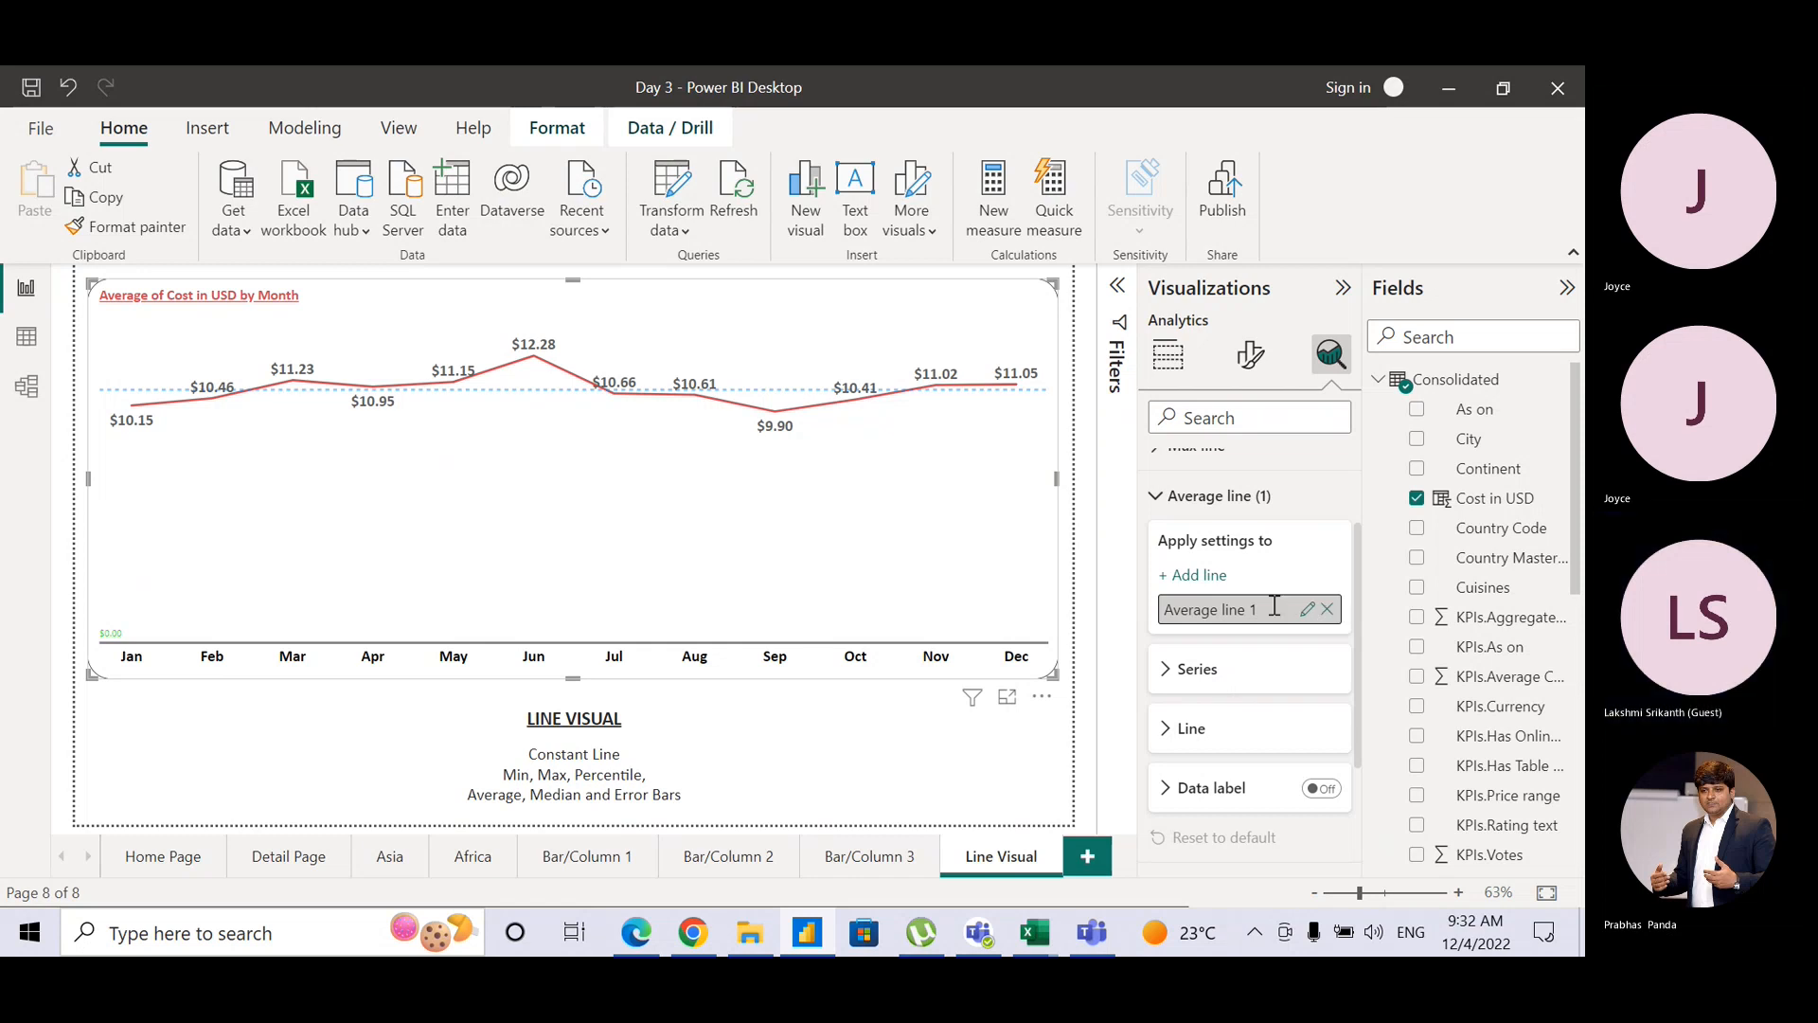
left_click(1166, 671)
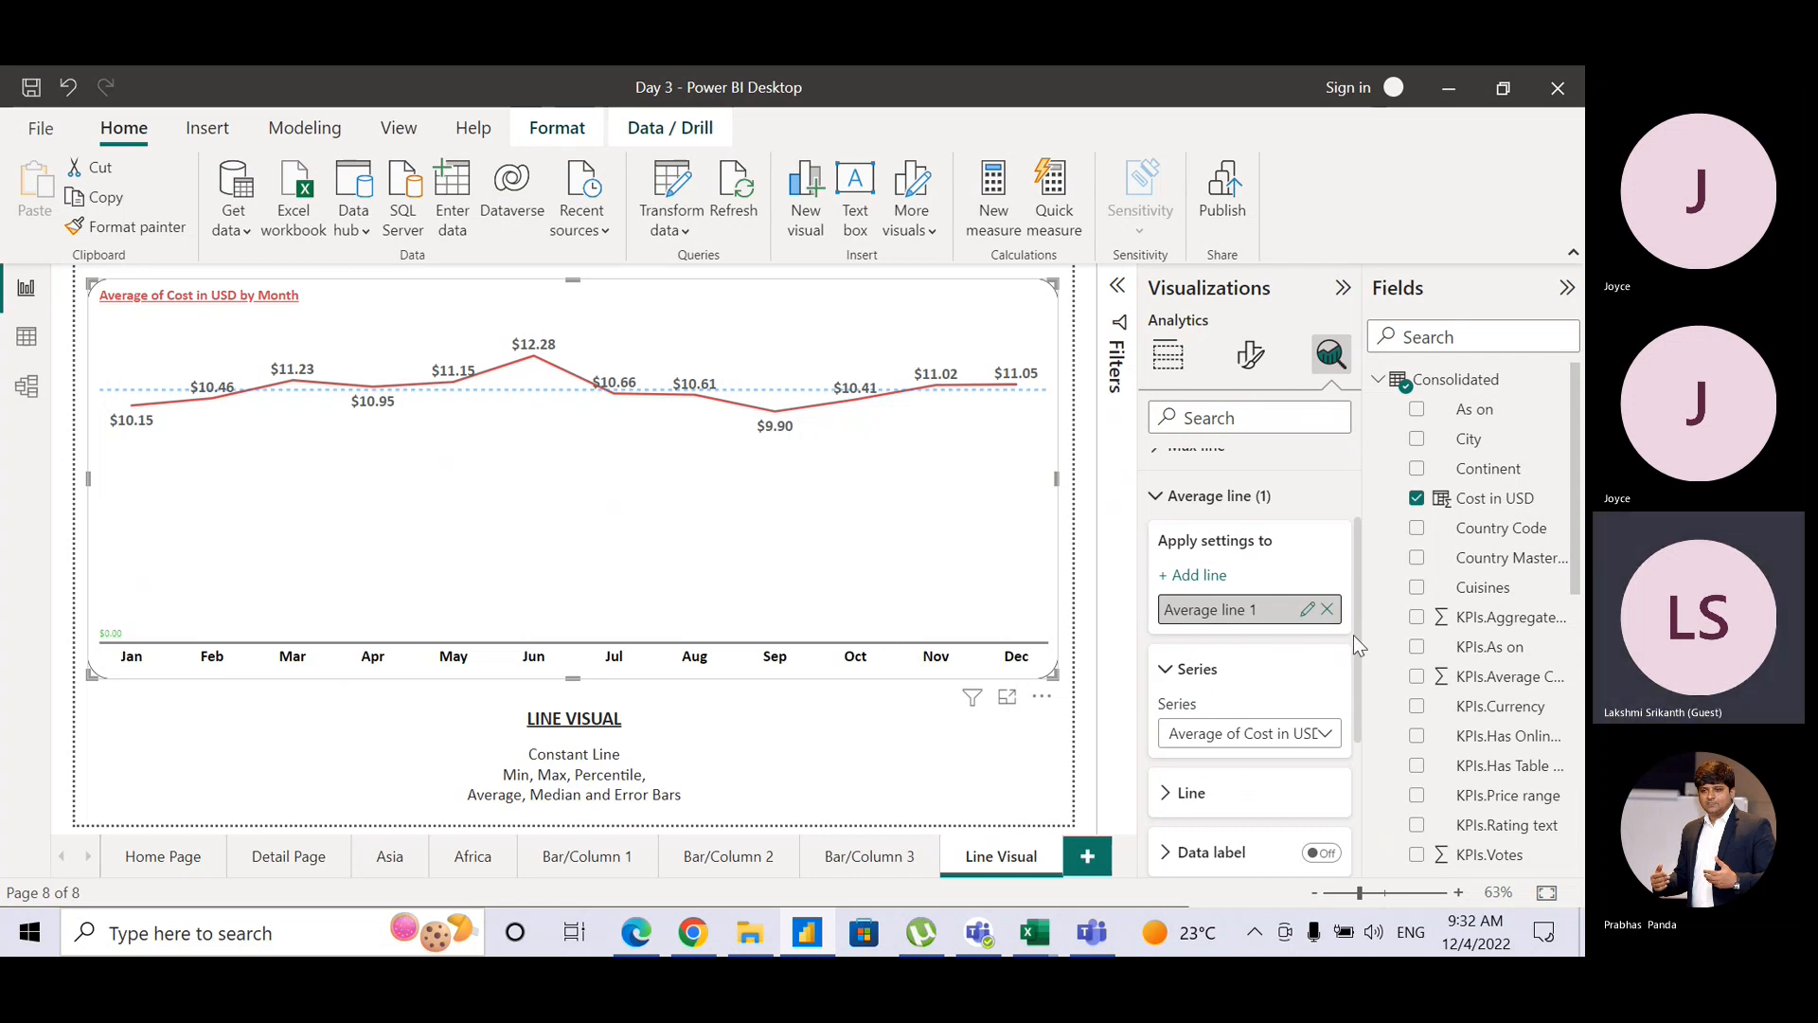
left_click_drag(1357, 635, 1362, 694)
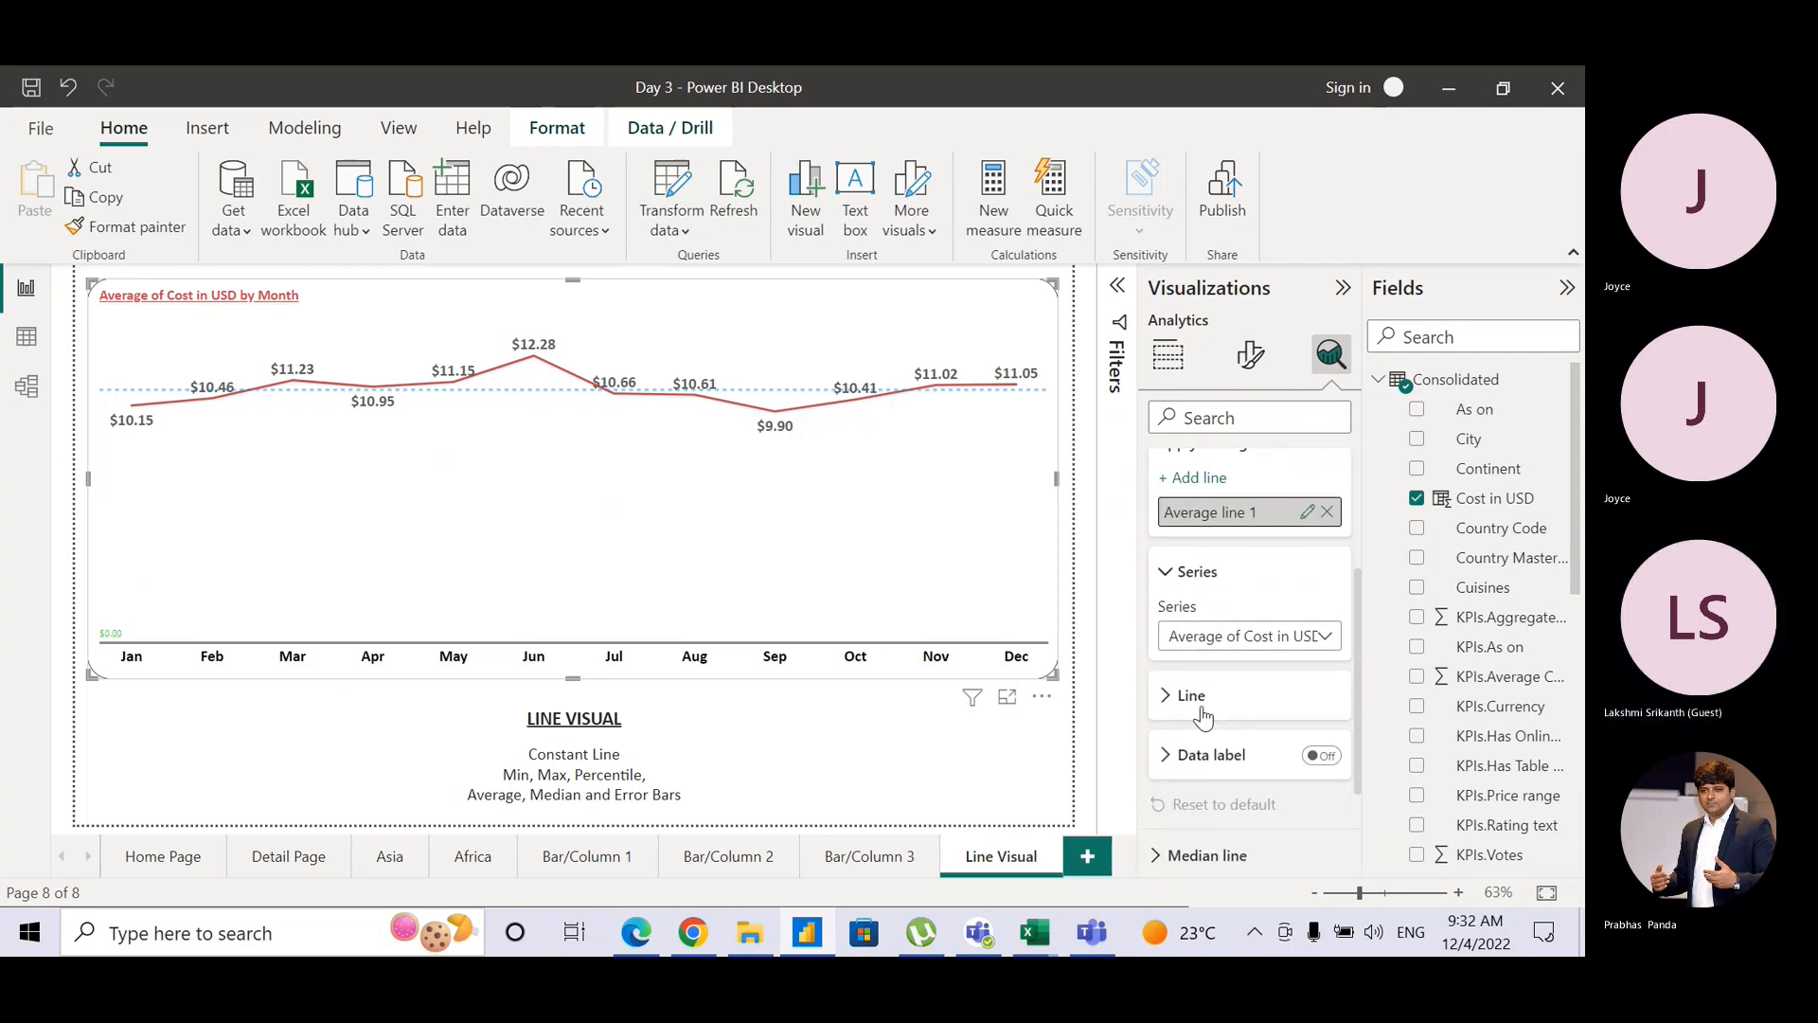
left_click(1168, 697)
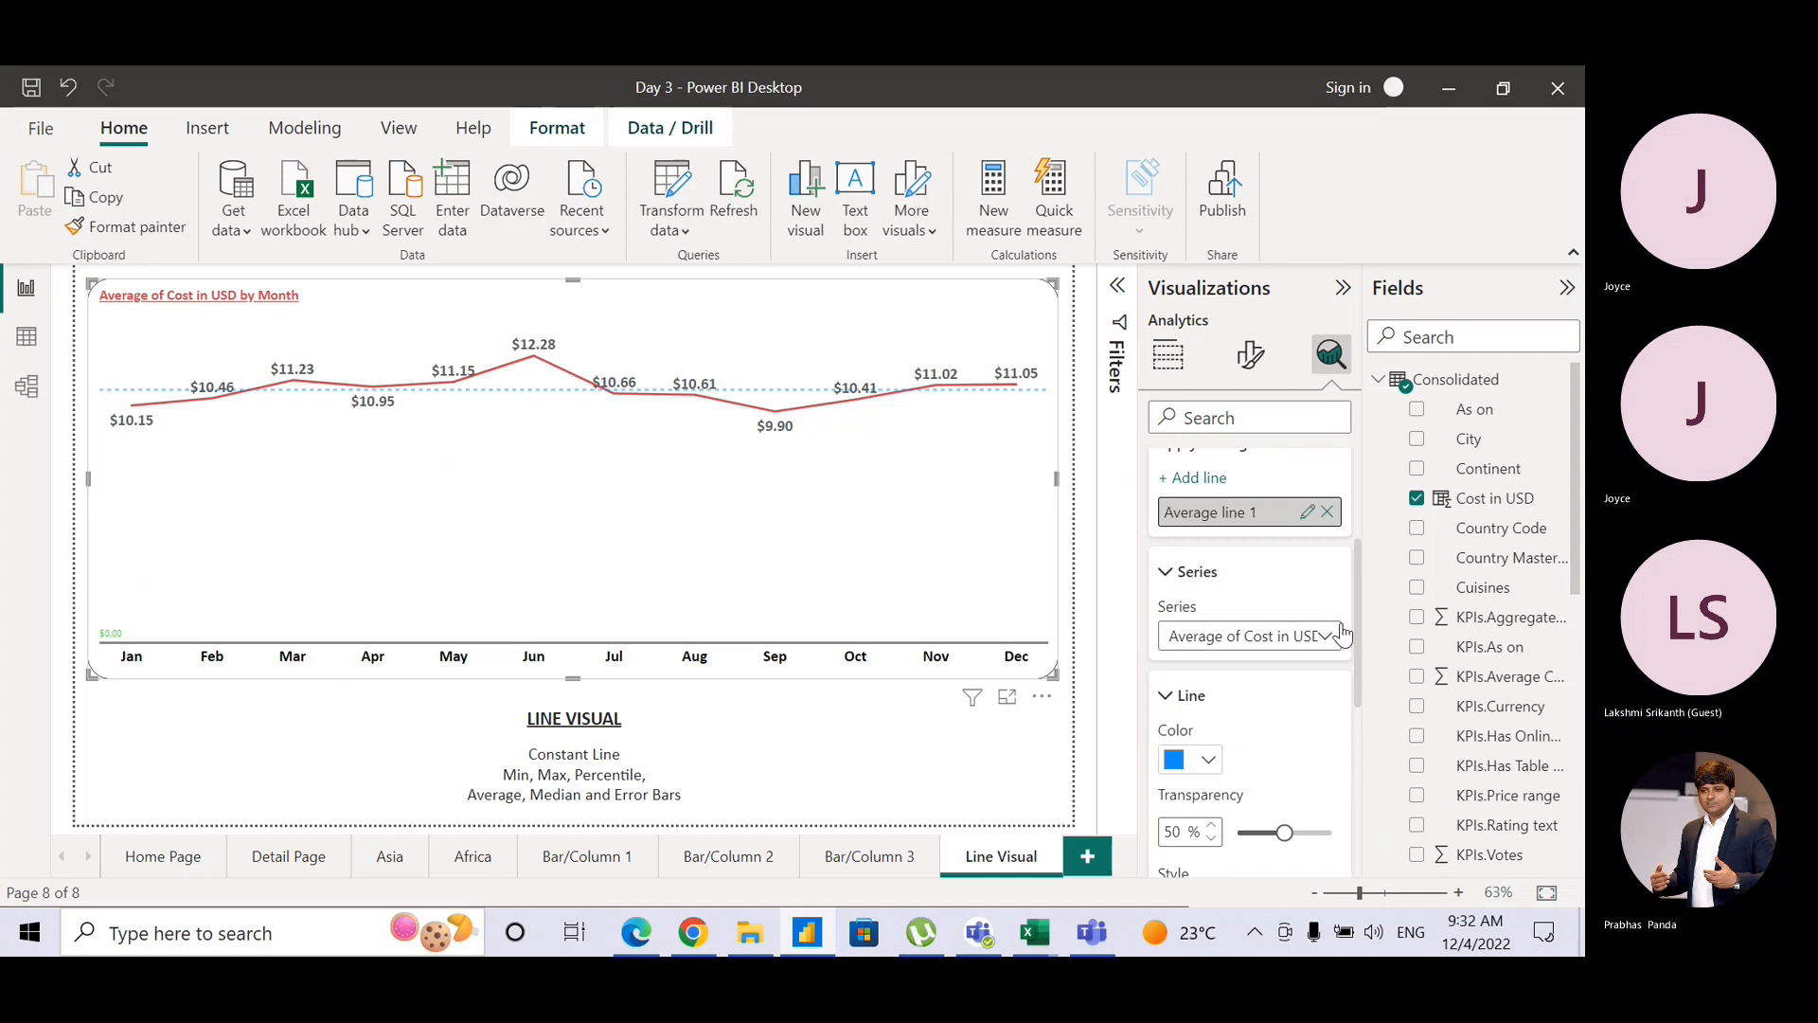
left_click_drag(1355, 620, 1374, 499)
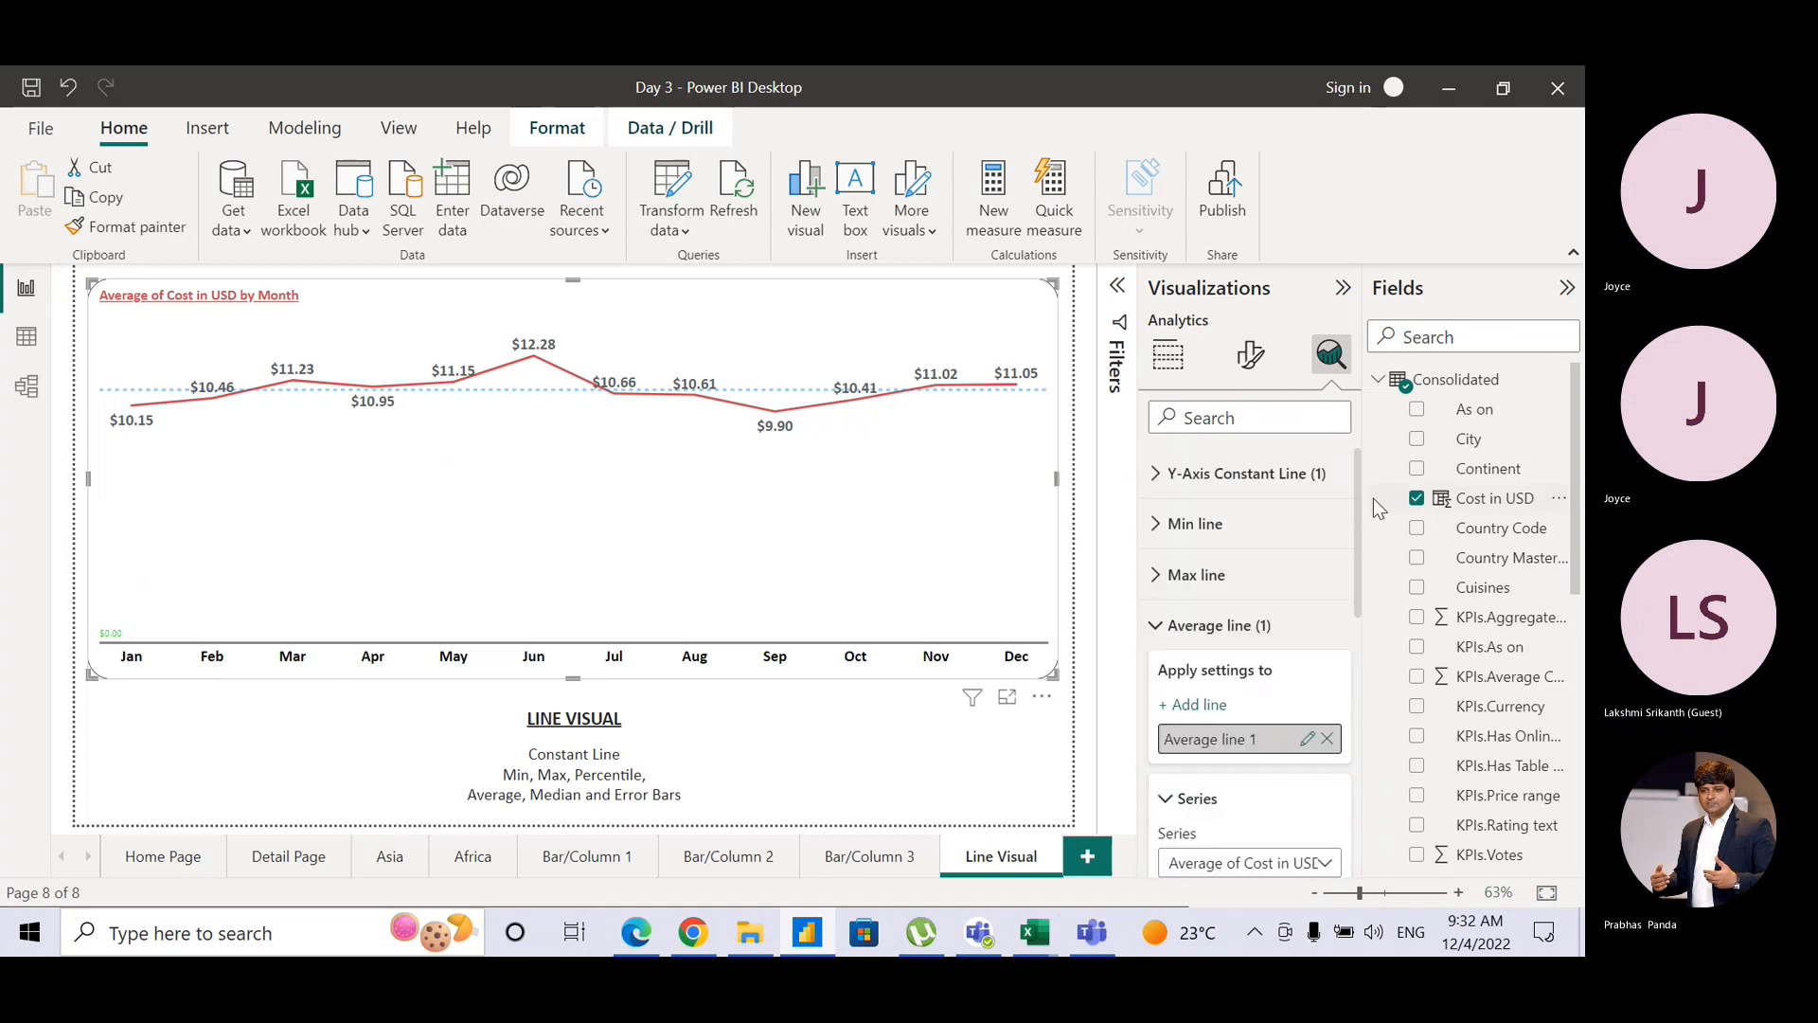
Step: Delete Constant line 1 from the chart
left_click(1156, 478)
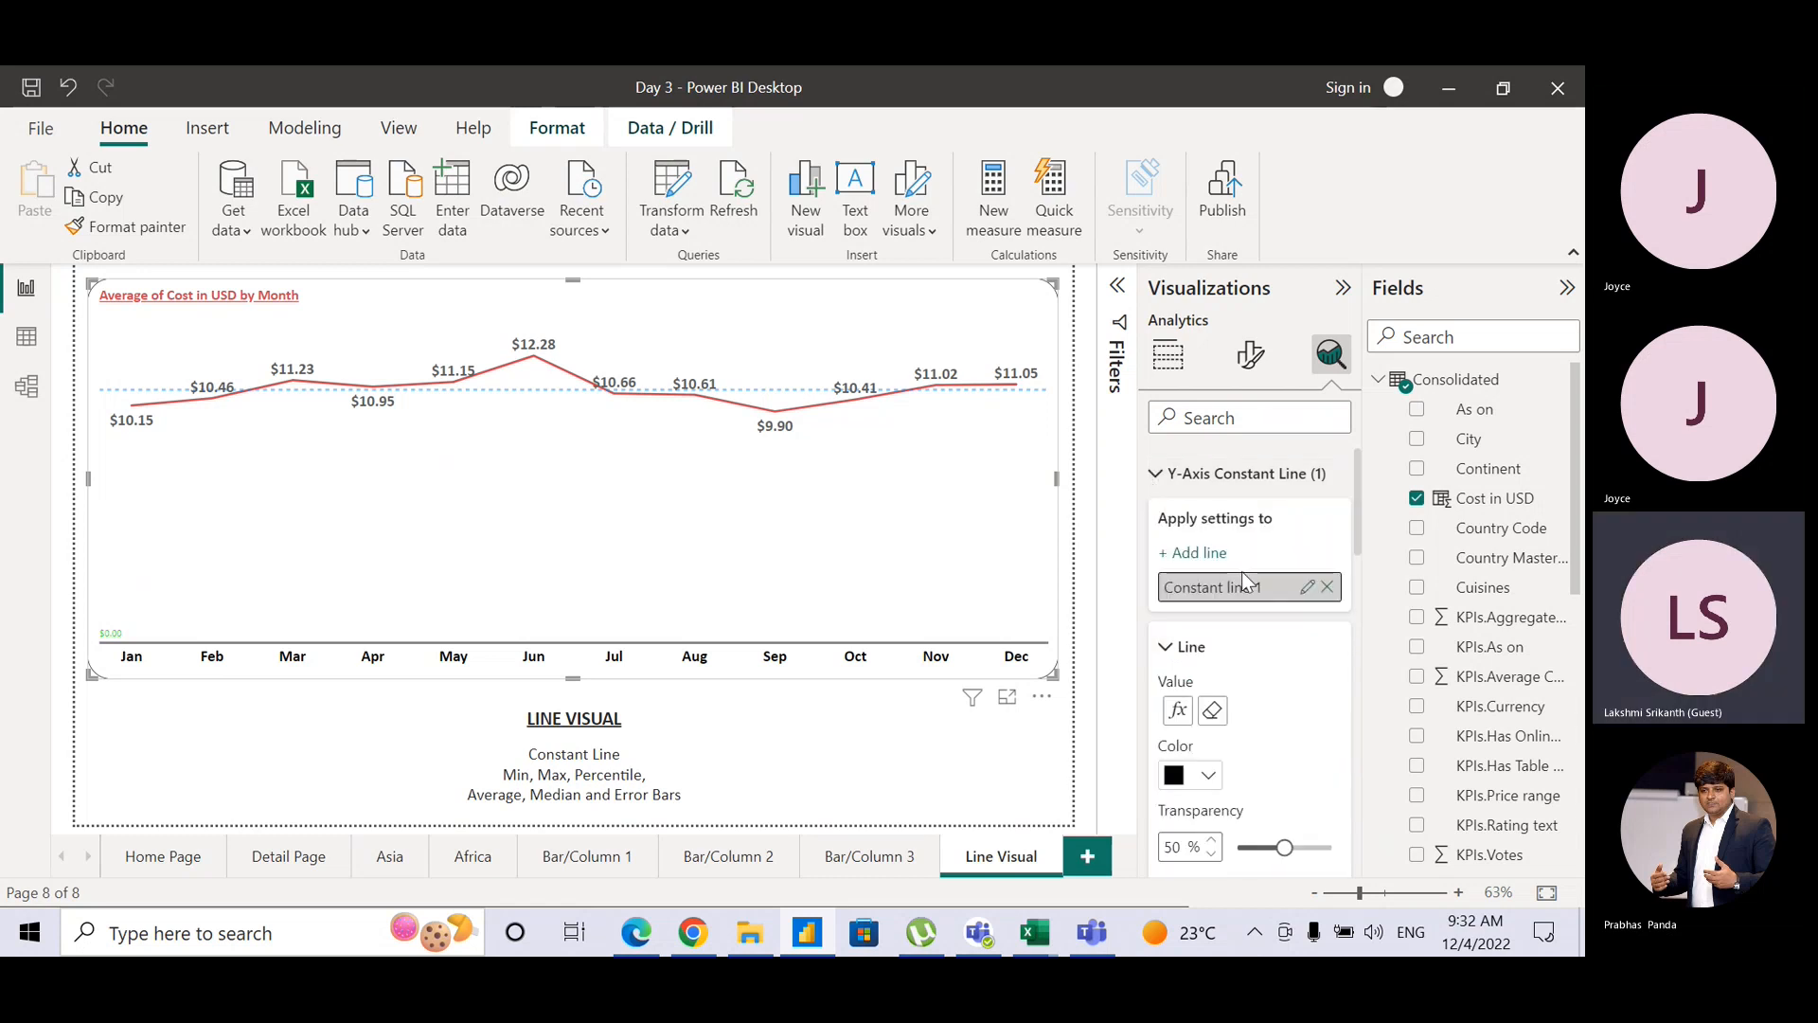
left_click(1328, 587)
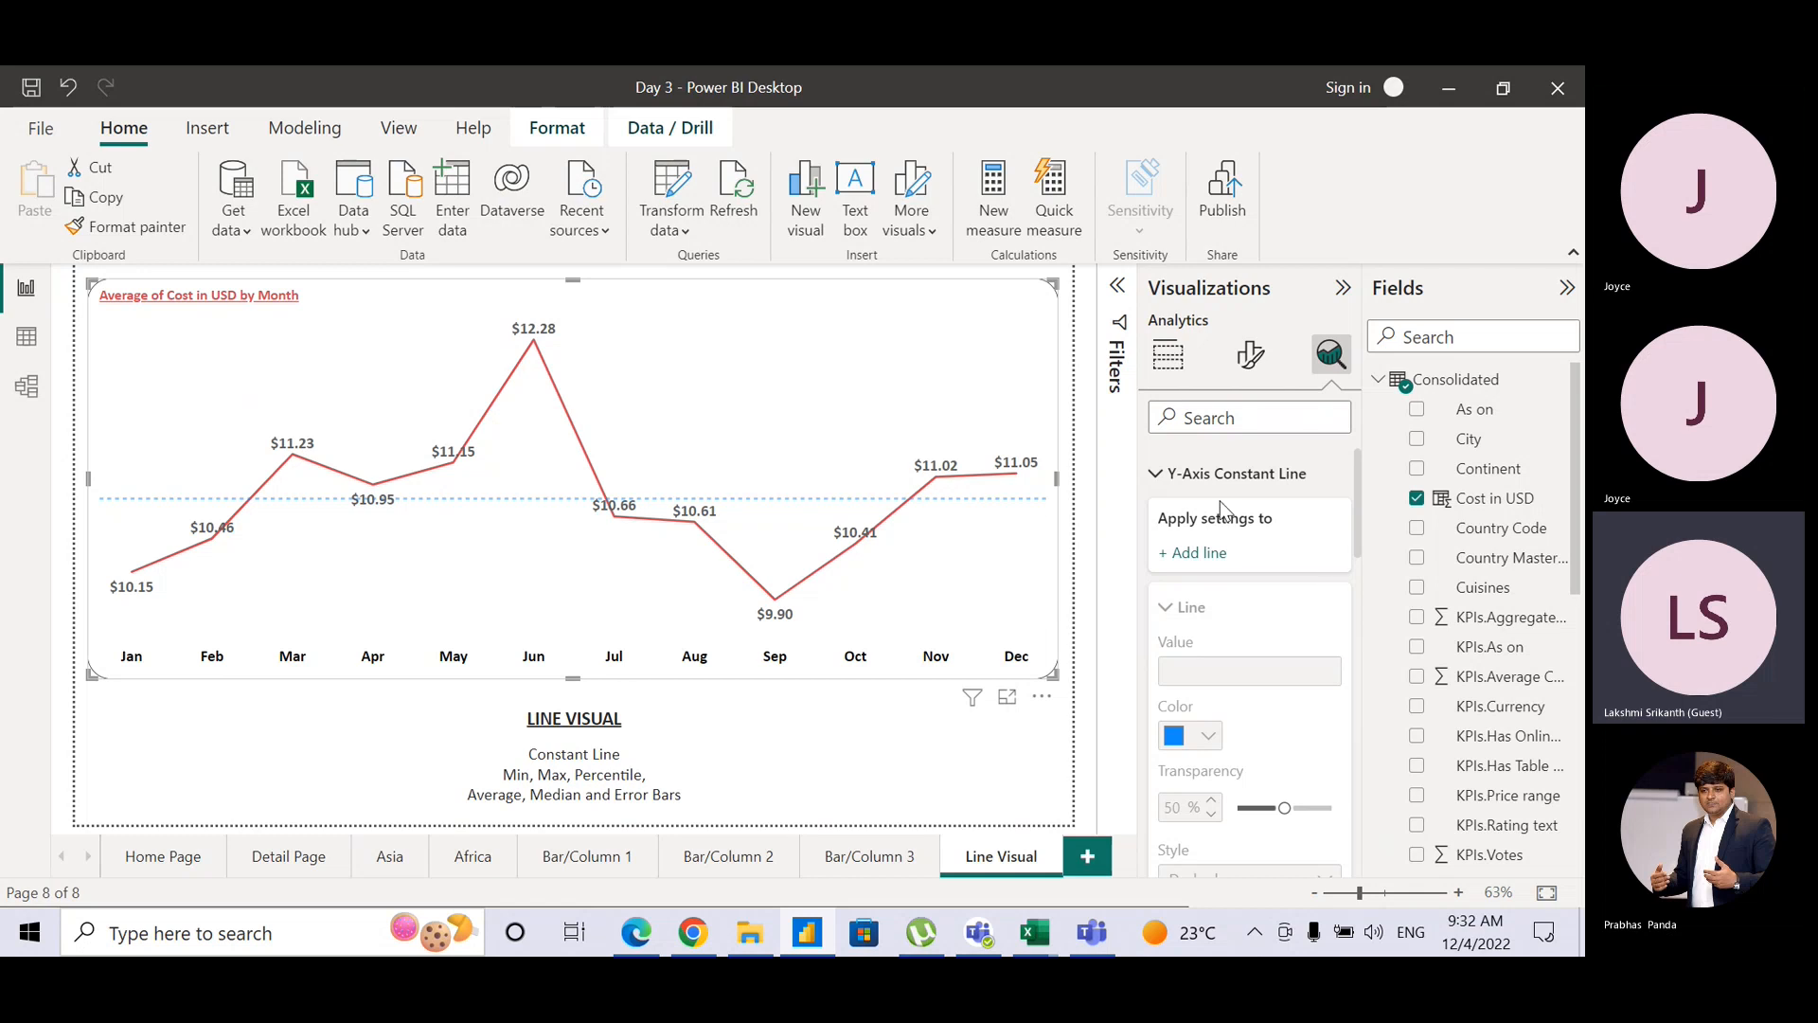
left_click(1156, 479)
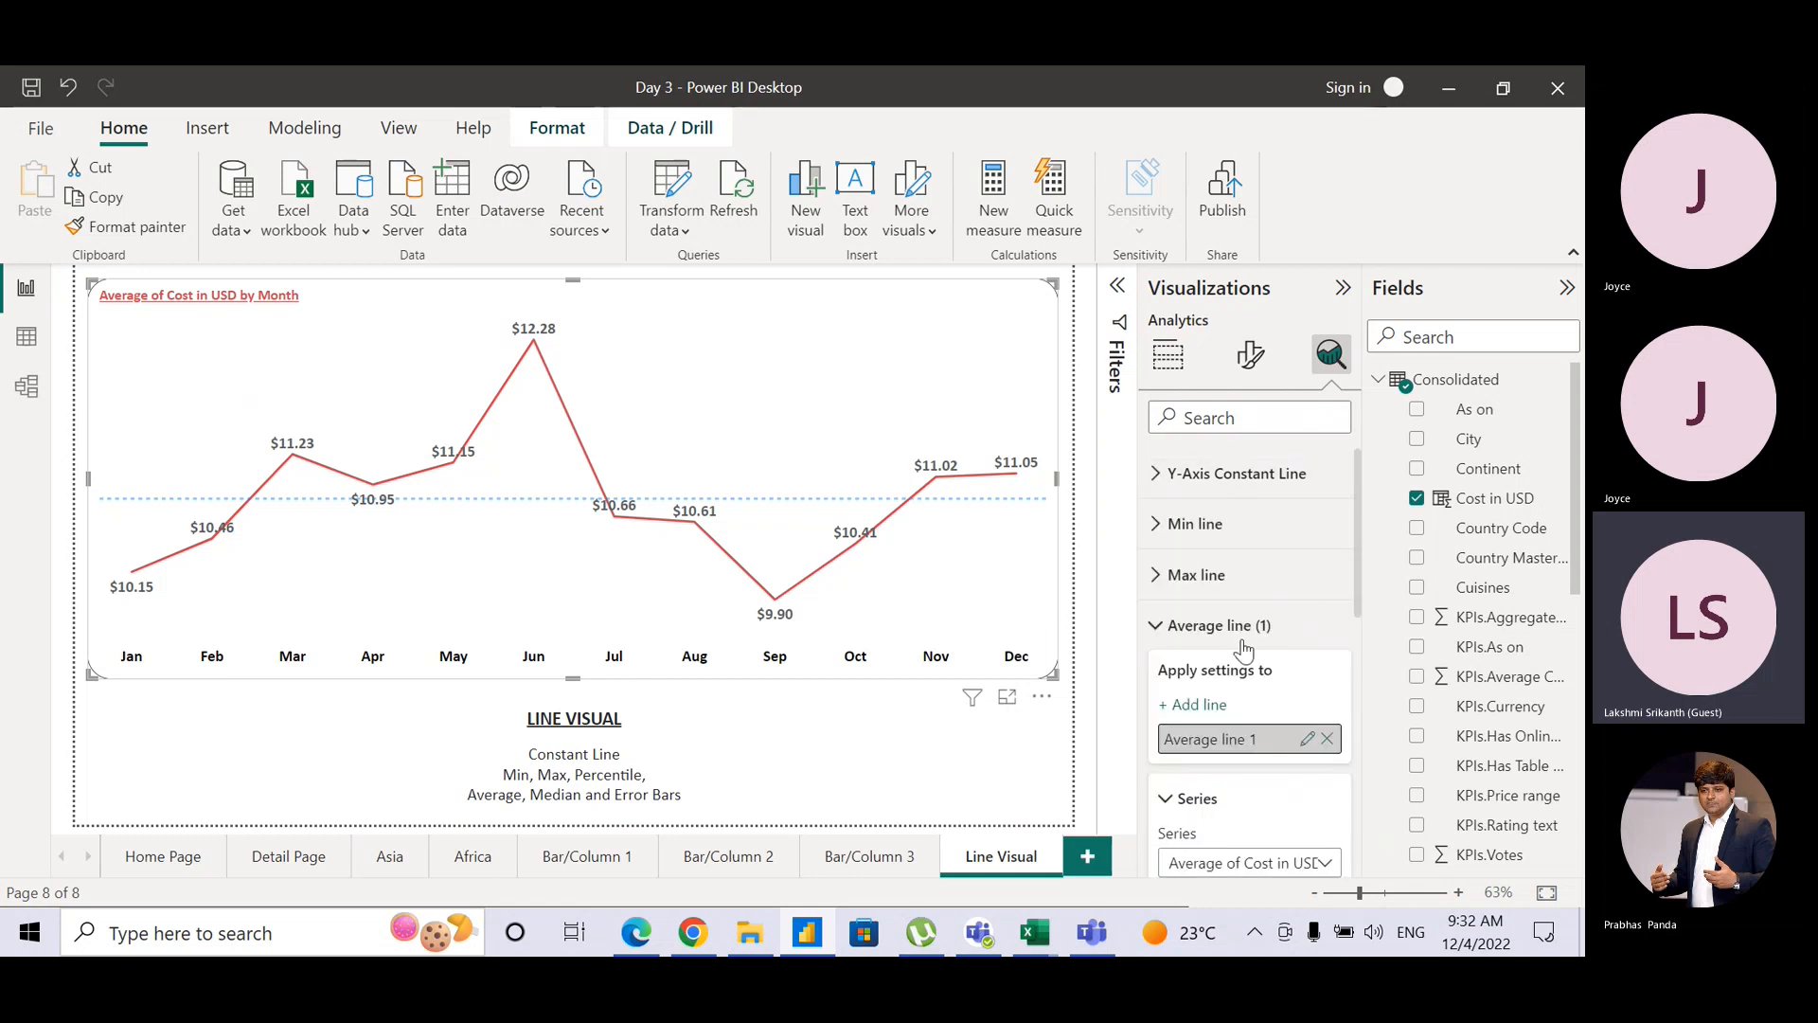
Step: Make the average line solid black and turn its data label on
scroll(1356, 568, "down", 5)
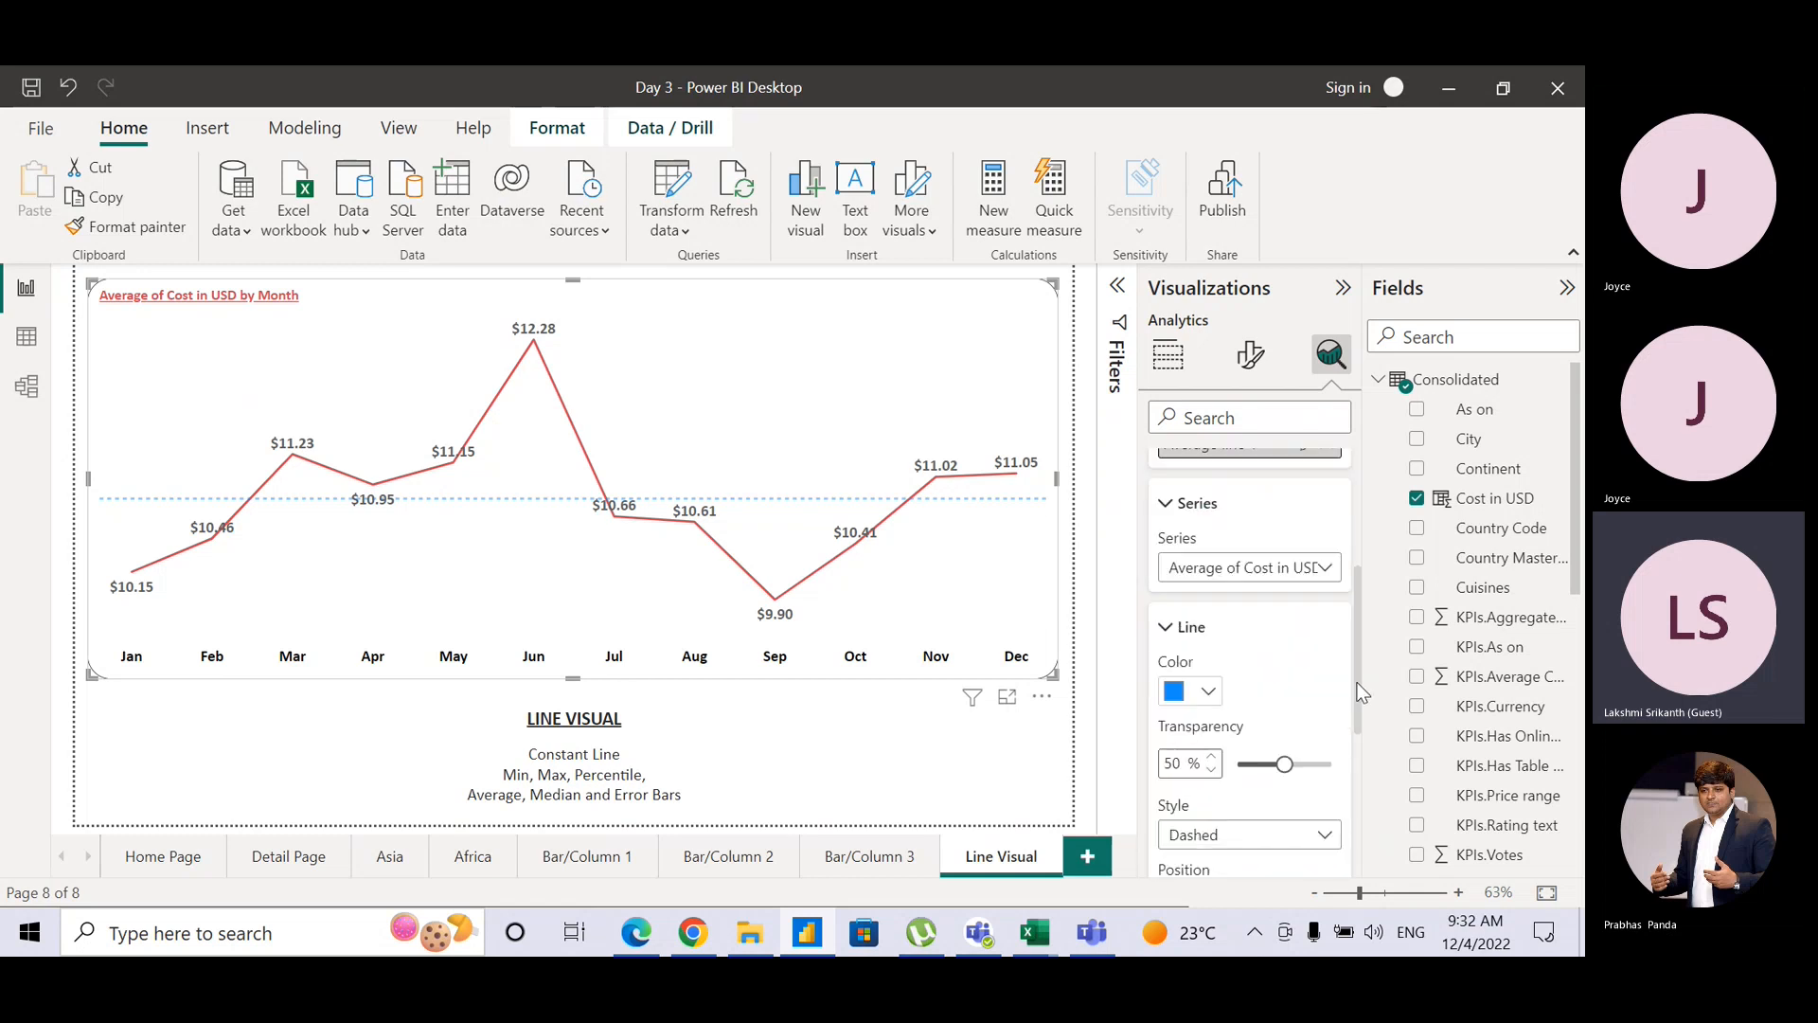
left_click(1208, 636)
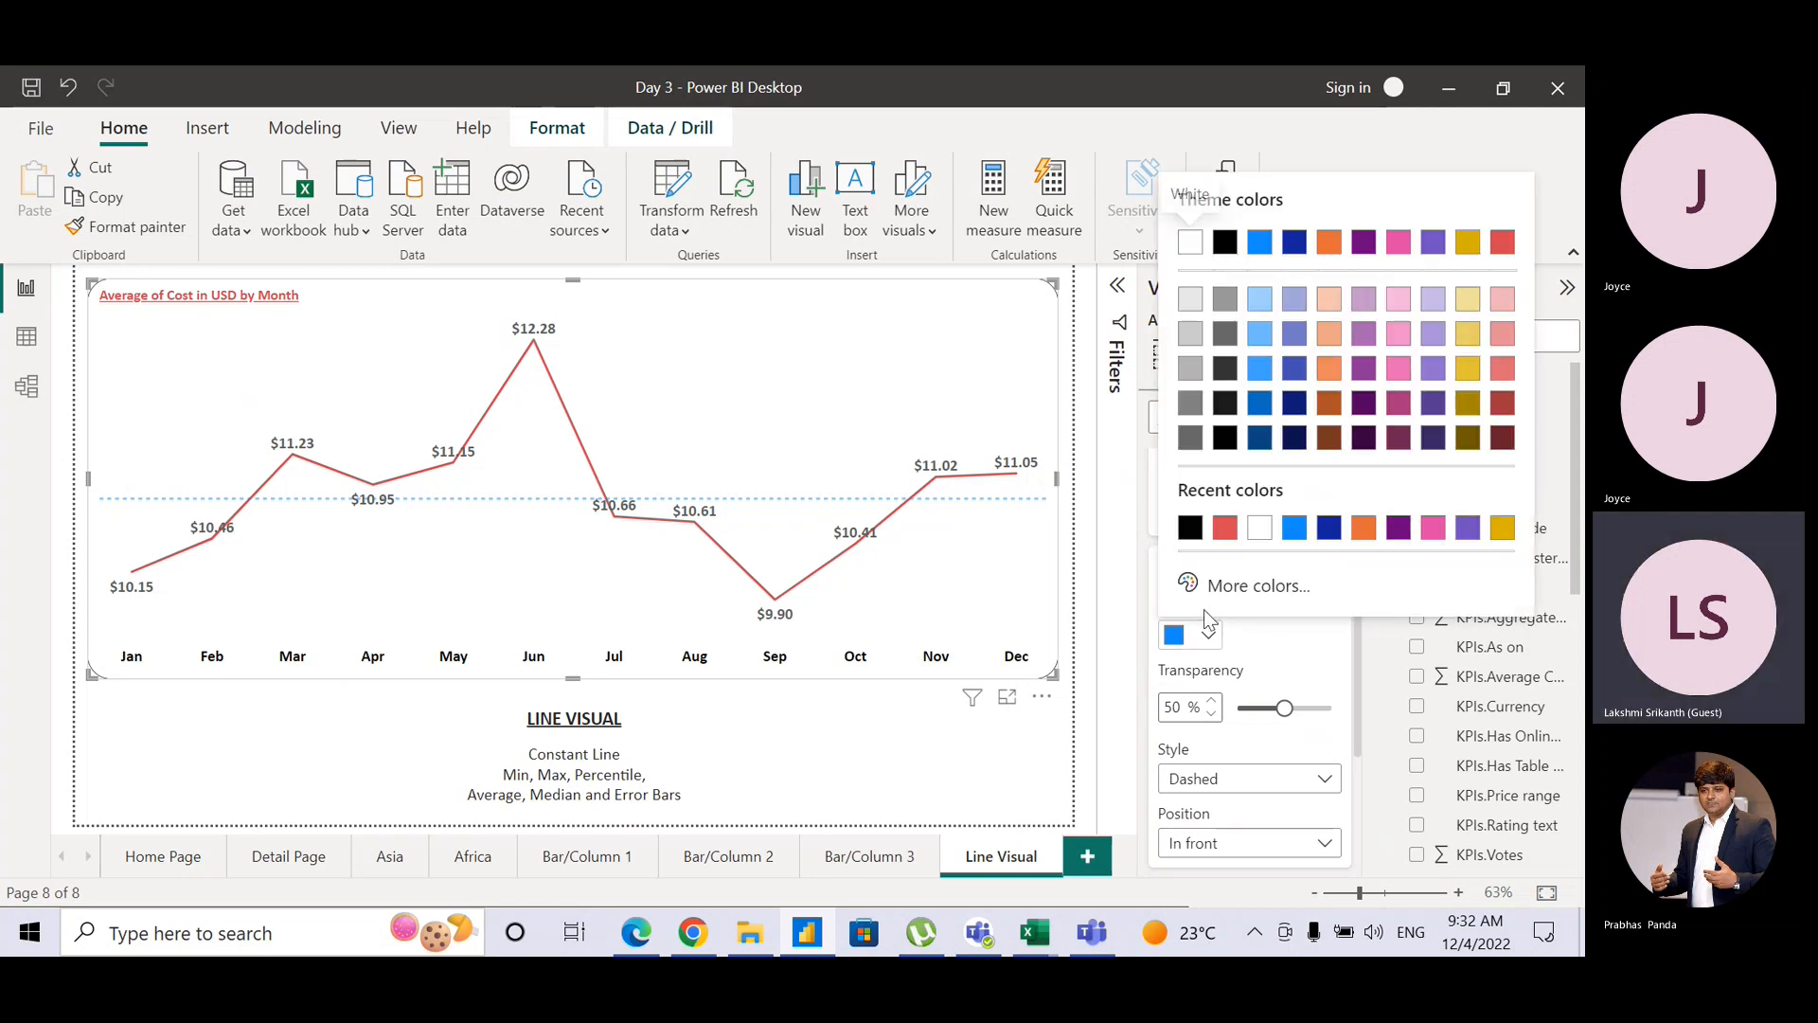
left_click(1217, 237)
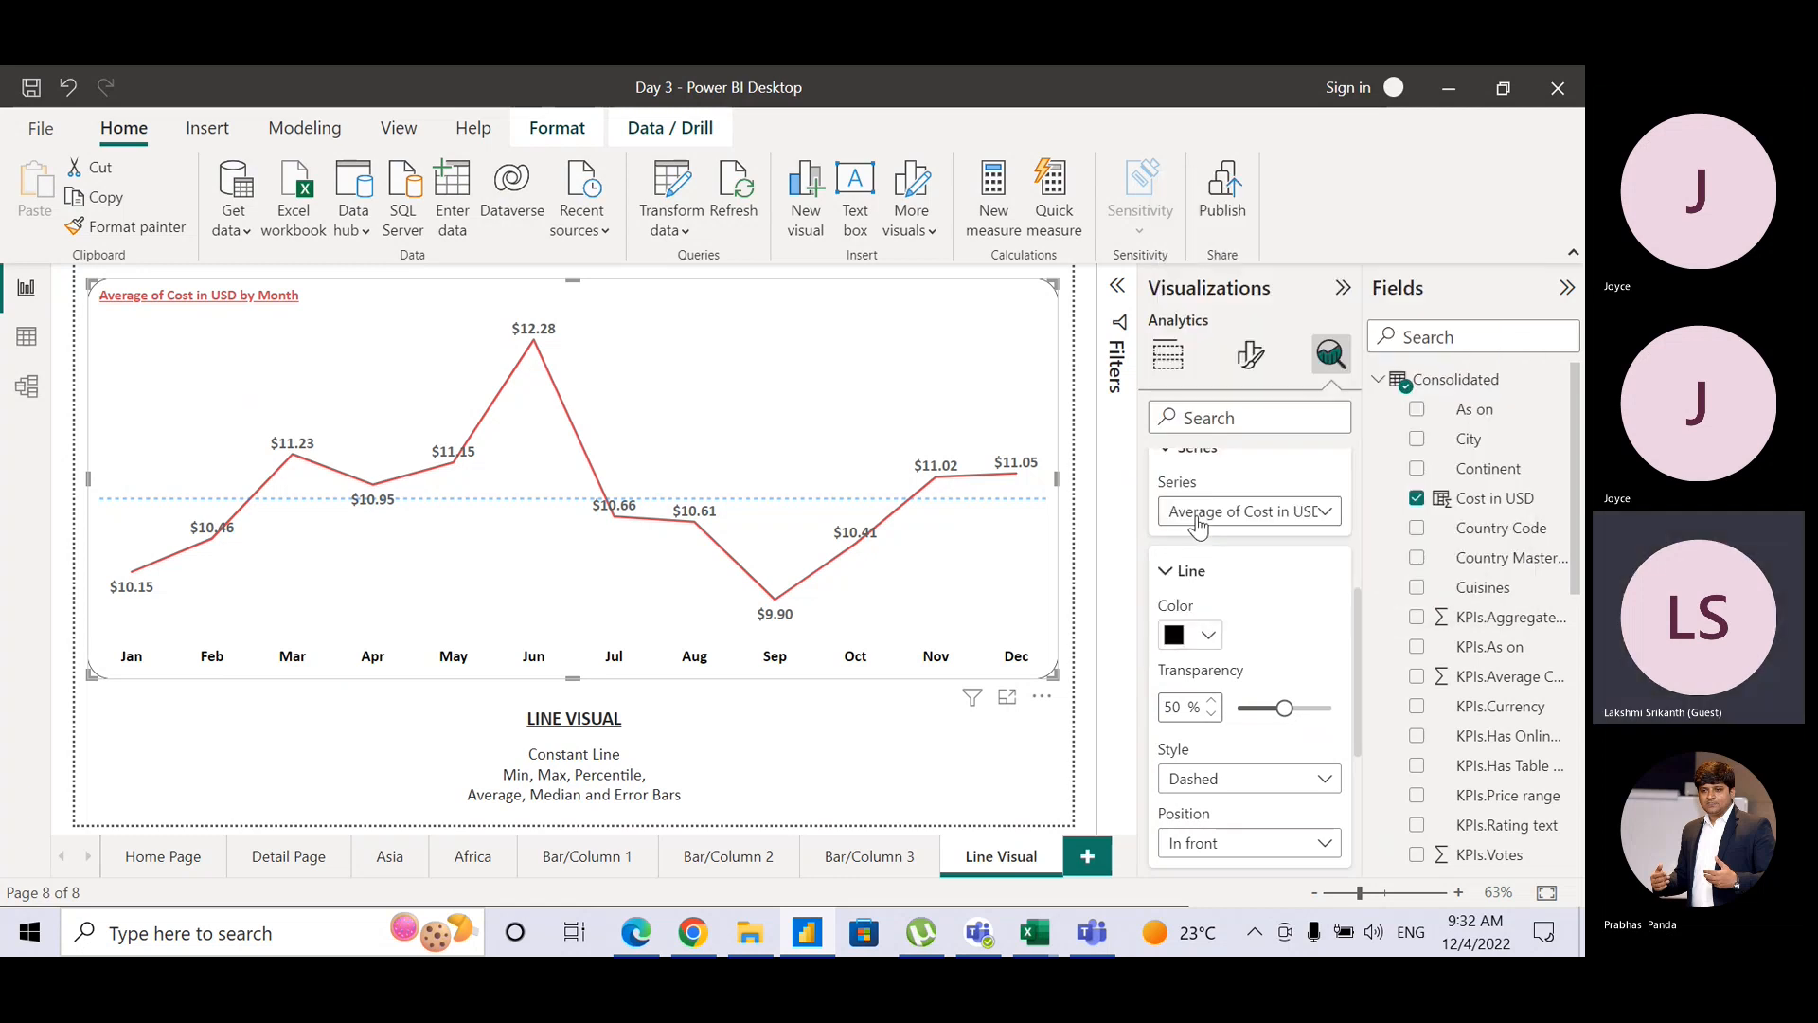
left_click(1219, 782)
left_click(1219, 846)
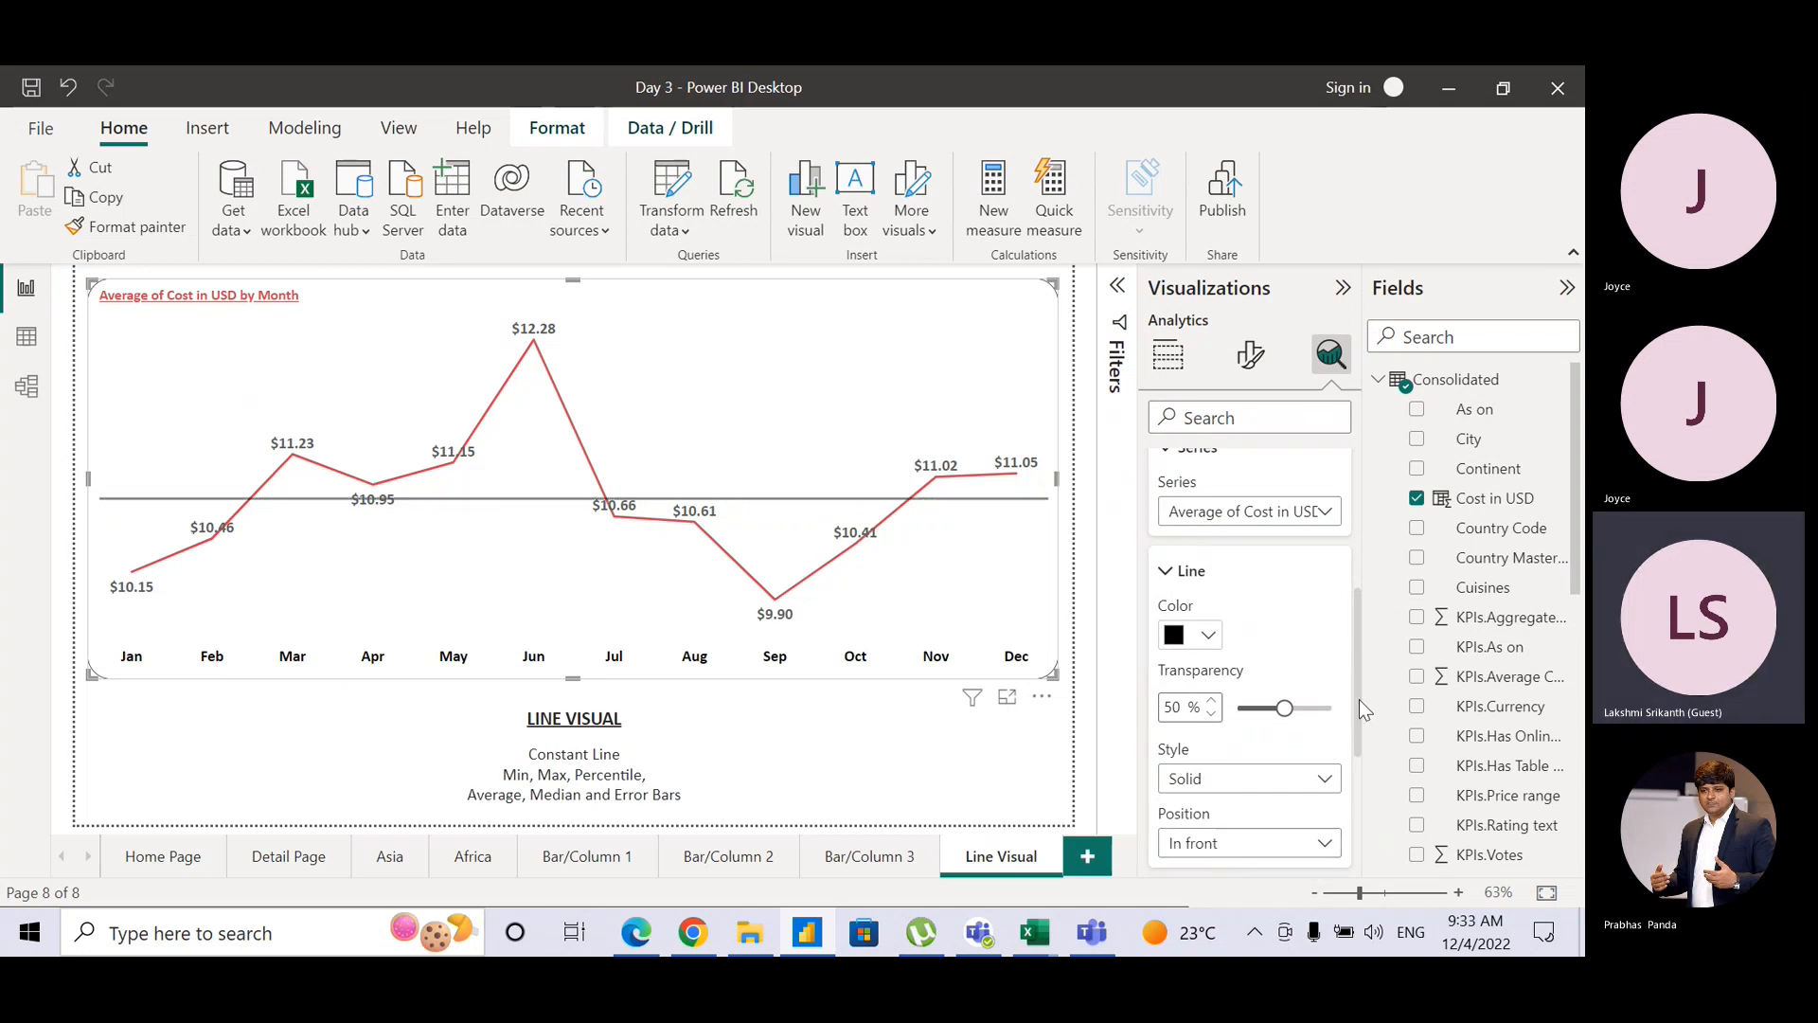
left_click_drag(1360, 699, 1354, 815)
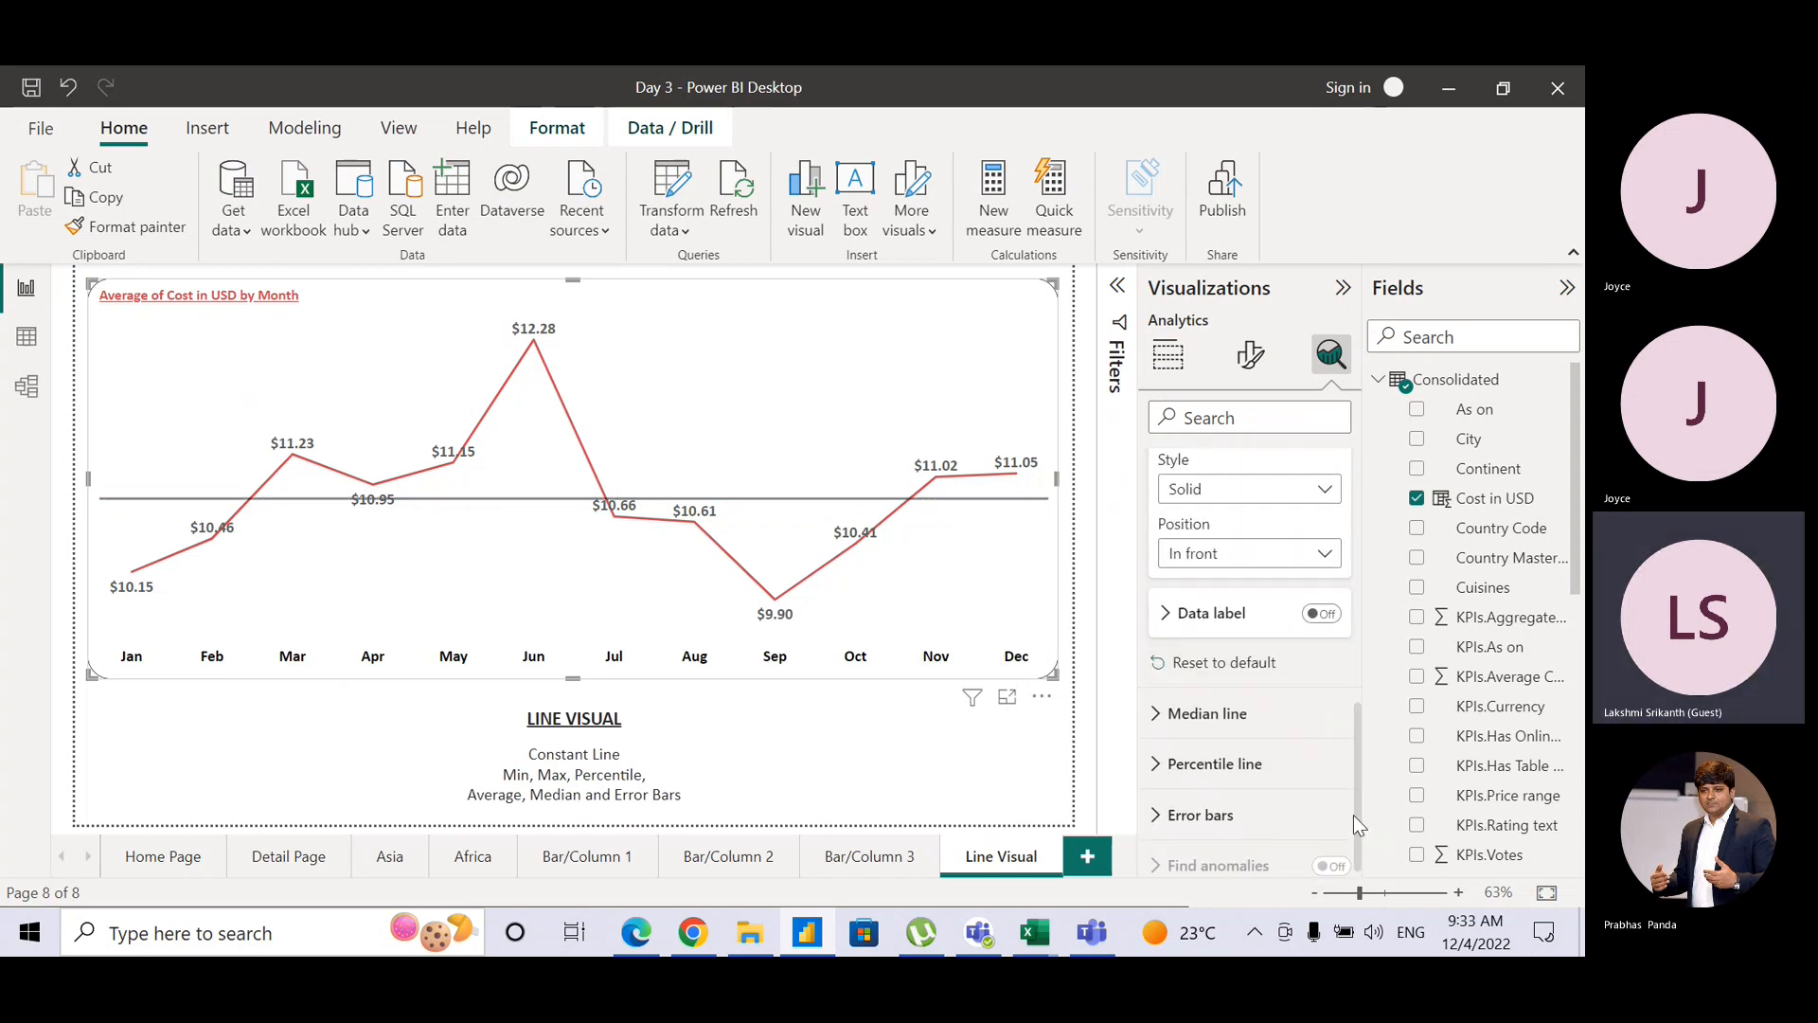
left_click(1314, 615)
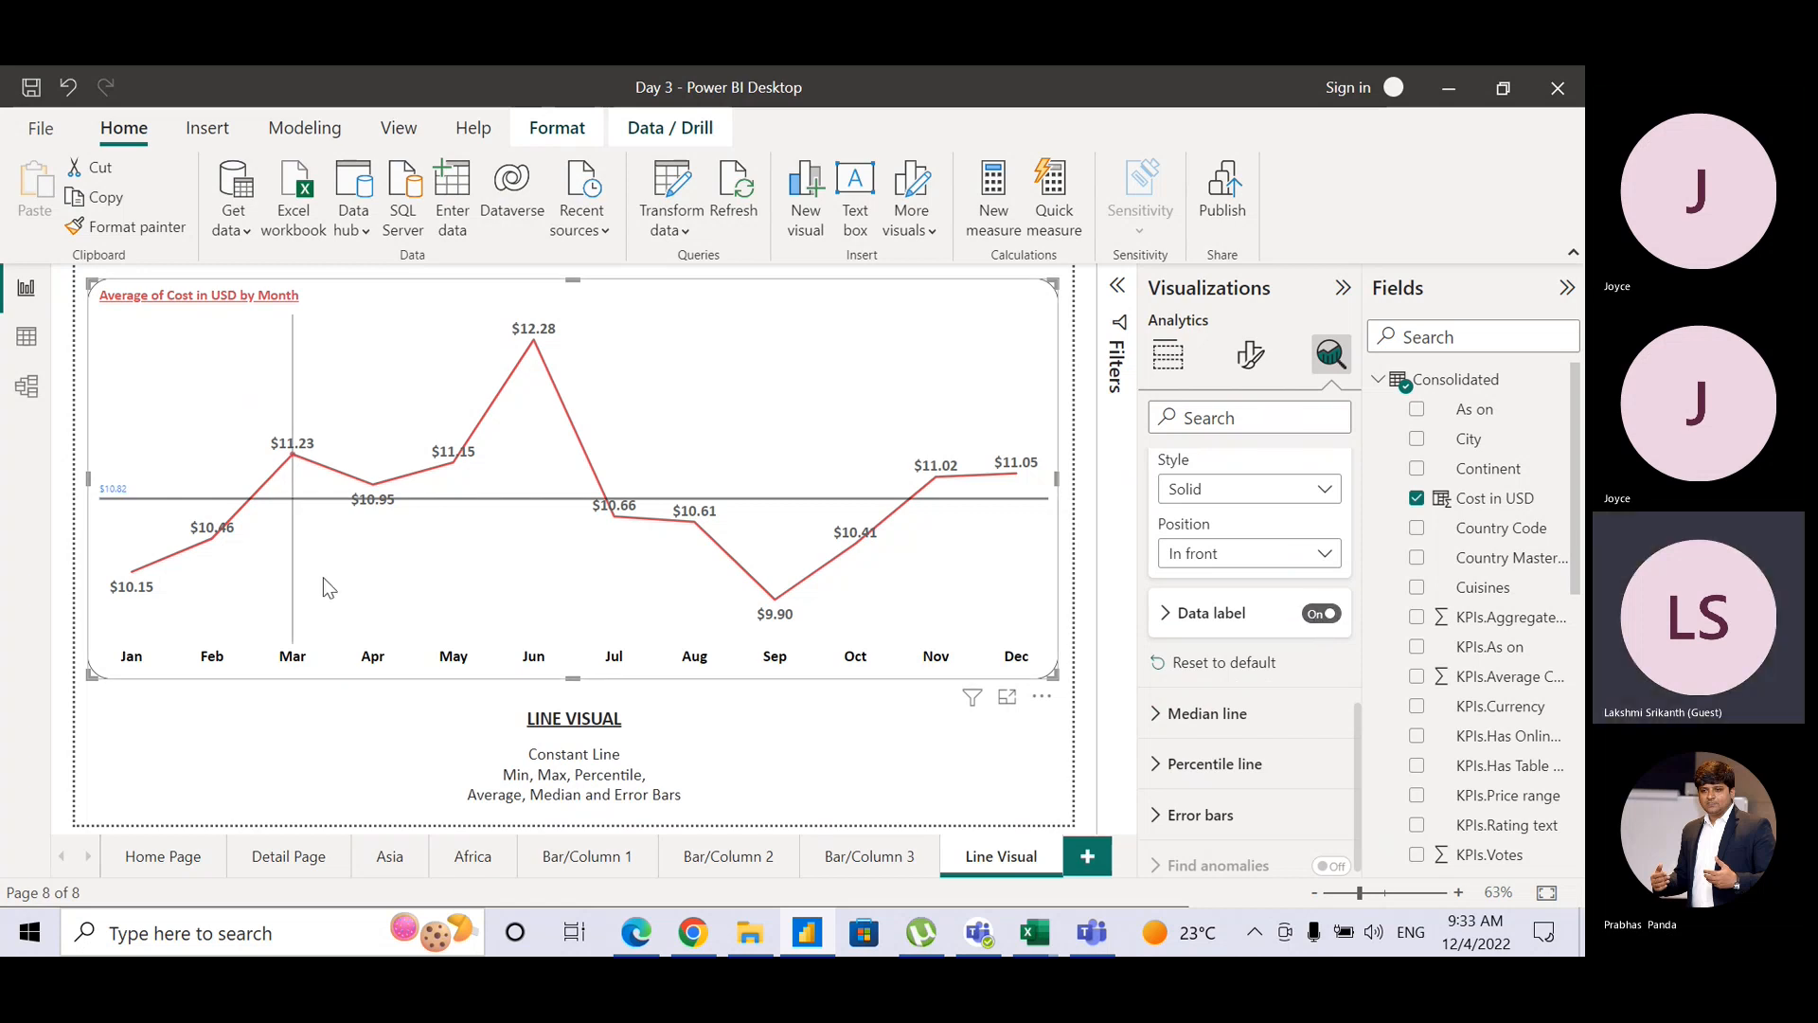
mouse_move(123, 542)
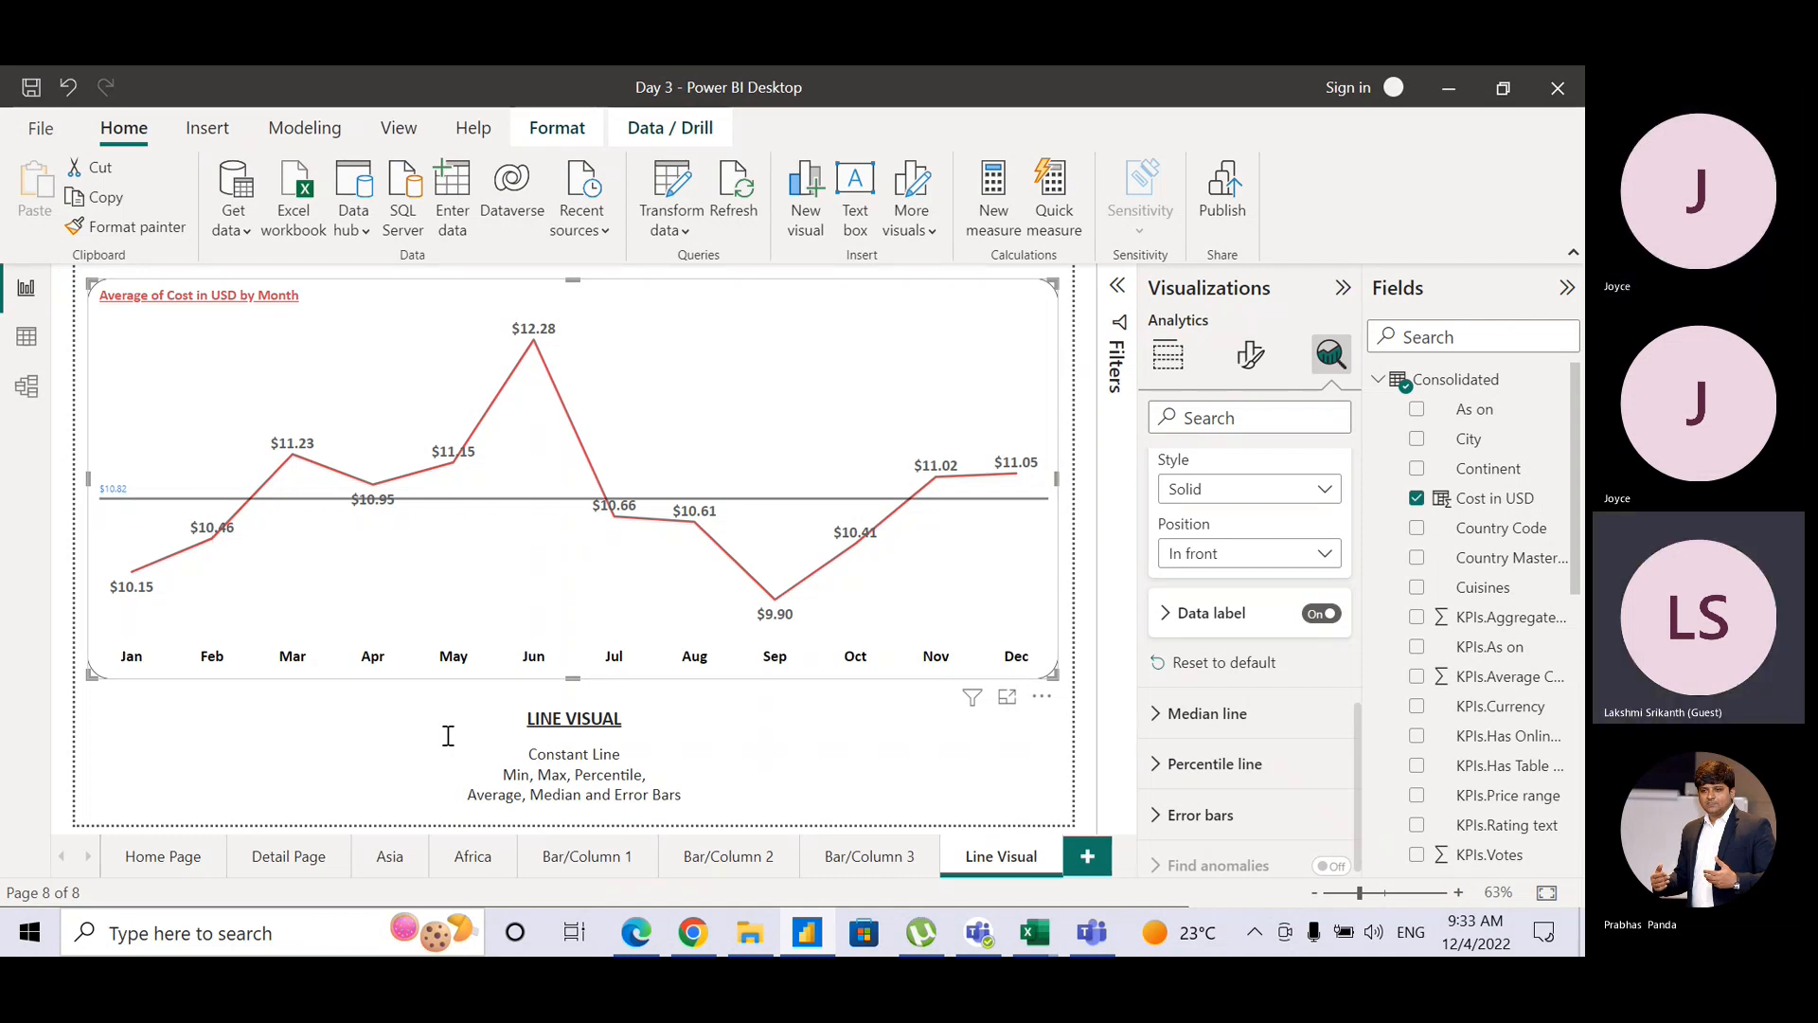
Step: Edit the LINE VISUAL caption with the text 'Y-Asis' and save the report
left_click(528, 757)
type("Y-As")
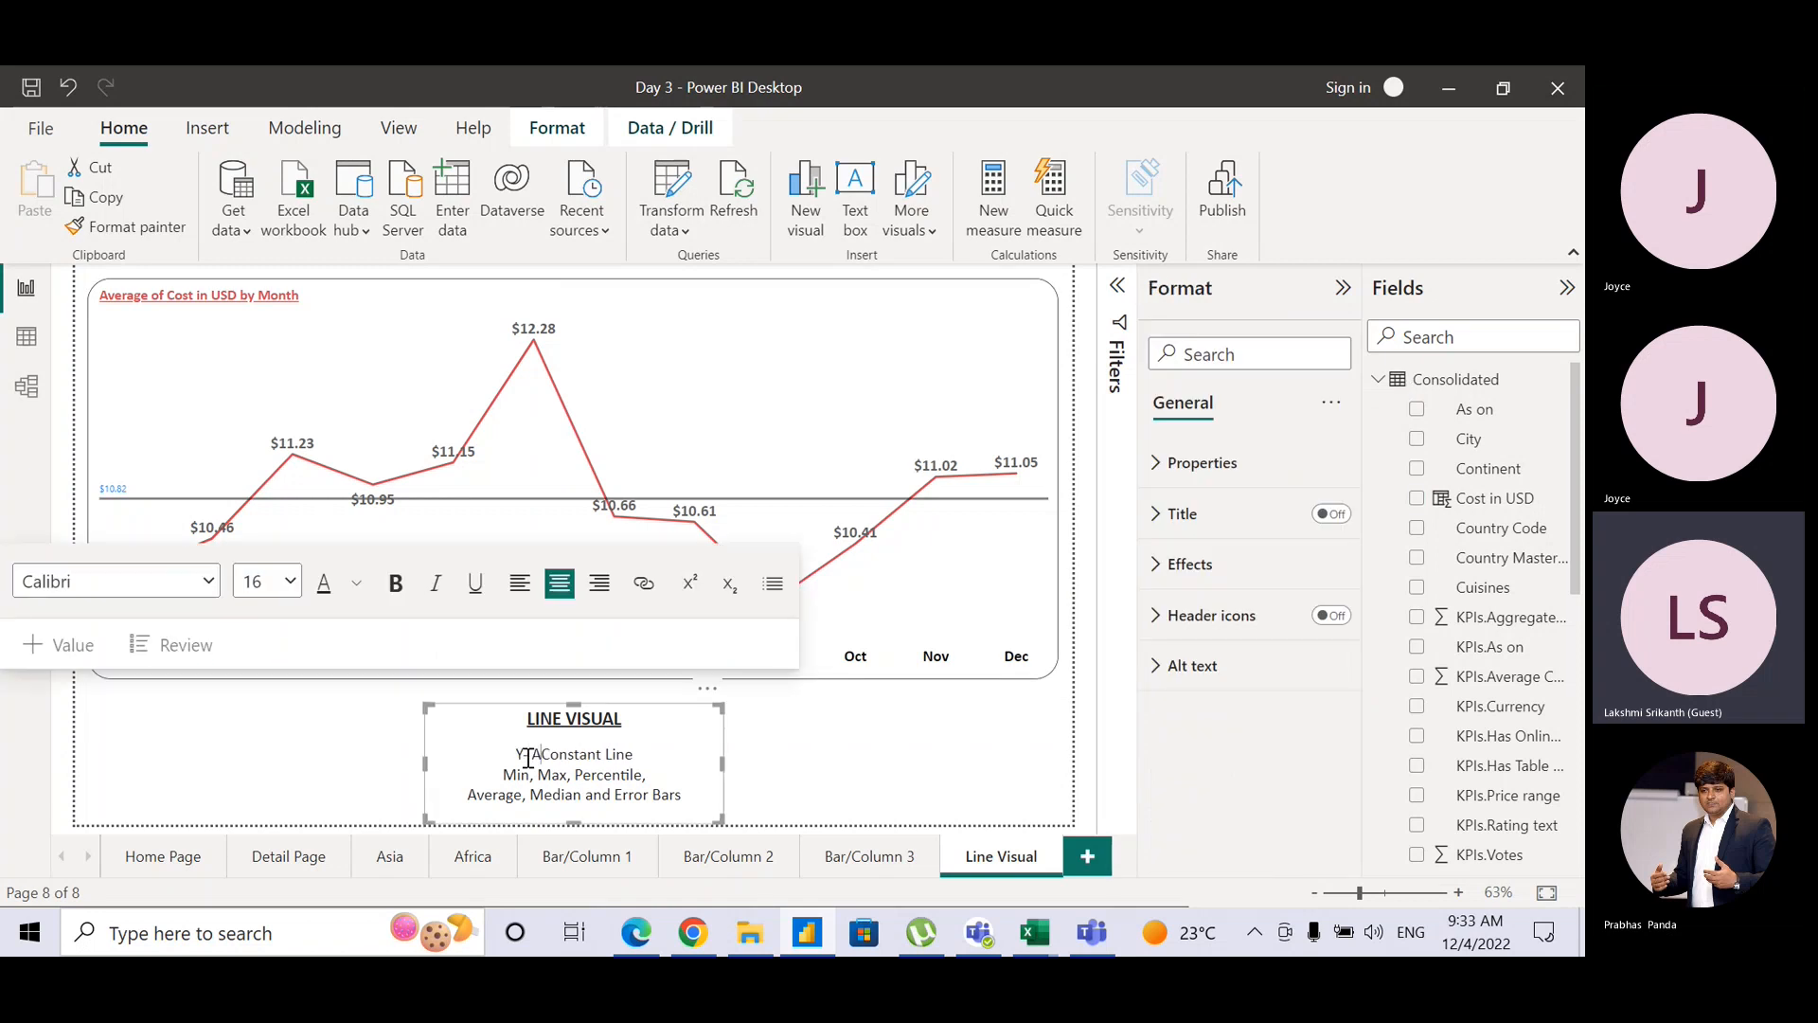
type("is")
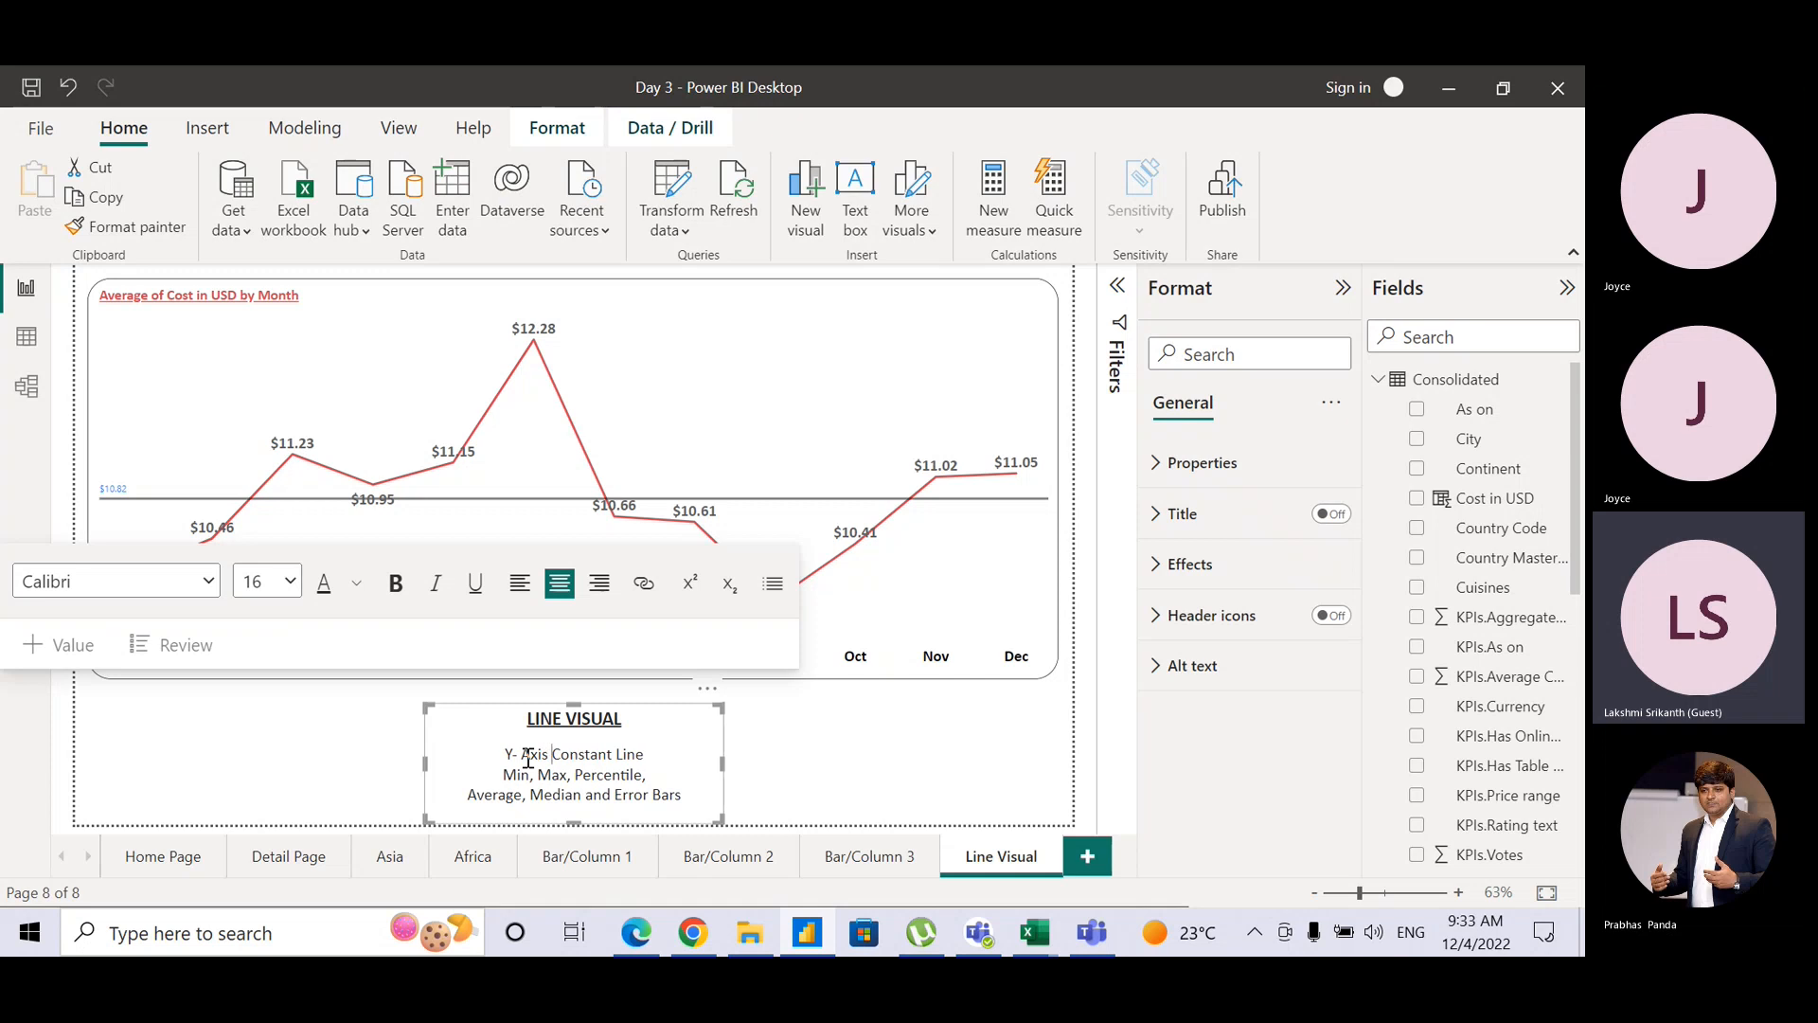
left_click(803, 755)
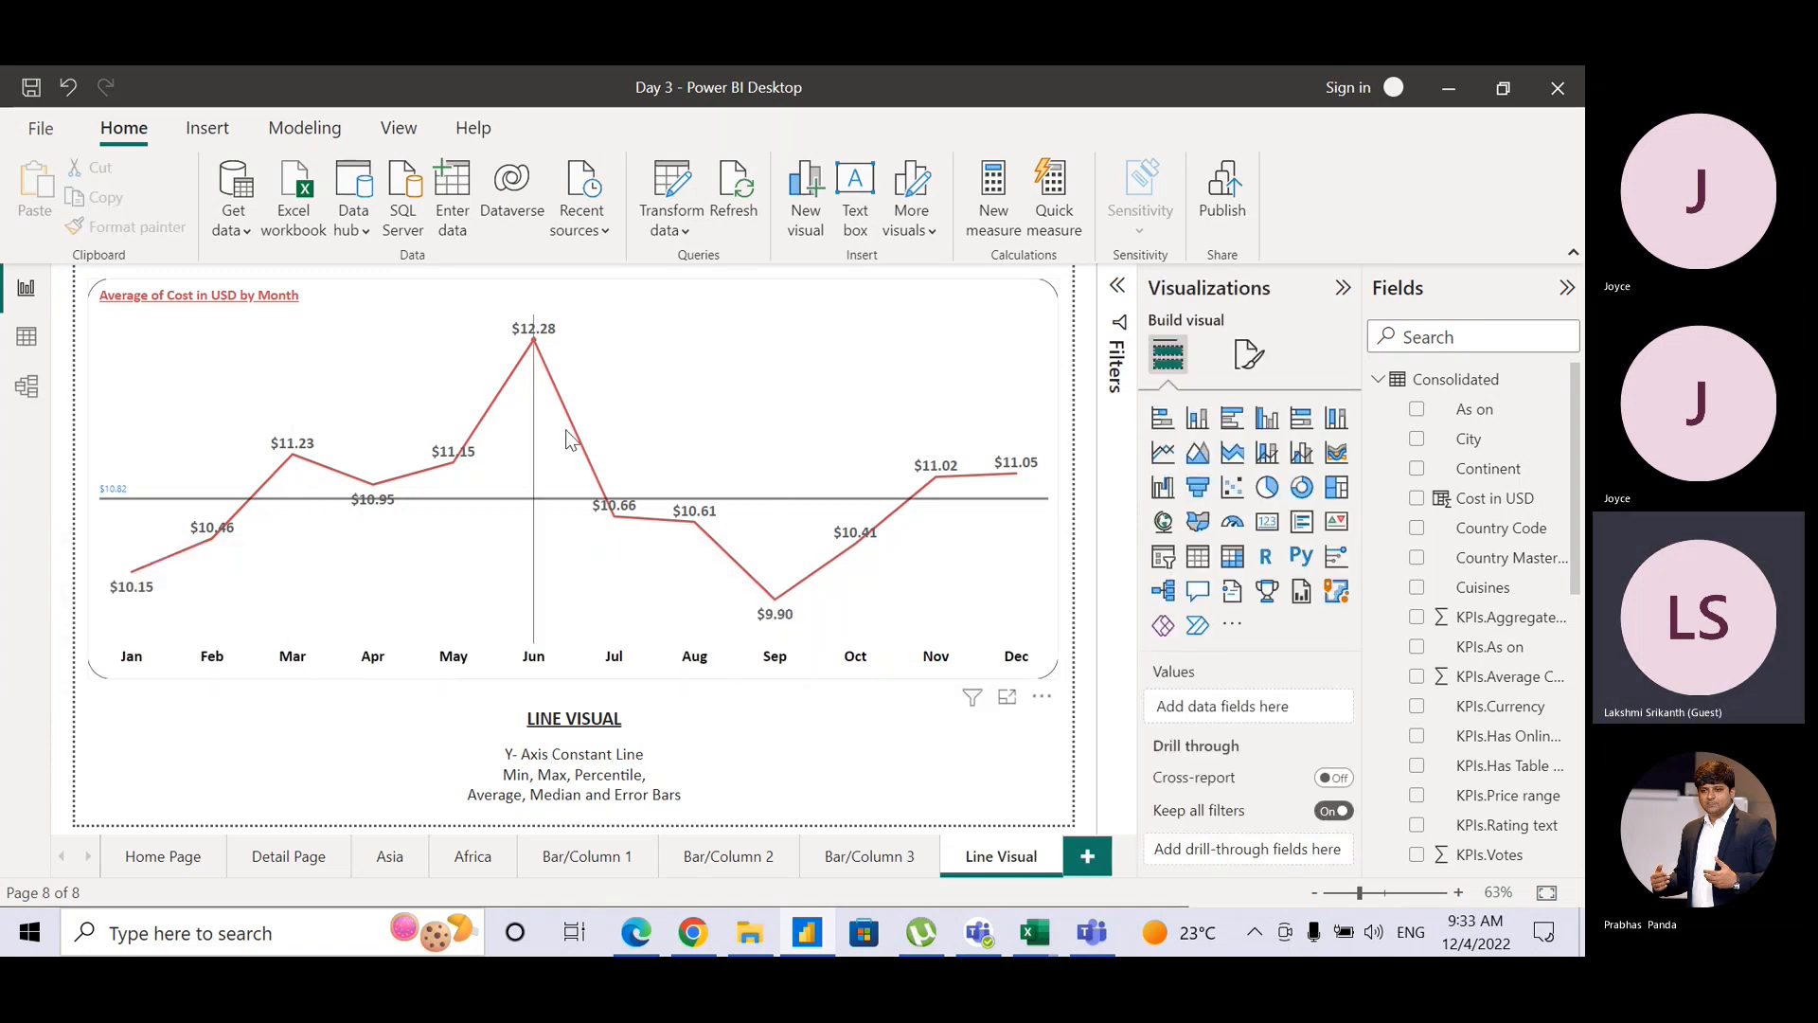
key("ctrl+s")
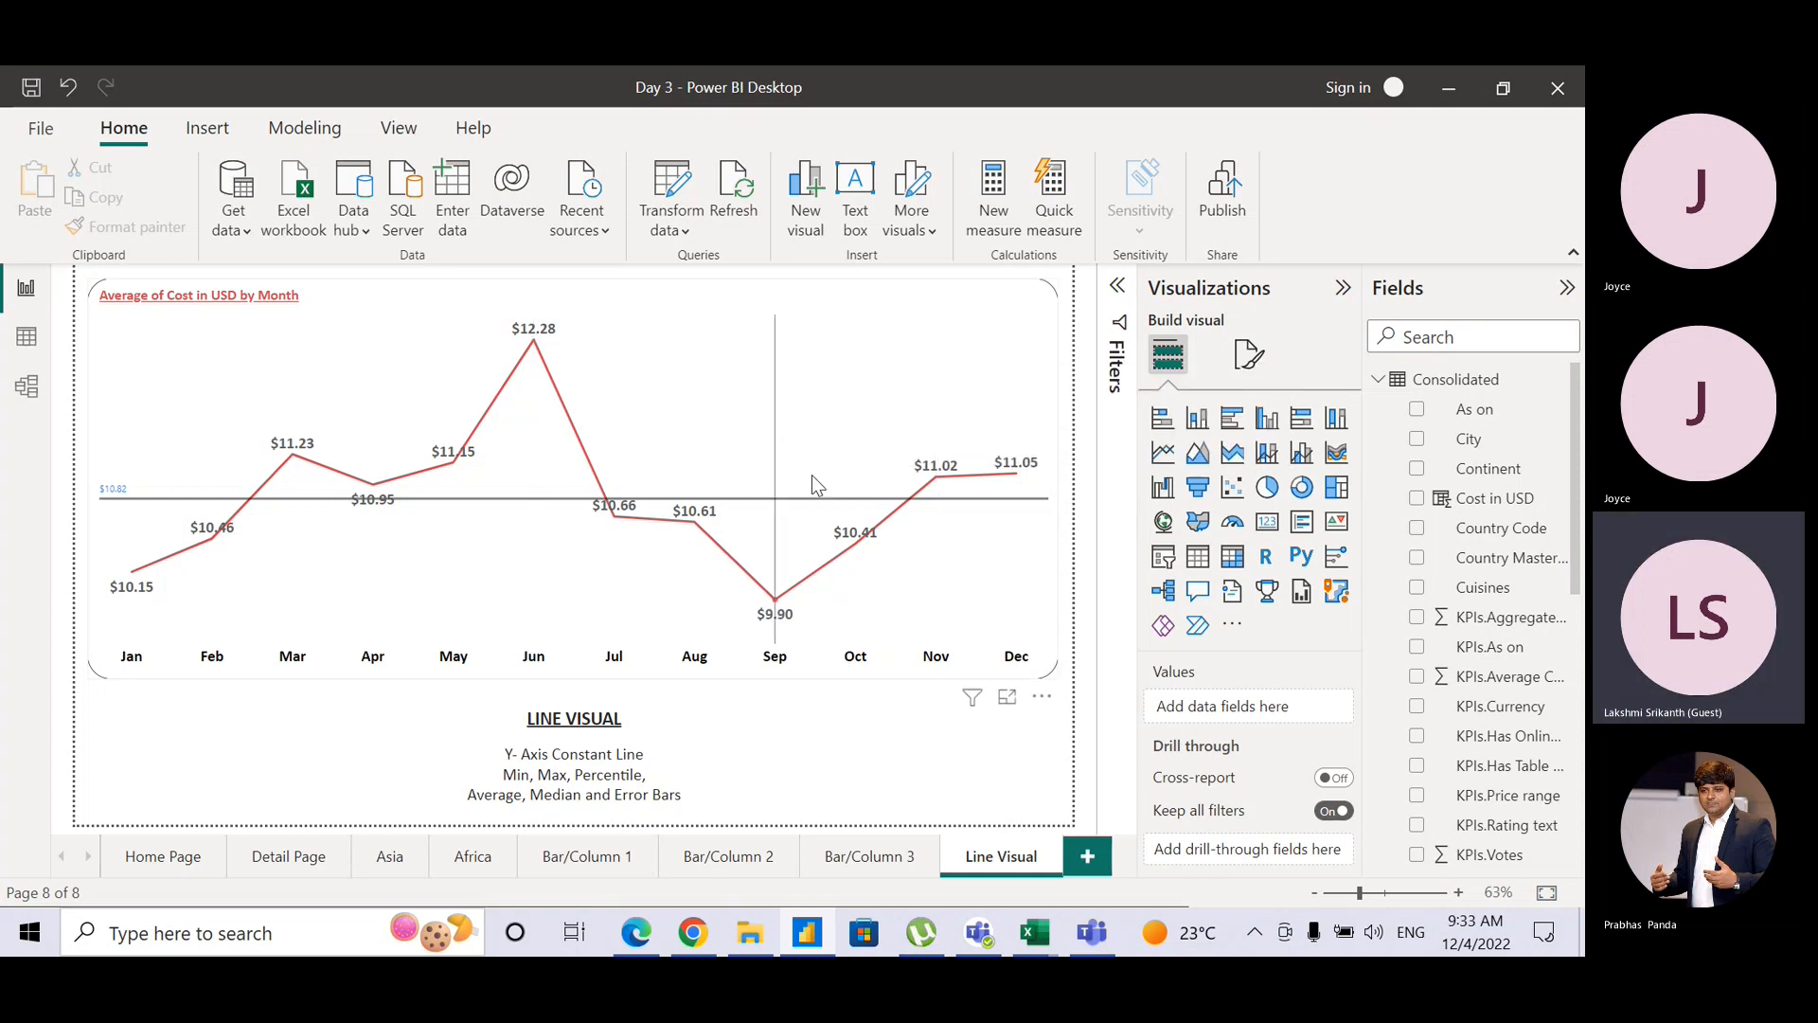
mouse_move(812, 484)
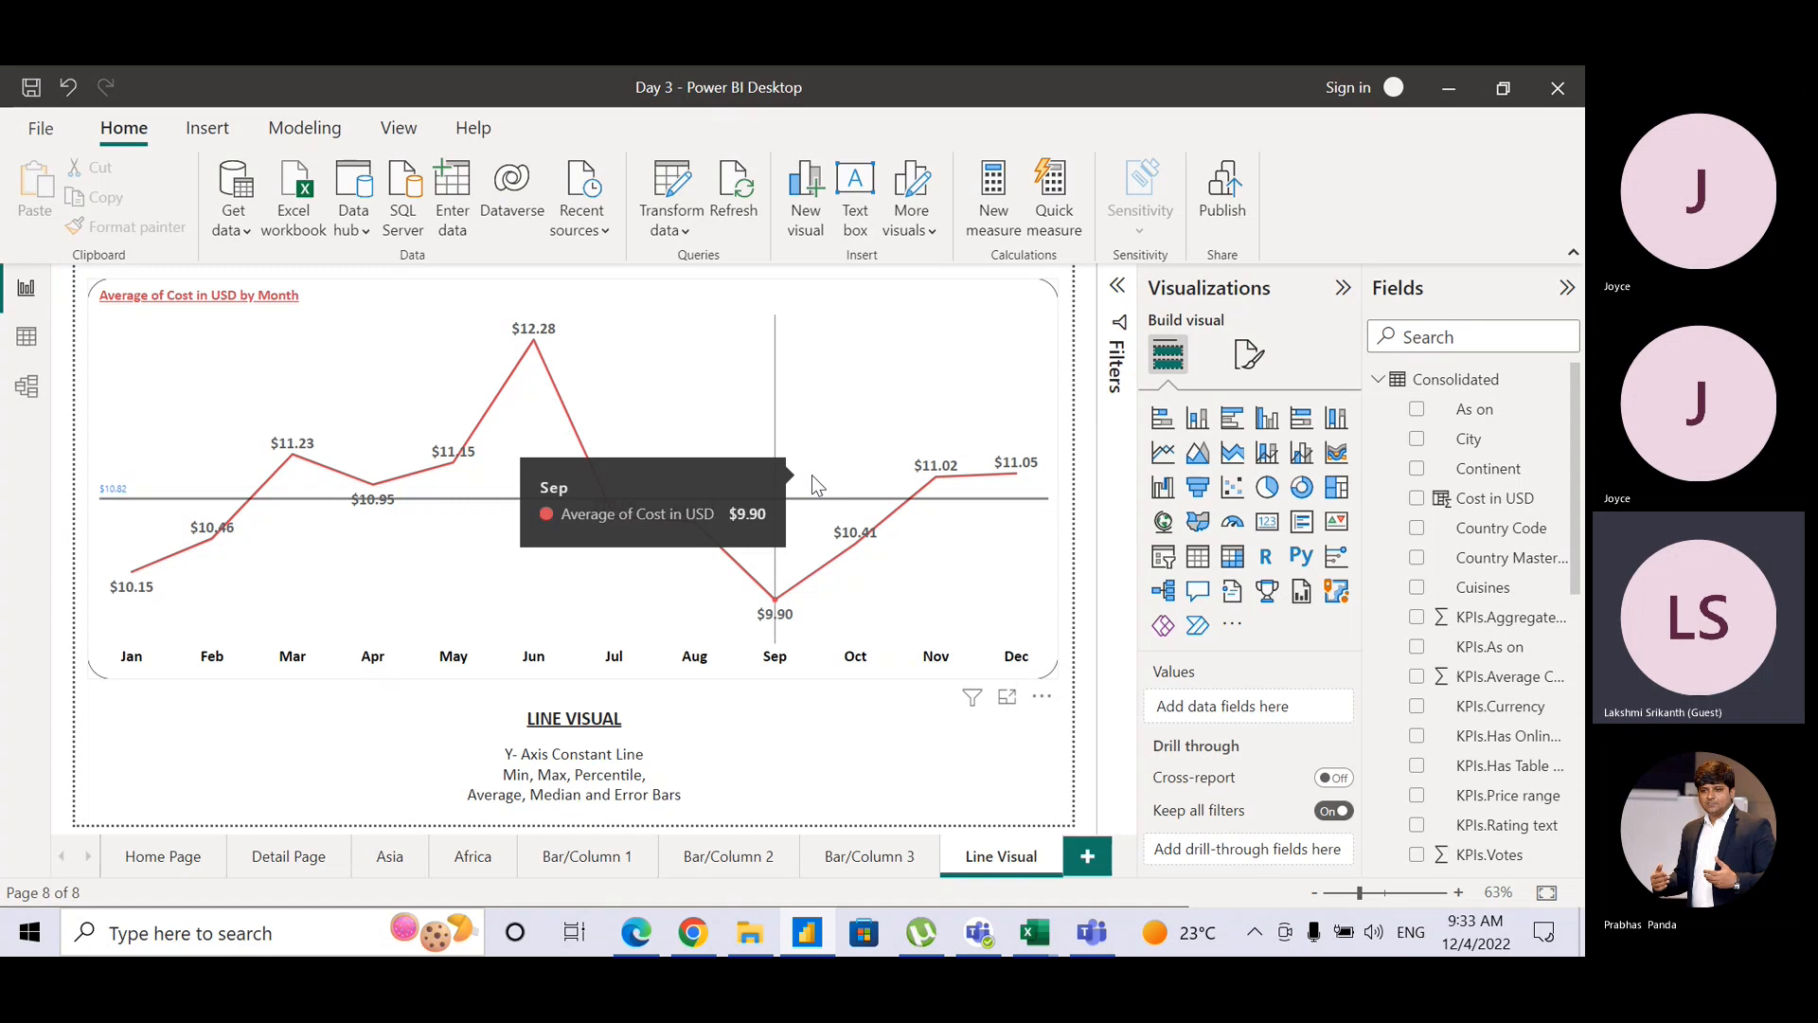
Step: Select the monthly average cost line chart and scroll its field wells down to Small multiples
left_click(1021, 371)
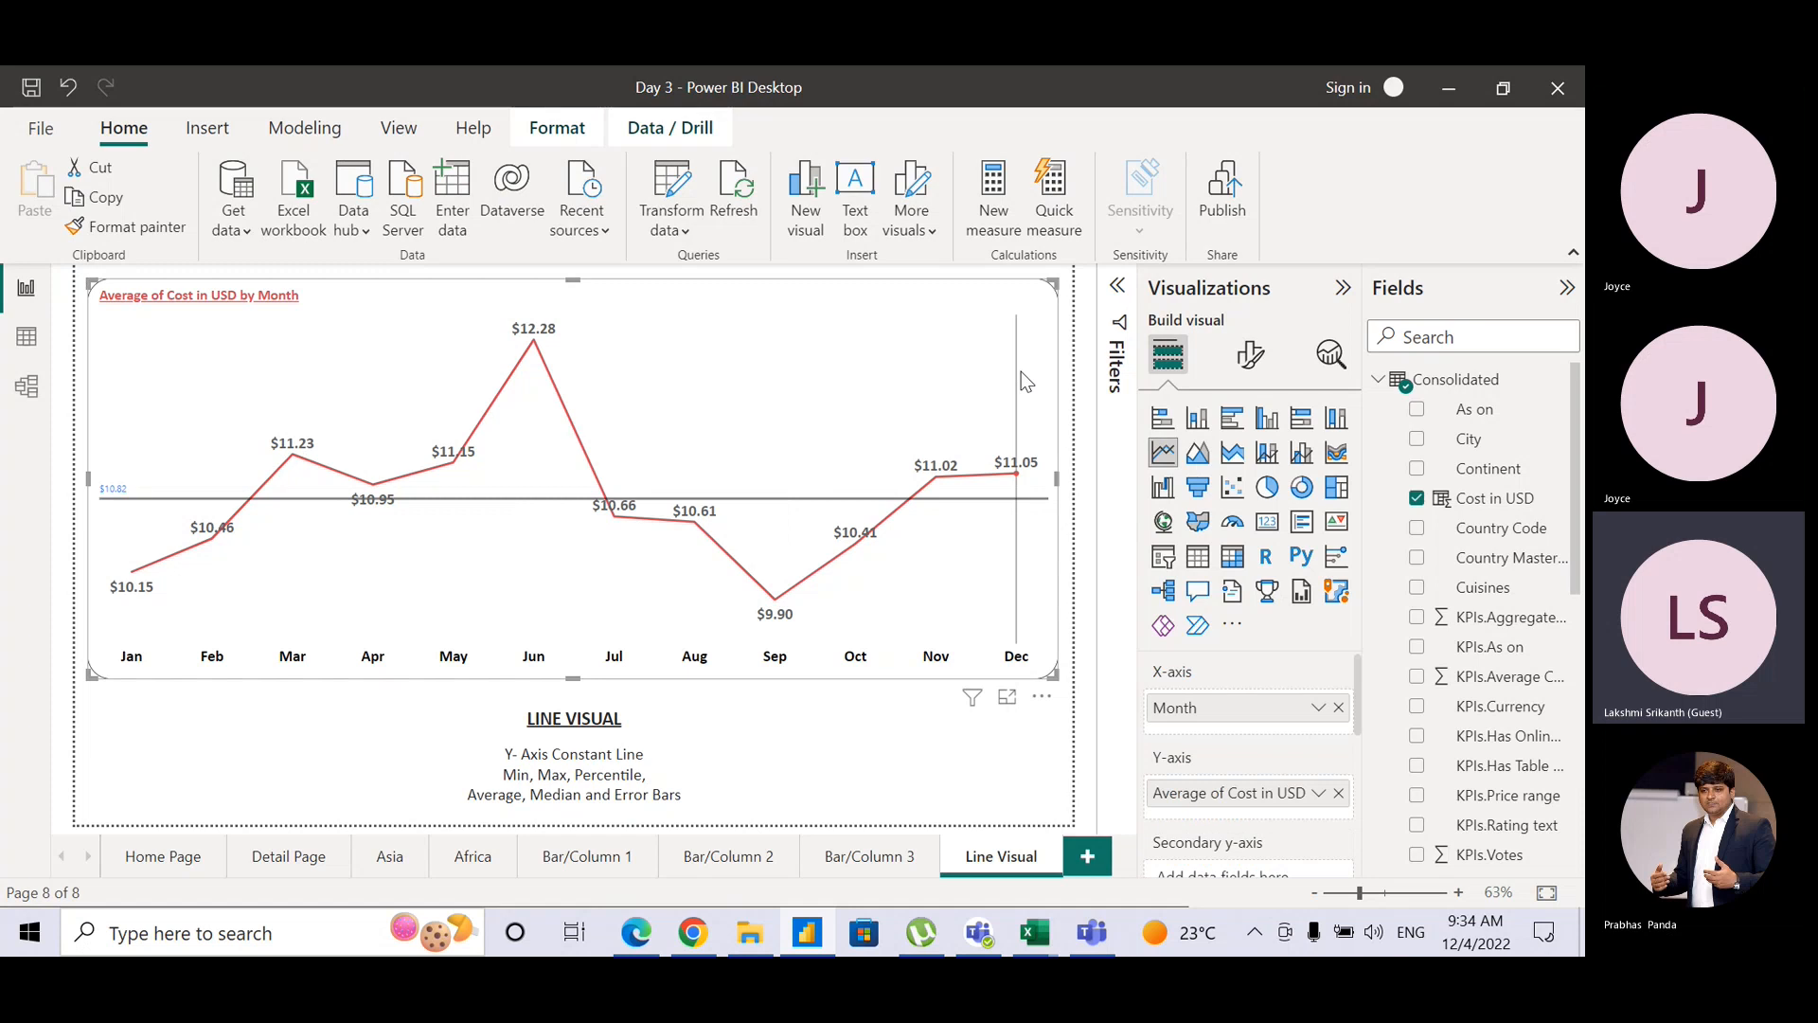
key("ctrl")
key("ctrl")
key("ctrl")
key("ctrl")
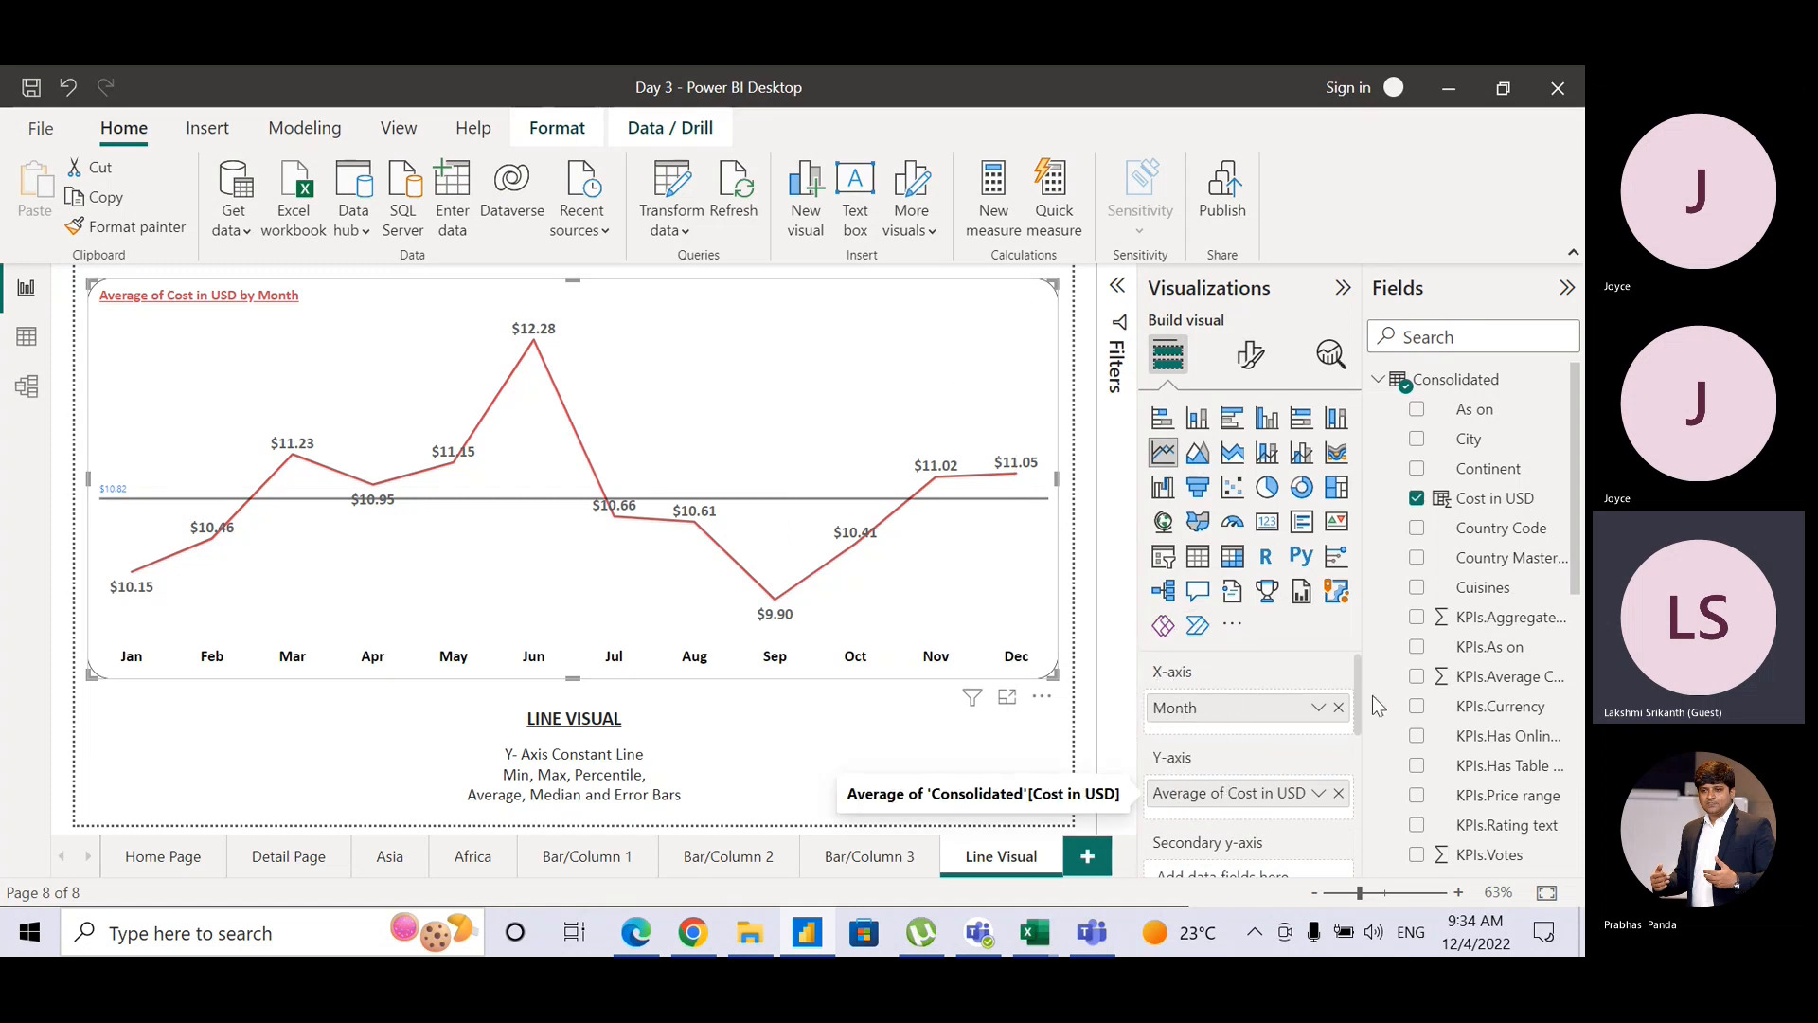
left_click_drag(1357, 699, 1353, 769)
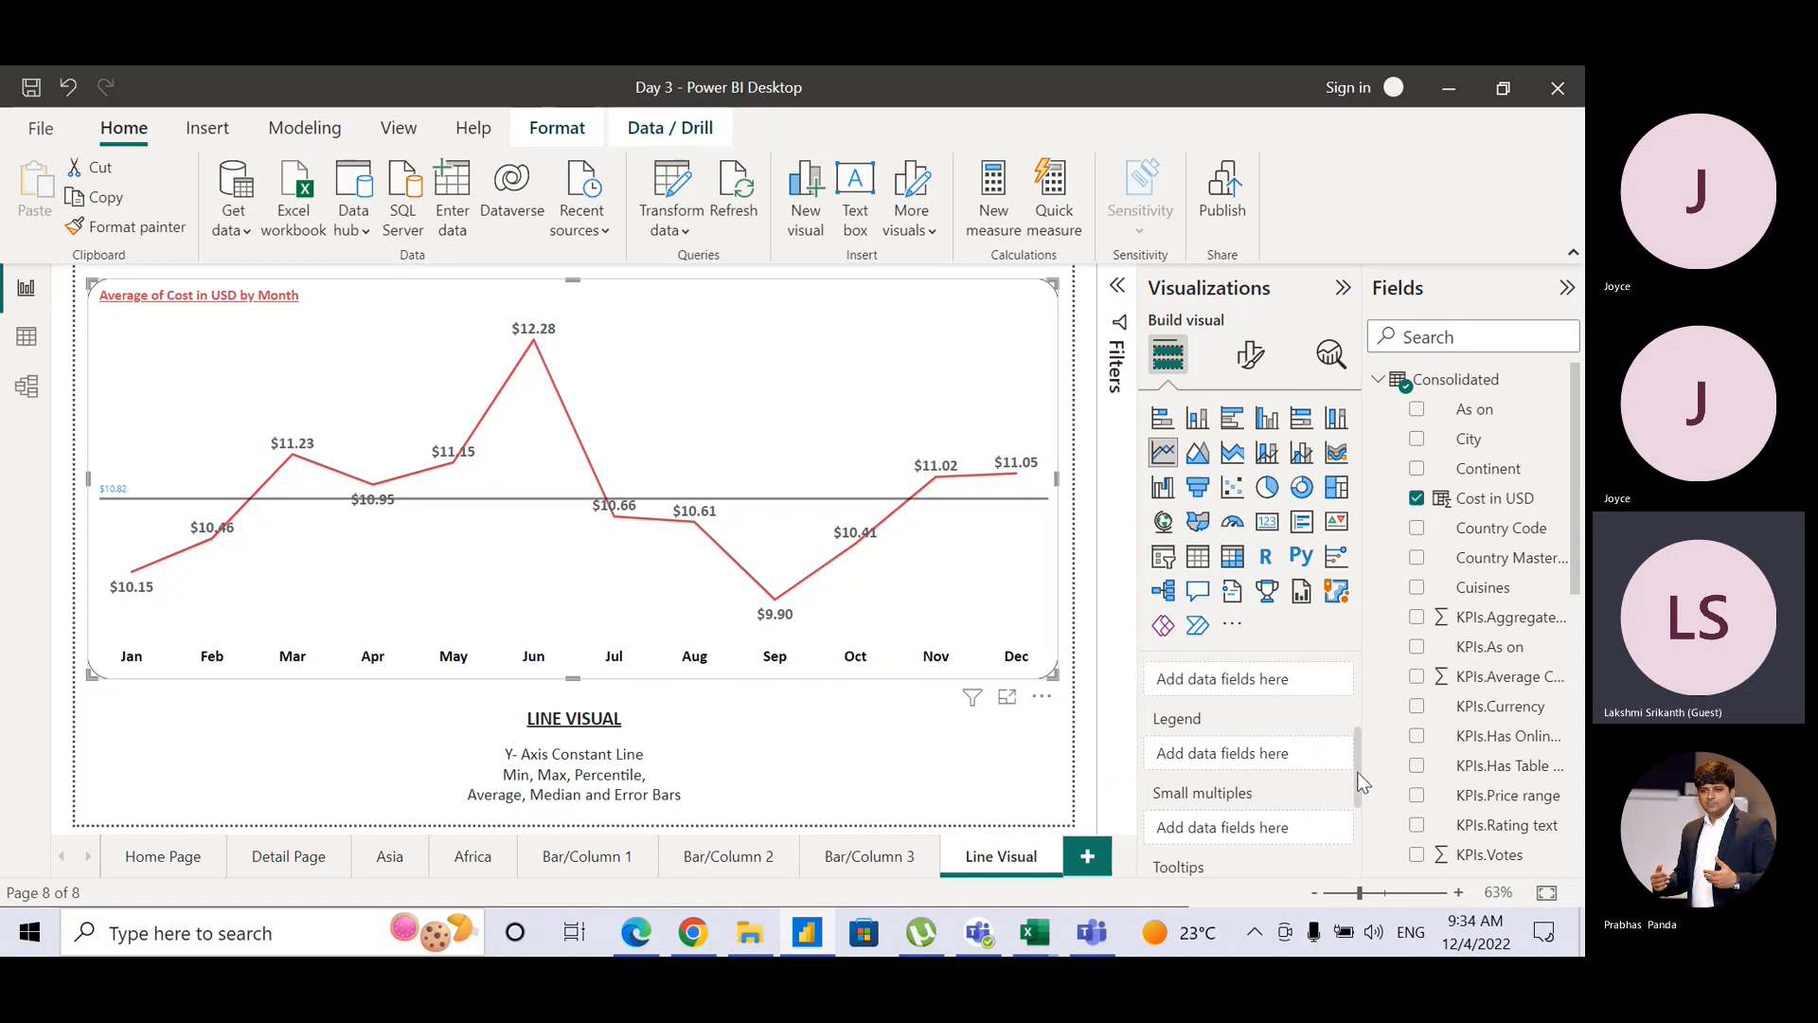
scroll(1348, 793, "down", 2)
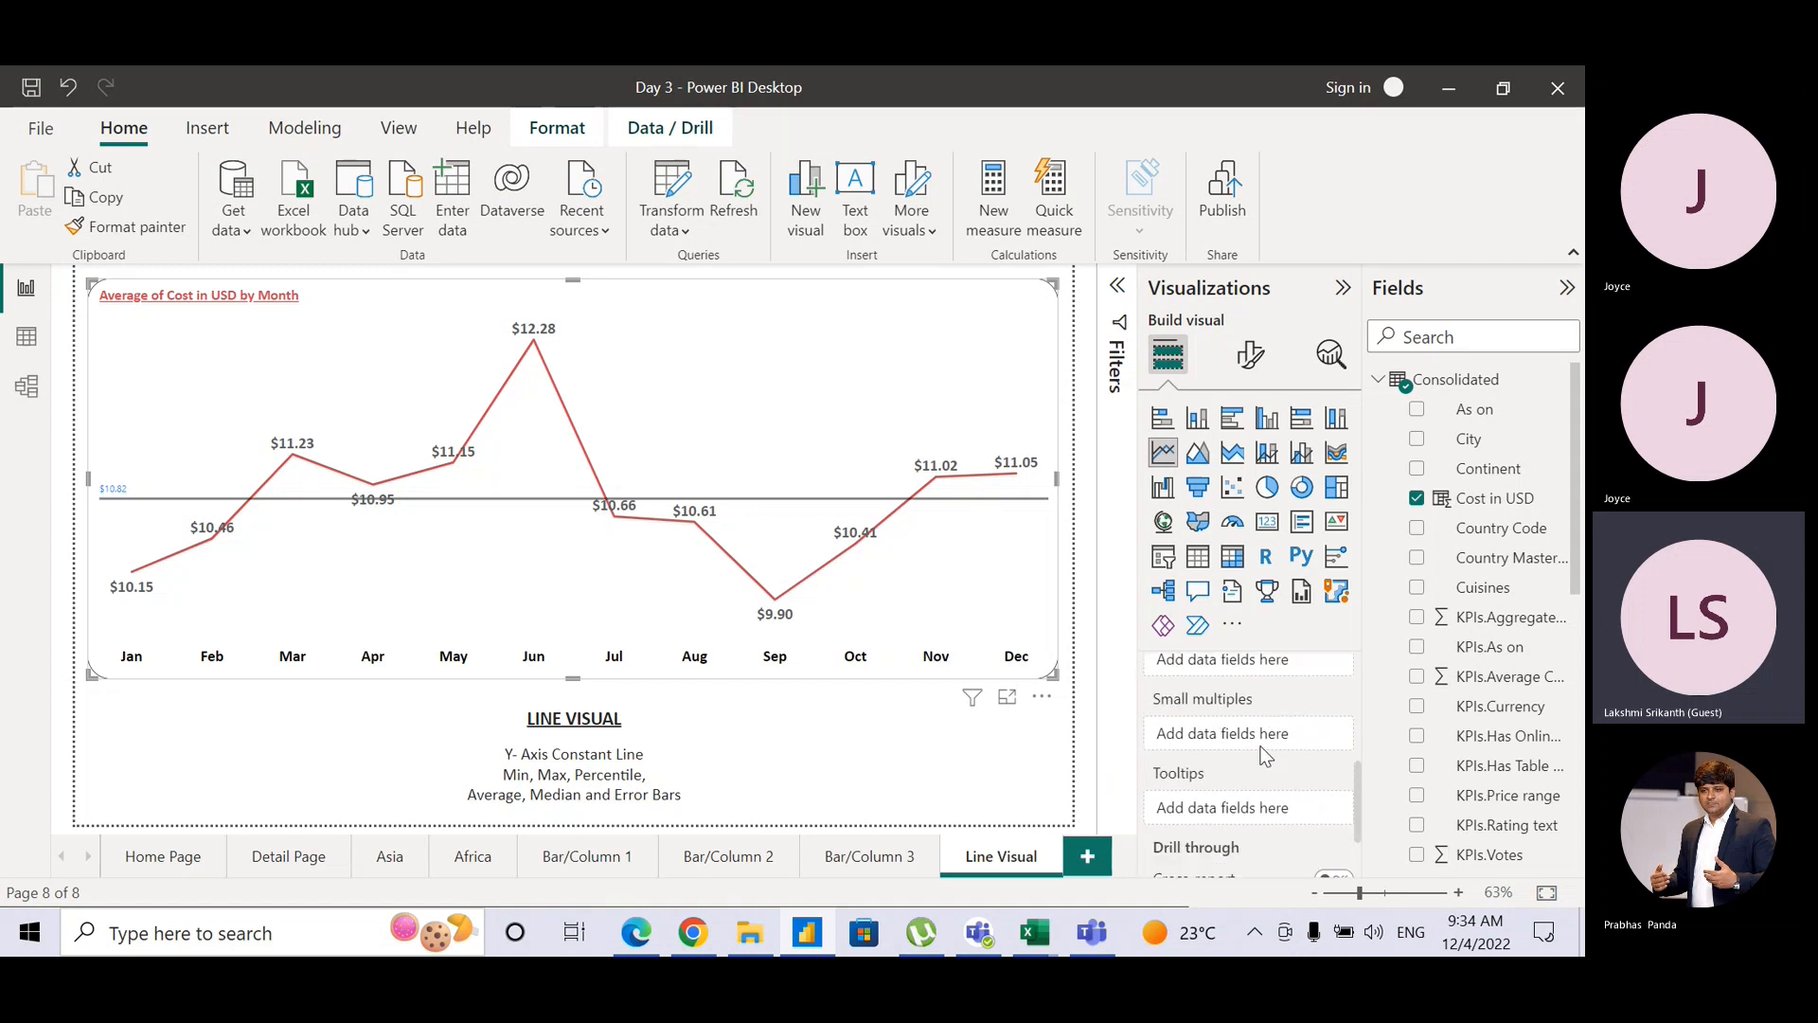
Step: Put Quarter in the Small multiples well to split the chart into Q1–Q4 panels
left_click_drag(1570, 570, 1571, 747)
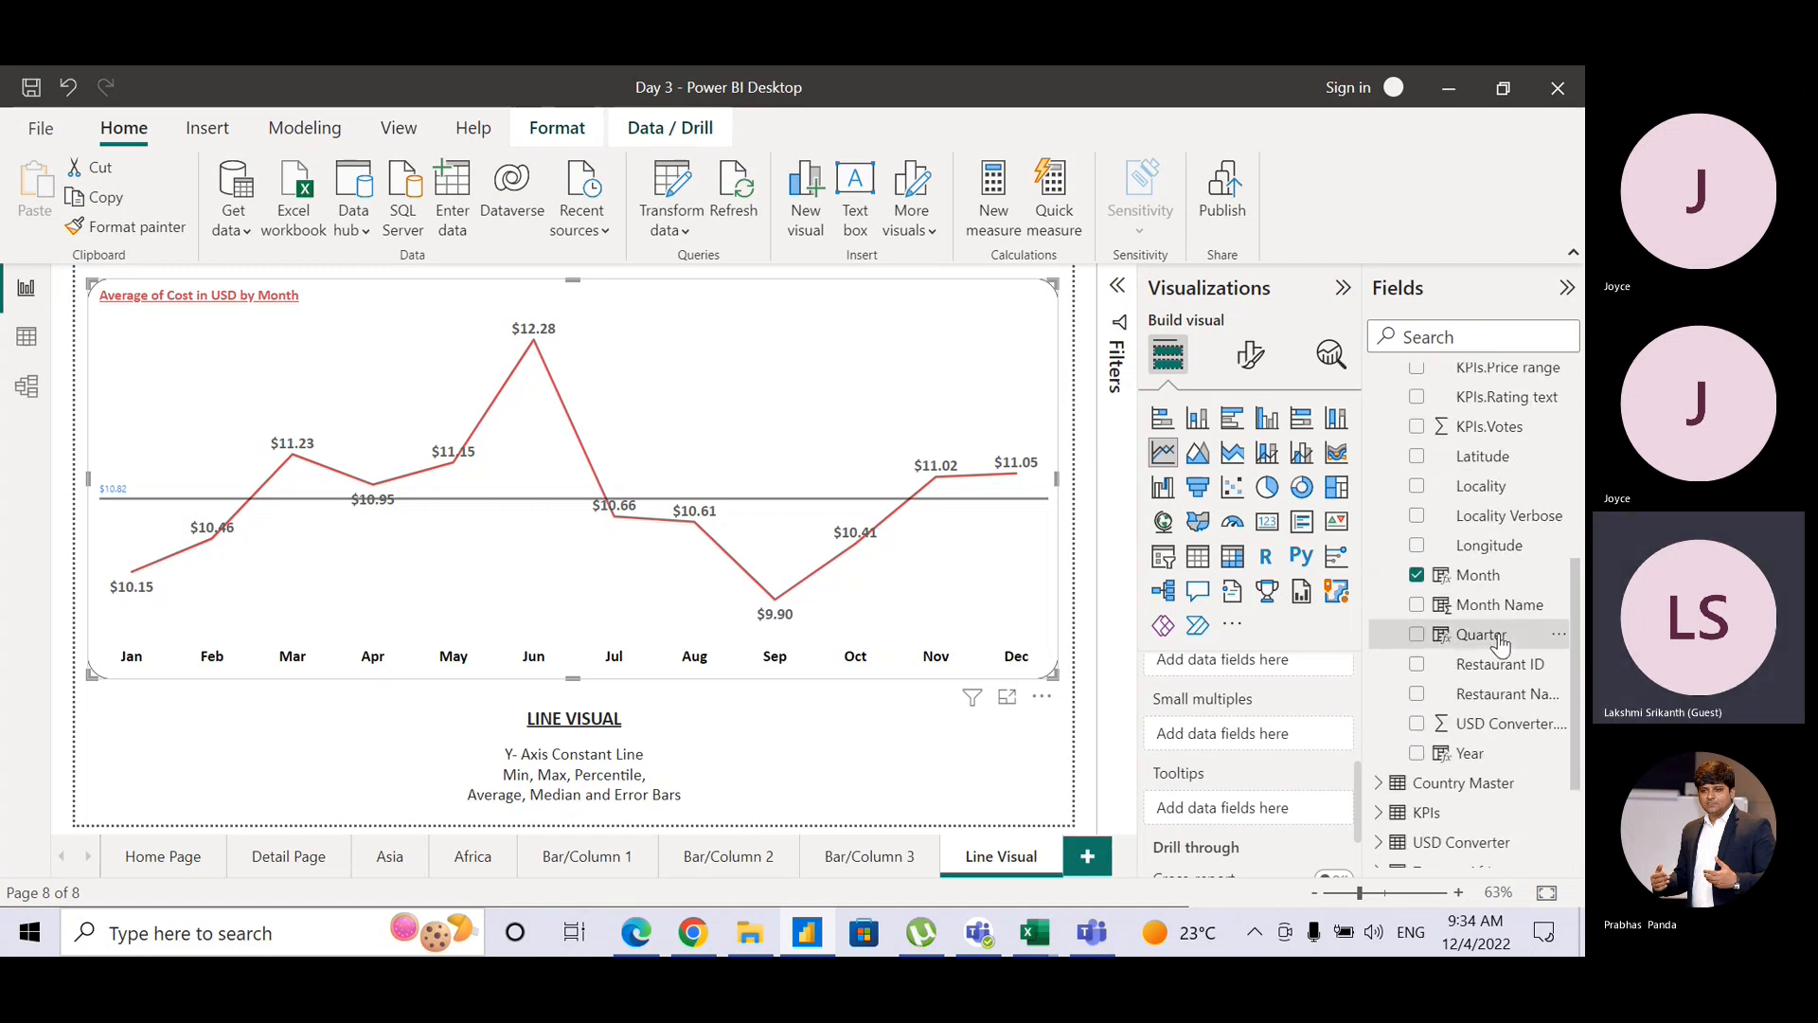
left_click_drag(1496, 636, 1286, 744)
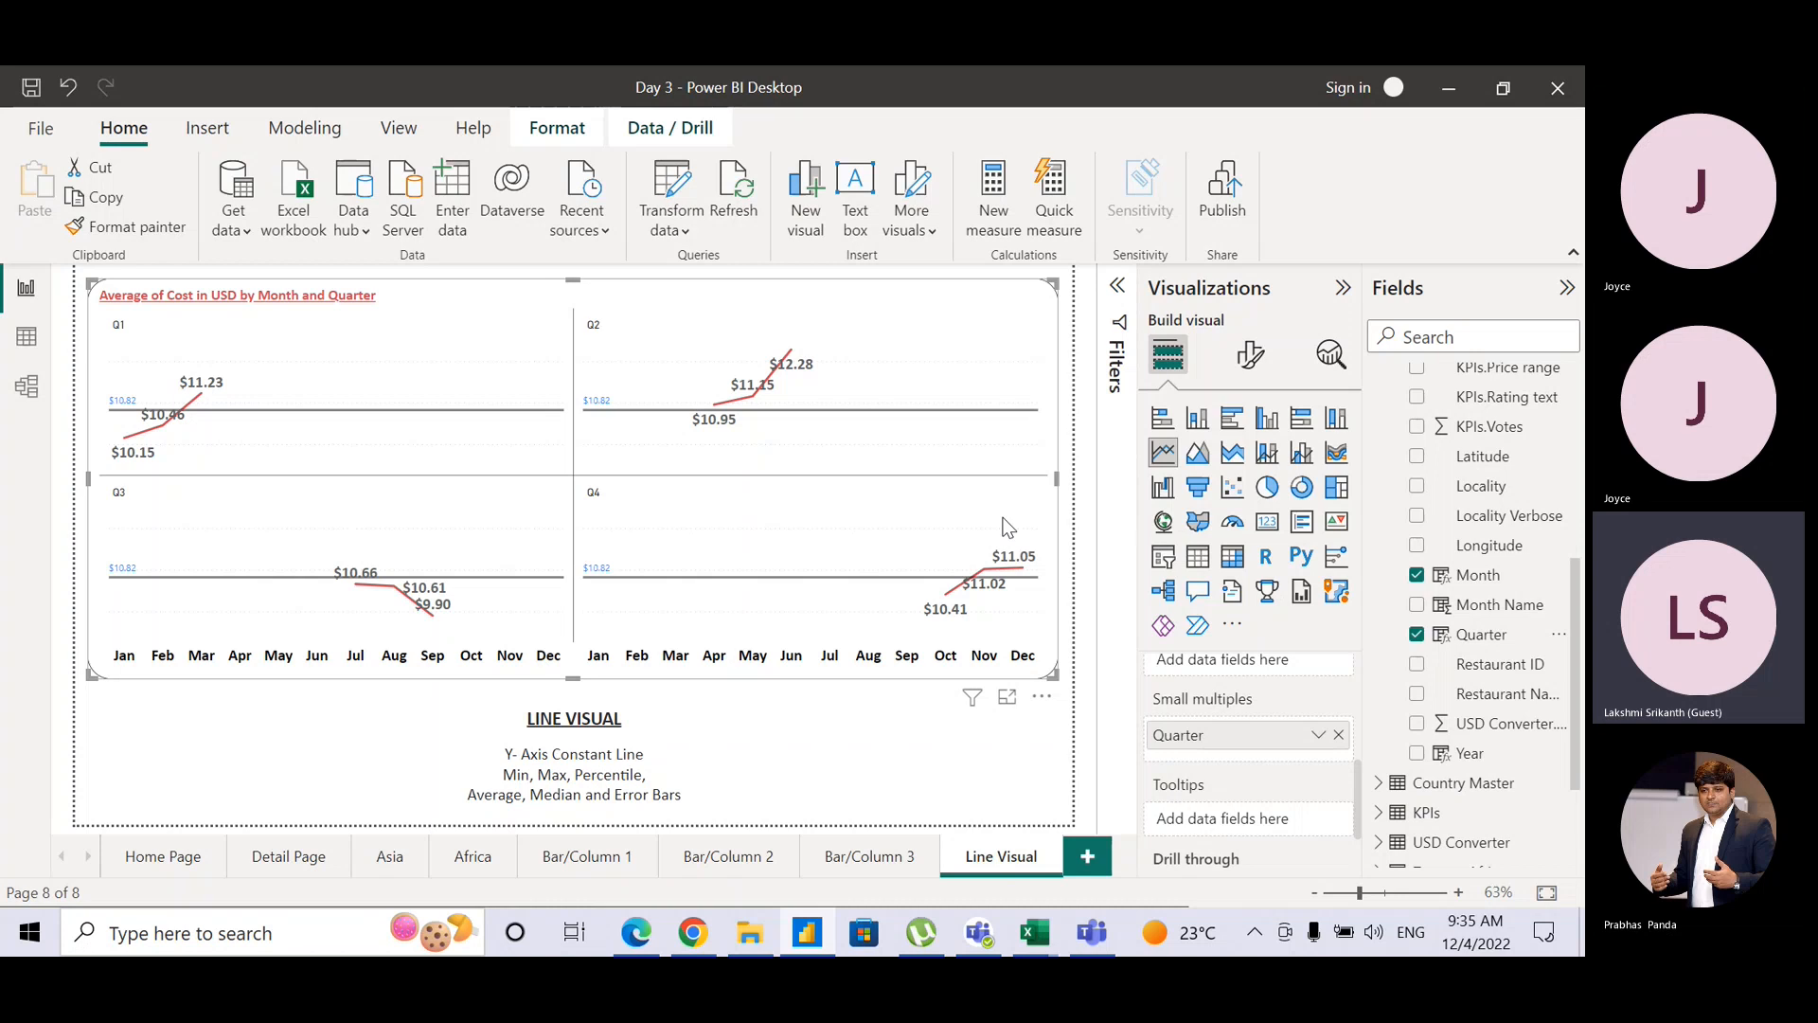
left_click(1040, 736)
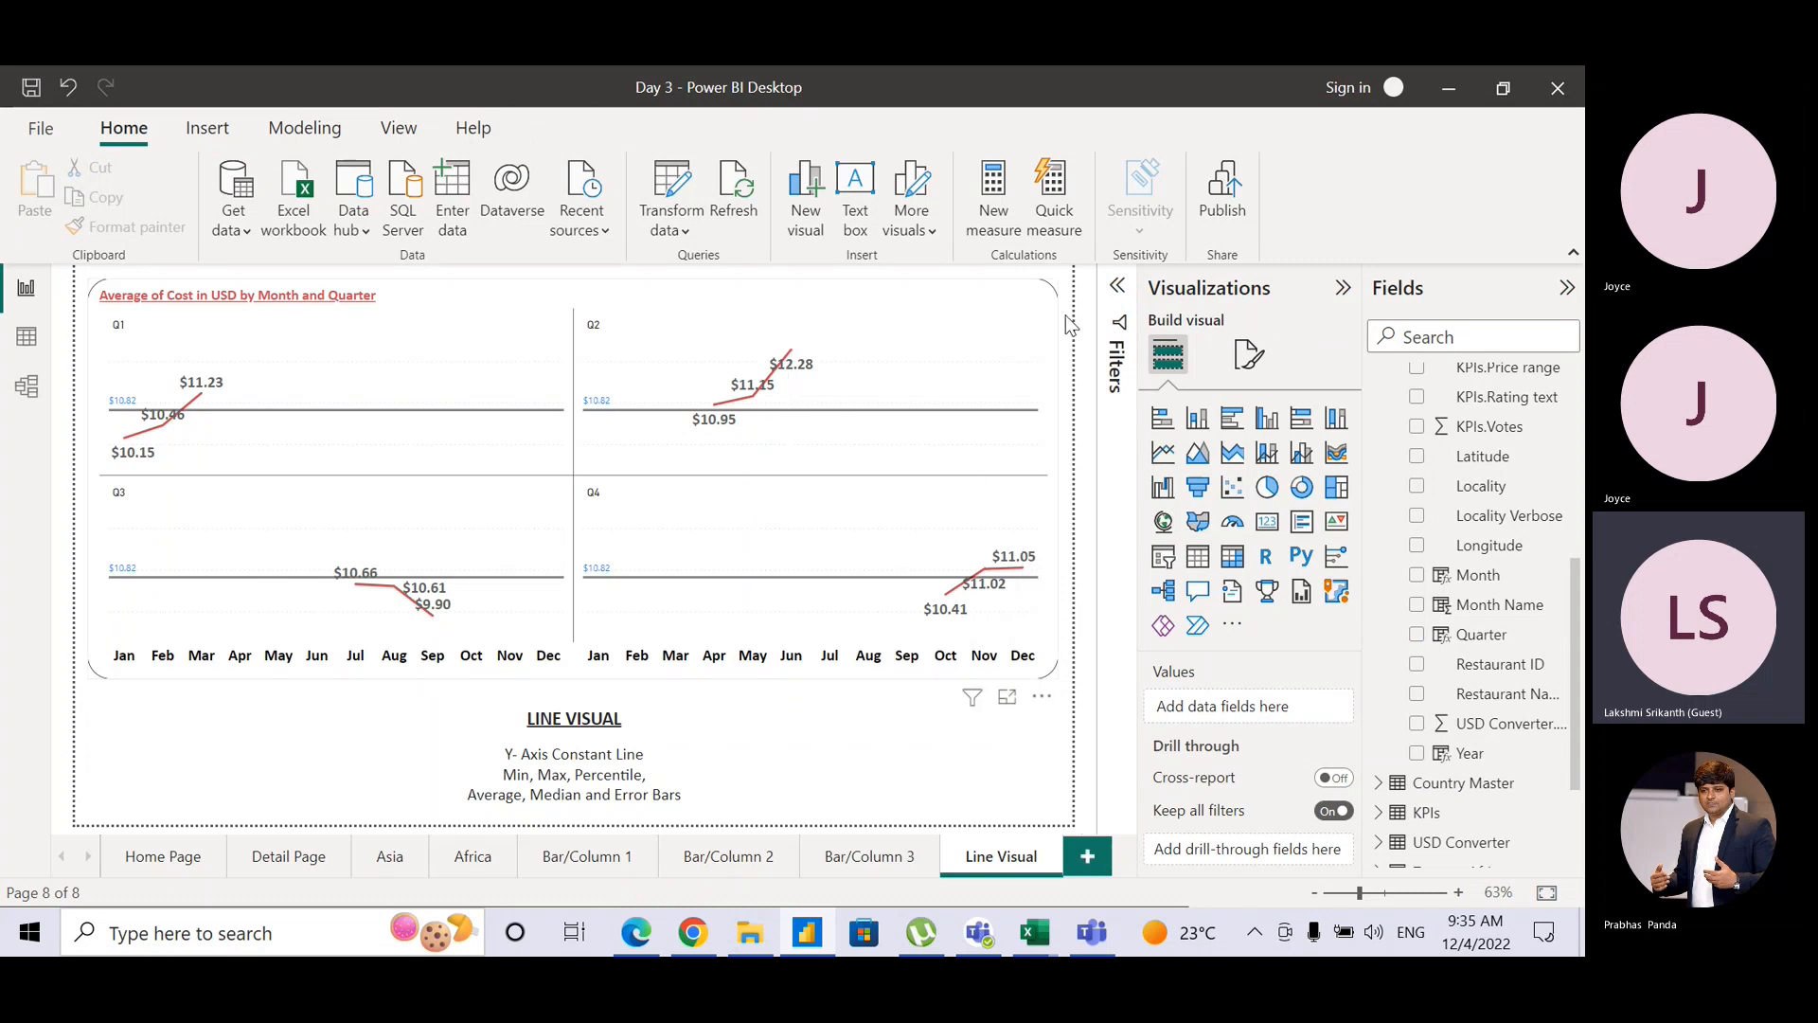
Step: Duplicate the Line Visual page and rename the copy 'Area Visual'
right_click(1020, 869)
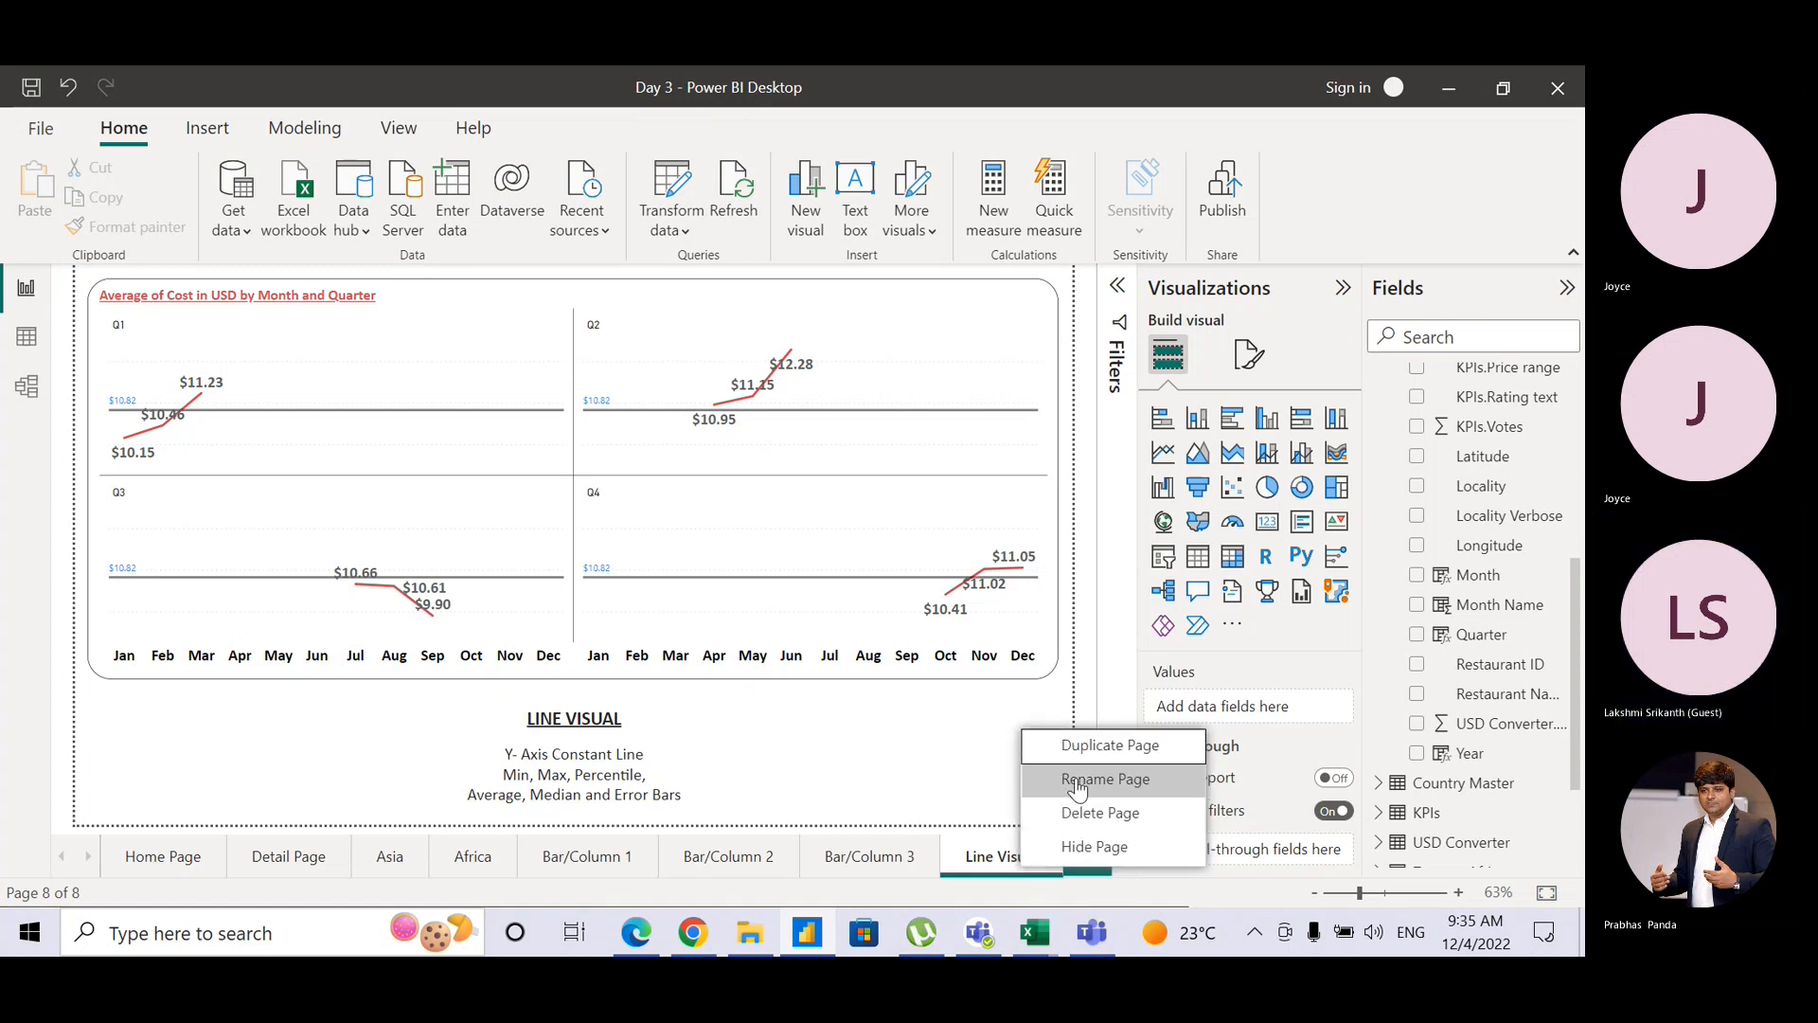
left_click(1080, 746)
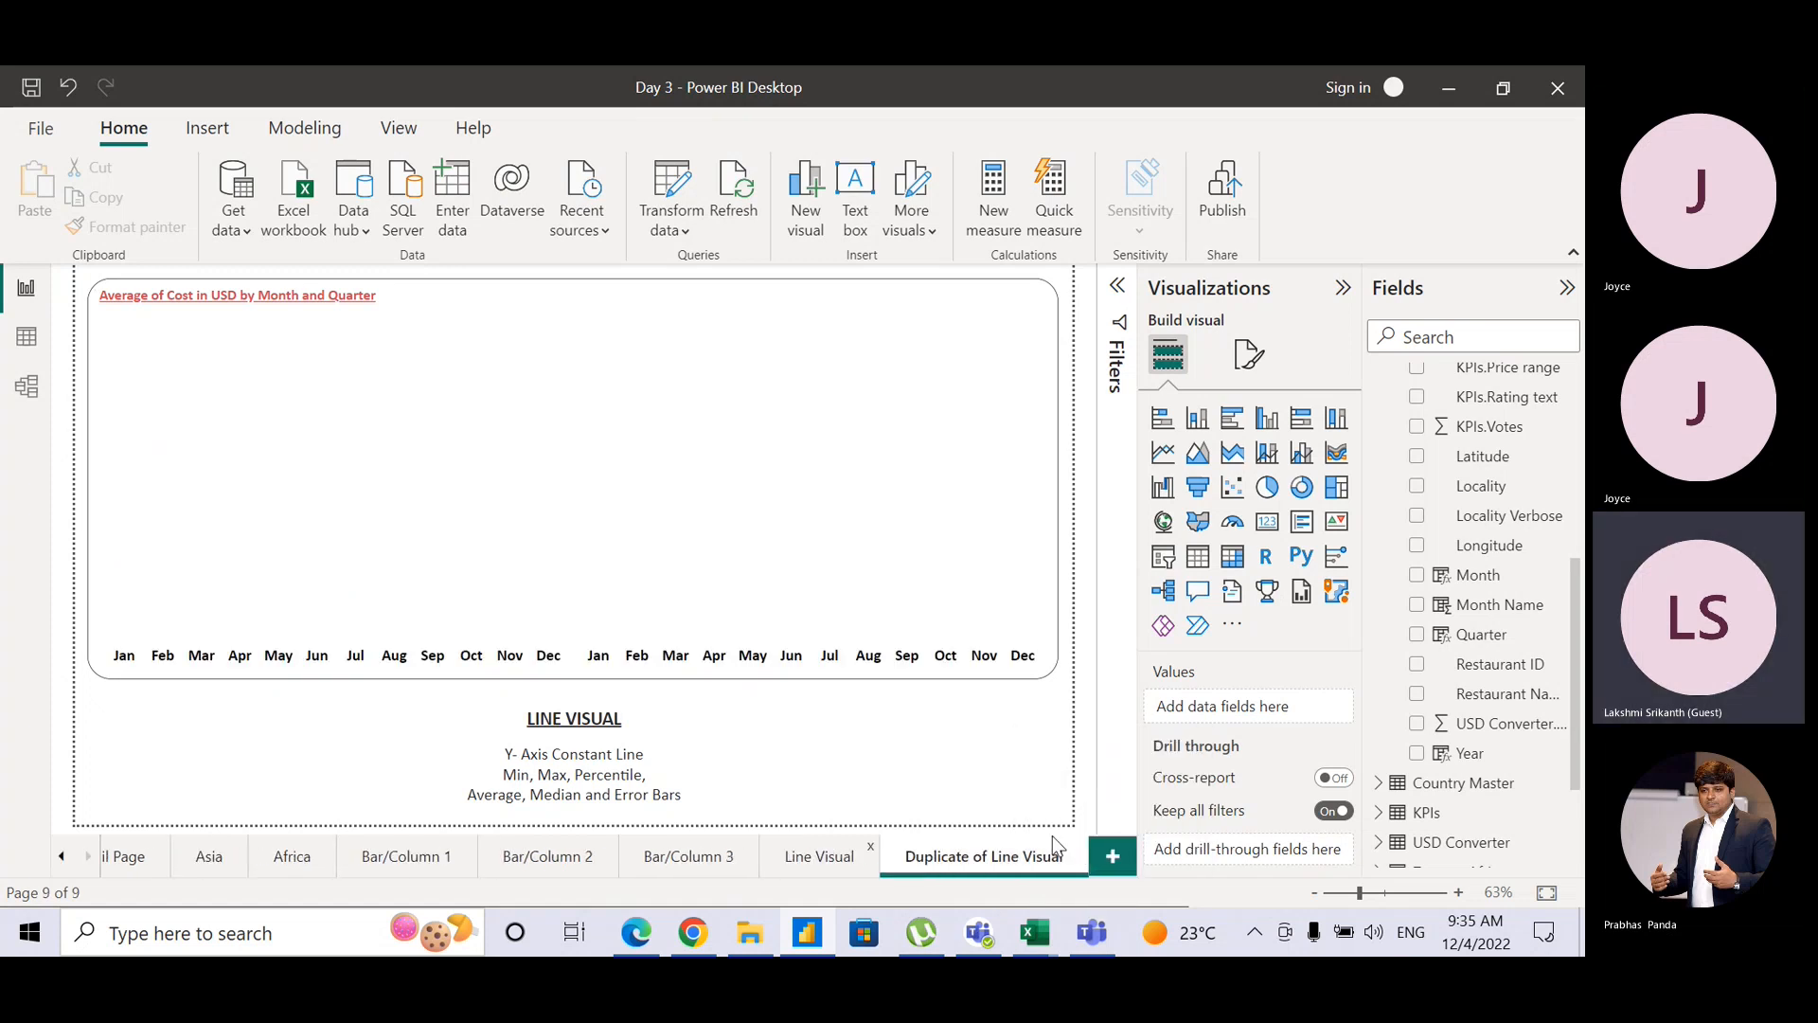
double_click(993, 862)
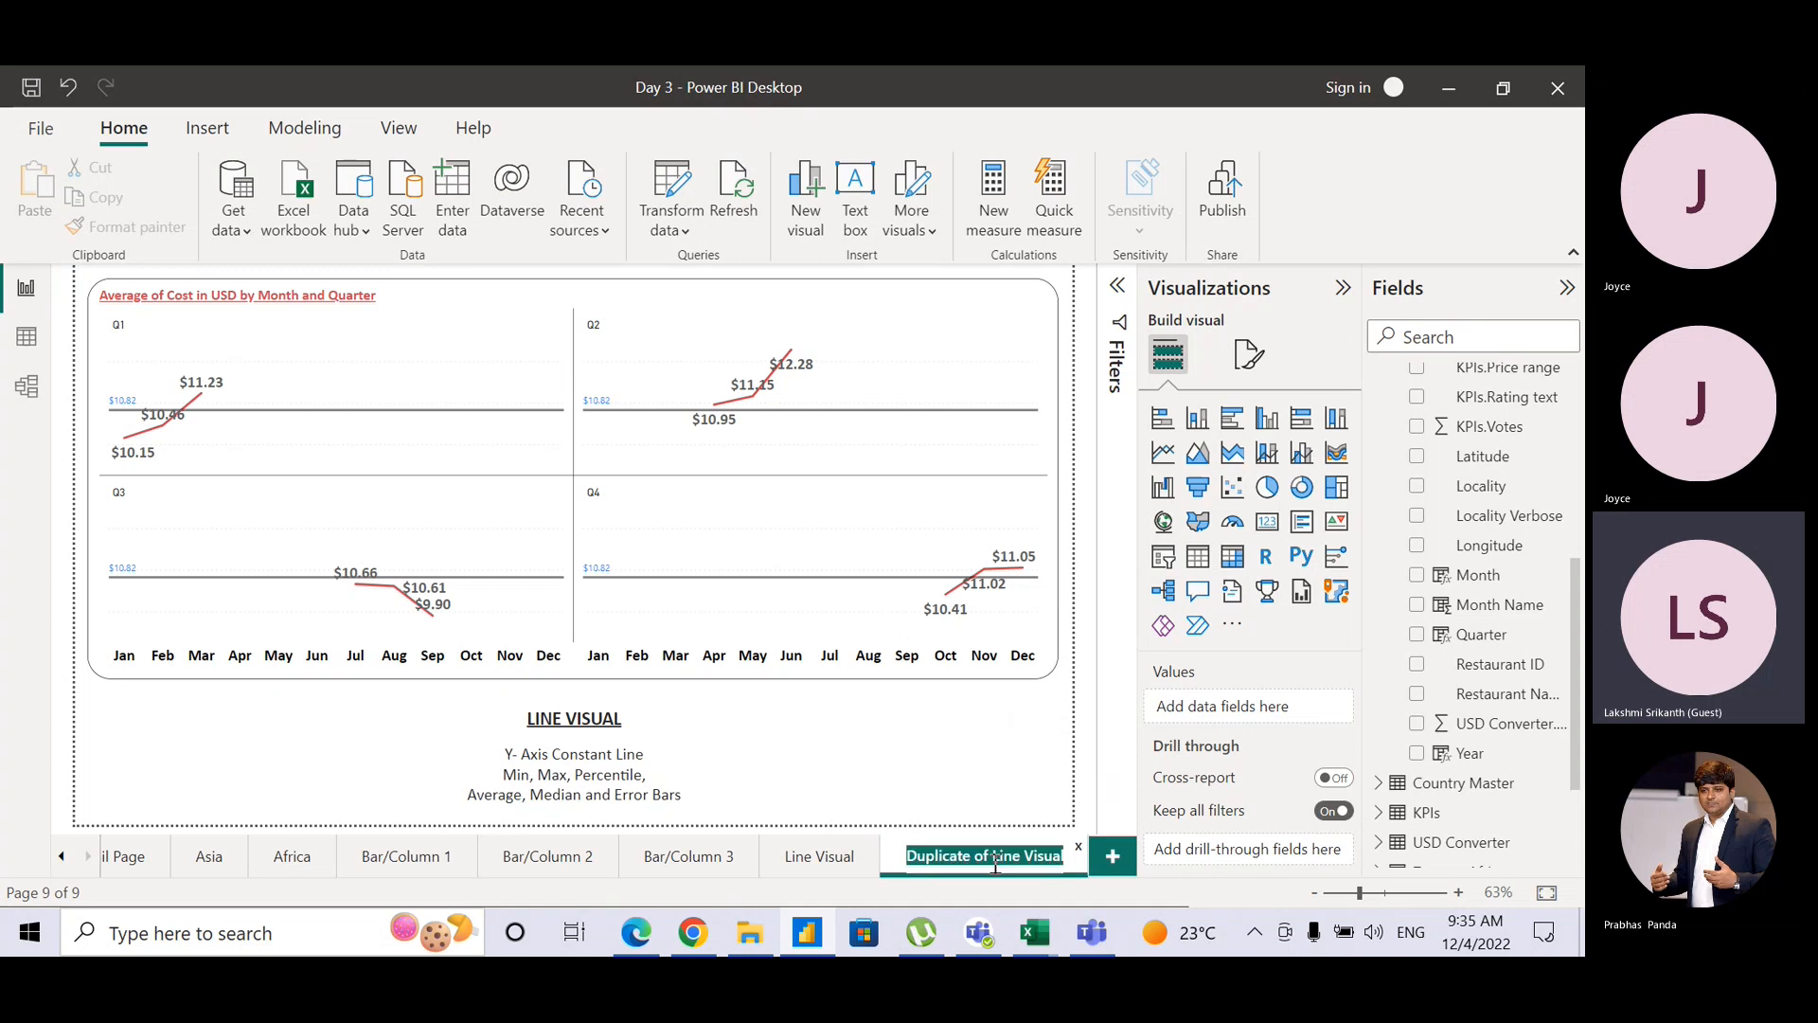
left_click(933, 857)
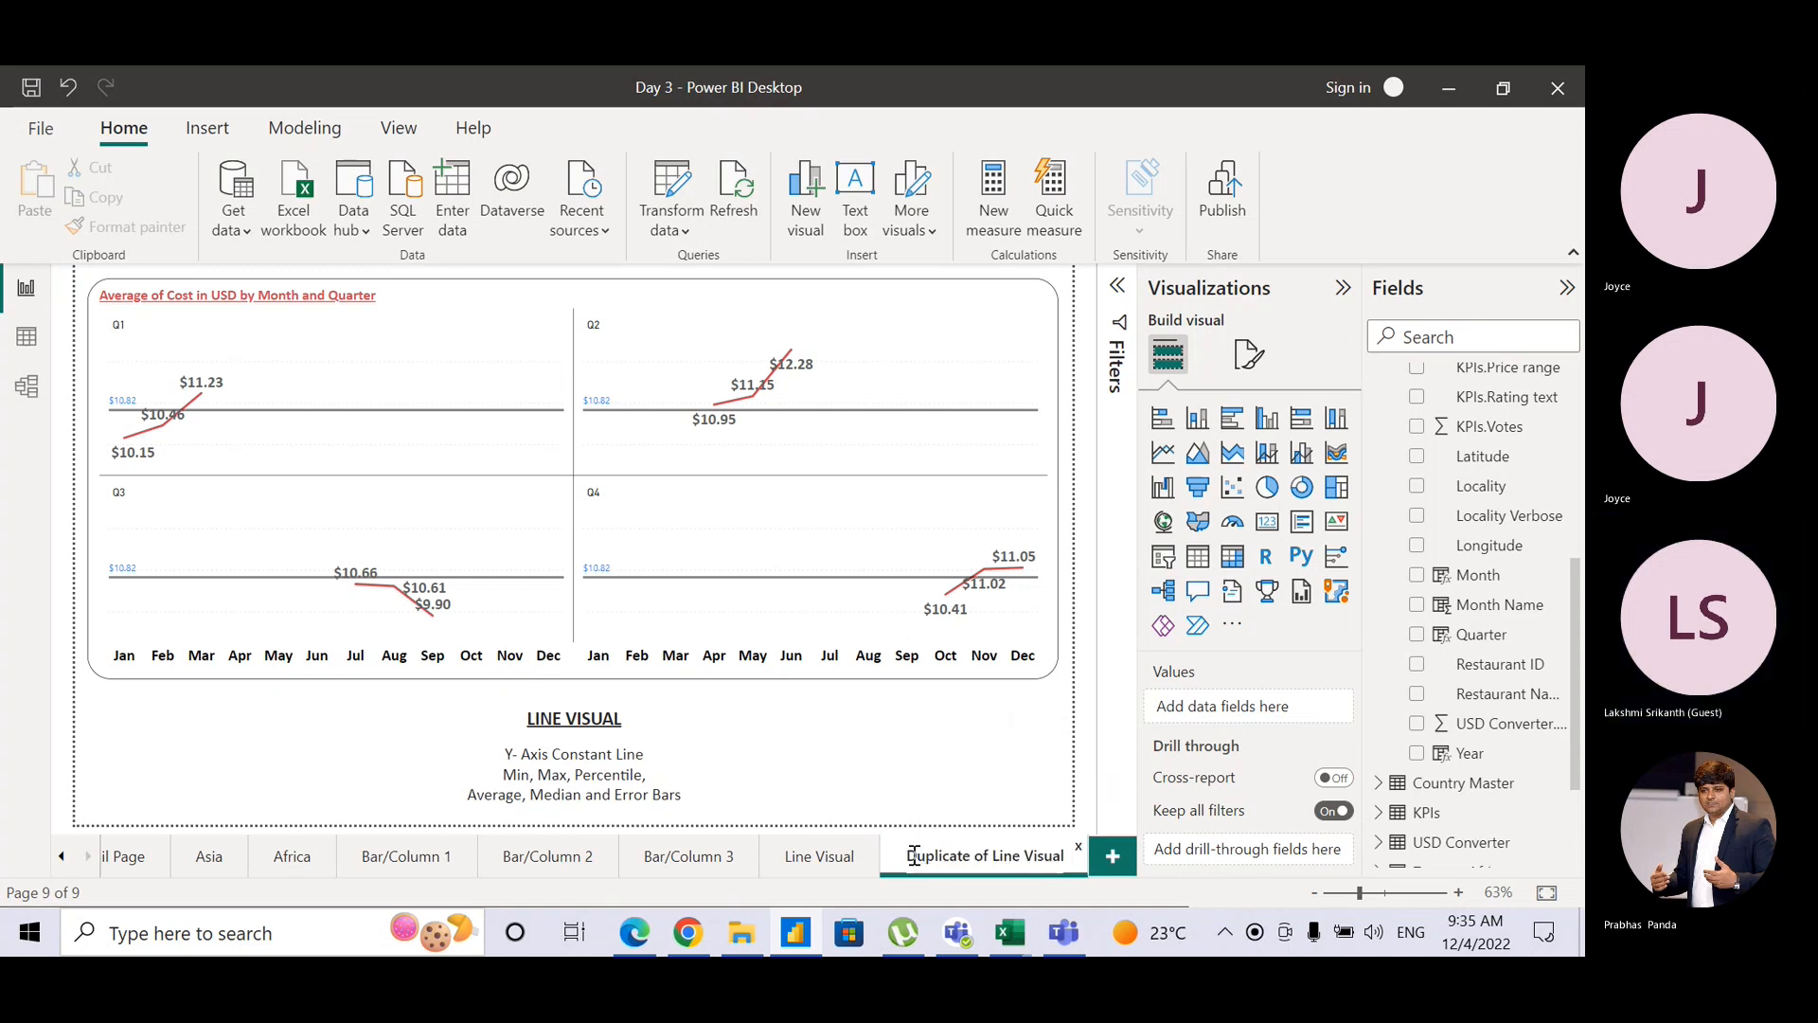
left_click_drag(914, 857, 1023, 863)
type("Area")
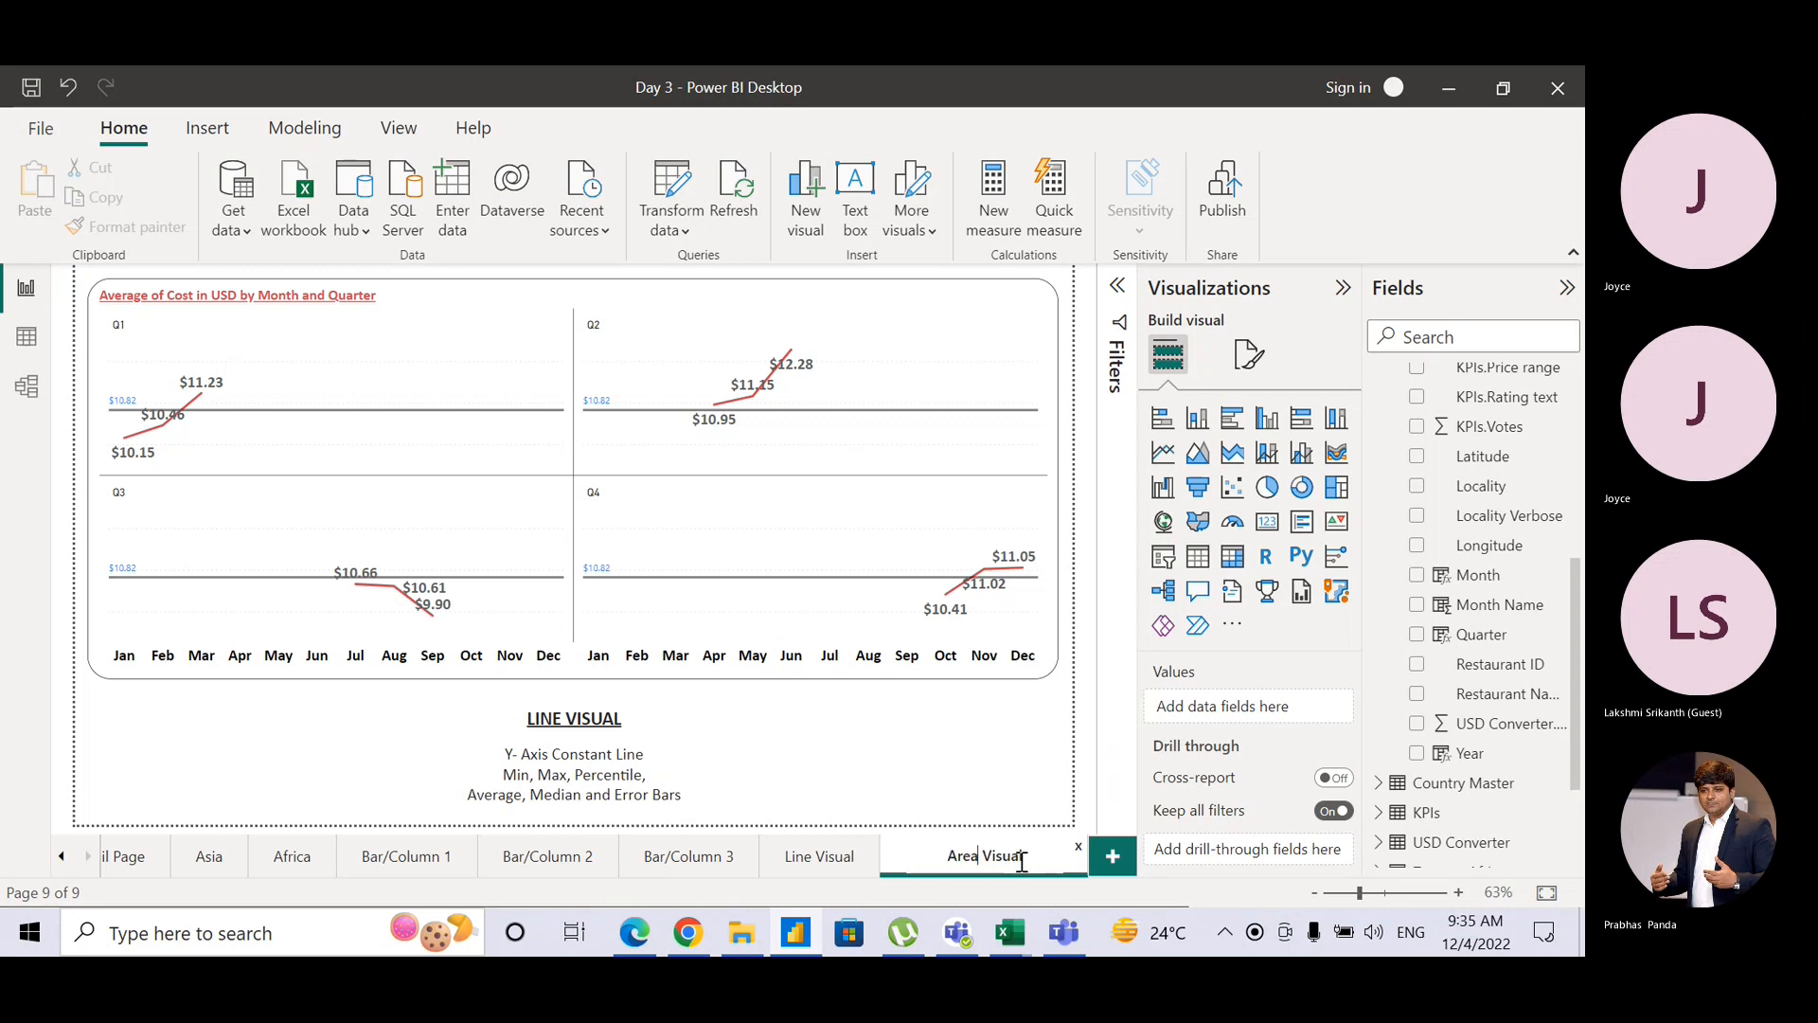
key("Return")
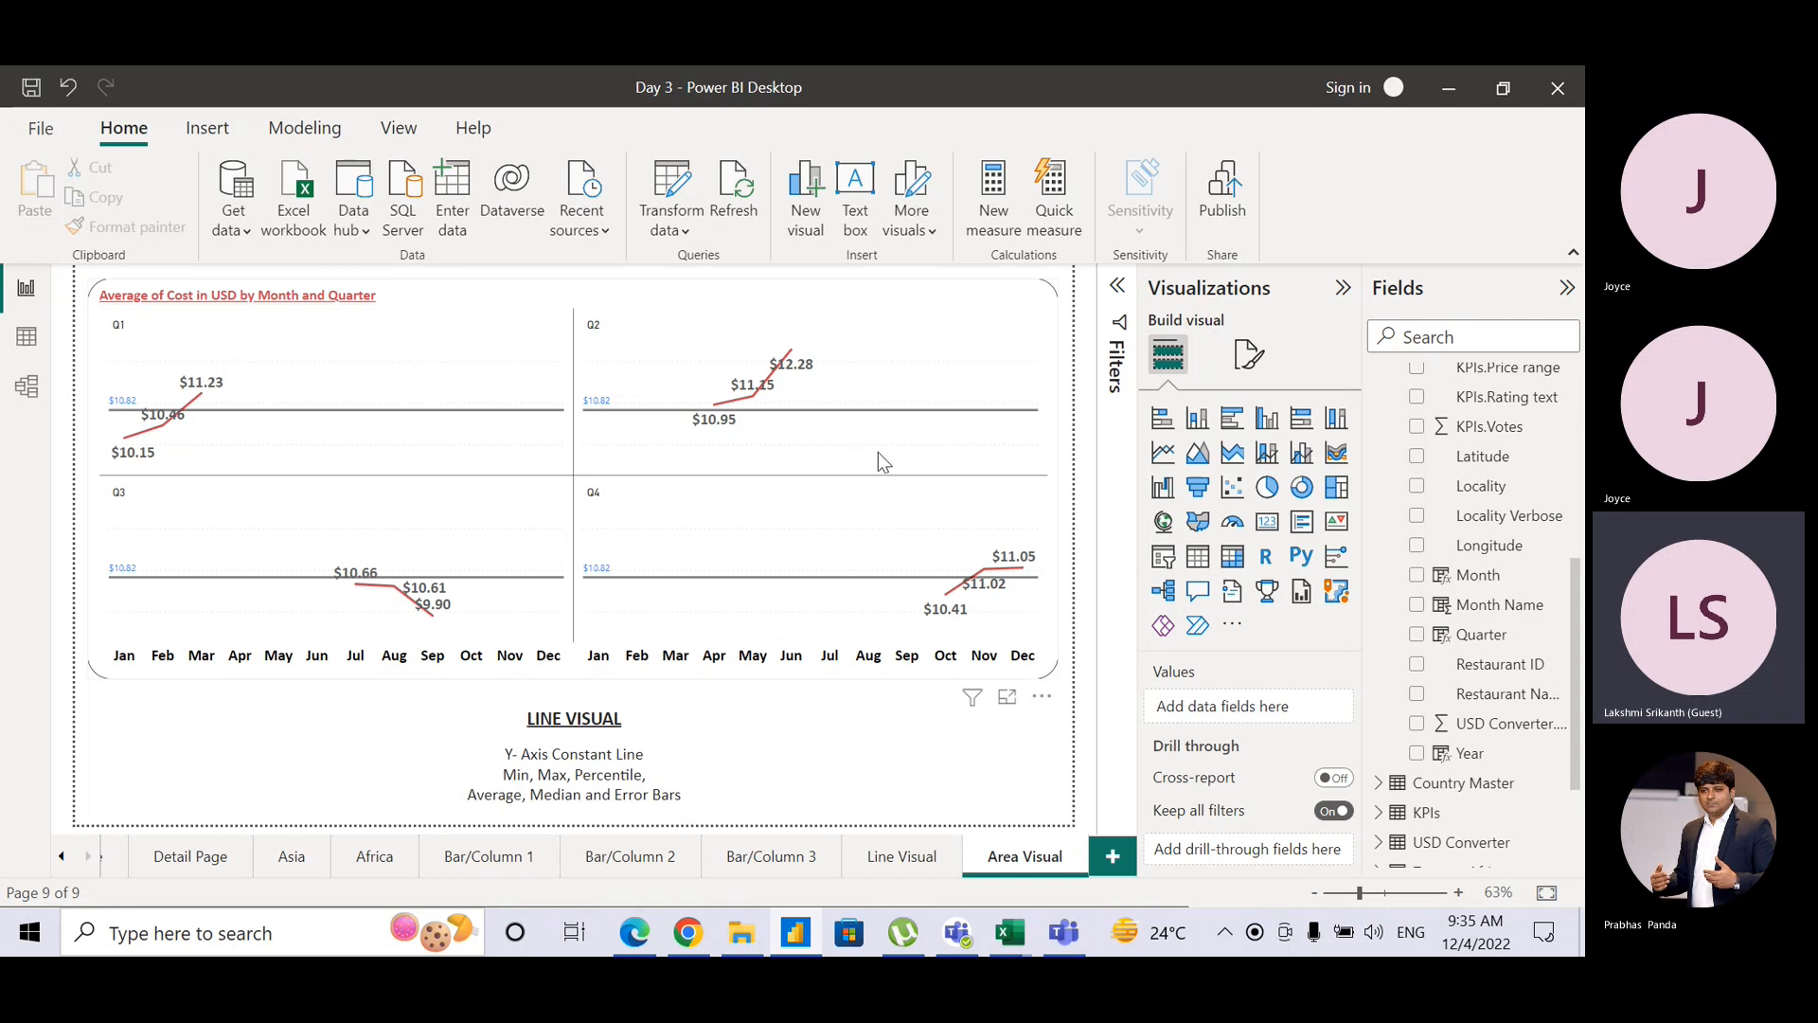
Step: Remove Quarter from the chart's small multiples and switch it to an area chart of average cost Jan–Dec
left_click(991, 311)
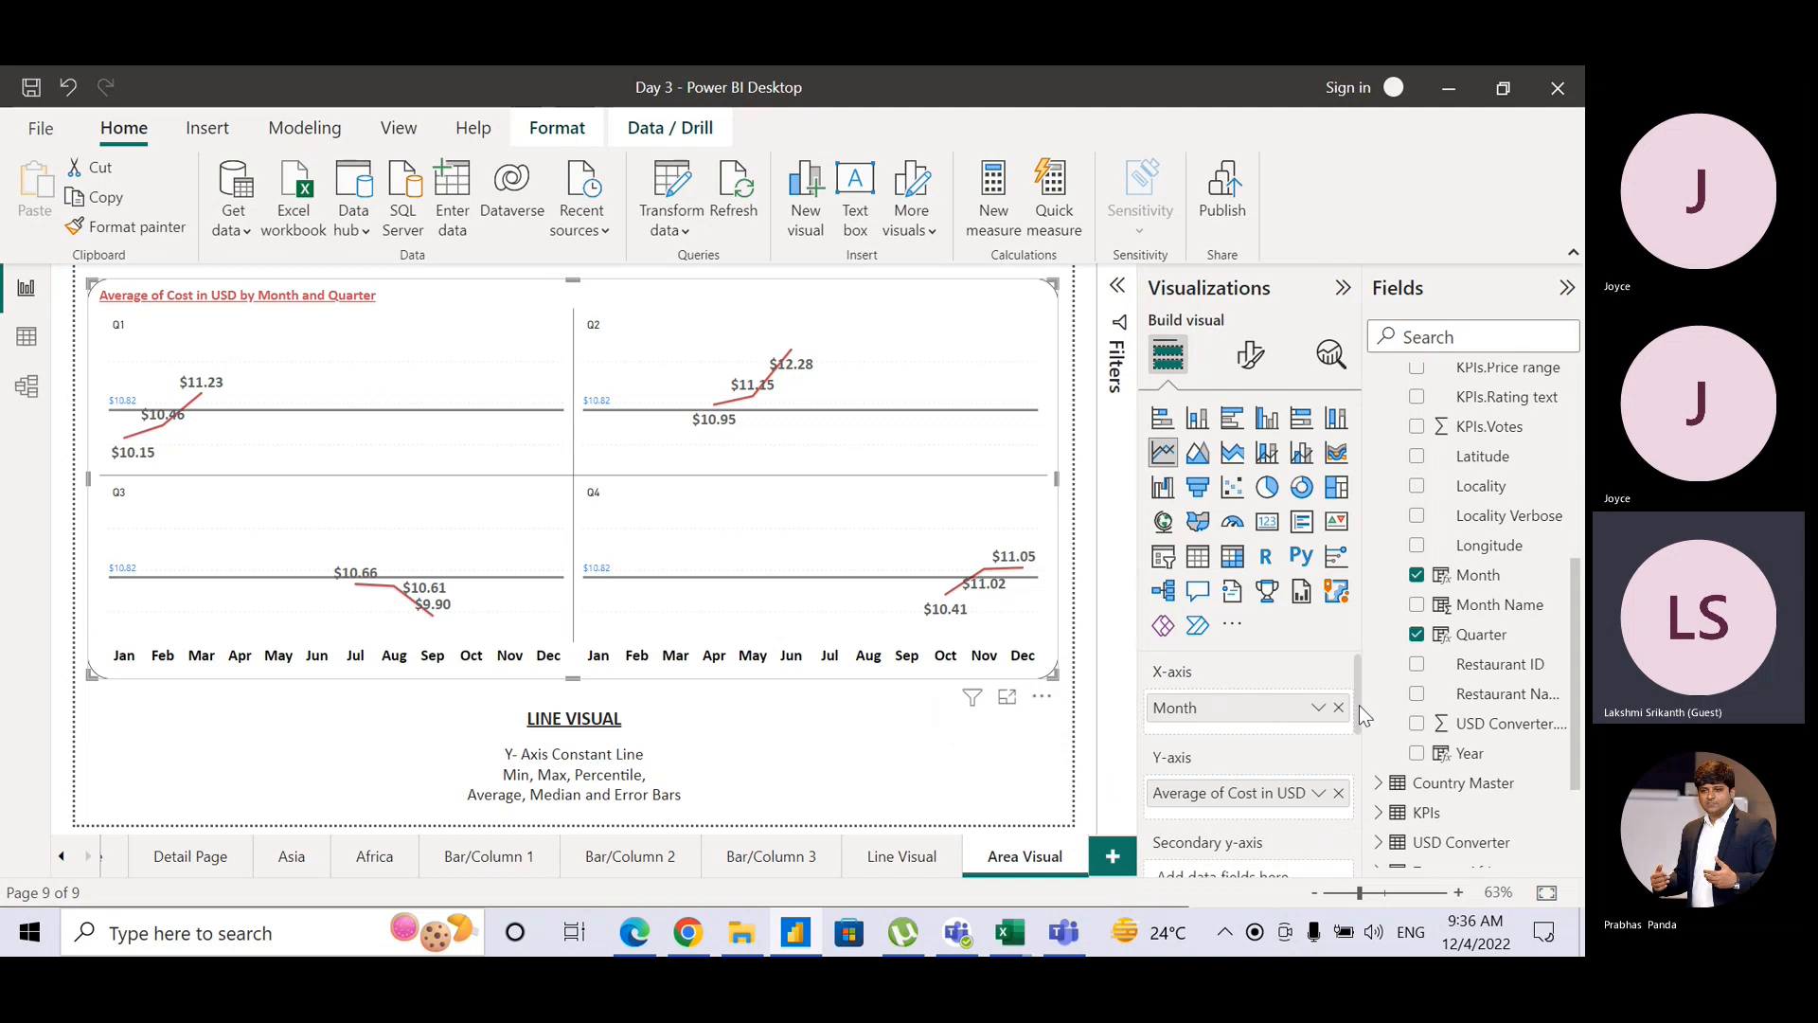
left_click_drag(1361, 716, 1361, 775)
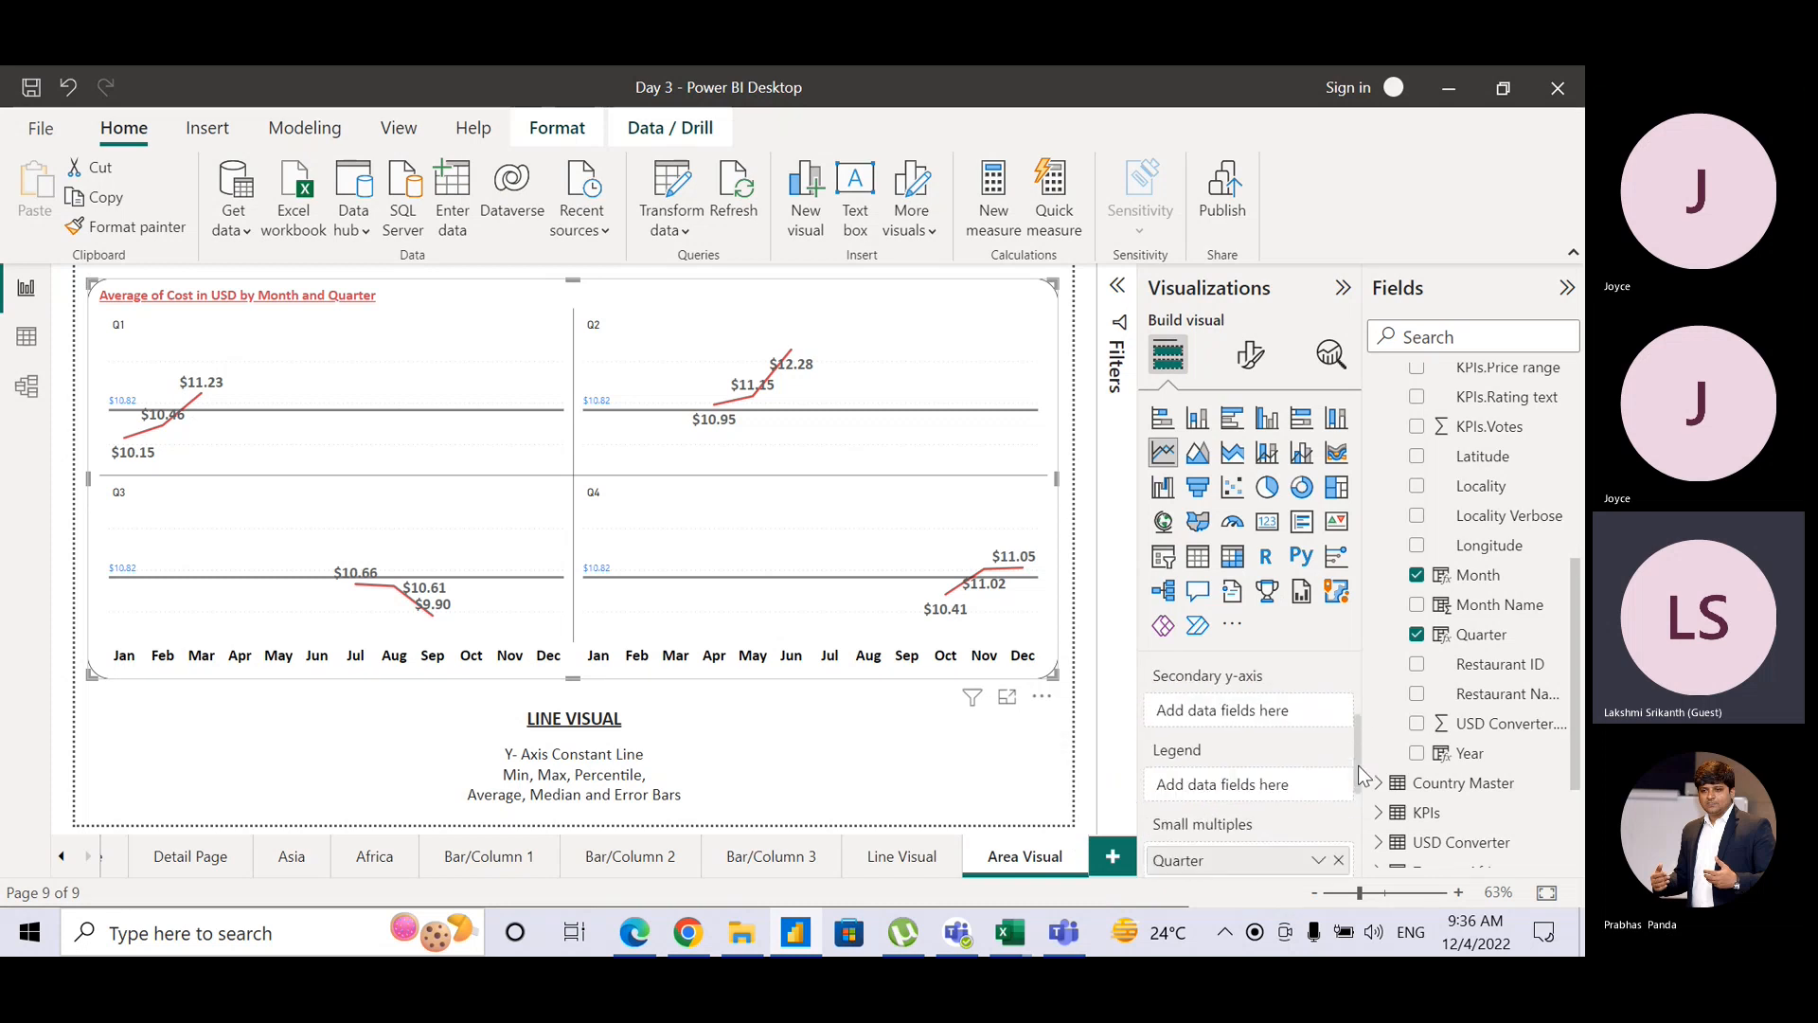
left_click(1338, 860)
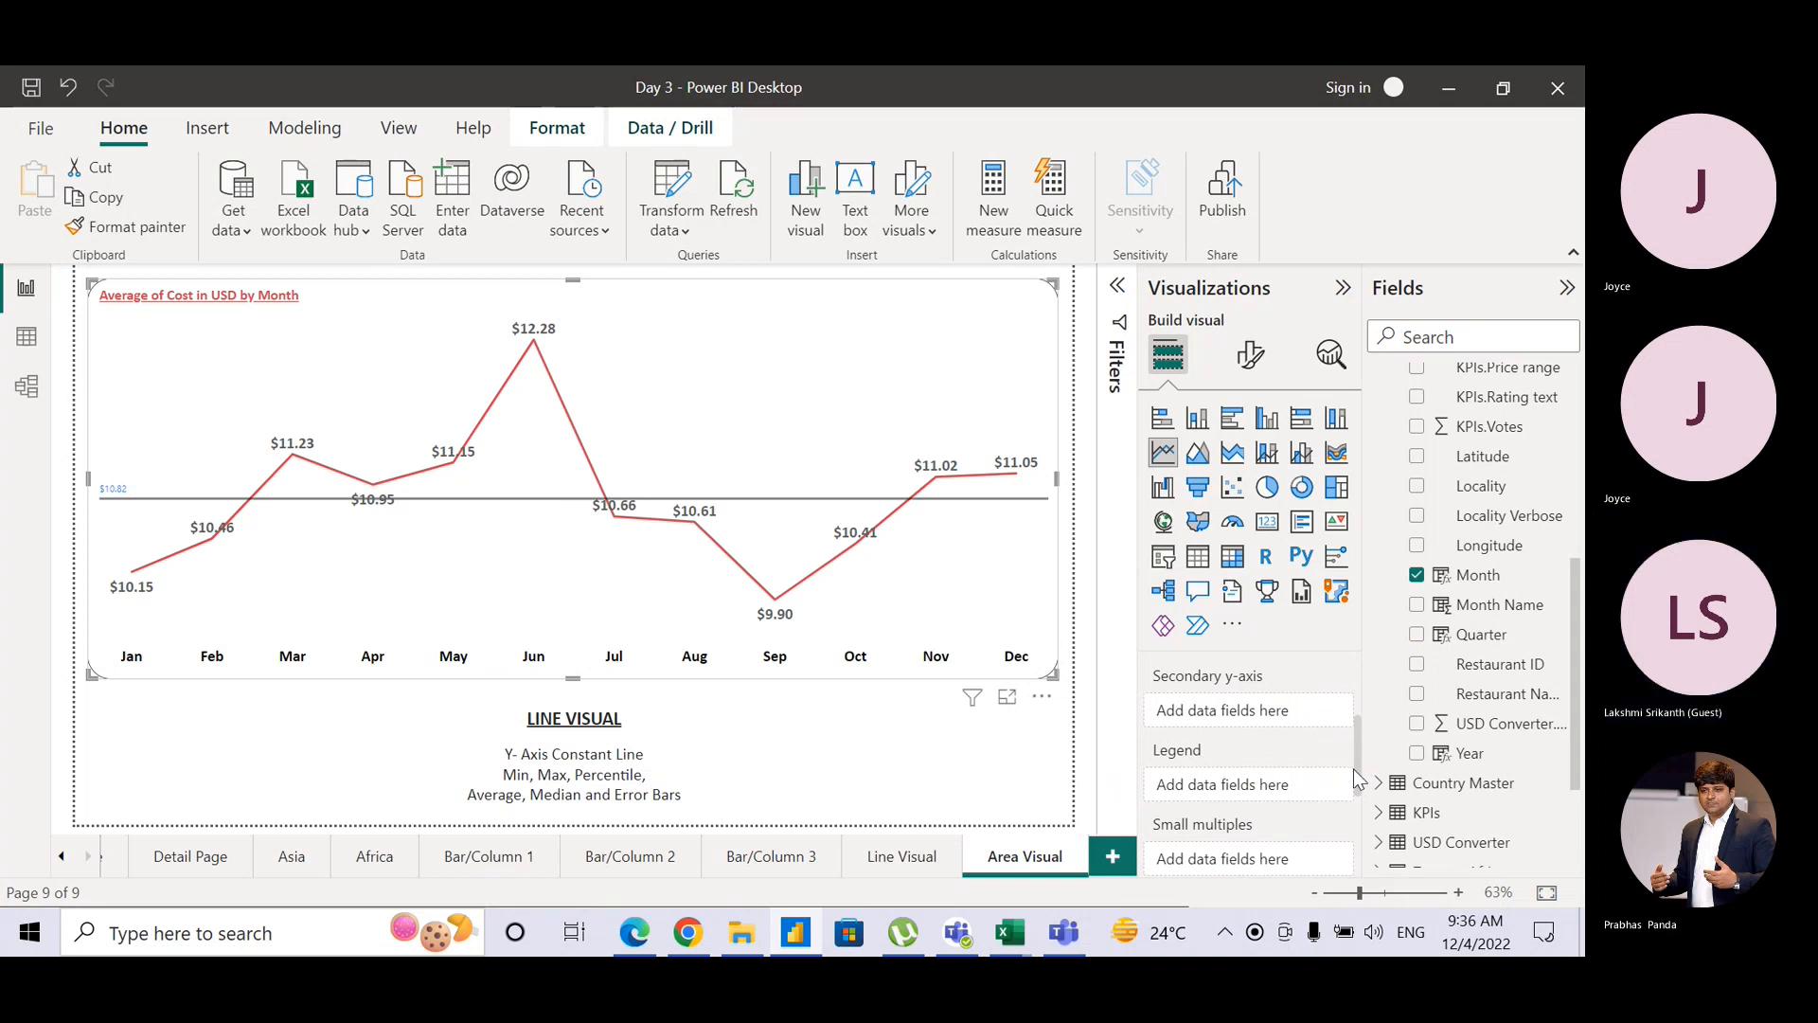
left_click_drag(1355, 769, 1361, 693)
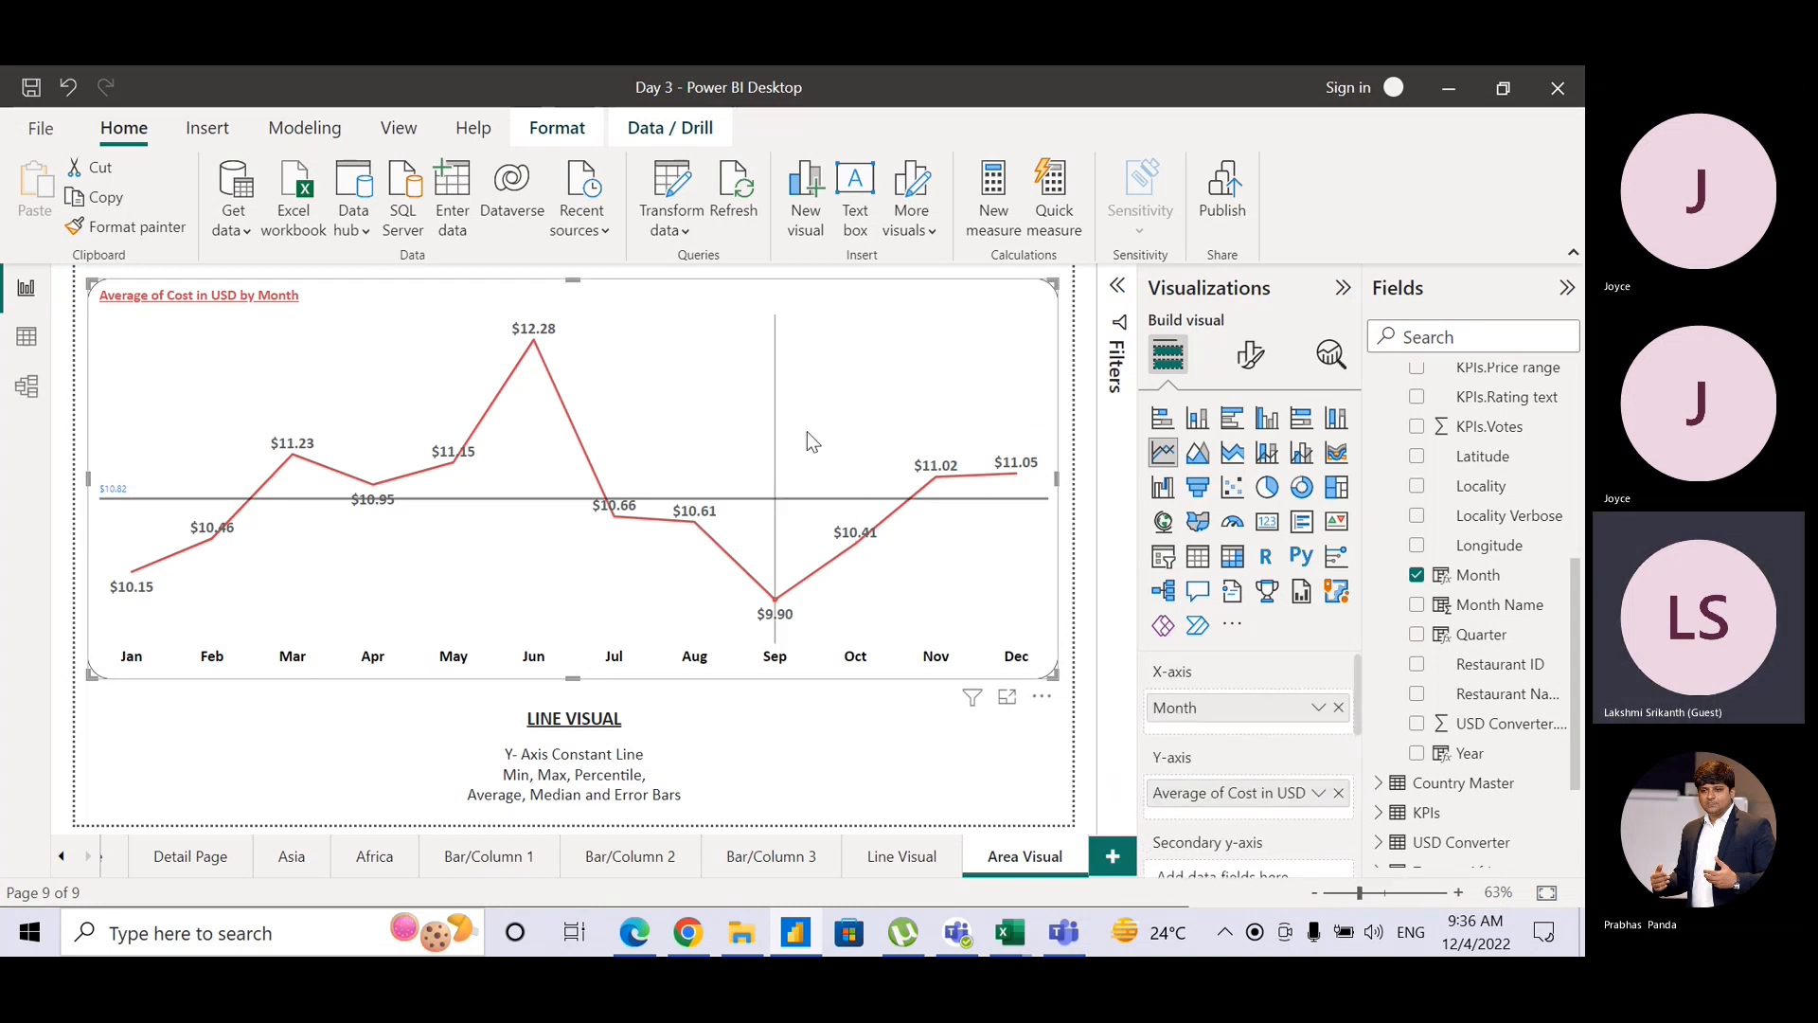
left_click(1198, 454)
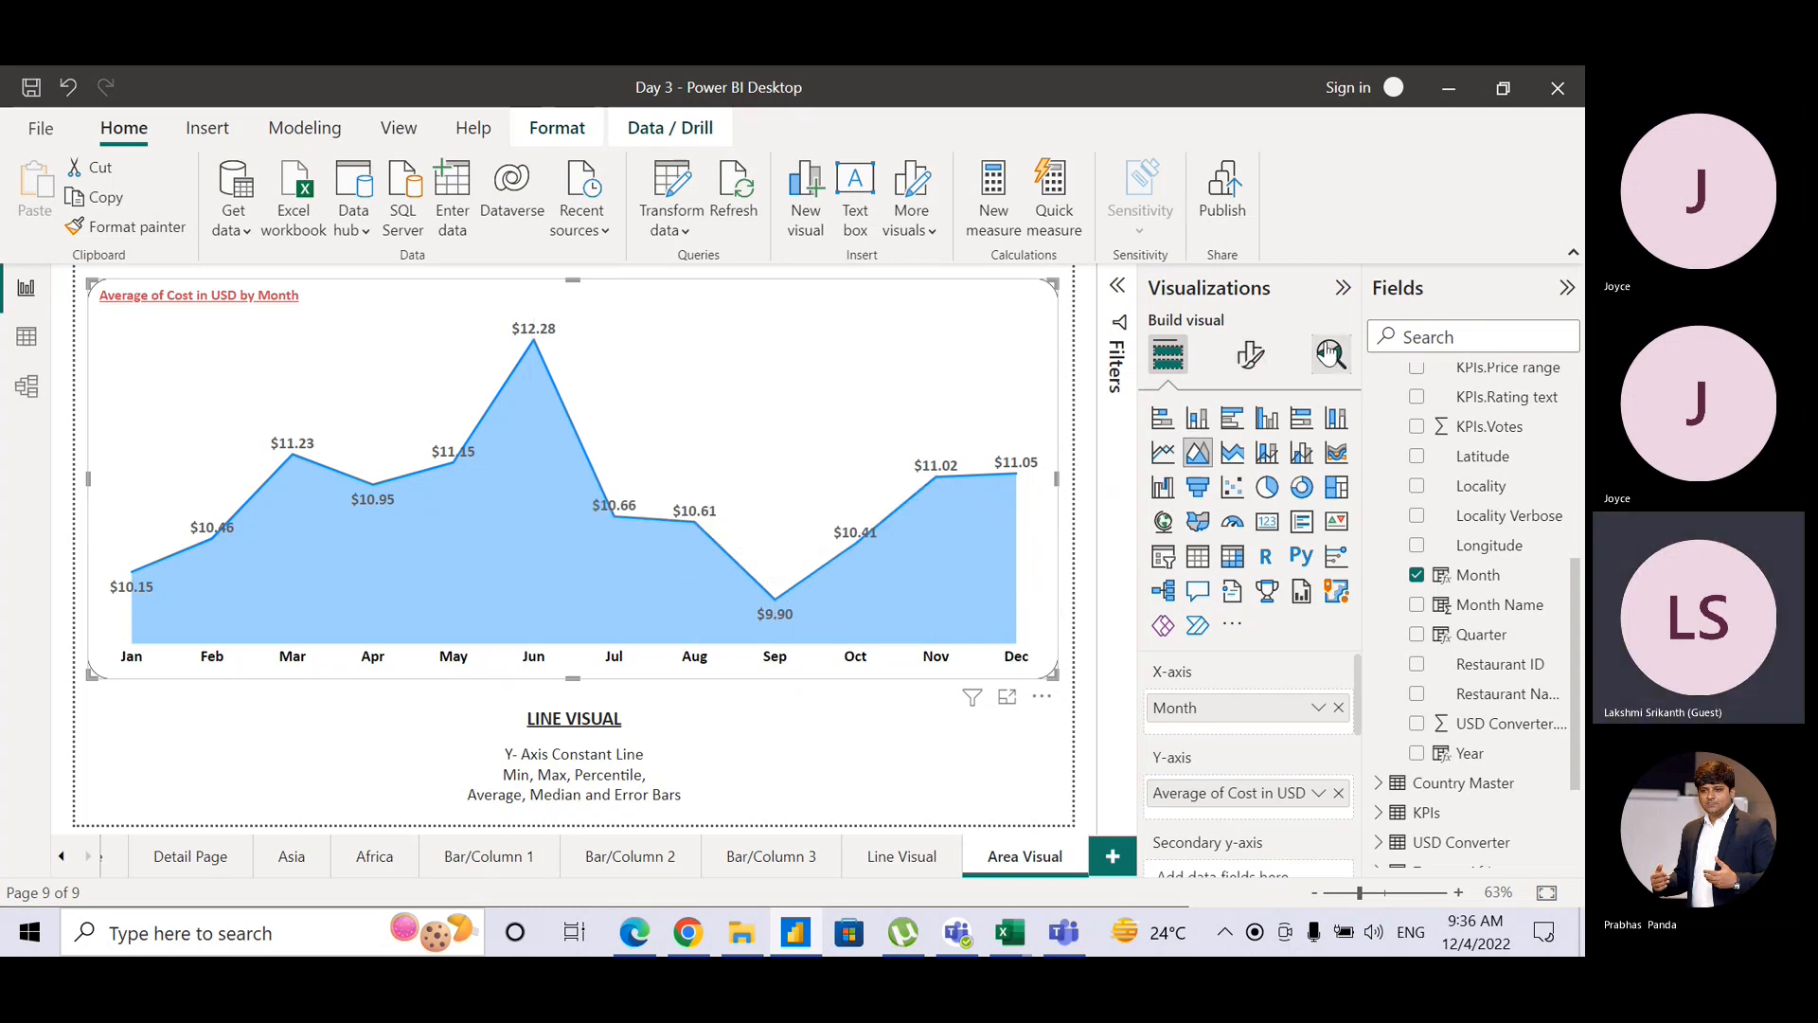
Step: Turn on data labels for the area chart in Format visual
left_click(1248, 358)
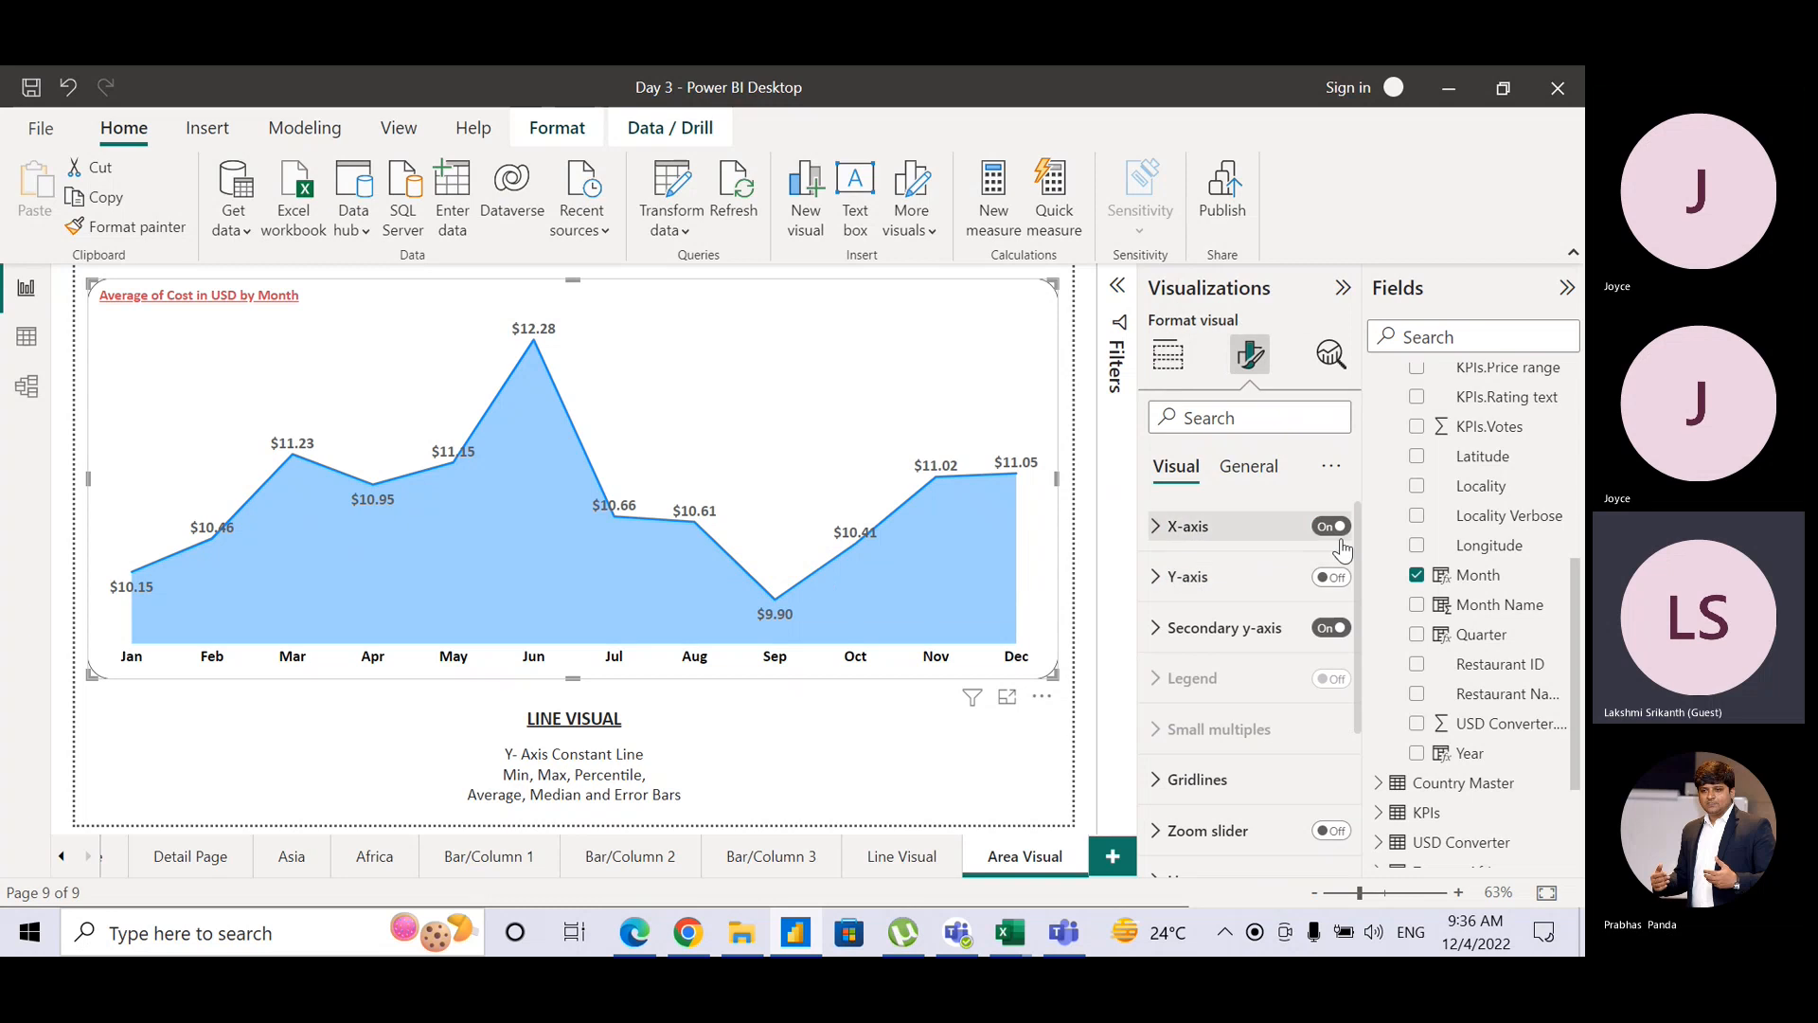
scroll(1356, 550, "down", 3)
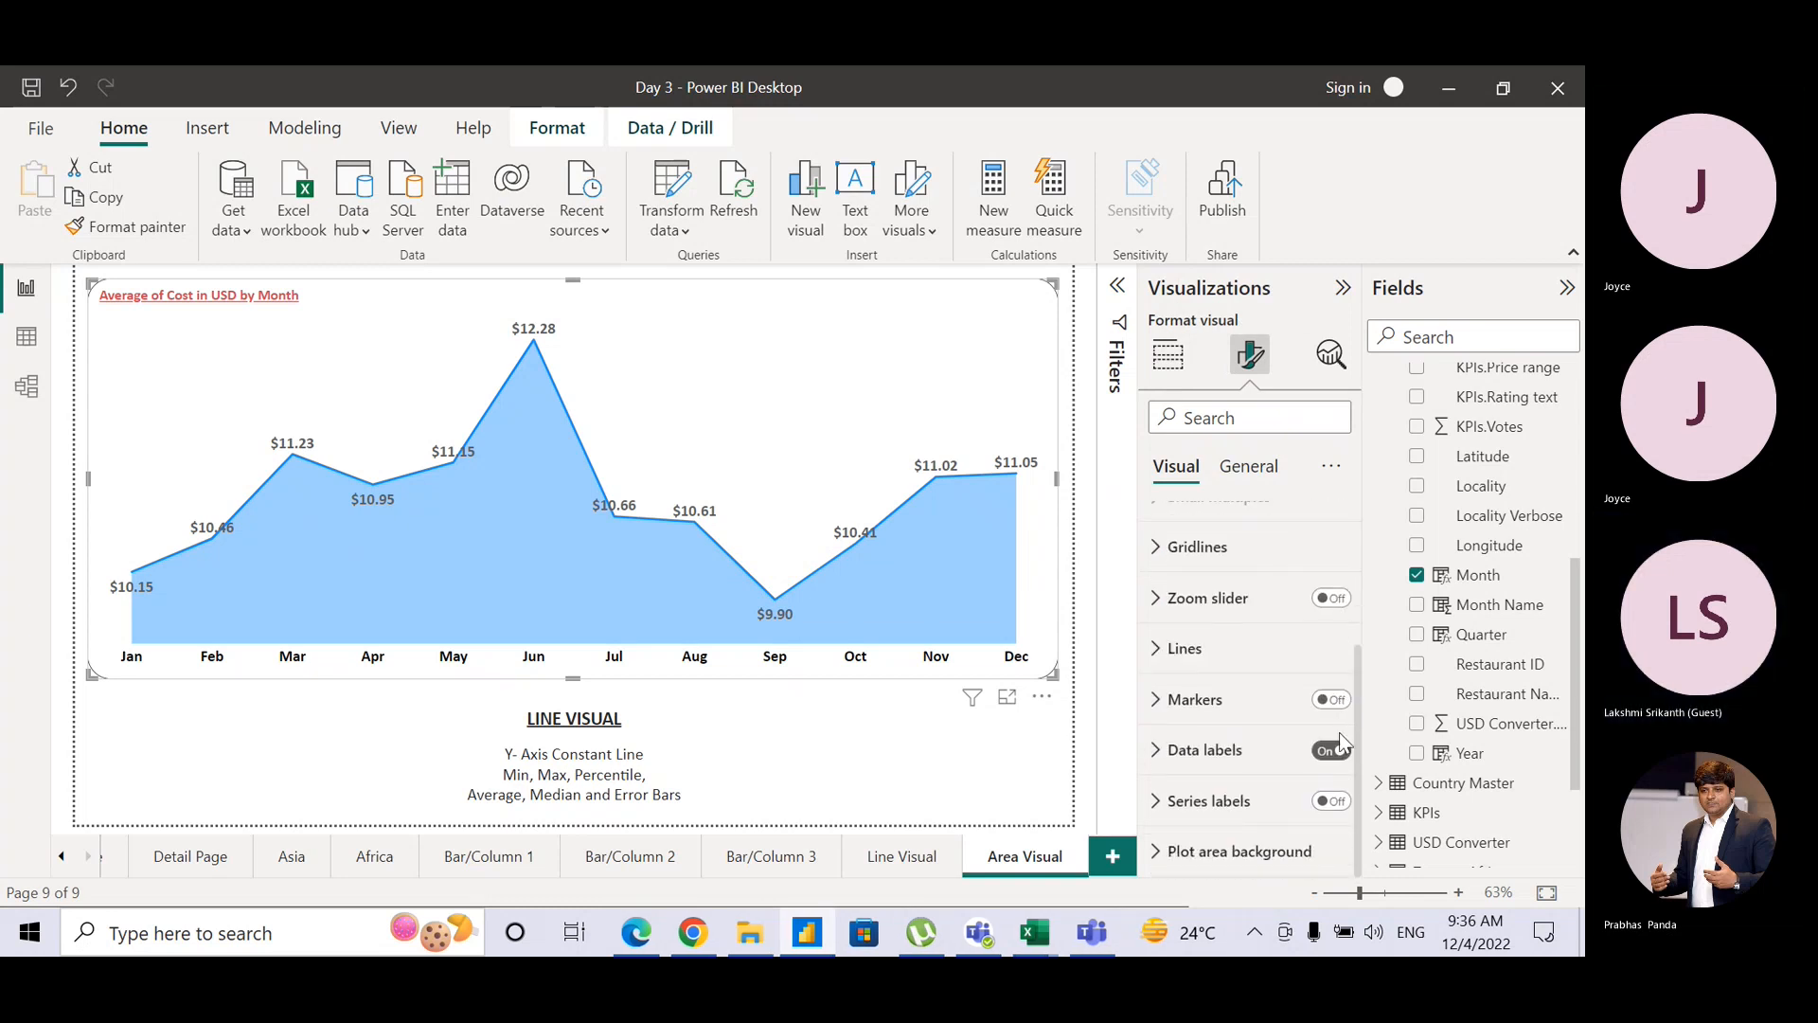
left_click(1332, 750)
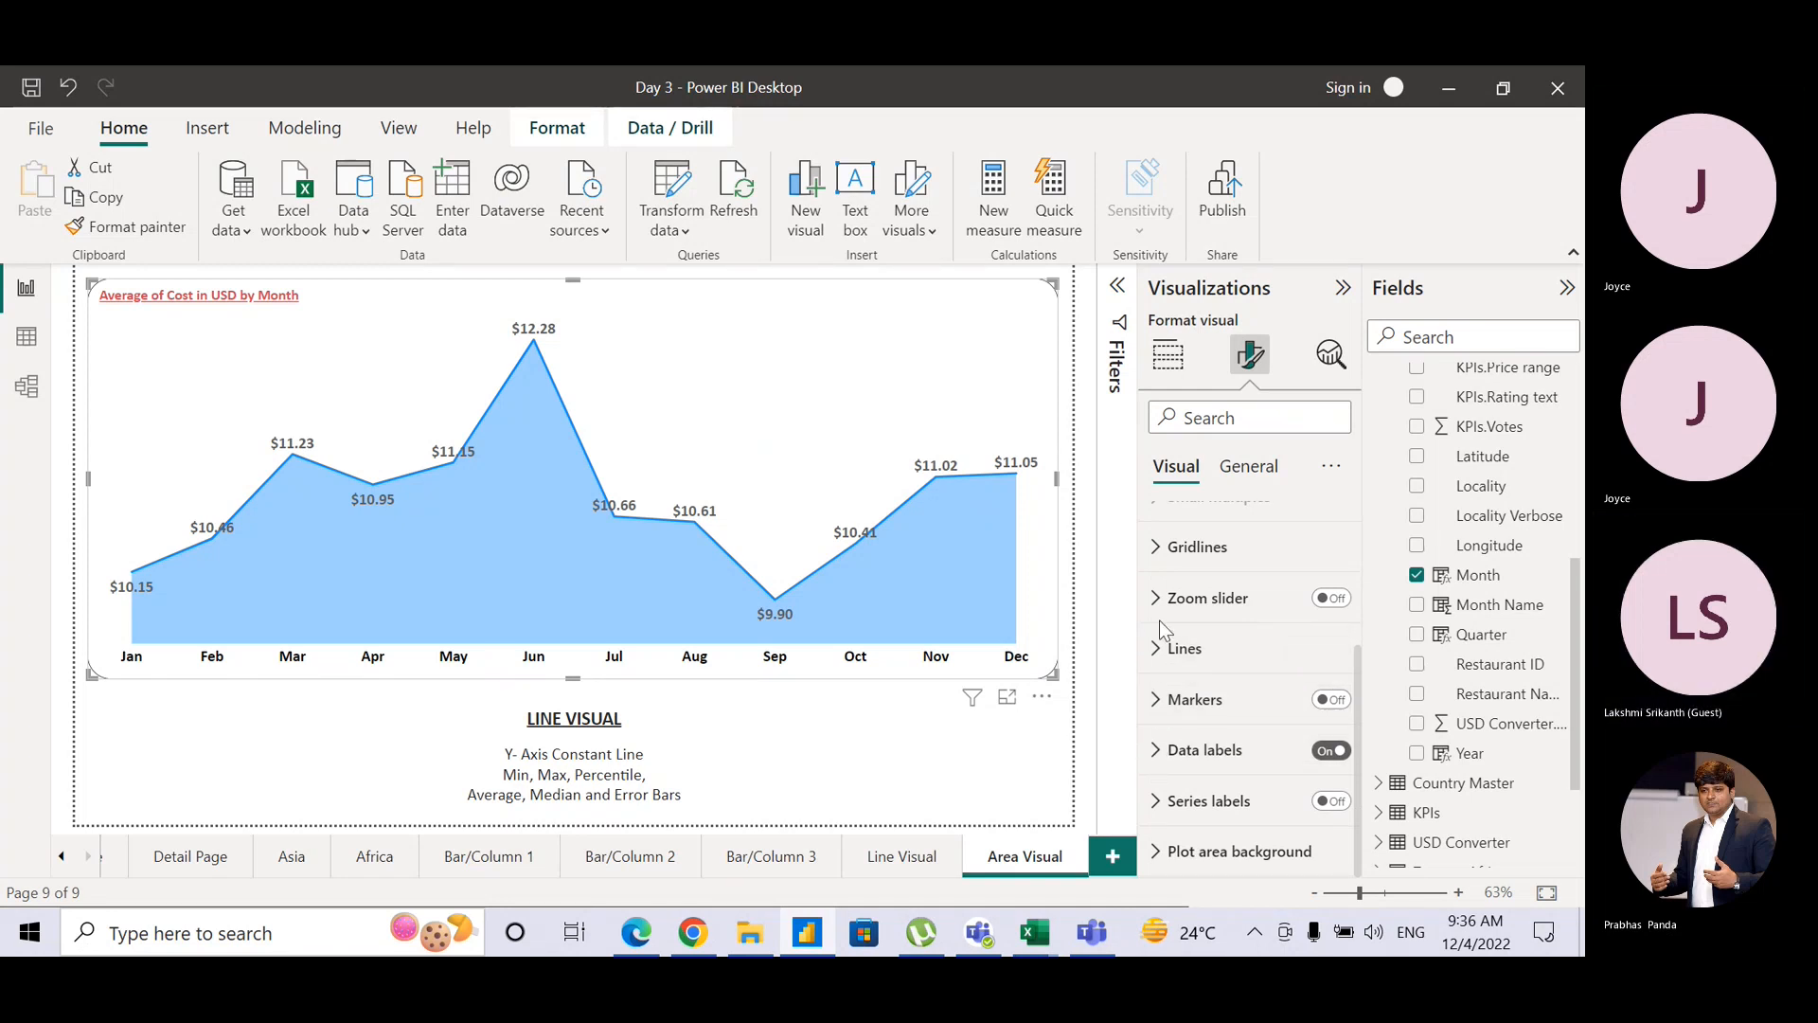
left_click(1156, 750)
left_click(1156, 750)
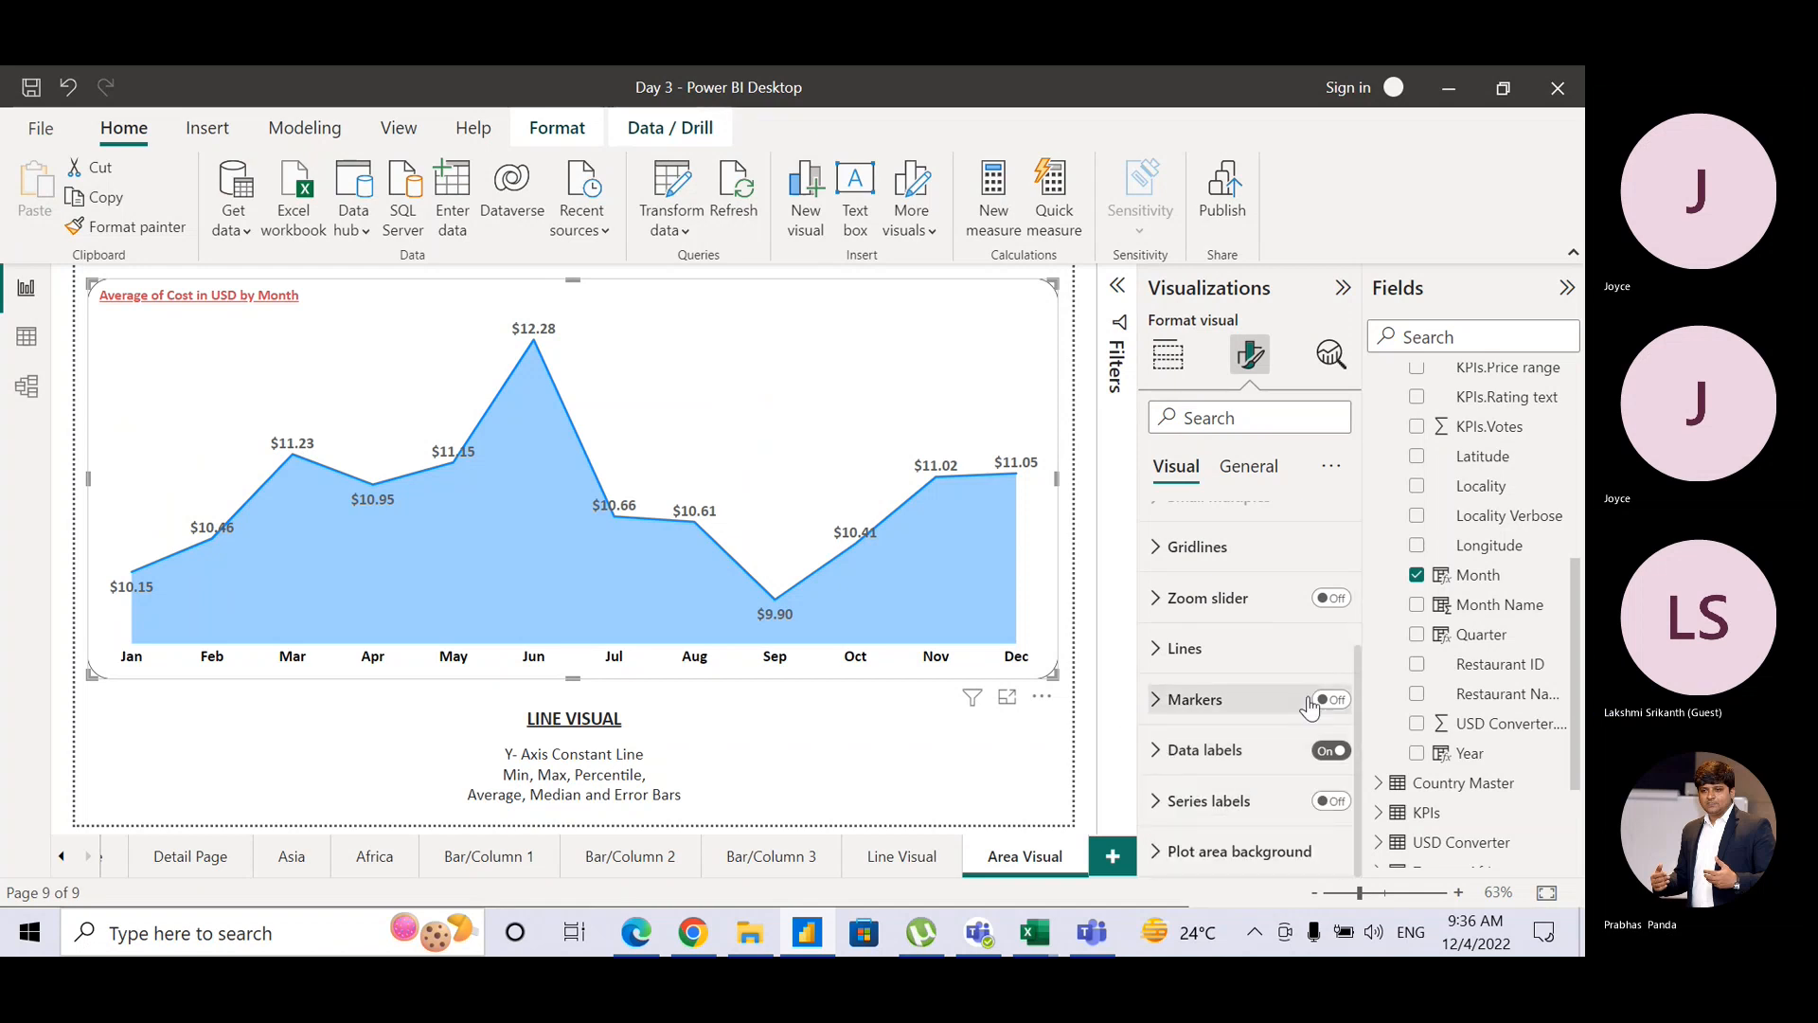
Step: Set the Average of Cost in USD series colour to red and expand the Shade area settings
left_click_drag(1359, 719, 1362, 560)
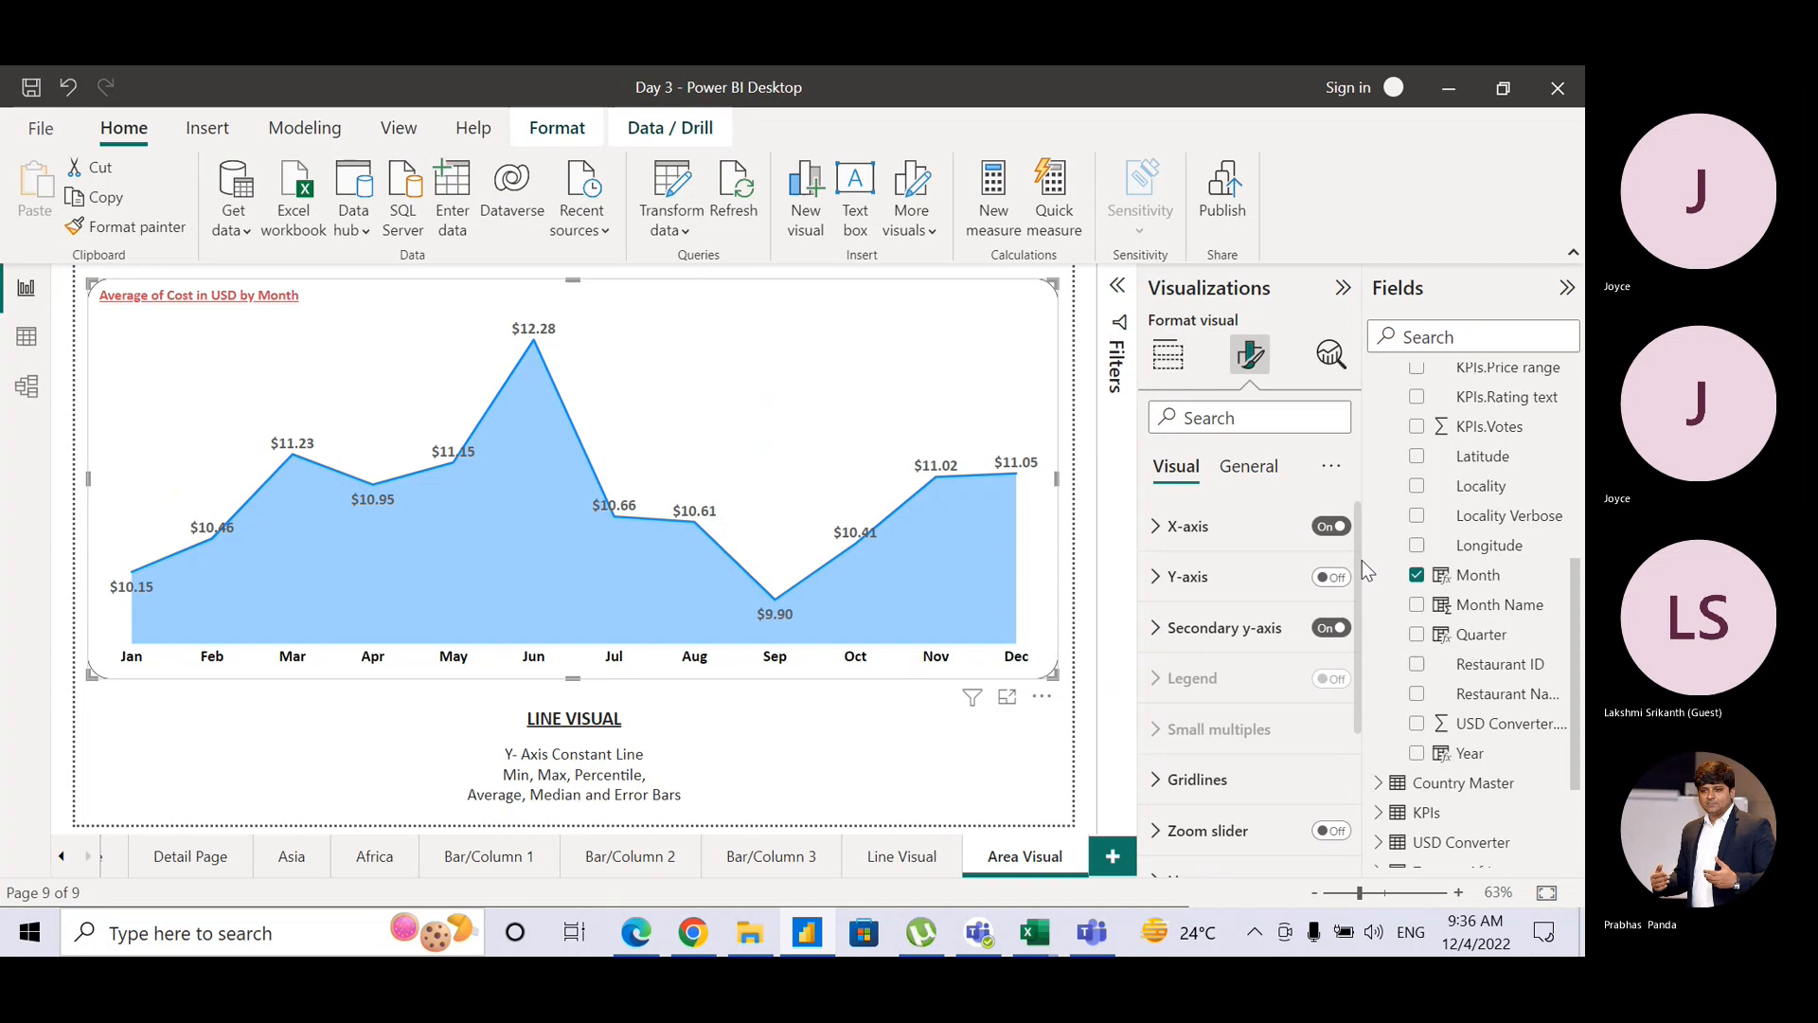
left_click(1157, 529)
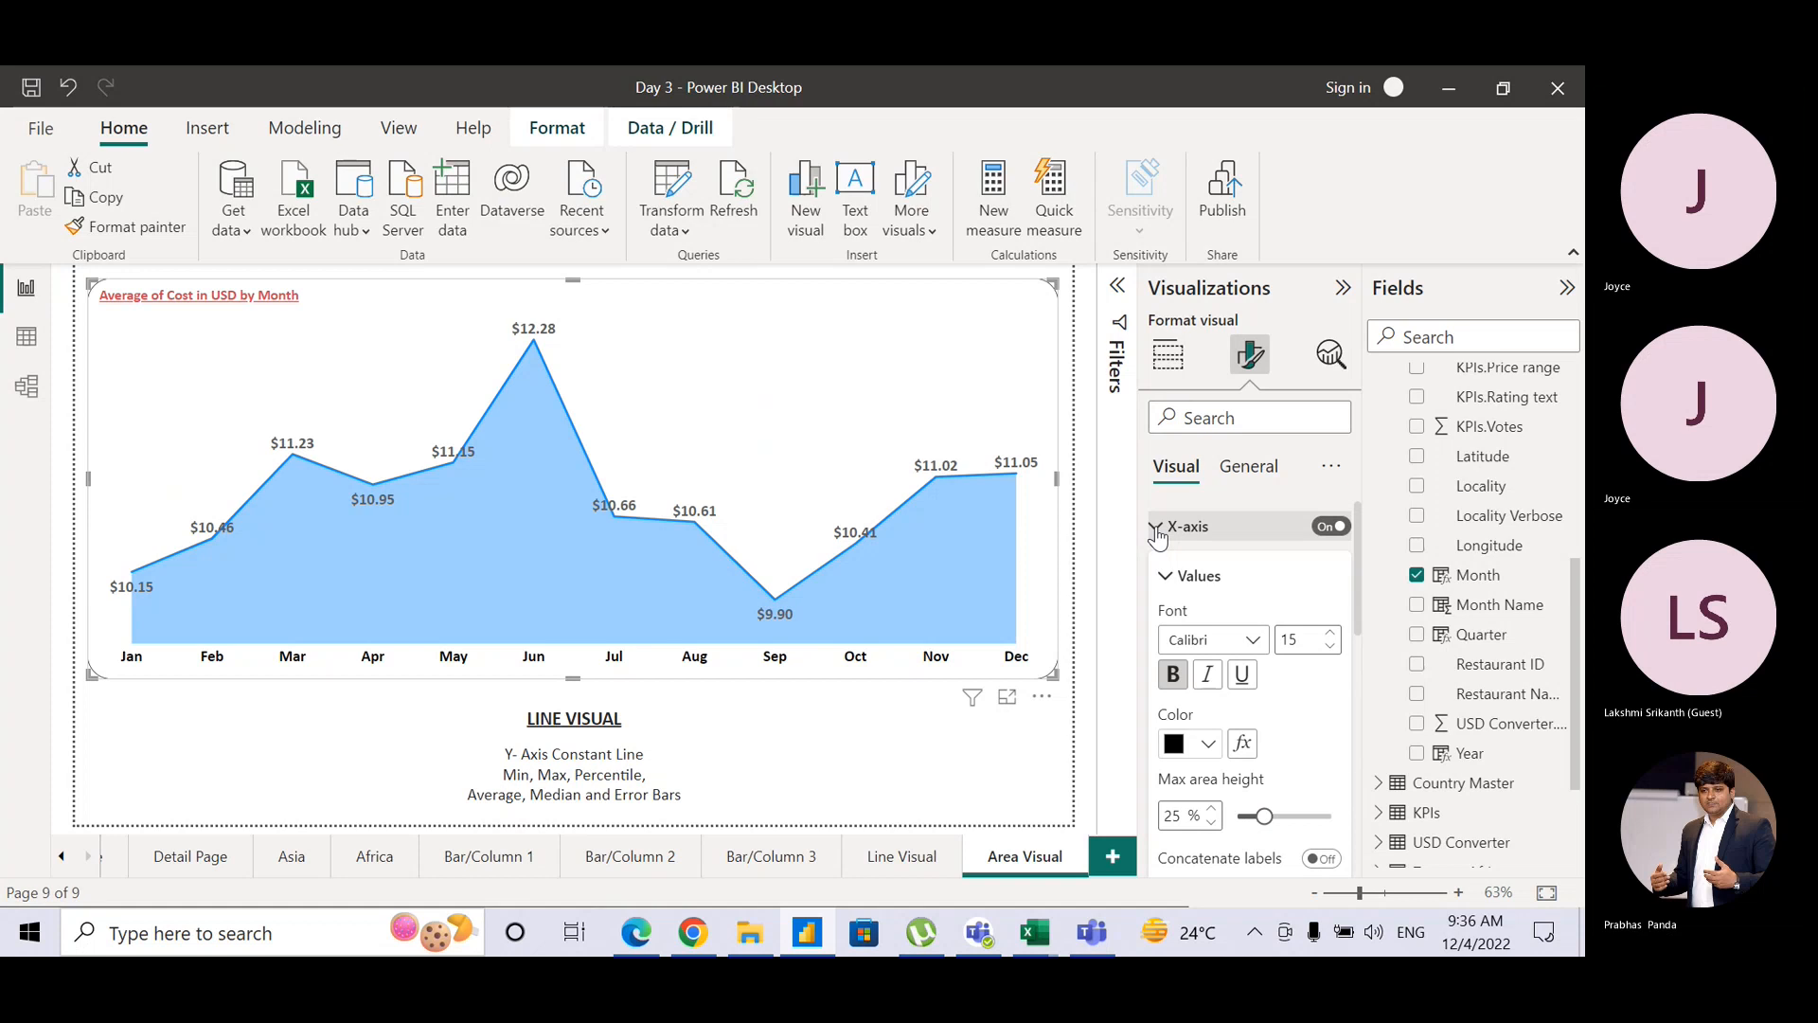
left_click_drag(1358, 589, 1352, 809)
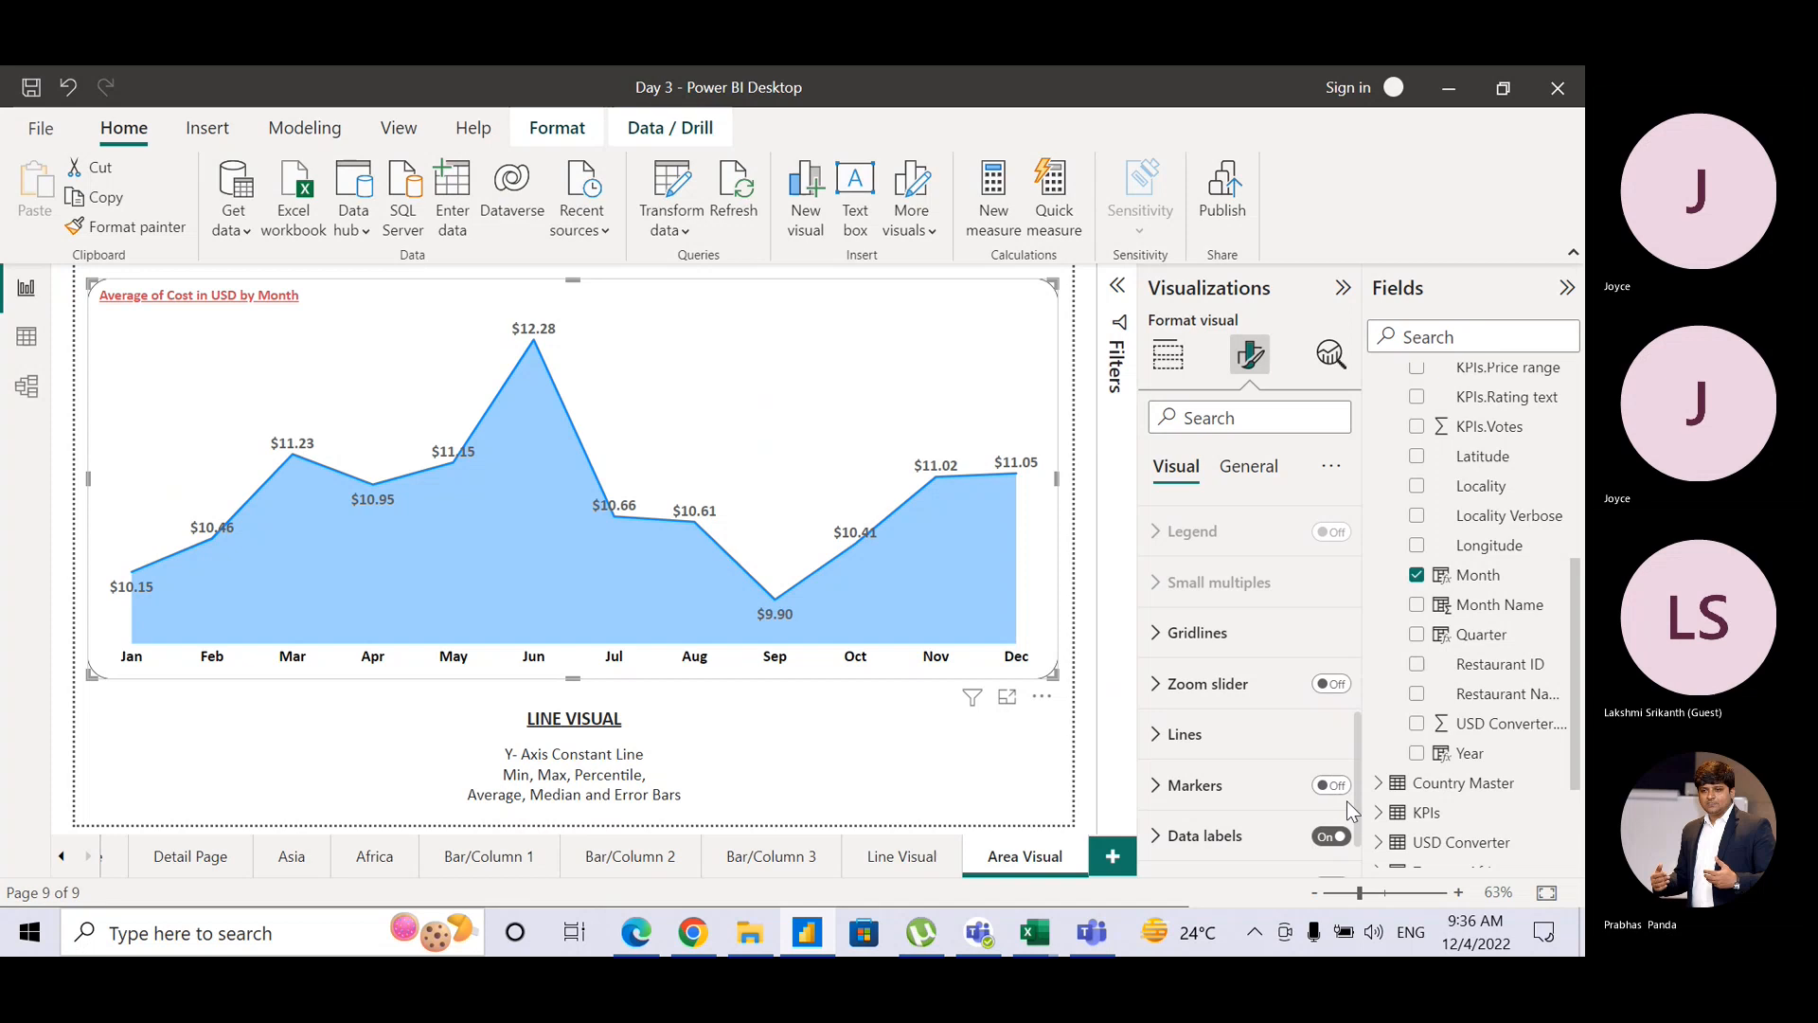
left_click(1154, 737)
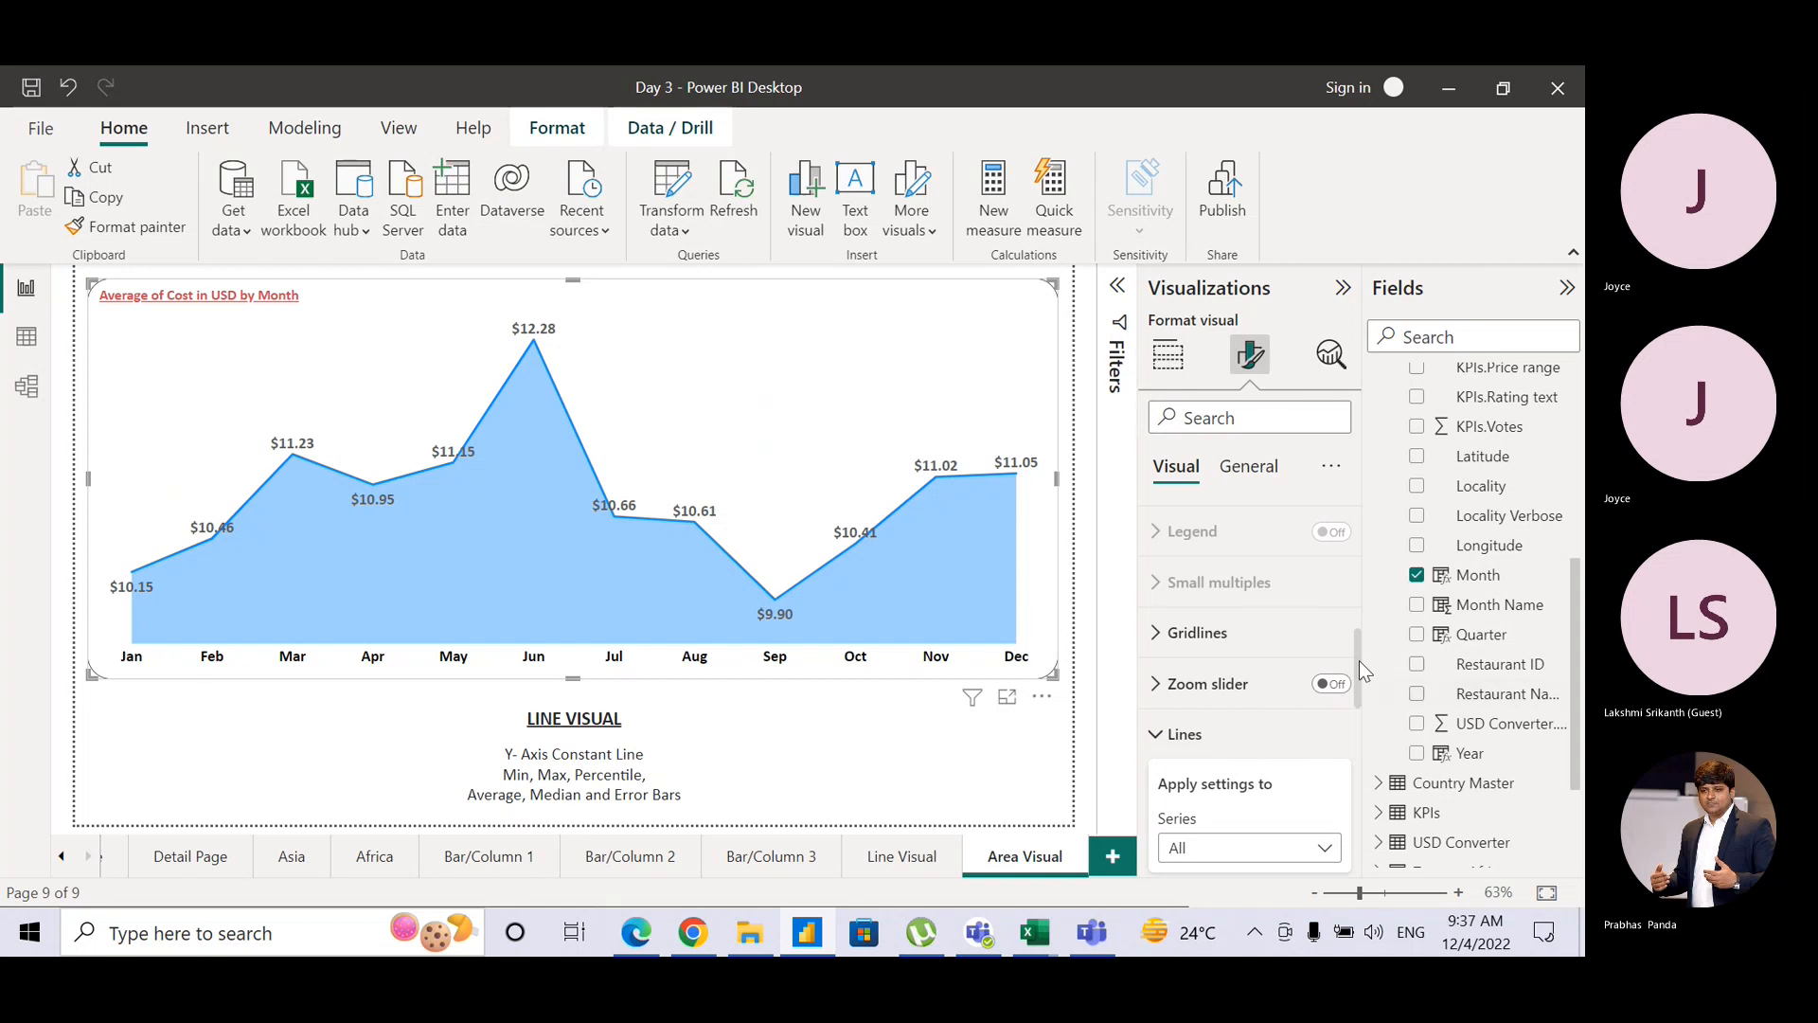
left_click_drag(1358, 663, 1351, 771)
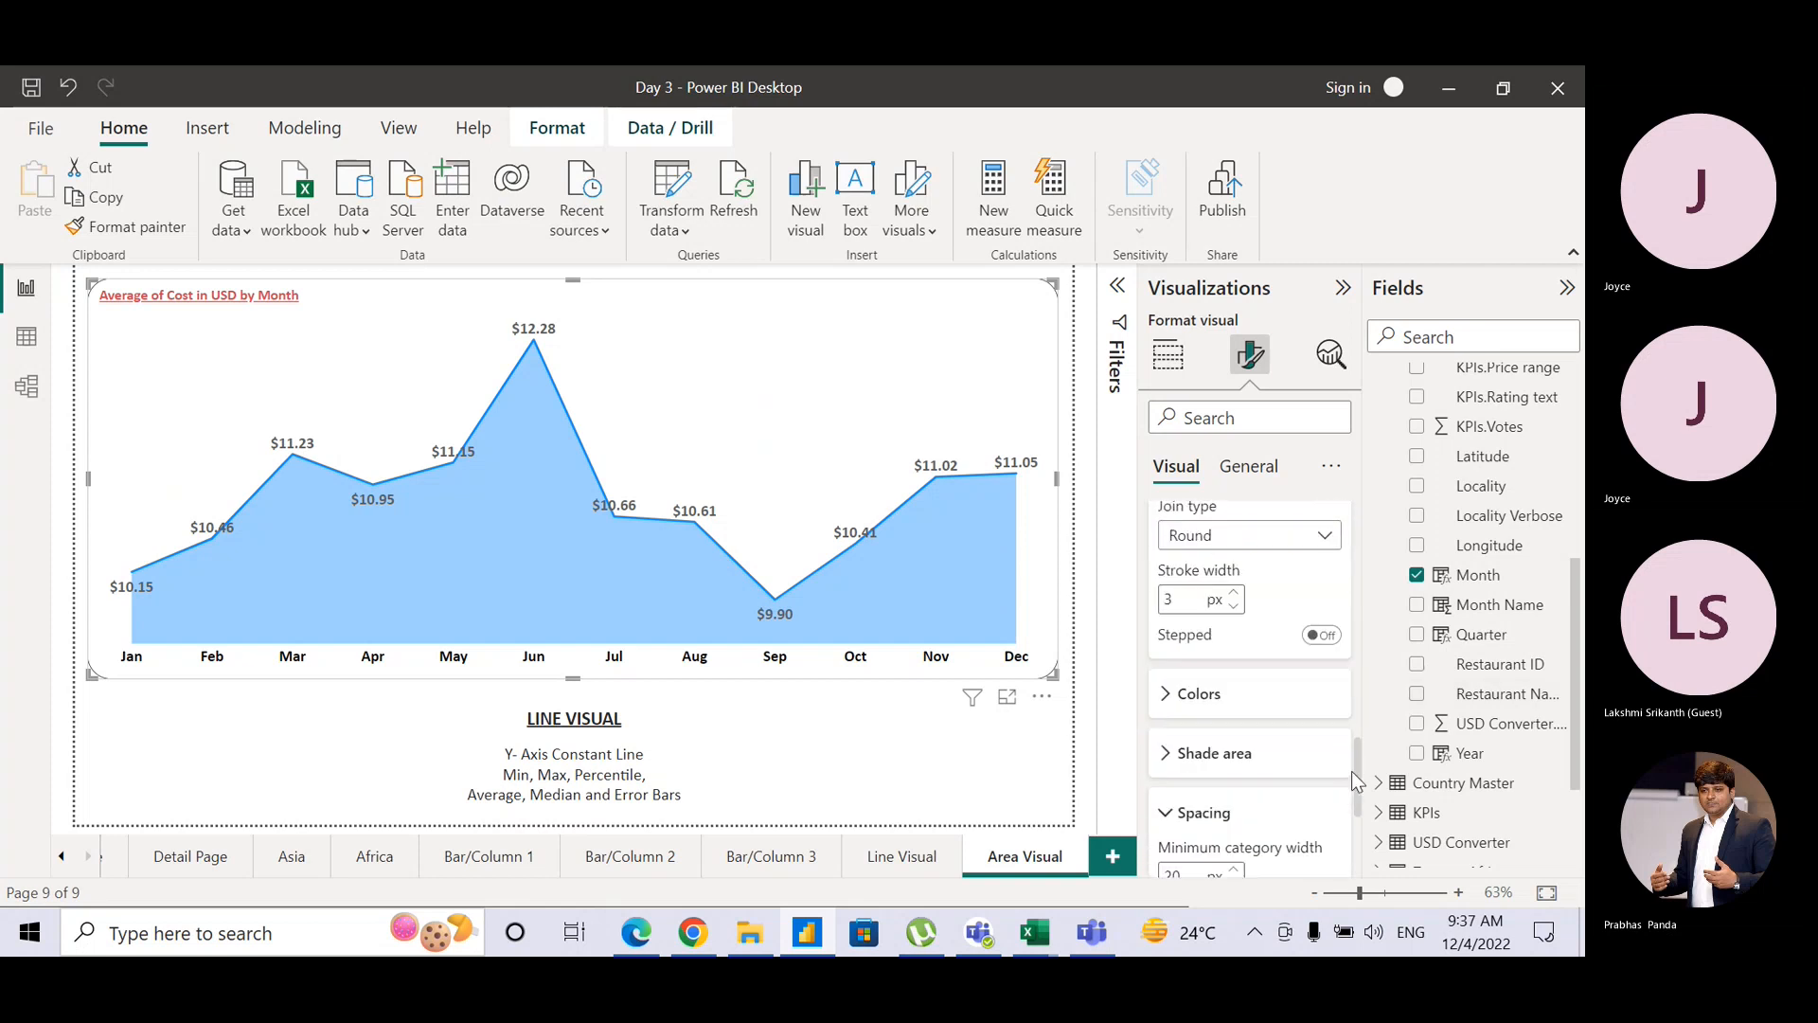
left_click(1163, 643)
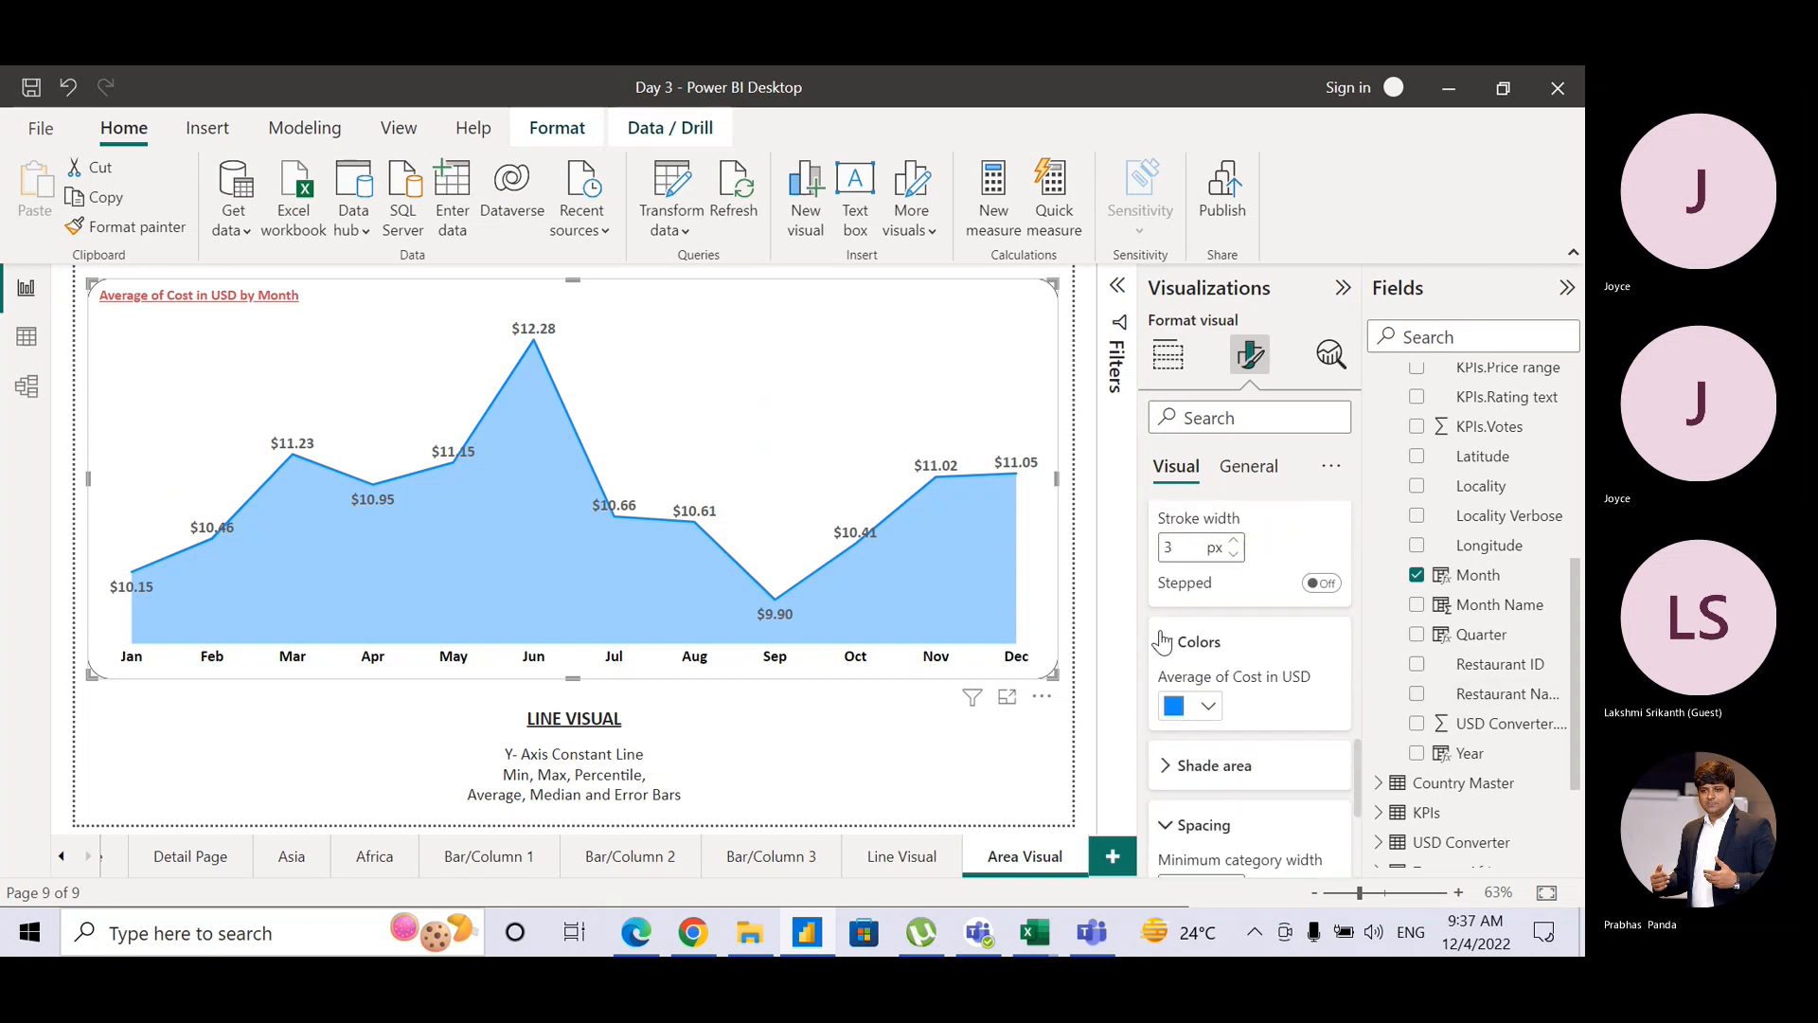
left_click(1210, 705)
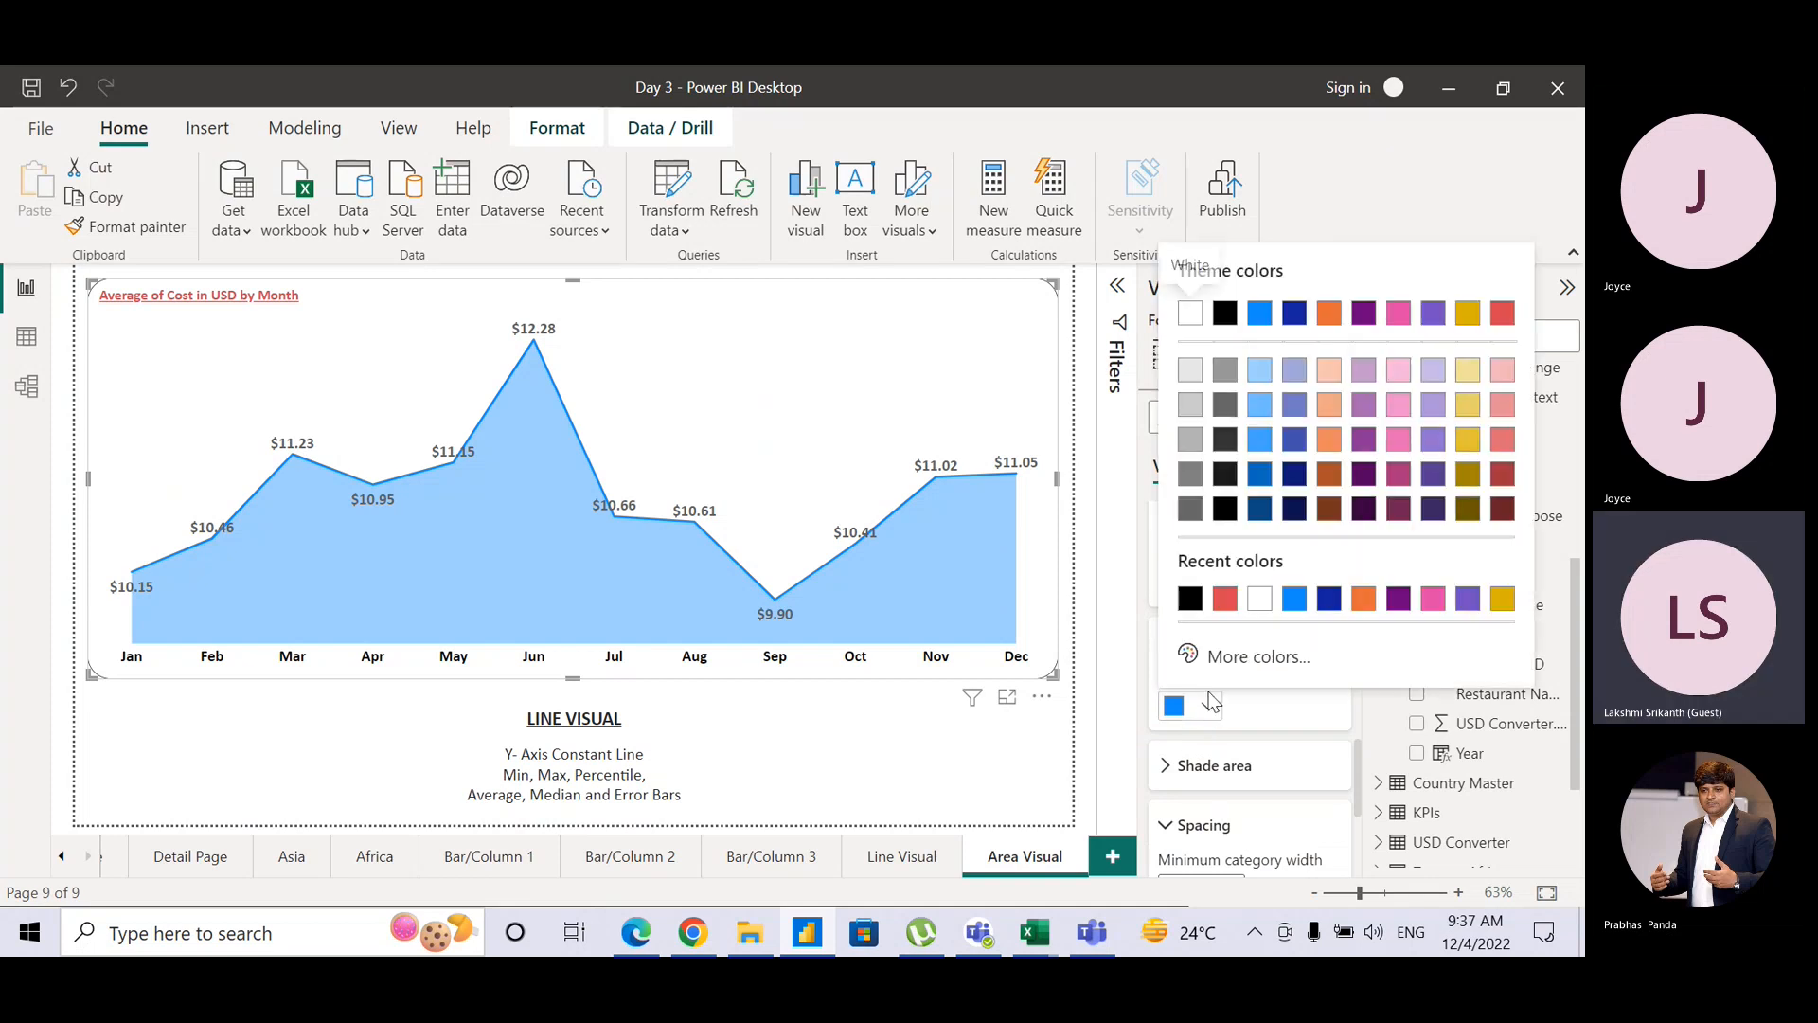
left_click(1225, 599)
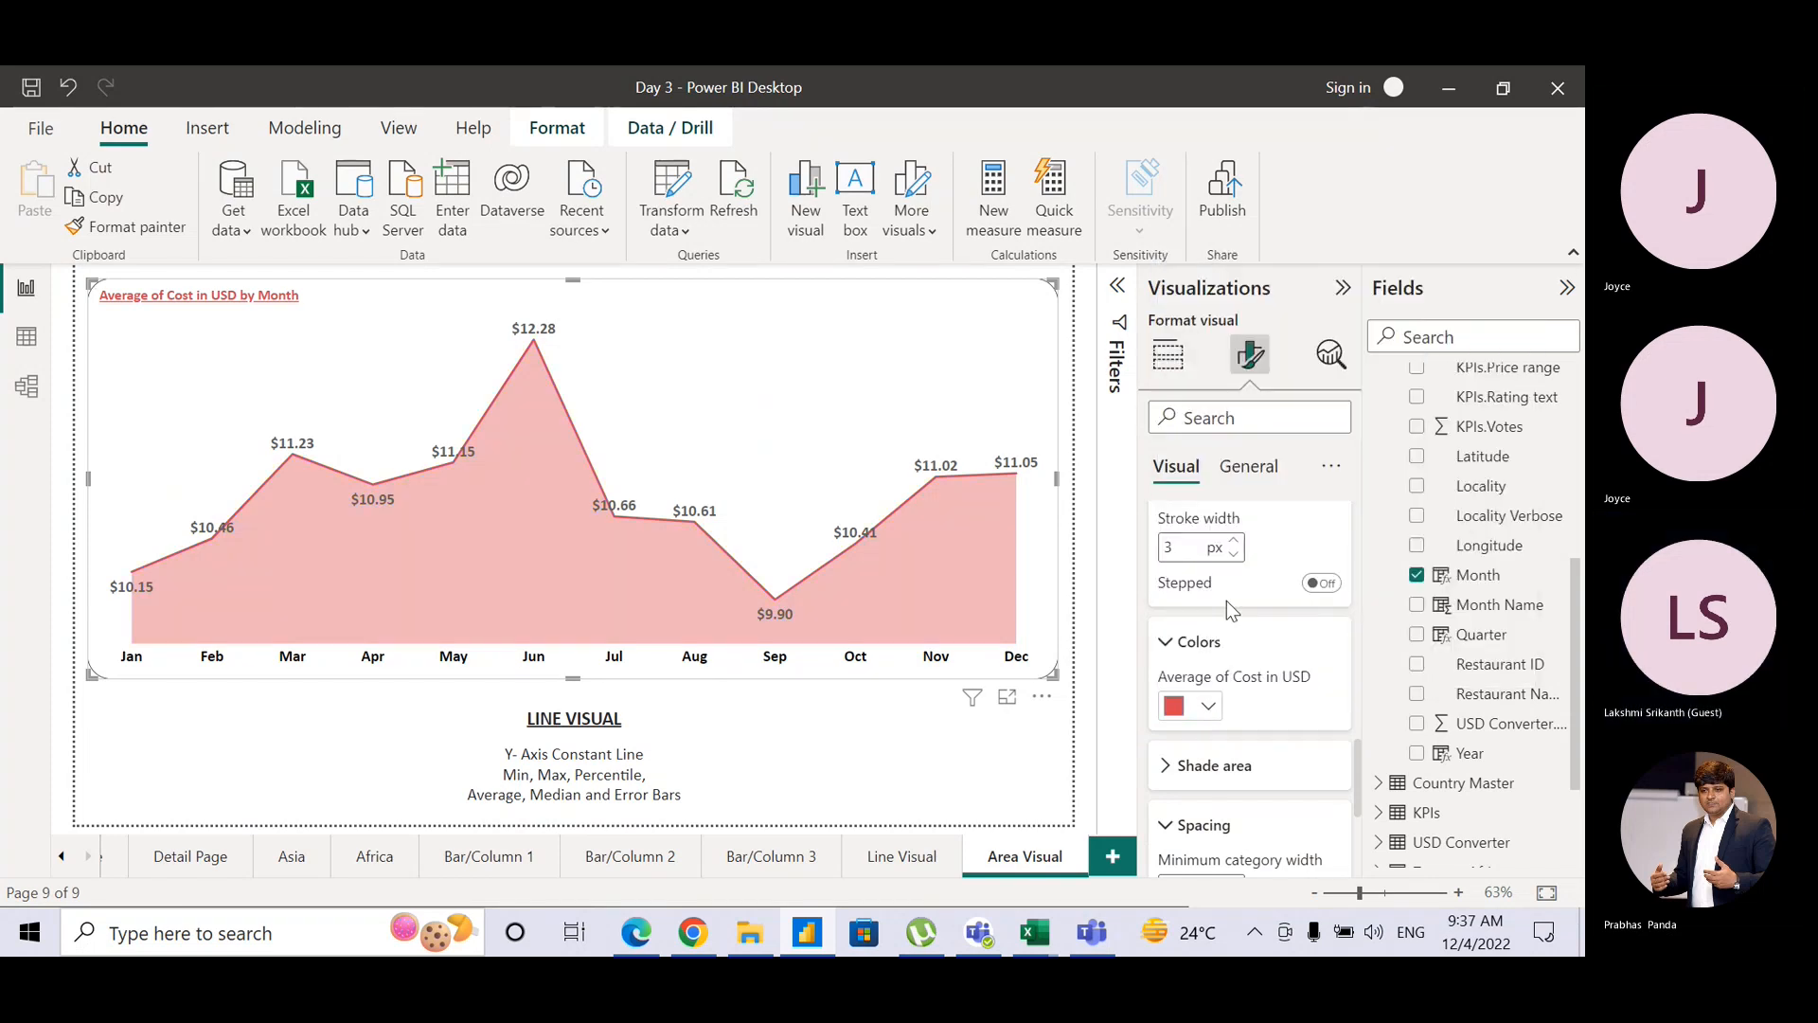
left_click(1166, 778)
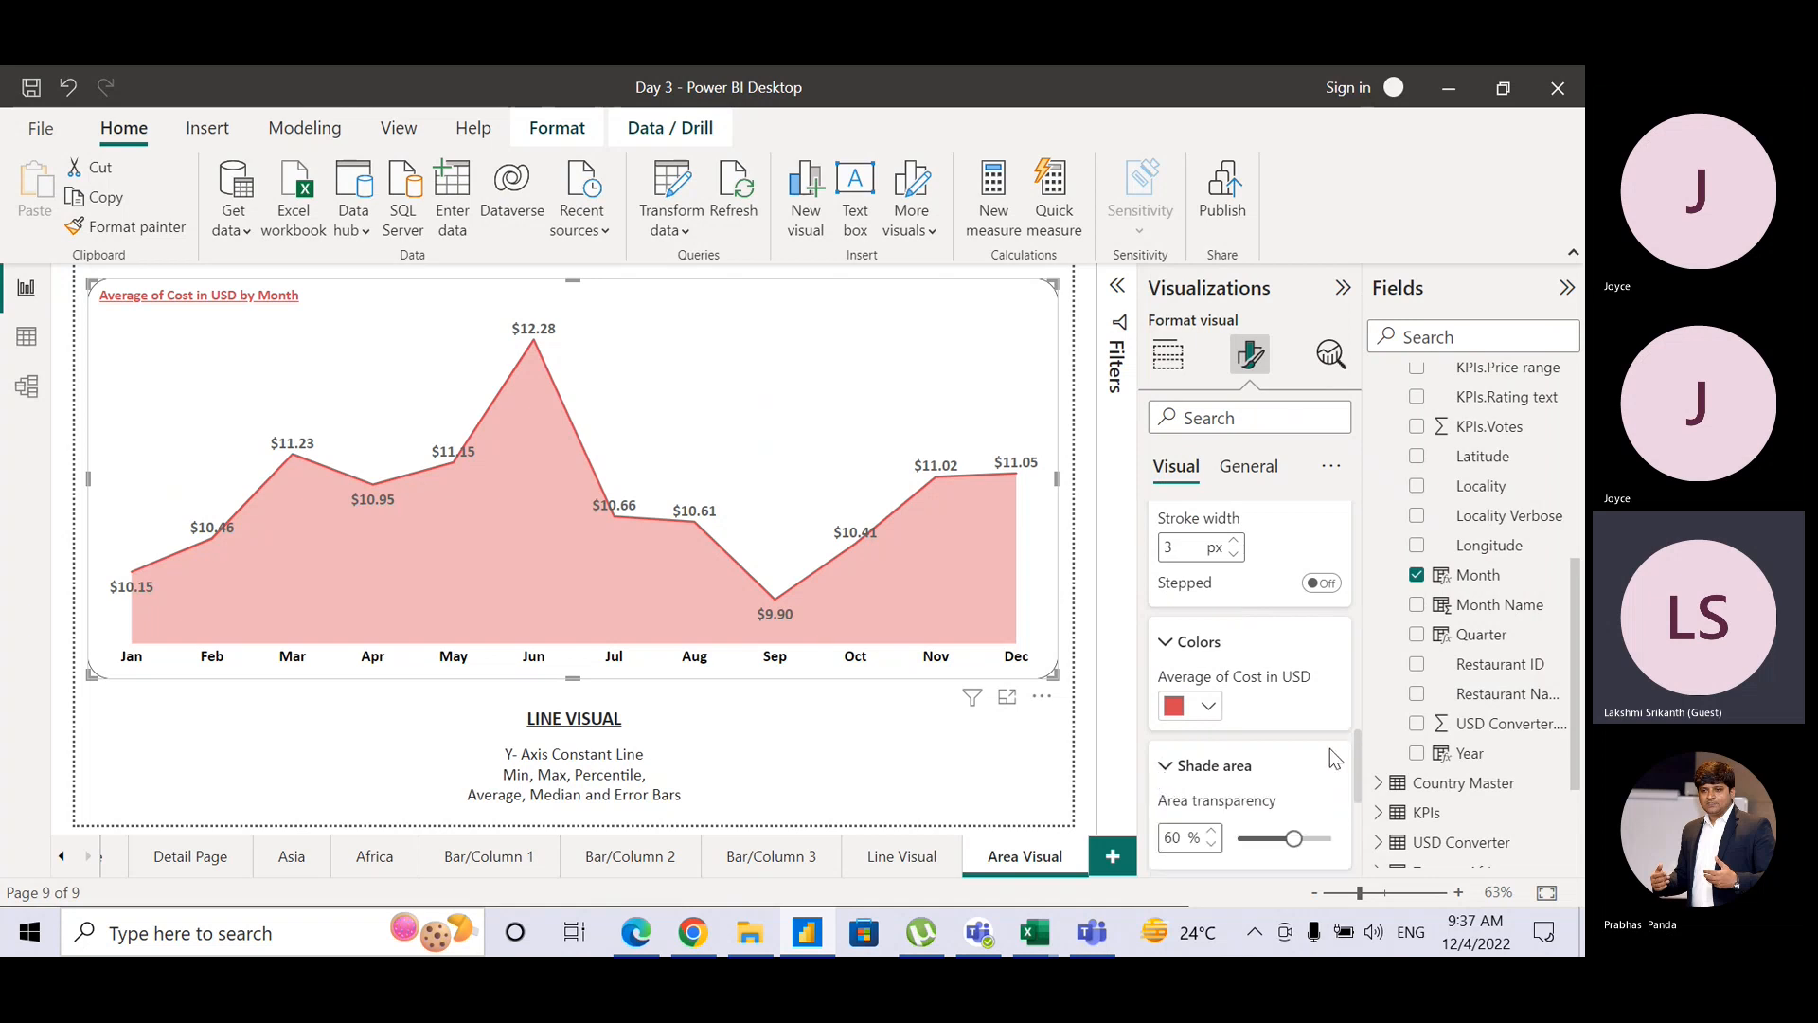
scroll(1348, 819, "down", 3)
scroll(1349, 816, "down", 3)
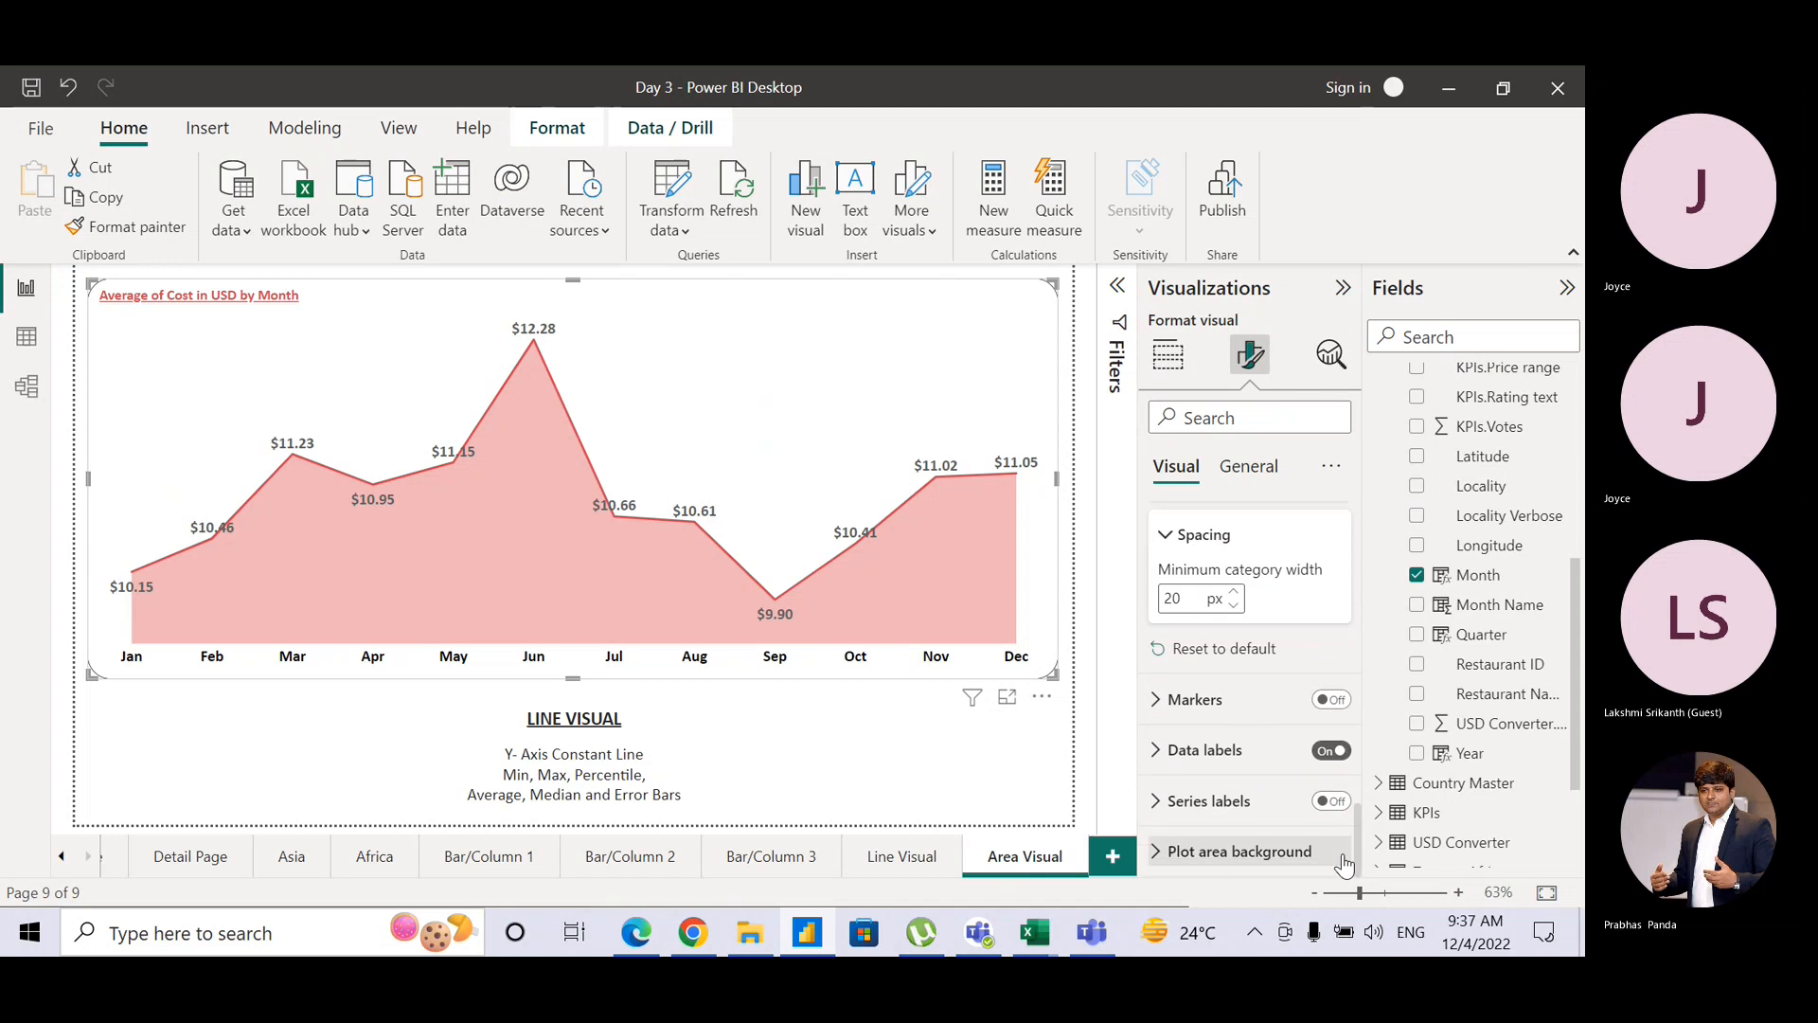
Step: Turn on markers for the area chart and make them black
left_click(1328, 706)
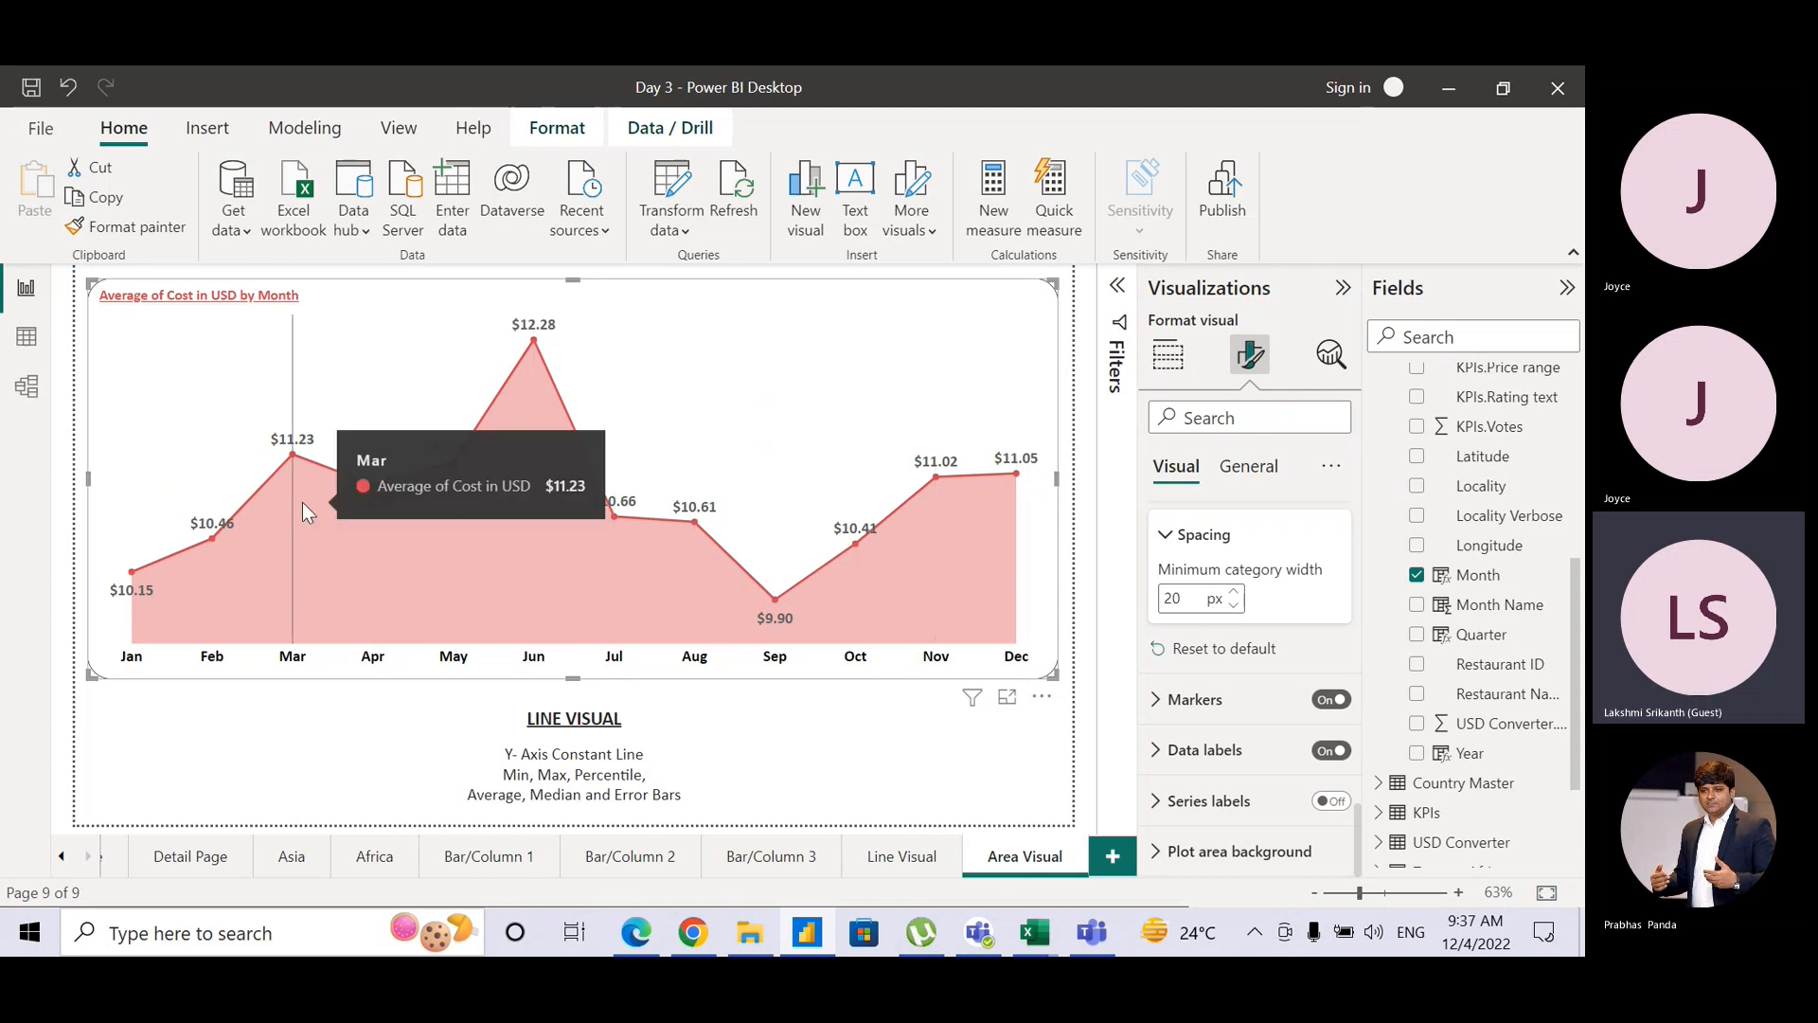
left_click(1168, 705)
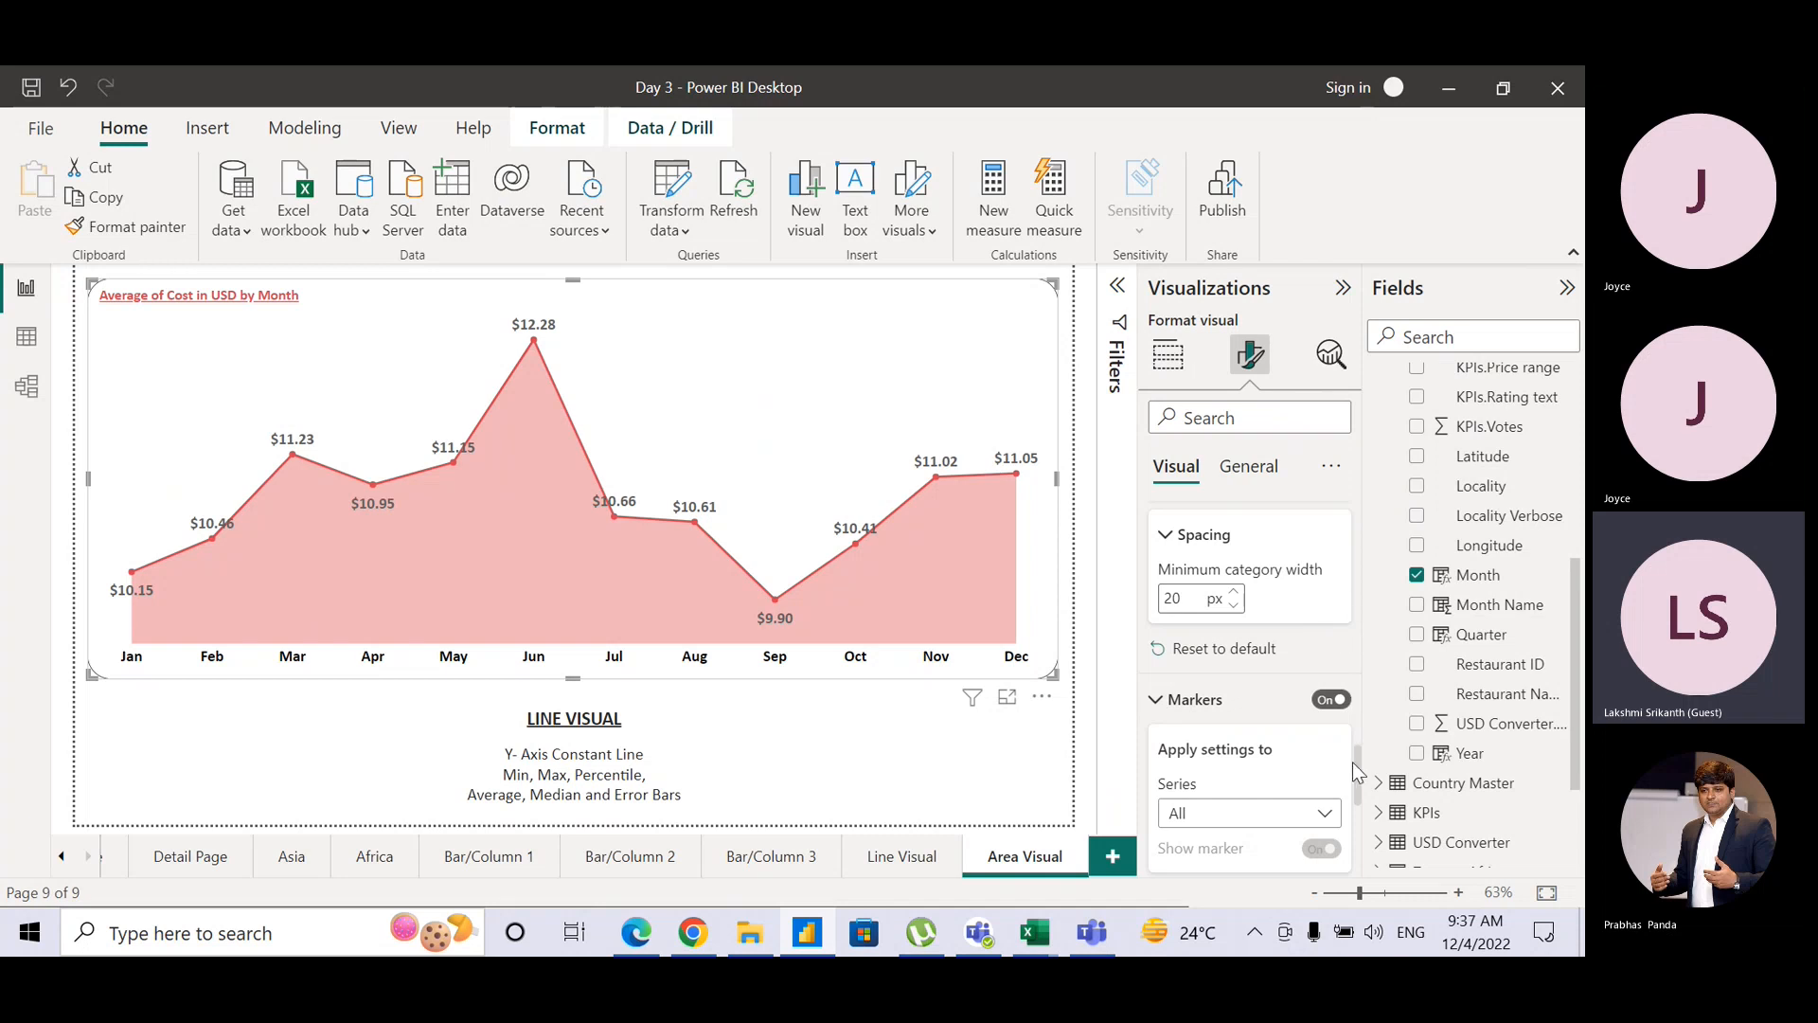
scroll(1361, 781, "down", 5)
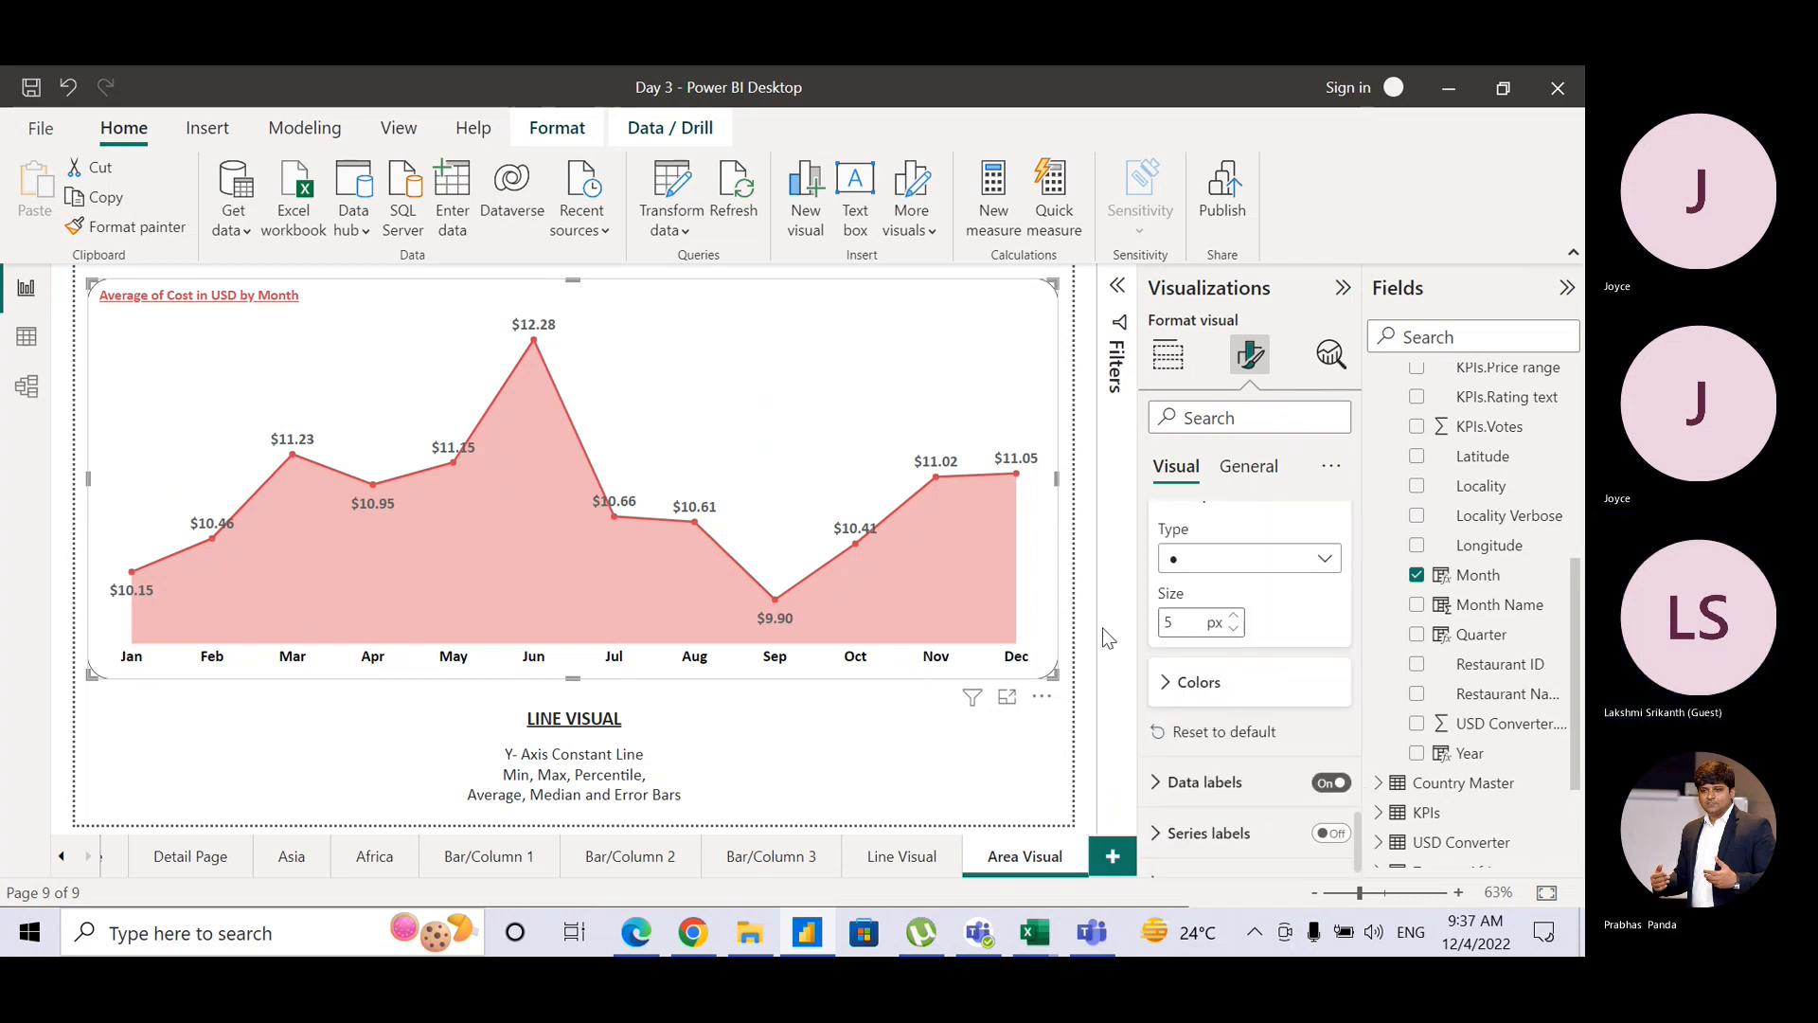
left_click(1170, 684)
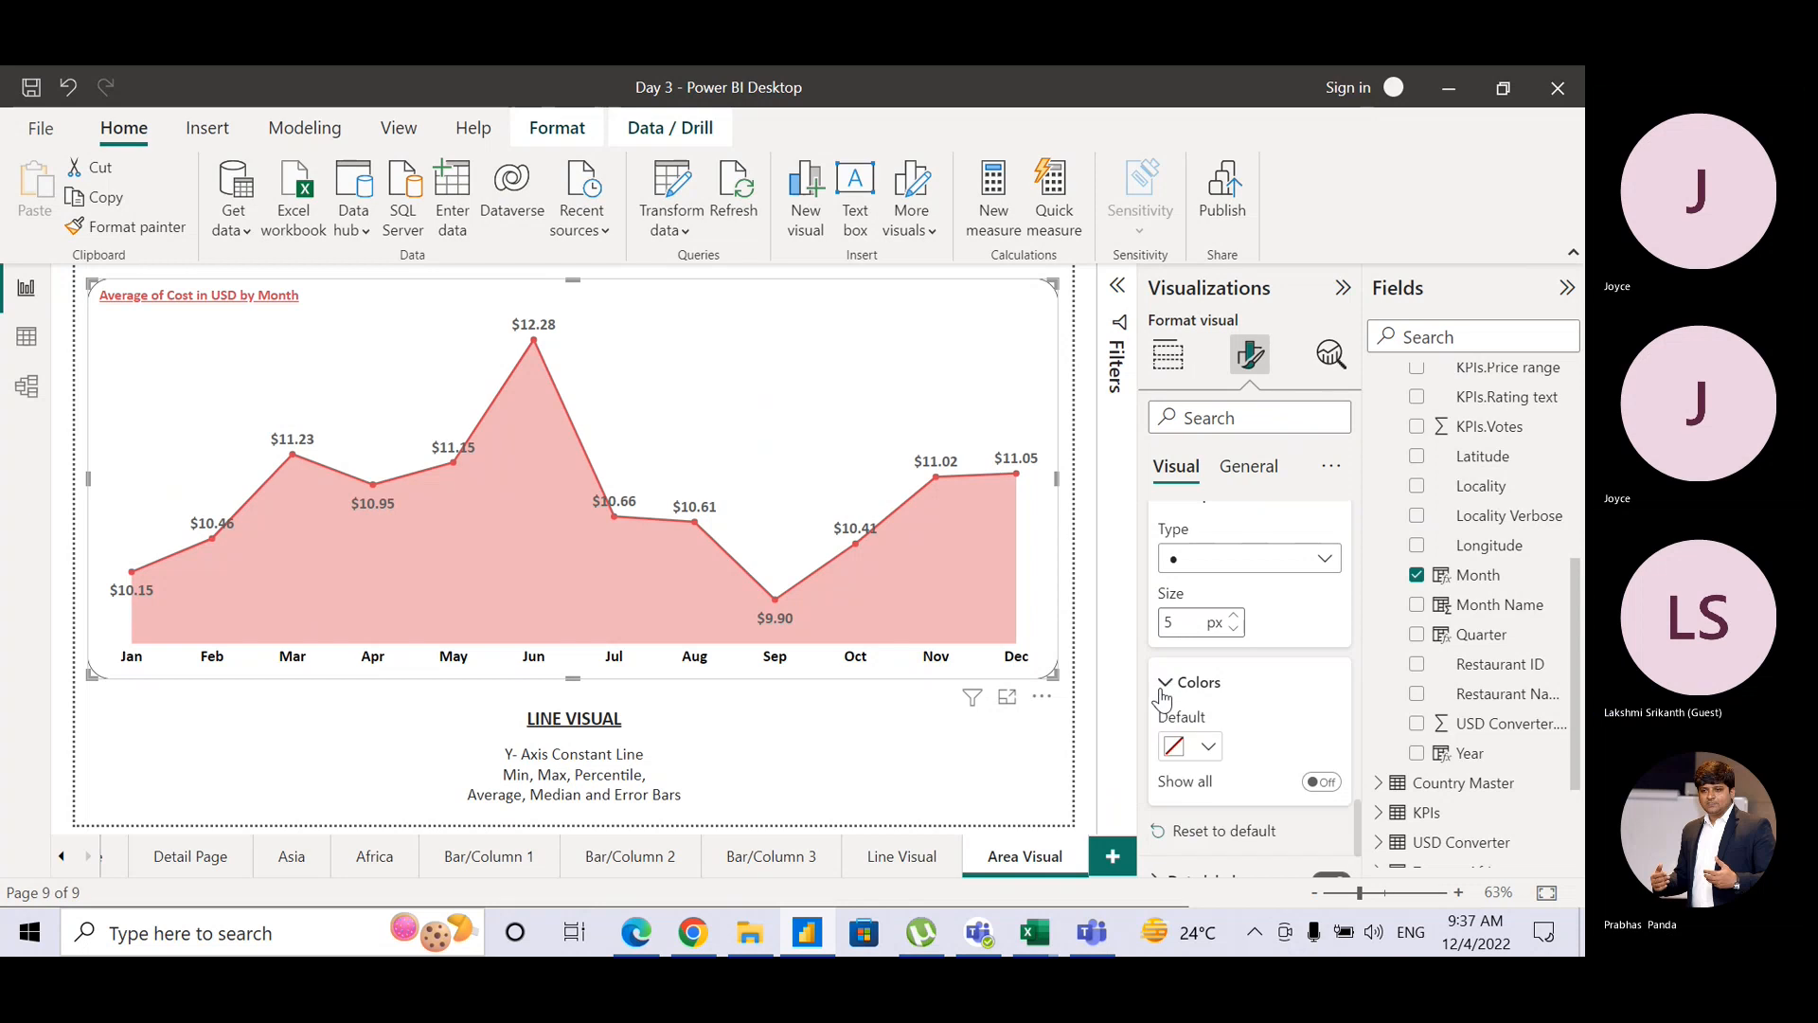
left_click(1196, 750)
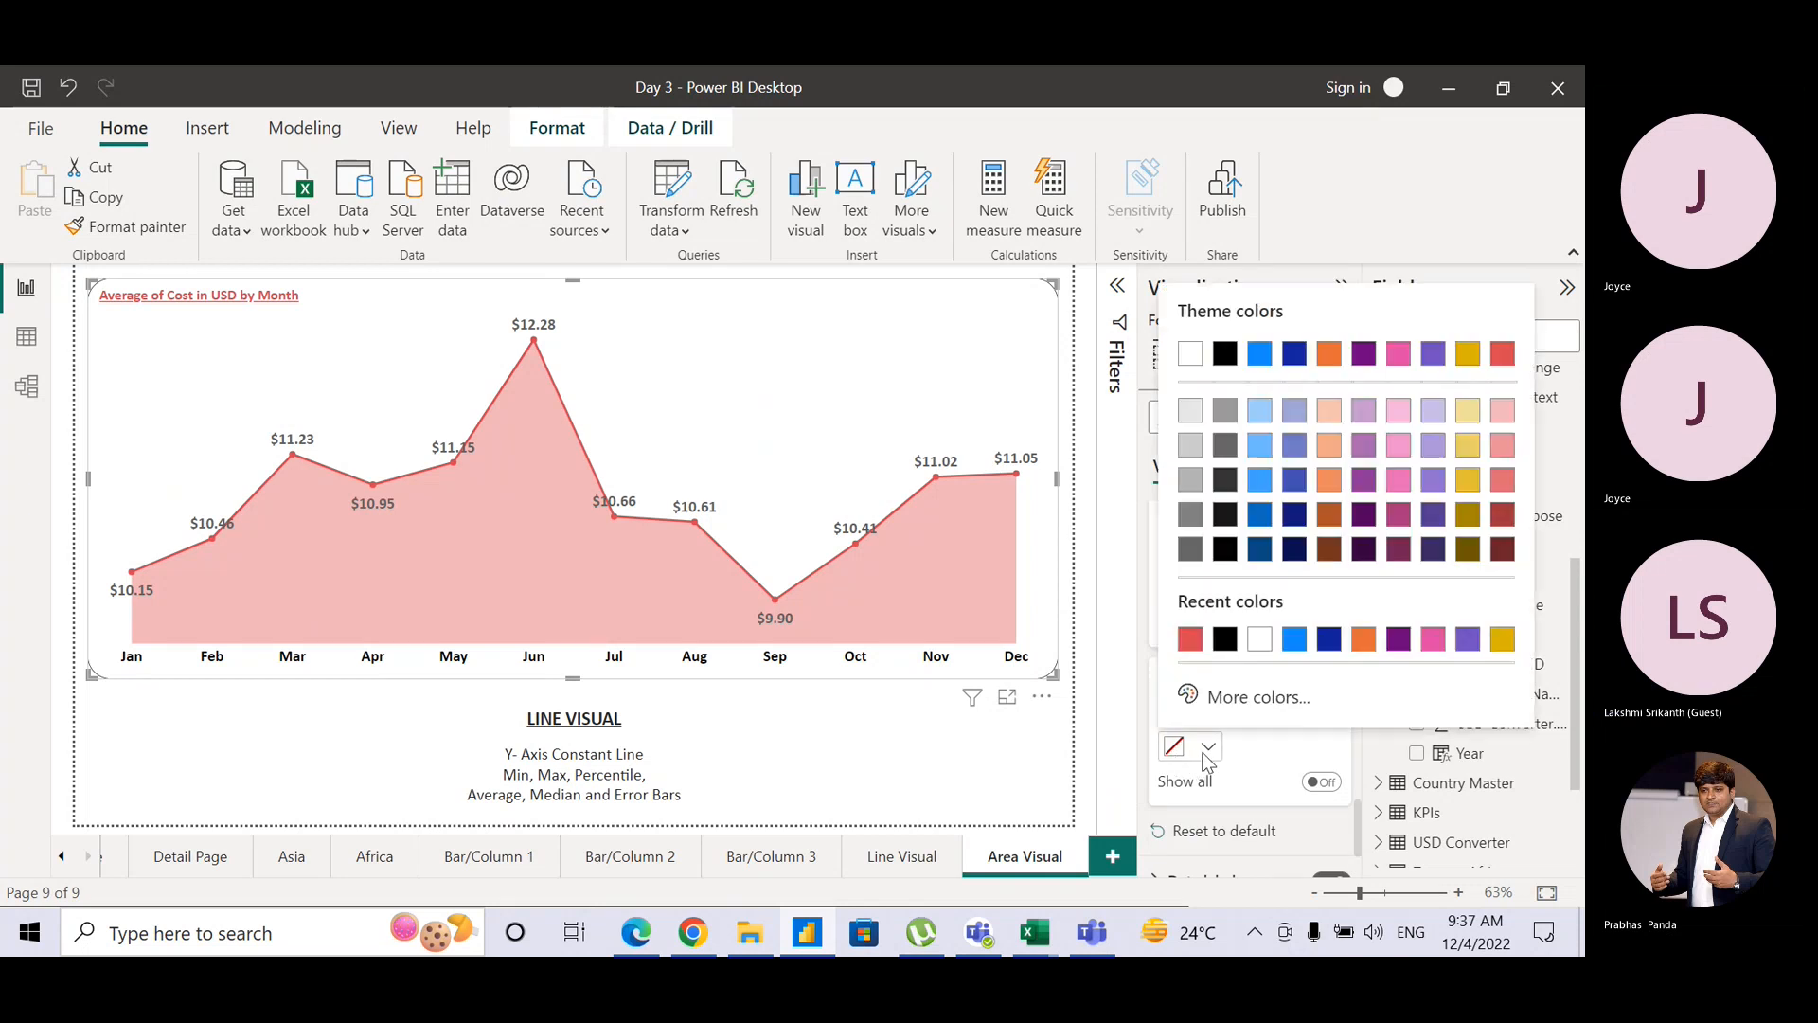
left_click(1224, 640)
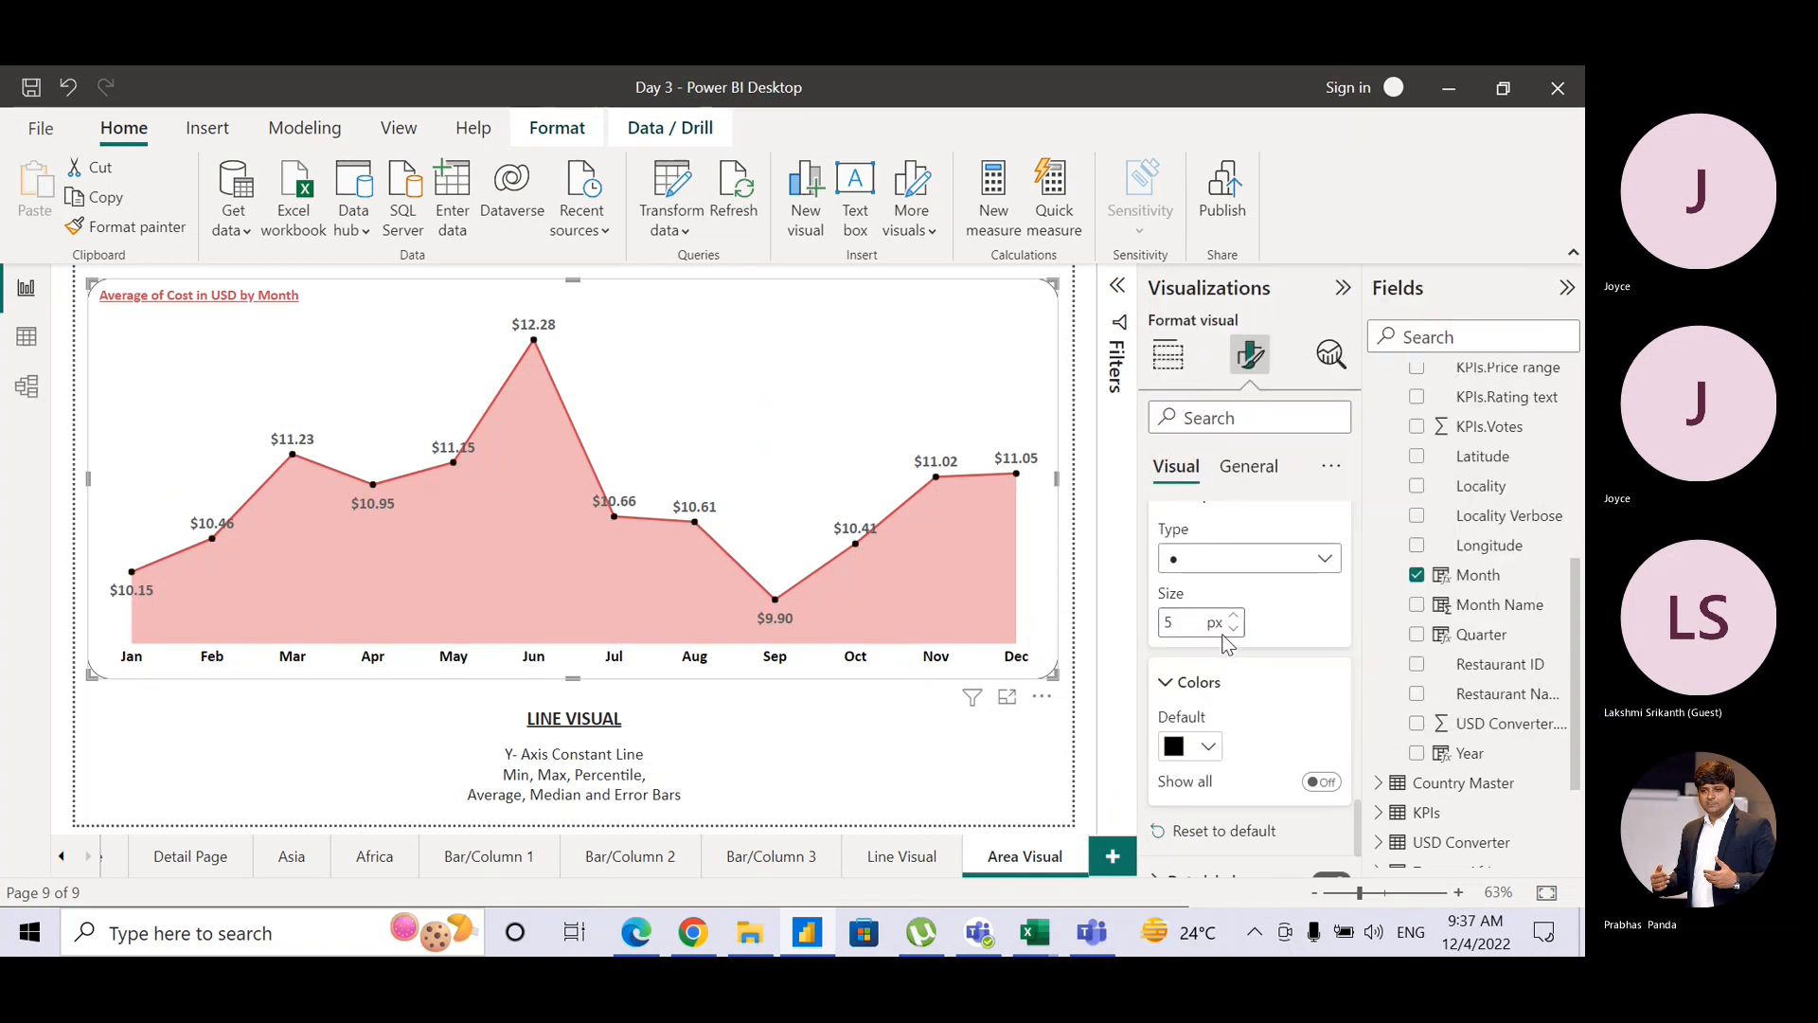
Step: Try triangle and X marker shapes, then settle on dot markers
left_click(1214, 559)
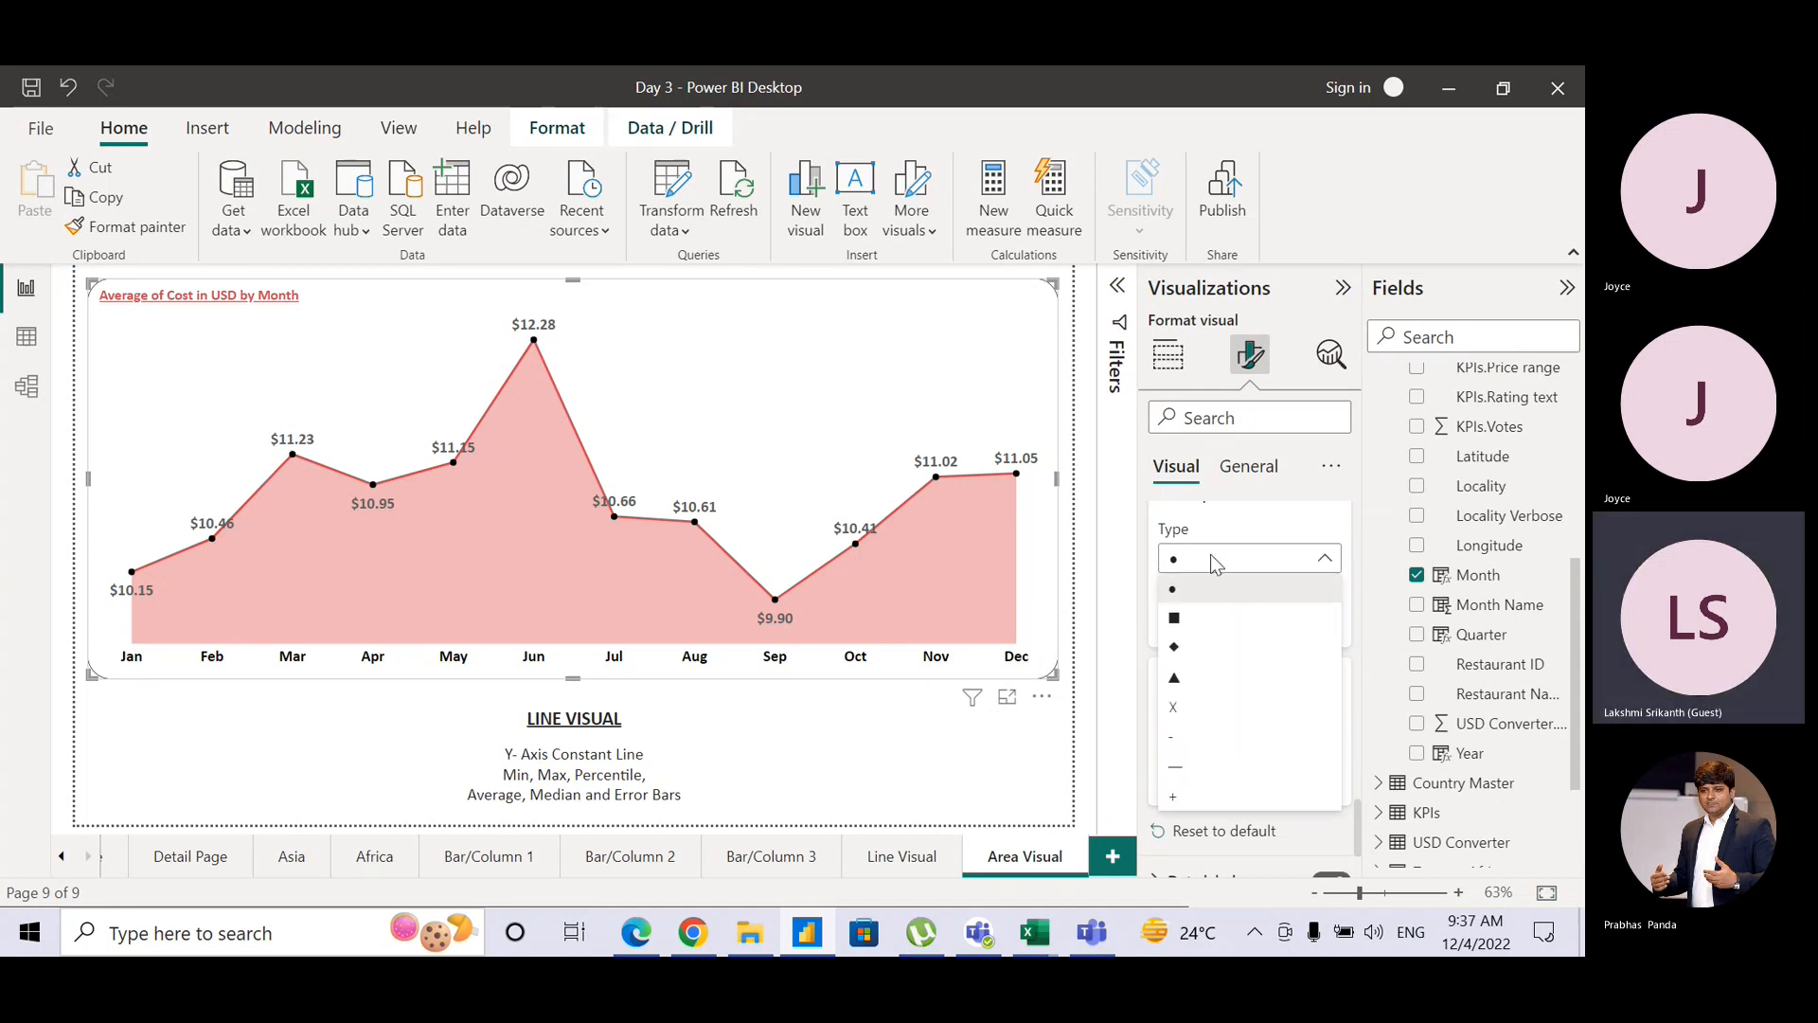
left_click(1199, 676)
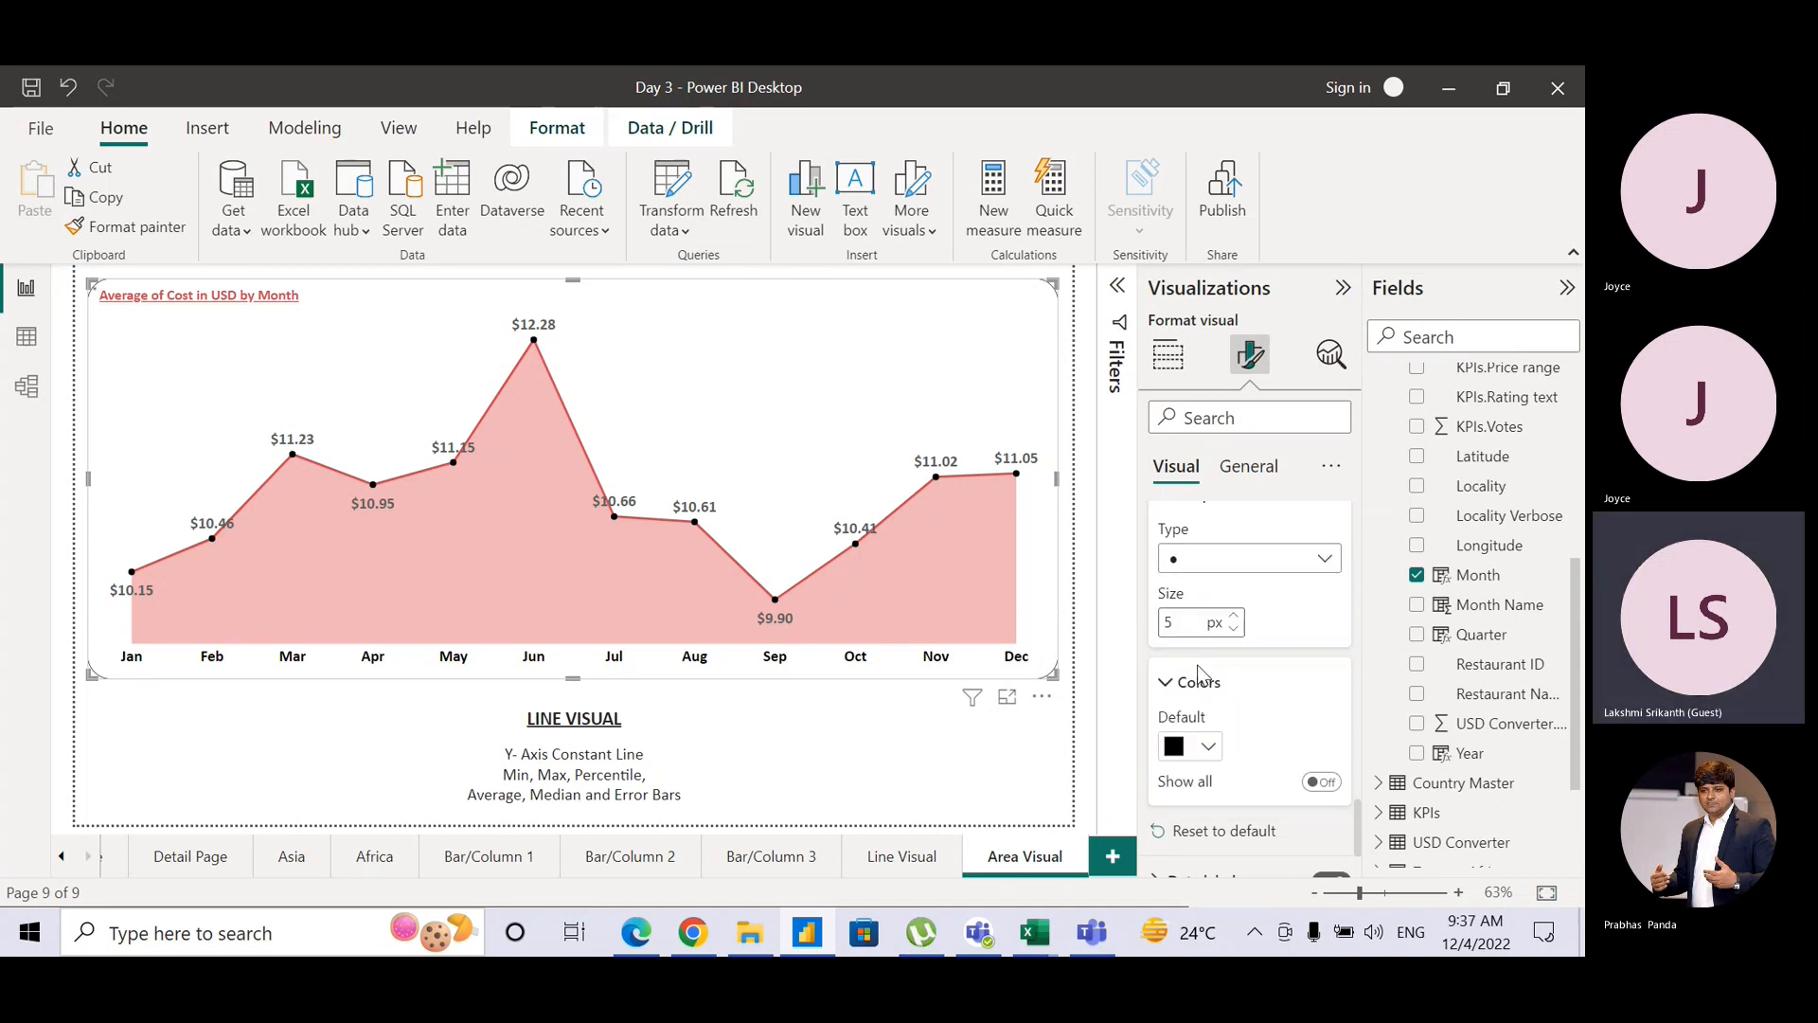
left_click(1191, 562)
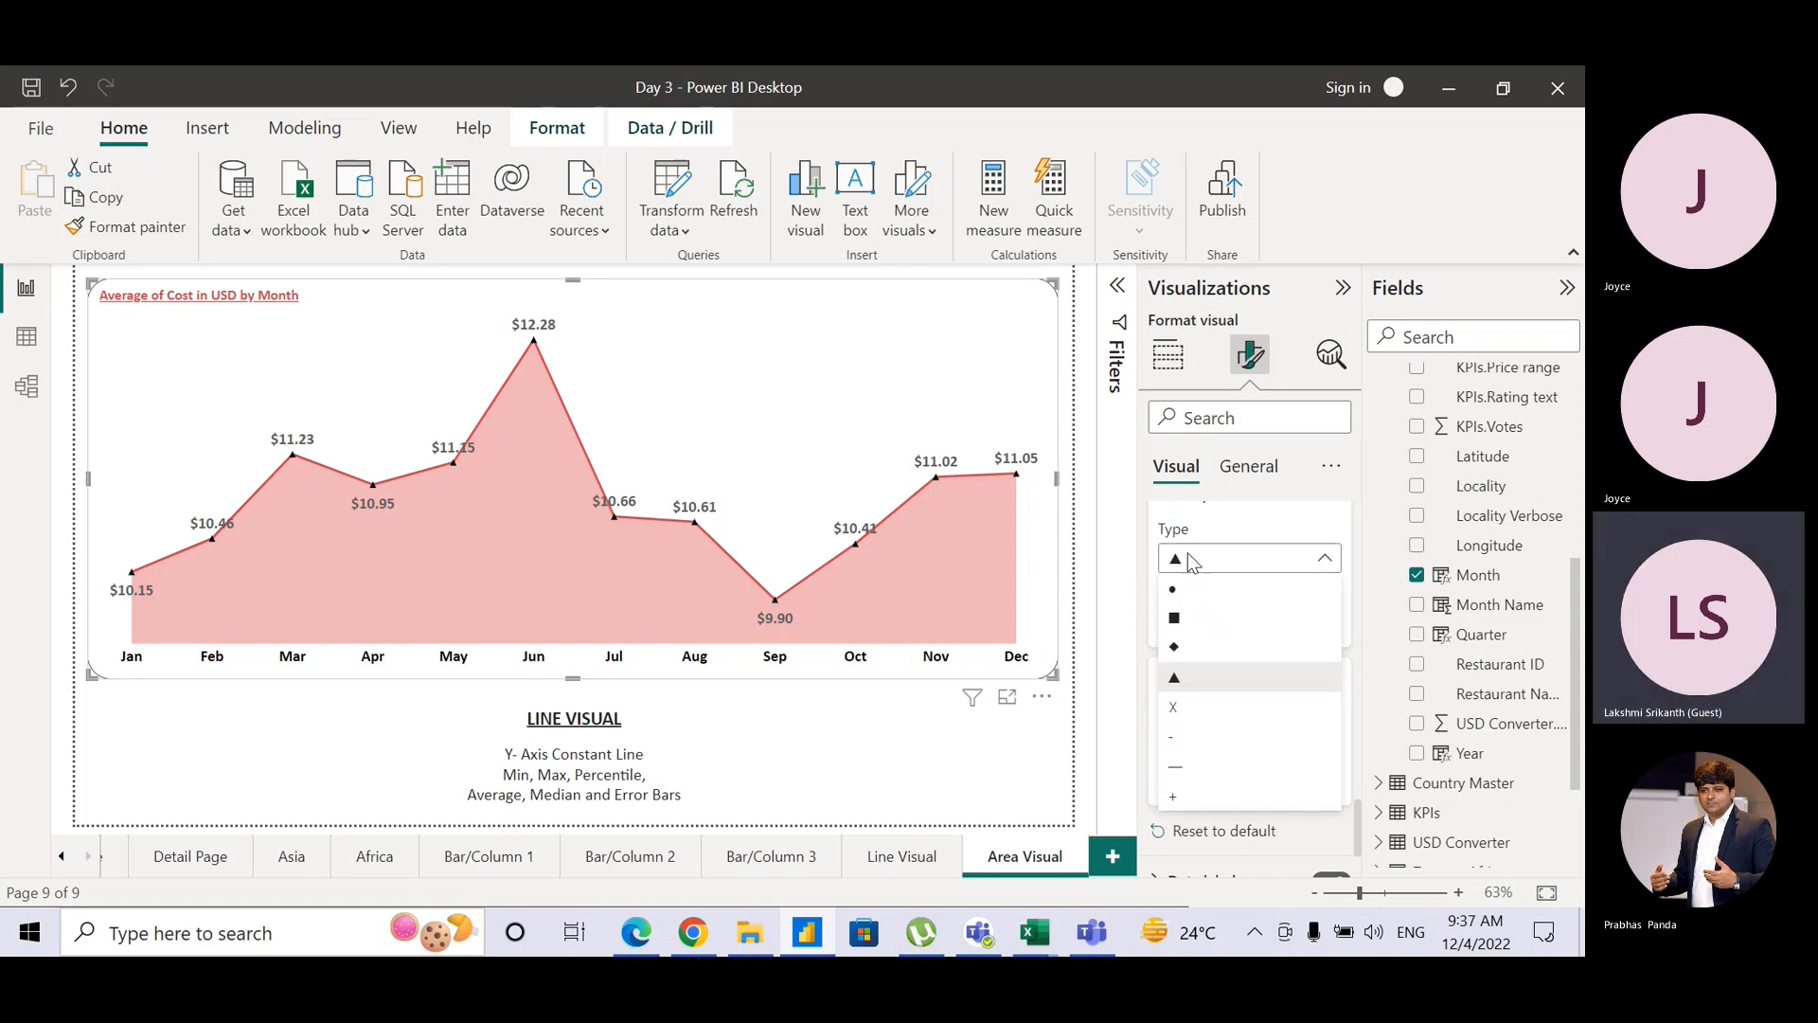
left_click(1191, 717)
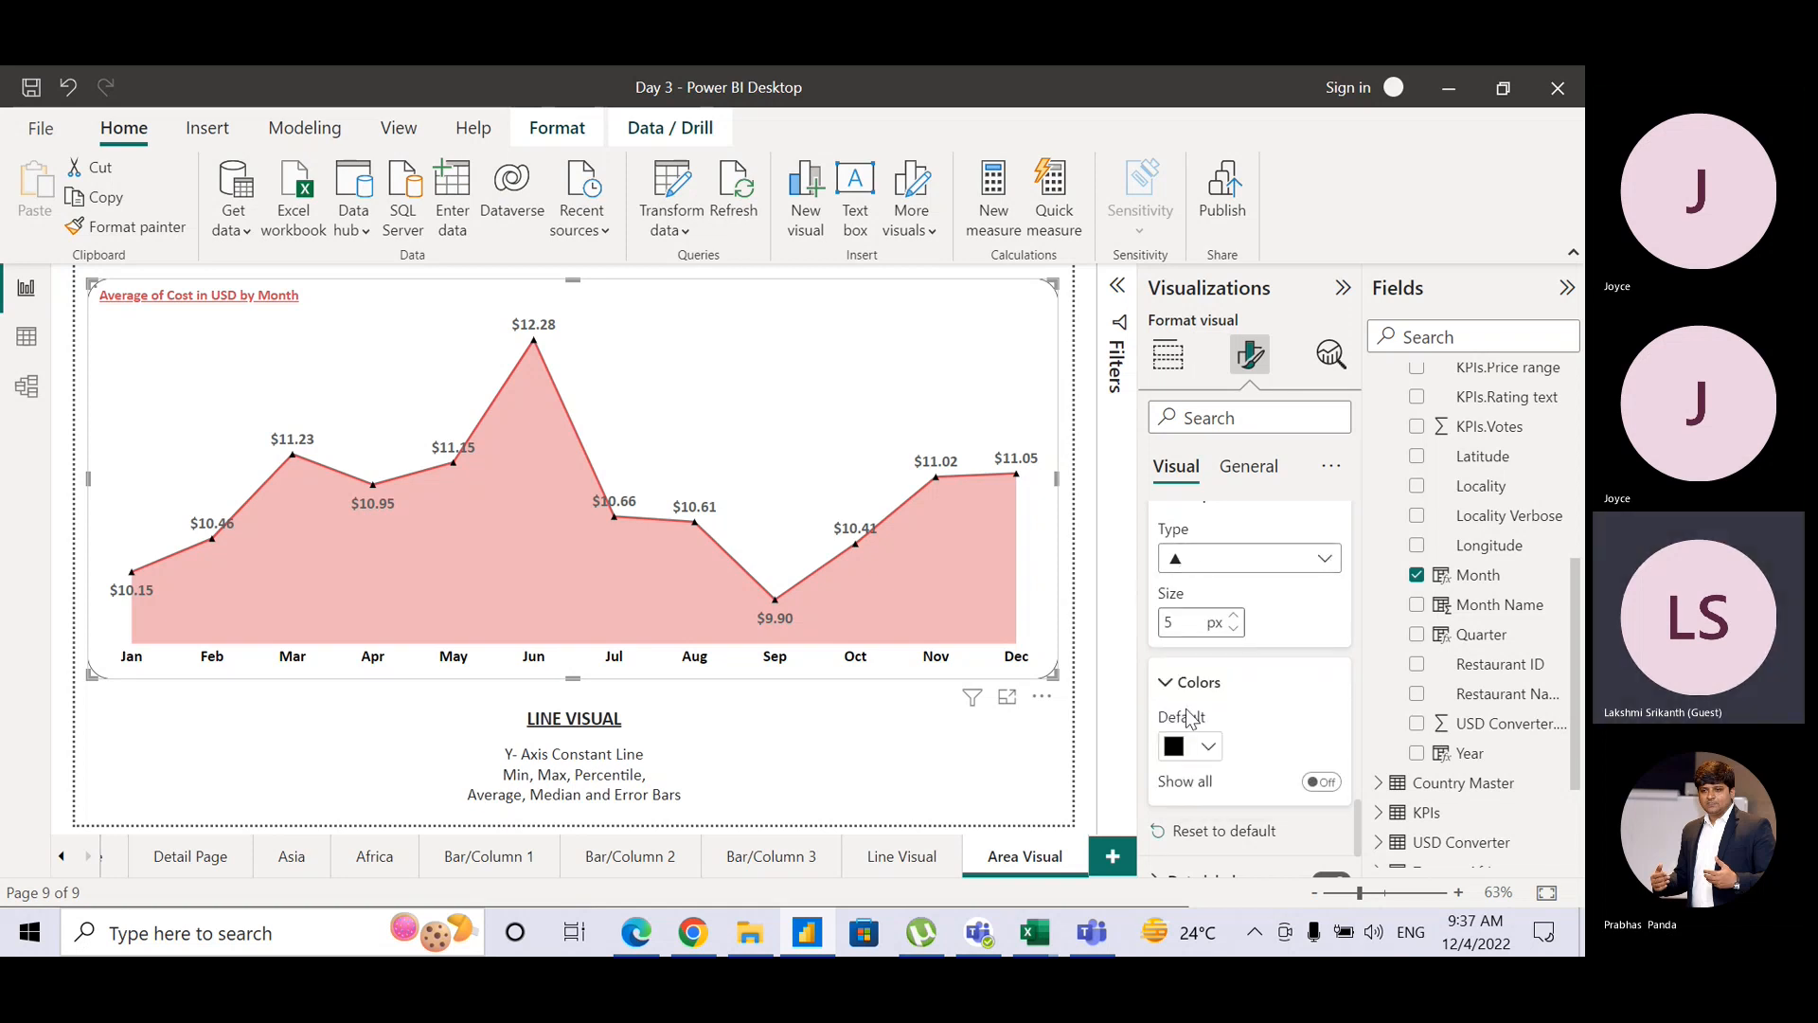
left_click(1218, 557)
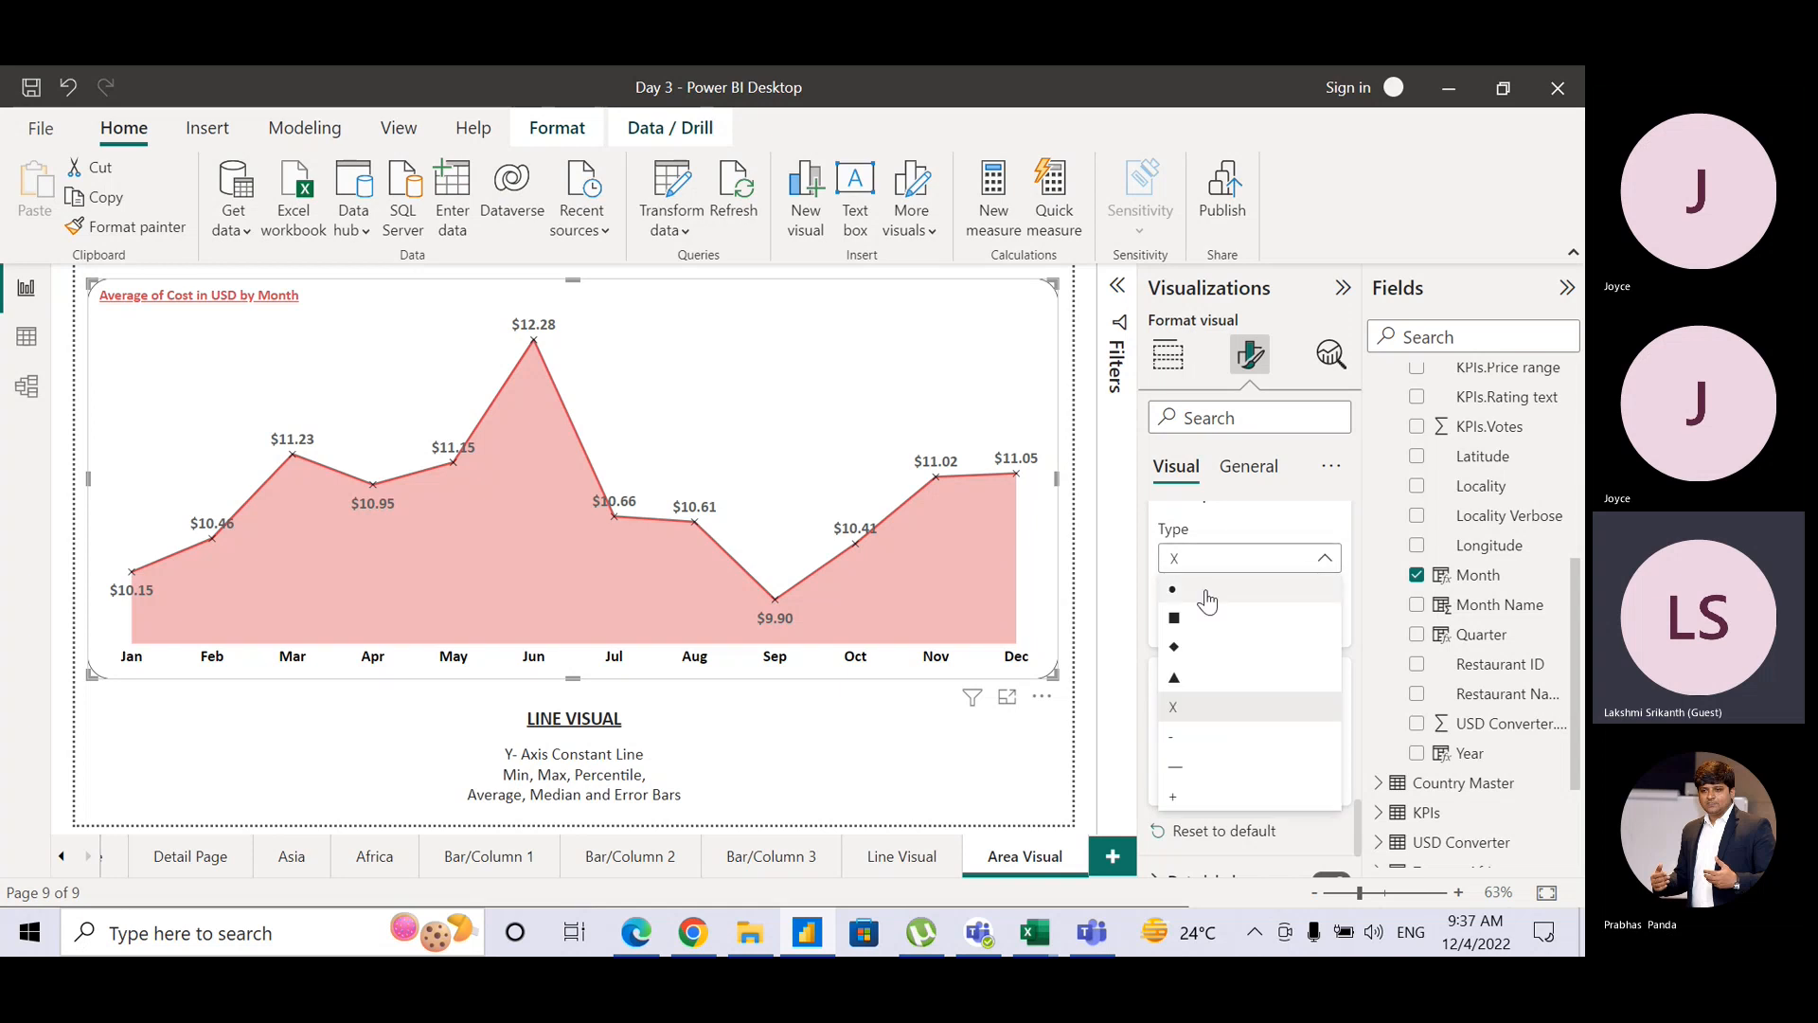
left_click(1205, 590)
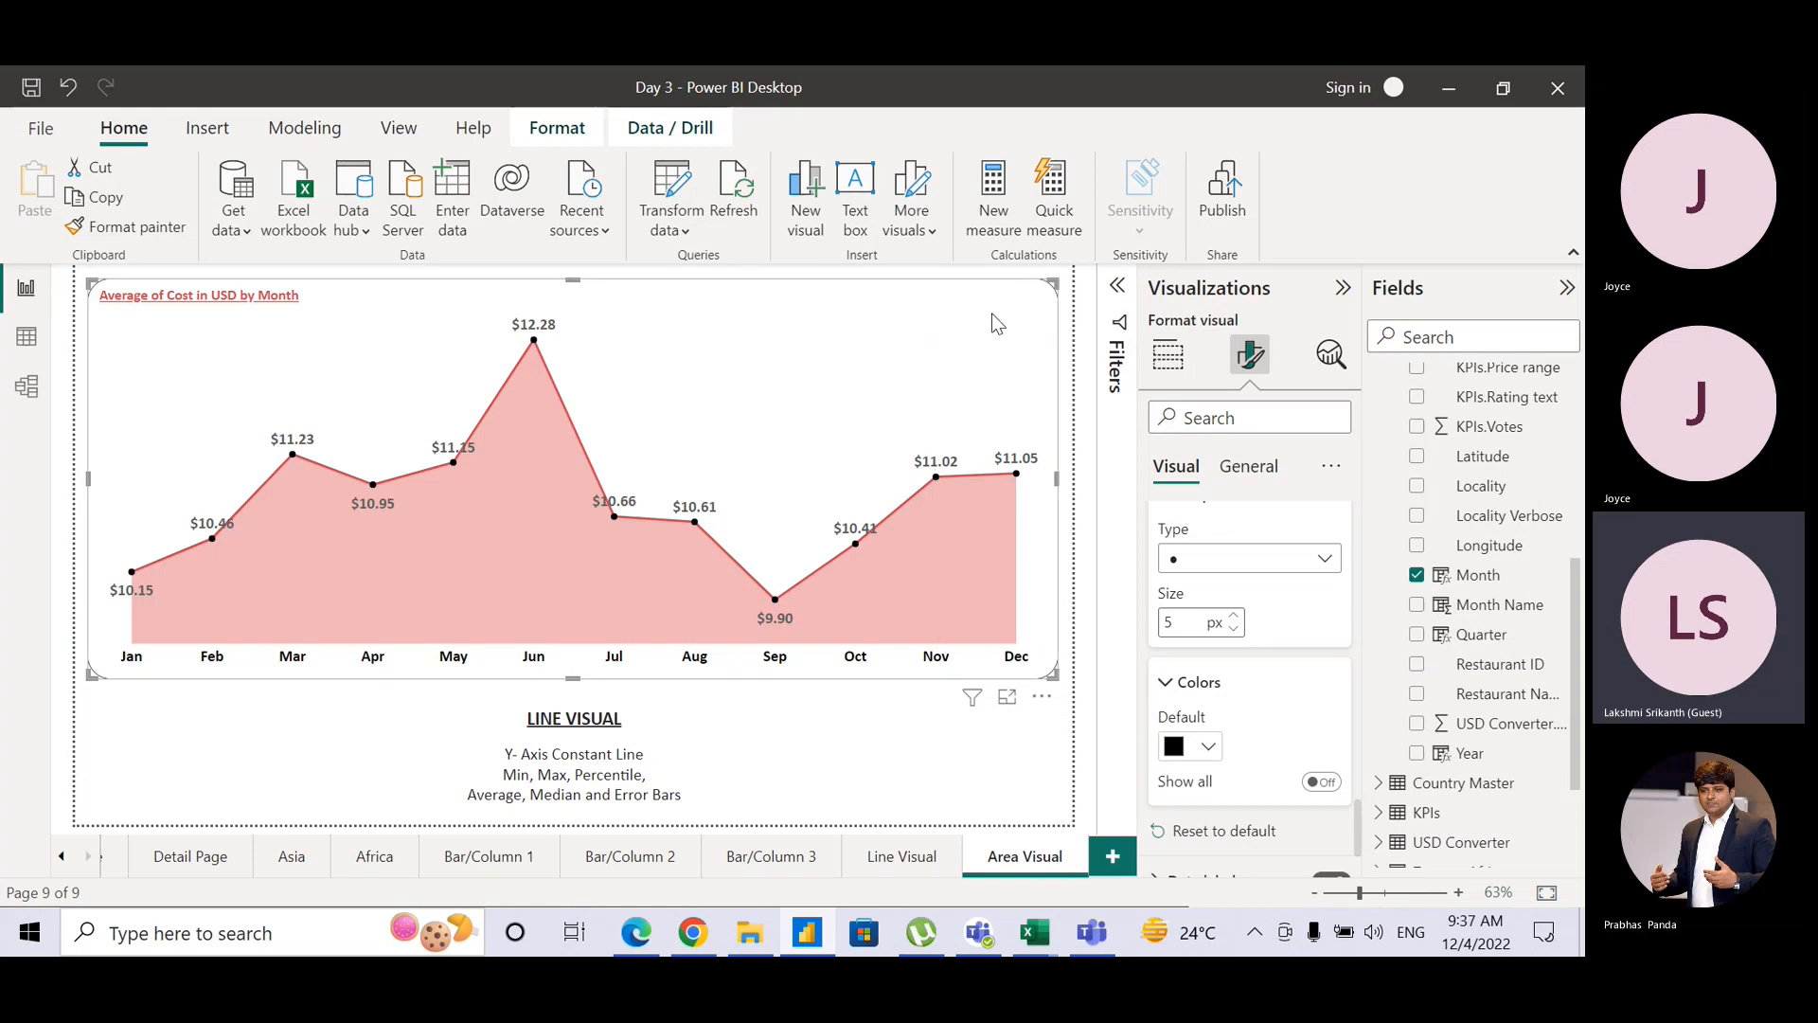
Step: Delete 'and Error Bars' from the Area Visual page caption
left_click(1331, 360)
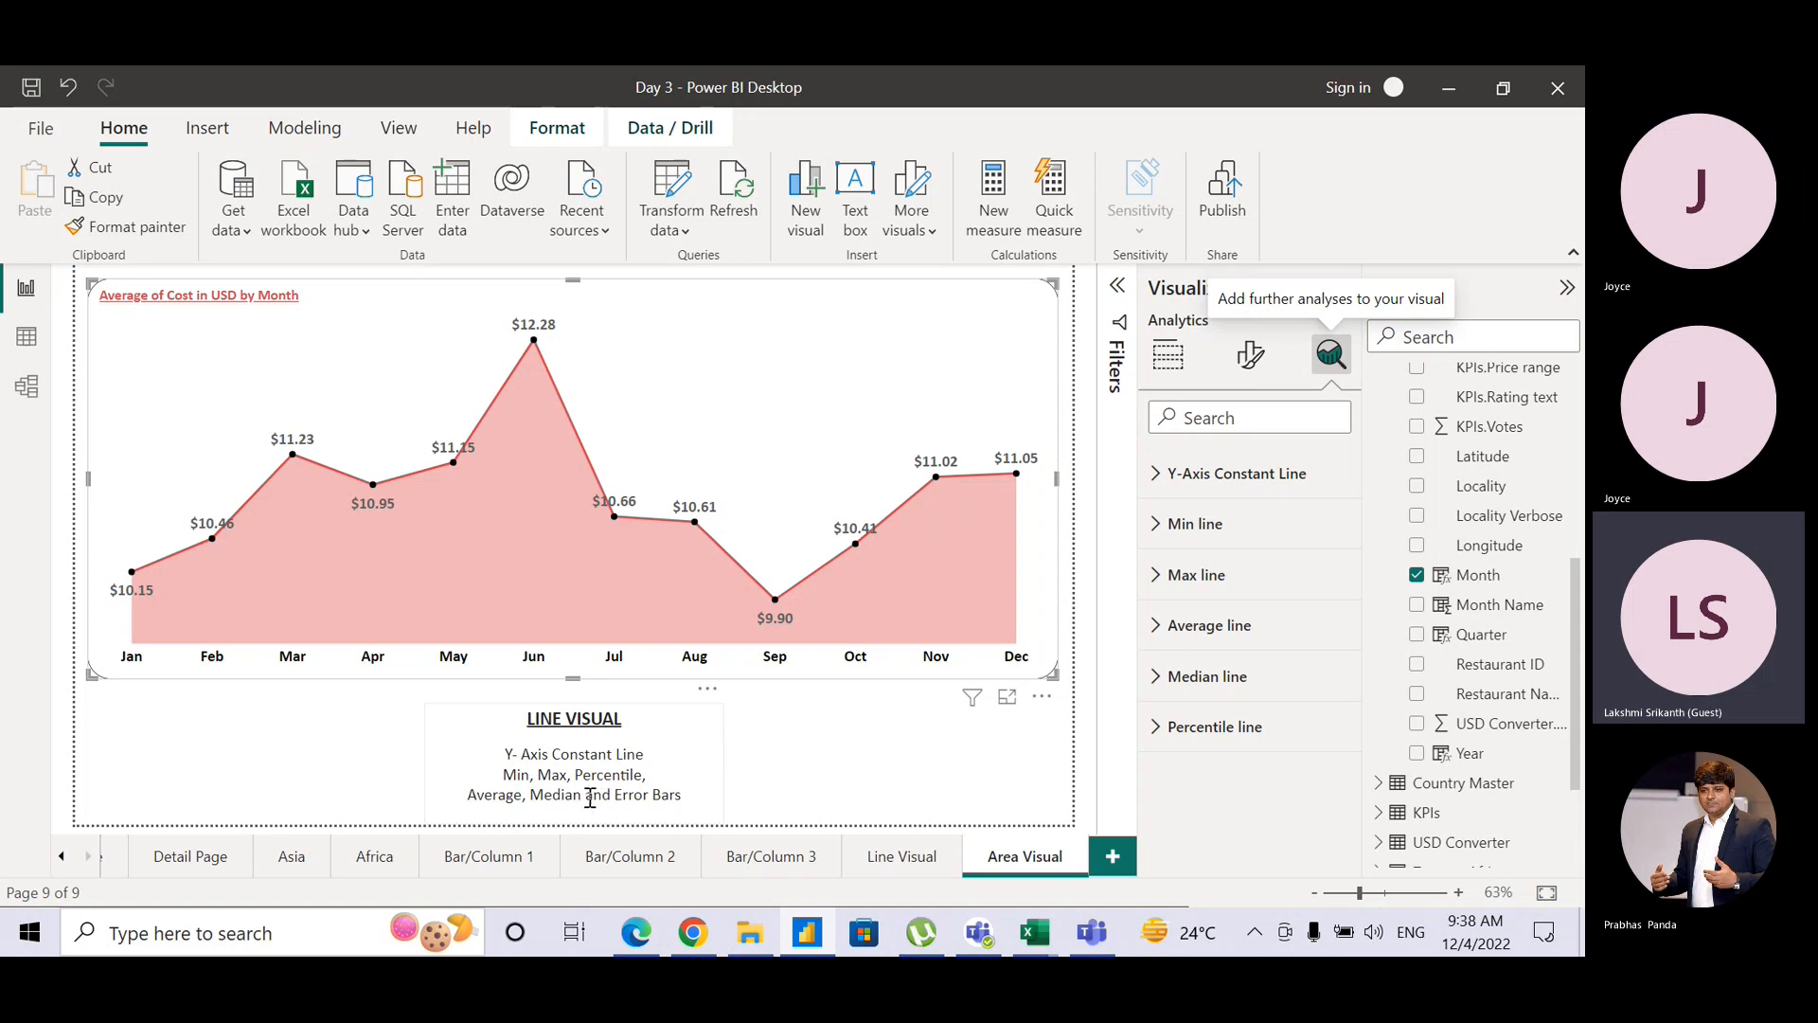
left_click_drag(591, 798, 687, 796)
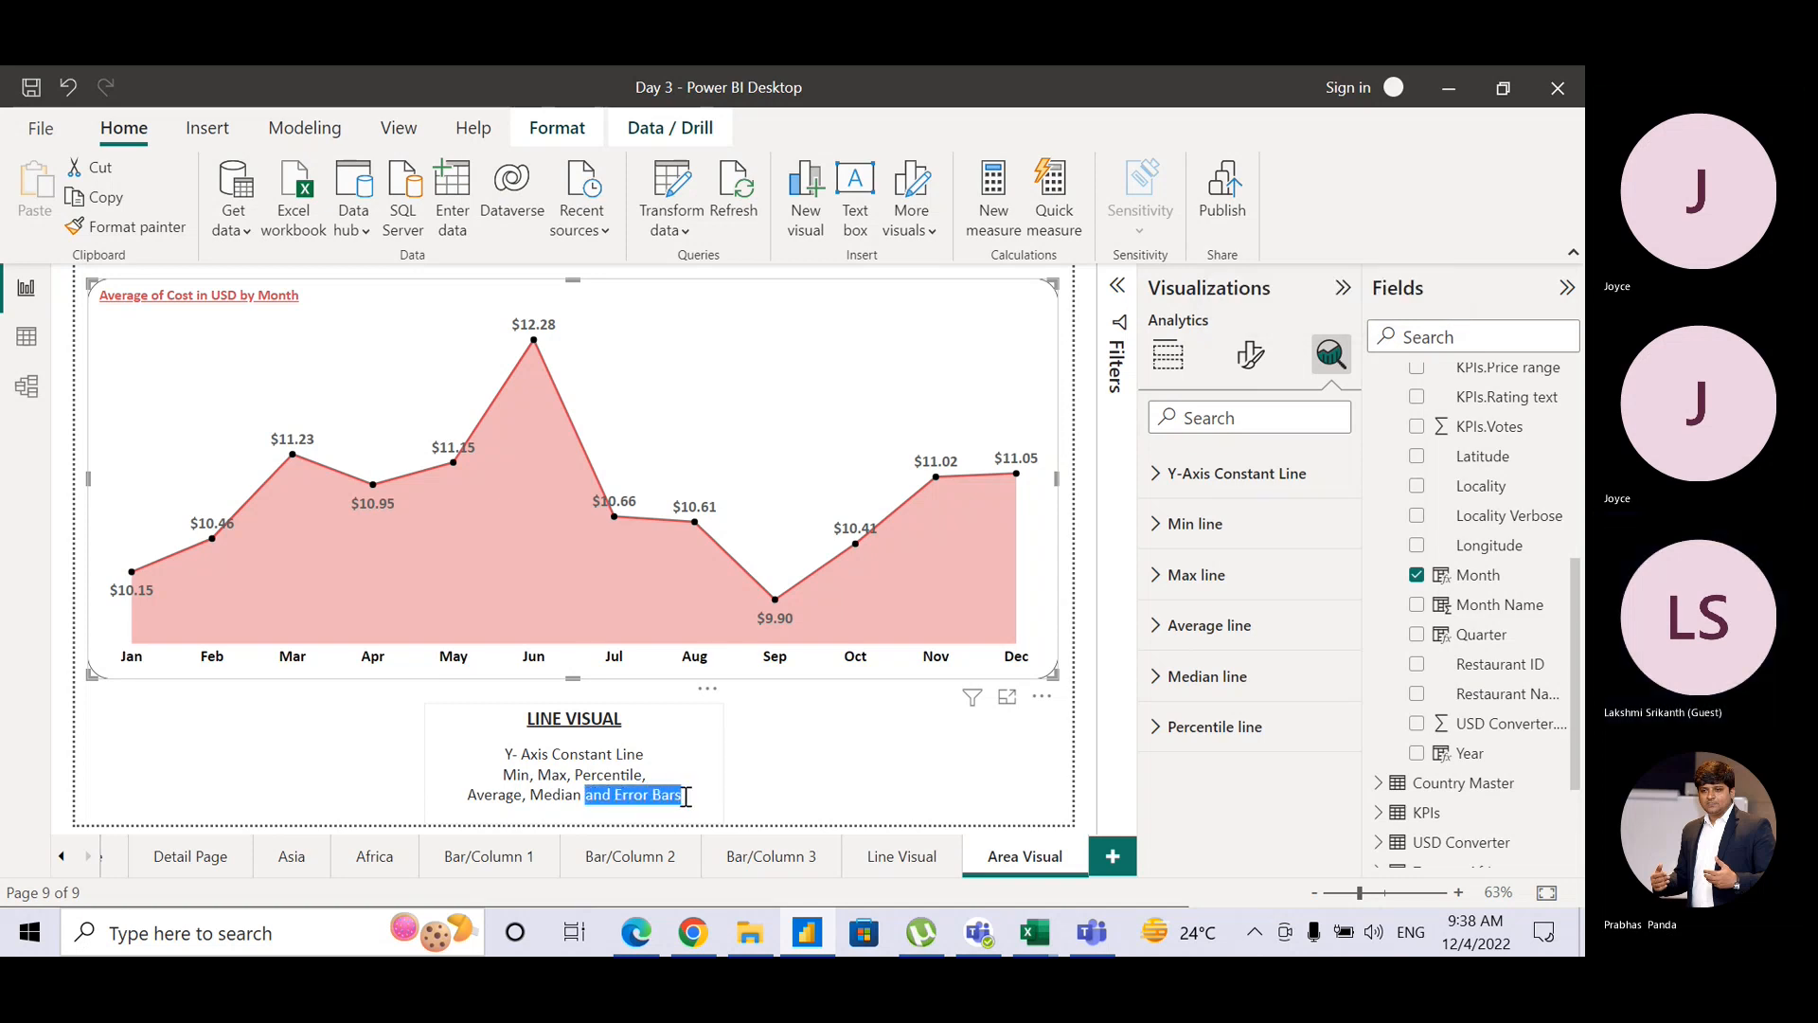
key("BackSpace")
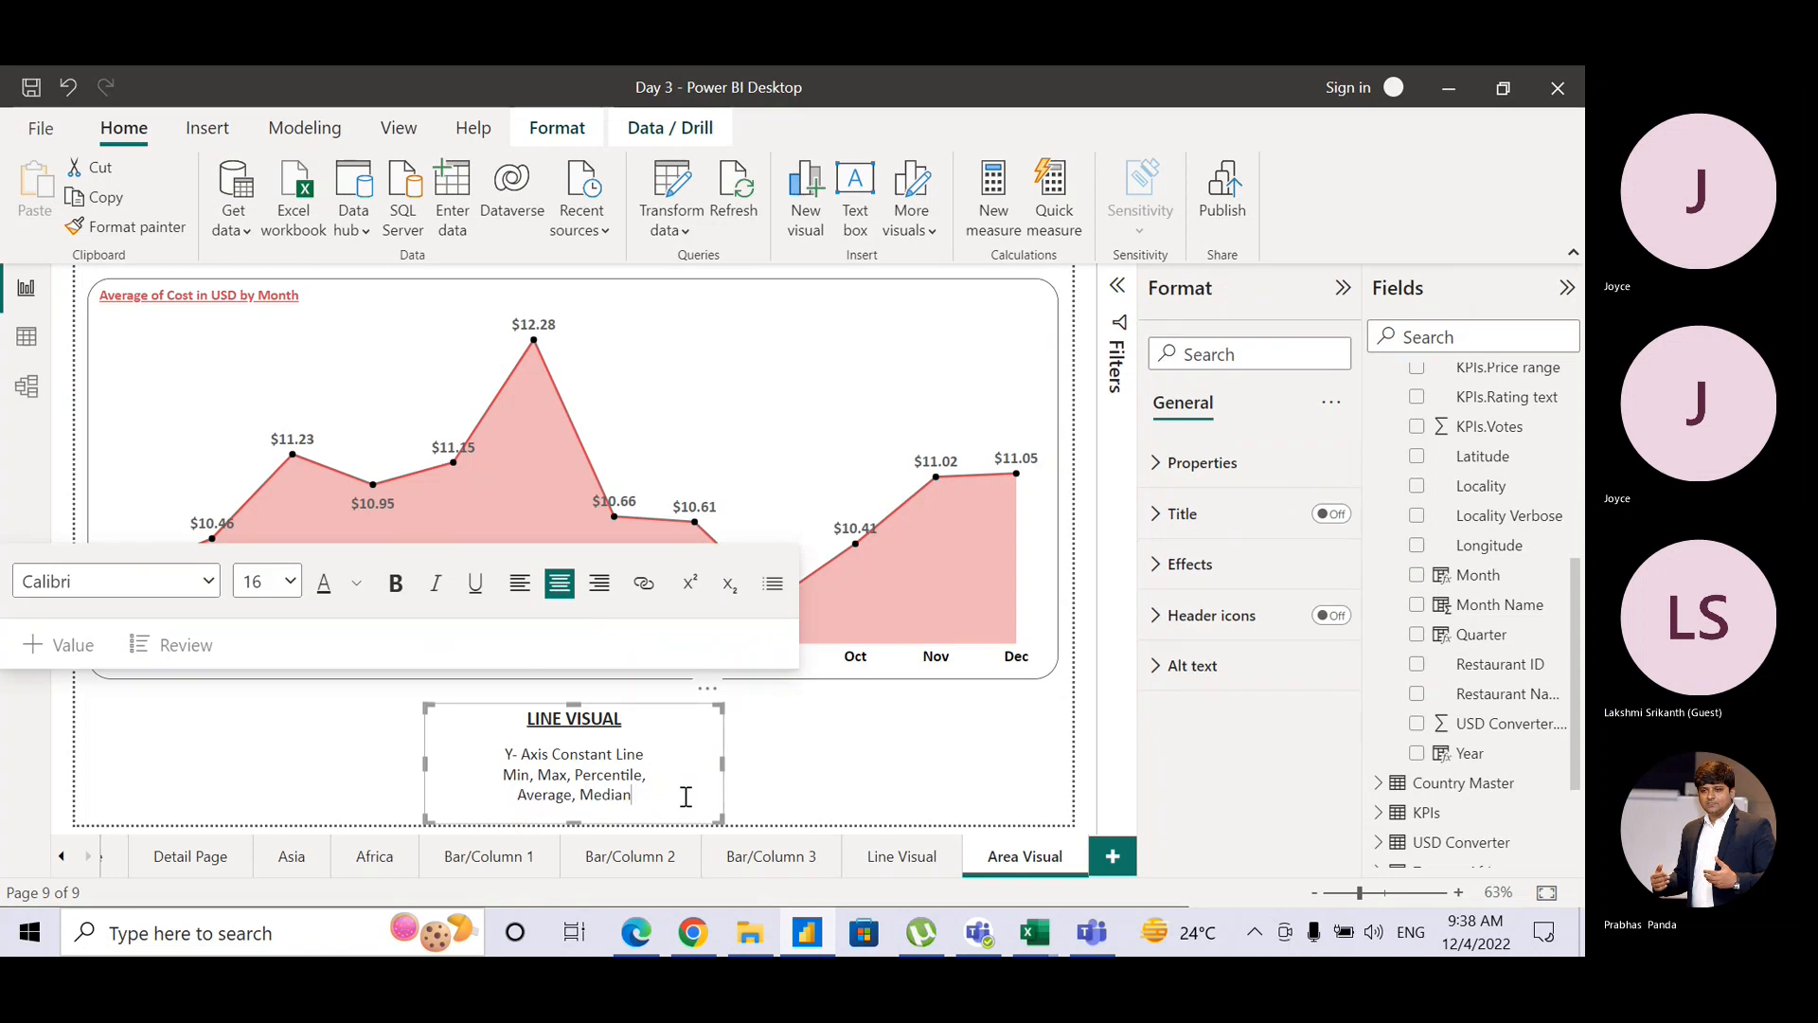
left_click(737, 781)
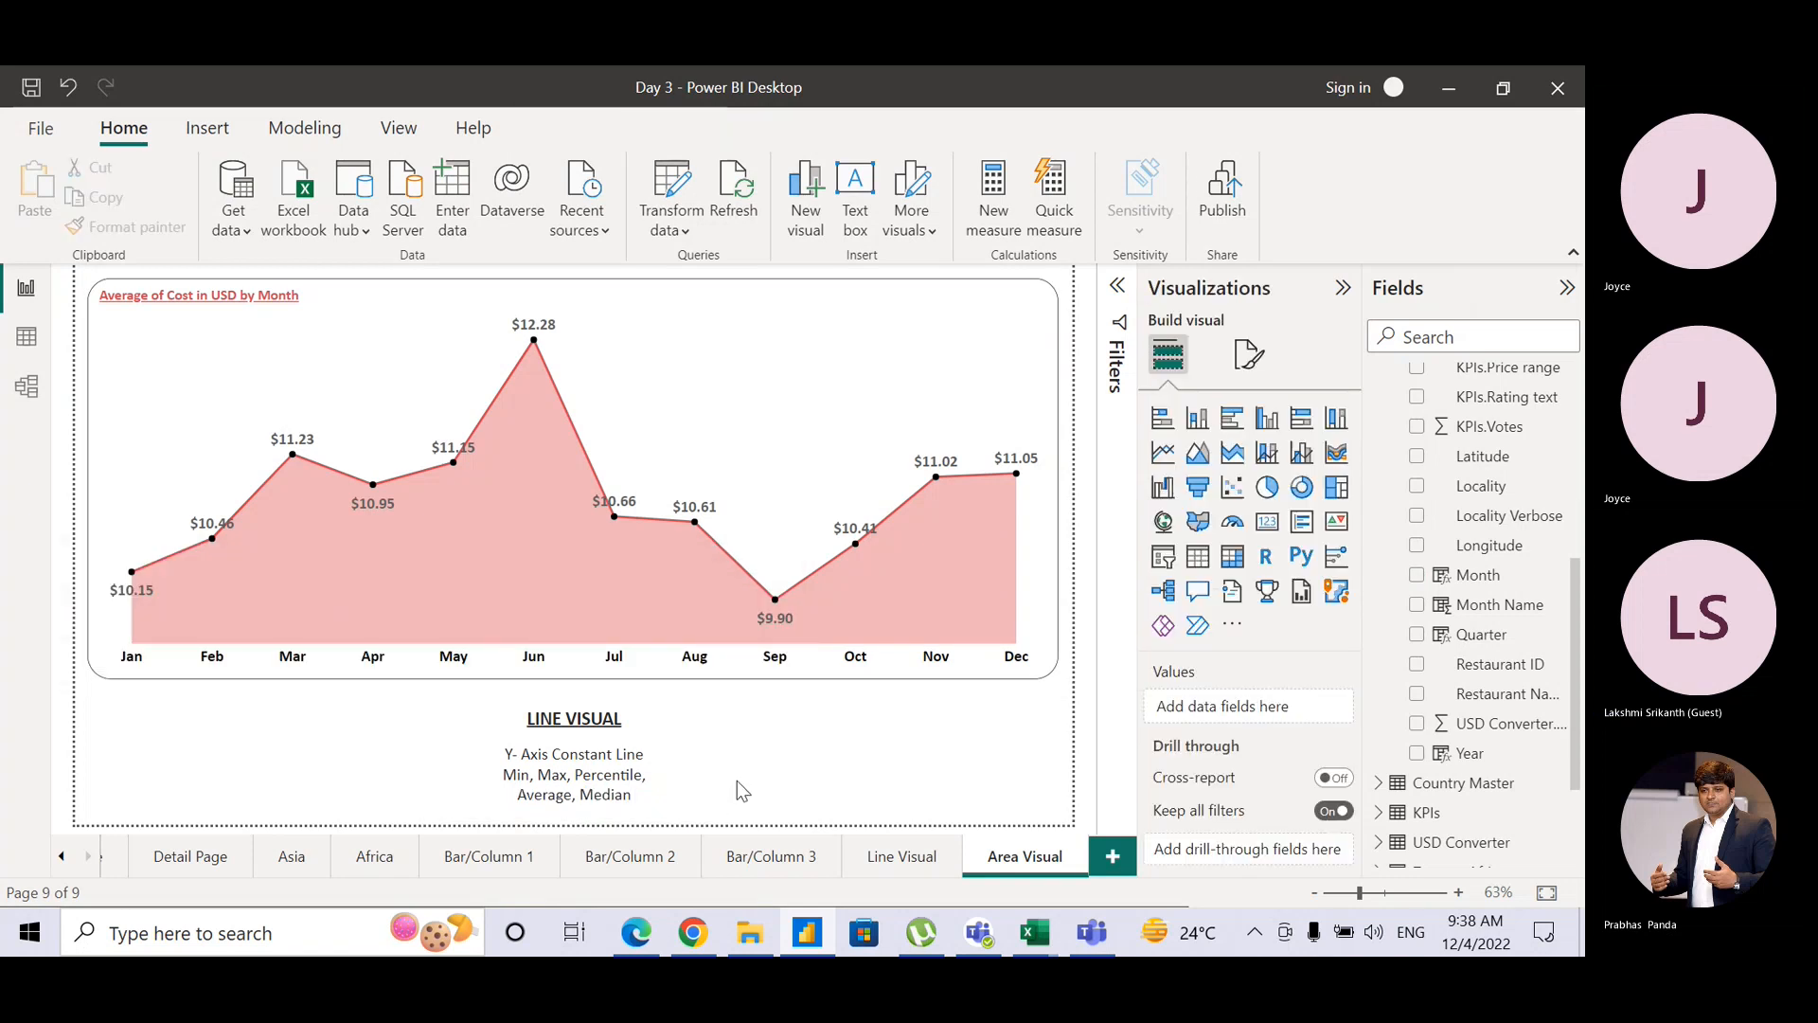
Step: Delete 'and Error Bars' from the Line Visual page caption, then return to Area Visual
left_click(901, 856)
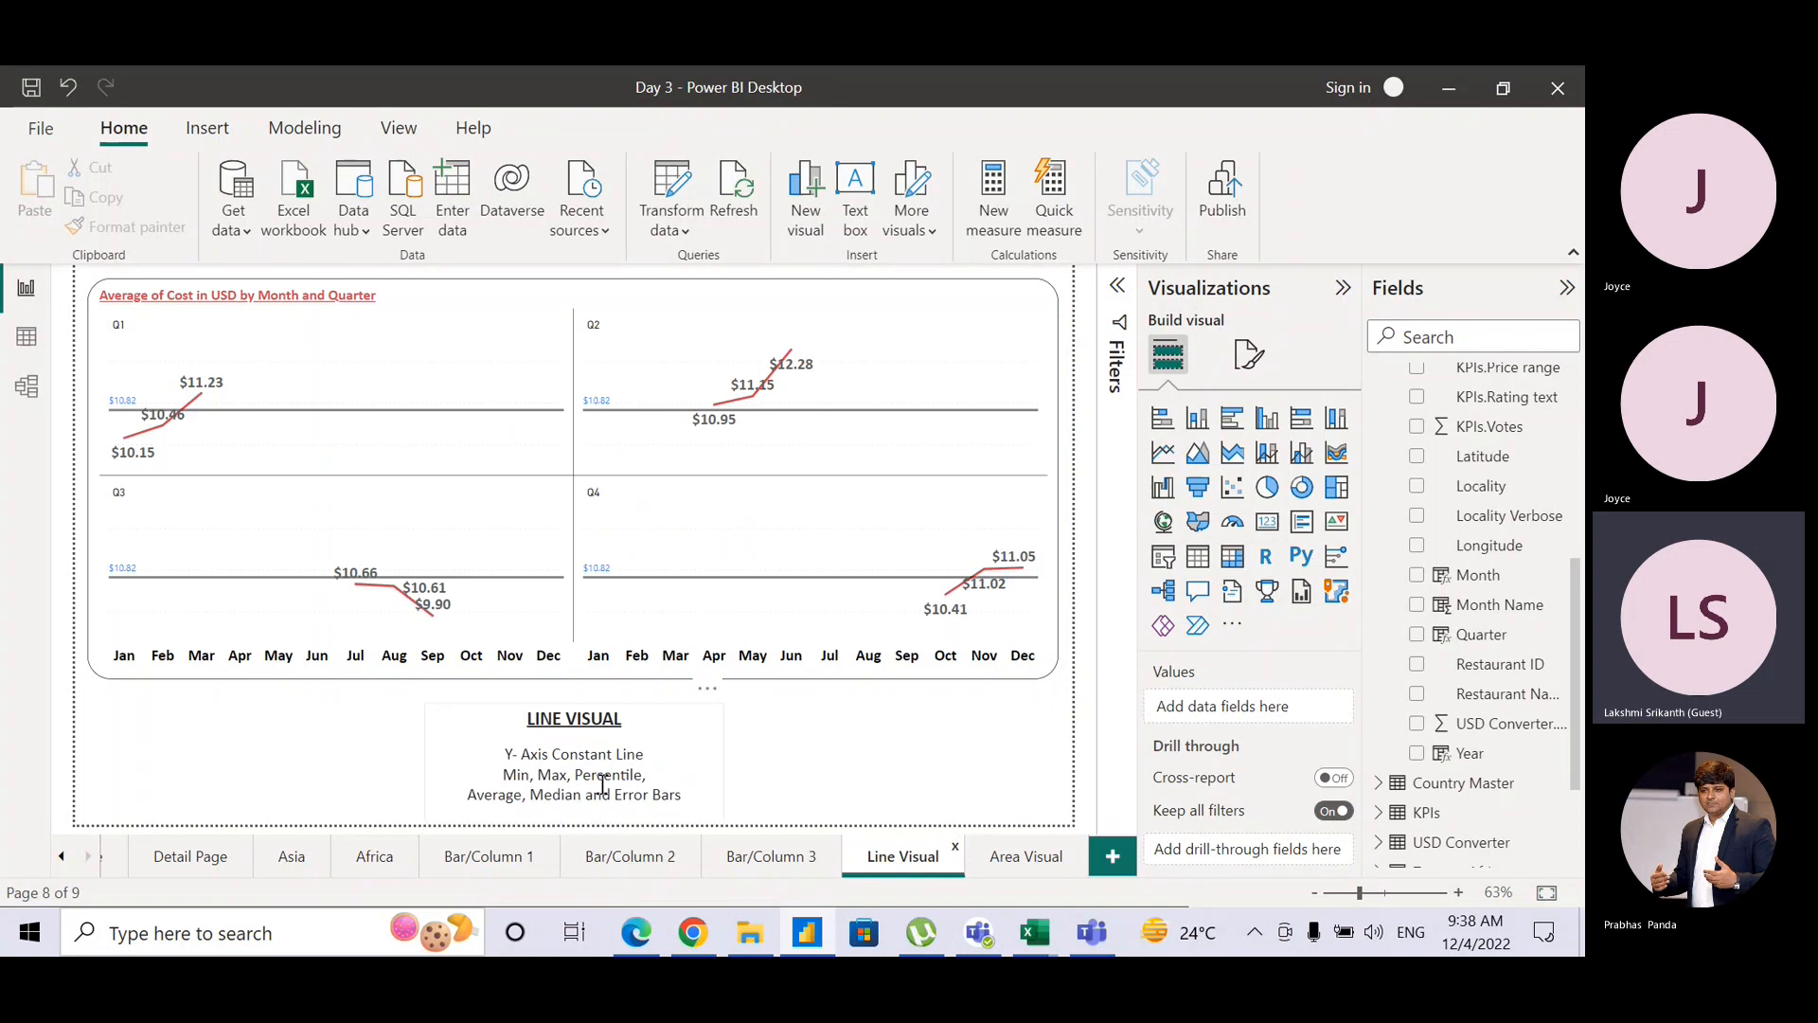
left_click_drag(581, 794, 682, 794)
key("BackSpace")
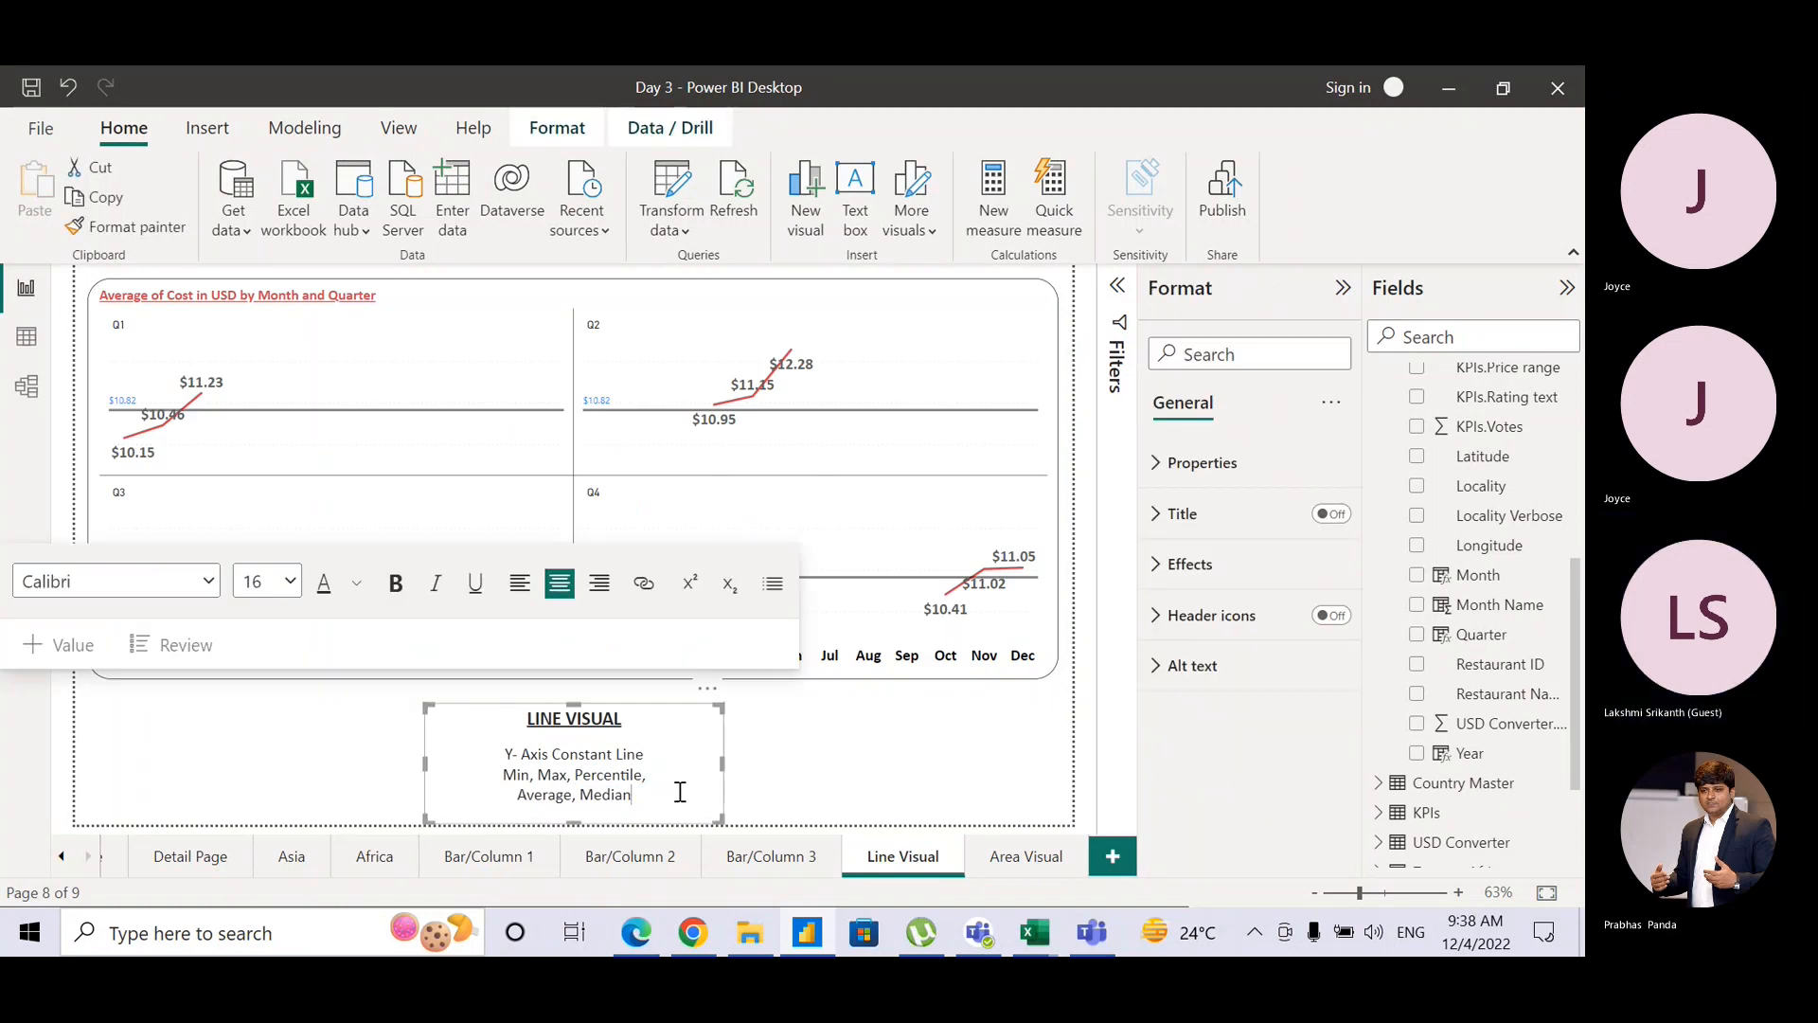
left_click(758, 765)
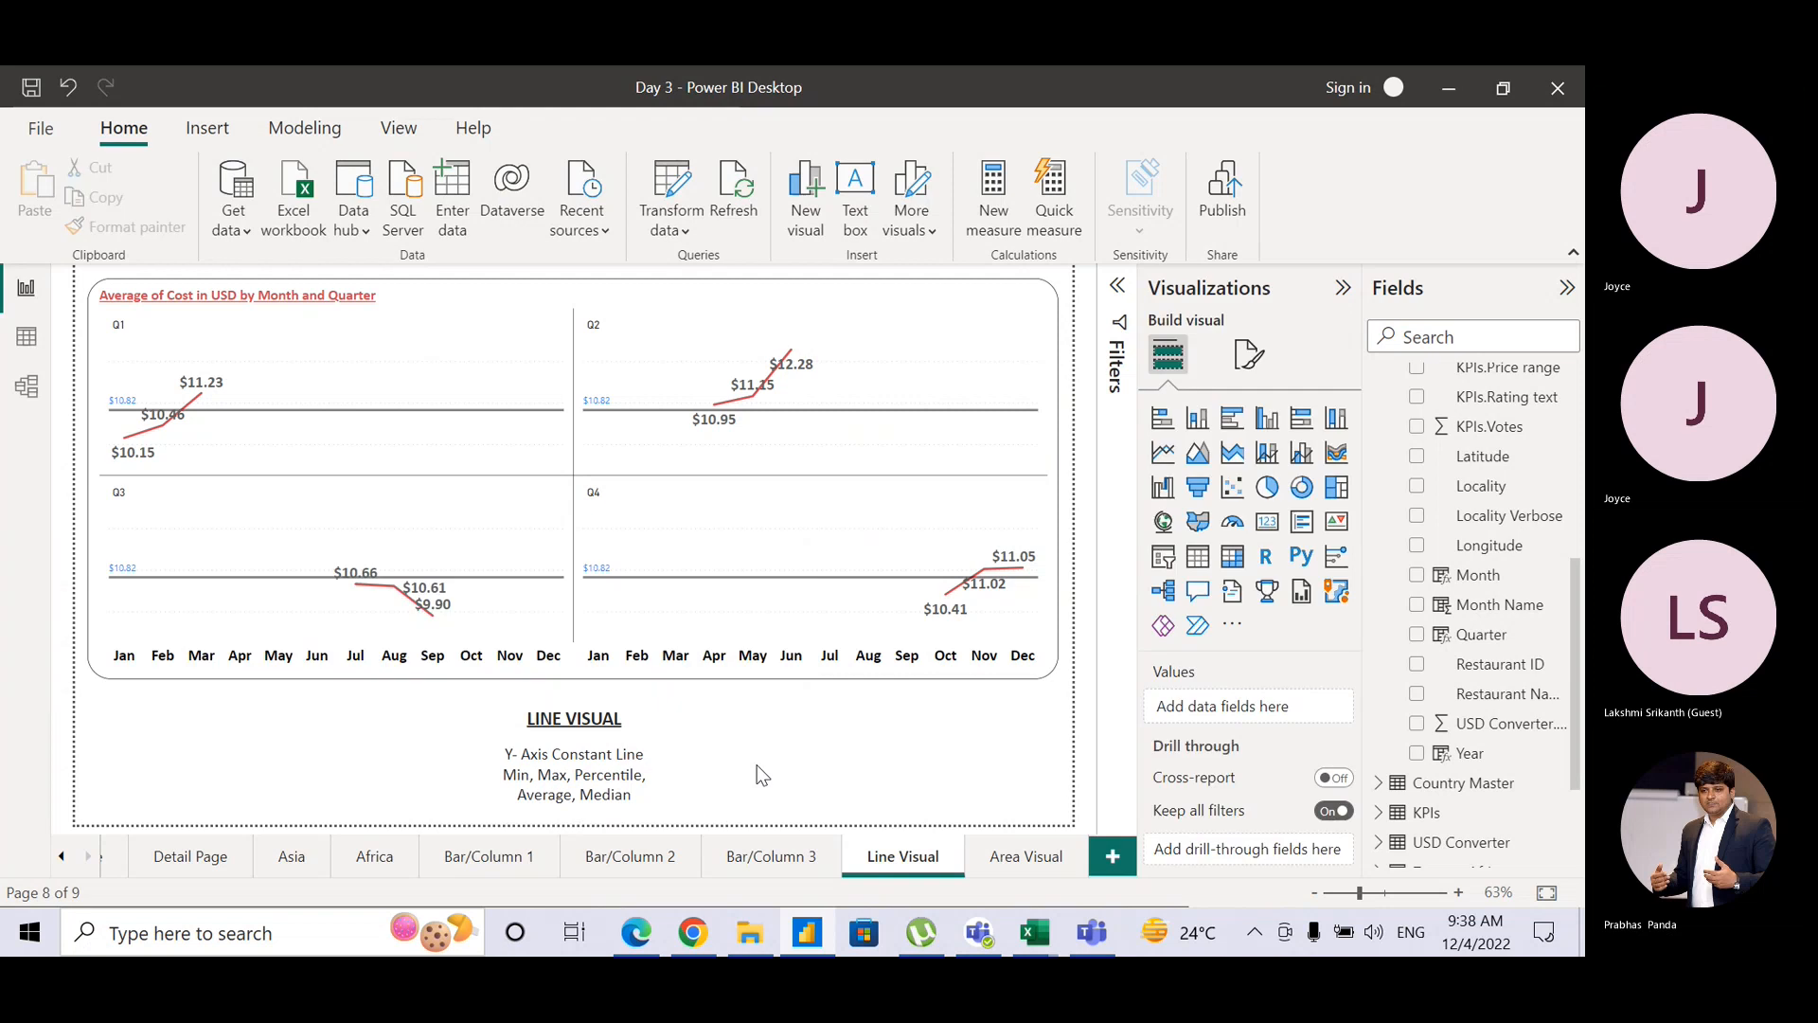
left_click(1024, 858)
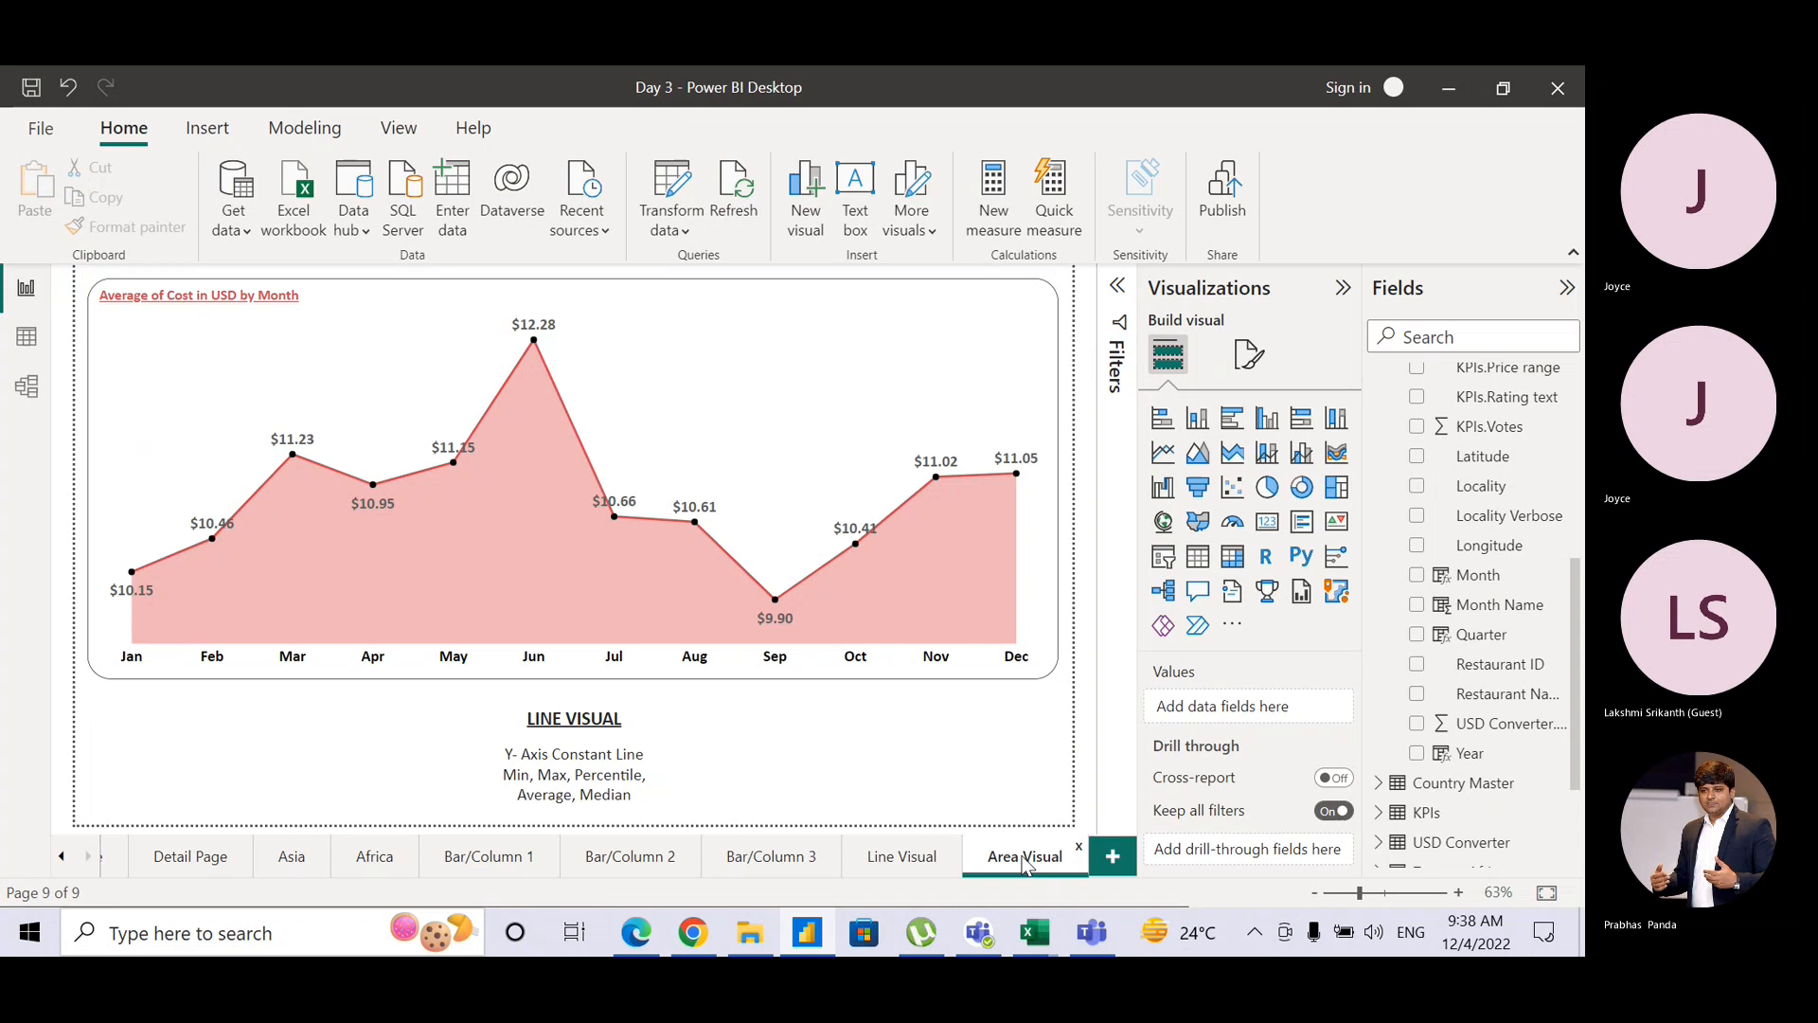
key("alt+Tab")
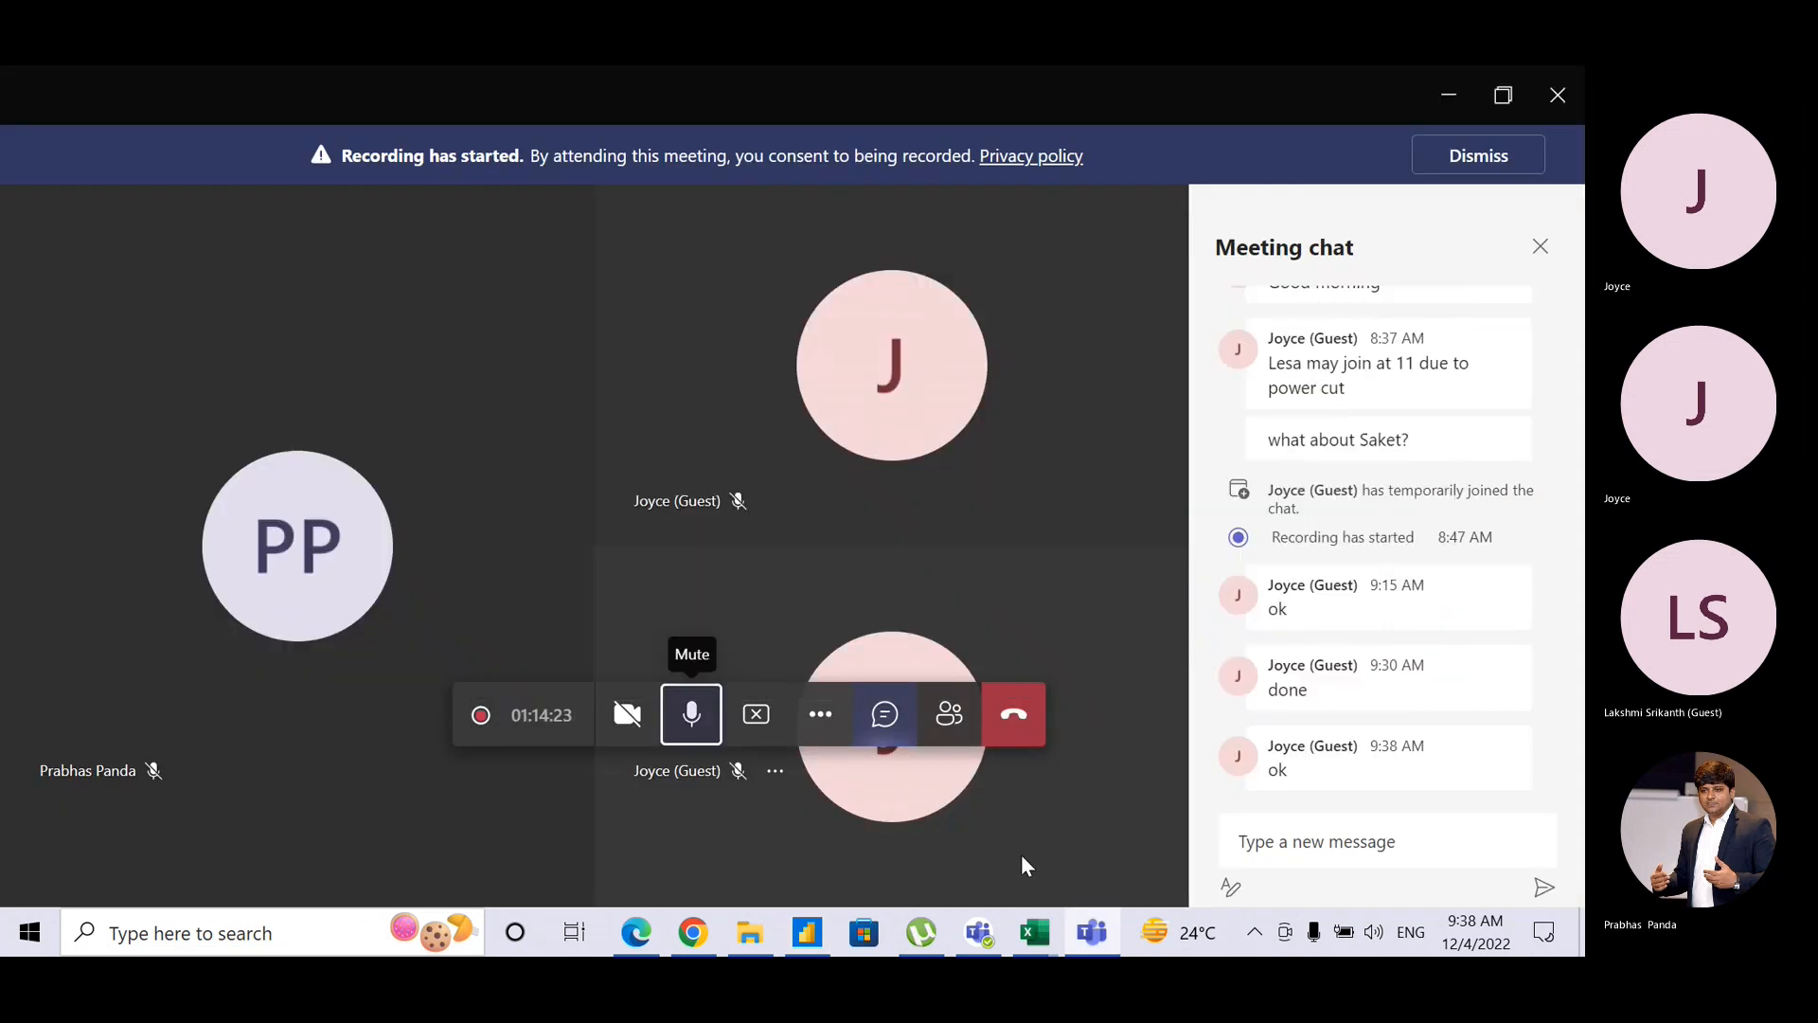
key("alt+Tab")
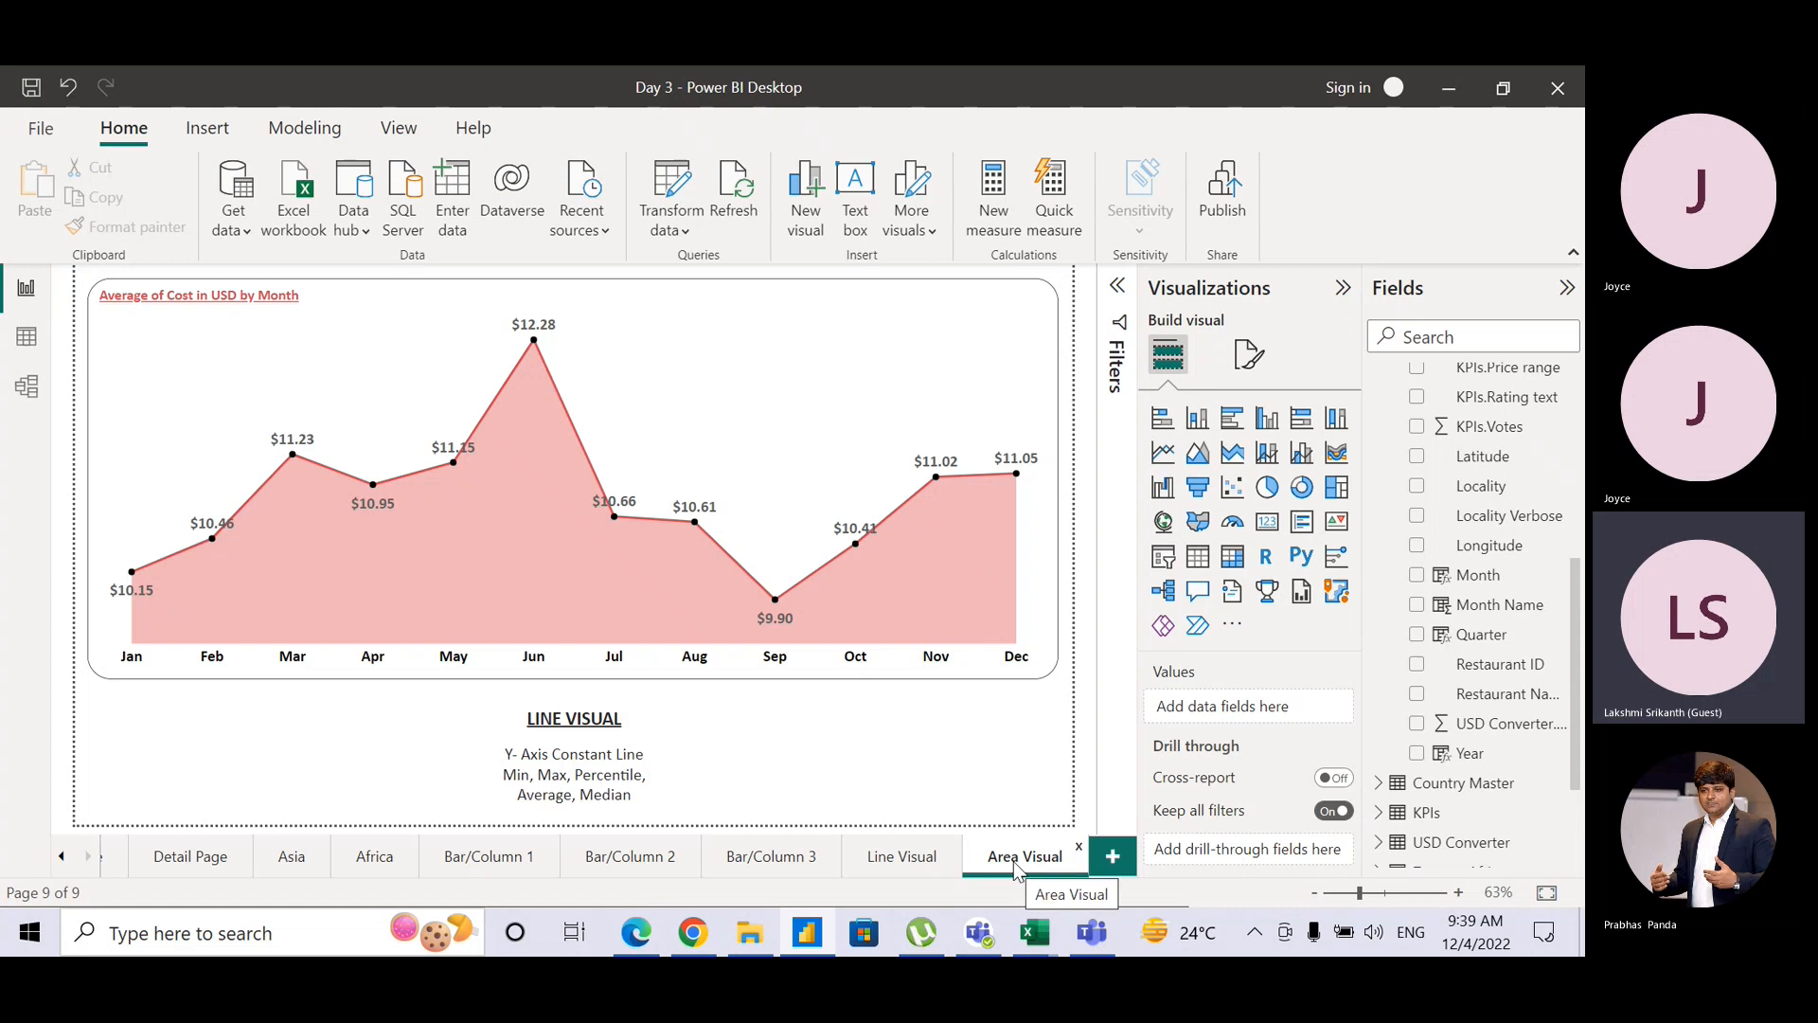
Step: Duplicate the Area Visual page and name the copy '100% Stacked Area Visual'
right_click(1014, 862)
left_click(1104, 750)
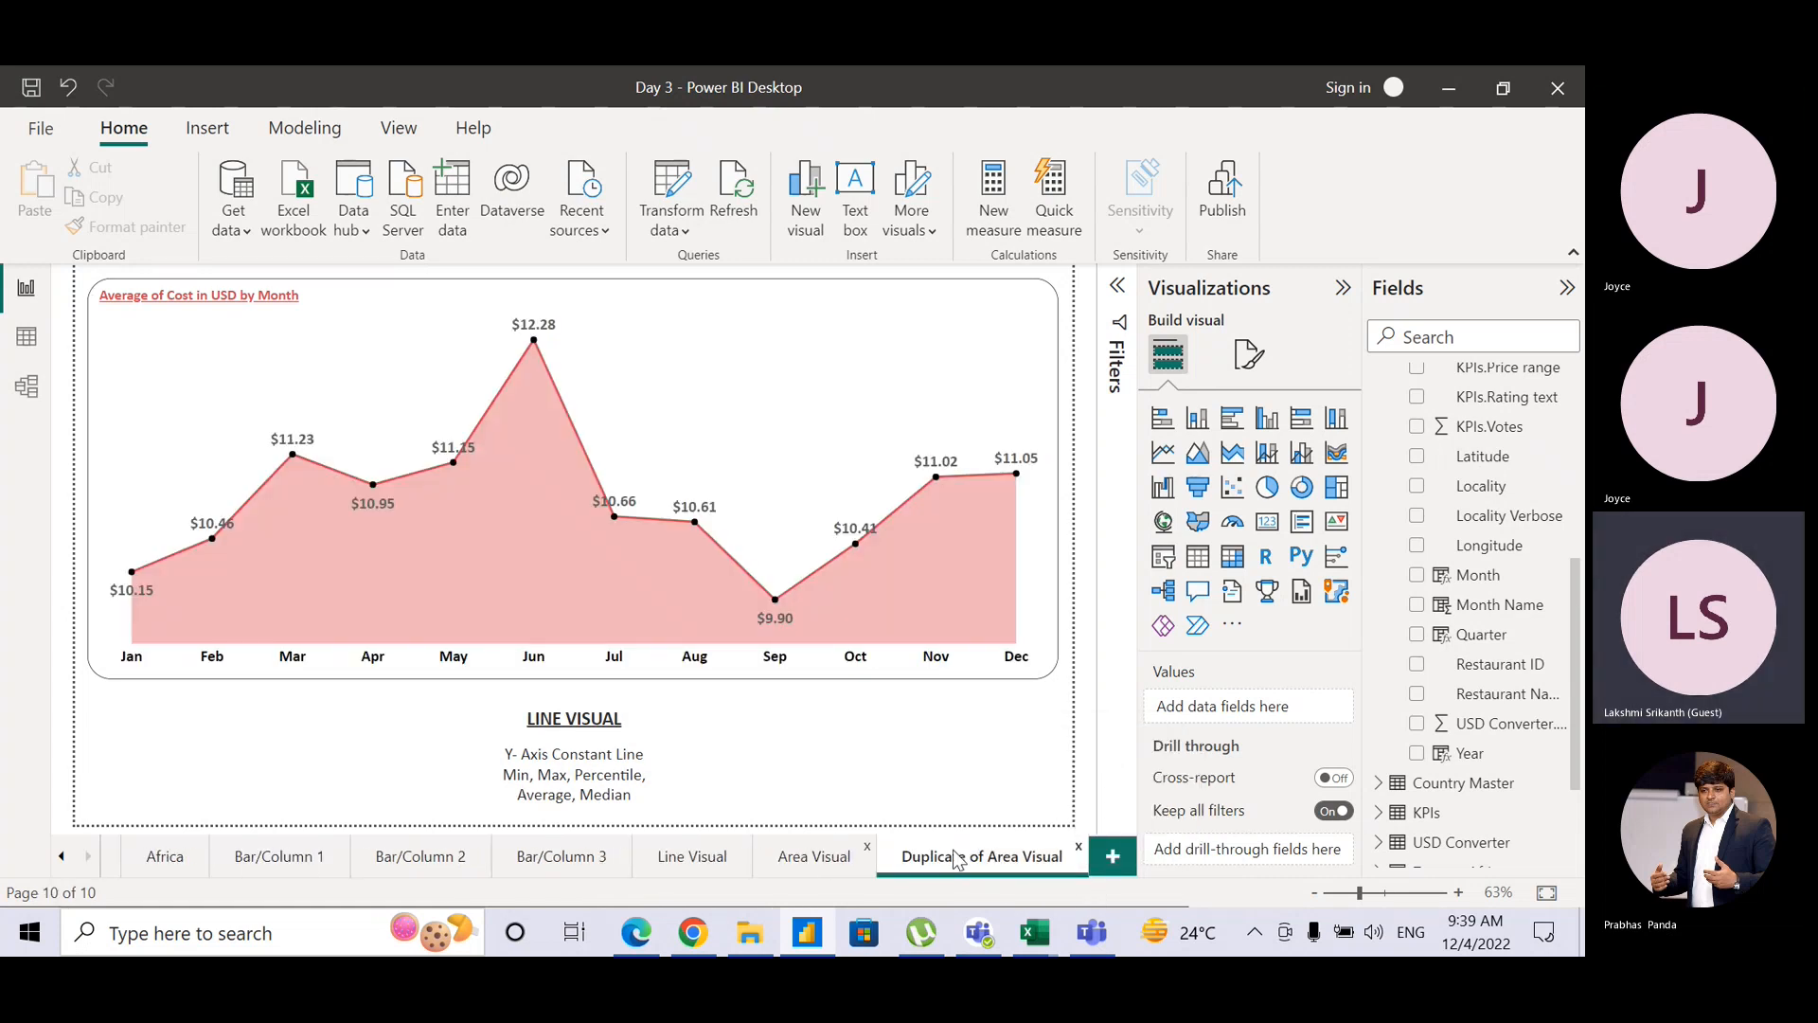
double_click(966, 853)
left_click(986, 849)
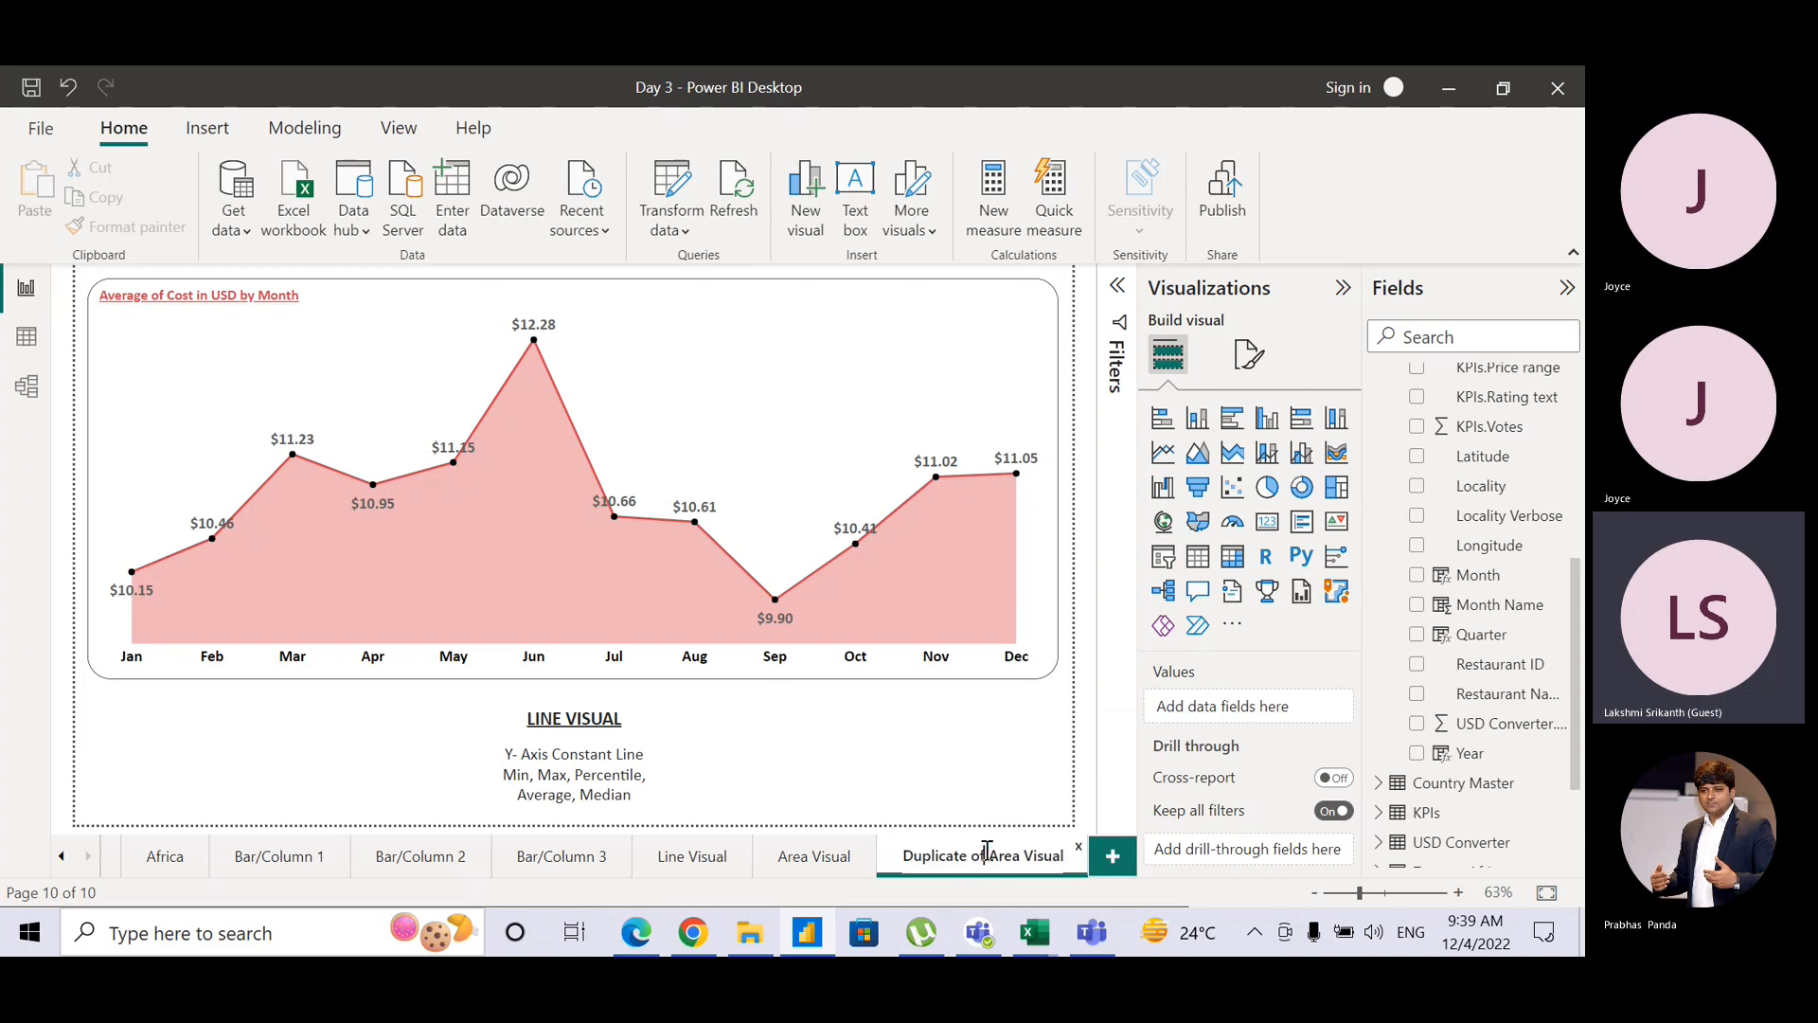
left_click_drag(989, 850, 852, 858)
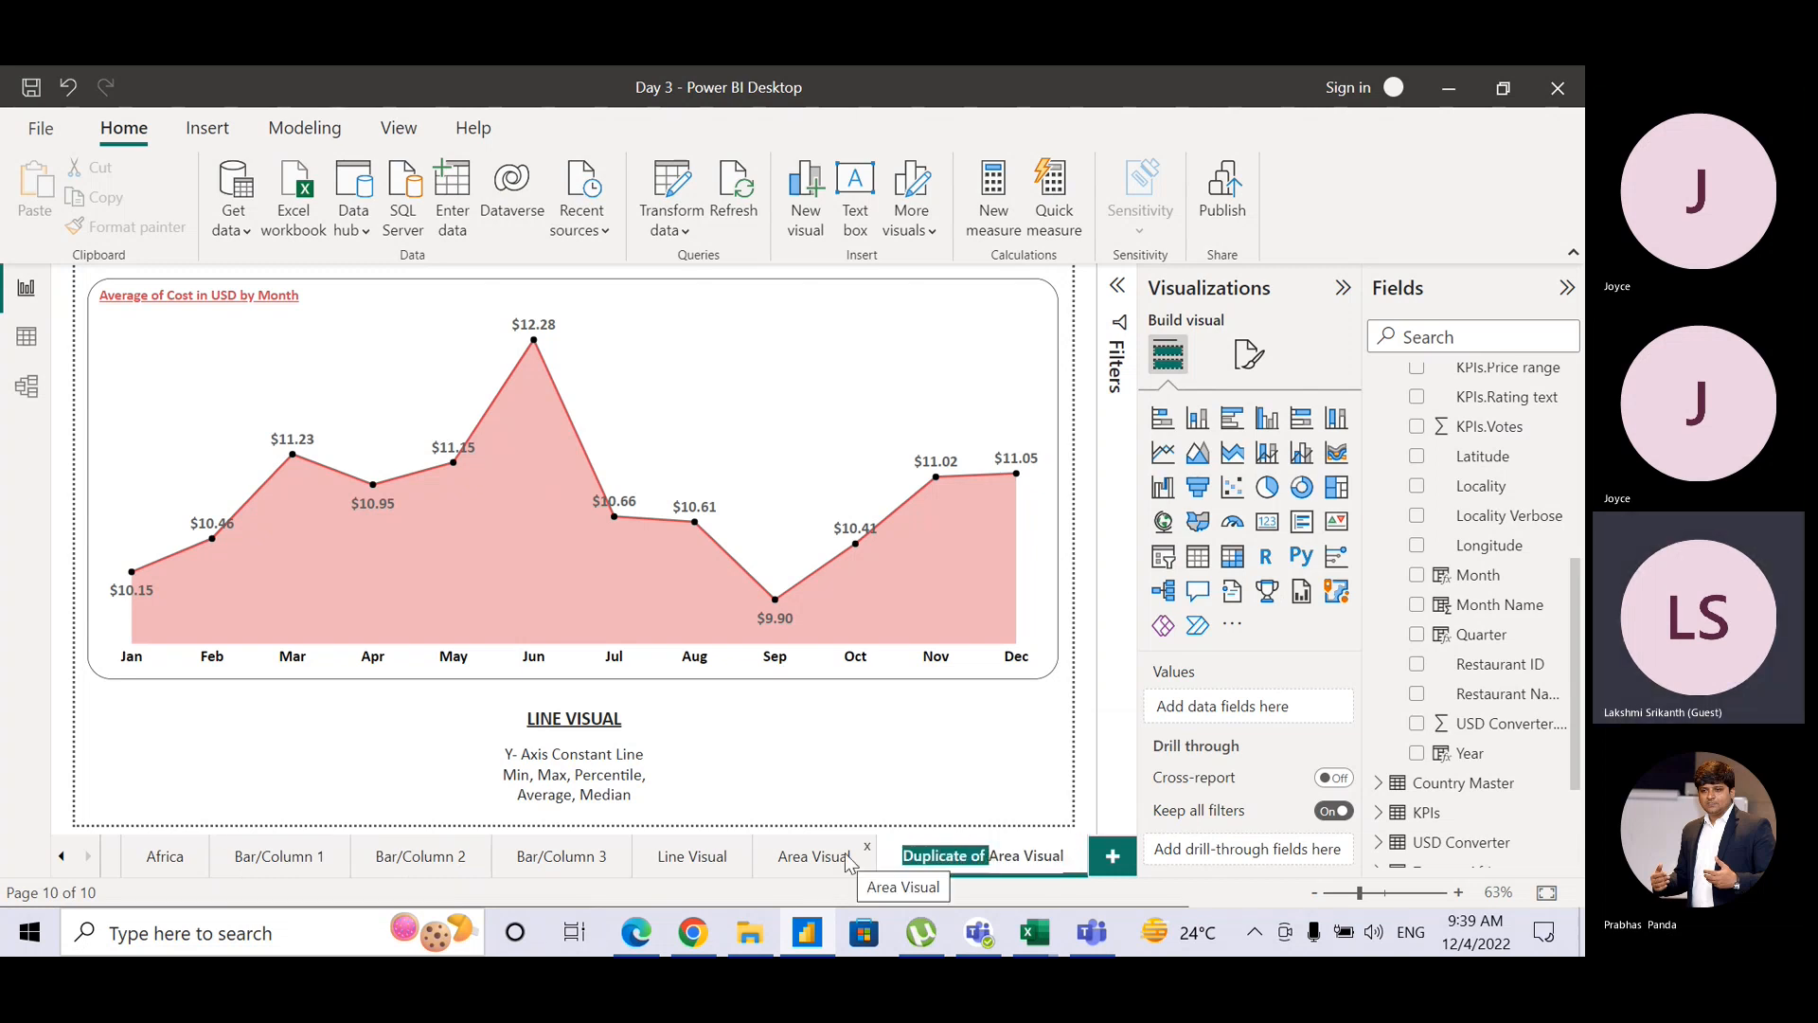
type("100% ")
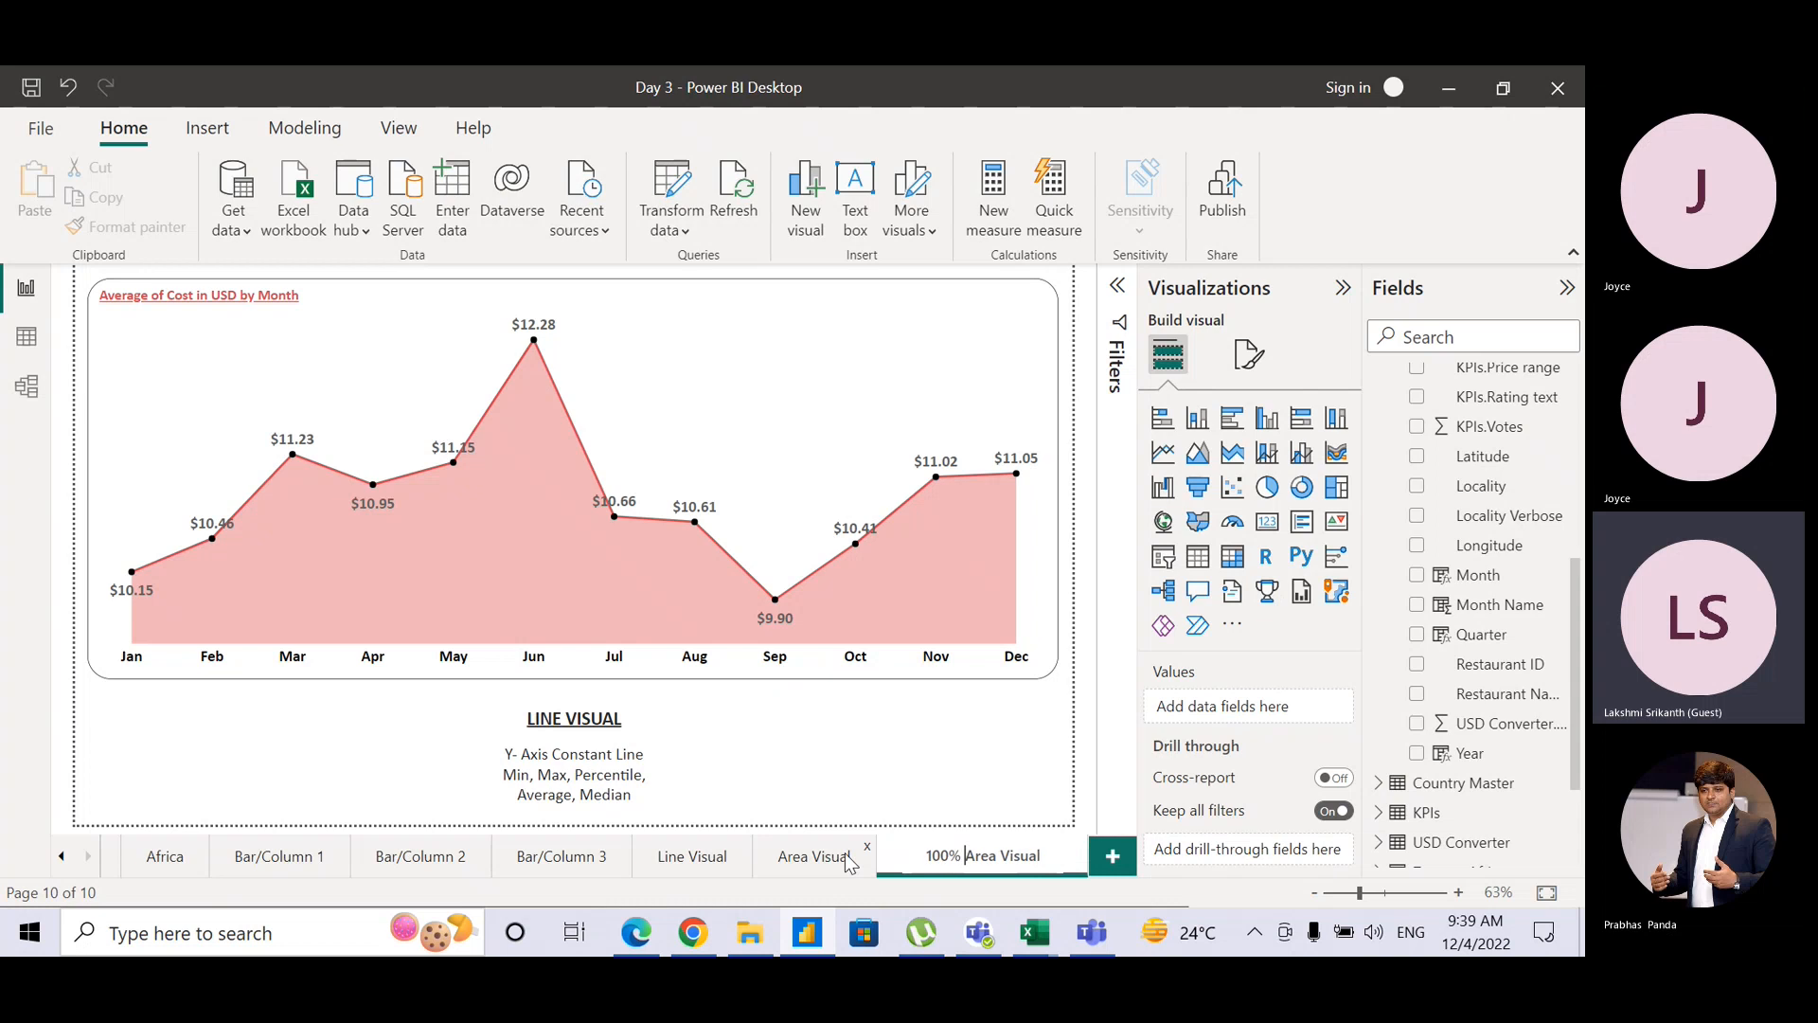
type("Stacked")
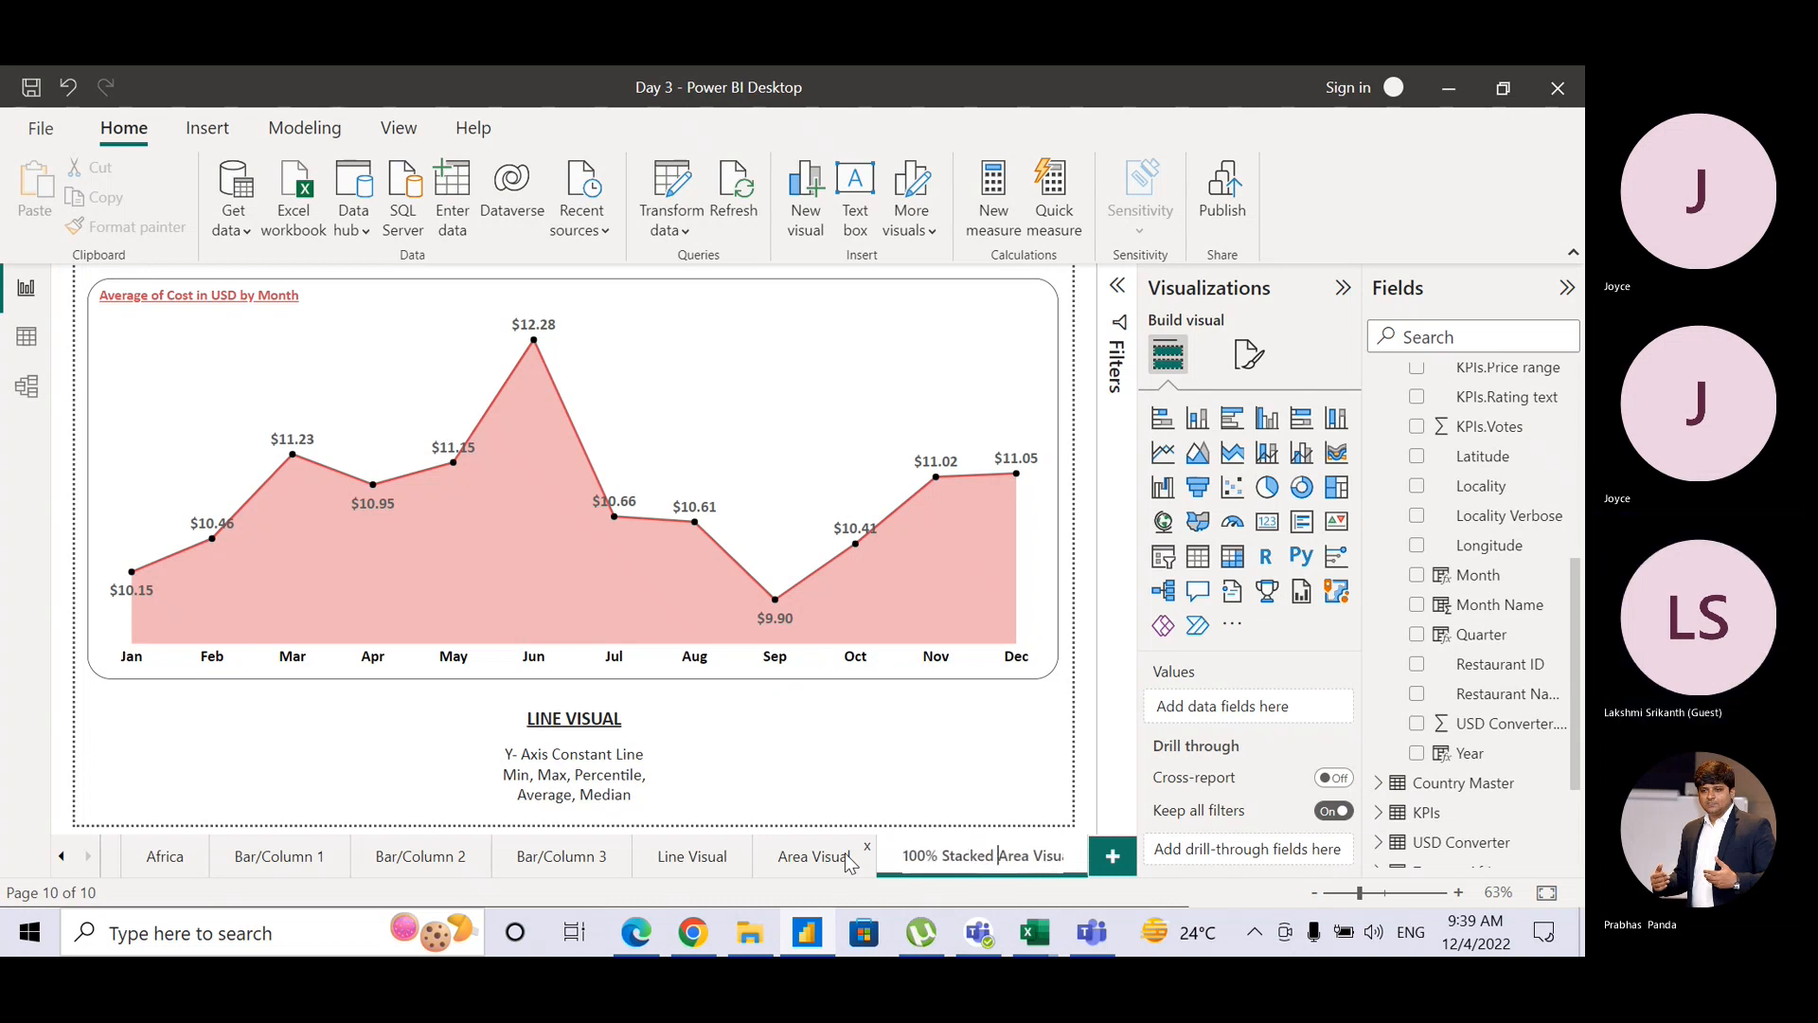
key("Return")
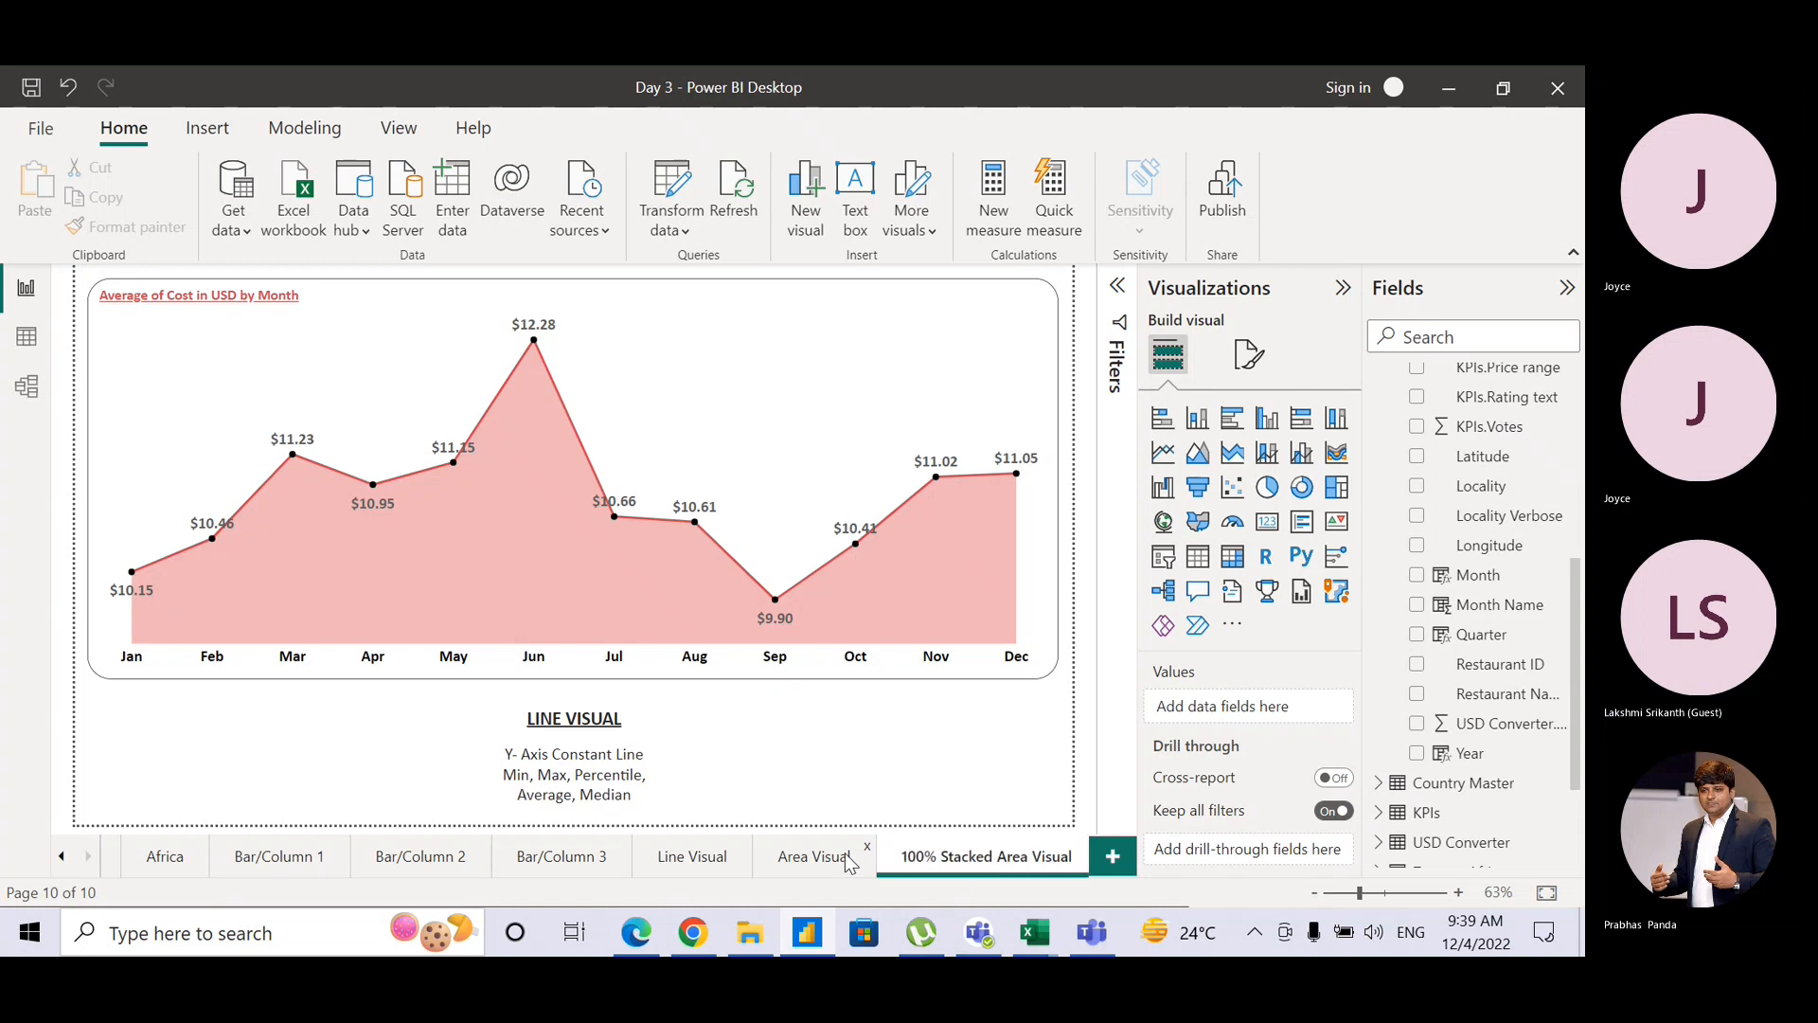
Step: Change the Area Visual caption heading from LINE to 'Area VISUAL'
left_click(783, 856)
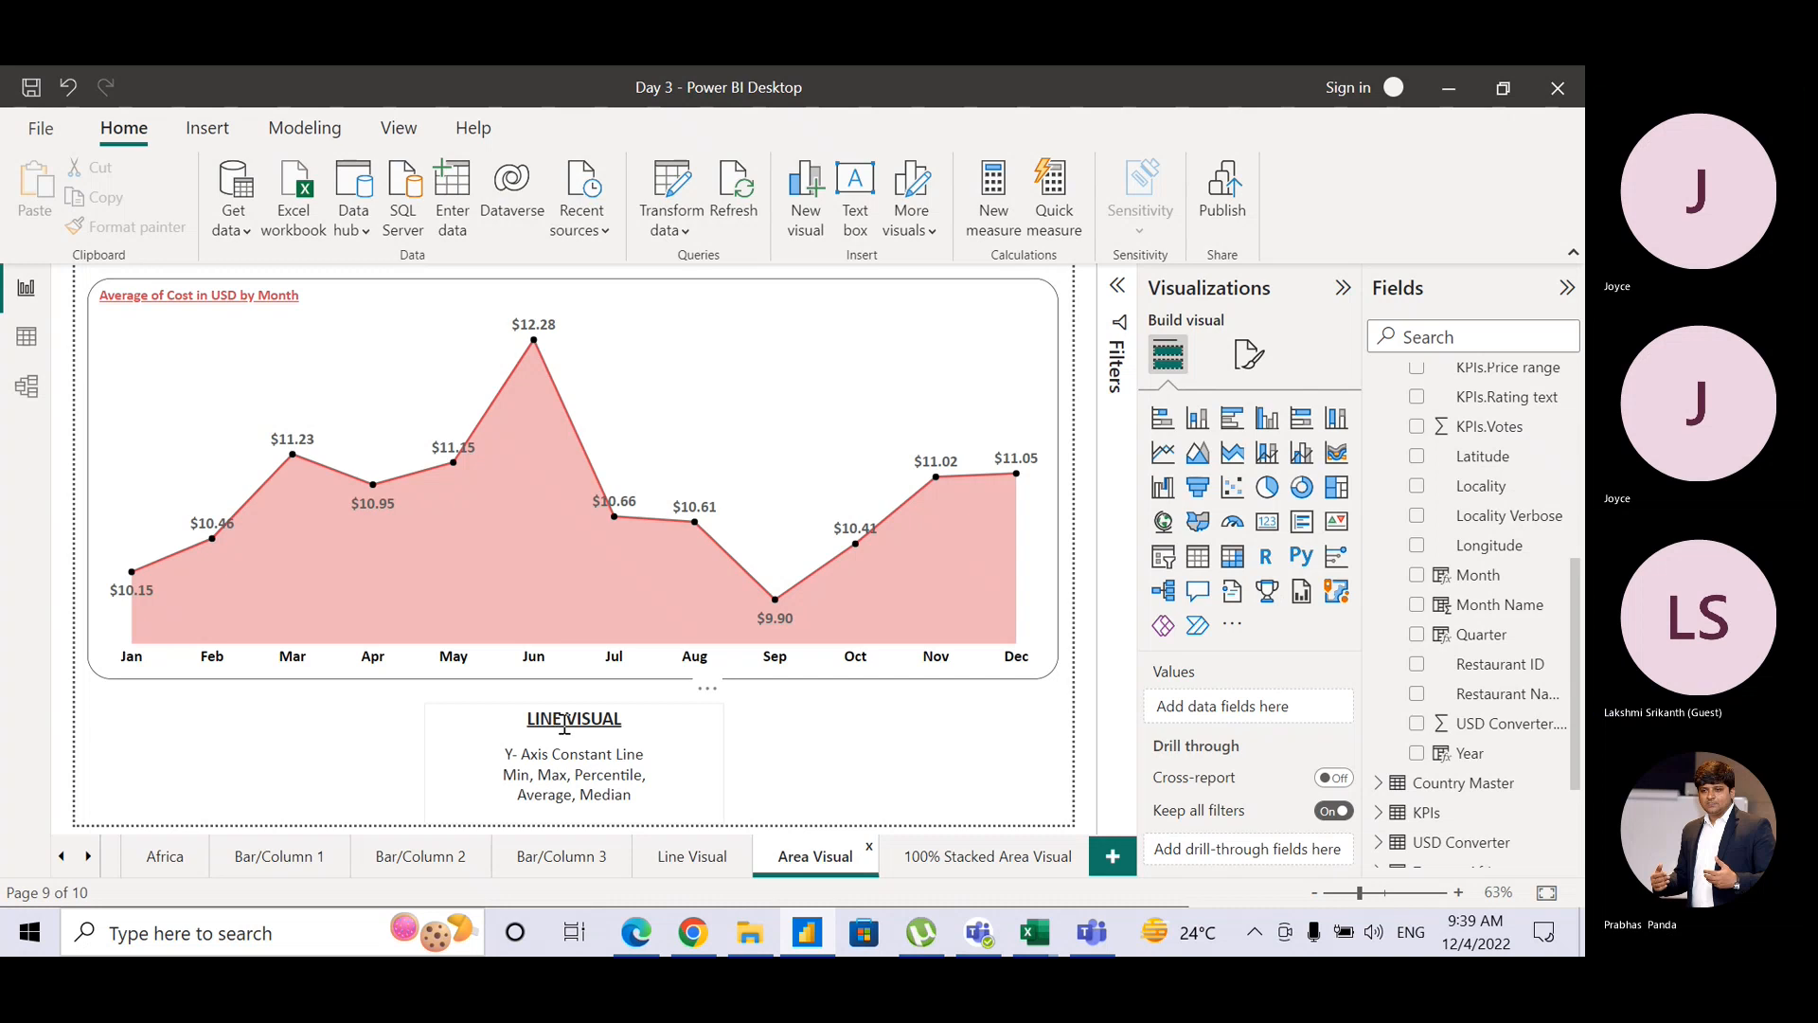
double_click(546, 722)
type("Are")
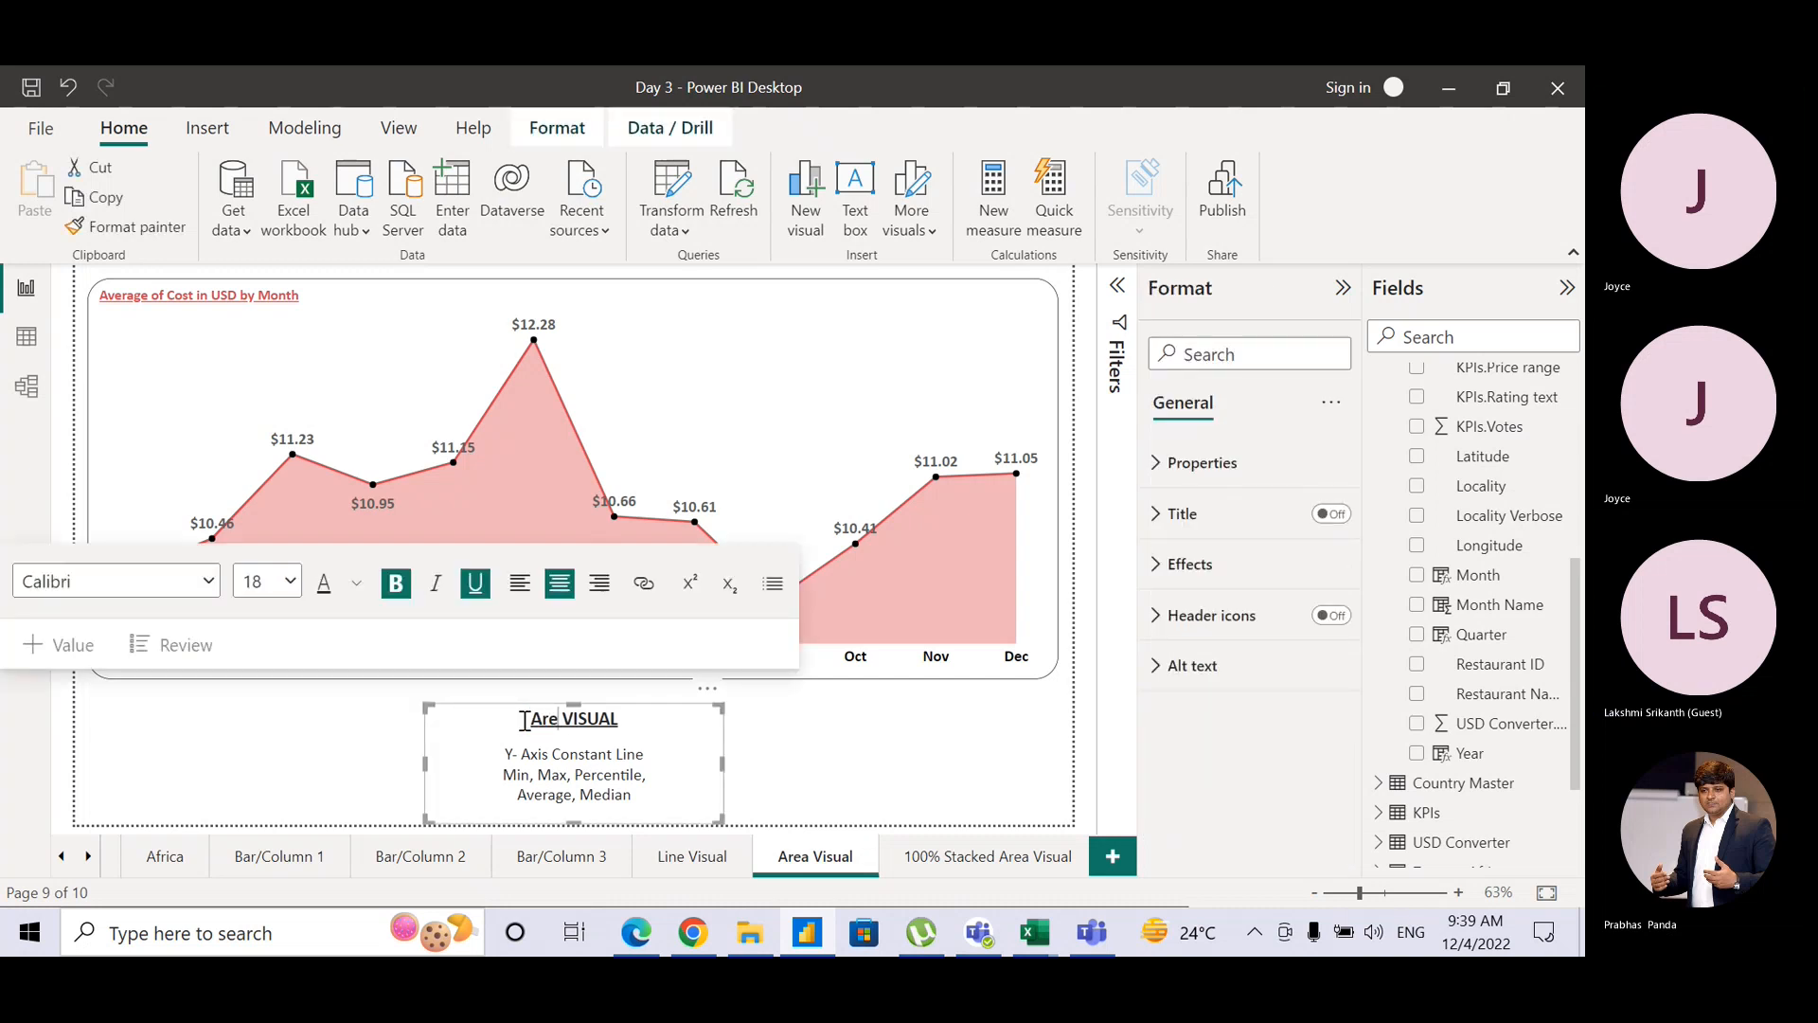
type("a")
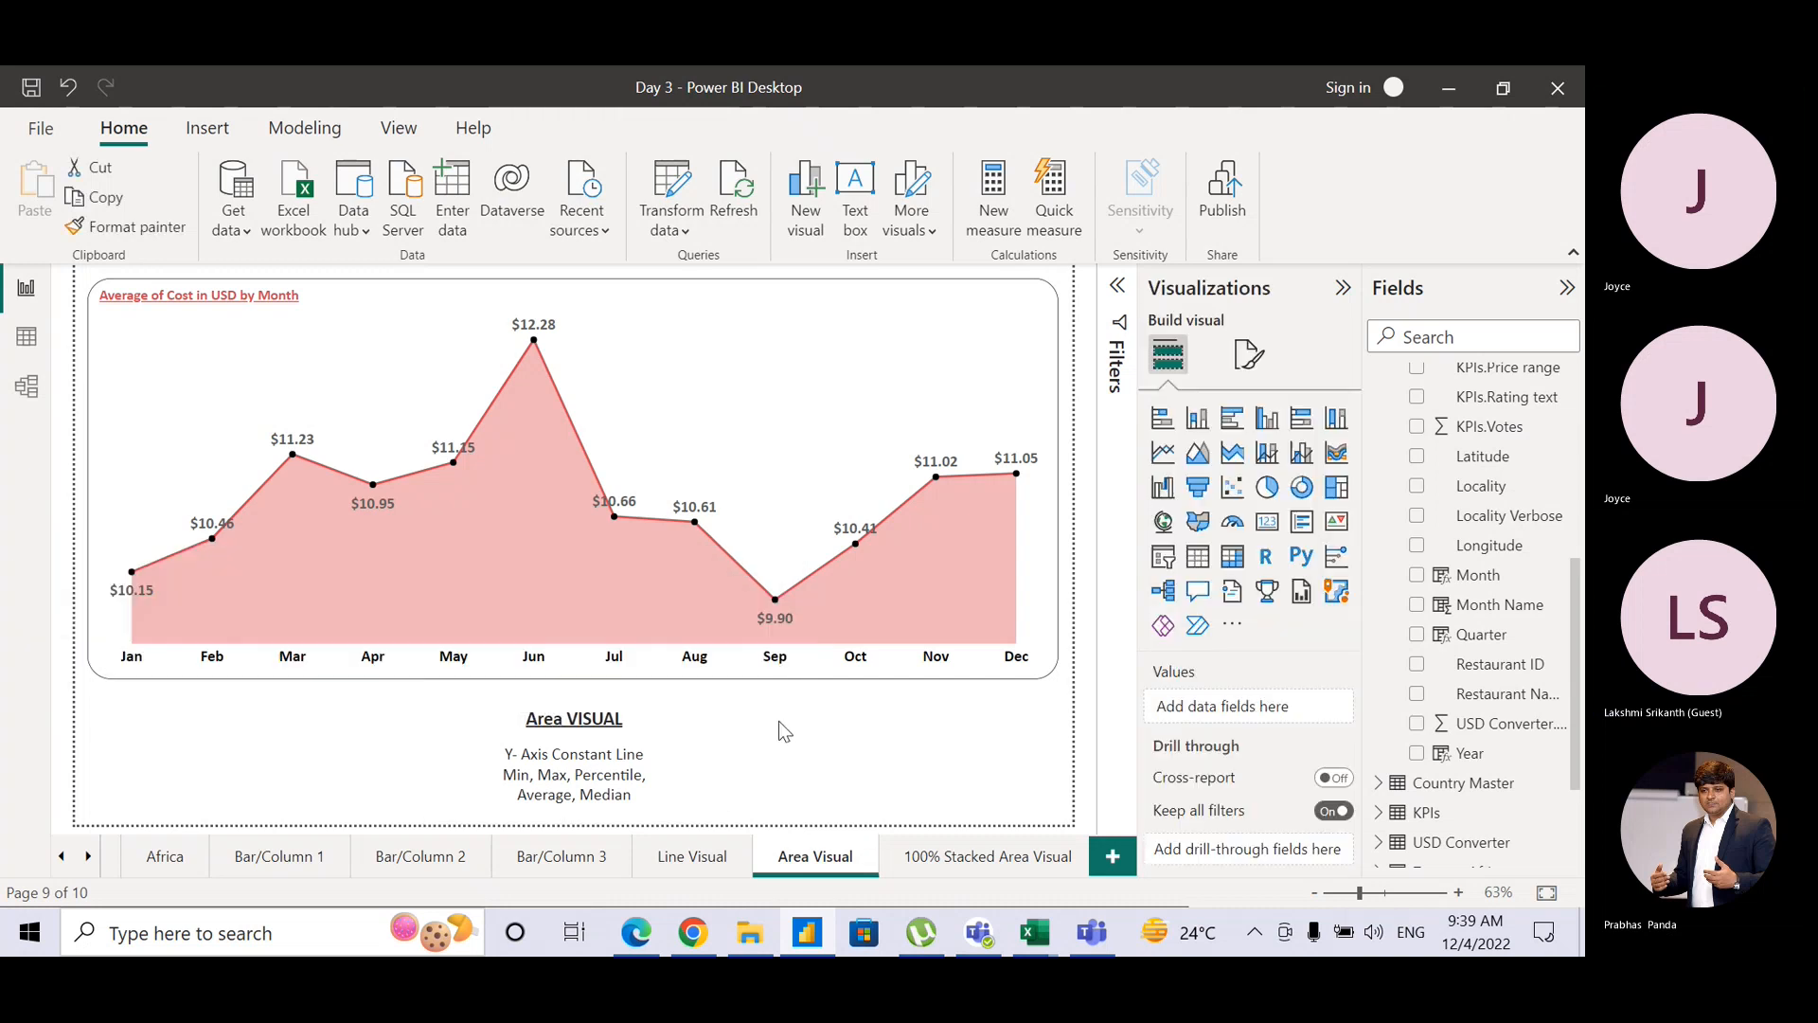
left_click(778, 719)
left_click(977, 863)
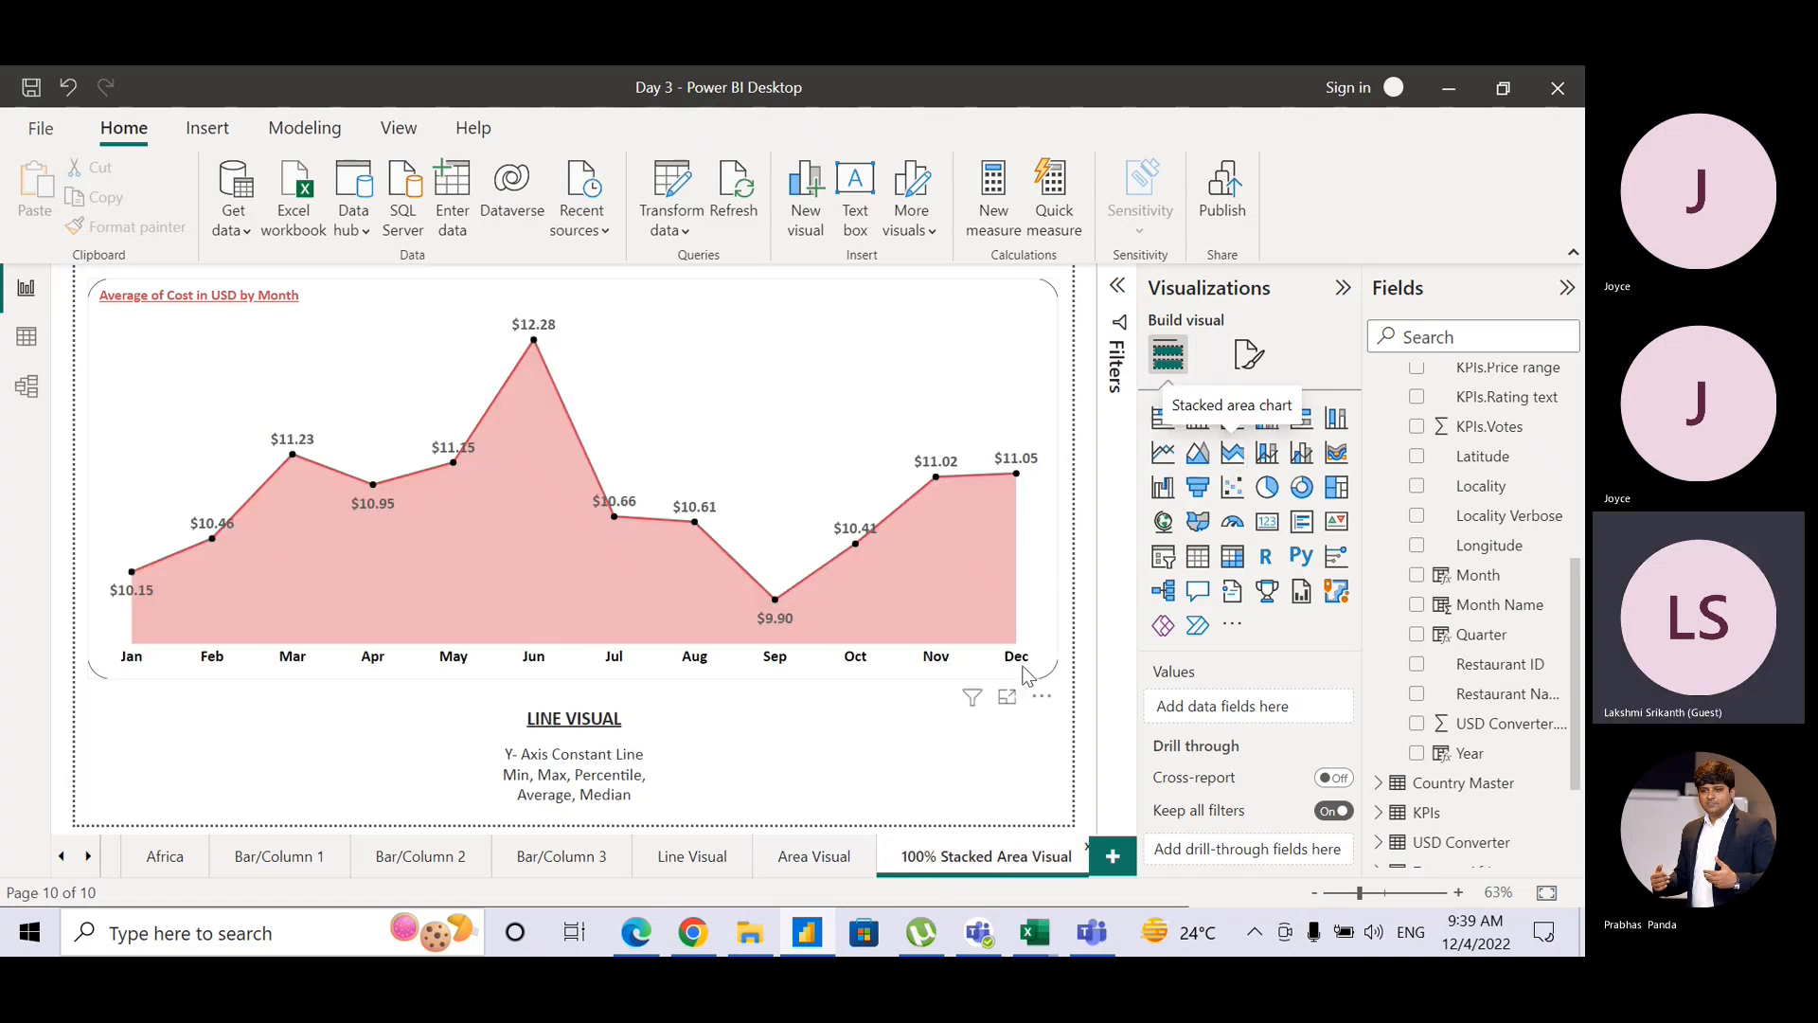
Step: Rename the '100% Stacked Area Visual' page to 'Stacked Area Visual'
double_click(947, 855)
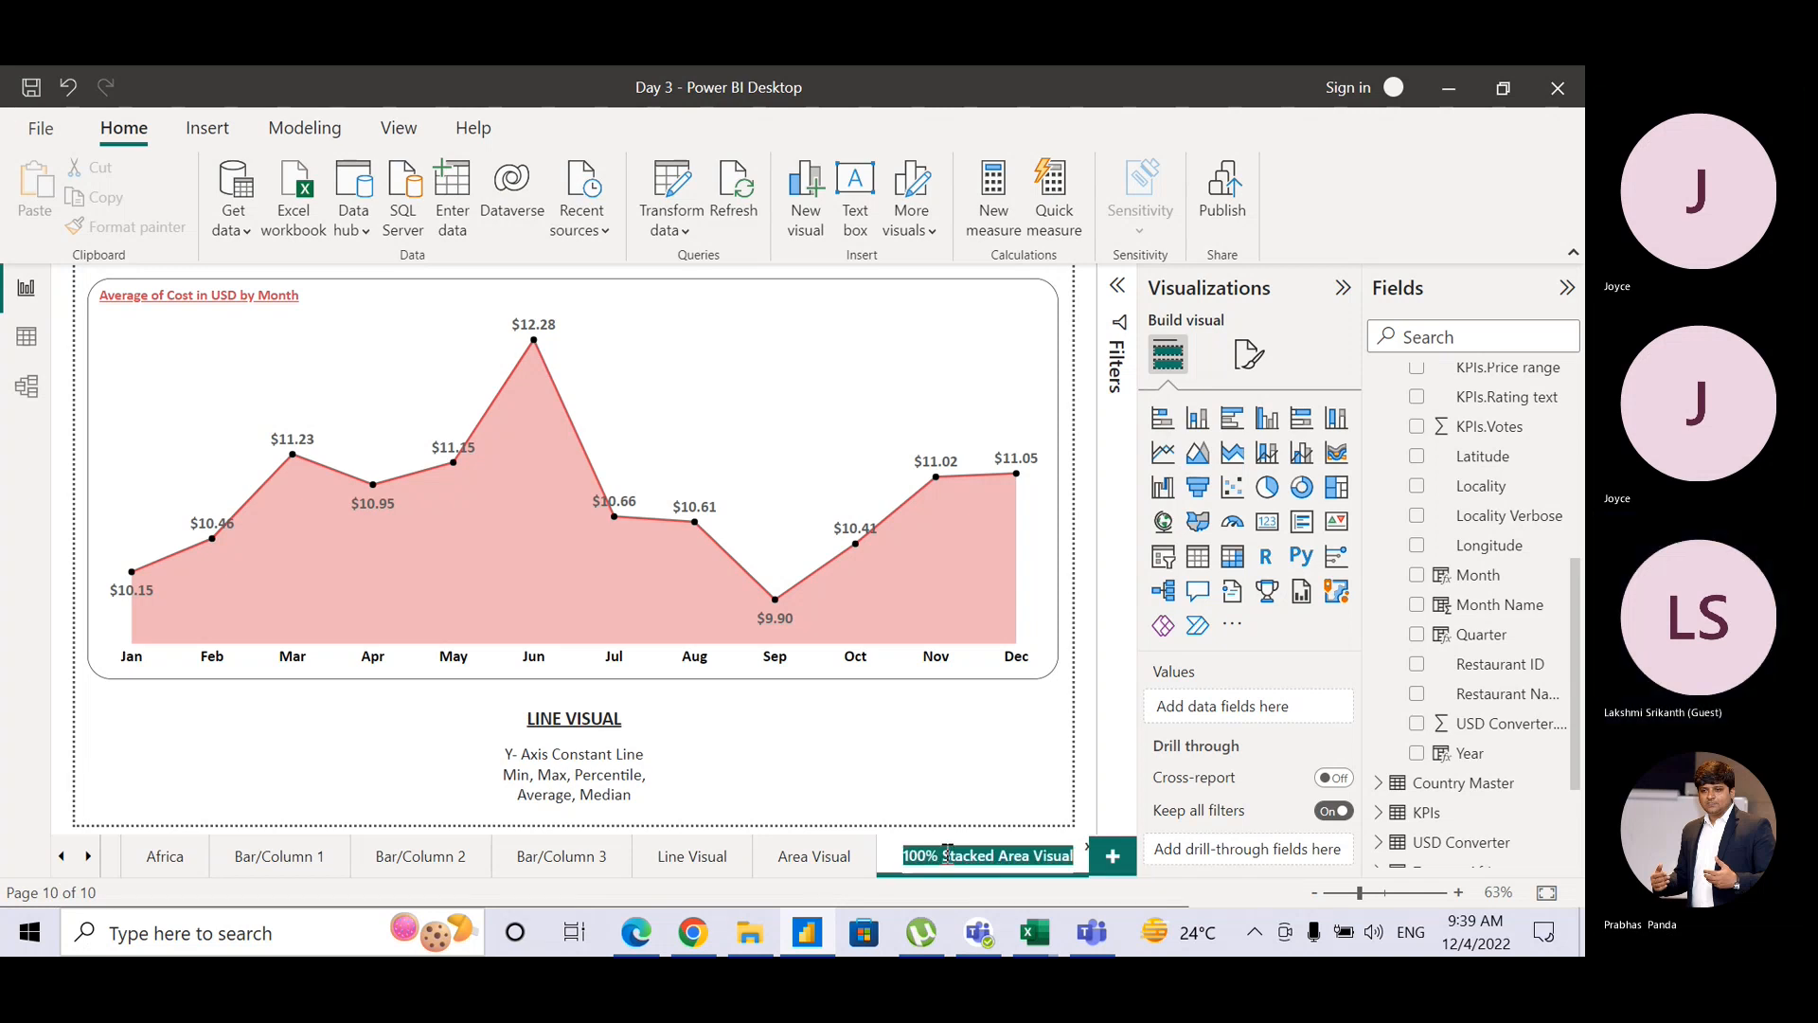
left_click_drag(948, 855, 911, 855)
key("Delete")
key("Delete")
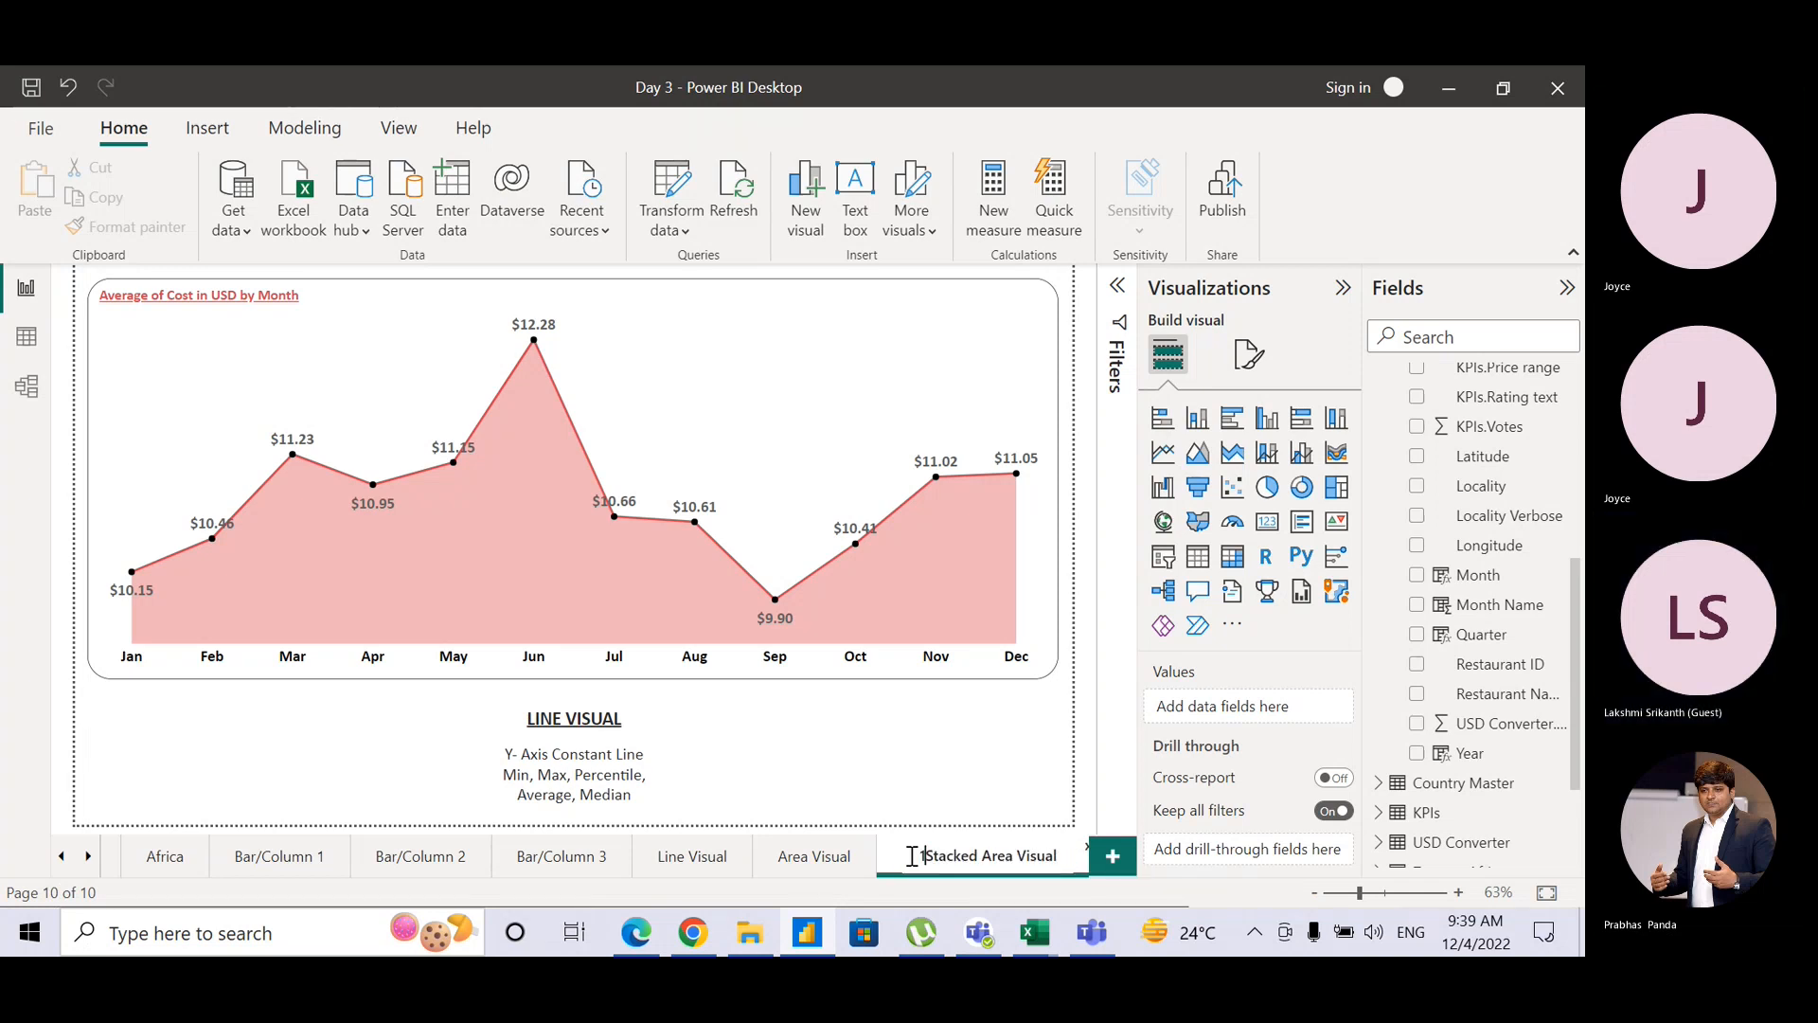
key("Return")
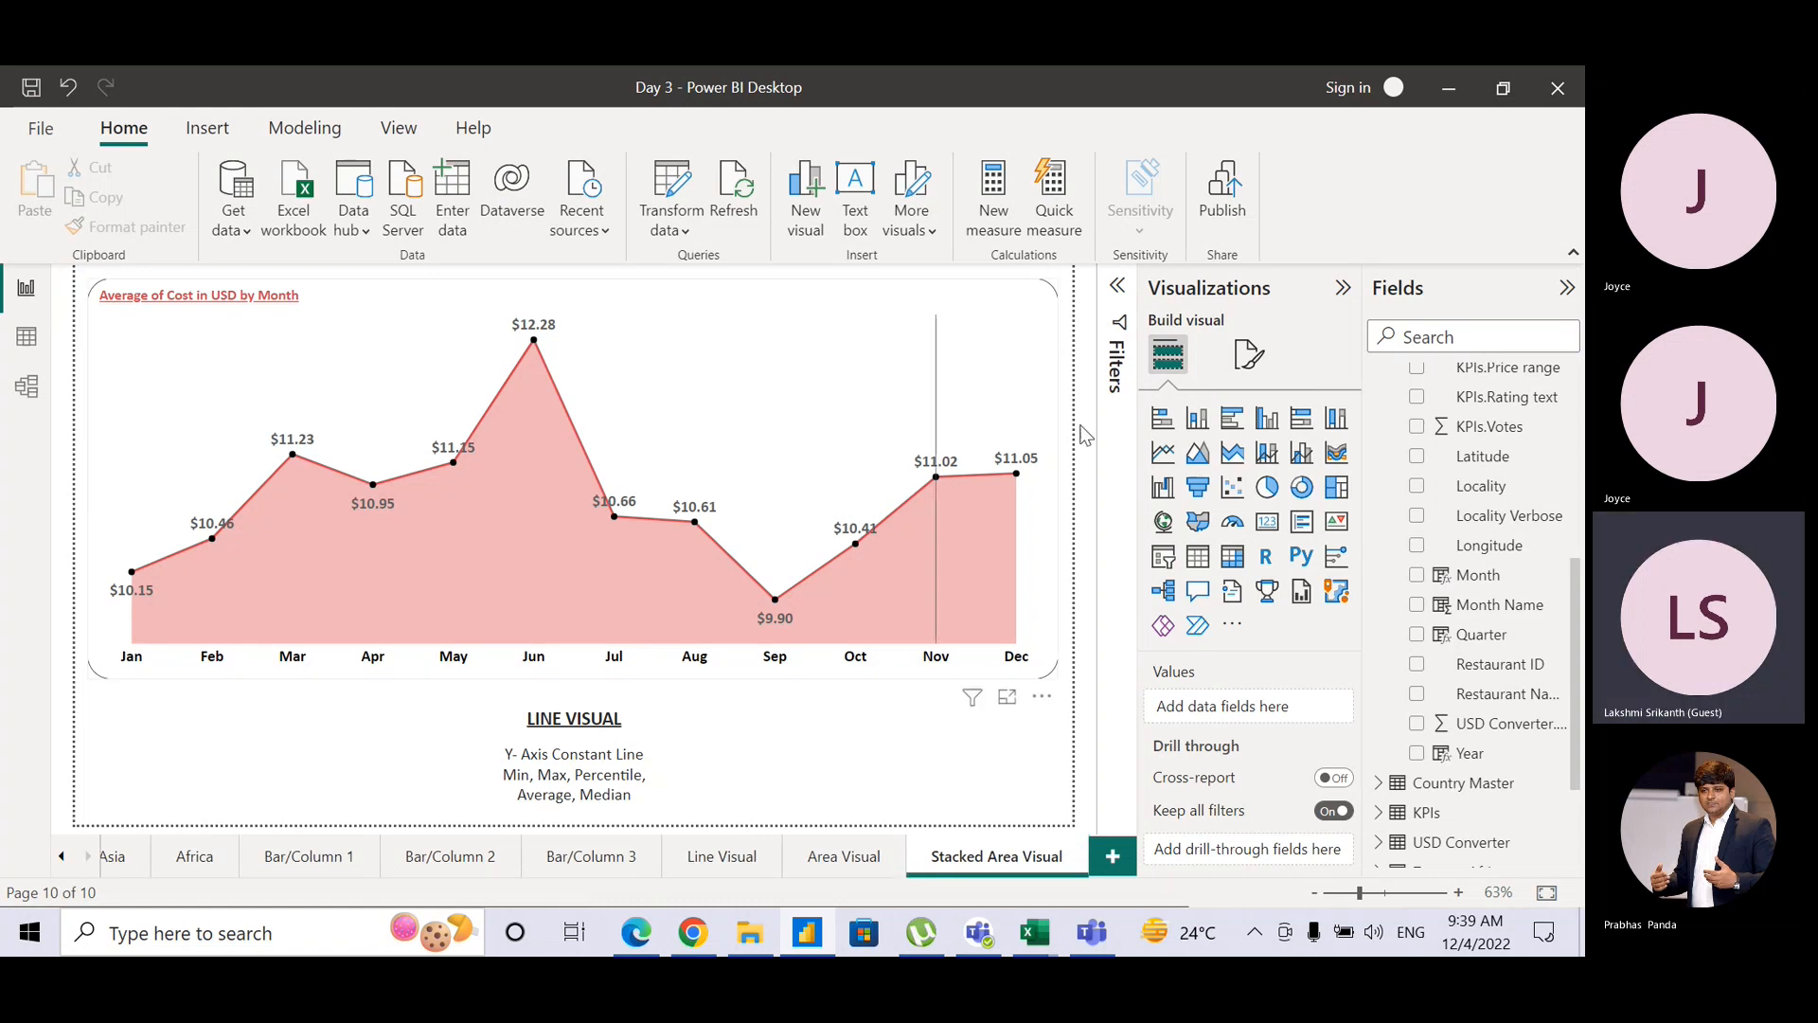
Step: Make the chart a stacked area chart and add Cuisines as a second Y-axis value
left_click(1053, 324)
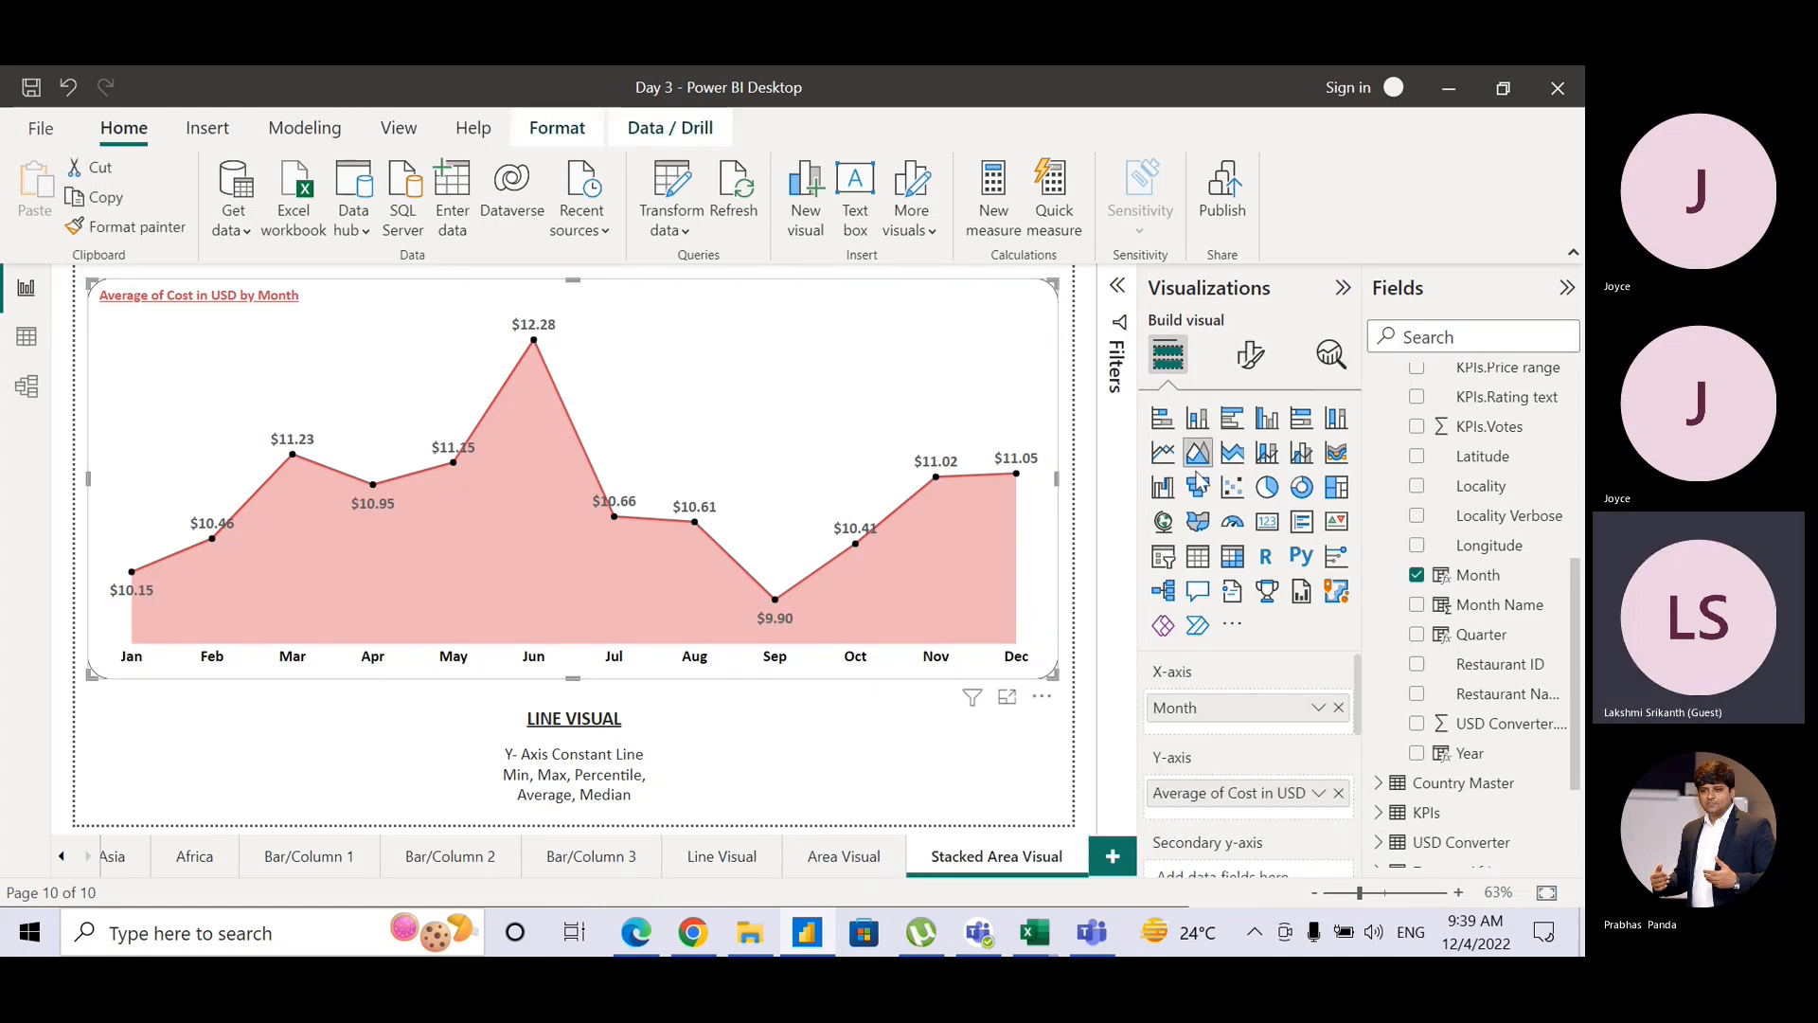
left_click(1239, 459)
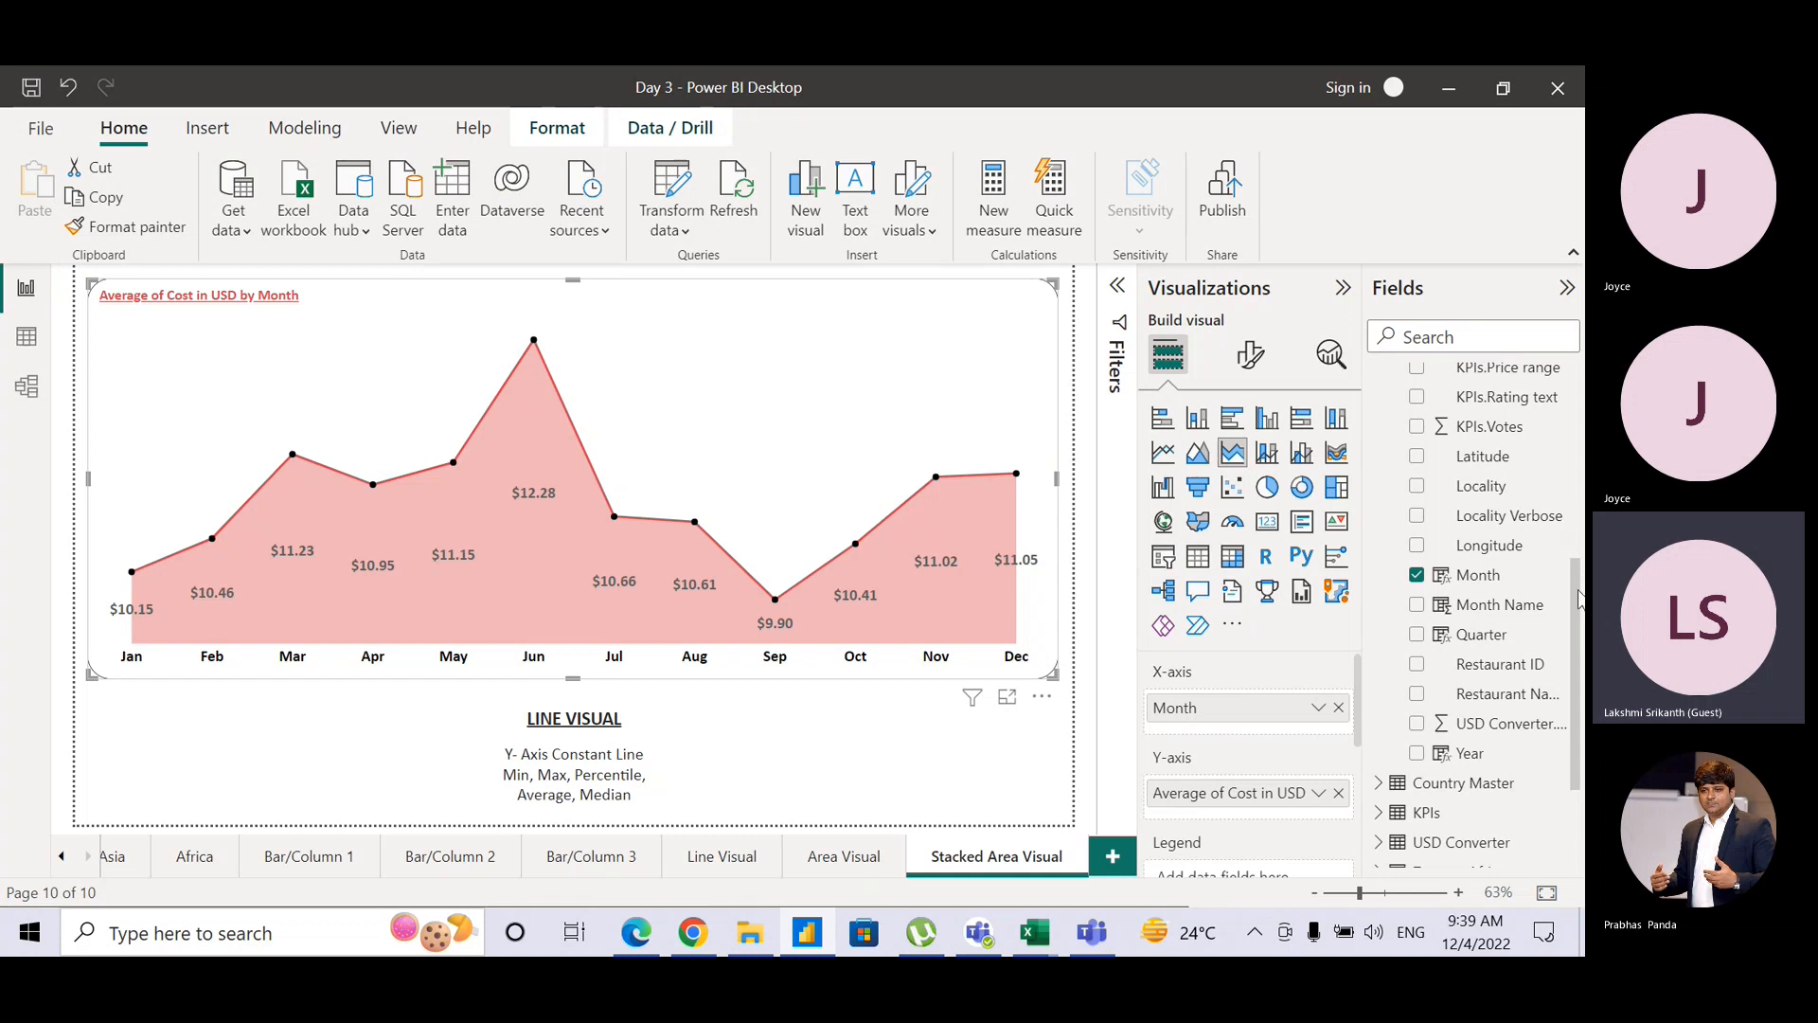
left_click_drag(1580, 598, 1584, 491)
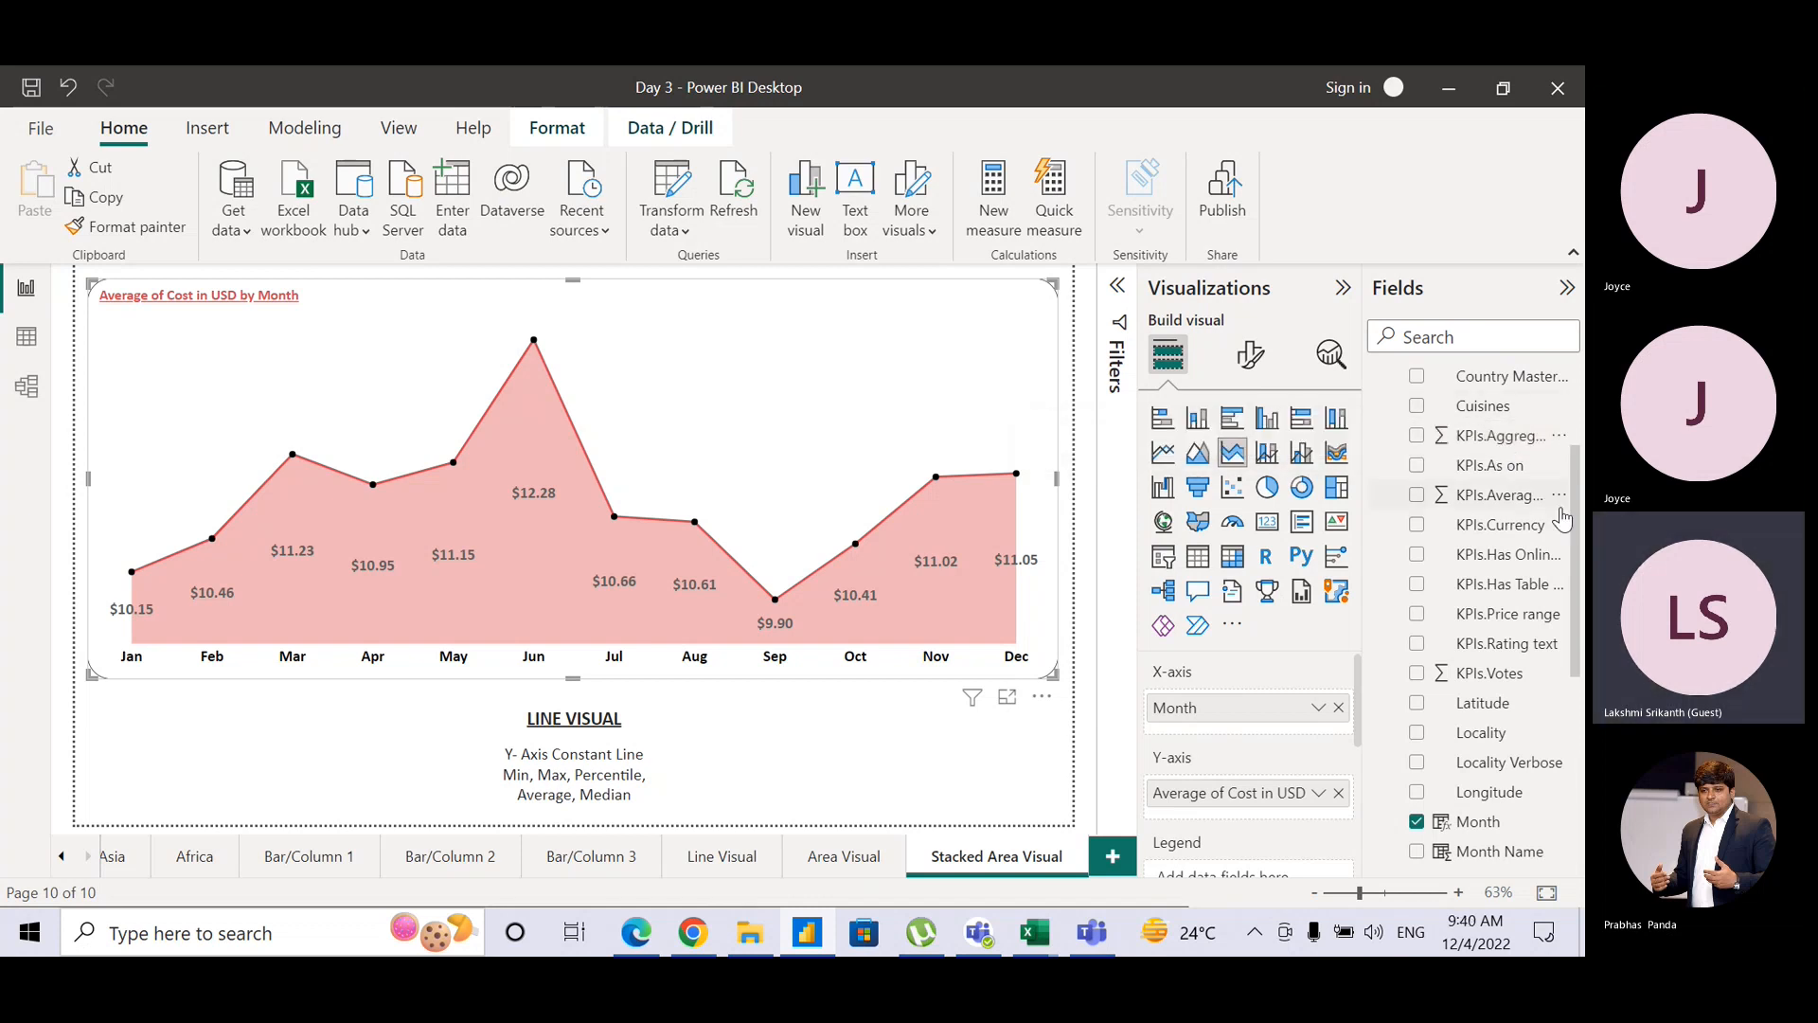
left_click_drag(1574, 525, 1583, 476)
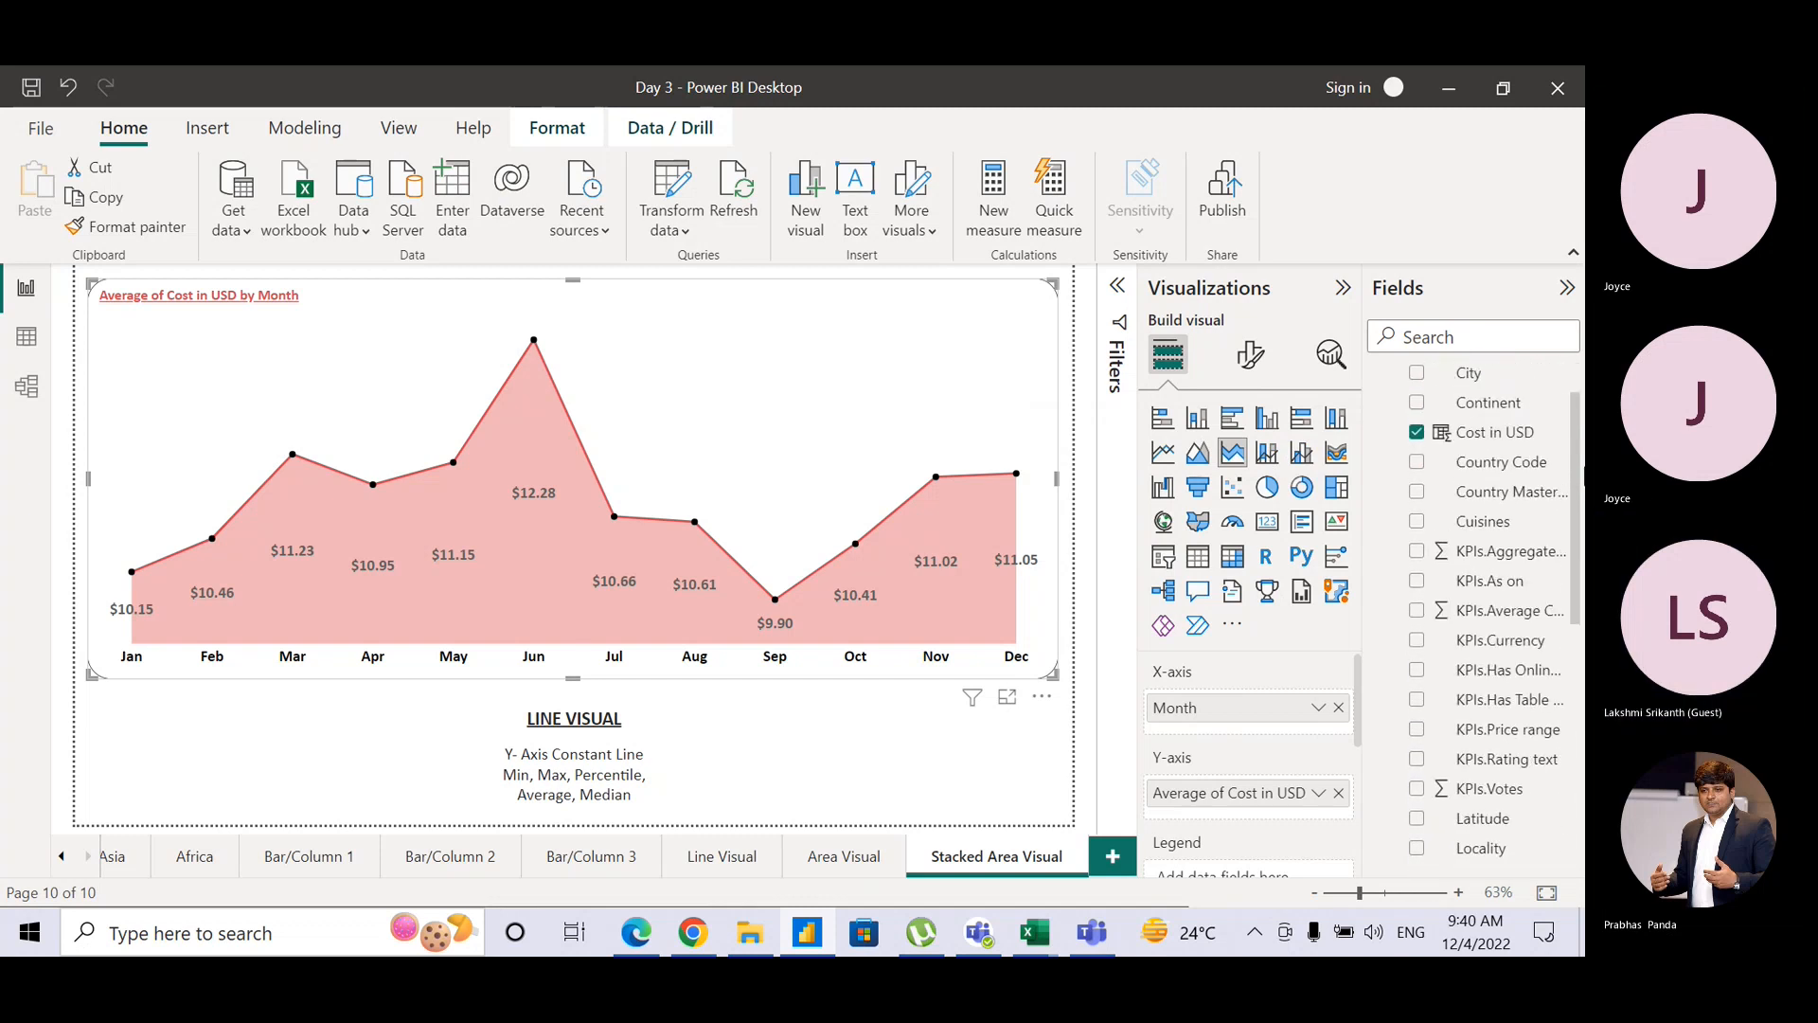
left_click_drag(1470, 527, 1274, 818)
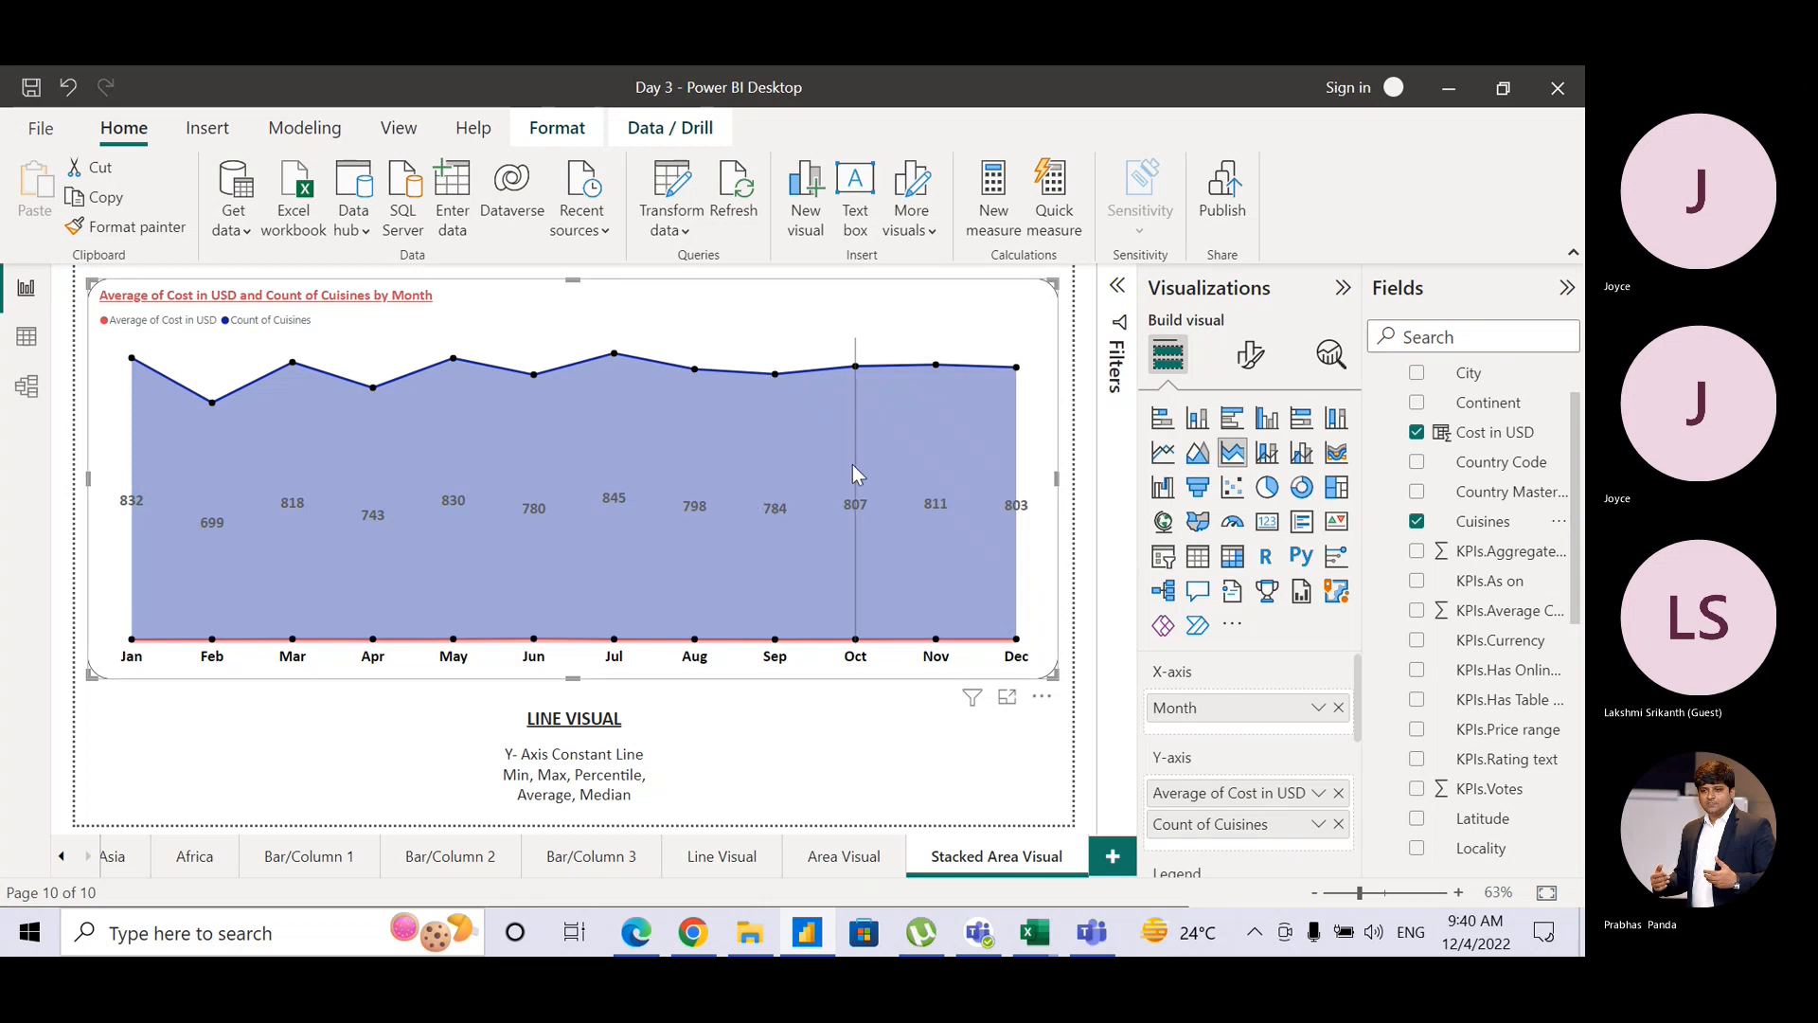
Step: Set Cuisines to Count (Distinct), giving monthly values of about 278–318, and open Analytics
left_click(1318, 824)
left_click(1388, 727)
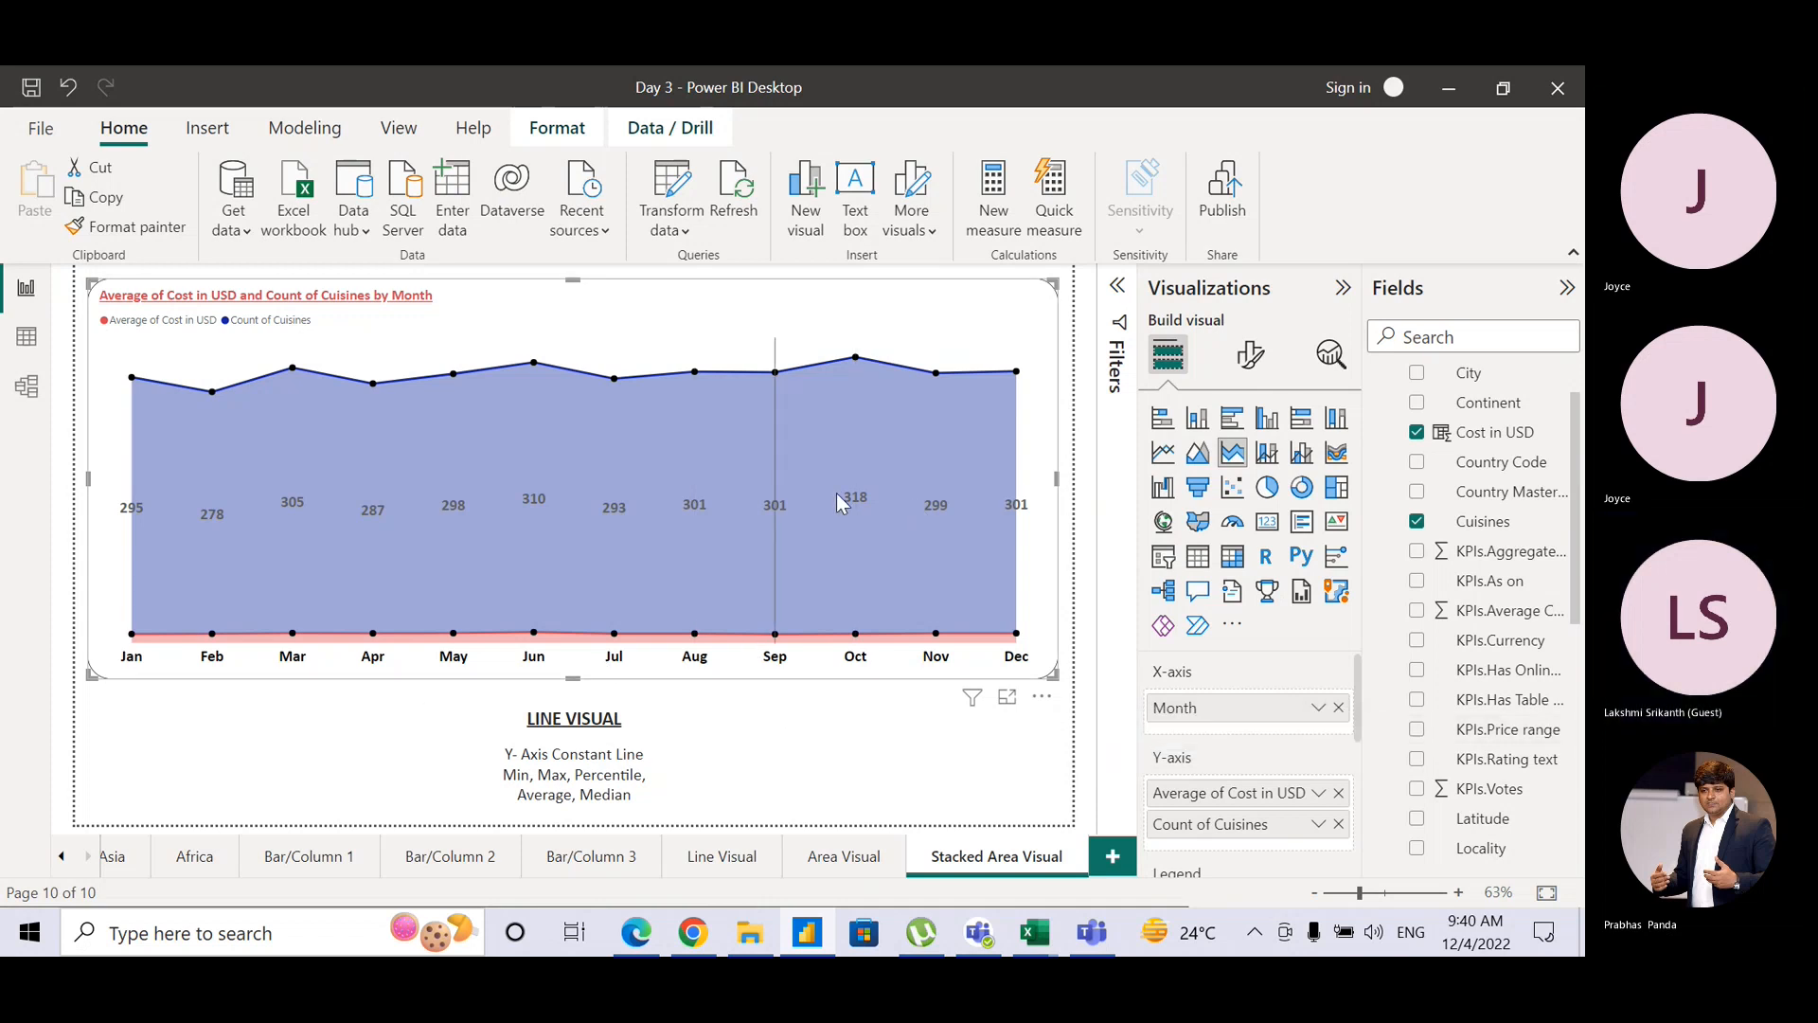
mouse_move(907, 541)
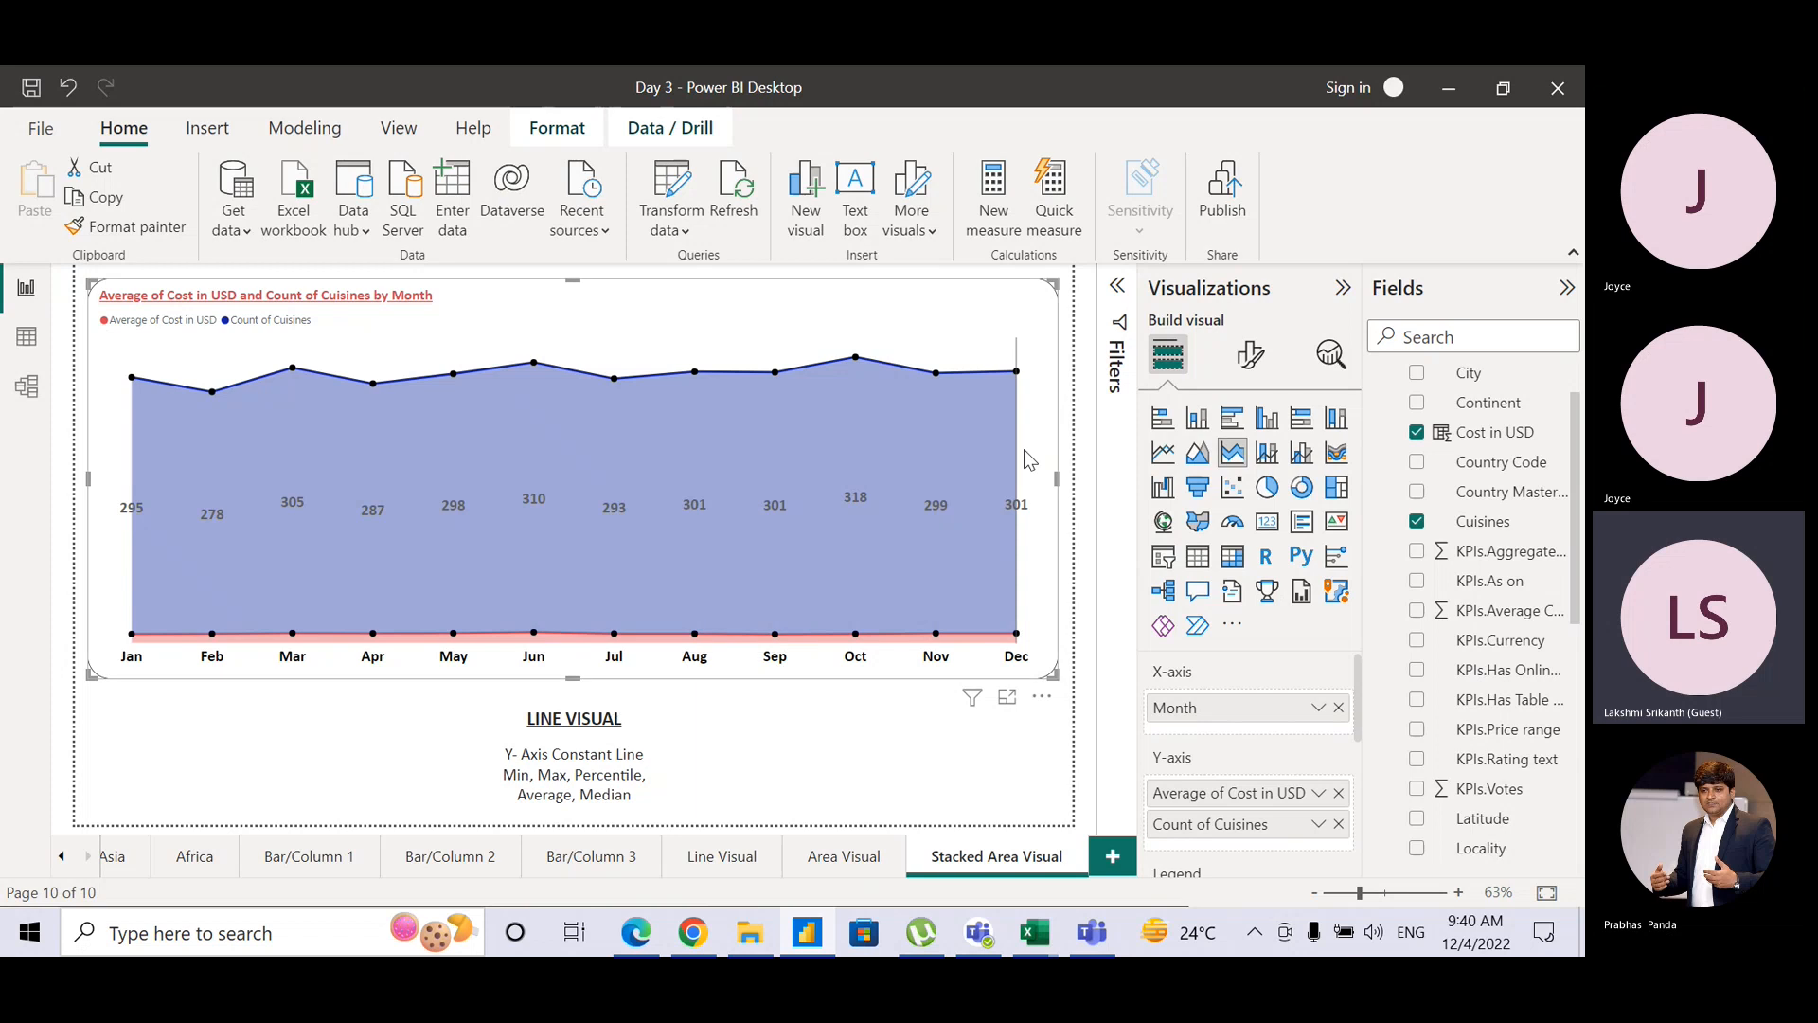
left_click(1330, 354)
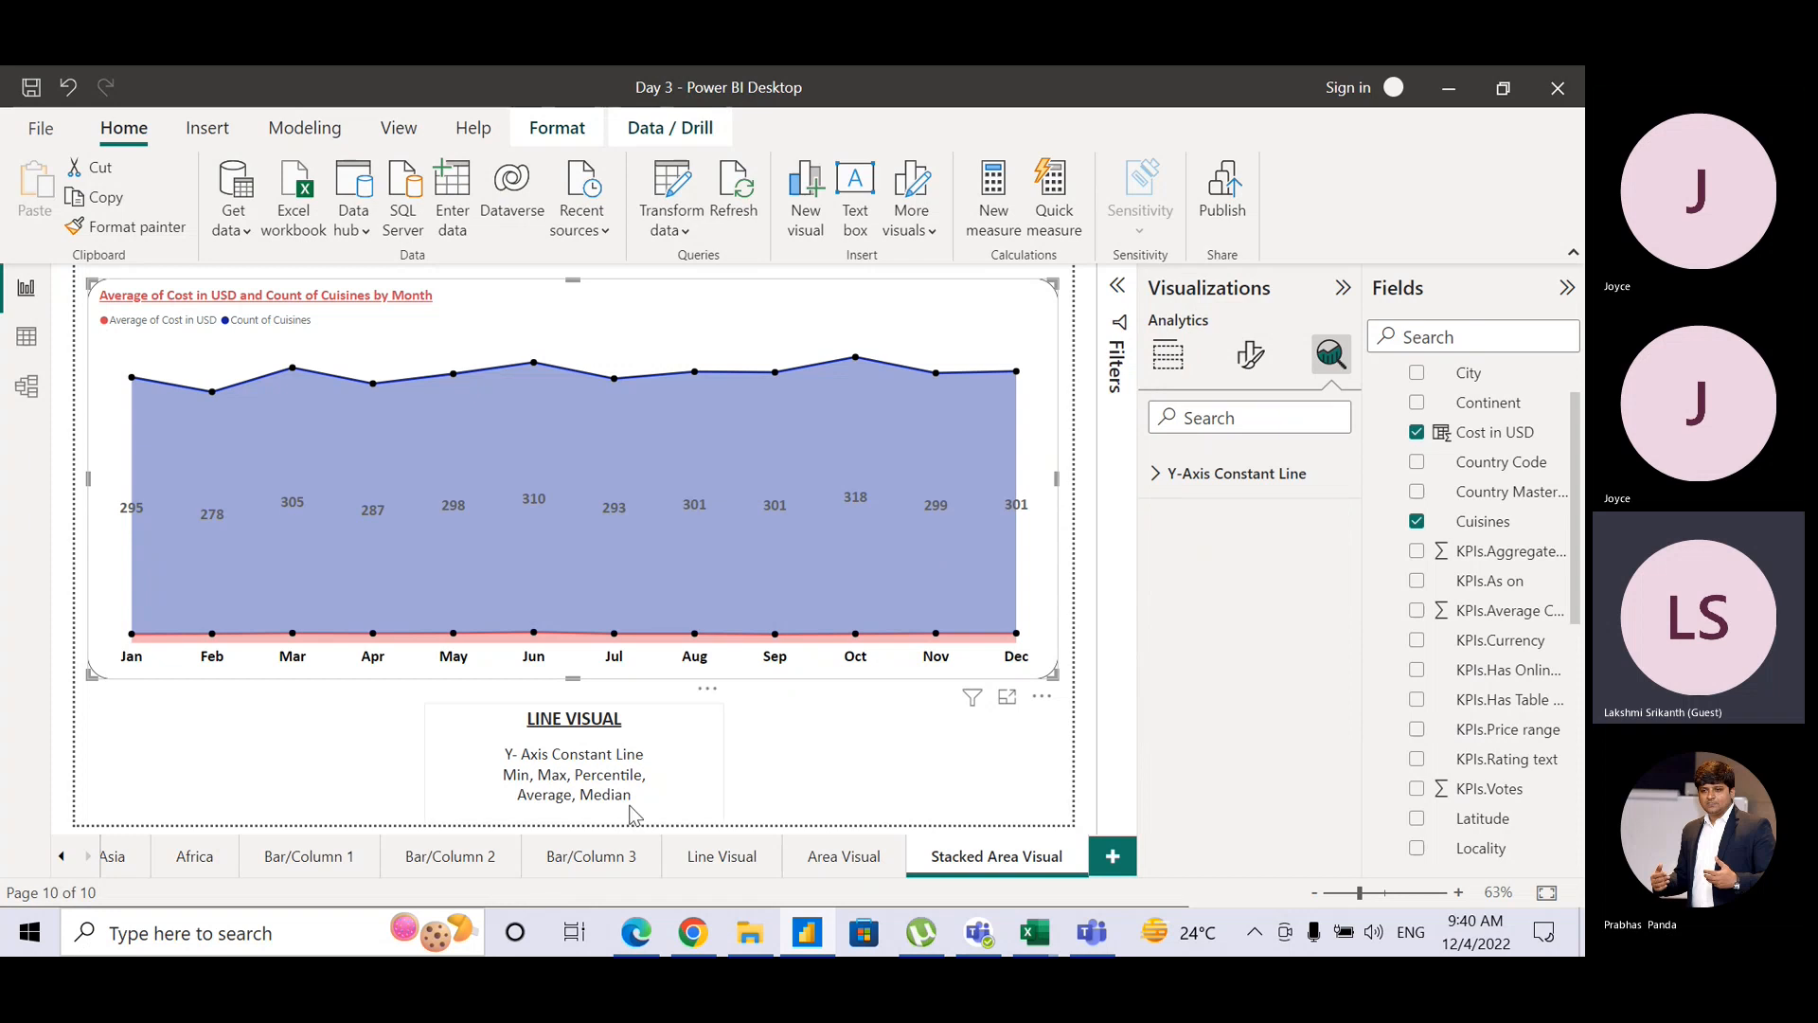
Step: Delete the Min, Max, Percentile, Average, Median caption lines and replace LINE with STACKED Area
left_click_drag(639, 802, 505, 770)
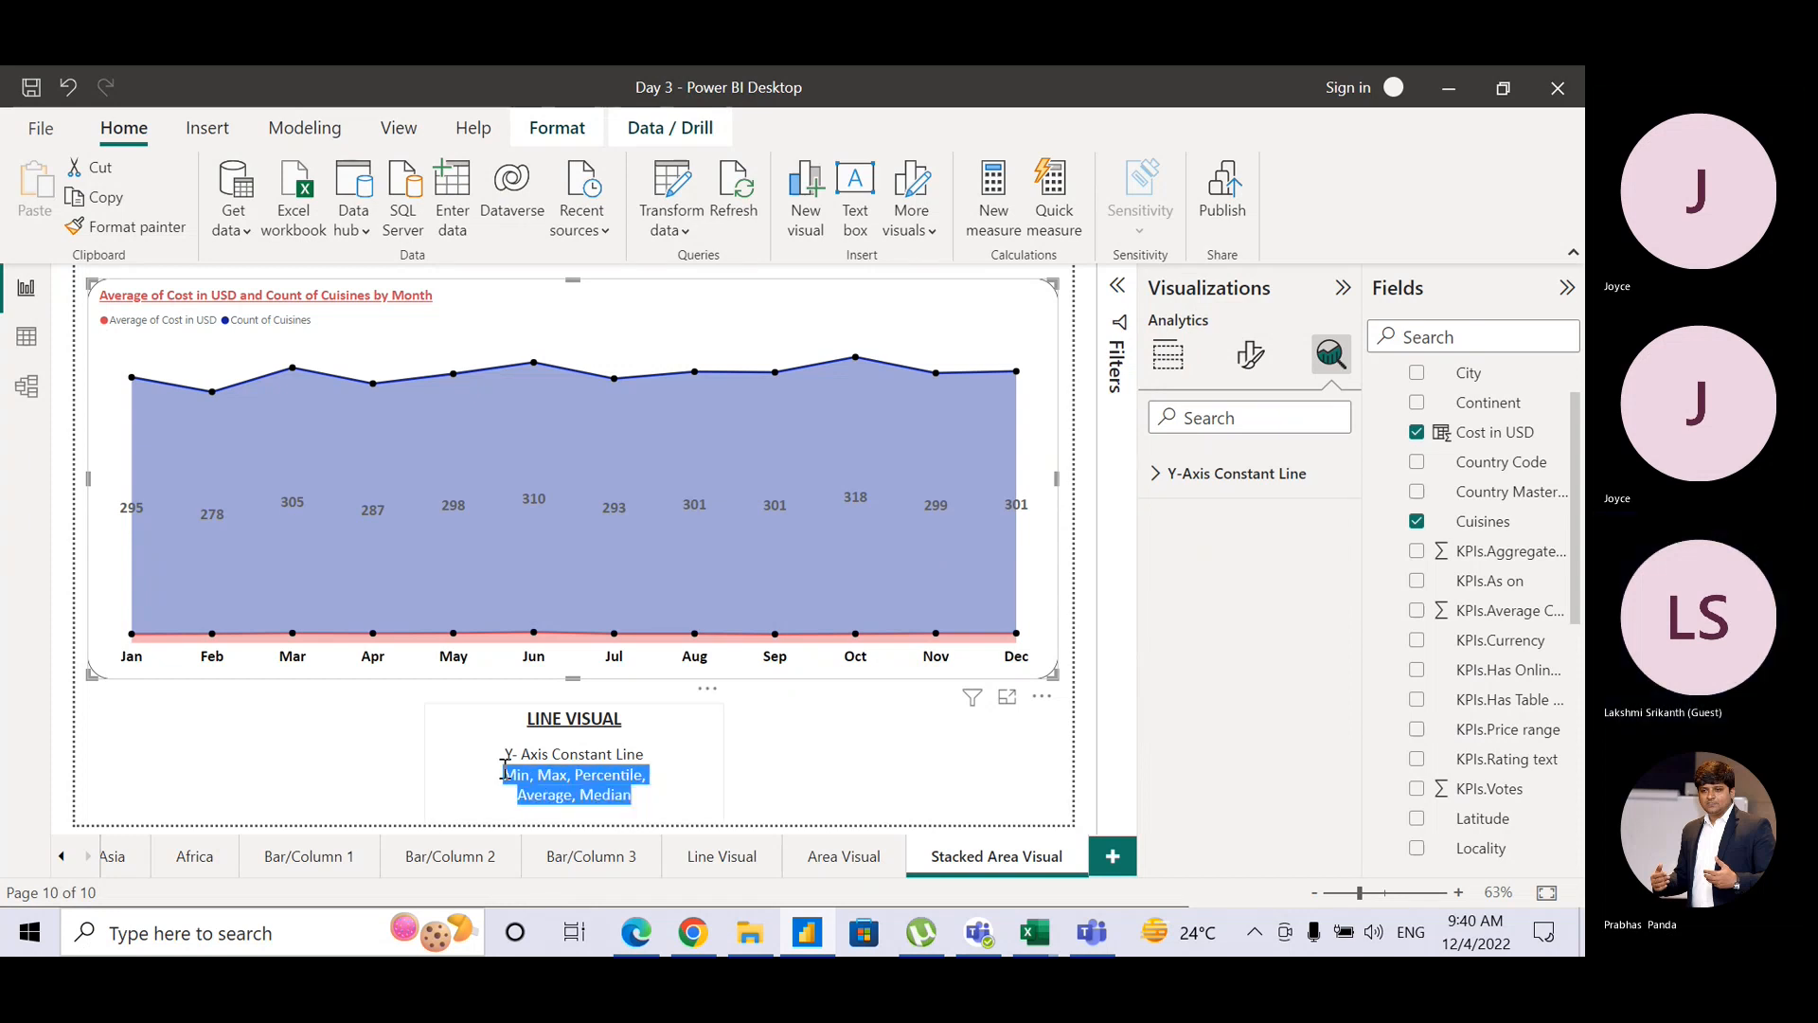
key("BackSpace")
key("BackSpace")
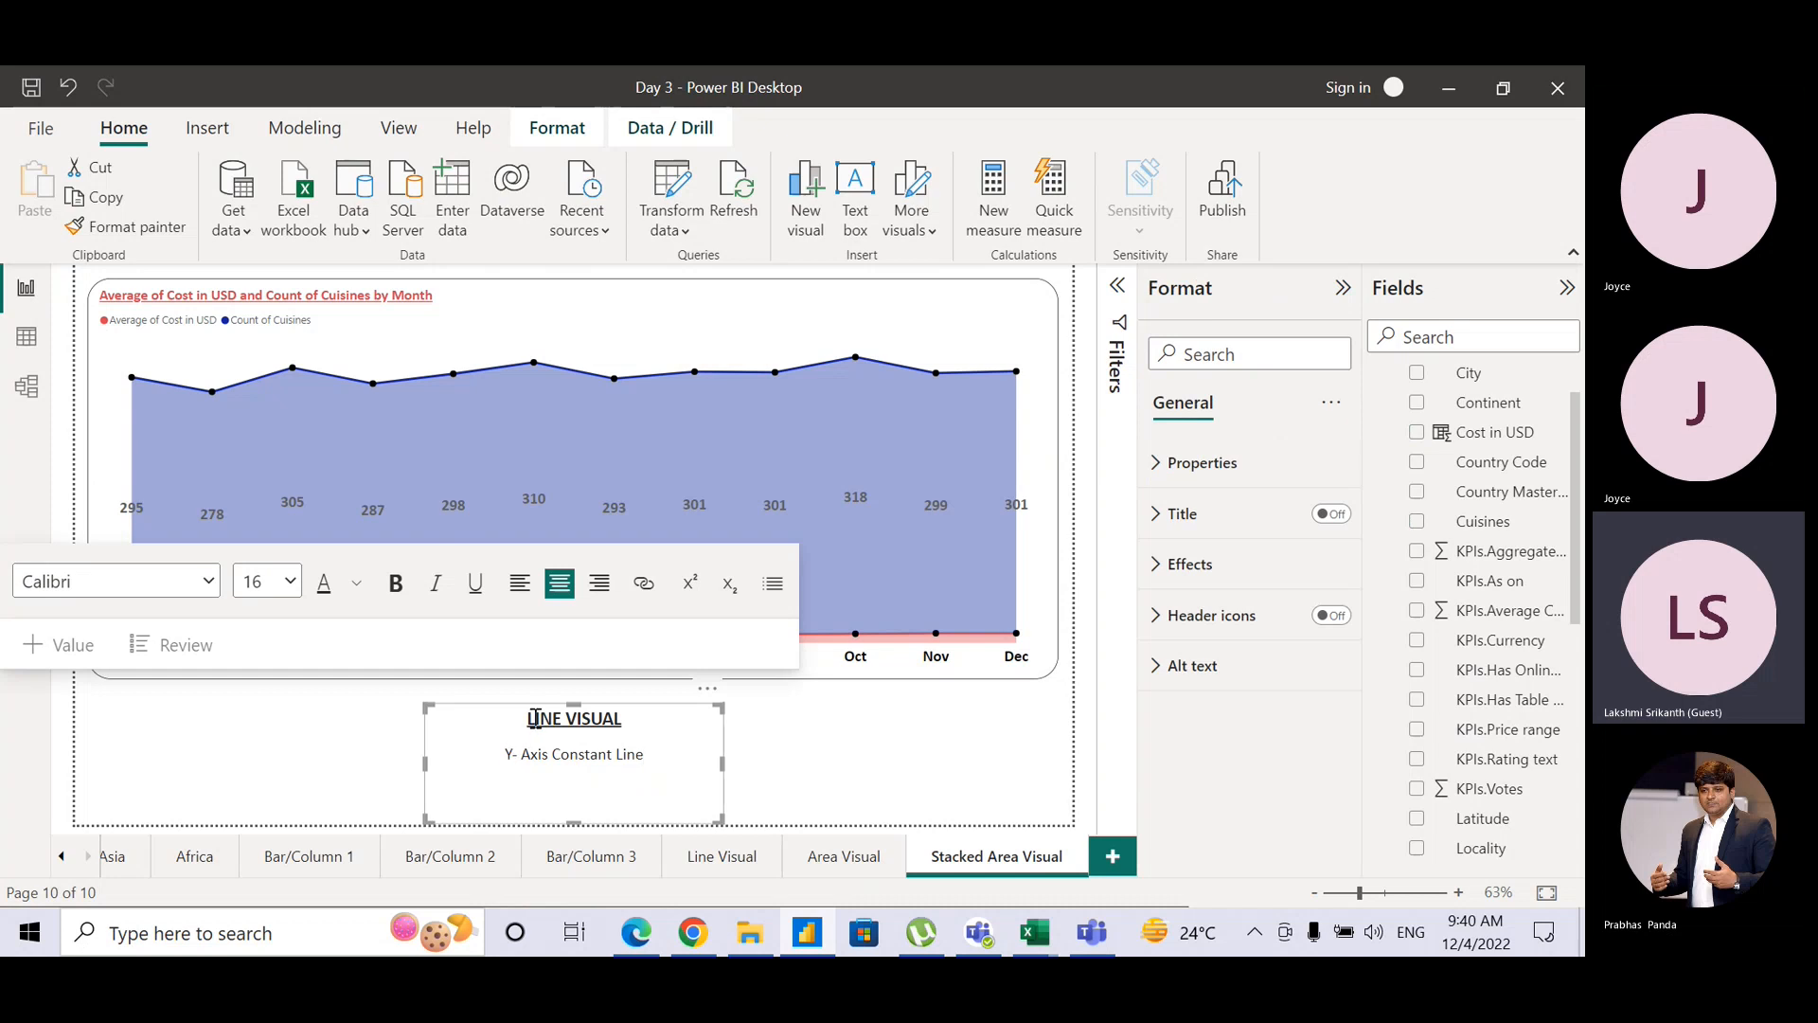
mouse_move(527, 720)
left_mouse_down()
mouse_move(613, 722)
mouse_move(562, 725)
left_mouse_up()
type("STACKED ARE")
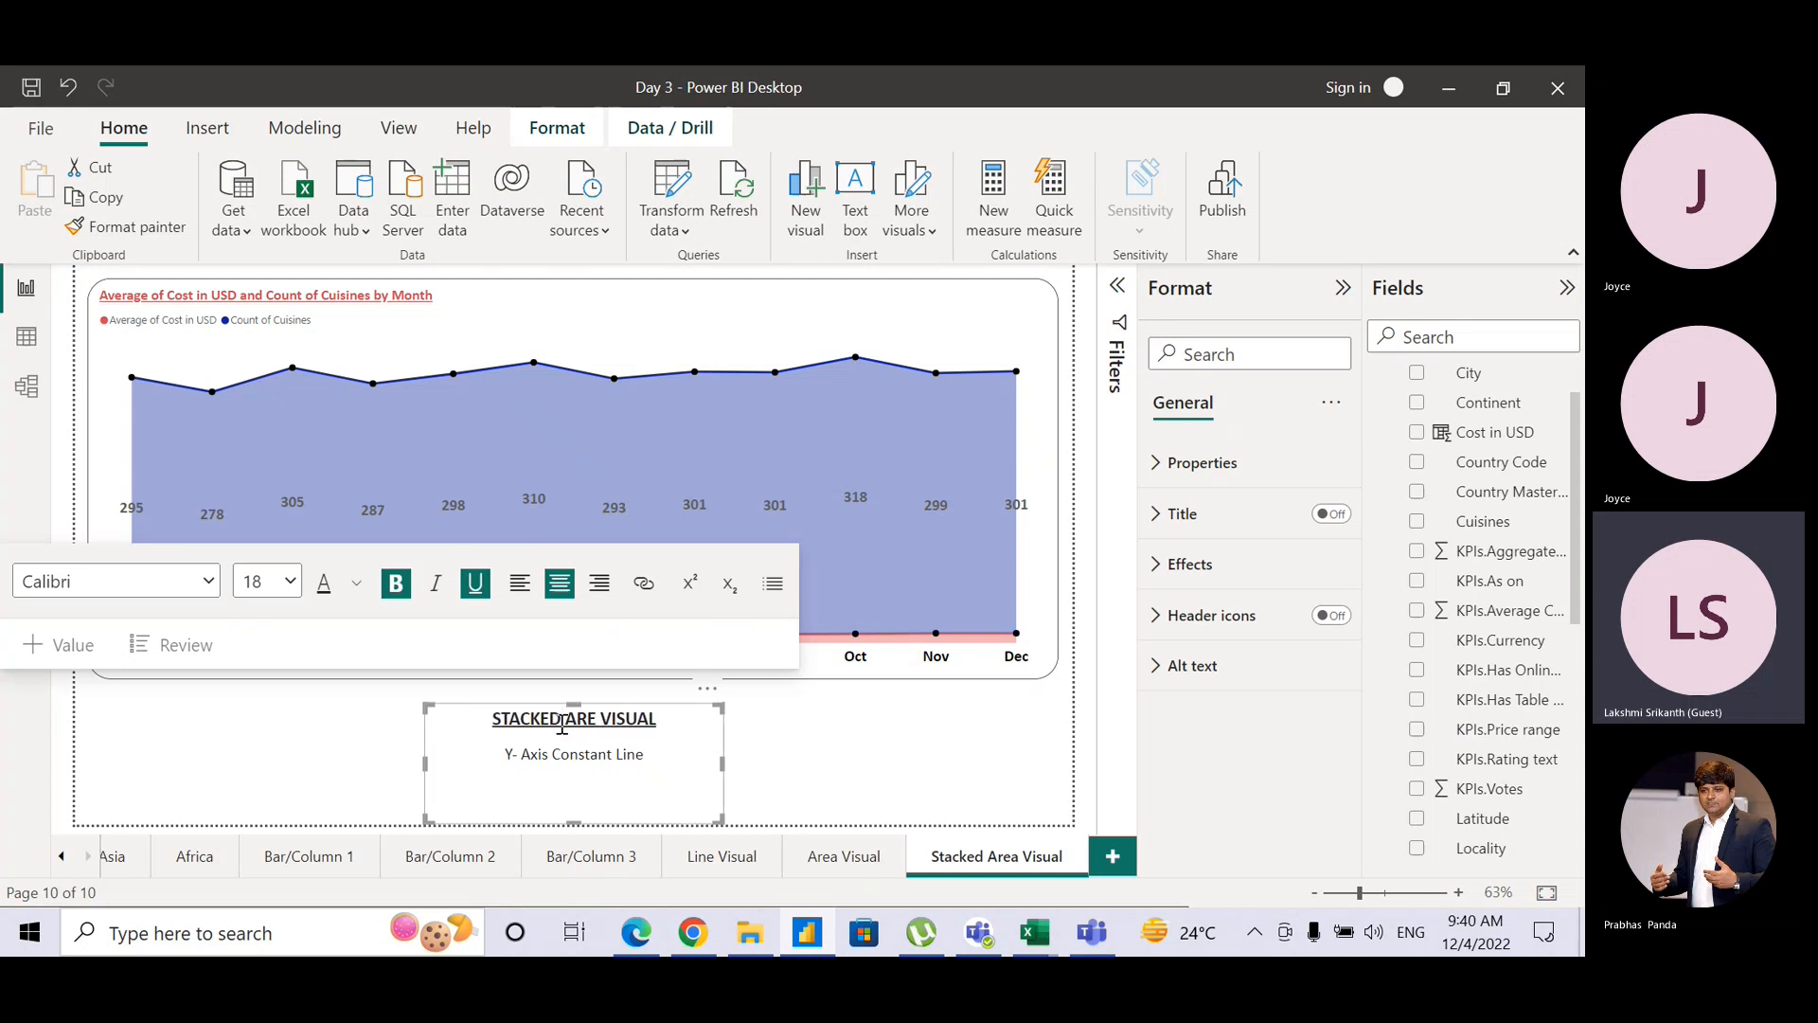
type("A")
key("BackSpace")
key("BackSpace")
key("BackSpace")
type("ea")
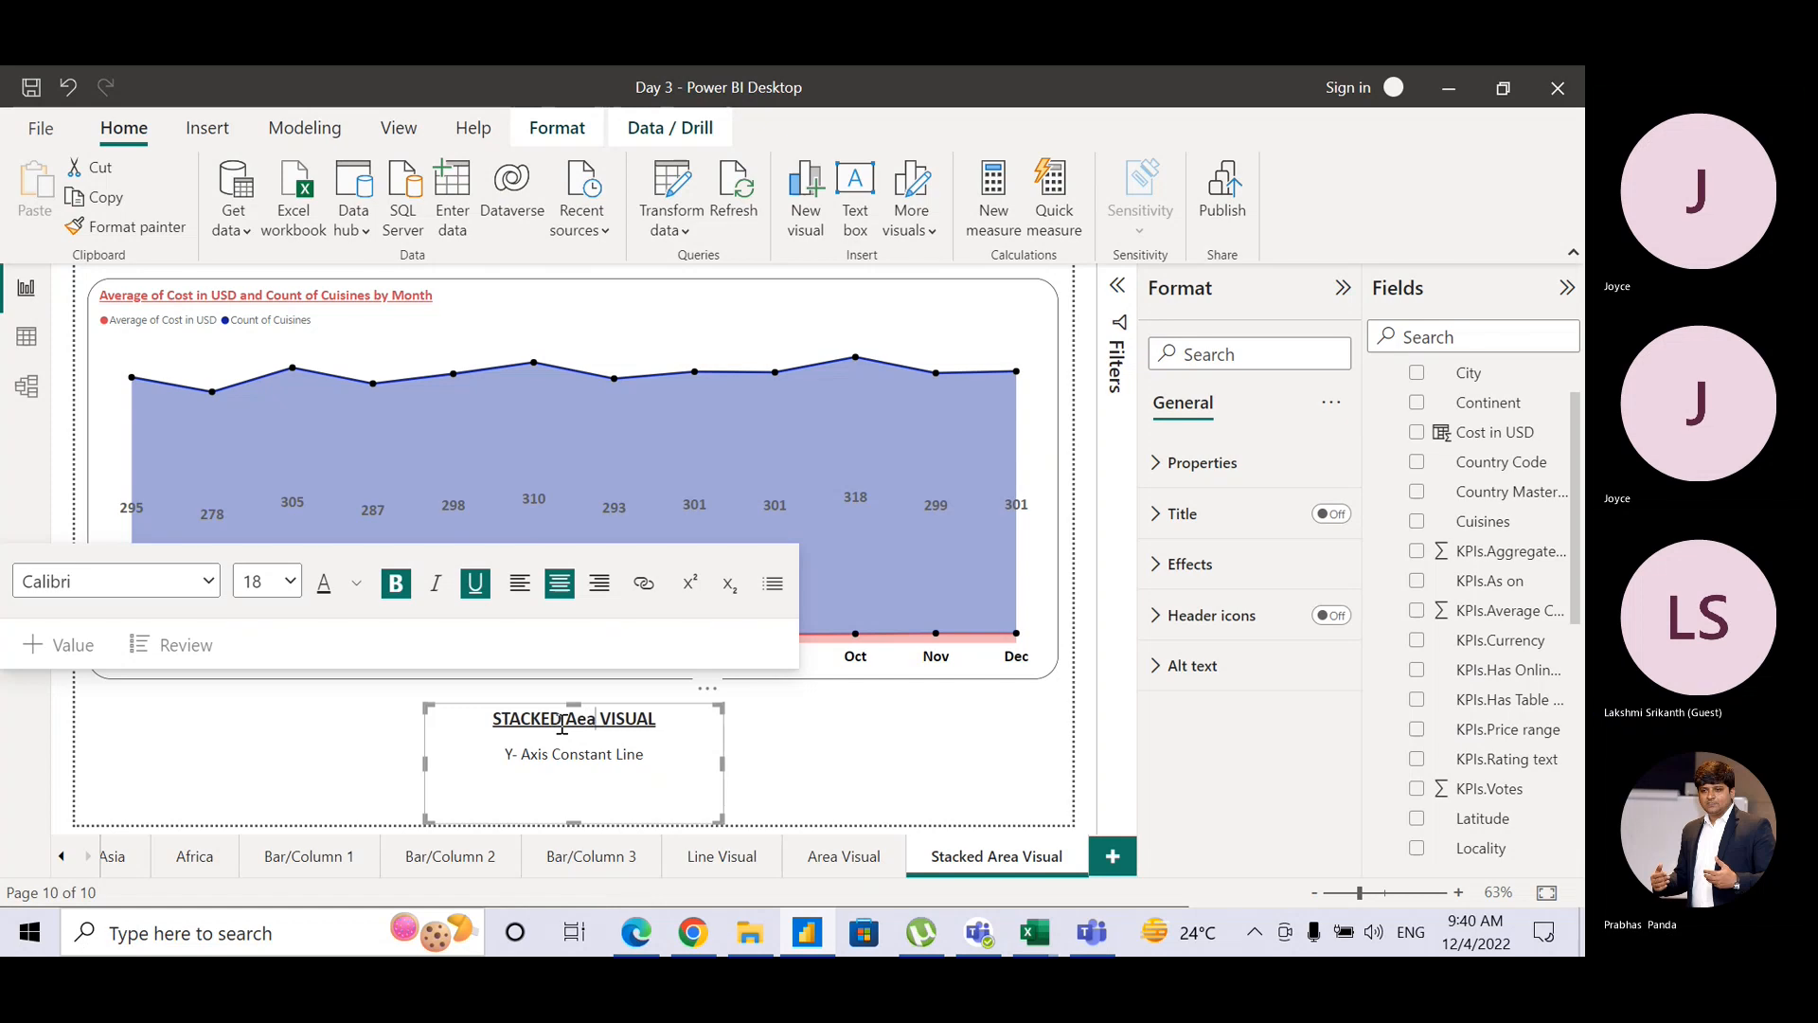
key("BackSpace")
key("BackSpace")
type("rea")
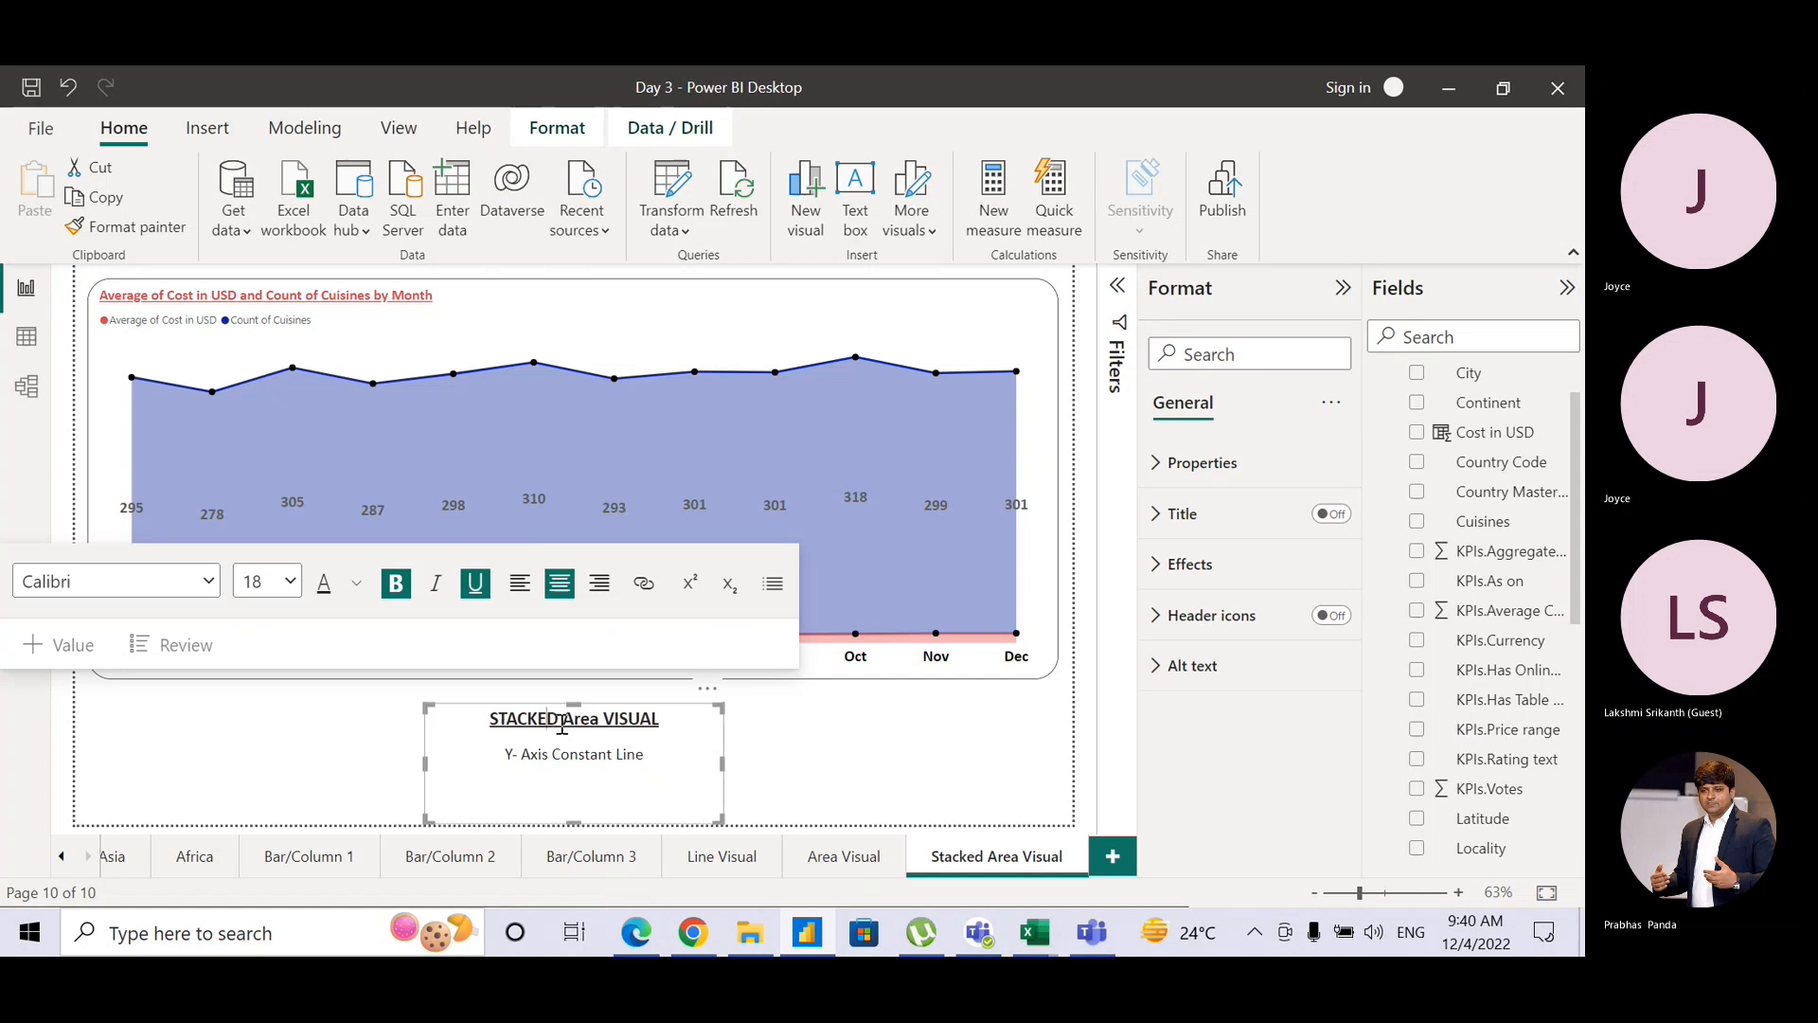
Step: Correct the heading's casing so it reads 'Stacked Area VISUAL'
left_click(562, 724)
key("shift+Left")
key("shift+Left")
key("shift+Left")
key("shift+Left")
key("shift+Left")
key("shift+Left")
type("tacjed")
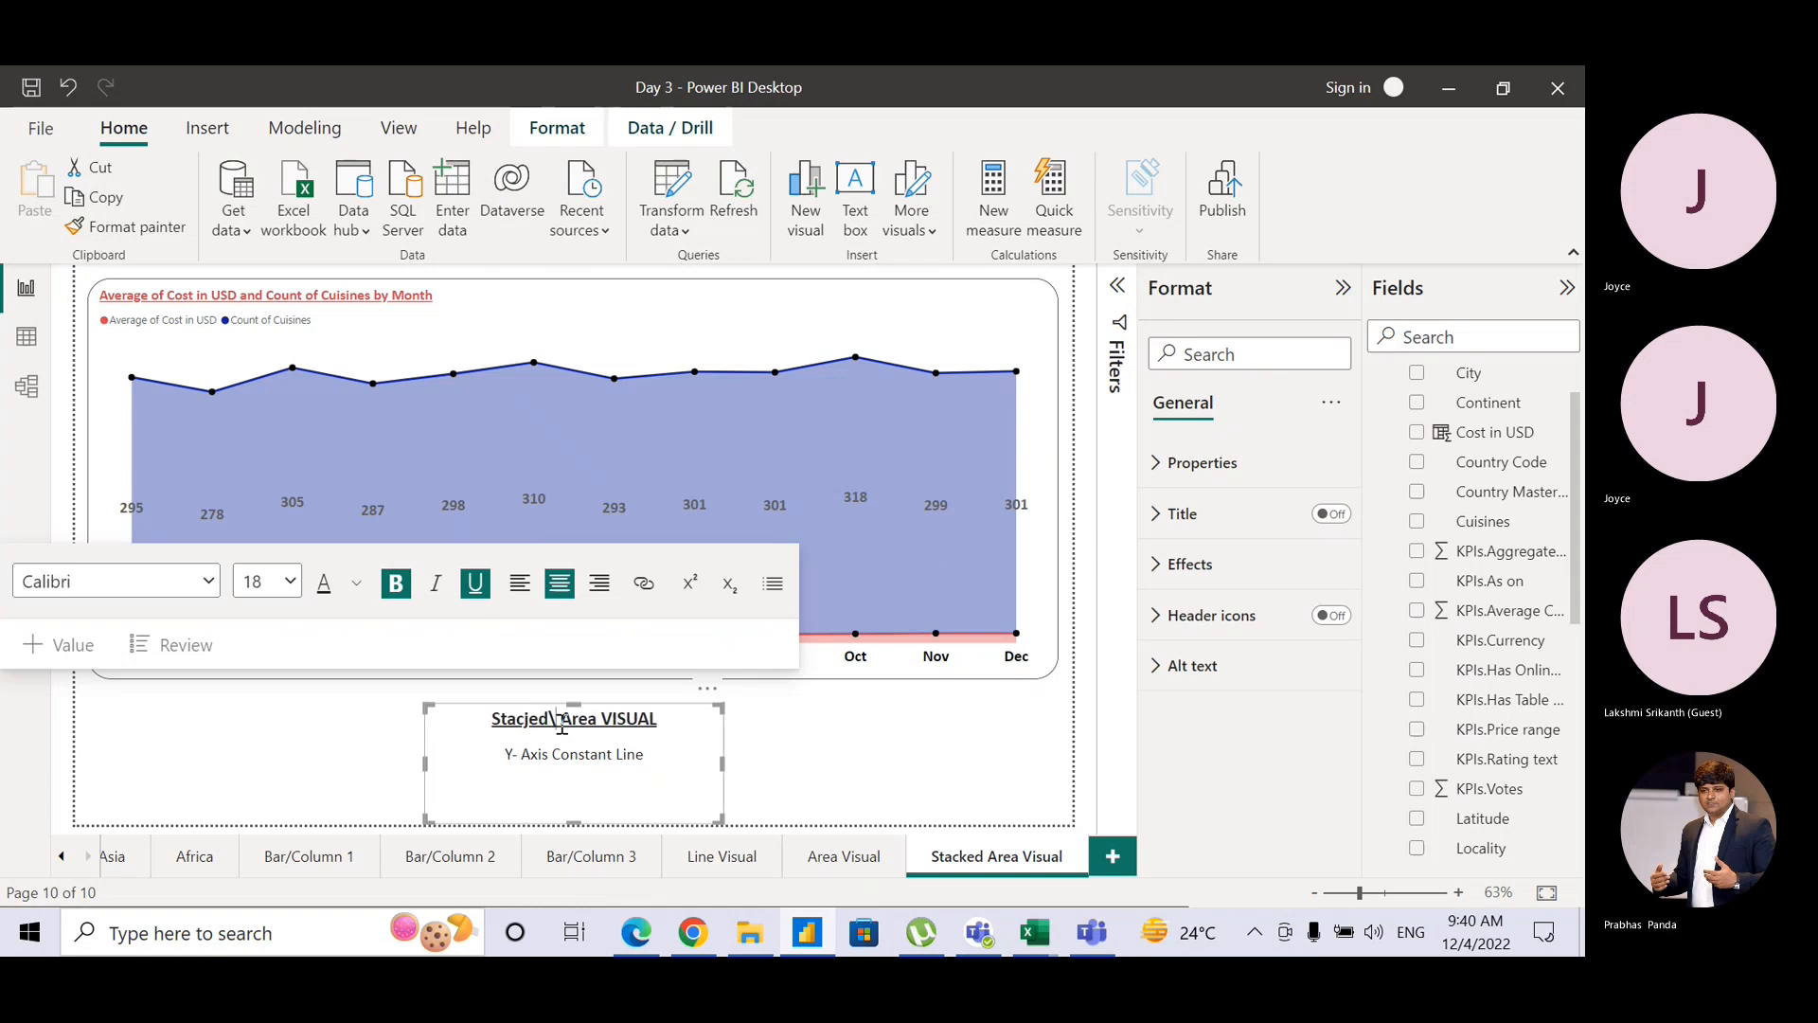
key("BackSpace")
key("BackSpace")
key("BackSpace")
key("BackSpace")
type("ked")
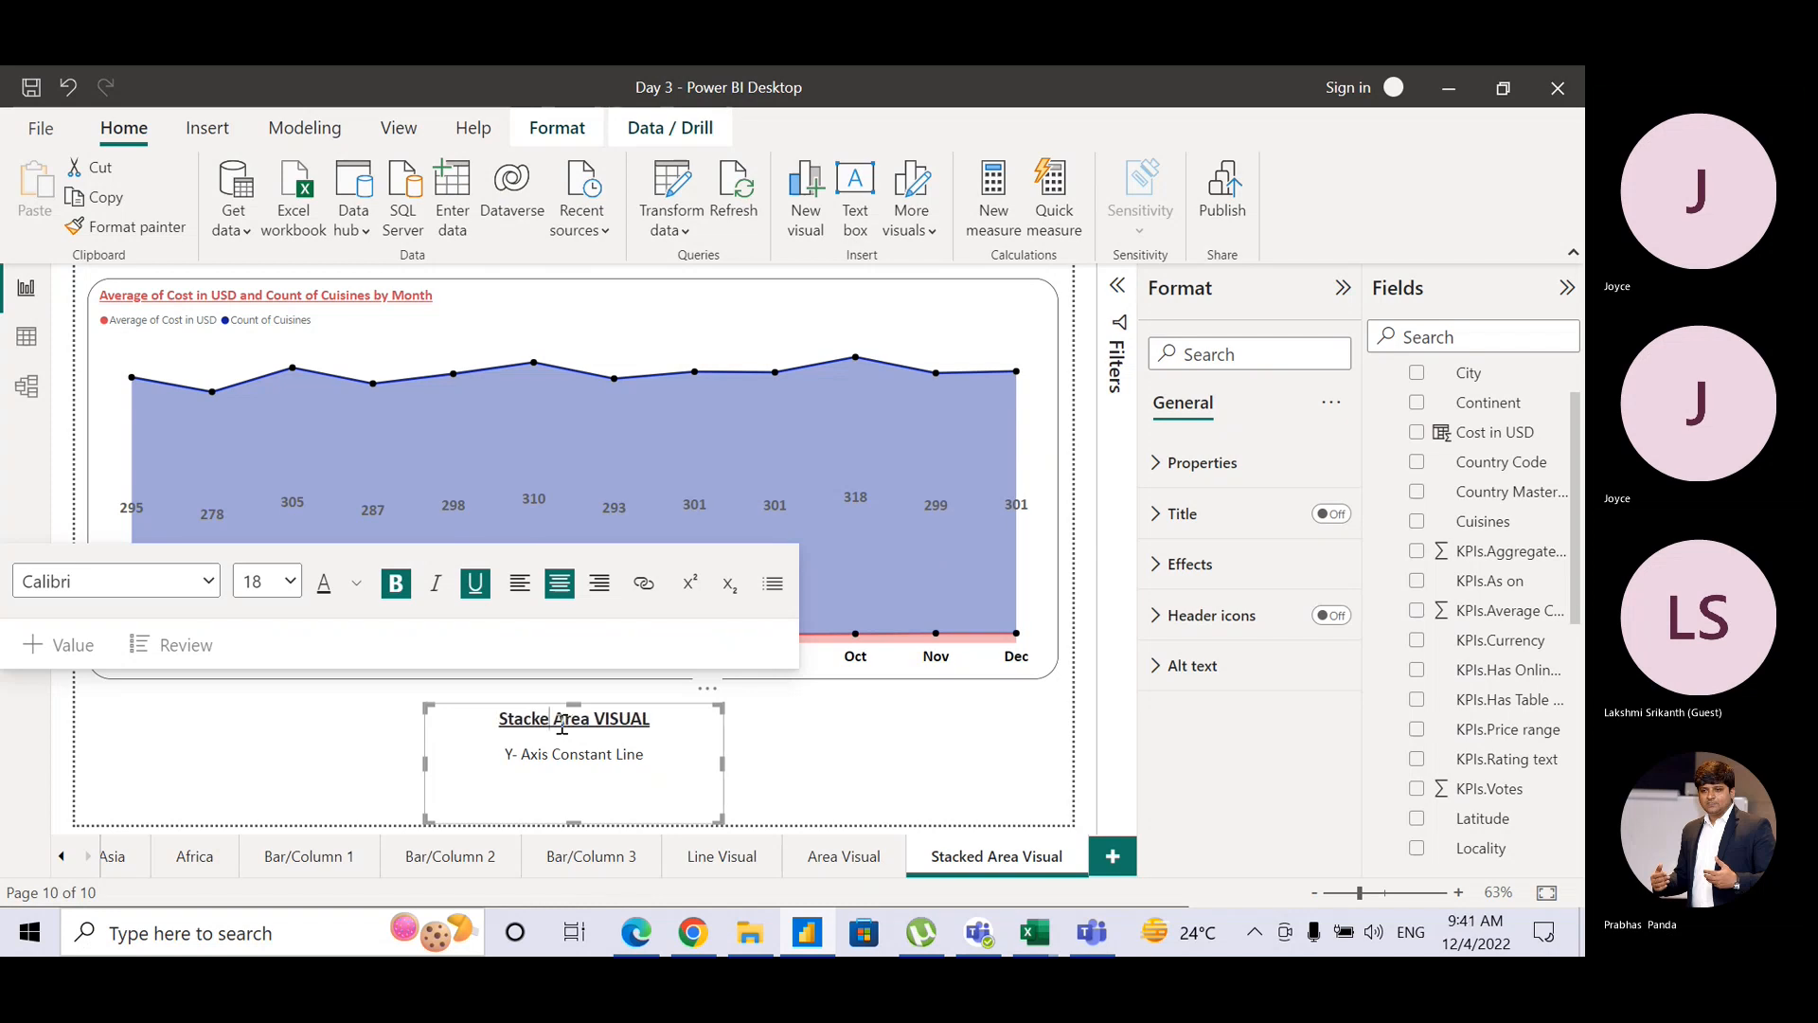
left_click(769, 769)
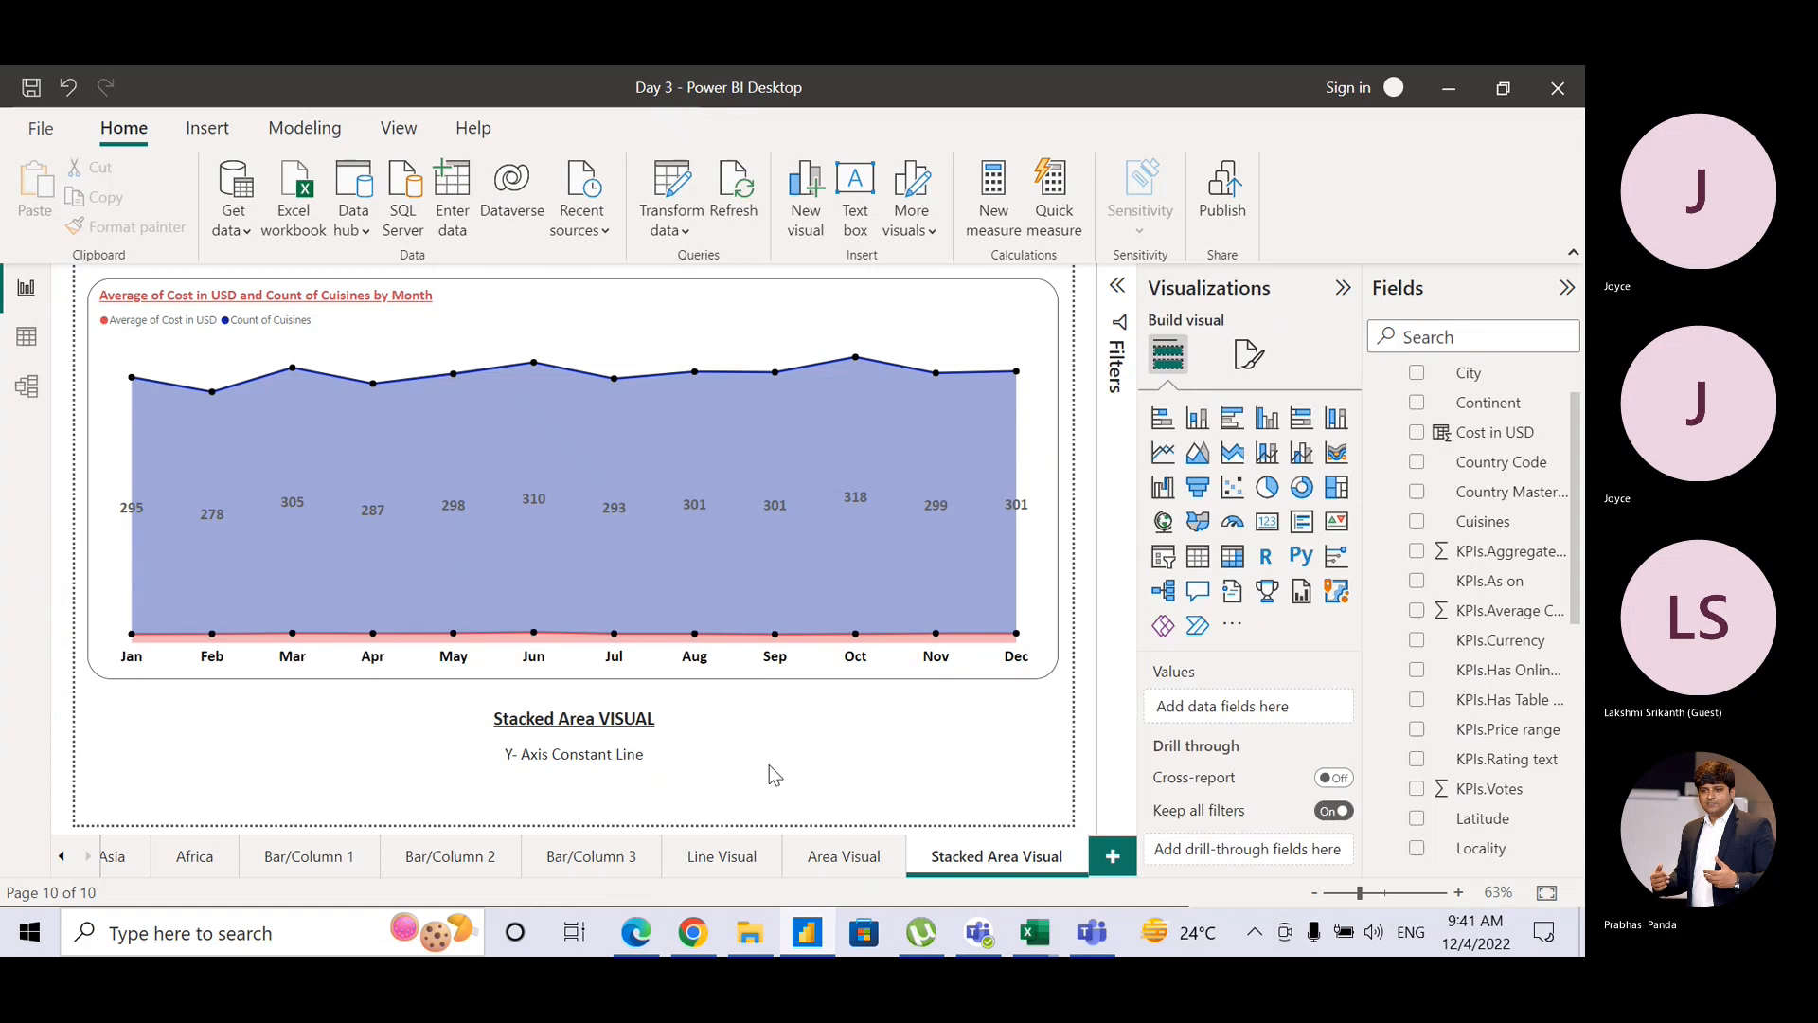
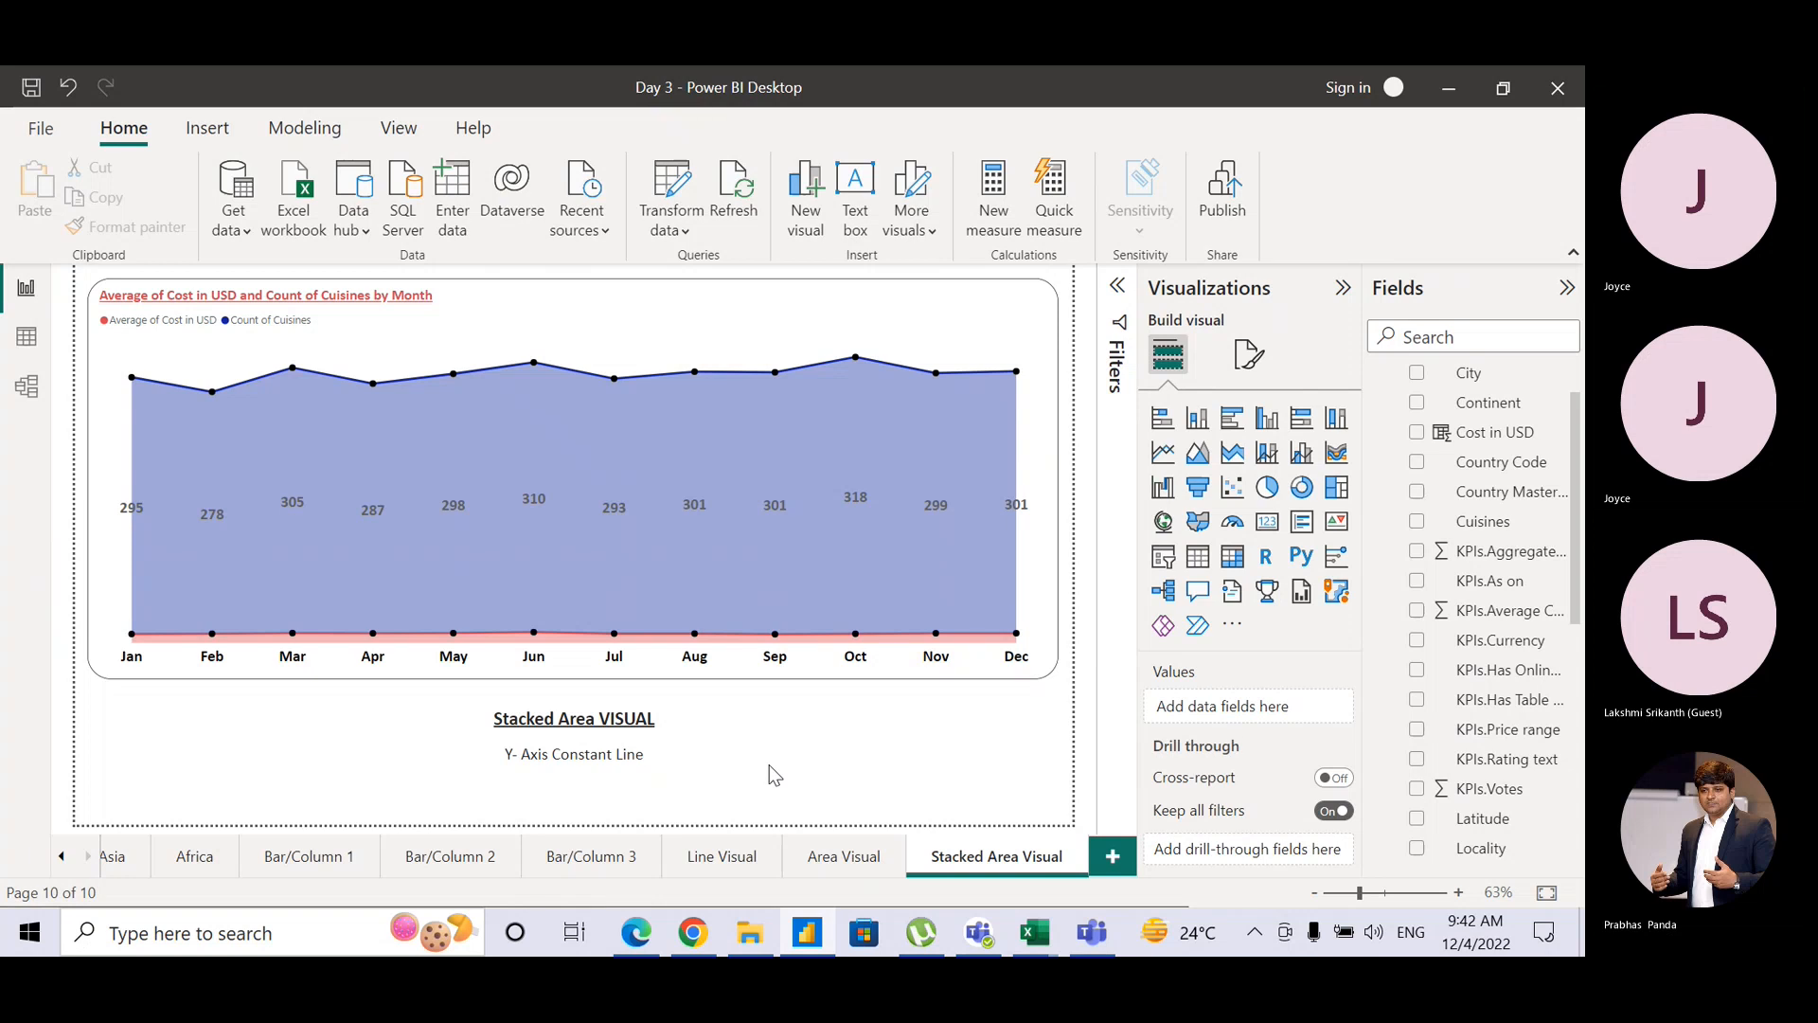
Step: Switch back and forth between the Teams meeting and the Power BI report
key("alt+Tab")
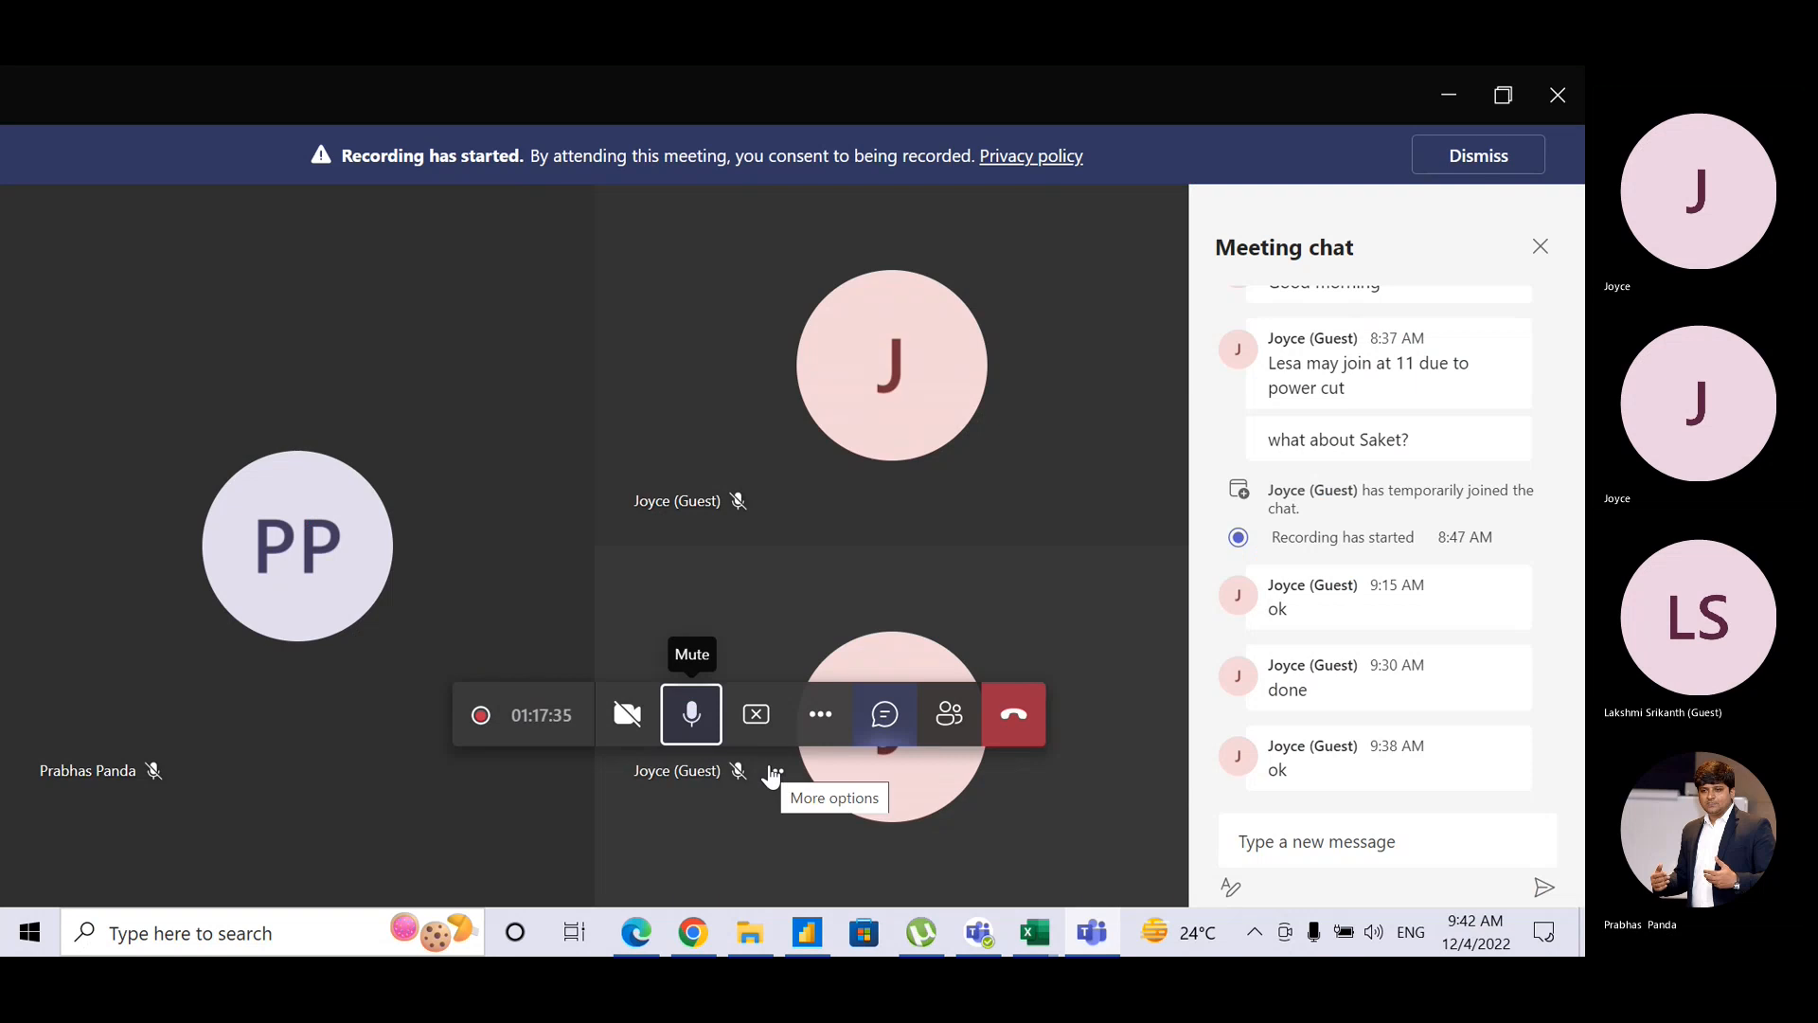
key("alt+Tab")
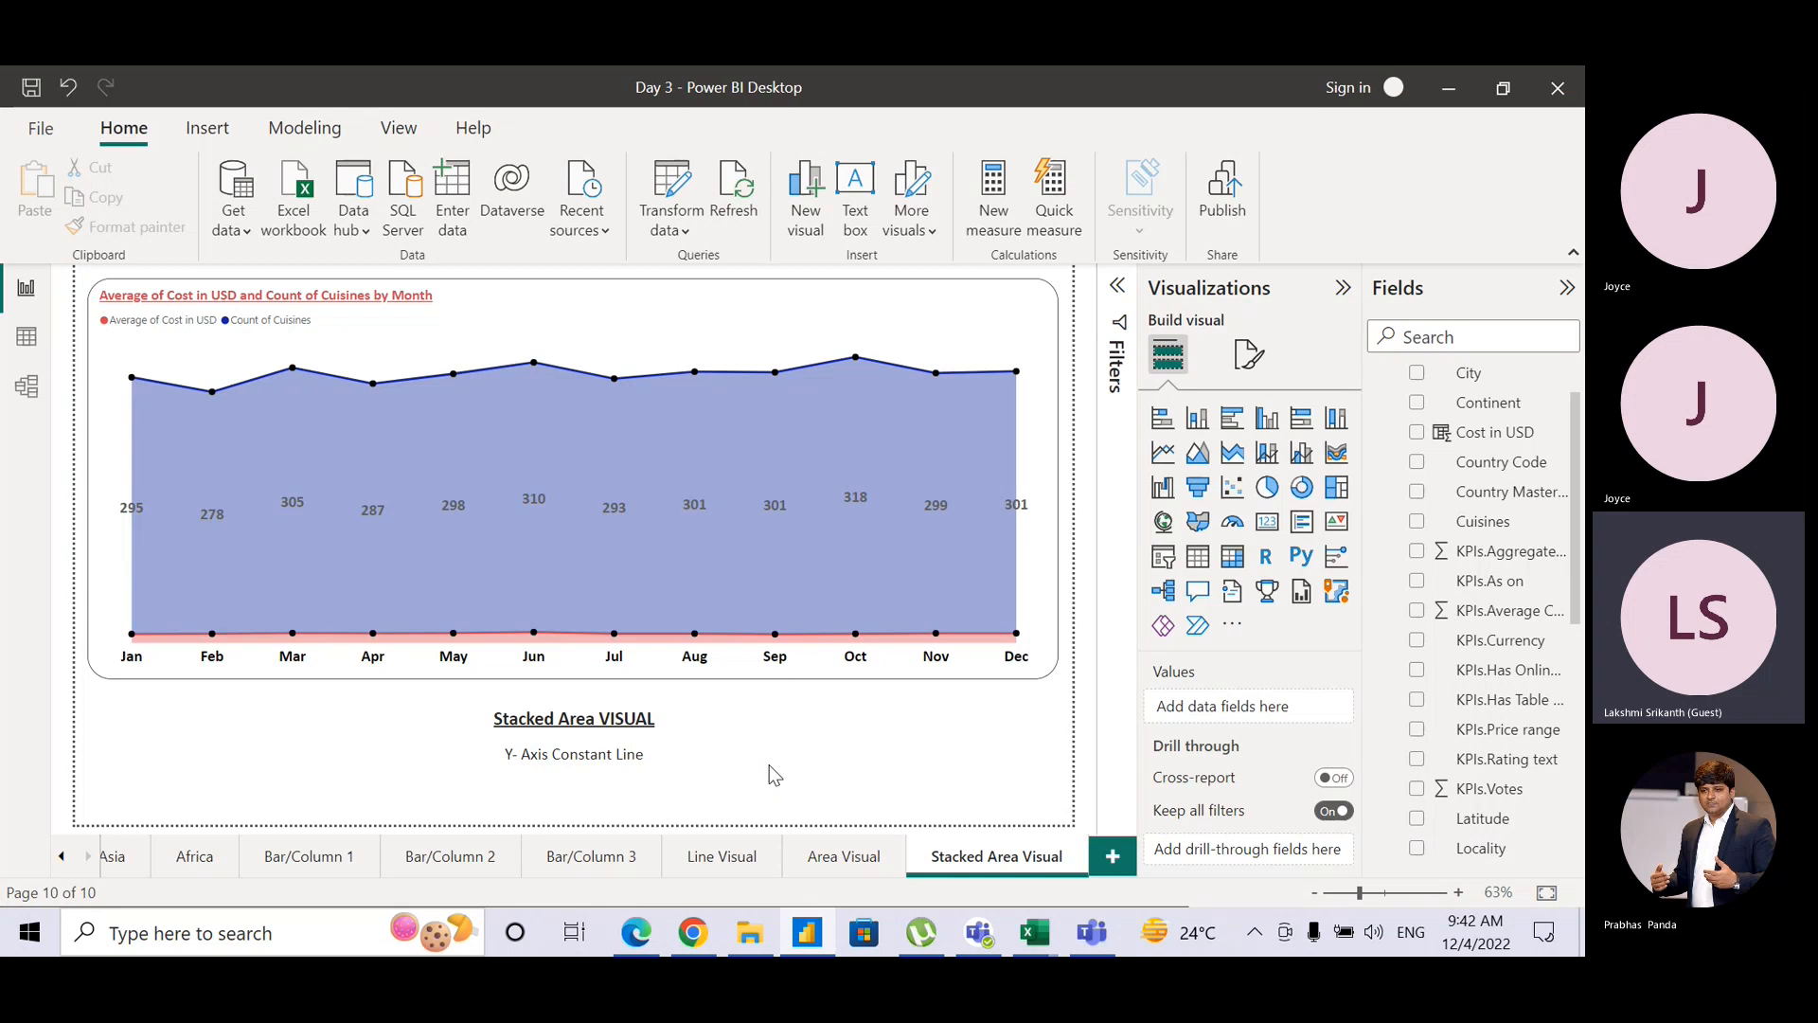
key("alt+Tab")
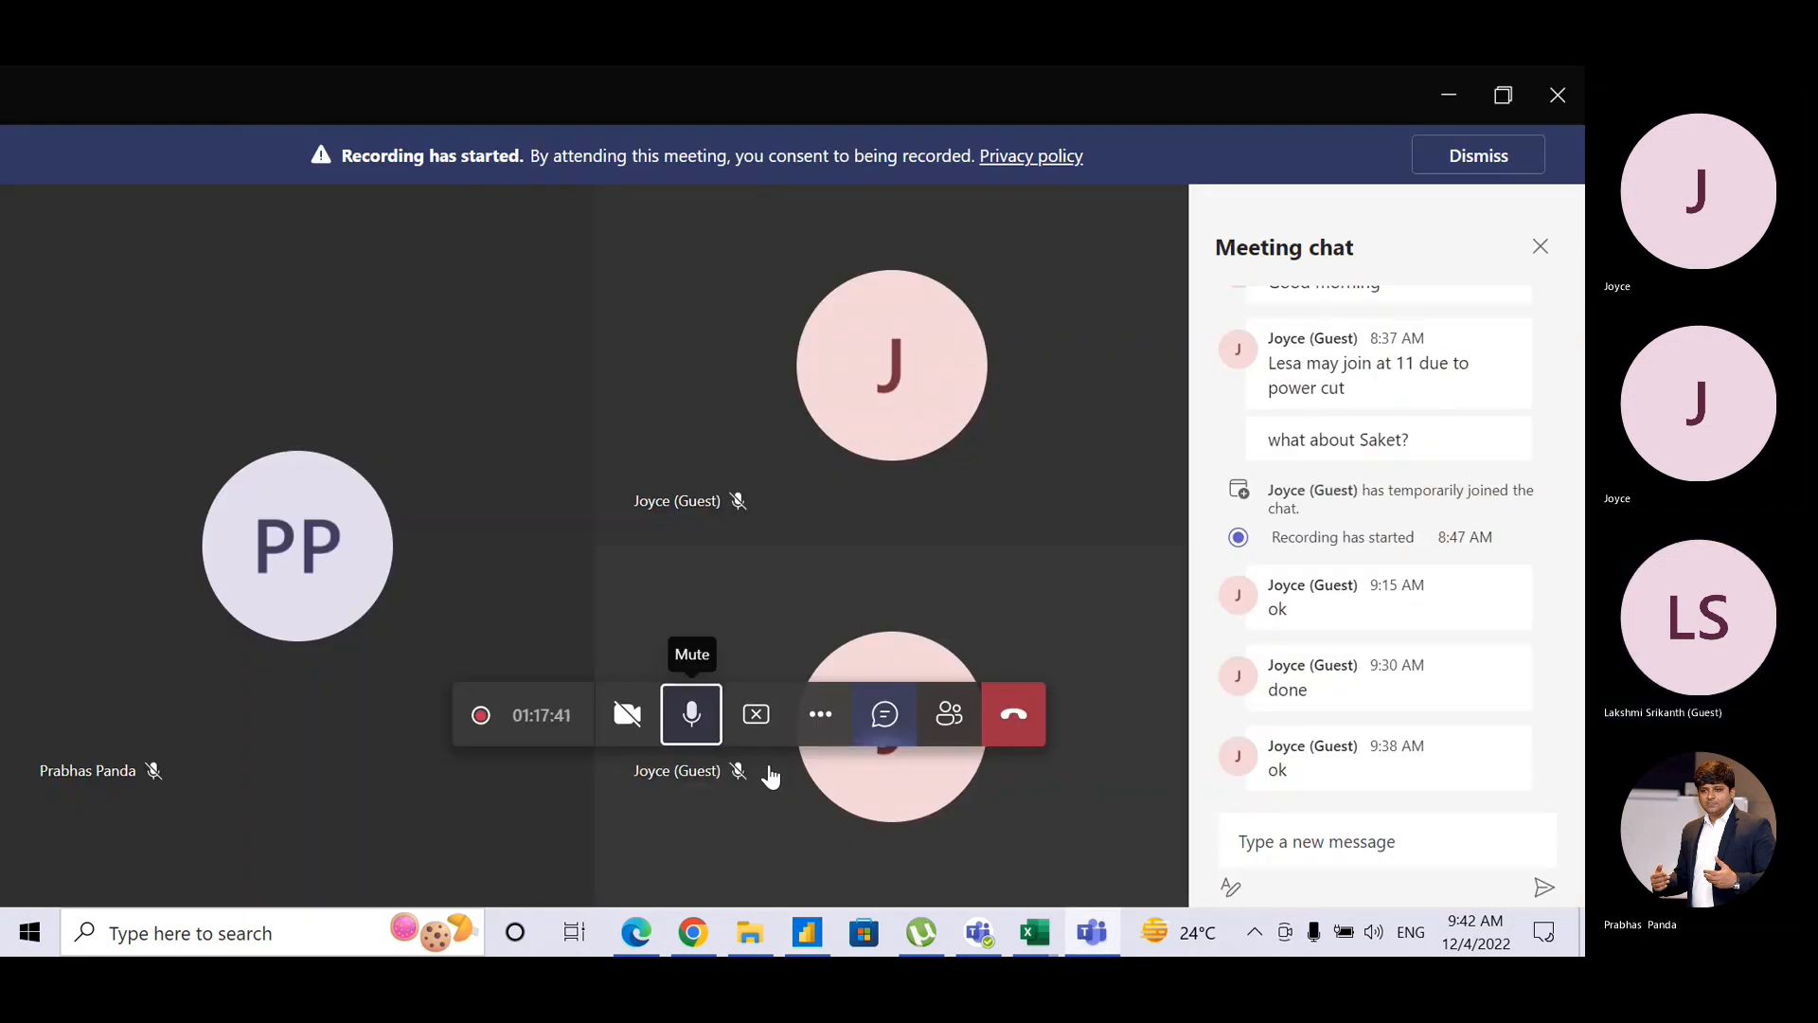
key("alt+Tab")
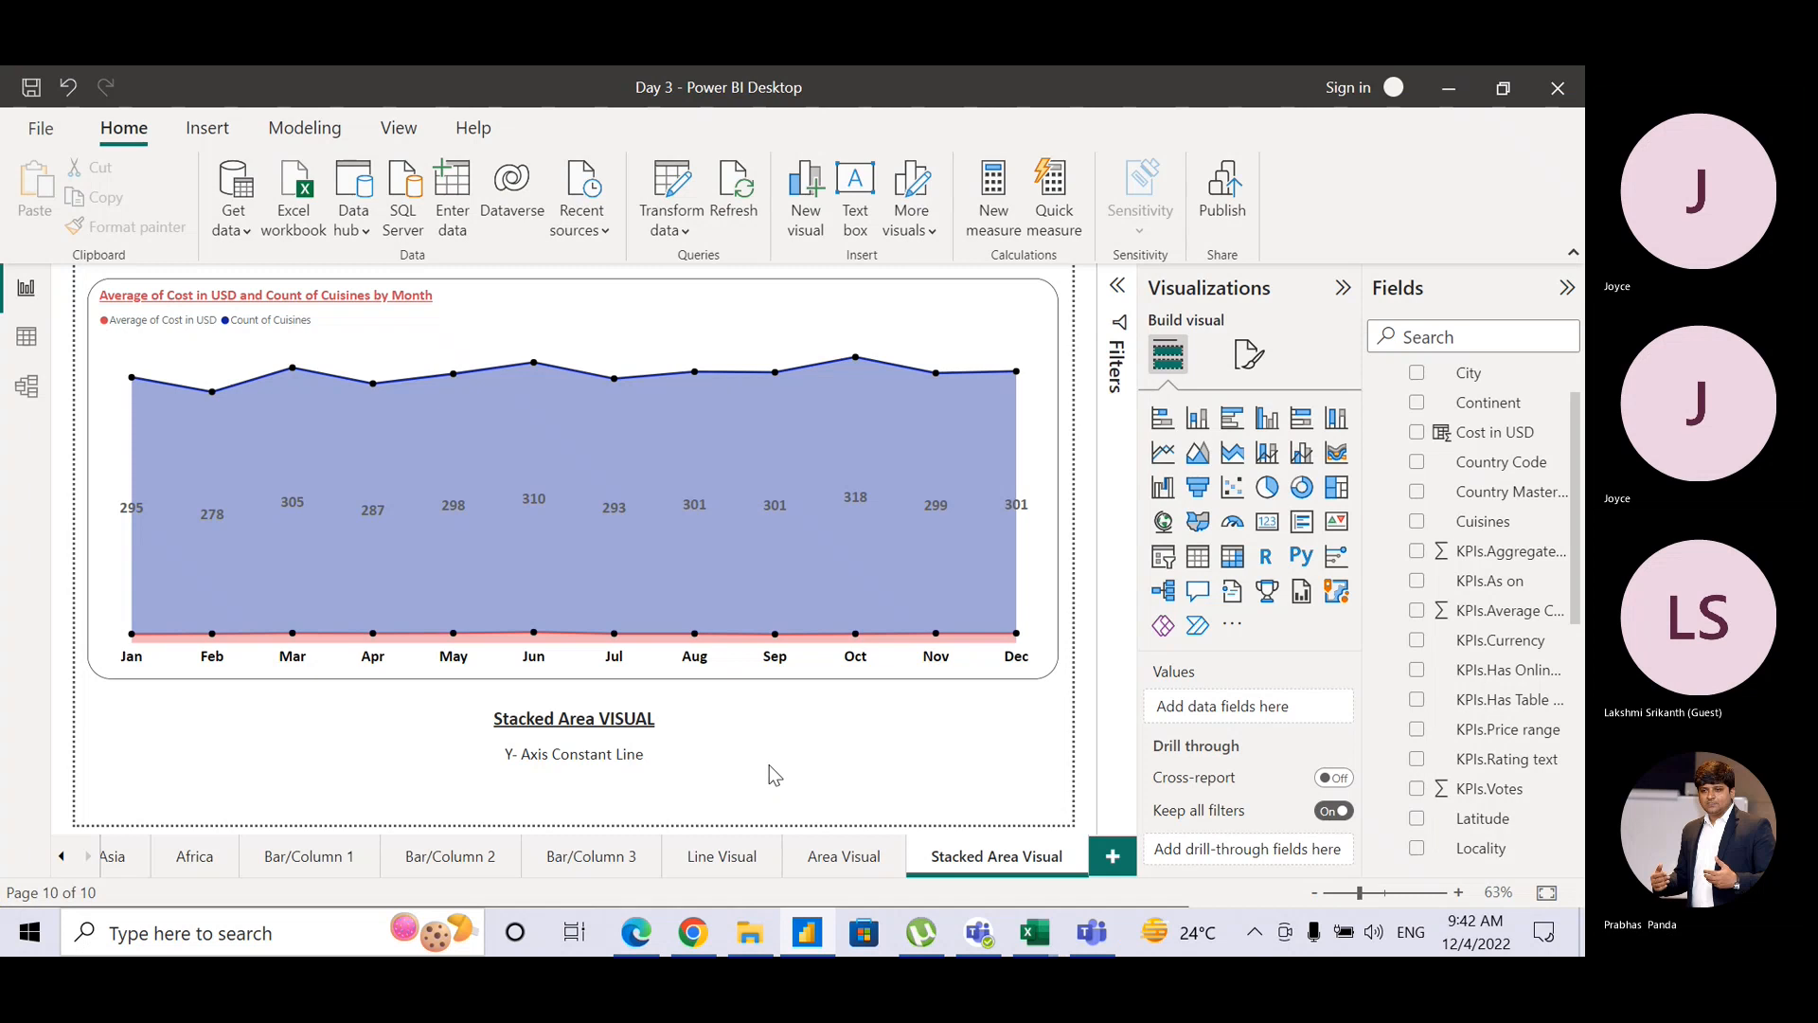
key("alt+Tab")
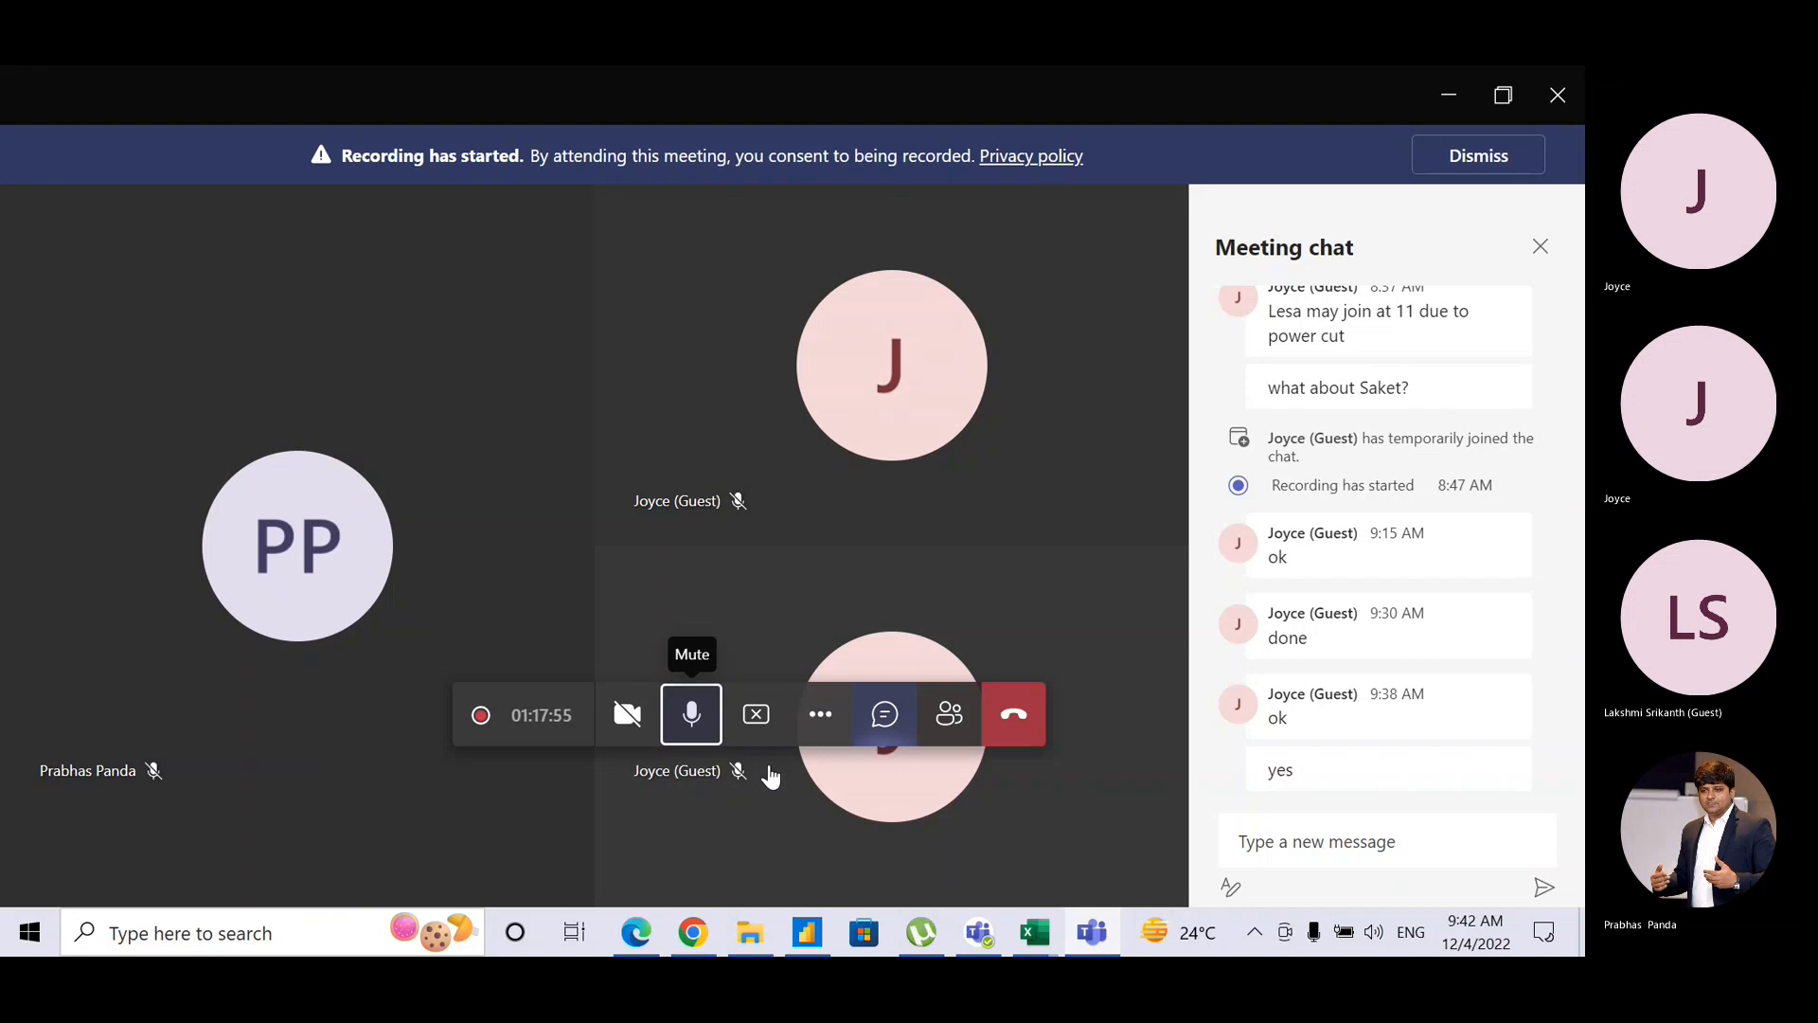
key("alt+Tab")
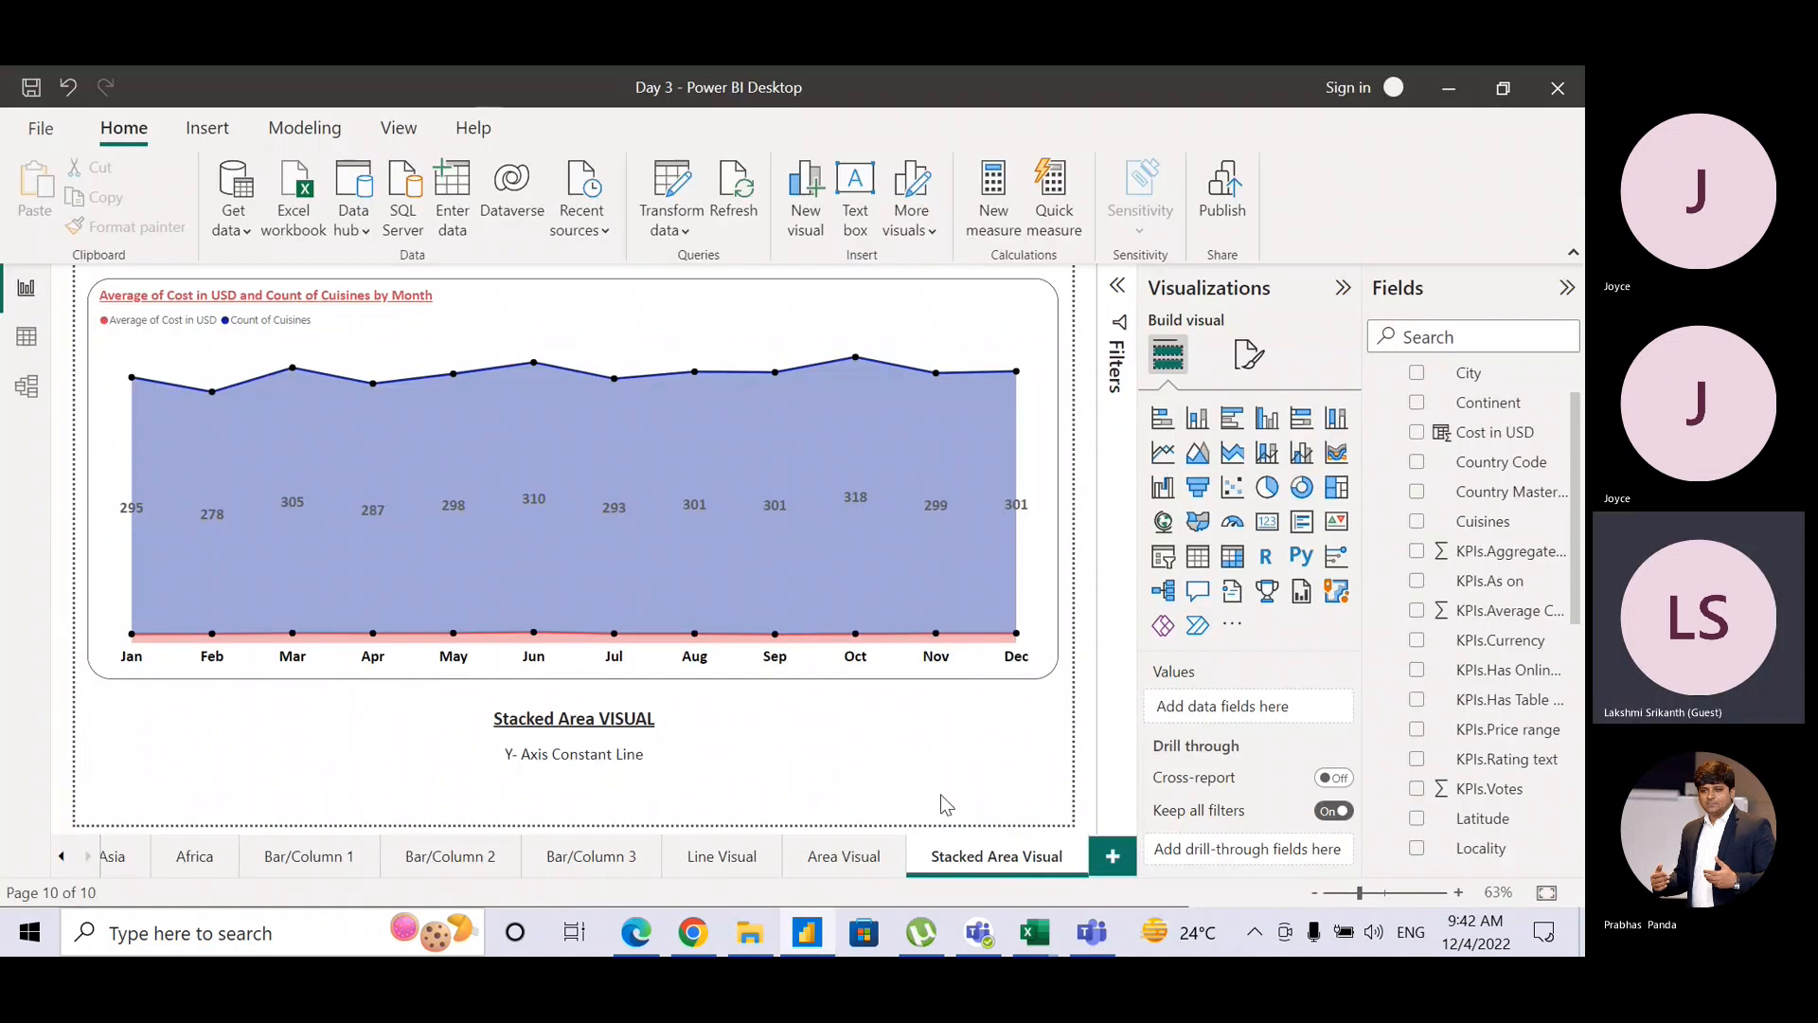
Step: Duplicate the Stacked Area Visual page and rename the copy 'Line and Stacked column chart'
right_click(989, 859)
left_click(1053, 744)
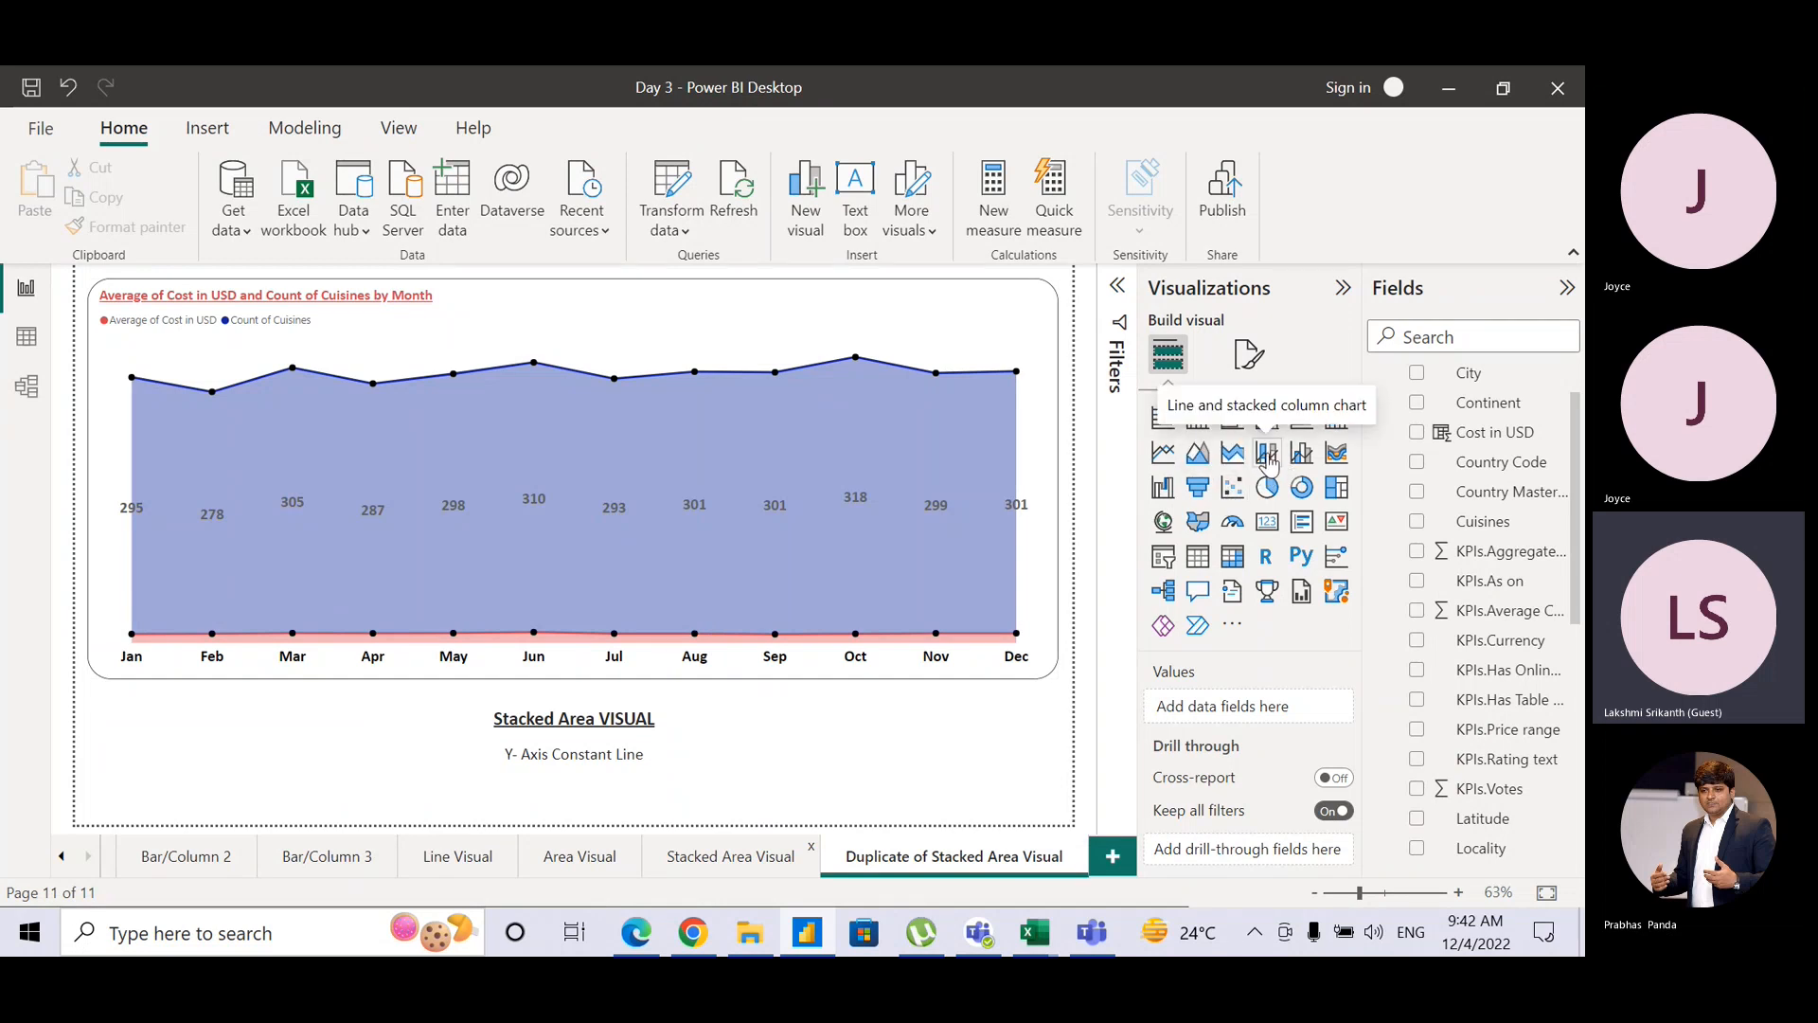
double_click(924, 857)
type("Line and ")
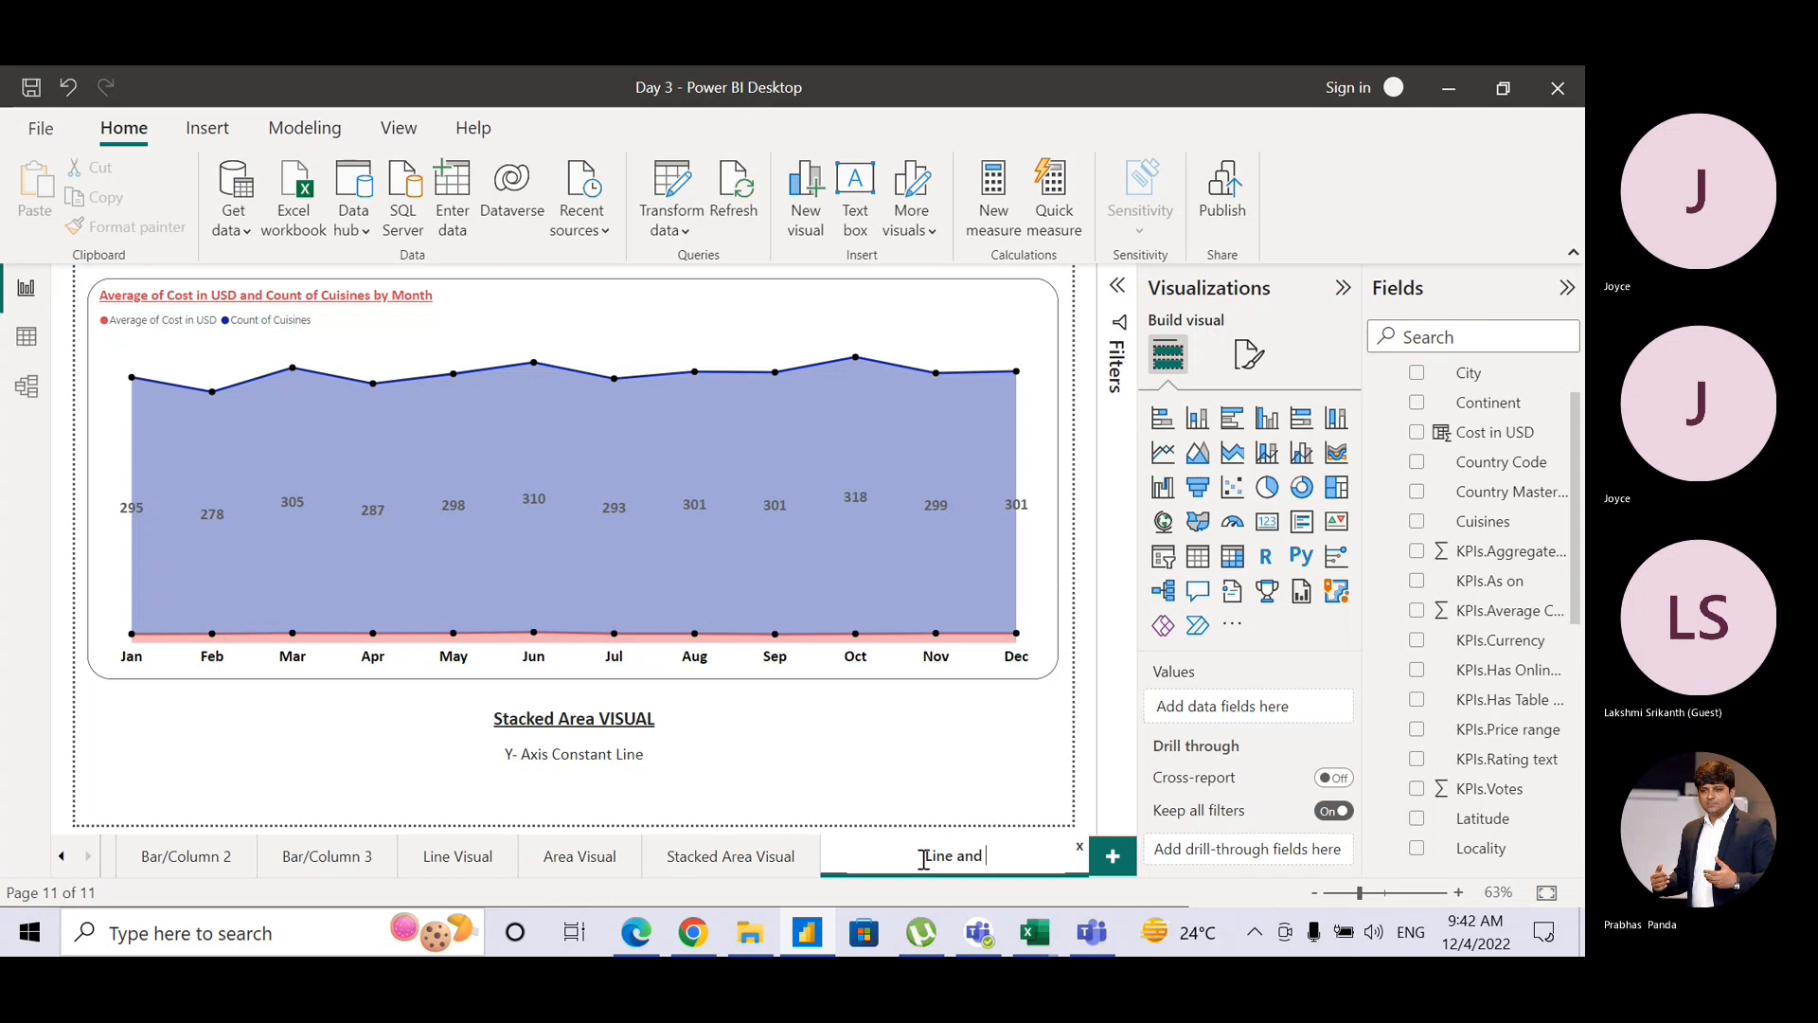
type("Stacked co")
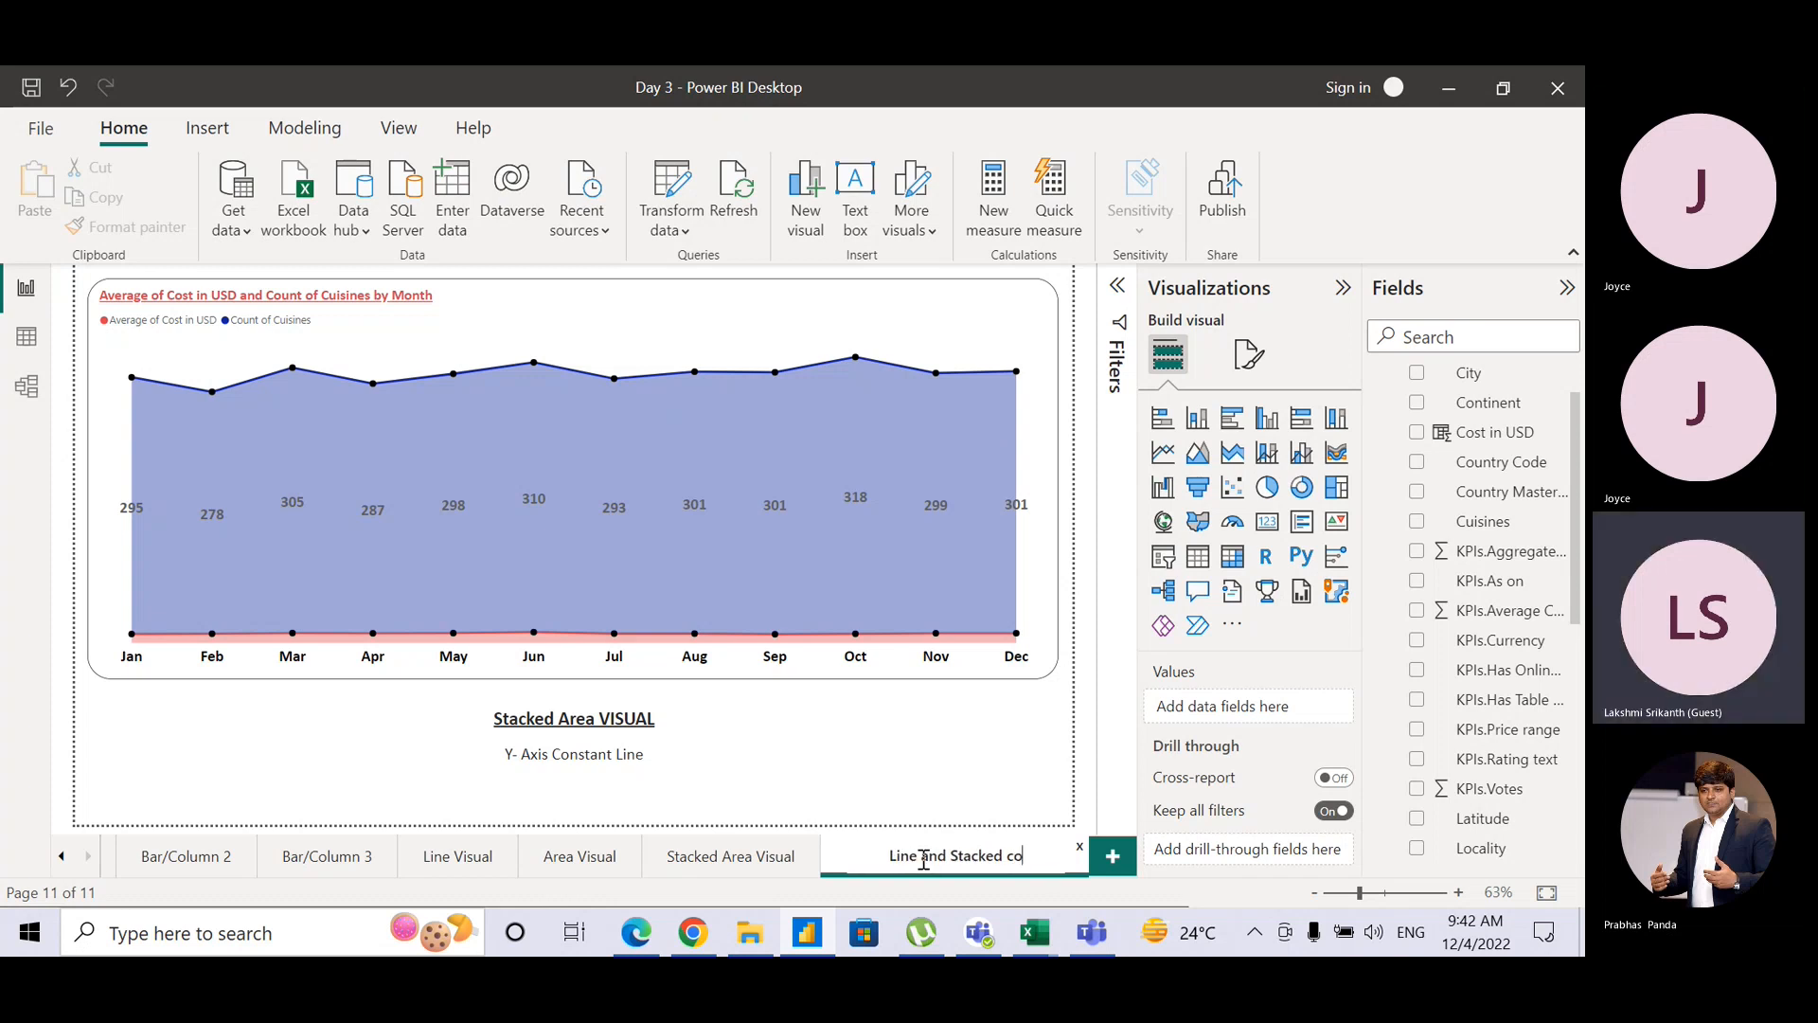
type("lumn chart")
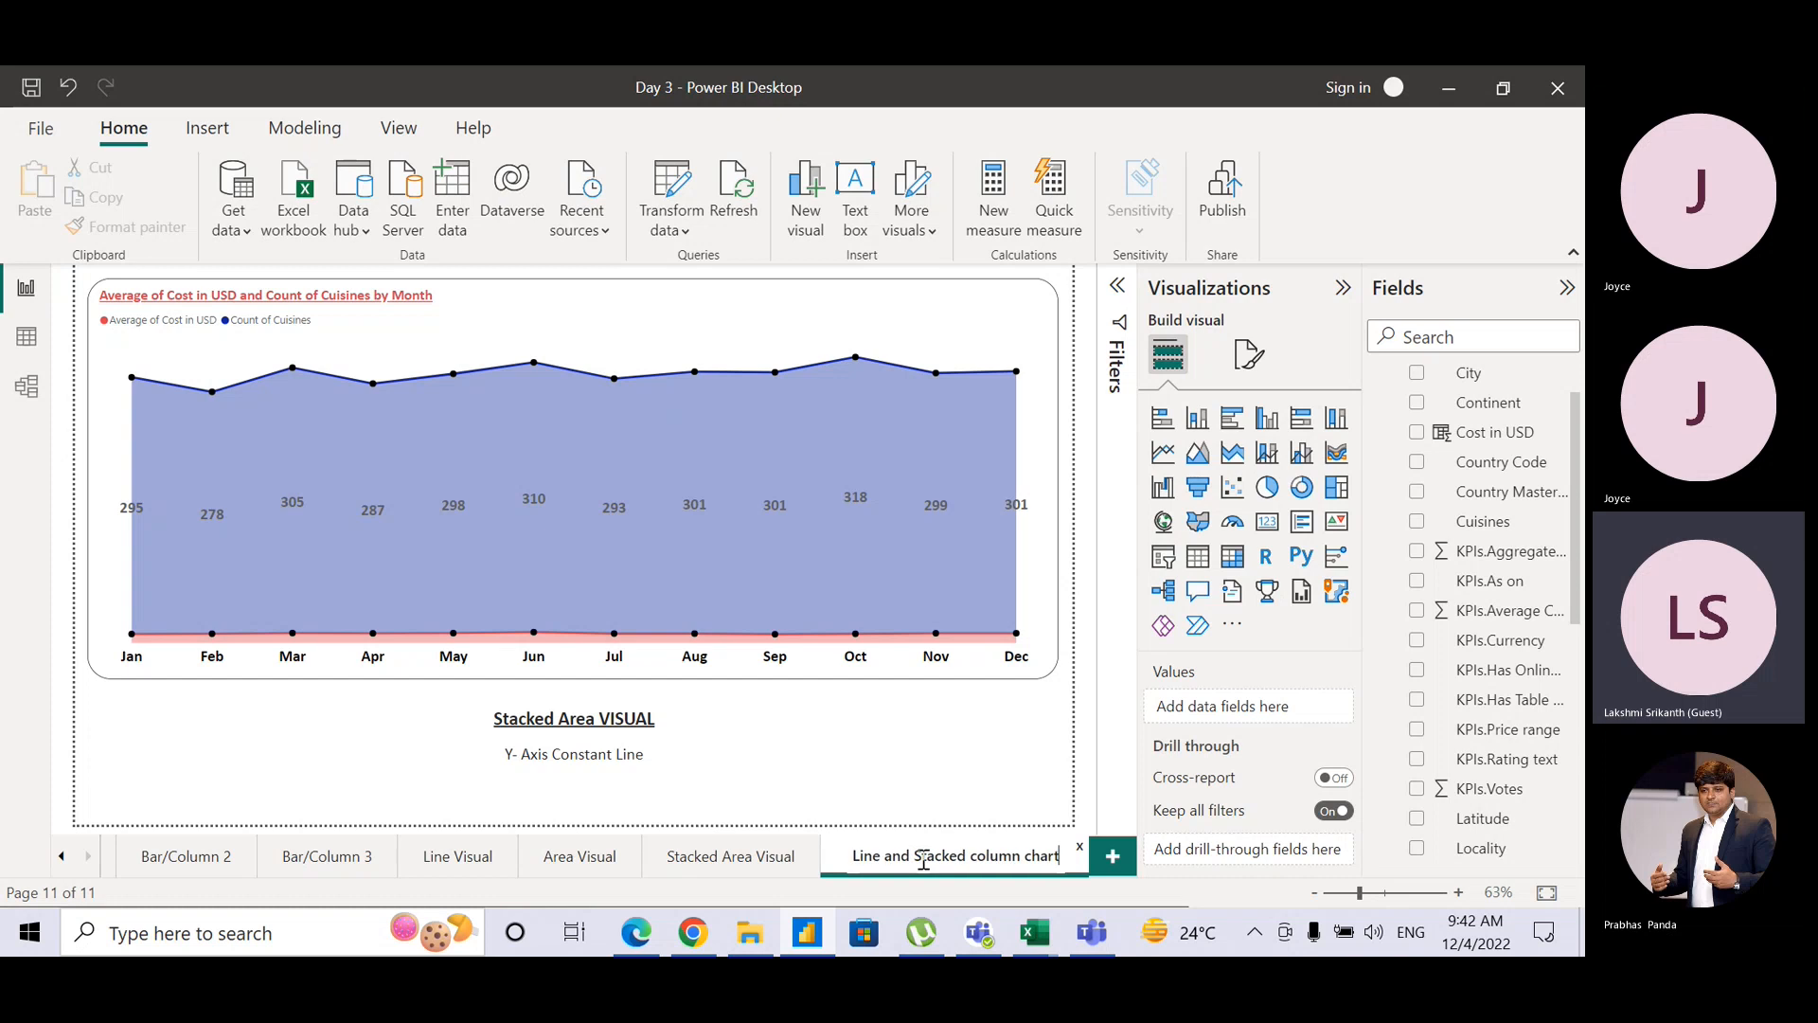
key("Return")
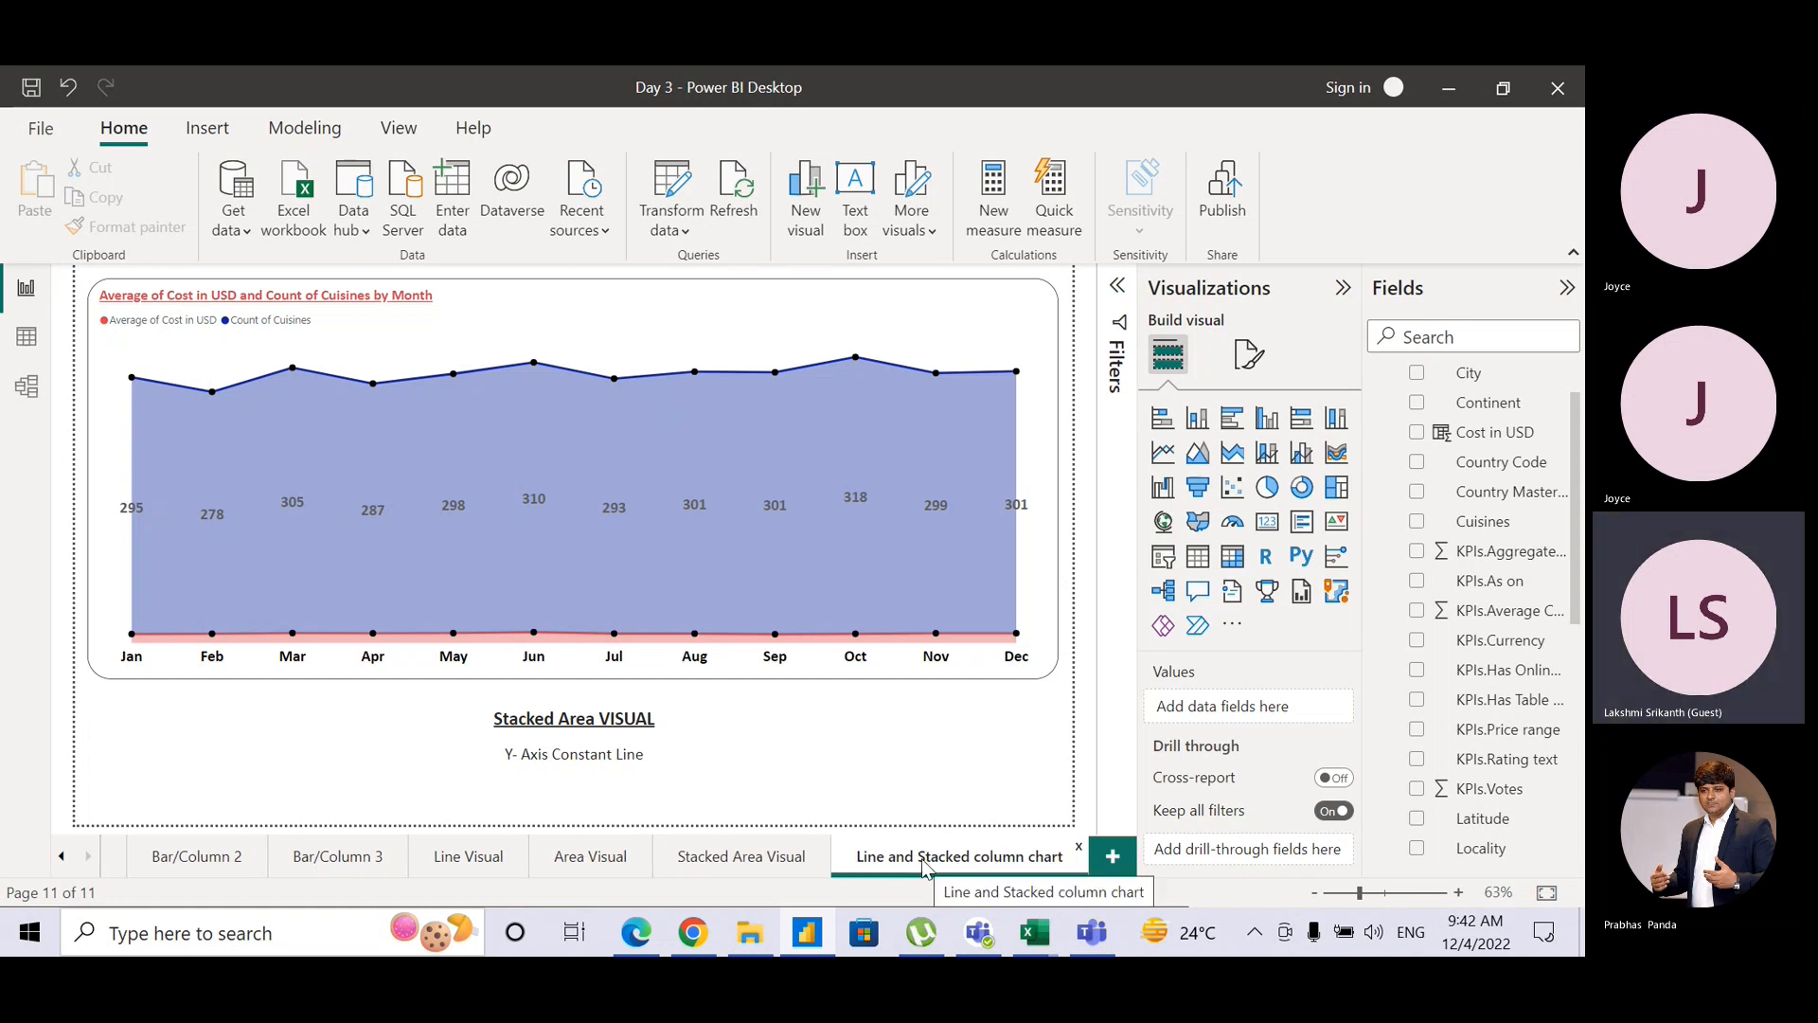
Step: Turn the area chart into a line and stacked column chart with Average of Cost in USD as the line
left_click(1048, 332)
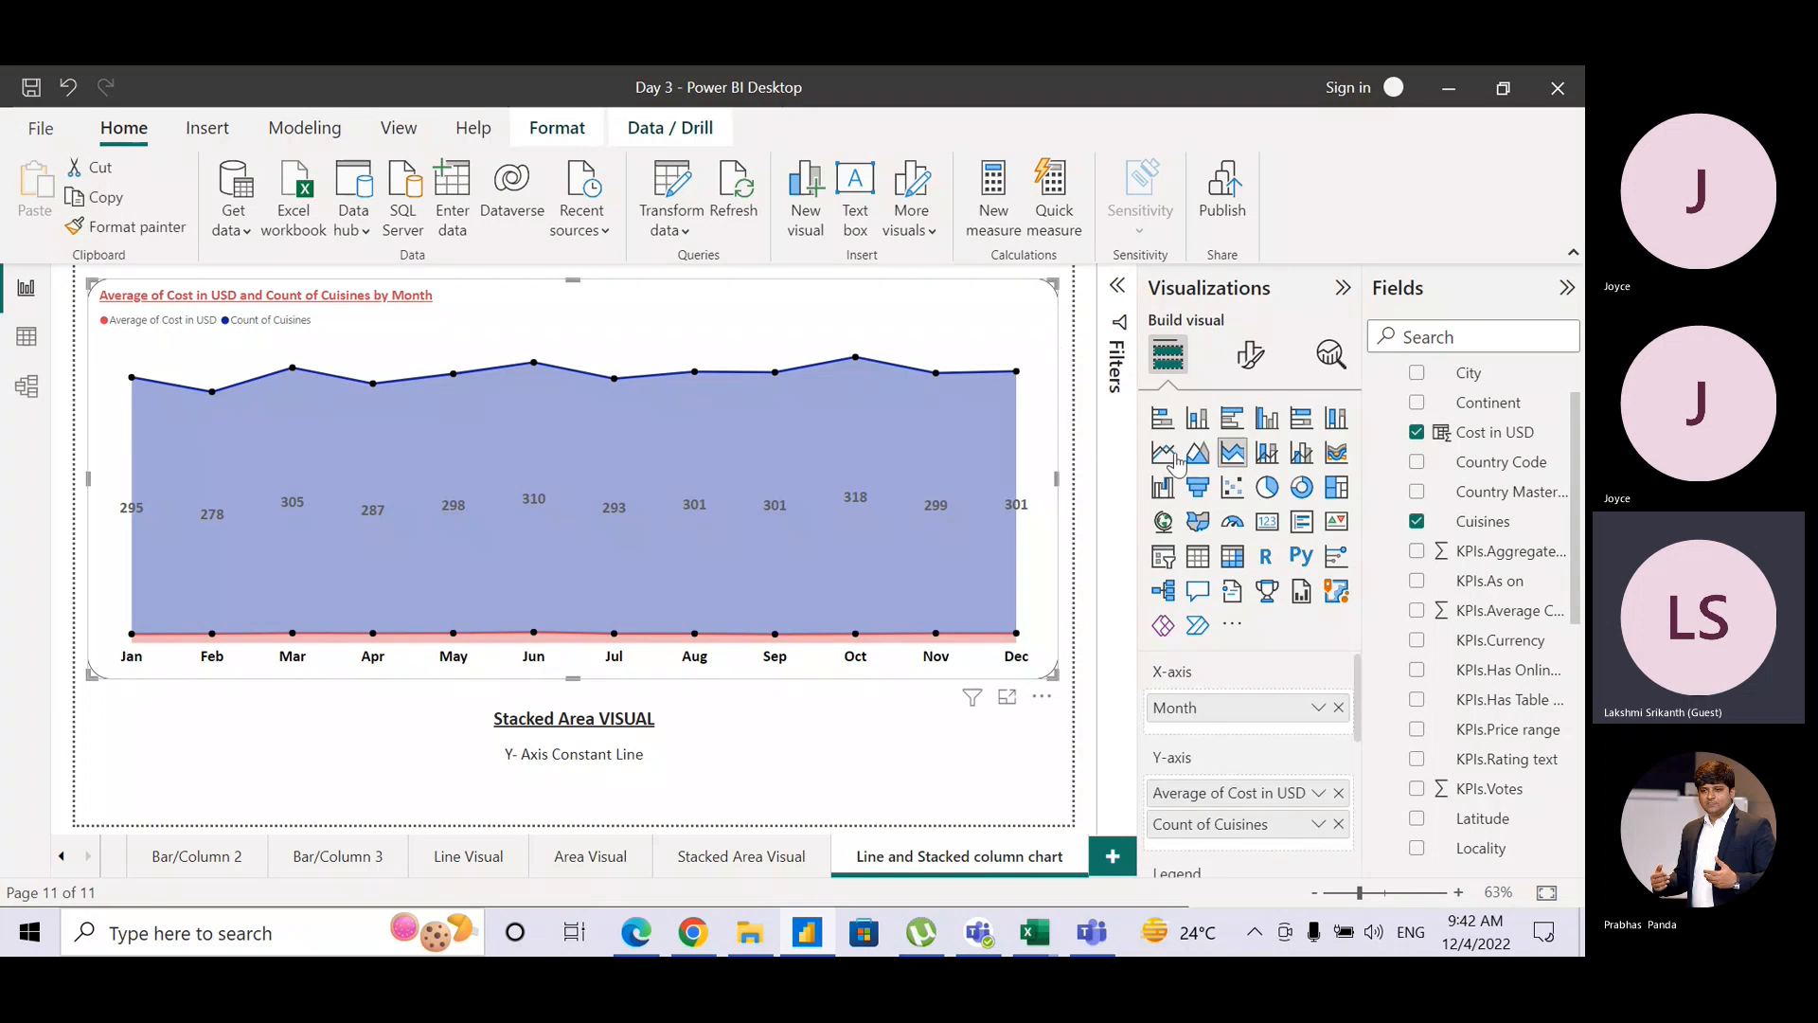
left_click(1266, 454)
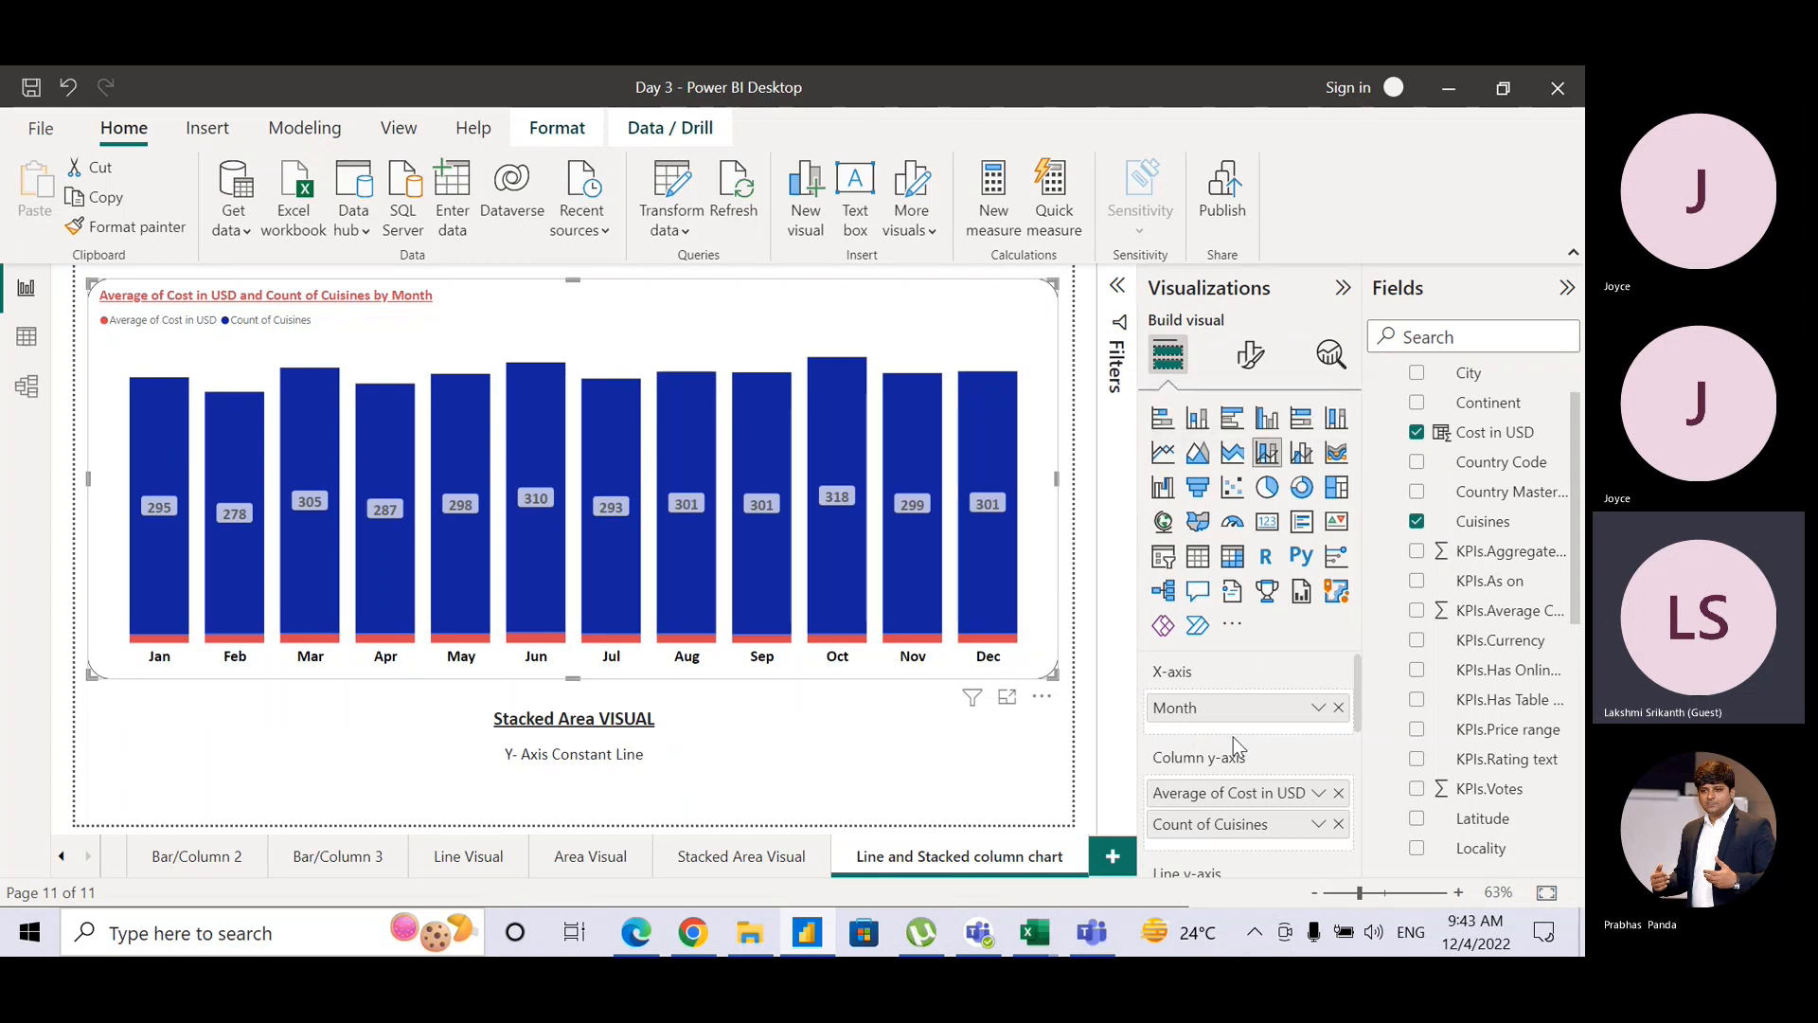
left_click_drag(1355, 701, 1368, 741)
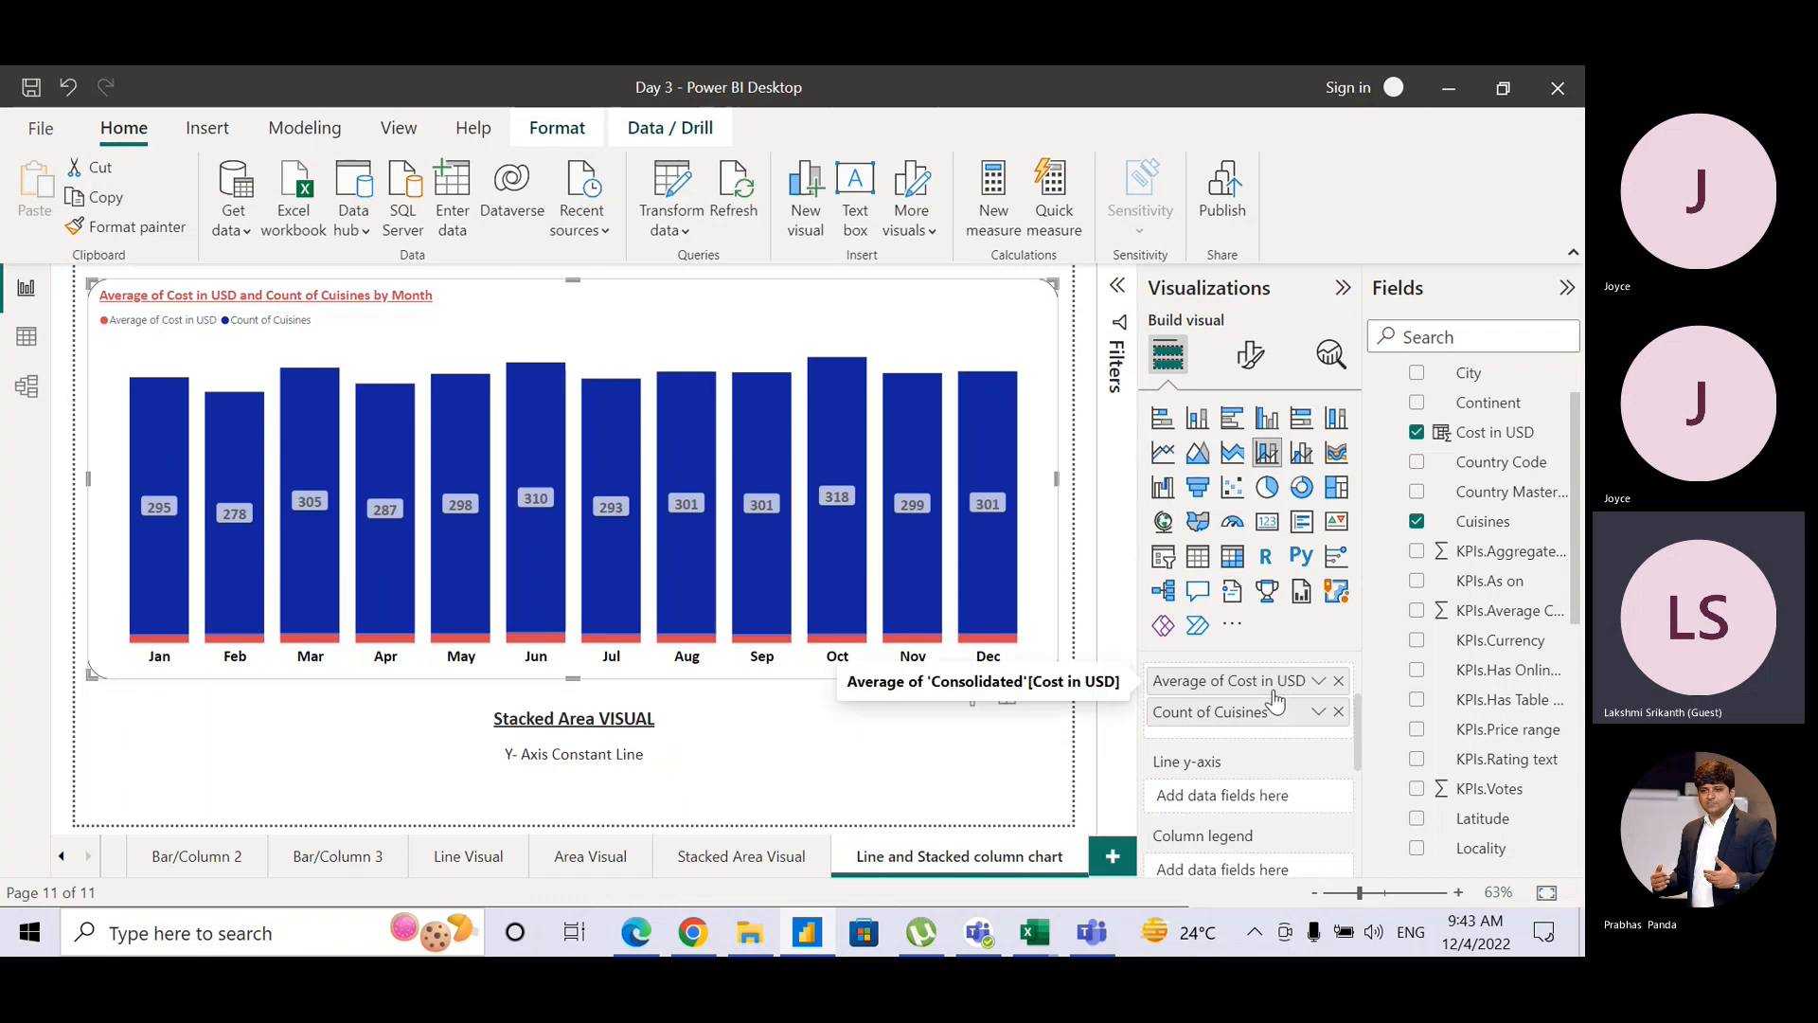
left_click_drag(1274, 700, 1273, 805)
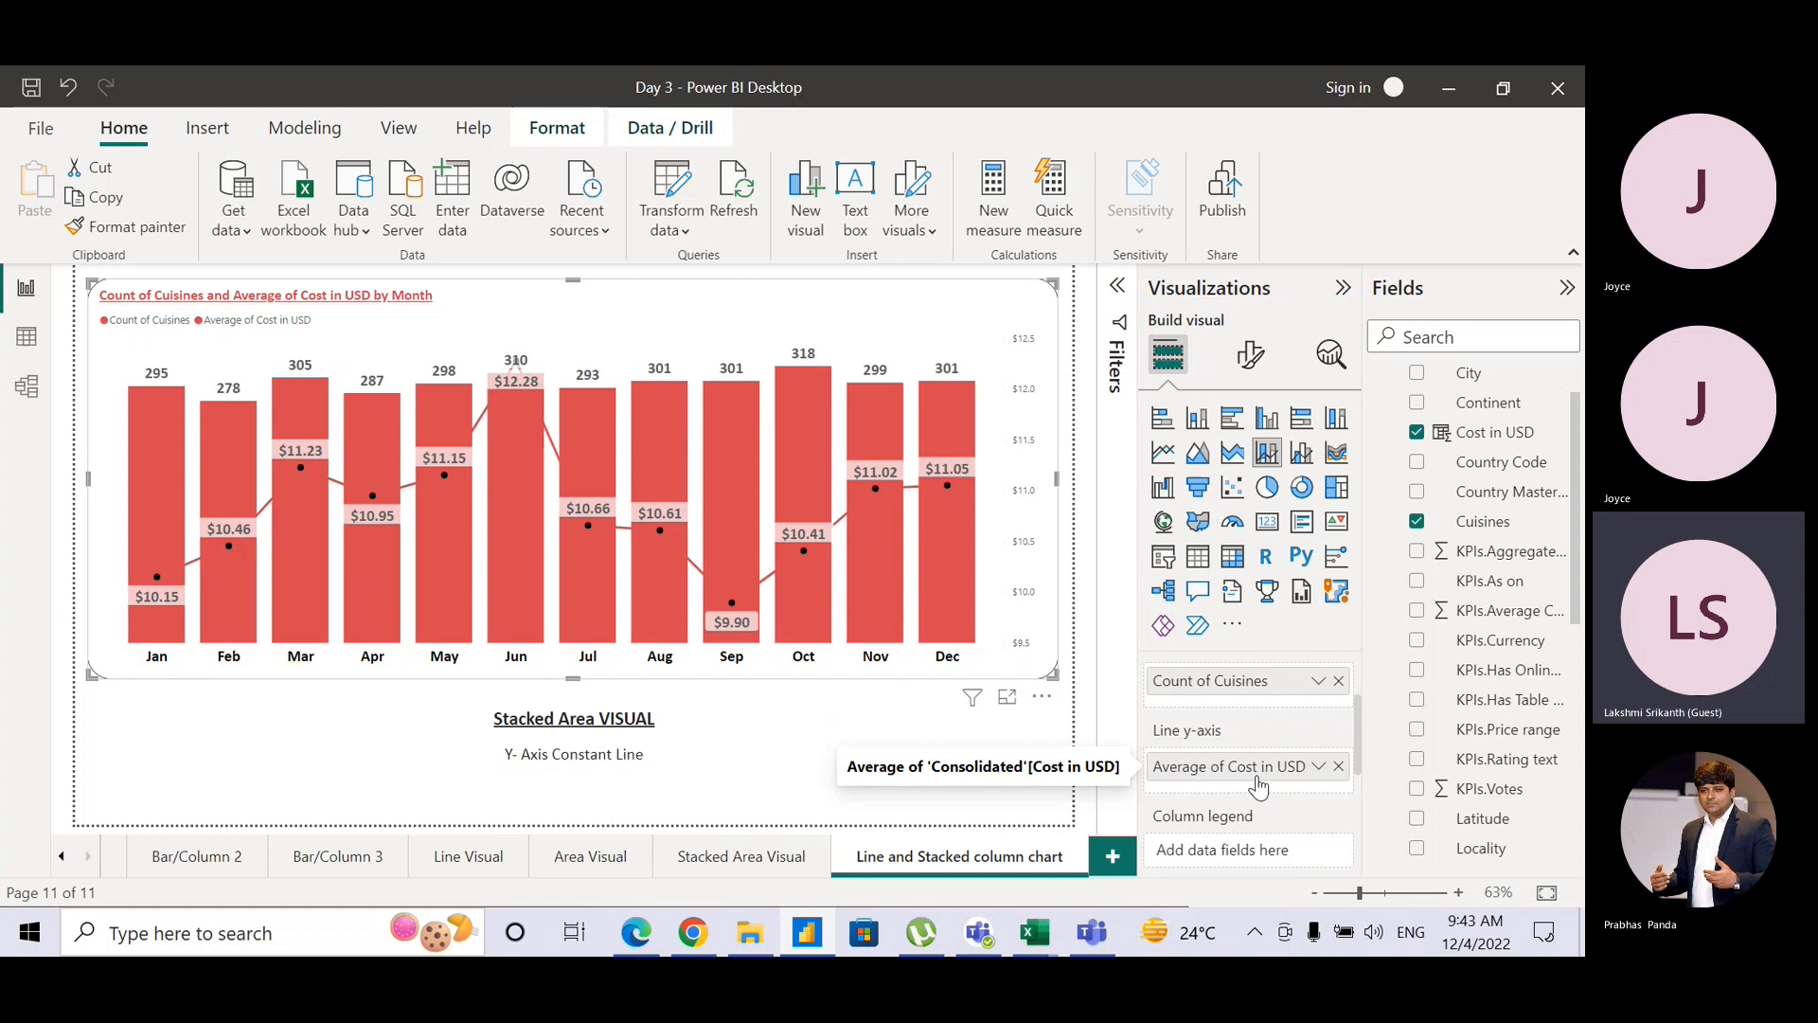
key("ctrl")
key("ctrl")
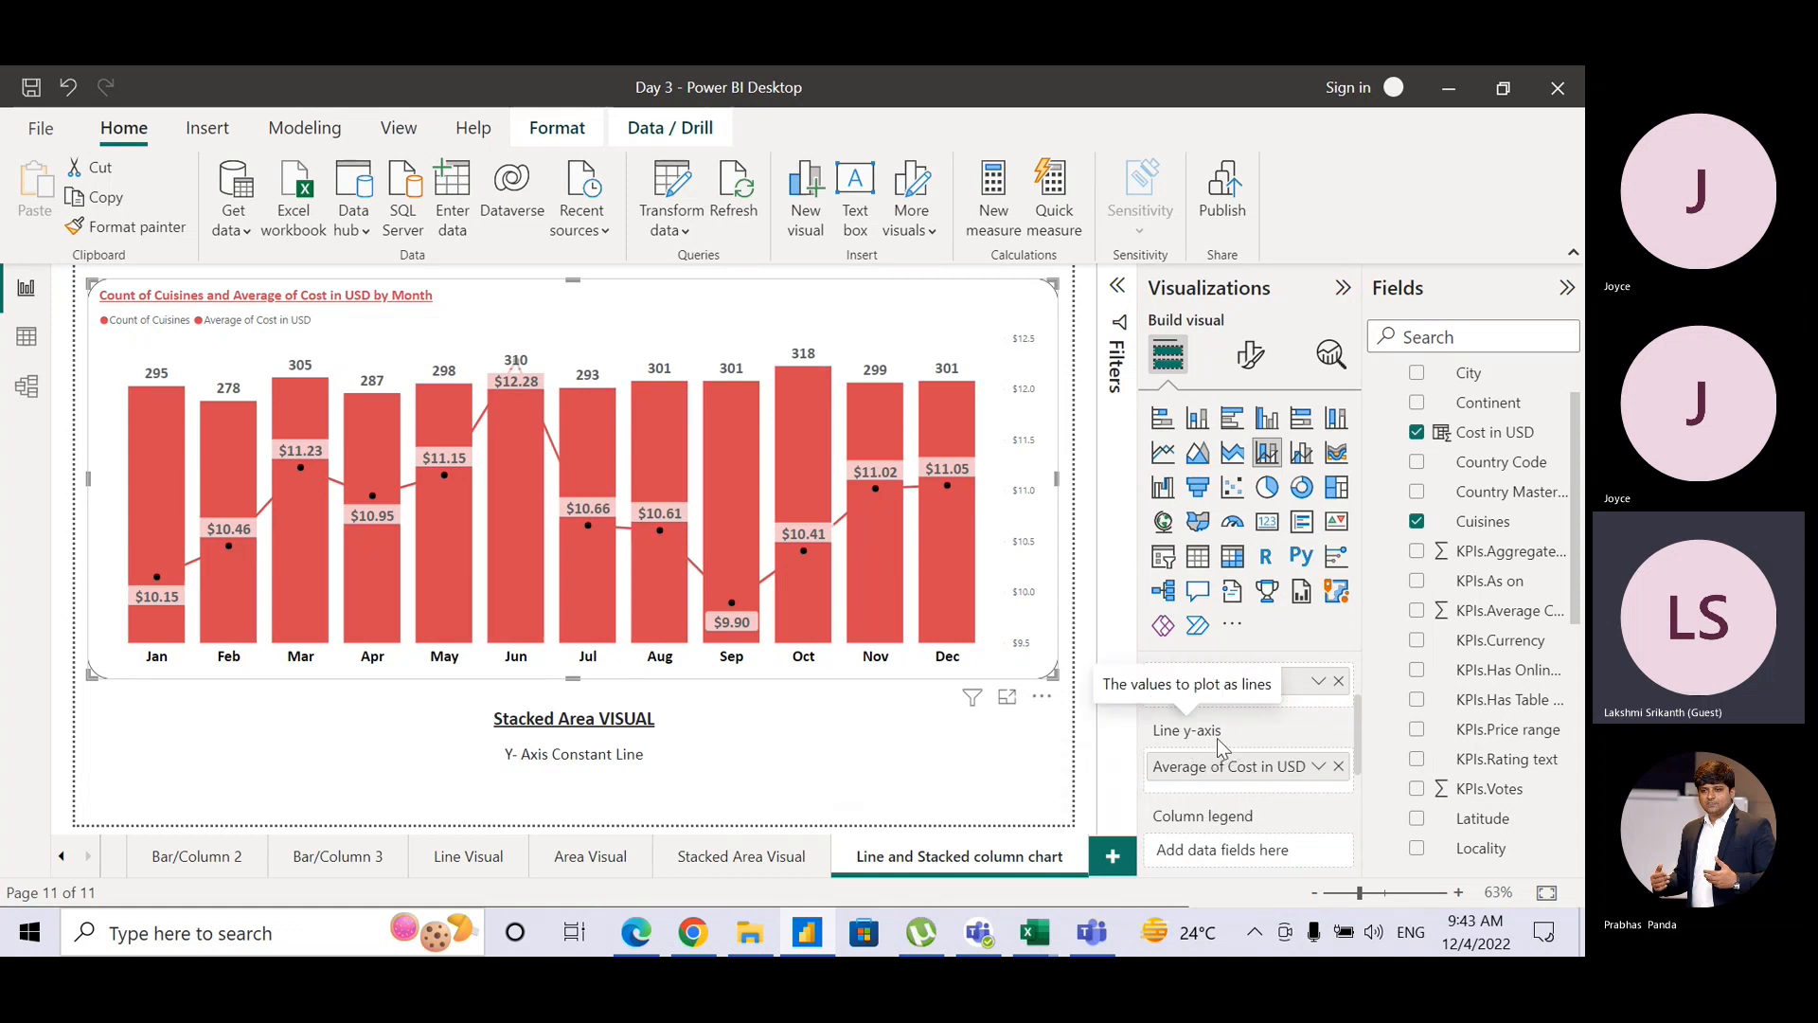
key("ctrl")
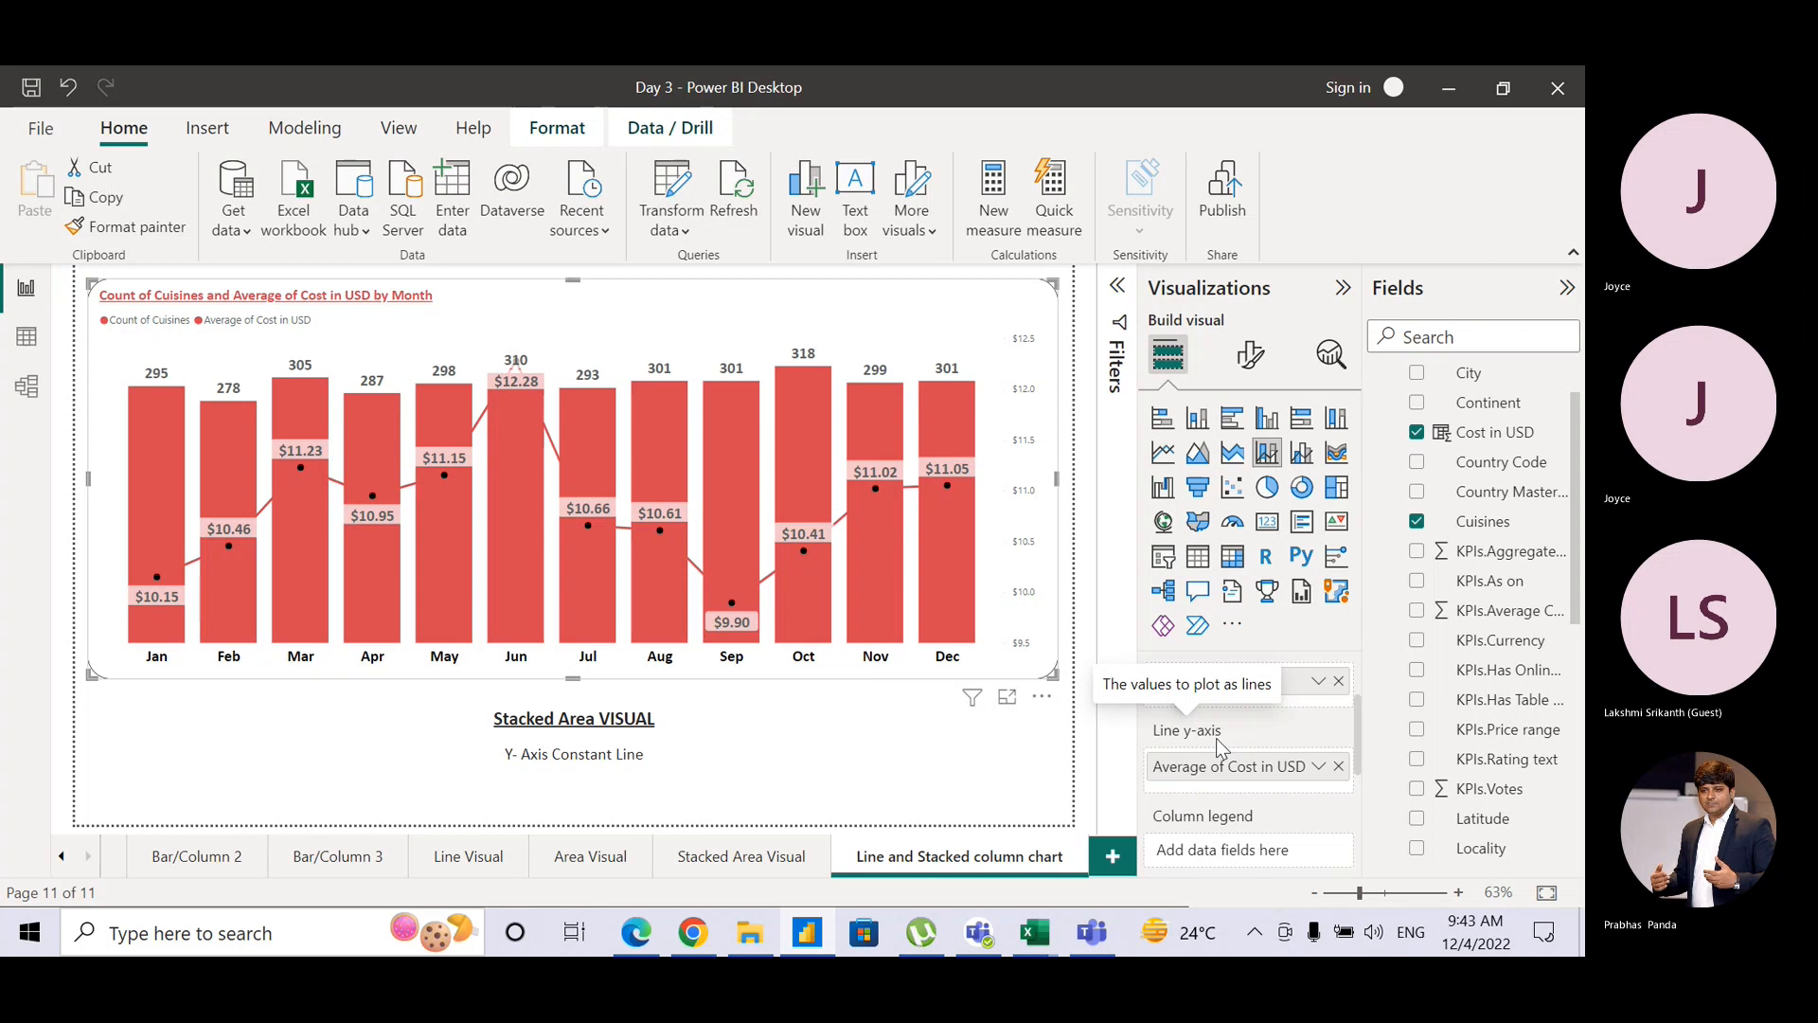
Step: Open the combo chart's Format visual options and briefly expand the Y-axis section
left_click(1252, 357)
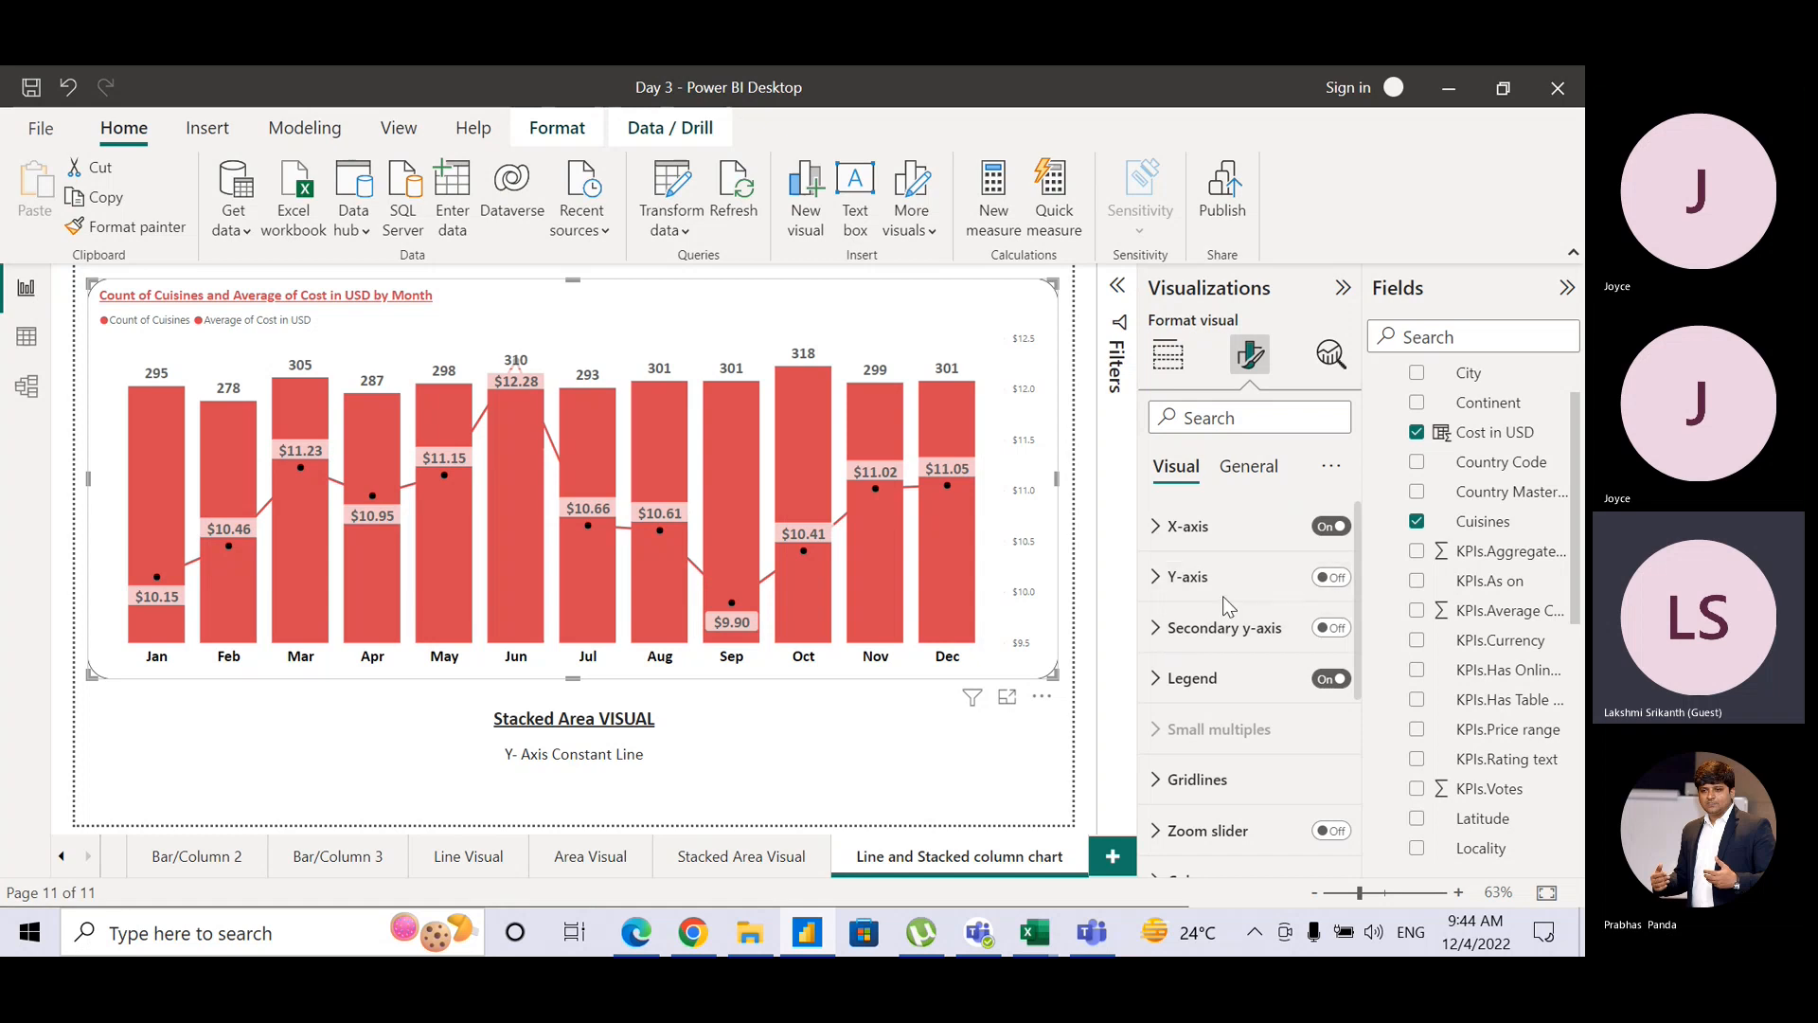
mouse_move(1359, 583)
left_mouse_down()
mouse_move(1356, 637)
mouse_move(1355, 581)
left_mouse_up()
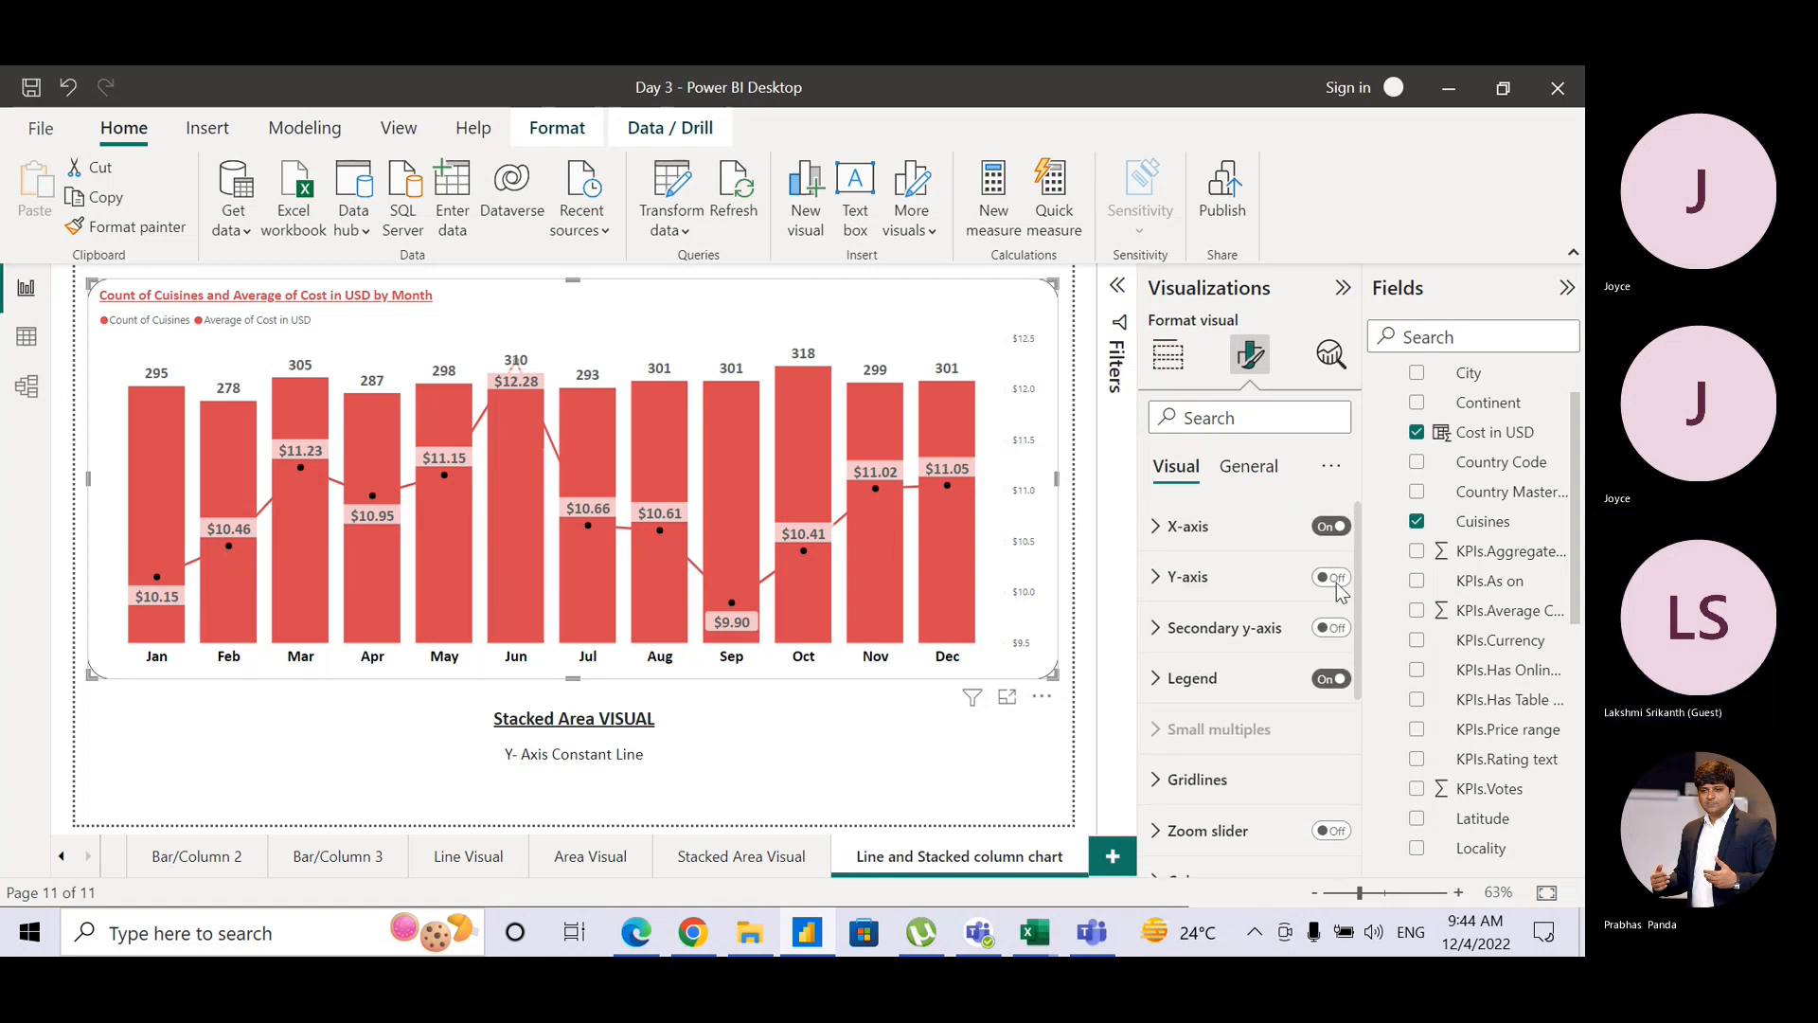
left_click(1157, 580)
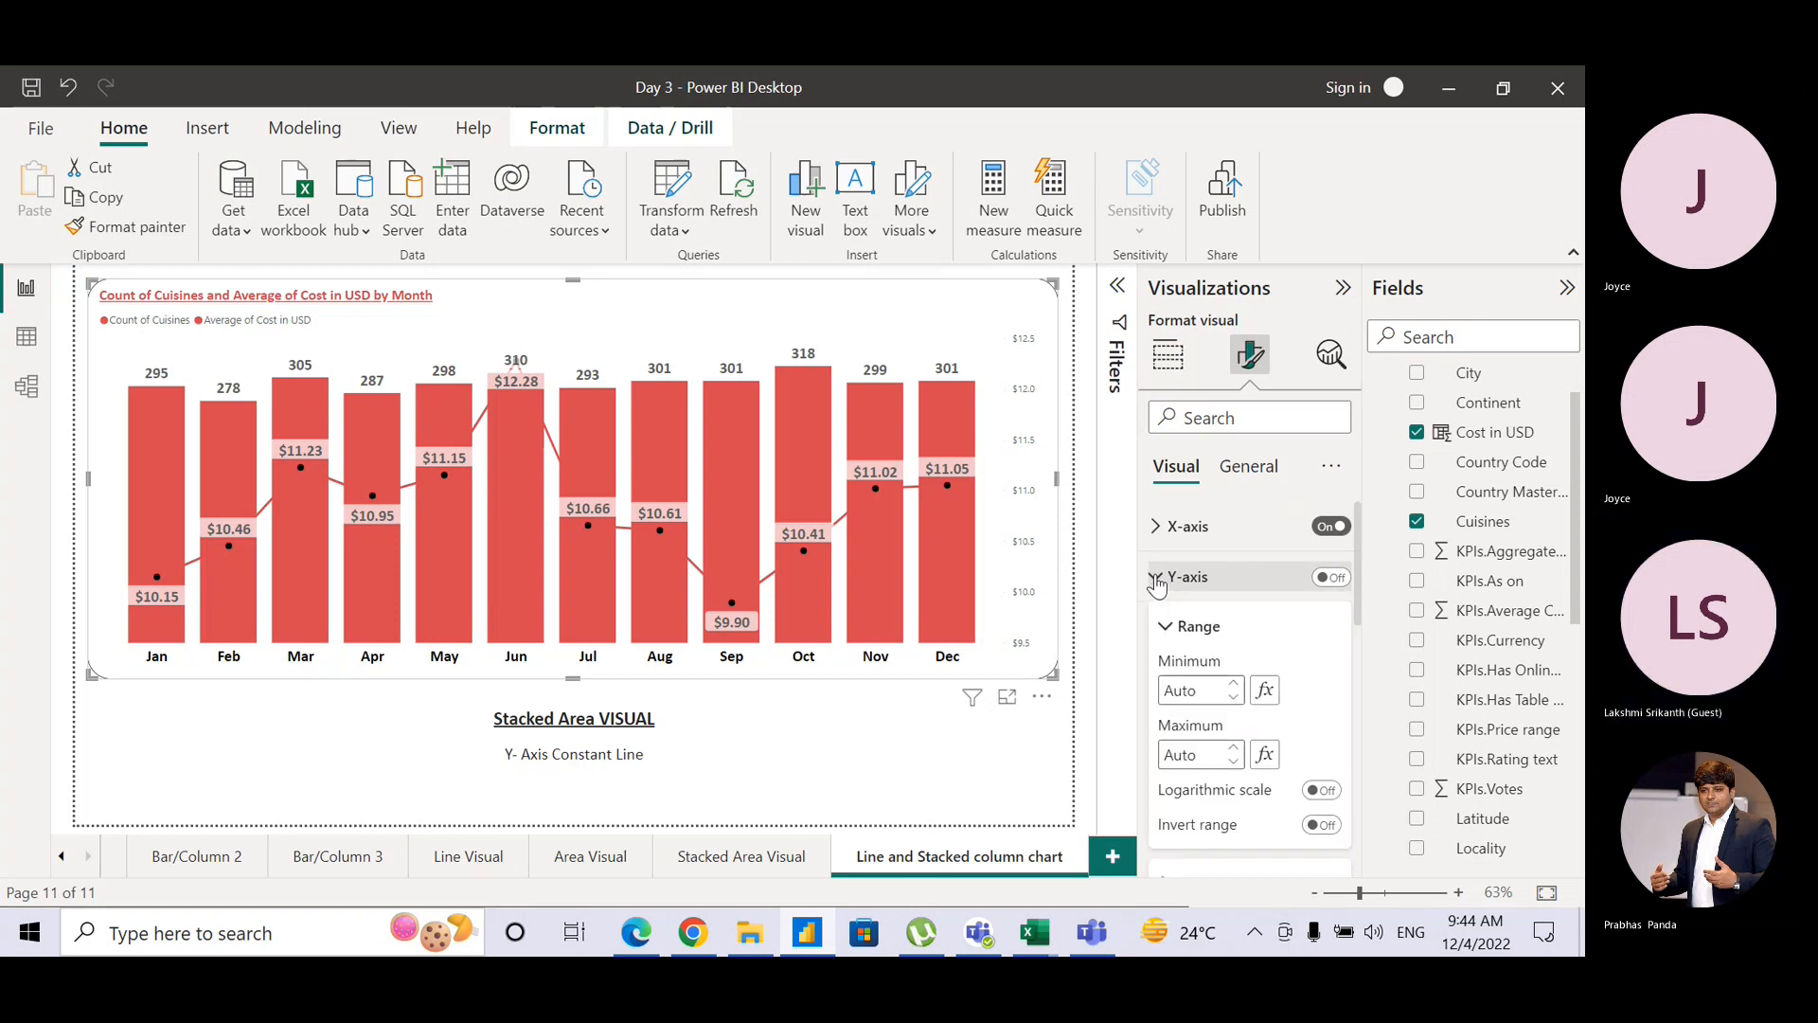
left_click(1158, 580)
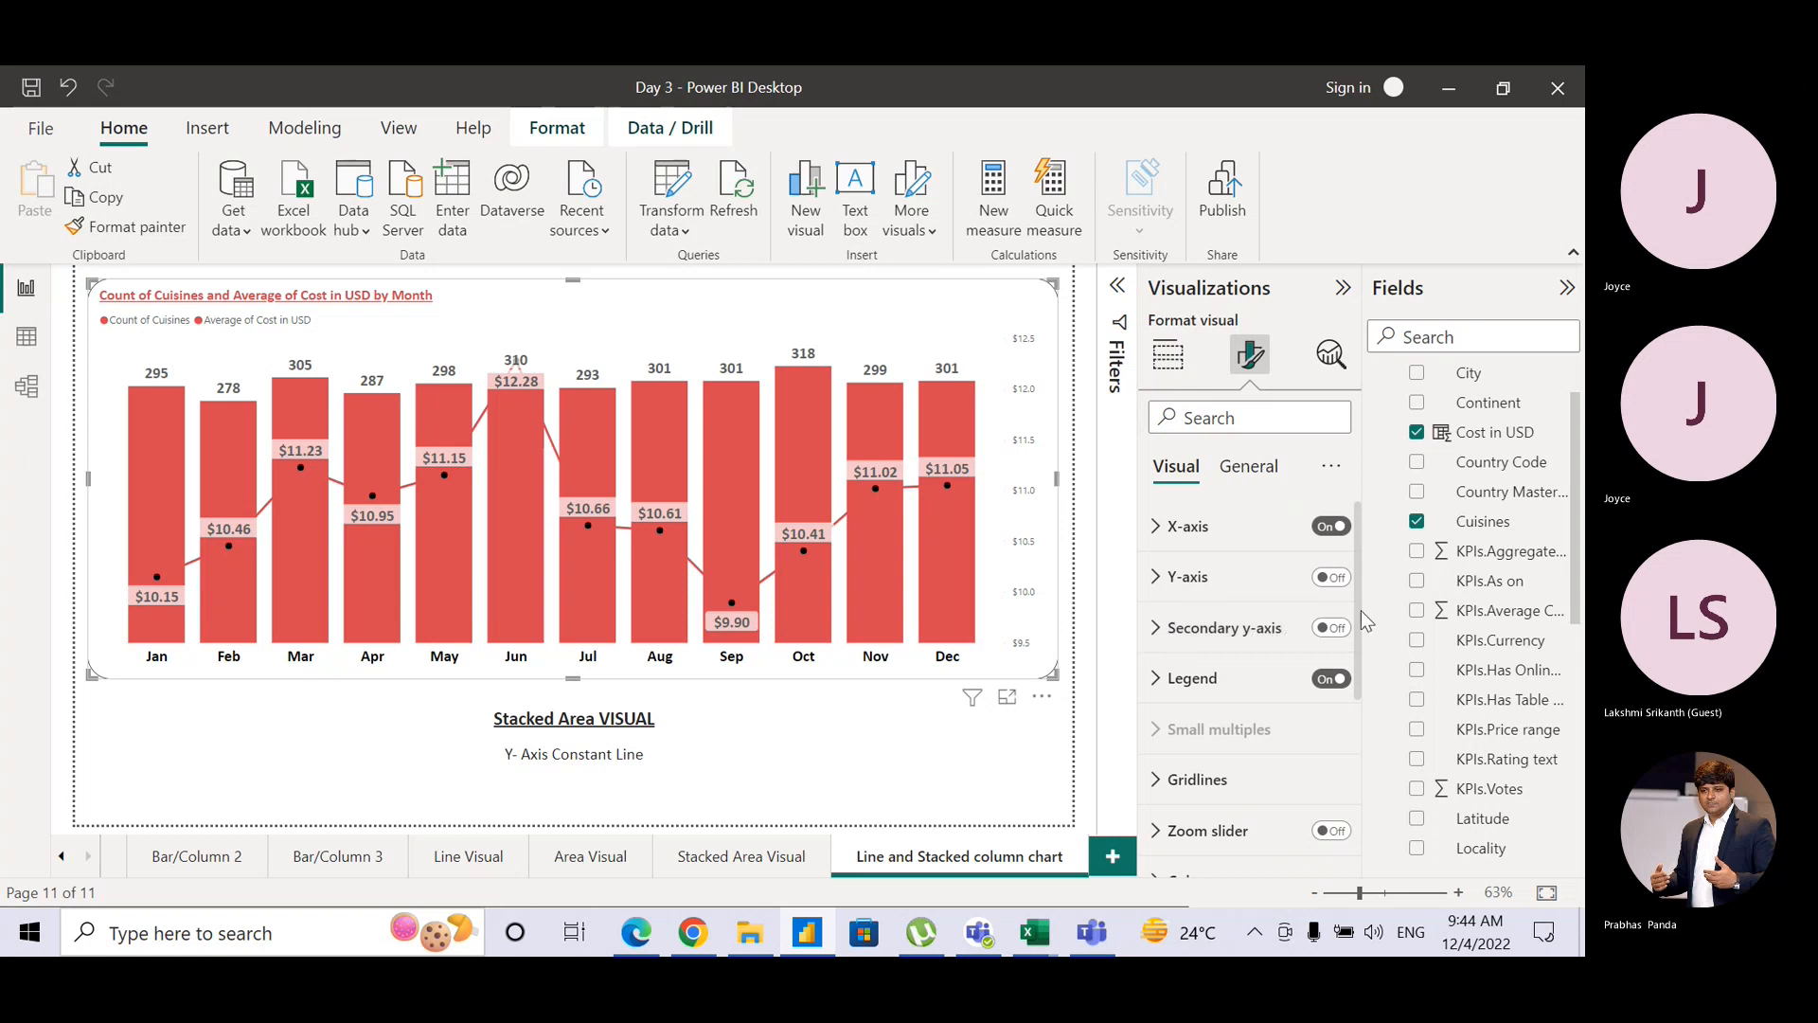
Step: Color the Average of Cost in USD line black, leaving the area beneath it unshaded
scroll(1364, 620, "down", 5)
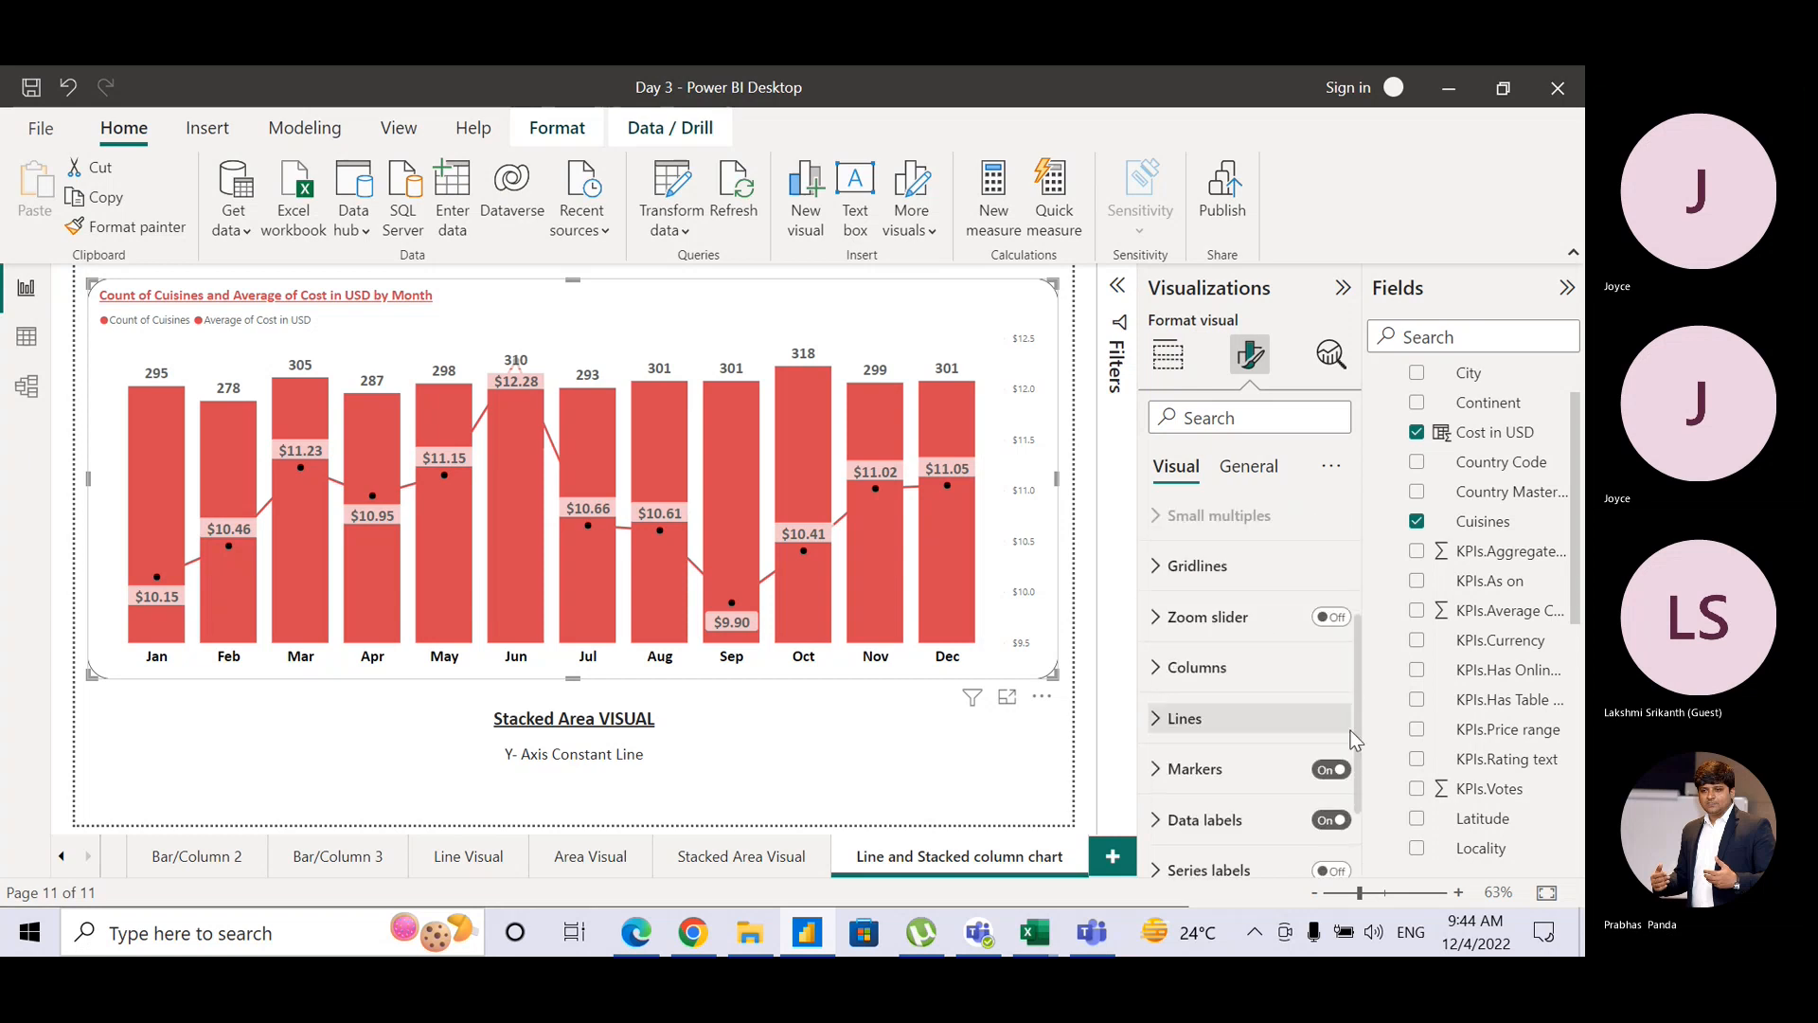
left_click(1154, 666)
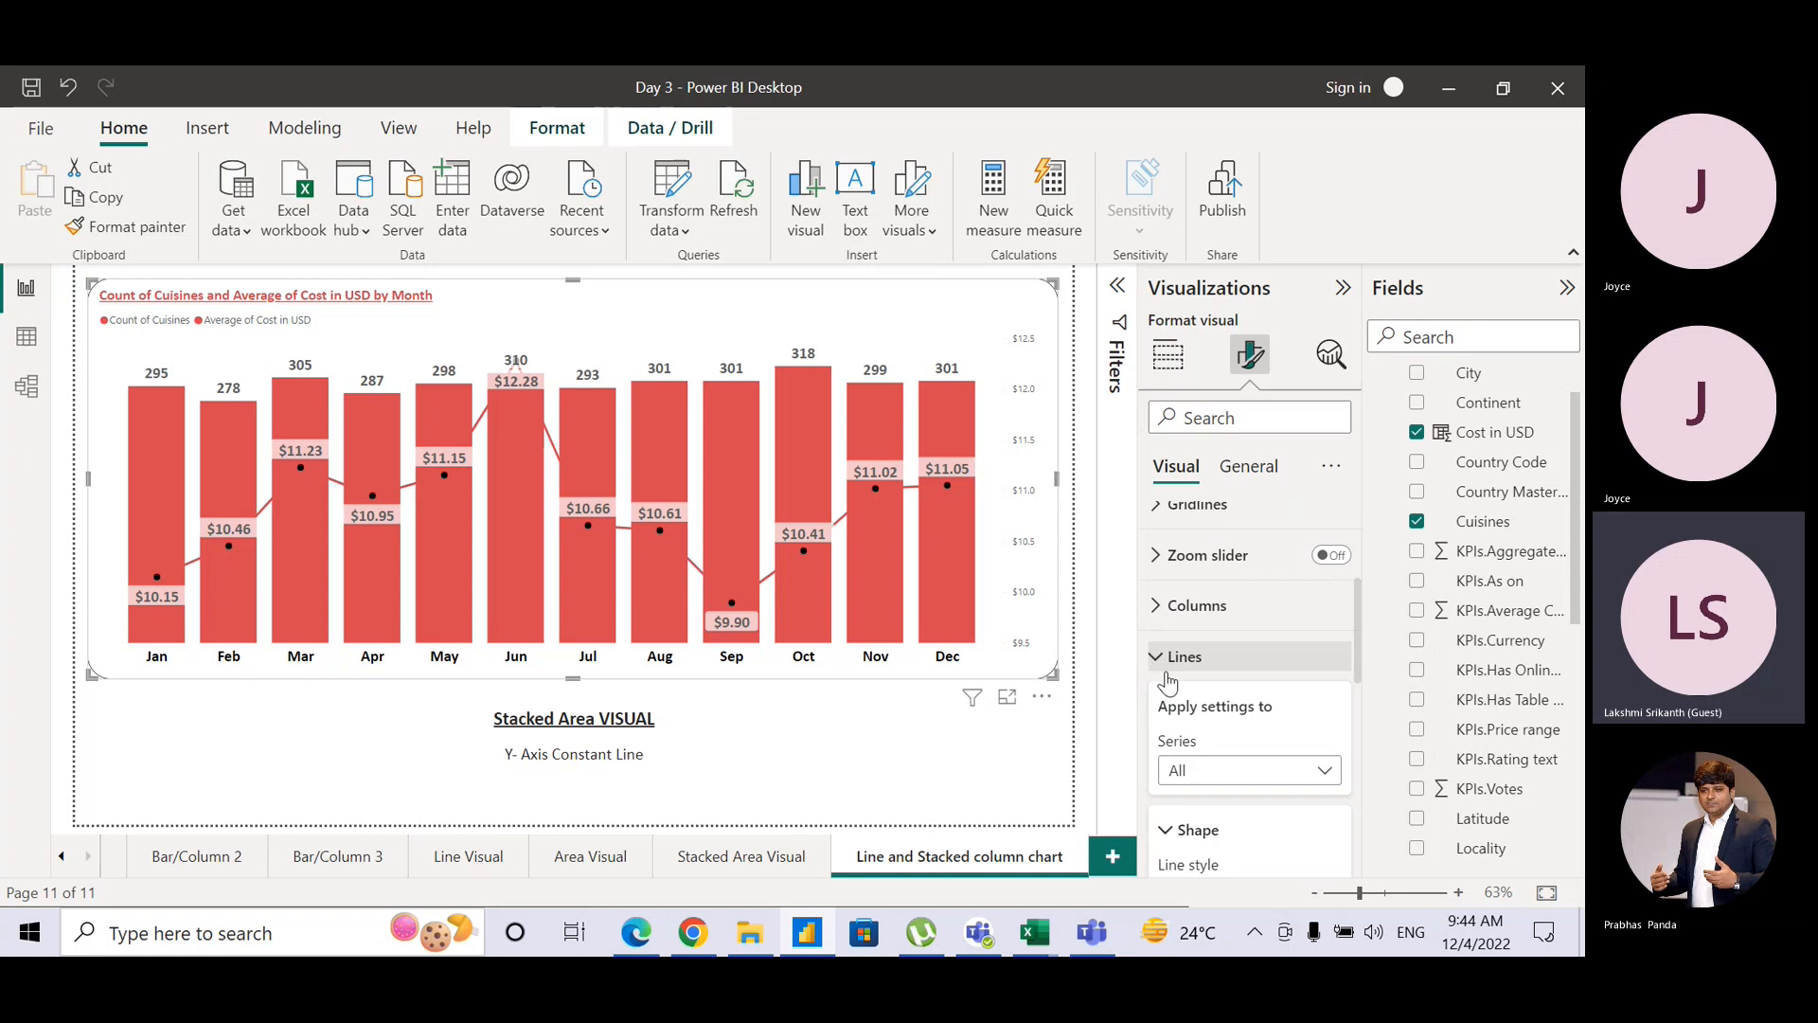
left_click_drag(1362, 668, 1361, 758)
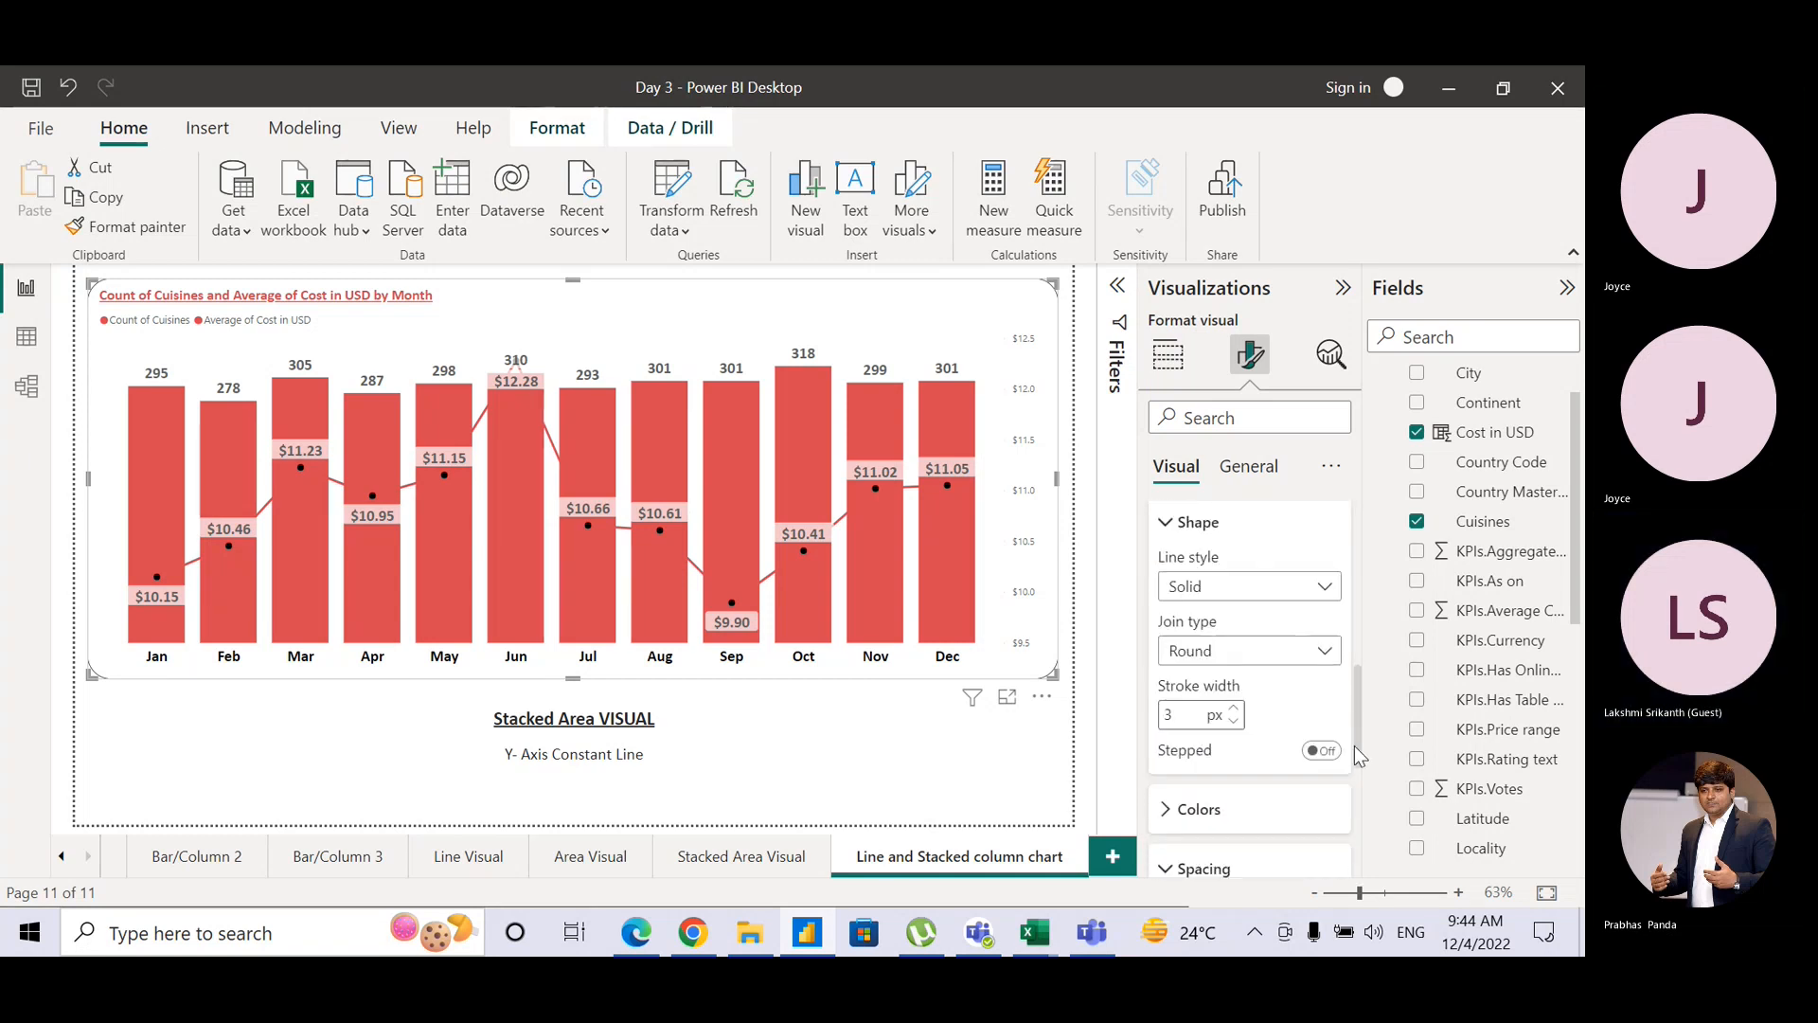
left_click(1166, 812)
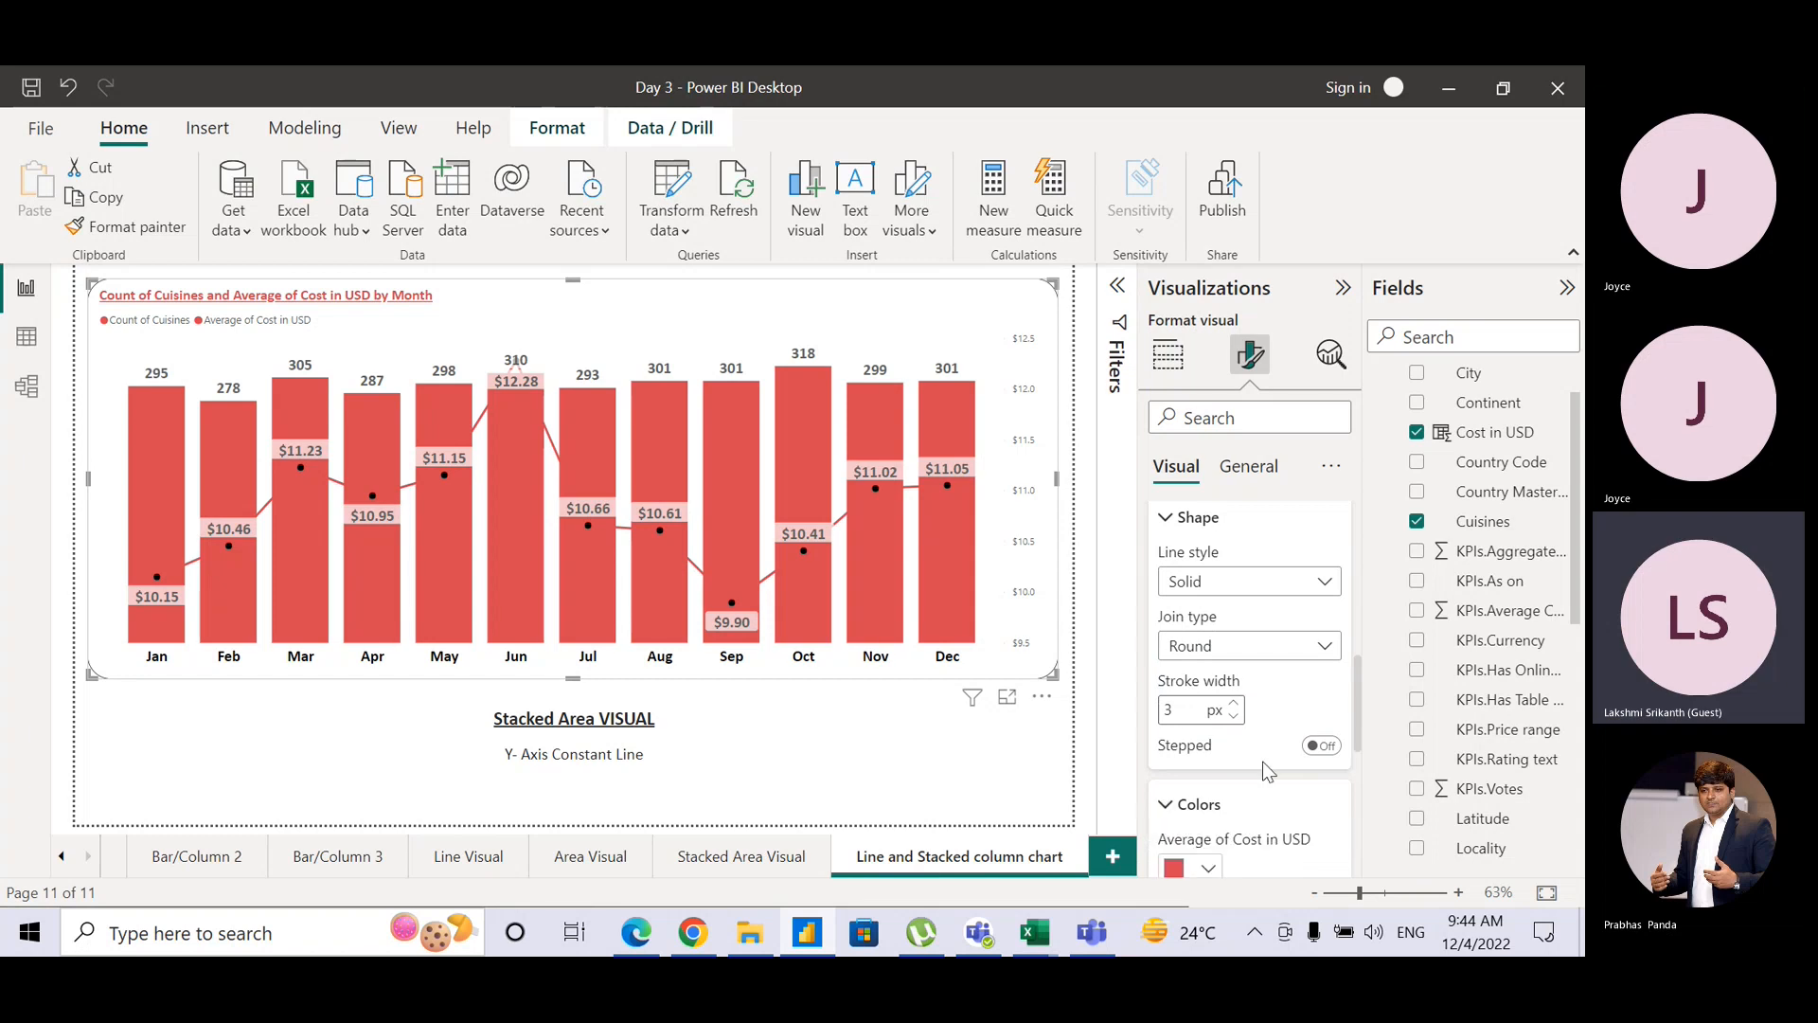
left_click_drag(1356, 731, 1360, 773)
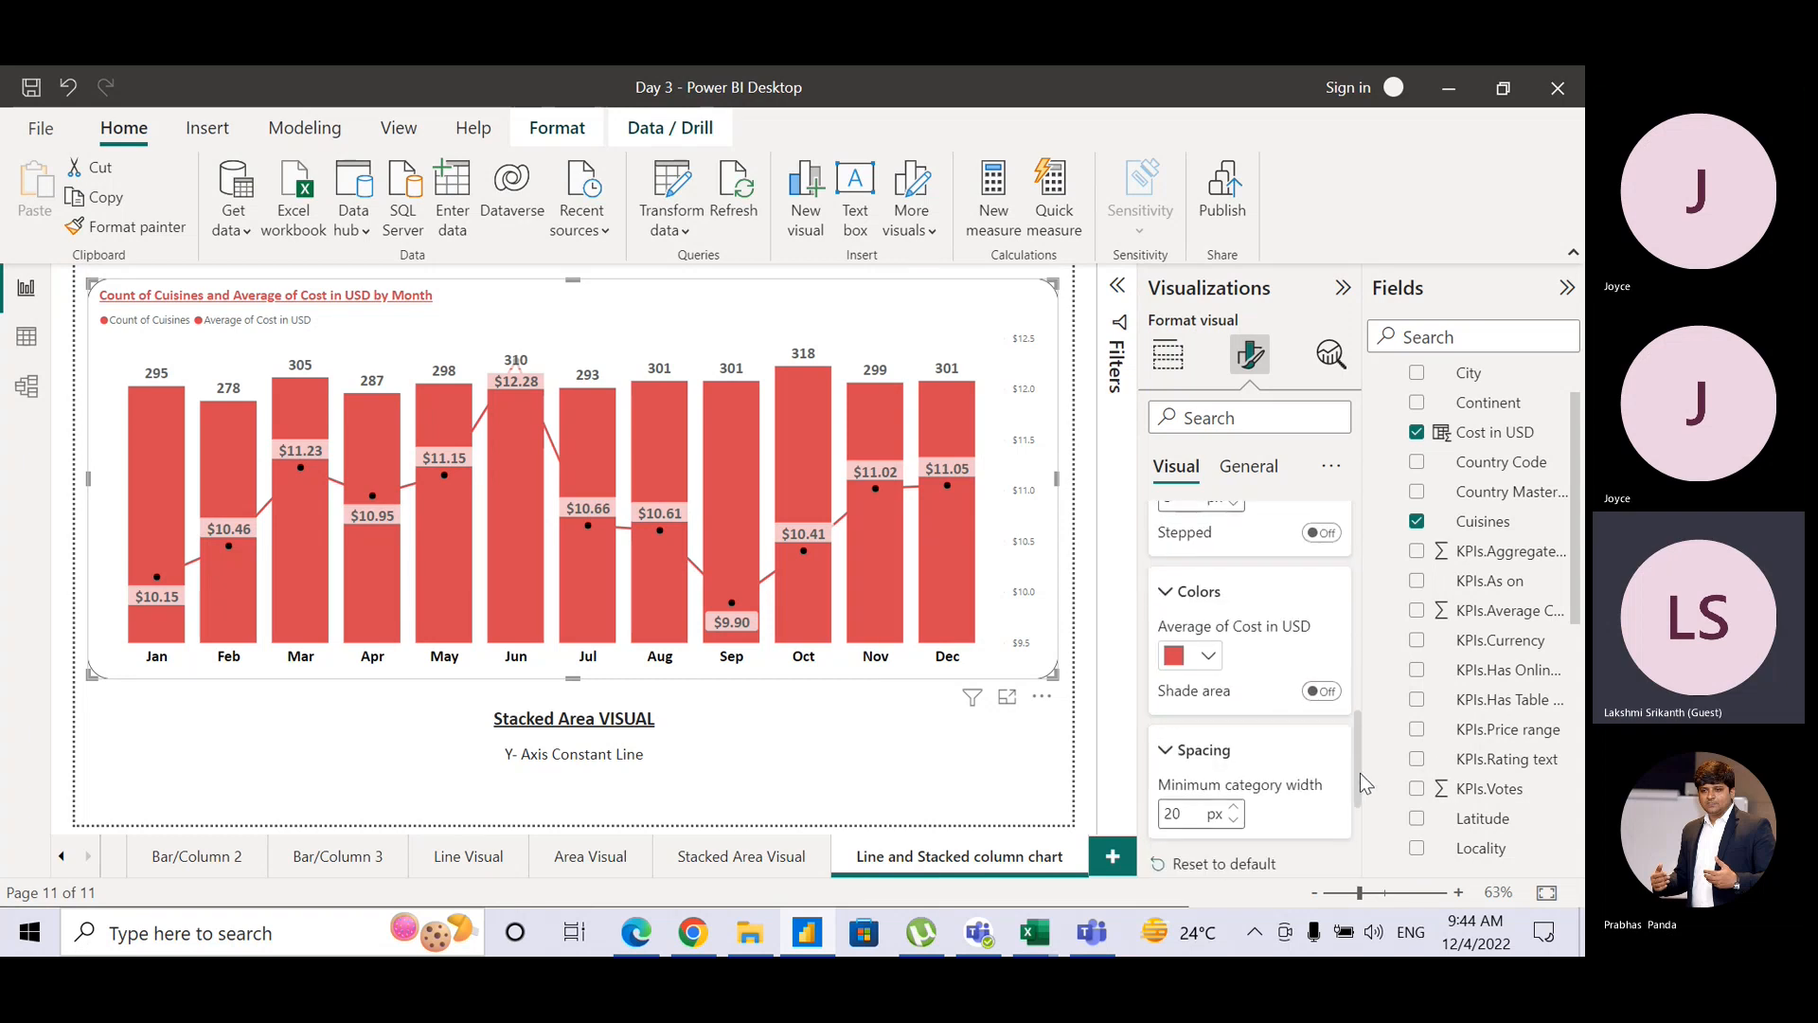
left_click(1205, 668)
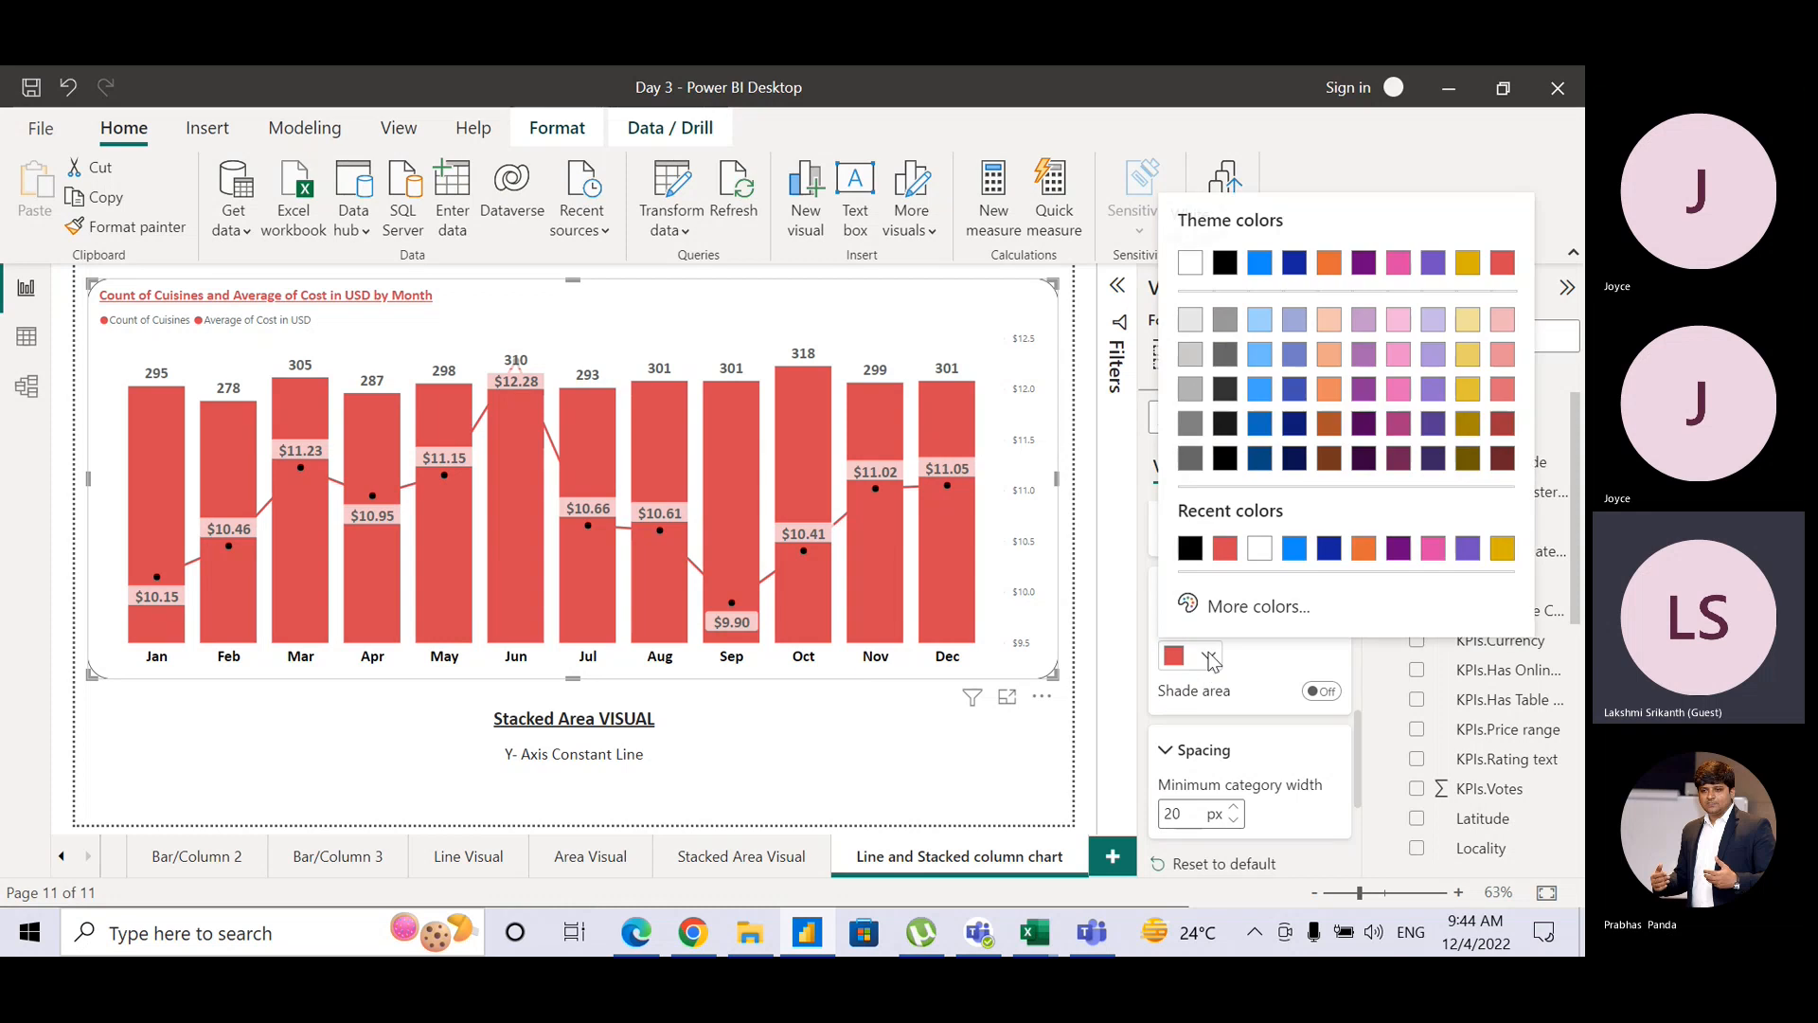
left_click(1193, 552)
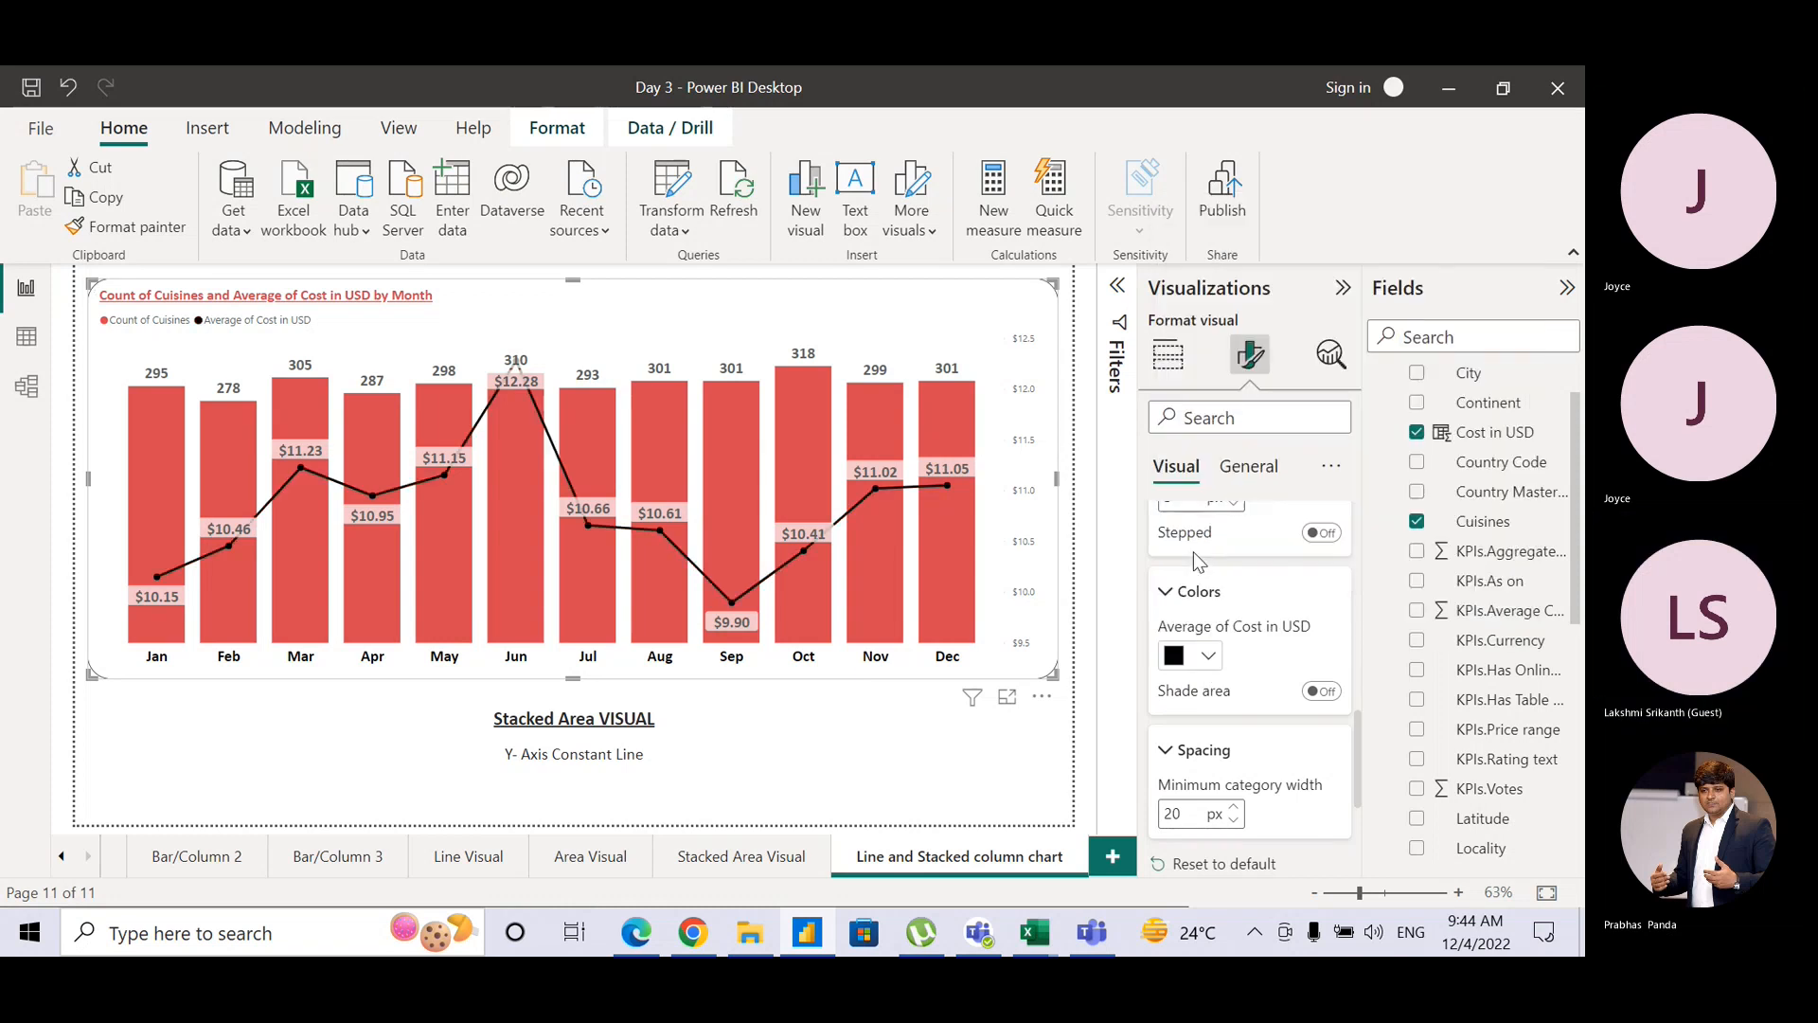
left_click(1320, 692)
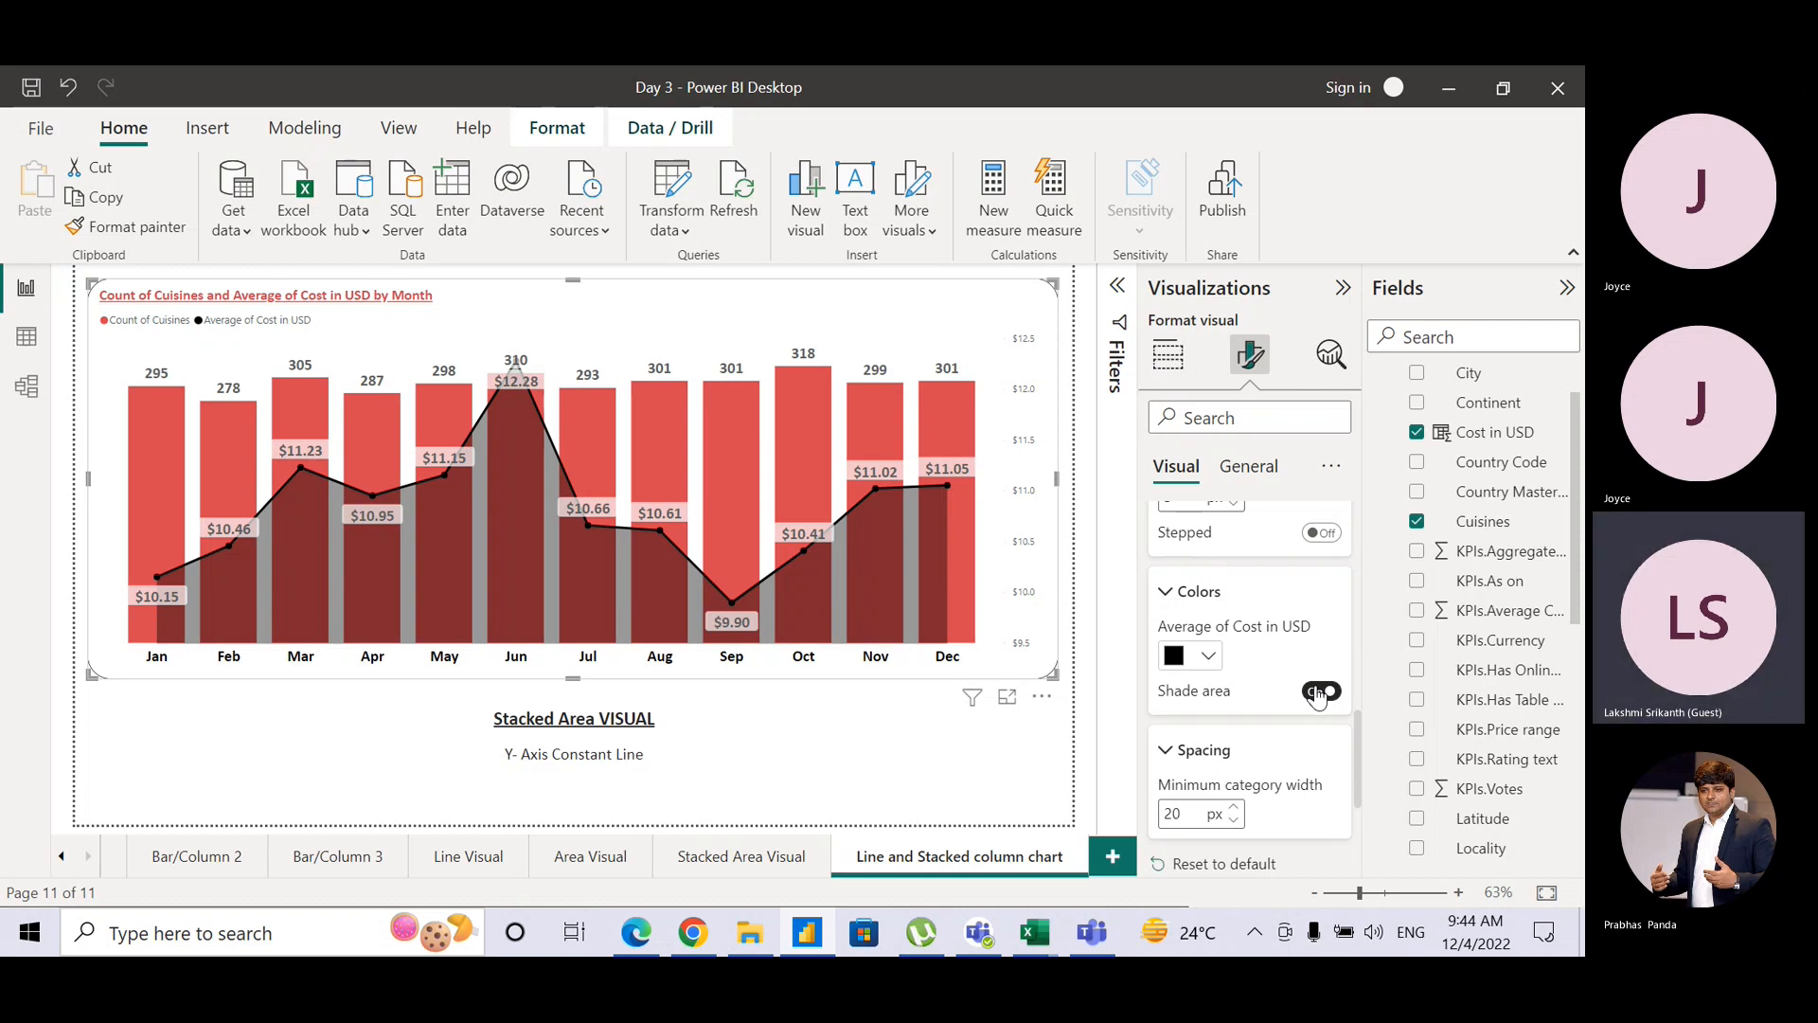
left_click(1320, 693)
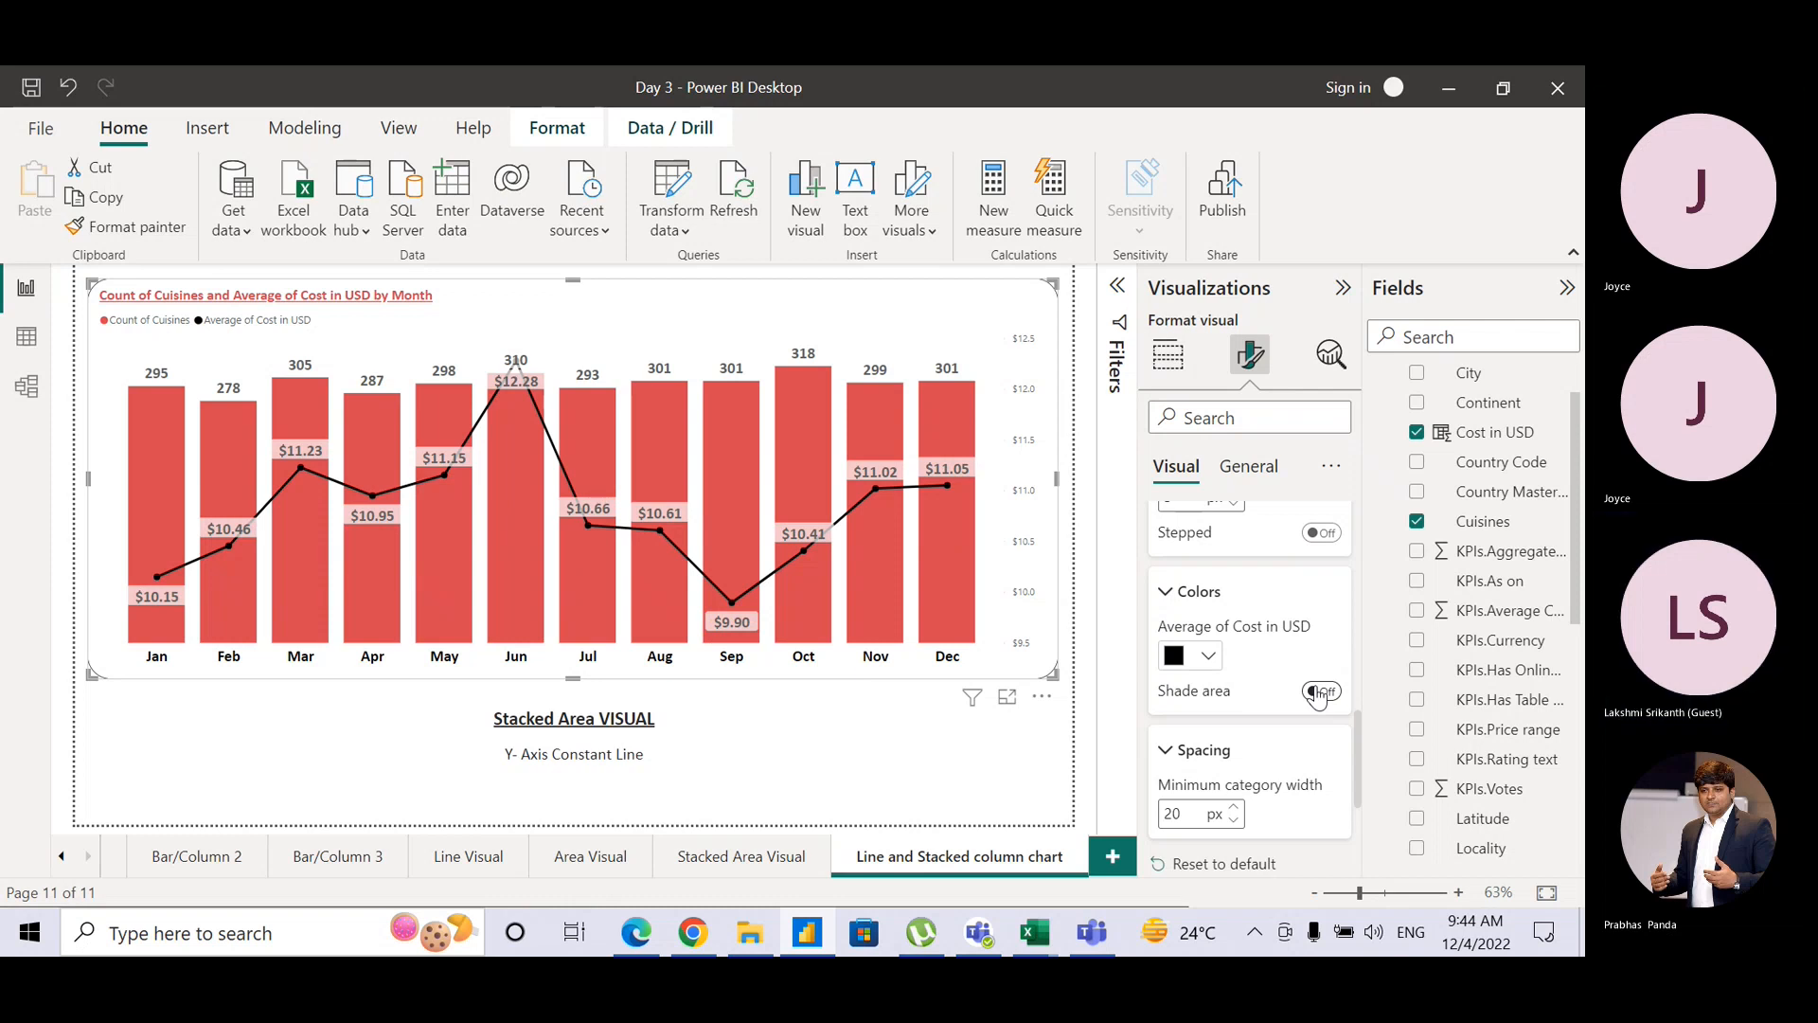
left_click_drag(1355, 744, 1358, 817)
Step: Expand the data label settings and set the label background to white
left_click(1156, 699)
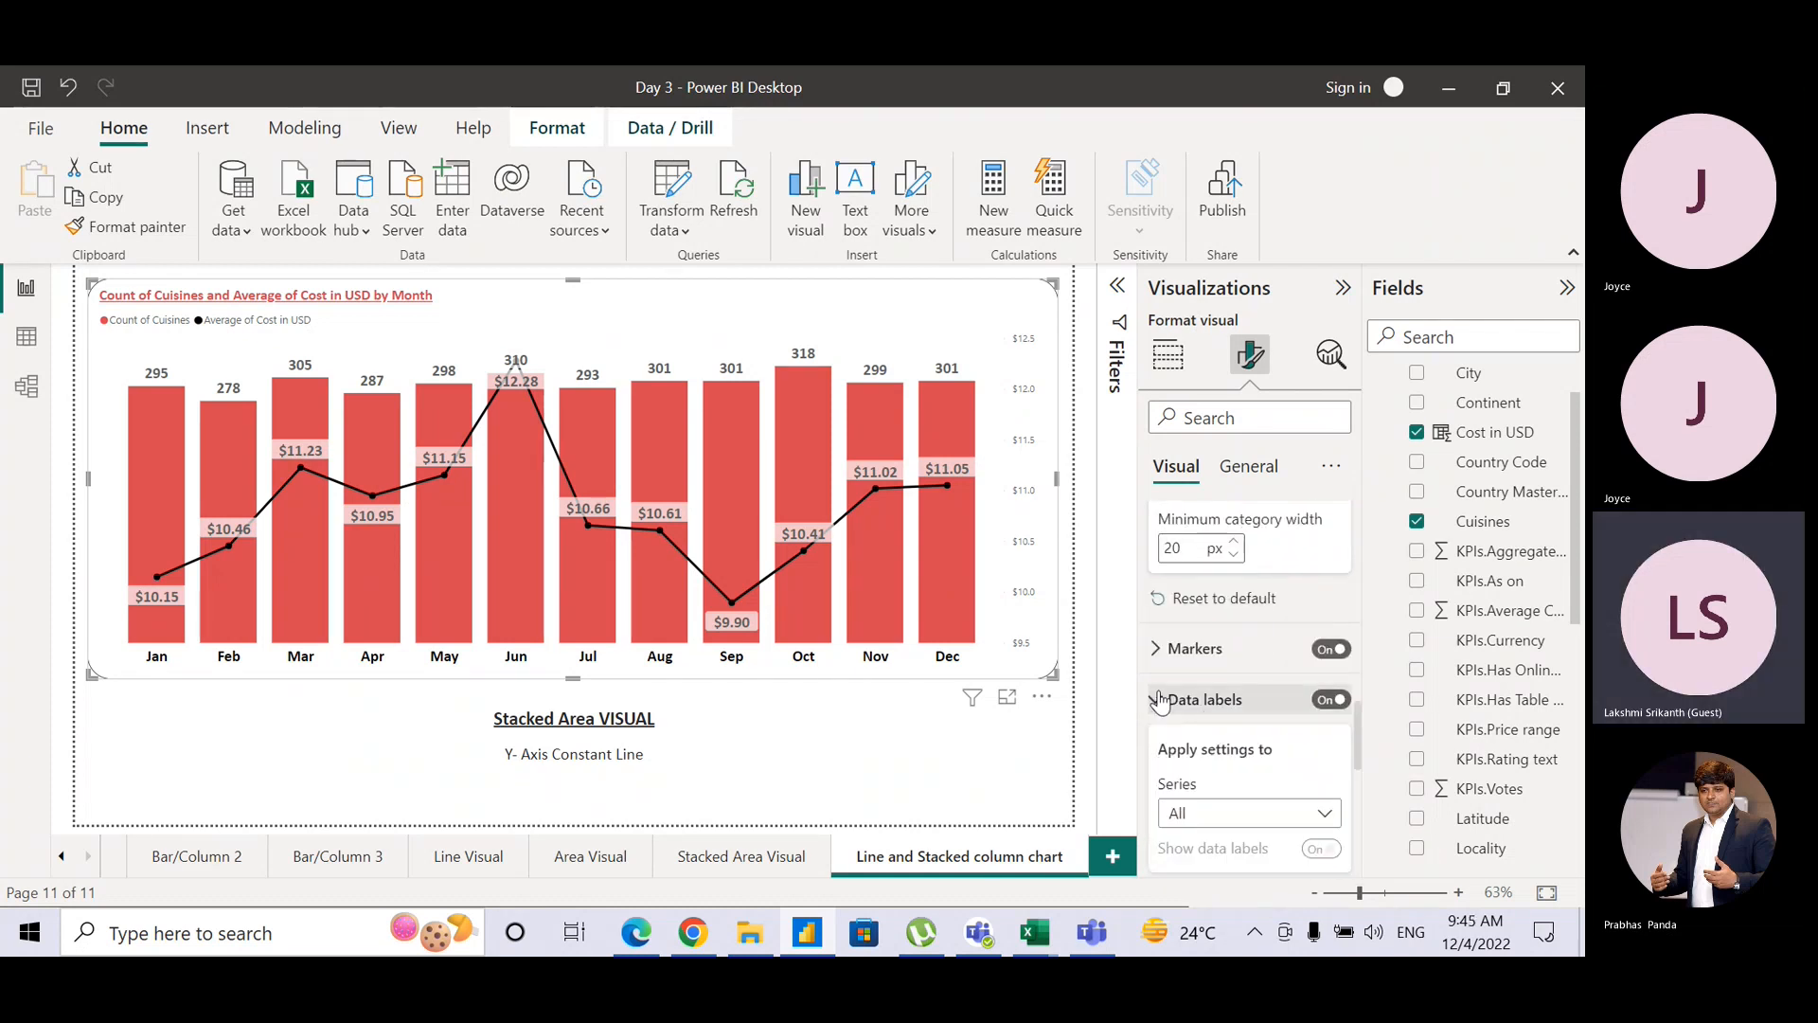
left_click_drag(1361, 750, 1349, 805)
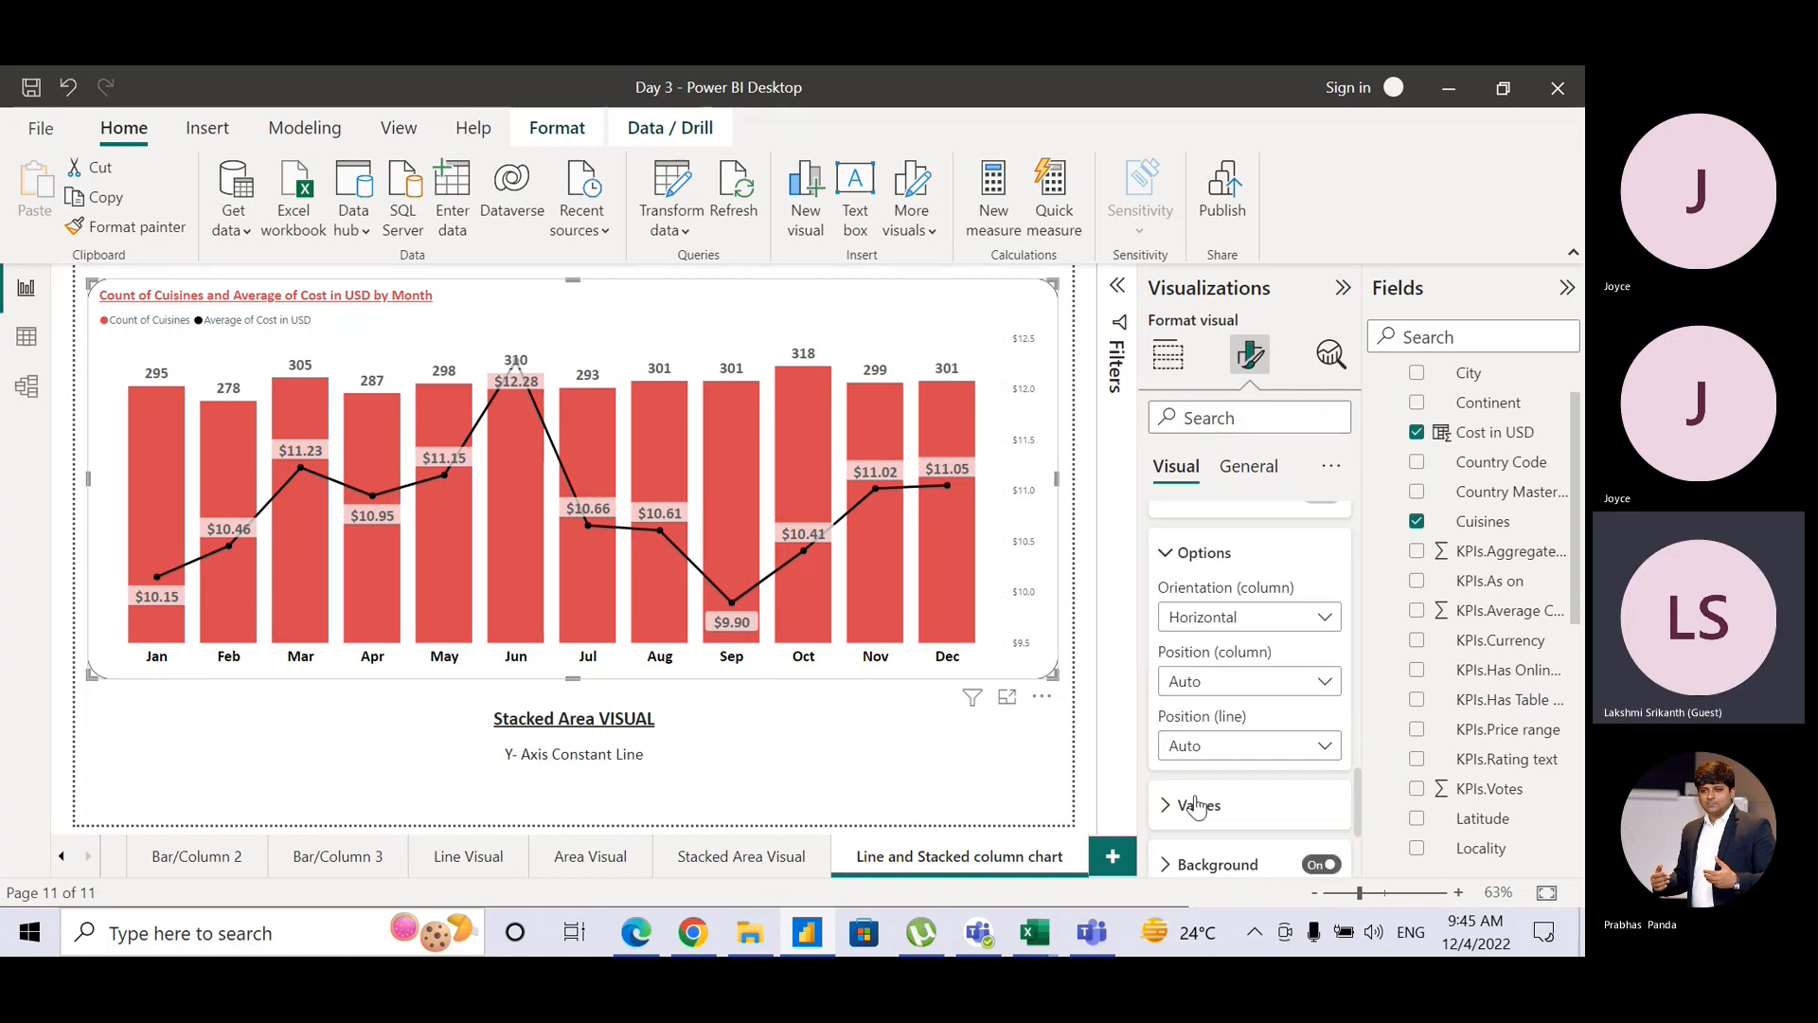
left_click(1164, 807)
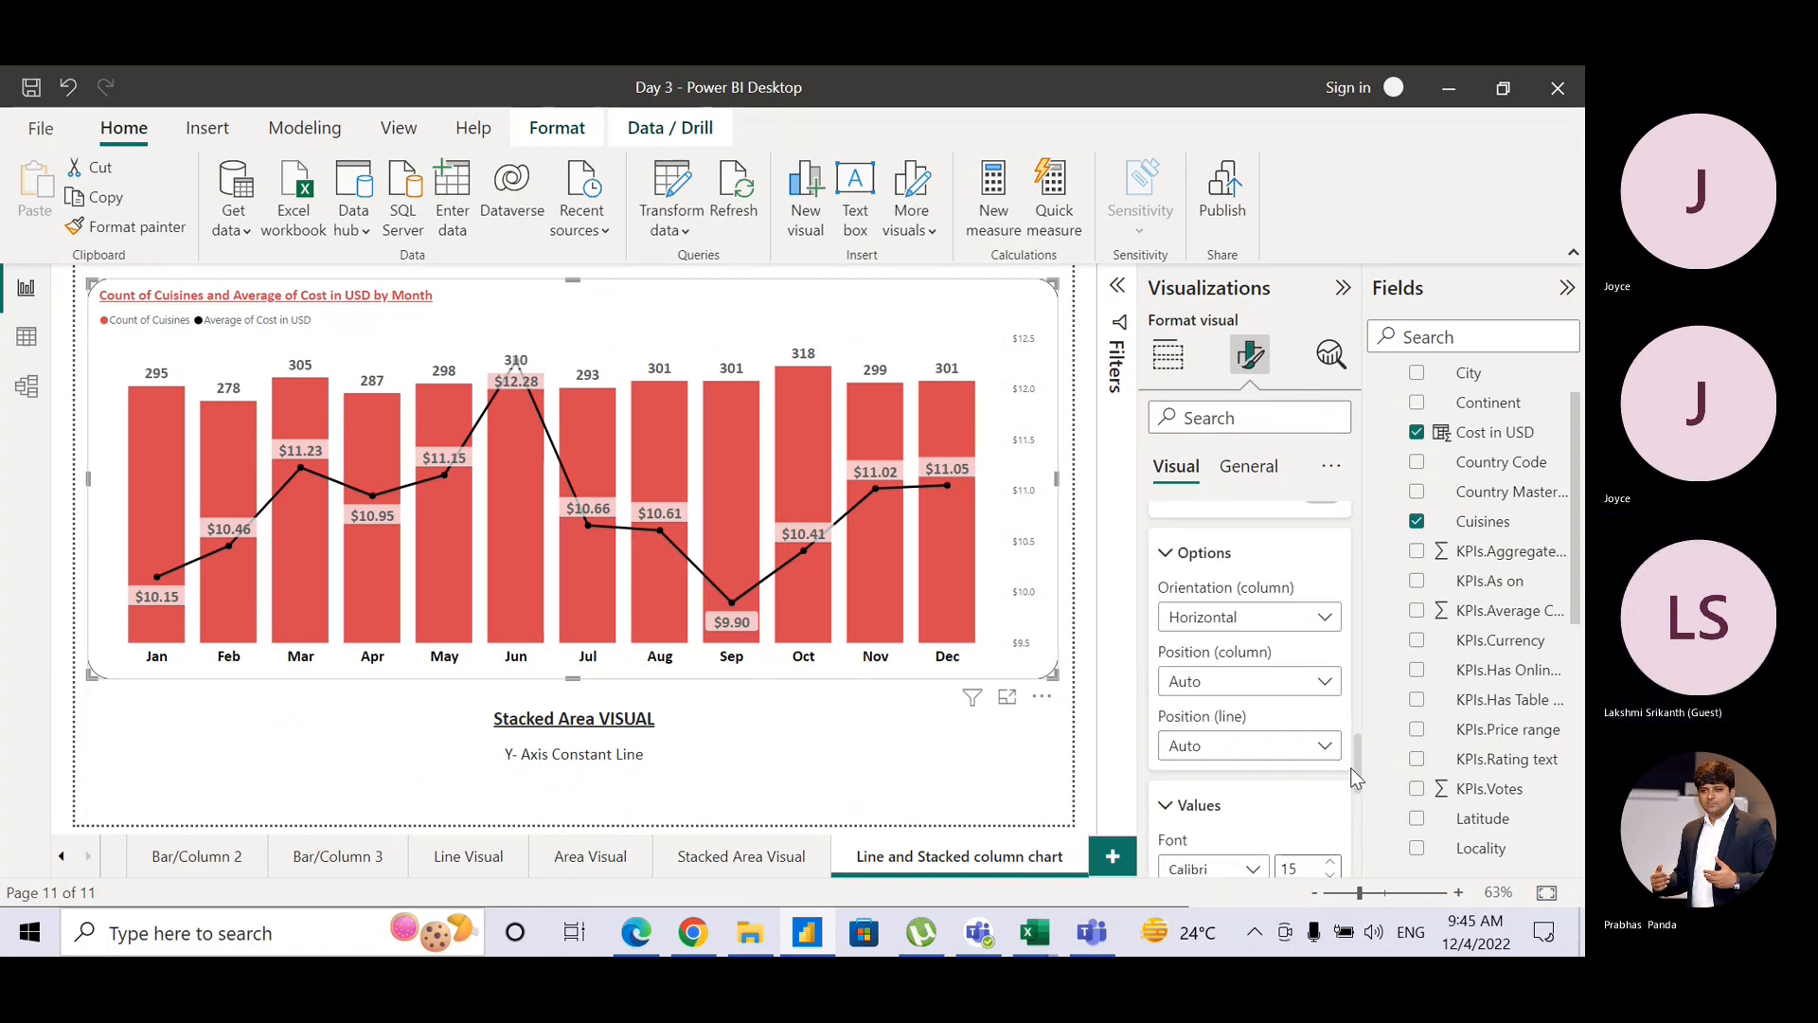
left_click_drag(1356, 775, 1352, 853)
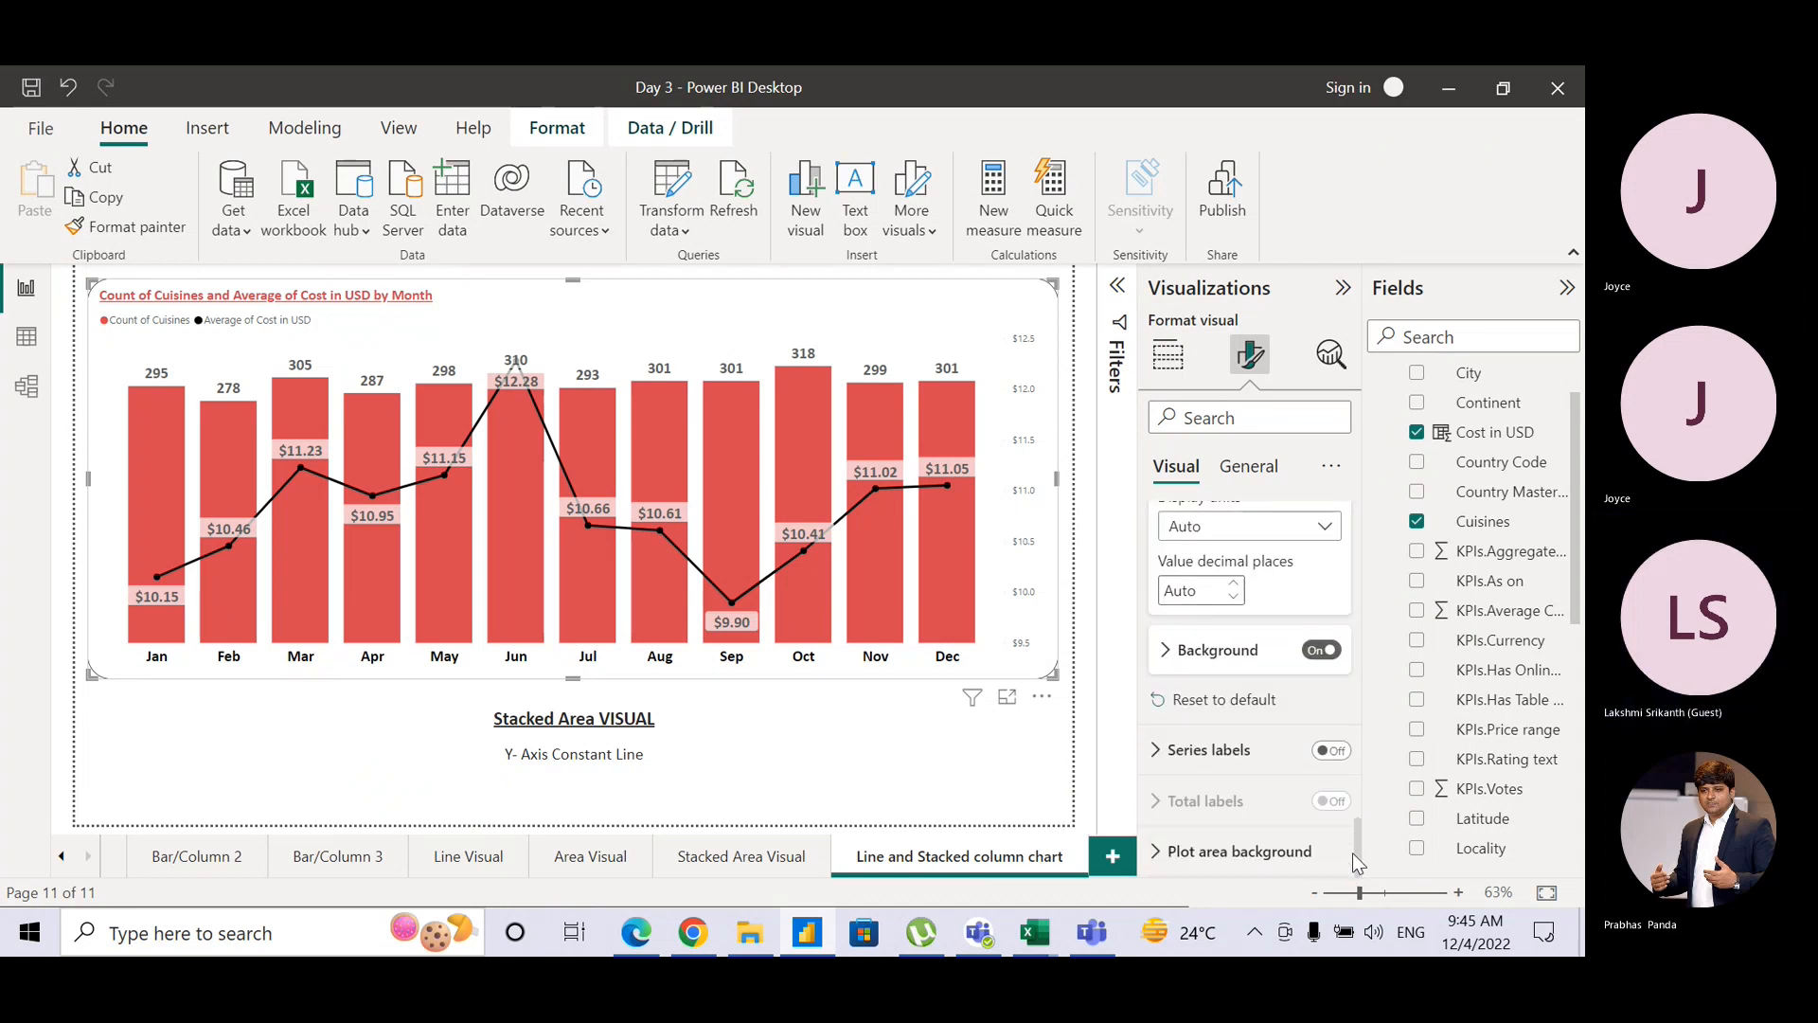
left_click(1166, 661)
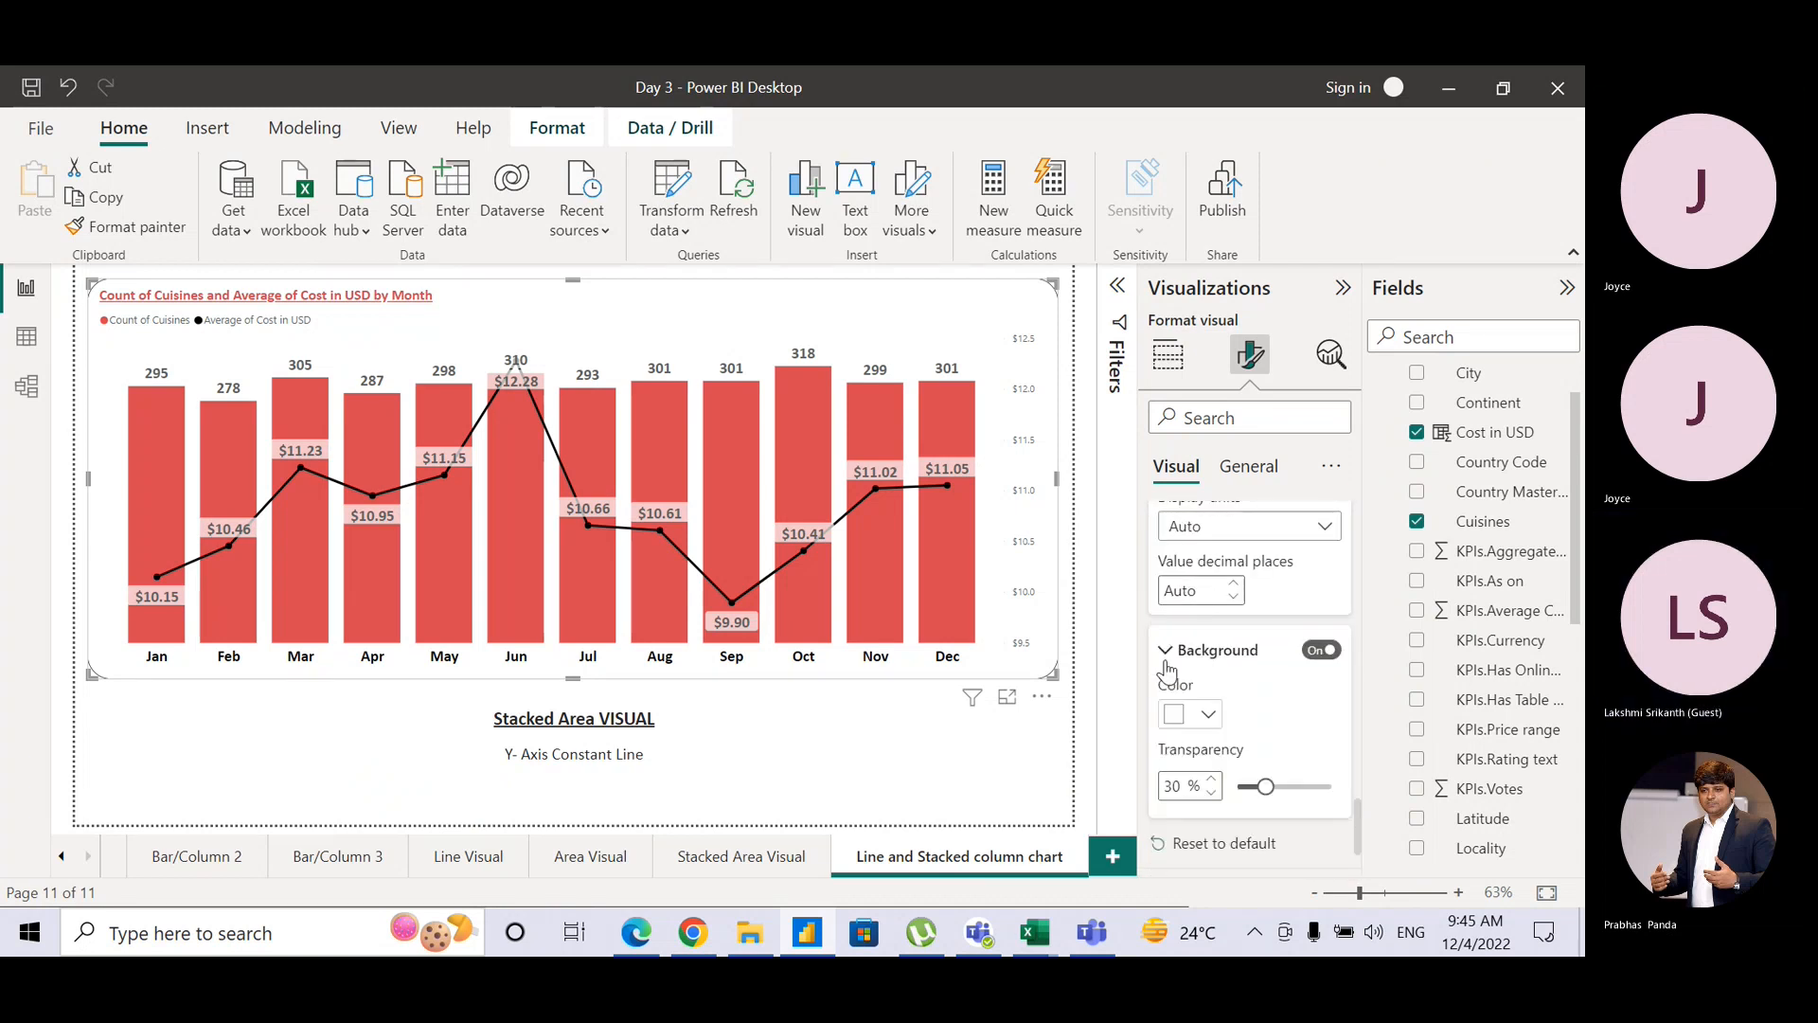
left_click(1203, 725)
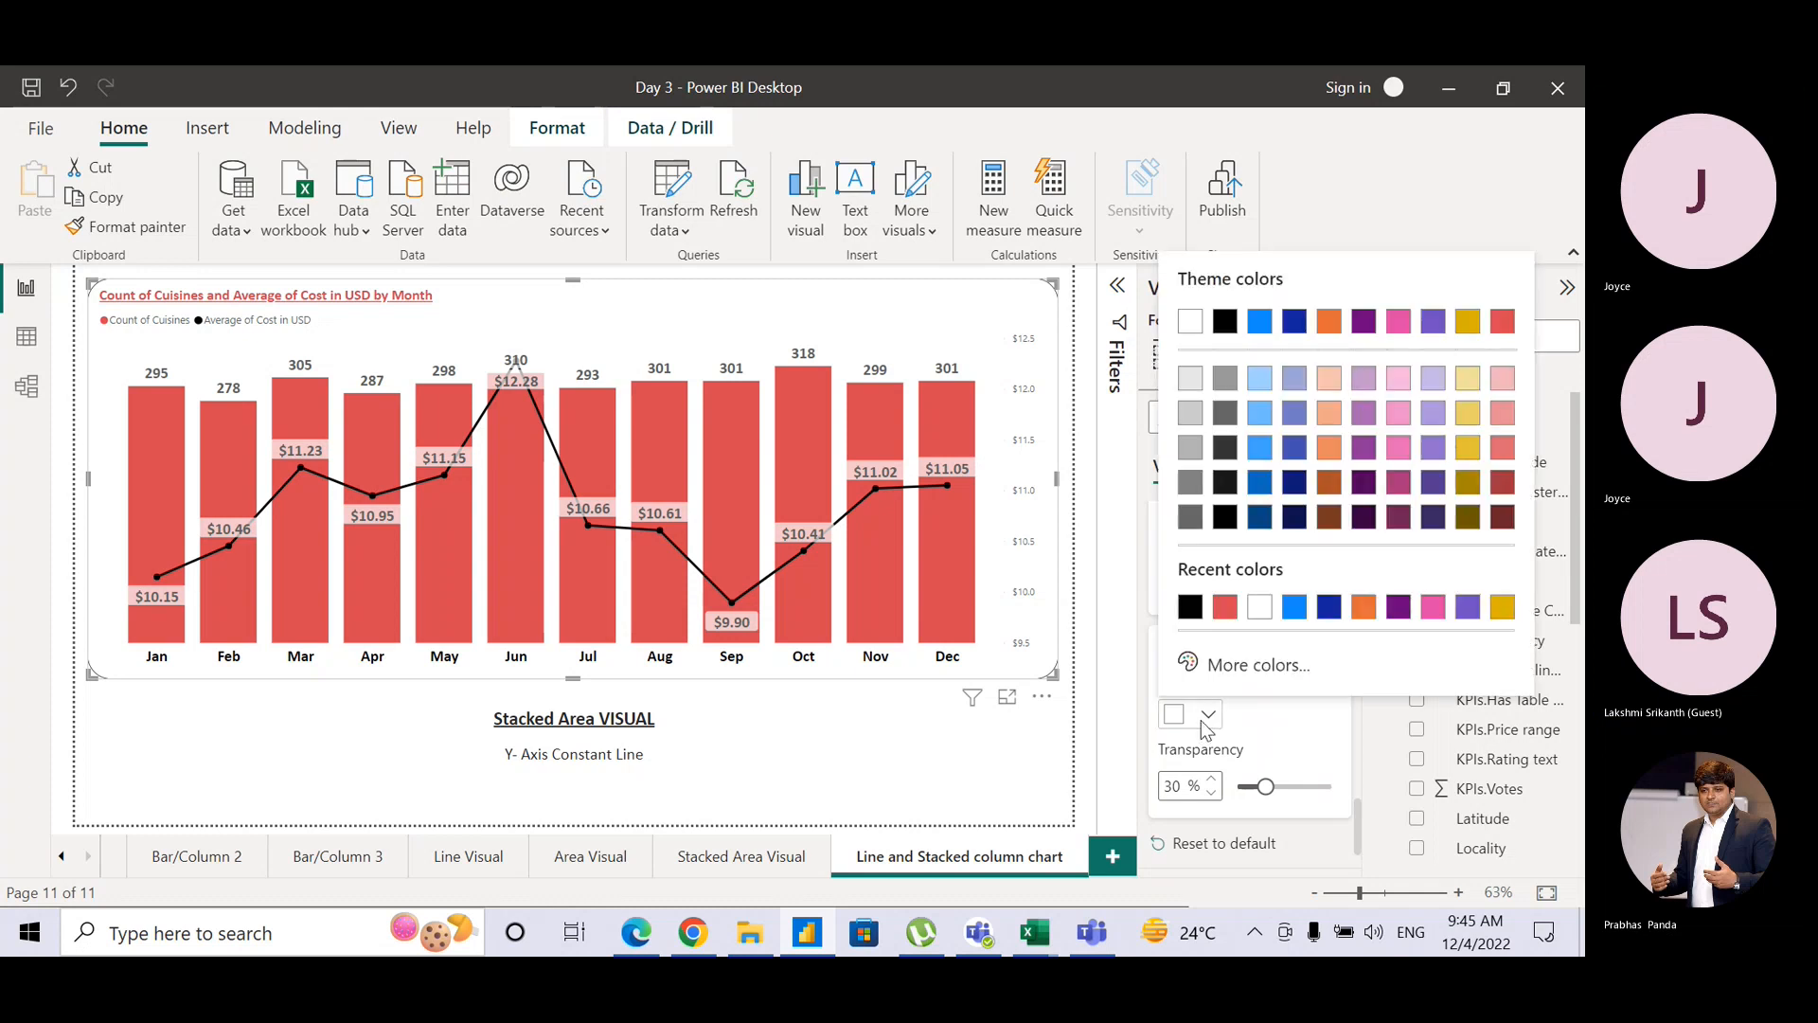
left_click(1259, 608)
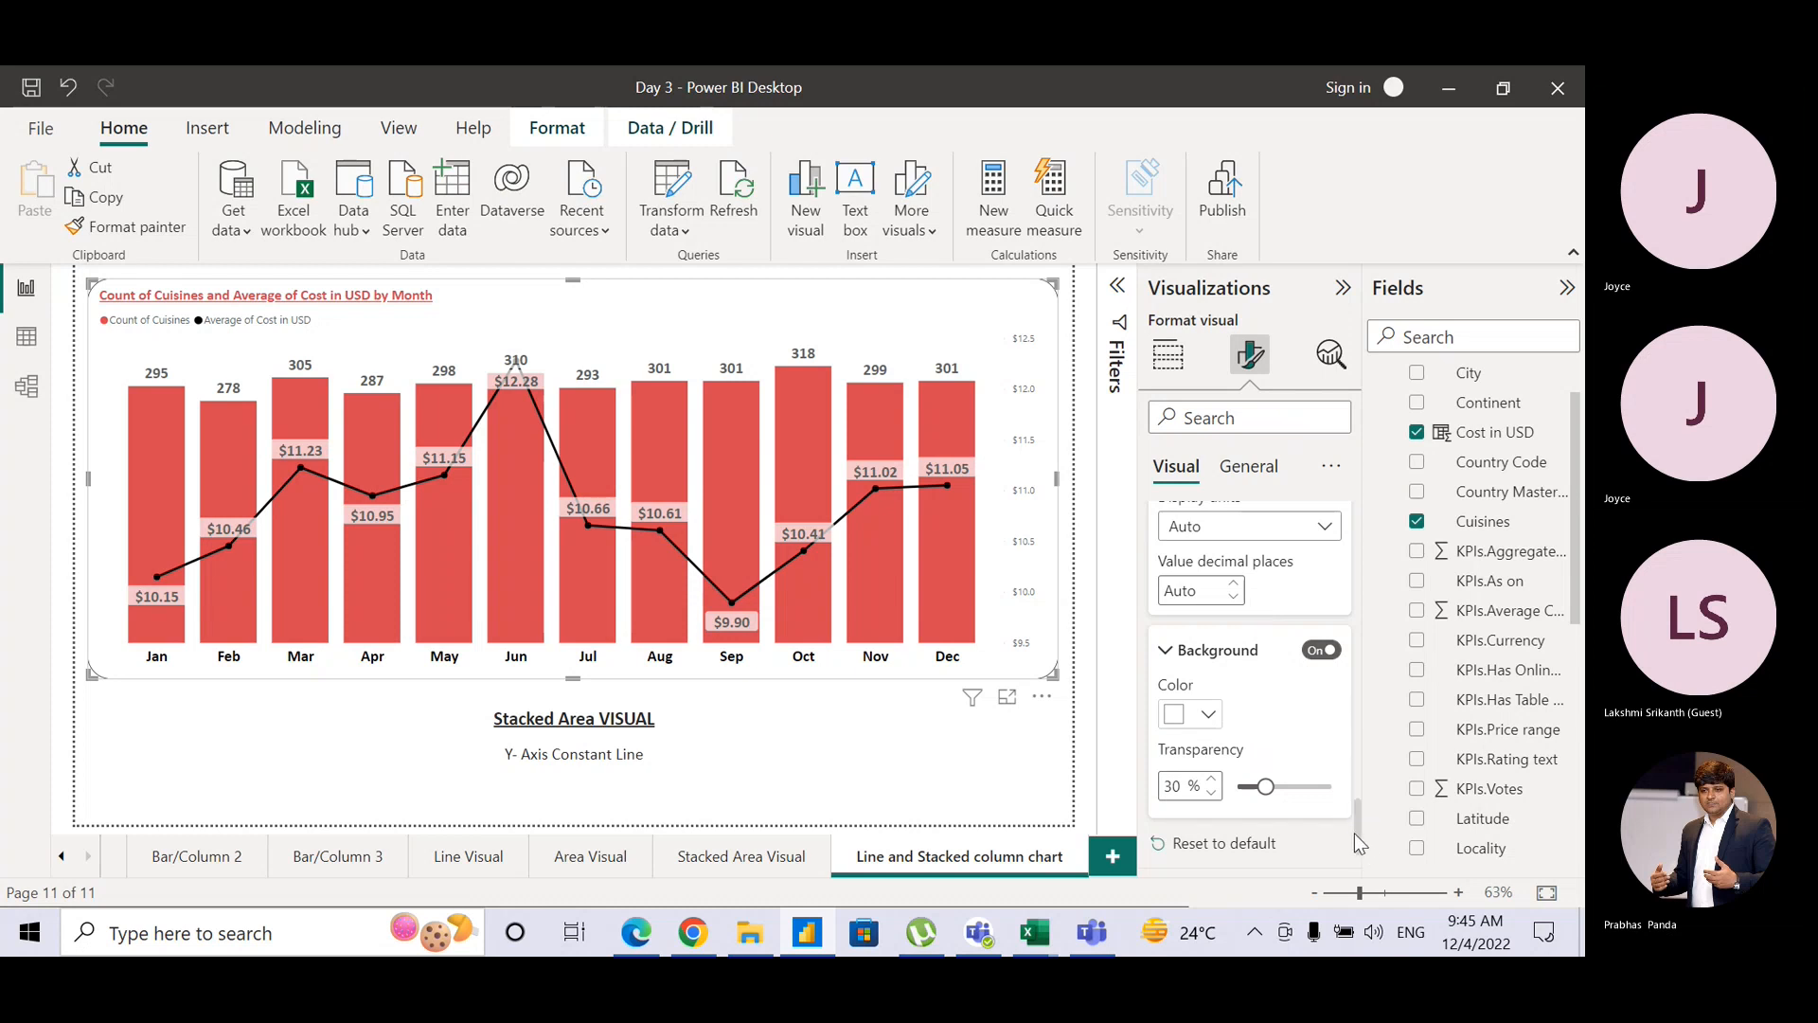
Step: Apply a white, 30% transparent label background to the Average of Cost in USD series only
left_click_drag(1360, 832, 1352, 719)
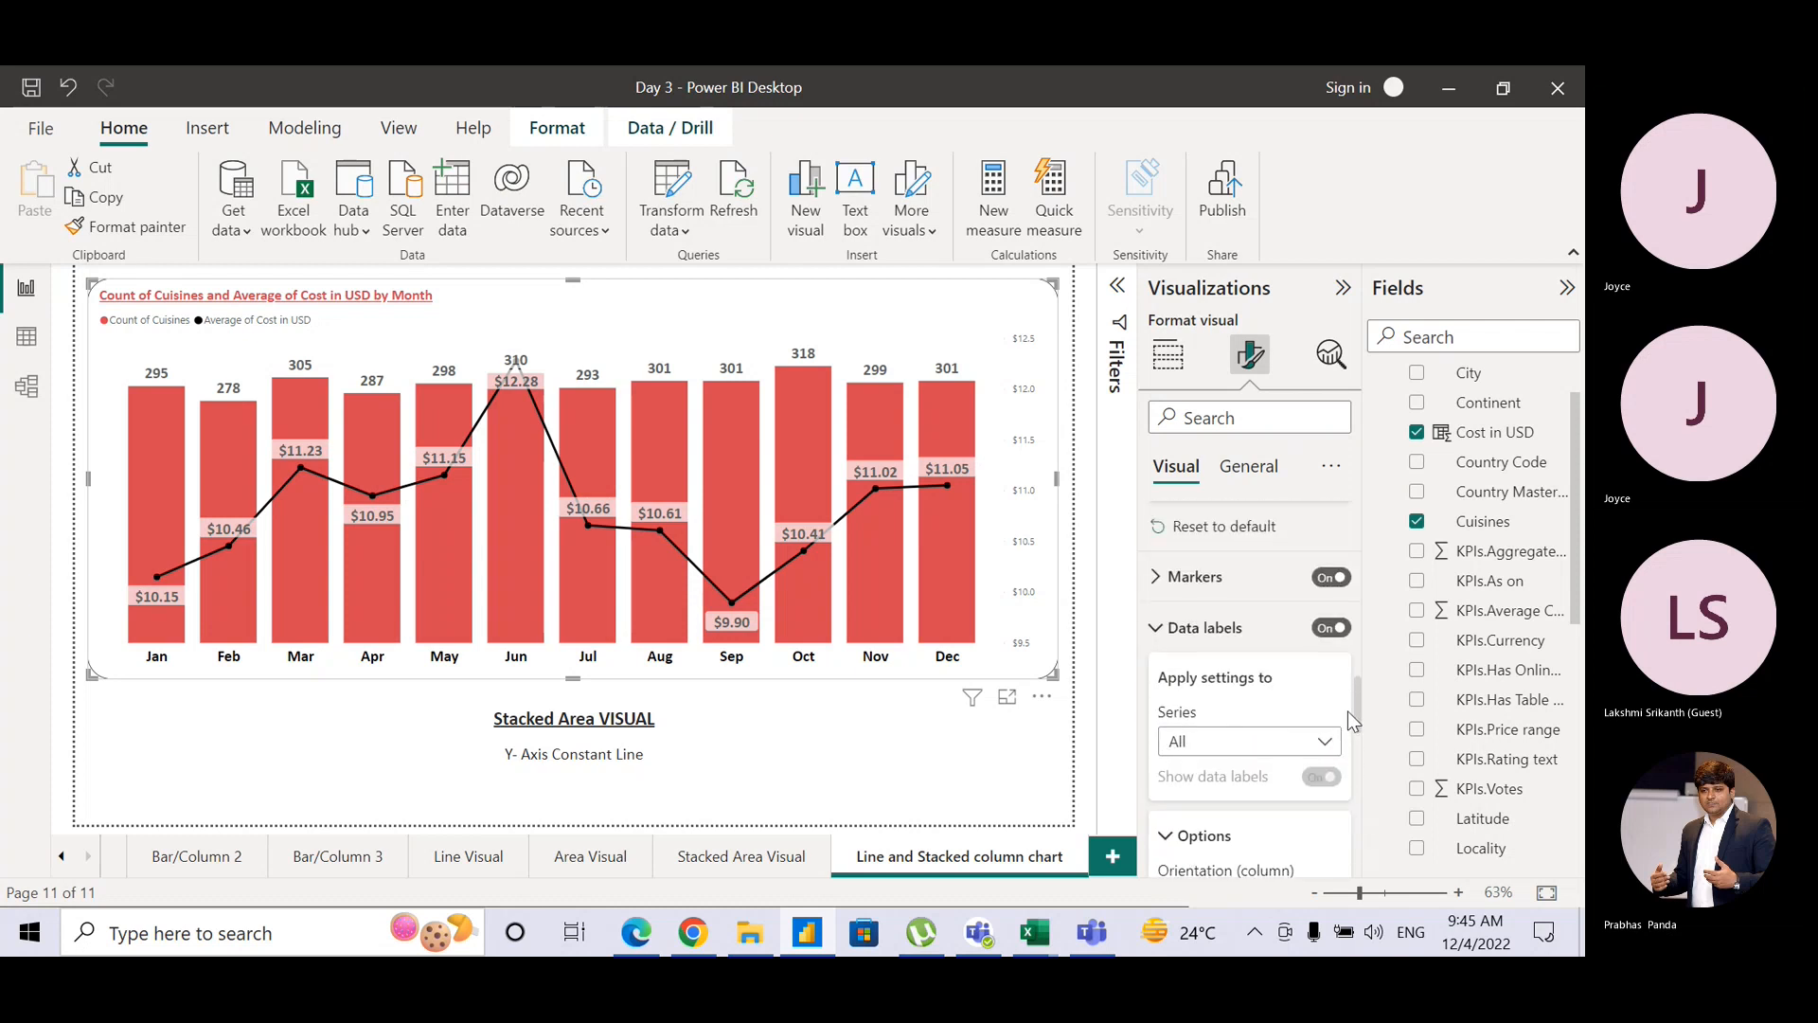
left_click(1237, 749)
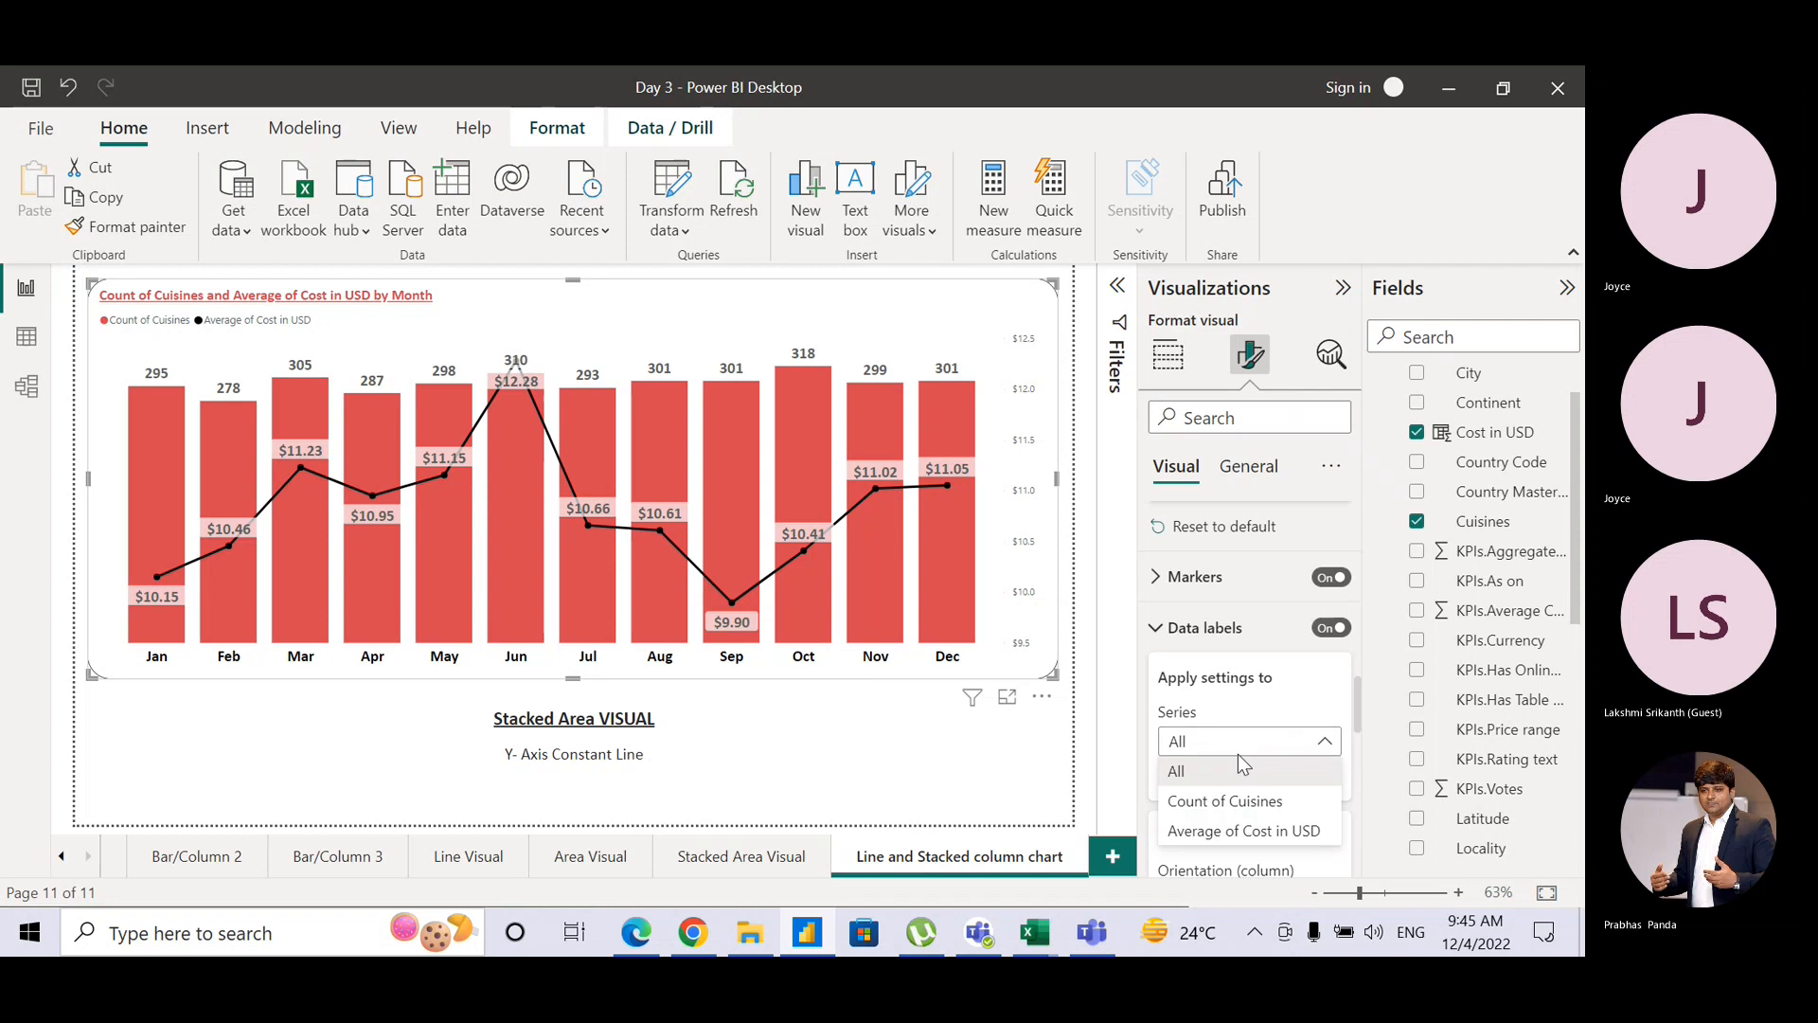
left_click(1244, 830)
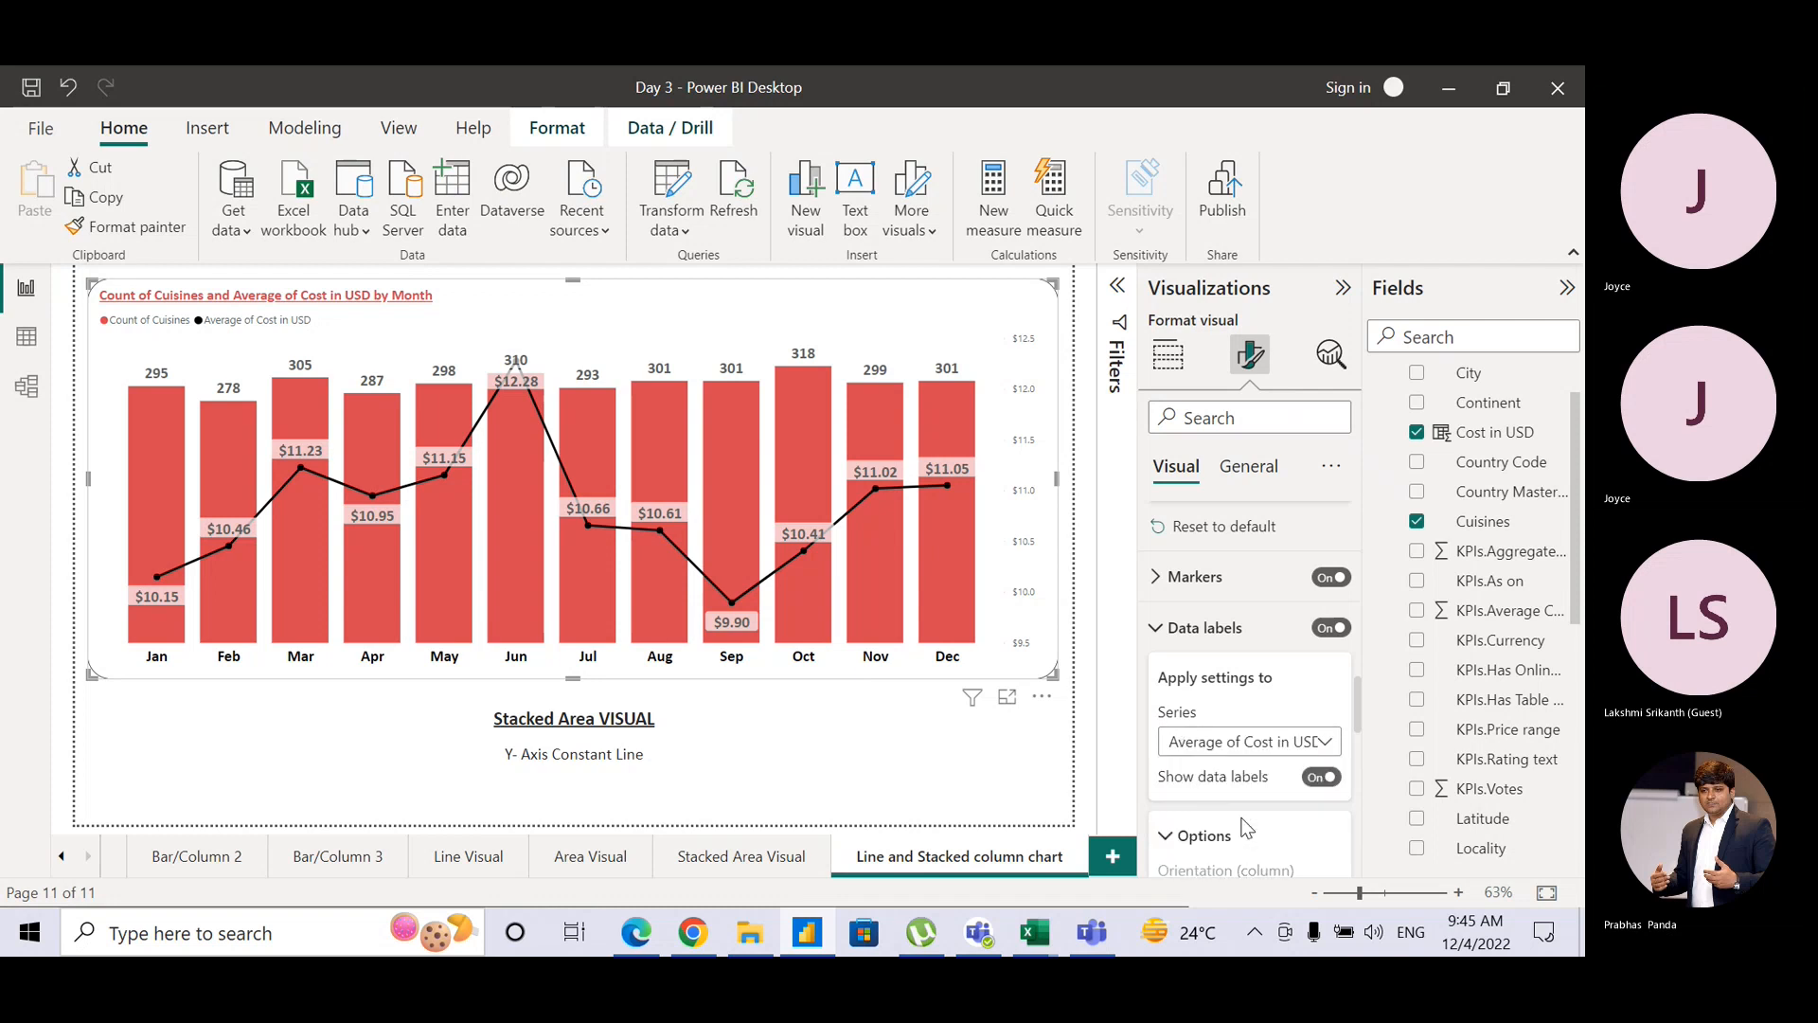
left_click_drag(1357, 714, 1360, 808)
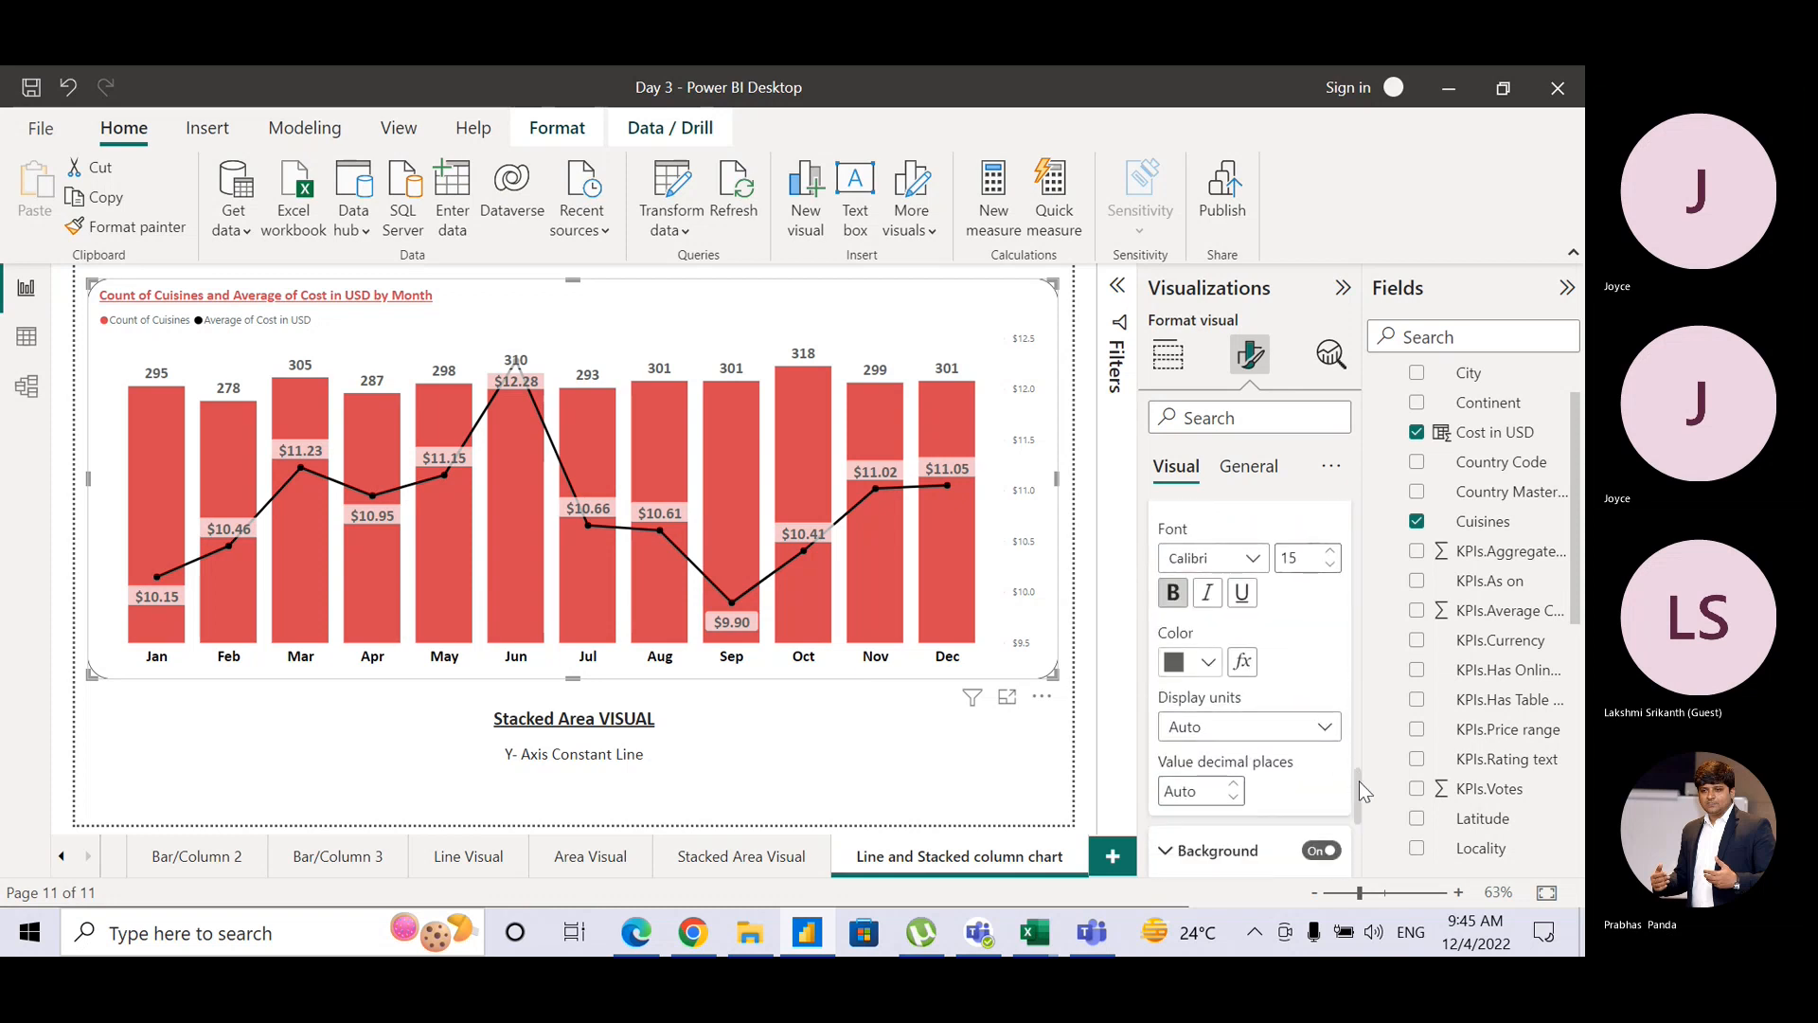
left_click_drag(1360, 782, 1357, 828)
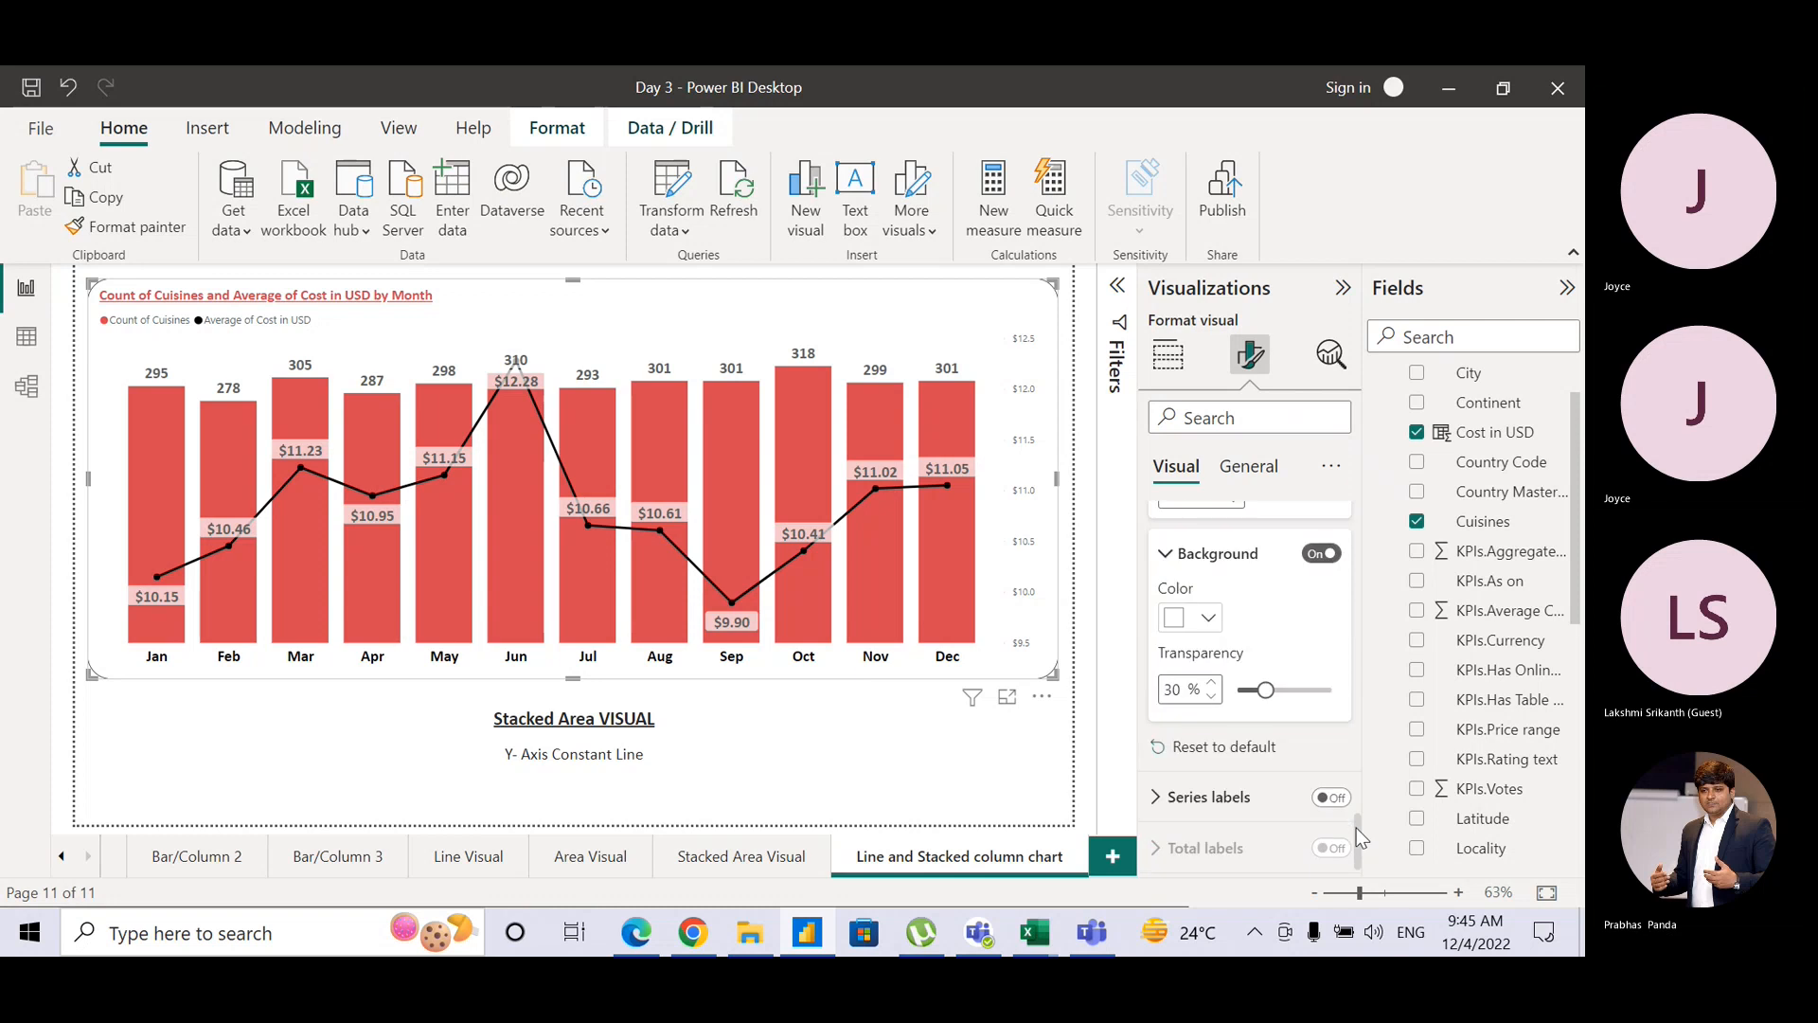
left_click(1209, 620)
left_click(1298, 512)
left_click(1203, 619)
left_click(1228, 513)
right_click(1297, 607)
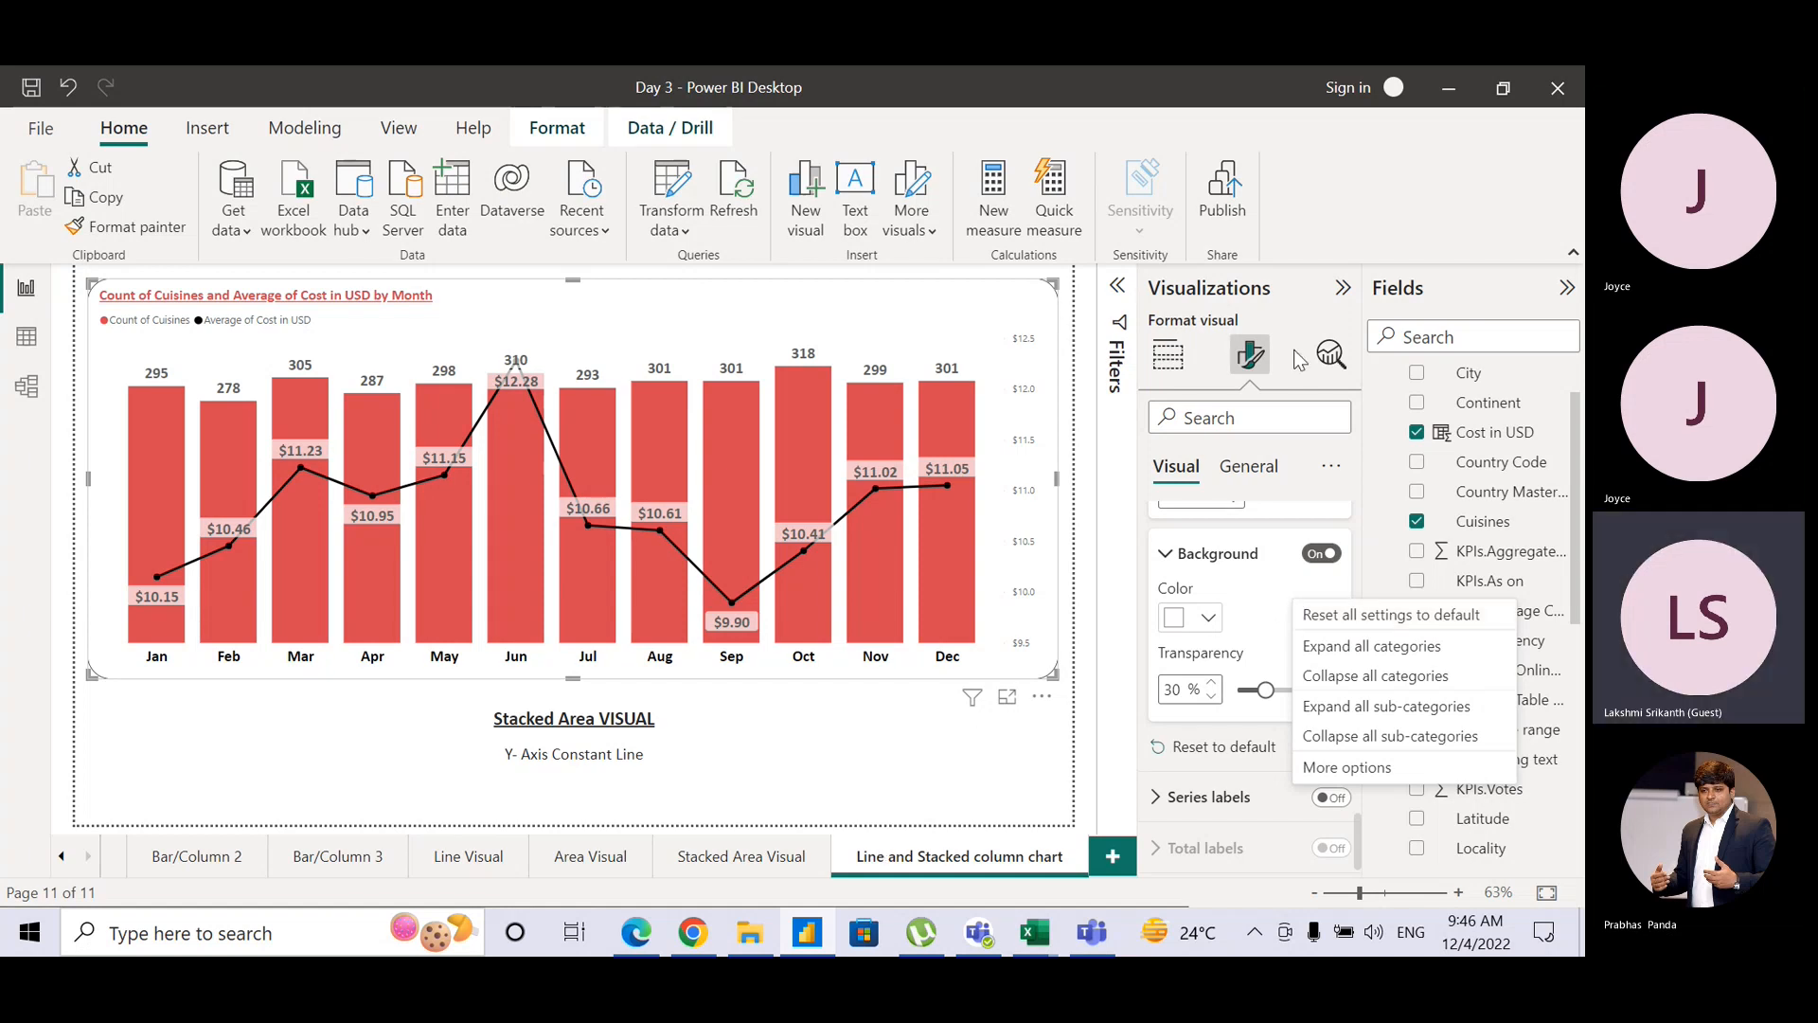
Step: Replace the caption's Y- Axis Constant Line subtitle with 'Erro Bars'
left_click(1324, 356)
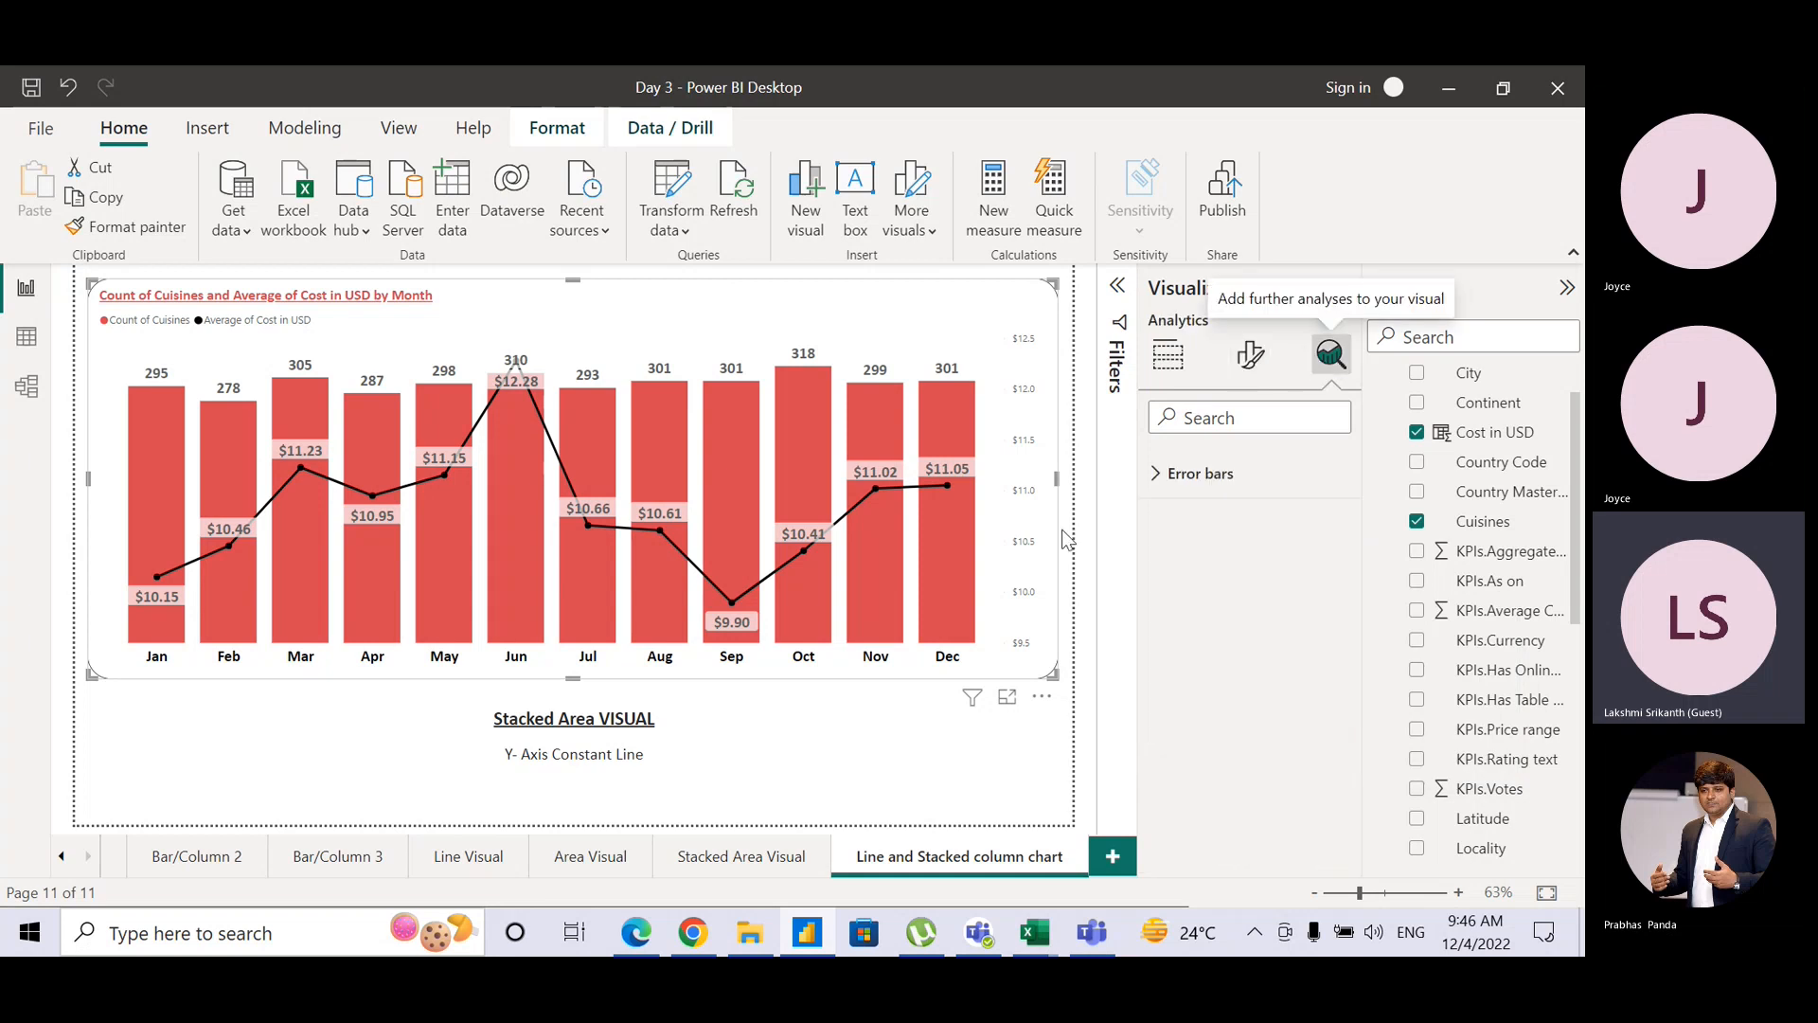
left_click_drag(647, 755, 506, 758)
key("BackSpace")
type("Eror")
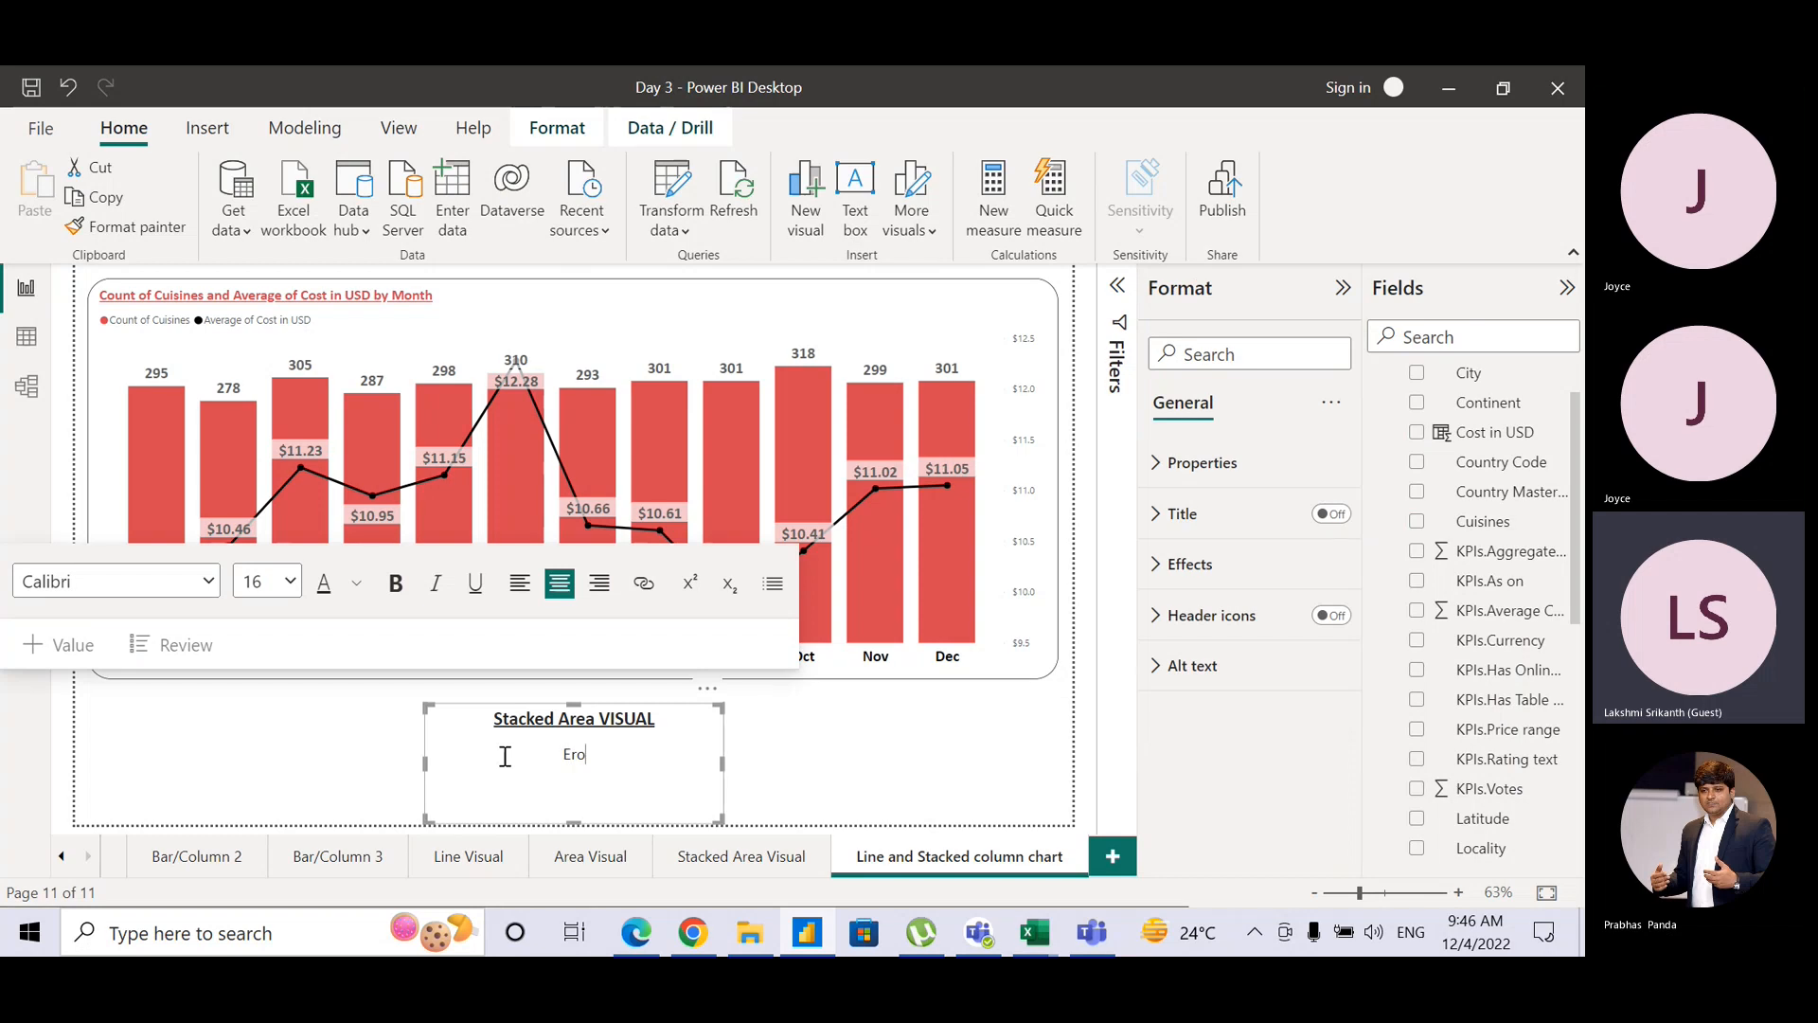
key("BackSpace")
key("BackSpace")
type("ro Bars")
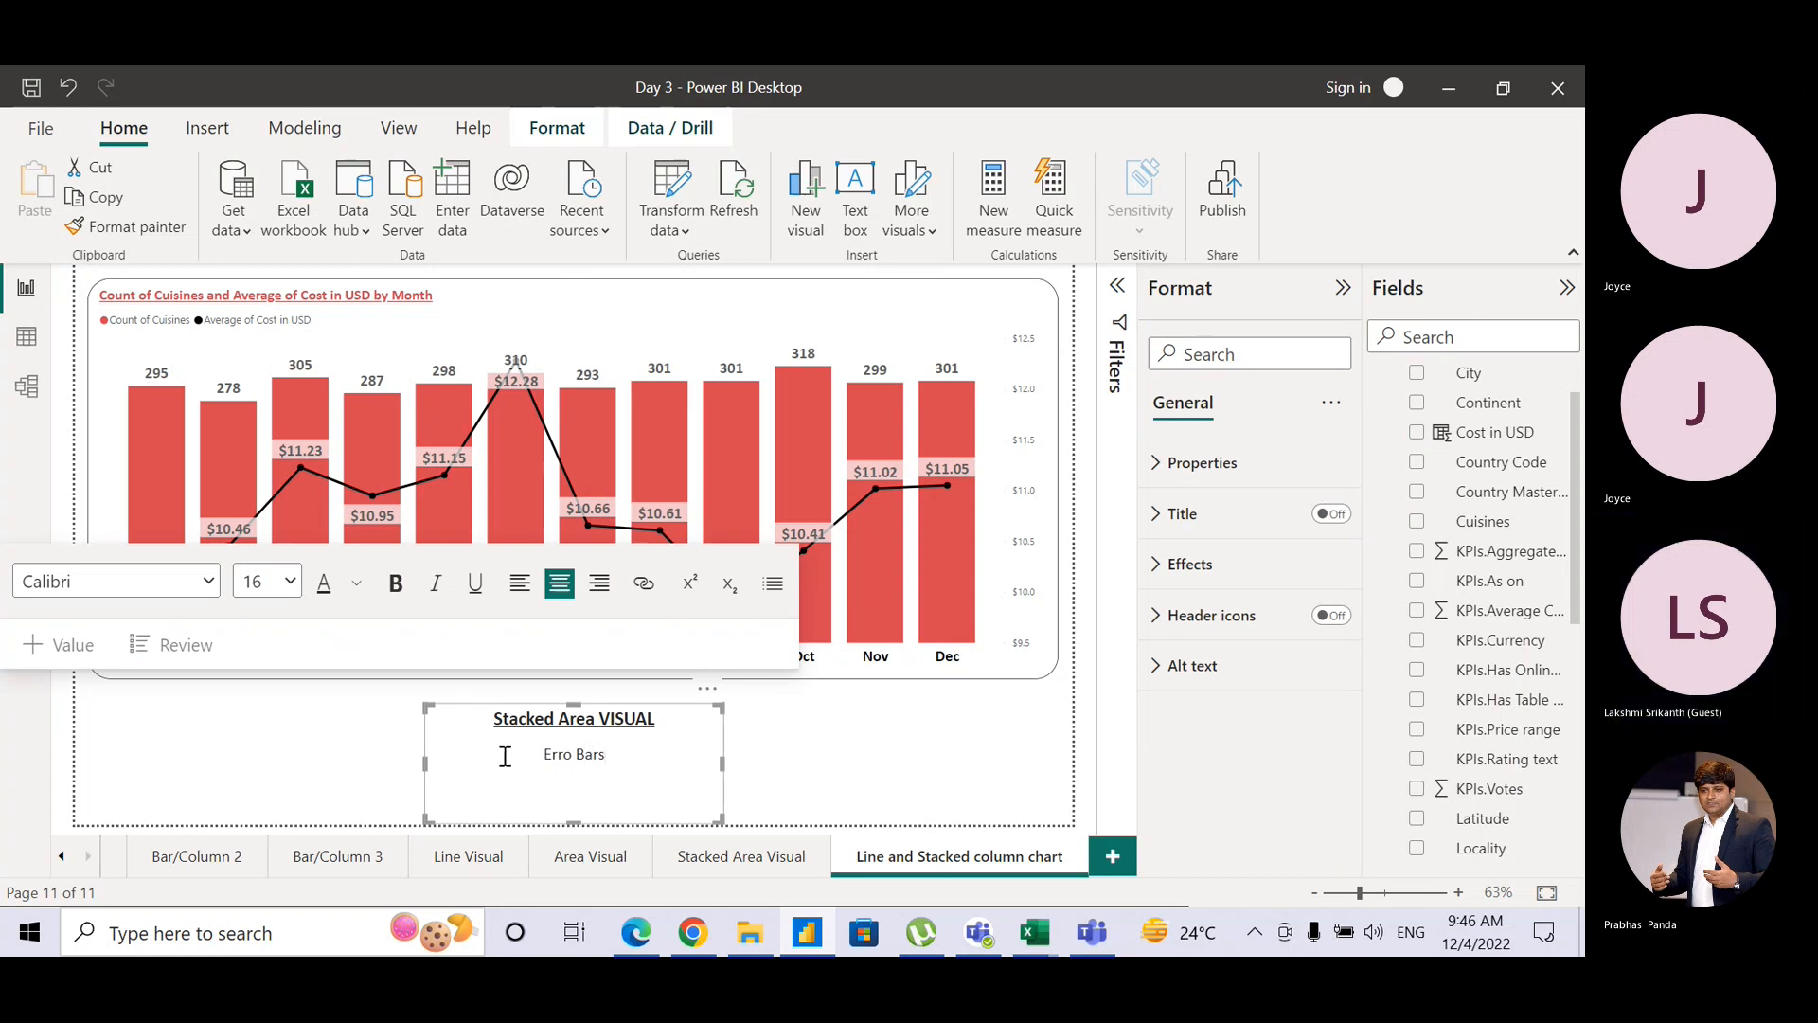
Step: Rename the caption title to 'Line and Stacked Column VISUAL'
left_click(493, 720)
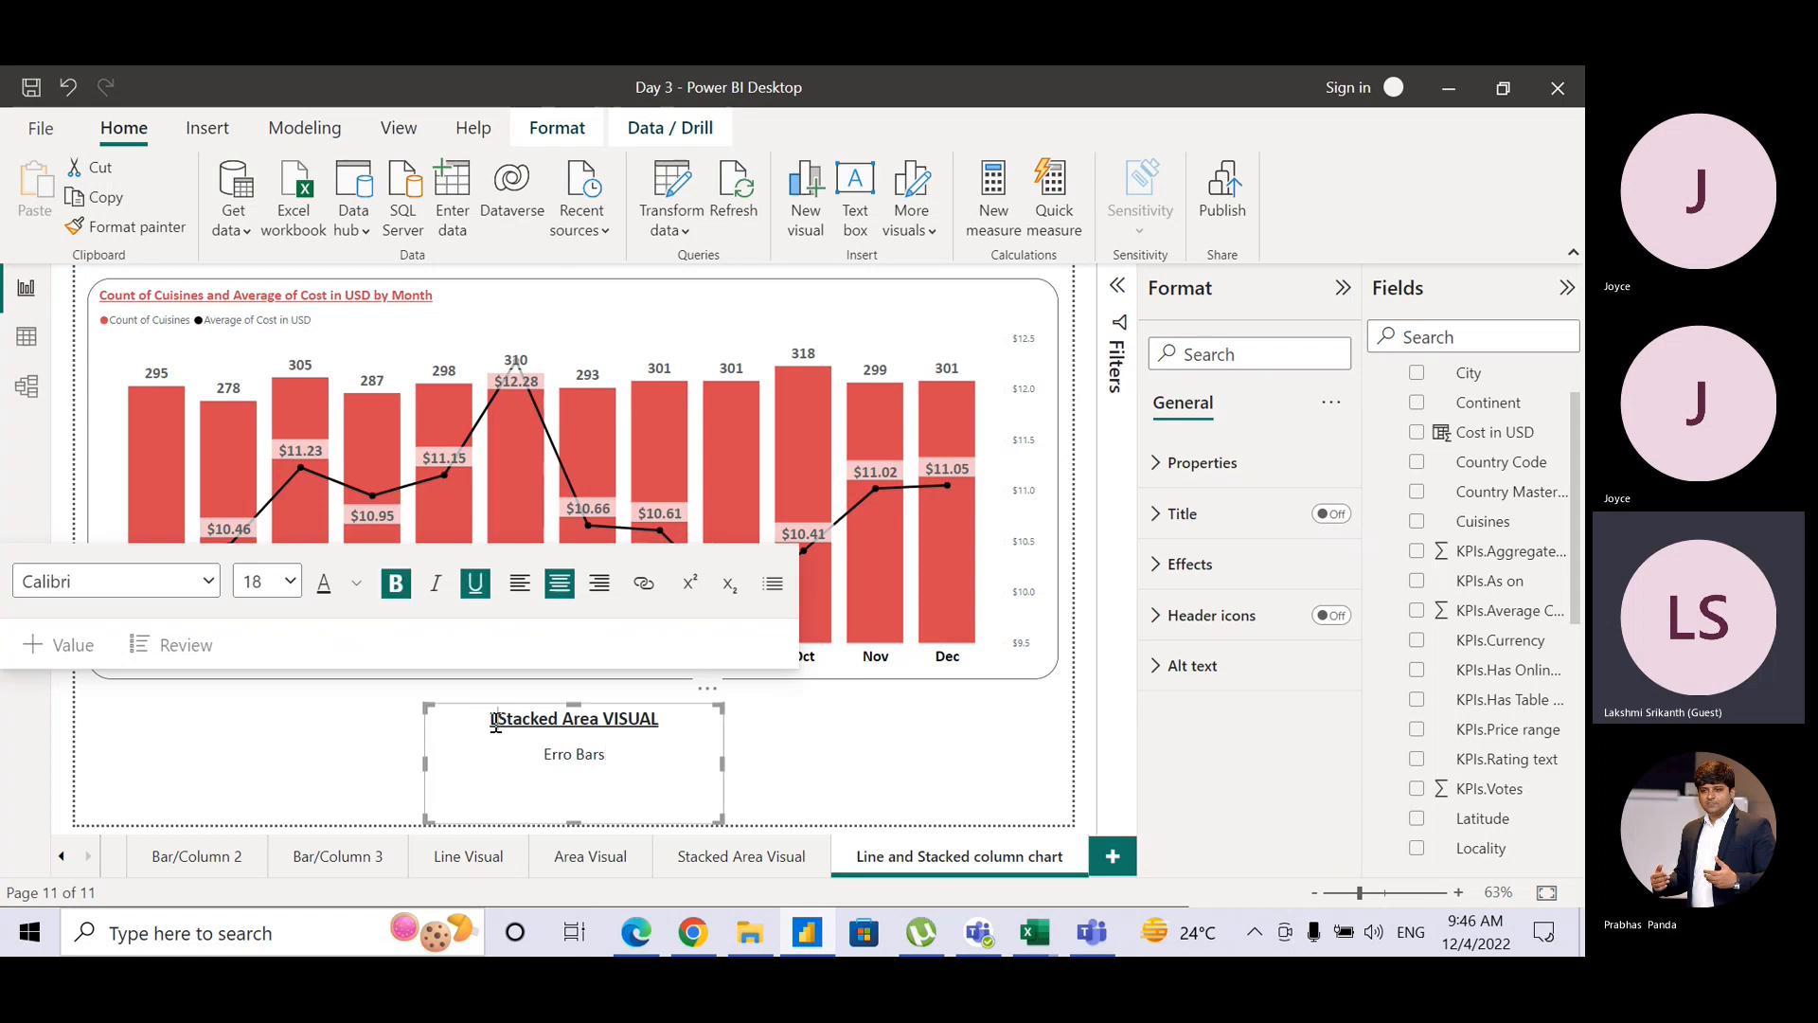
type("Line and")
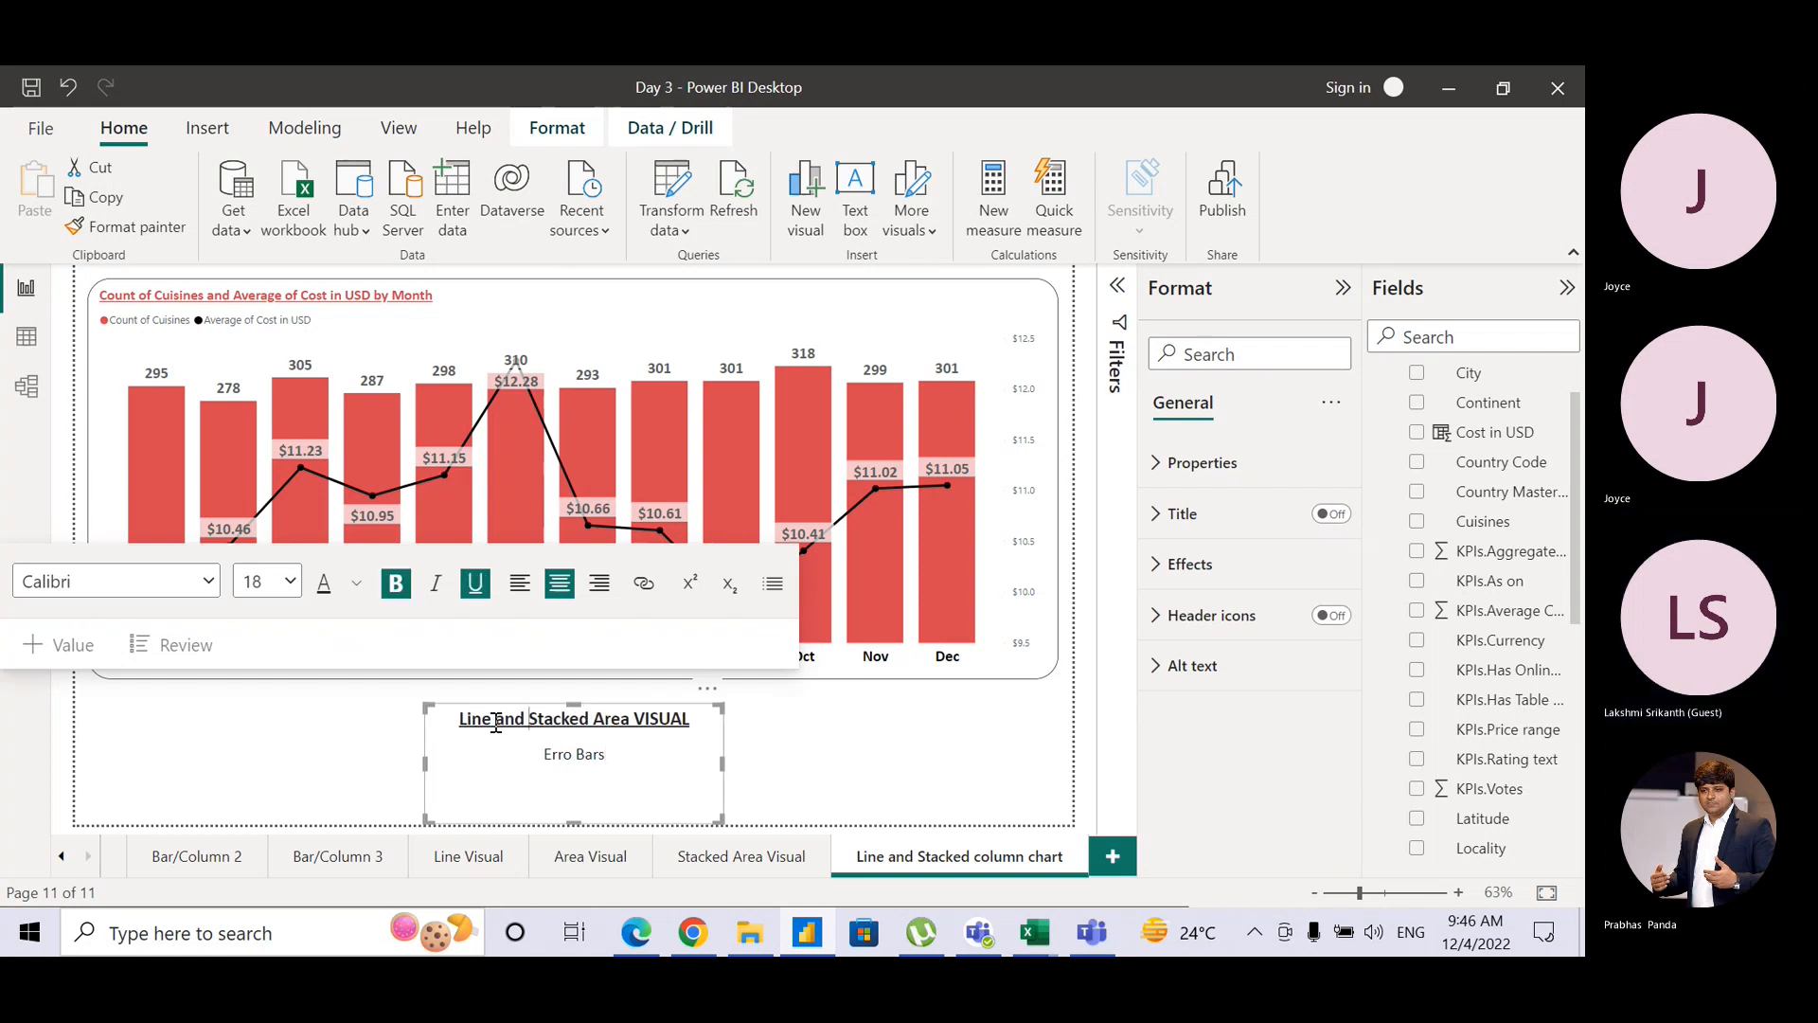
key("shift+Right")
key("shift+Right")
key("shift+Right")
key("shift+Right")
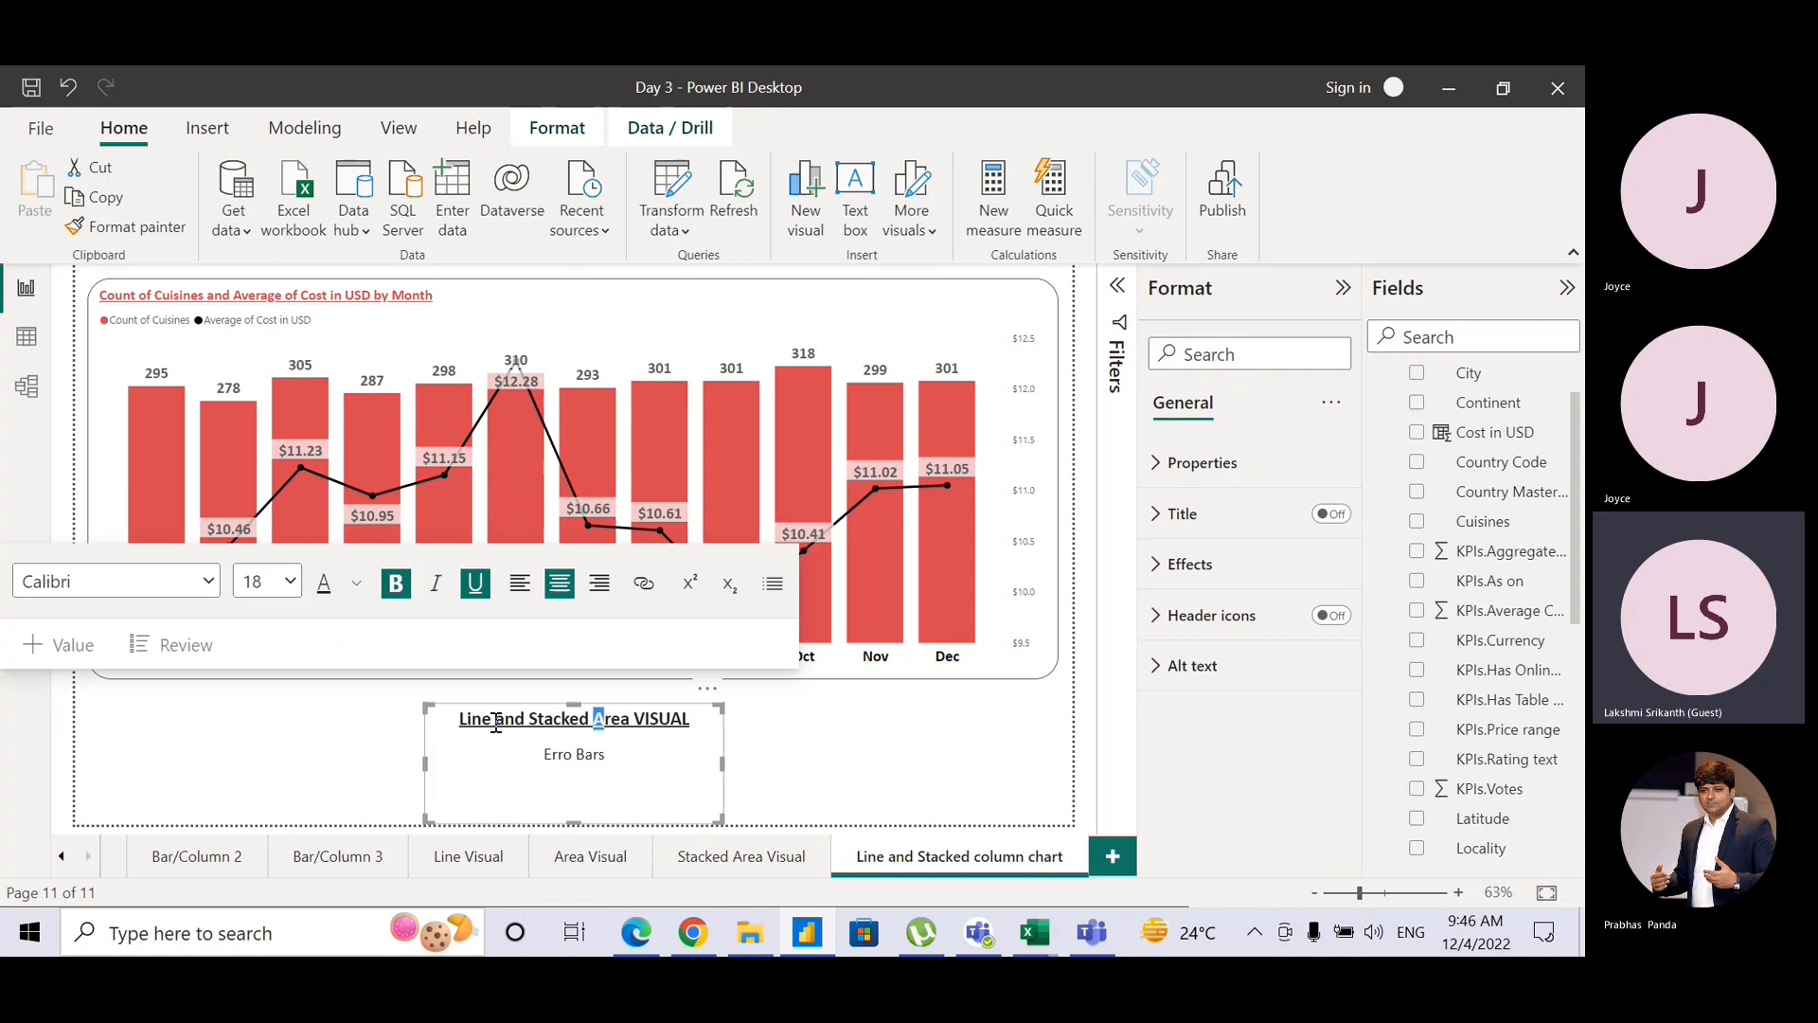
type("C")
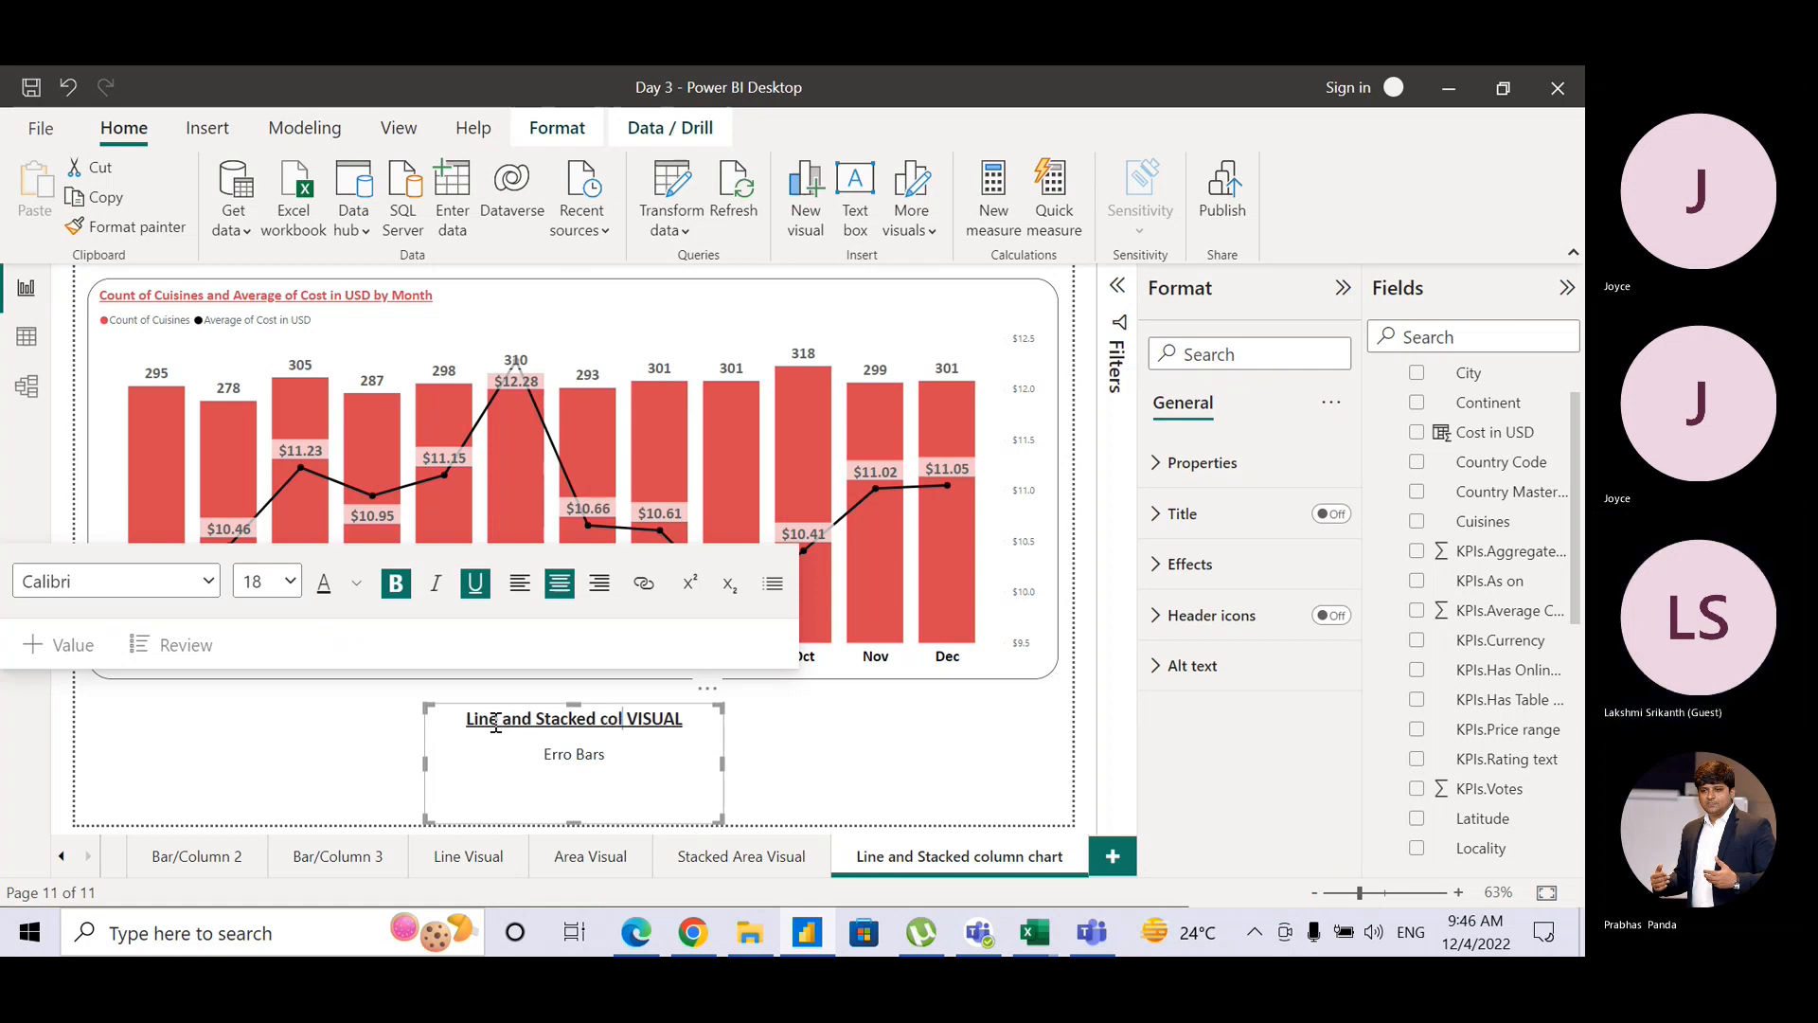
type("olumn")
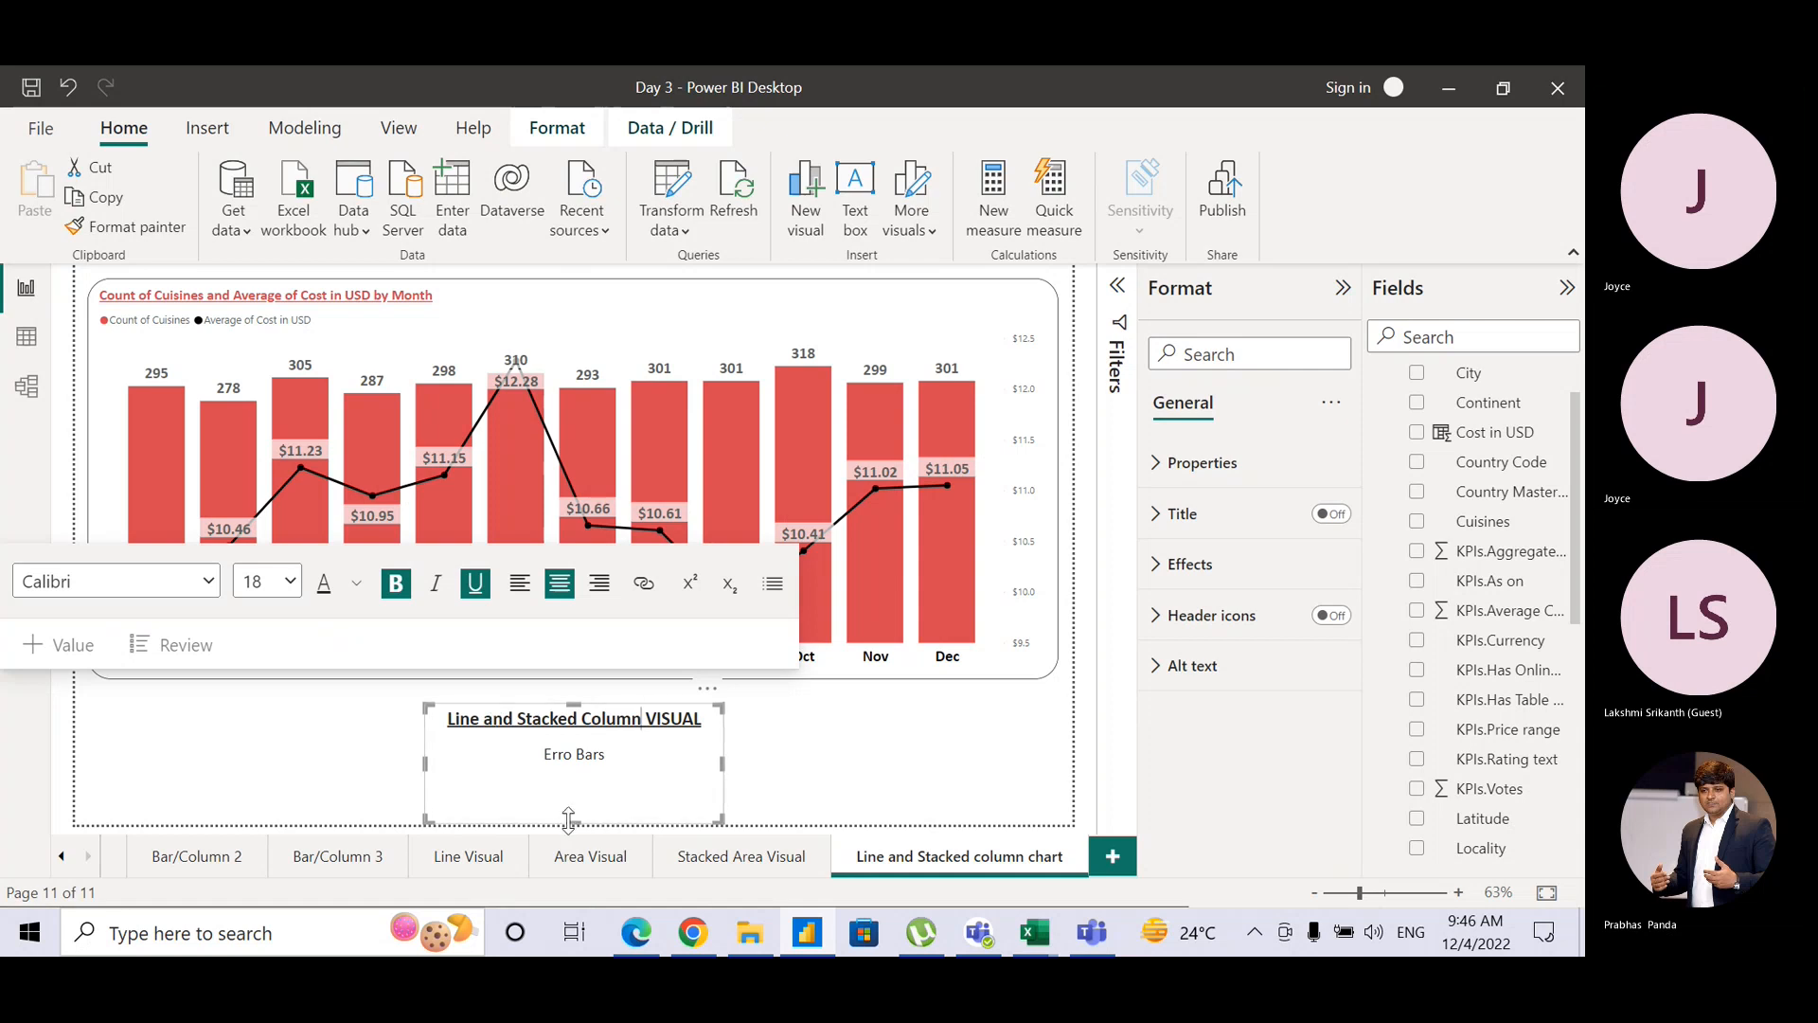
left_click(857, 753)
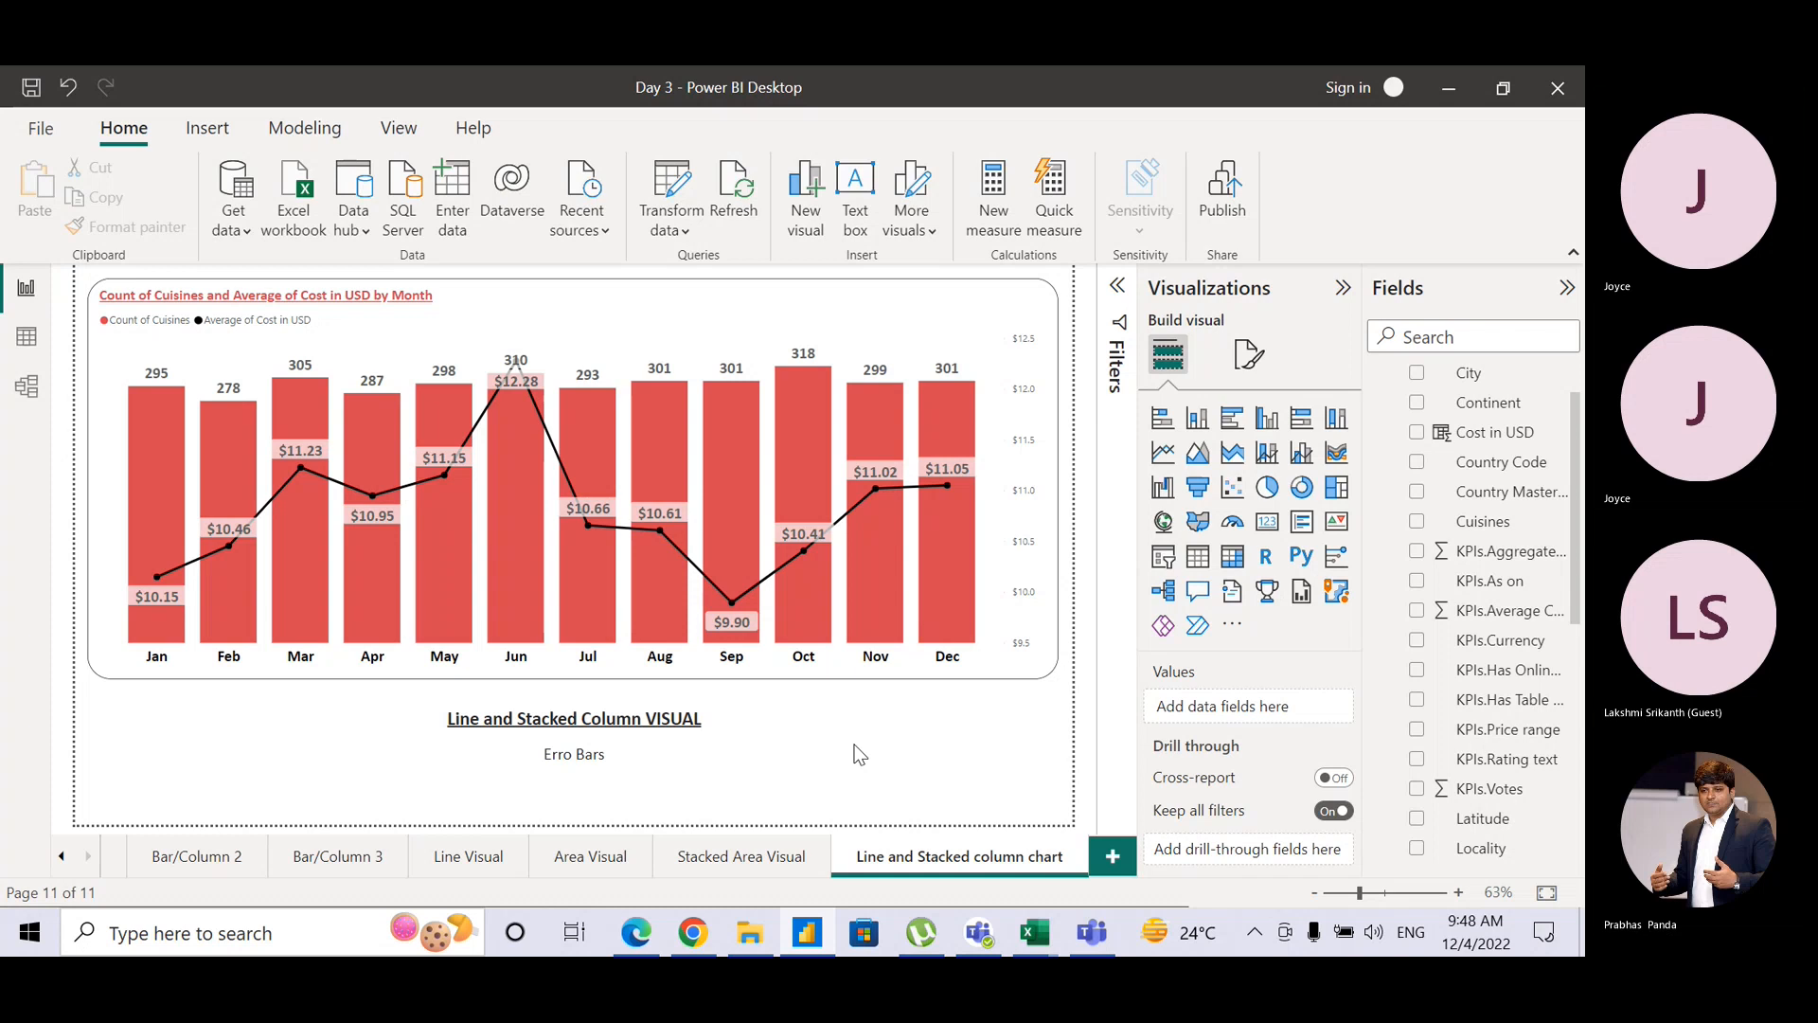
left_click(1080, 939)
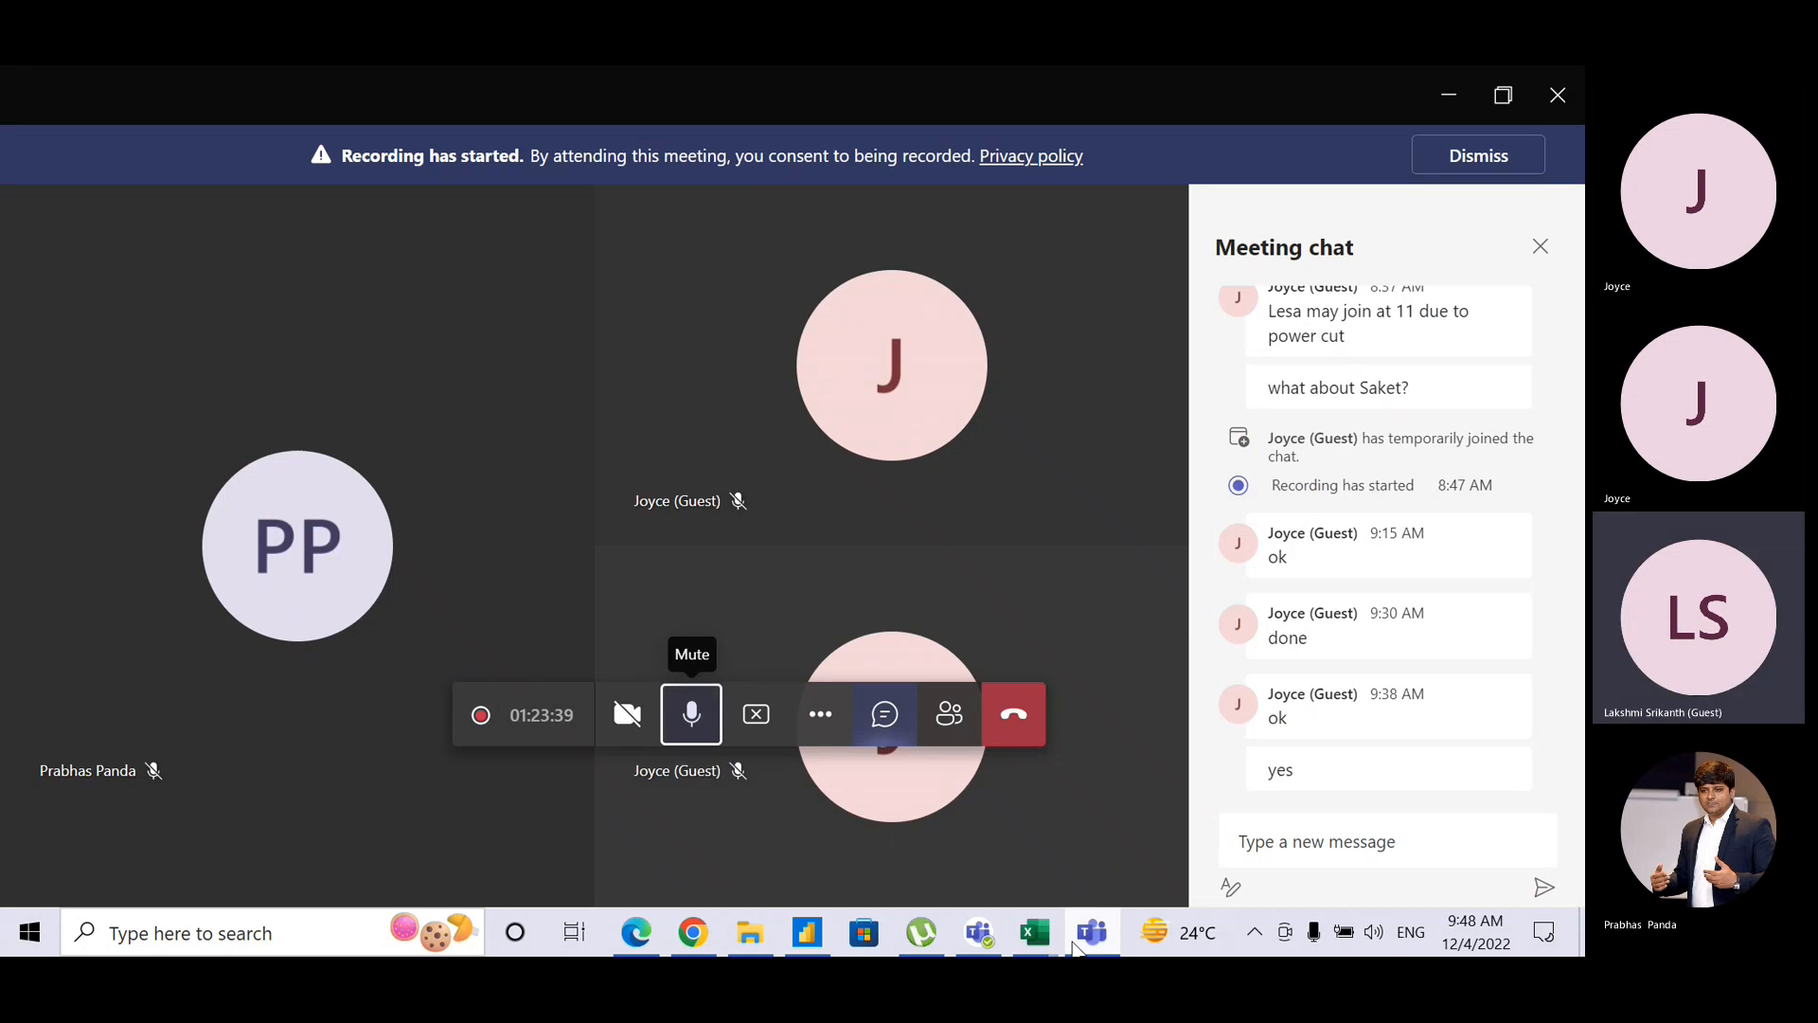
left_click(1074, 943)
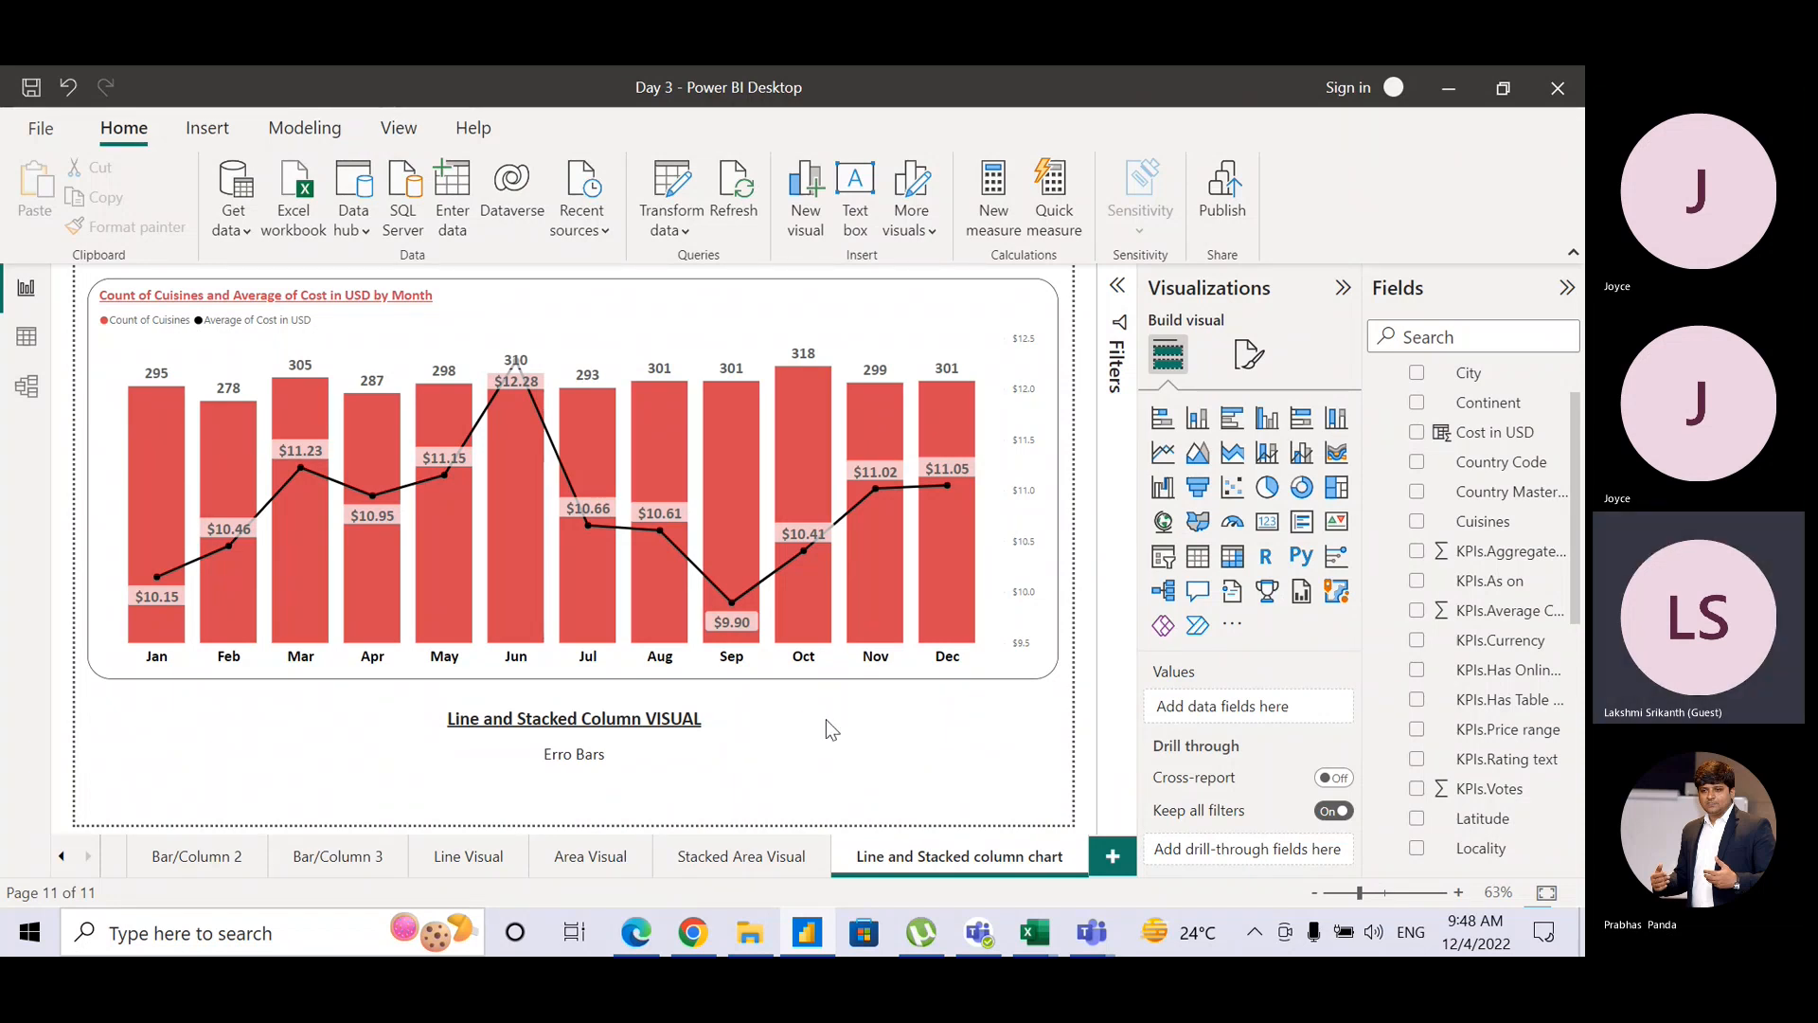
Step: Duplicate the Line and Stacked column chart page, then select the chart on the original page
right_click(985, 852)
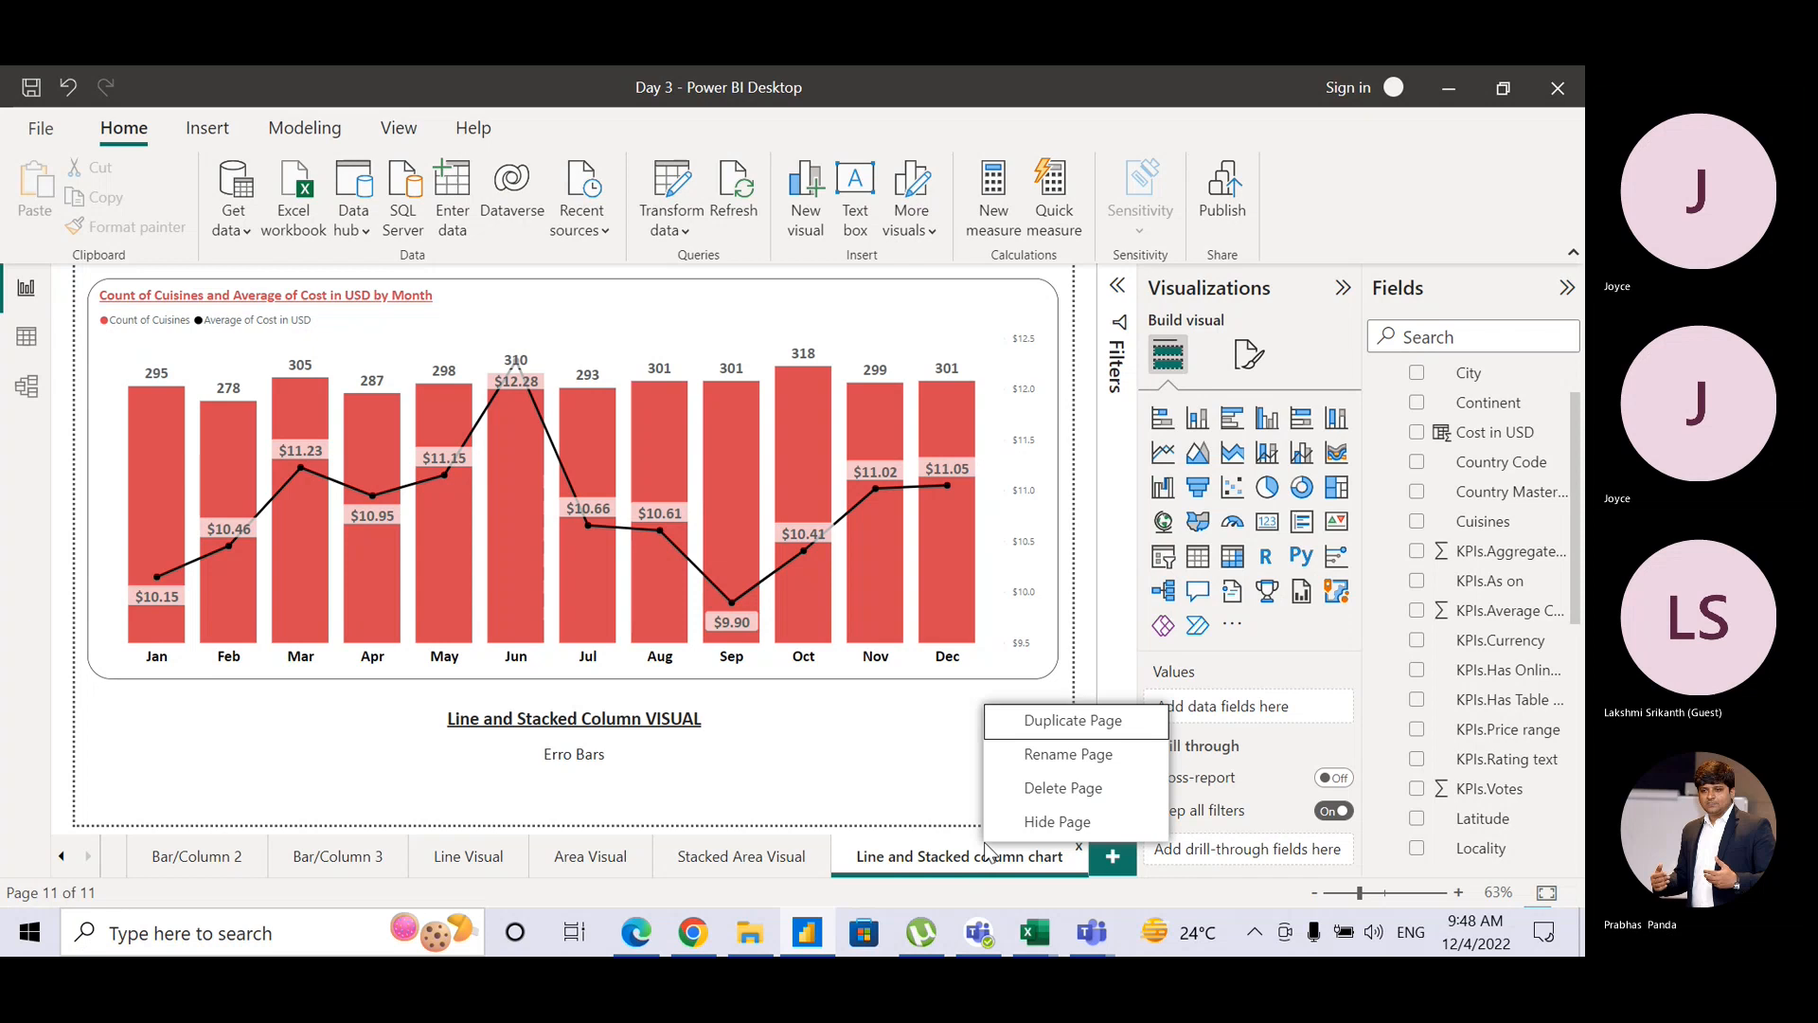
left_click(1070, 717)
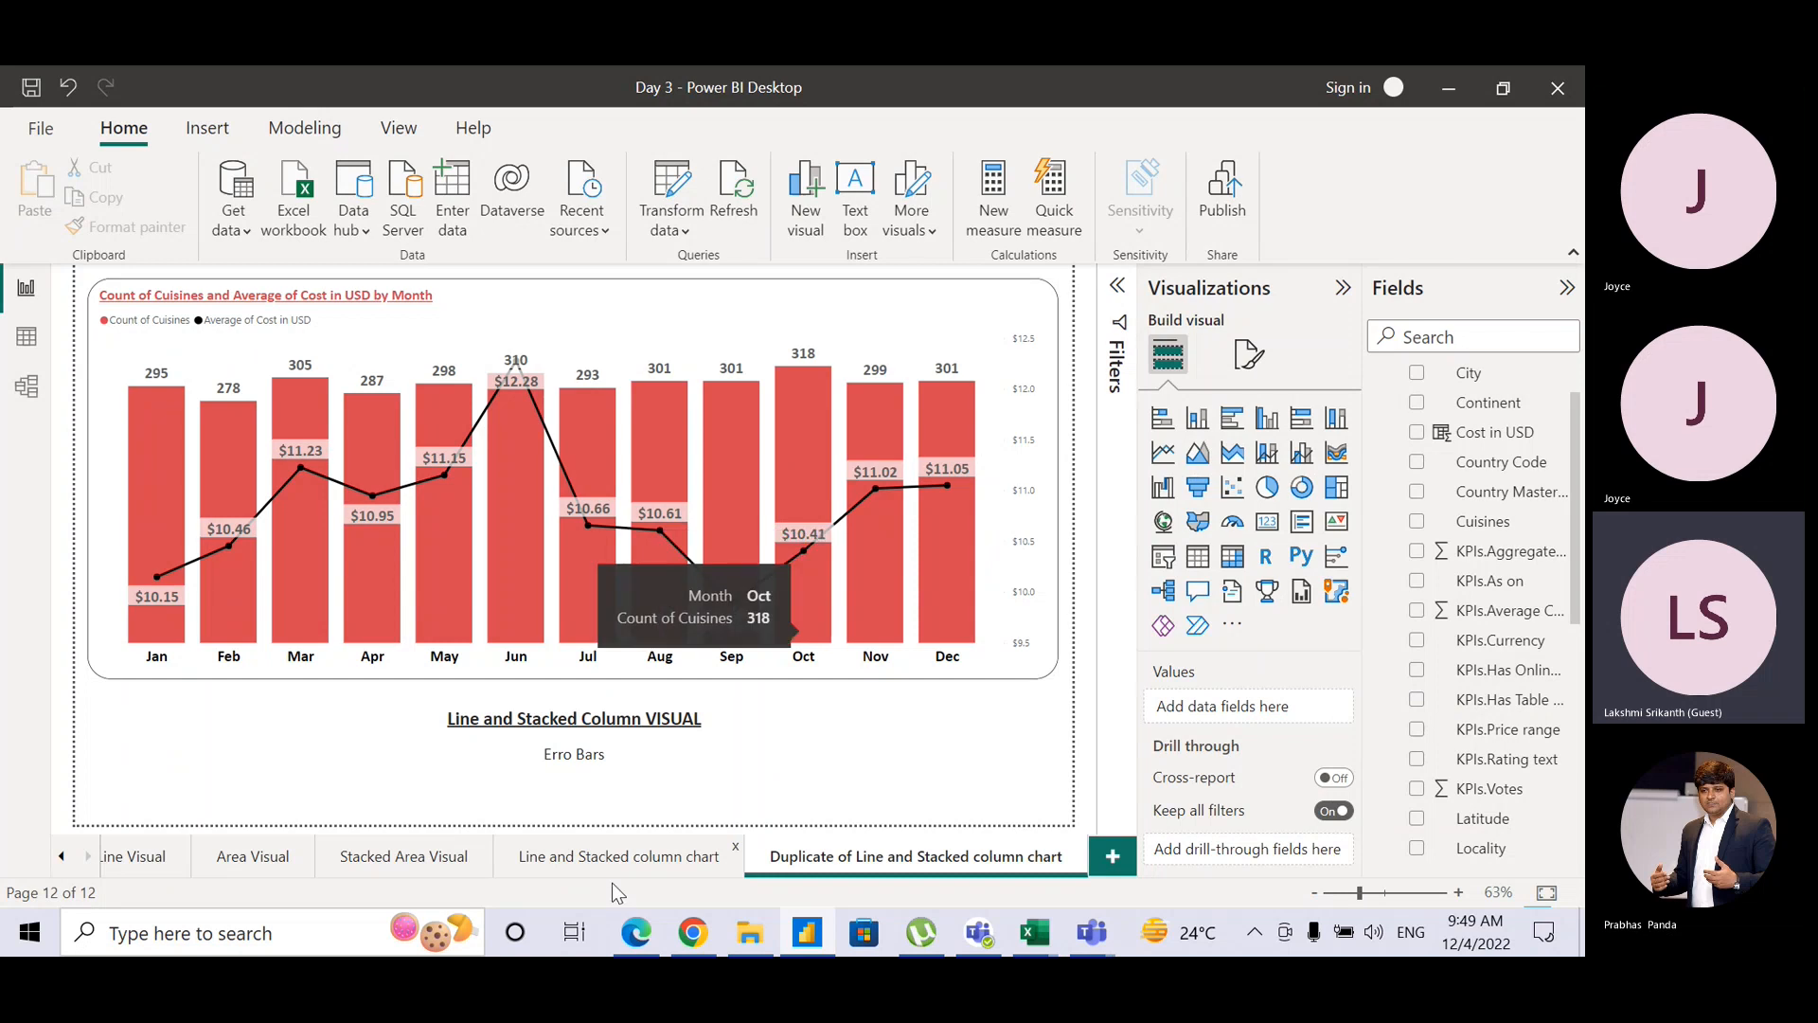
left_click(666, 833)
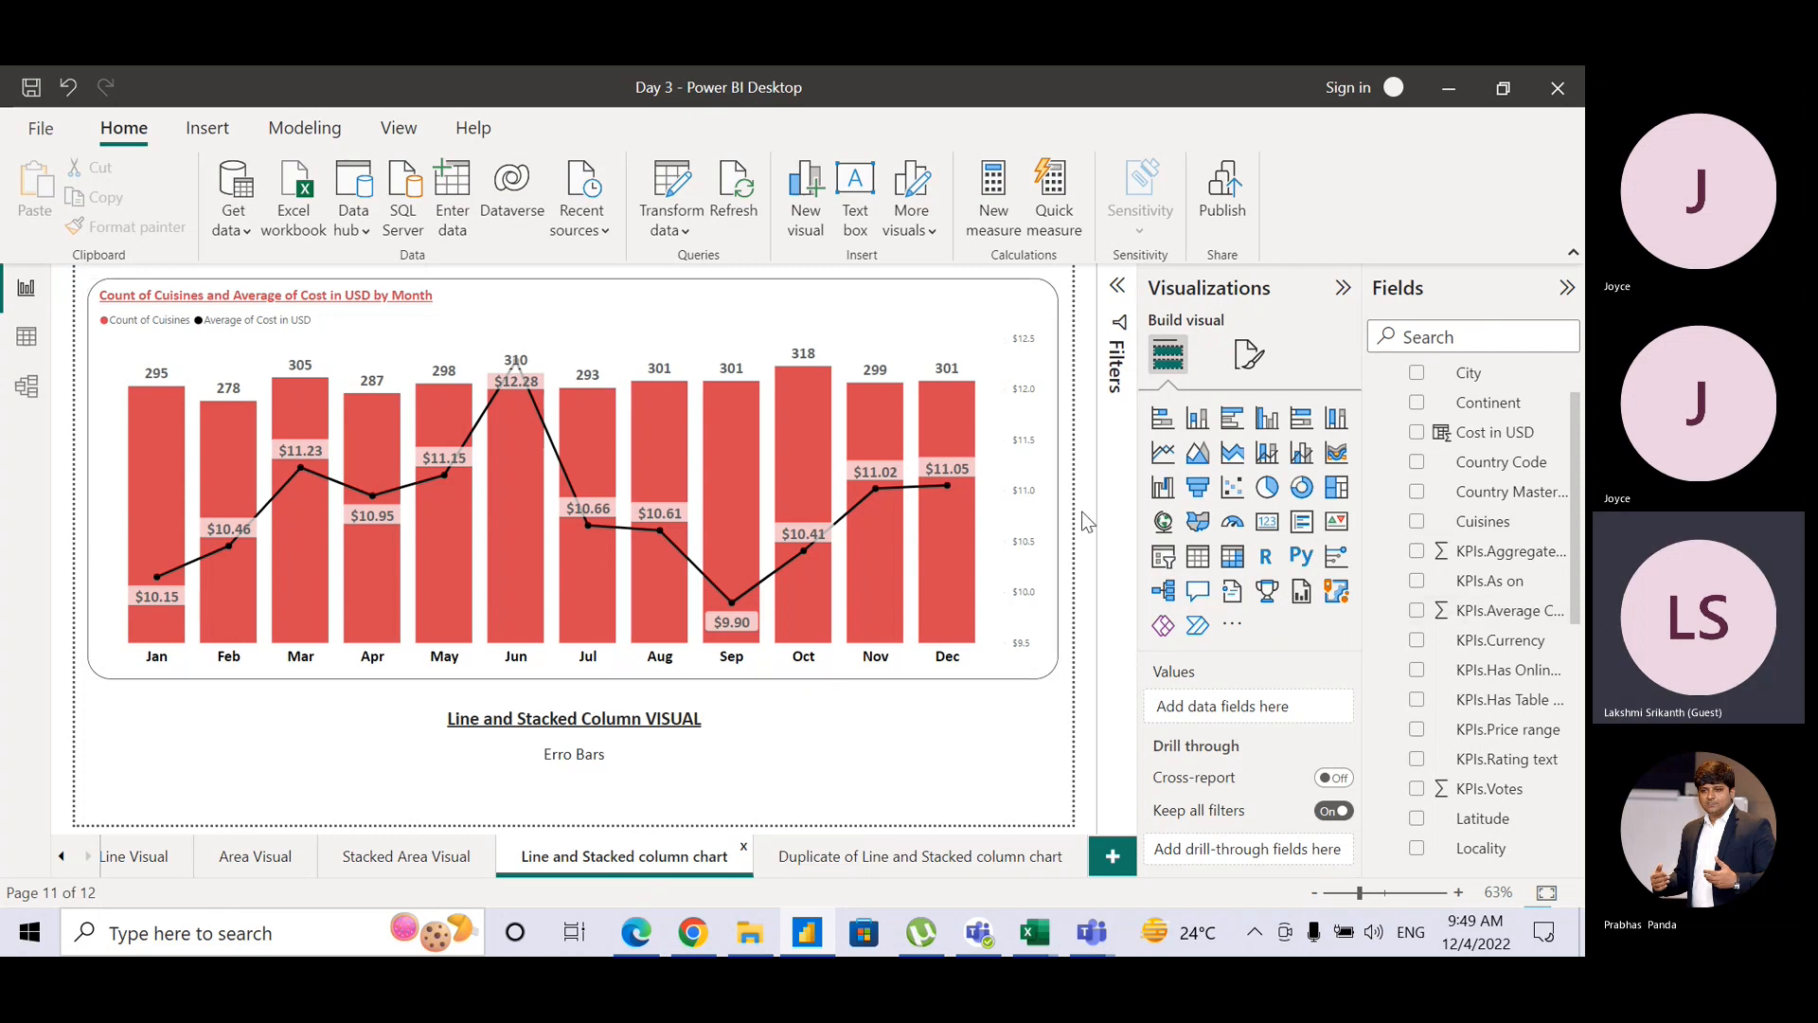
left_click(994, 309)
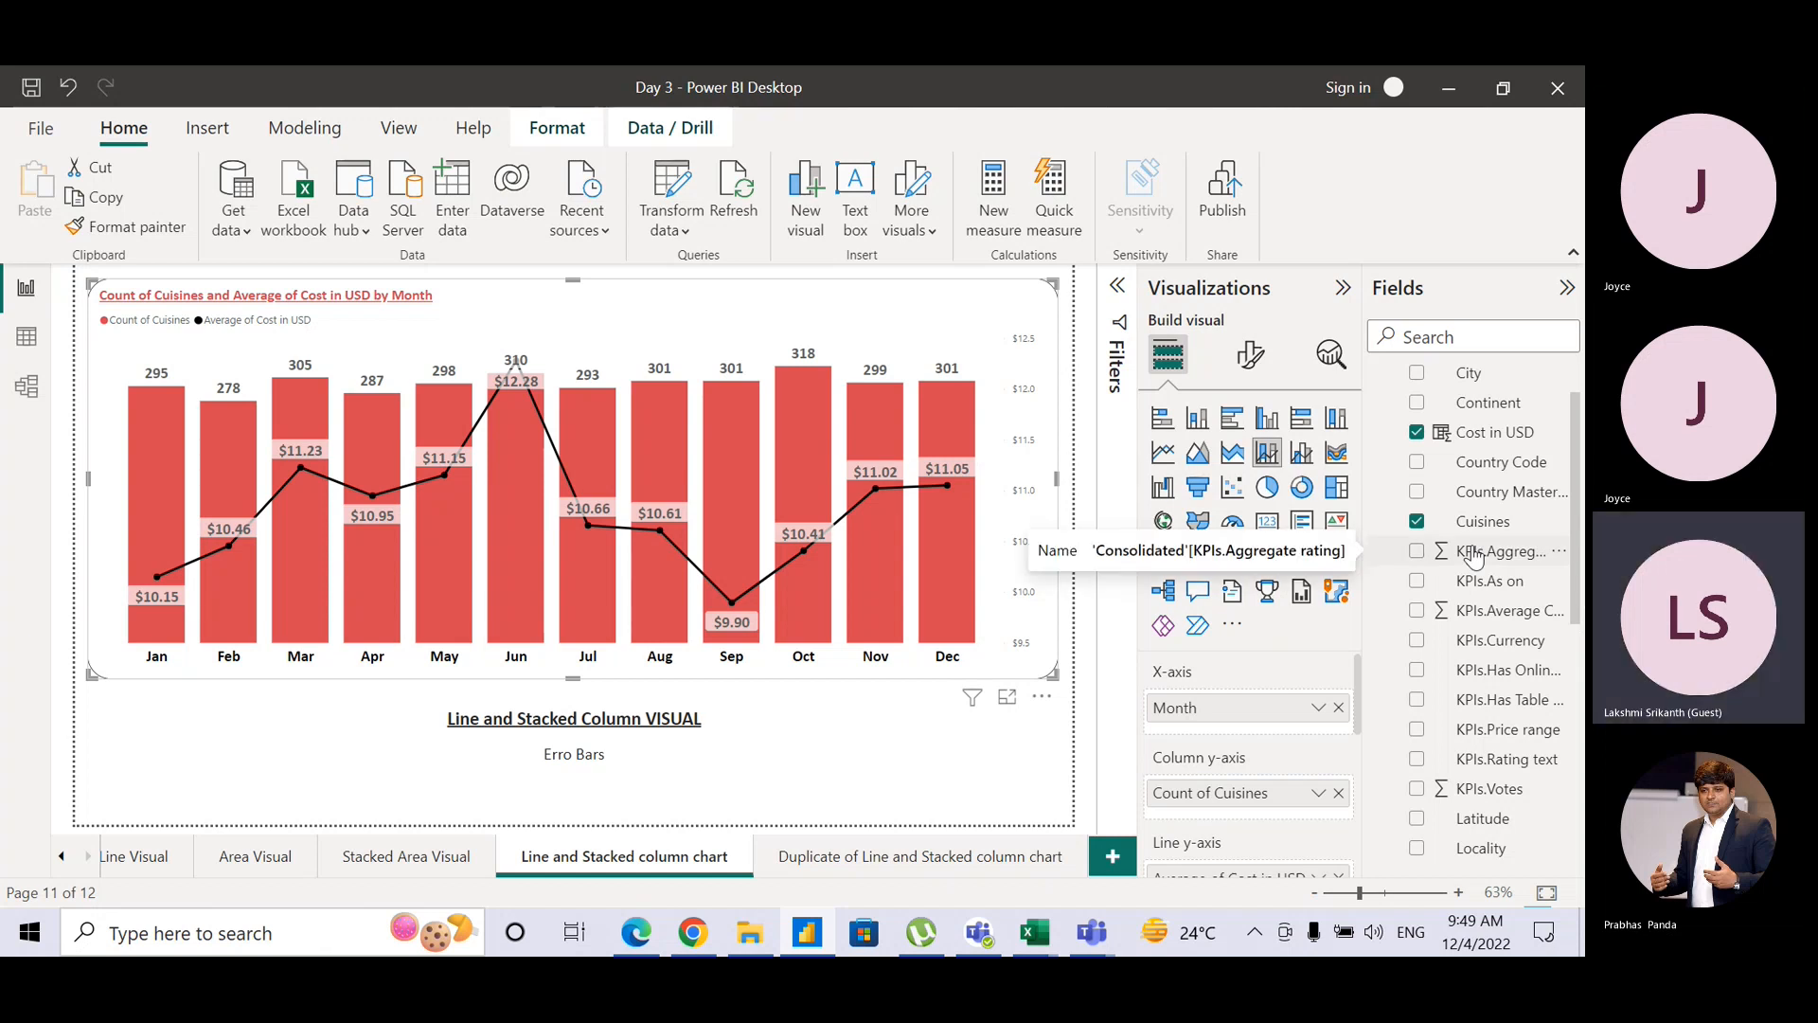
Step: Add KPIs.Aggregate rating to the column y-axis, summarised as Average instead of Sum
left_click_drag(1485, 559, 1288, 789)
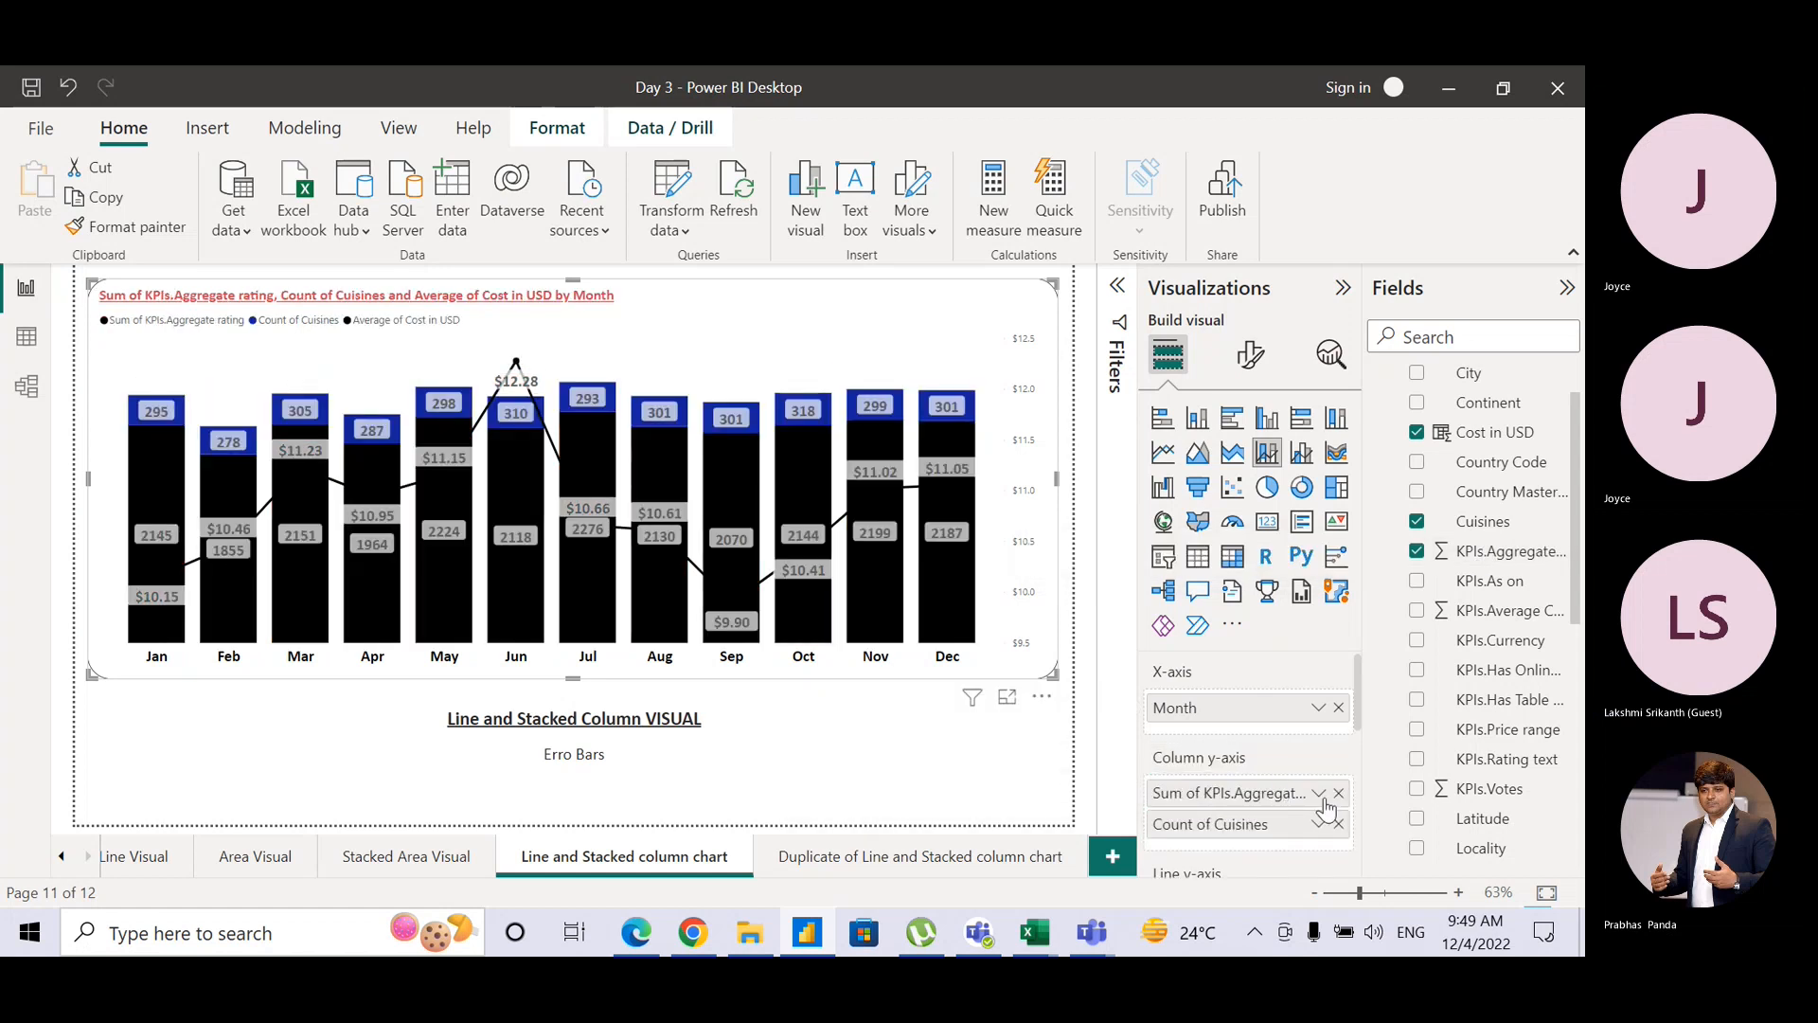
left_click(1318, 795)
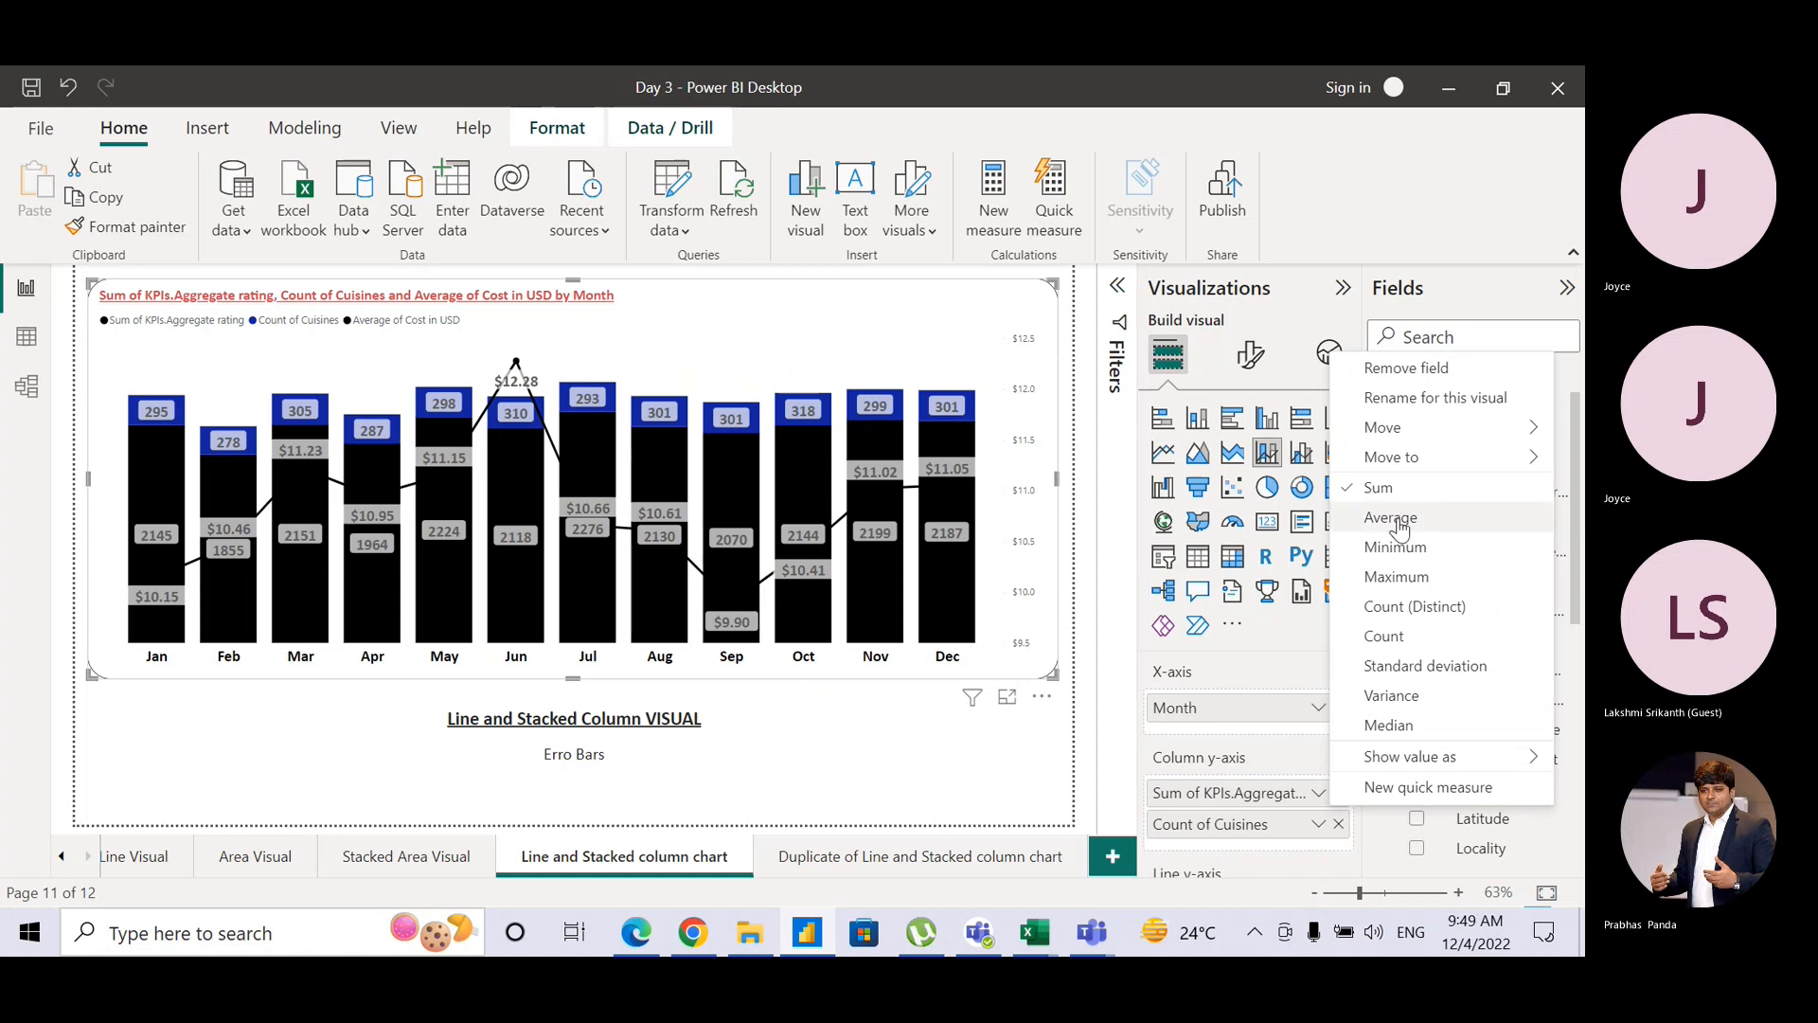
left_click(1390, 518)
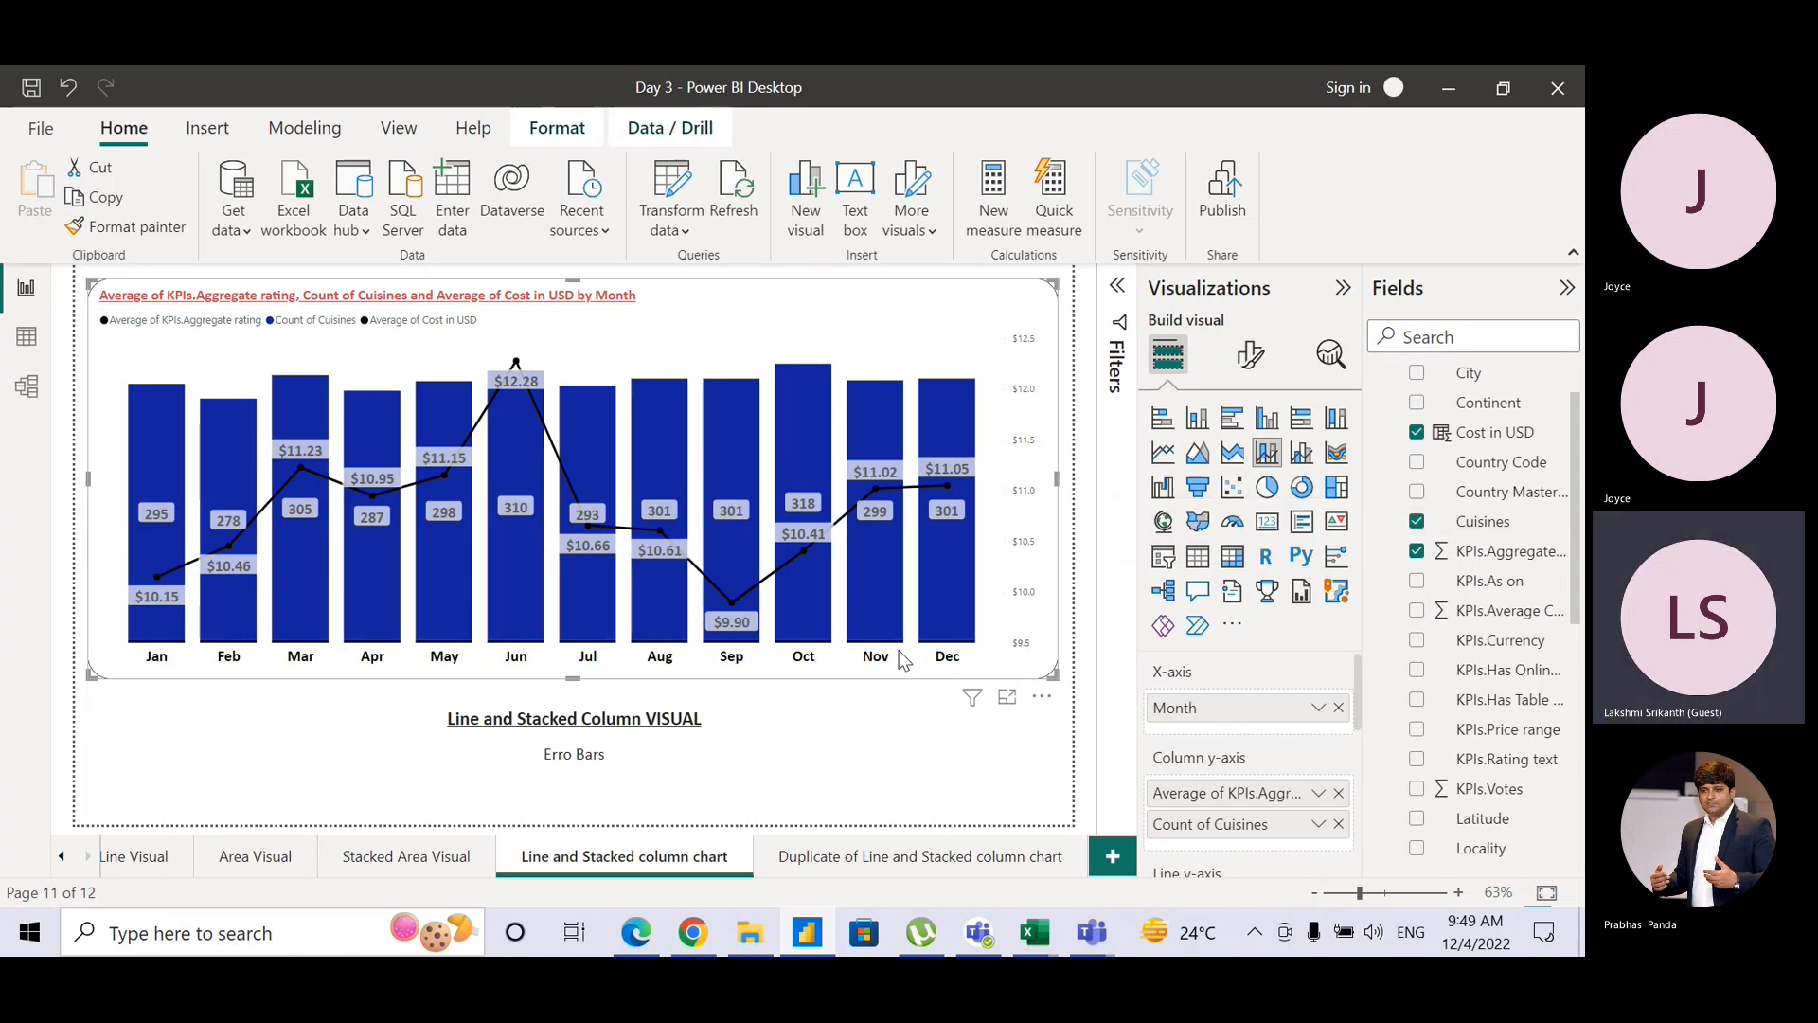
mouse_move(929, 641)
key("ctrl")
key("ctrl")
key("ctrl")
key("ctrl")
key("ctrl")
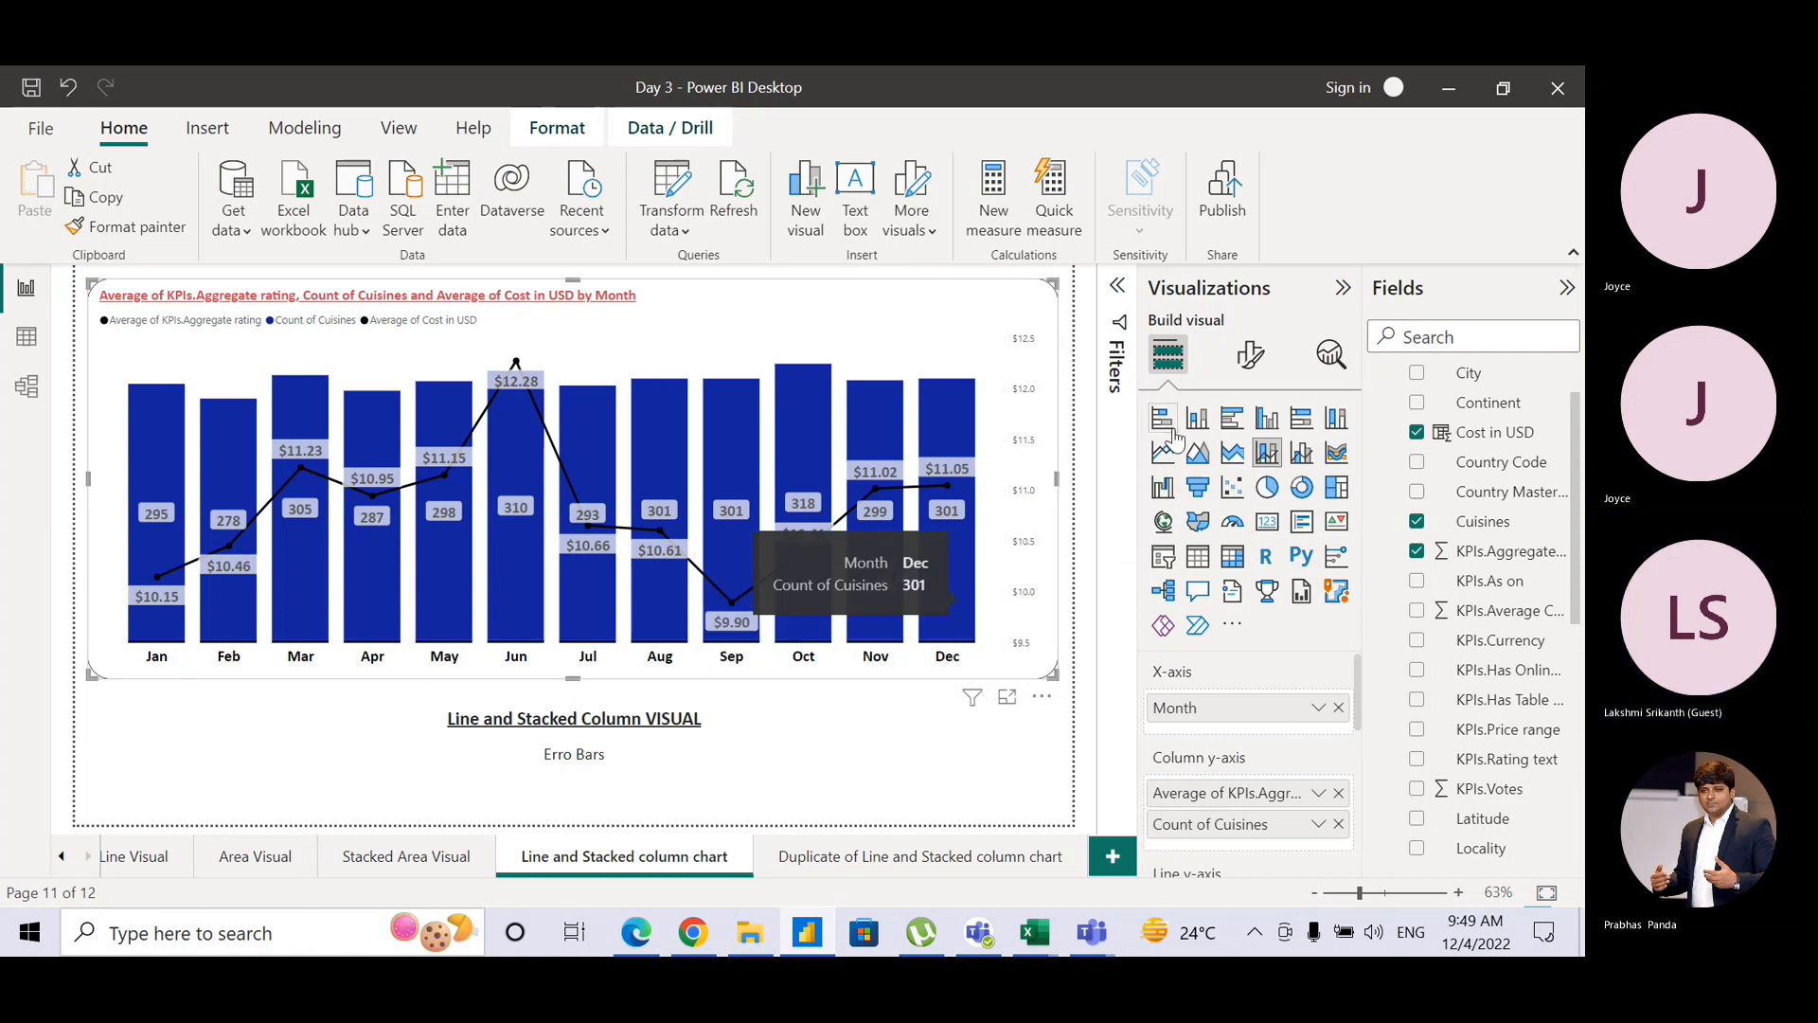
Step: Color the Count of Cuisines columns red and turn on Reverse stack order
left_click(1245, 371)
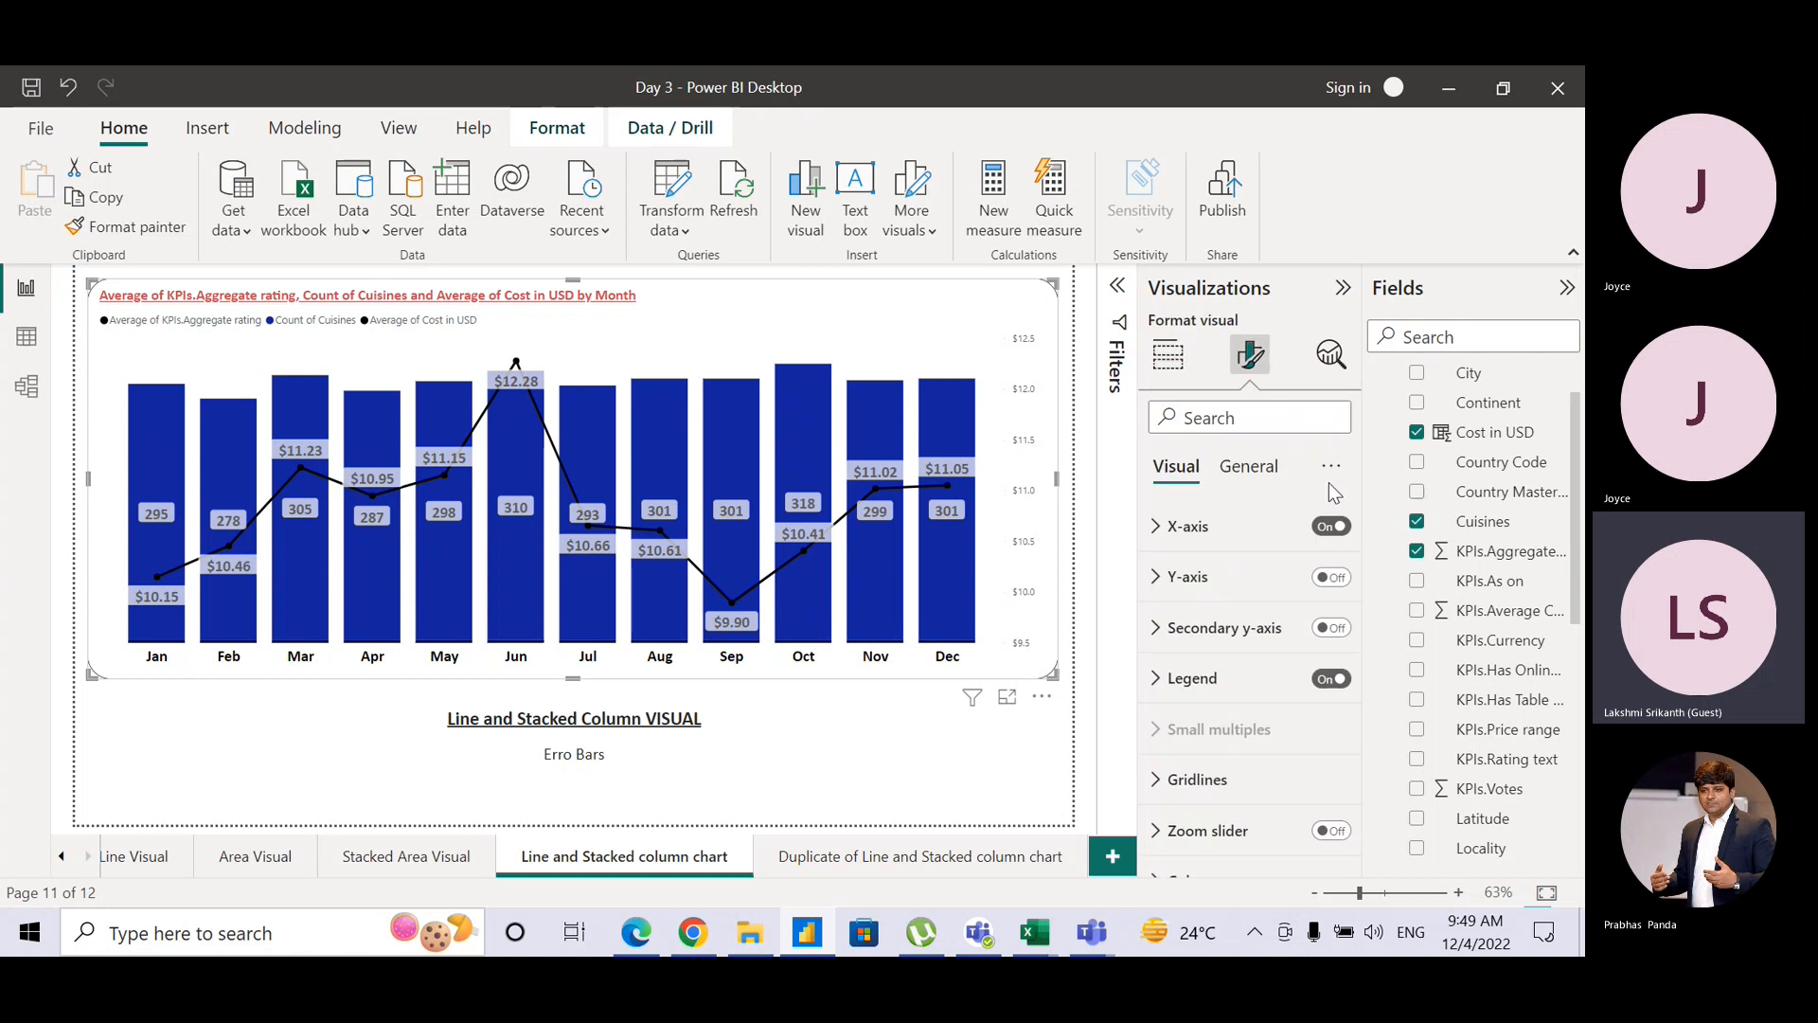
left_click_drag(1358, 539, 1347, 720)
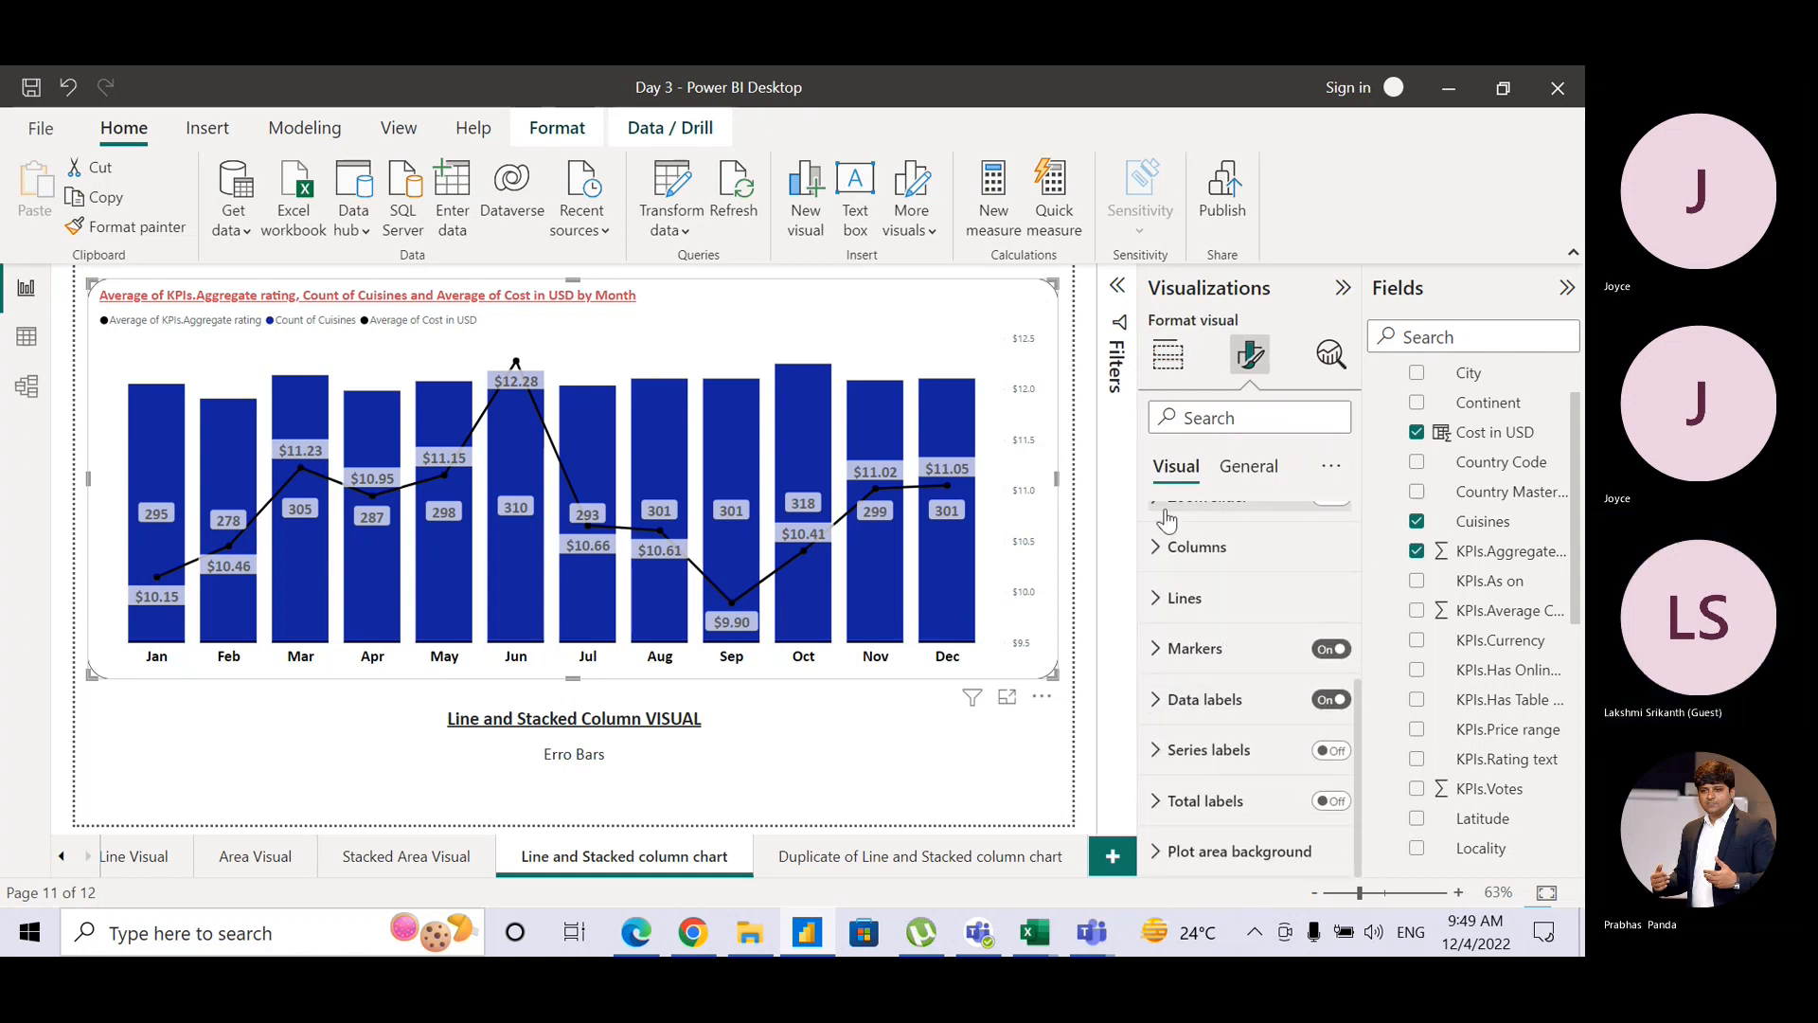
left_click(1160, 548)
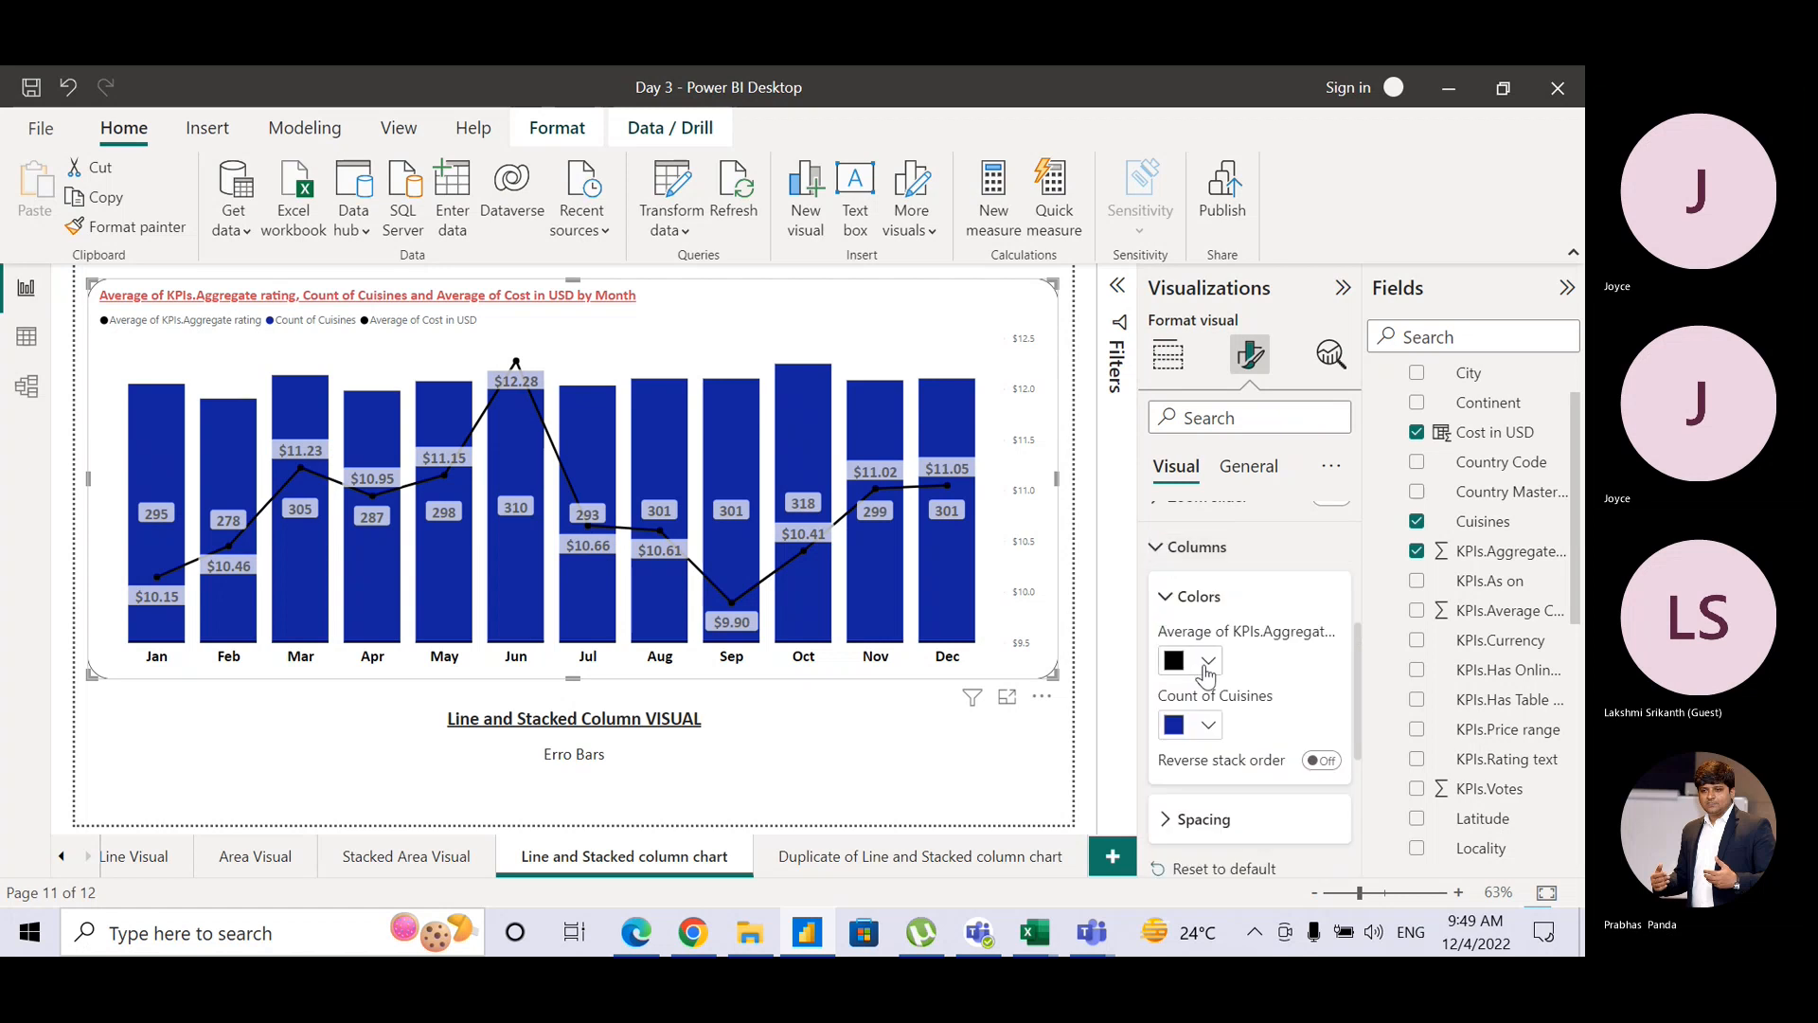
left_click(1209, 663)
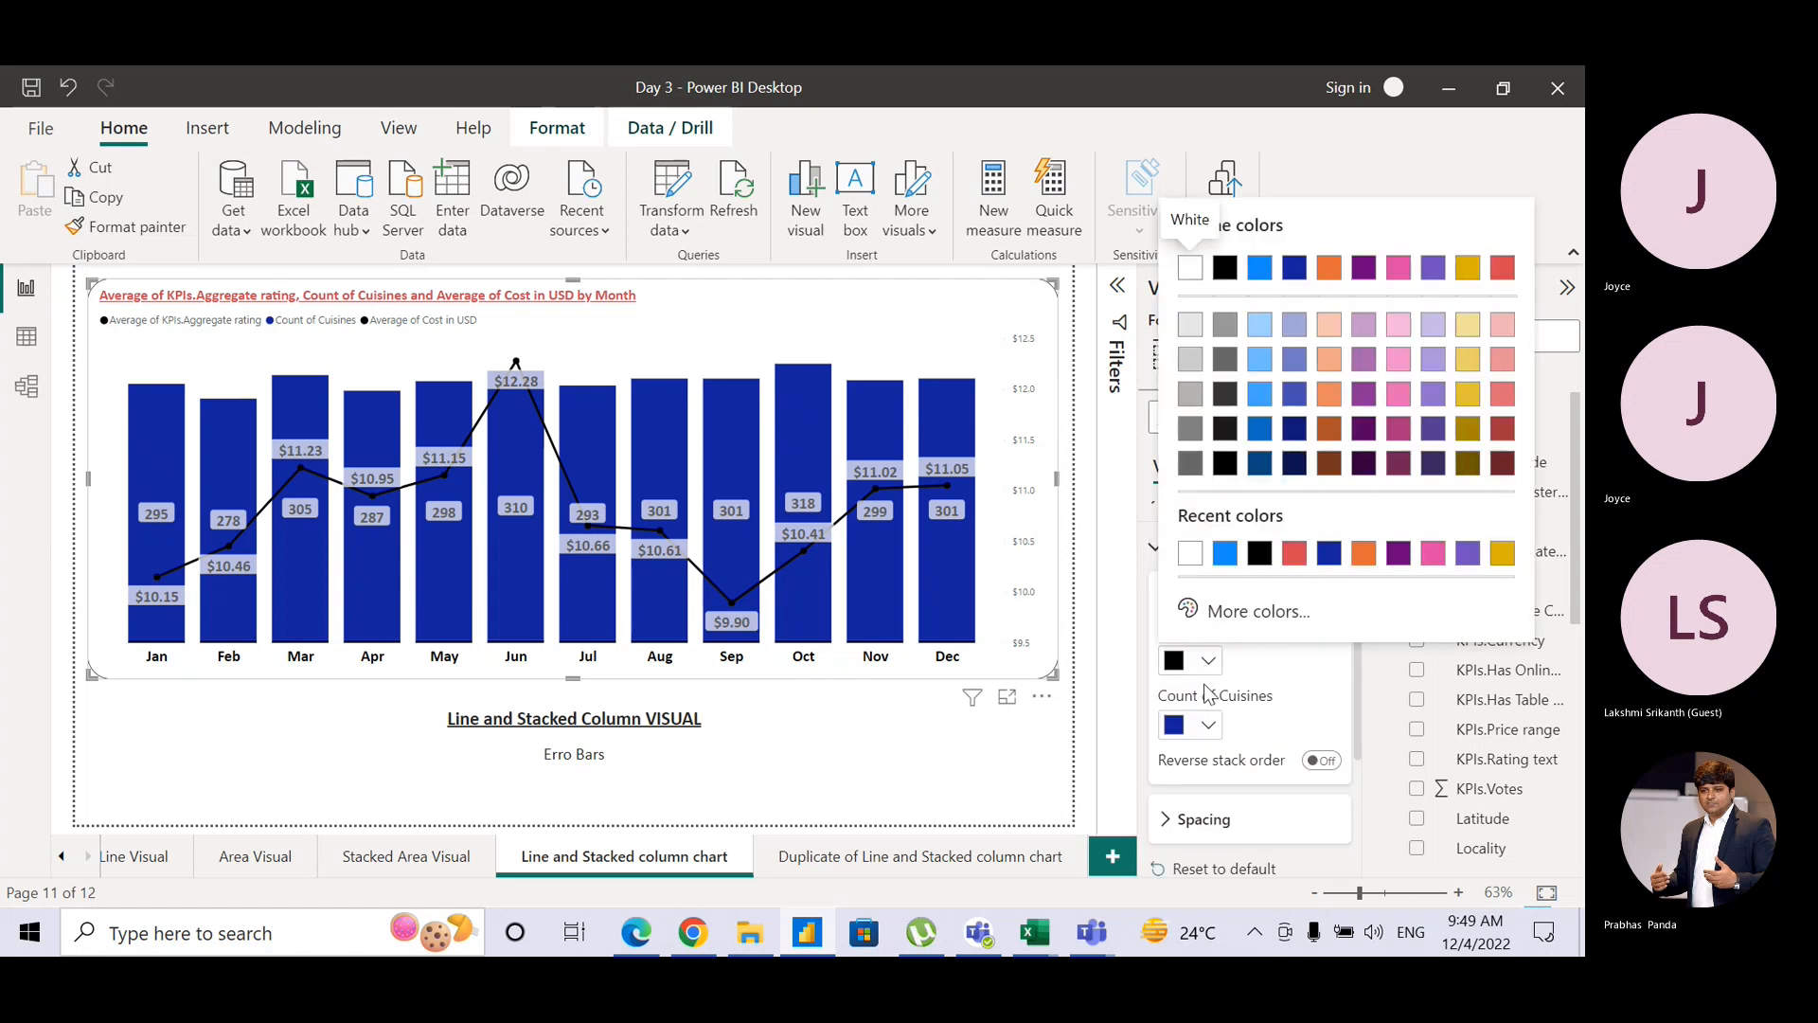
left_click(1207, 727)
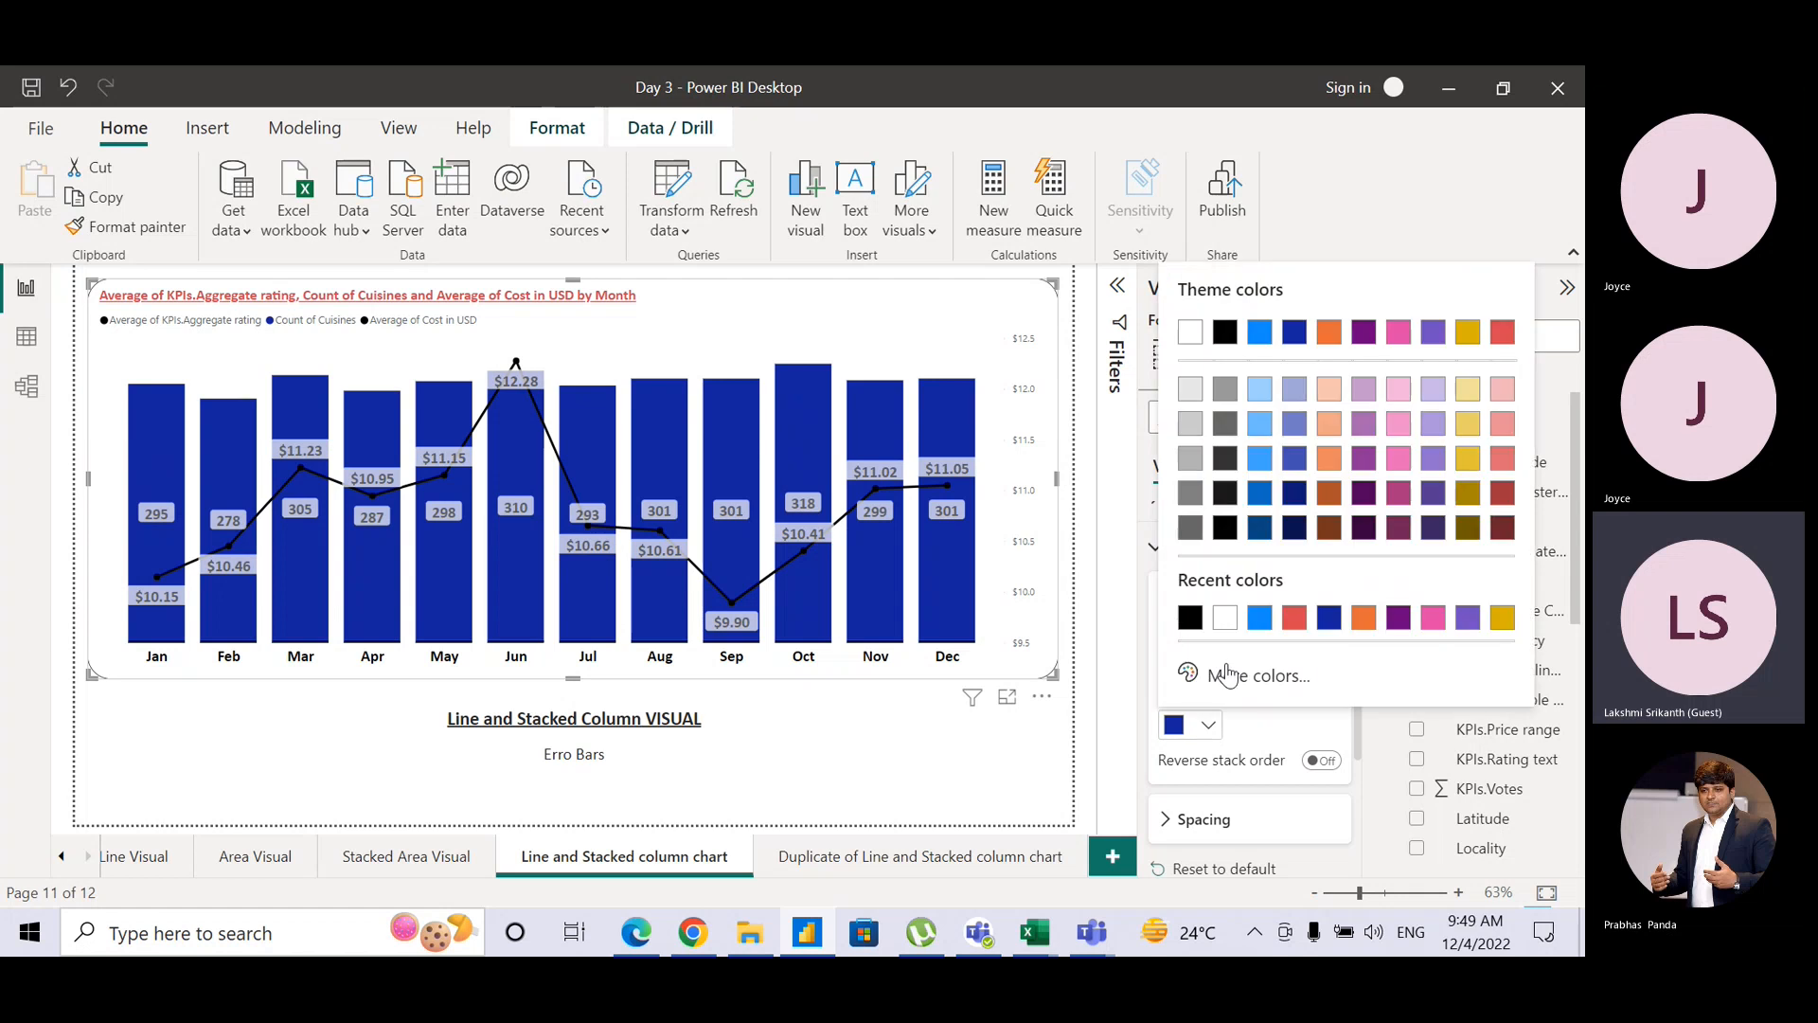
left_click(1294, 616)
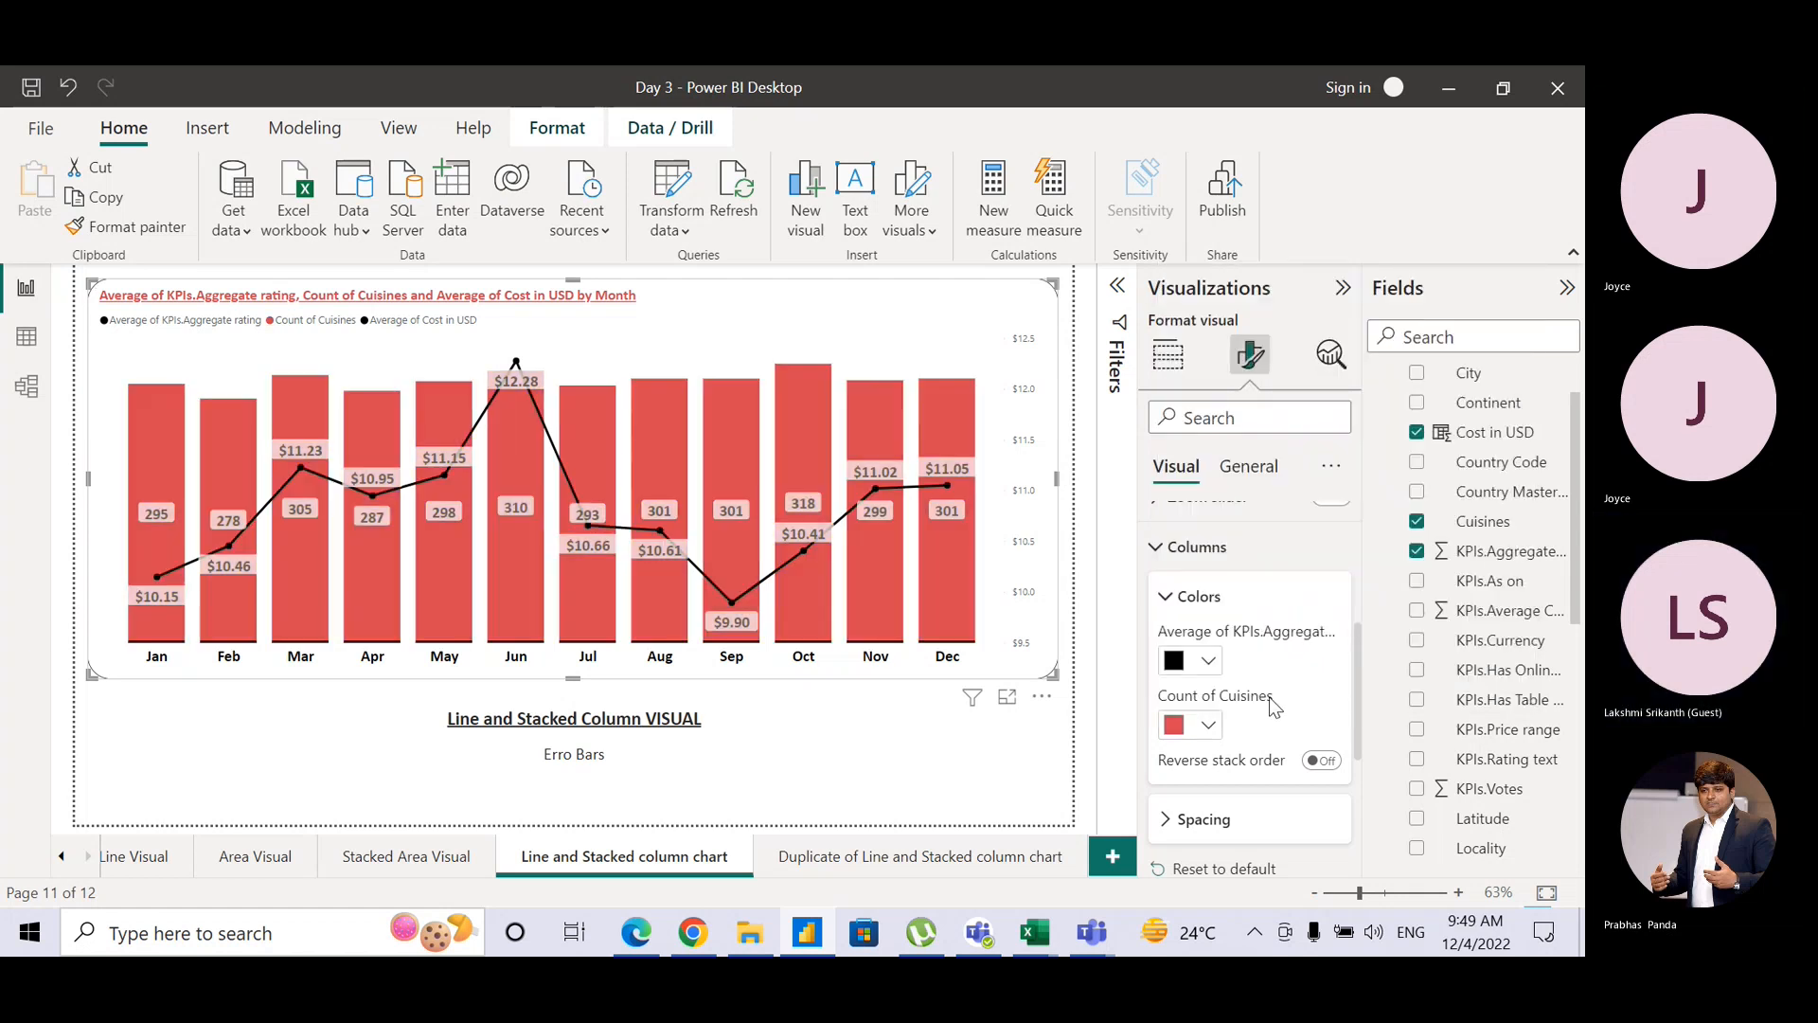
left_click(1320, 763)
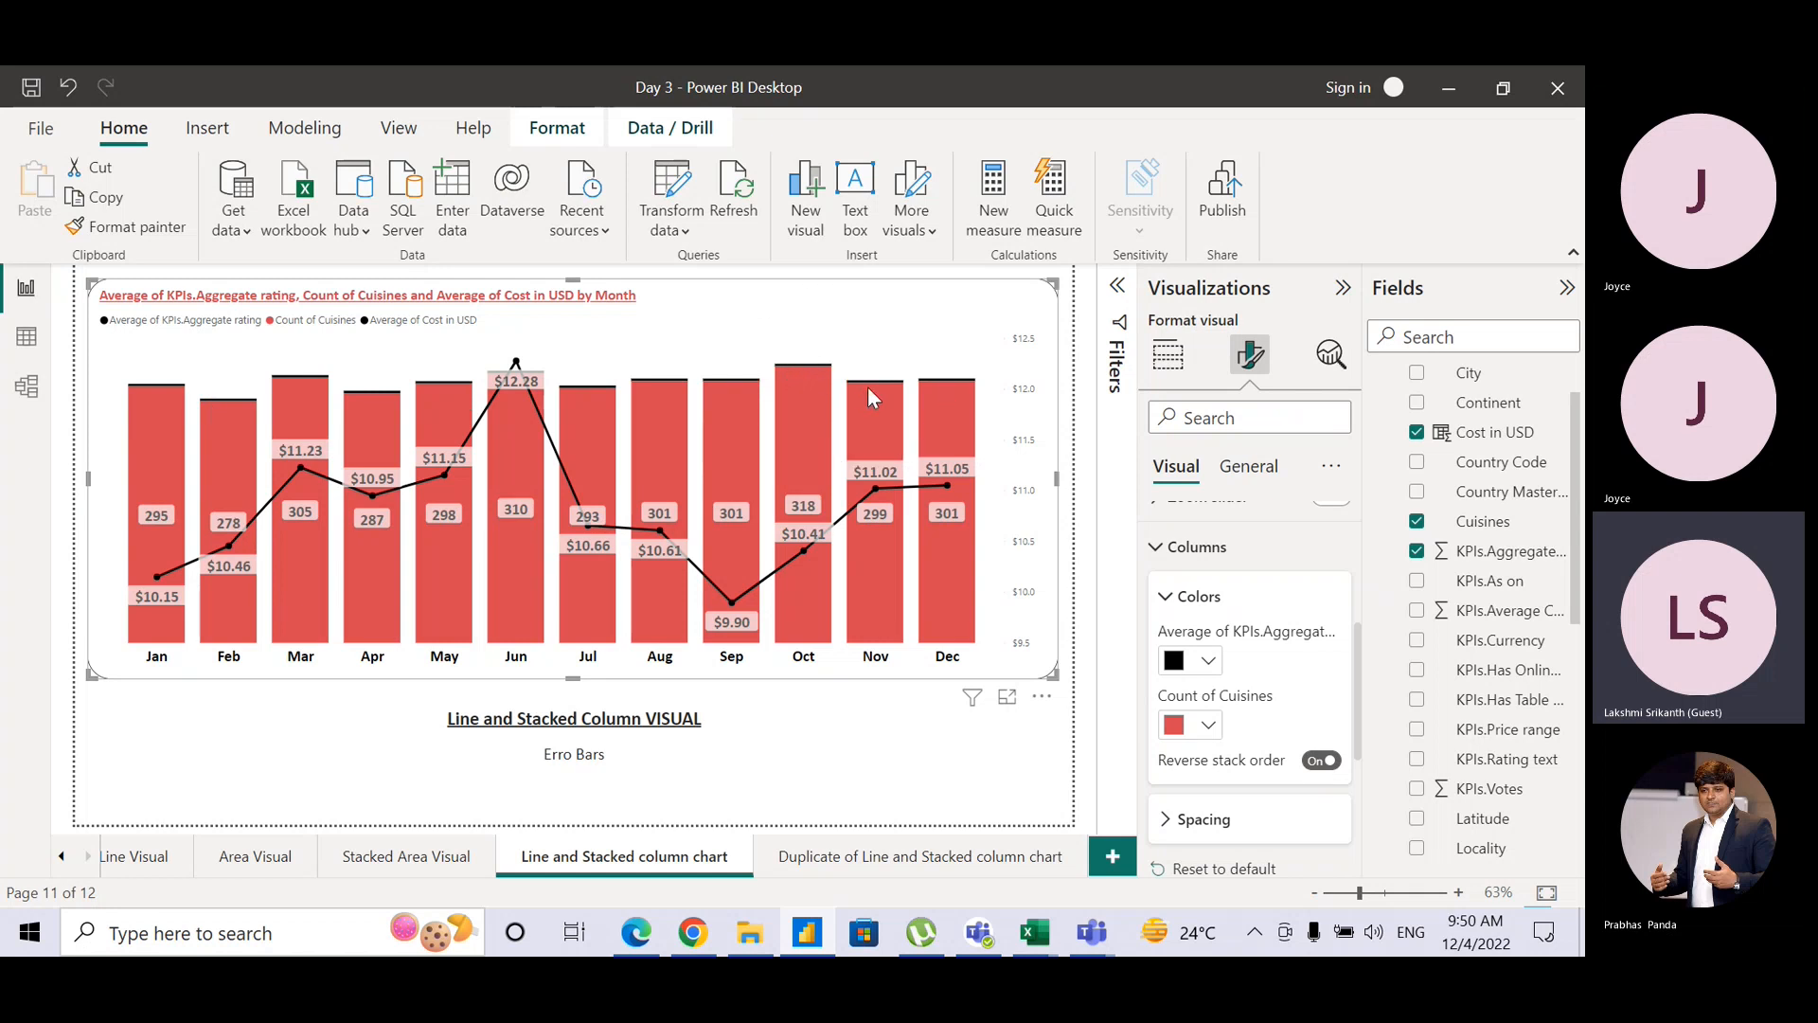
Step: Review the column Spacing and Data labels settings, then deselect the chart
left_click(1158, 547)
left_click(1163, 547)
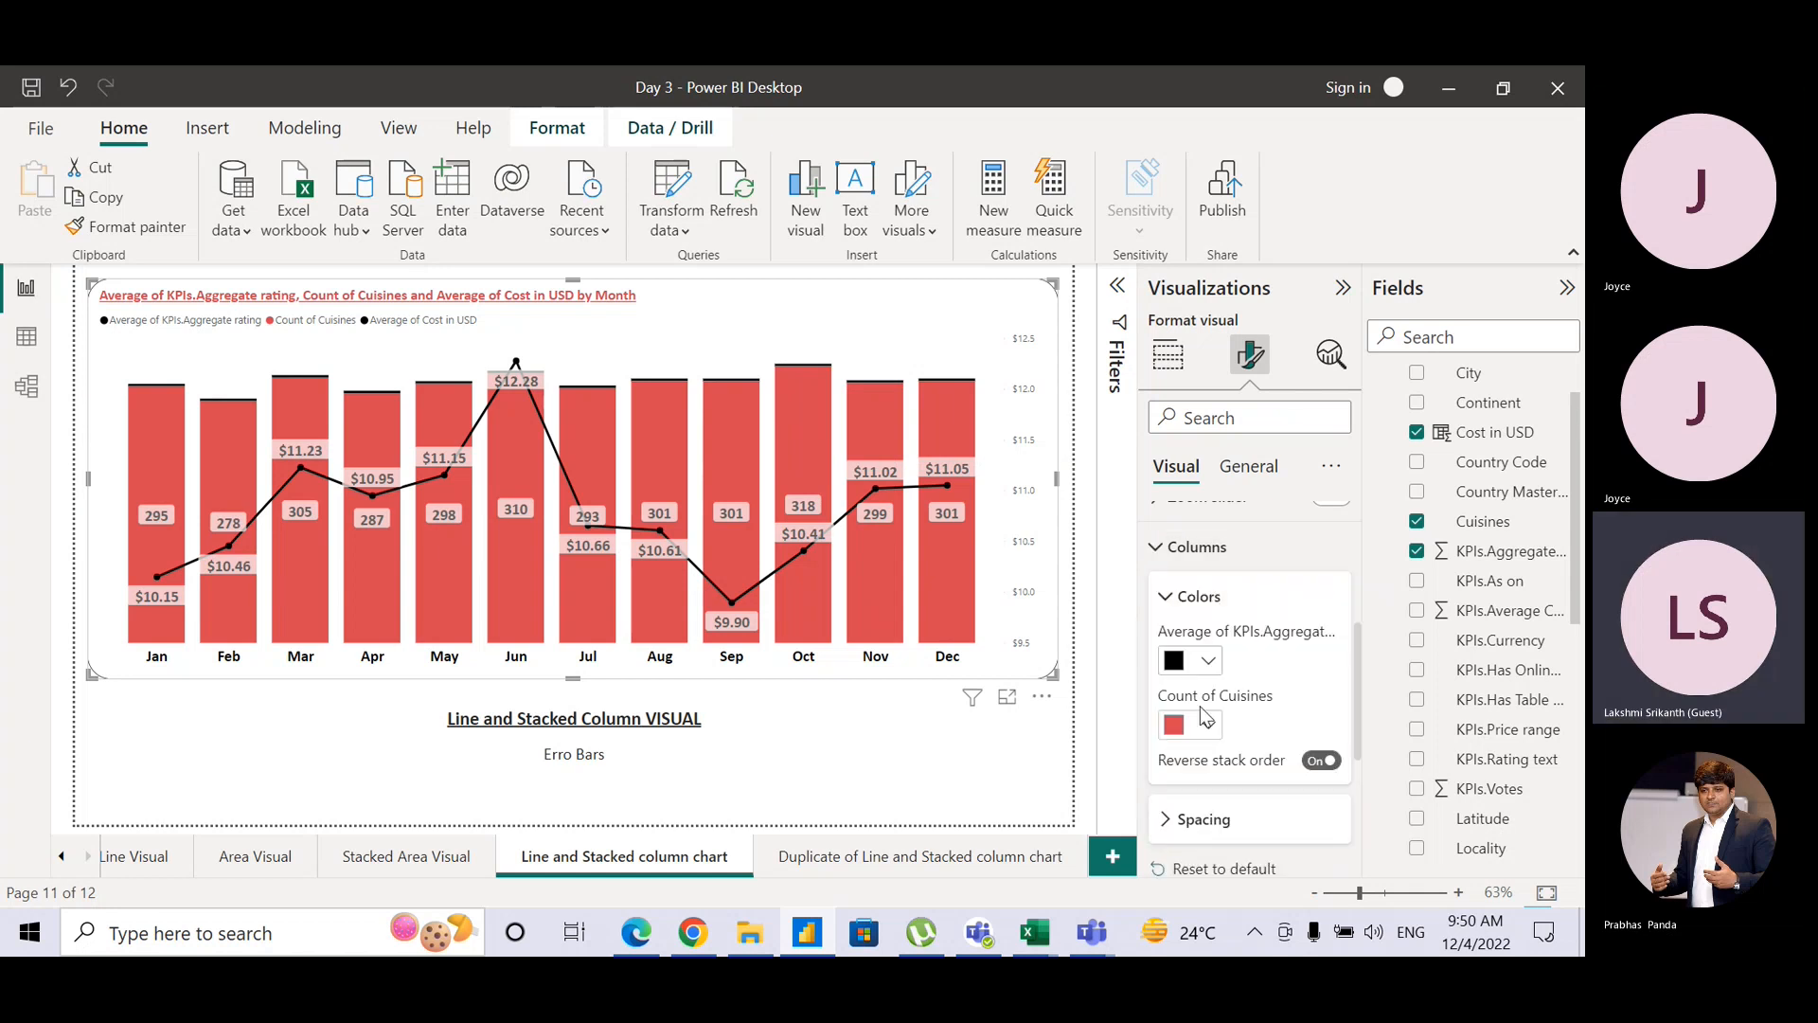
left_click(1170, 821)
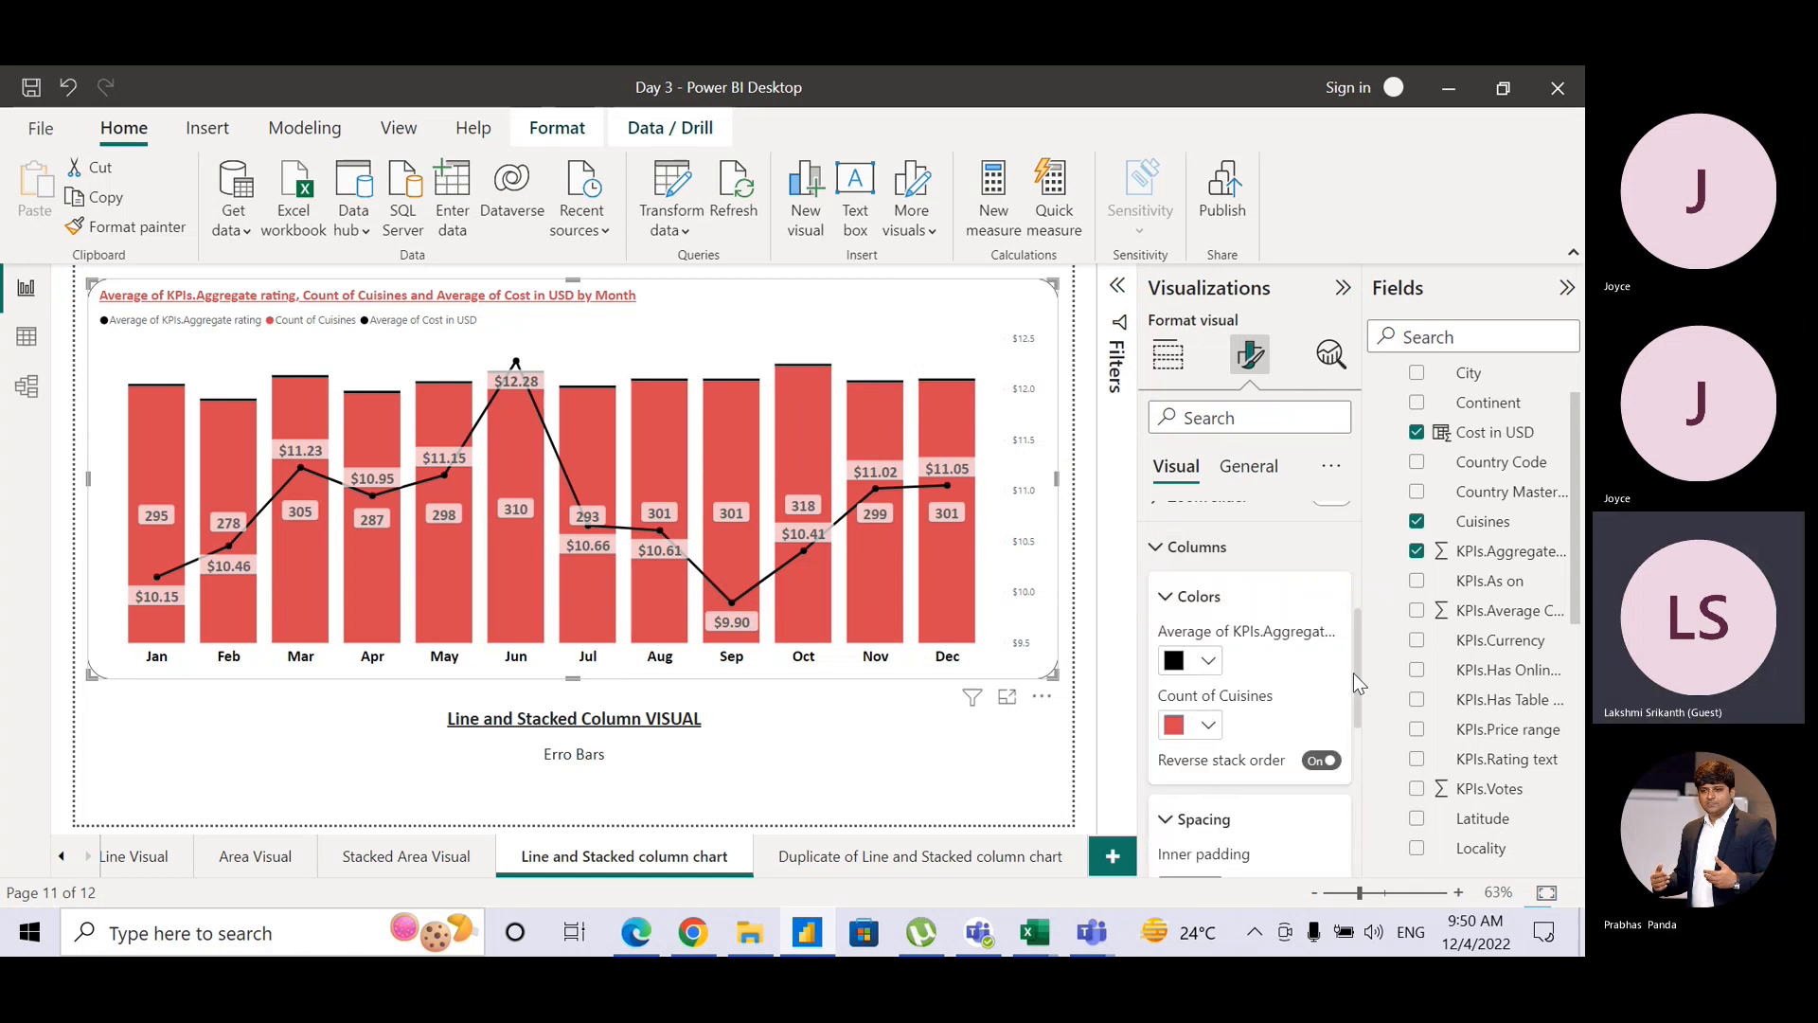
scroll(1362, 749, "down", 3)
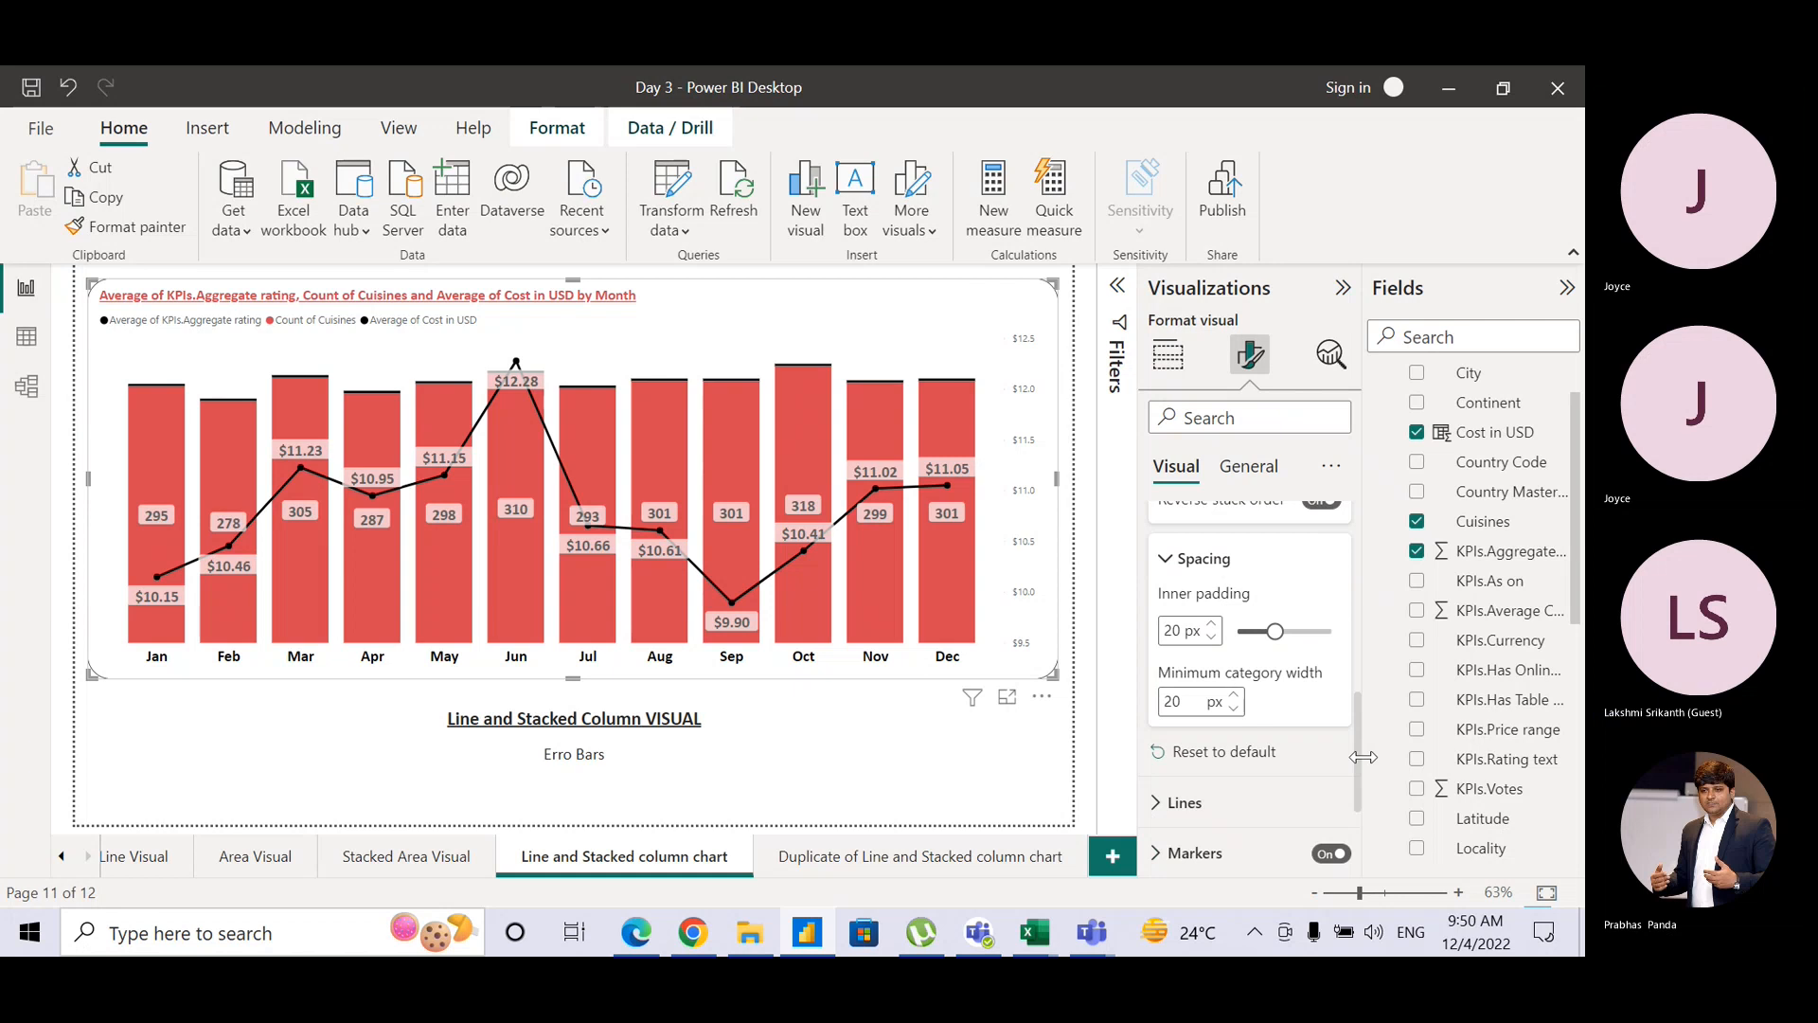
scroll(1362, 758, "down", 3)
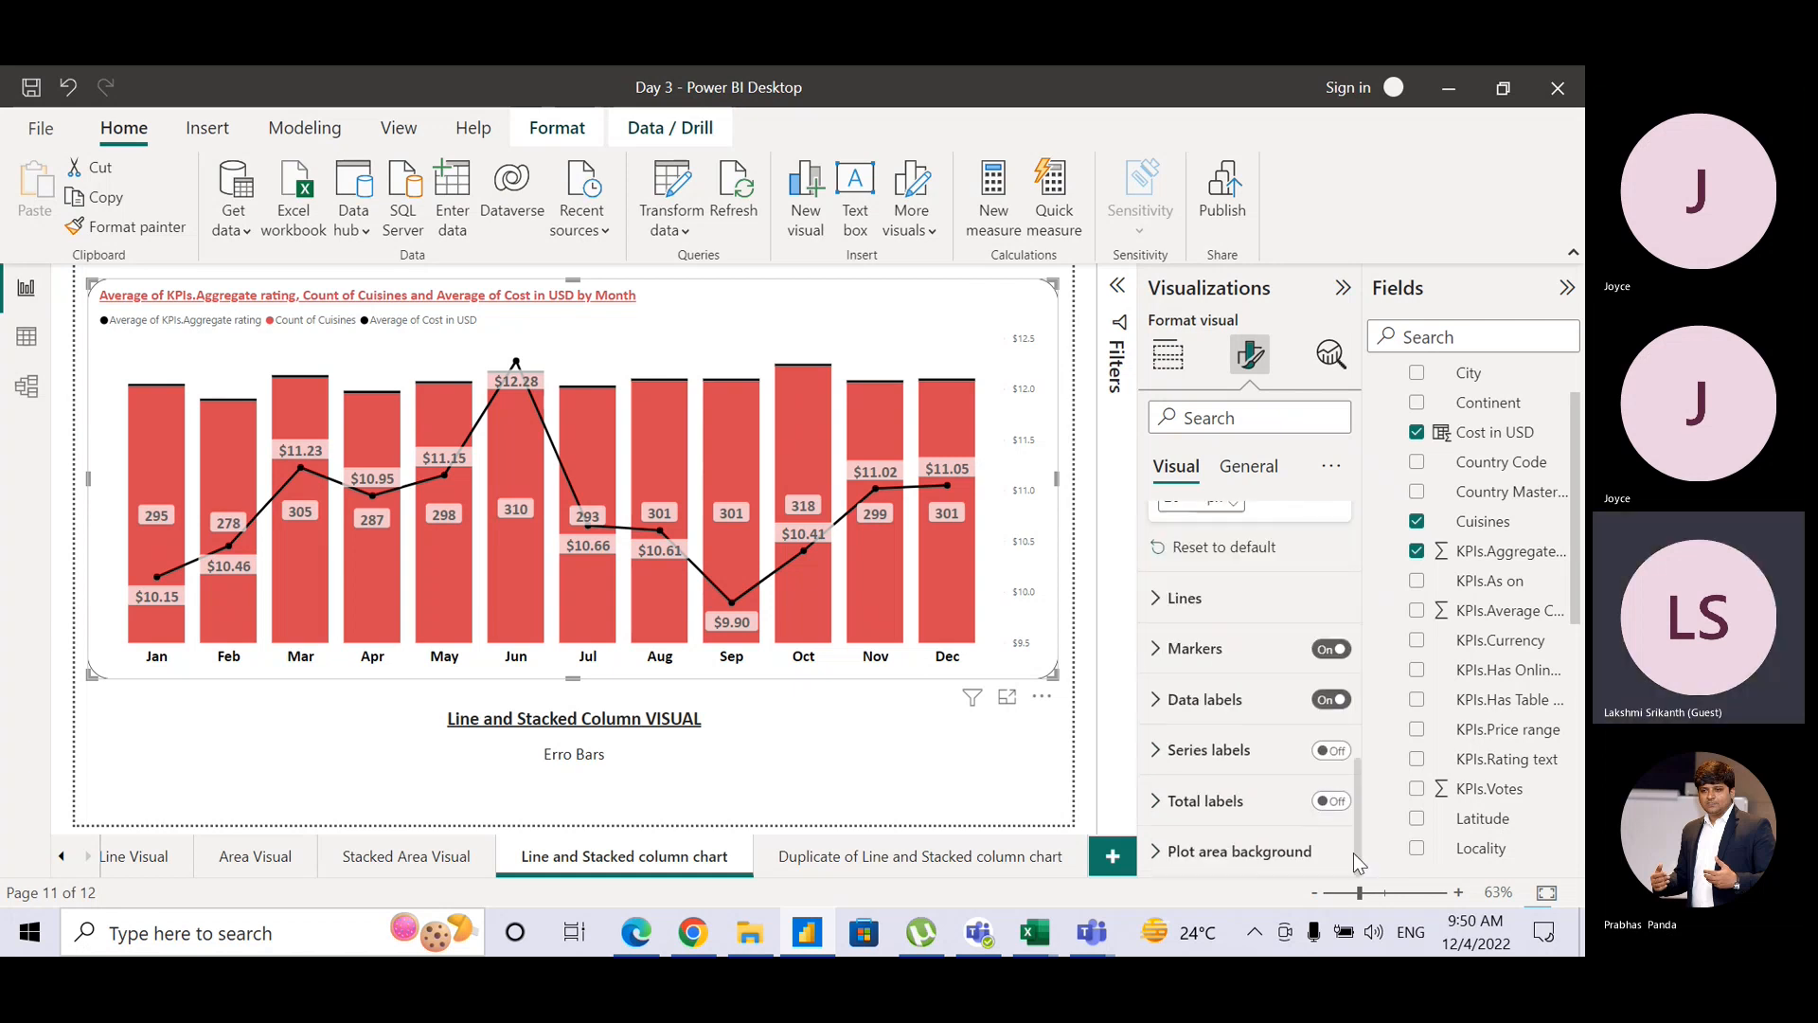
left_click(1163, 708)
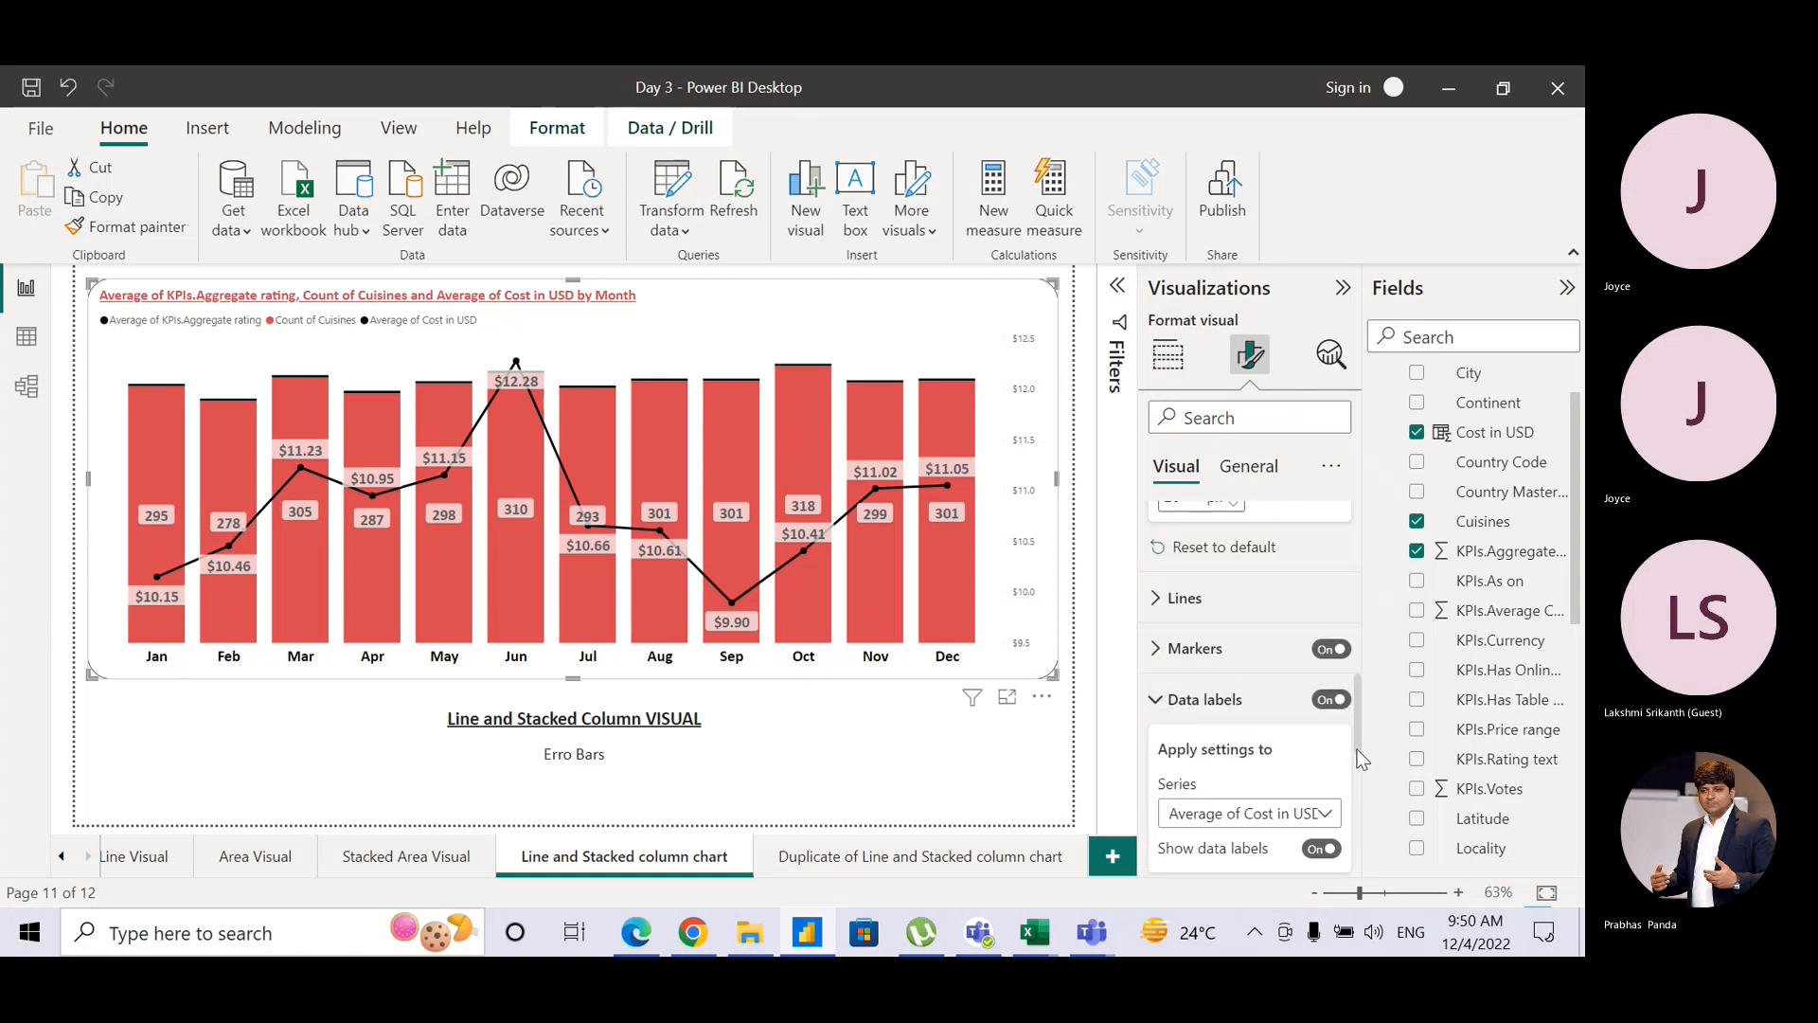
scroll(1360, 742, "down", 3)
scroll(1352, 820, "down", 3)
scroll(1352, 827, "up", 1)
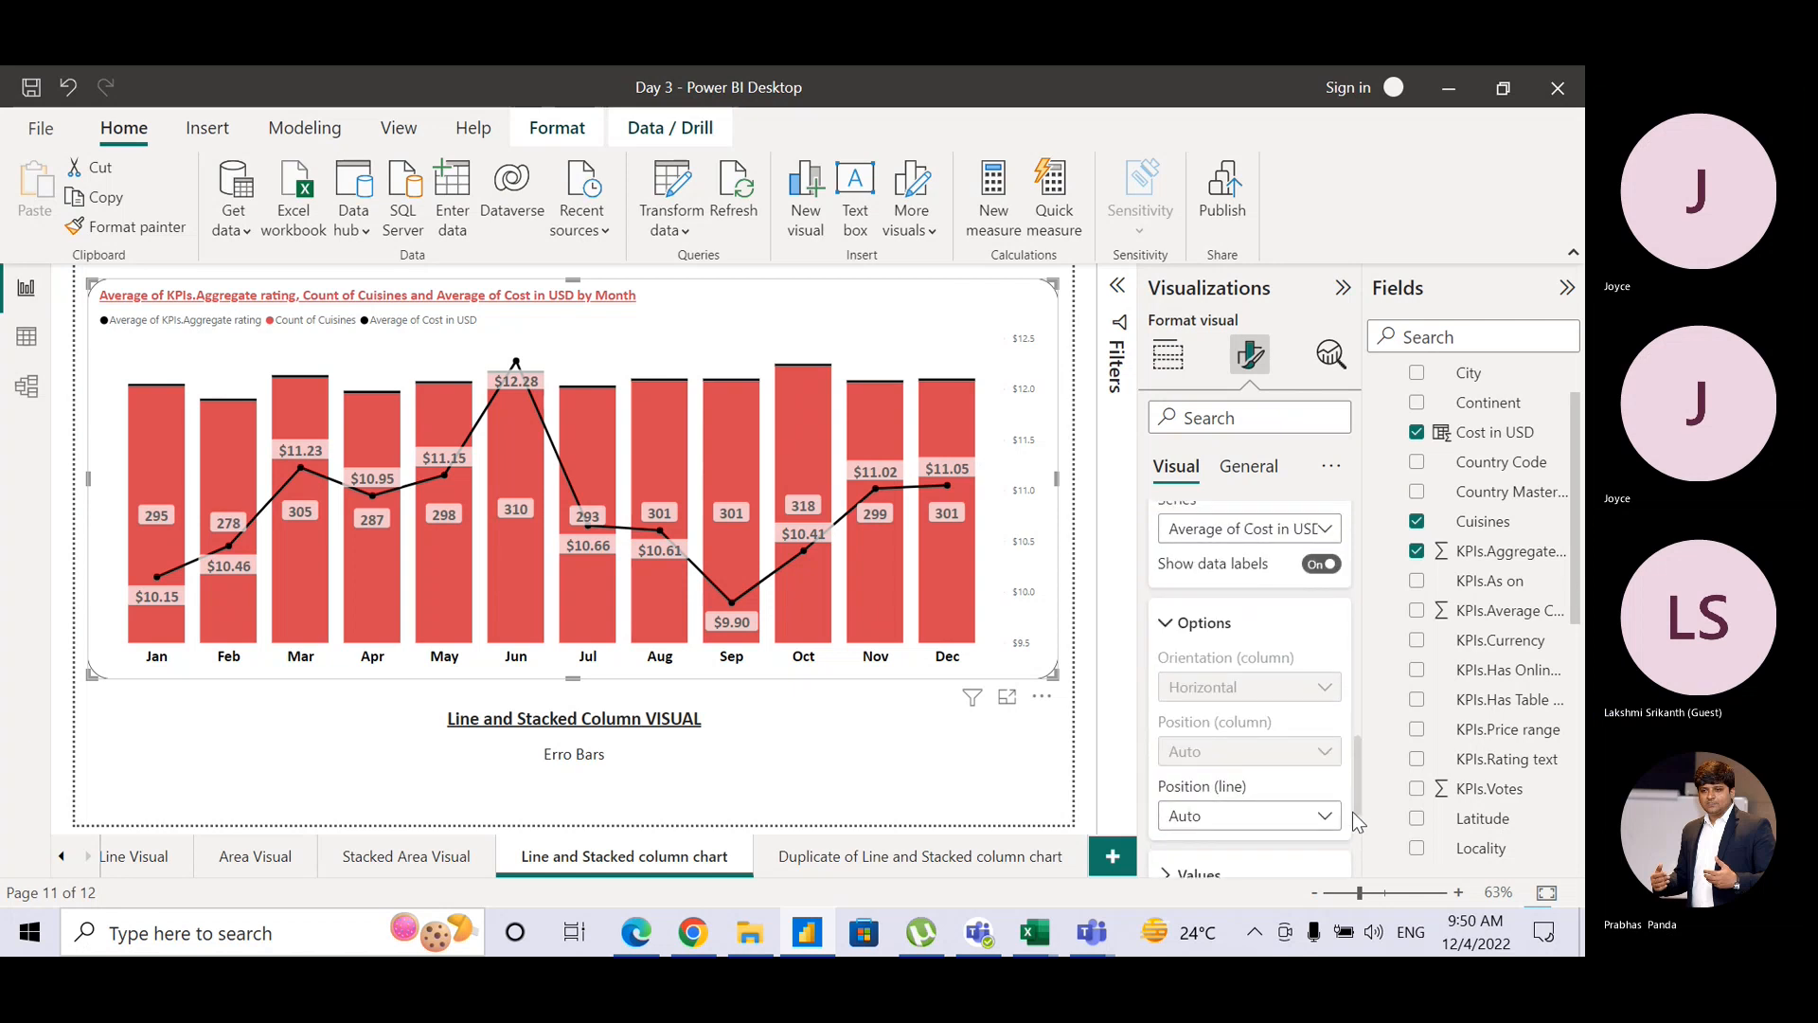
scroll(1352, 820, "down", 3)
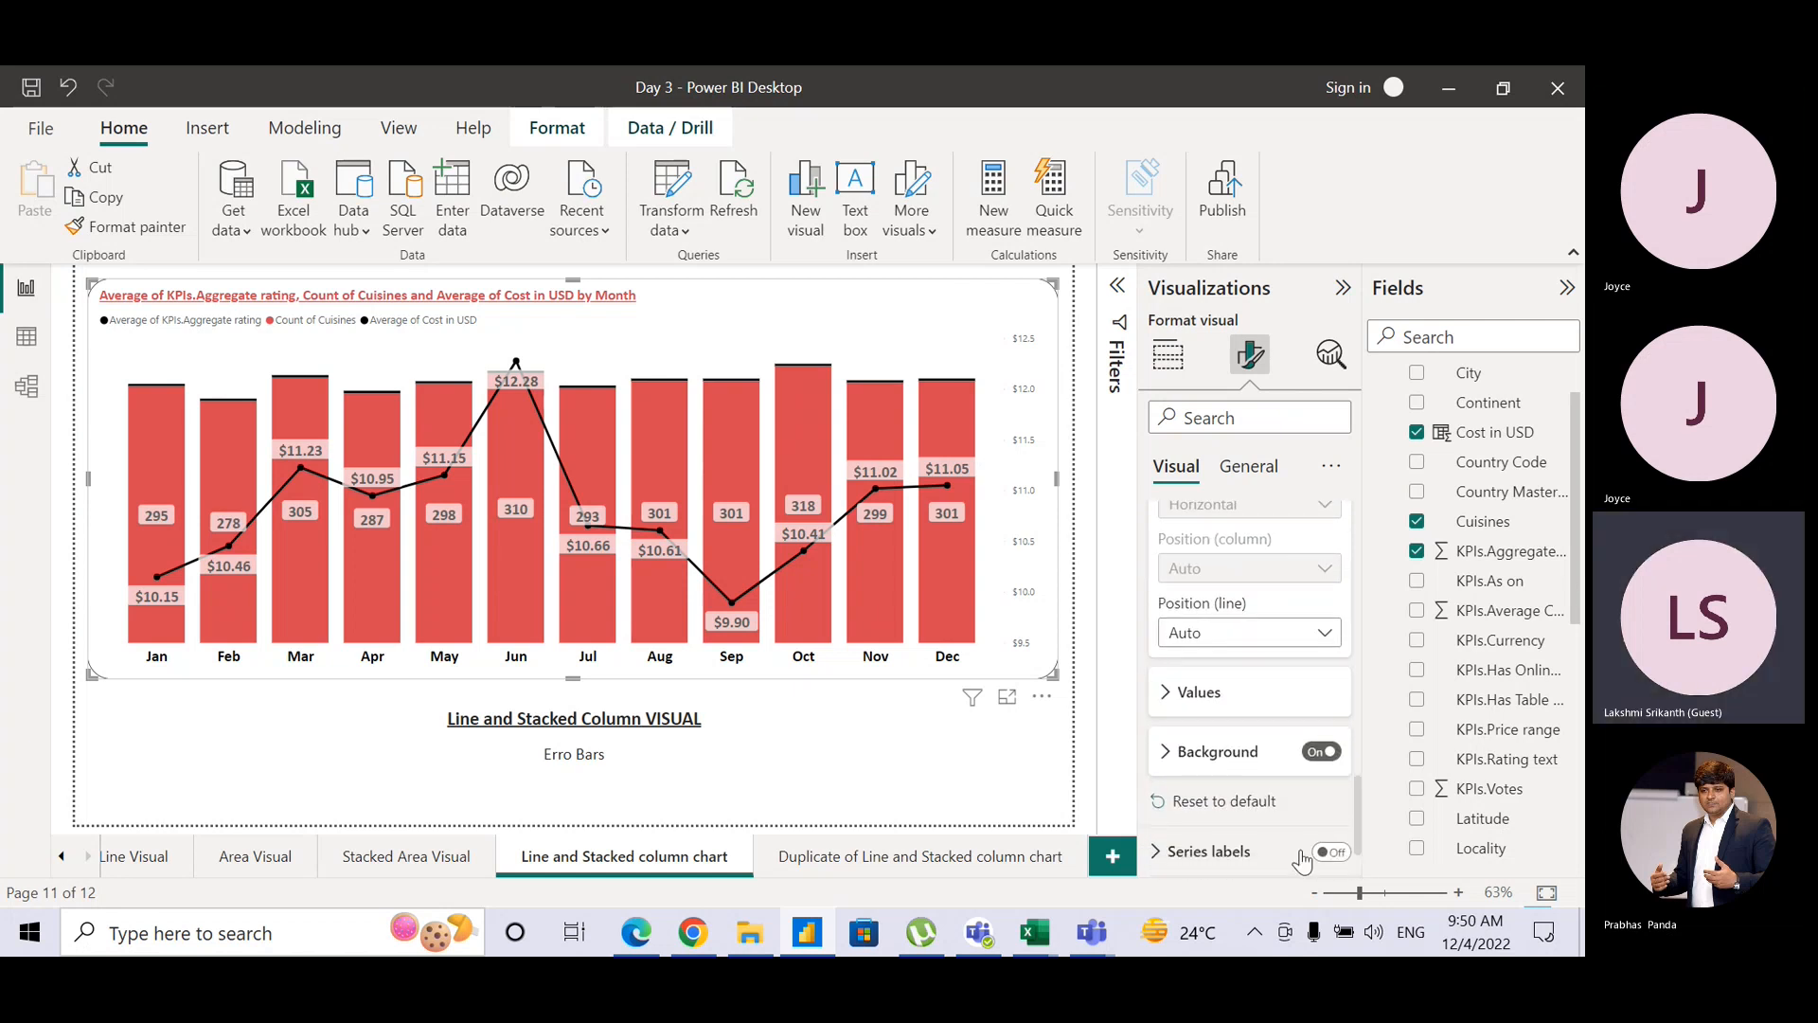
left_click(990, 744)
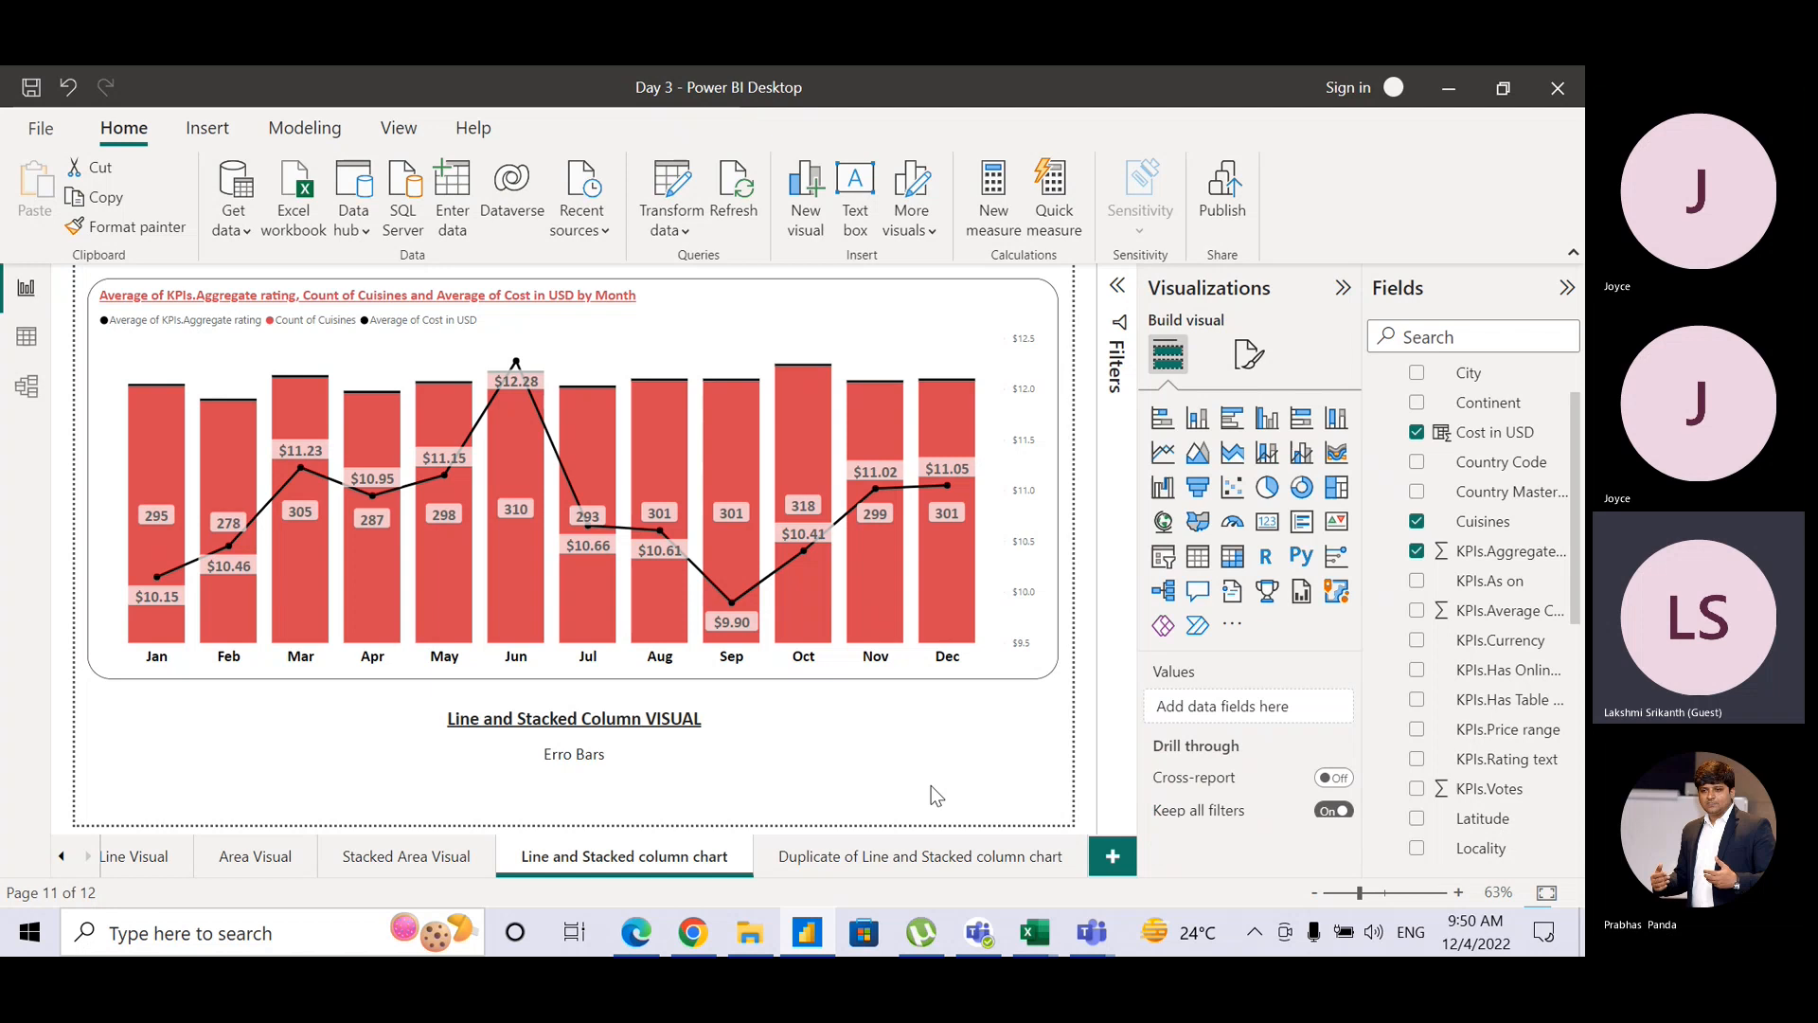
Step: On the duplicated page, make the chart line and clustered column with Average of KPIs.Aggregate rating added
left_click(872, 853)
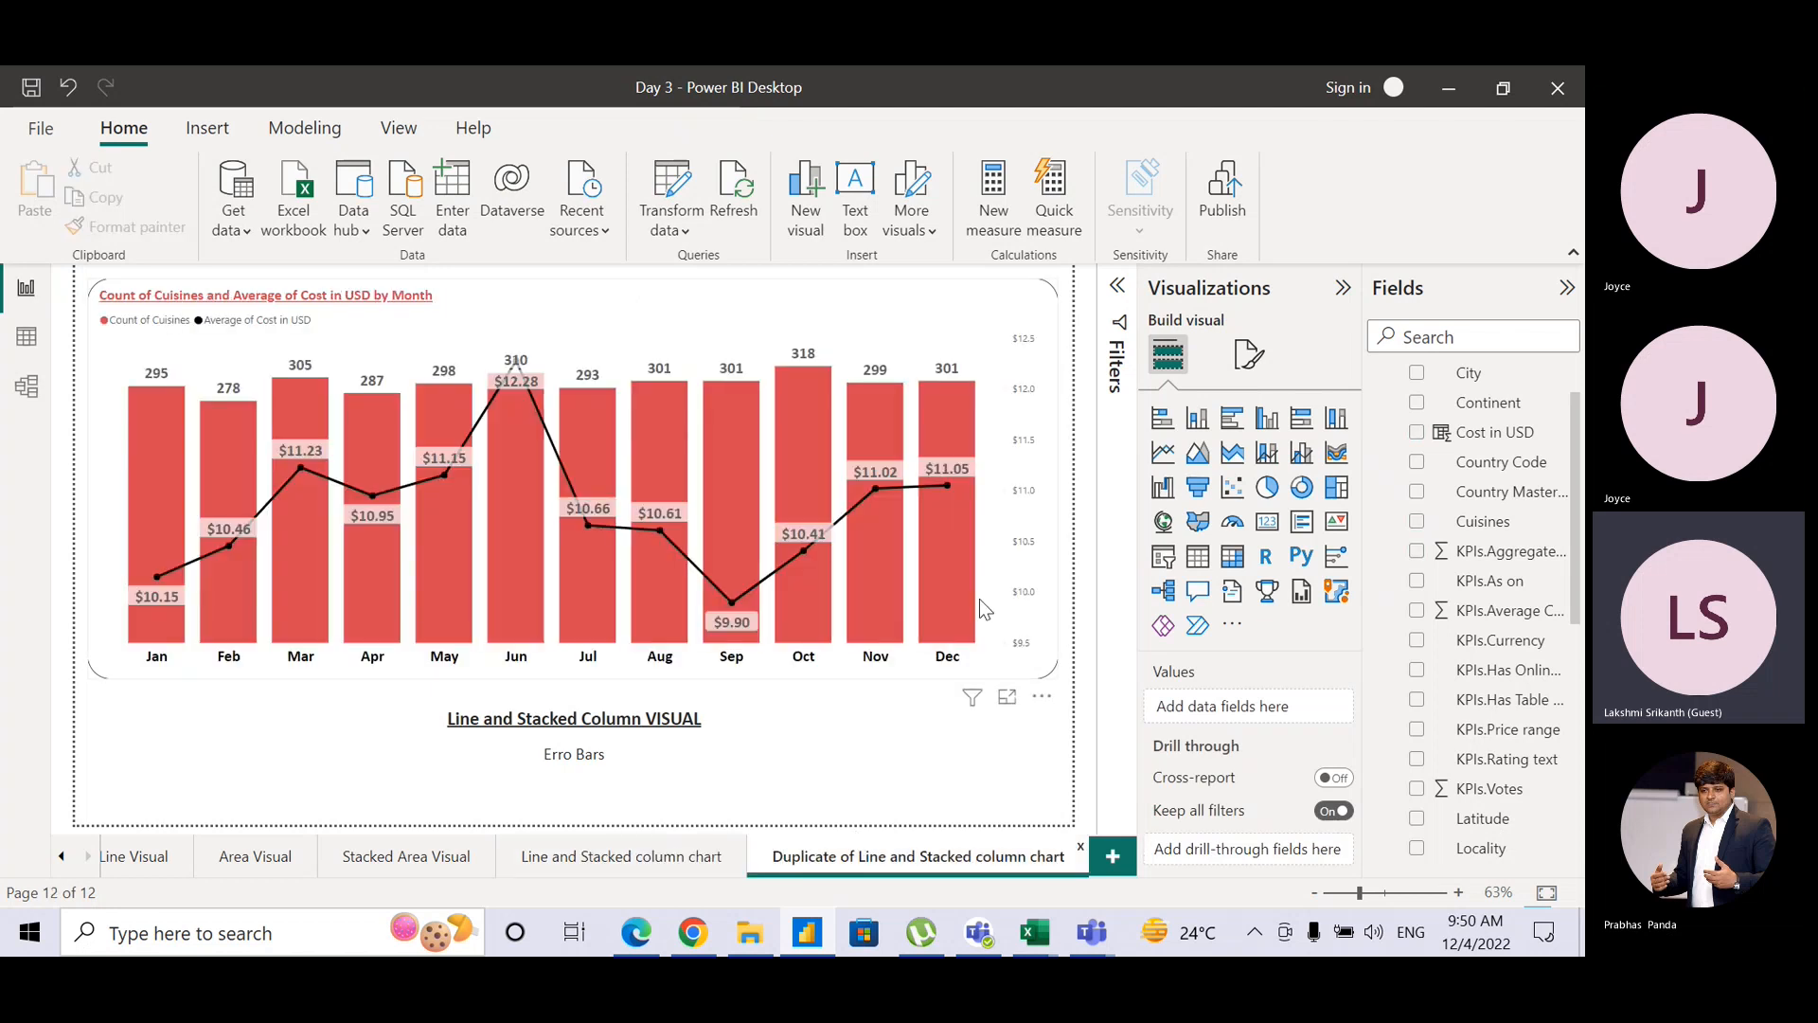
left_click(1032, 298)
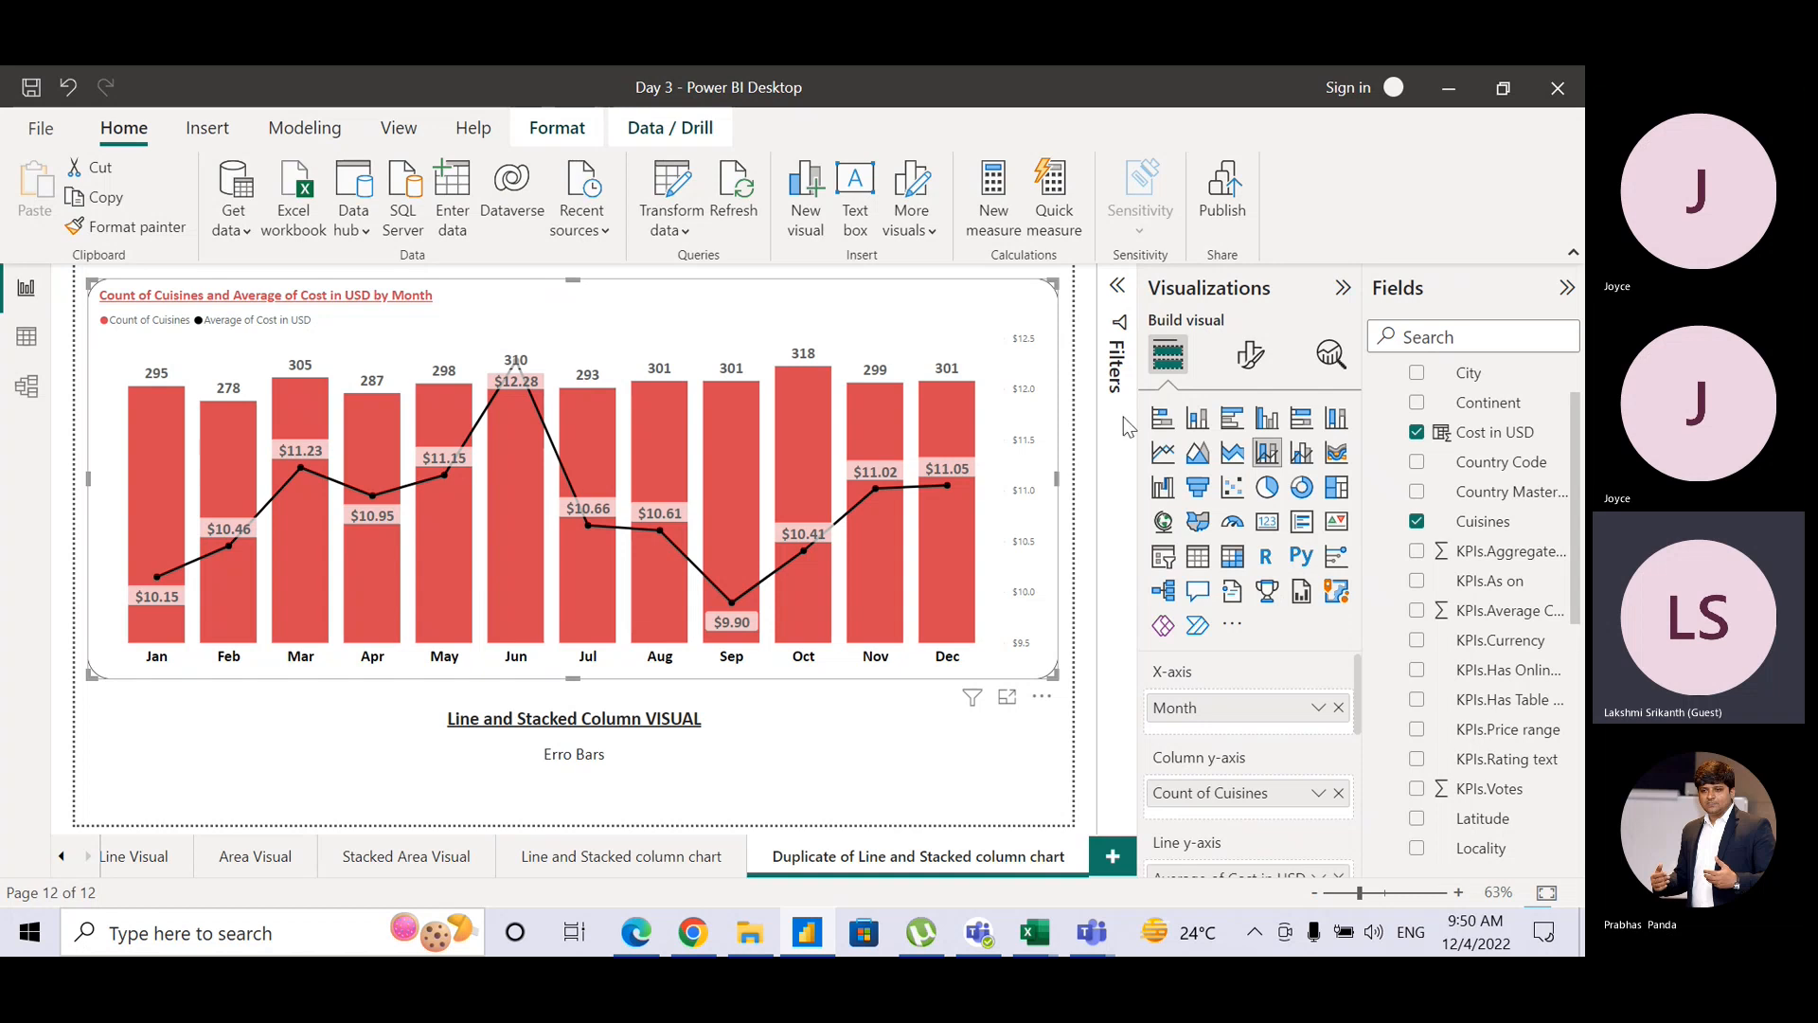
left_click(1301, 457)
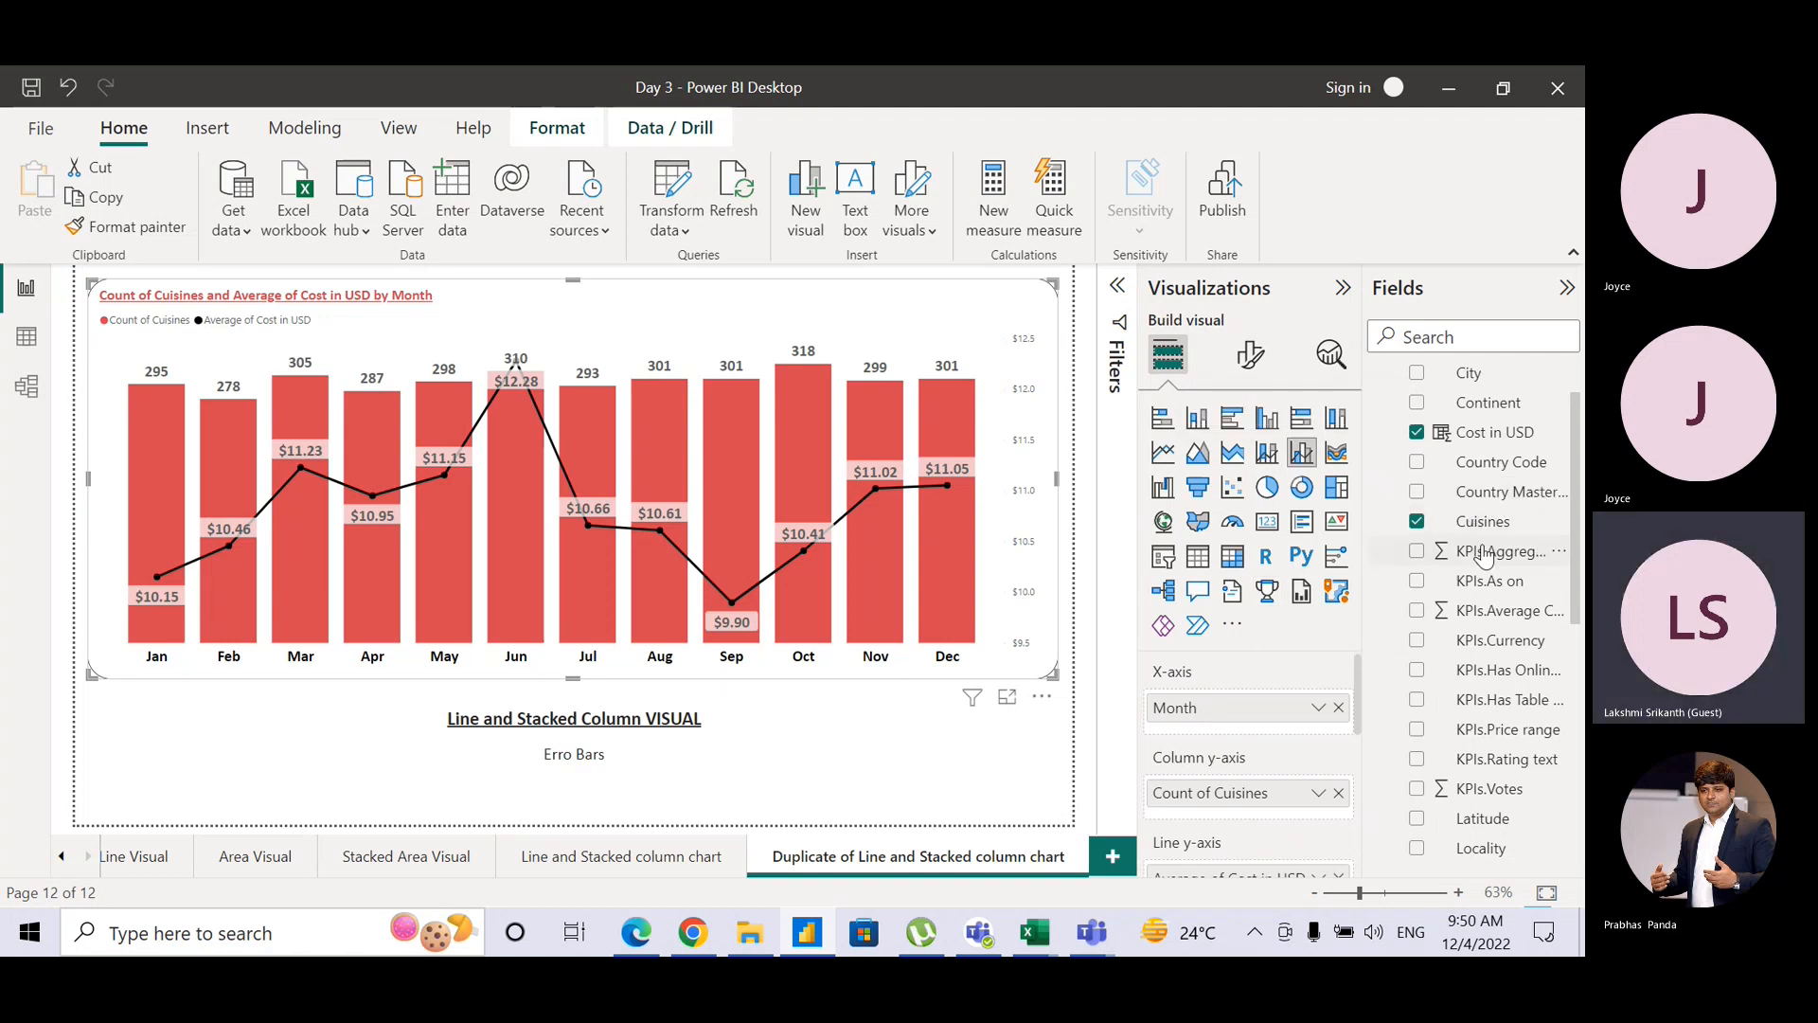
left_click_drag(1502, 551, 1284, 791)
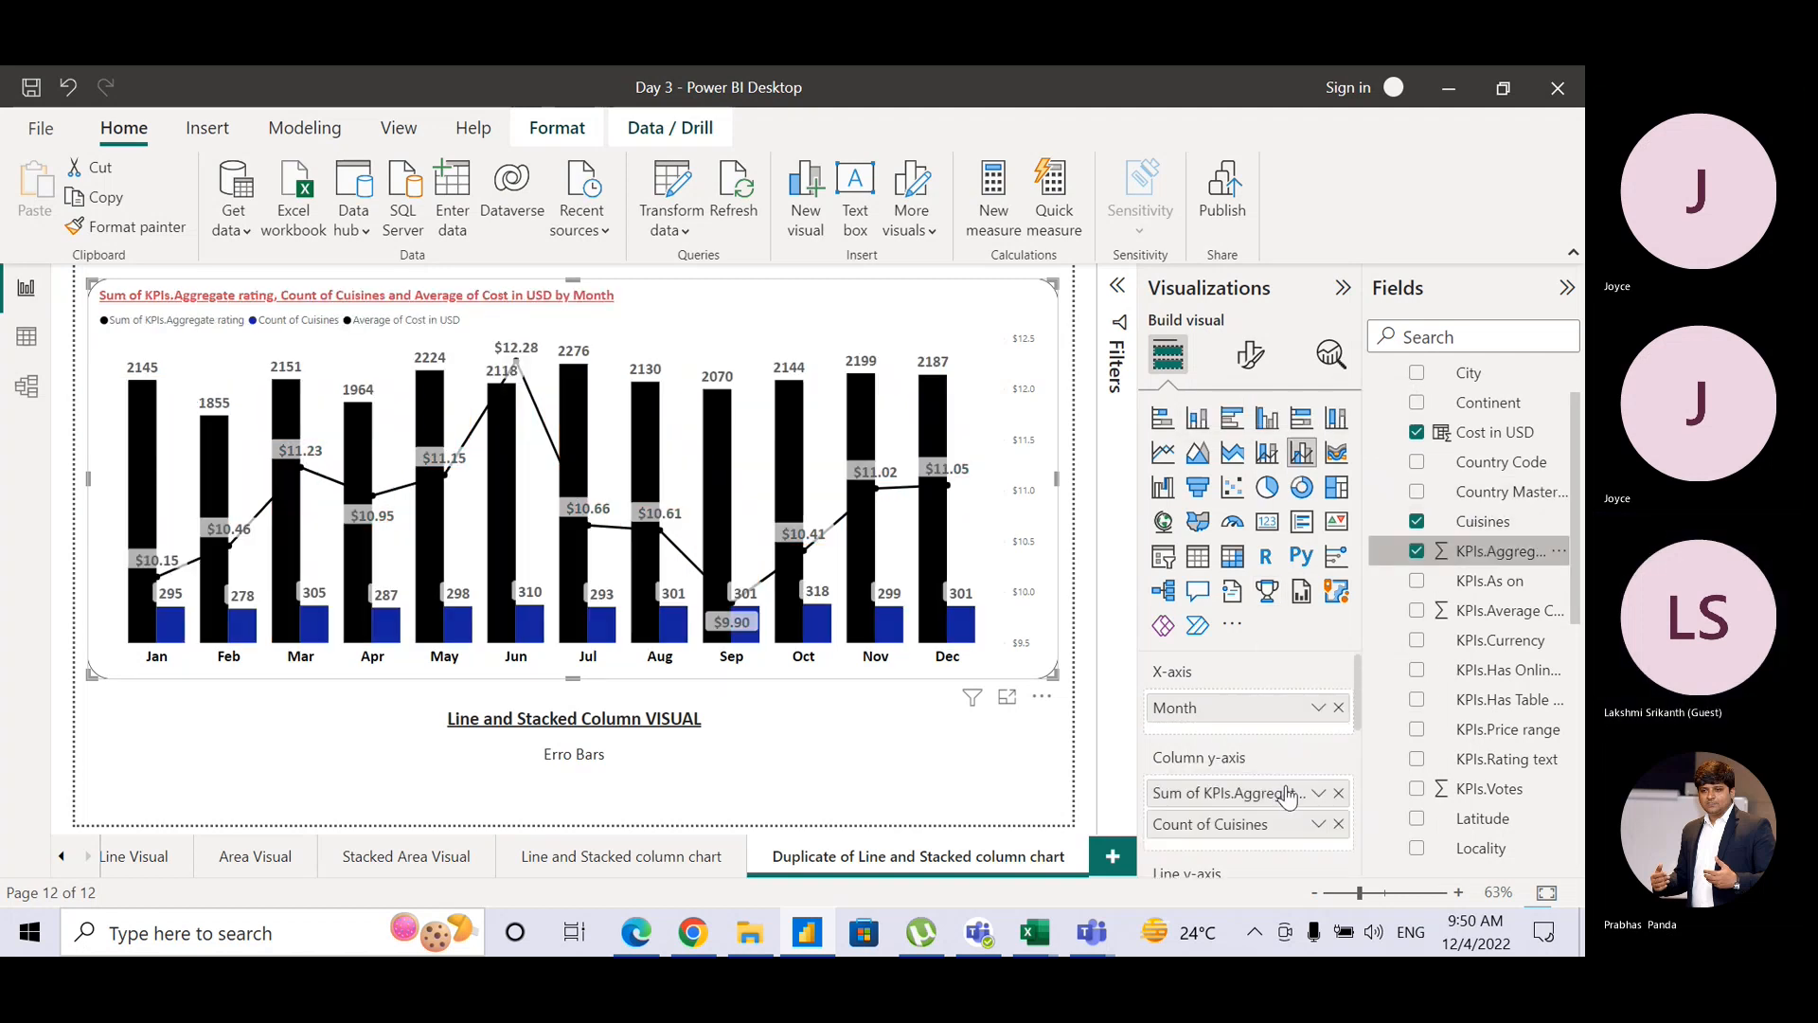
left_click(1319, 793)
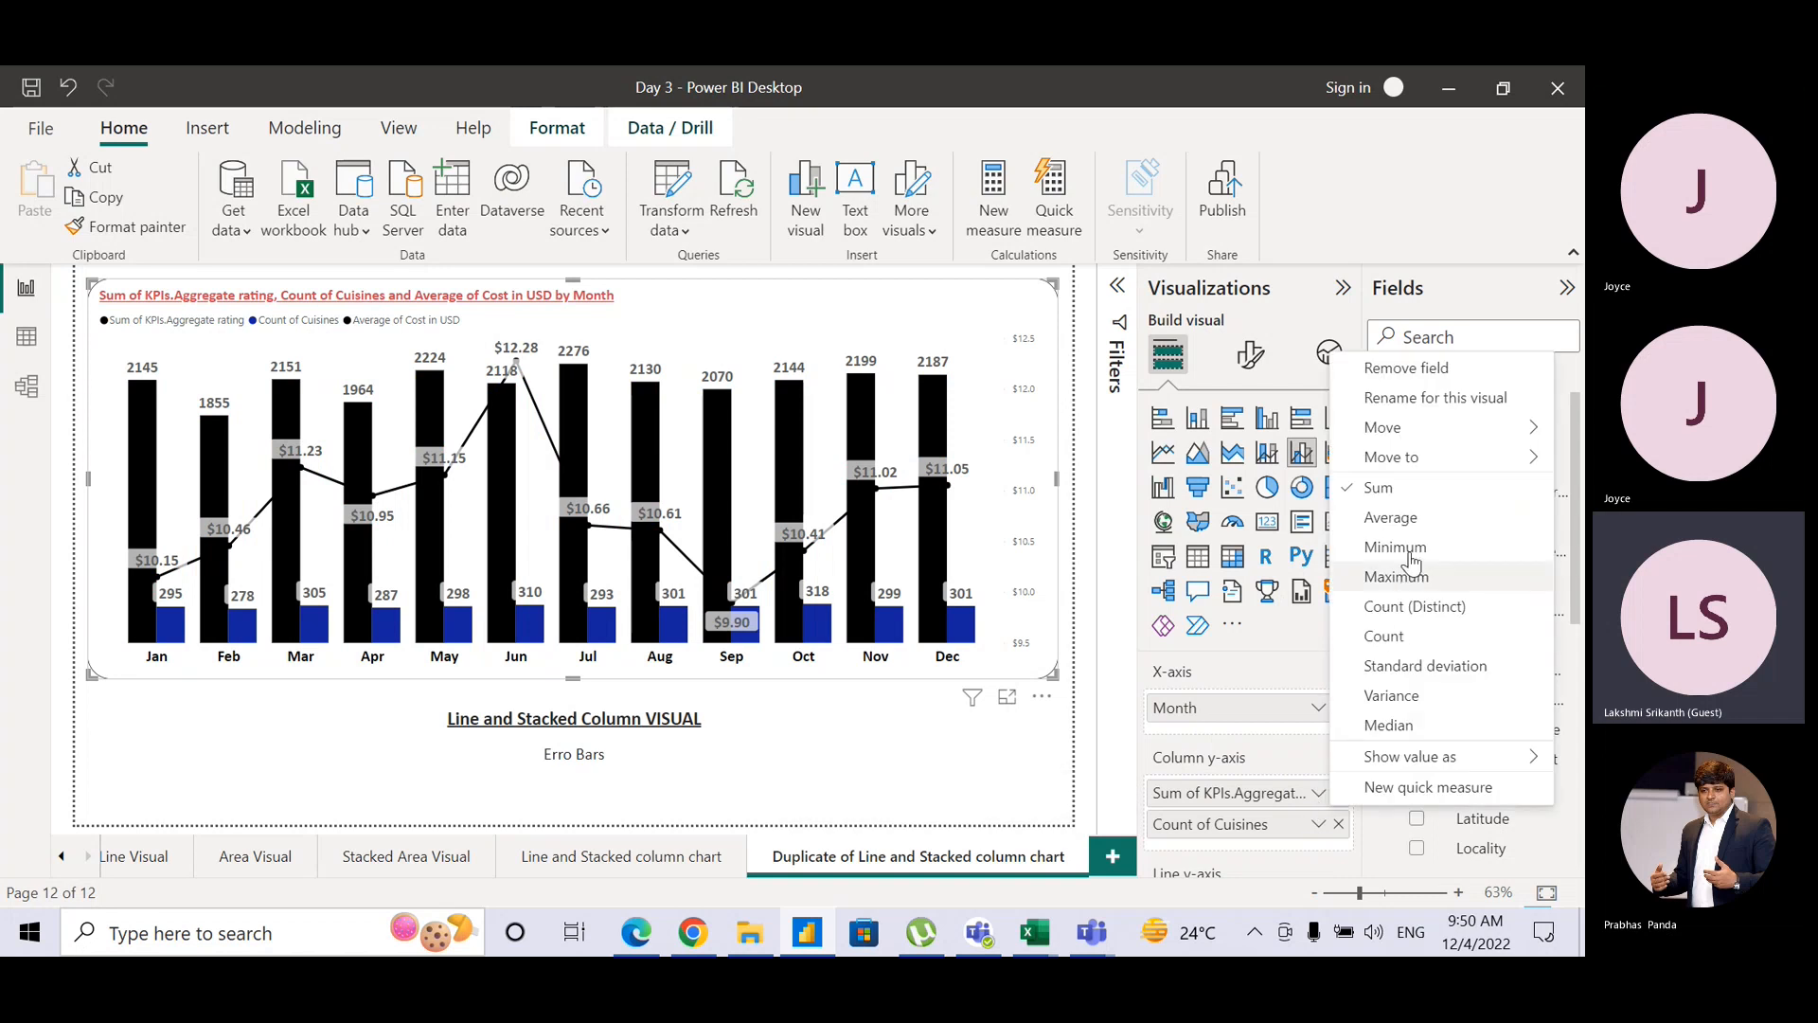
left_click(1390, 521)
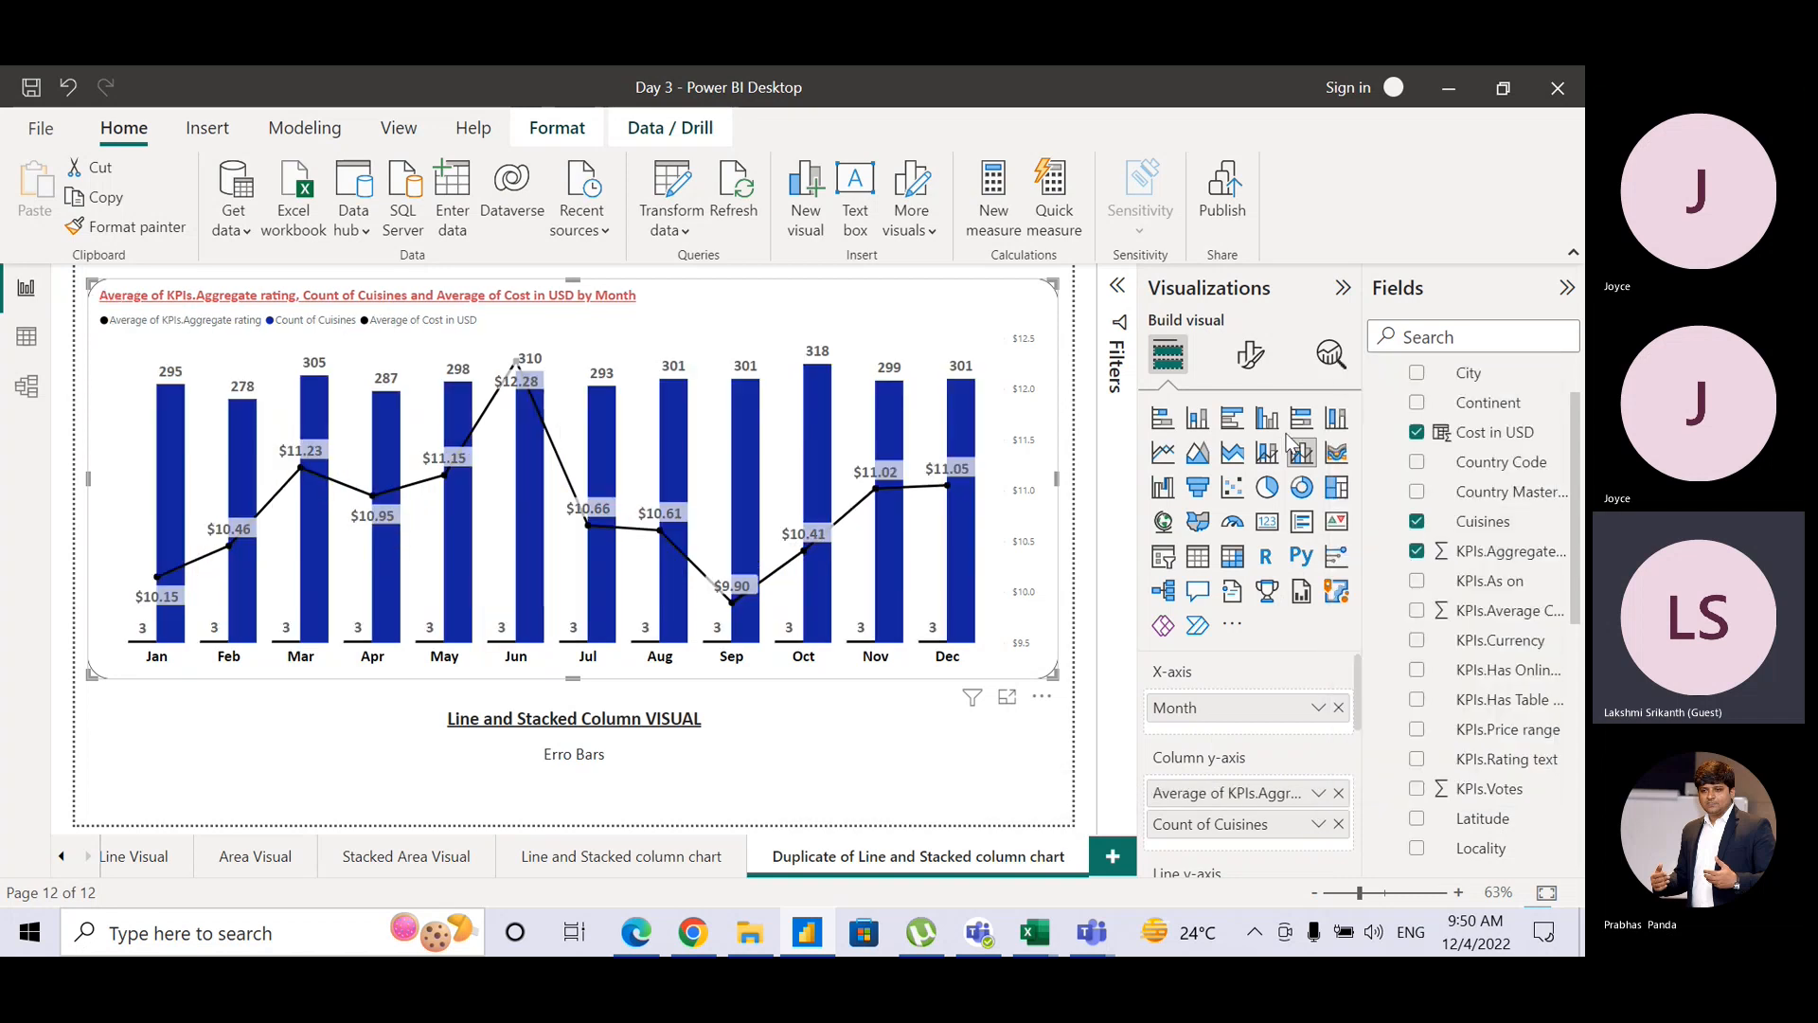
Step: Color the Count of Cuisines columns red in the column color settings
left_click(1248, 358)
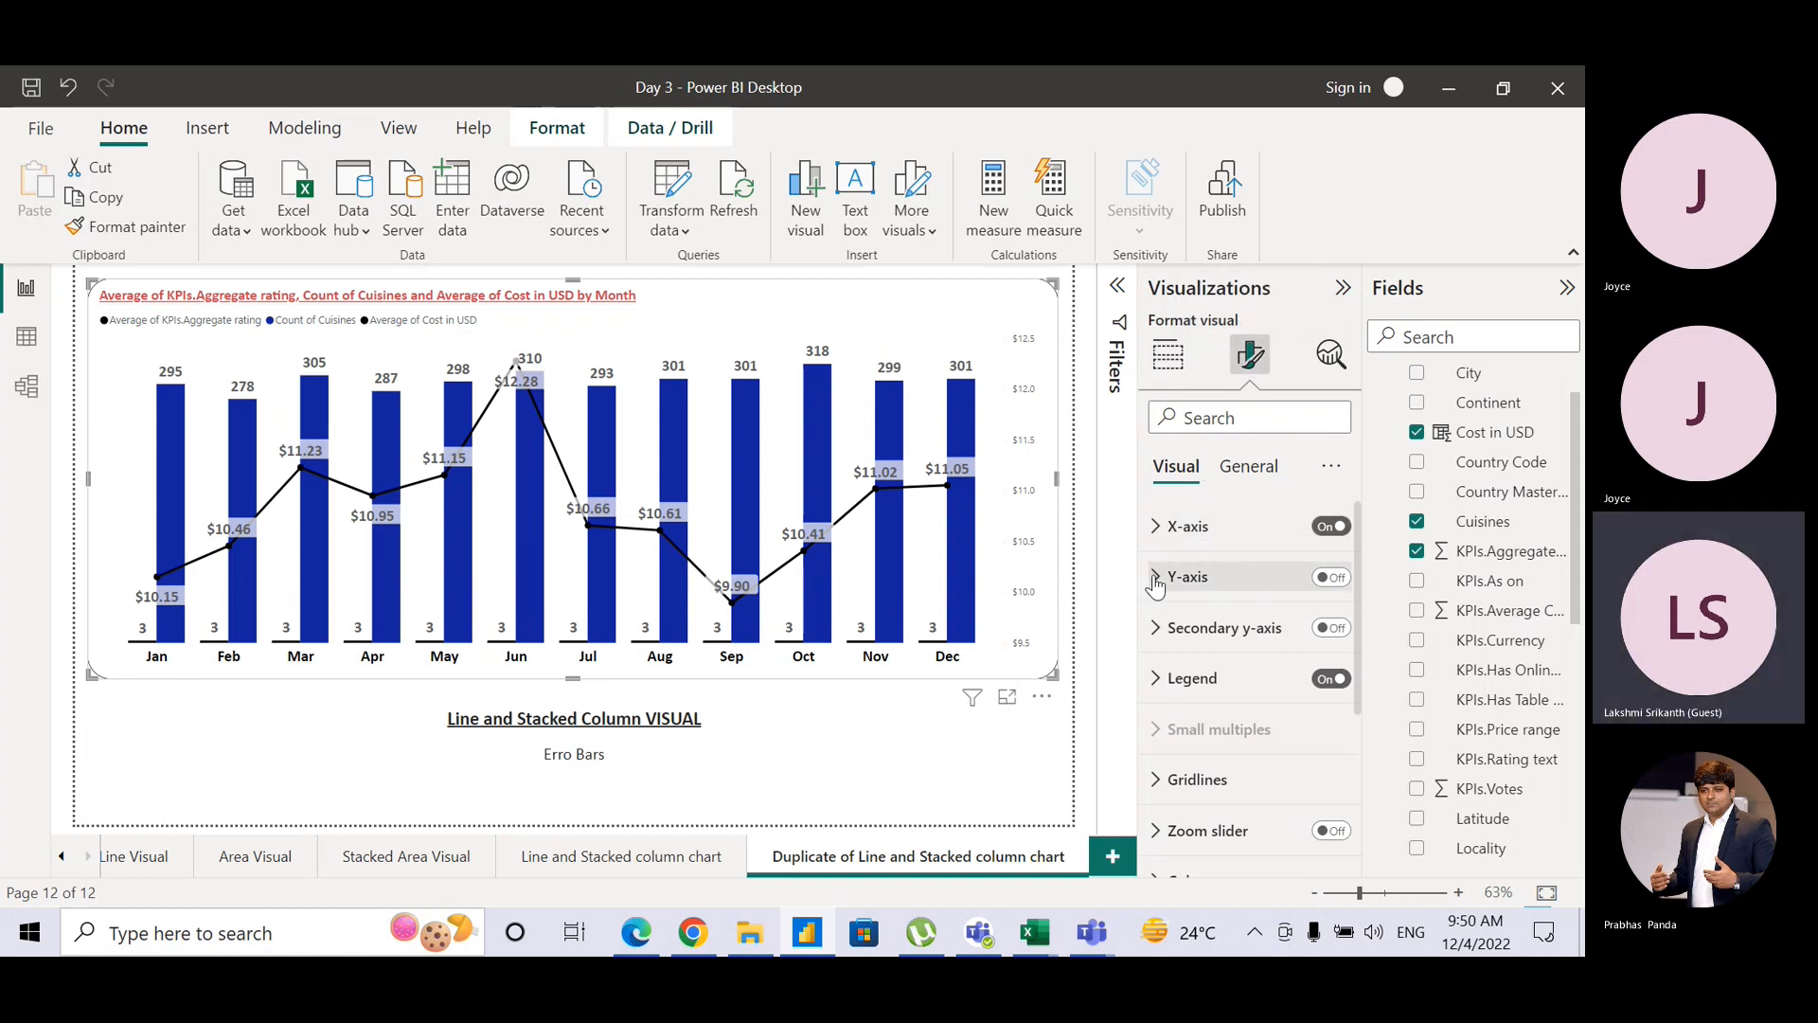
left_click_drag(1354, 561, 1354, 680)
left_click(1164, 674)
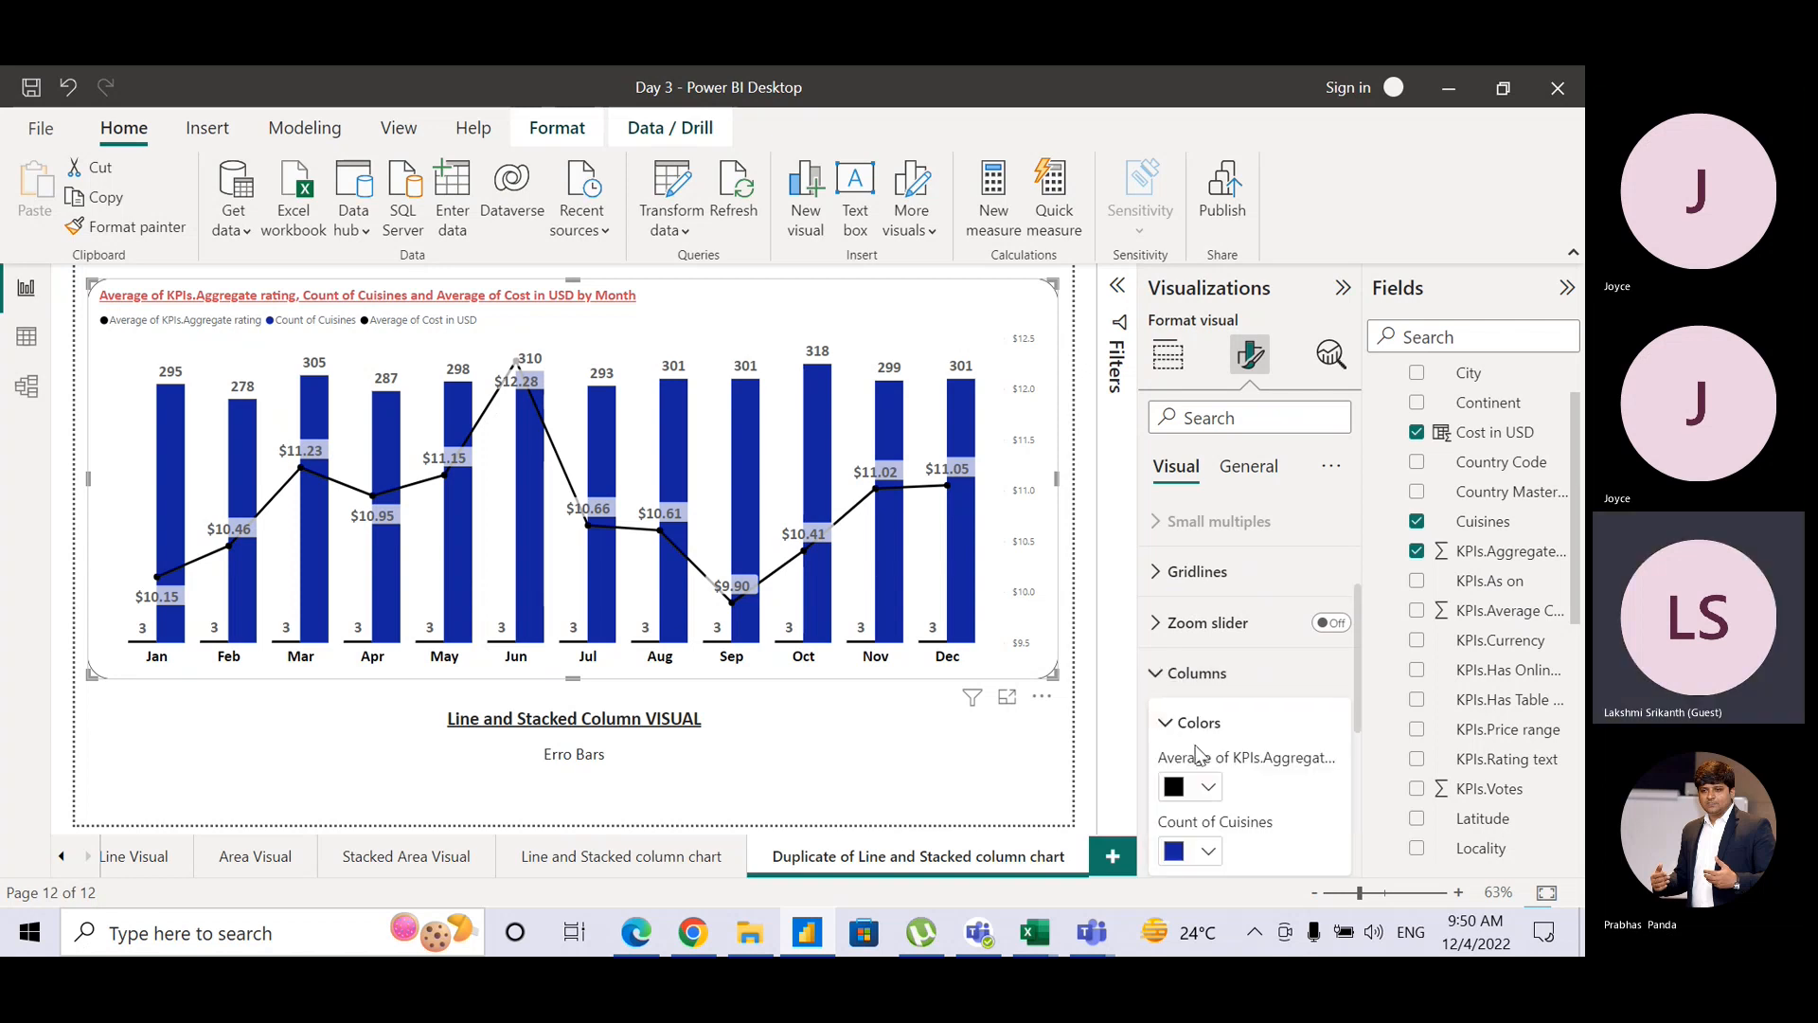
left_click(1216, 858)
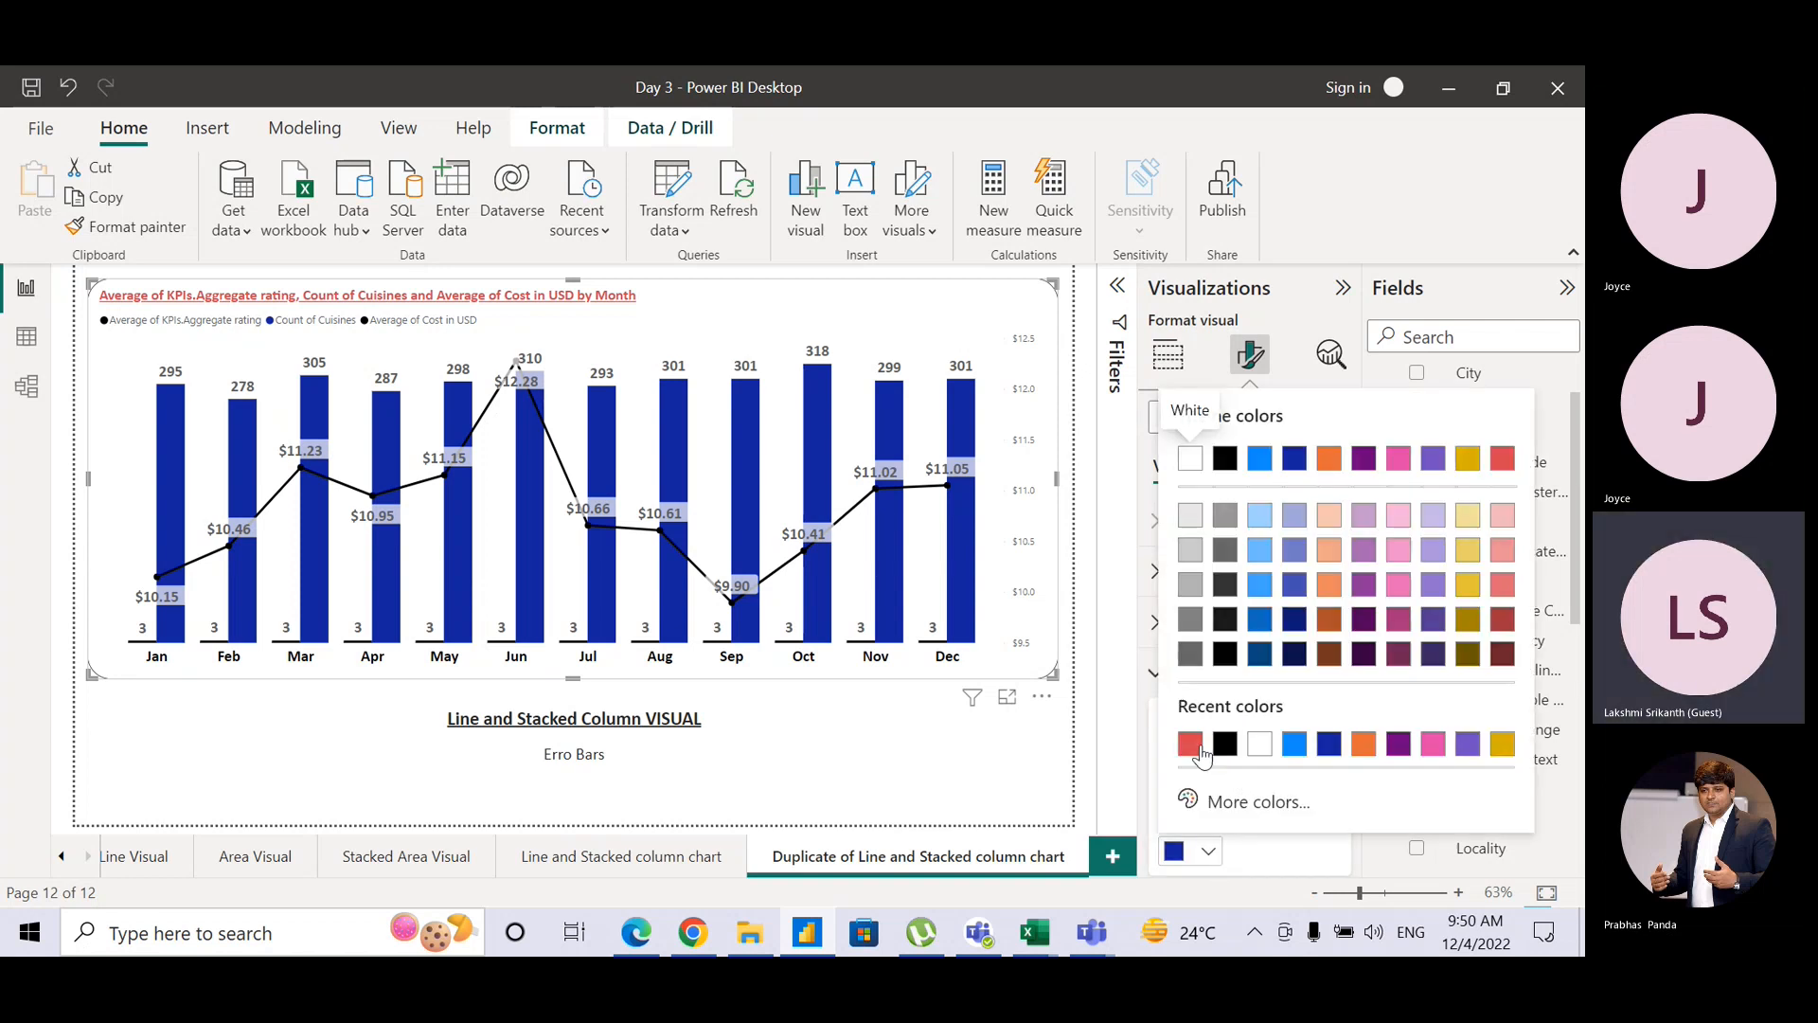
left_click(1190, 744)
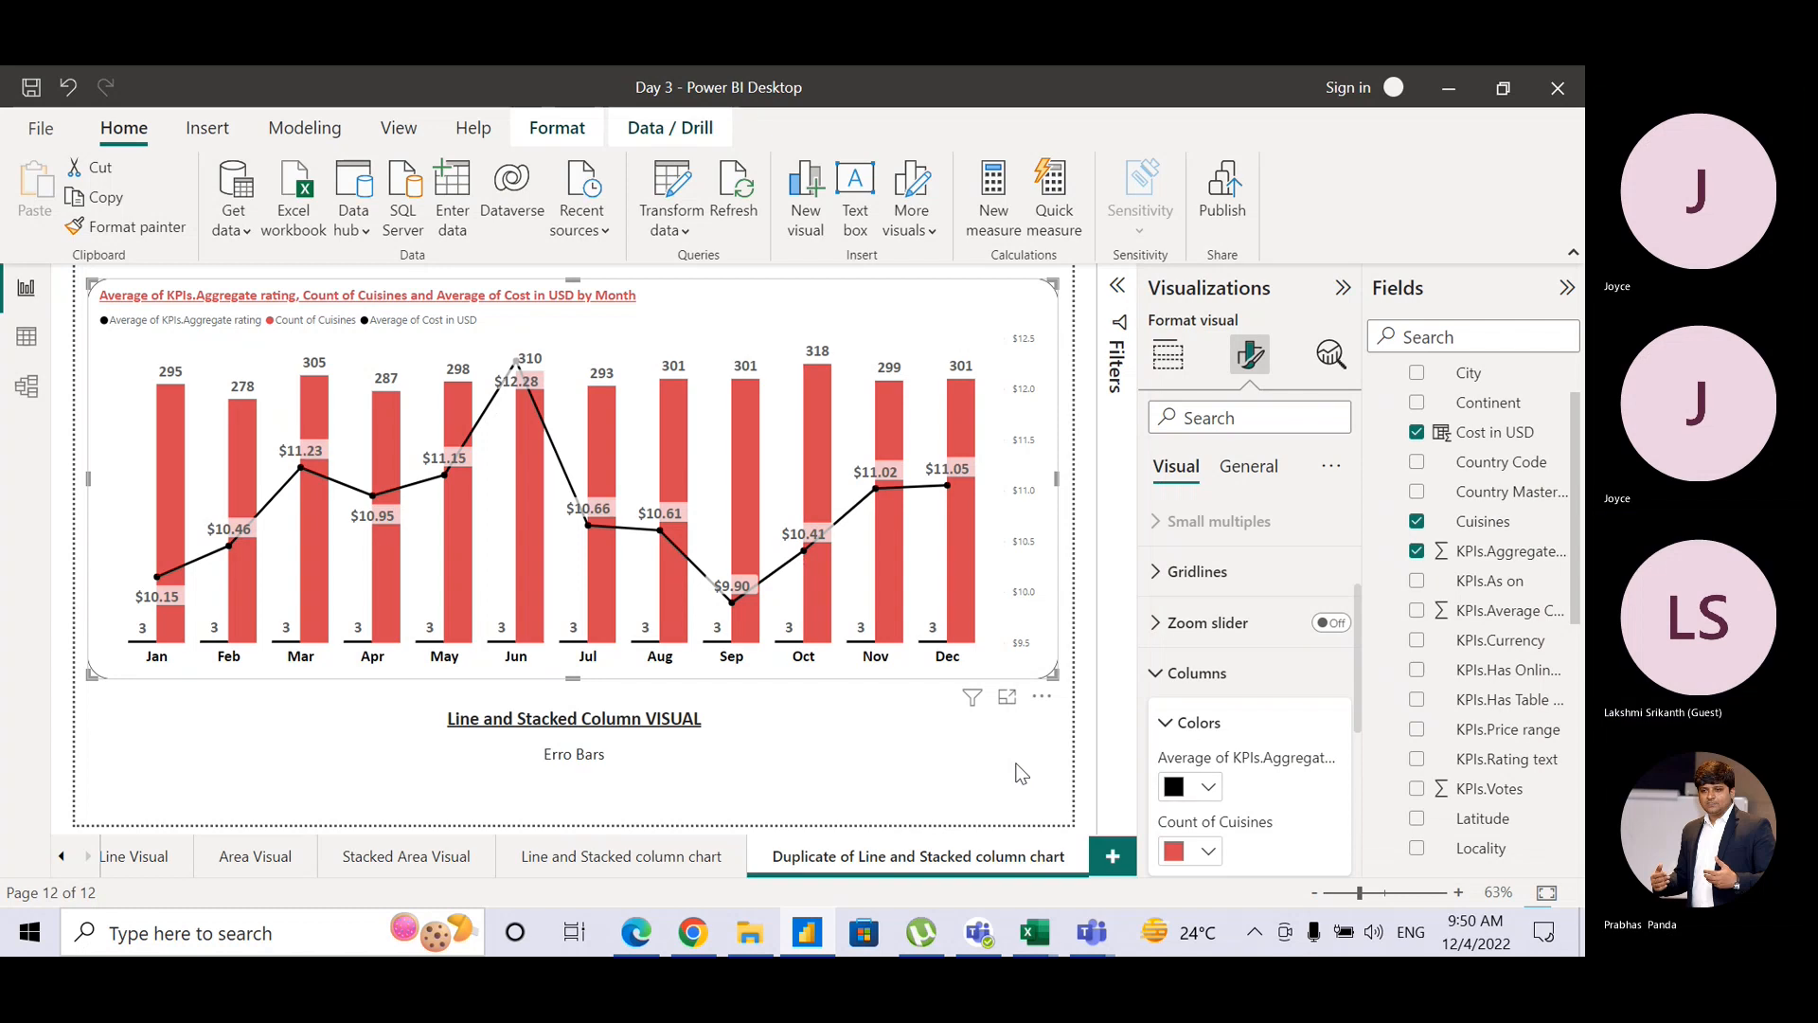
Step: Remove the 'Duplicate of' prefix from the duplicated page's name
double_click(890, 860)
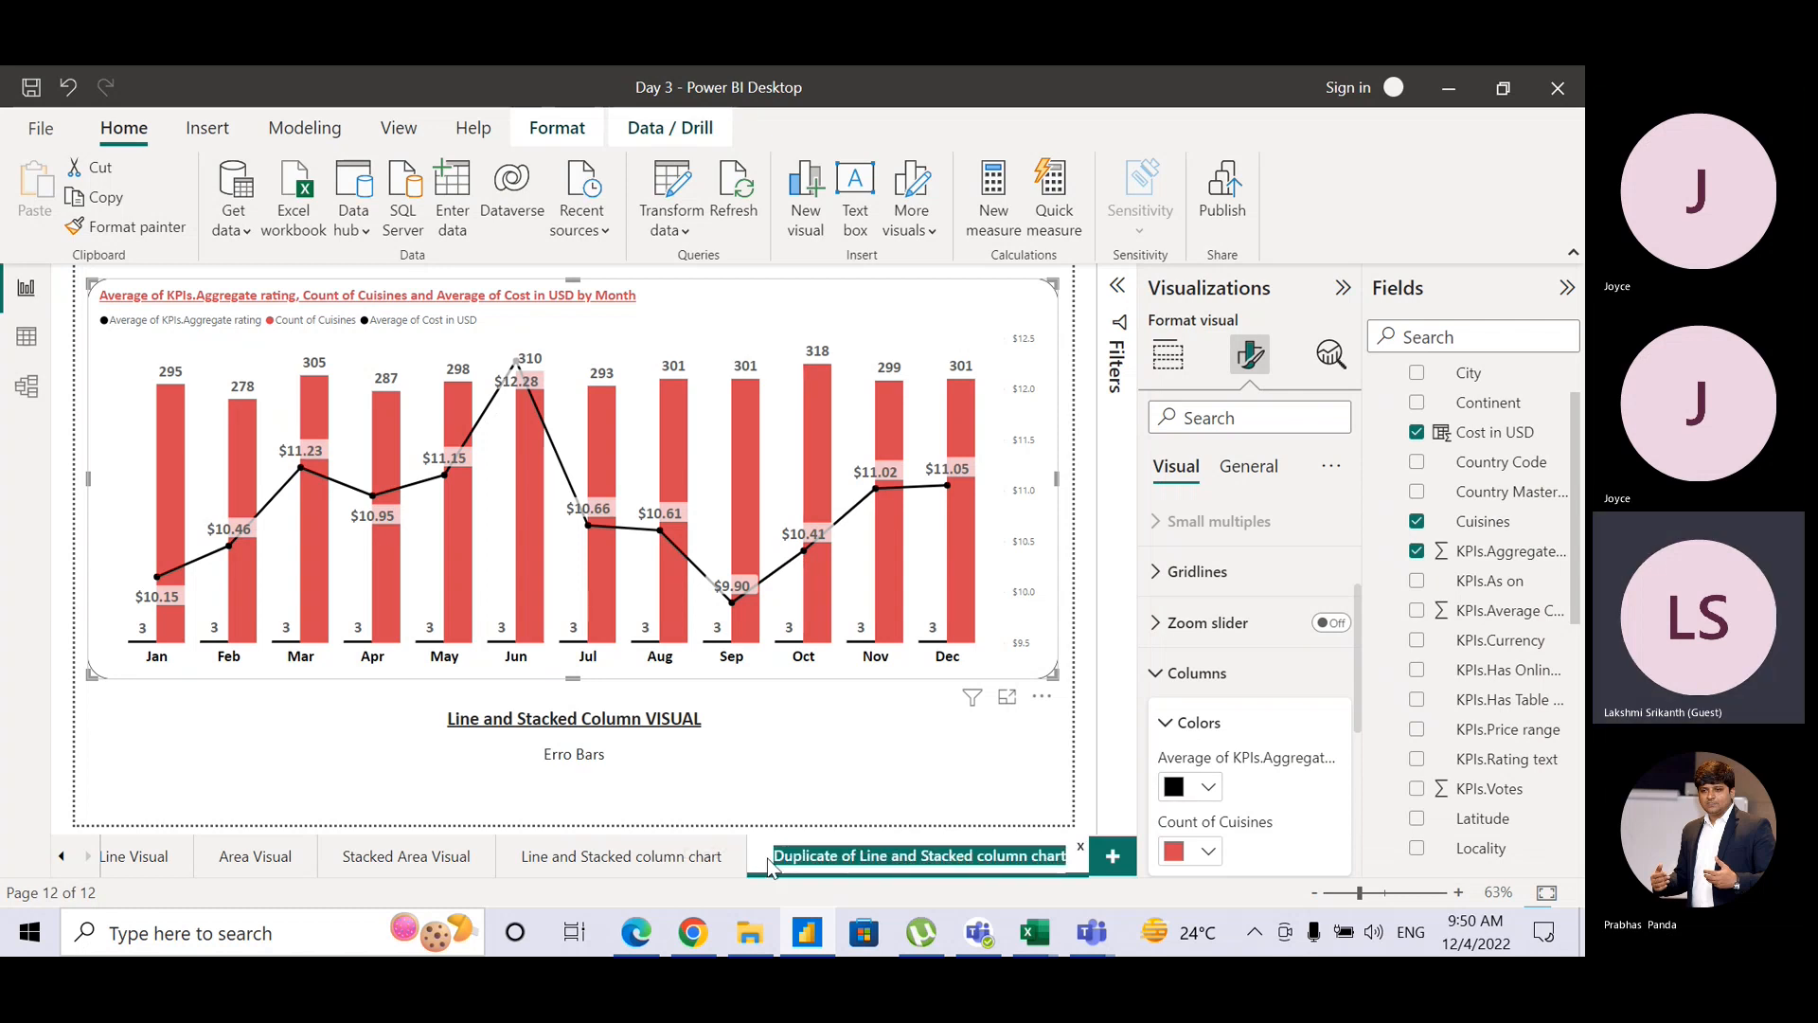
left_click(768, 859)
left_click_drag(768, 859, 811, 860)
double_click(868, 862)
left_click(865, 857)
key("BackSpace")
key("BackSpace")
key("BackSpace")
key("BackSpace")
key("BackSpace")
key("BackSpace")
key("BackSpace")
key("BackSpace")
key("BackSpace")
key("BackSpace")
key("BackSpace")
key("BackSpace")
key("BackSpace")
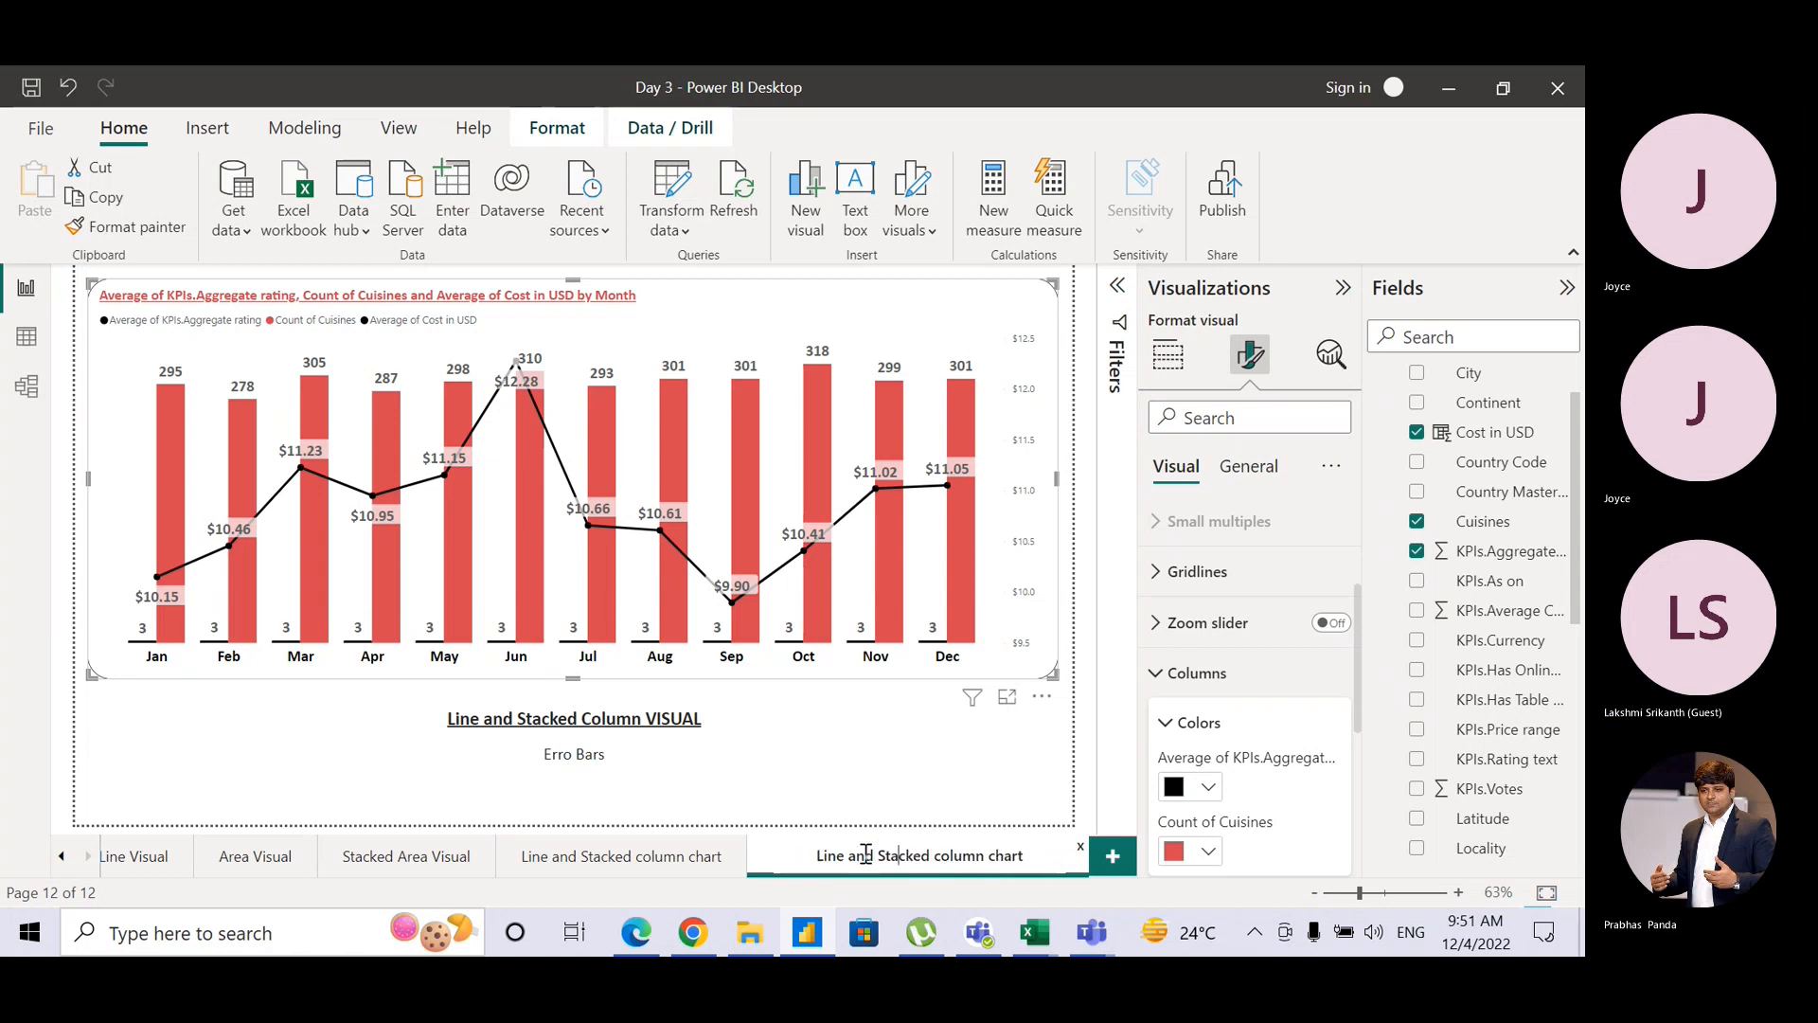
Step: Finish the page name as 'Line and Clustered Column chart' and return to the Line and Stacked column chart page
key("Right")
key("Right")
key("Right")
key("Right")
key("Right")
key("shift+Left")
key("shift+Left")
key("shift+Left")
key("shift+Left")
key("shift+Left")
key("shift+Left")
key("BackSpace")
key("BackSpace")
type("Clustere")
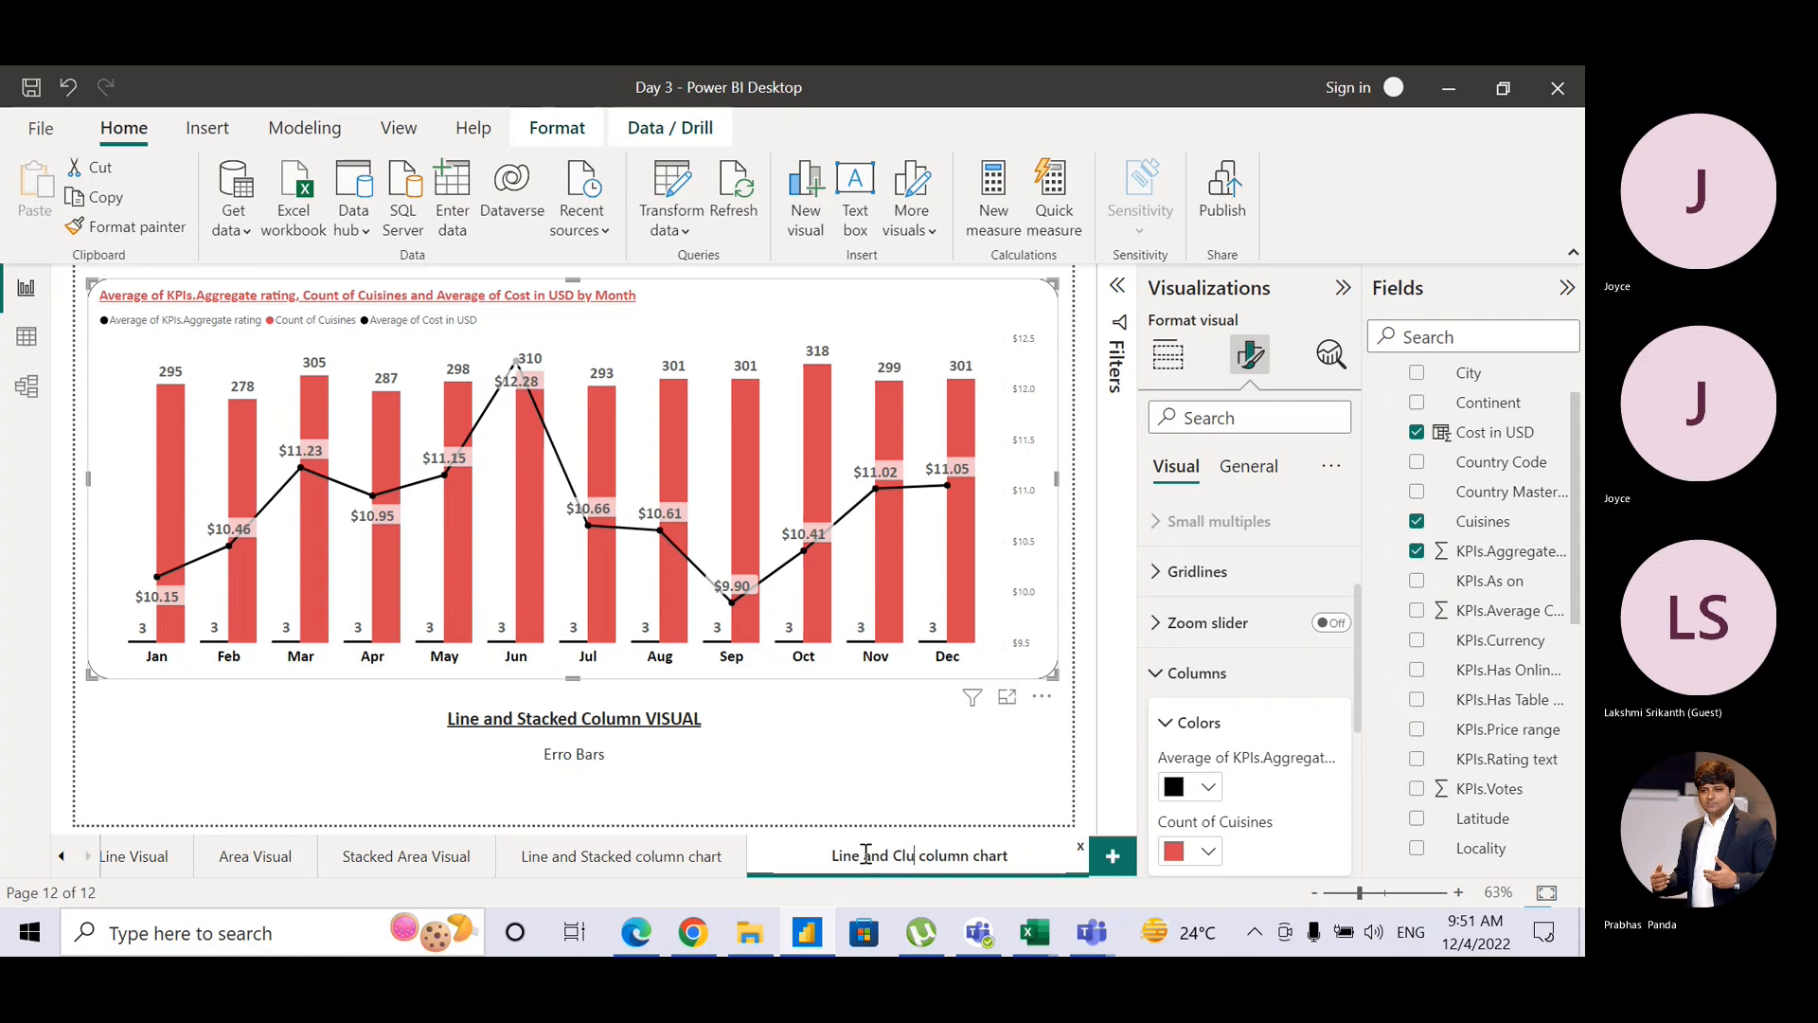
type("d")
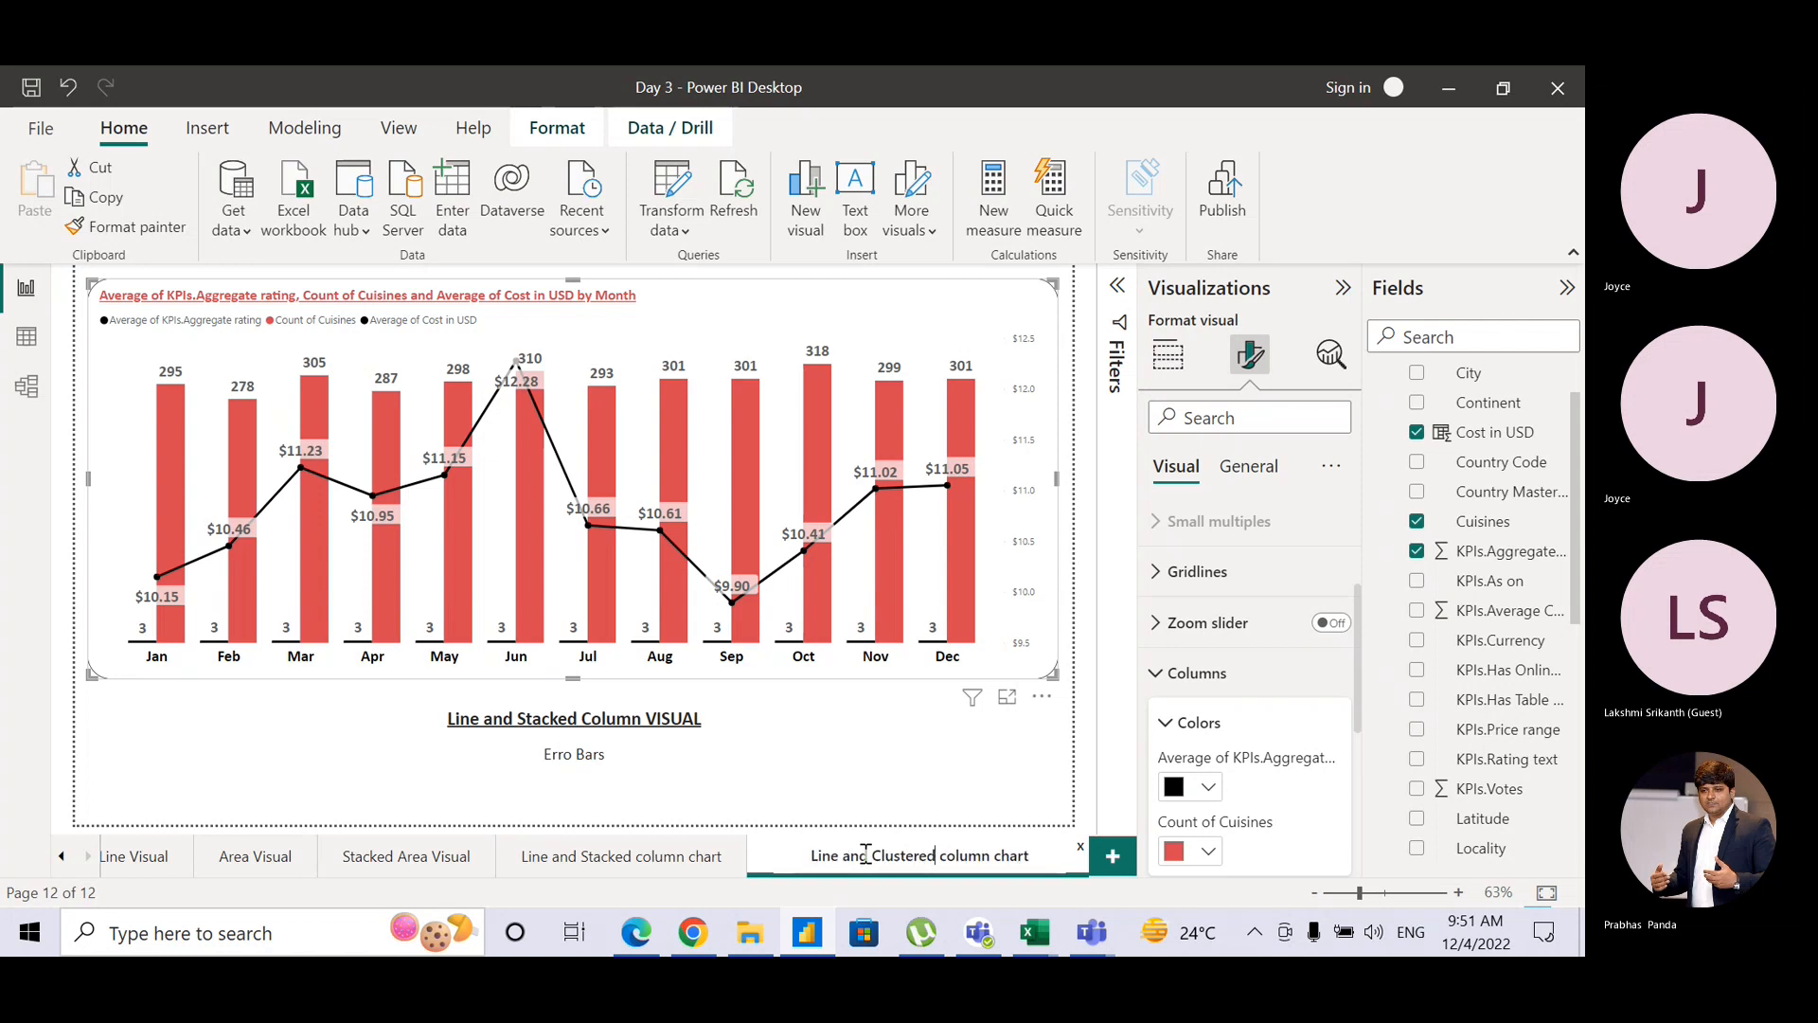
key("shift+Right")
type("C")
key("Return")
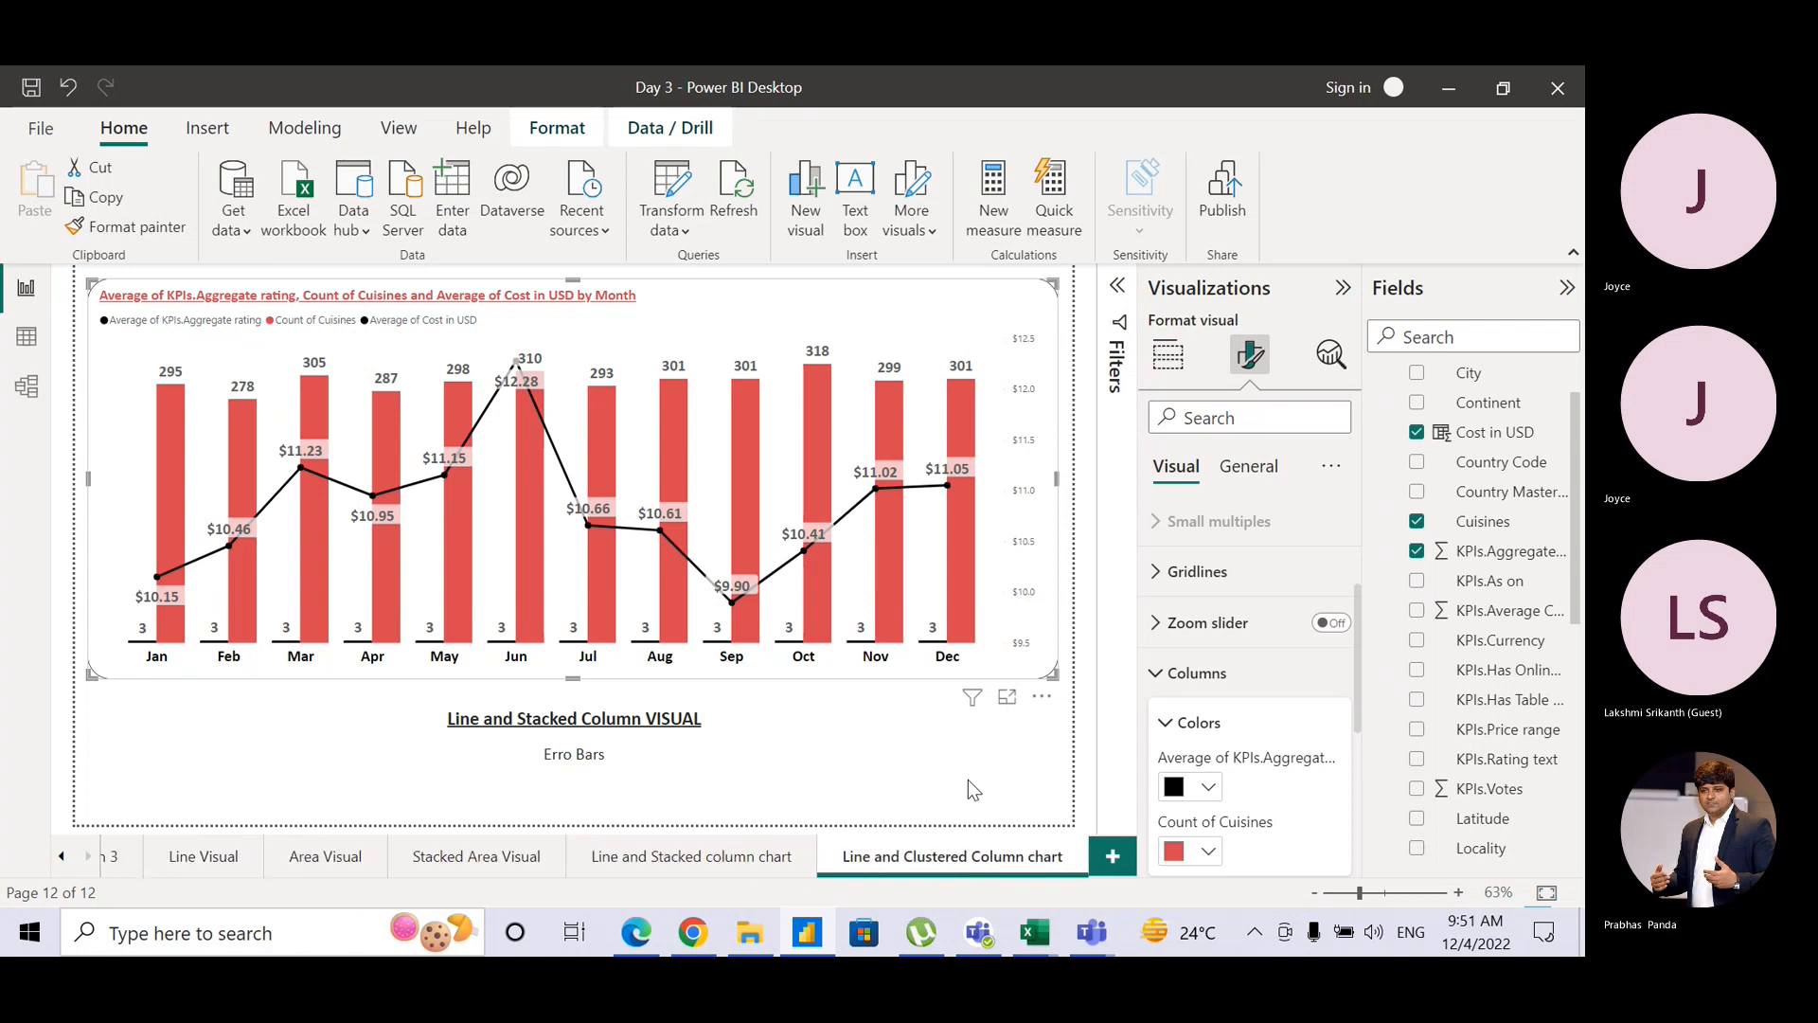
left_click(720, 862)
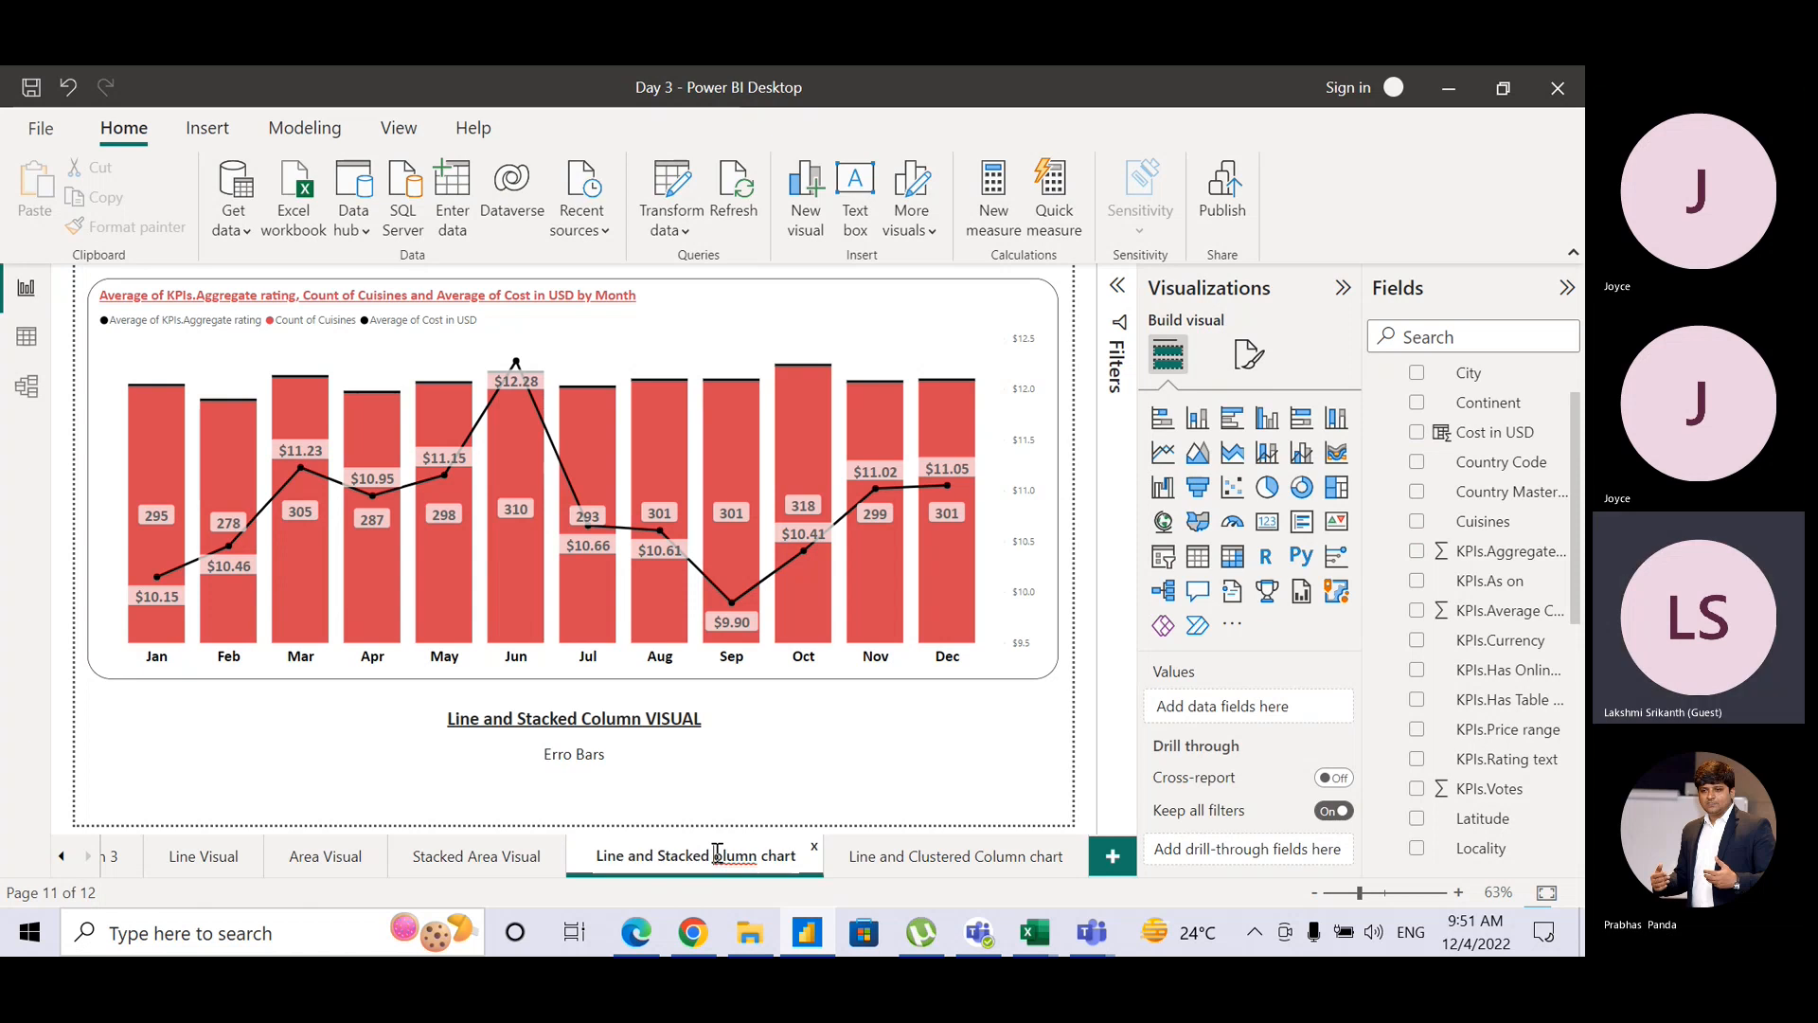
Step: Change the clustered chart page's caption to 'Line and Clustered Column VISUAL'
left_click(923, 864)
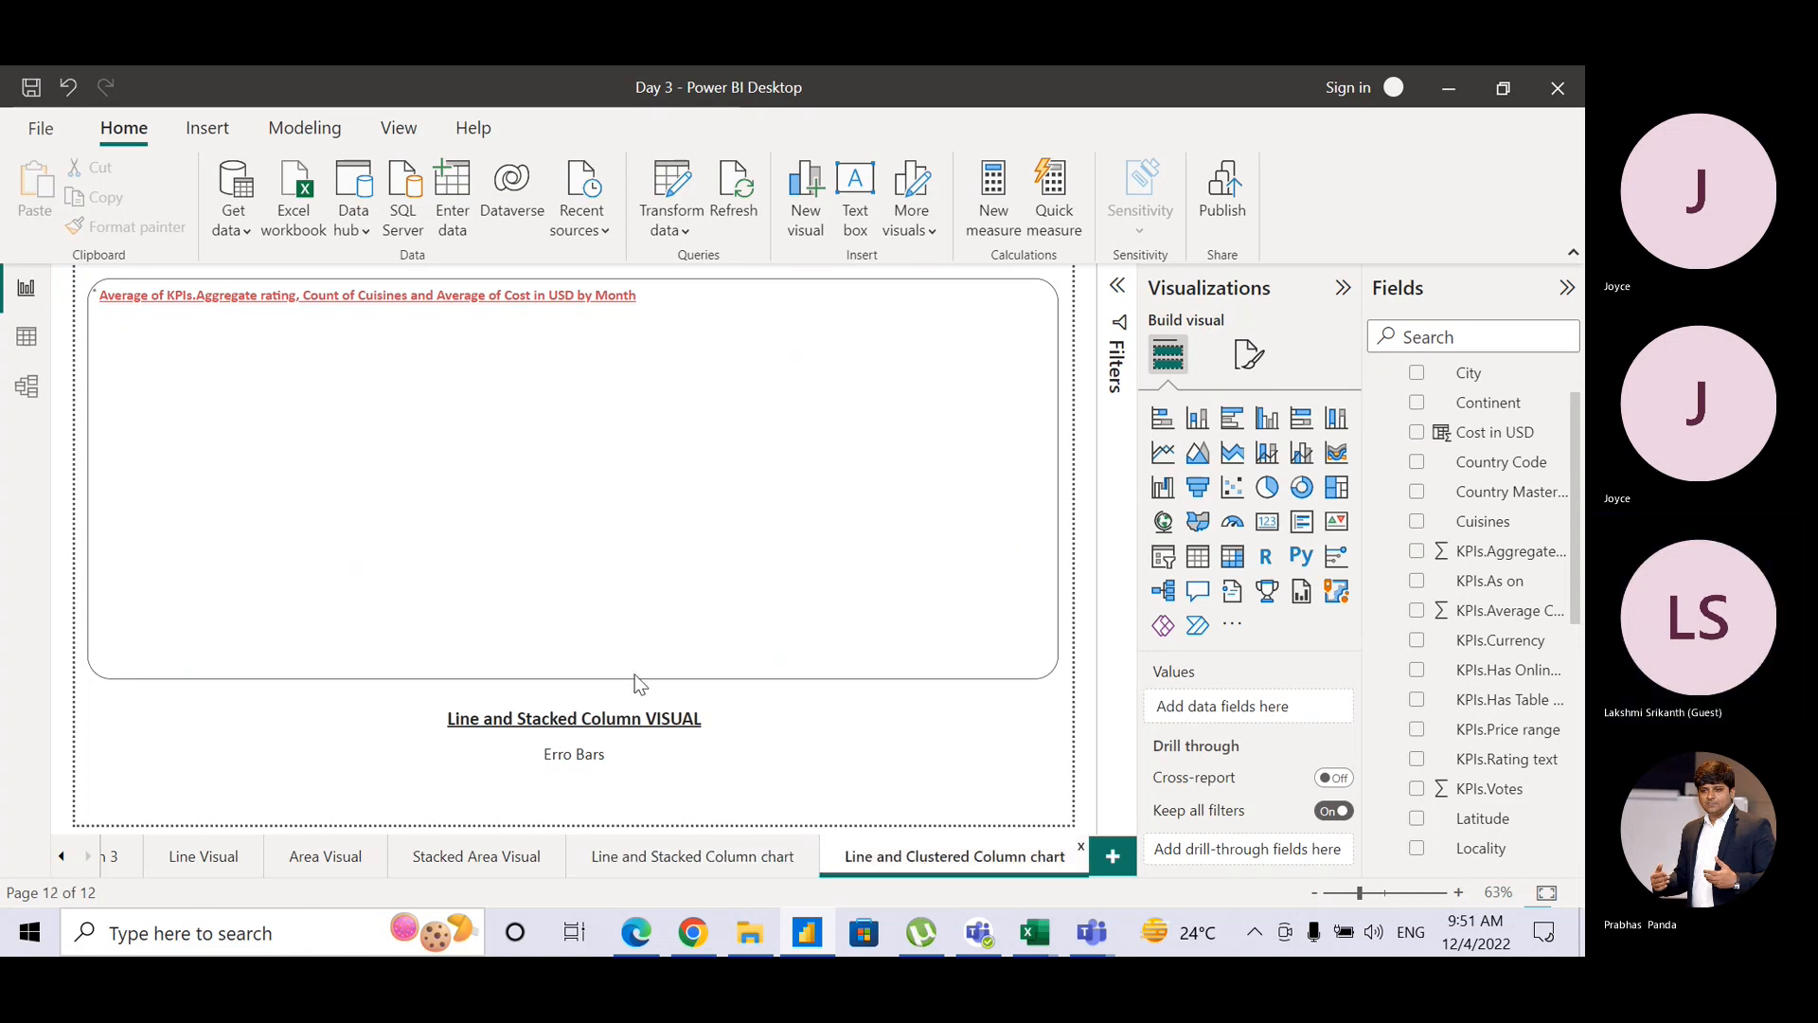
double_click(542, 717)
type("C")
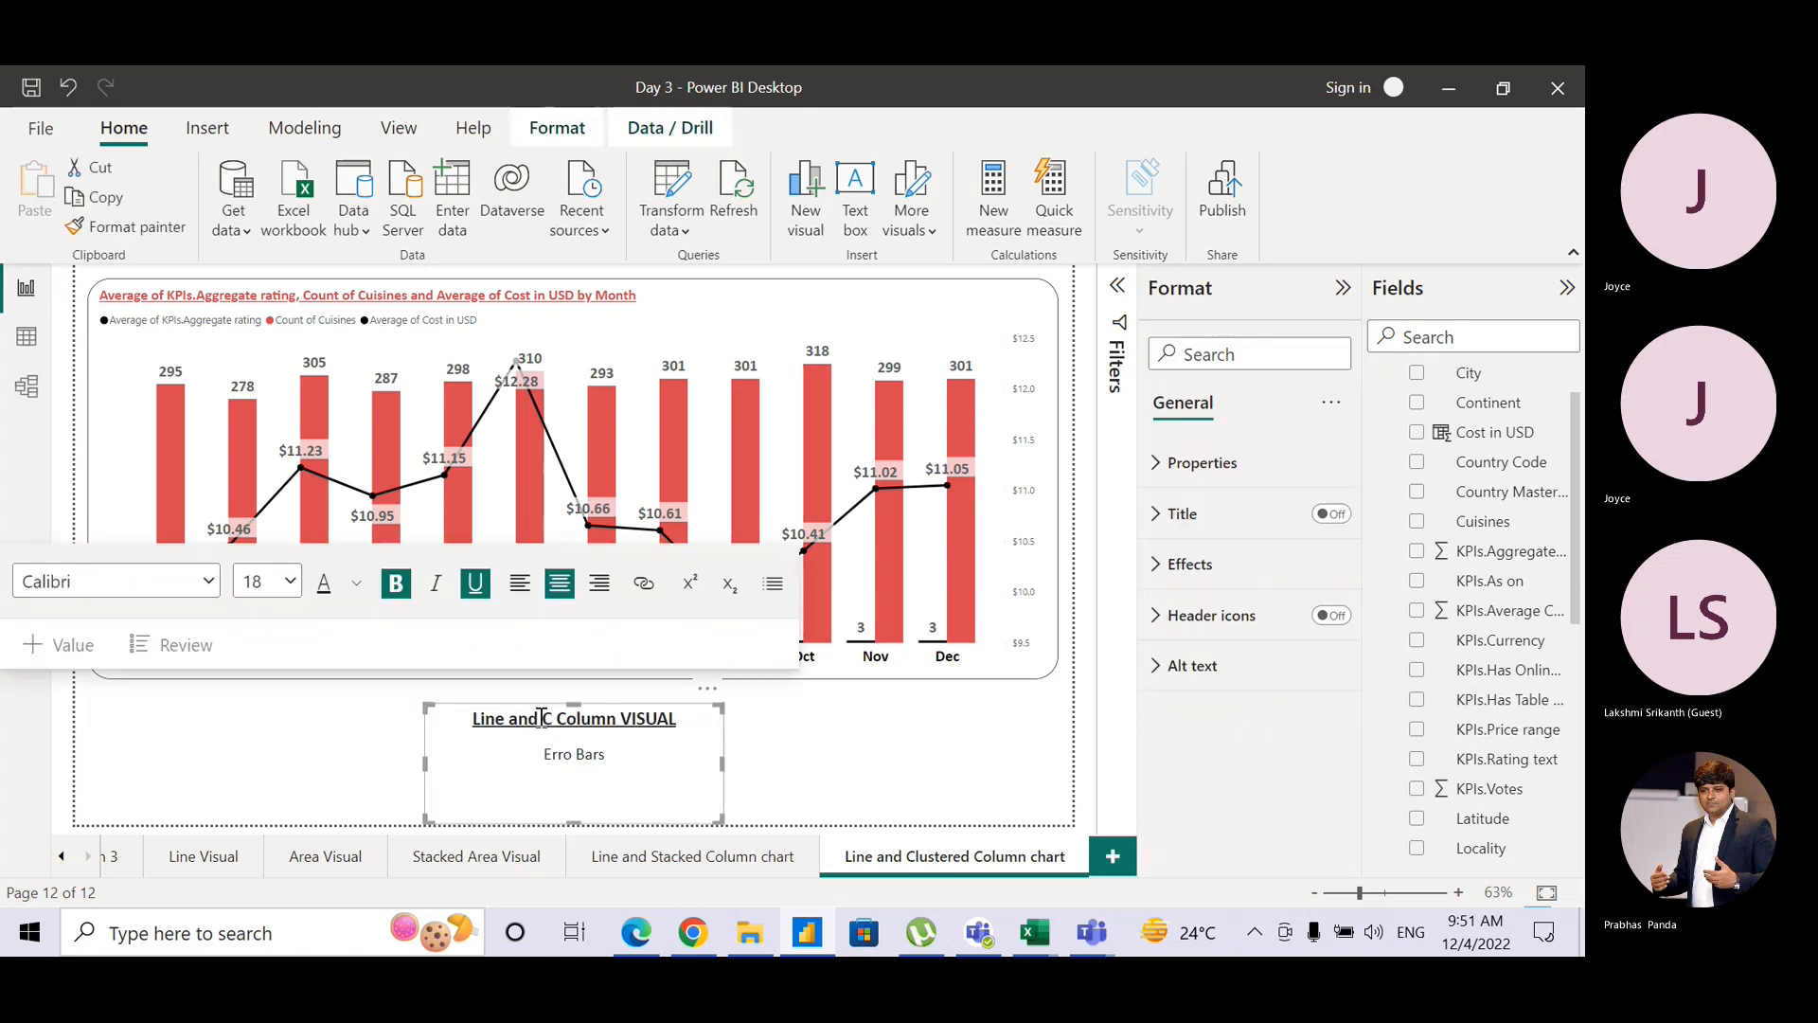
type("lustere")
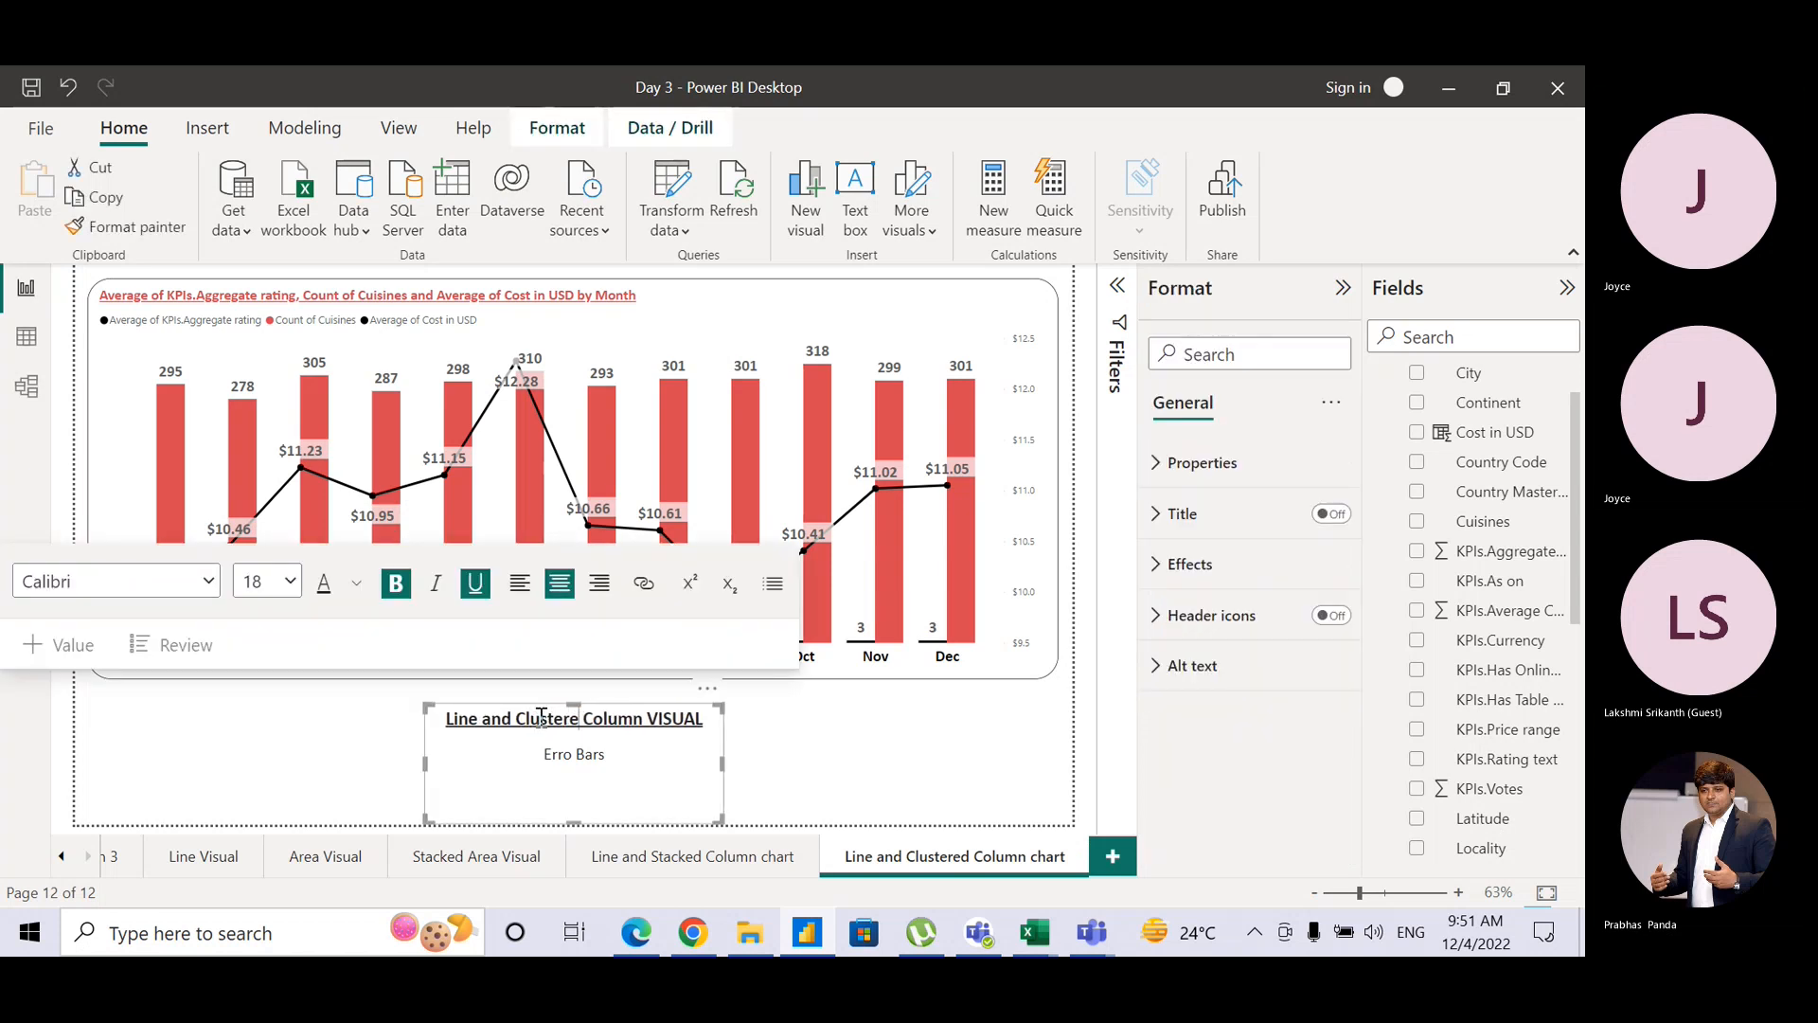
type("d")
left_click(803, 769)
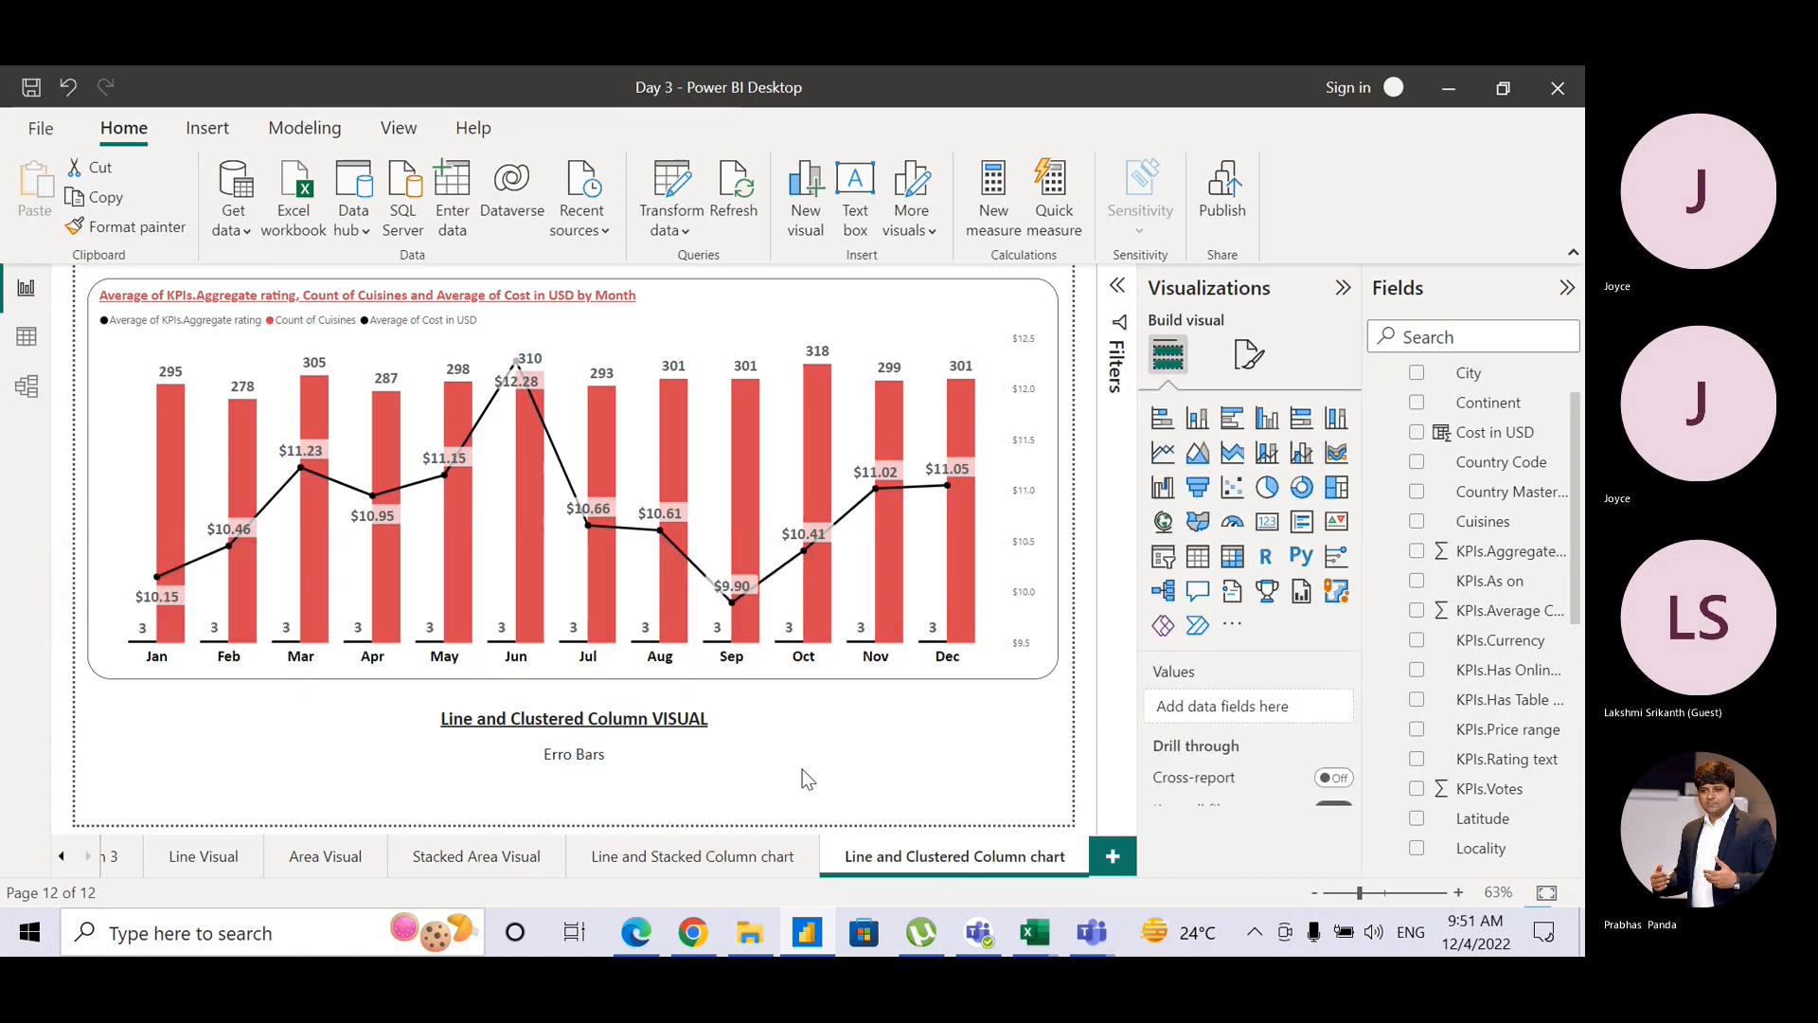
Step: Correct 'Erro Bars' to 'Error Bars' in the captions on pages 12 and 11
left_click(979, 307)
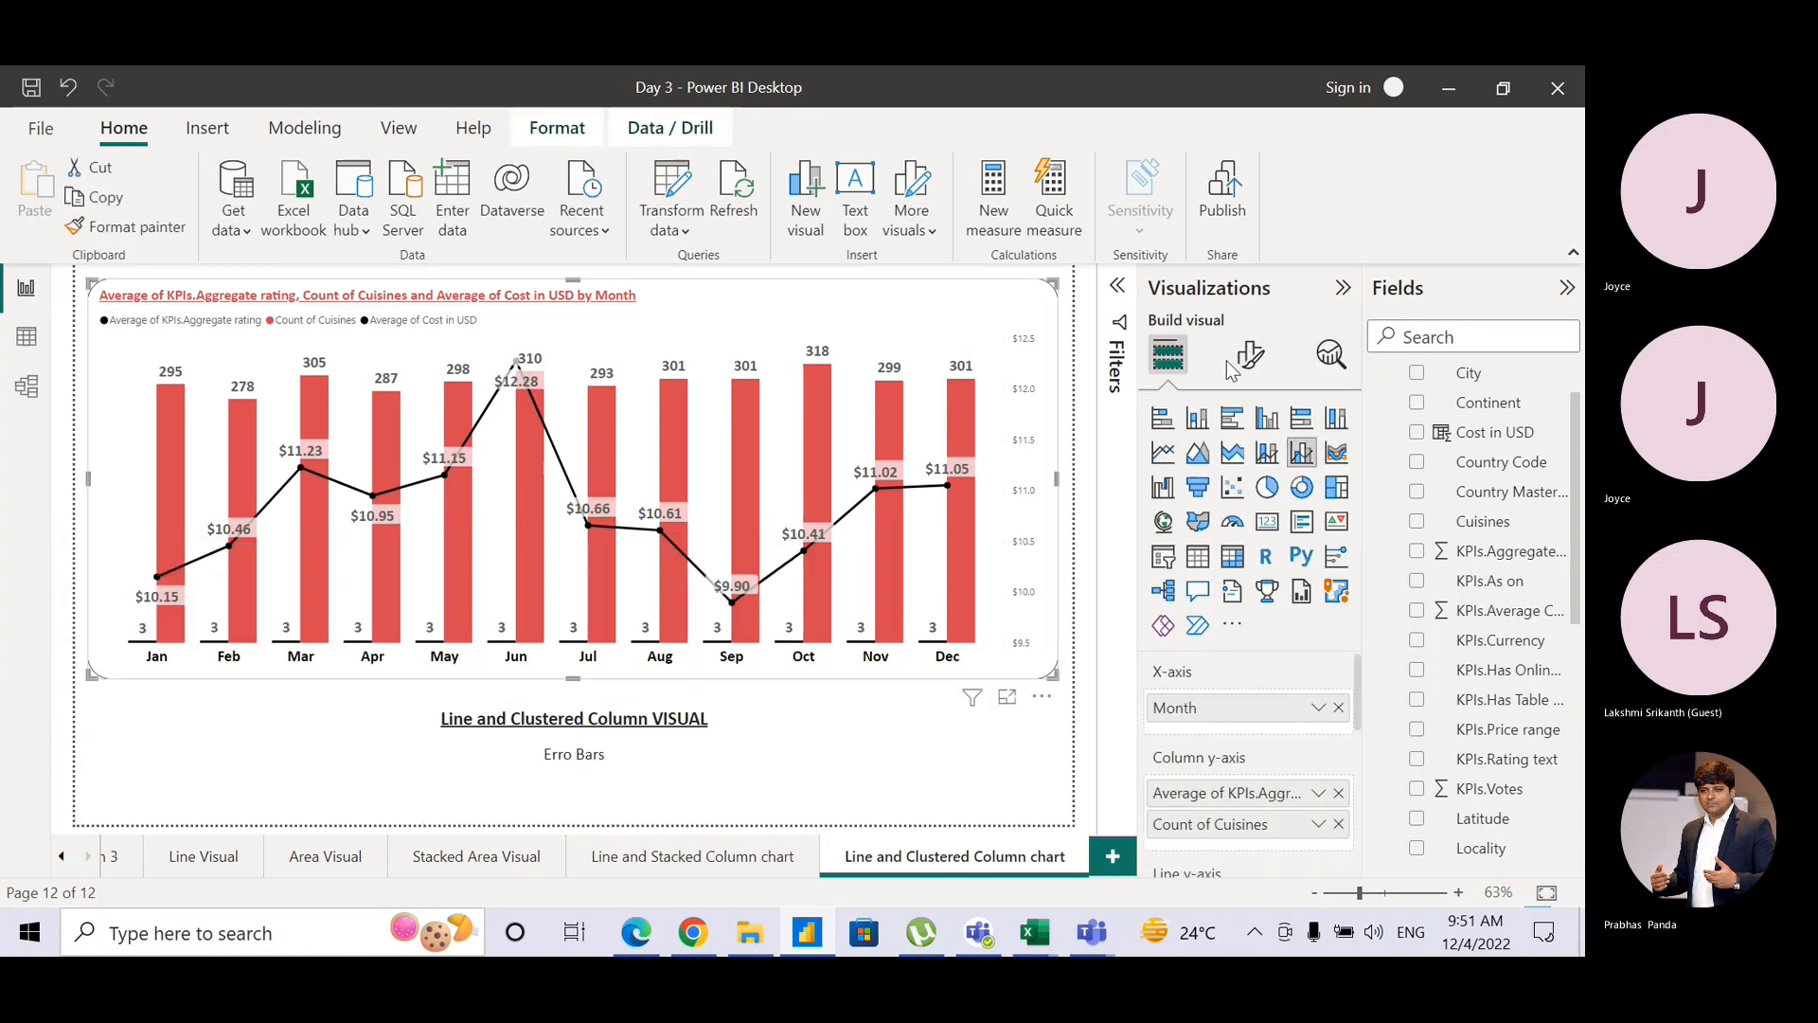
left_click(1331, 353)
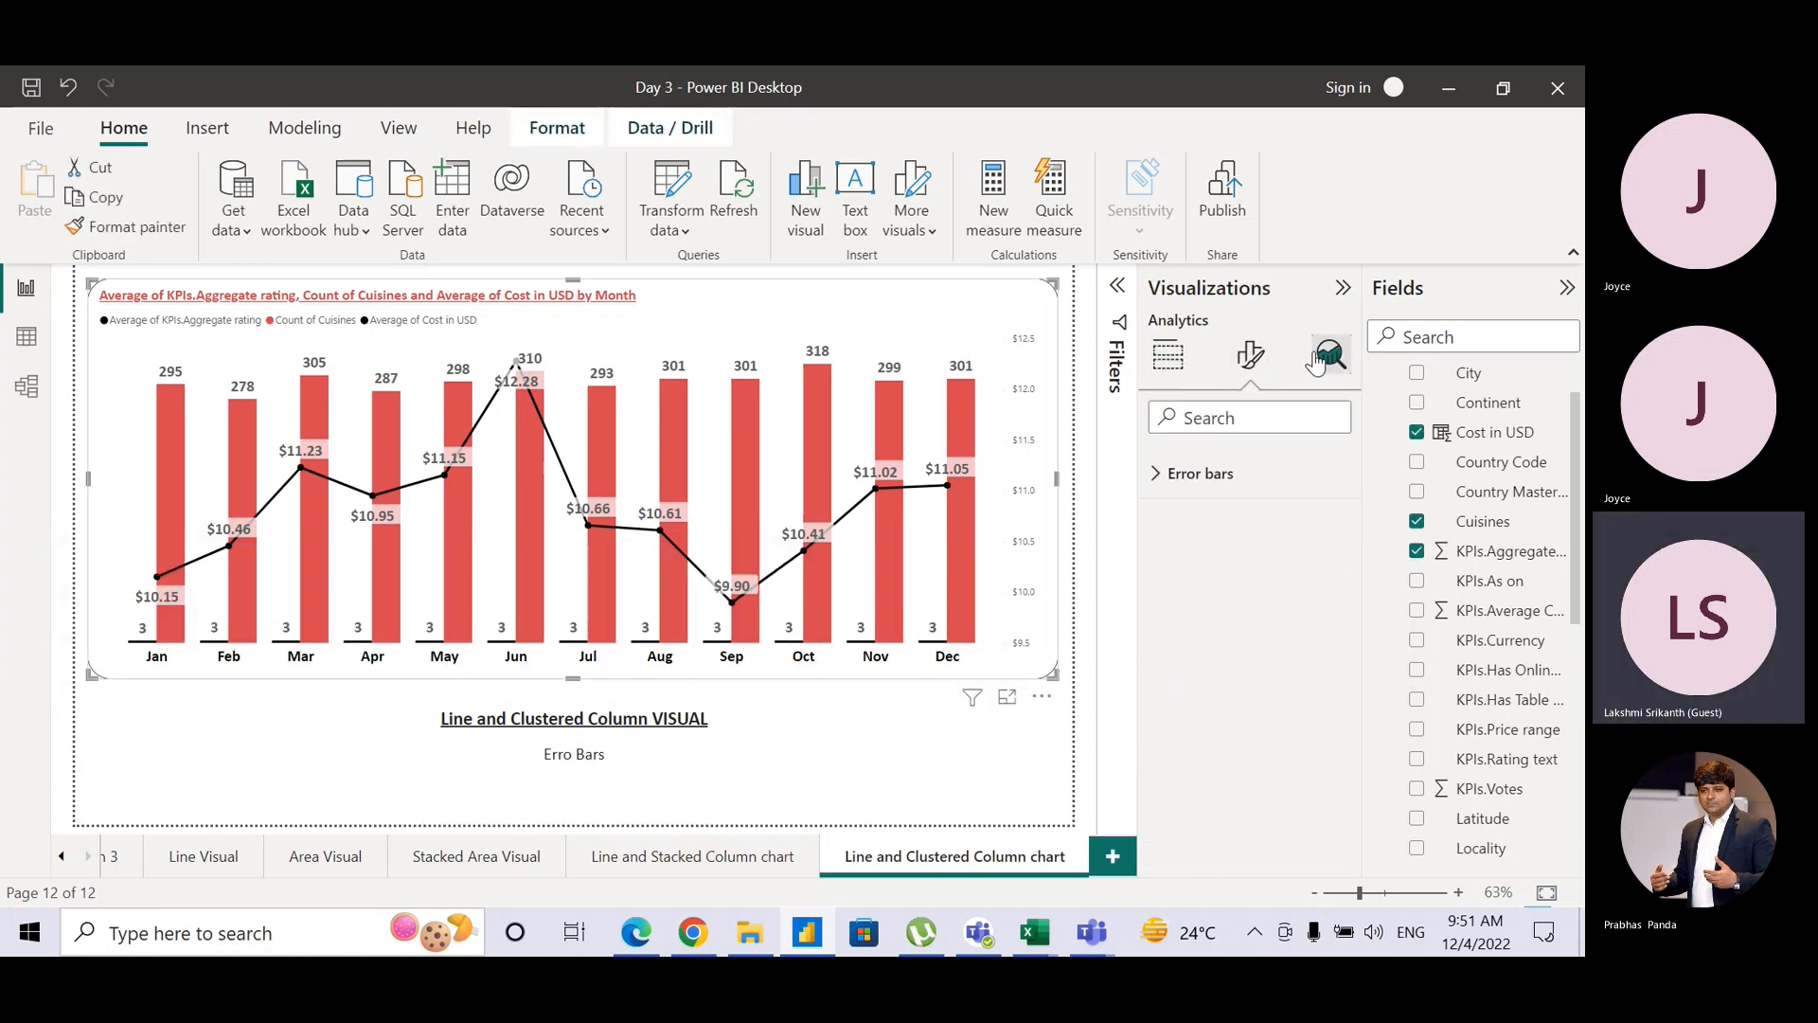
left_click(572, 763)
type("r")
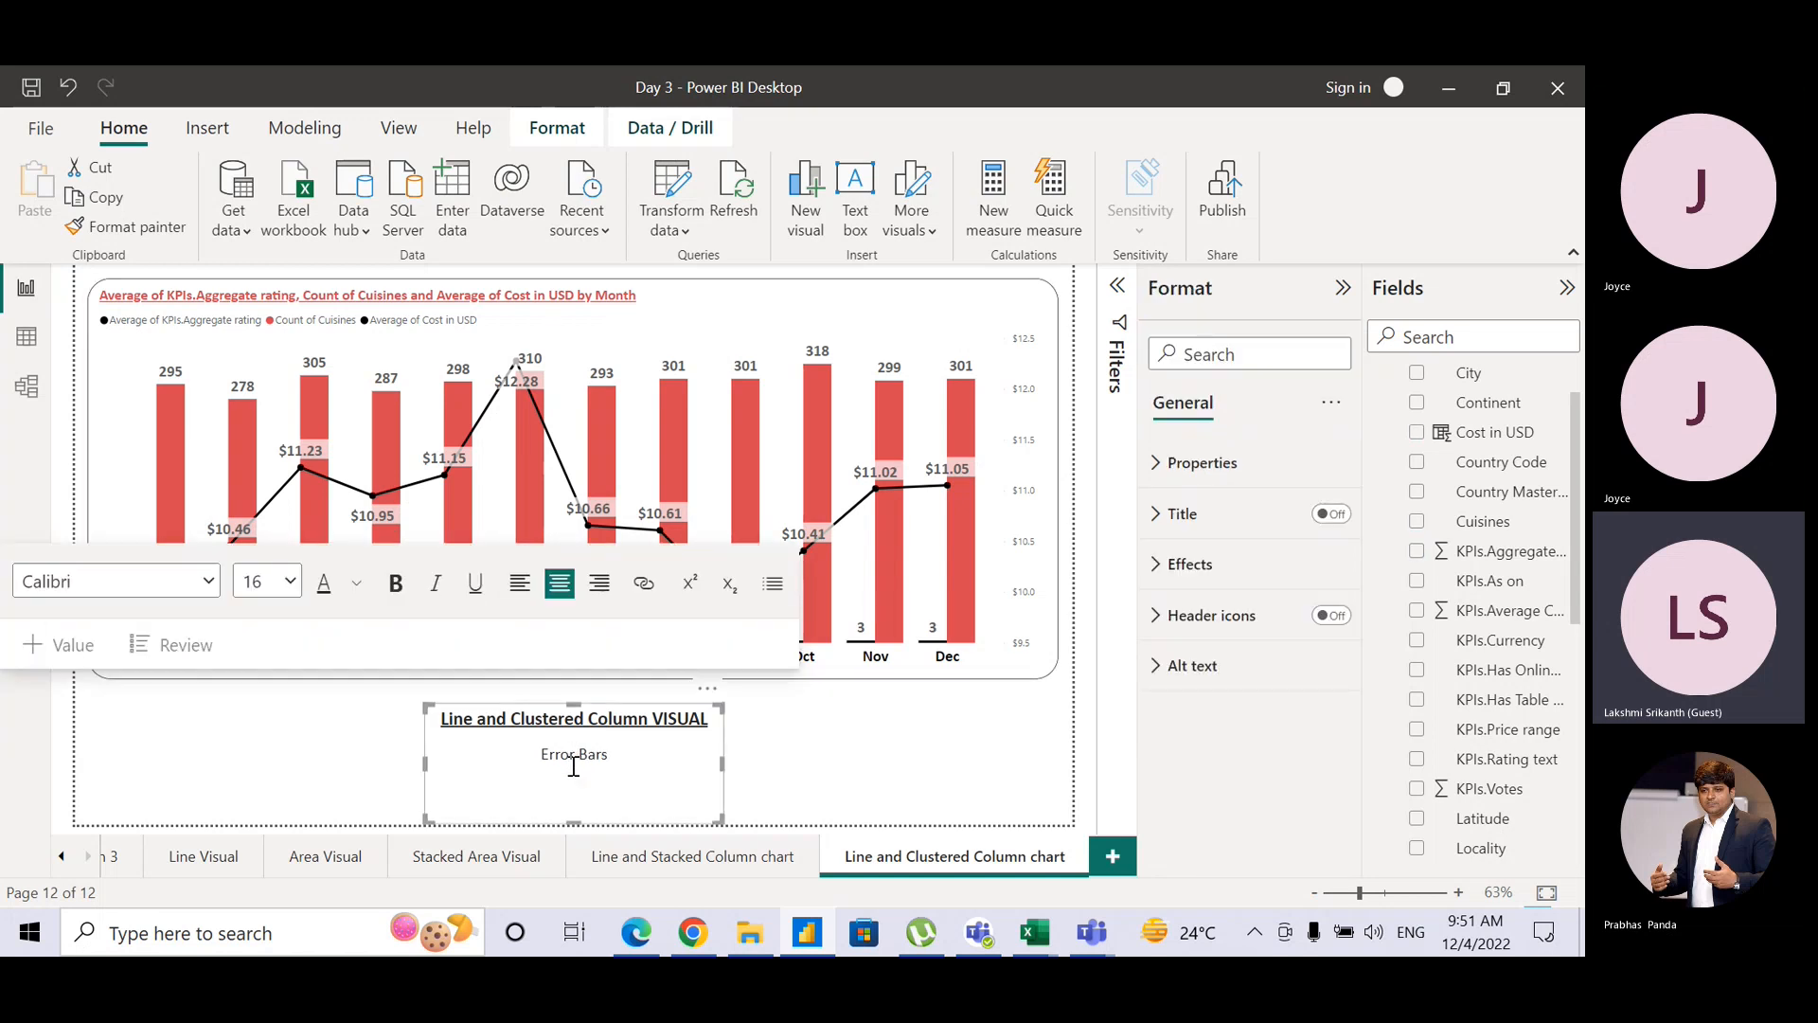
left_click(611, 852)
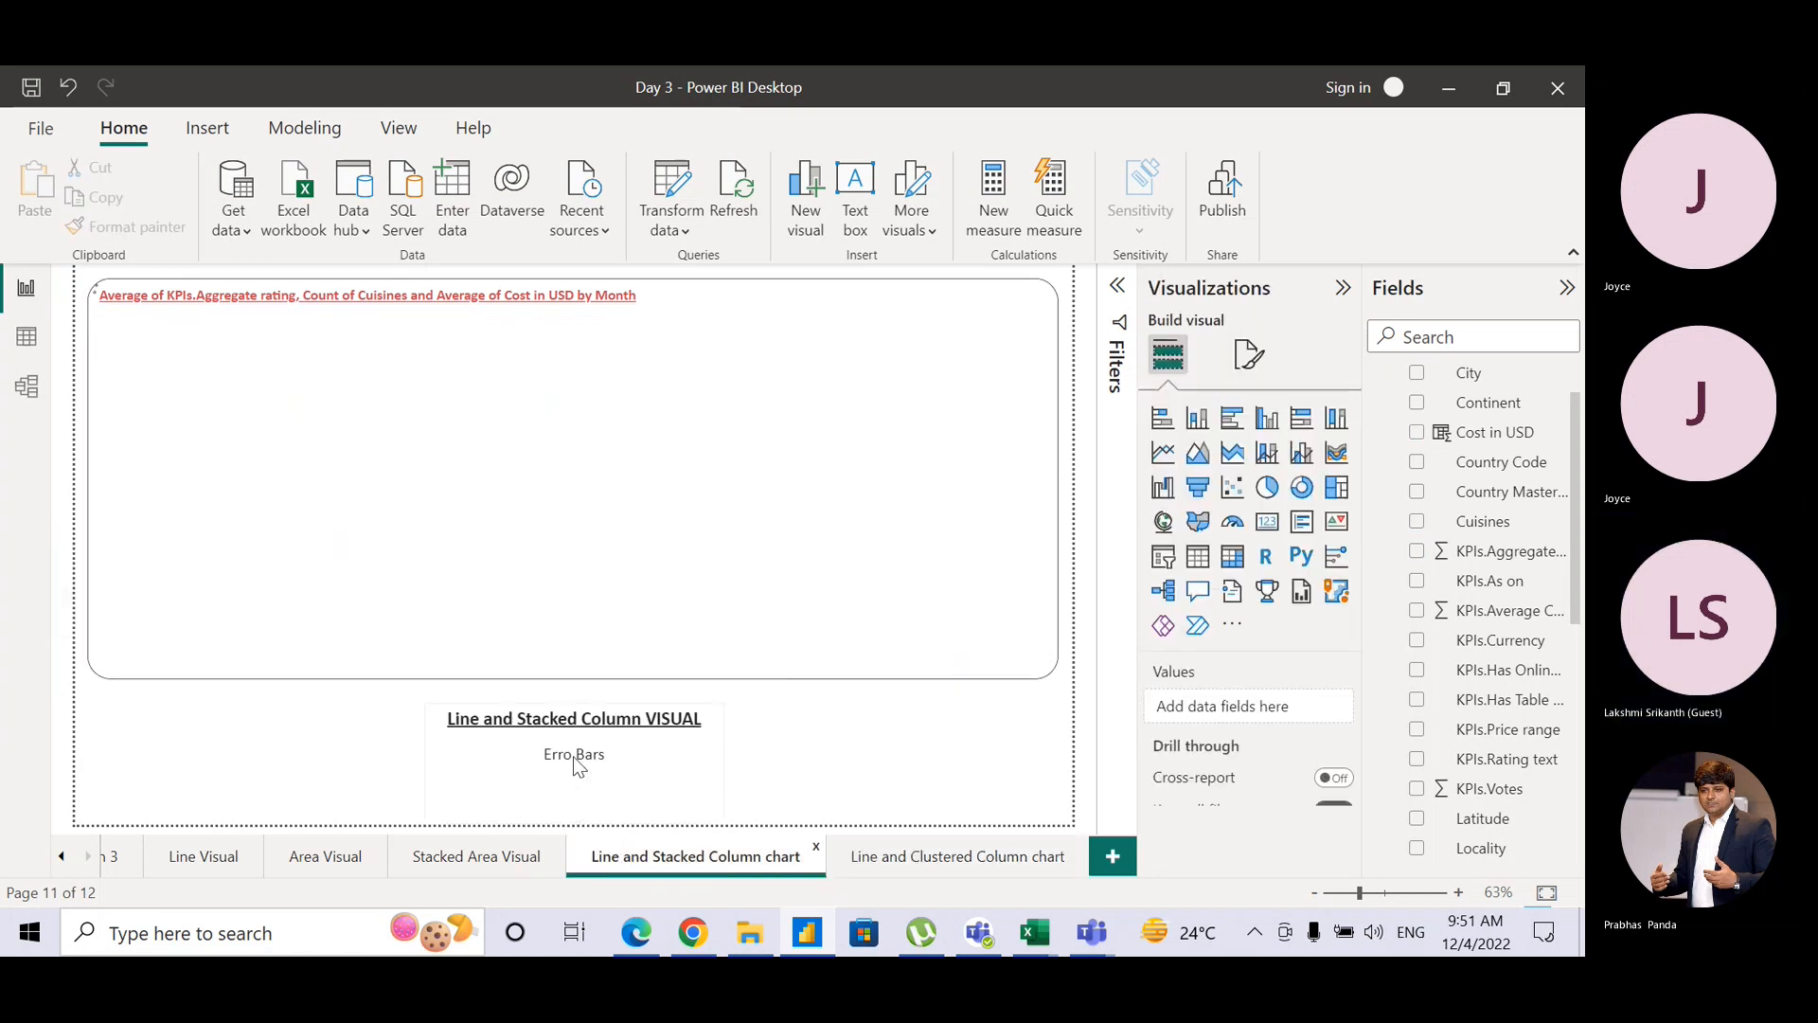
left_click(573, 753)
type("r")
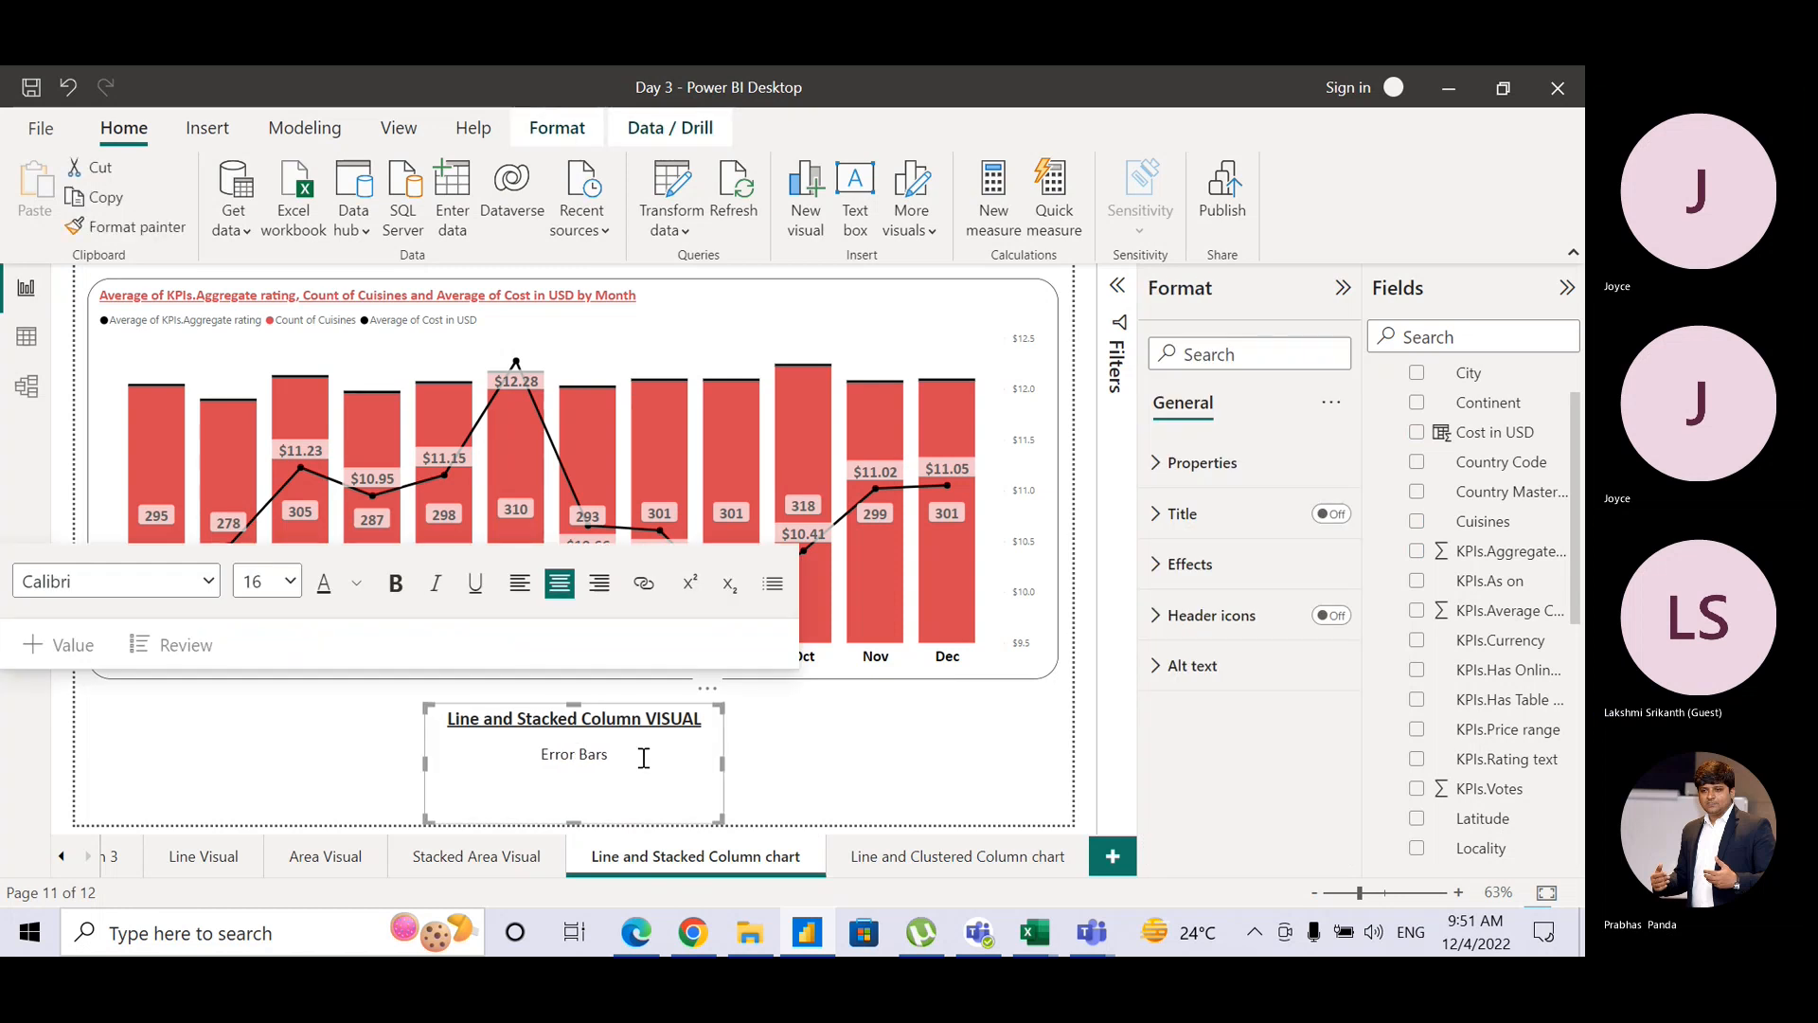
left_click(771, 775)
Step: Go back to the 'Line and Clustered Column chart' page with its combo chart
left_click(936, 862)
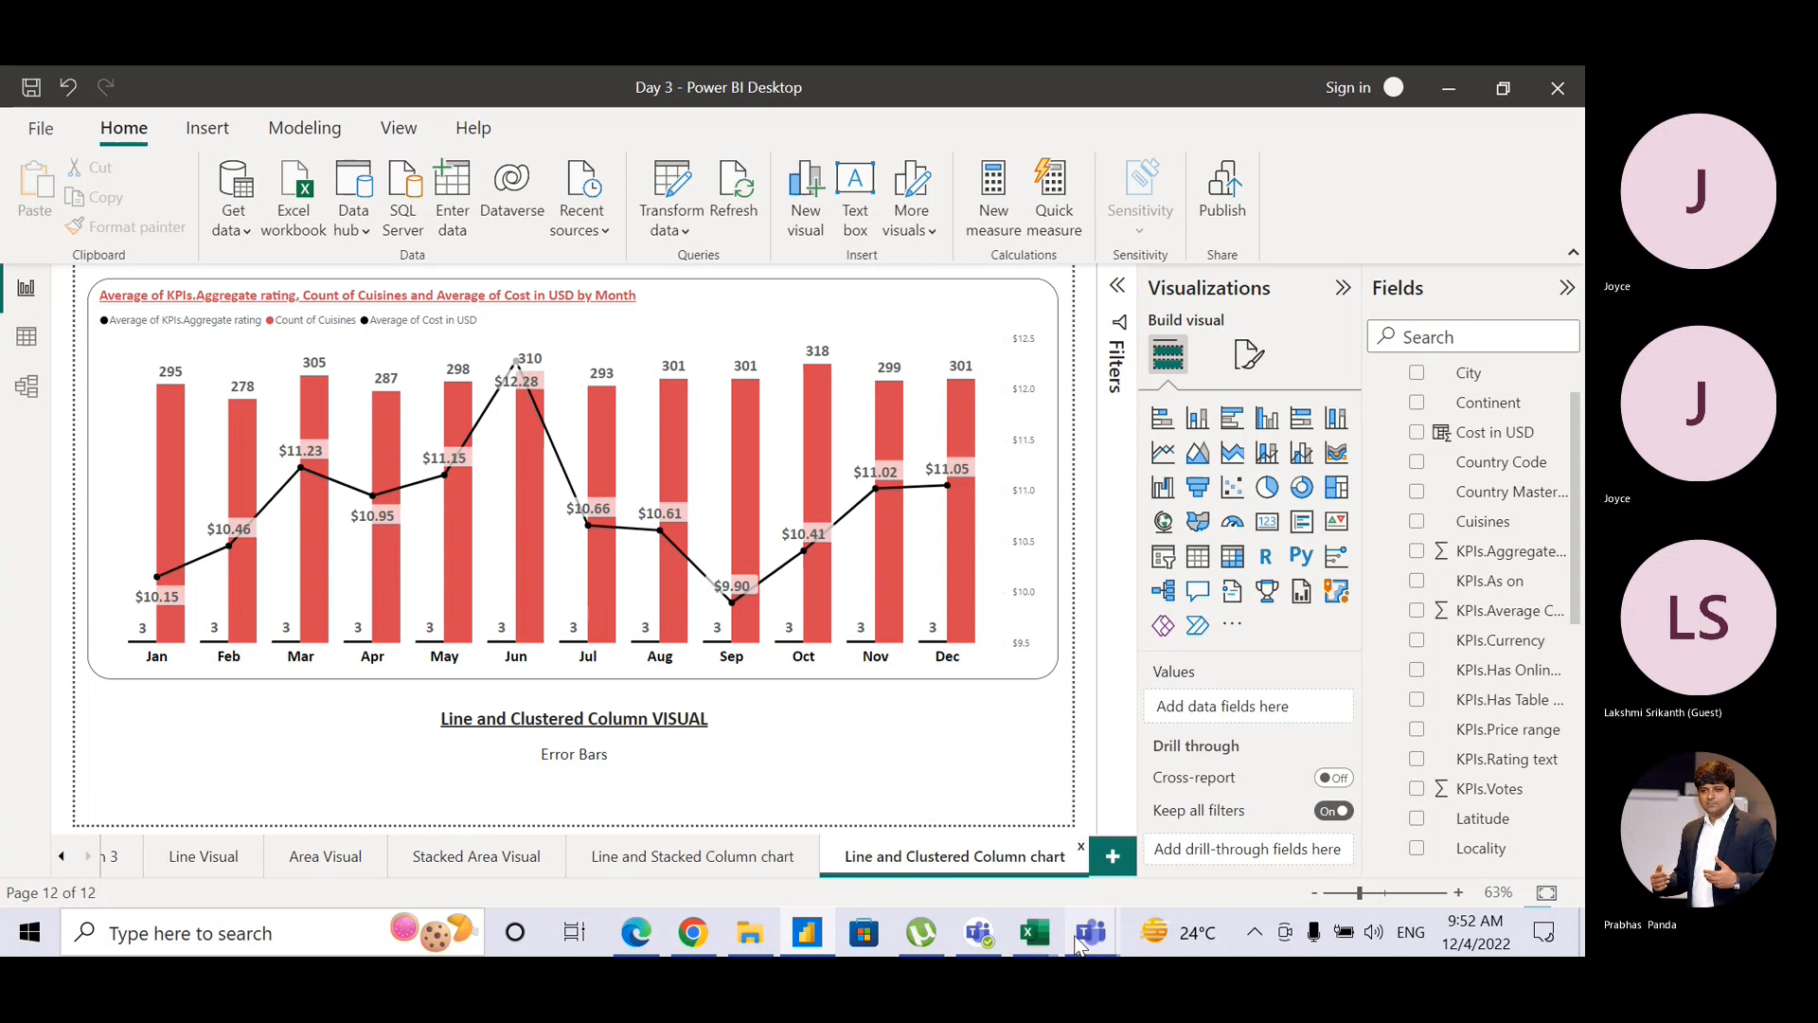
mouse_move(1091, 933)
left_click(1072, 803)
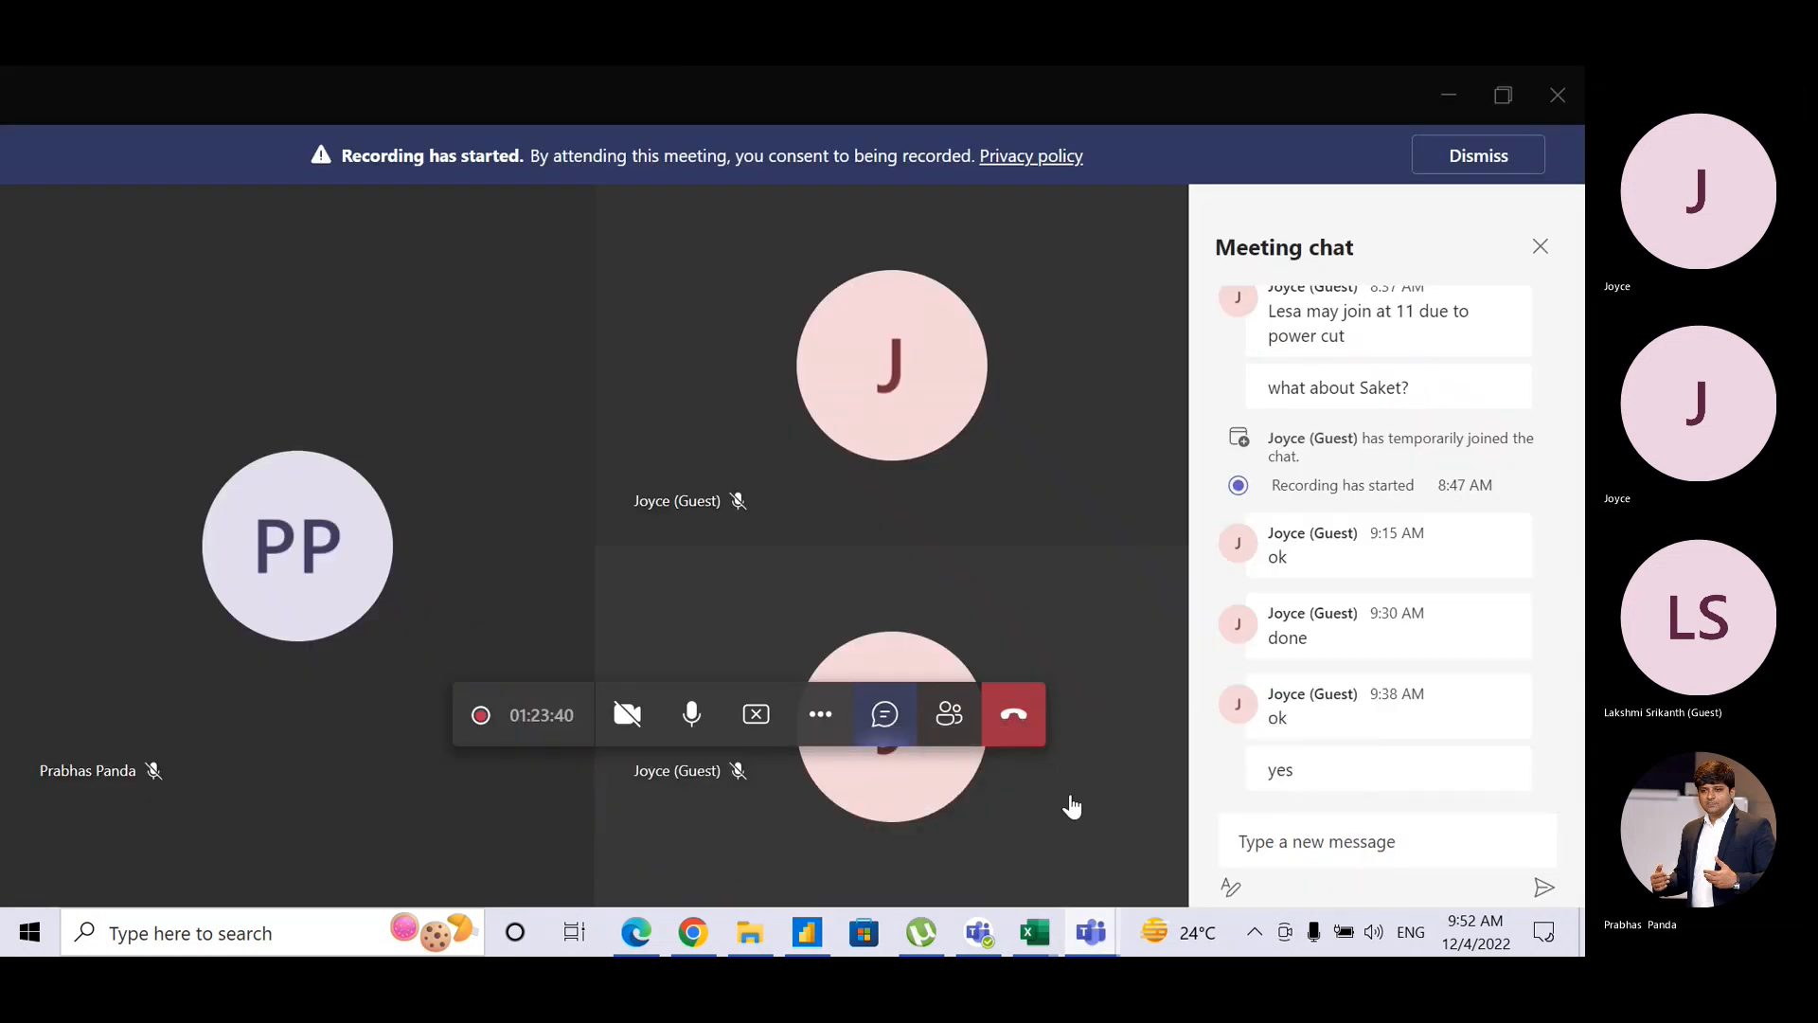
key("alt+Tab")
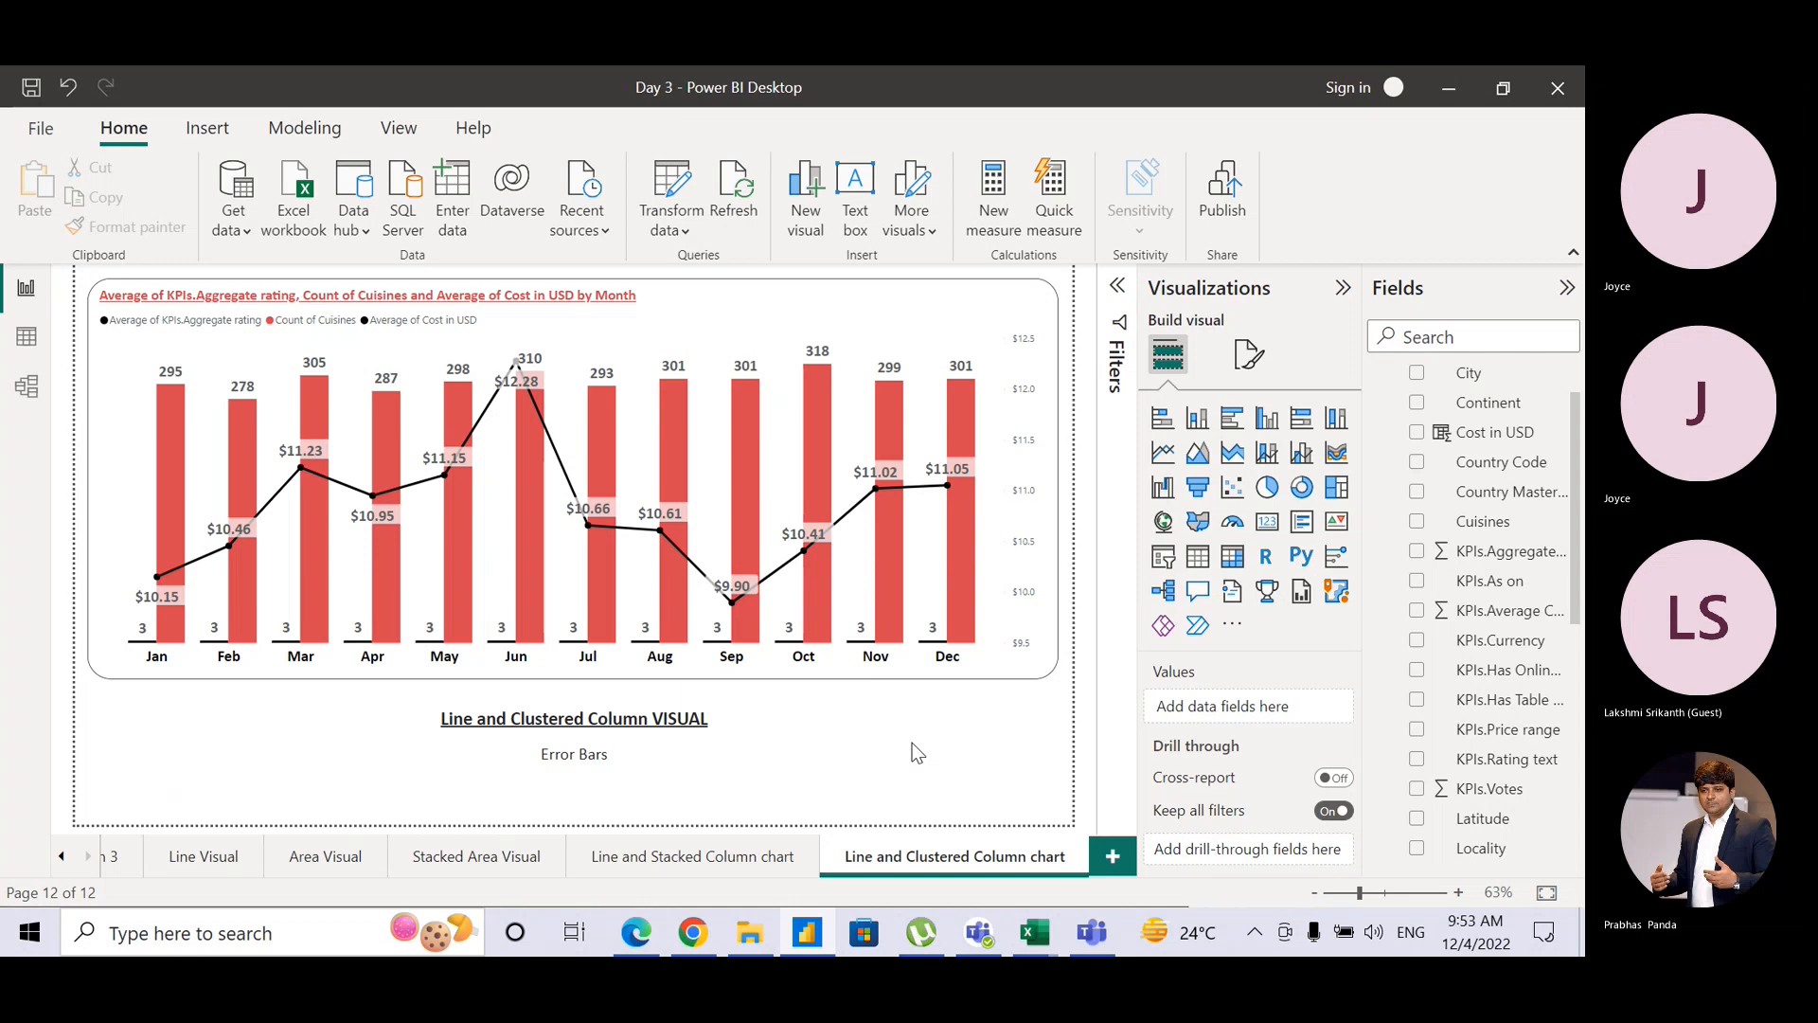
key("alt+Tab")
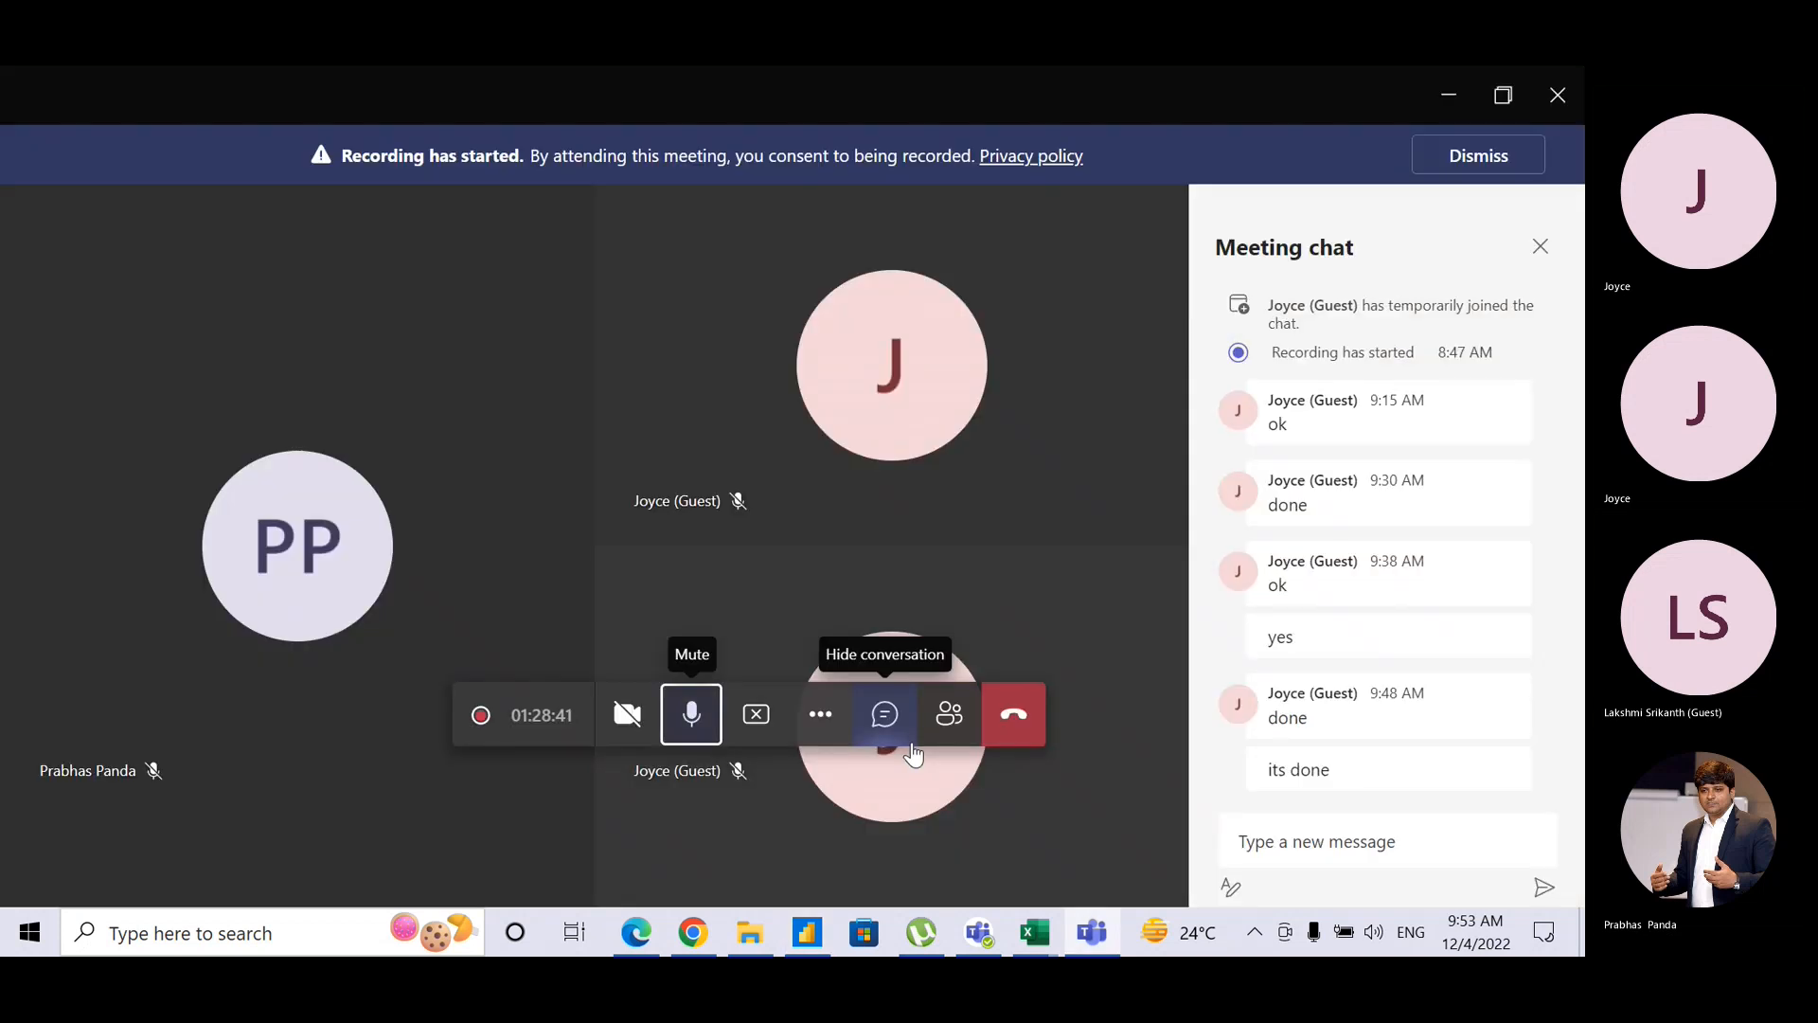
key("alt+Tab")
key("alt+Tab")
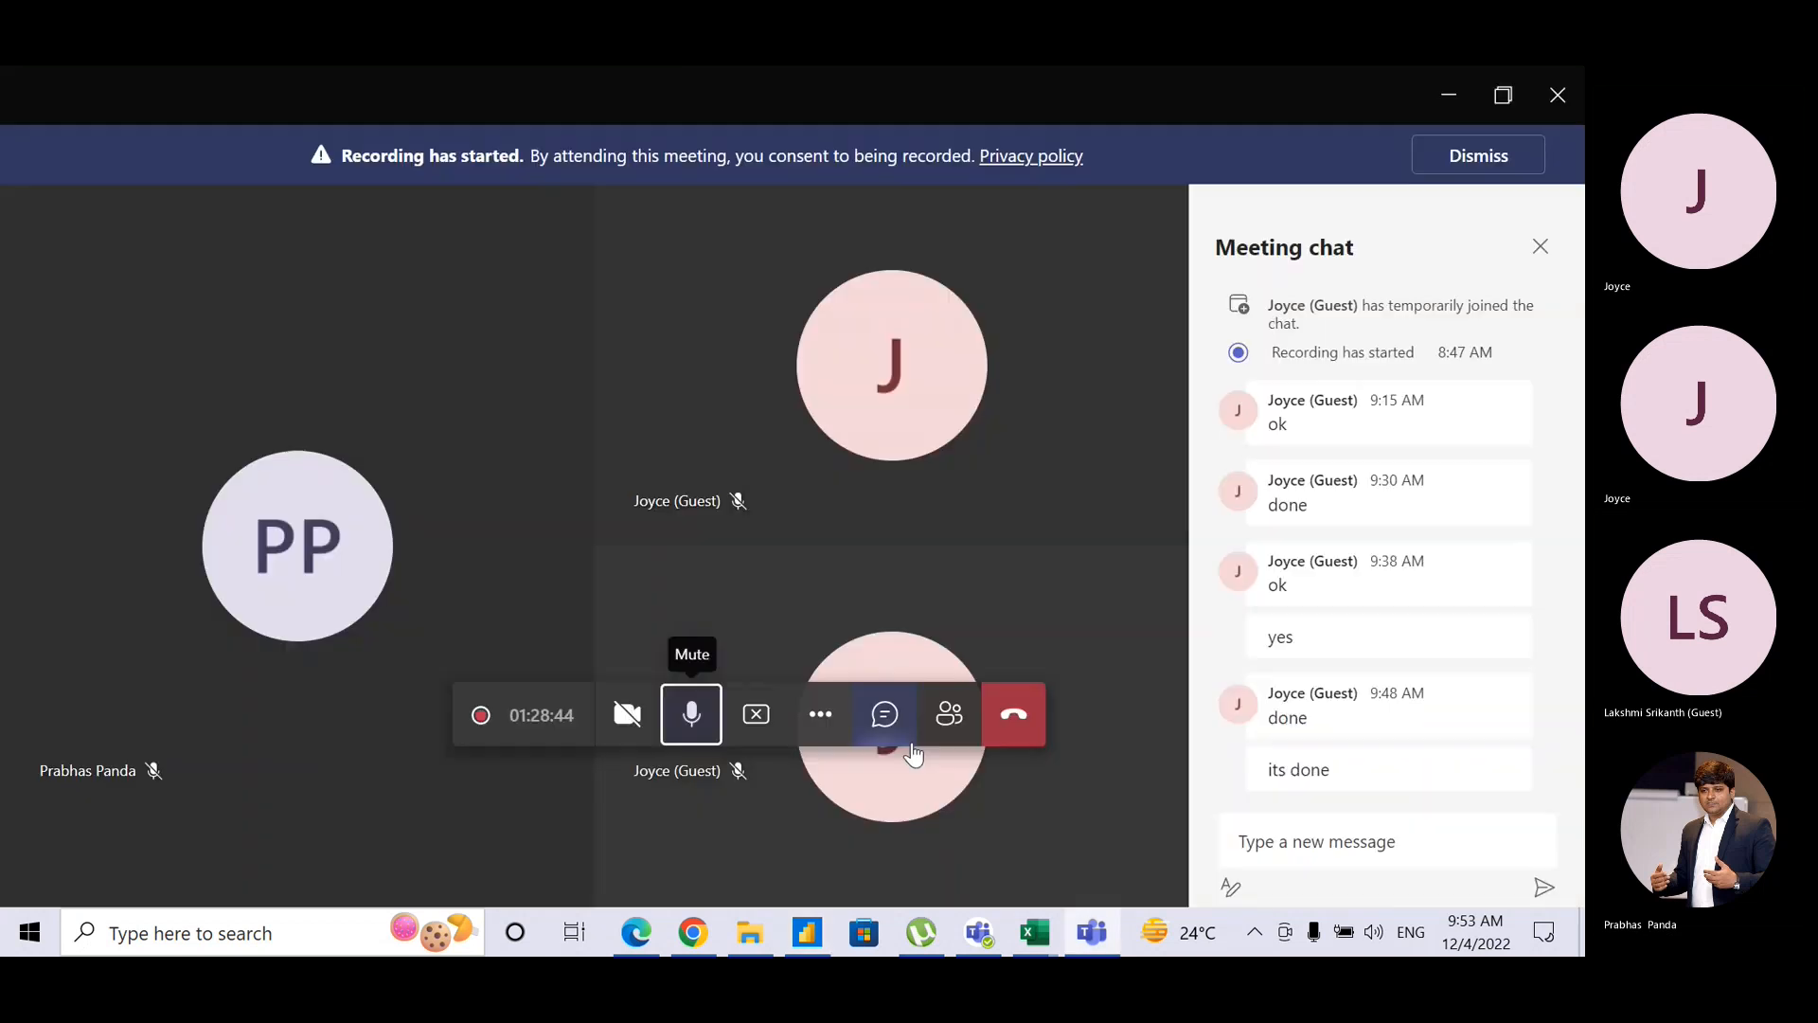
key("alt+Tab")
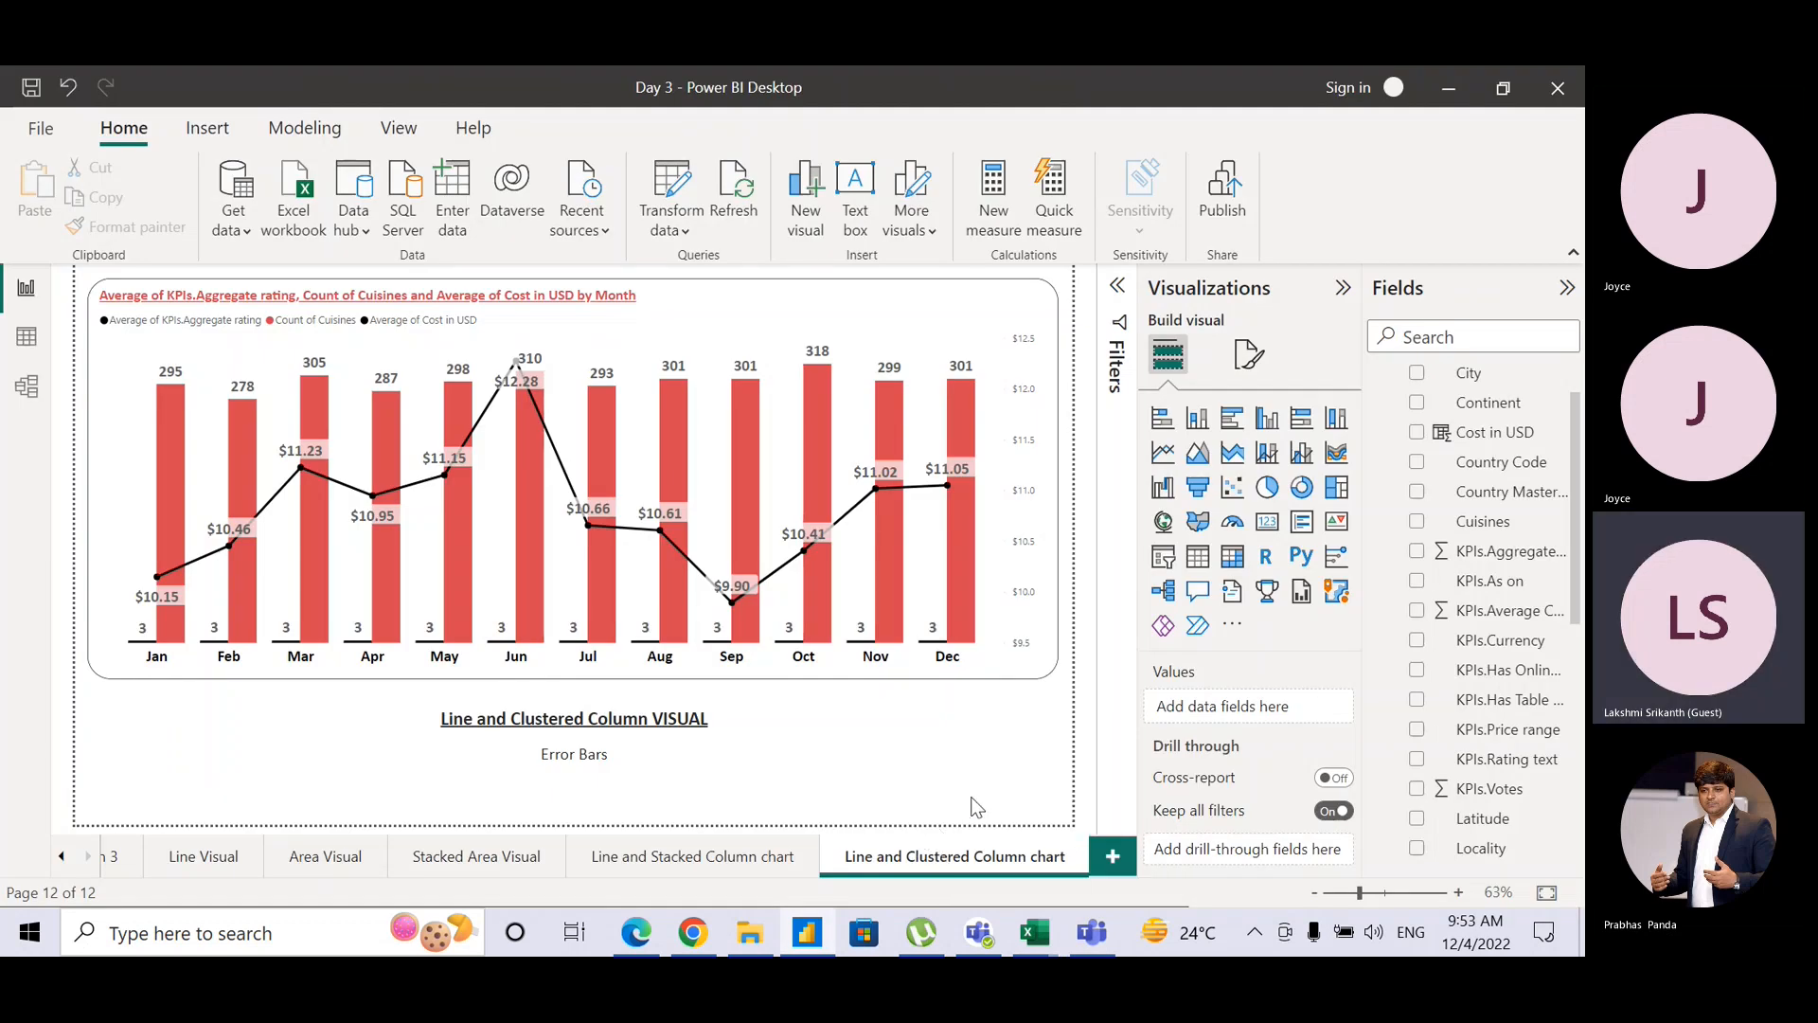
Step: Duplicate the Line and Clustered Column chart page and change the caption's 'VISUAL' to 'Visual'
right_click(961, 857)
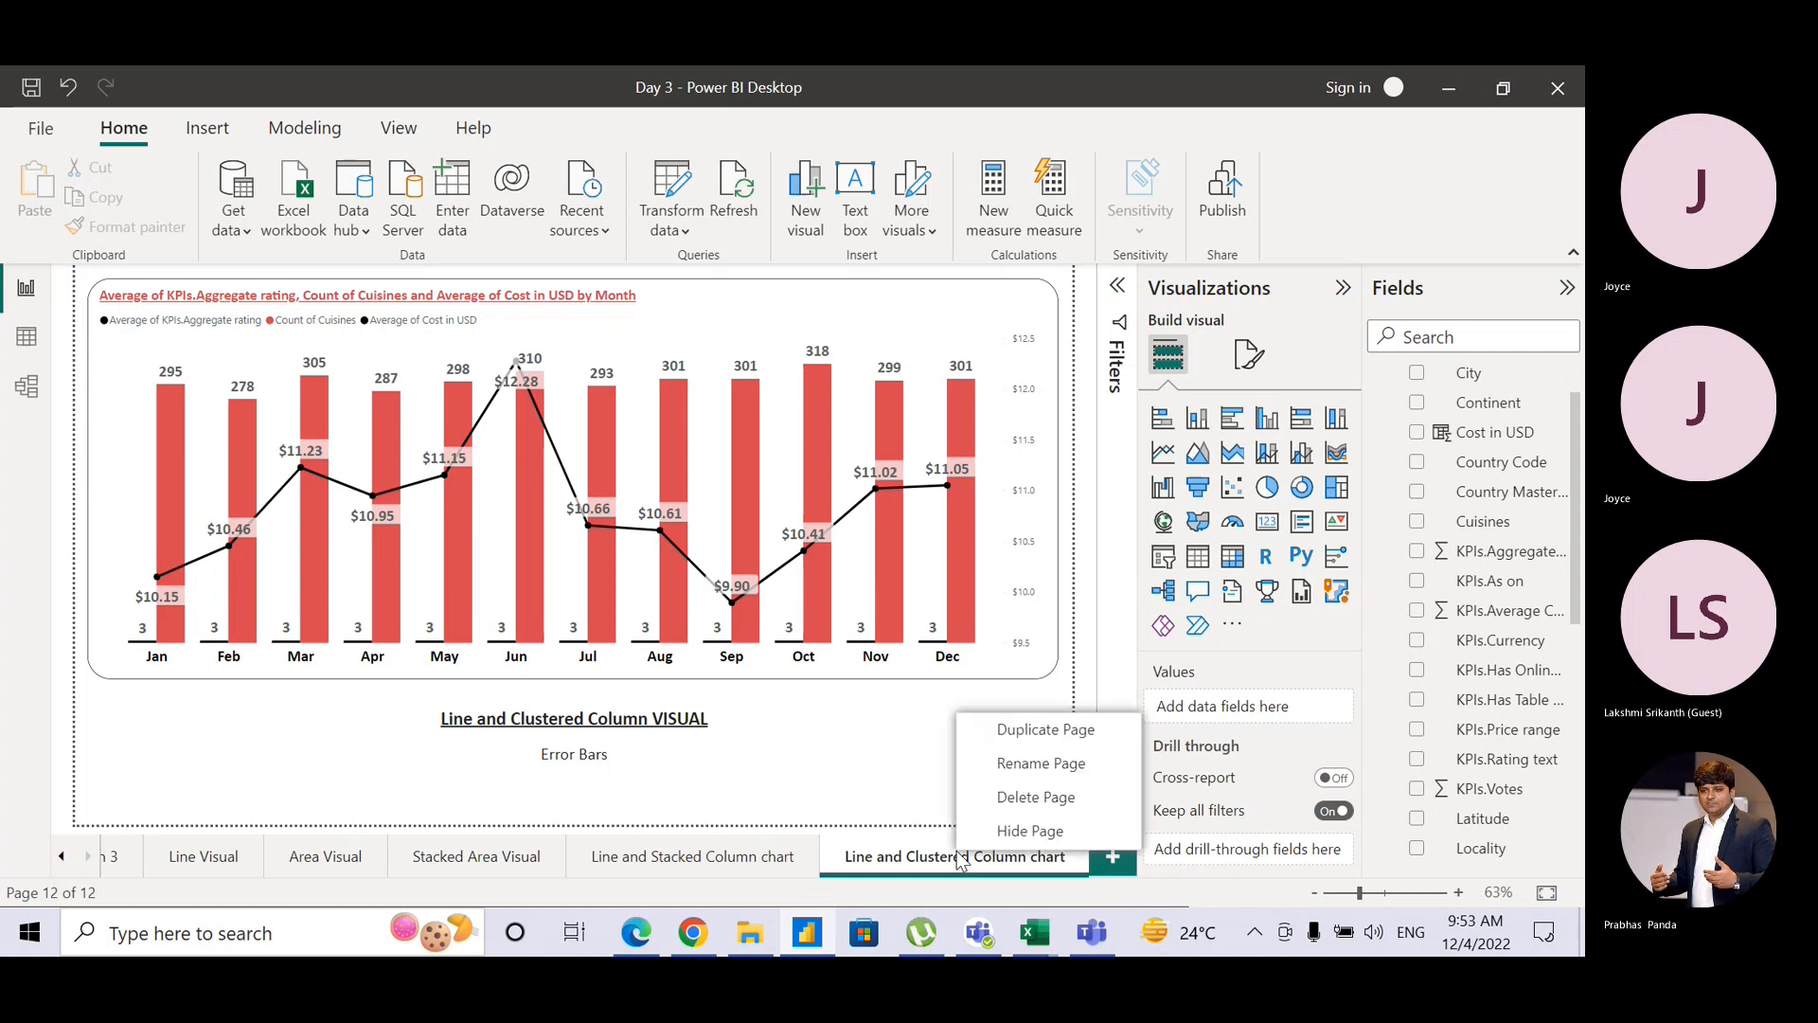
left_click(1031, 732)
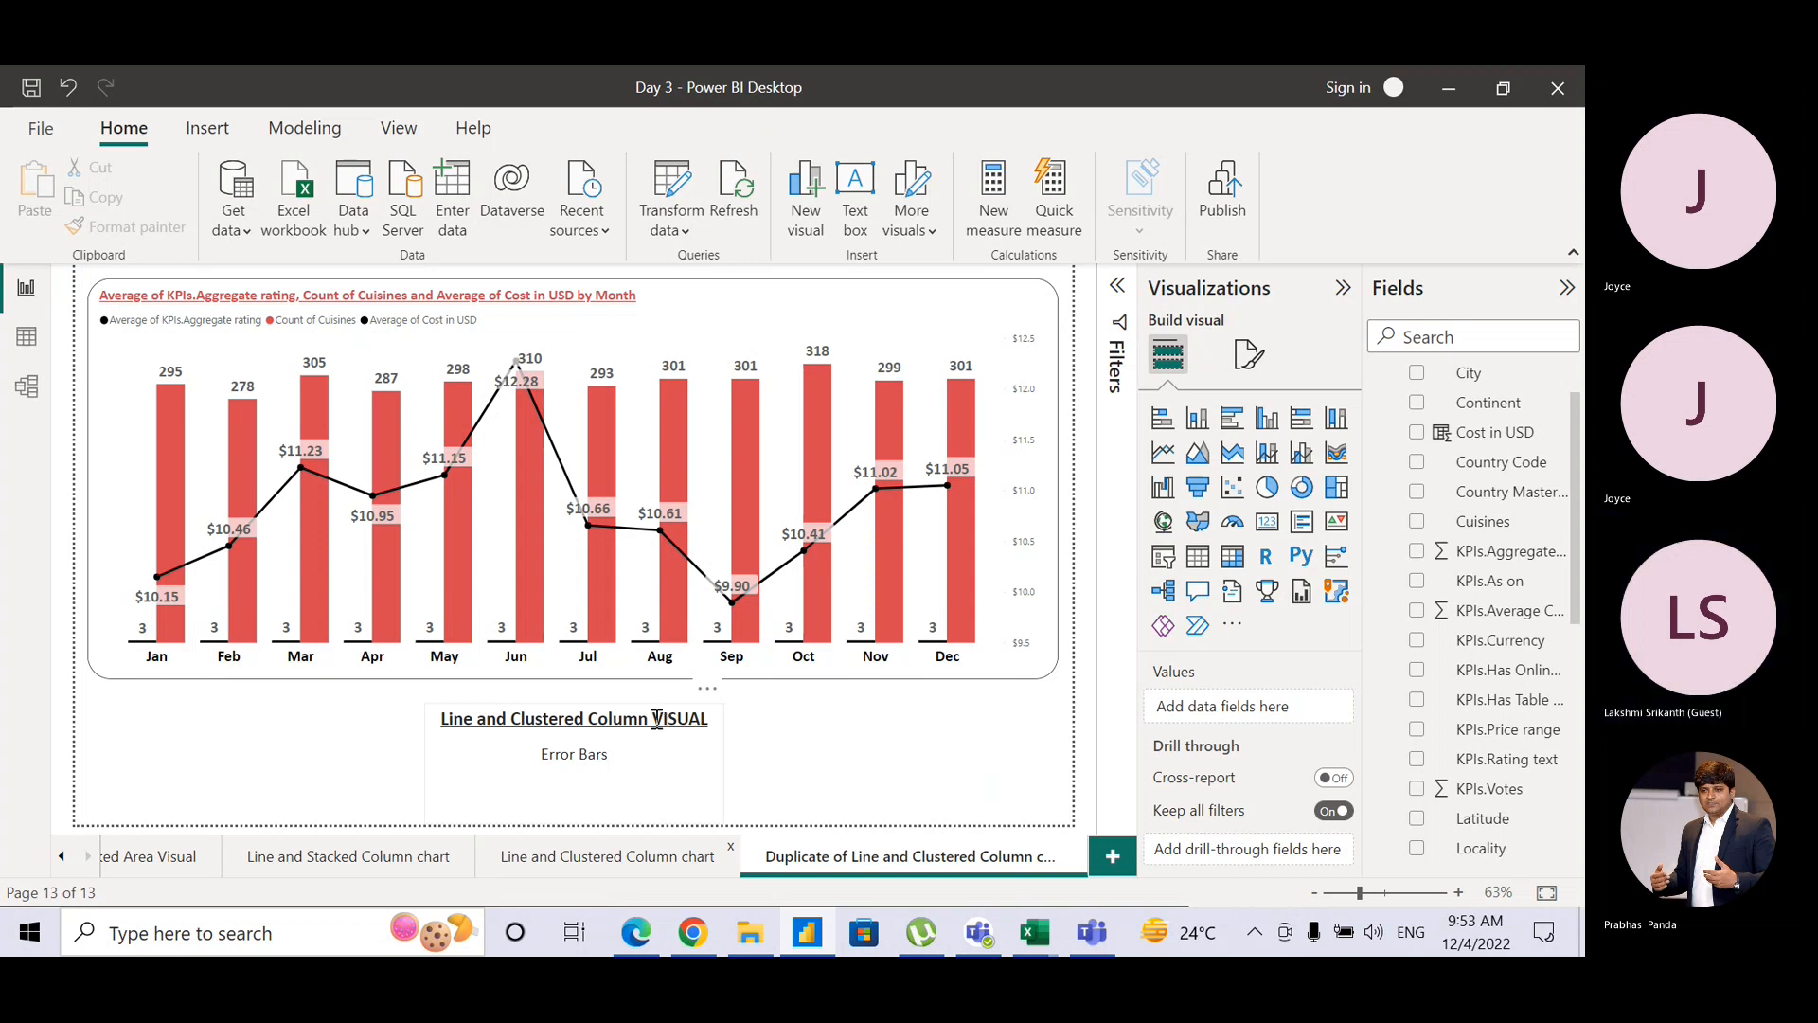
left_click_drag(663, 719, 712, 719)
key("BackSpace")
type("isu")
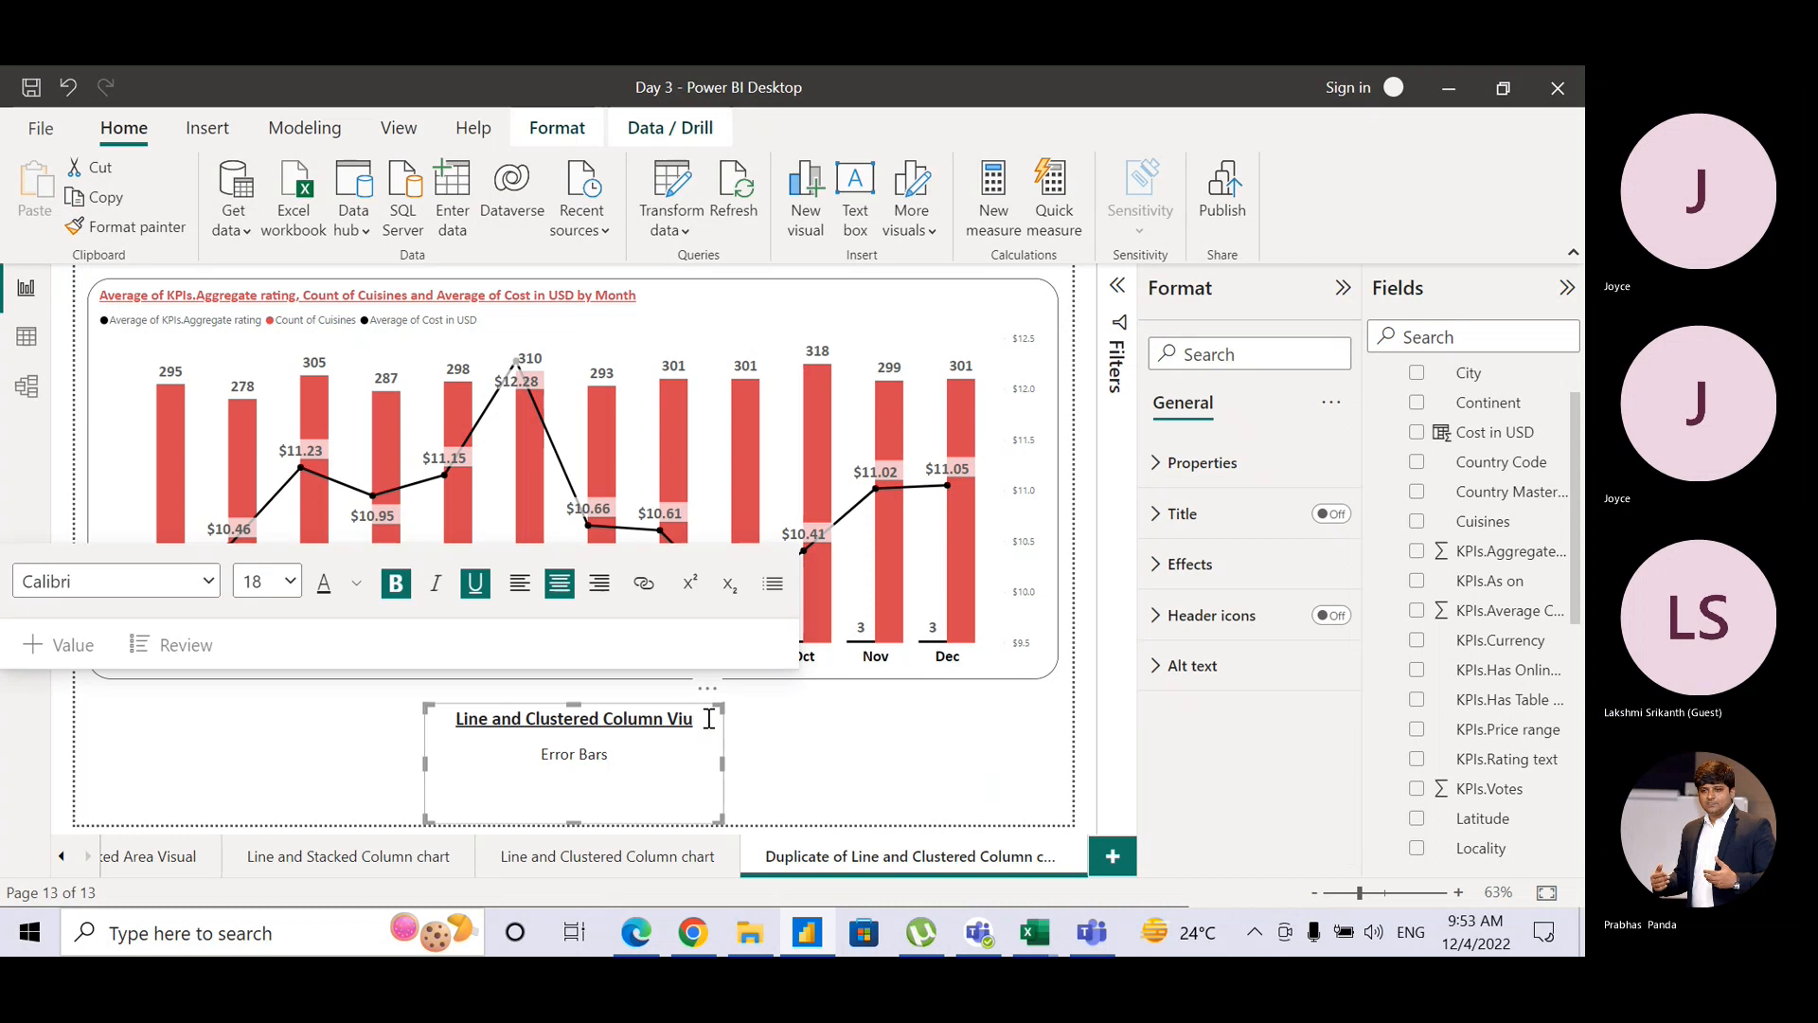
type("al")
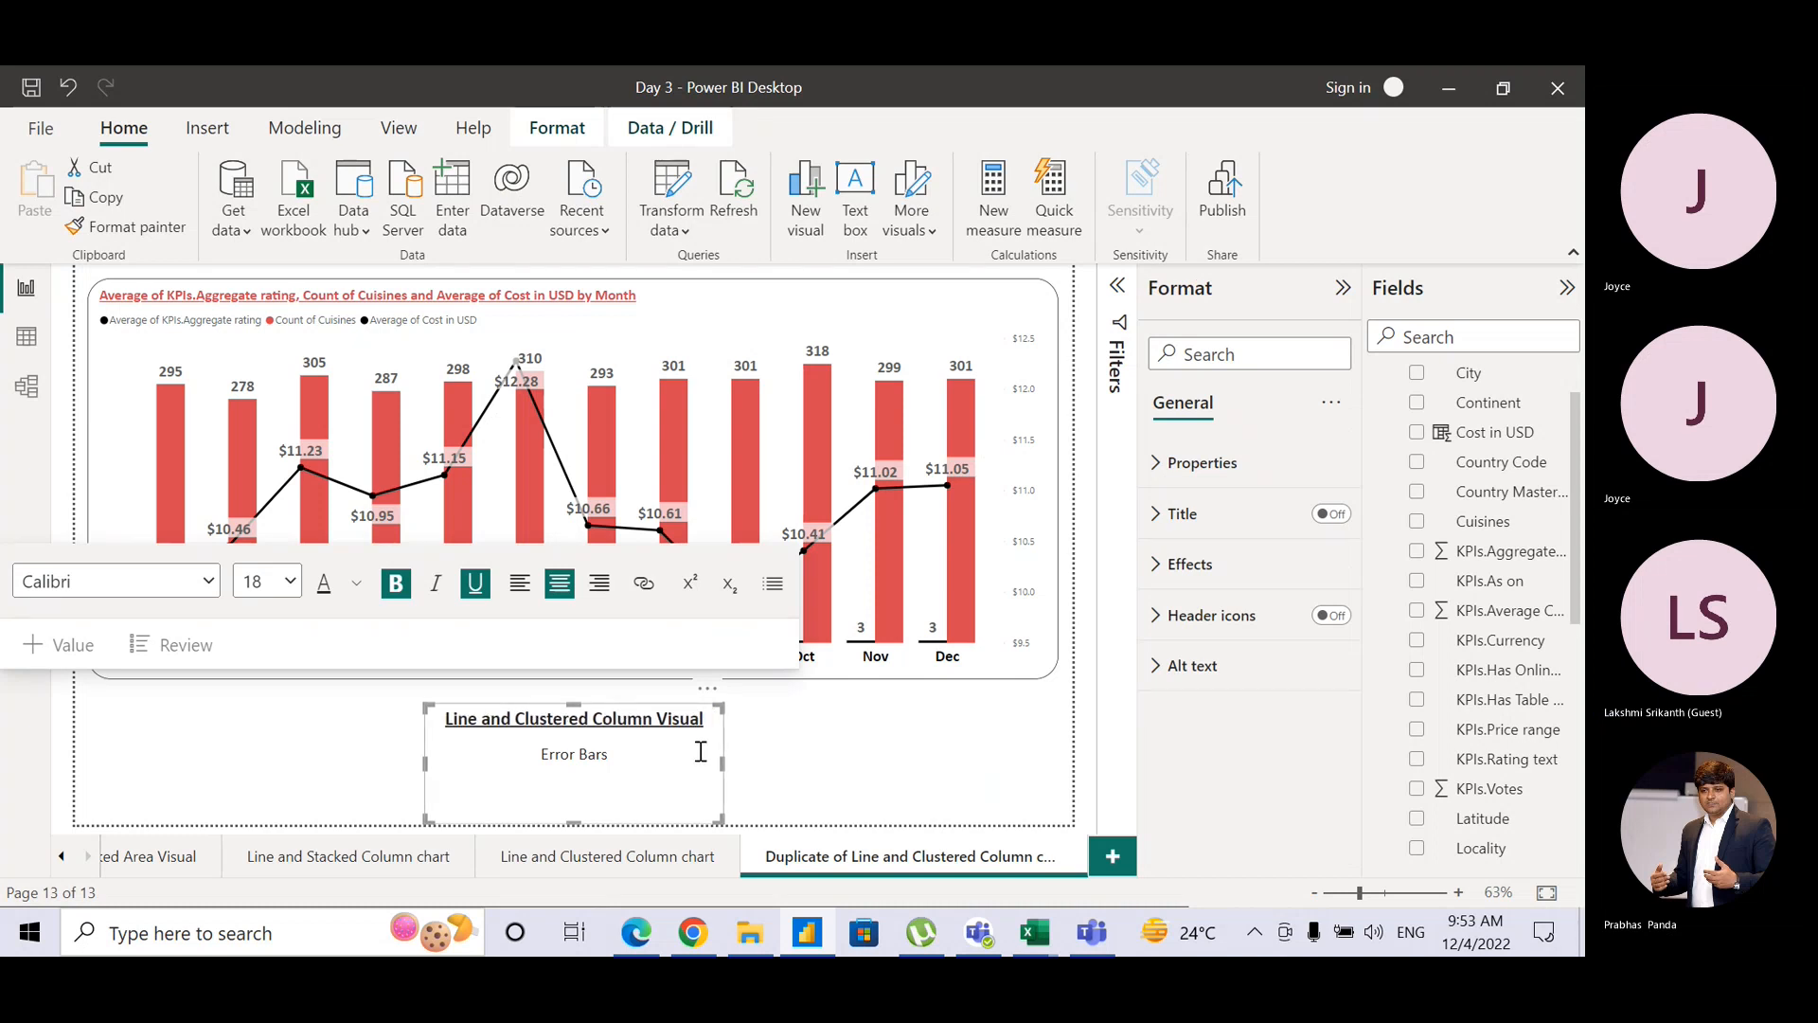
left_click(820, 735)
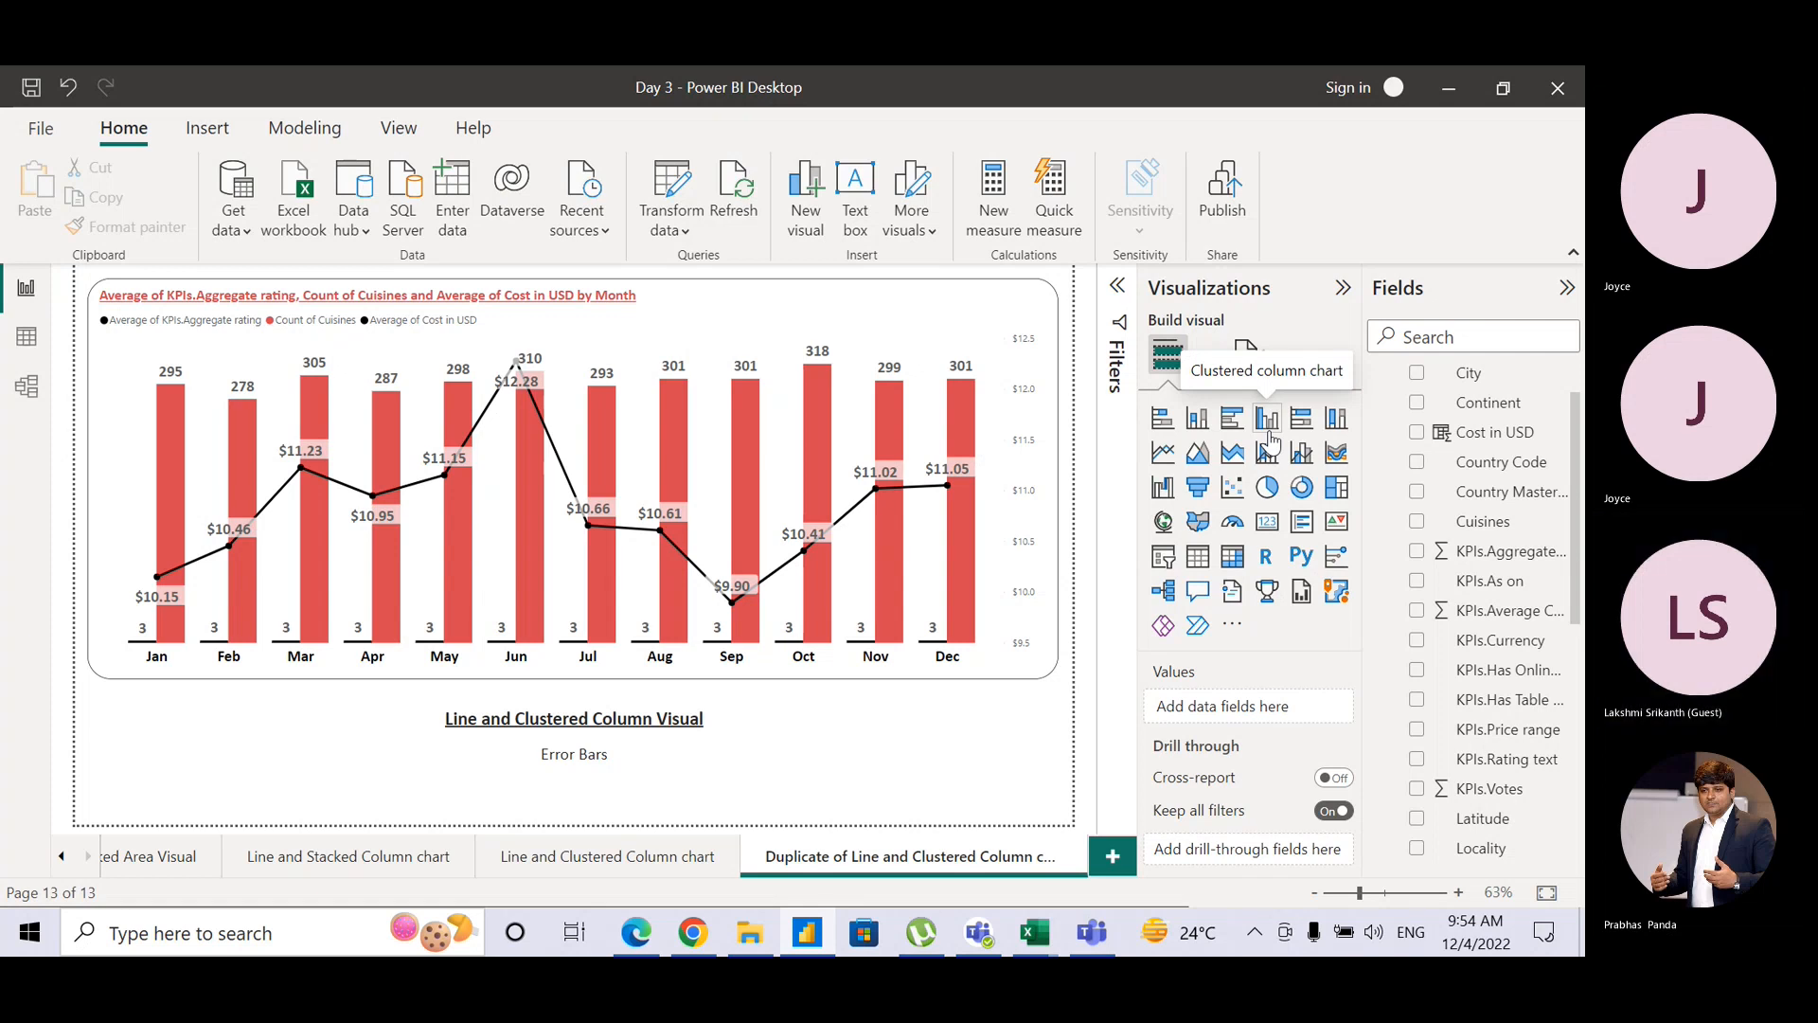
Step: Switch the monthly chart to a ribbon chart, removing the aggregate rating and Count of Cuisines fields
mouse_move(877, 400)
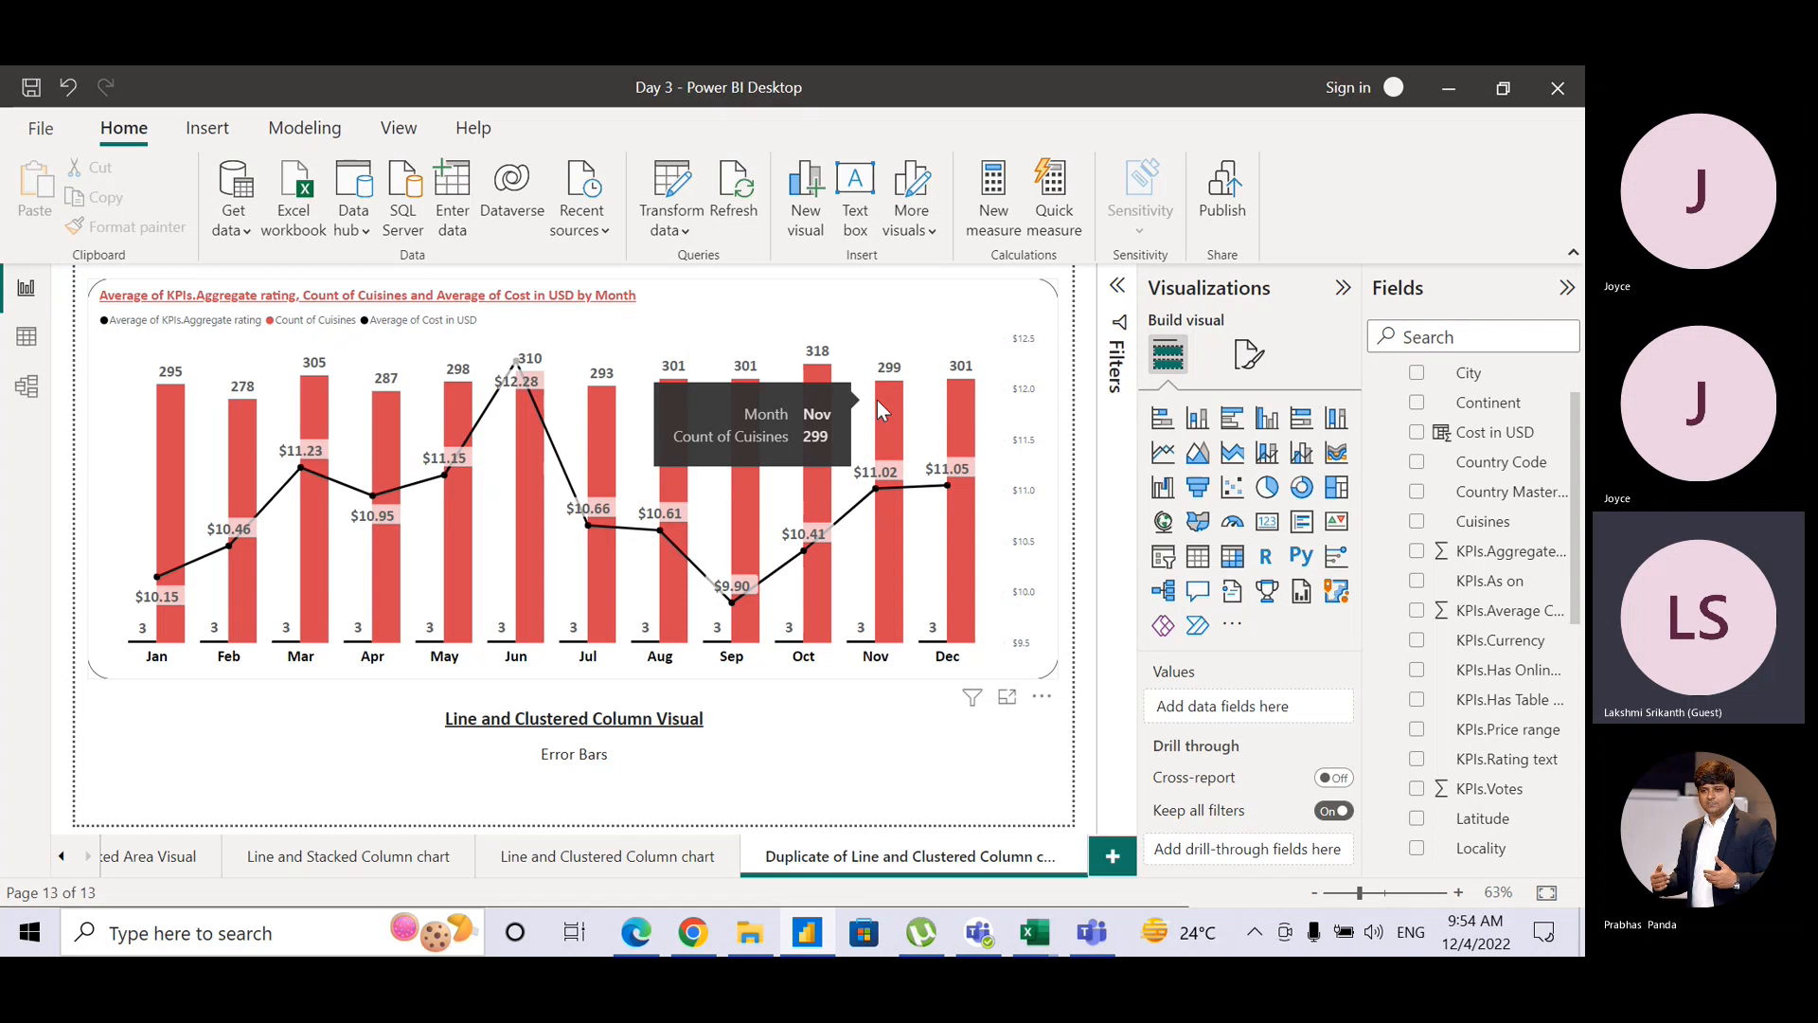
left_click(1024, 682)
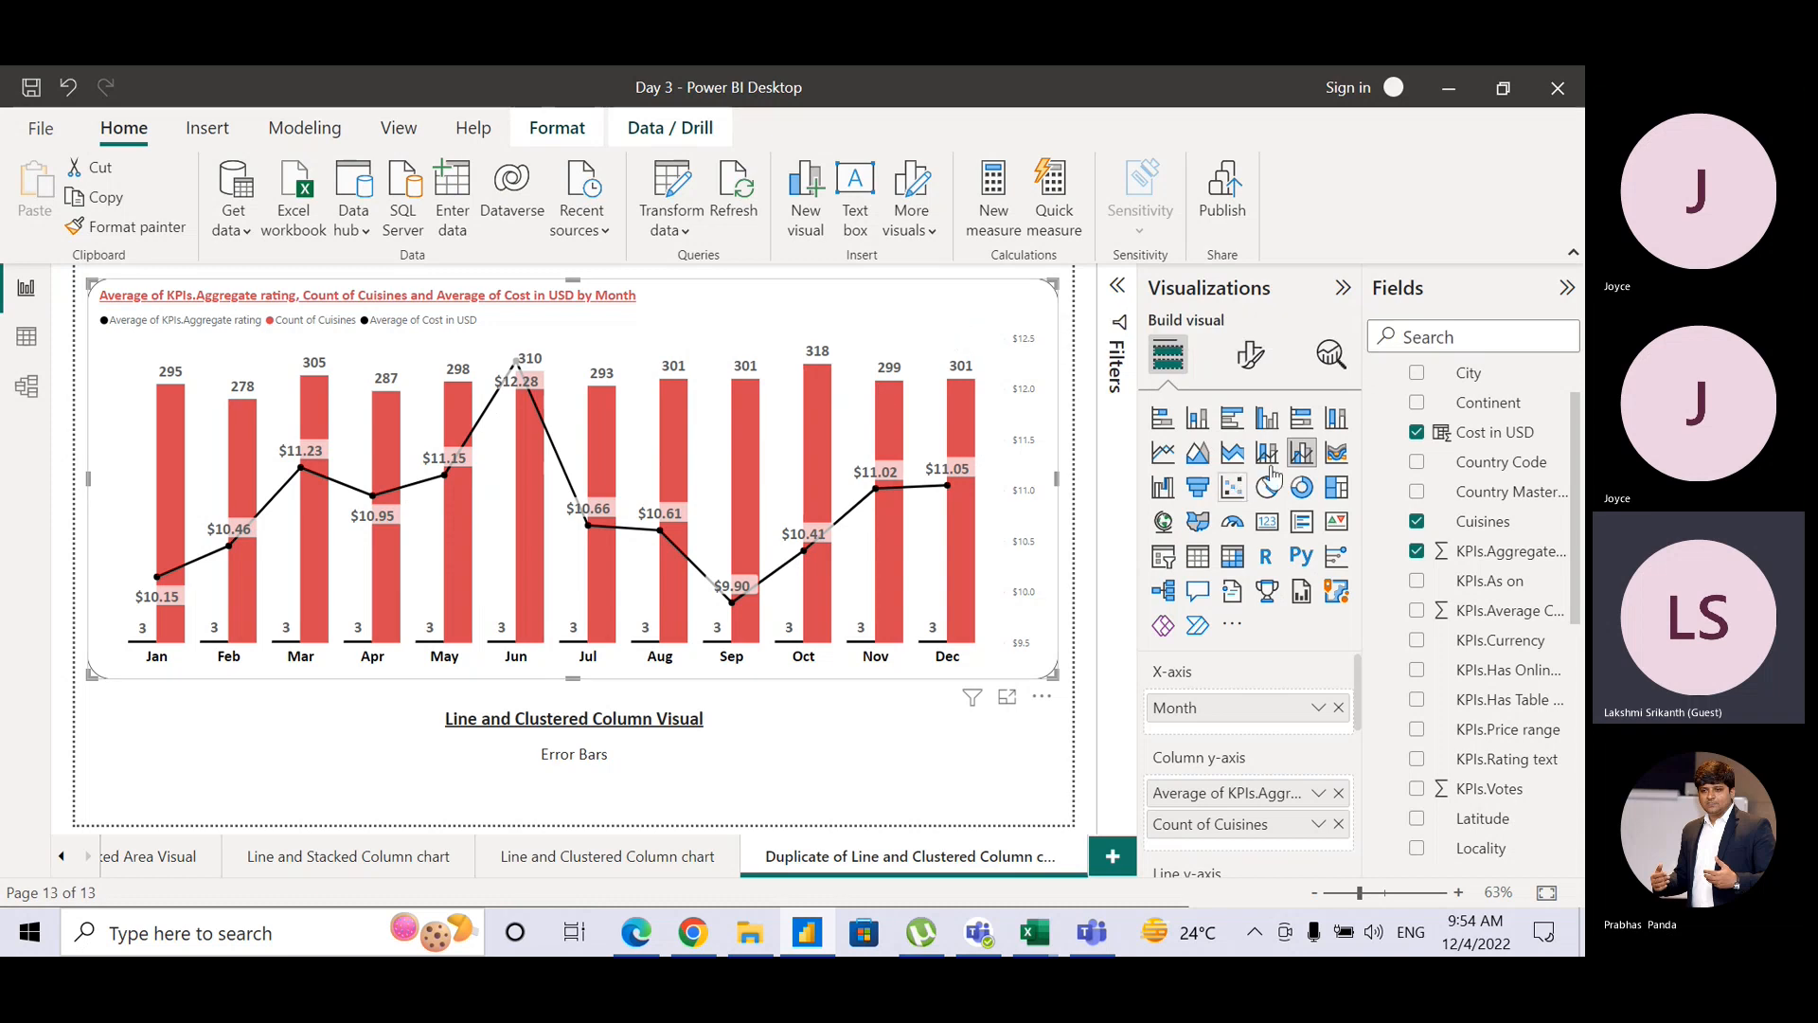
left_click(1336, 454)
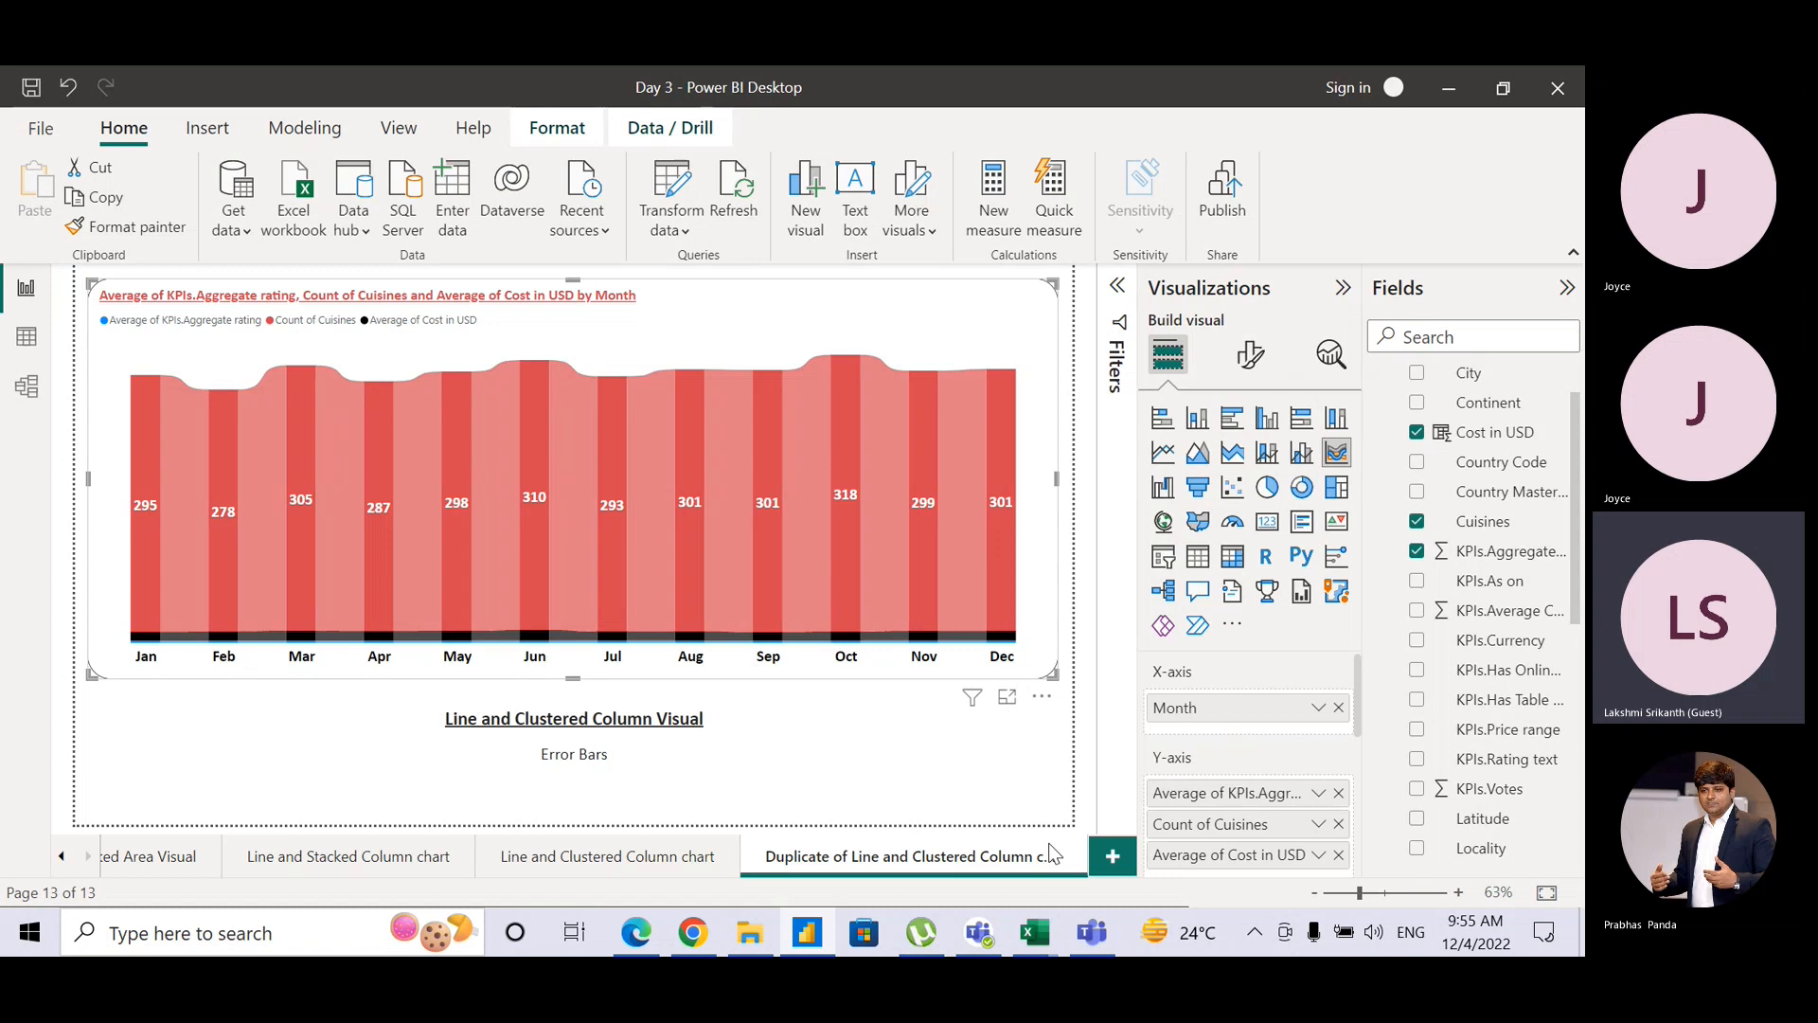
left_click(1338, 794)
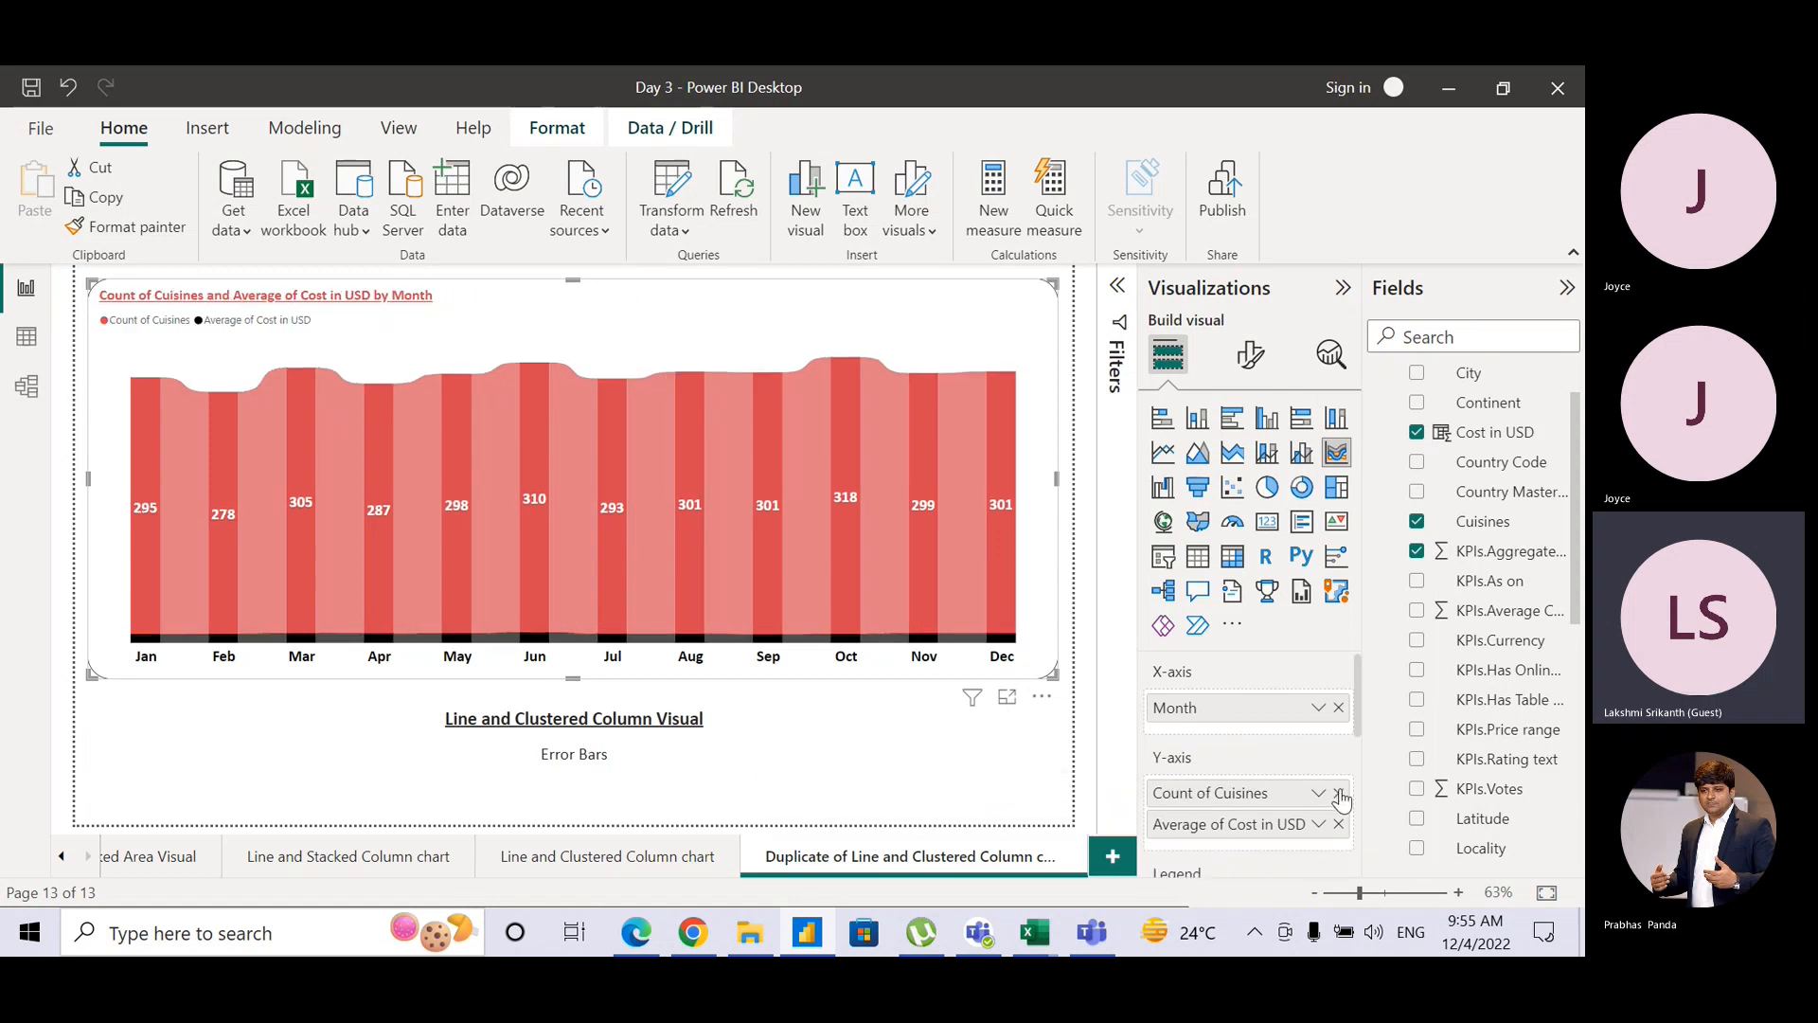
left_click(1338, 793)
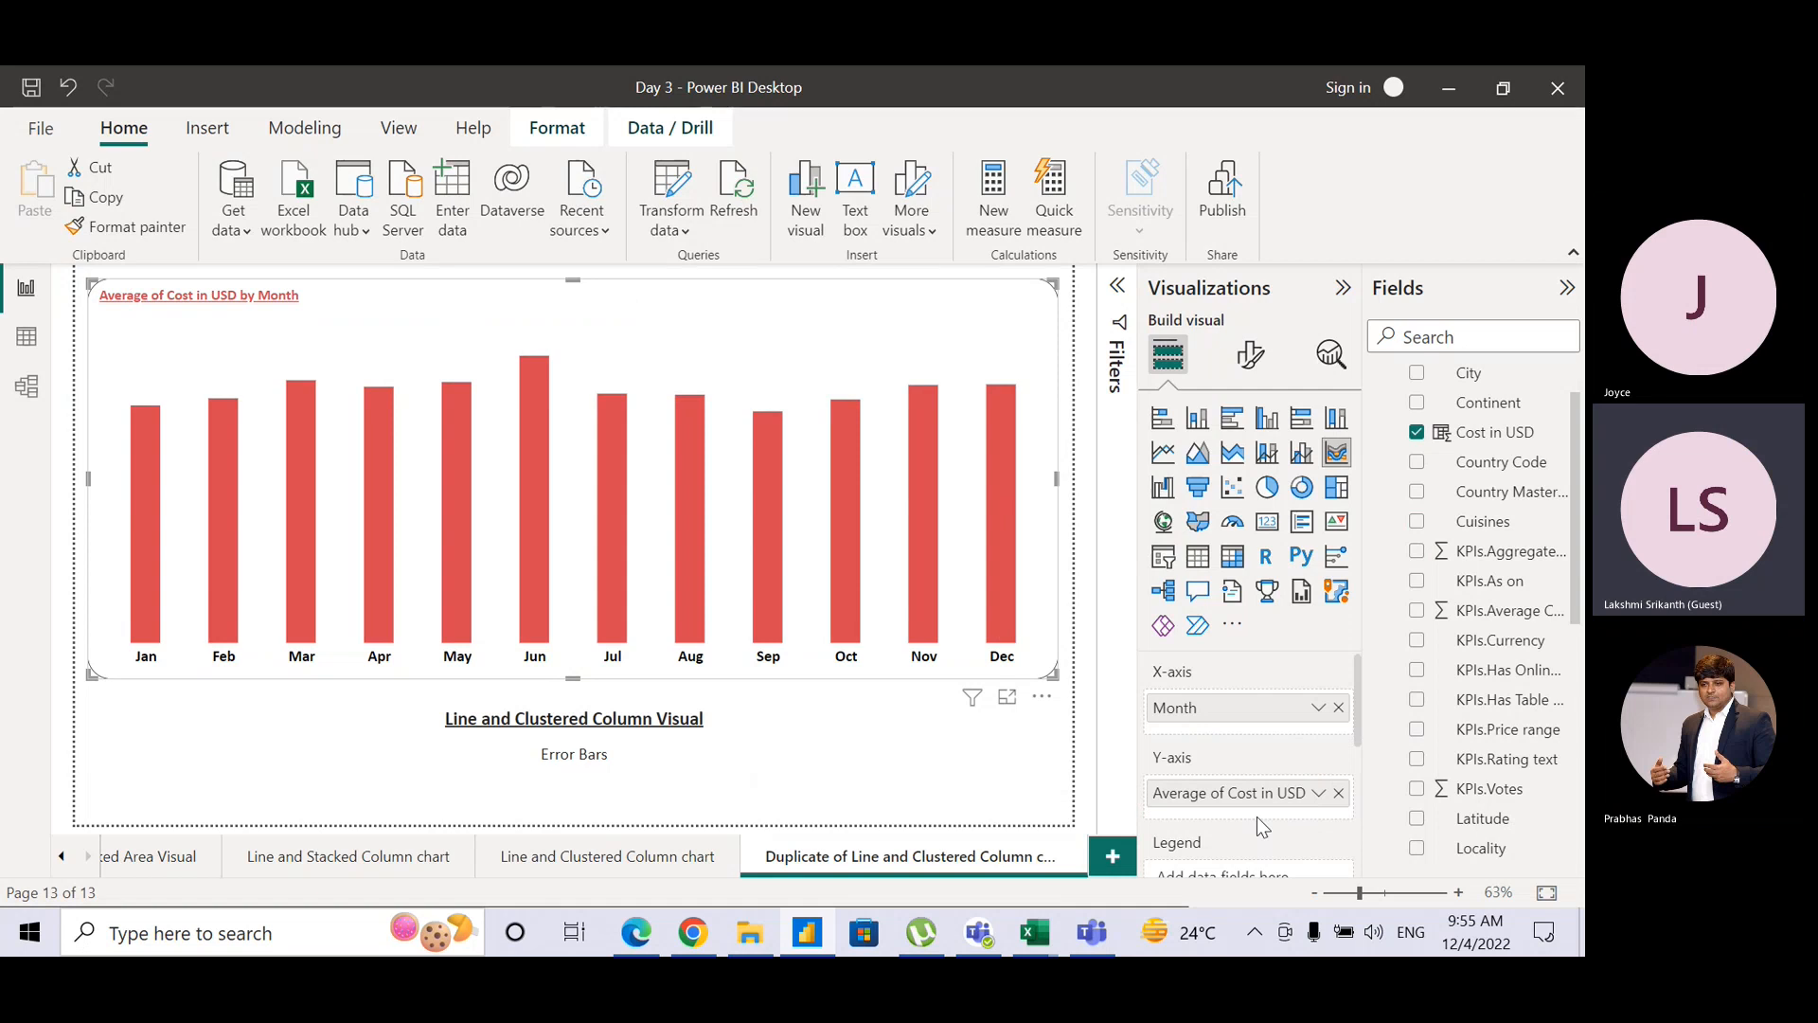
Step: Add Quarter as the ribbon chart's legend, colouring monthly average USD cost ribbons Q1–Q4
left_click(1232, 712)
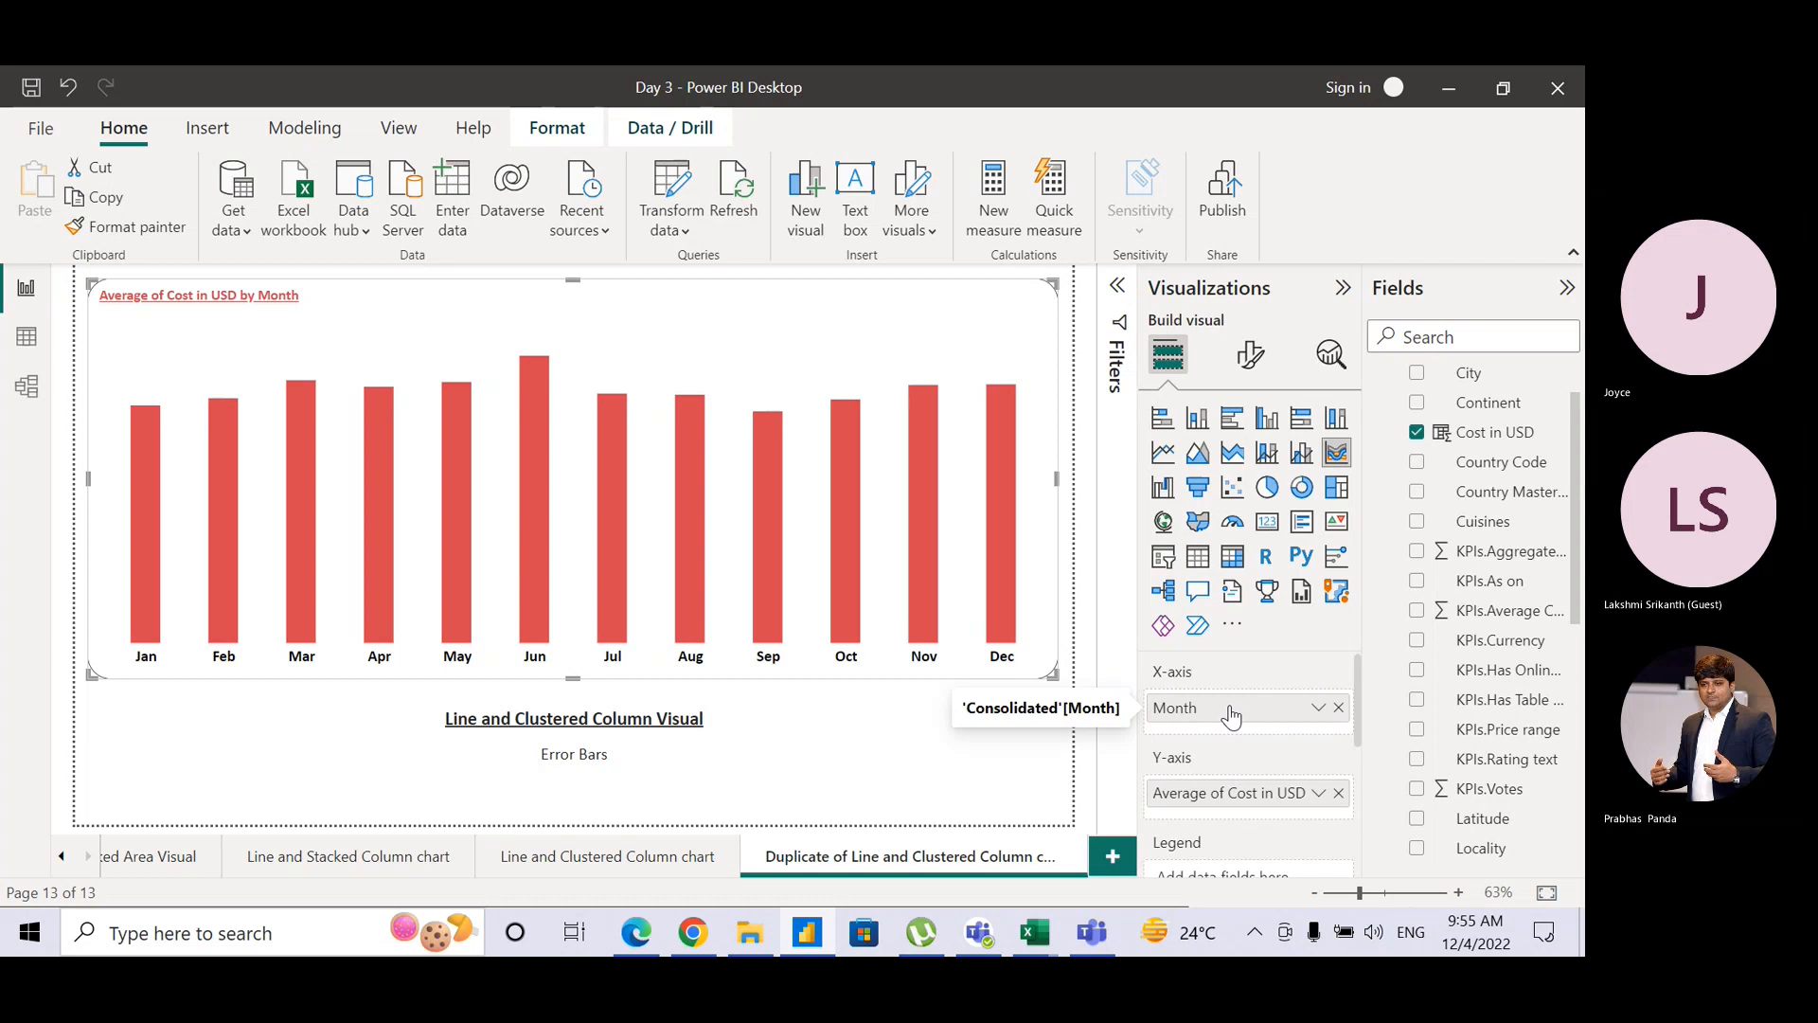
left_click(1232, 715)
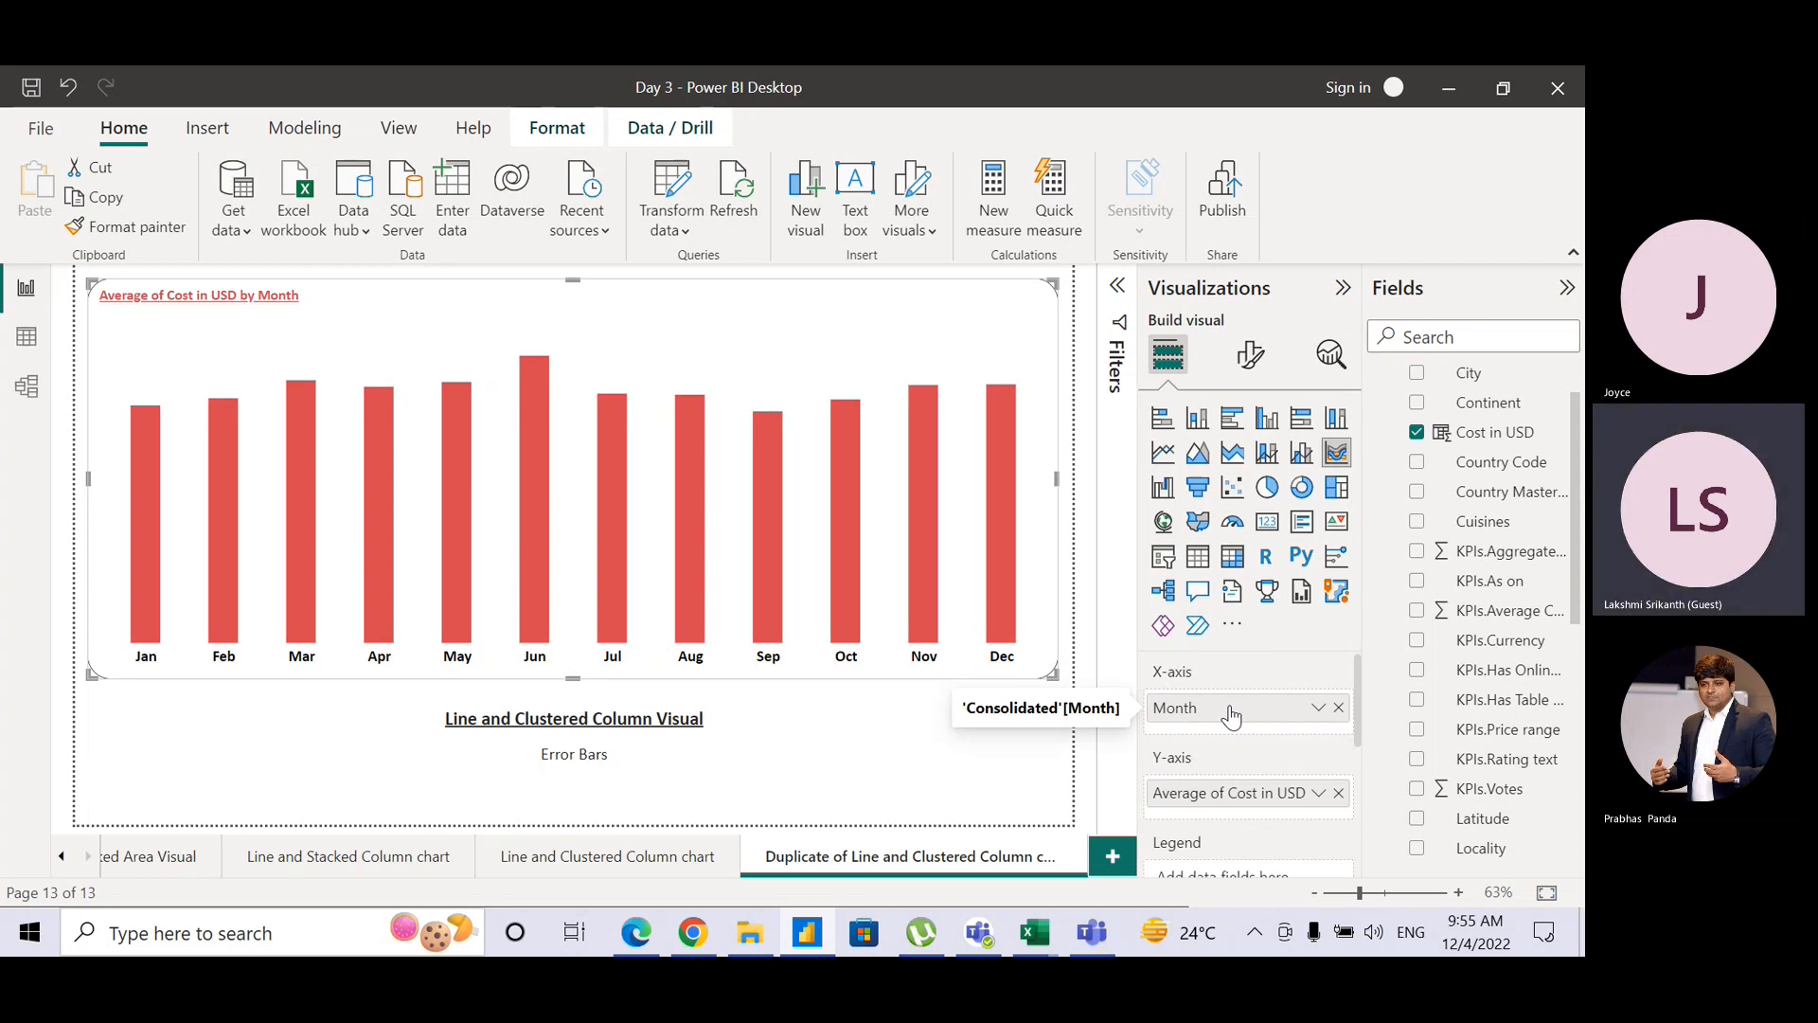
left_click(1233, 715)
key("ctrl")
key("ctrl")
key("ctrl")
key("ctrl")
key("ctrl")
key("ctrl")
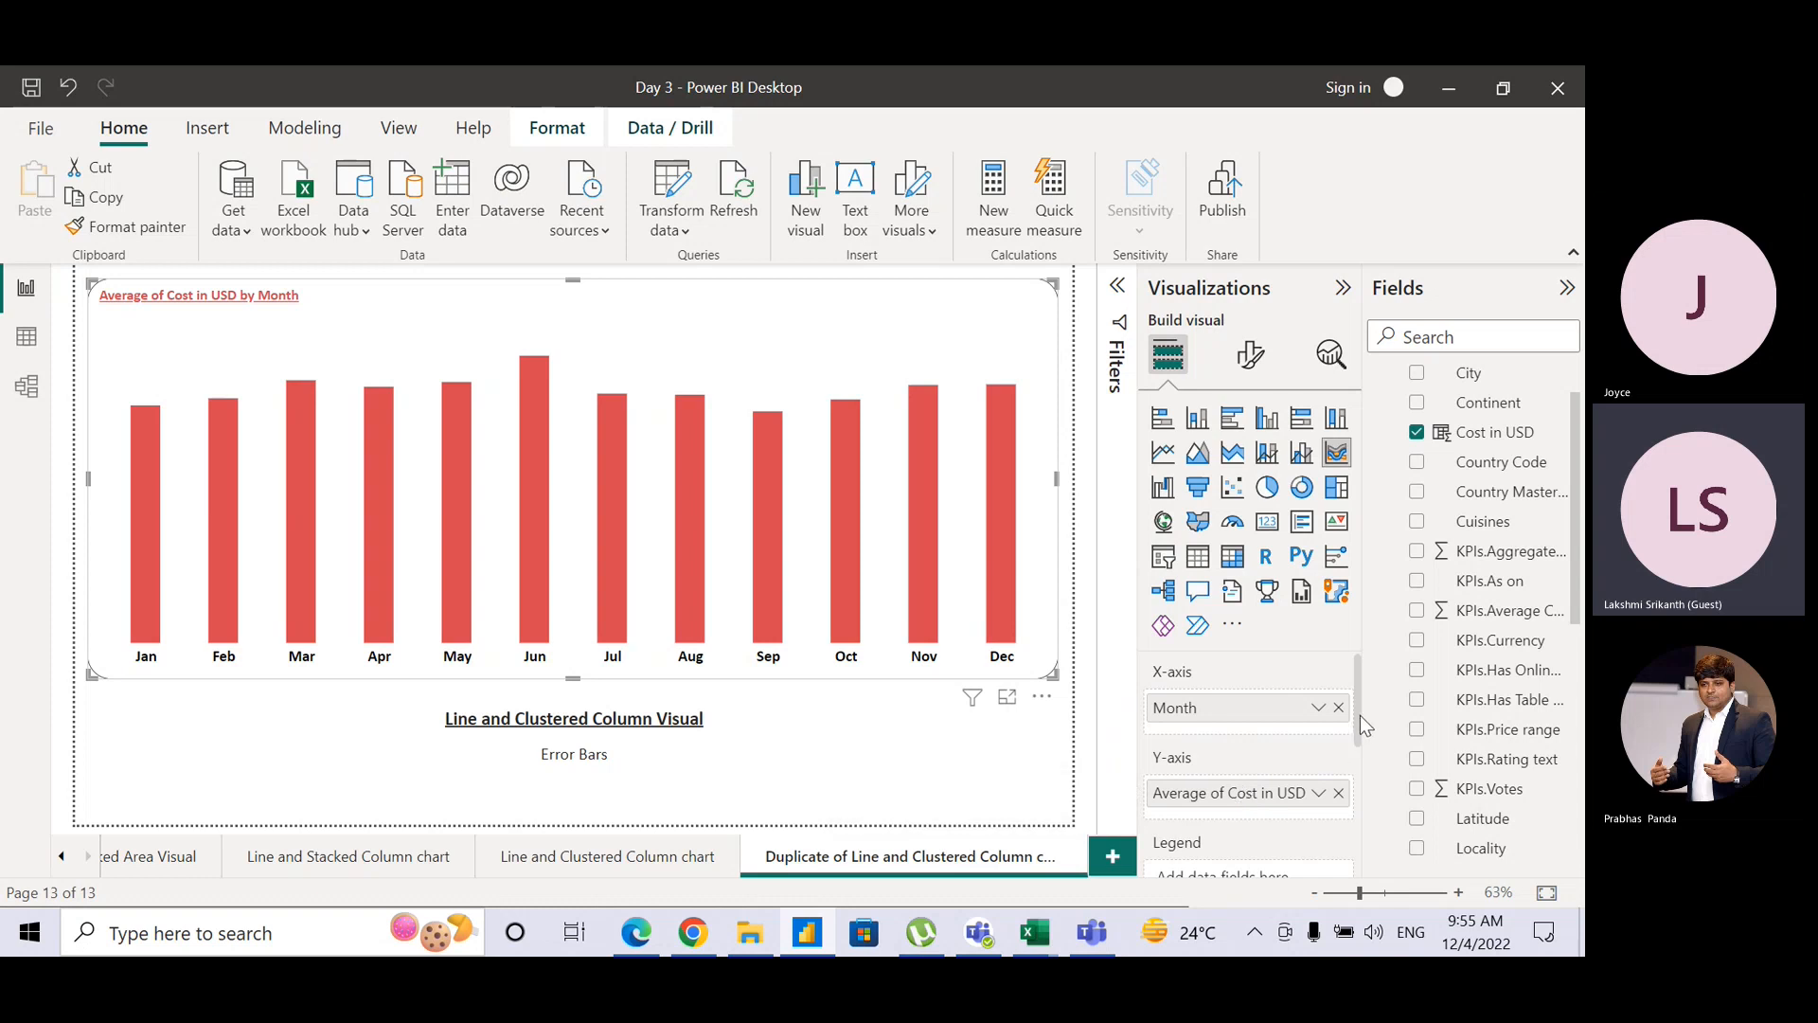
left_click_drag(1361, 717, 1361, 769)
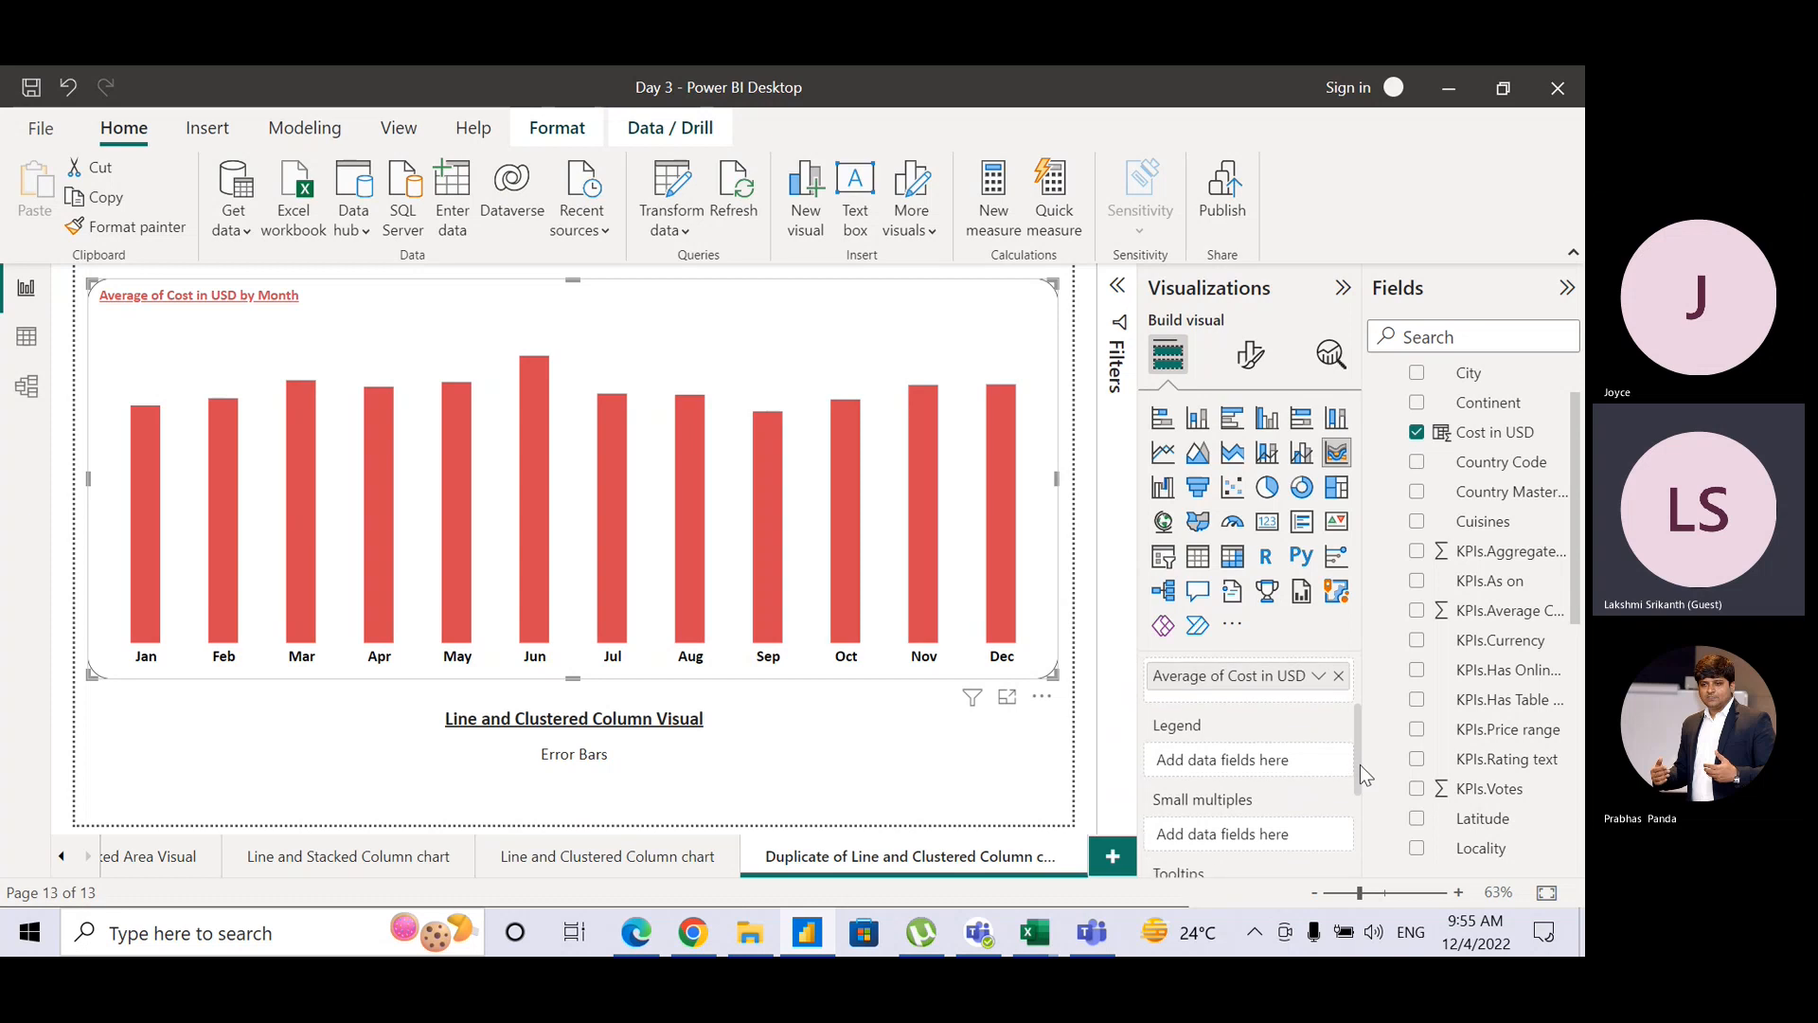
left_click_drag(1578, 562, 1579, 700)
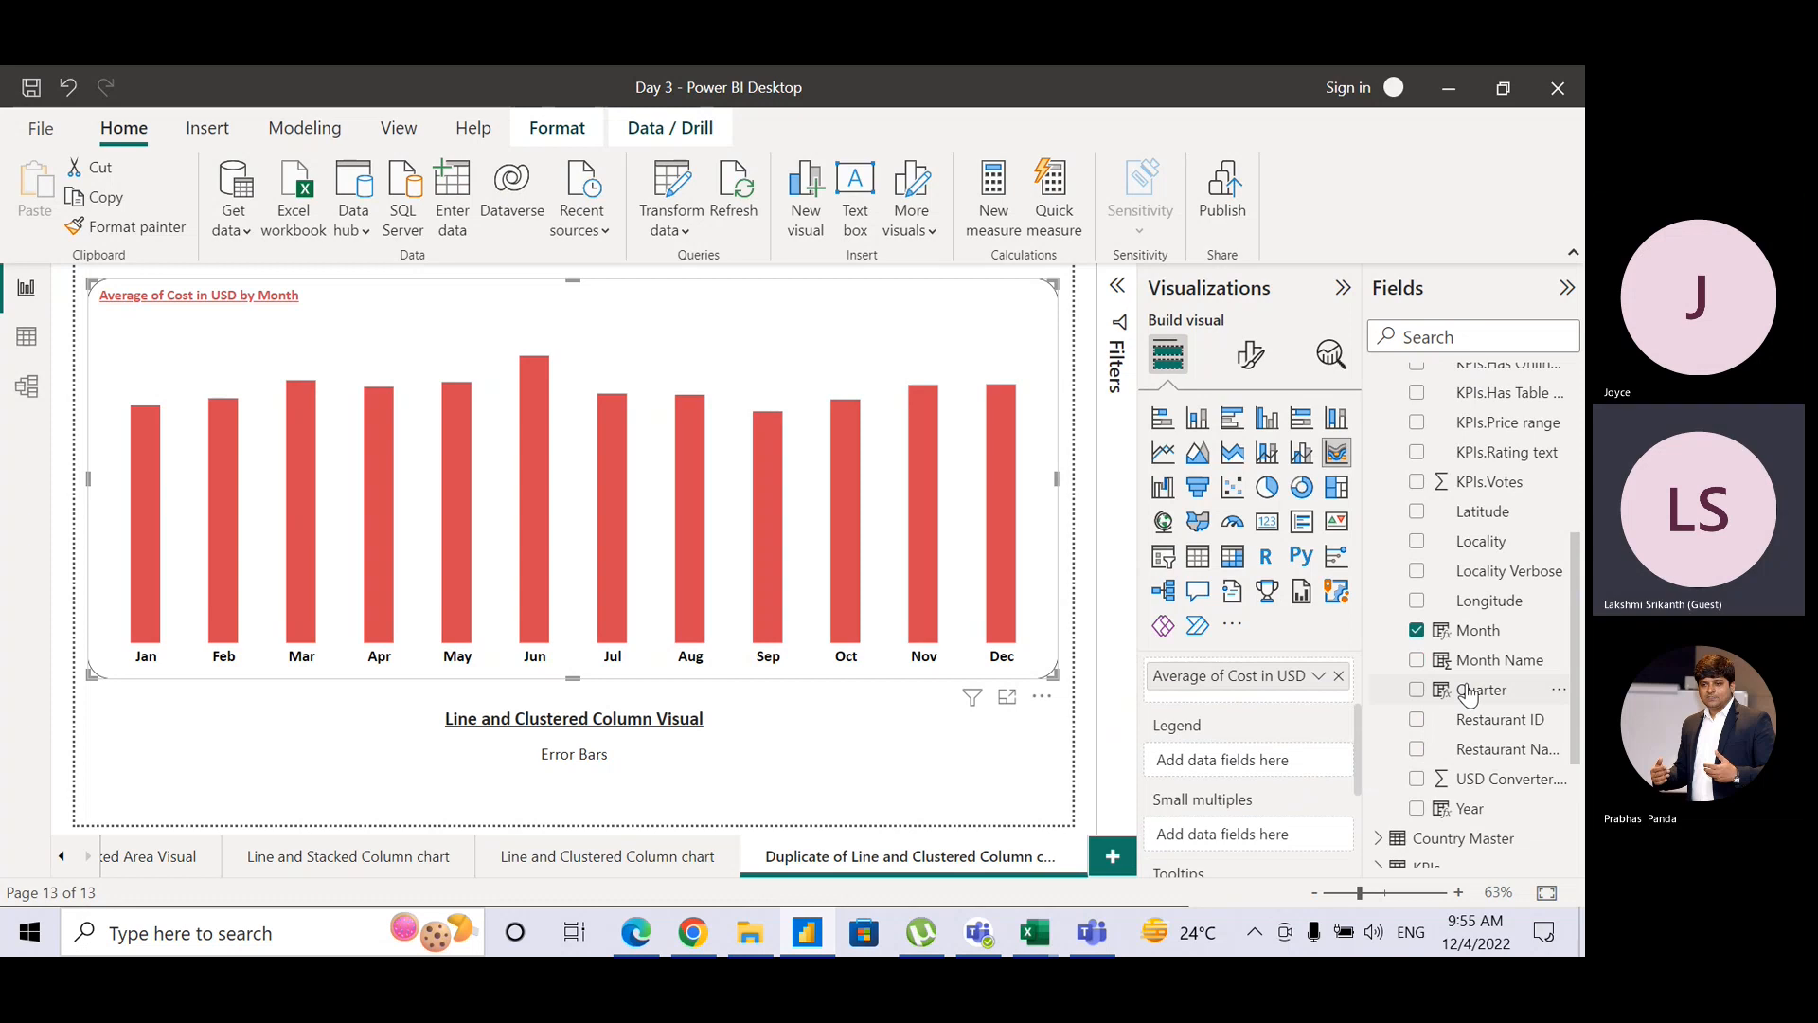
left_click_drag(1468, 694, 1260, 762)
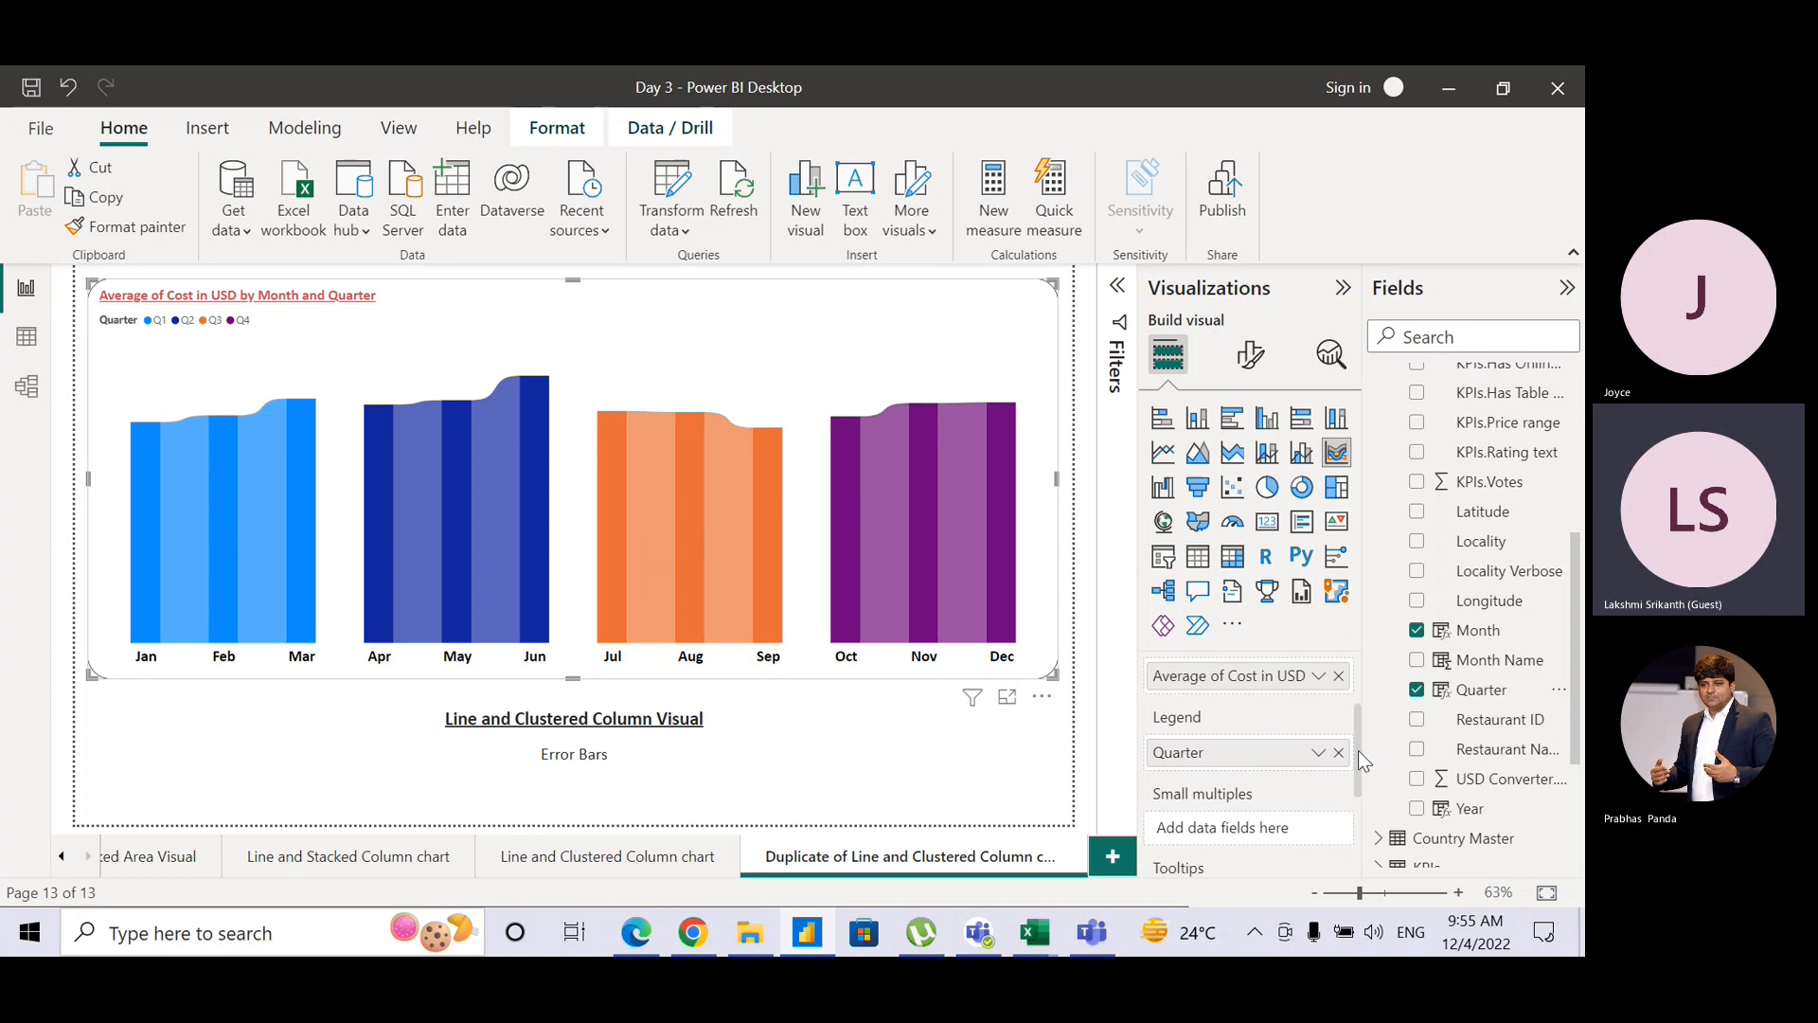
left_click_drag(1358, 751, 1356, 692)
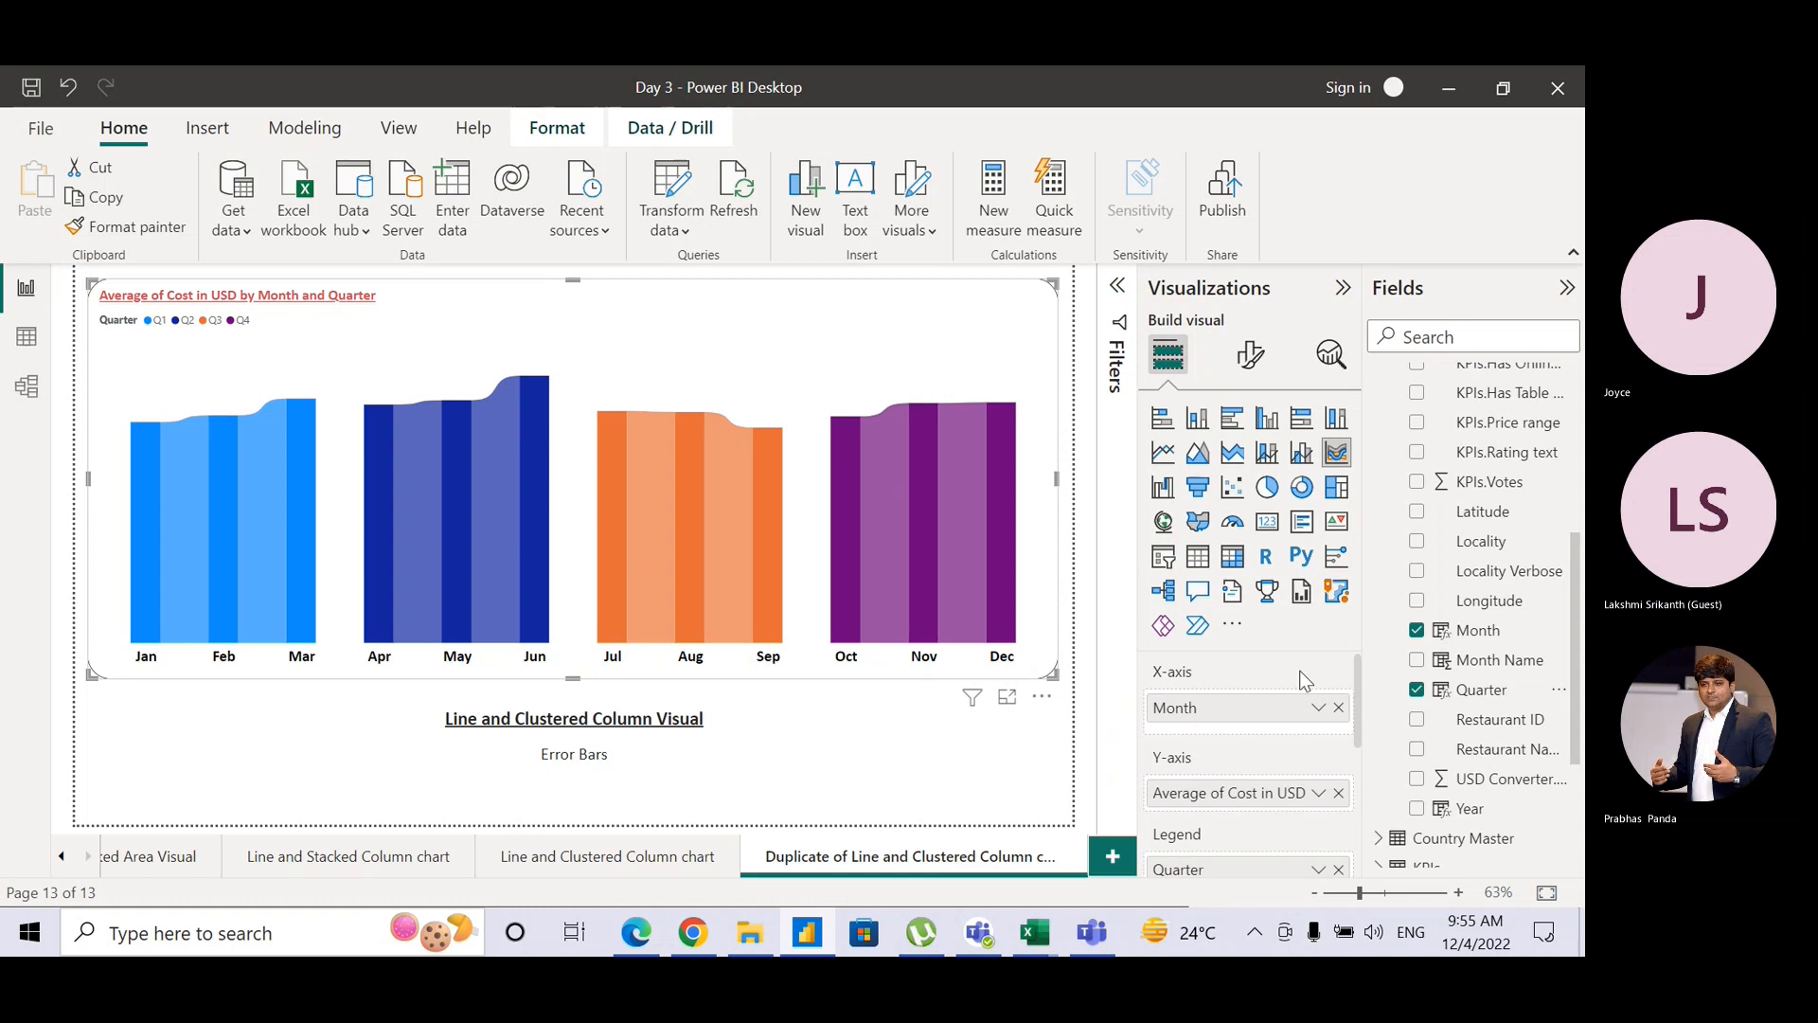
Step: Set the ribbon chart's connector transparency to 26%, leaving ribbon borders off
left_click(1252, 377)
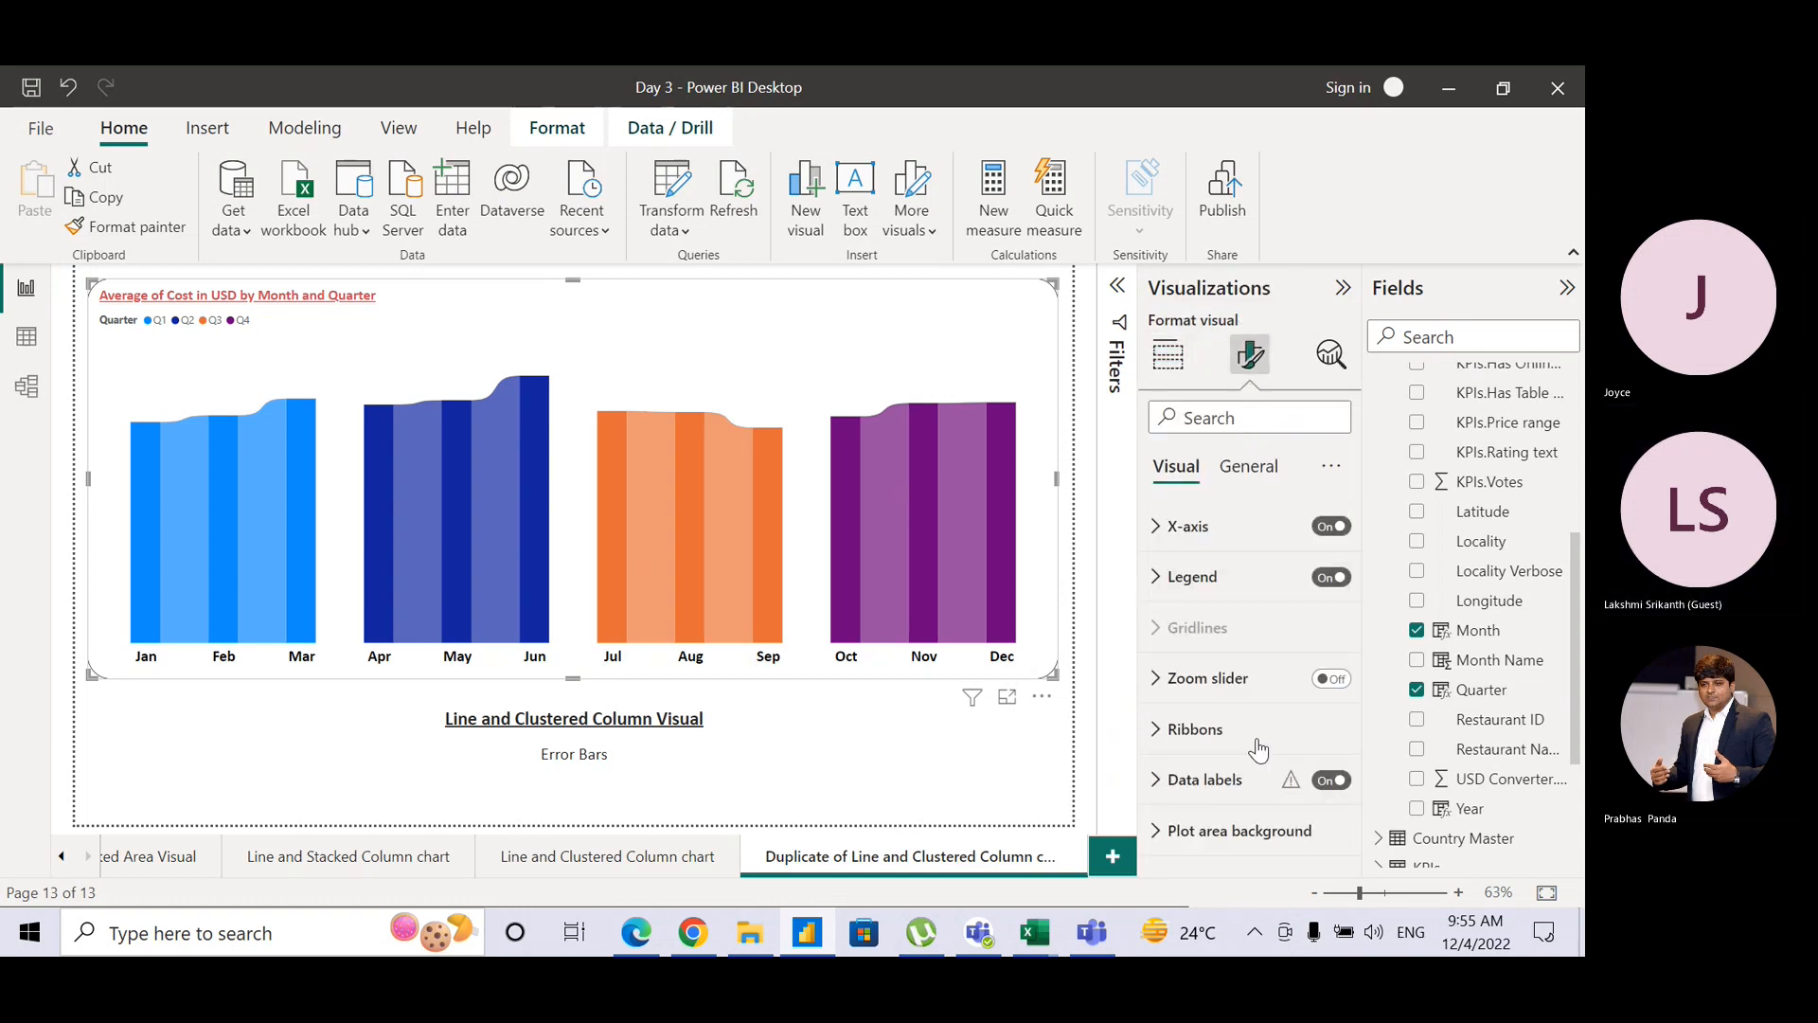
left_click(1157, 784)
left_click(1158, 784)
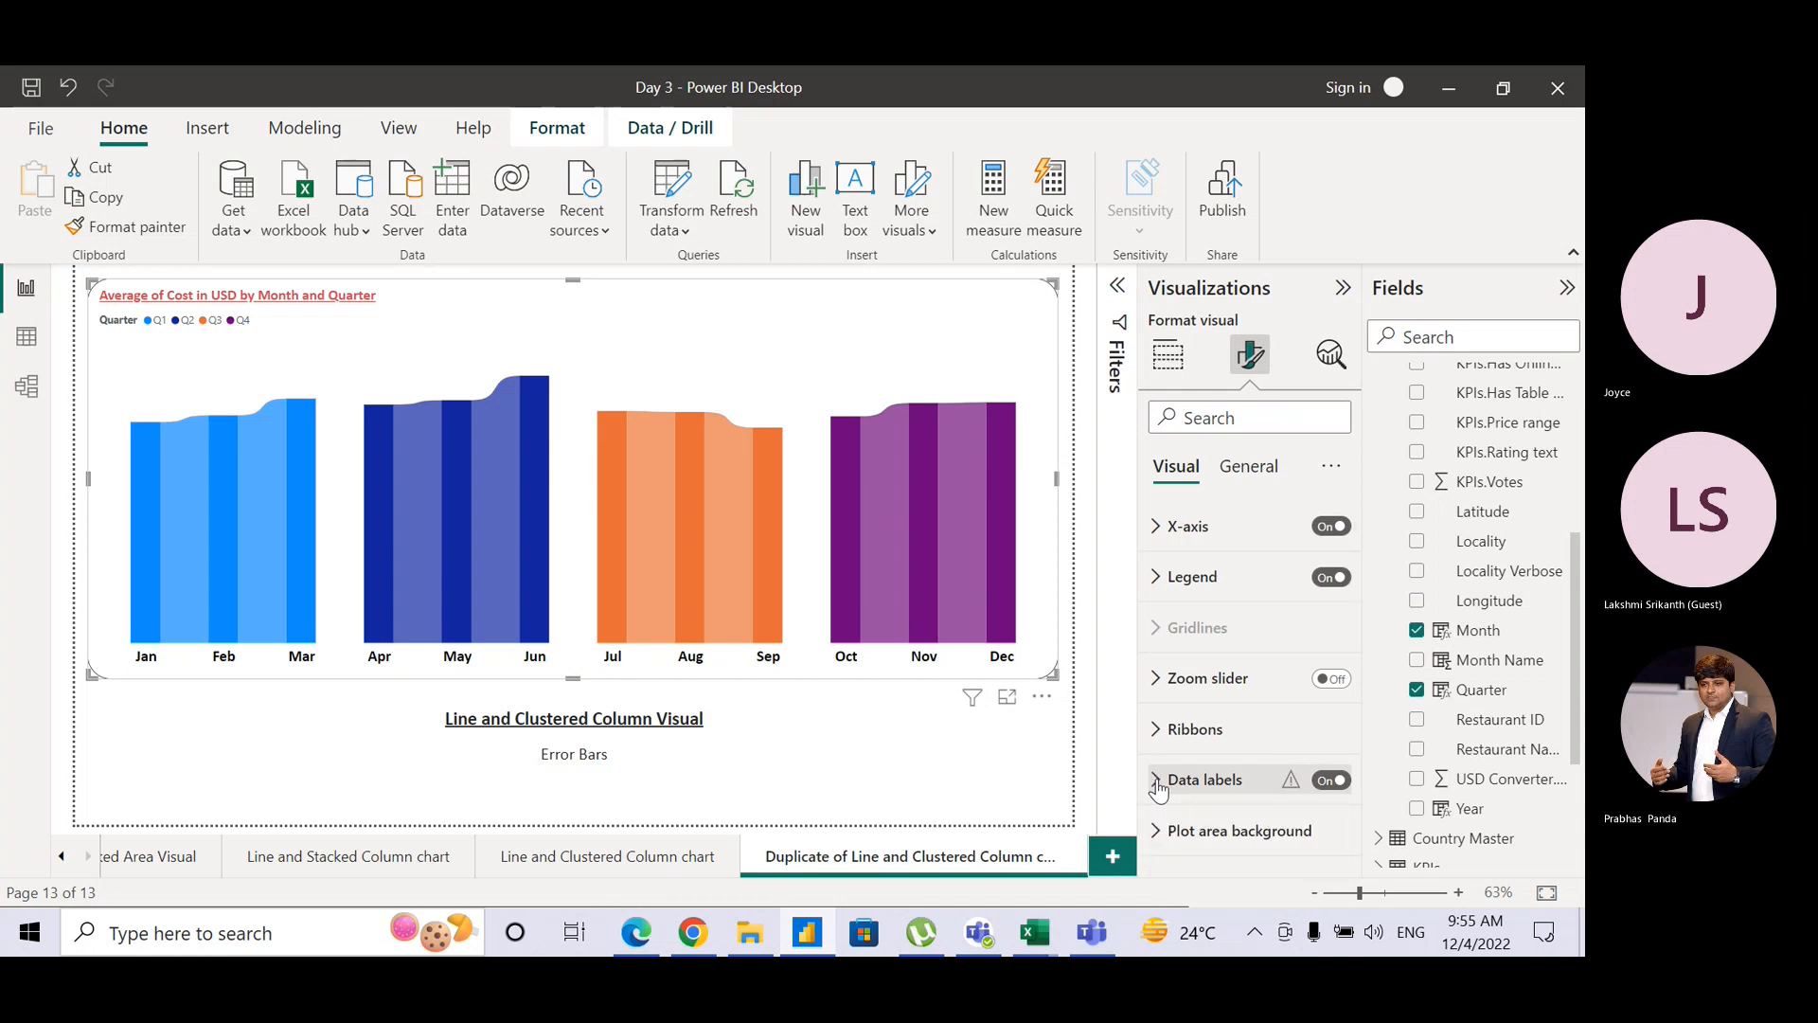
left_click(1154, 748)
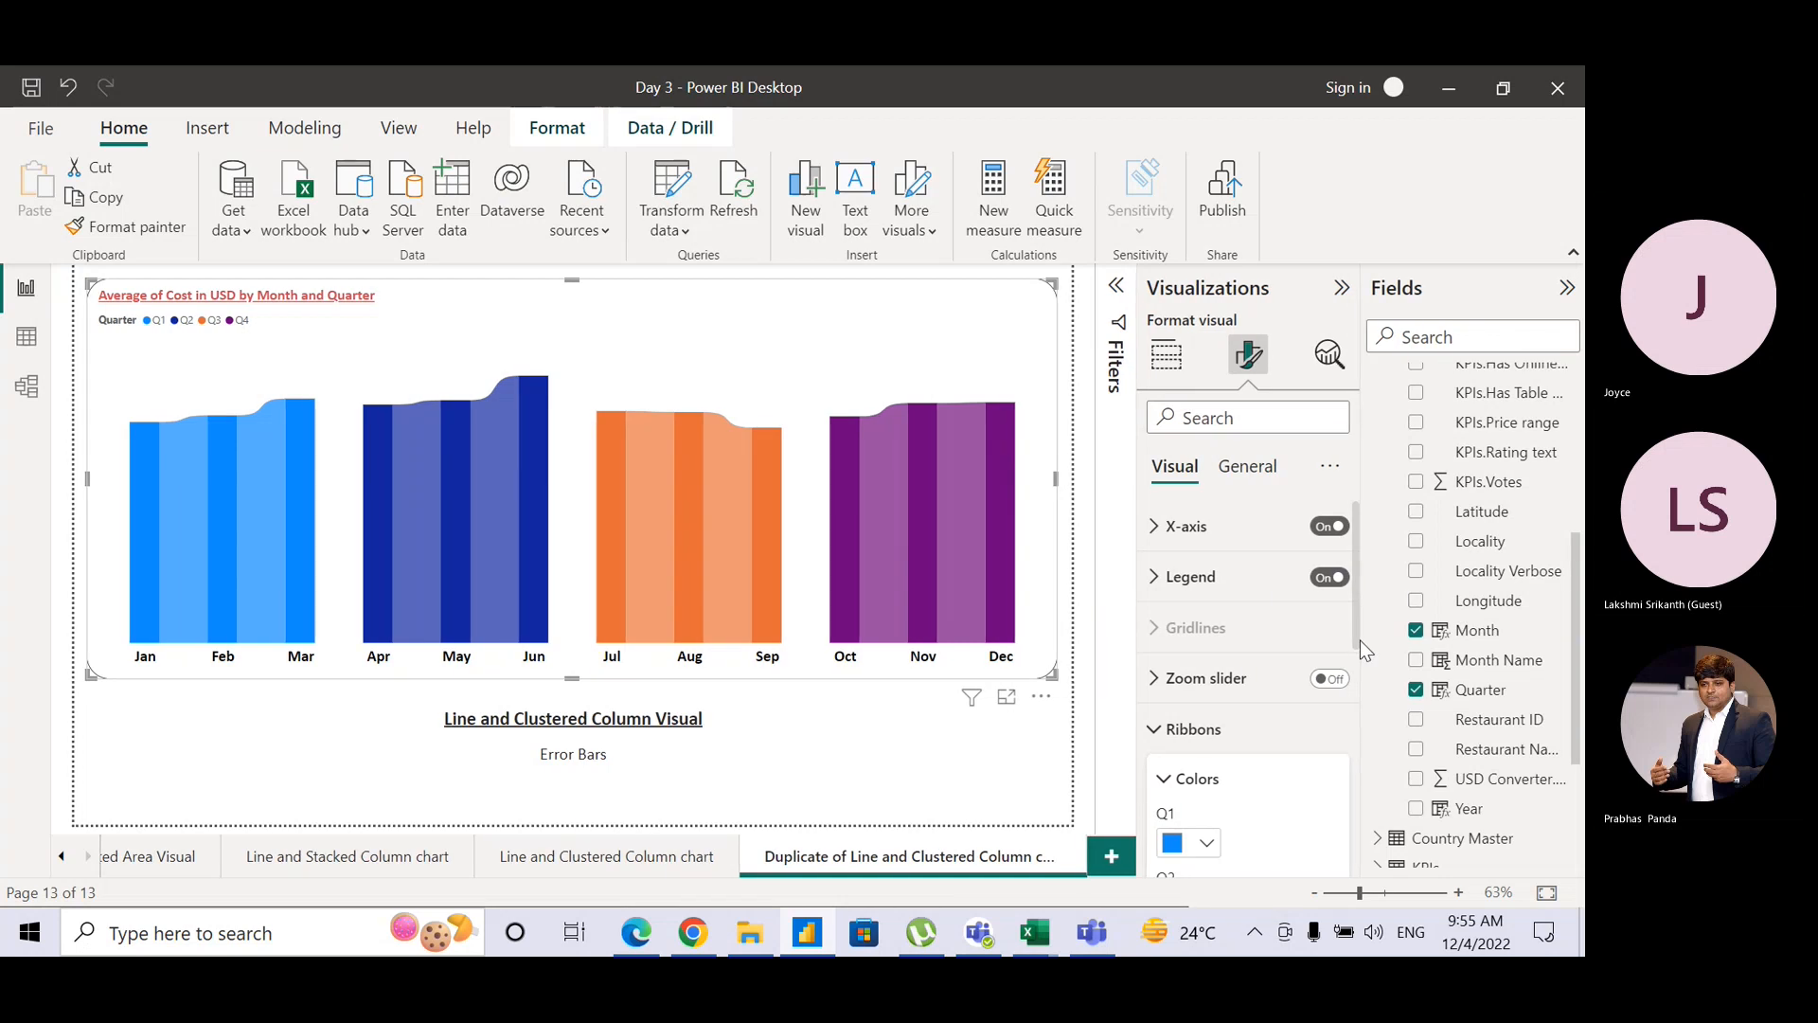
left_click_drag(1360, 640, 1362, 798)
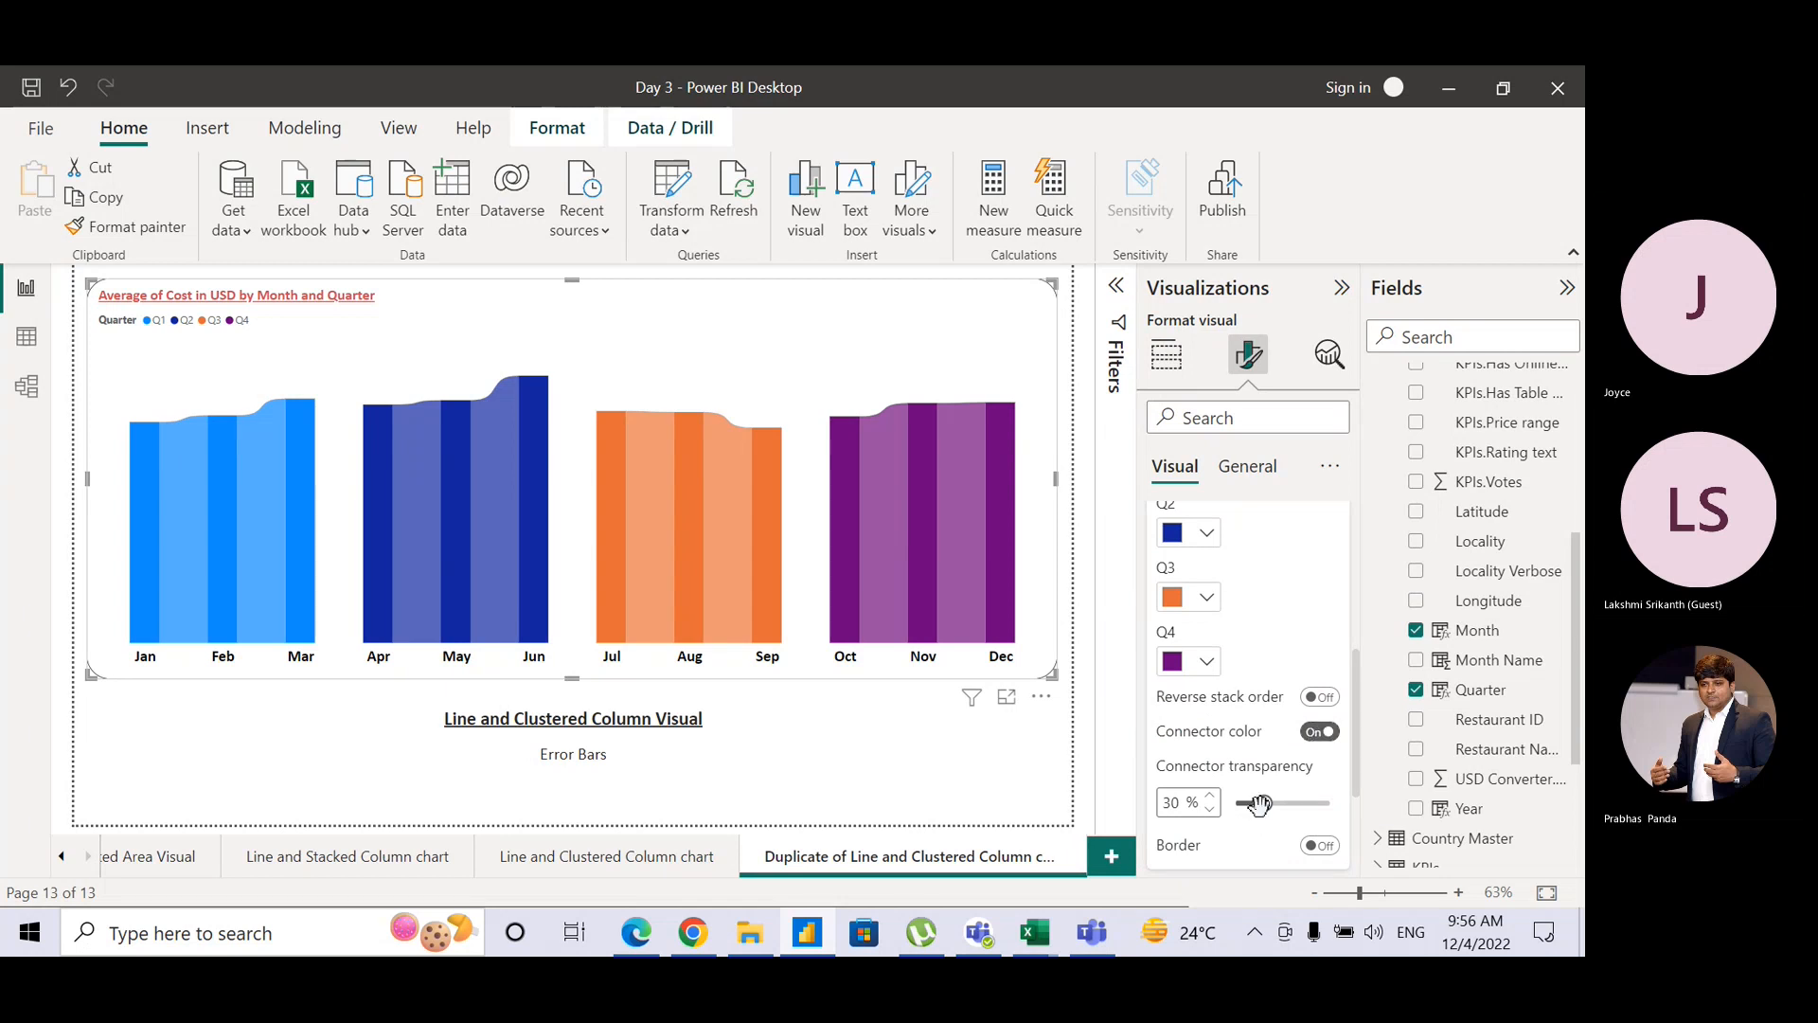
left_click(1320, 846)
left_click(1319, 846)
mouse_move(1264, 803)
left_mouse_down()
mouse_move(1233, 806)
mouse_move(1325, 808)
mouse_move(1263, 807)
mouse_move(1264, 823)
left_mouse_up()
scroll(1351, 666, "up", 4)
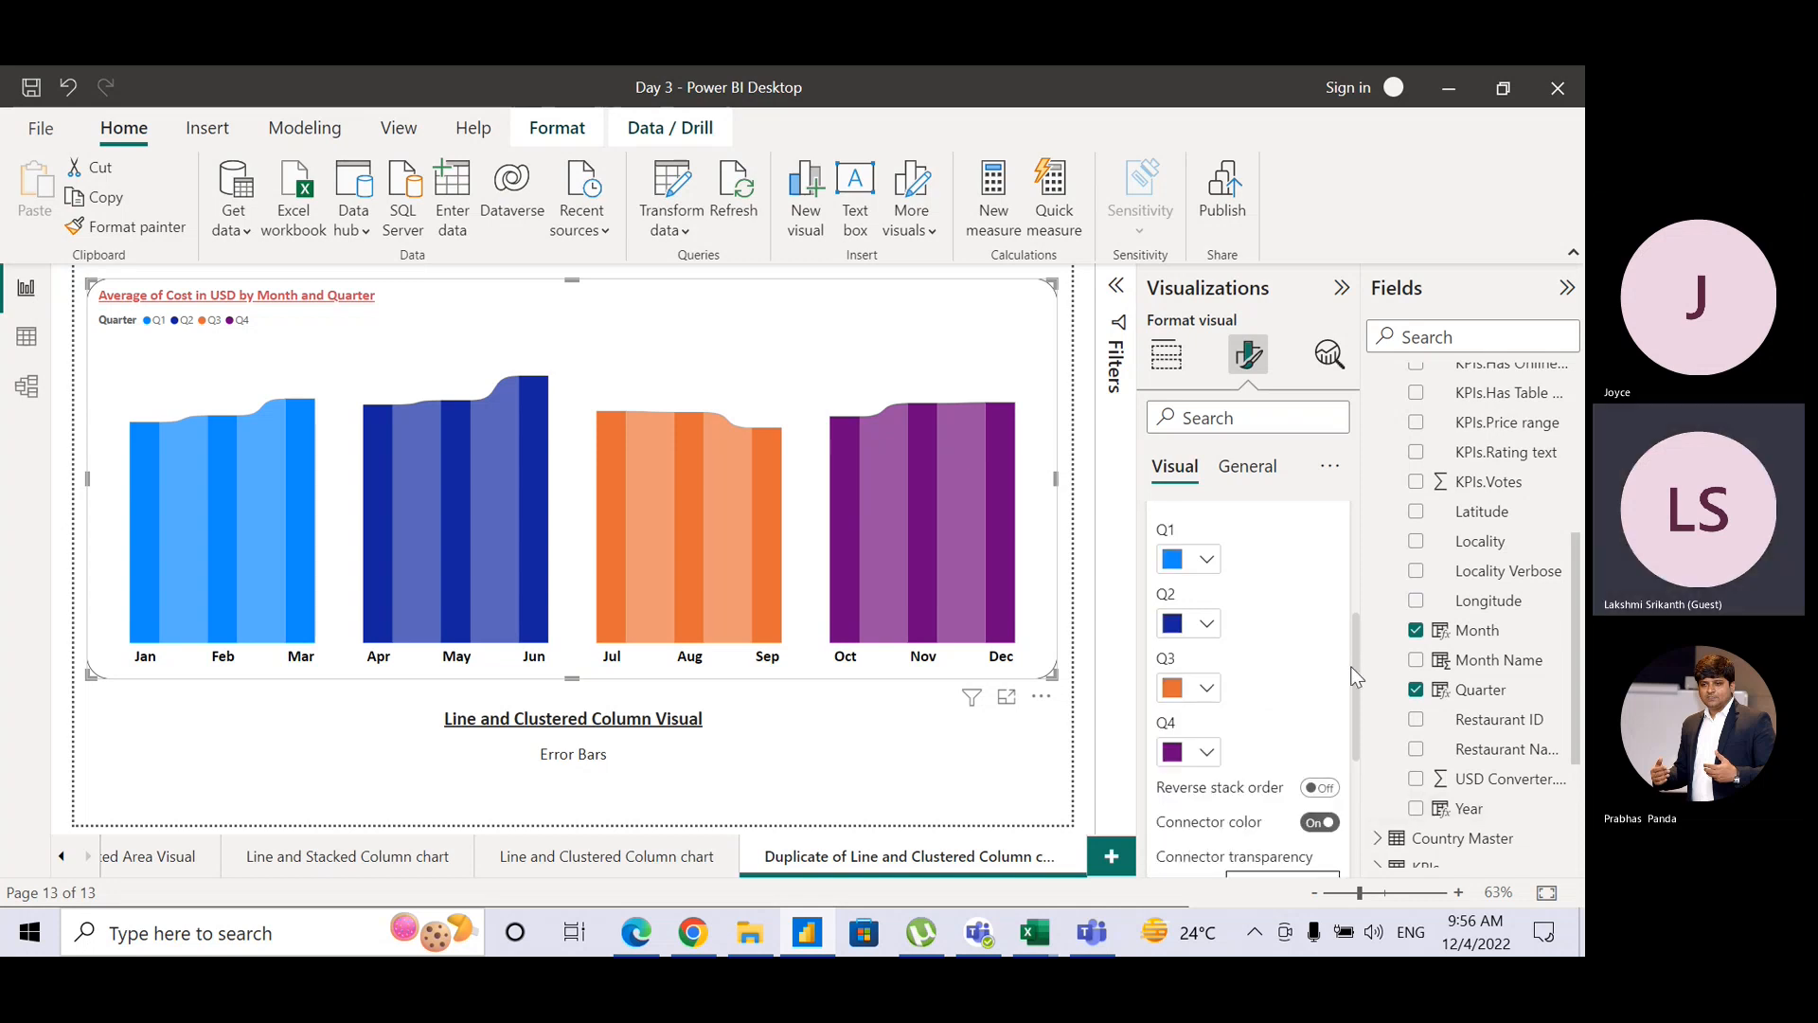
left_click(1149, 376)
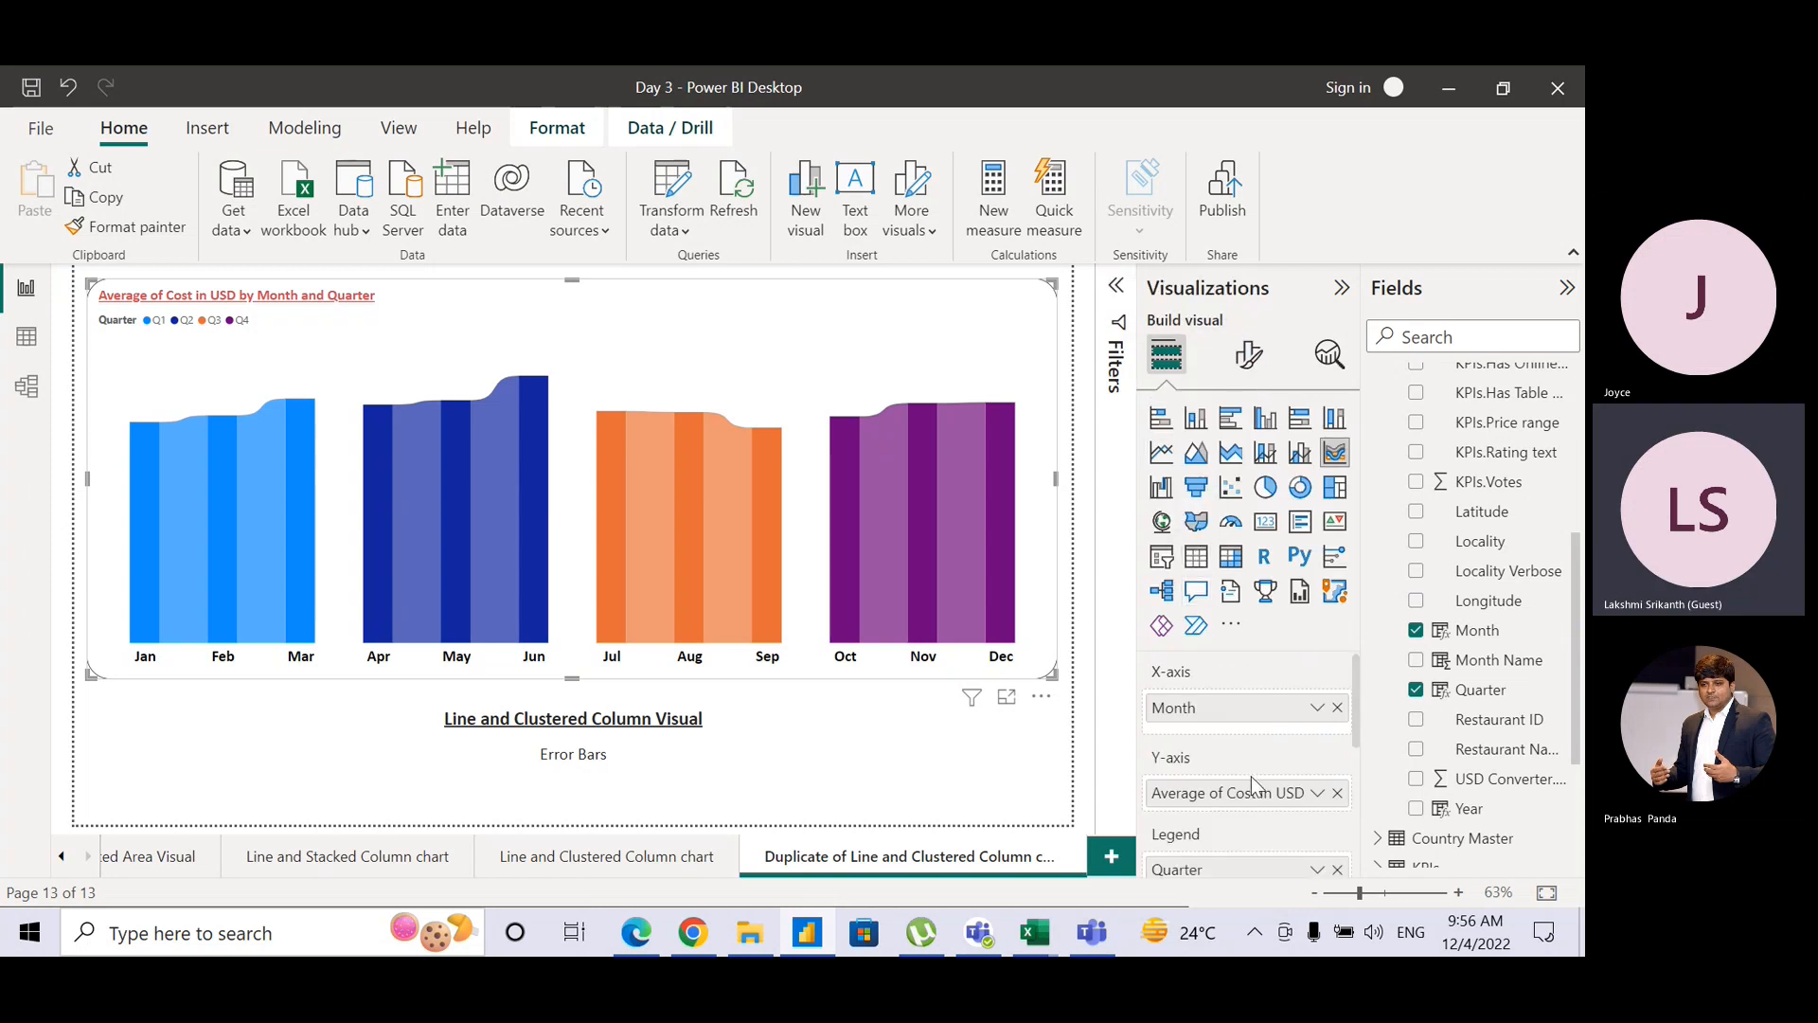
Step: Replace Month with Continent on the ribbon chart's X-axis
left_click(1338, 708)
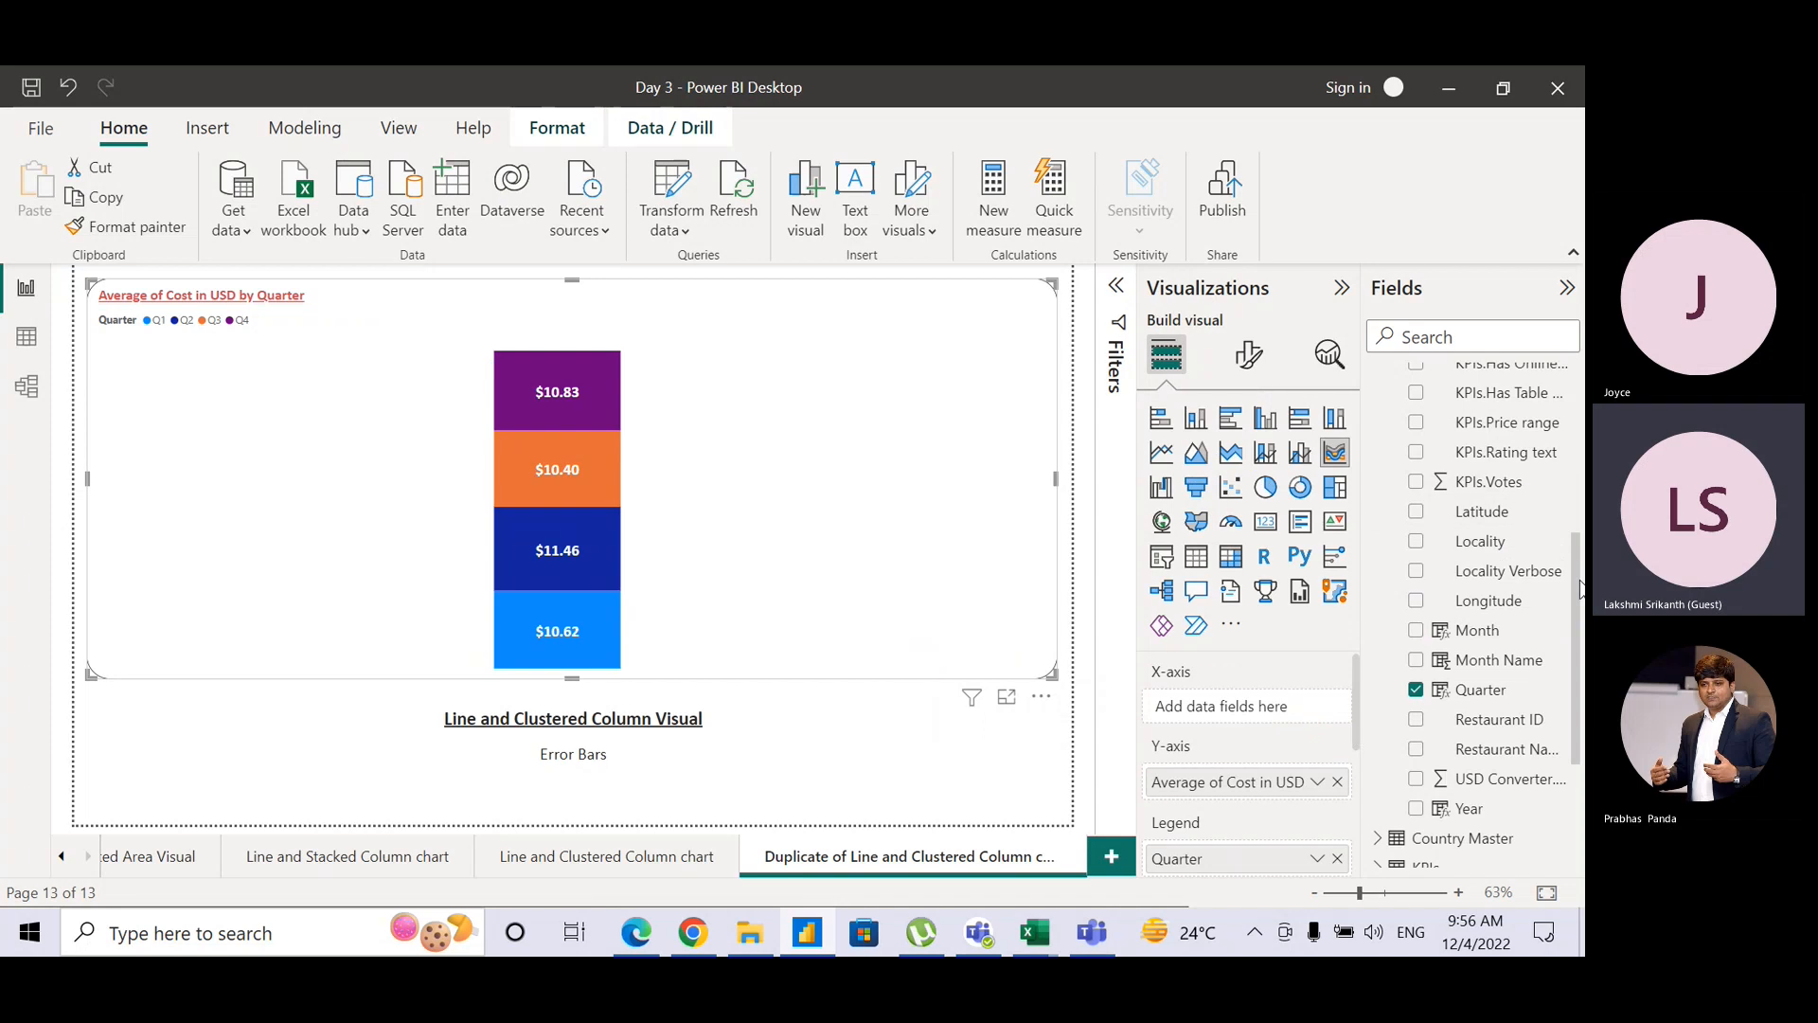
left_click_drag(1581, 578, 1581, 410)
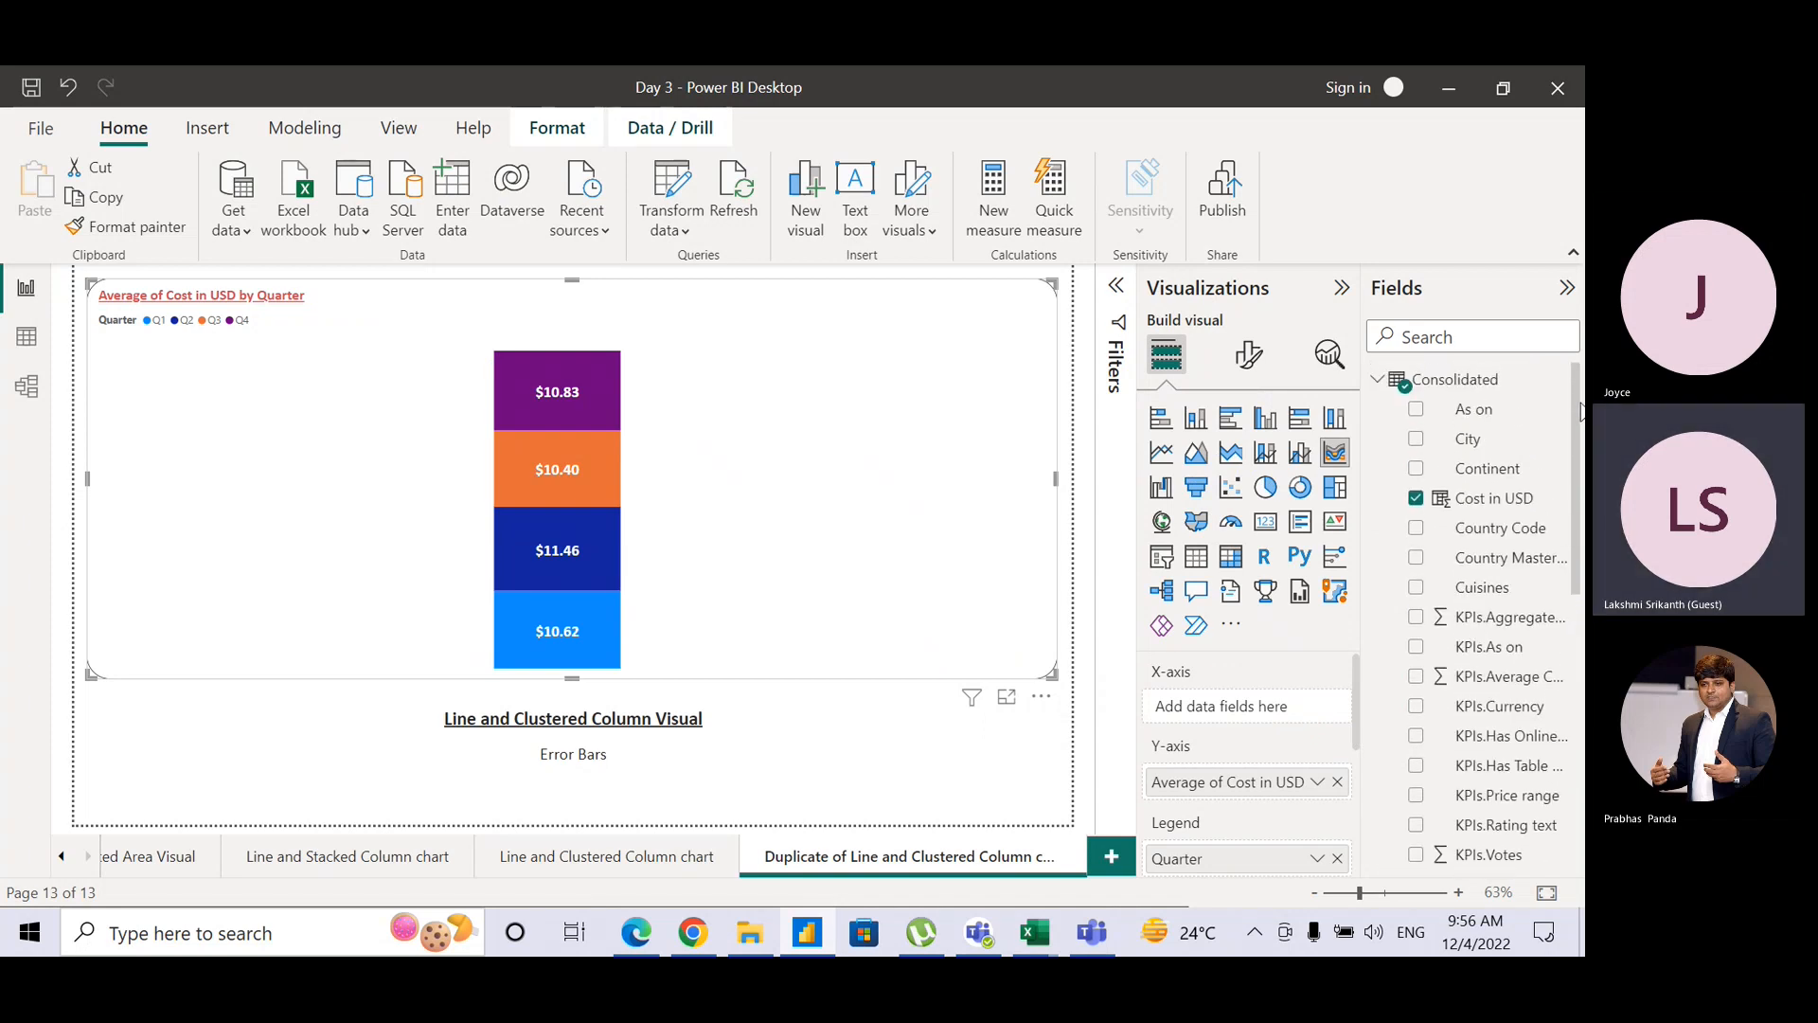
left_click_drag(1509, 473, 1291, 715)
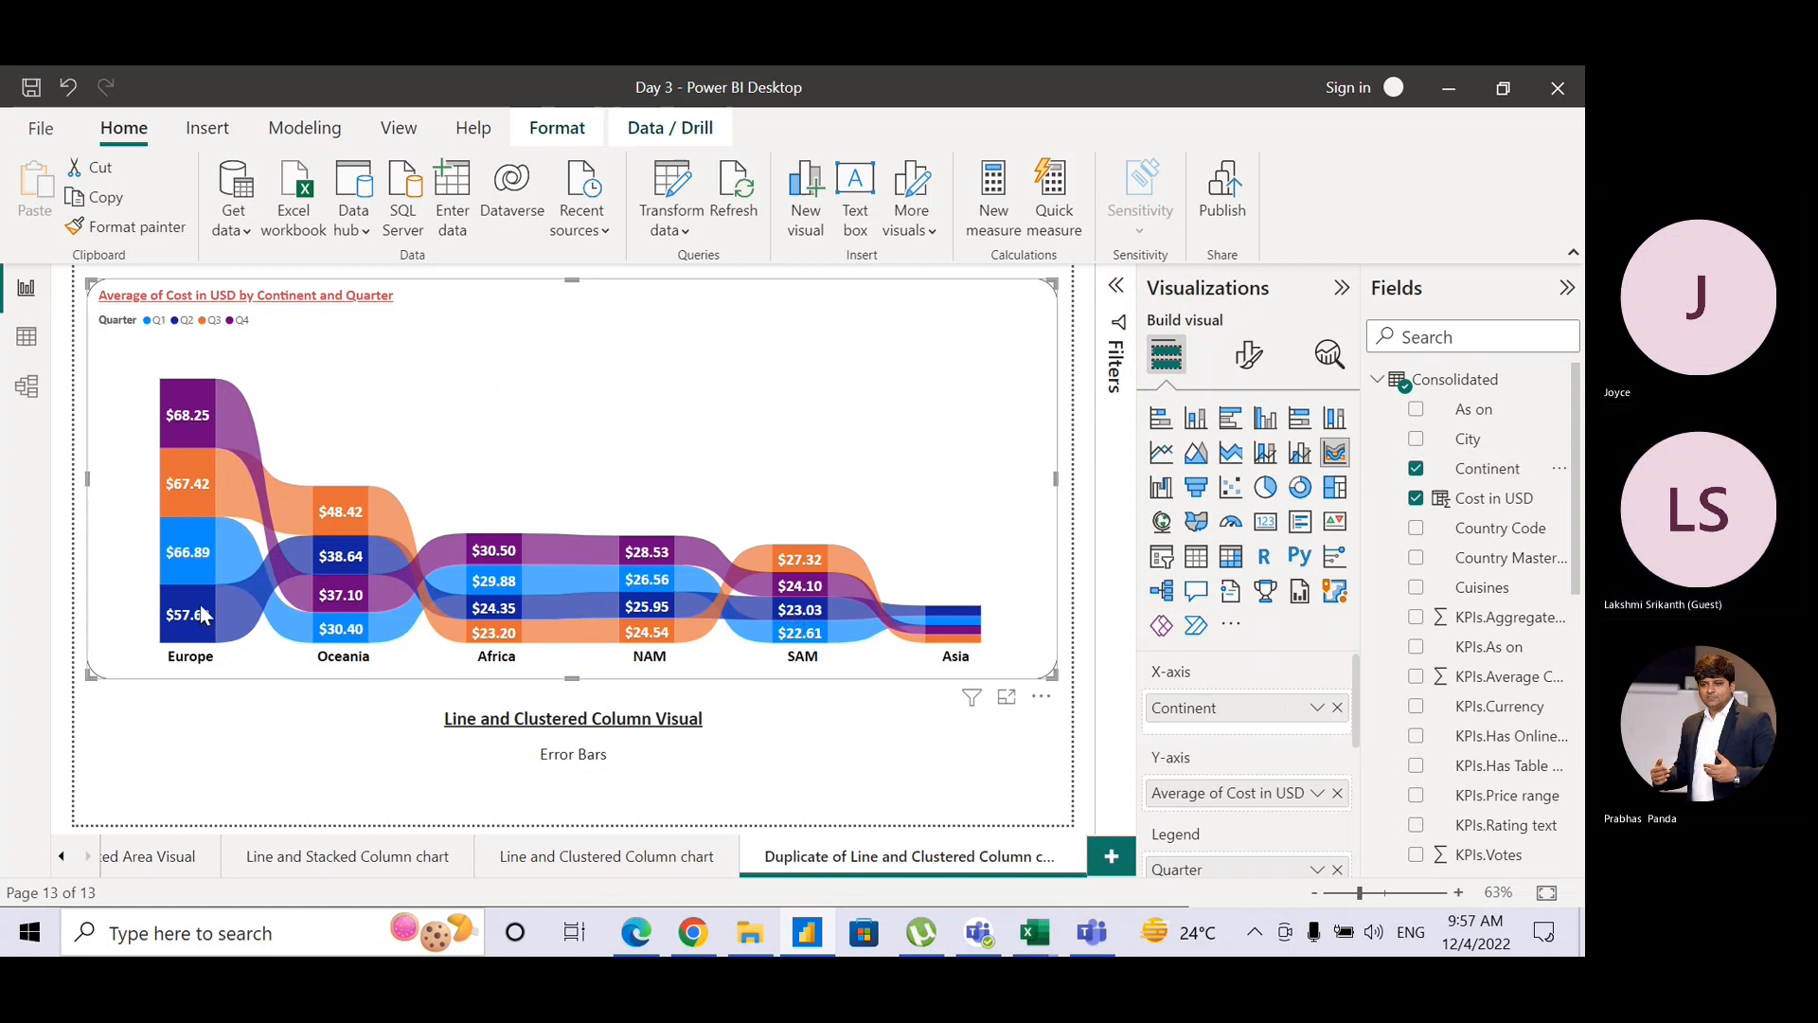
left_click(189, 653)
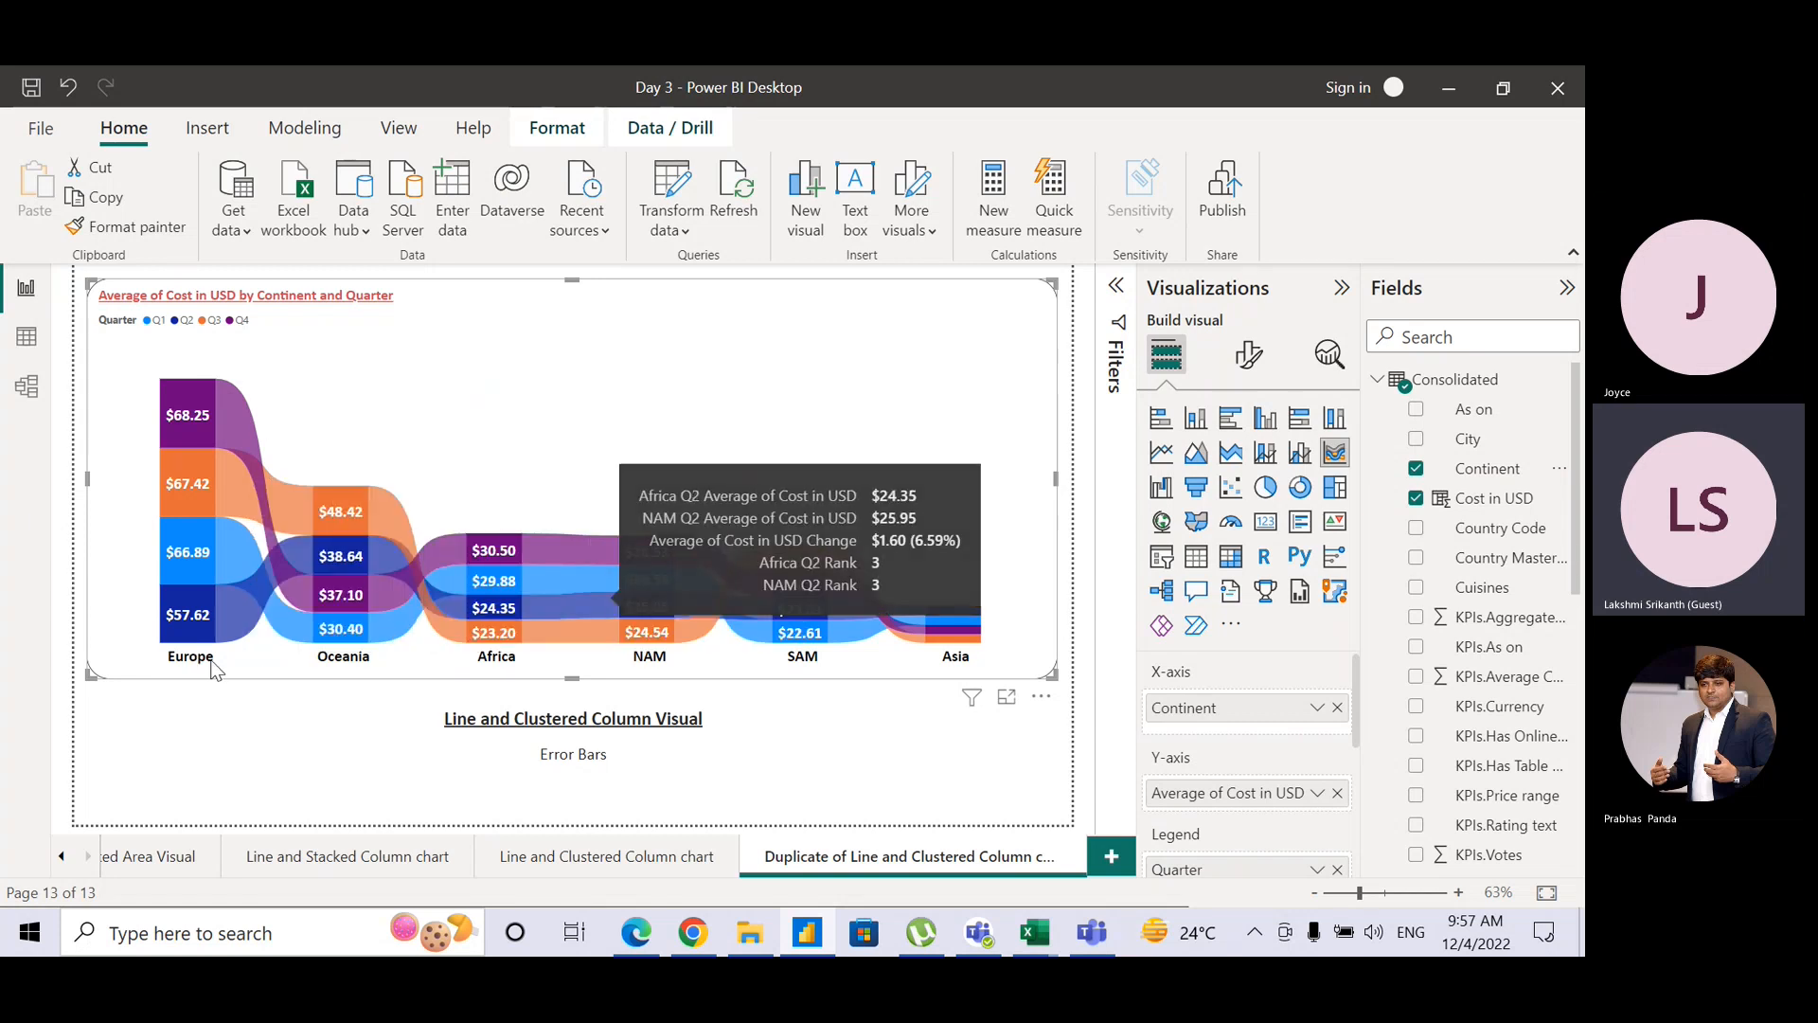
left_click(1041, 697)
mouse_move(1232, 846)
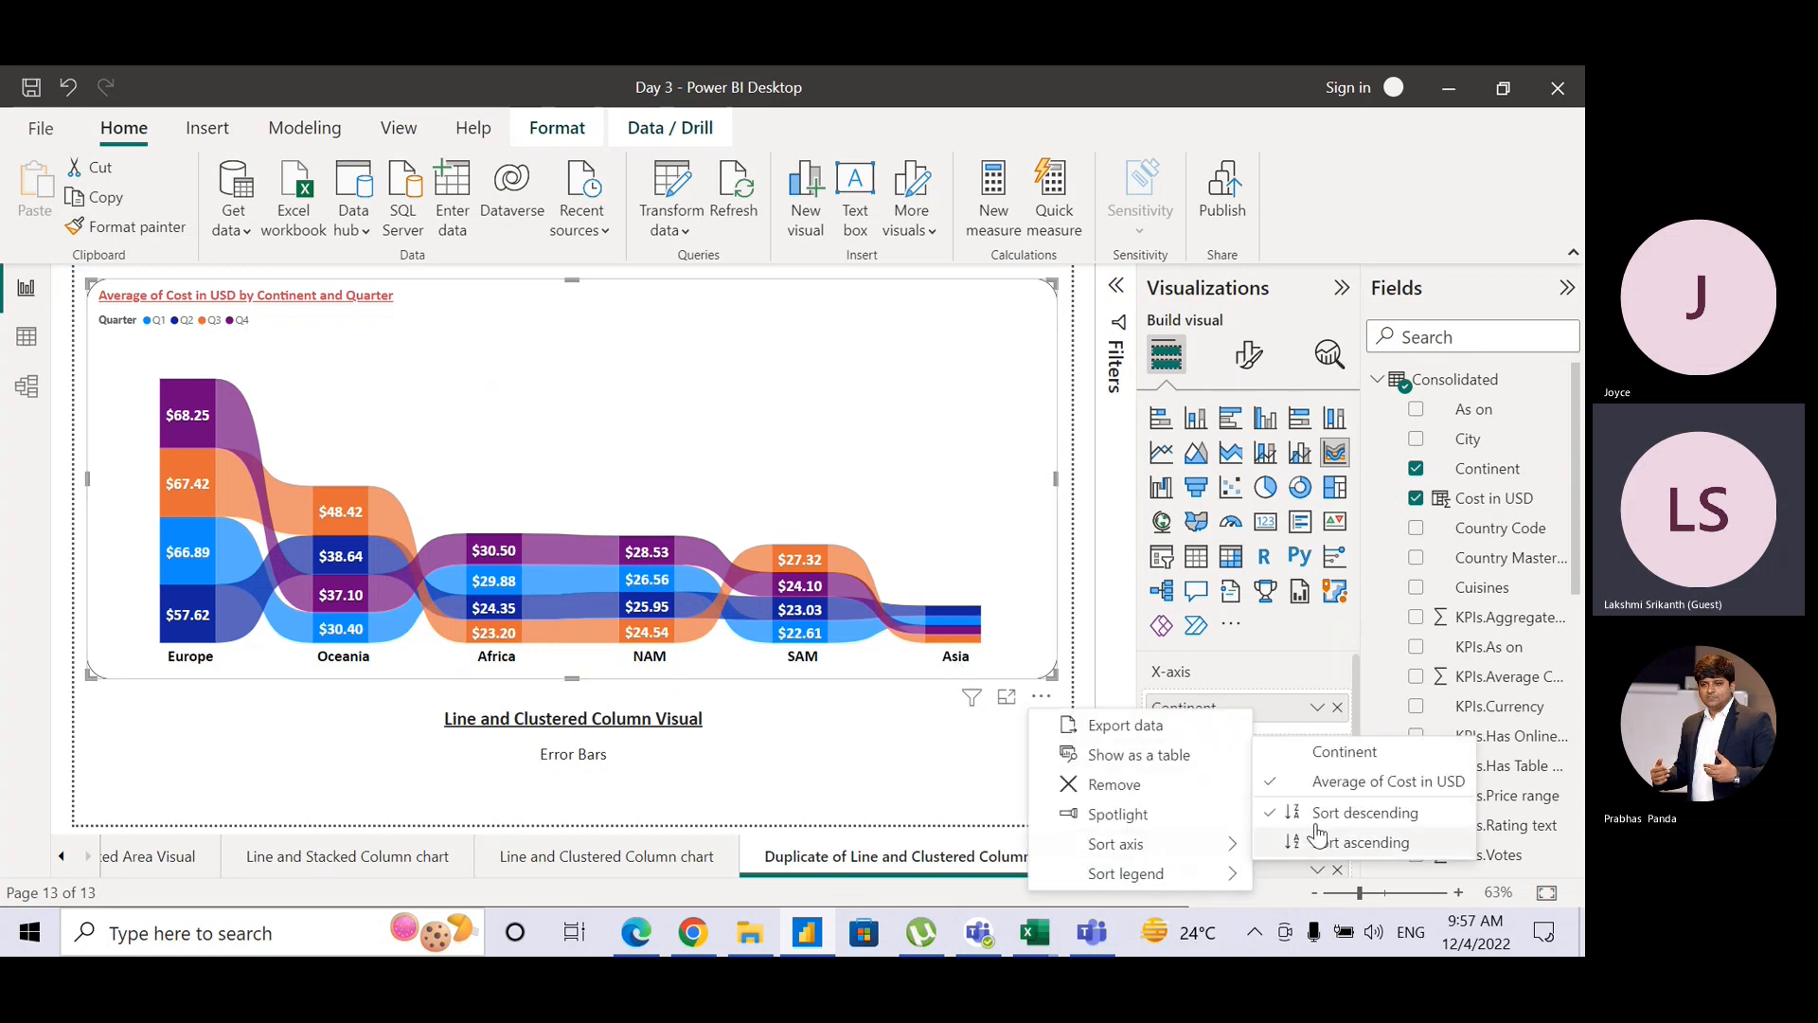
left_click(1347, 760)
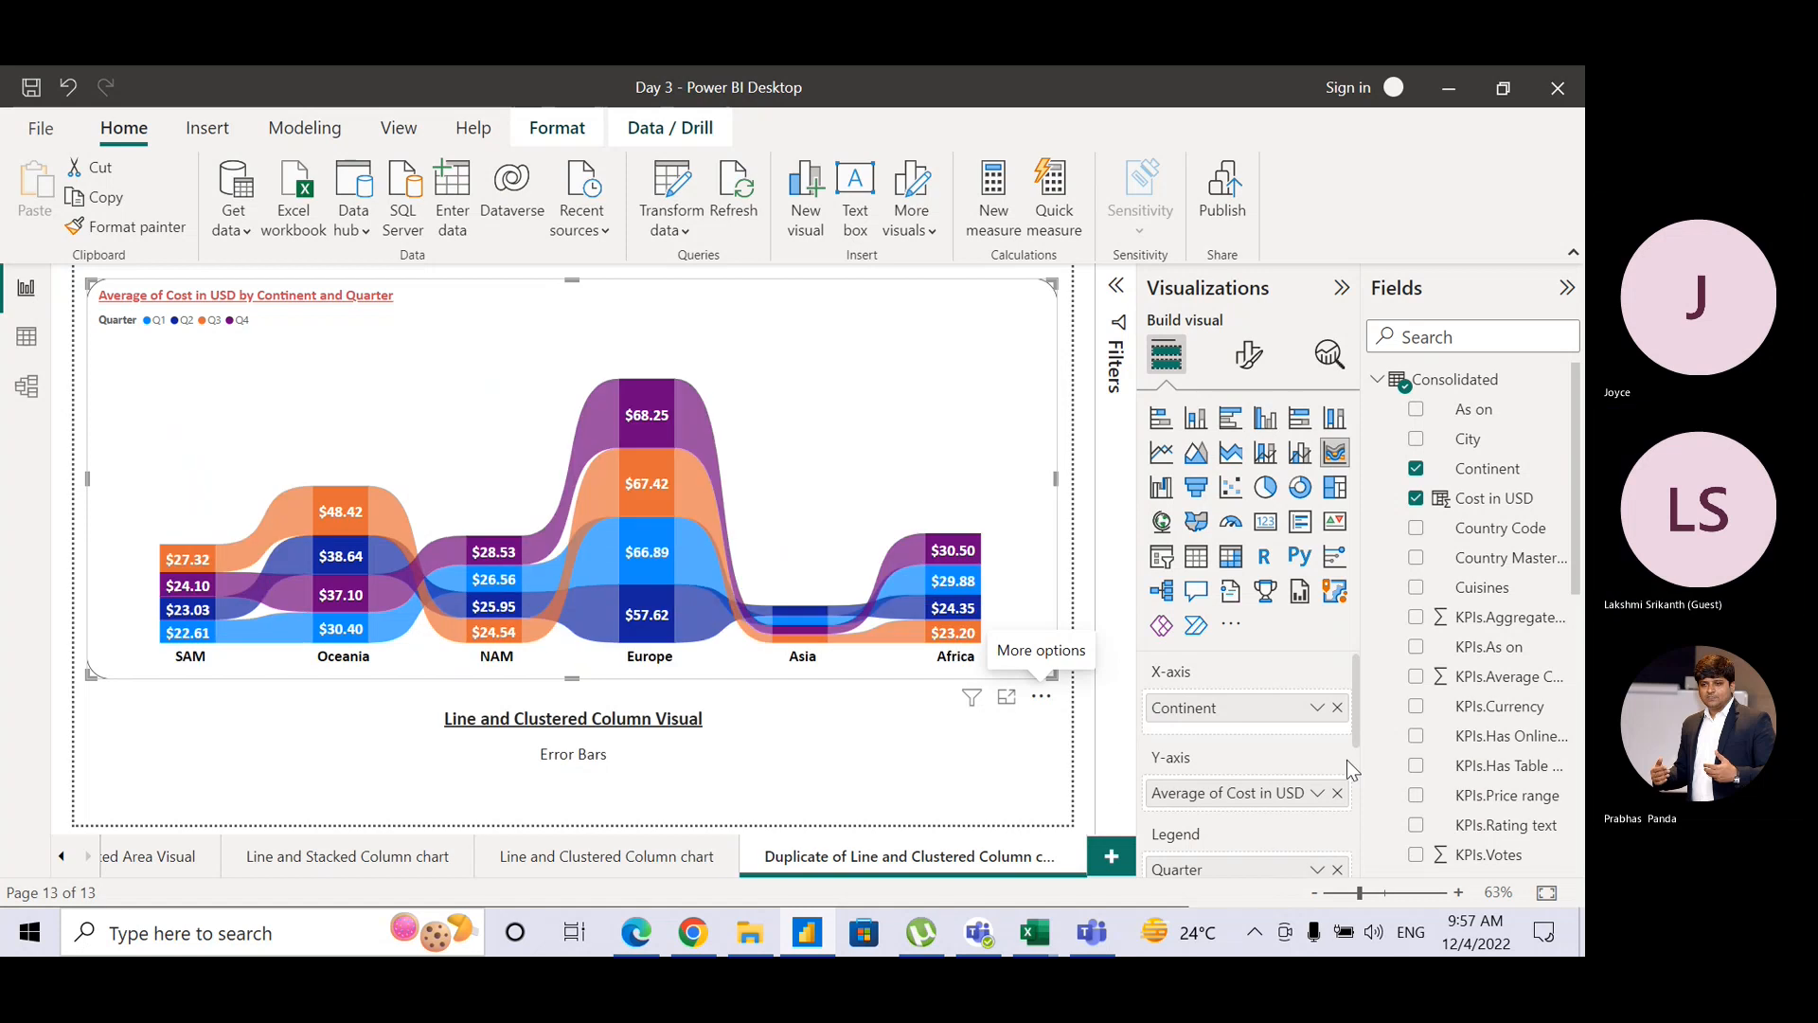
left_click(1041, 697)
mouse_move(1184, 842)
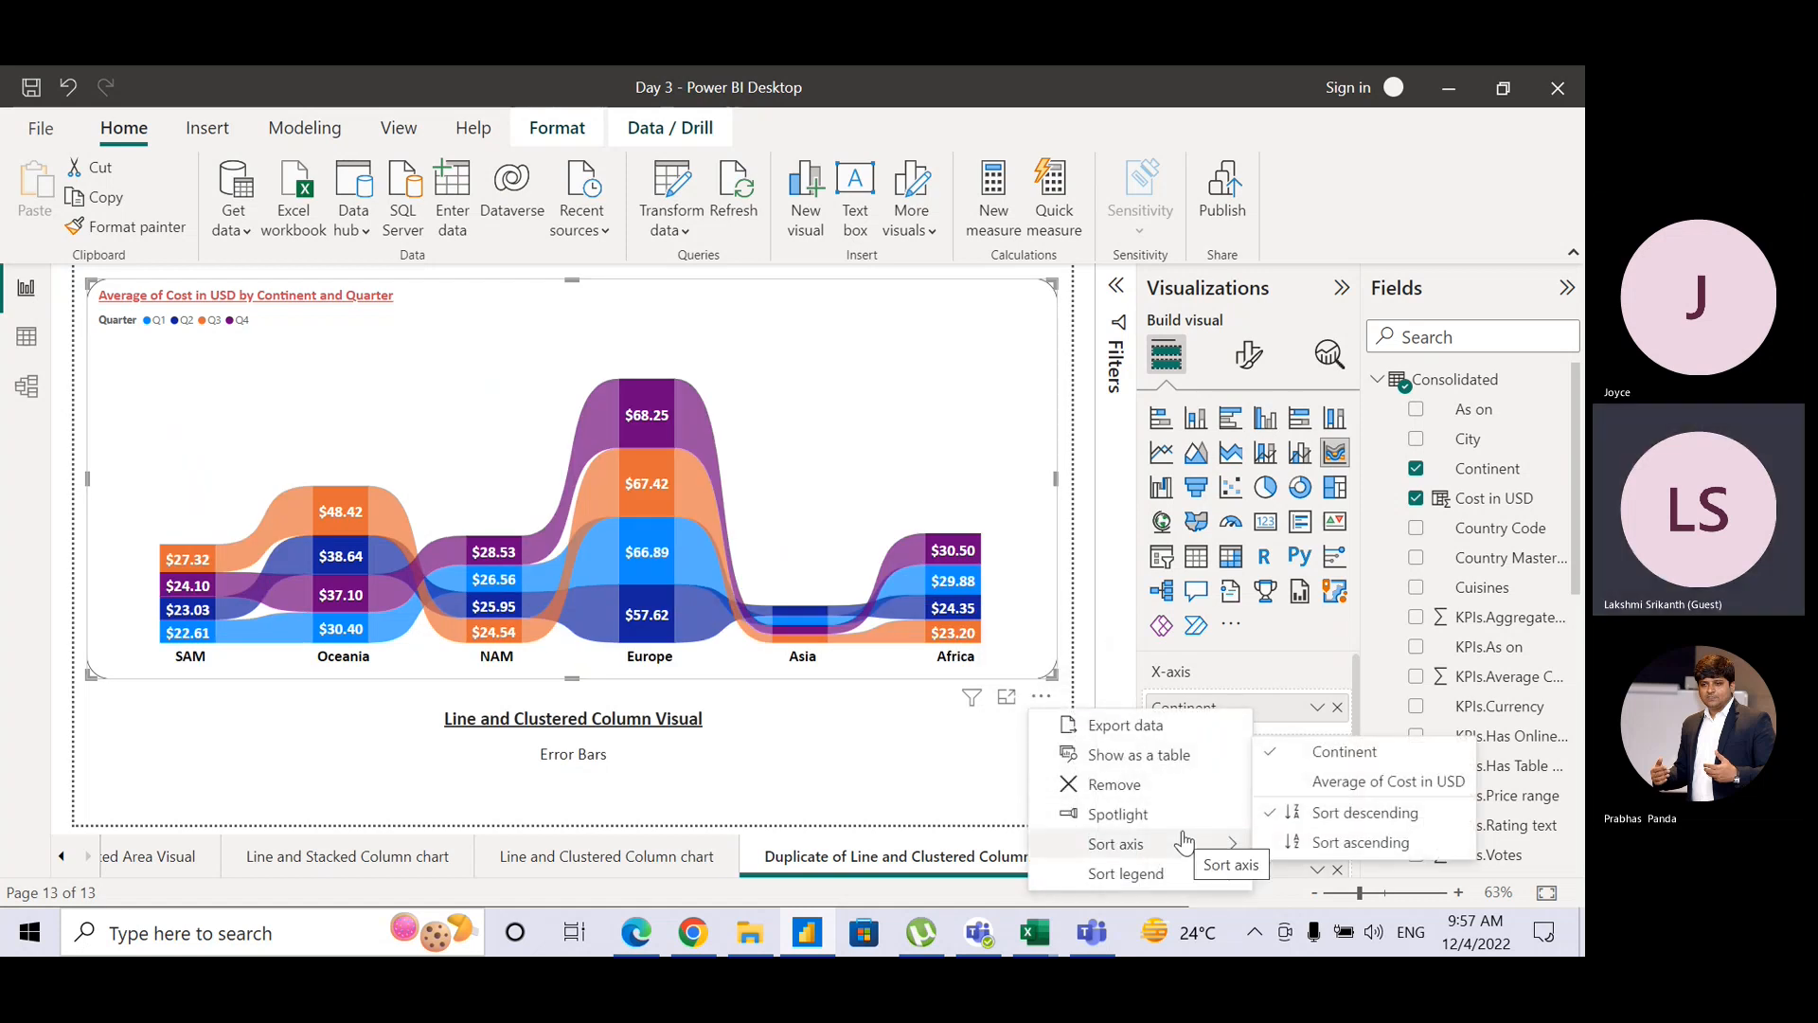
left_click(1360, 842)
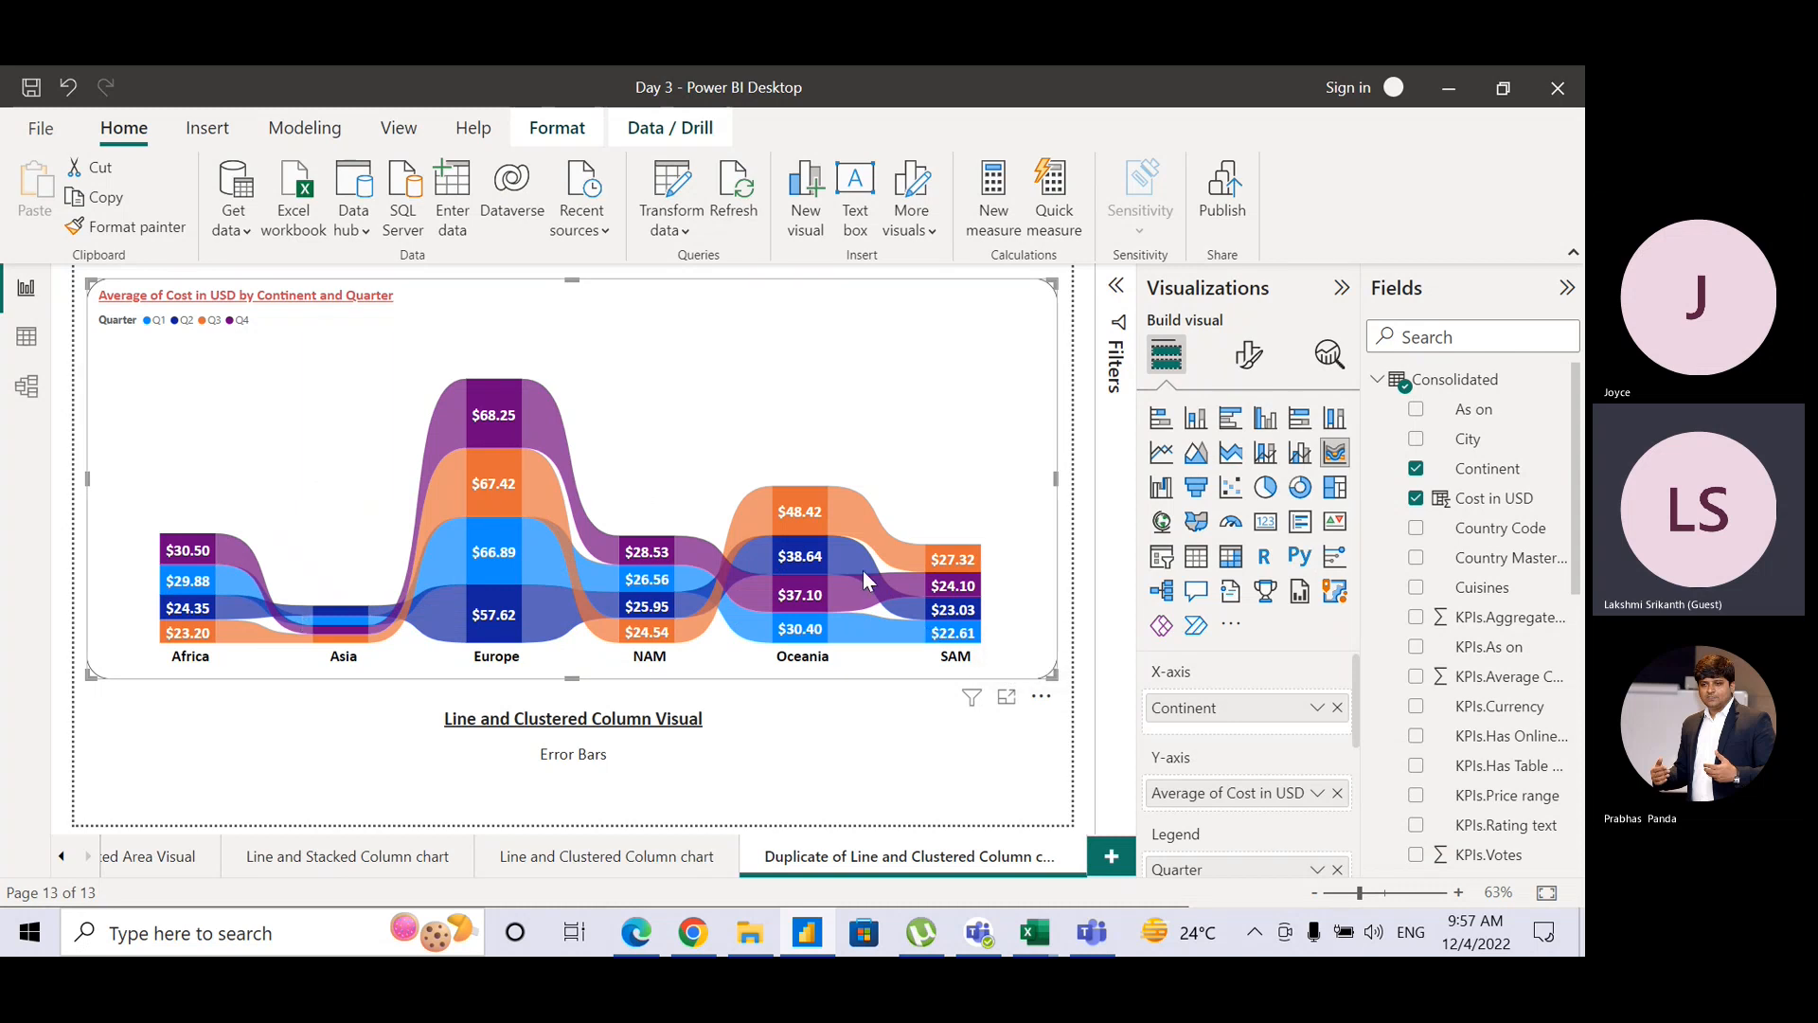
mouse_move(864, 573)
mouse_move(198, 549)
mouse_move(479, 430)
mouse_move(791, 601)
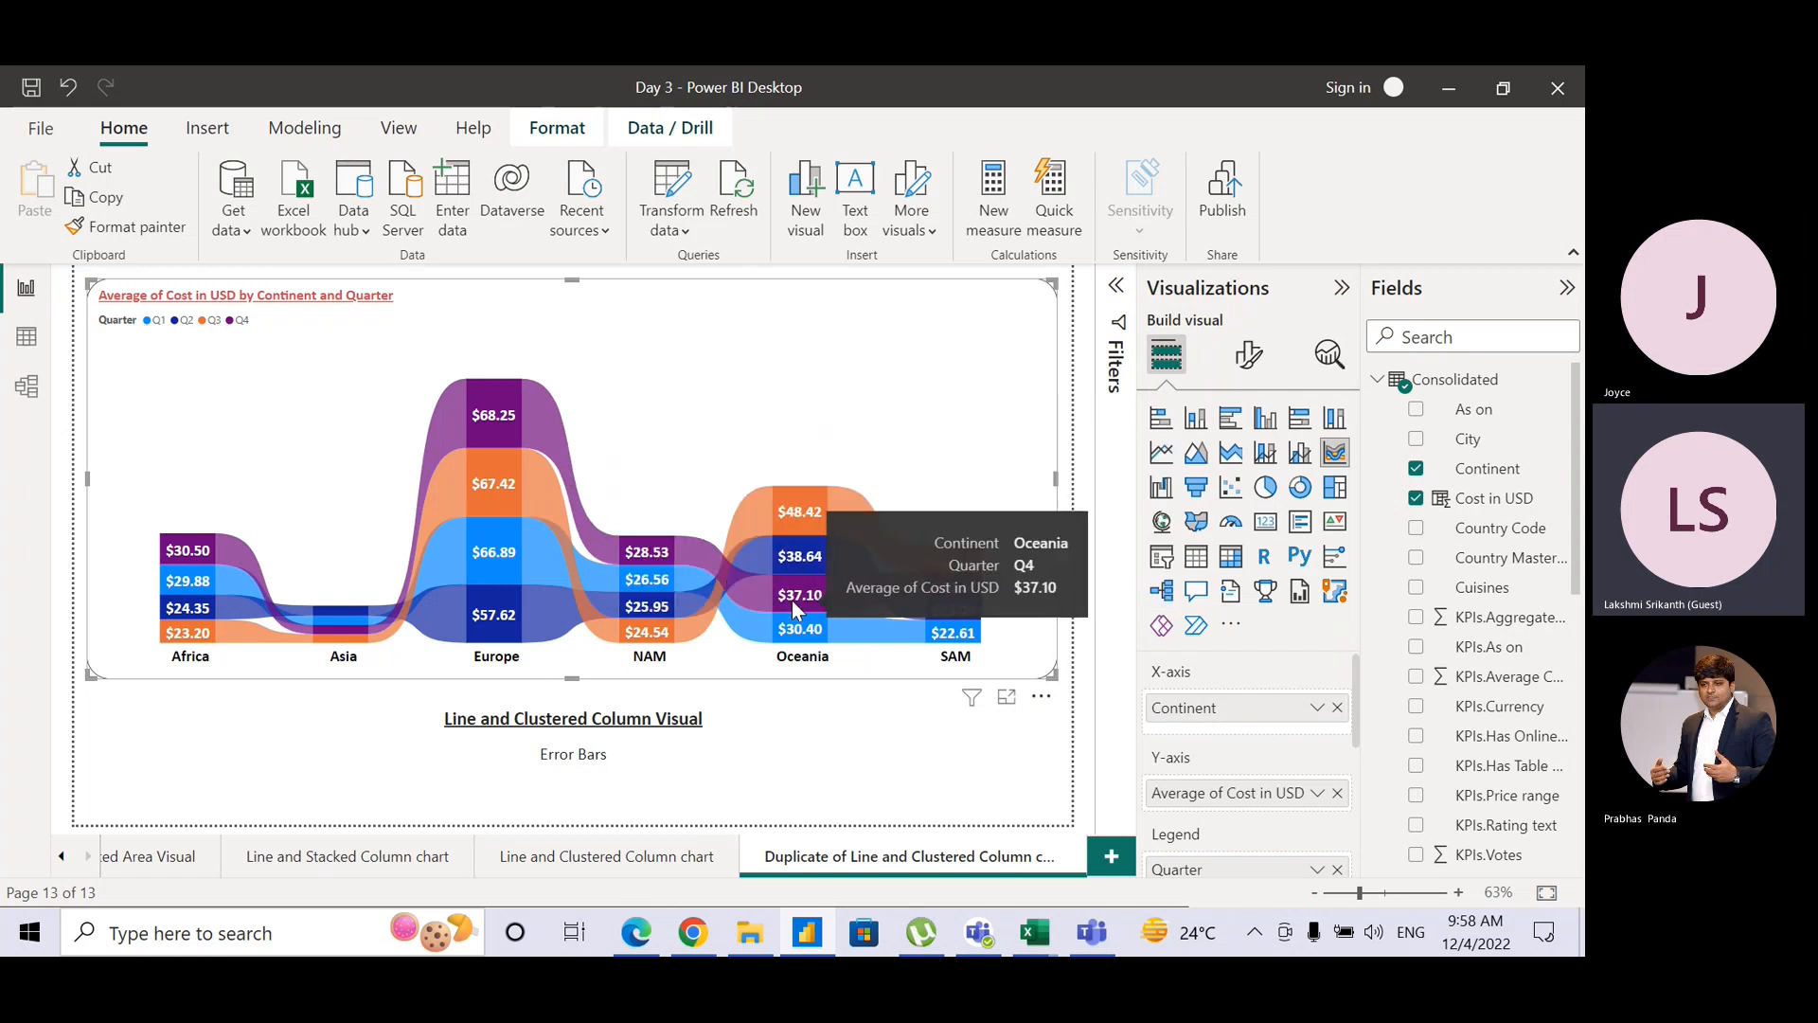
mouse_move(956, 594)
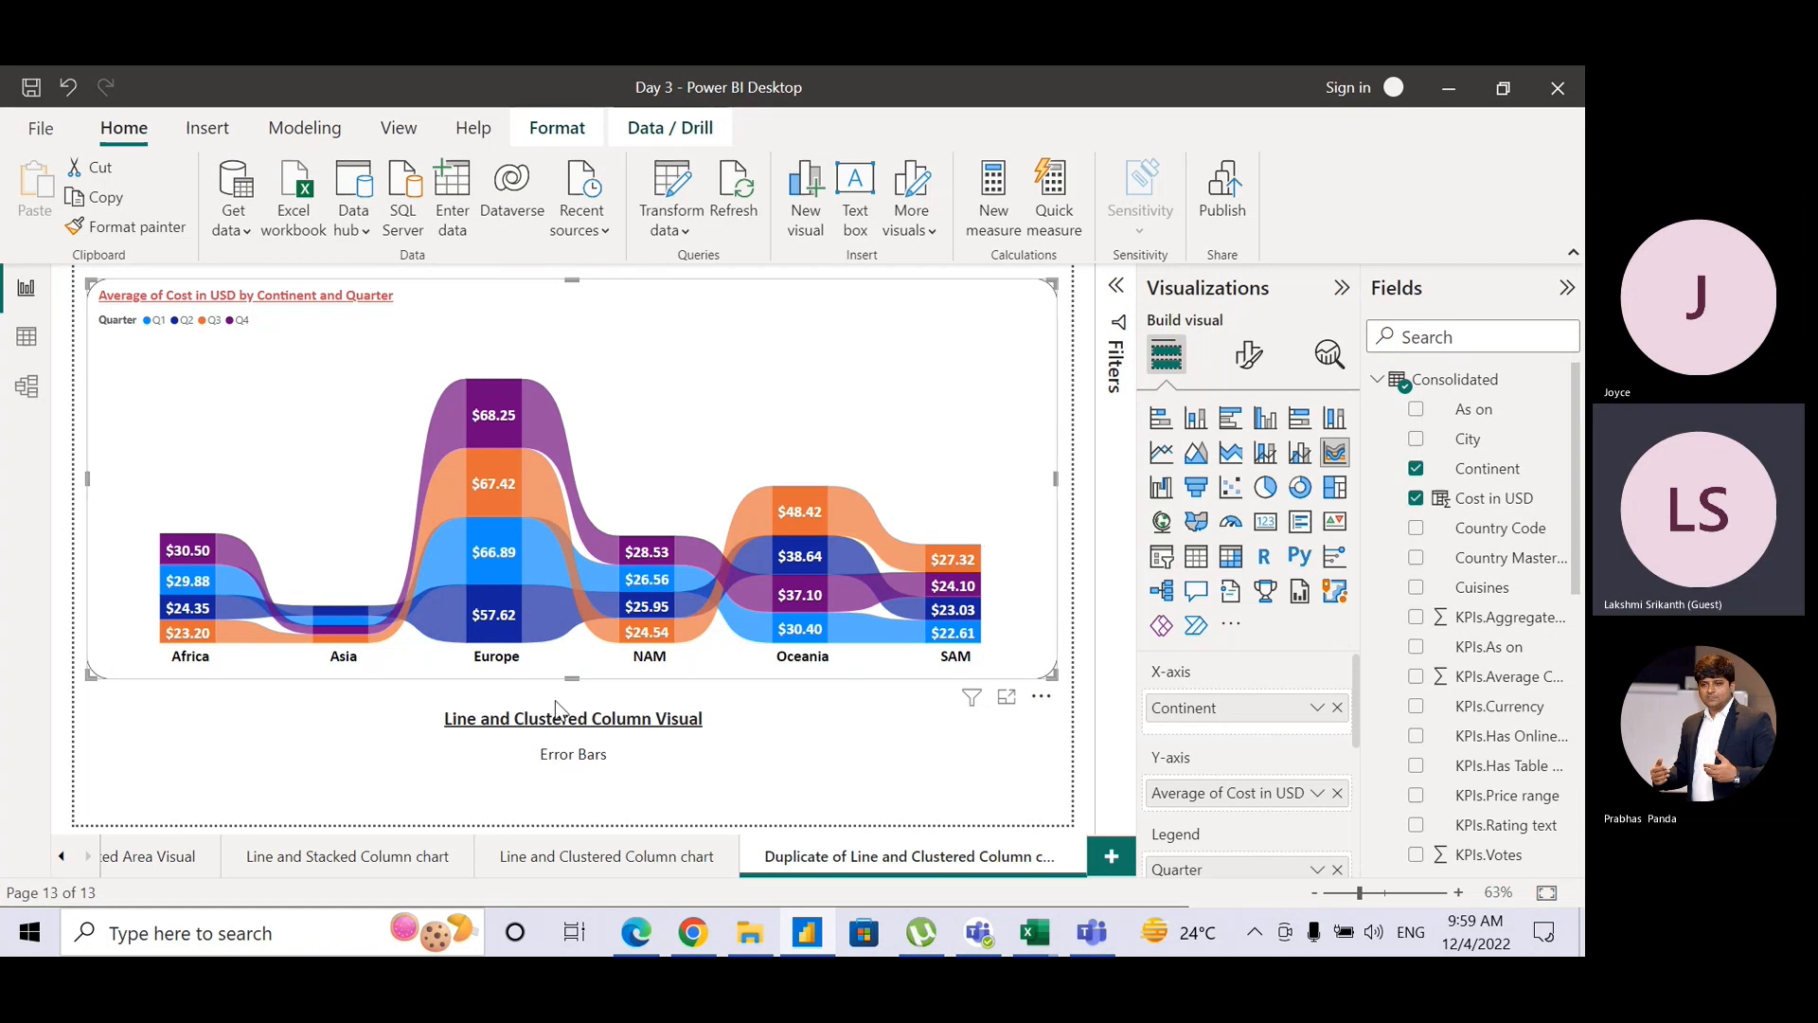
Step: Retype the chart caption as 'Ribbon Visual' with the subtitle 'No Analysis'
left_click_drag(446, 718, 652, 714)
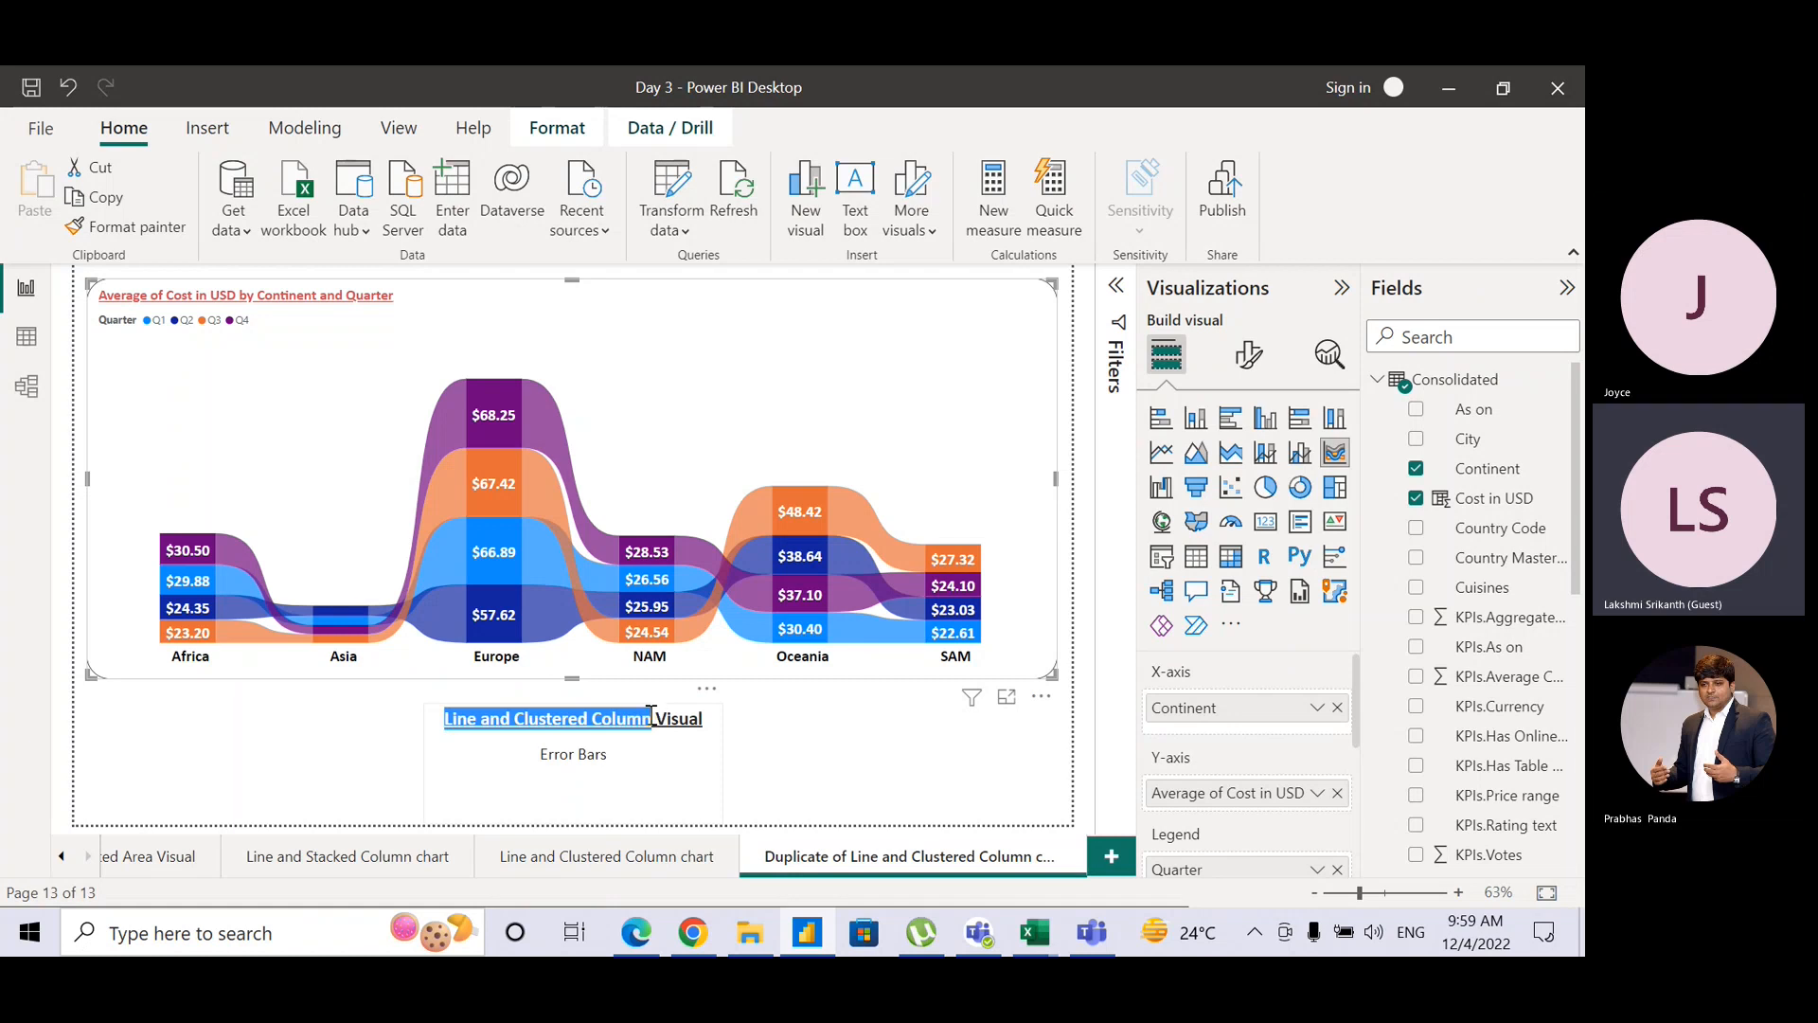
type("Rib")
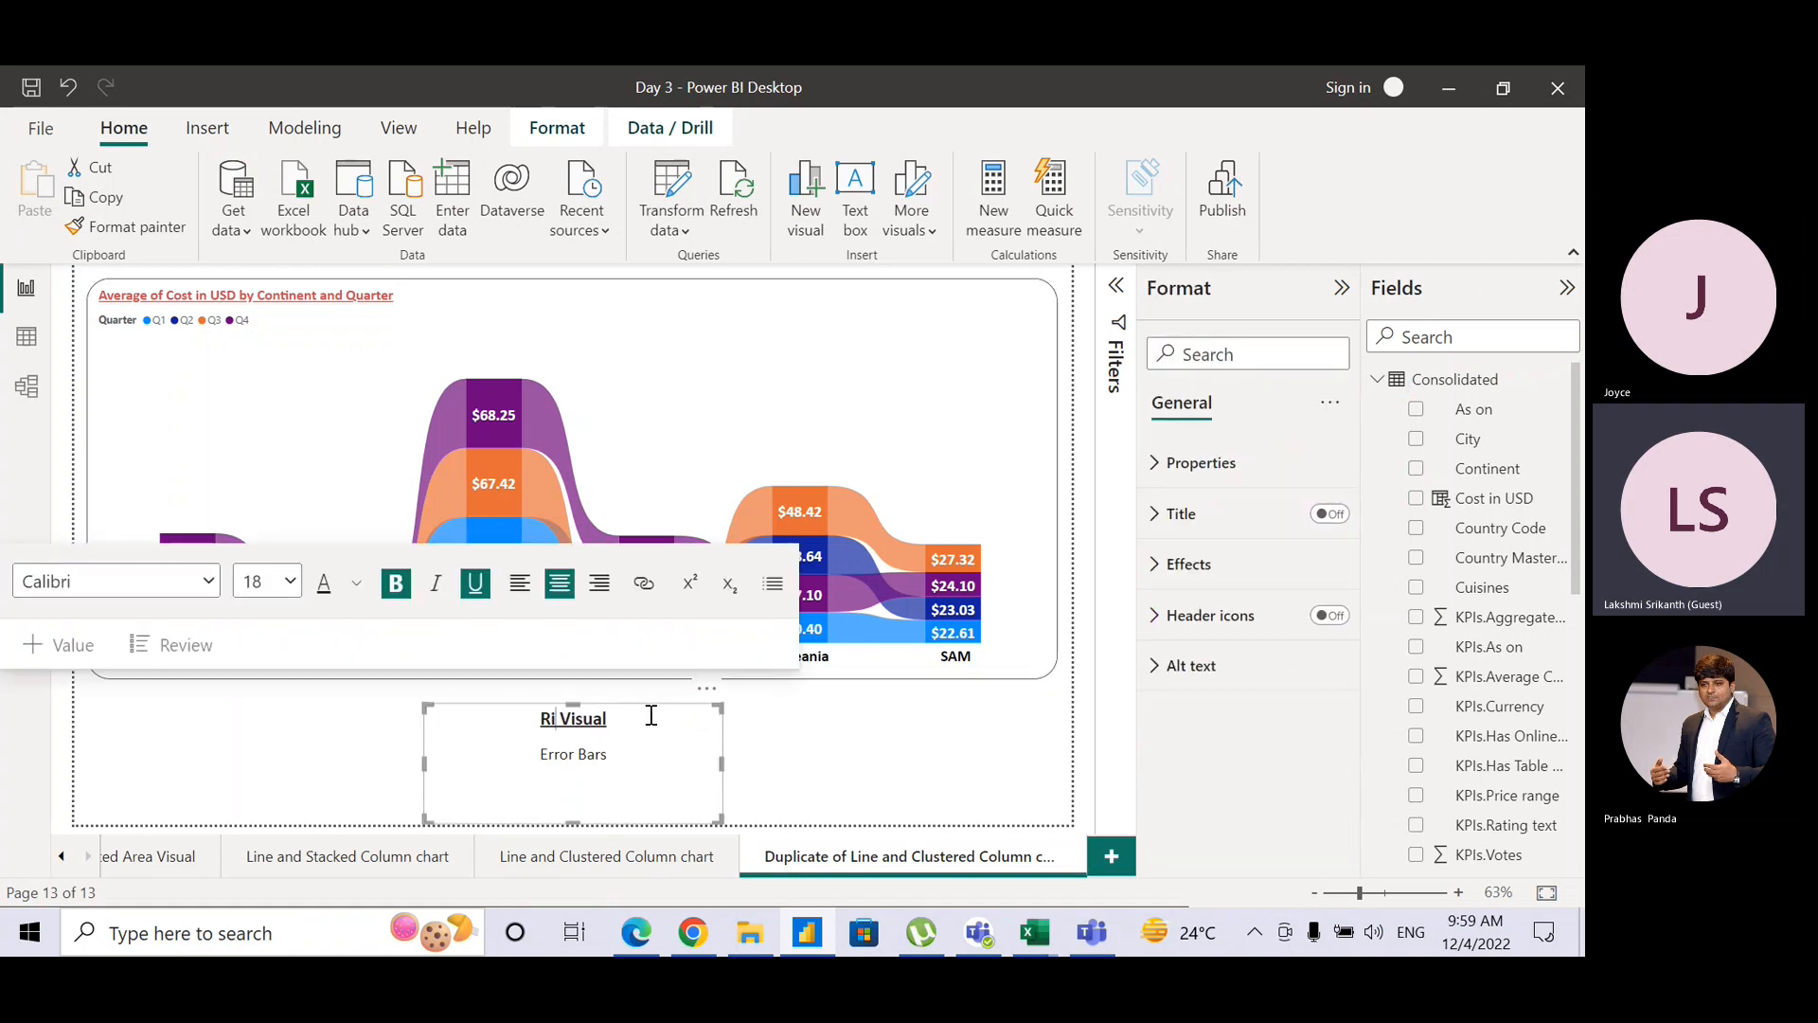
type("bon")
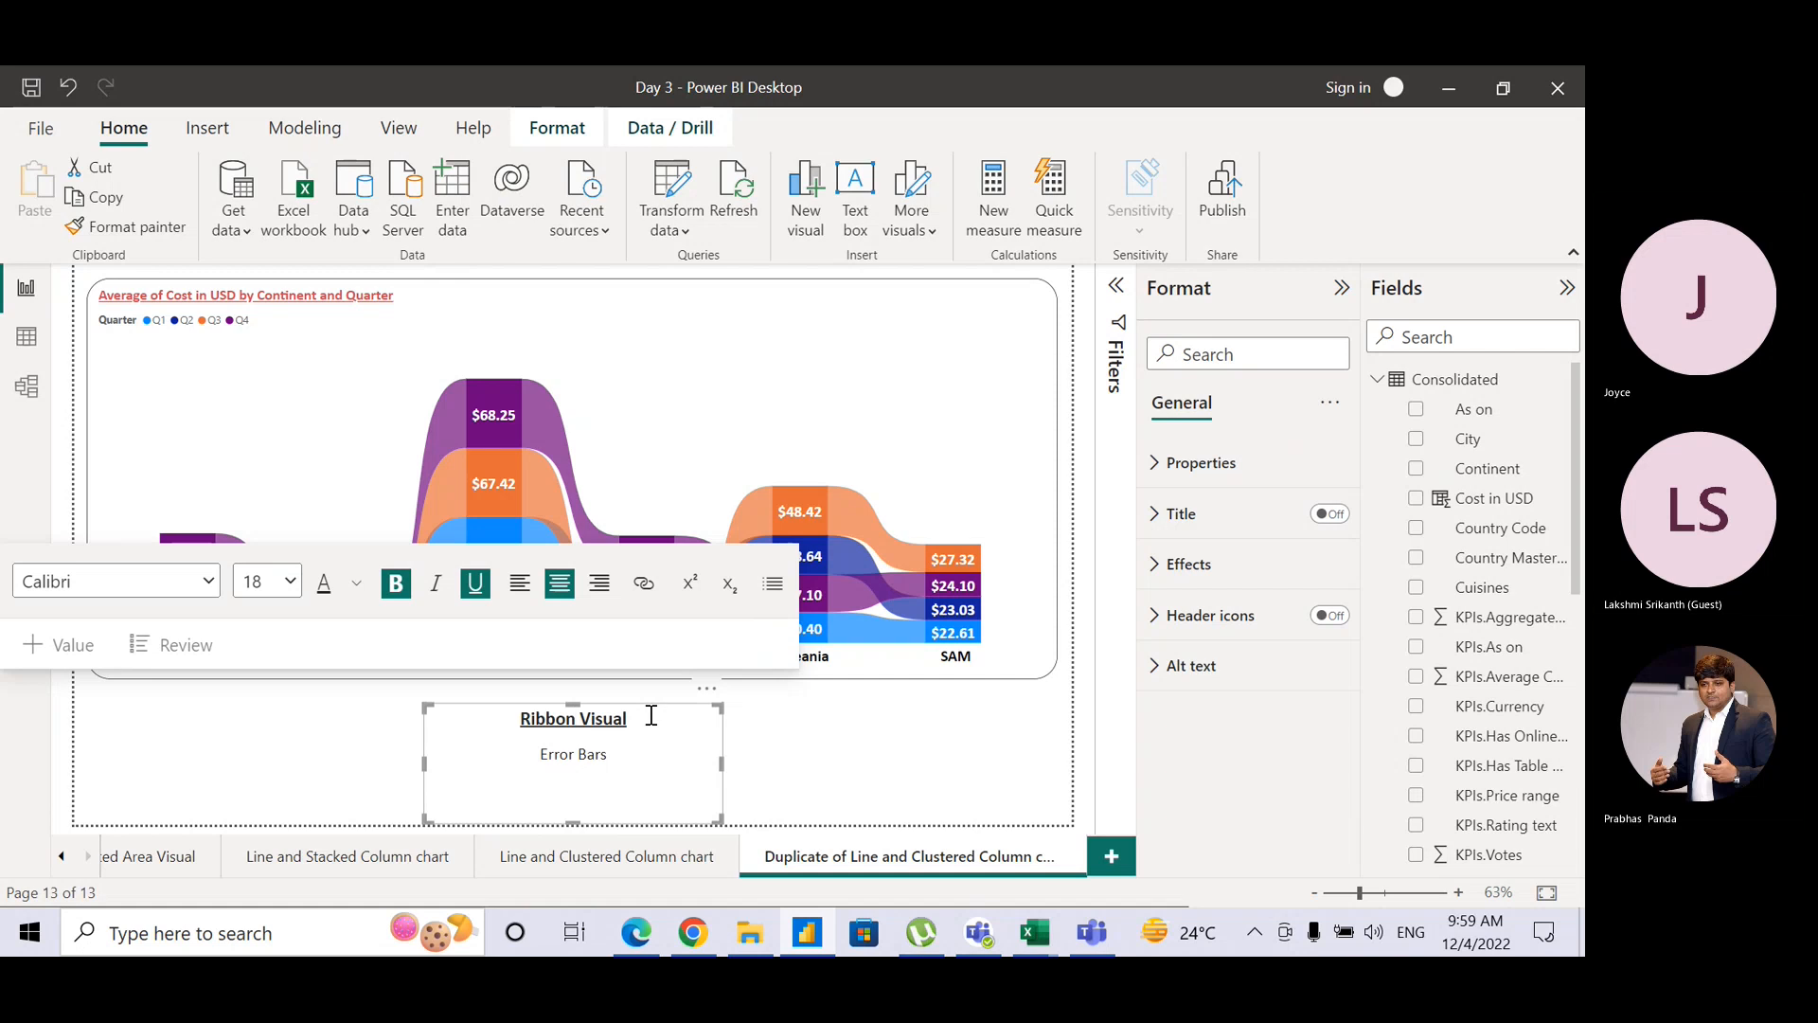
left_click_drag(540, 755, 612, 760)
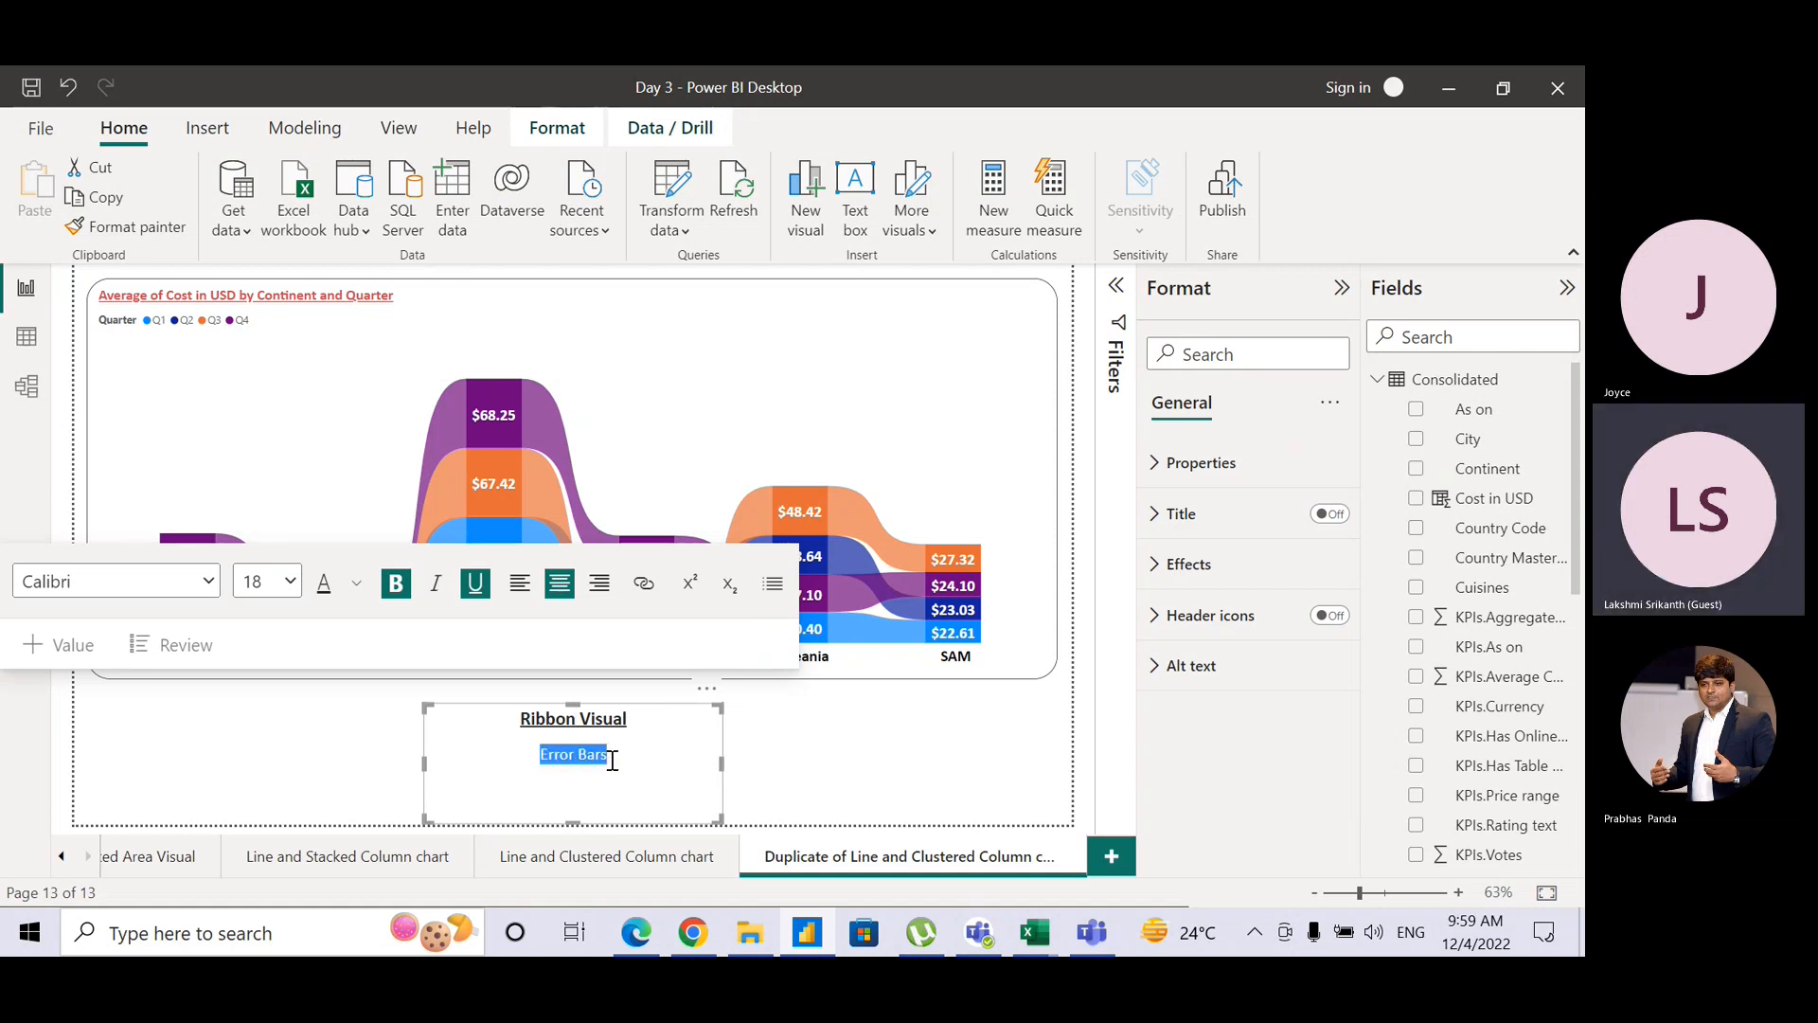
type("No ana")
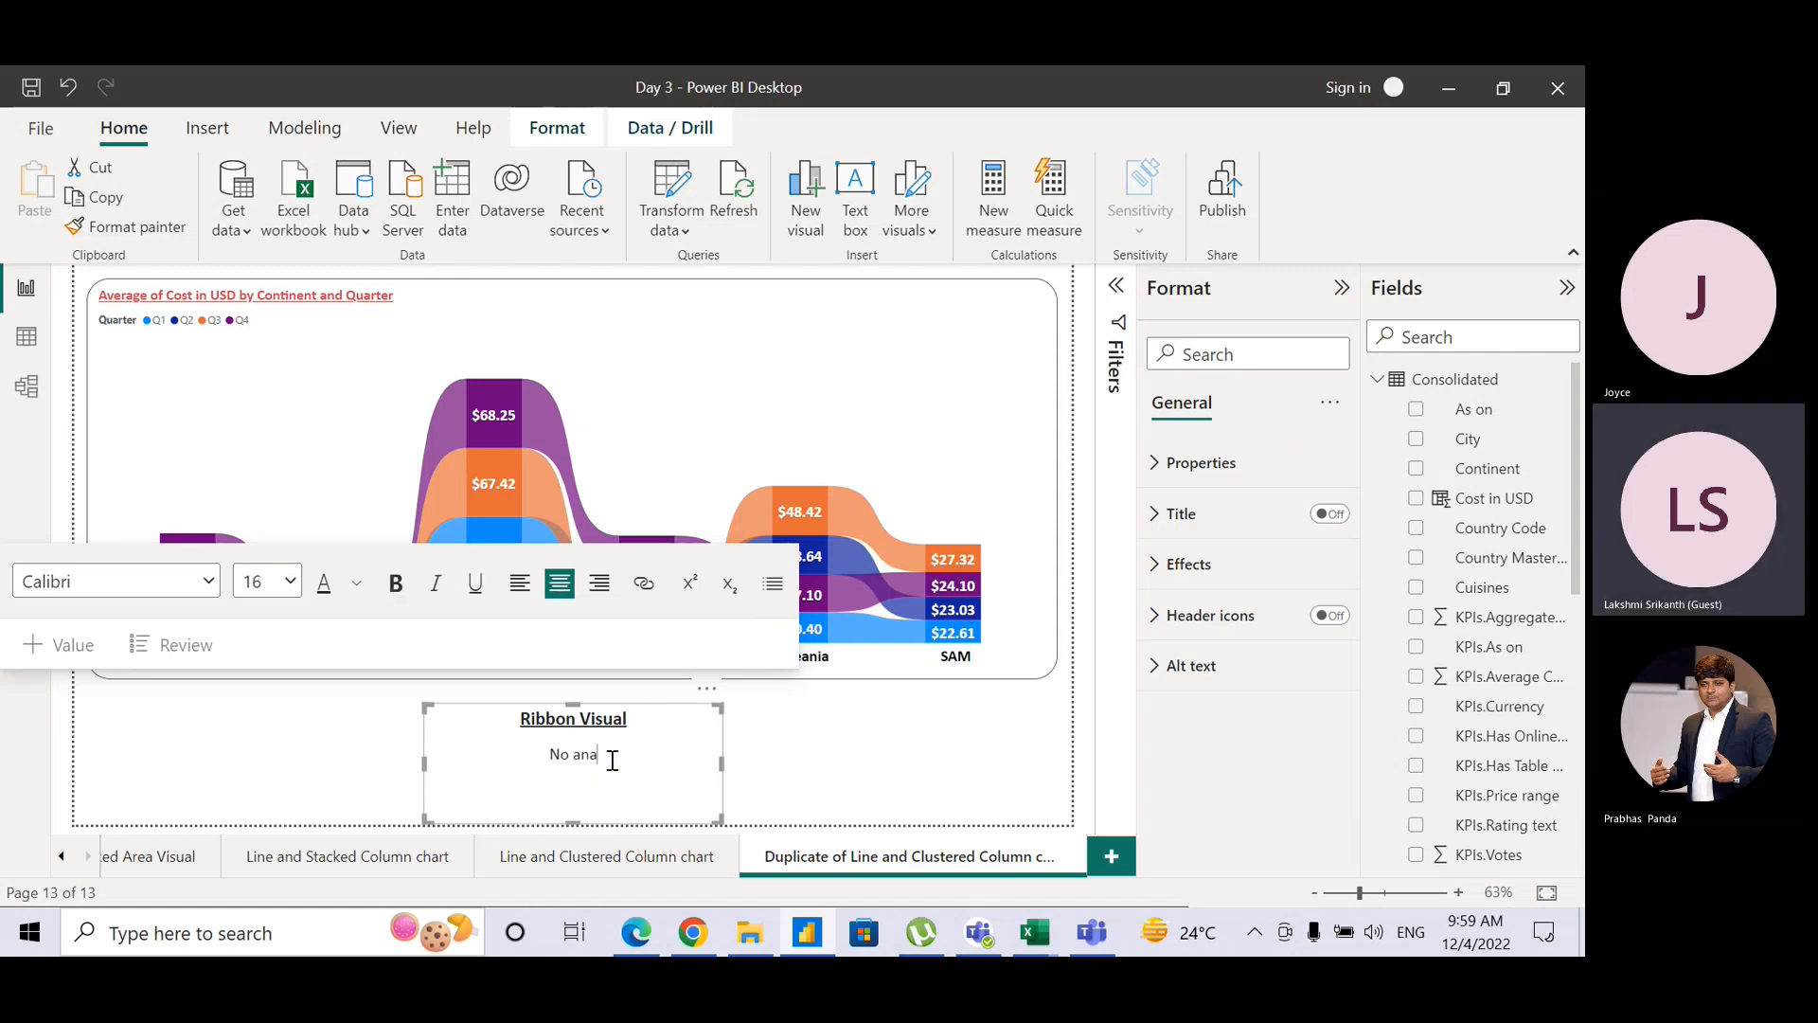
key("BackSpace")
key("BackSpace")
key("BackSpace")
type("Analys")
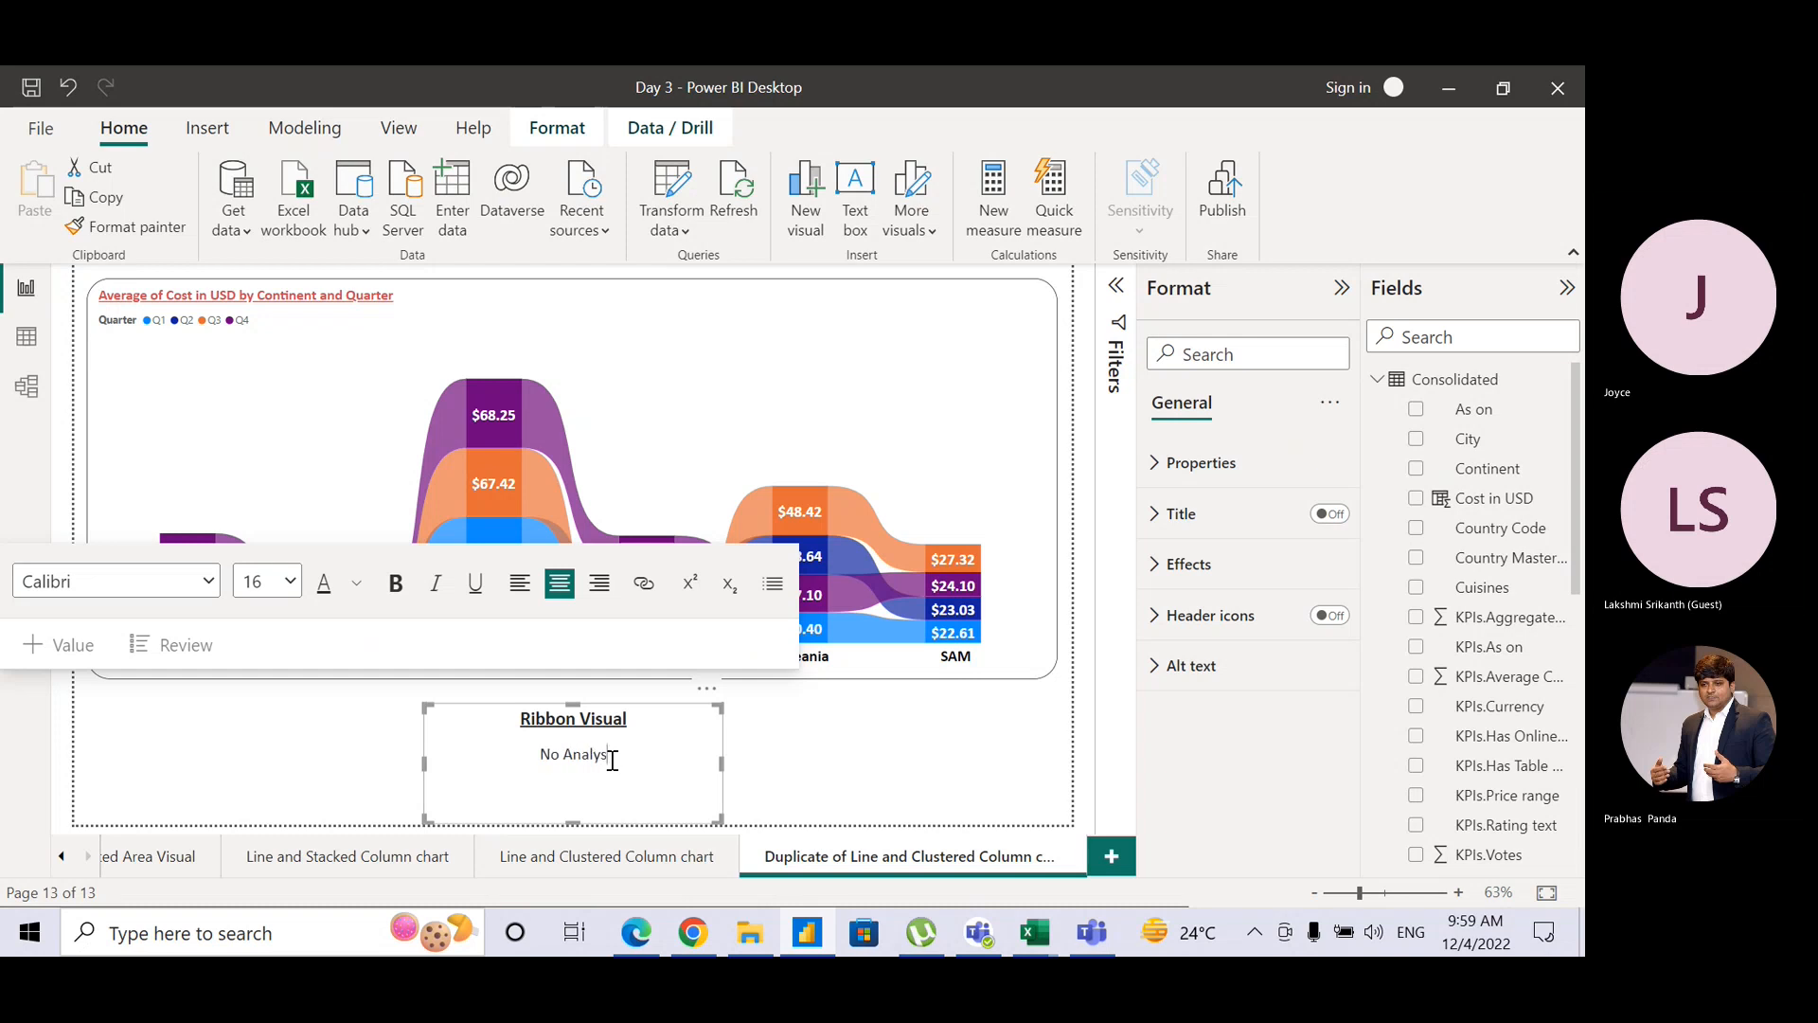
type("is")
left_click(930, 413)
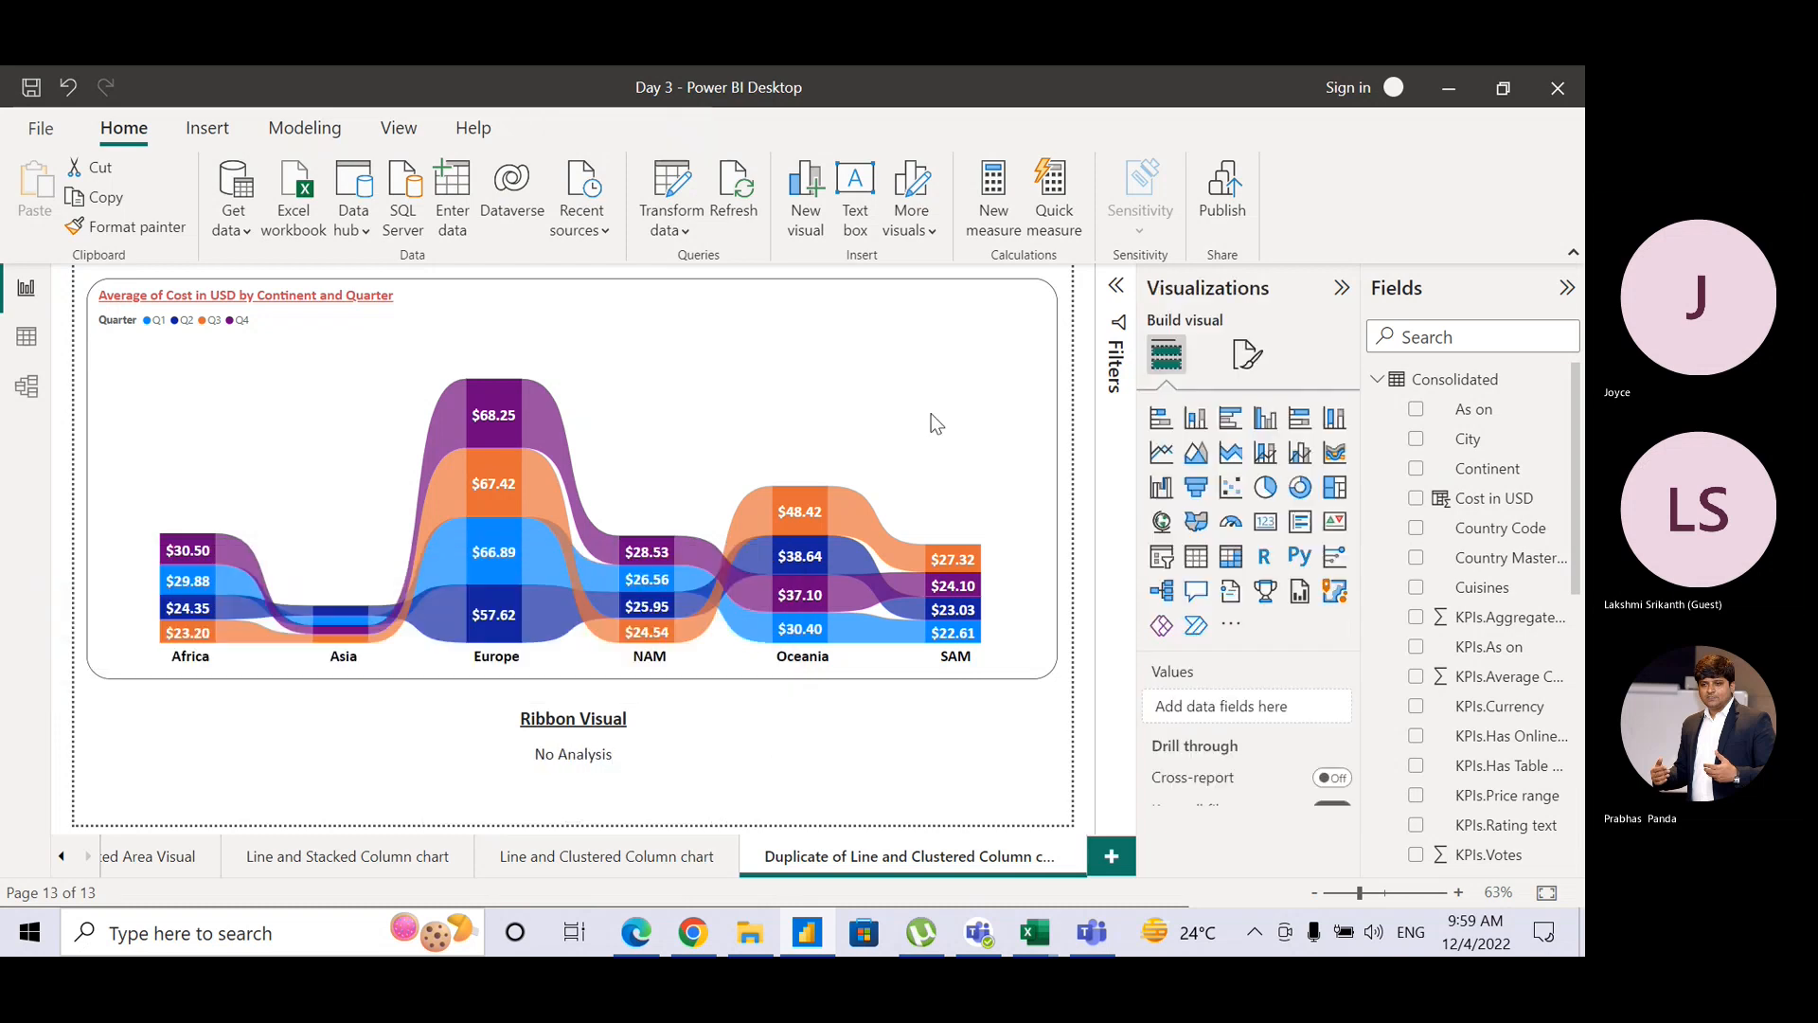
Step: Rename page 13 from 'Duplicate of Line and Clustered Column chart' to 'Ribbon Visual'
left_click(1327, 370)
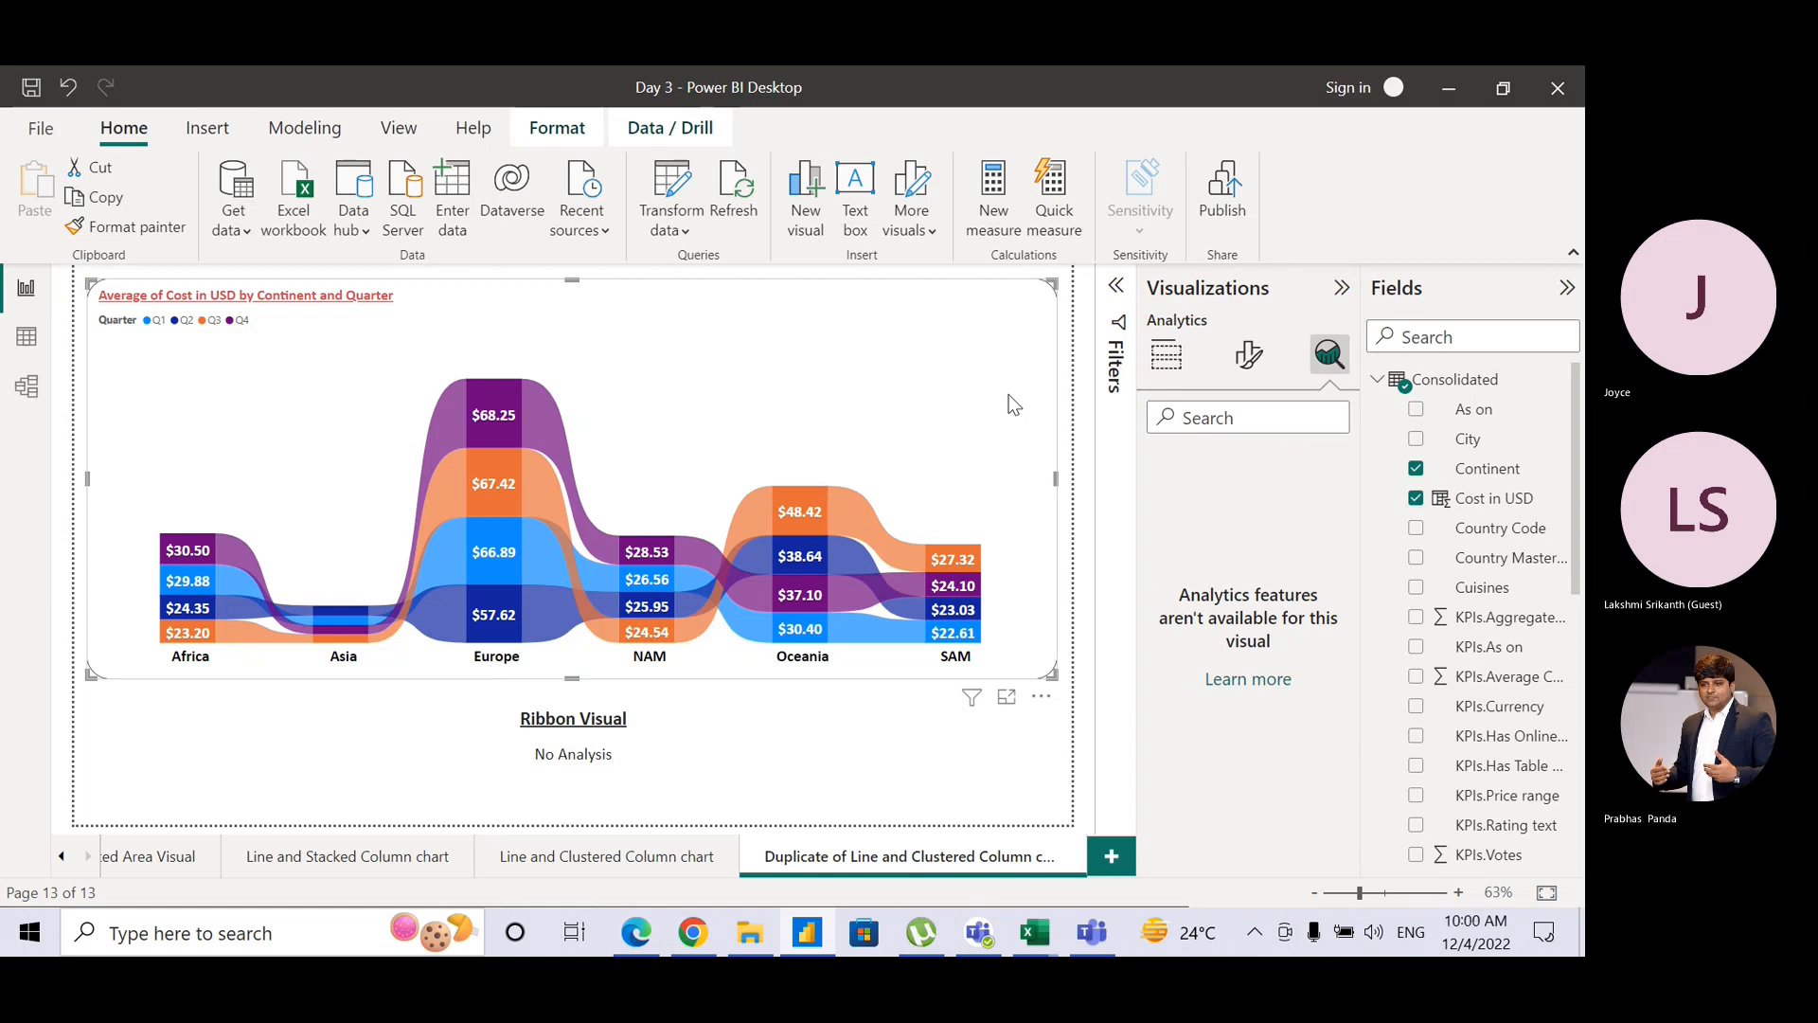
double_click(935, 838)
type("Ri")
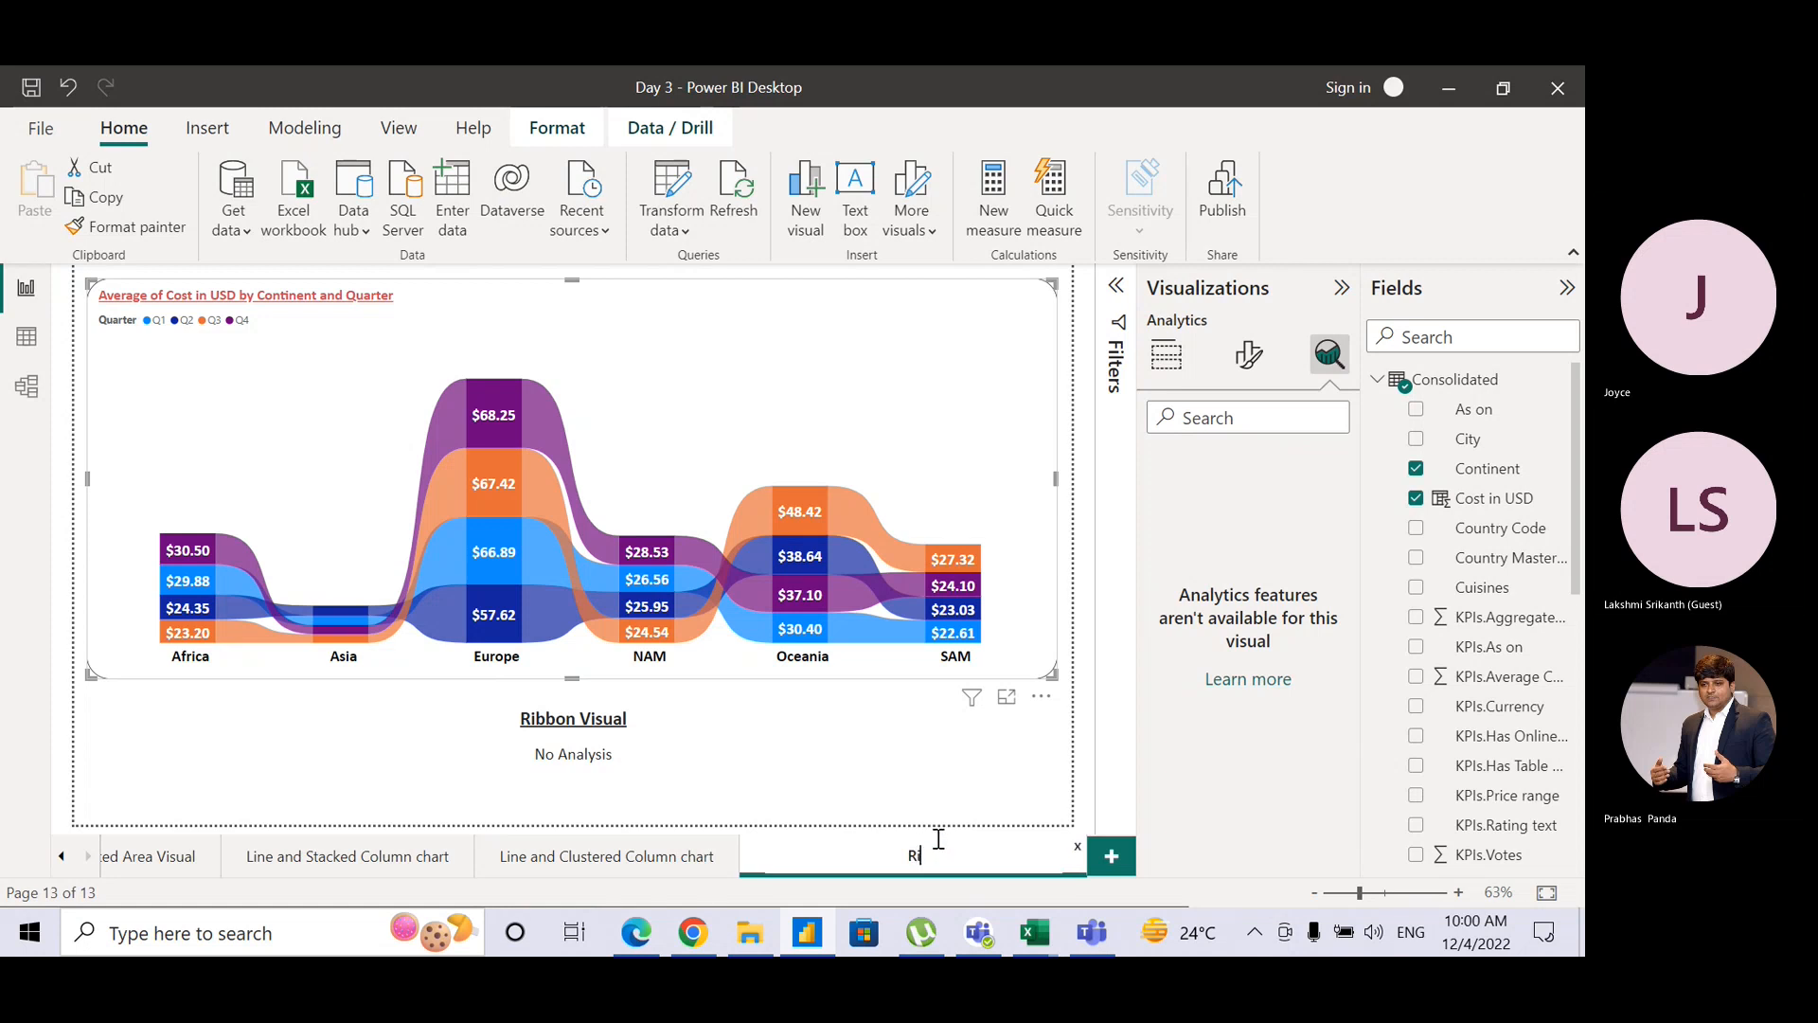
type("bbon Visual")
key("Return")
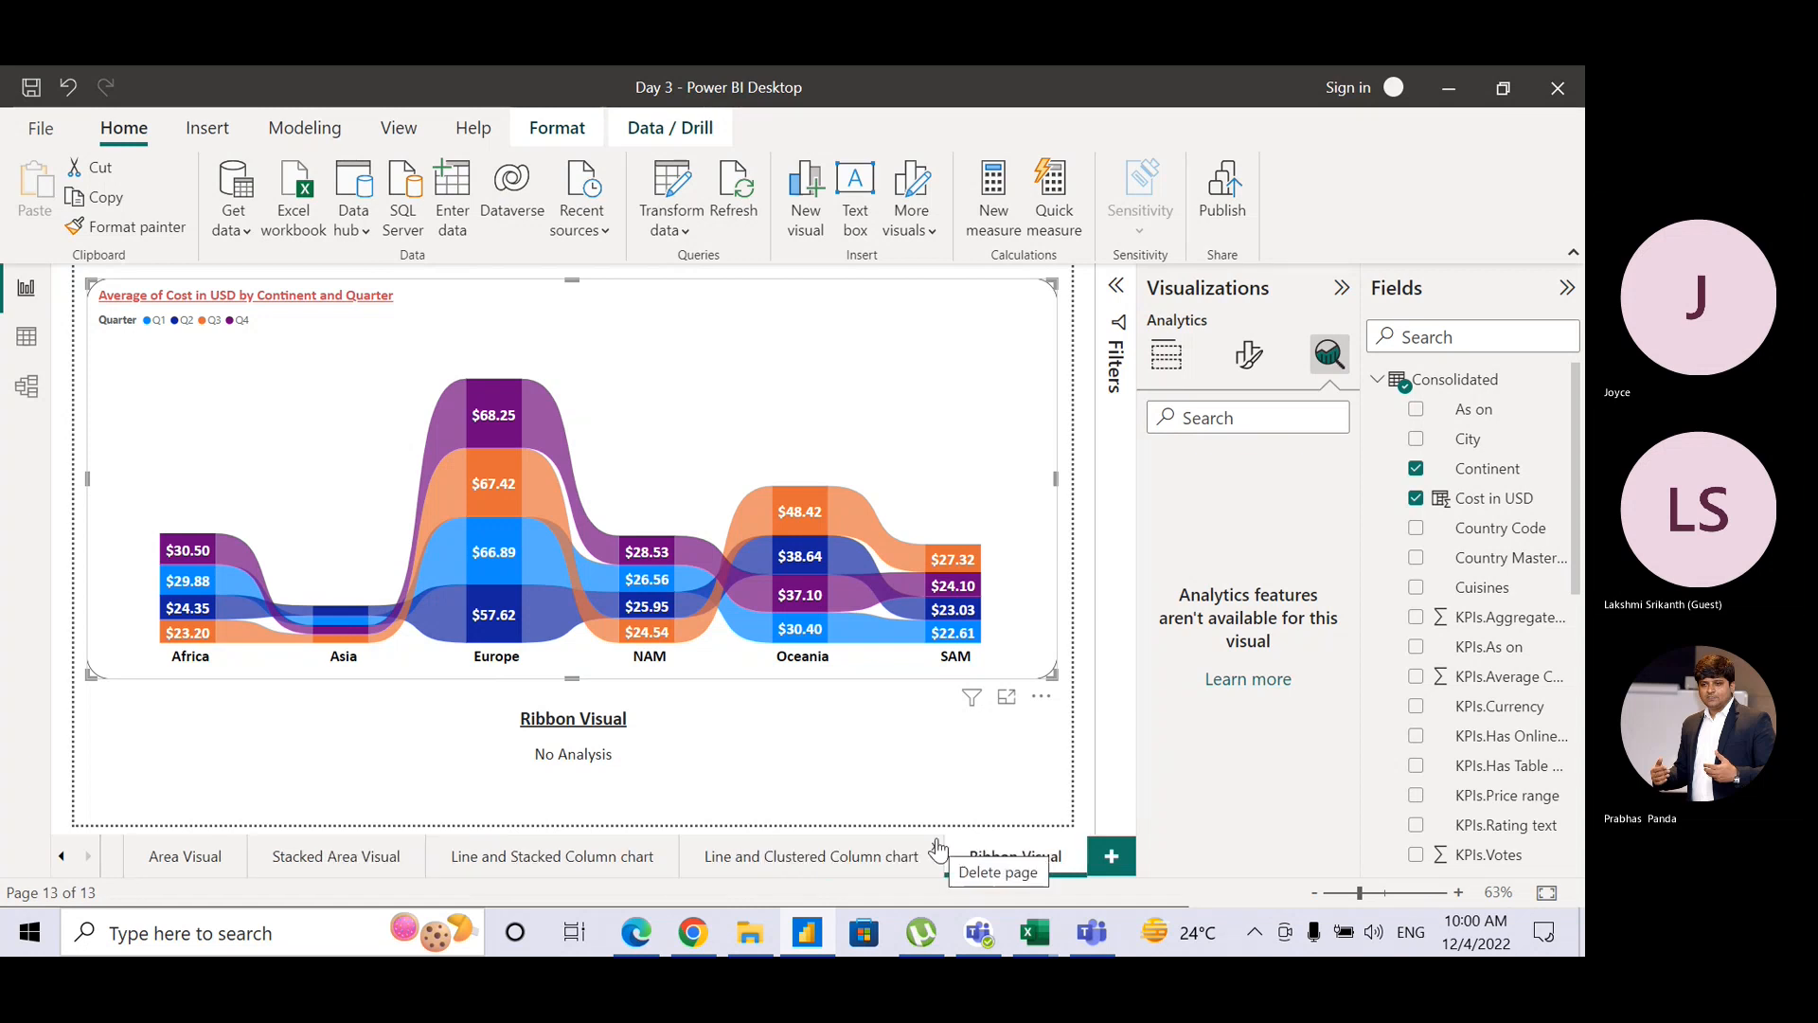
left_click(1166, 355)
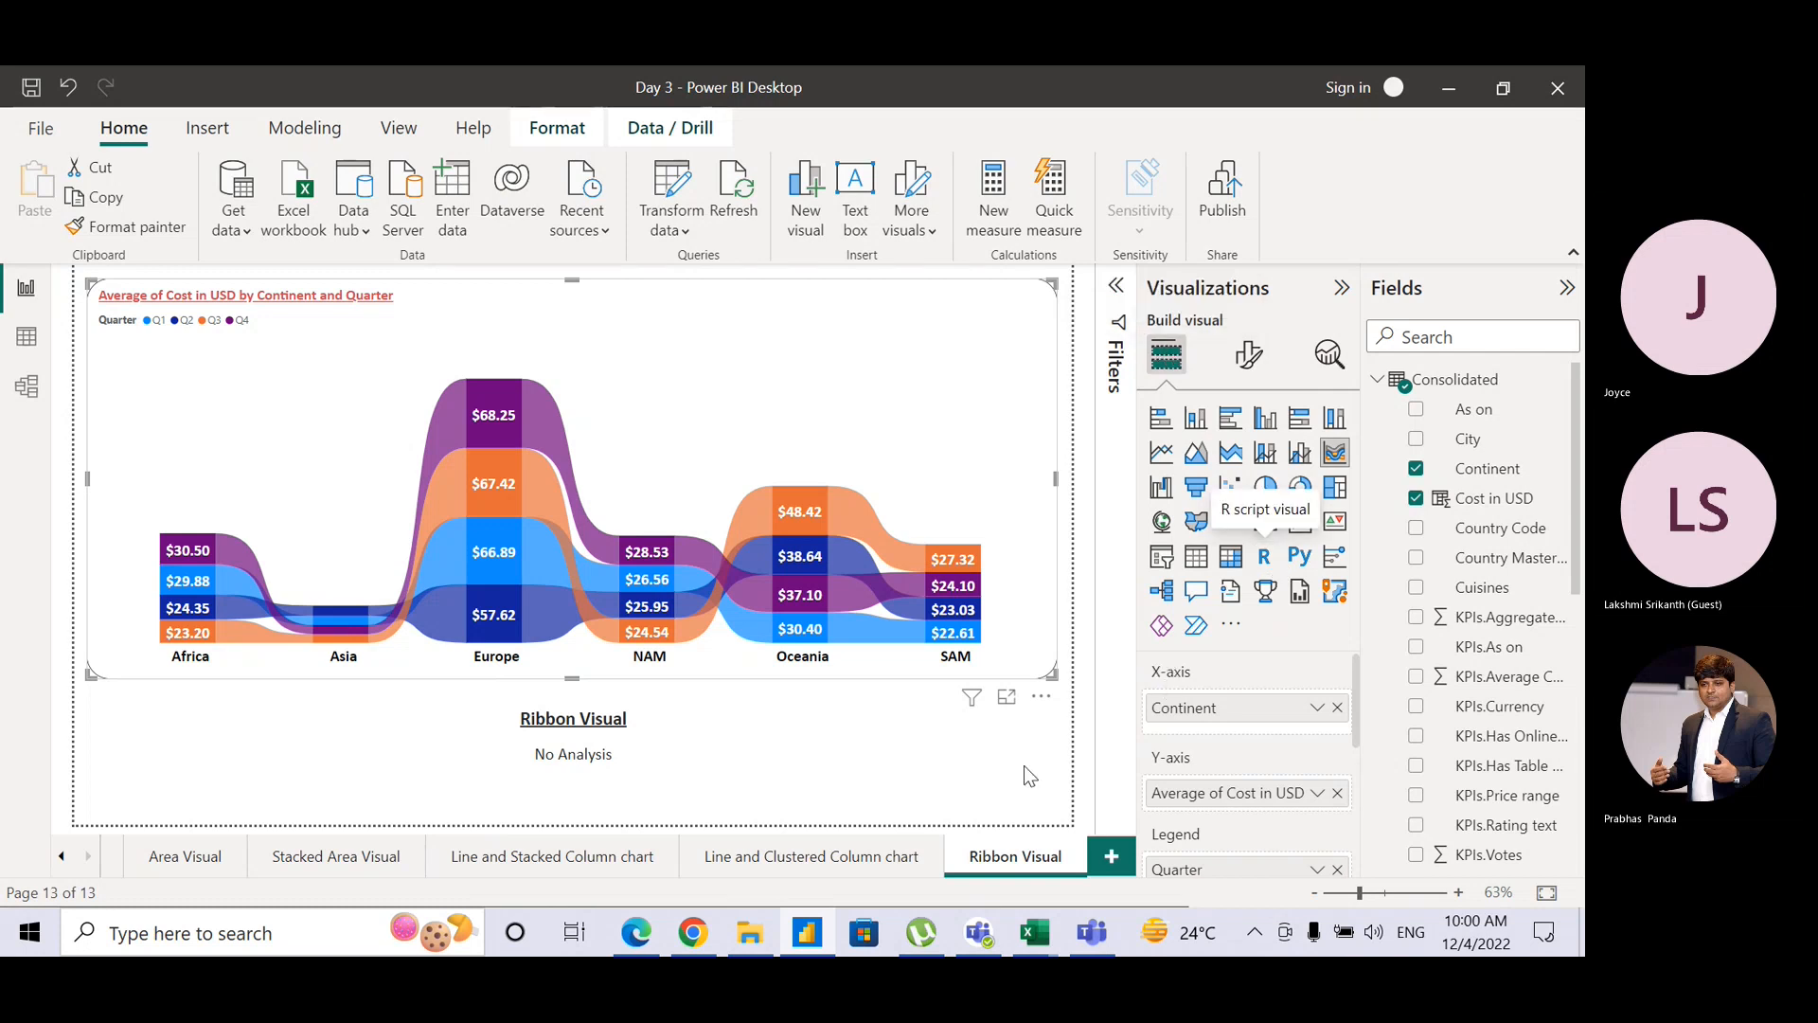
left_click(1092, 934)
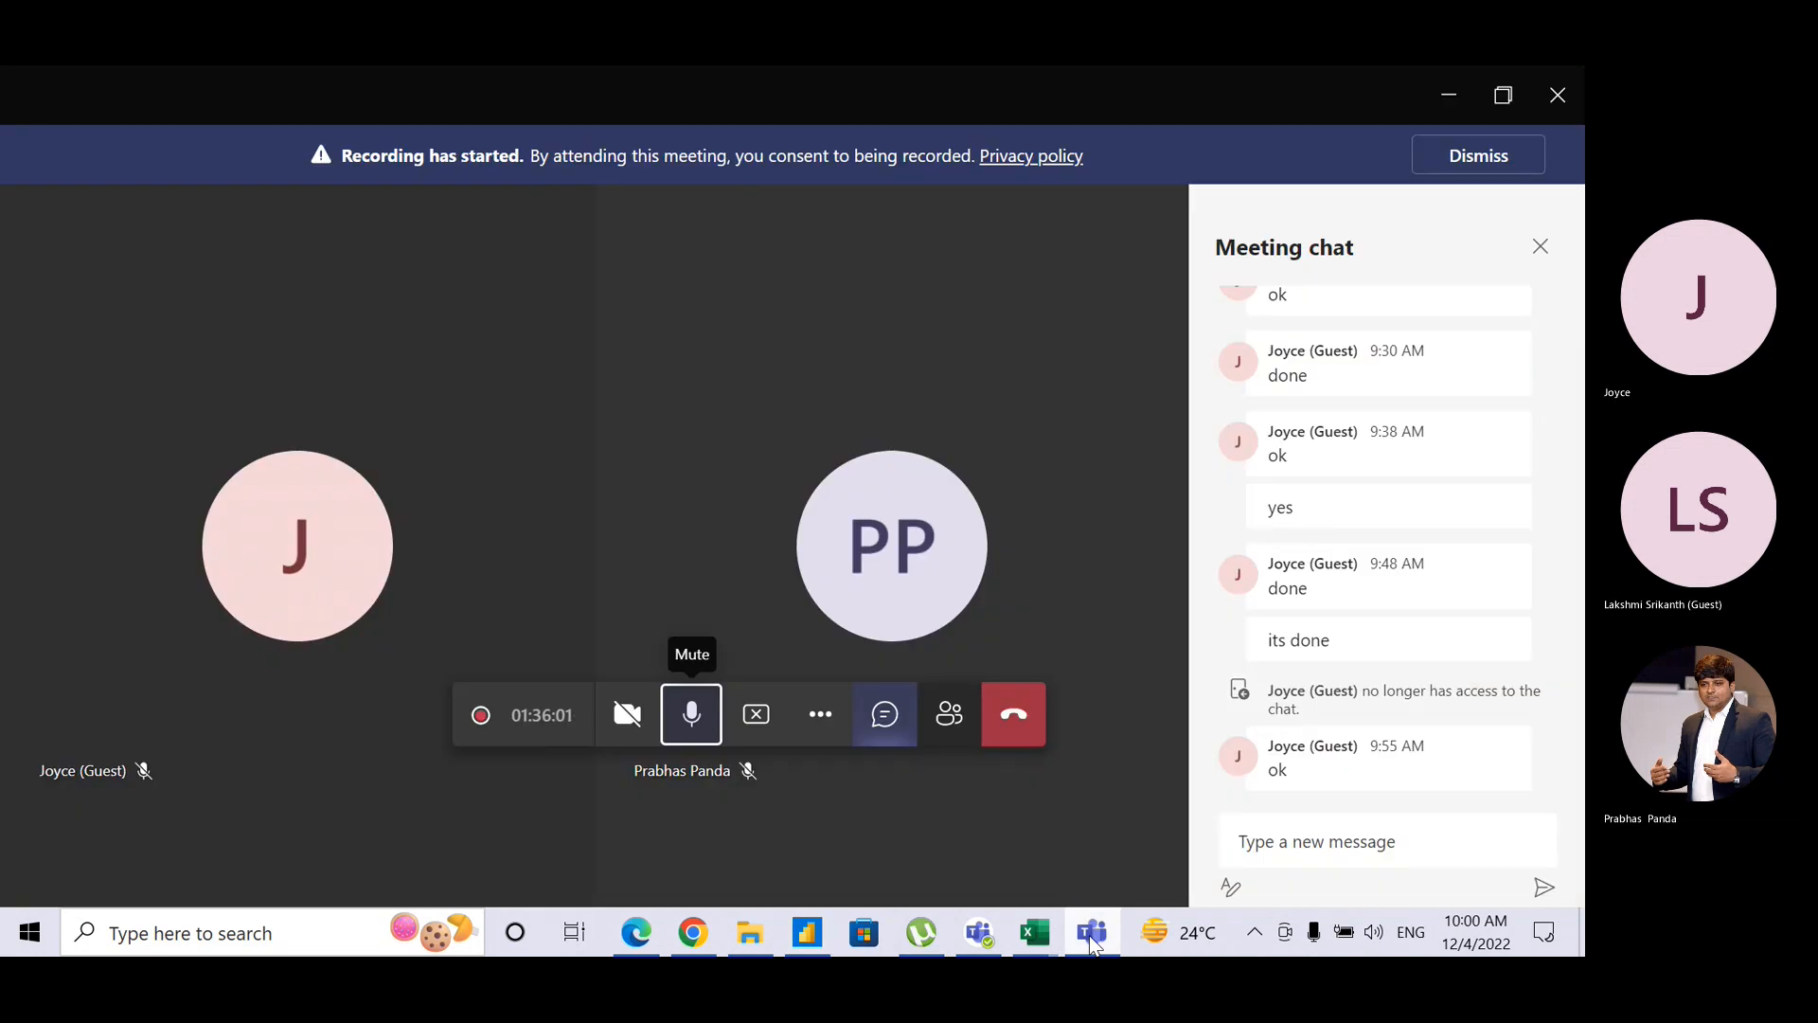
left_click(1092, 936)
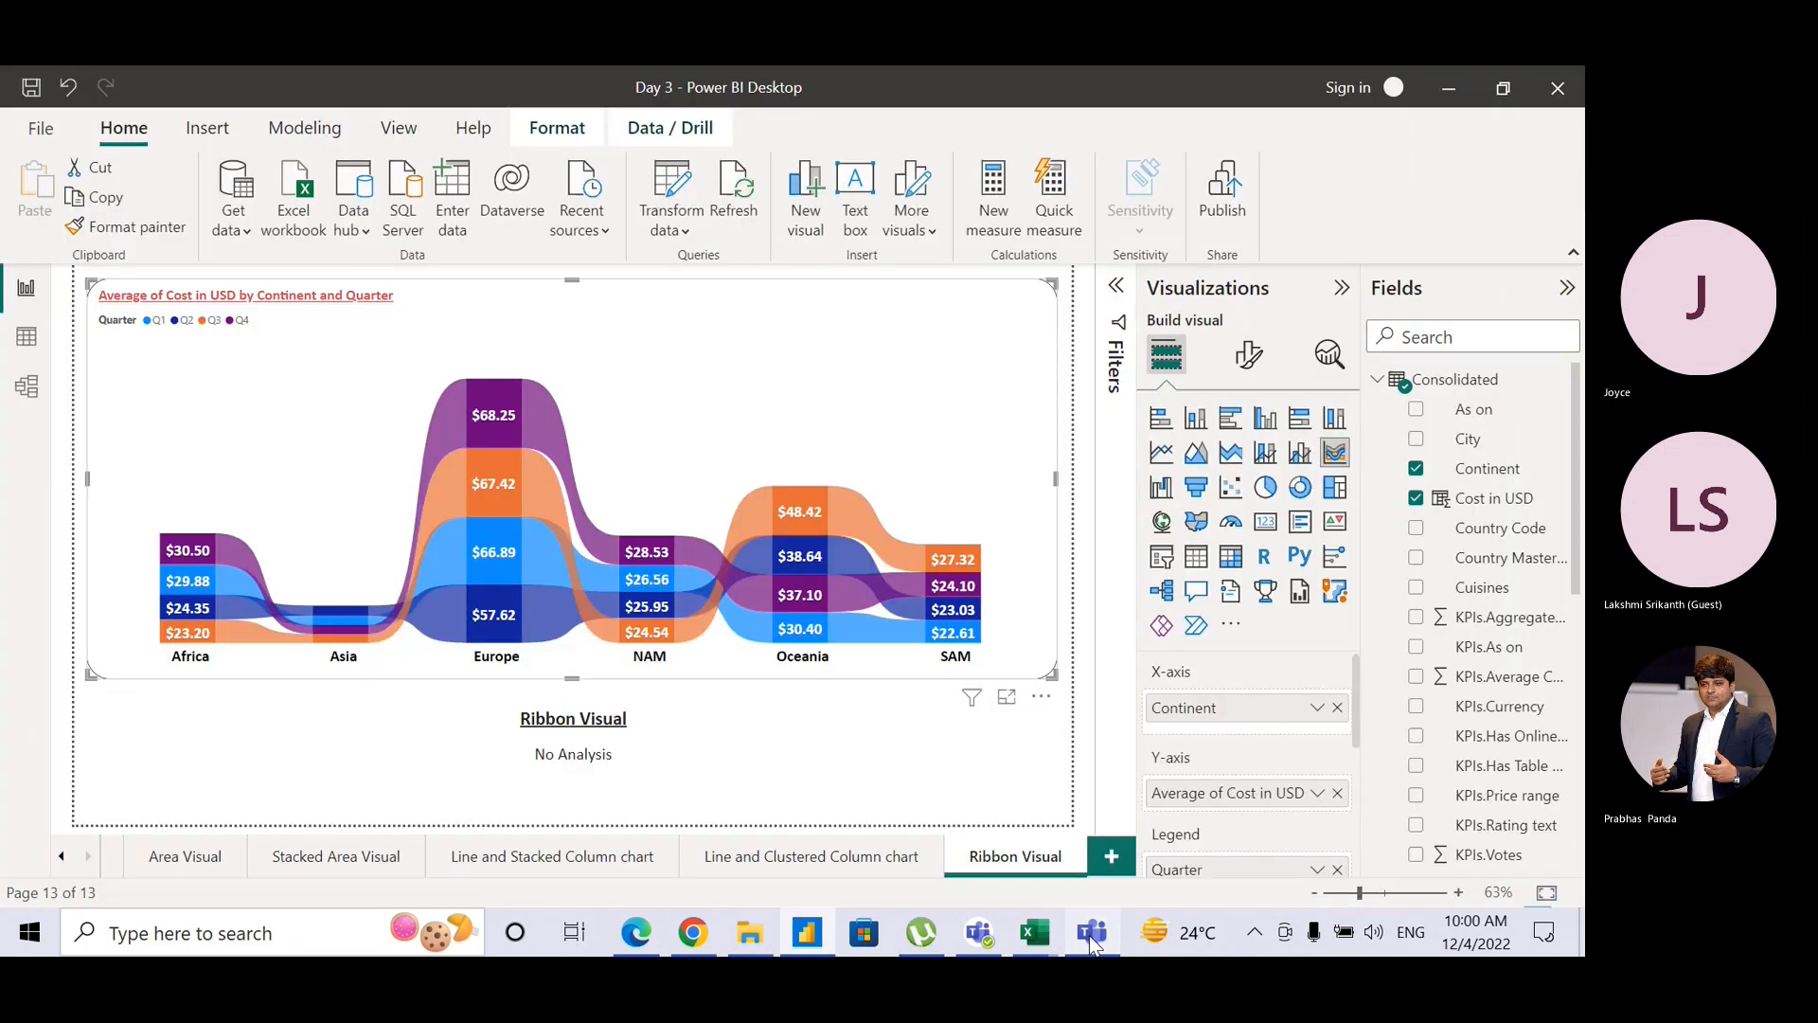
left_click(931, 788)
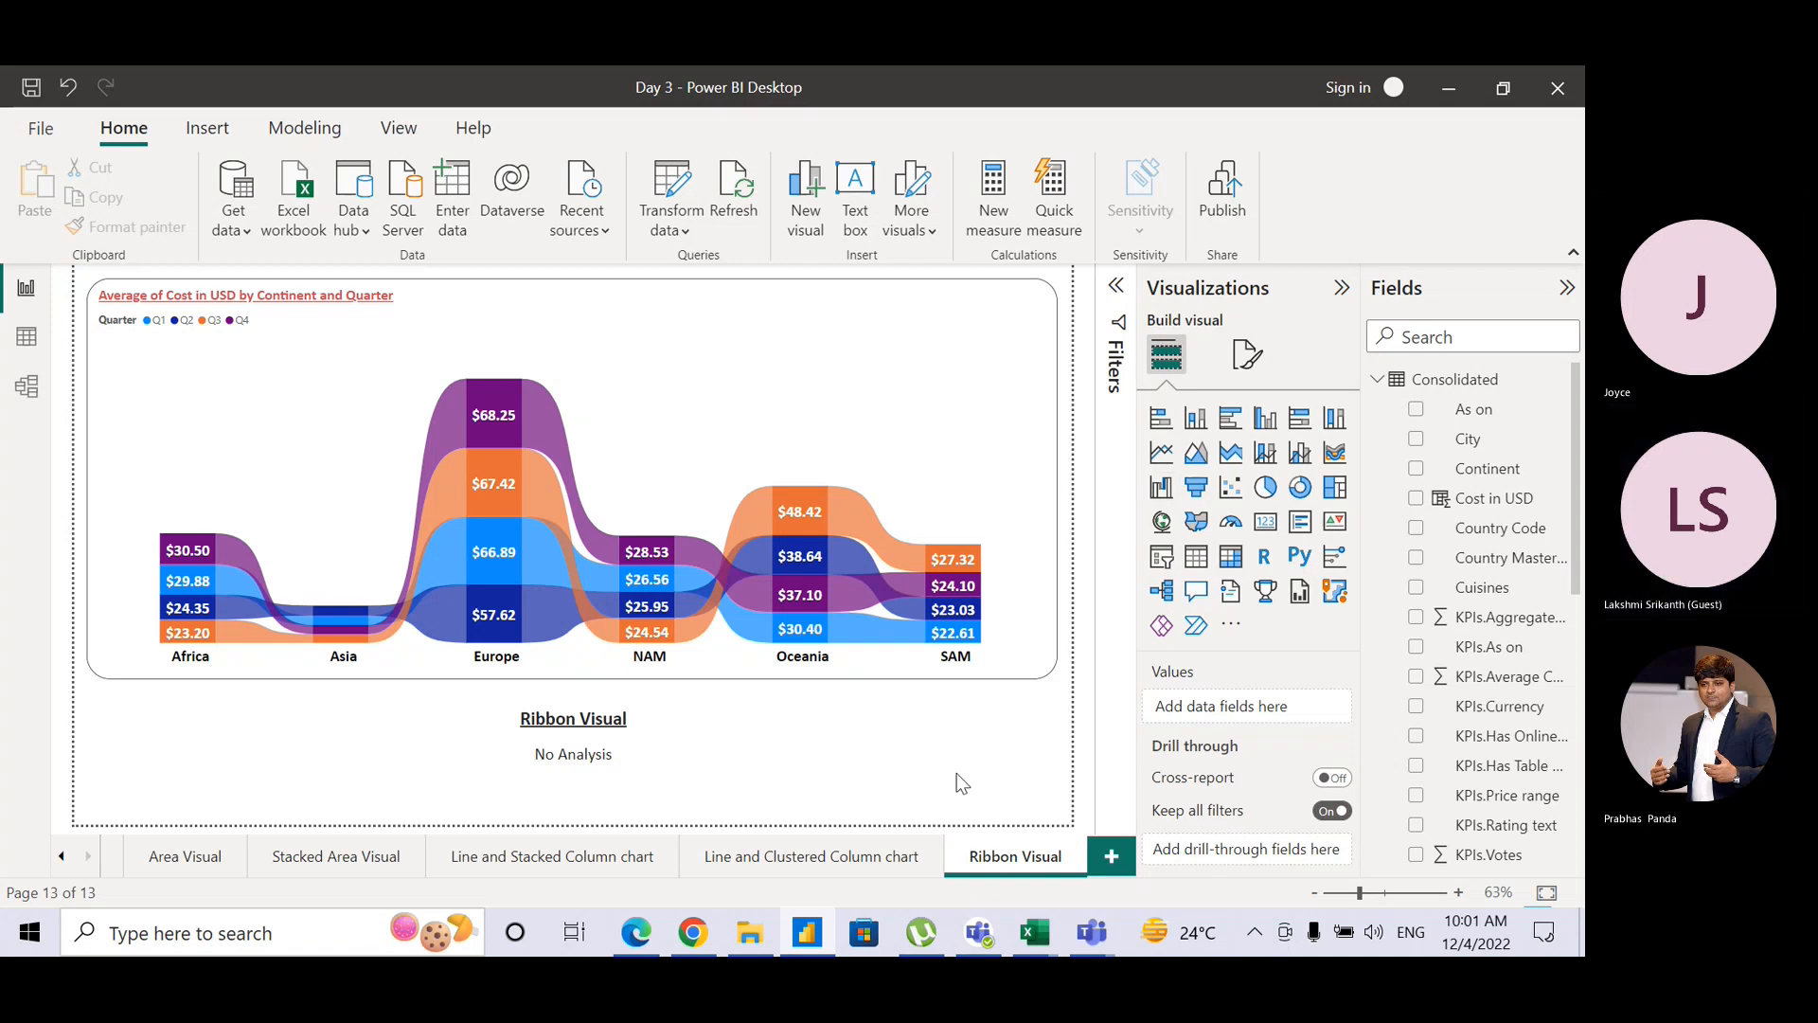
Step: Duplicate the Ribbon Visual page, name the copy 'Waterfall Visual', and select its chart
right_click(986, 864)
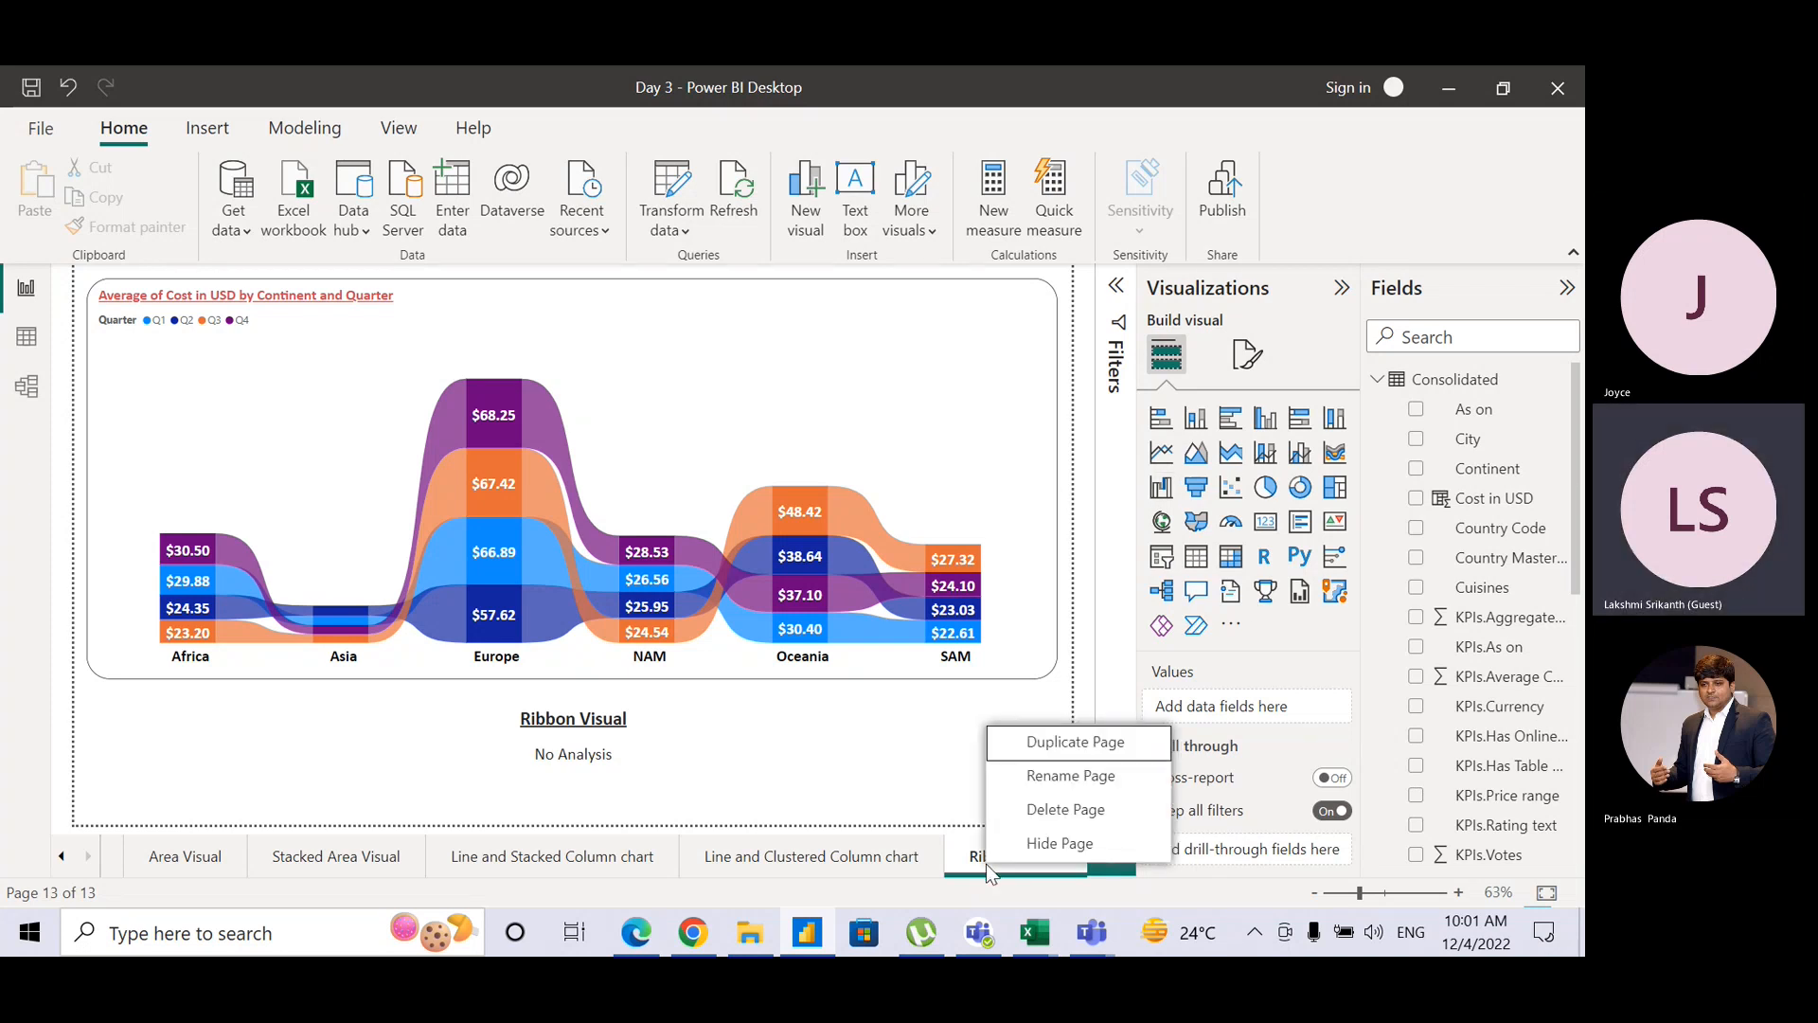
left_click(1038, 752)
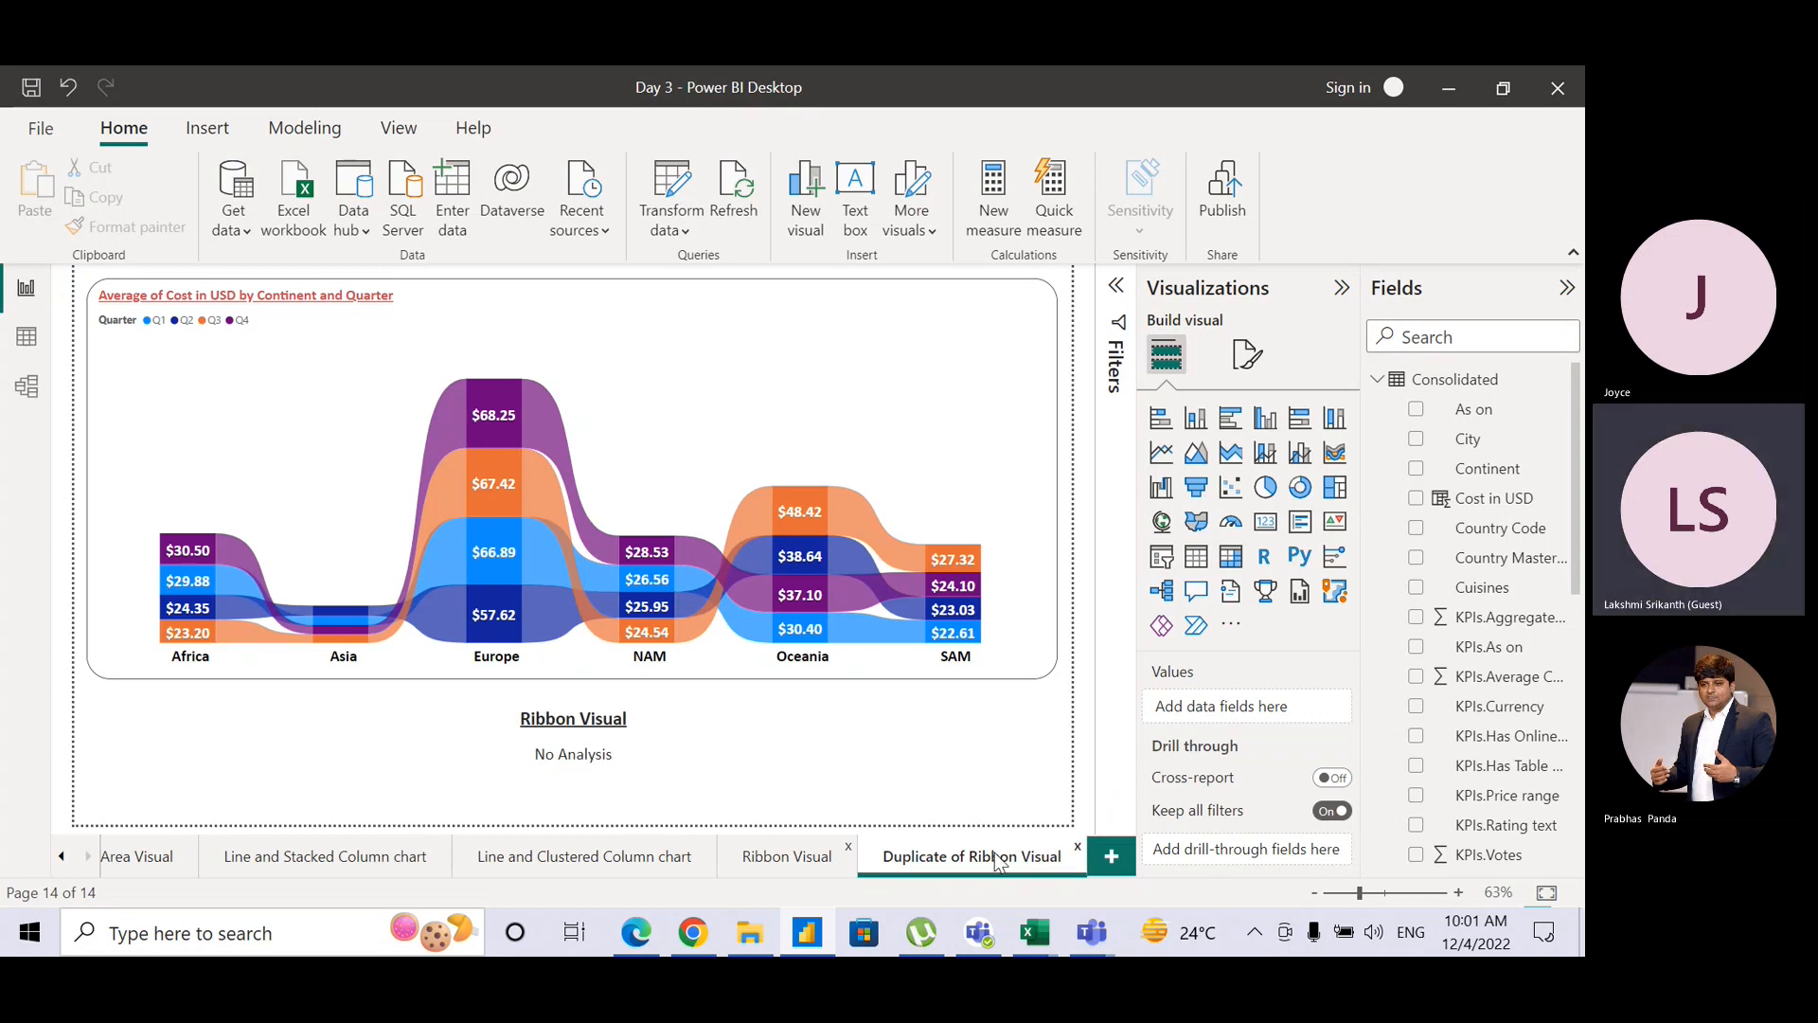
double_click(988, 858)
type("Wa")
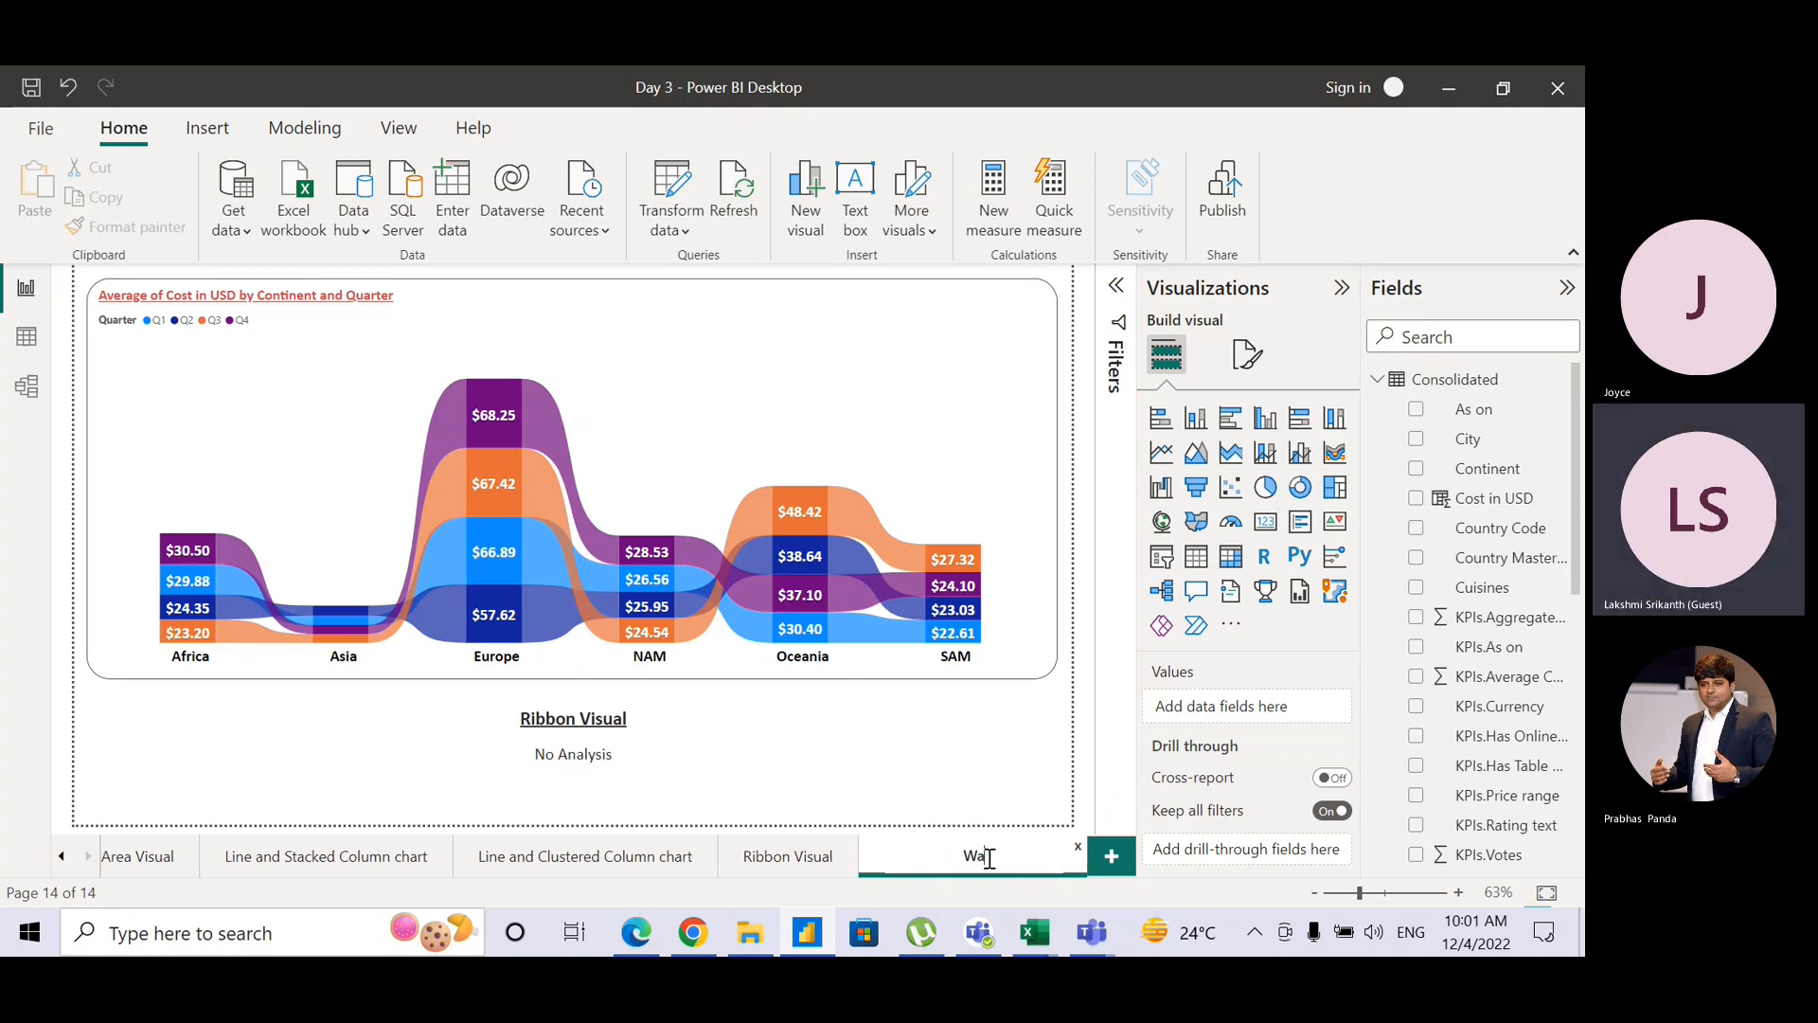
type("terfall Visual")
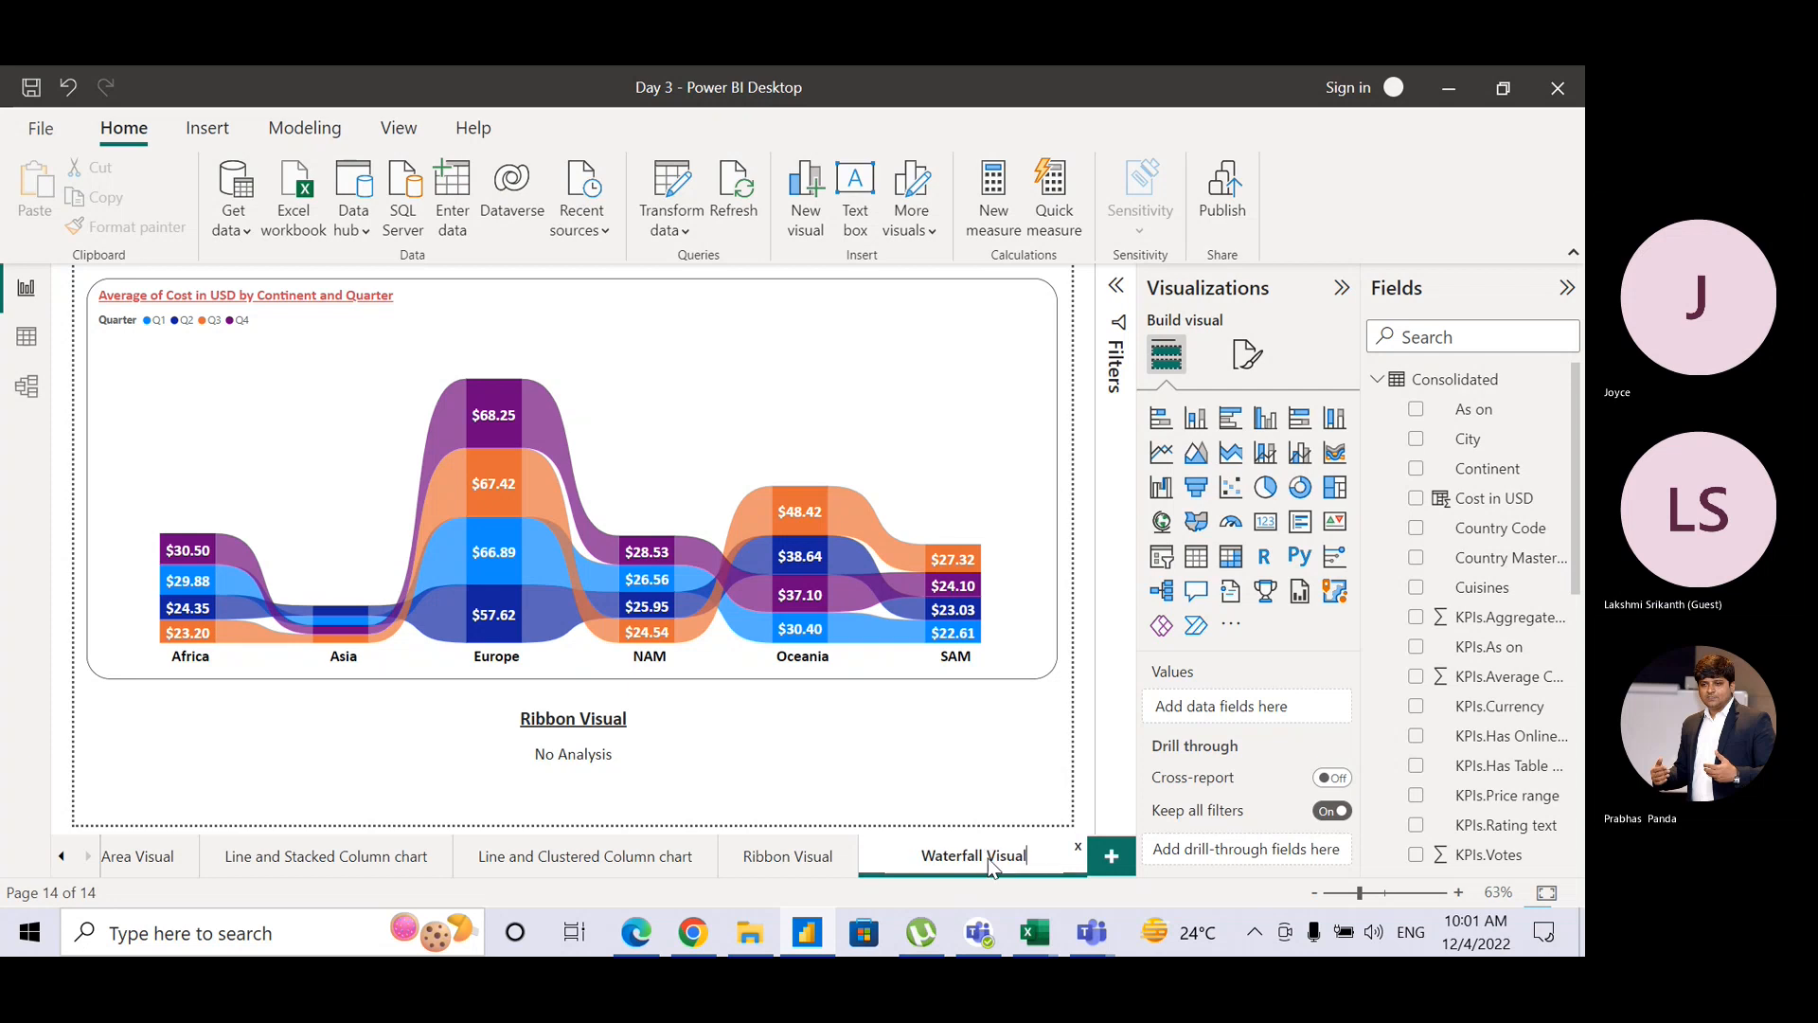
key("Return")
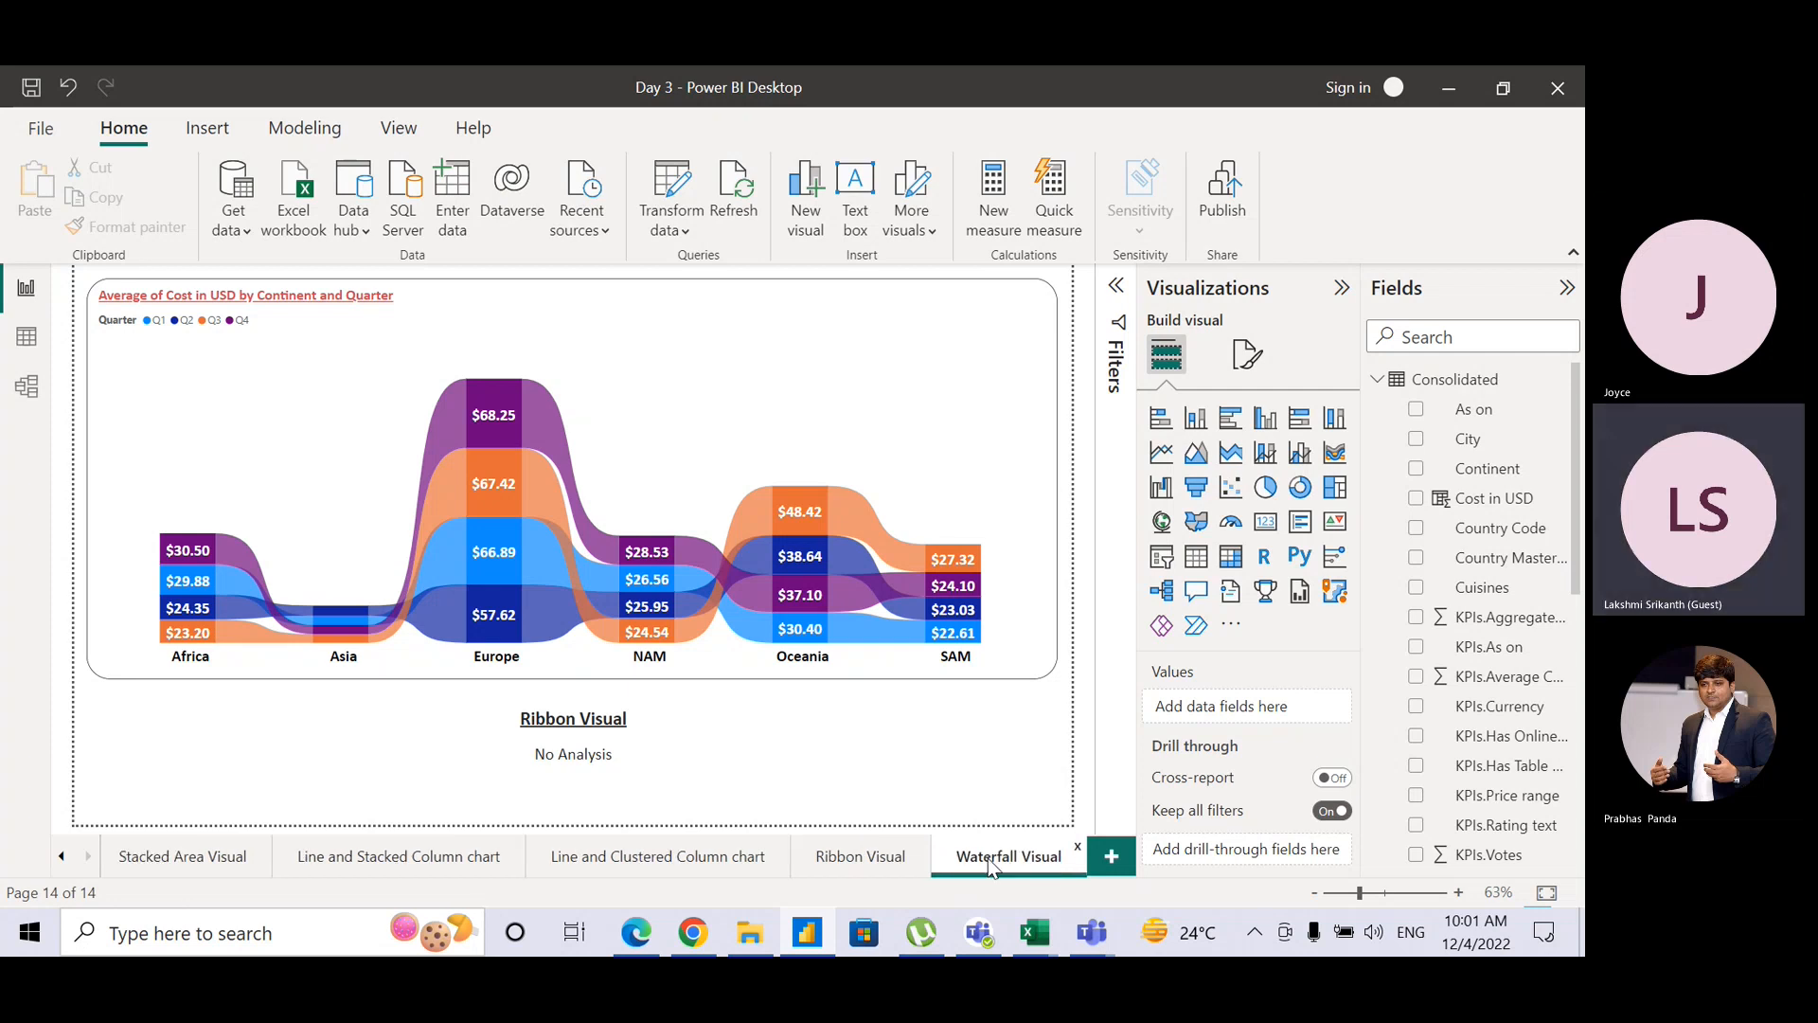
left_click(1003, 350)
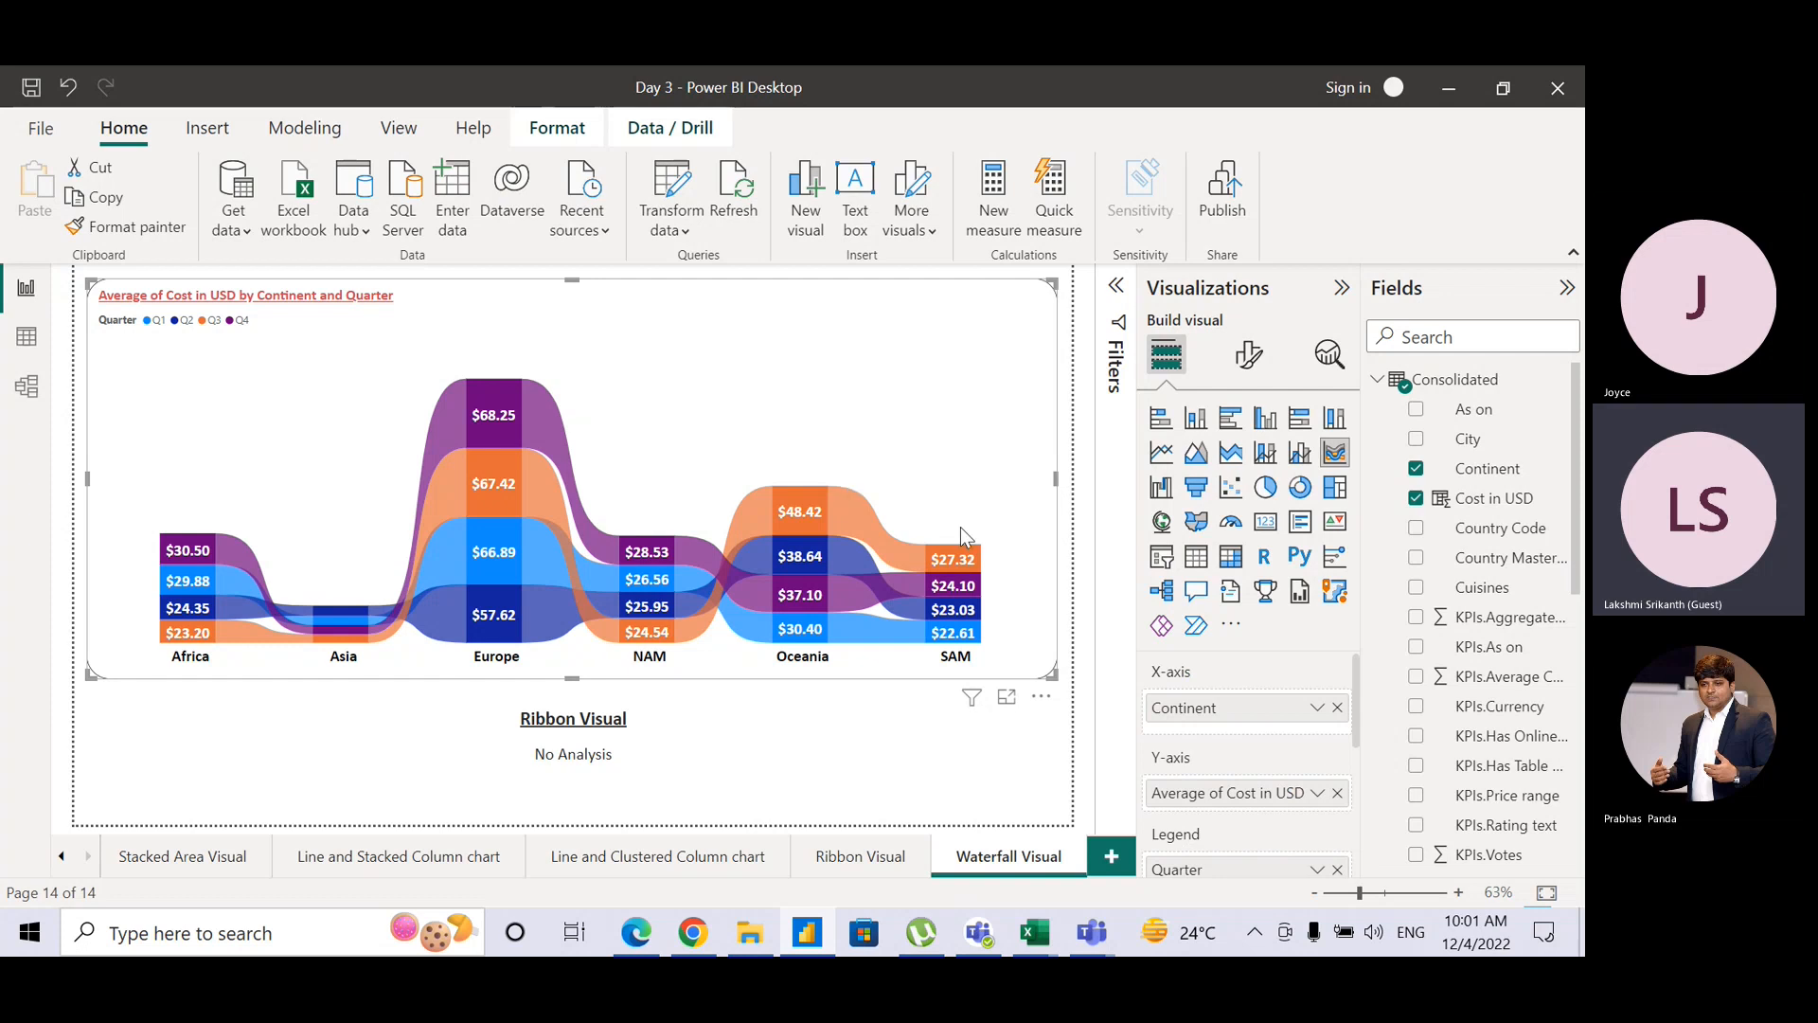
Step: Switch the copied ribbon chart to a waterfall chart of average USD cost broken down by quarter
left_click(1163, 497)
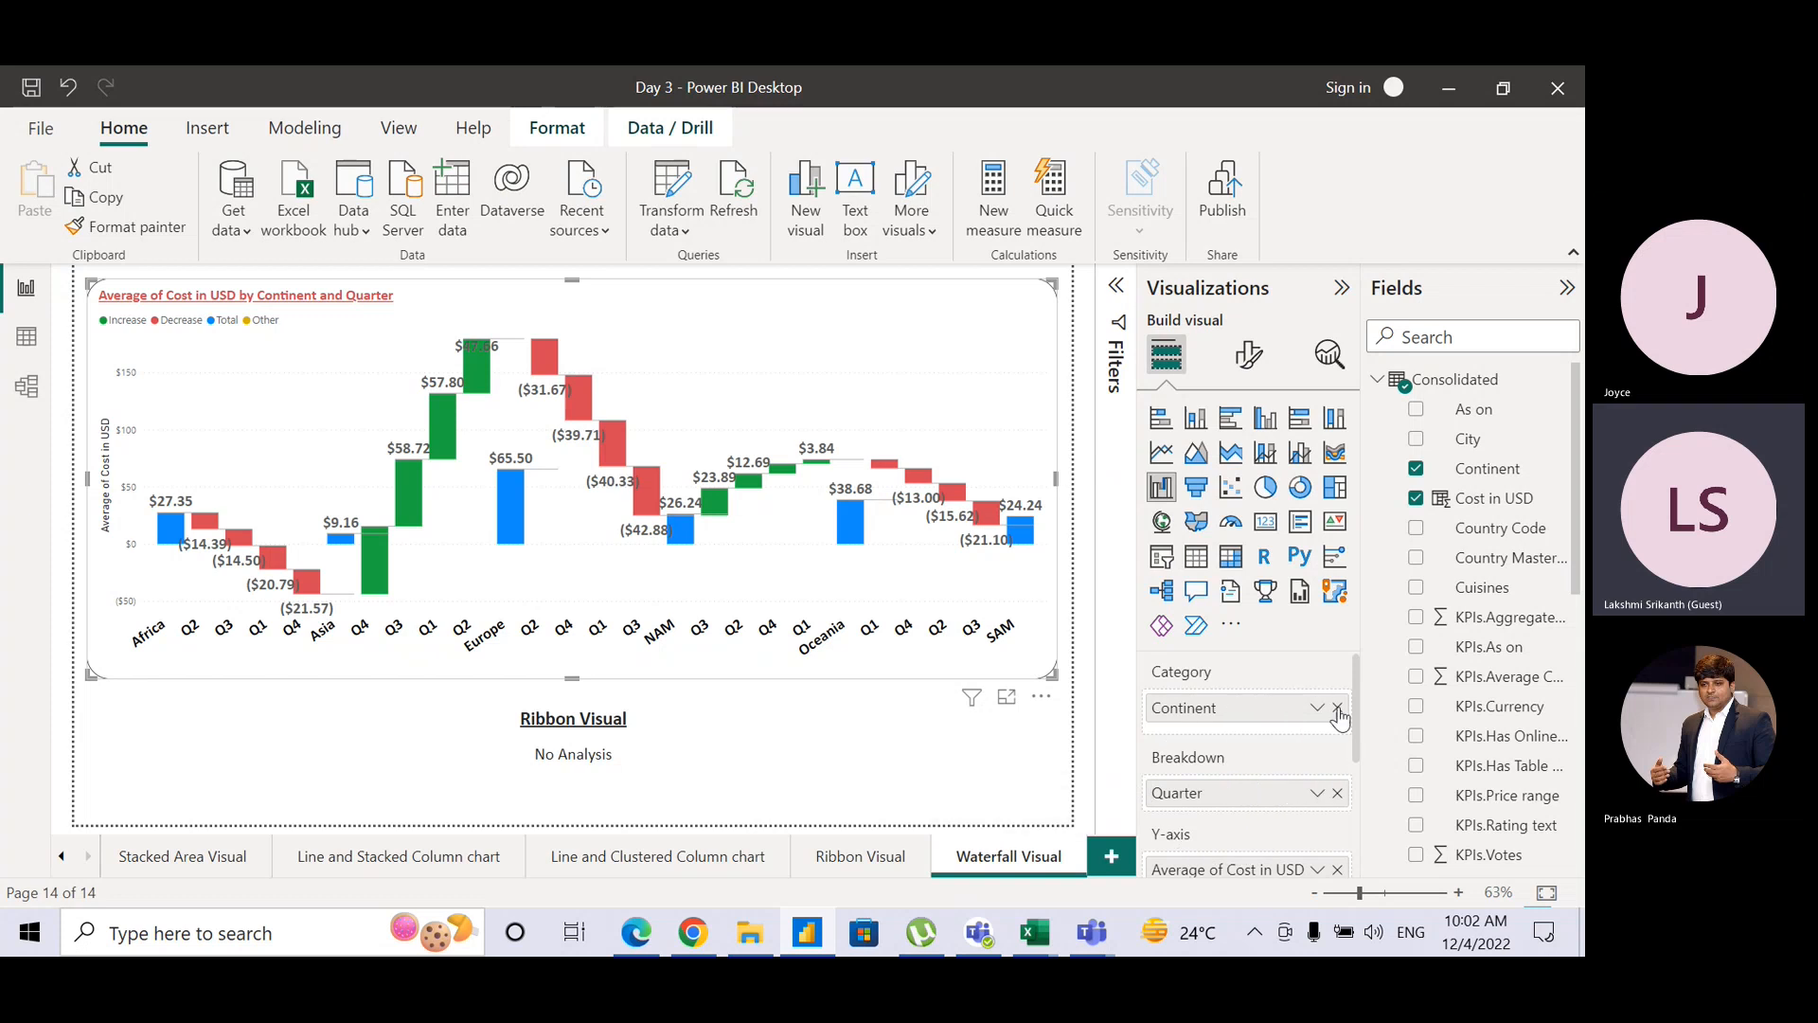
left_click_drag(1359, 703, 1362, 758)
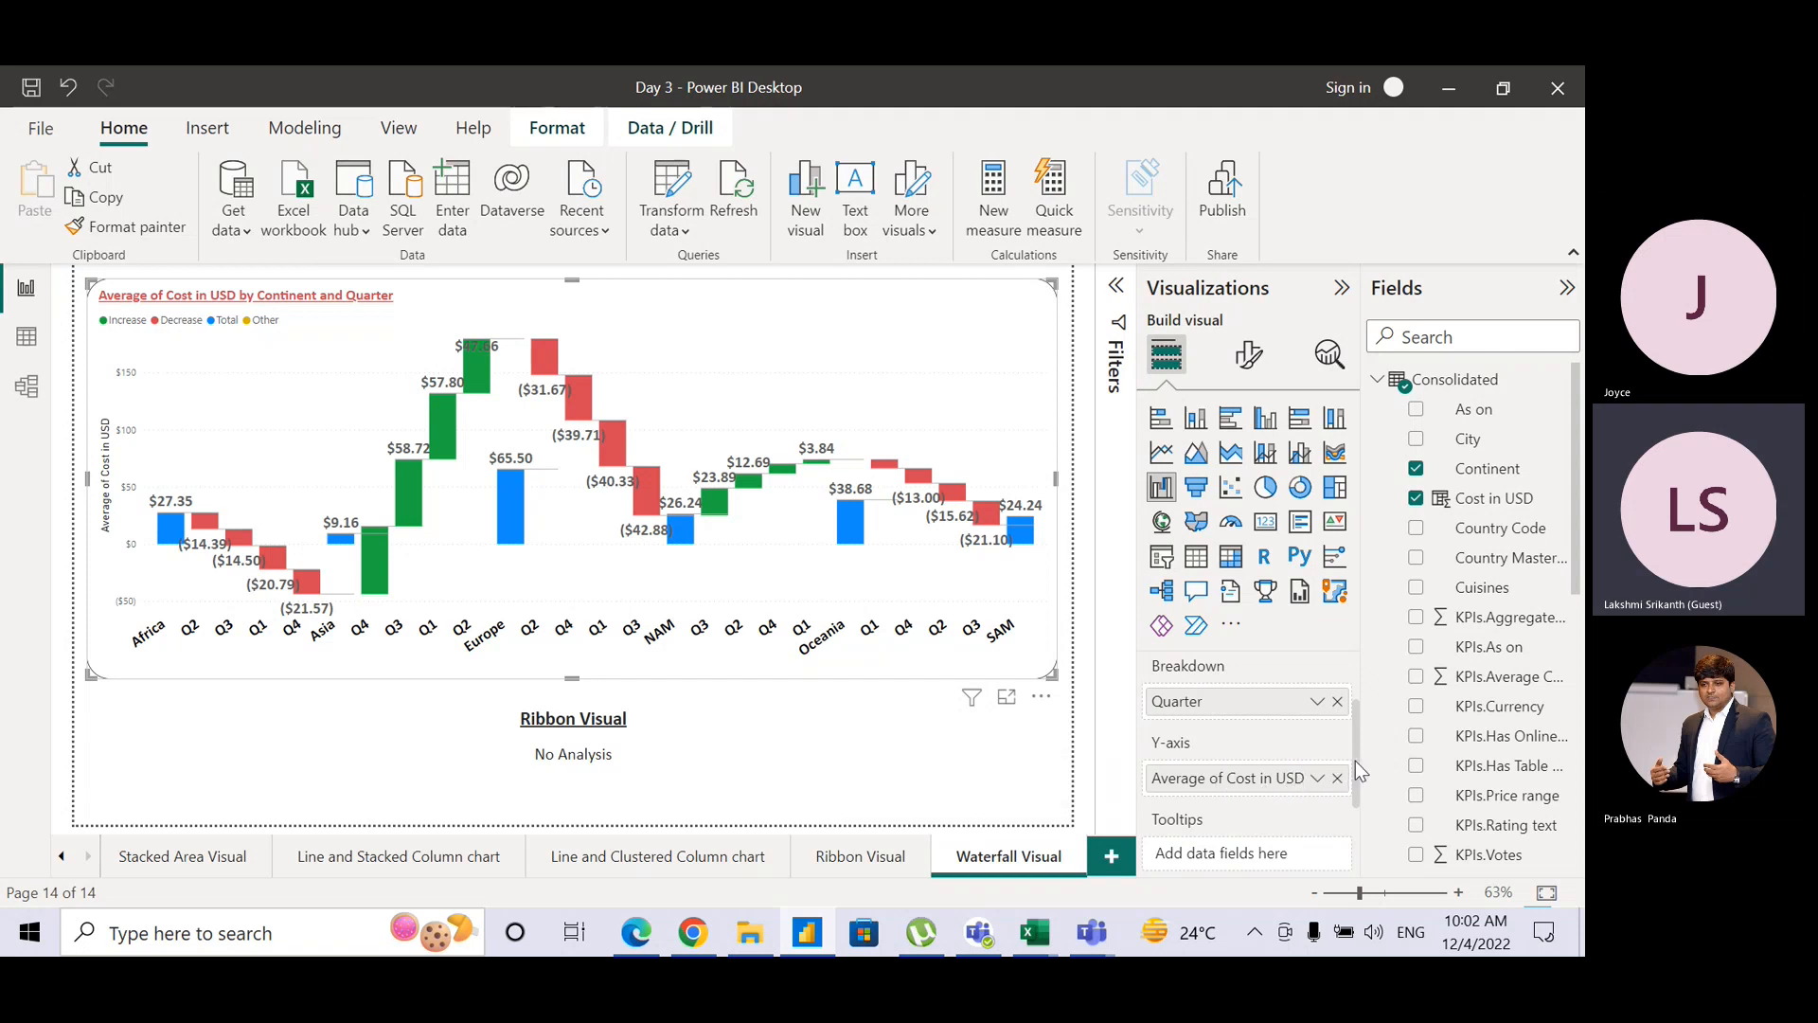
left_click_drag(1355, 760, 1355, 703)
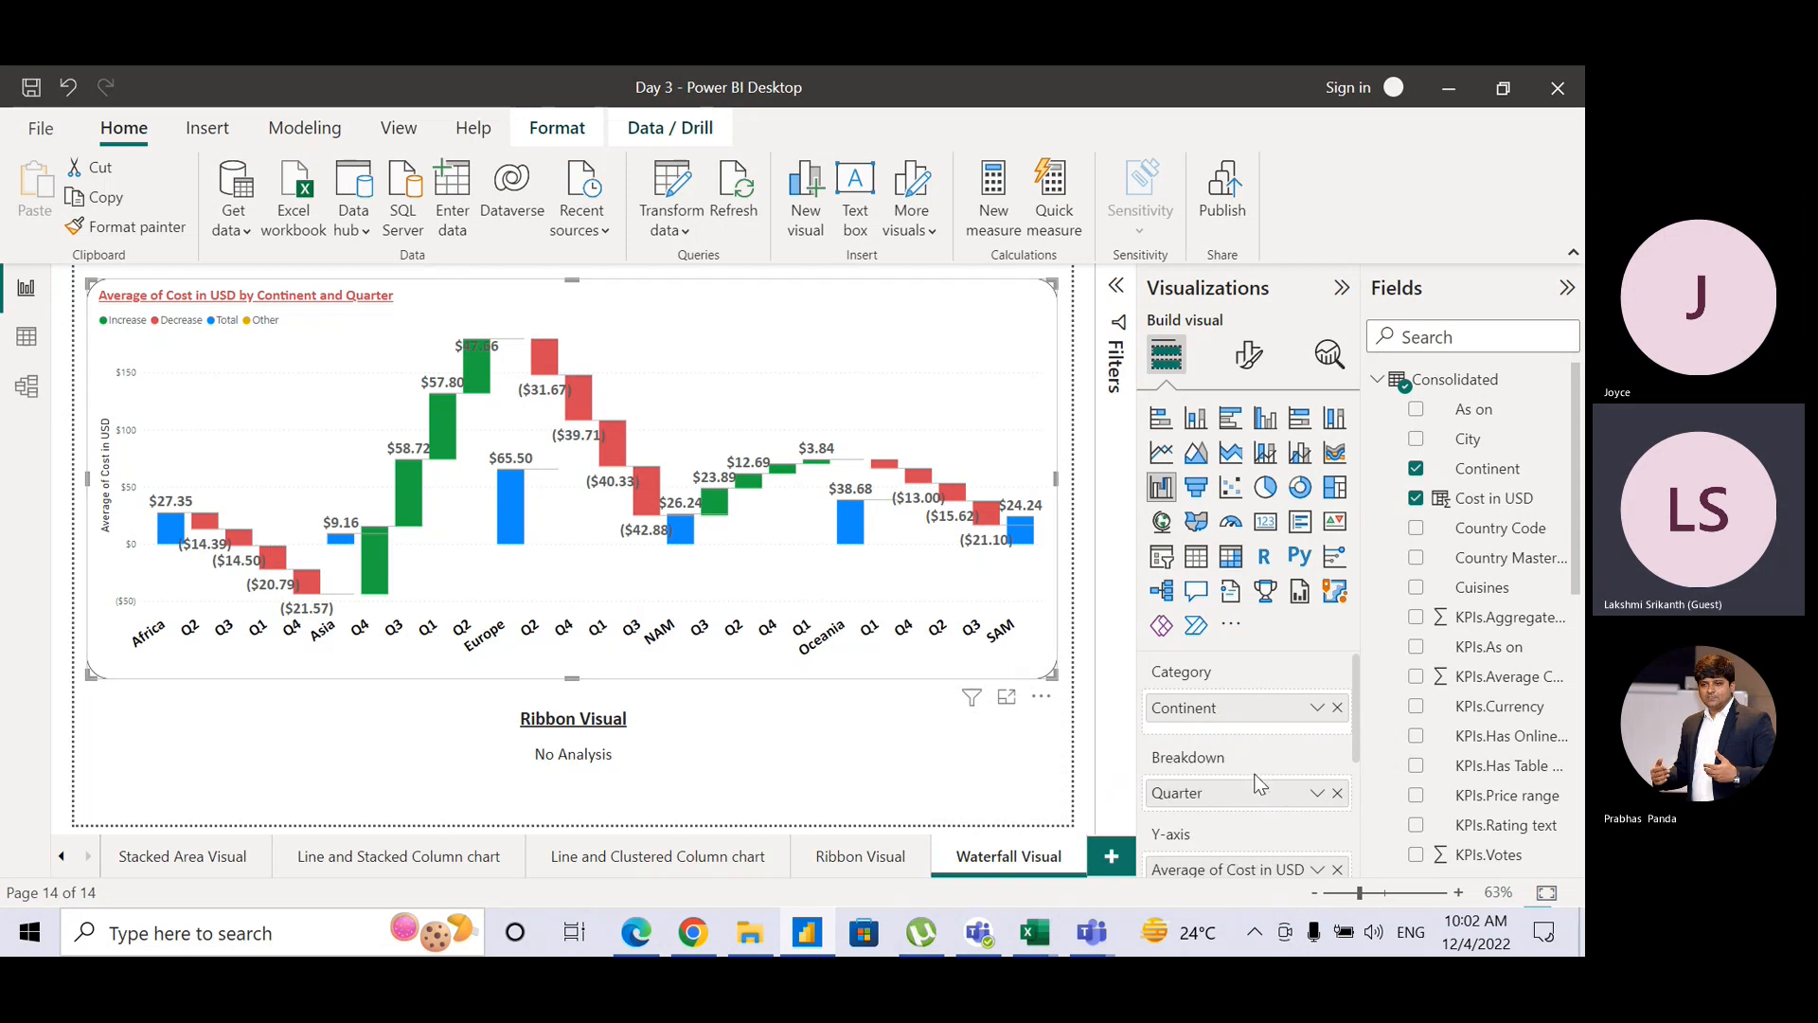
scroll(1354, 744, "down", 1)
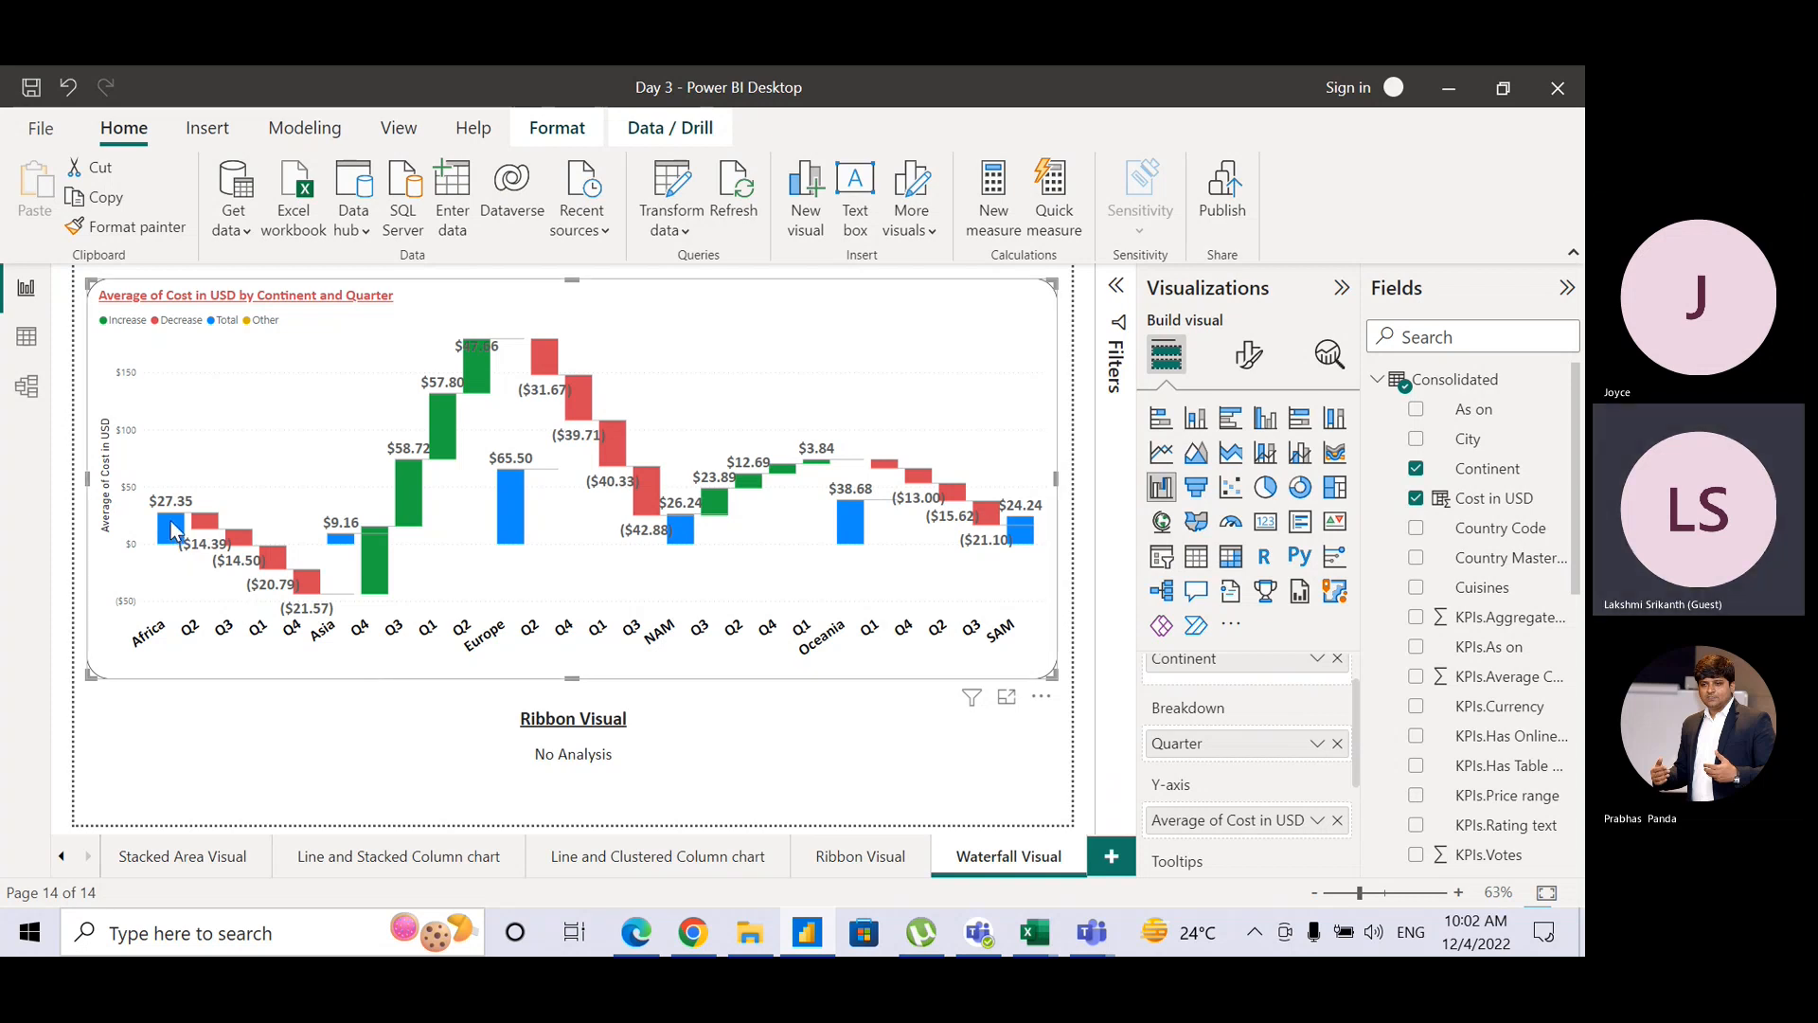
mouse_move(176, 532)
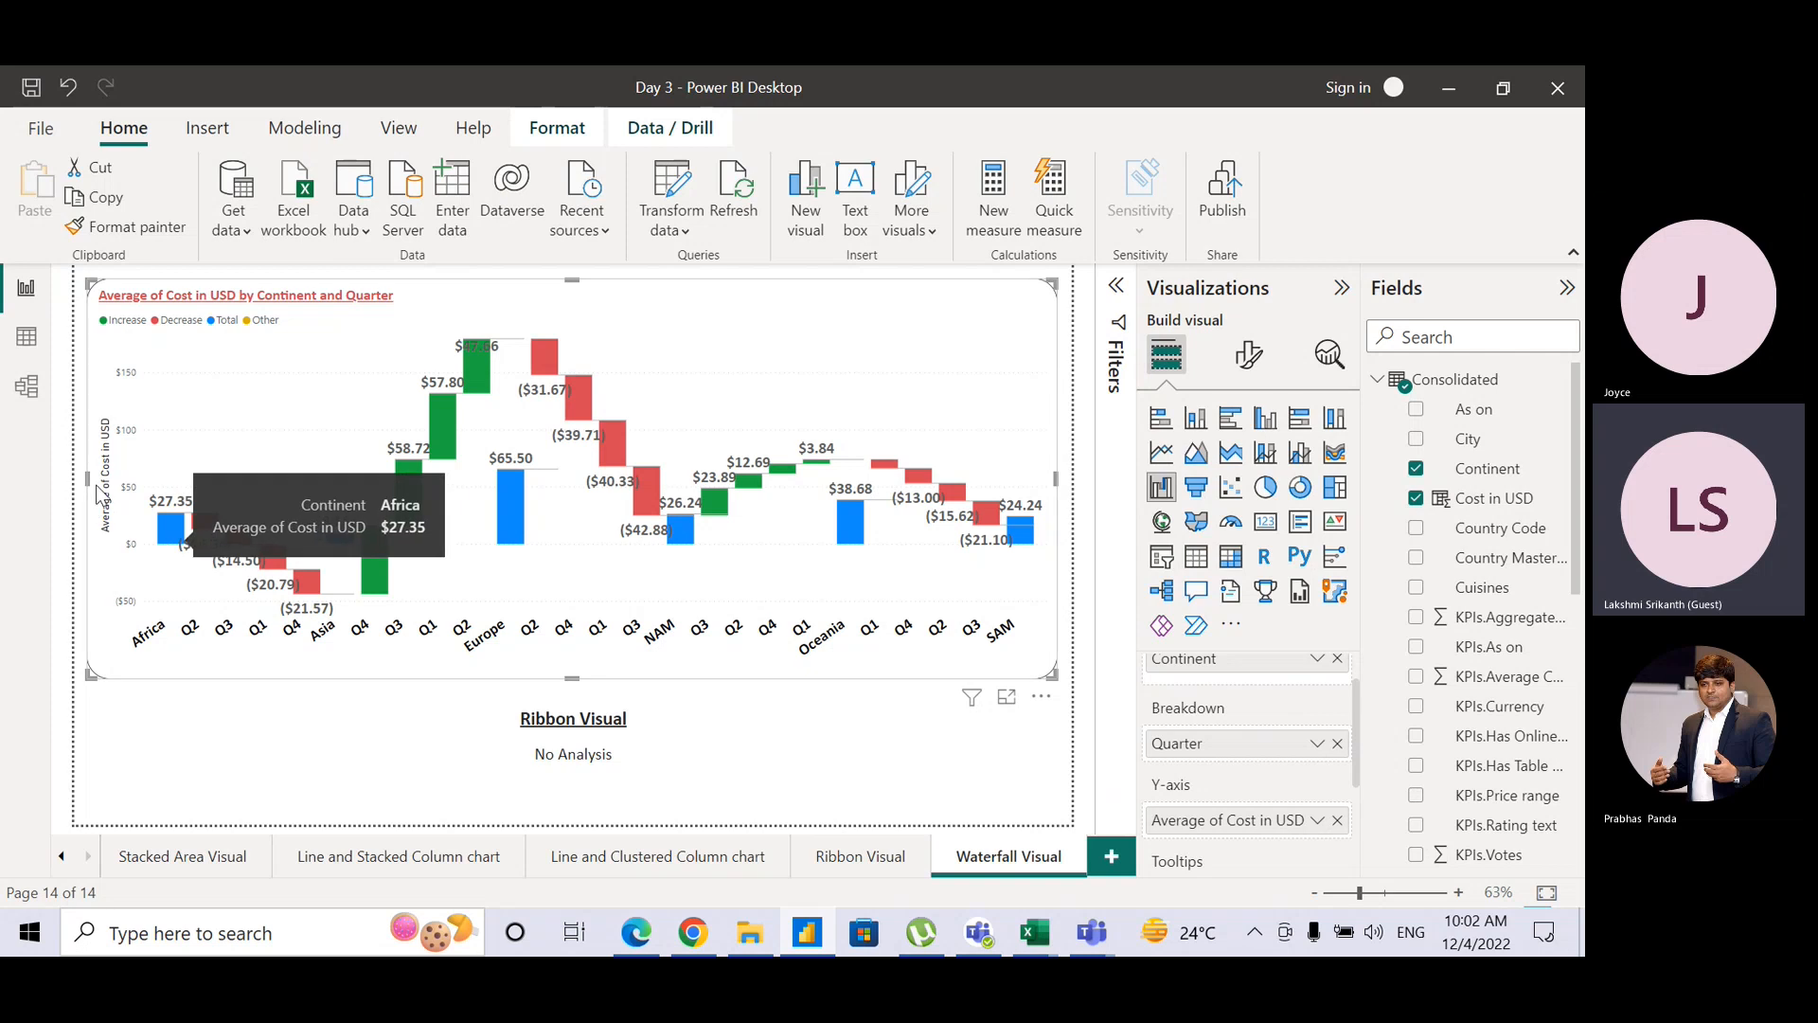
left_click(1251, 357)
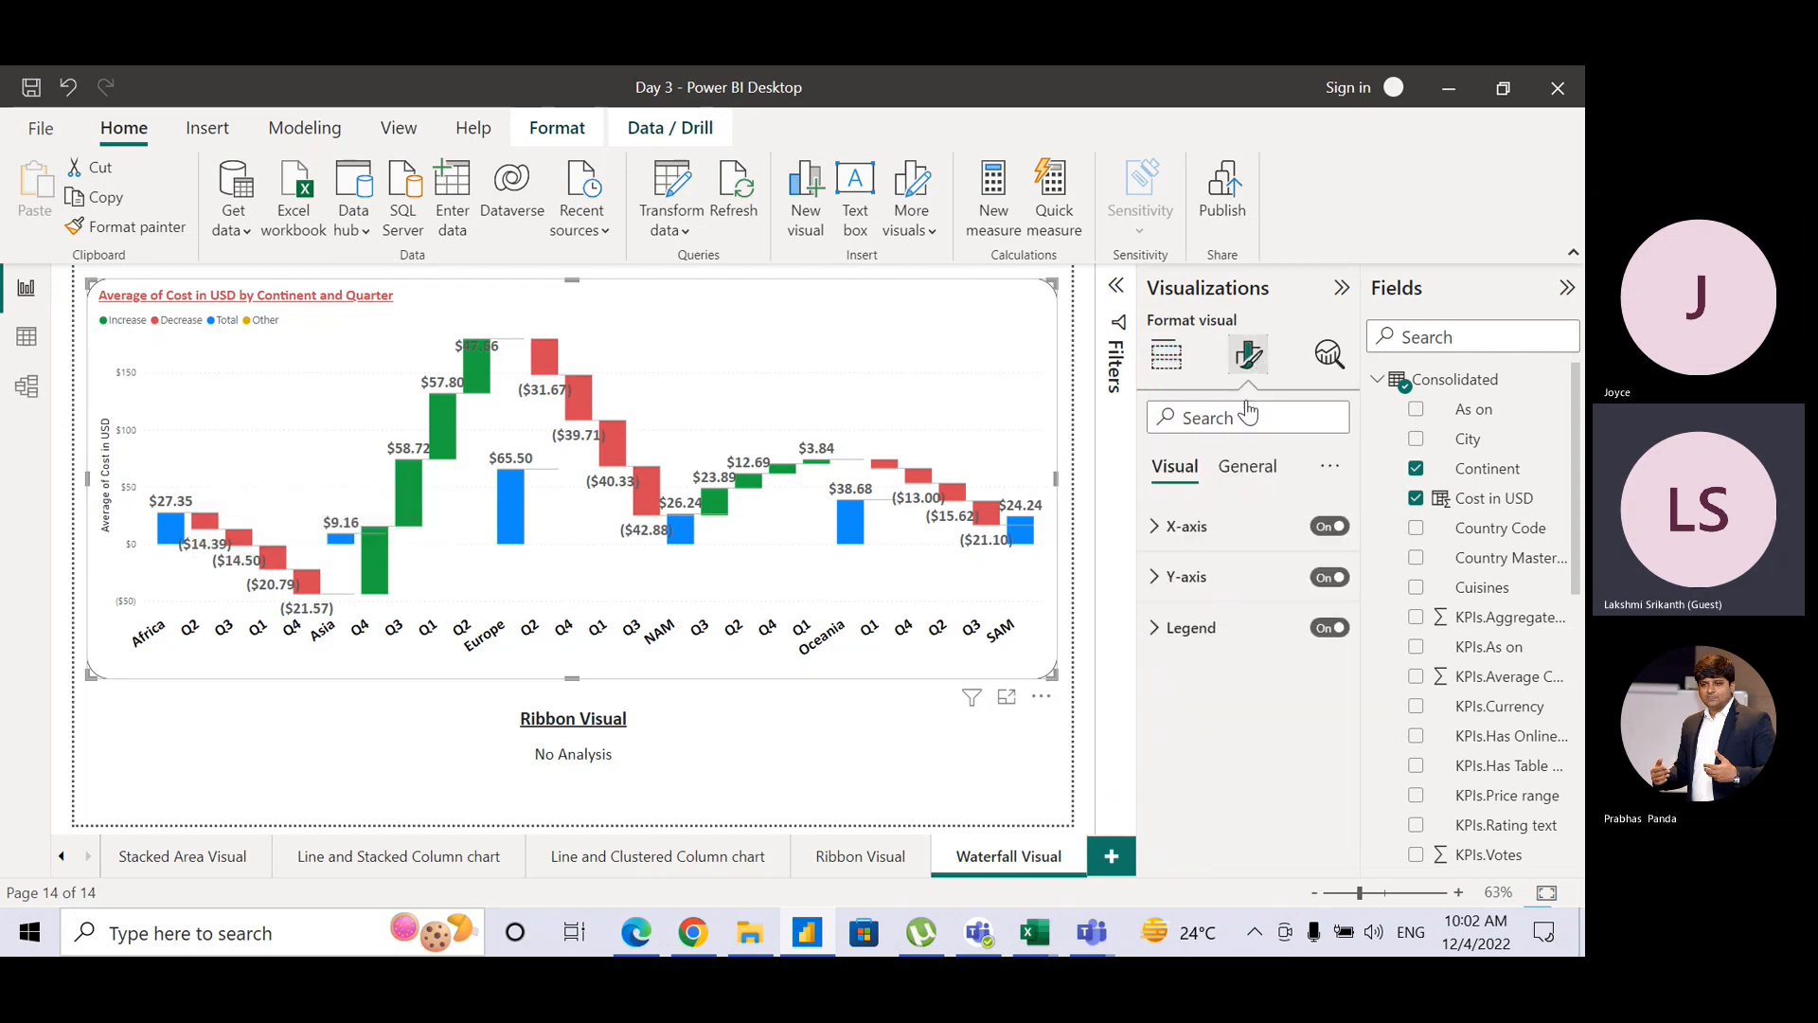
Step: Turn off the waterfall's Y-axis and its 'Average of Cost in USD' axis title
left_click(1158, 529)
left_click(1158, 528)
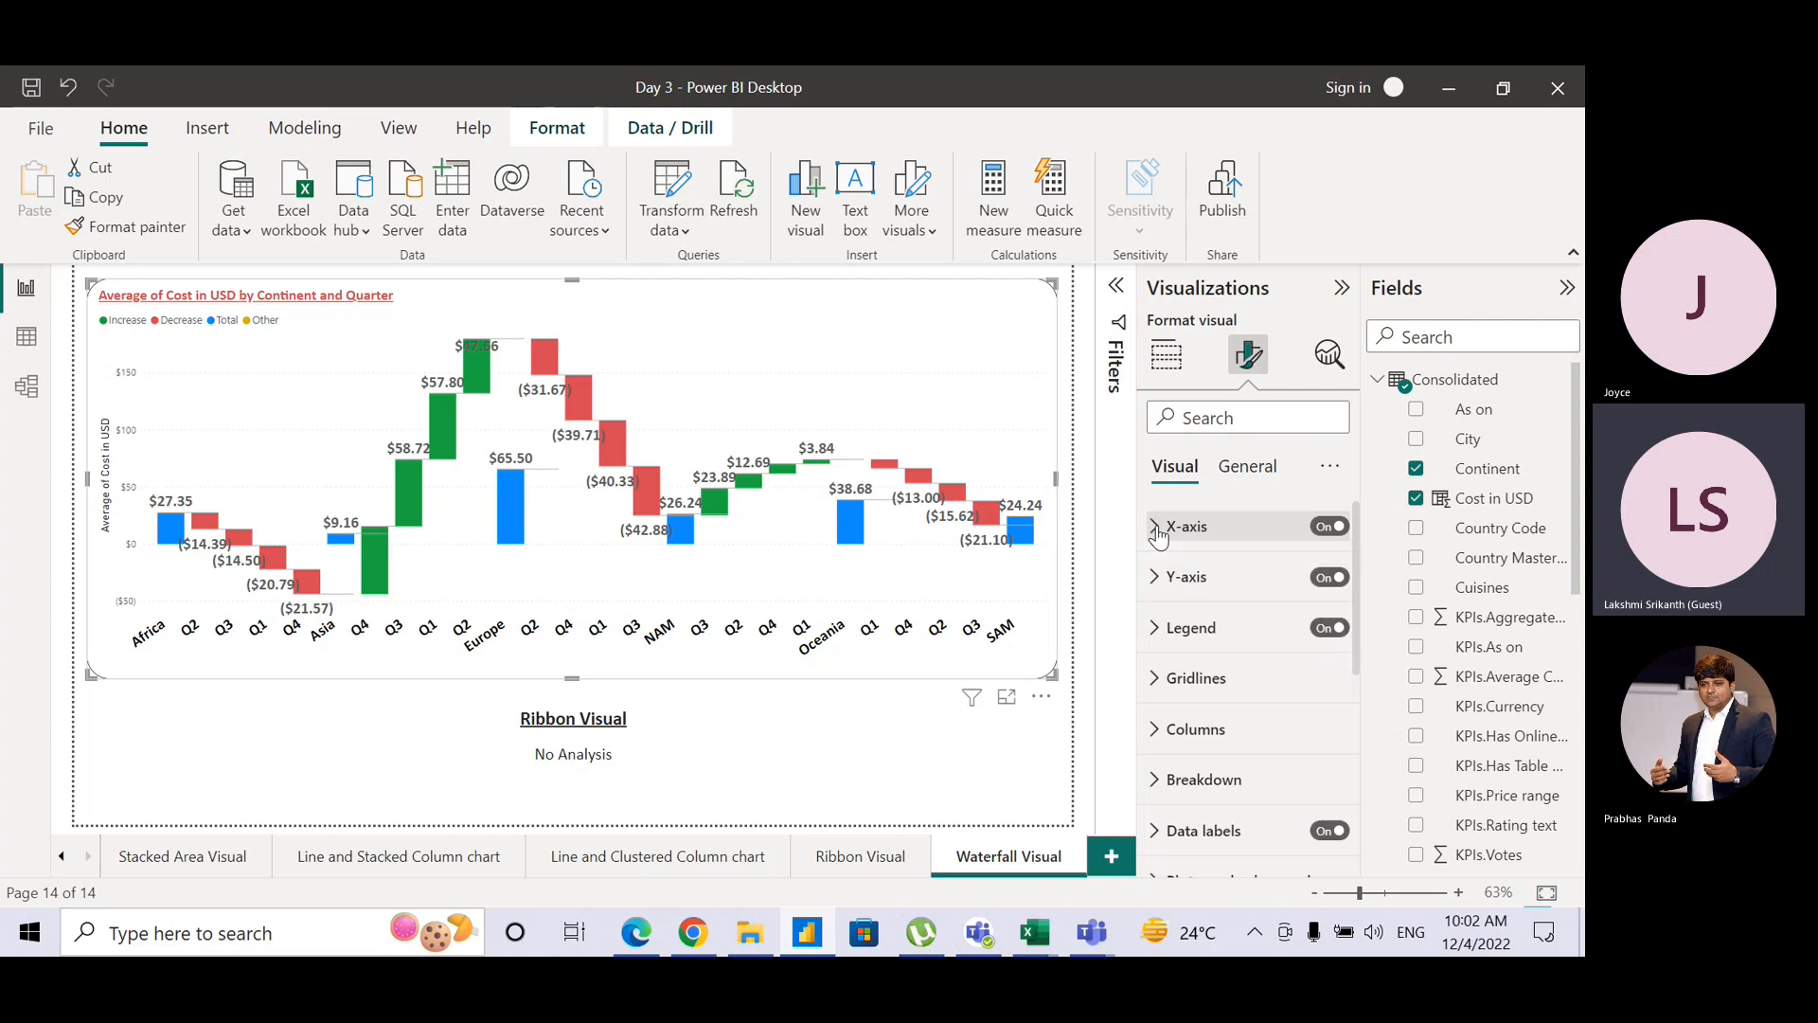
left_click(1163, 579)
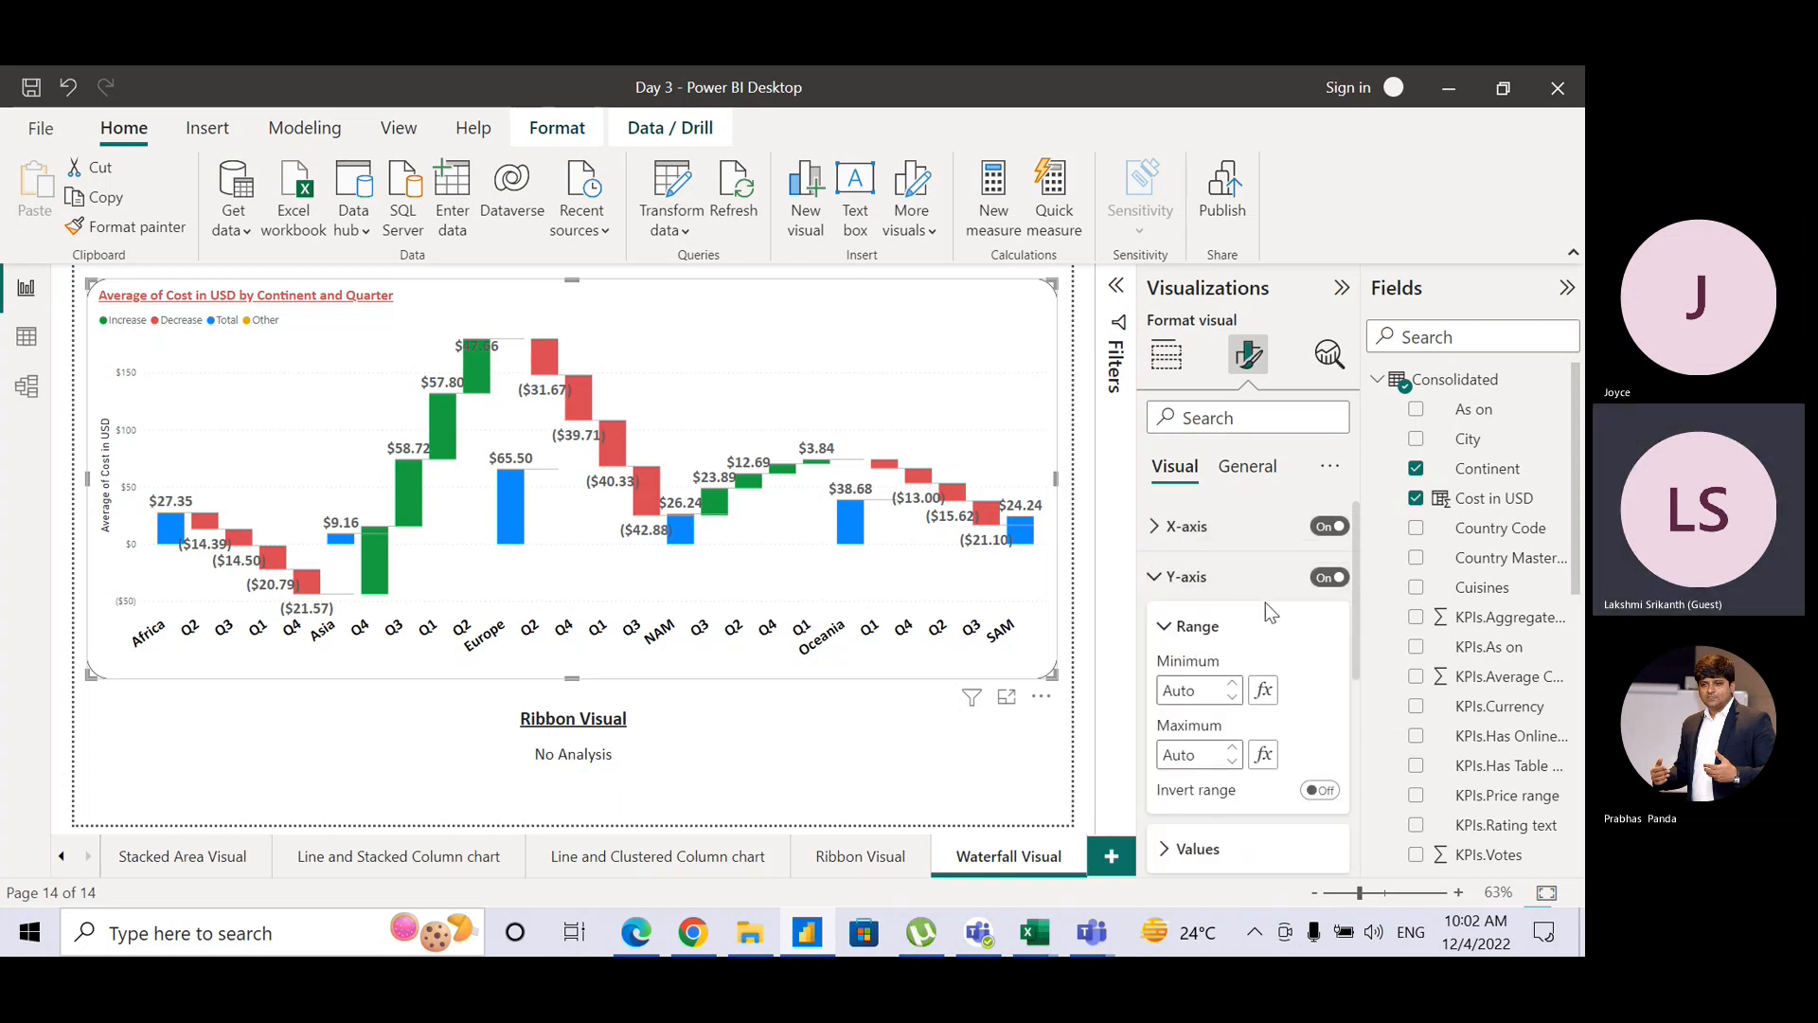
left_click(1339, 591)
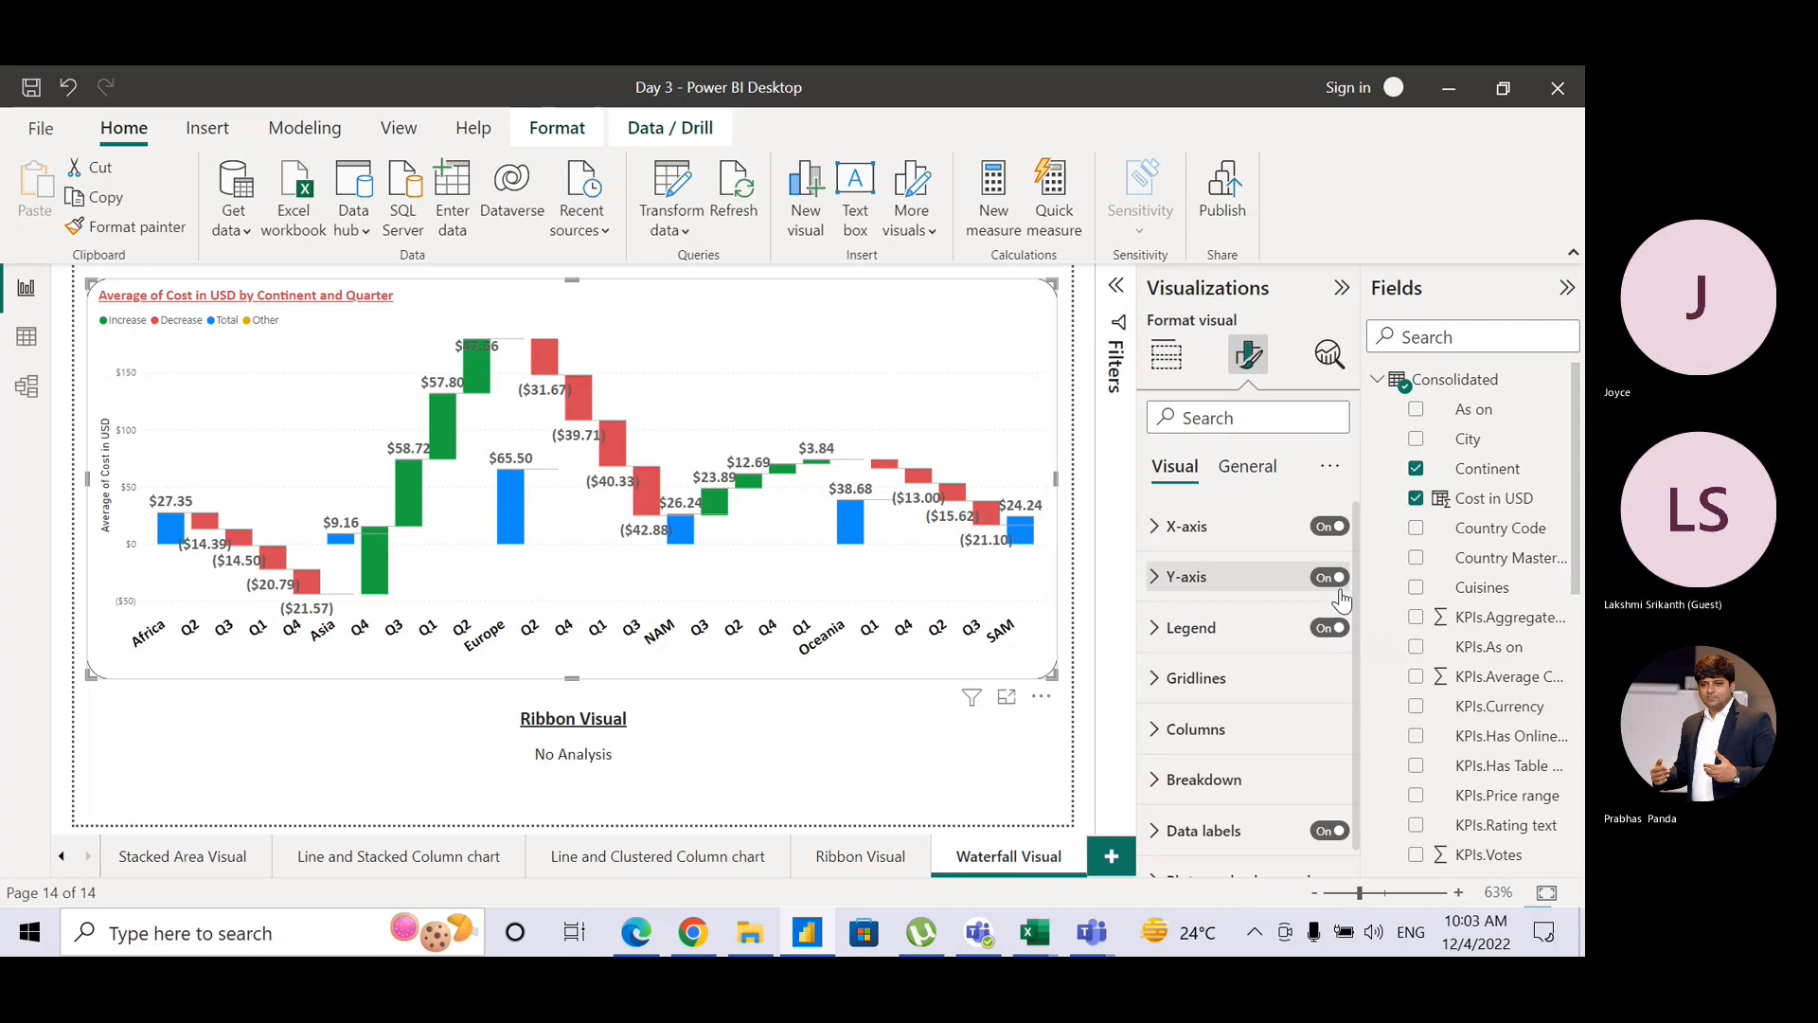
left_click(1336, 577)
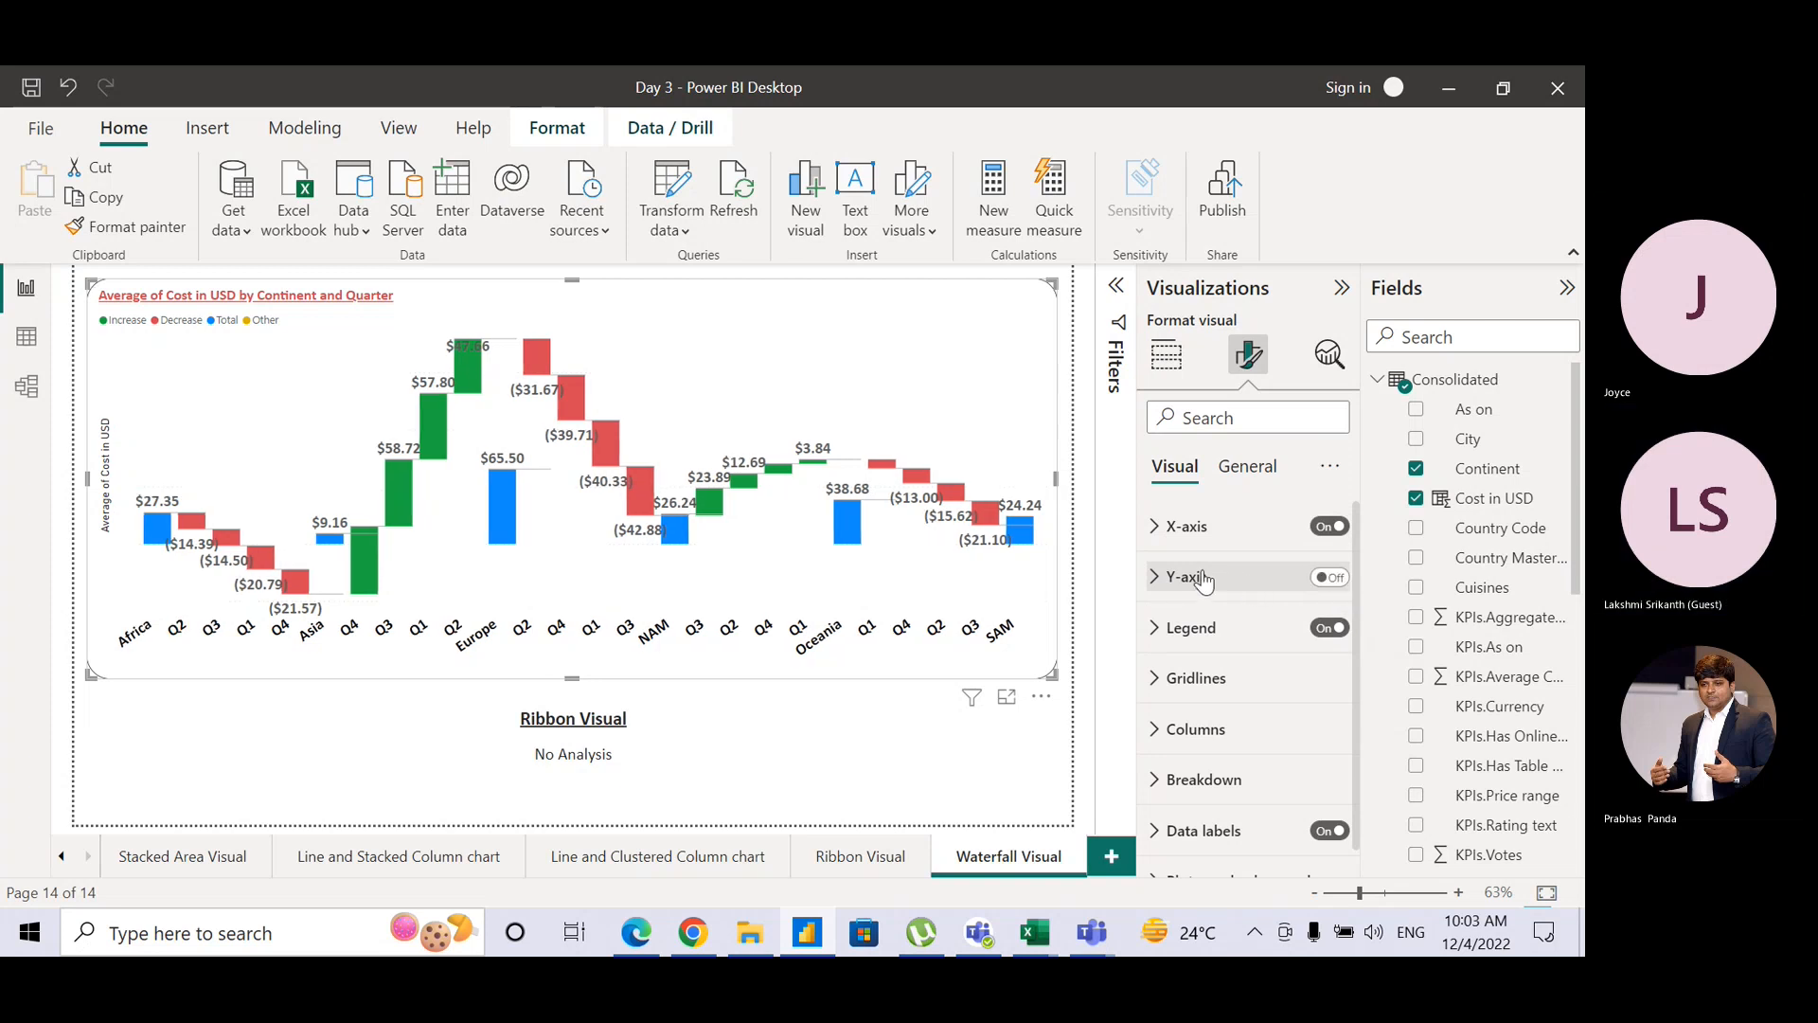
left_click(1341, 593)
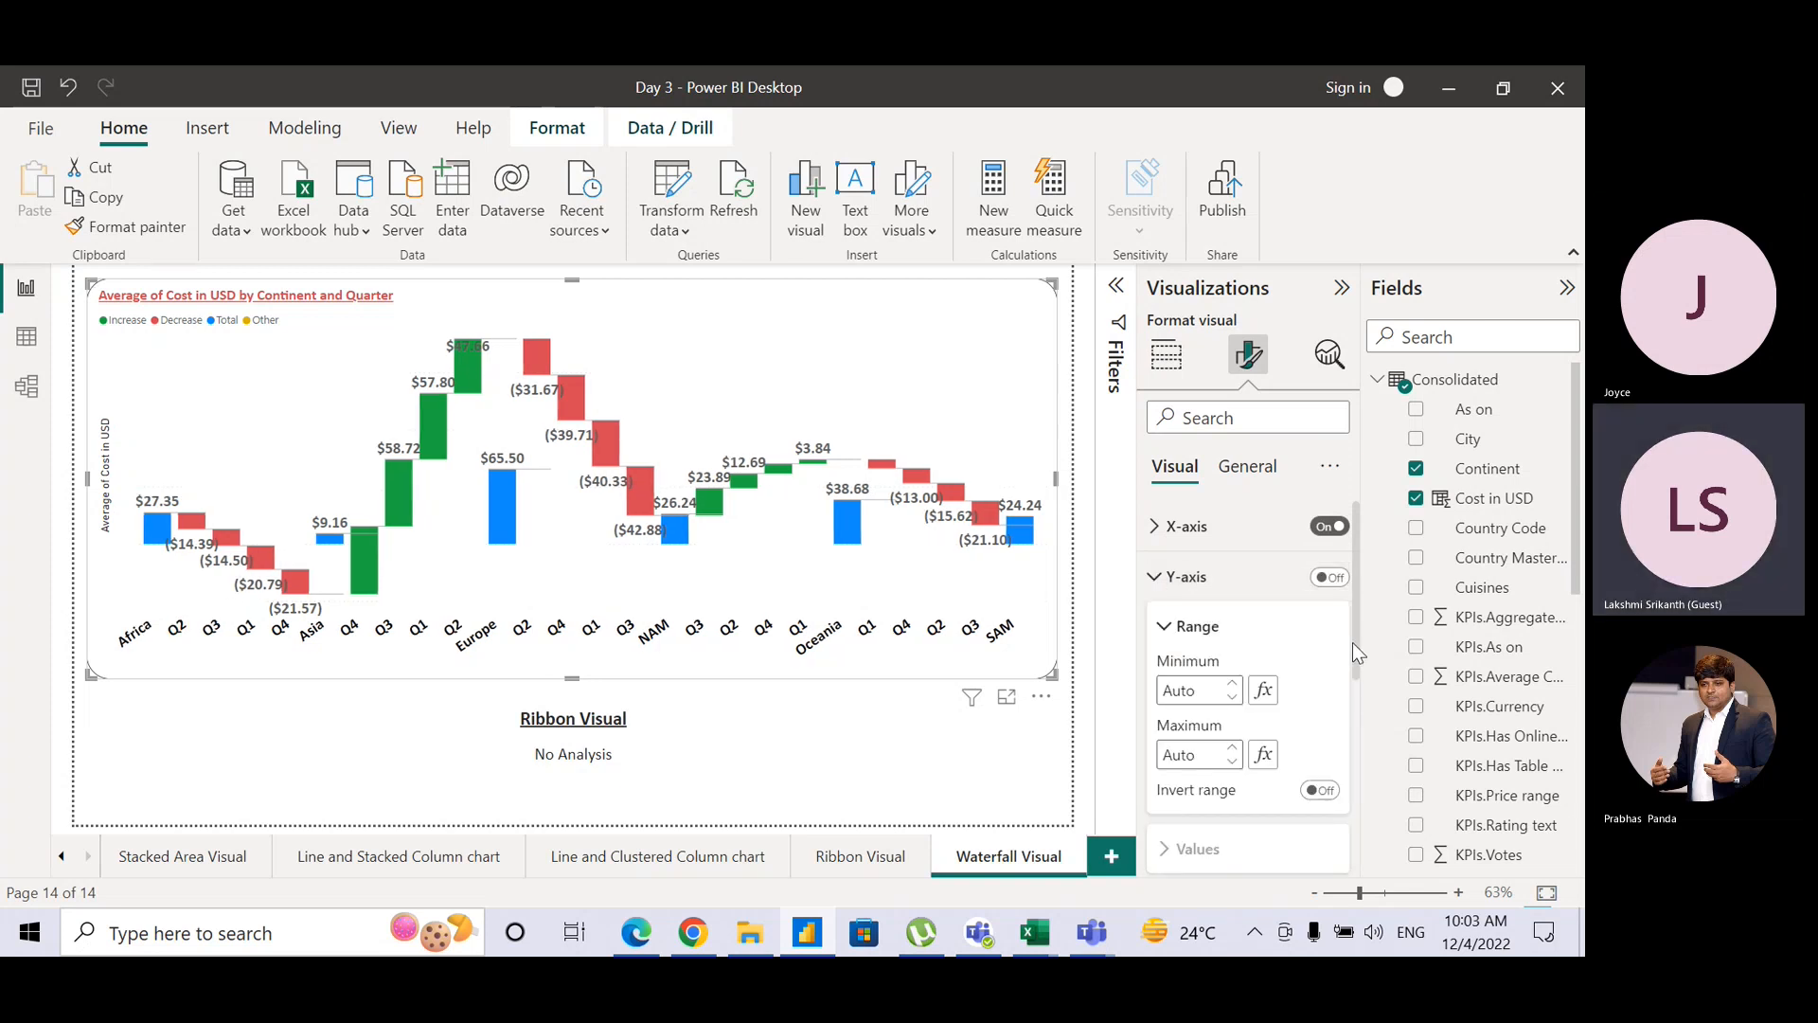
scroll(1353, 643, "down", 3)
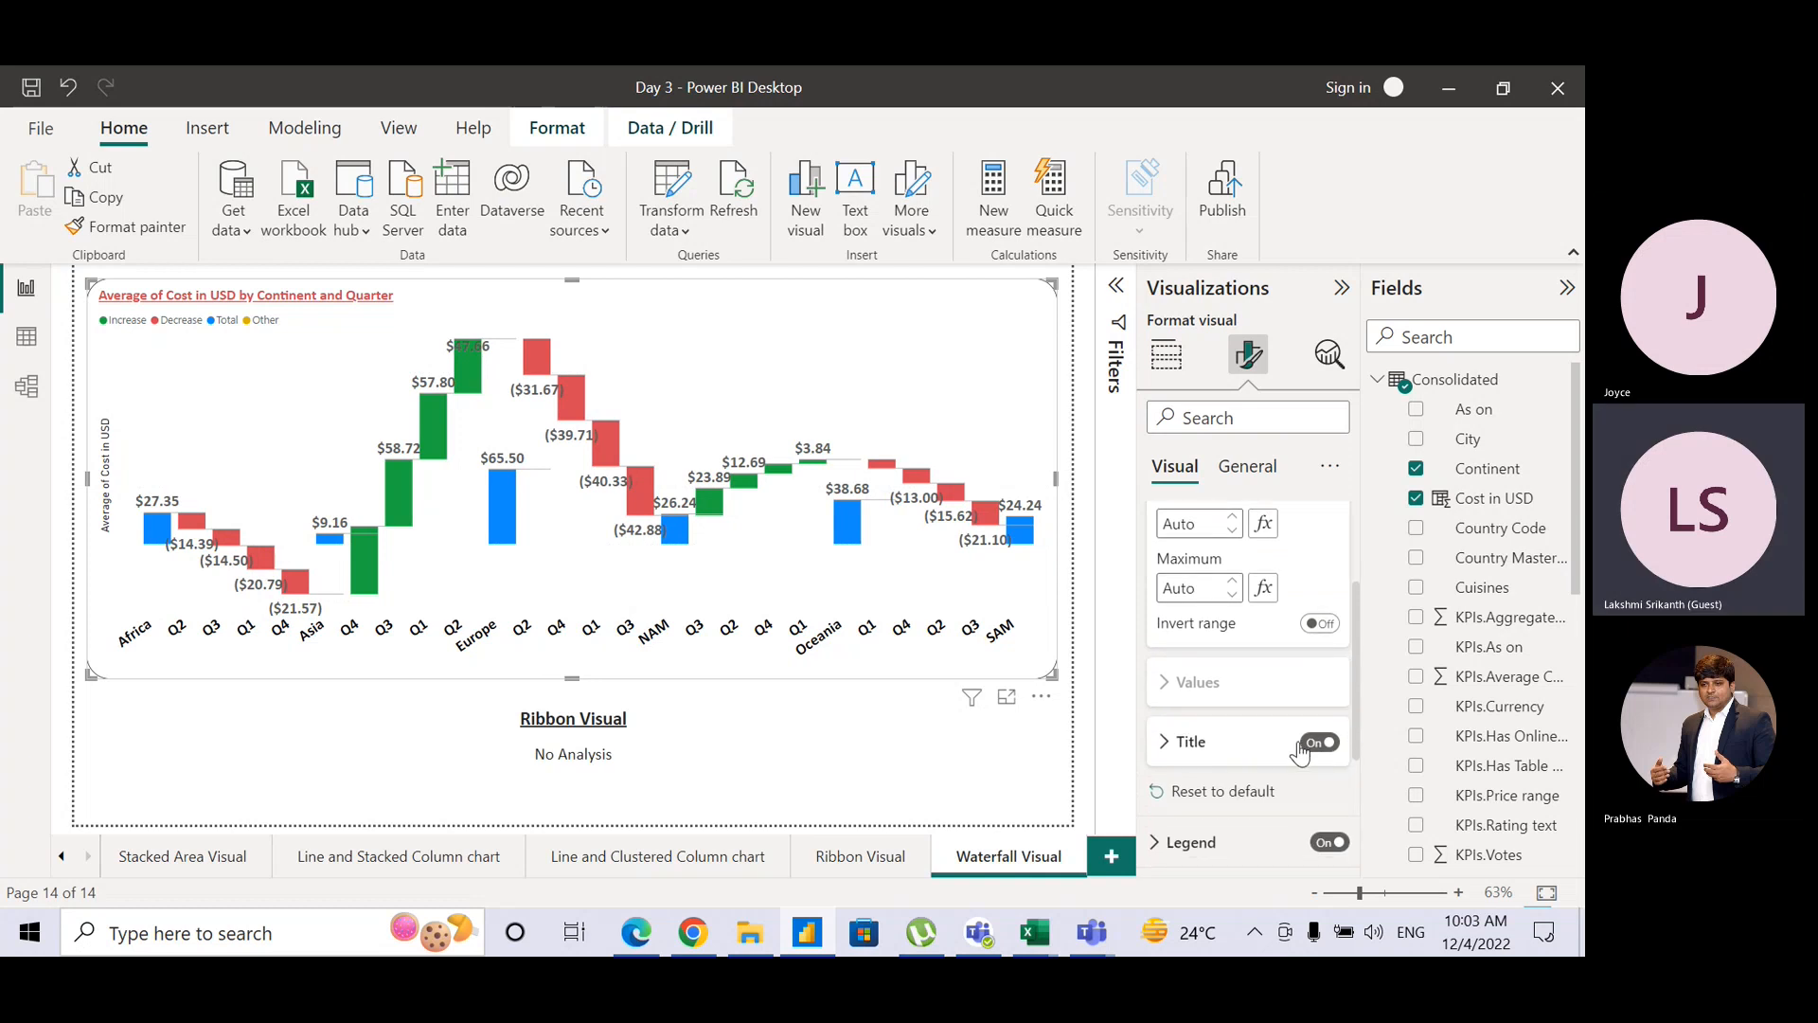
left_click(1300, 749)
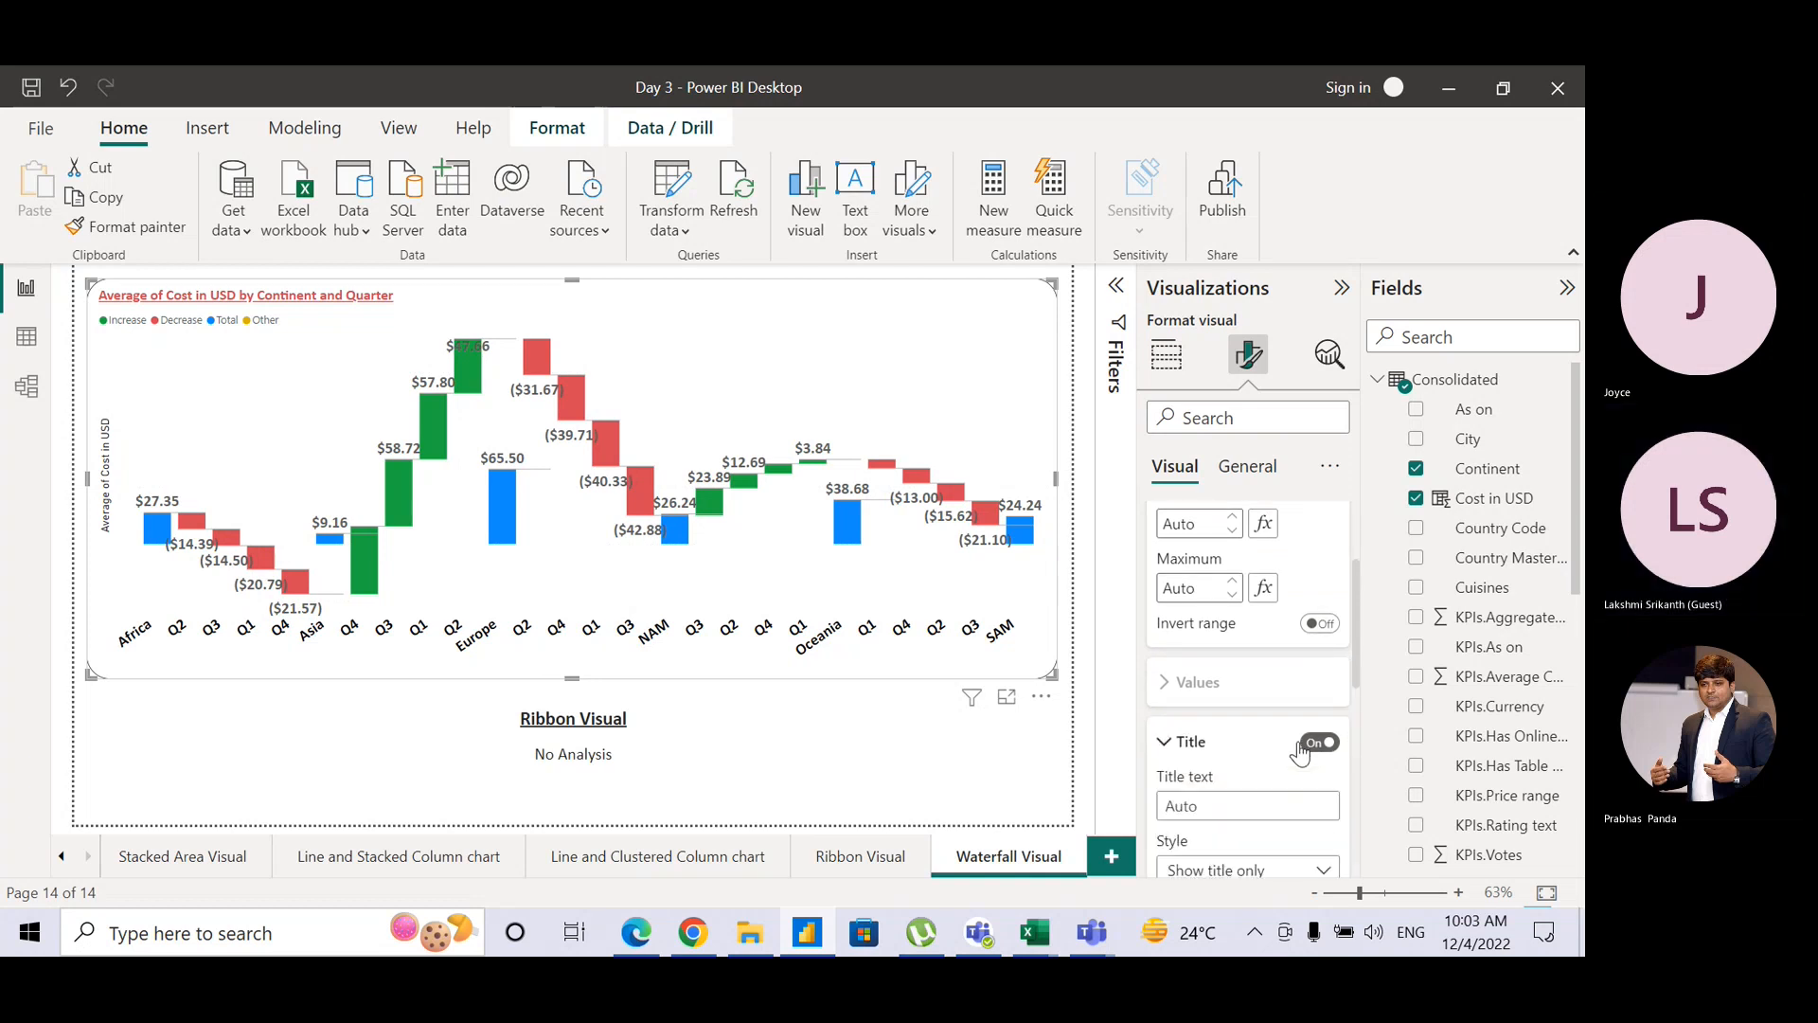
left_click(1309, 745)
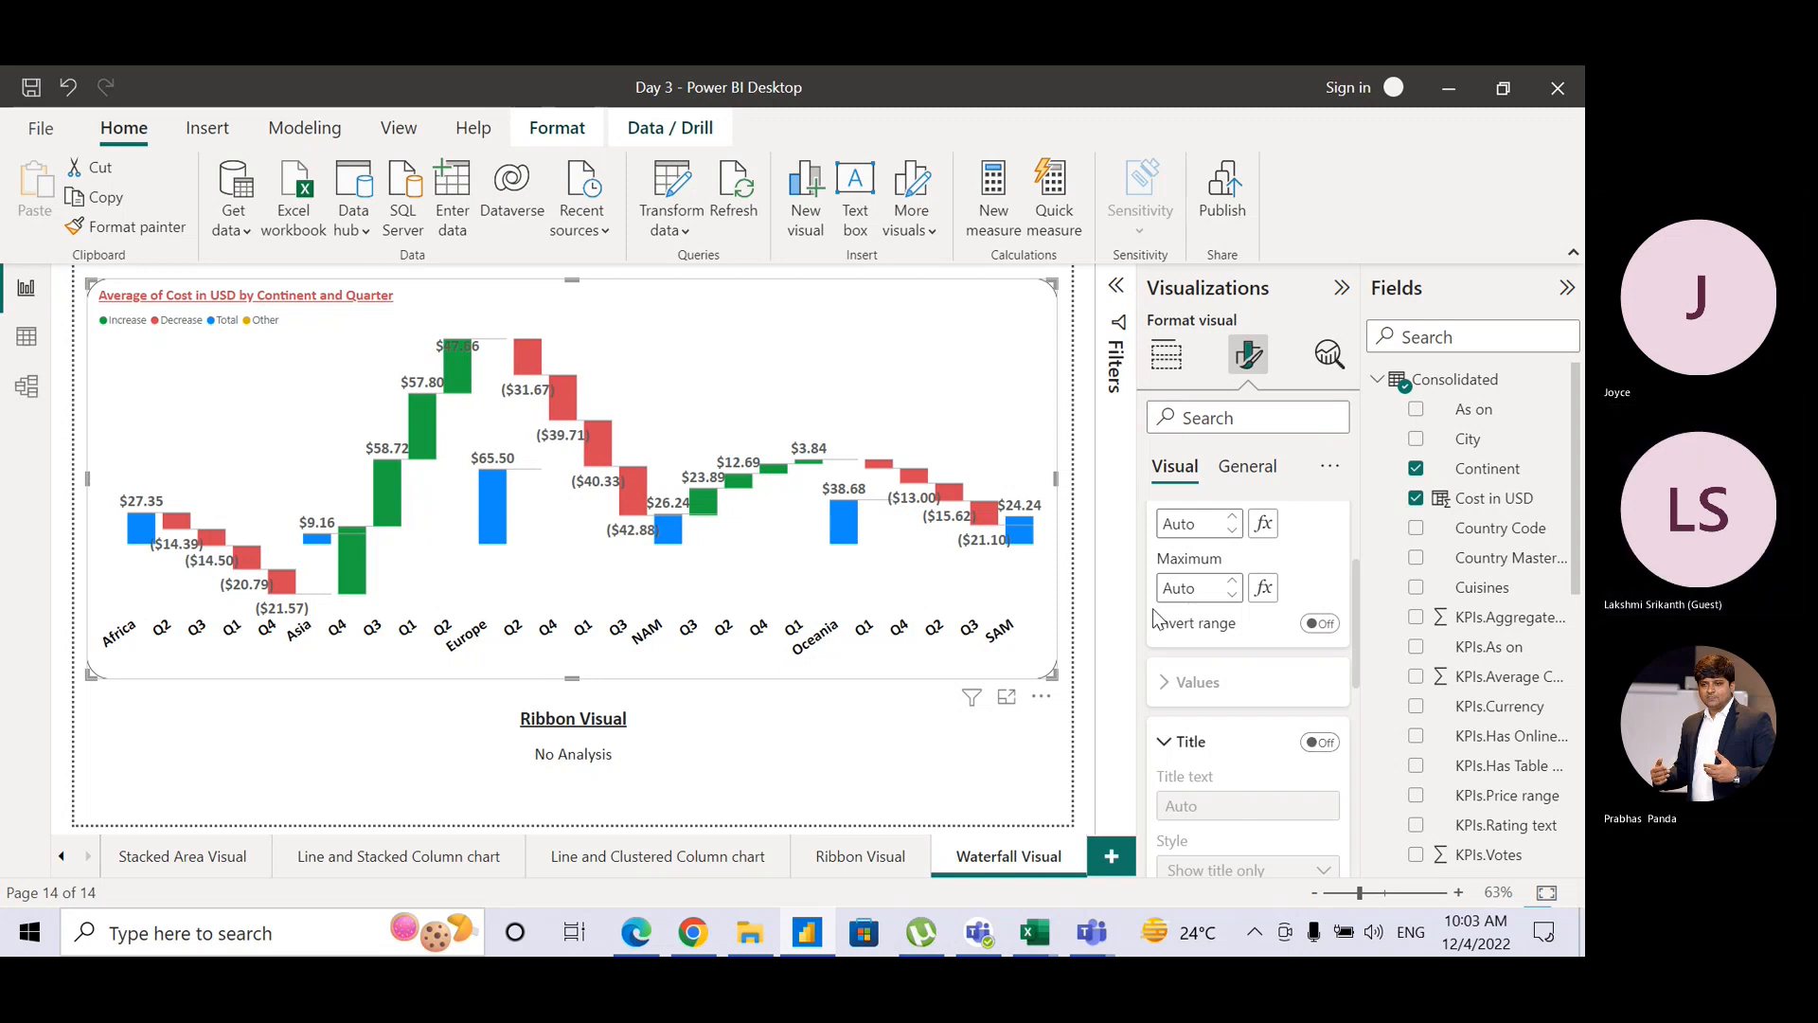
left_click_drag(1355, 595, 1355, 458)
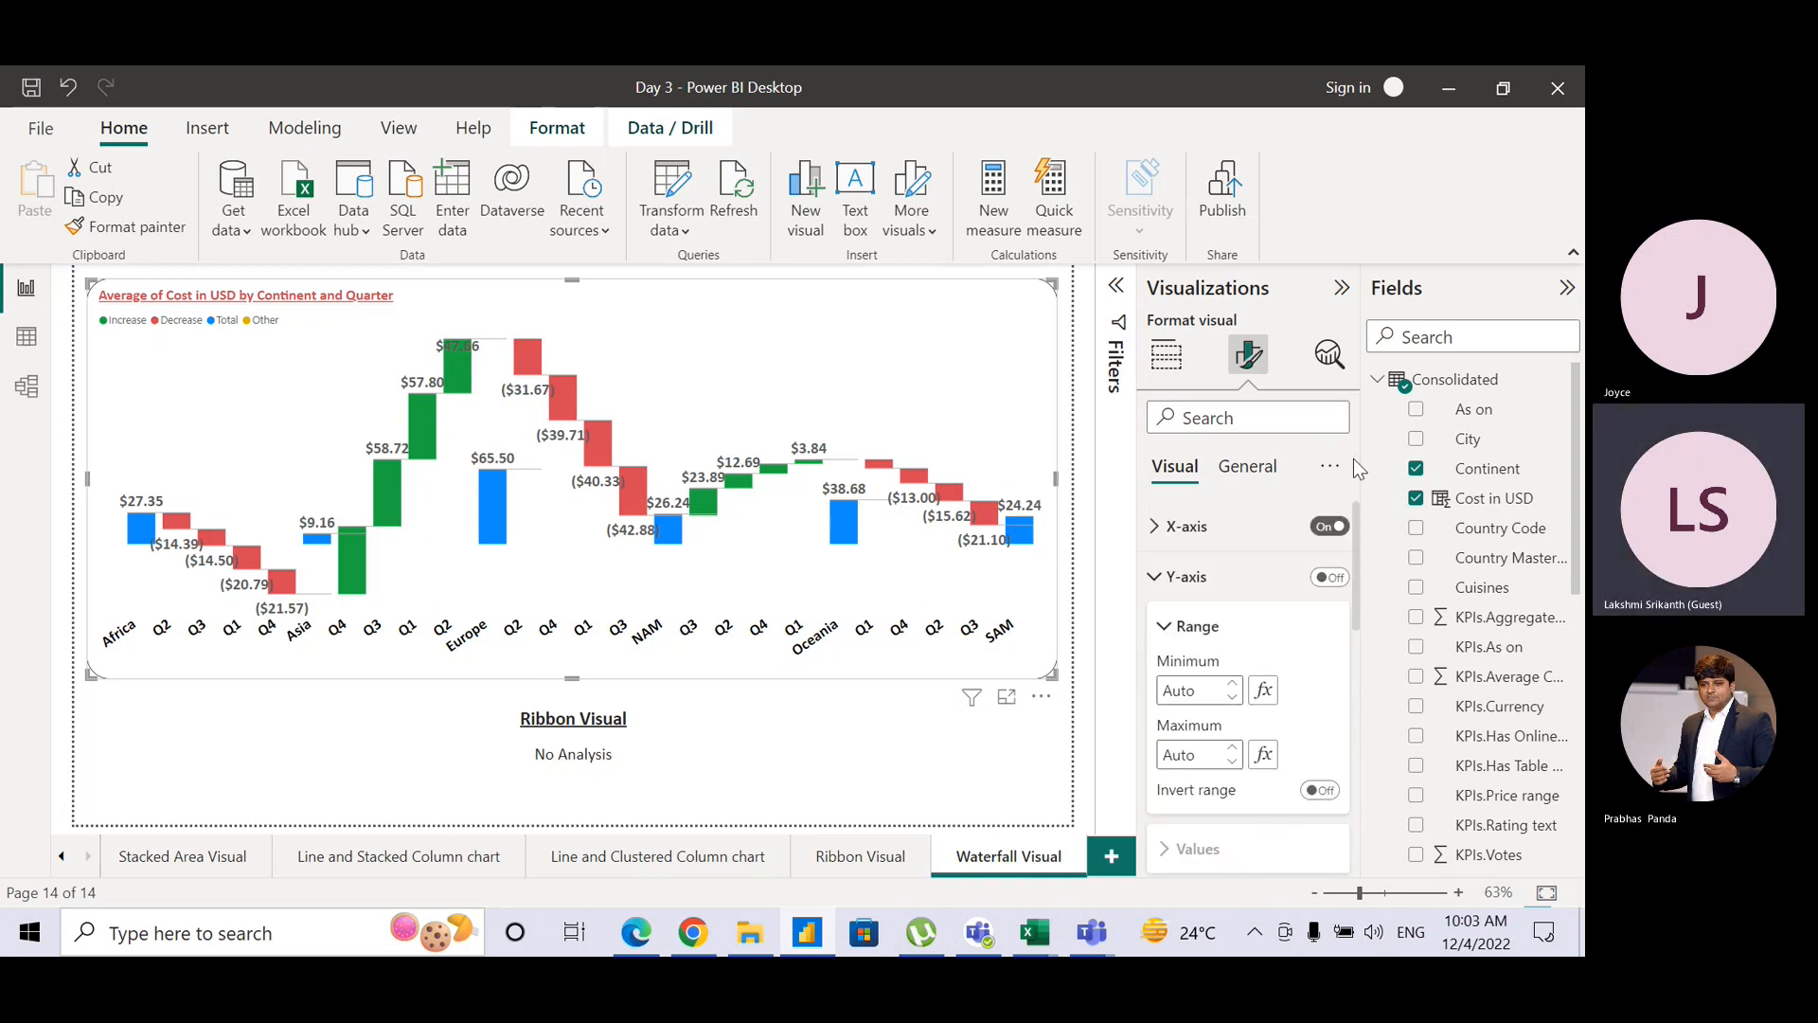
left_click(1161, 577)
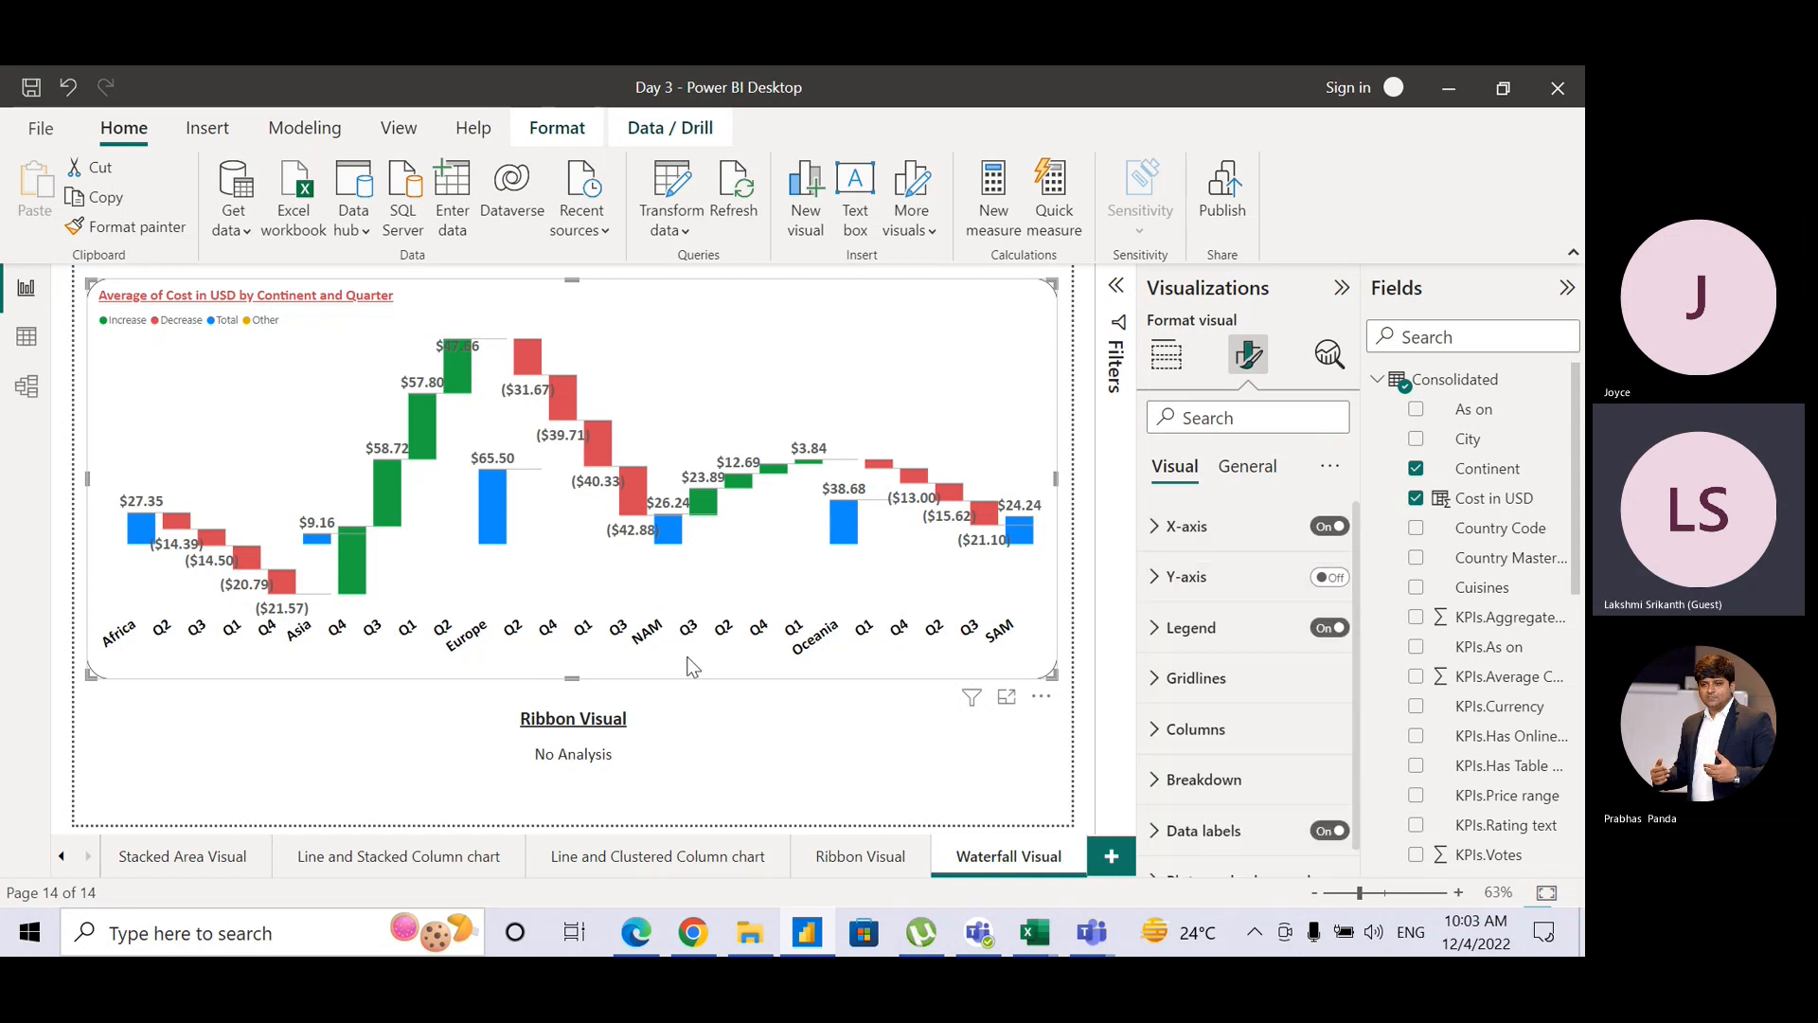
mouse_move(142, 542)
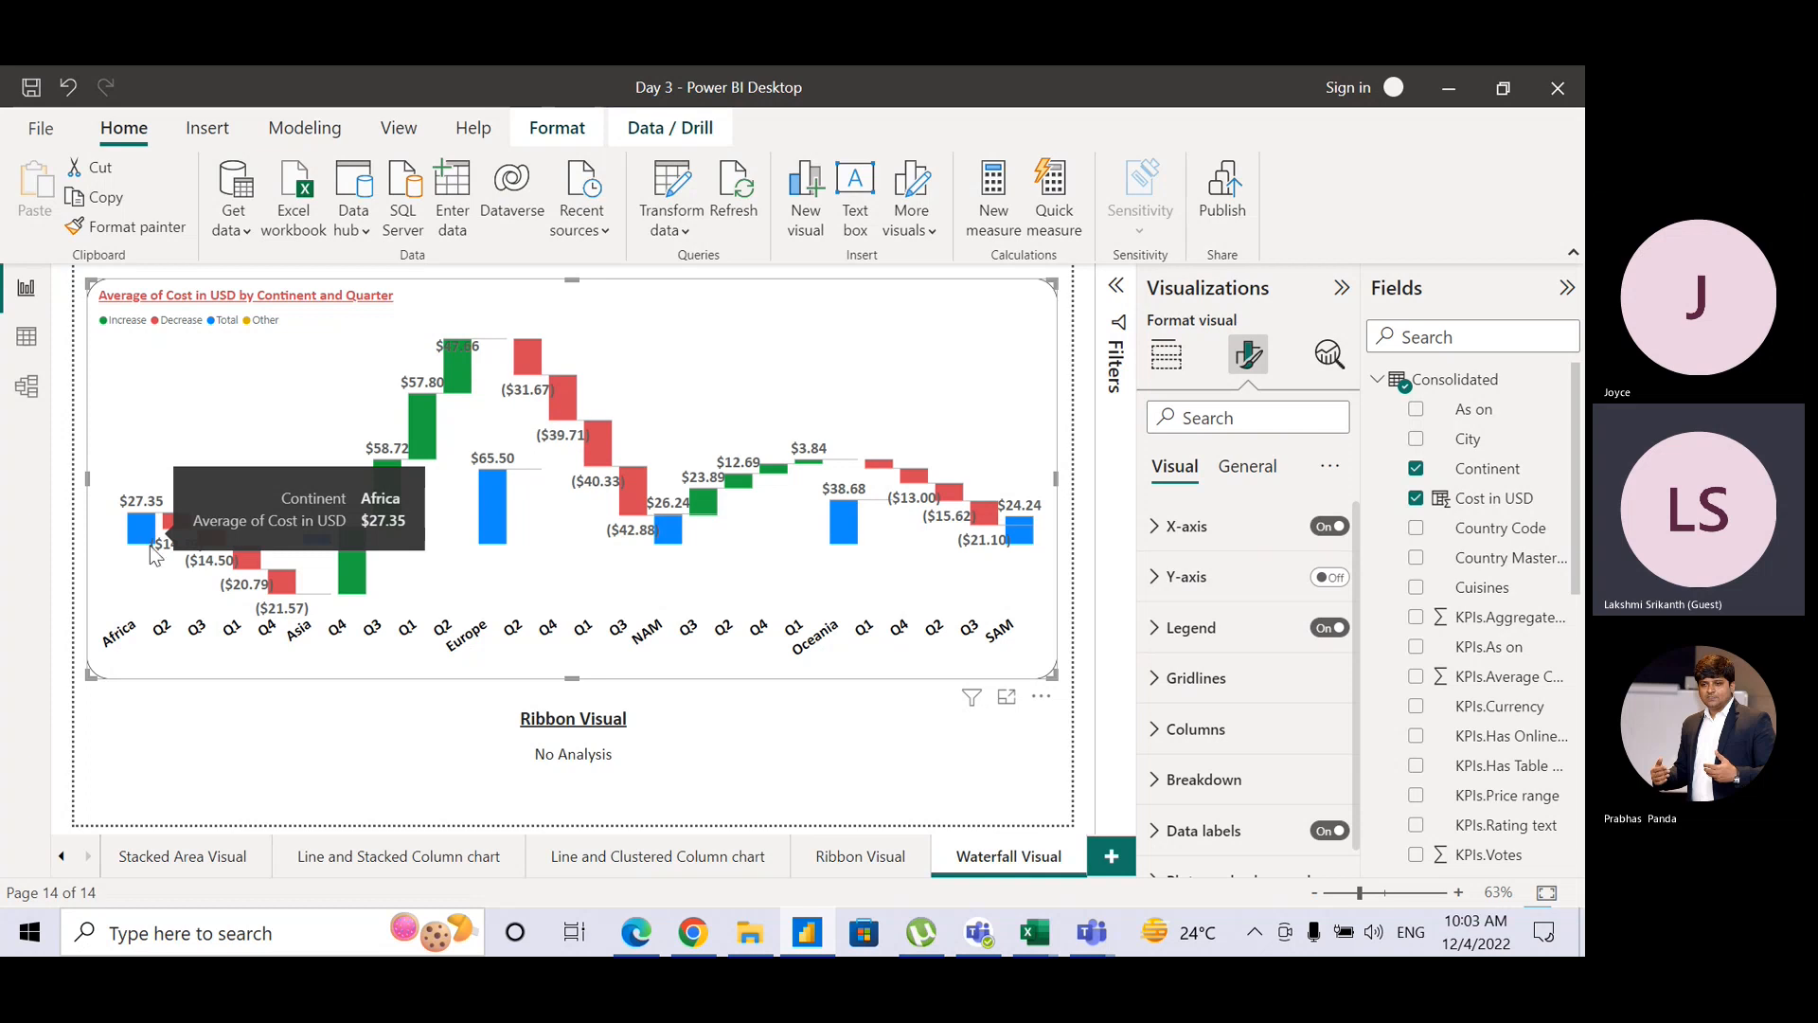
mouse_move(318, 547)
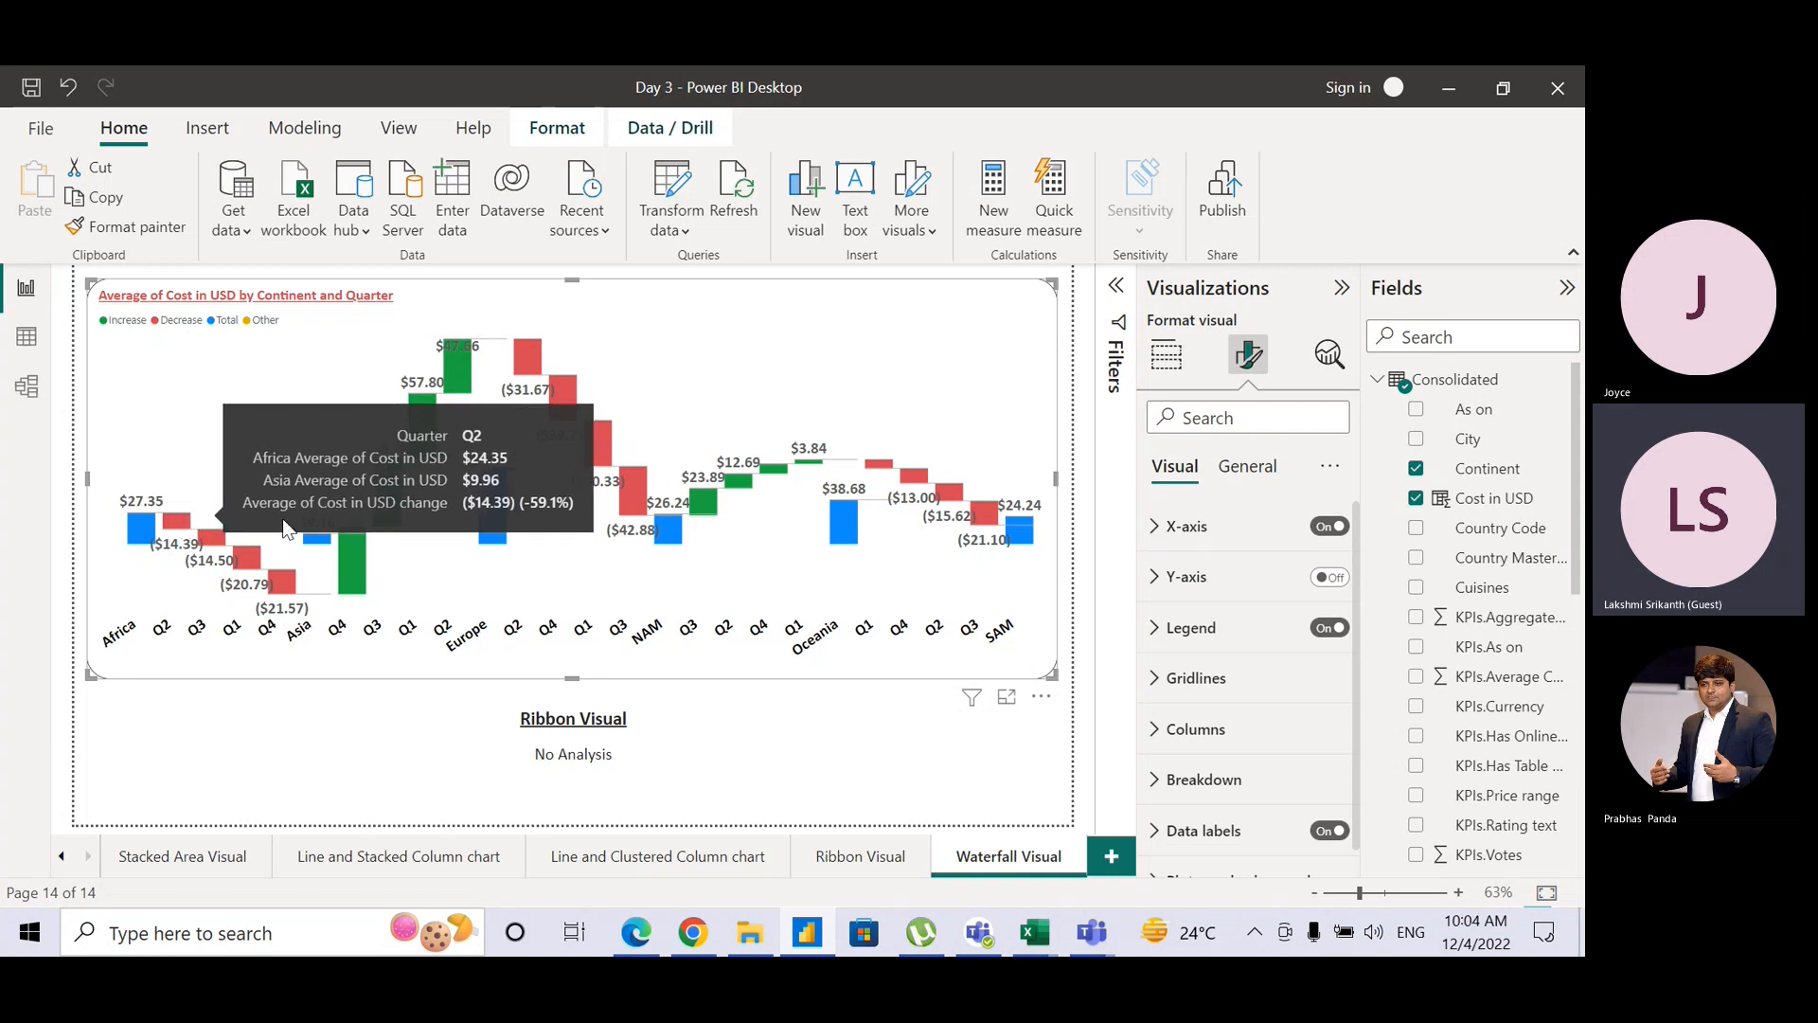
mouse_move(179, 532)
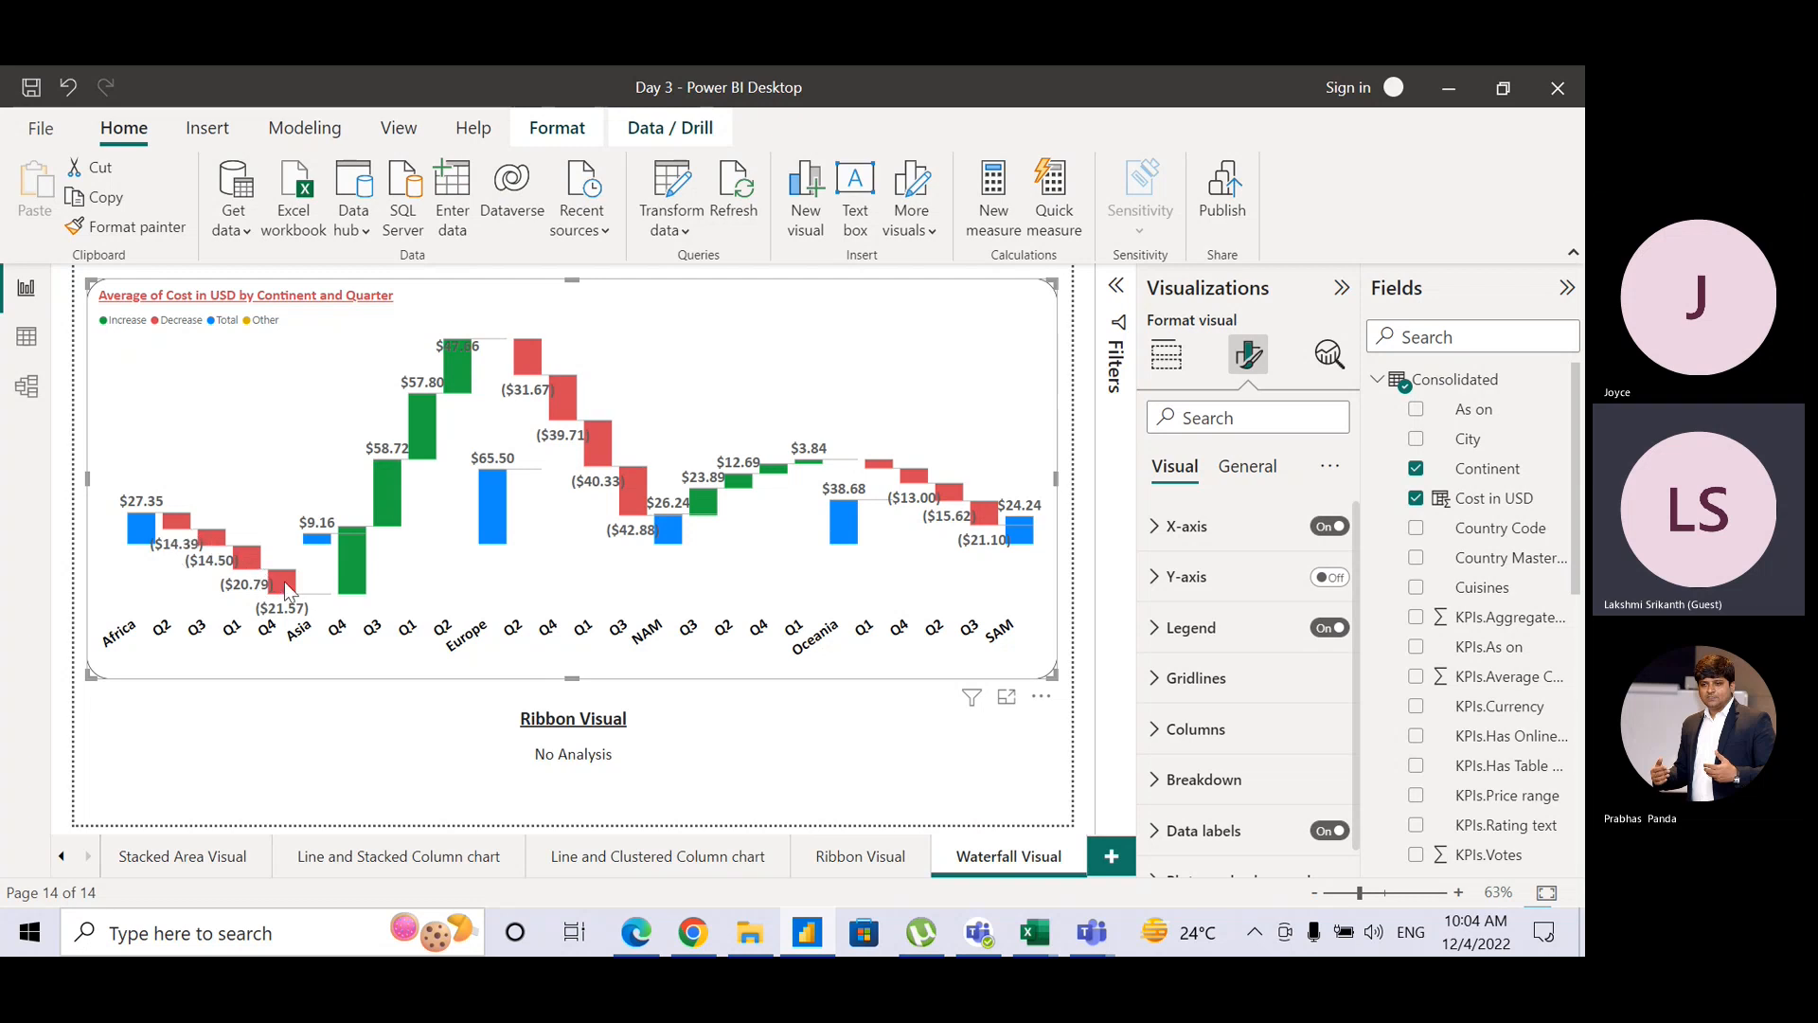
mouse_move(287, 587)
mouse_move(344, 542)
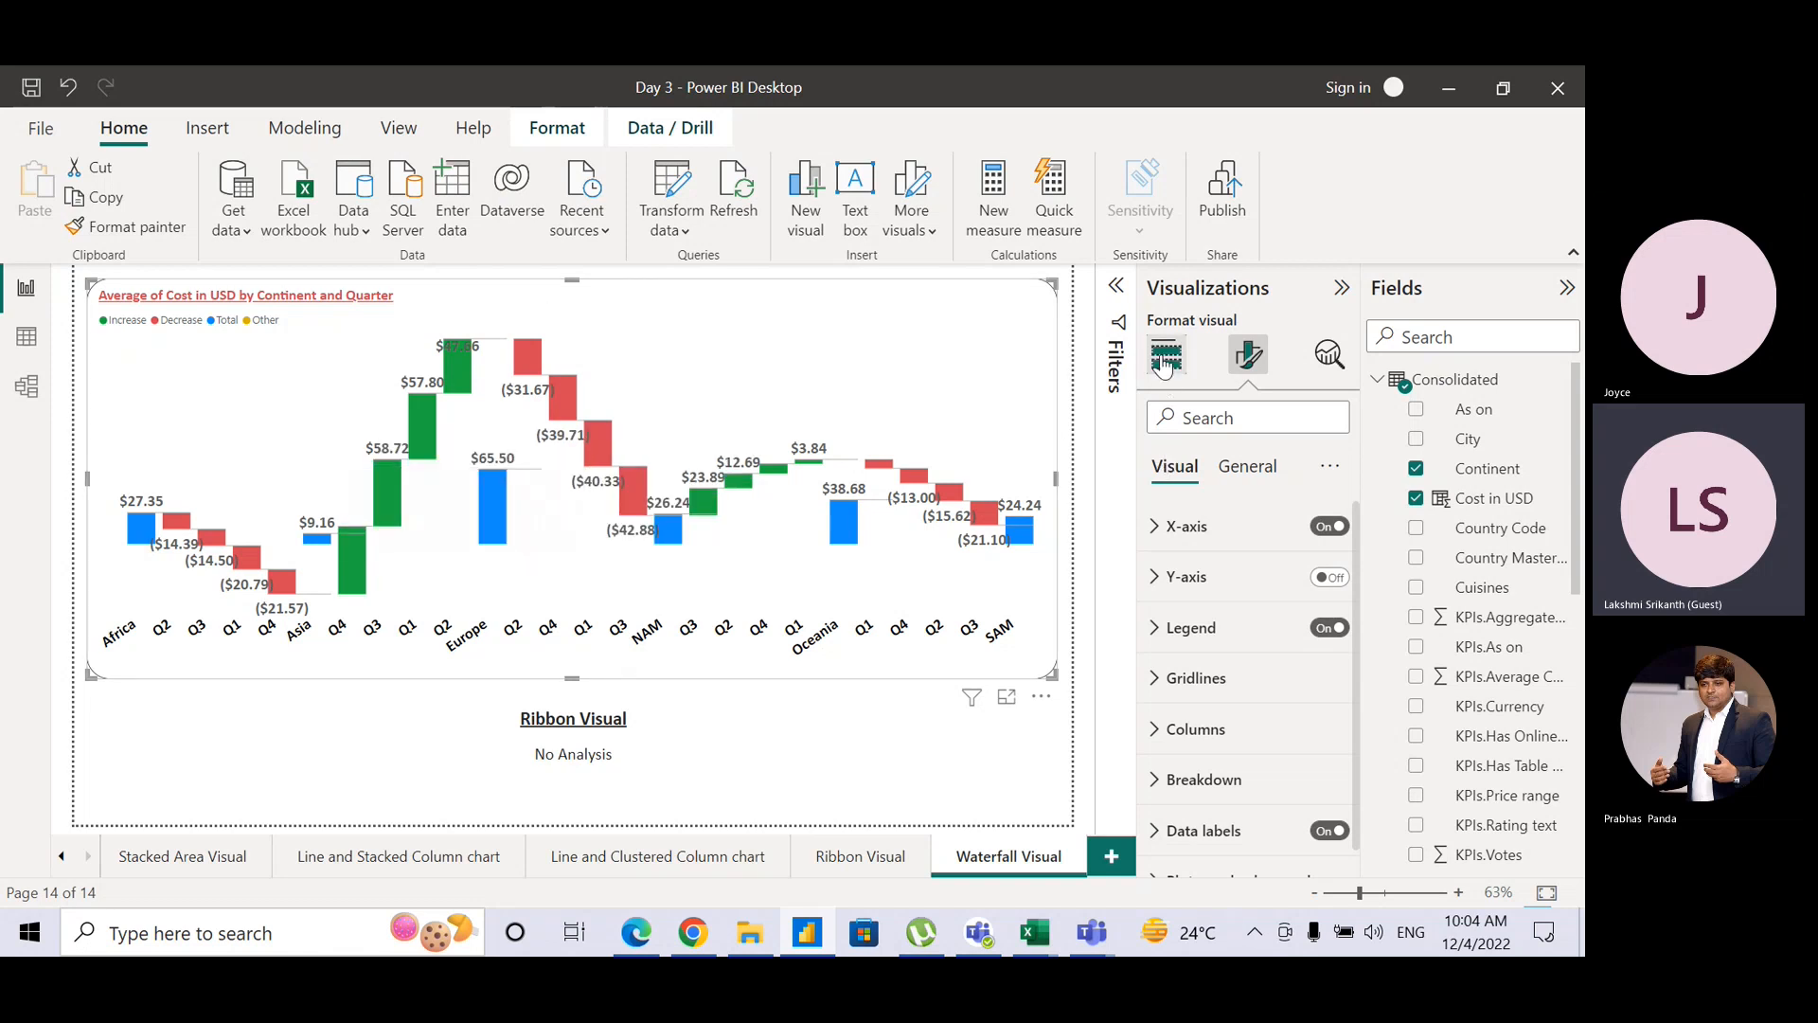
Step: Swap the fields so Quarter is the Category and Continent is the Breakdown
left_click(1164, 365)
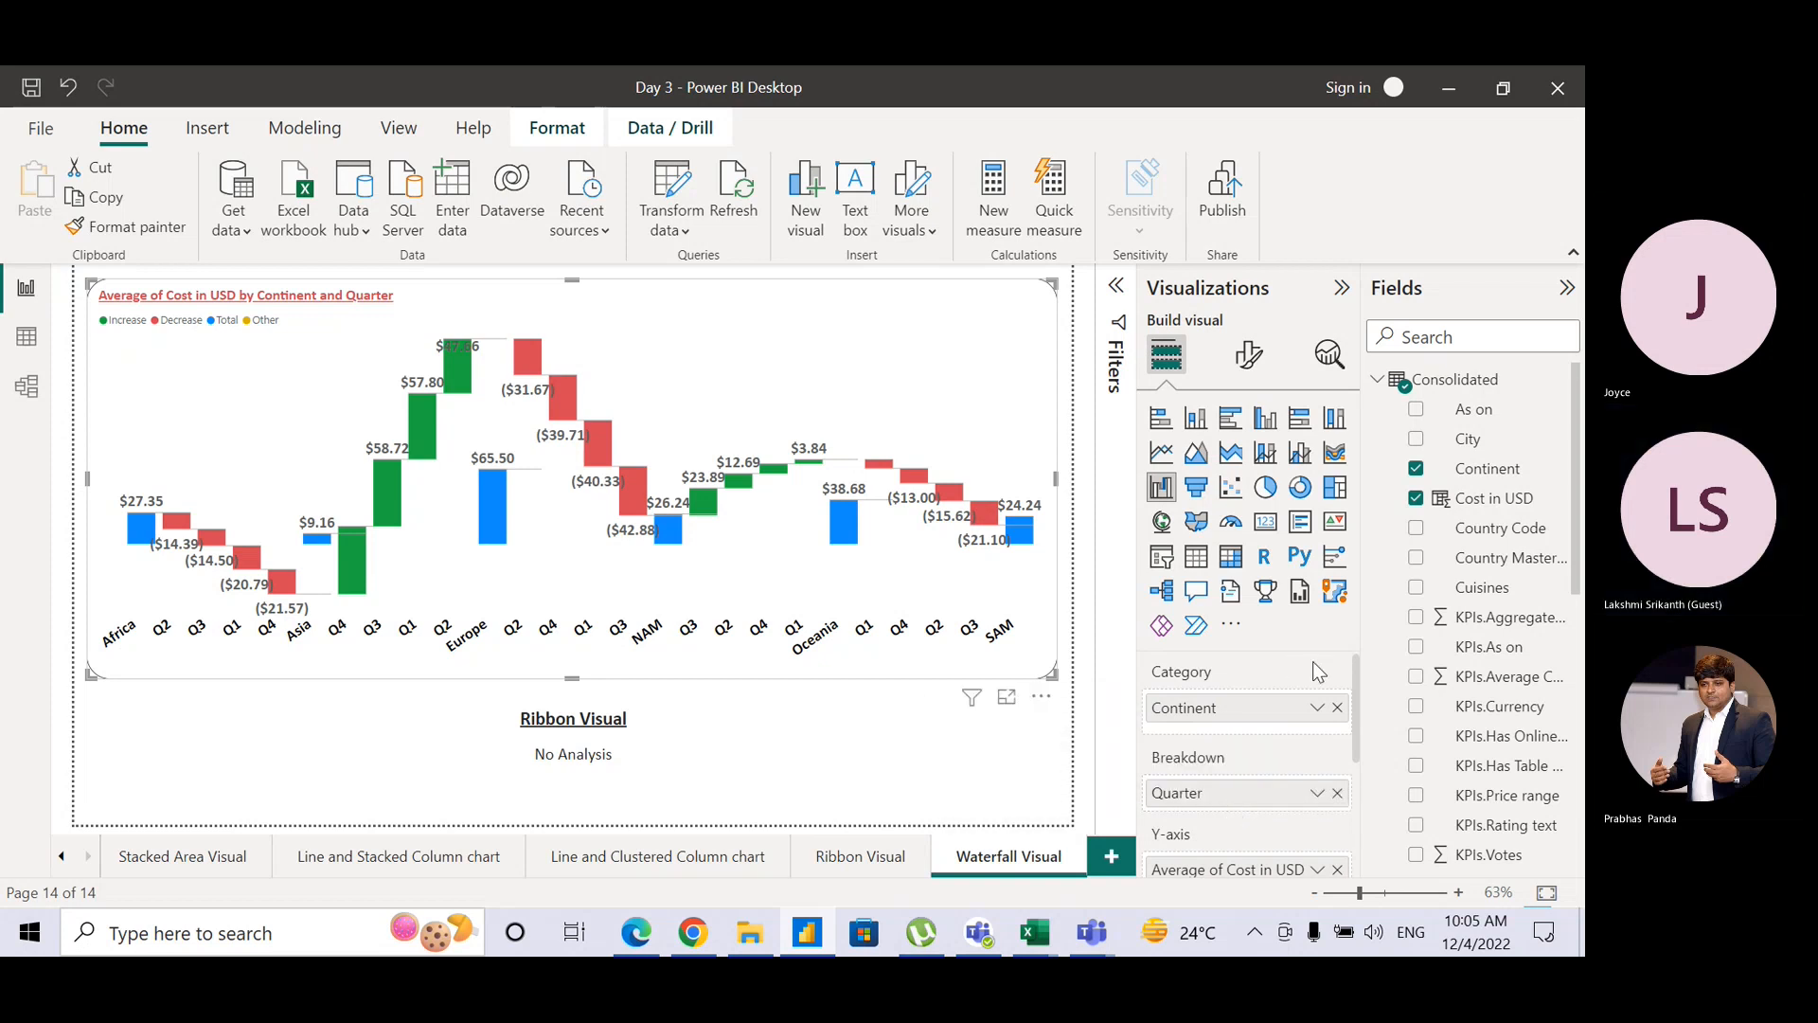
left_click(1338, 707)
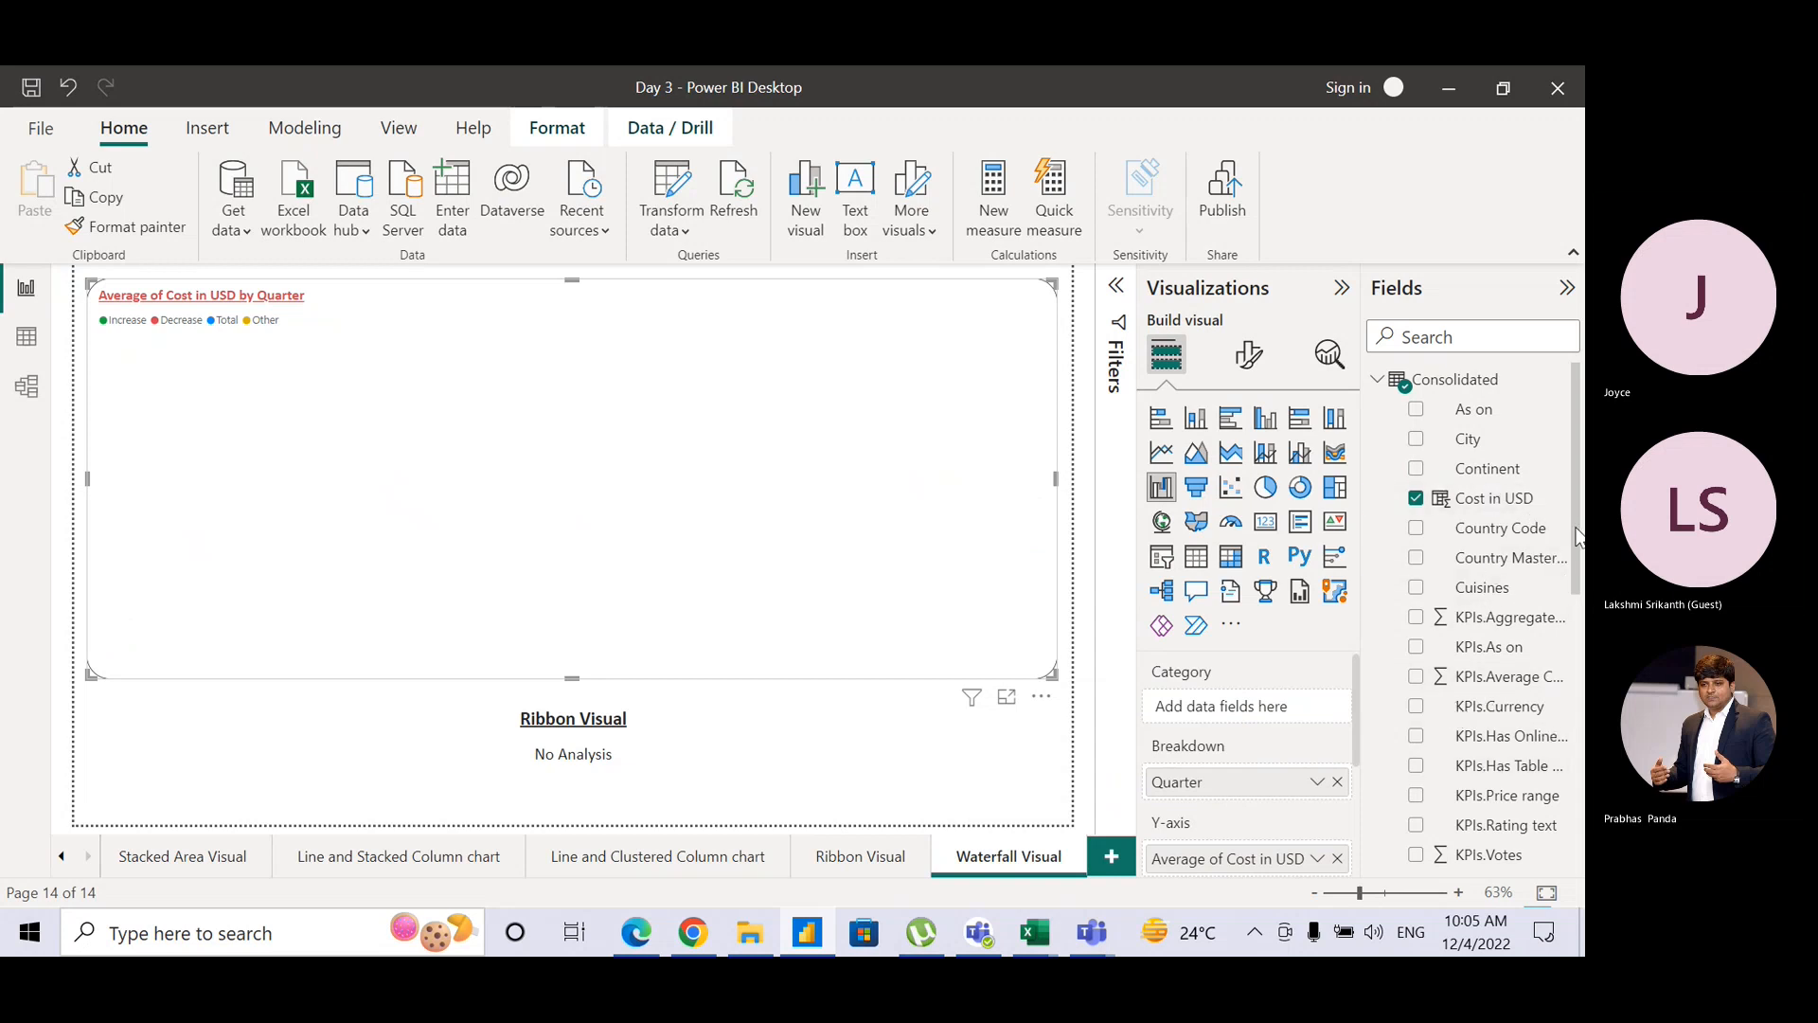
scroll(1577, 537, "down", 4)
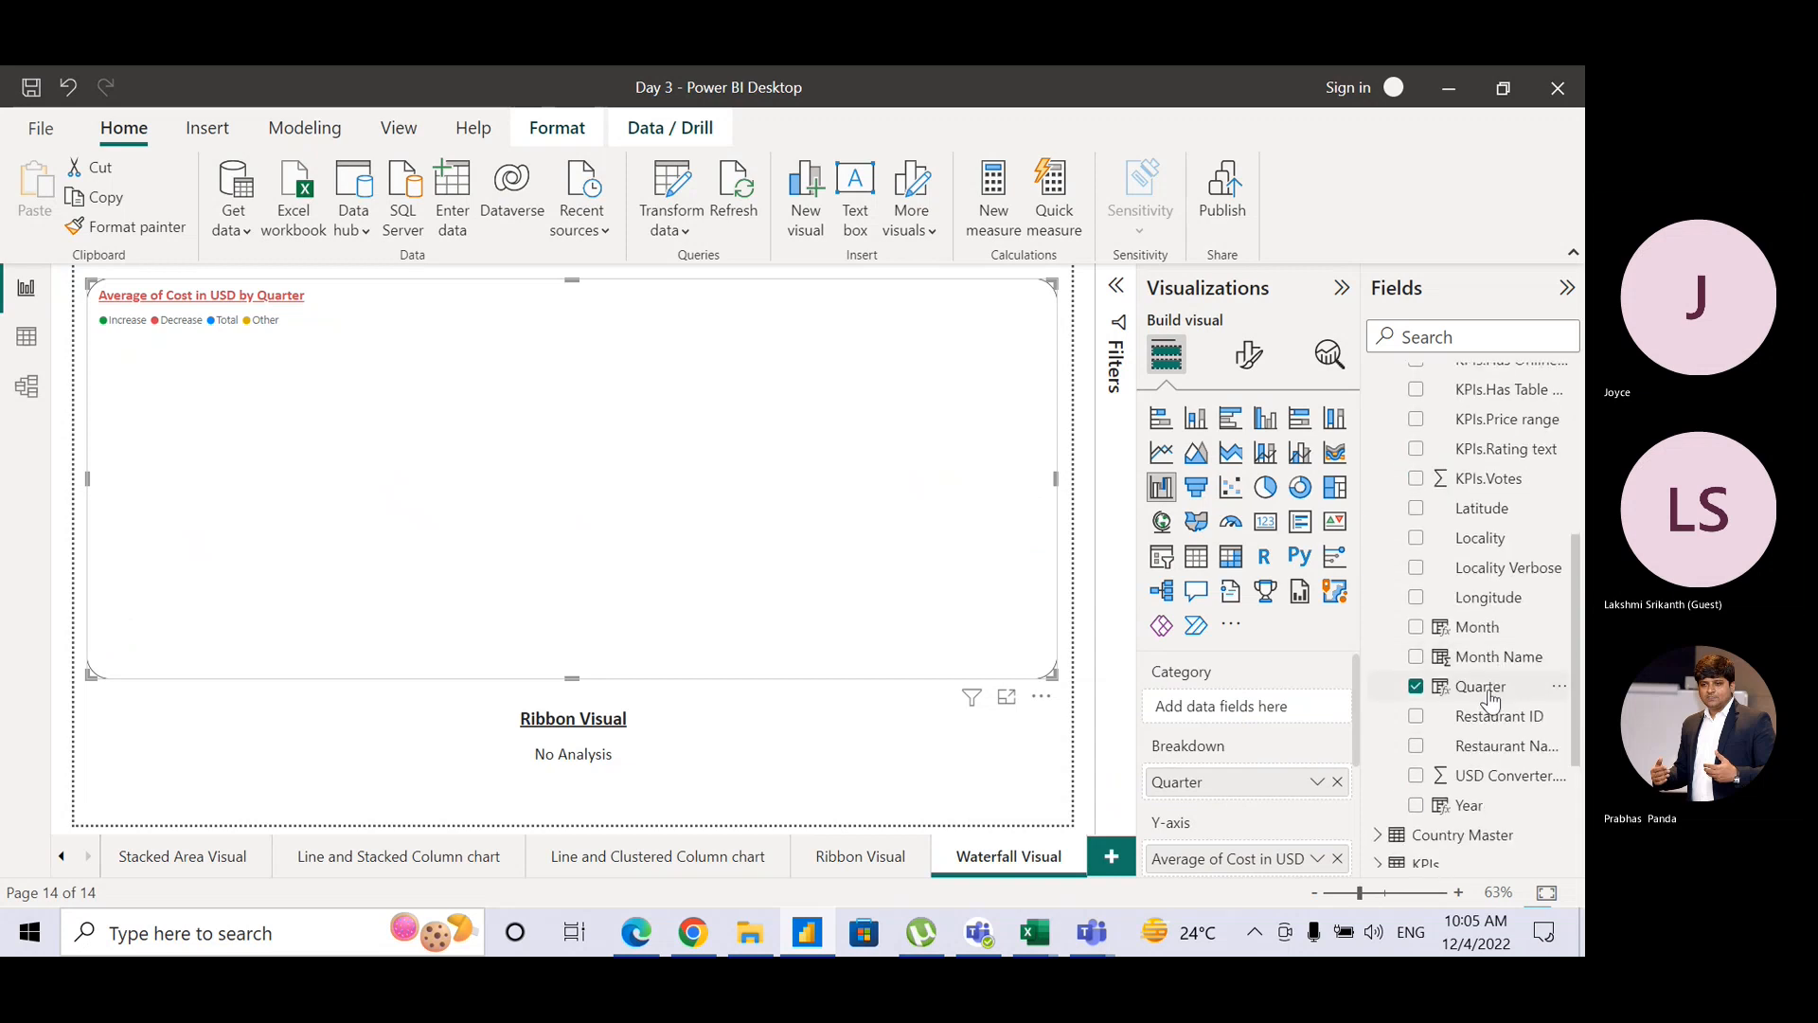
left_click_drag(1490, 699, 1251, 711)
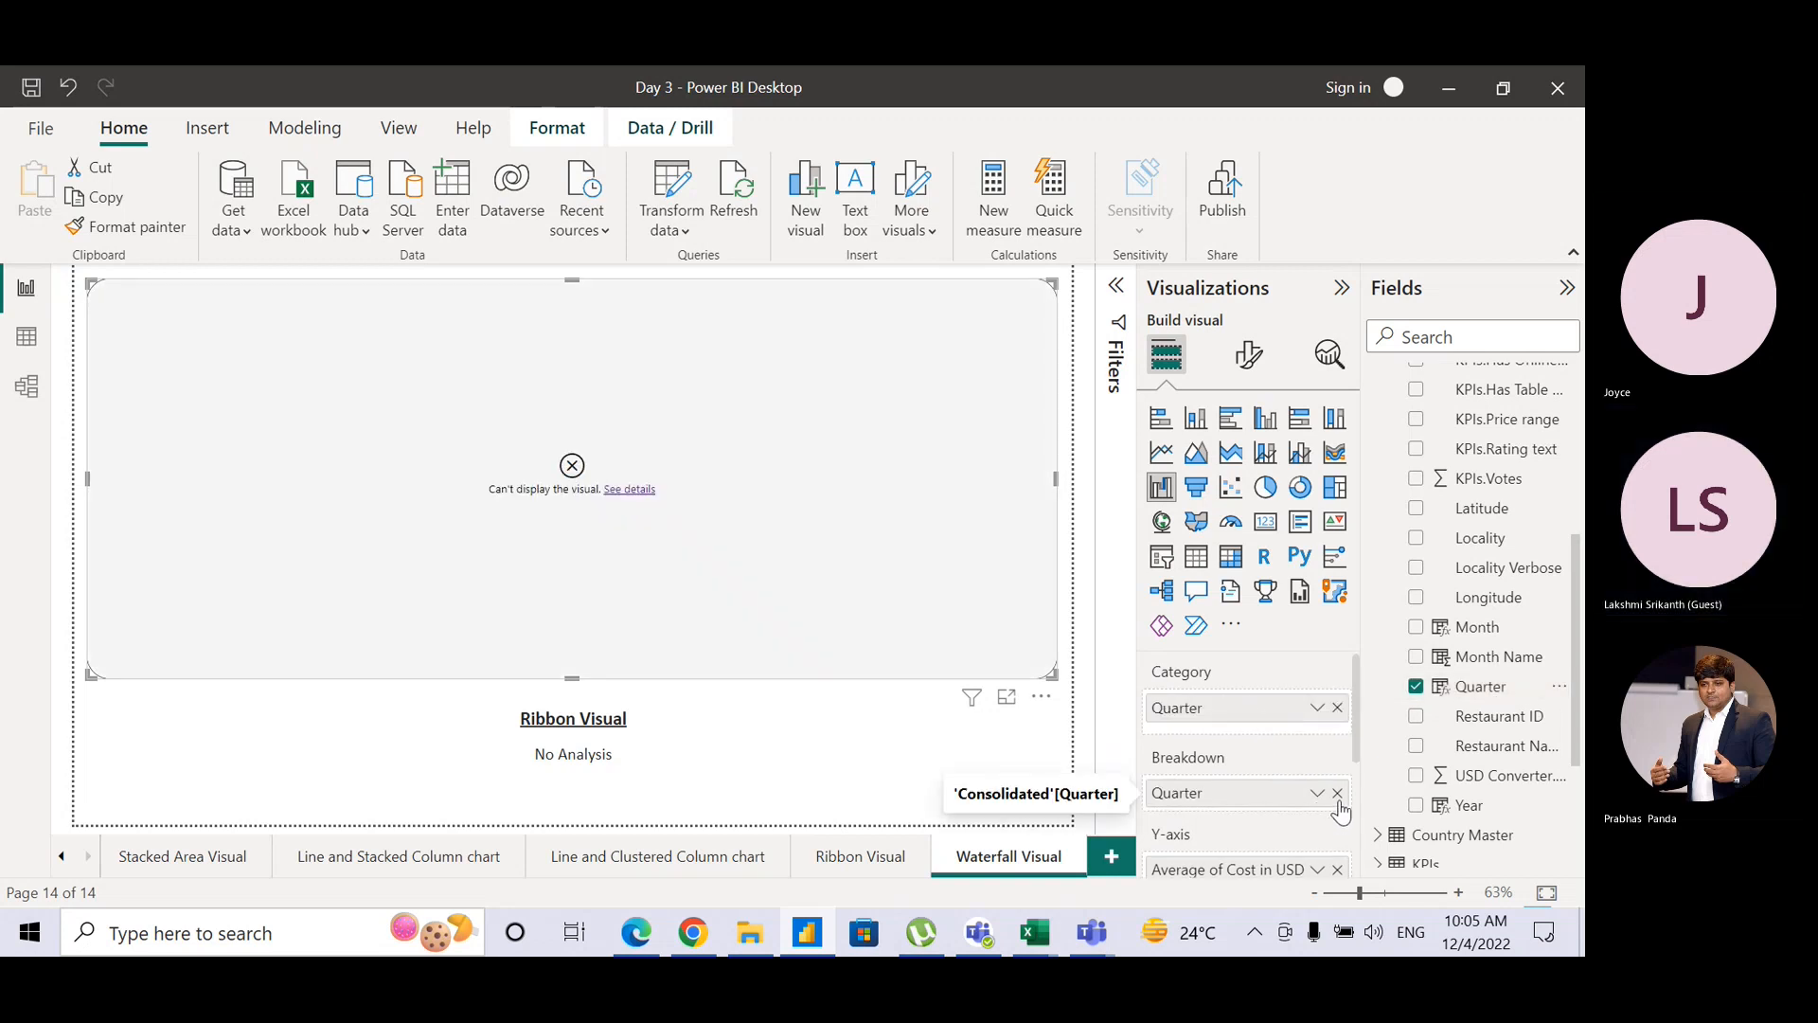
left_click(1338, 795)
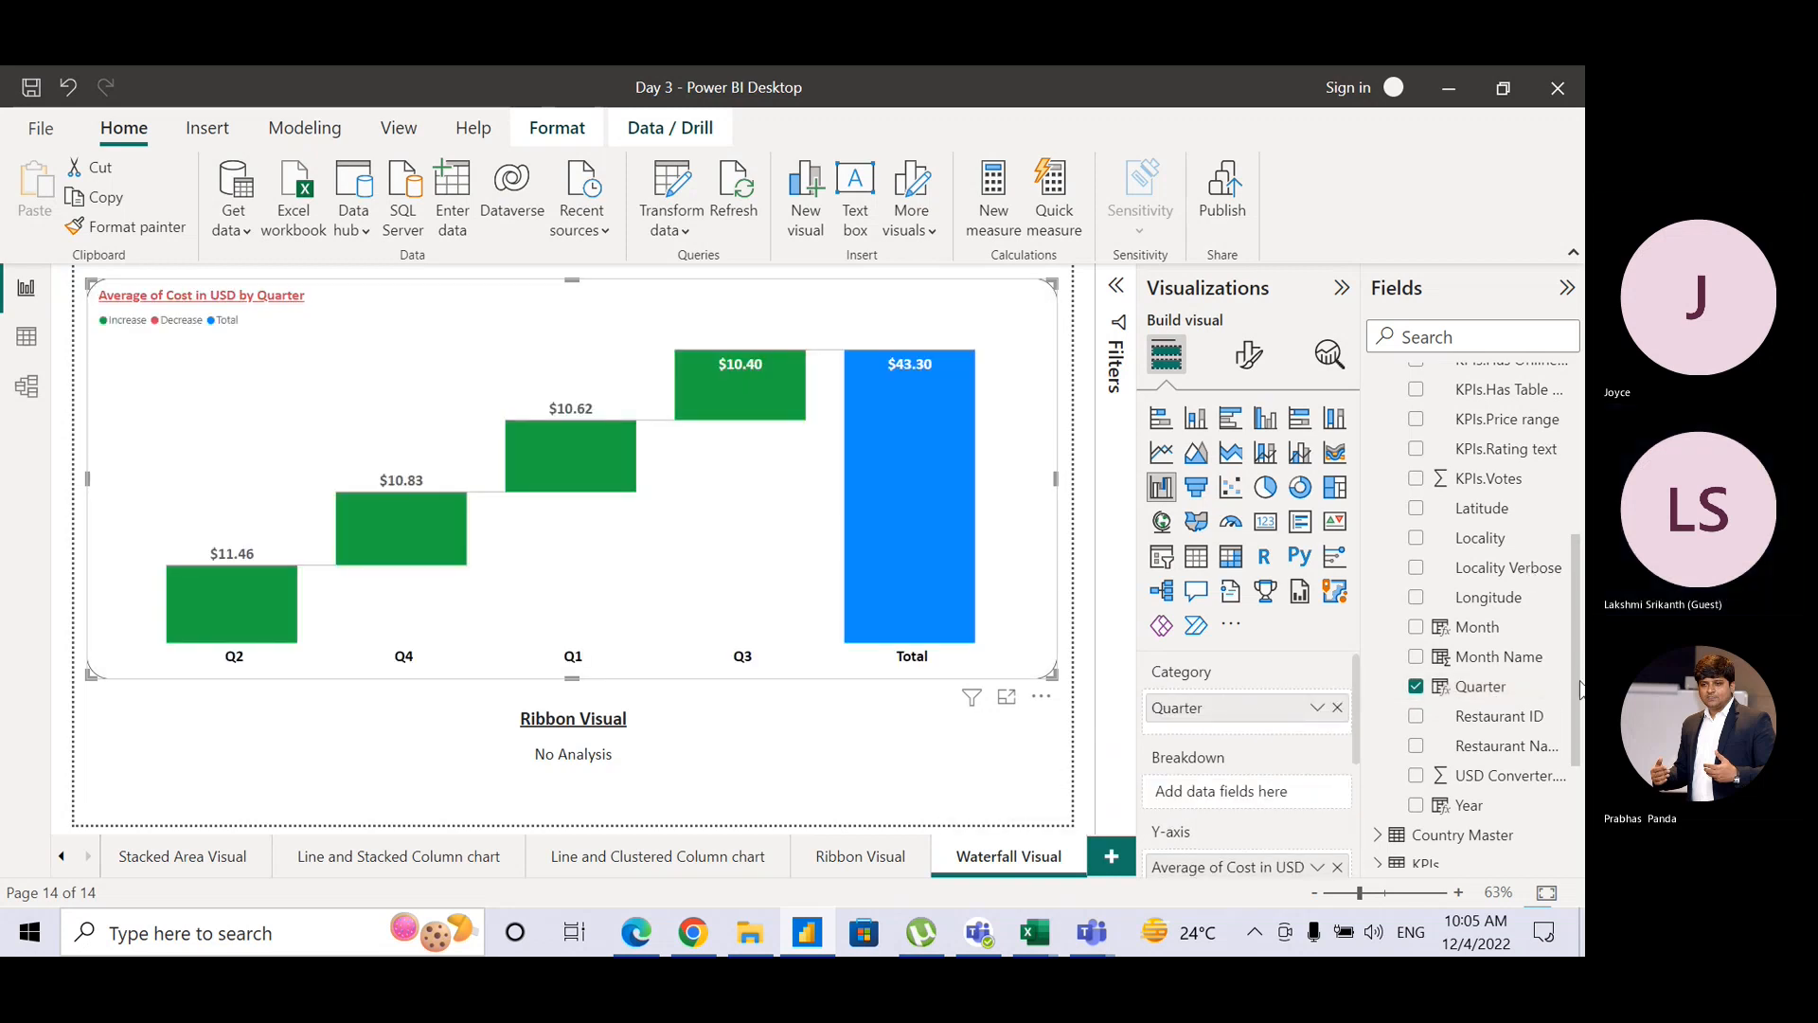
scroll(1577, 687, "up", 3)
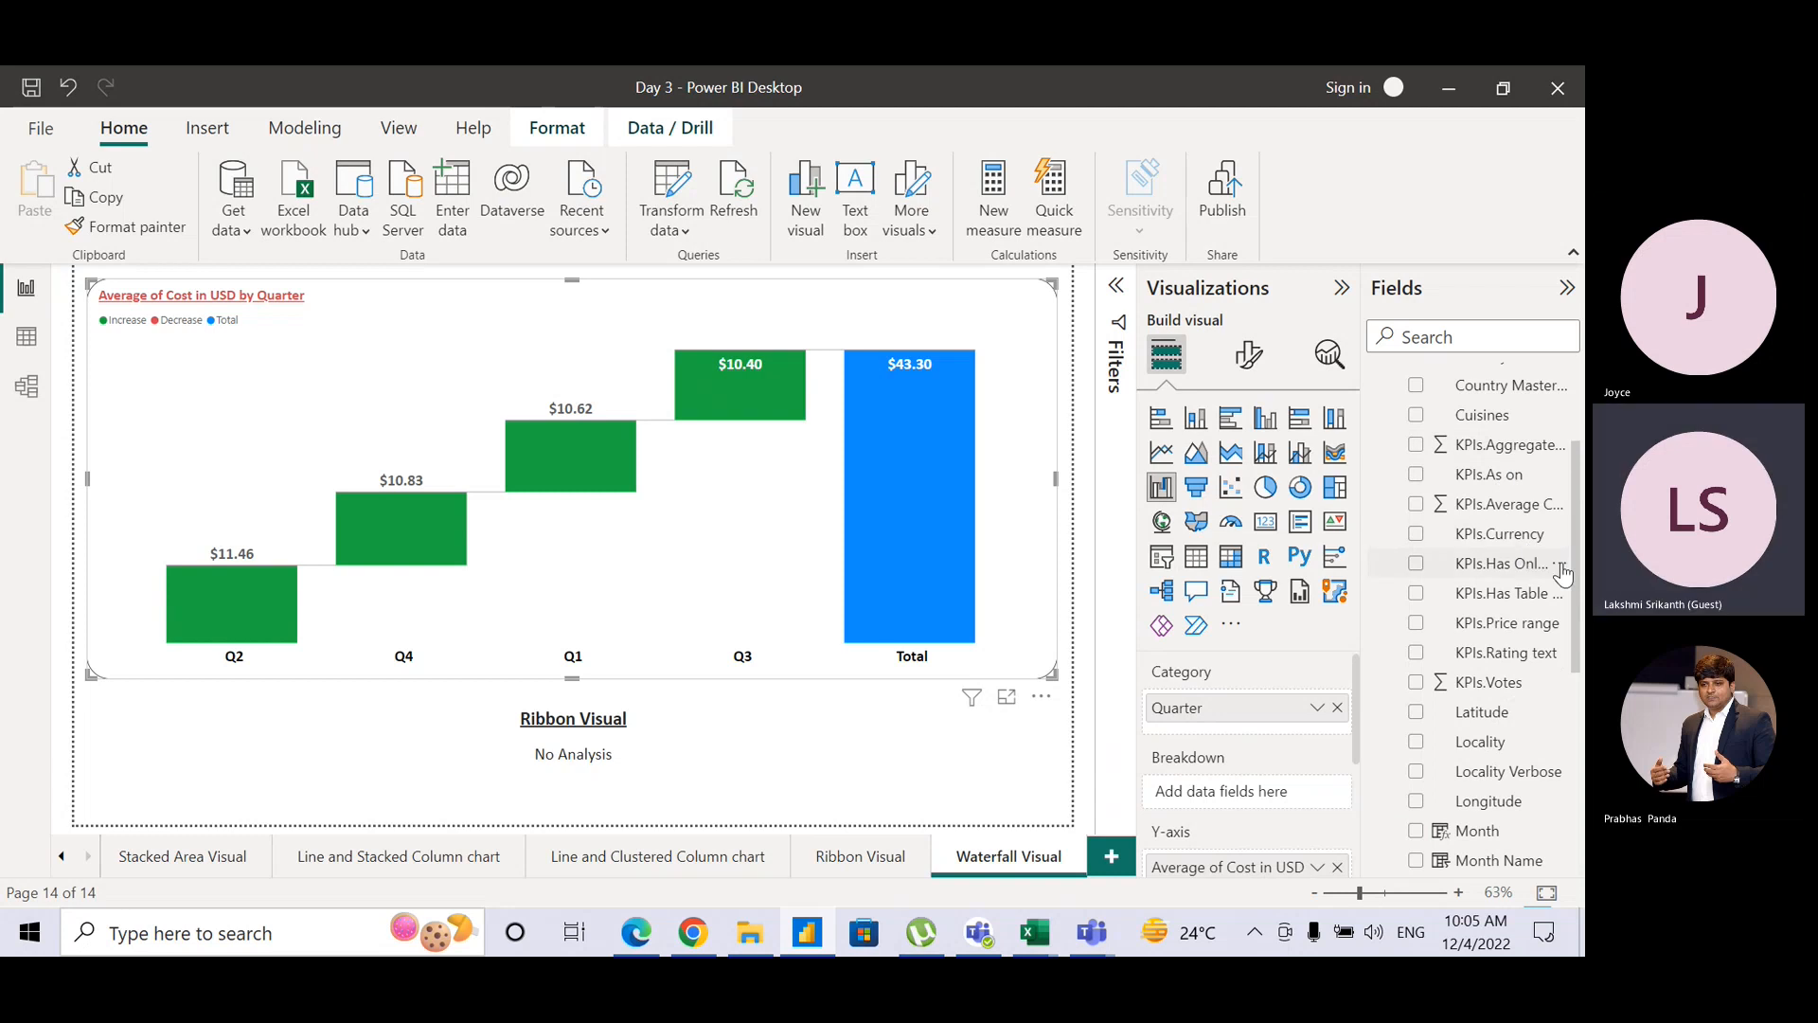
scroll(1496, 531, "up", 3)
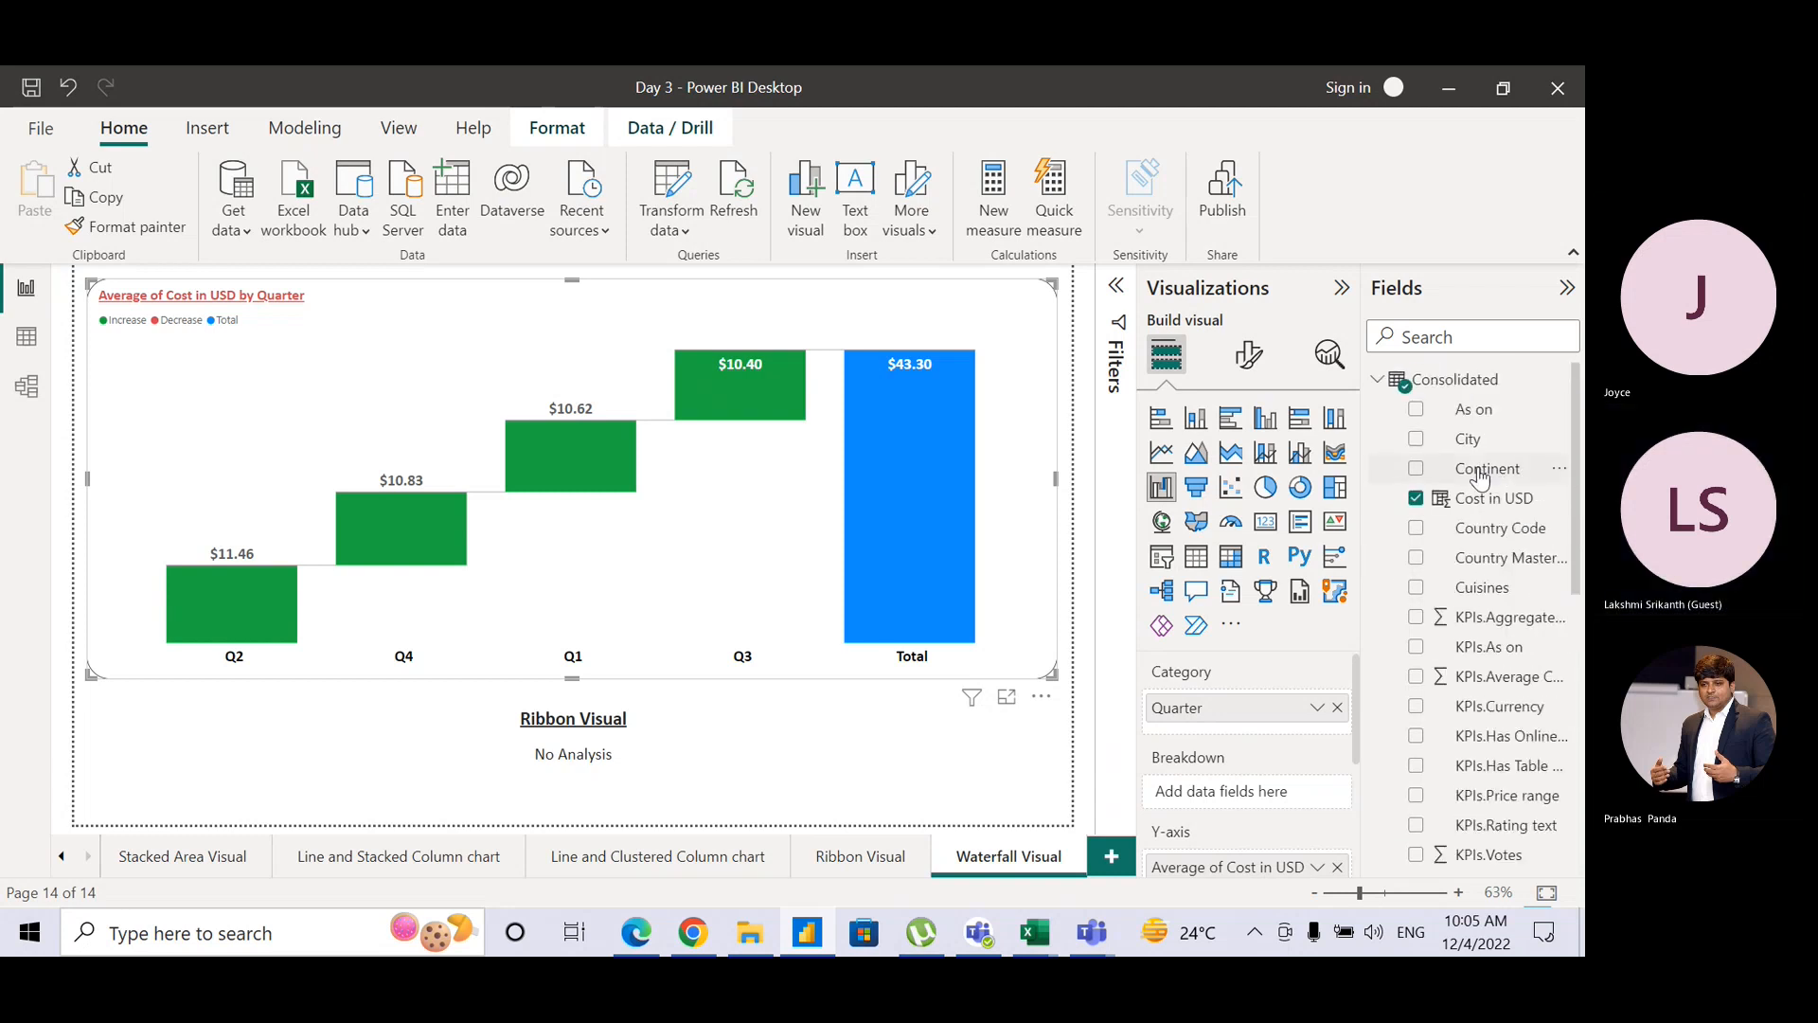
left_click_drag(1482, 475, 1279, 803)
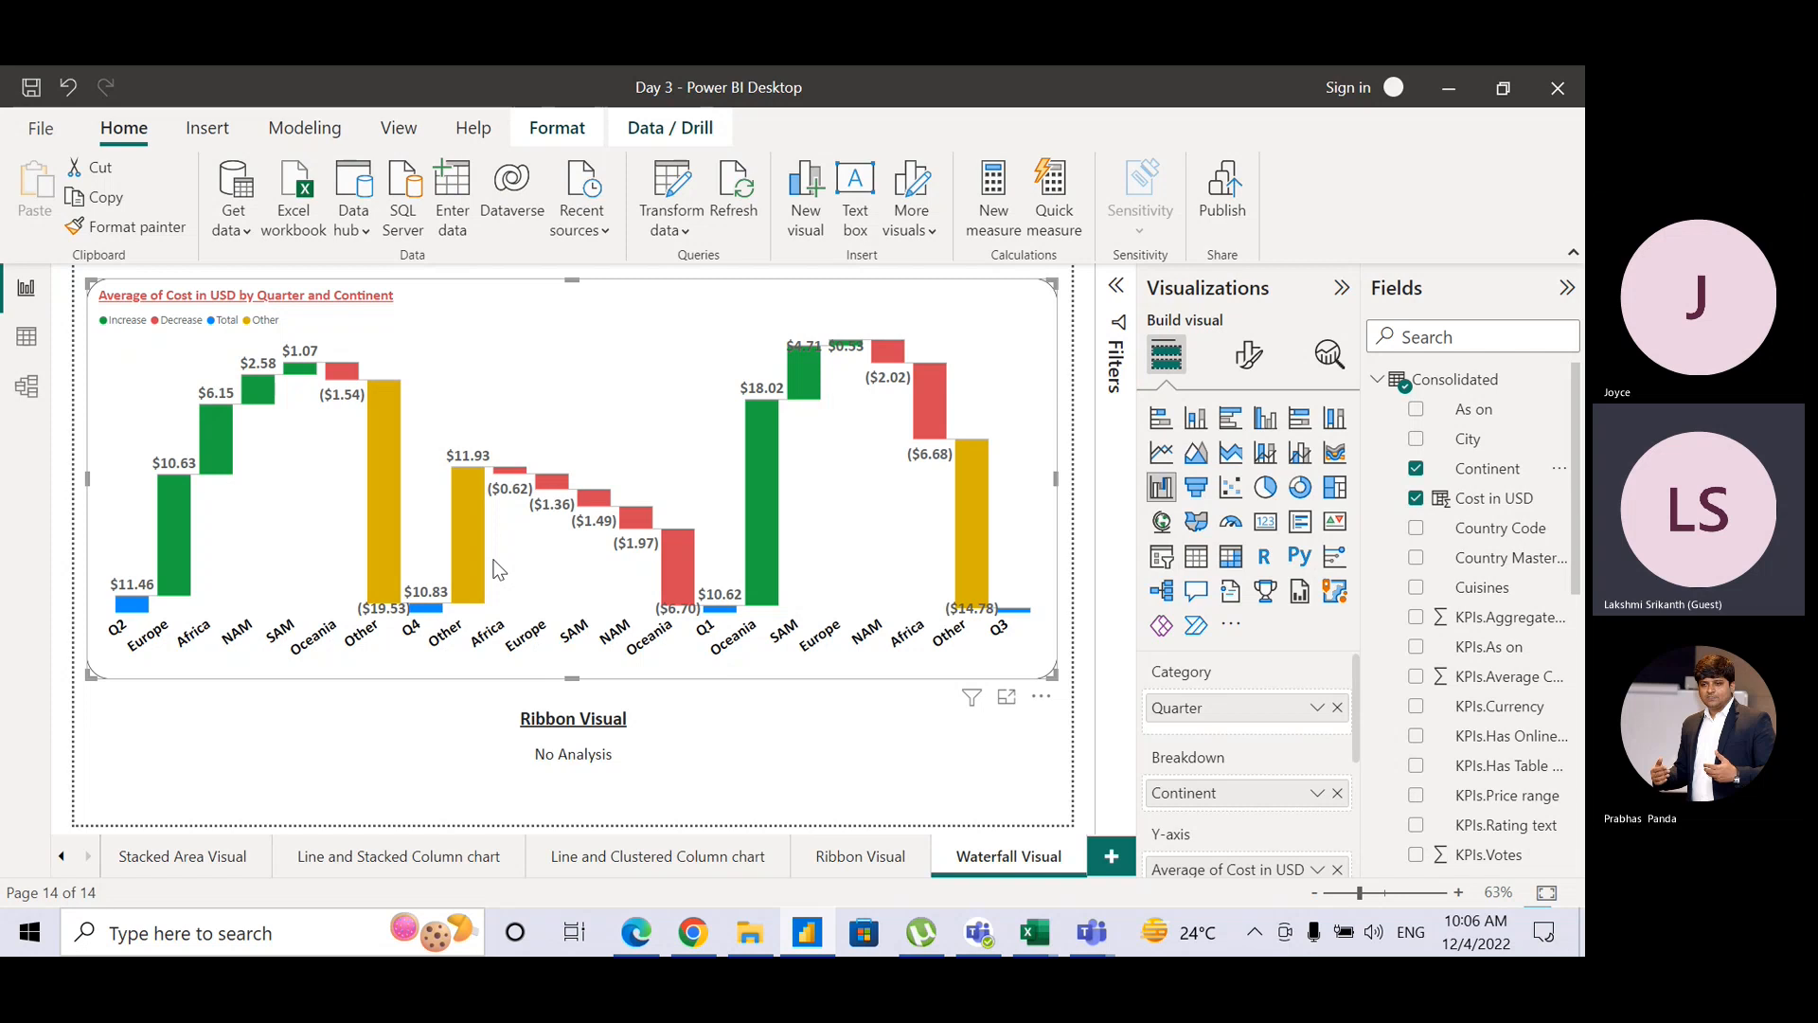
Step: Replace 'Ribbon' with 'Waterfall' in the caption text box below the chart
double_click(555, 718)
type("Waterfa")
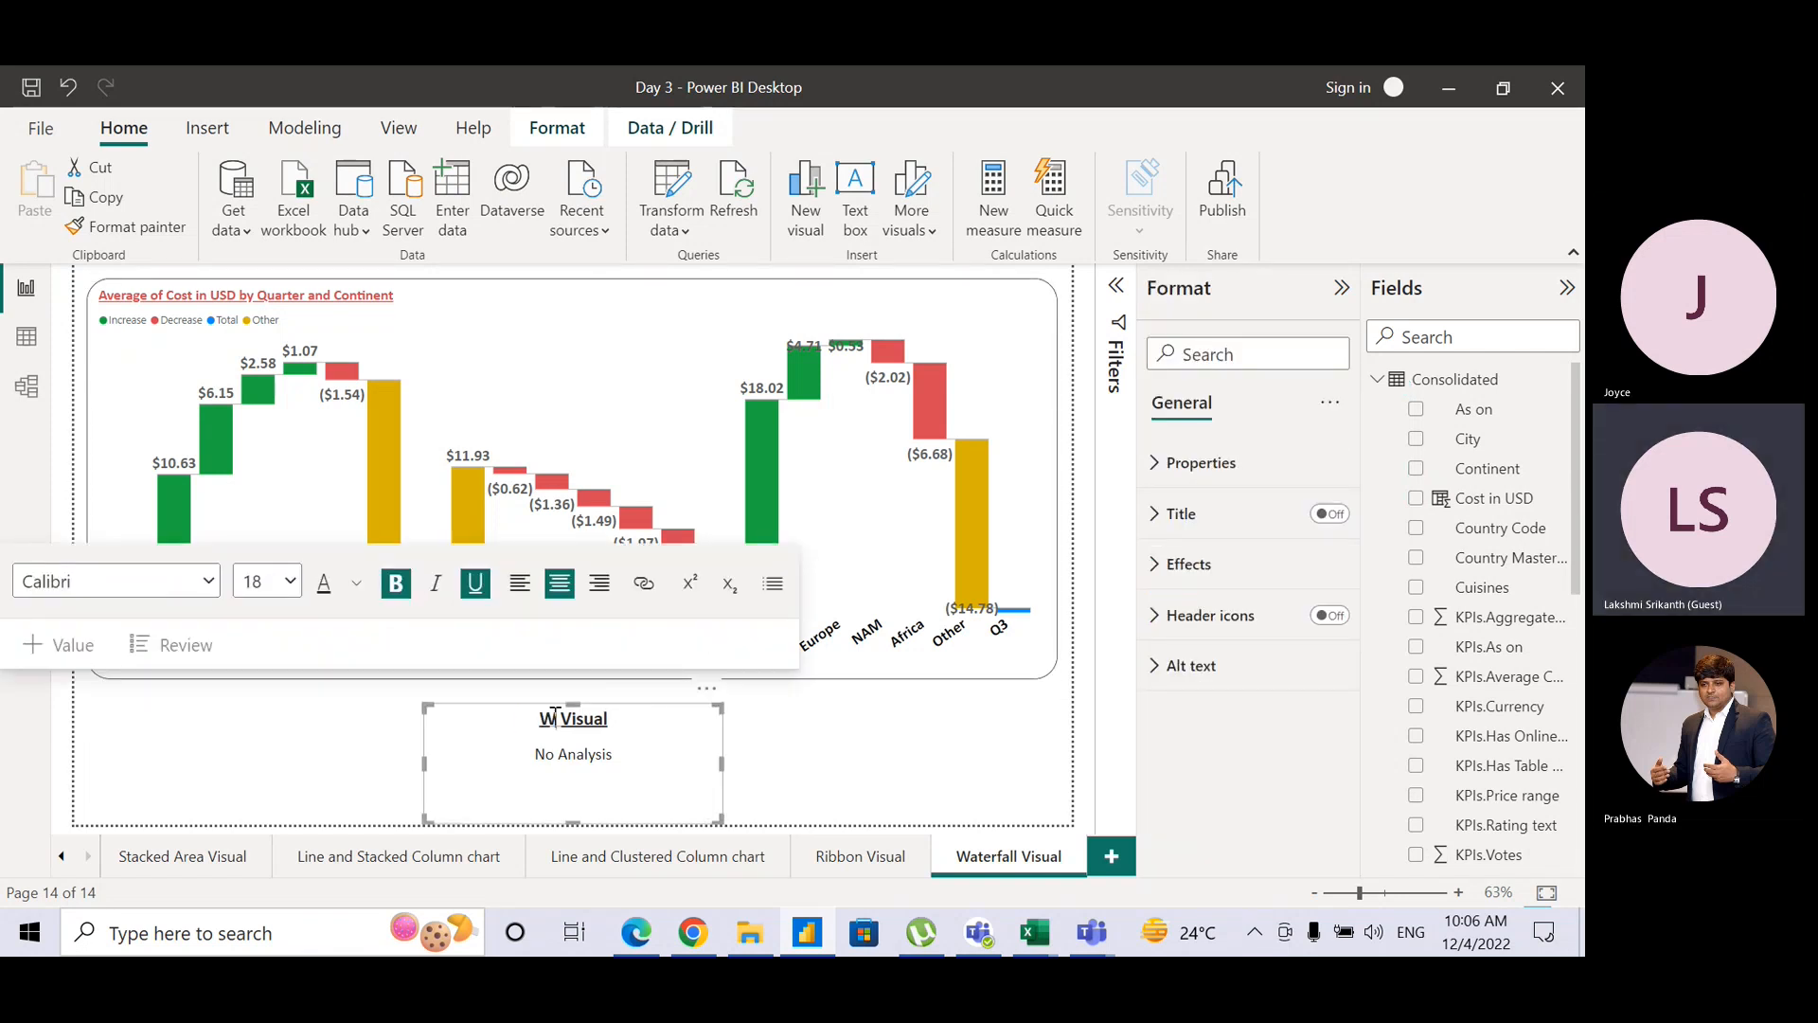
type("ll")
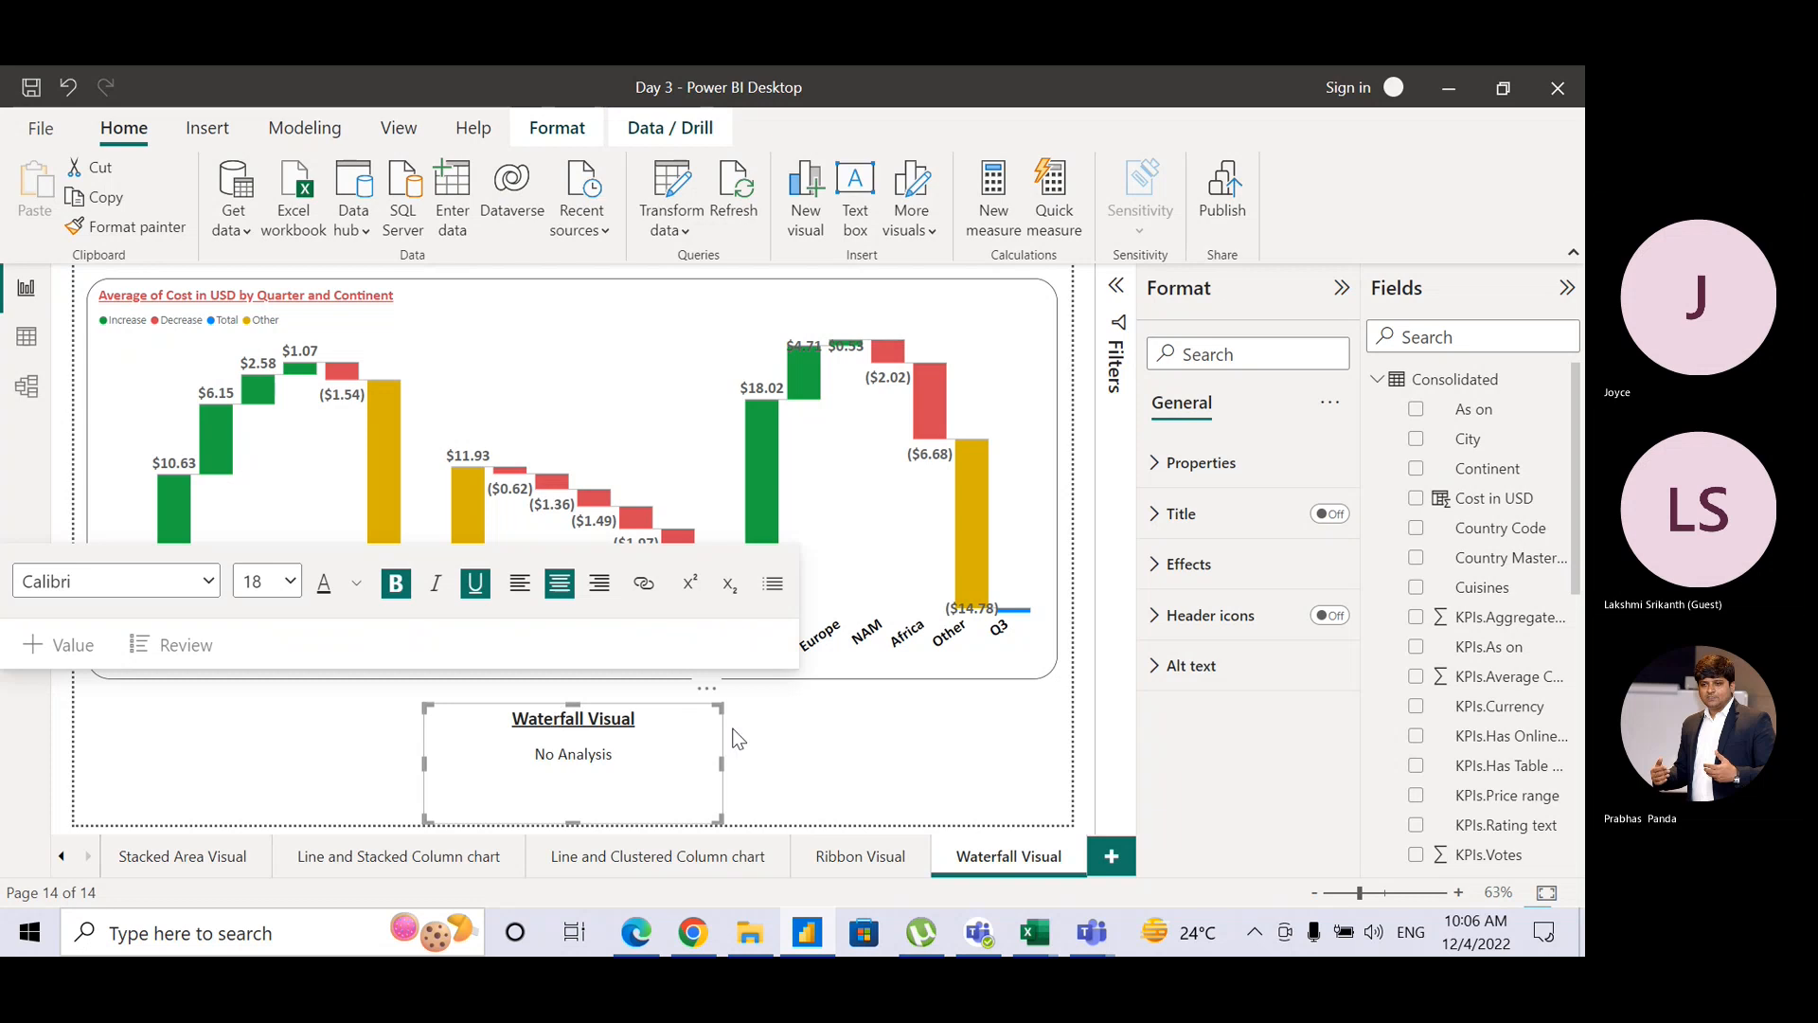
left_click(781, 731)
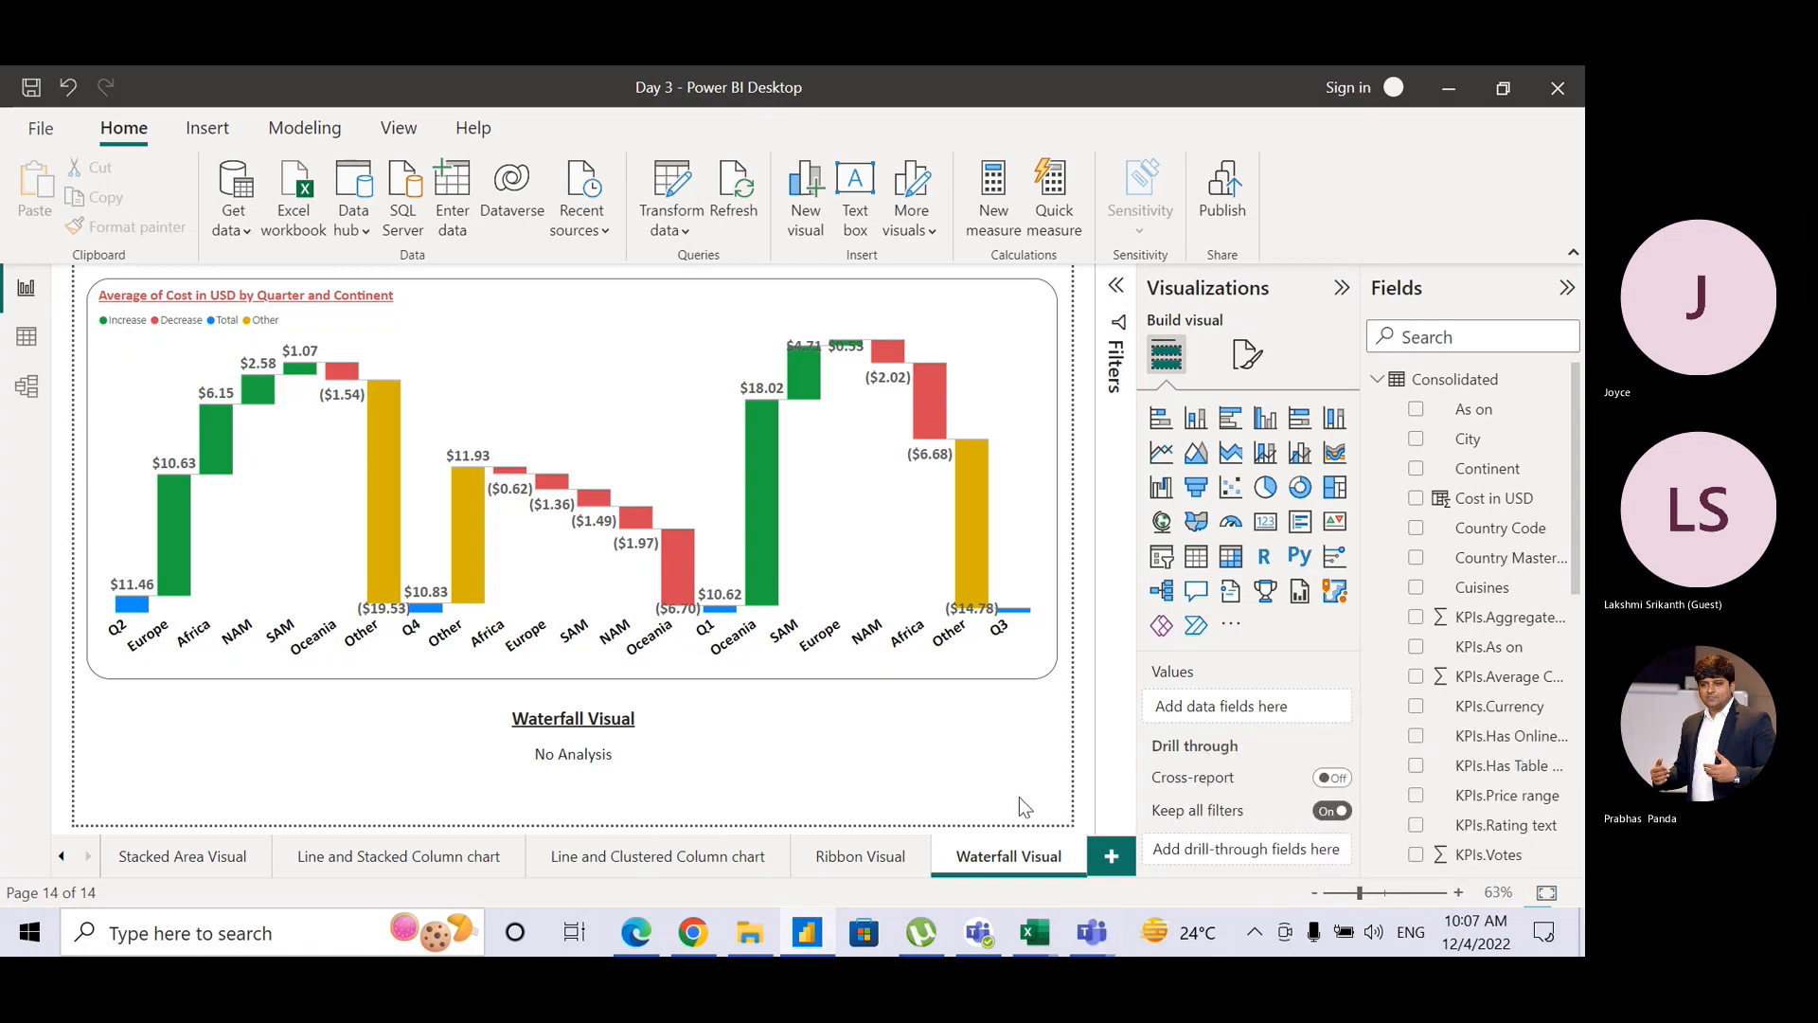
key("alt+Tab")
key("alt+Tab")
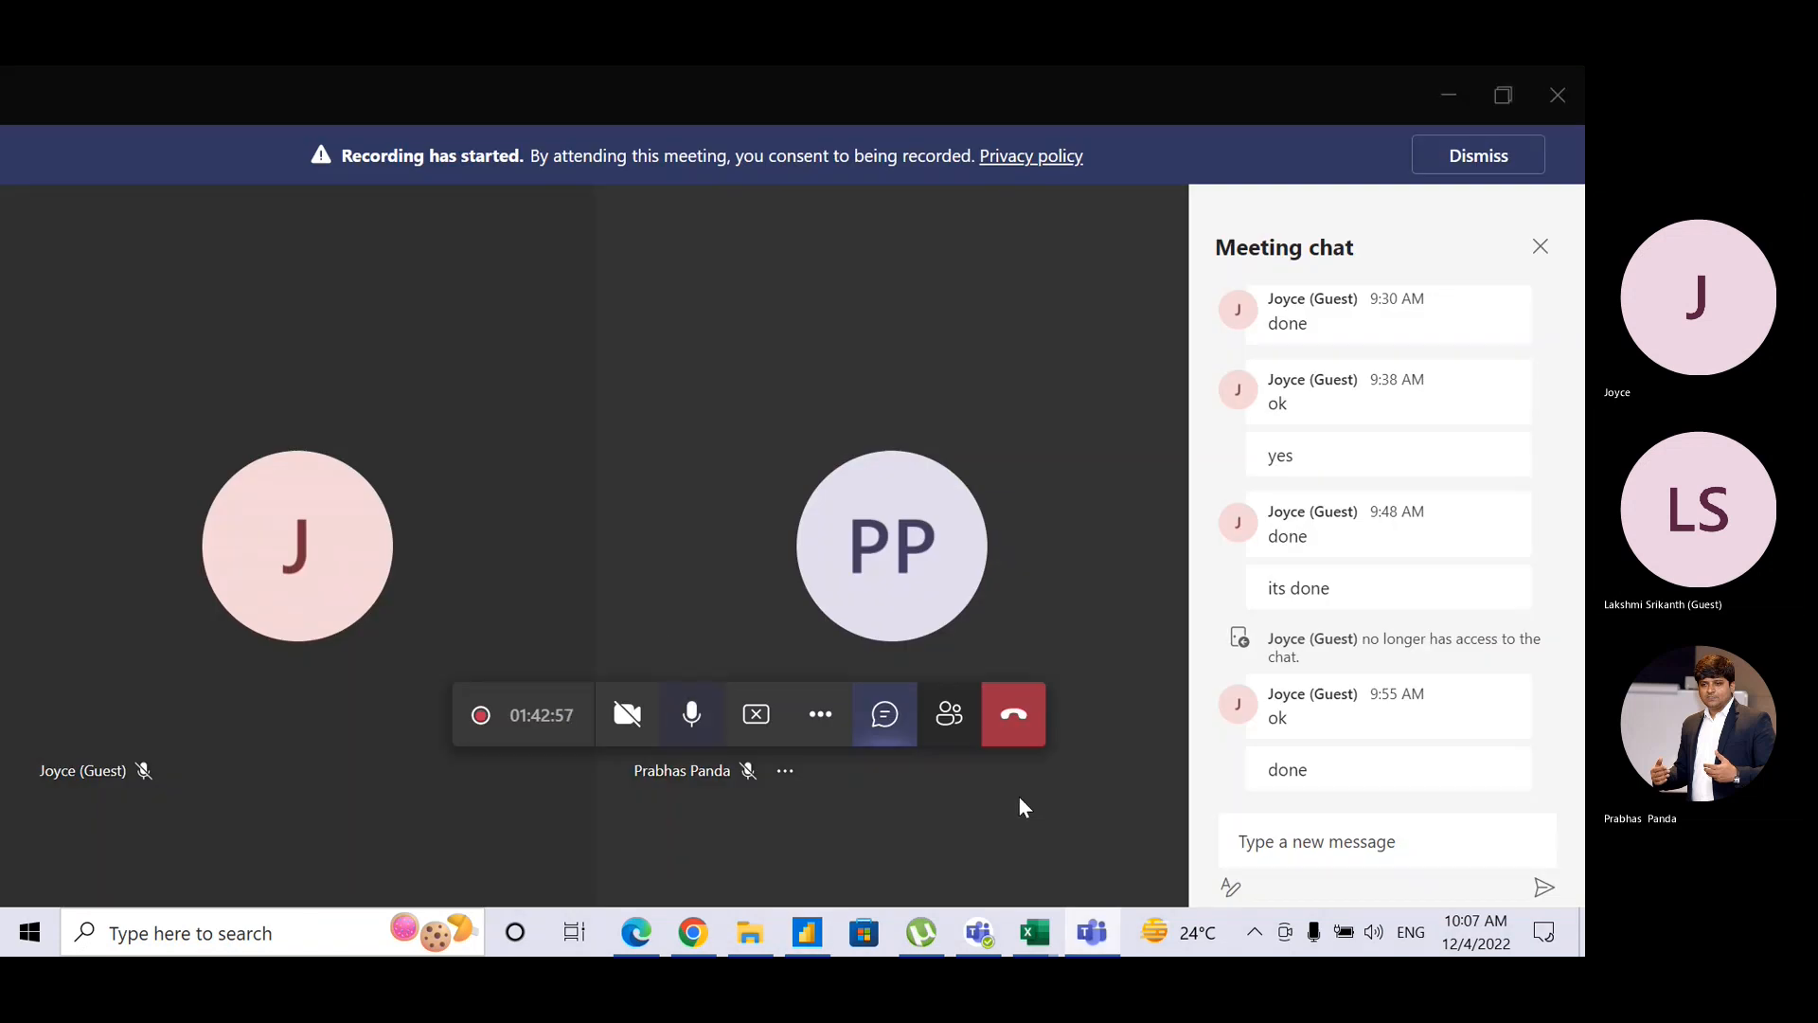
key("alt+Tab")
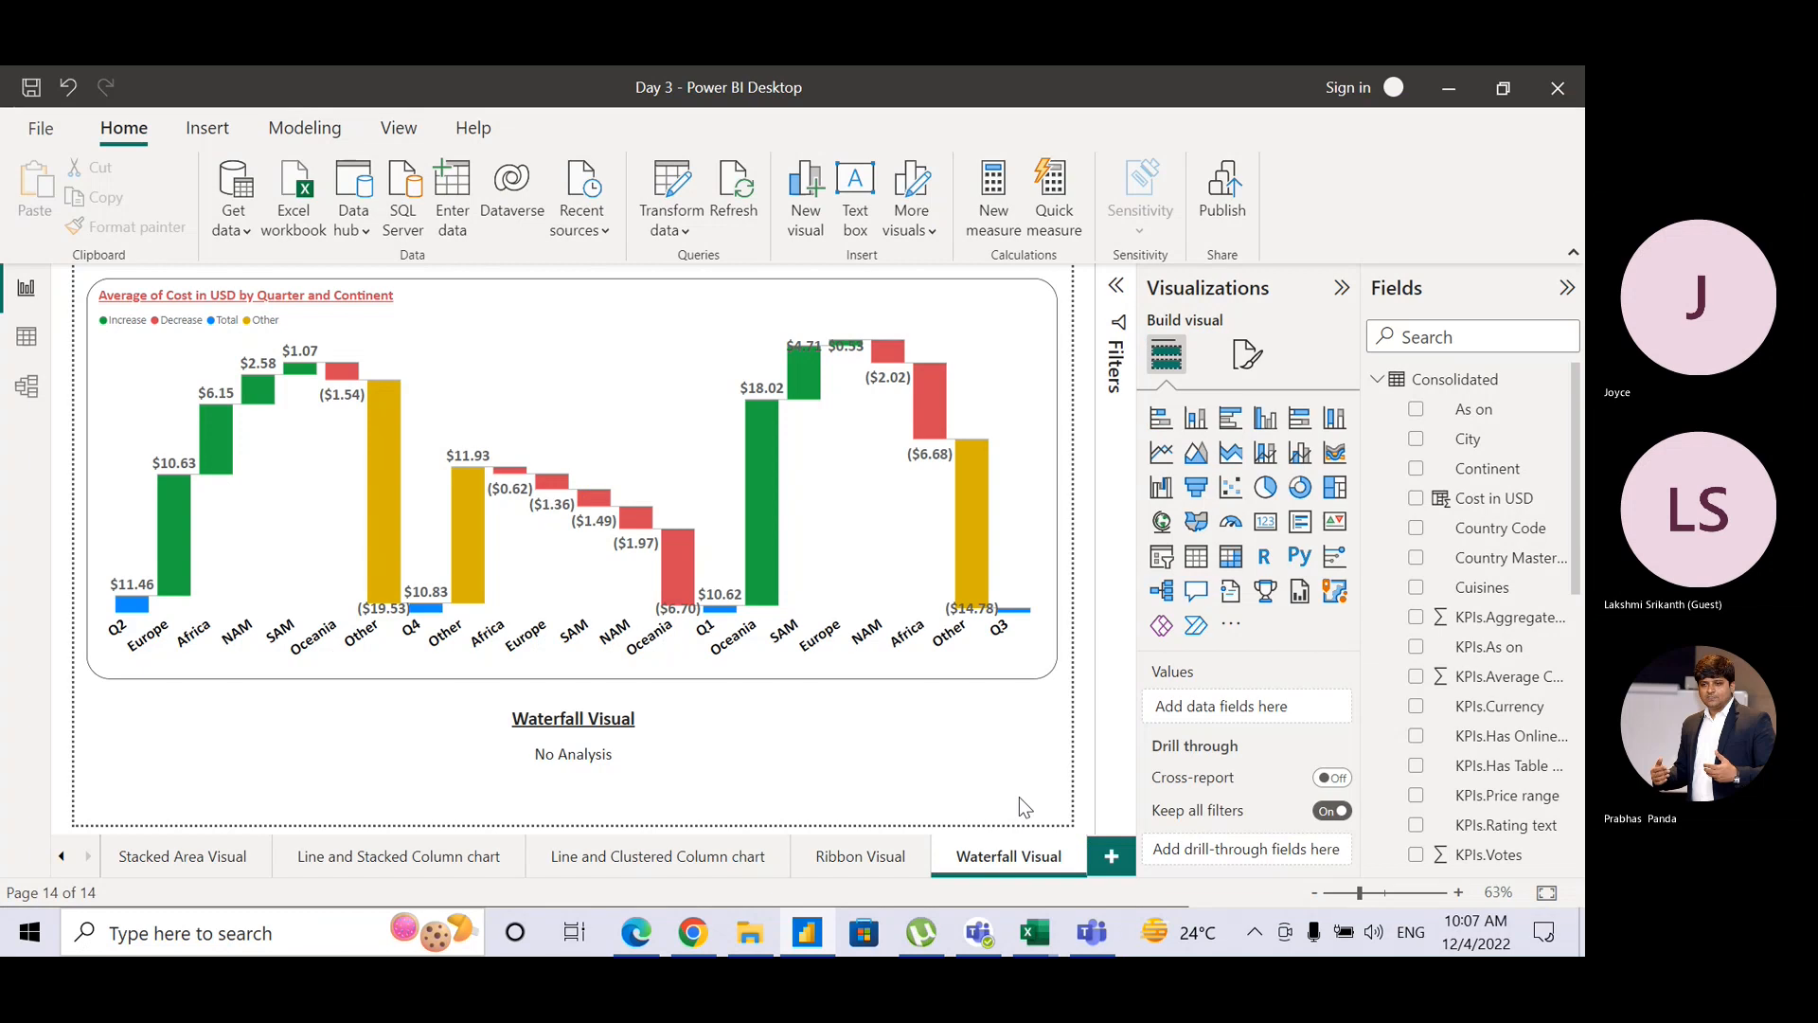
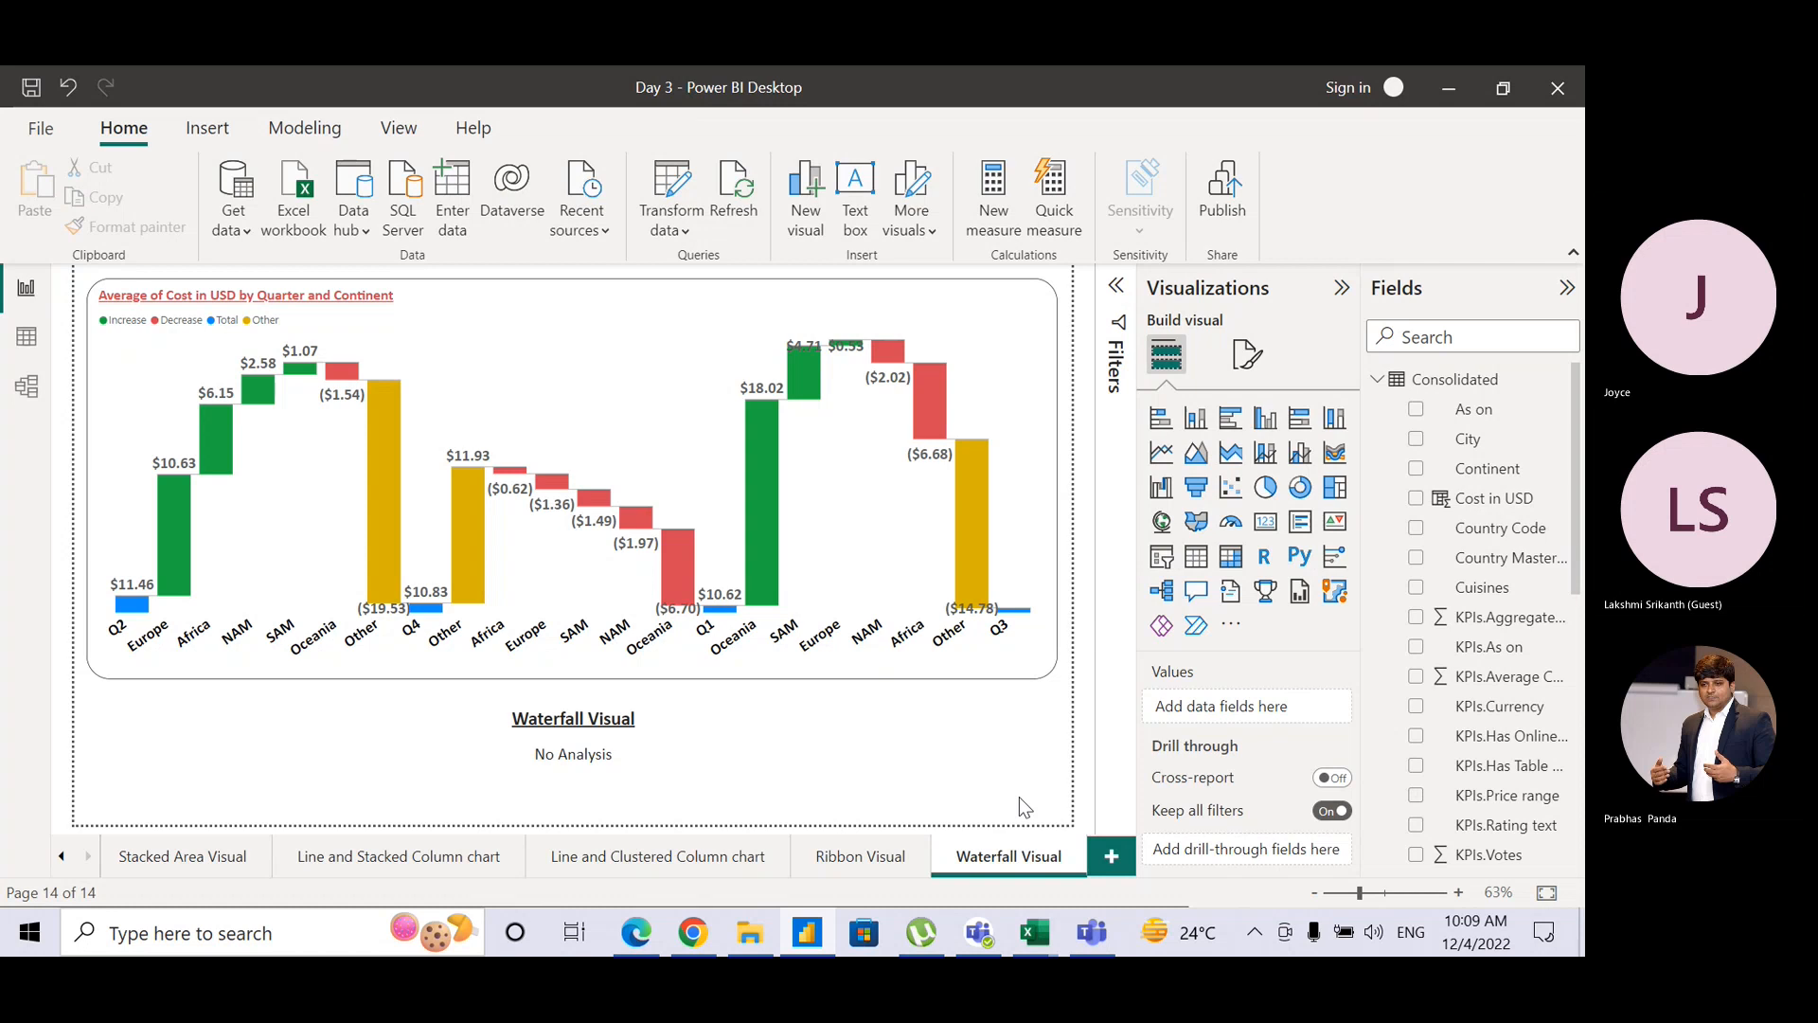
Step: Return to Power BI and duplicate the Waterfall Visual page
key("alt+Tab")
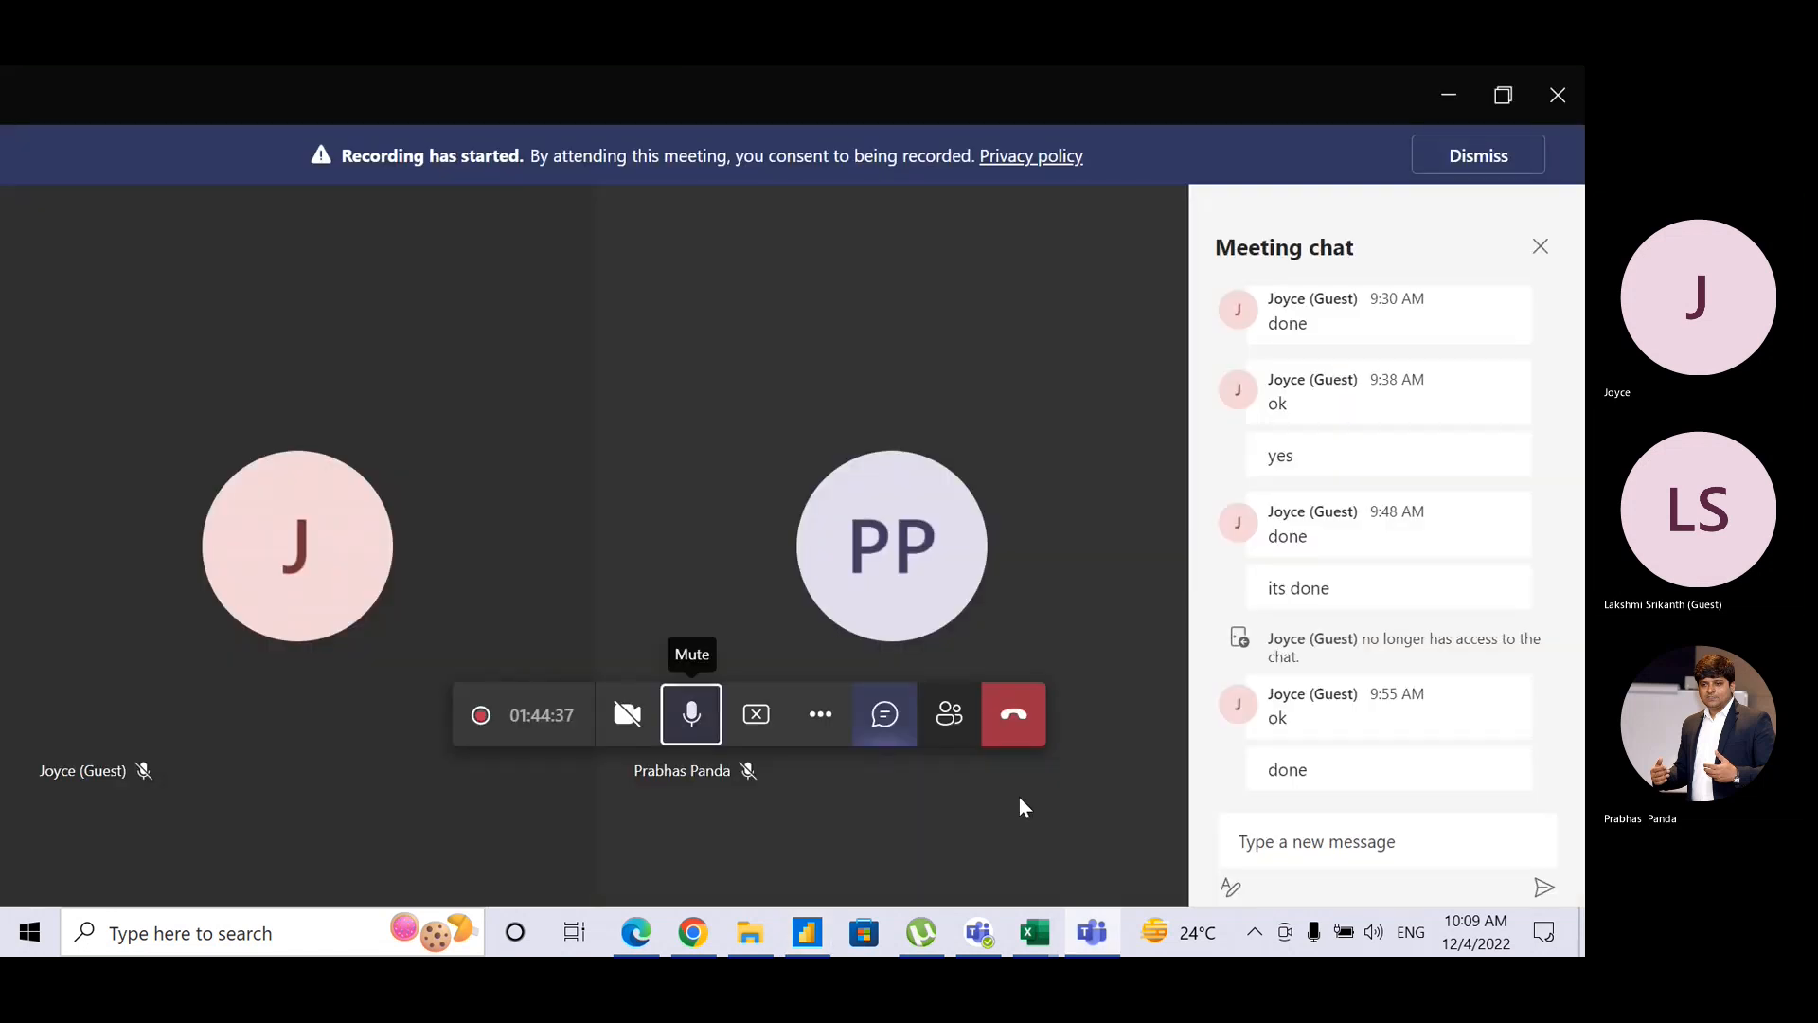
key("alt+Tab")
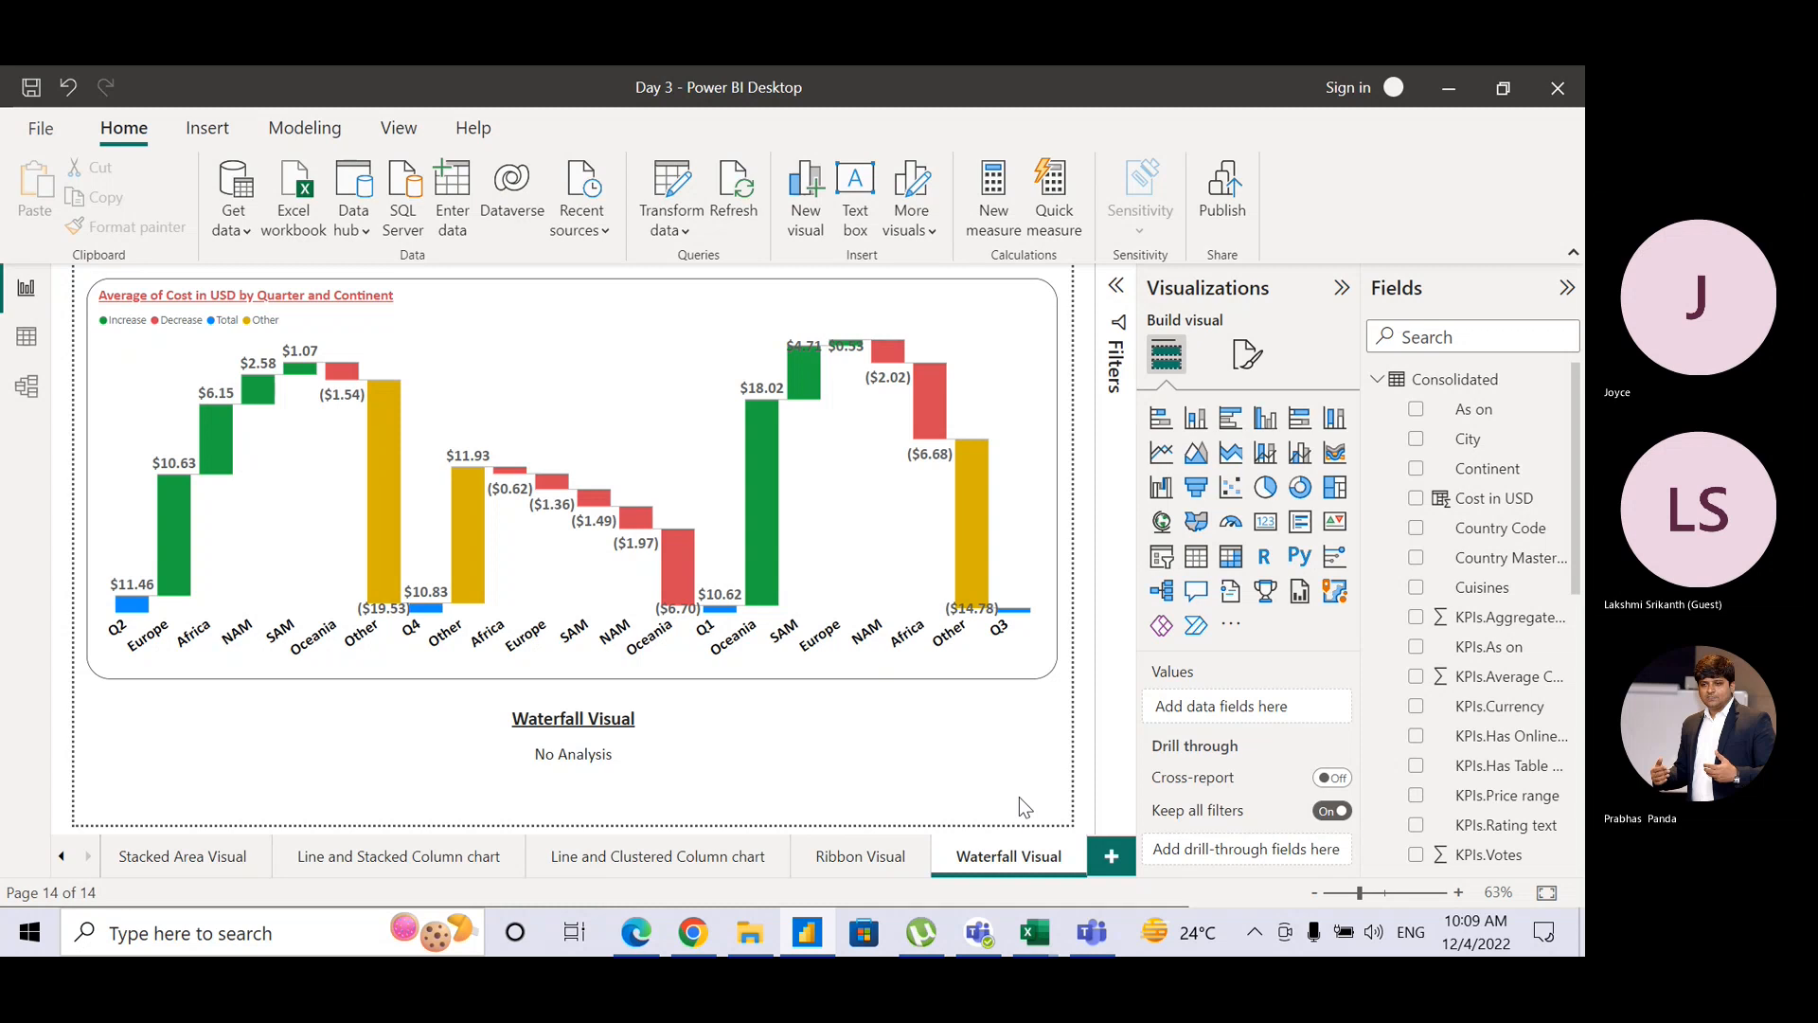
key("alt+Tab")
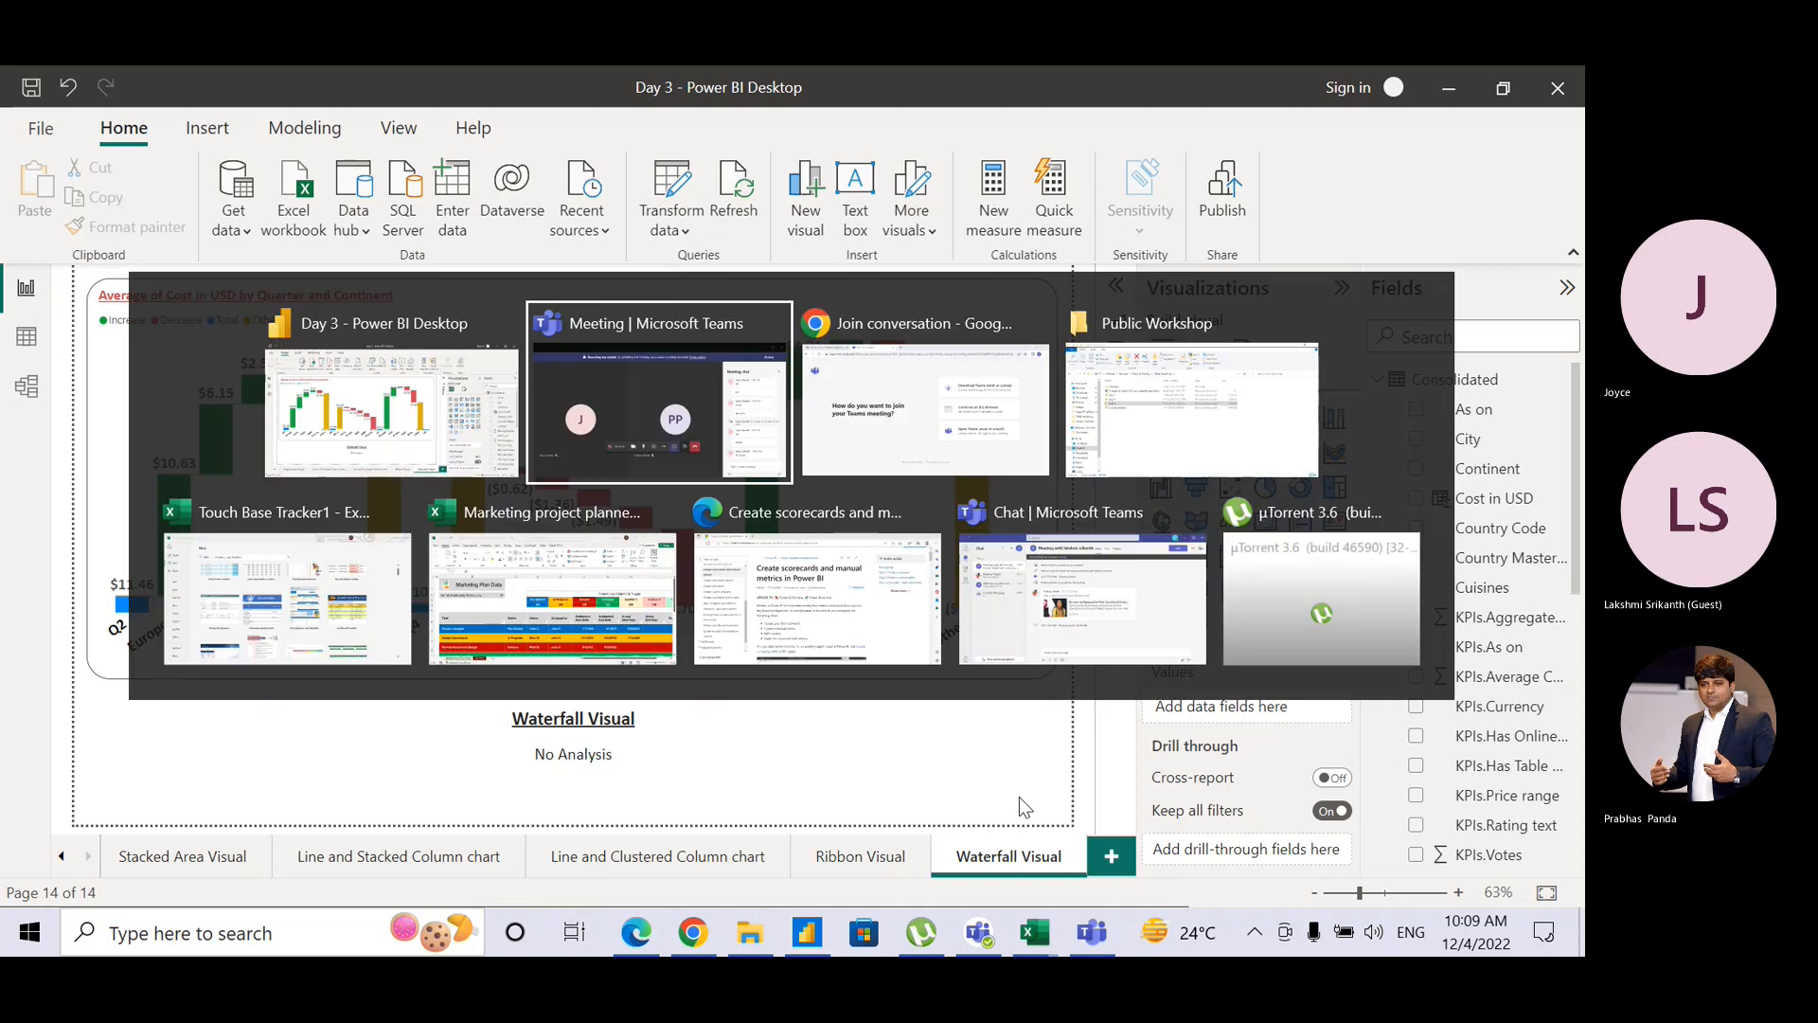
key("alt+shift+Tab")
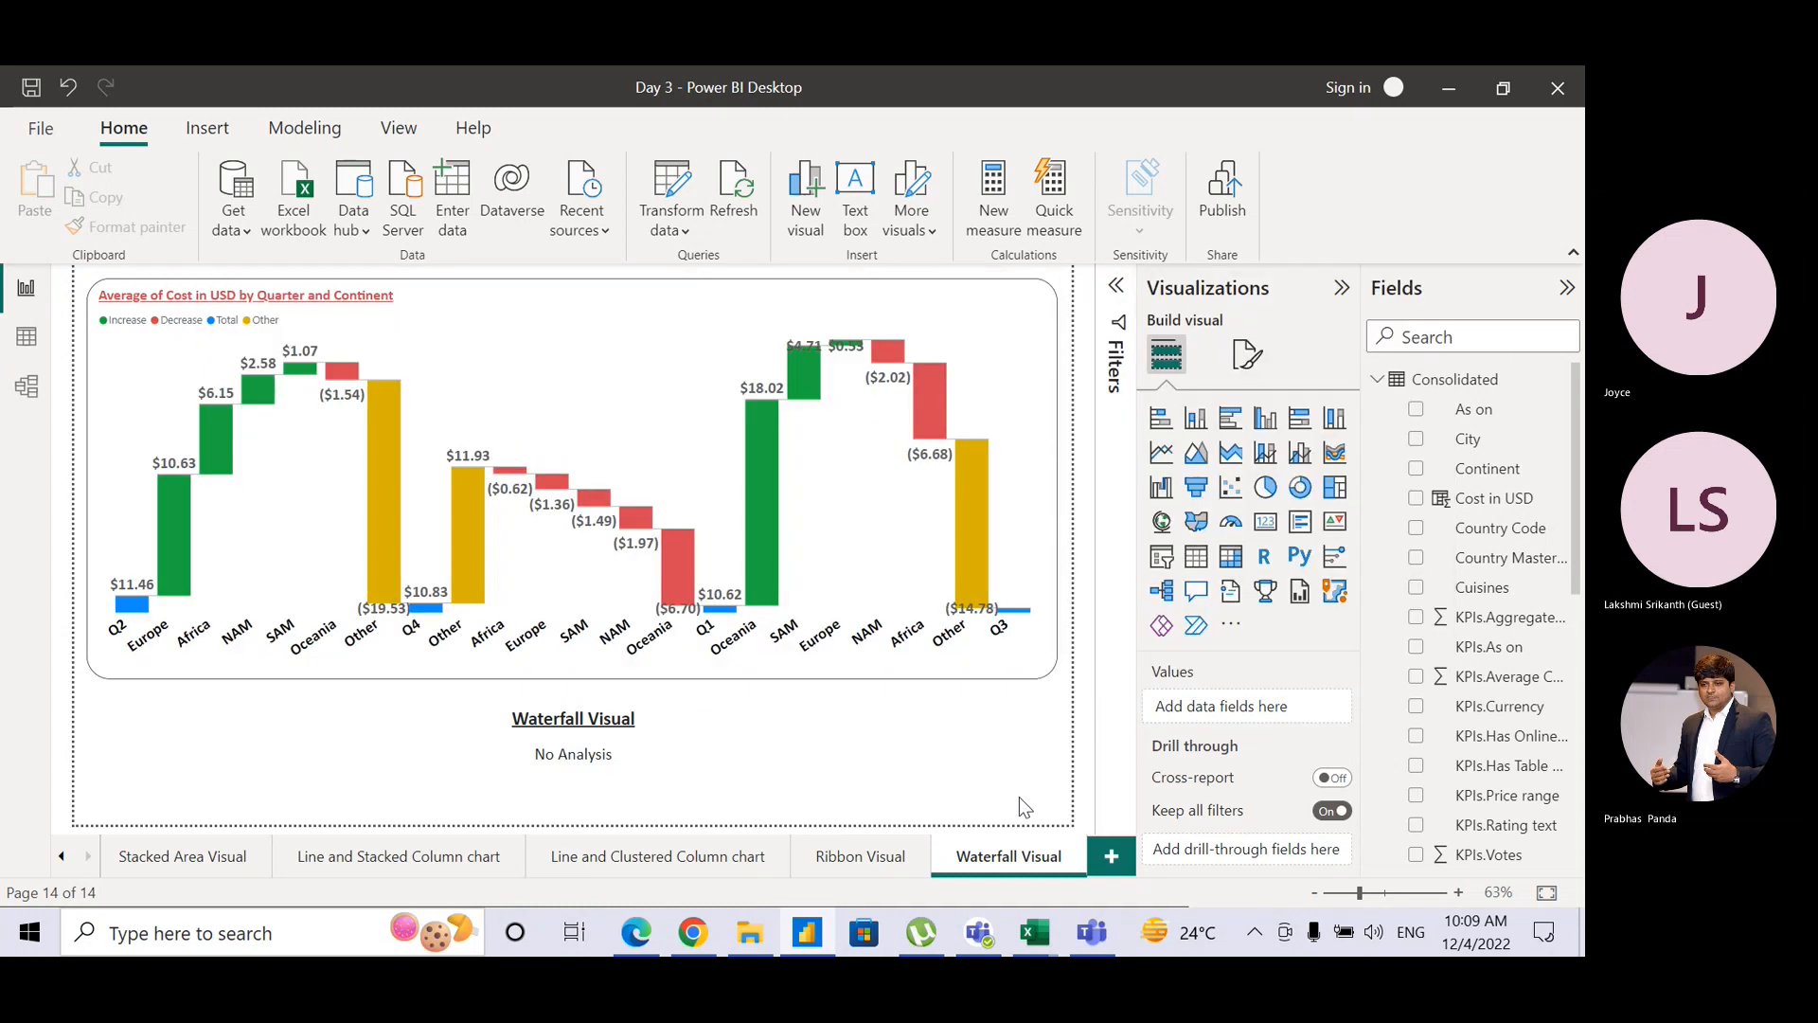
right_click(976, 862)
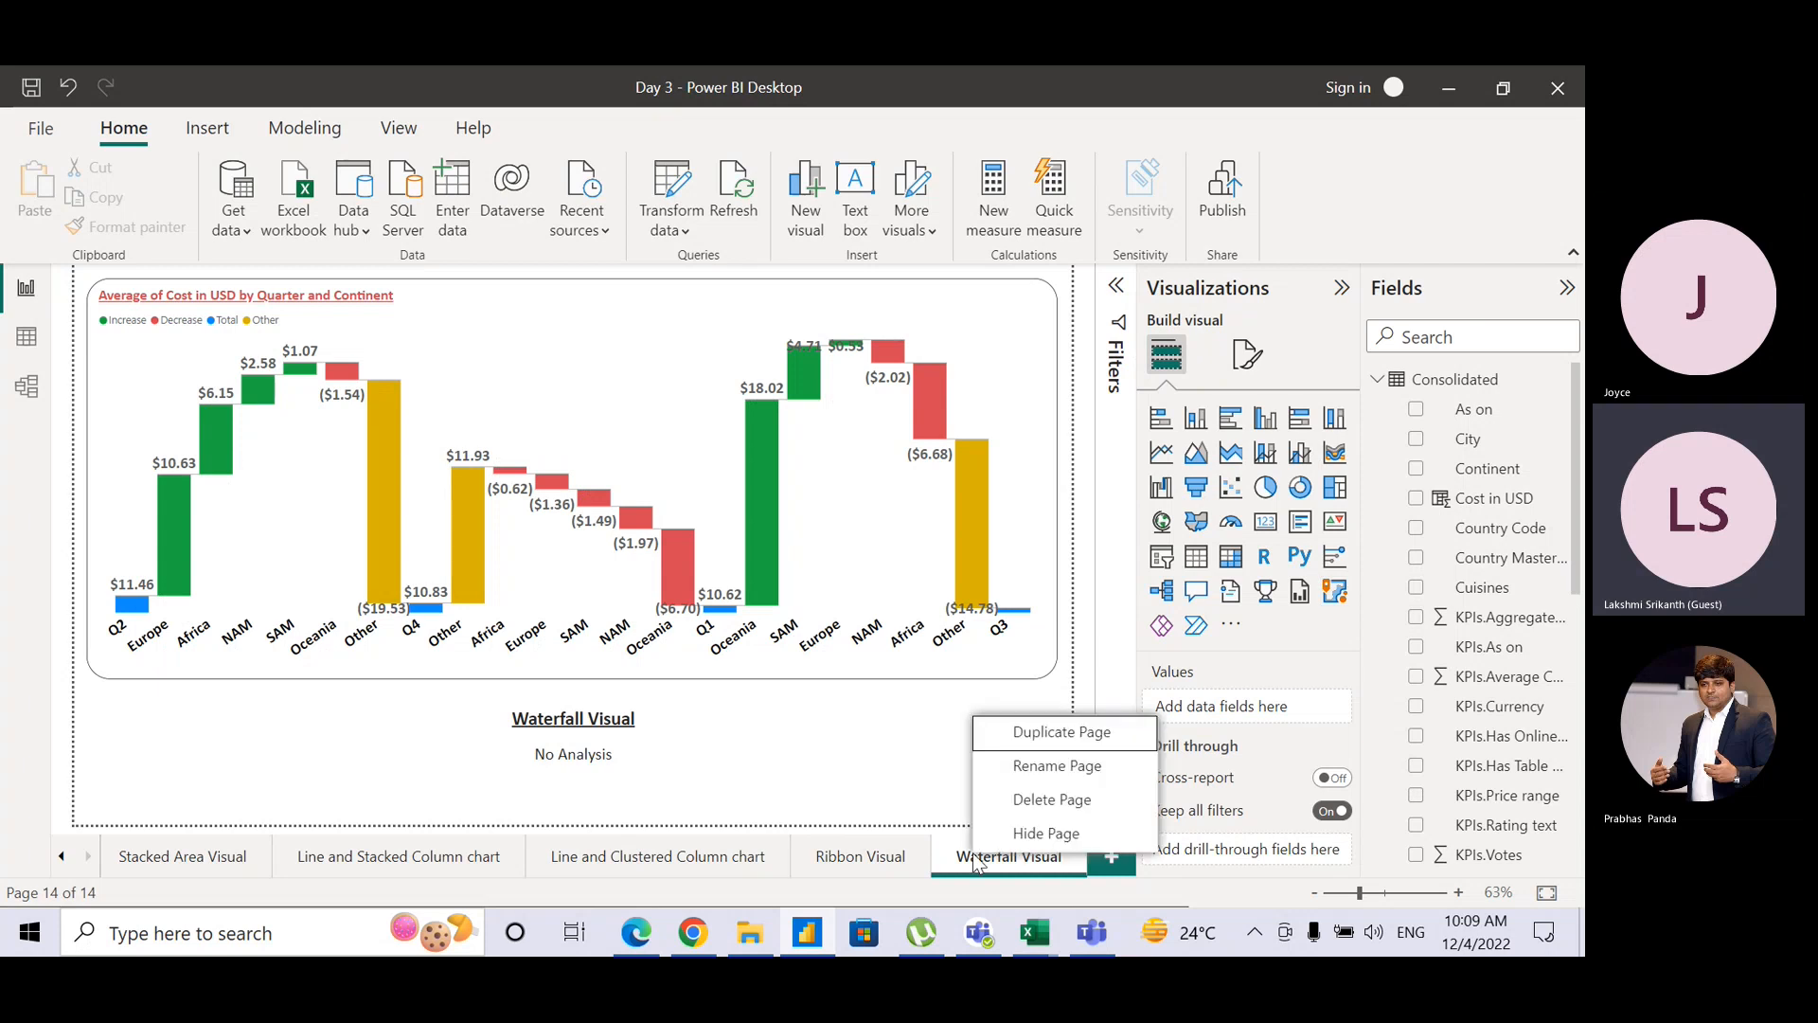
left_click(1058, 733)
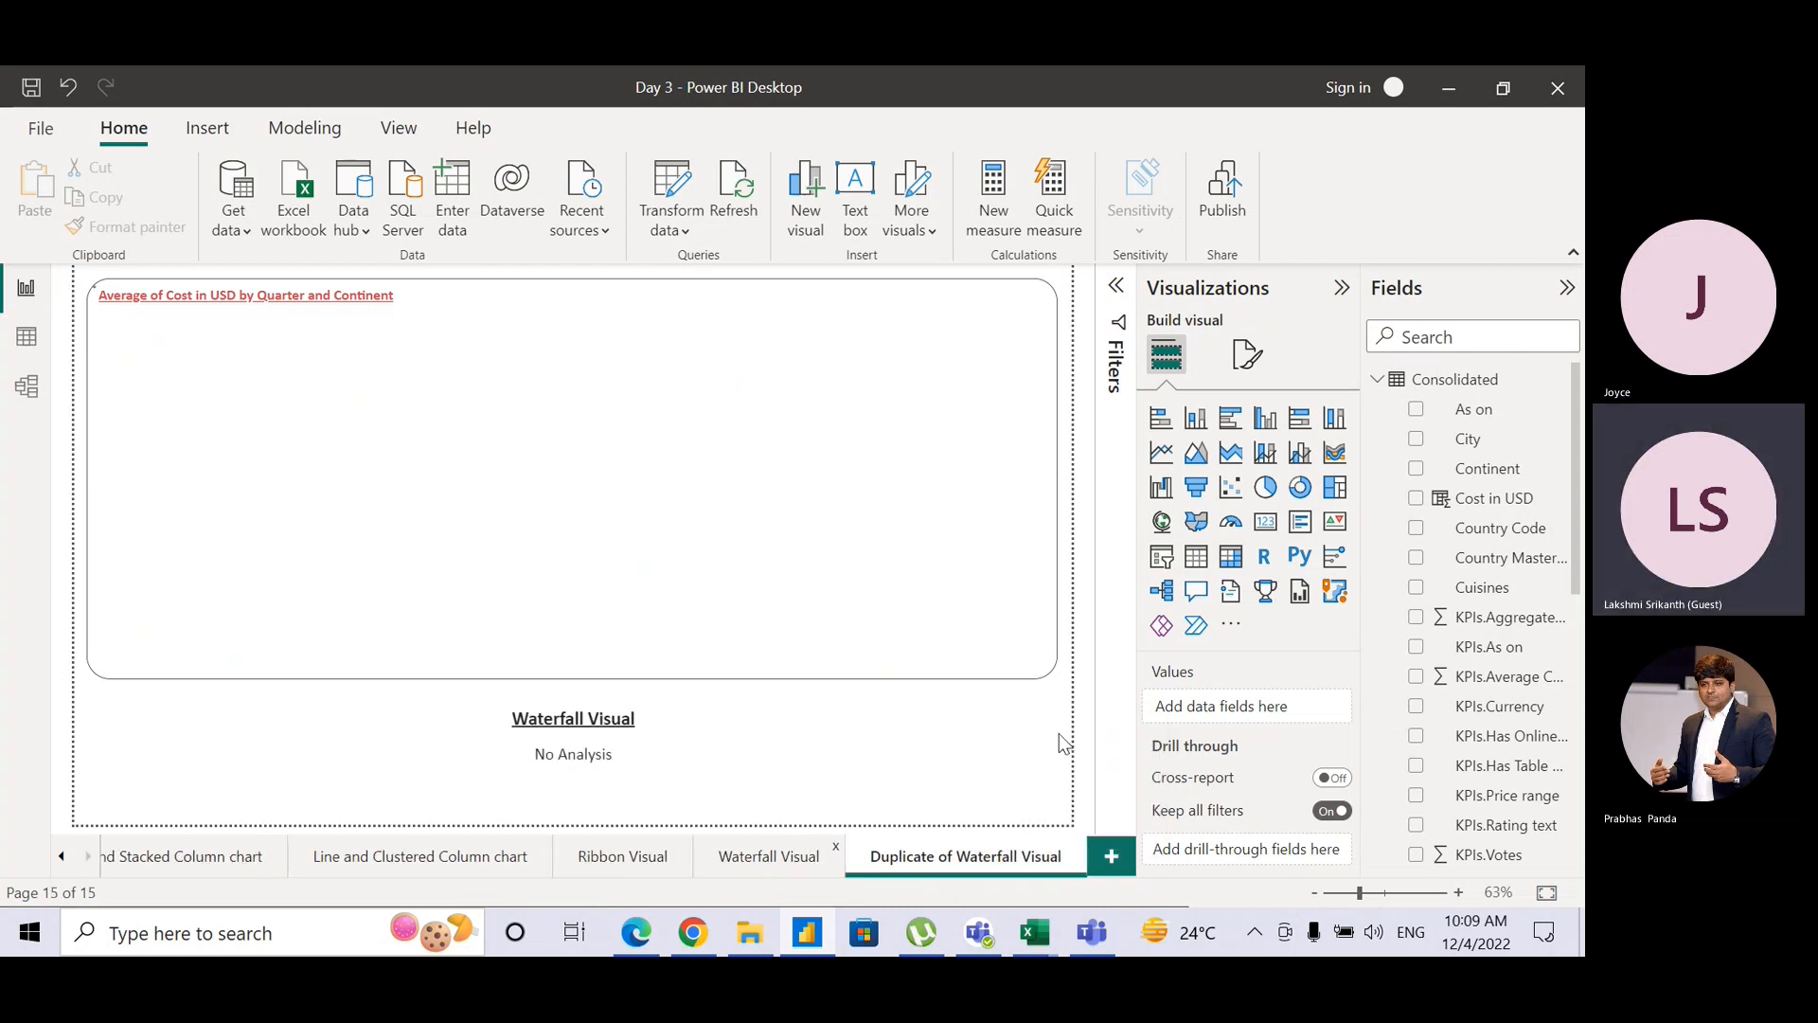
Step: Rename the copied page to 'Funnel Visual'
double_click(579, 718)
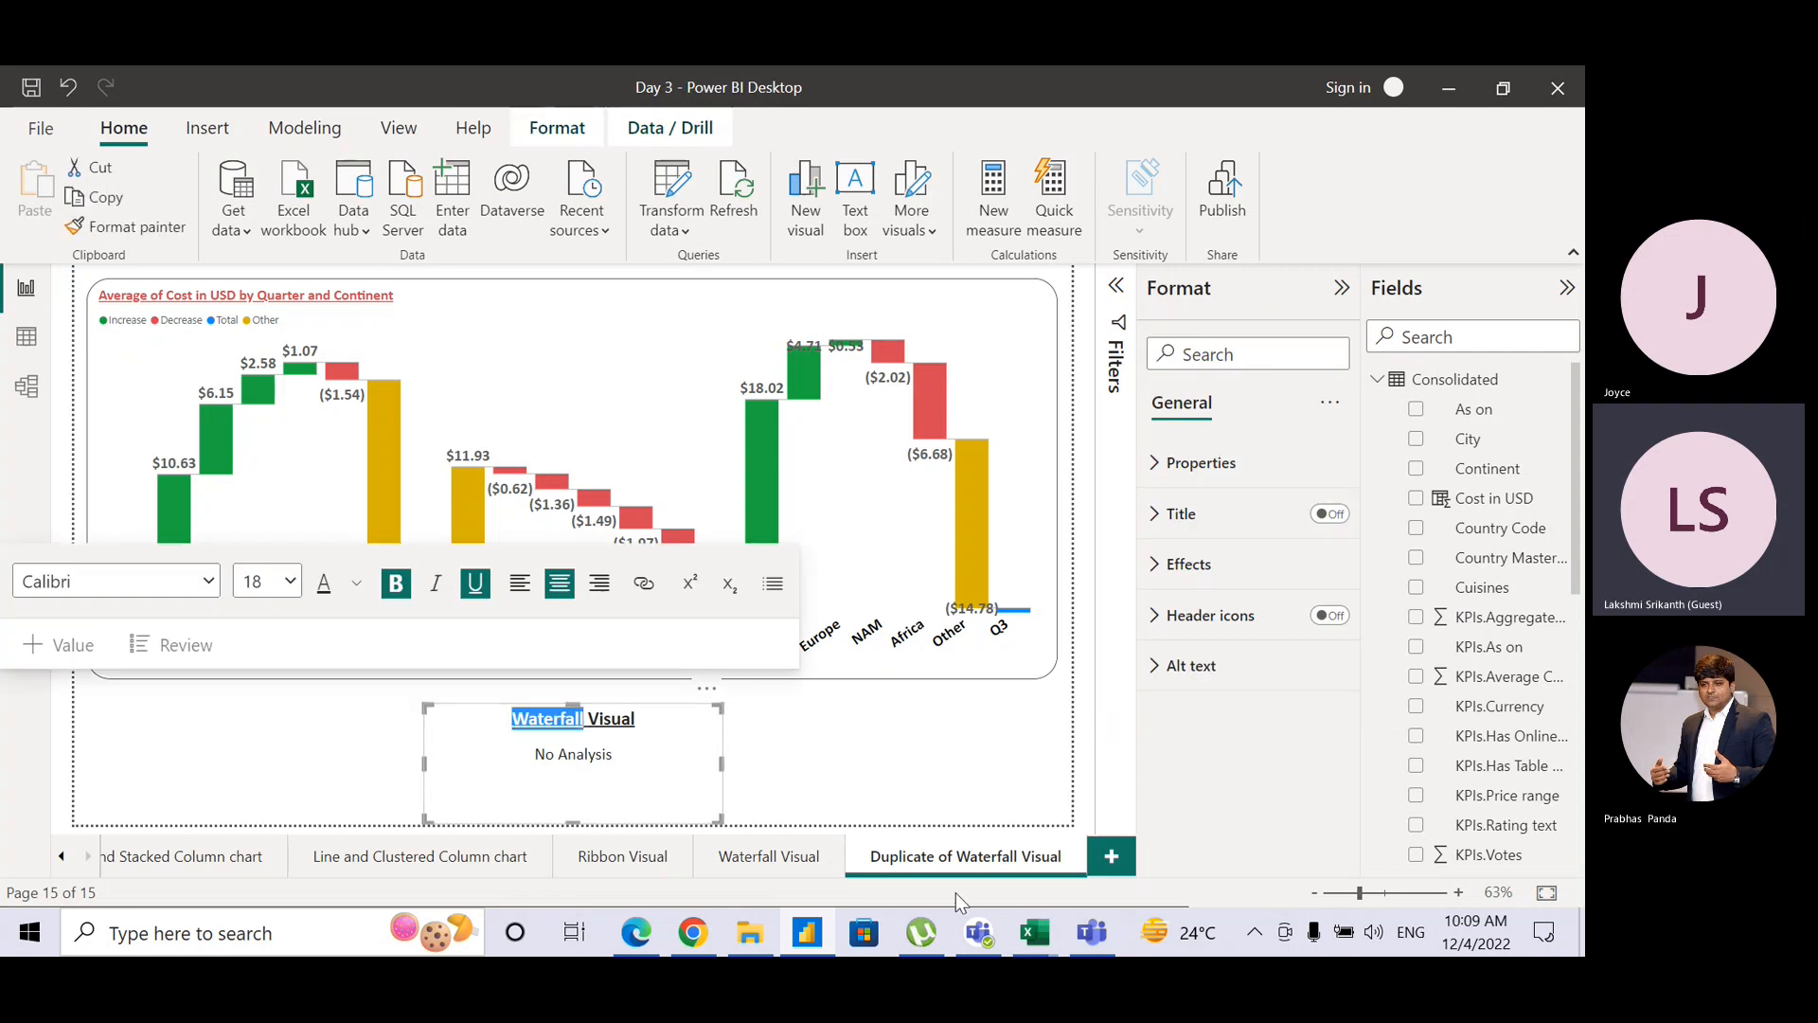
left_click(974, 873)
double_click(974, 871)
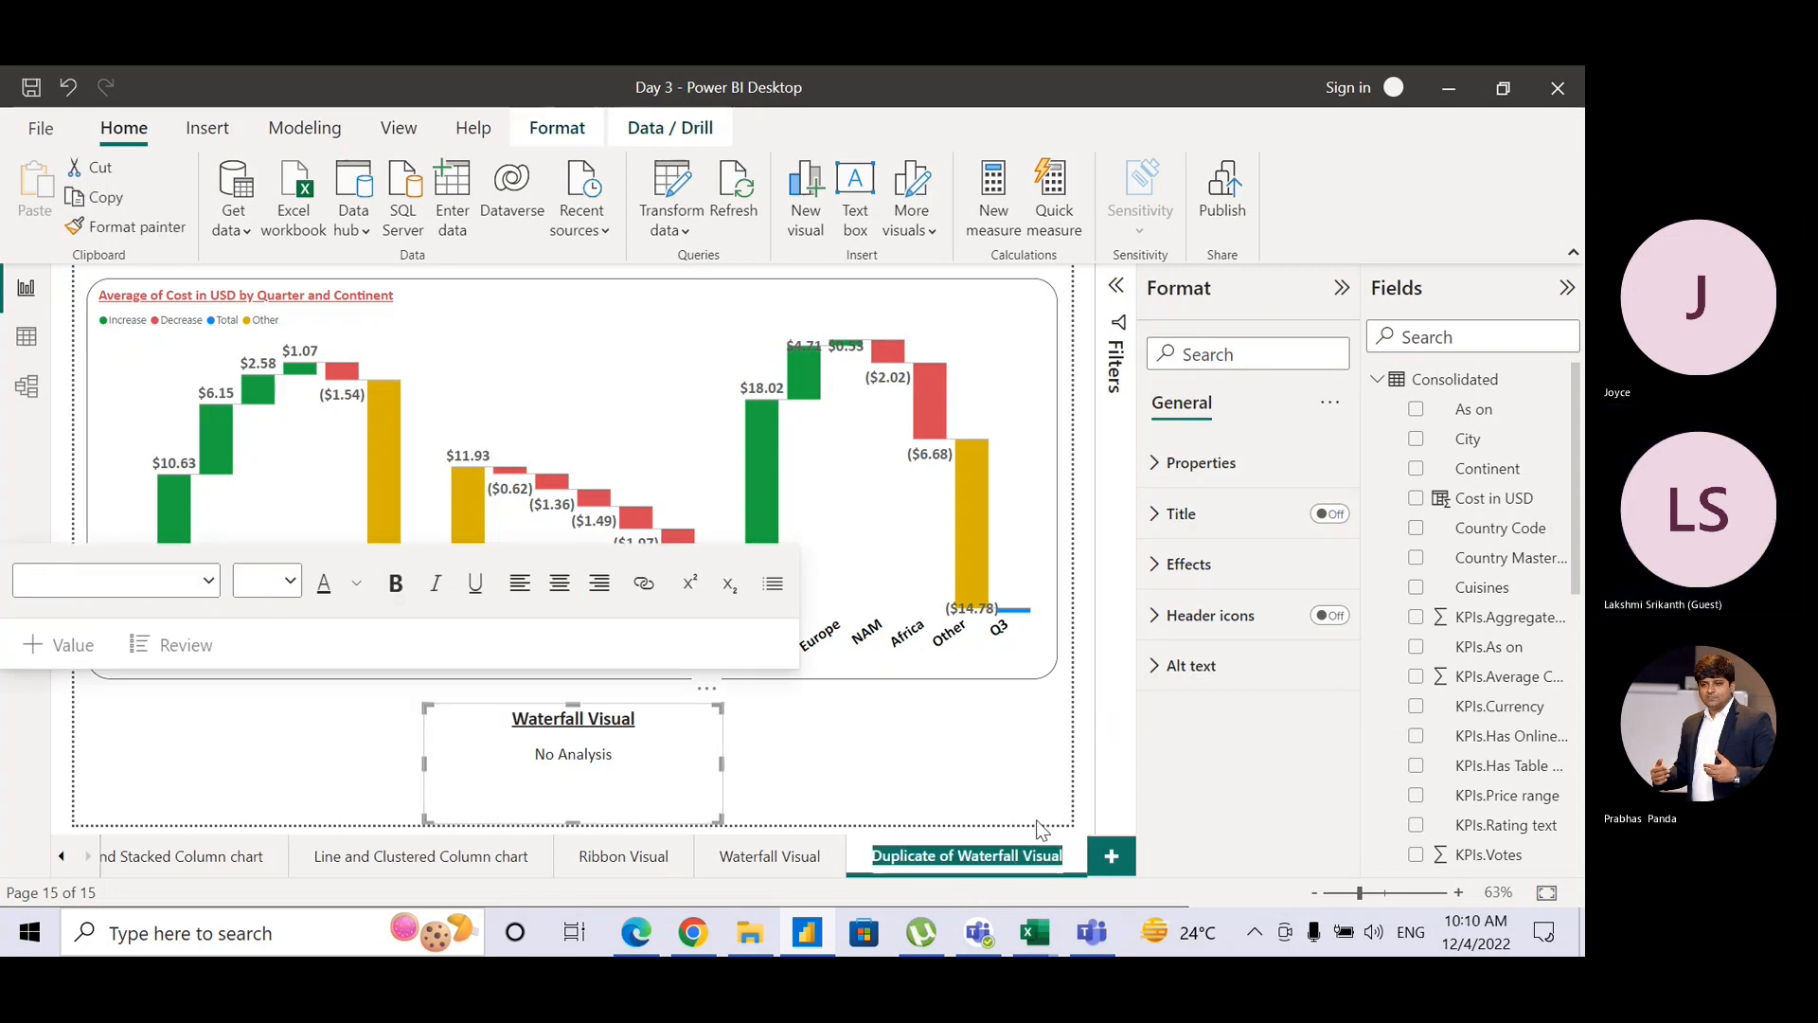
type("Funnel")
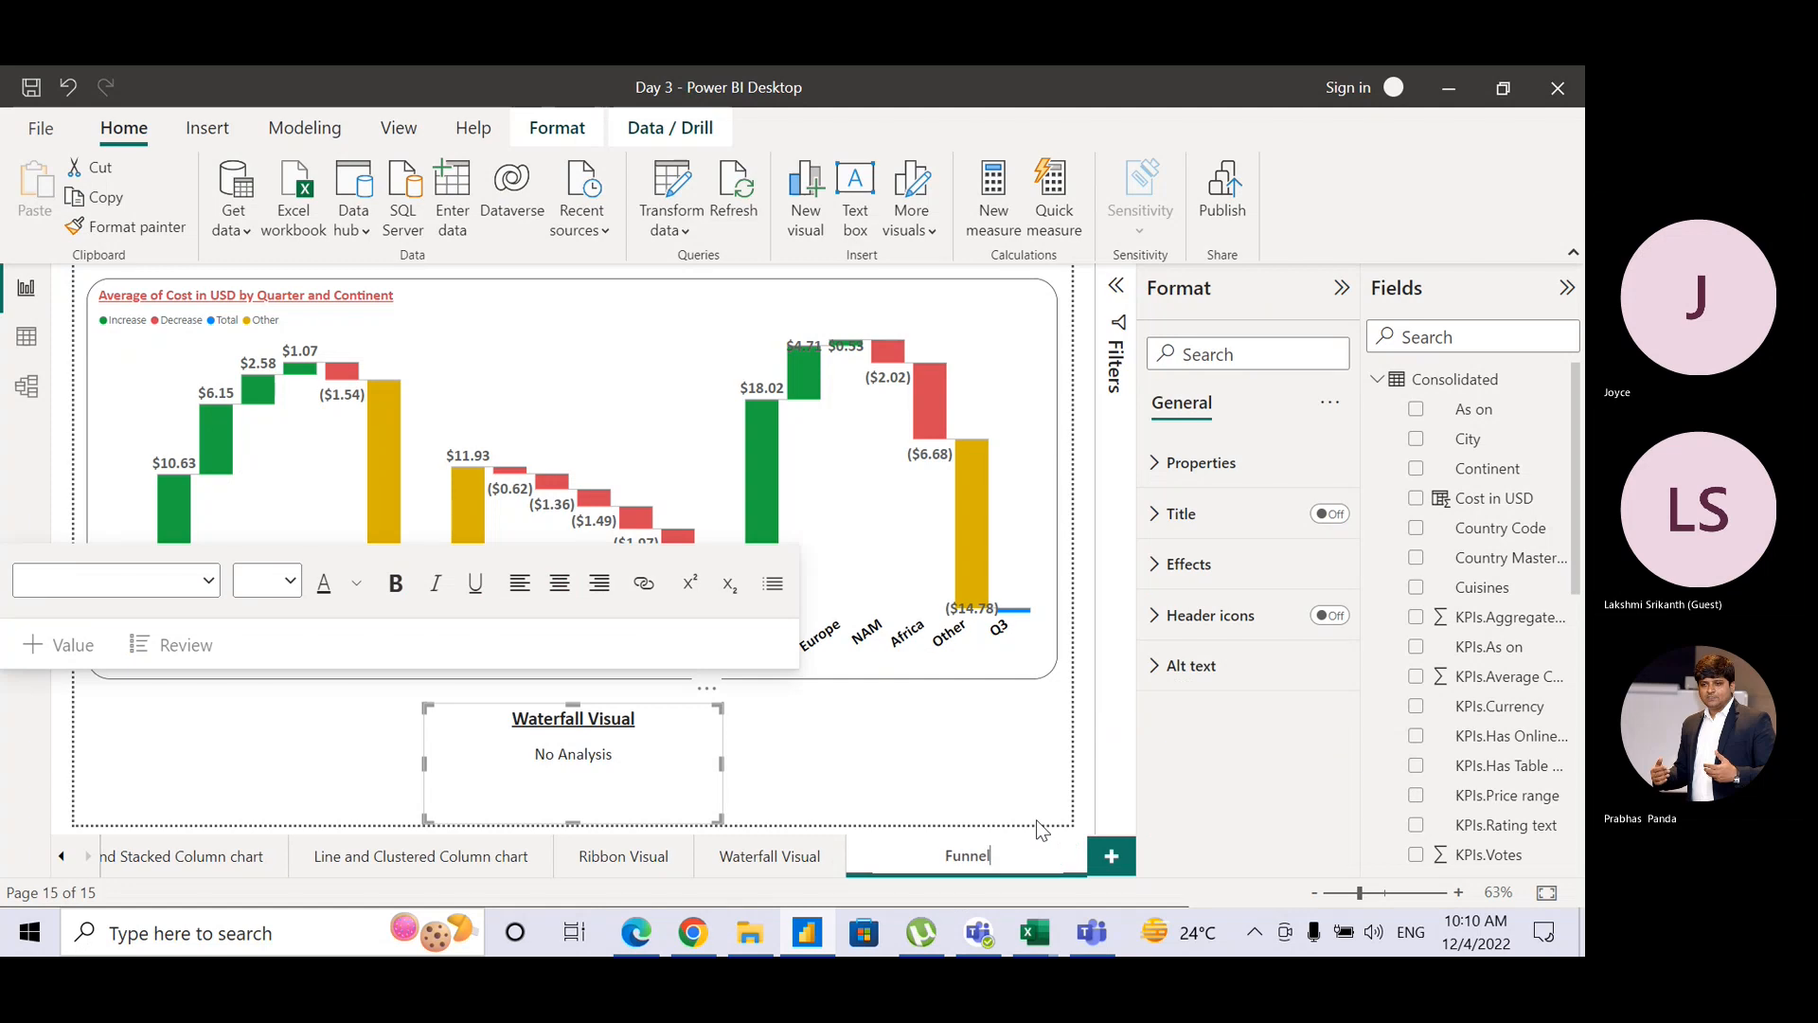
type(" VIsu")
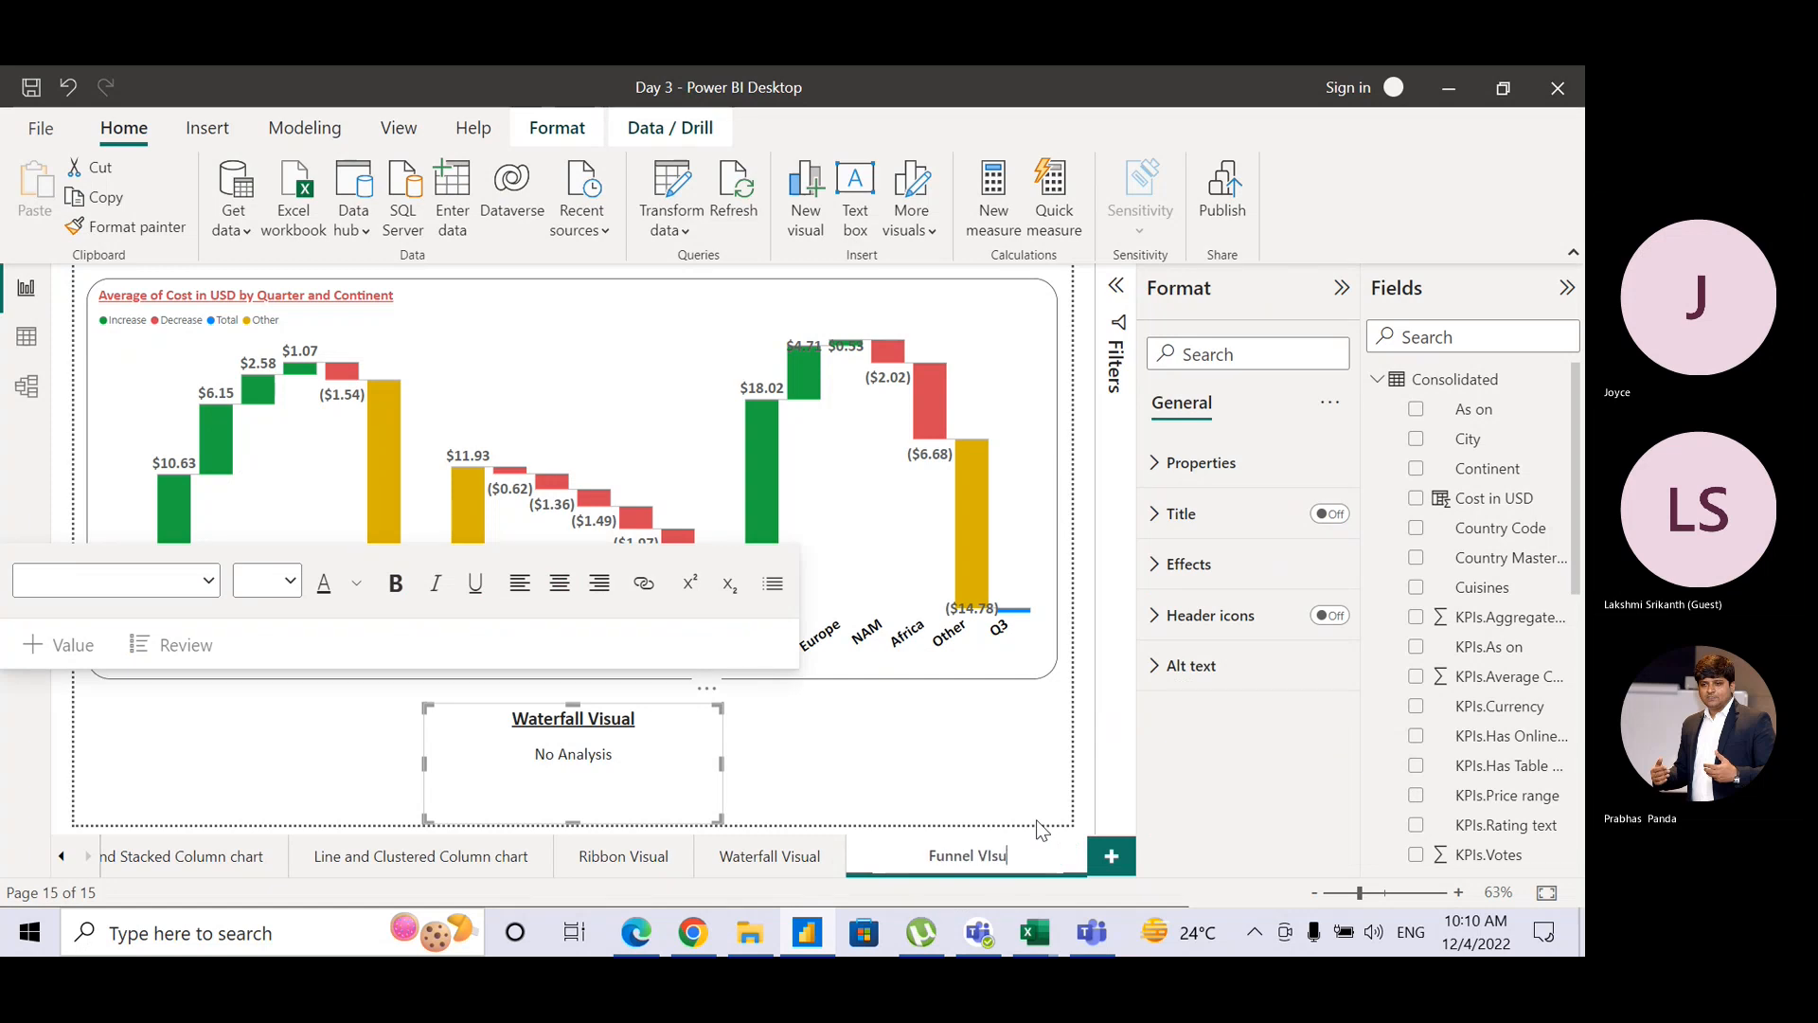
key("BackSpace")
key("BackSpace")
key("BackSpace")
type("iu")
key("BackSpace")
type("sal")
key("Return")
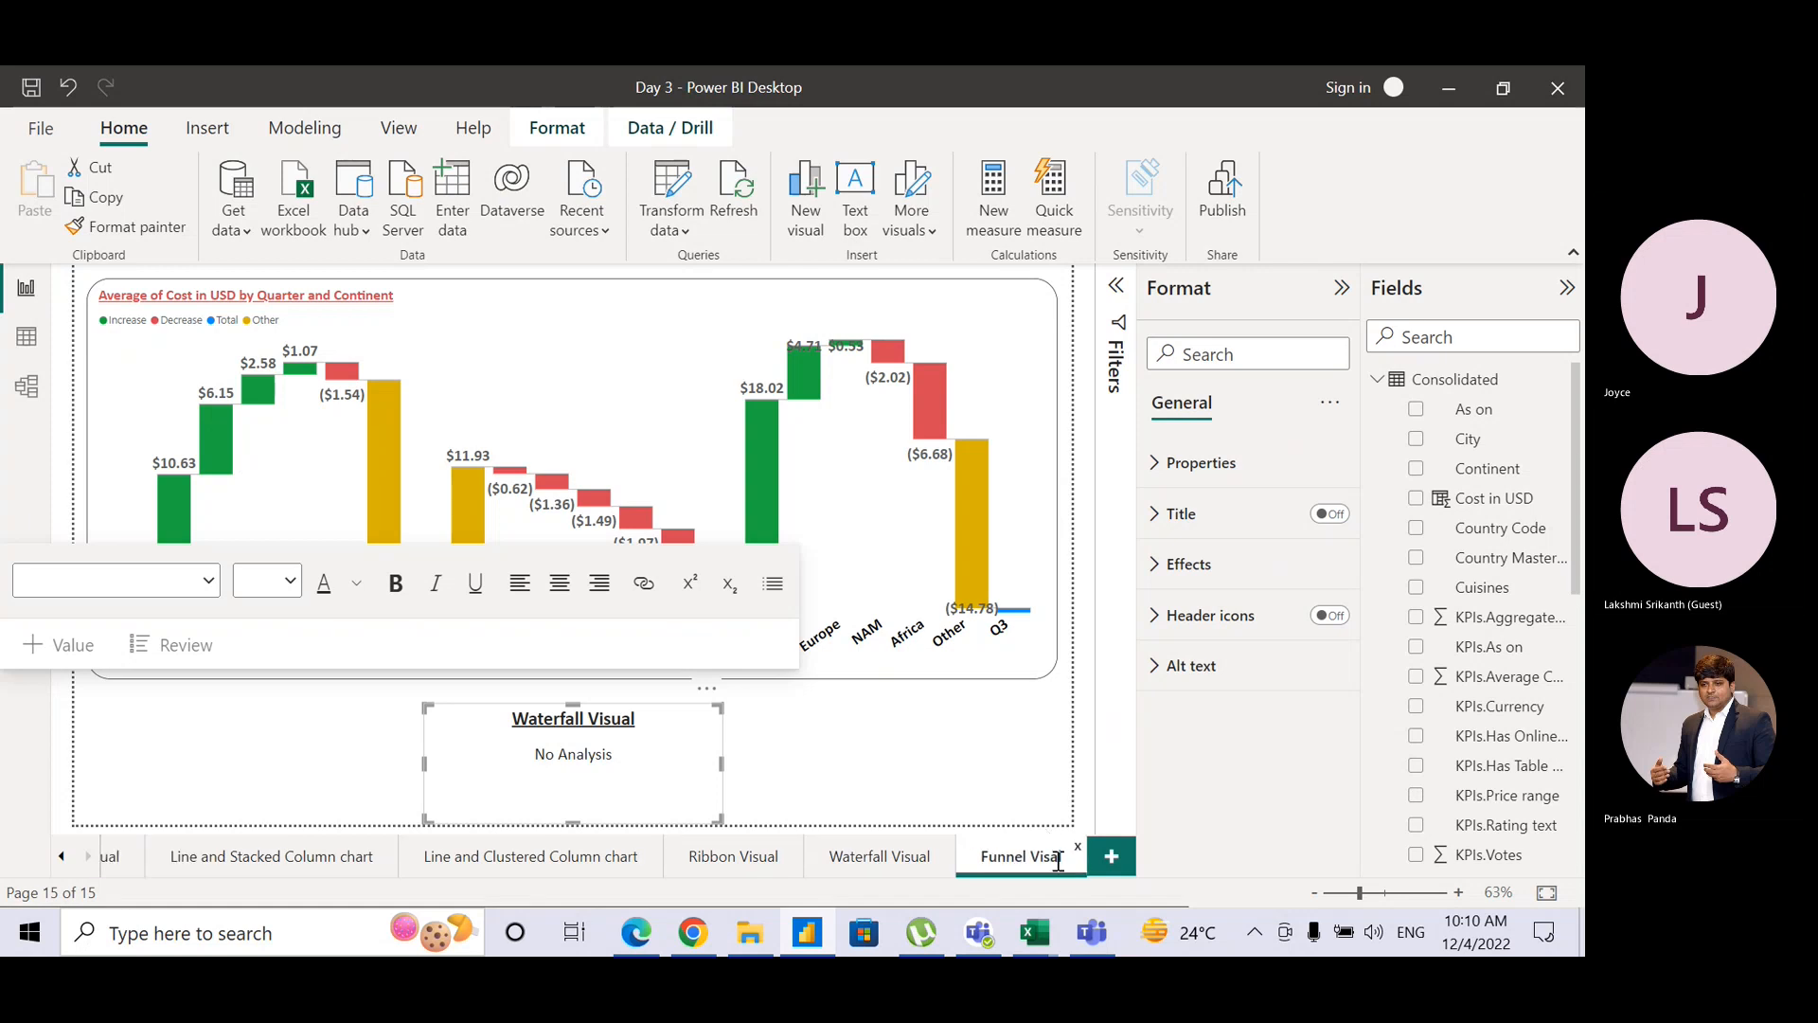
Step: Fix the page name's spelling to 'Funnel Visual', then glance at the Teams meeting
double_click(1059, 860)
left_click(1059, 859)
type("u")
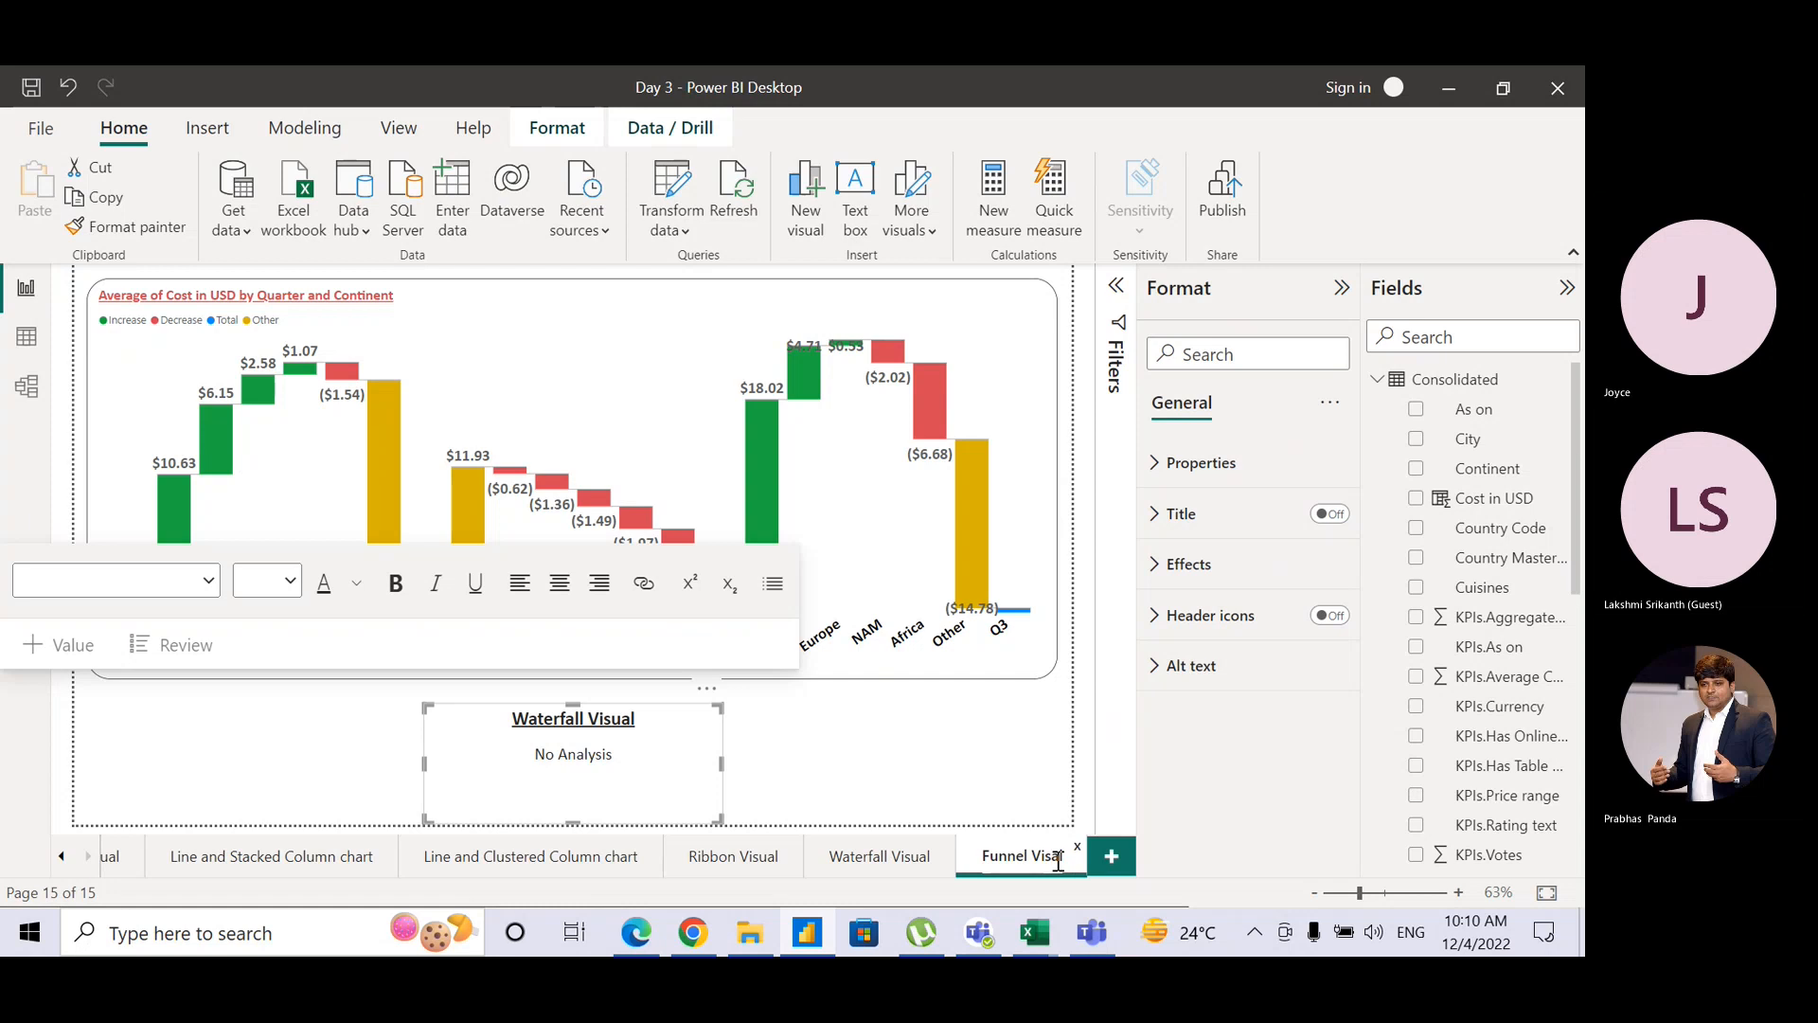
key("Return")
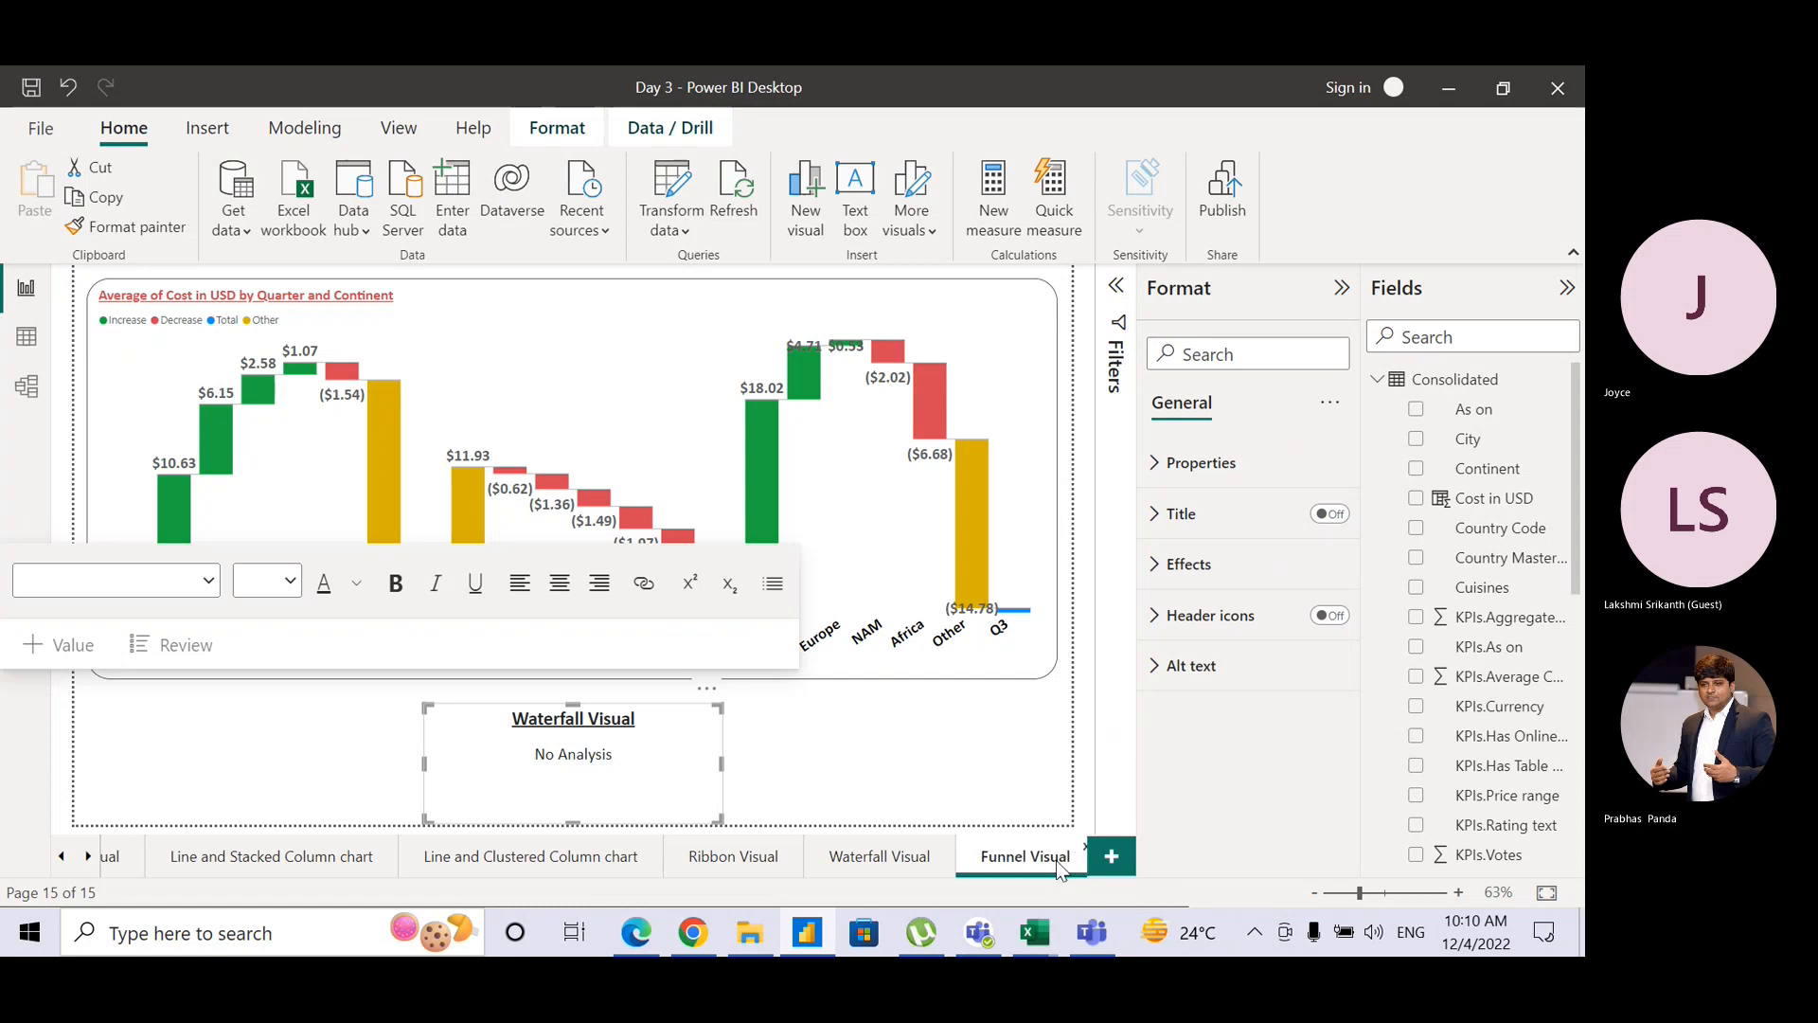
key("alt+Tab")
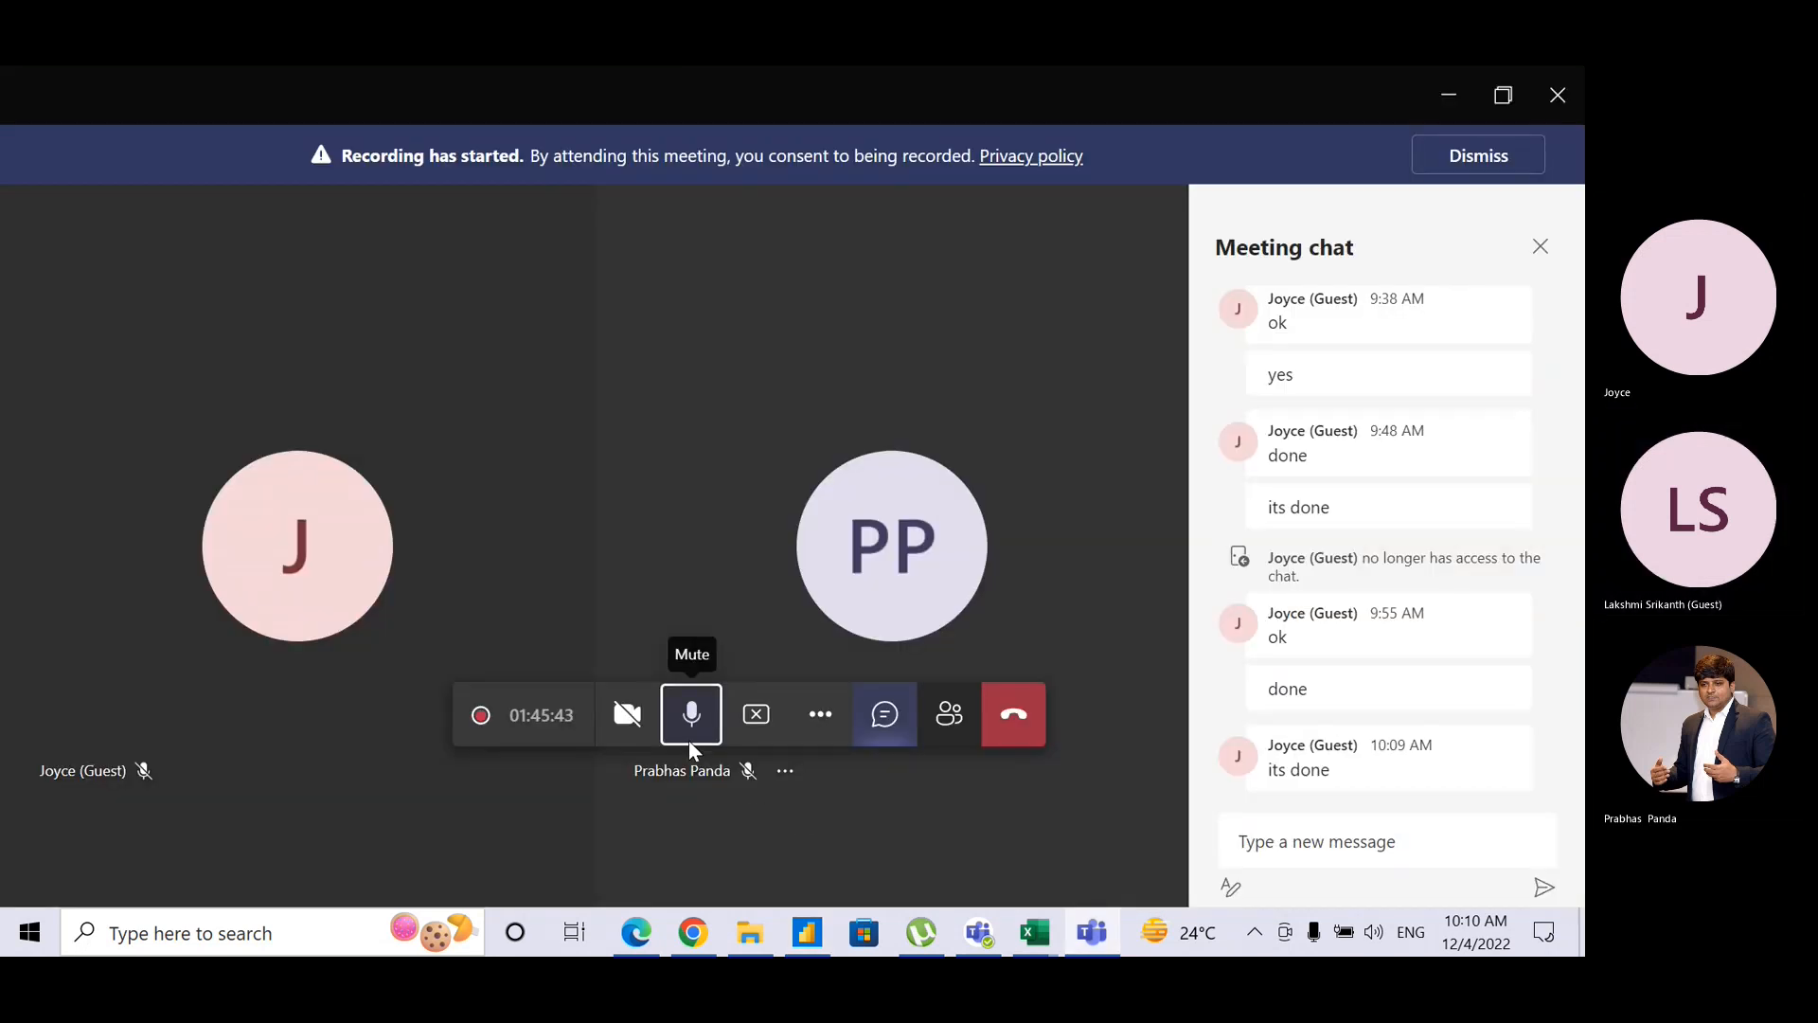
left_click(1452, 102)
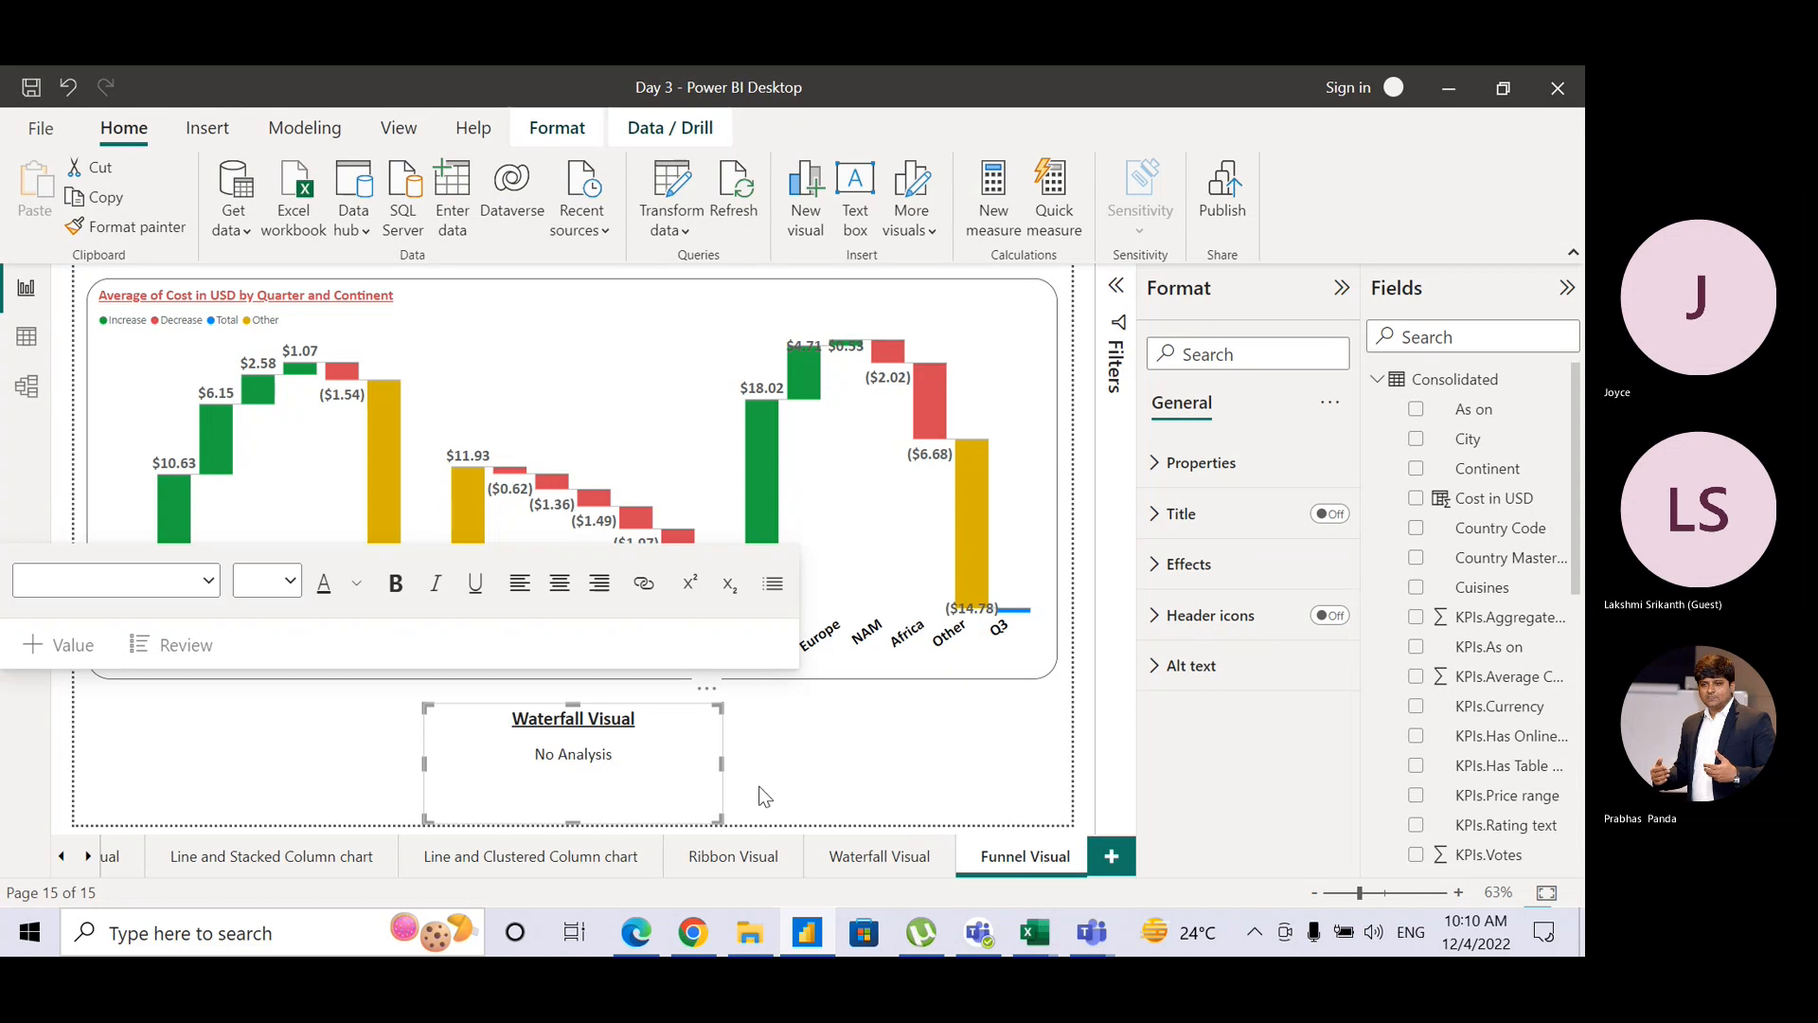
Step: Convert the copied waterfall into a funnel chart and narrow it to the page's left half
left_click(732, 327)
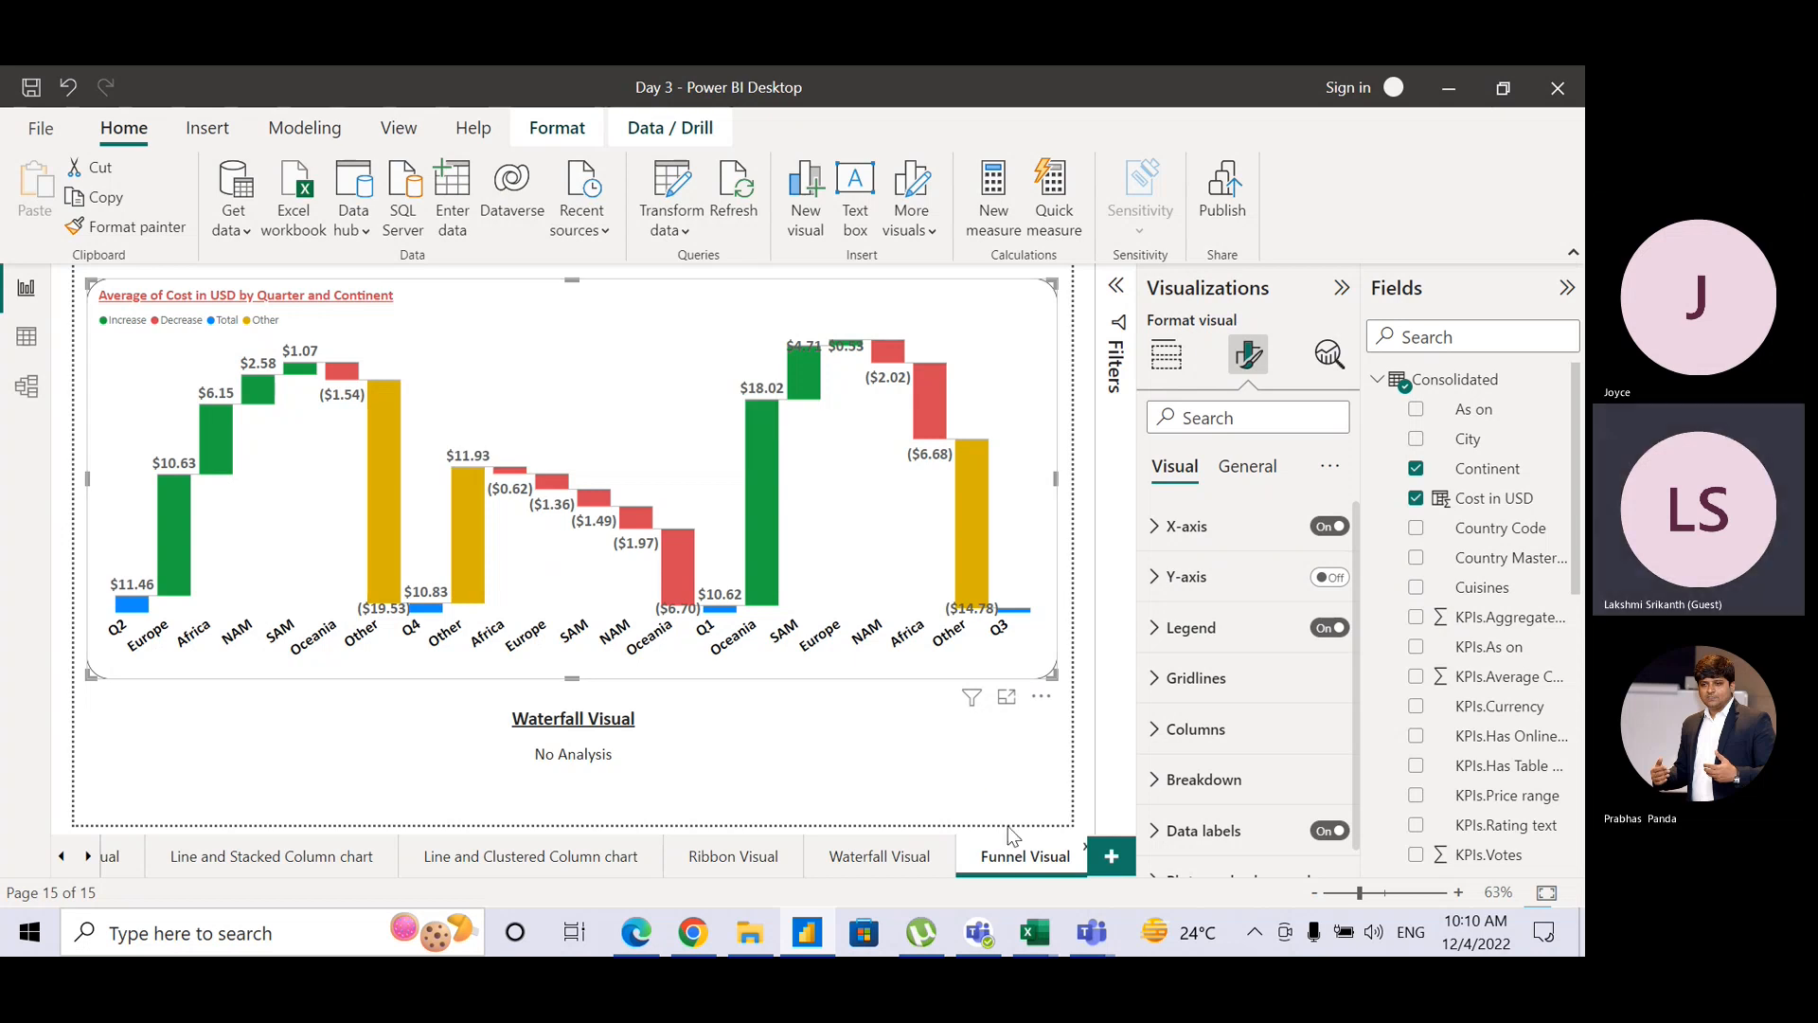
left_click(1166, 370)
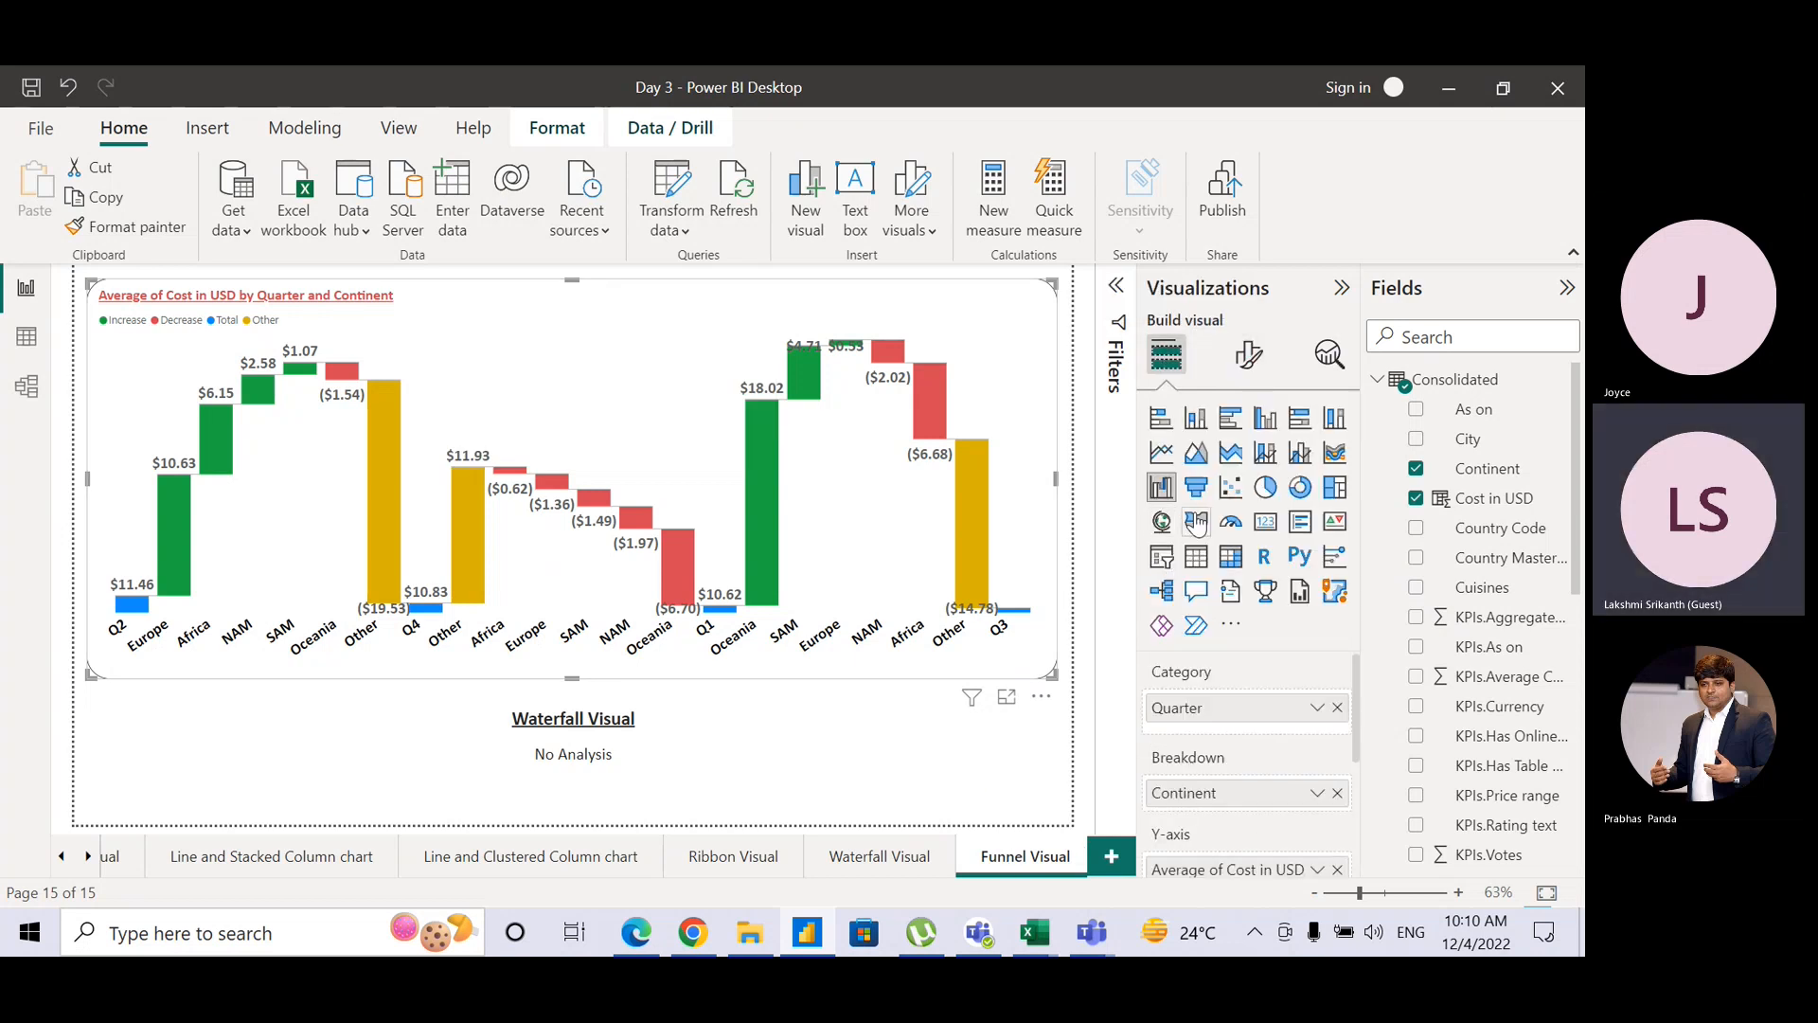
left_click(1198, 489)
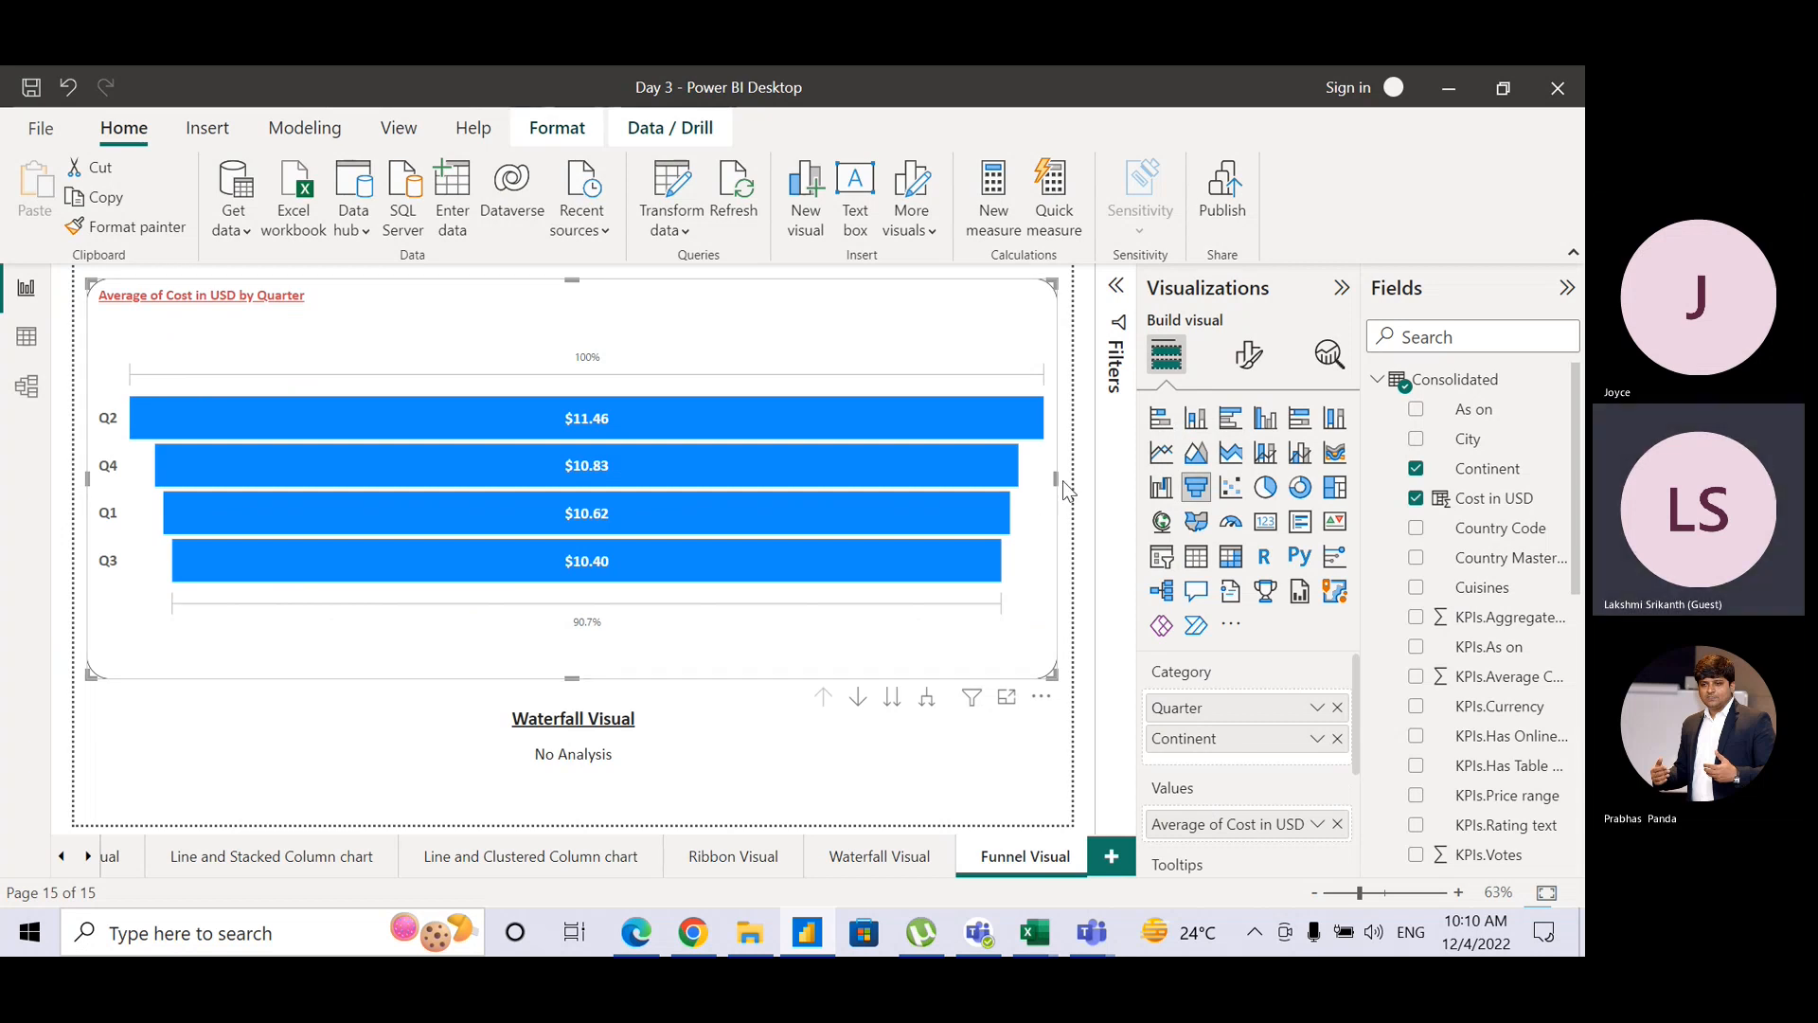
left_click_drag(1057, 482, 503, 557)
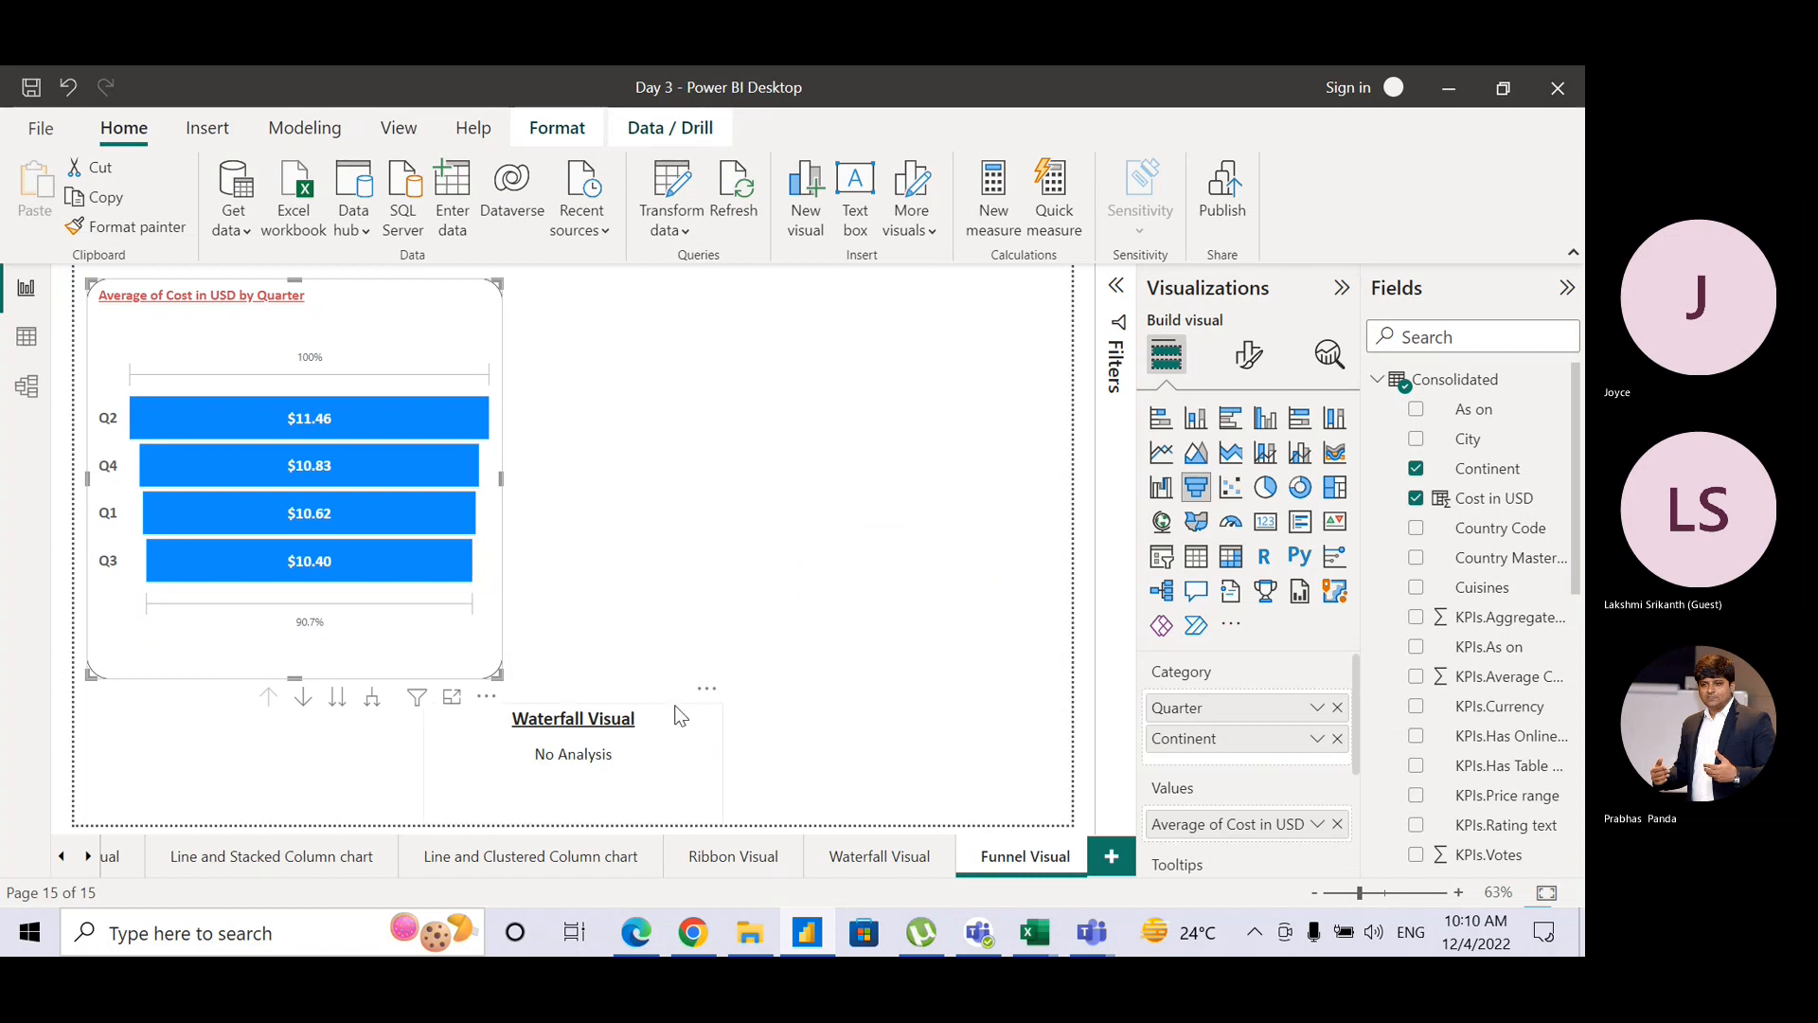
Step: Move the caption box to the top right and change 'Waterfall' to 'Funnel' in its title
left_click(699, 660)
left_click_drag(699, 660, 974, 315)
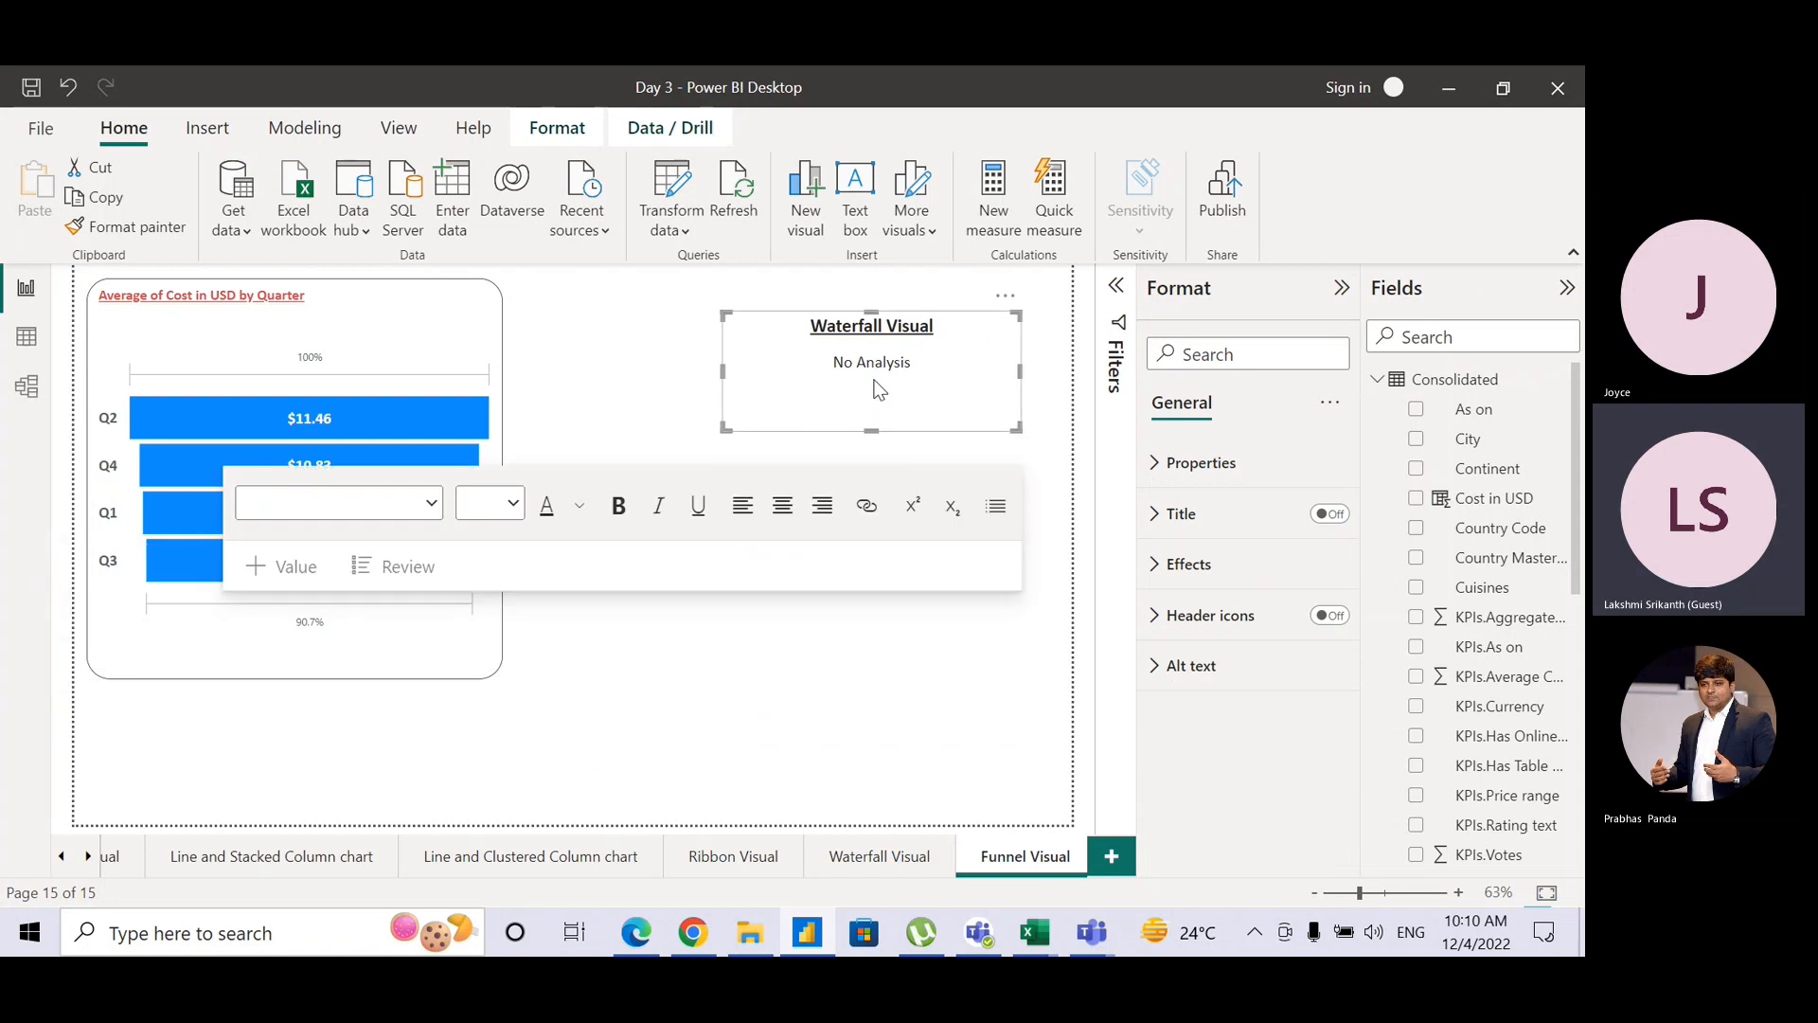
double_click(862, 323)
type("Funnel")
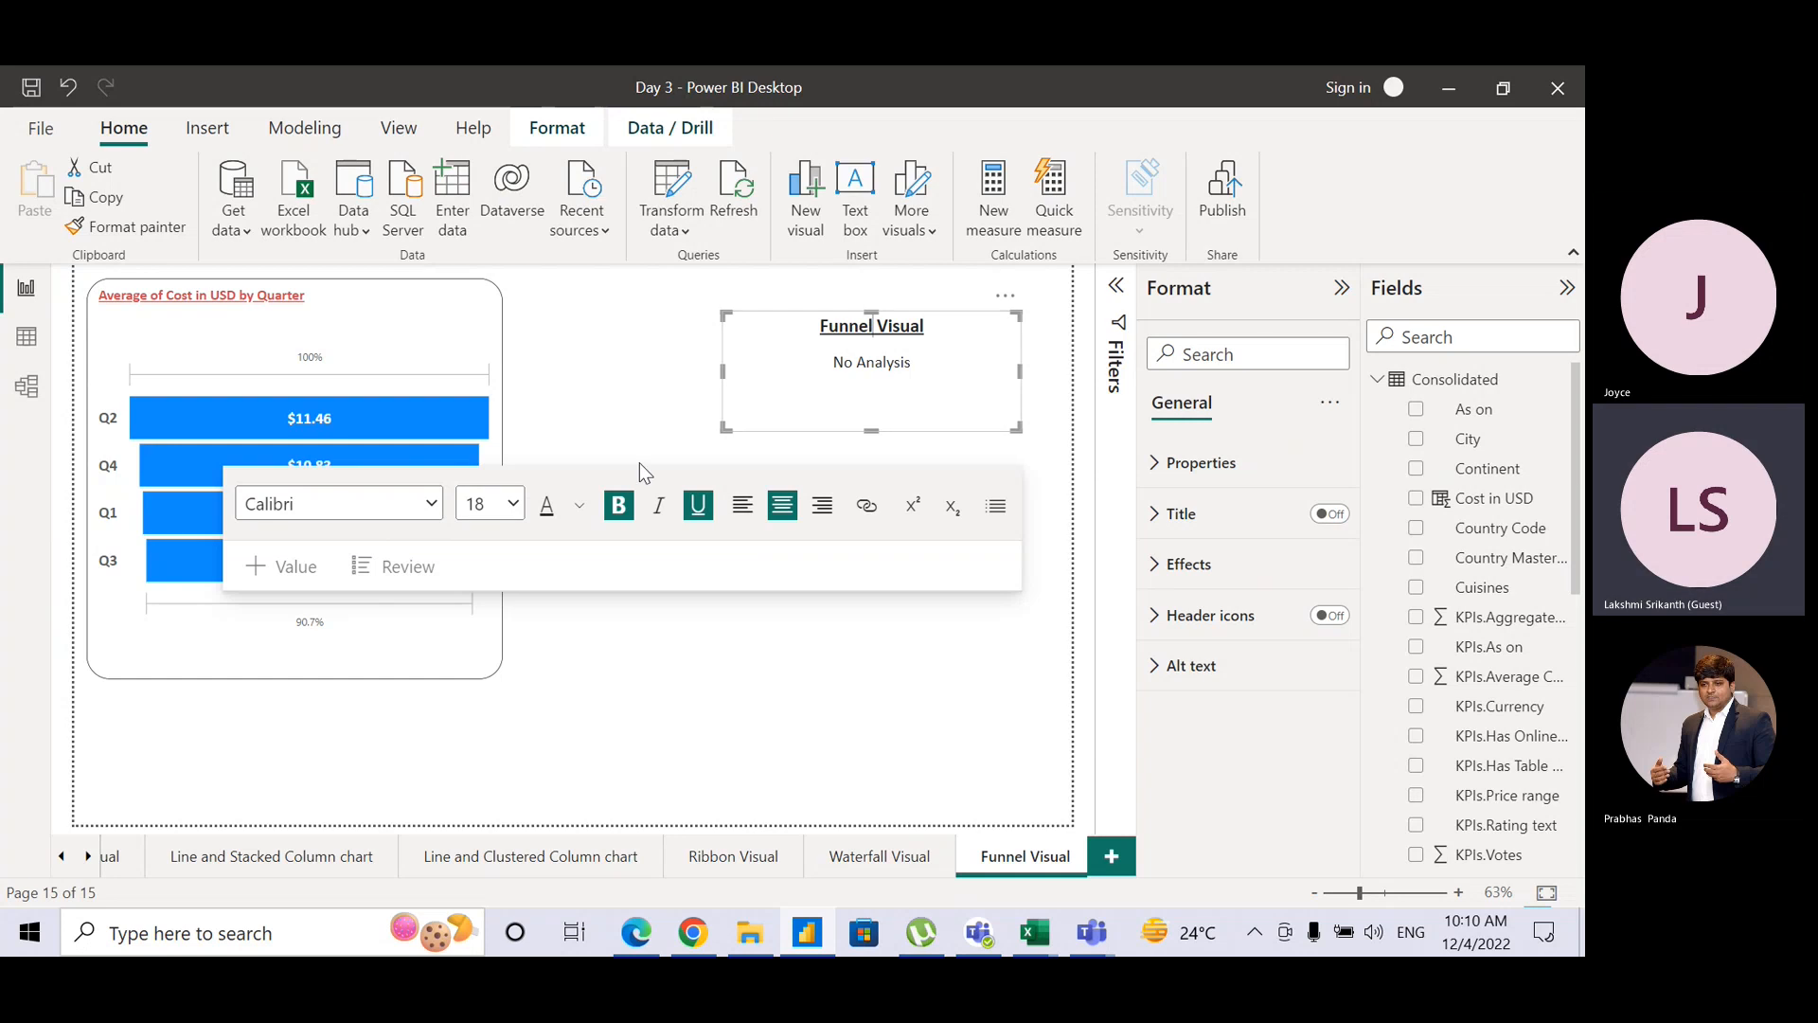
left_click(663, 377)
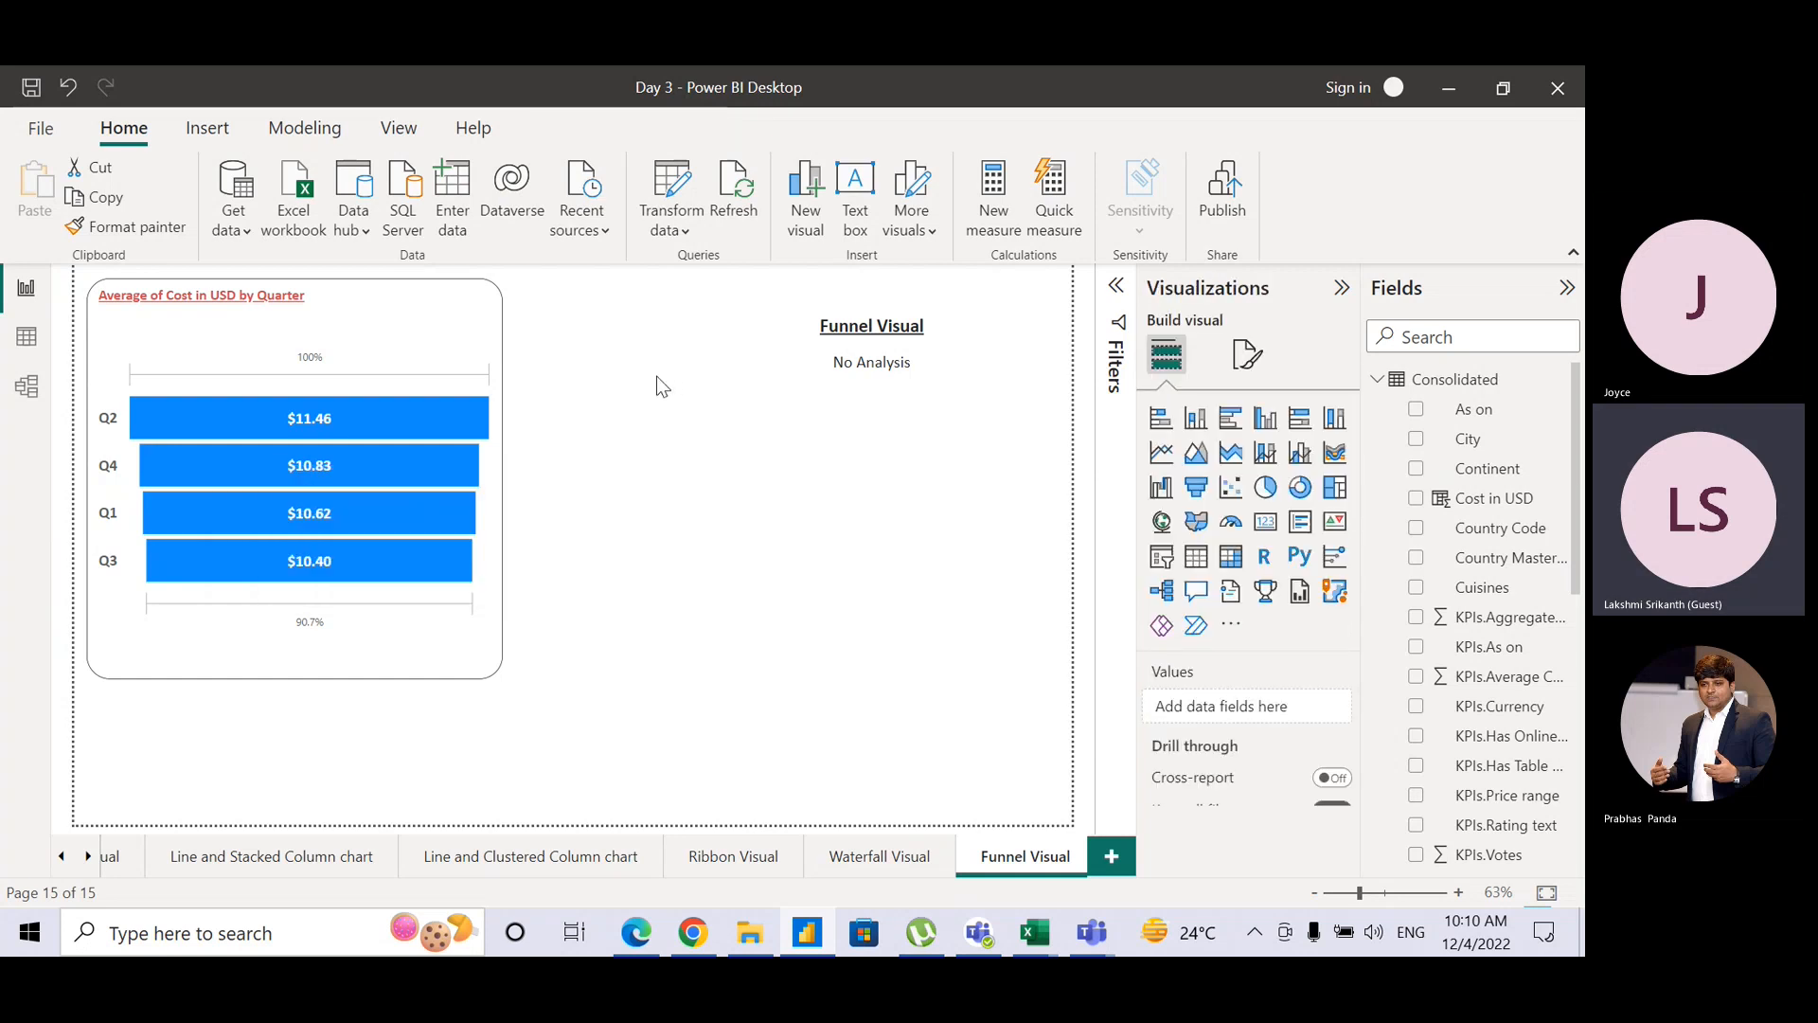
Step: Widen the funnel chart slightly and make it taller
left_click(496, 320)
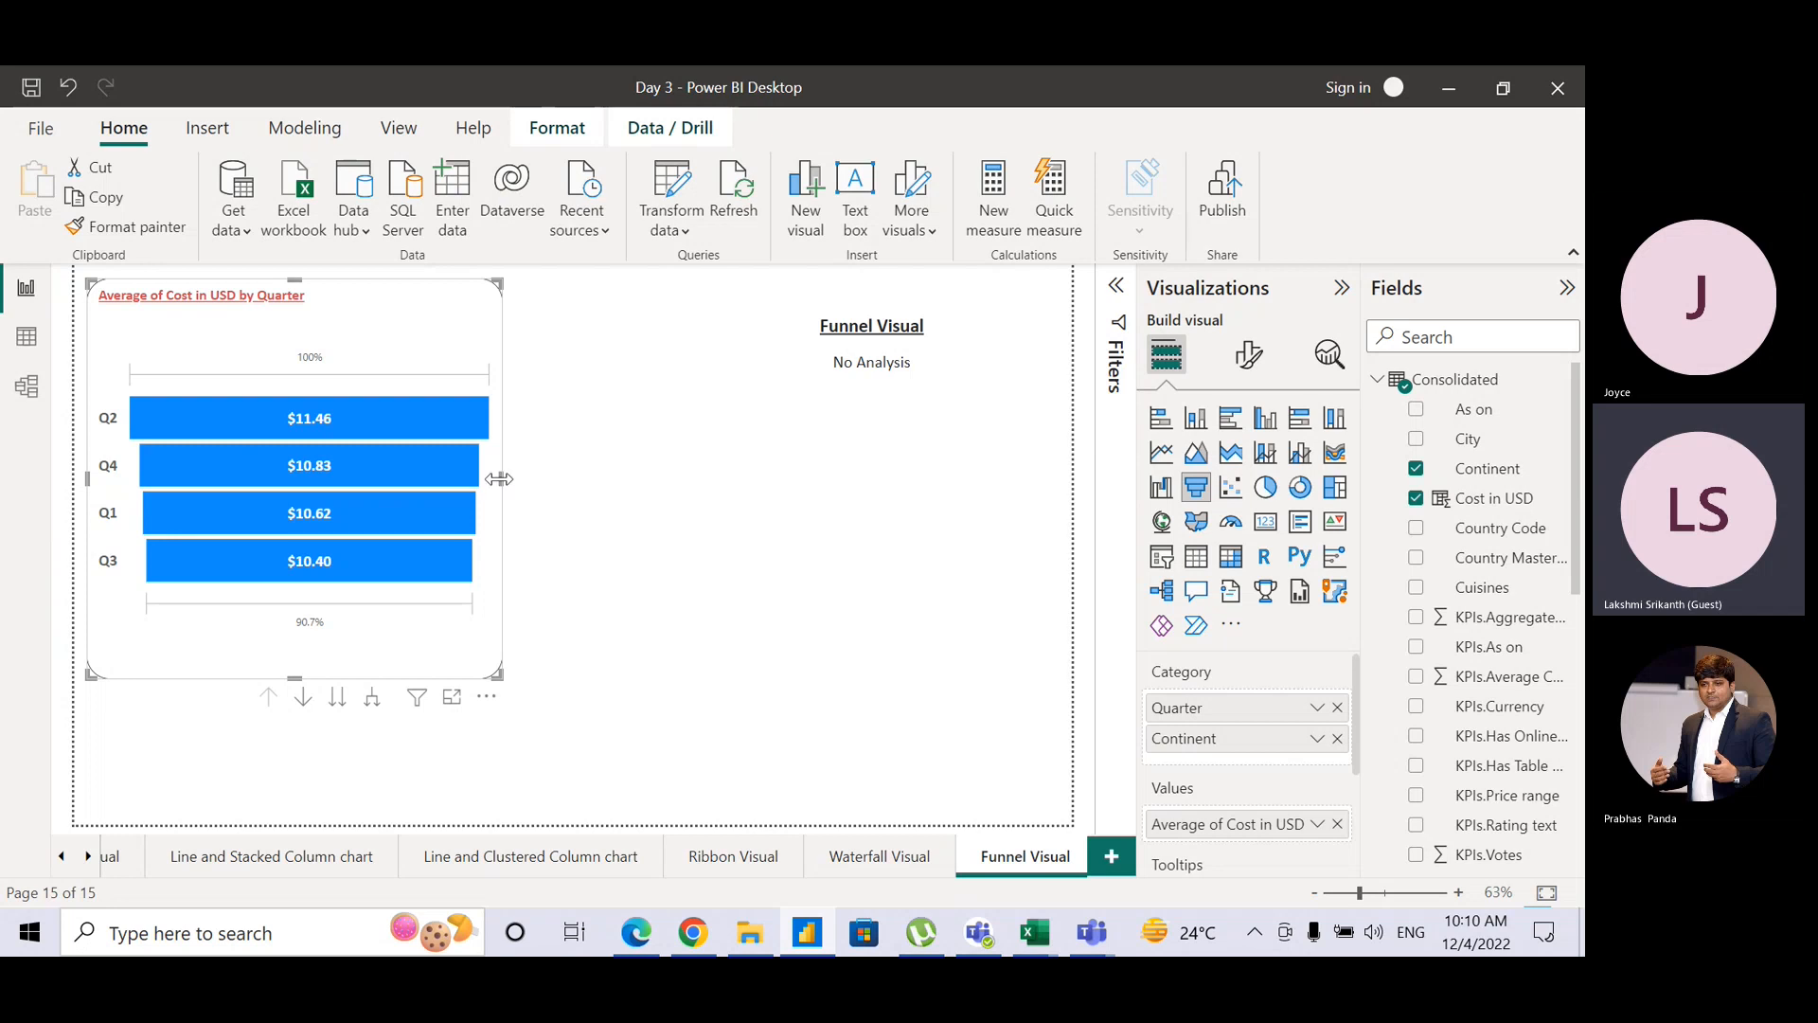
left_click_drag(499, 479, 555, 479)
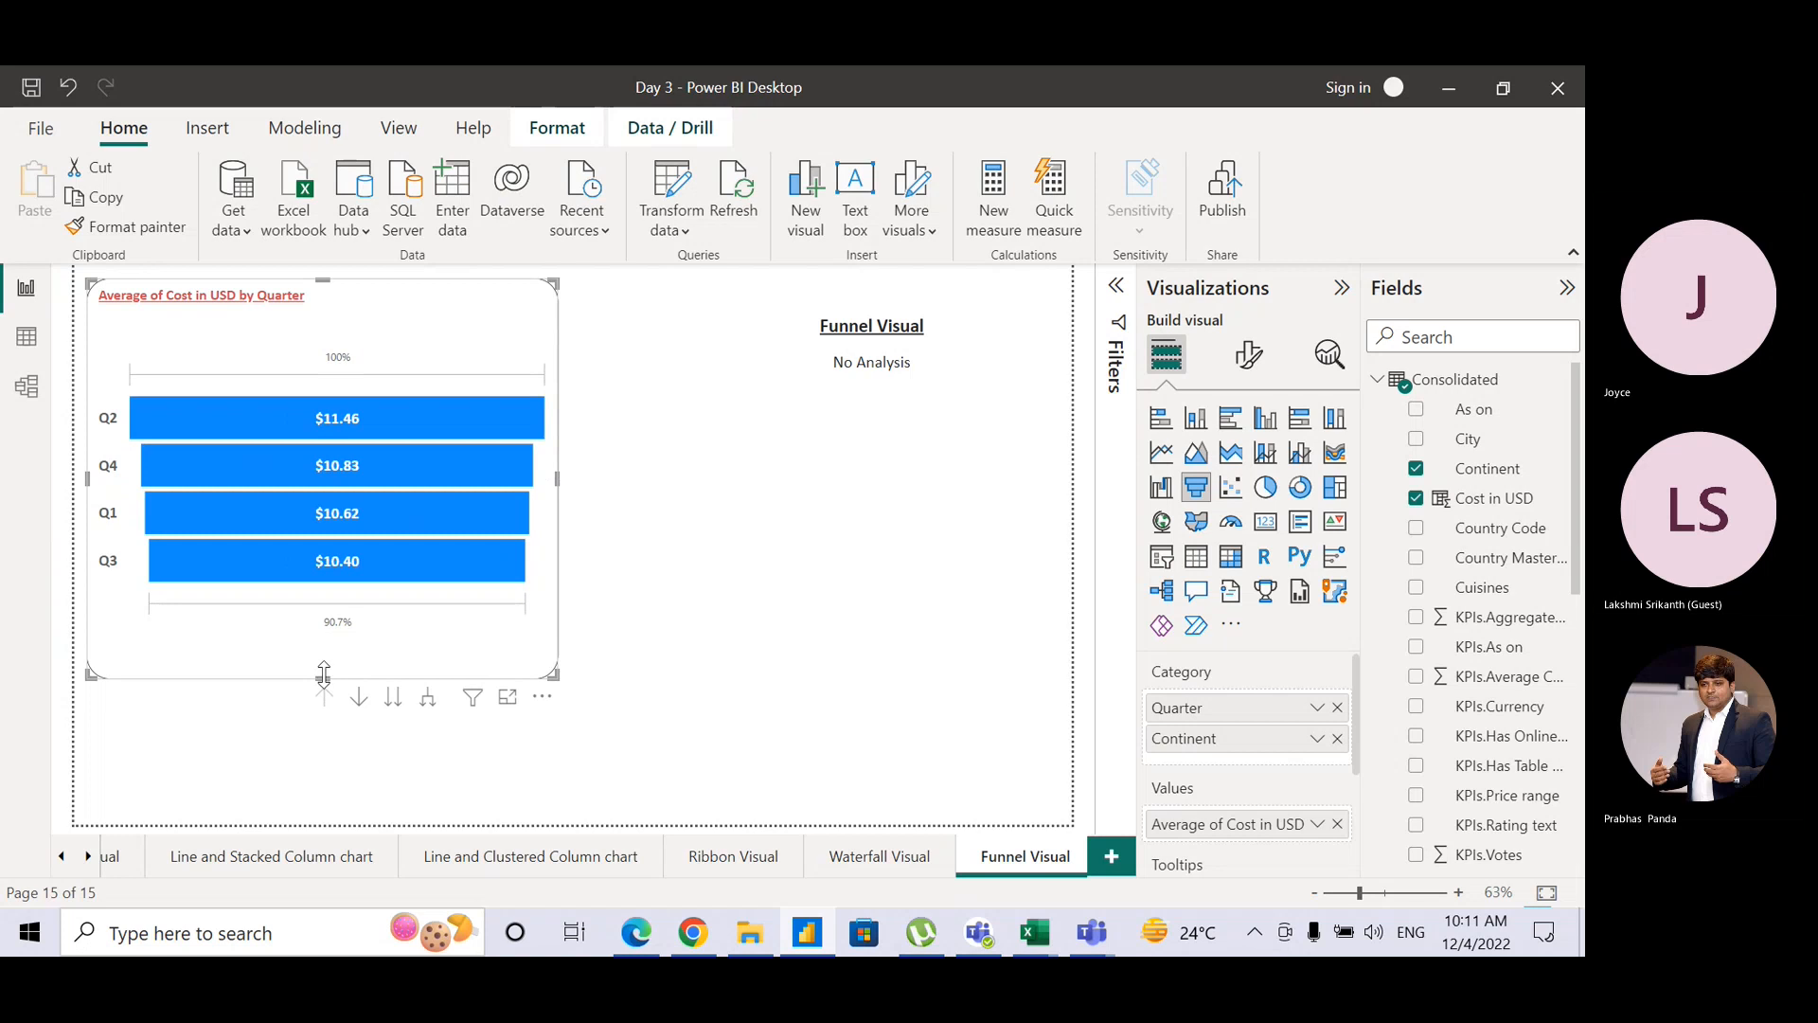
left_click_drag(323, 674, 320, 791)
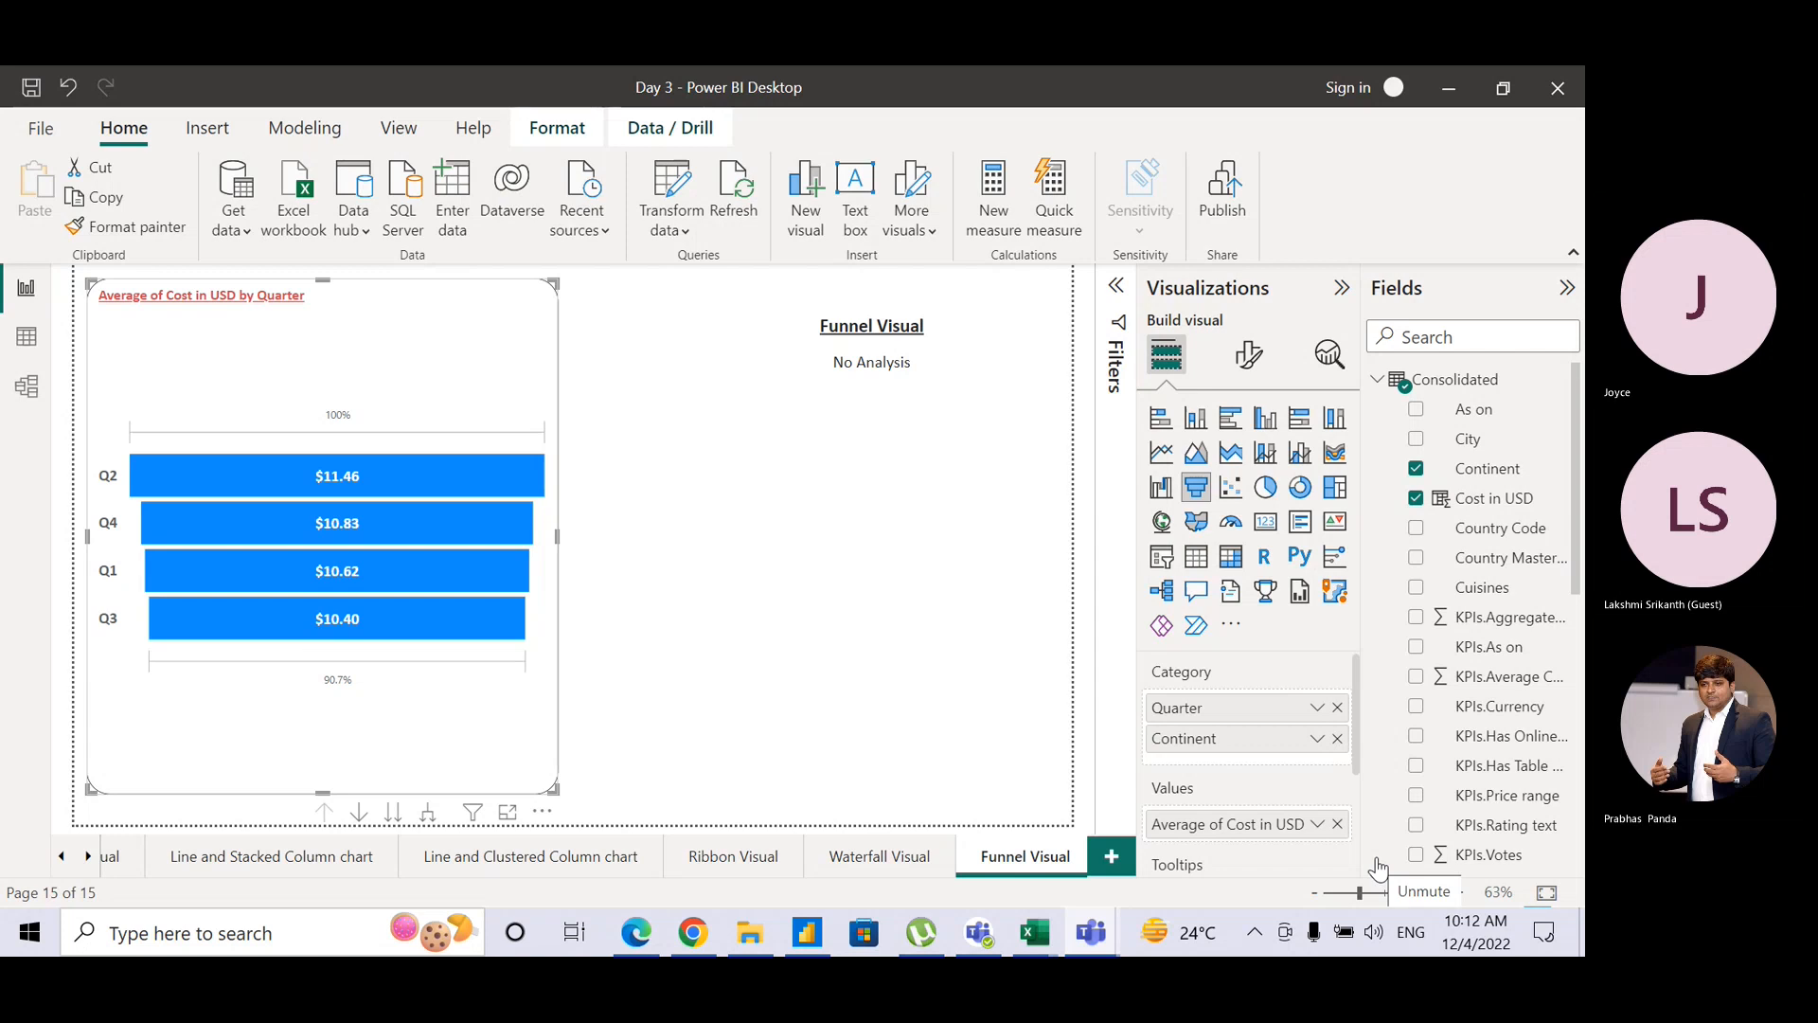
Step: Deselect the enlarged funnel chart by clicking empty canvas
left_click(854, 617)
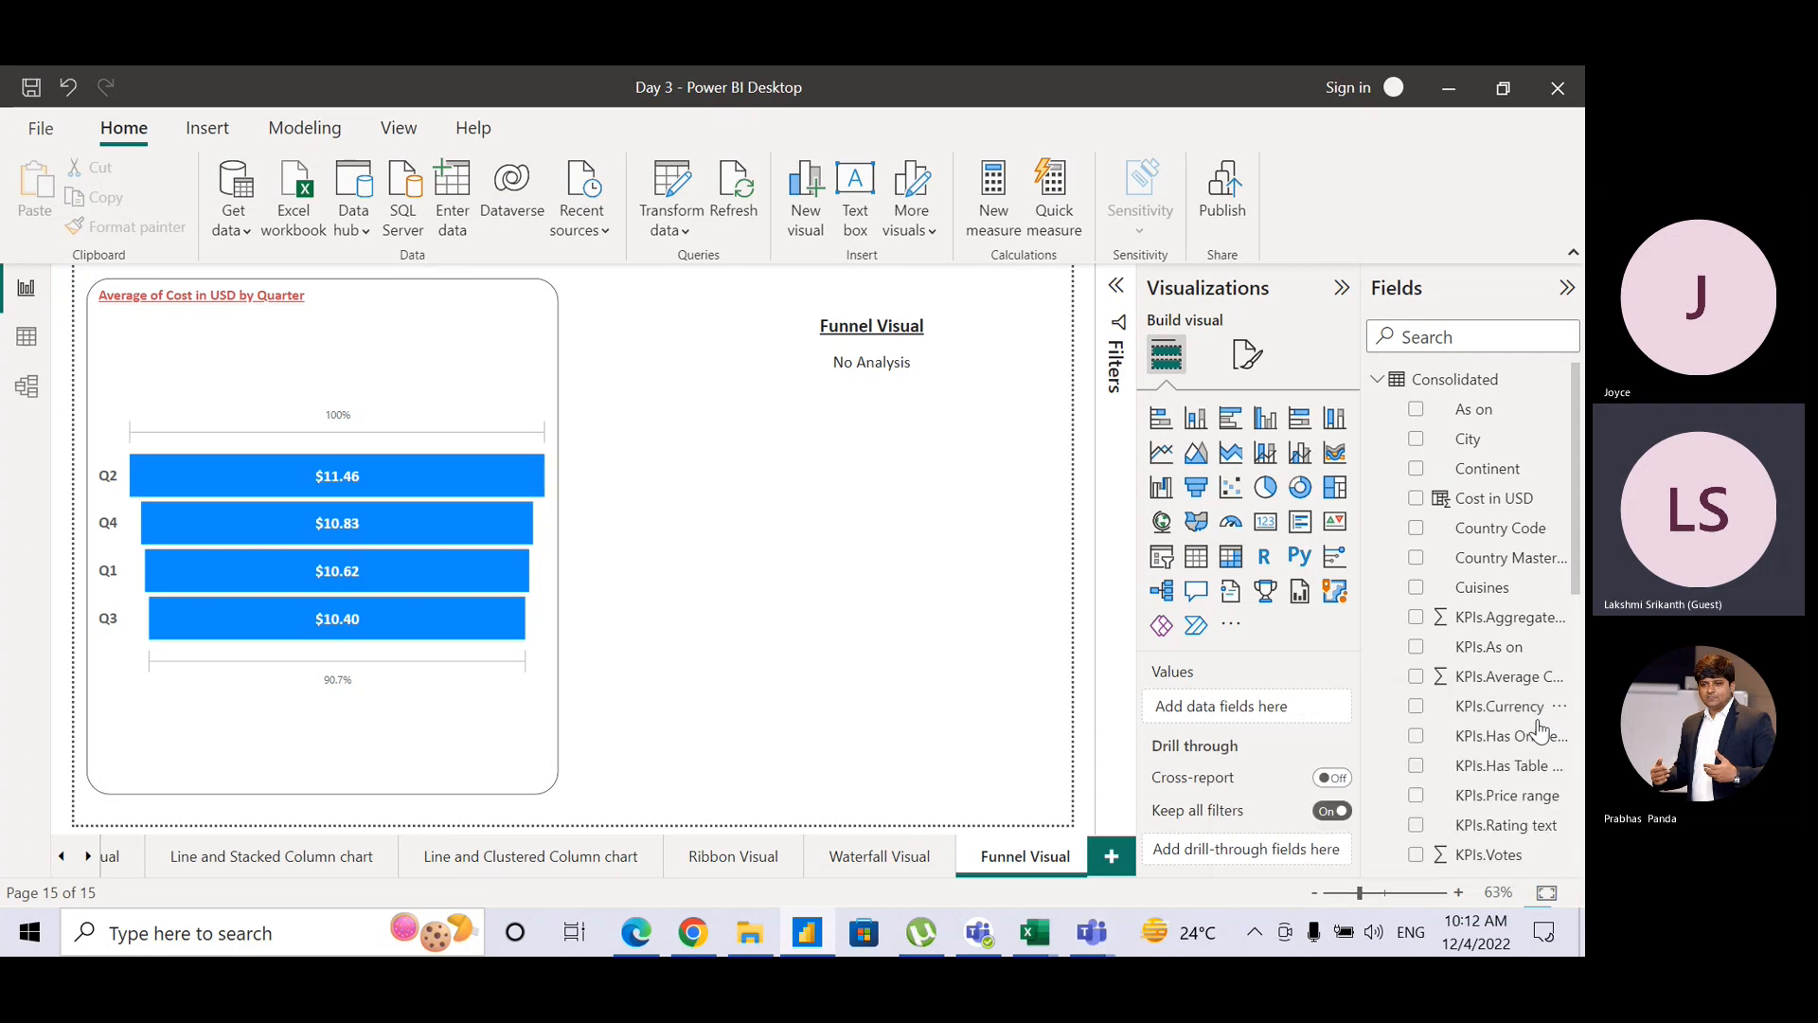
Step: Remove Continent from the funnel's Category well, leaving average cost by quarter only
left_click(545, 398)
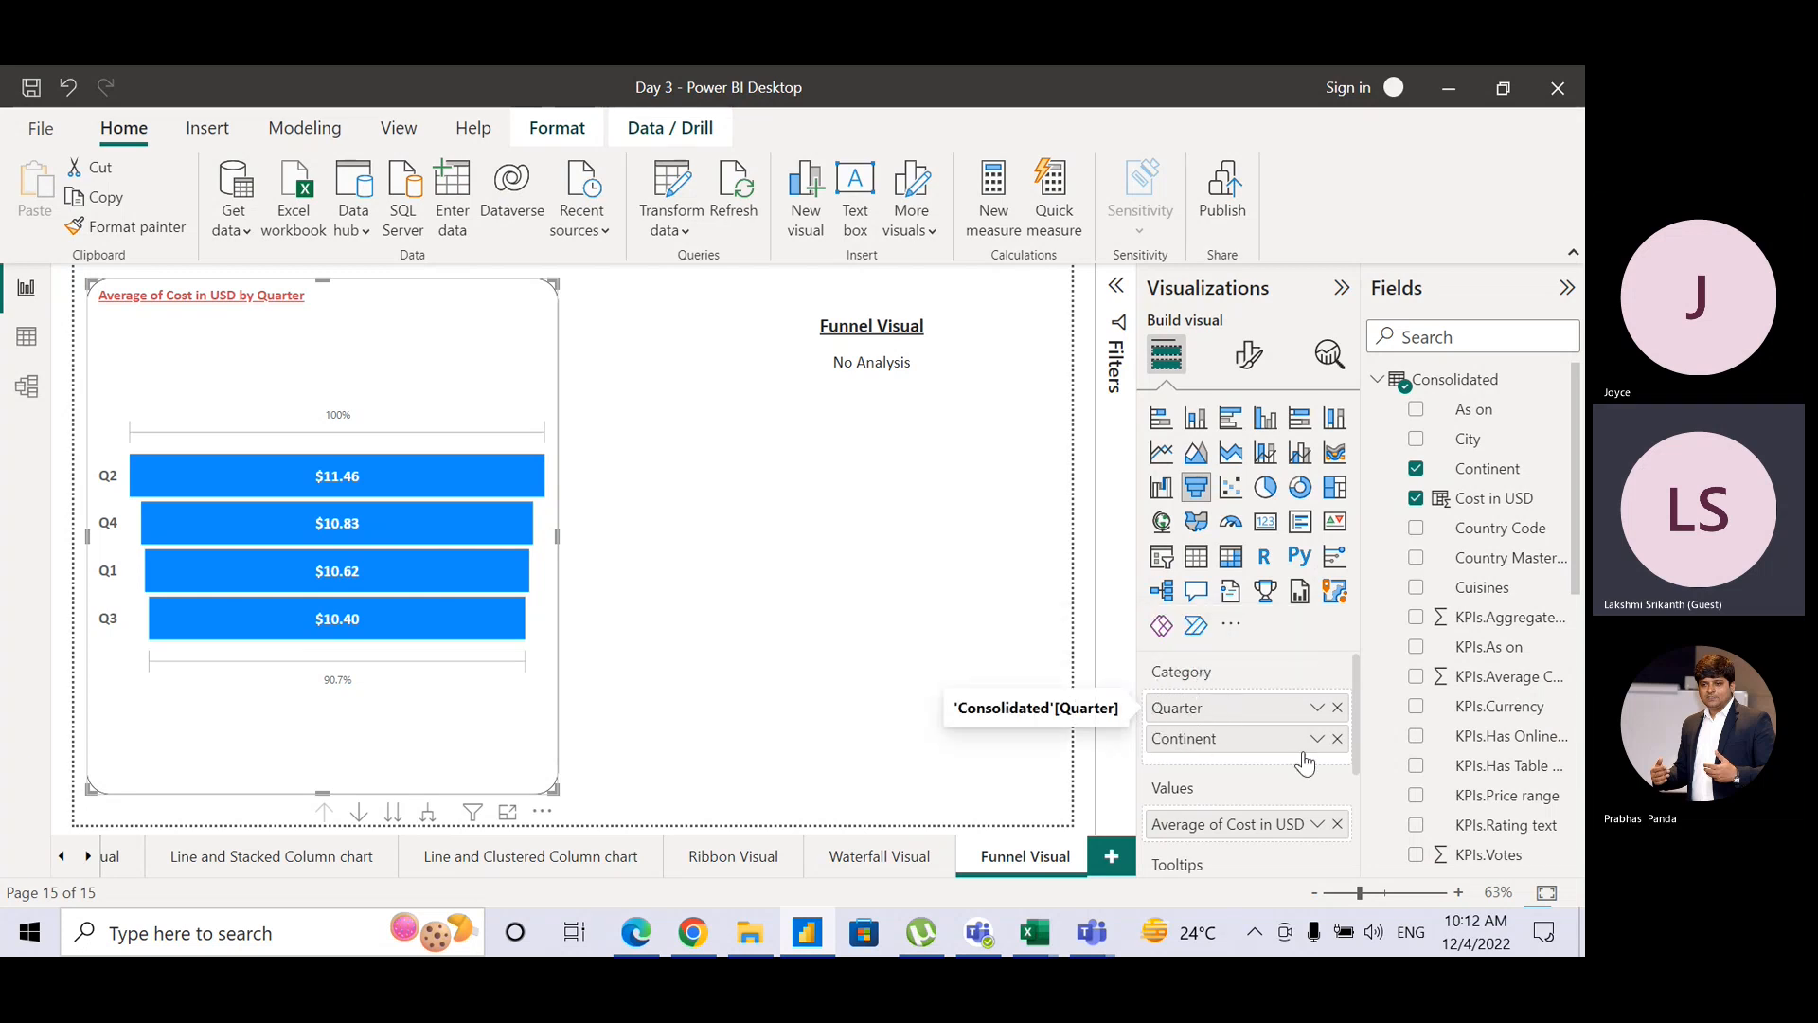
left_click(1338, 743)
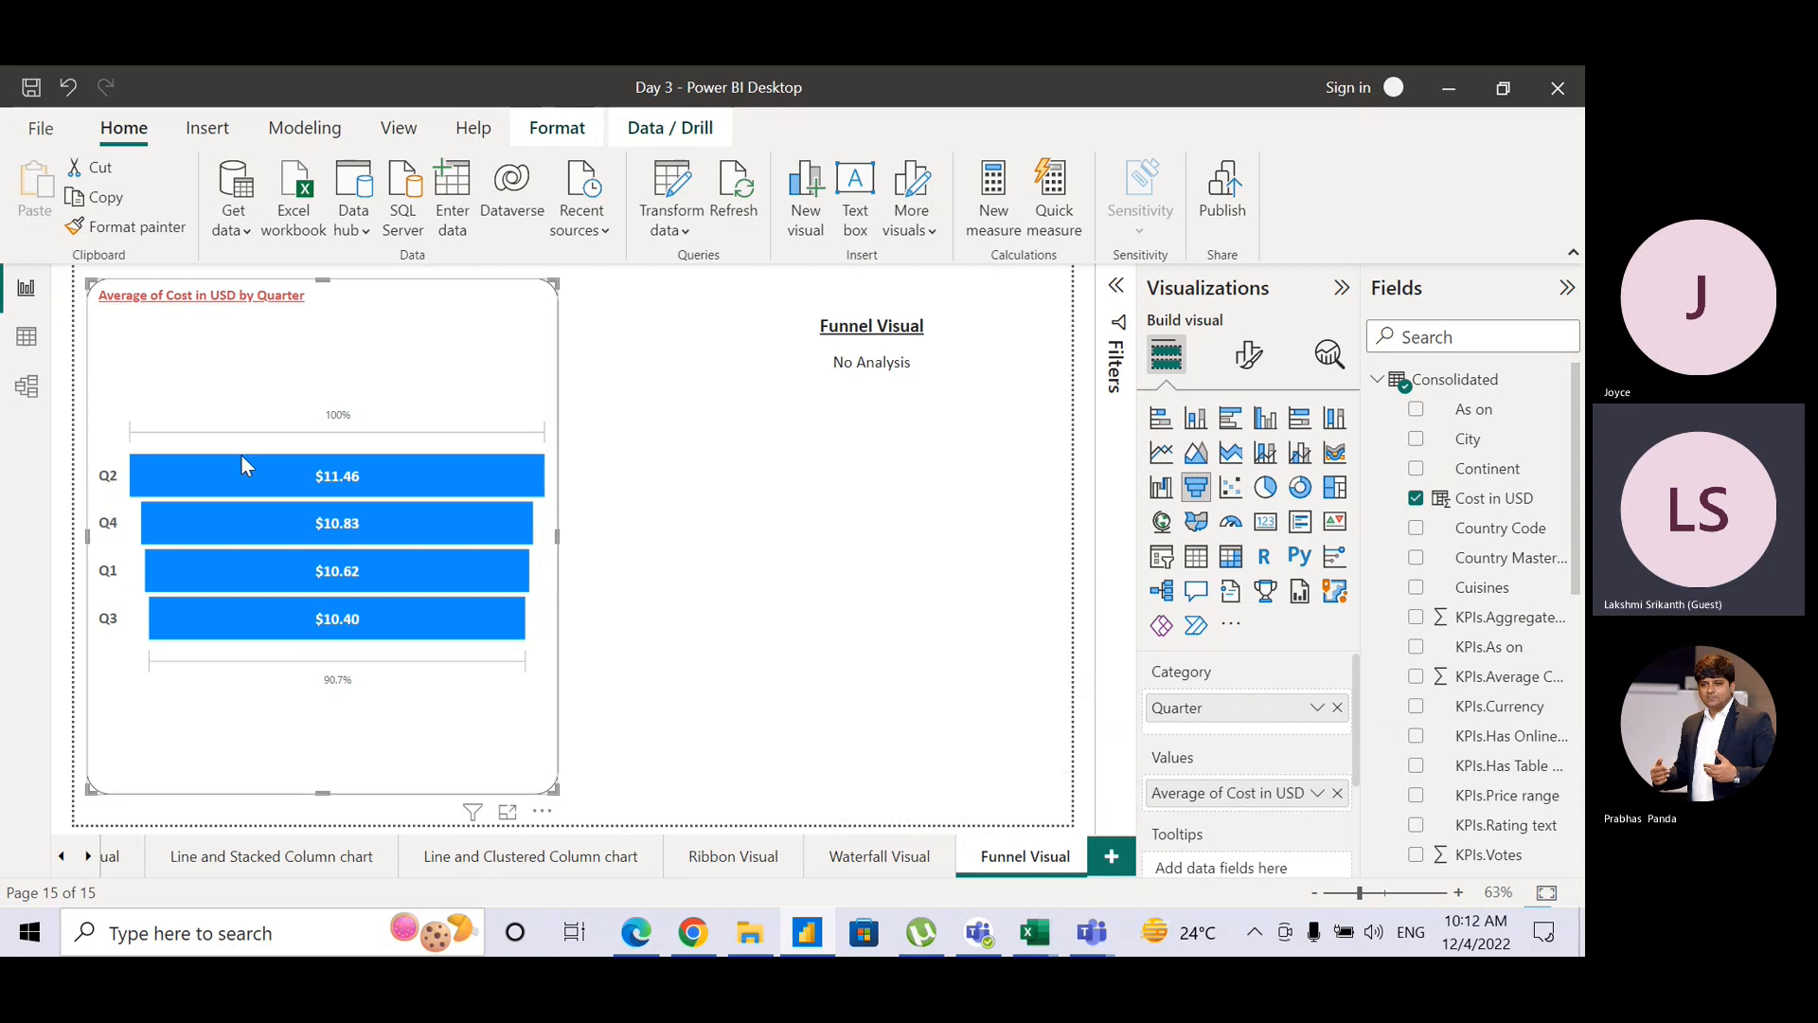
mouse_move(278, 474)
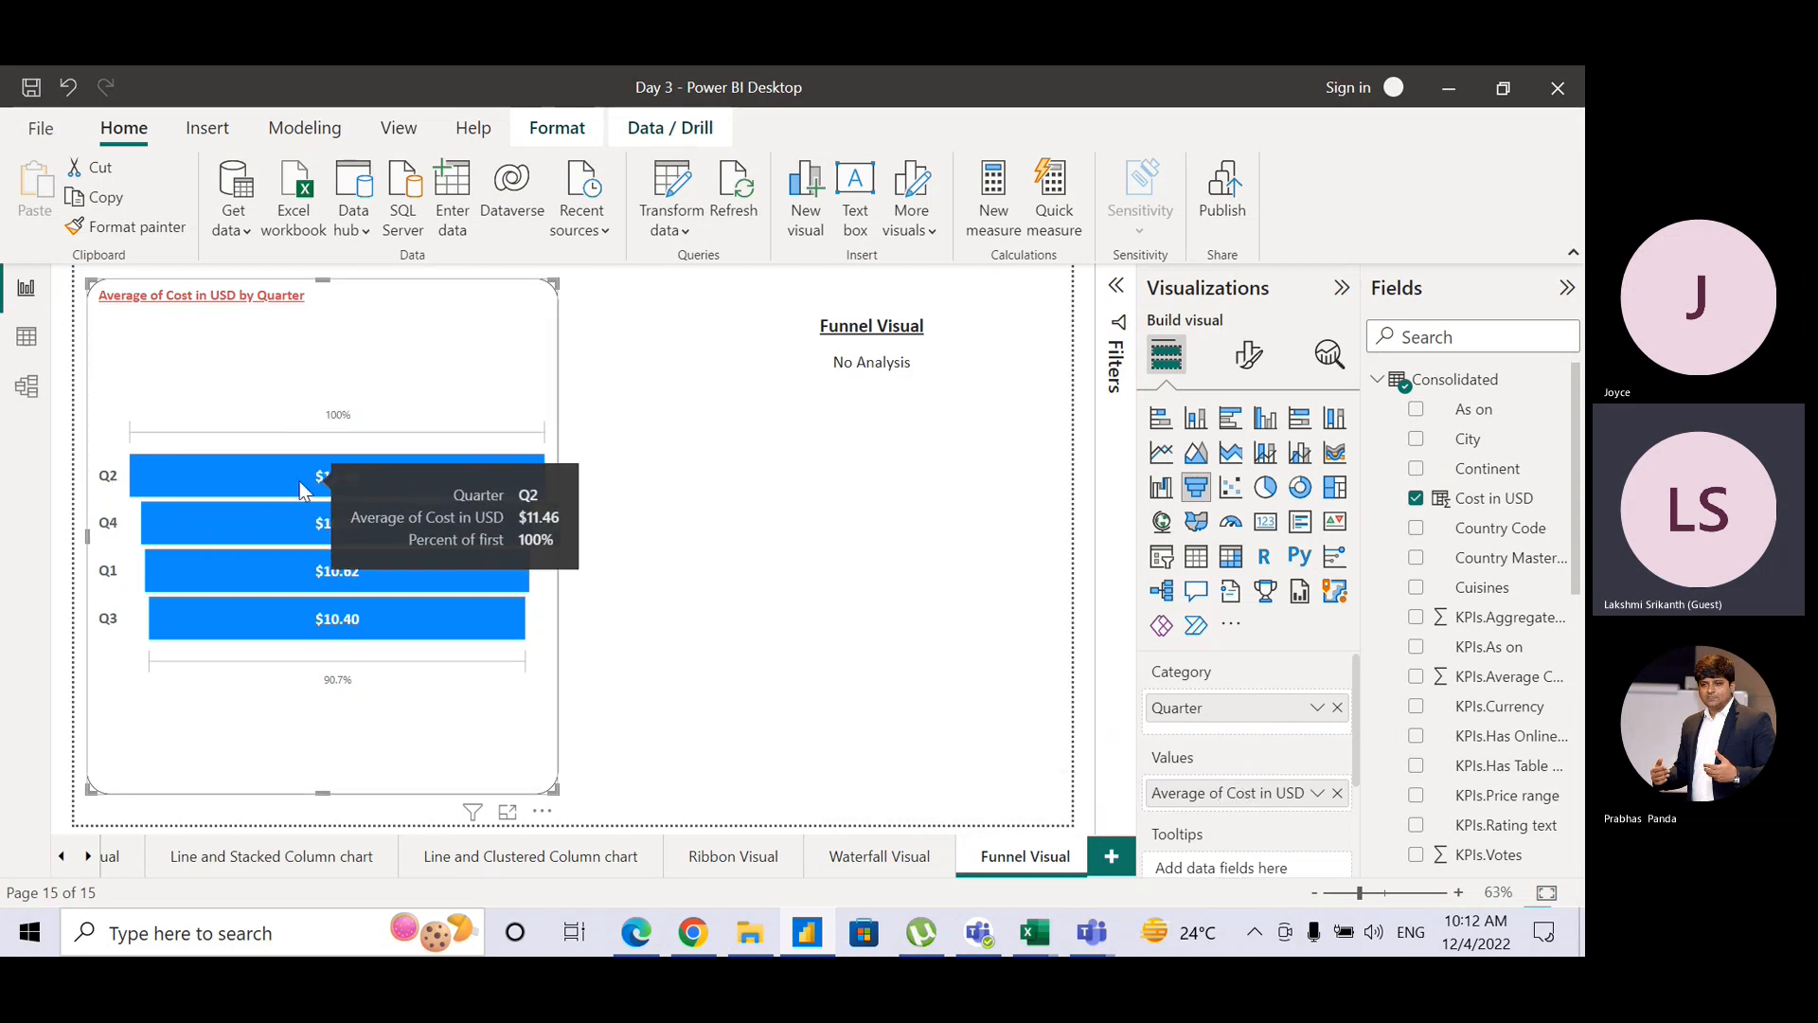
mouse_move(284, 633)
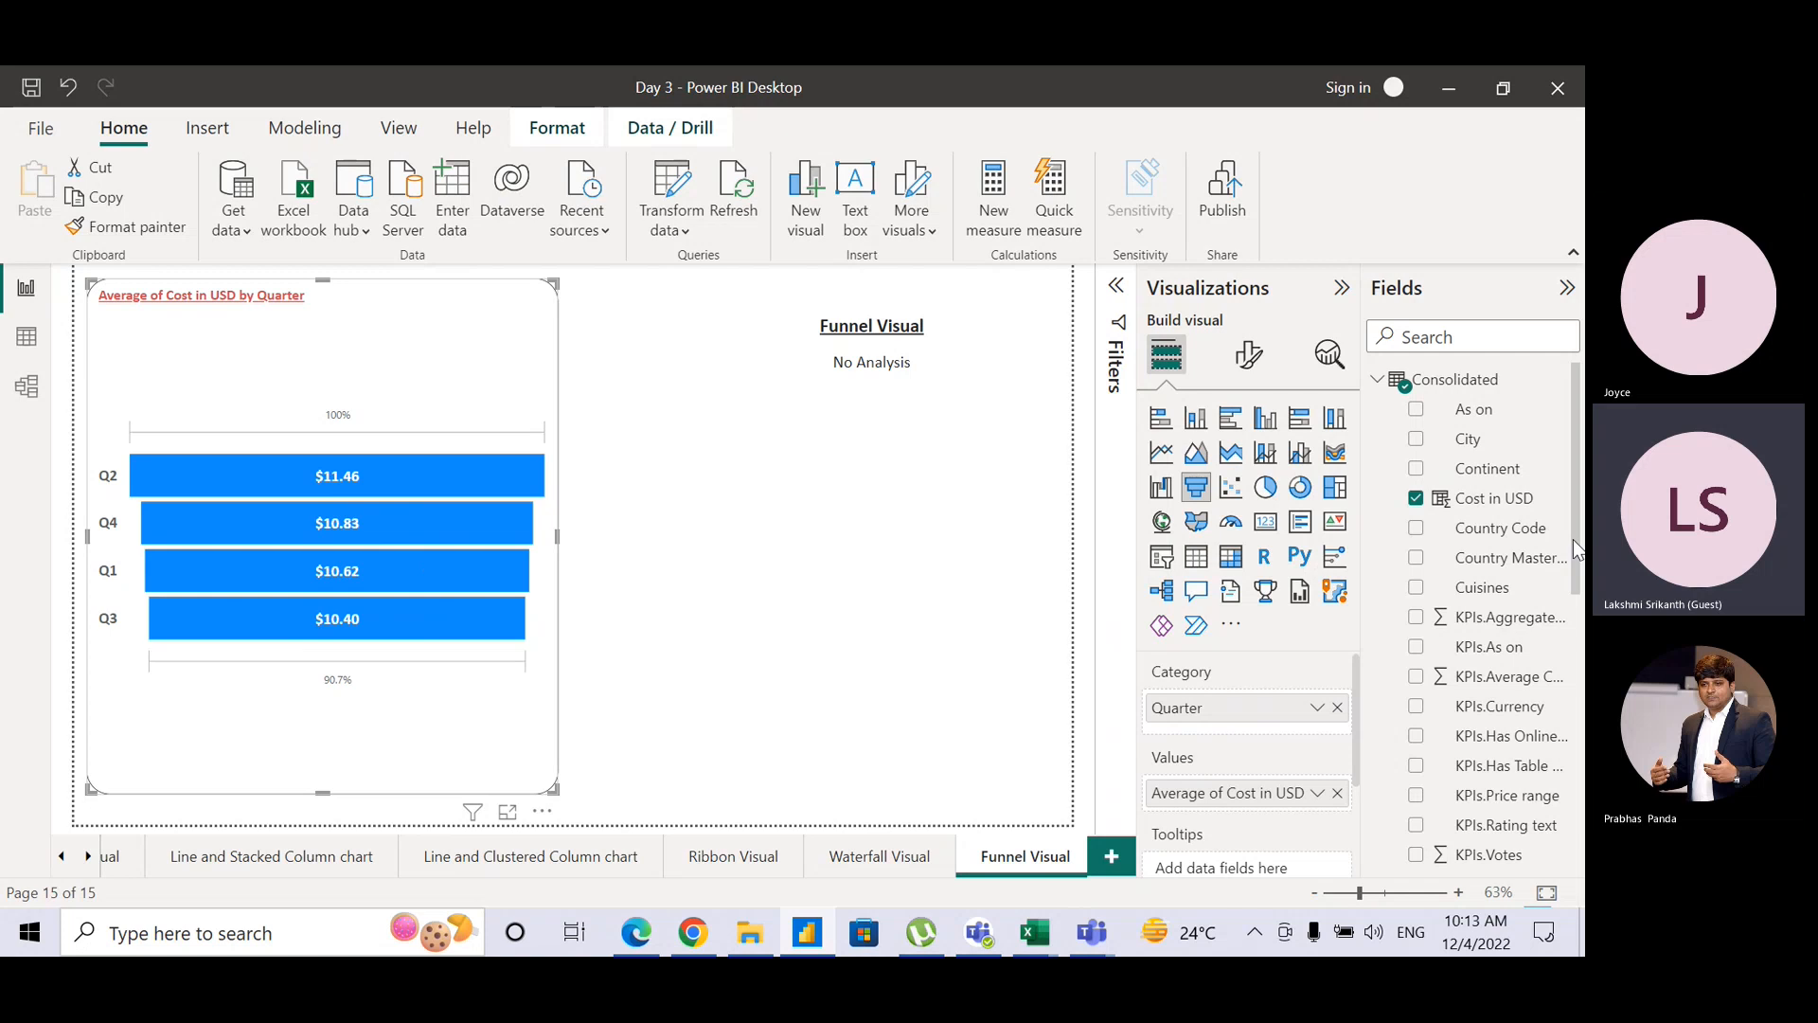
Step: Add Month under Quarter, enable drill mode, and drill into Q1 and Q2, returning to quarters
left_click_drag(1577, 549, 1580, 734)
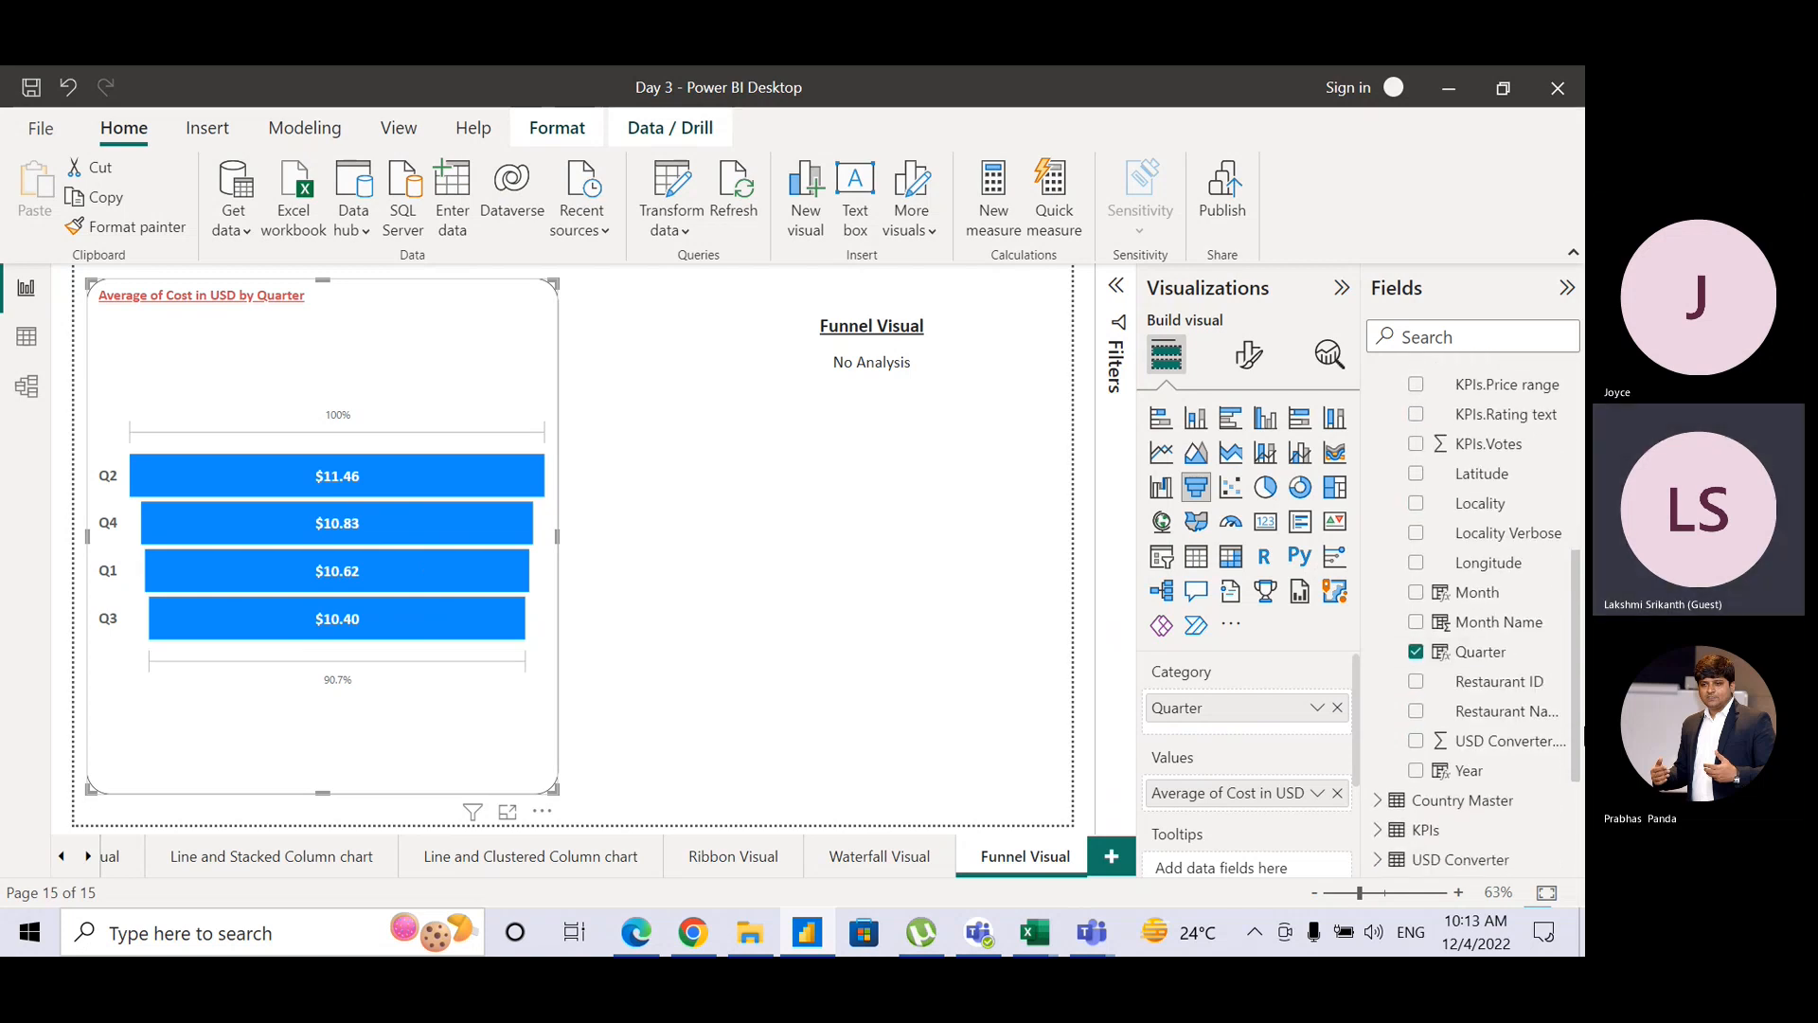
left_click_drag(1483, 594, 1302, 738)
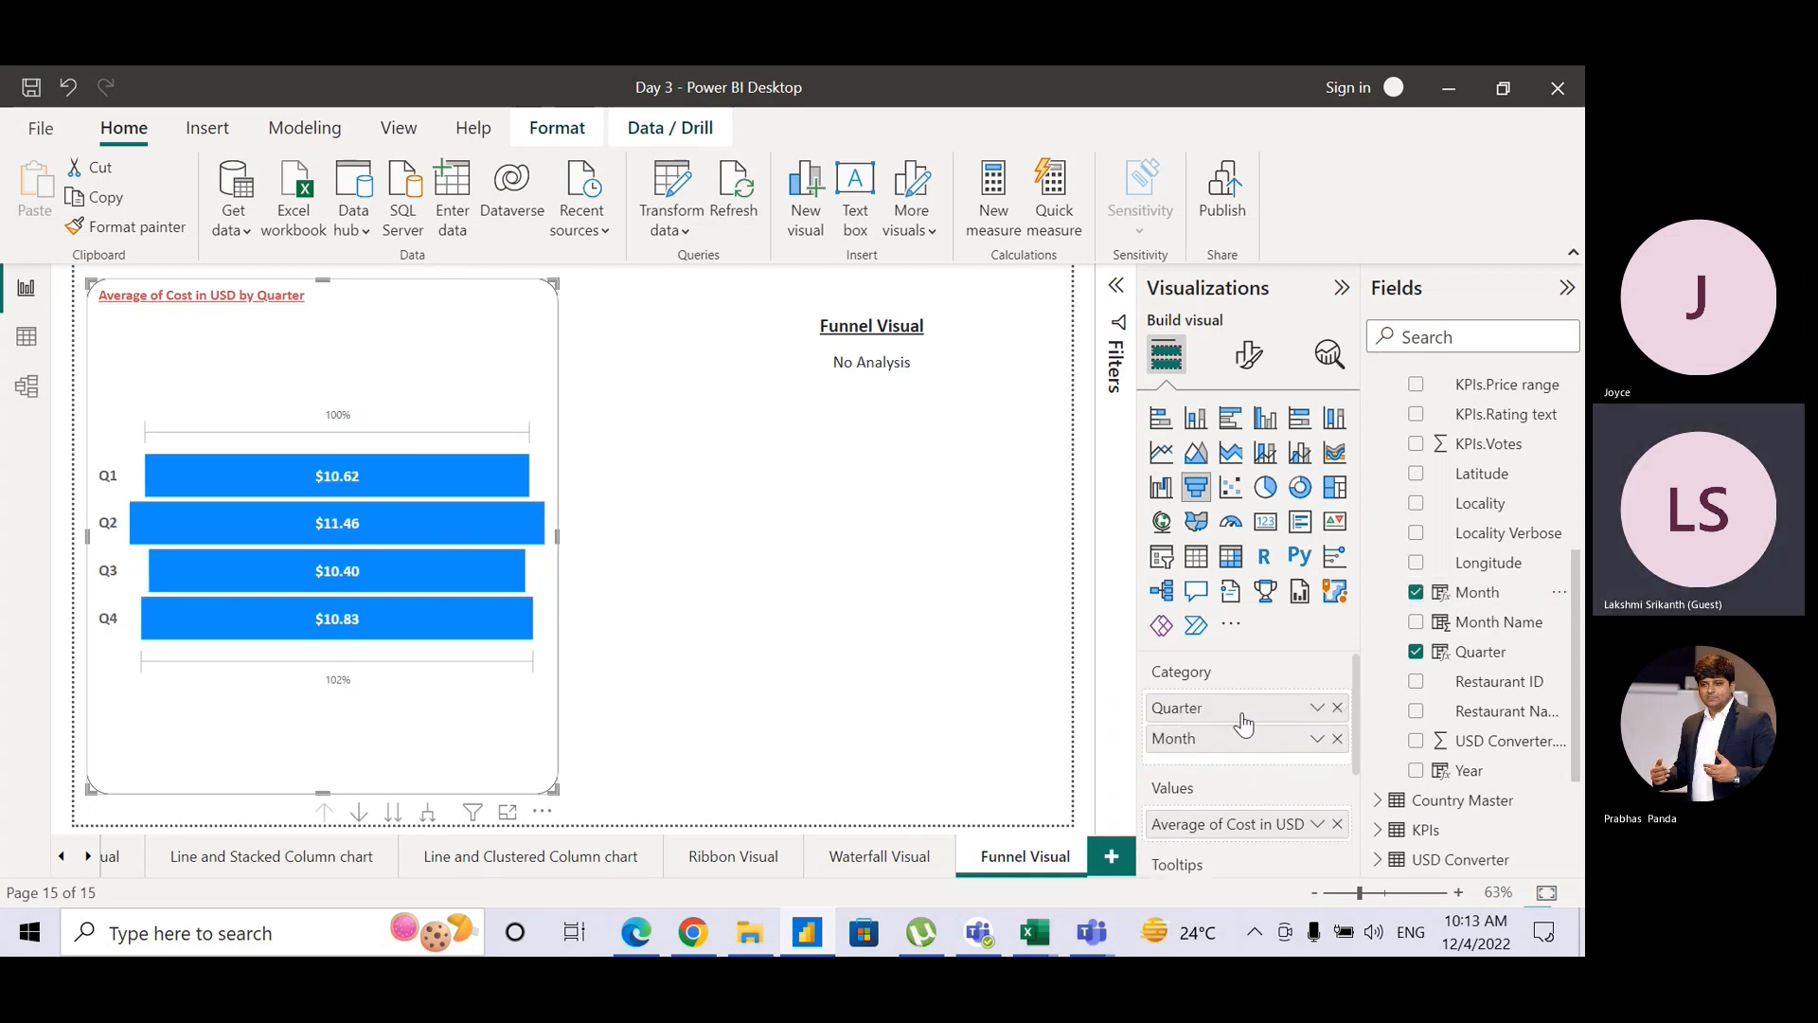
left_click(359, 811)
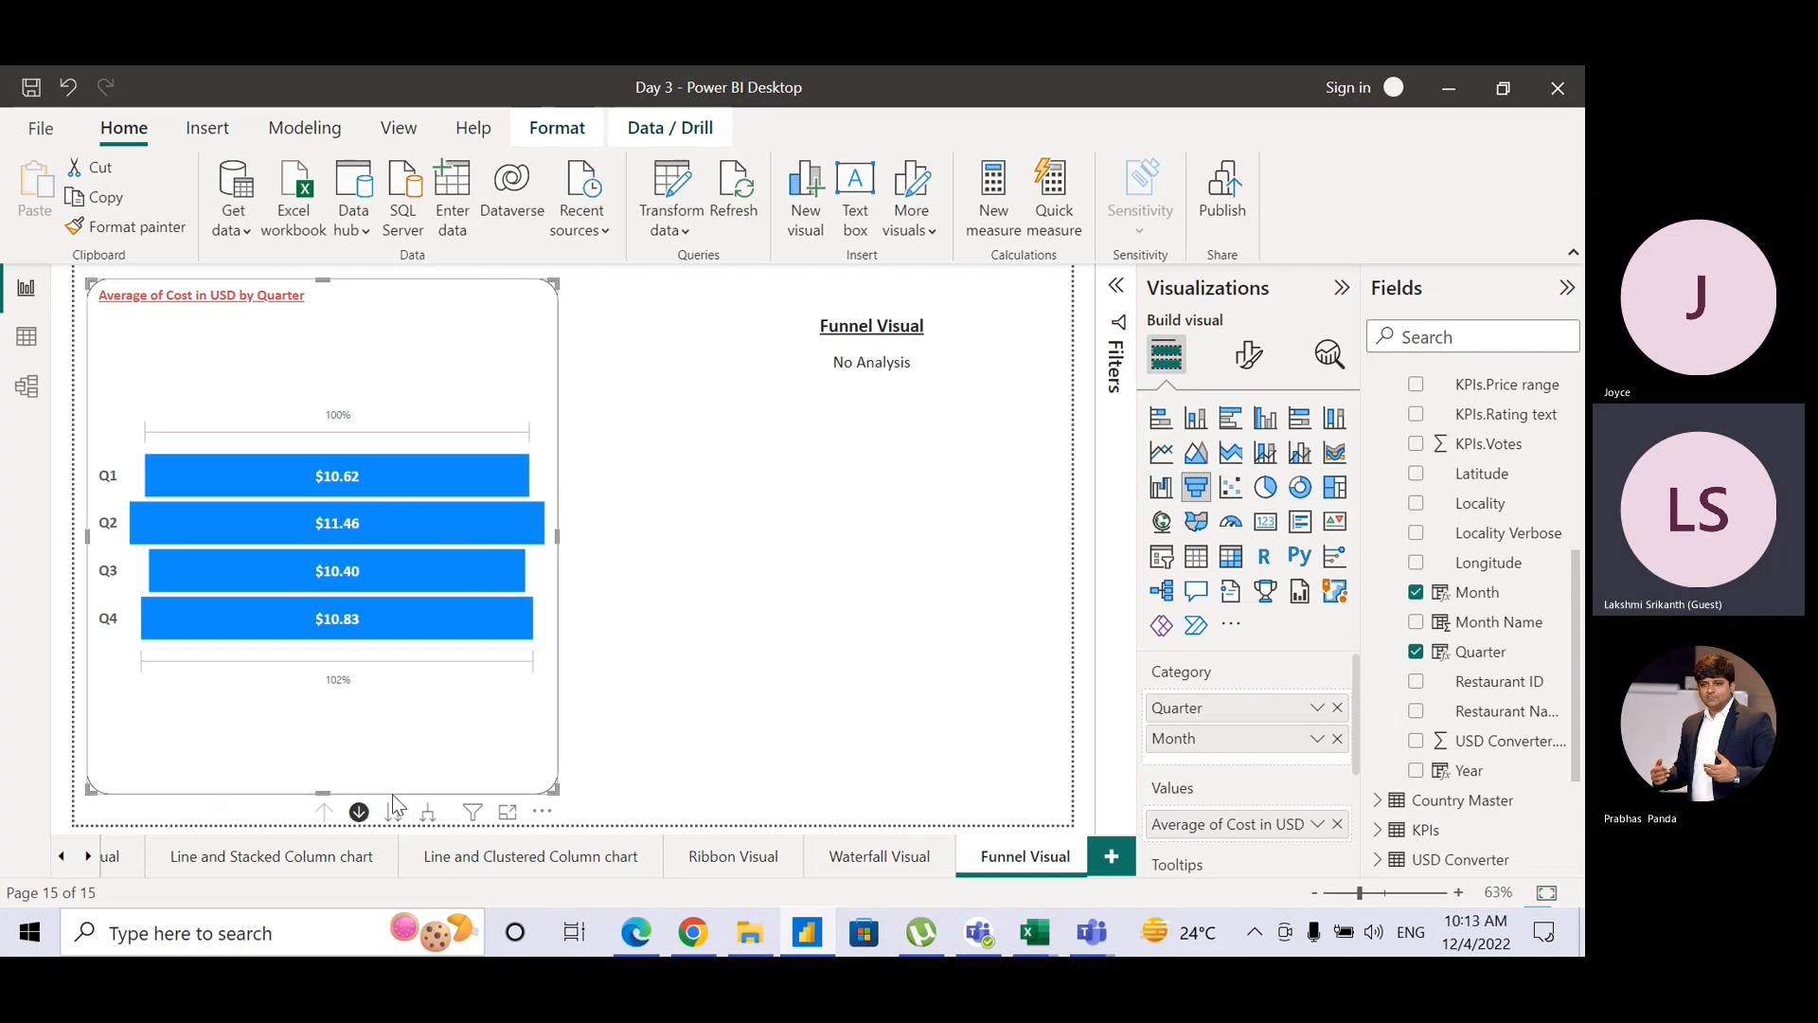
left_click(250, 485)
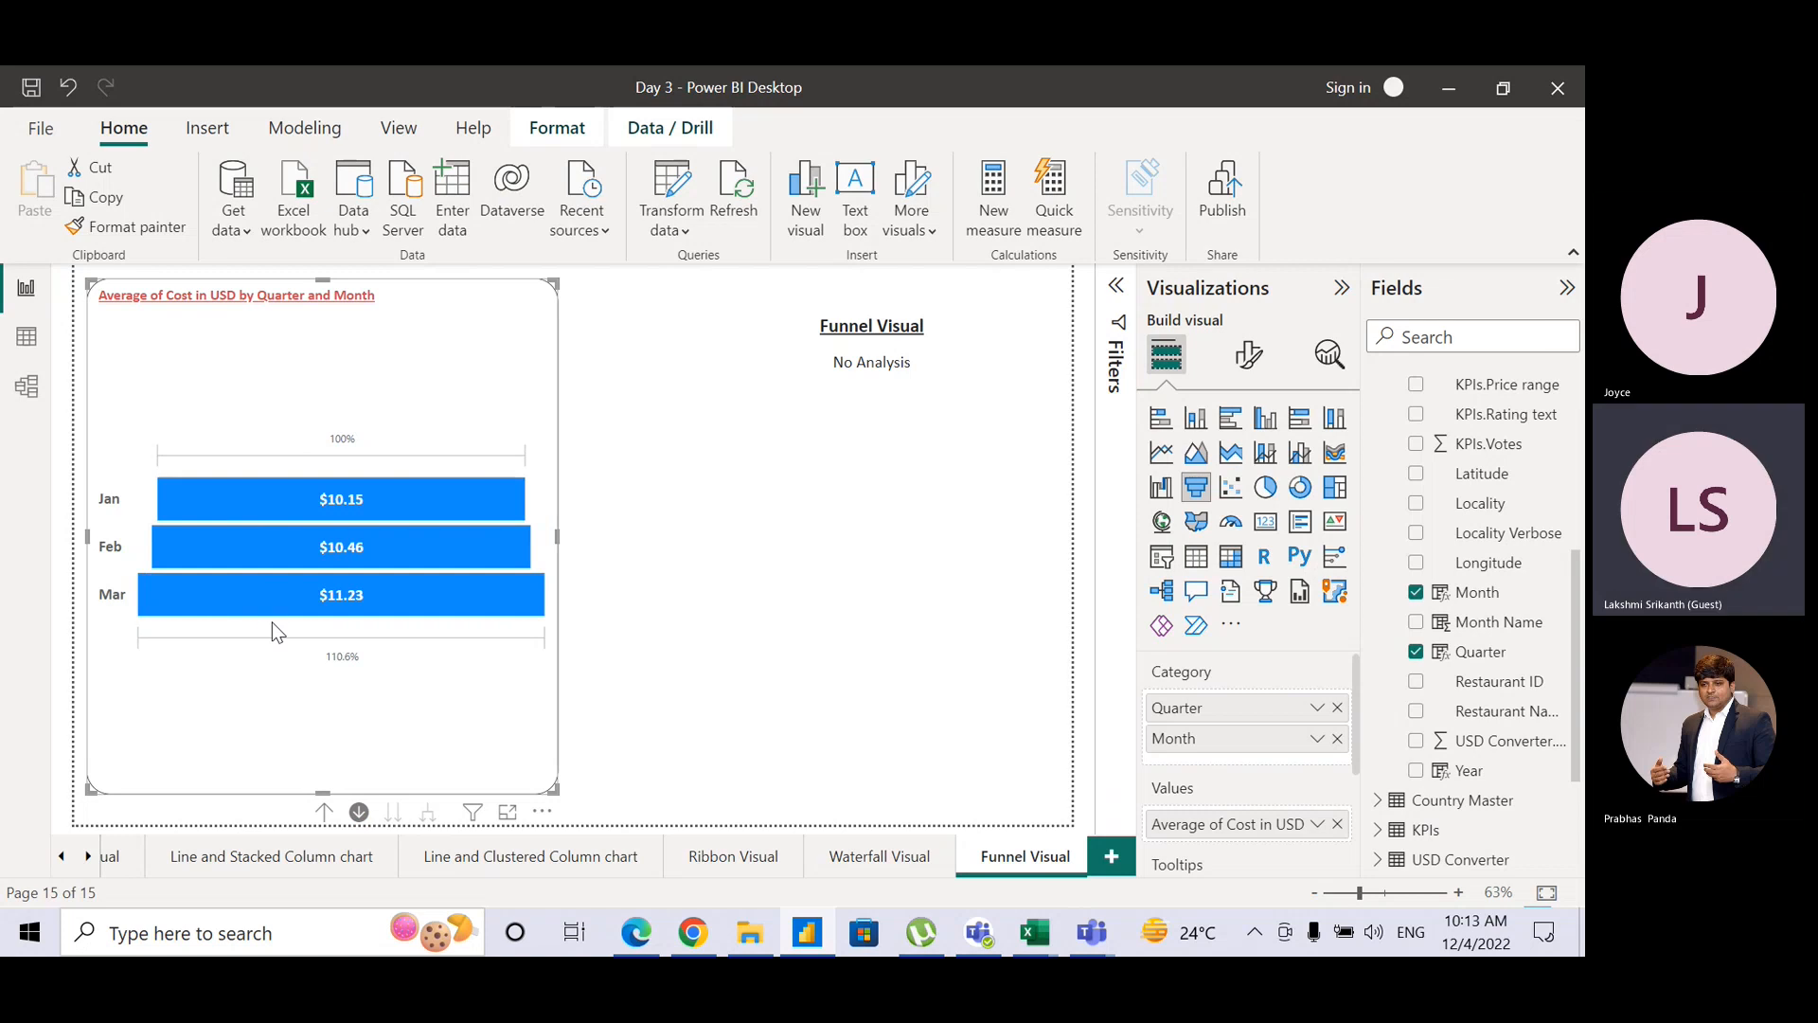
left_click(323, 811)
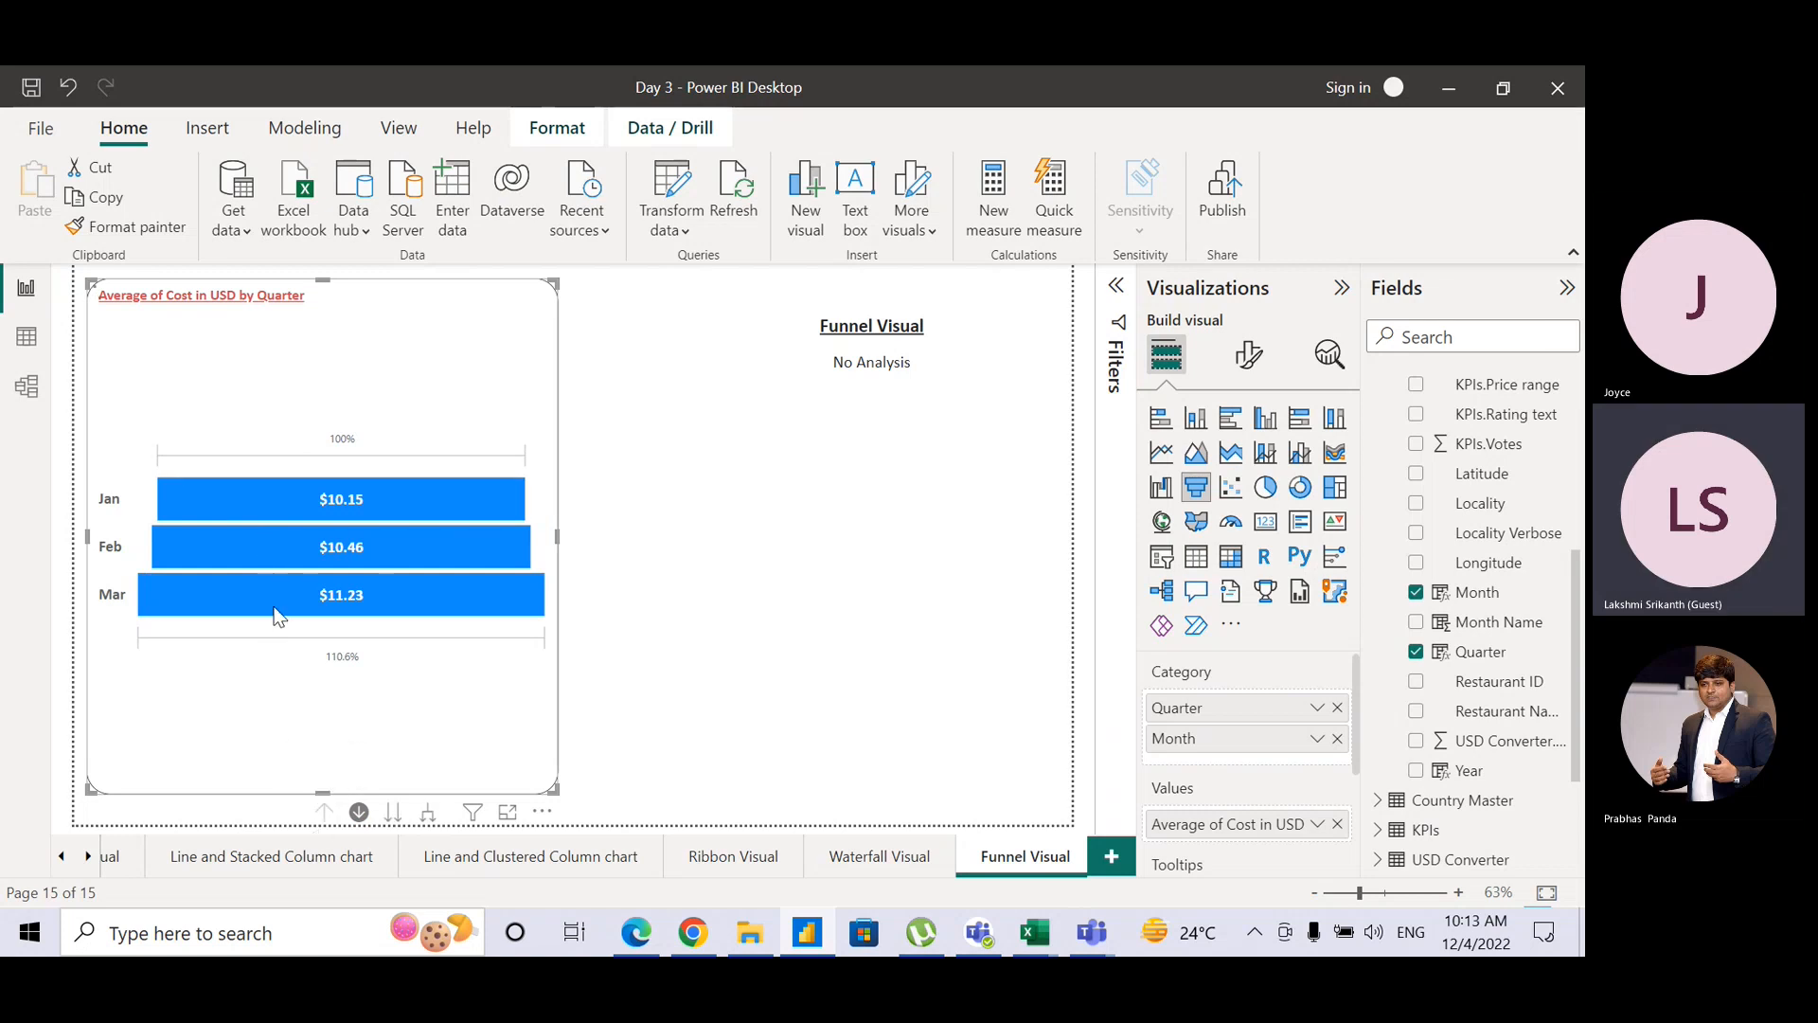
left_click(258, 520)
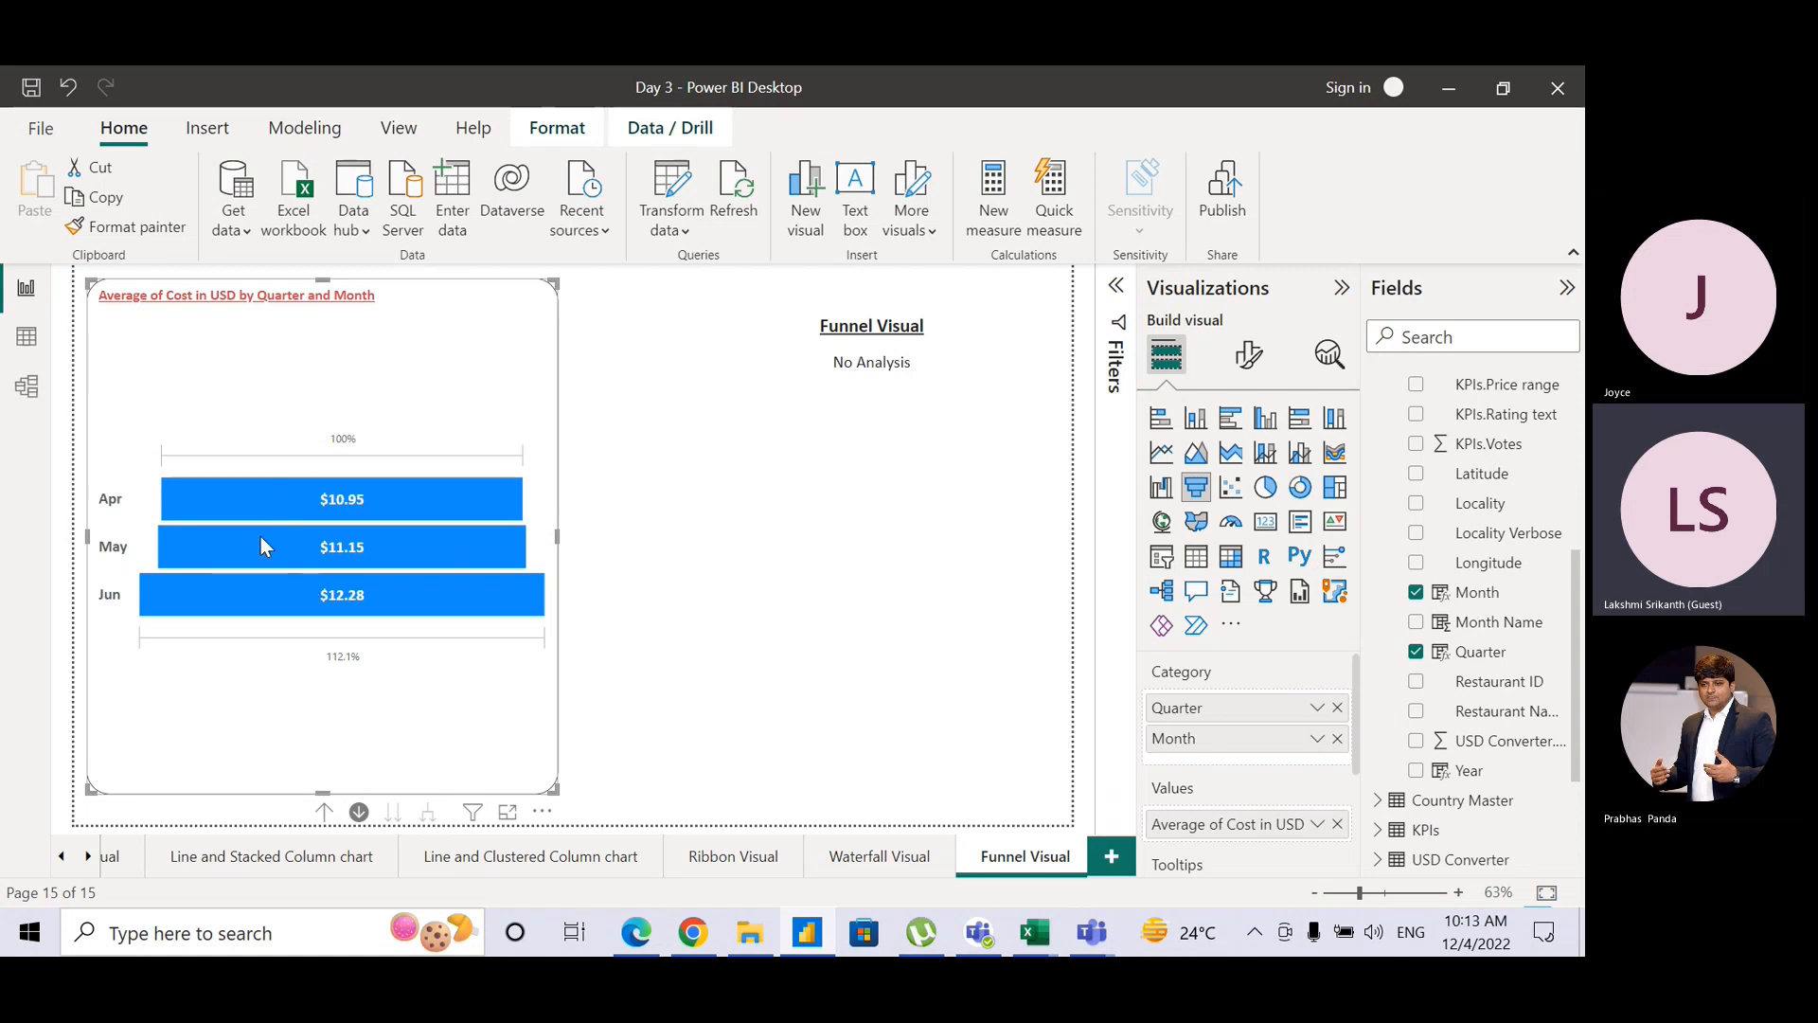
left_click(323, 812)
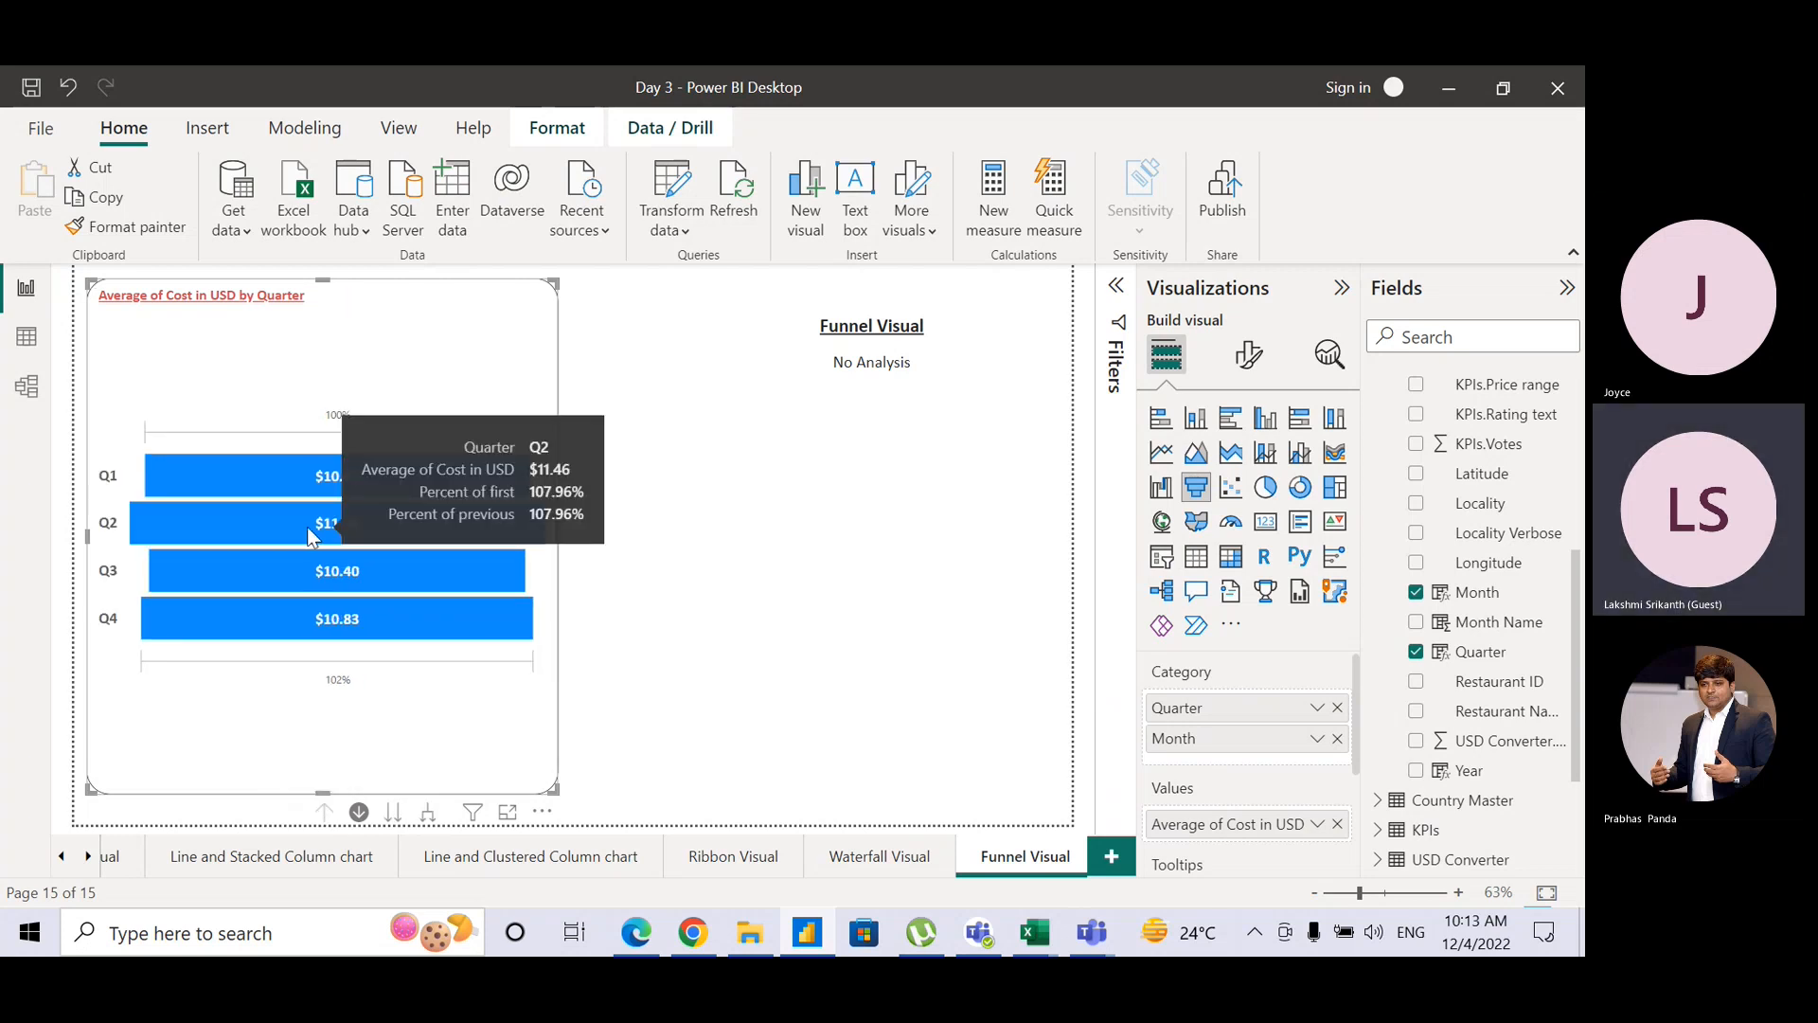
Step: Sort the funnel's axis by Quarter in ascending order
left_click(542, 813)
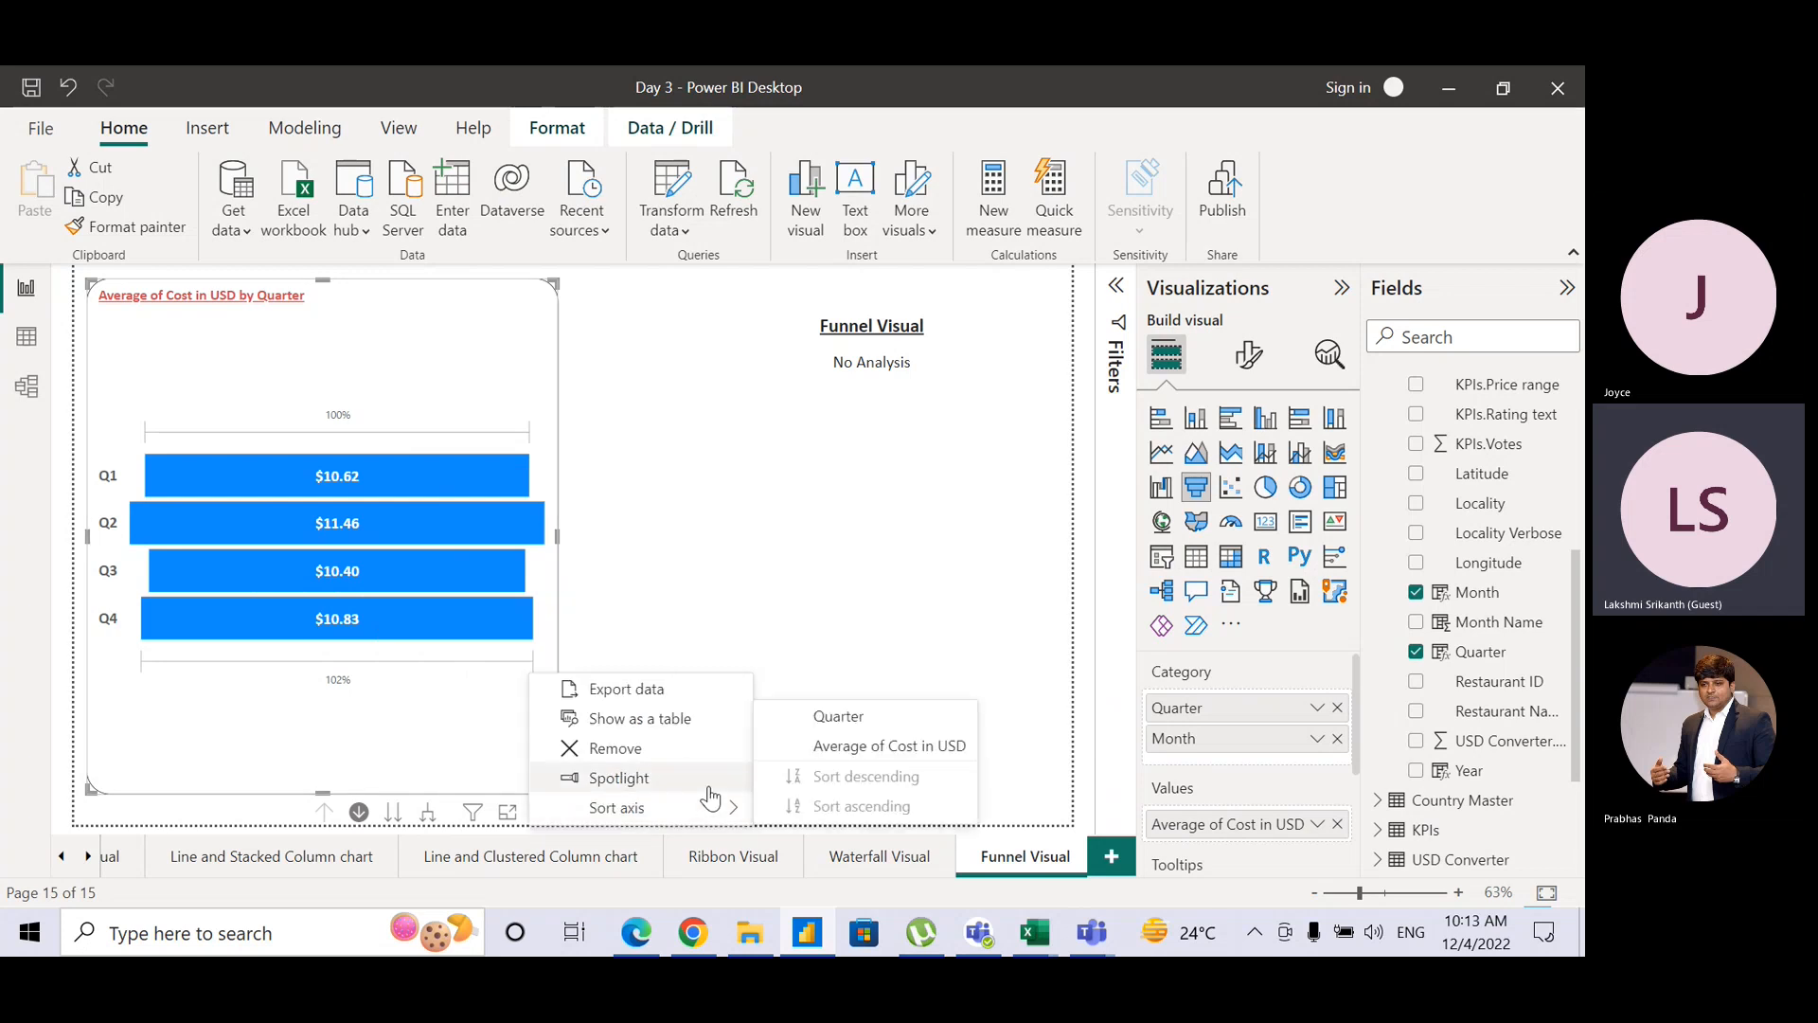
mouse_move(715, 812)
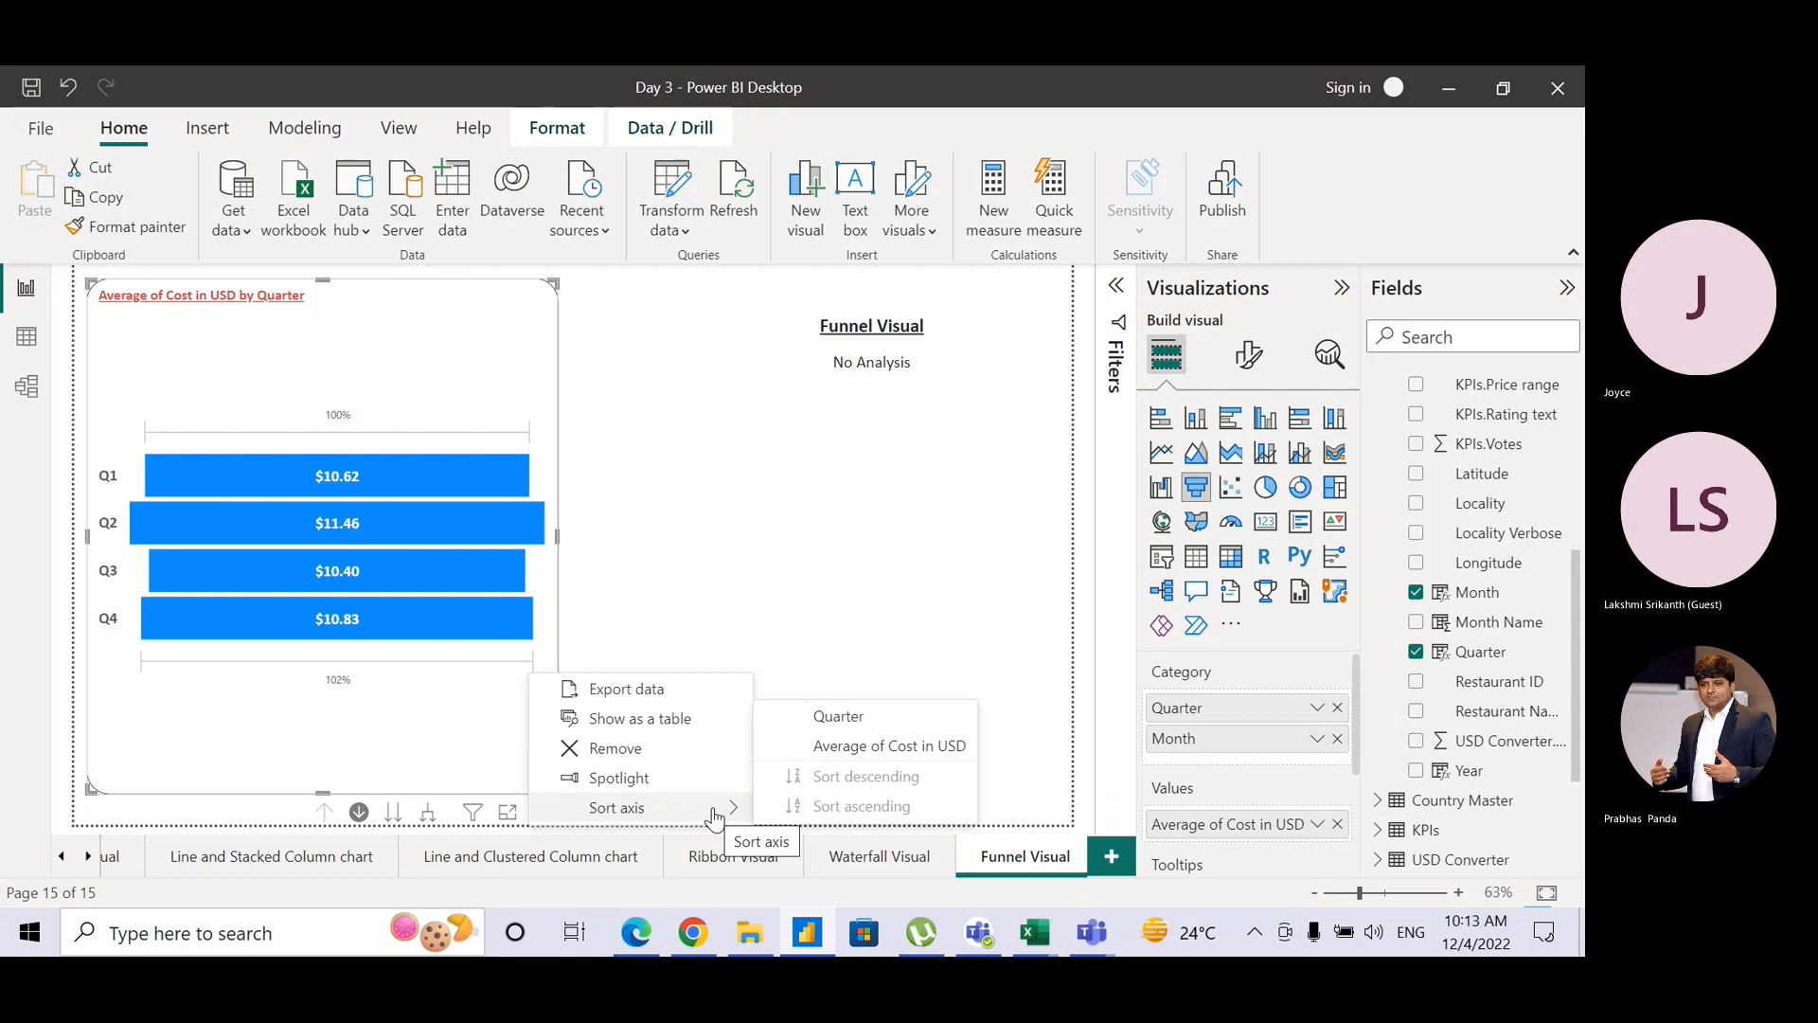
left_click(842, 731)
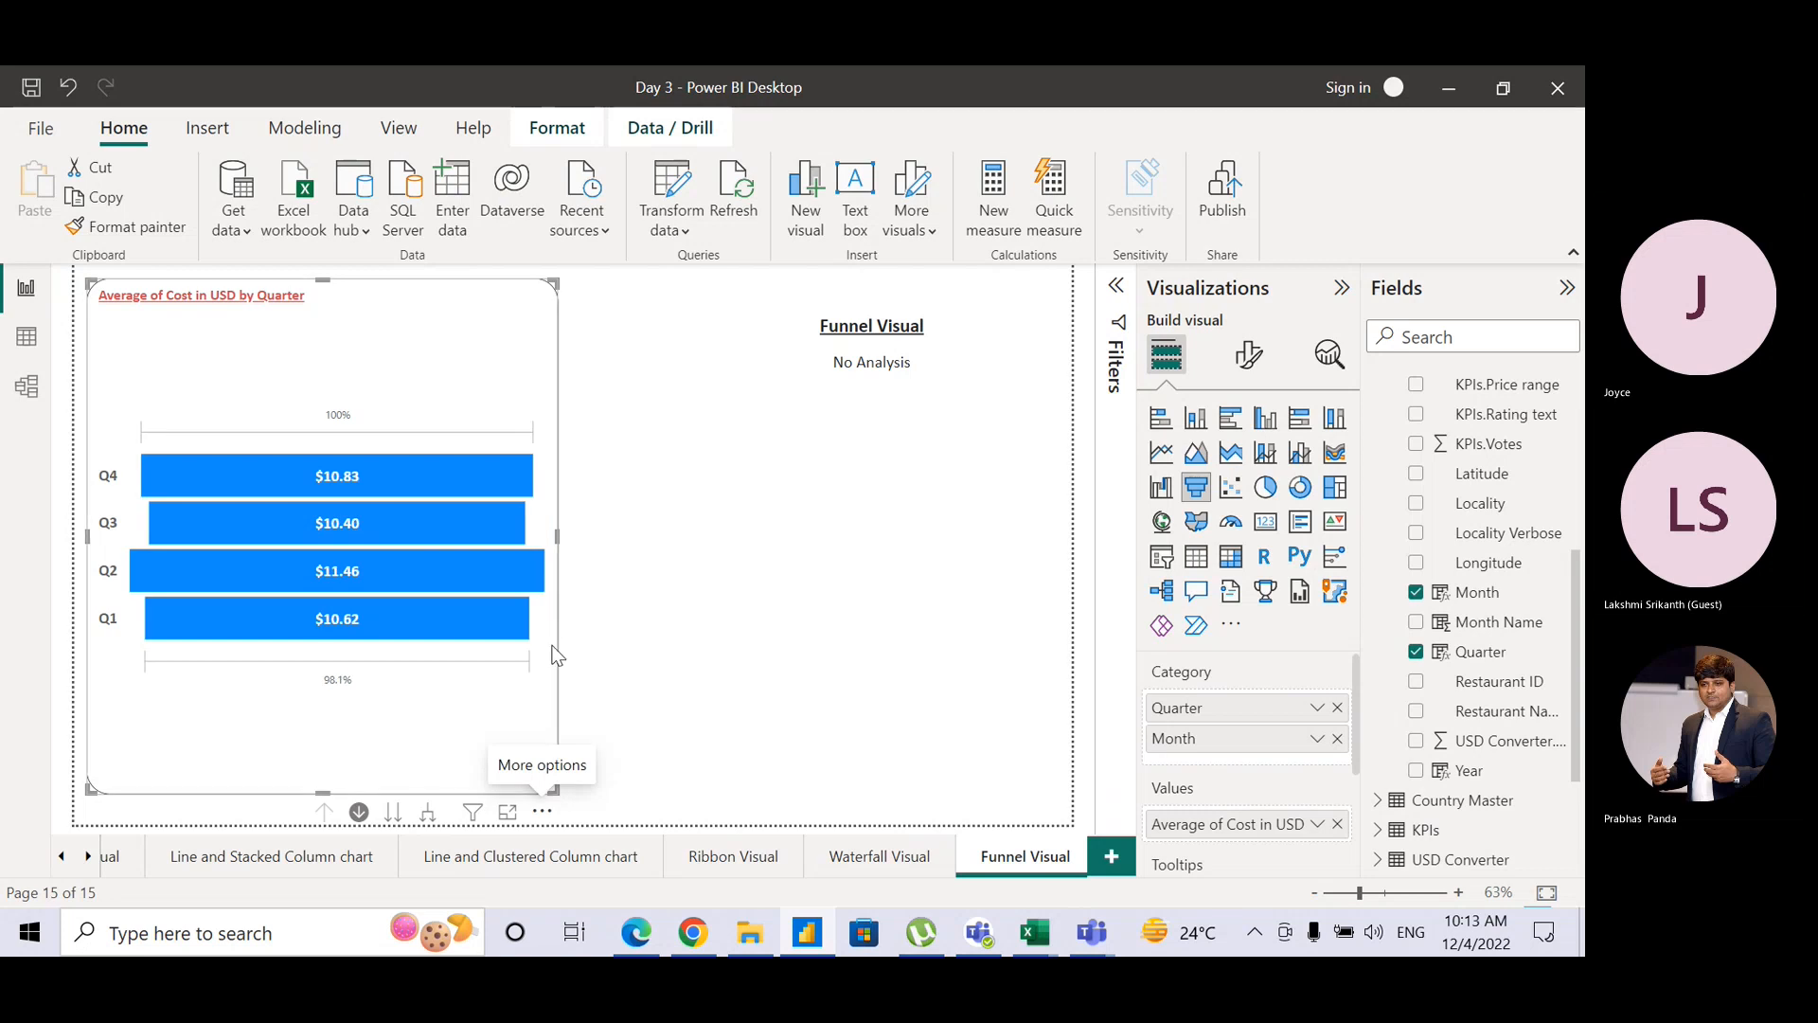
left_click(542, 813)
mouse_move(625, 807)
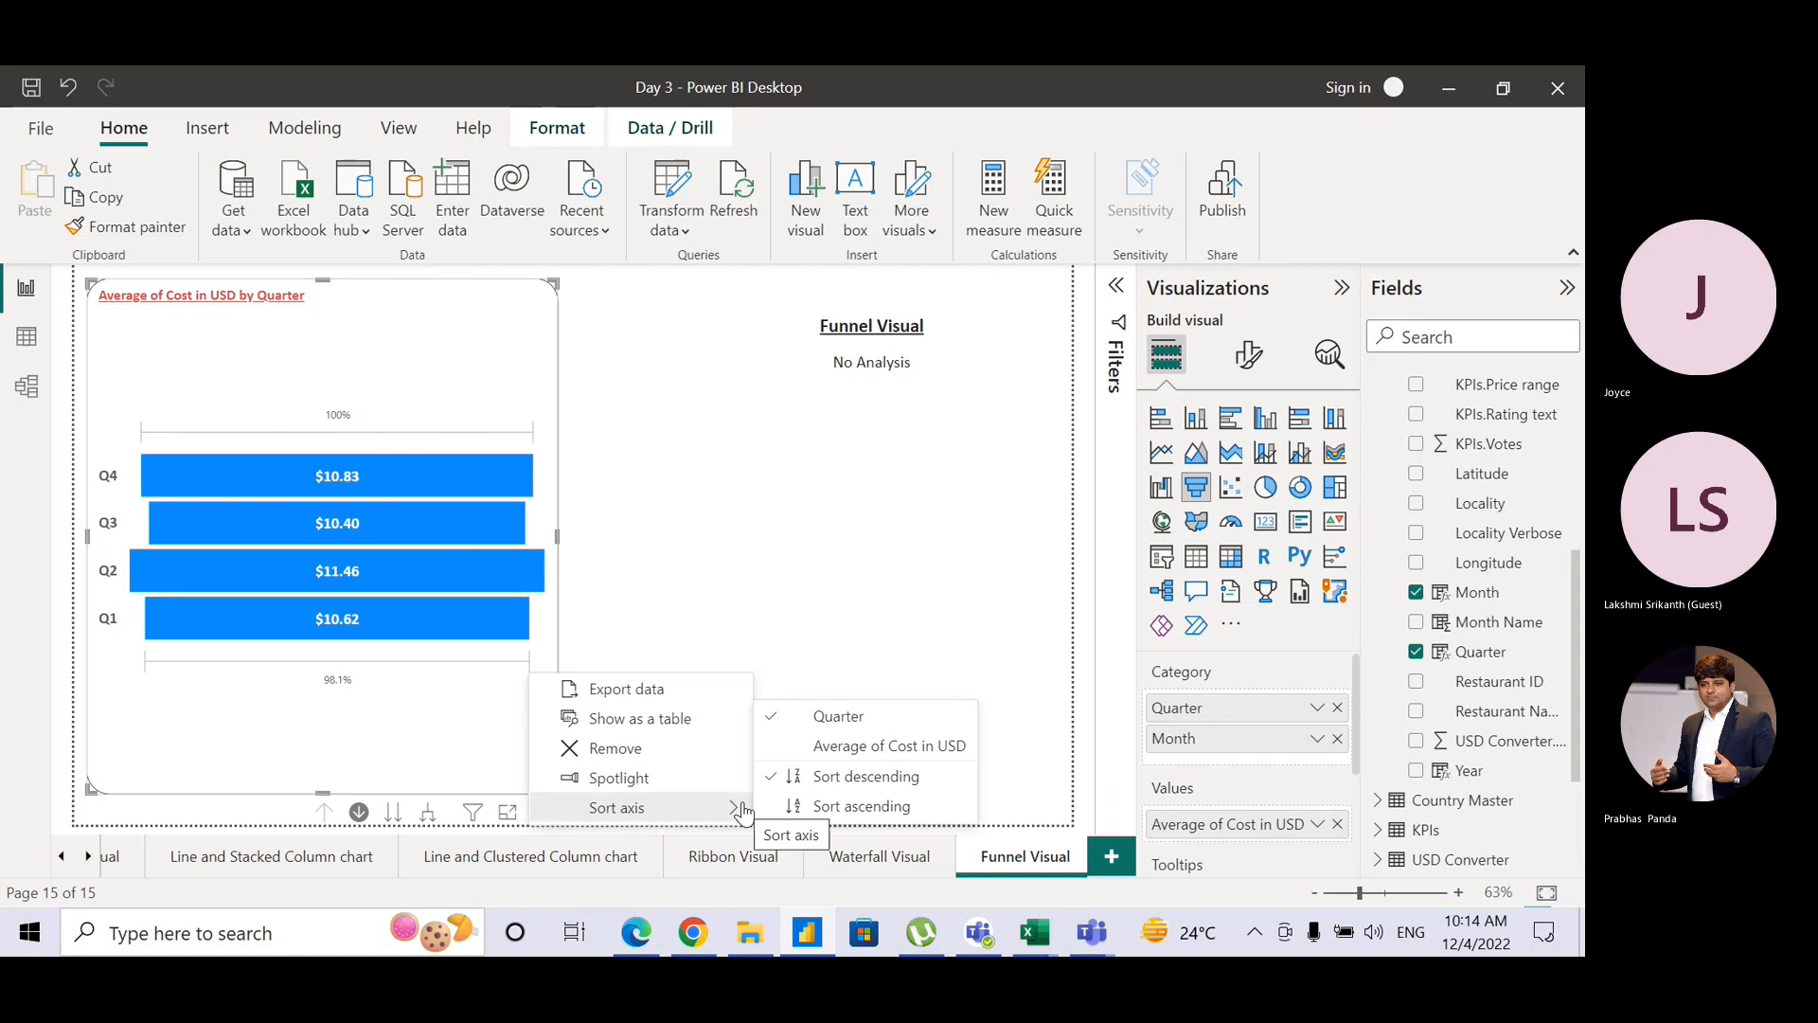
left_click(860, 806)
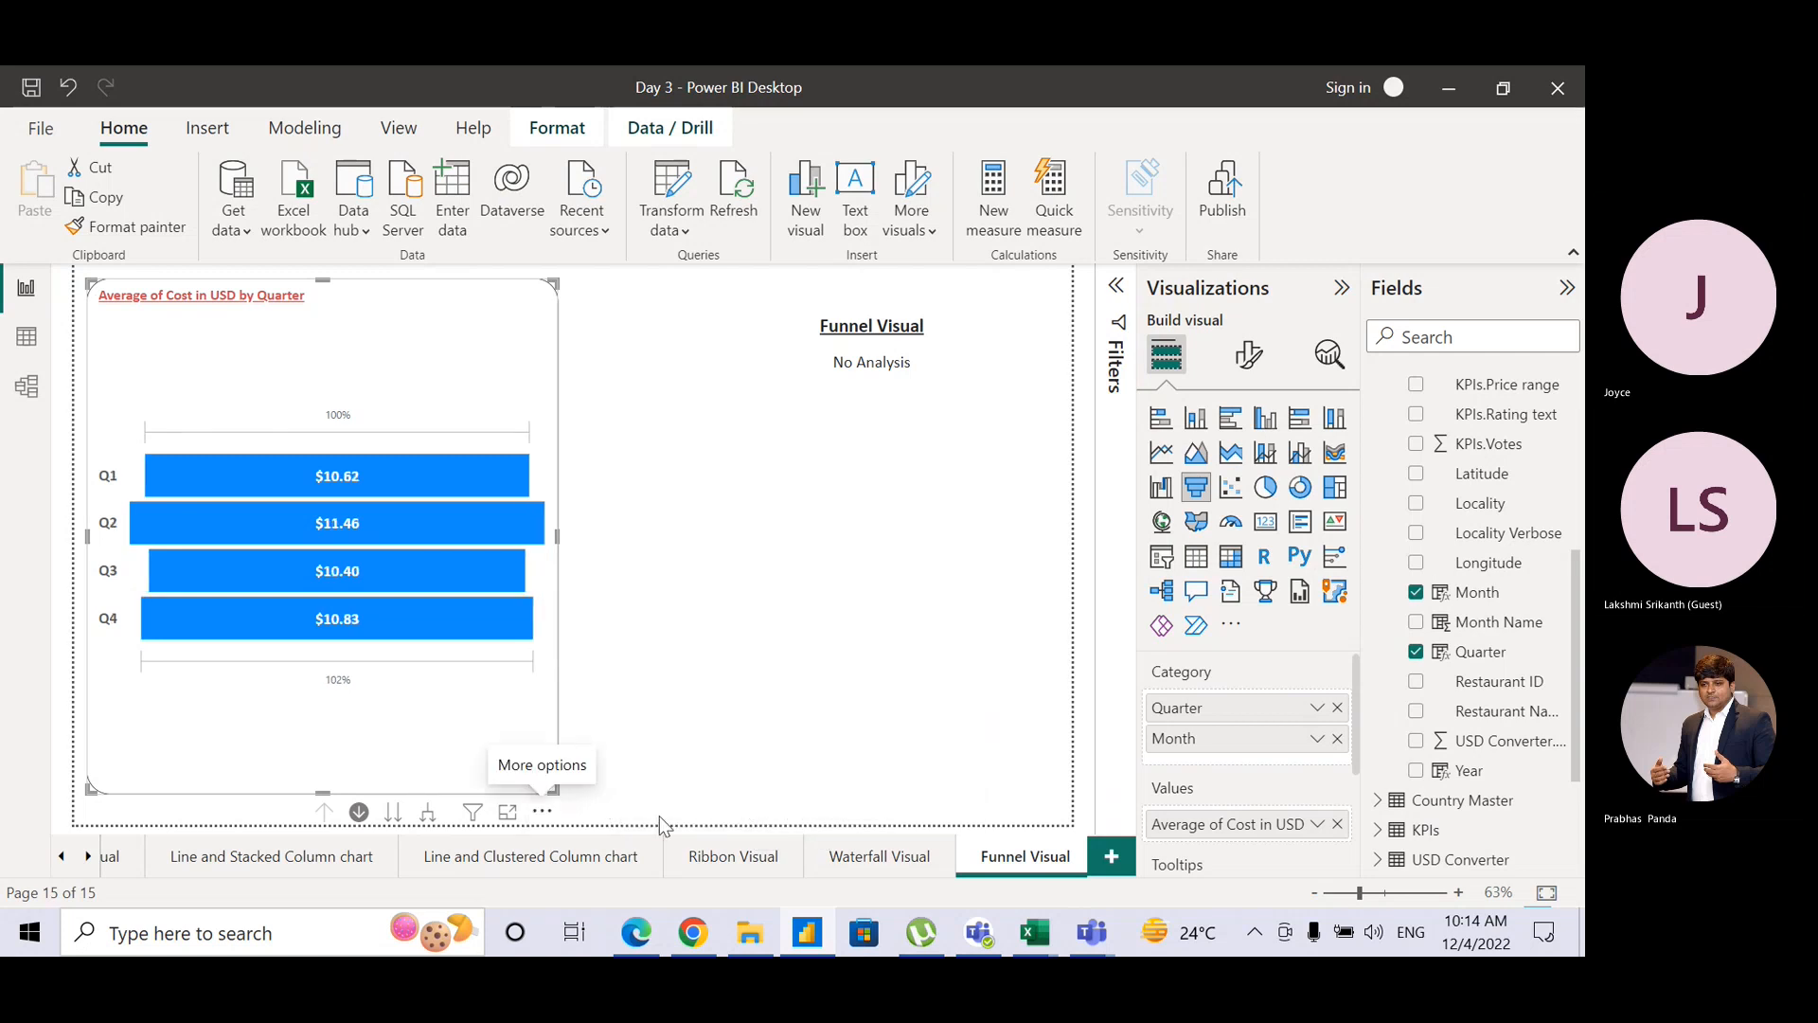
Step: Sort the funnel by Average of Cost in USD, descending, so Q2 comes first
left_click(543, 812)
mouse_move(625, 807)
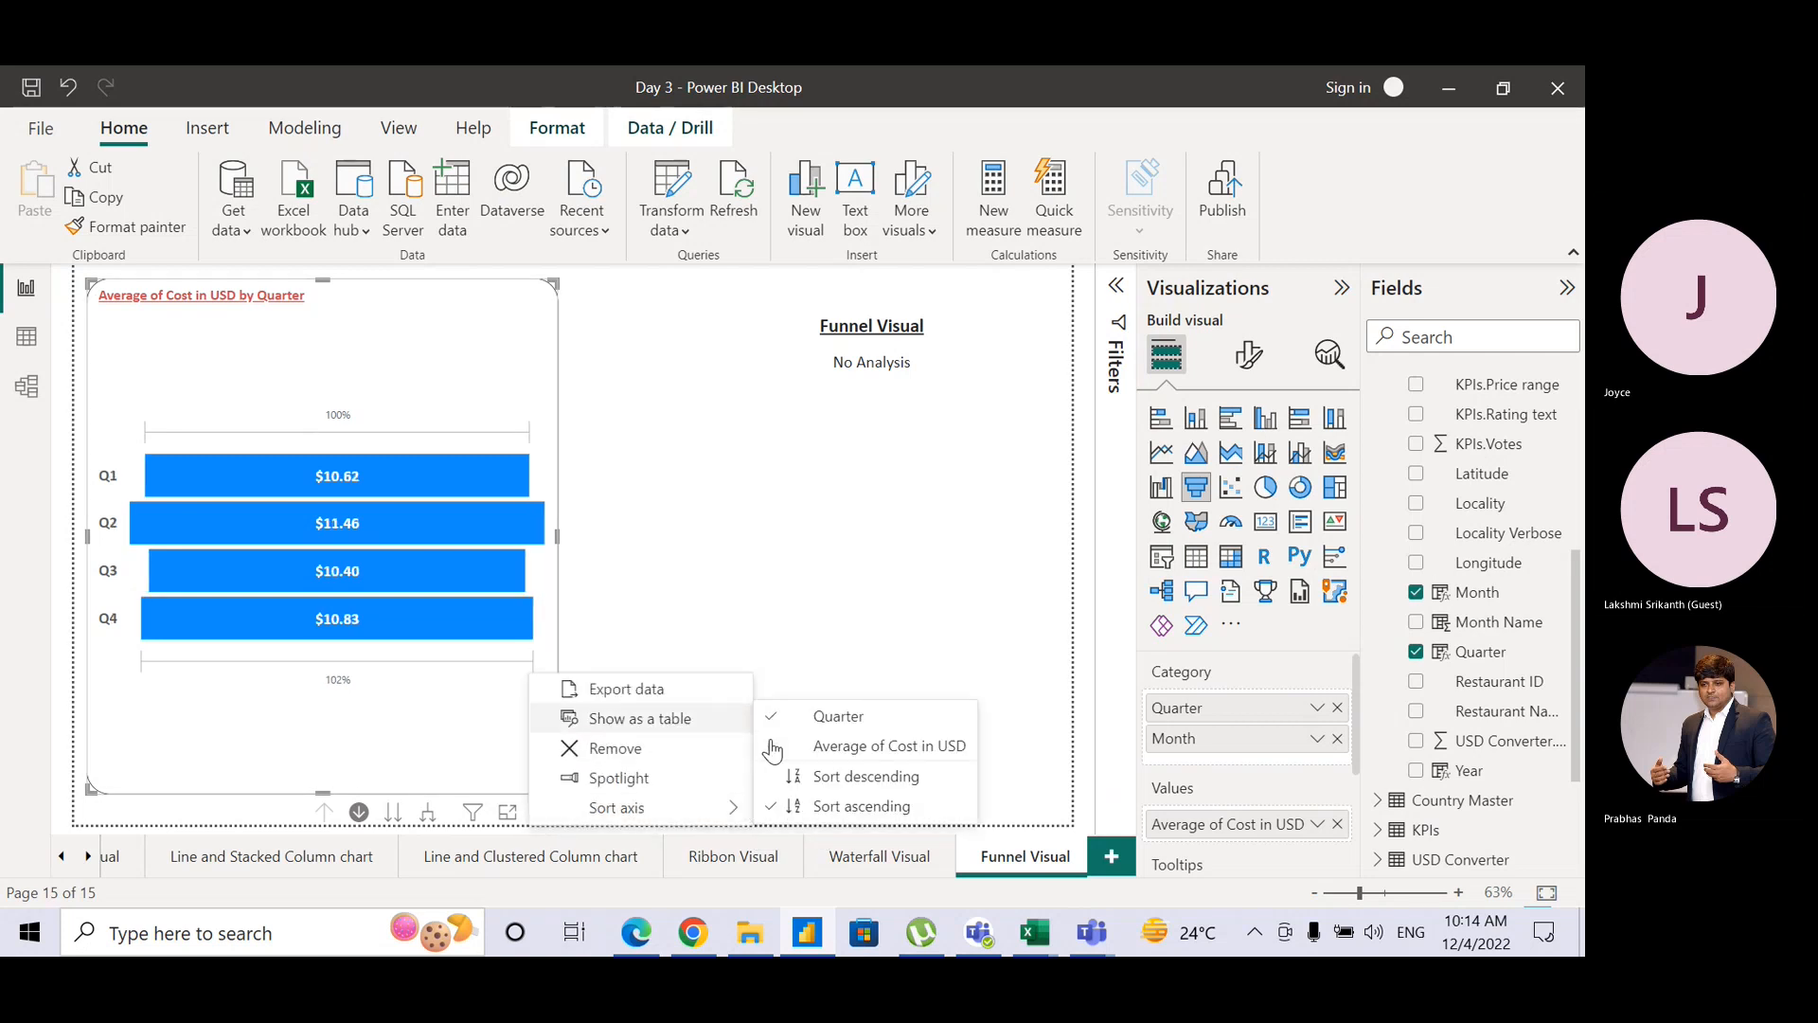
left_click(856, 745)
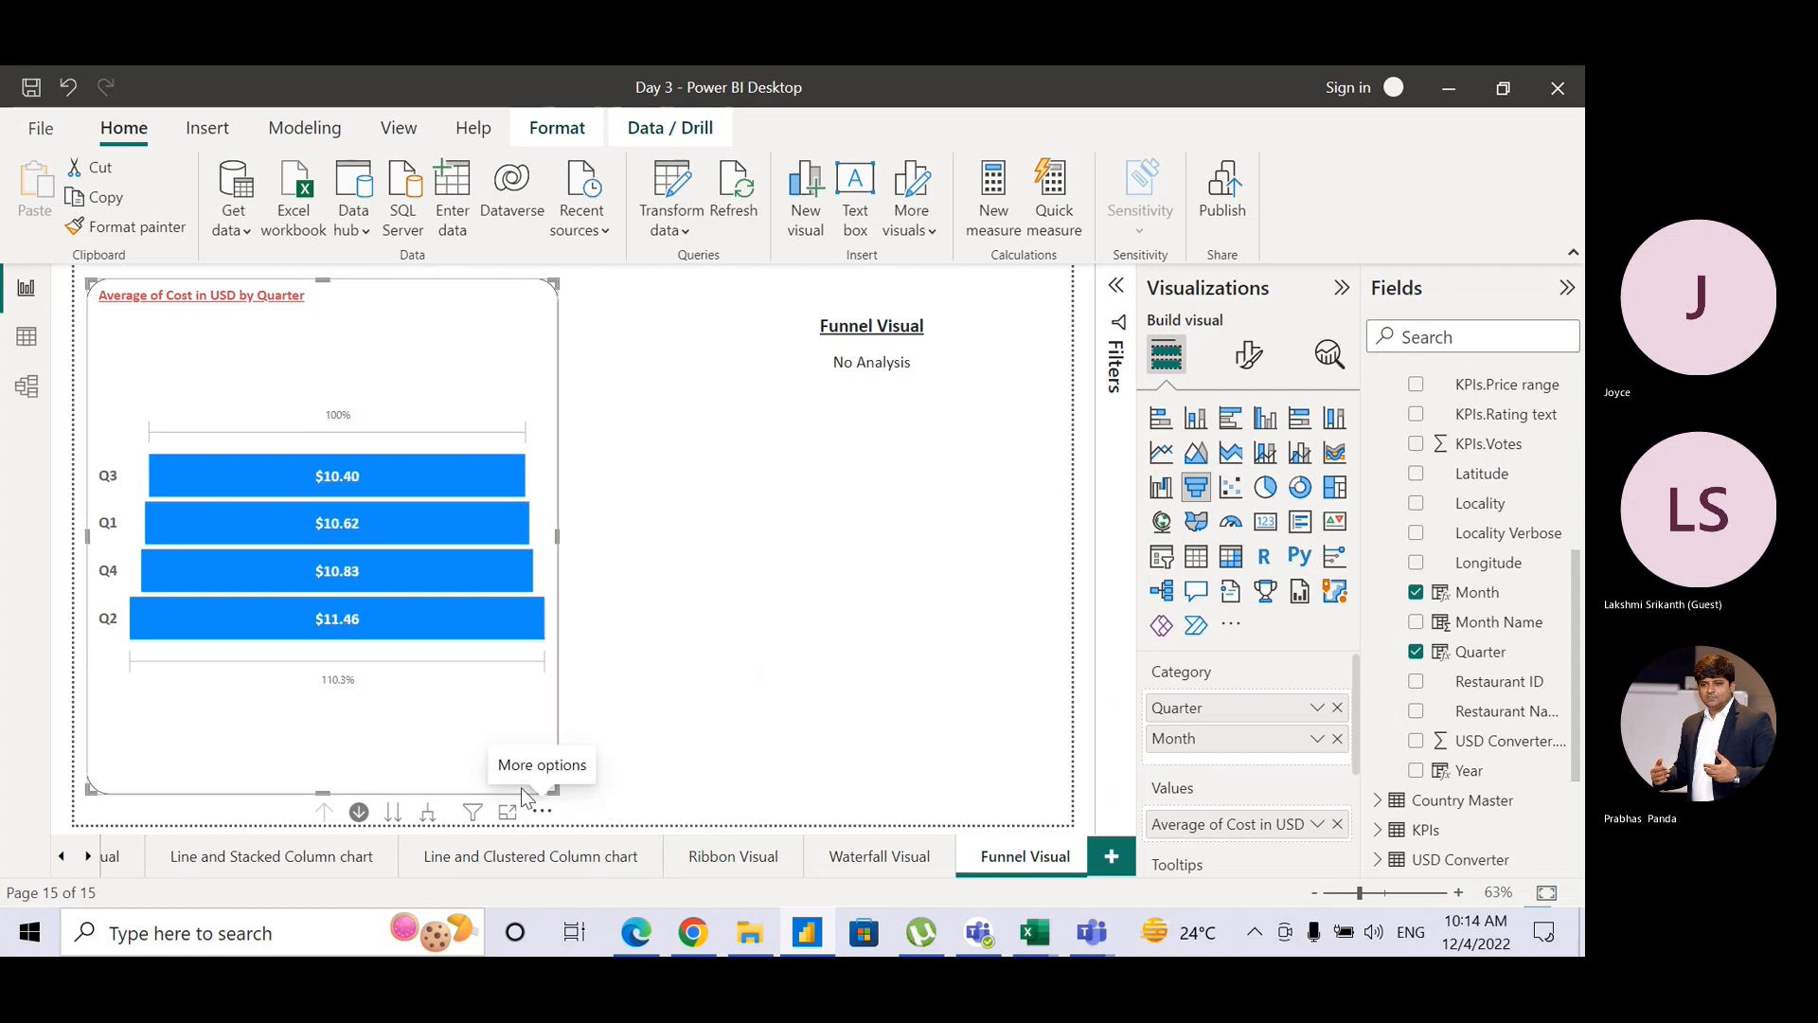
left_click(542, 812)
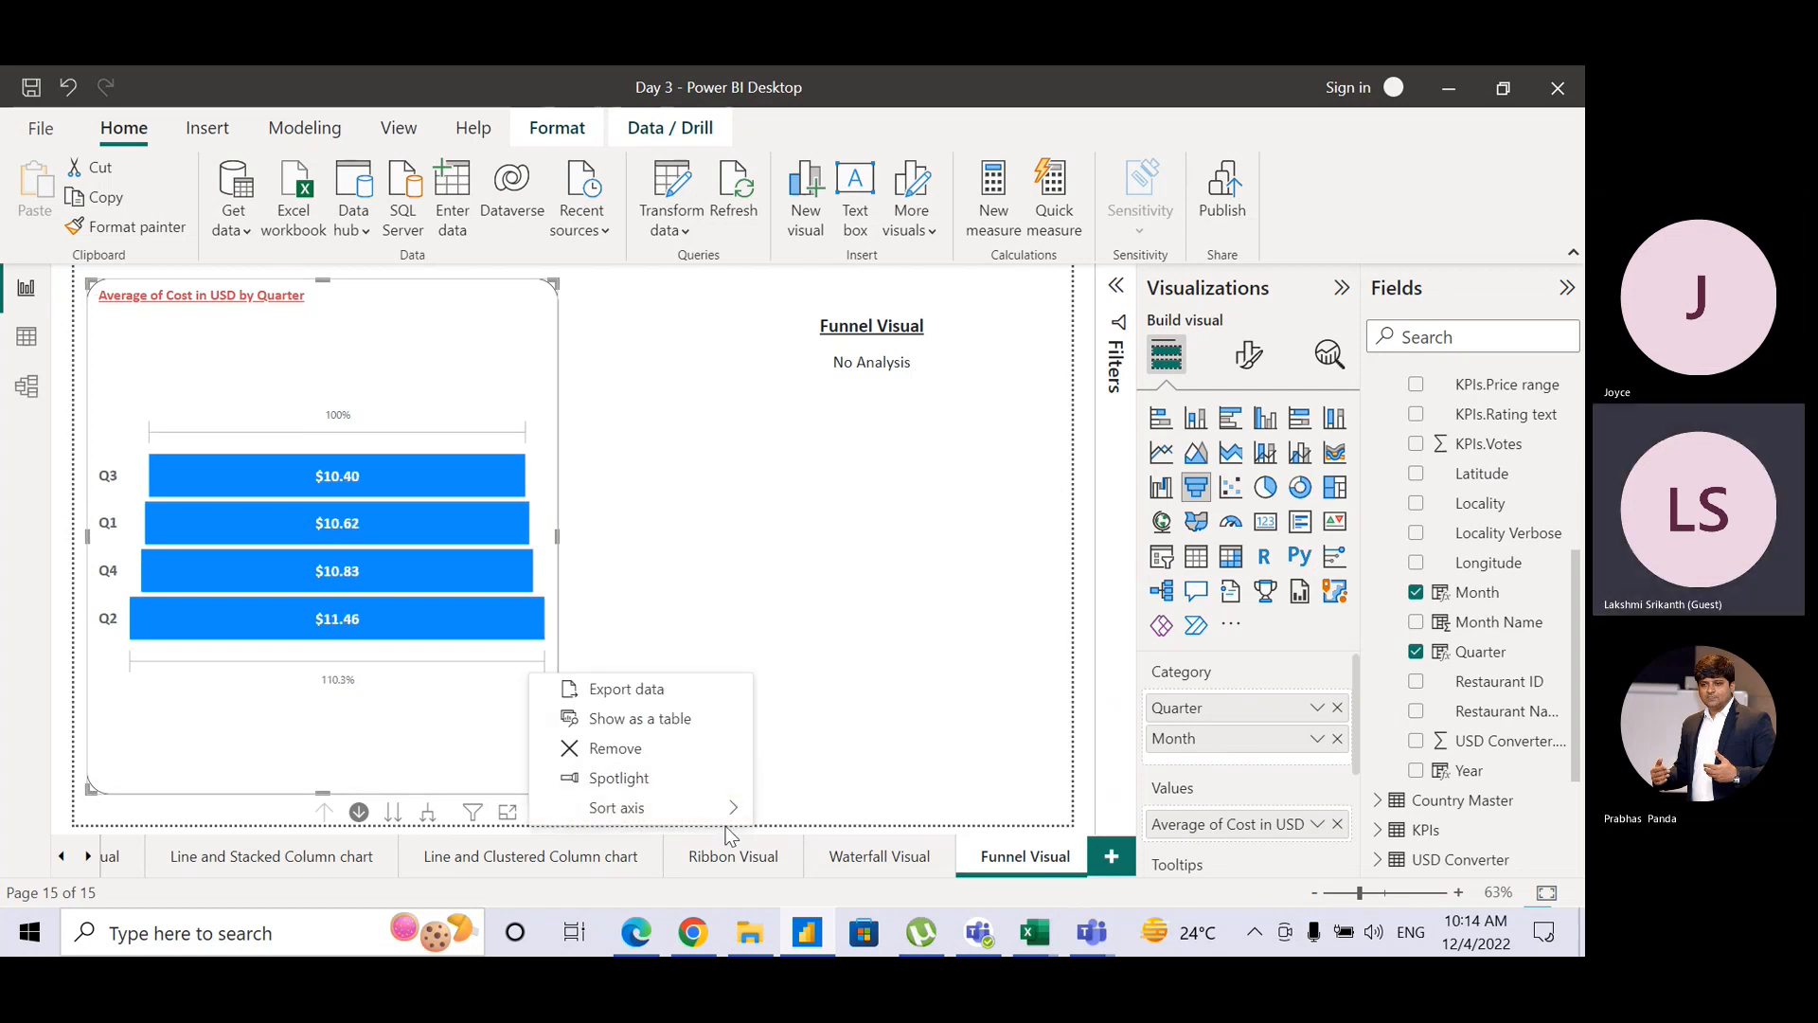
mouse_move(729, 807)
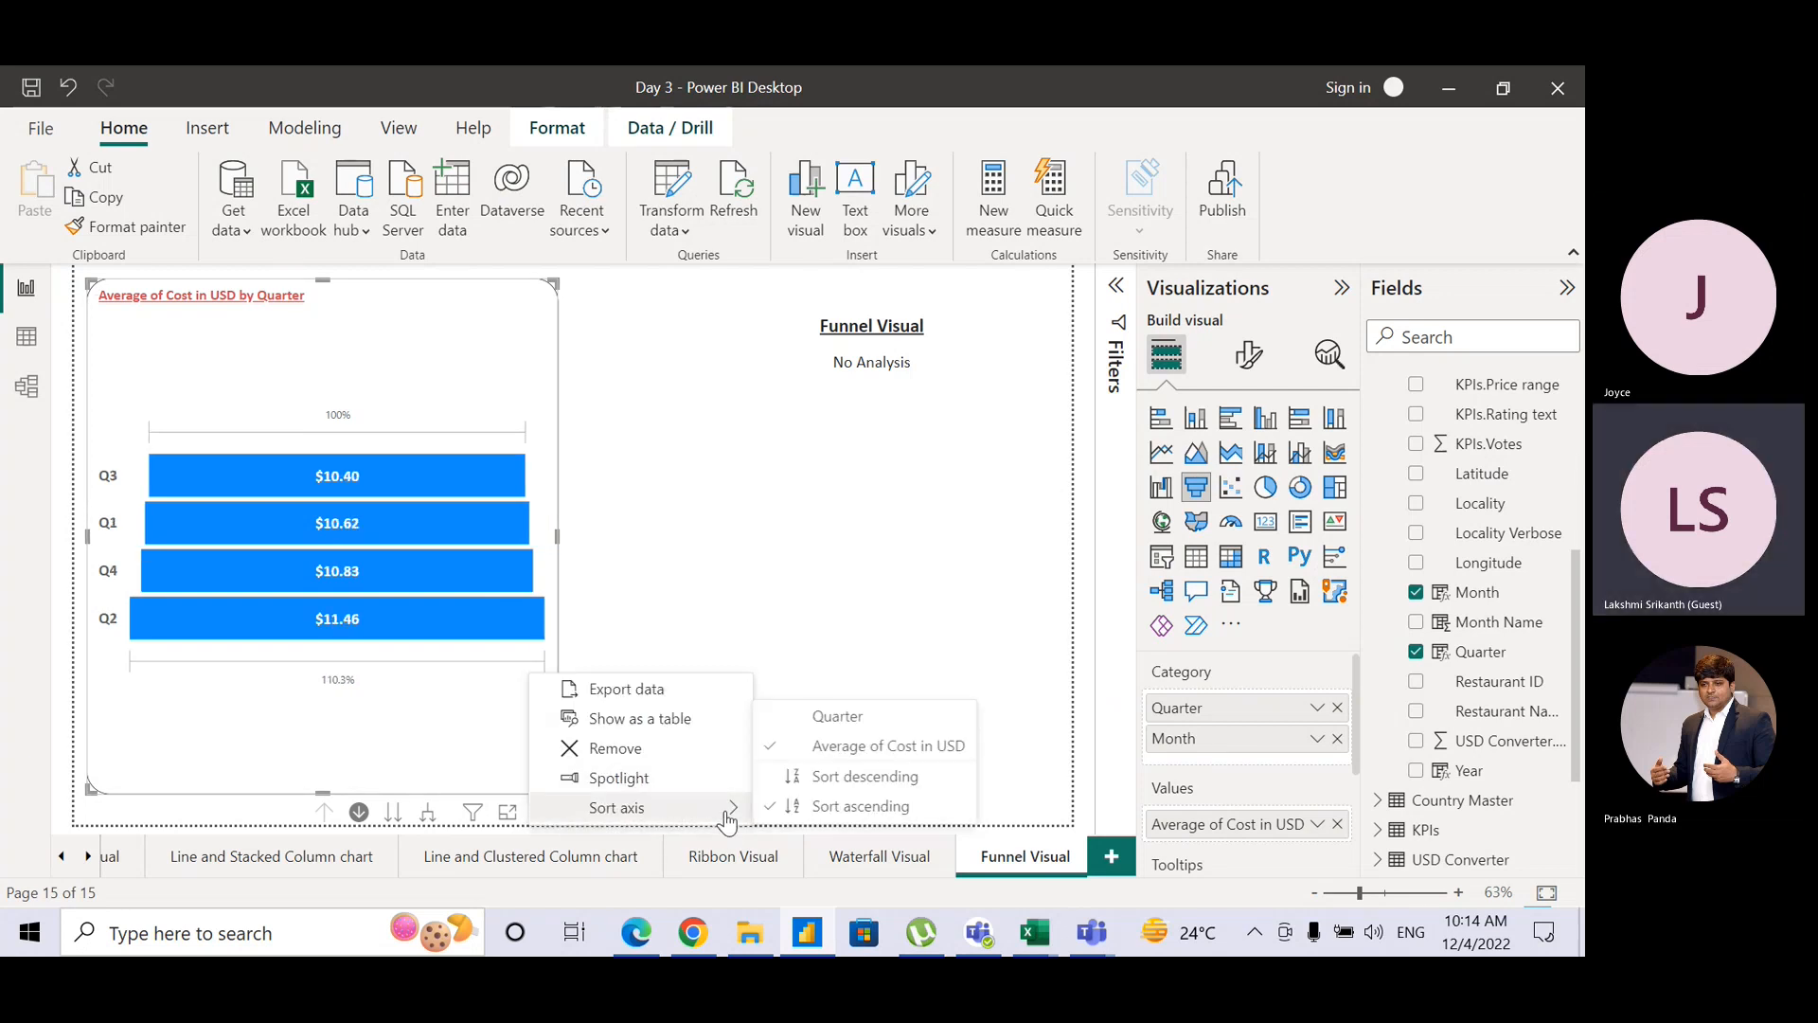
left_click(829, 776)
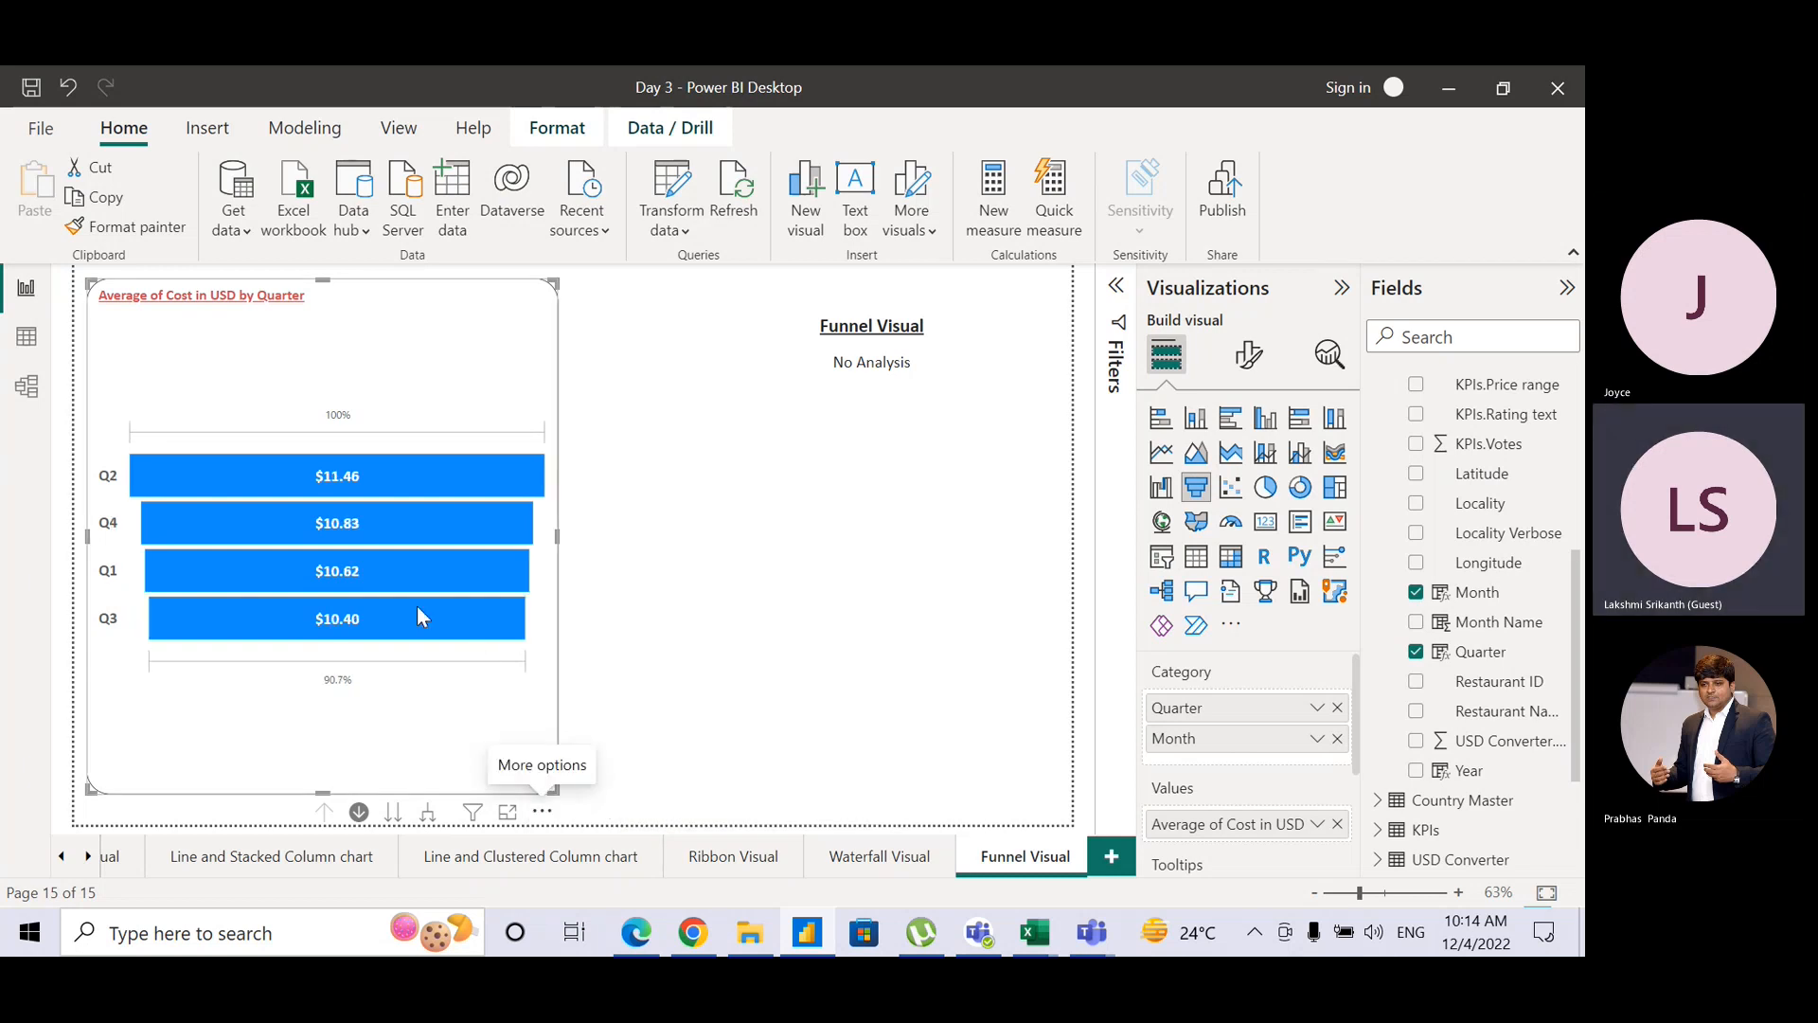
left_click(417, 480)
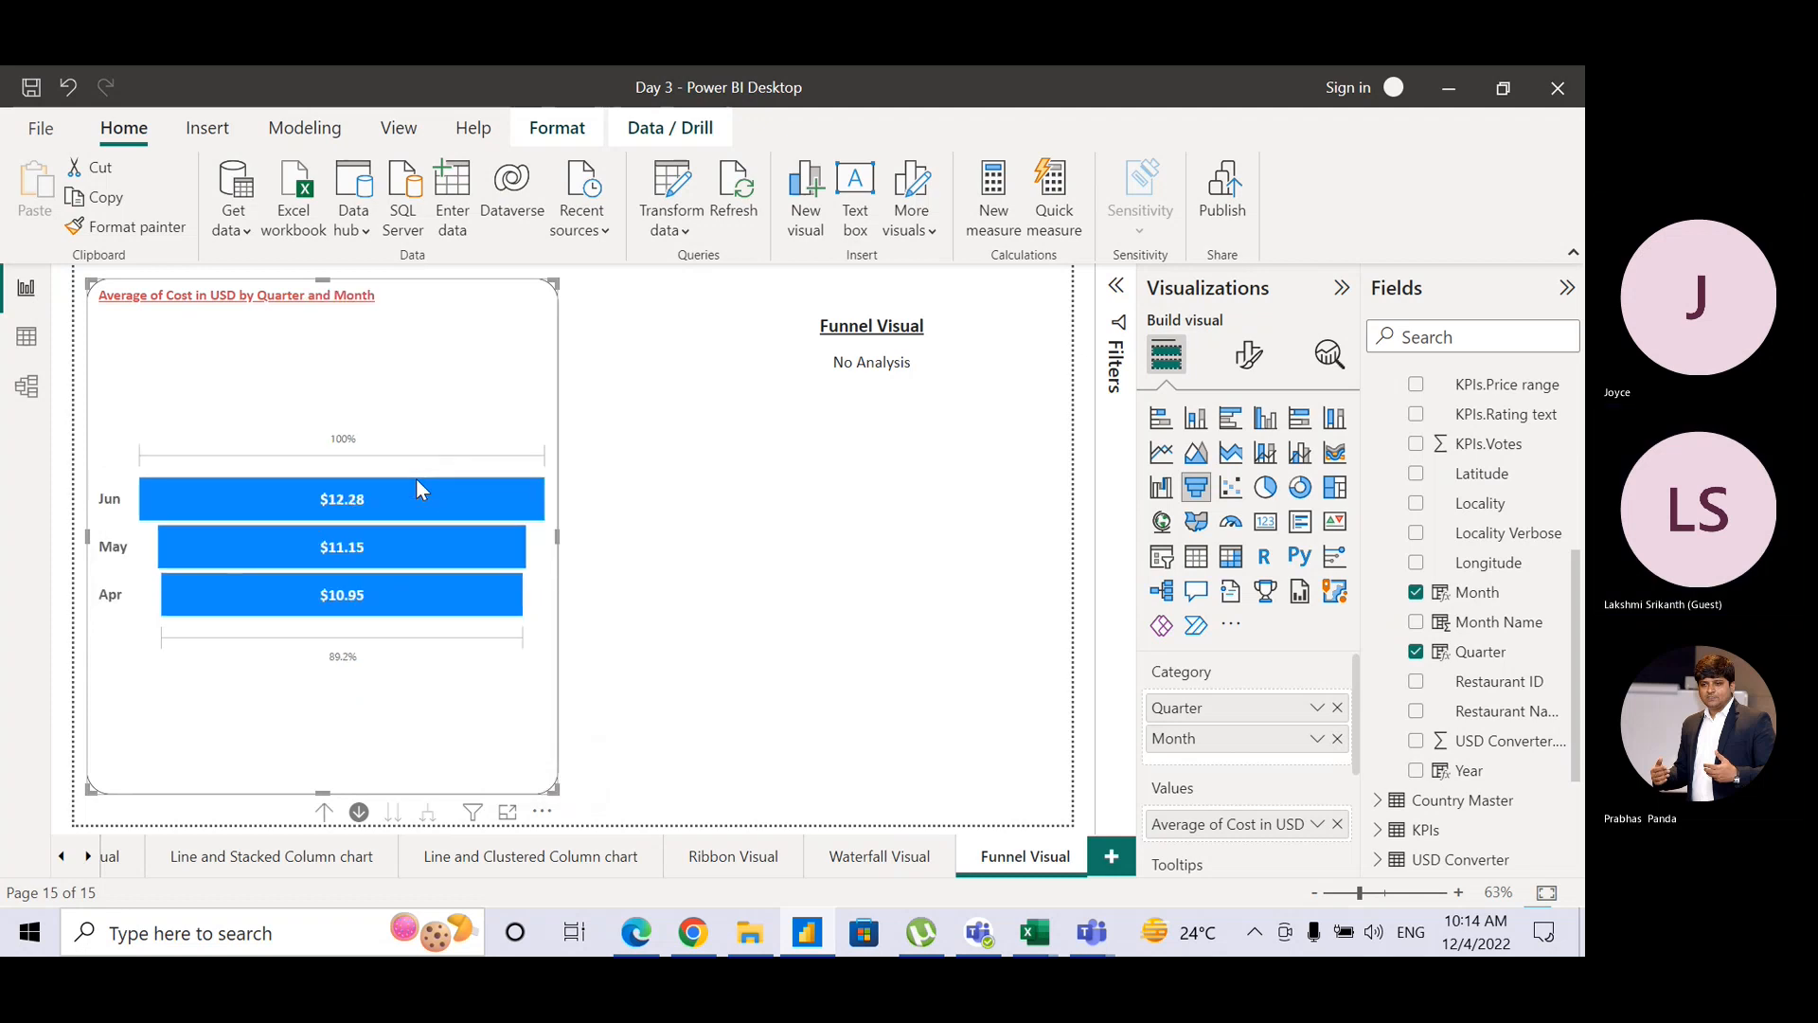
left_click(322, 814)
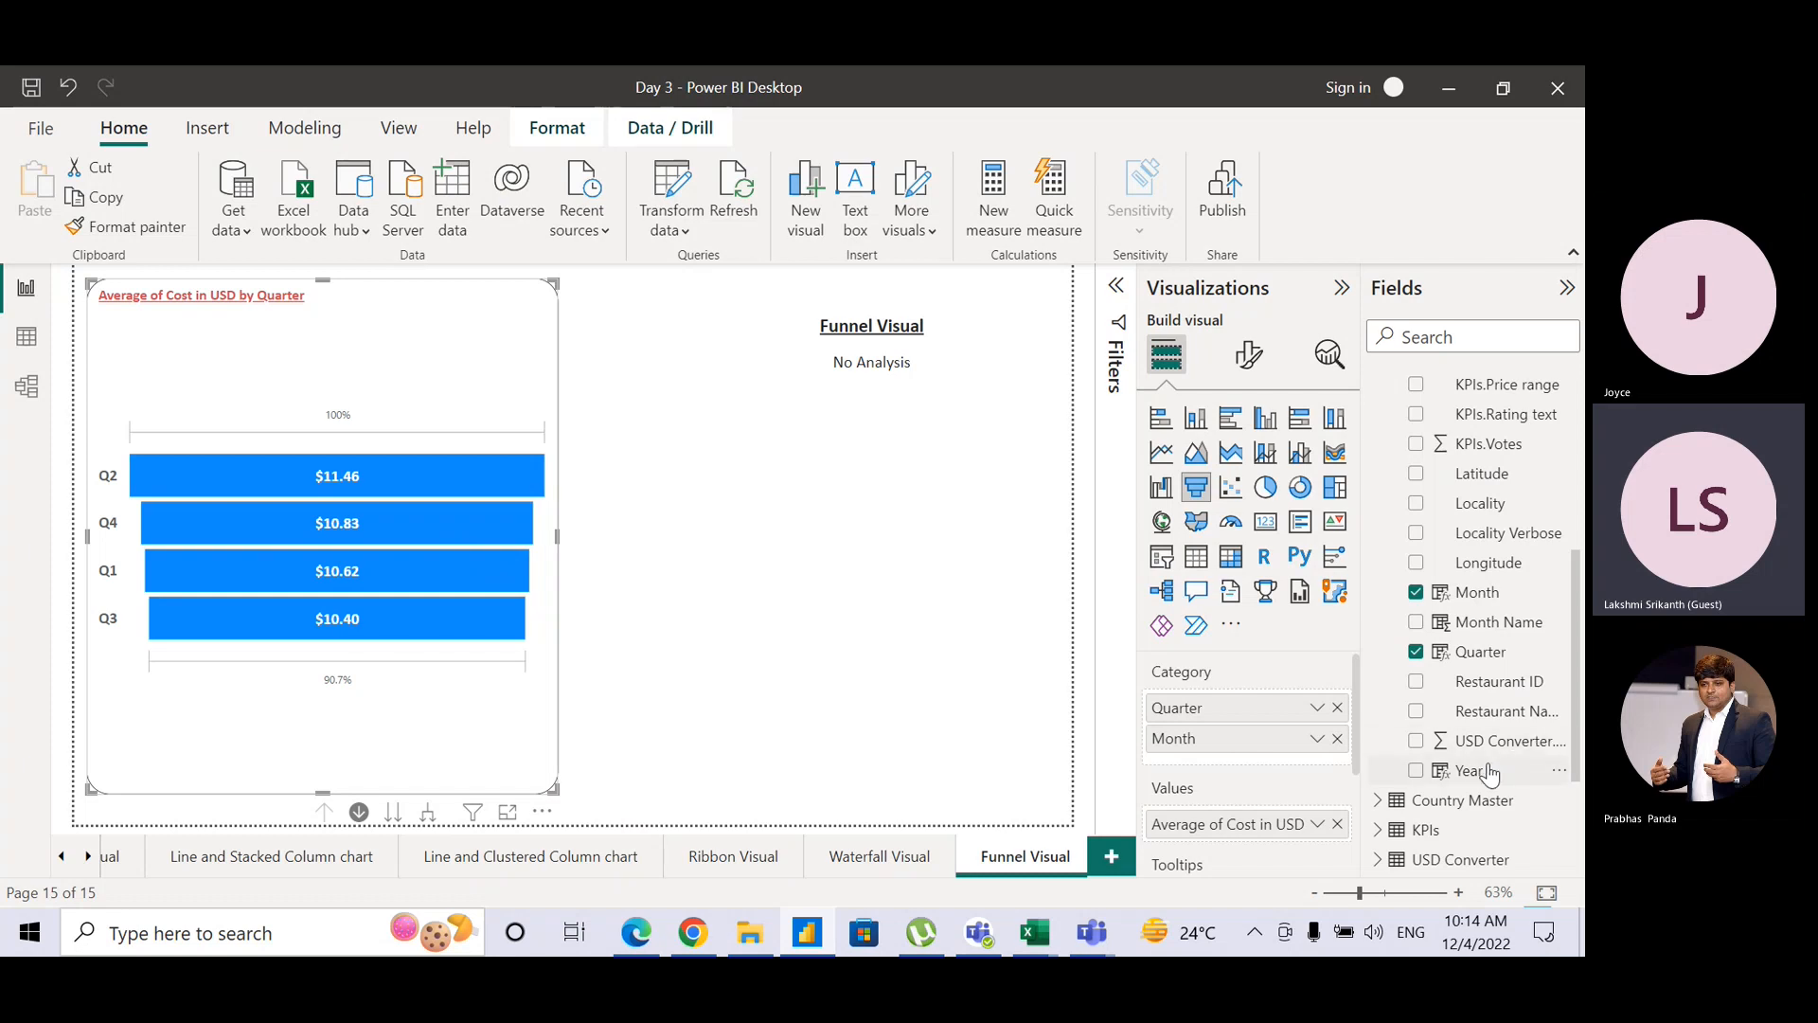
Step: Add Year to the funnel's Category well as a third level after Quarter and Month
left_click_drag(1488, 772, 1274, 784)
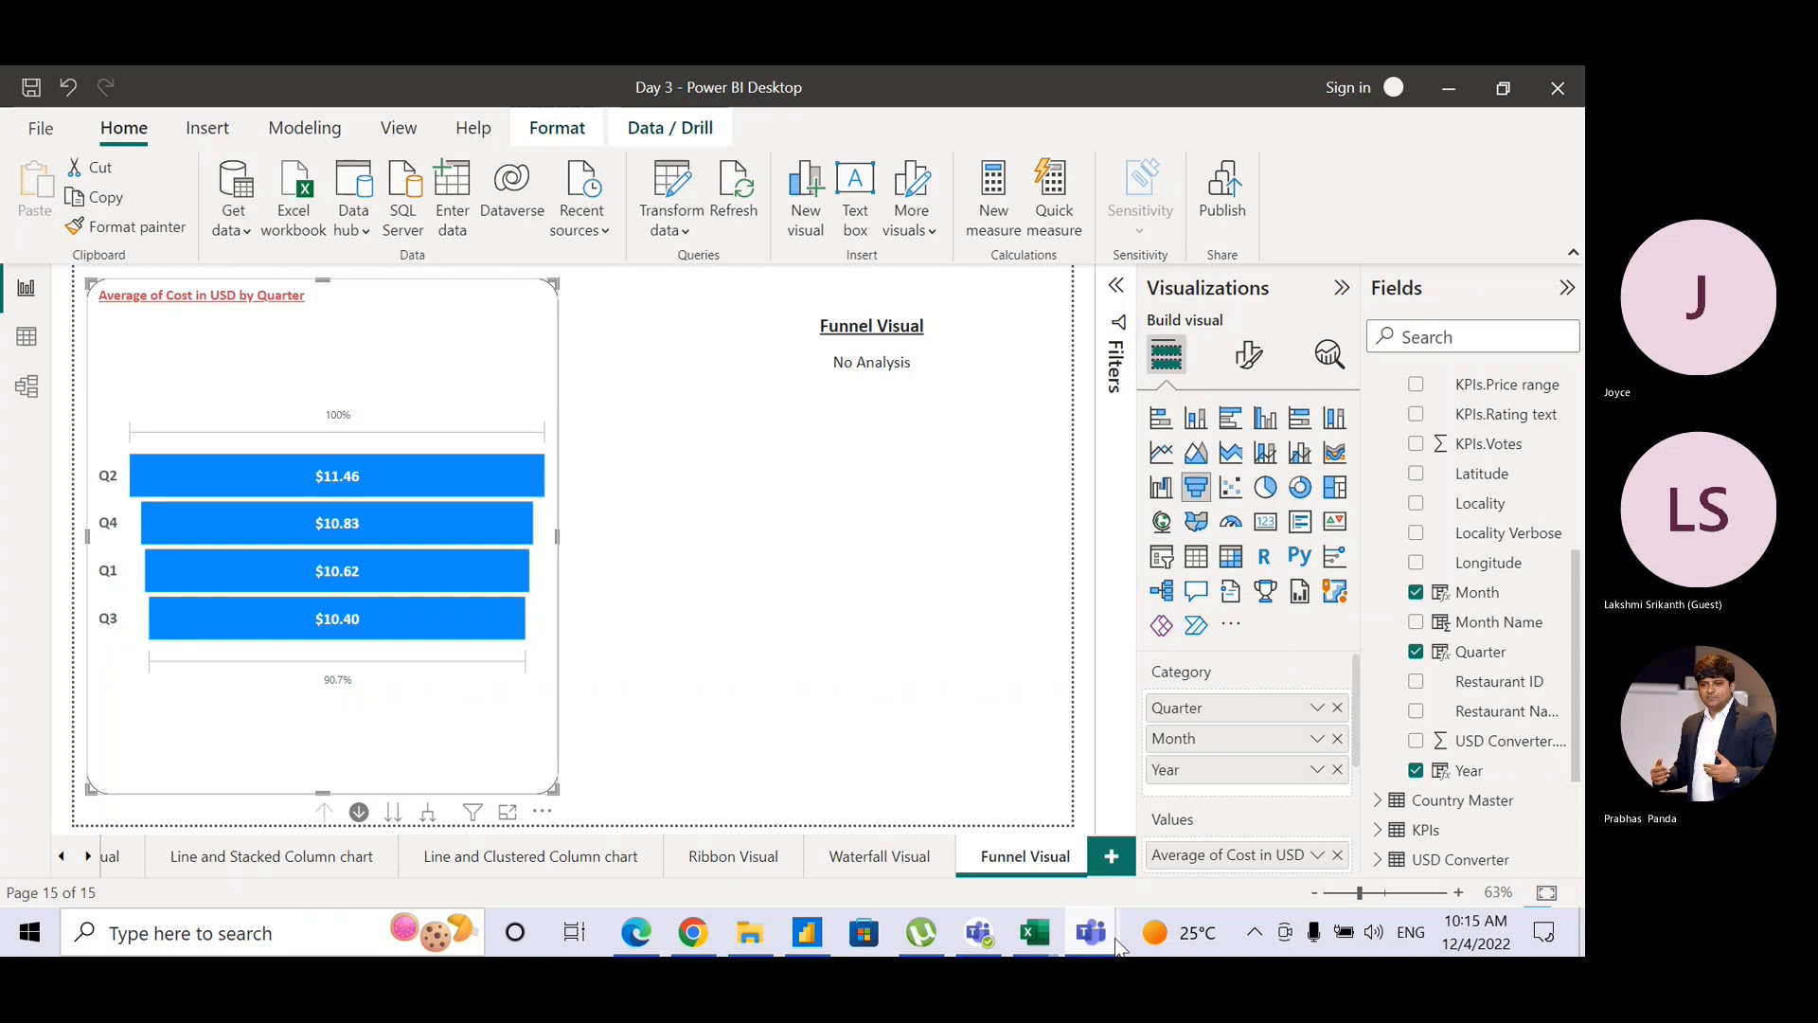
Step: Bring the Teams meeting window forward, then switch back to the Power BI funnel report
mouse_move(1091, 933)
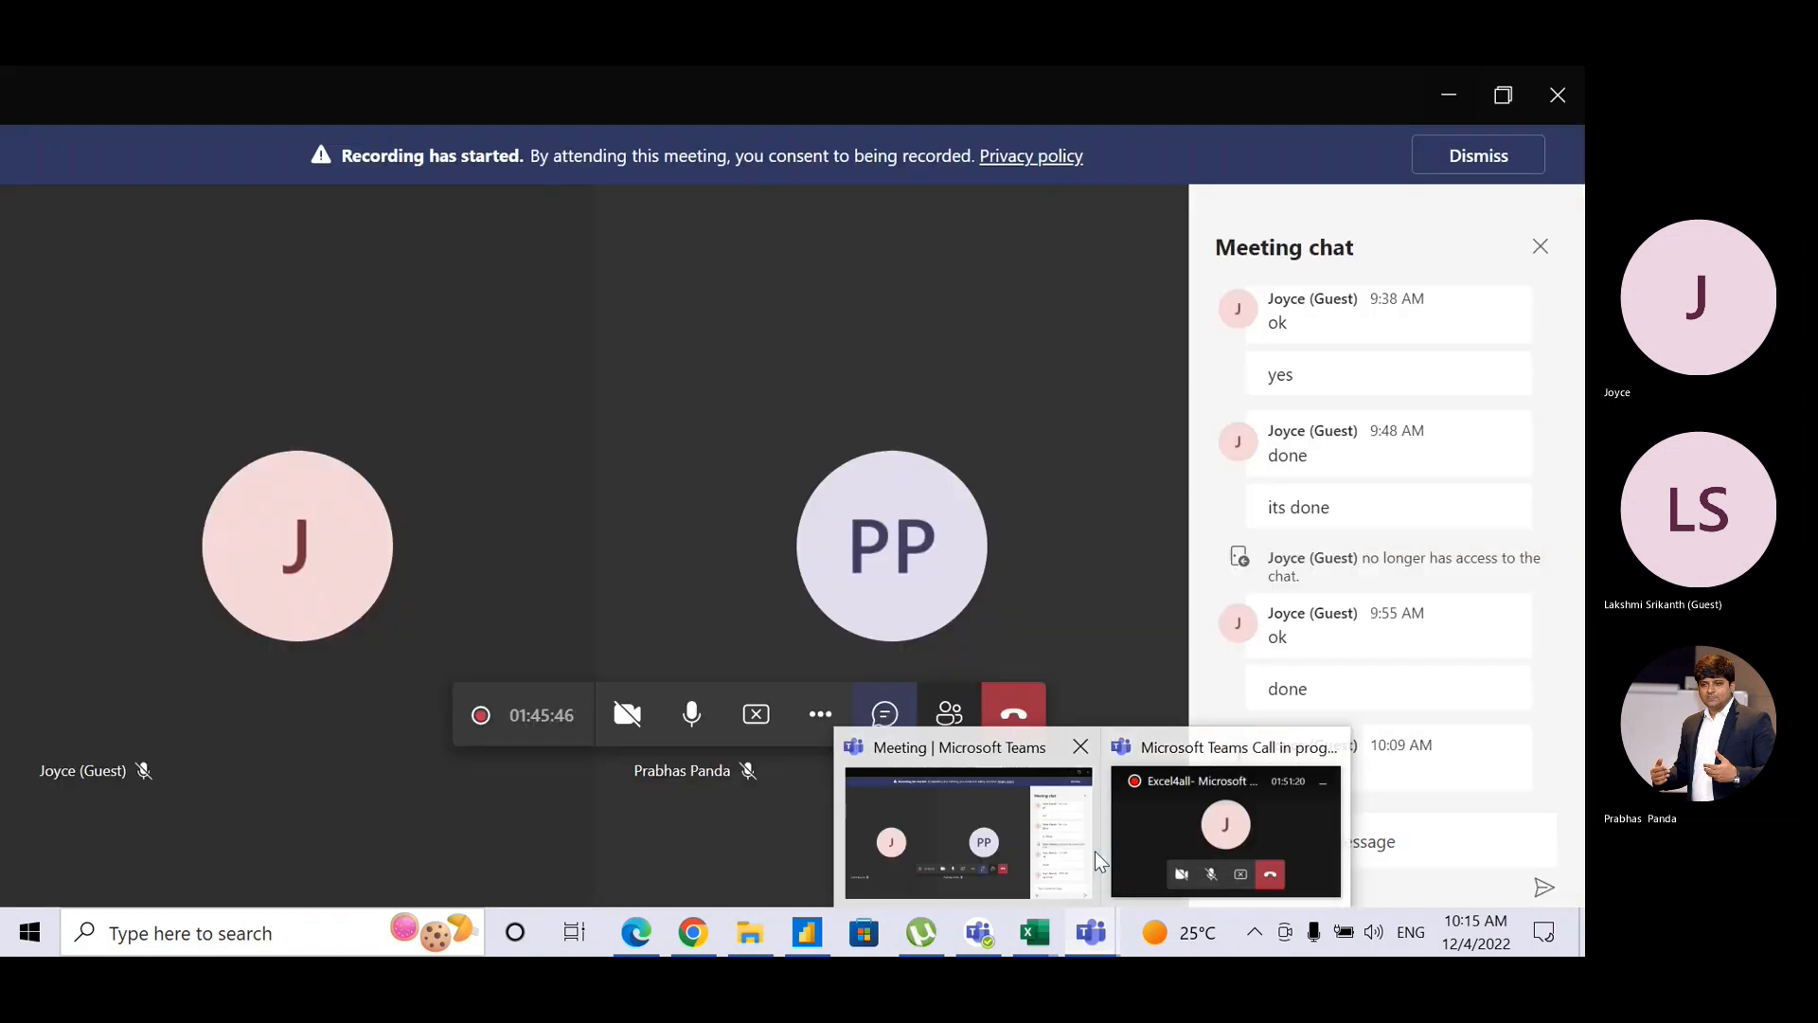
left_click(1095, 850)
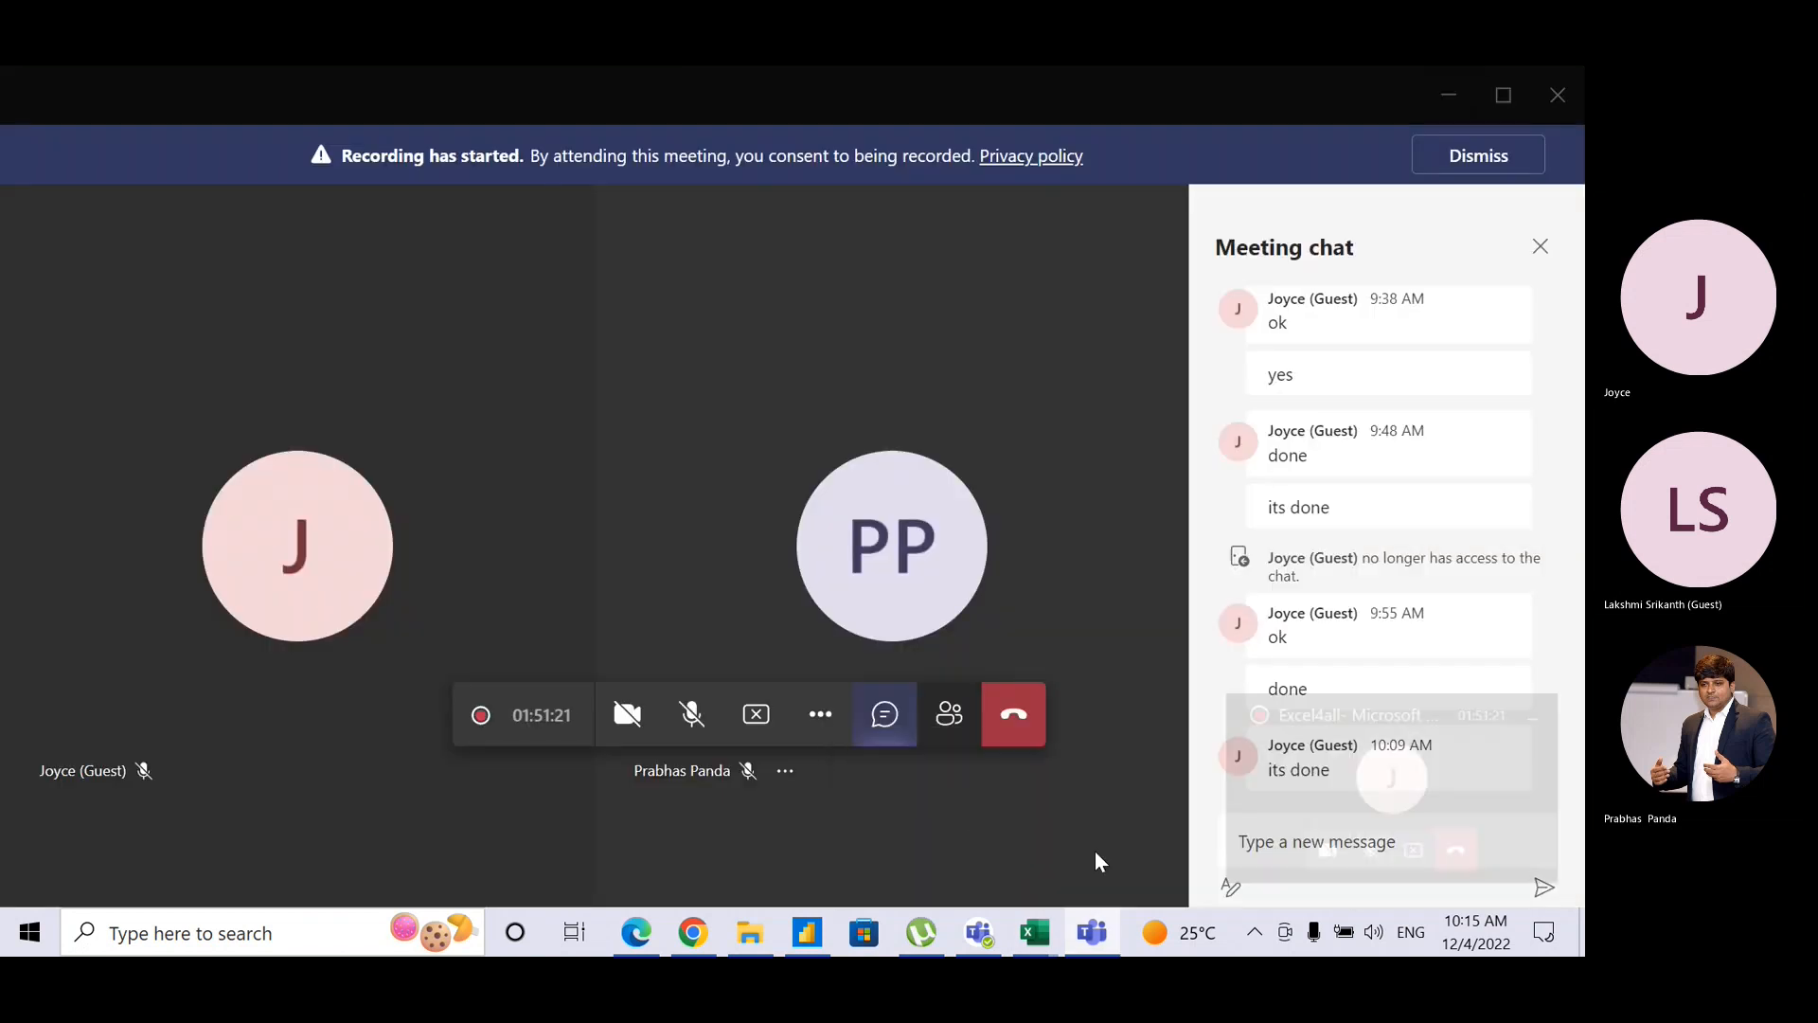
key("alt+Tab")
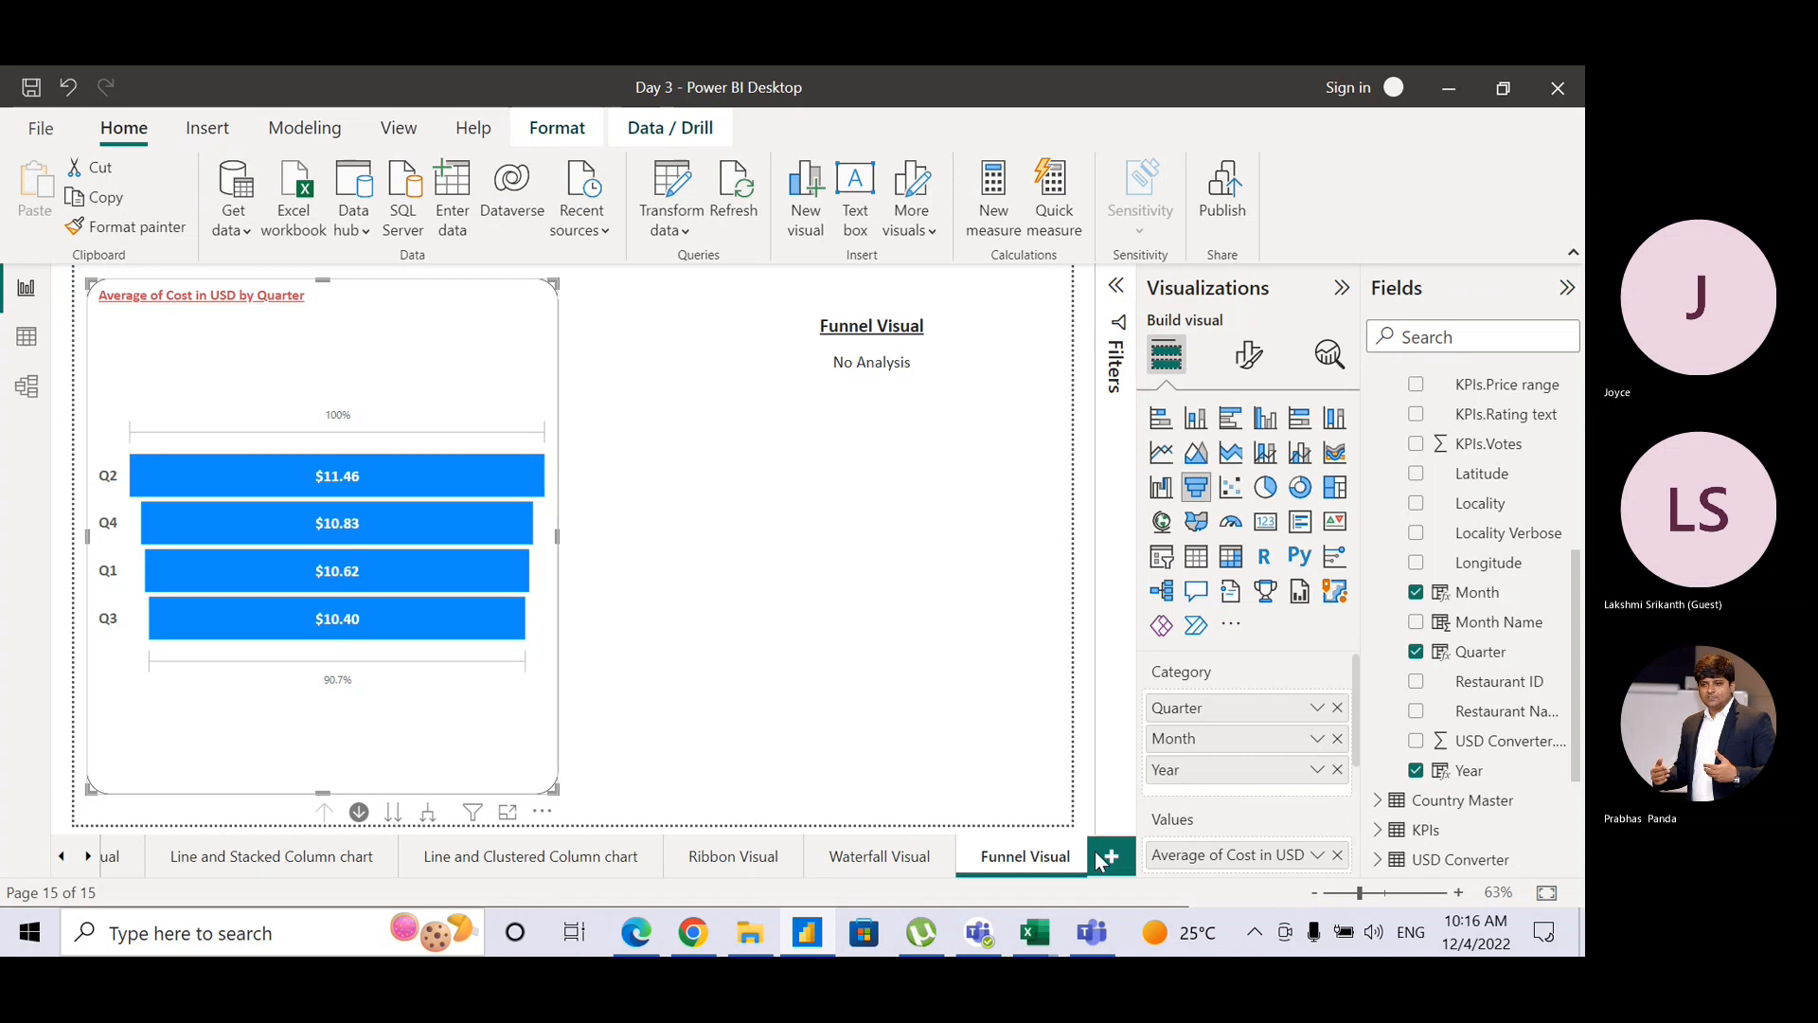
Step: Switch to the Teams meeting window to read the new chat reply
key("alt+Tab")
key("alt+Tab")
key("alt+Tab")
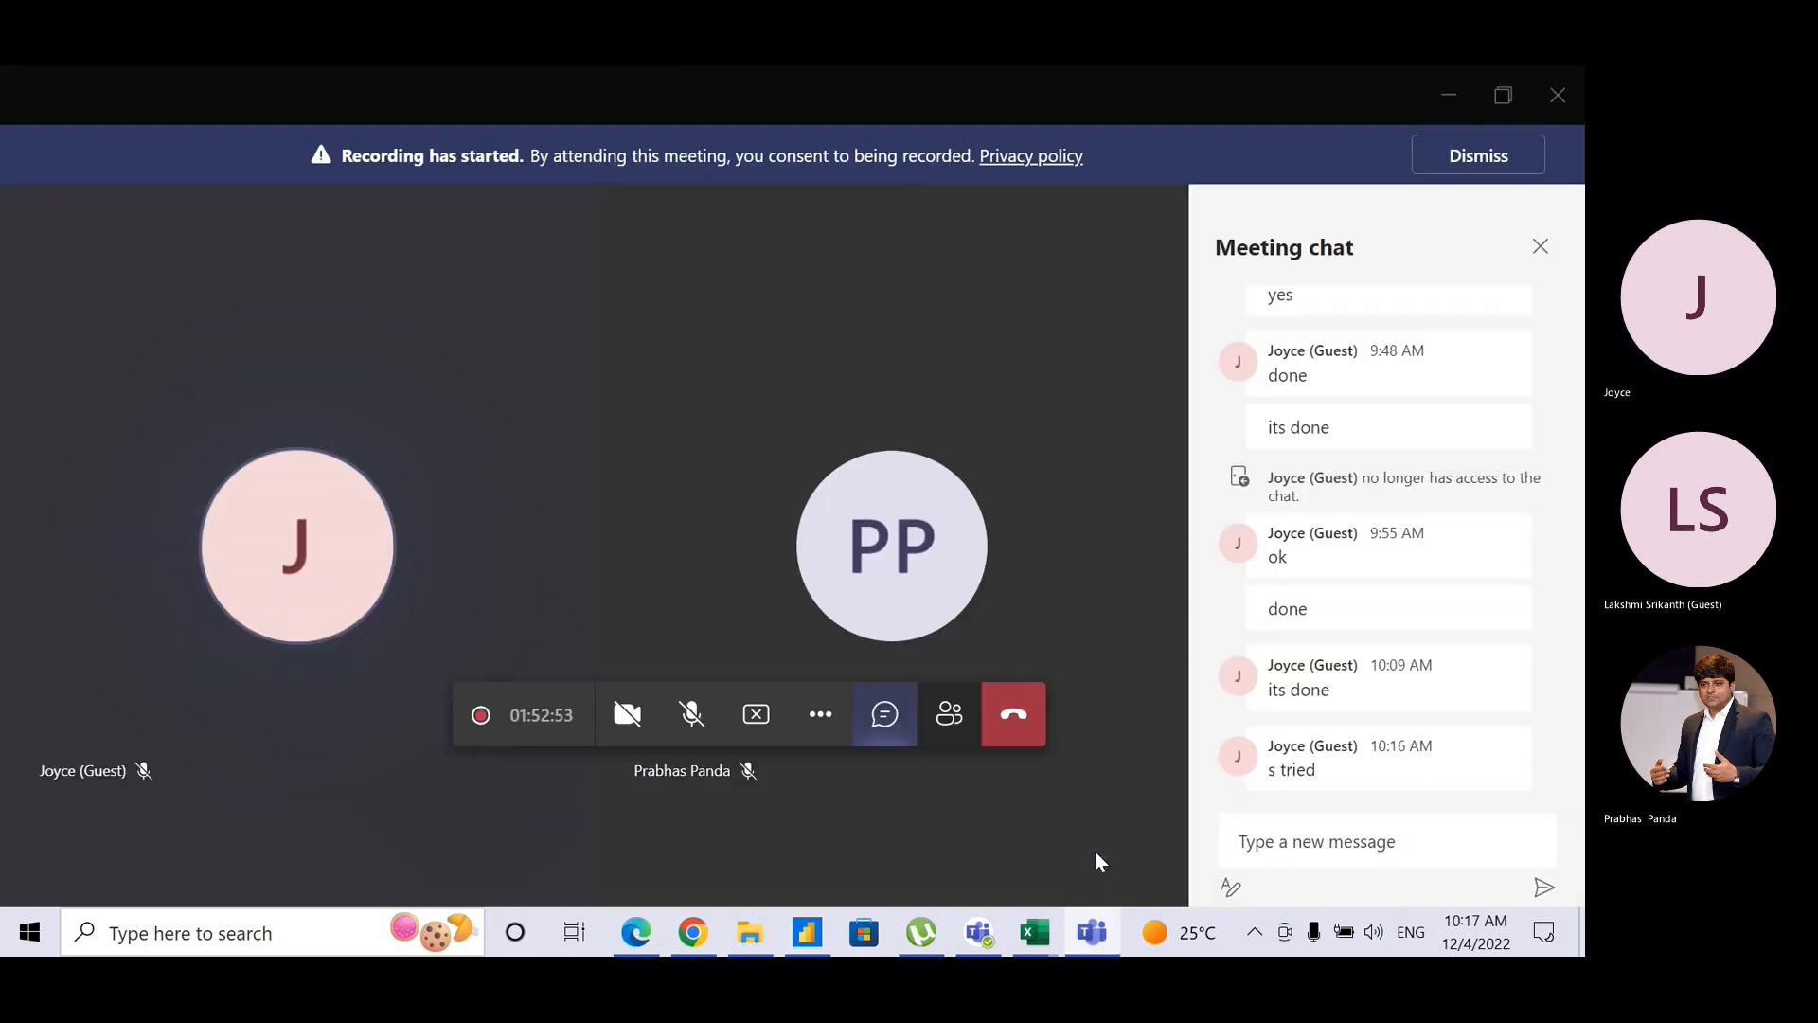
Step: Post 'Give me a min' in the Teams meeting chat and switch back to Power BI
left_click(1271, 855)
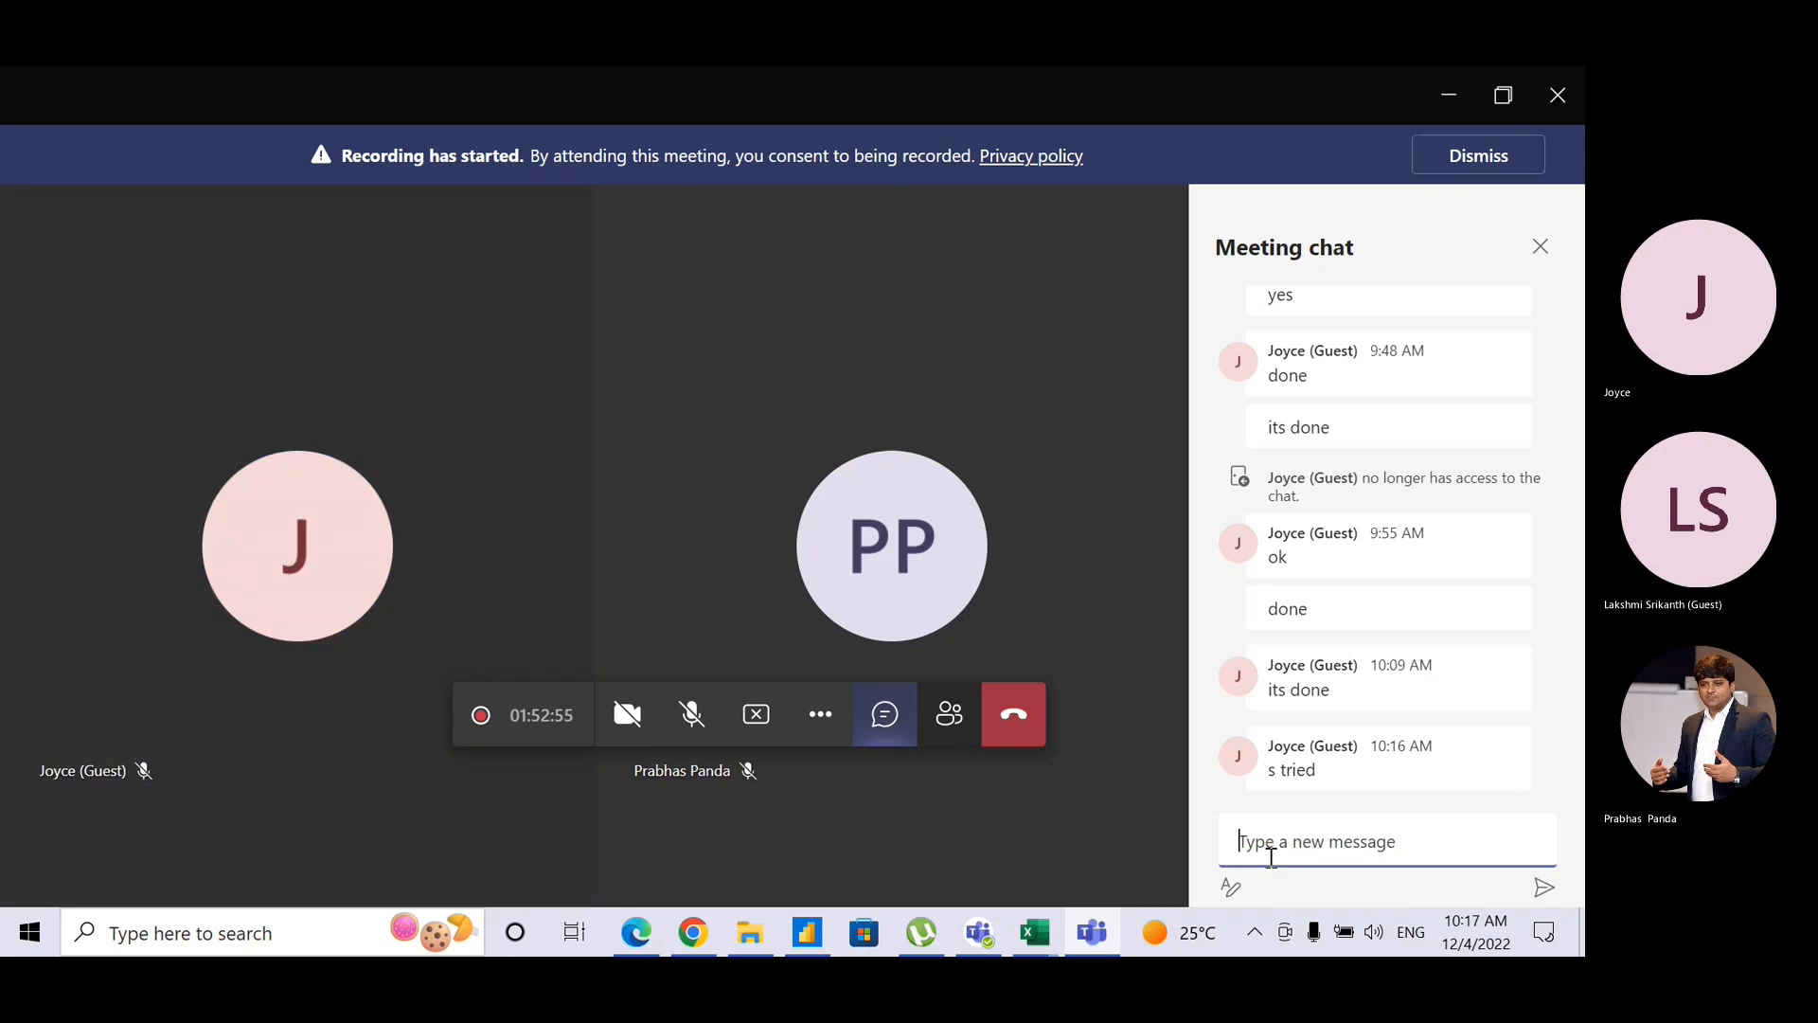
type("Give me a min.")
key("Return")
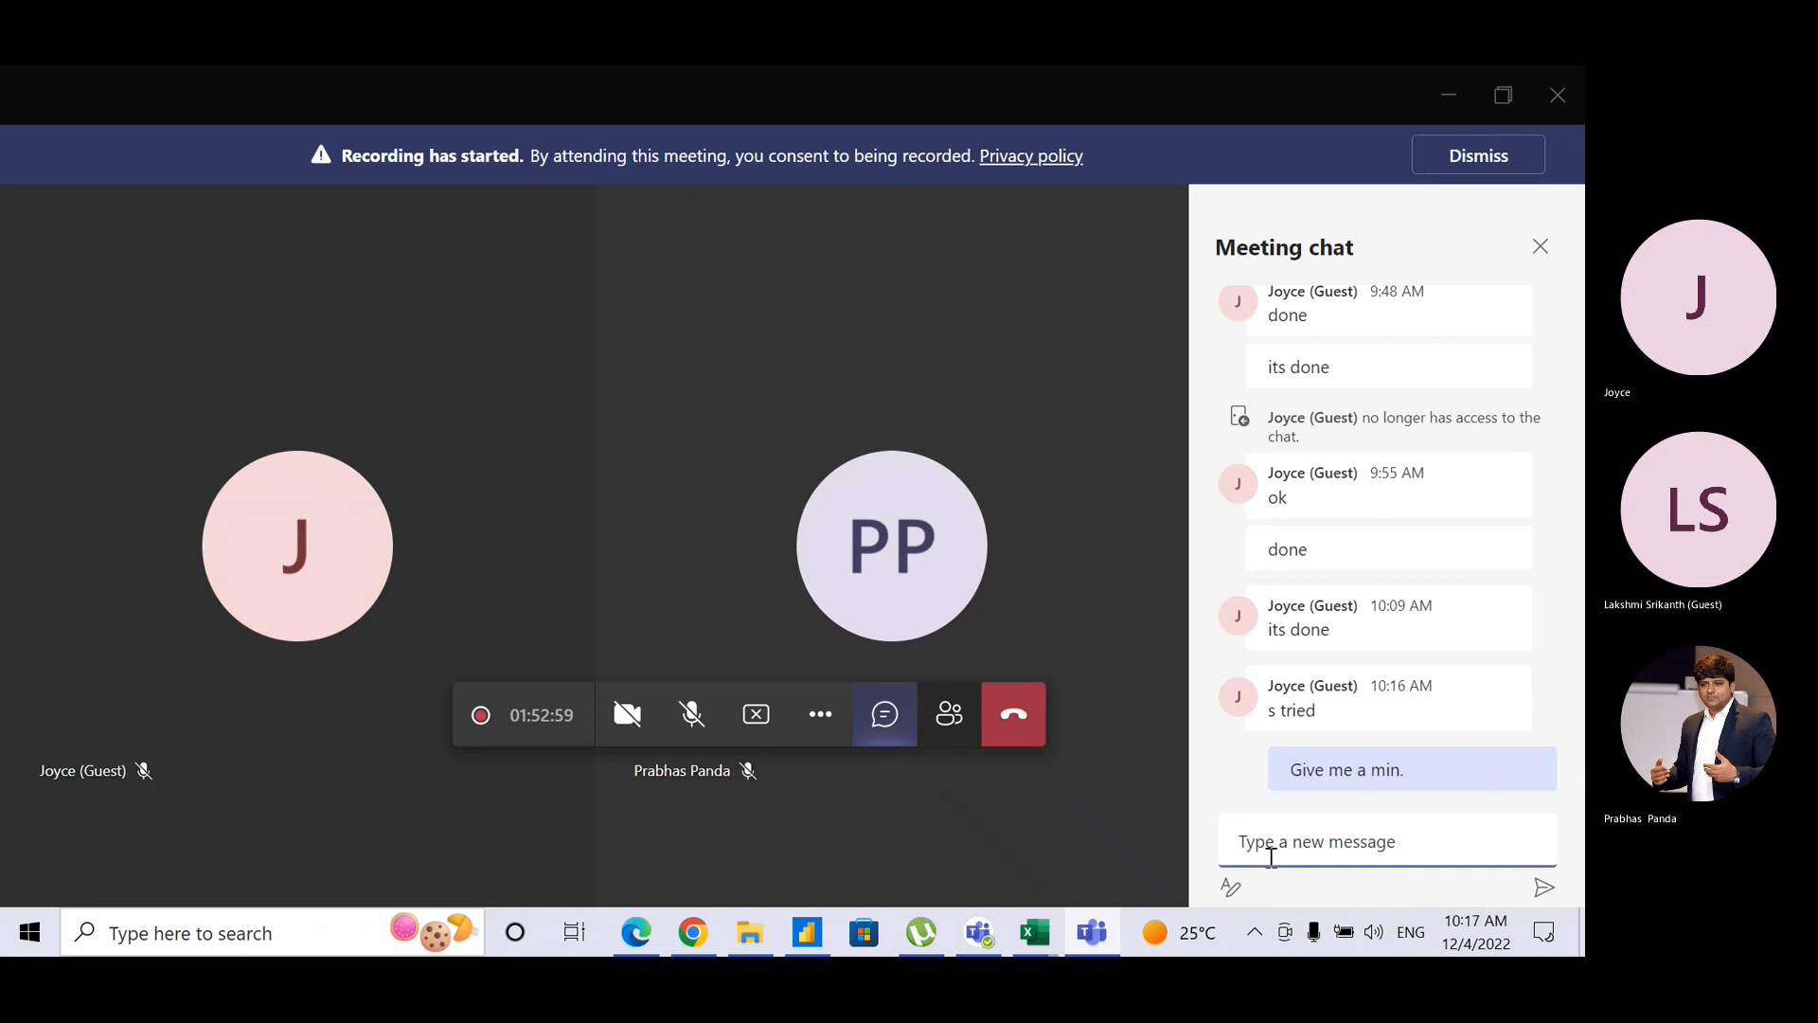
key("alt+Tab")
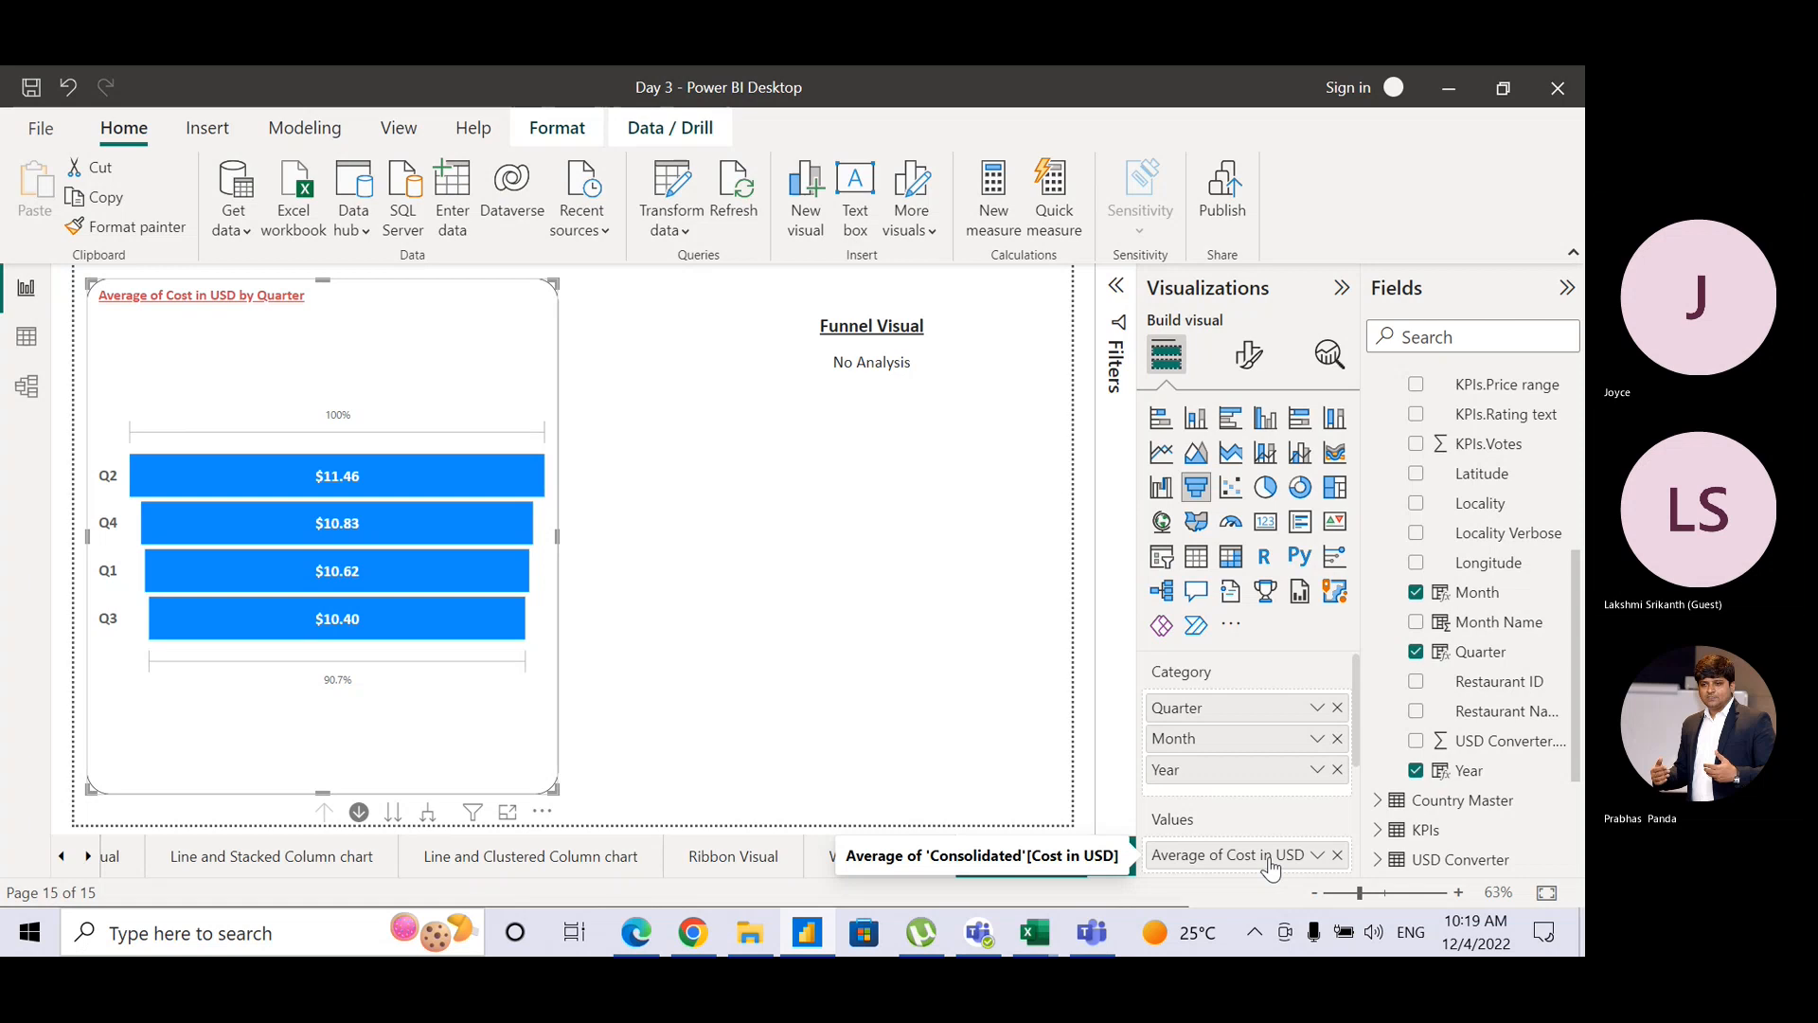
Step: Unmute the microphone in the Teams meeting, then return to the funnel report in Power BI
key("alt+Tab")
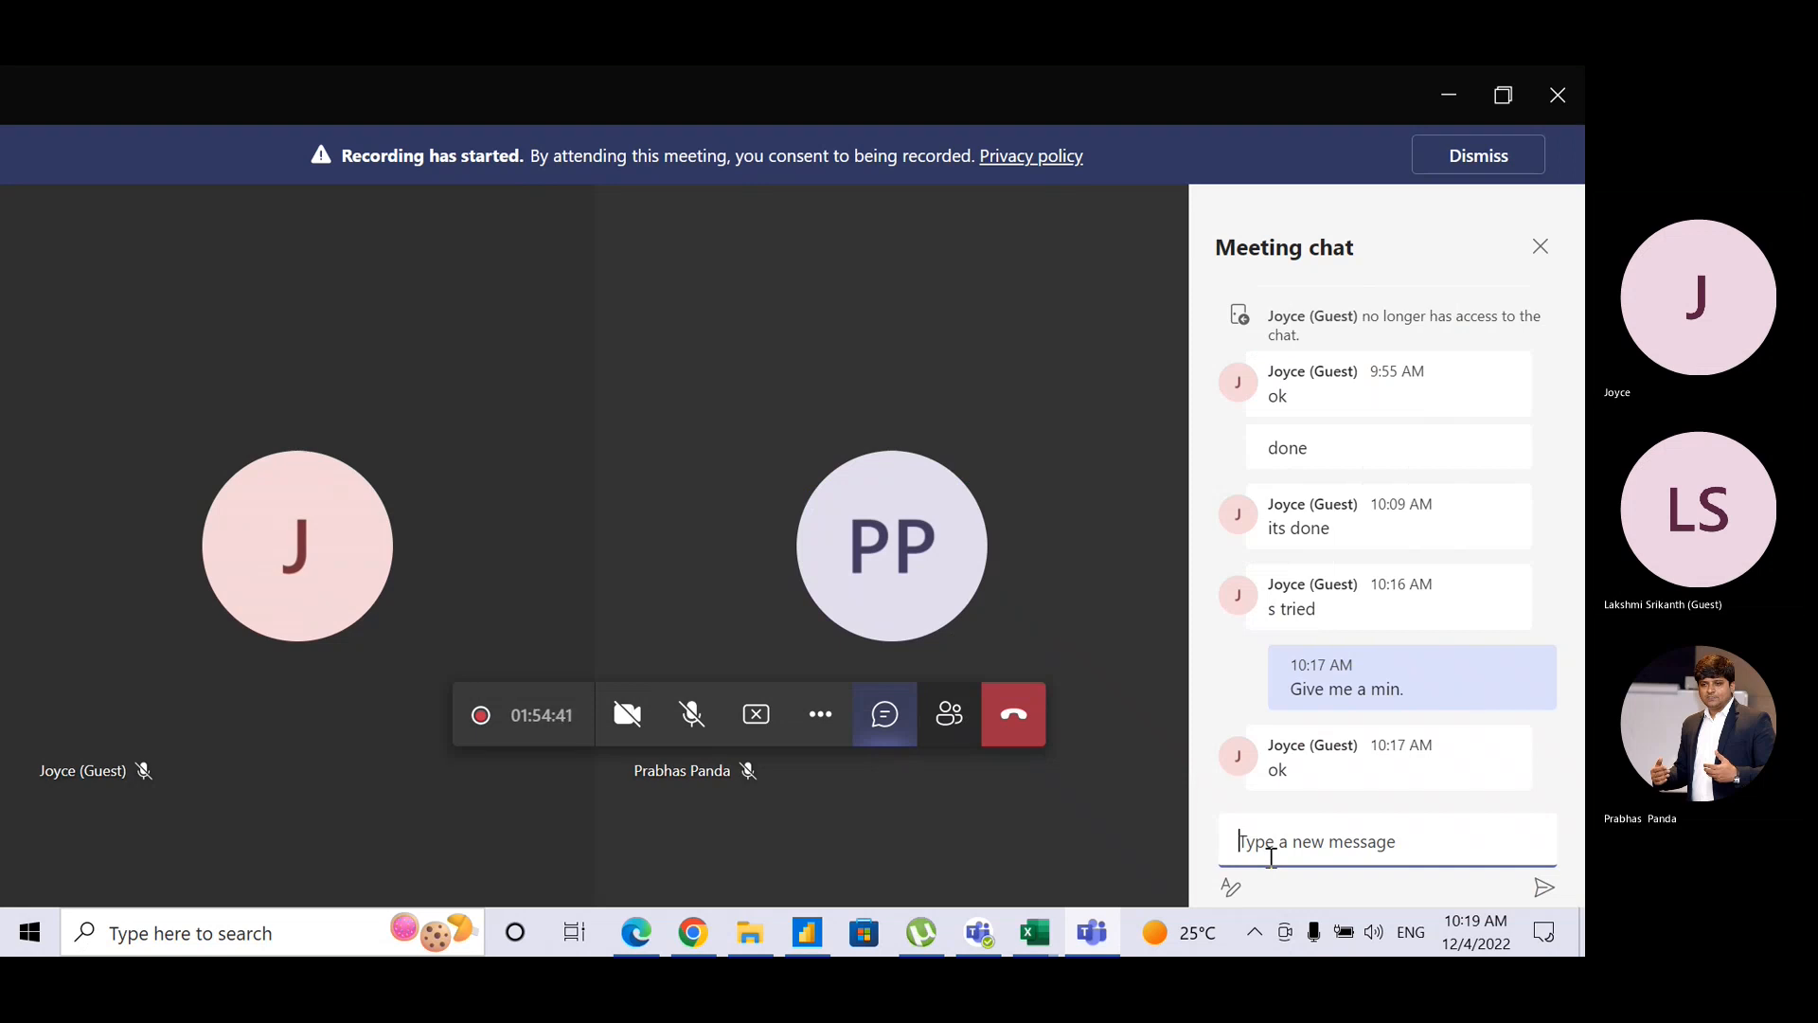
key("alt+Tab")
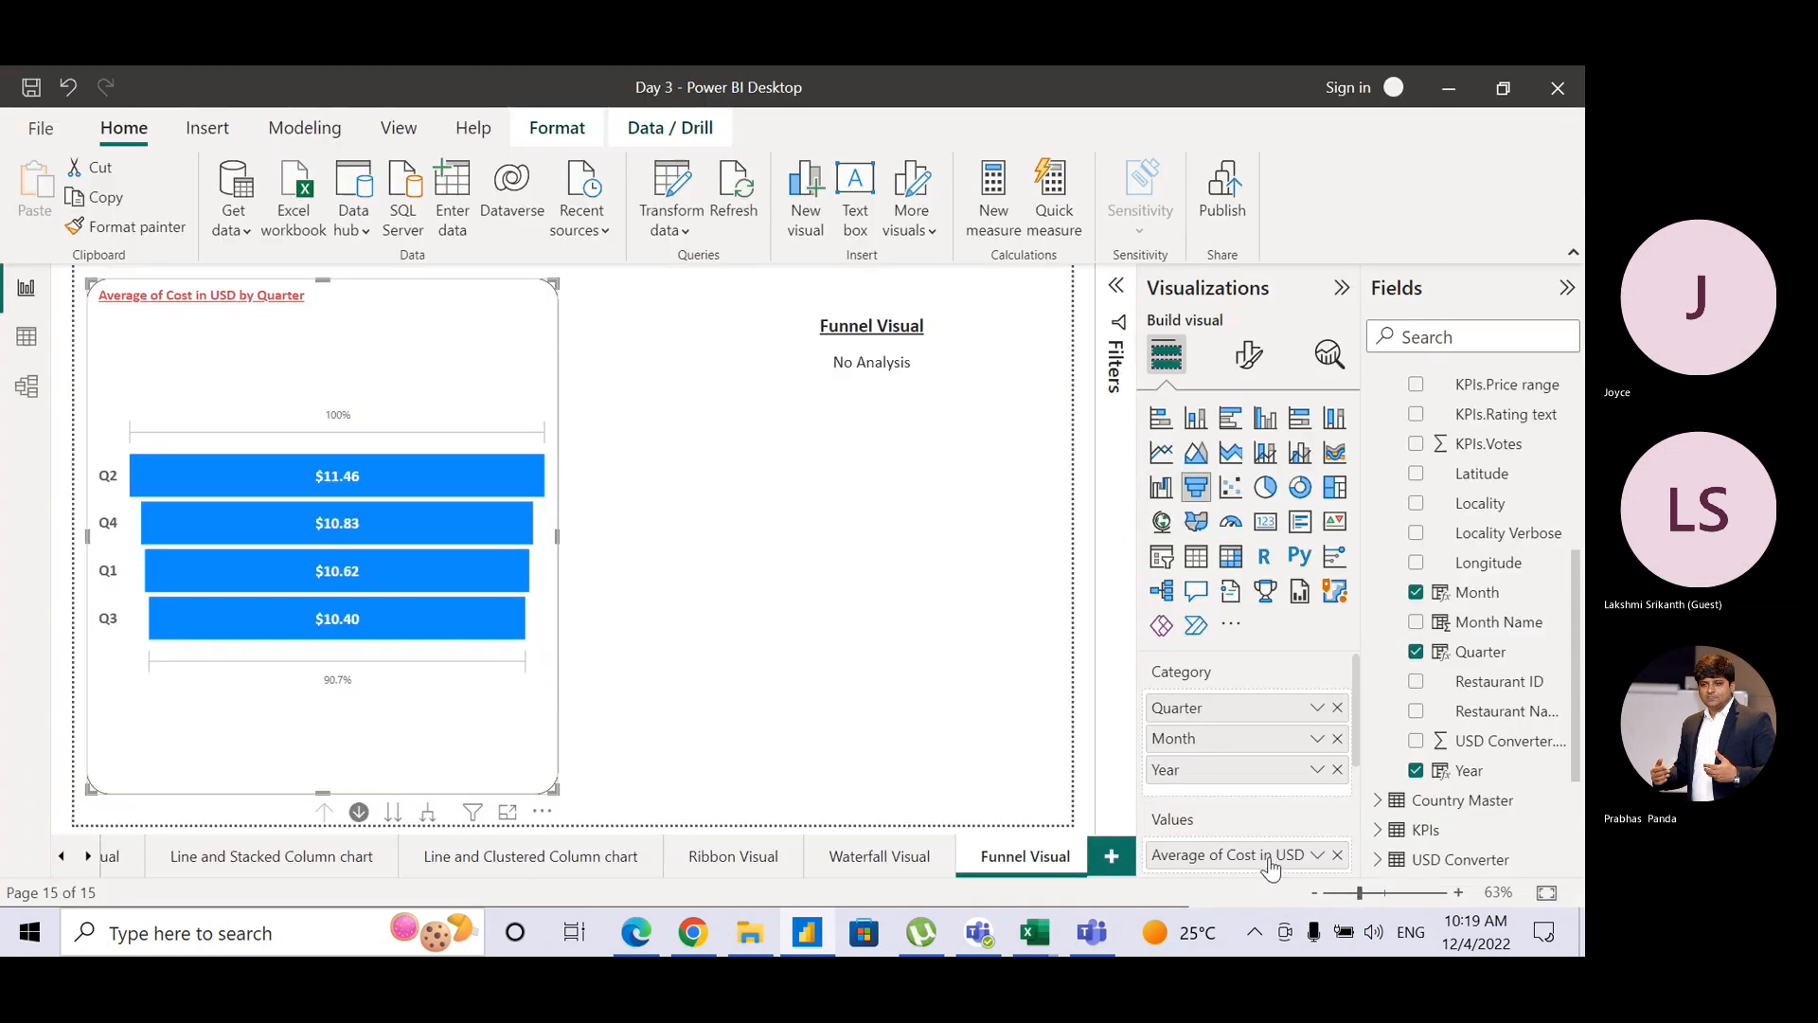
key("alt+Tab")
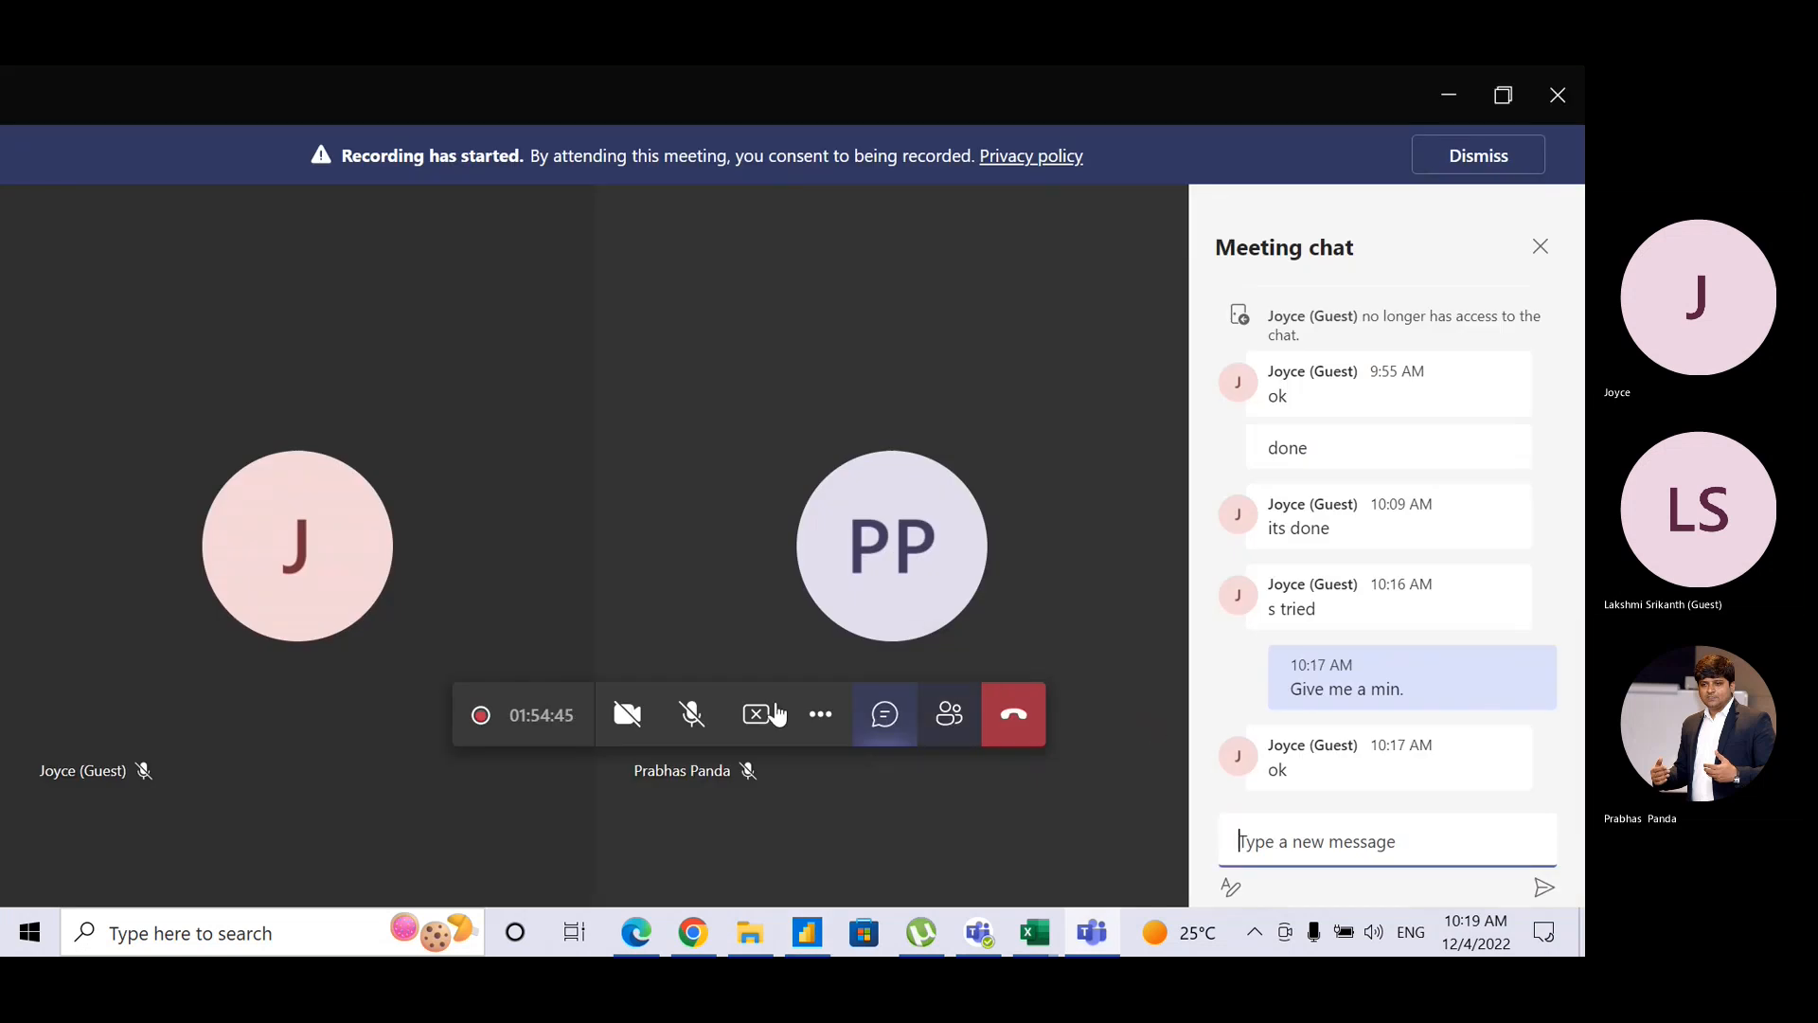
left_click(693, 716)
key("alt+Tab")
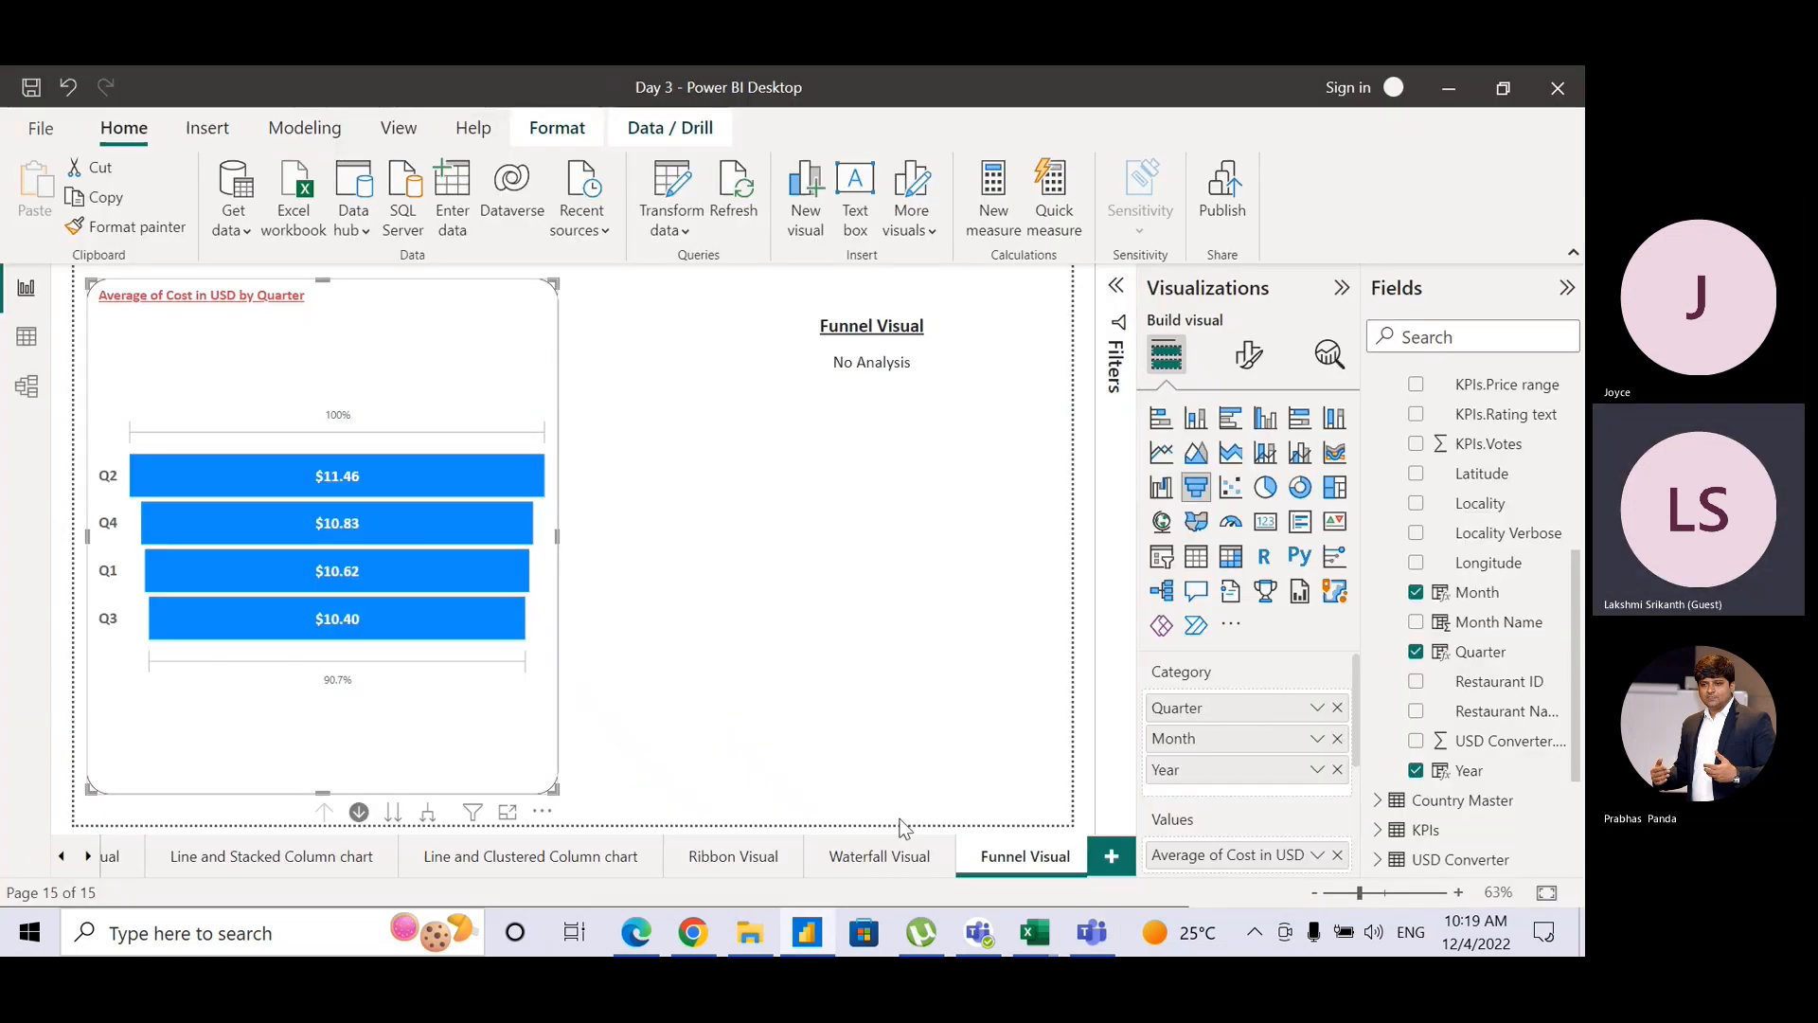
Step: Duplicate the Funnel Visual page and rename the copy 'Pie Doughnut / Guage Visual'
right_click(1021, 869)
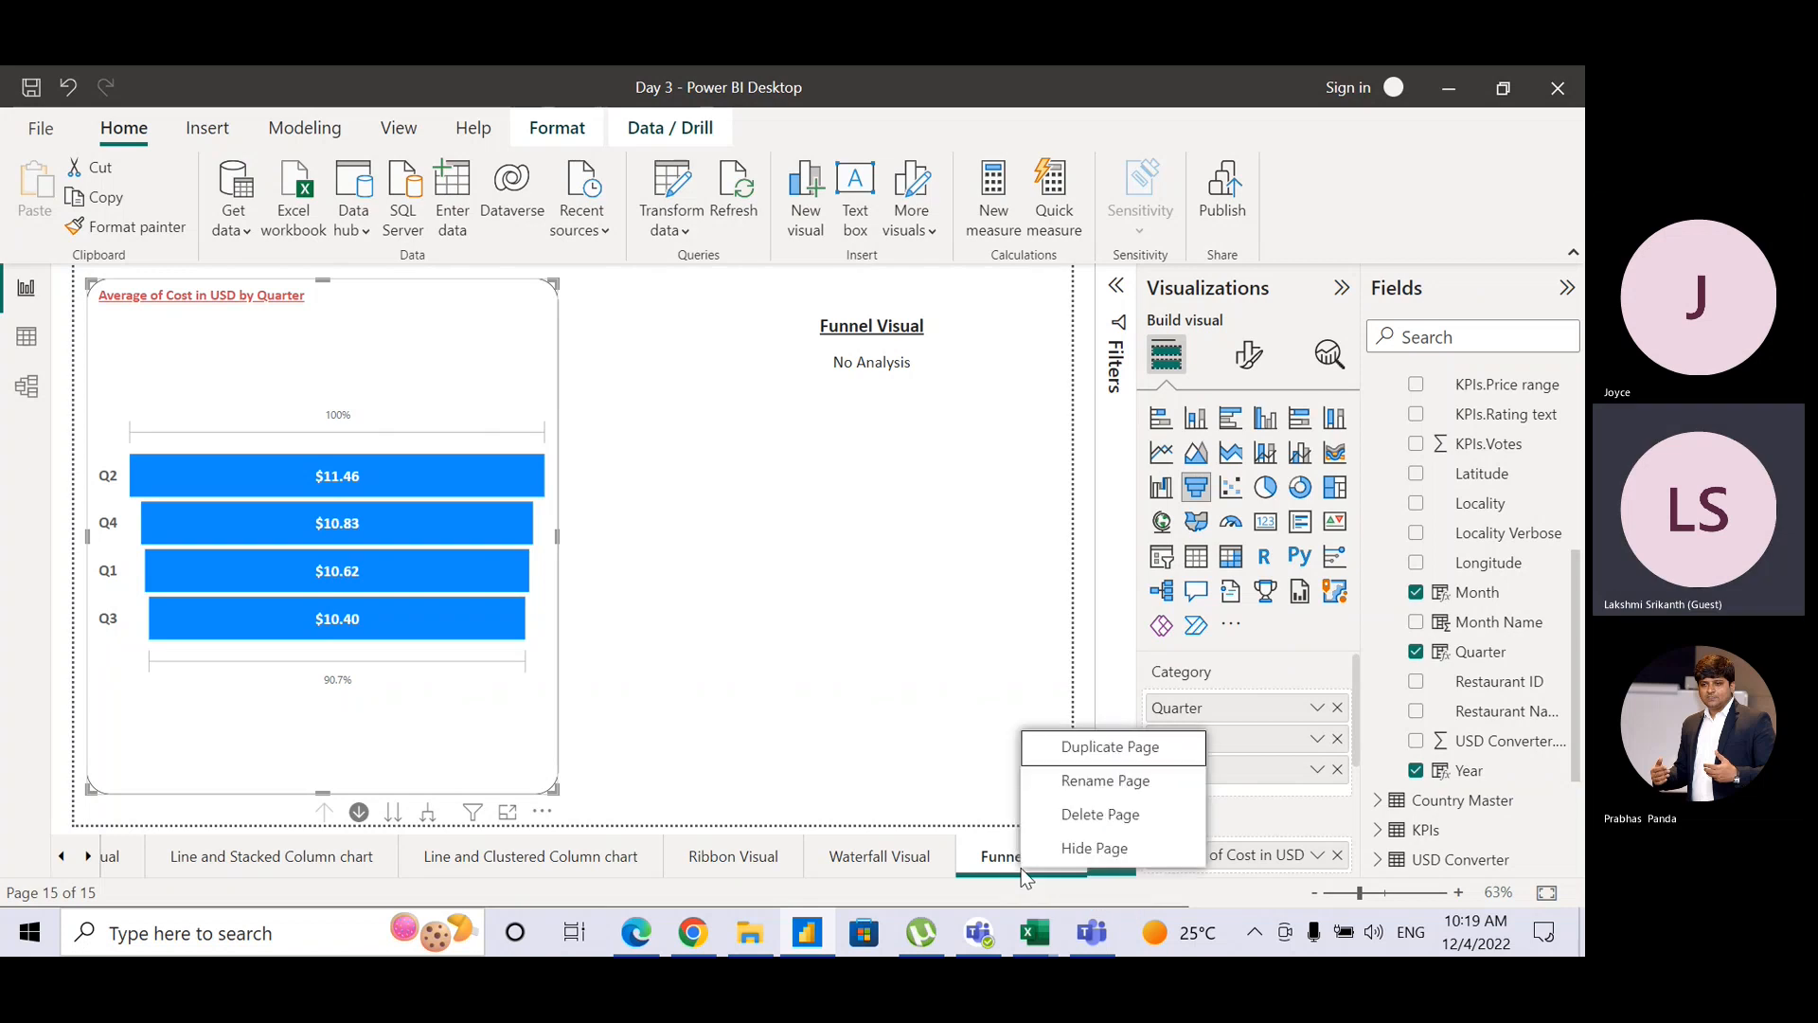
left_click(1075, 748)
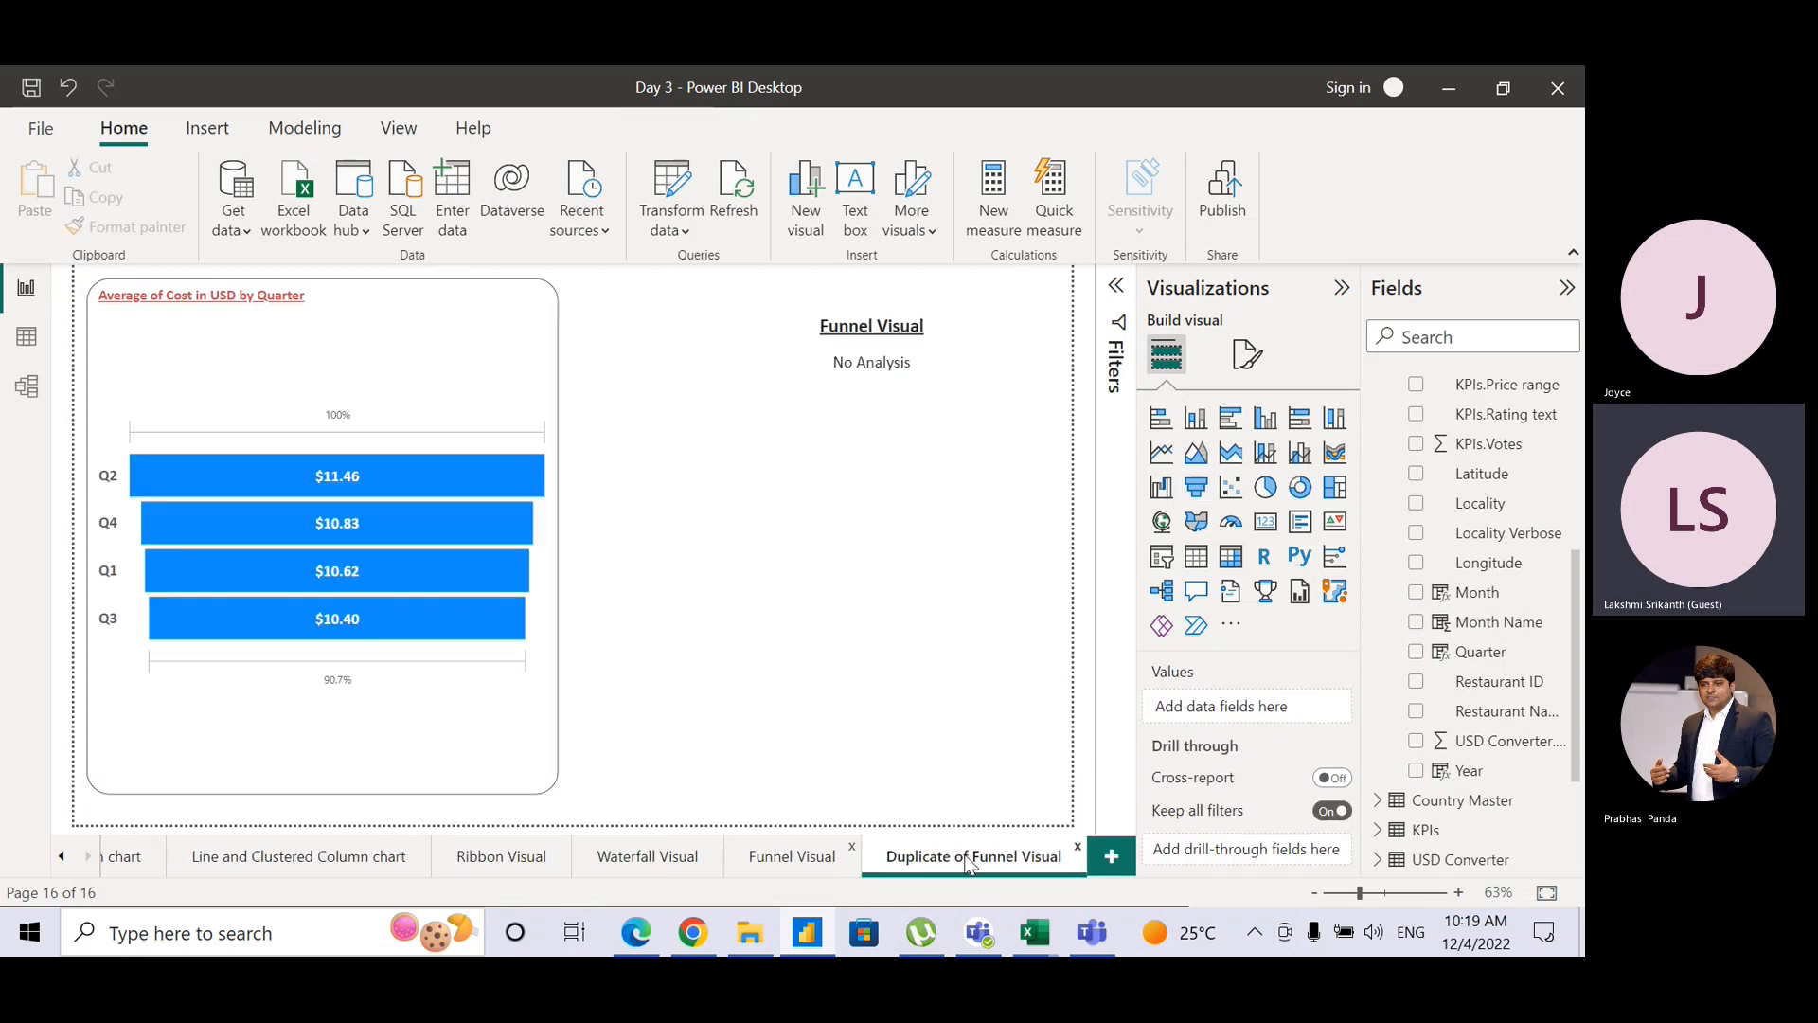
double_click(969, 862)
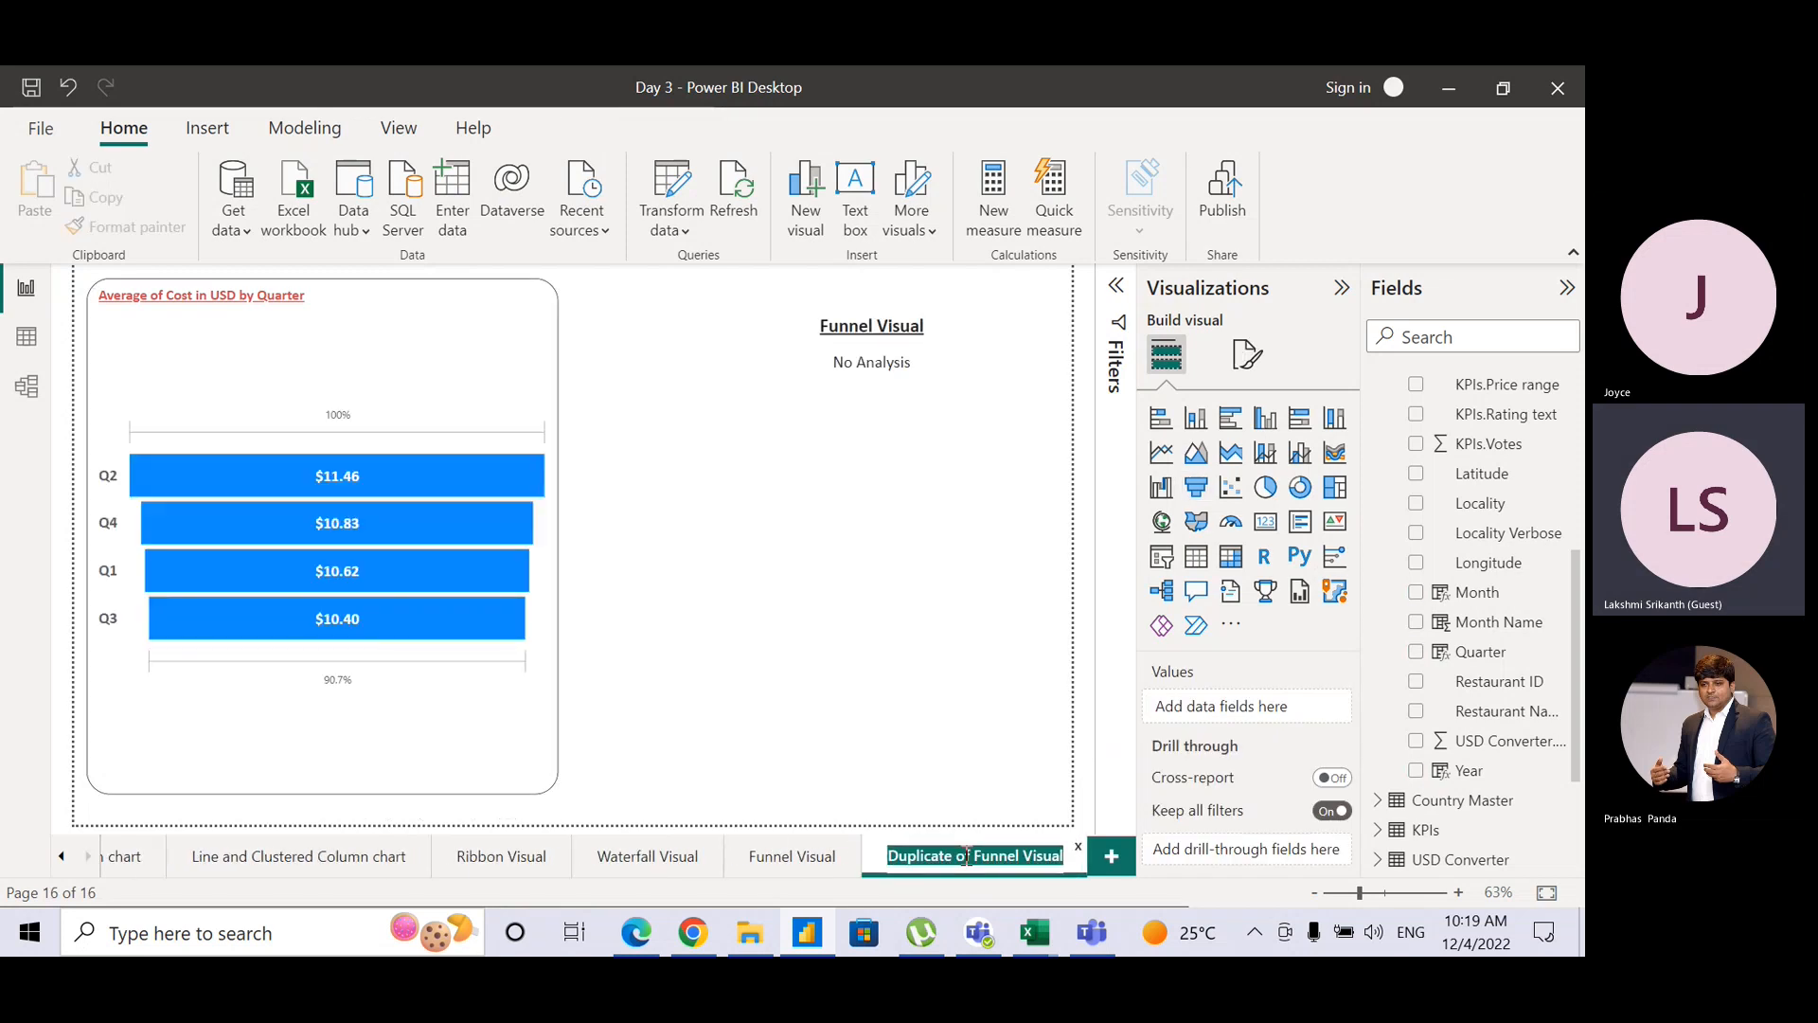
type("Pie")
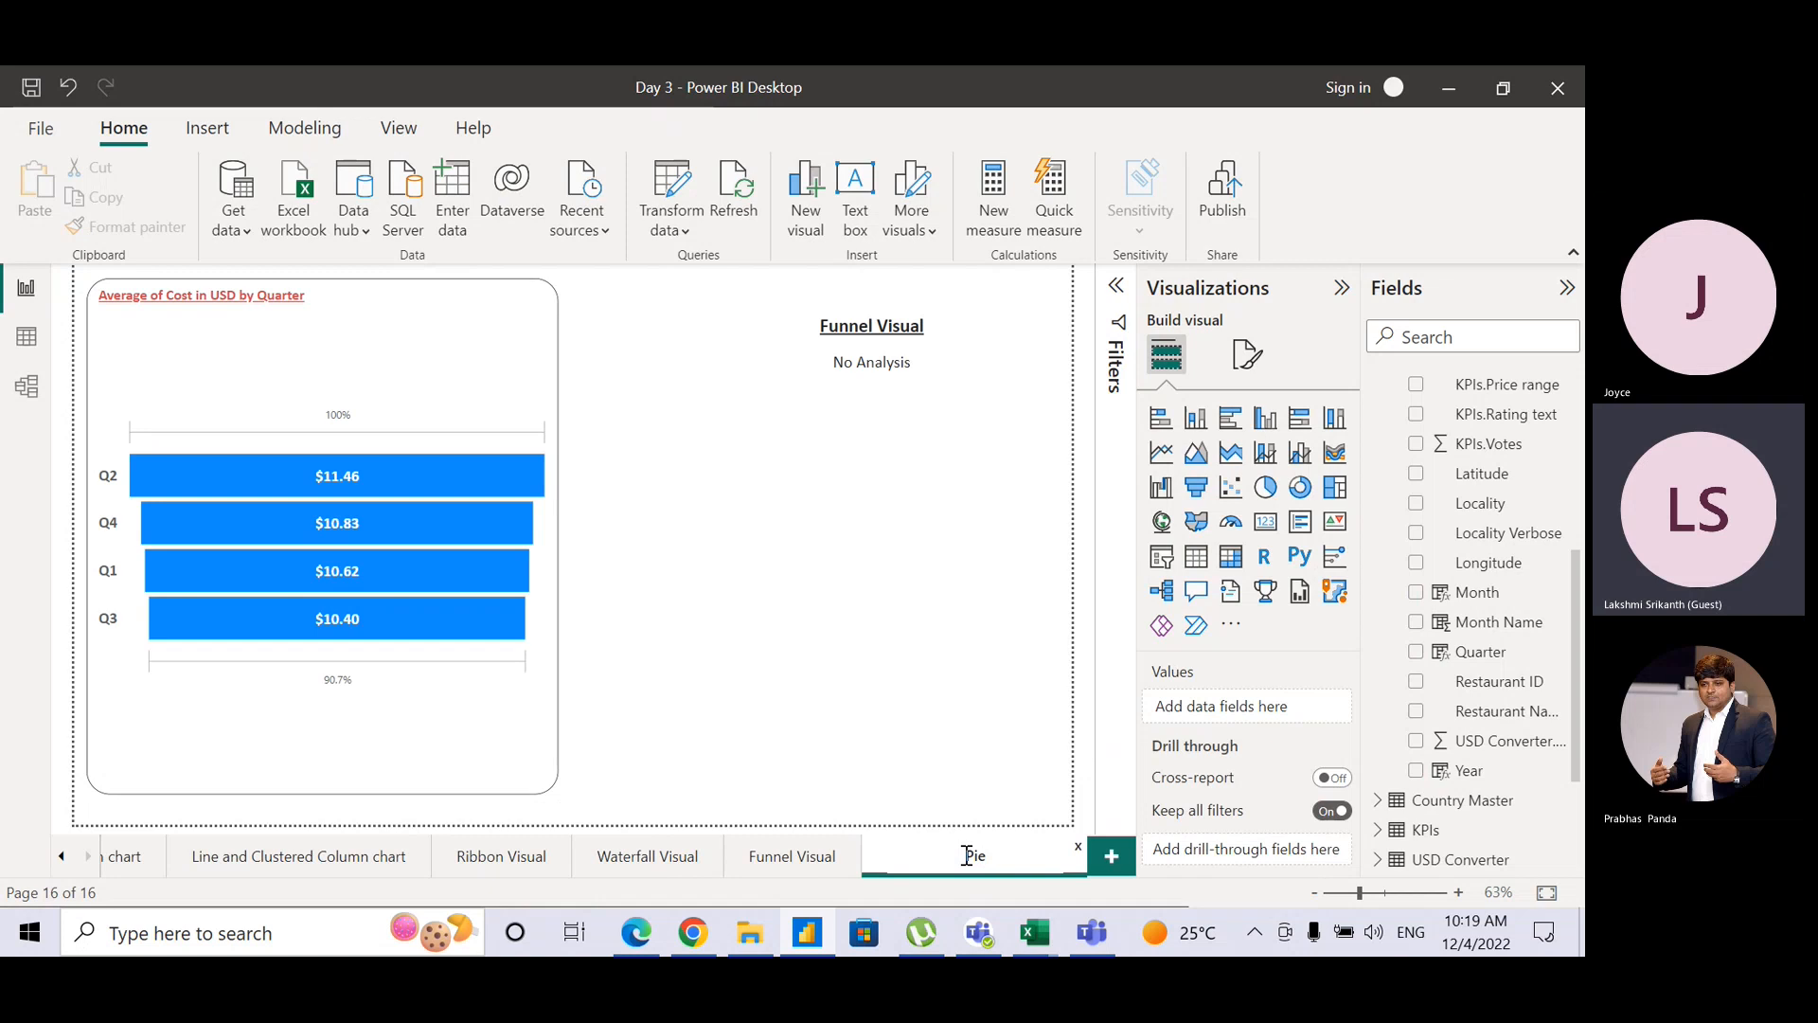
type(" / Doughnut / Guage")
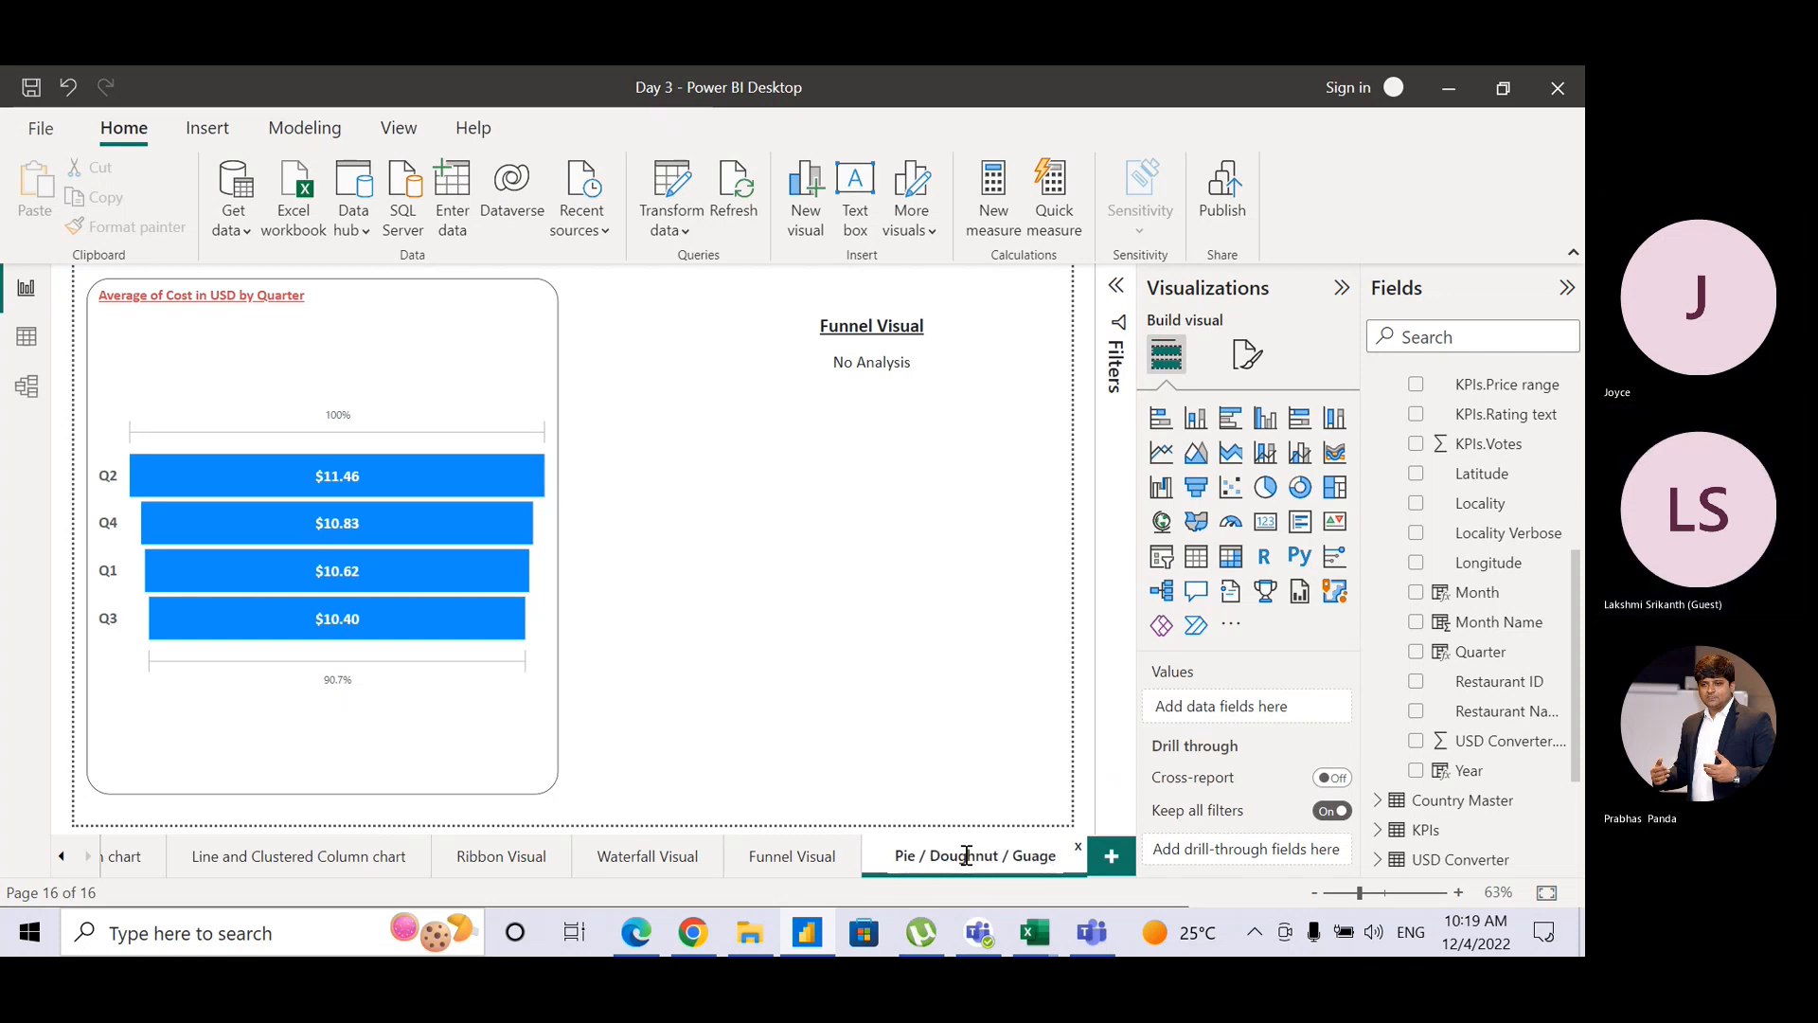
type(" Visual")
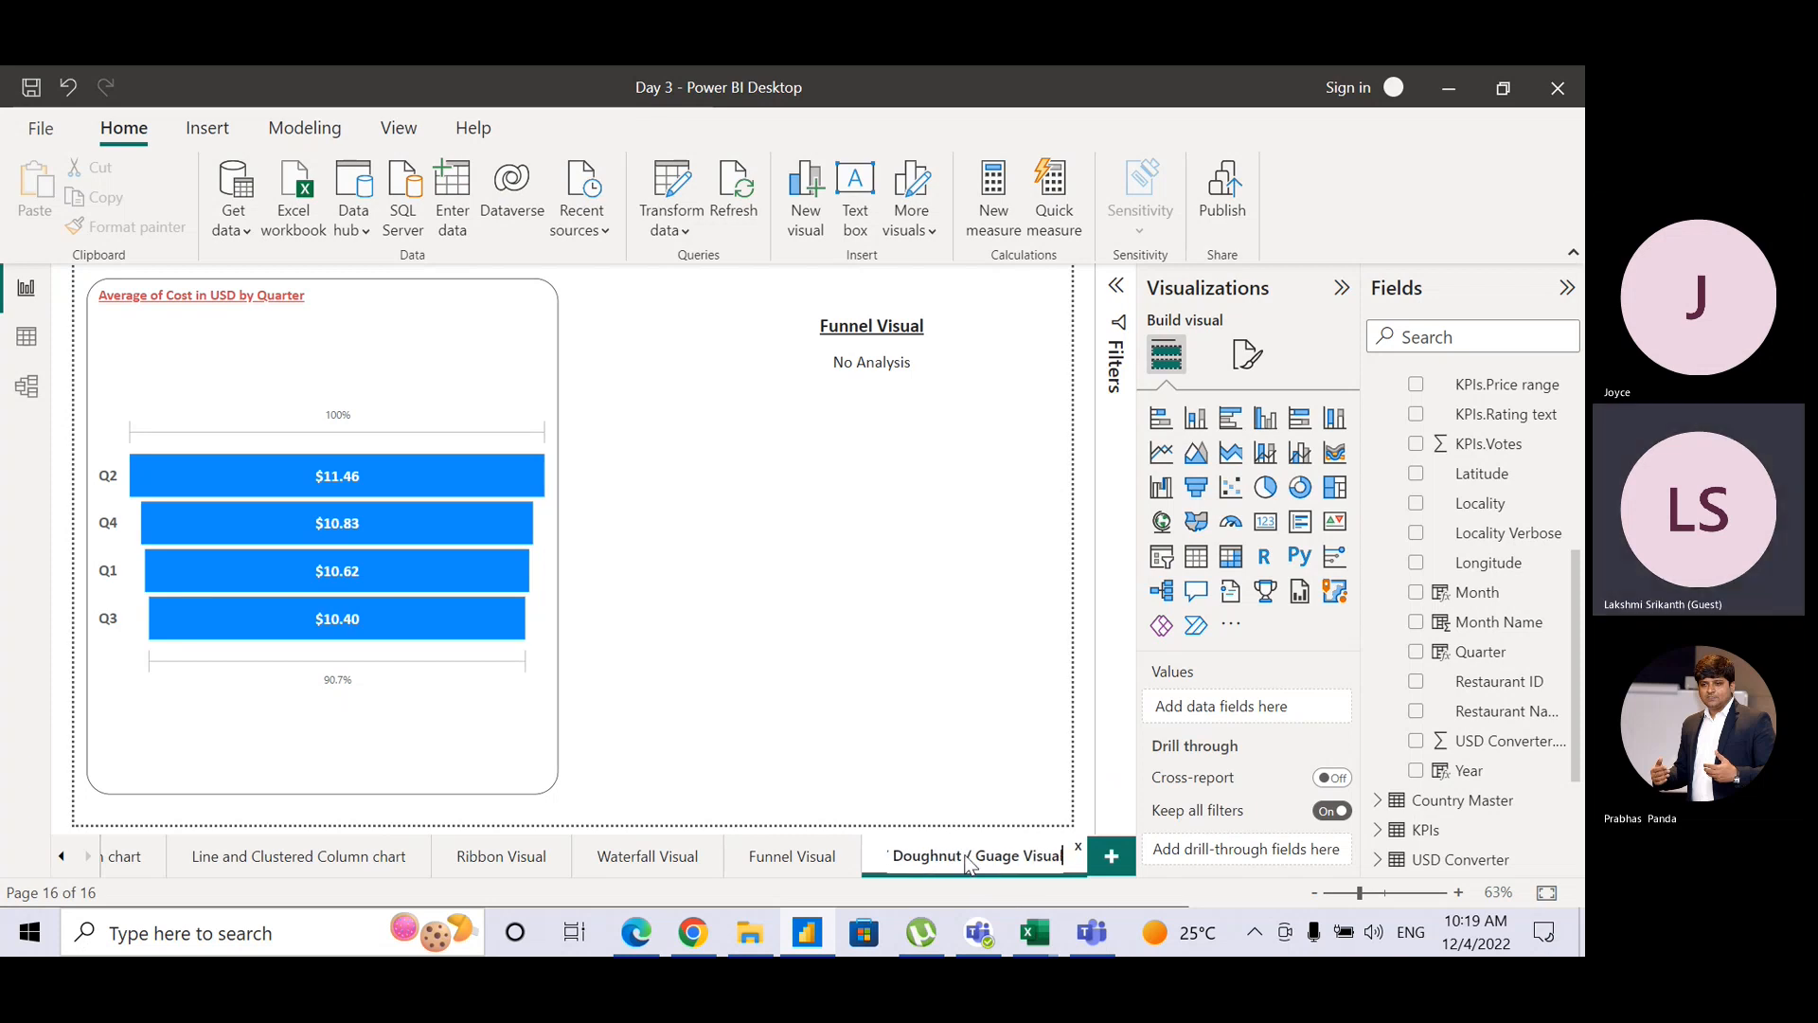
key("Return")
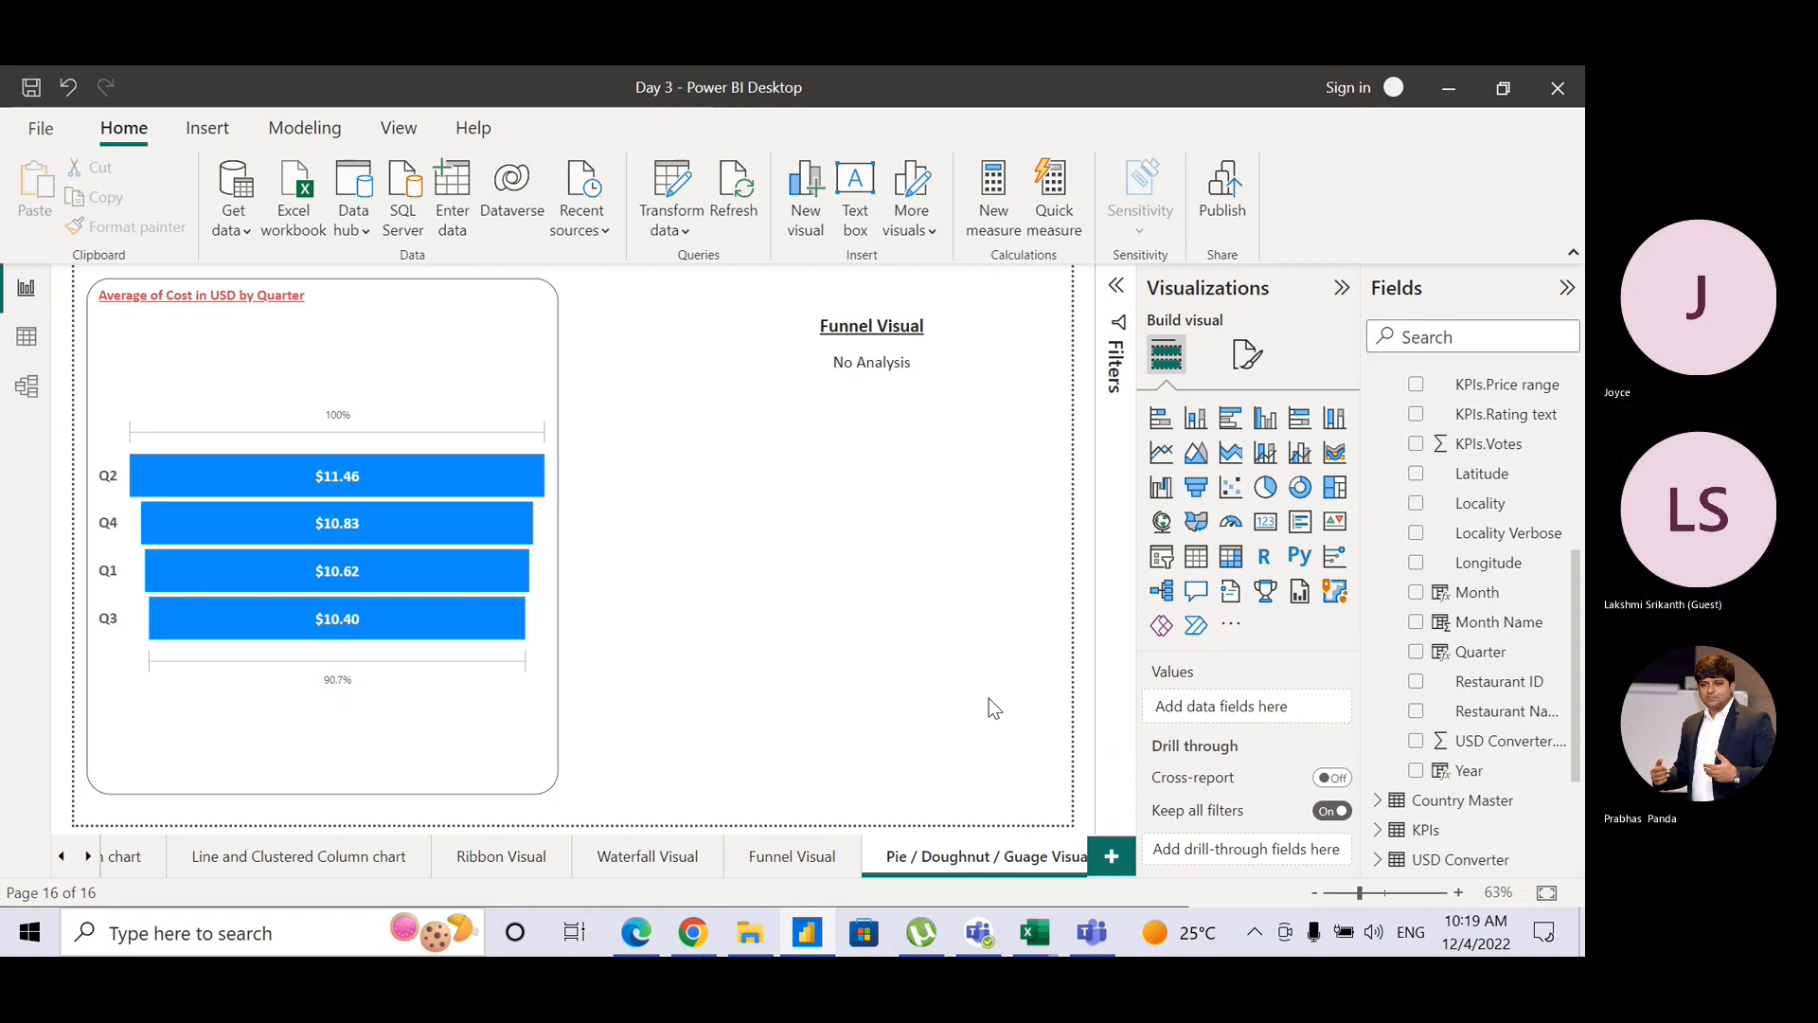
Step: Mute the microphone in the Teams meeting and come back to Power BI Desktop
key("alt+Tab")
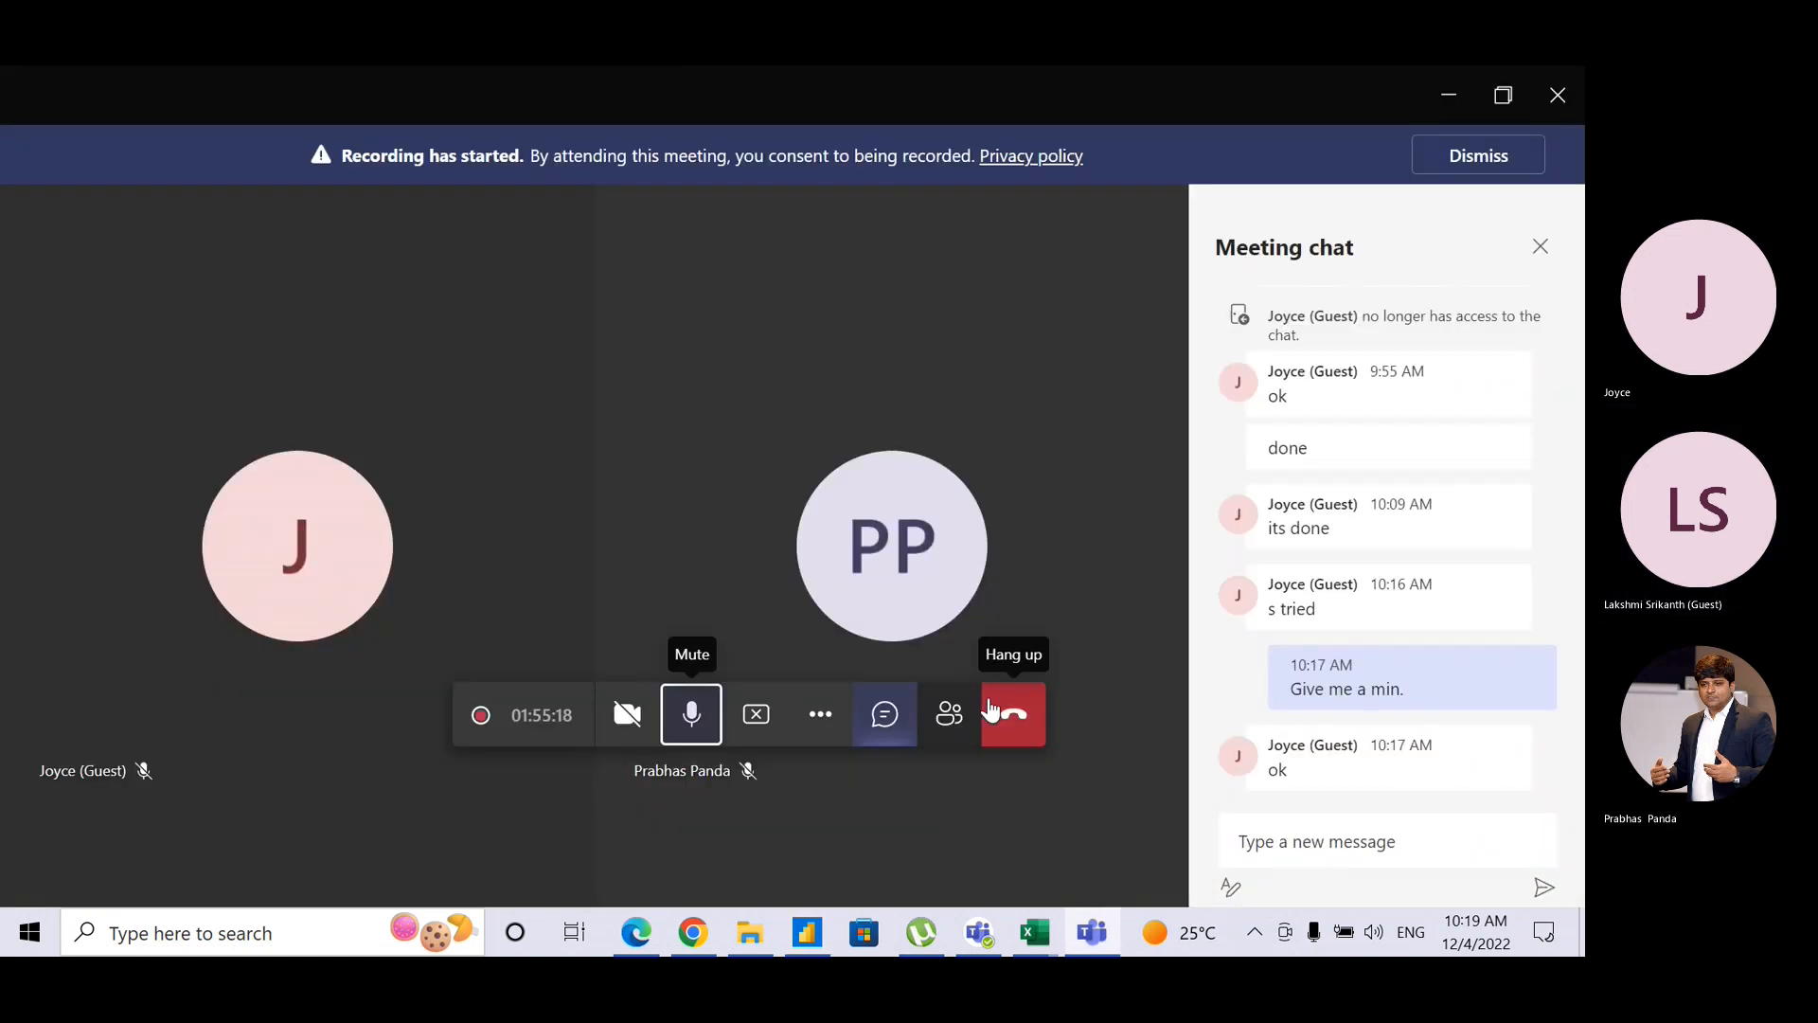
left_click(683, 734)
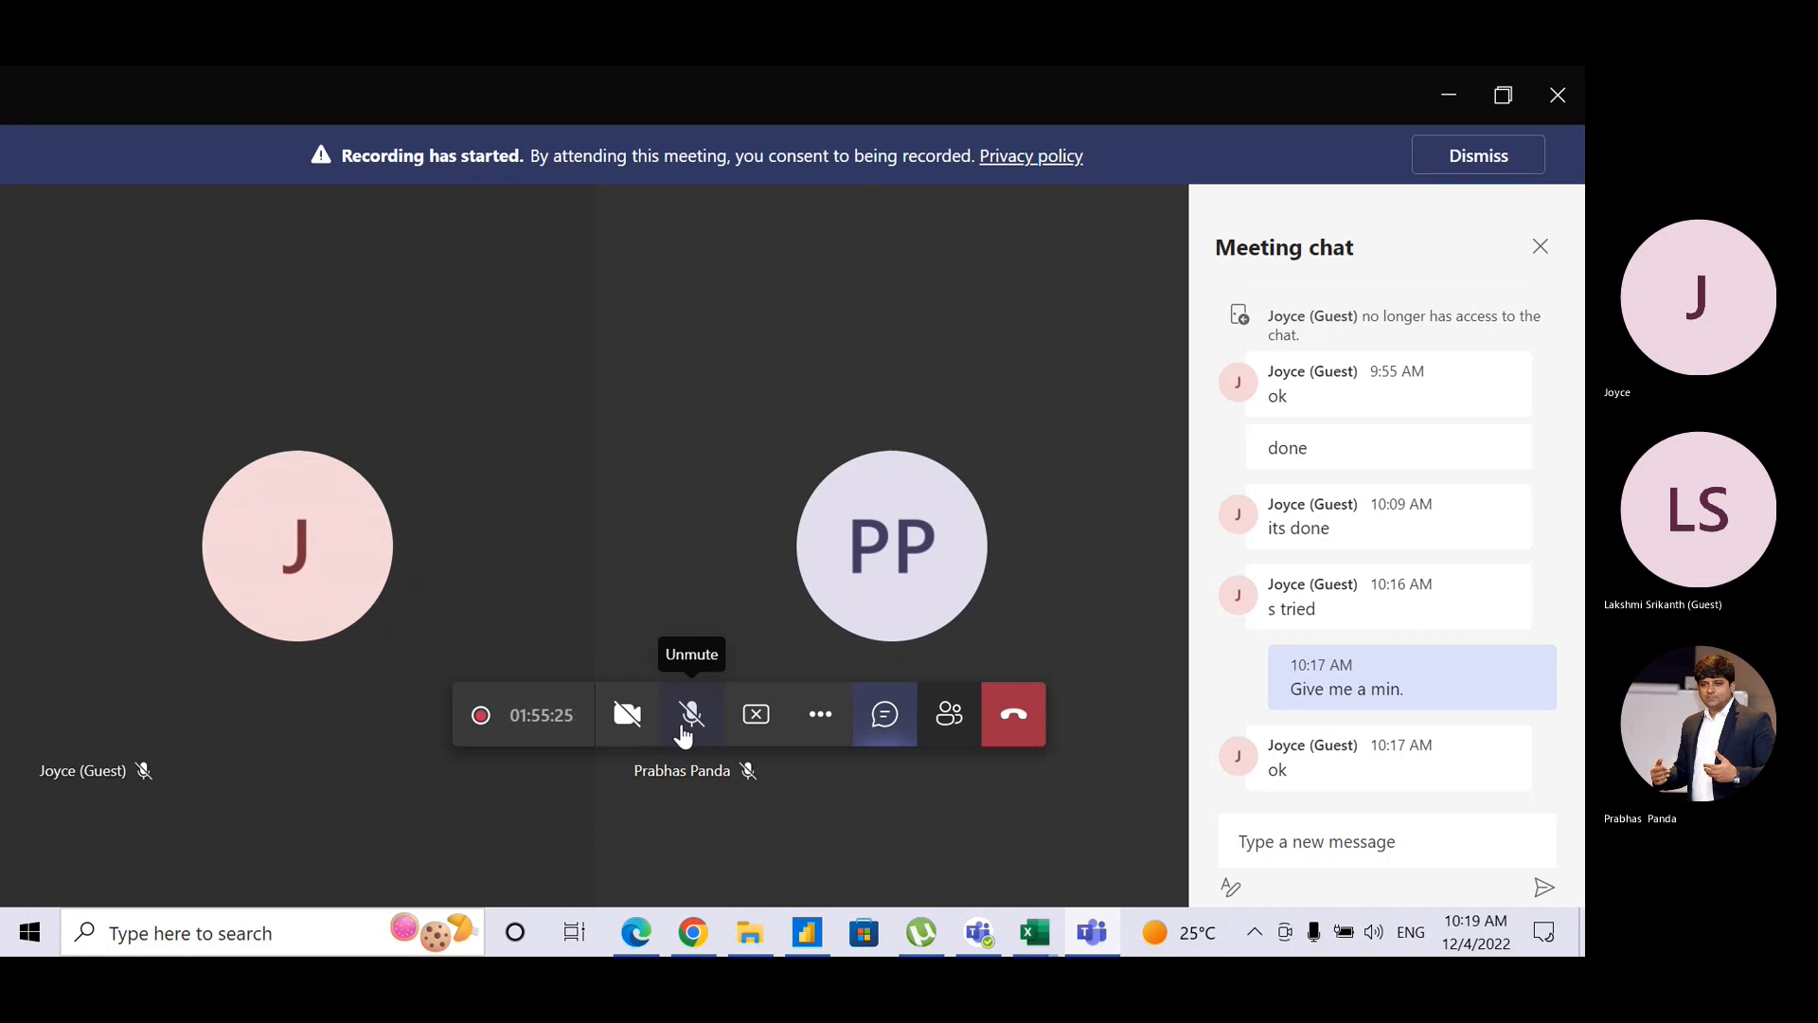
key("alt+Tab")
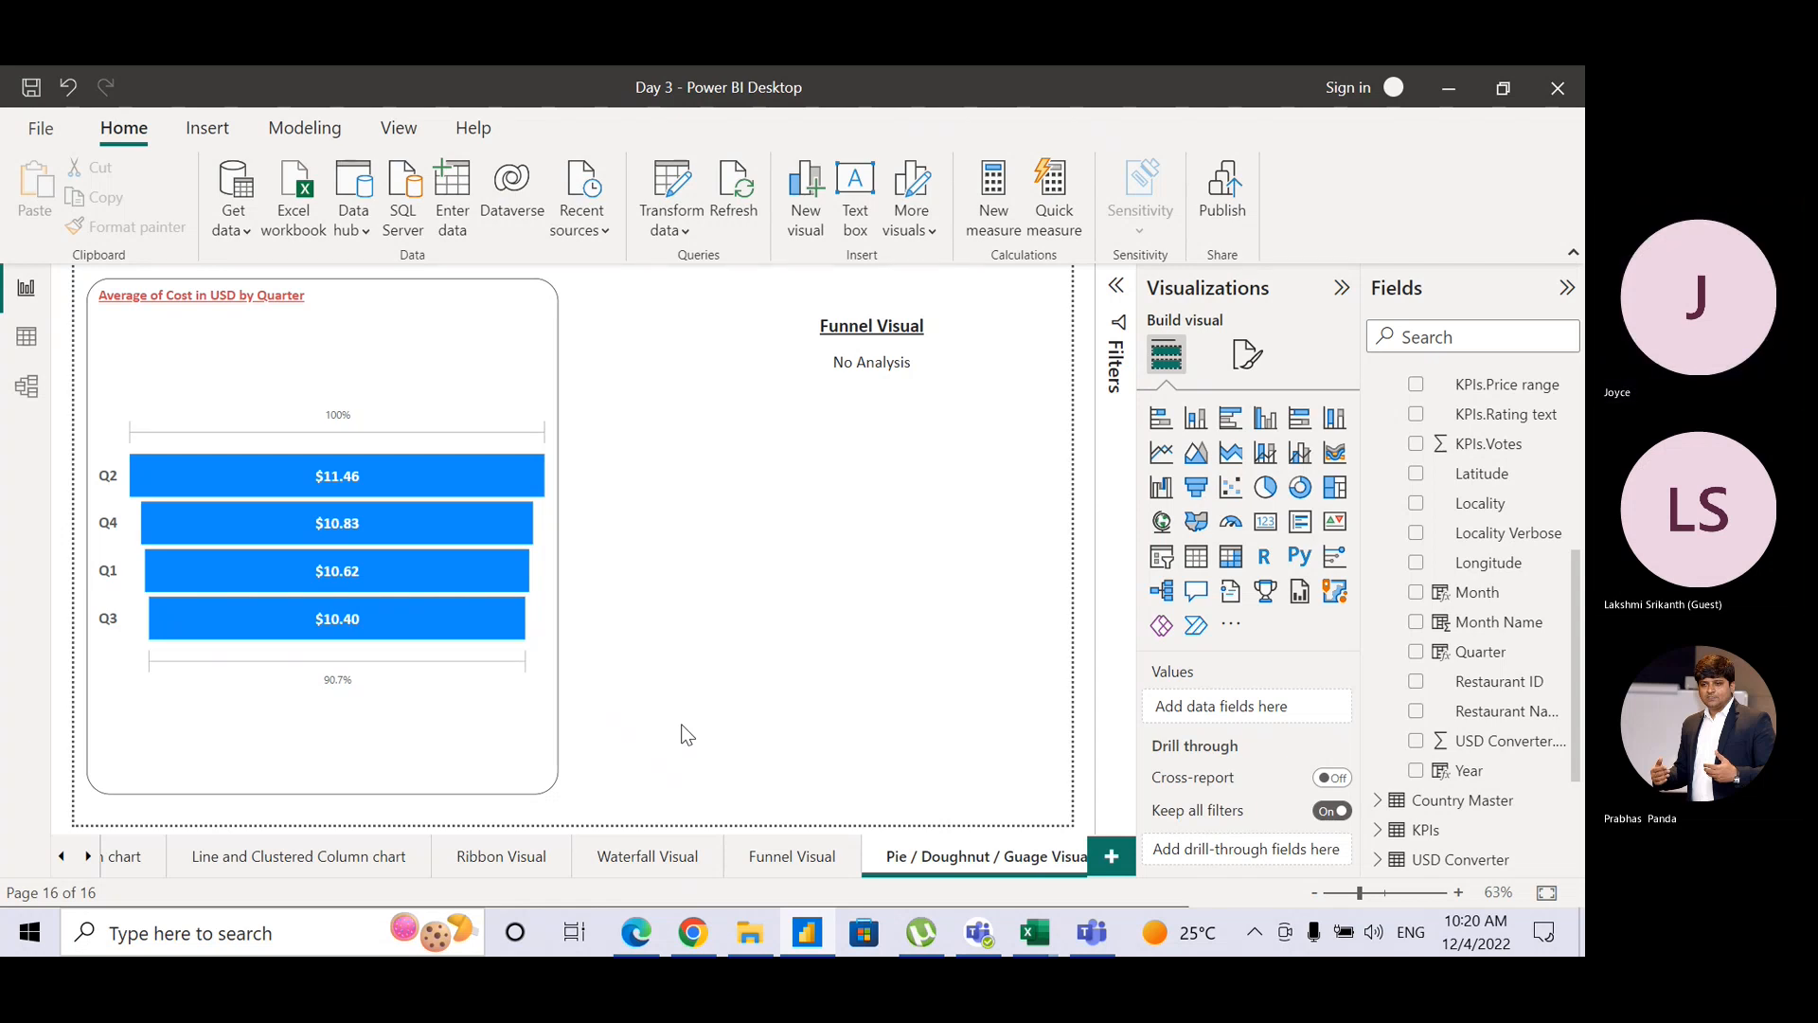
Step: Make the Funnel Visual text box shorter and narrower, then move it to the top-right
left_click(937, 405)
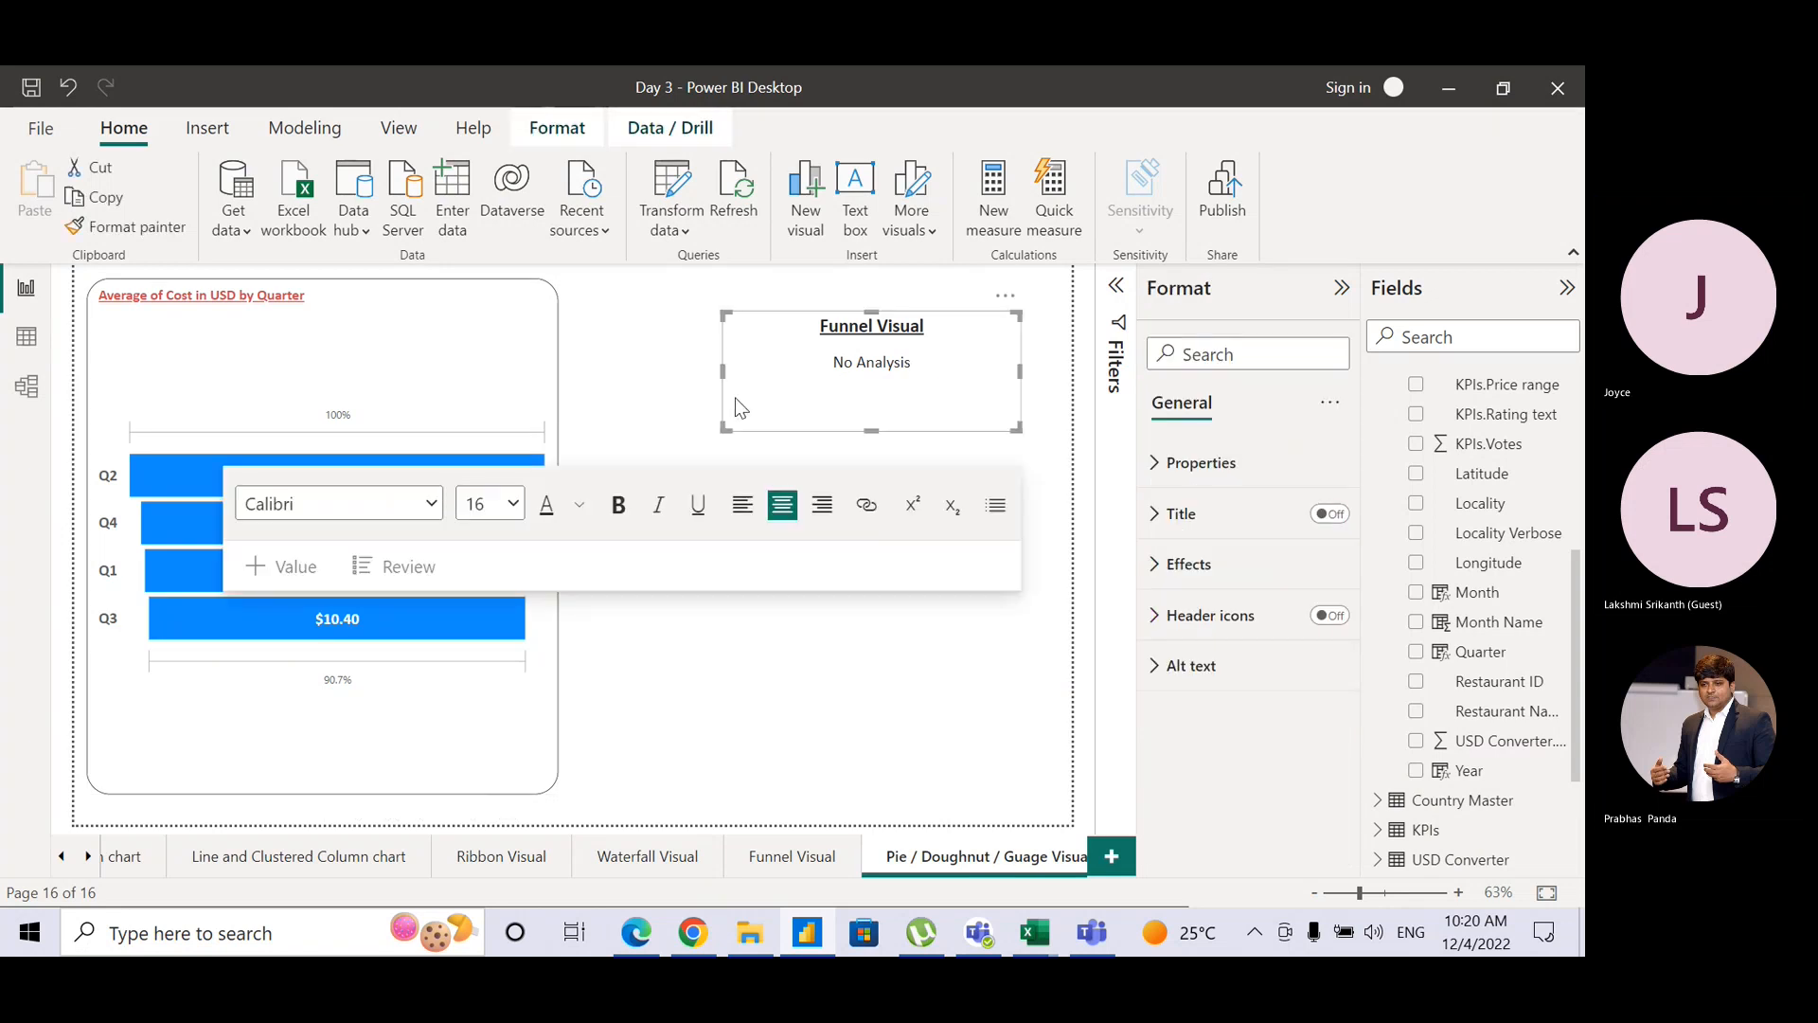
left_click_drag(871, 428, 872, 385)
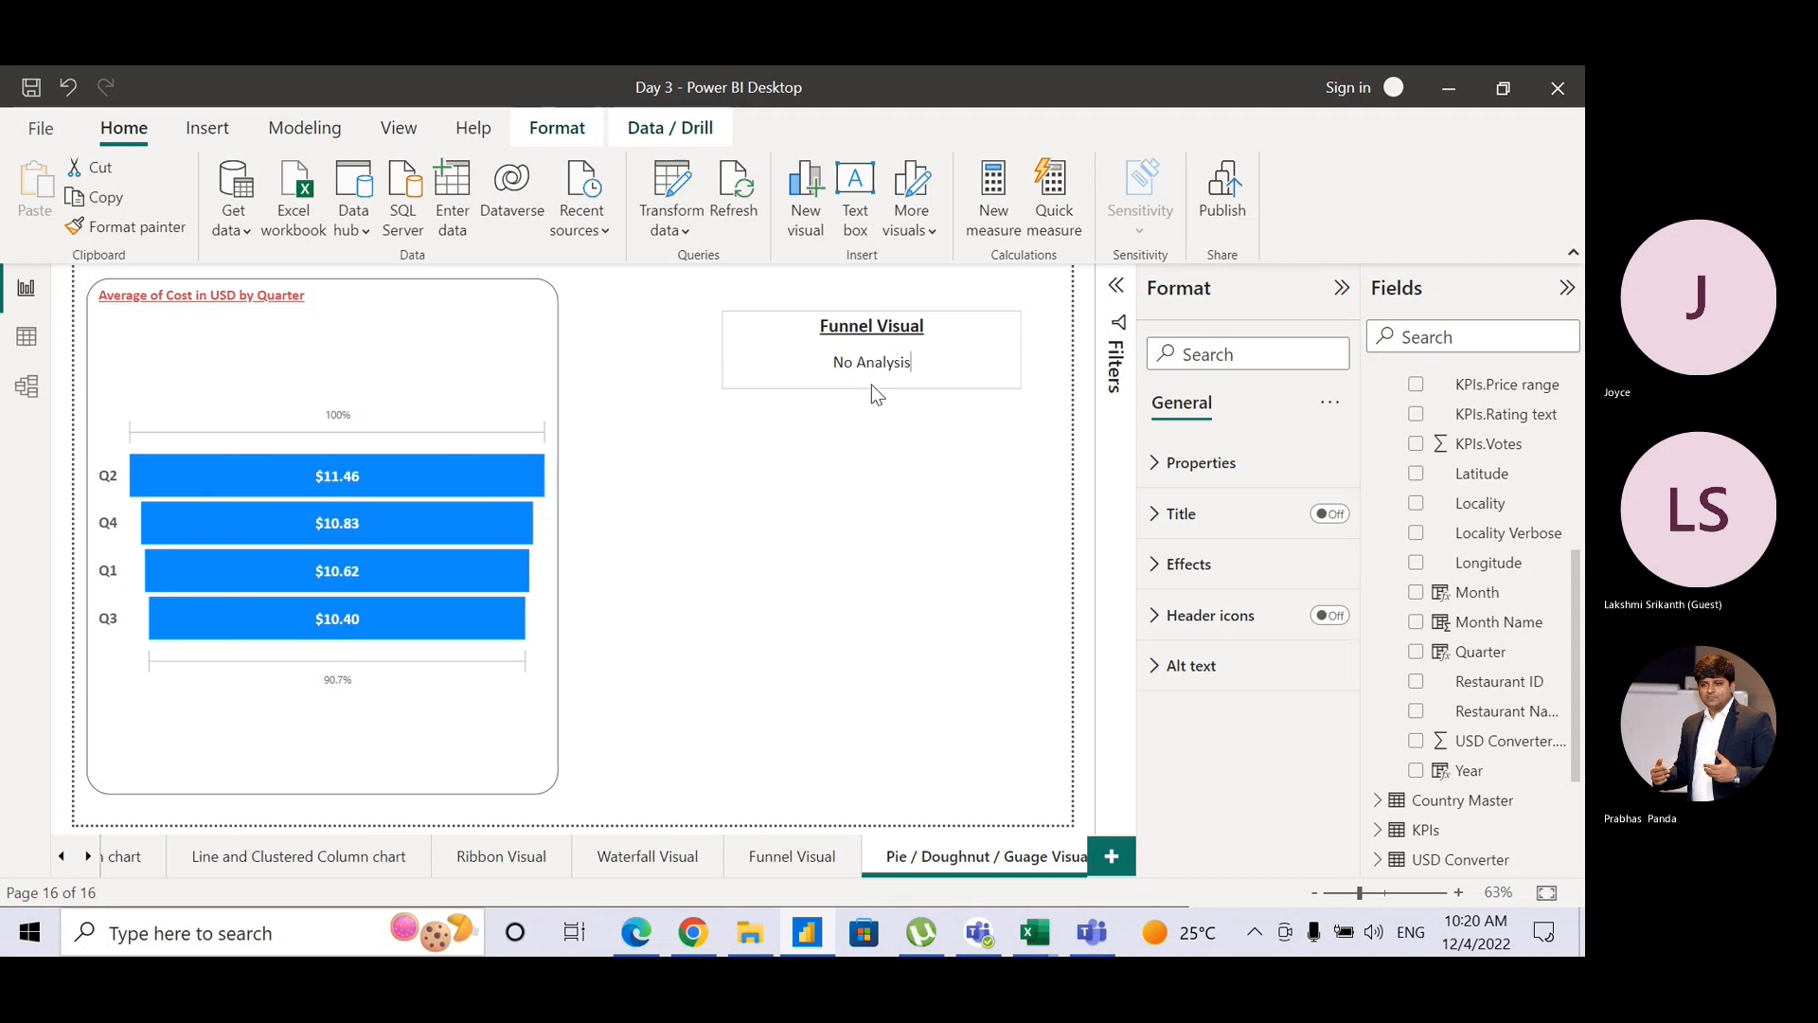
left_click_drag(725, 351, 822, 363)
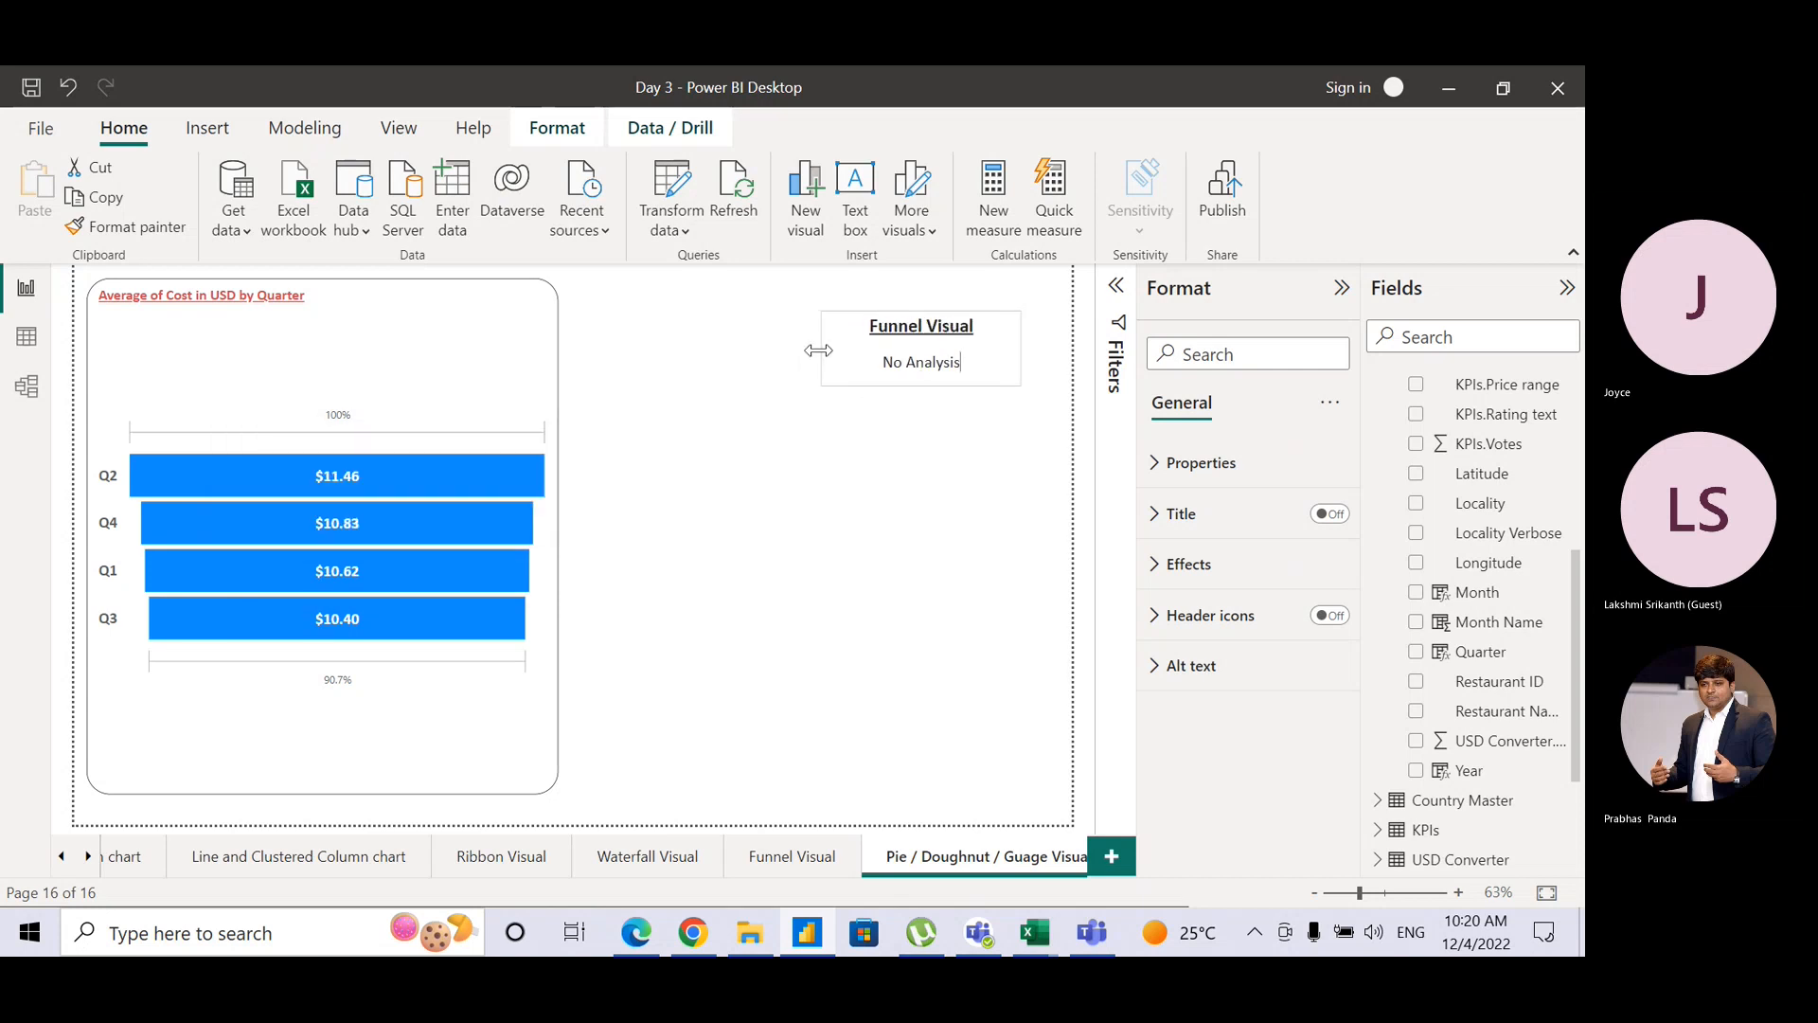
left_click(983, 310)
left_click_drag(985, 318, 1016, 287)
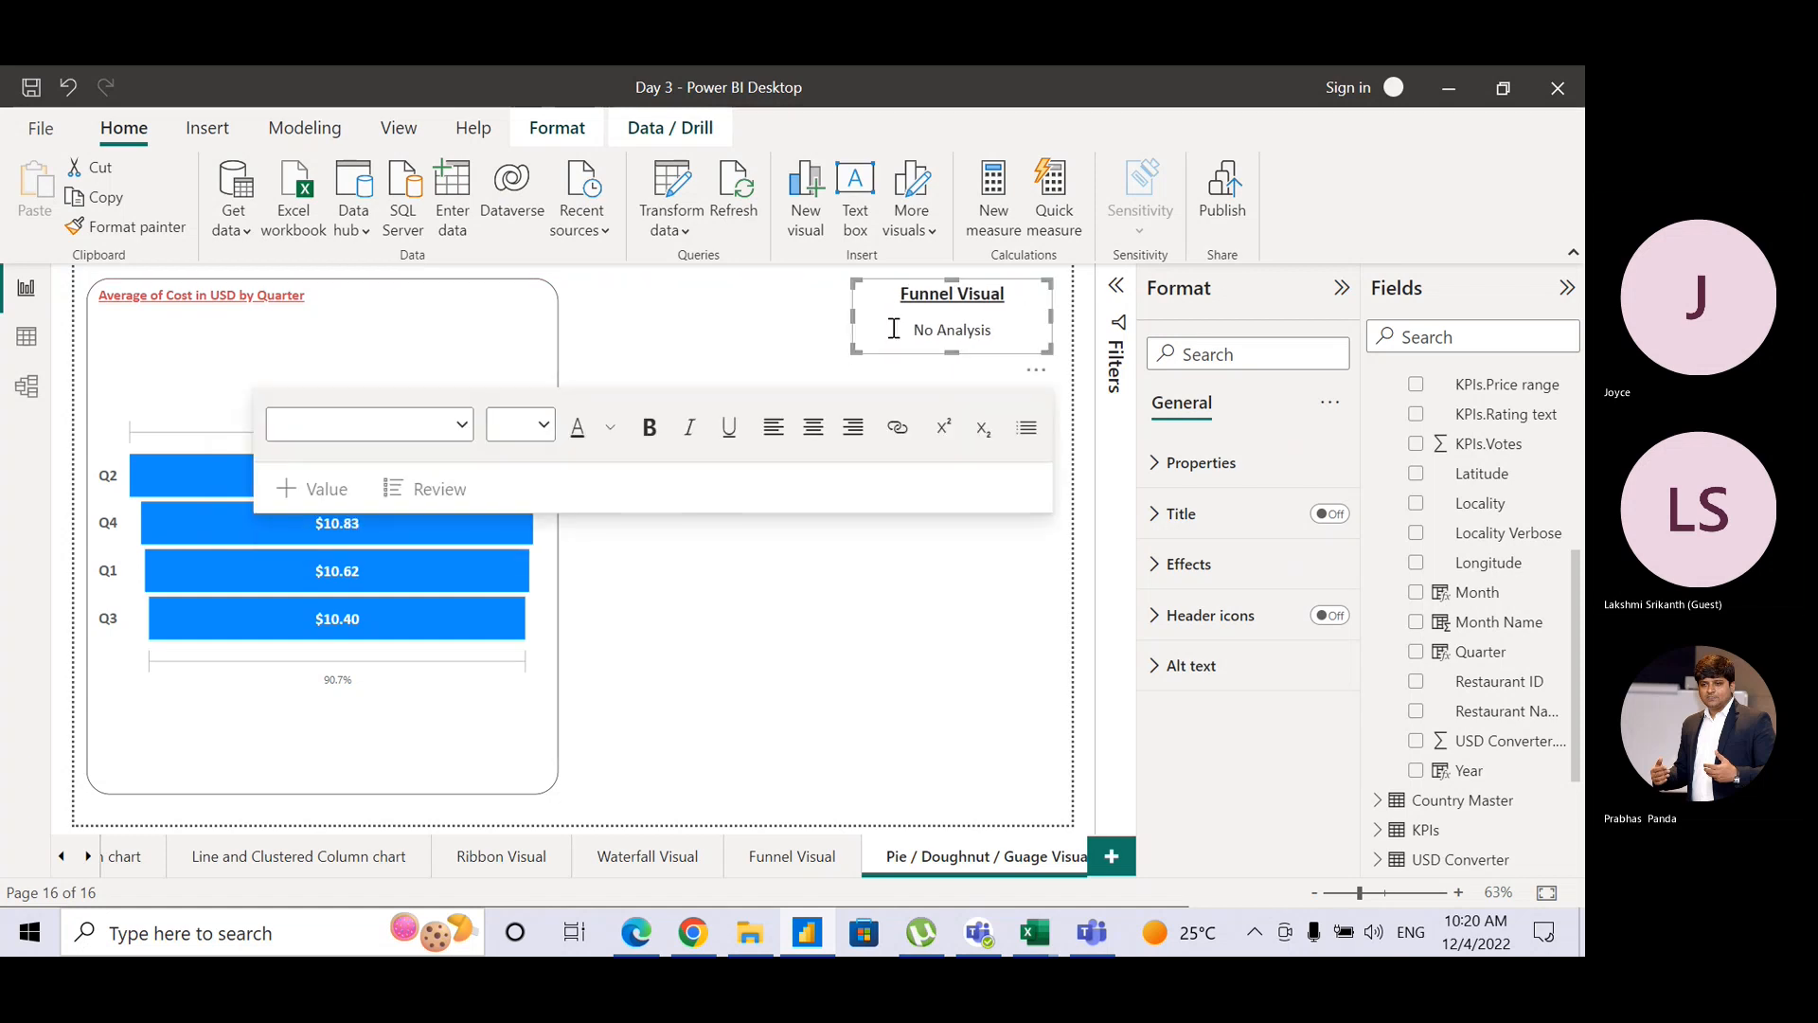
left_click(612, 328)
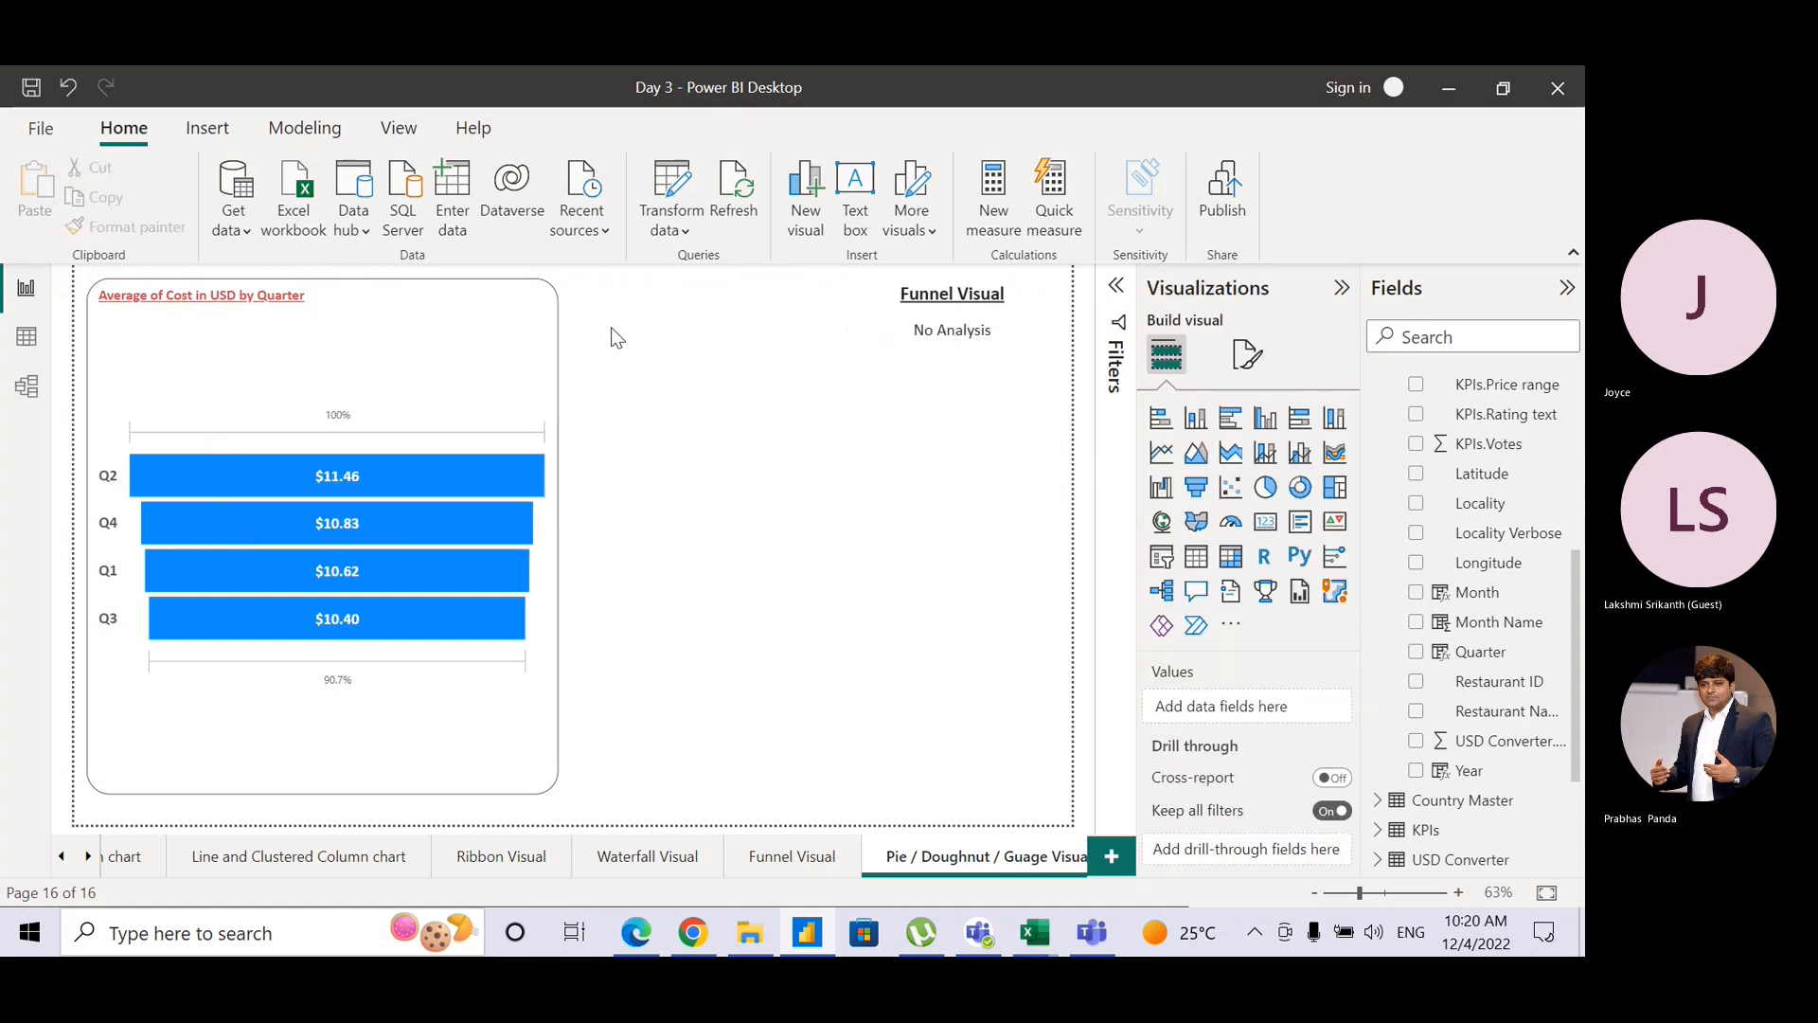
Step: Remove Quarter, Month and Year from the funnel and convert it to a pie chart
left_click(542, 332)
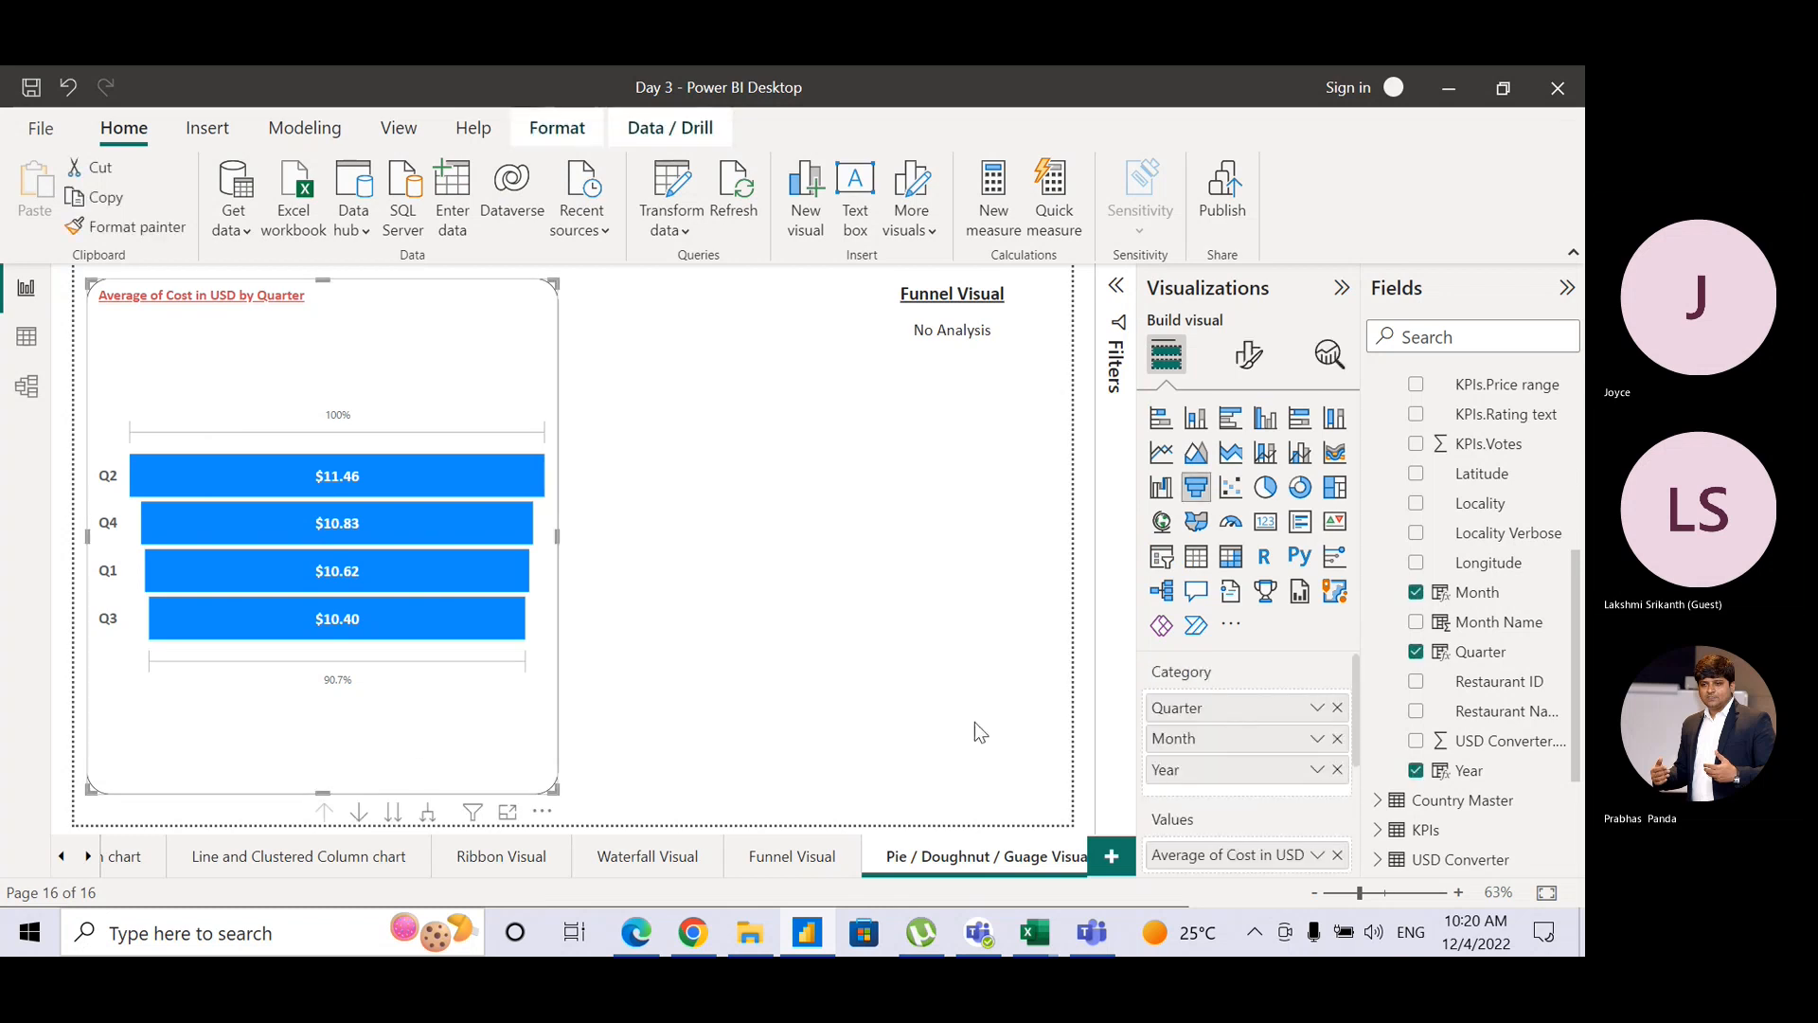
left_click(1337, 709)
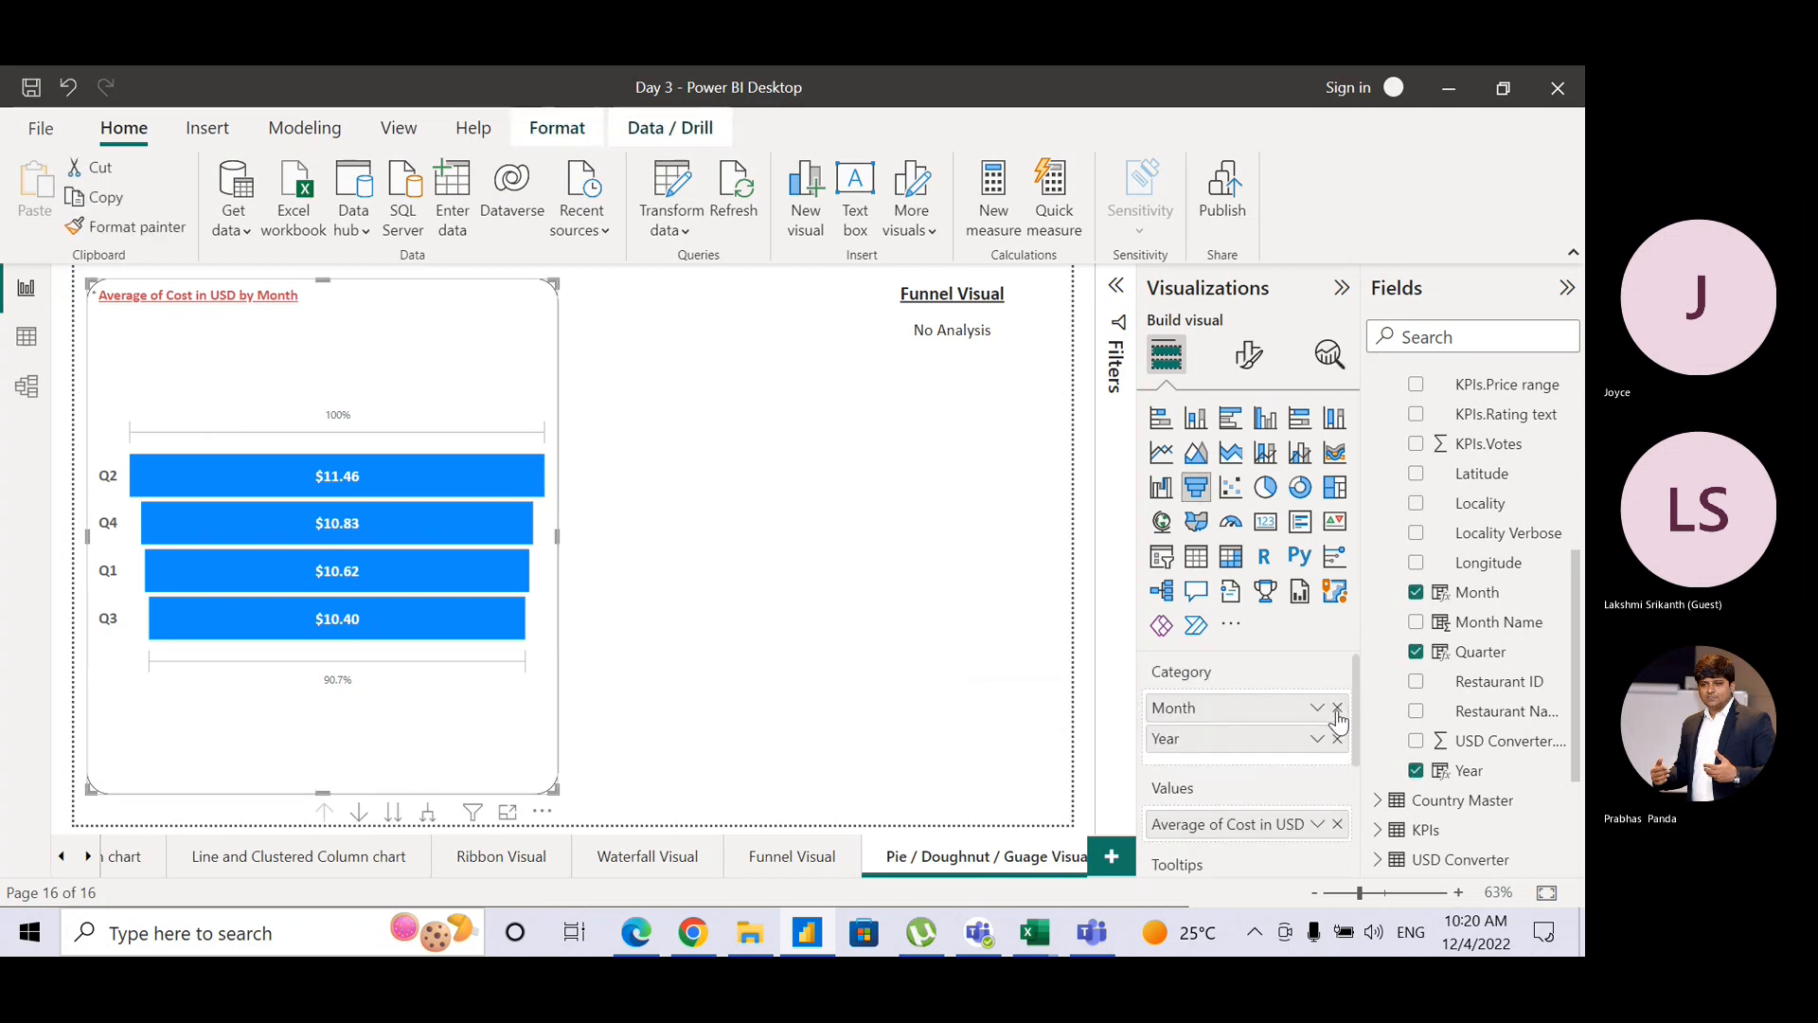
left_click(1337, 711)
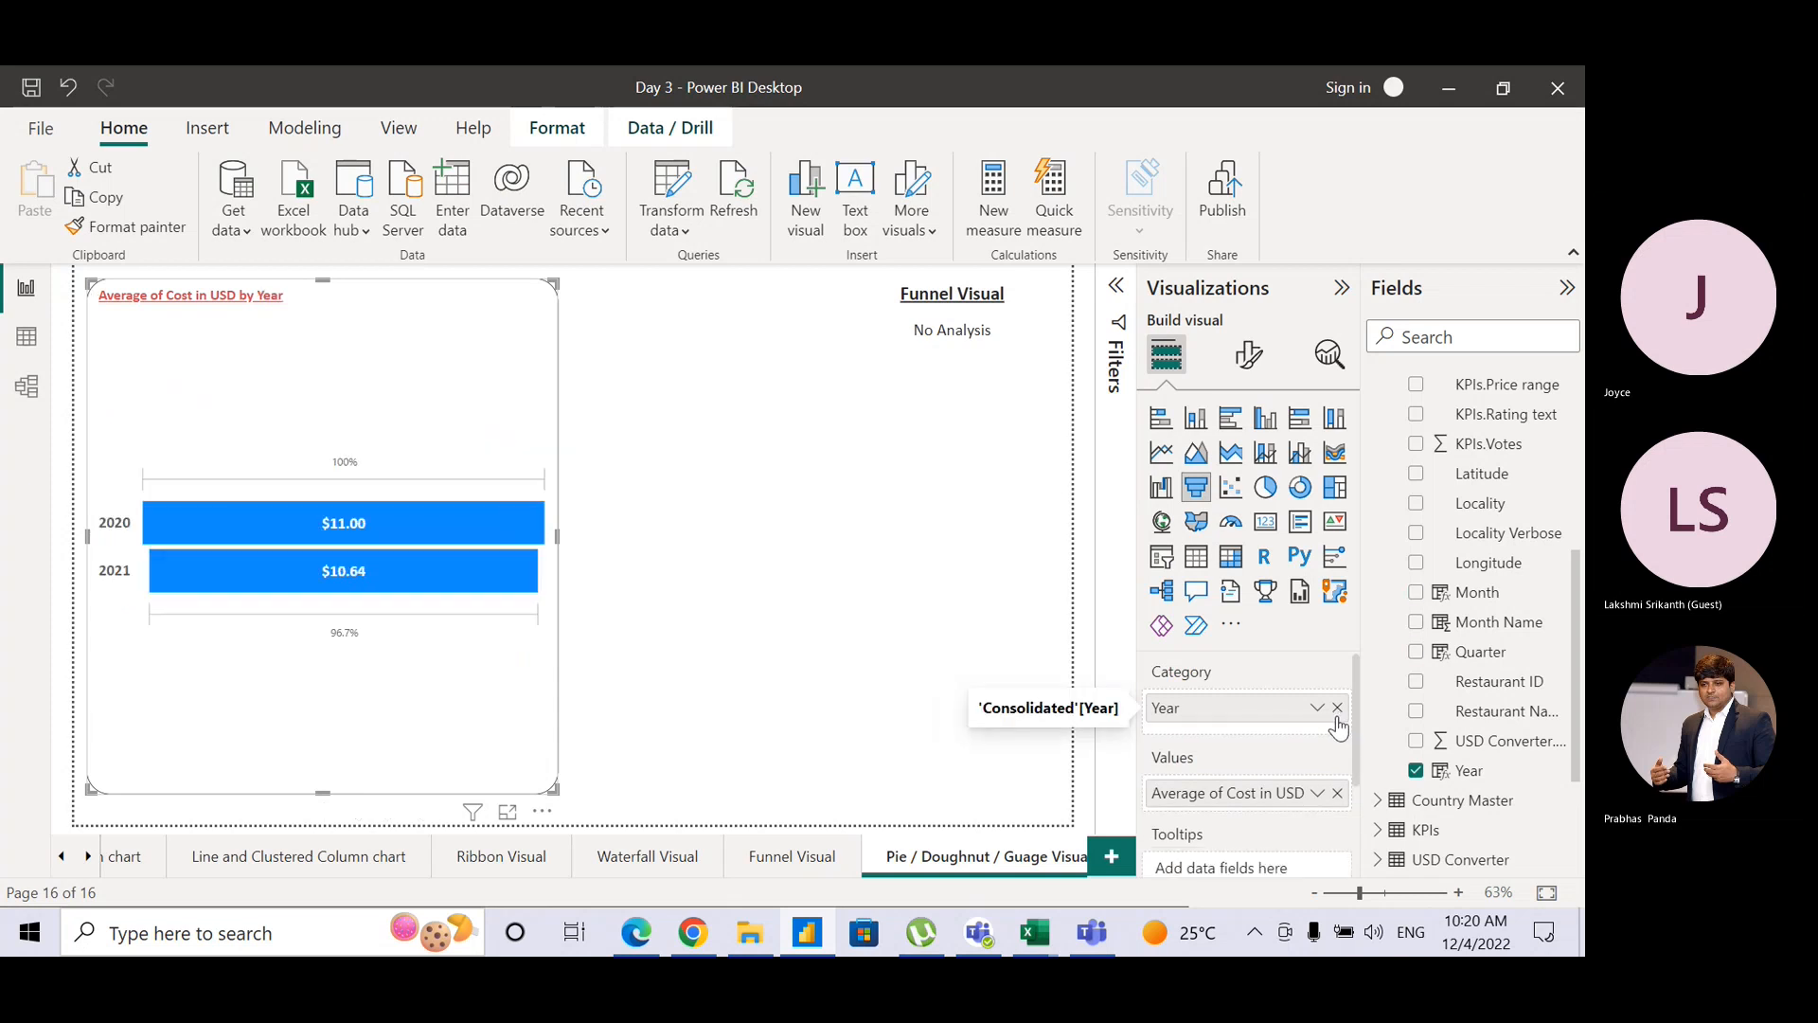
left_click(1338, 709)
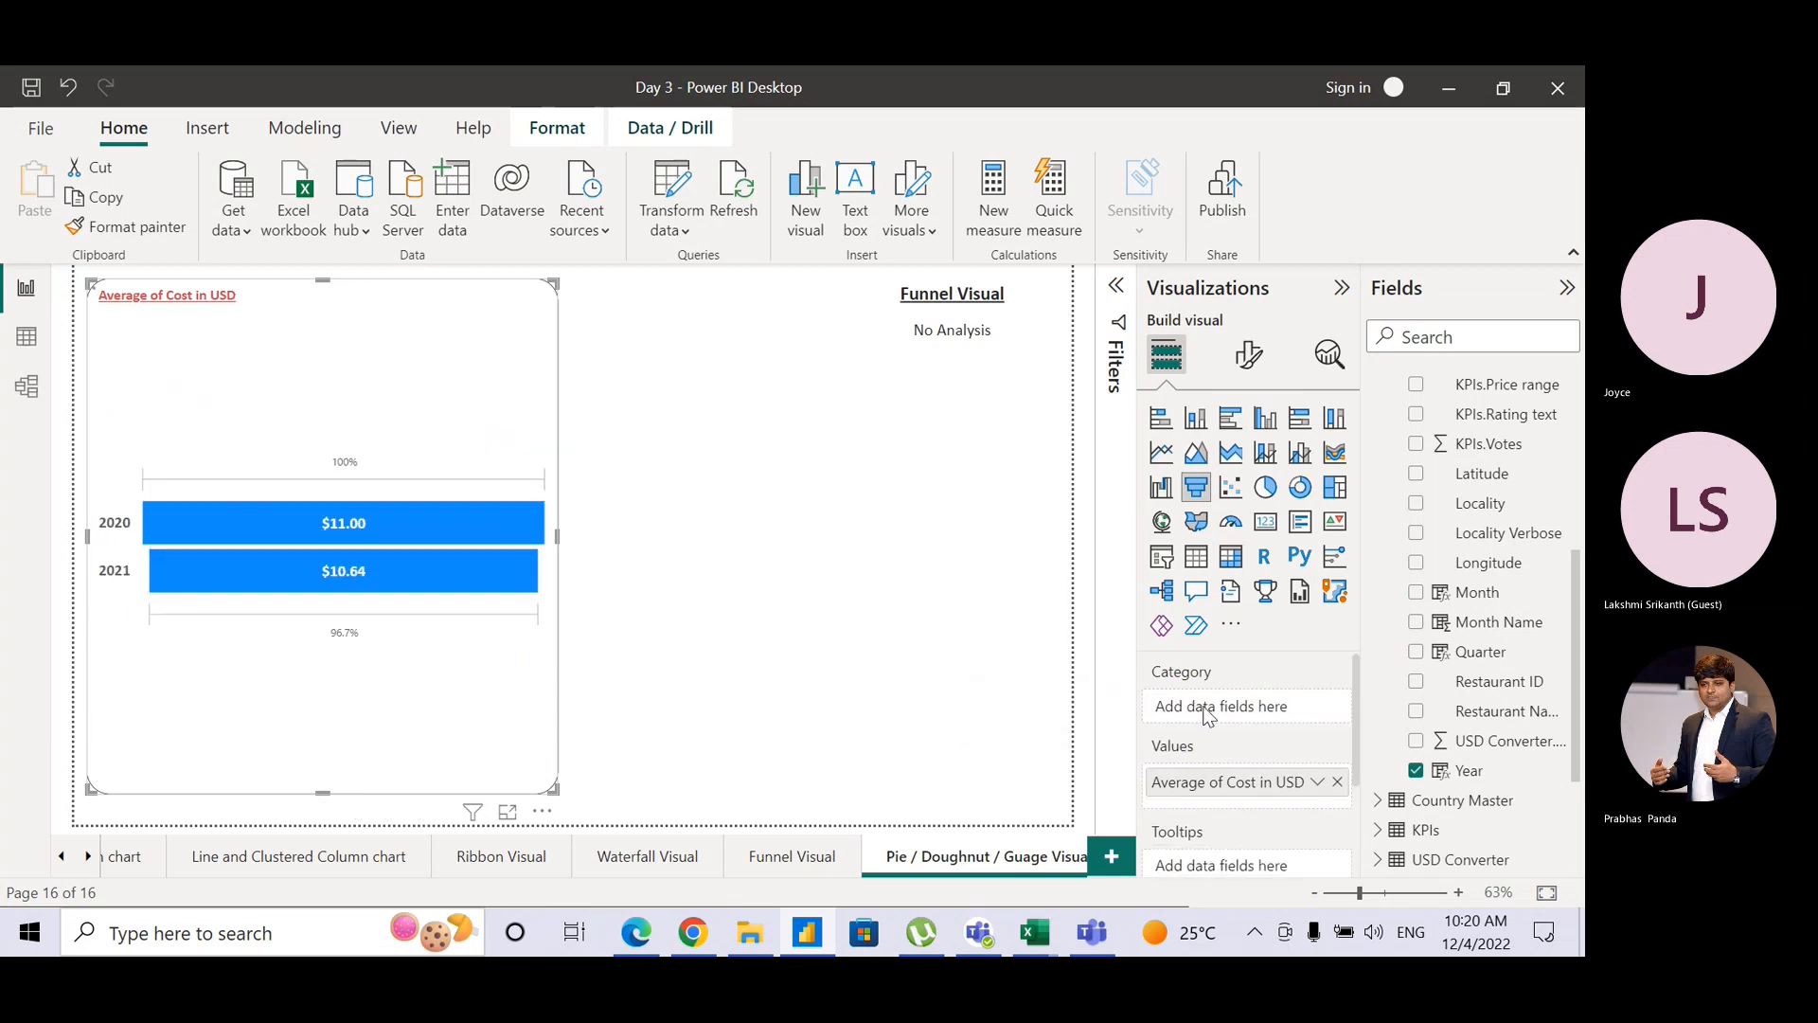
left_click(1264, 489)
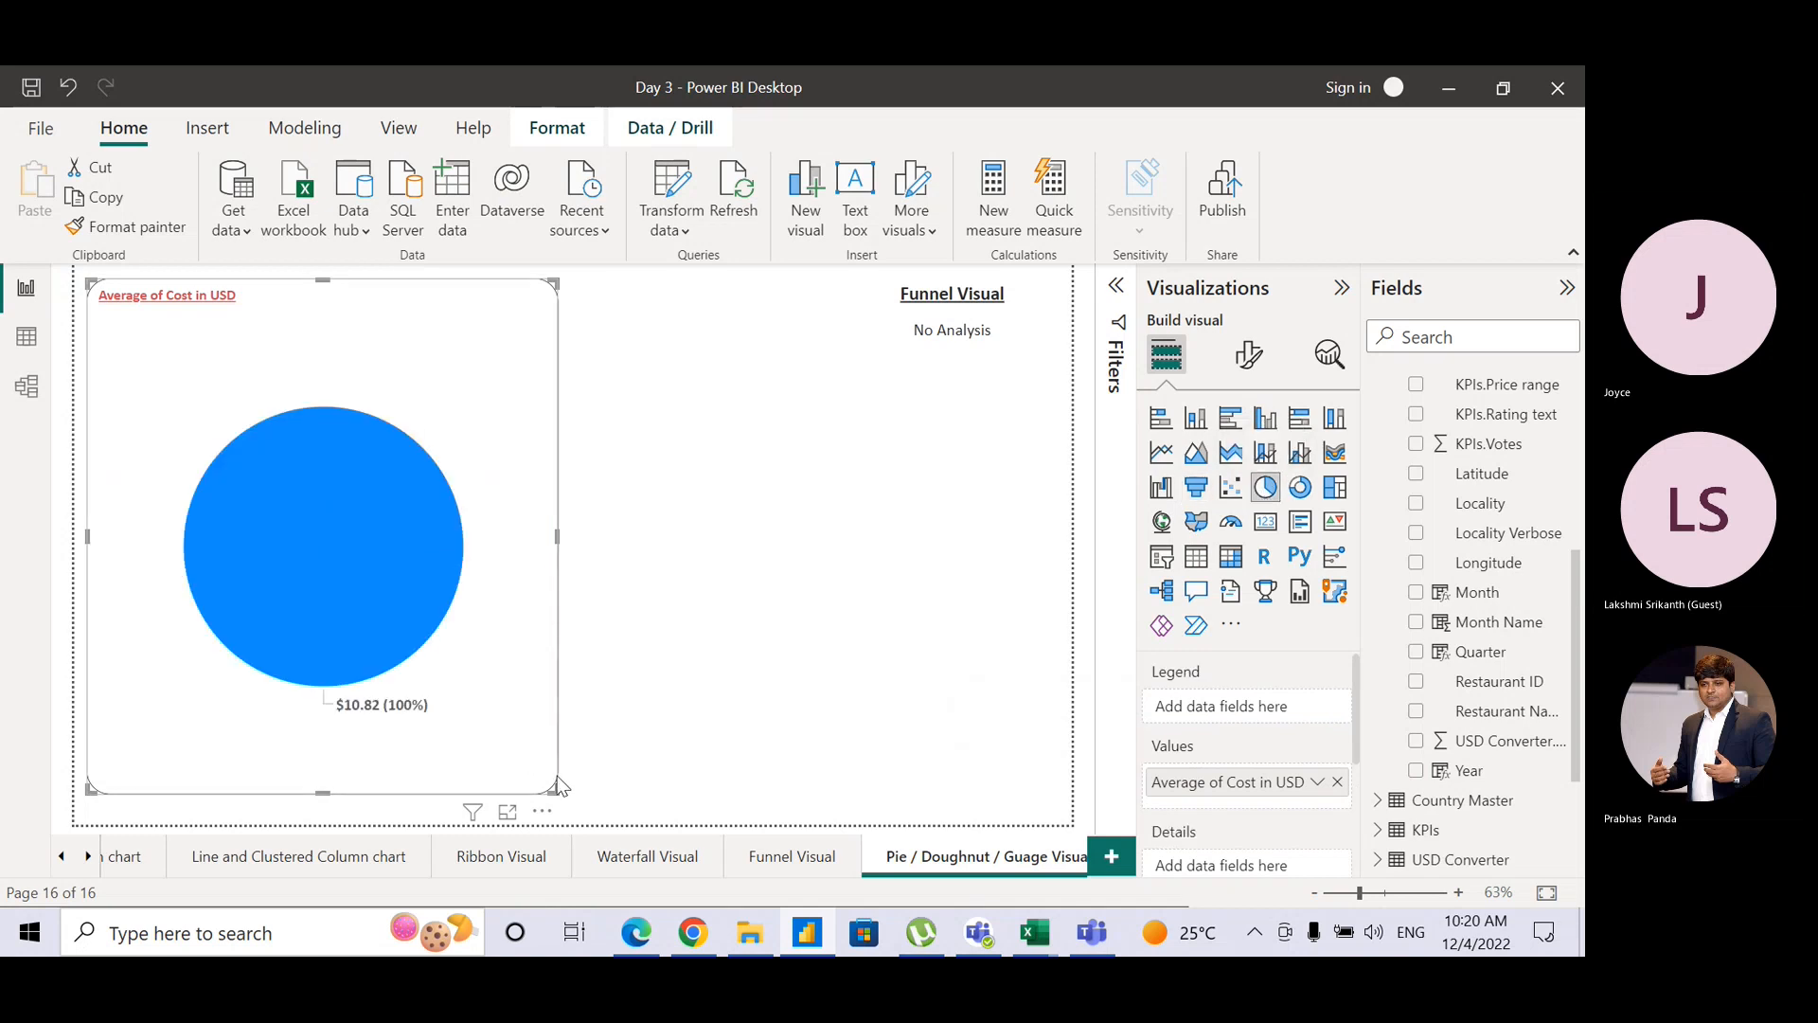
Step: Shrink the Average of Cost in USD pie visual to a smaller size
left_click_drag(558, 784, 452, 514)
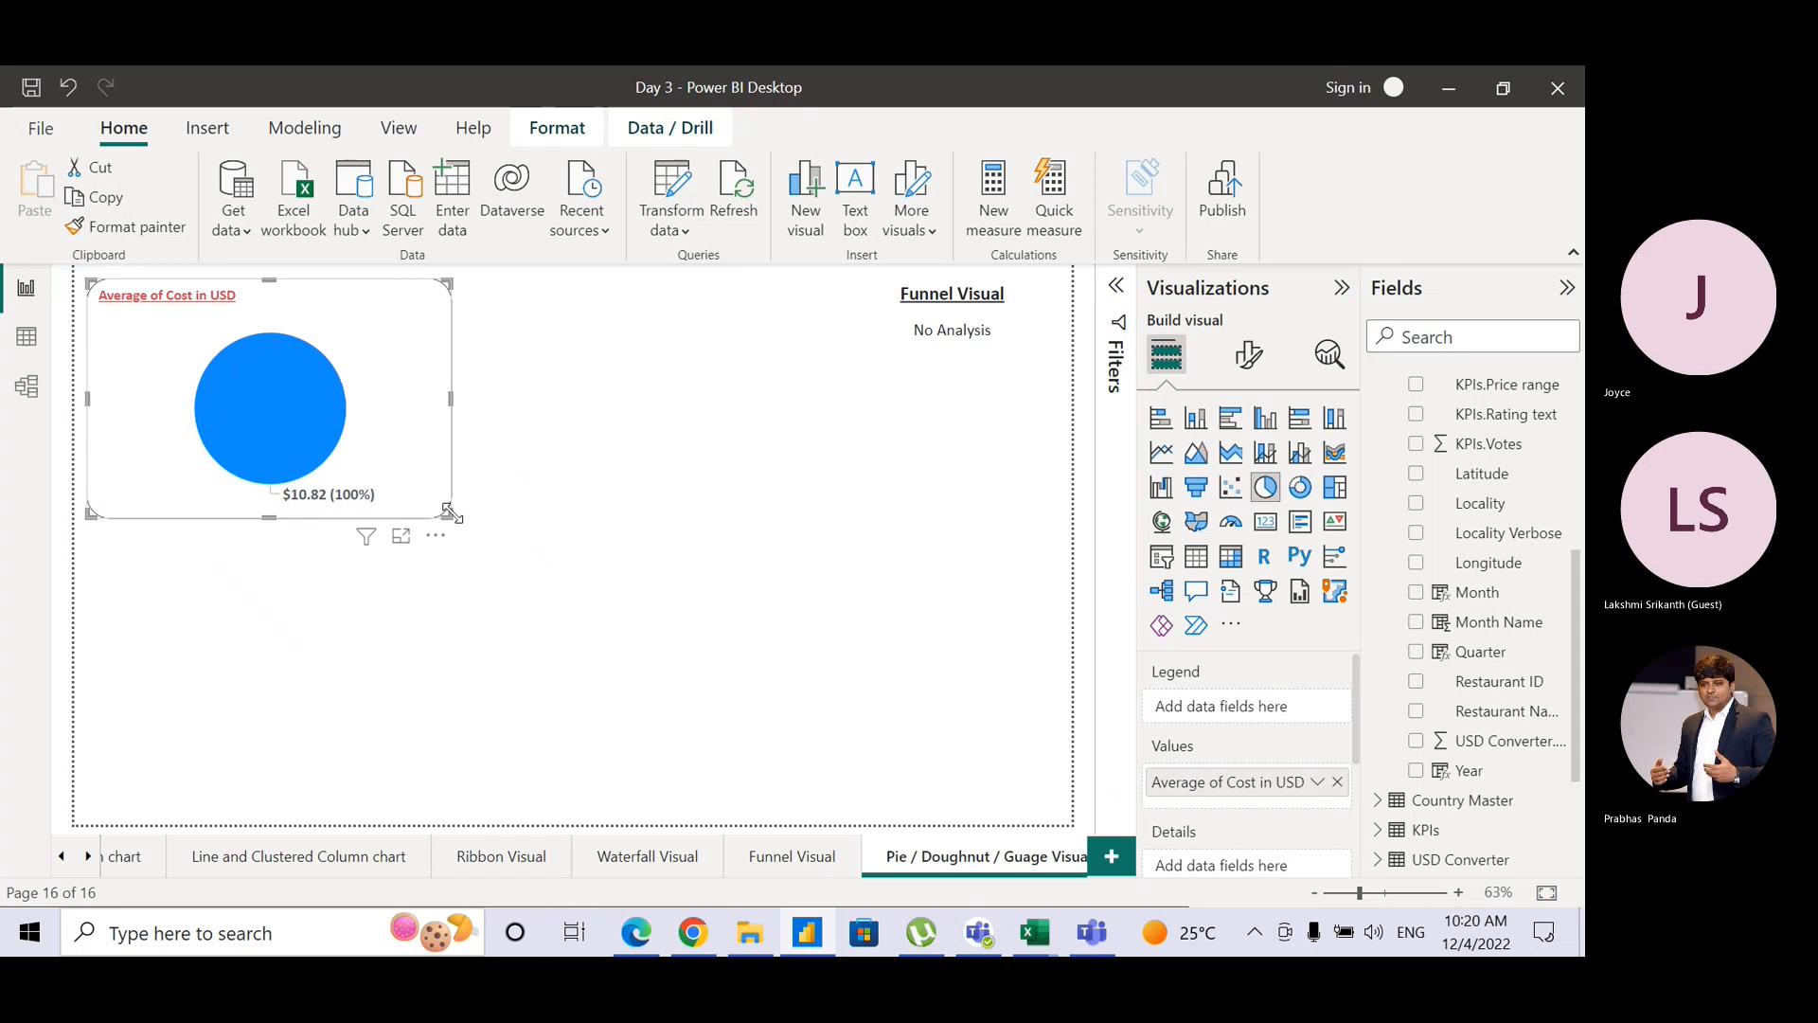
left_click(514, 413)
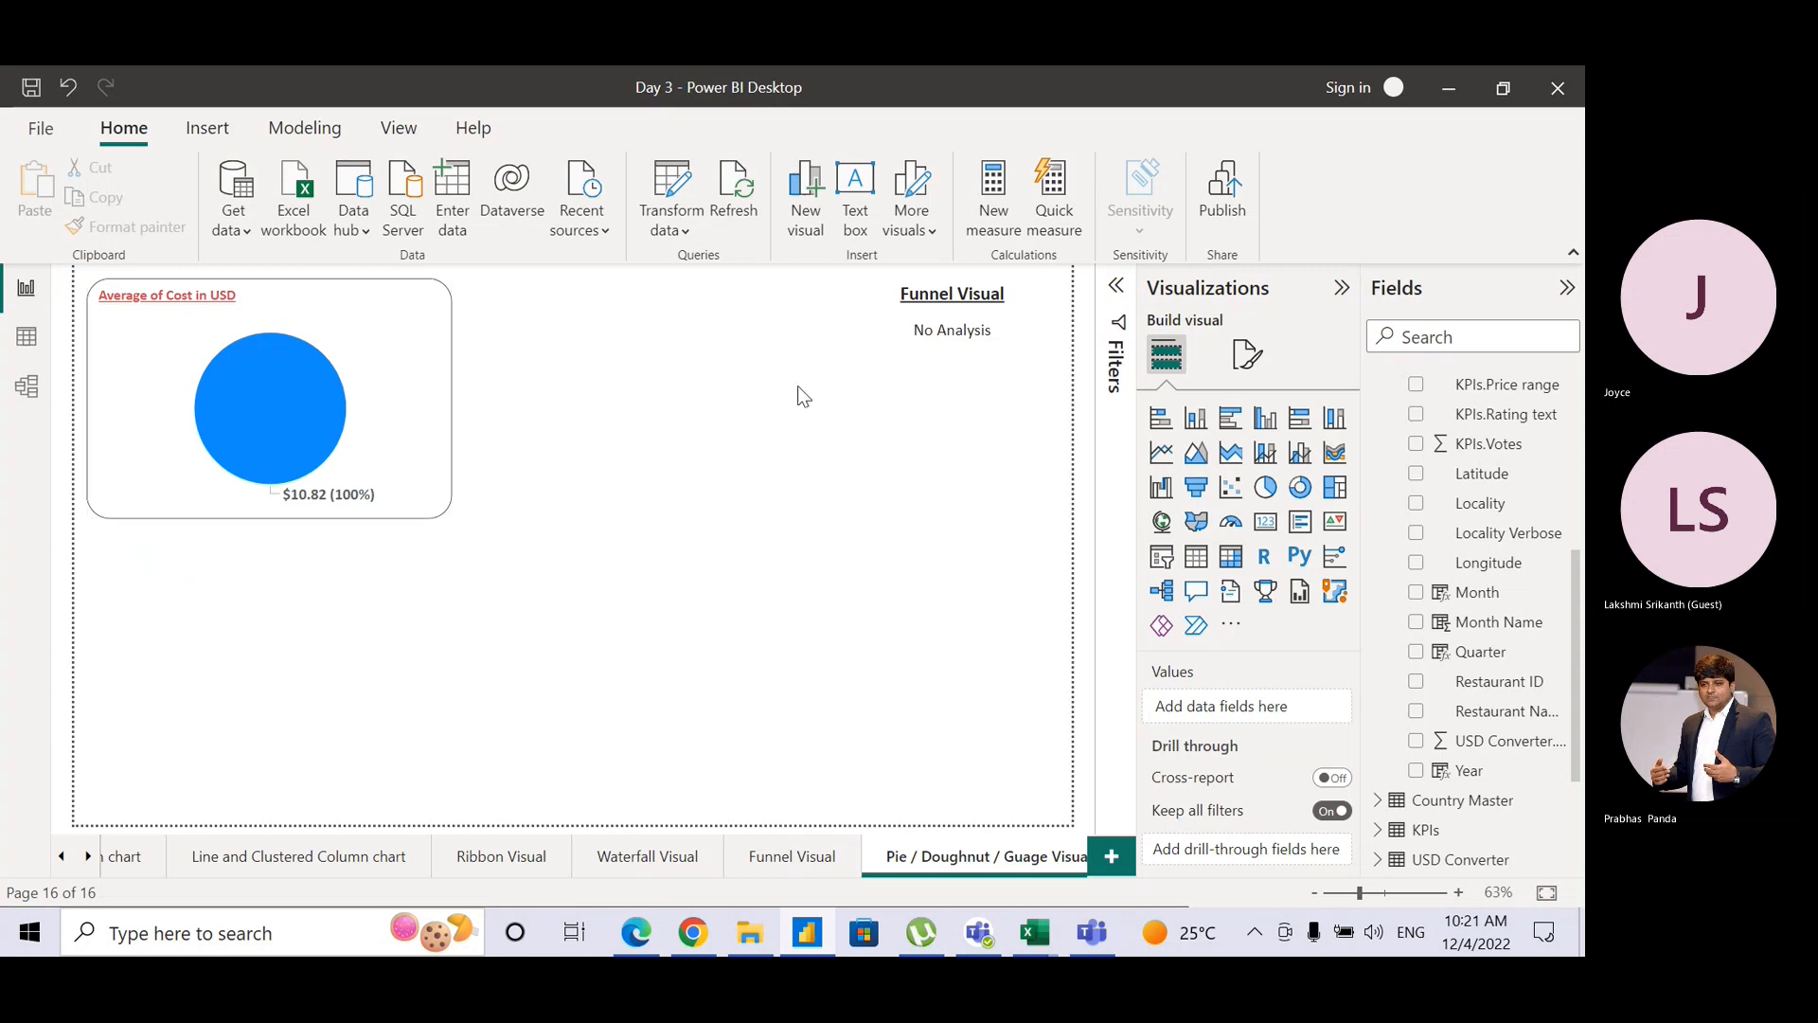
left_click(414, 418)
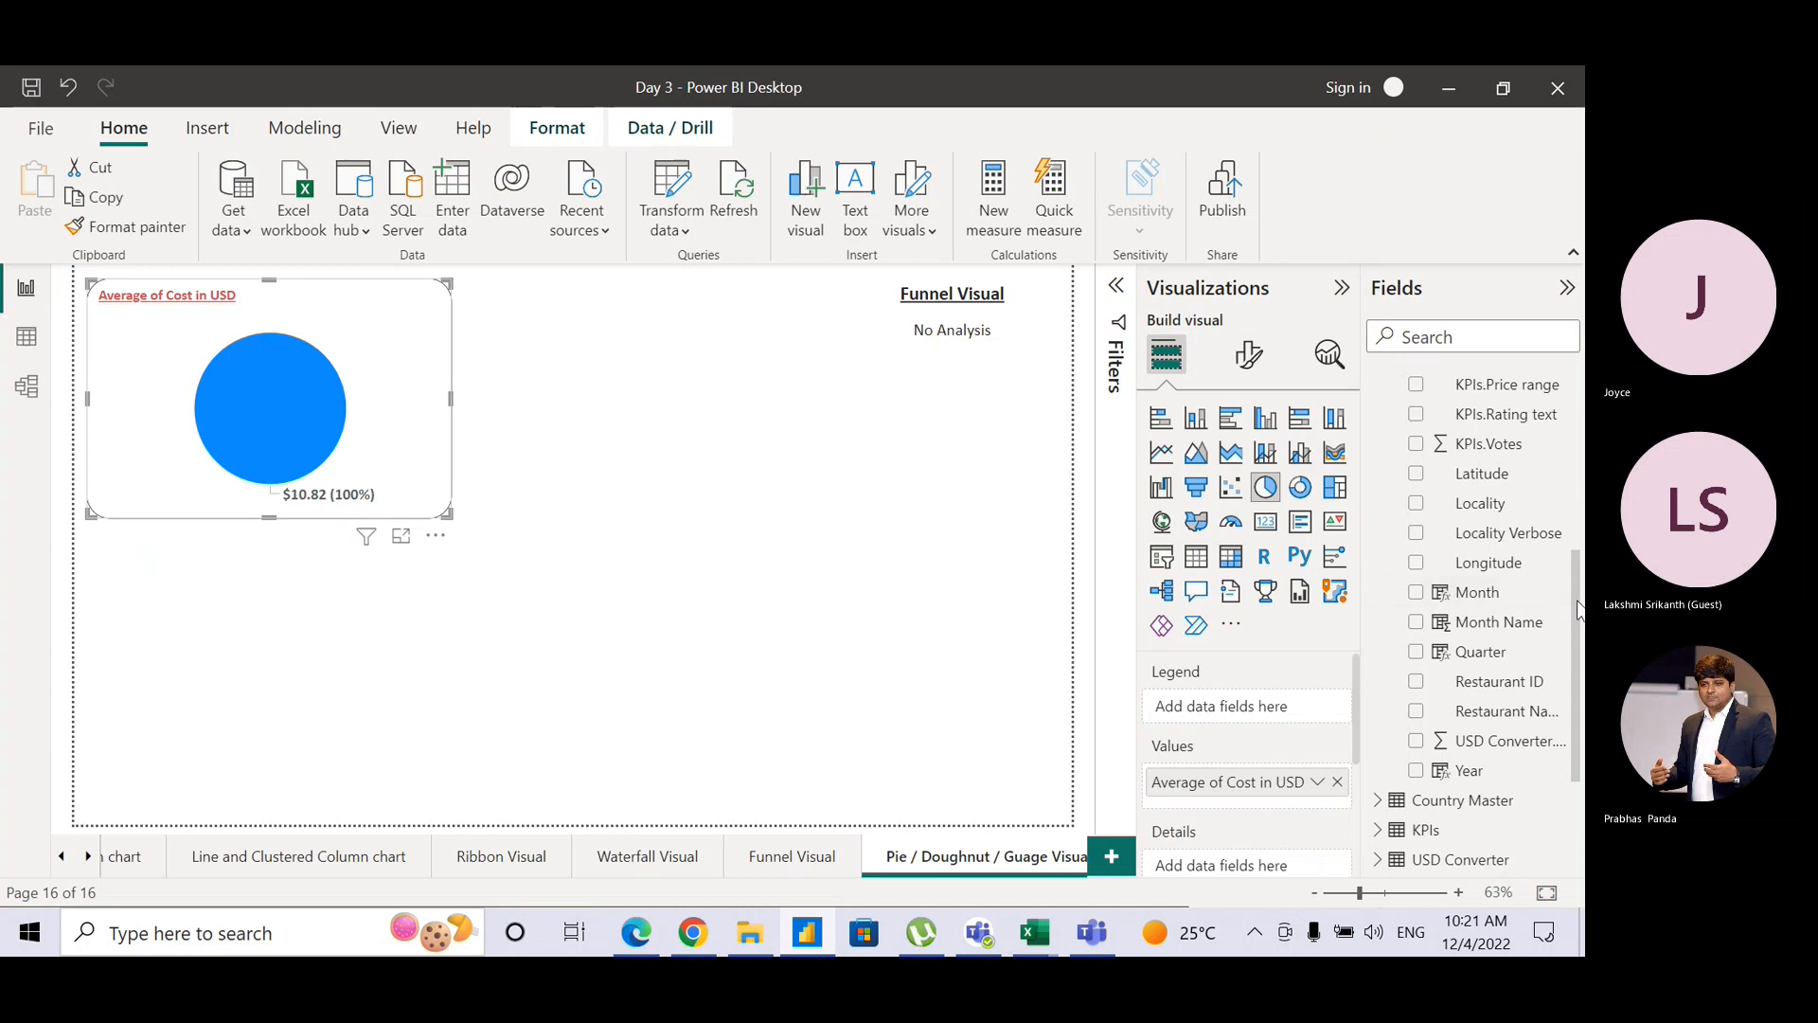
Step: Add Continent to the pie's Legend, enlarge the pie, and move the Funnel Visual caption lower
left_click_drag(1579, 607, 1581, 379)
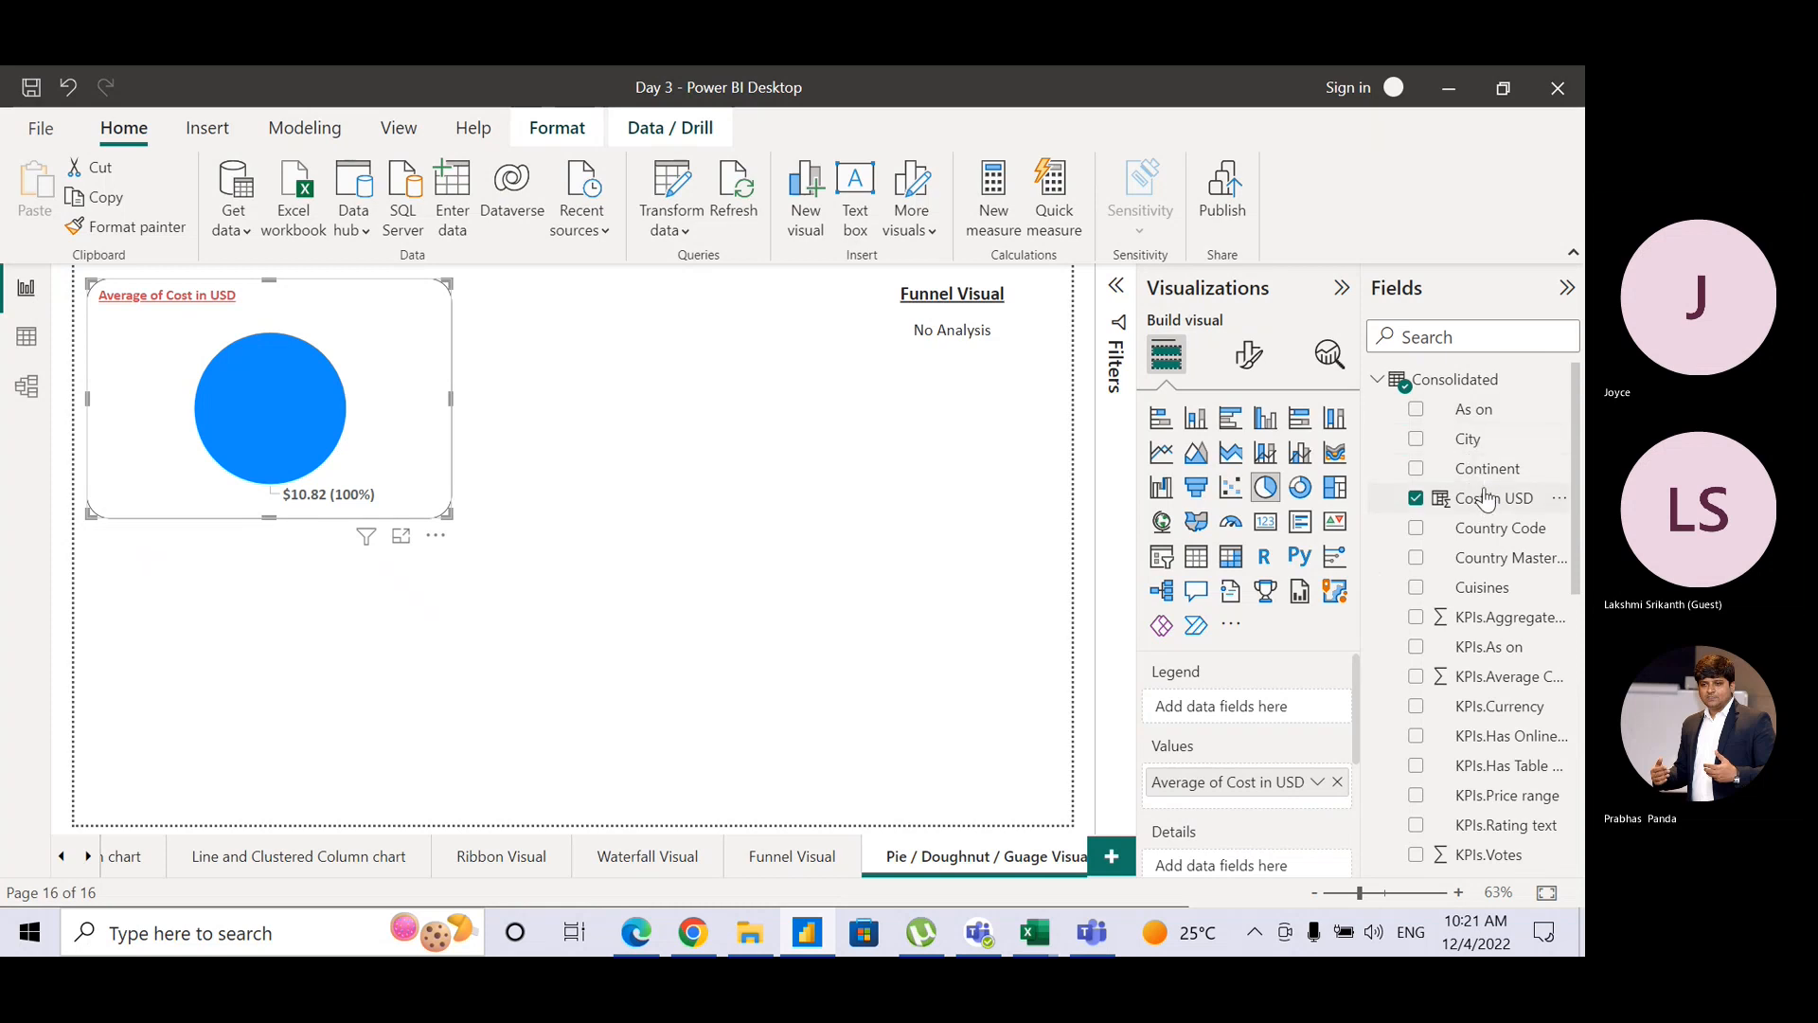
left_click_drag(1487, 485, 1278, 730)
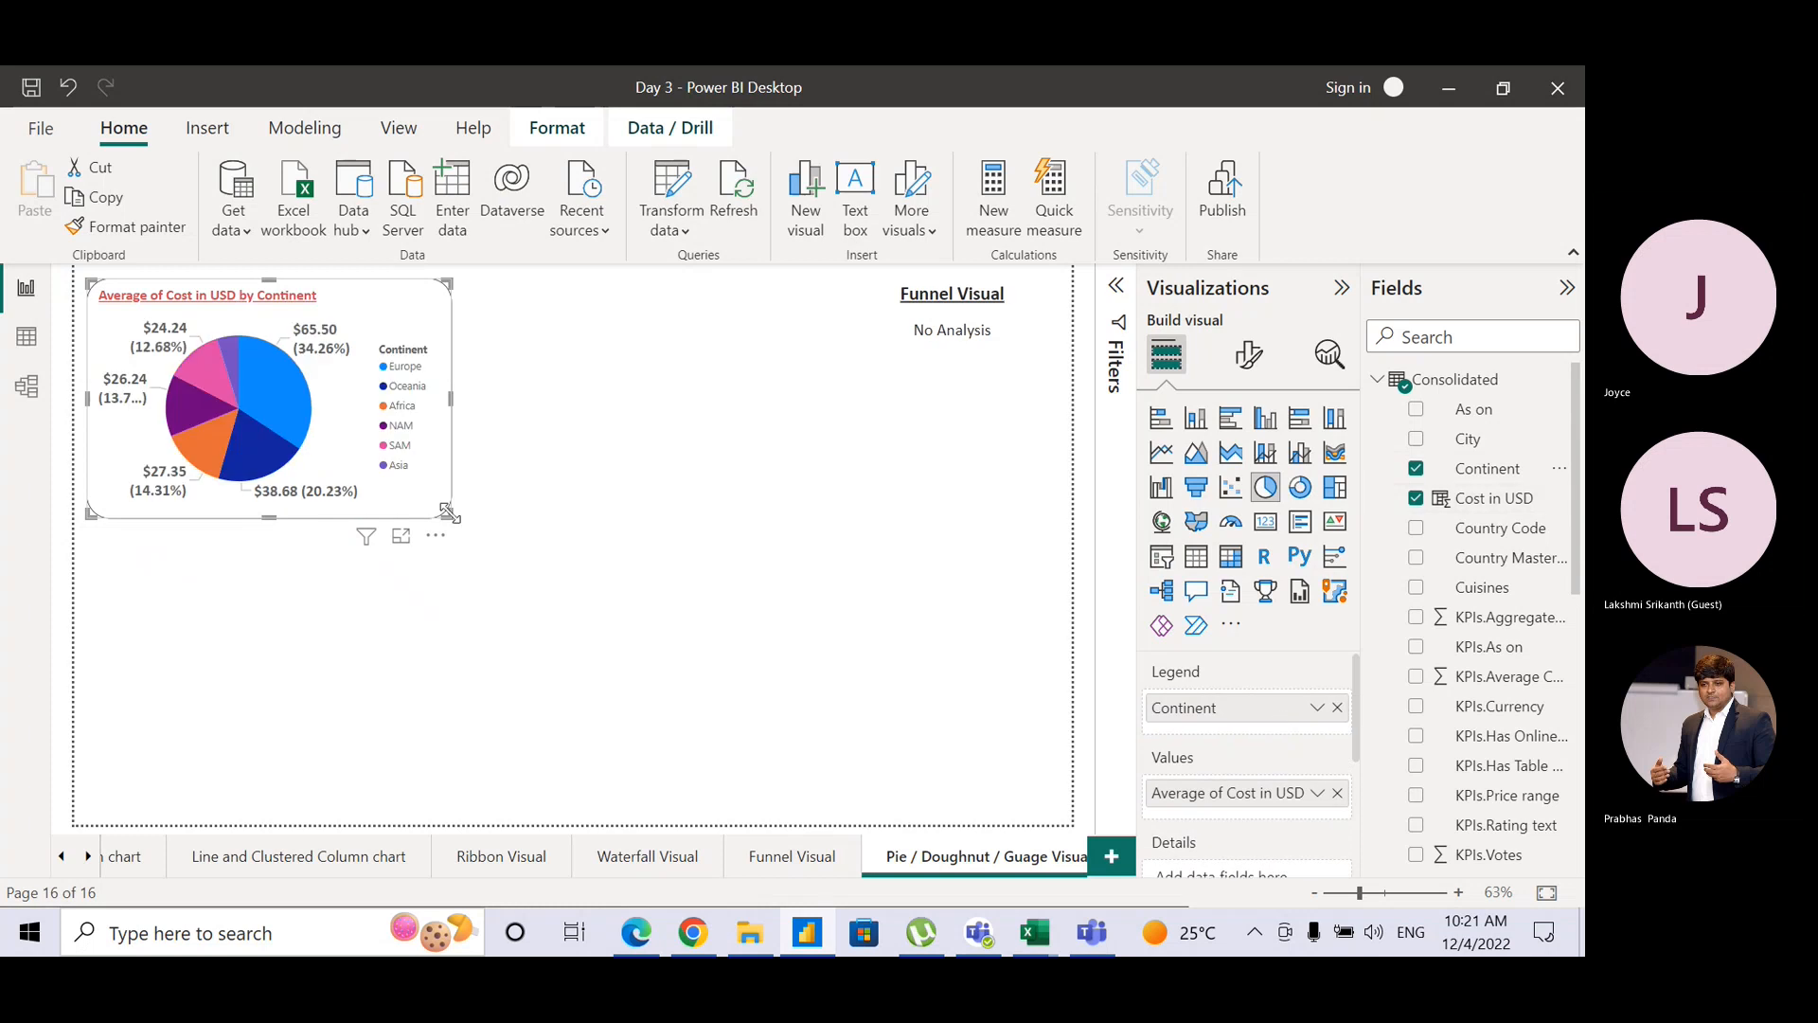
left_click_drag(449, 513, 581, 535)
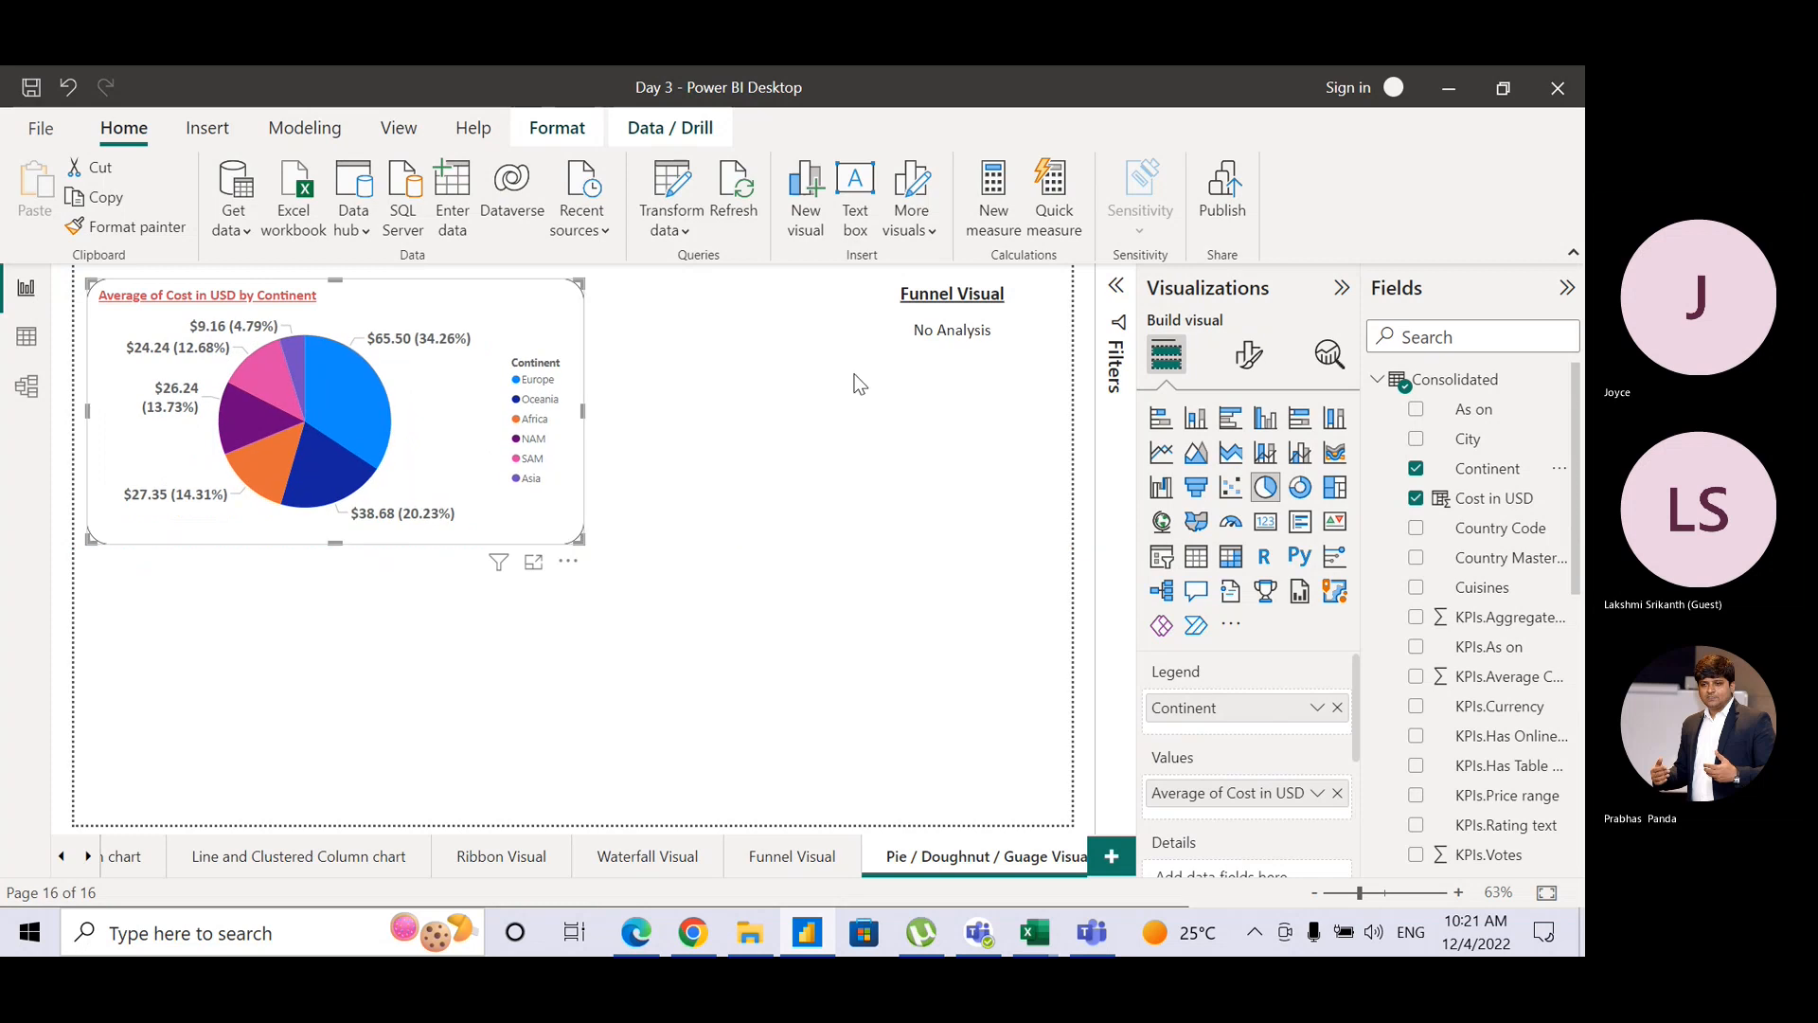
left_click_drag(951, 348, 876, 726)
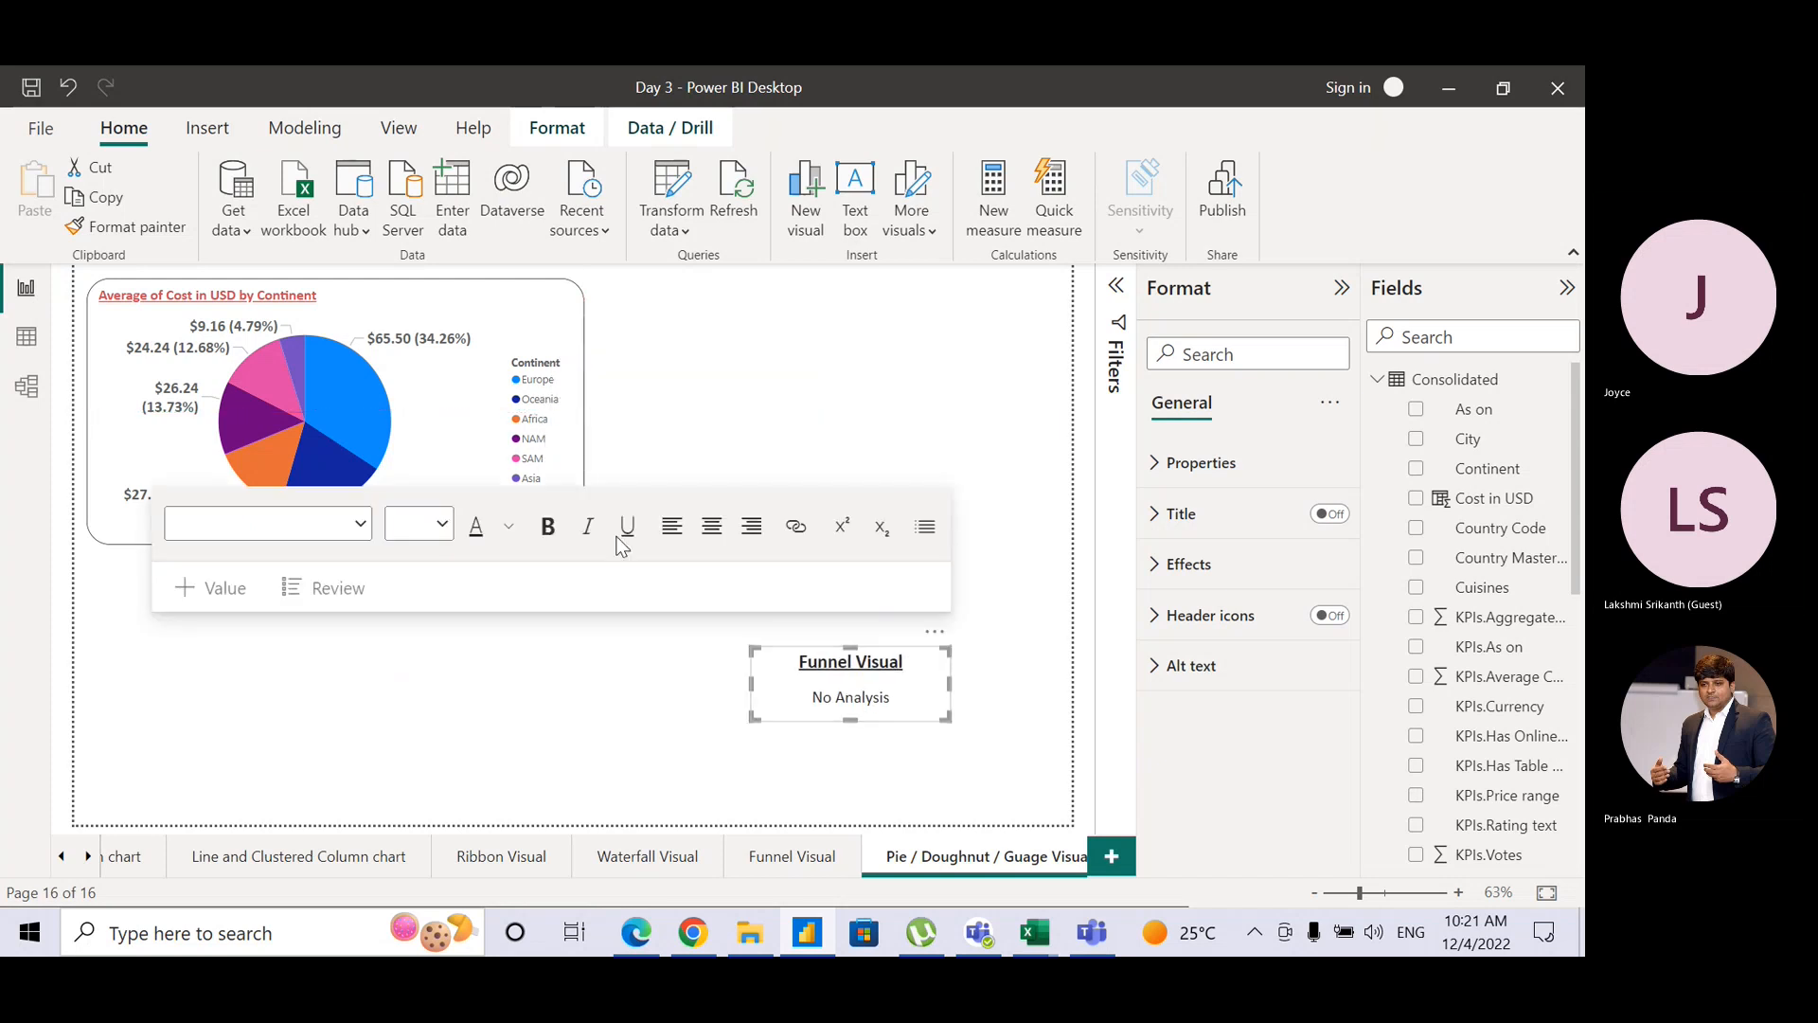
left_click(692, 394)
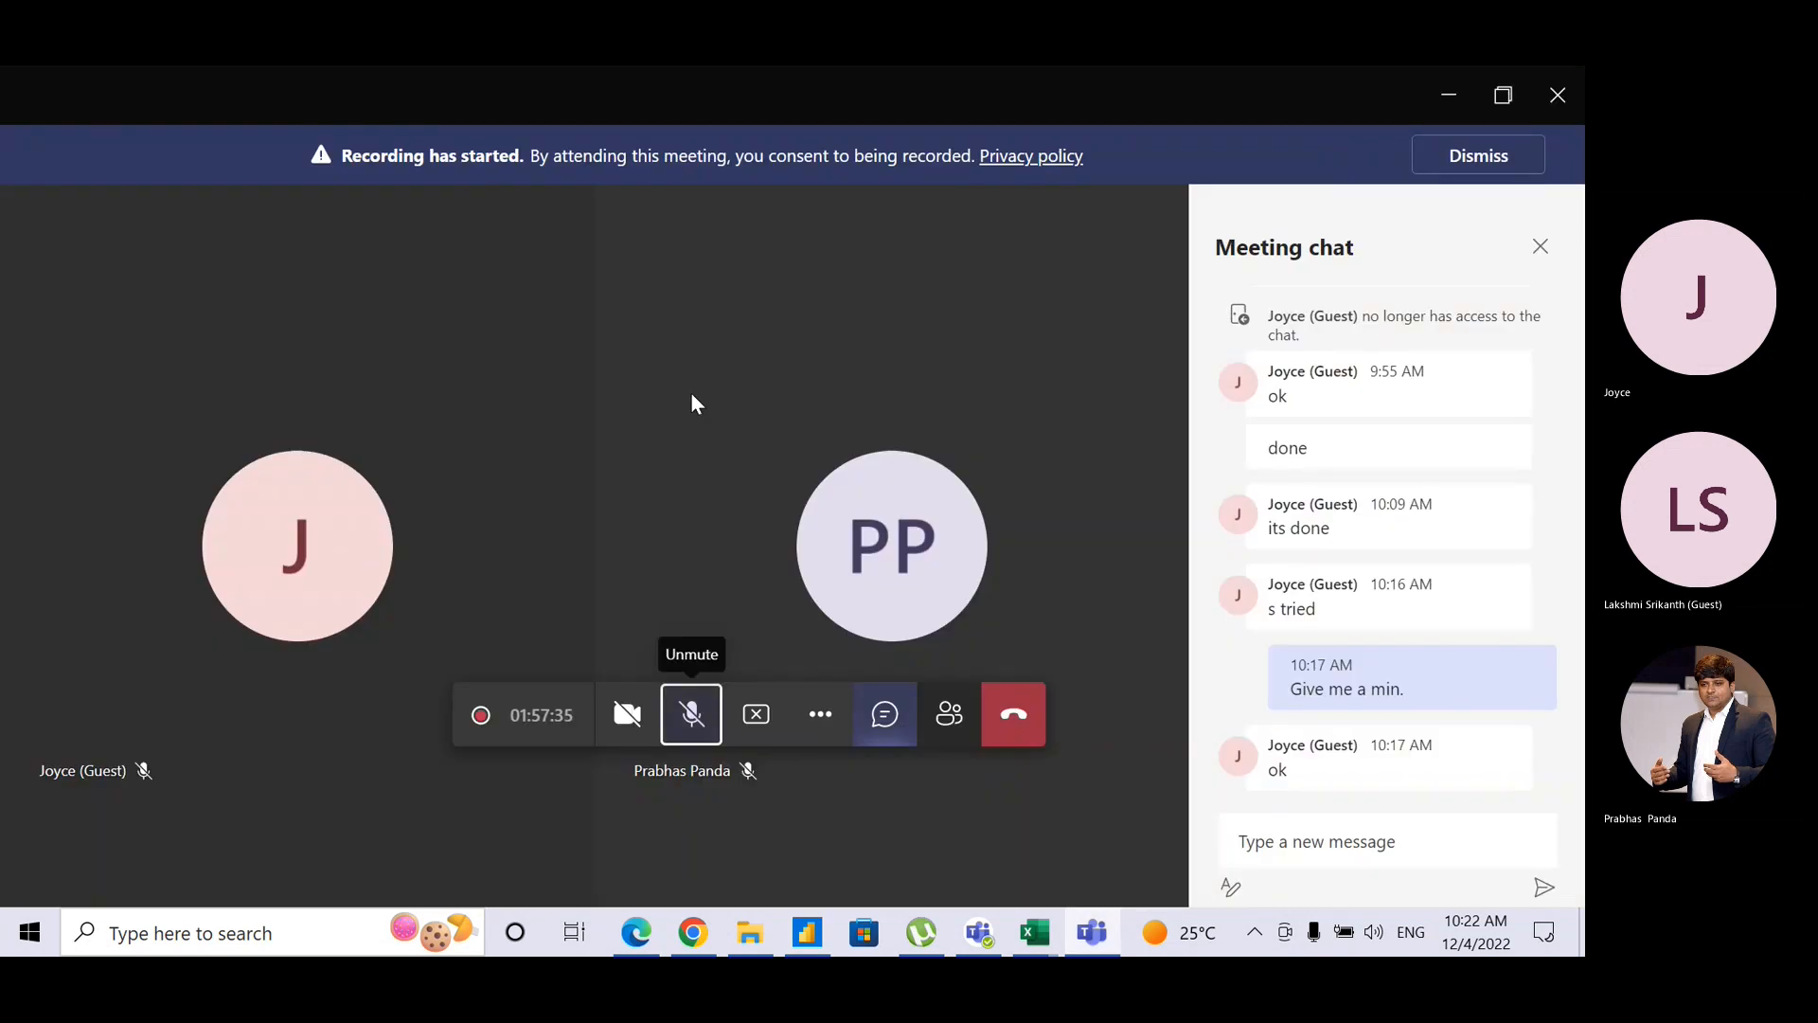
Step: Unmute the microphone in the Teams meeting and return to the Power BI report
left_click(691, 717)
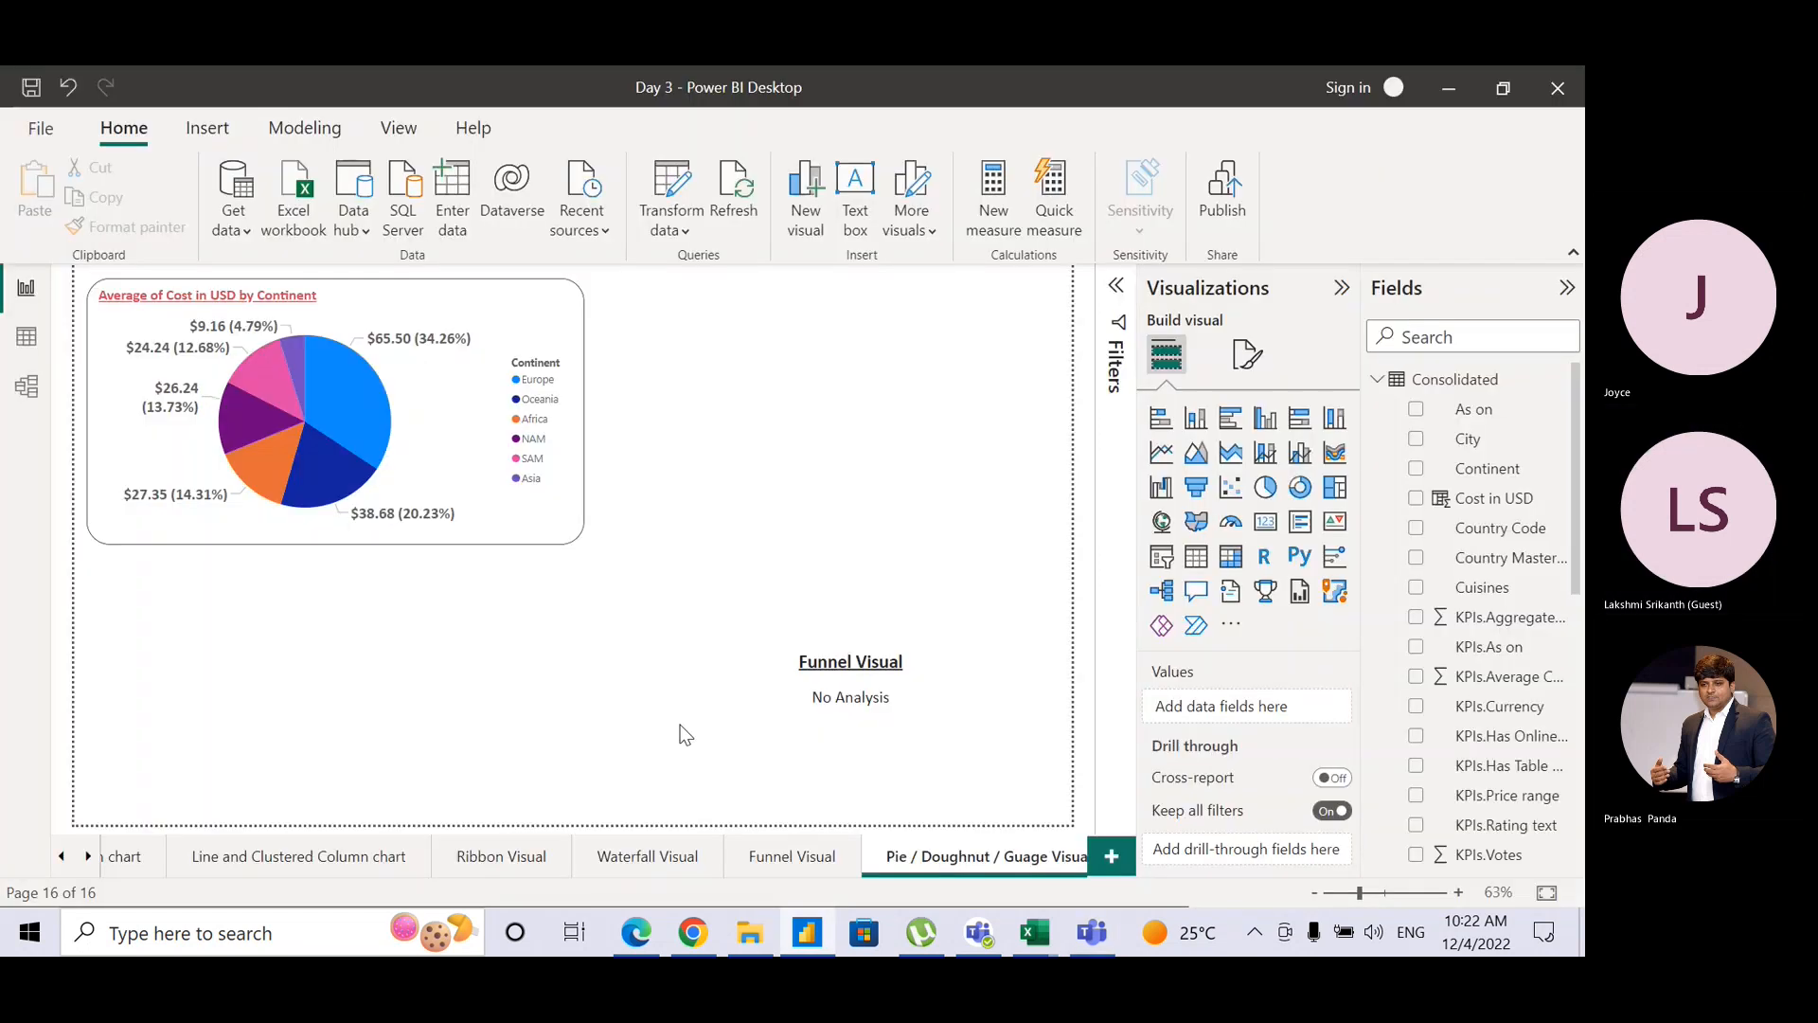
key("alt+Tab")
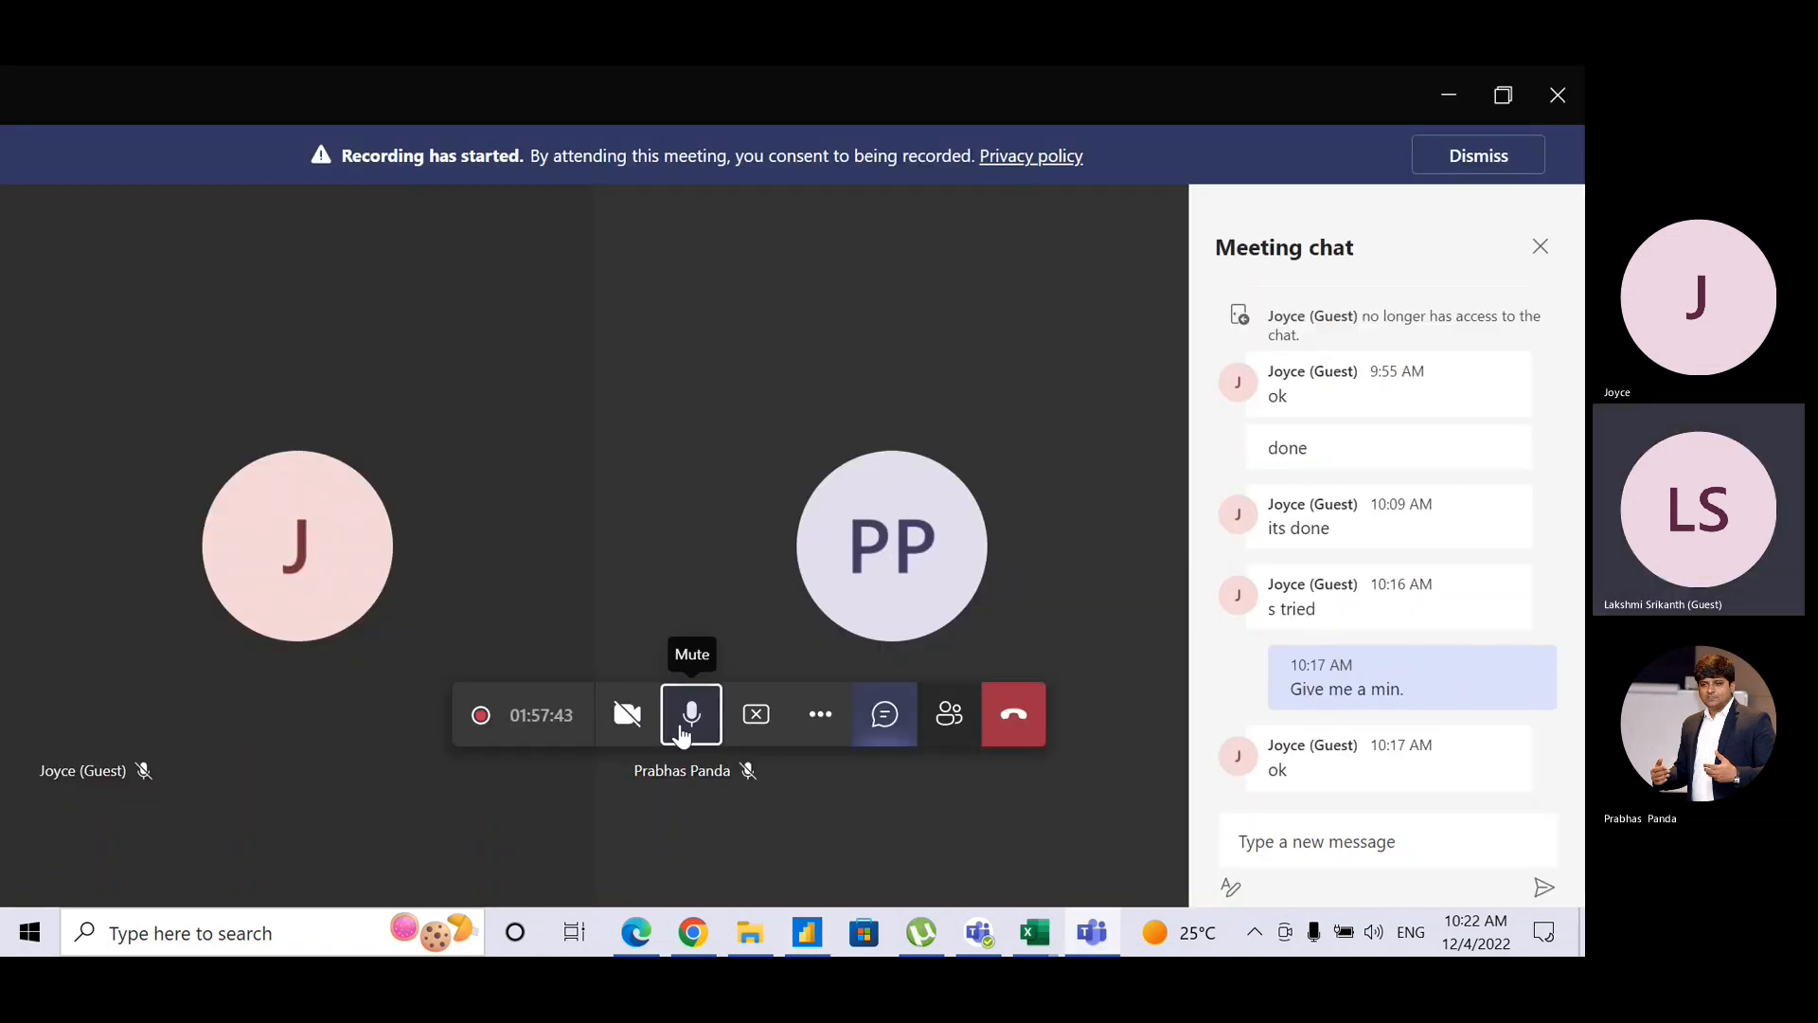
key("alt+Tab")
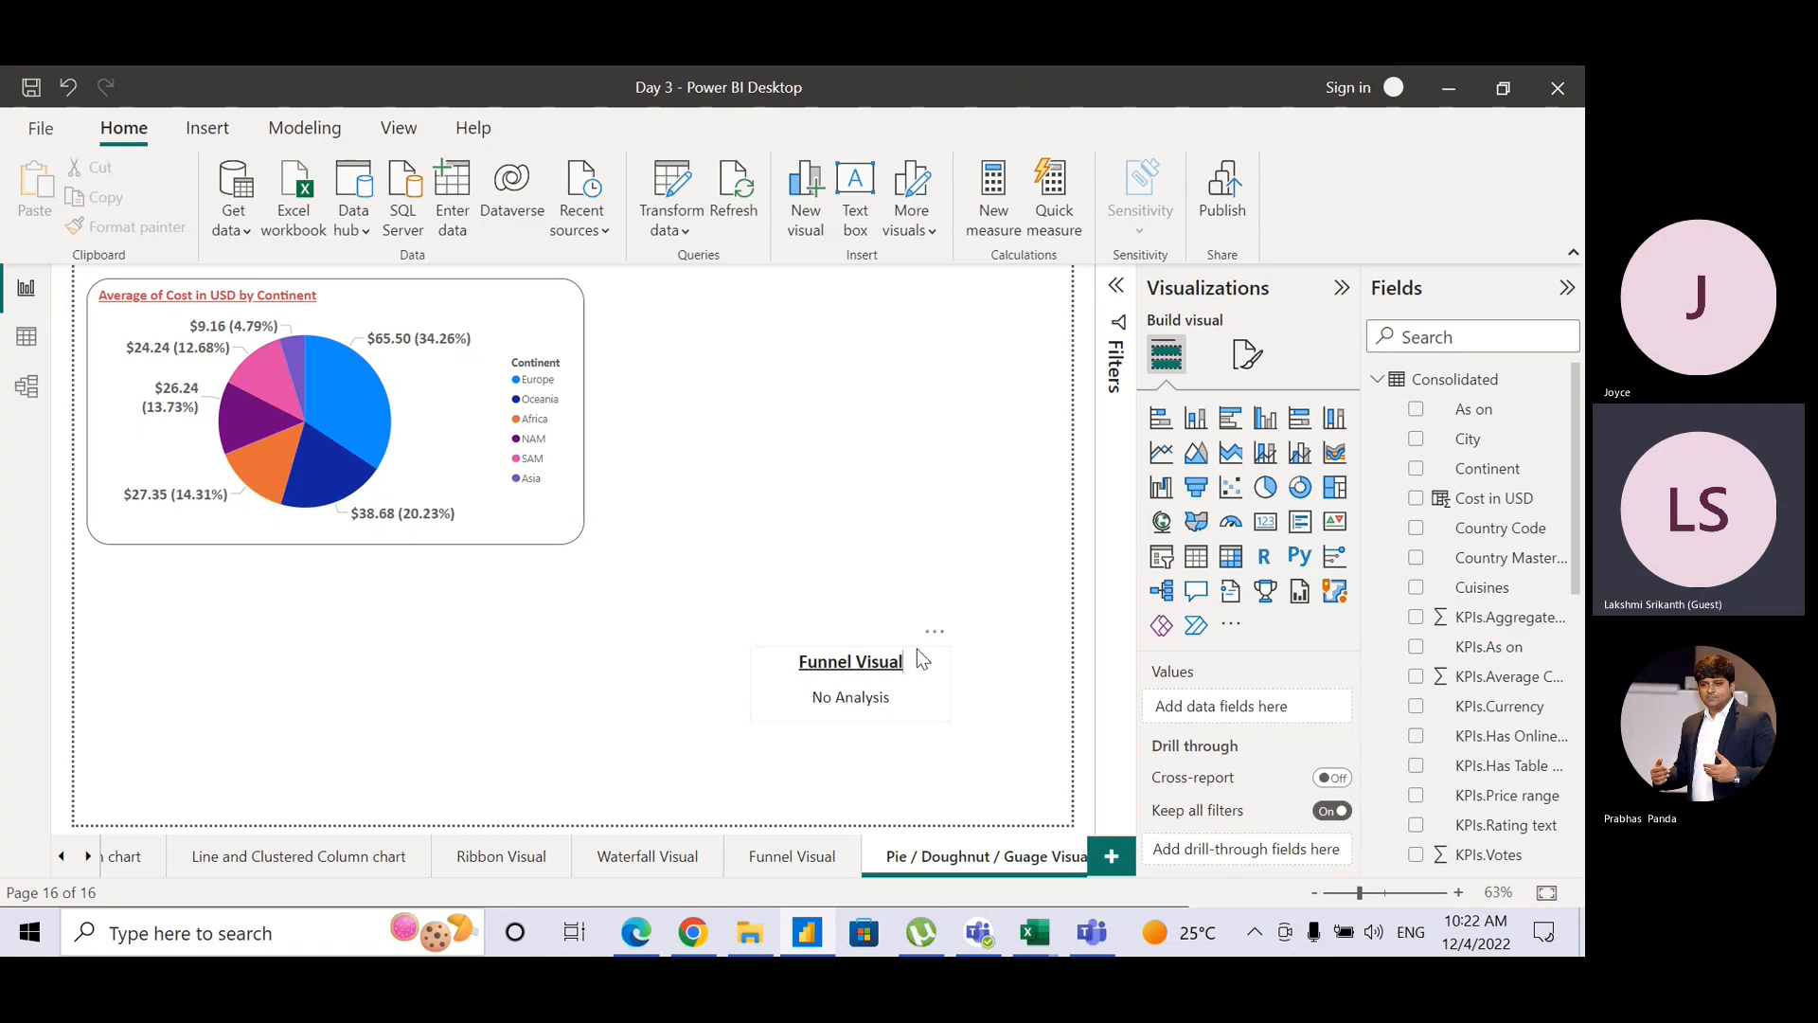
Step: Move the Funnel Visual text box right and down, then select the continent pie chart
left_click_drag(918, 652, 1014, 674)
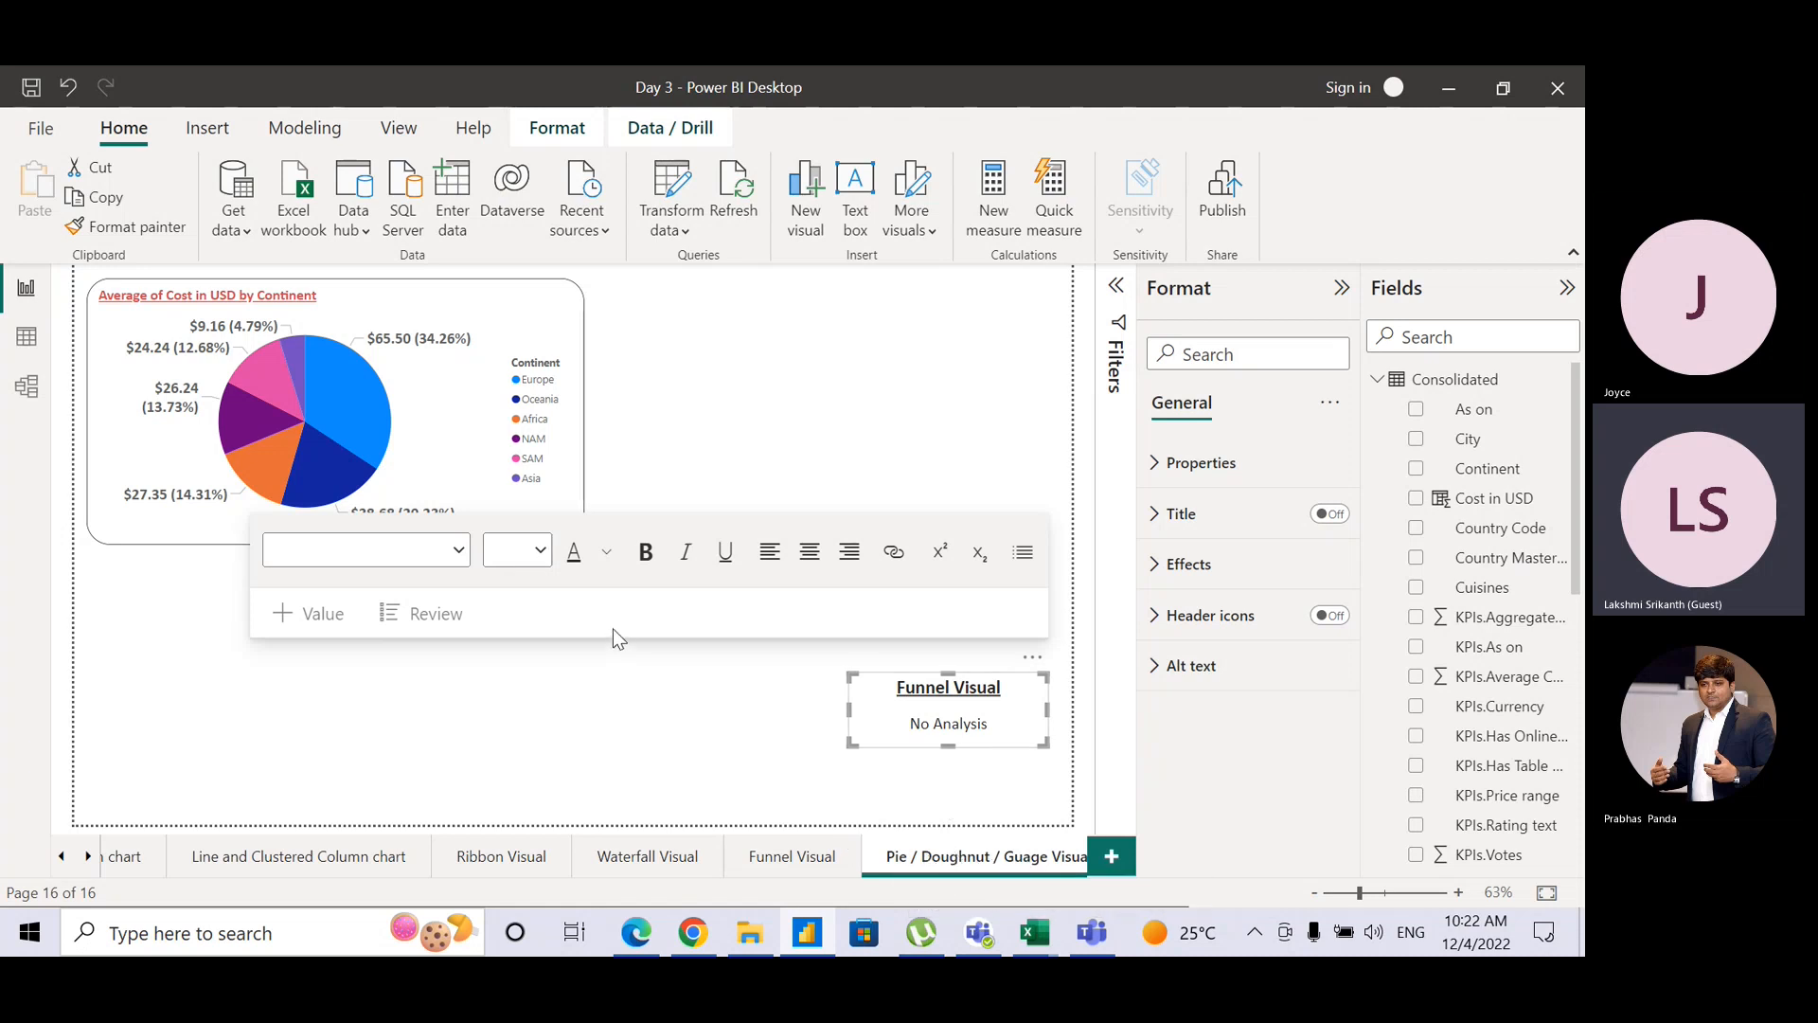
left_click(688, 438)
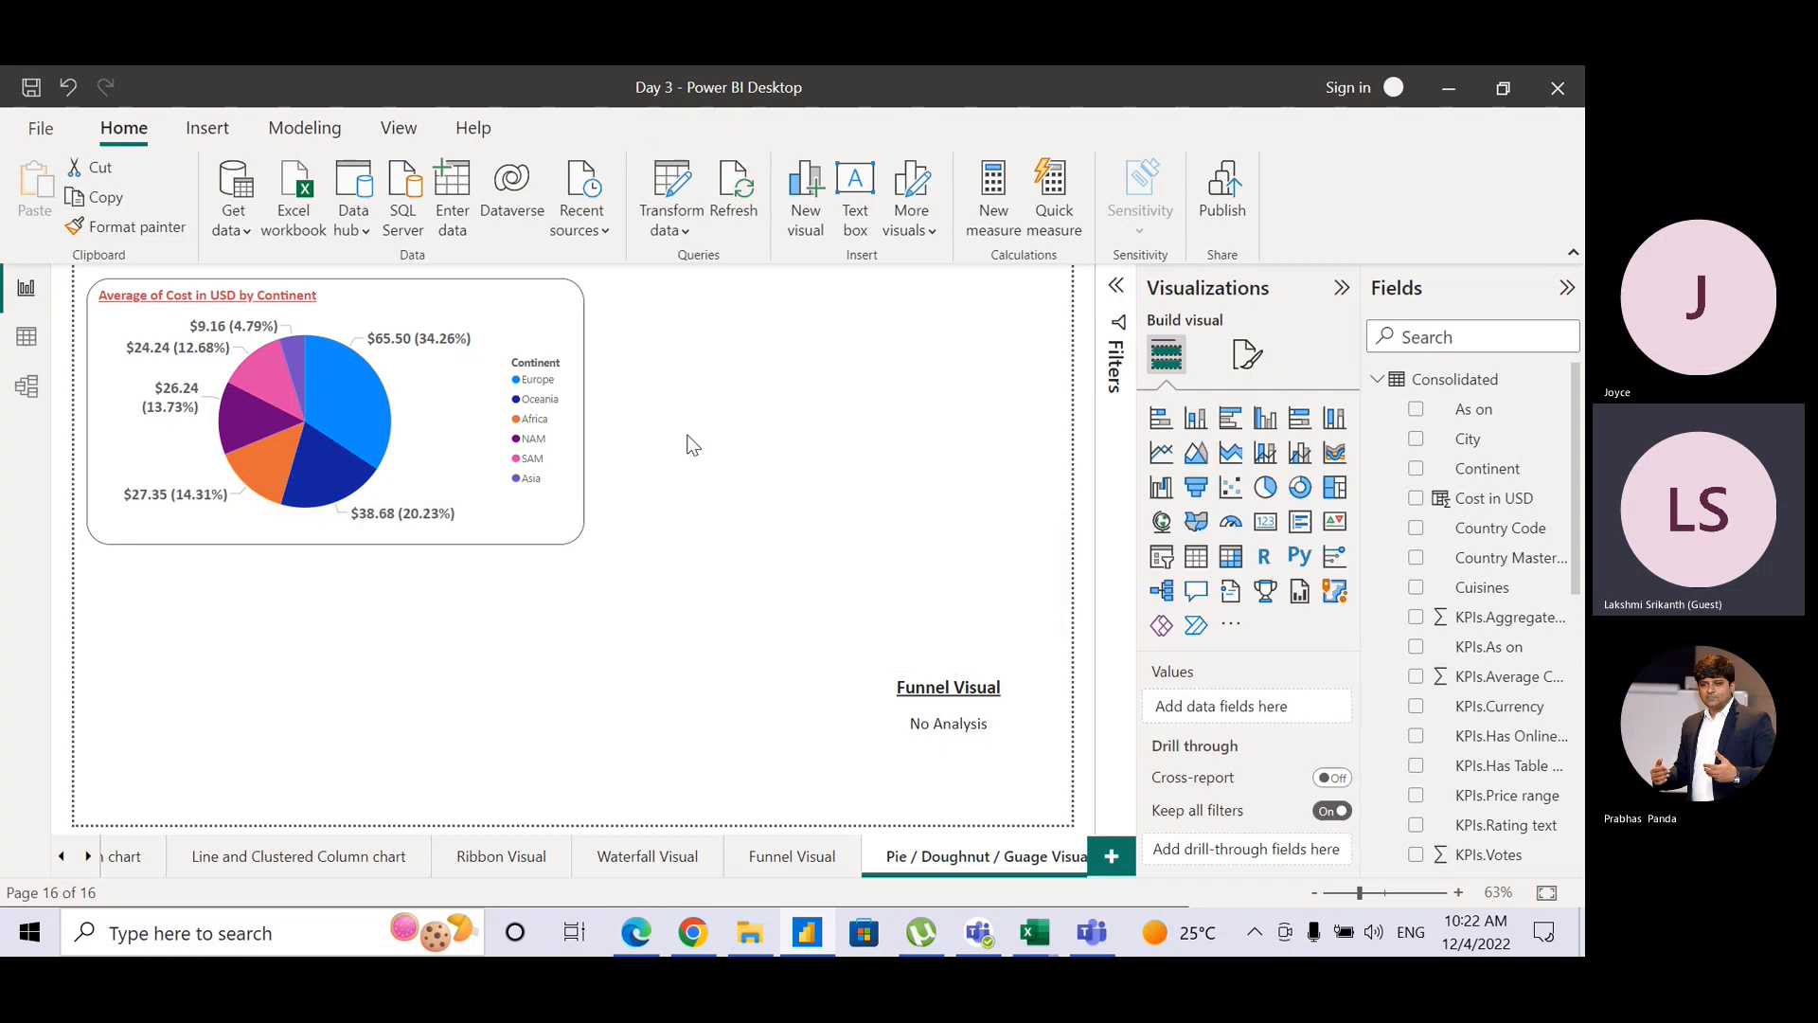
left_click(582, 532)
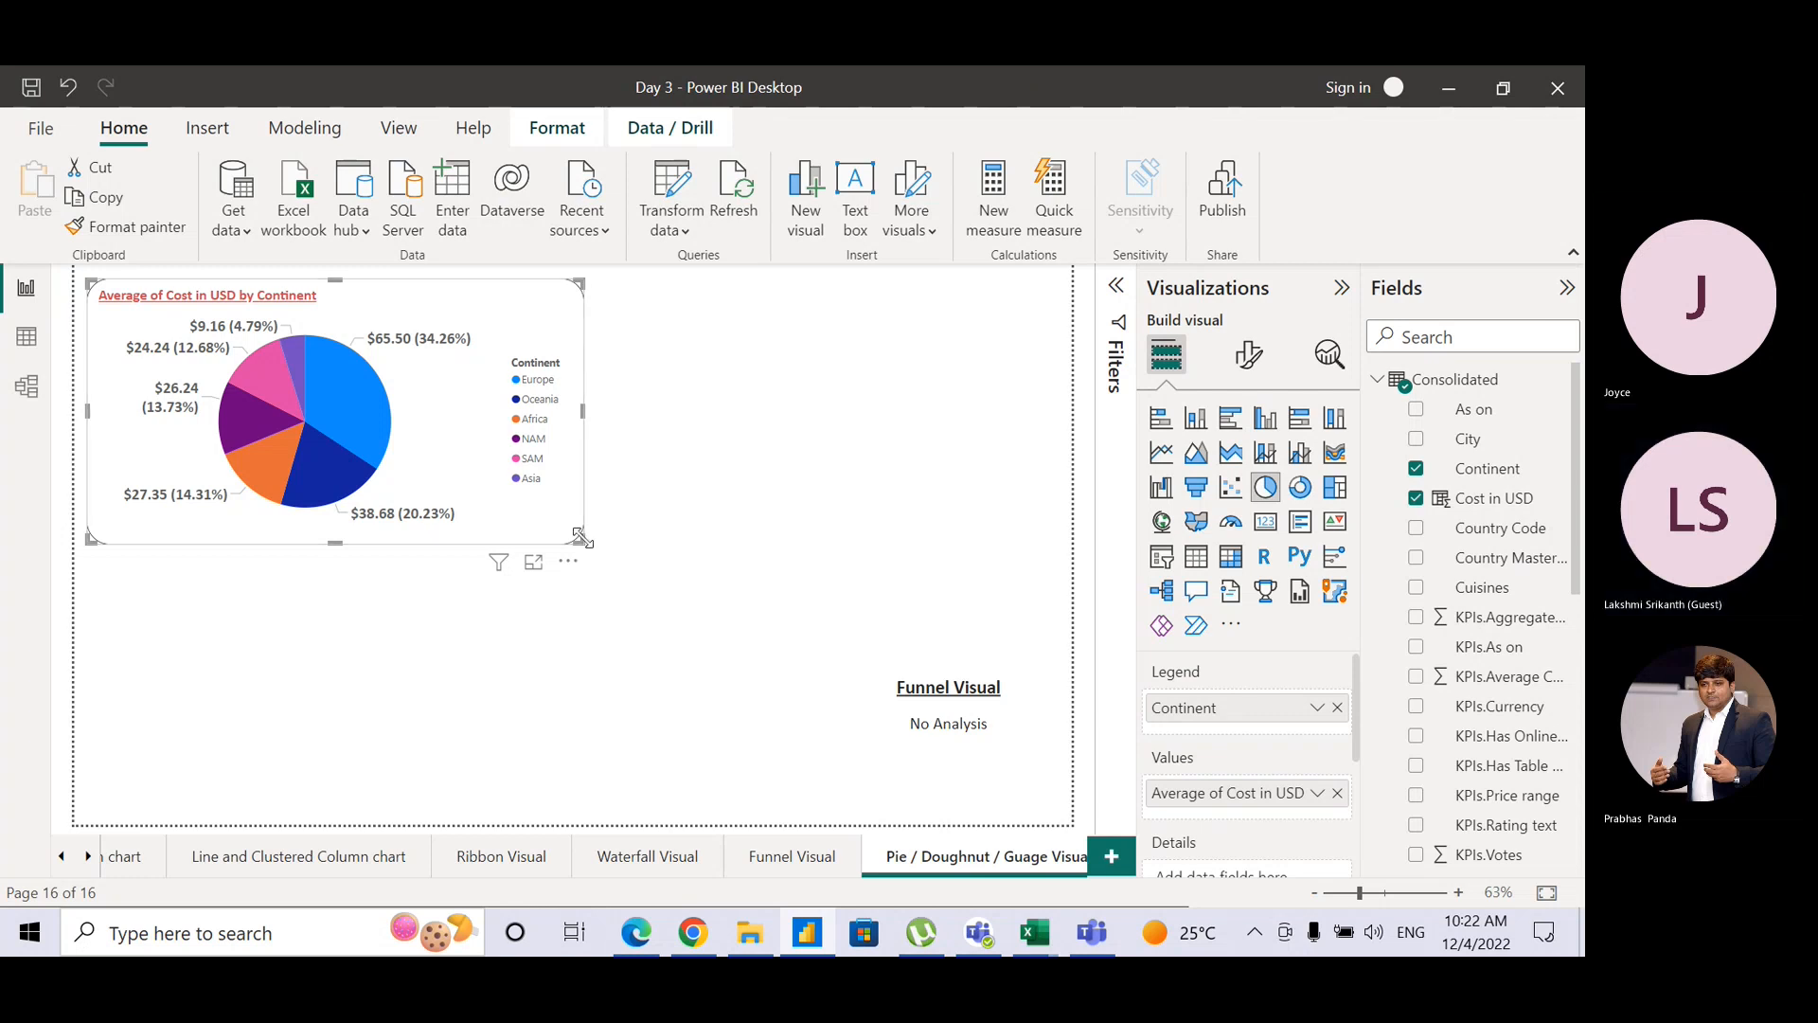
Step: Try Country as the pie's legend, switch back to Continent, and shrink the pie into the top-left corner
left_click_drag(582, 538, 797, 666)
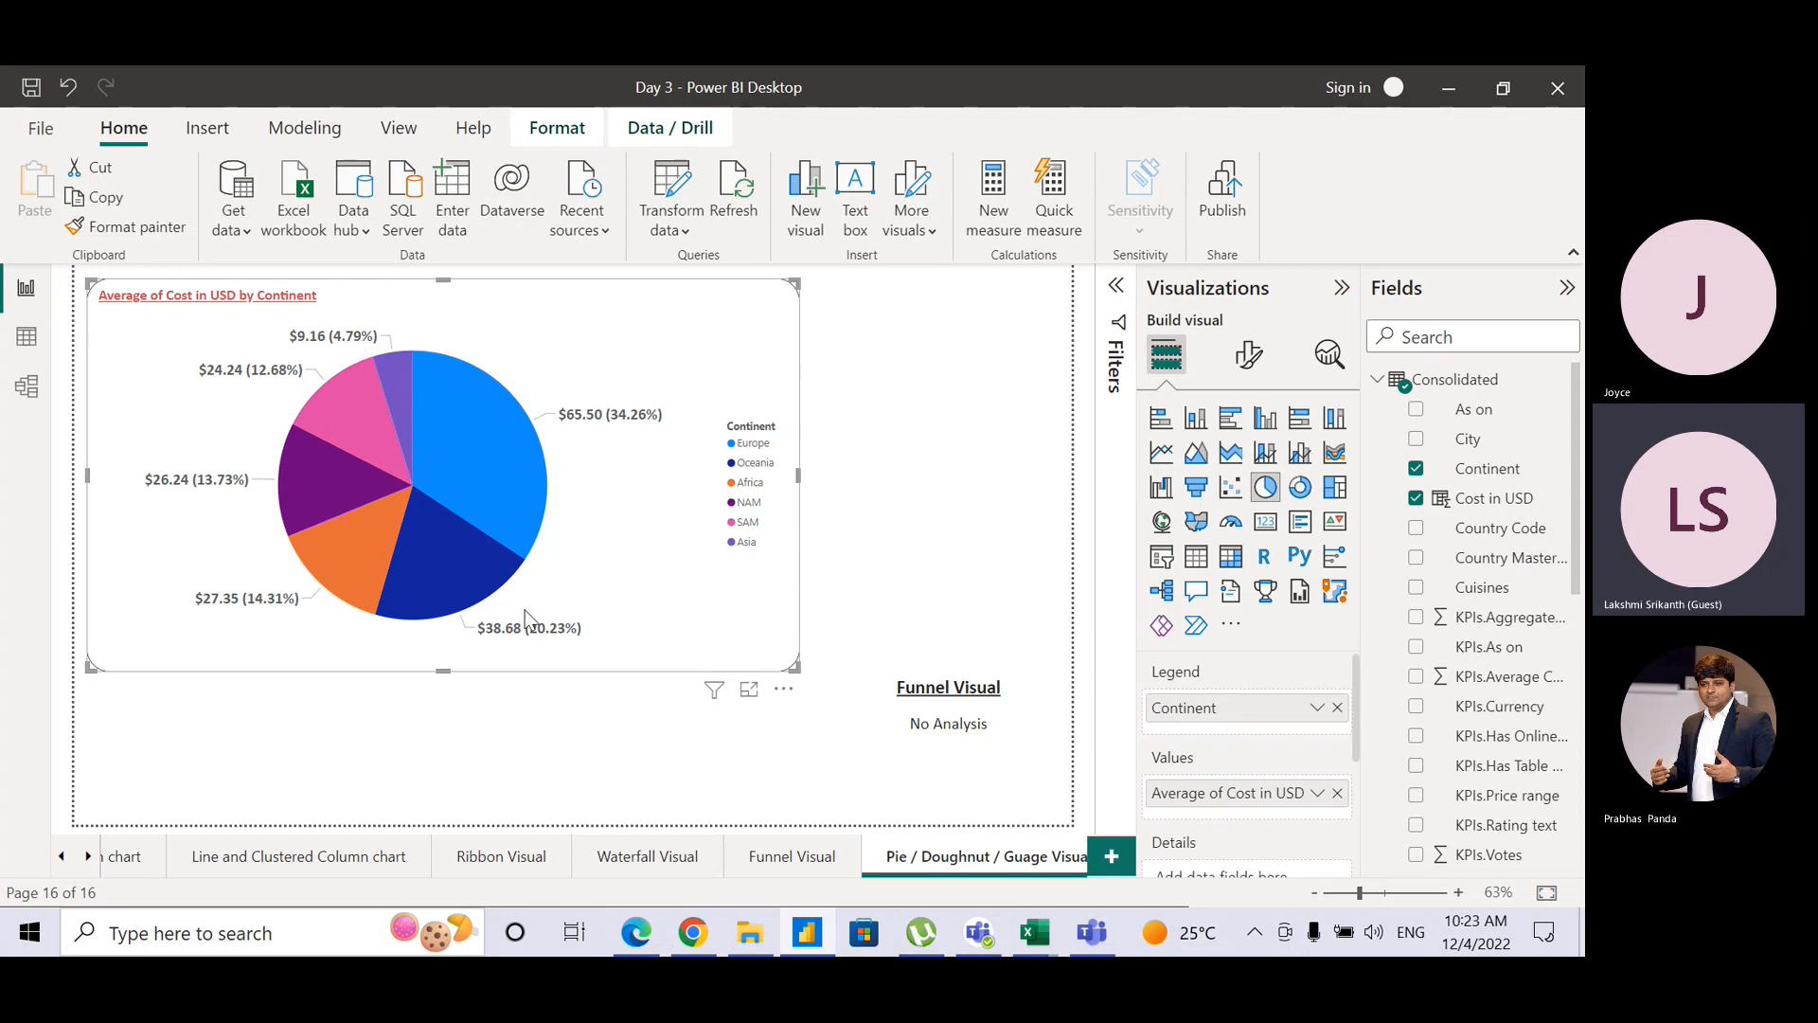
left_click(1338, 709)
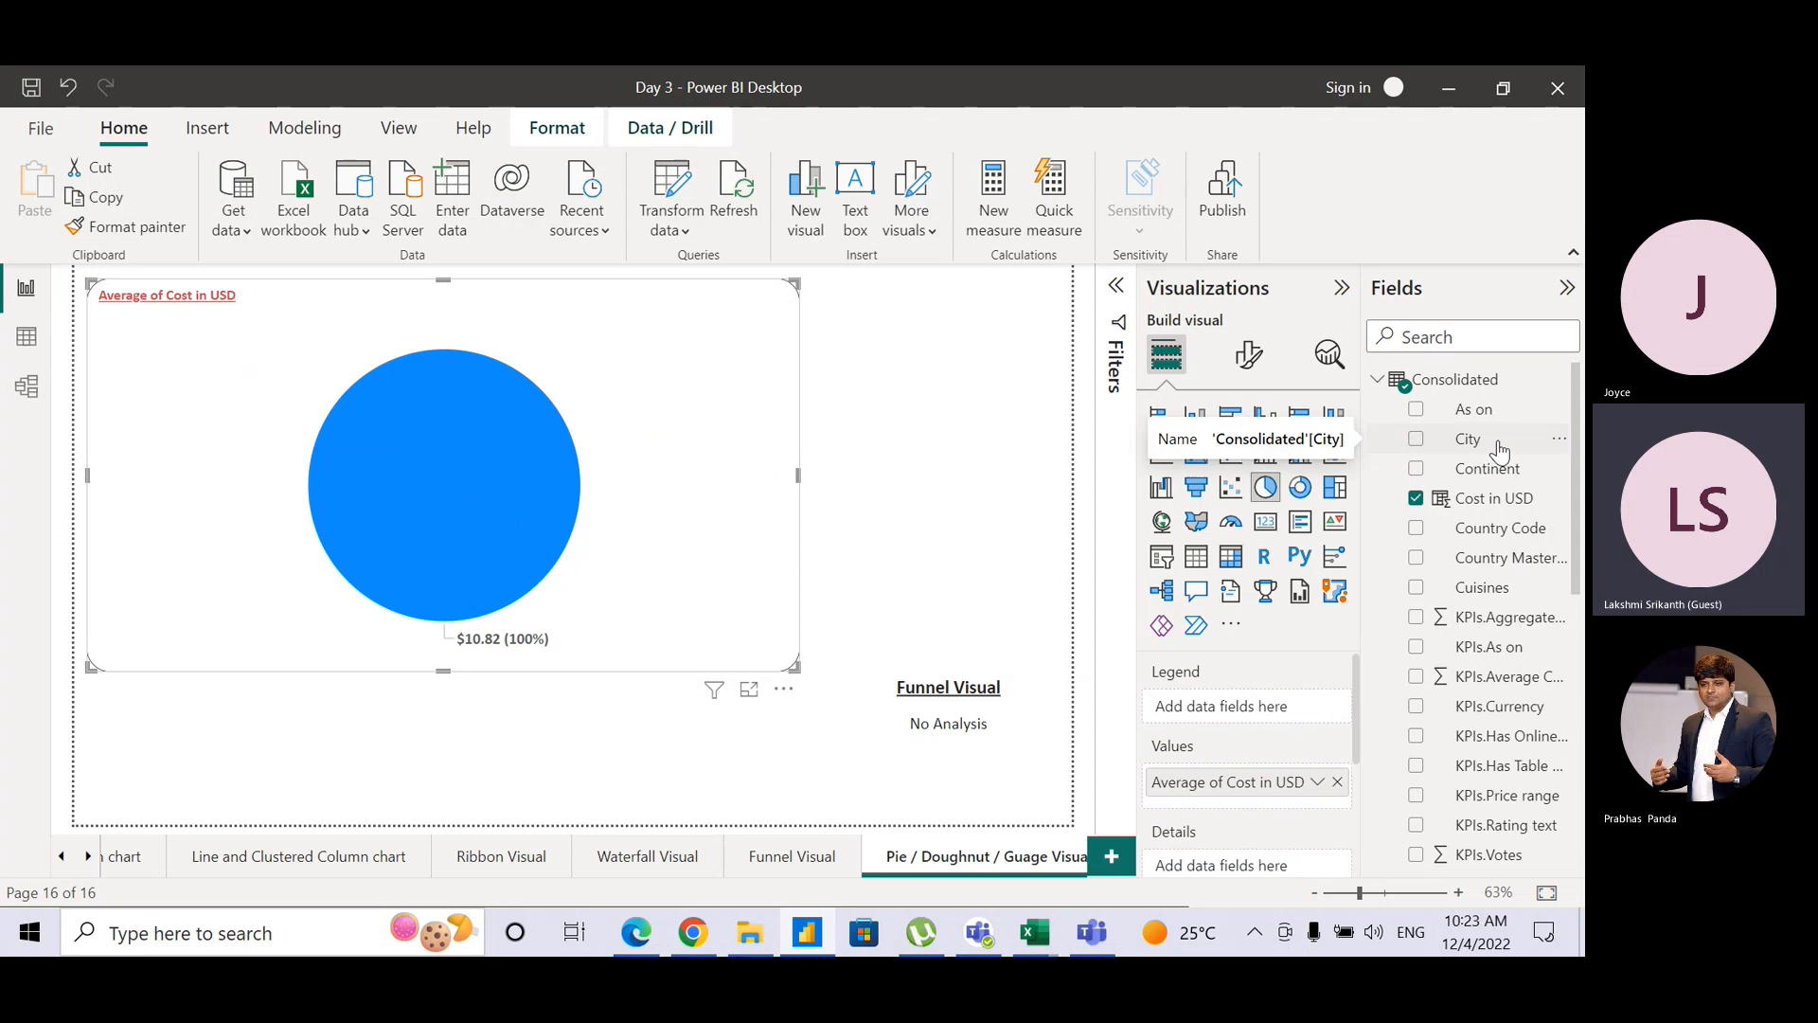
left_click_drag(1504, 557, 1274, 710)
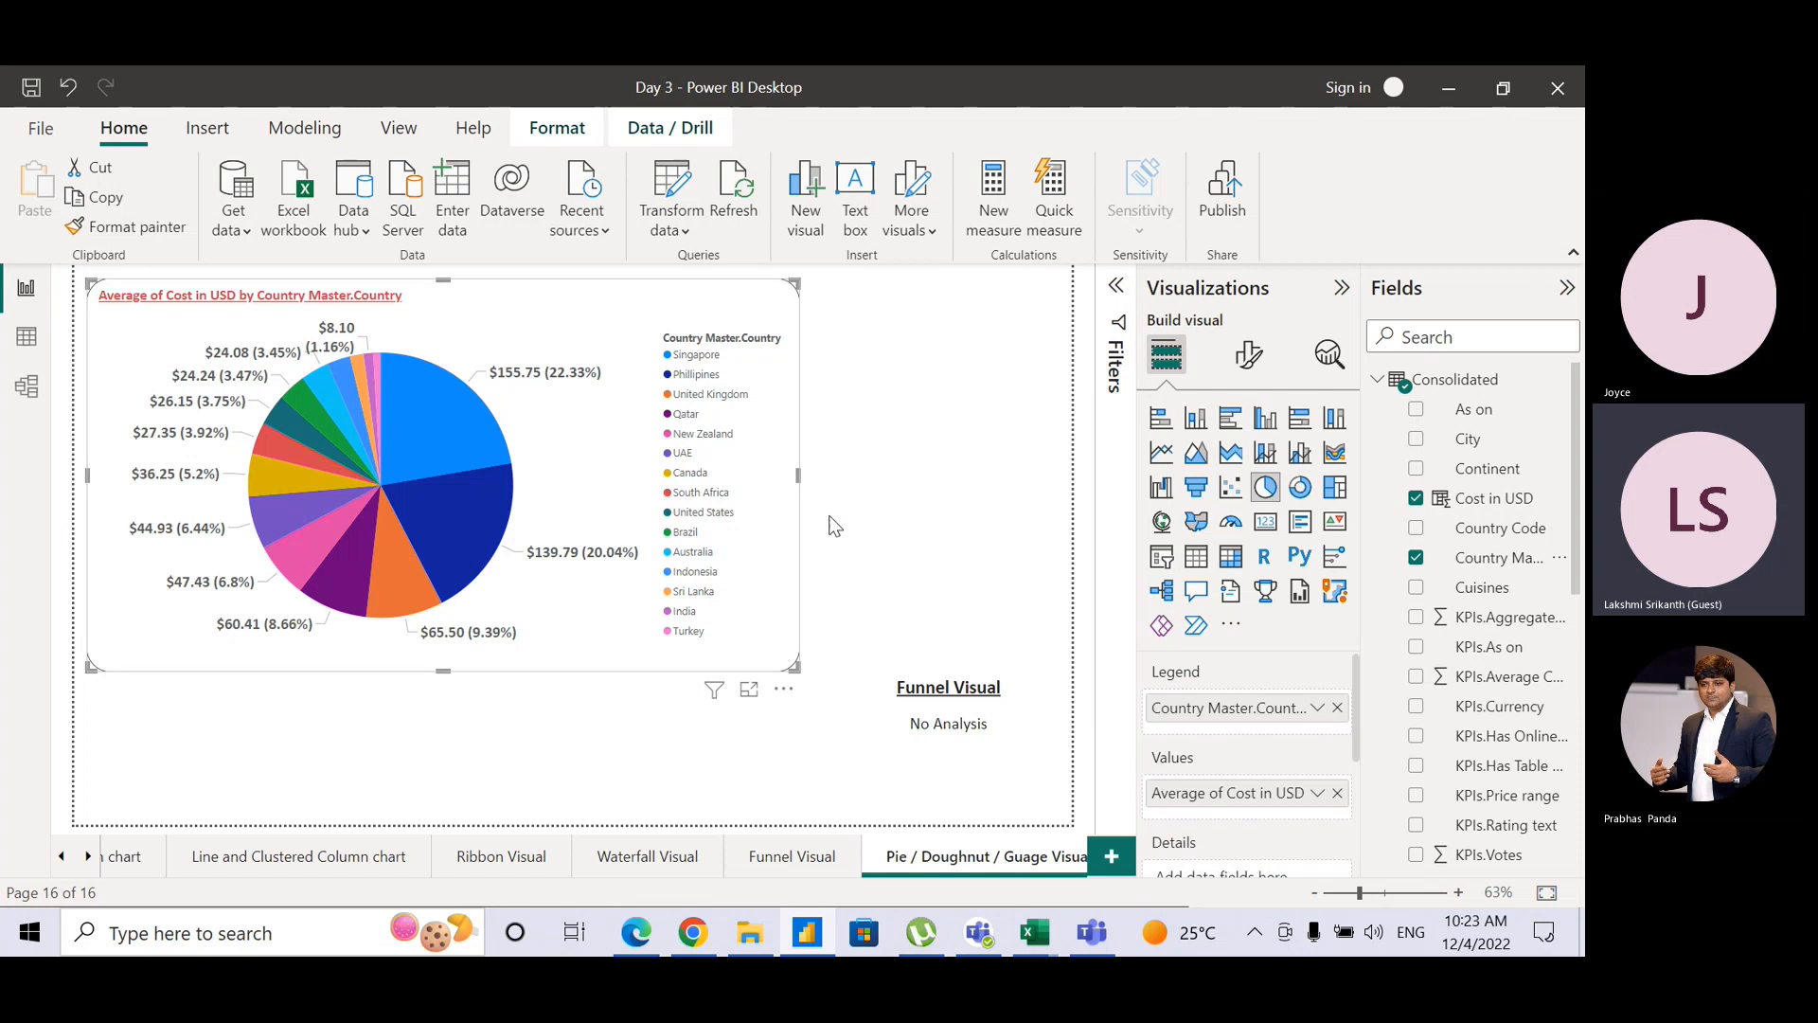
left_click(1338, 709)
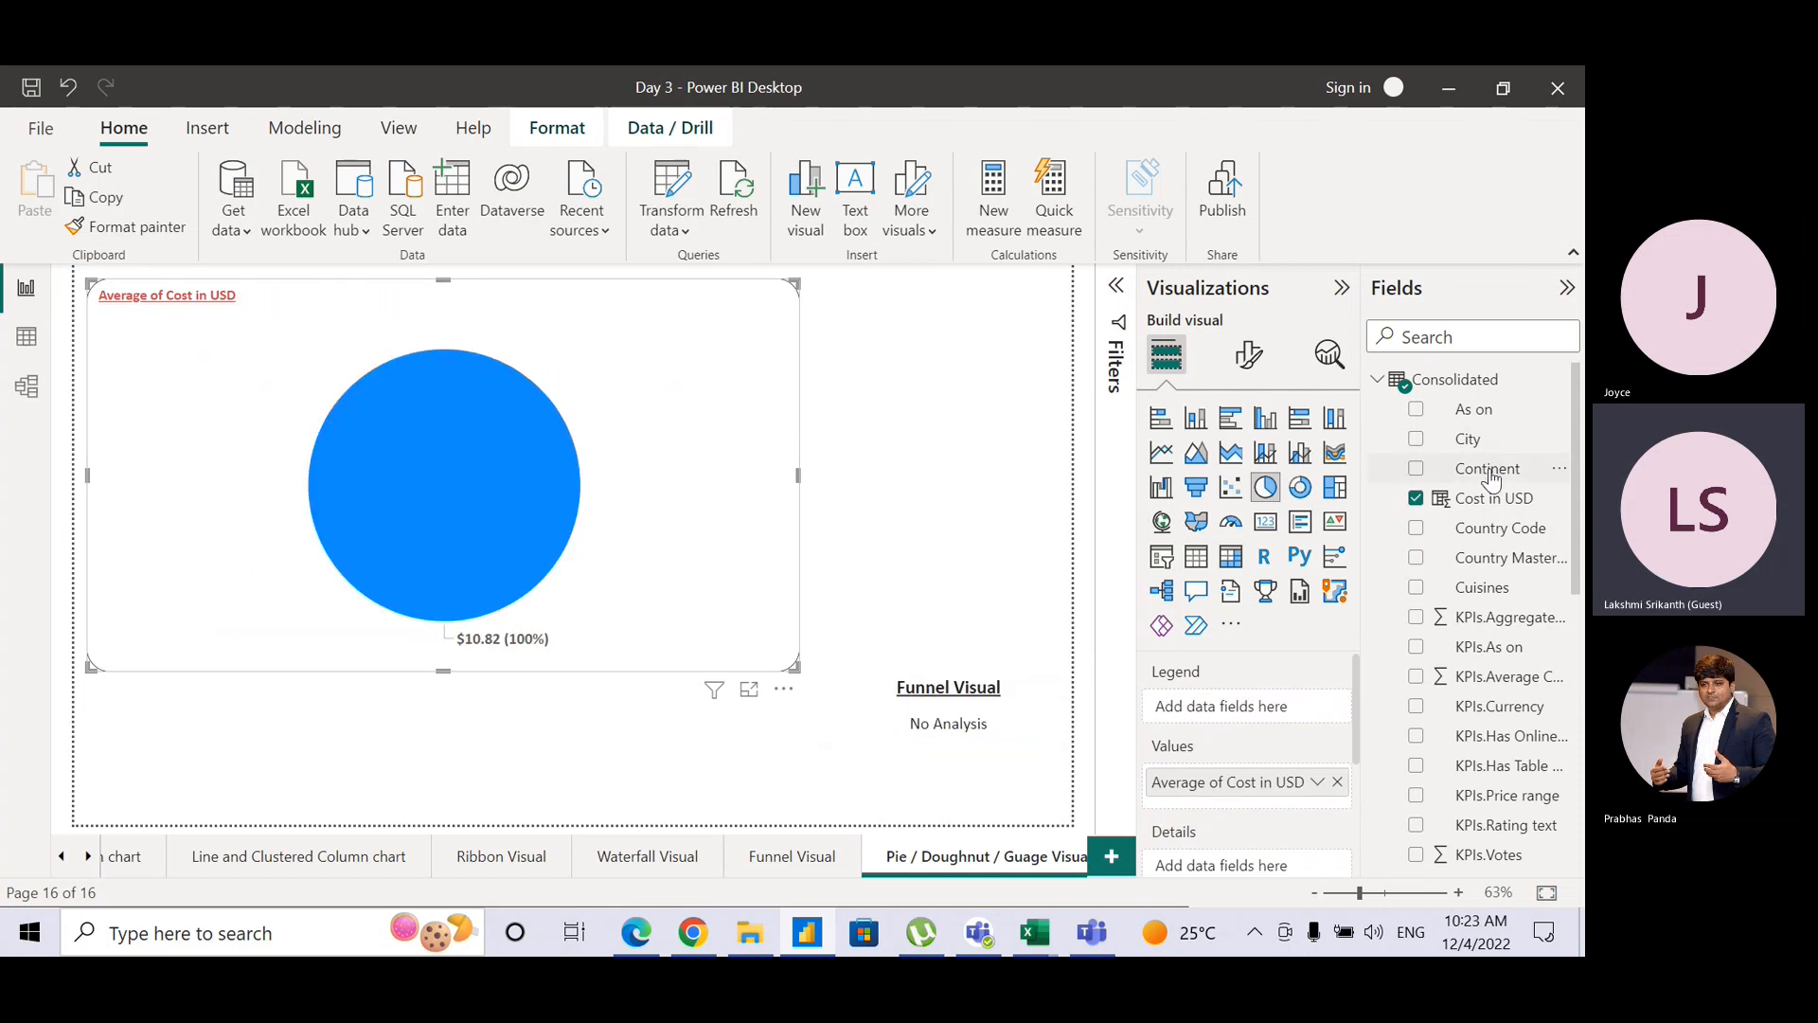
left_click_drag(1487, 469, 1299, 712)
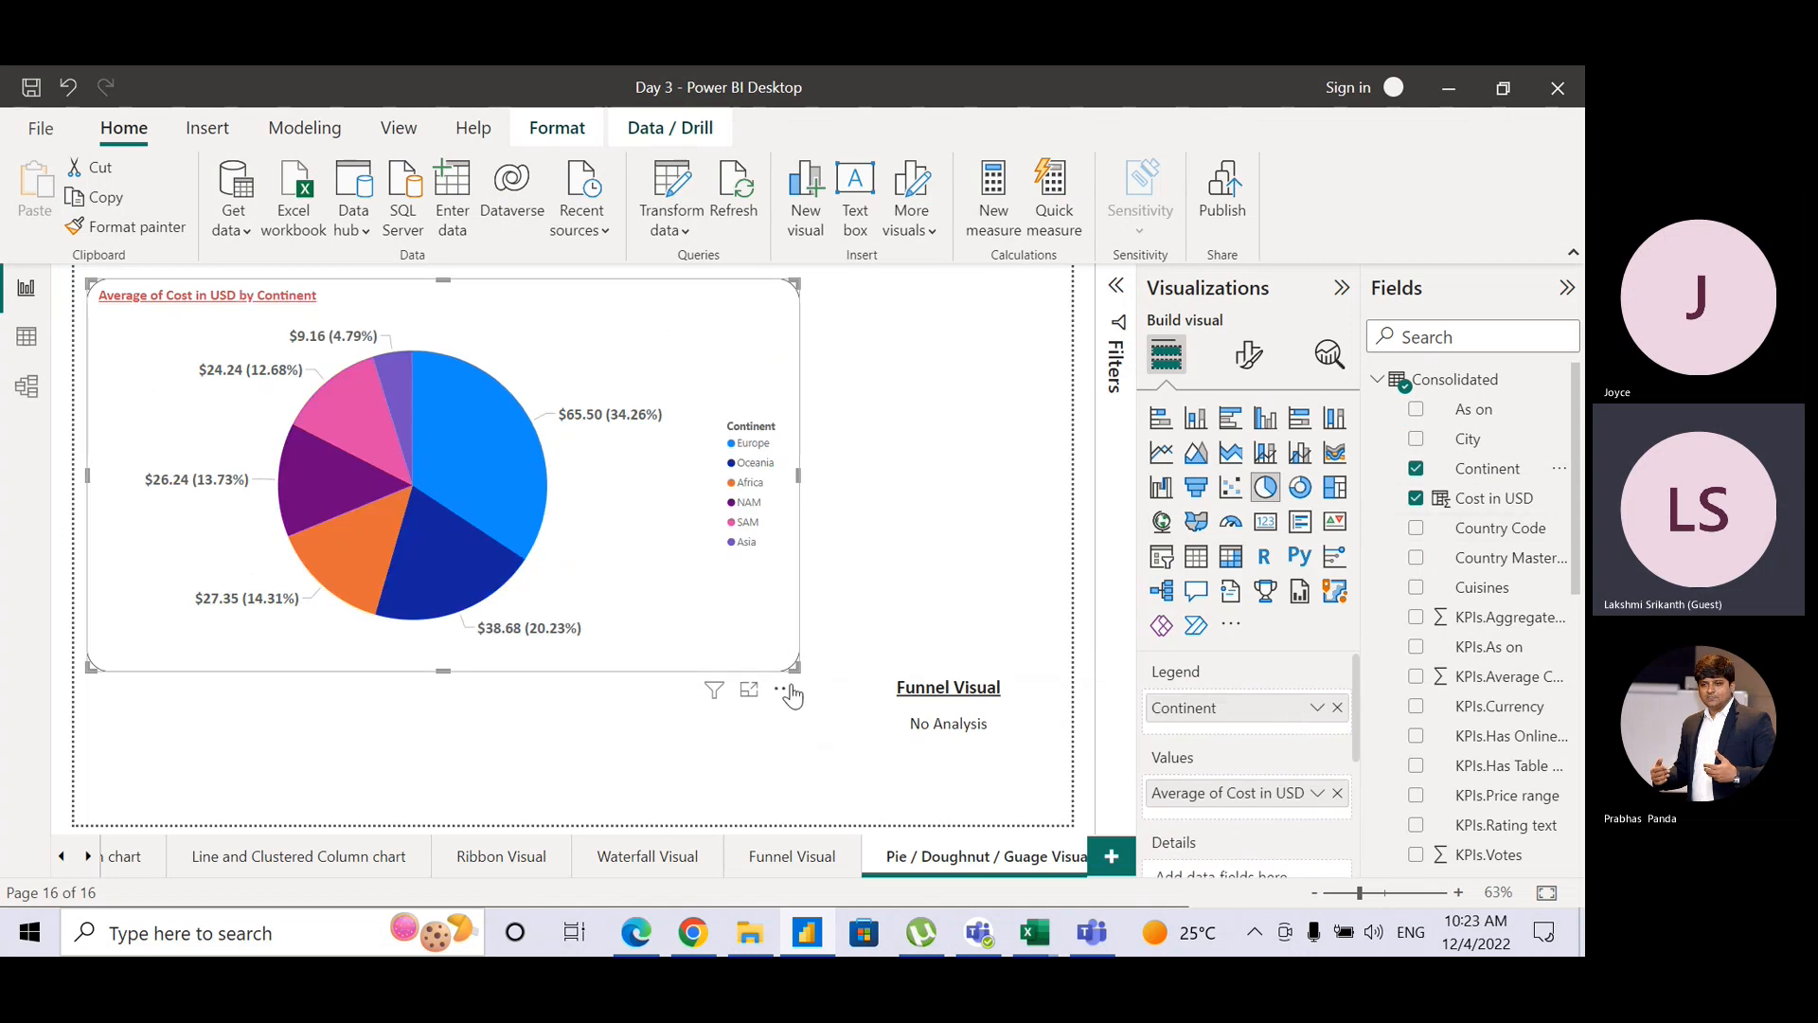
left_click_drag(611, 564, 547, 525)
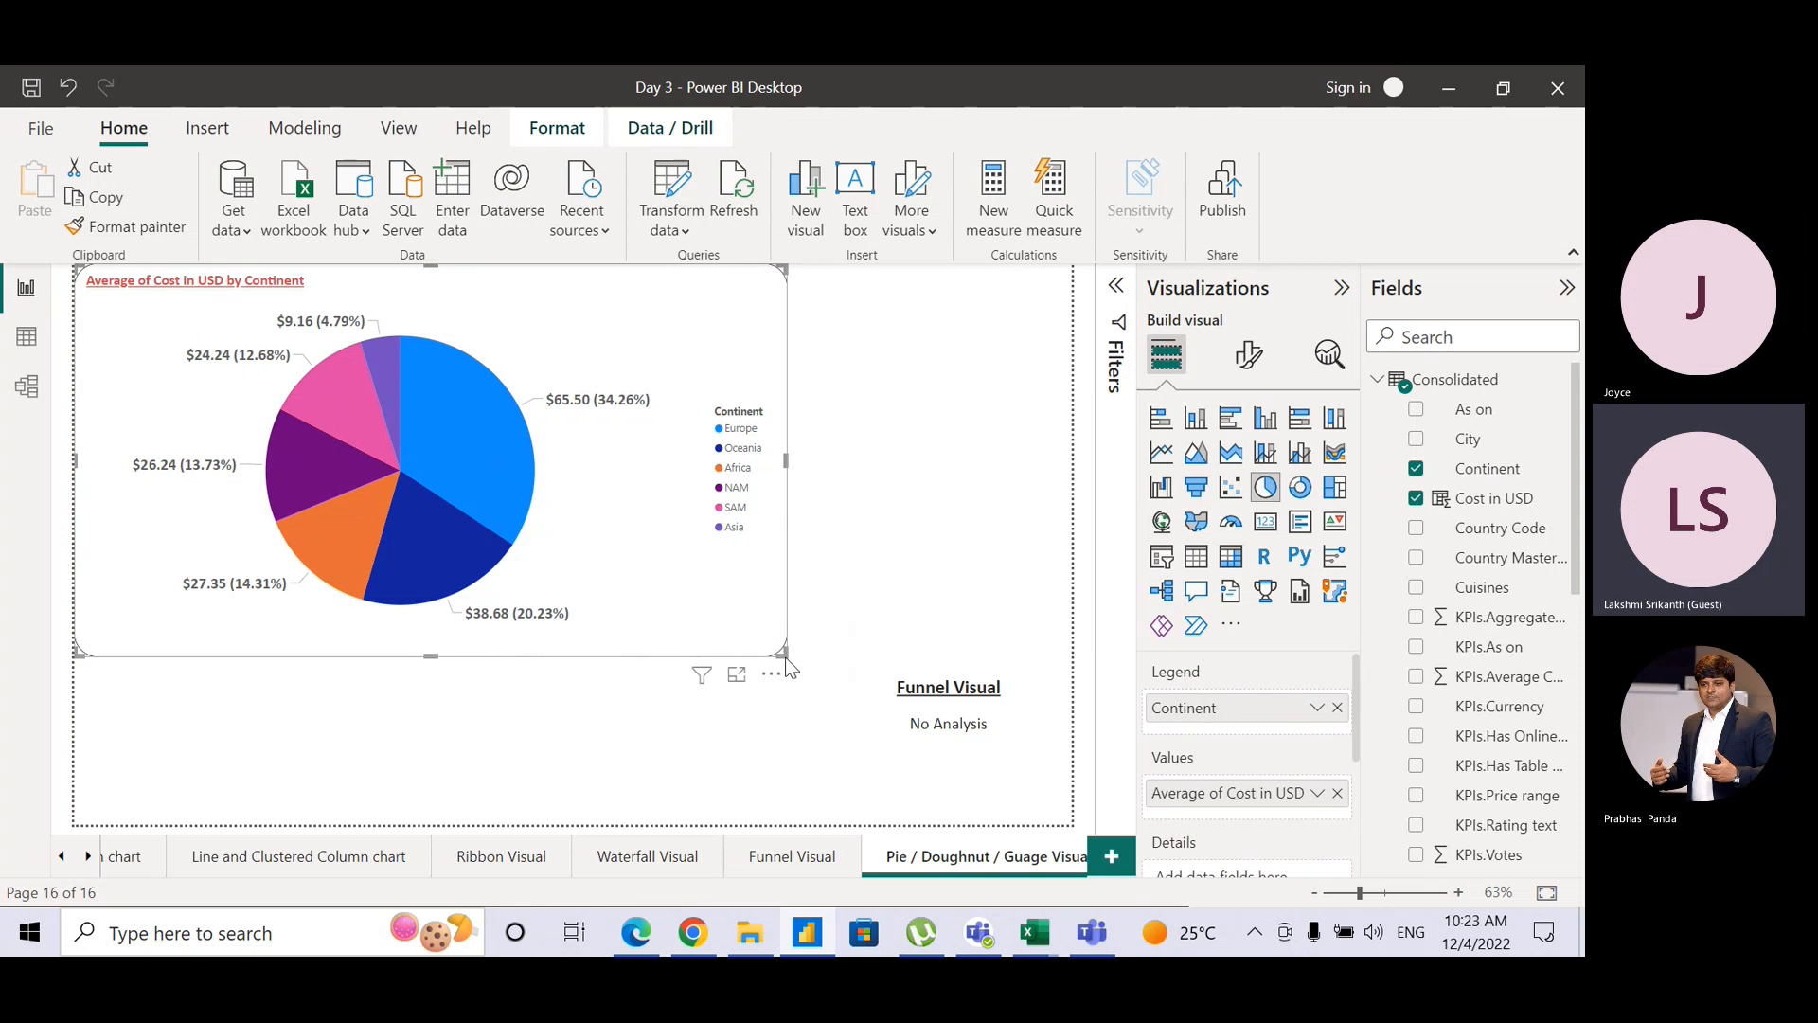
left_click_drag(782, 649, 525, 512)
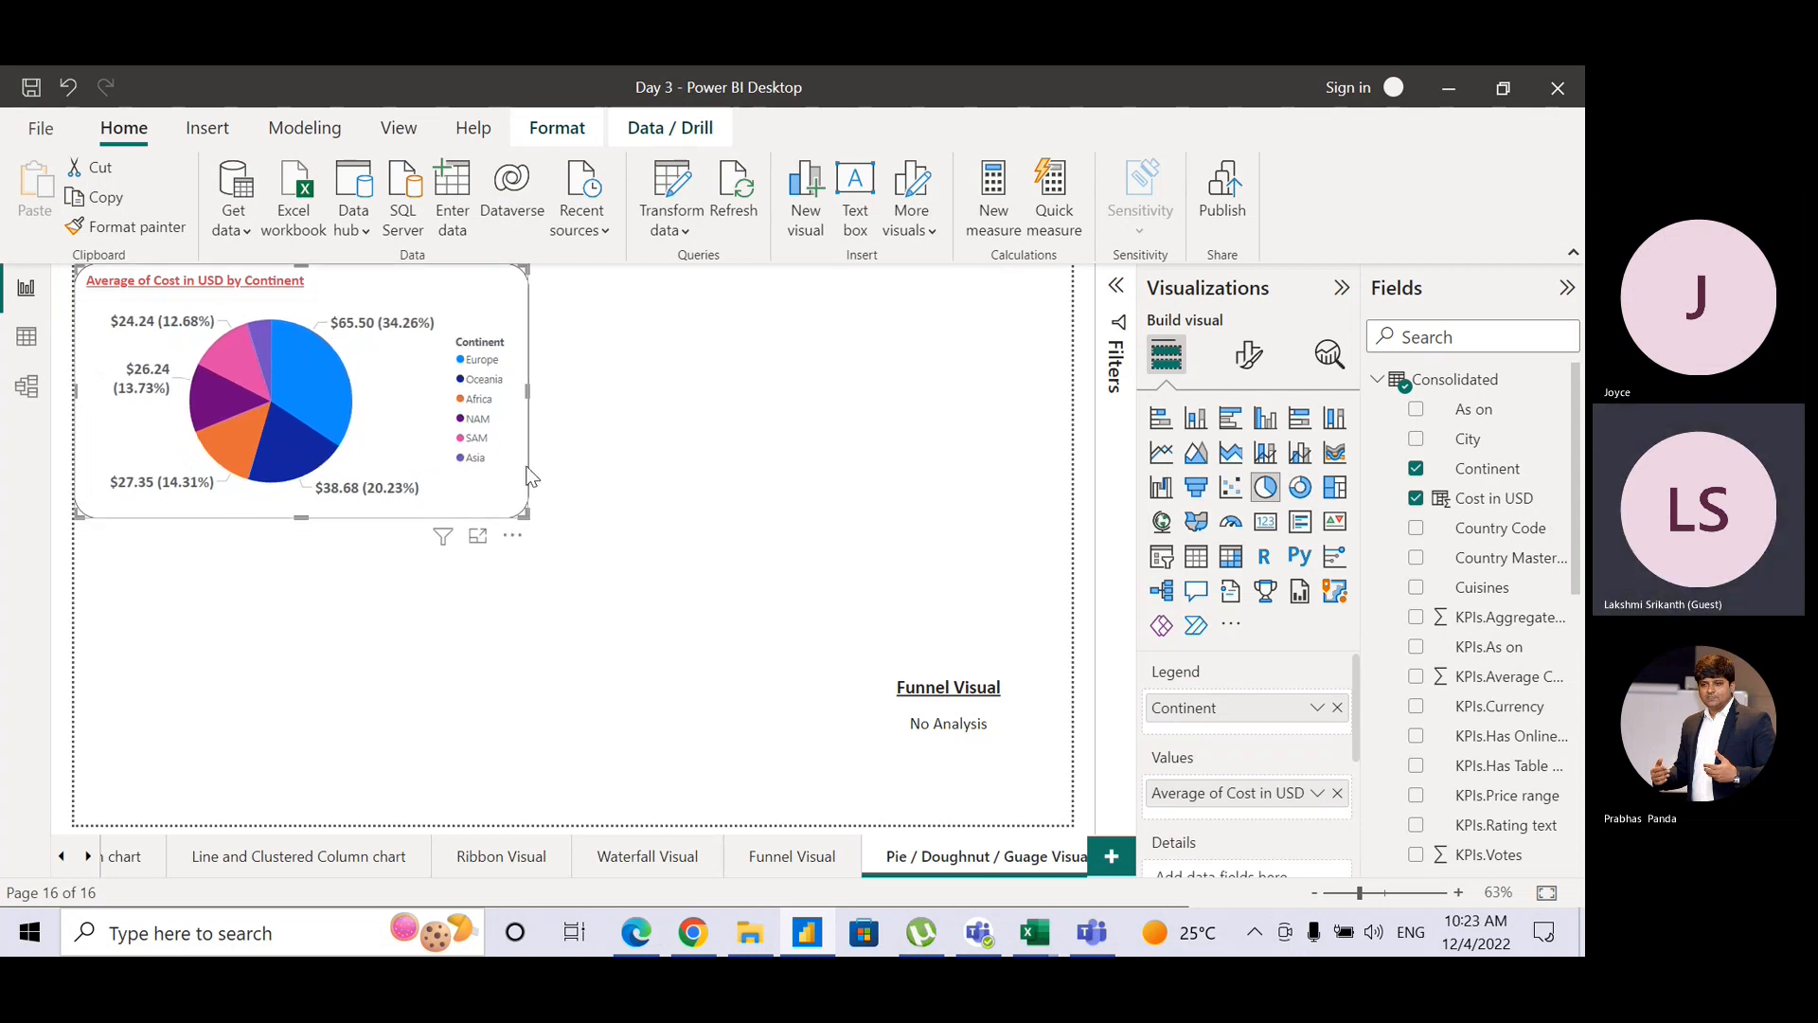
Step: Duplicate the continent pie to the right, make the copy a doughnut chart, and nudge the original right
key("ctrl+c")
left_click_drag(530, 476, 1070, 445)
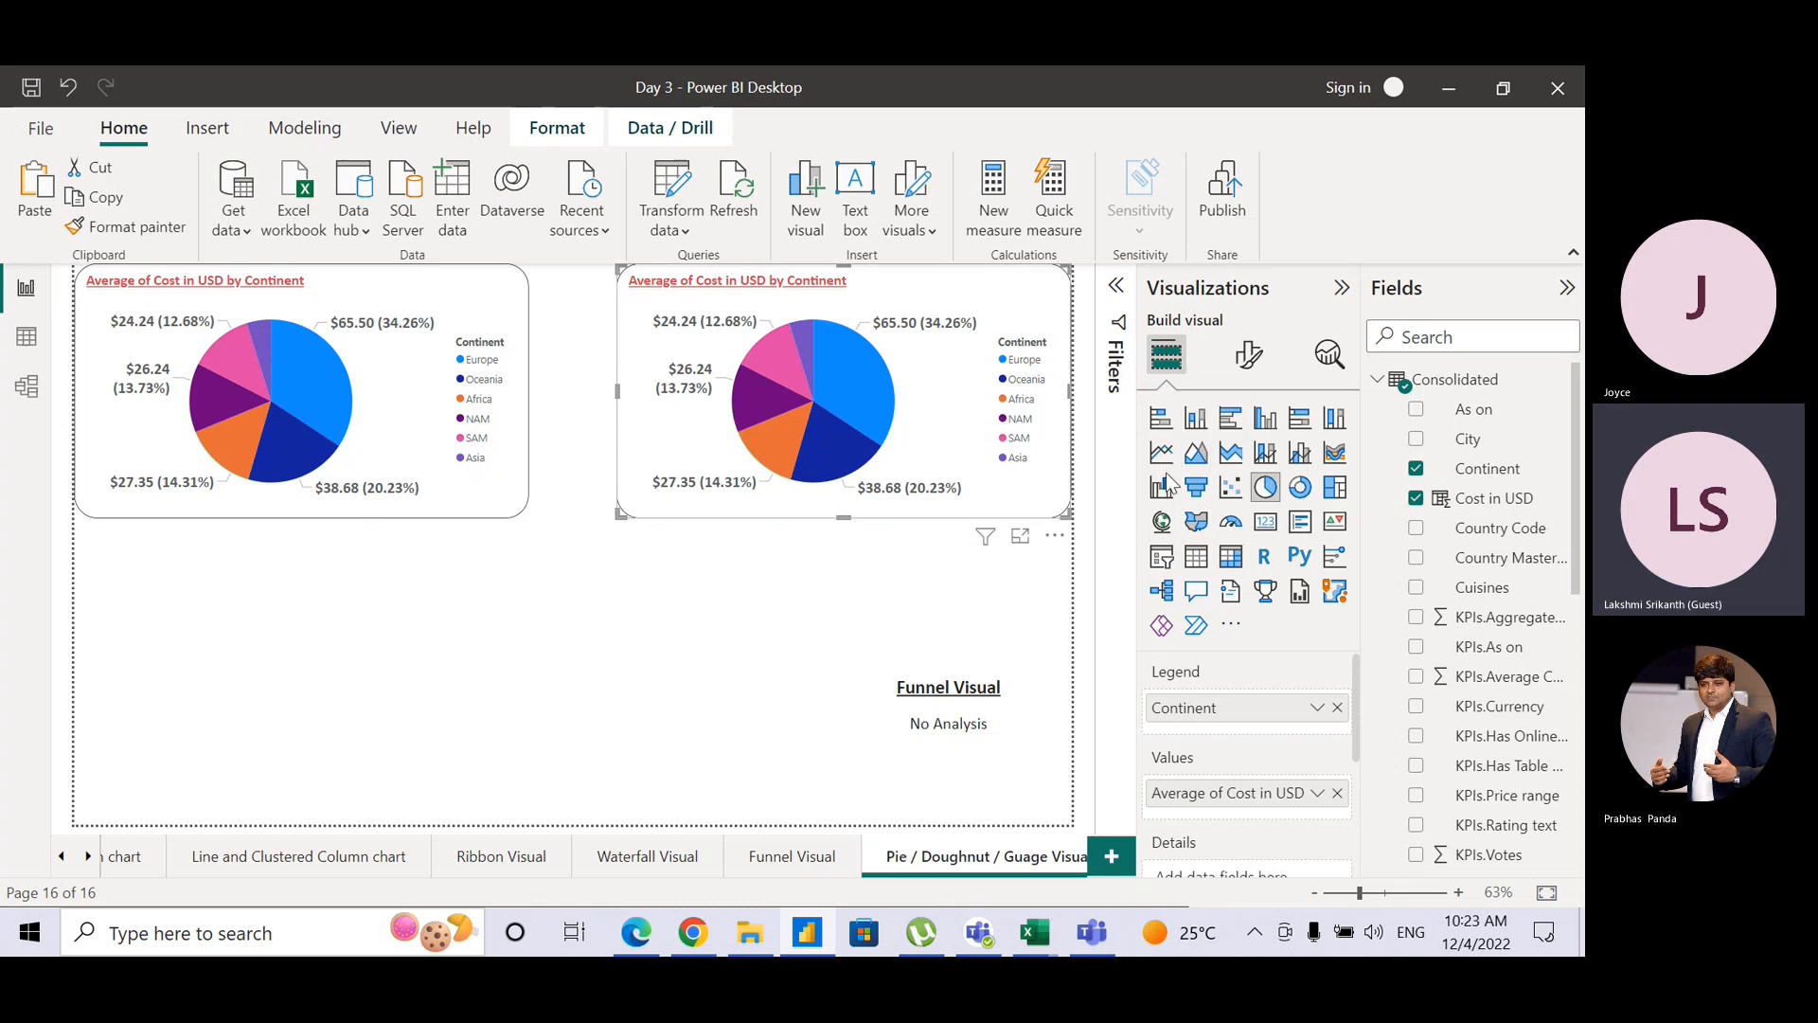
left_click(1300, 491)
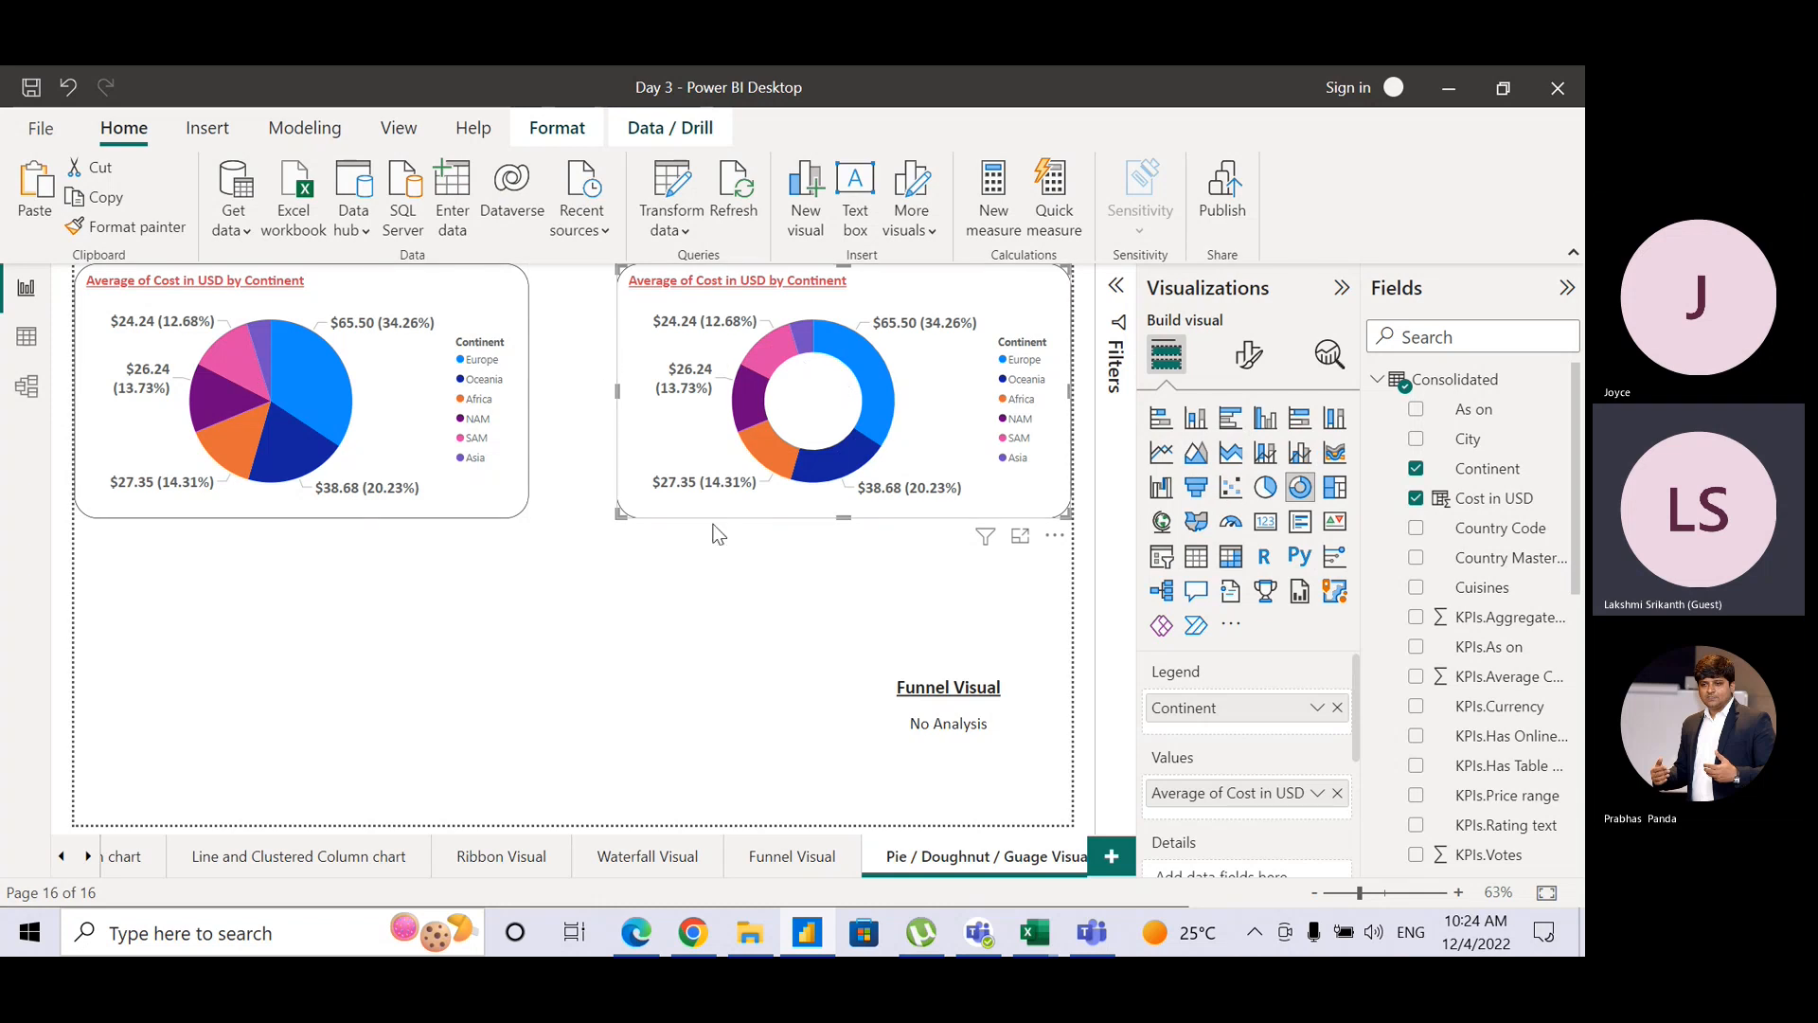
left_click(531, 433)
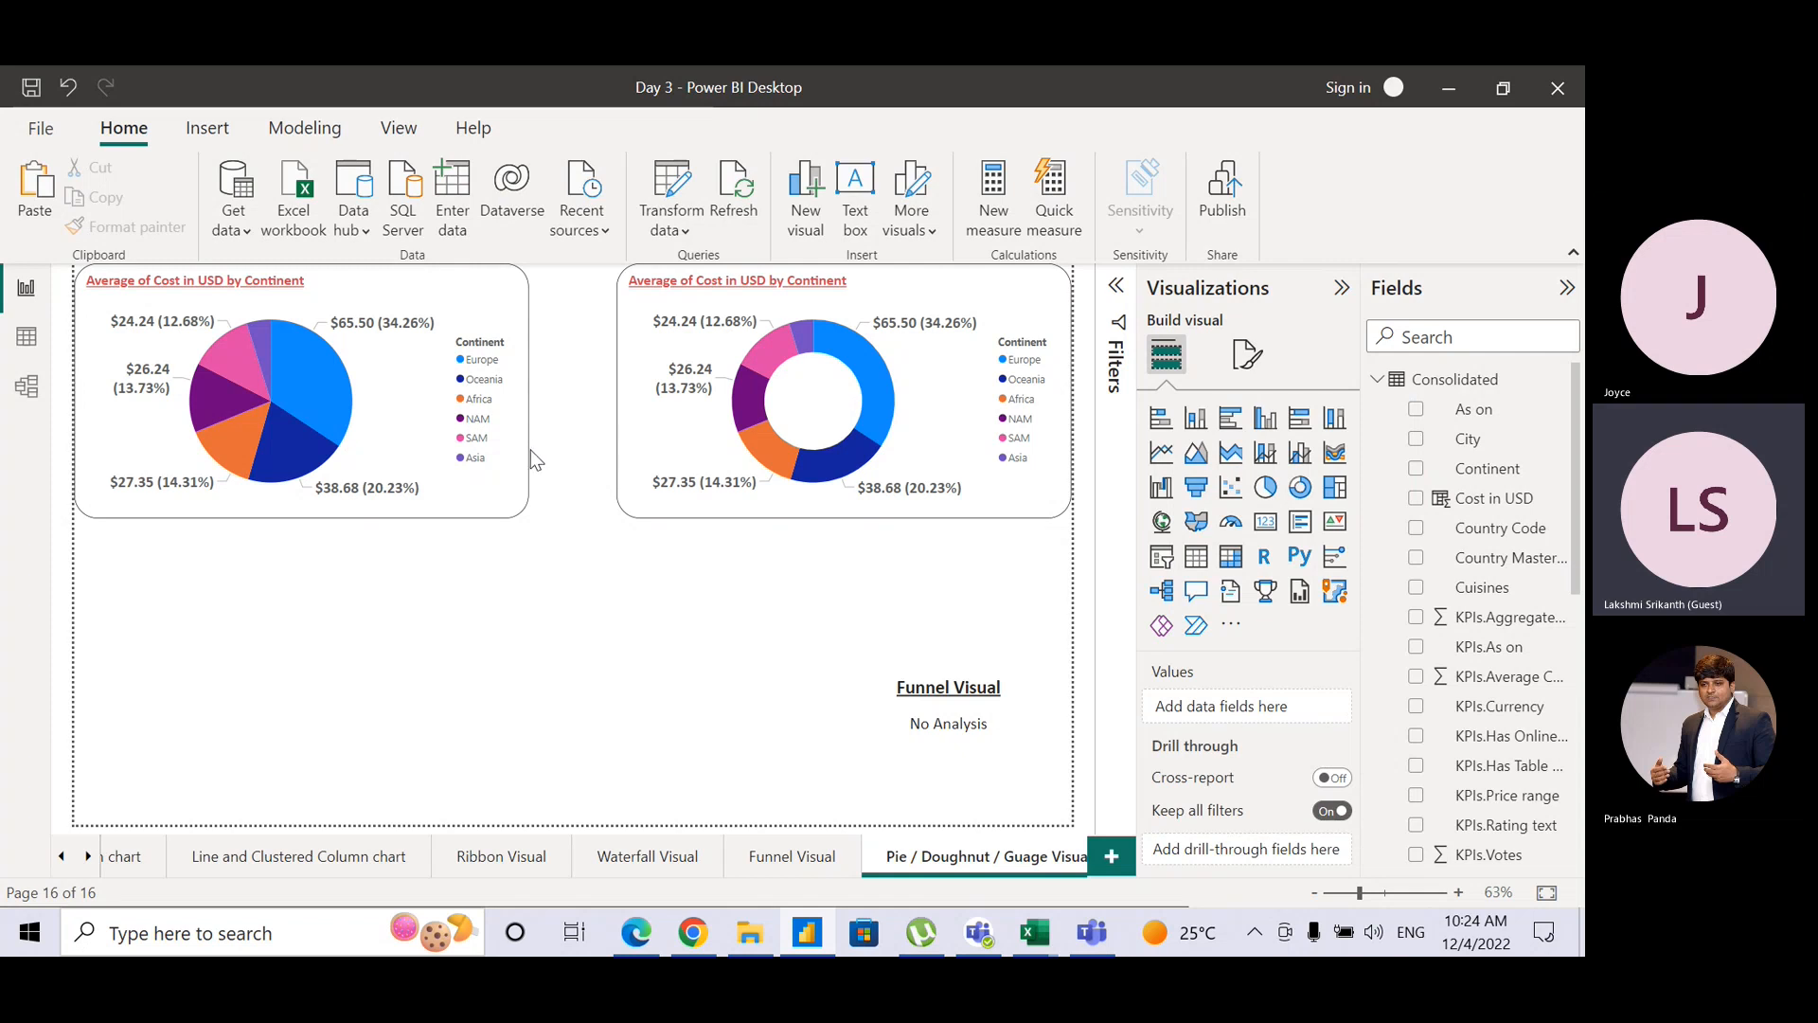
left_click(530, 451)
left_click_drag(536, 464, 589, 432)
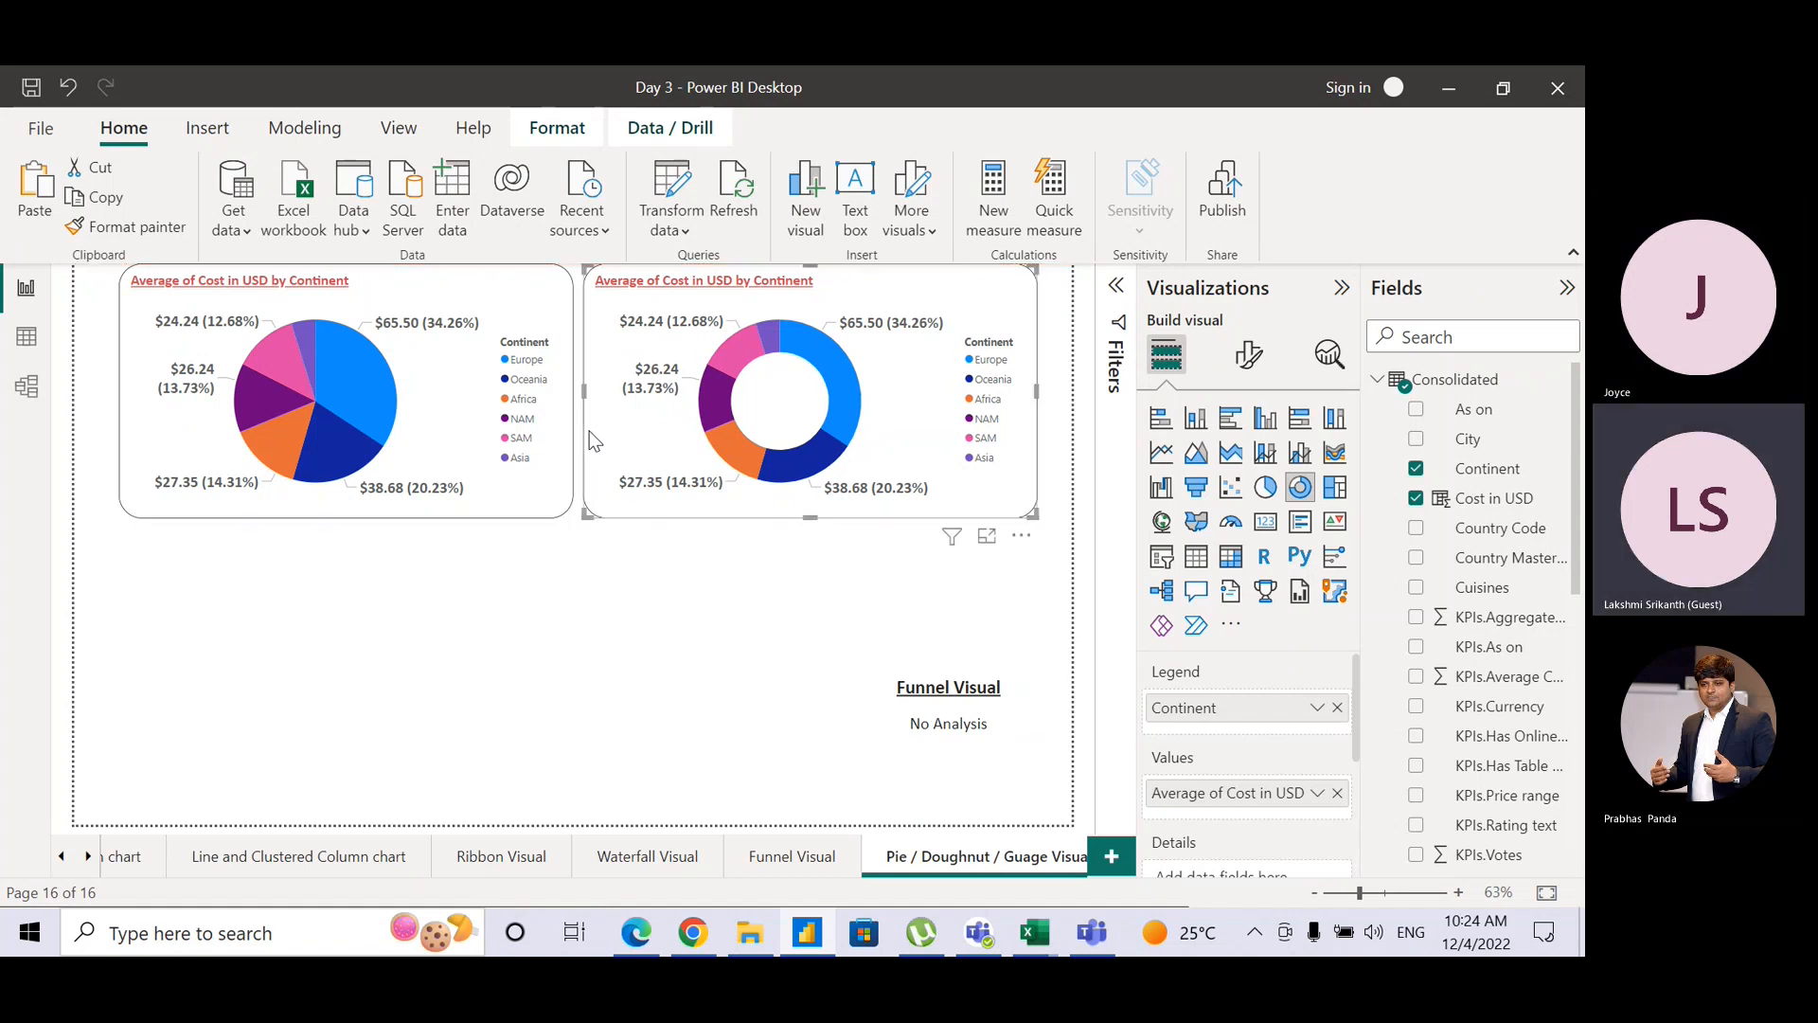
Step: Change the 'Funnel Visual' caption to read 'Pie / Doughnut Visual'
left_click(952, 681)
left_click(904, 683)
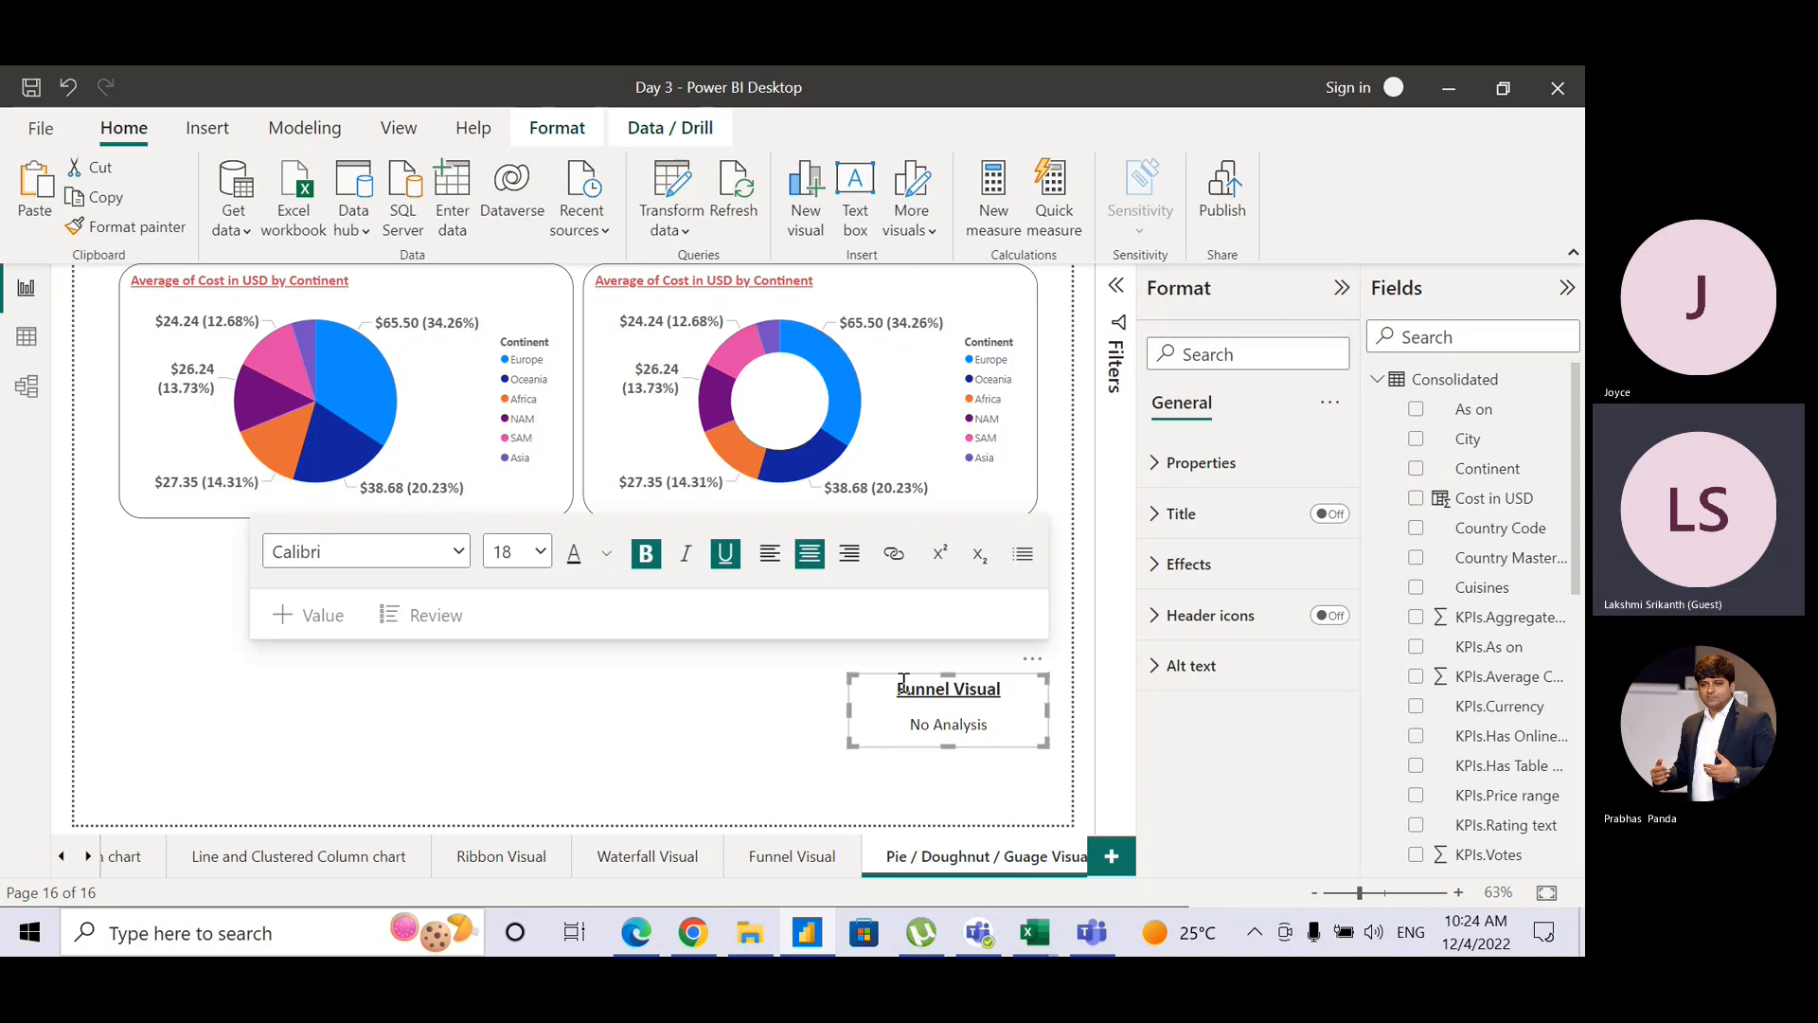
left_click_drag(904, 683, 951, 690)
key("BackSpace")
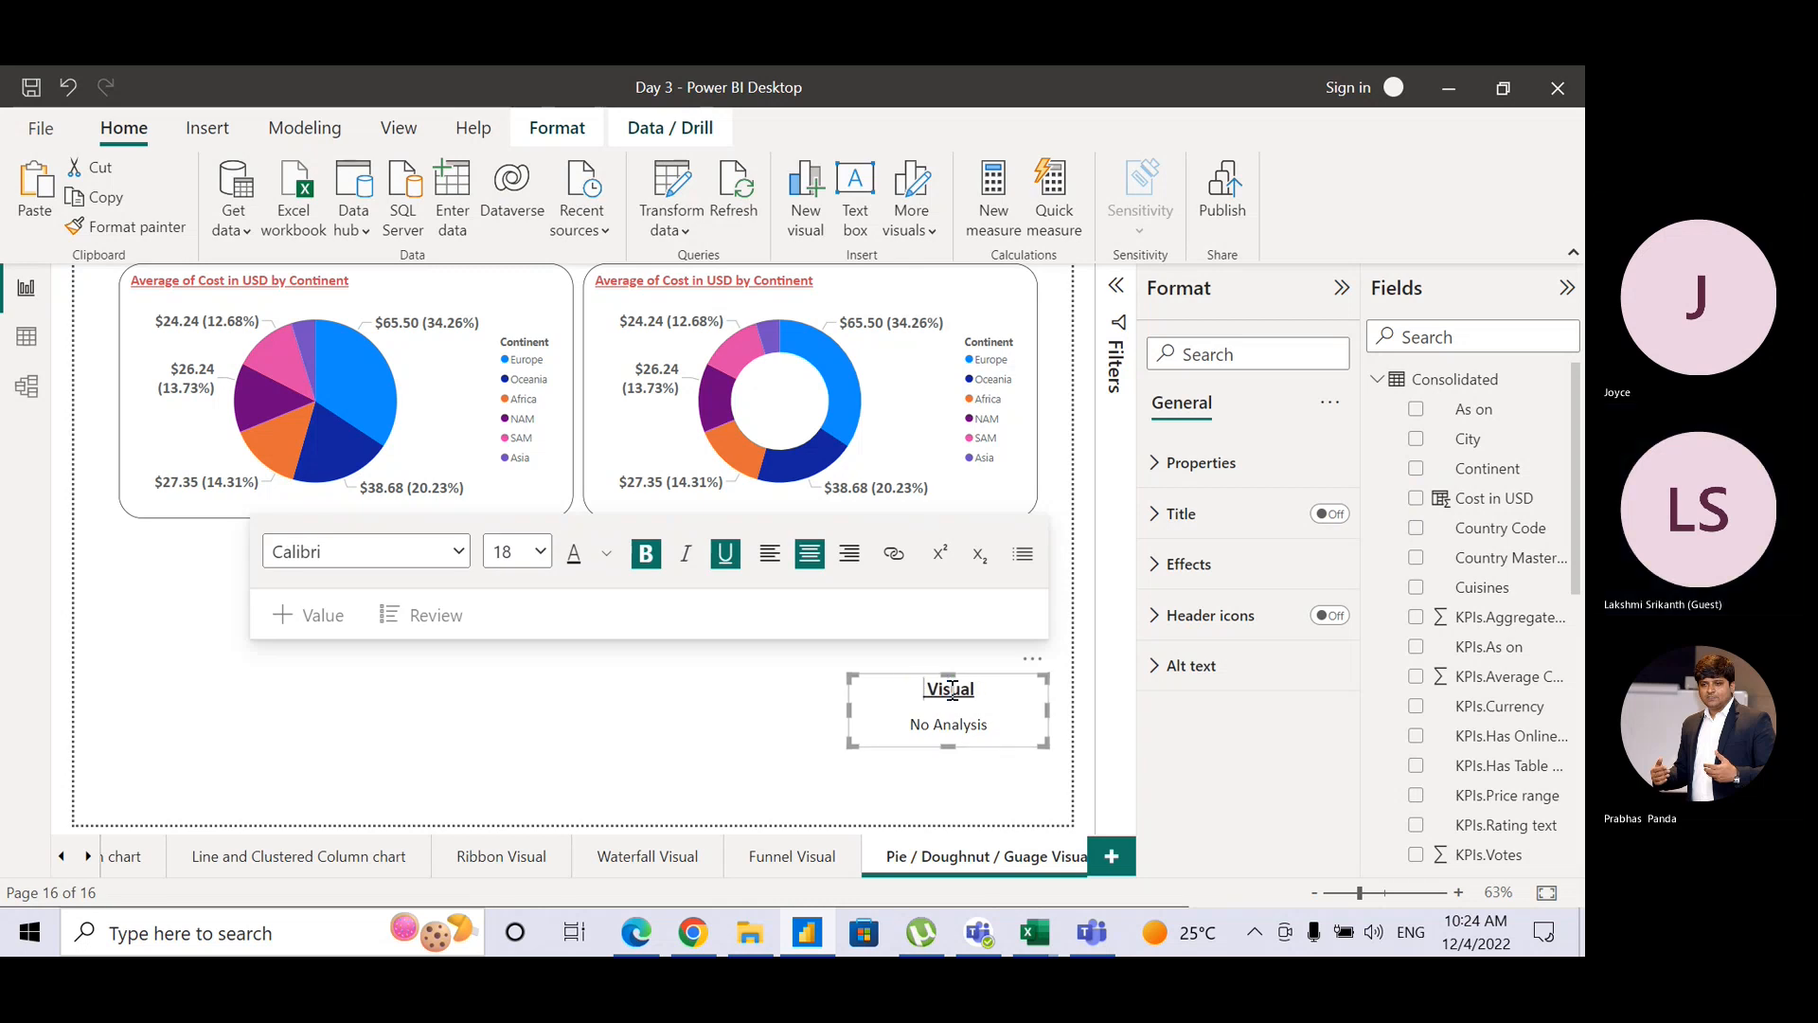
type("Pei")
key("BackSpace")
key("BackSpace")
type("ie / Doughnut")
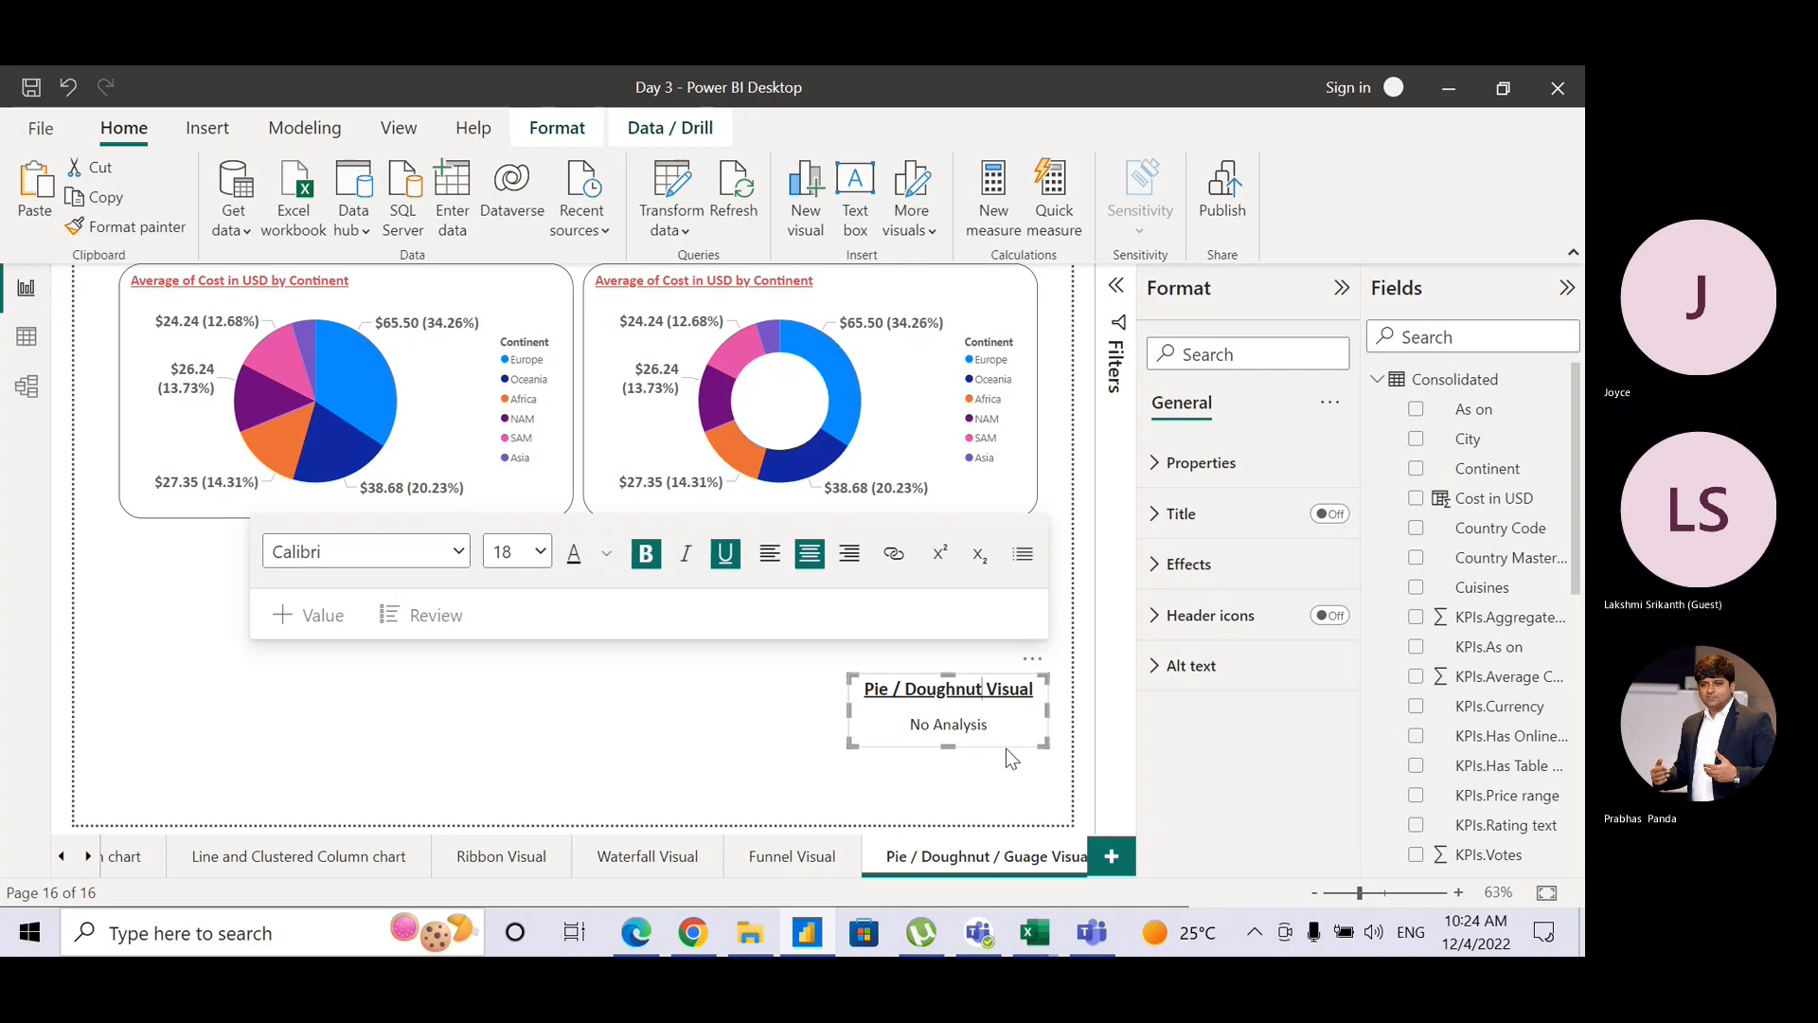
left_click(717, 726)
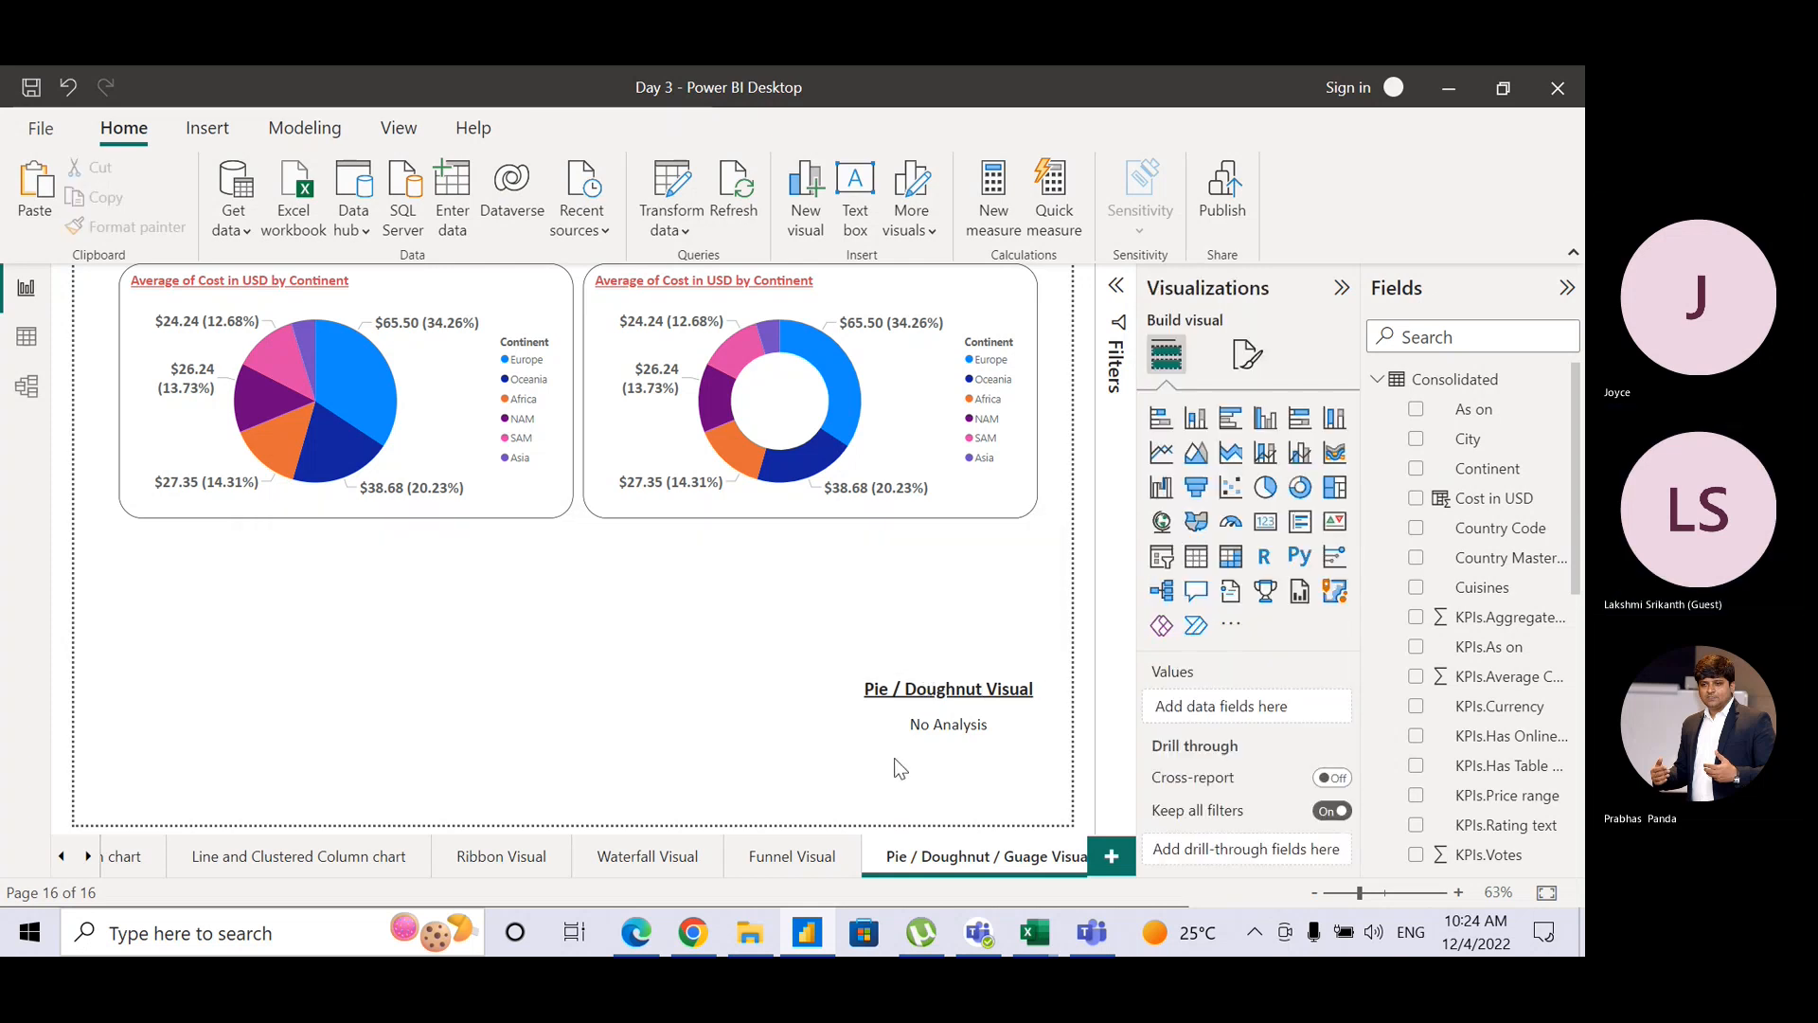
Step: Move the caption up beneath the doughnut chart and paste another copy of the pie
left_click(907, 742)
left_click_drag(907, 743, 863, 542)
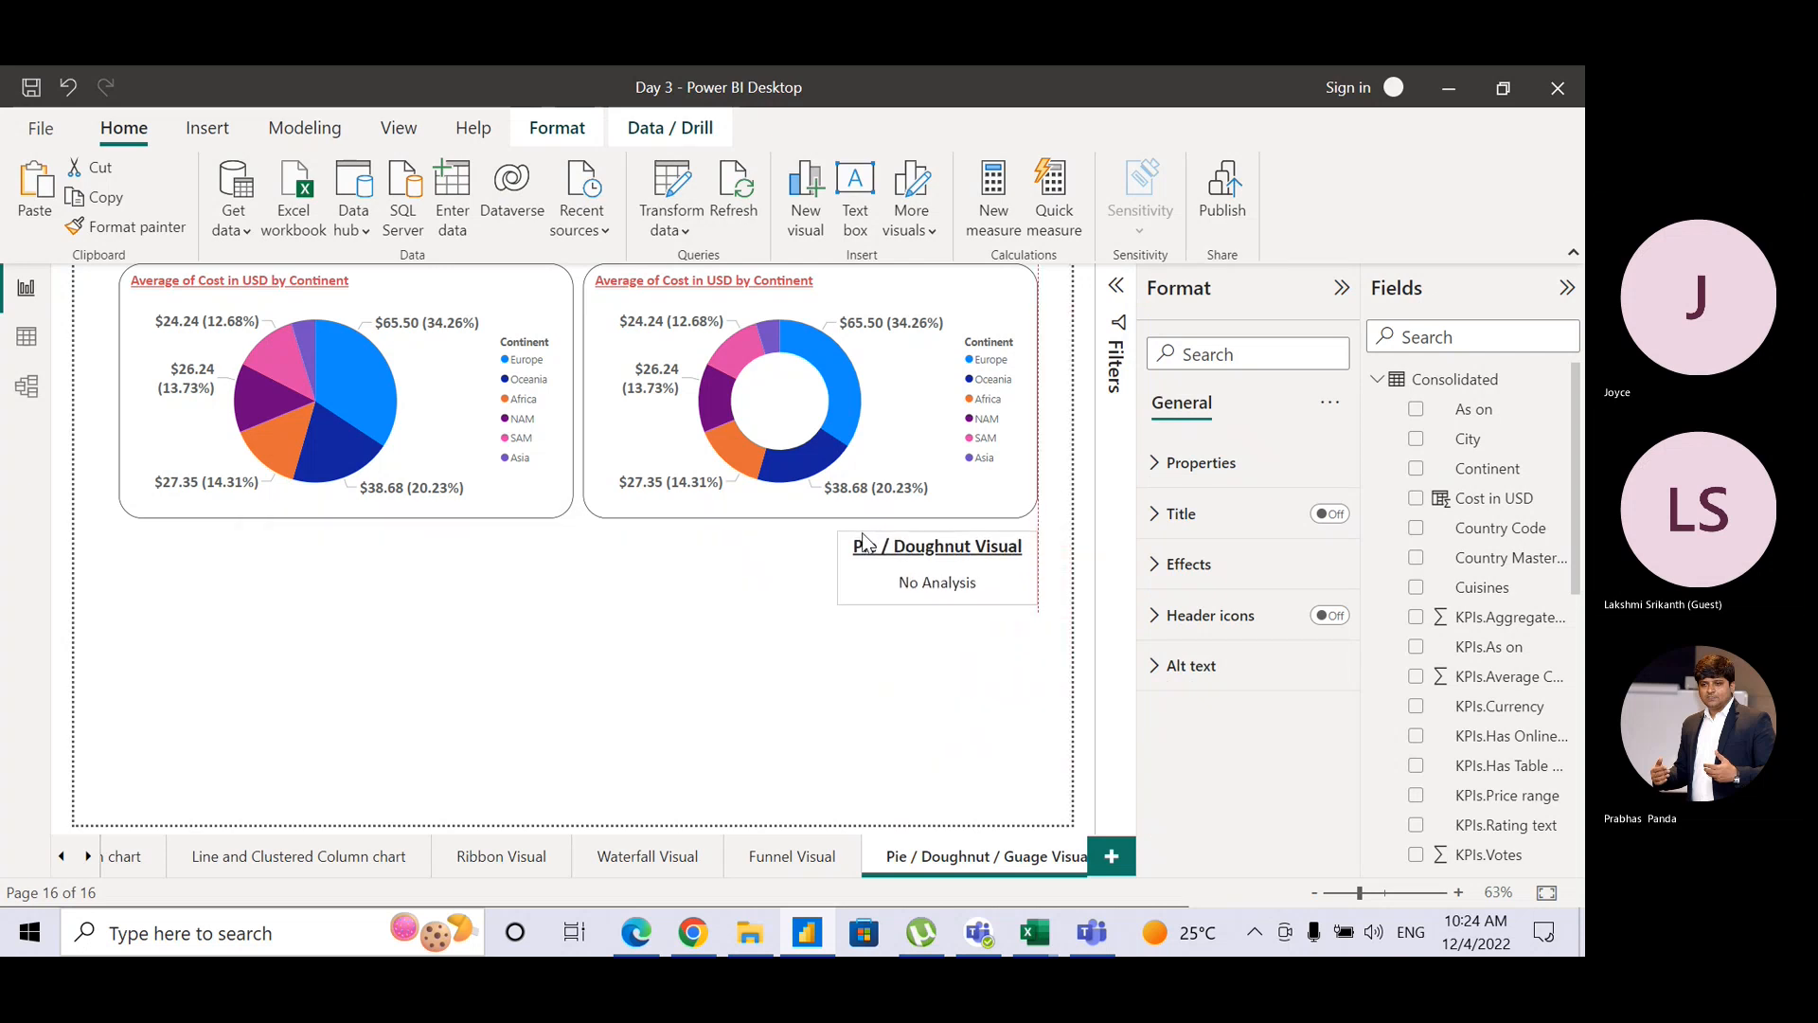
left_click(895, 653)
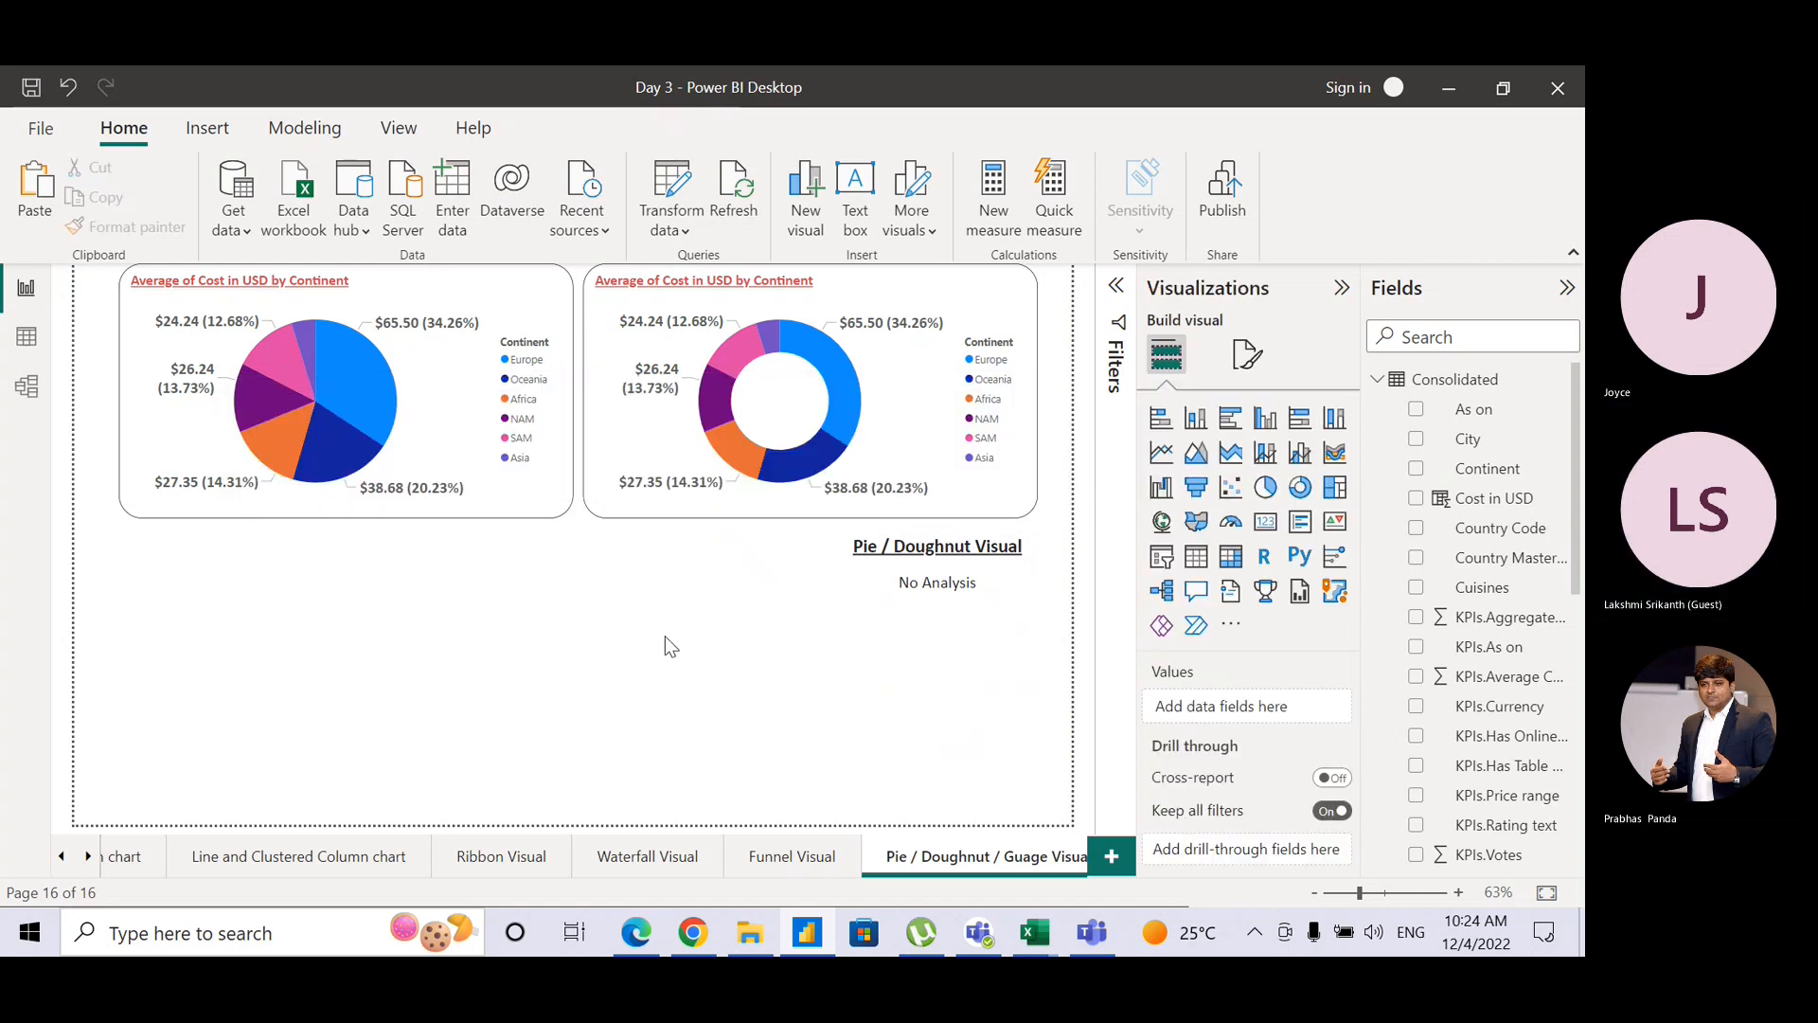
left_click(497, 516)
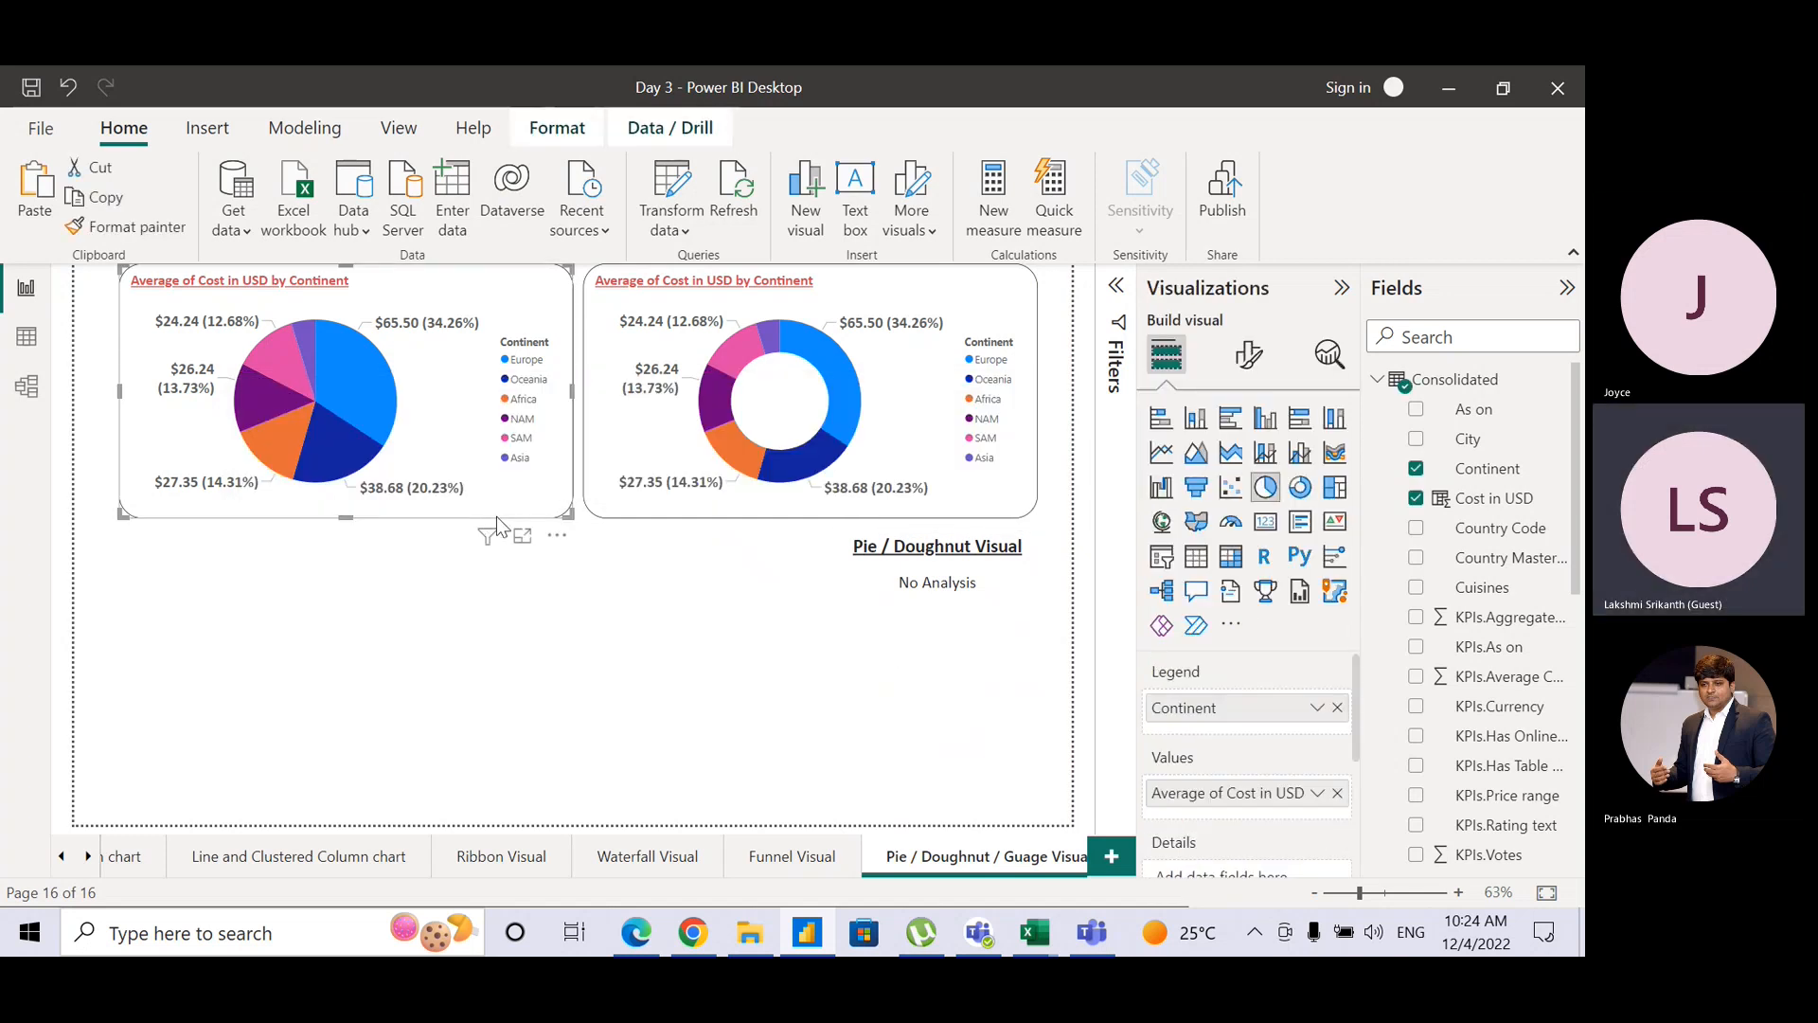
left_click(545, 642)
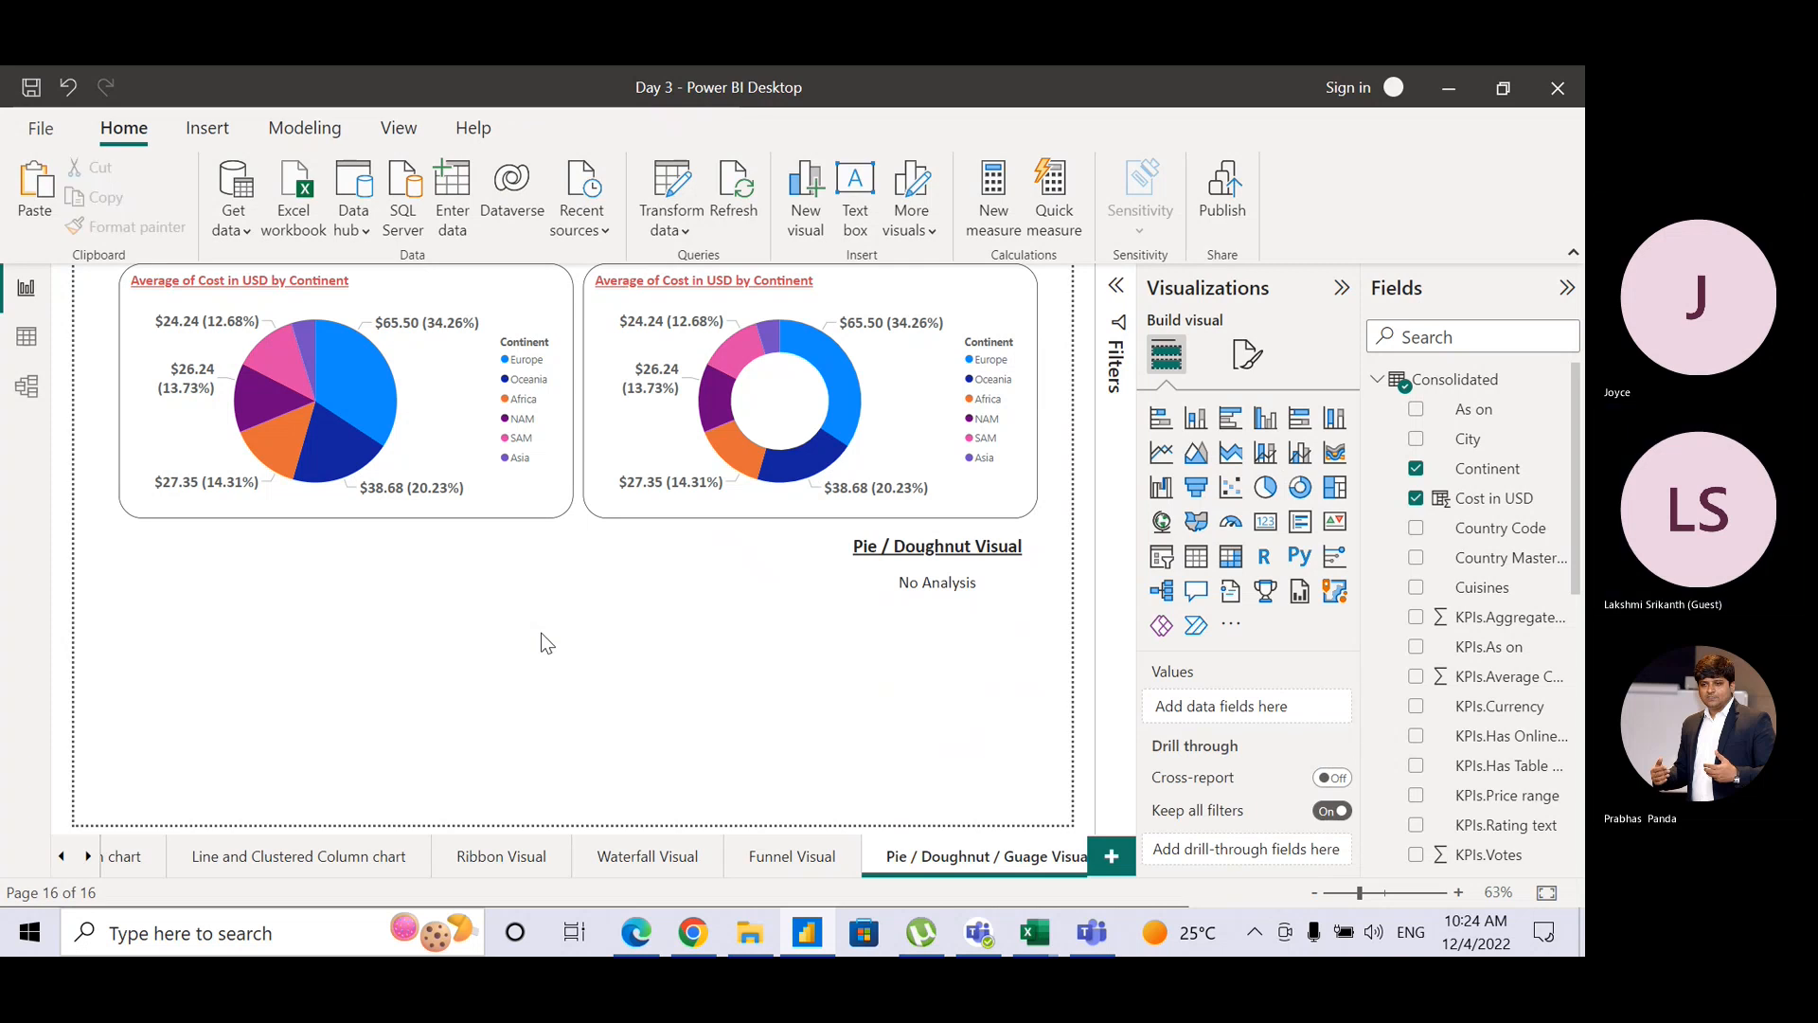
key("ctrl+v")
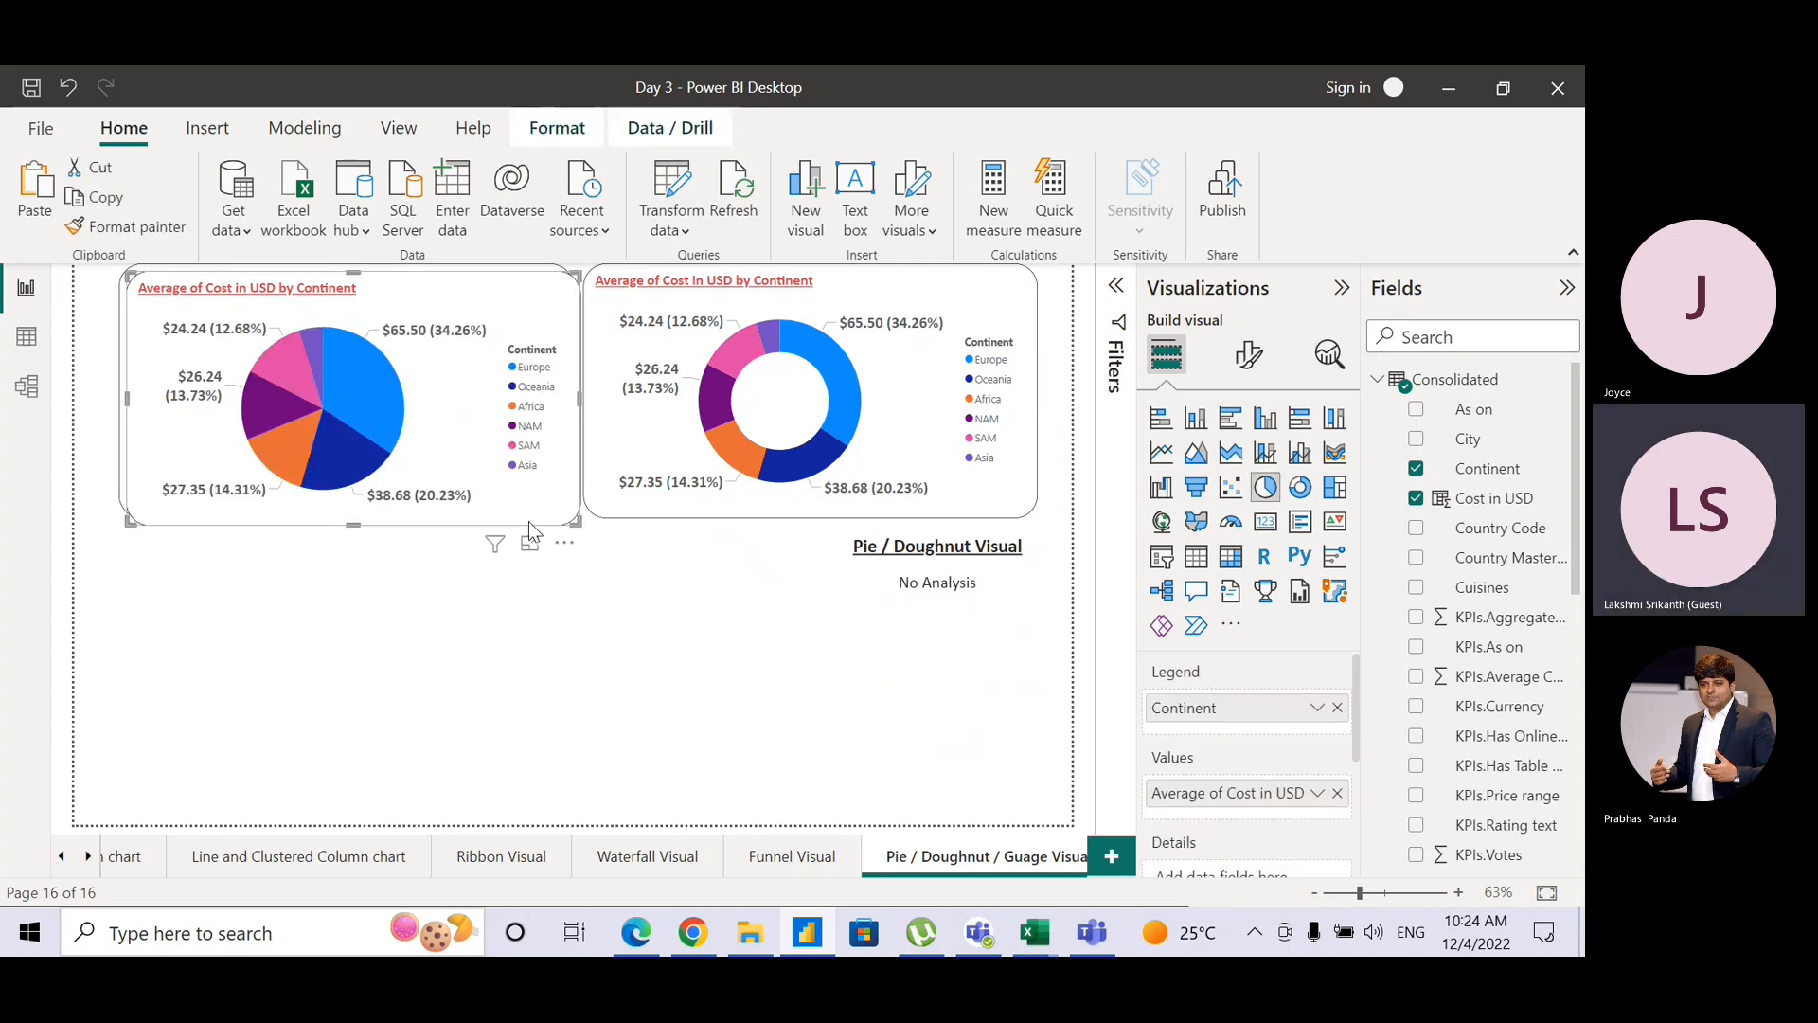
Step: Place the pasted pie in the lower left and add a duplicate caption below, retitled 'Guage Visual'
left_click_drag(528, 521, 517, 792)
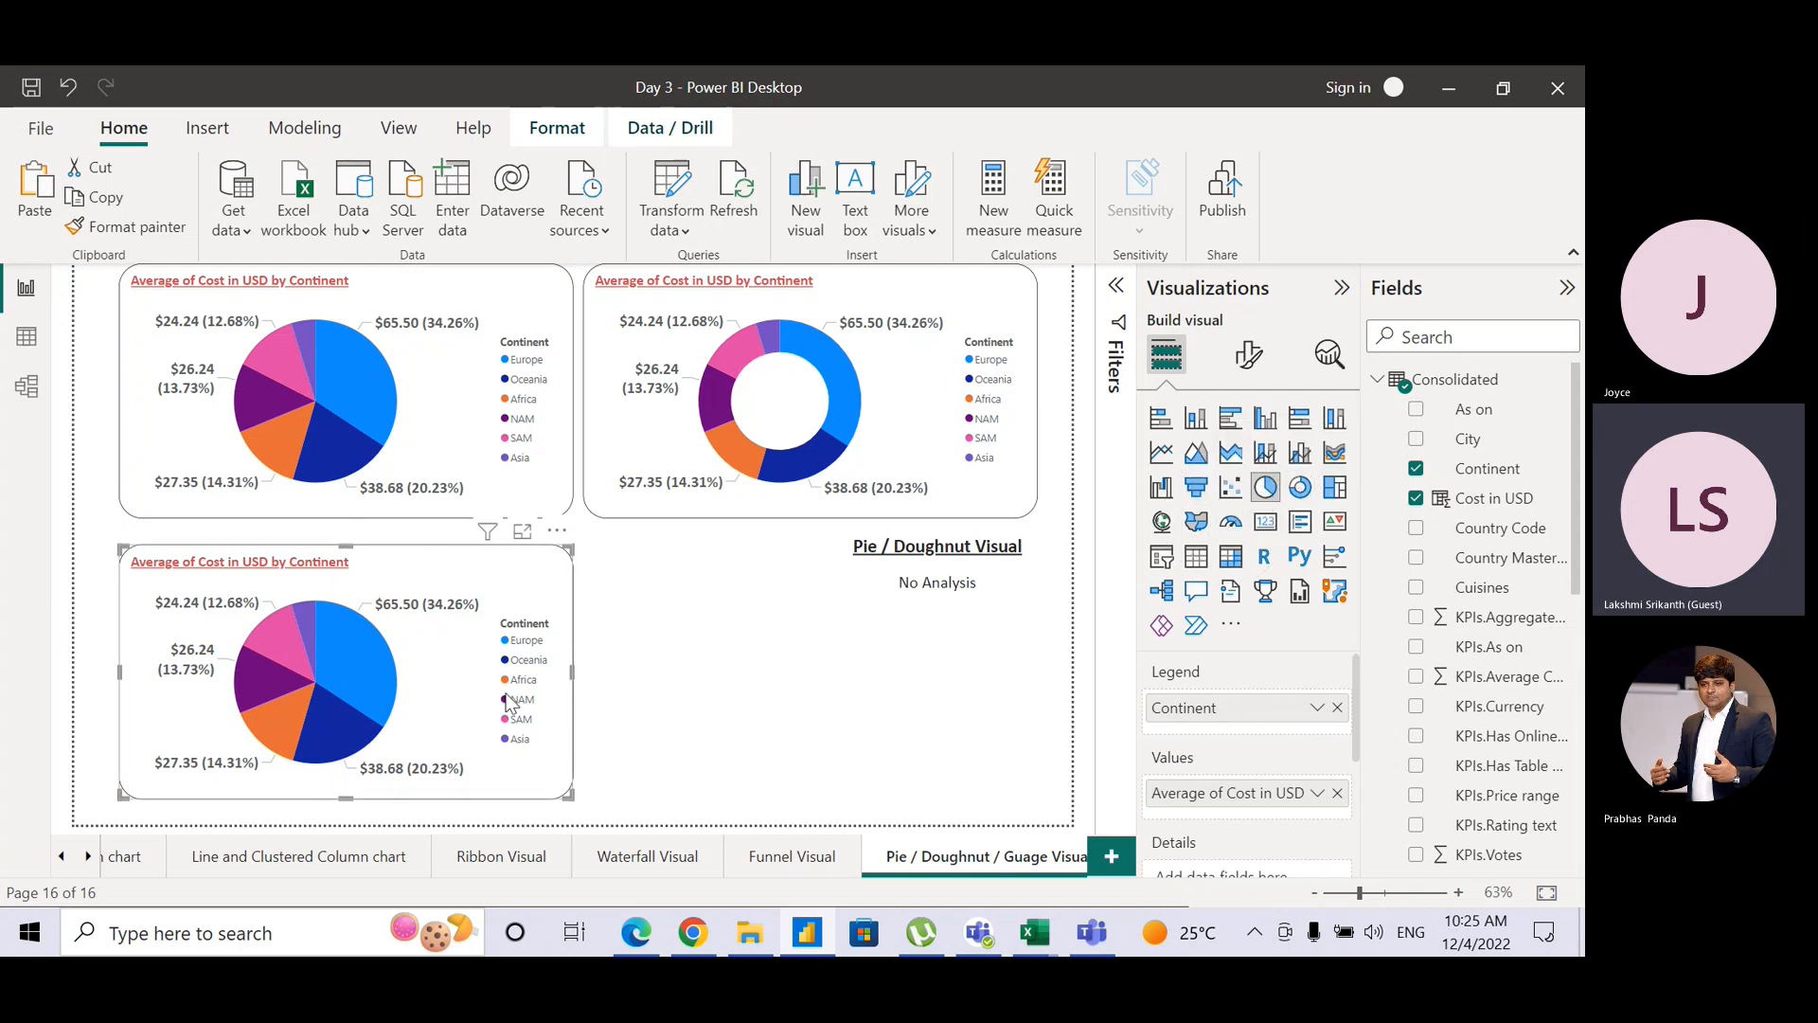
left_click(882, 614)
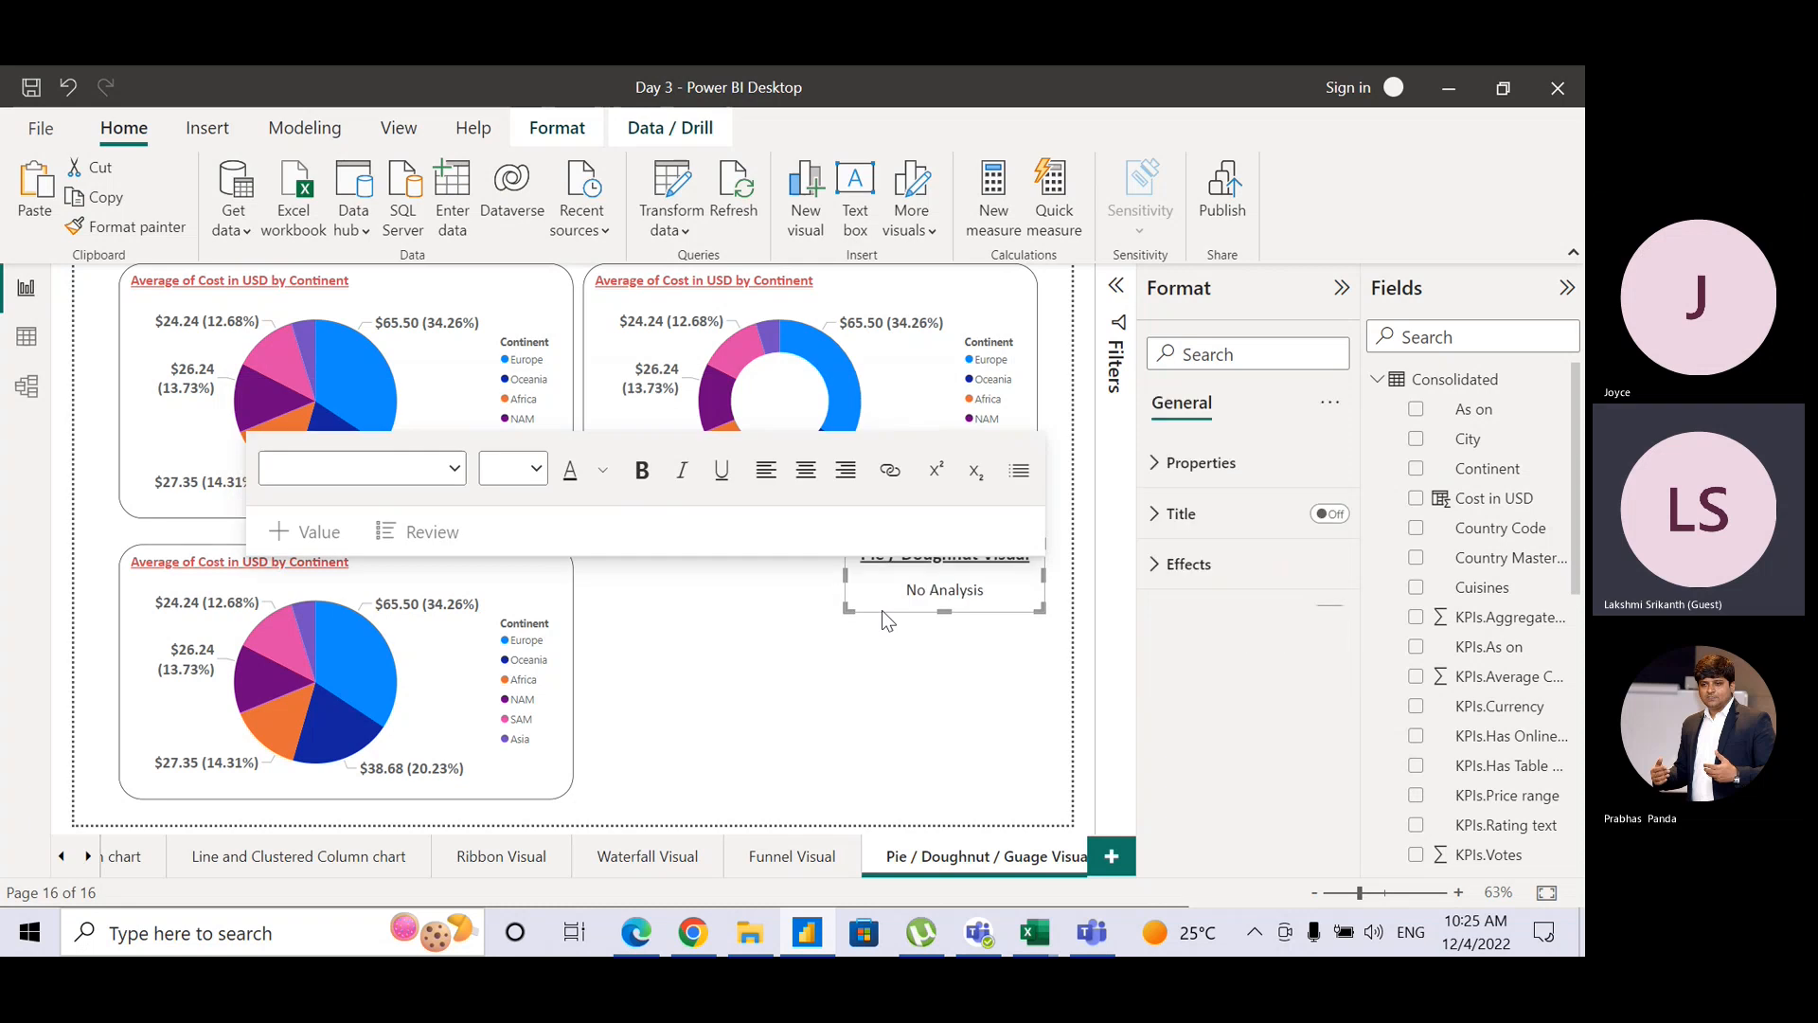
left_click_drag(882, 610, 882, 772)
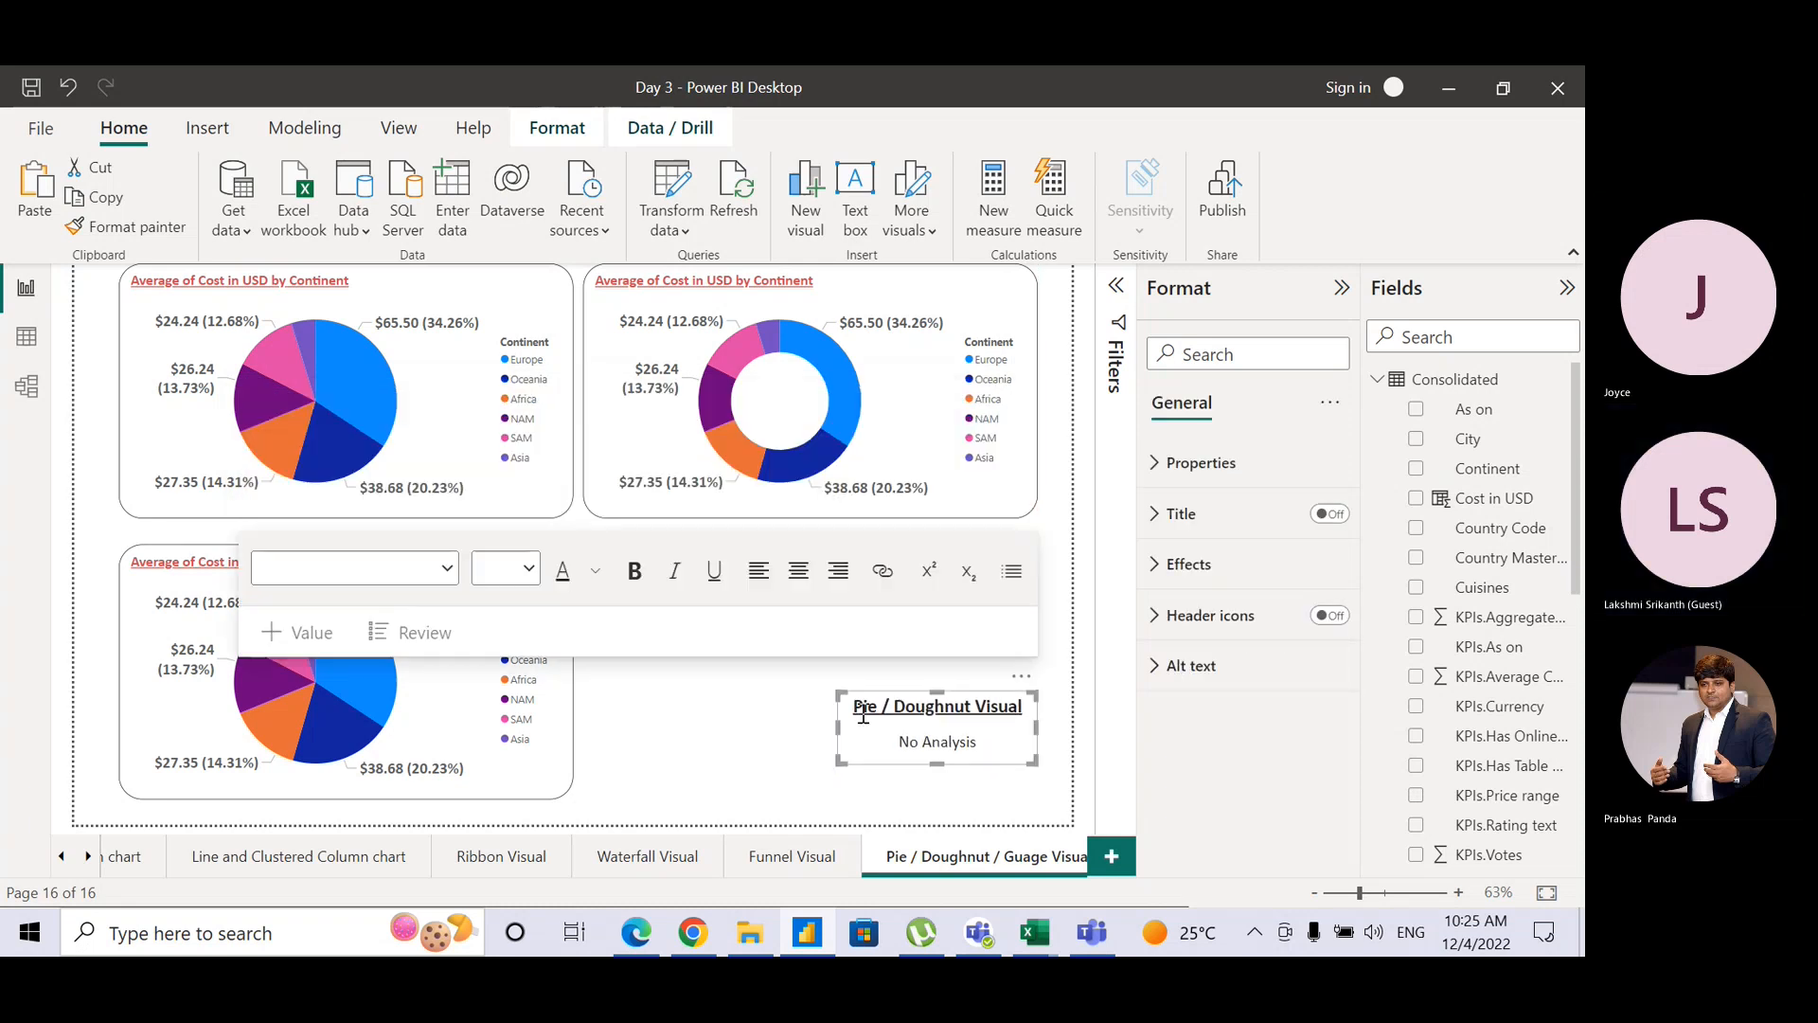
left_click_drag(854, 709, 971, 717)
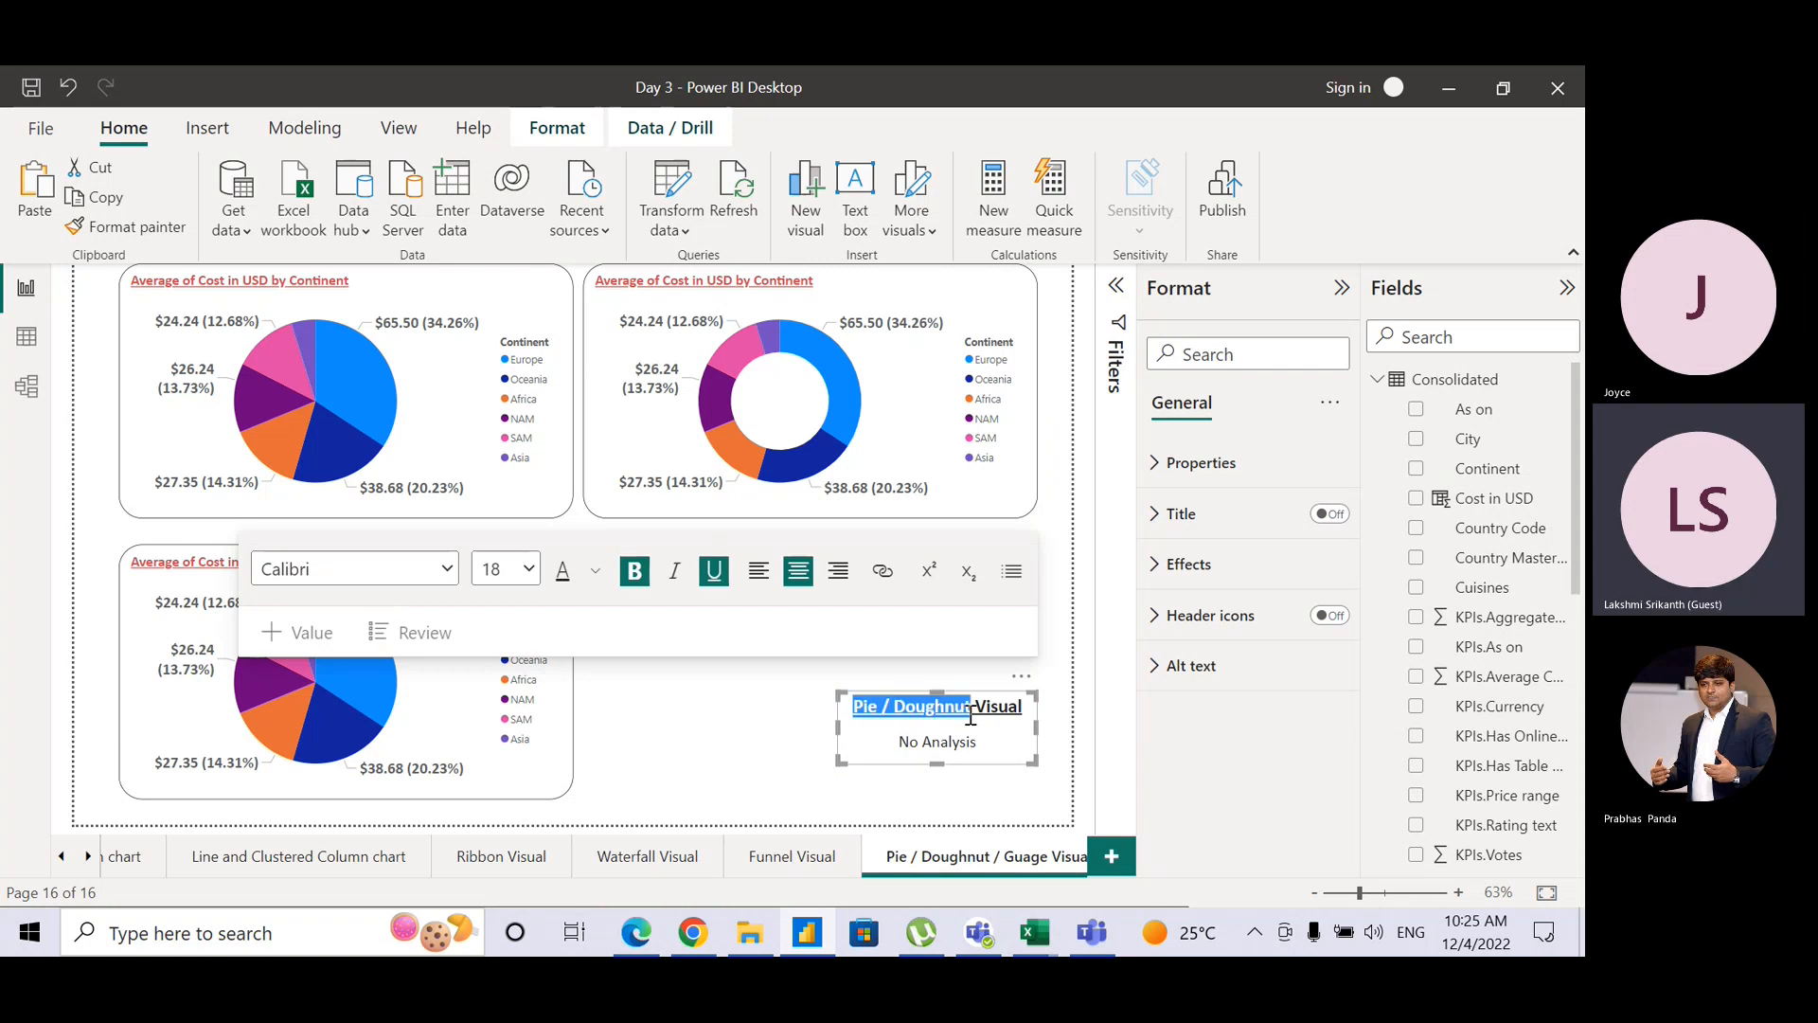
type("Guage")
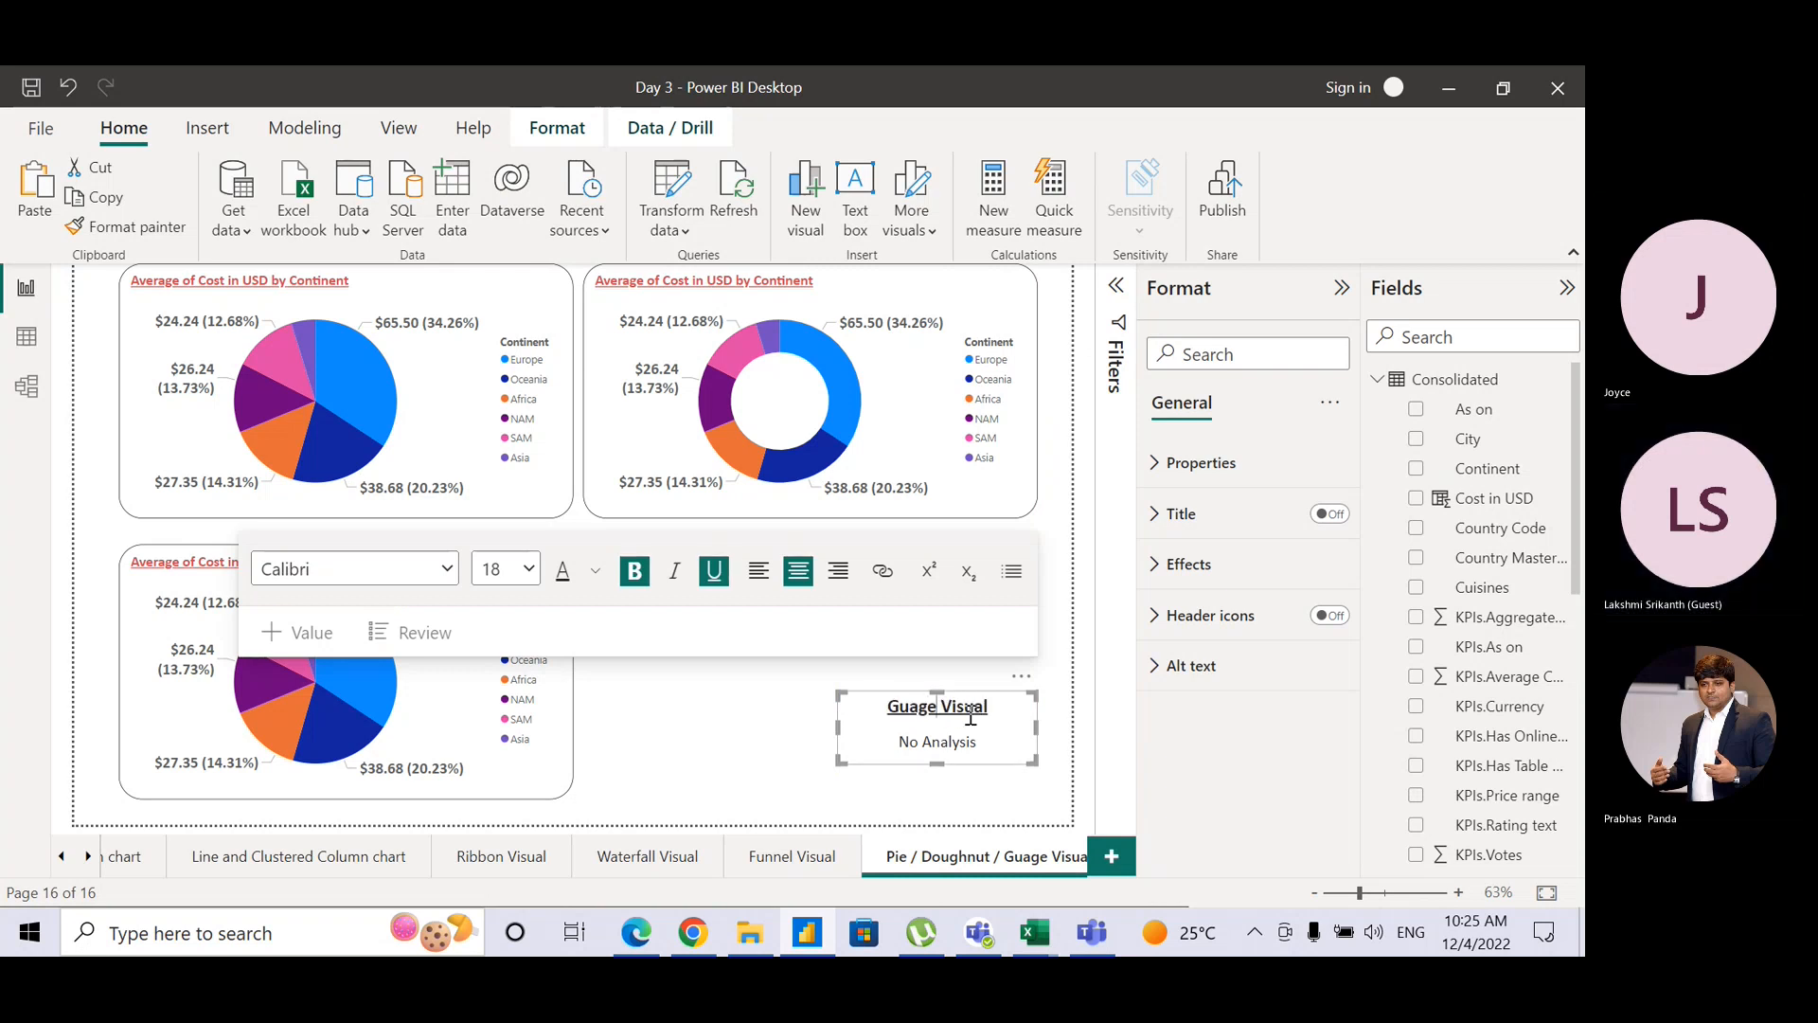
left_click(575, 724)
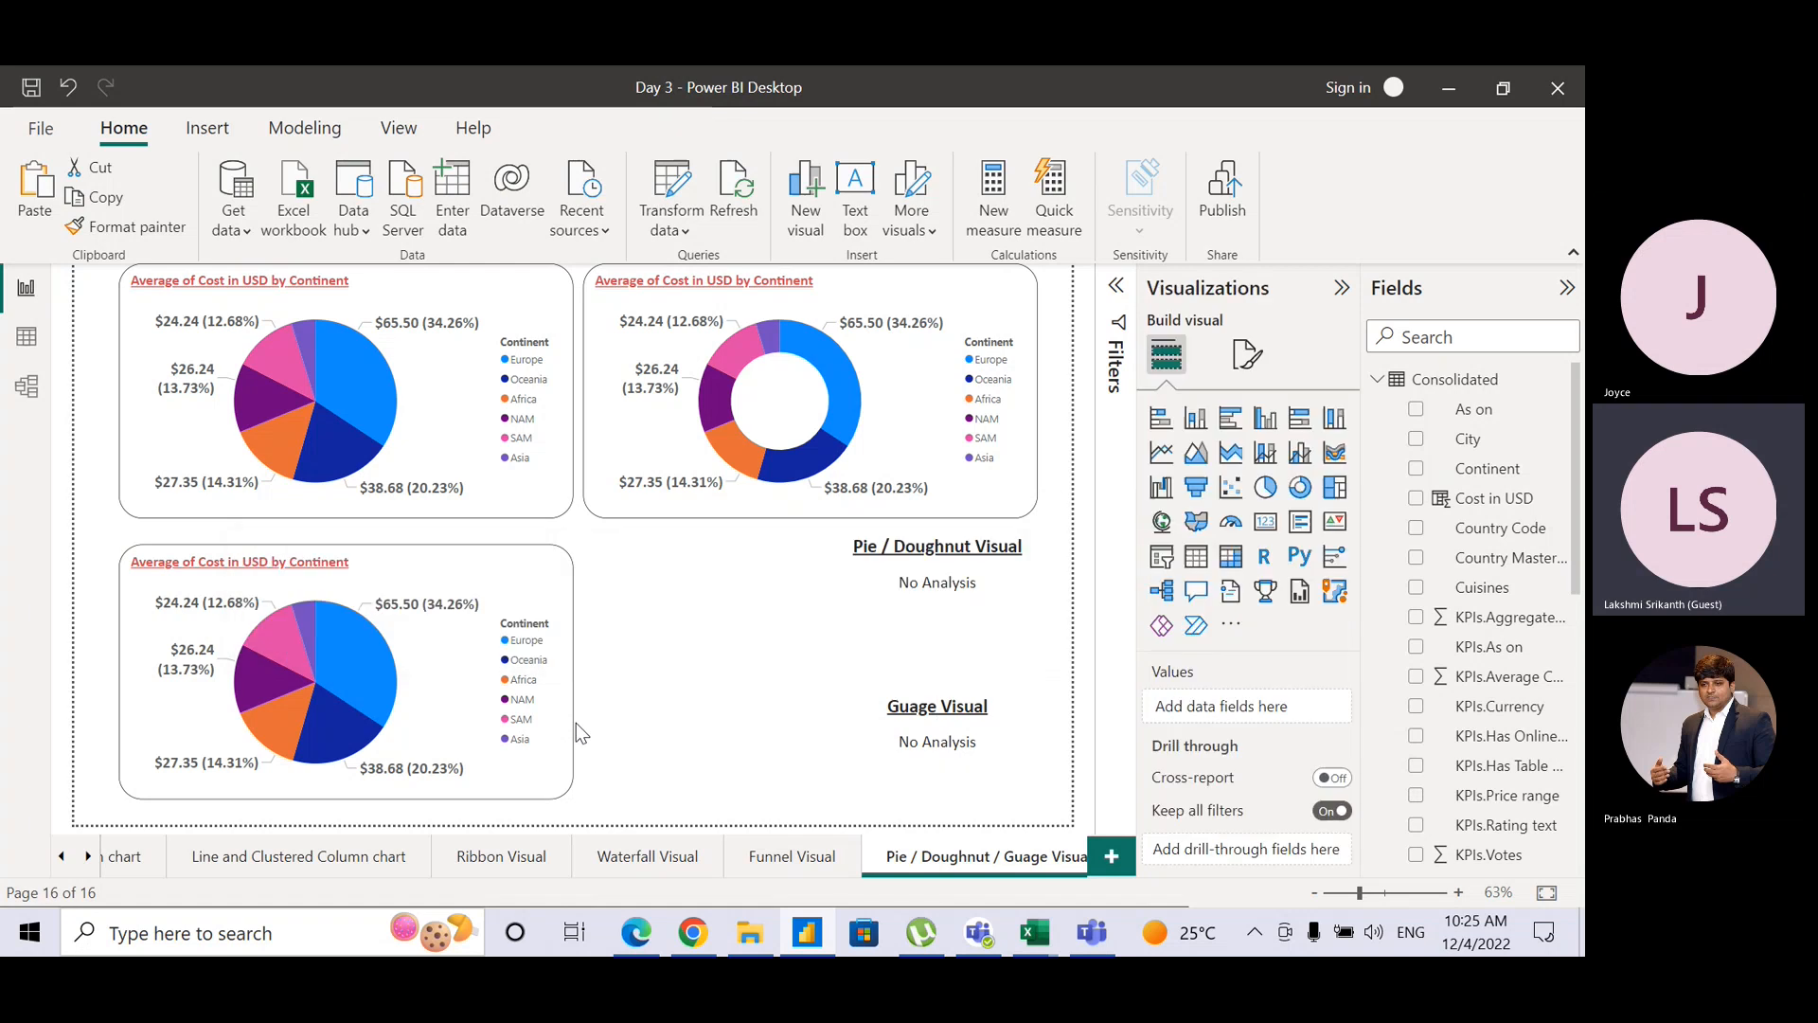
Step: Convert the lower-left pie into a gauge showing Average of Cost in USD at $10.82
left_click(567, 587)
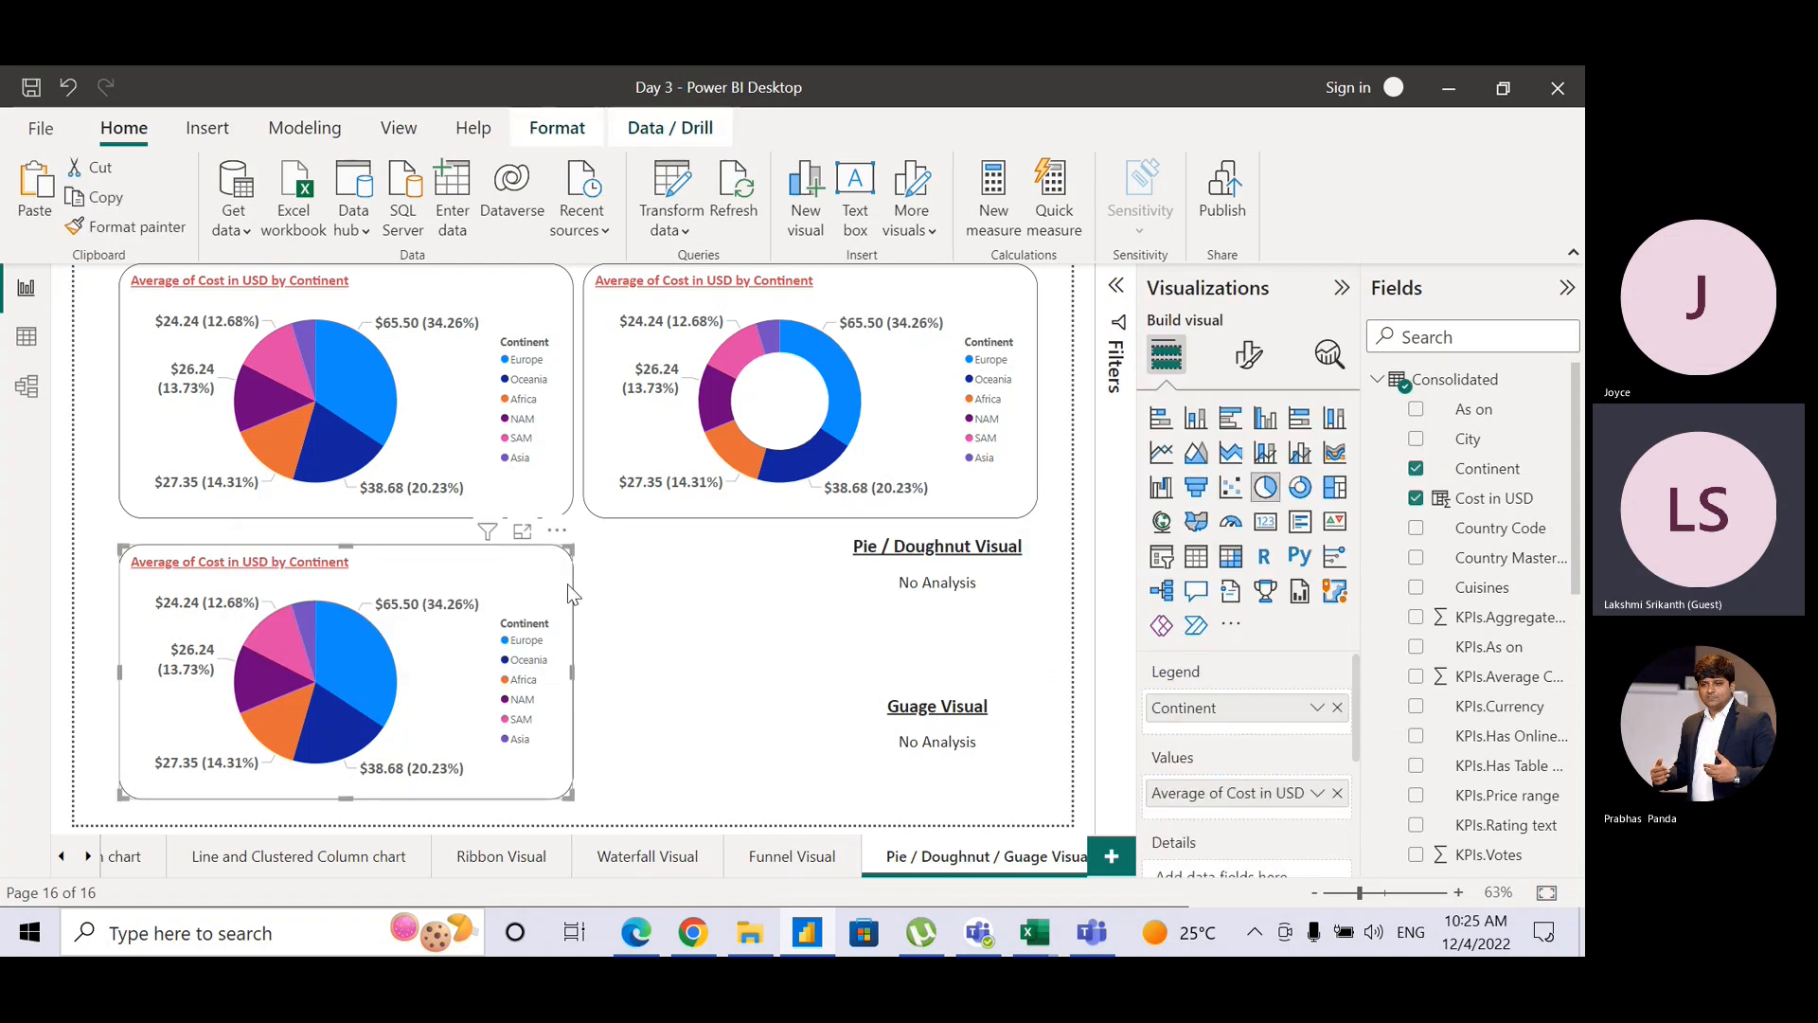
left_click(1226, 537)
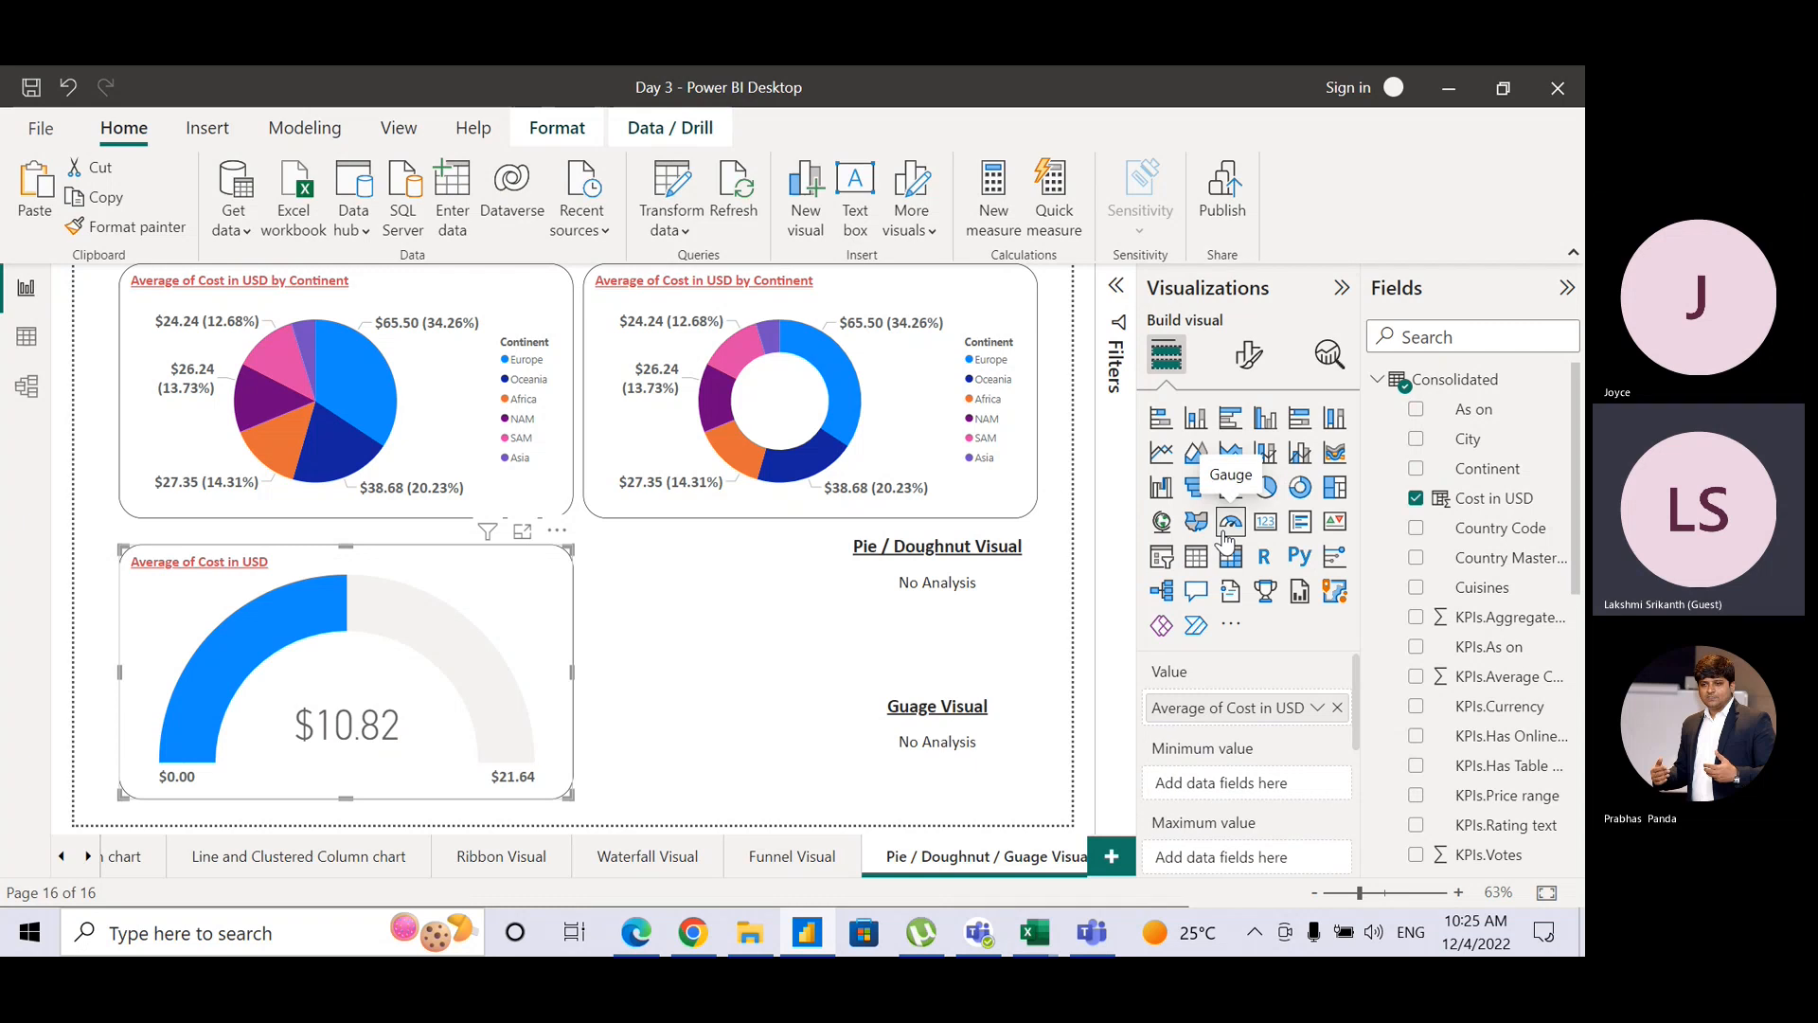
left_click(1327, 356)
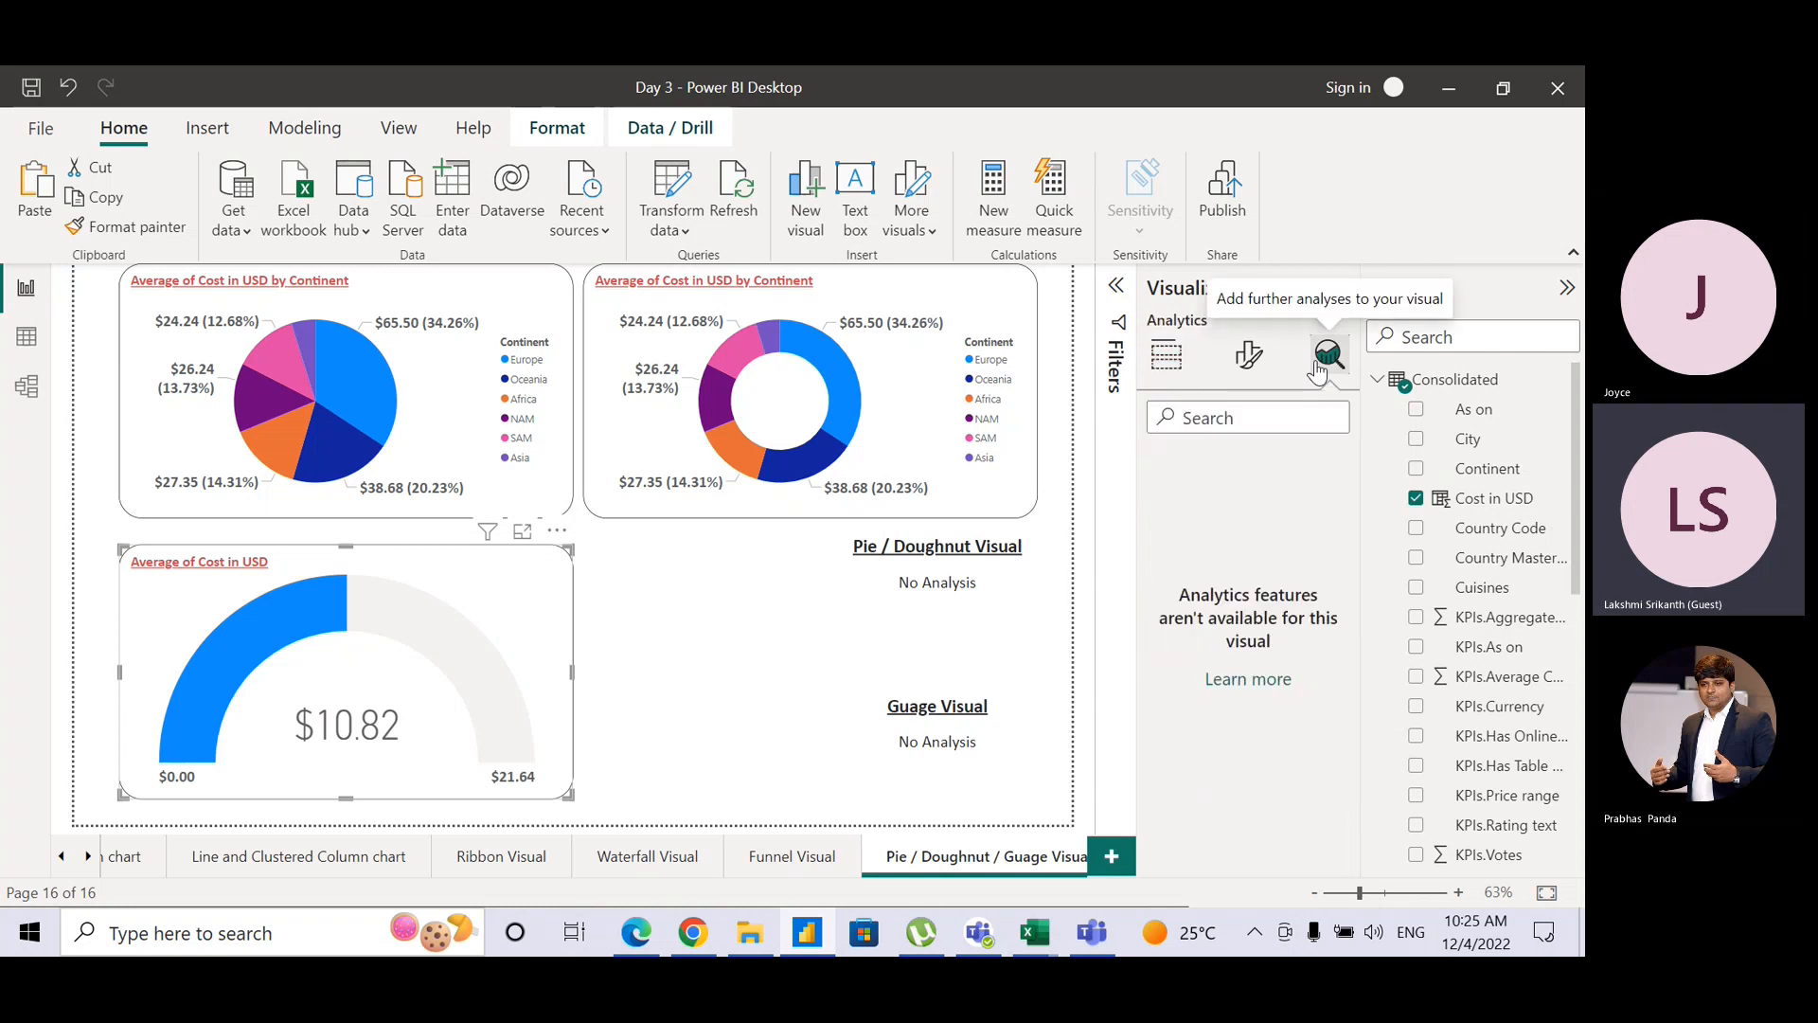
left_click(1167, 358)
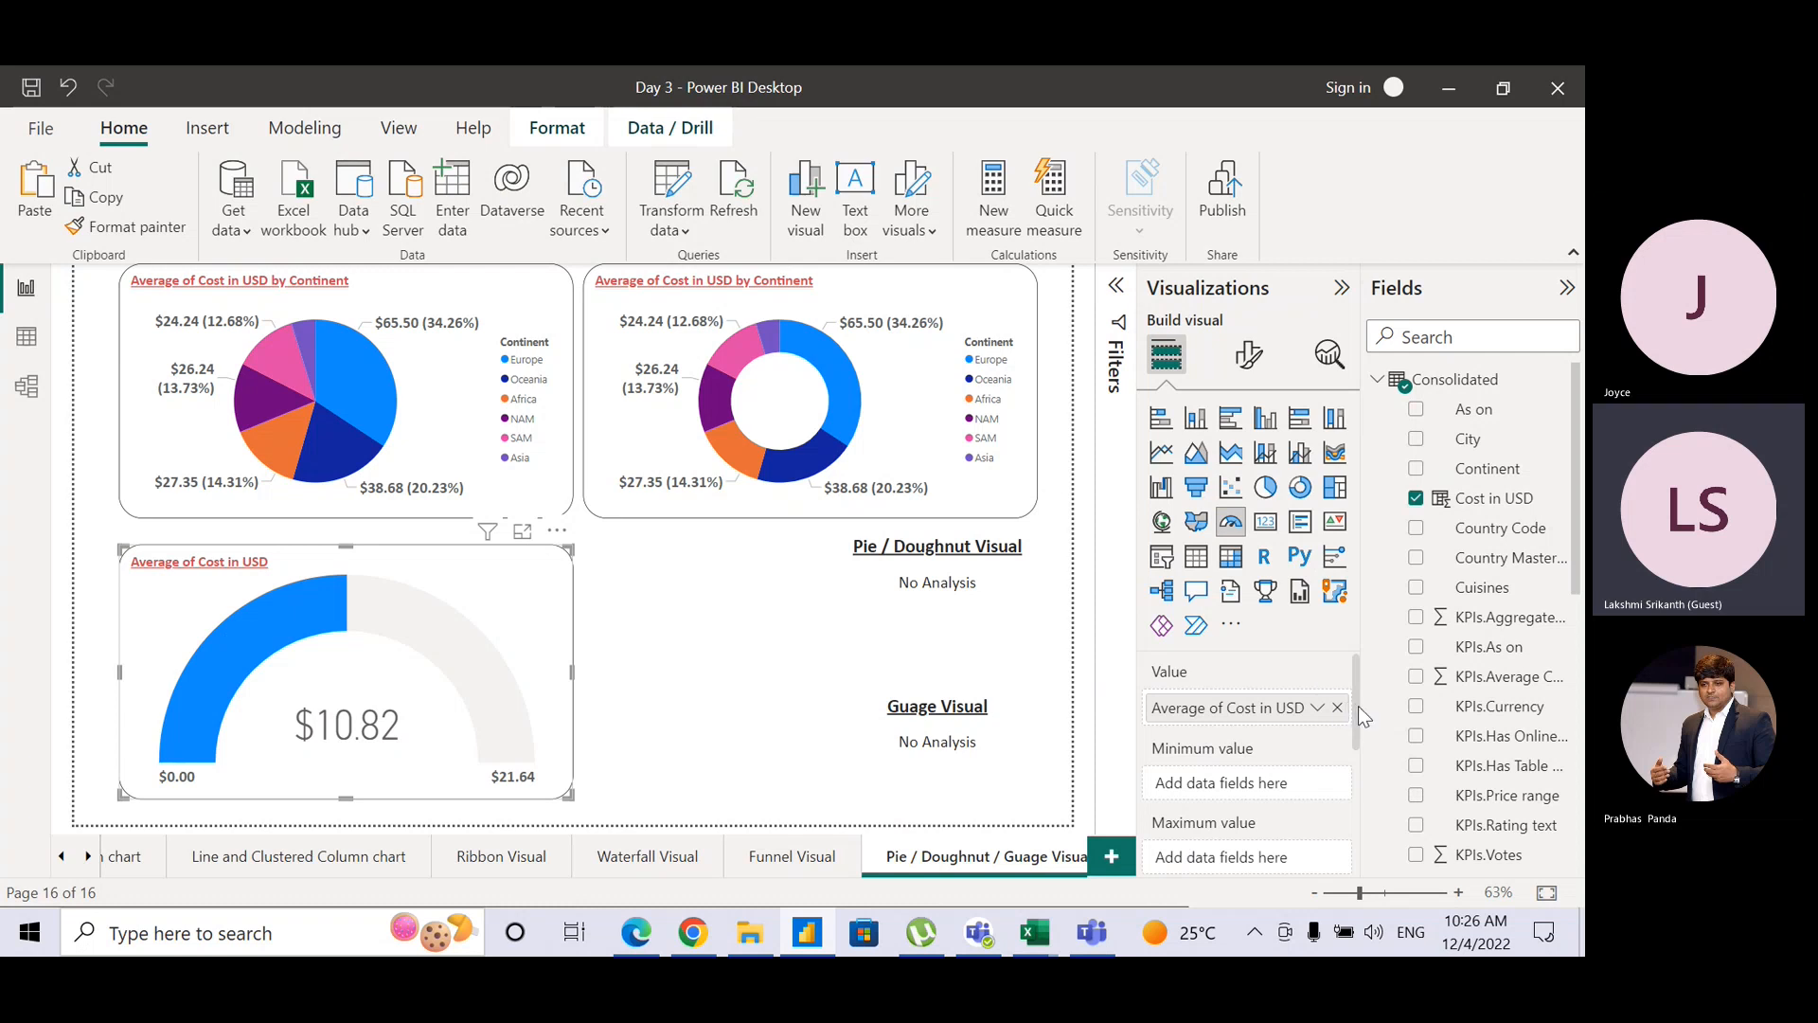
Step: Set the gauge minimum to Min of Cost in USD and maximum to Max of Cost in USD
mouse_move(1358, 708)
left_mouse_down()
mouse_move(1356, 810)
mouse_move(1362, 721)
left_mouse_up()
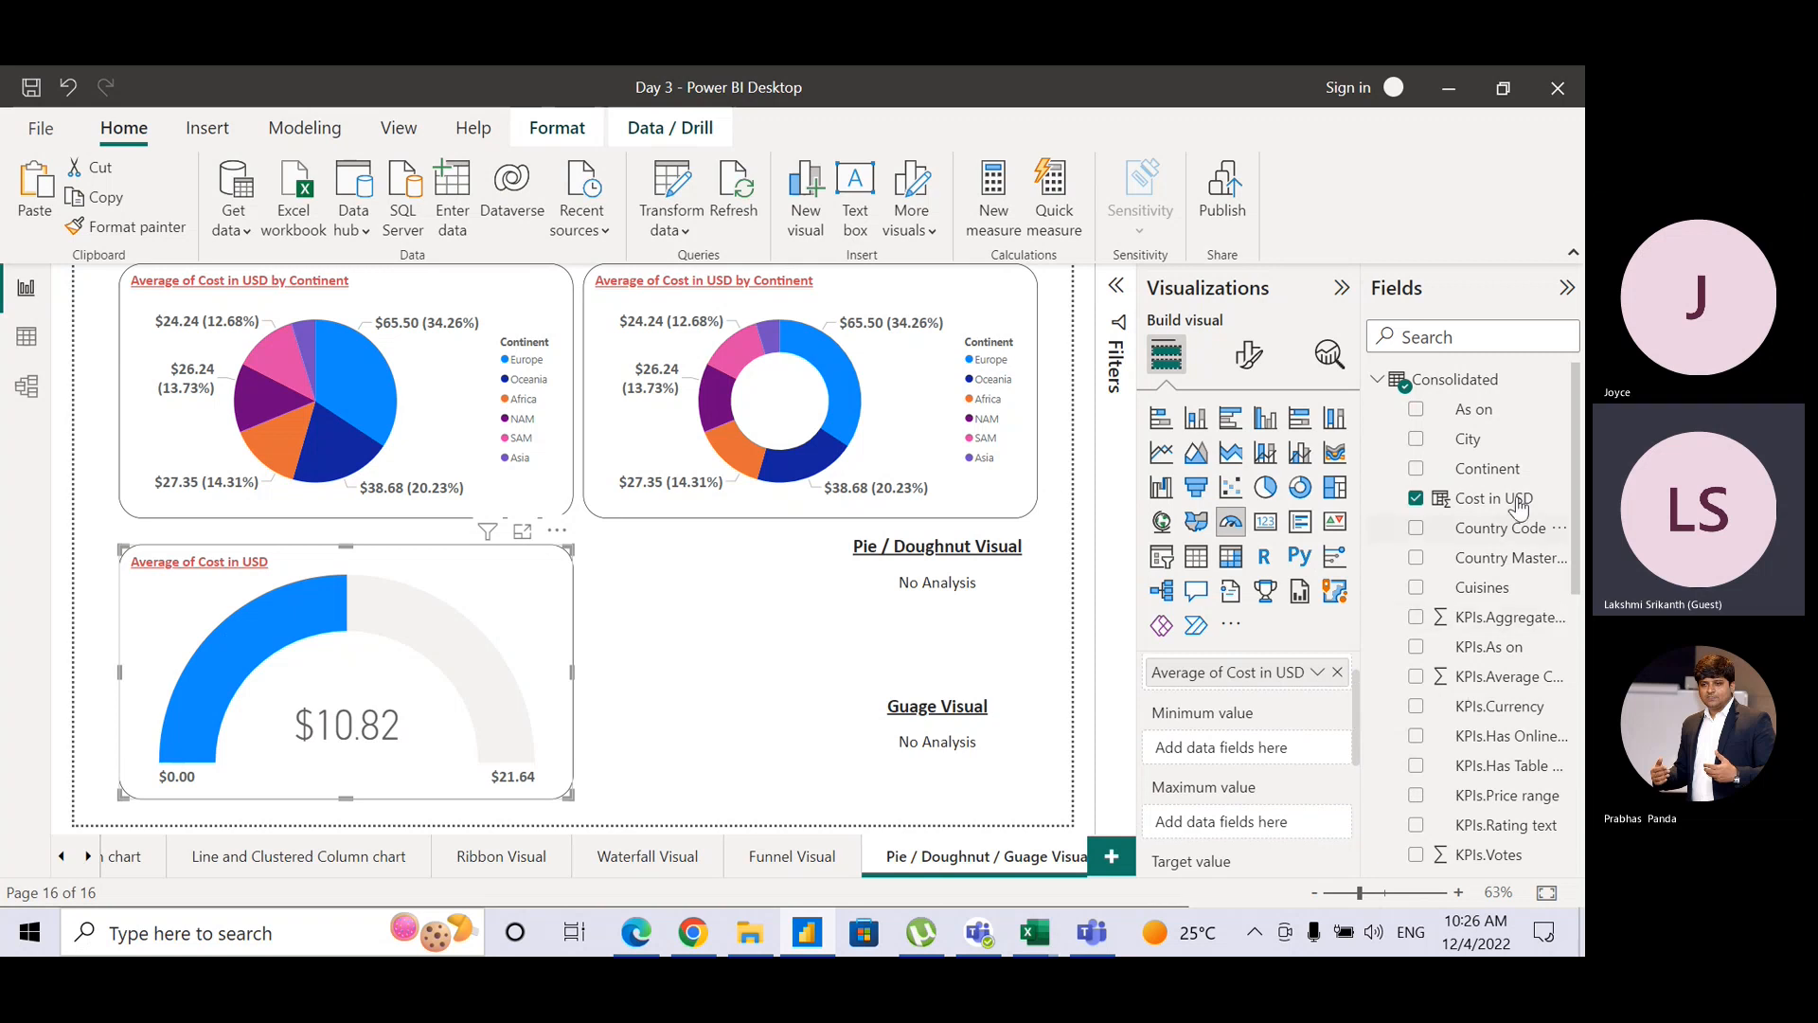
left_click_drag(1517, 499, 1284, 750)
left_click(1319, 750)
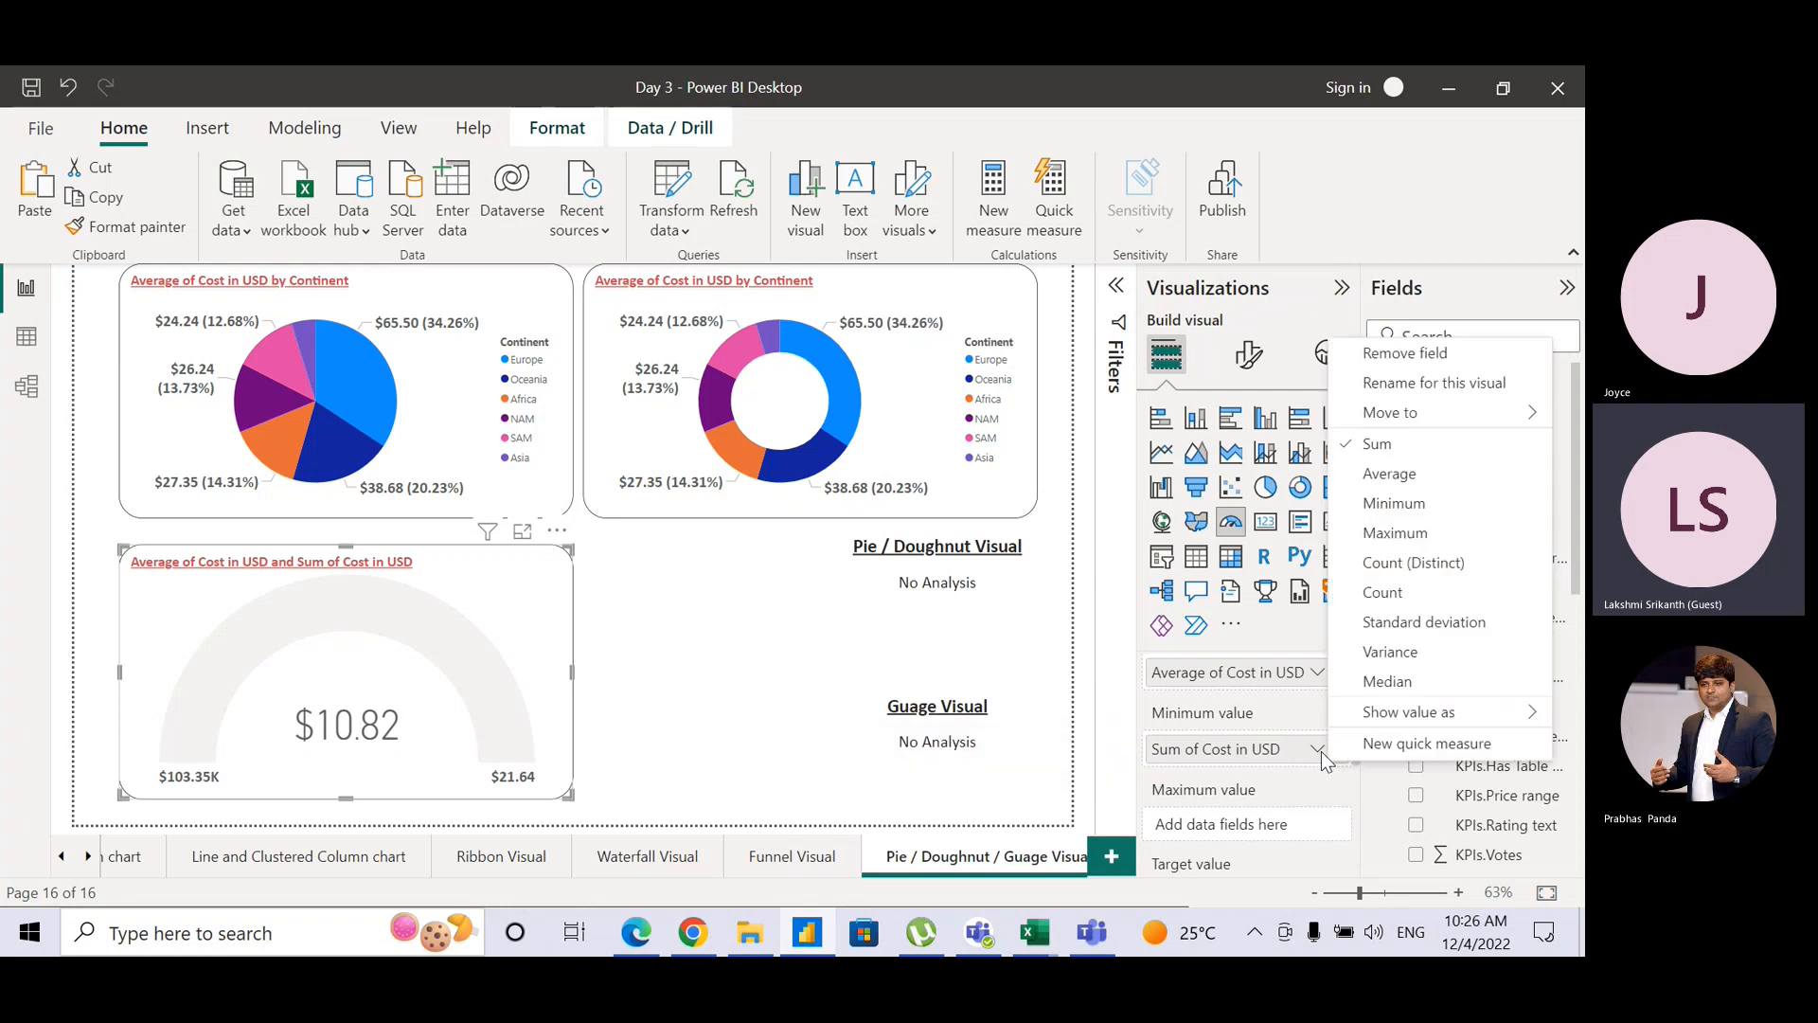
left_click(1375, 502)
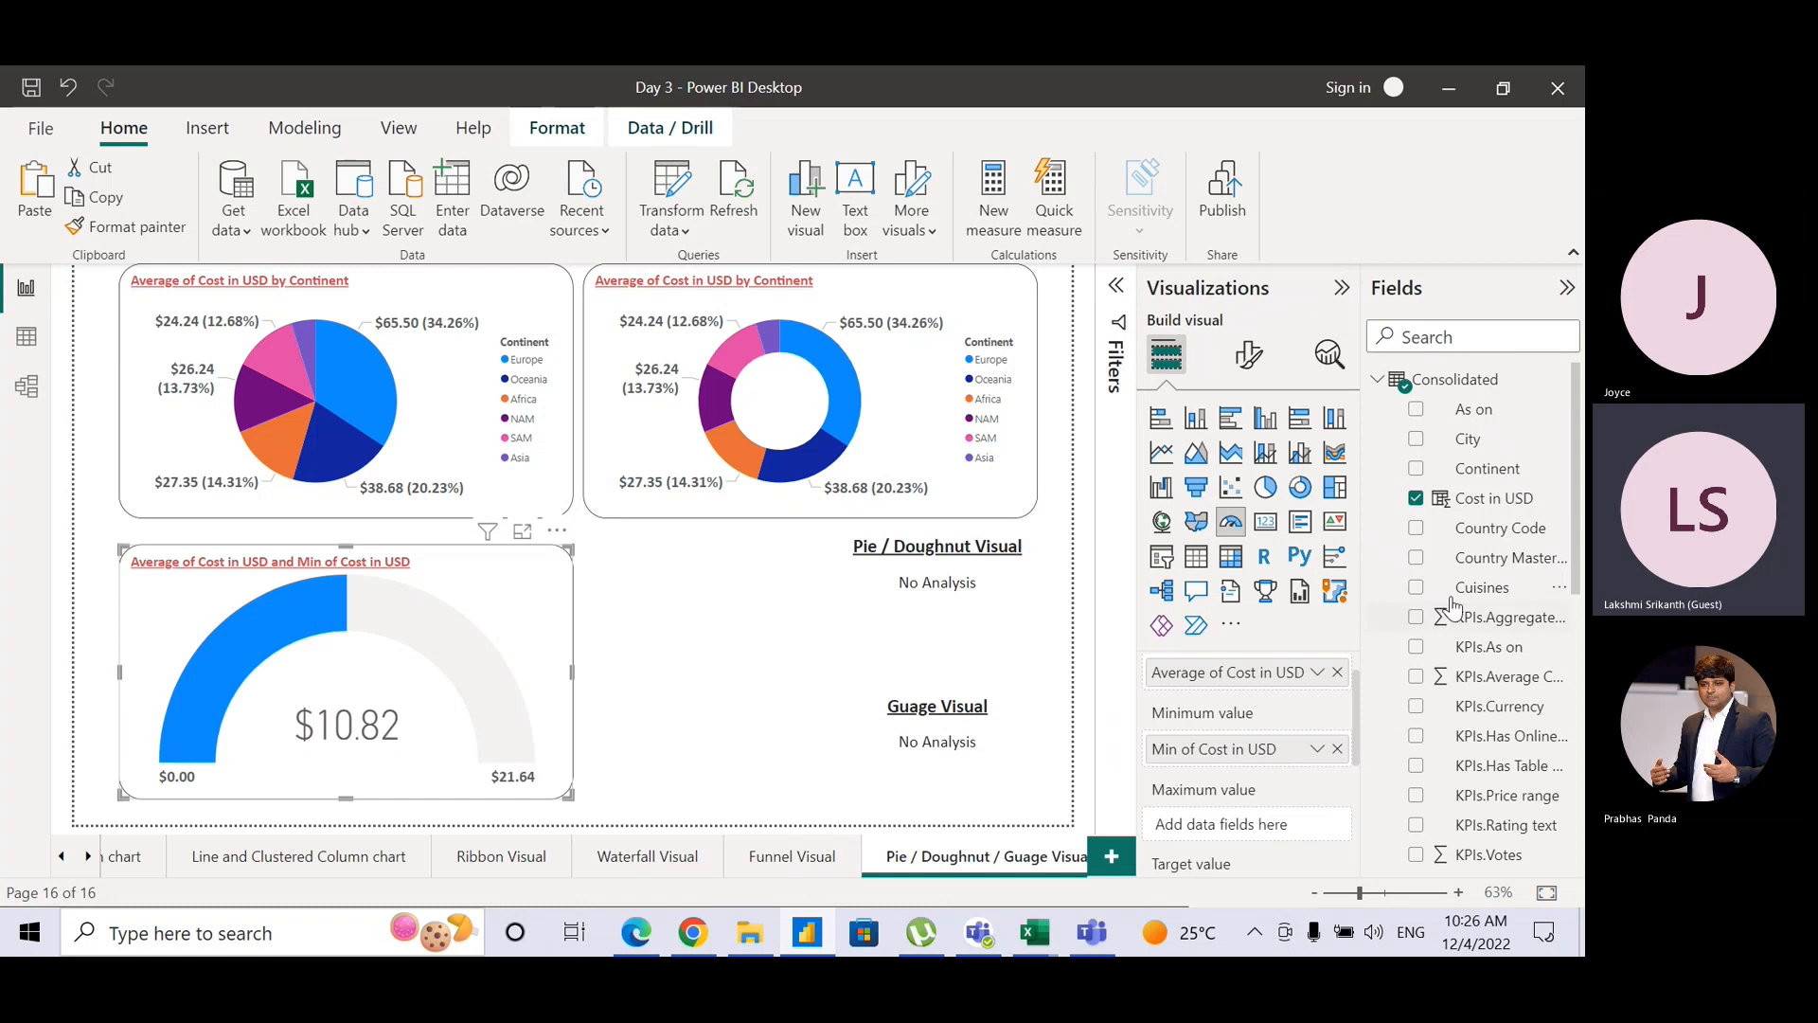
left_click_drag(1489, 502, 1266, 829)
left_click(1313, 827)
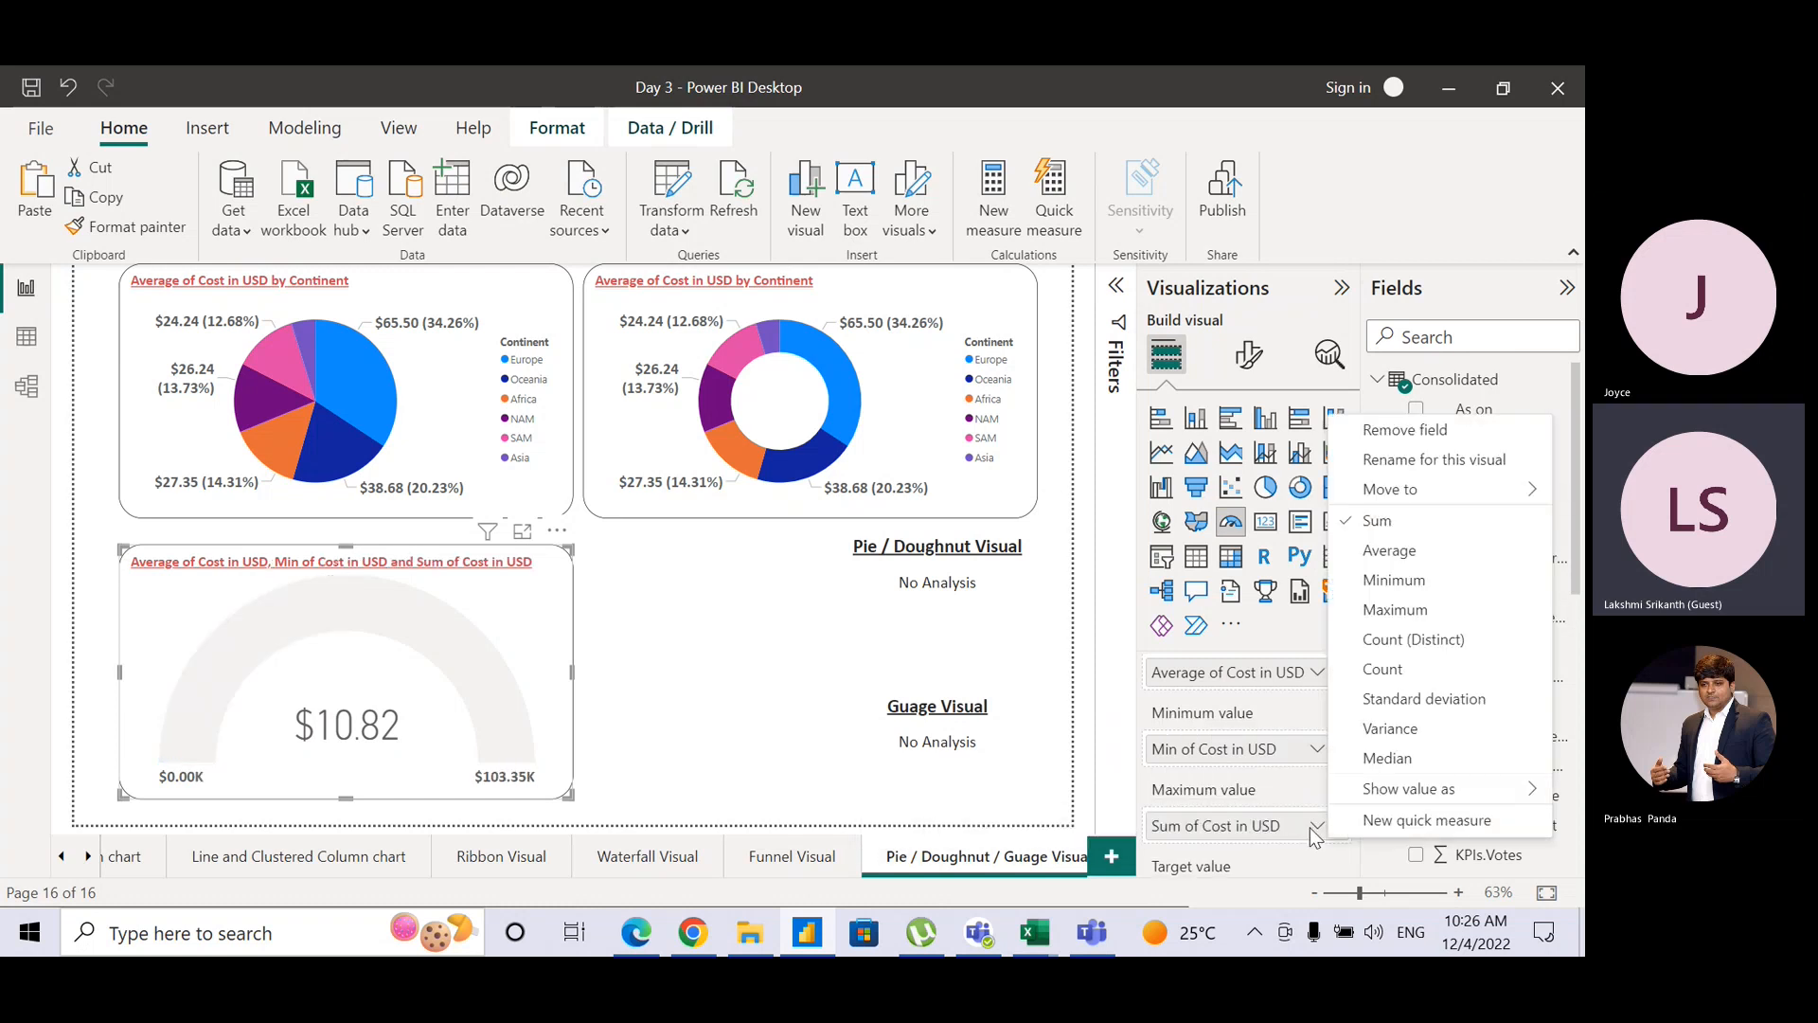
left_click(1394, 610)
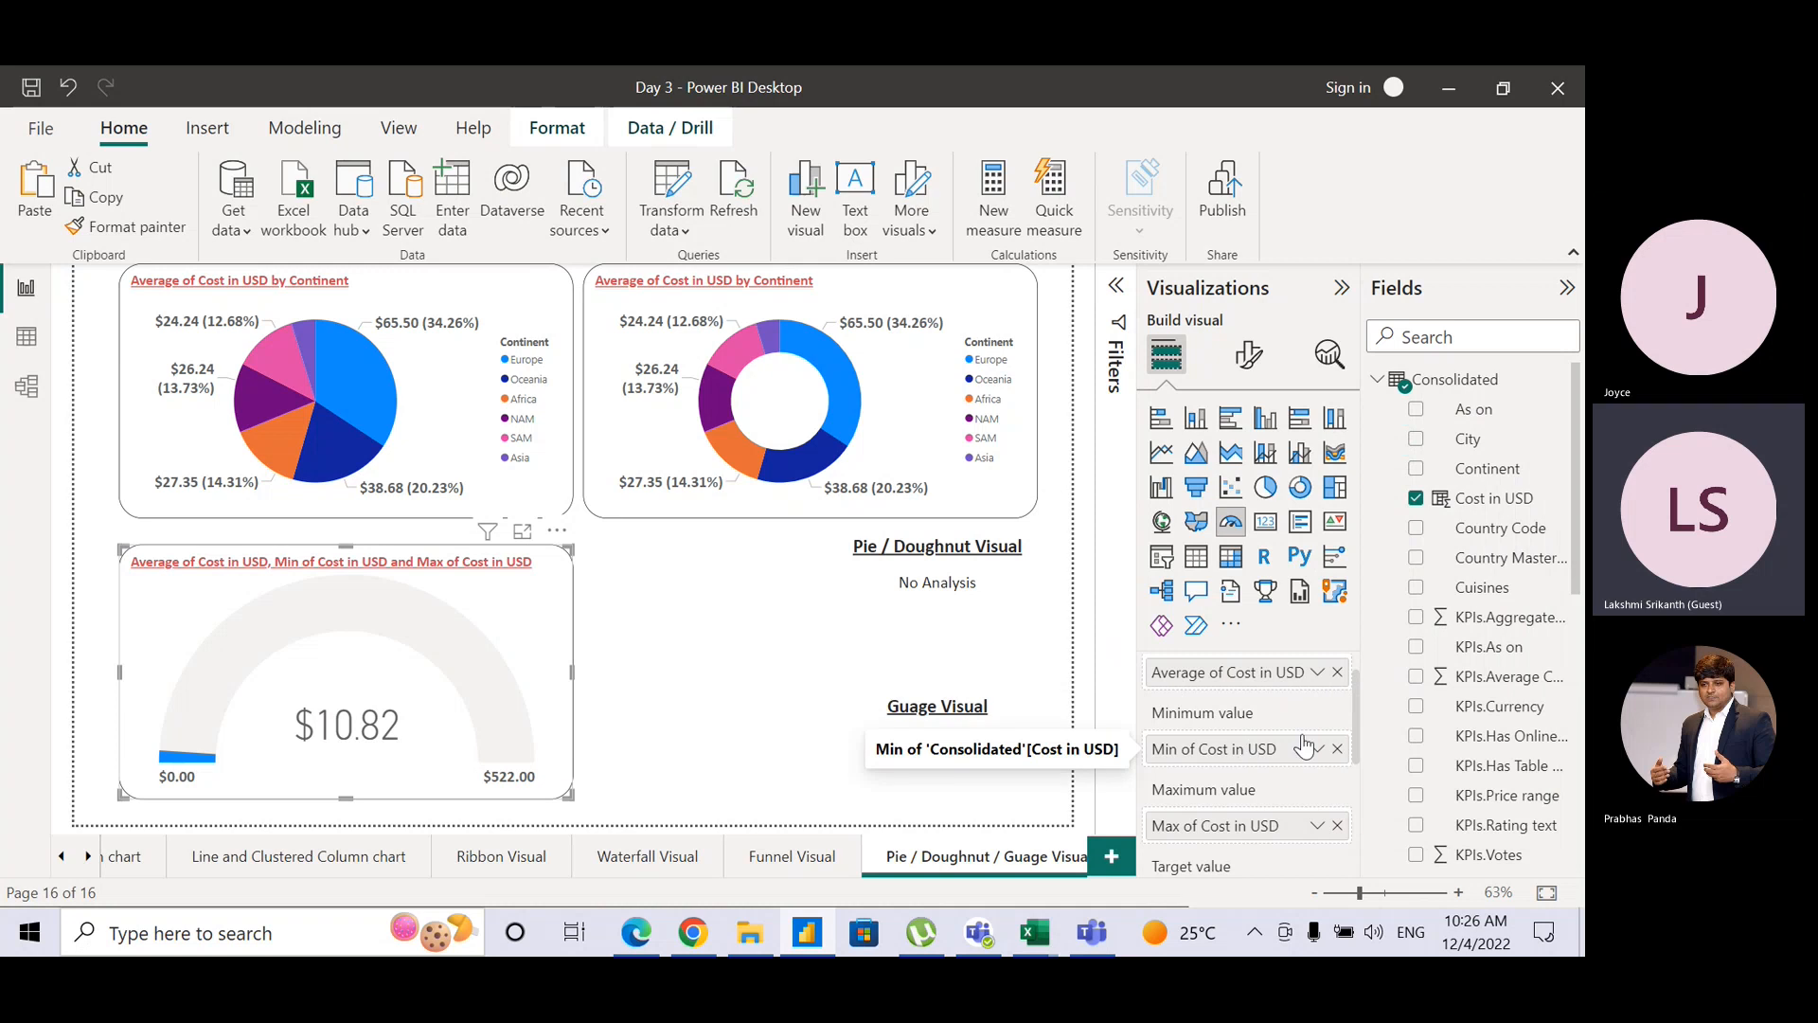
Step: Add Cost in USD as the gauge target, trying Median and then Standard deviation
scroll(1356, 725, "down", 3)
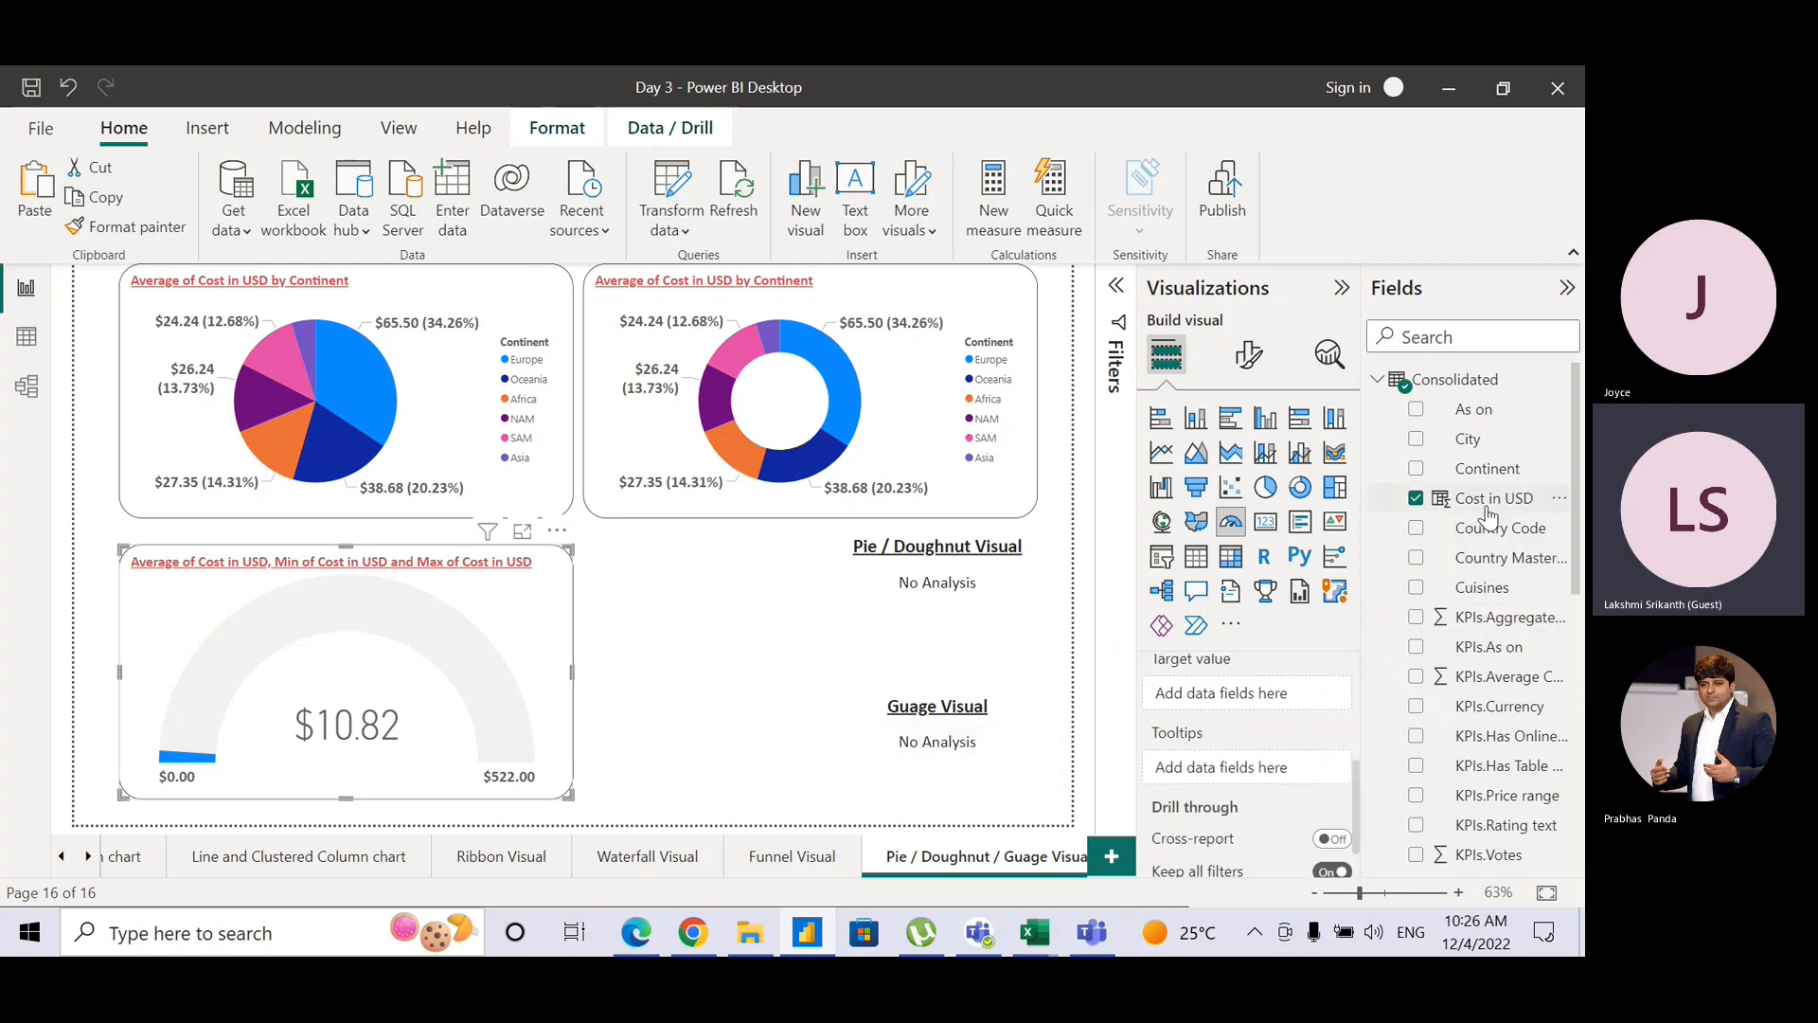
left_click_drag(1489, 499, 1282, 712)
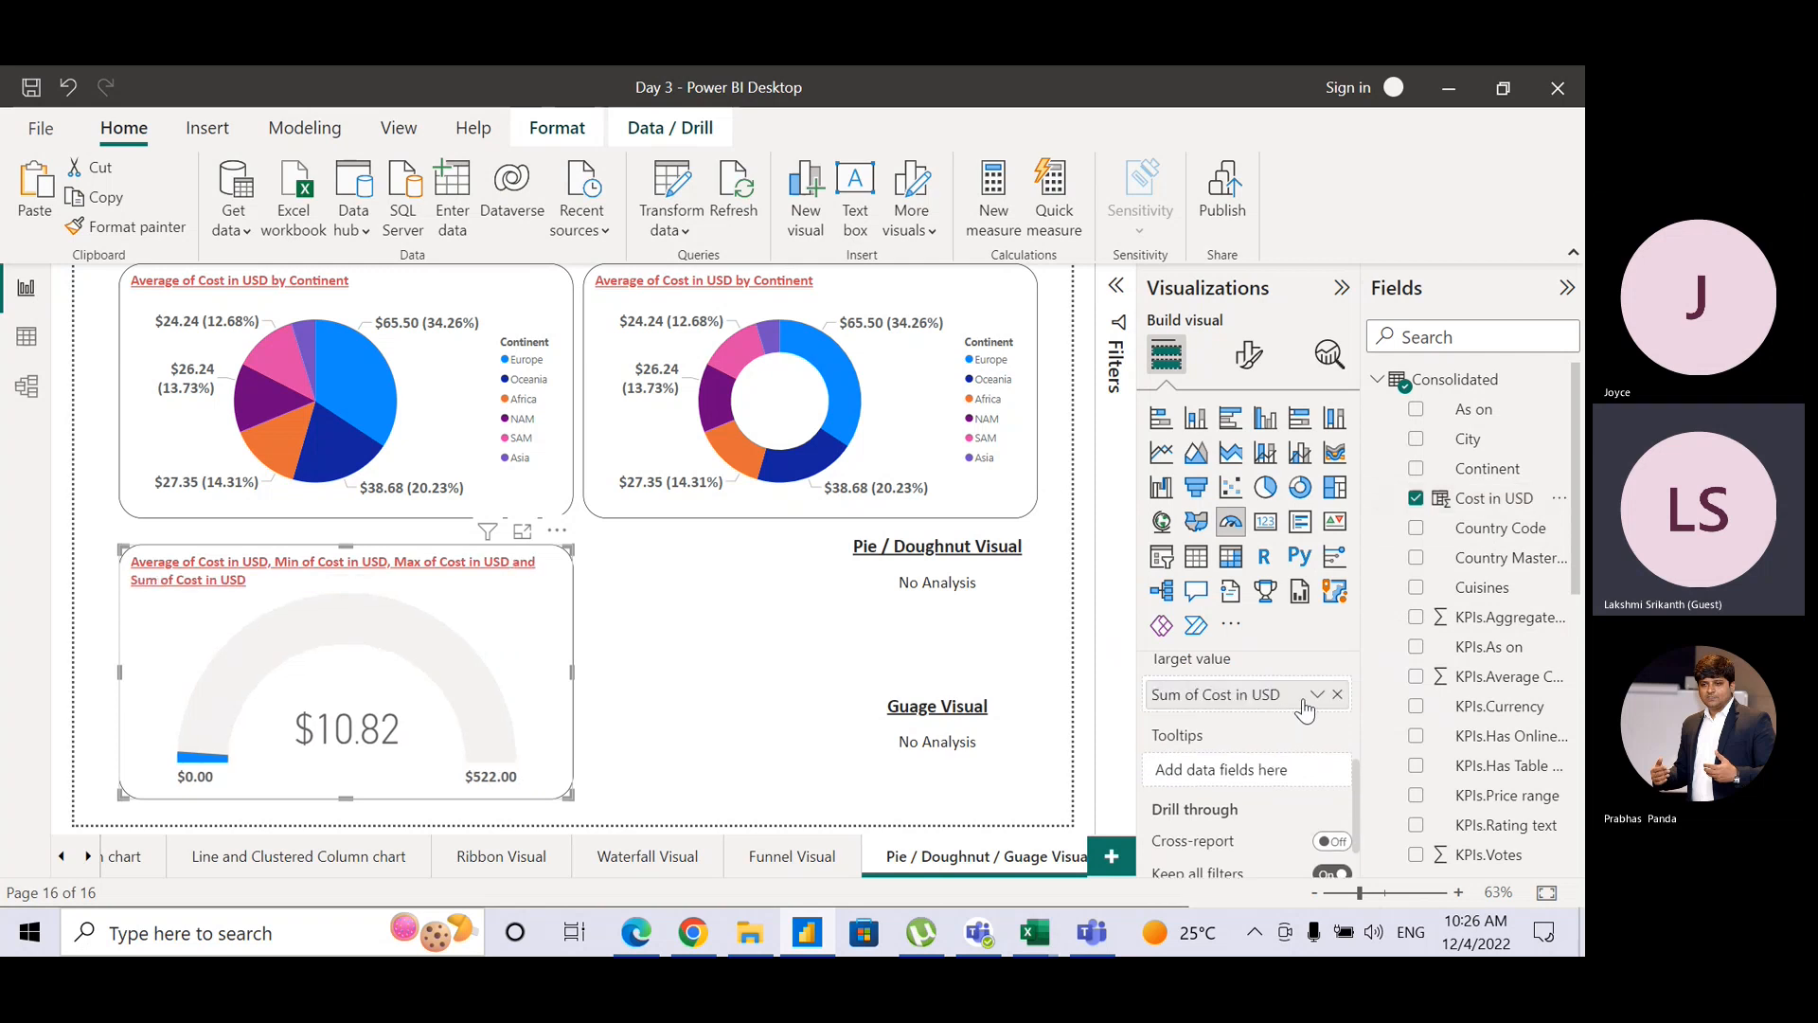
left_click(1317, 697)
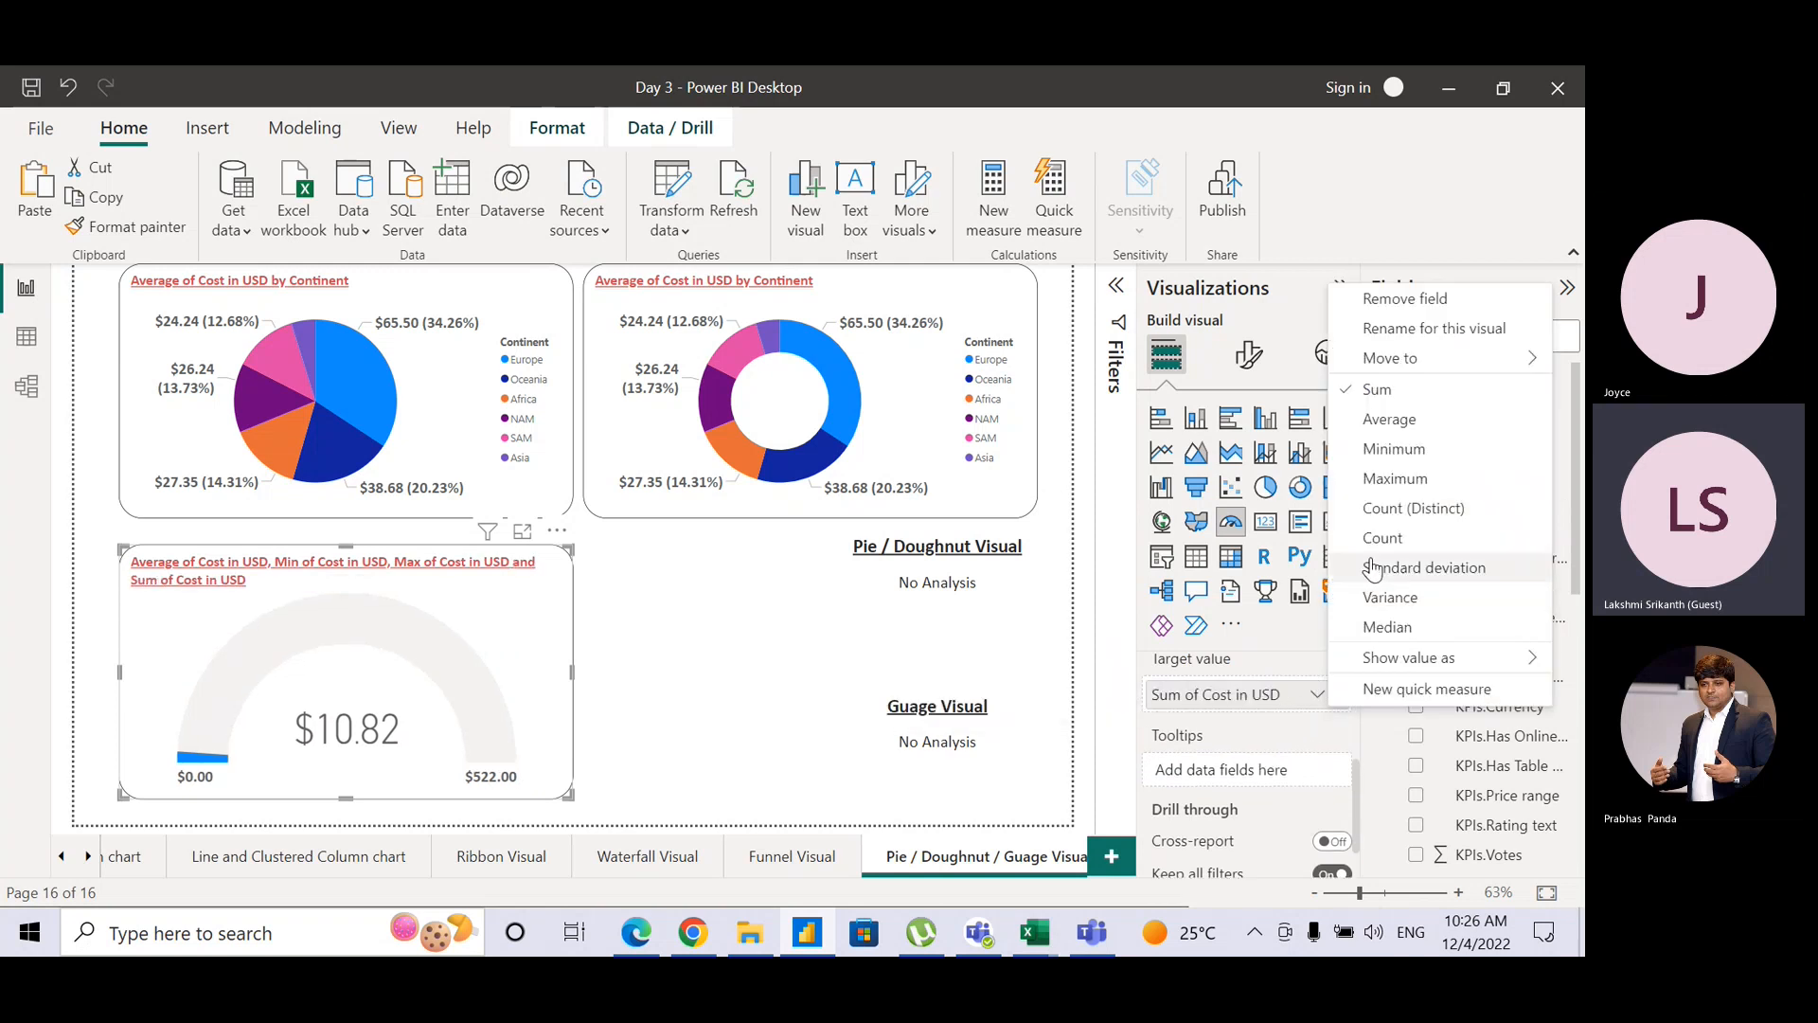
left_click(1374, 629)
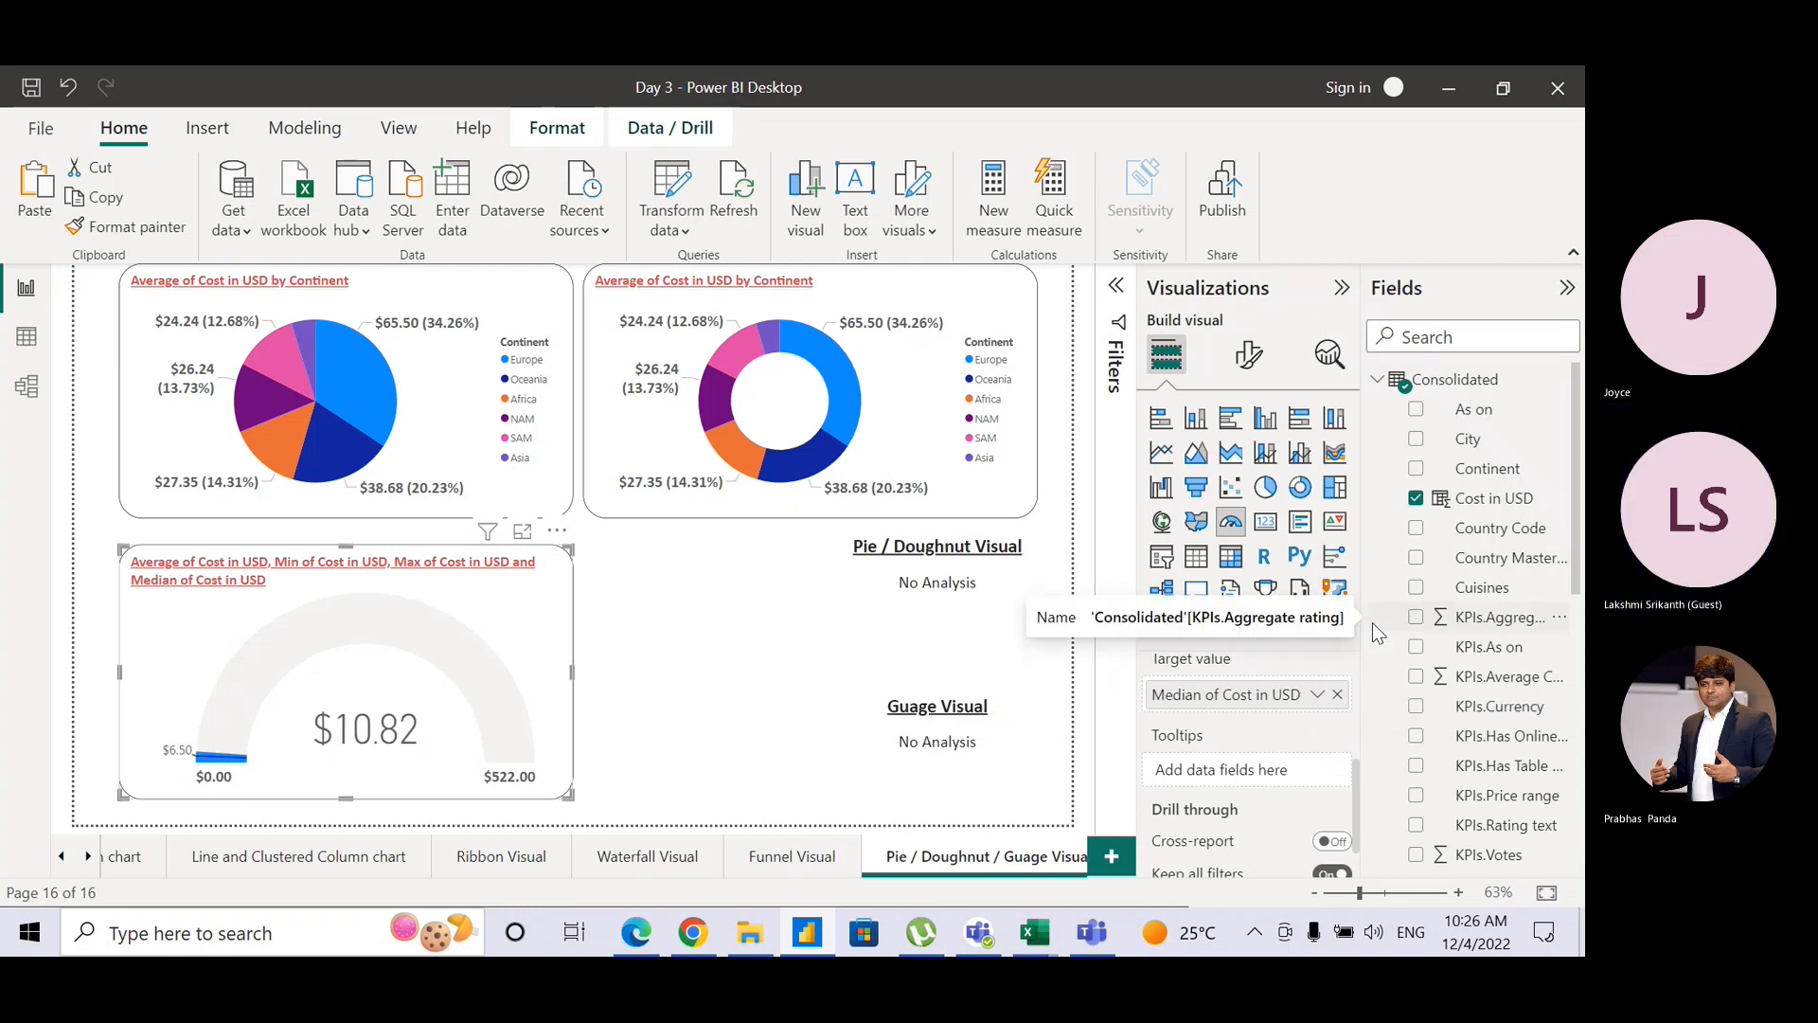
left_click(1318, 694)
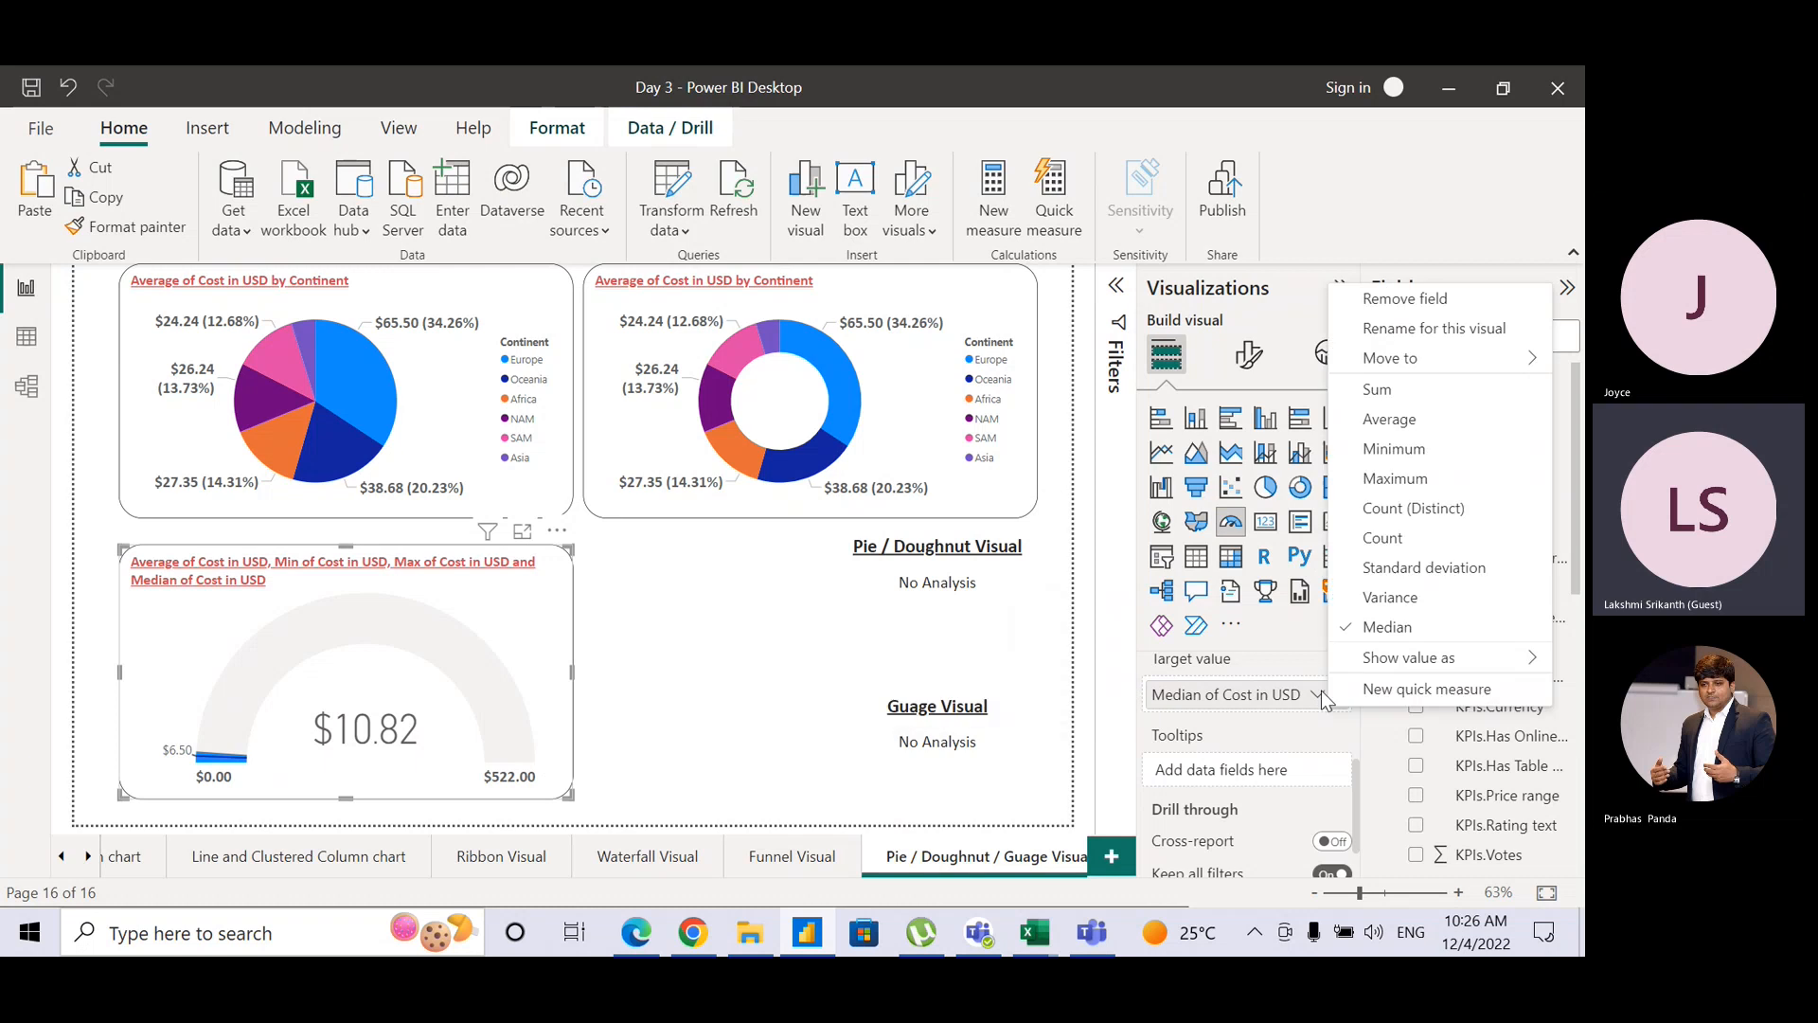
left_click(1375, 569)
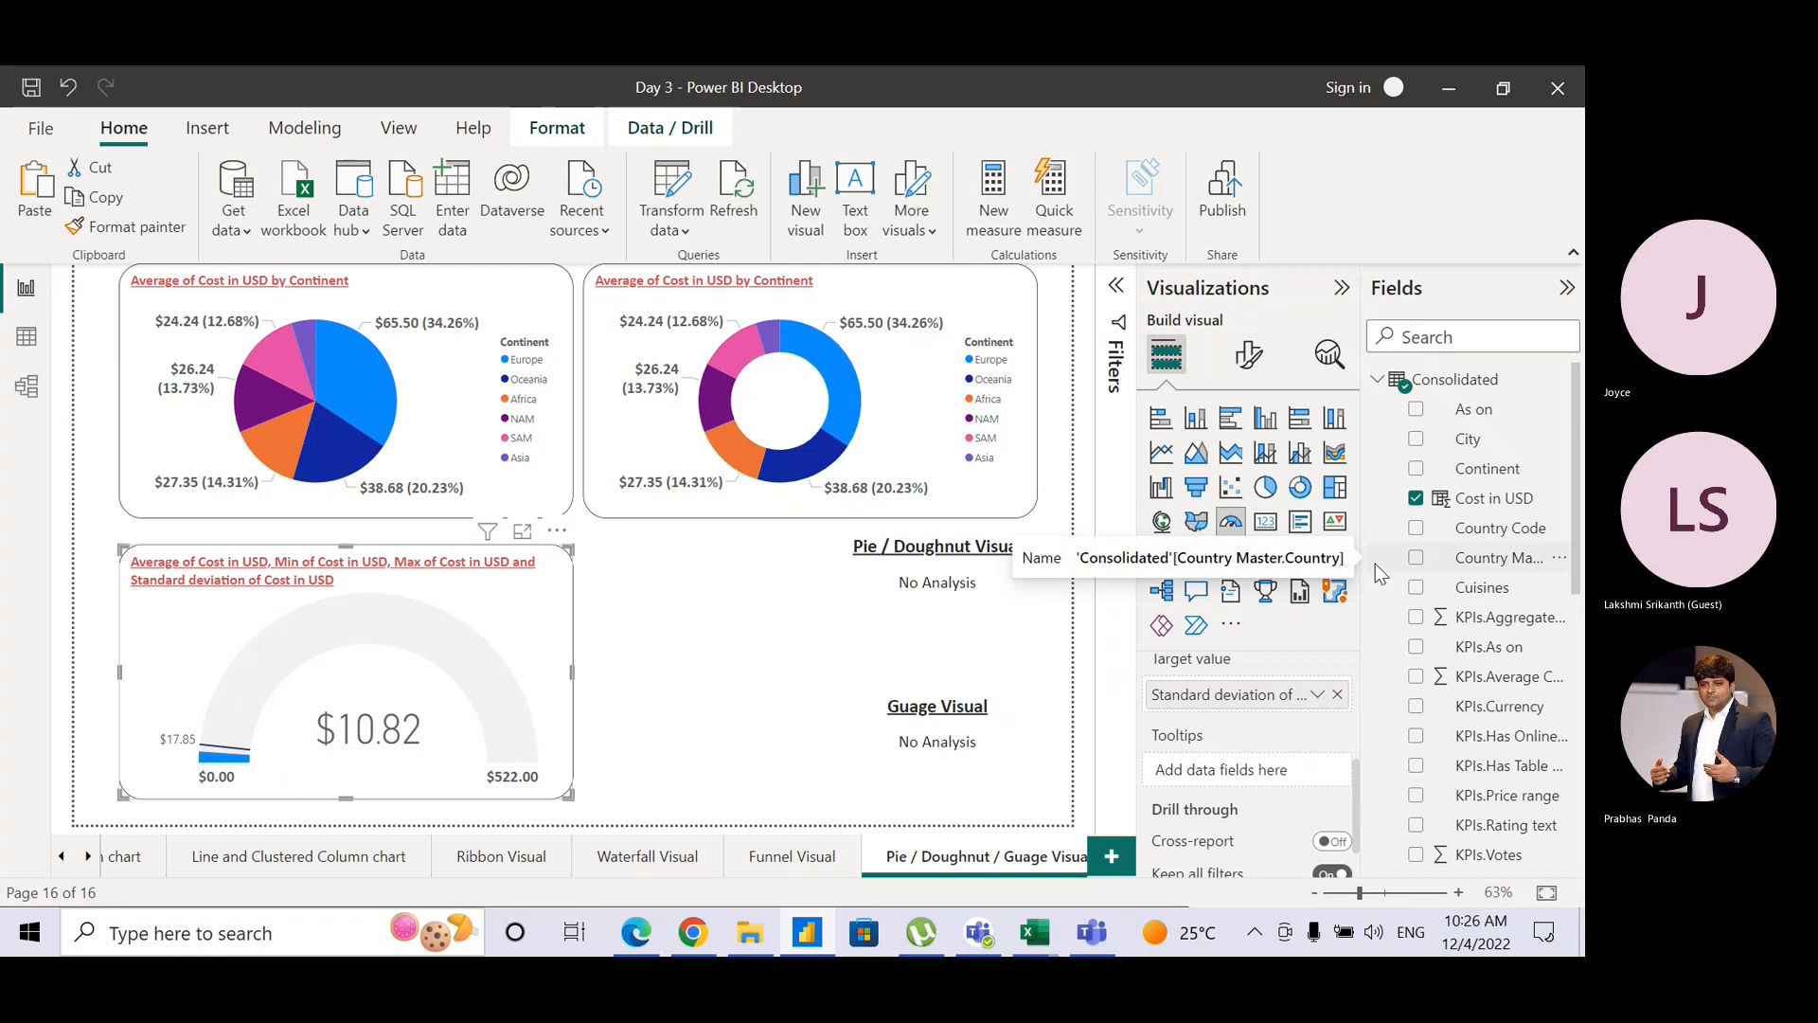
left_click(1318, 696)
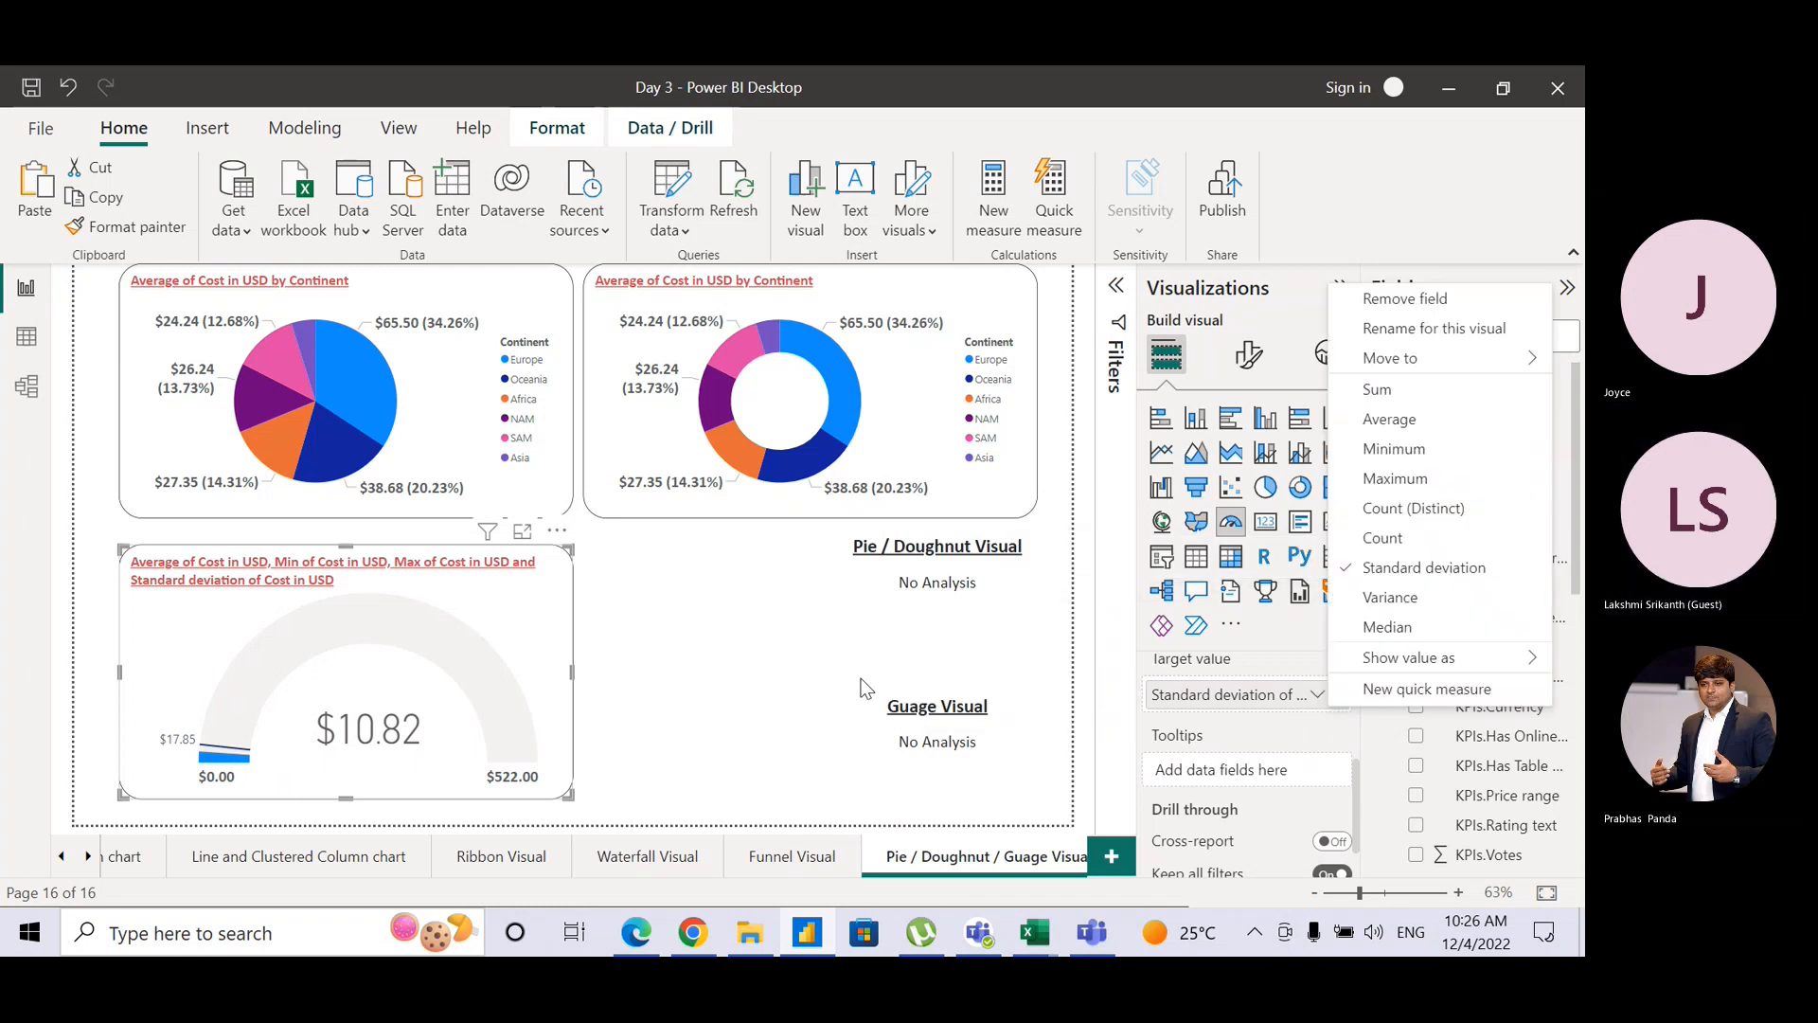
left_click(553, 637)
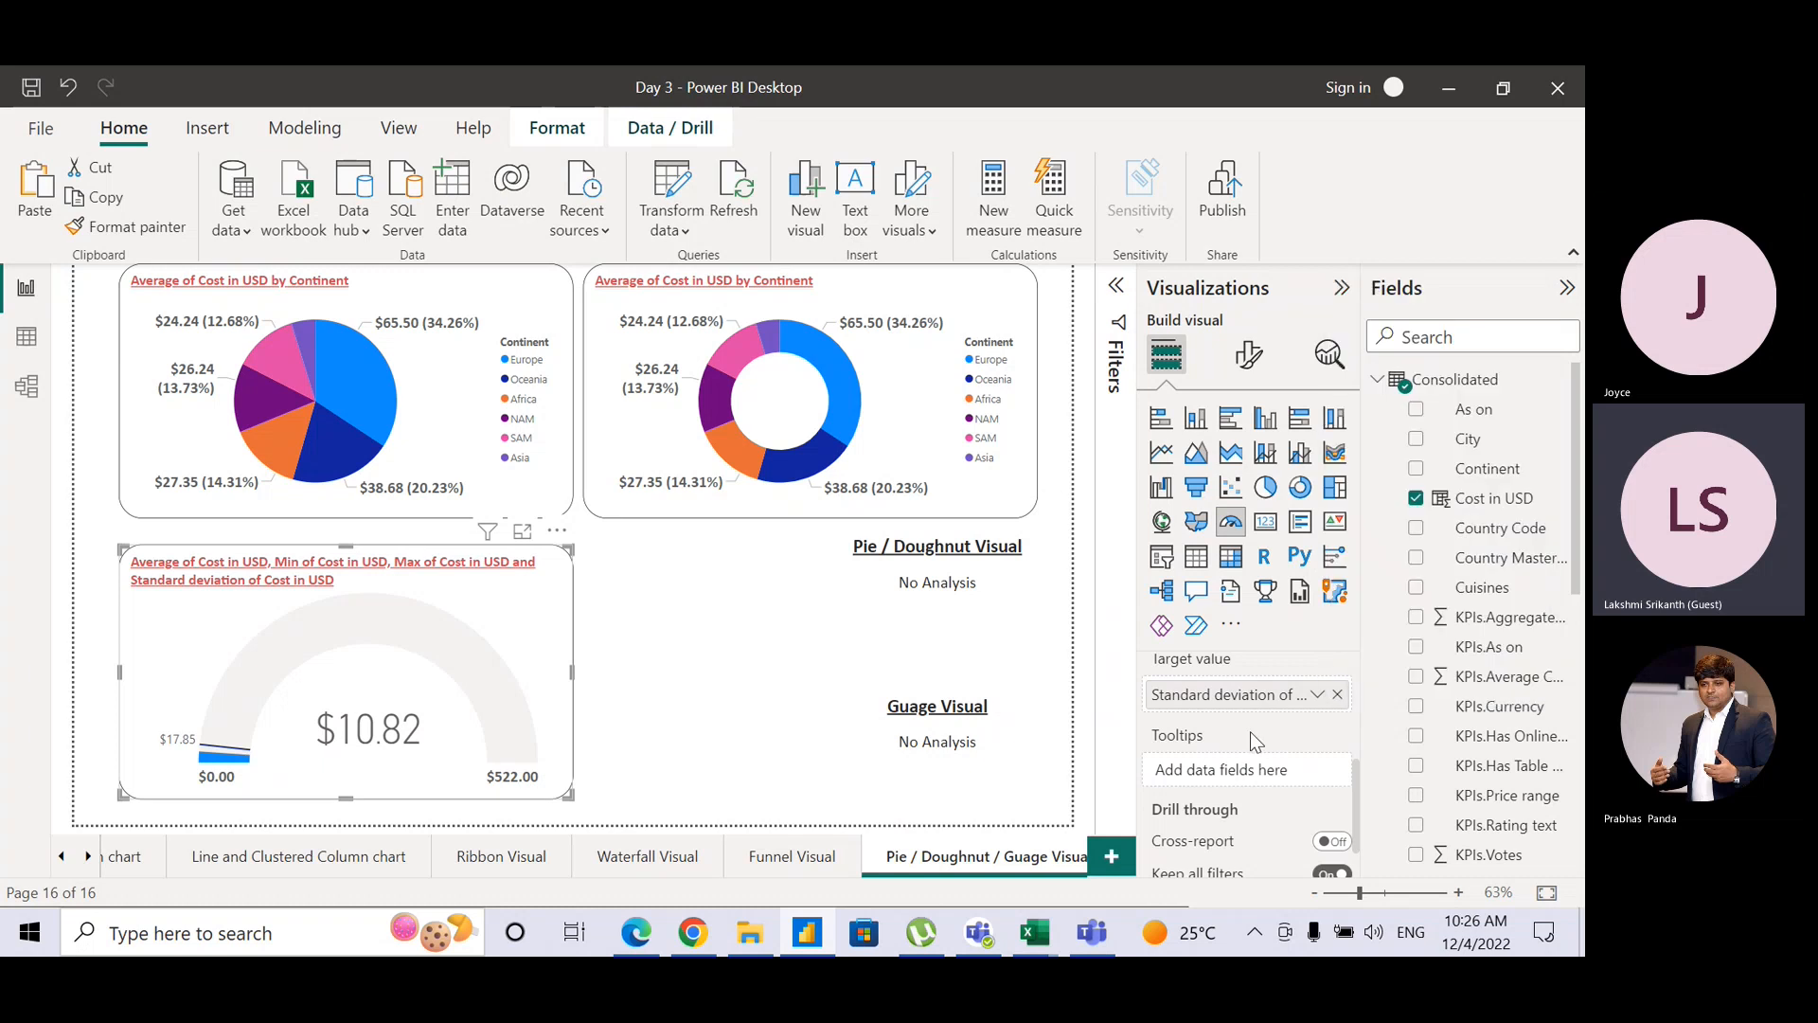
Step: Remove the standard deviation target and maximum fields, keeping Min of Cost in USD as minimum
mouse_move(1360, 781)
left_mouse_down()
mouse_move(1359, 686)
mouse_move(1358, 747)
left_mouse_up()
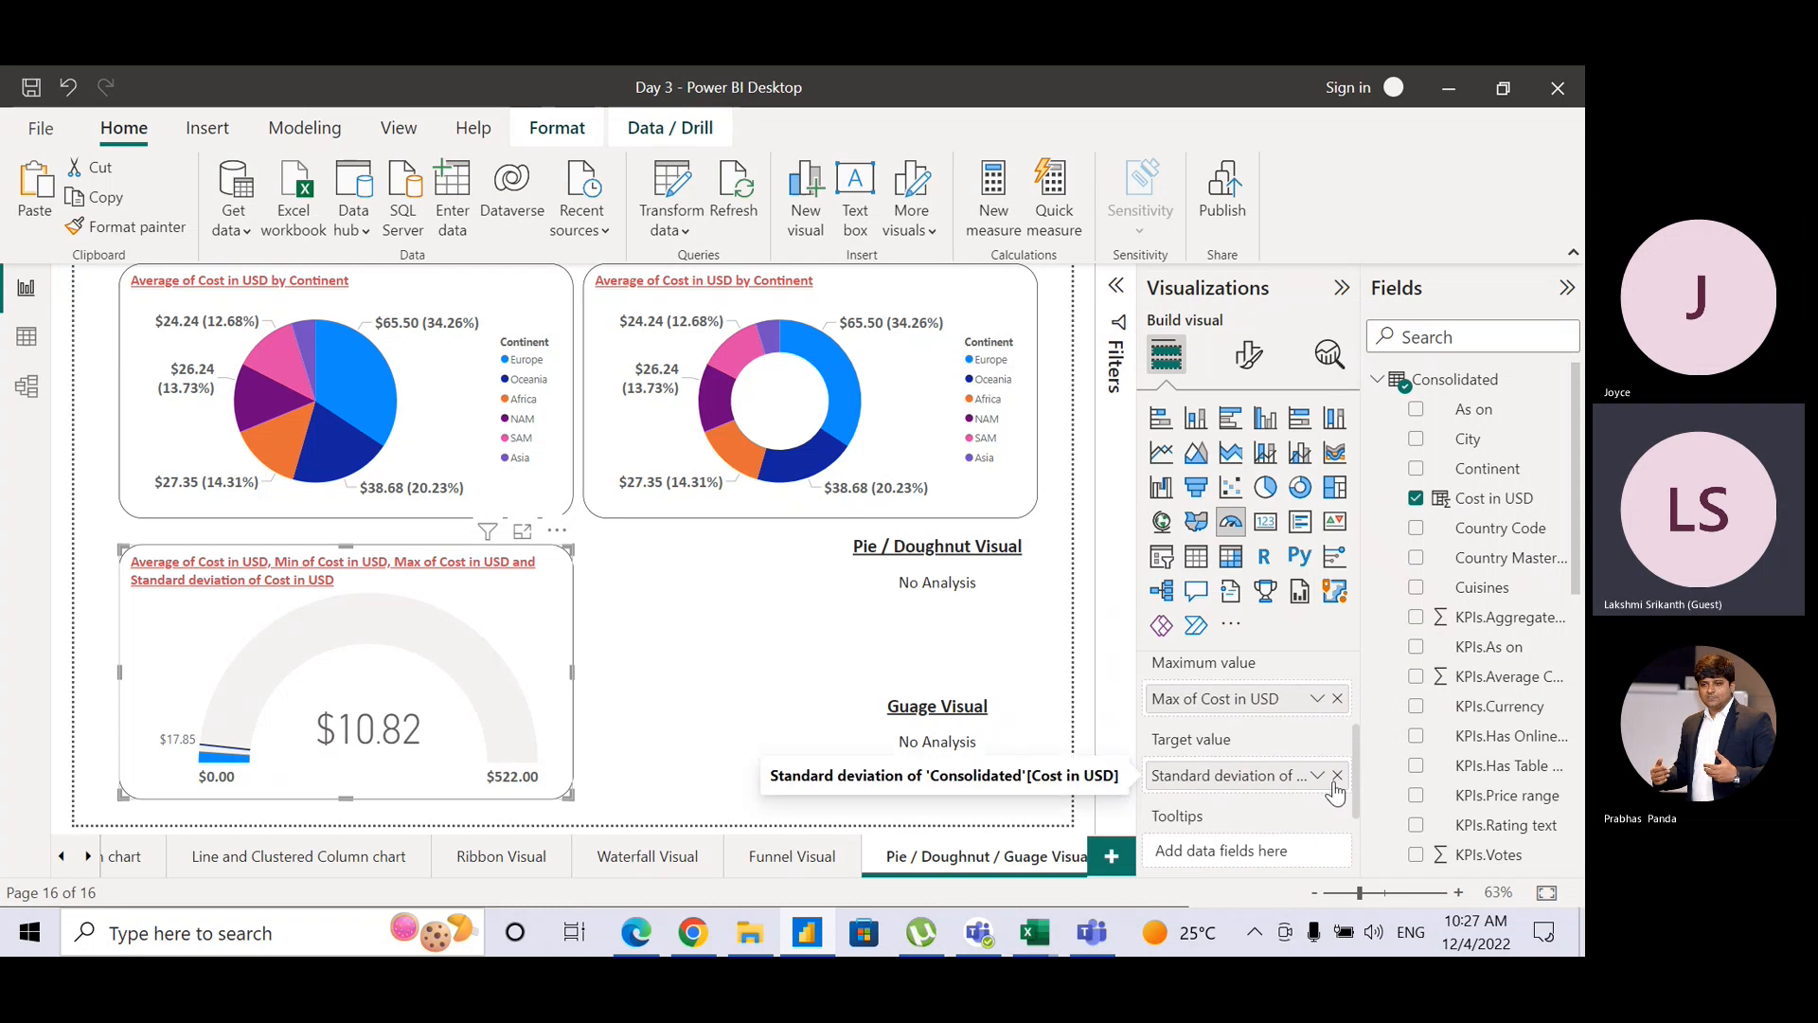
left_click(1337, 775)
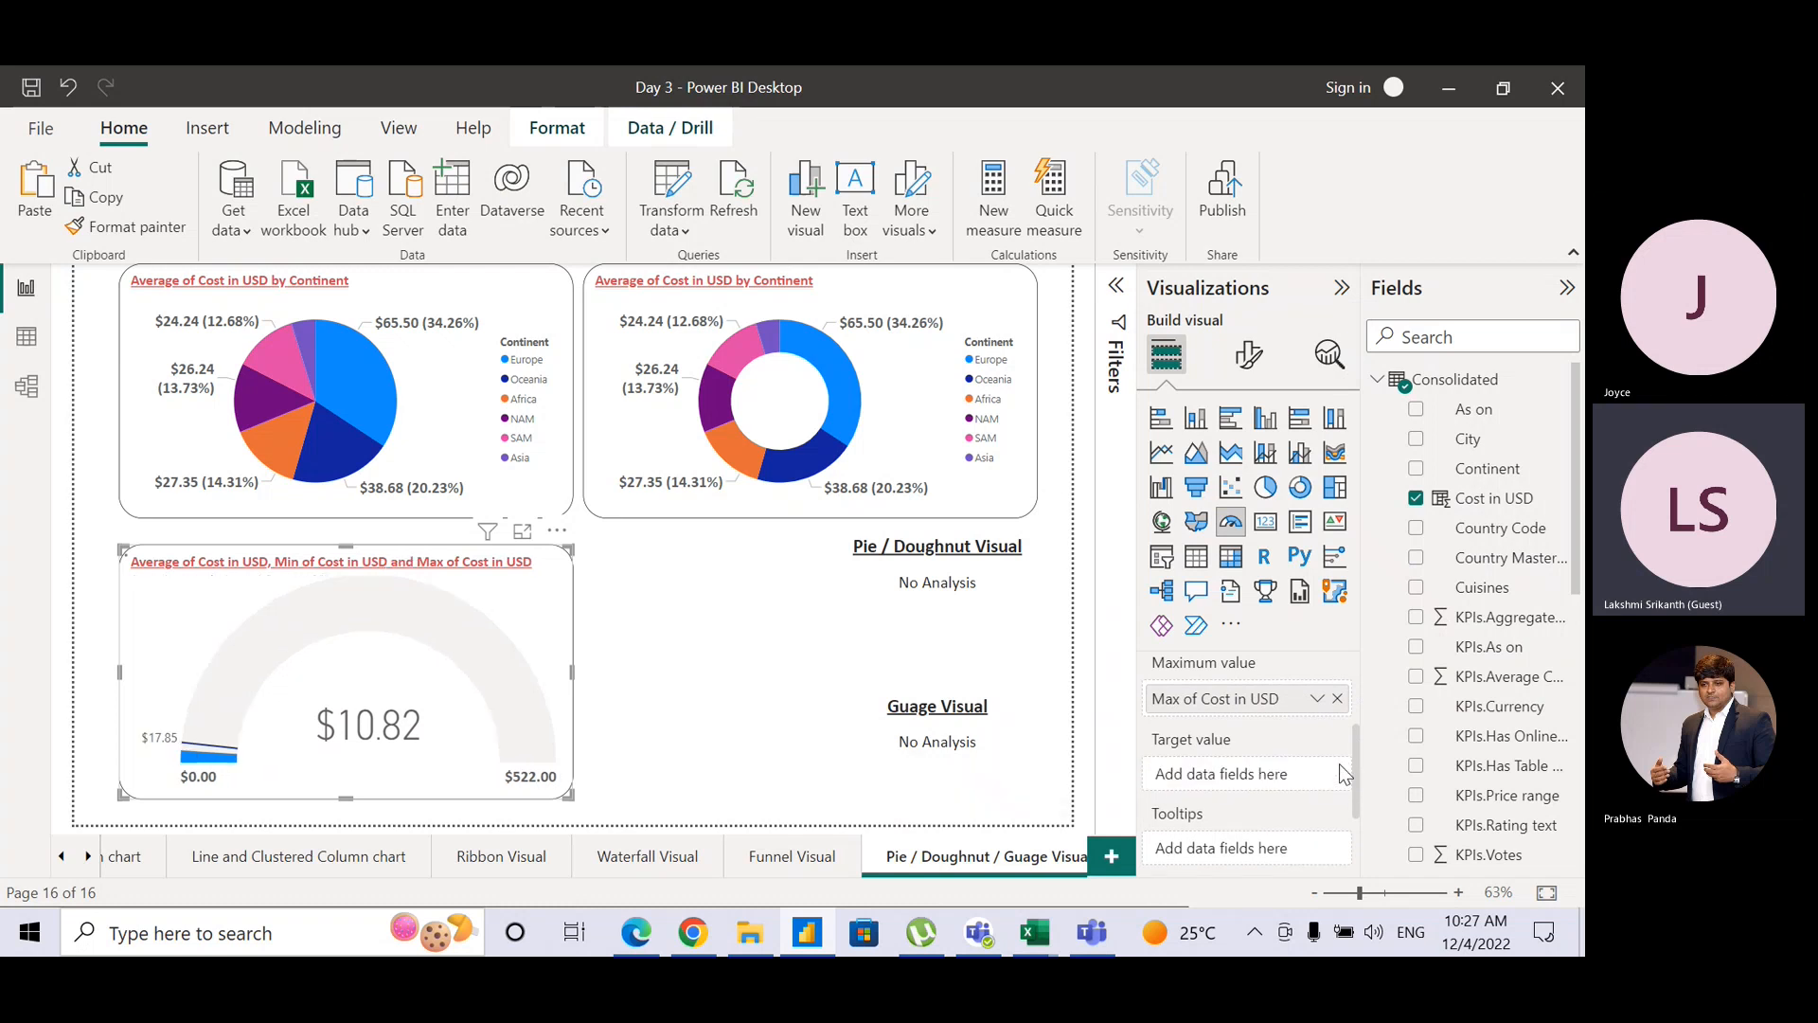
left_click(1337, 698)
left_click_drag(1360, 748, 1360, 676)
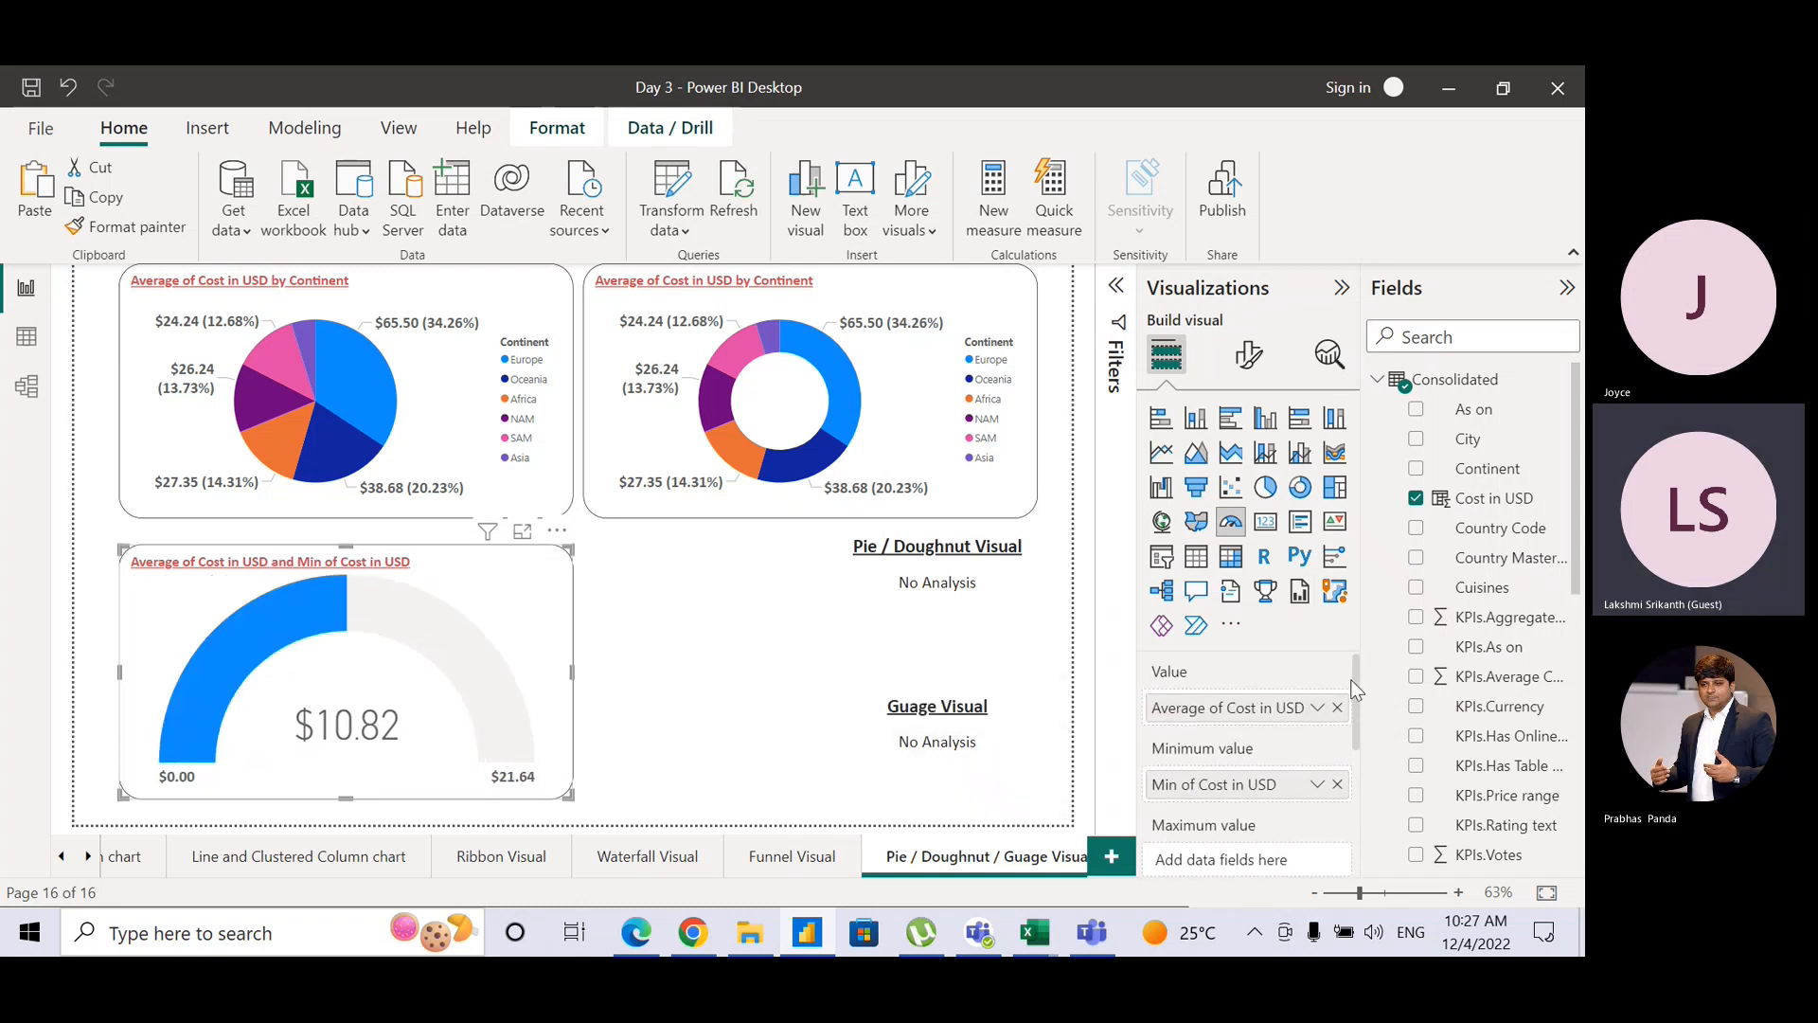
Step: Replace the Cost in USD fields with Average of KPIs.Aggregate rating as the gauge value
left_click(1337, 707)
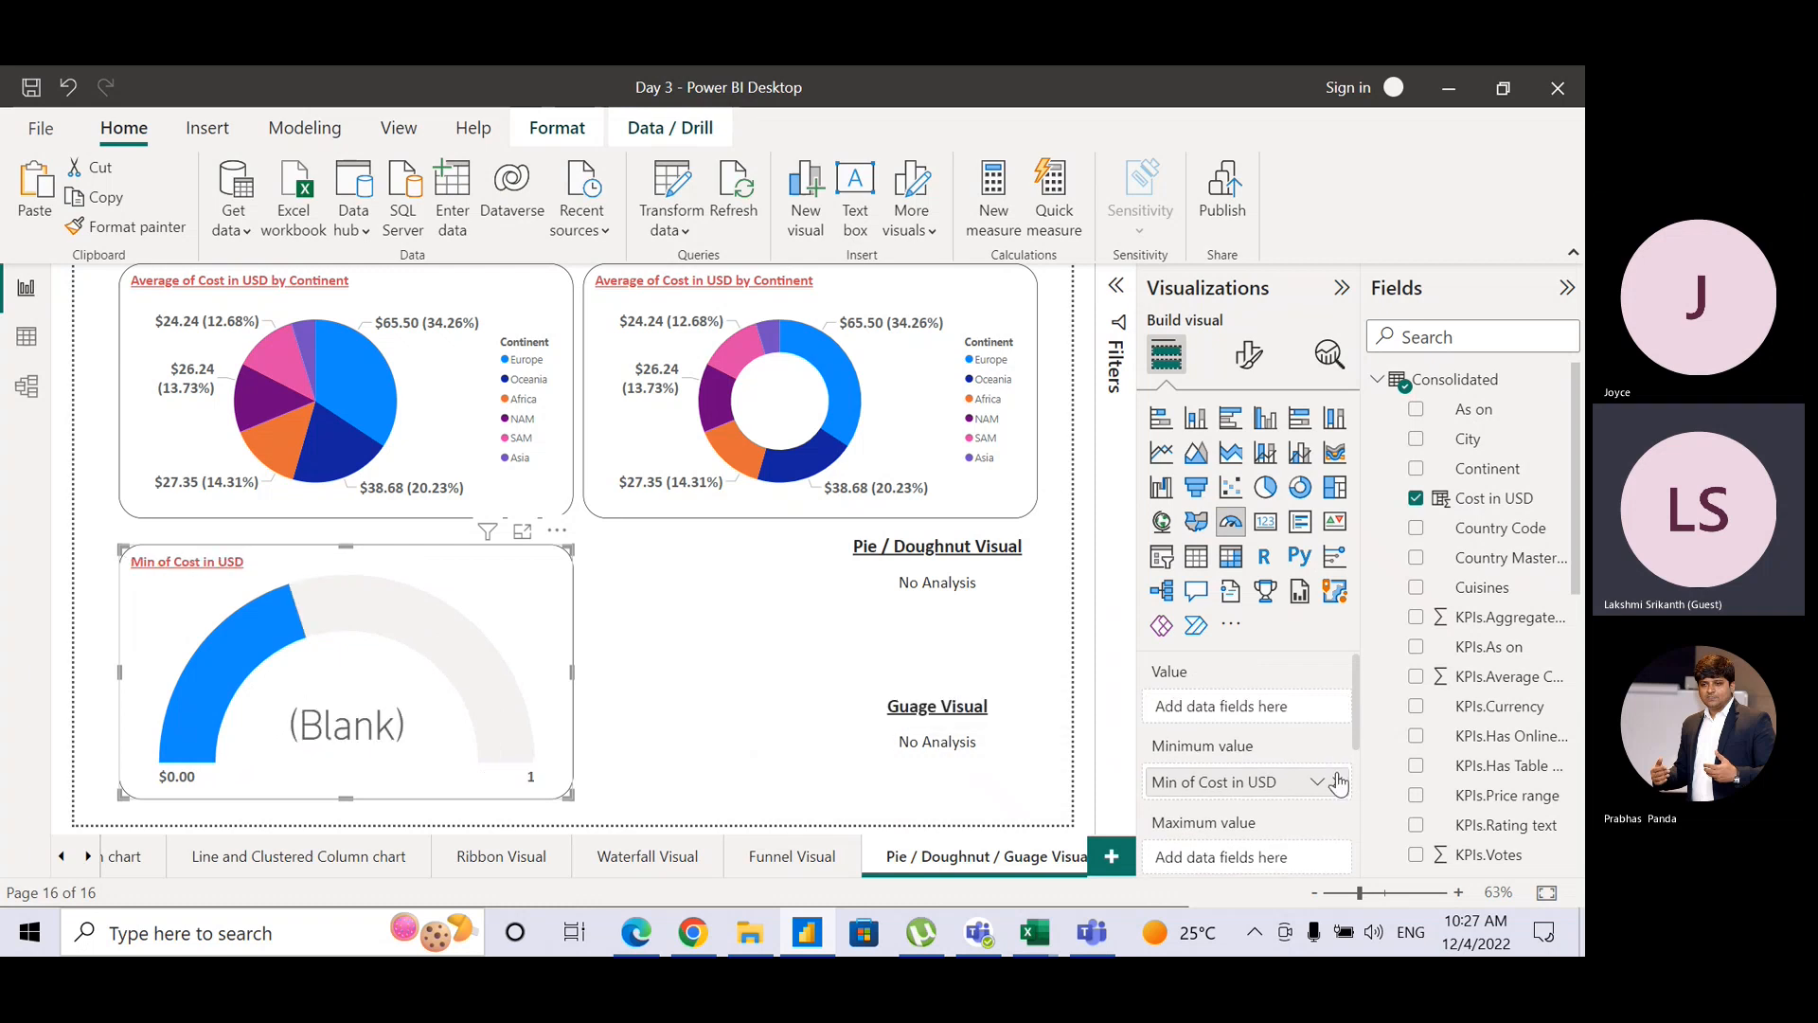
left_click(1338, 783)
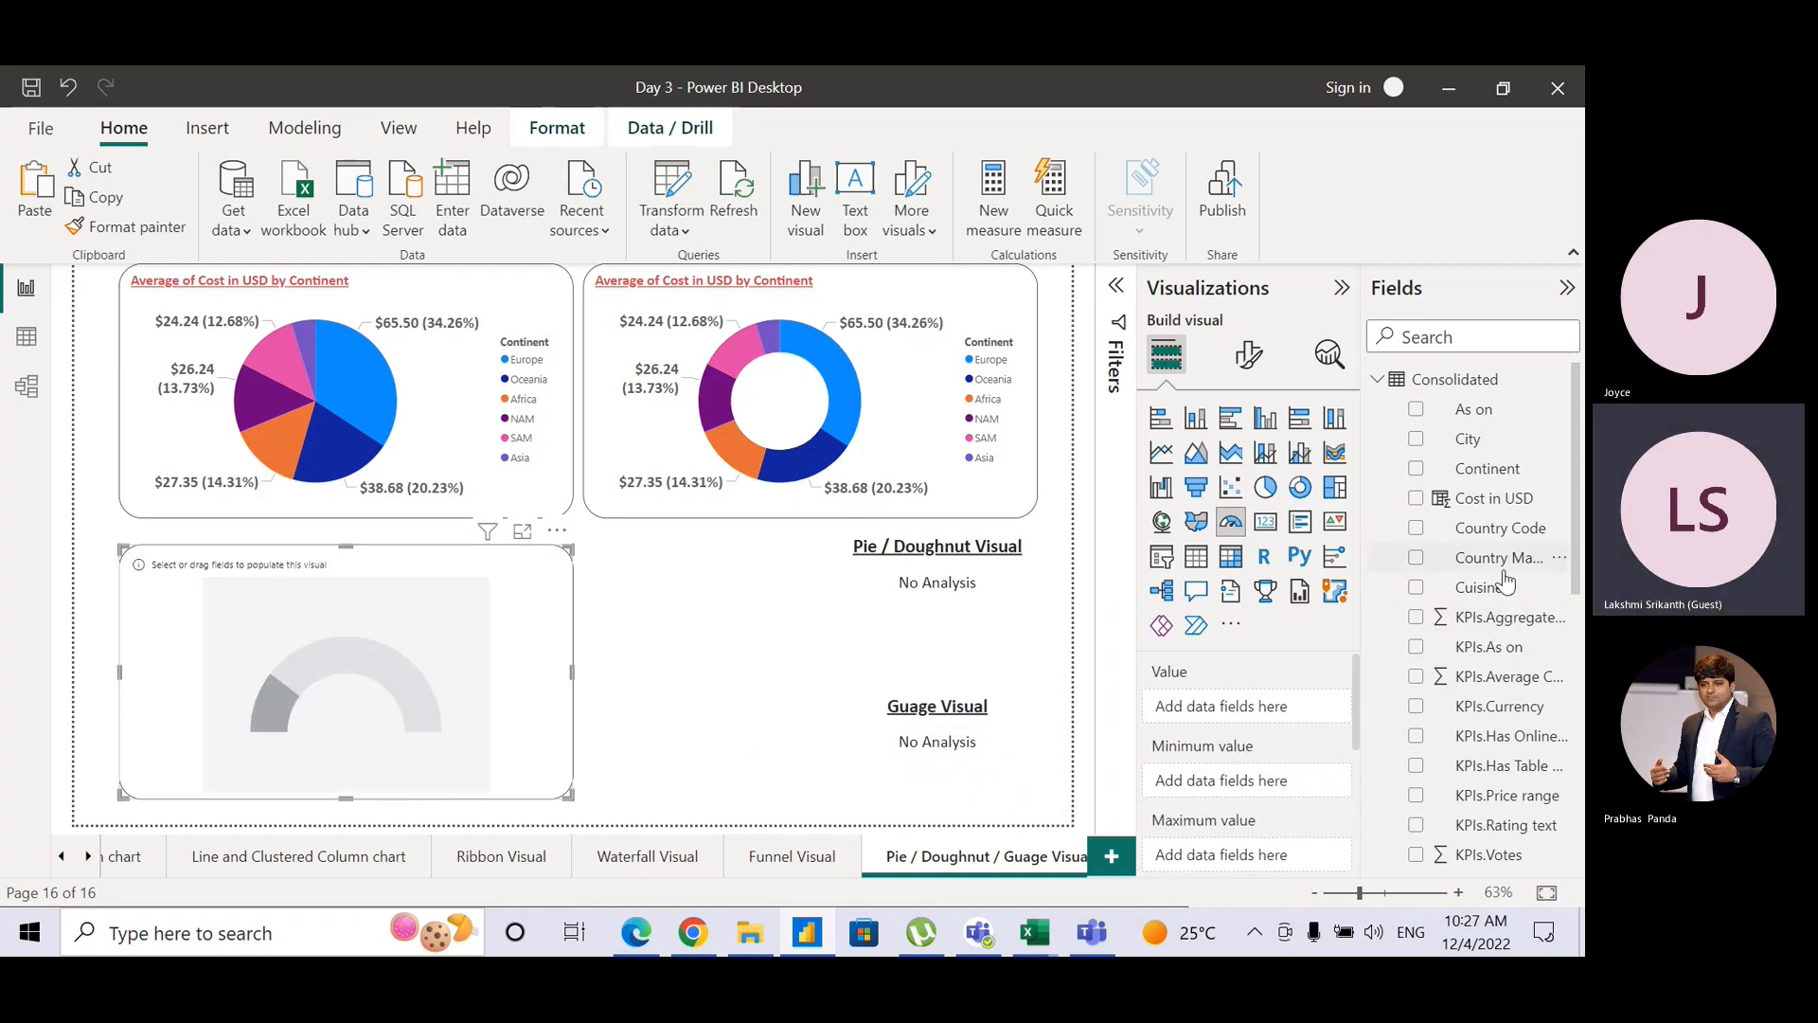
left_click_drag(1490, 631, 1299, 715)
left_click(1319, 712)
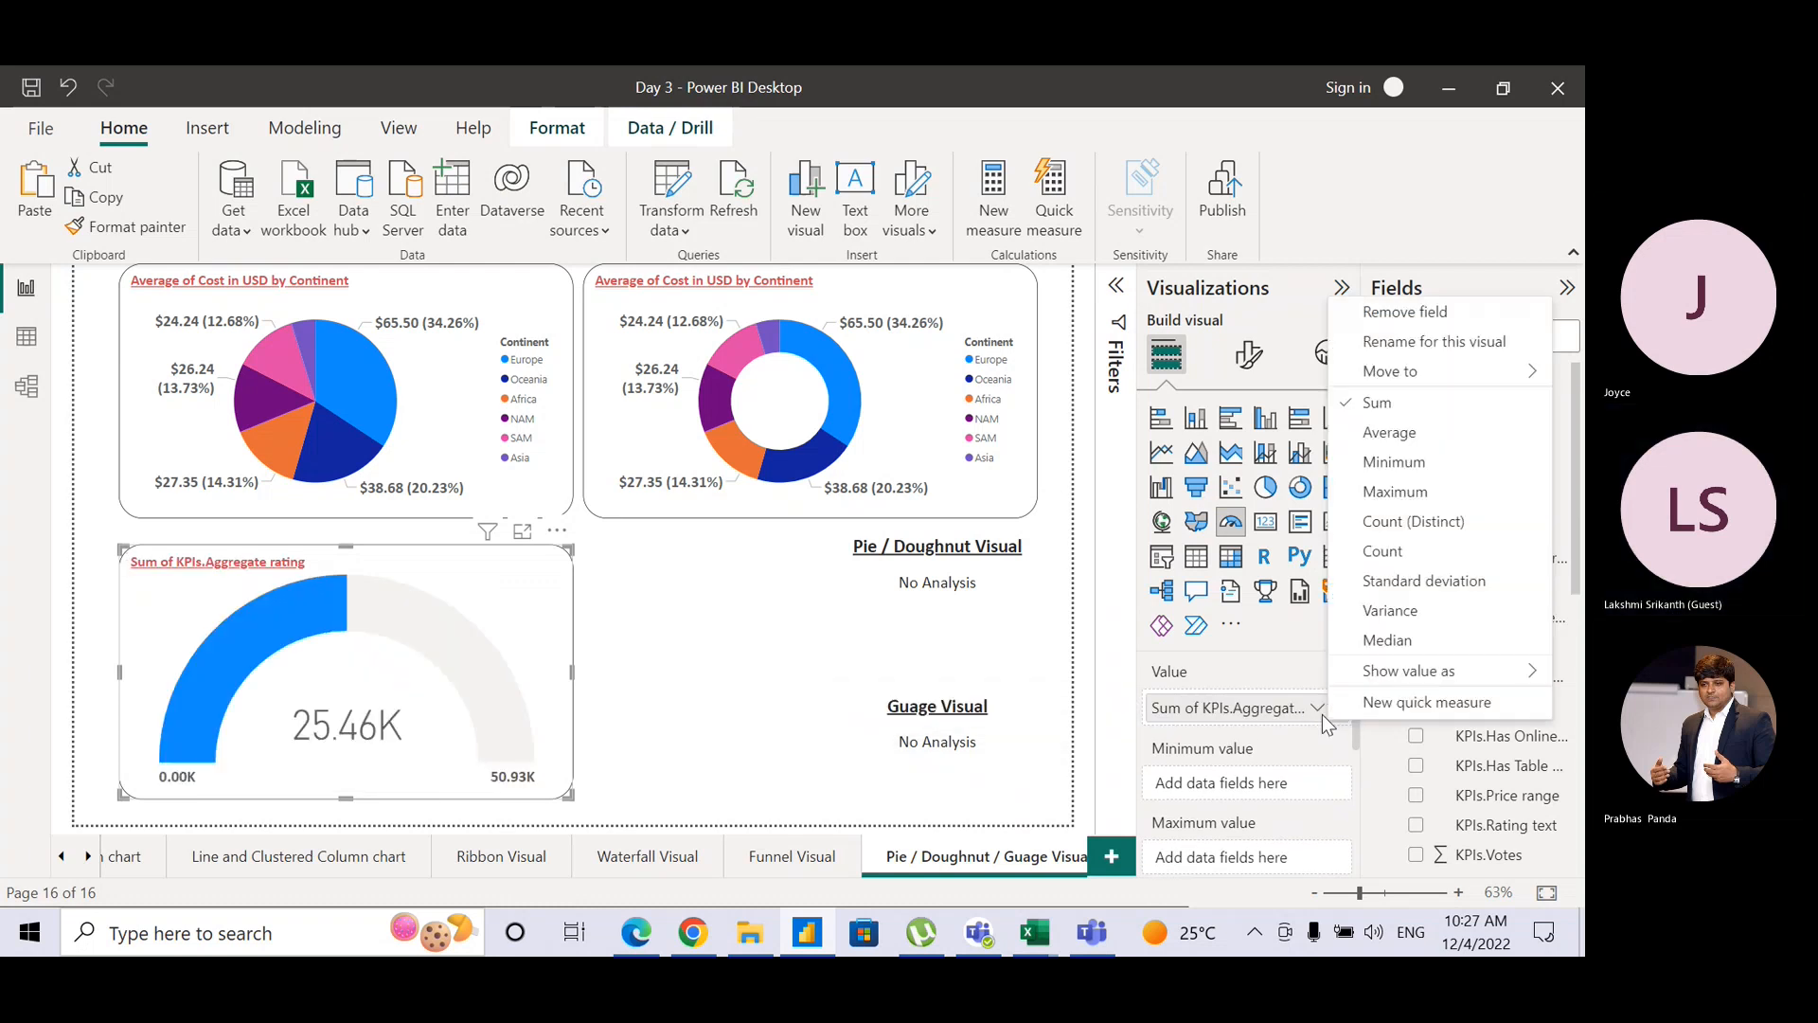
left_click(1385, 429)
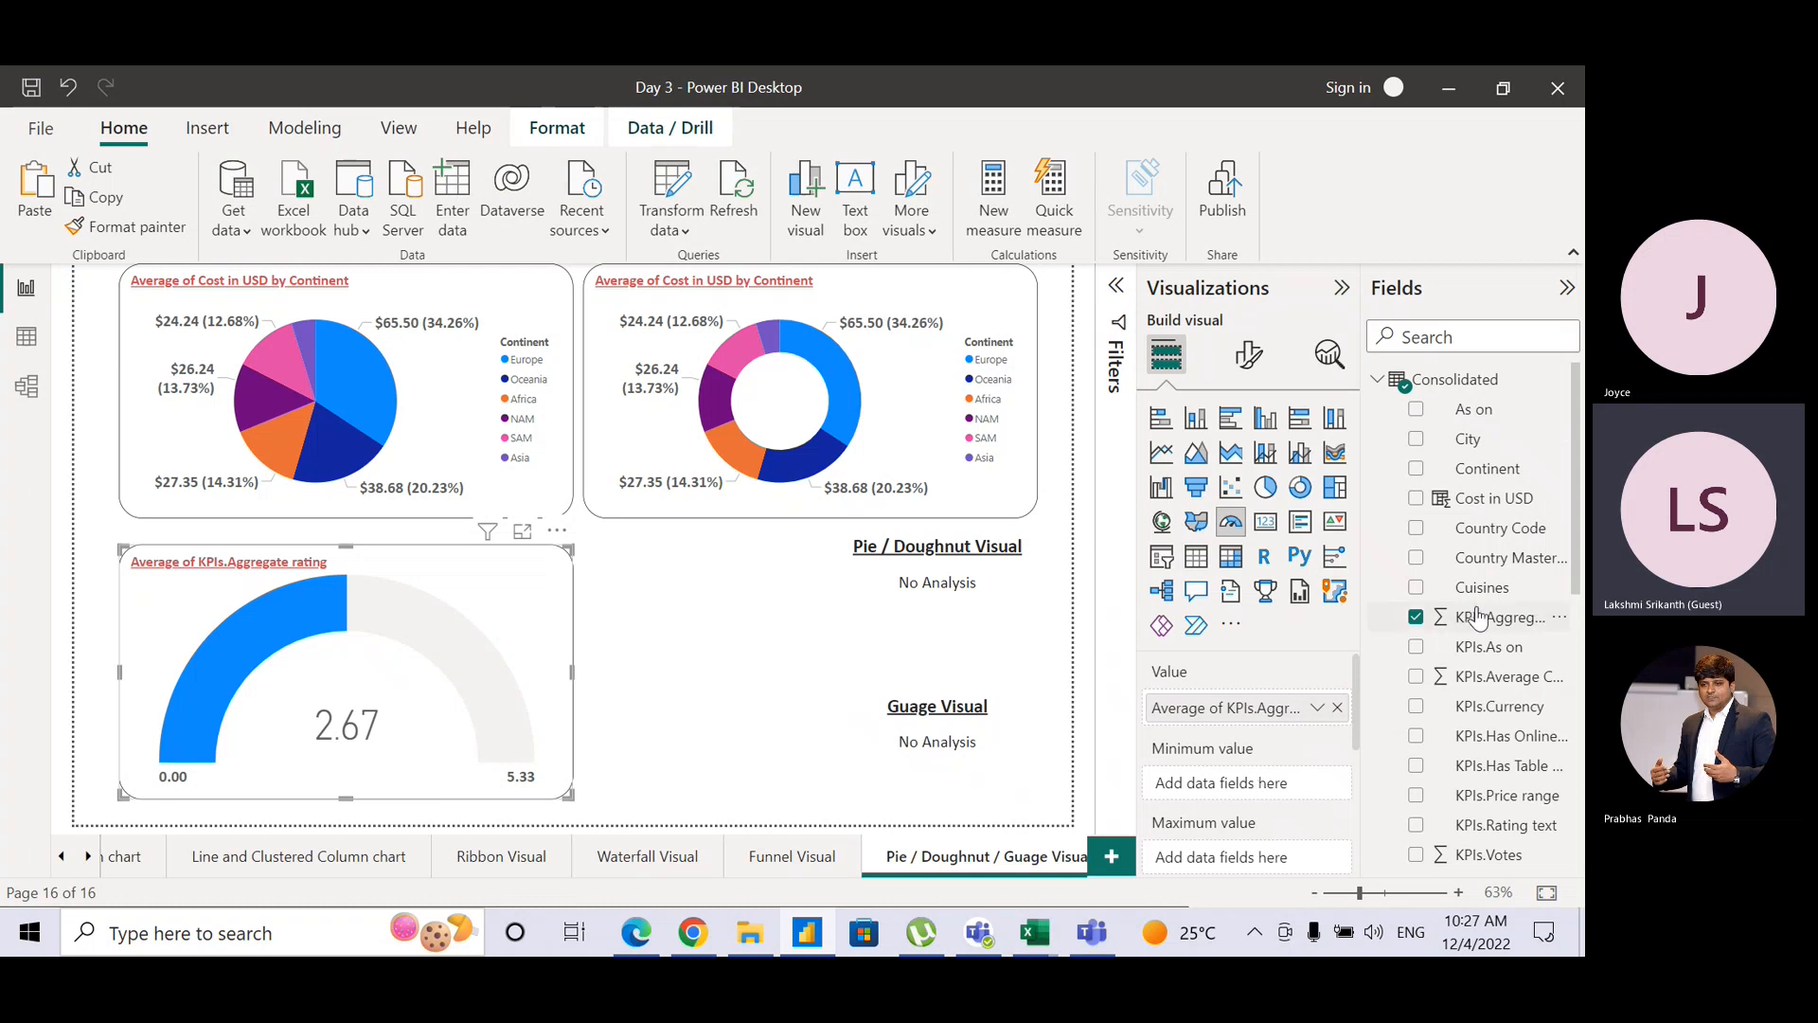
Step: Set the gauge range to Minimum and Maximum of KPIs.Aggregate rating
left_click_drag(1474, 617, 1272, 787)
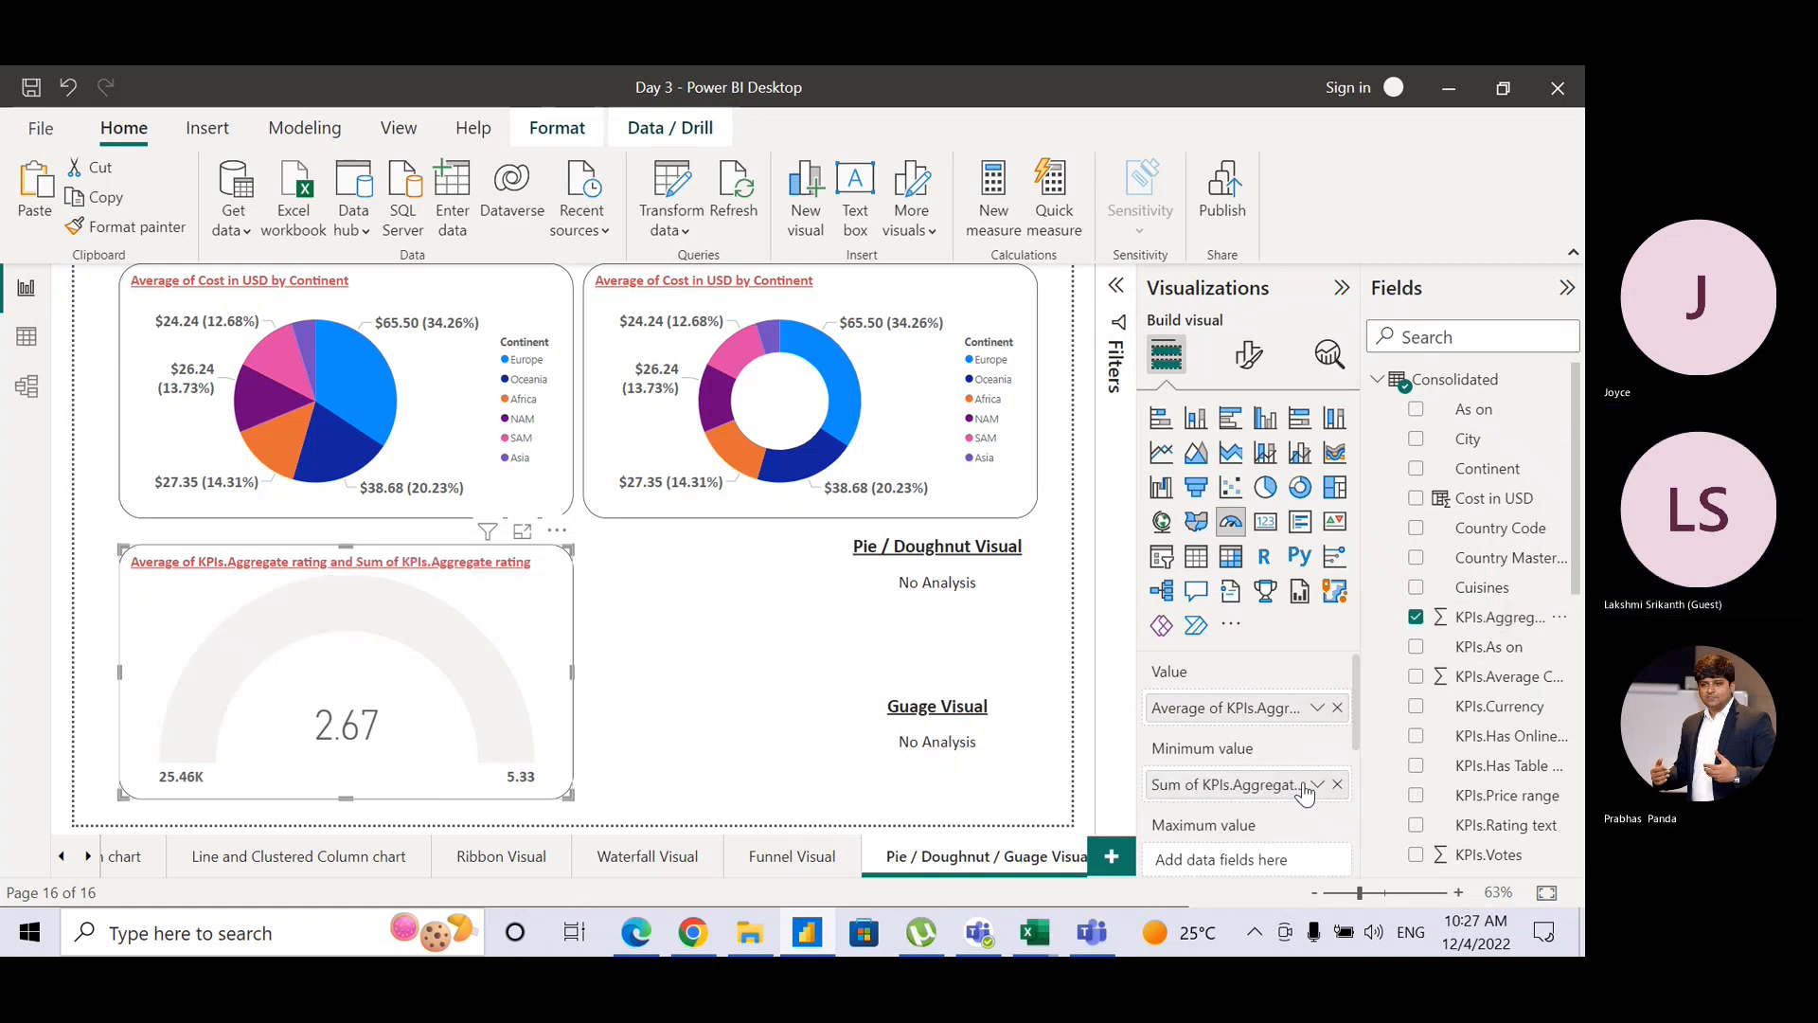
left_click(1318, 785)
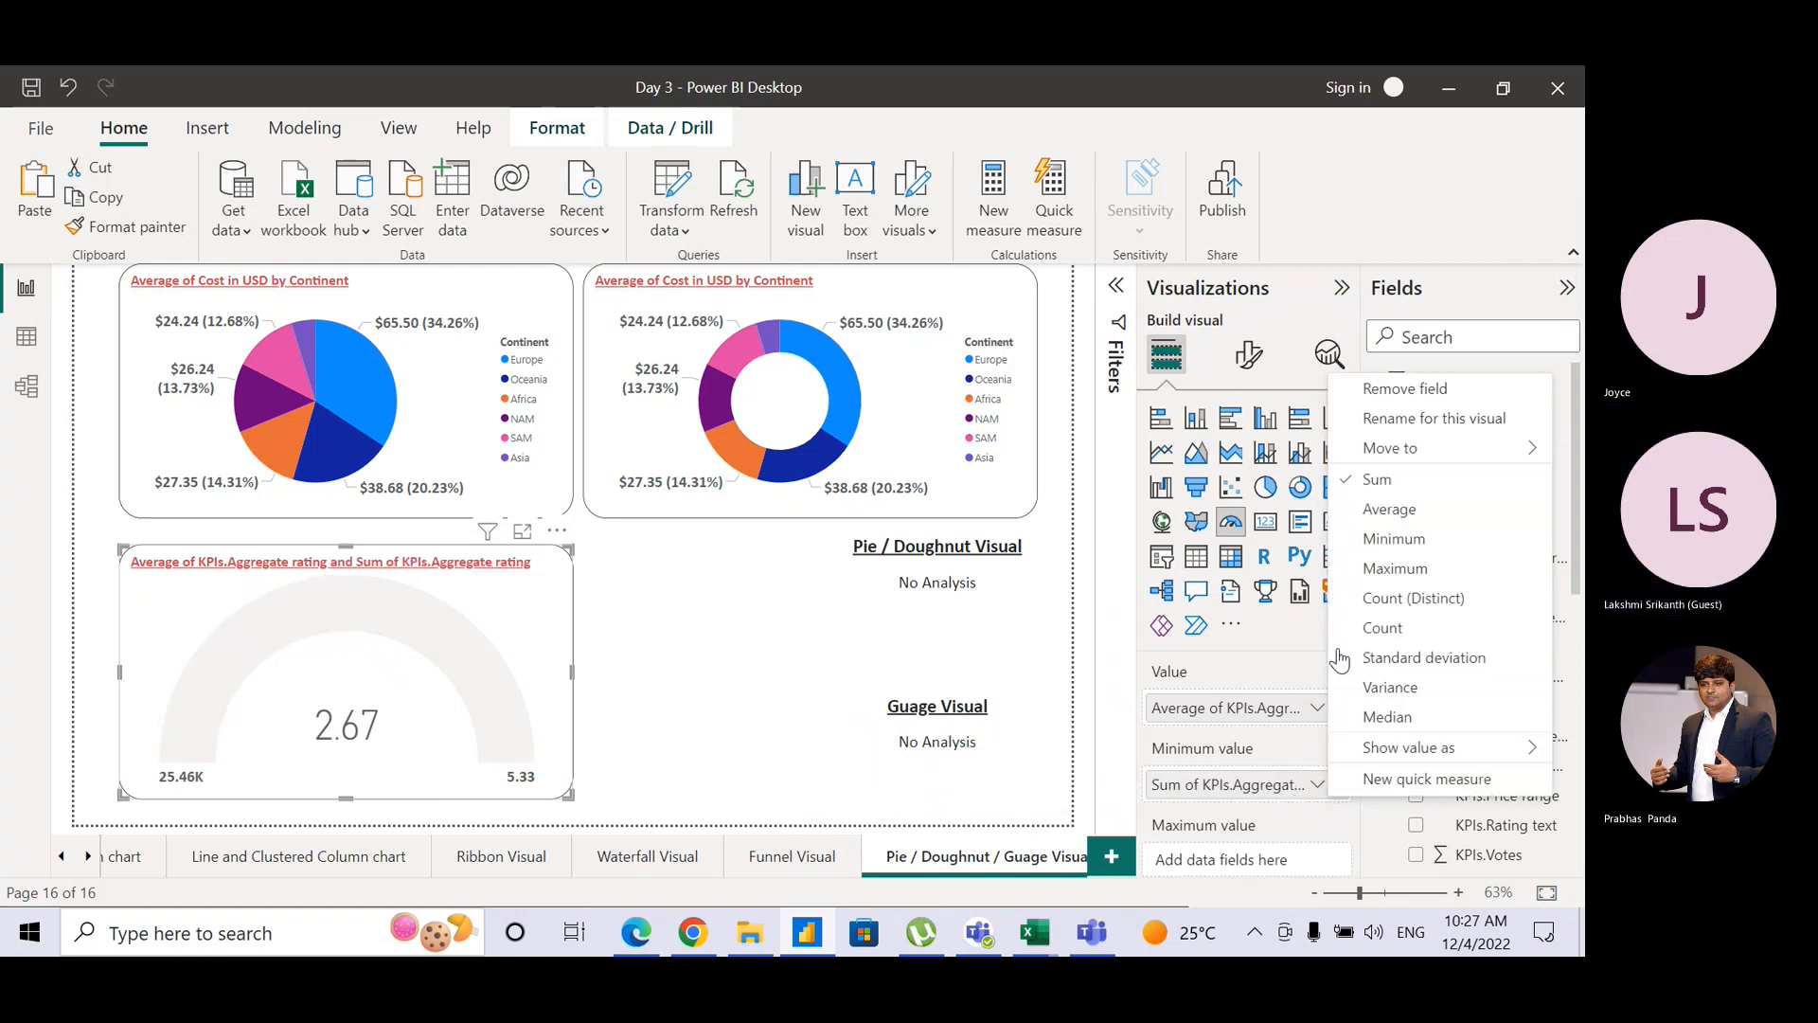
left_click(1379, 541)
left_click_drag(1506, 617, 1284, 843)
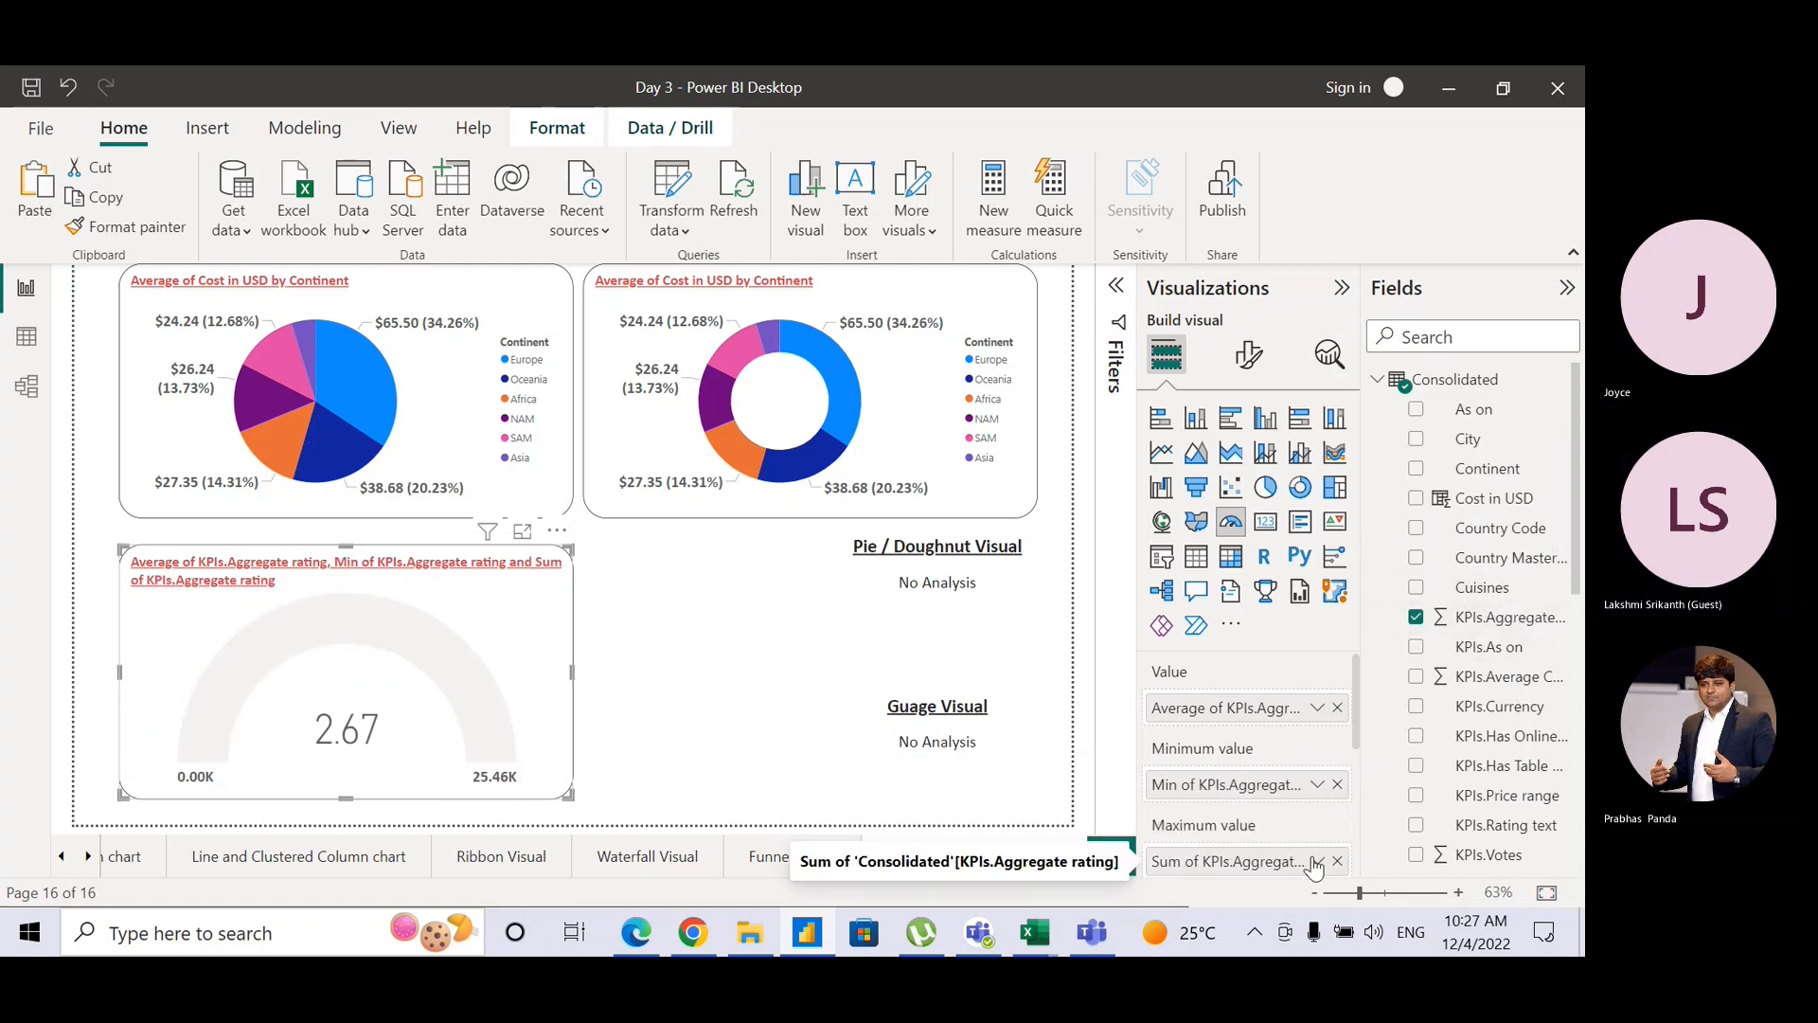
left_click(1315, 862)
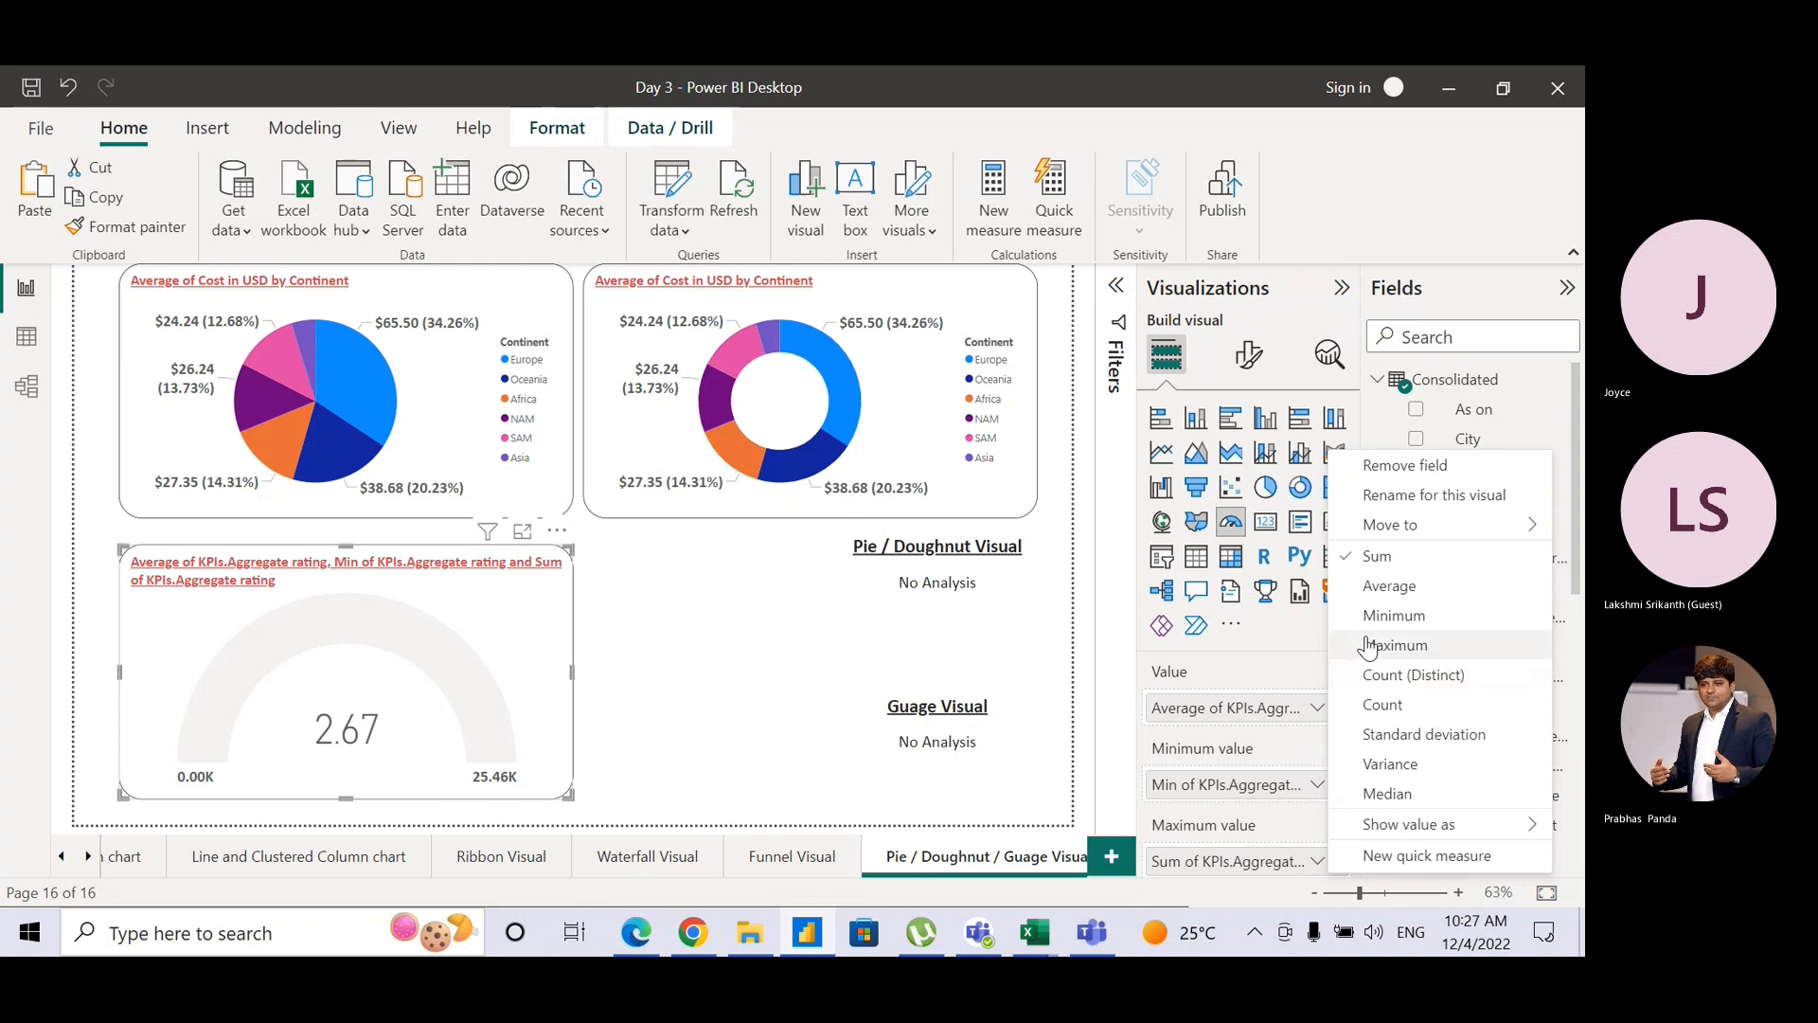
left_click(1396, 645)
Step: Add Median of KPIs.Aggregate rating as the gauge target value (3.20)
scroll(1354, 747, "down", 3)
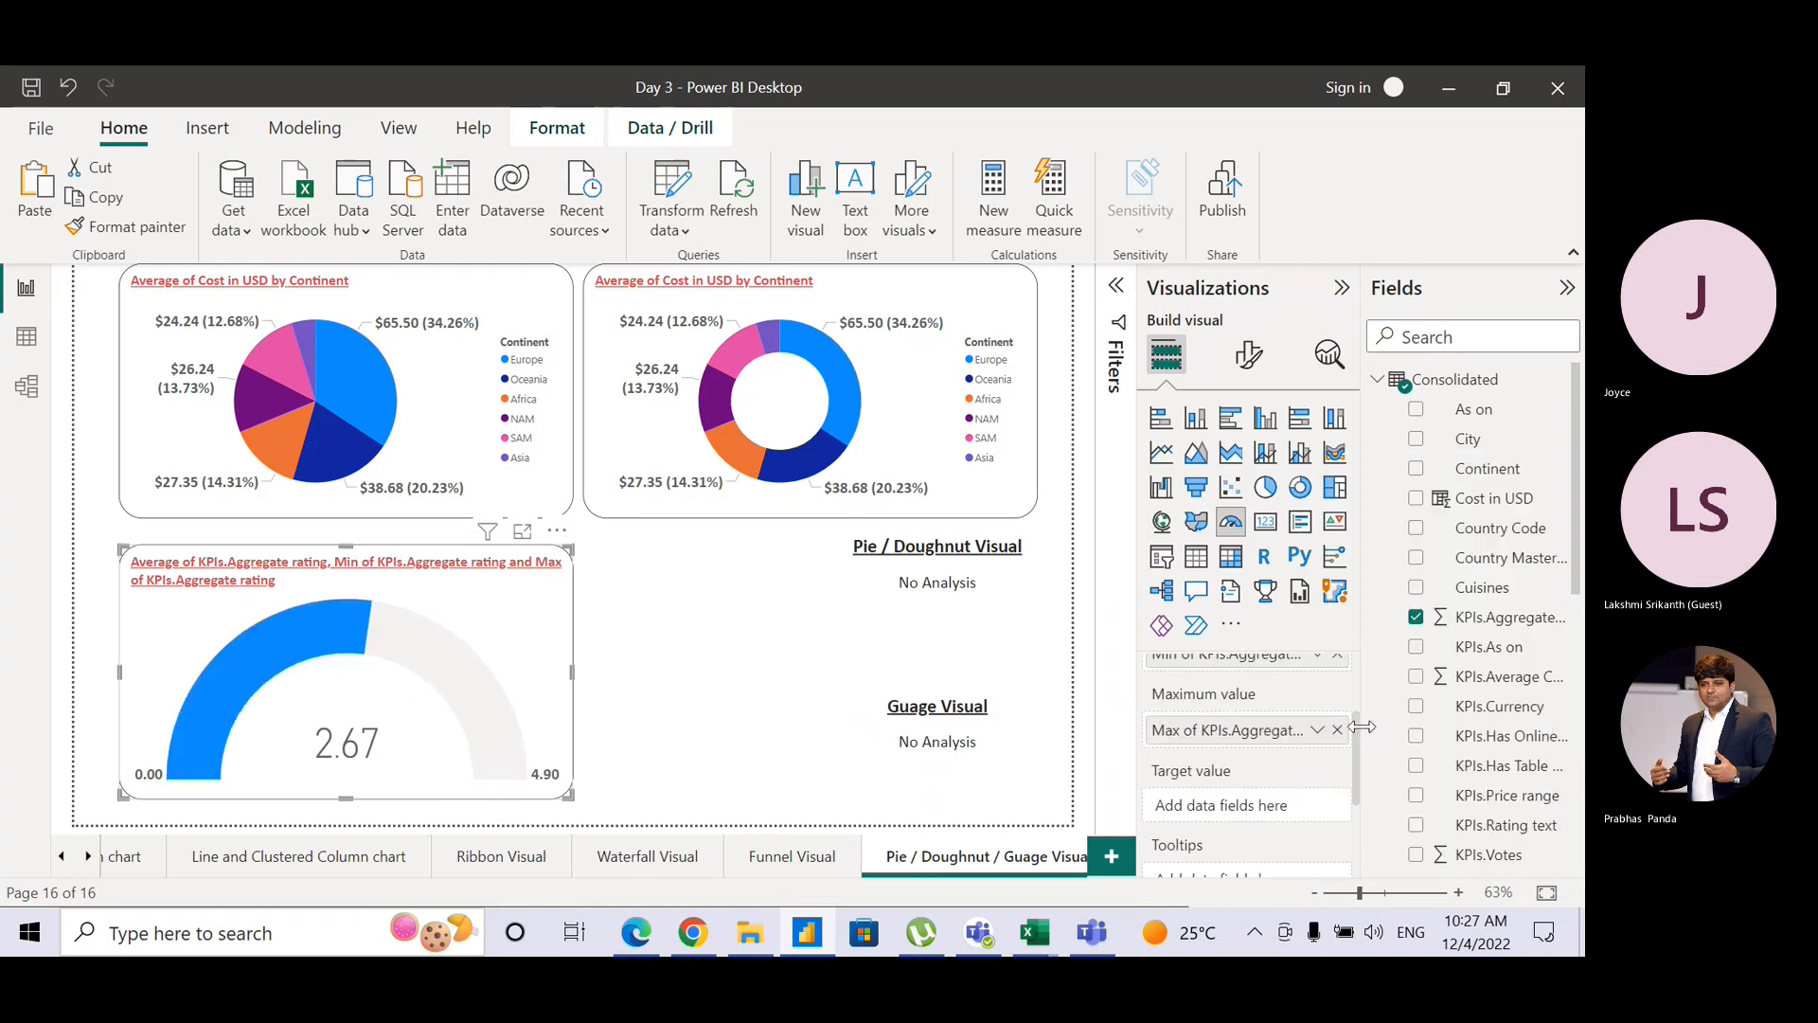
scroll(1354, 747, "down", 1)
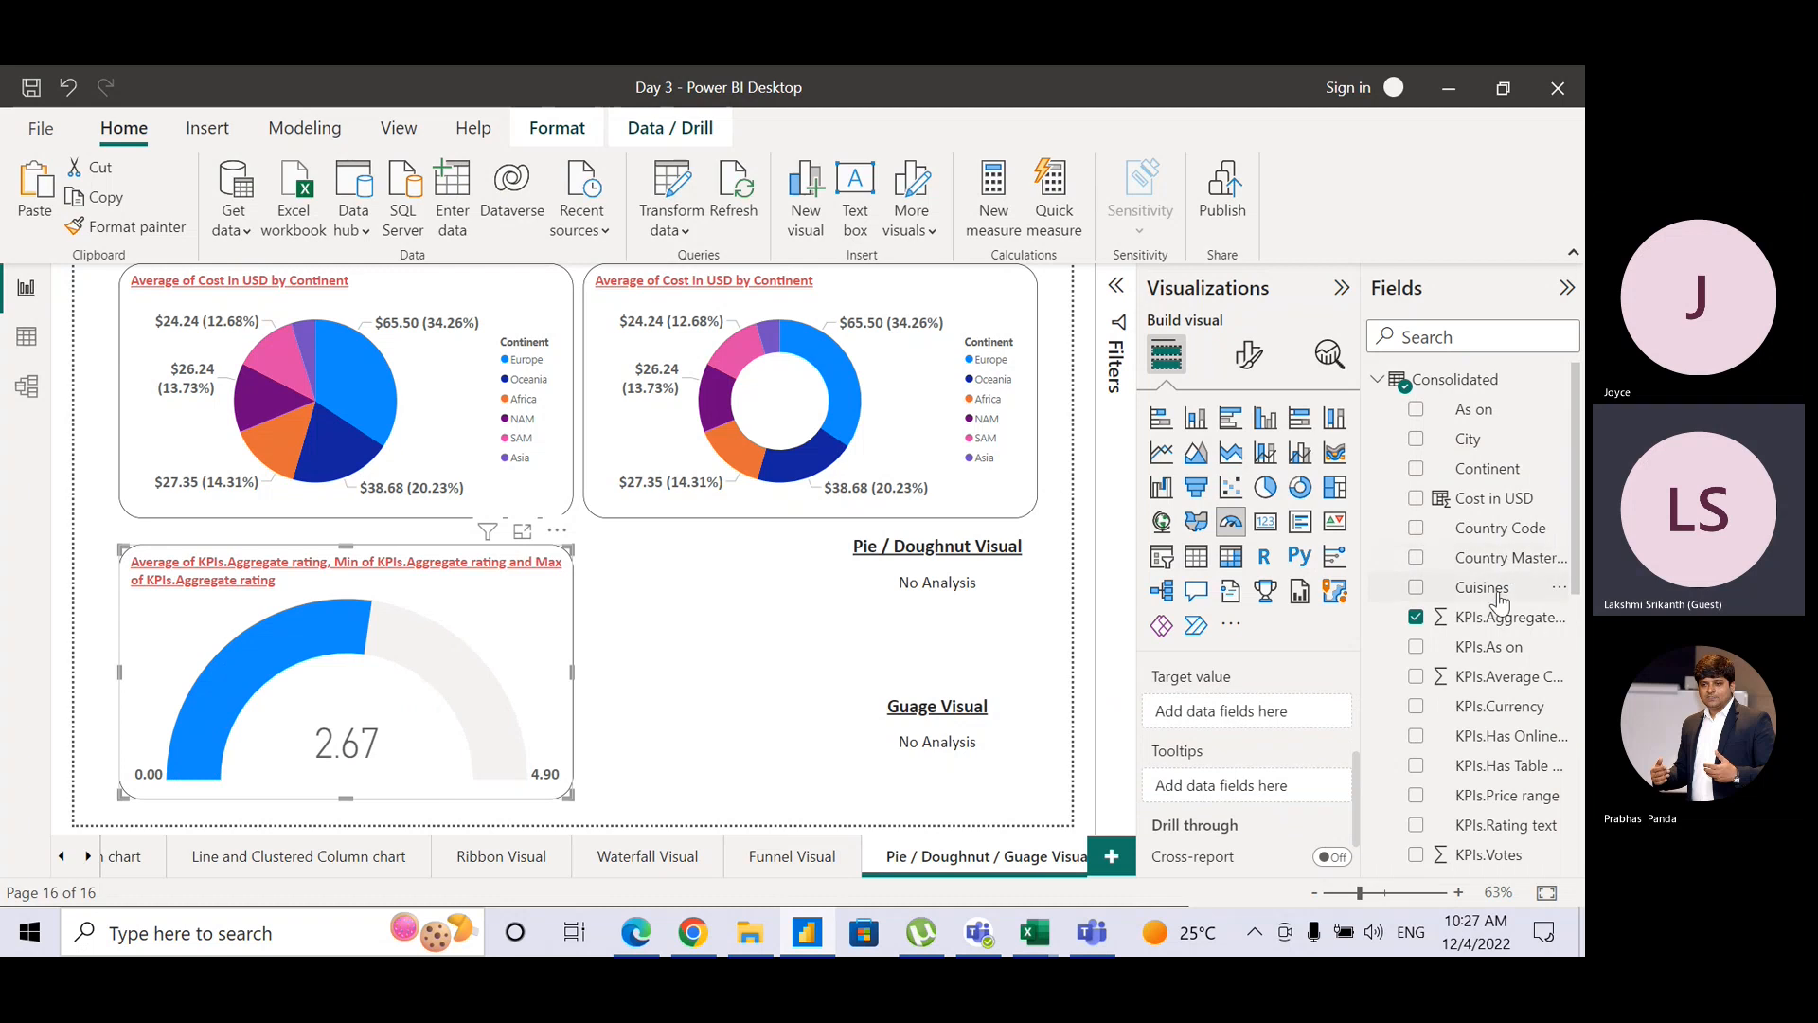
left_click_drag(1499, 621, 1283, 717)
left_click(1317, 713)
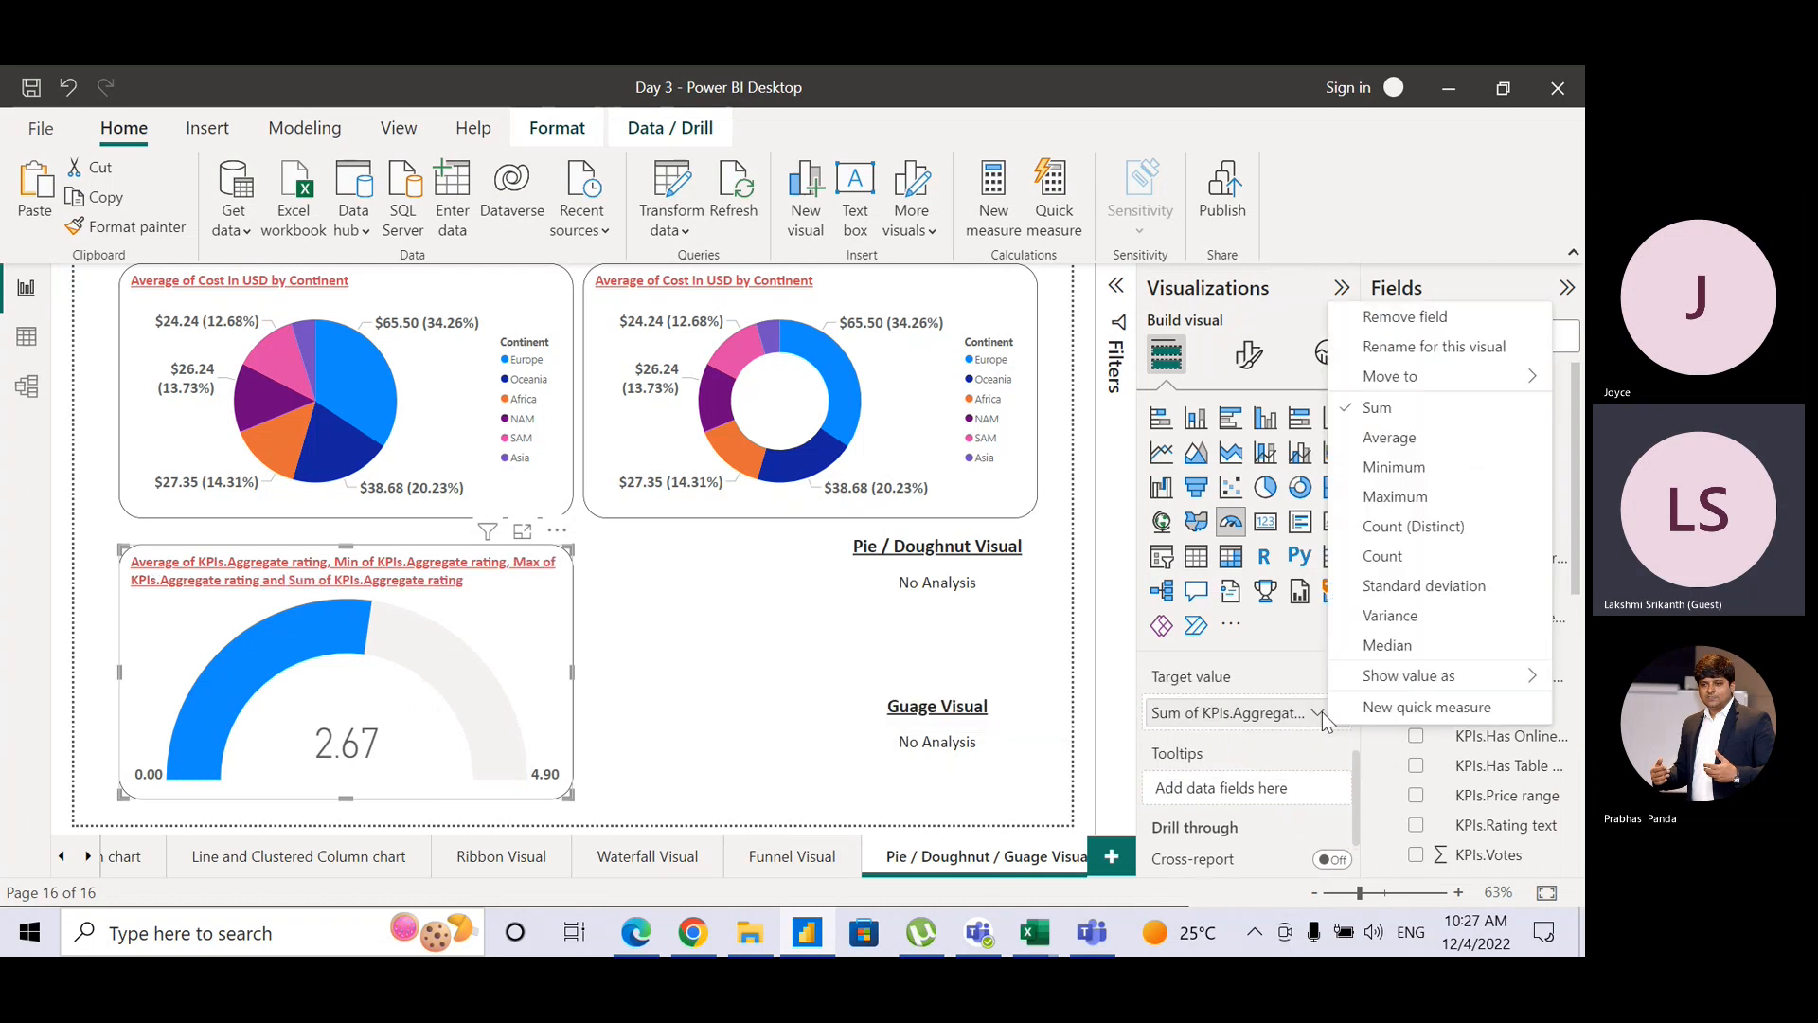
left_click(1383, 645)
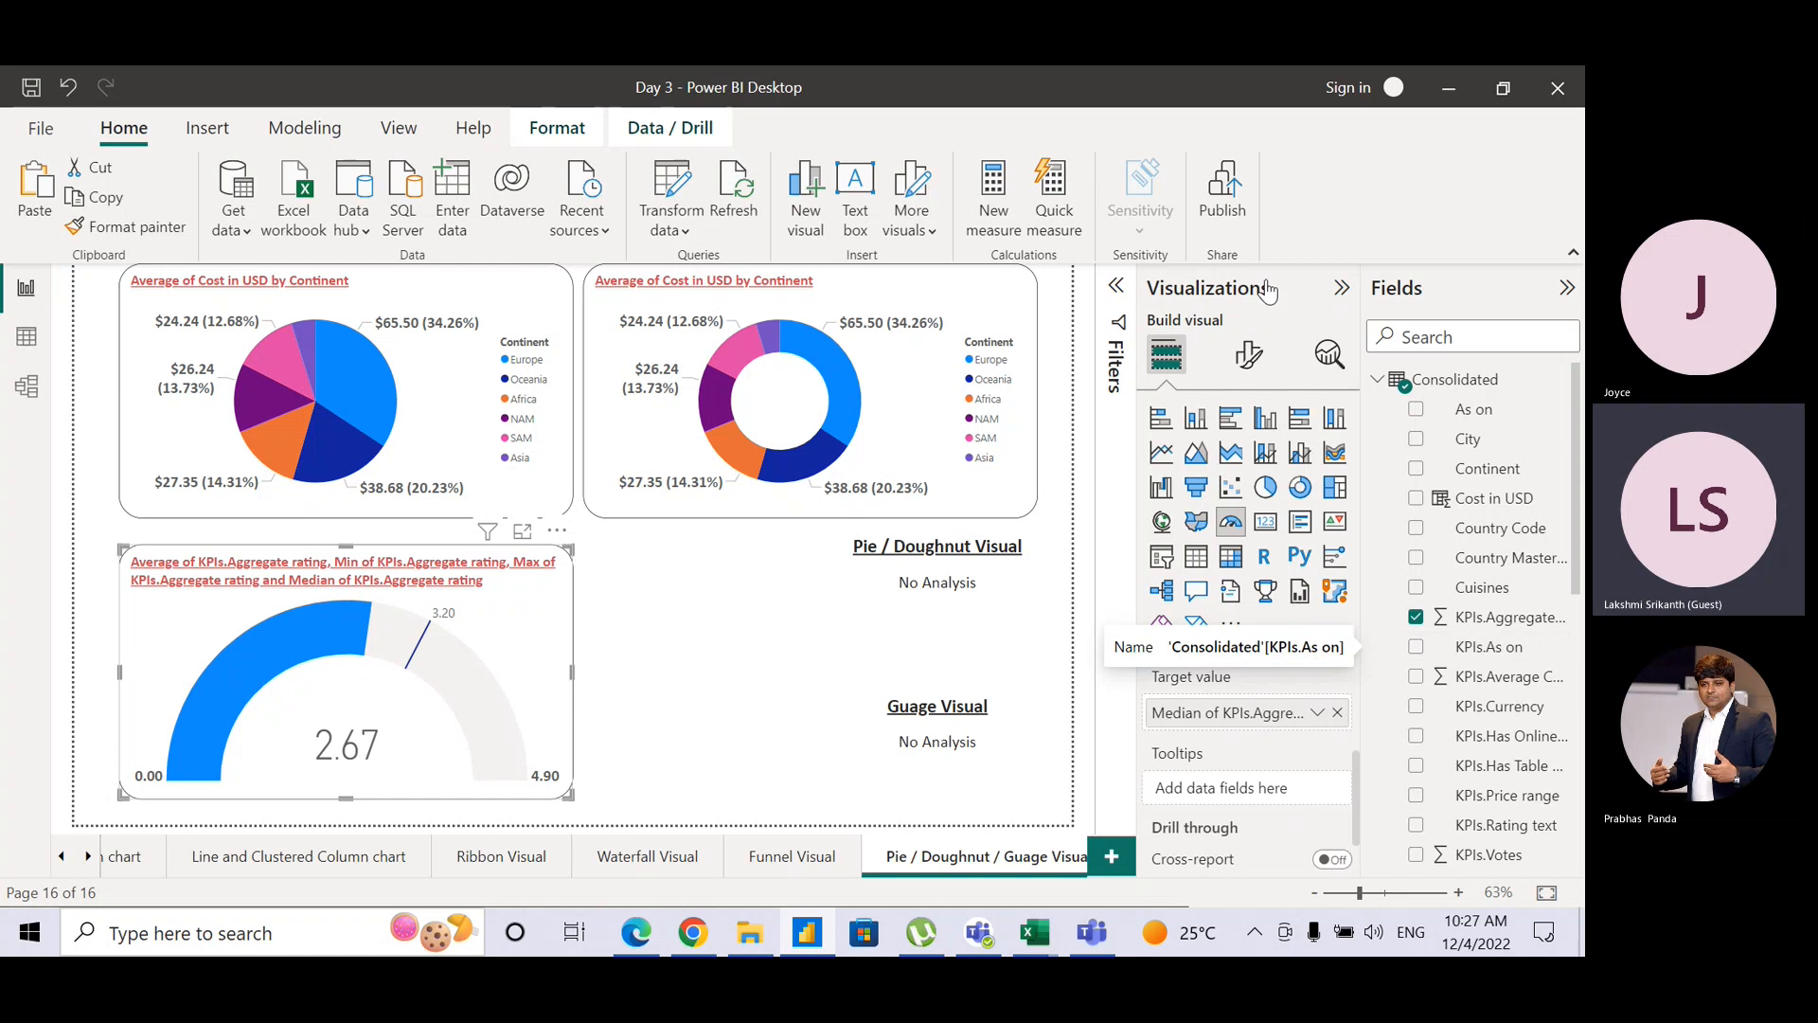
Step: In the gauge's Colors settings, set Fill color to red and Target color to black
left_click(1251, 354)
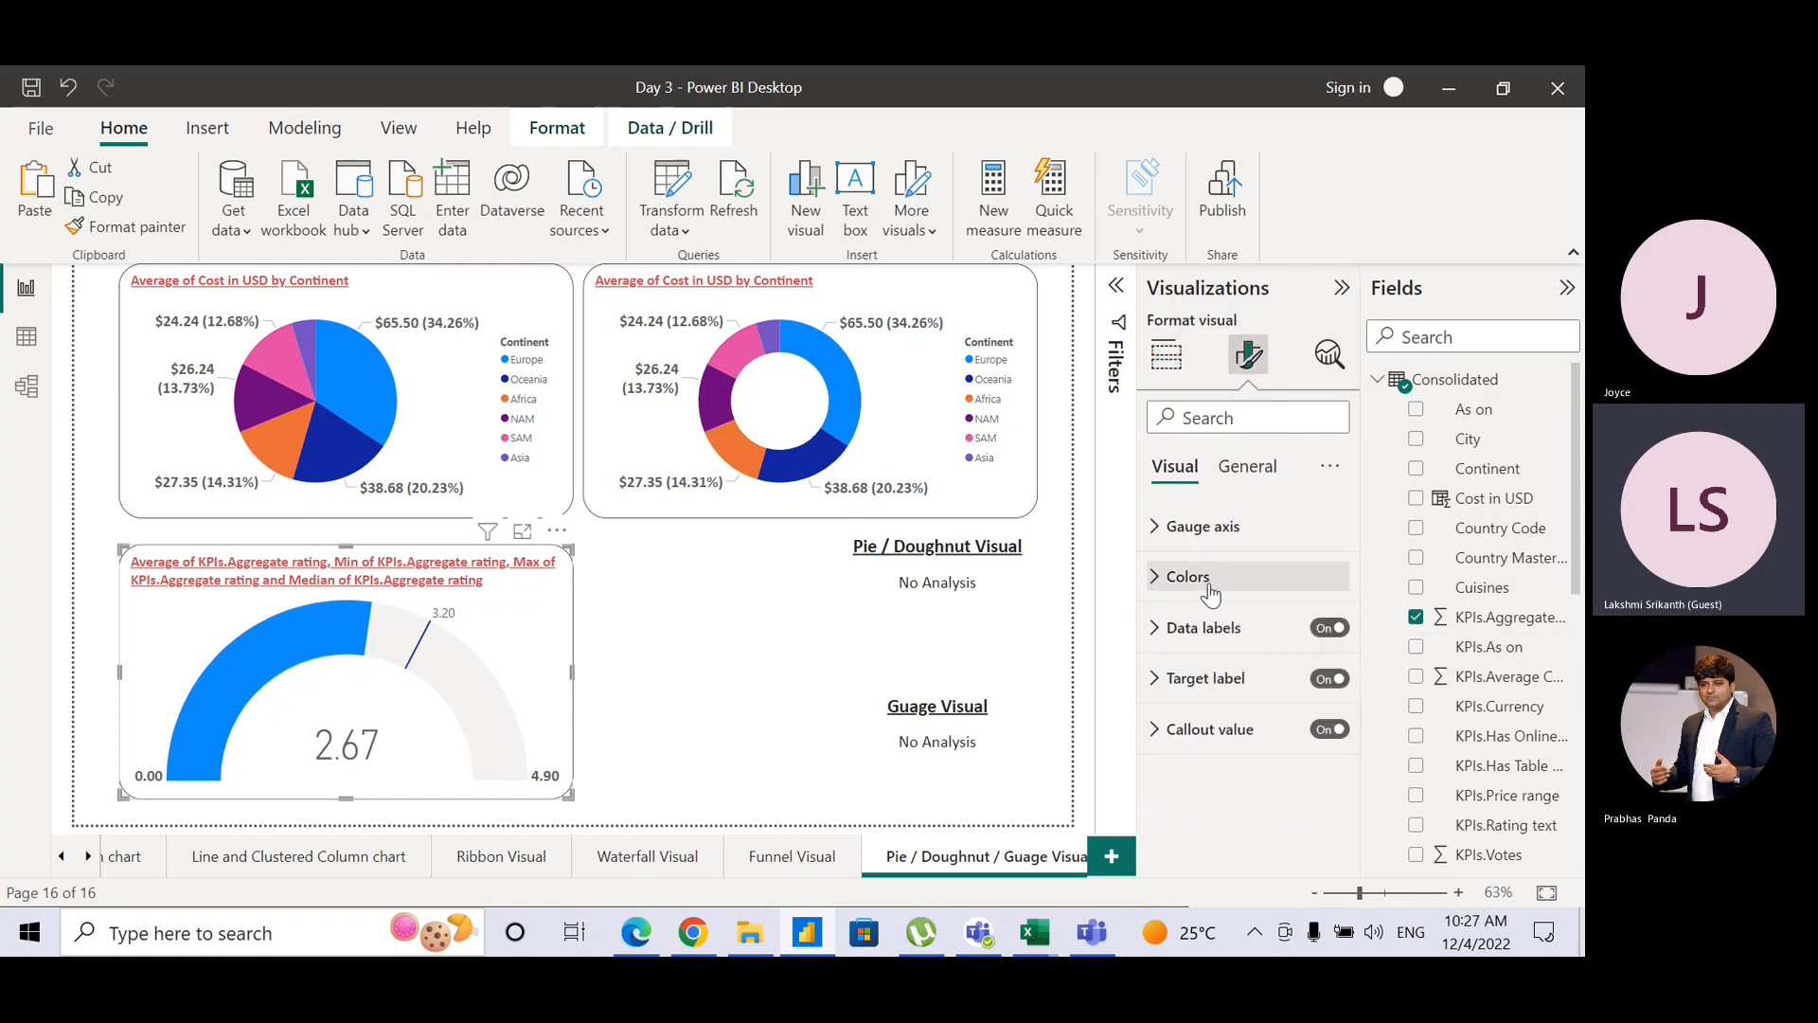
left_click(1157, 575)
left_click(1202, 652)
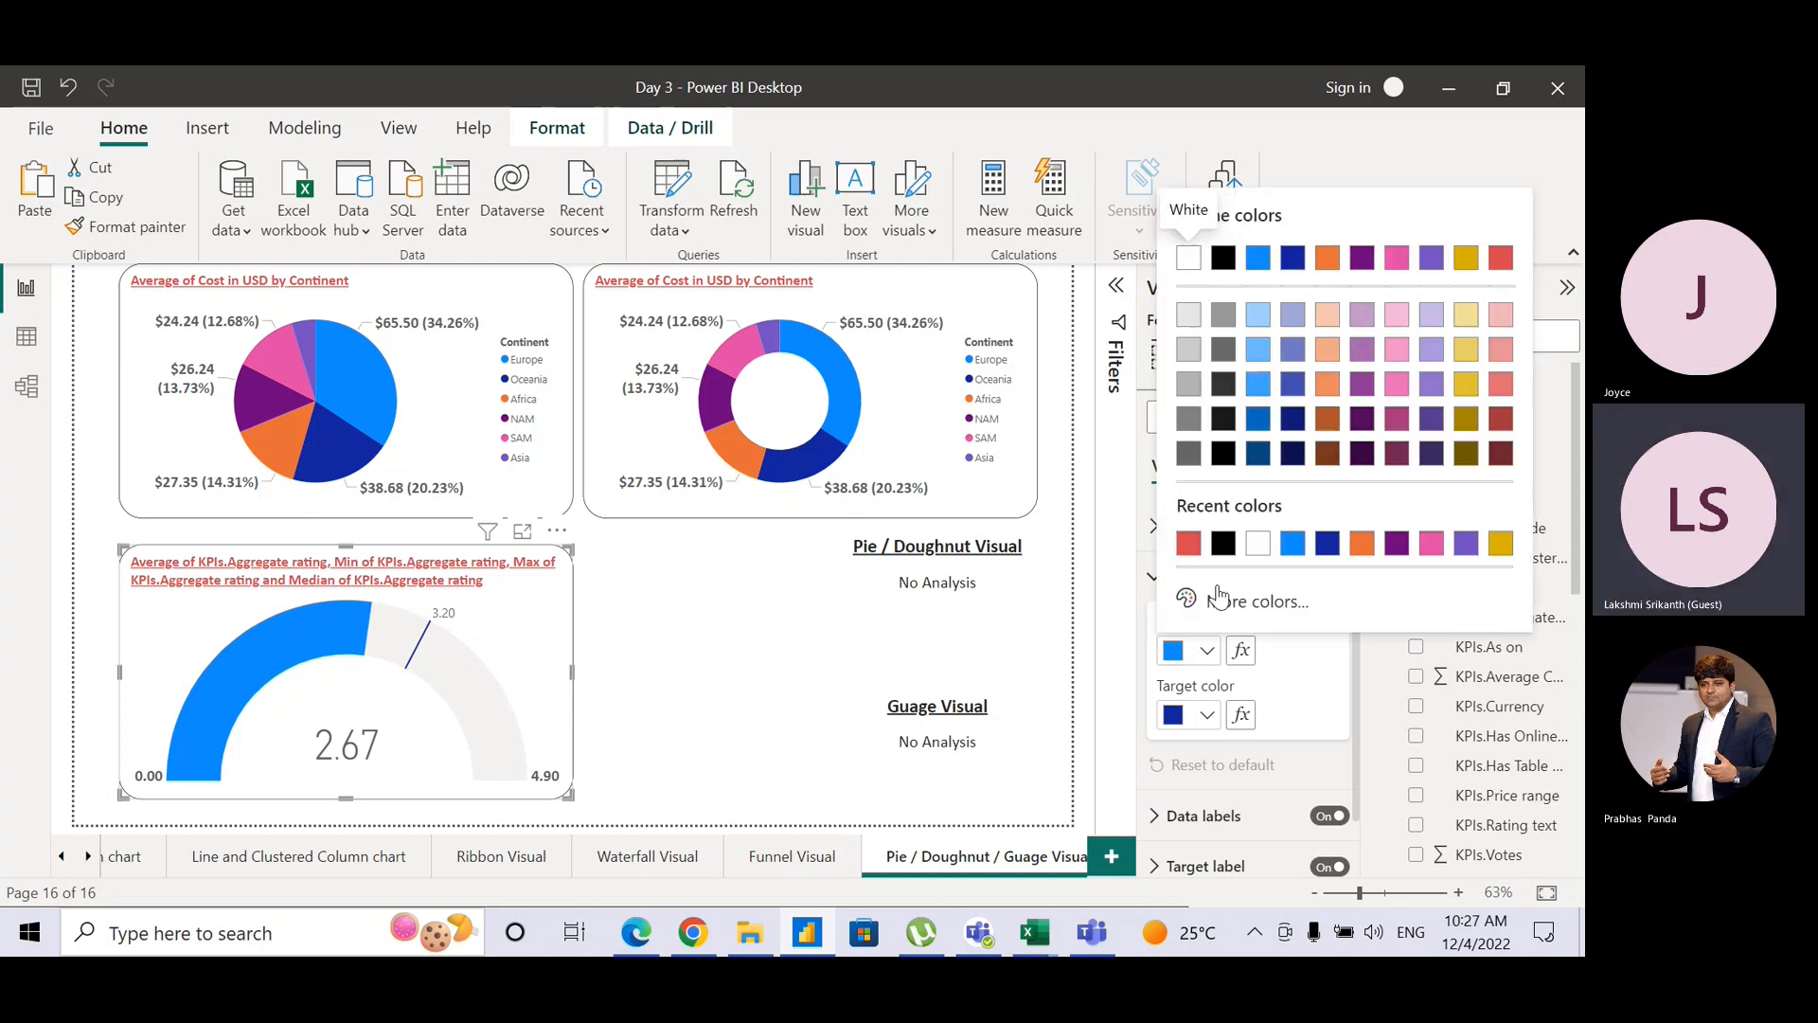
left_click(1189, 547)
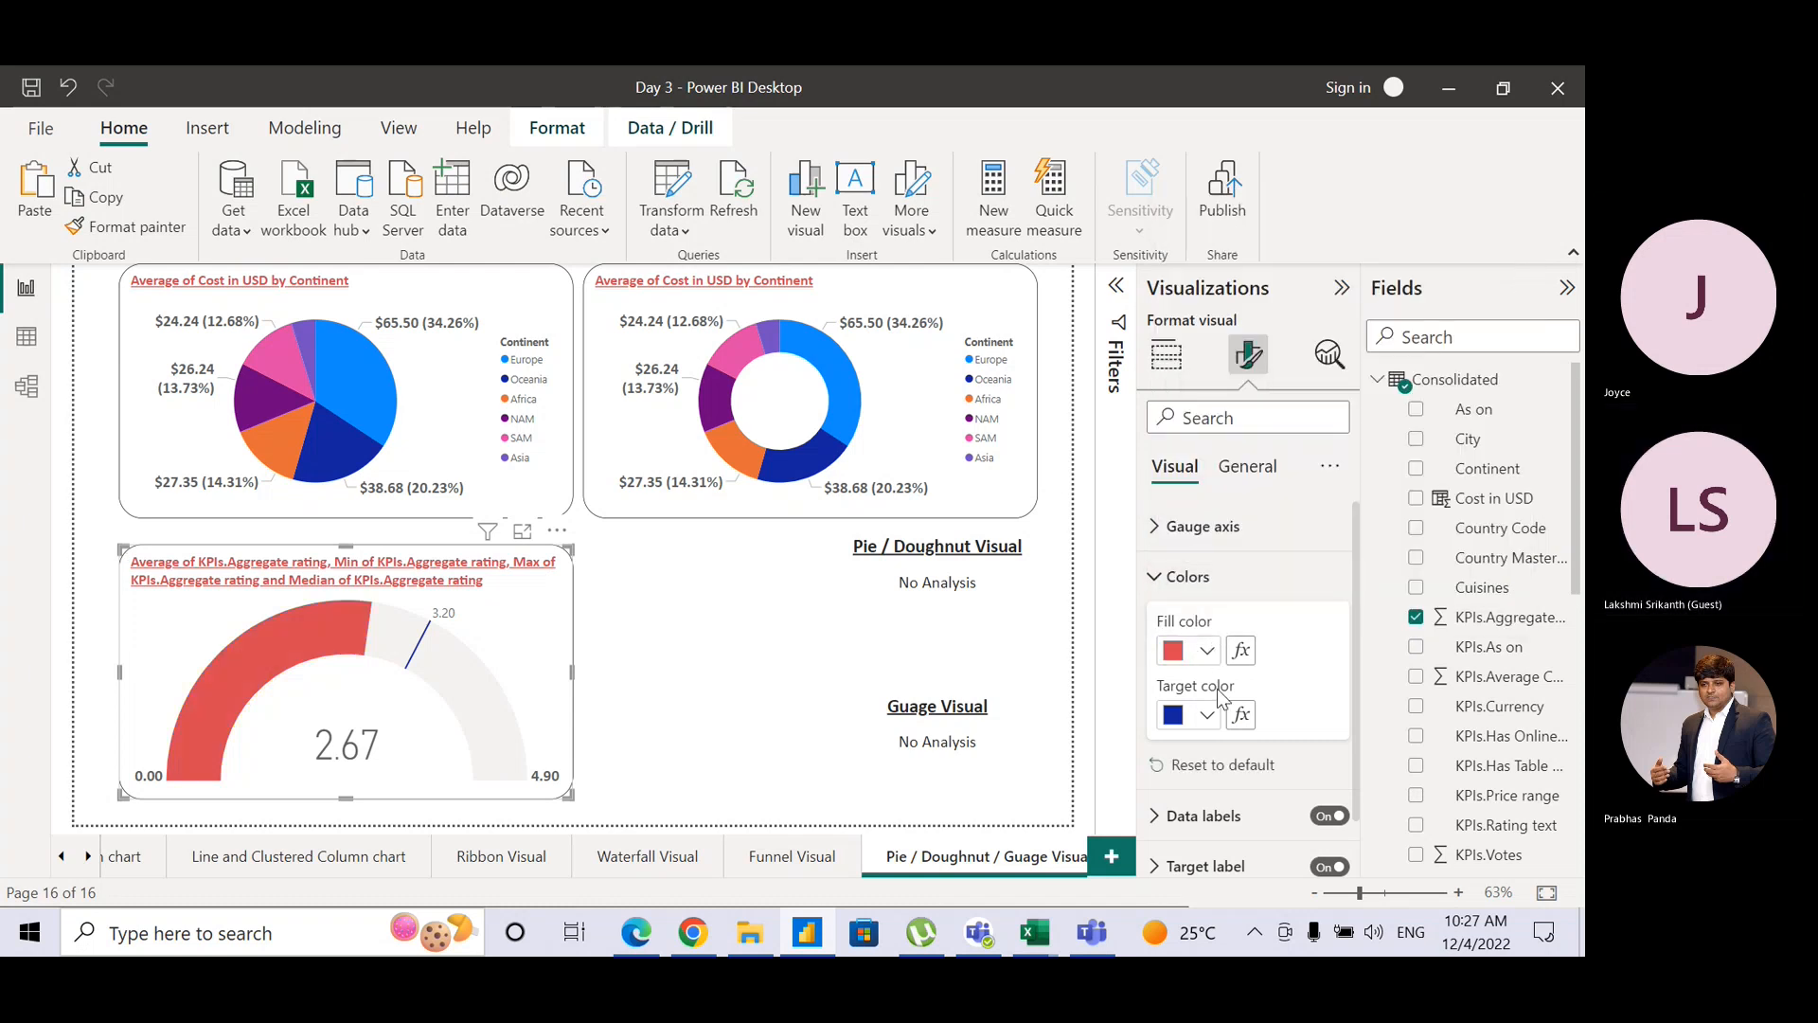
left_click(1209, 717)
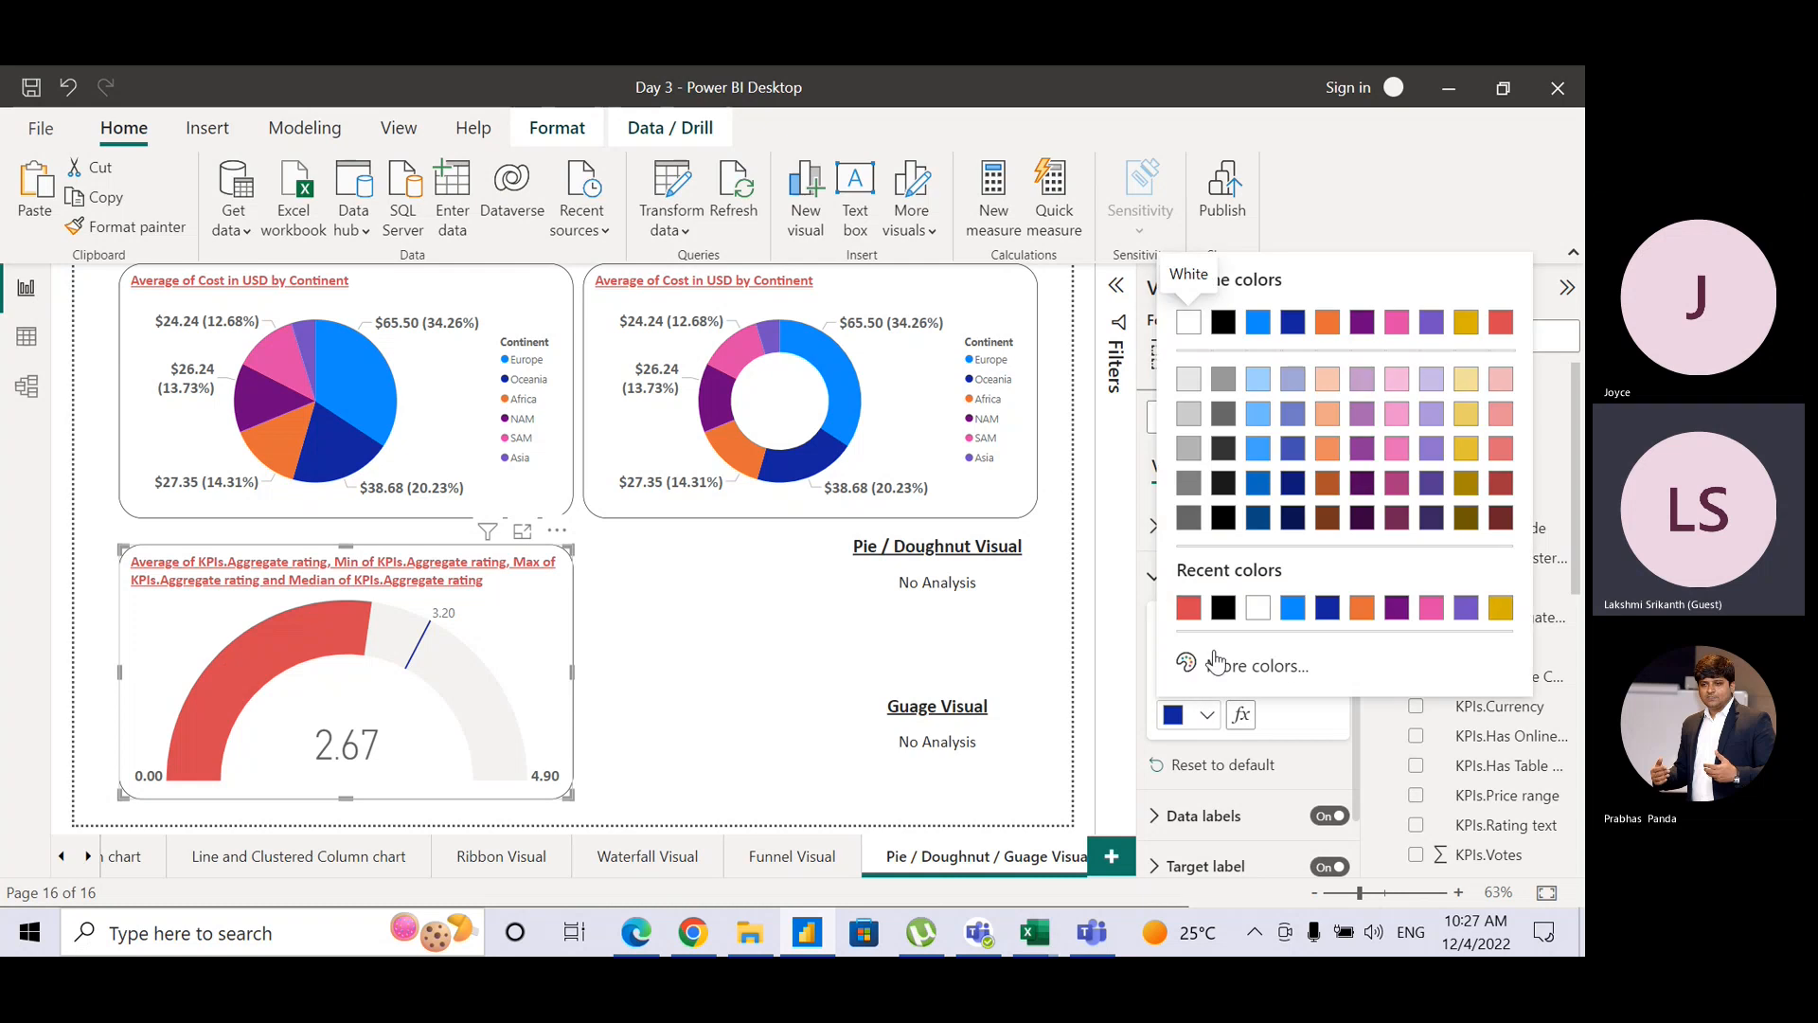
left_click(1220, 614)
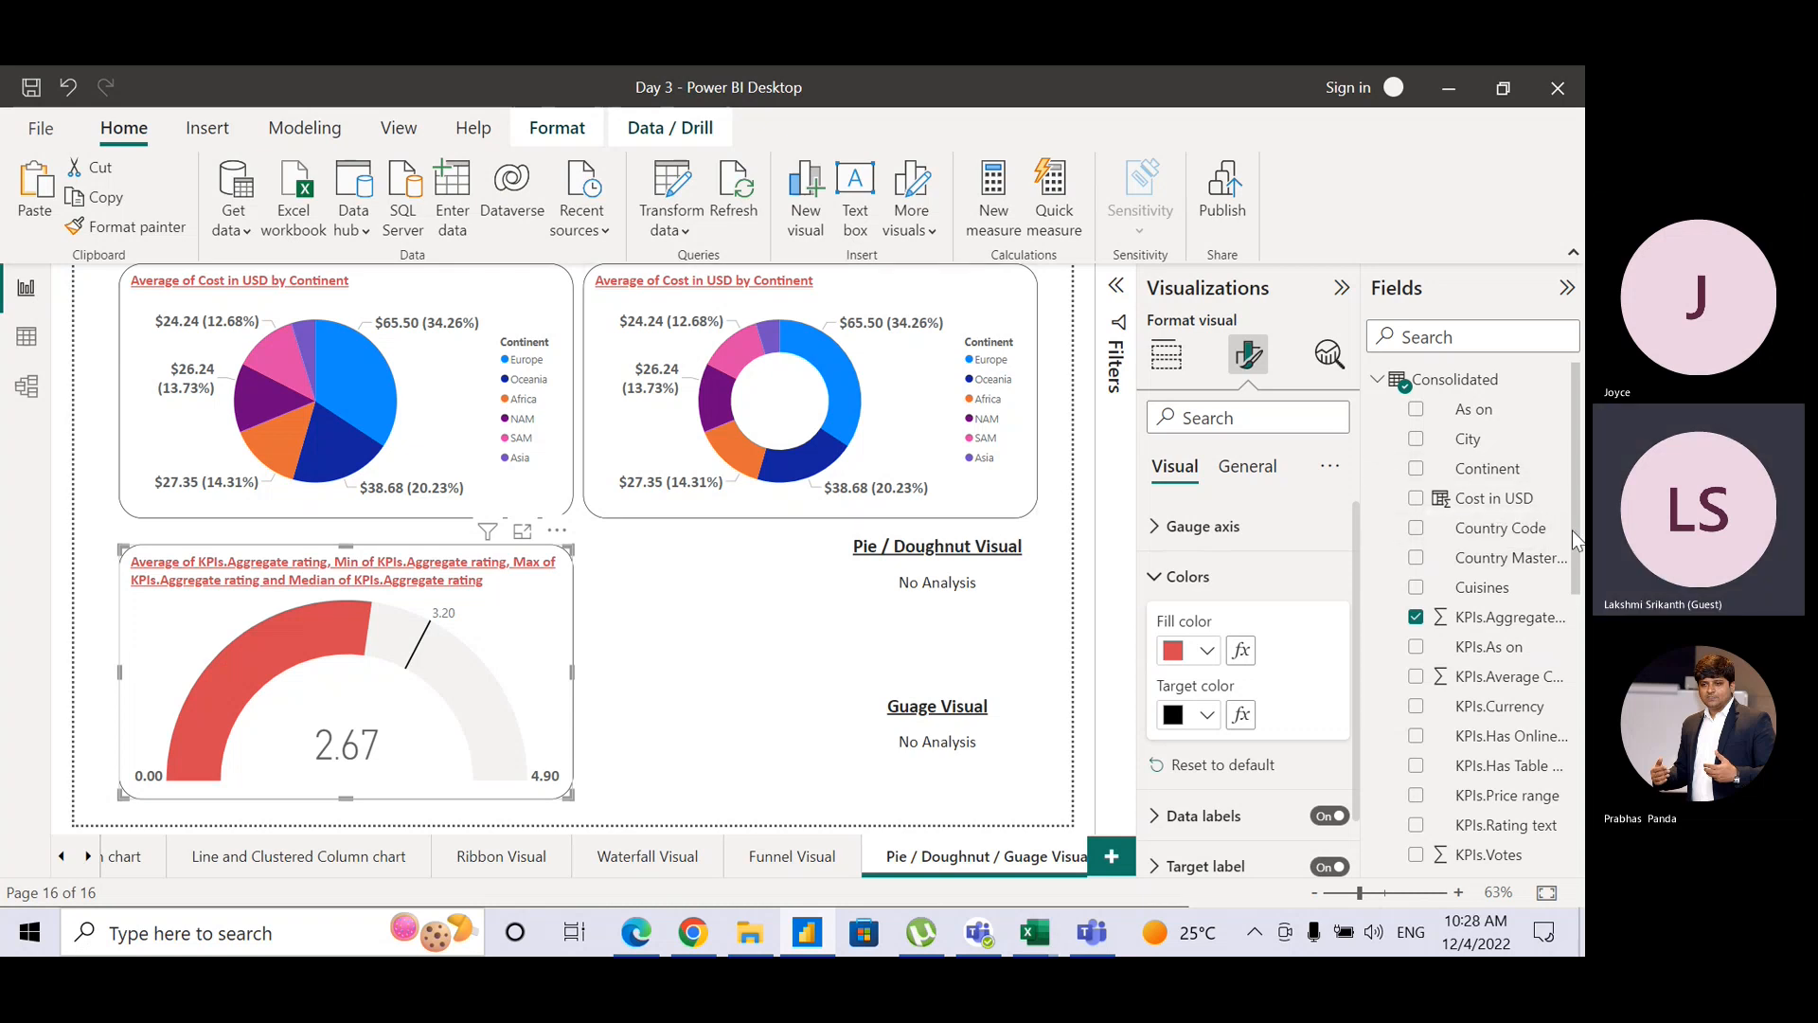
Step: Convert the new visual into a Continent slicer listing Africa through SAM, narrowed beside the gauge
left_click_drag(1572, 531, 1572, 701)
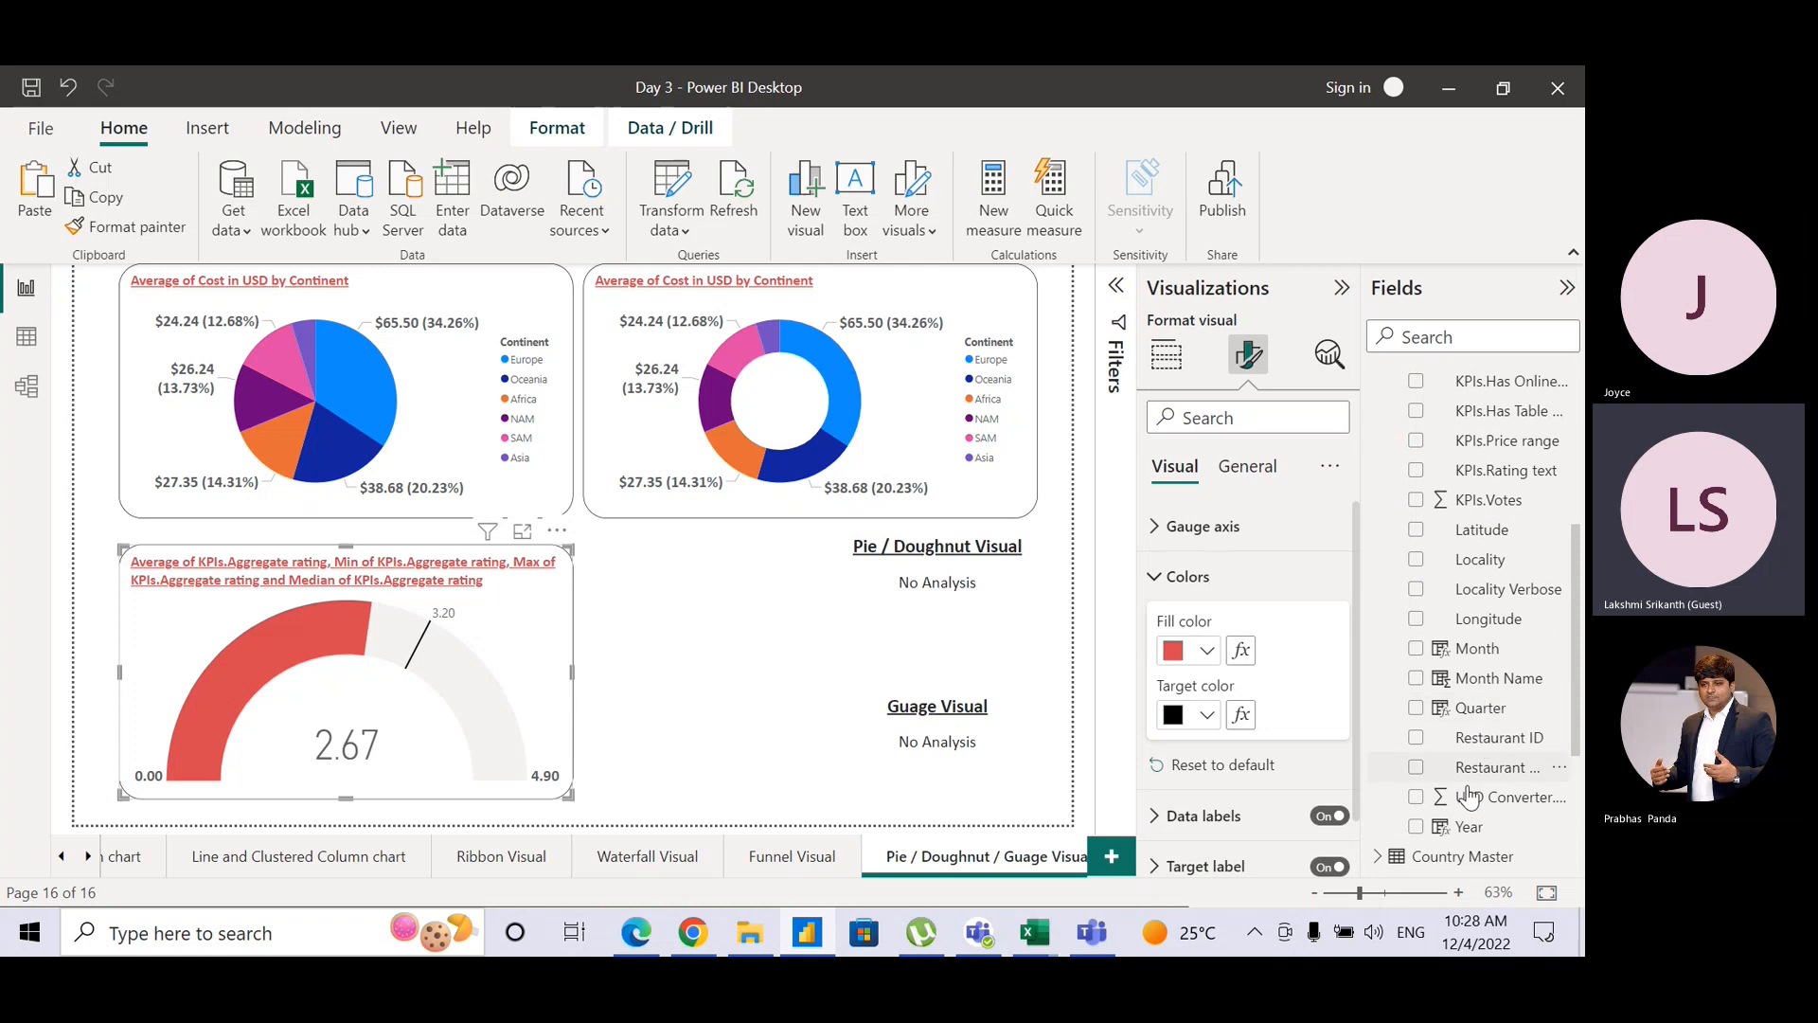
left_click_drag(1468, 828, 1496, 784)
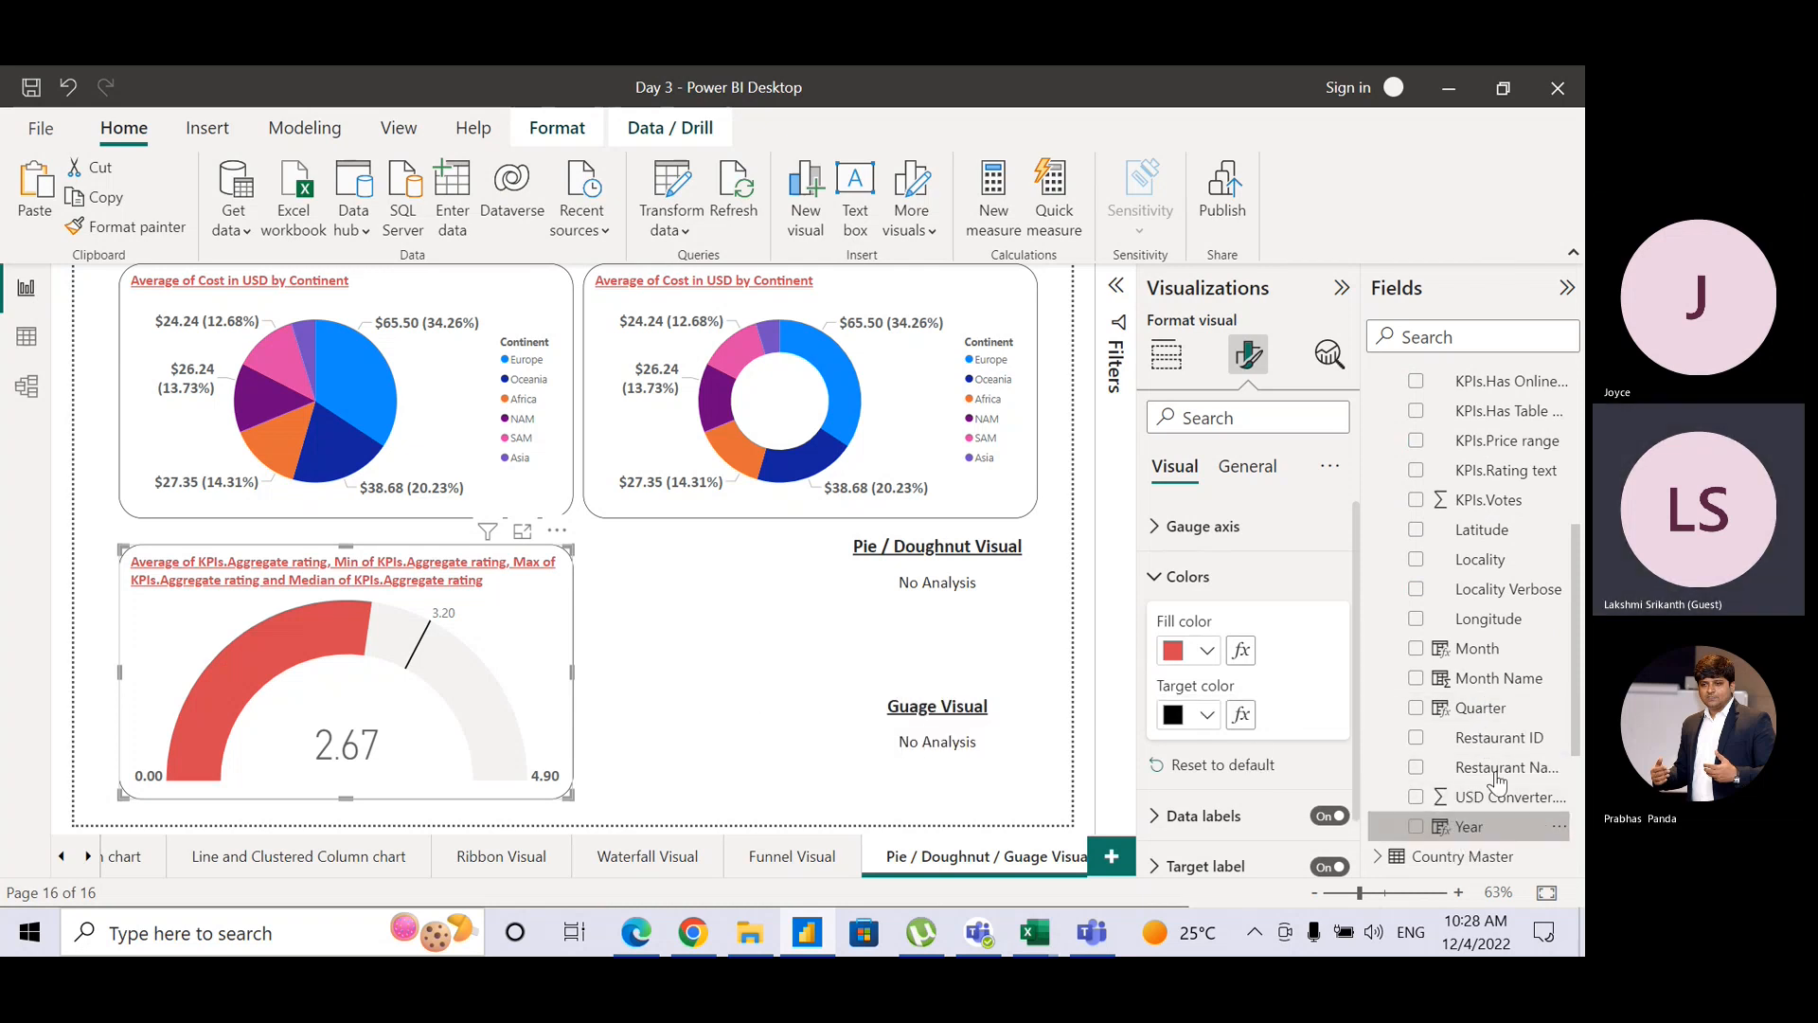
left_click_drag(1579, 663, 728, 616)
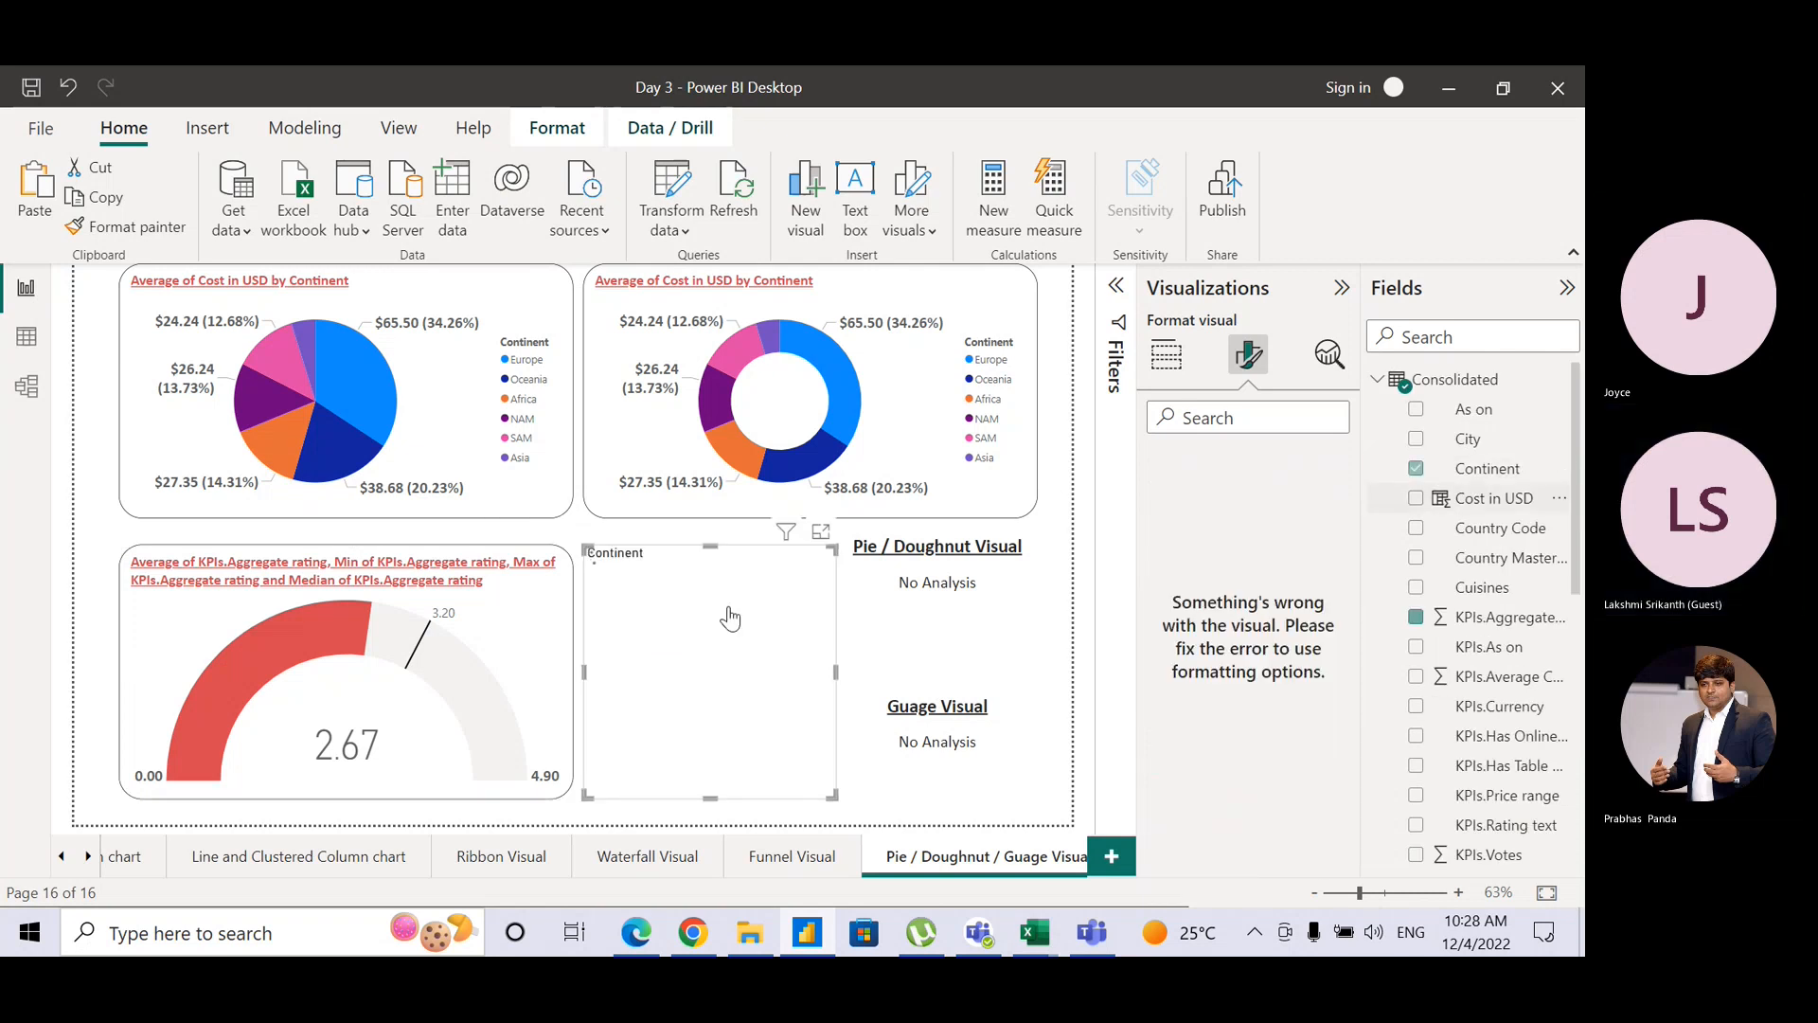
left_click(1163, 377)
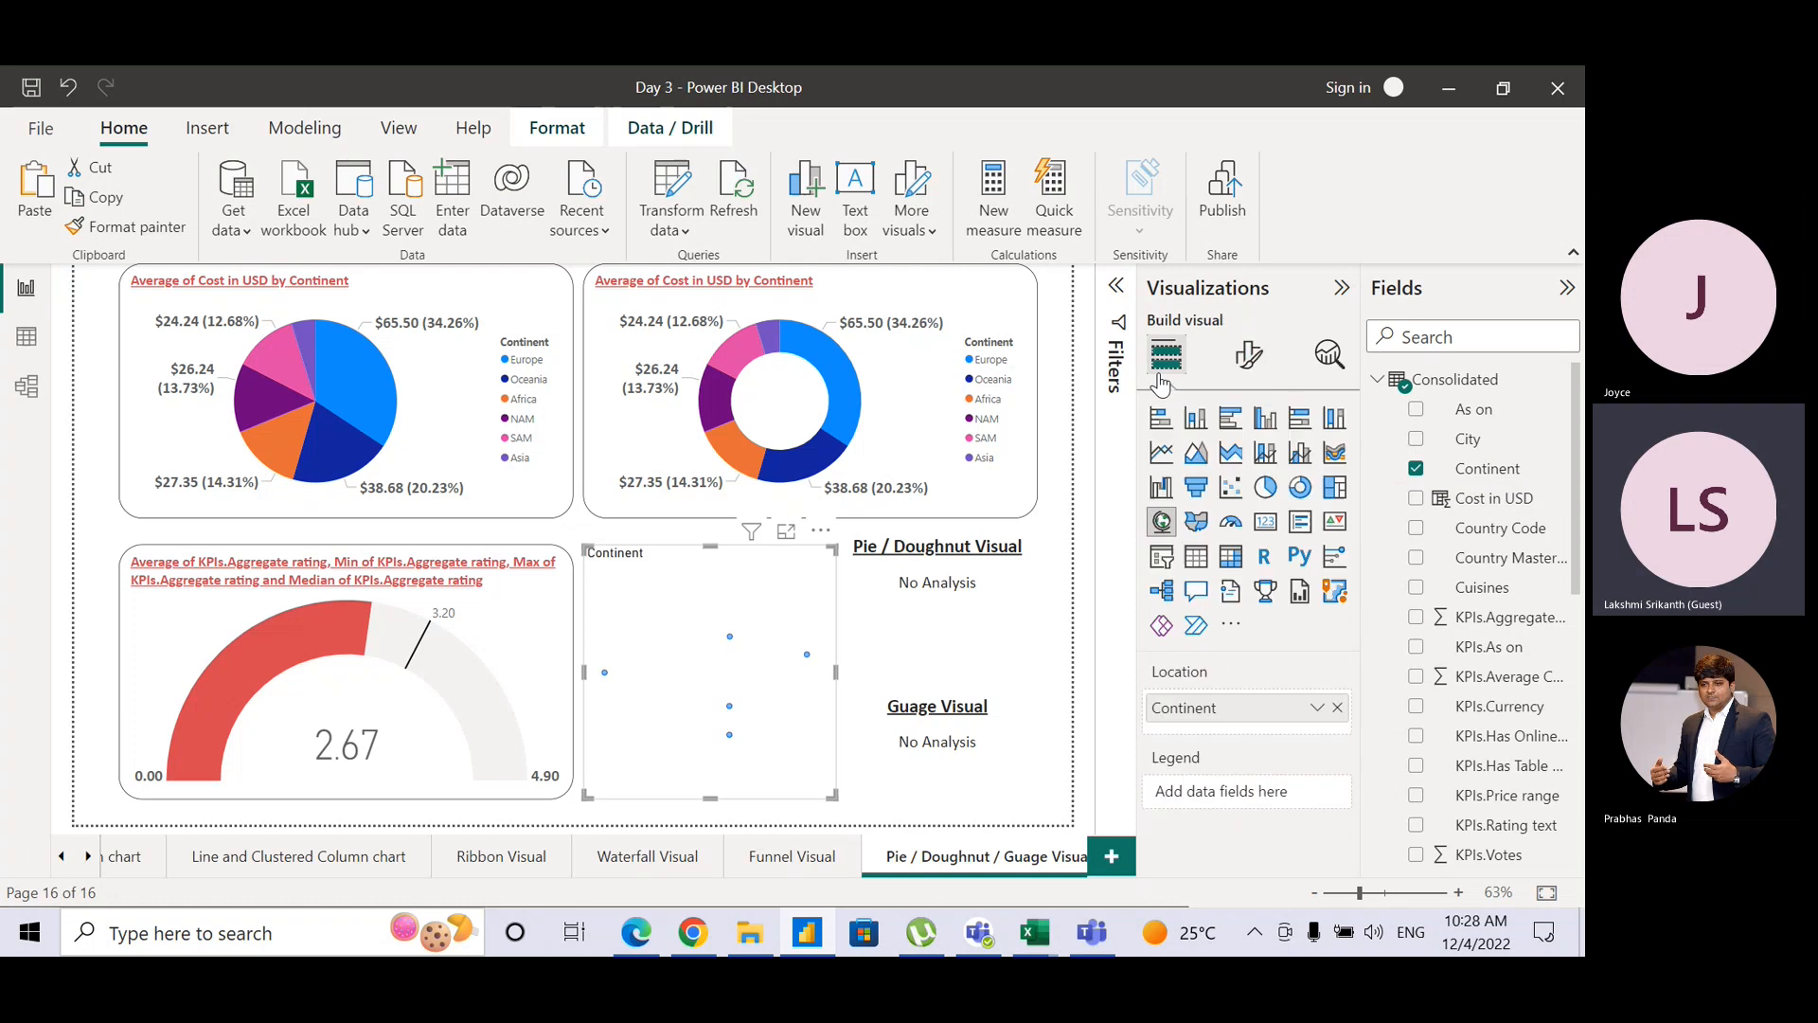
left_click(1168, 565)
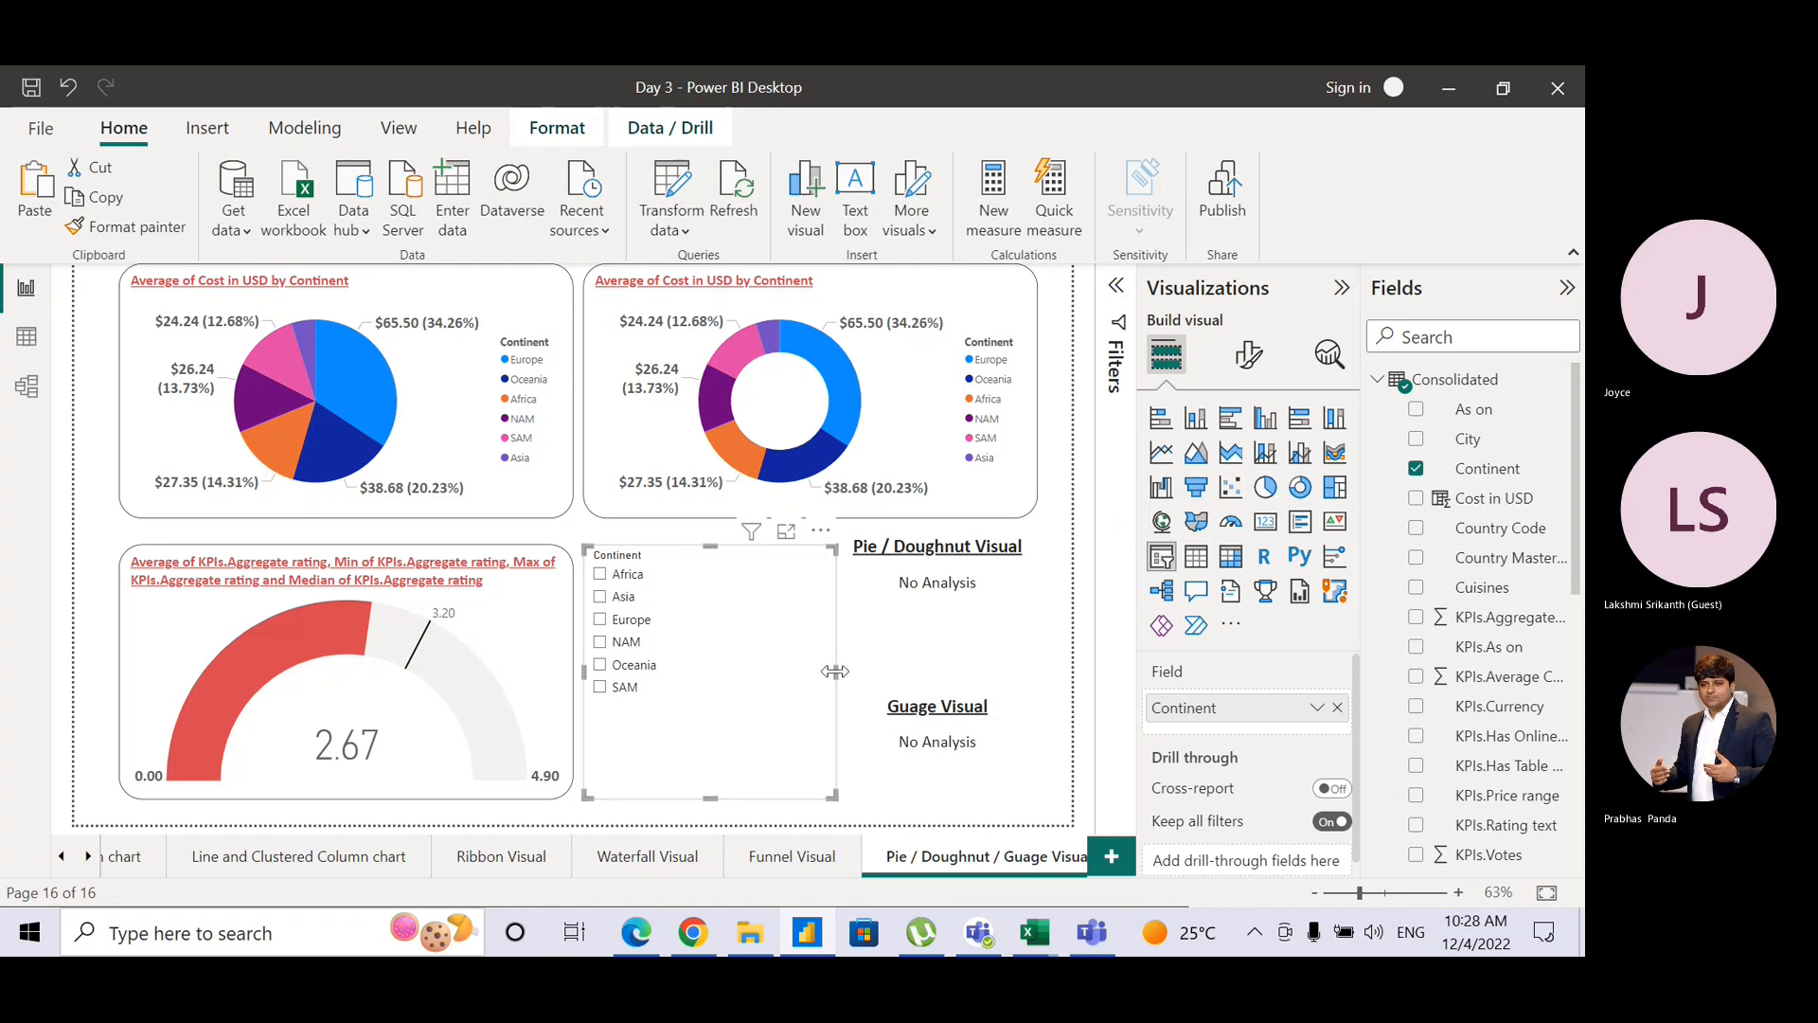
left_click_drag(835, 670, 691, 687)
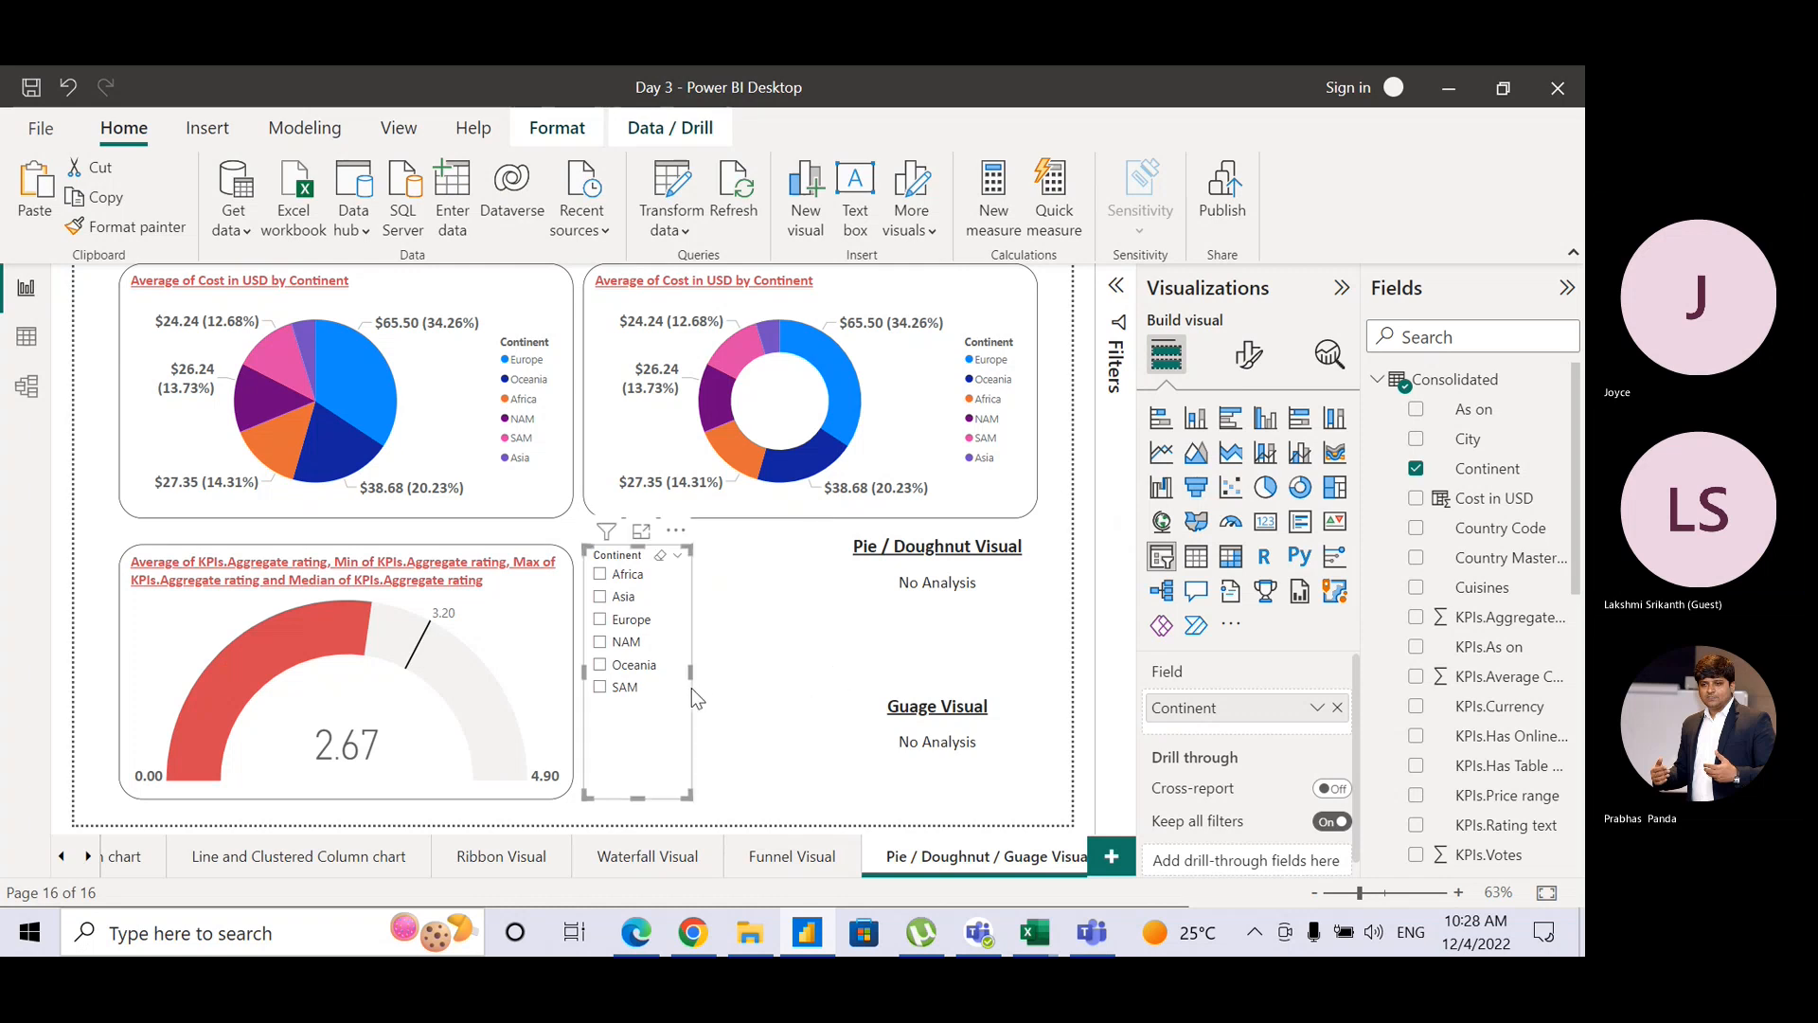
left_click(708, 684)
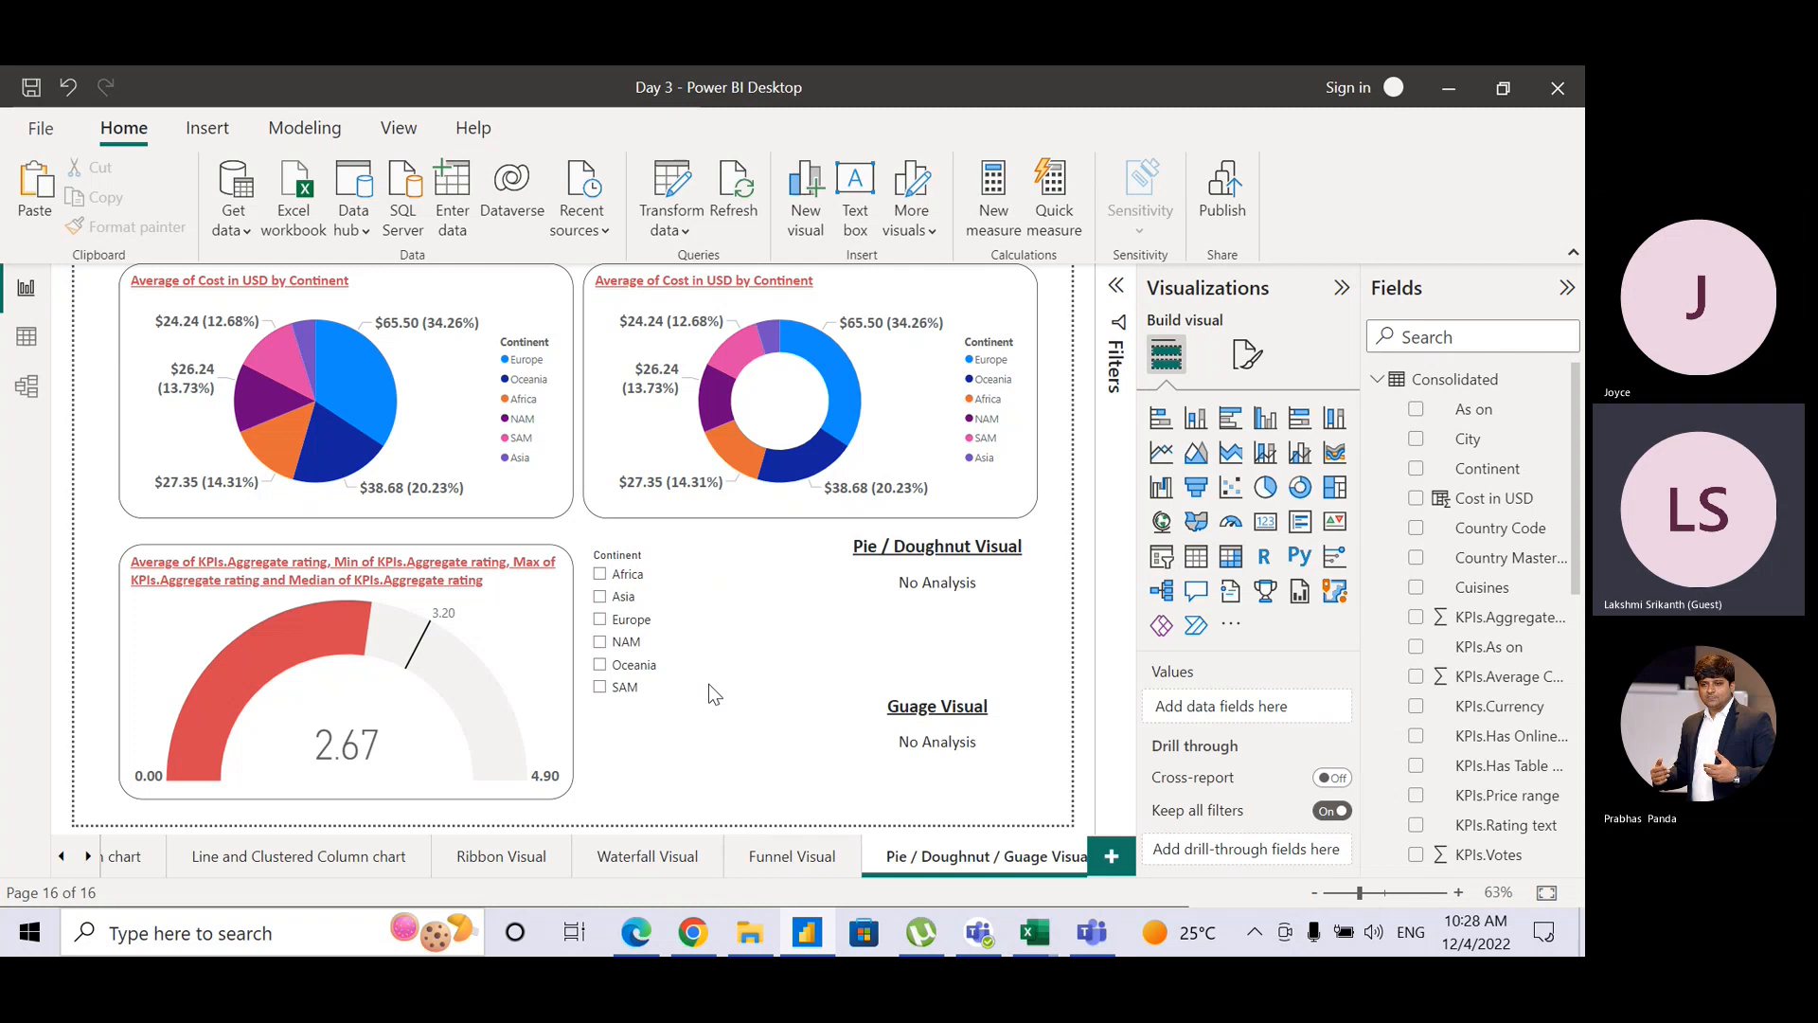
left_click(600, 620)
left_click(554, 653)
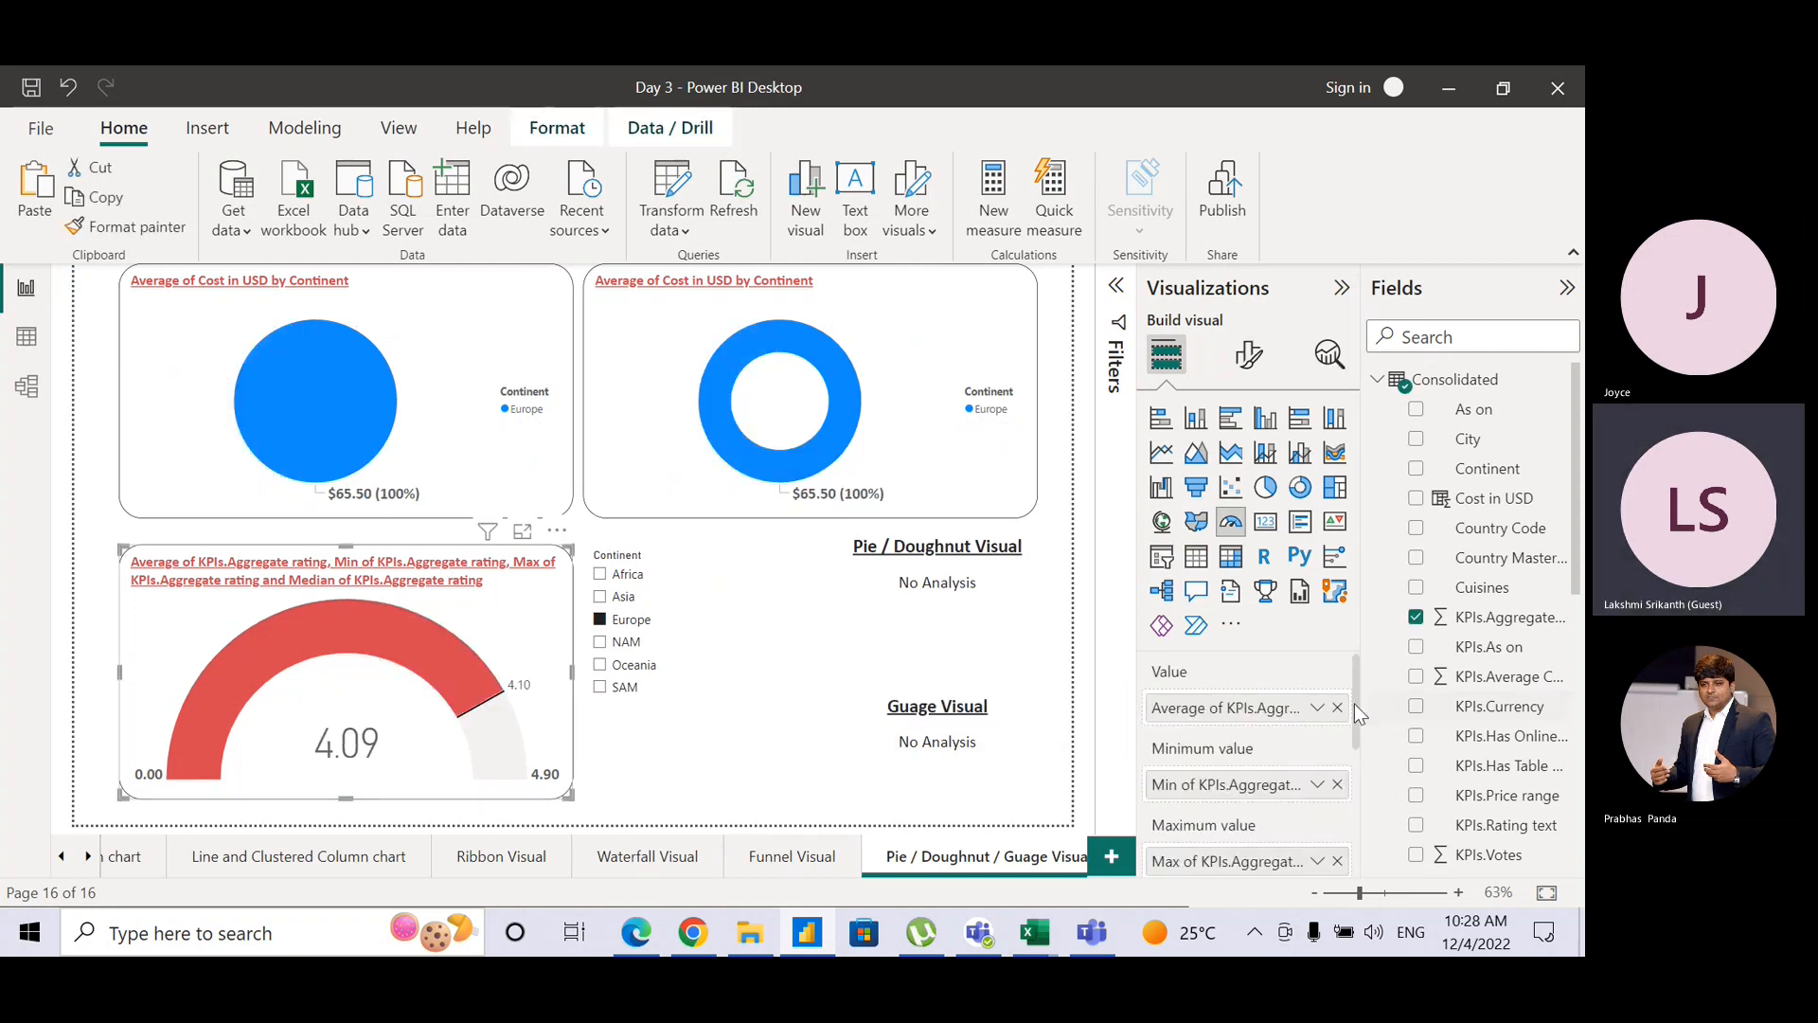
scroll(1250, 758, "down", 3)
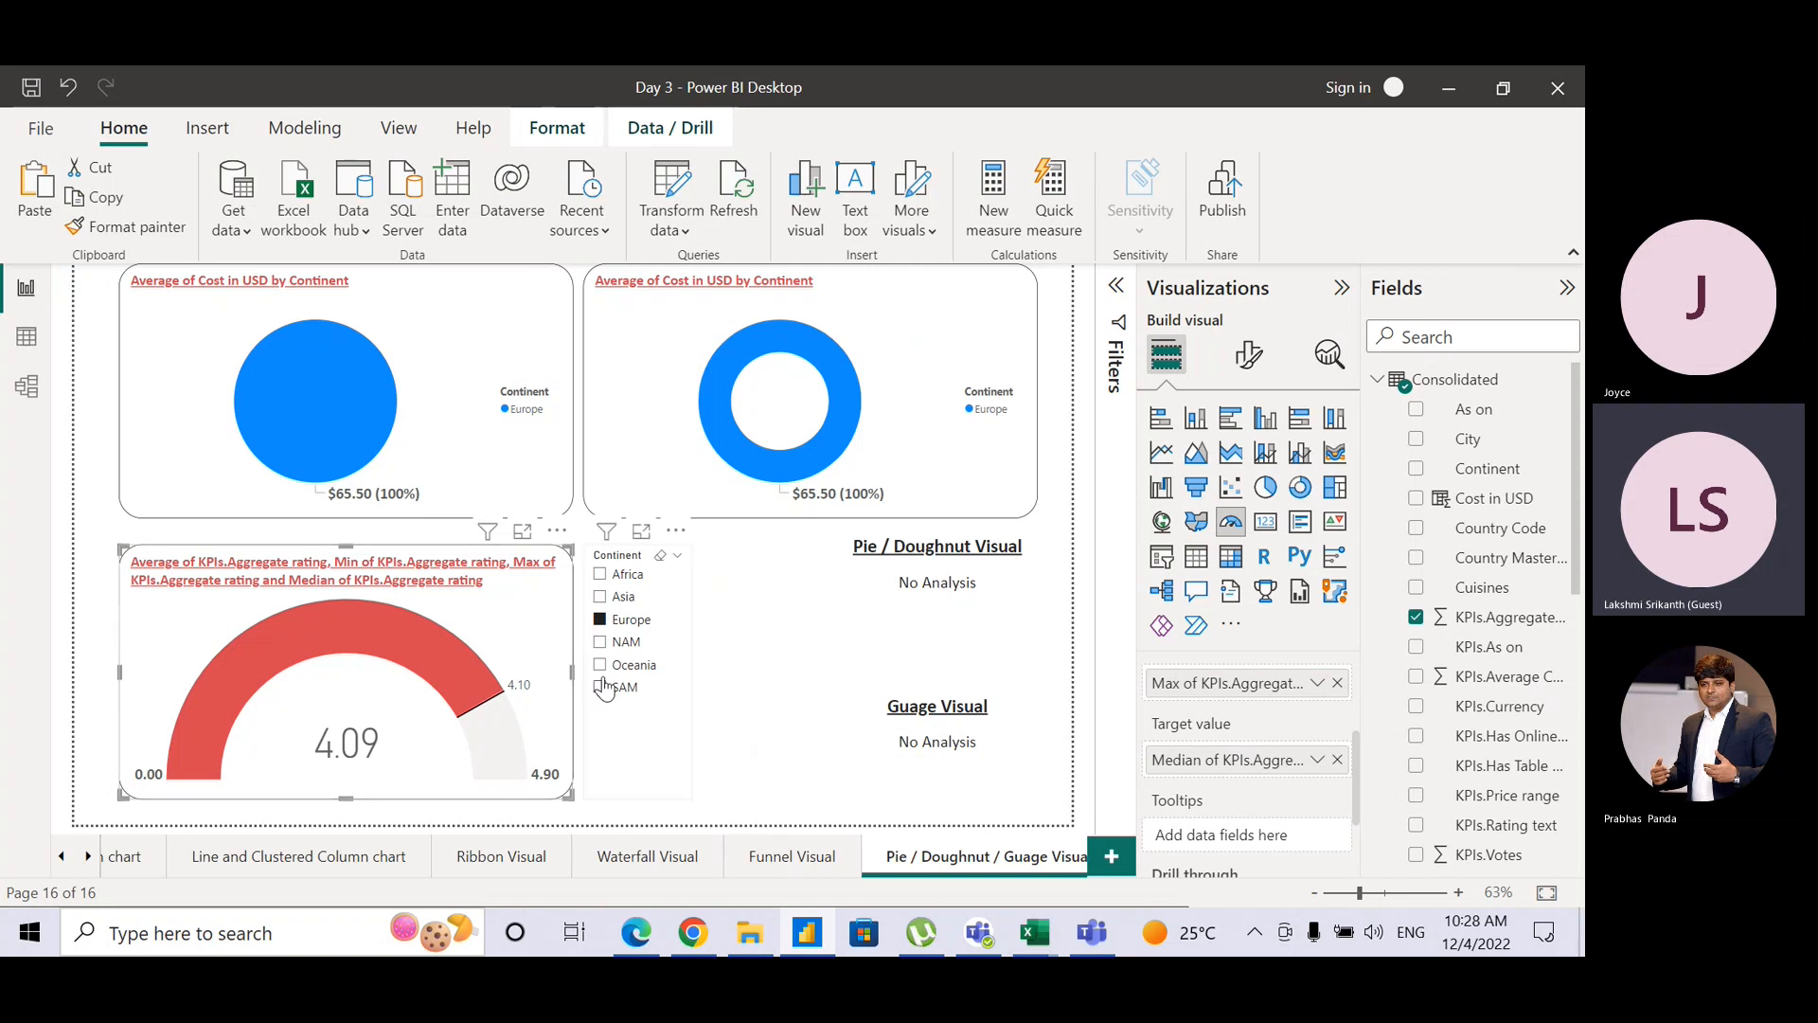
left_click(607, 576)
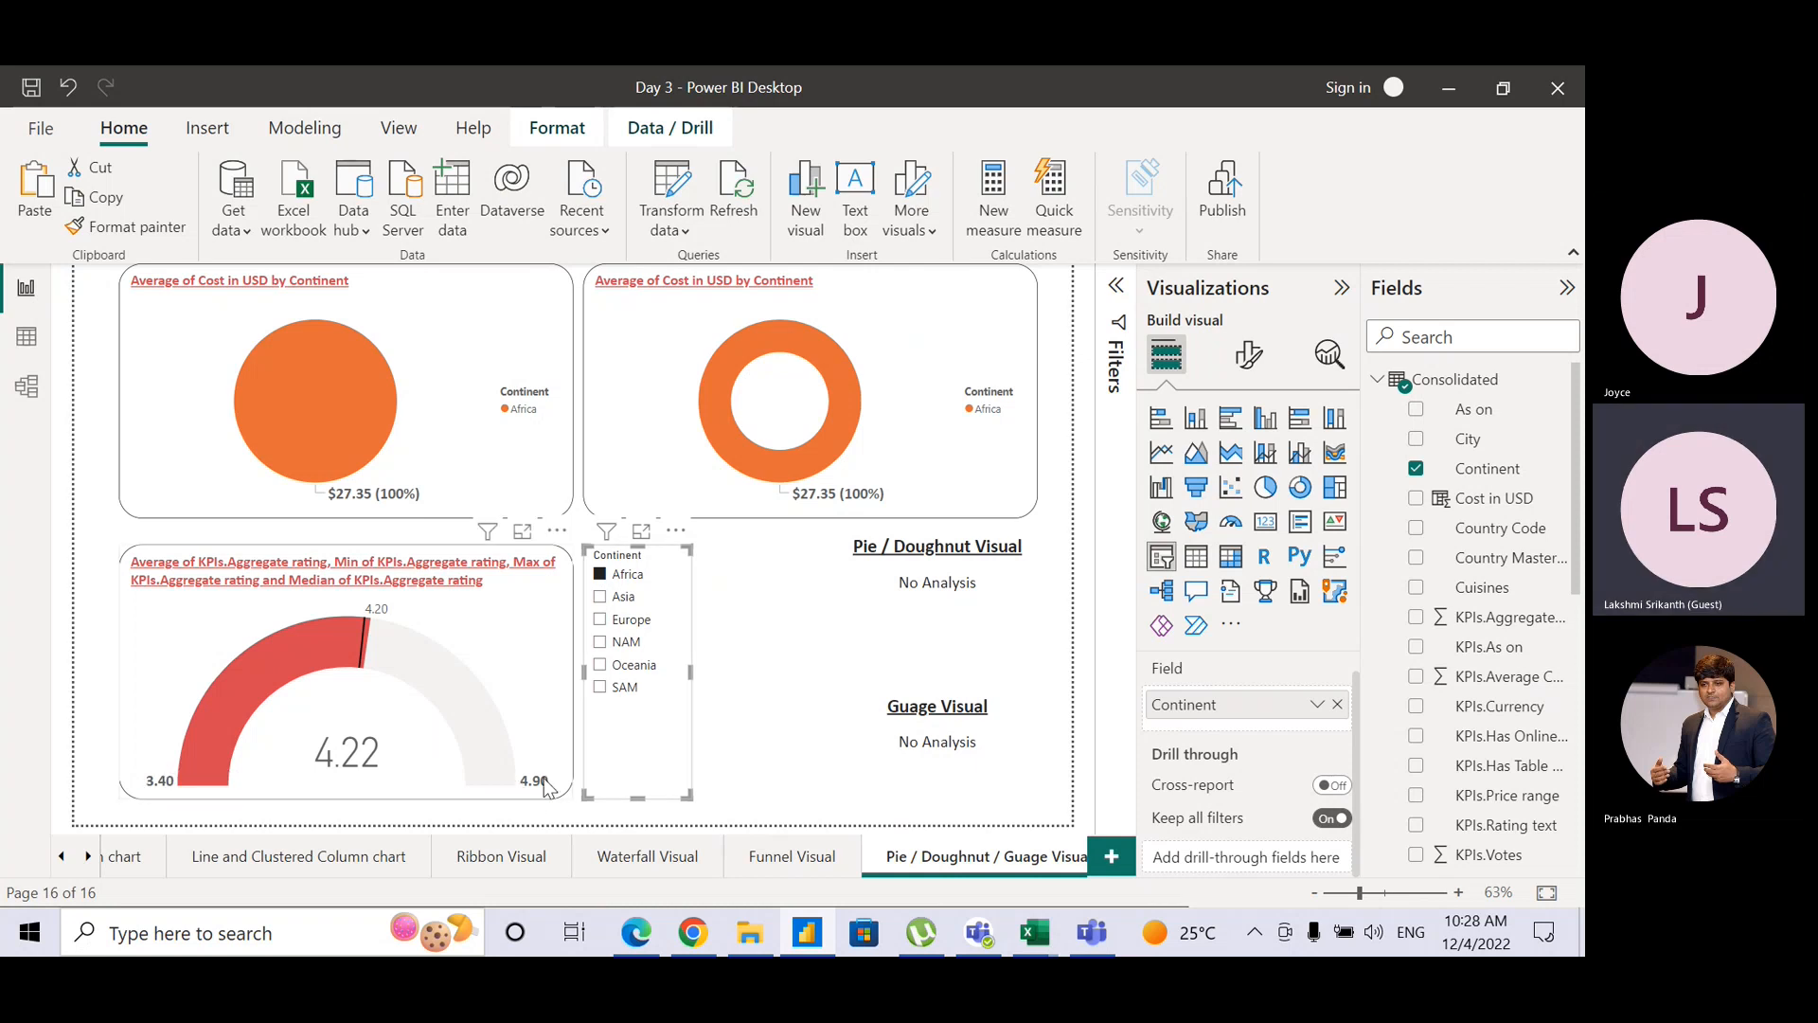
mouse_move(545, 794)
mouse_move(369, 661)
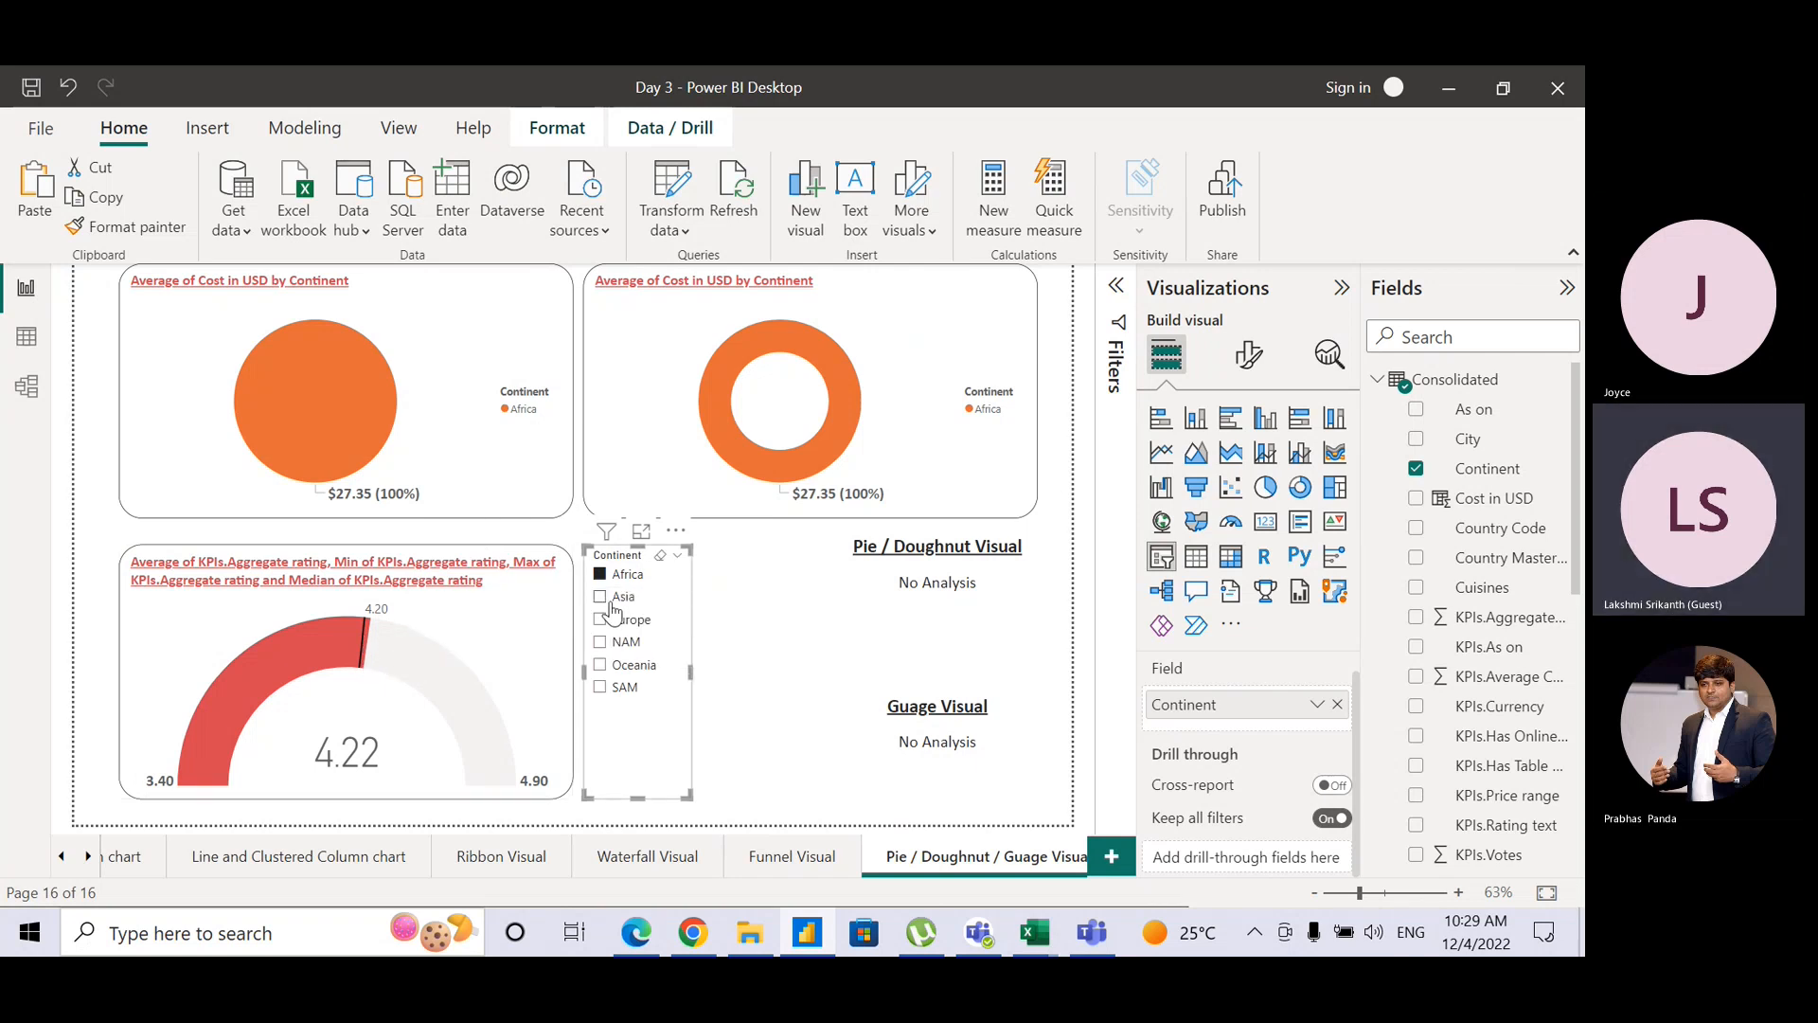
left_click(612, 599)
mouse_move(379, 653)
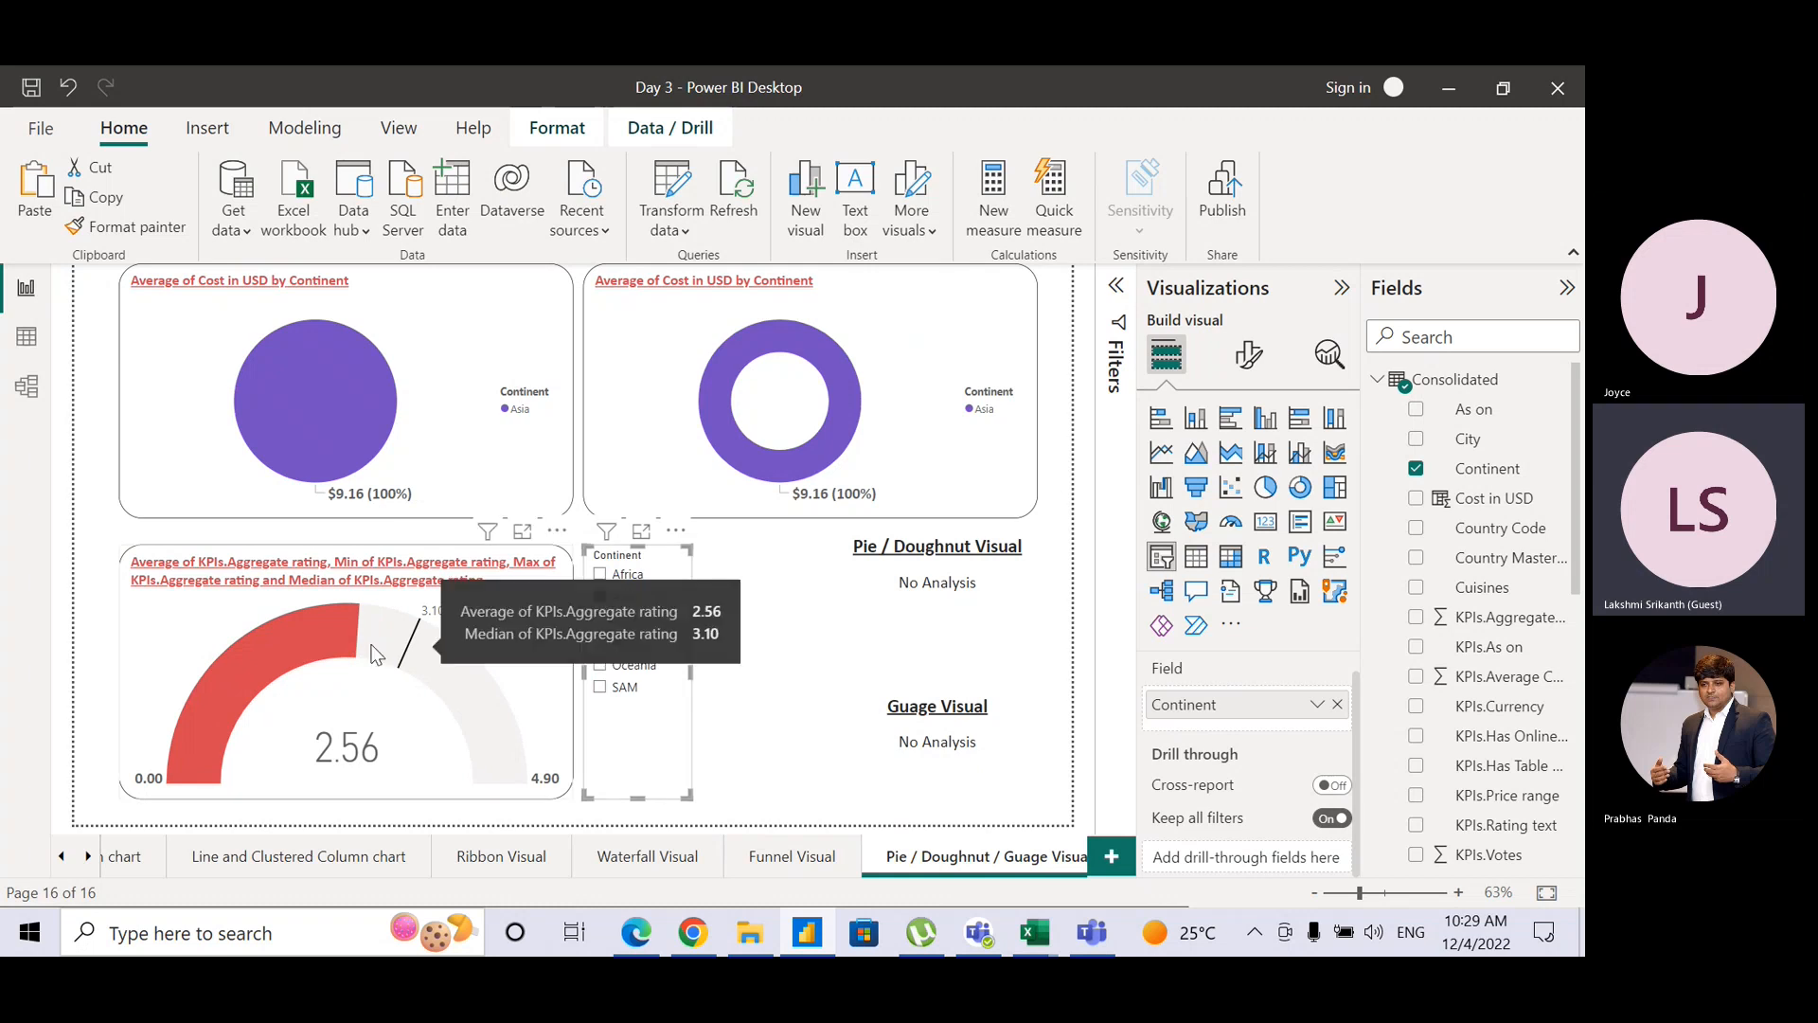
left_click(602, 623)
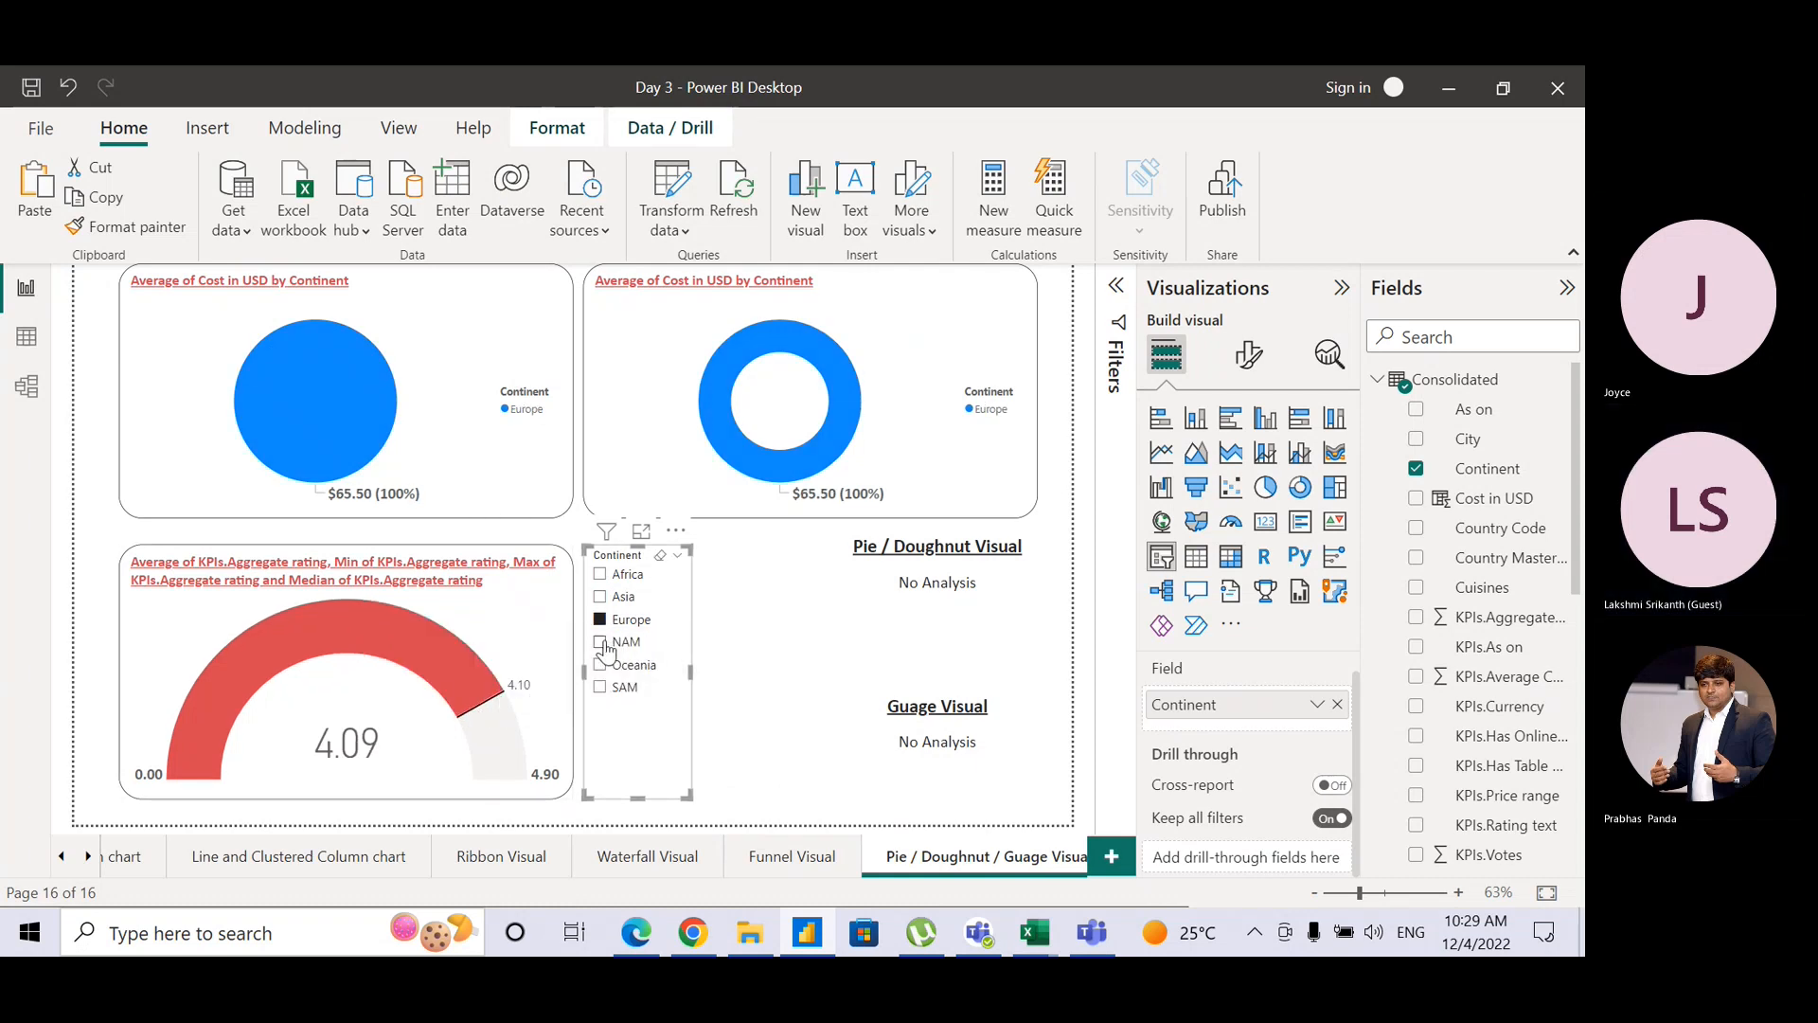
left_click(603, 644)
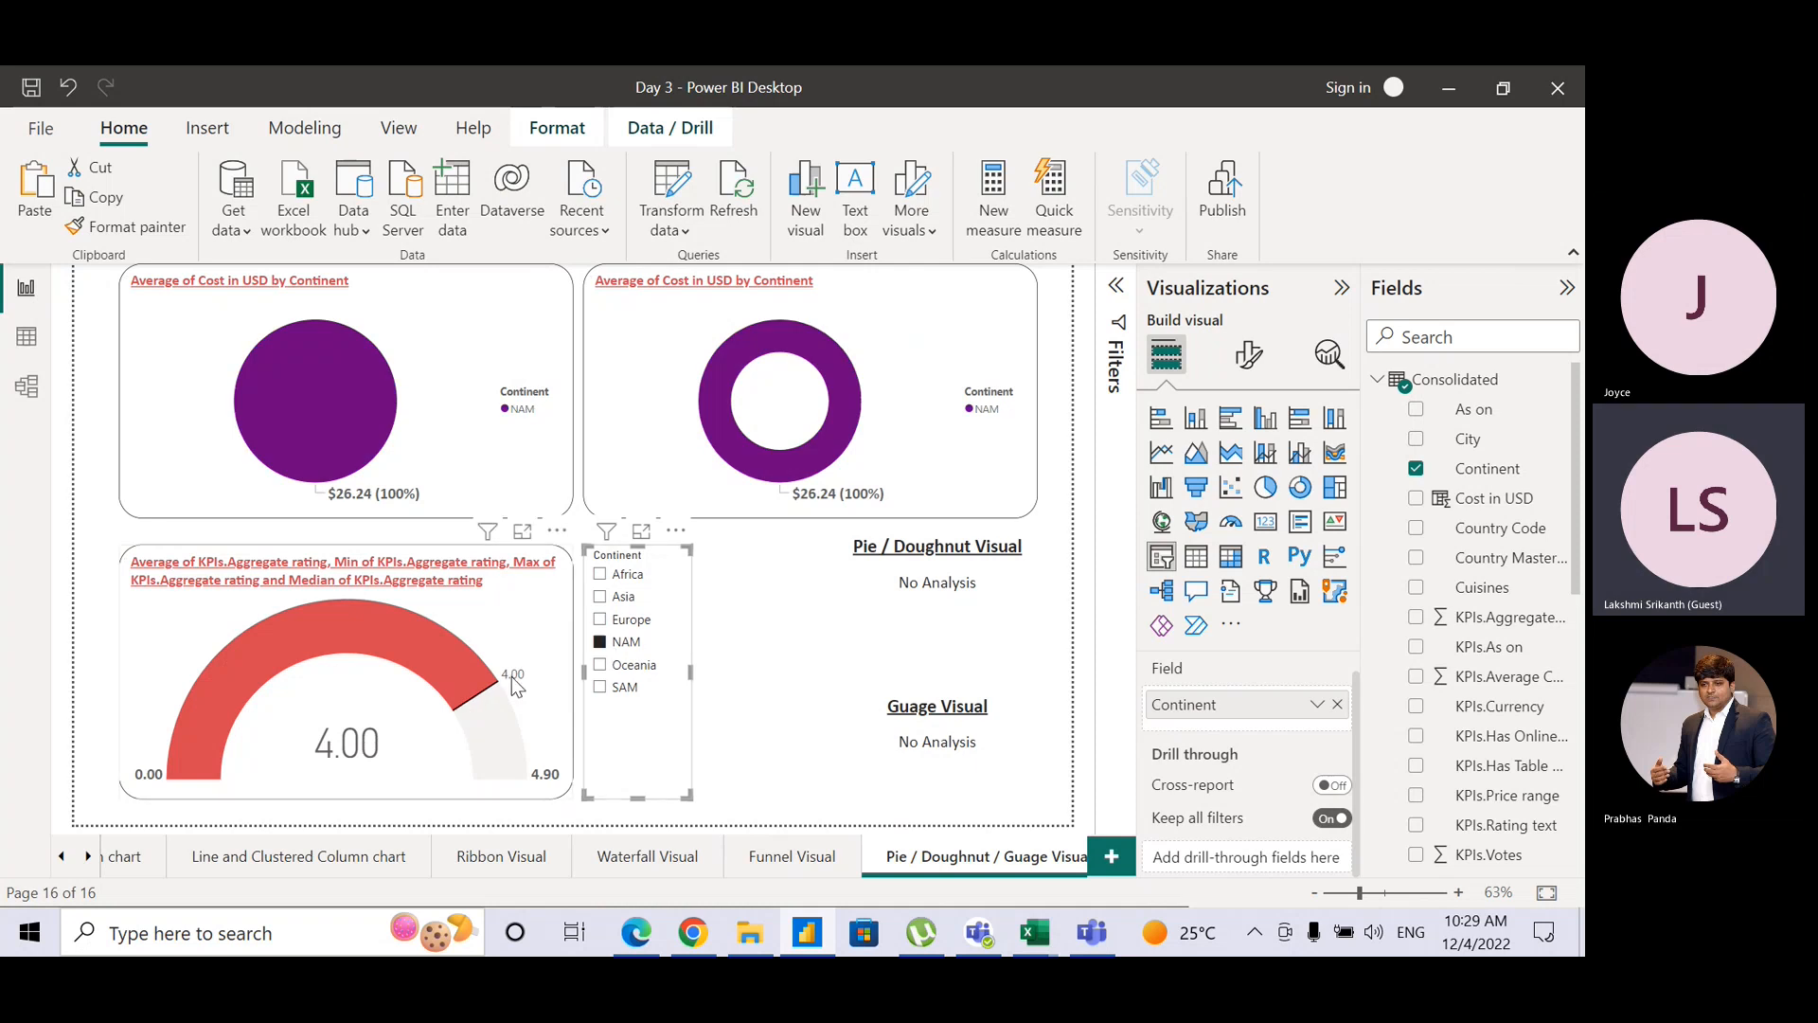
left_click(601, 666)
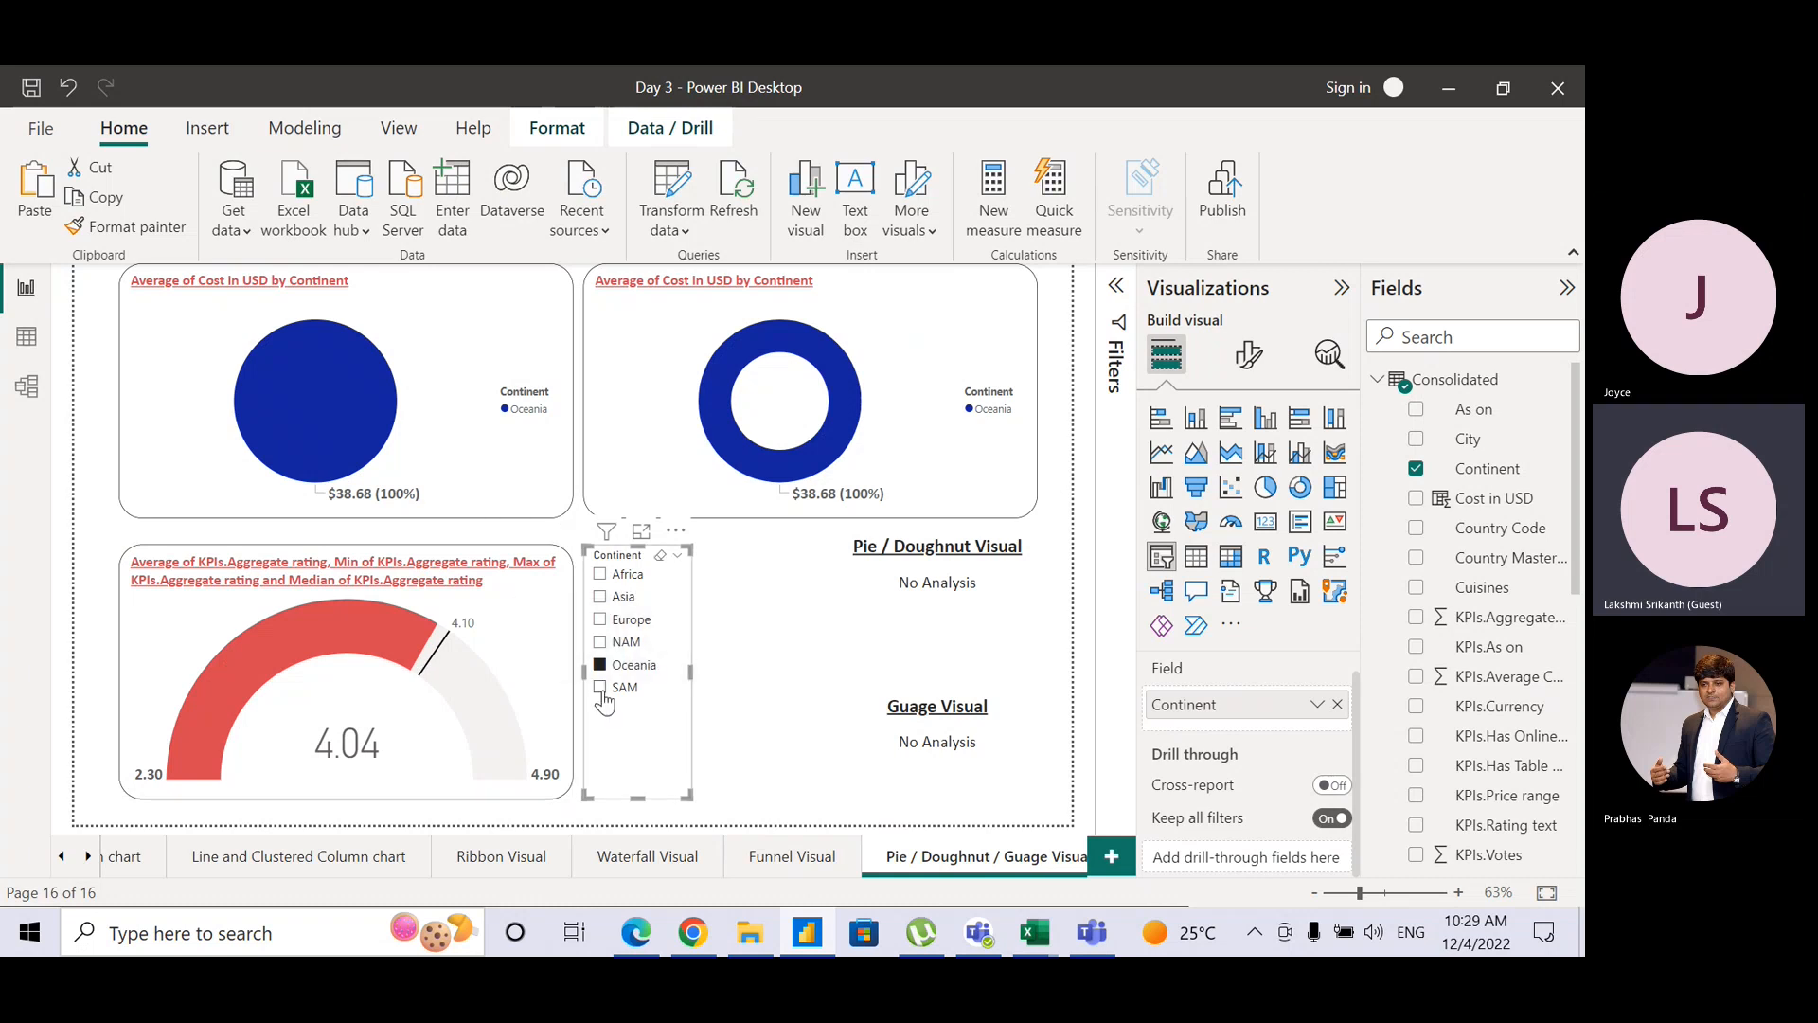
left_click(600, 688)
mouse_move(523, 696)
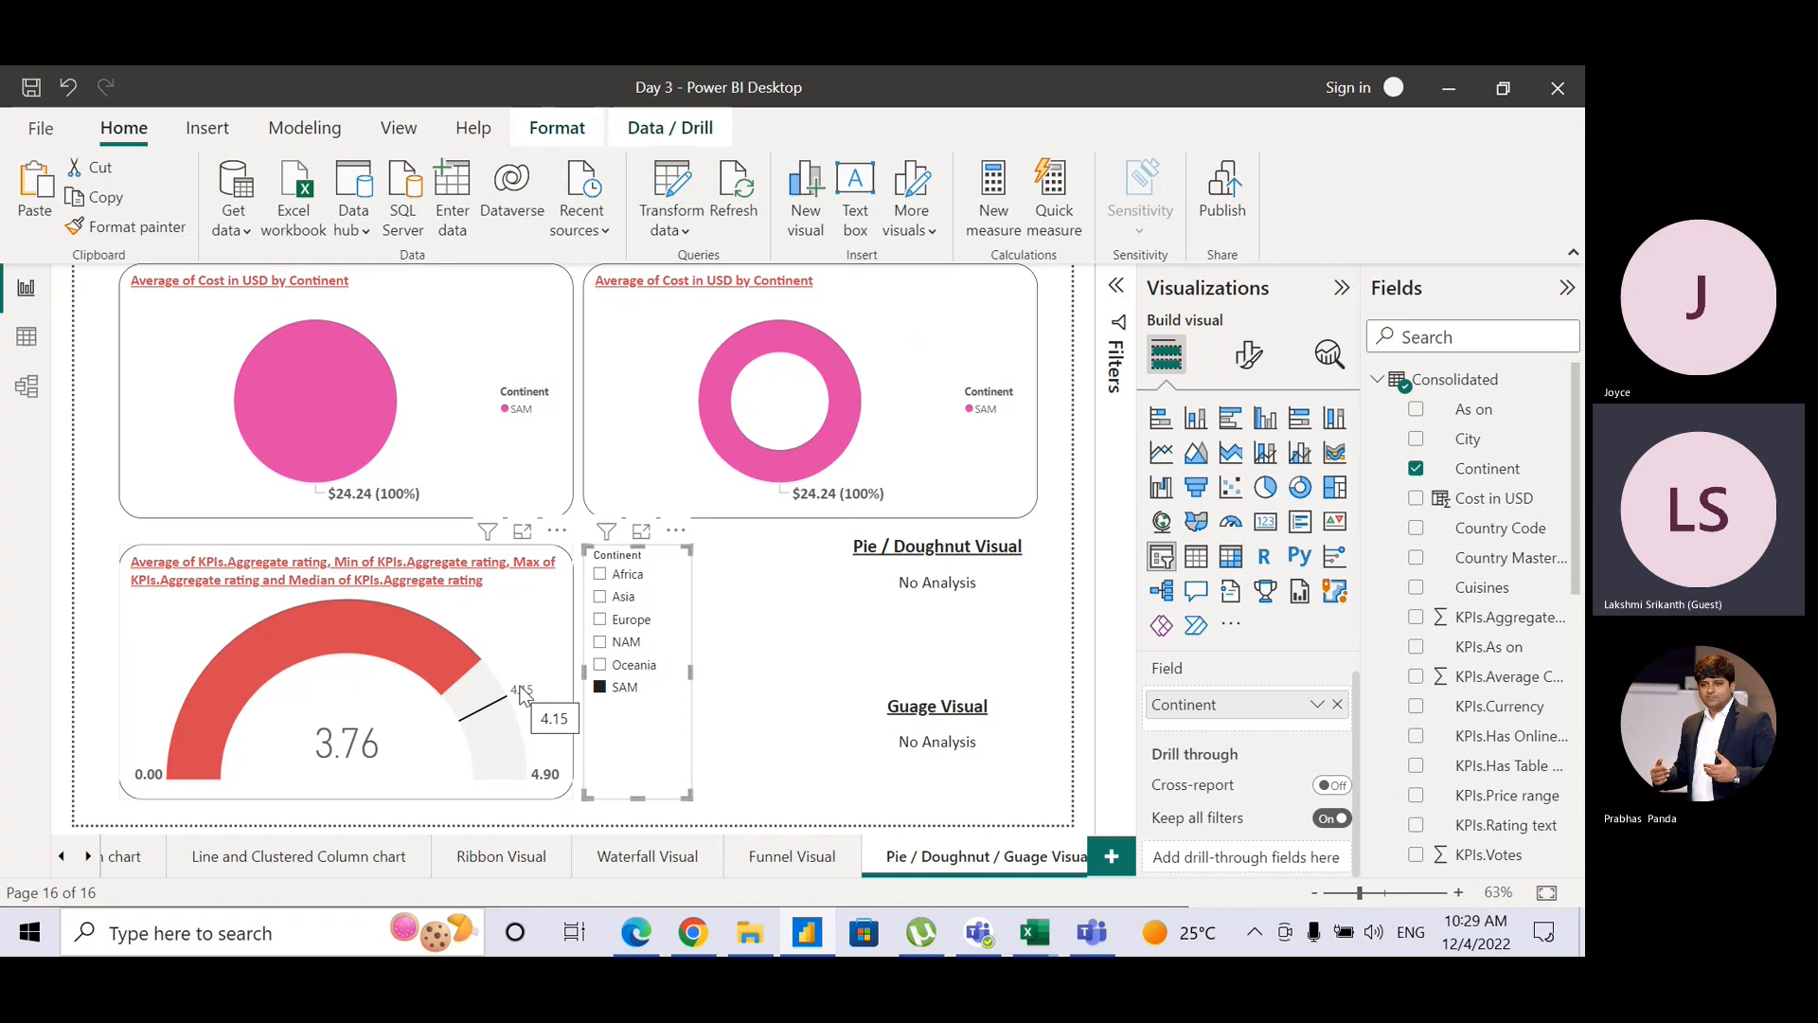
left_click(759, 625)
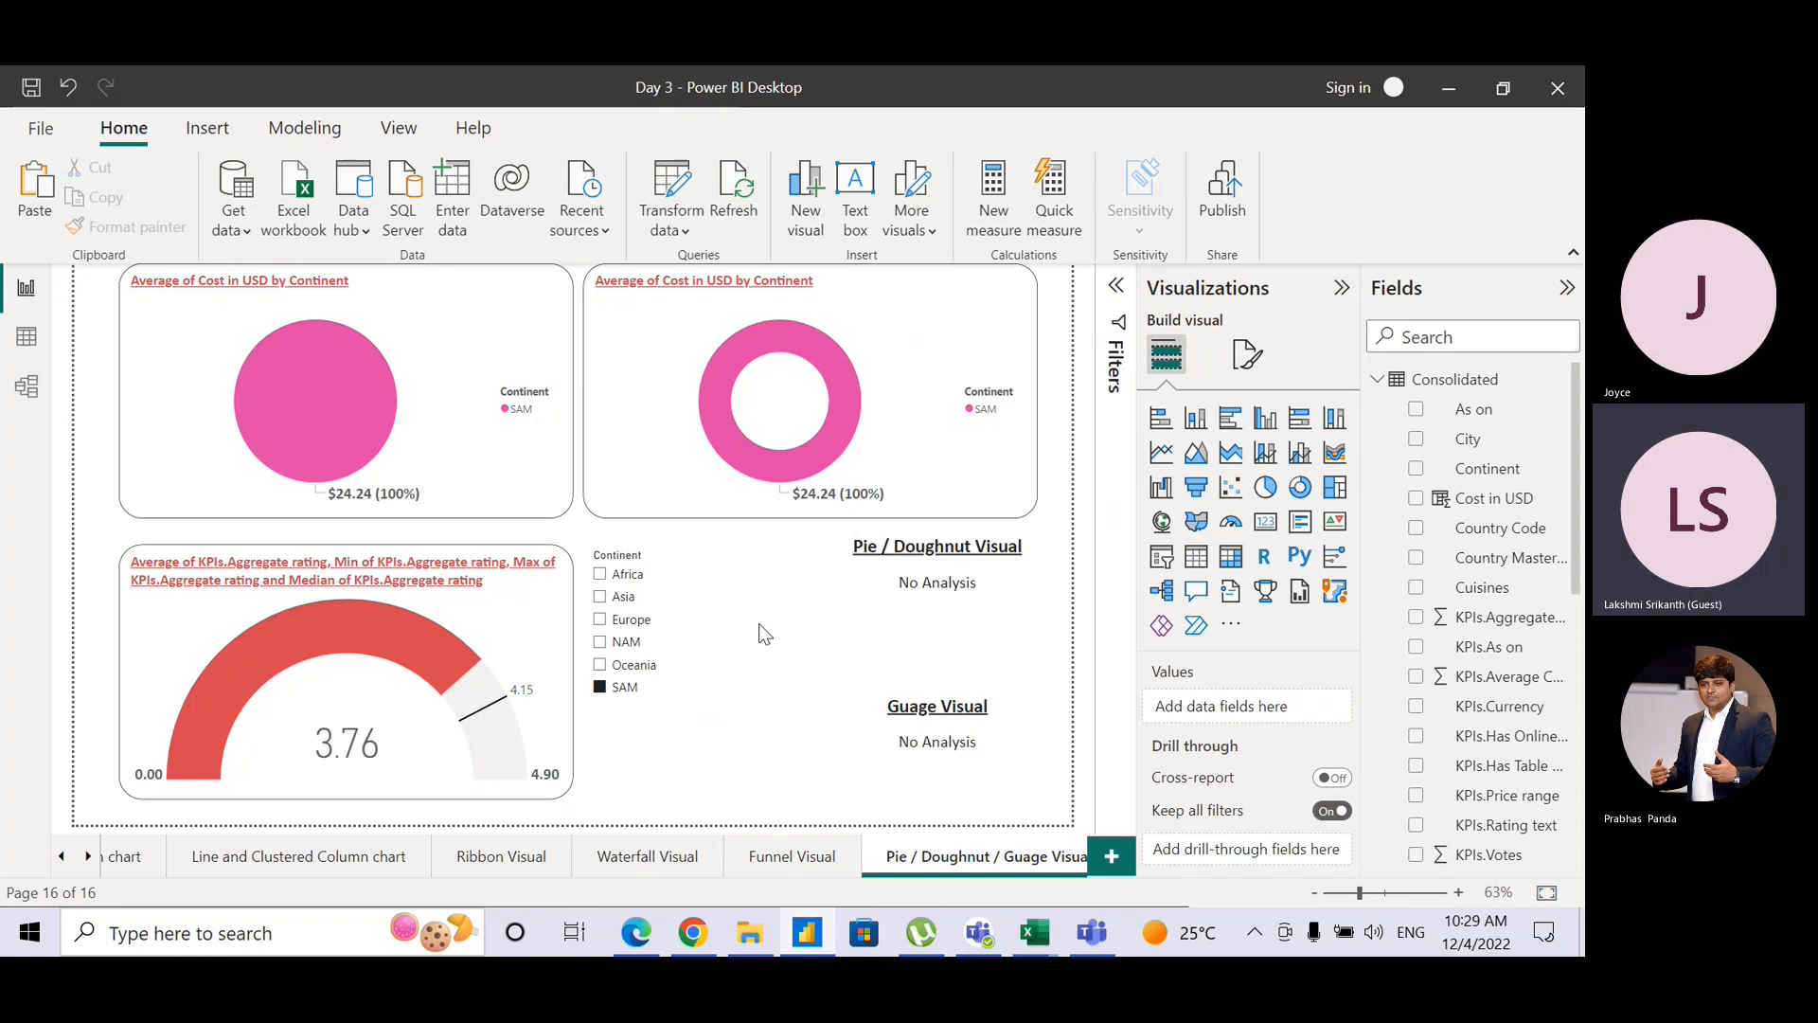
left_click(689, 726)
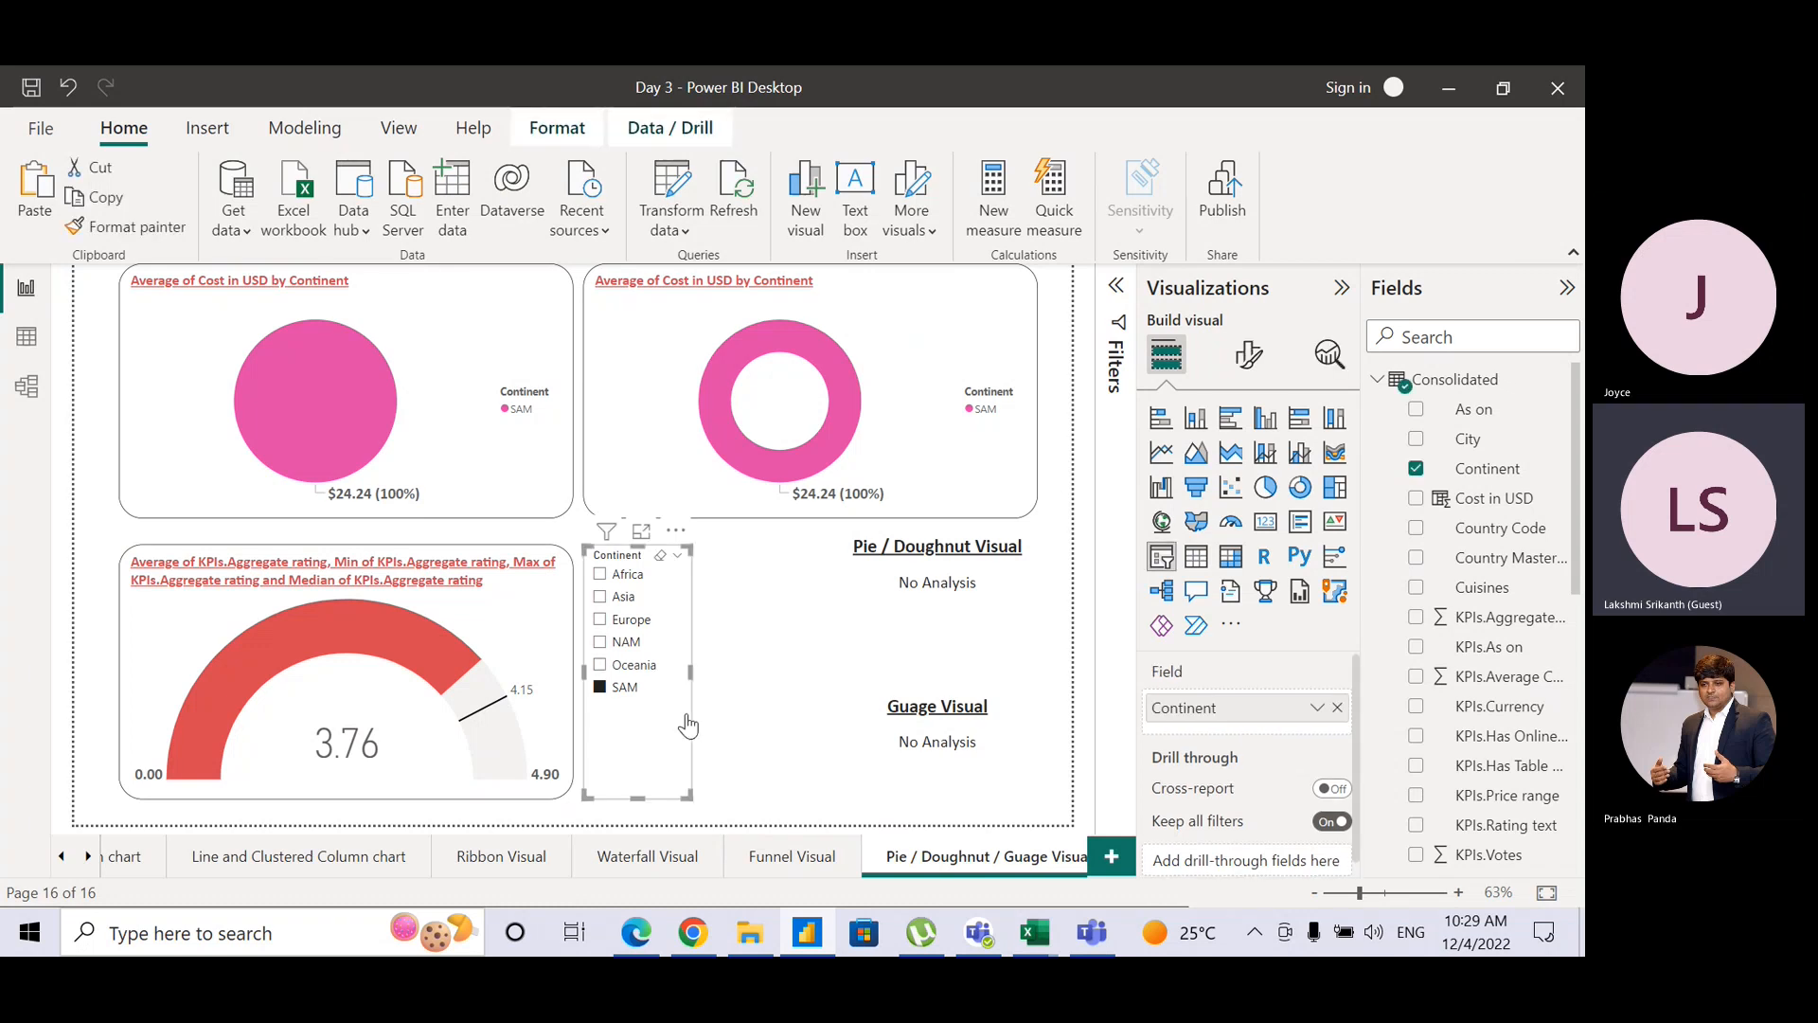
left_click(662, 559)
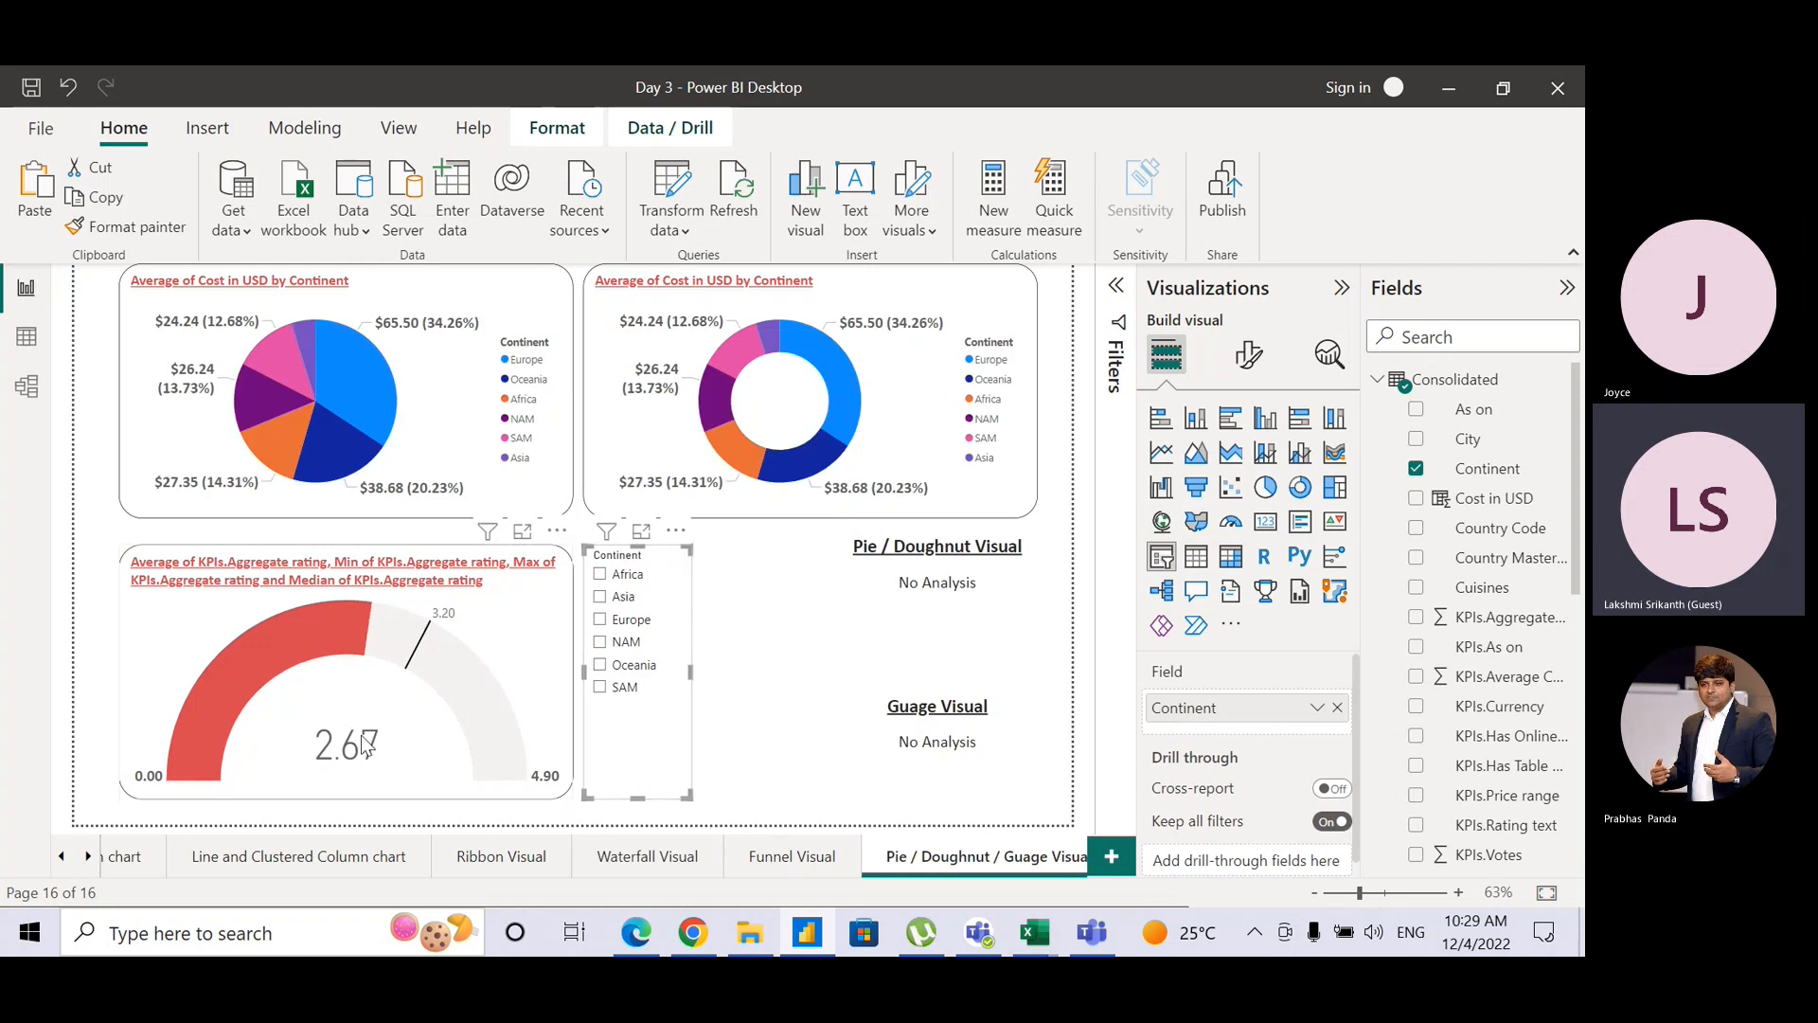
left_click(741, 746)
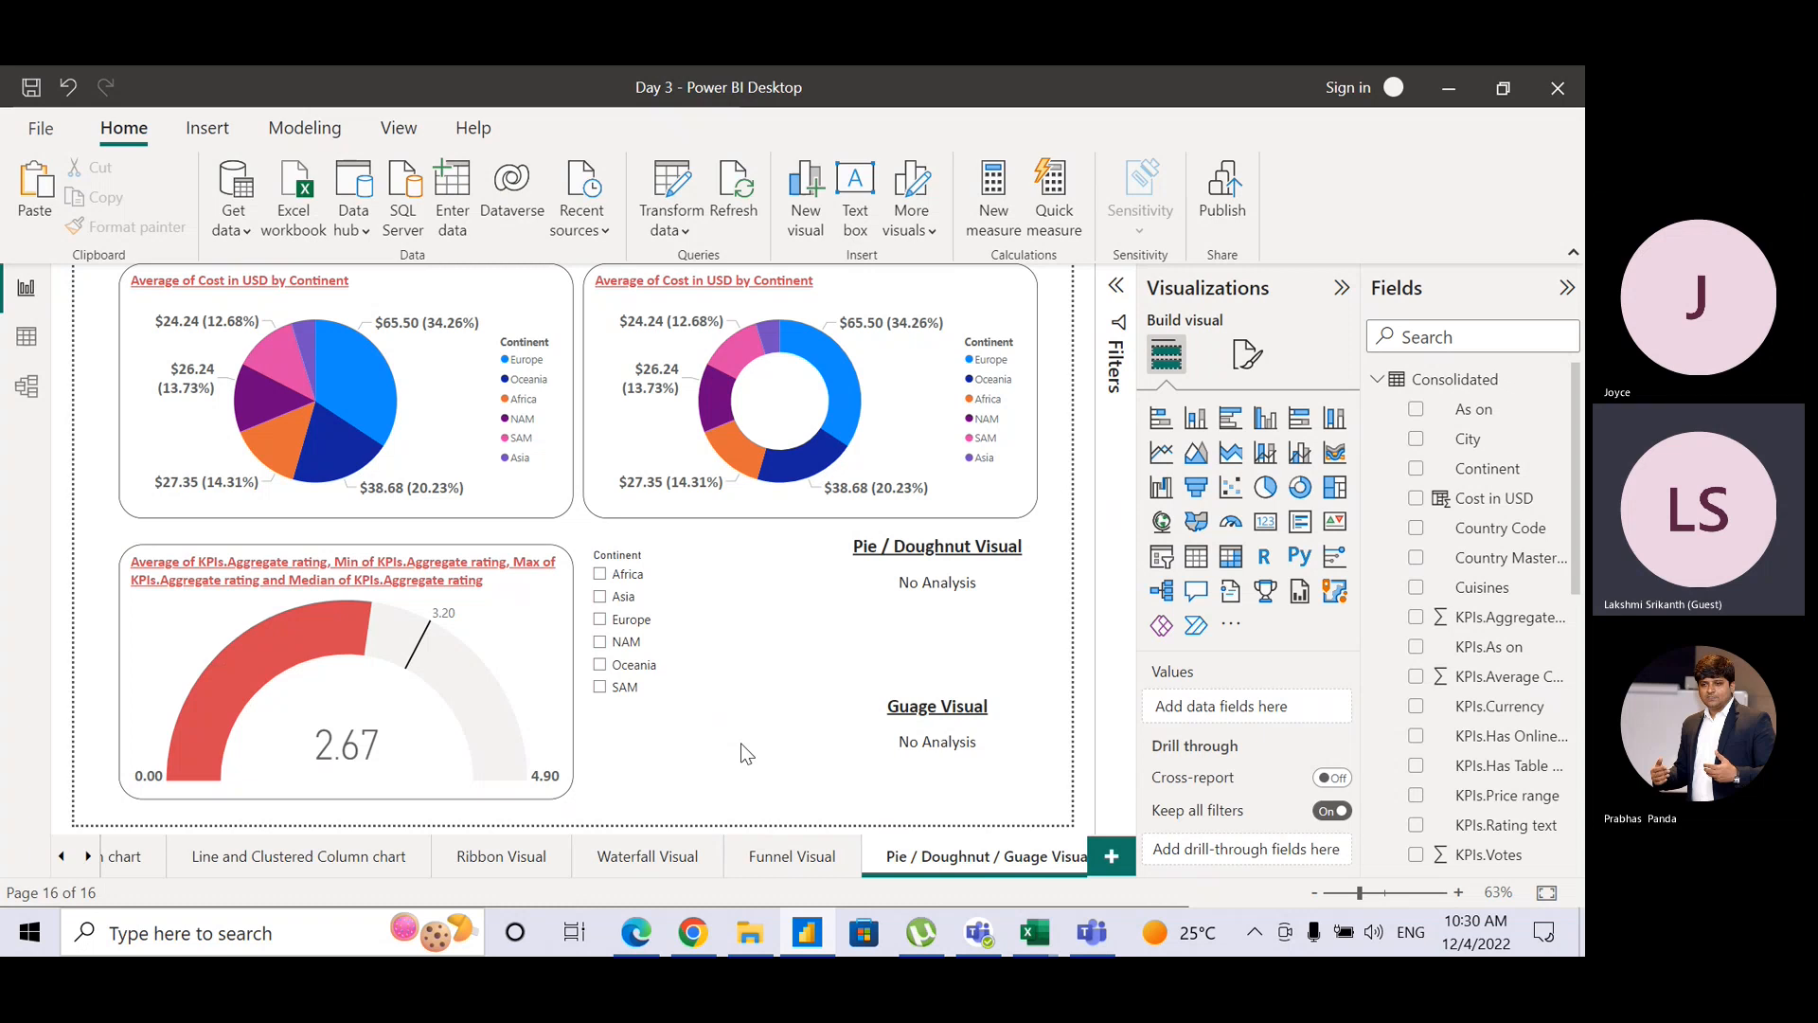
Step: Switch to the Teams meeting, leave the microphone muted, and return to Power BI Desktop
key("alt+Tab")
key("alt+Tab")
key("alt+Tab")
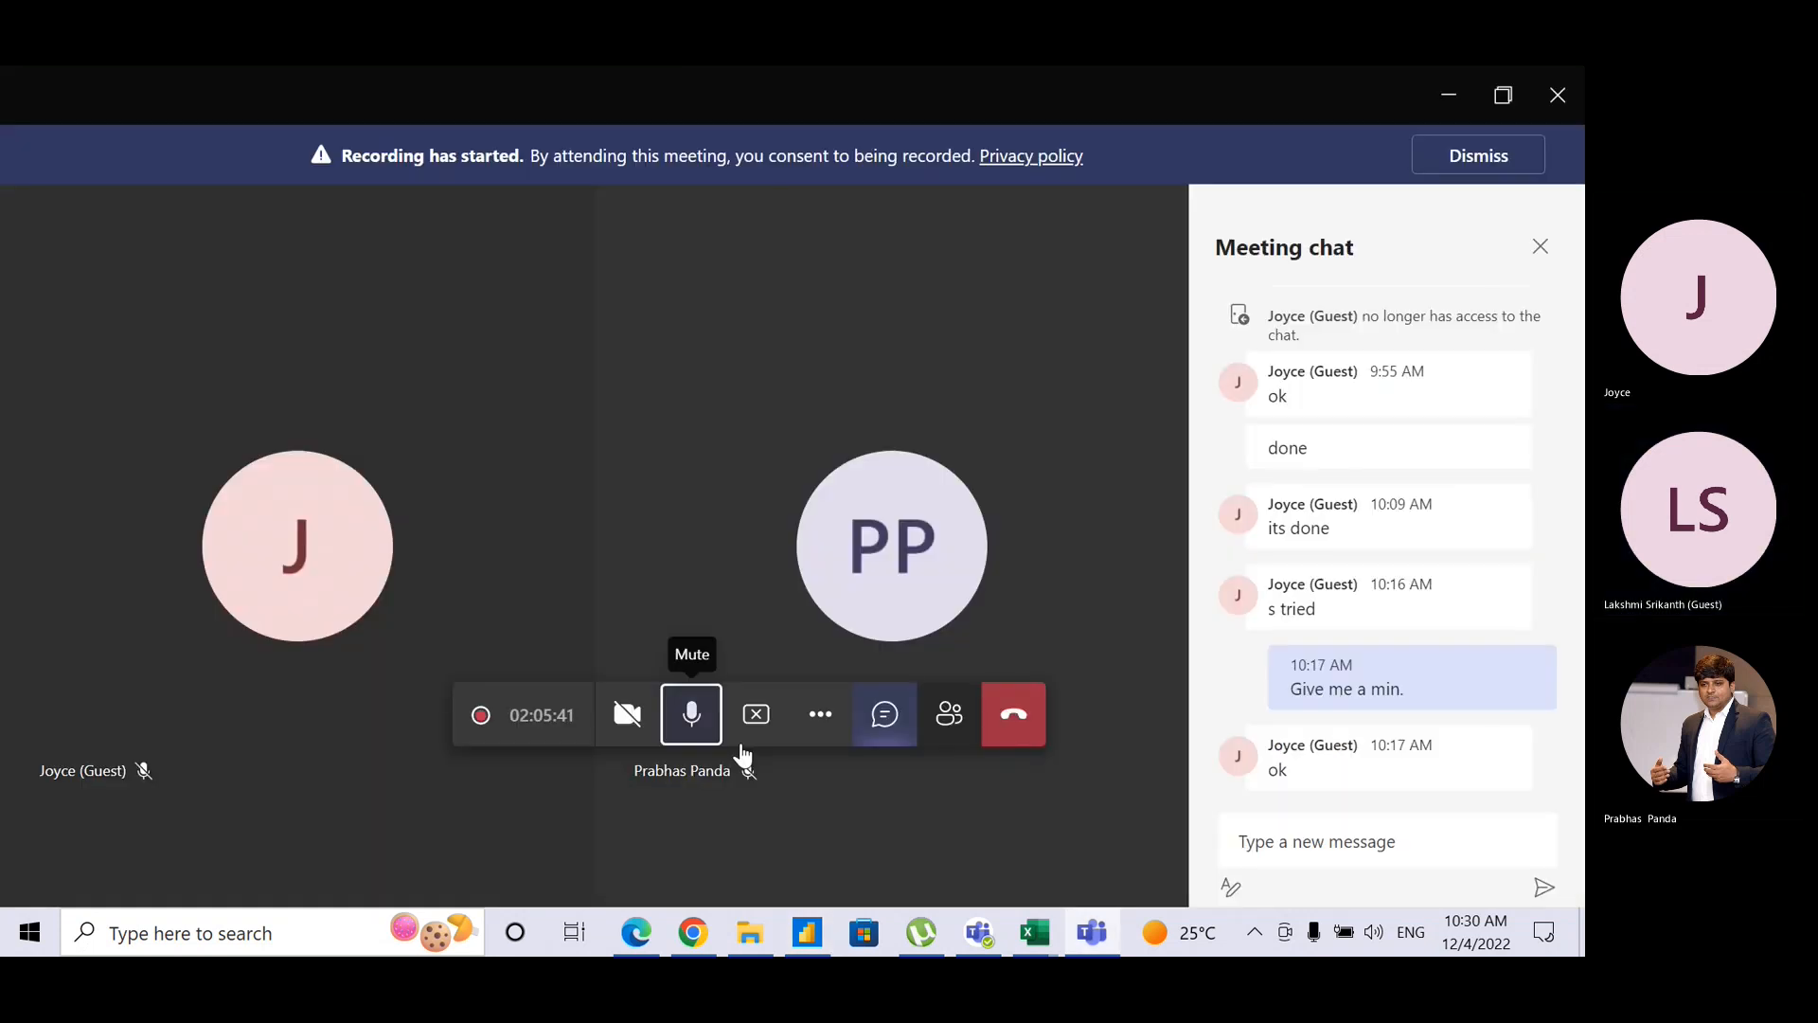
left_click(692, 724)
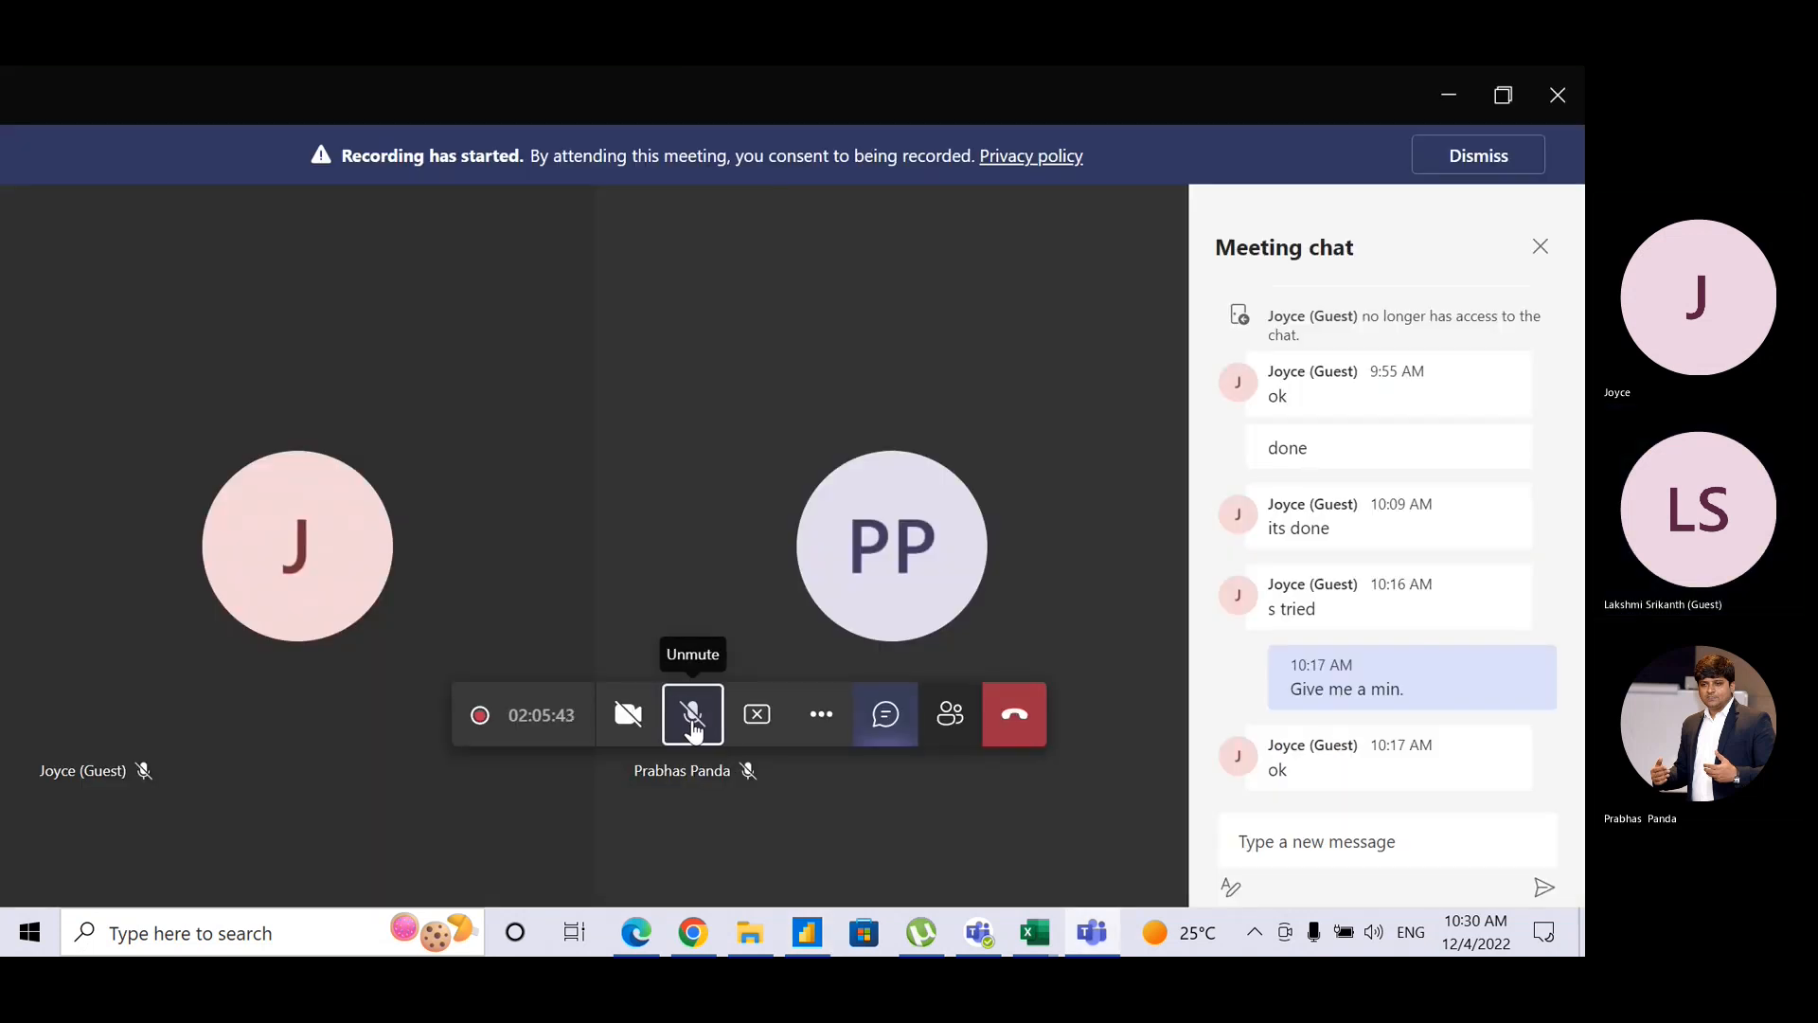
key("alt+Tab")
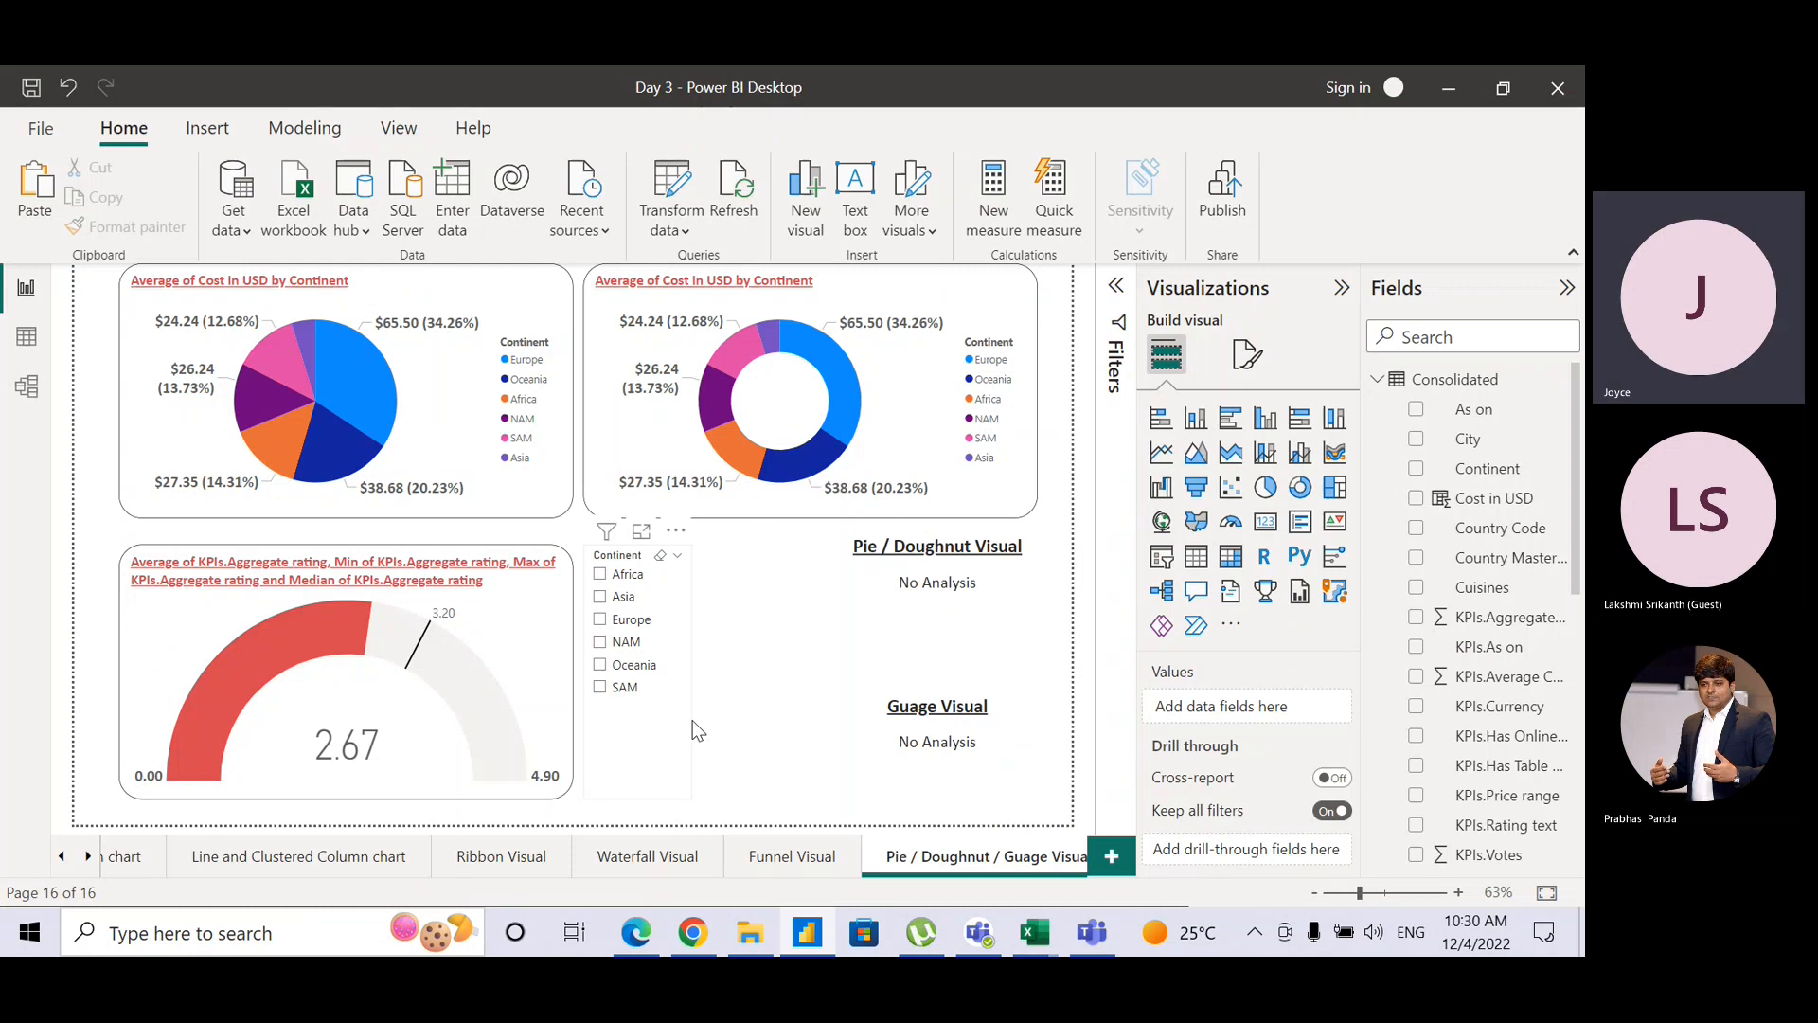
key("alt+Tab")
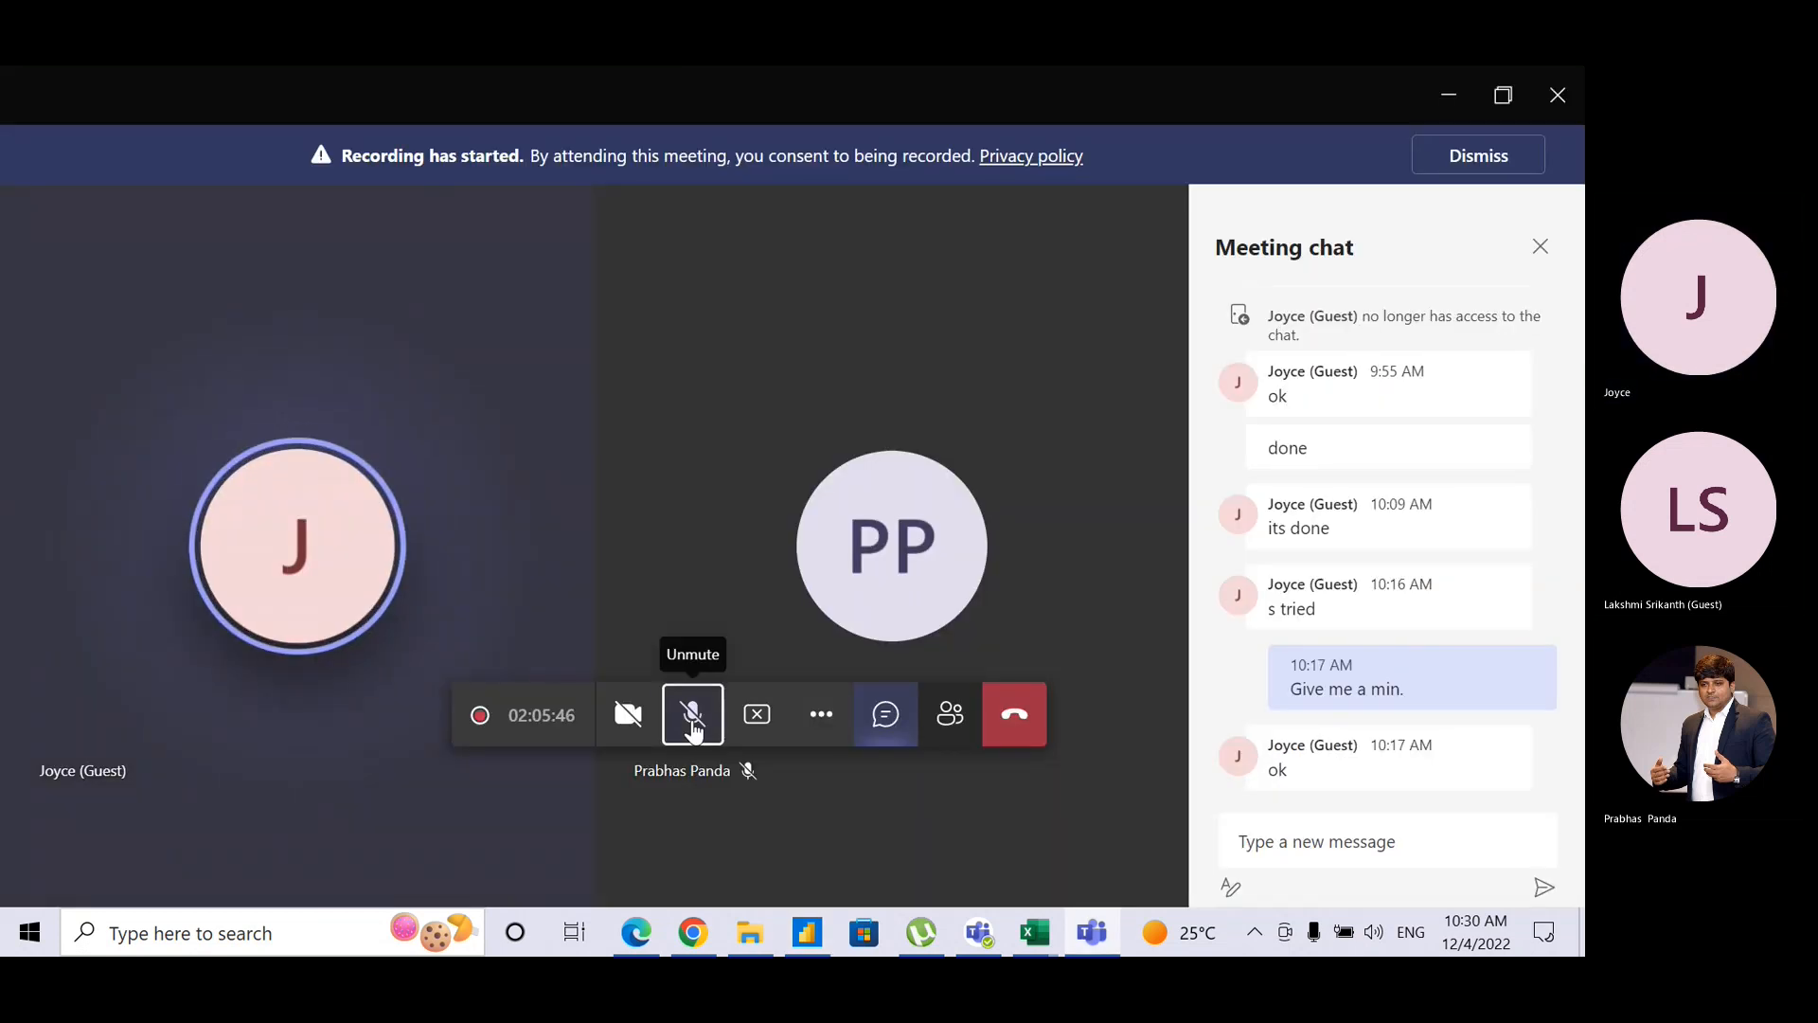
left_click(692, 725)
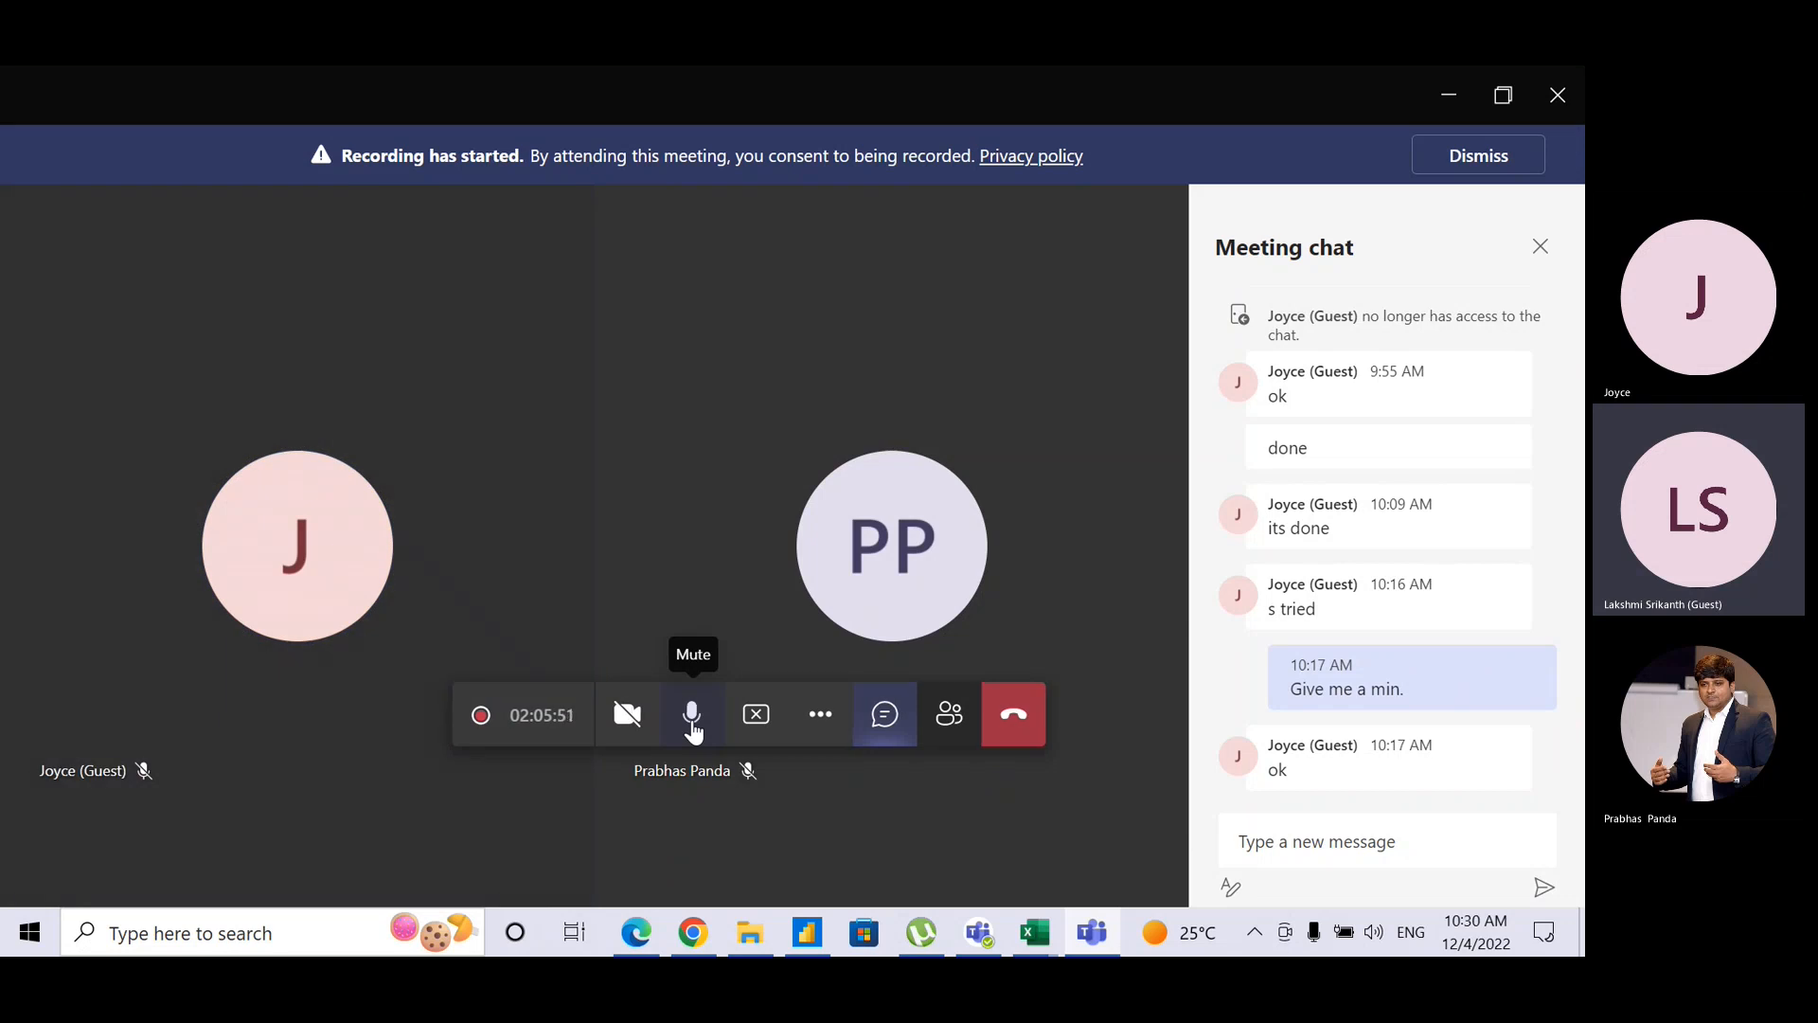
left_click(693, 725)
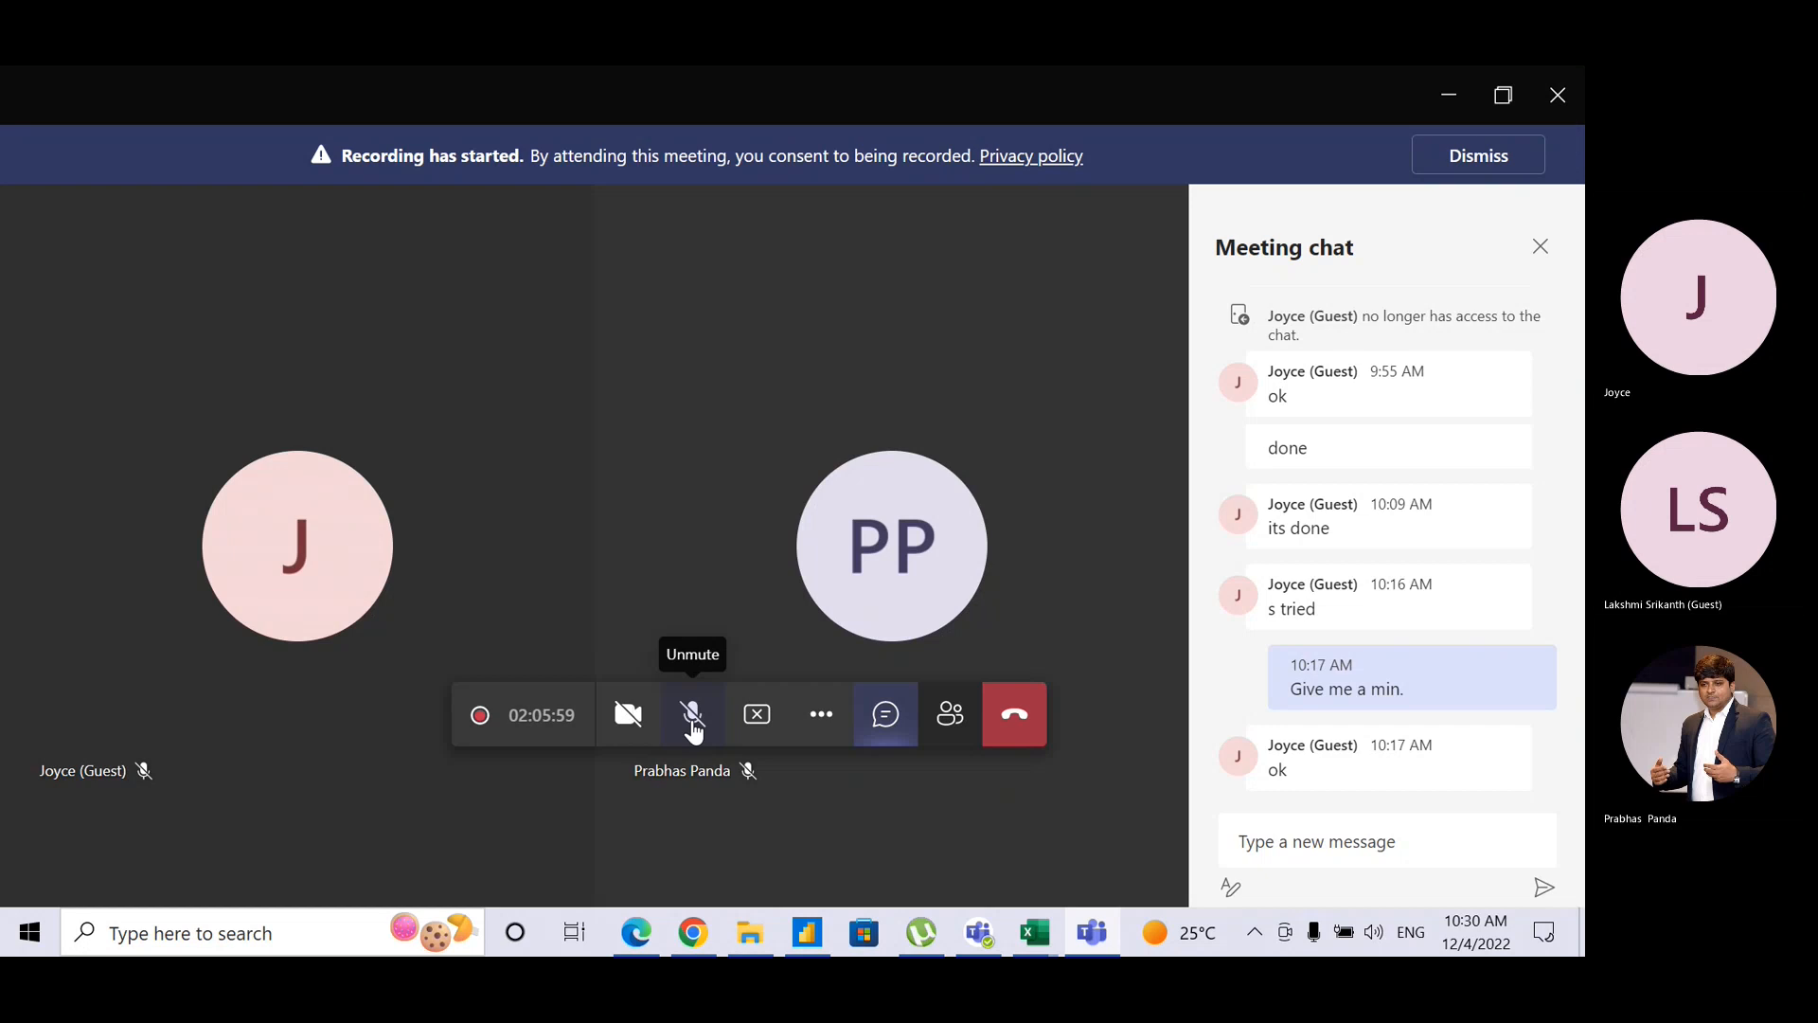
left_click(675, 739)
key("alt+Tab")
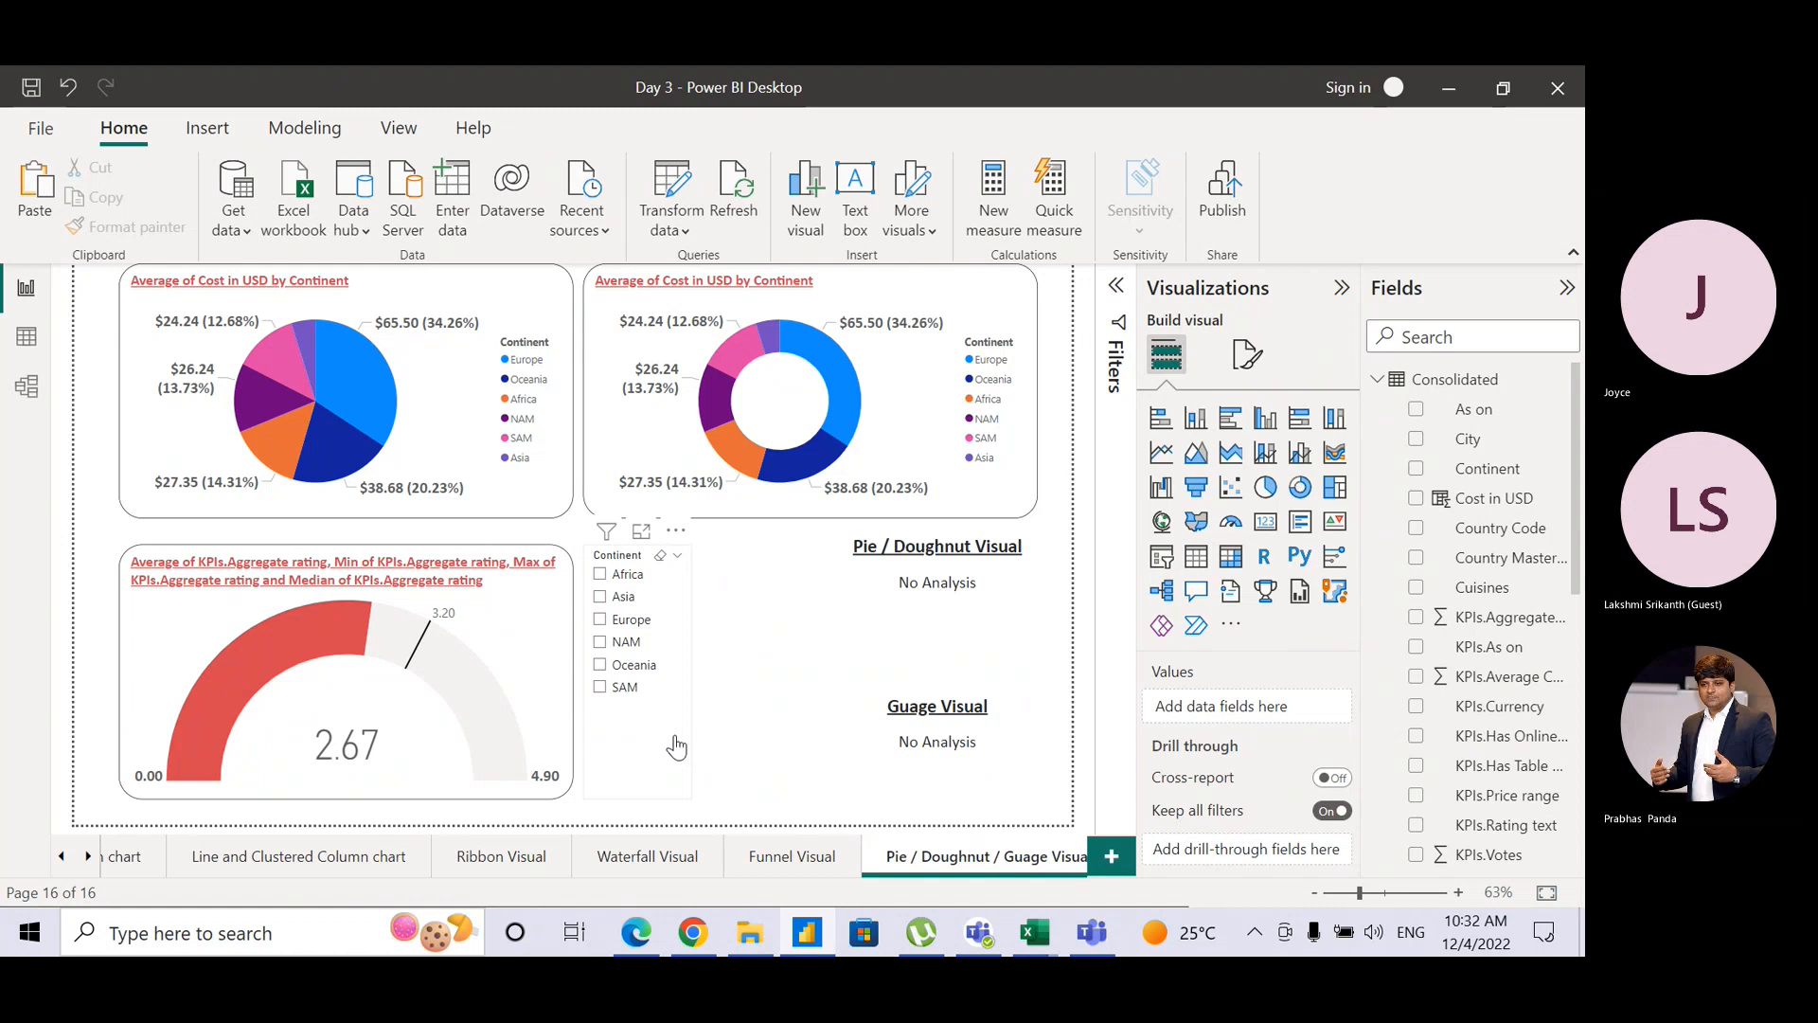
key("alt+Tab")
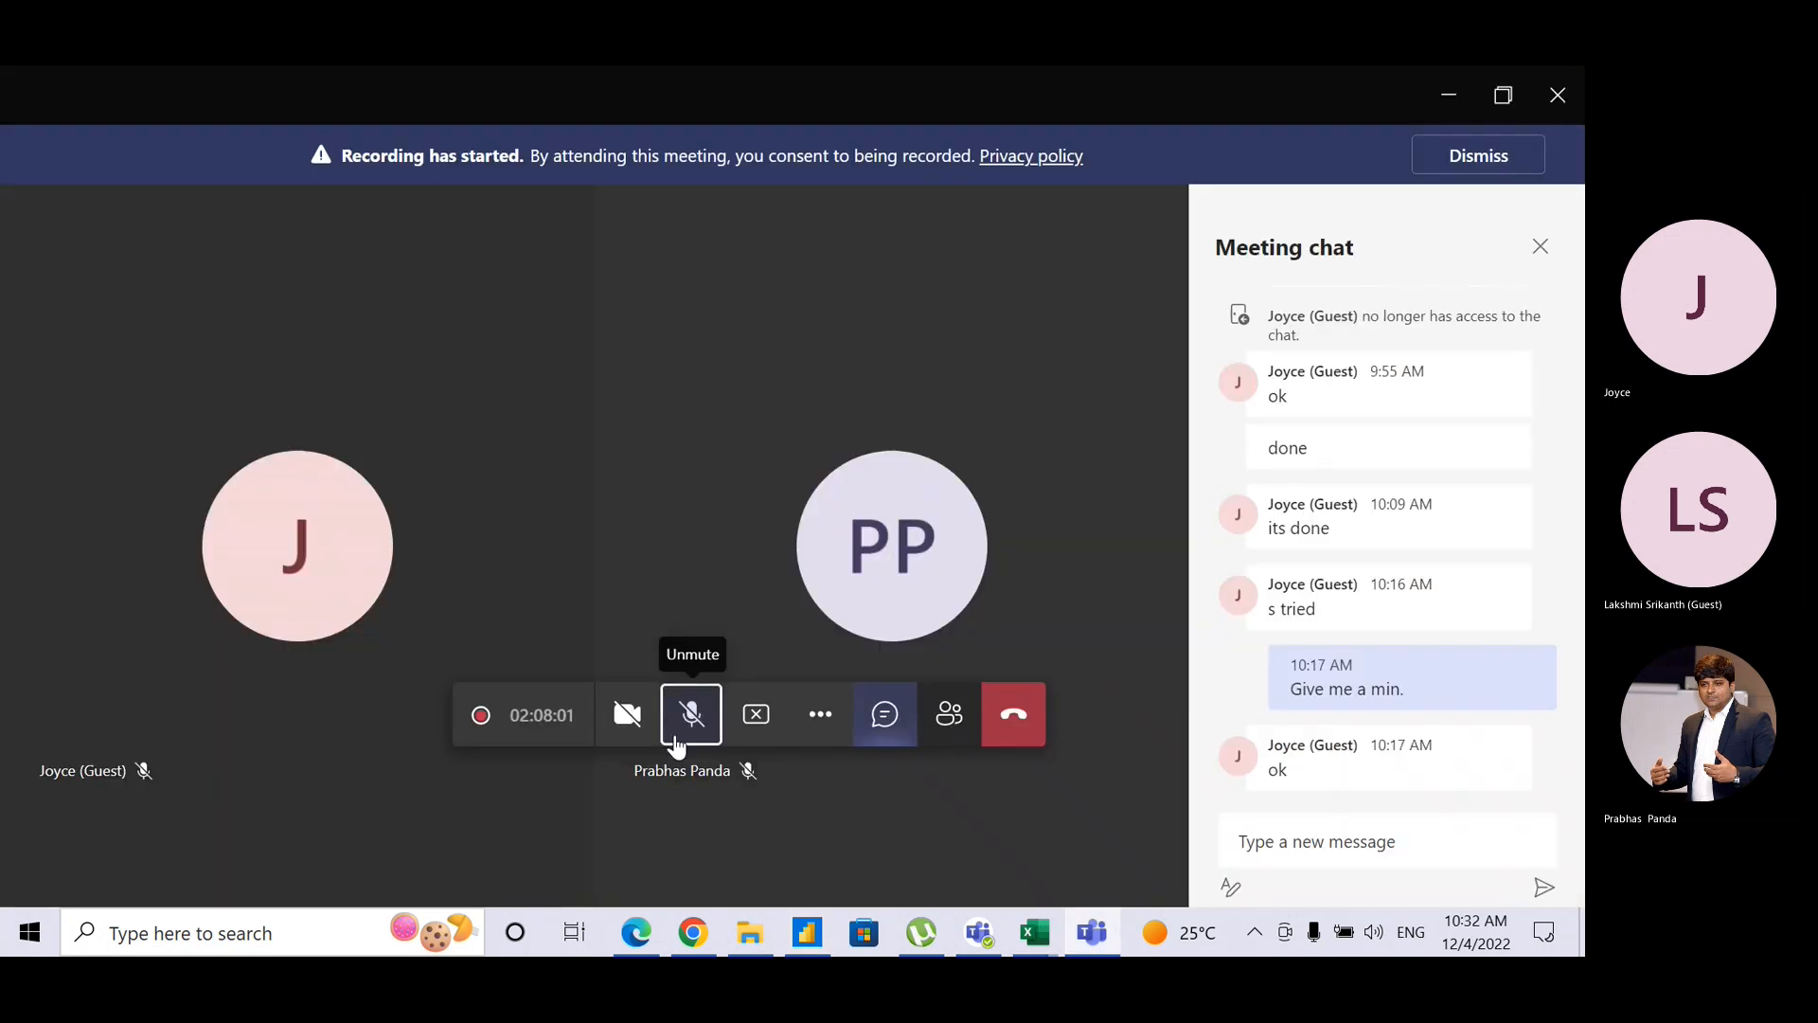
key("alt+Tab")
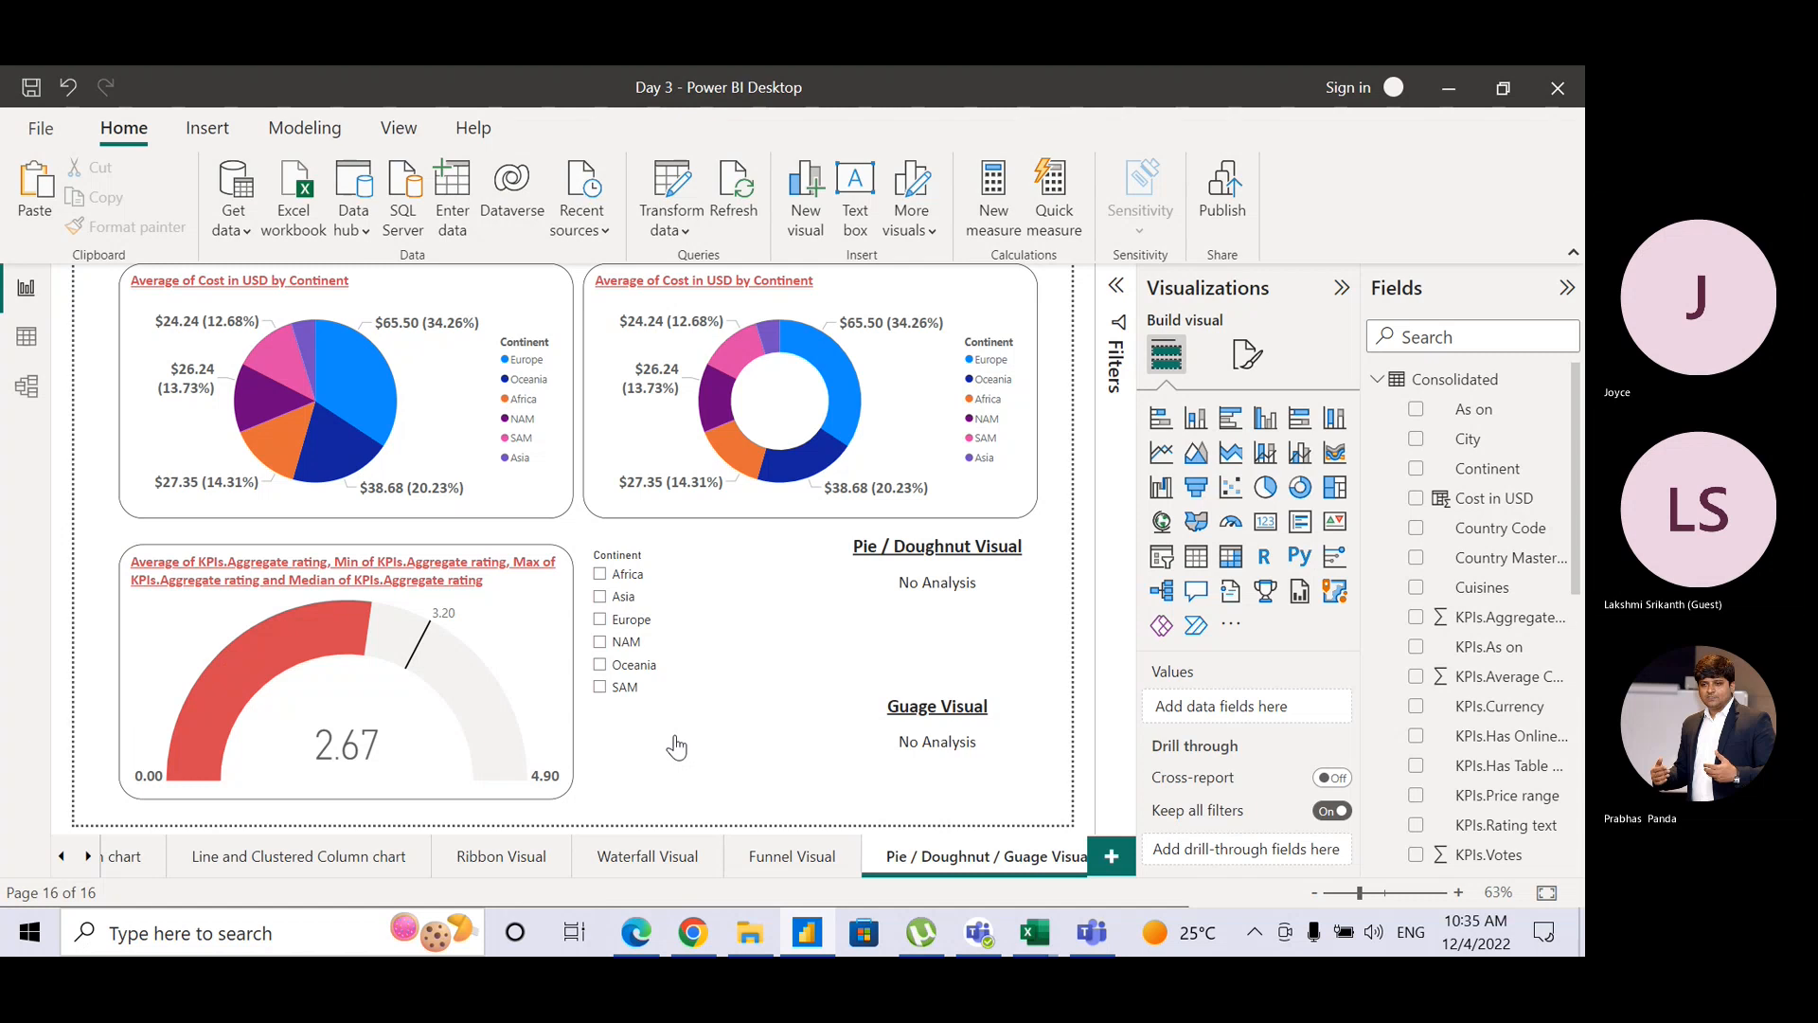
Step: Unmute the microphone in the Teams meeting, then come back to the Power BI report
key("alt+Tab")
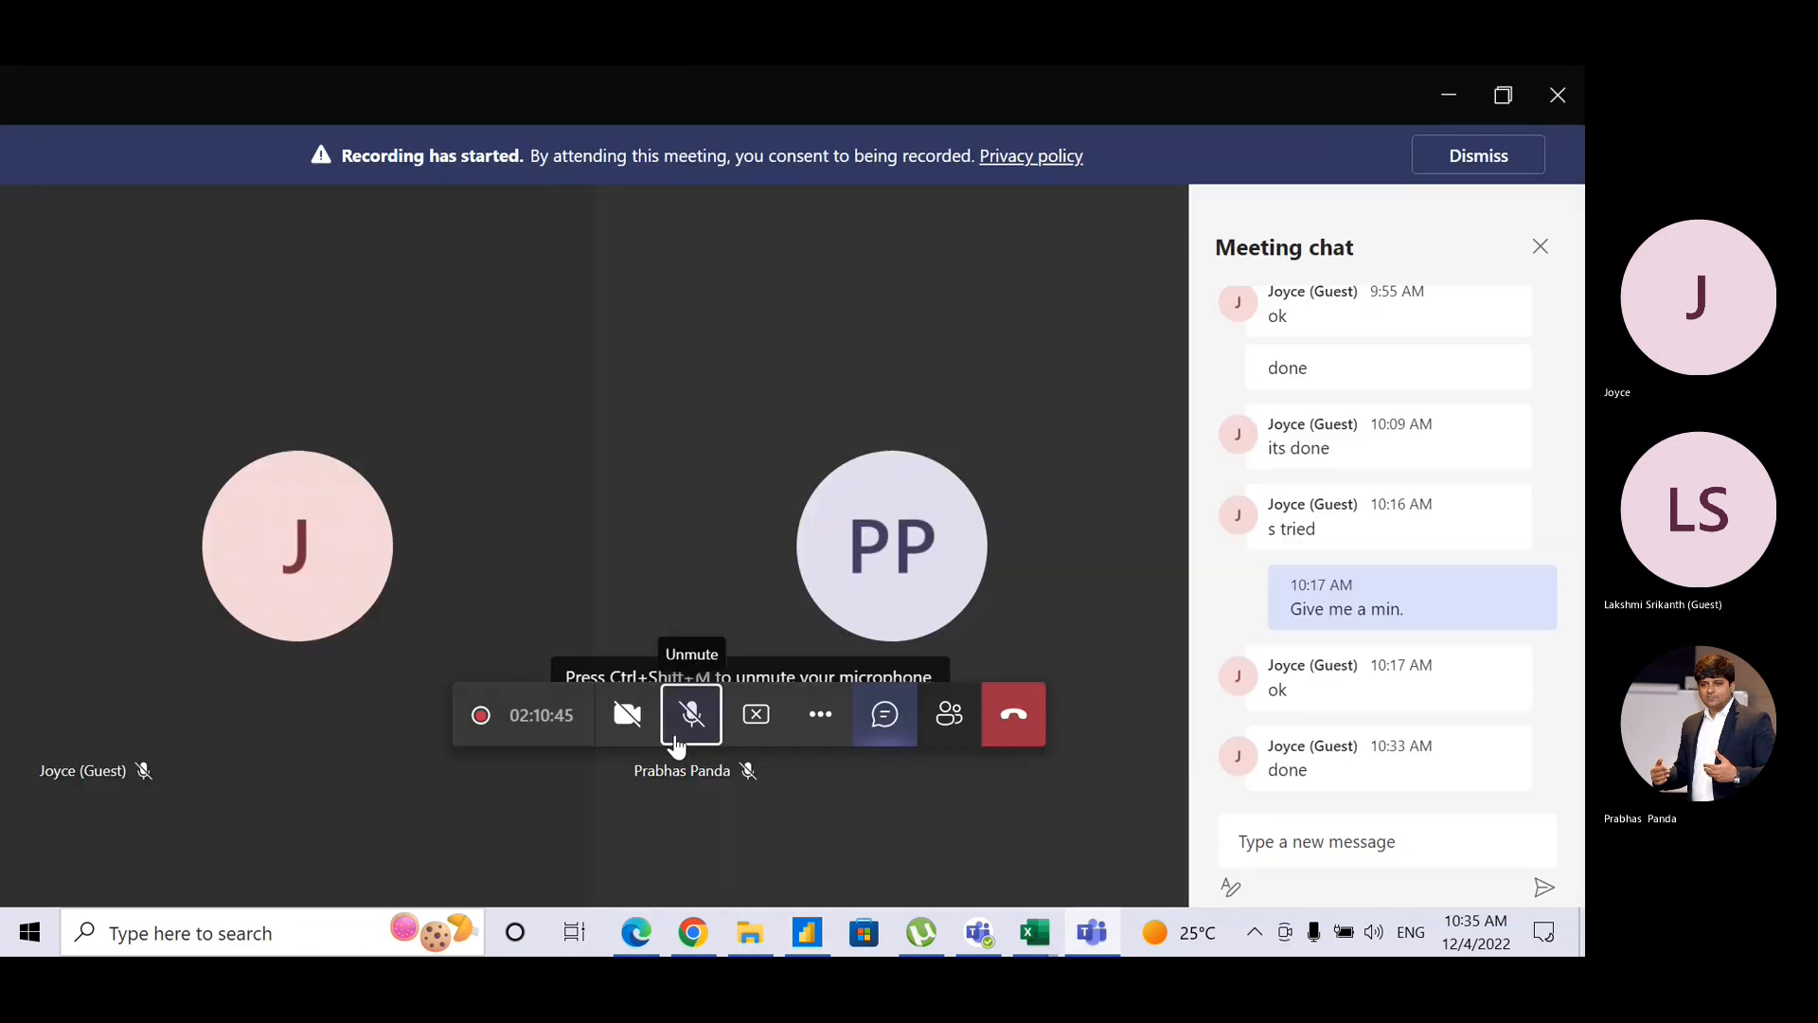
key("alt+Tab")
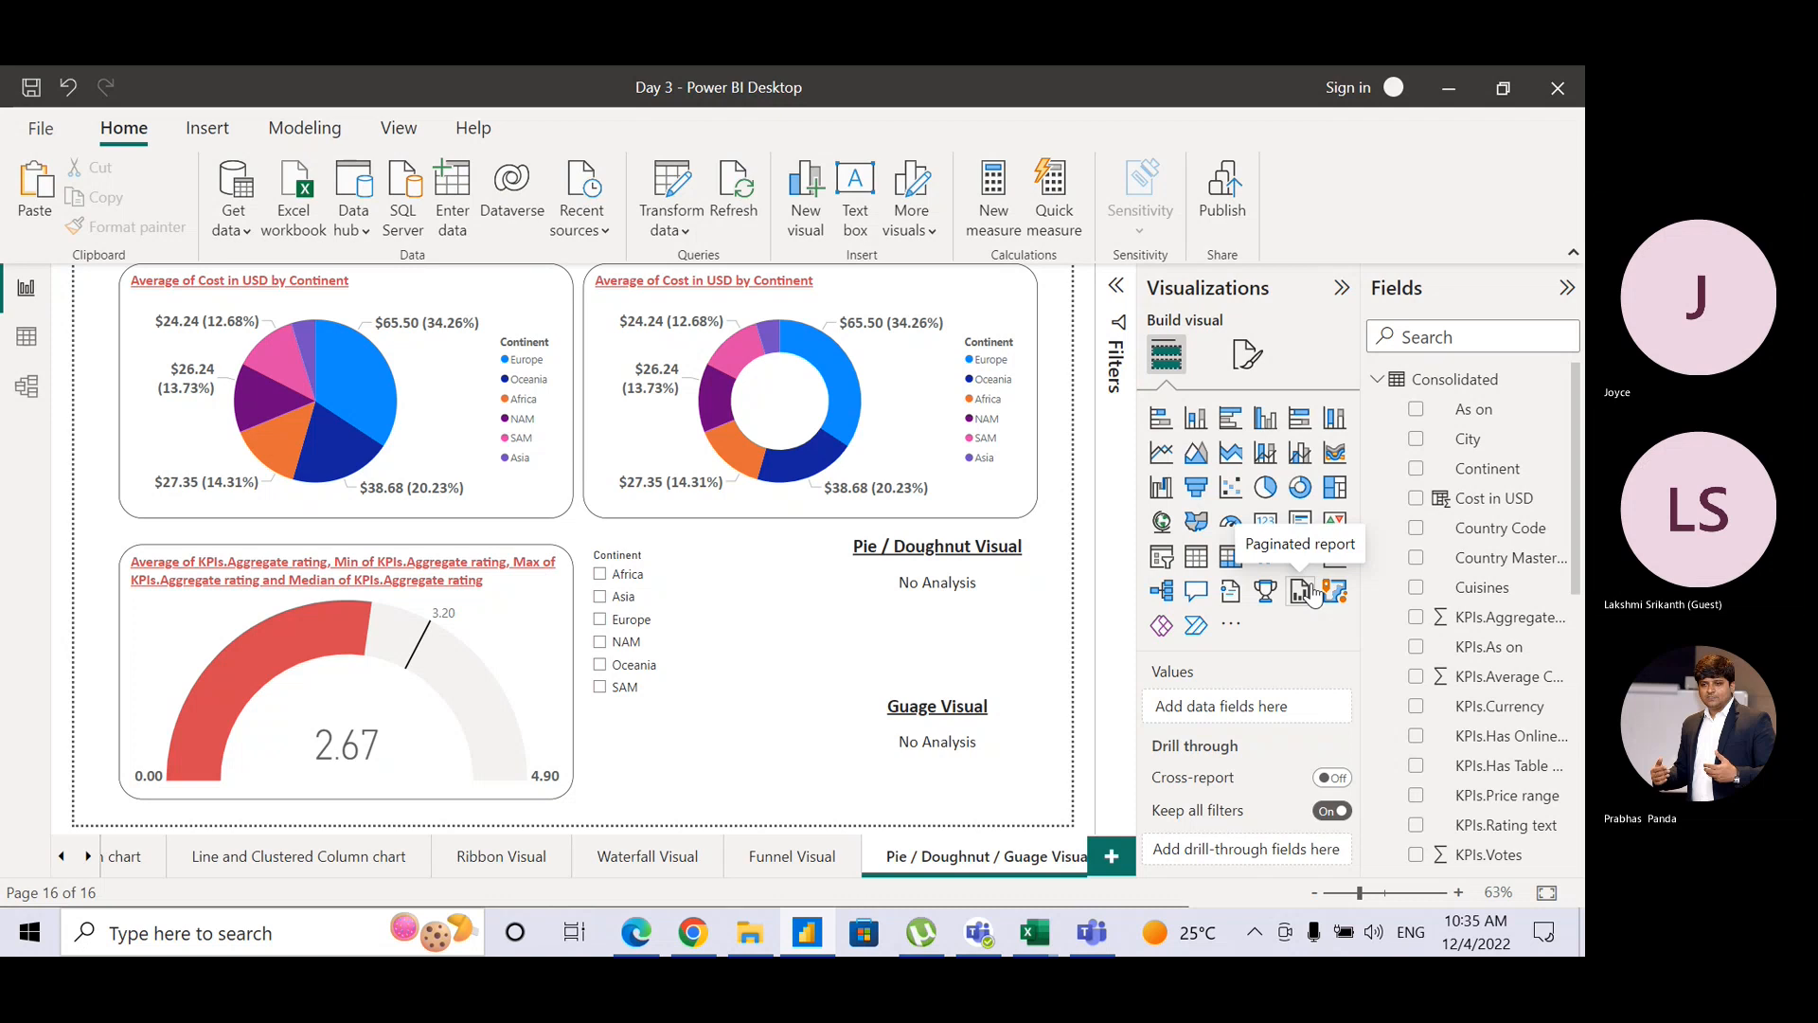
key("alt+Tab")
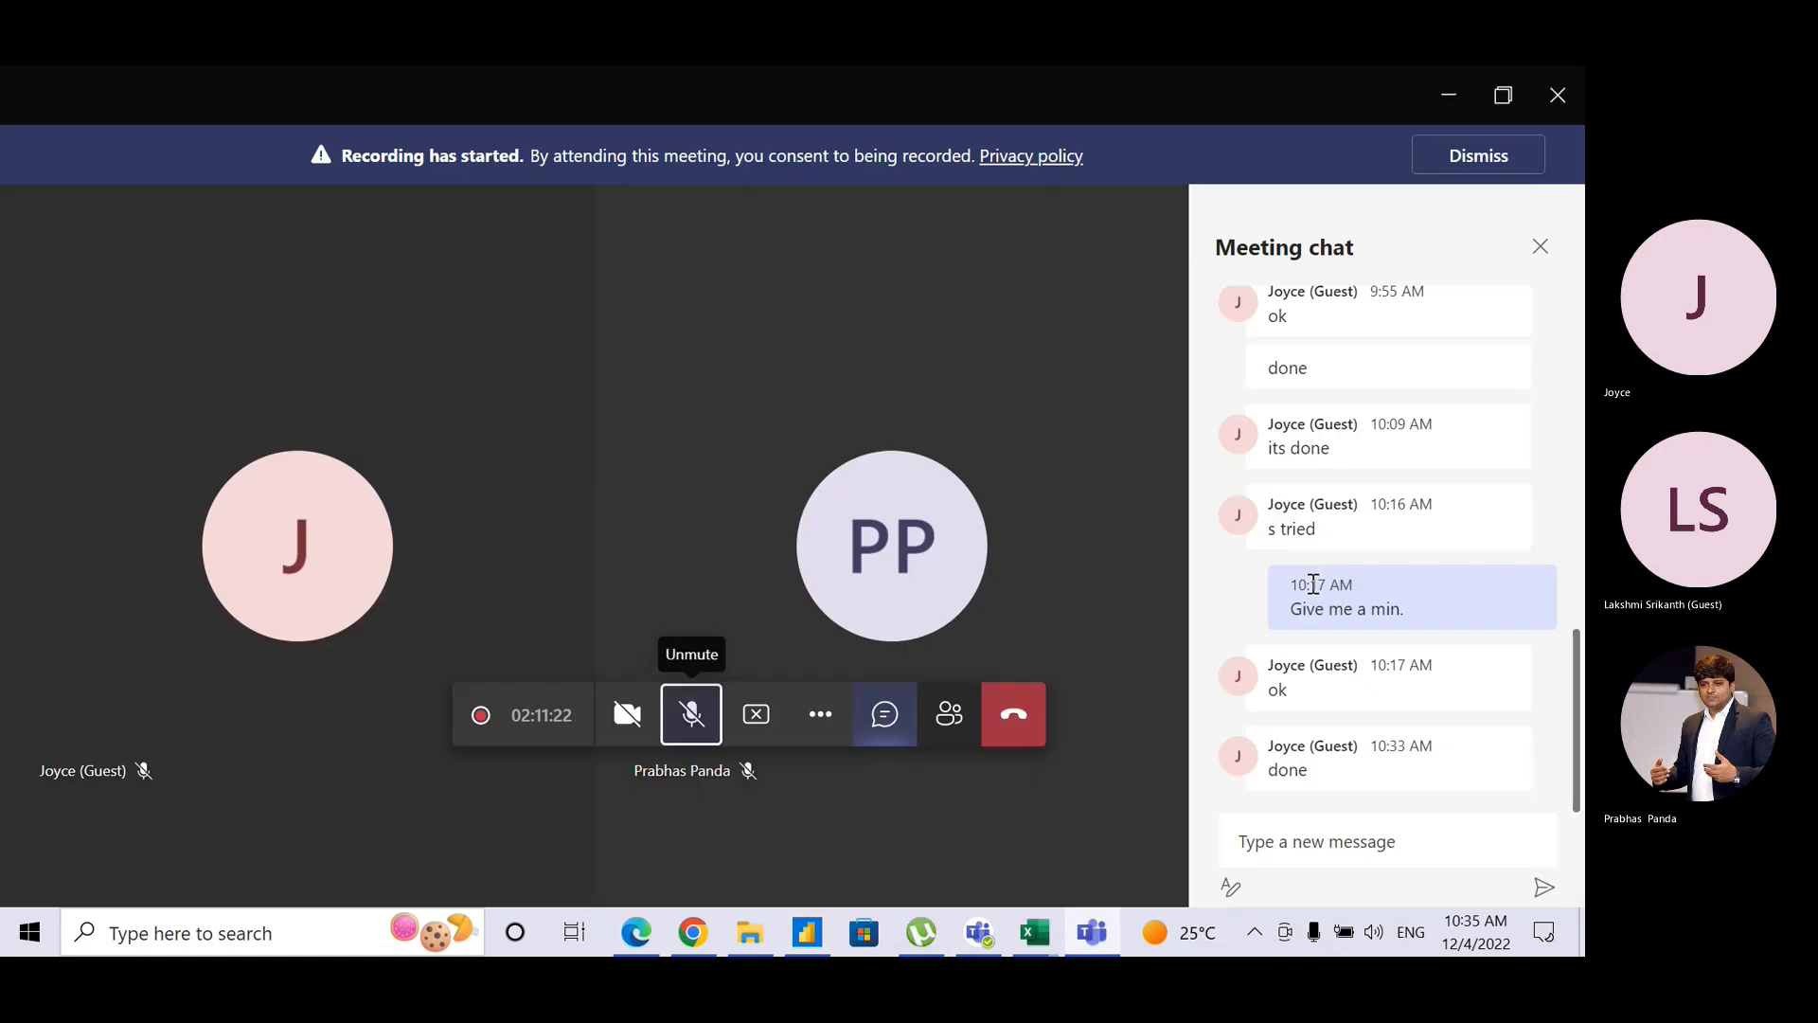
left_click(684, 717)
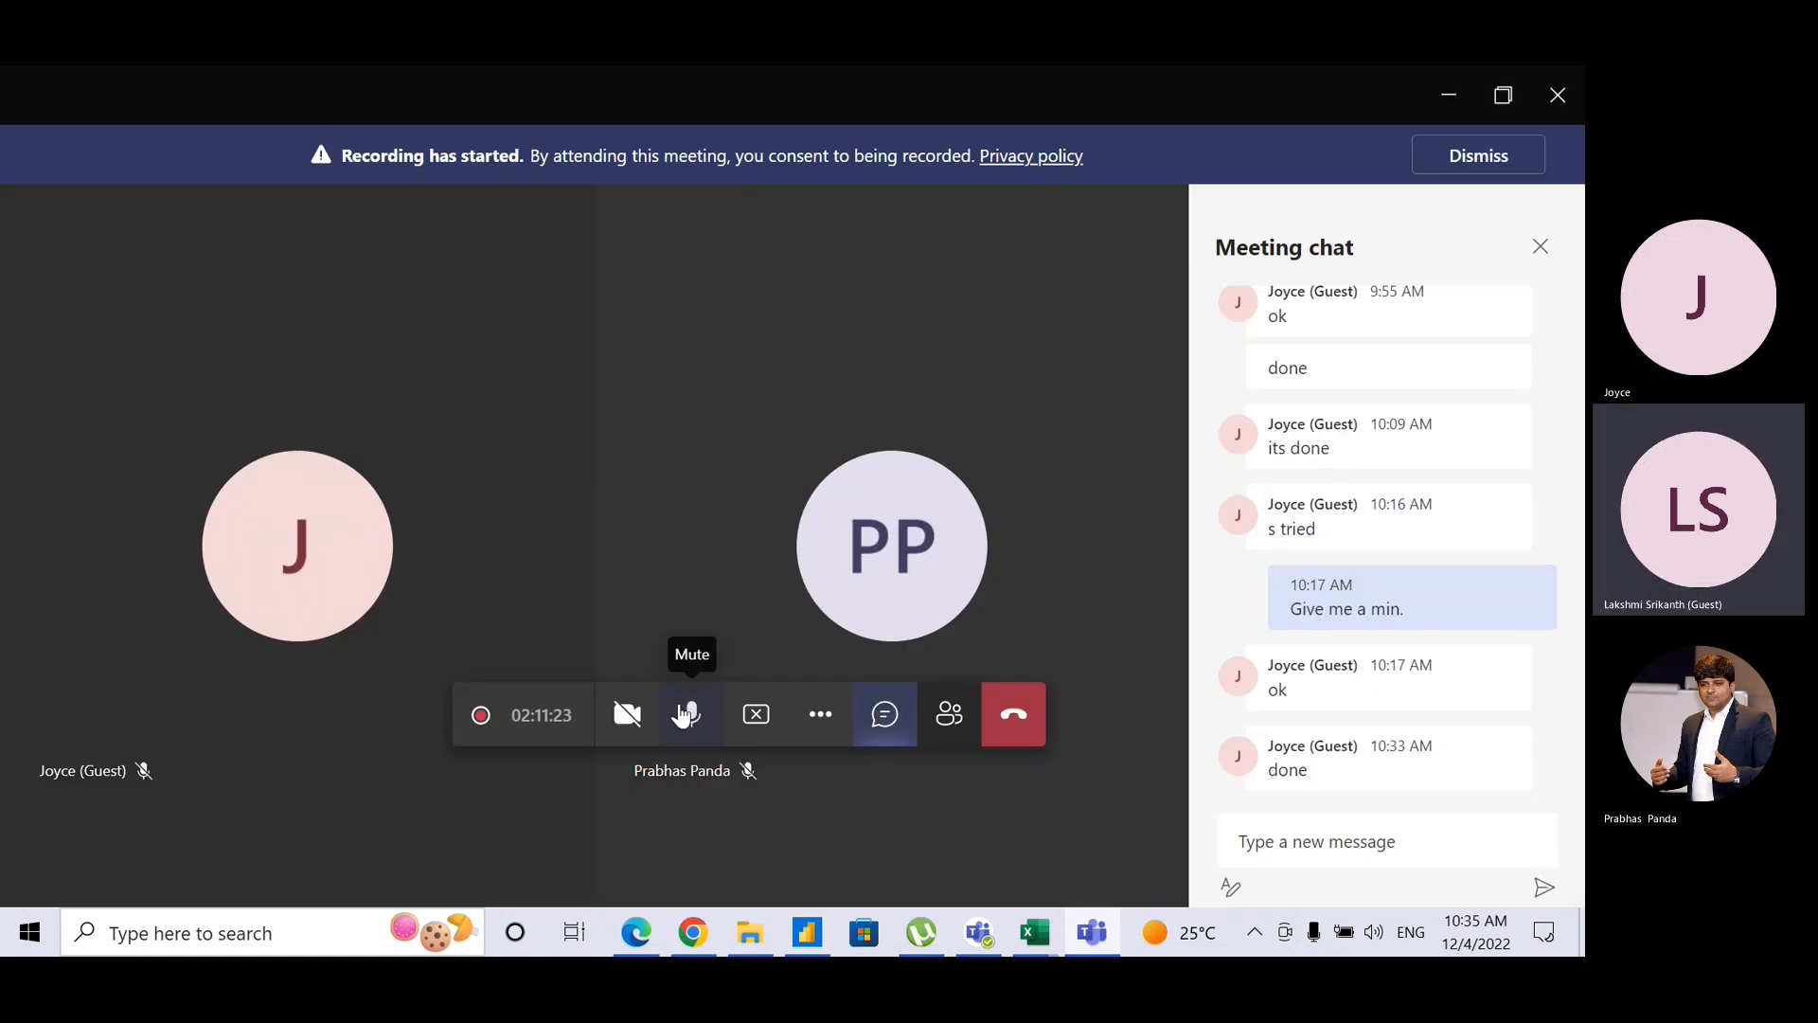
key("alt+Tab")
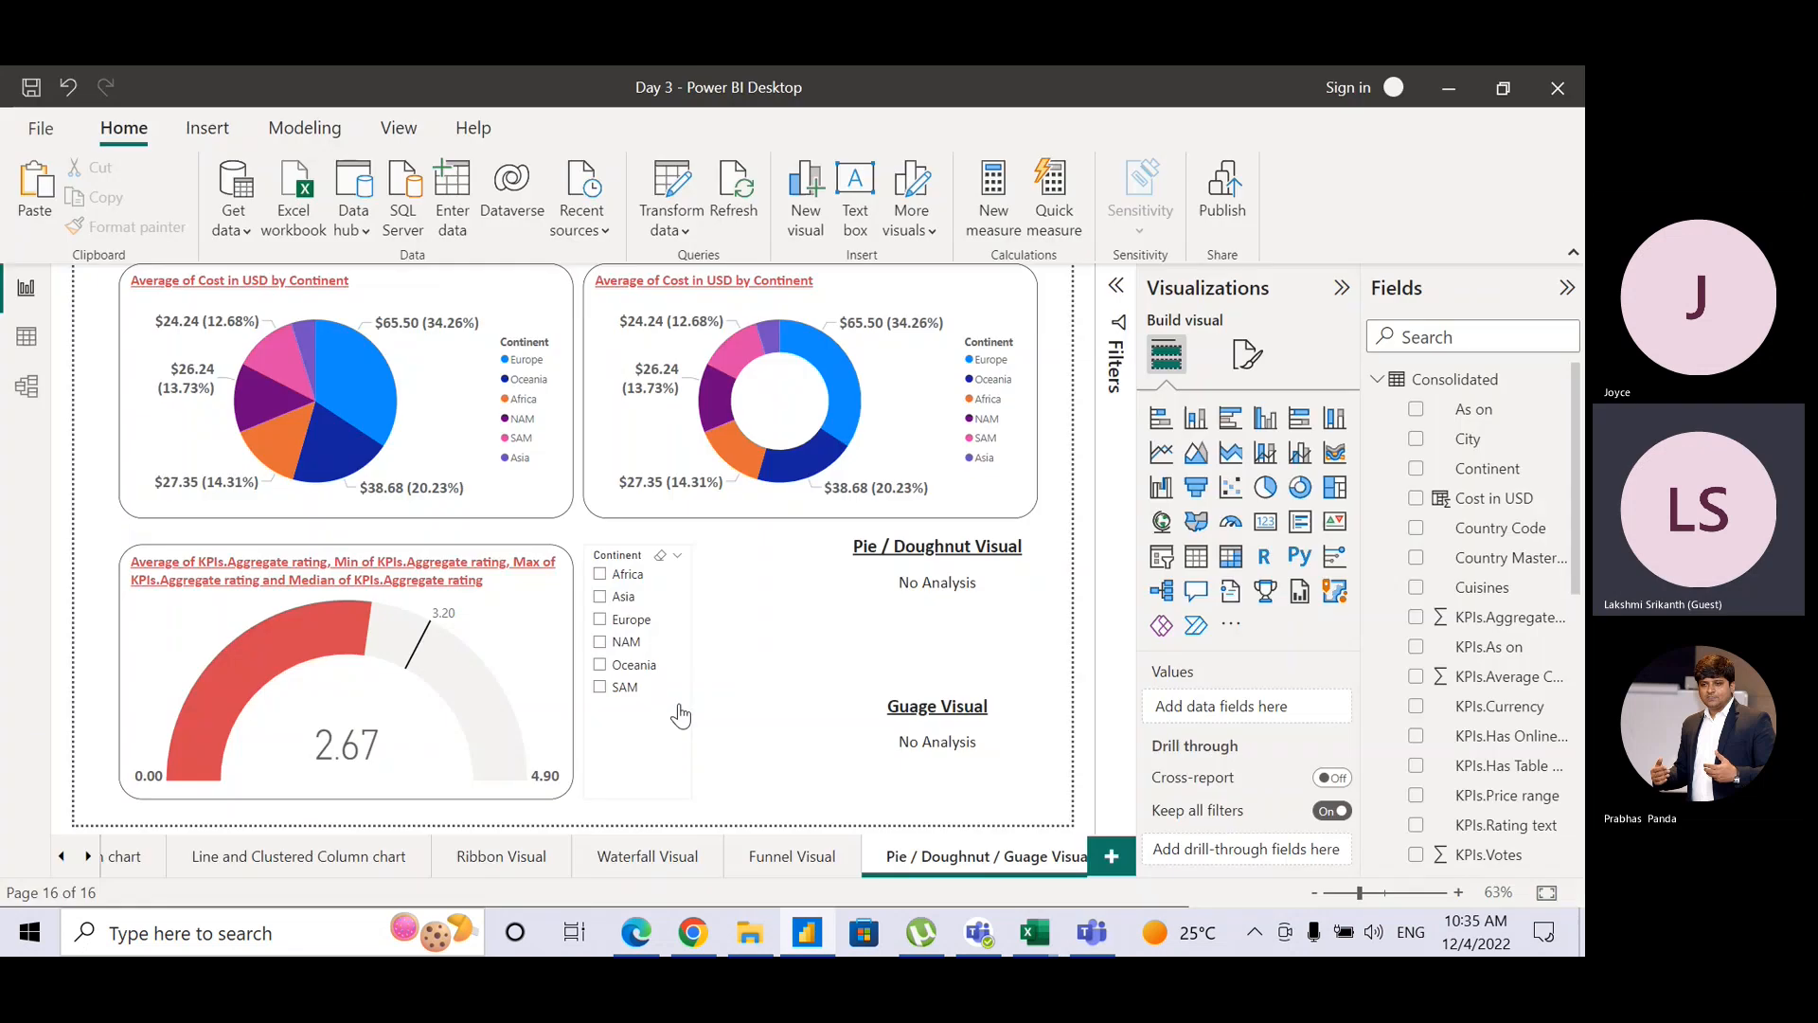
Step: Duplicate the Pie / Doughnut / Guage Visual page as a 17th page named 'Tree Map Visual'
right_click(1007, 857)
left_click(1075, 746)
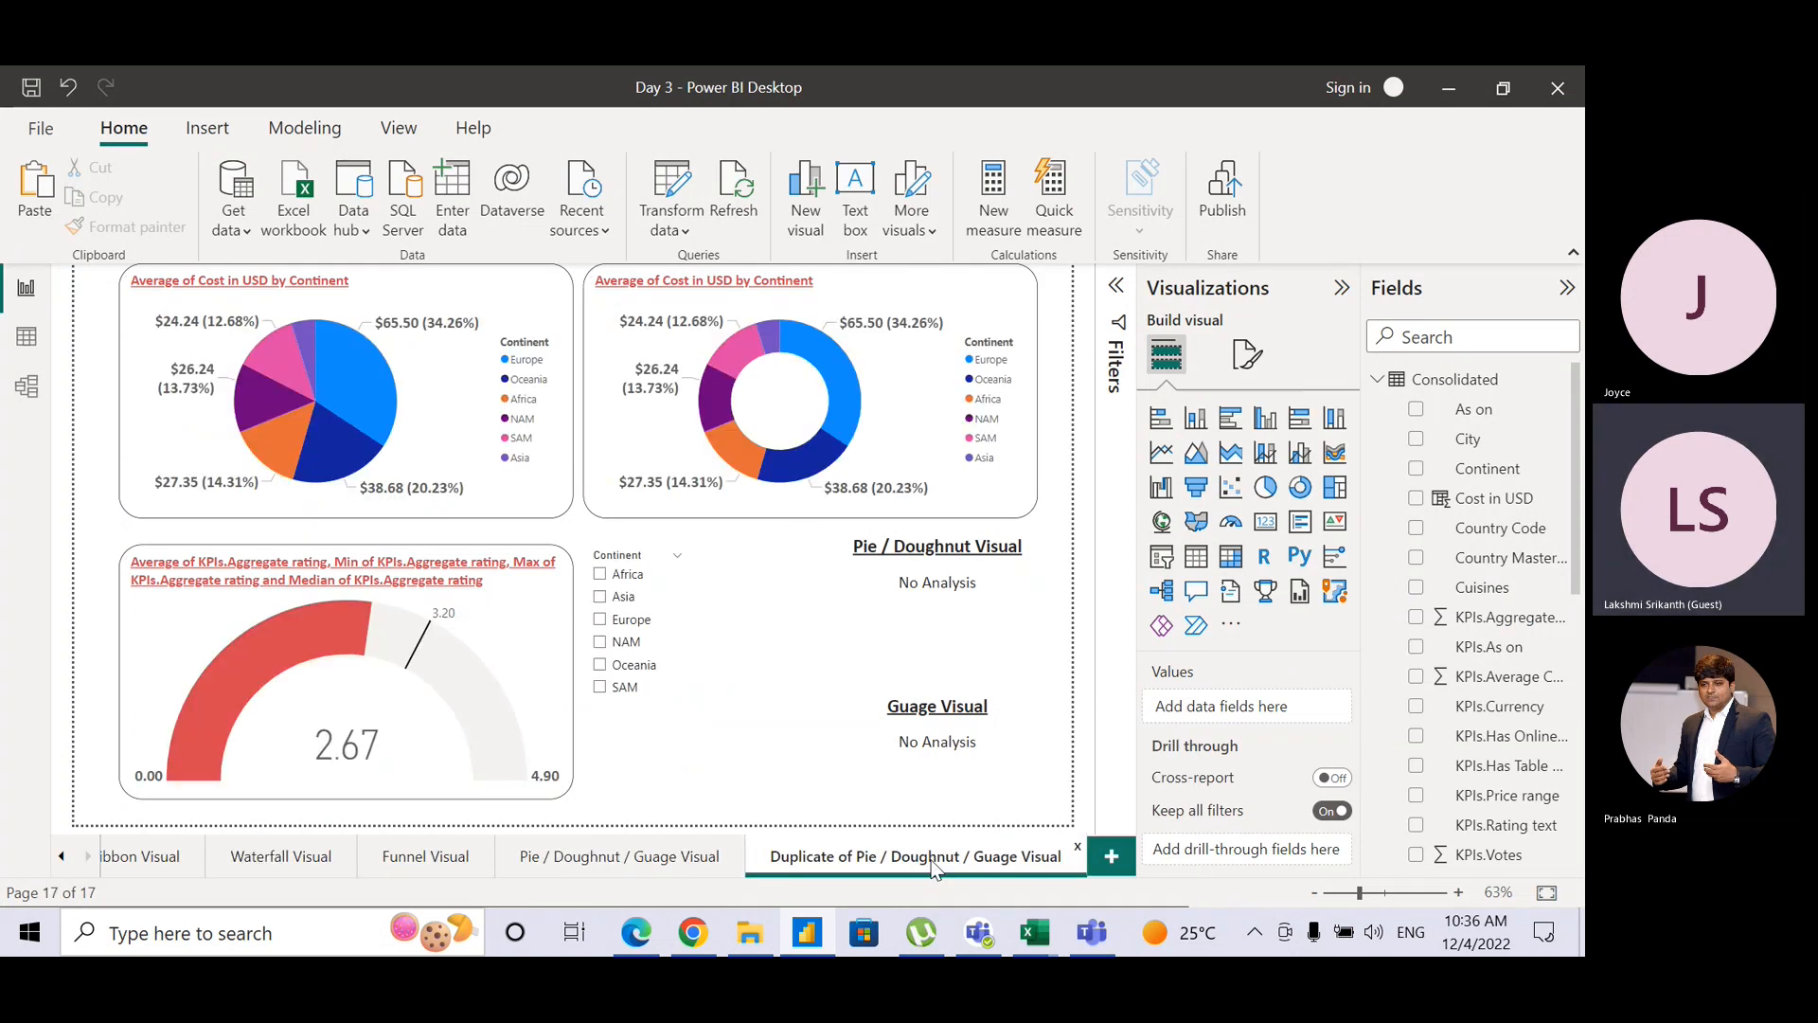
double_click(932, 864)
type("Trr")
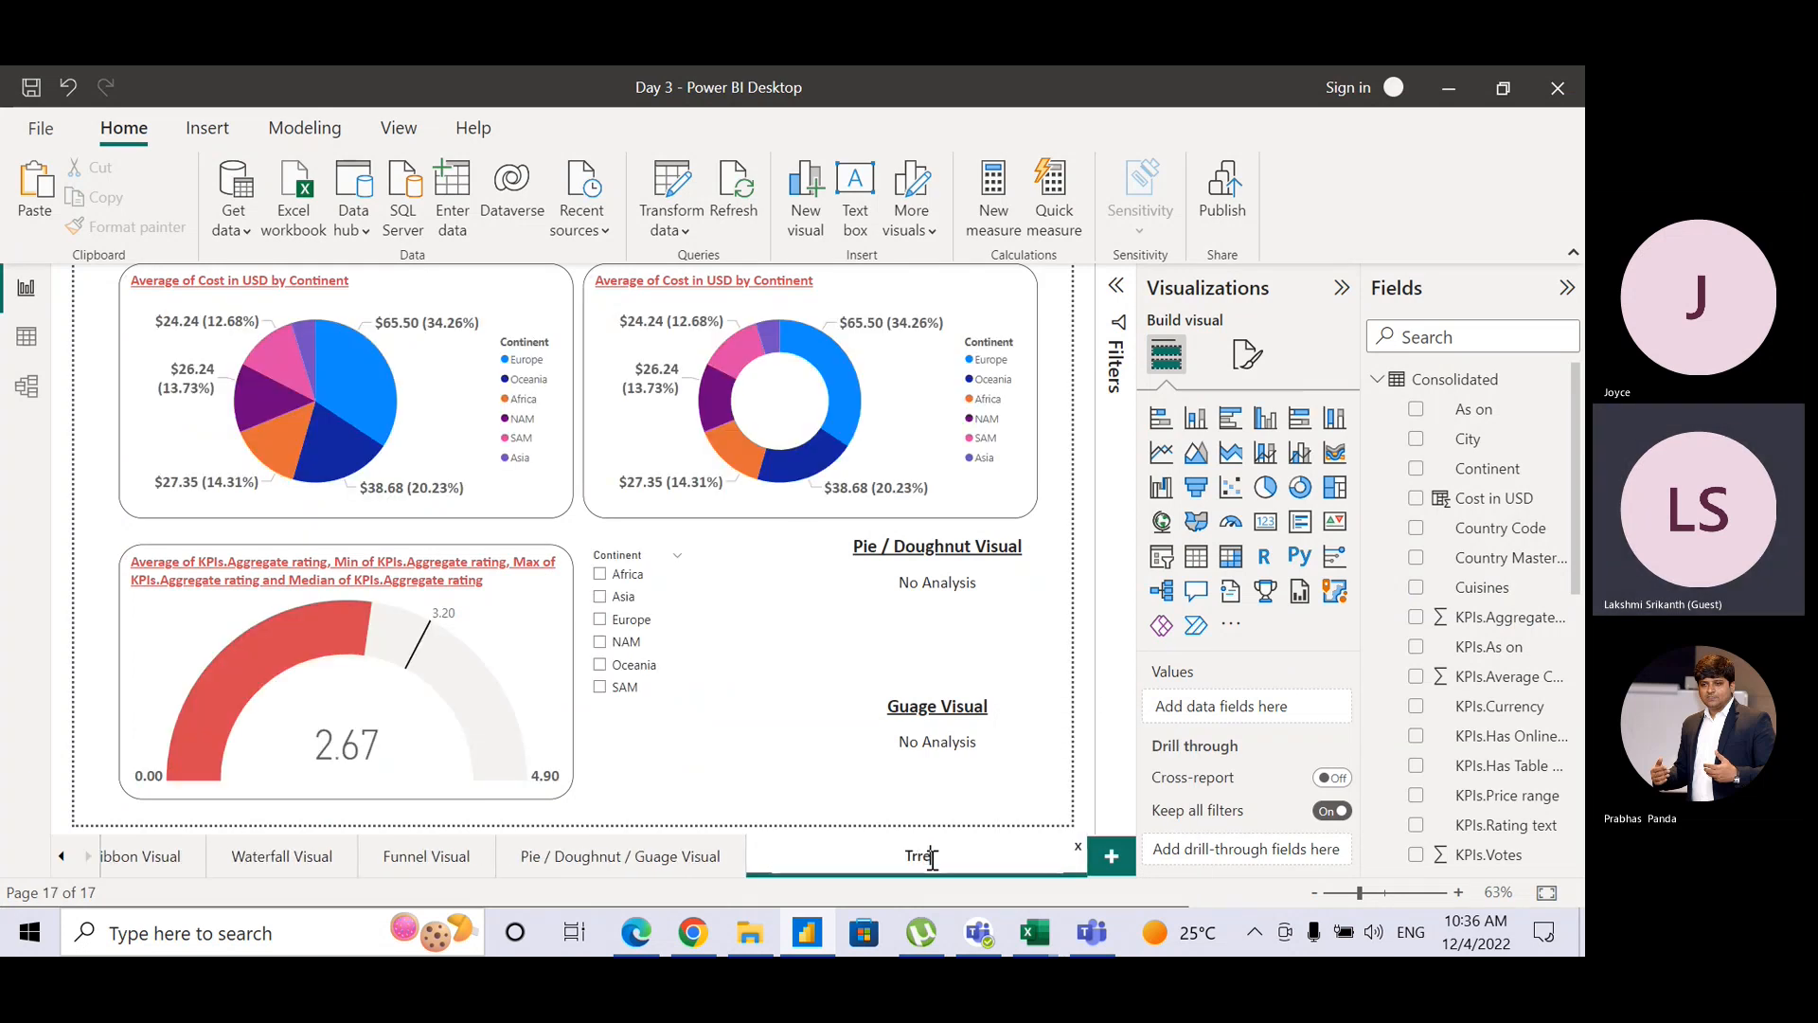
key("BackSpace")
type("ee")
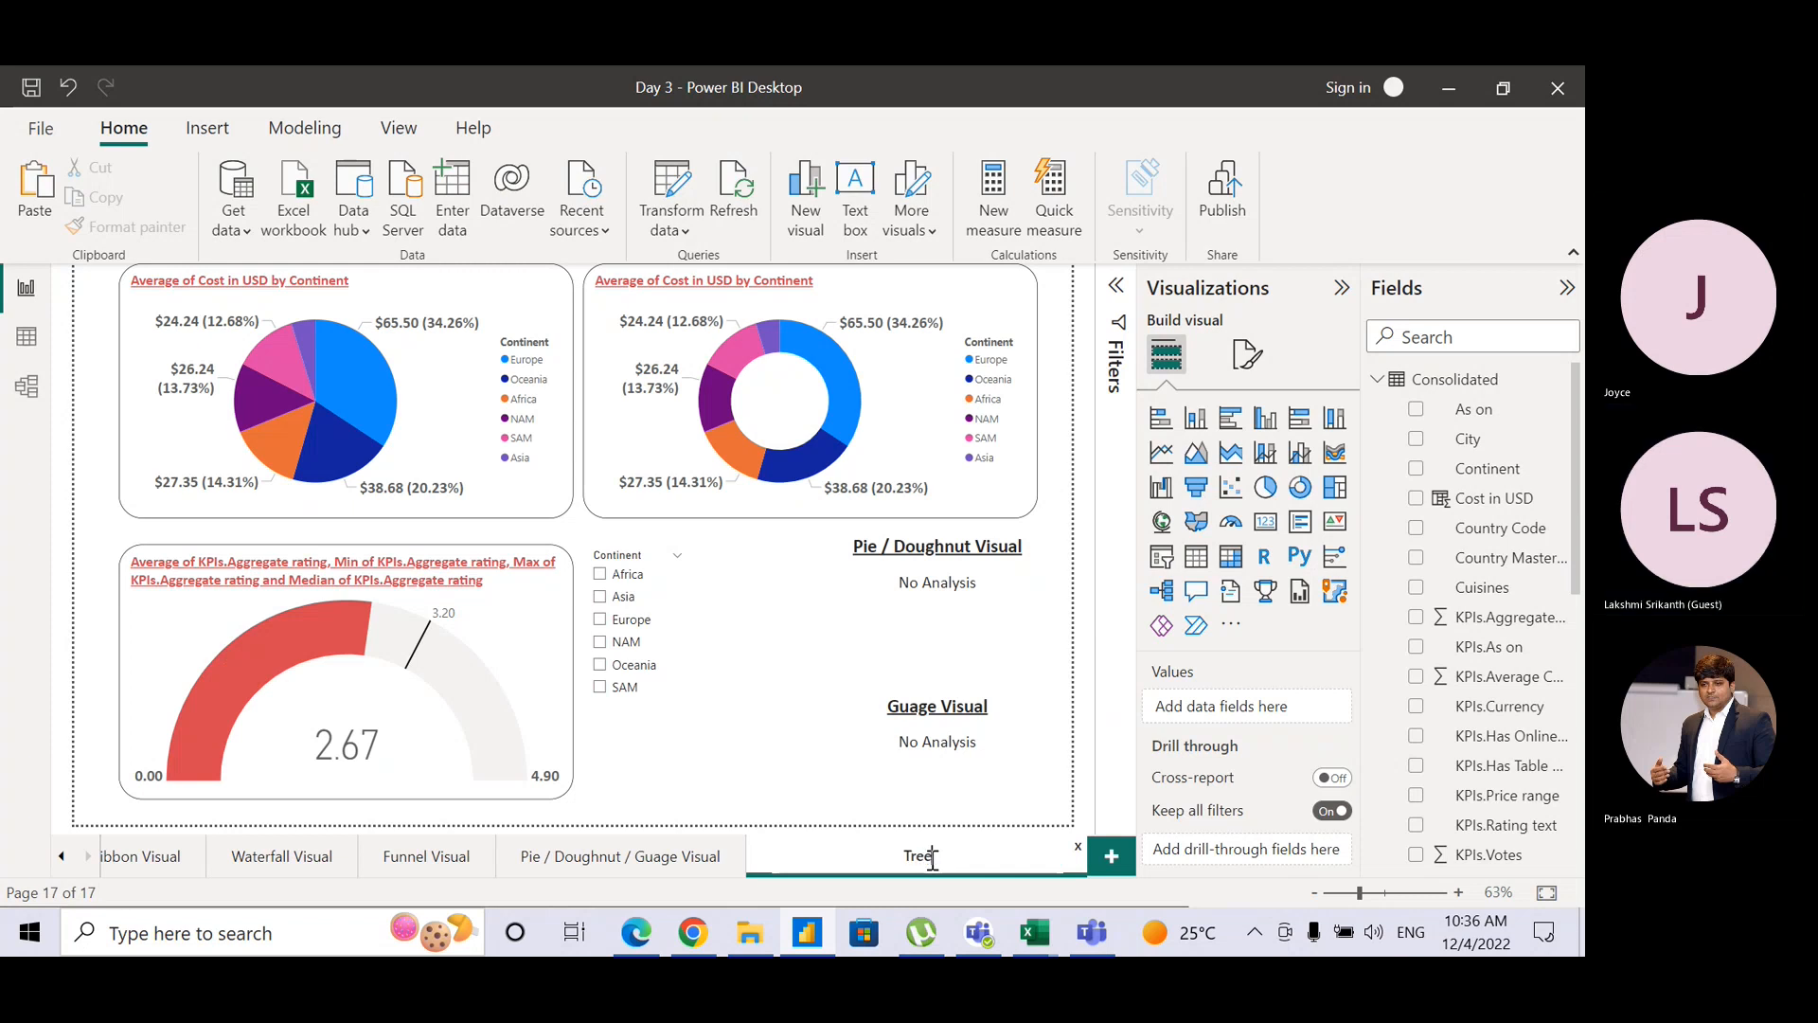
type(" Map Visual")
key("Return")
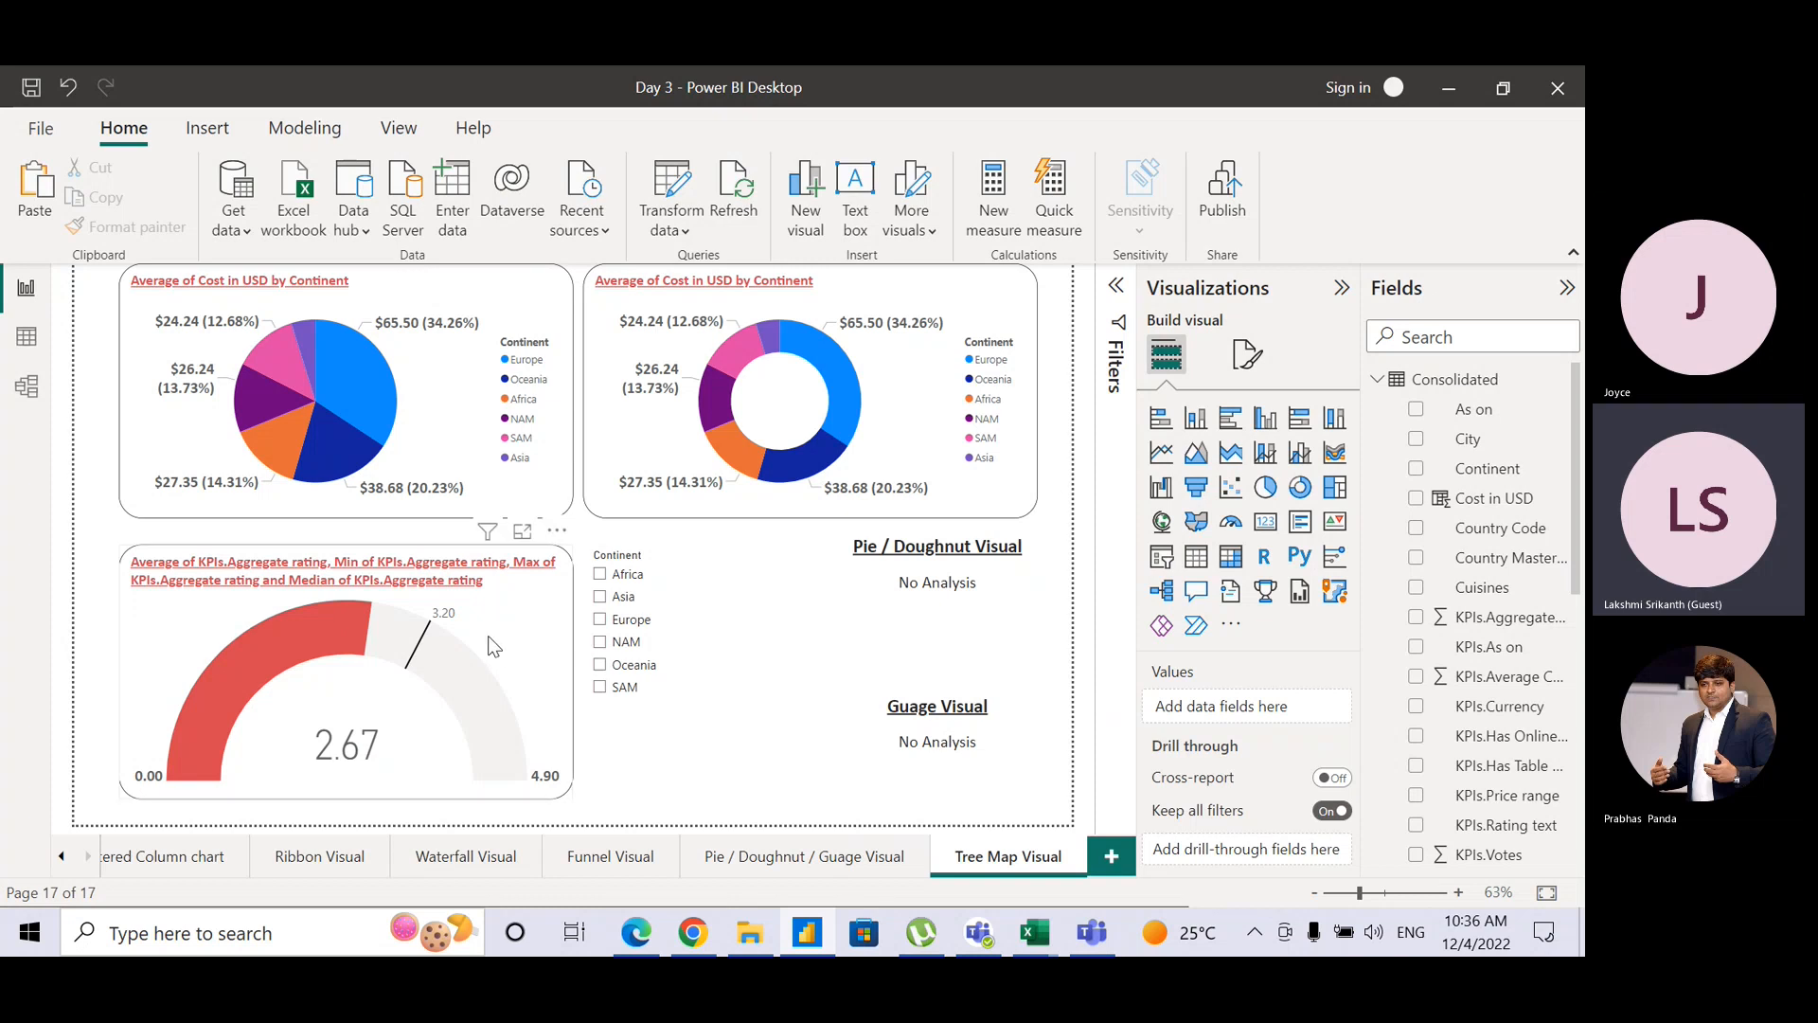
Step: Delete the Continent slicer and the gauge chart from the Tree Map Visual page
left_click(694, 581)
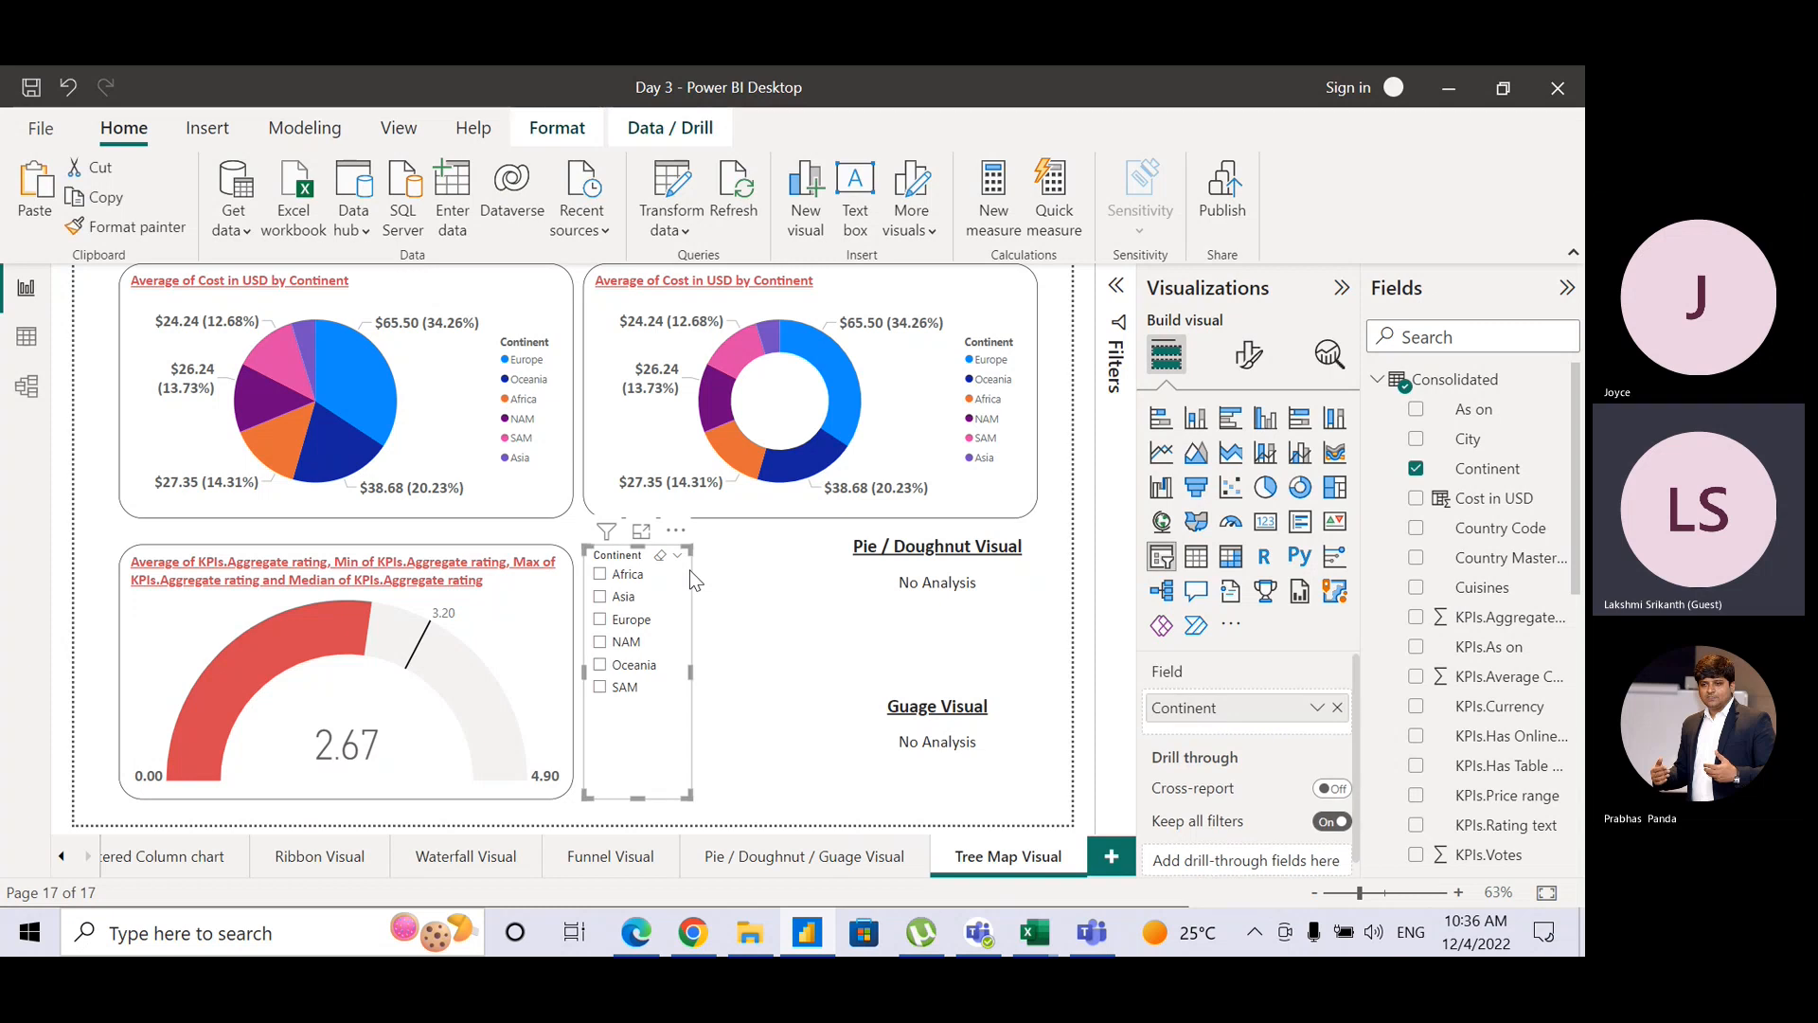
key("Delete")
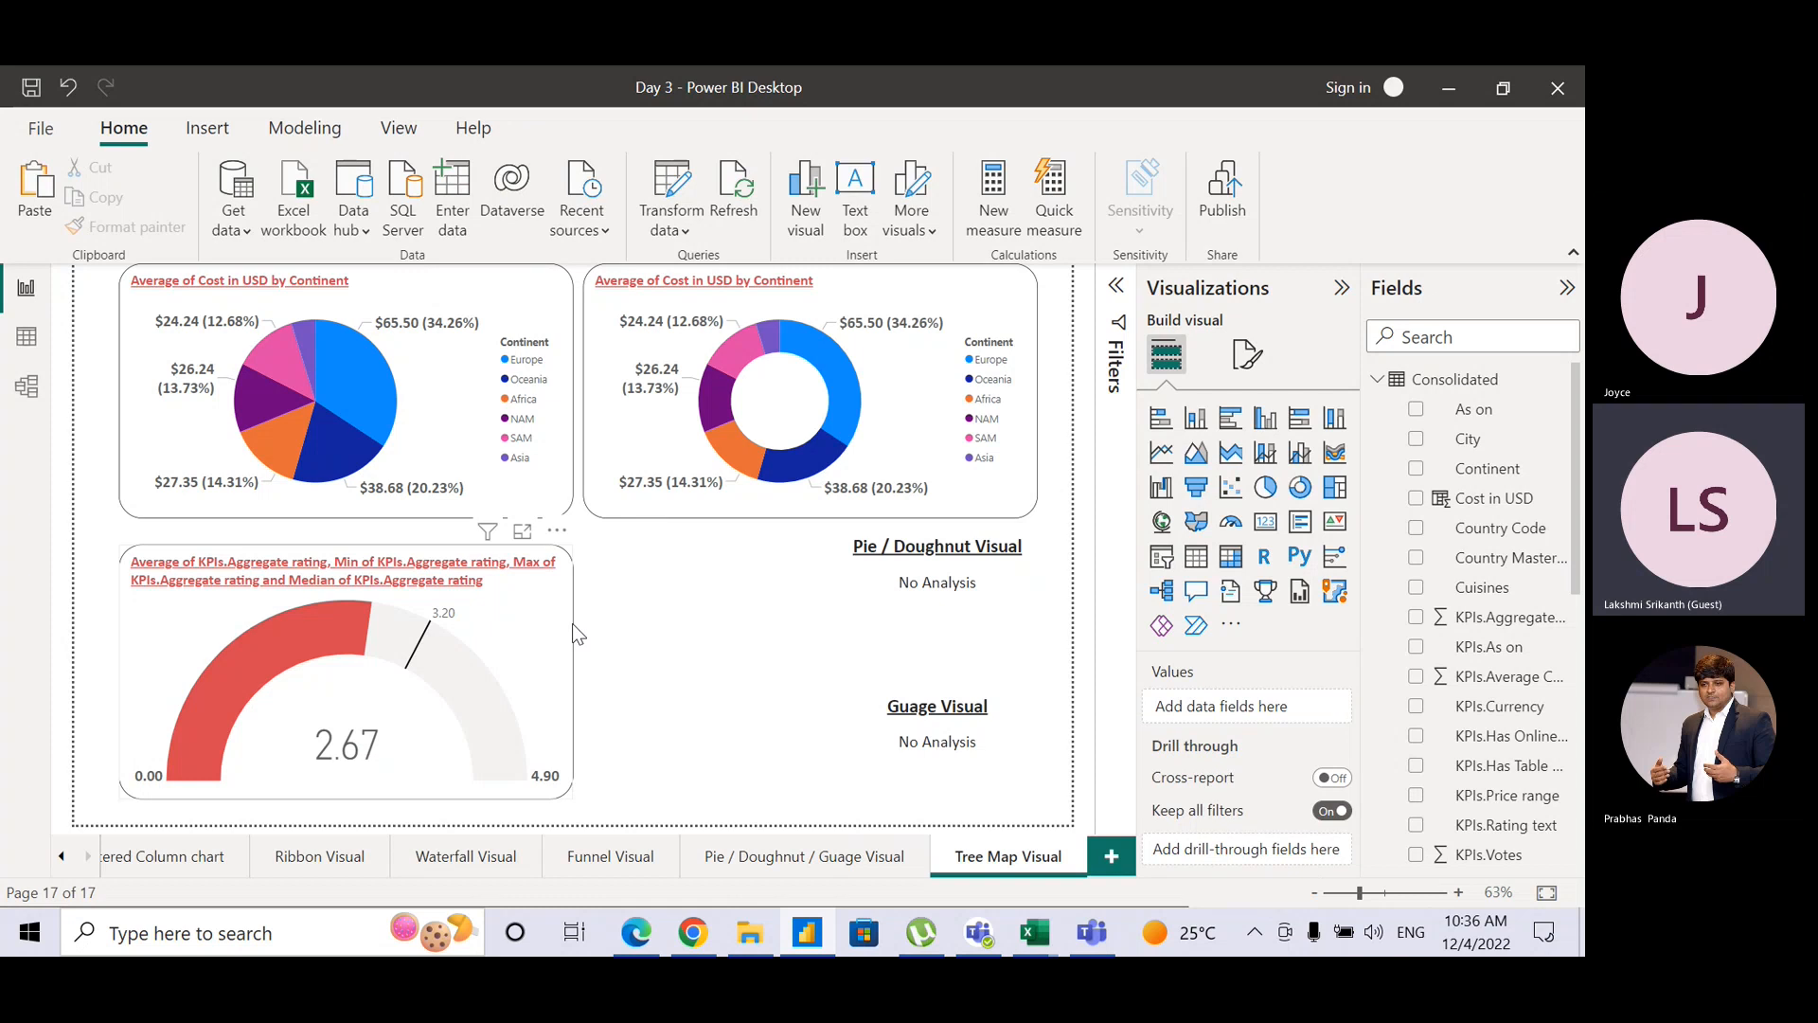
left_click(572, 623)
key("Delete")
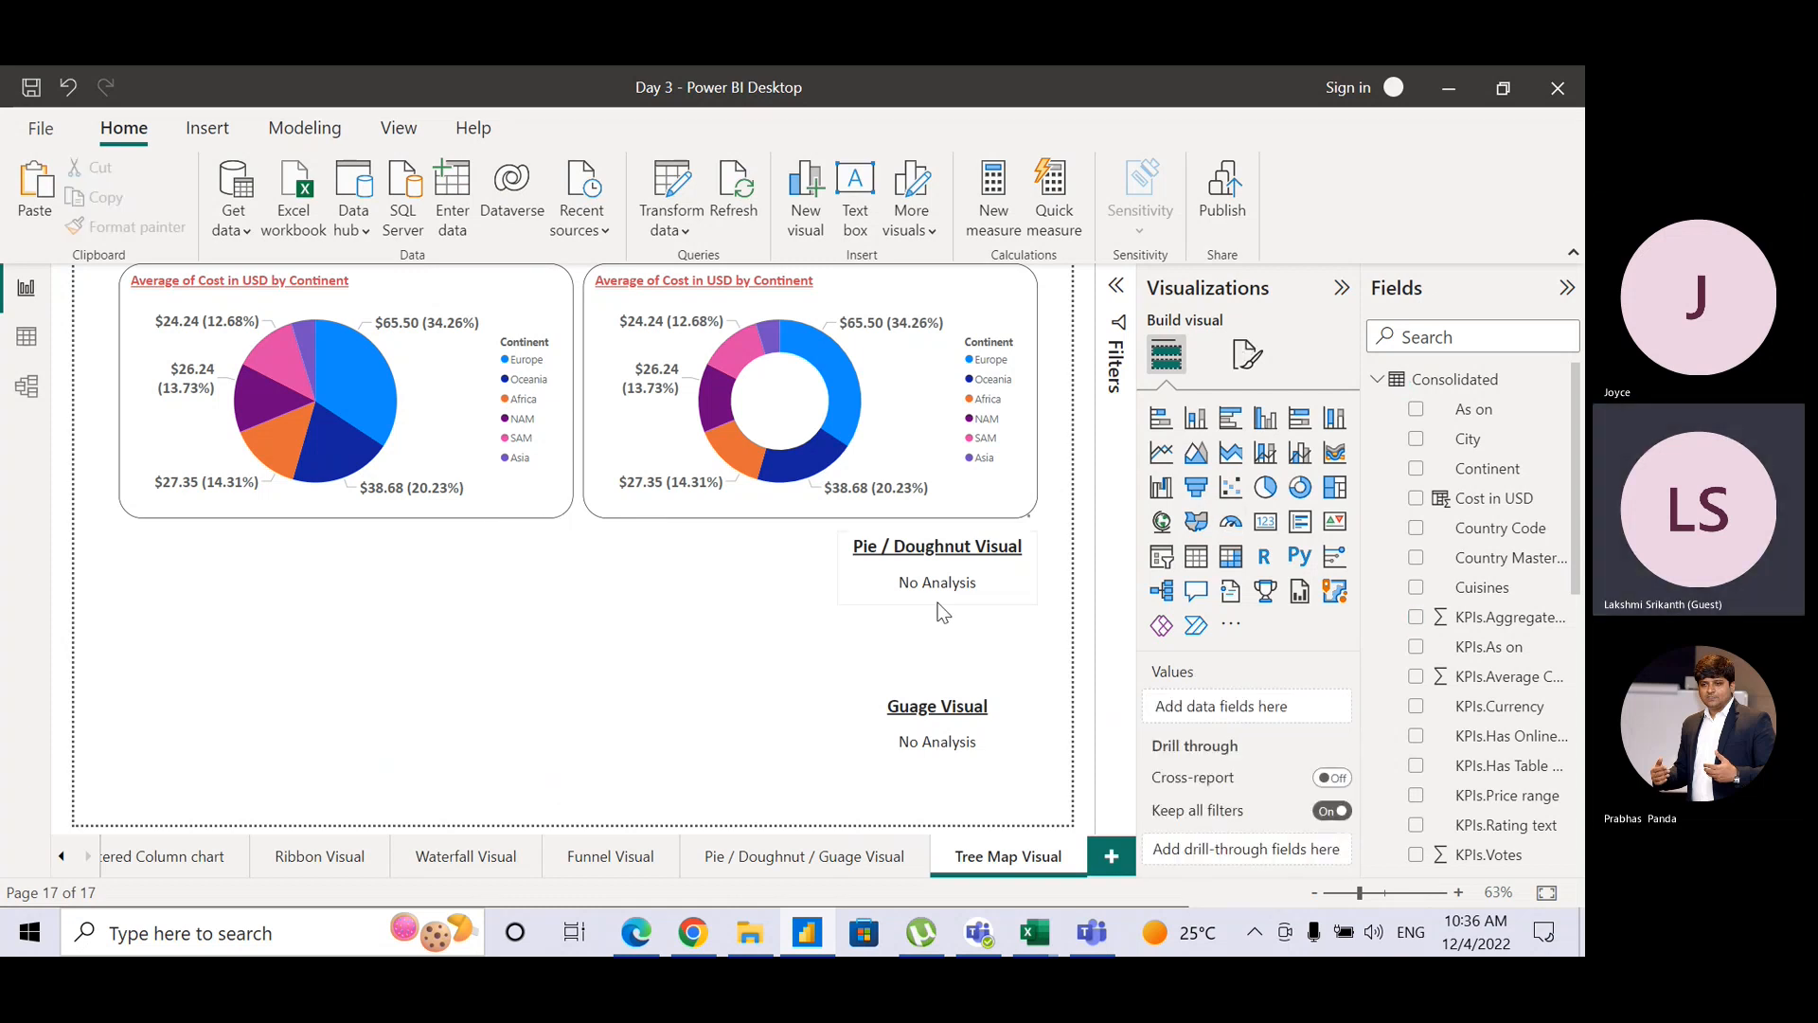
Step: Edit the 'No Analysis' line in the page's heading text box
left_click(969, 597)
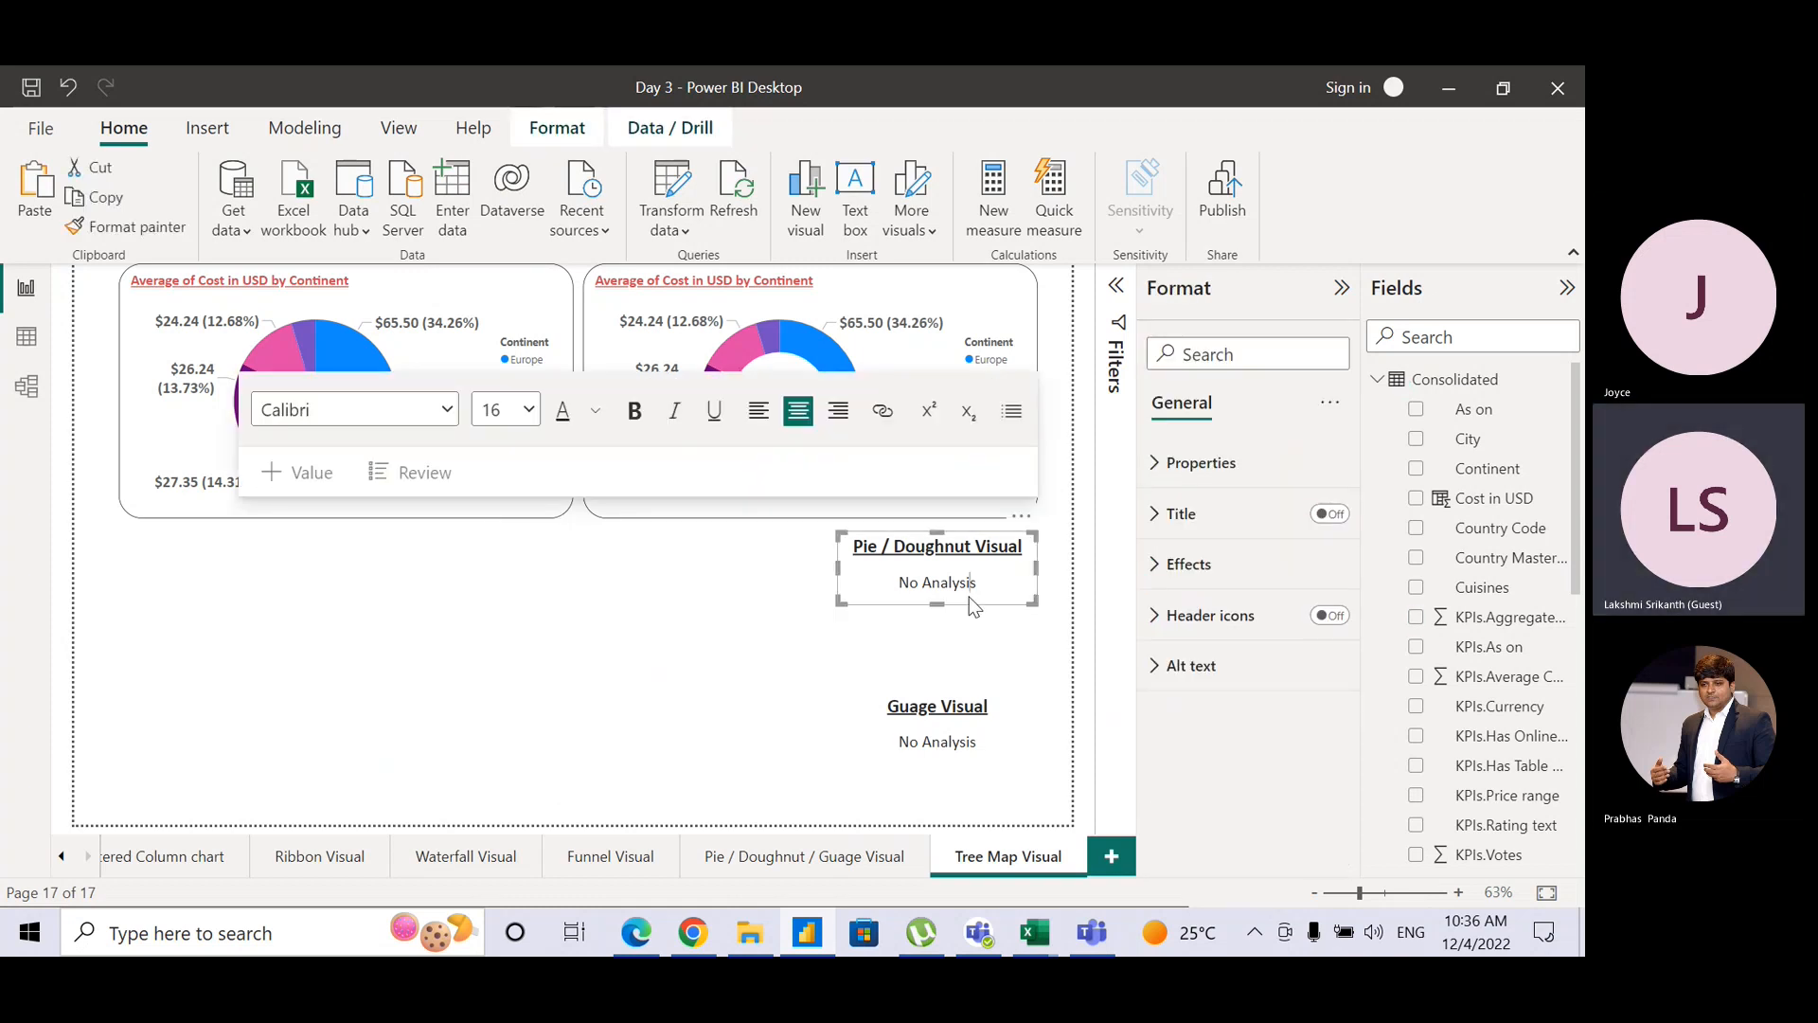
left_click(969, 597)
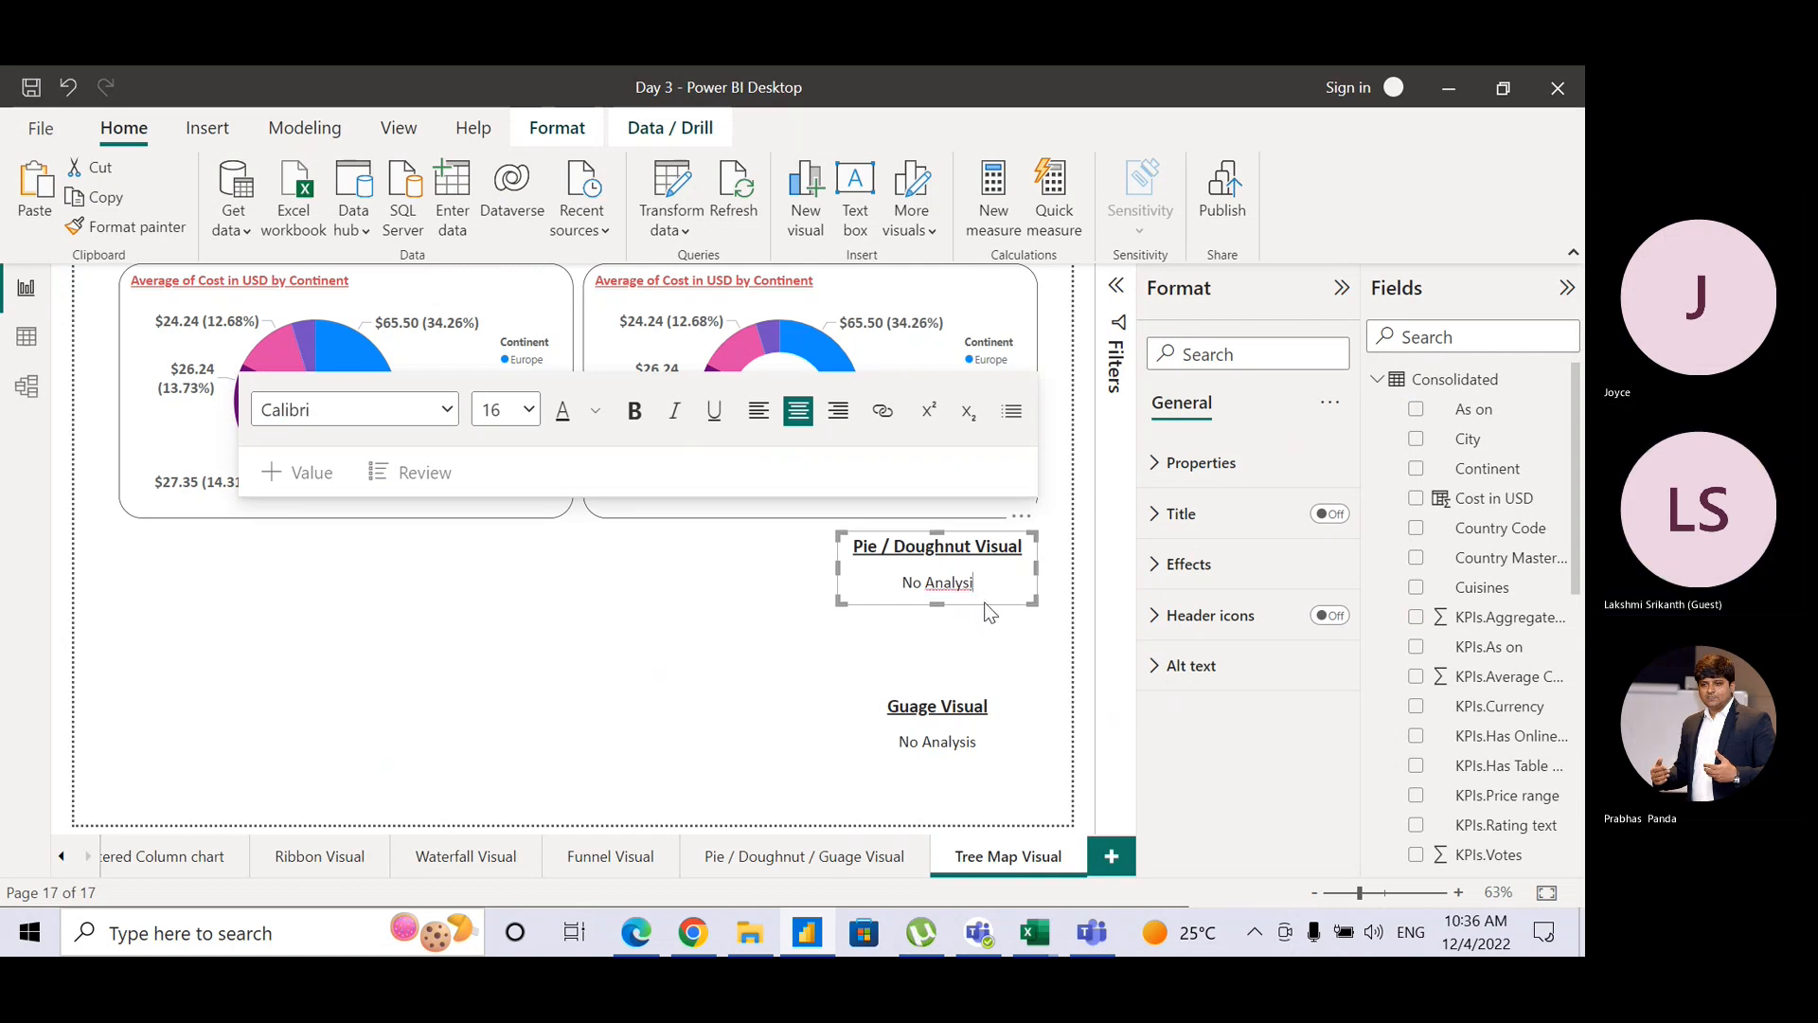
key("BackSpace")
left_click(990, 617)
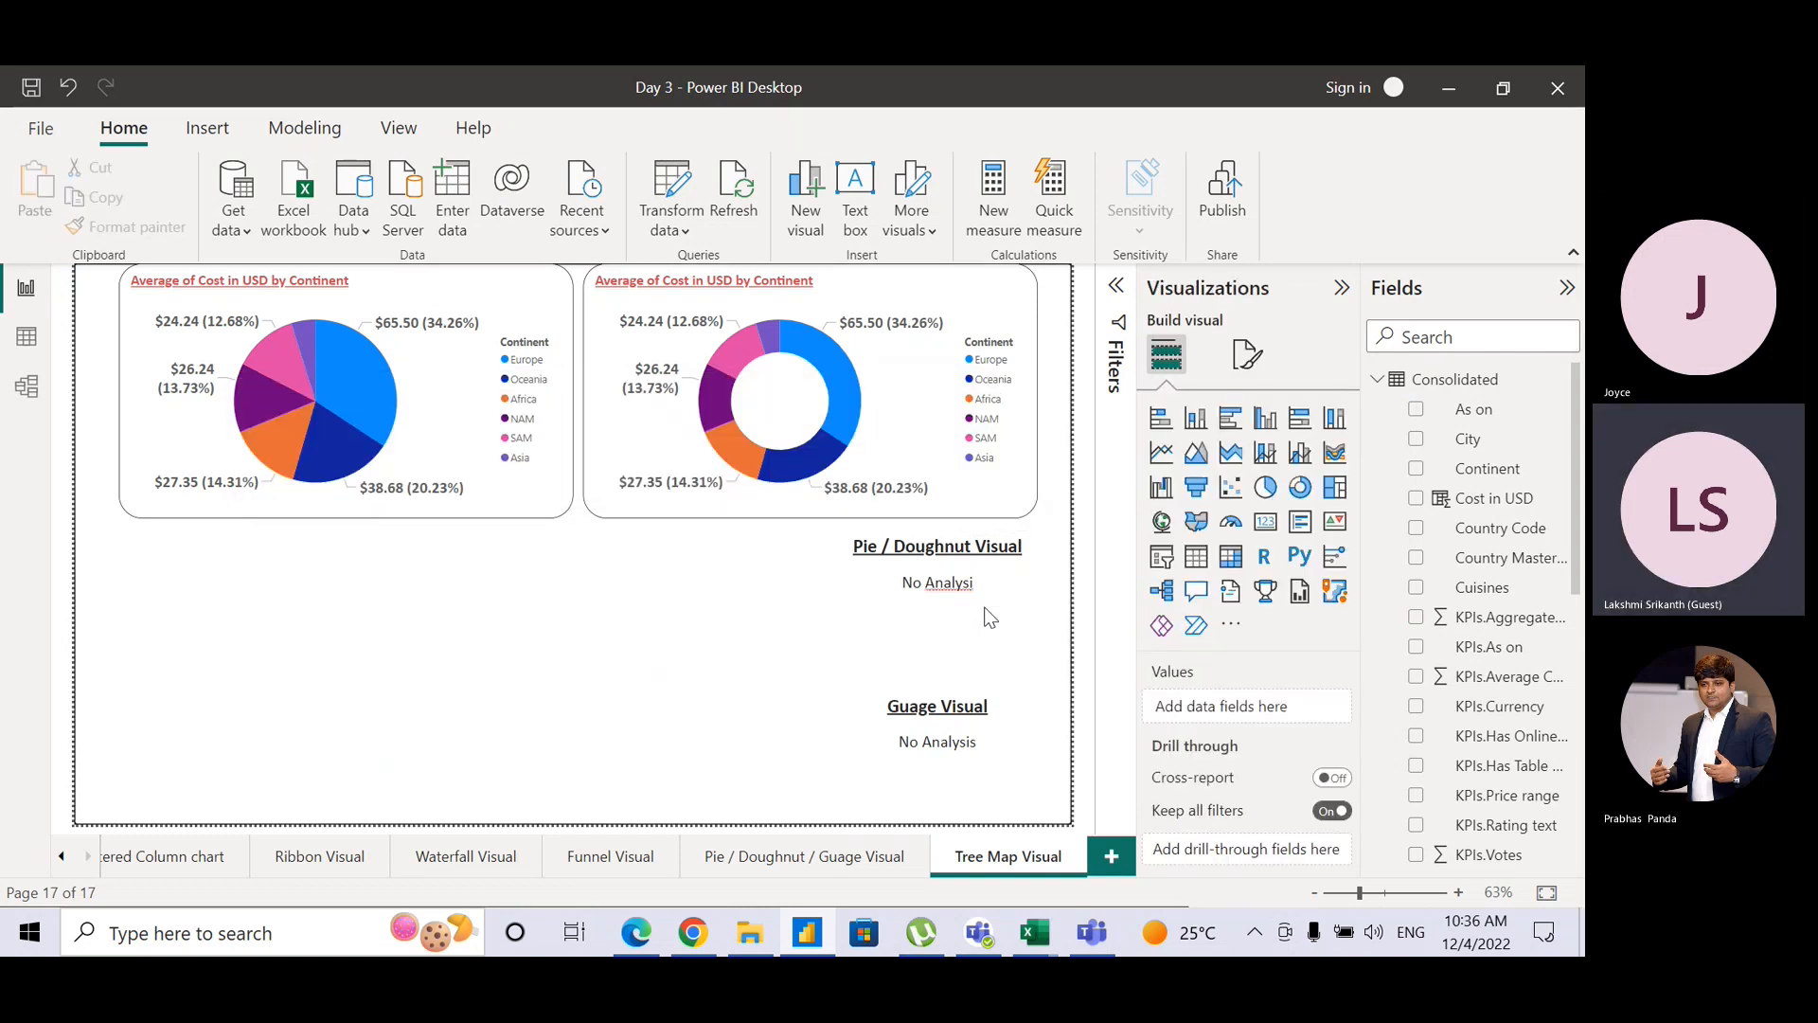
right_click(968, 593)
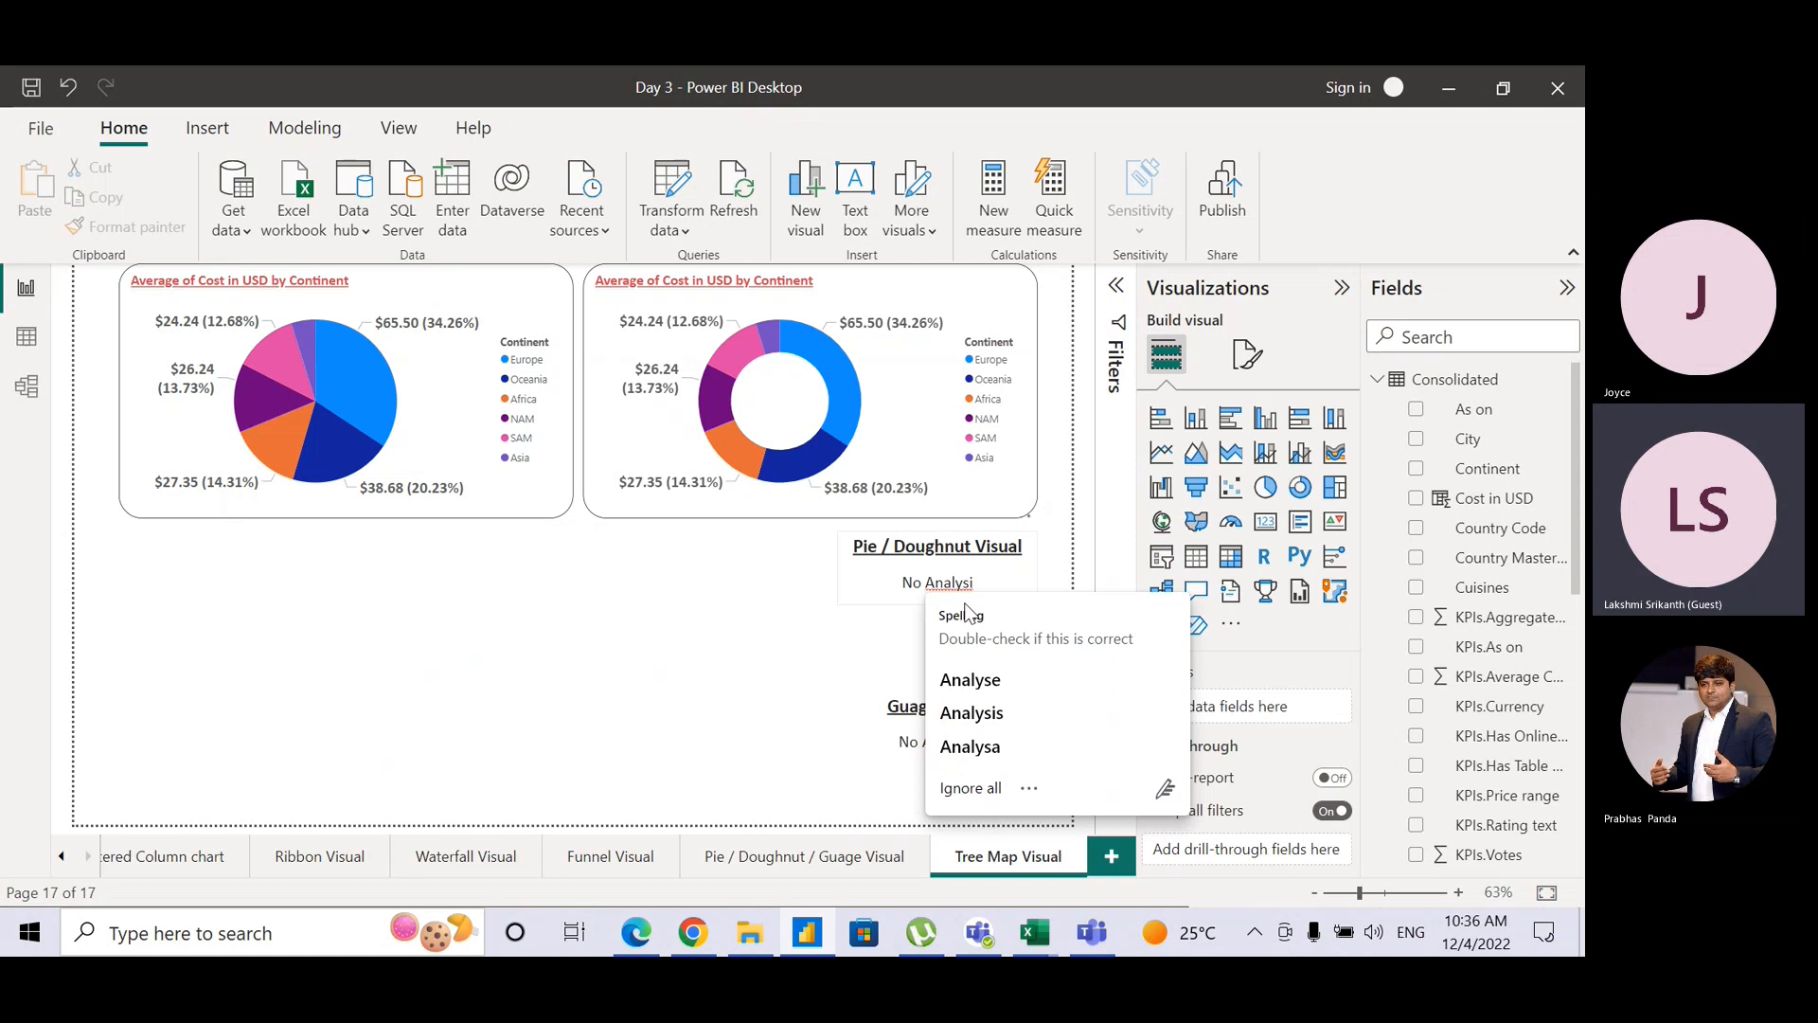
left_click(886, 603)
key("Delete")
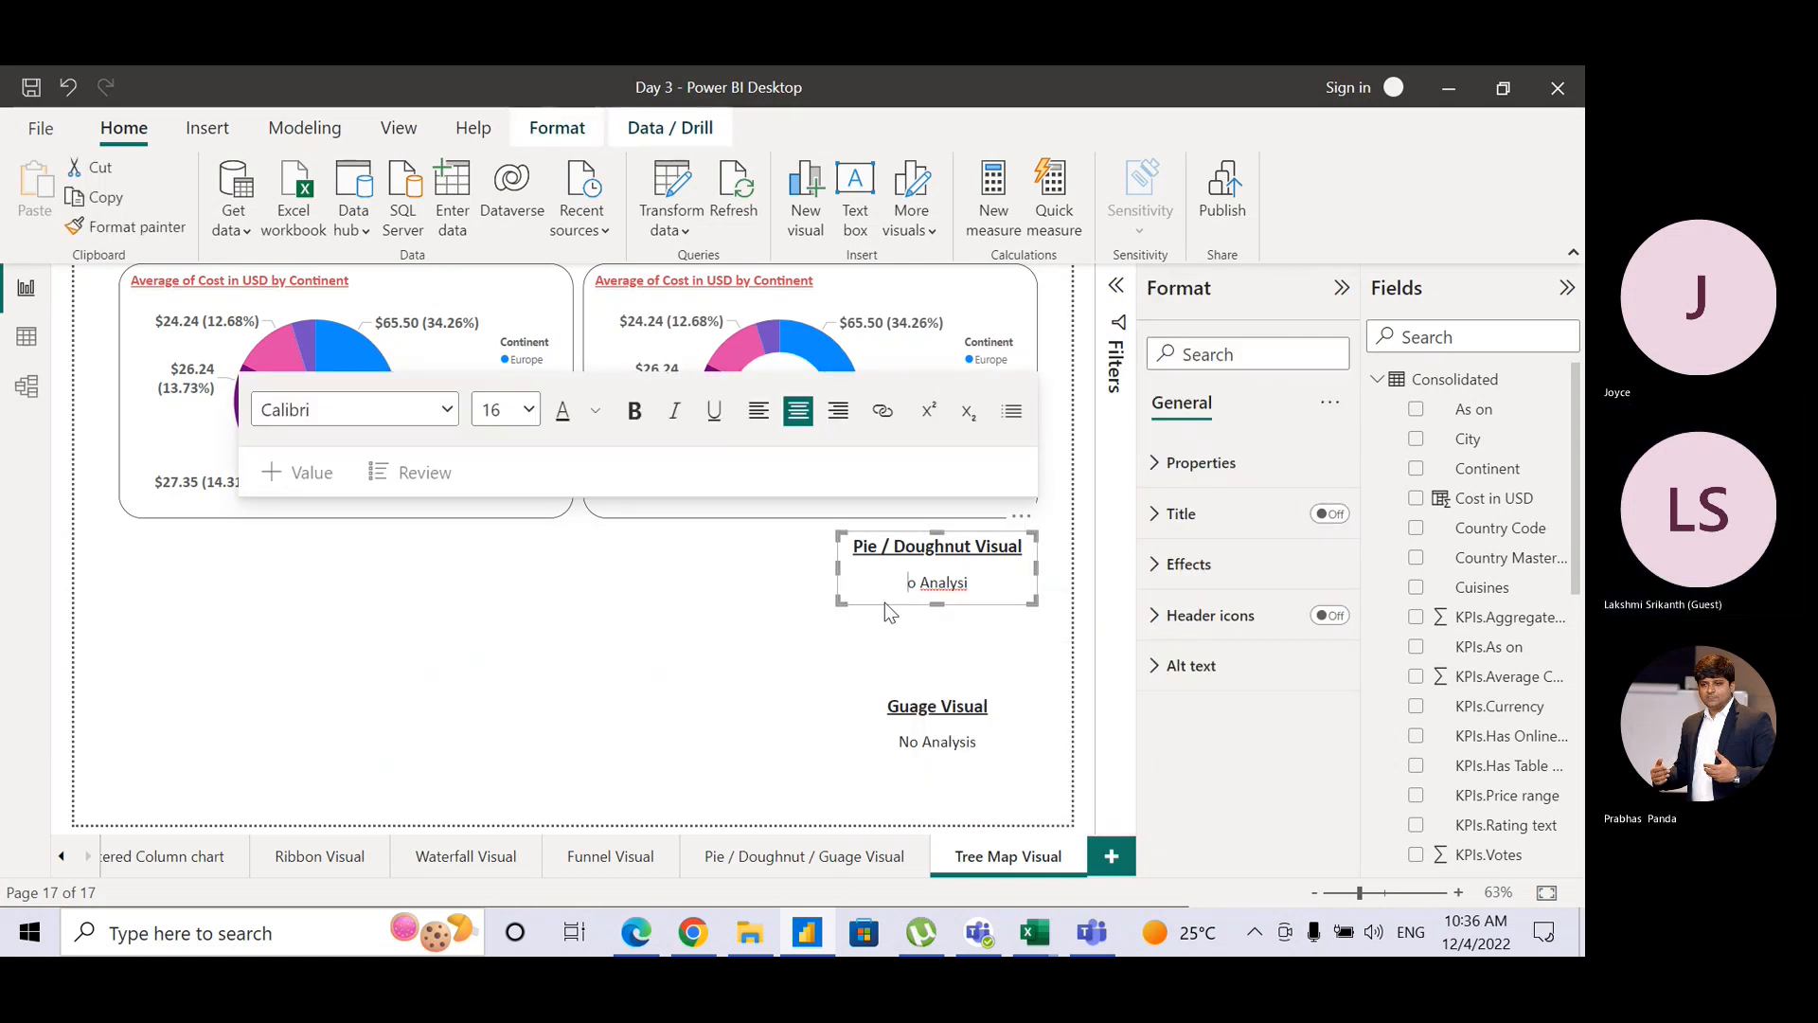
left_click(884, 611)
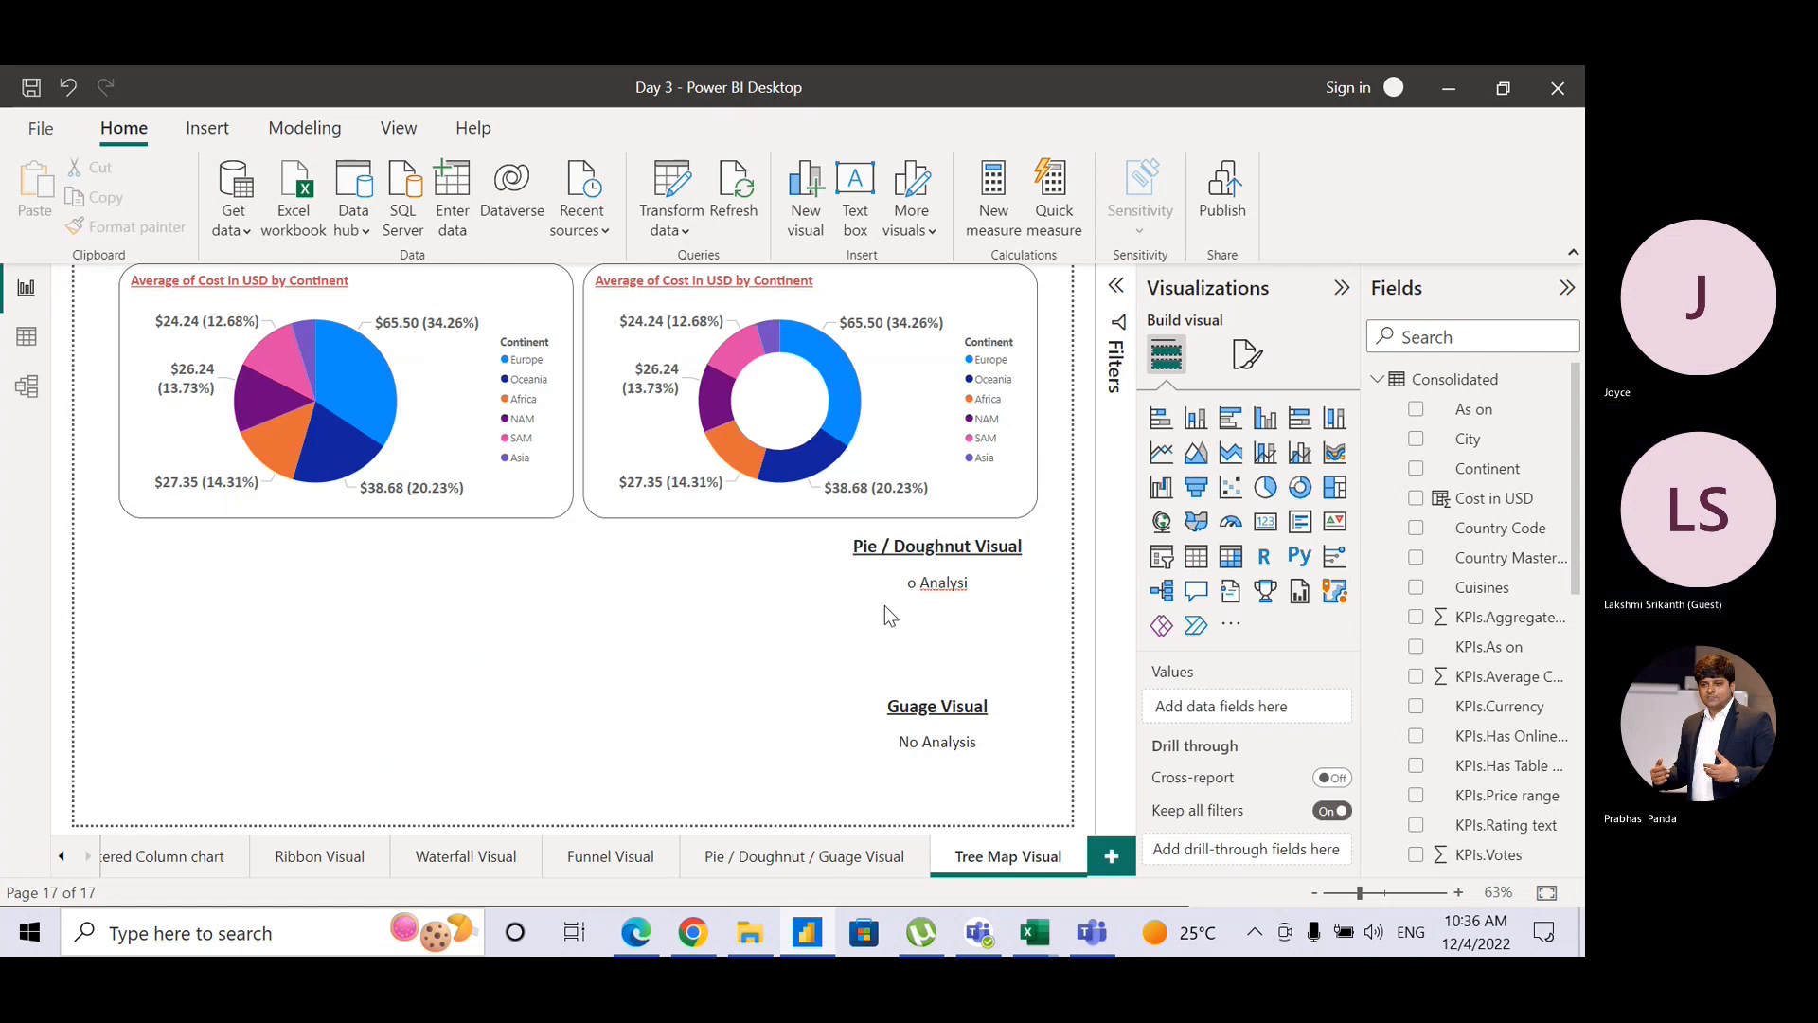
Step: Remove an accidentally added Q&A visual and the leftover pie and doughnut charts
double_click(1026, 634)
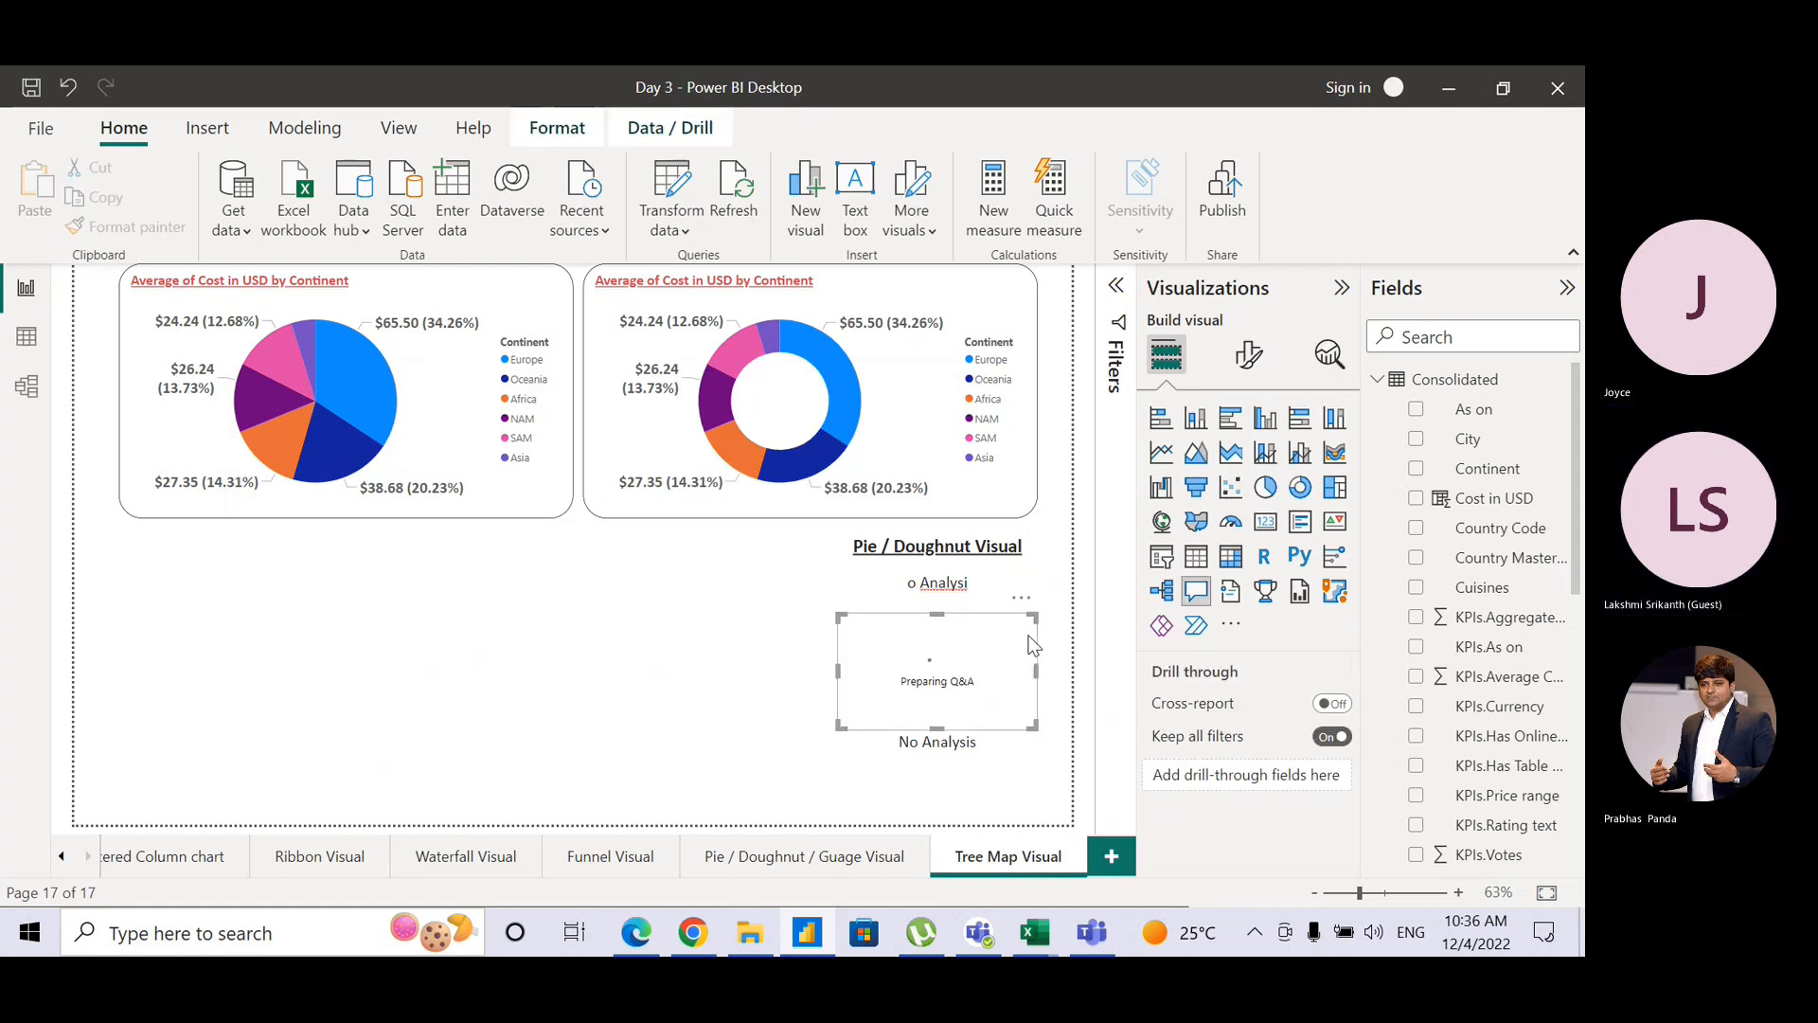
left_click(1057, 606)
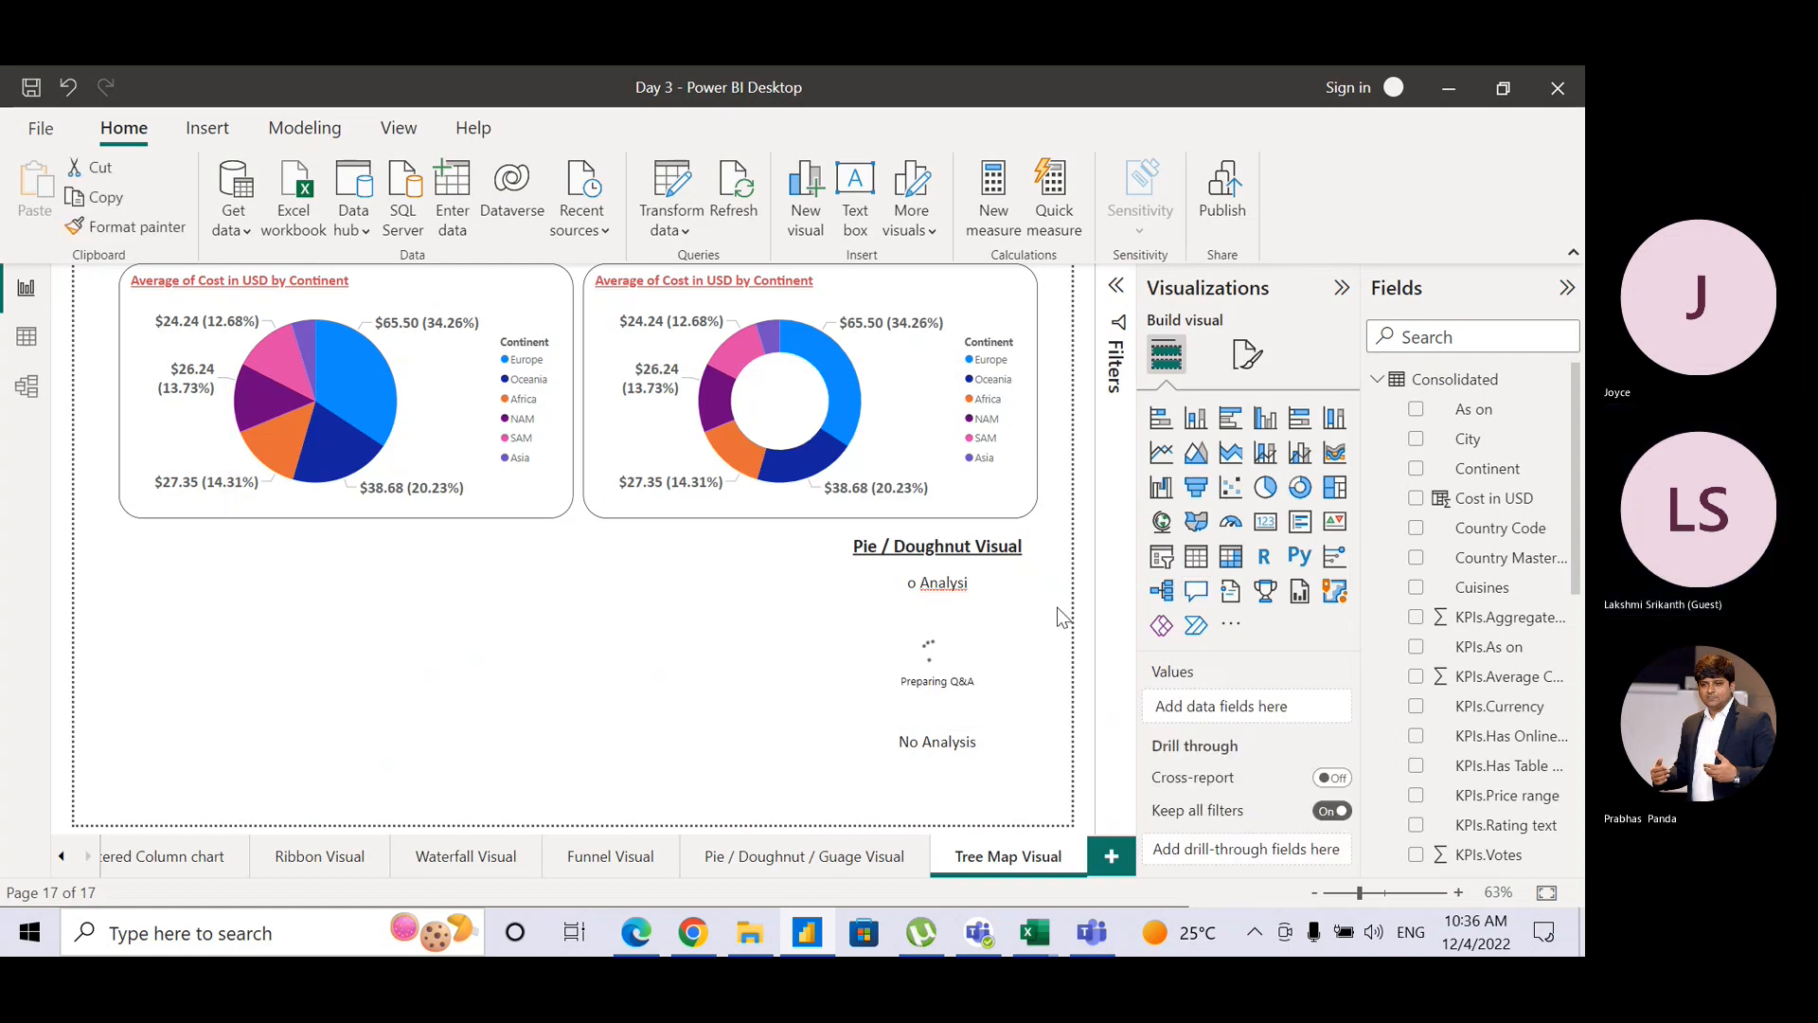
left_click(983, 635)
key("Delete")
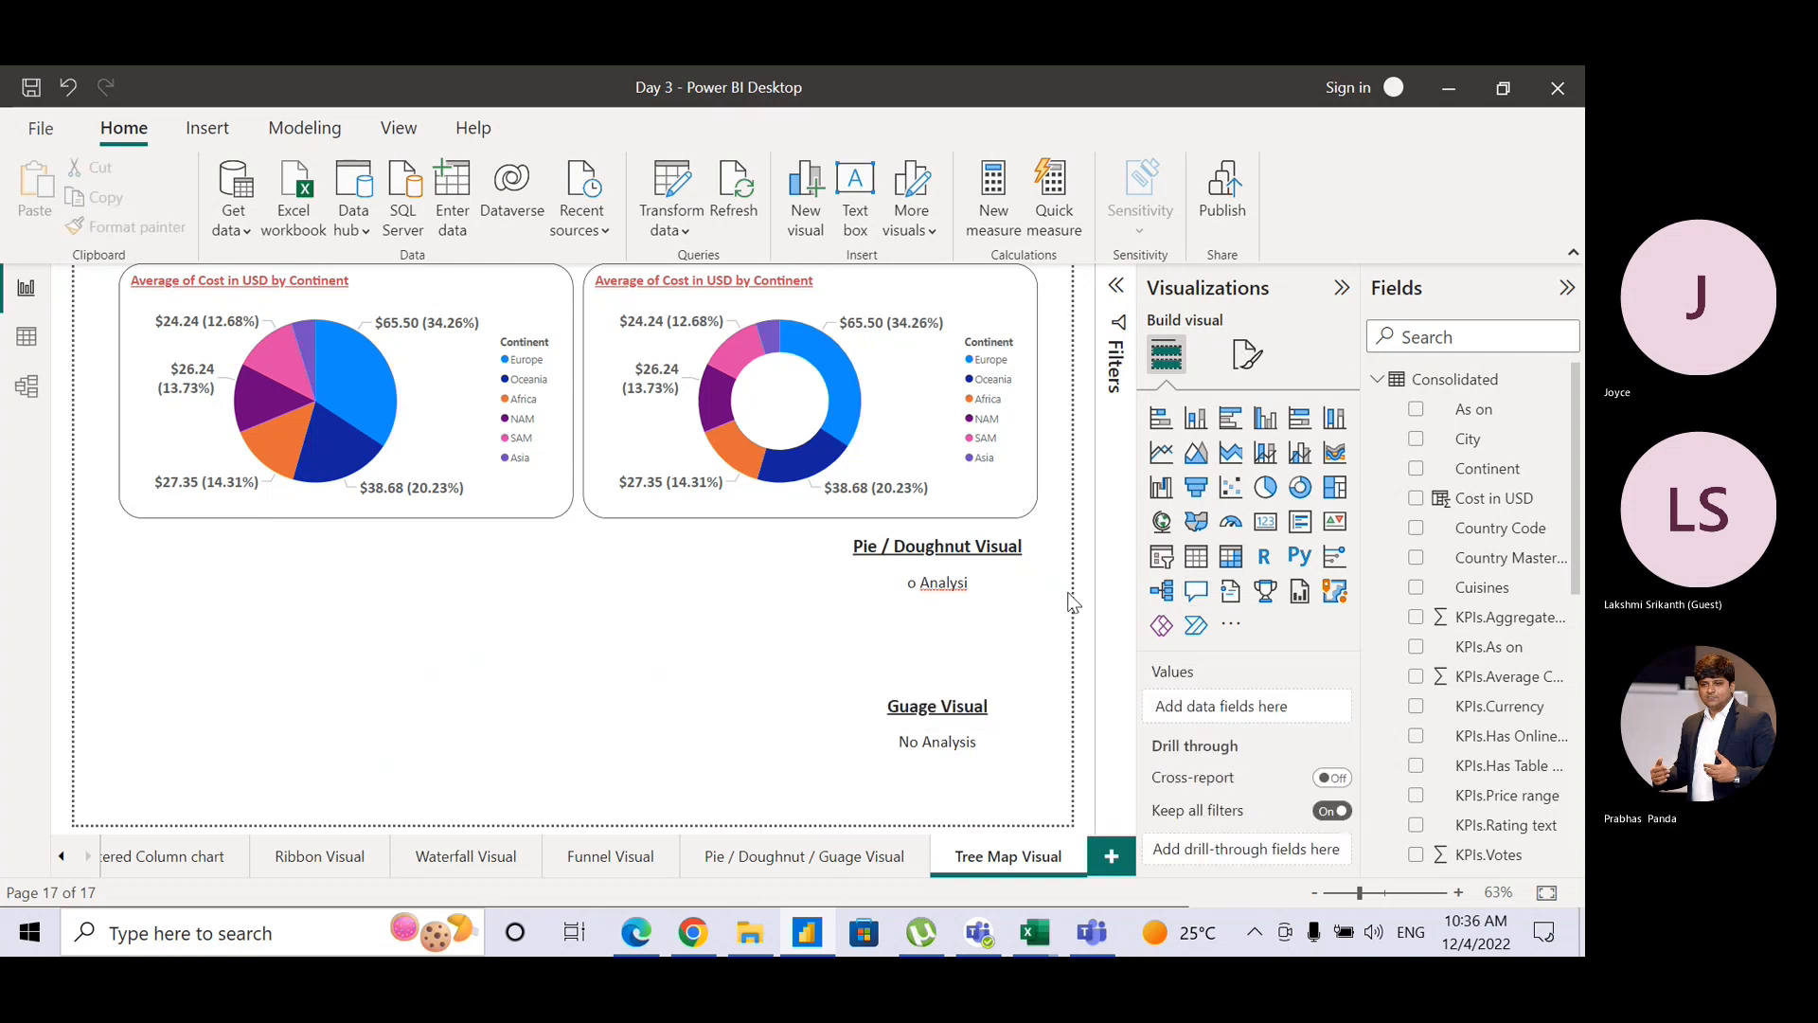
left_click_drag(1042, 629, 55, 237)
key("Delete")
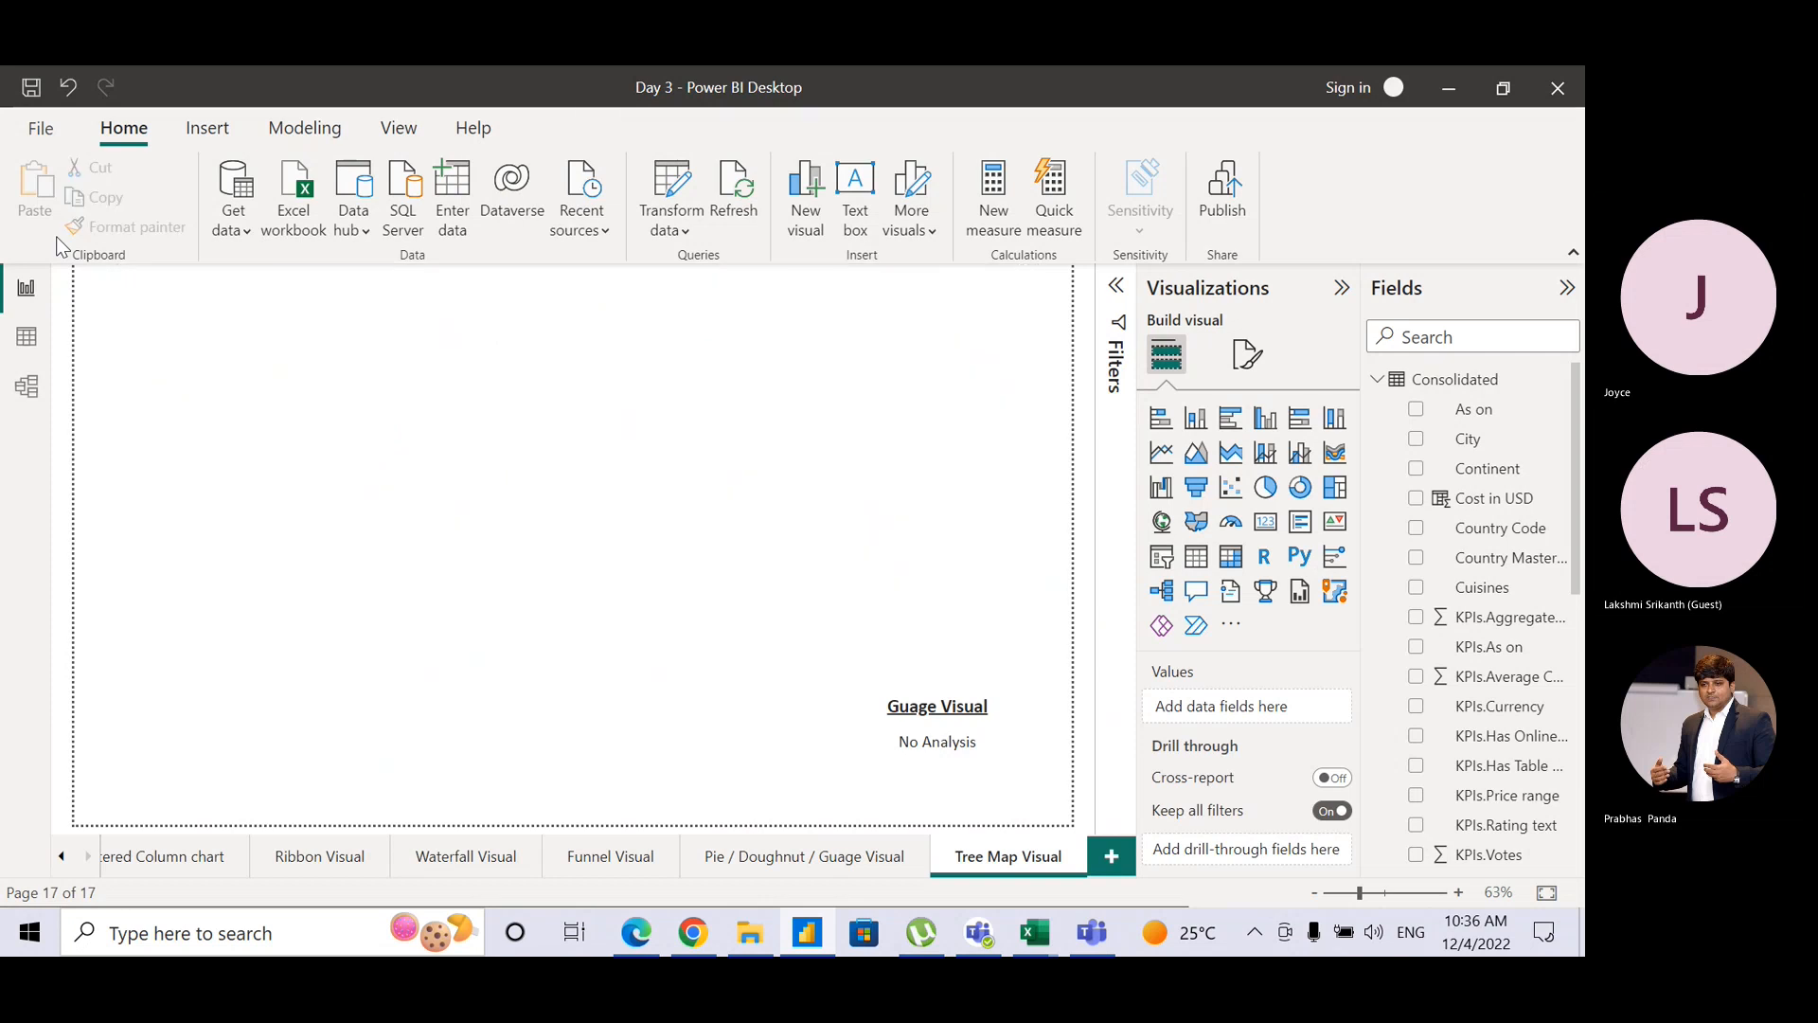
Step: Change the heading text from 'Guage Visual' to 'Treemap Visual'
left_click(939, 705)
left_click_drag(939, 705, 881, 705)
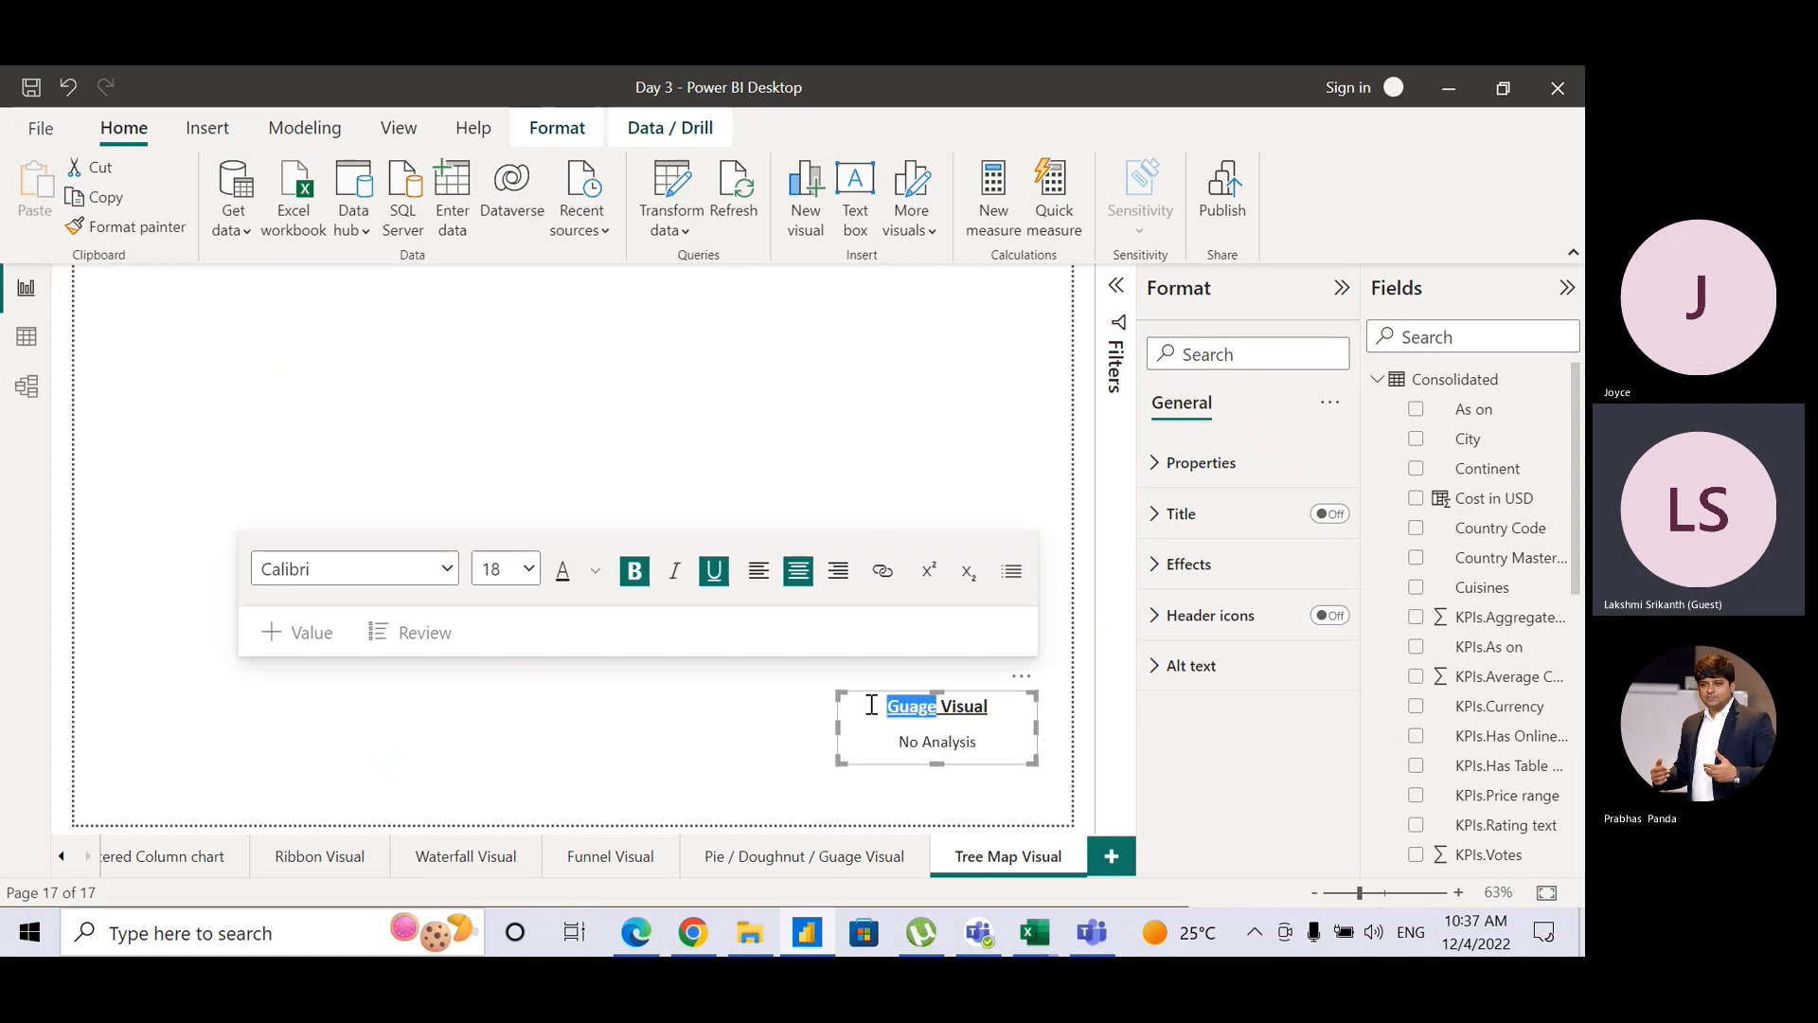
type("Treemap")
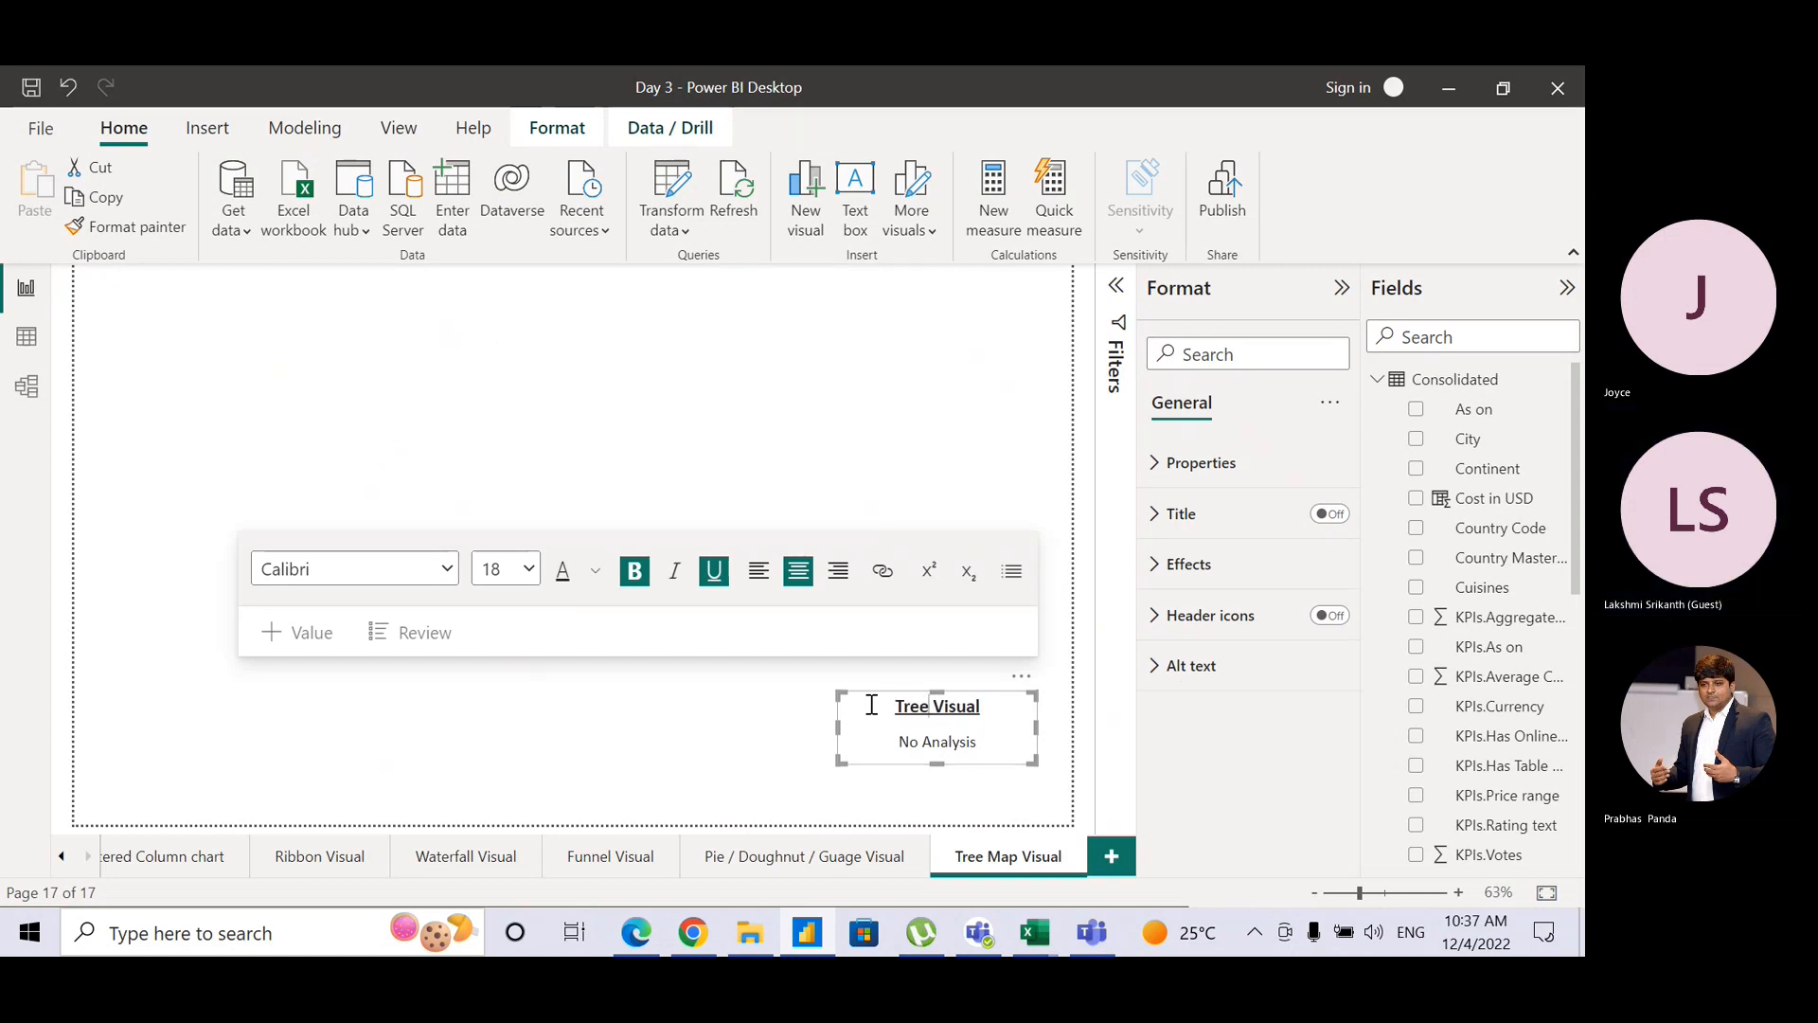
left_click(998, 782)
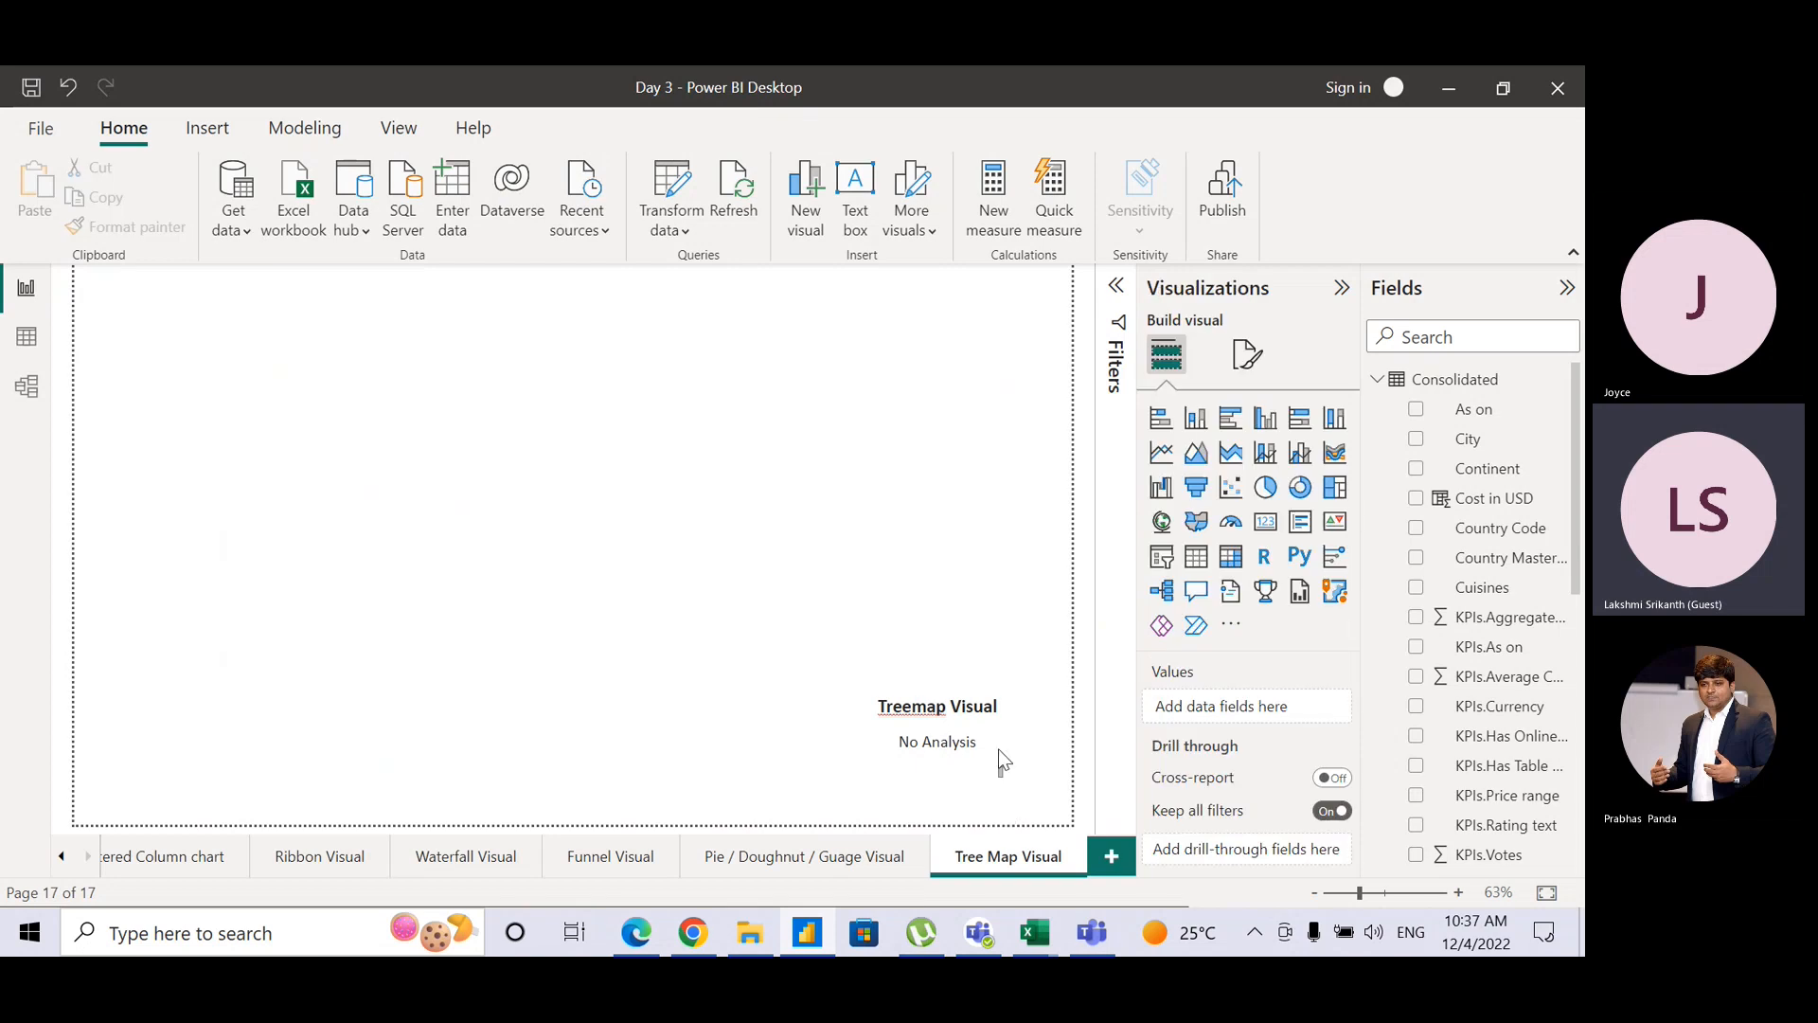
Step: Move the Treemap Visual text box slightly lower and to the right
left_click(997, 747)
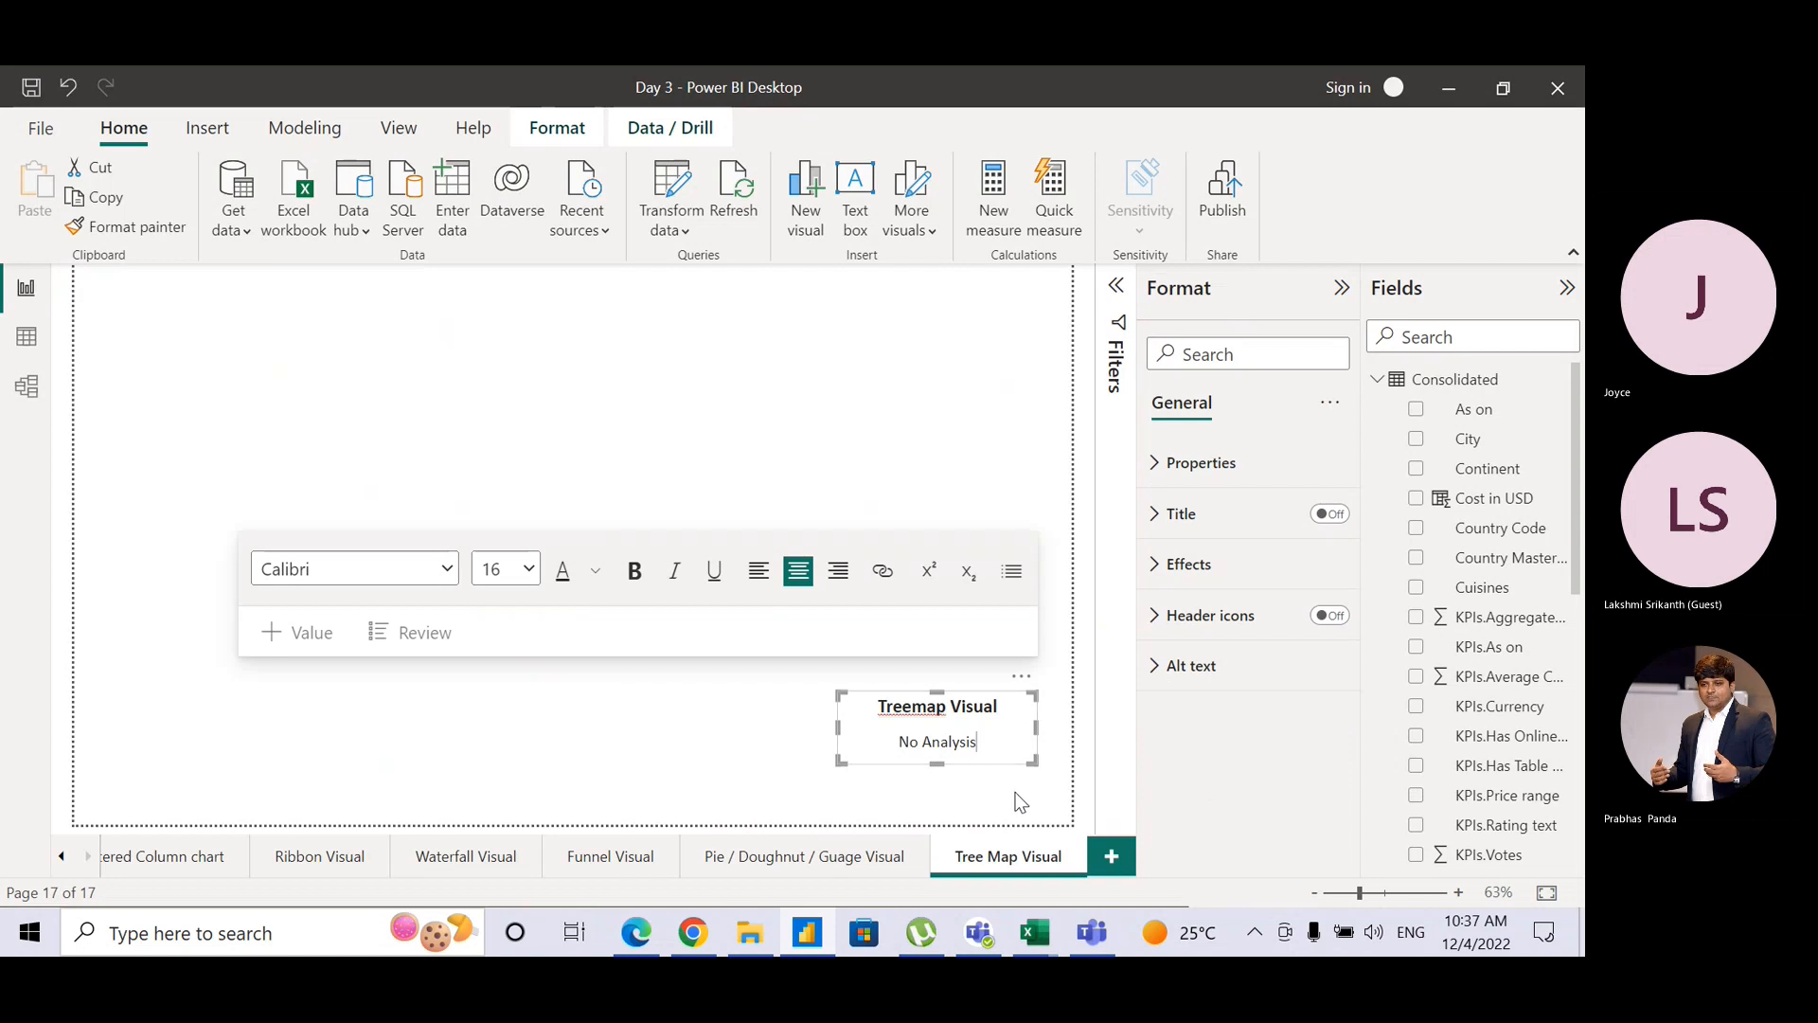
left_click(1002, 766)
left_click_drag(1003, 765, 1023, 816)
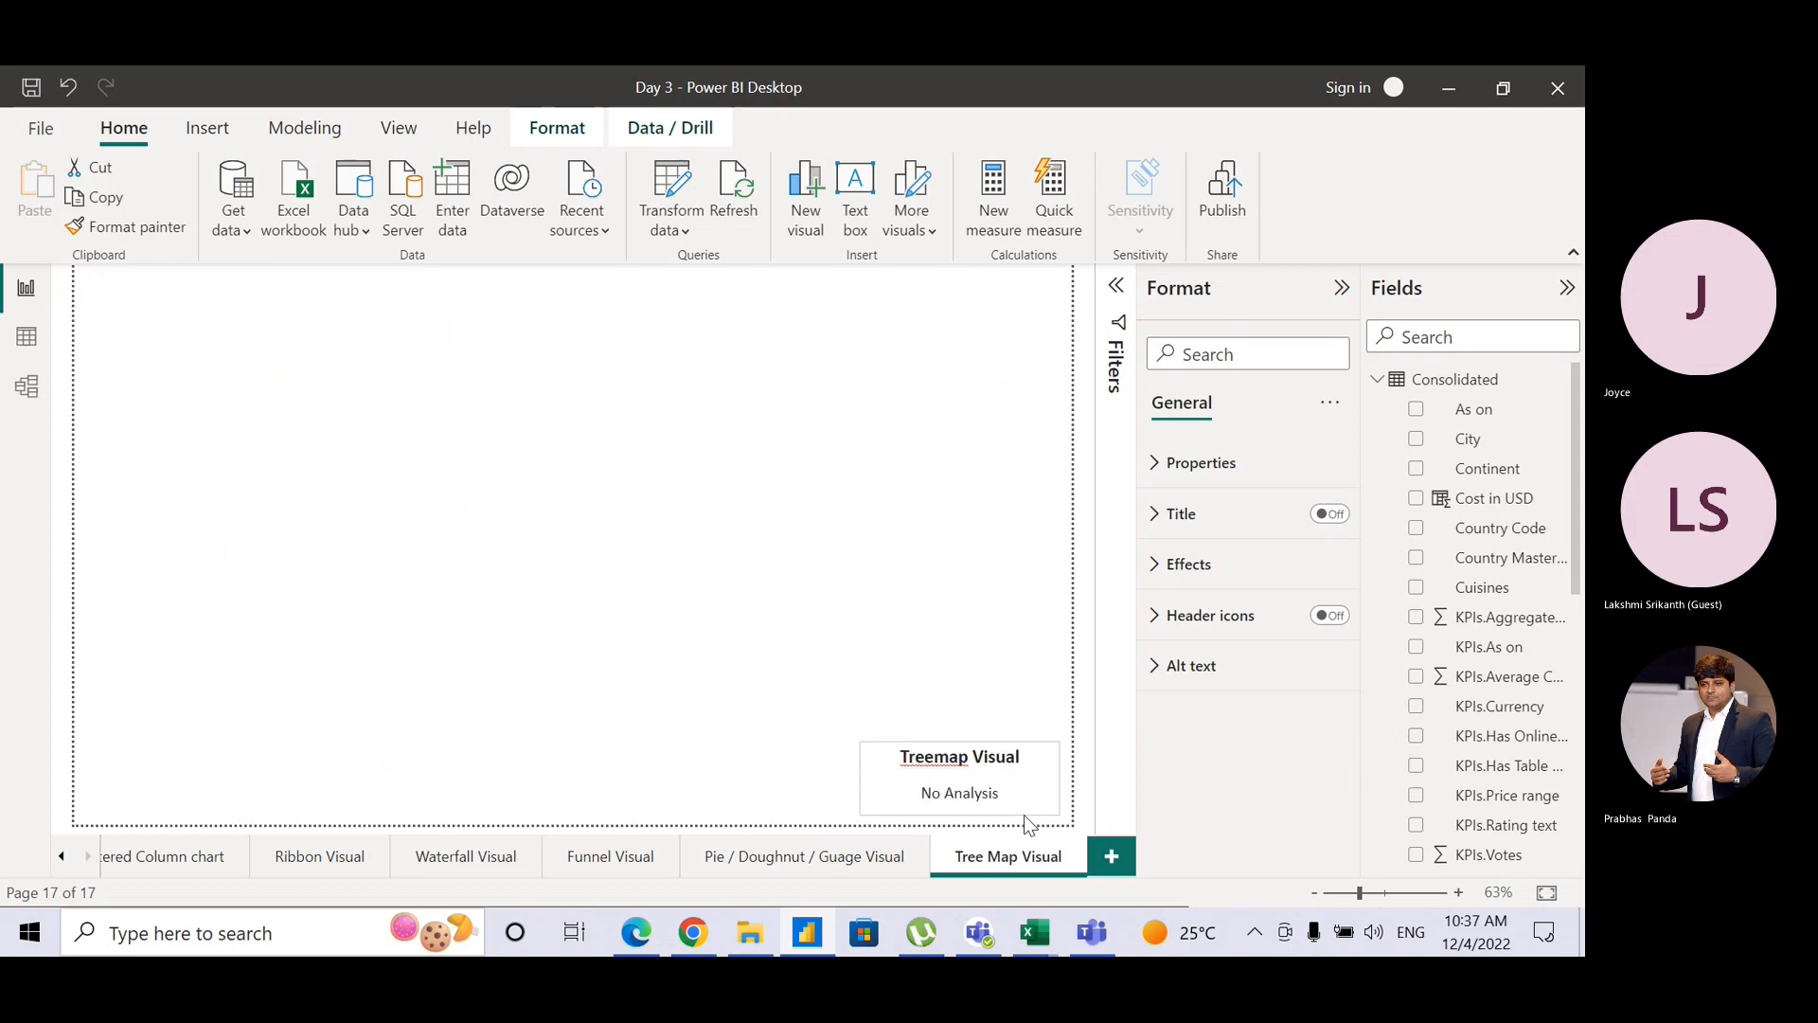
left_click(719, 507)
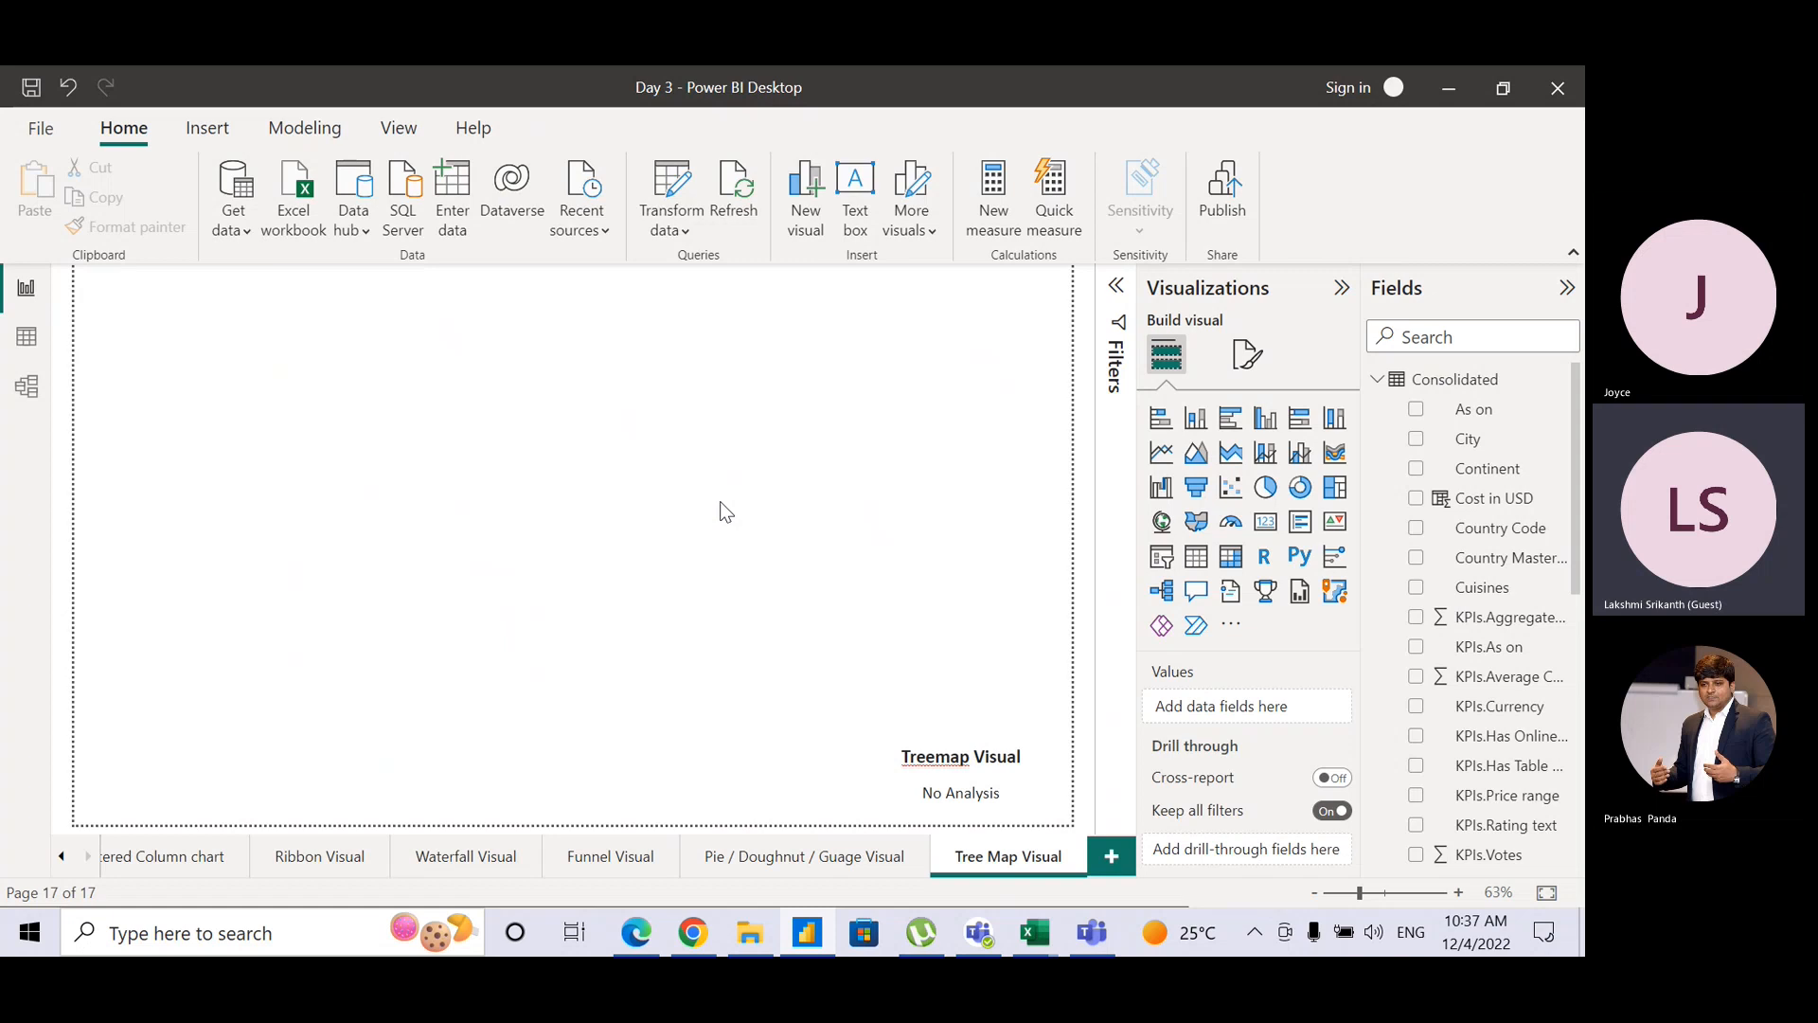
Step: Add an empty treemap, place it at the top-left and enlarge it across most of the canvas
left_click(1335, 489)
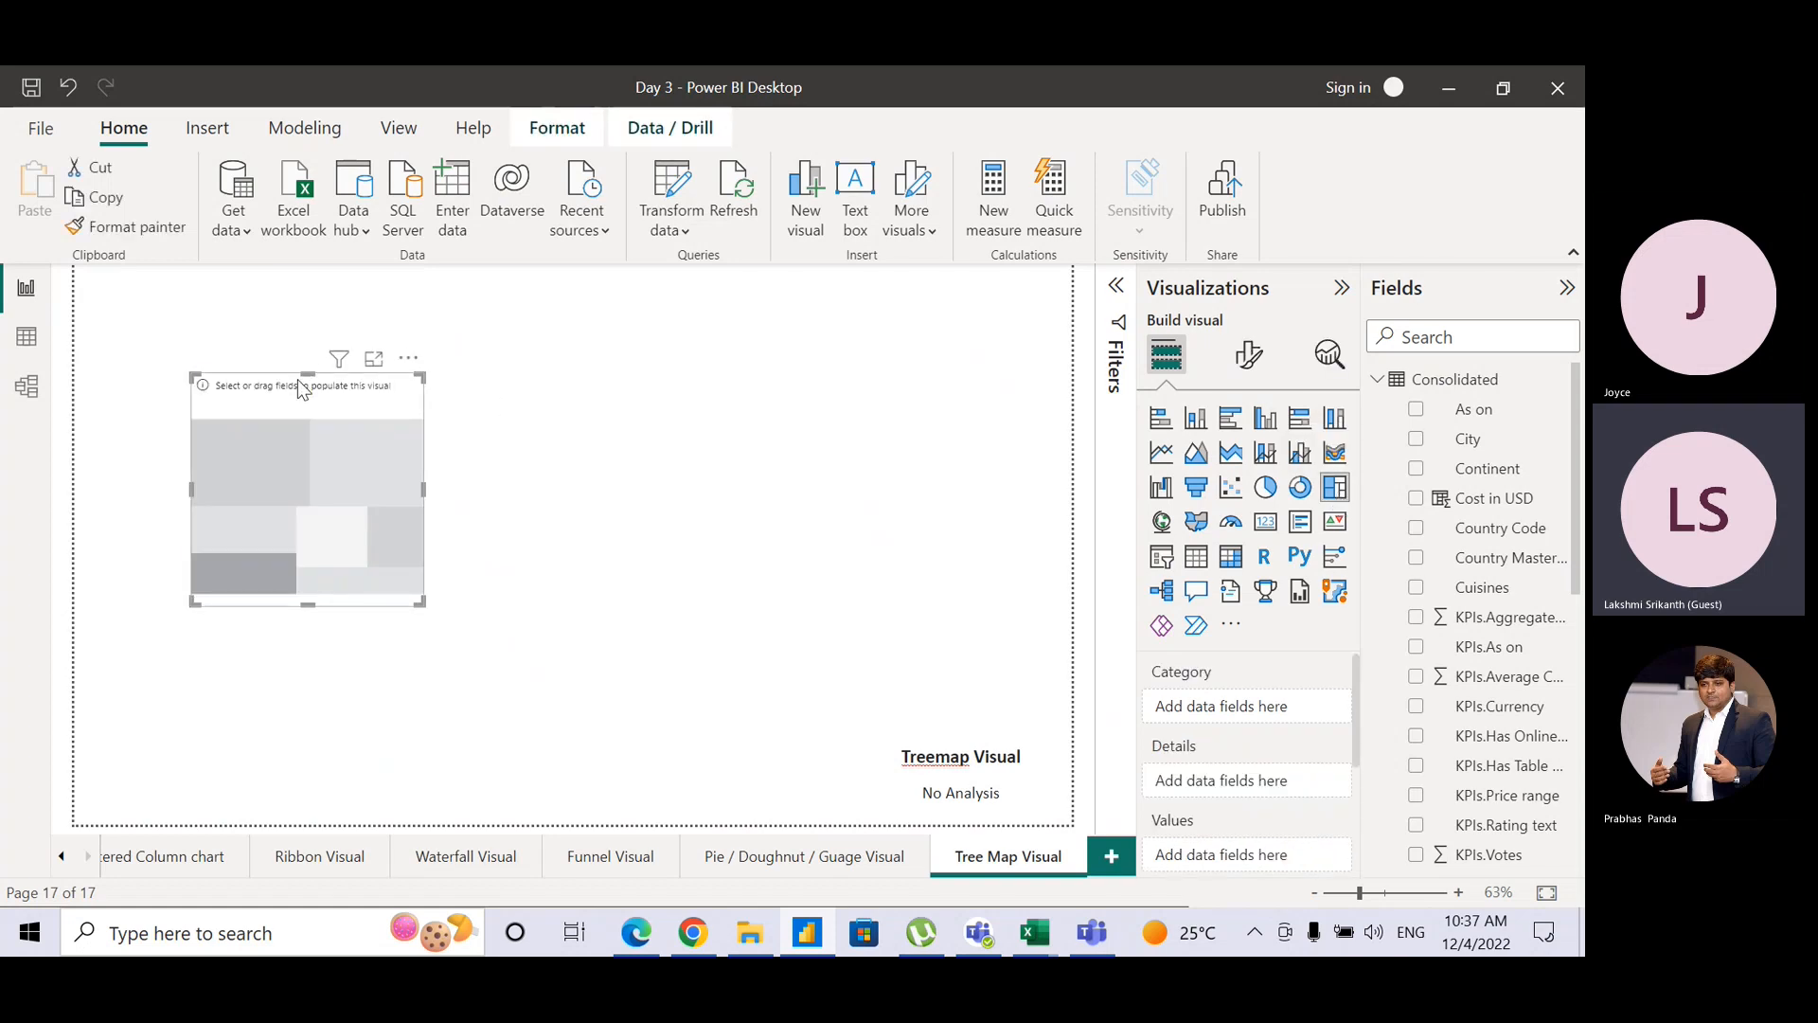
left_click_drag(299, 384, 195, 282)
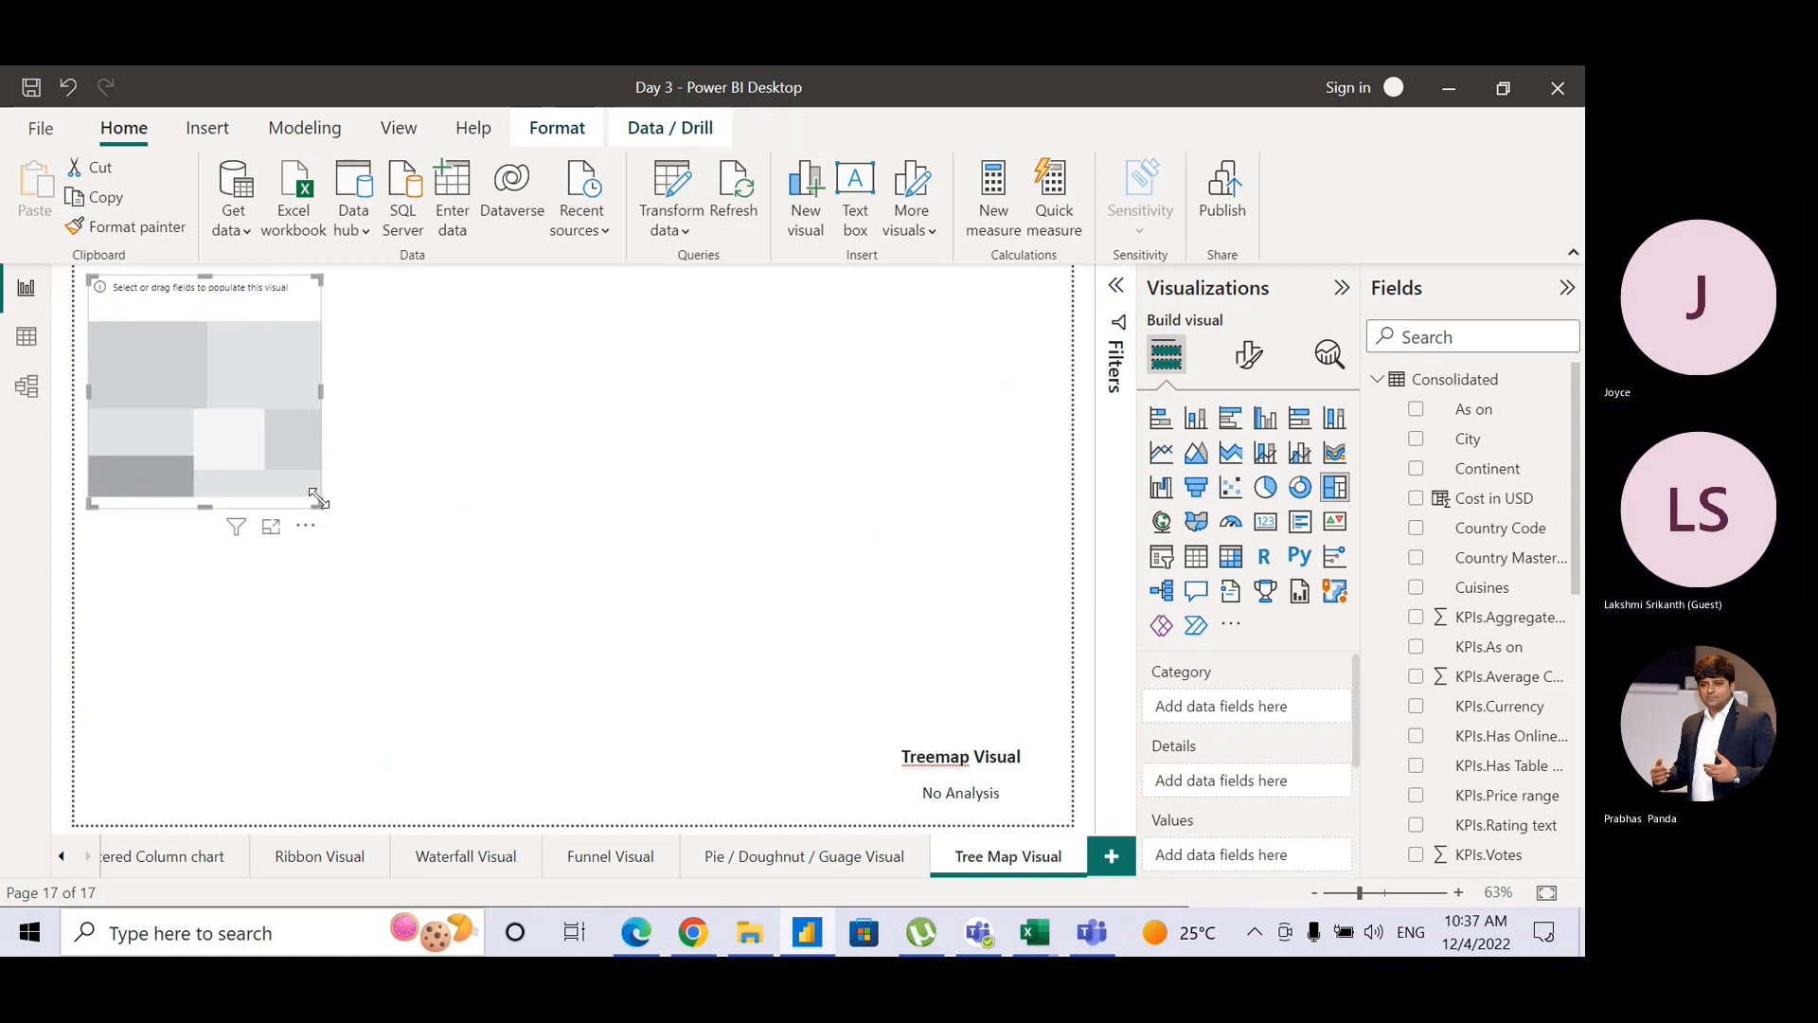
left_click_drag(319, 500, 1042, 715)
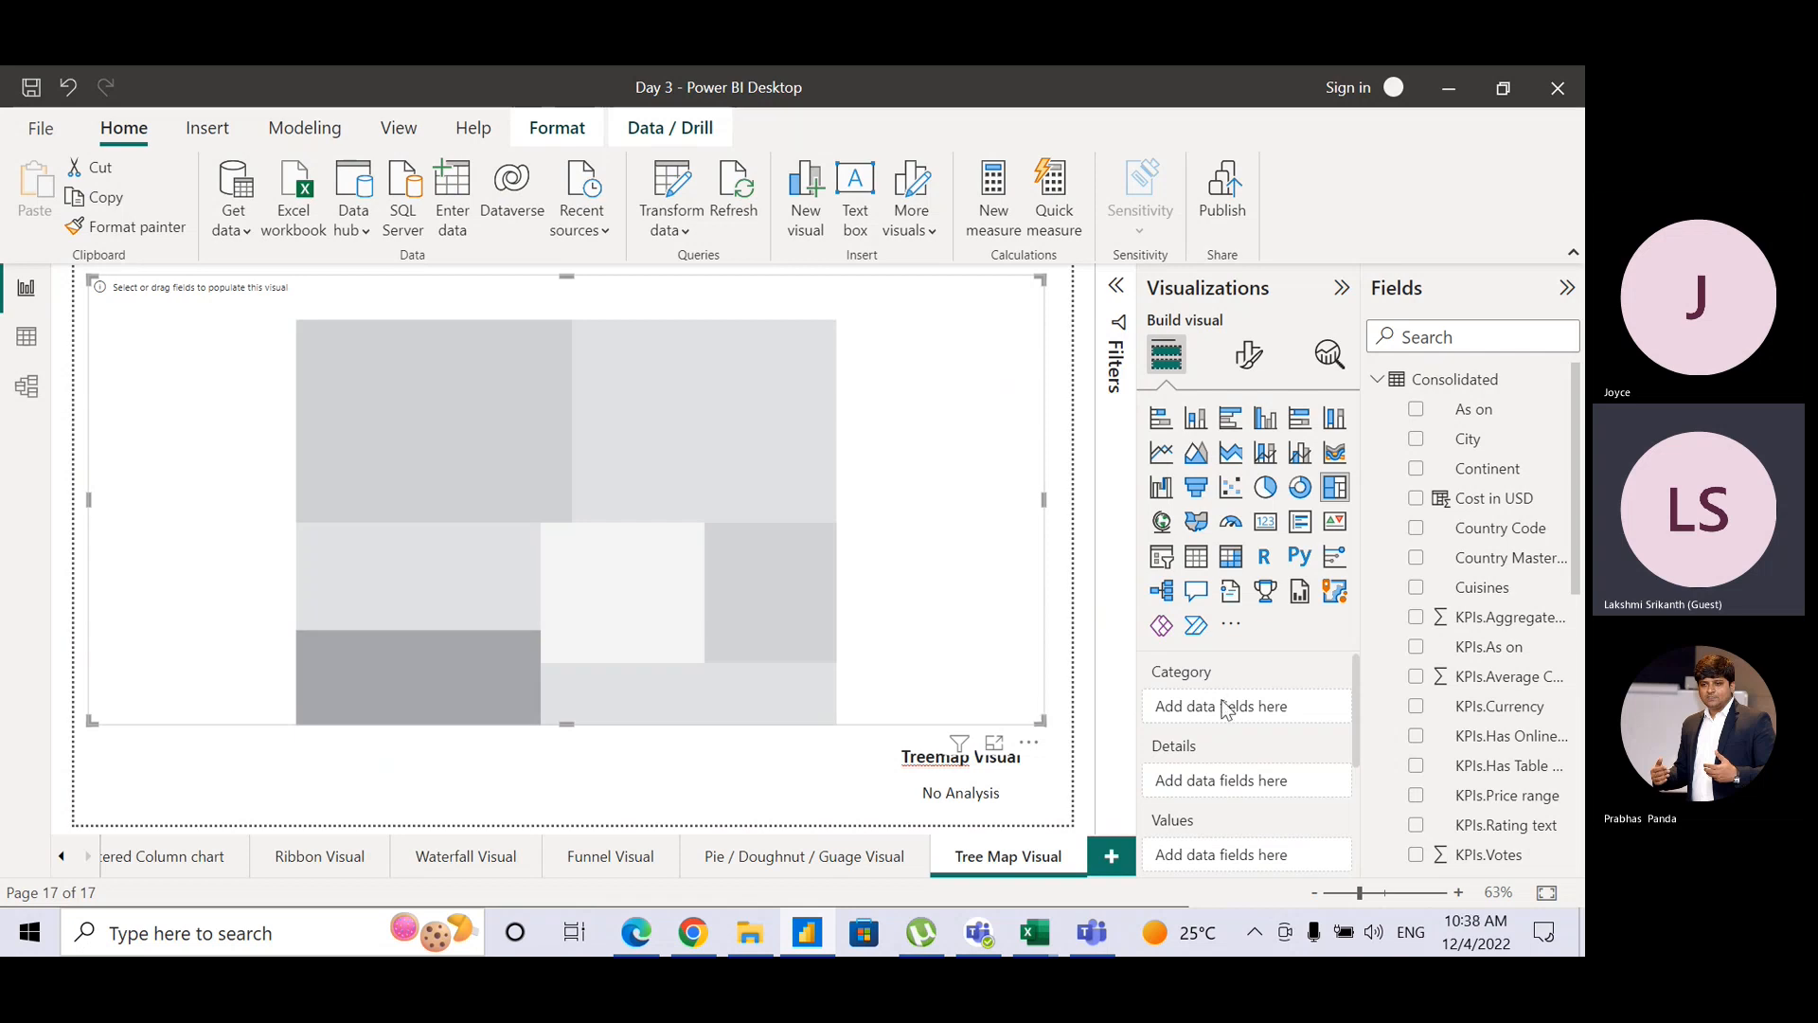
key("ctrl")
key("ctrl")
key("ctrl")
key("ctrl")
key("ctrl")
key("ctrl")
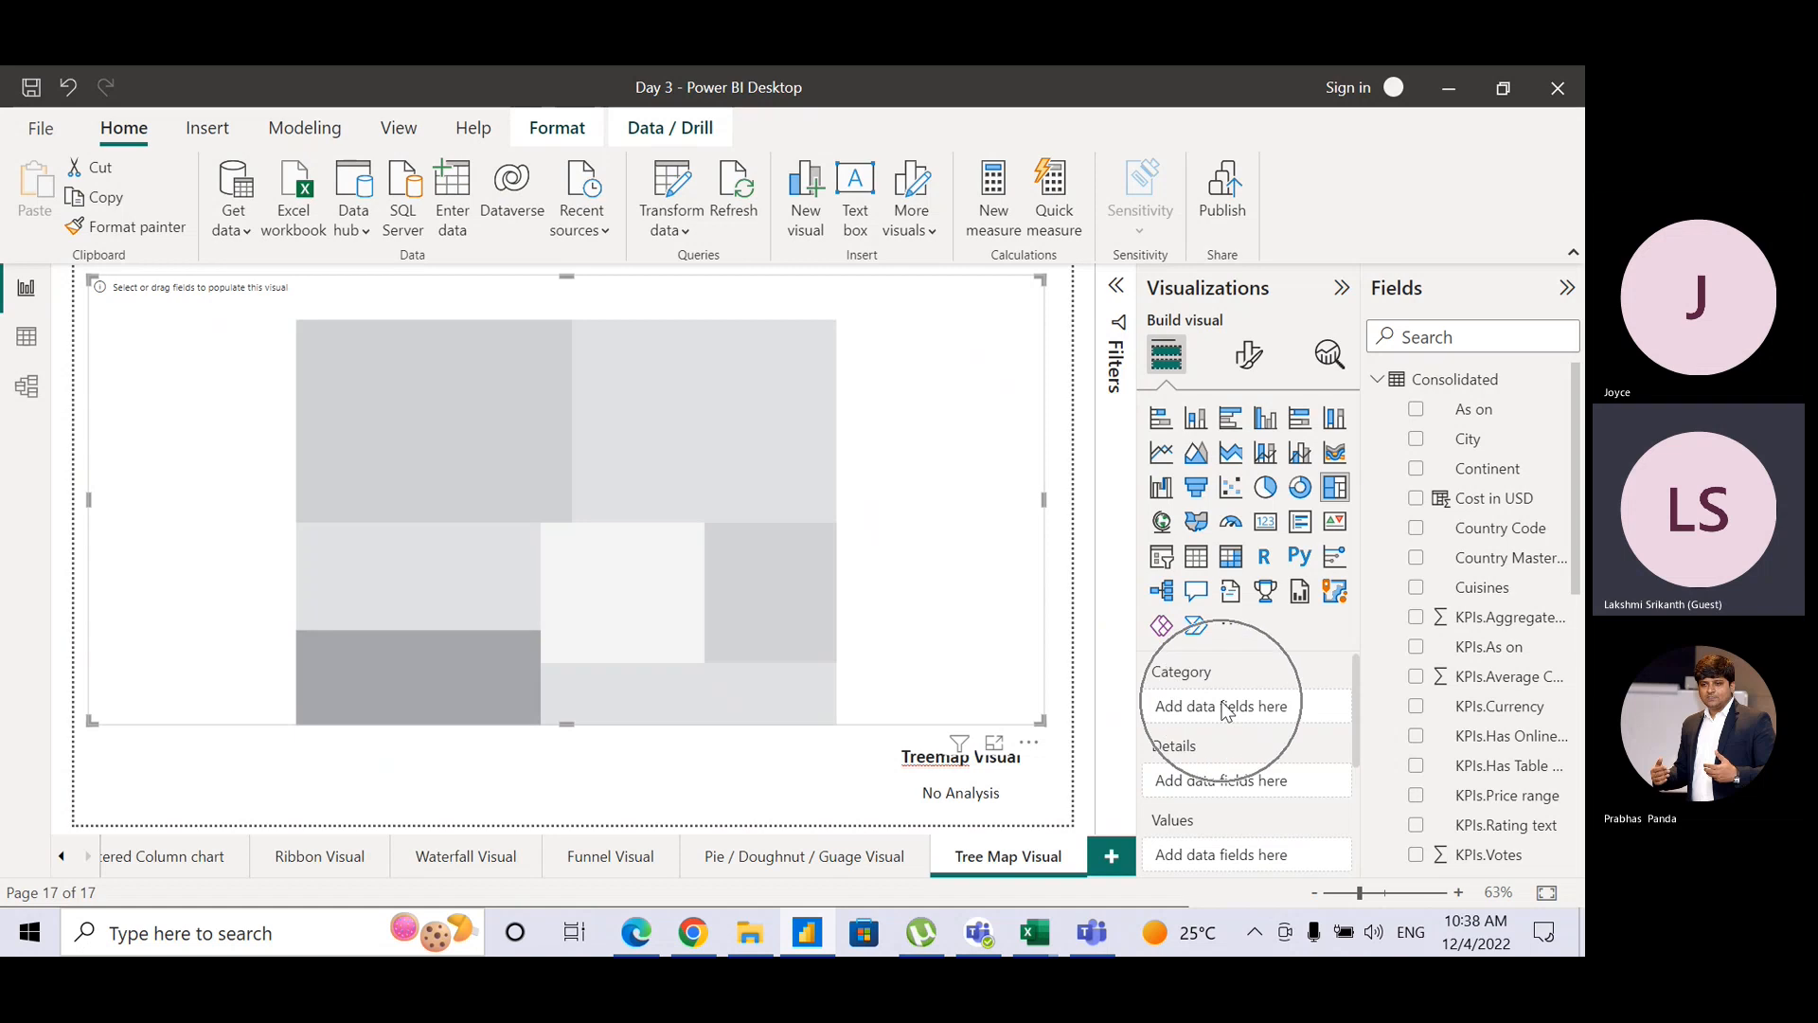
Step: Put Continent in Category and Cost in USD in Values, aggregated as Average
key("ctrl")
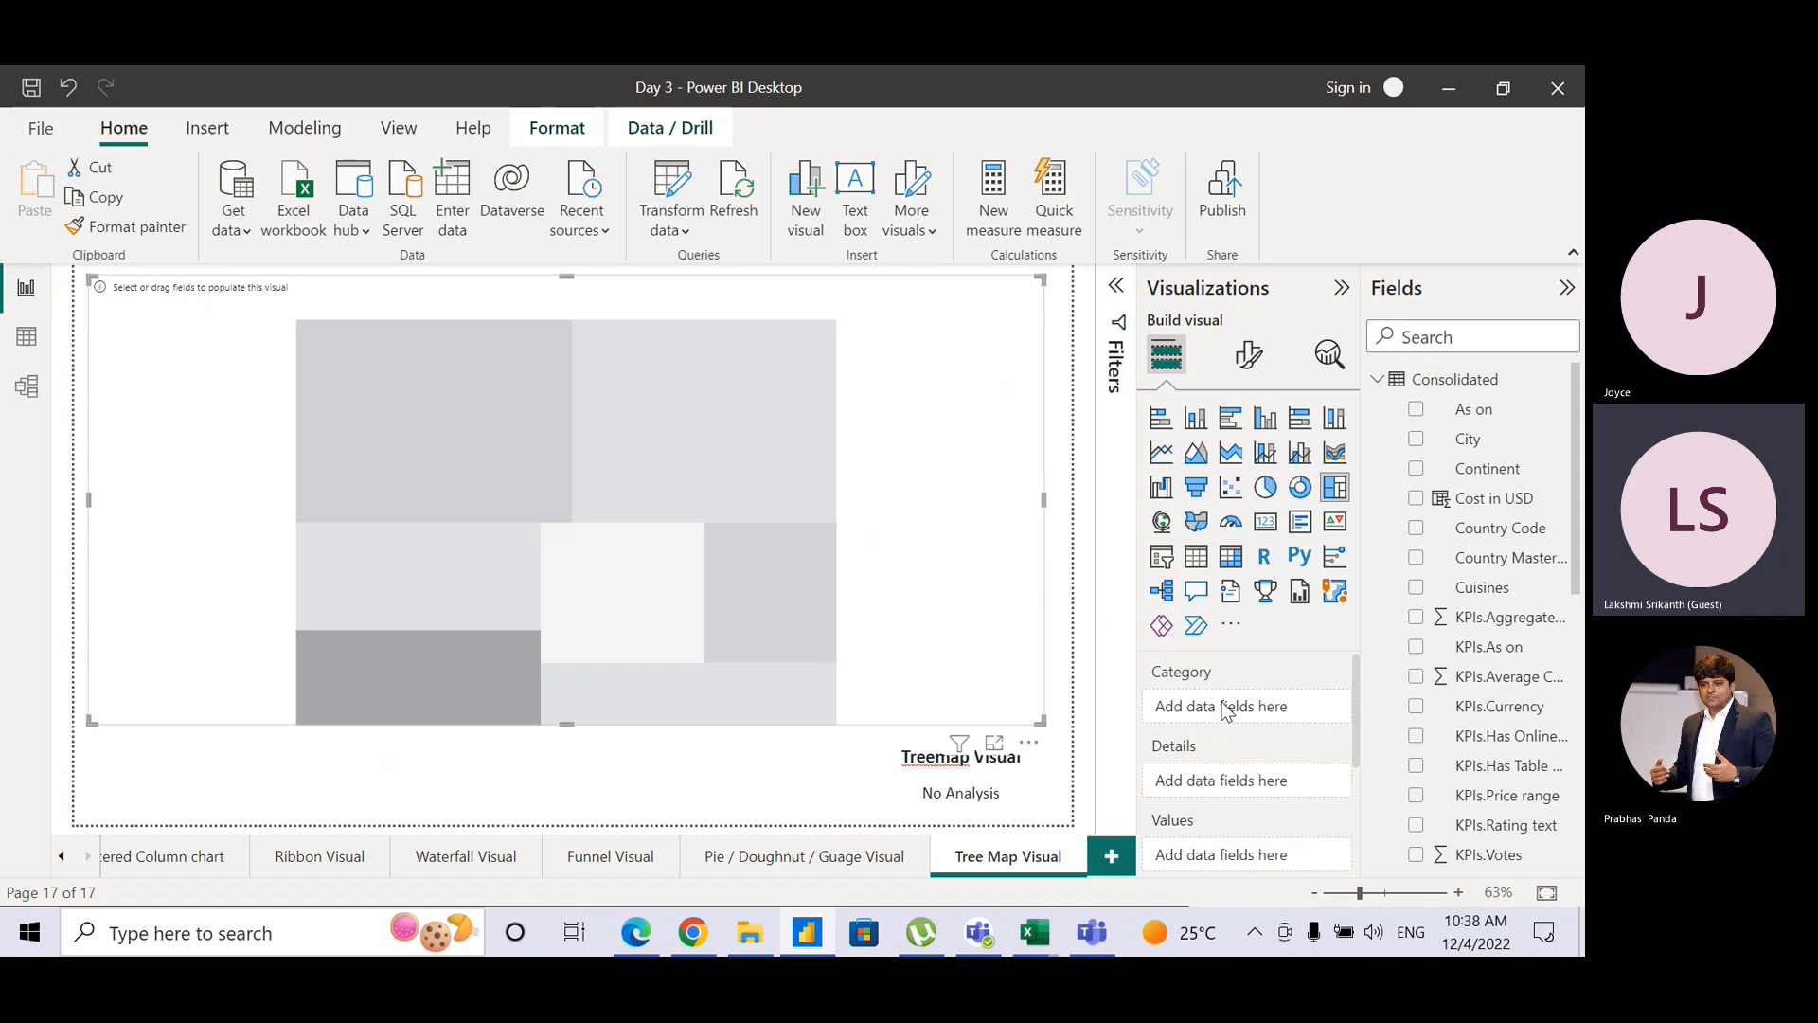
left_click_drag(1481, 469, 1247, 722)
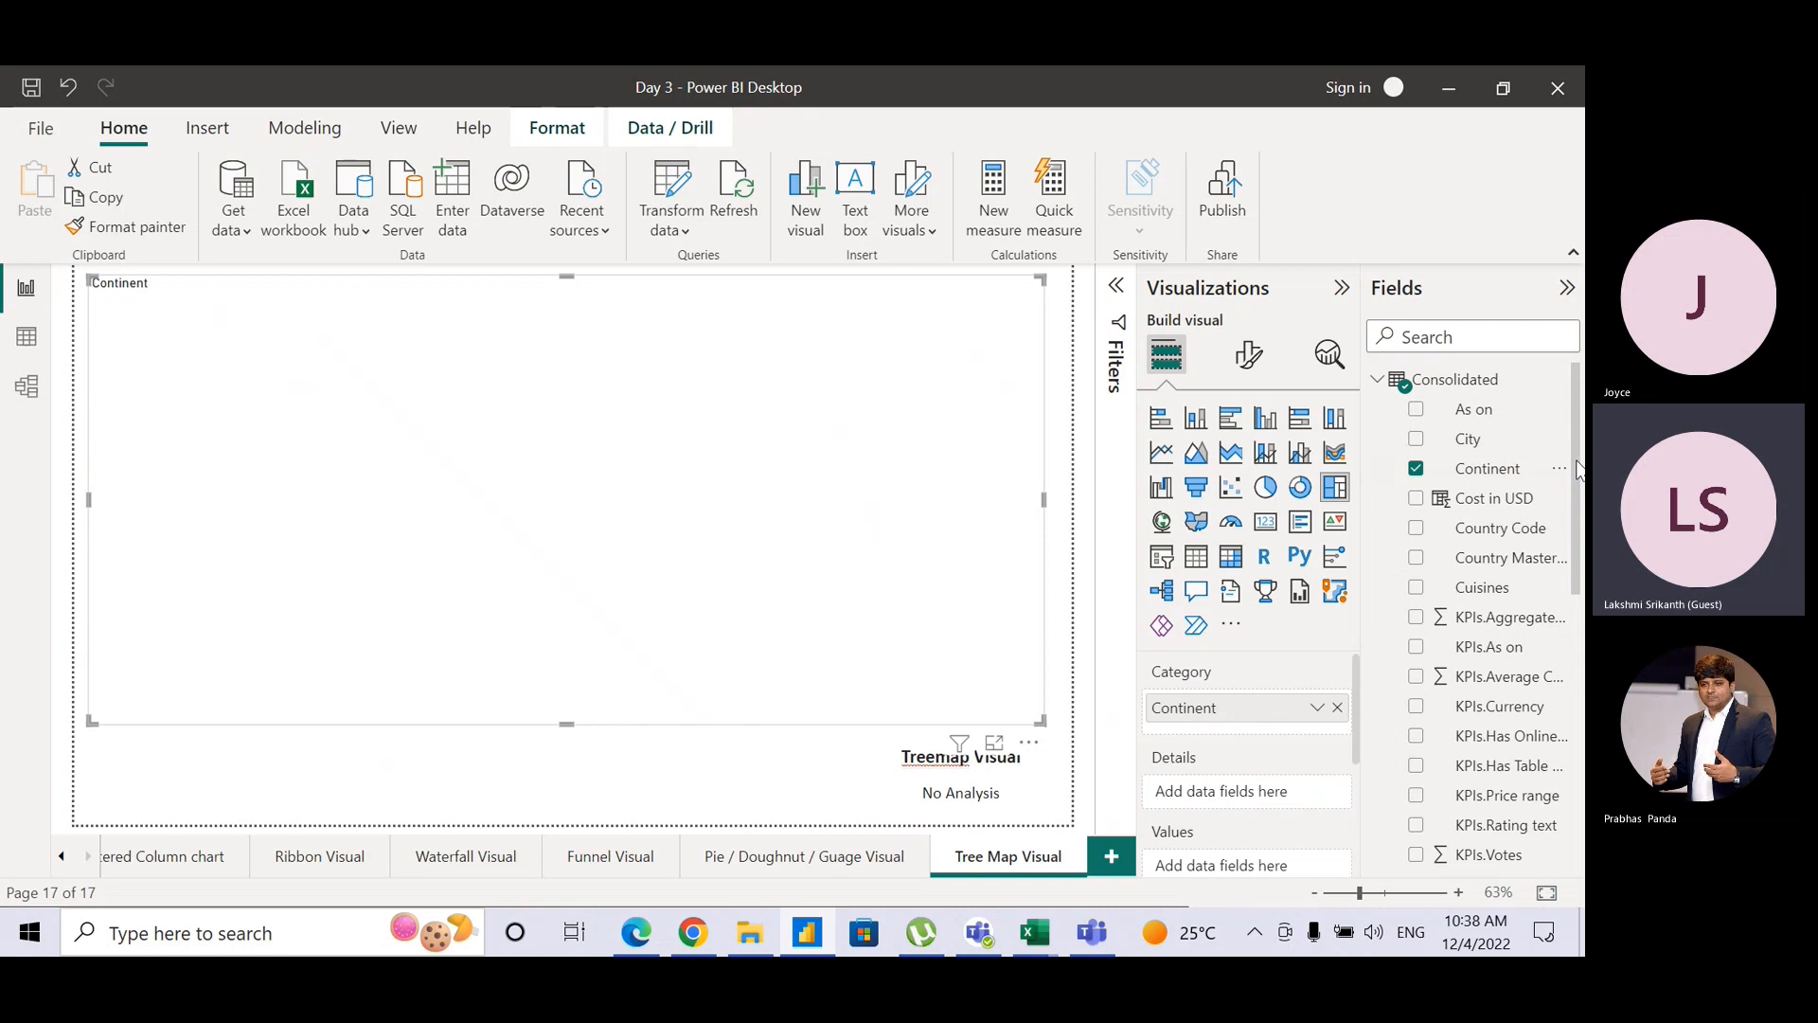
left_click_drag(1577, 471, 1577, 511)
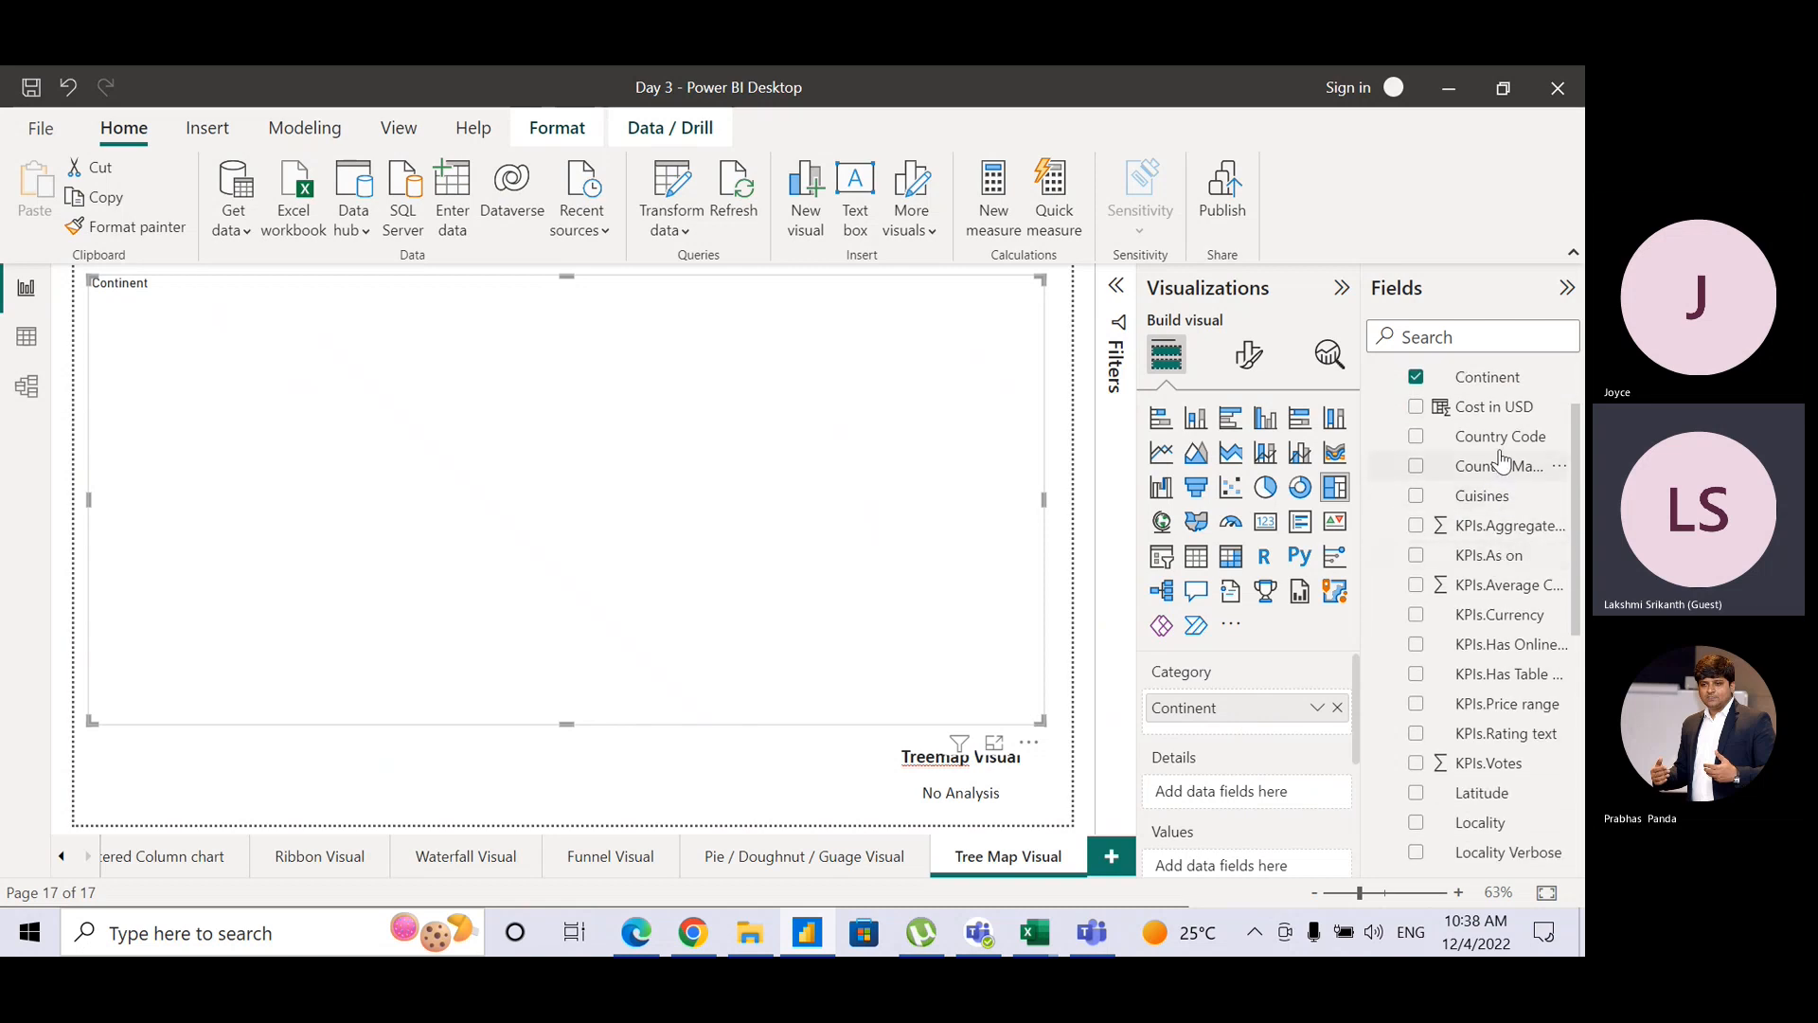
left_click_drag(1494, 409, 1273, 876)
left_click(1315, 866)
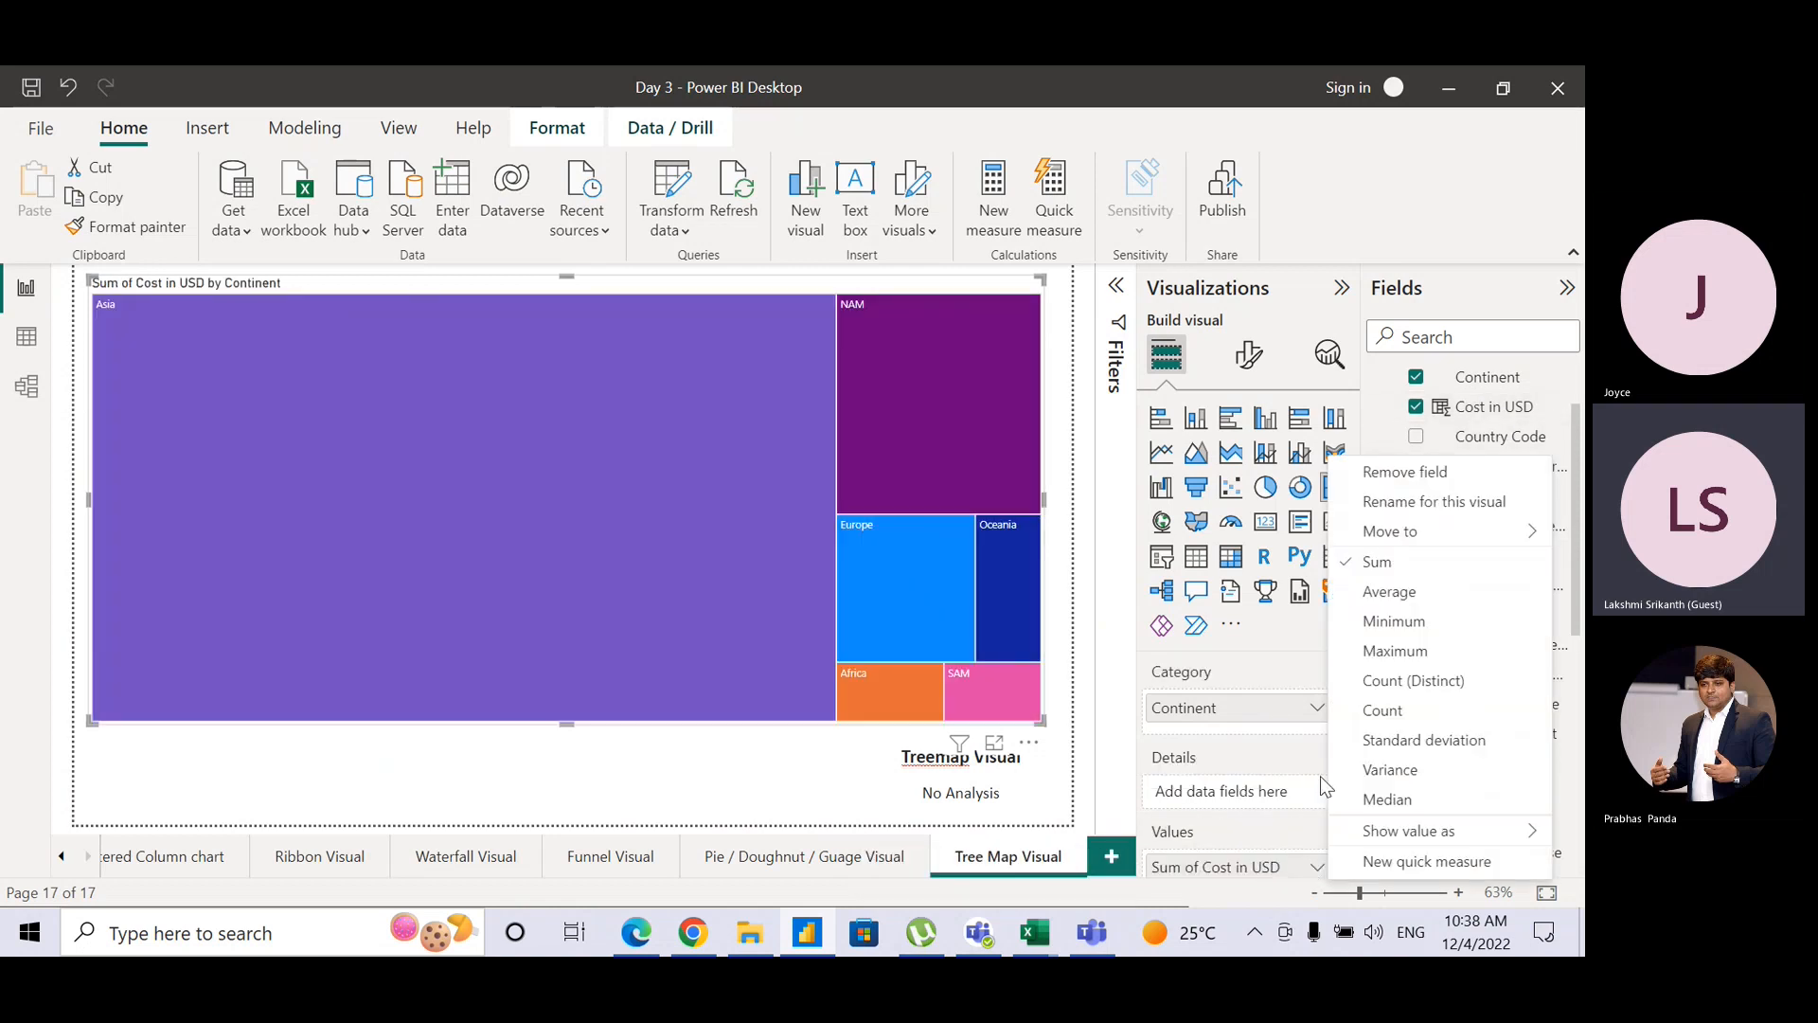
left_click(1383, 593)
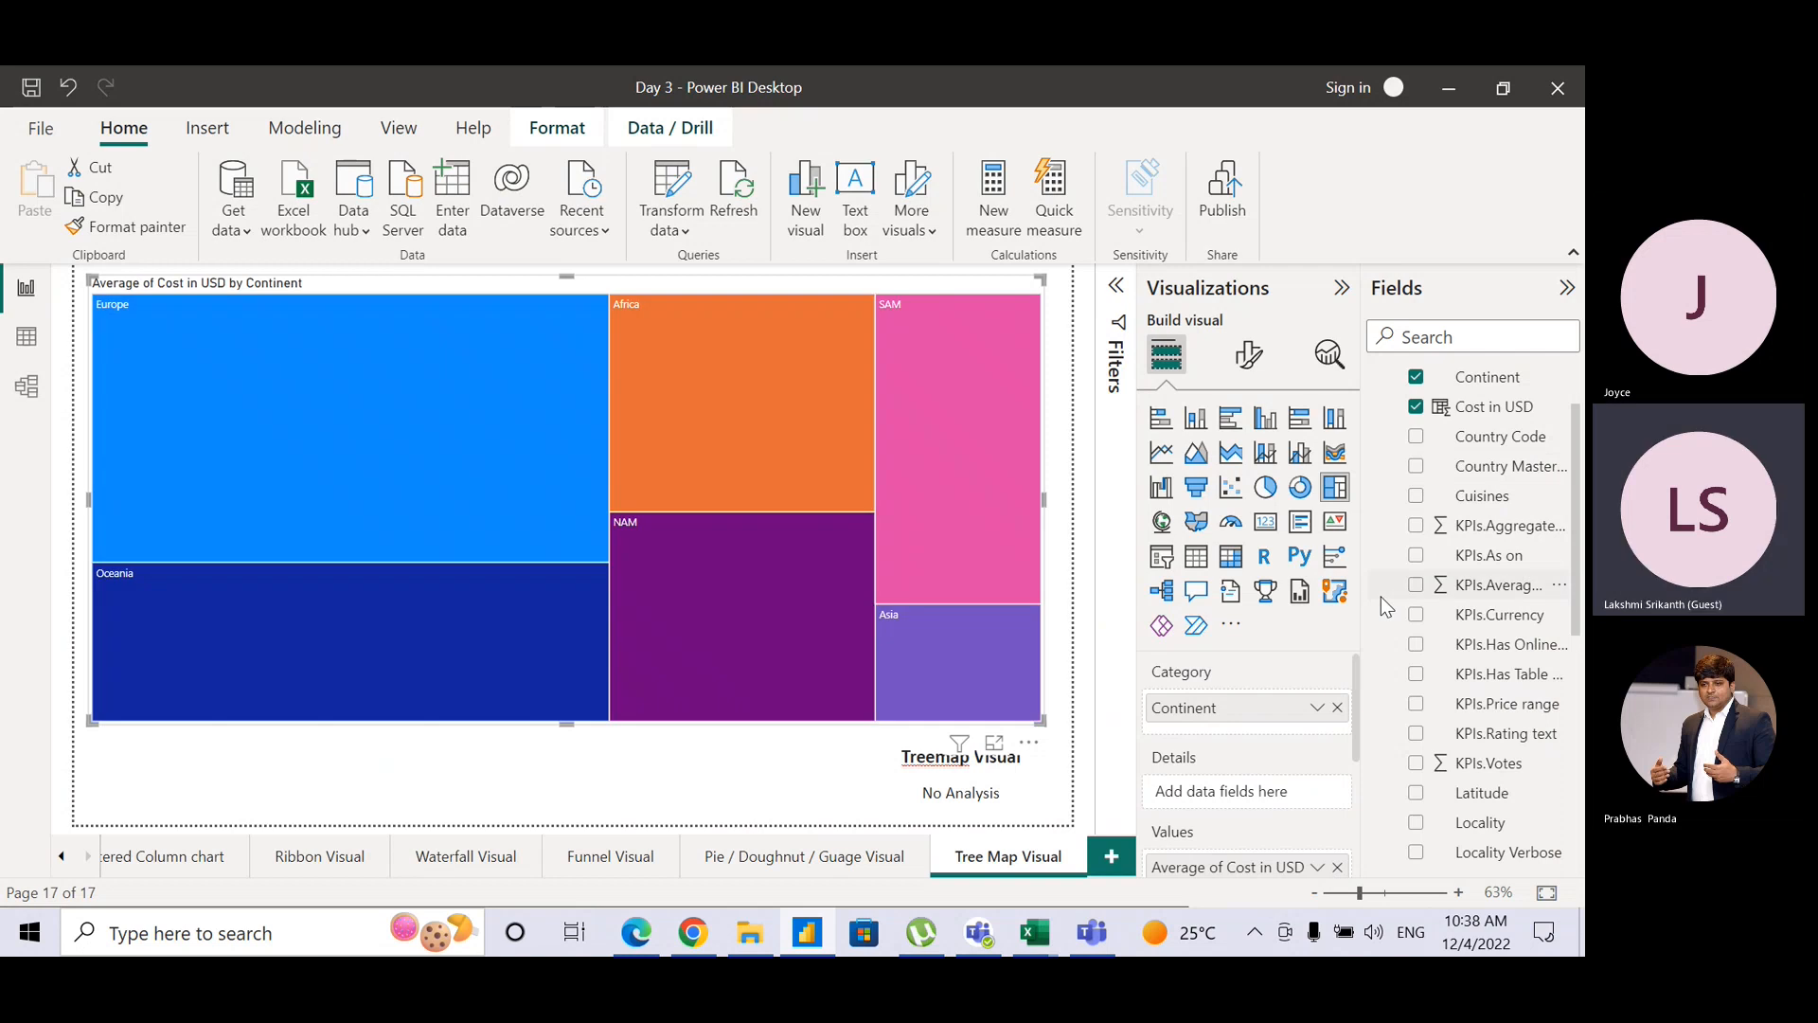
mouse_move(474, 639)
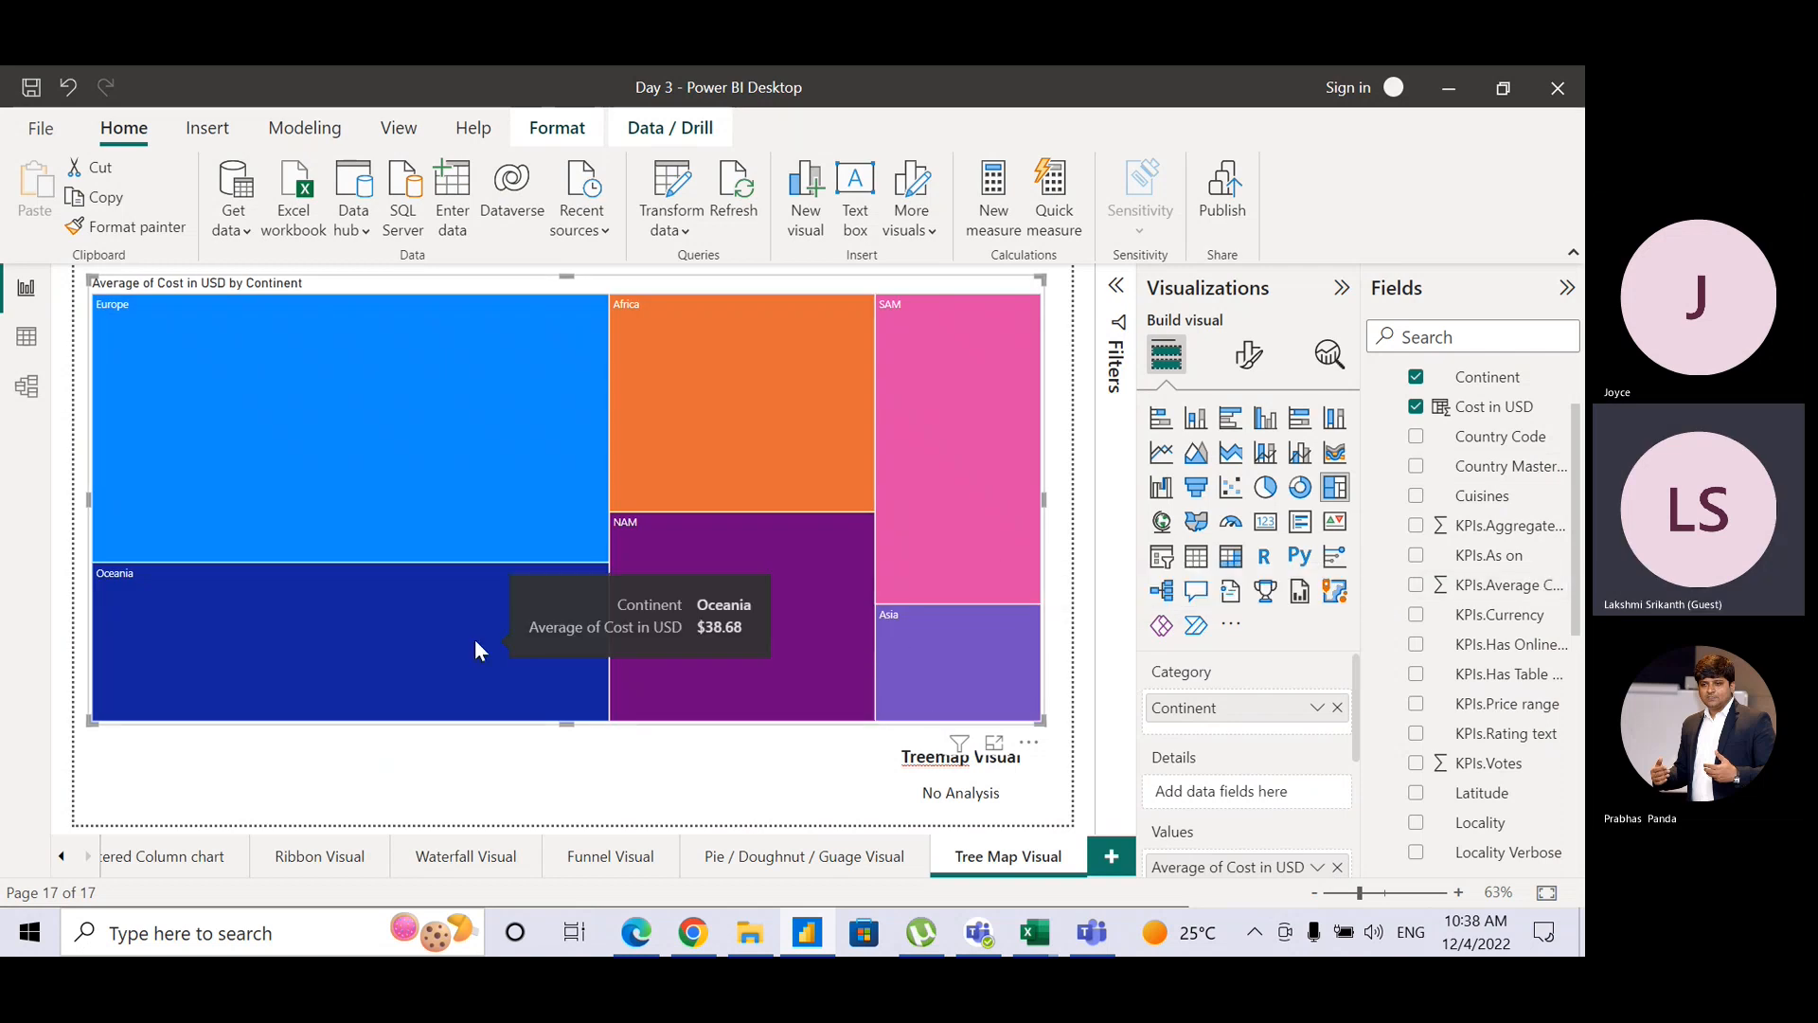
mouse_move(487, 491)
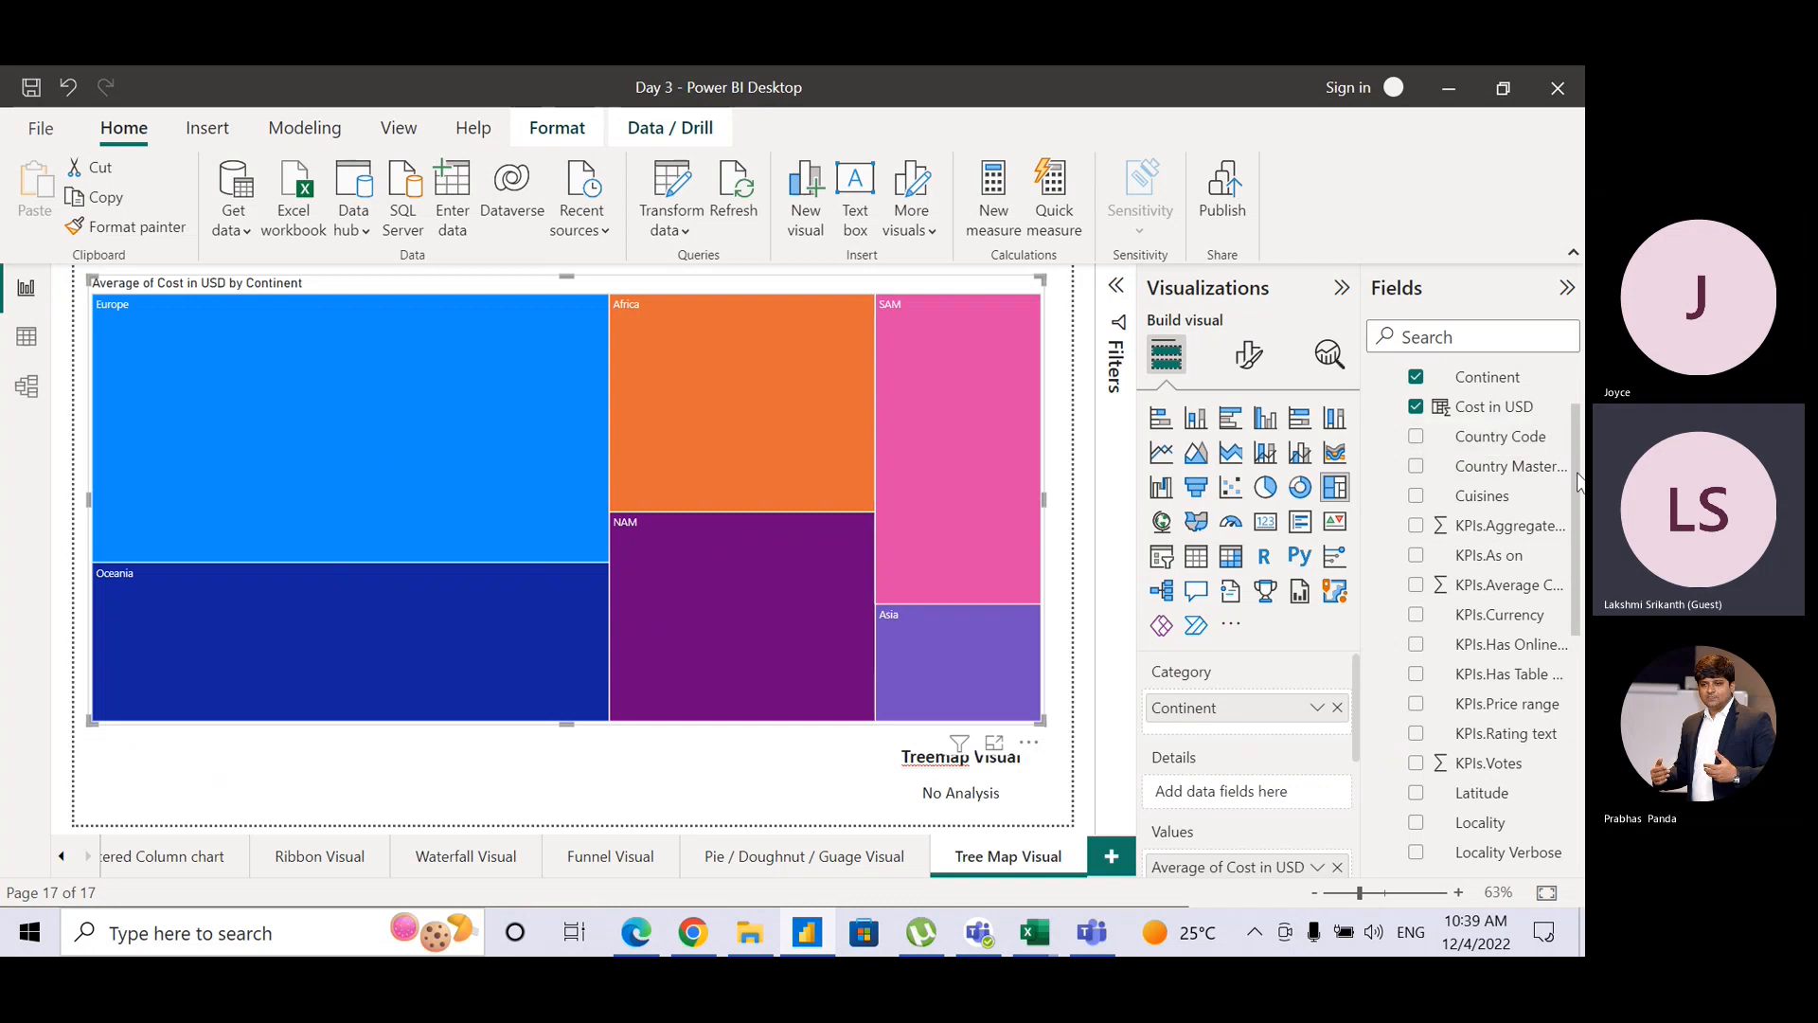
Step: Add Quarter to the treemap's Details and KPIs.Aggregate rating to its Tooltips
left_click_drag(1579, 487, 1580, 657)
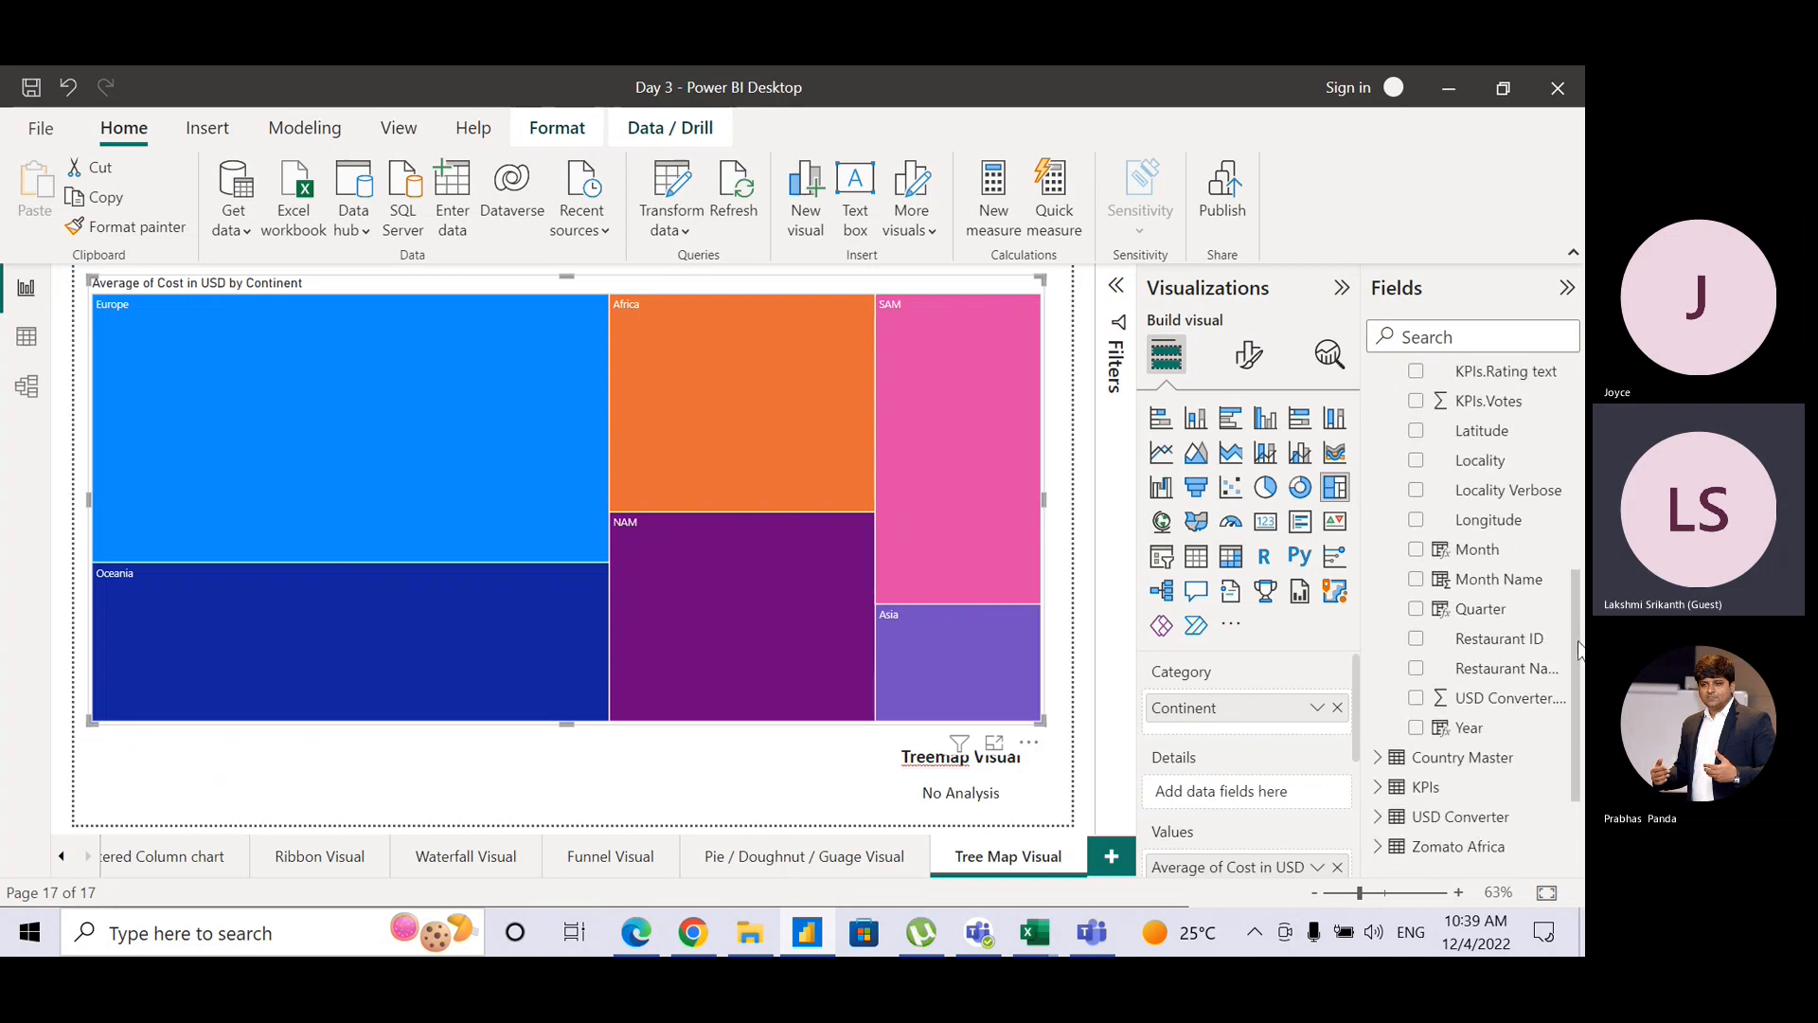
left_click_drag(1478, 609, 1292, 794)
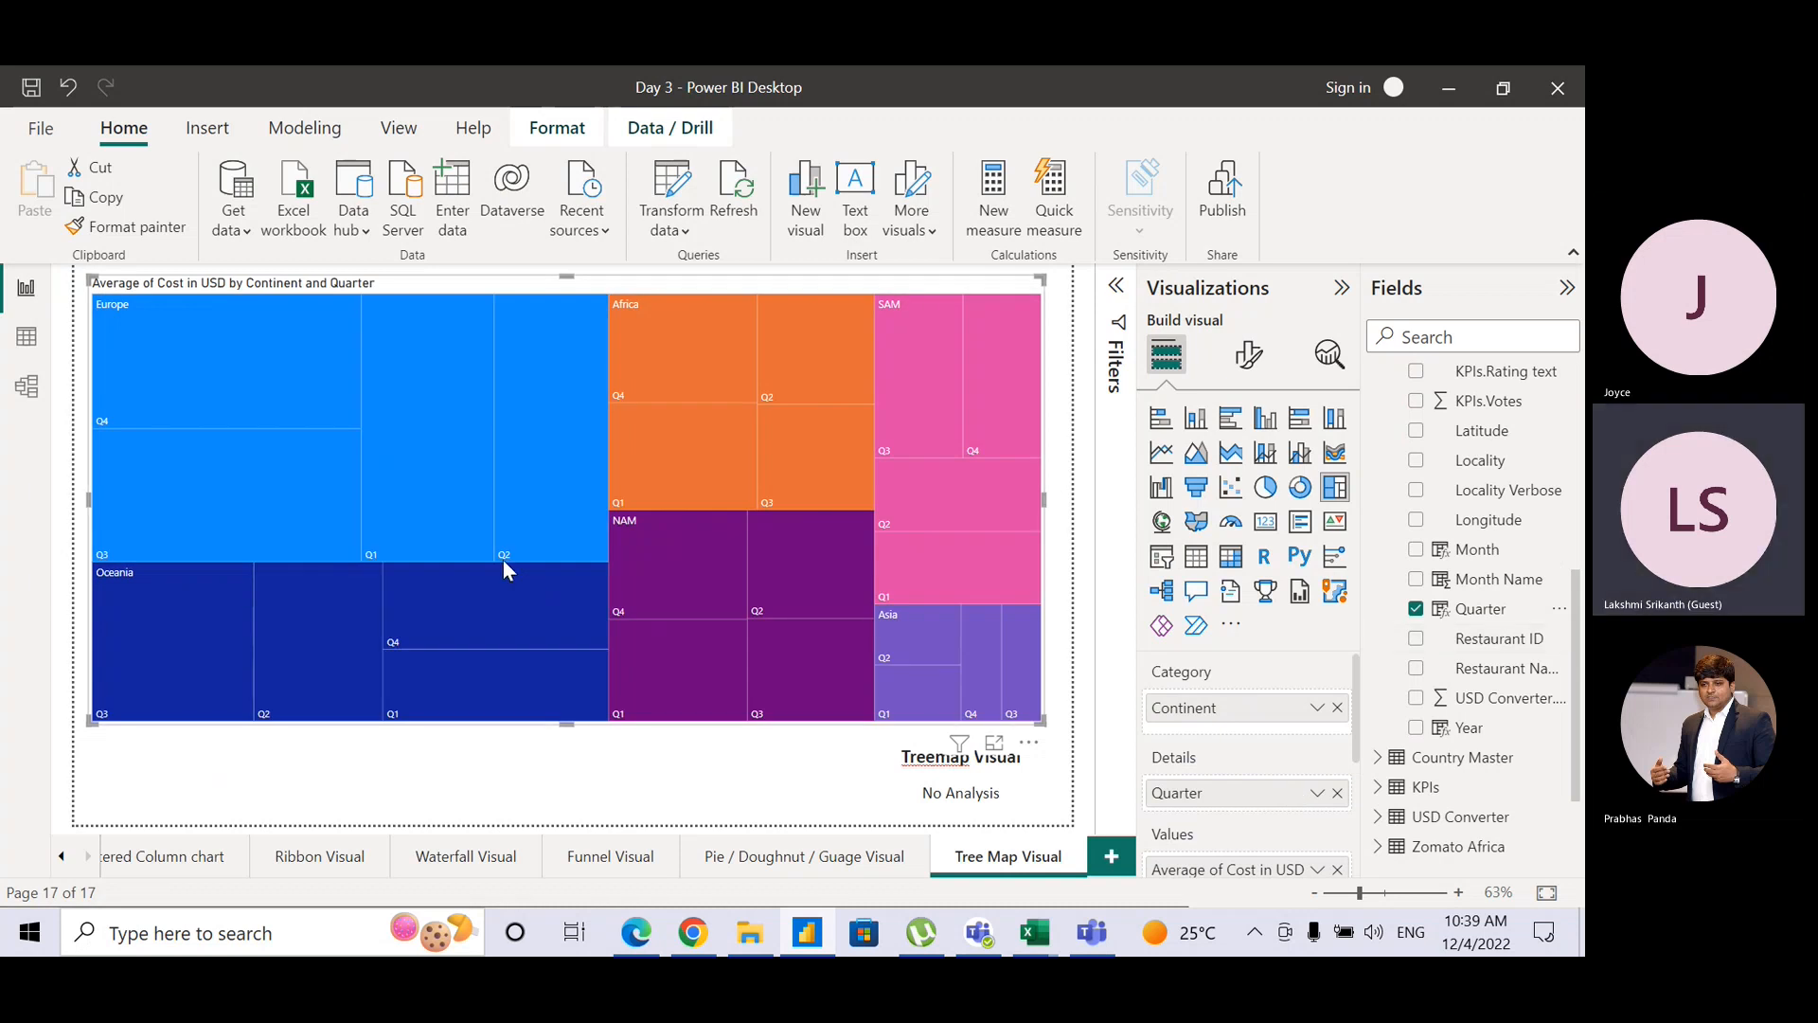
mouse_move(282, 382)
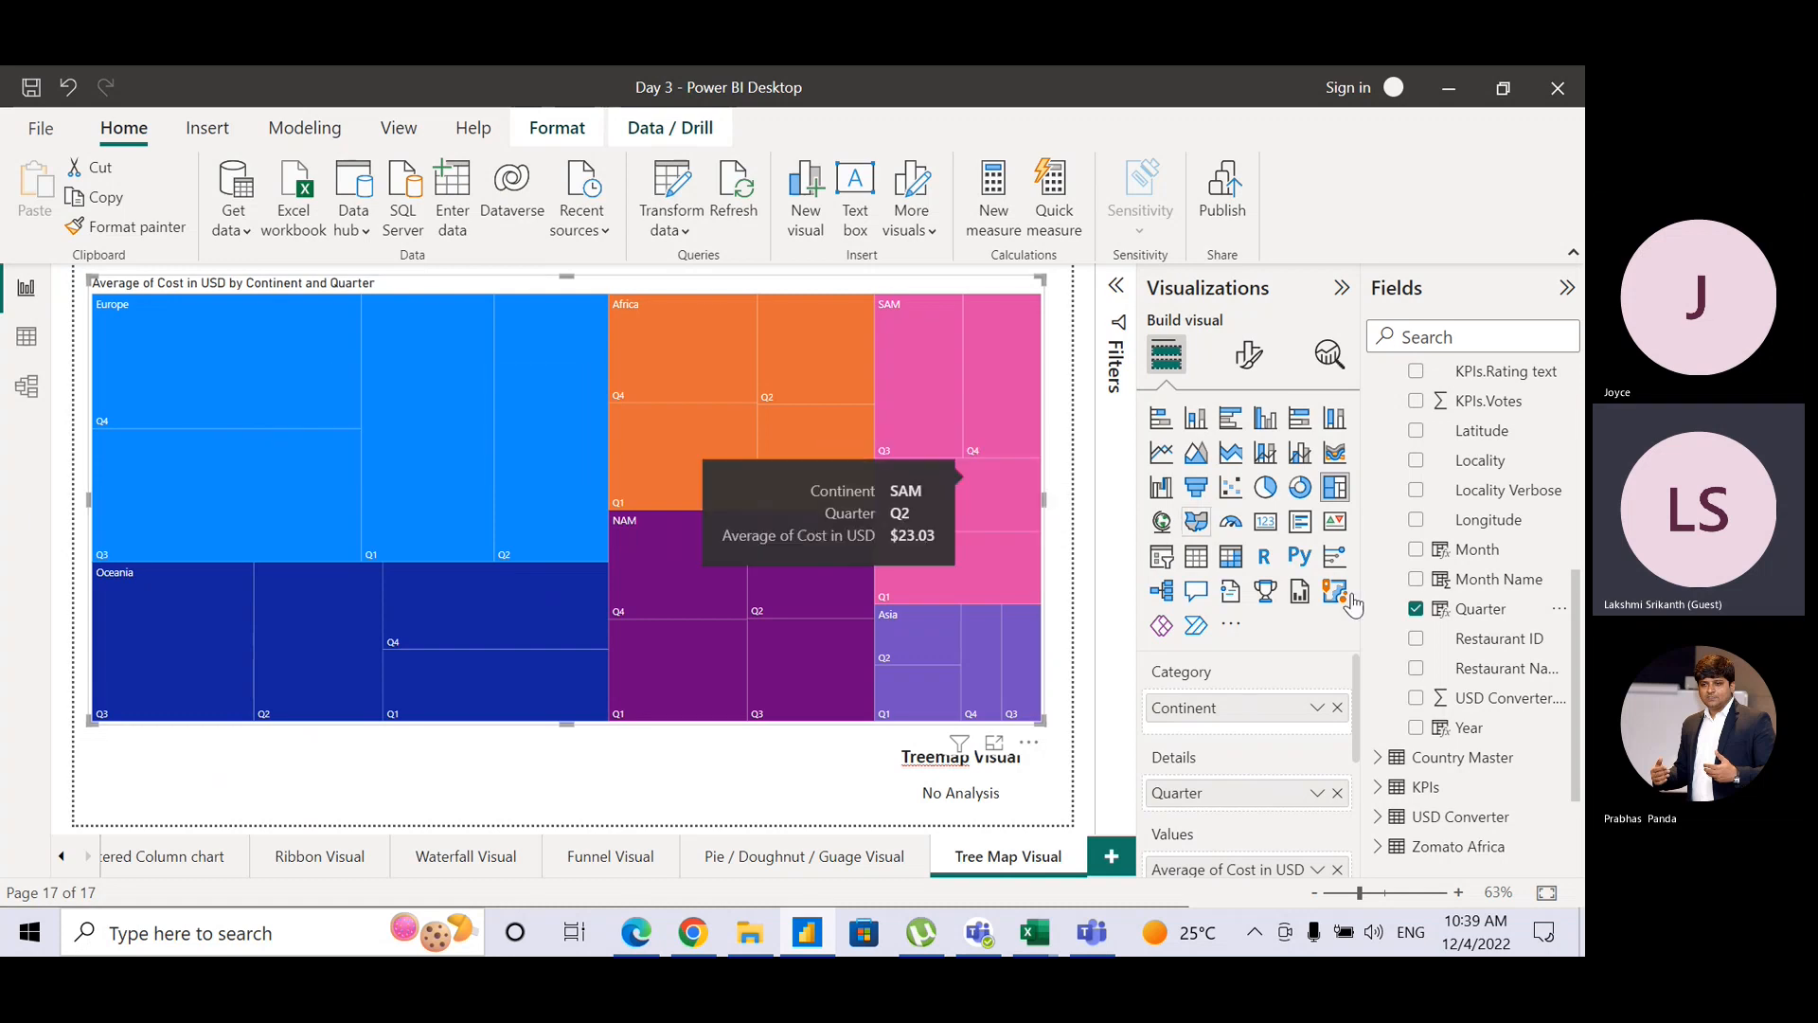
left_click_drag(1579, 668, 1307, 722)
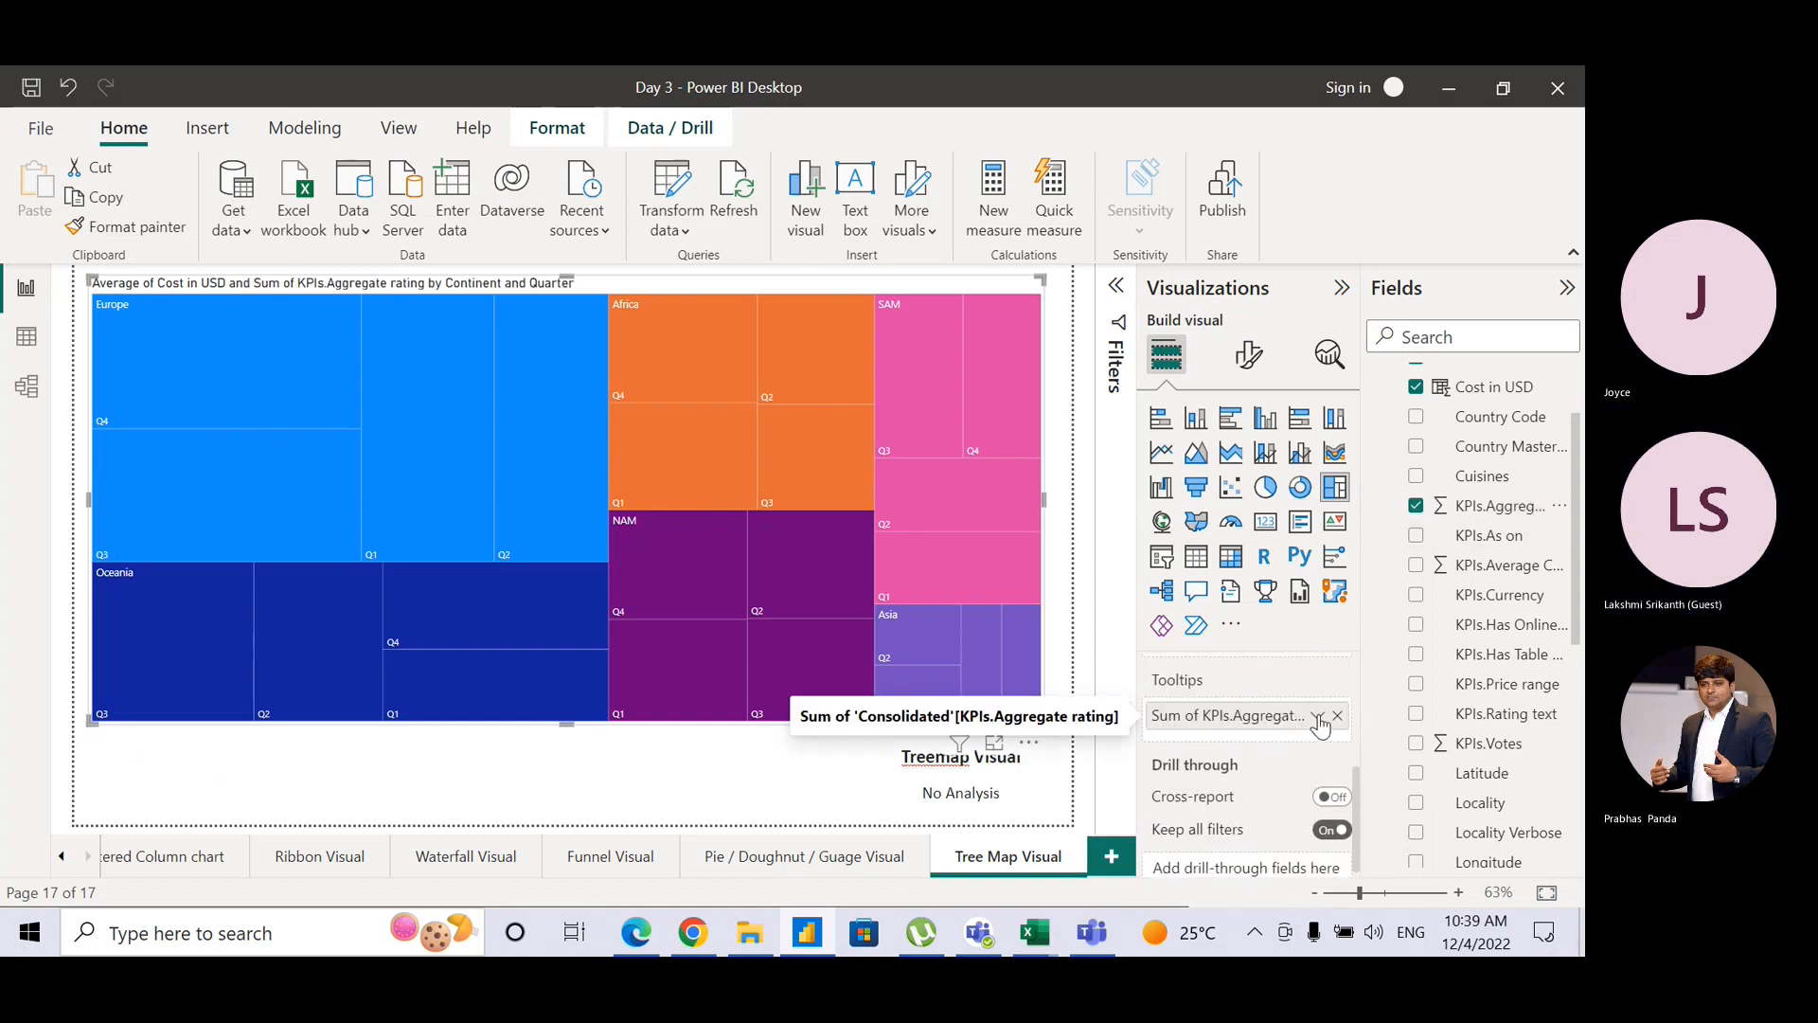
Step: Set tooltips to Average of KPIs.Aggregate rating and Count of Cuisines, then switch to Teams
left_click(1317, 717)
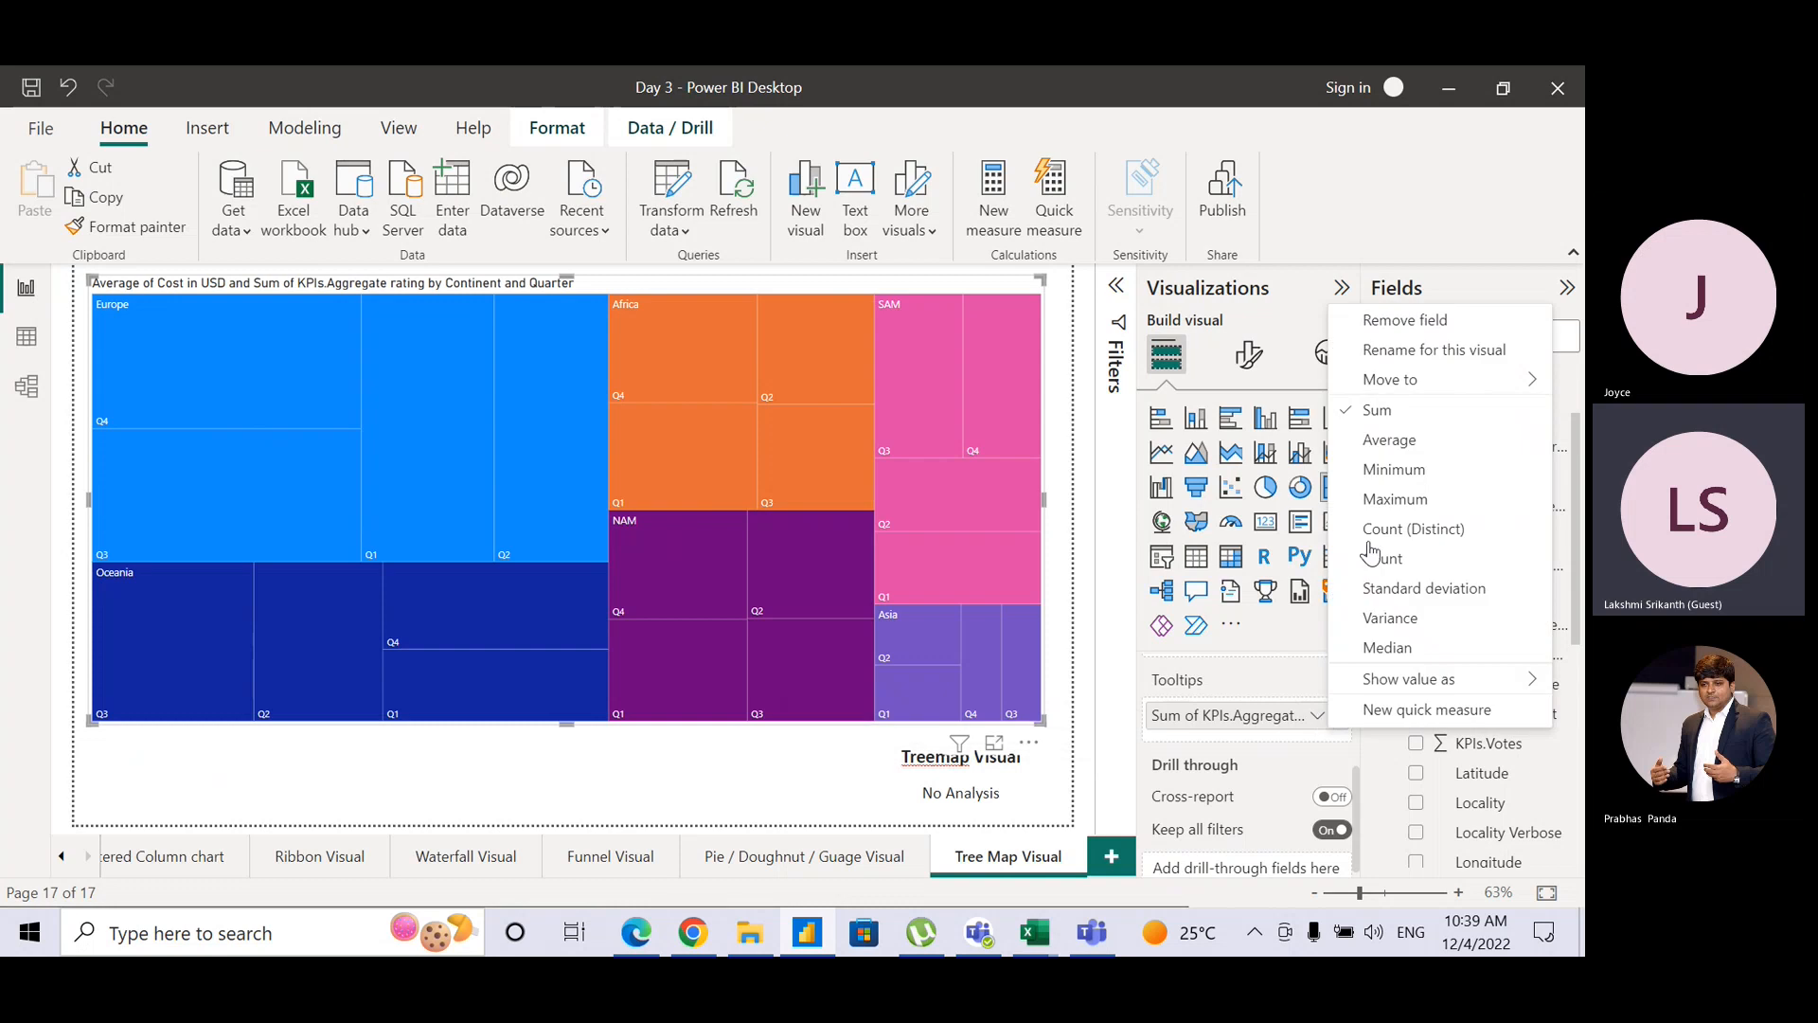
left_click(1389, 440)
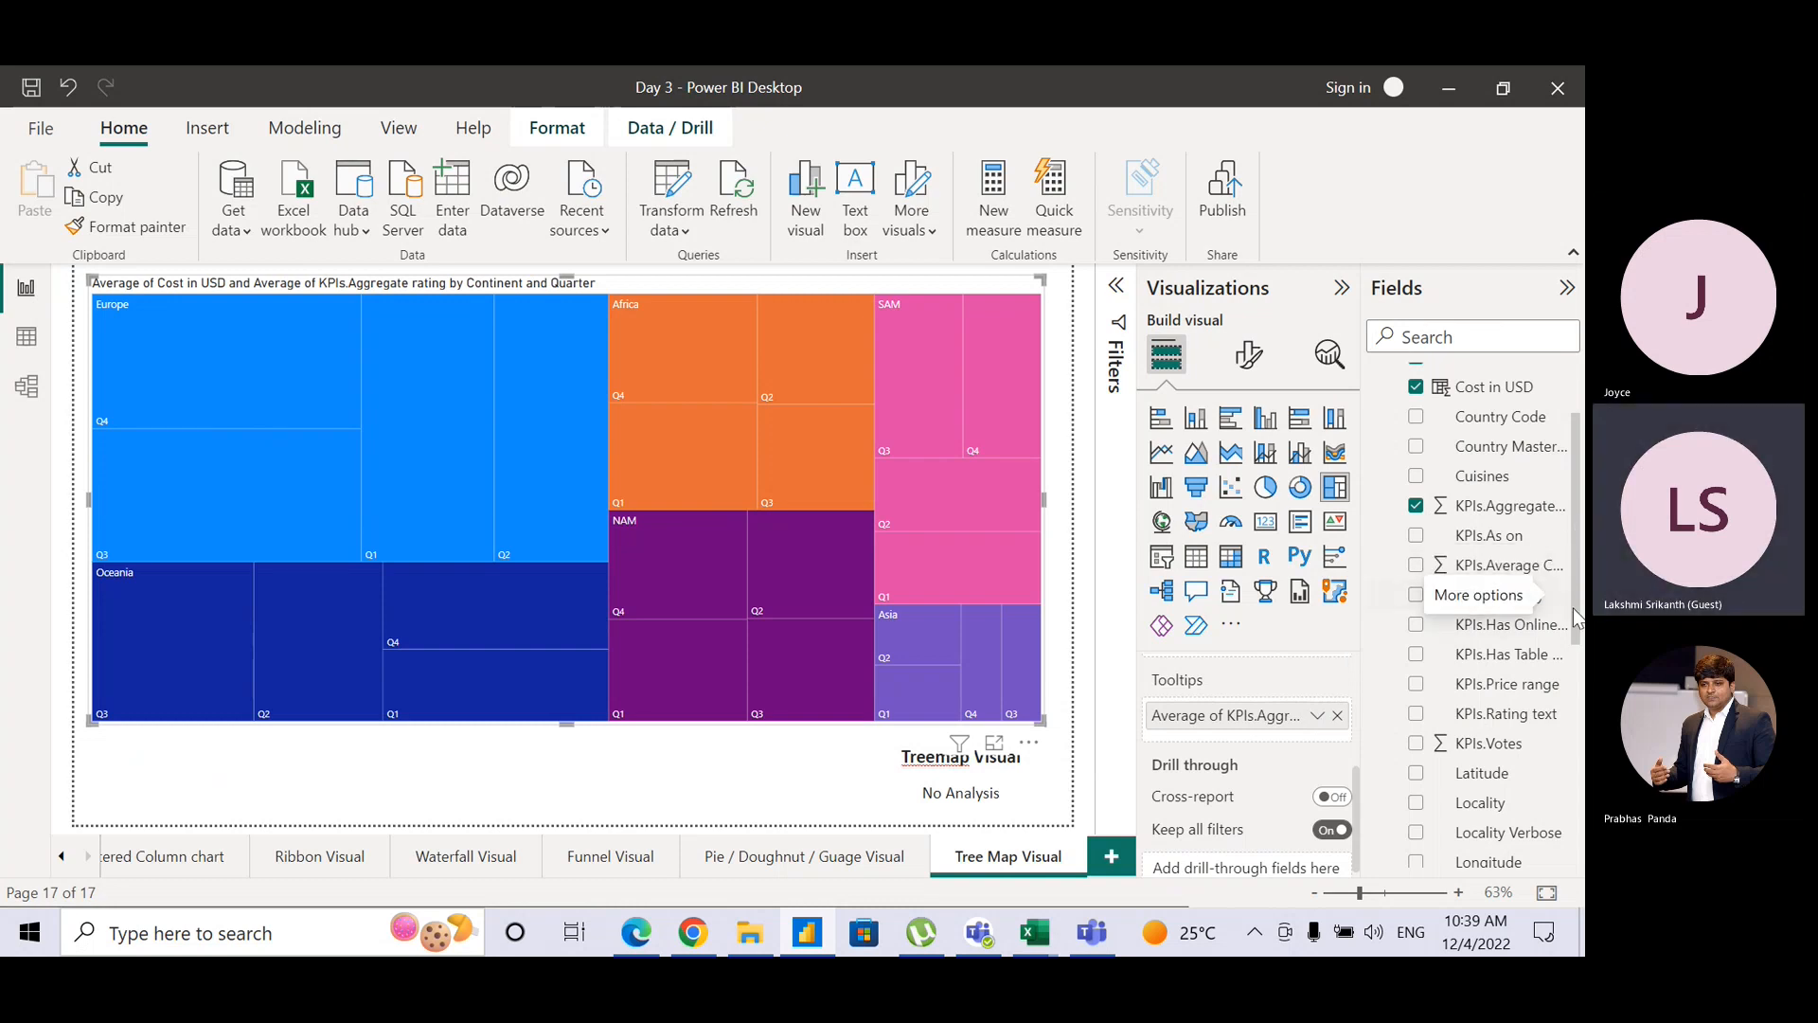
left_click_drag(1482, 477, 1312, 746)
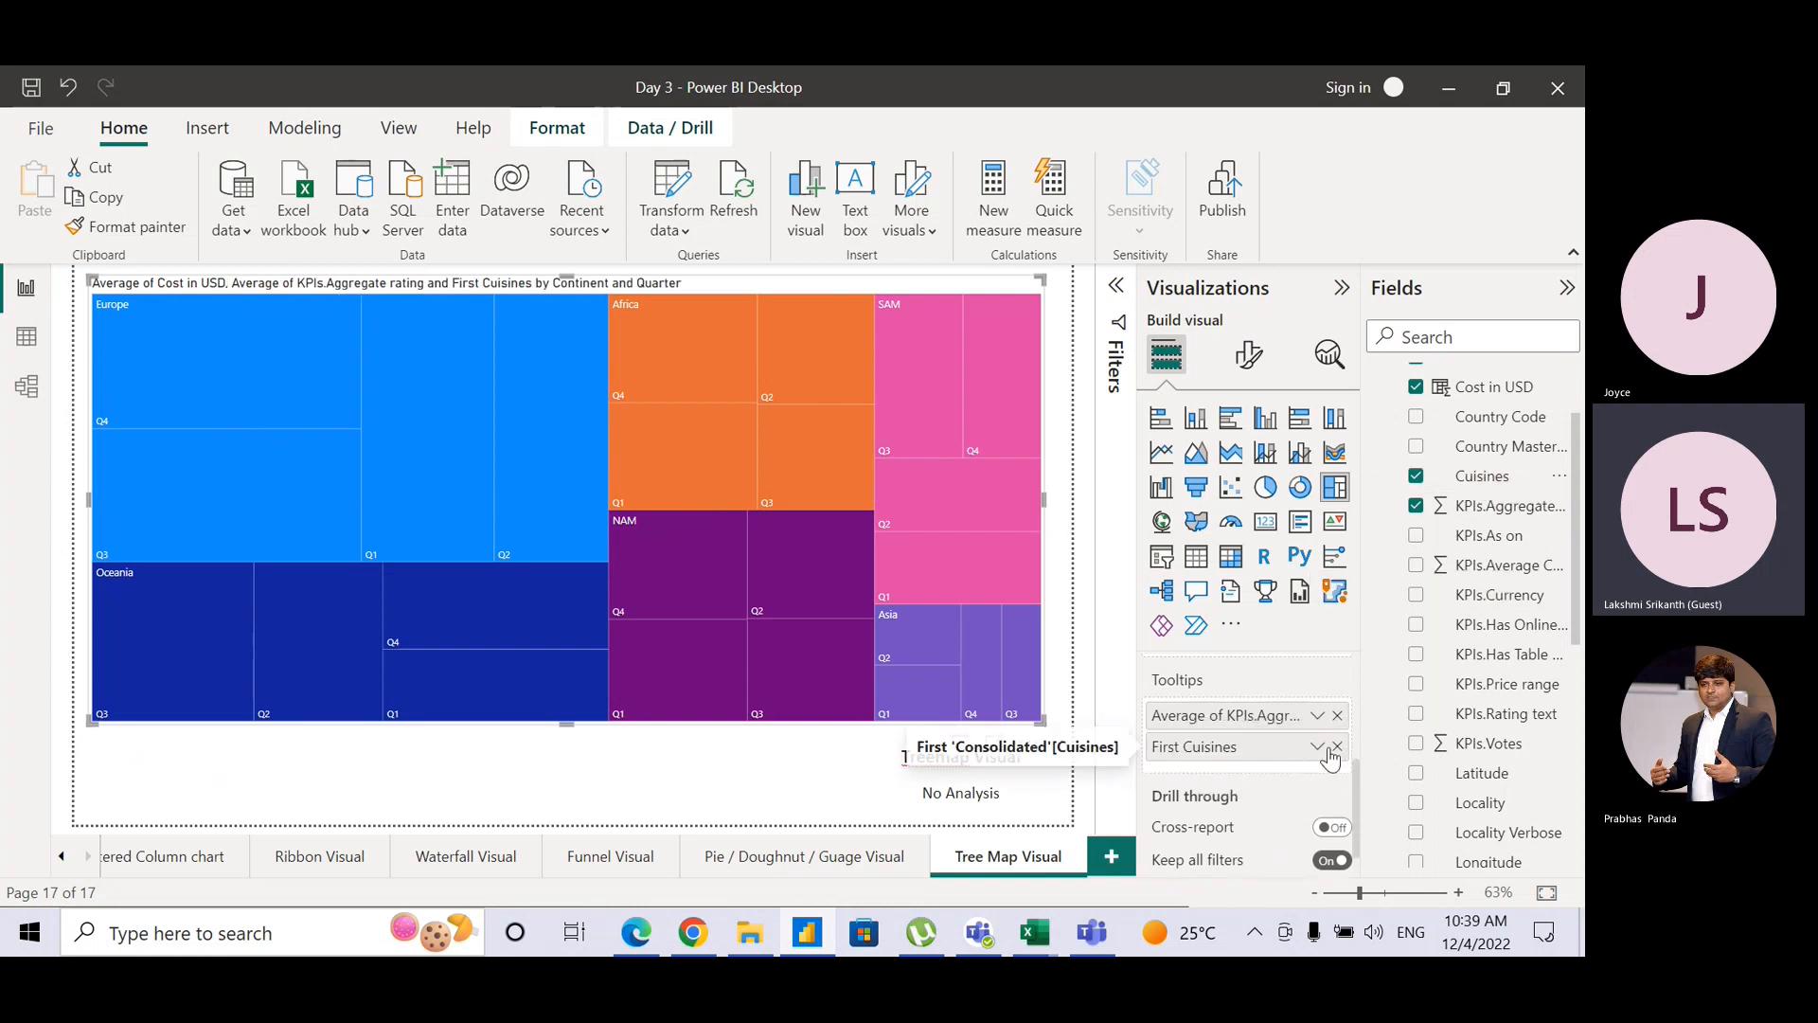
left_click(1317, 747)
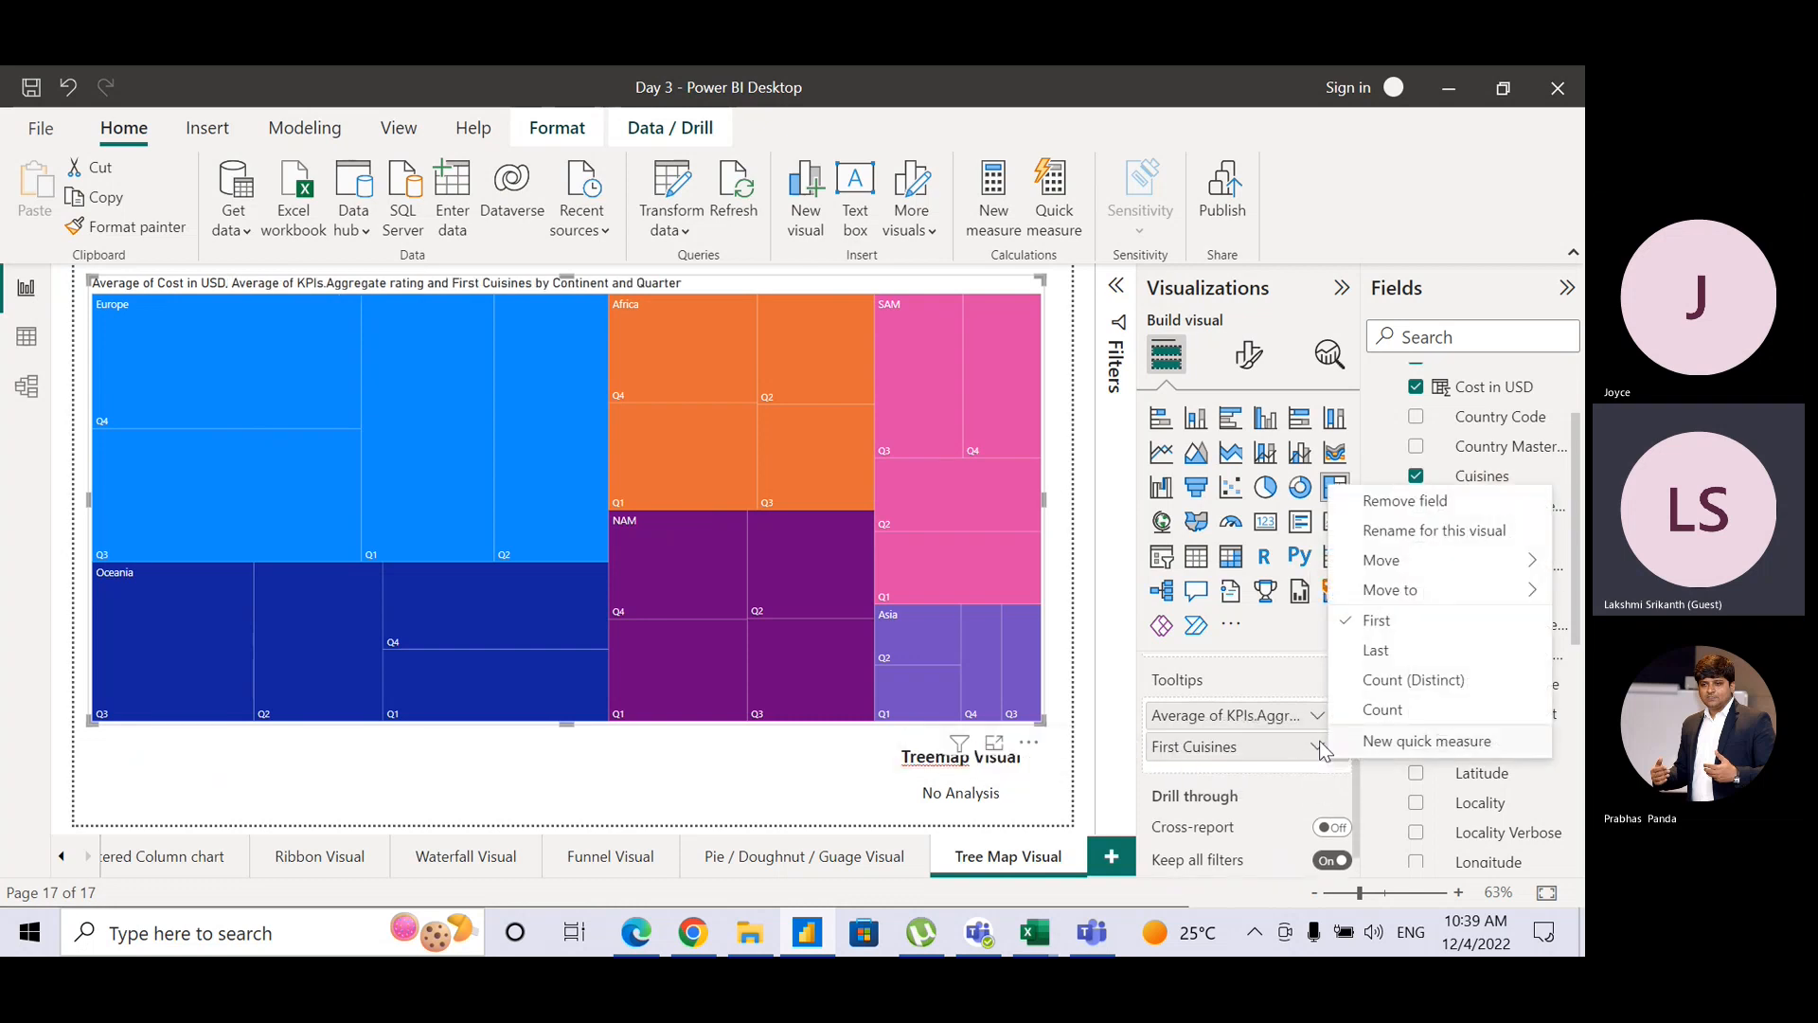
left_click(1416, 689)
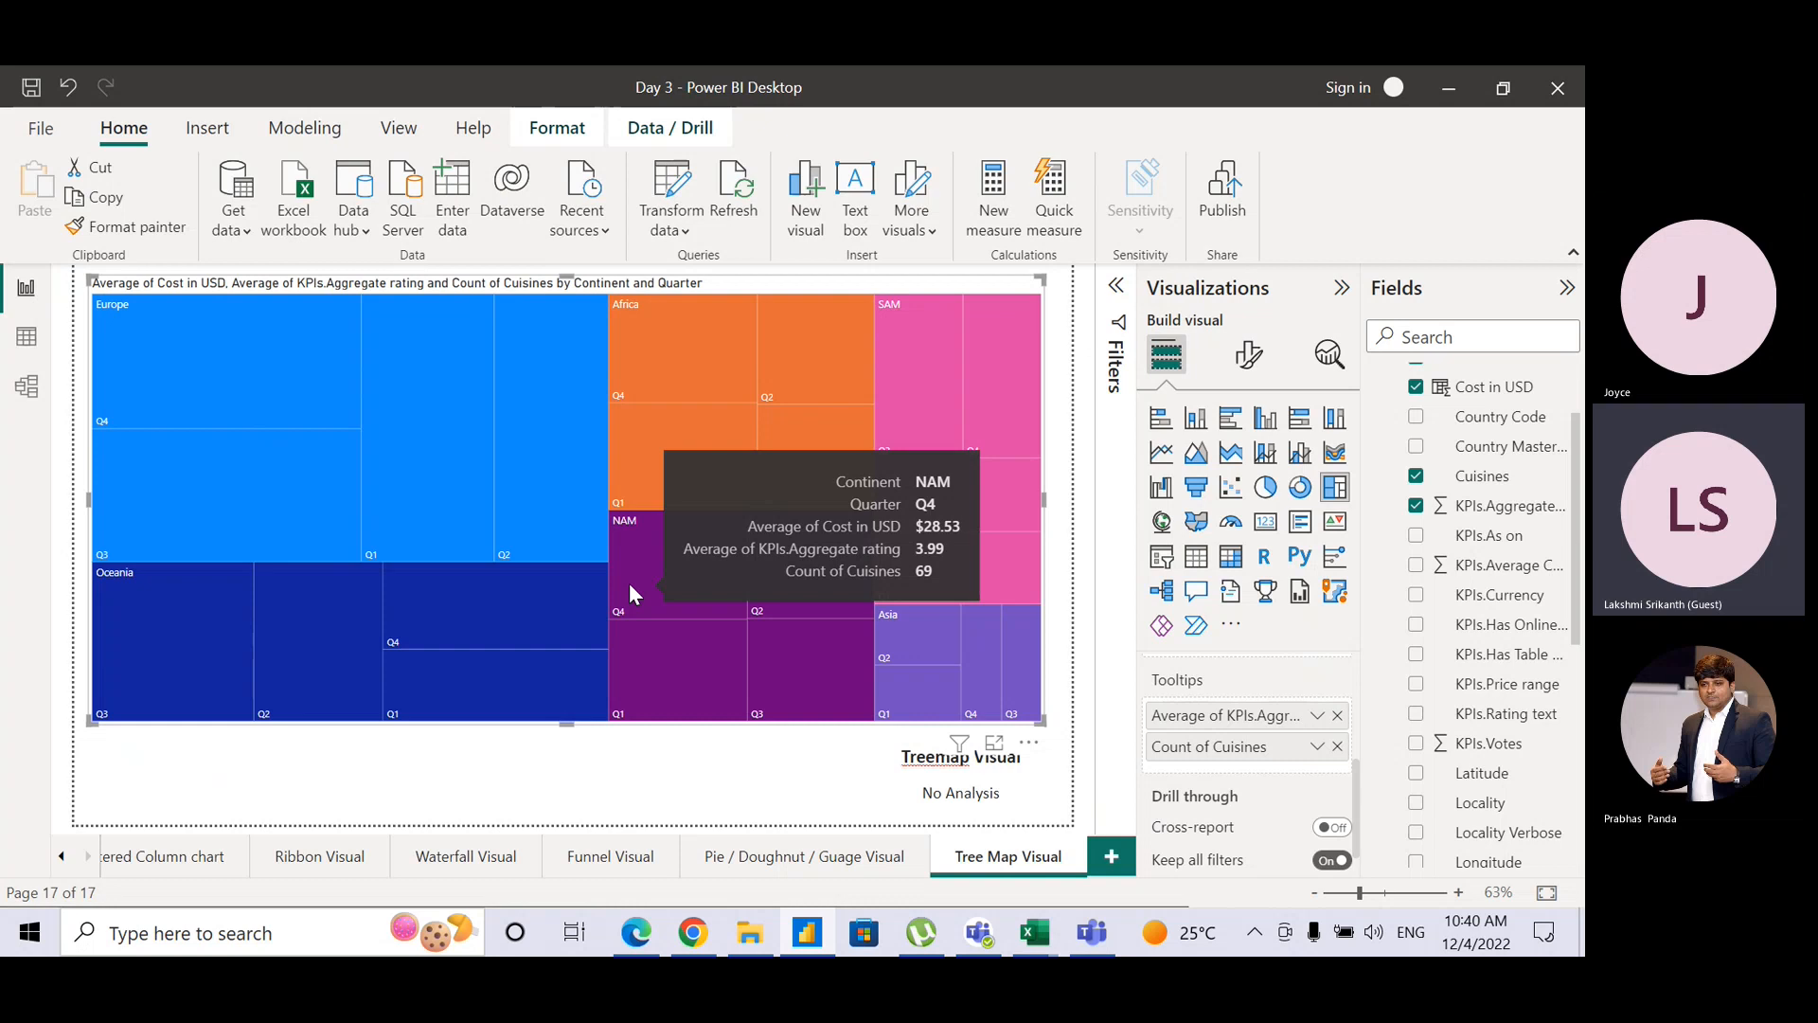
left_click(770, 768)
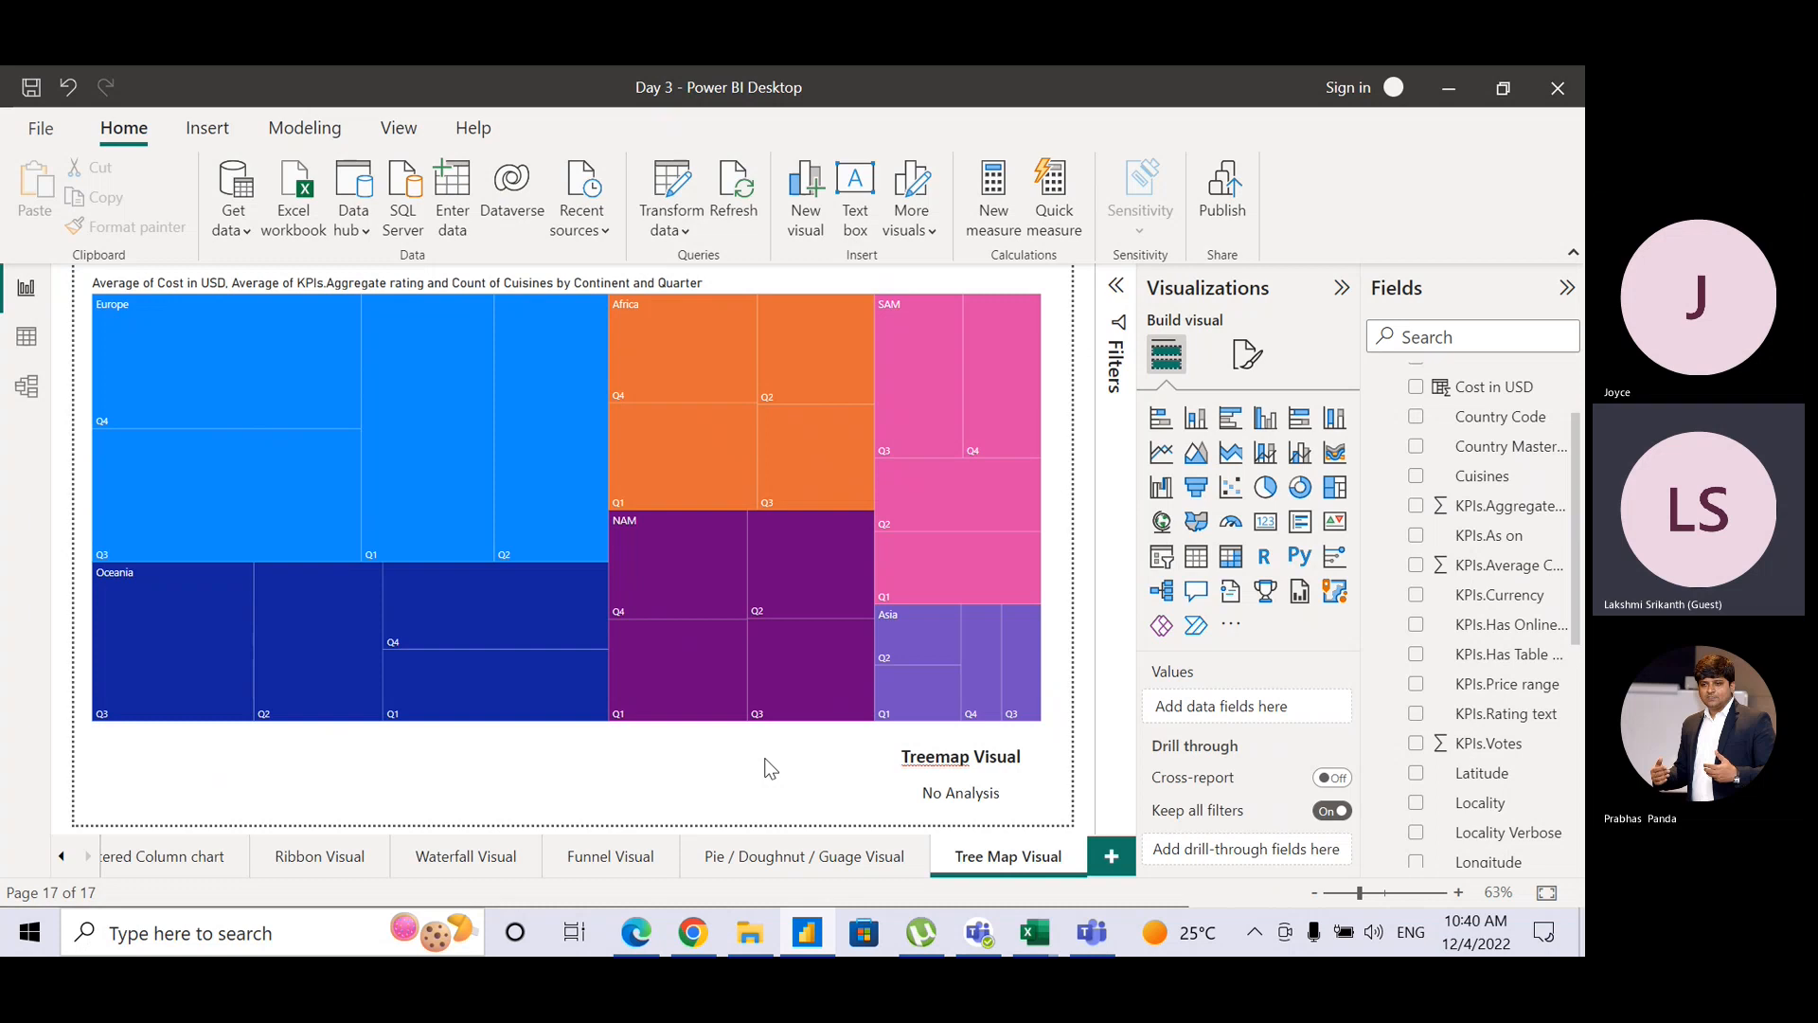
key("alt+Tab")
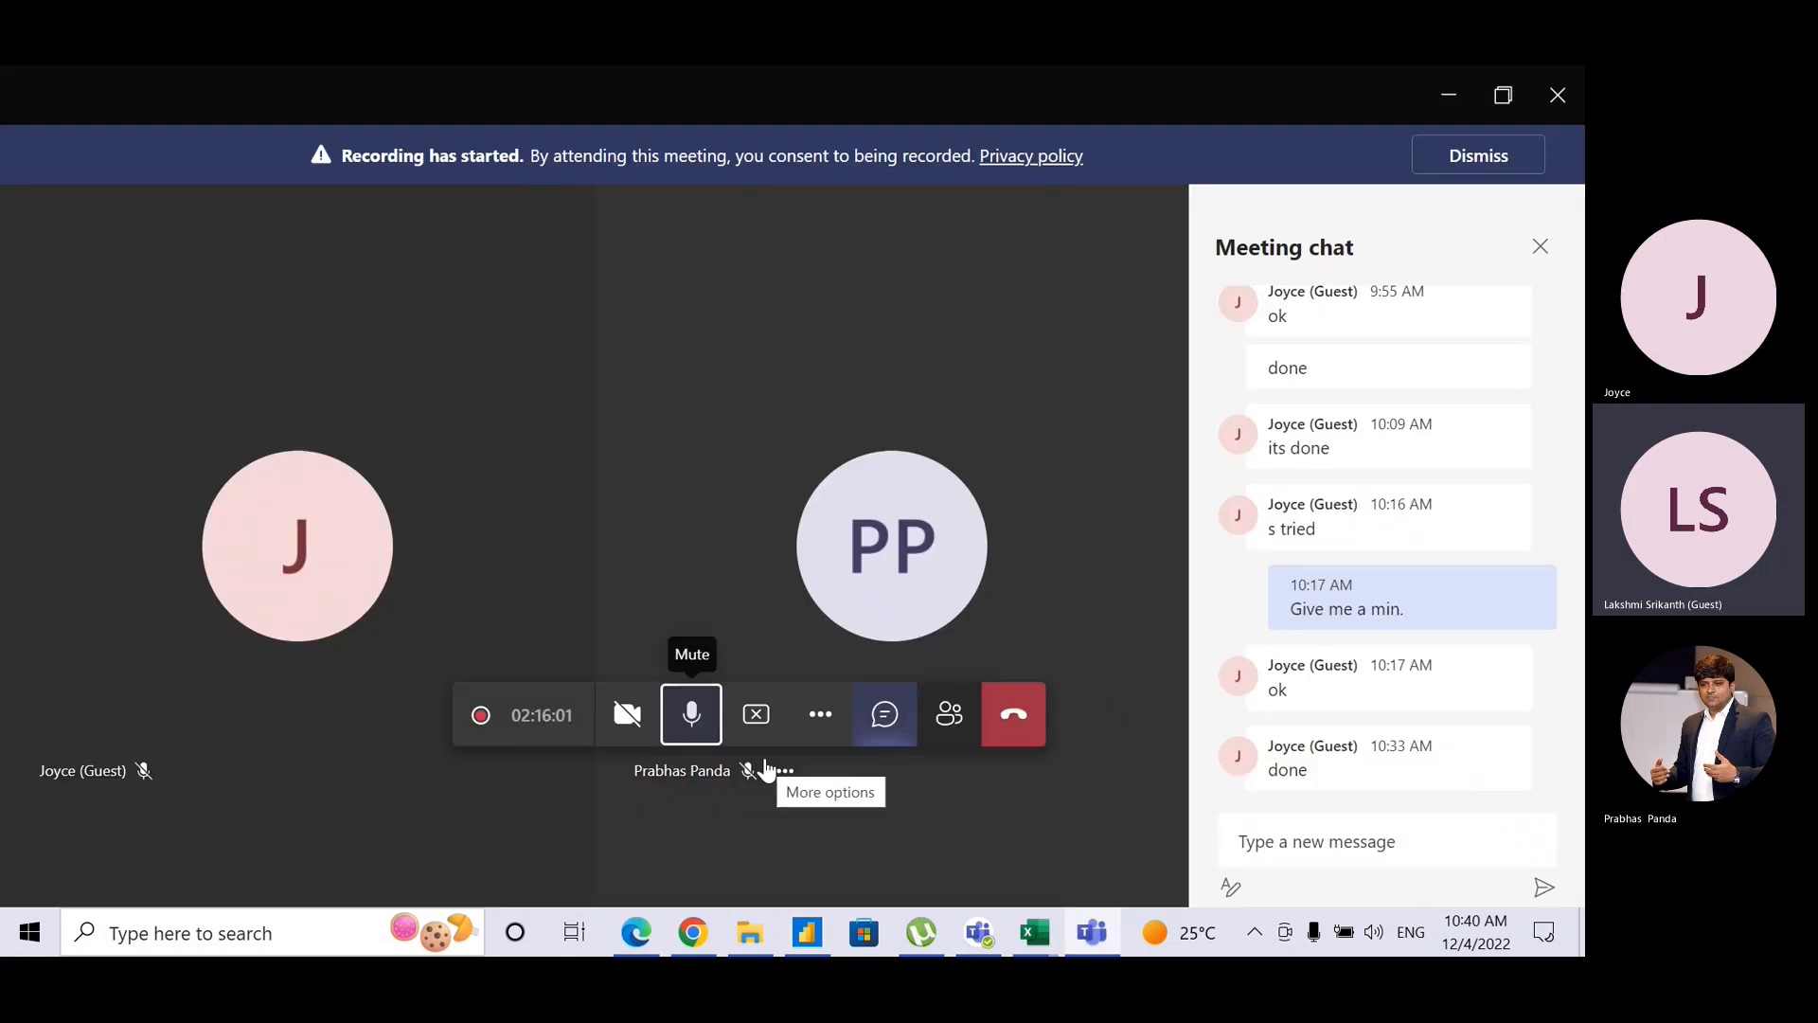
Step: Mute the Teams microphone and return to Power BI Desktop
left_click(684, 741)
key("alt+Tab")
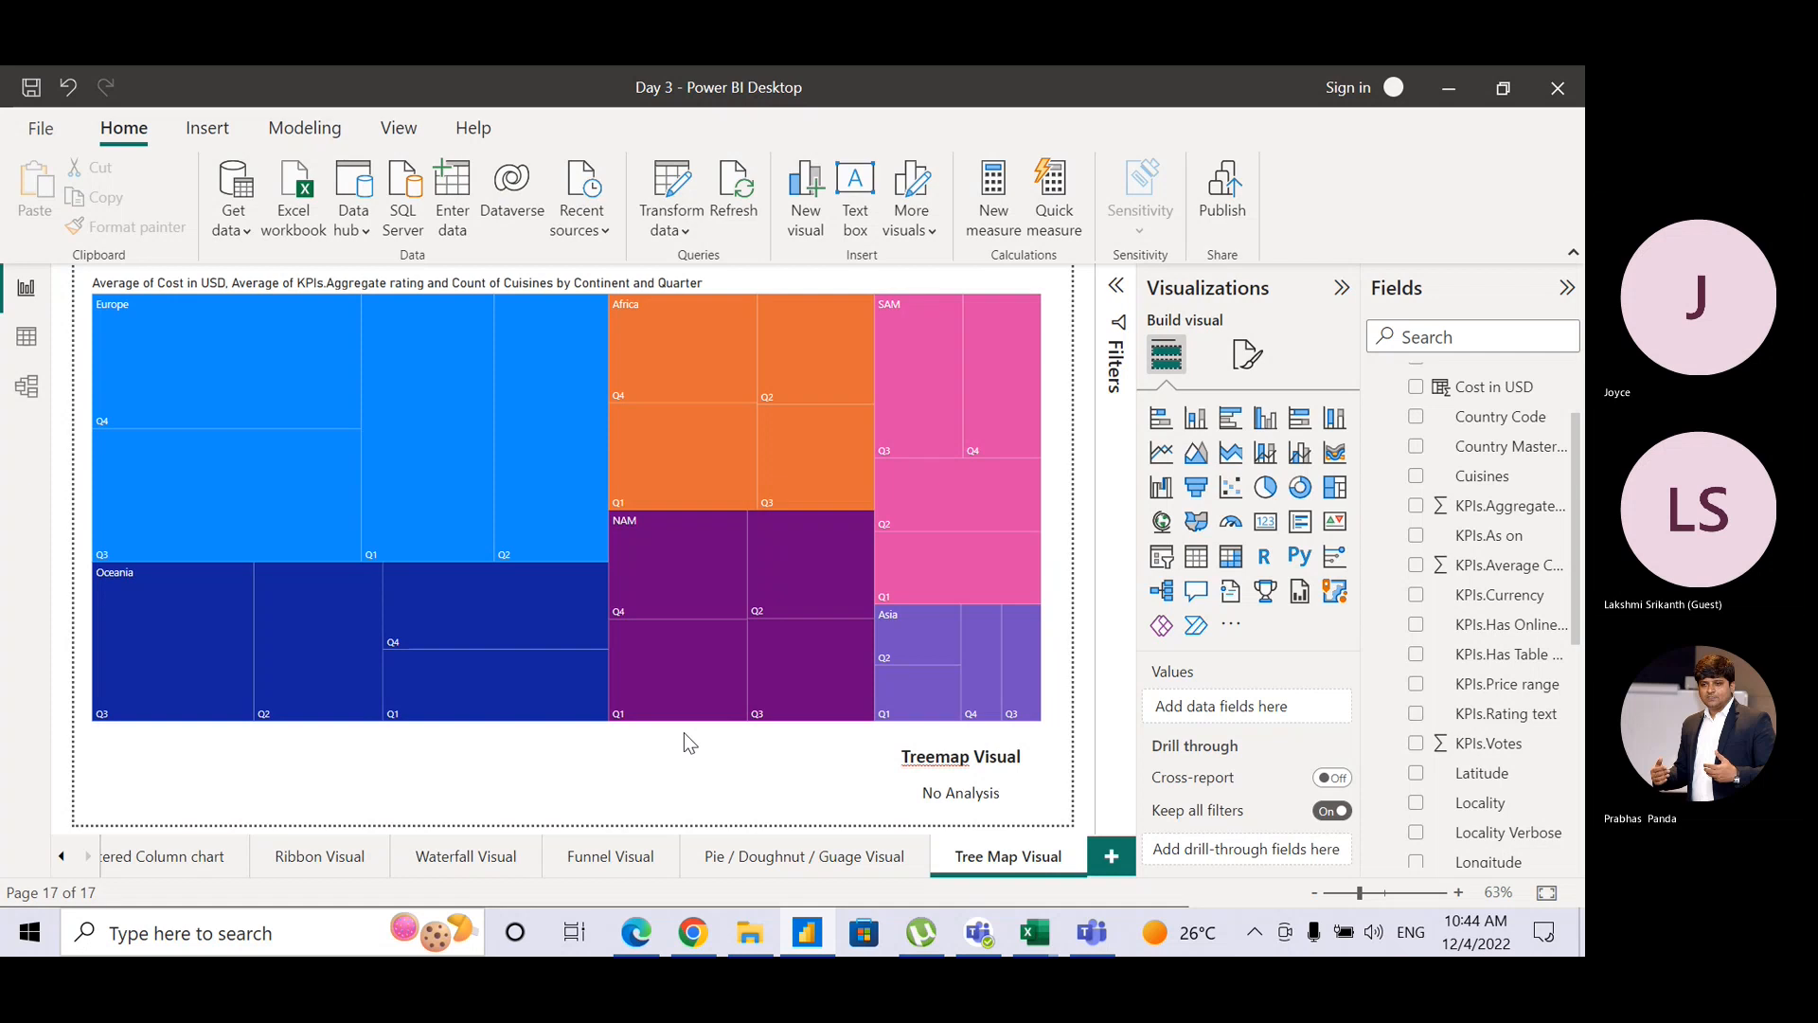
Step: Duplicate the Tree Map Visual page, creating an 18th page 'Duplicate of Tree Map Visual'
right_click(1027, 869)
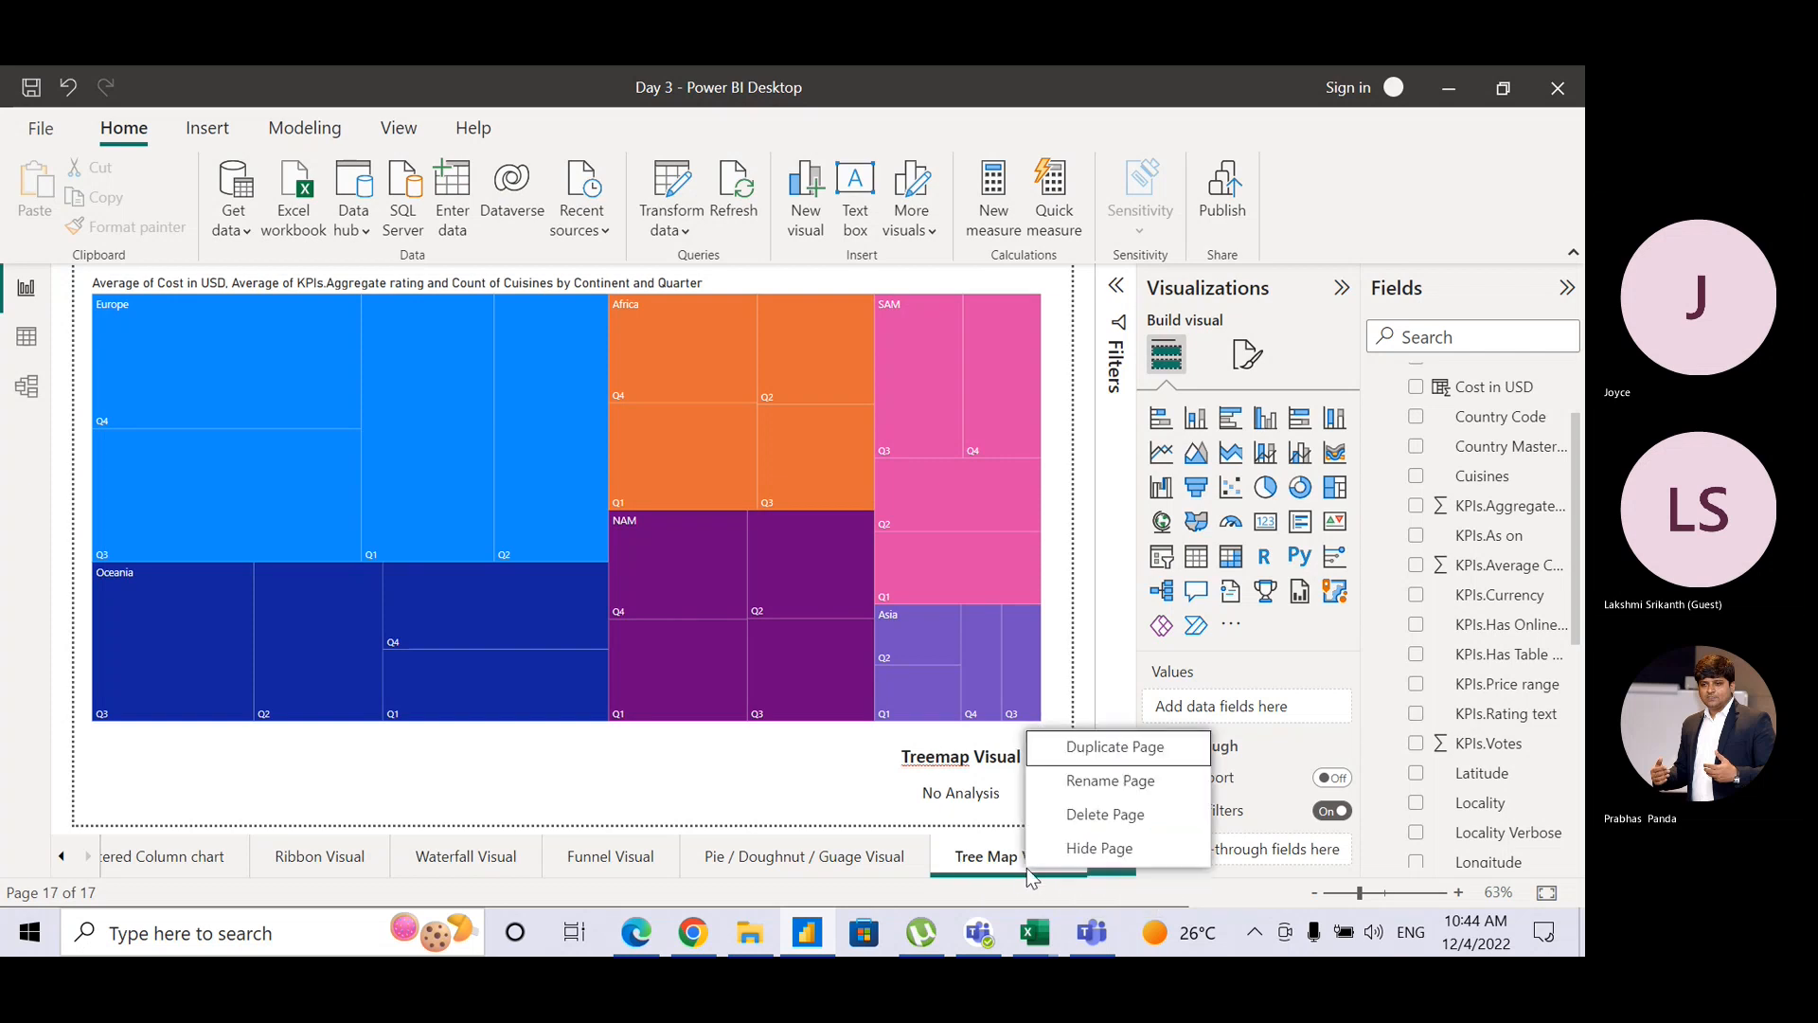
left_click(1133, 760)
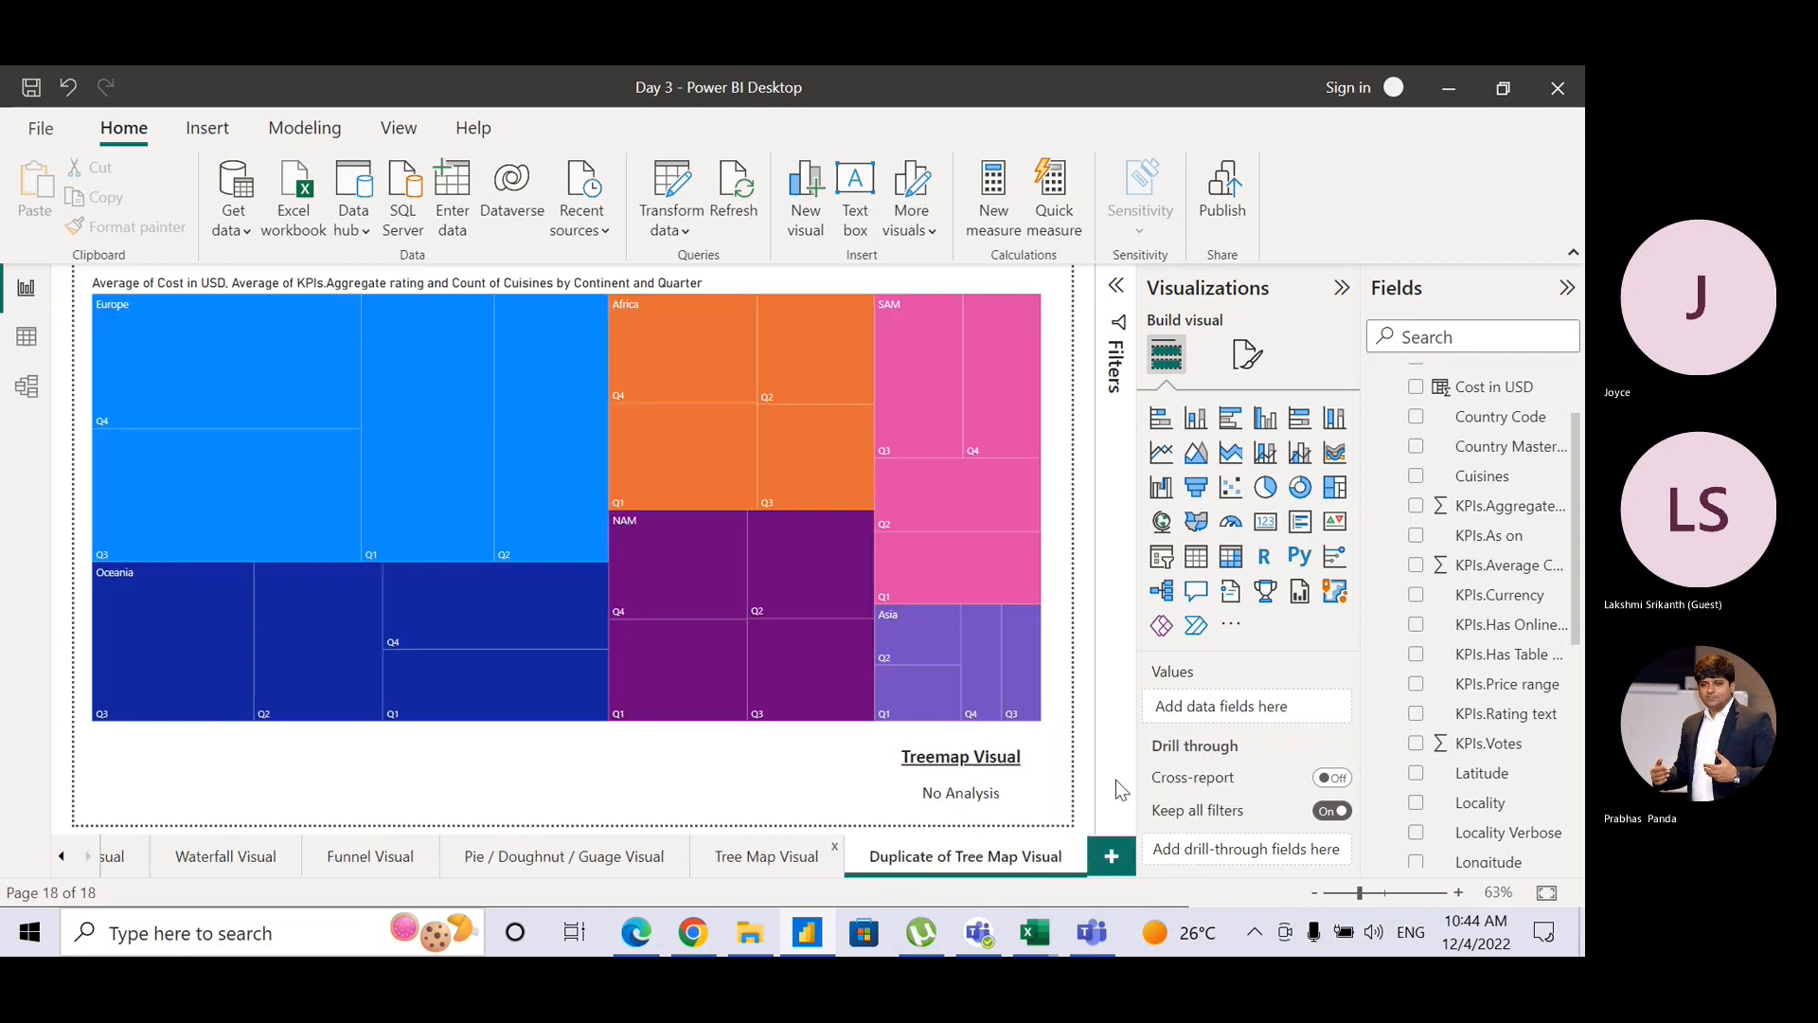
double_click(966, 869)
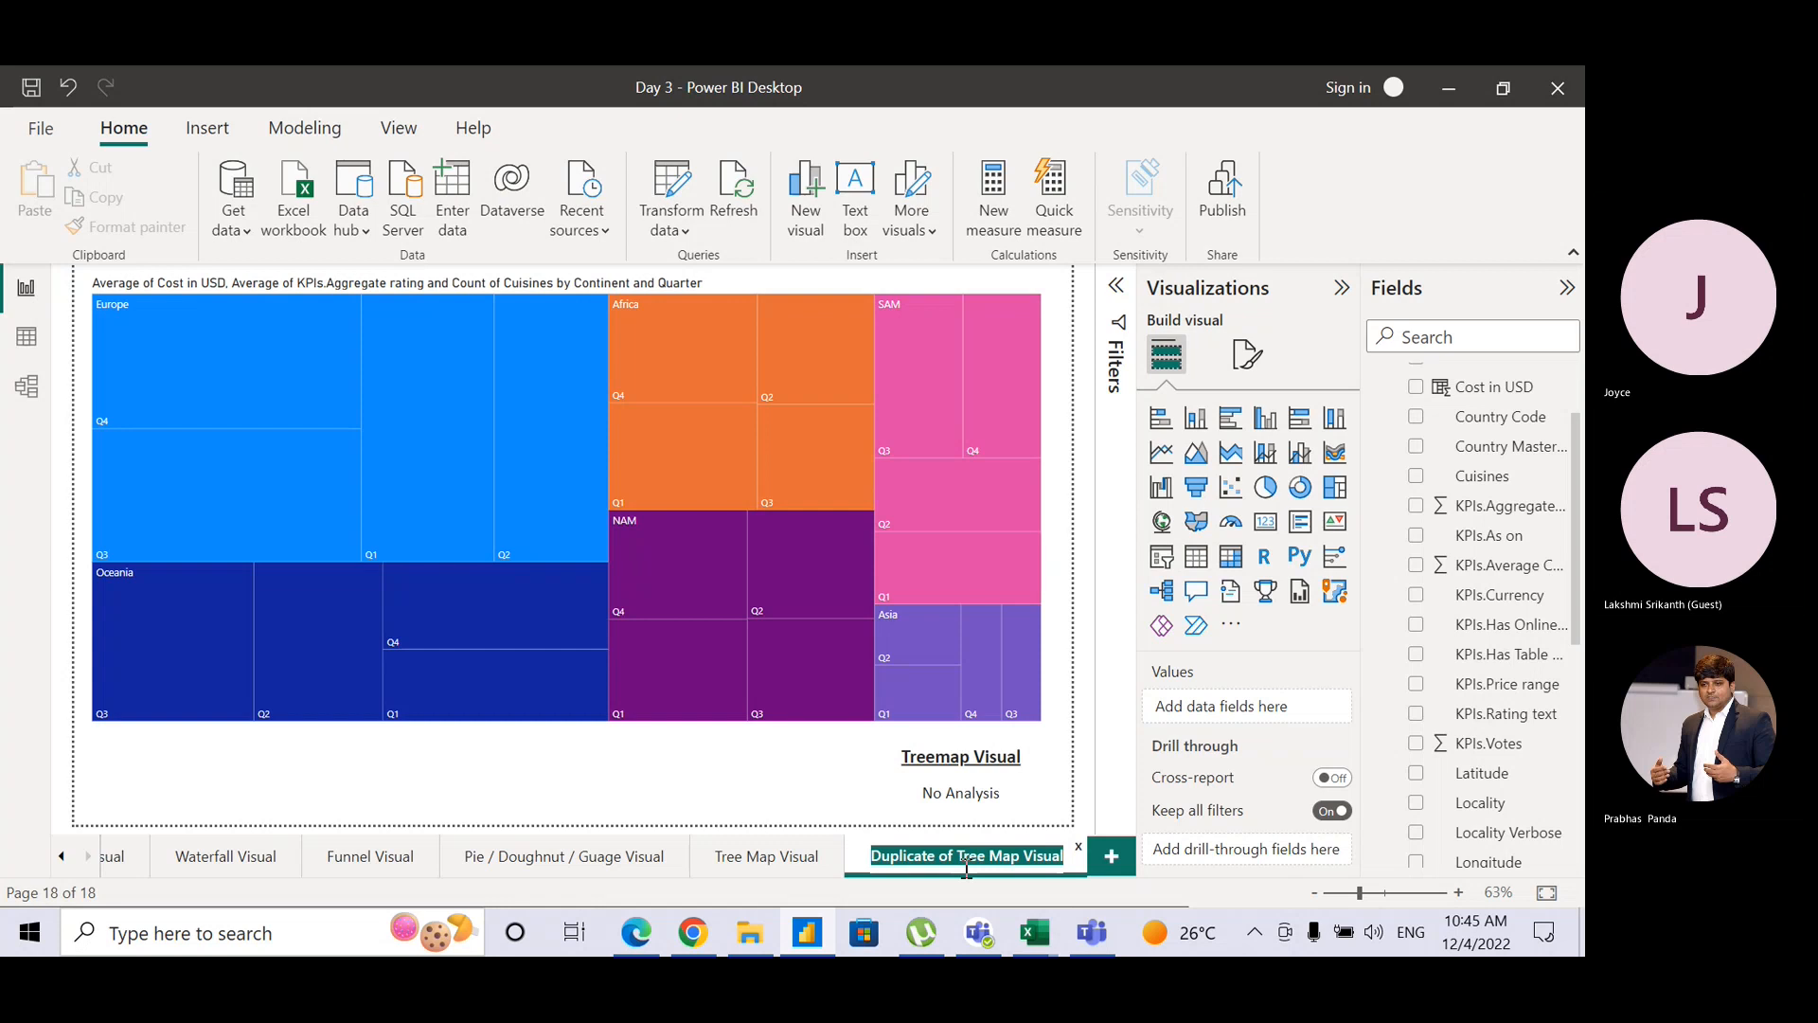
Step: Unmute the Teams microphone, revisit the duplicate page's name, then bring Teams forward again
key("alt+Tab")
key("alt+Tab")
key("alt+Tab")
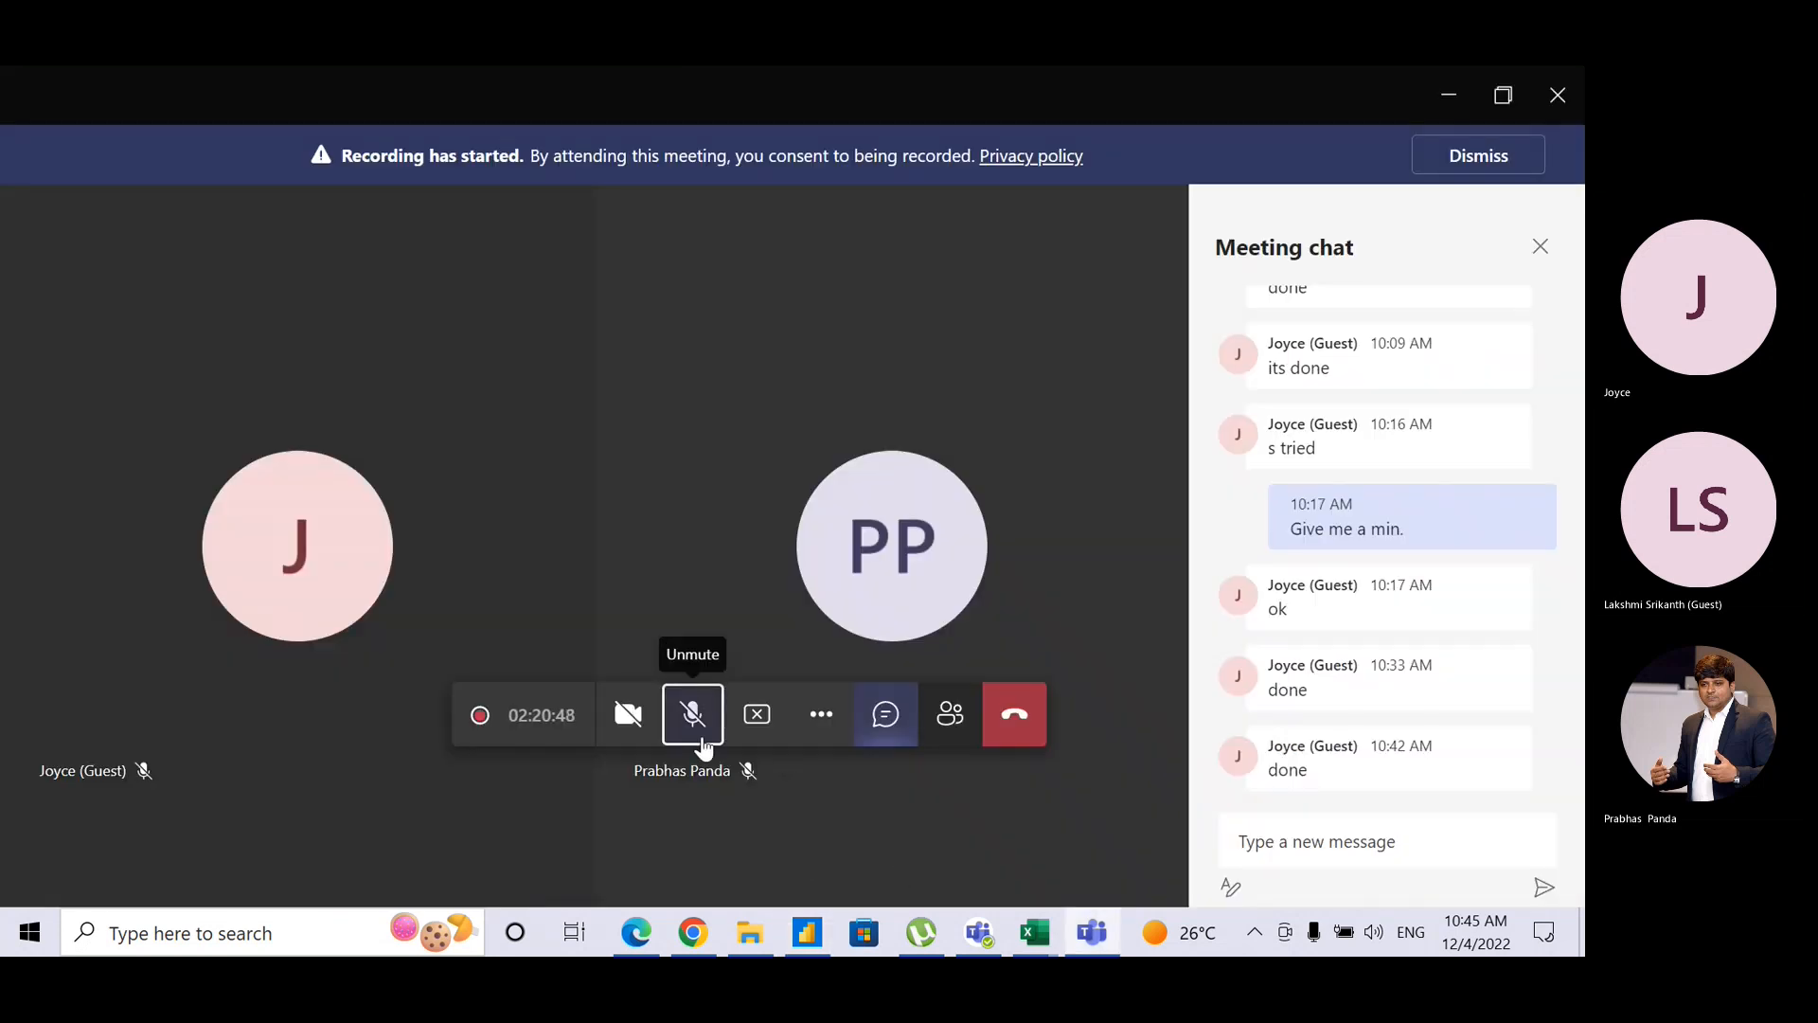
left_click(702, 747)
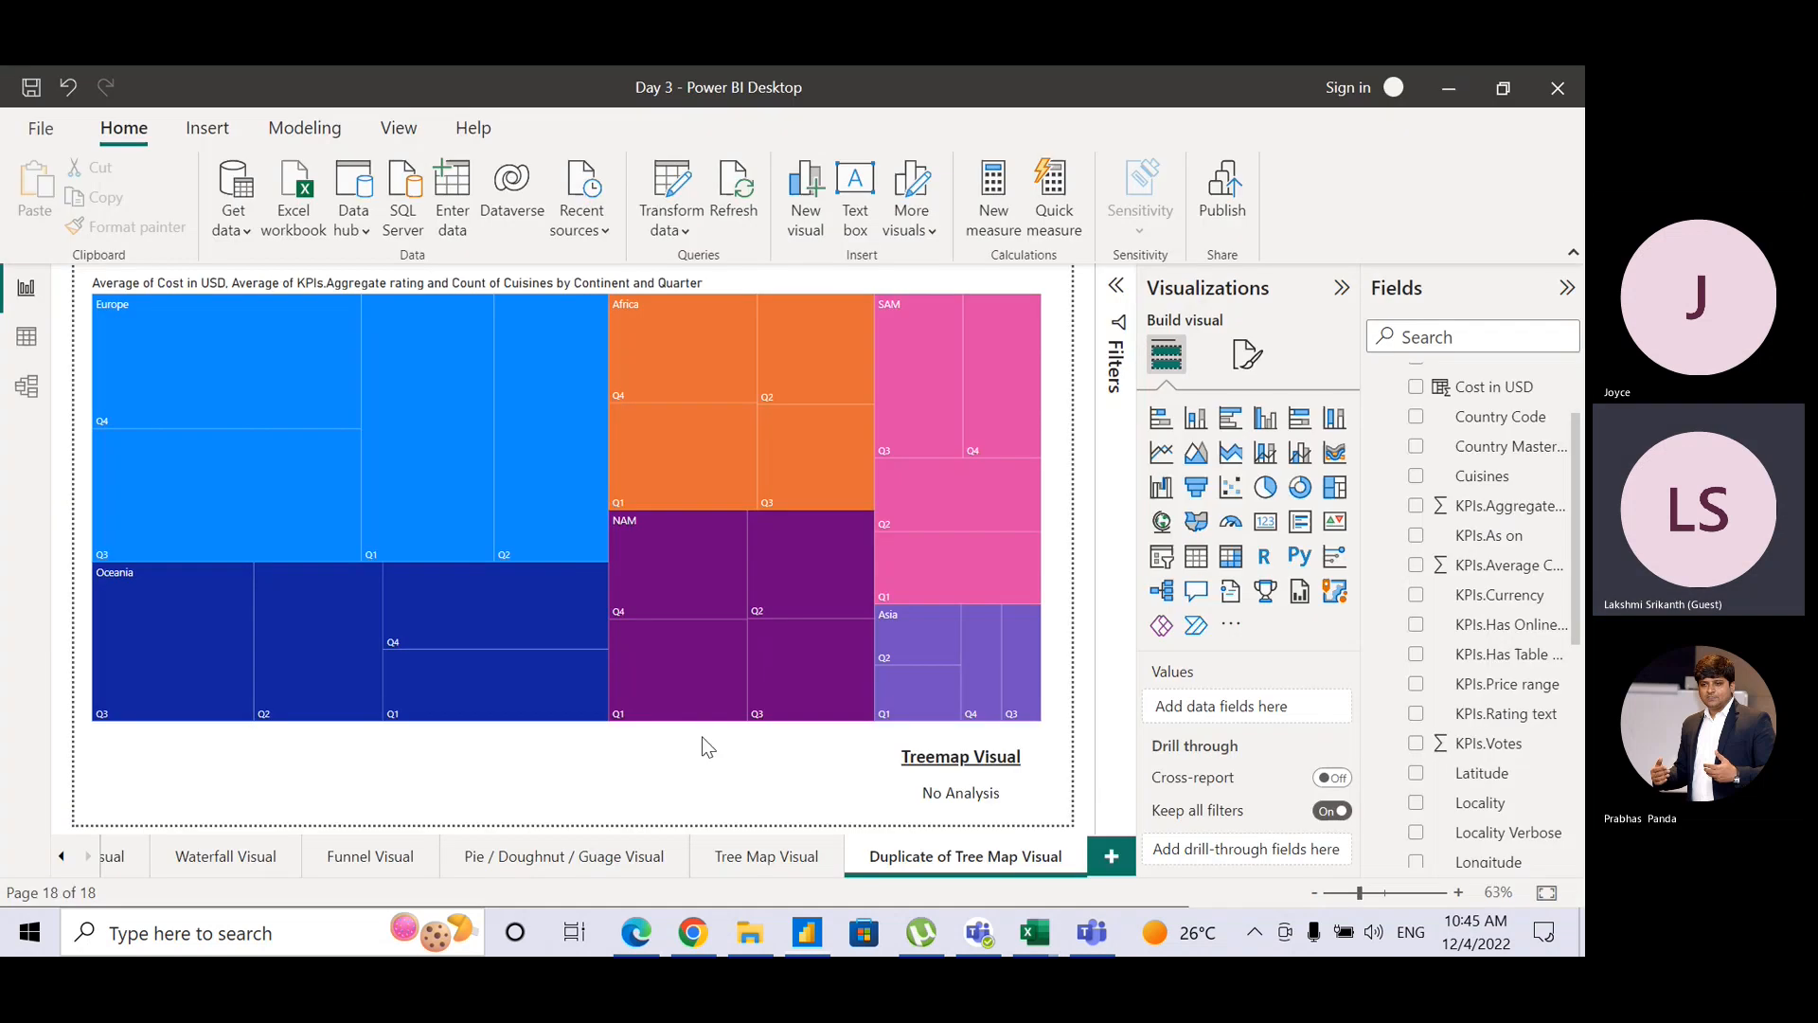
key("alt+Tab")
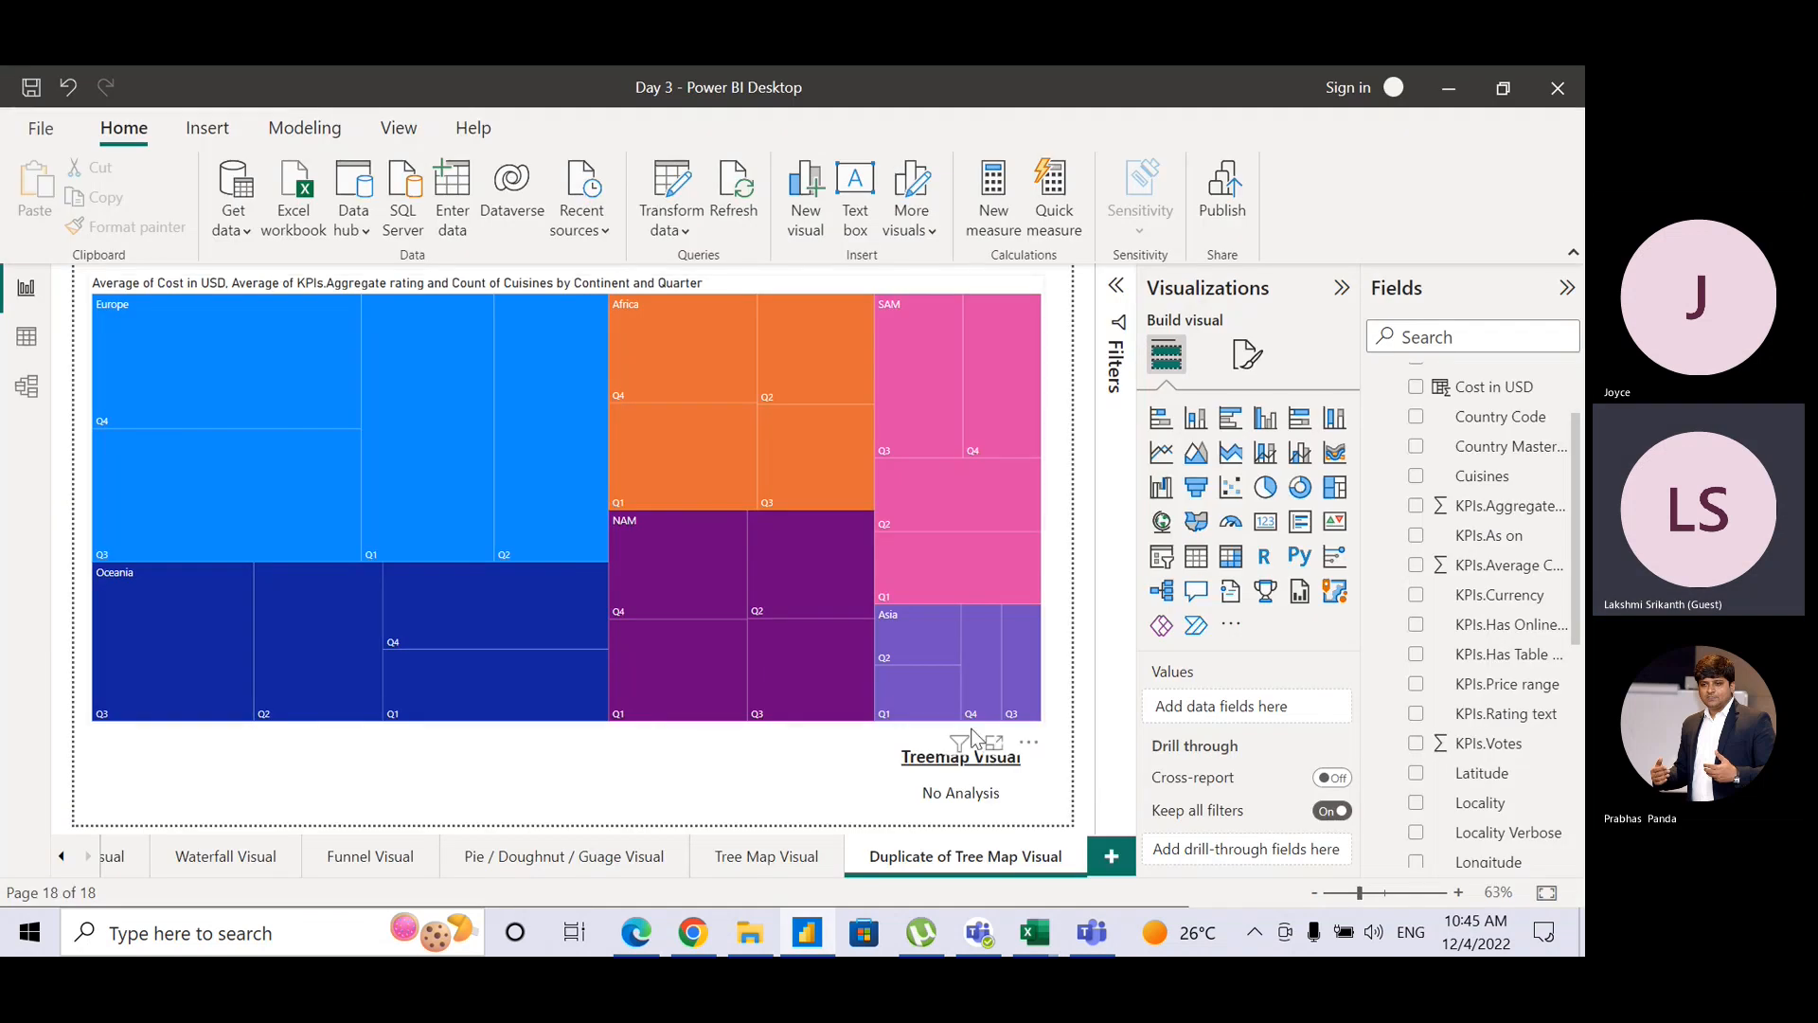
double_click(996, 857)
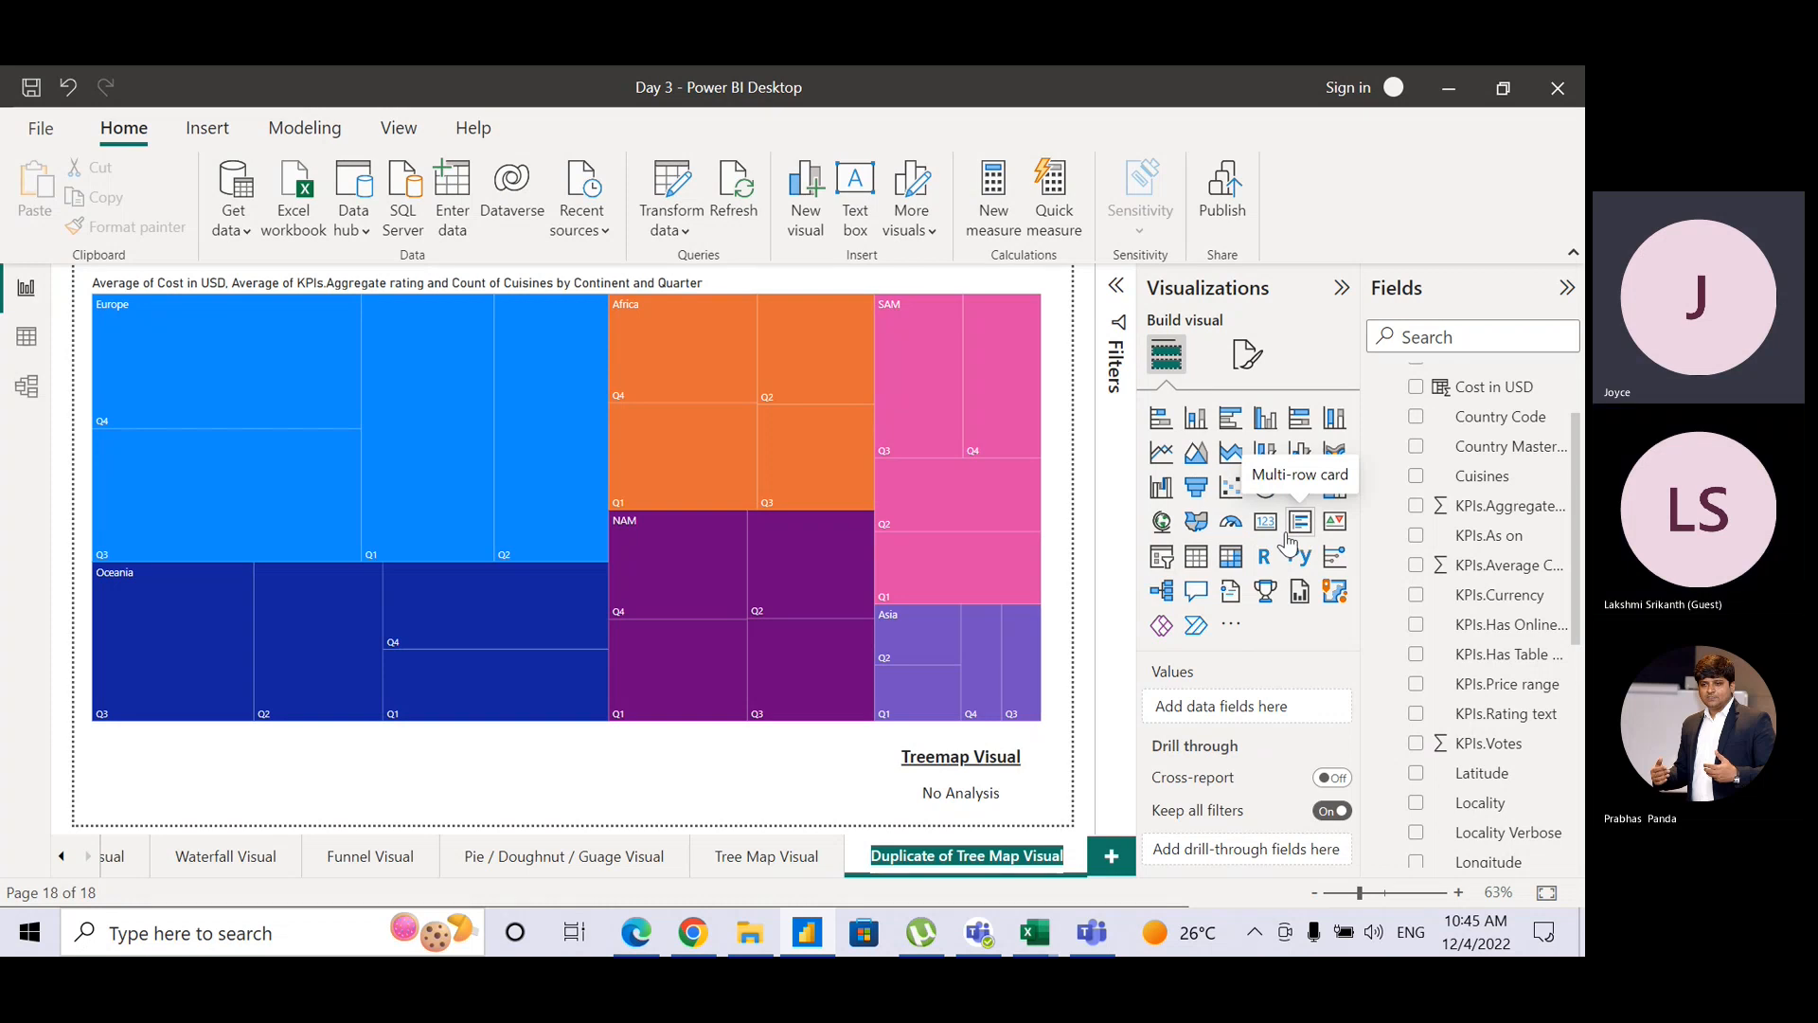
key("alt+Tab")
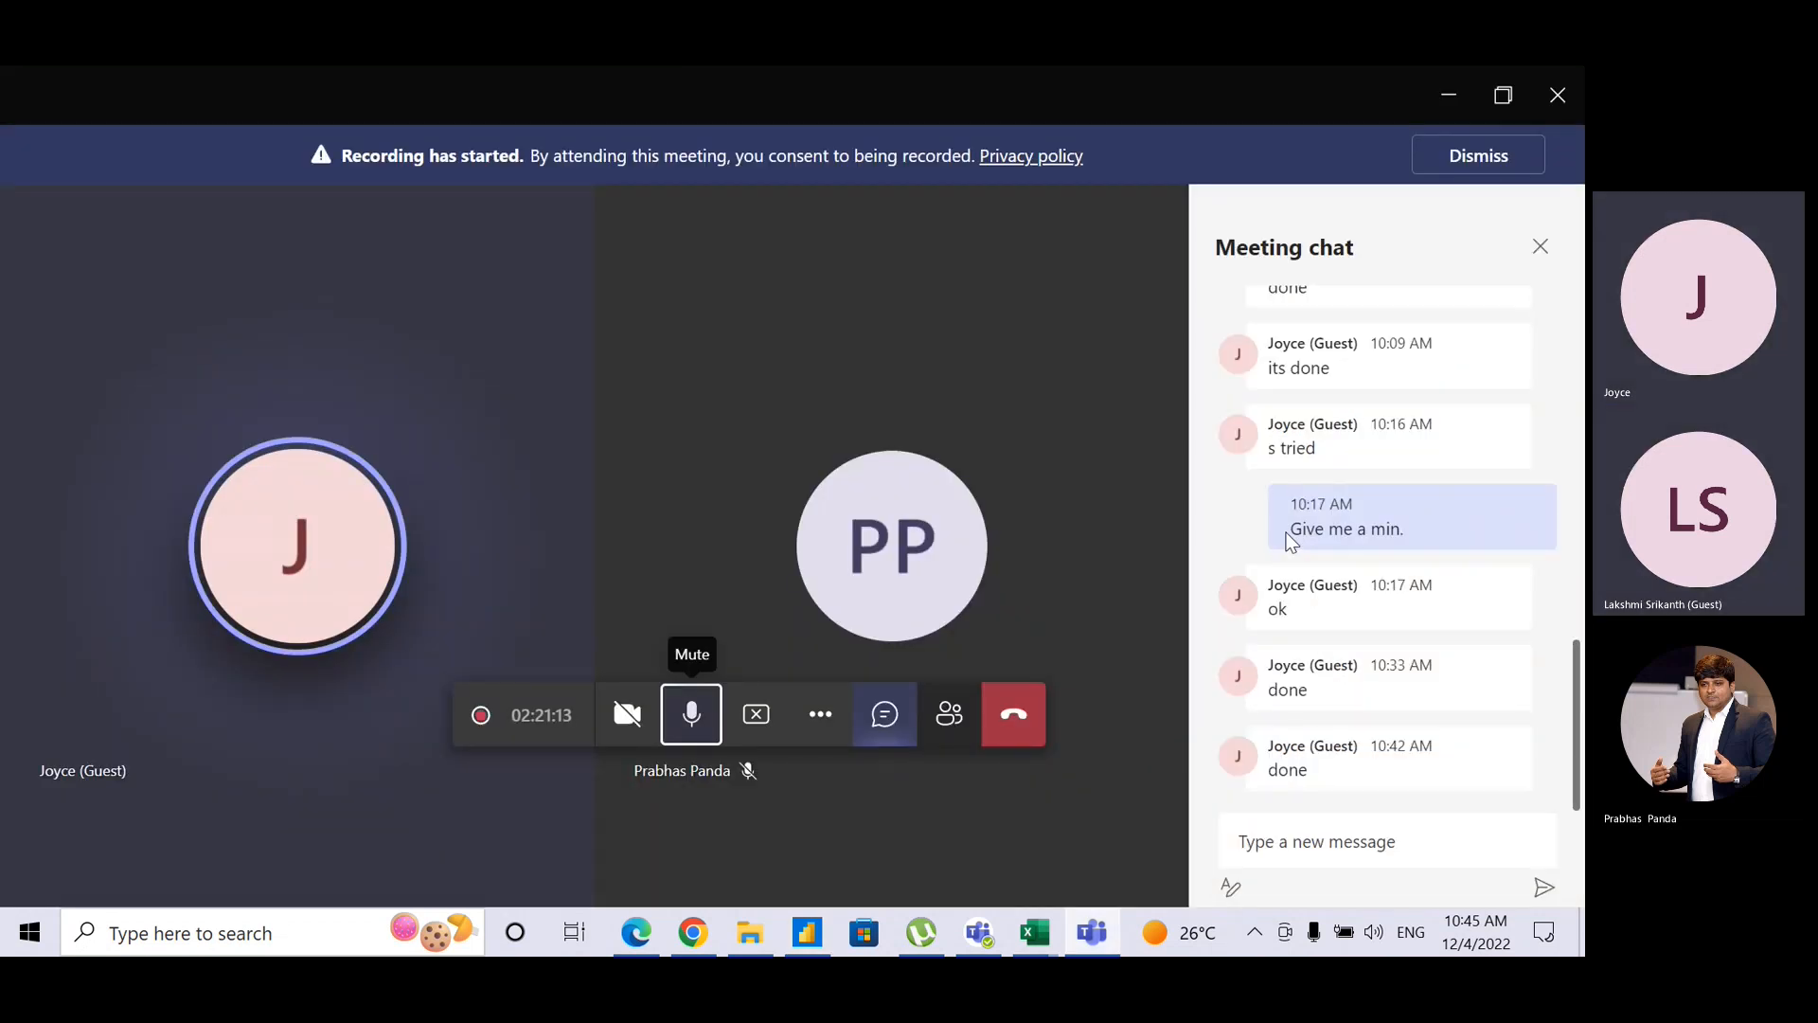
Step: Announce '15 mins break' in the Teams meeting chat, then mute your microphone and end screen sharing
left_click(1284, 847)
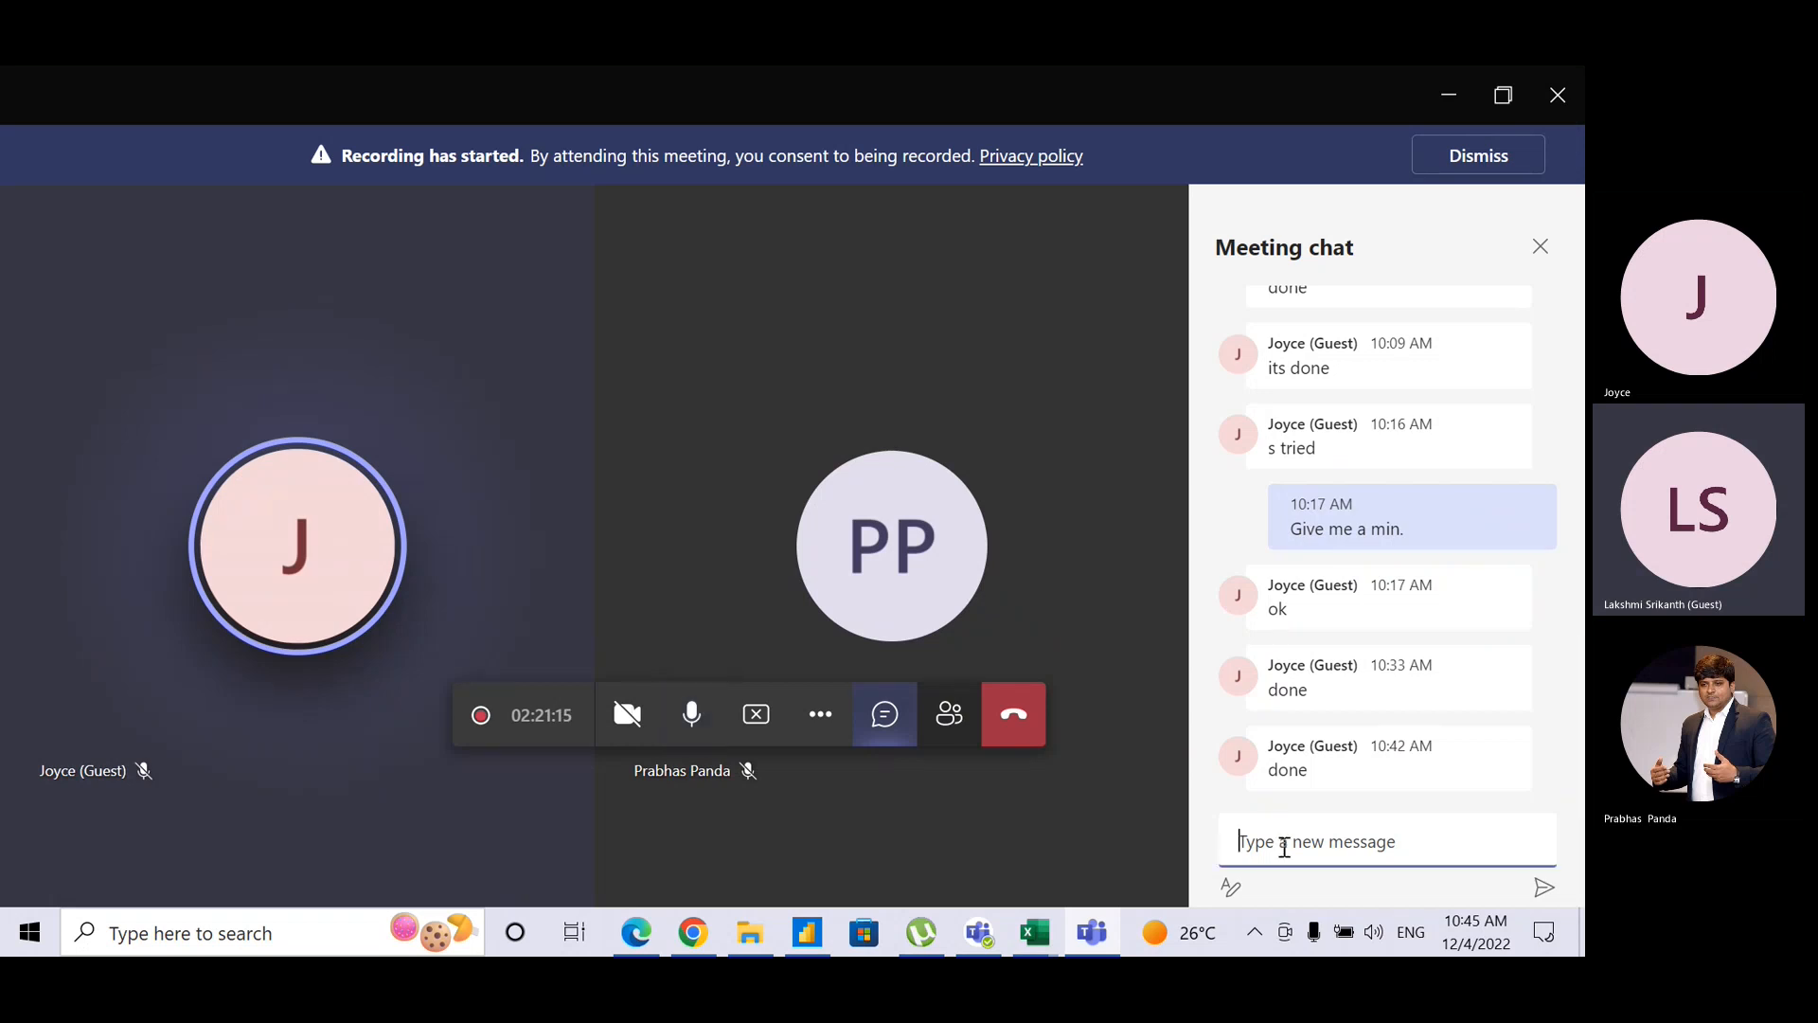
type("15")
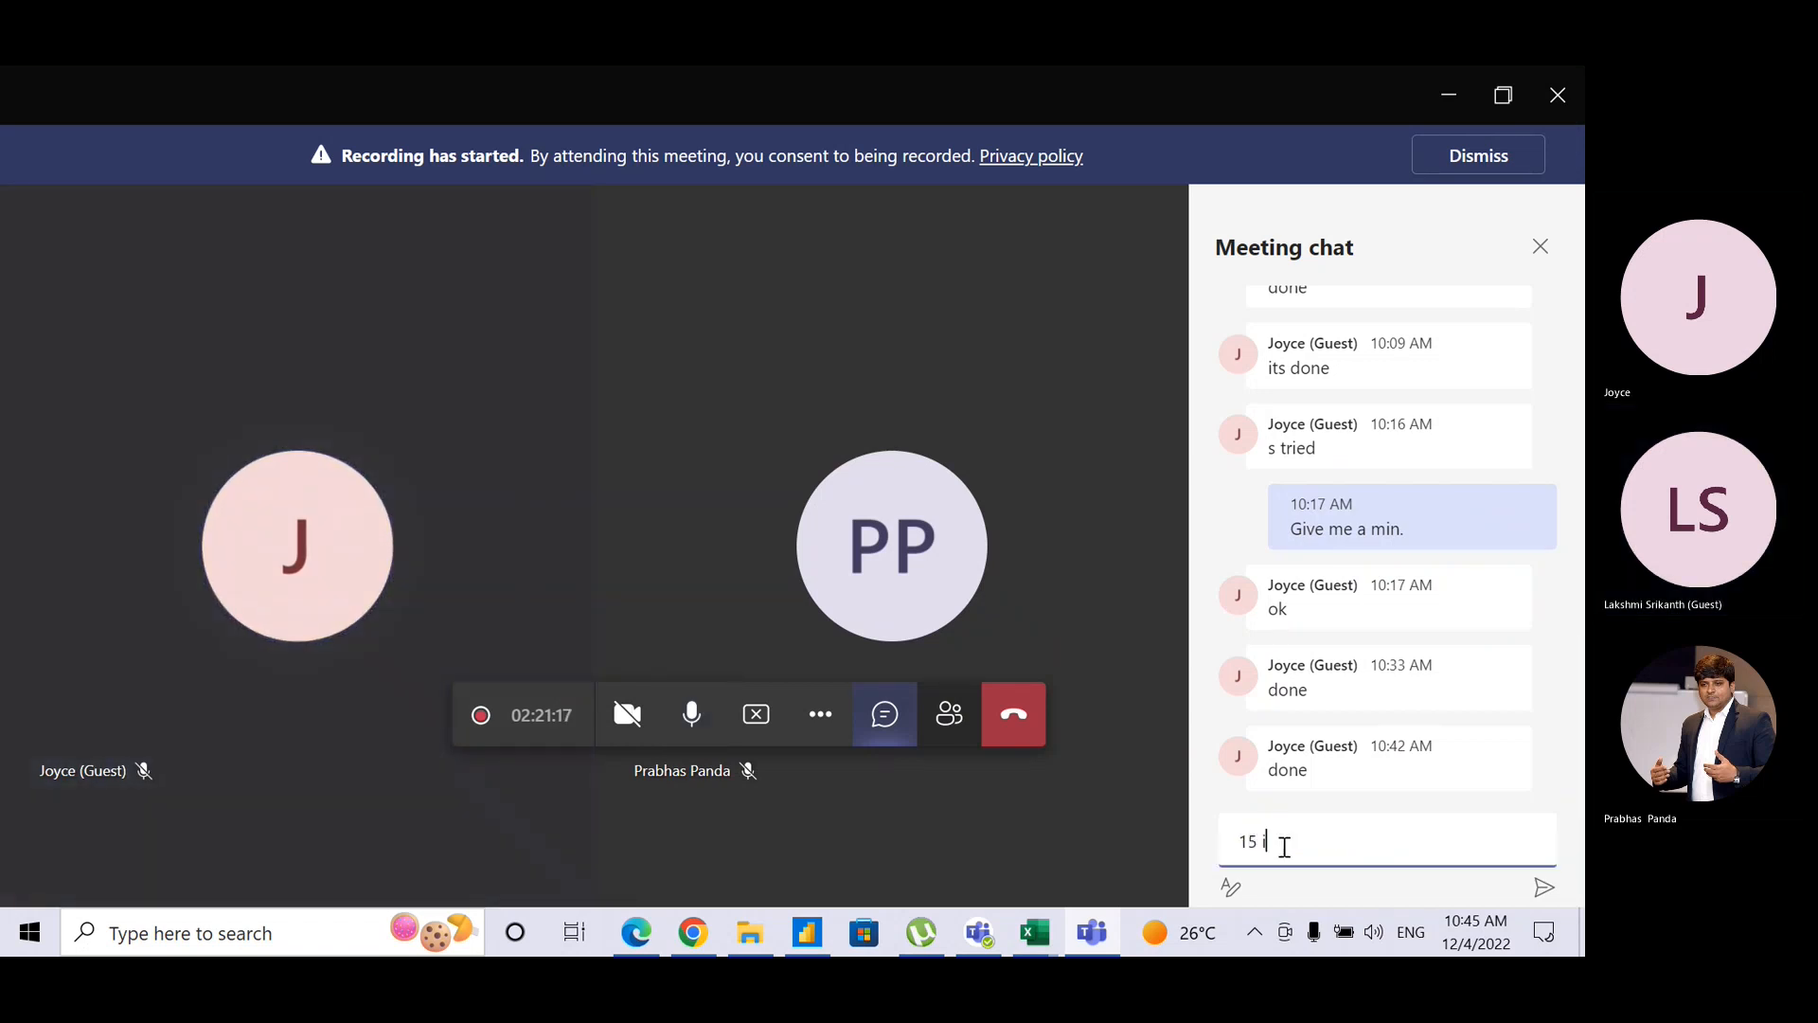
type(" mins")
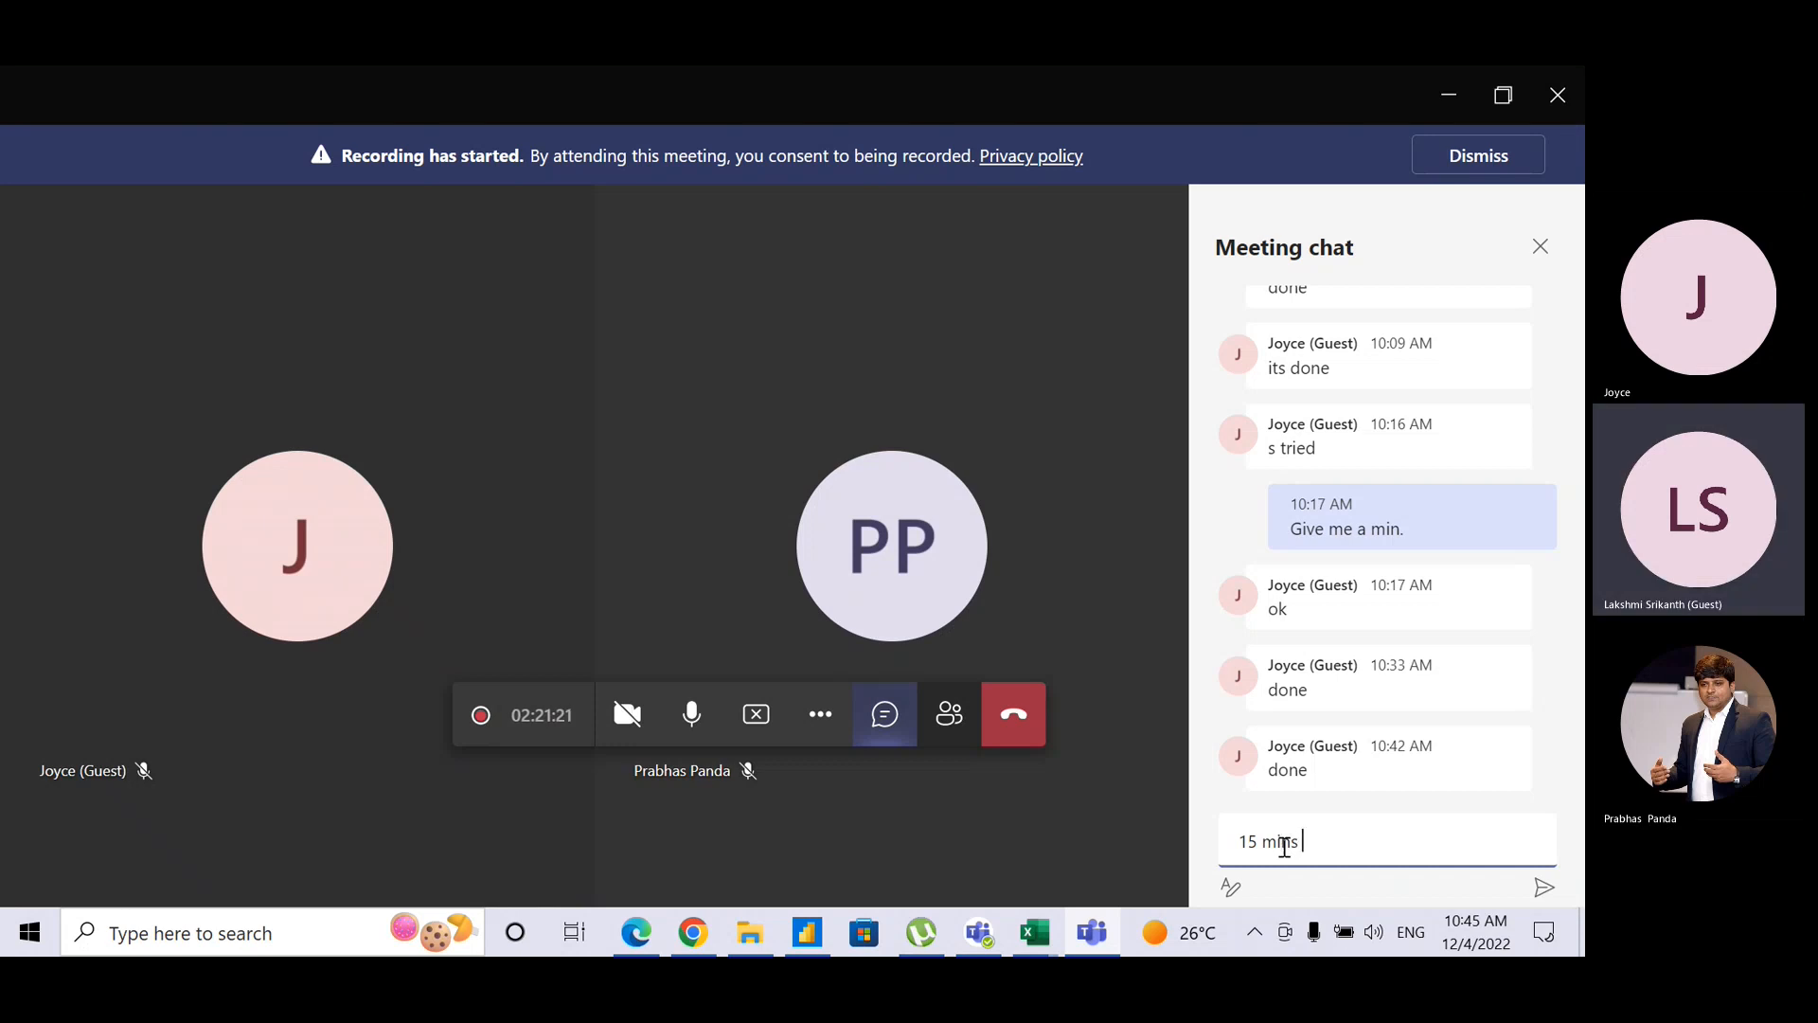
type(" break")
key("Return")
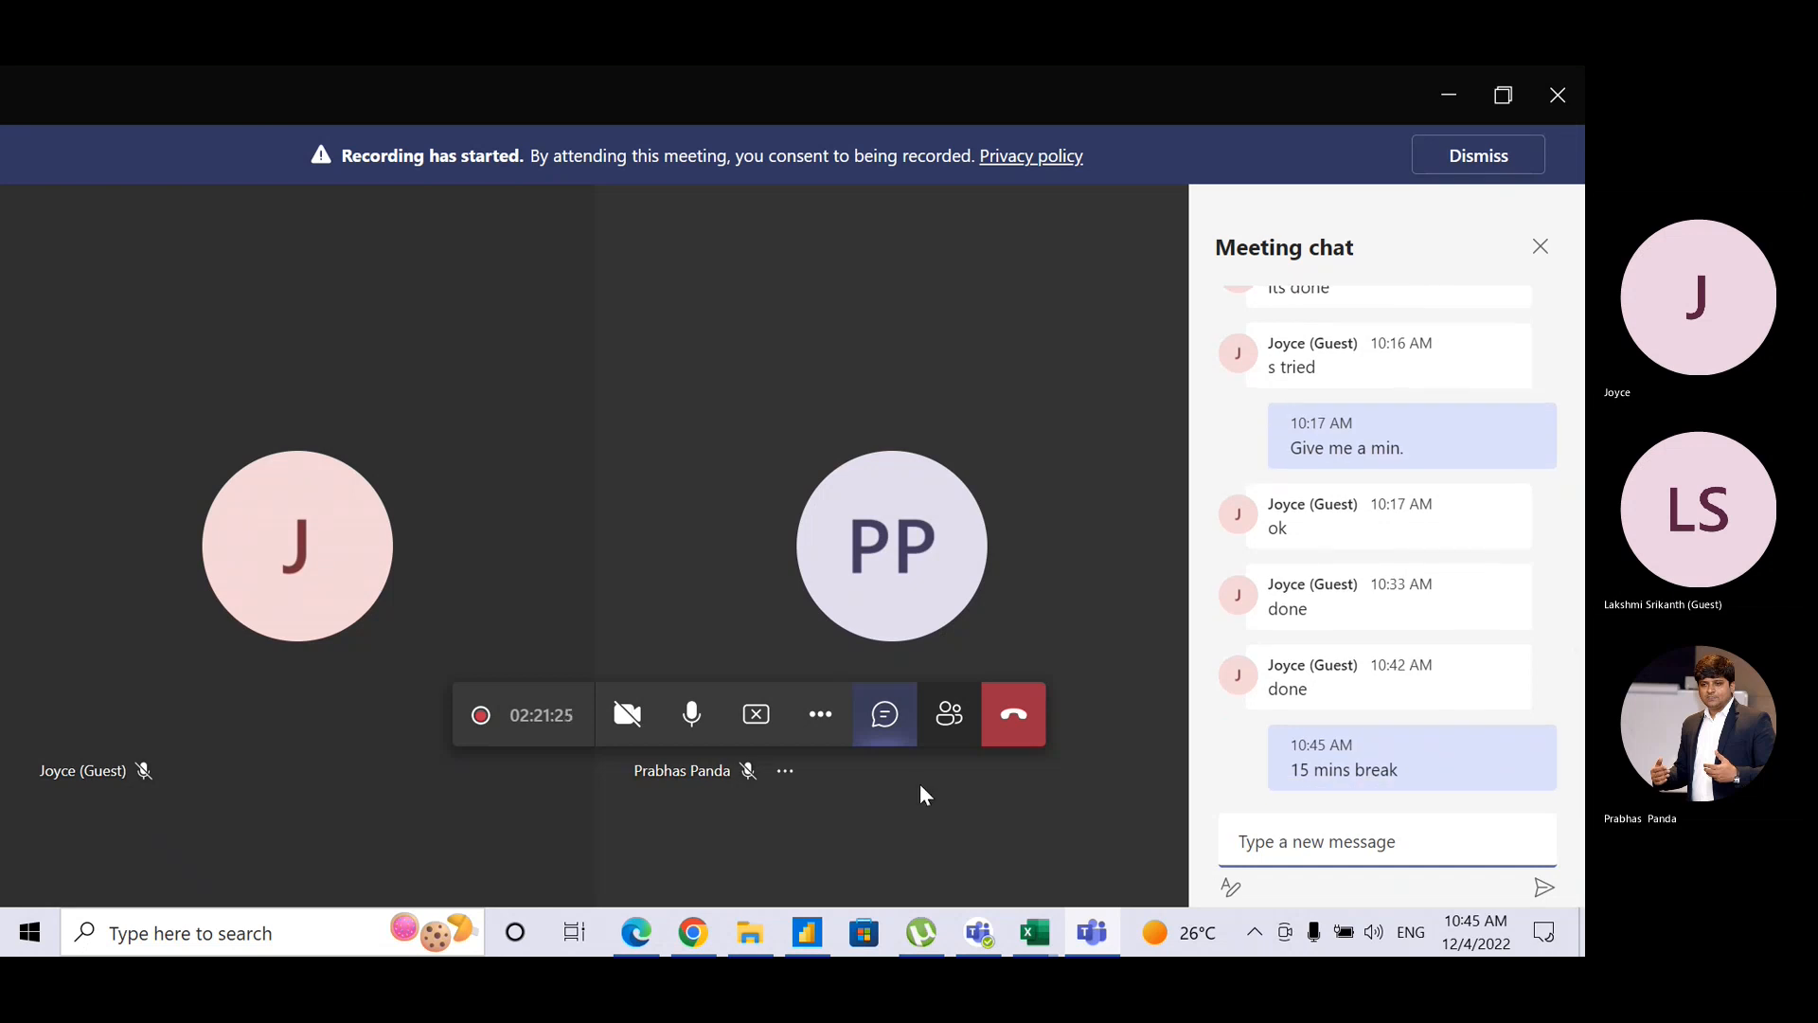
left_click(698, 739)
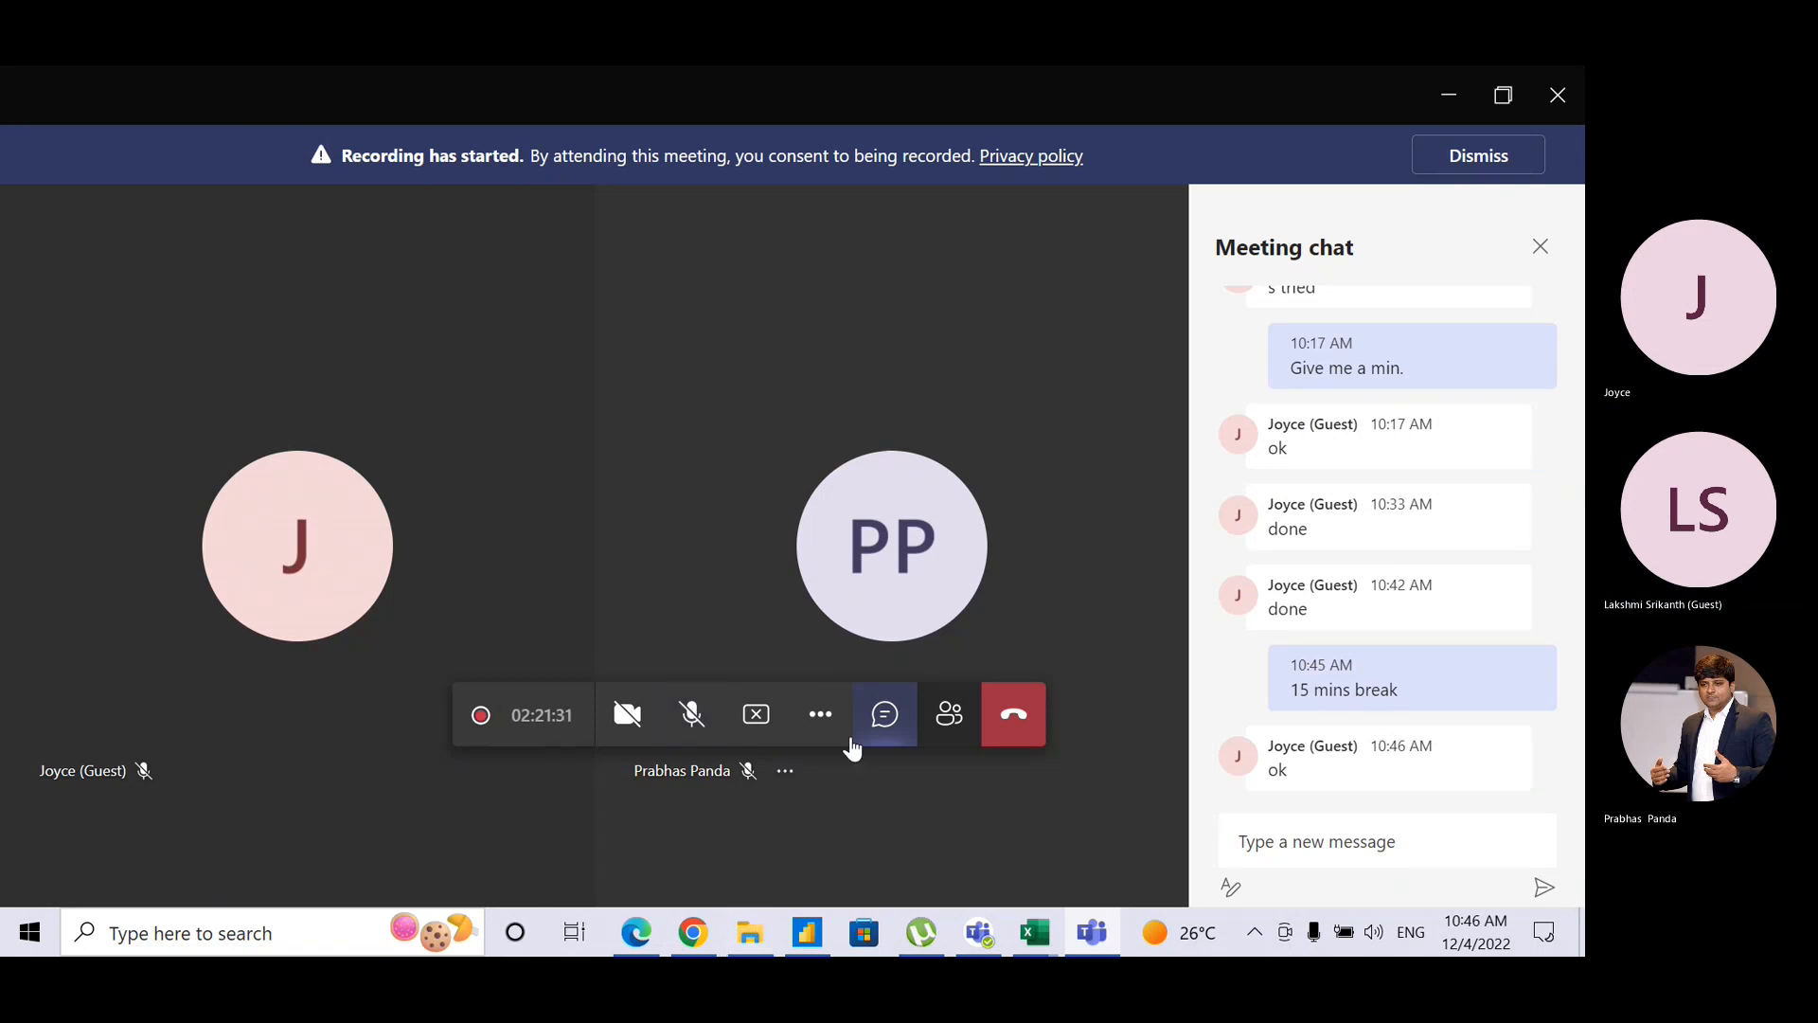
left_click(758, 722)
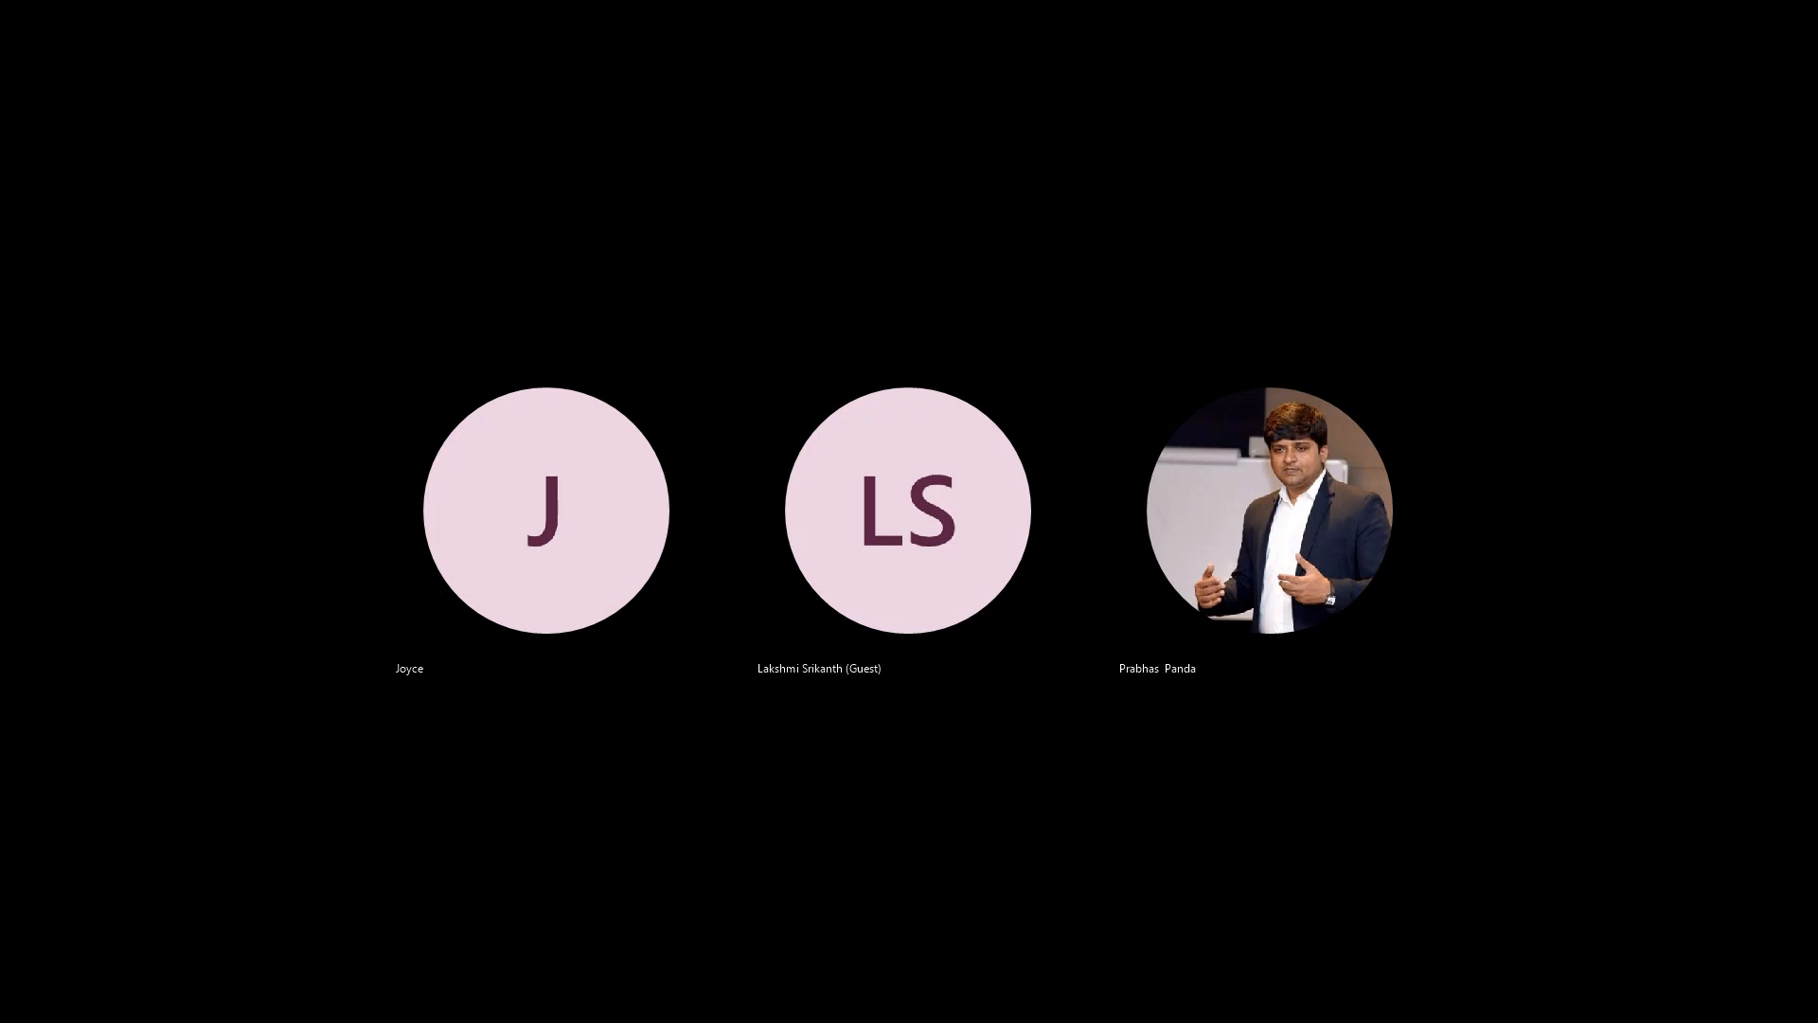
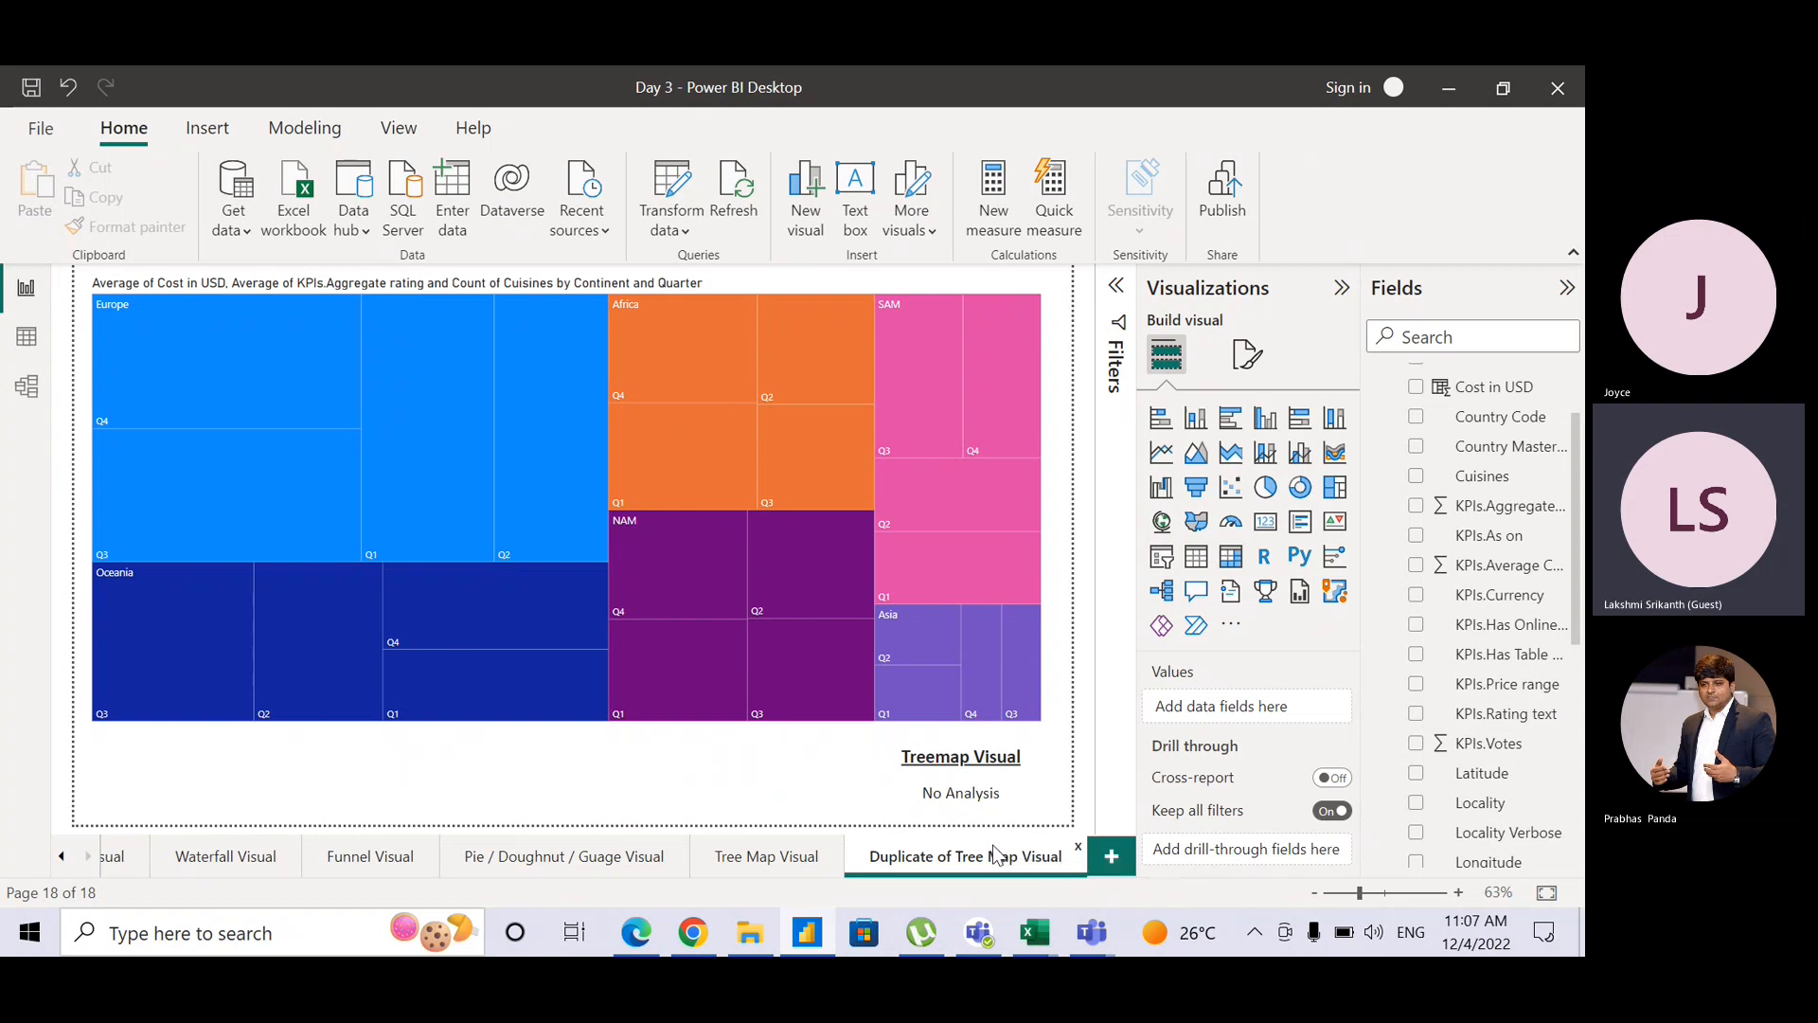
Step: Rename the duplicated page to 'Multirow Card', fix the mistyped ending, and select the copied treemap
double_click(995, 855)
type("Multi")
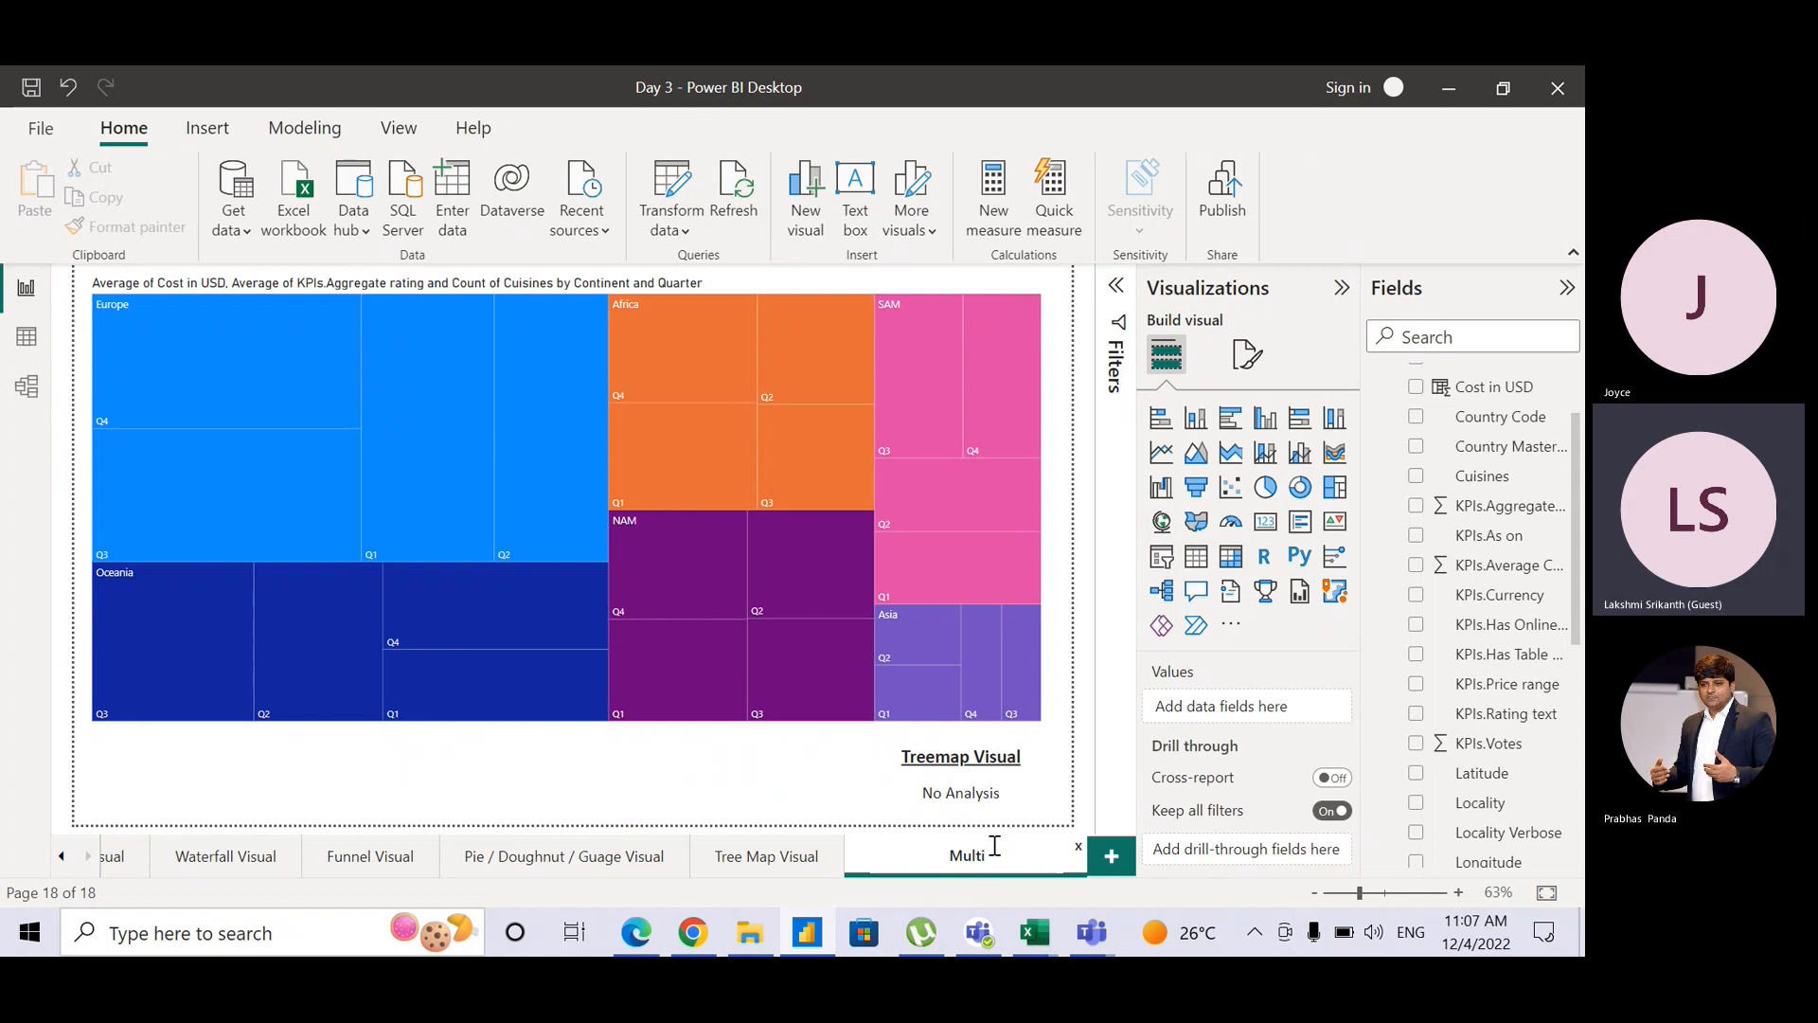
type("row Cars\\")
key("Return")
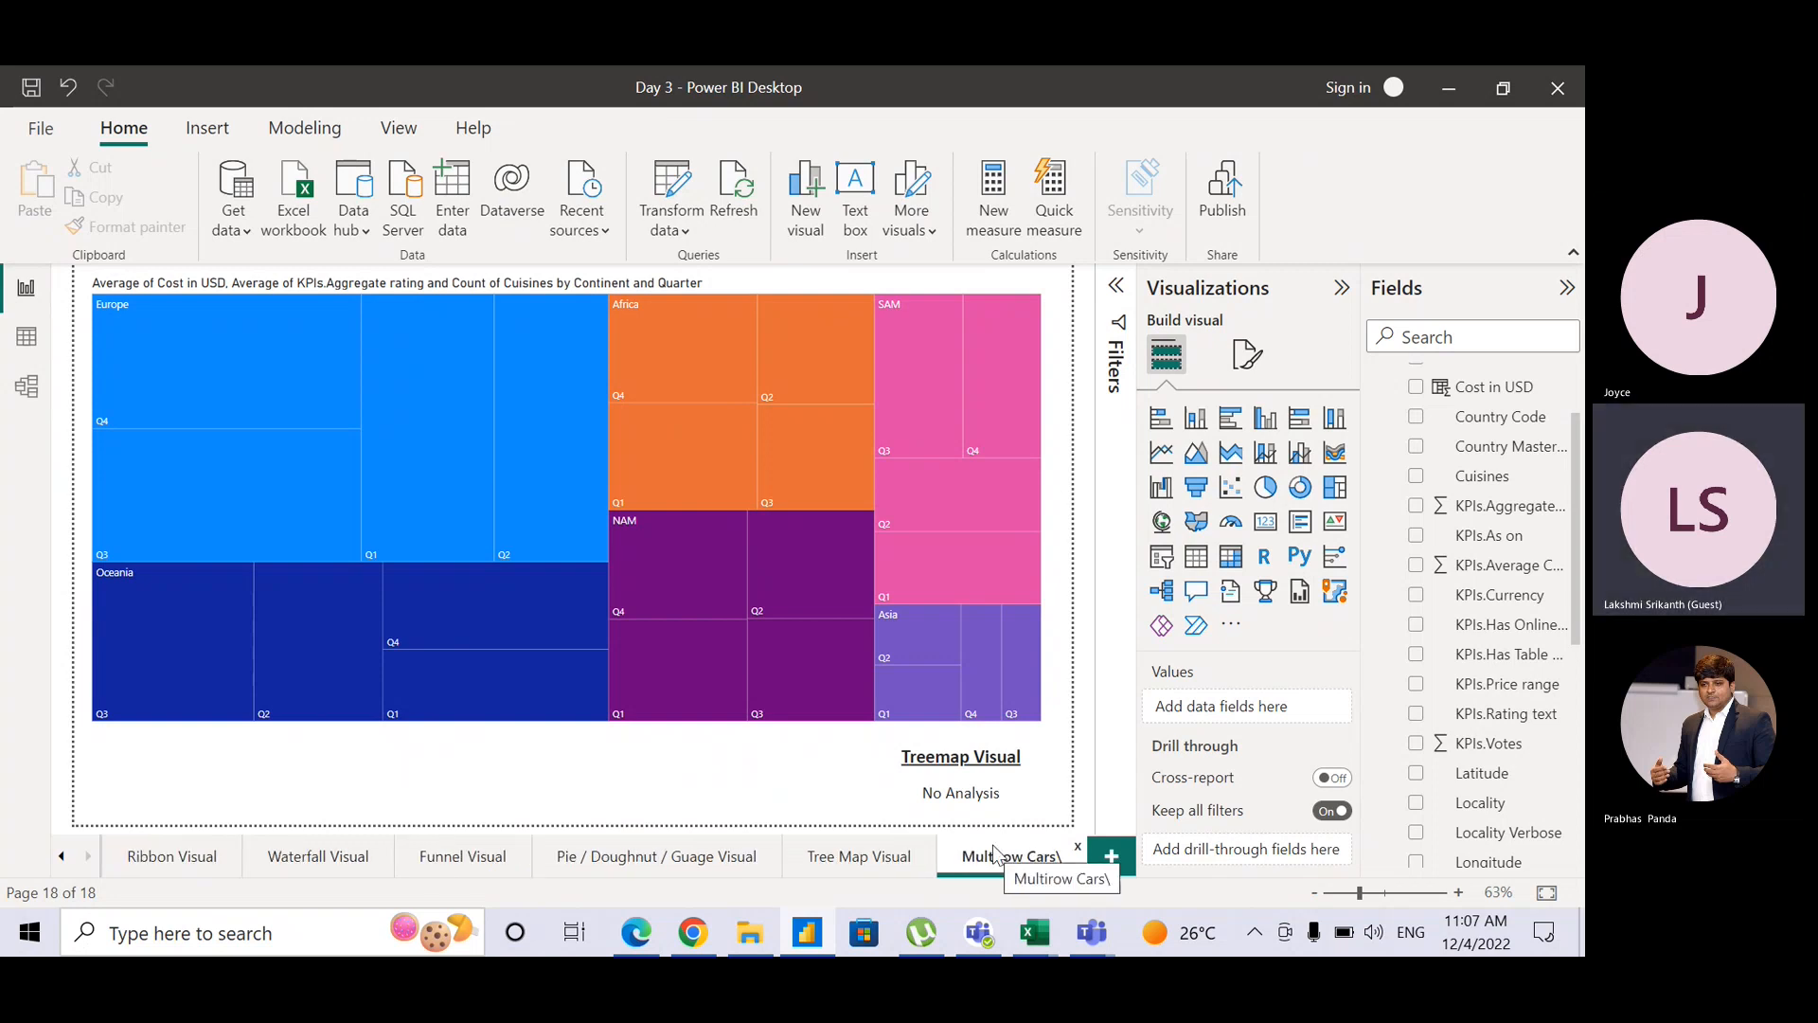
double_click(995, 855)
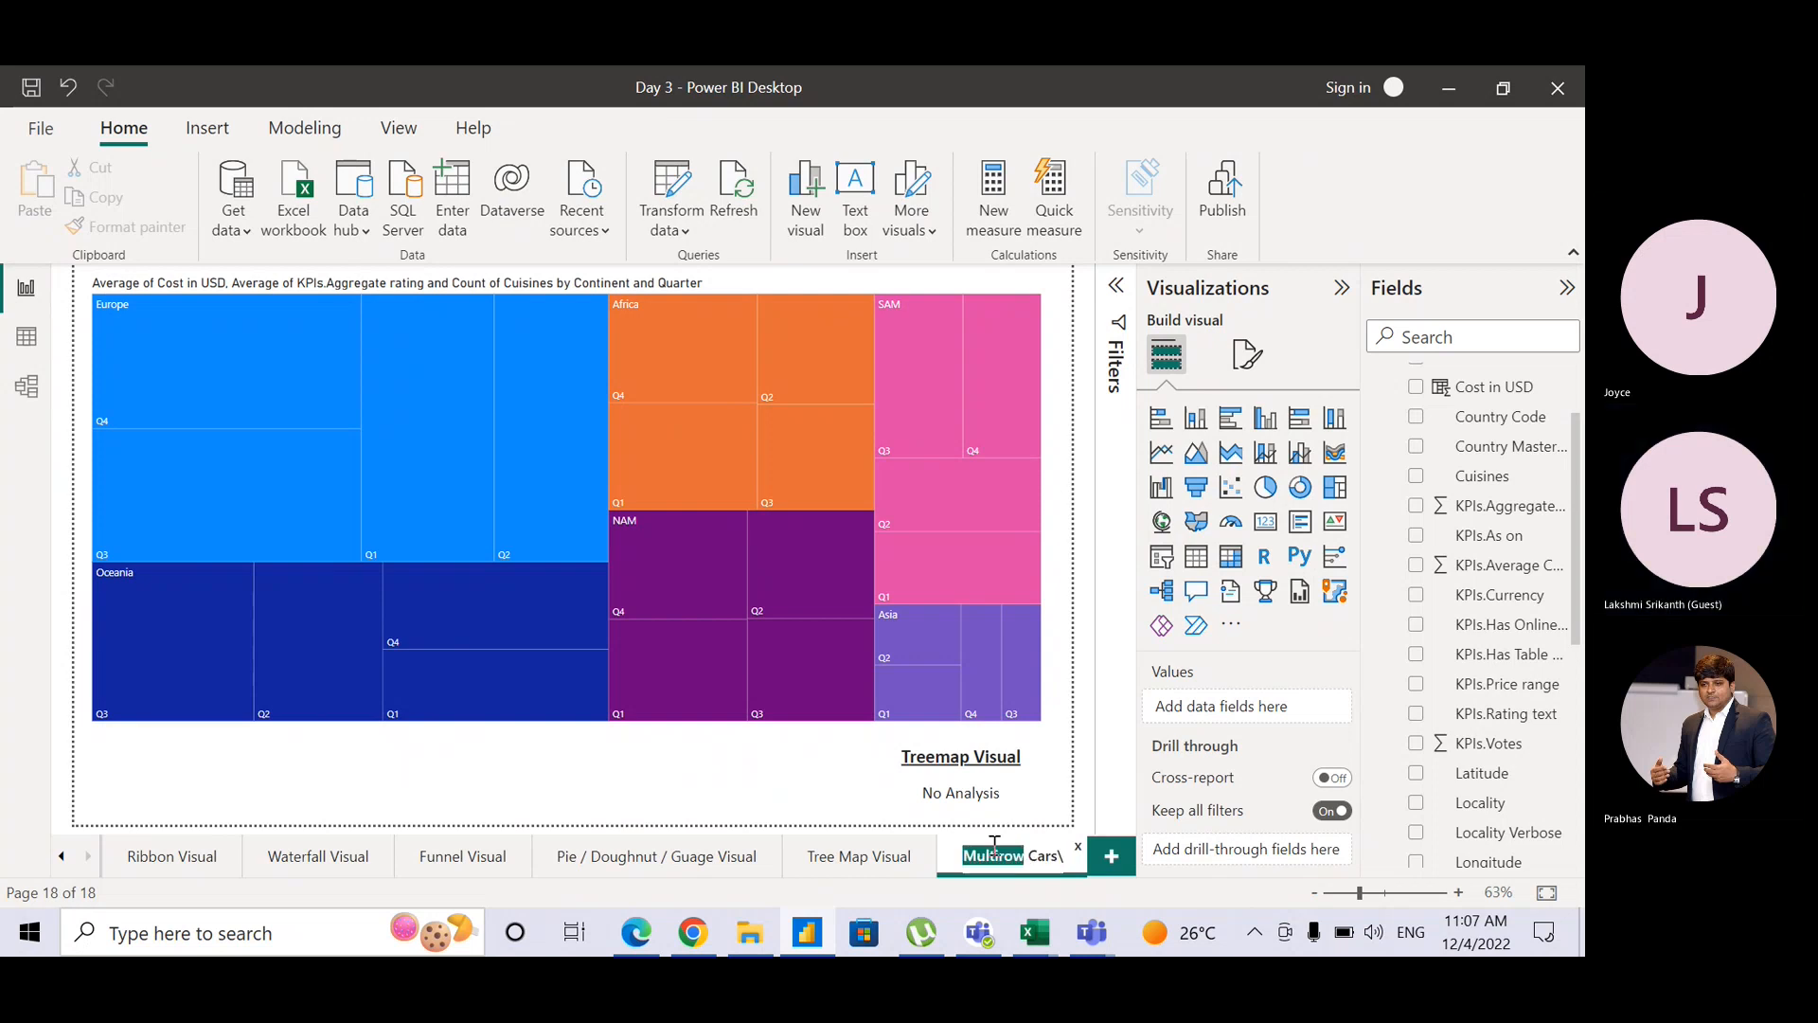
left_click(1062, 855)
key("BackSpace")
key("BackSpace")
type("d")
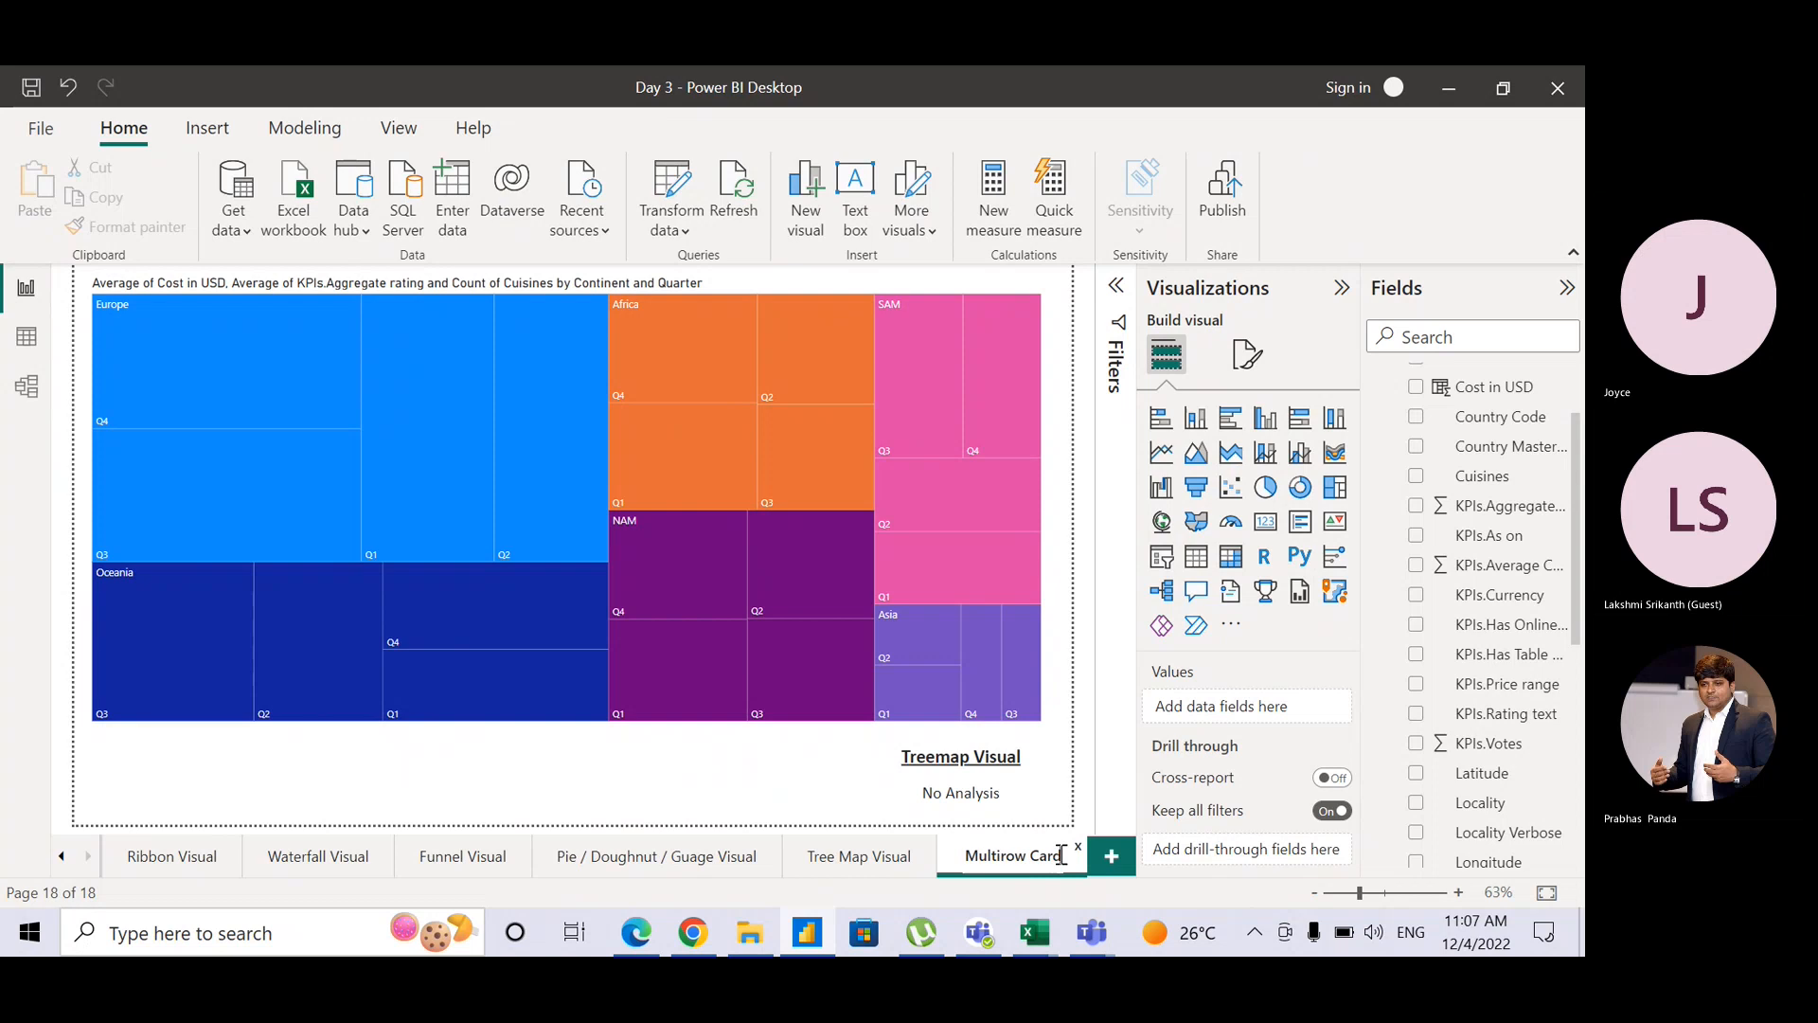
key("Return")
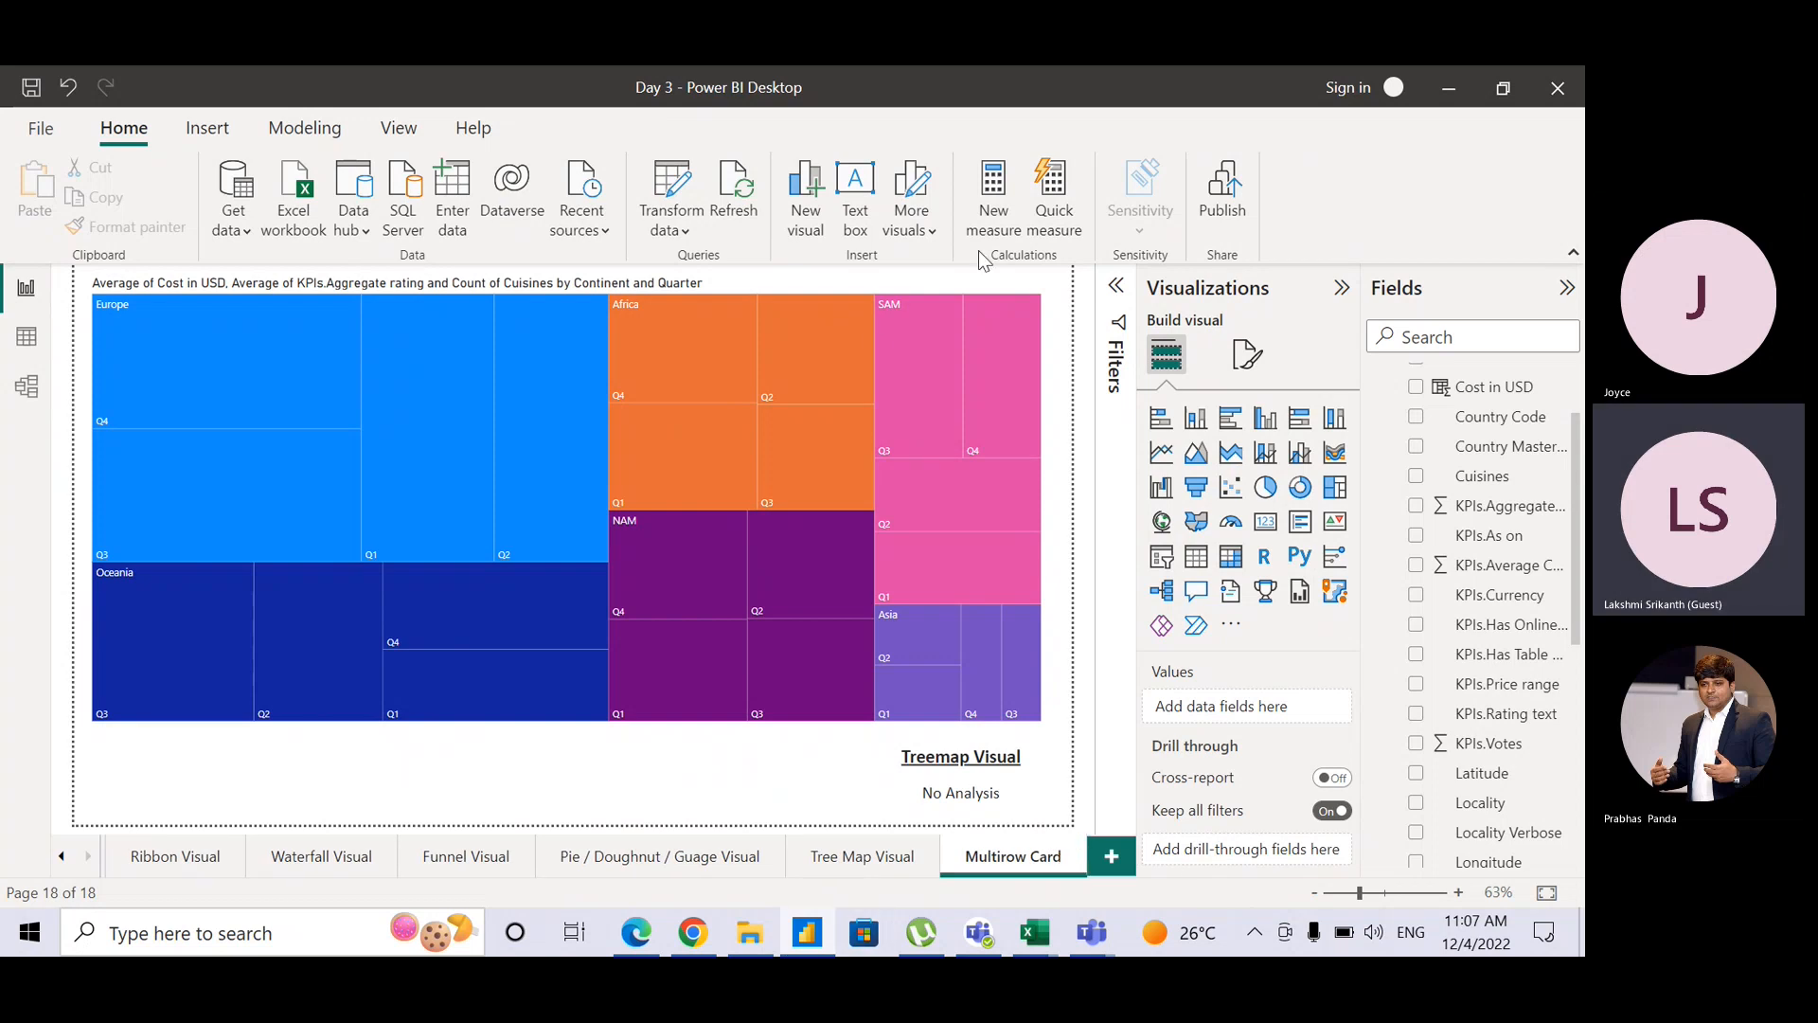
left_click(1013, 294)
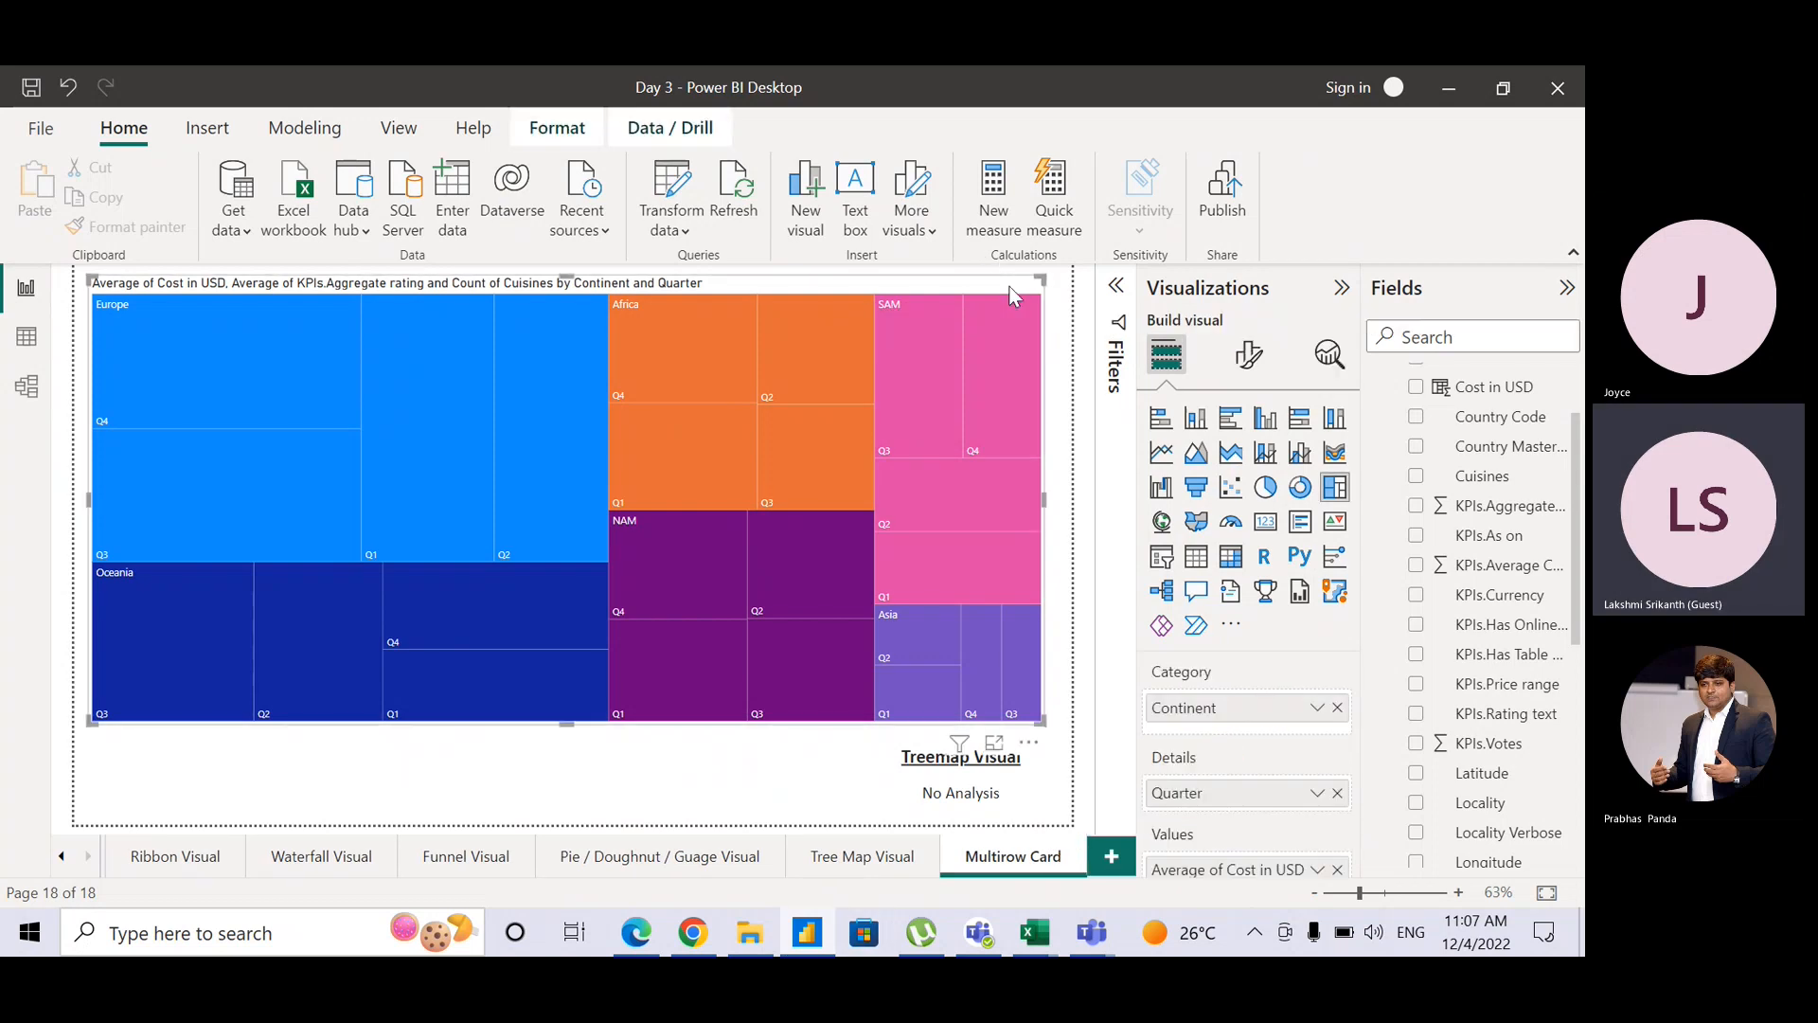
Step: Delete the treemap copy and change the page heading to 'Multirow Card Visual'
key("Delete")
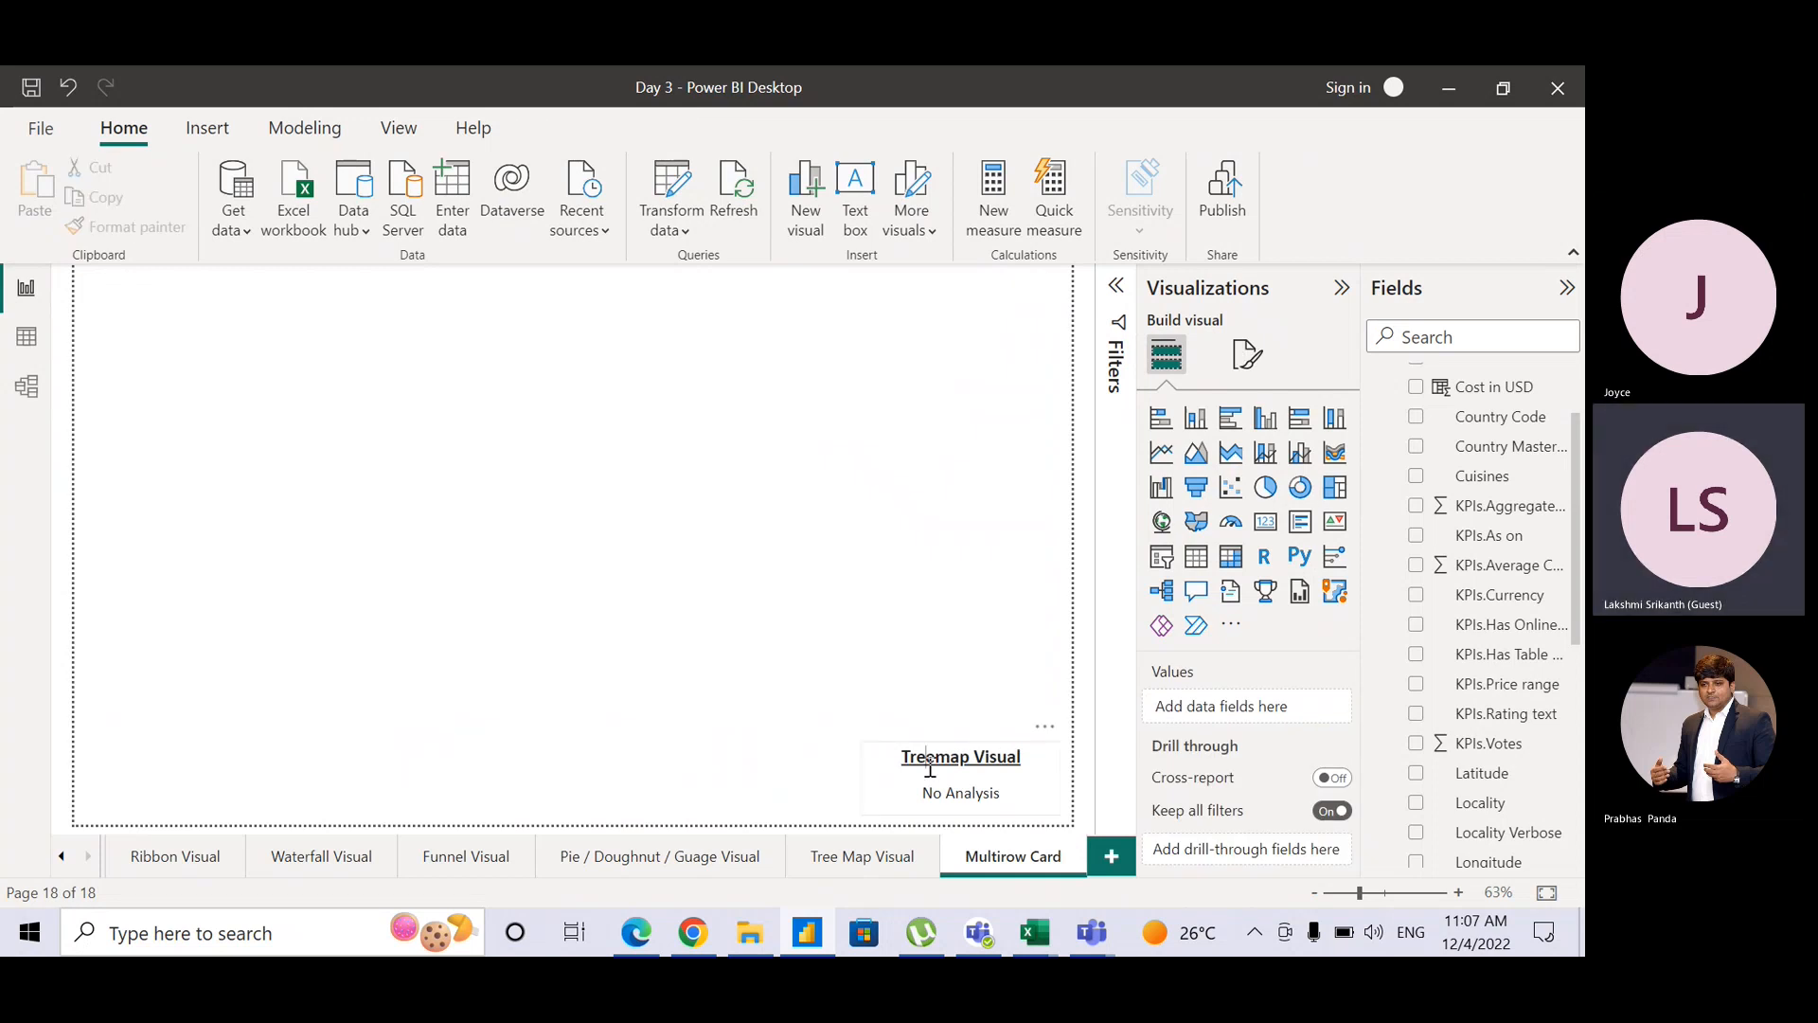
double_click(930, 759)
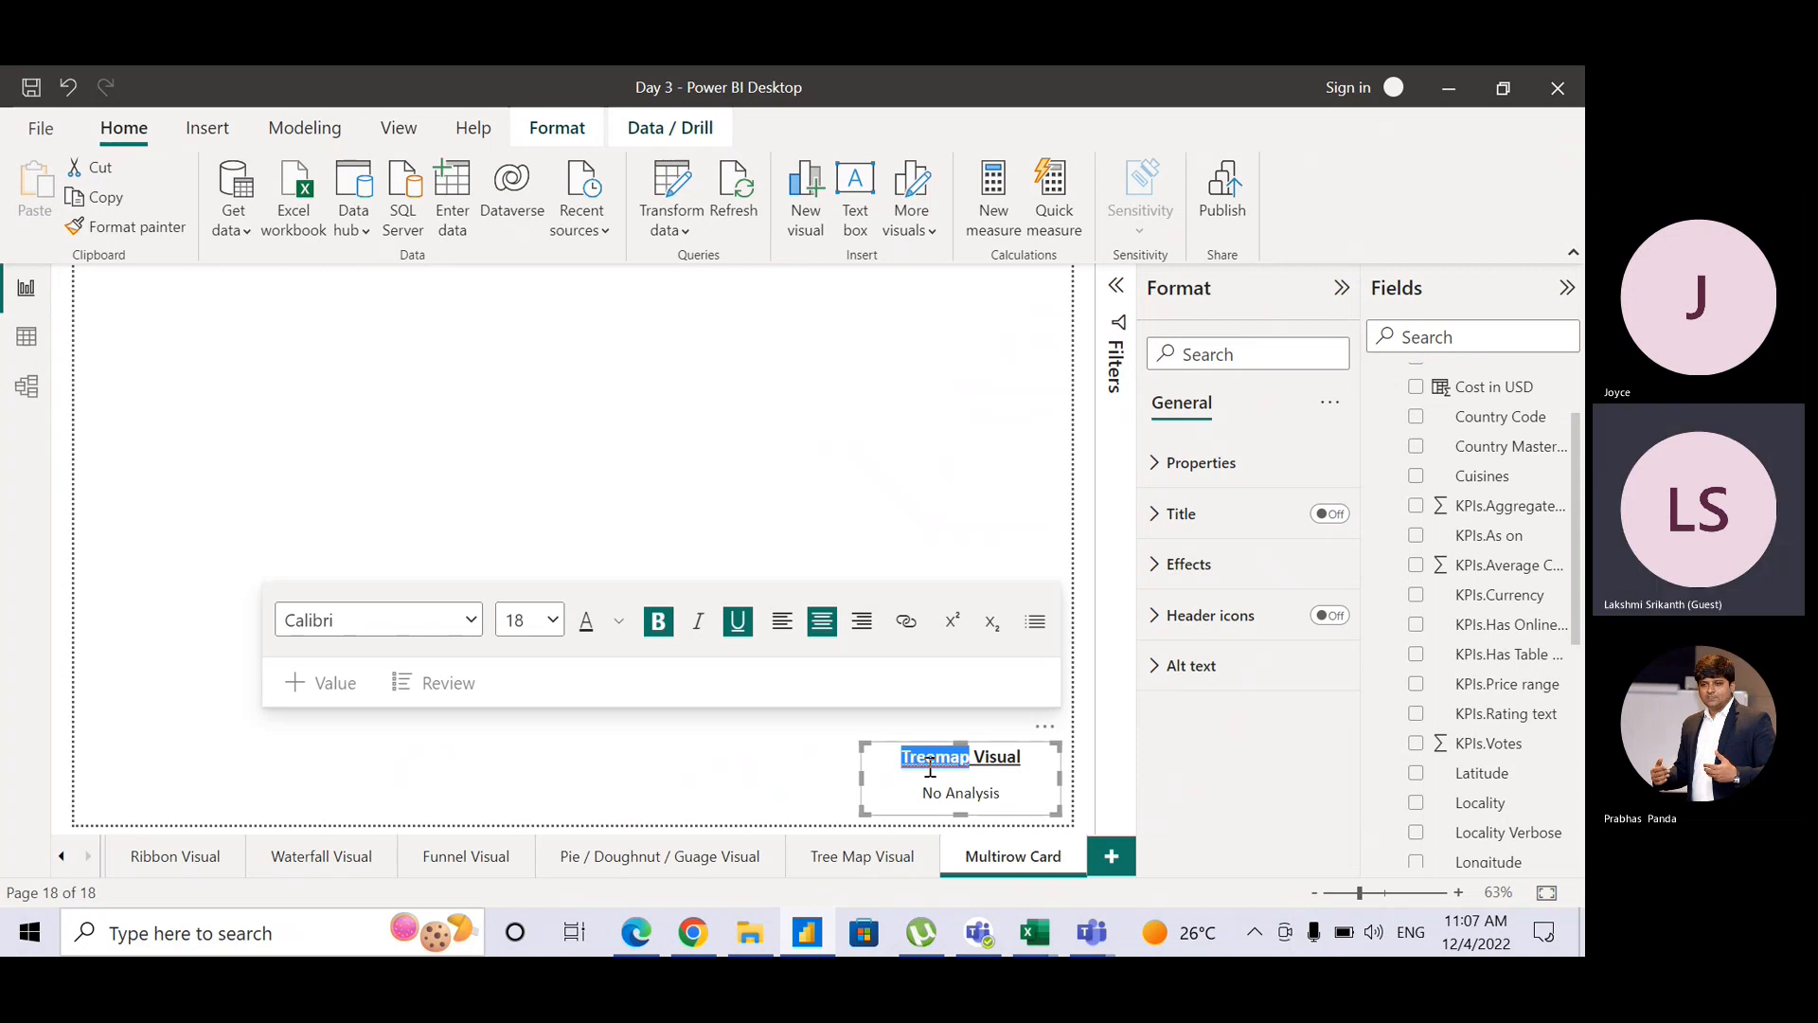
type("Multirow Card")
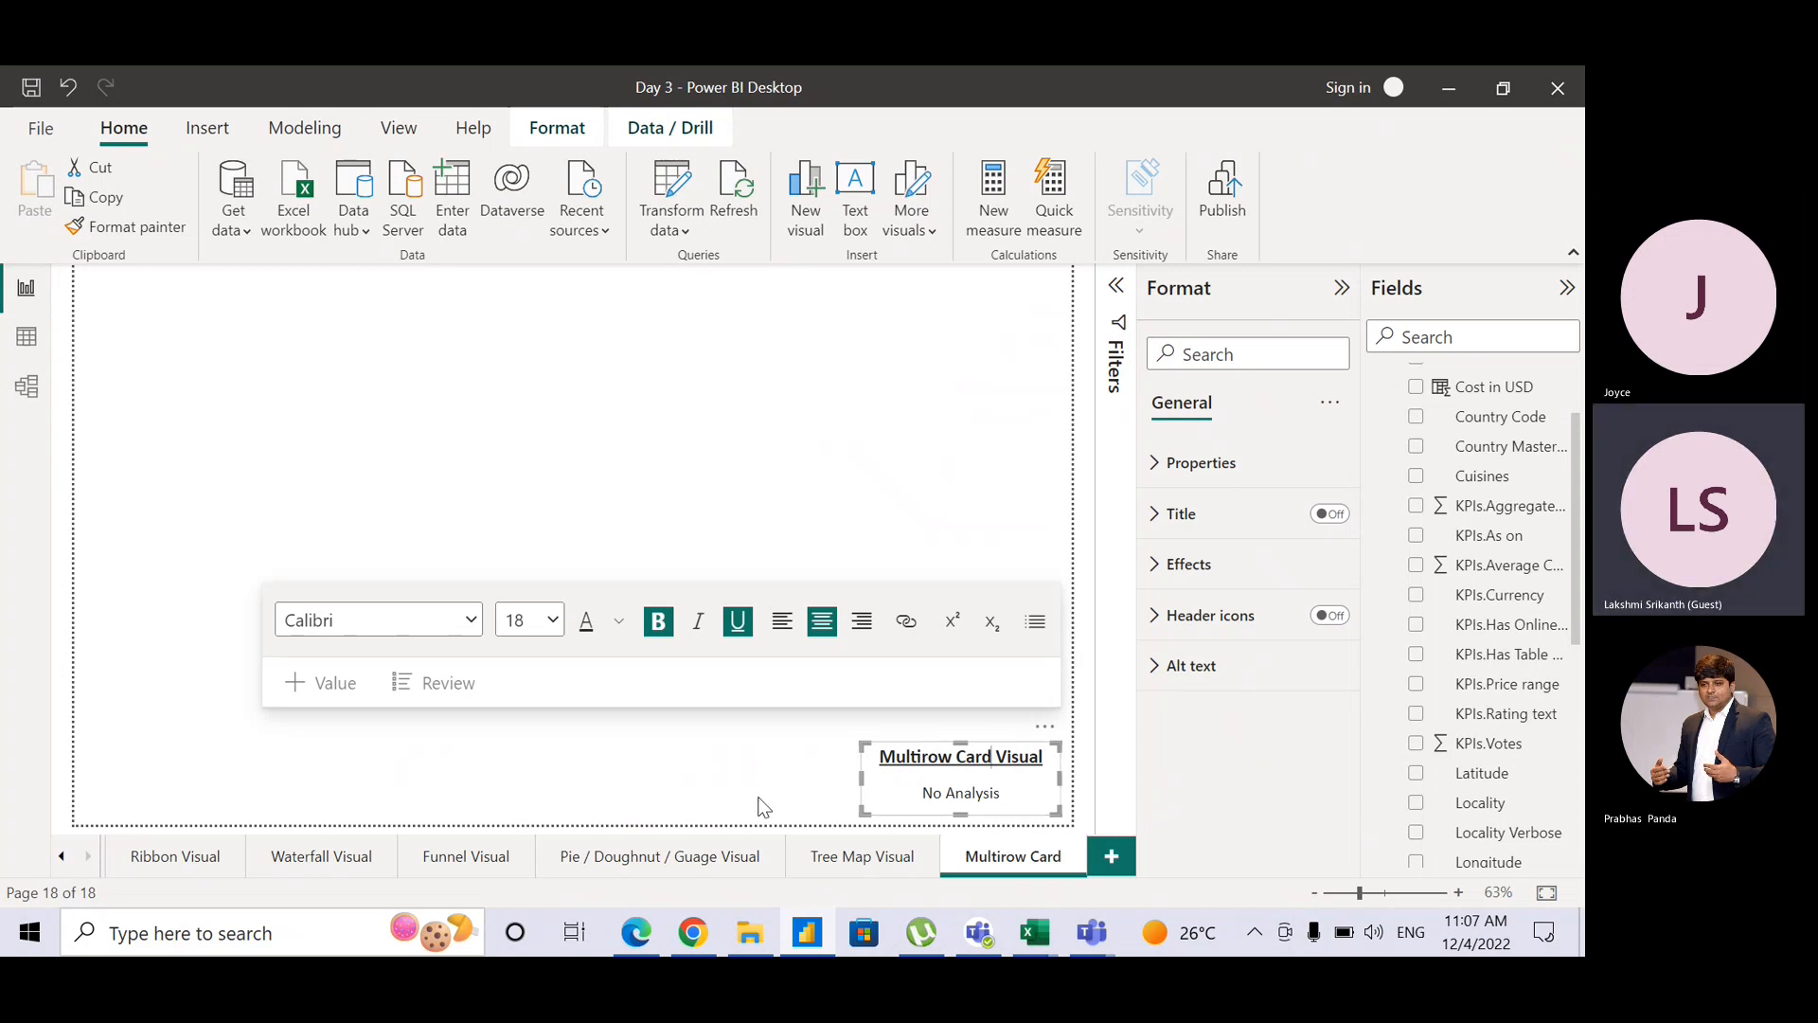
left_click(764, 806)
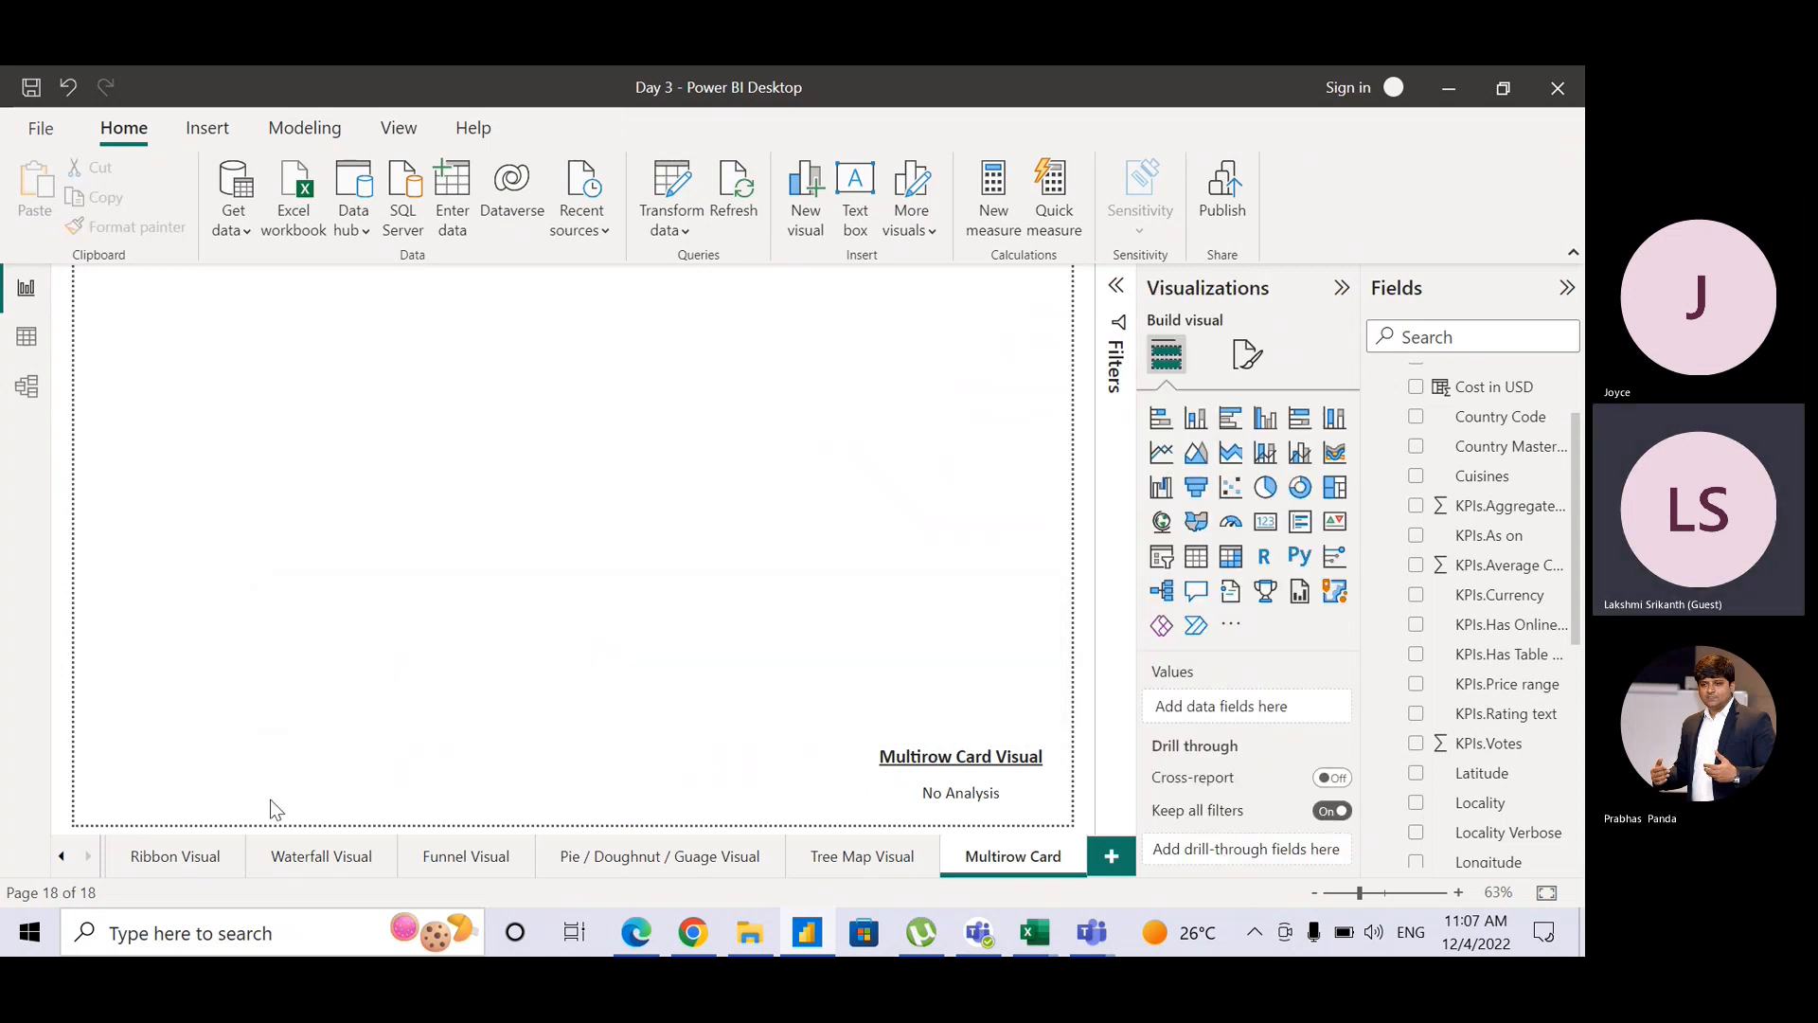
Step: Look at the Home Page, then return to the Multirow Card page
left_click(60, 857)
left_click(61, 857)
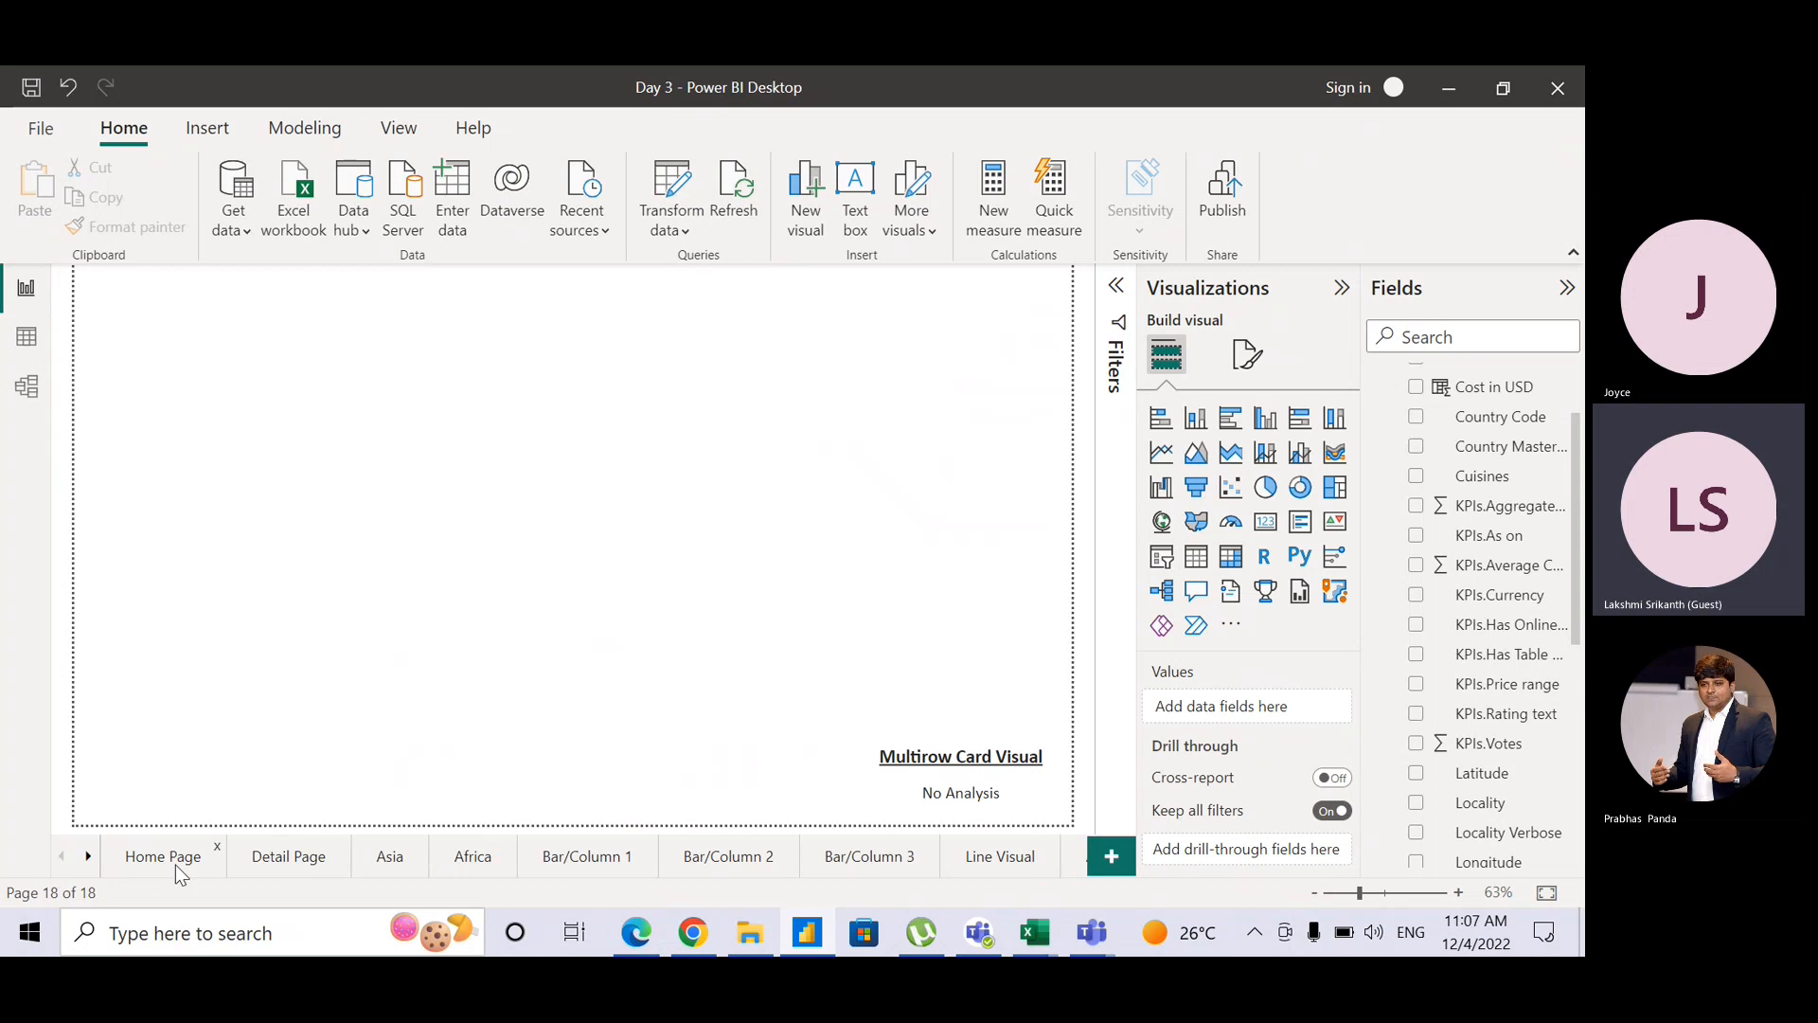
left_click(174, 866)
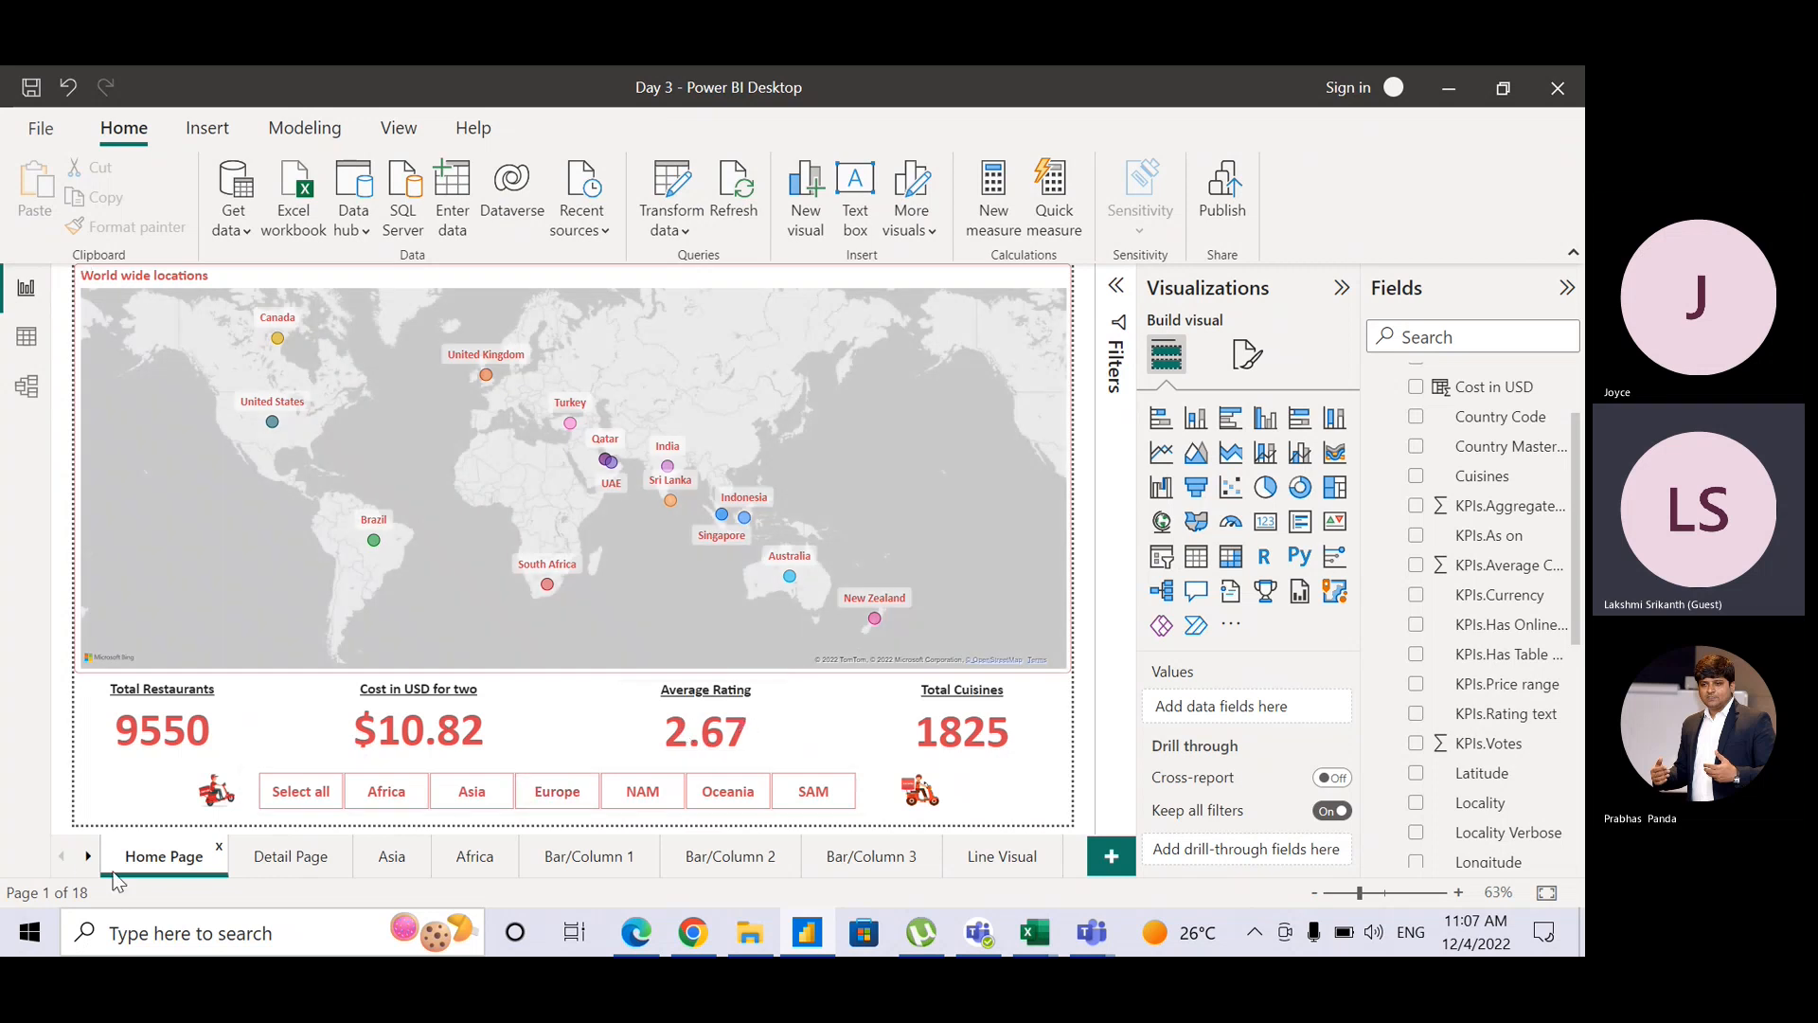
left_click(86, 856)
left_click(86, 856)
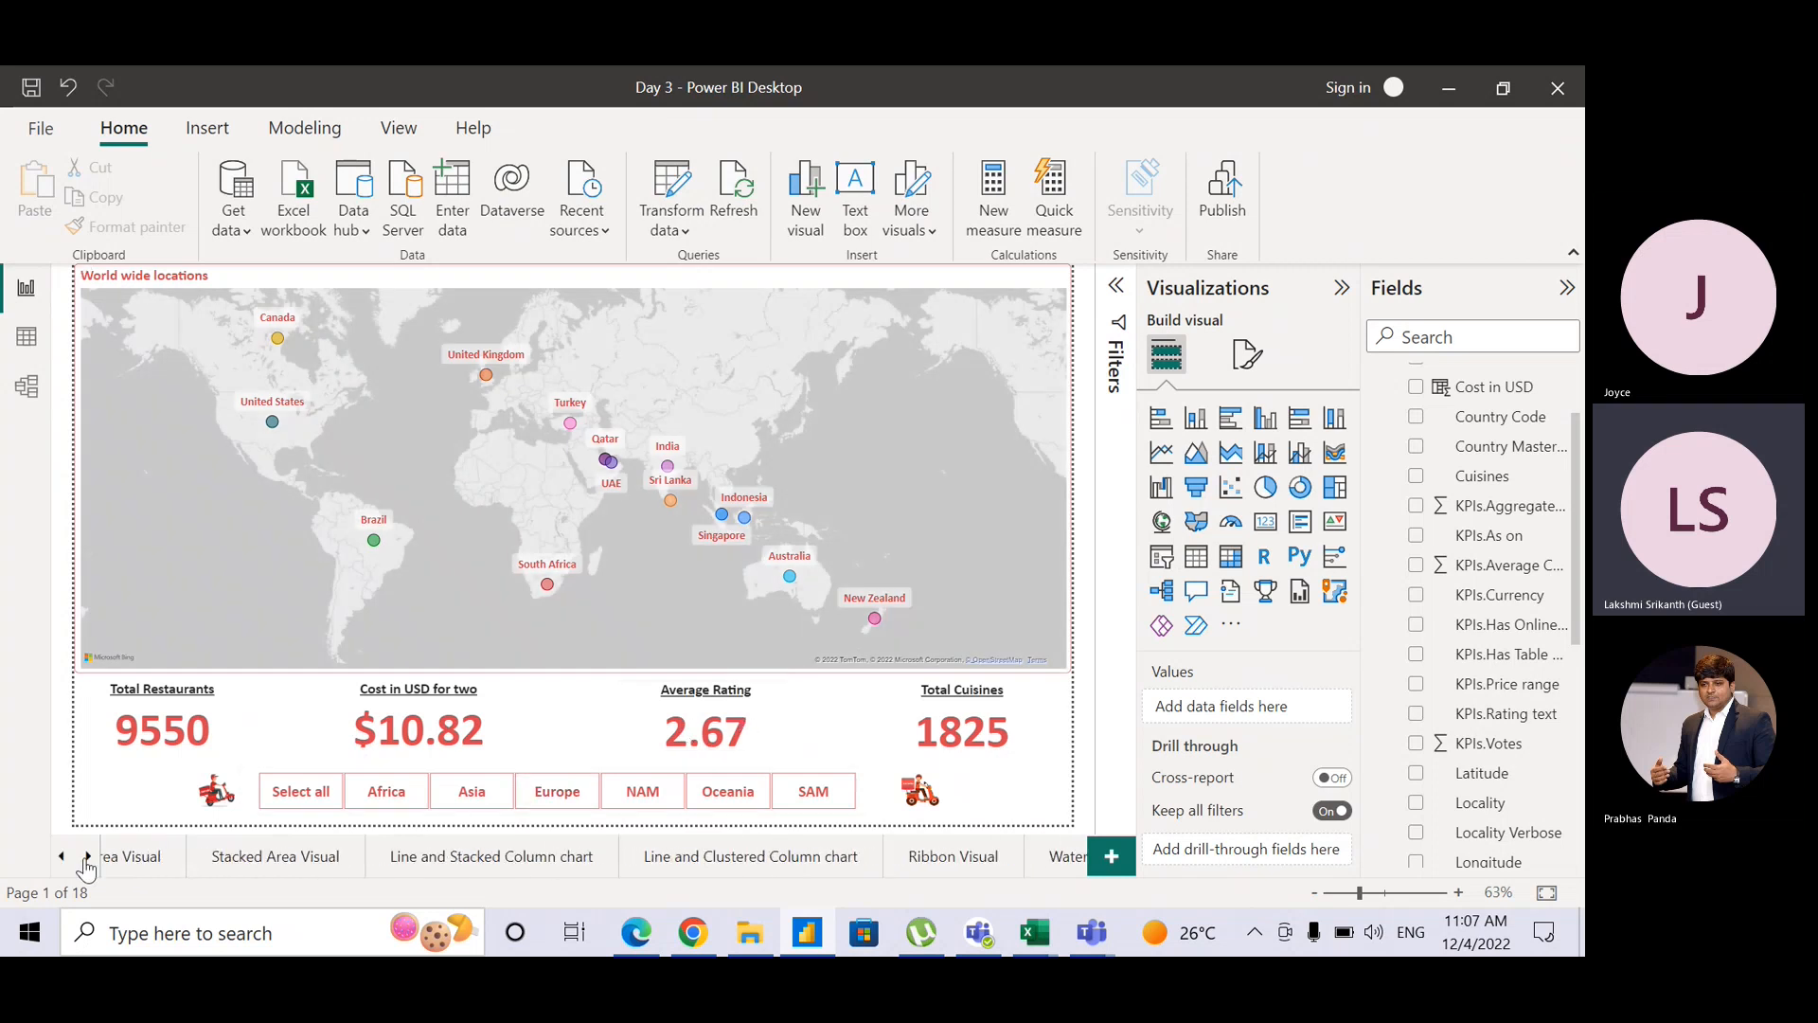
left_click(86, 856)
left_click(86, 856)
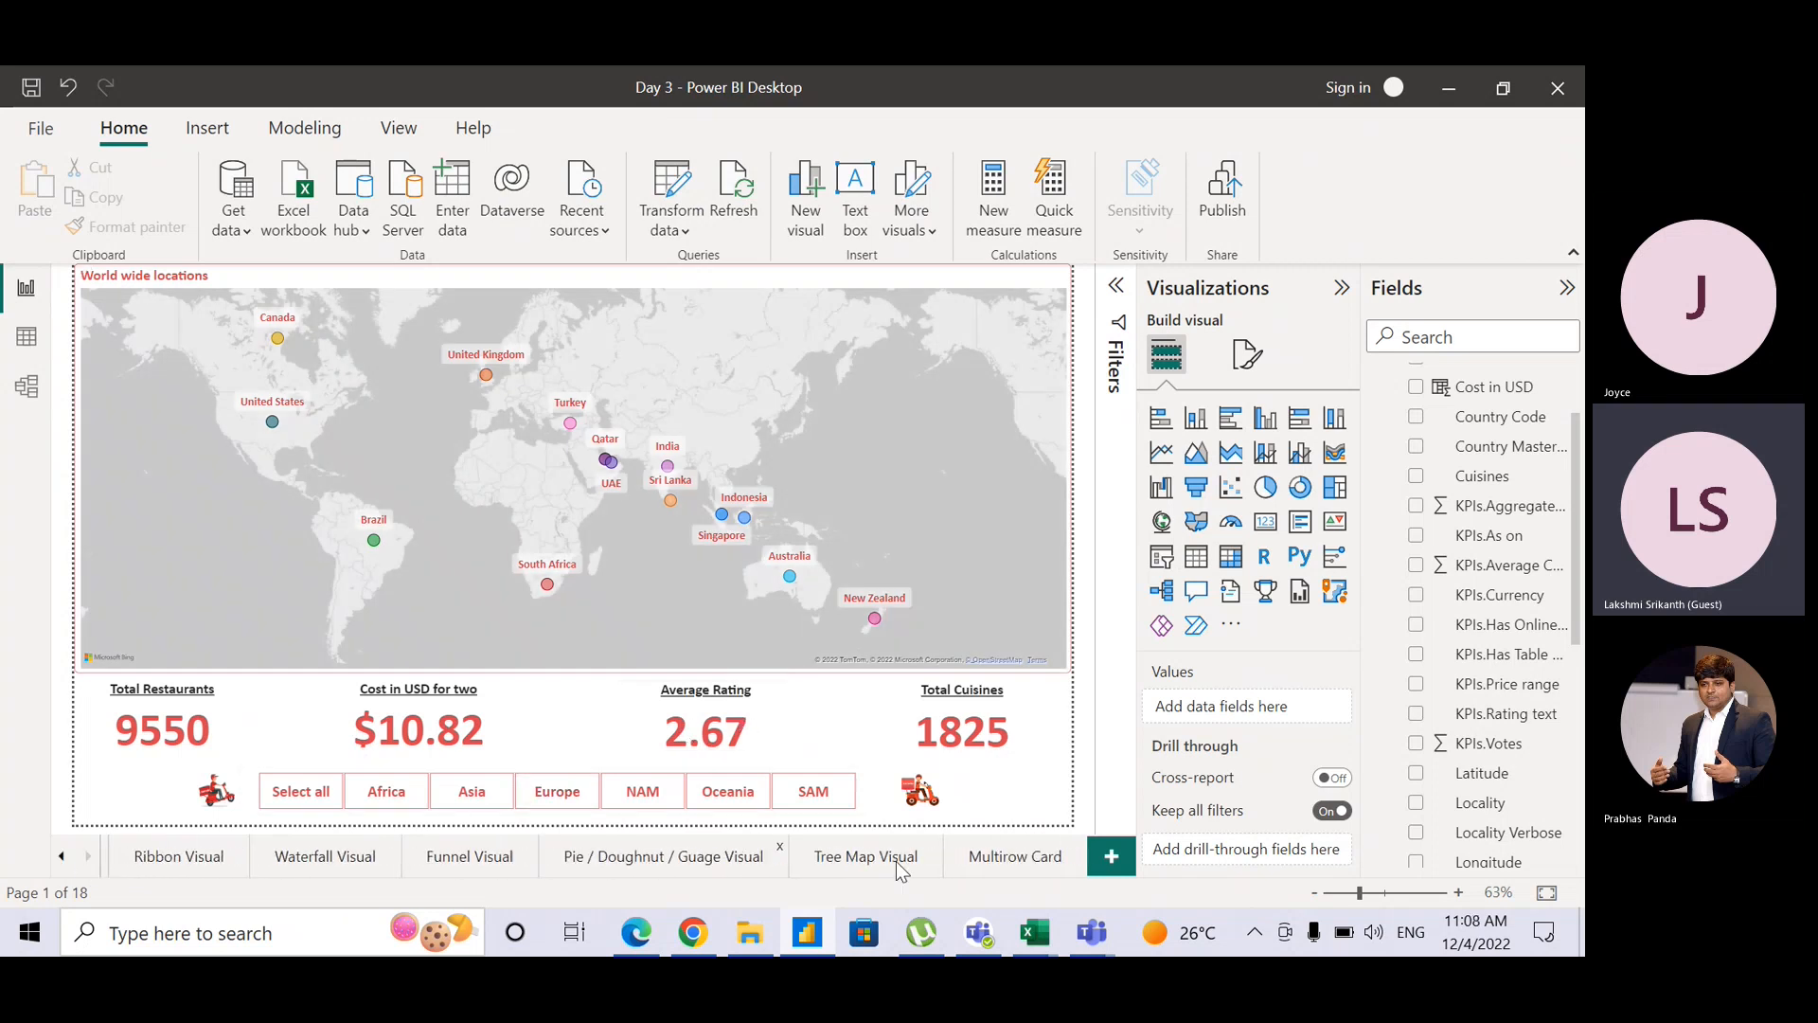
left_click(1004, 858)
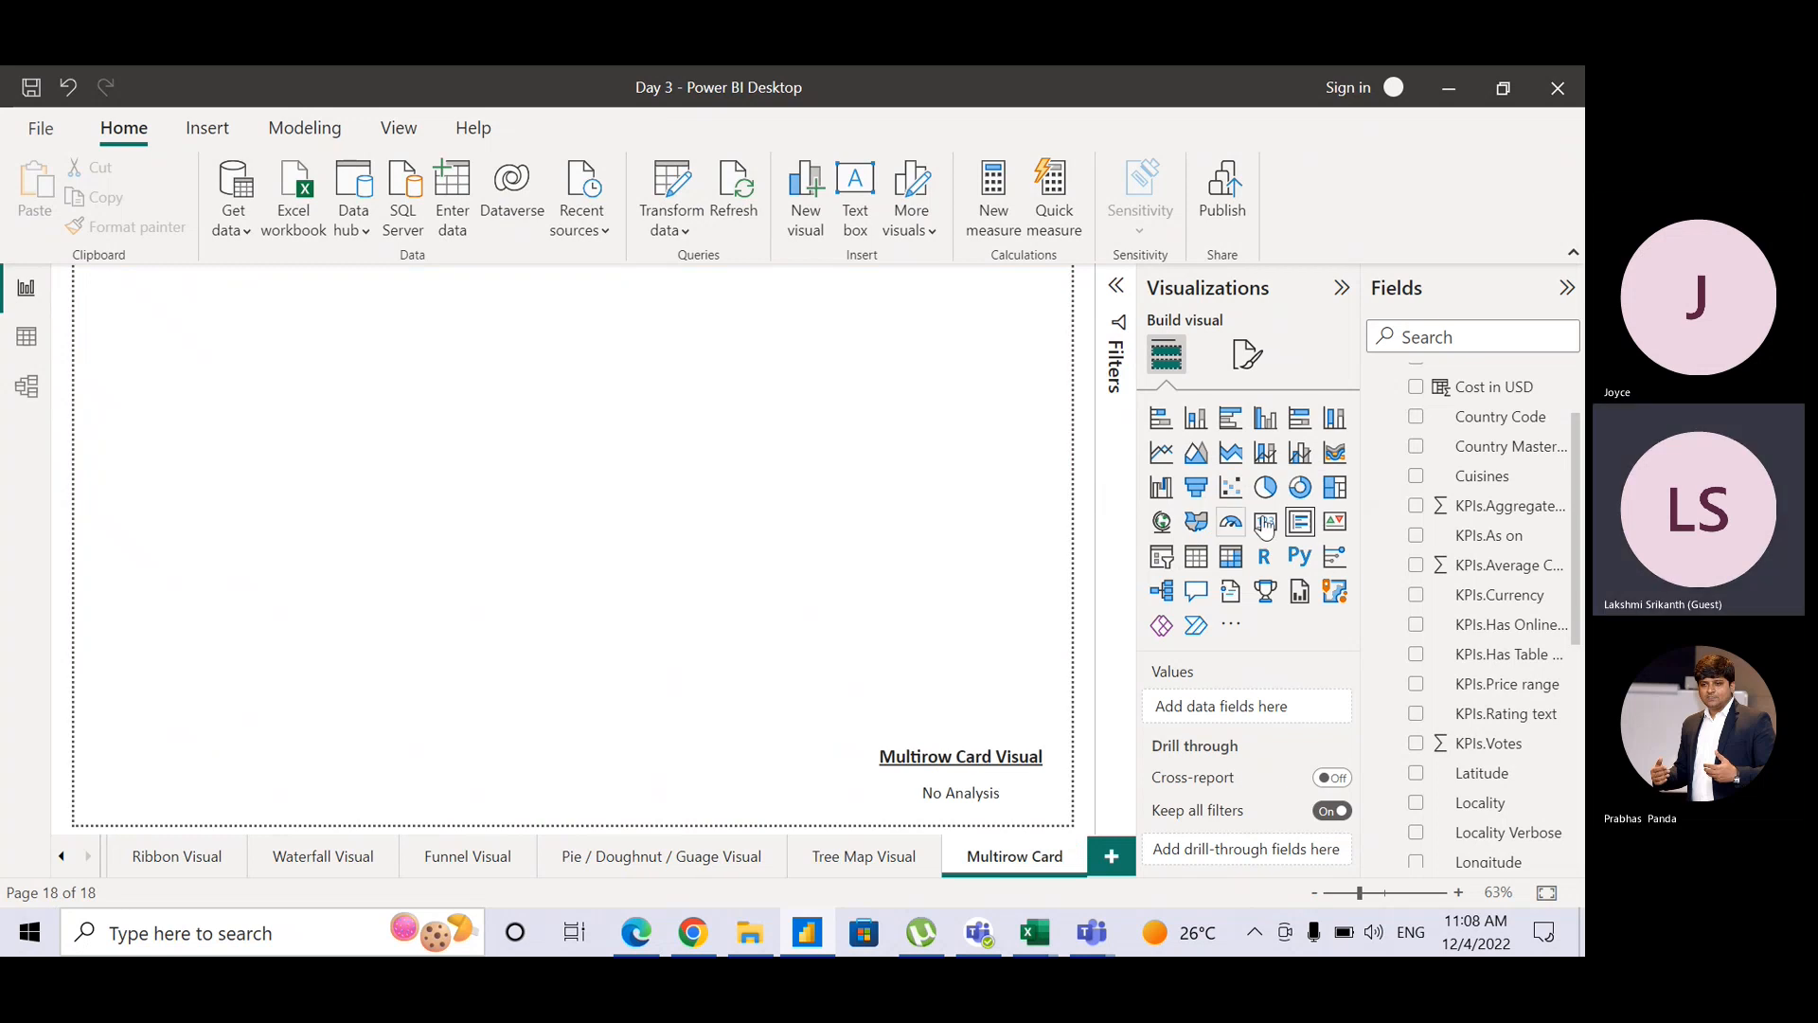
Step: Insert a multi-row card and format-paint it from the Home Page's Cost in USD card
left_click(1310, 527)
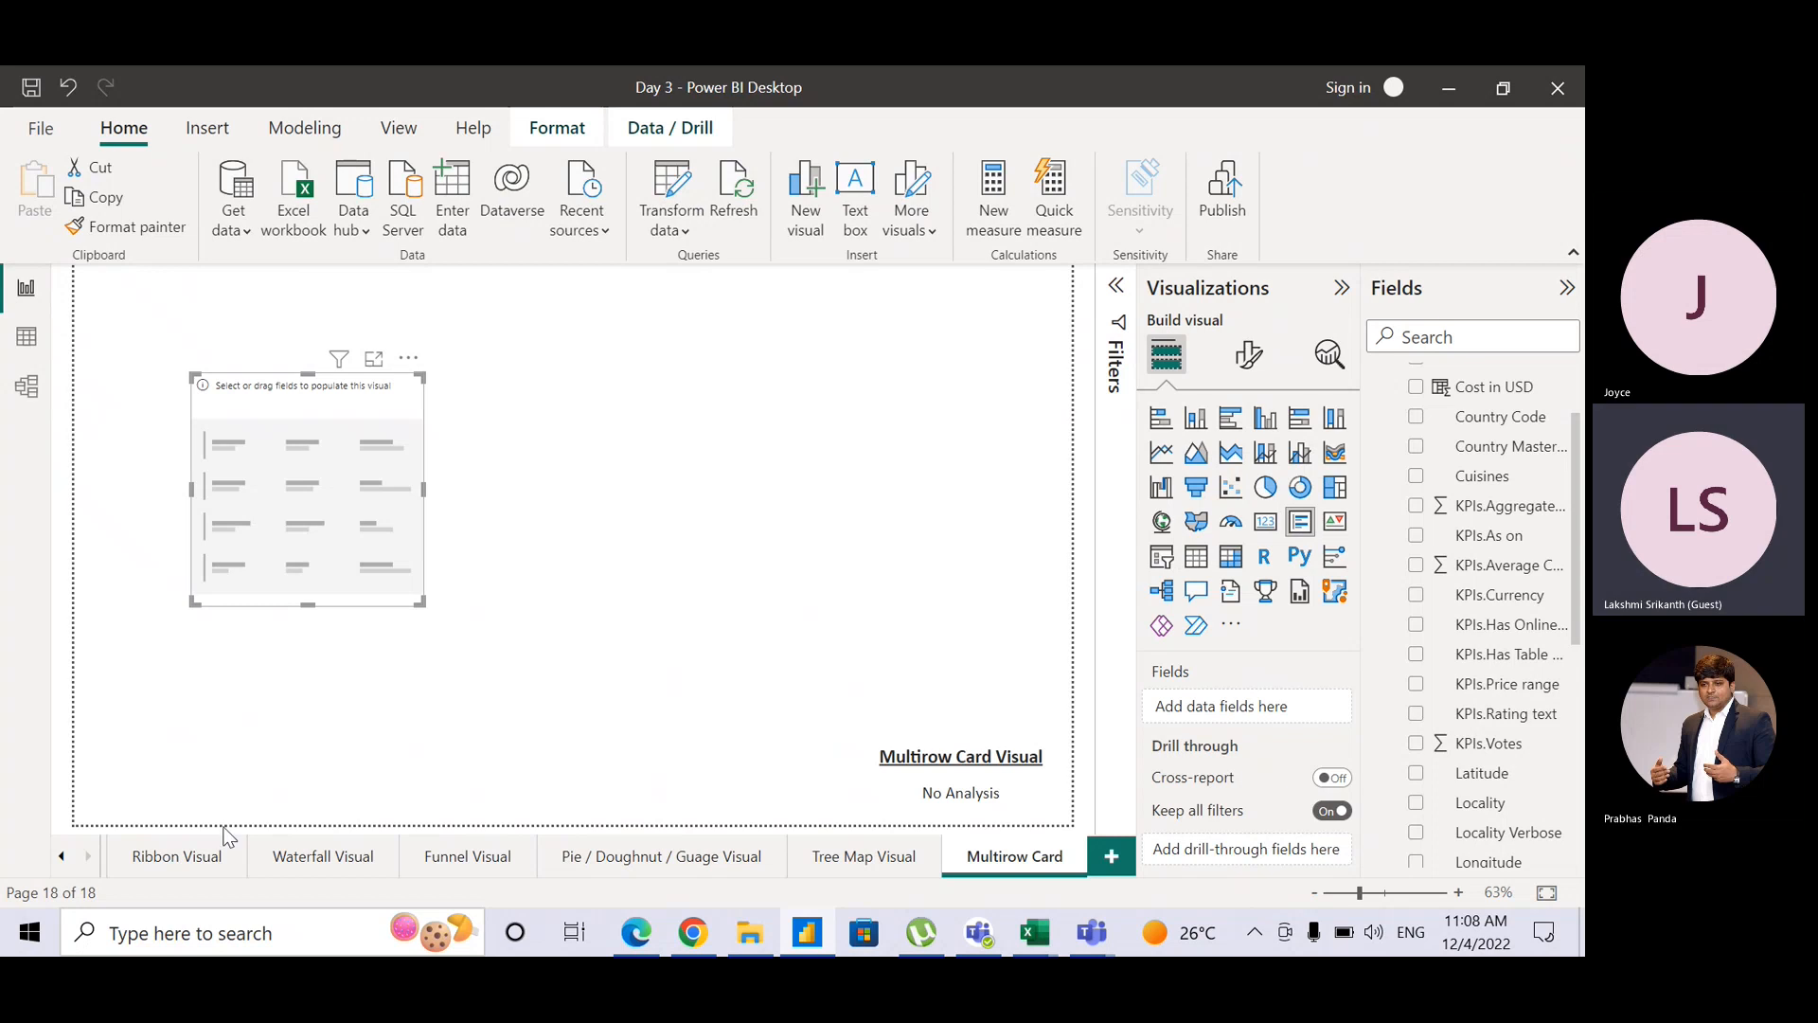
left_click(61, 864)
left_click(61, 863)
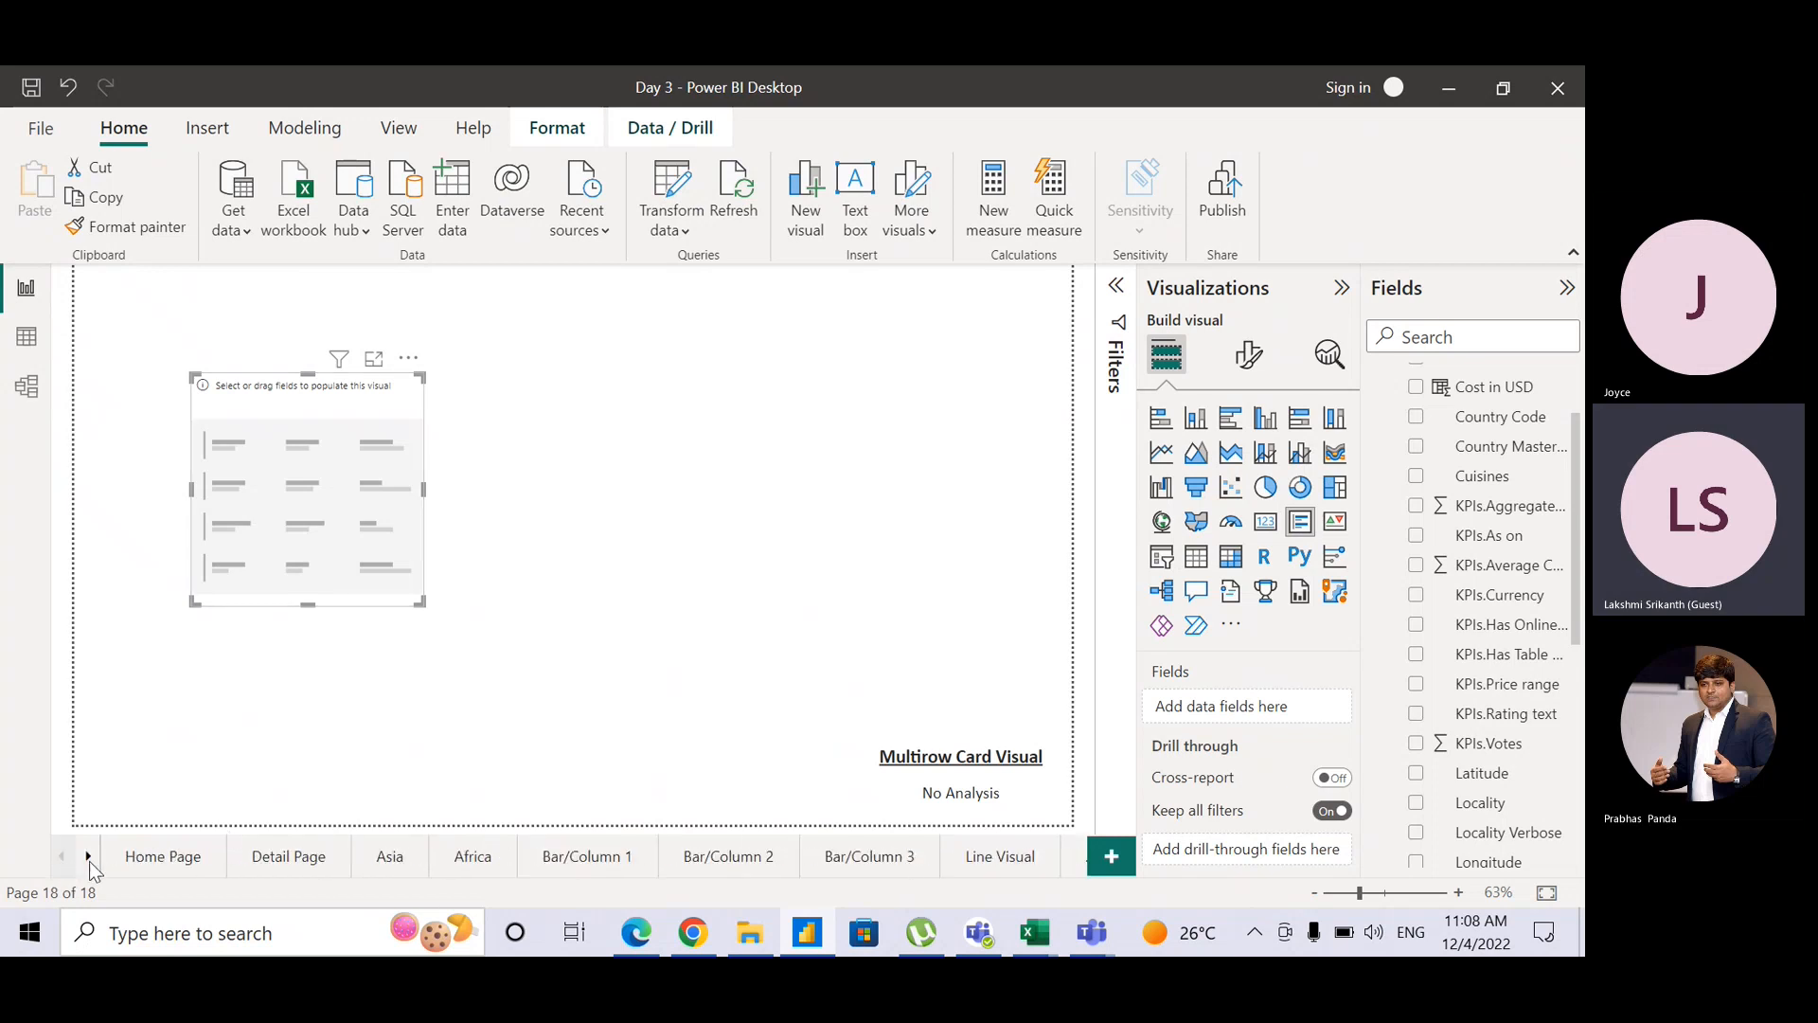
left_click(188, 855)
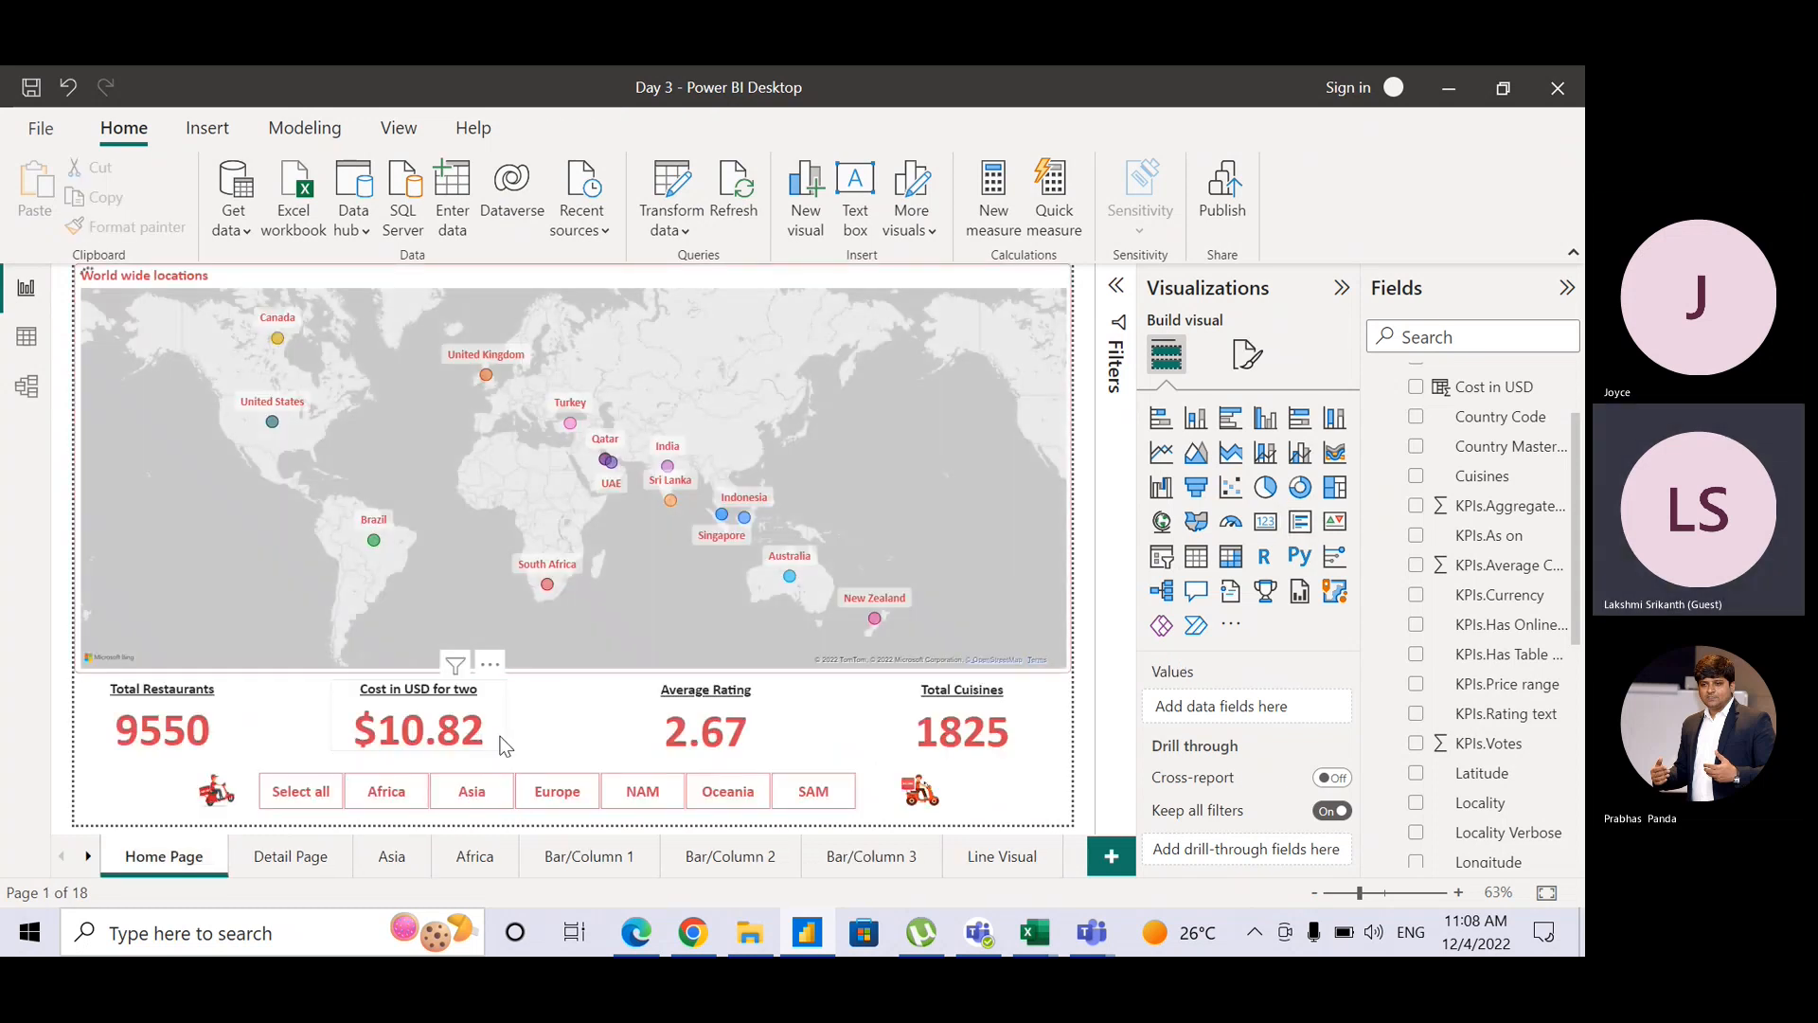
left_click(505, 747)
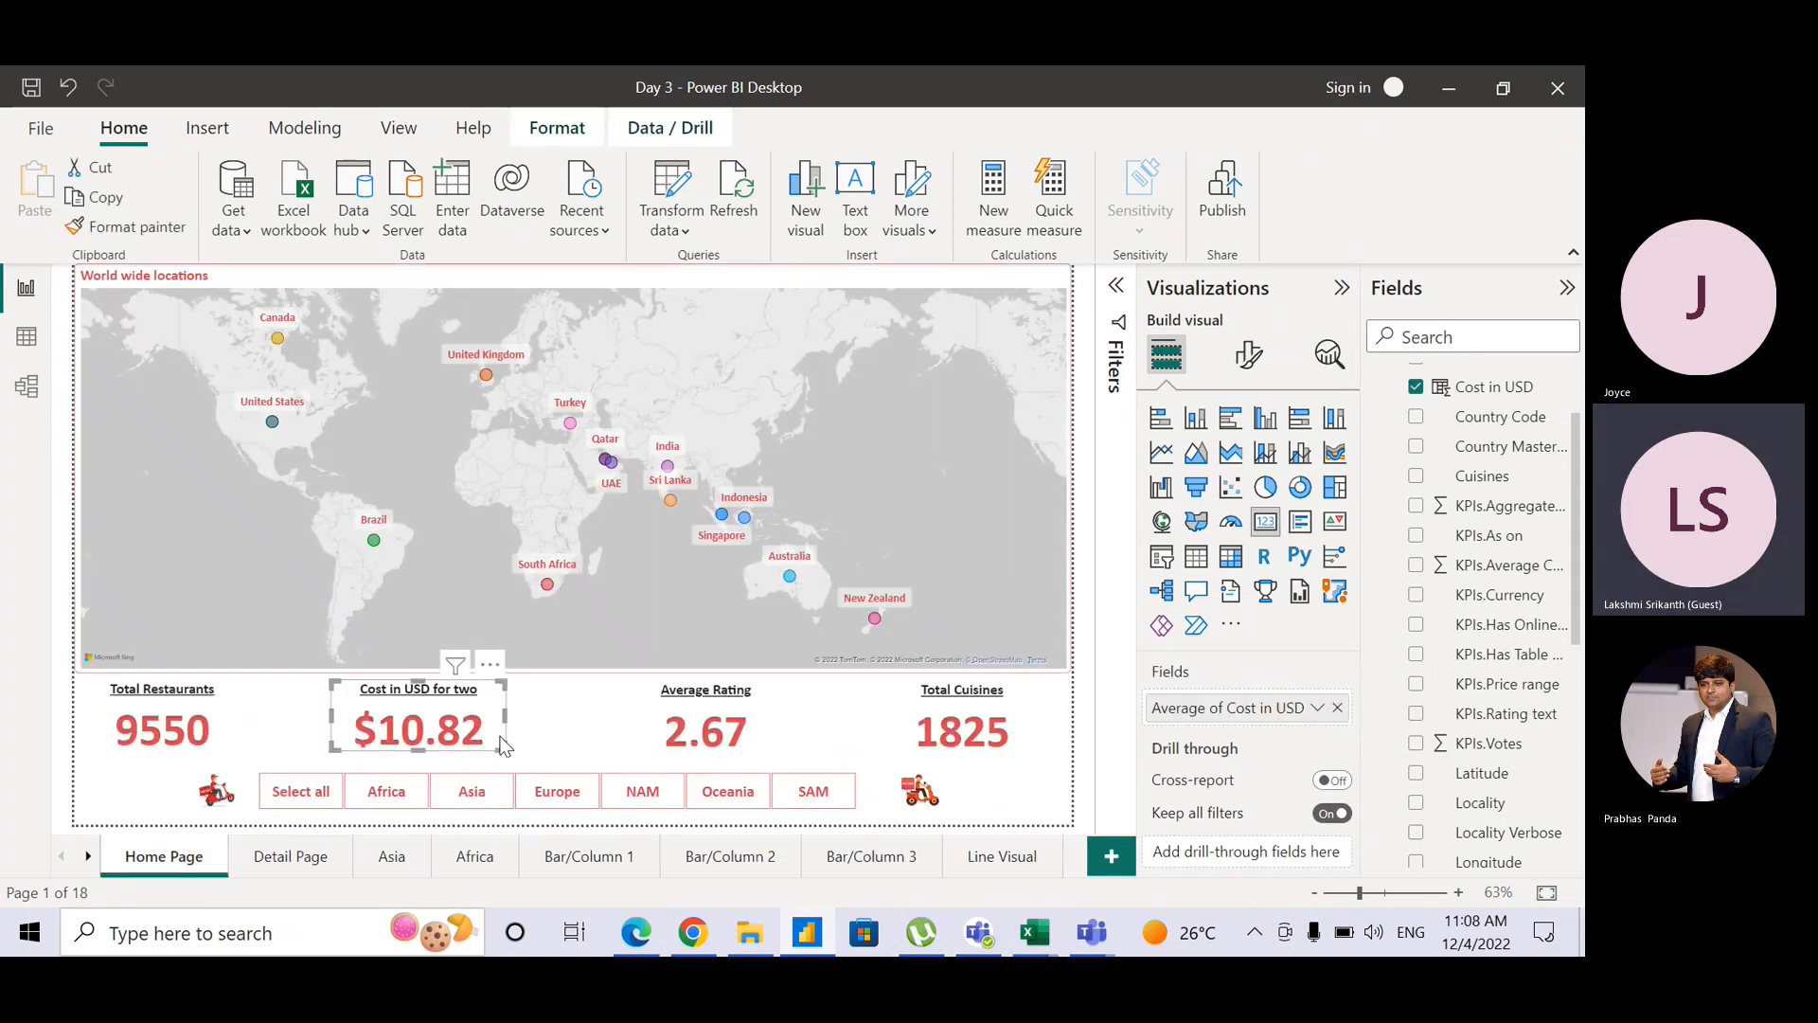
left_click(138, 229)
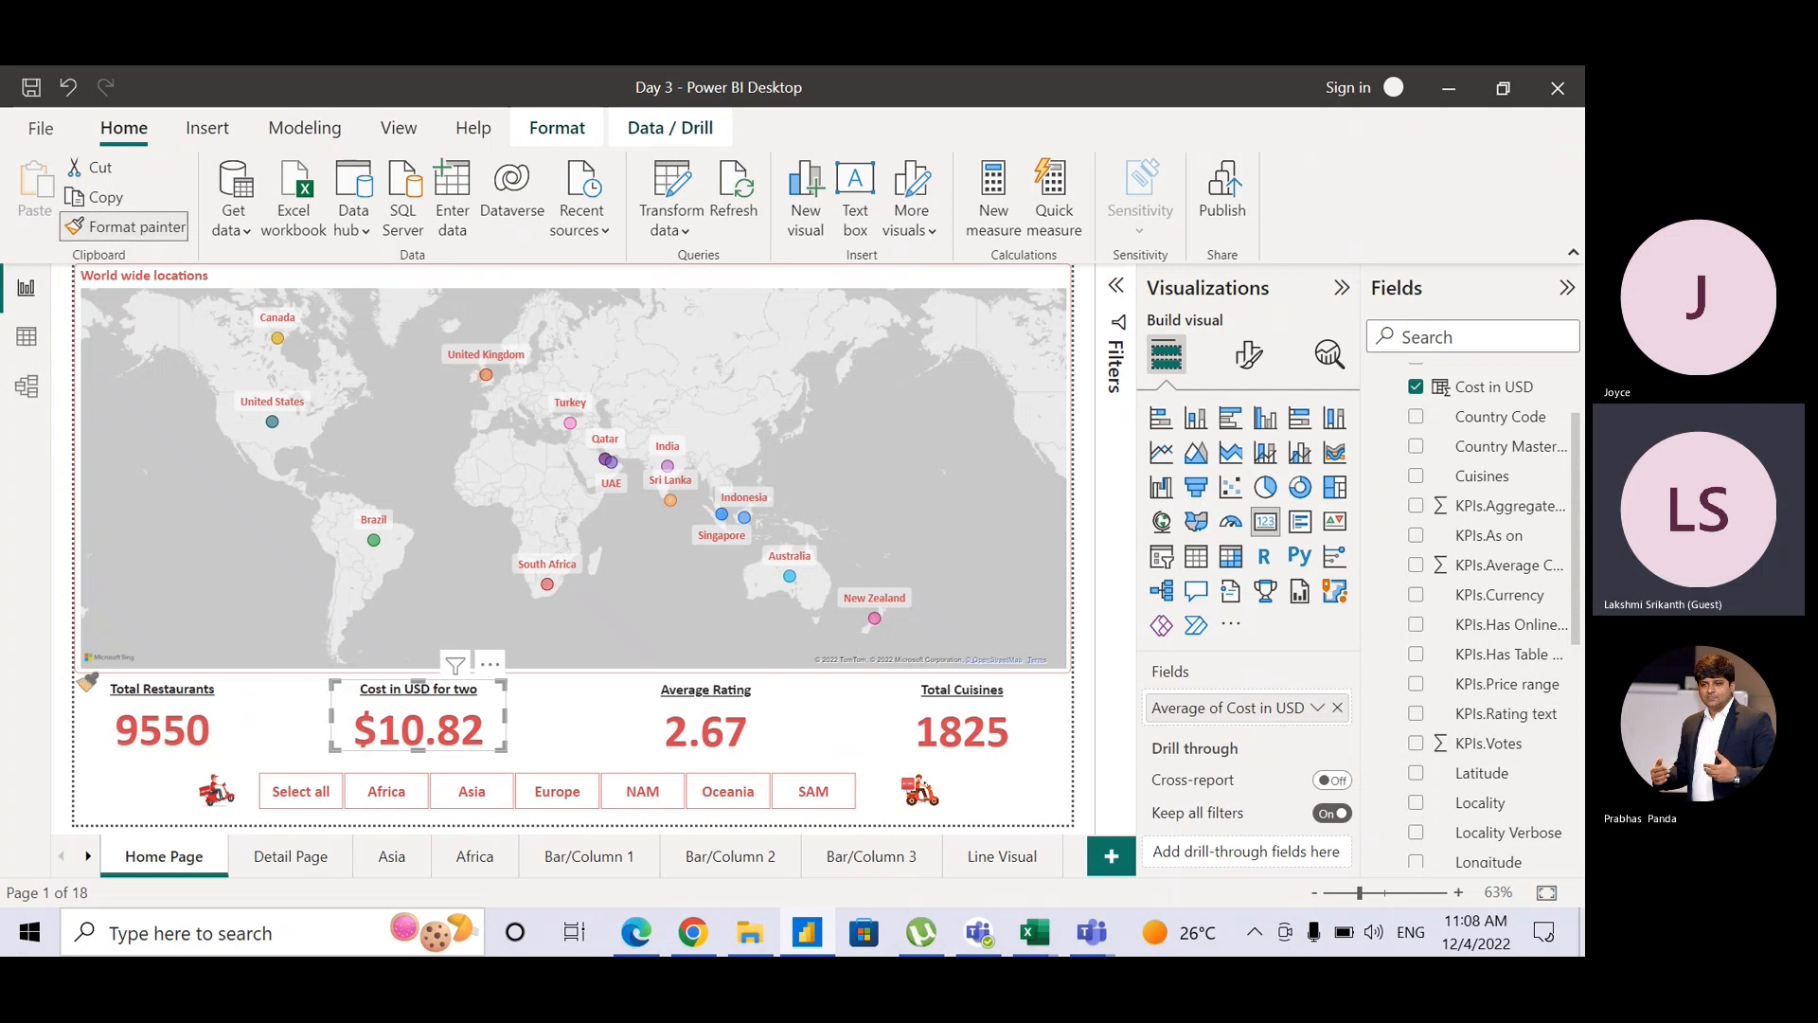
left_click(83, 857)
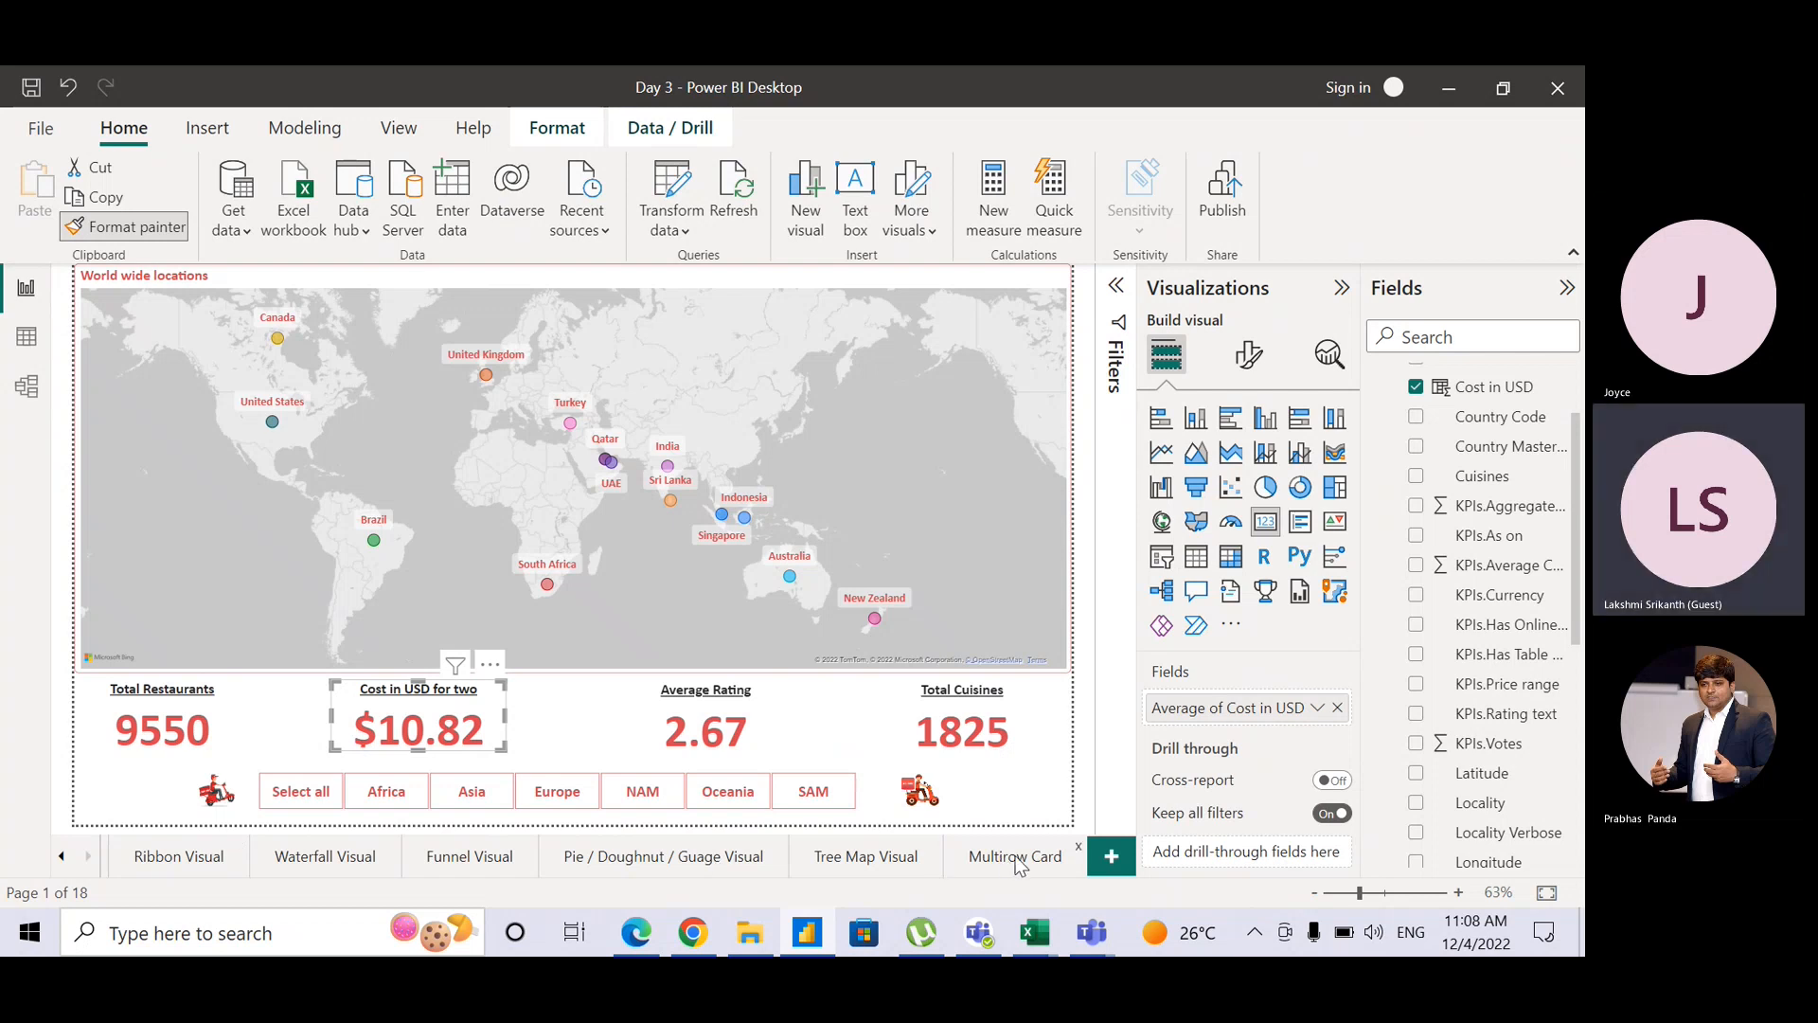
left_click(1018, 860)
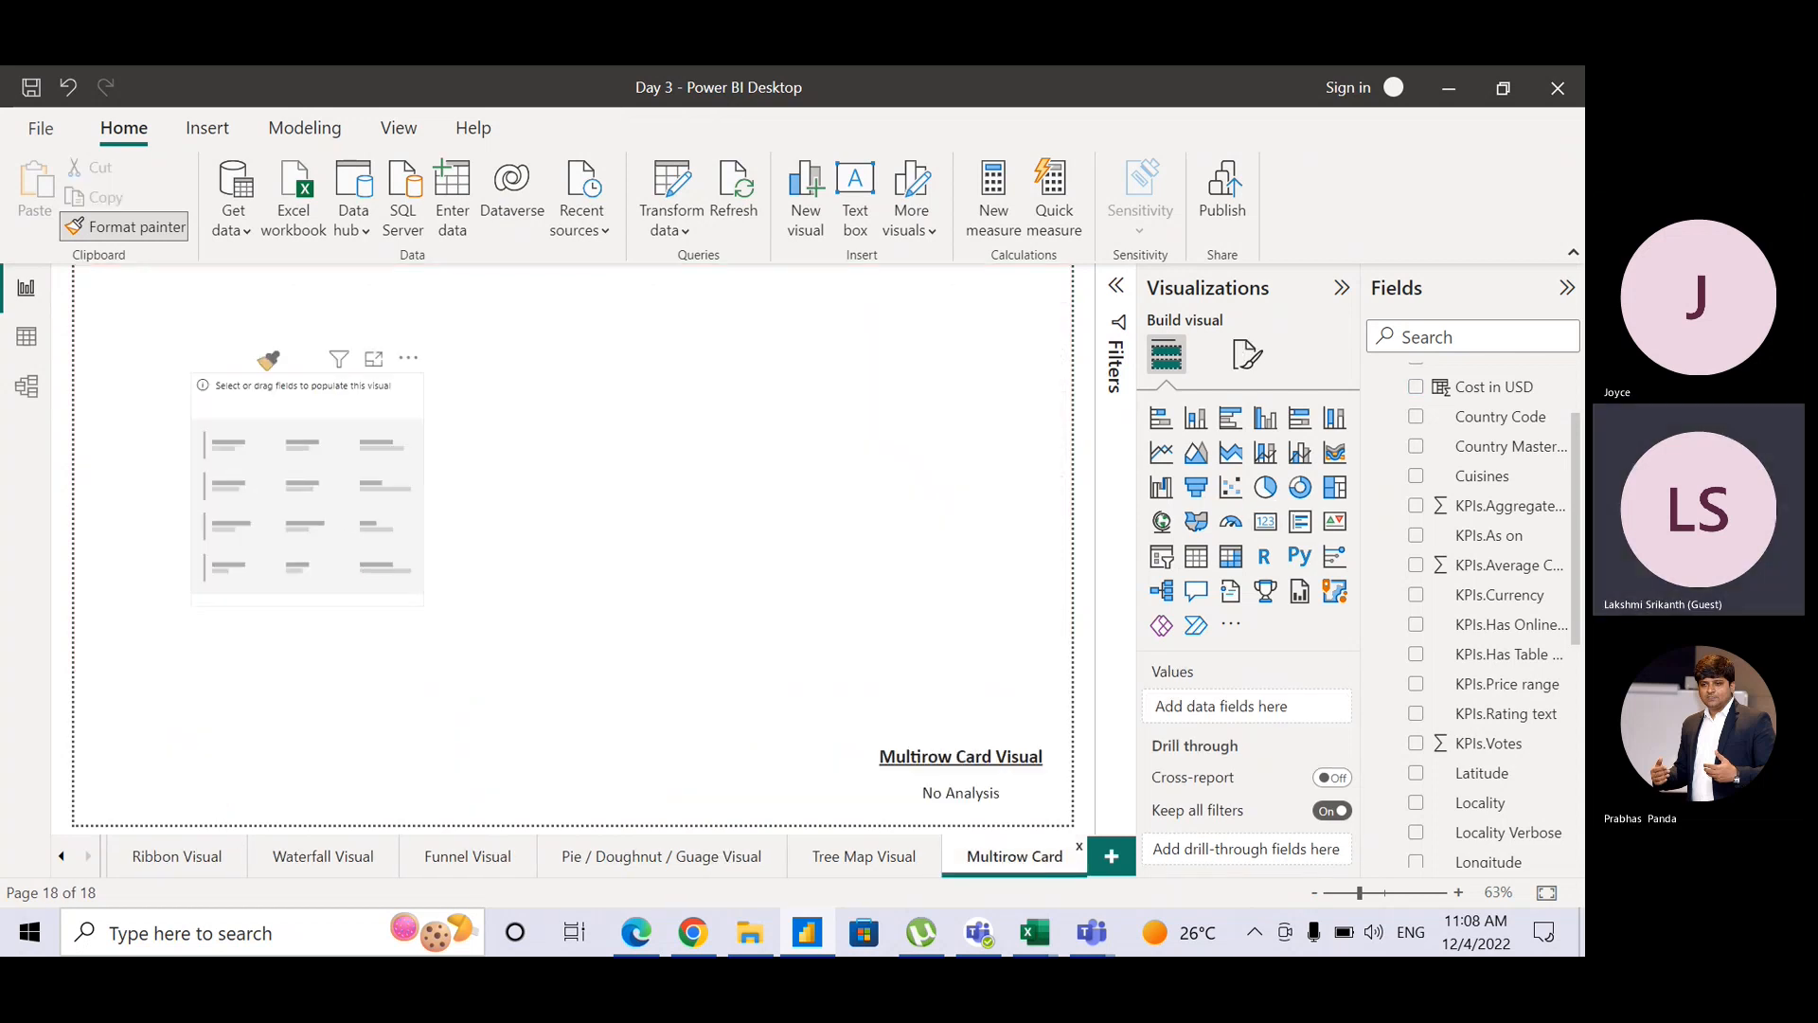
left_click(322, 402)
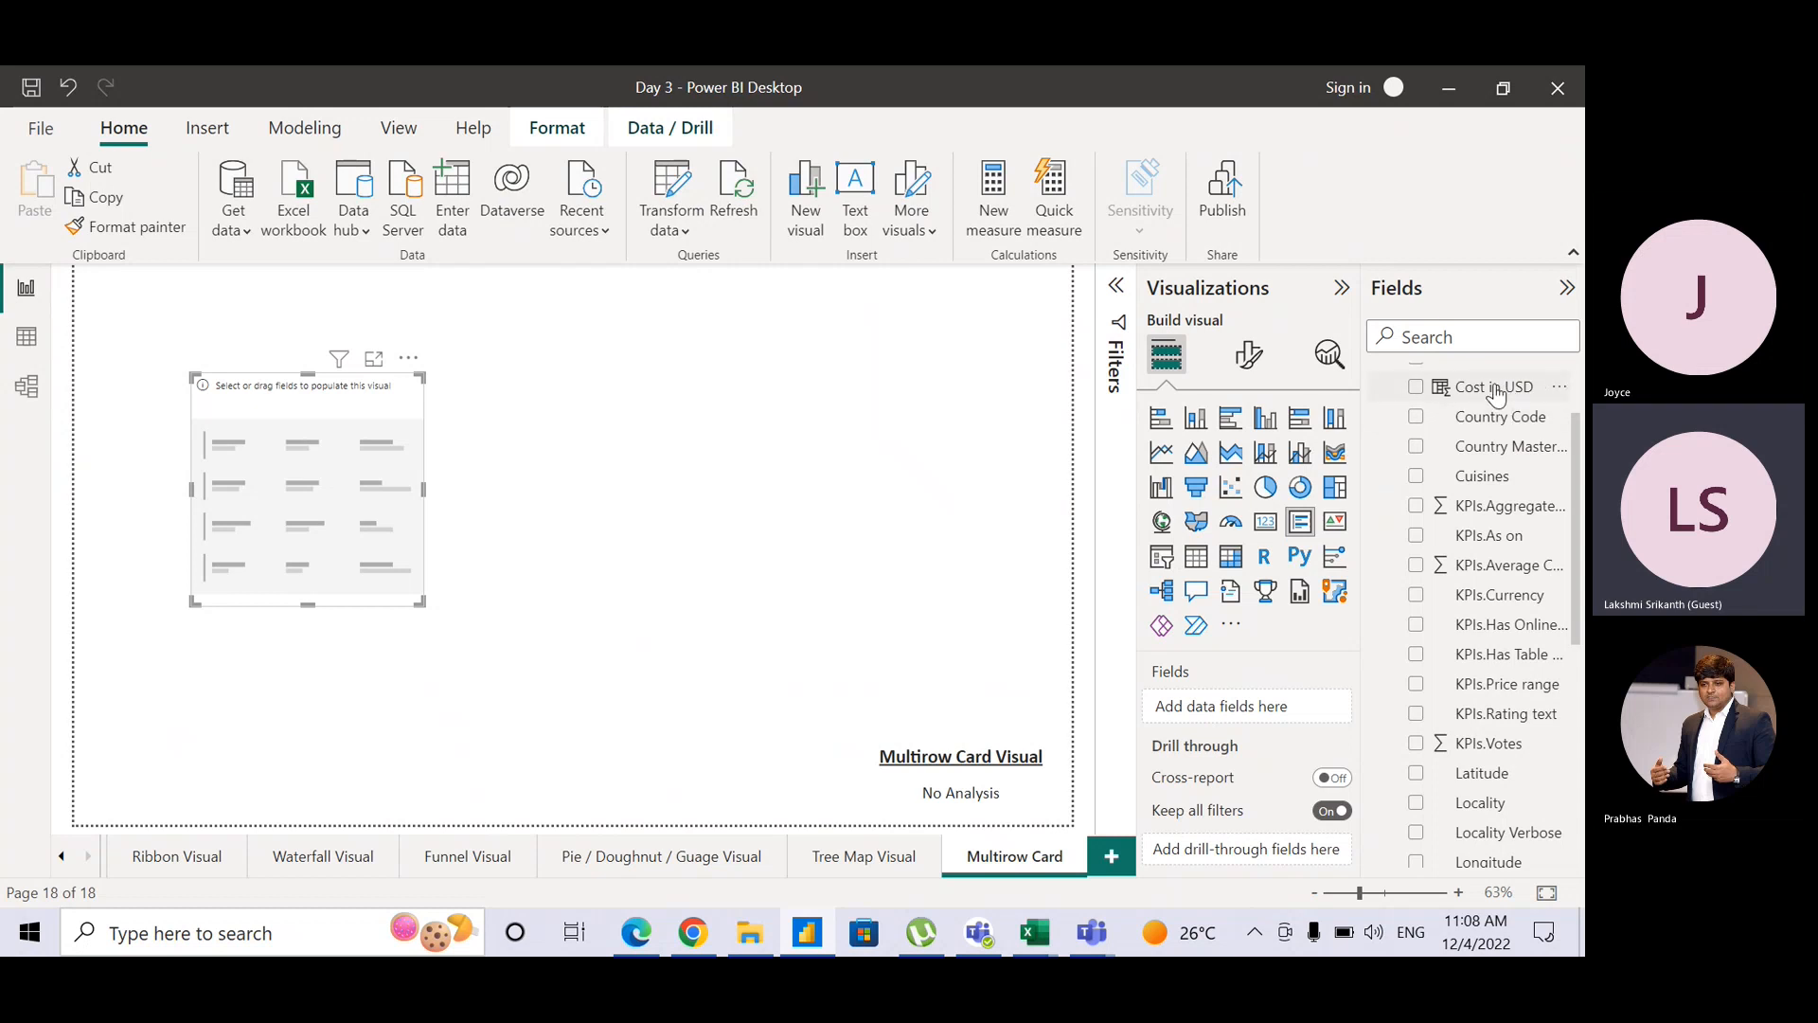
Step: Add Average of Cost in USD, aggregate rating, Cuisines and Continent to the card, then move it top-left
left_click_drag(1501, 394, 1263, 718)
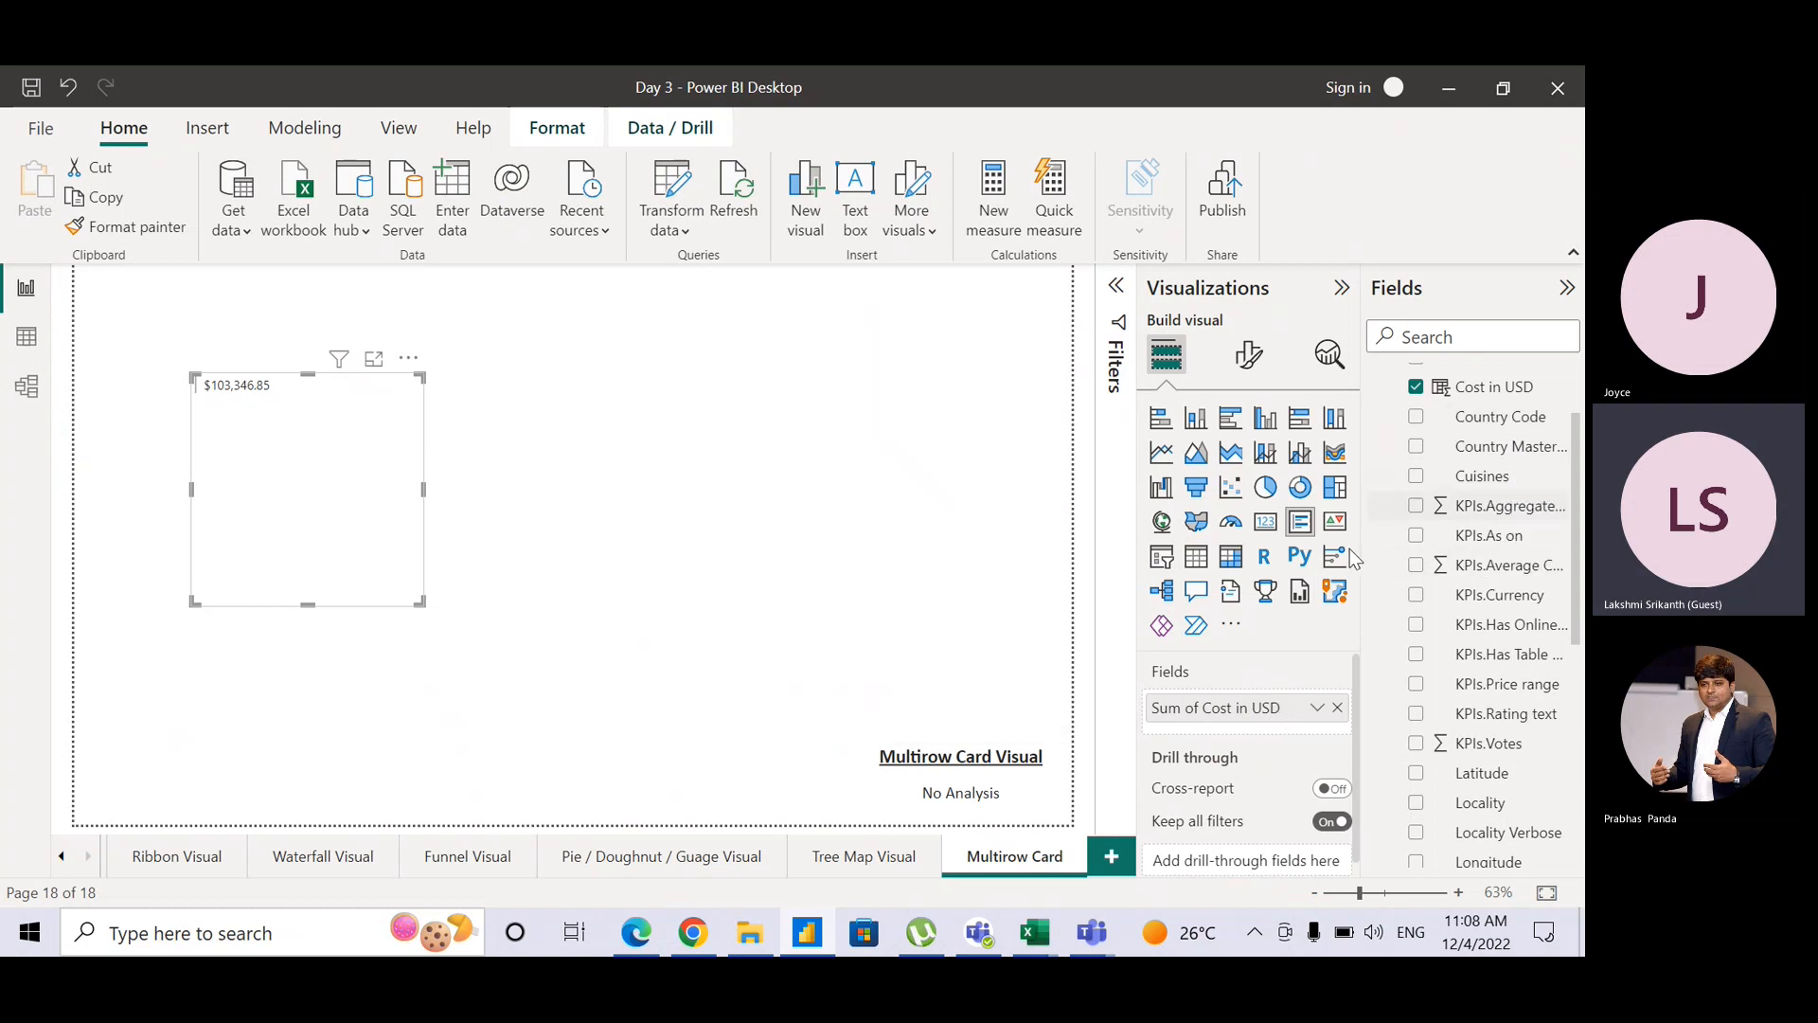
left_click(1316, 710)
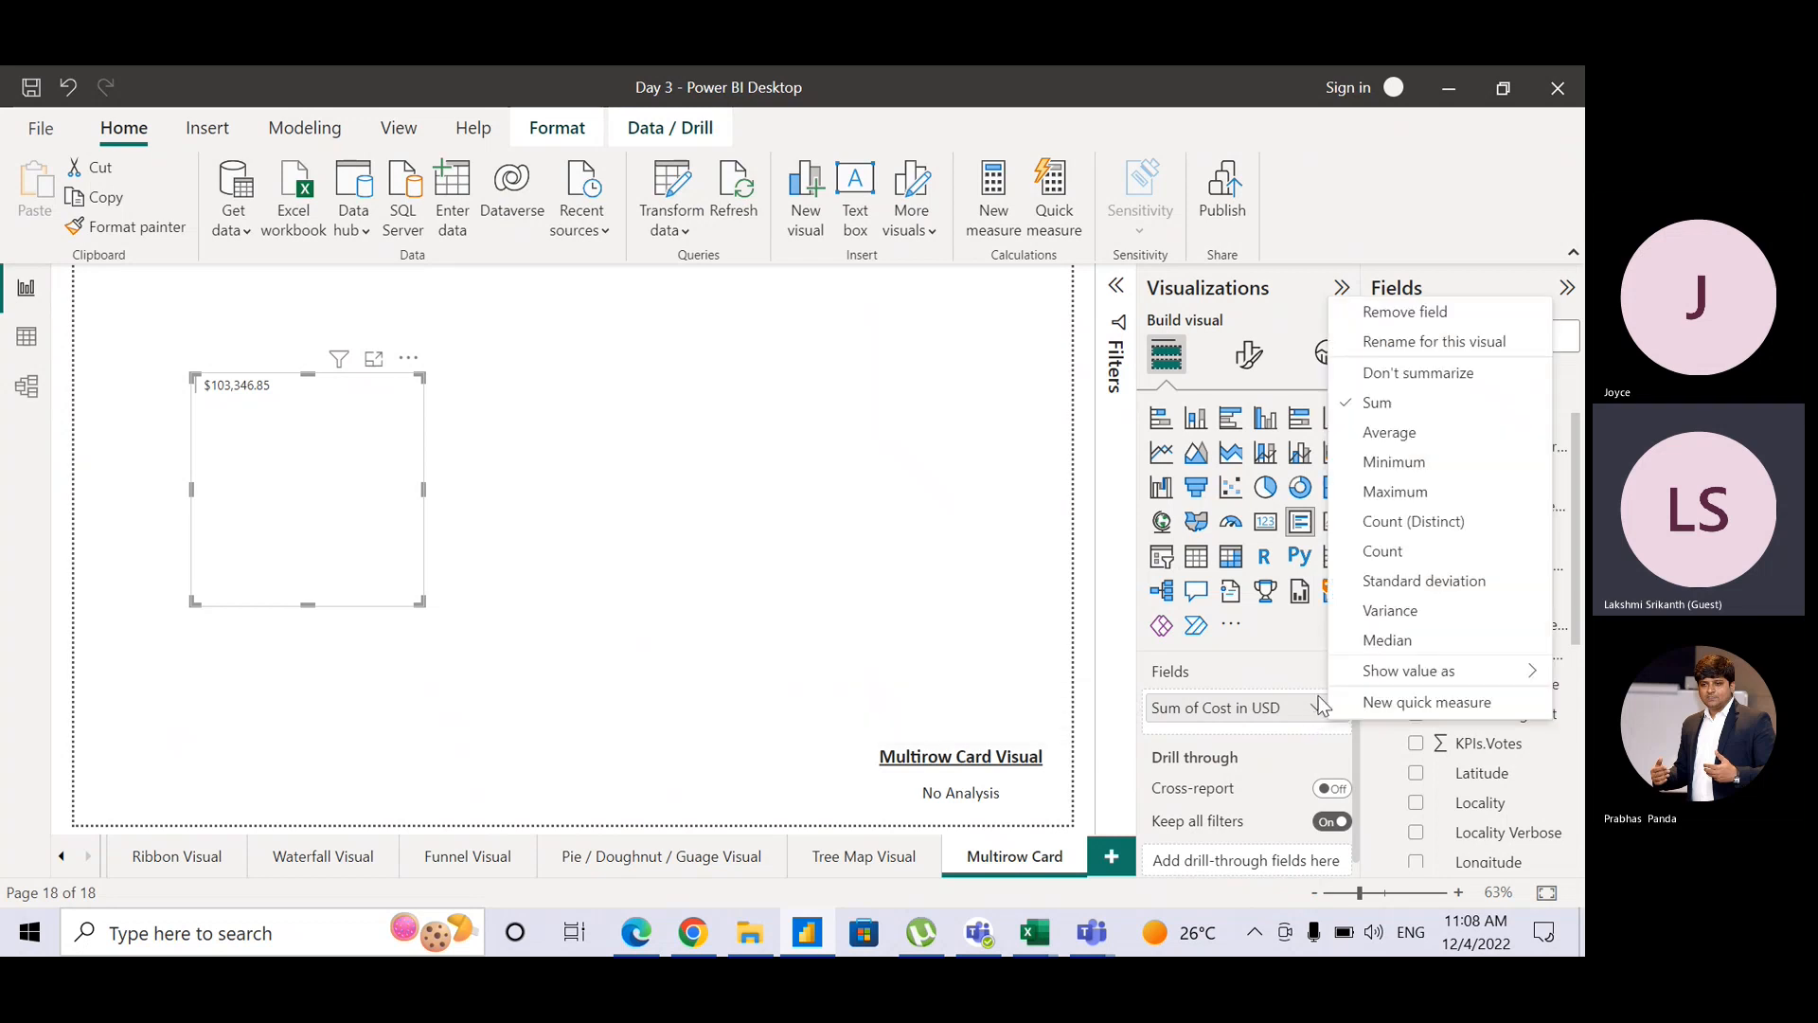
left_click(1406, 434)
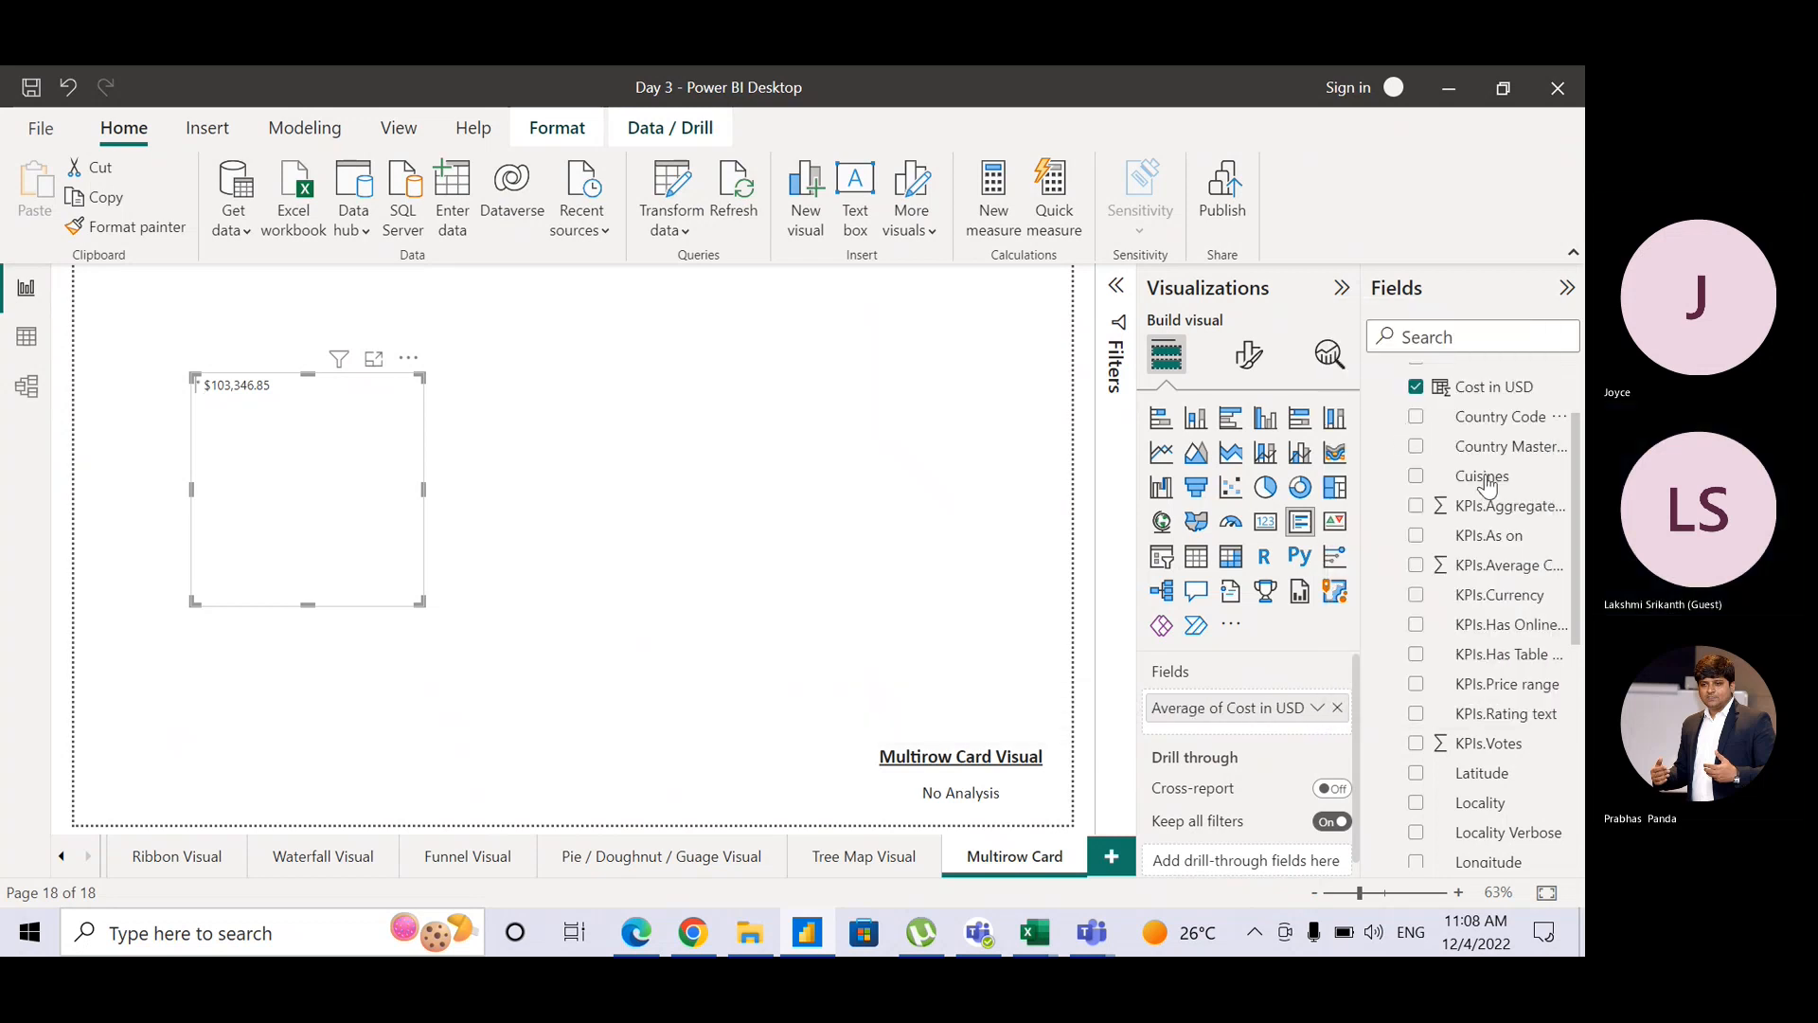
left_click_drag(1280, 724, 1273, 738)
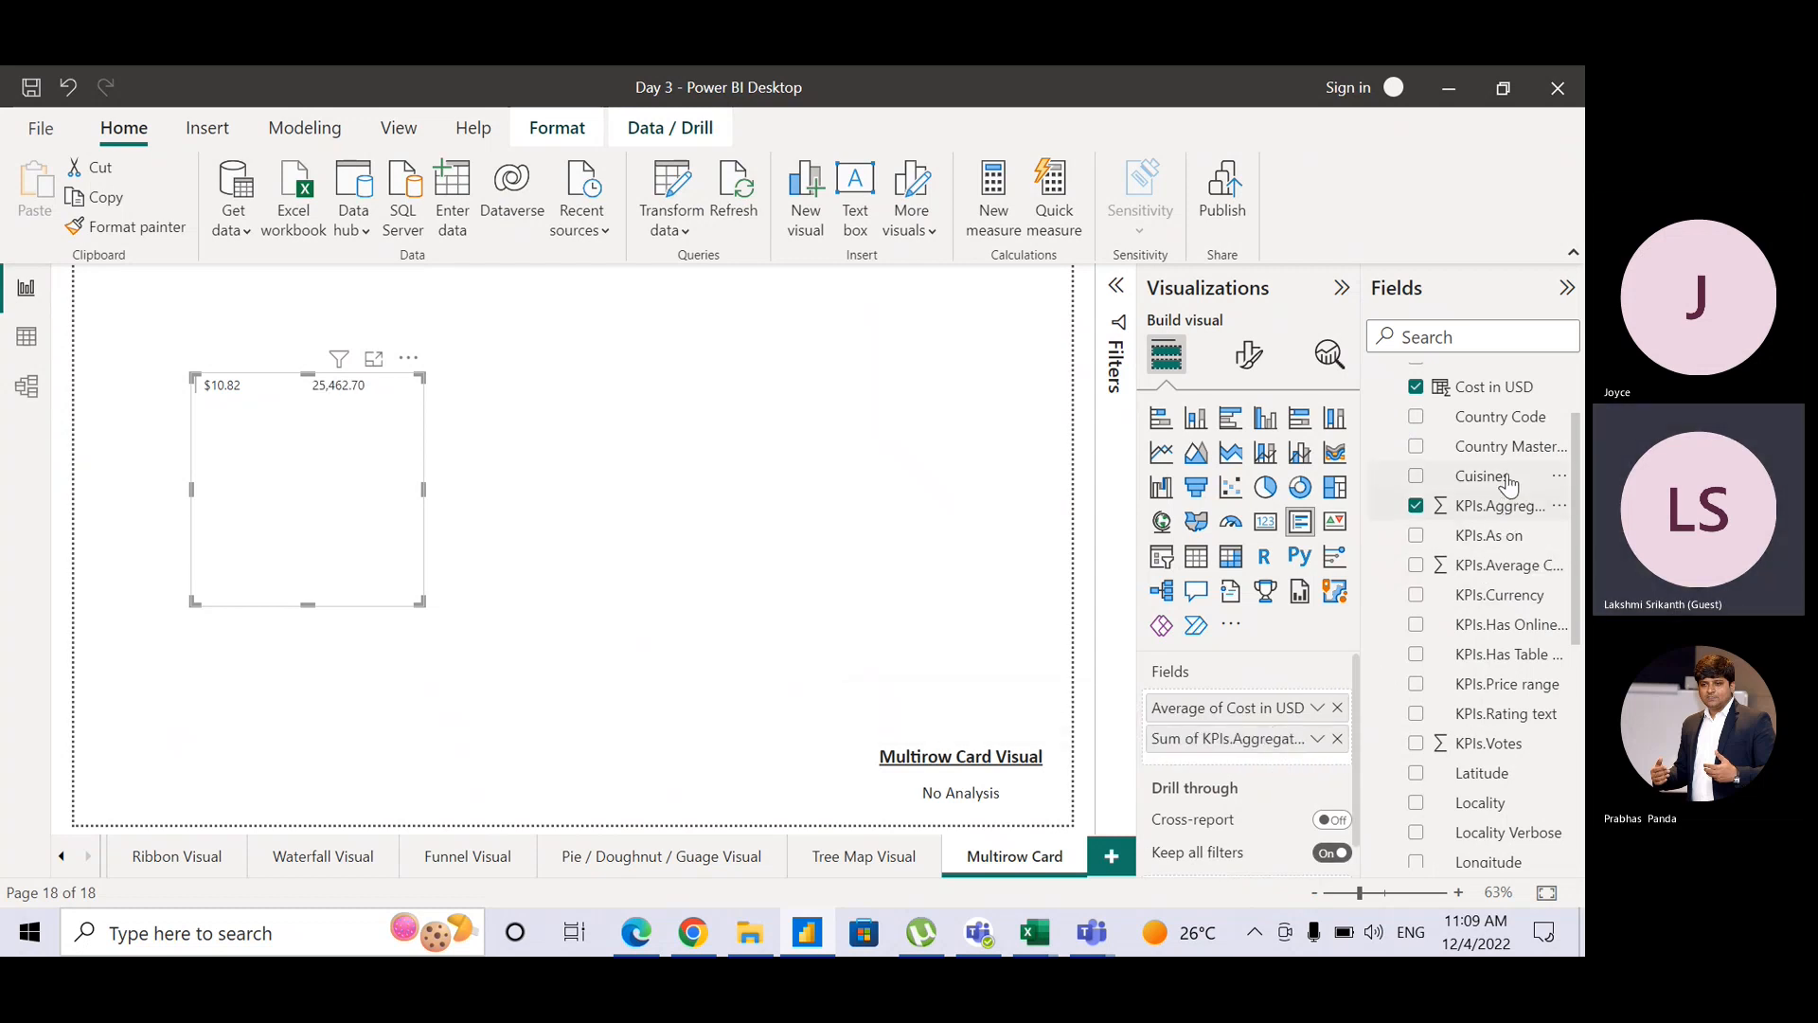
left_click_drag(1504, 479, 1260, 760)
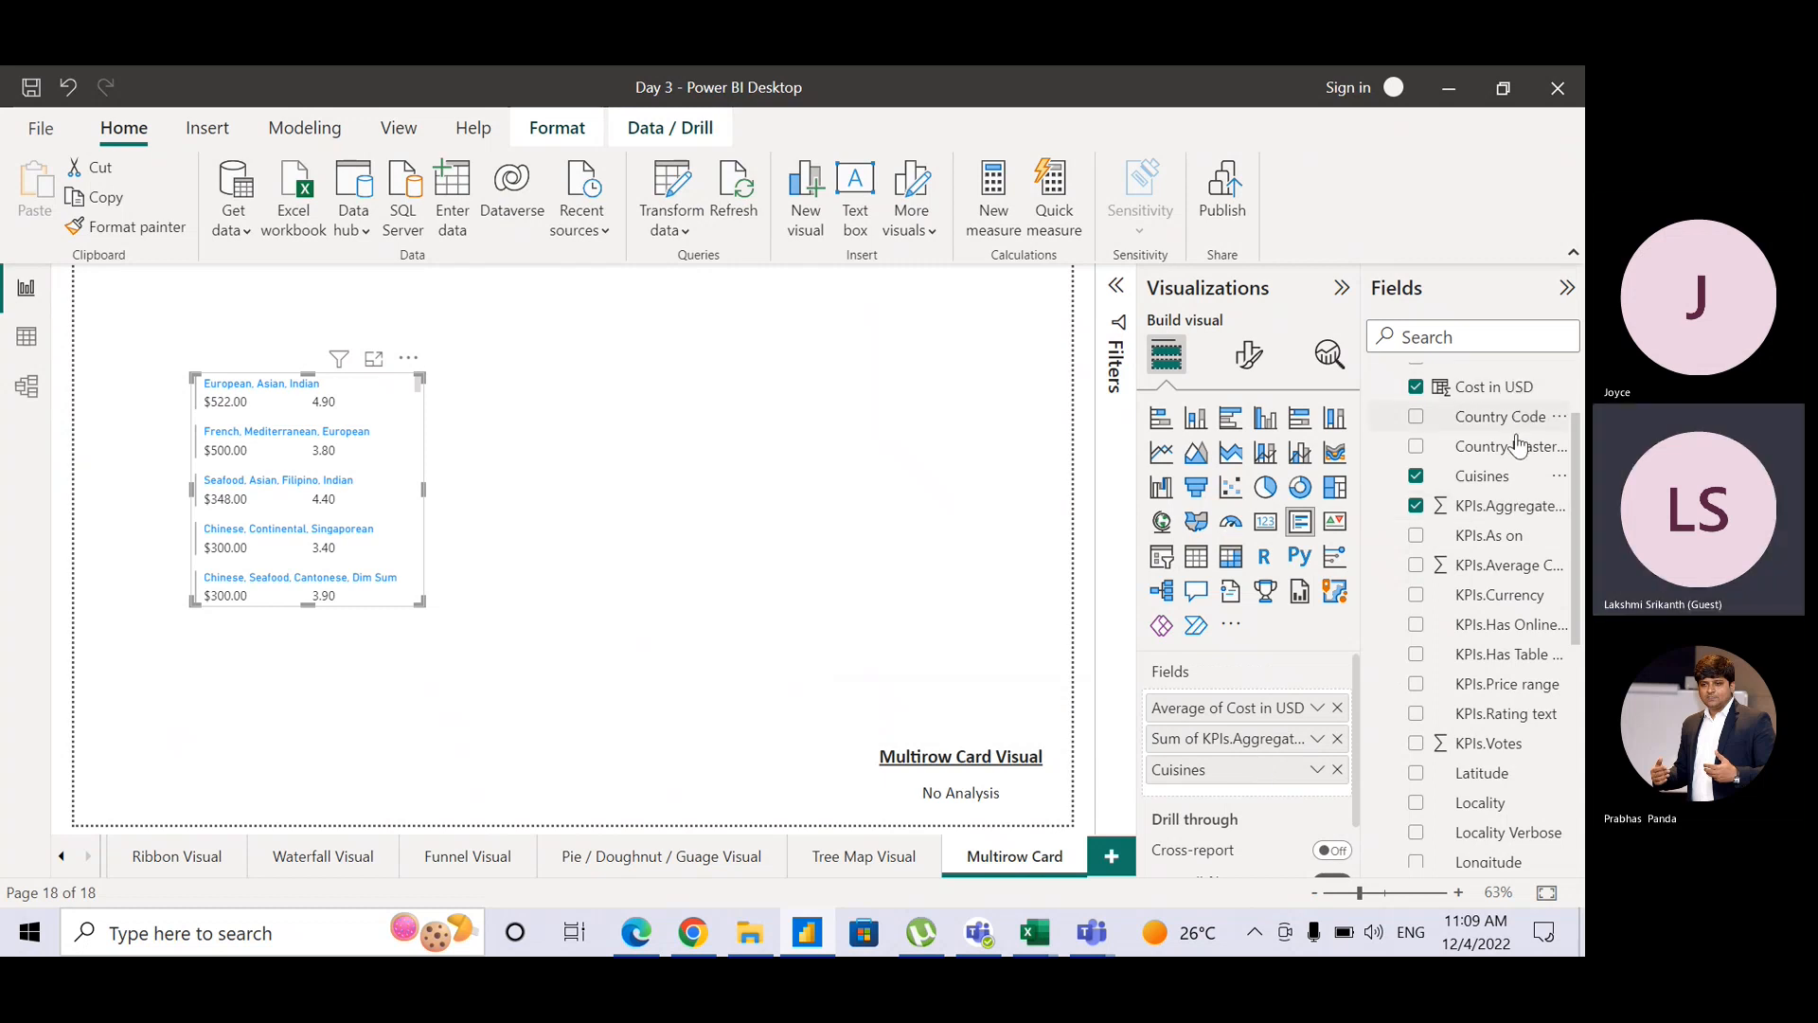
scroll(1572, 492, "up", 1)
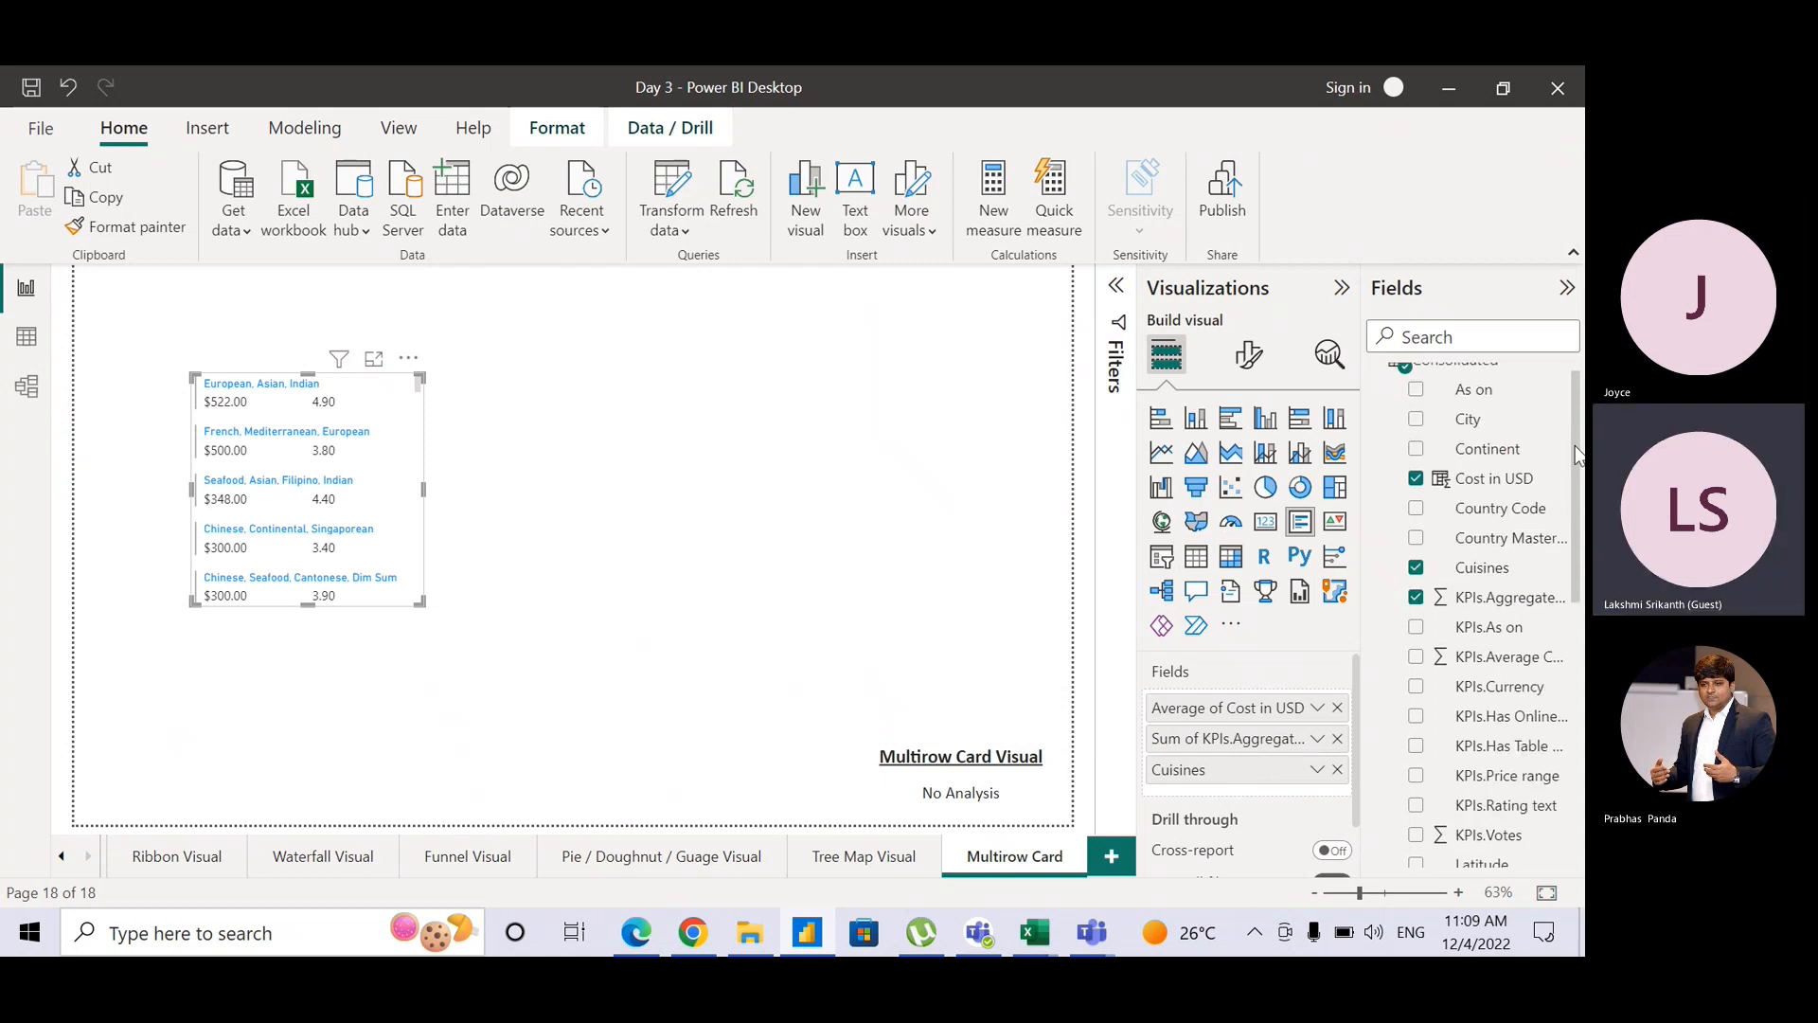
left_click_drag(1507, 458, 1300, 705)
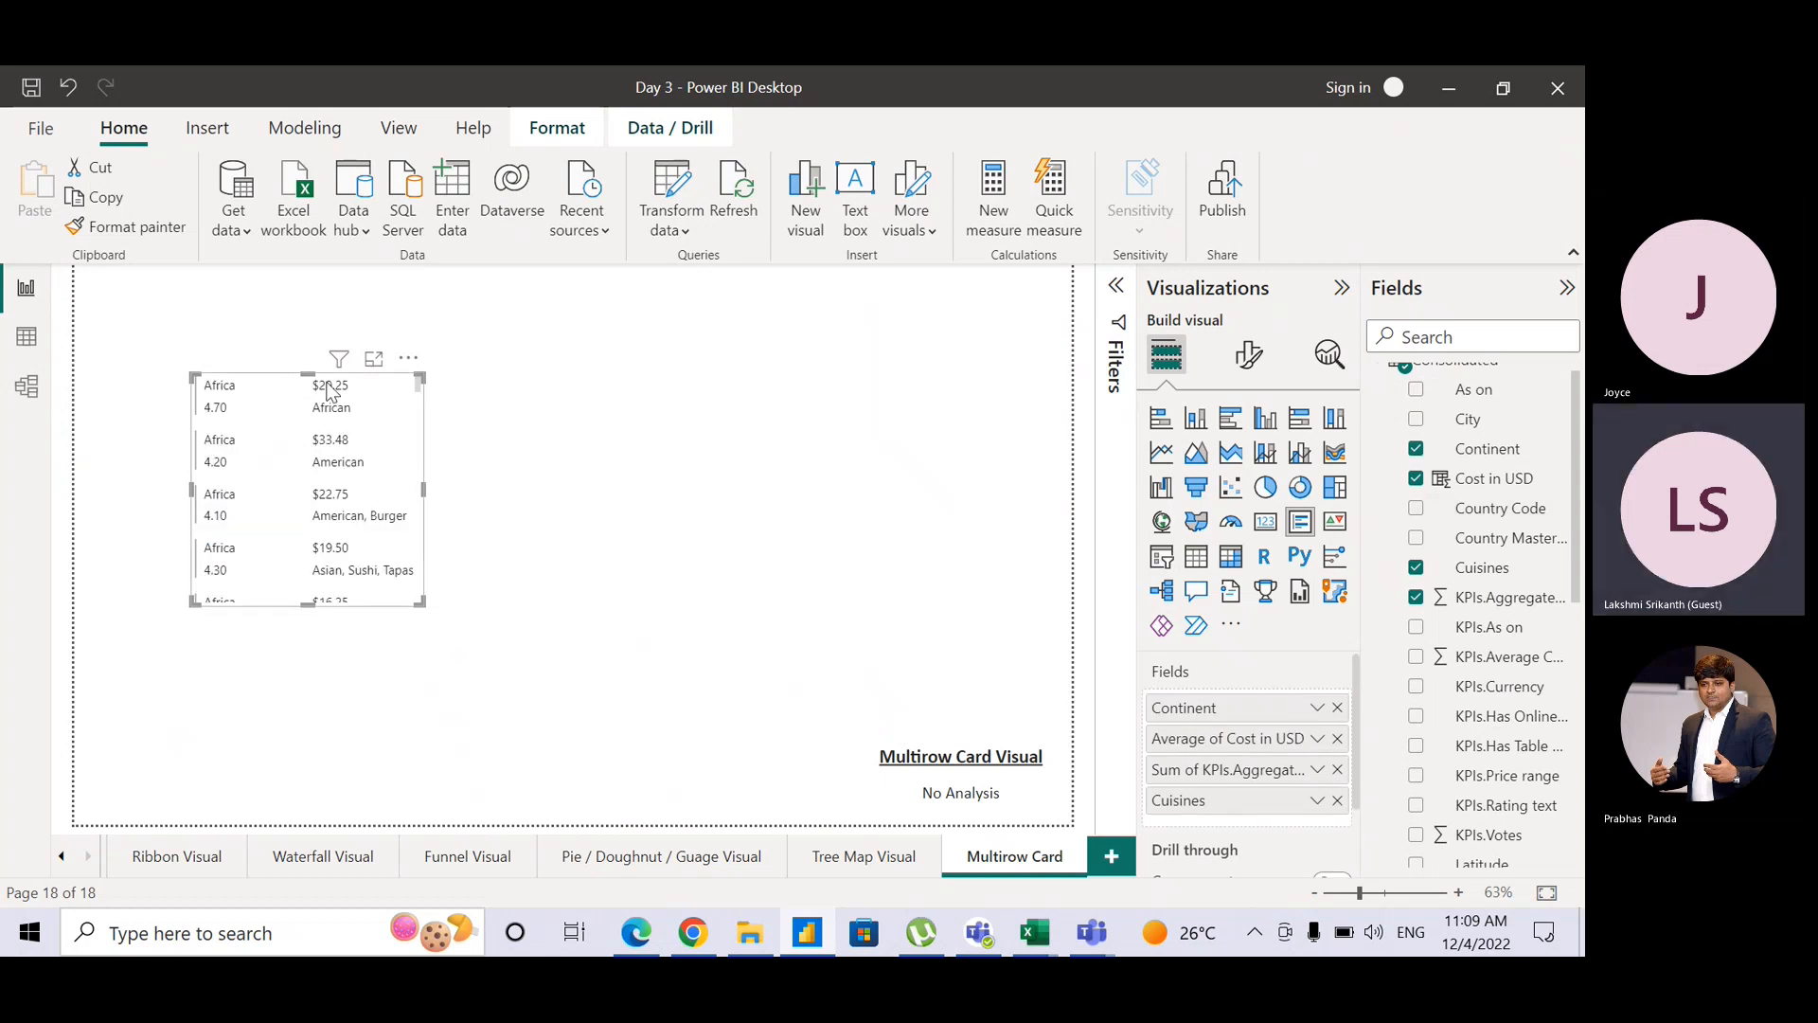
left_click_drag(368, 373, 270, 288)
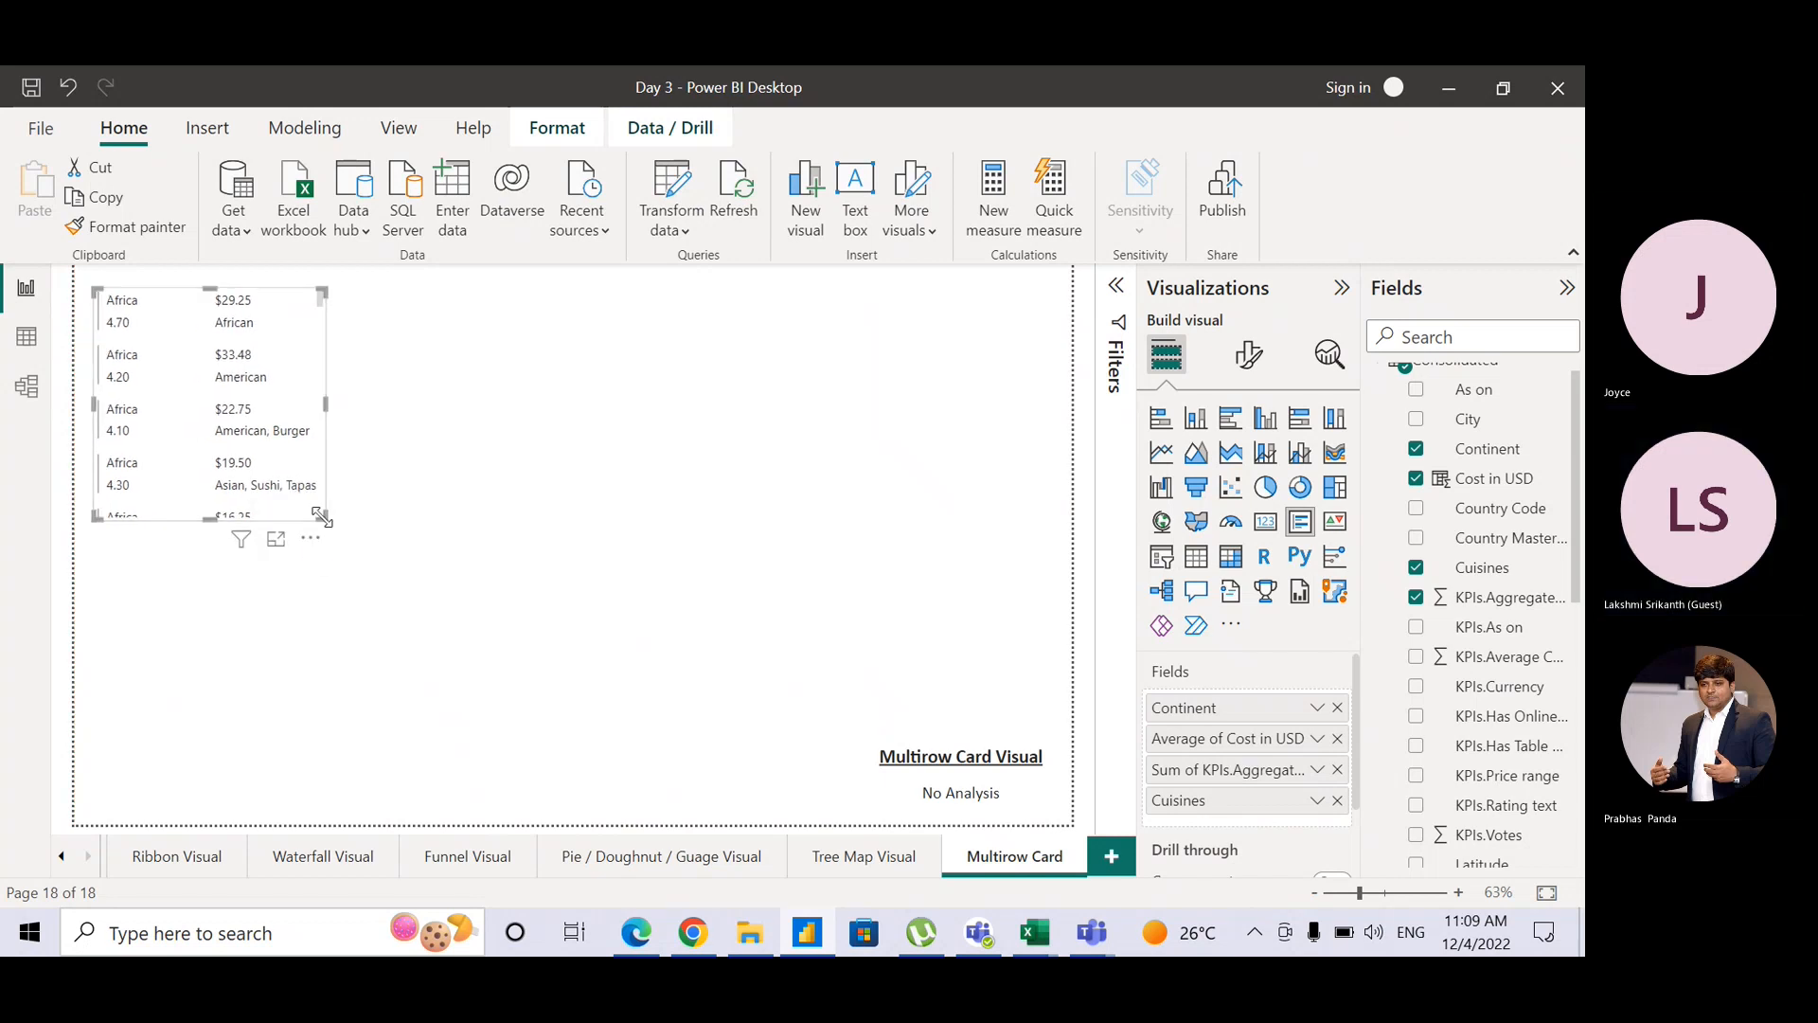
Step: Resize the multi-row card to span most of the page width
left_click_drag(323, 520, 1016, 696)
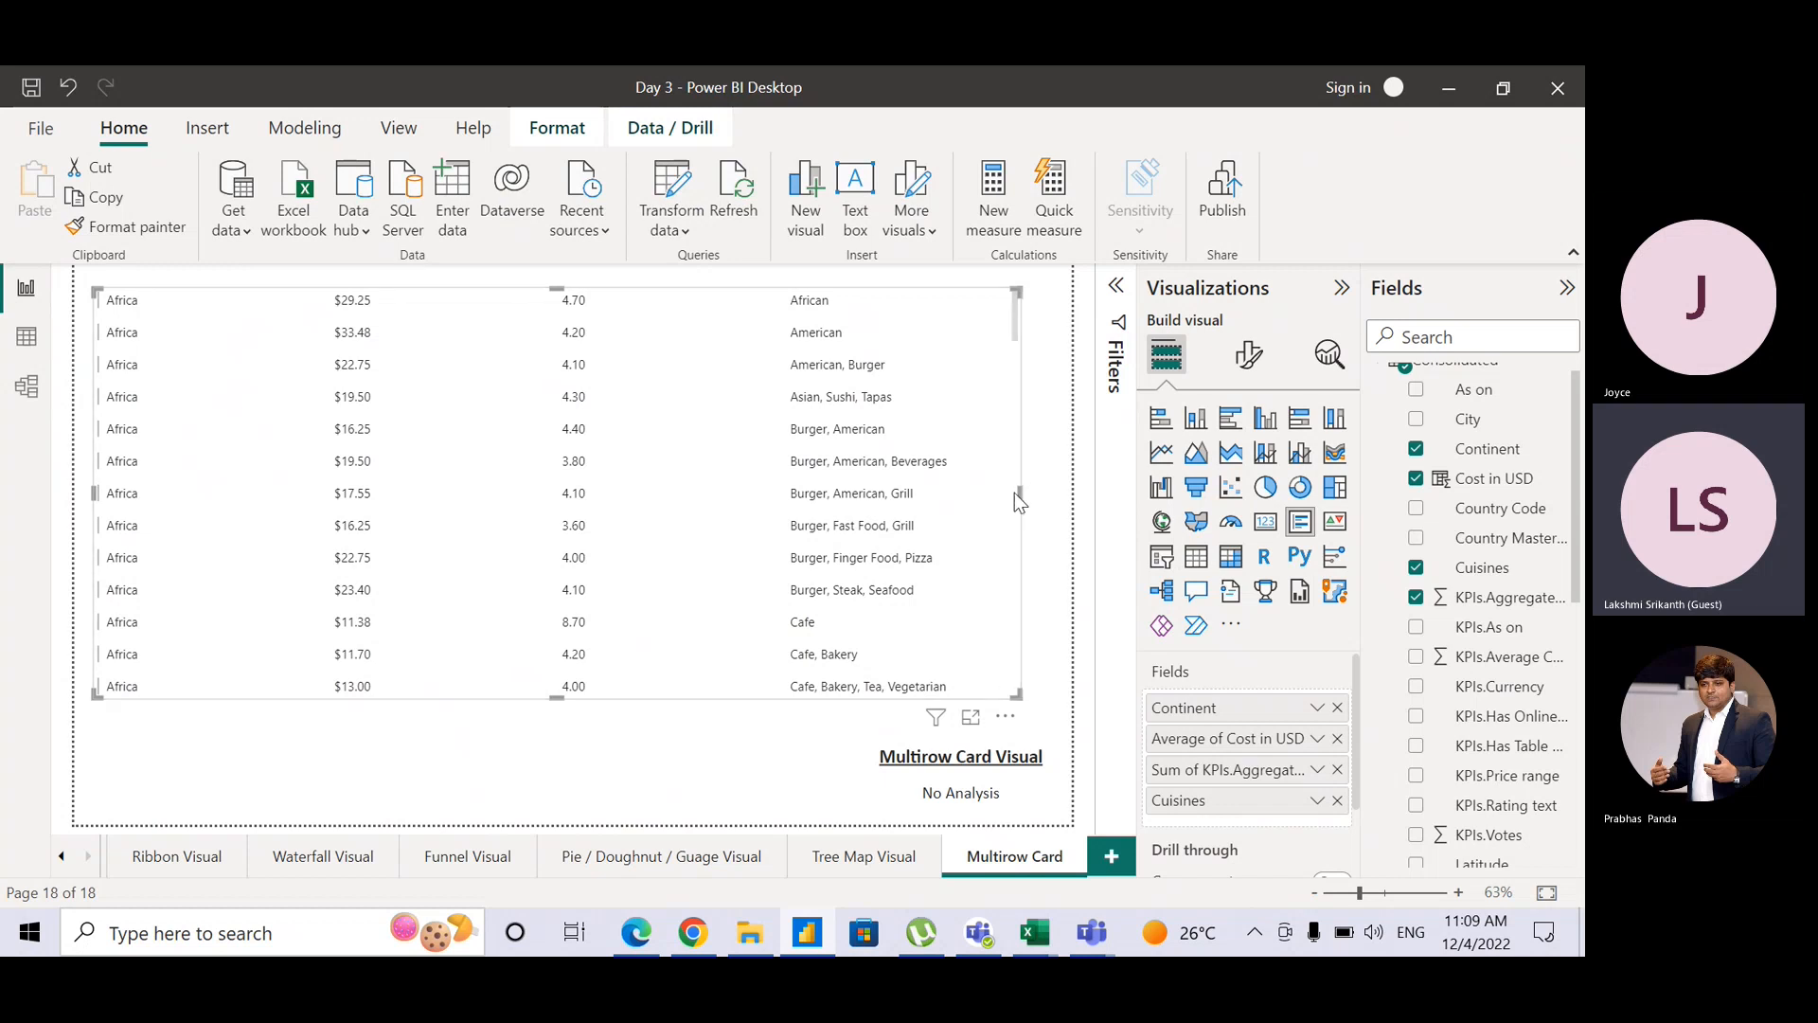
left_click_drag(1027, 496, 1049, 503)
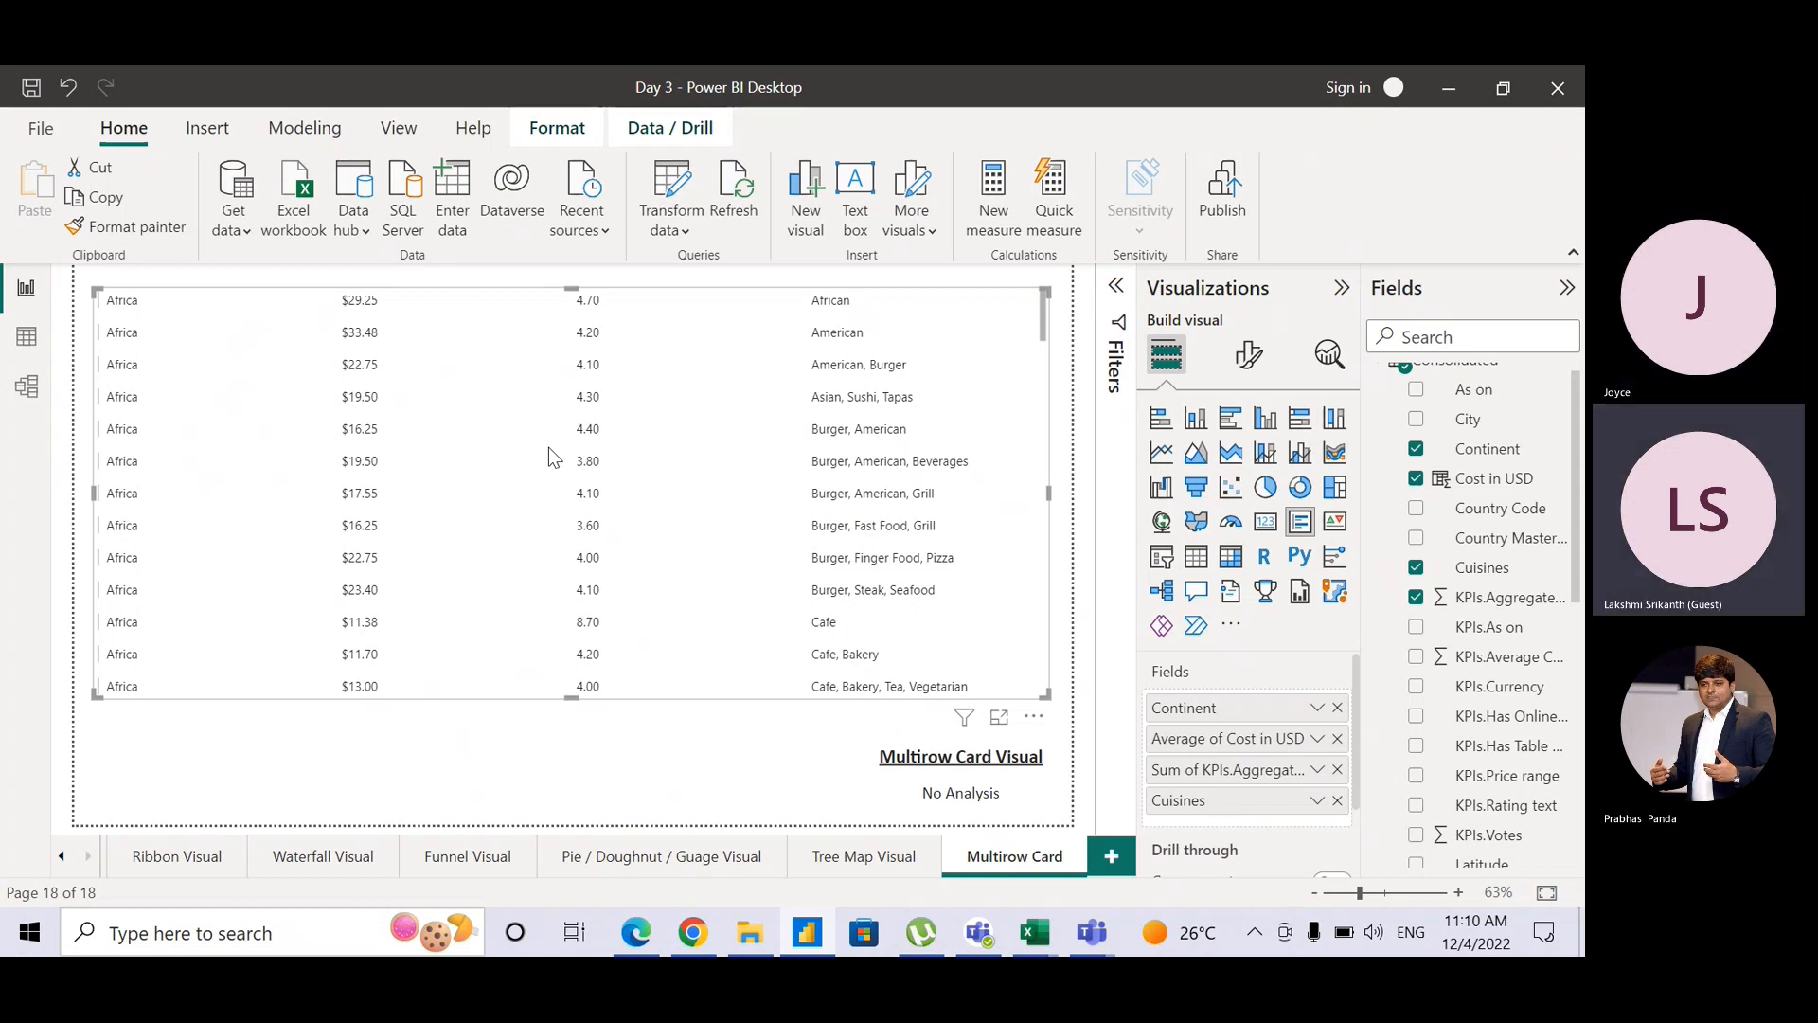
left_click(573, 762)
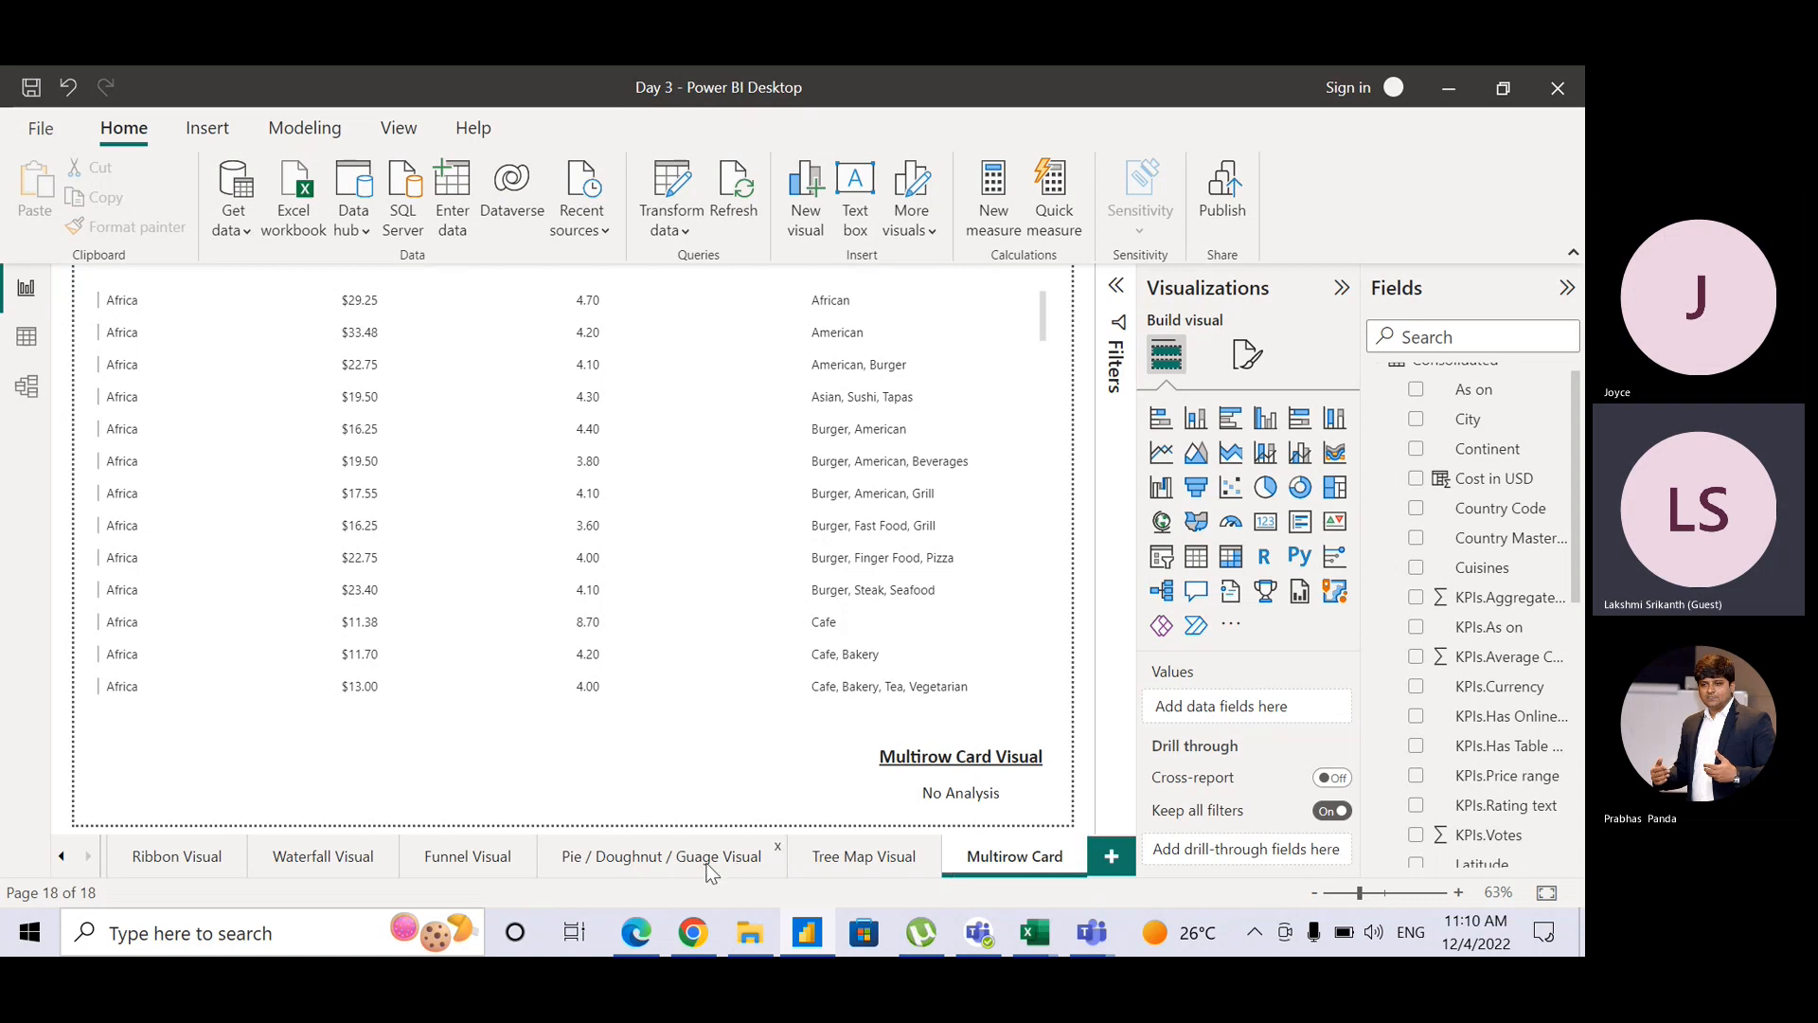
Step: Duplicate the Pie / Doughnut / Guage Visual page
left_click(627, 862)
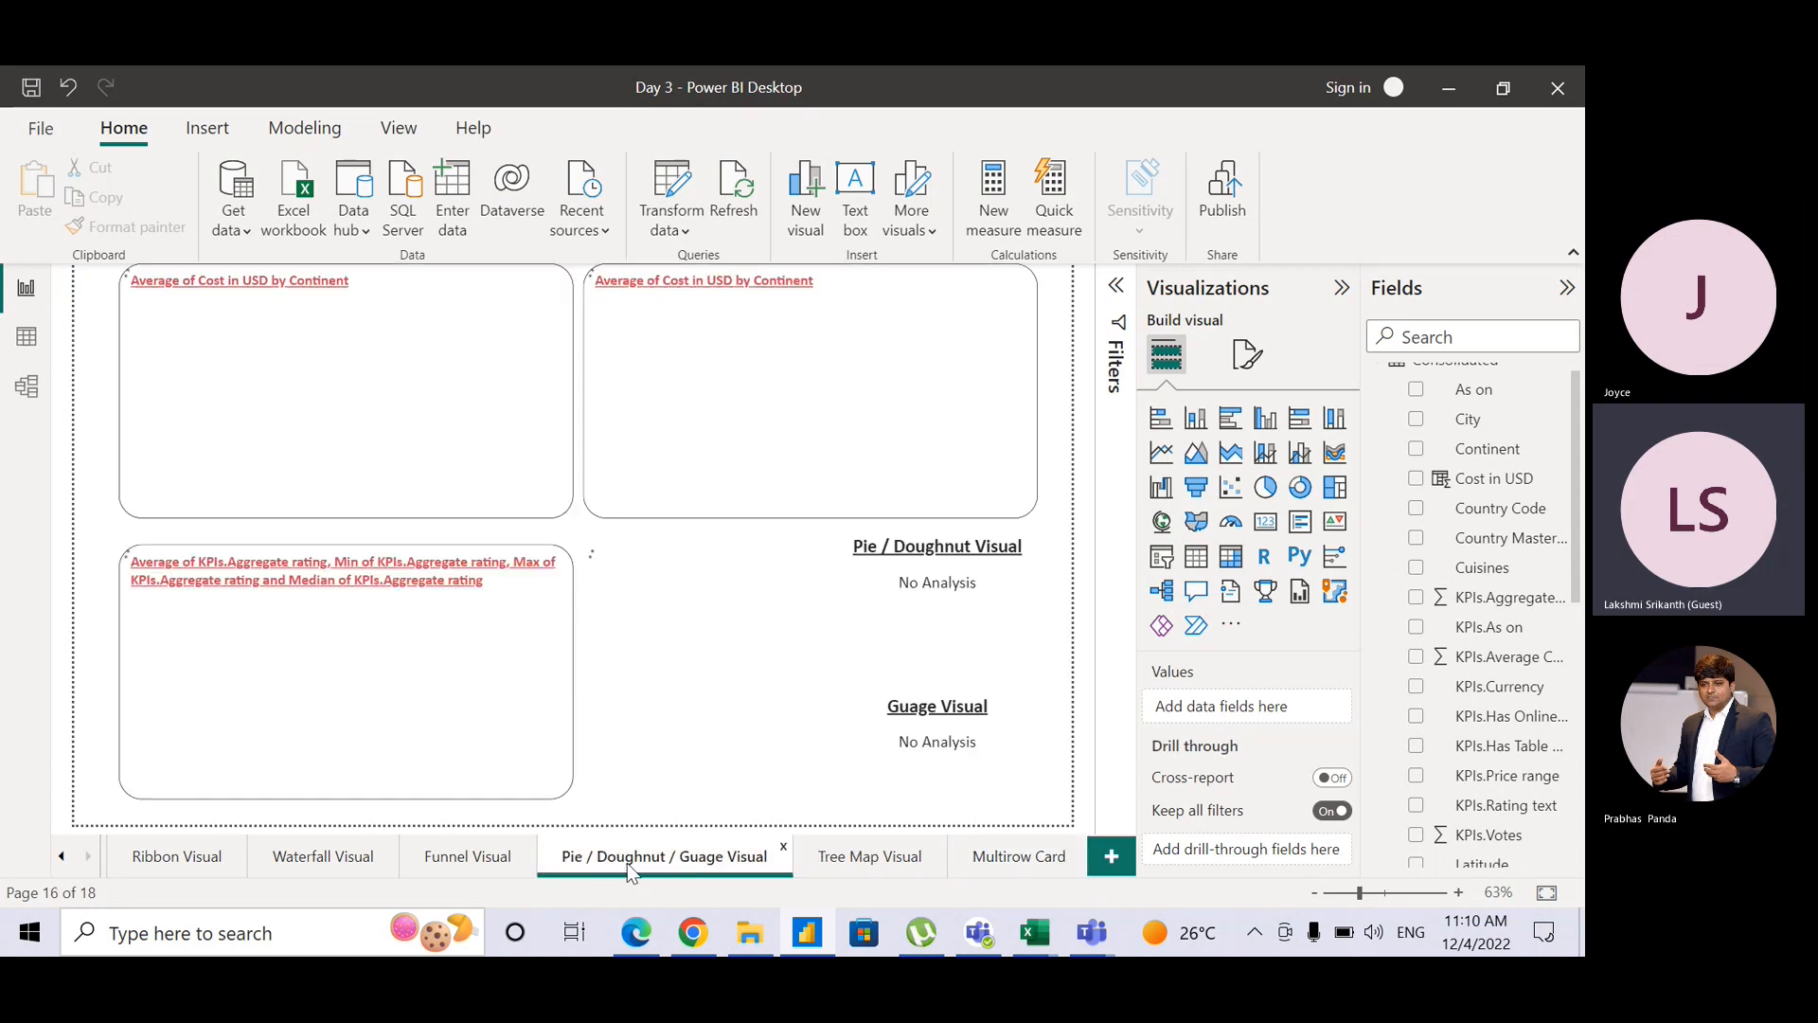
right_click(627, 861)
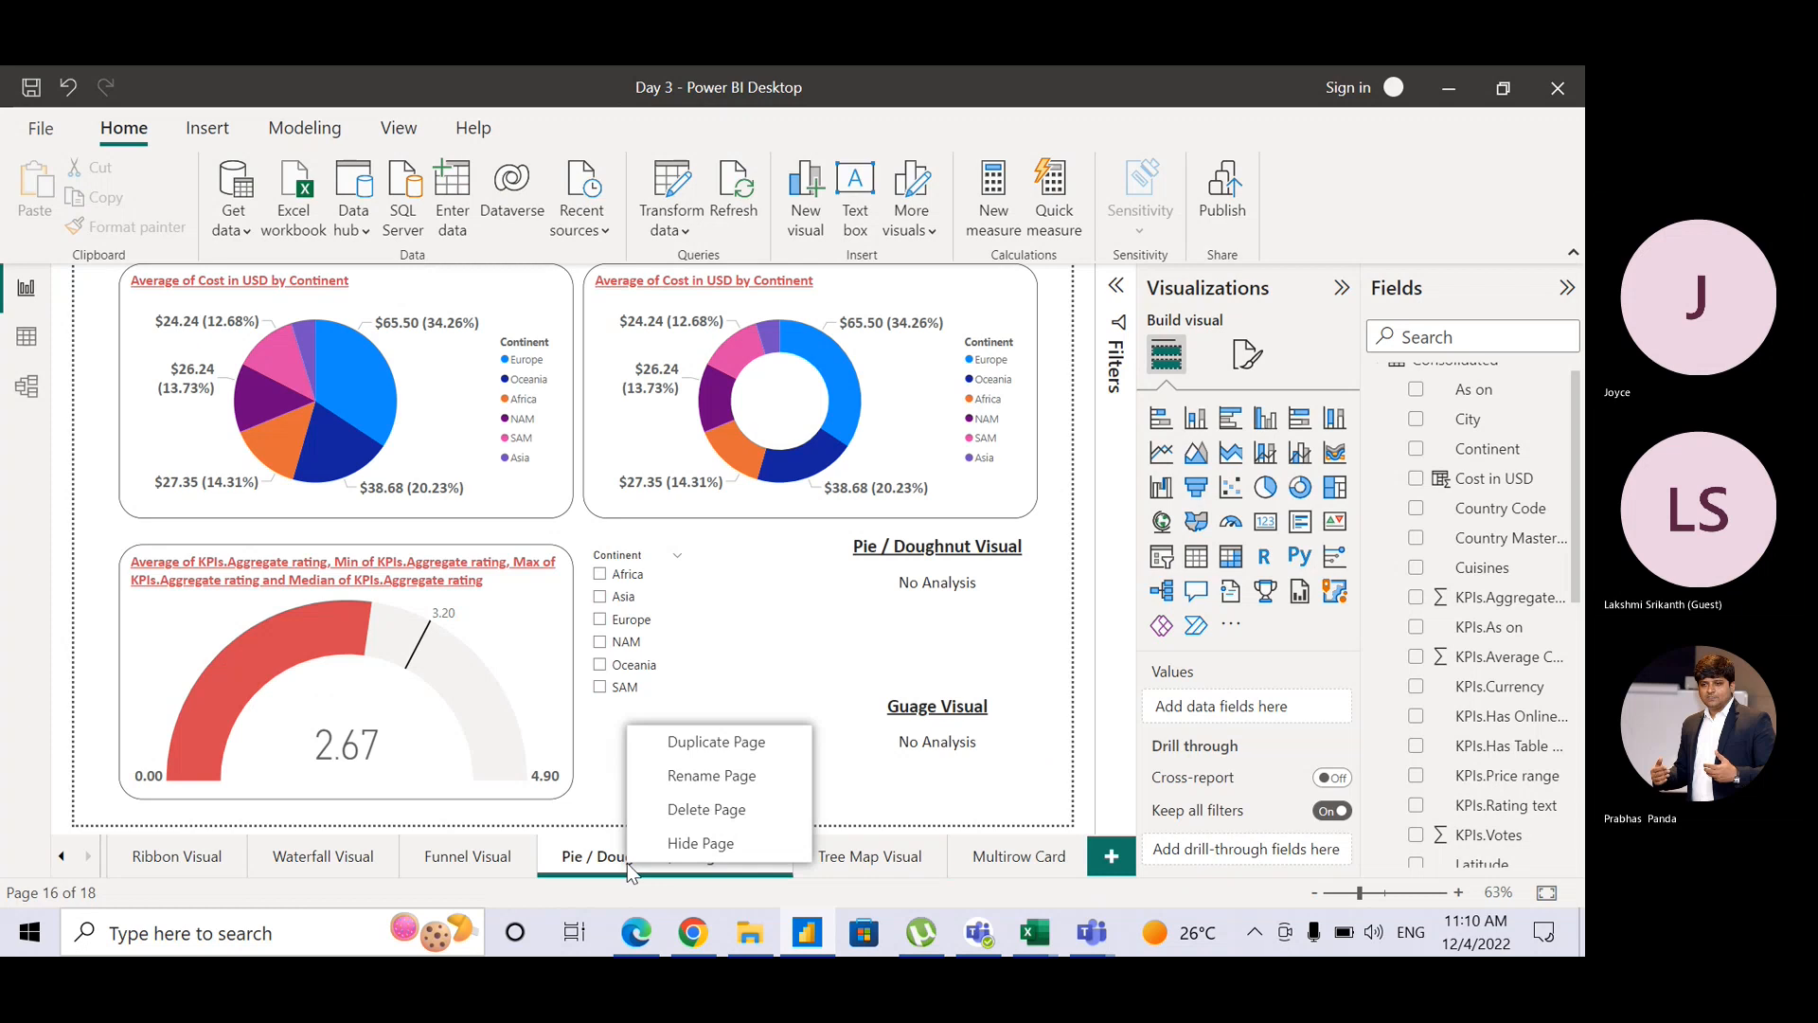
left_click(716, 752)
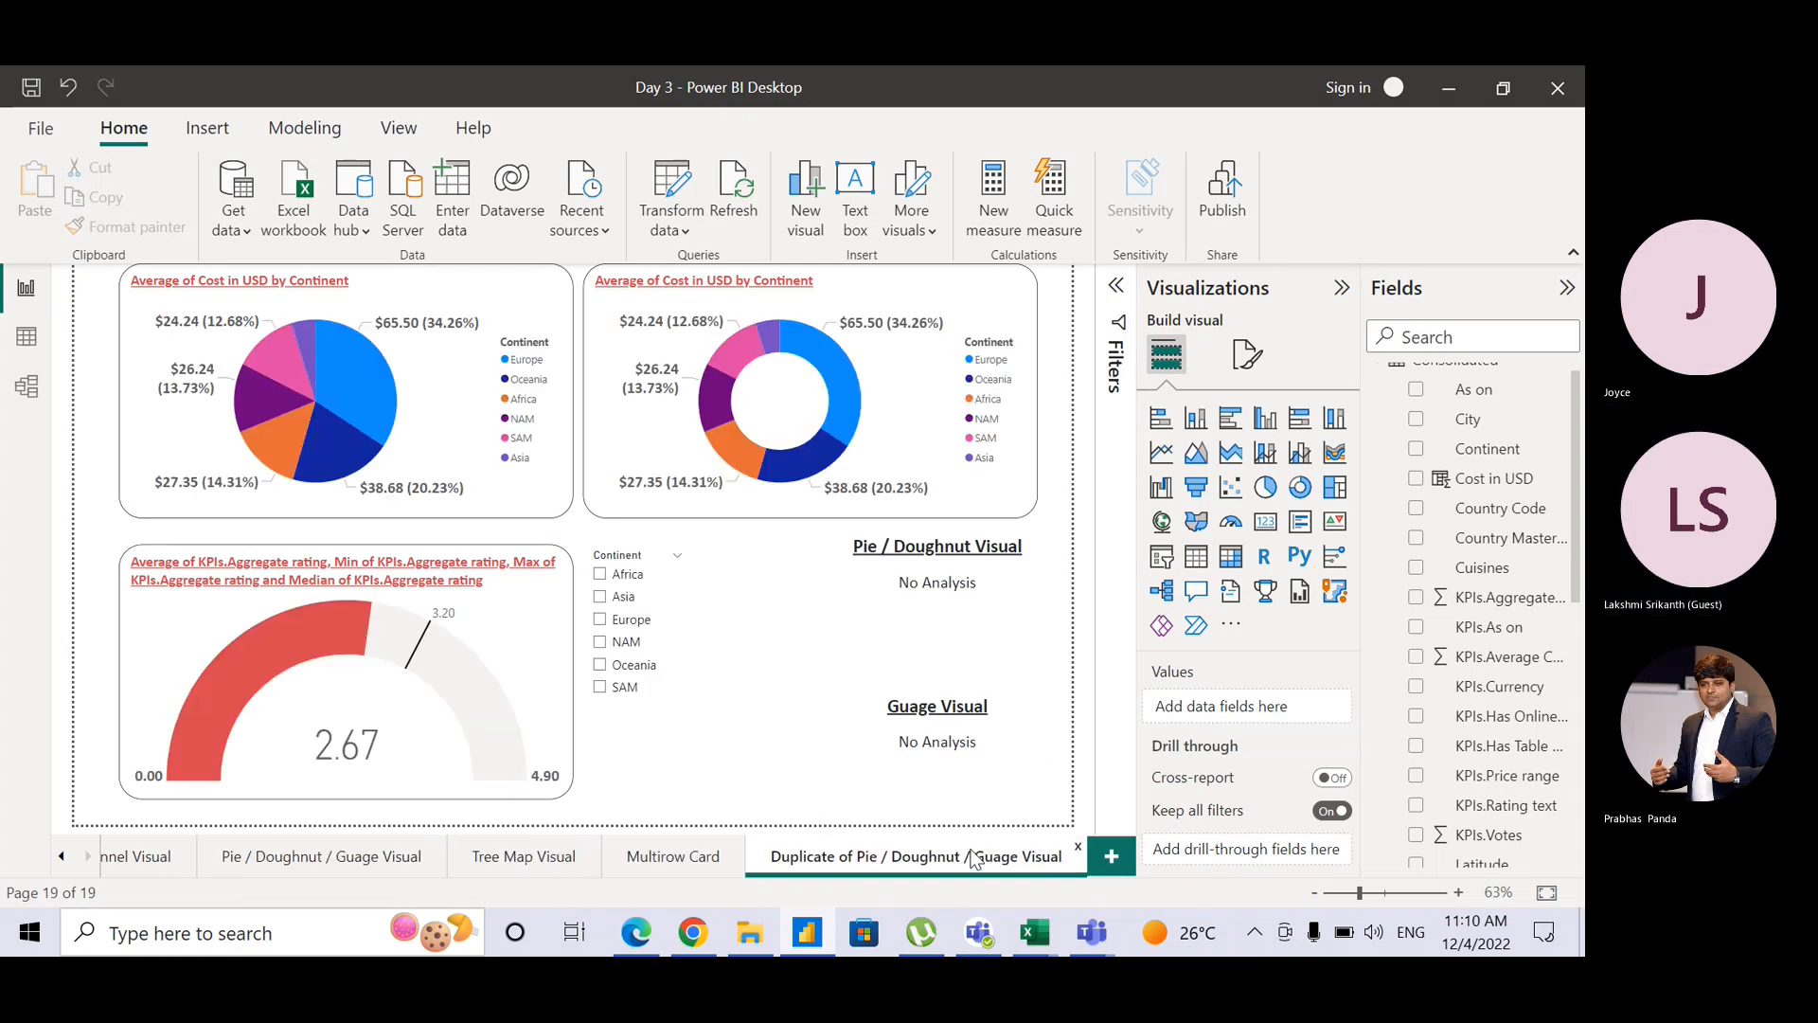
Step: Rename the duplicated page to 'KPI Visual'
double_click(972, 853)
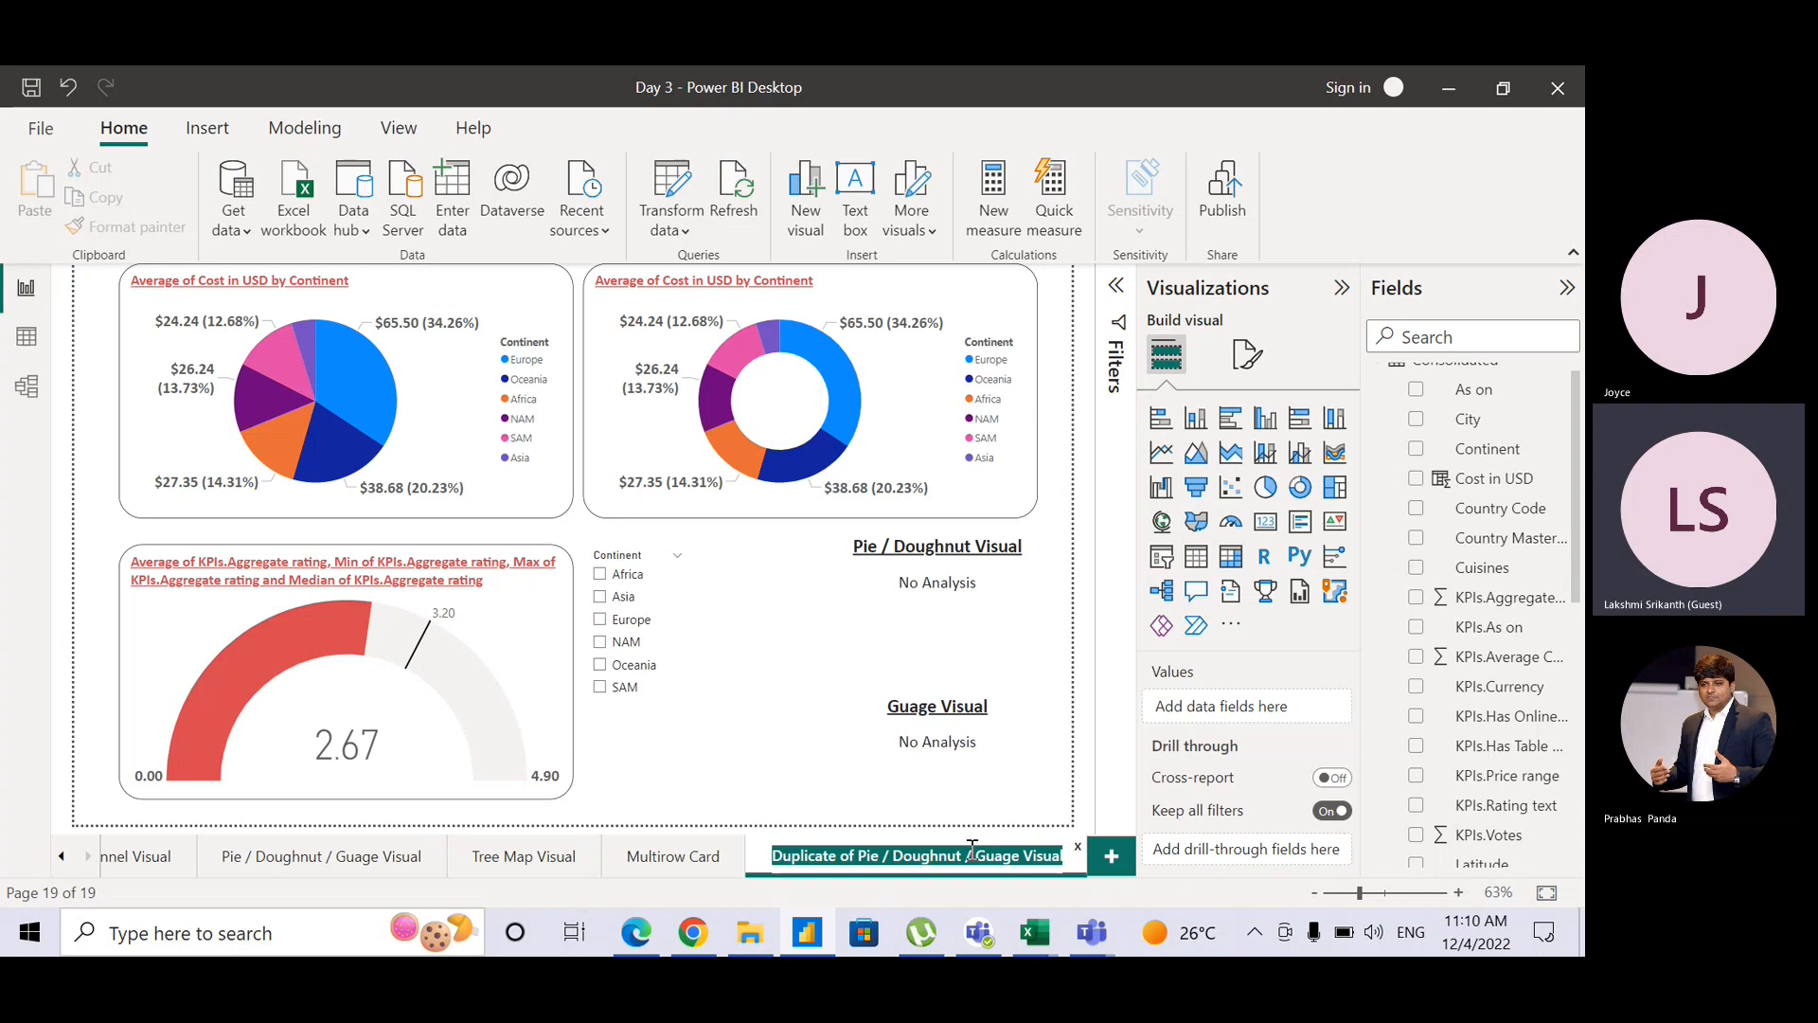
key("Home")
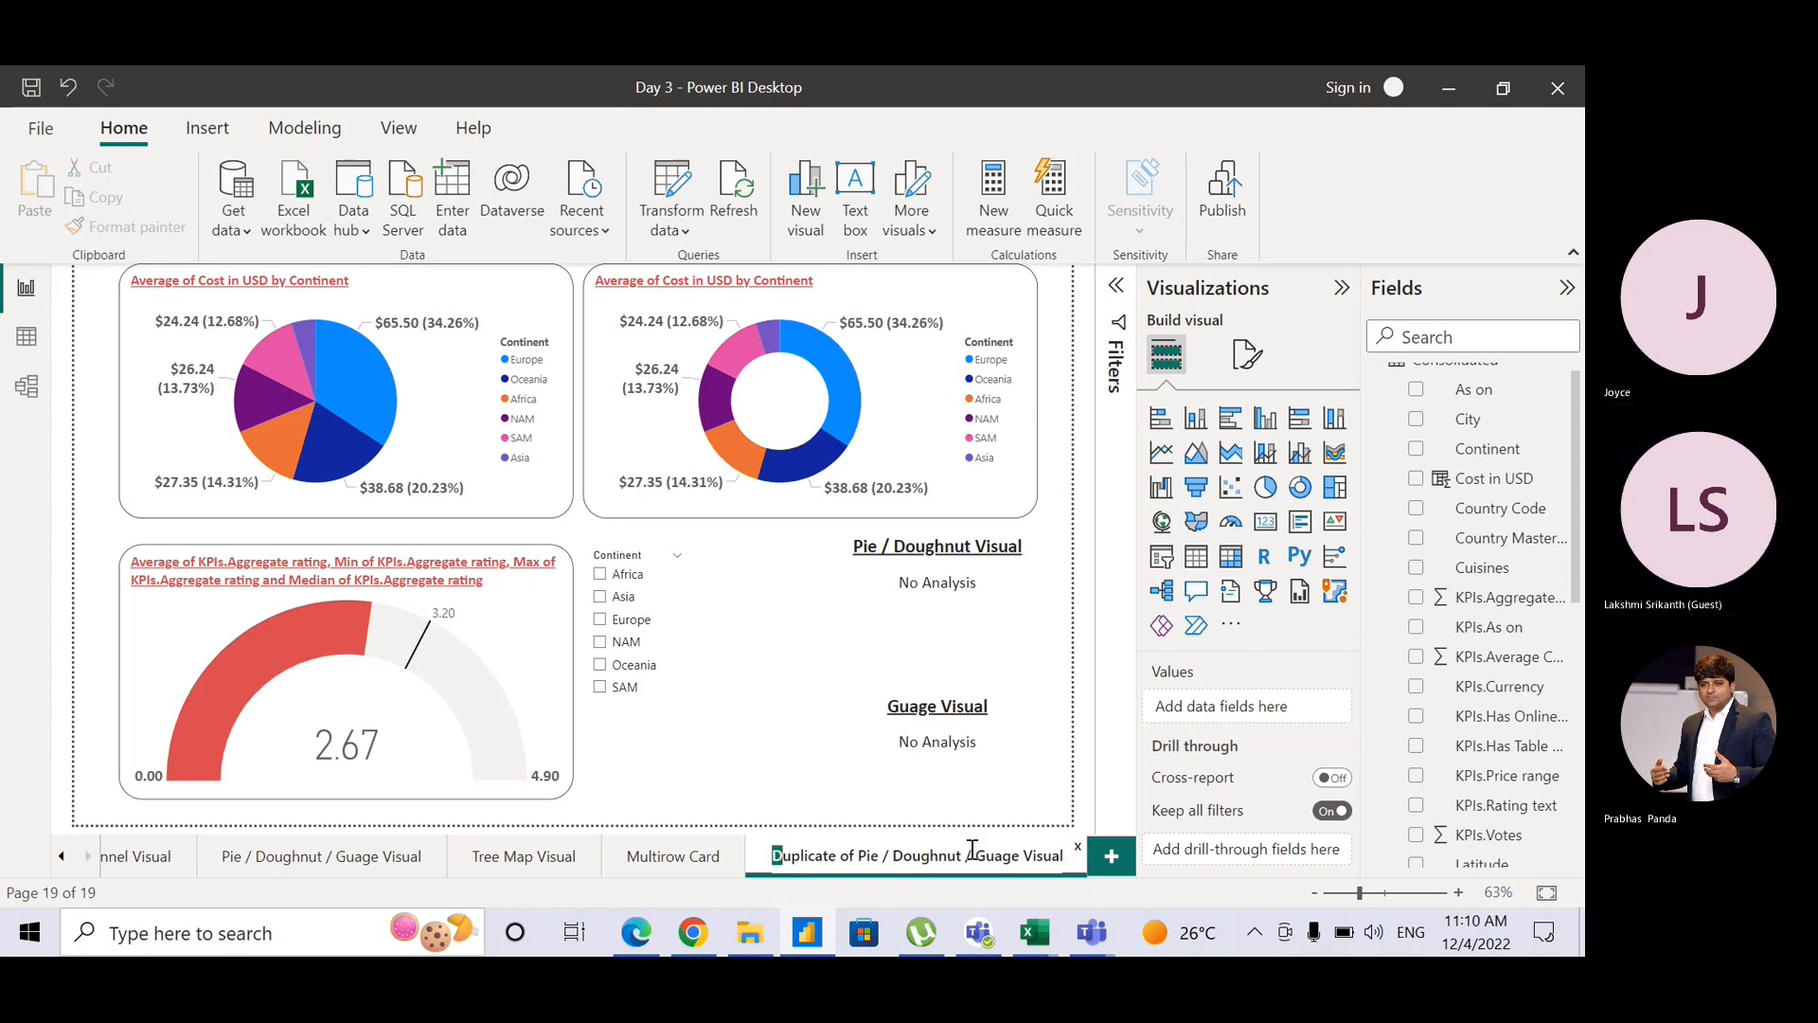
key("ctrl+a")
key("shift+Left")
key("shift+Left")
key("shift+Left")
key("shift+Left")
key("shift+Left")
key("shift+Left")
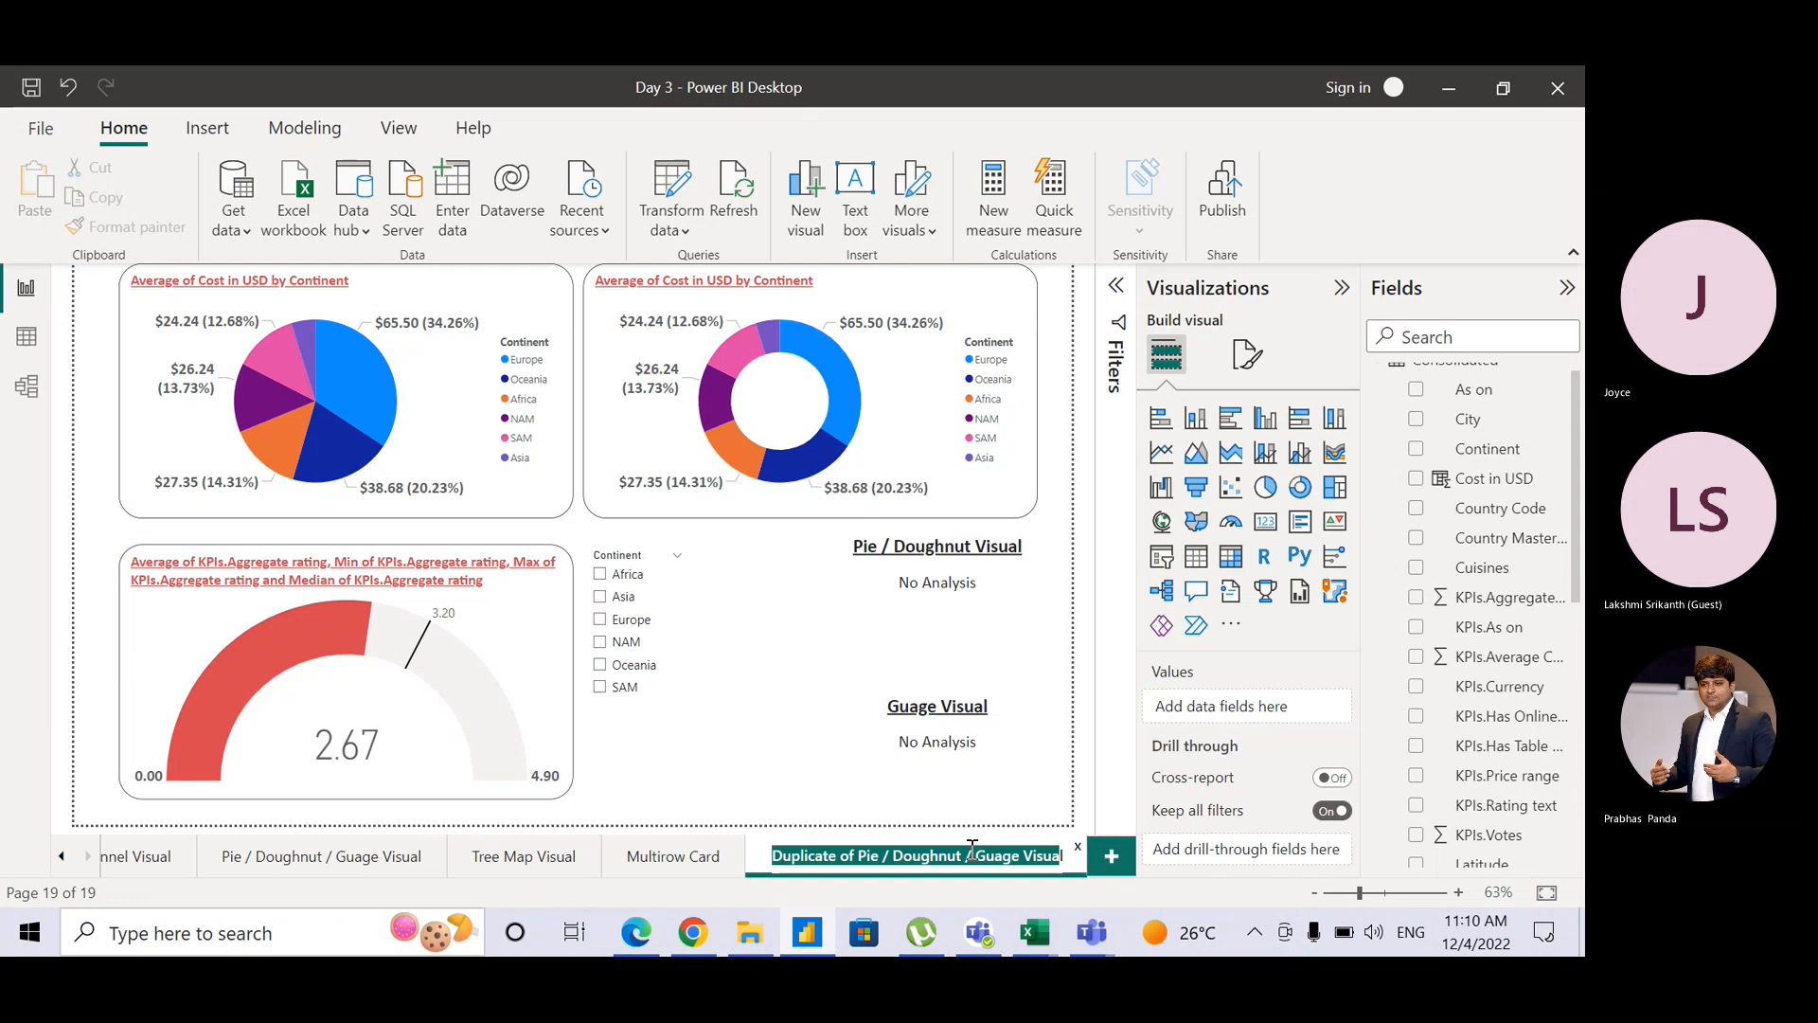
key("shift+Left")
type("KPI")
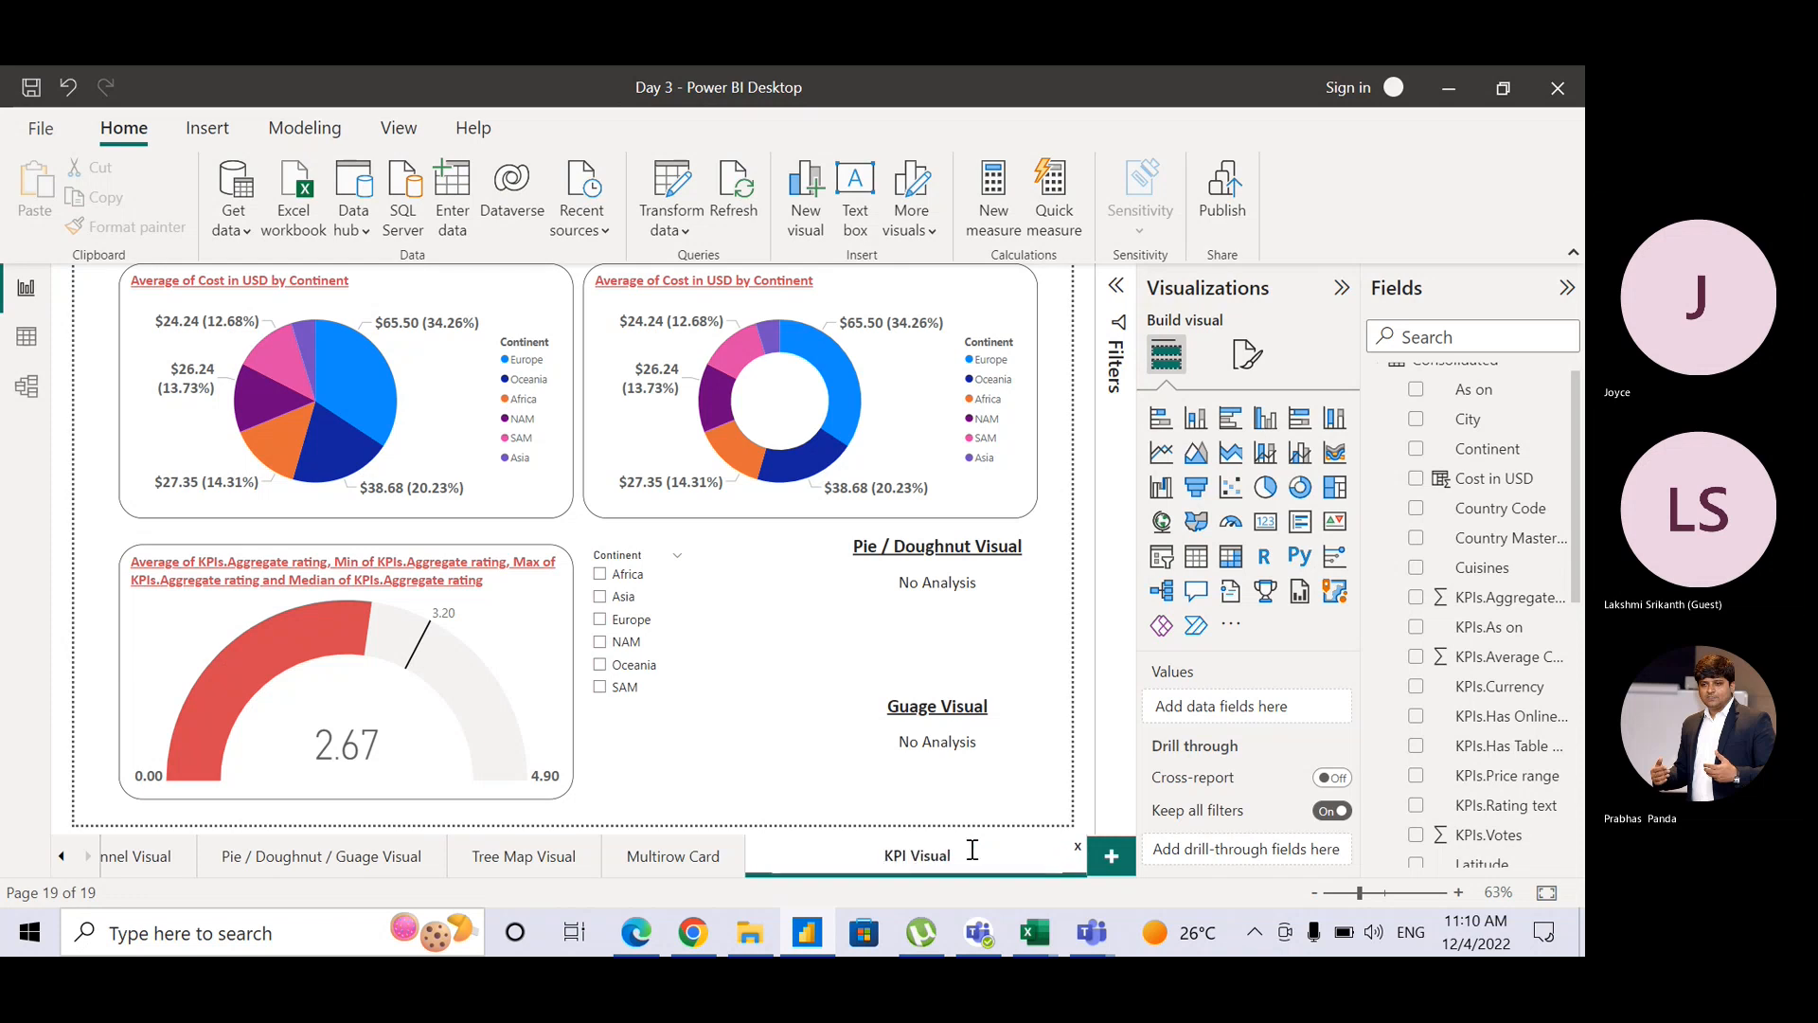
key("Return")
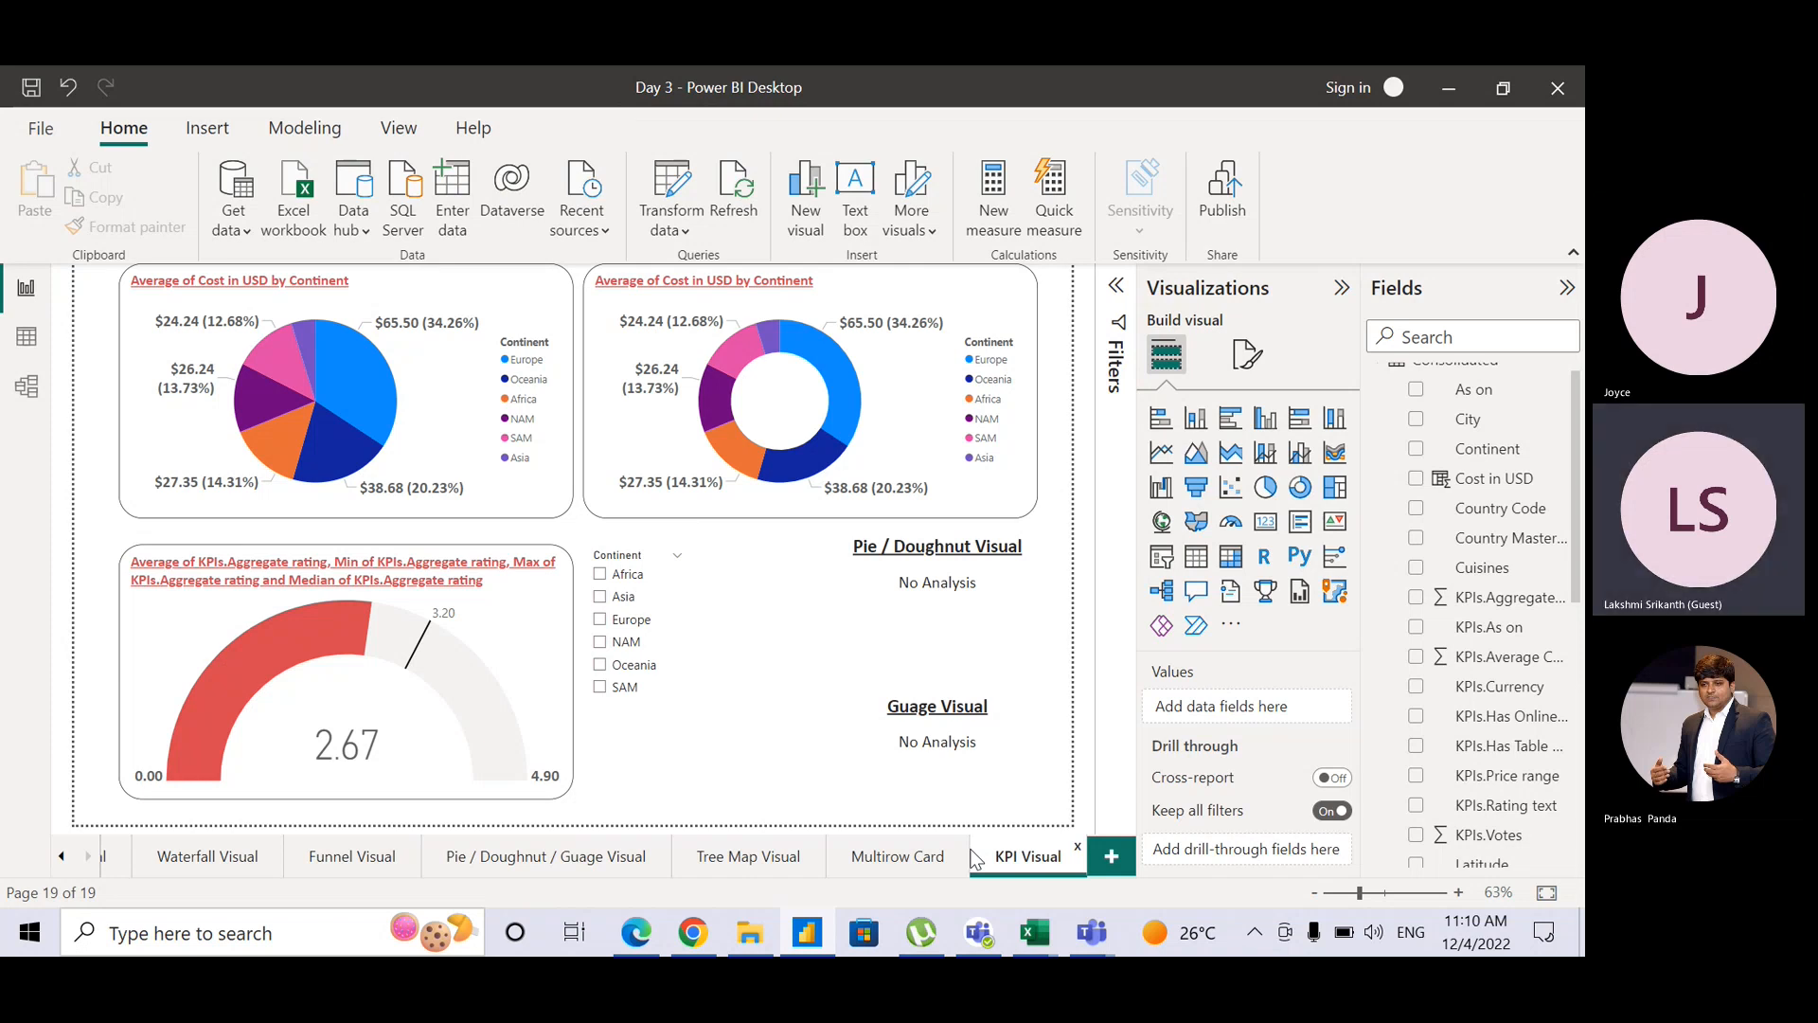
Step: Delete the pie and doughnut charts and the Pie / Doughnut Visual heading
left_click(873, 518)
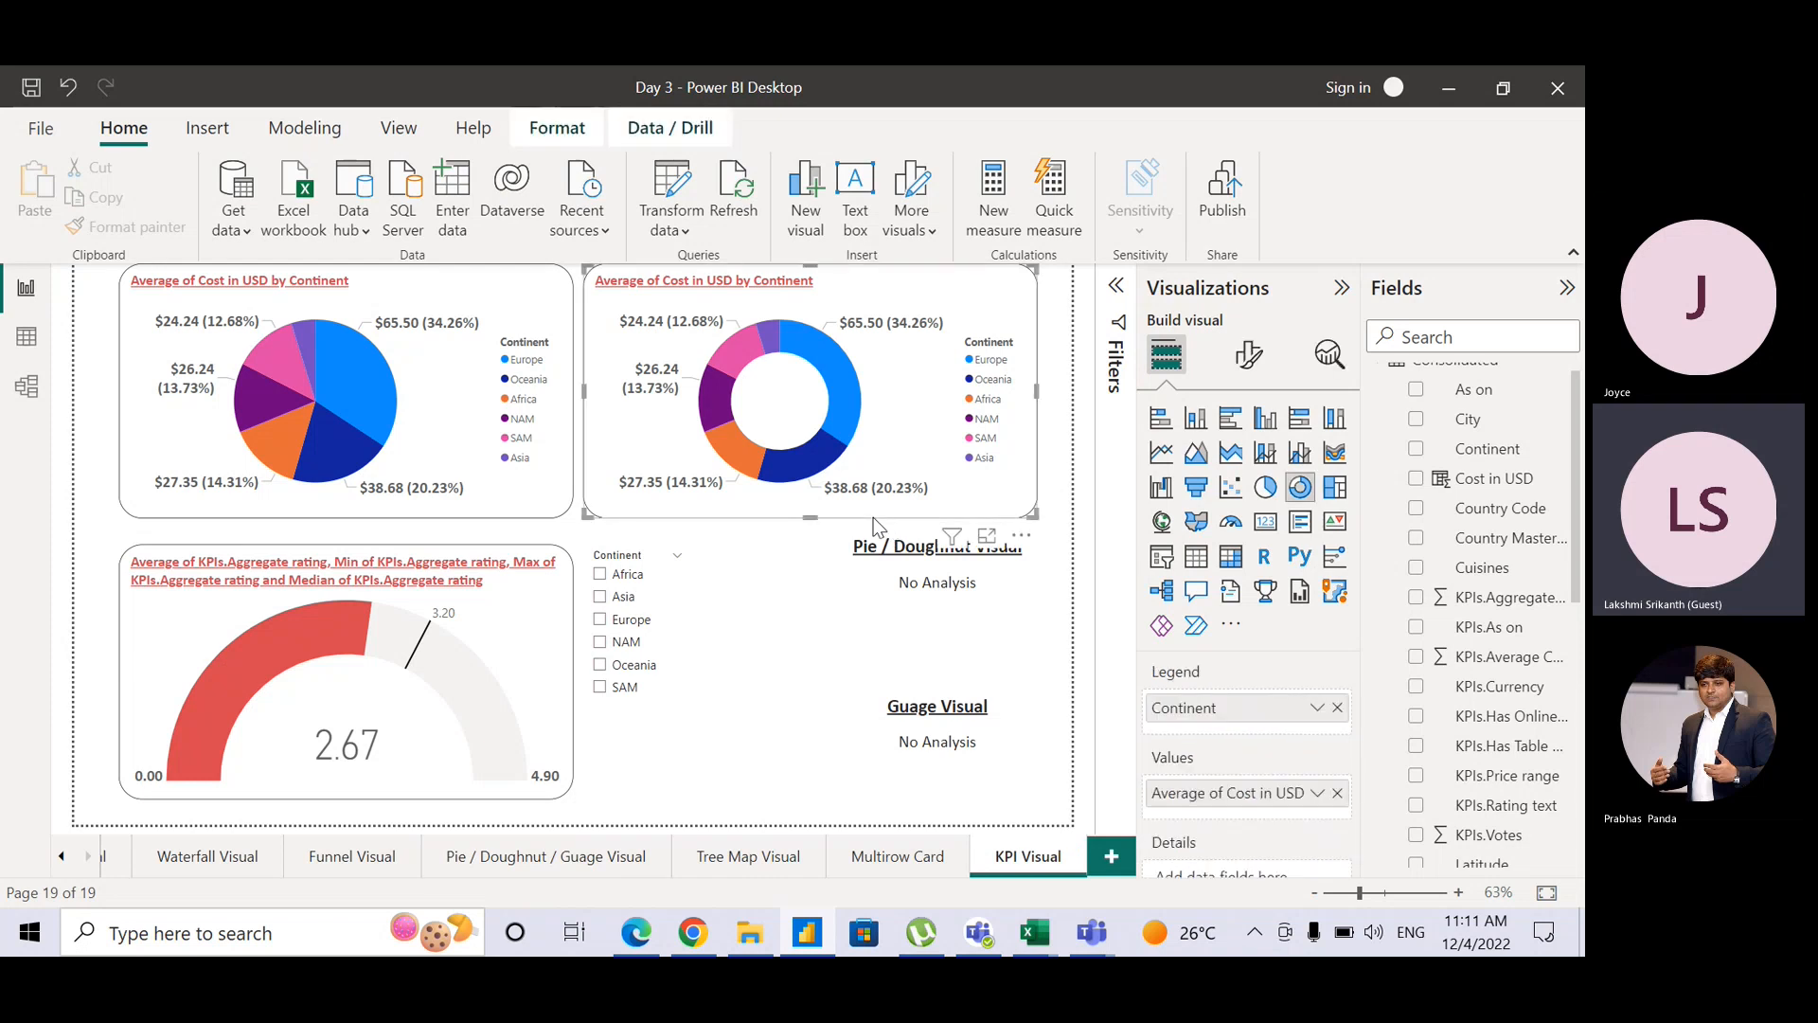
left_click(452, 522)
left_click(464, 519)
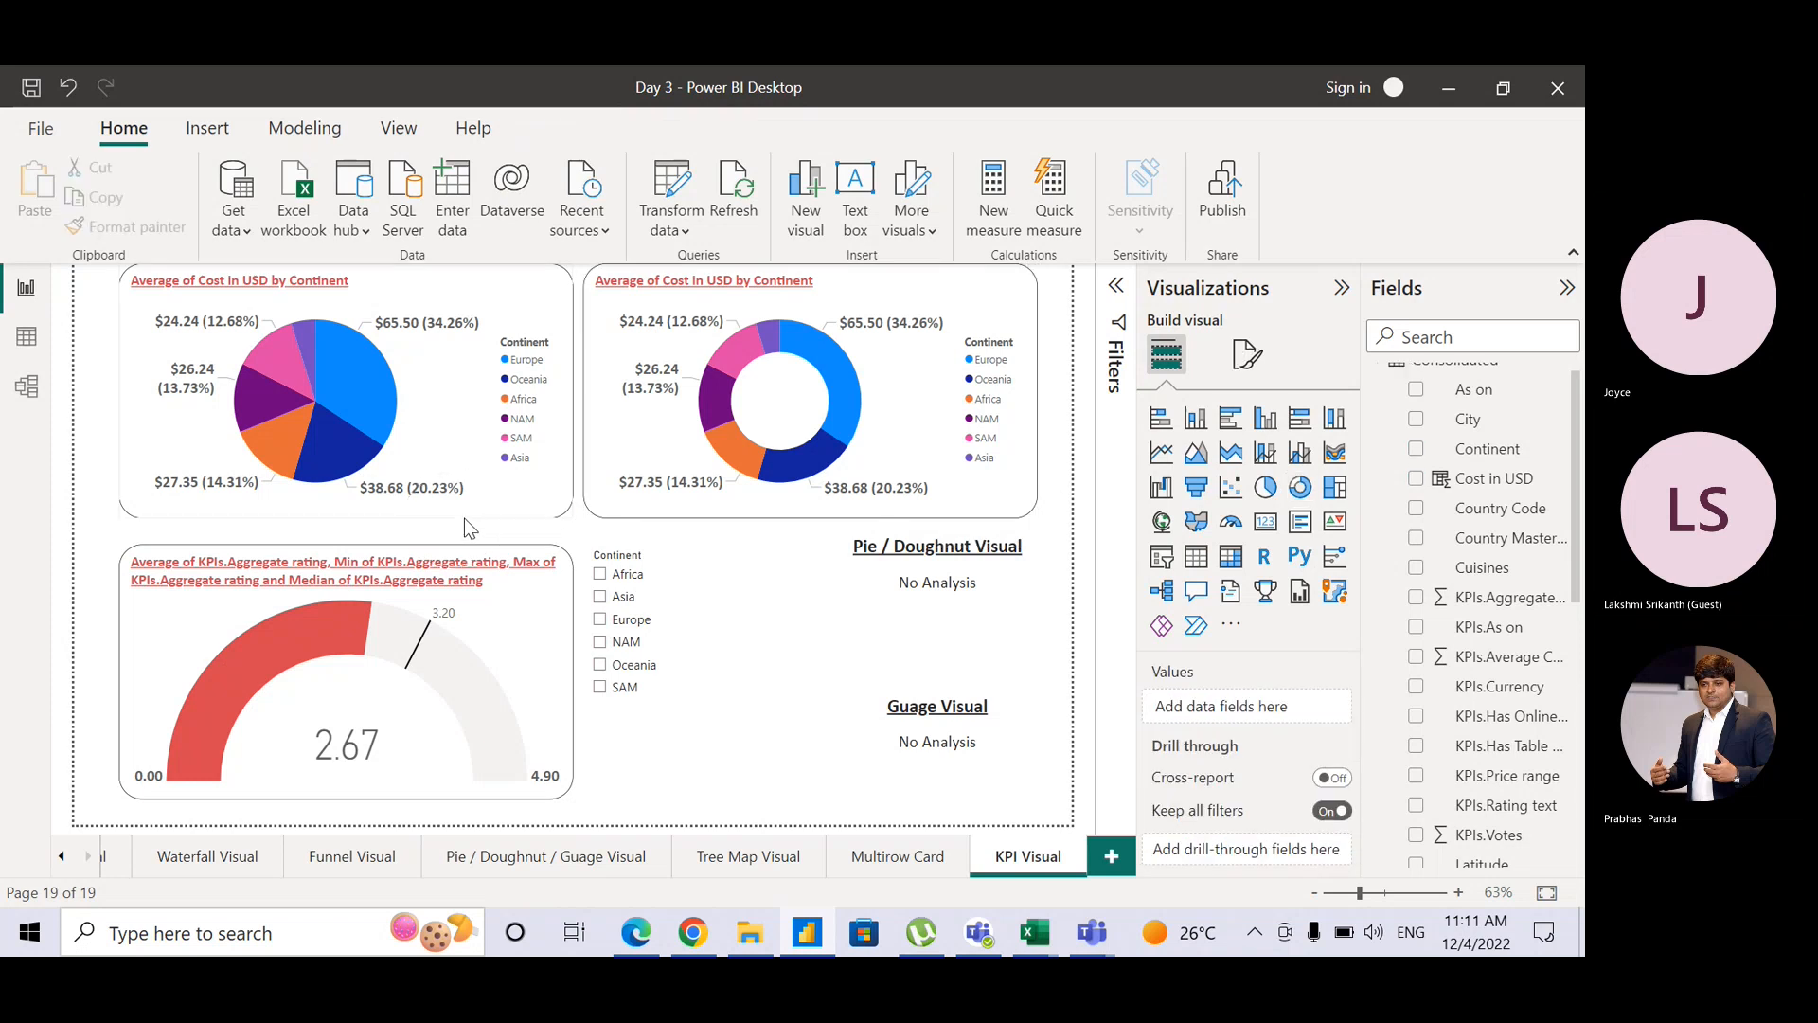
left_click(611, 516, "ctrl")
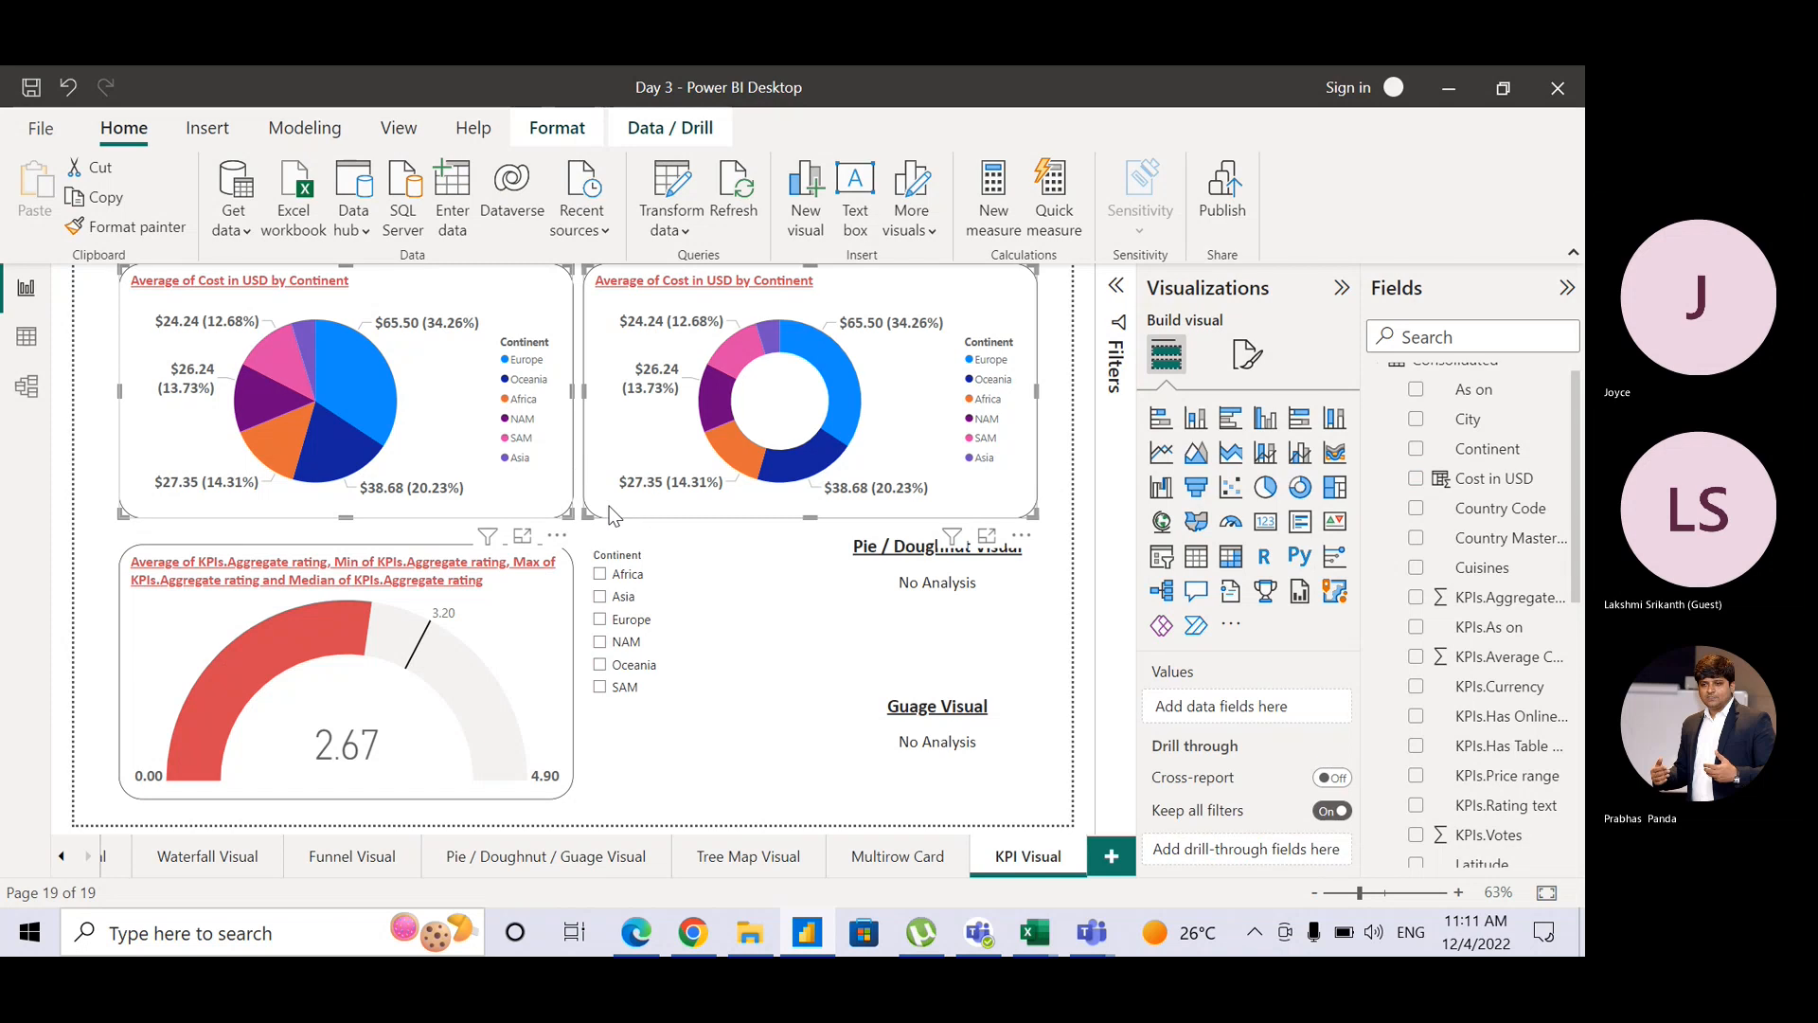
key("Delete")
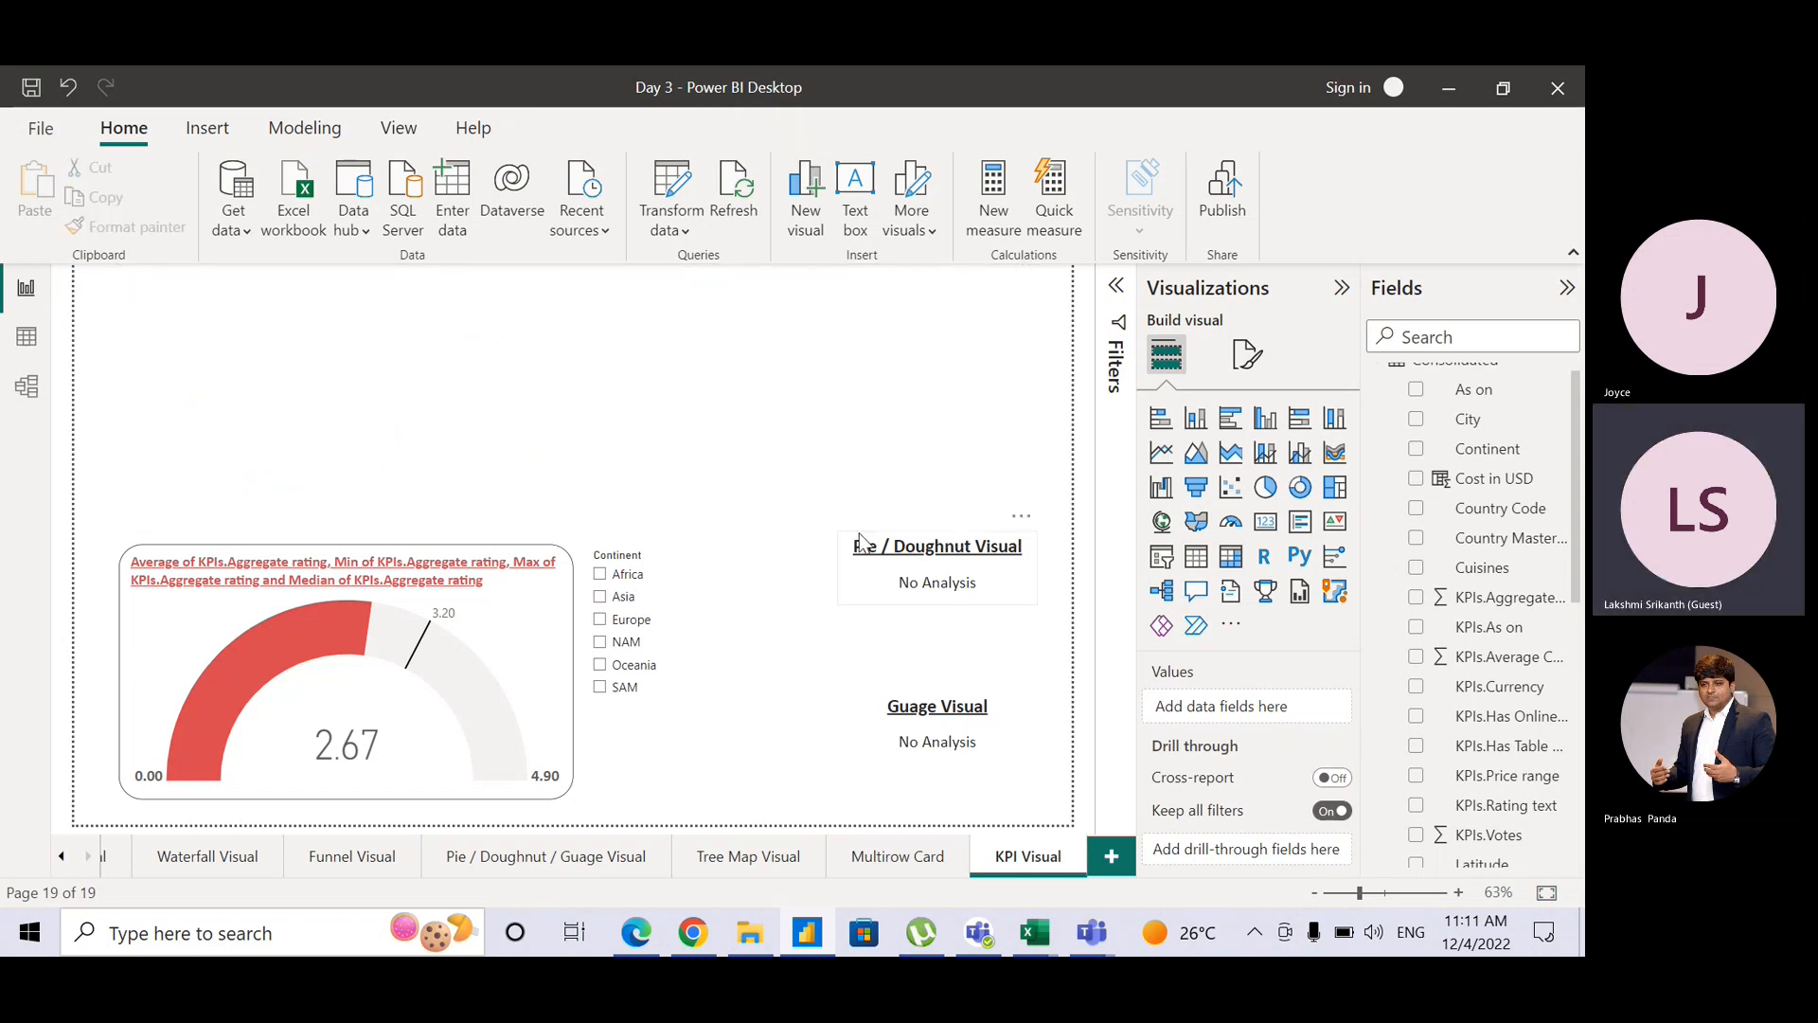
left_click(861, 541)
key("Delete")
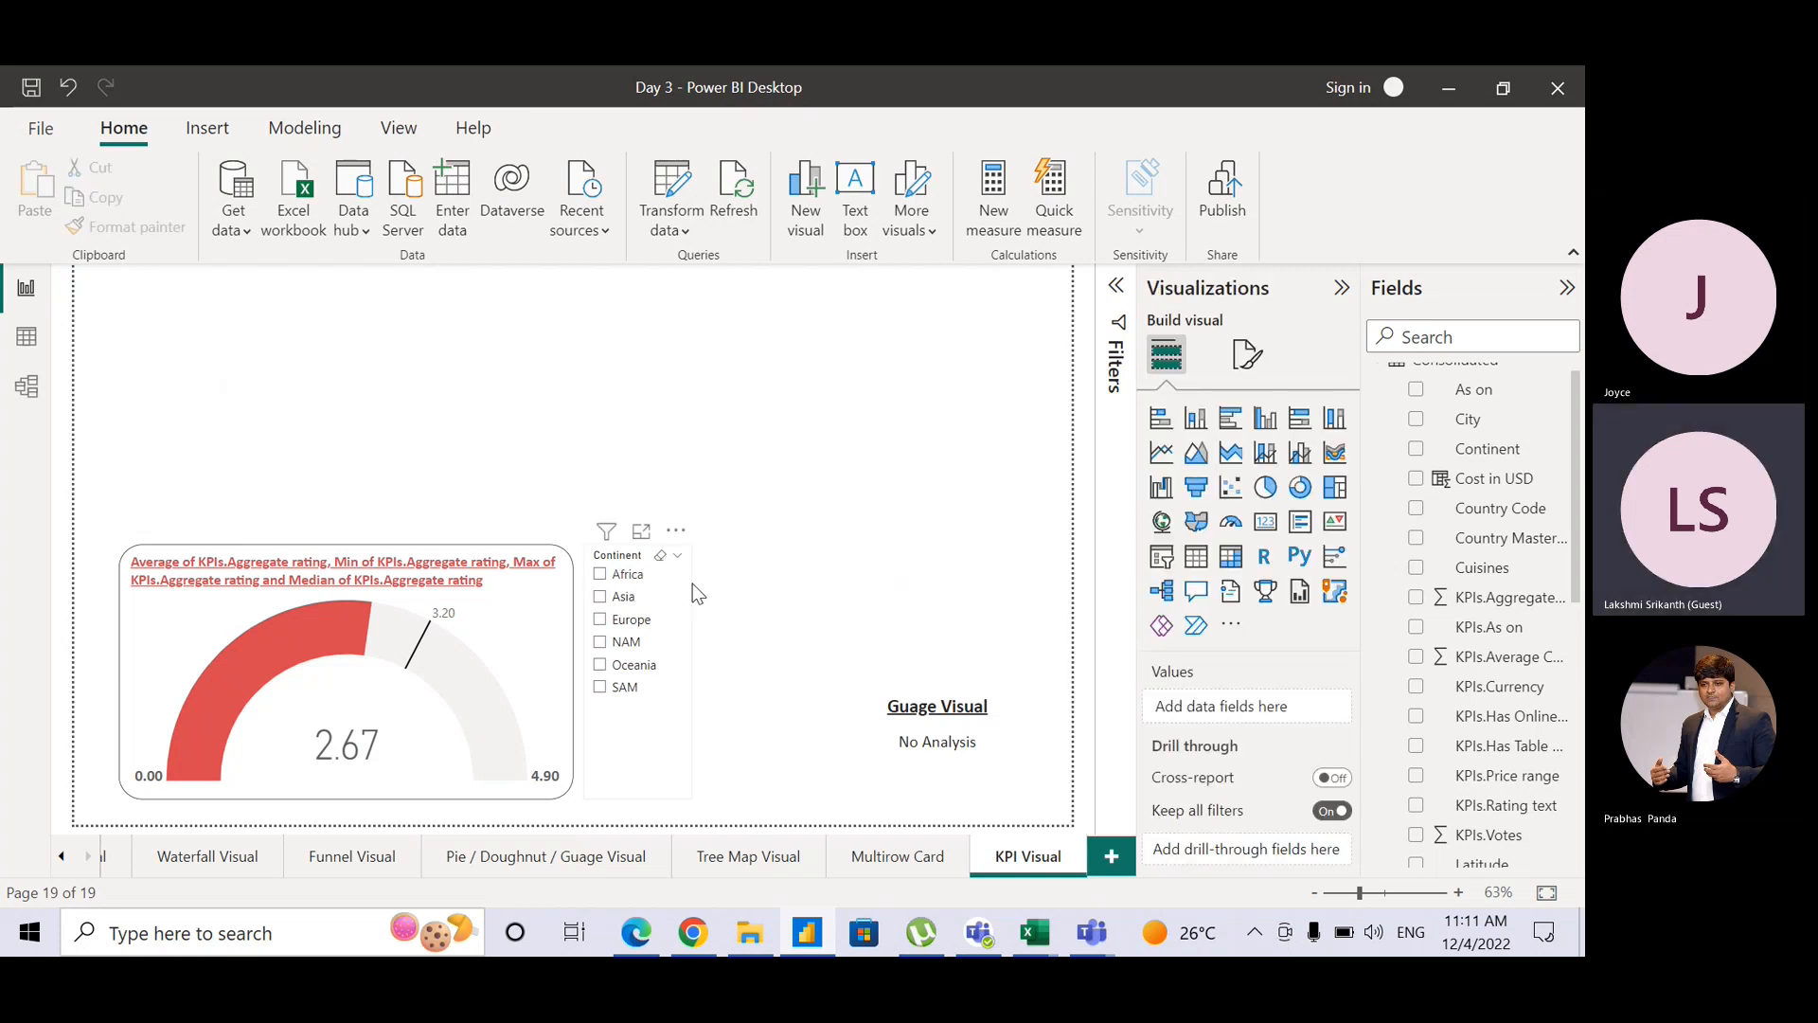
Step: Move the Continent slicer to the right and enlarge the gauge across the top of the page
left_click_drag(696, 591, 1123, 576)
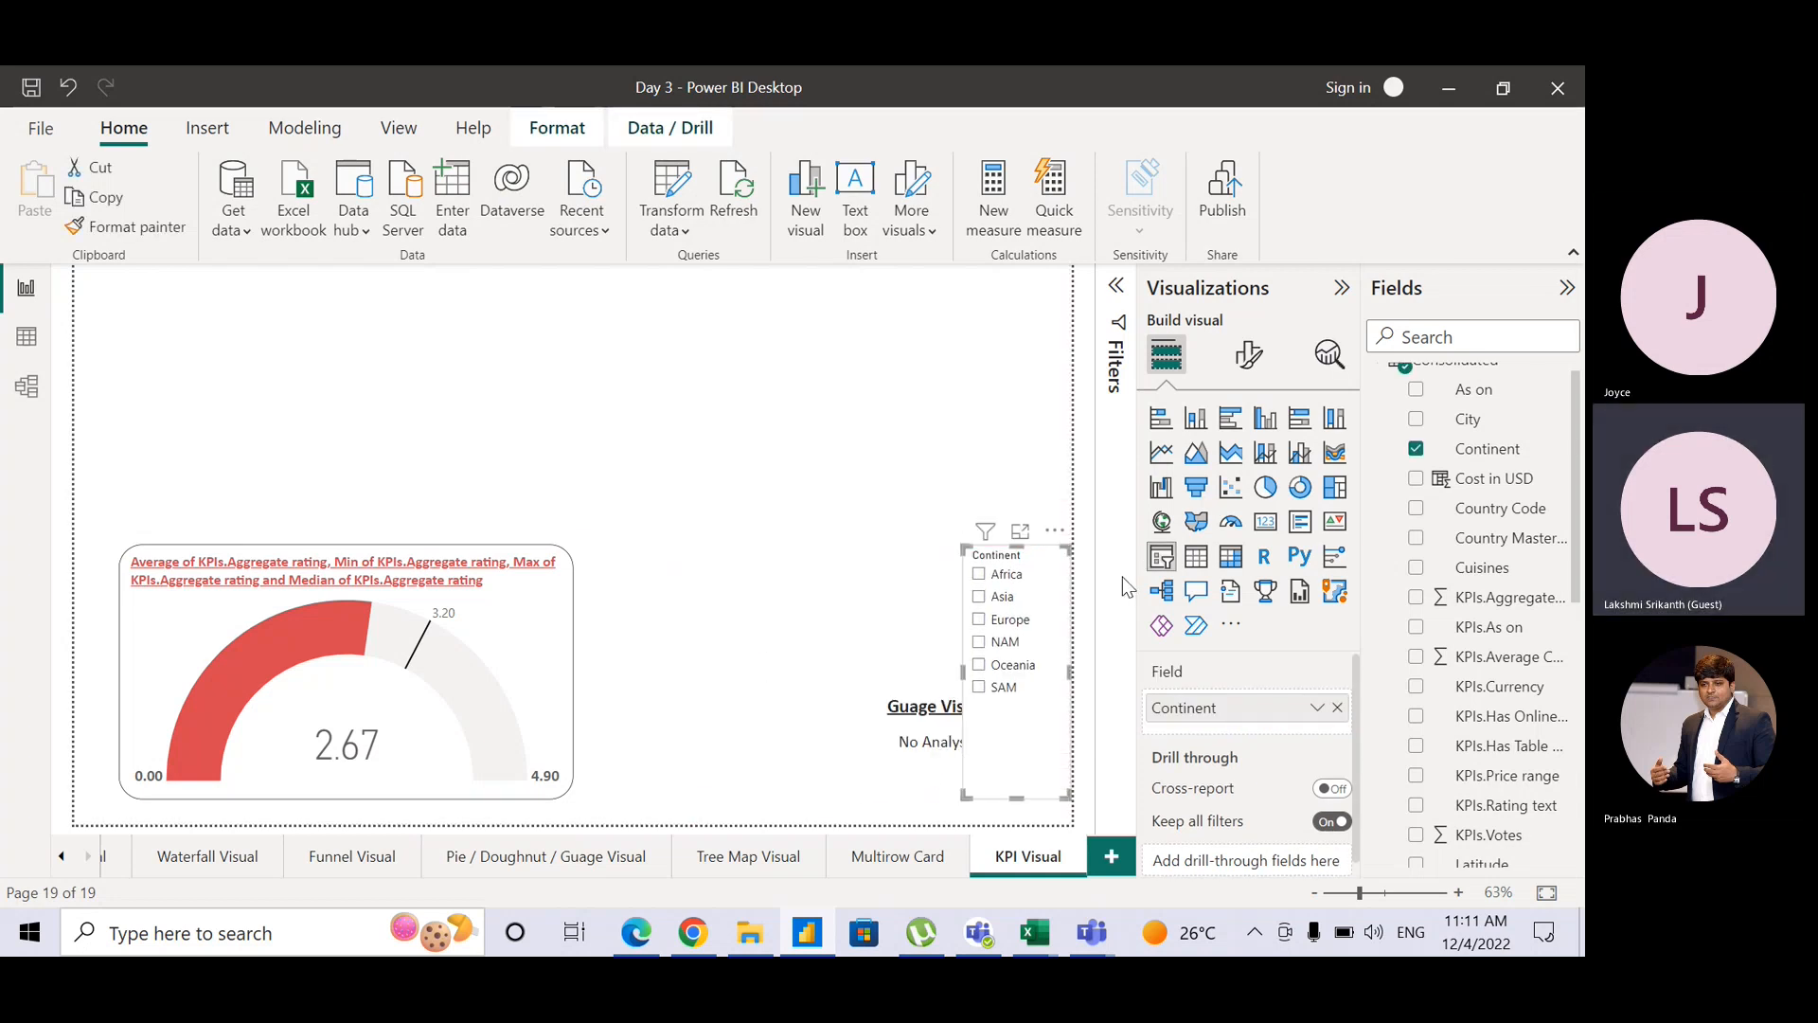
left_click_drag(1019, 788, 943, 663)
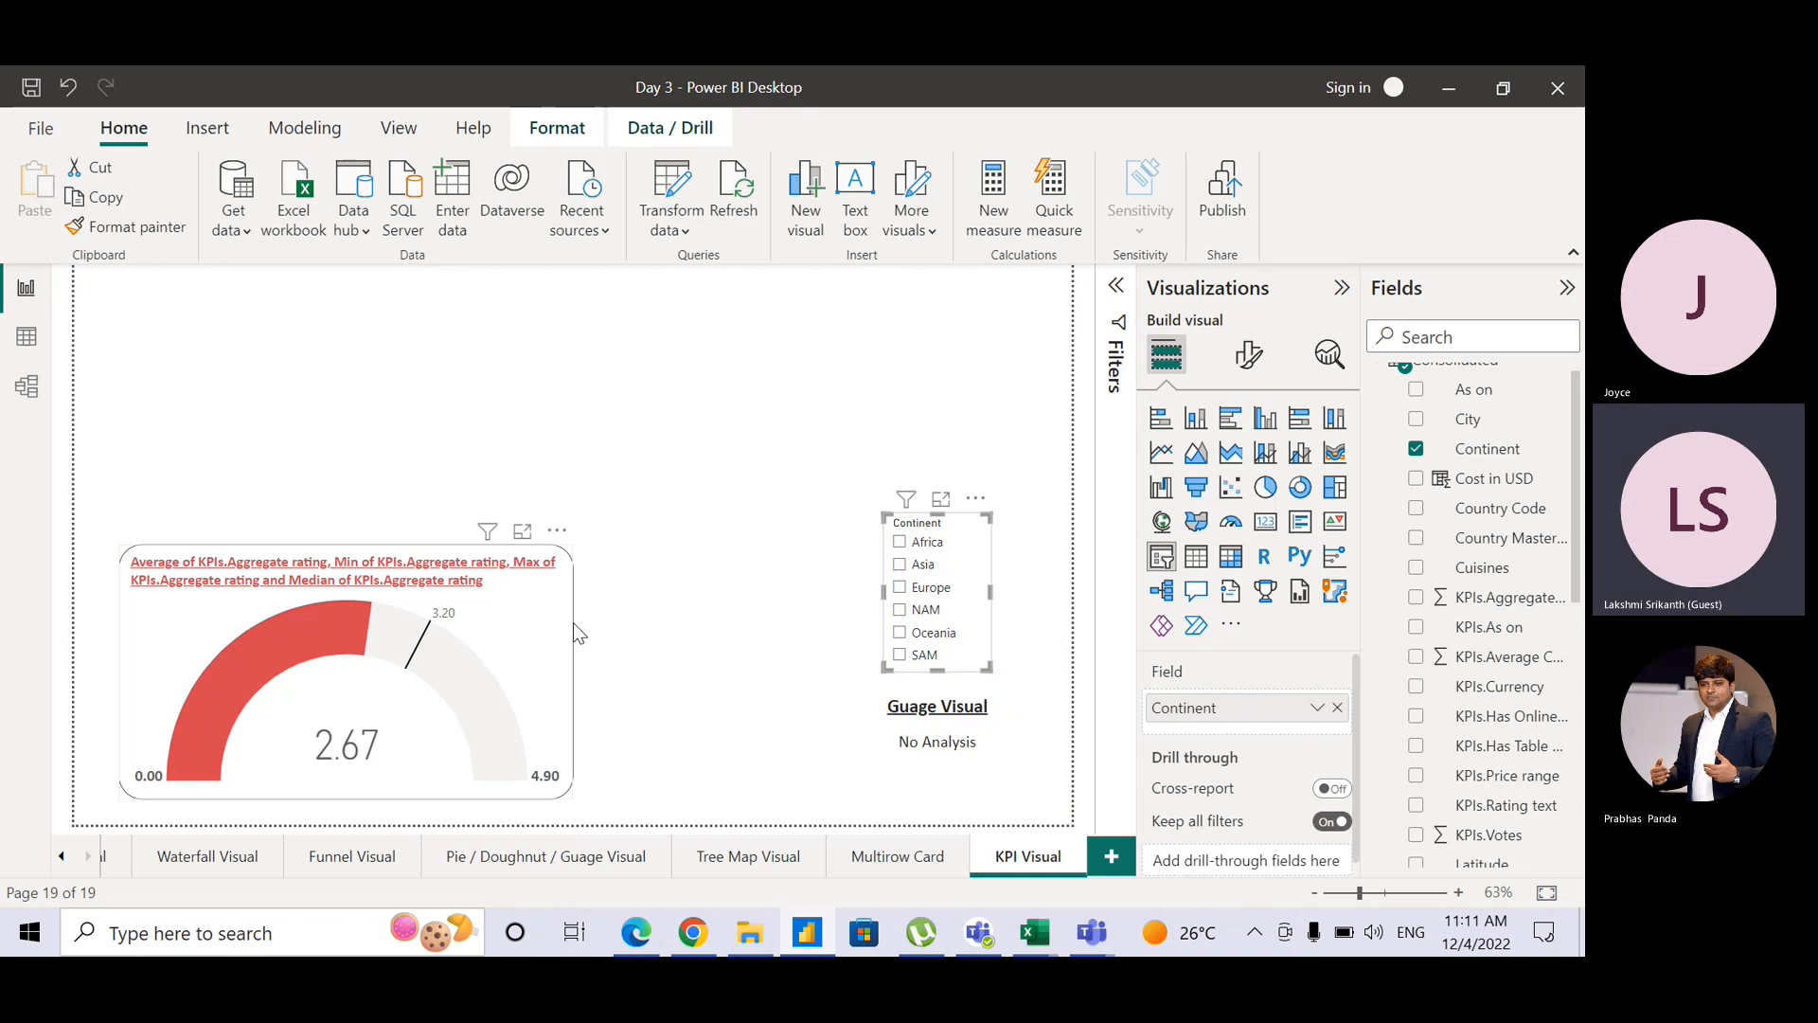
left_click_drag(574, 625, 556, 380)
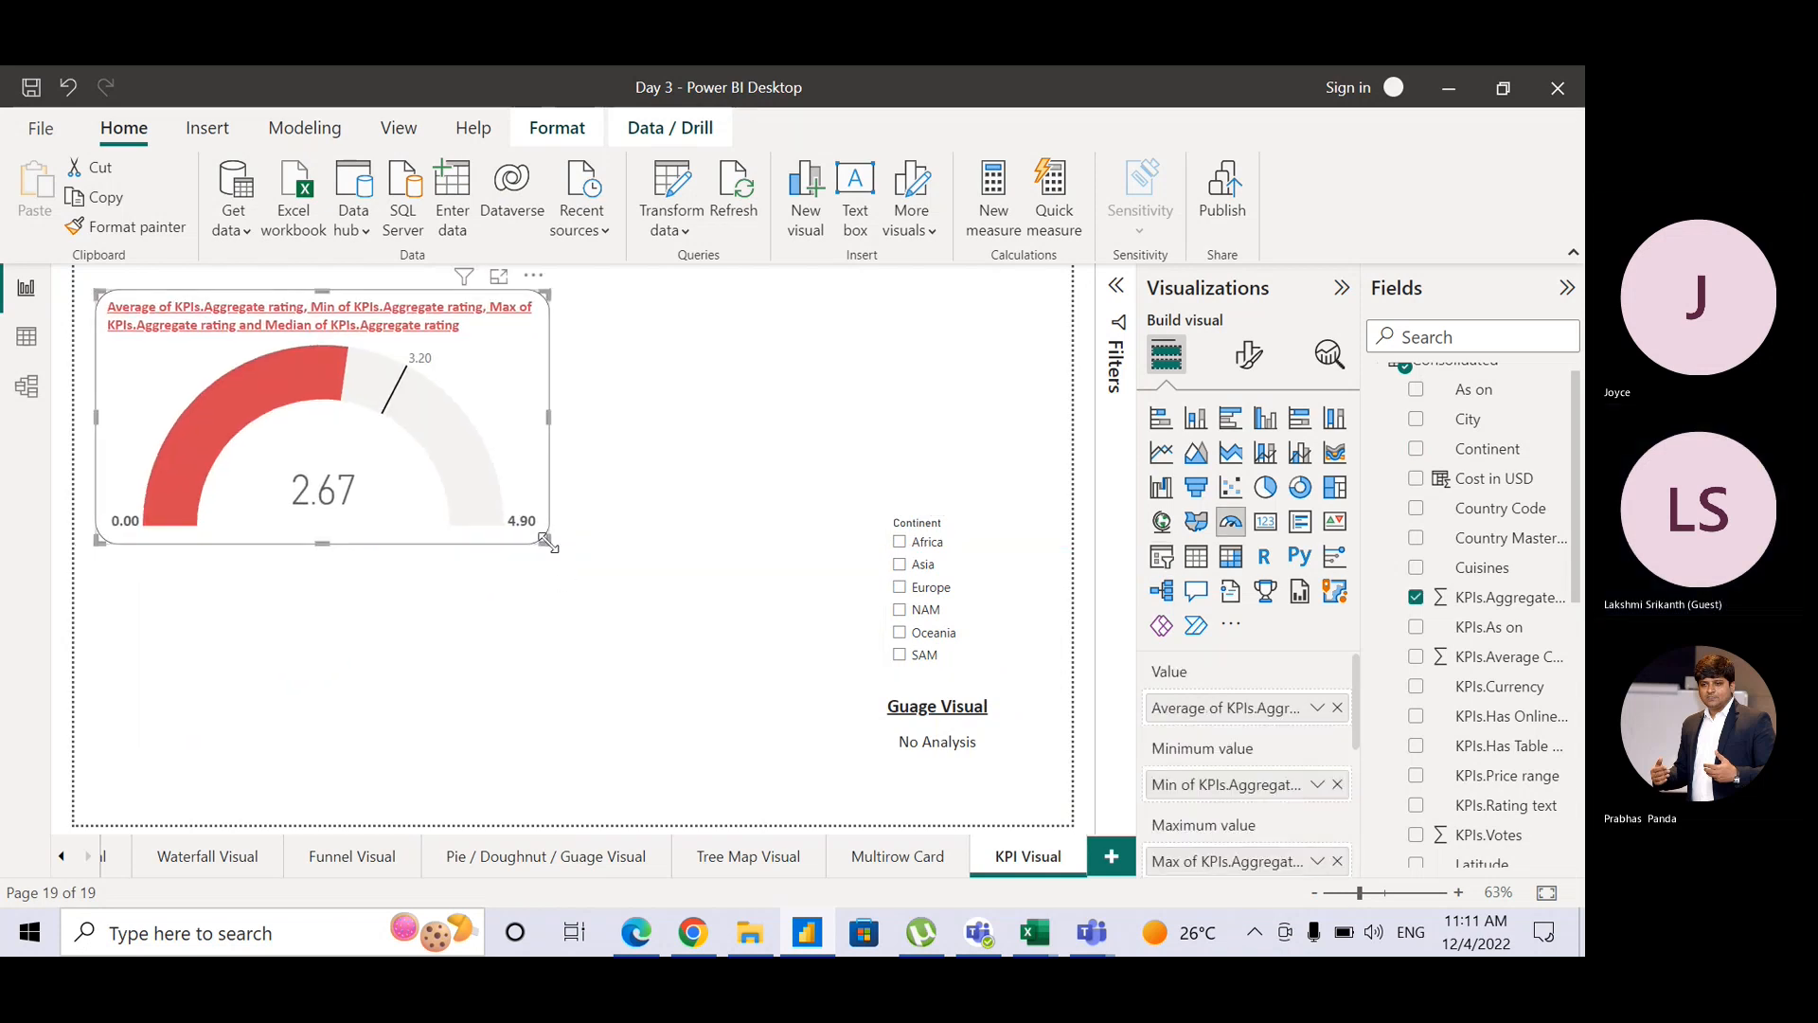
left_click_drag(547, 541, 1028, 618)
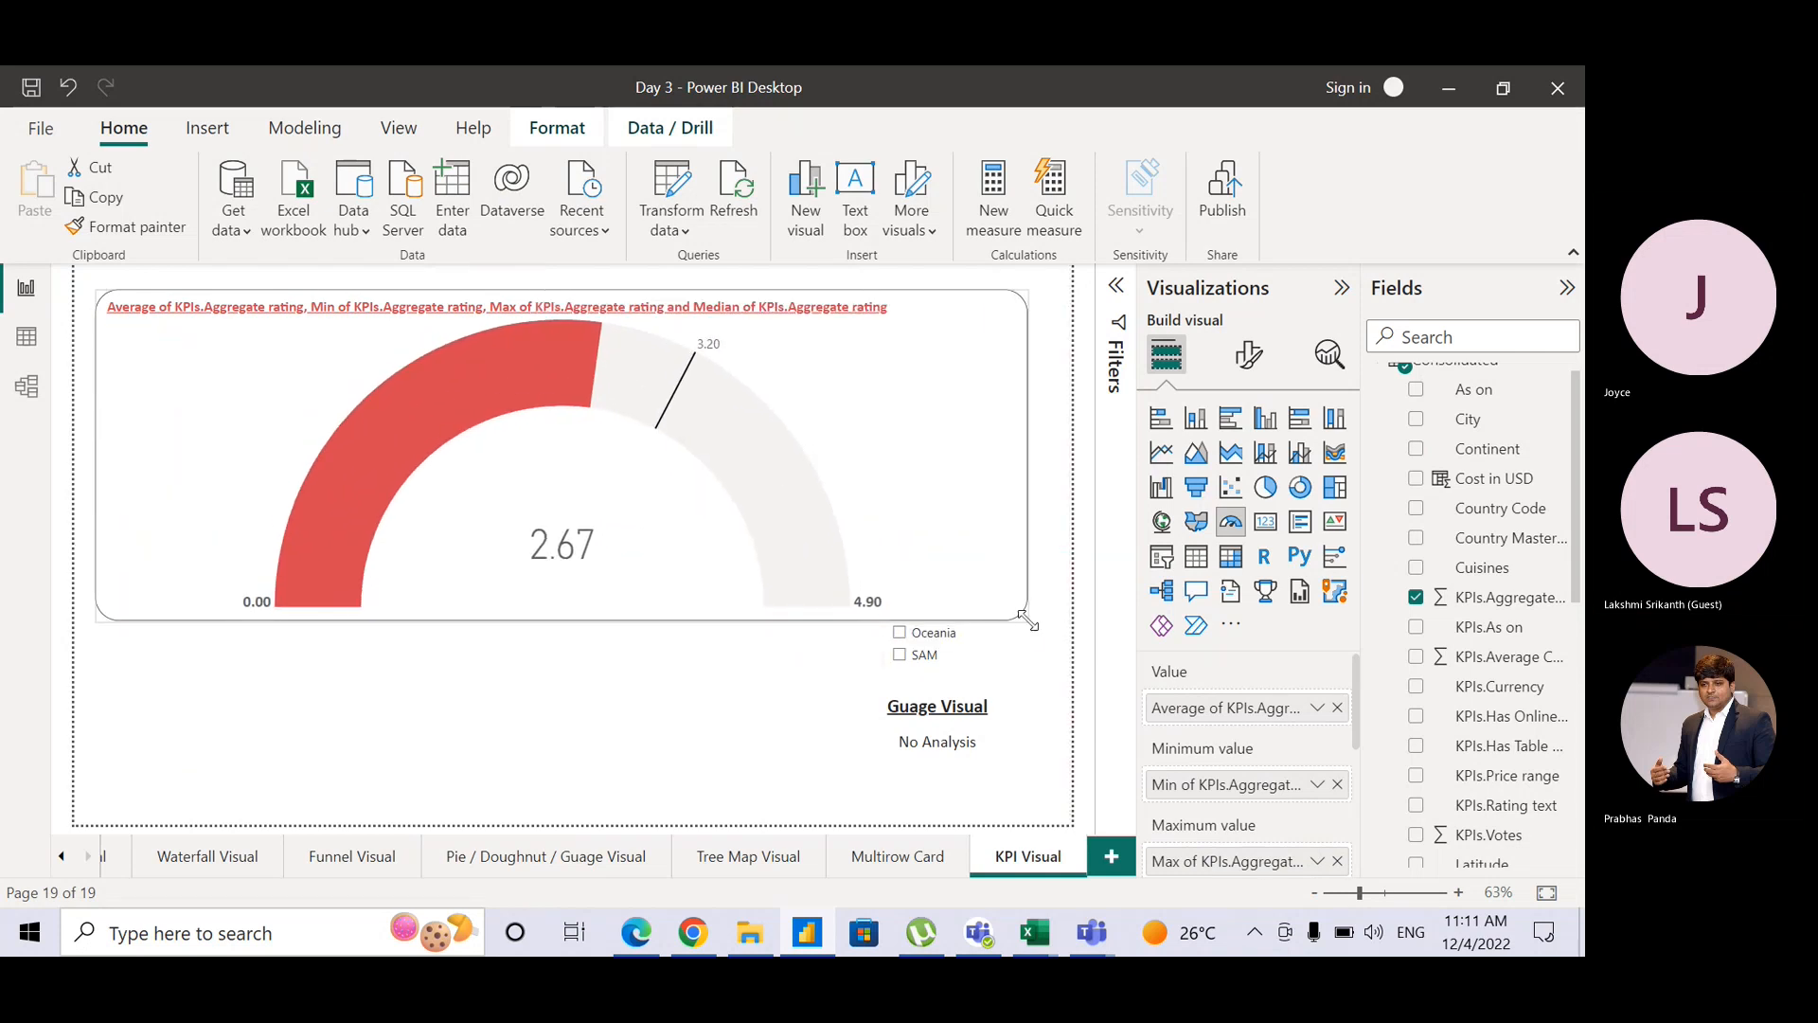
left_click(1014, 651)
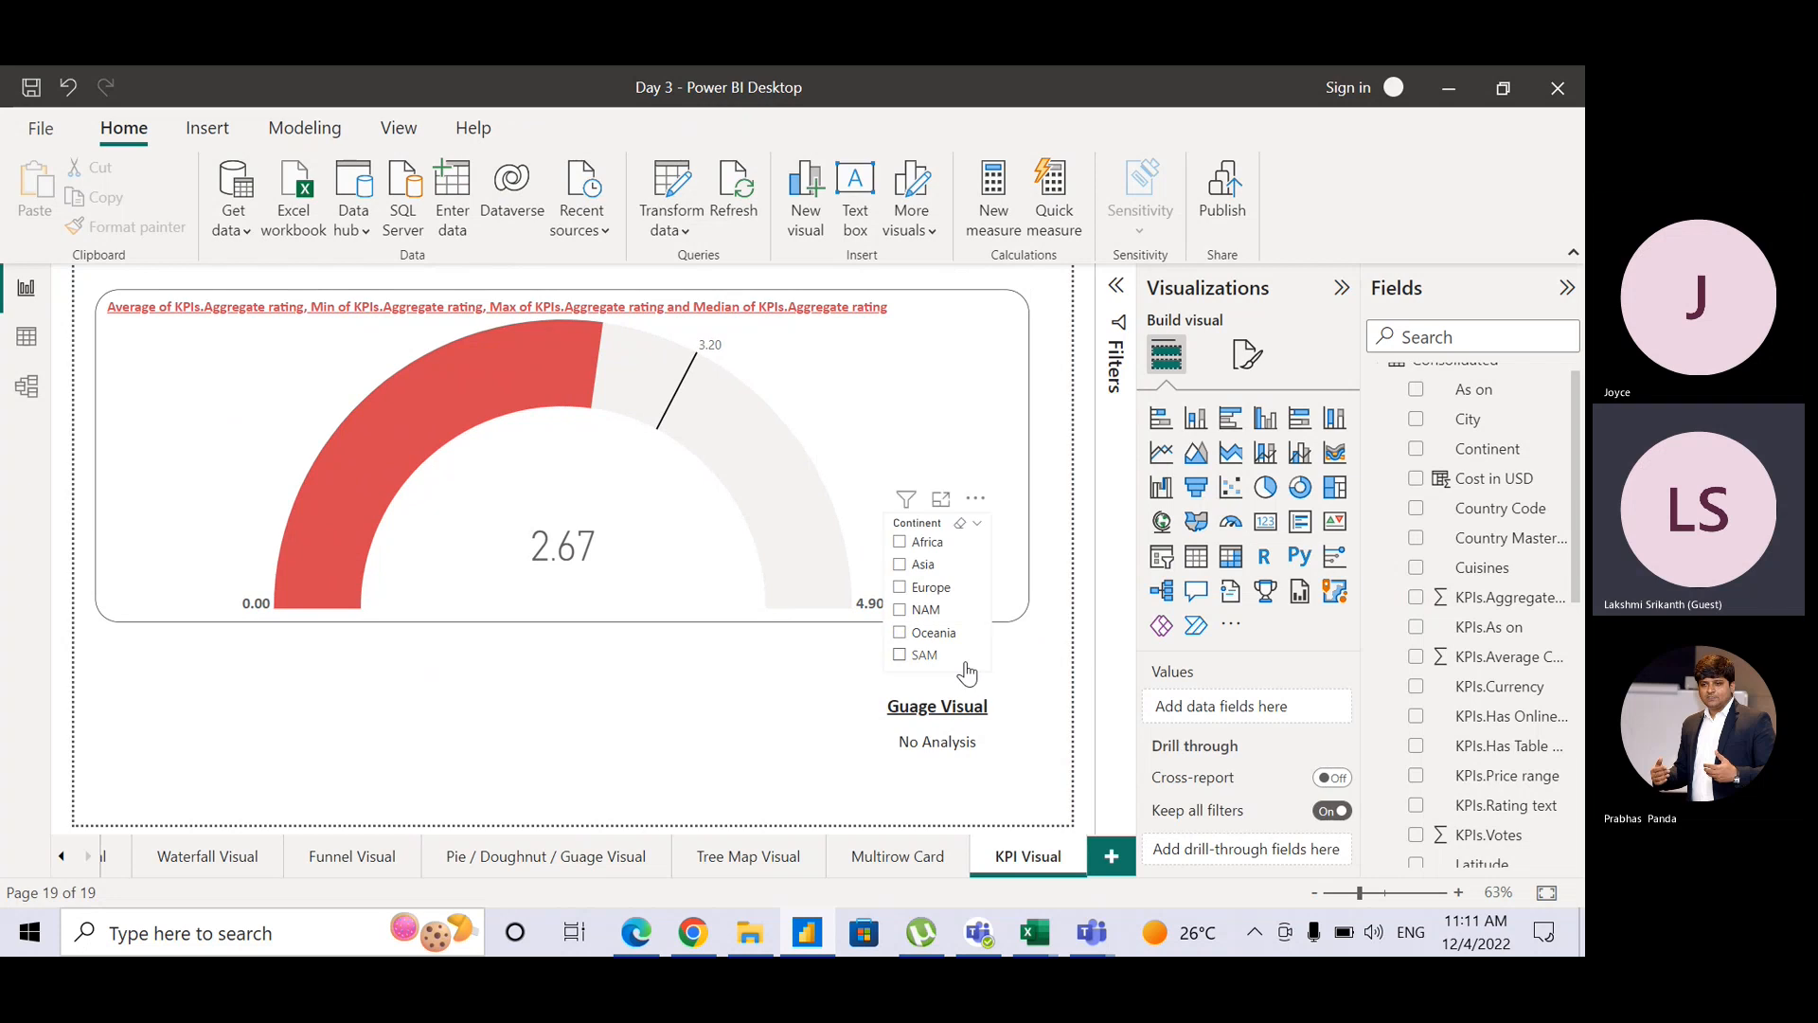
left_click(963, 665)
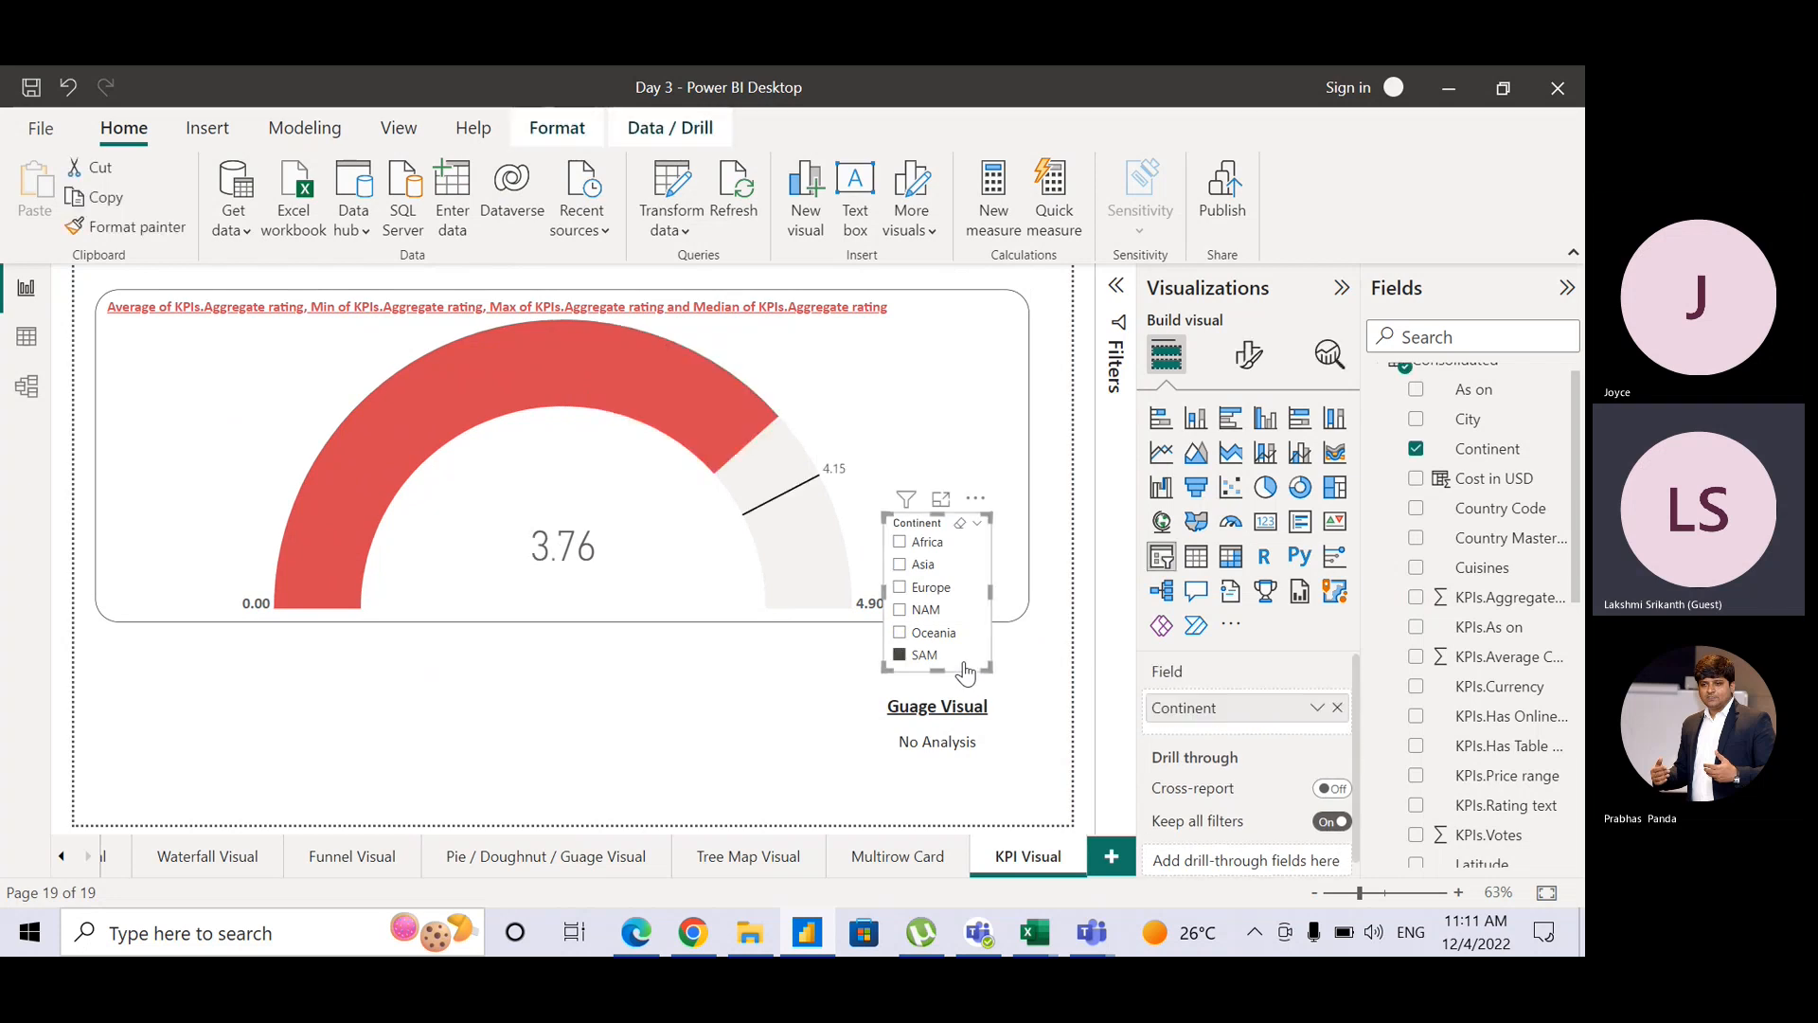
left_click(965, 667)
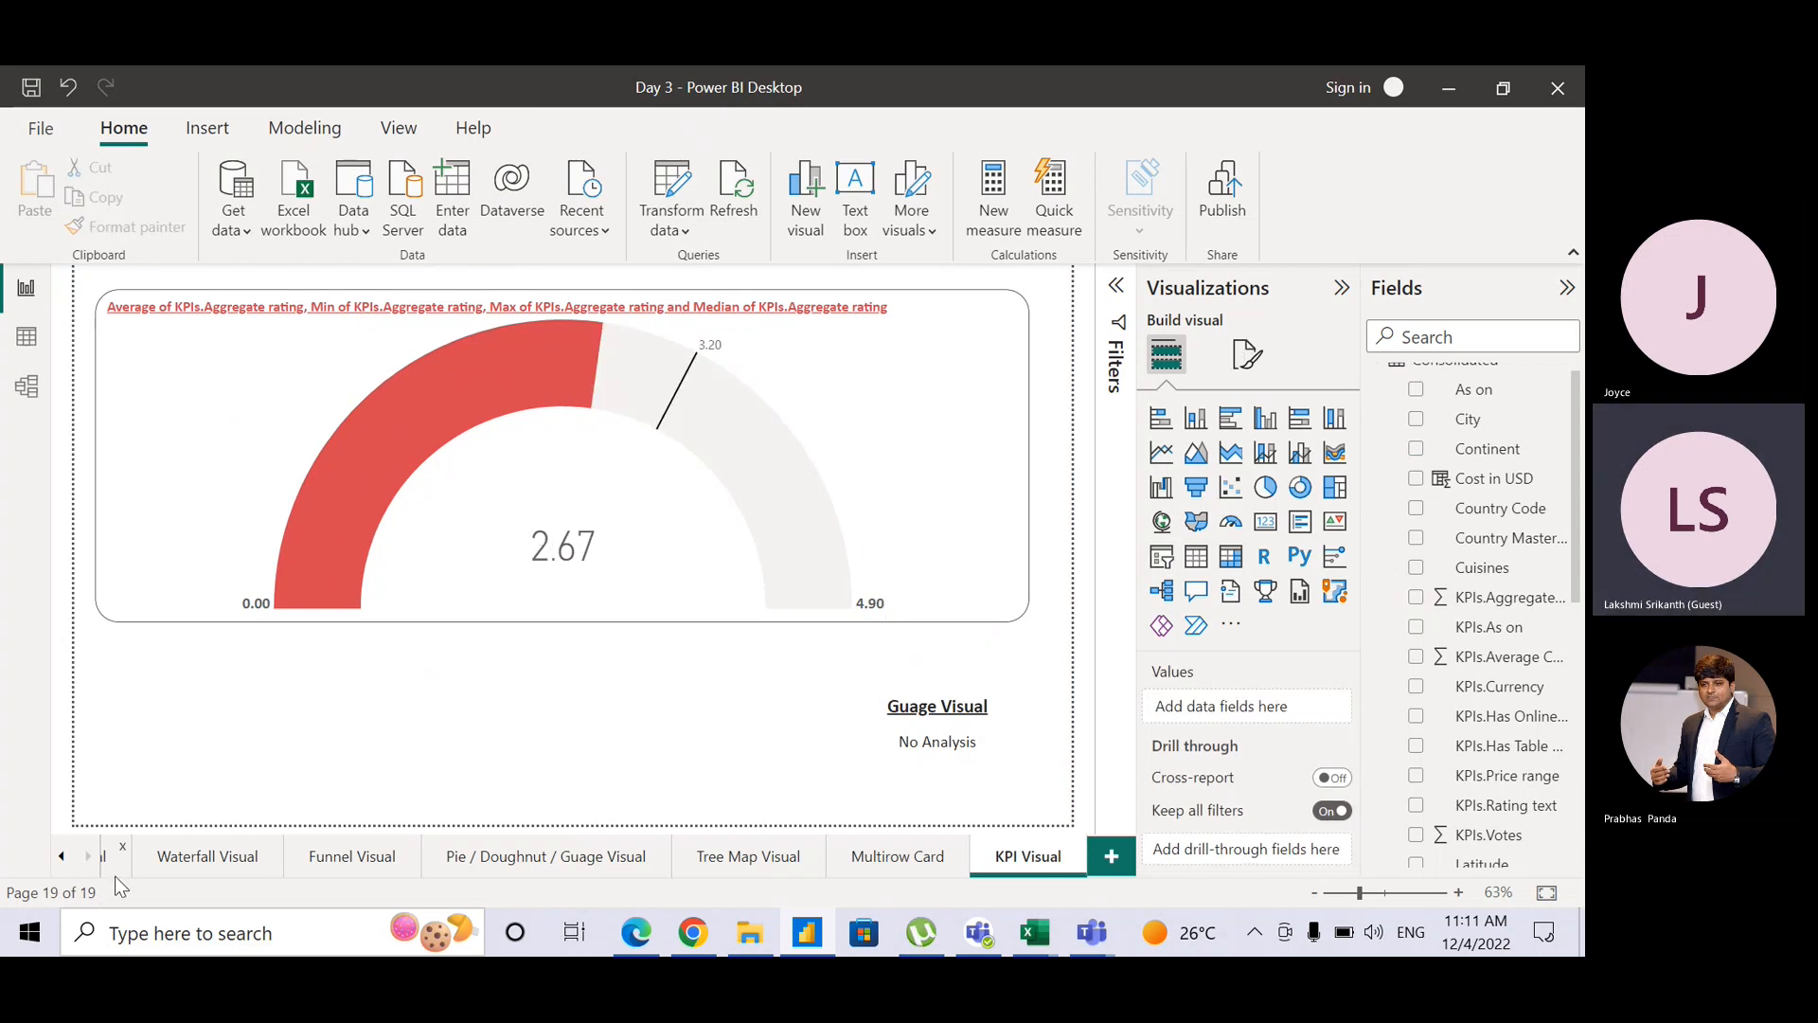
Step: Copy the Home Page's scooter images and region slicer onto the KPI Visual page, choosing Don't sync
left_click(59, 863)
left_click(60, 863)
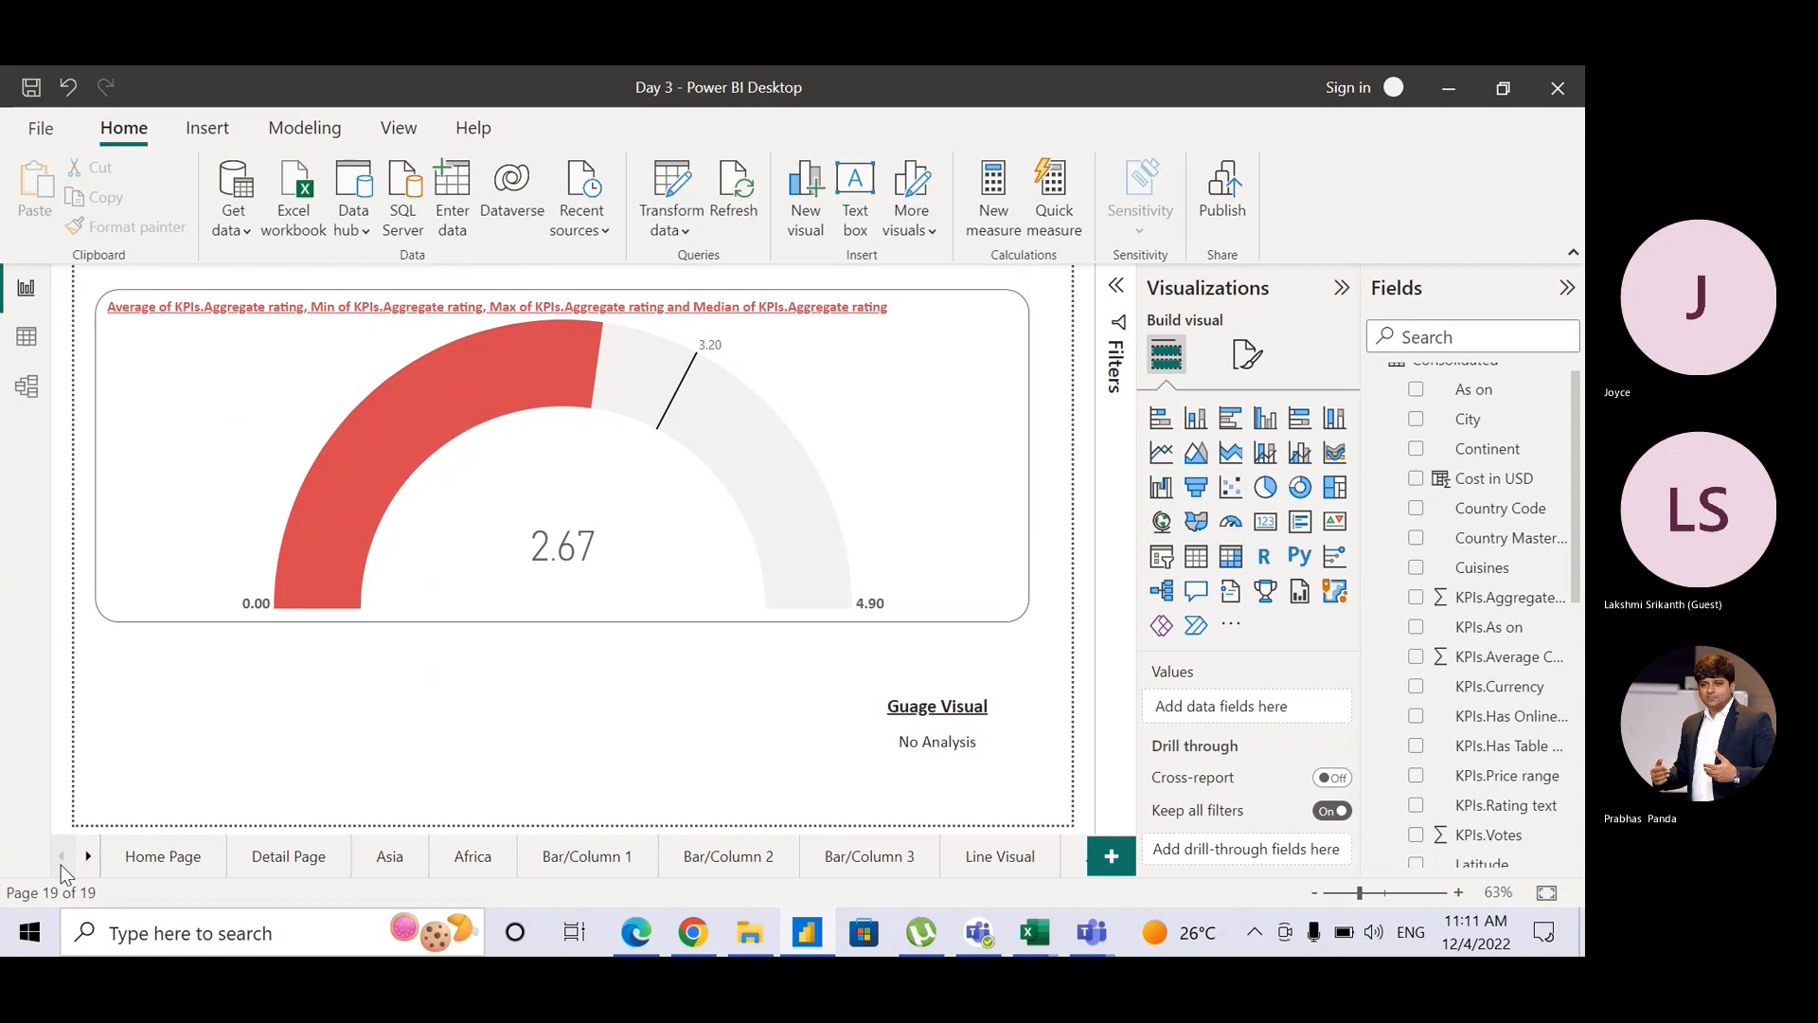
left_click(124, 861)
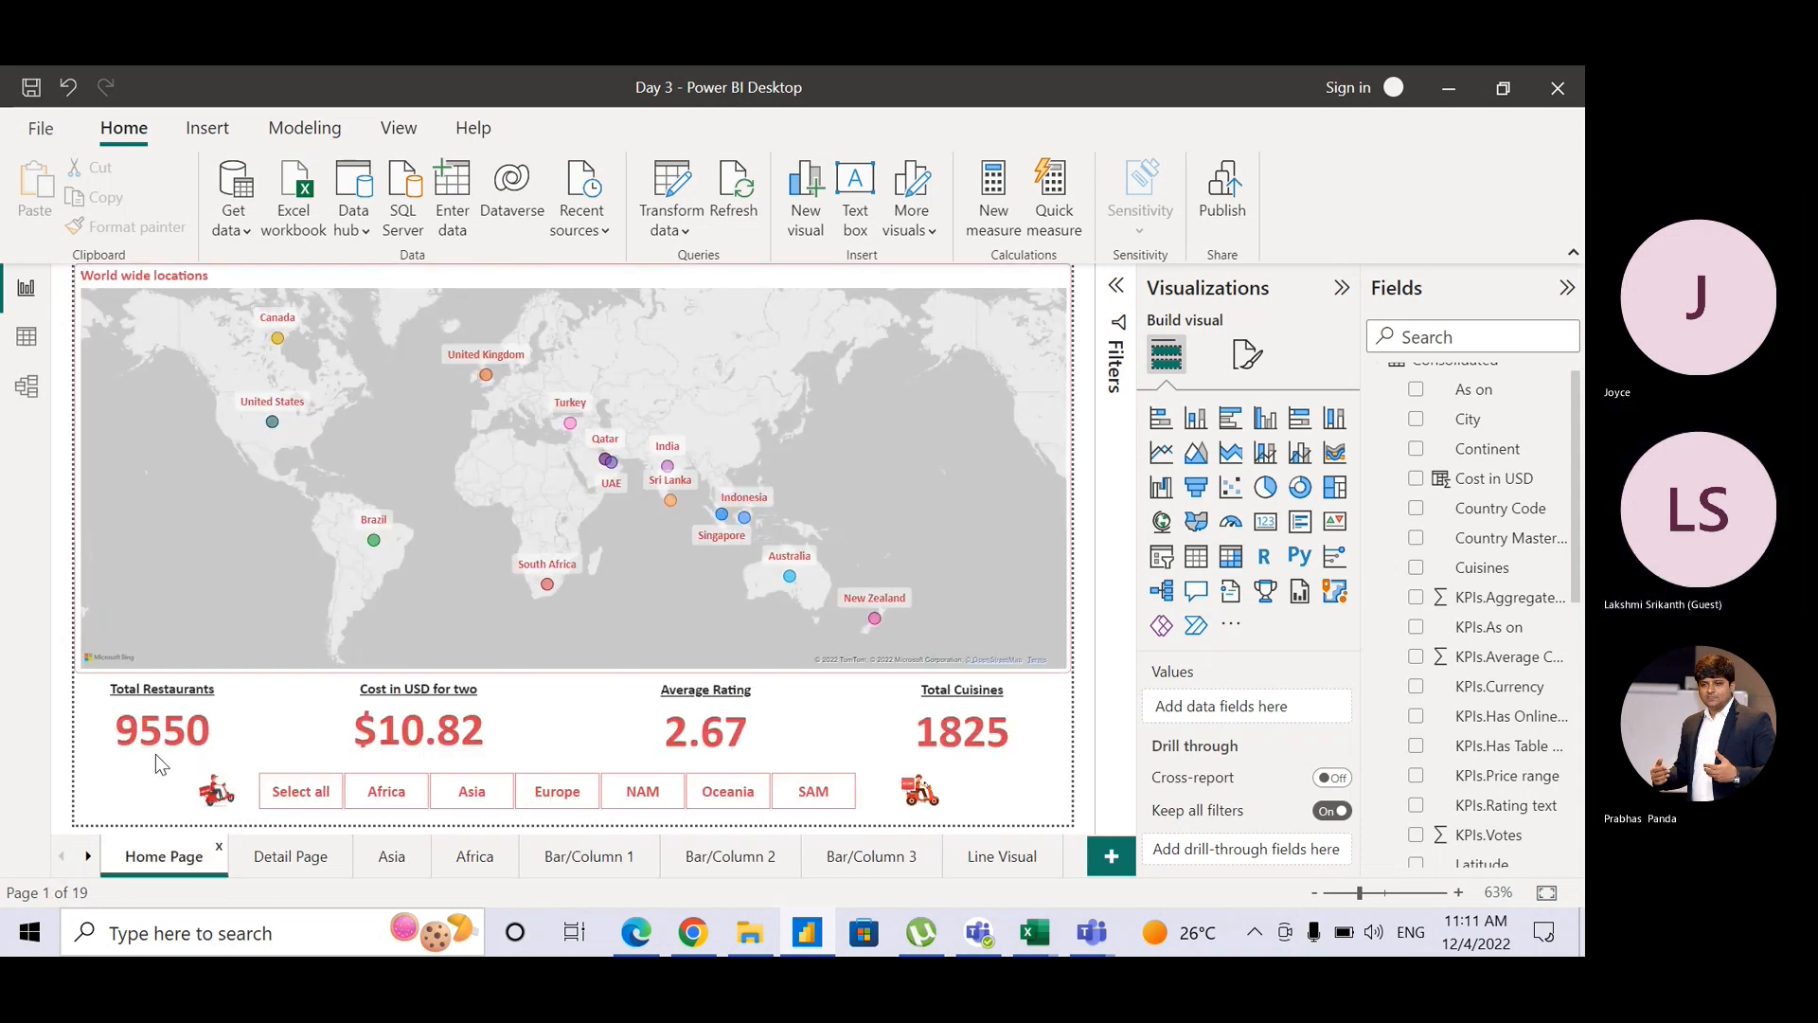
left_click_drag(155, 763, 1017, 832)
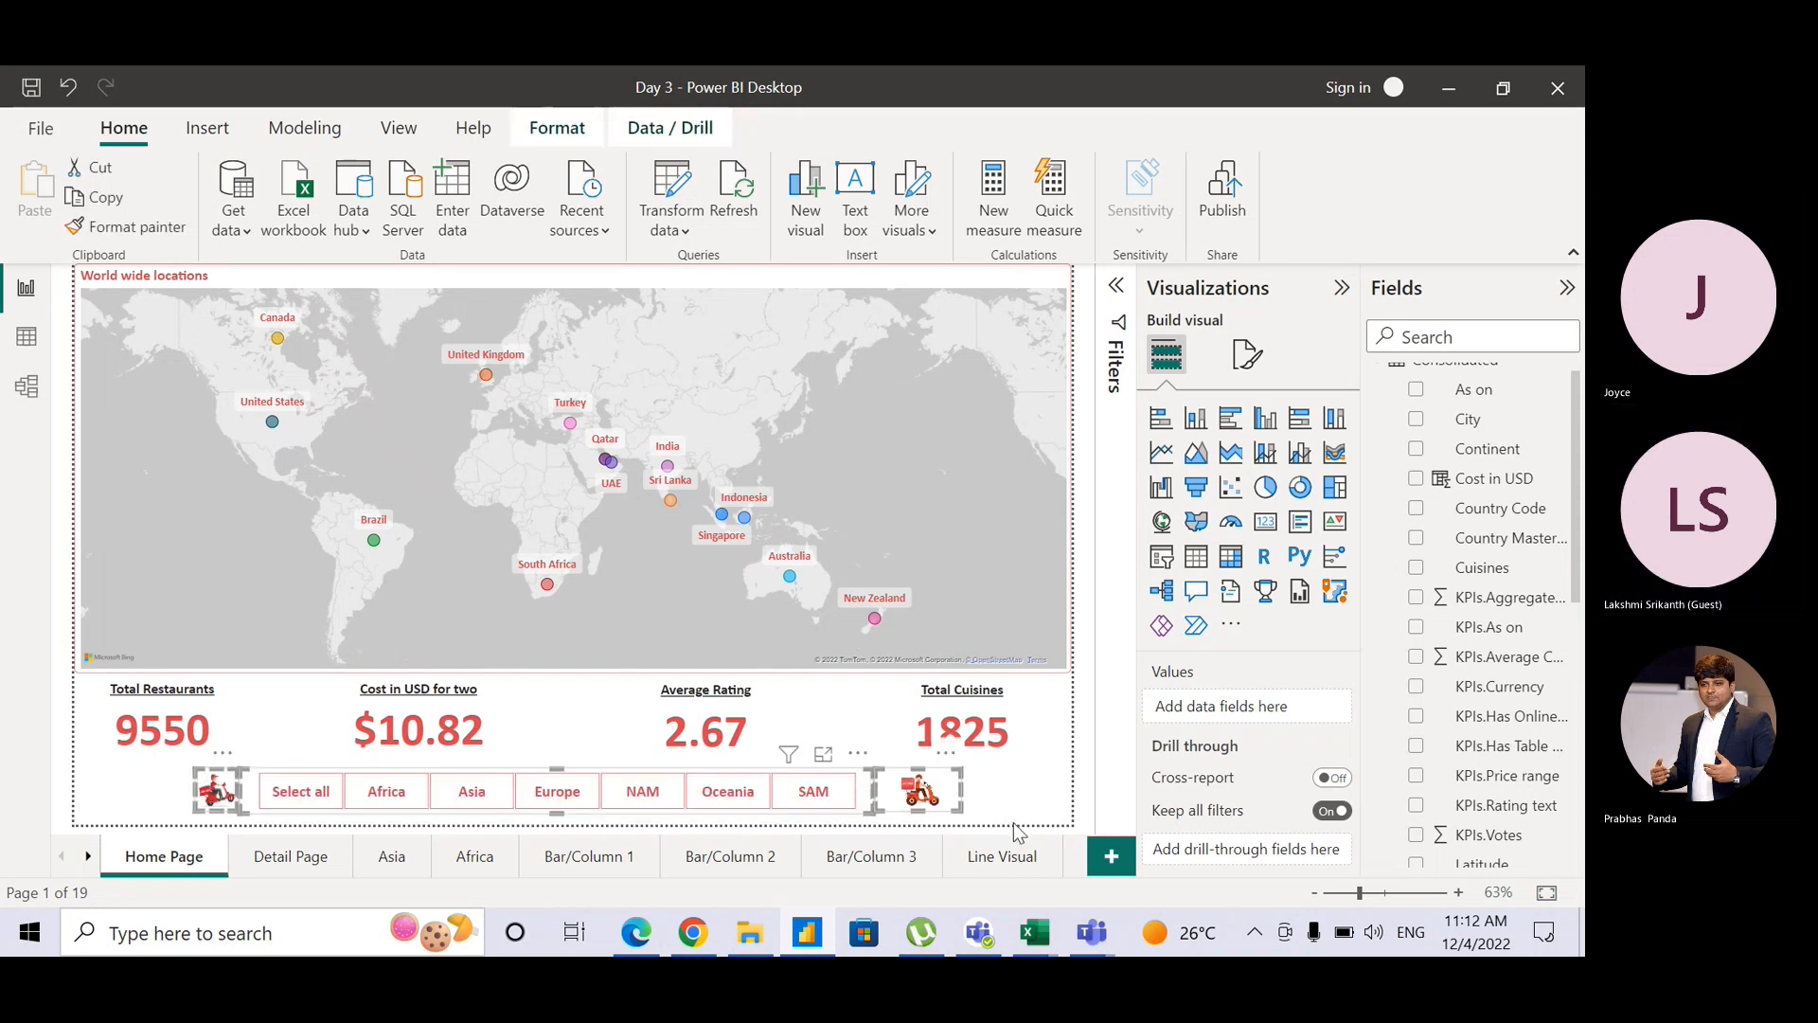
left_click(87, 856)
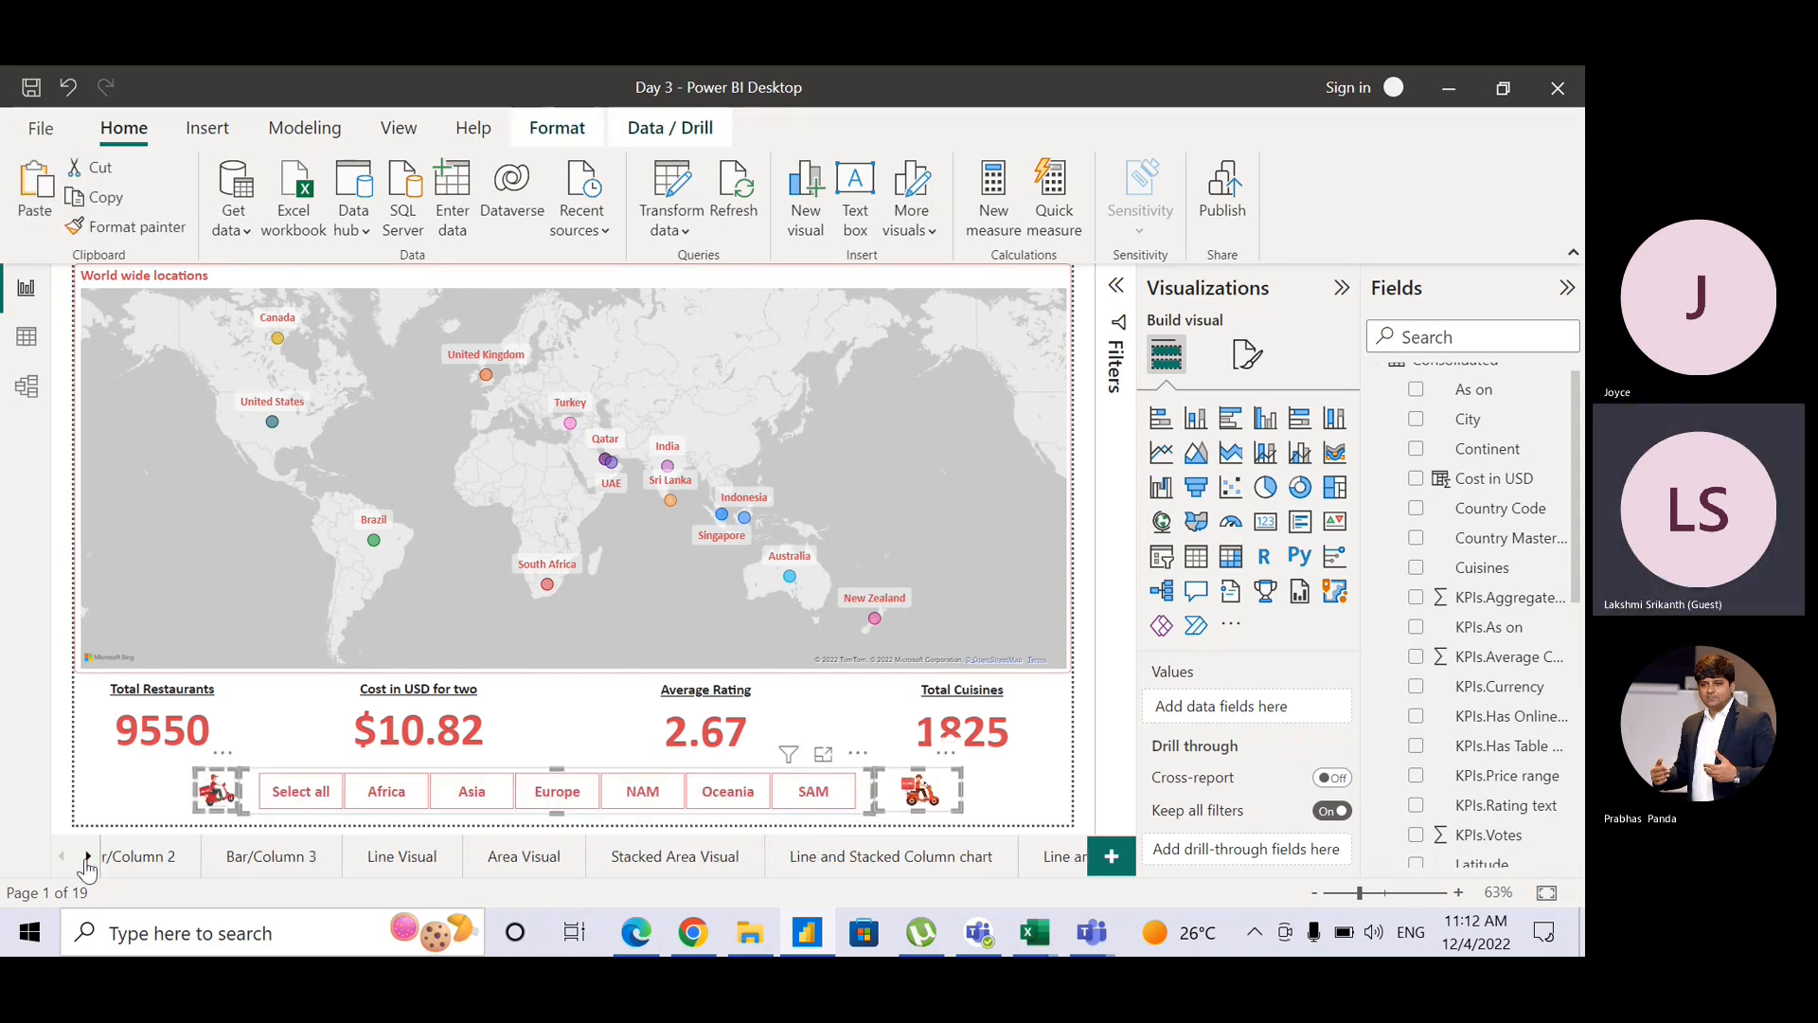
left_click(88, 856)
left_click(87, 856)
left_click(87, 856)
left_click(87, 856)
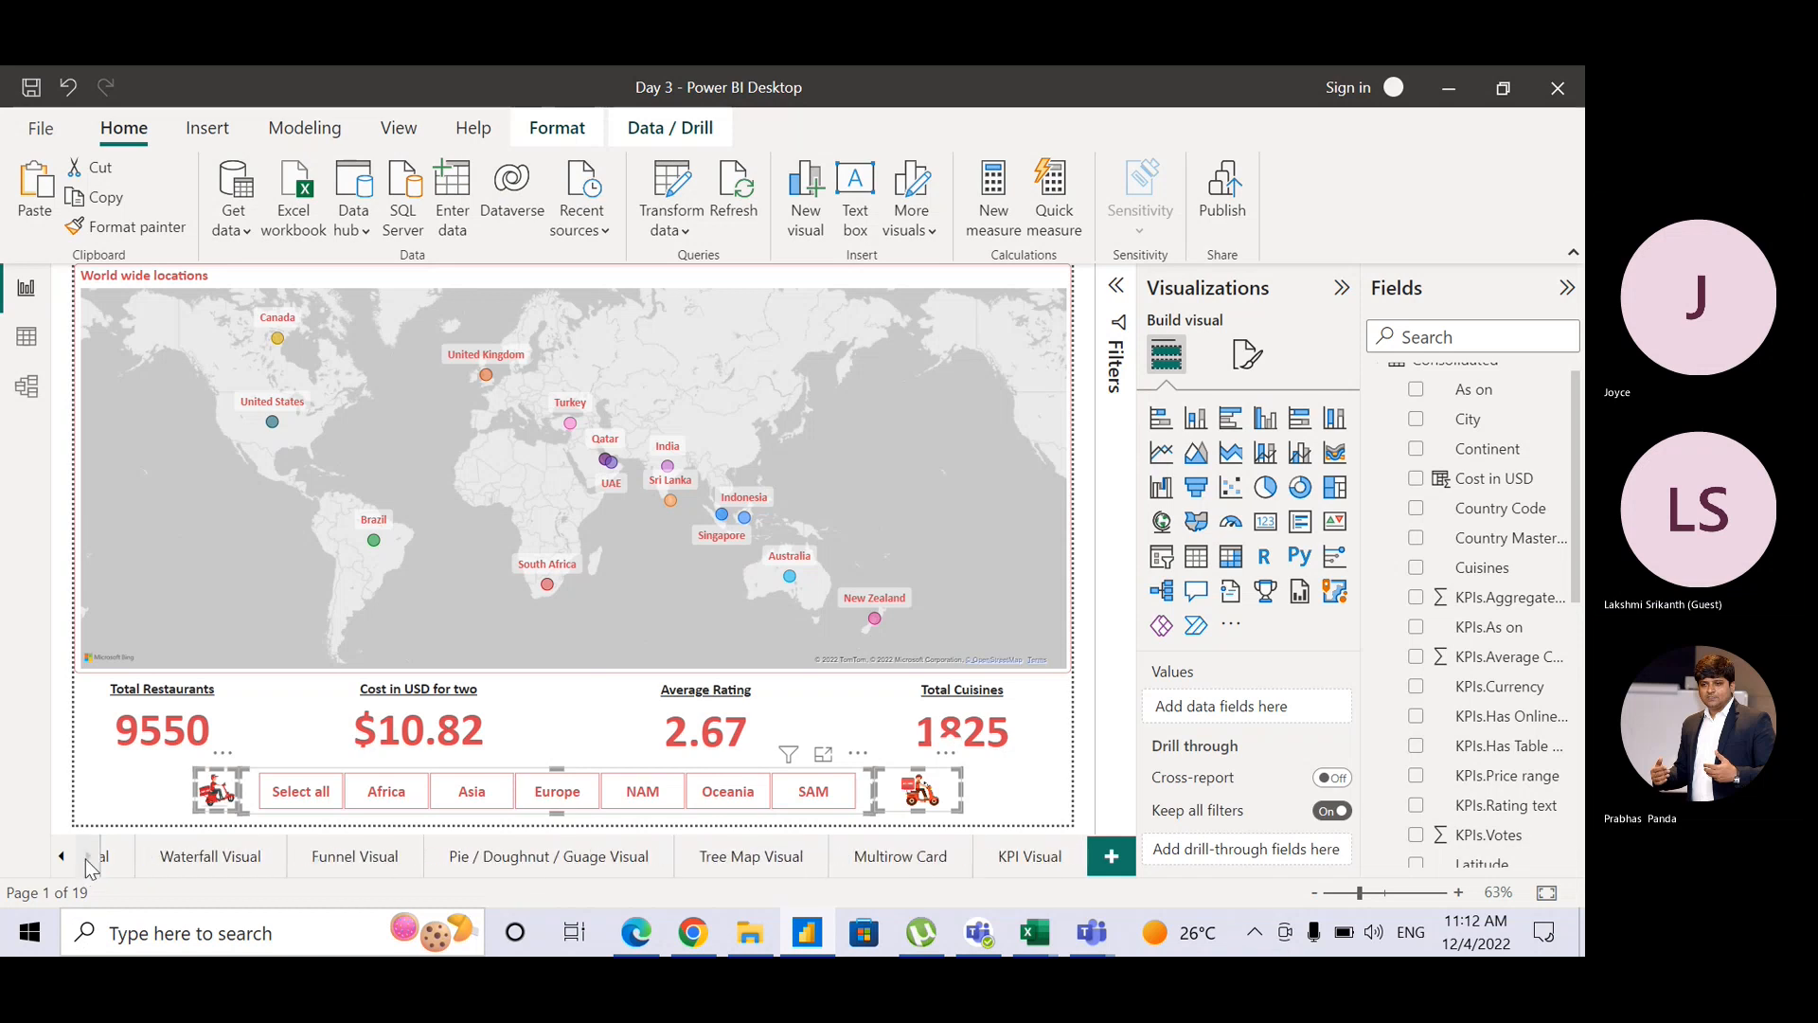
left_click(1036, 855)
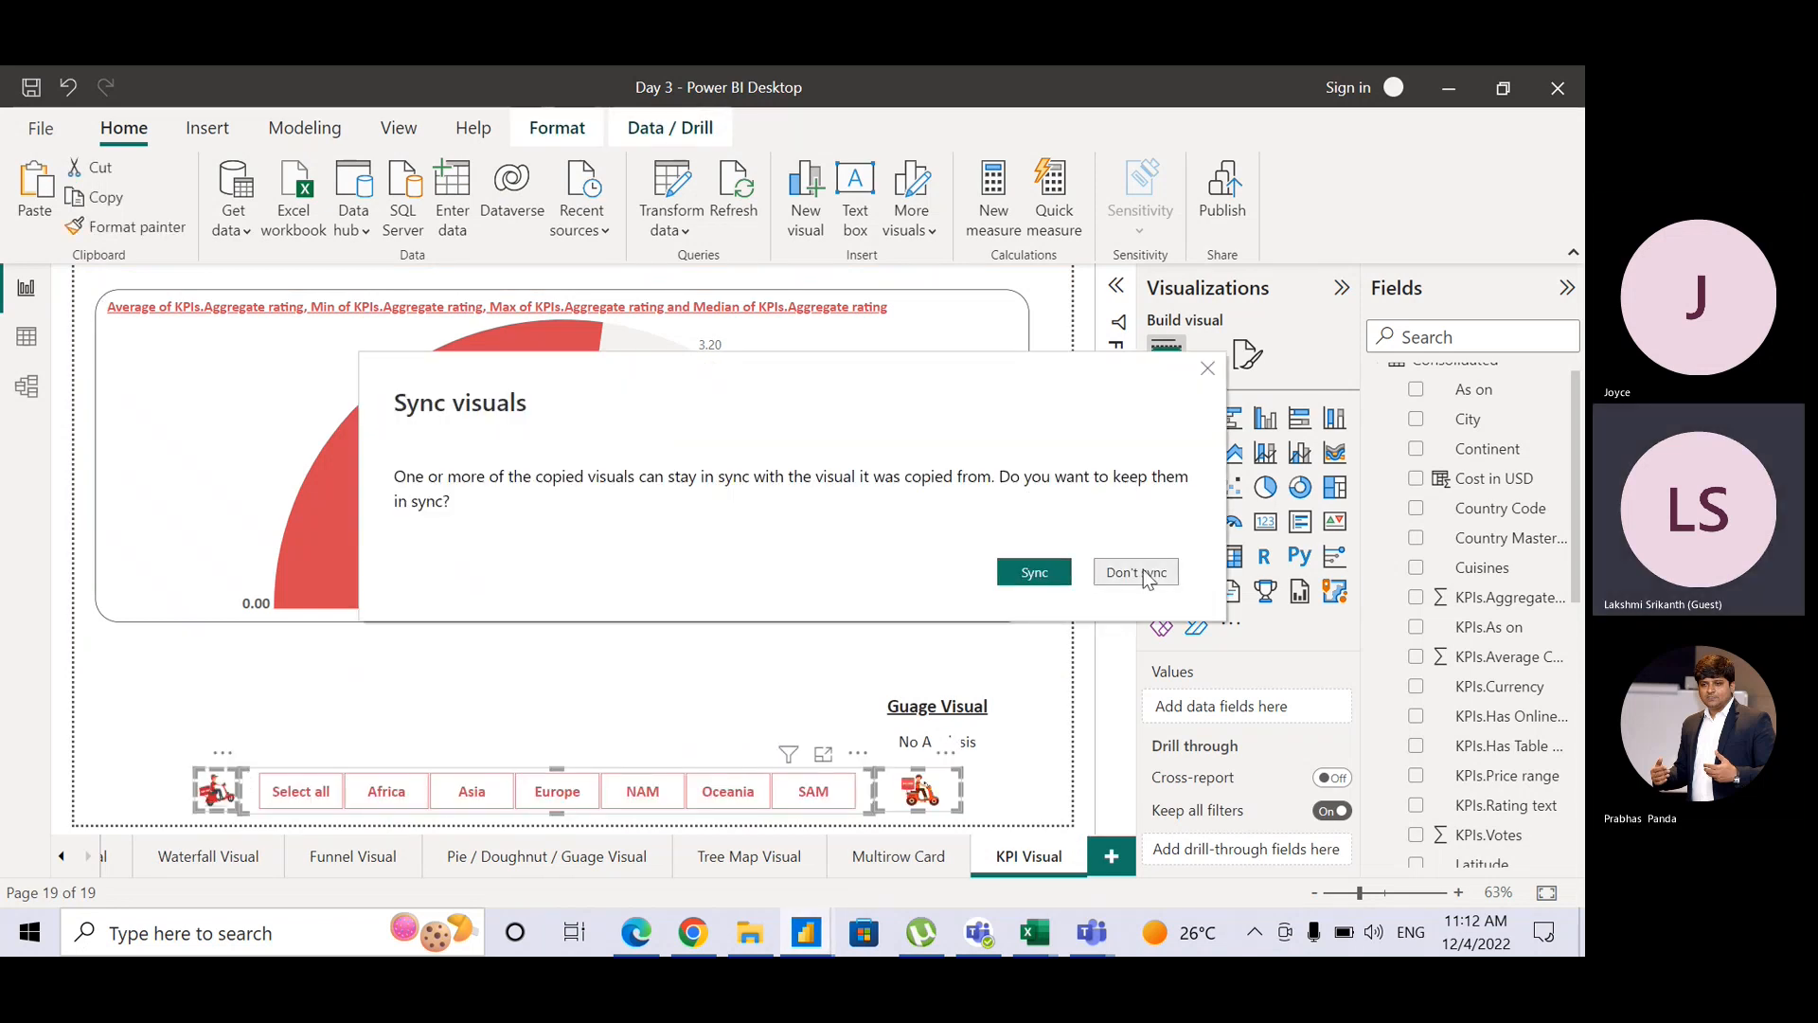
left_click(1144, 570)
left_click(1002, 740)
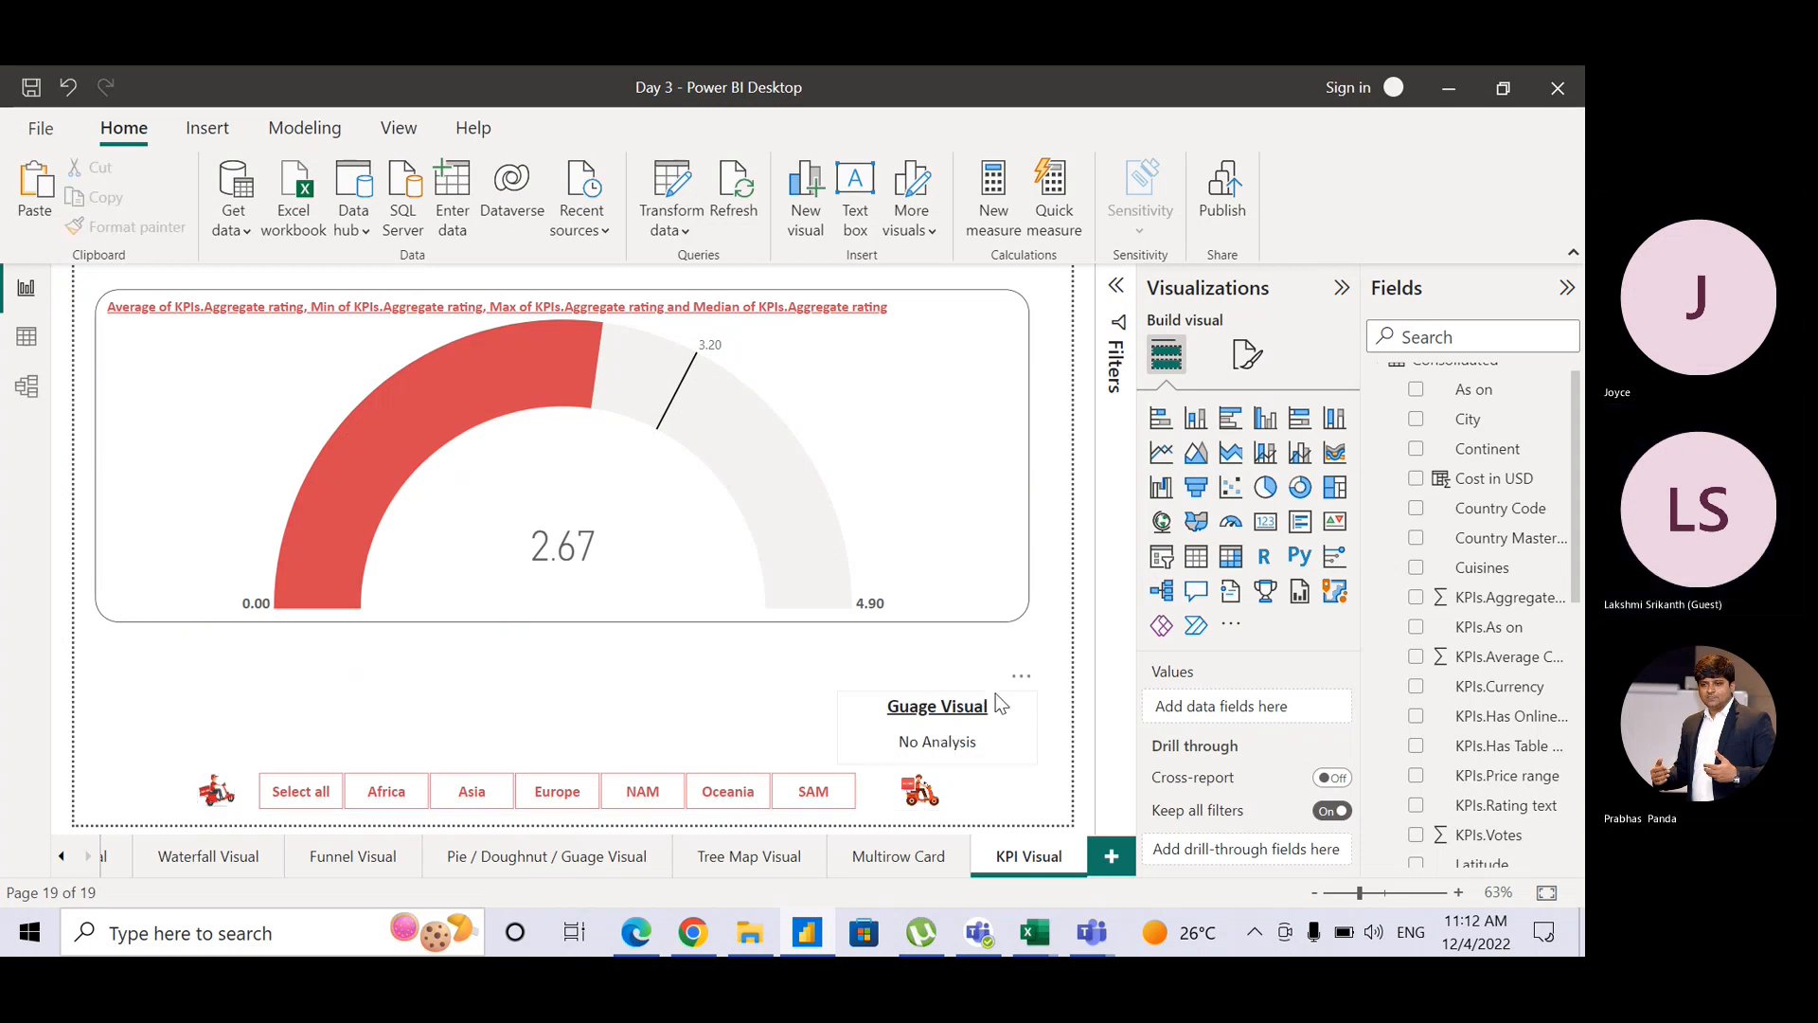
Step: Change the heading 'Guage Visual' to 'KPI Visual'
left_click(956, 670)
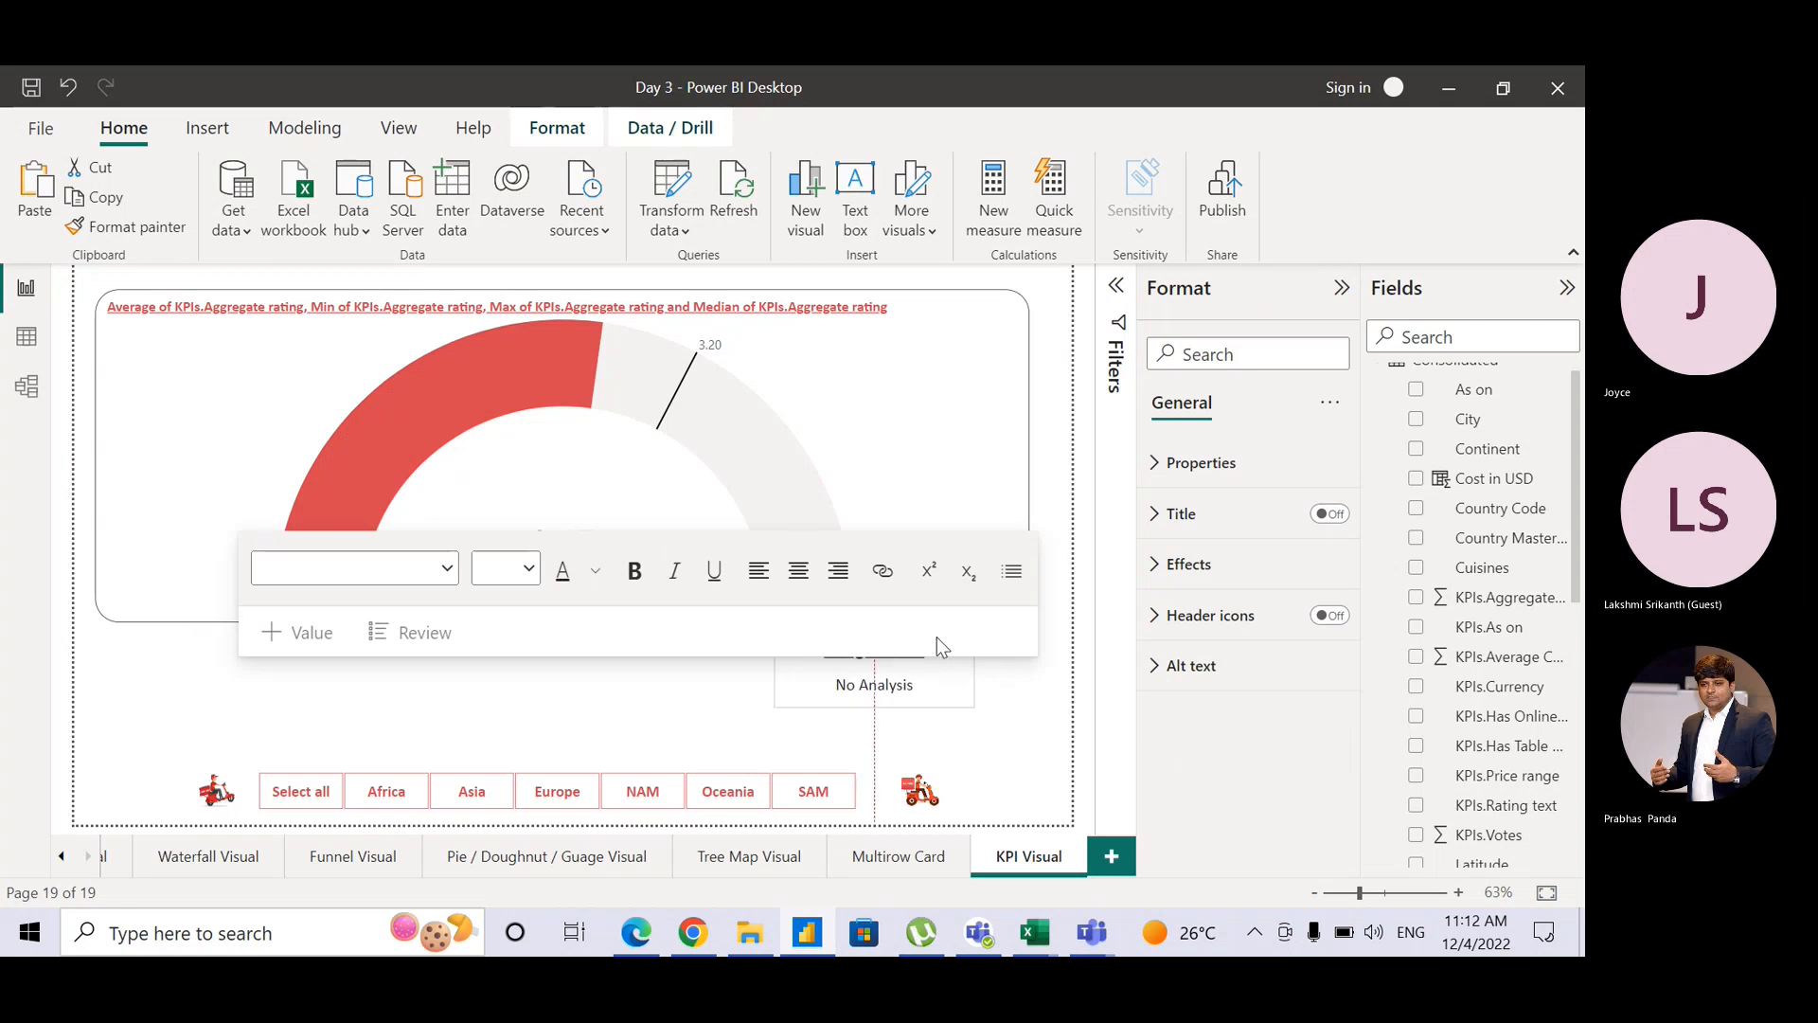
left_click_drag(907, 676, 861, 682)
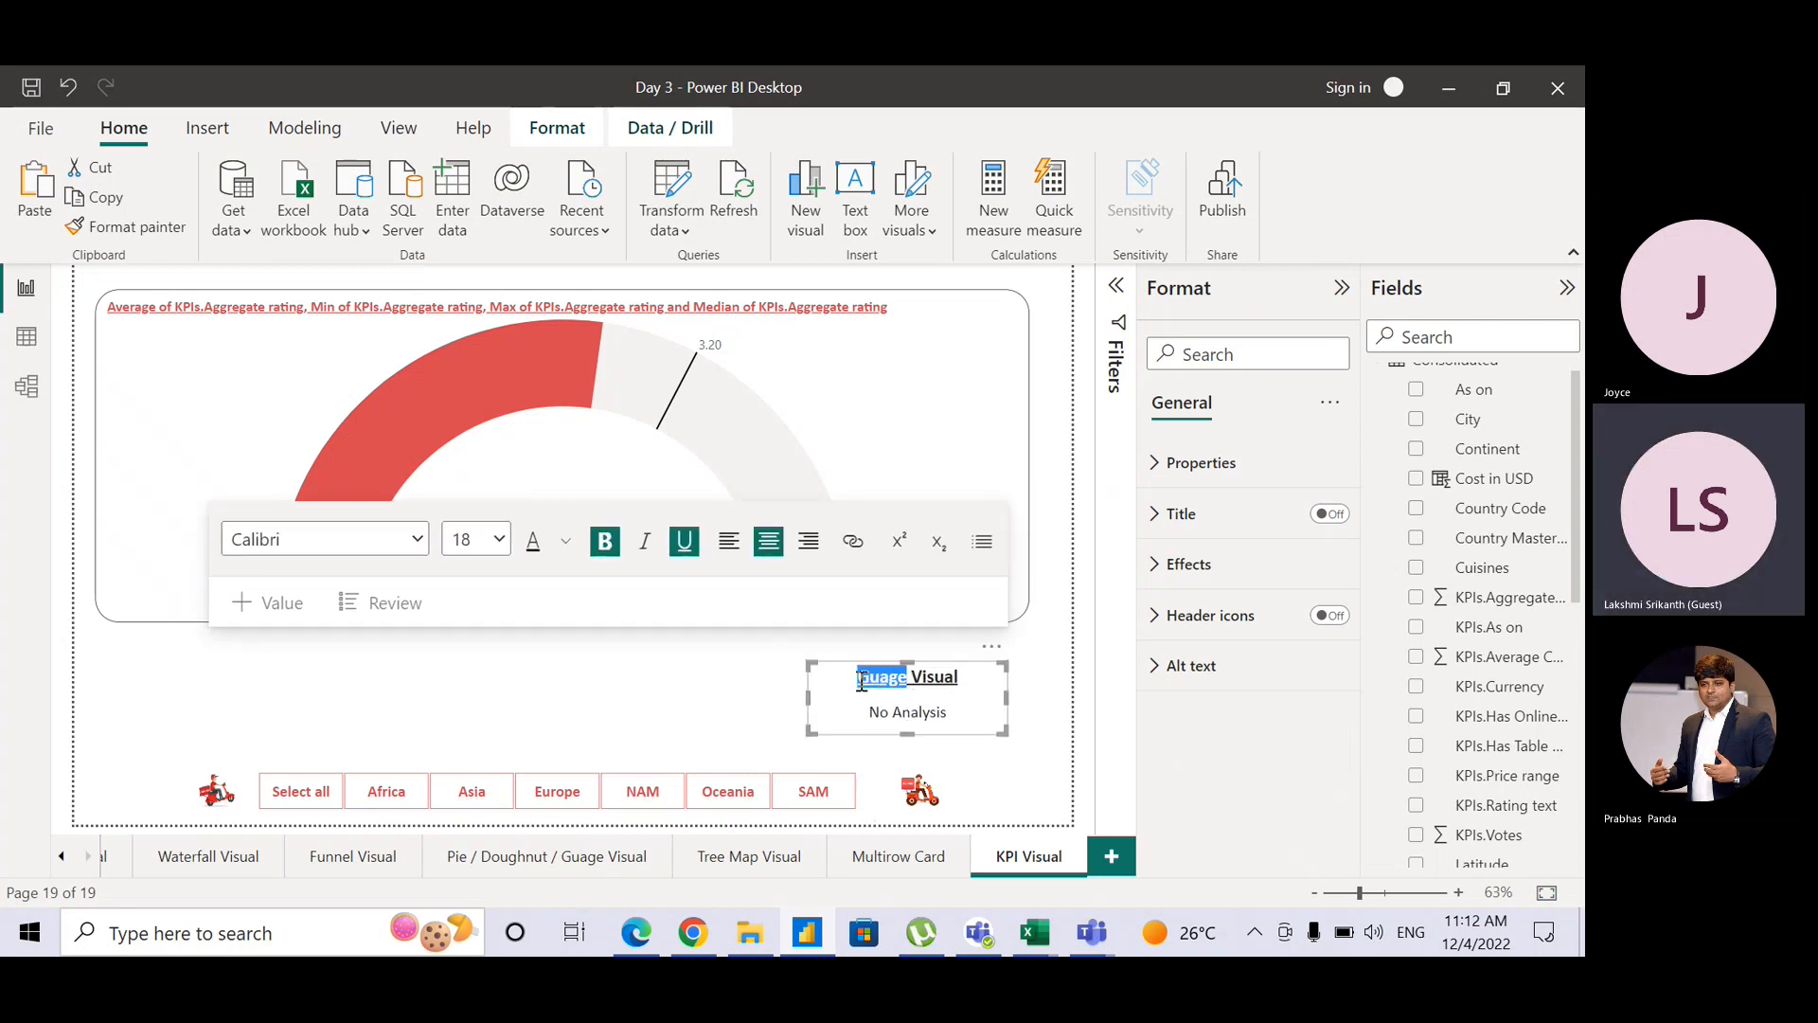
type("KPI")
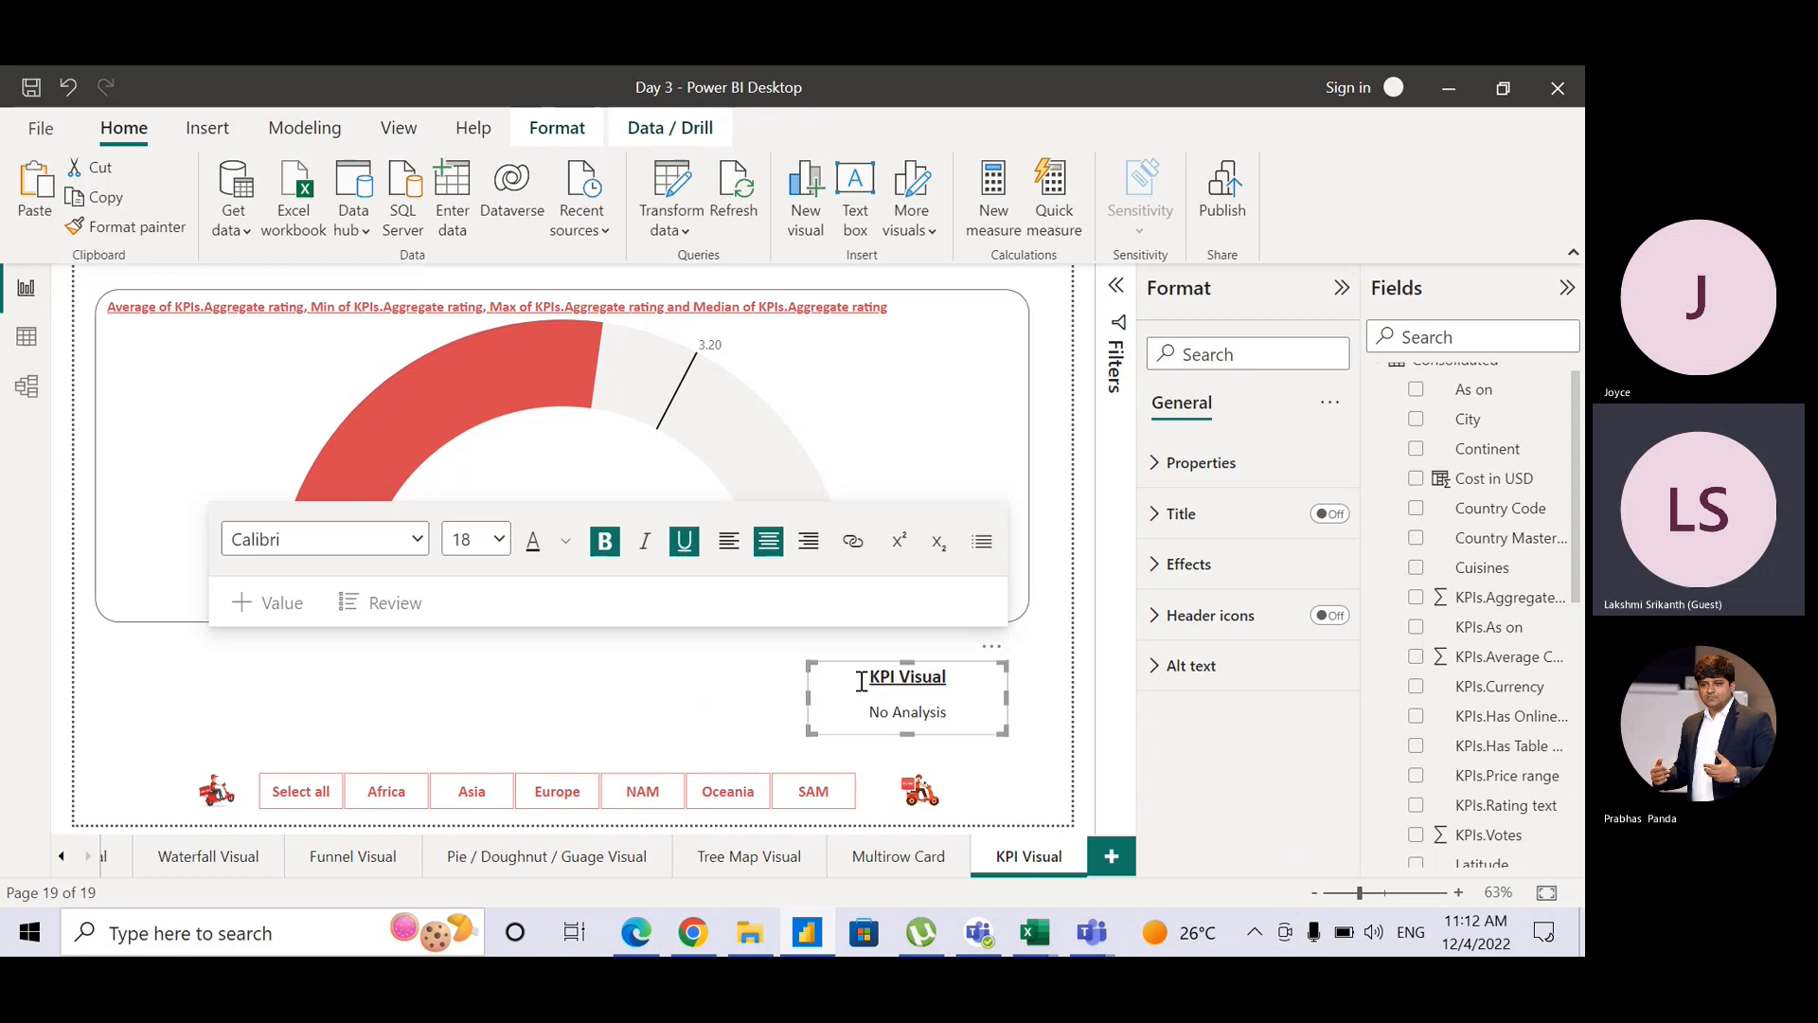
left_click(1051, 737)
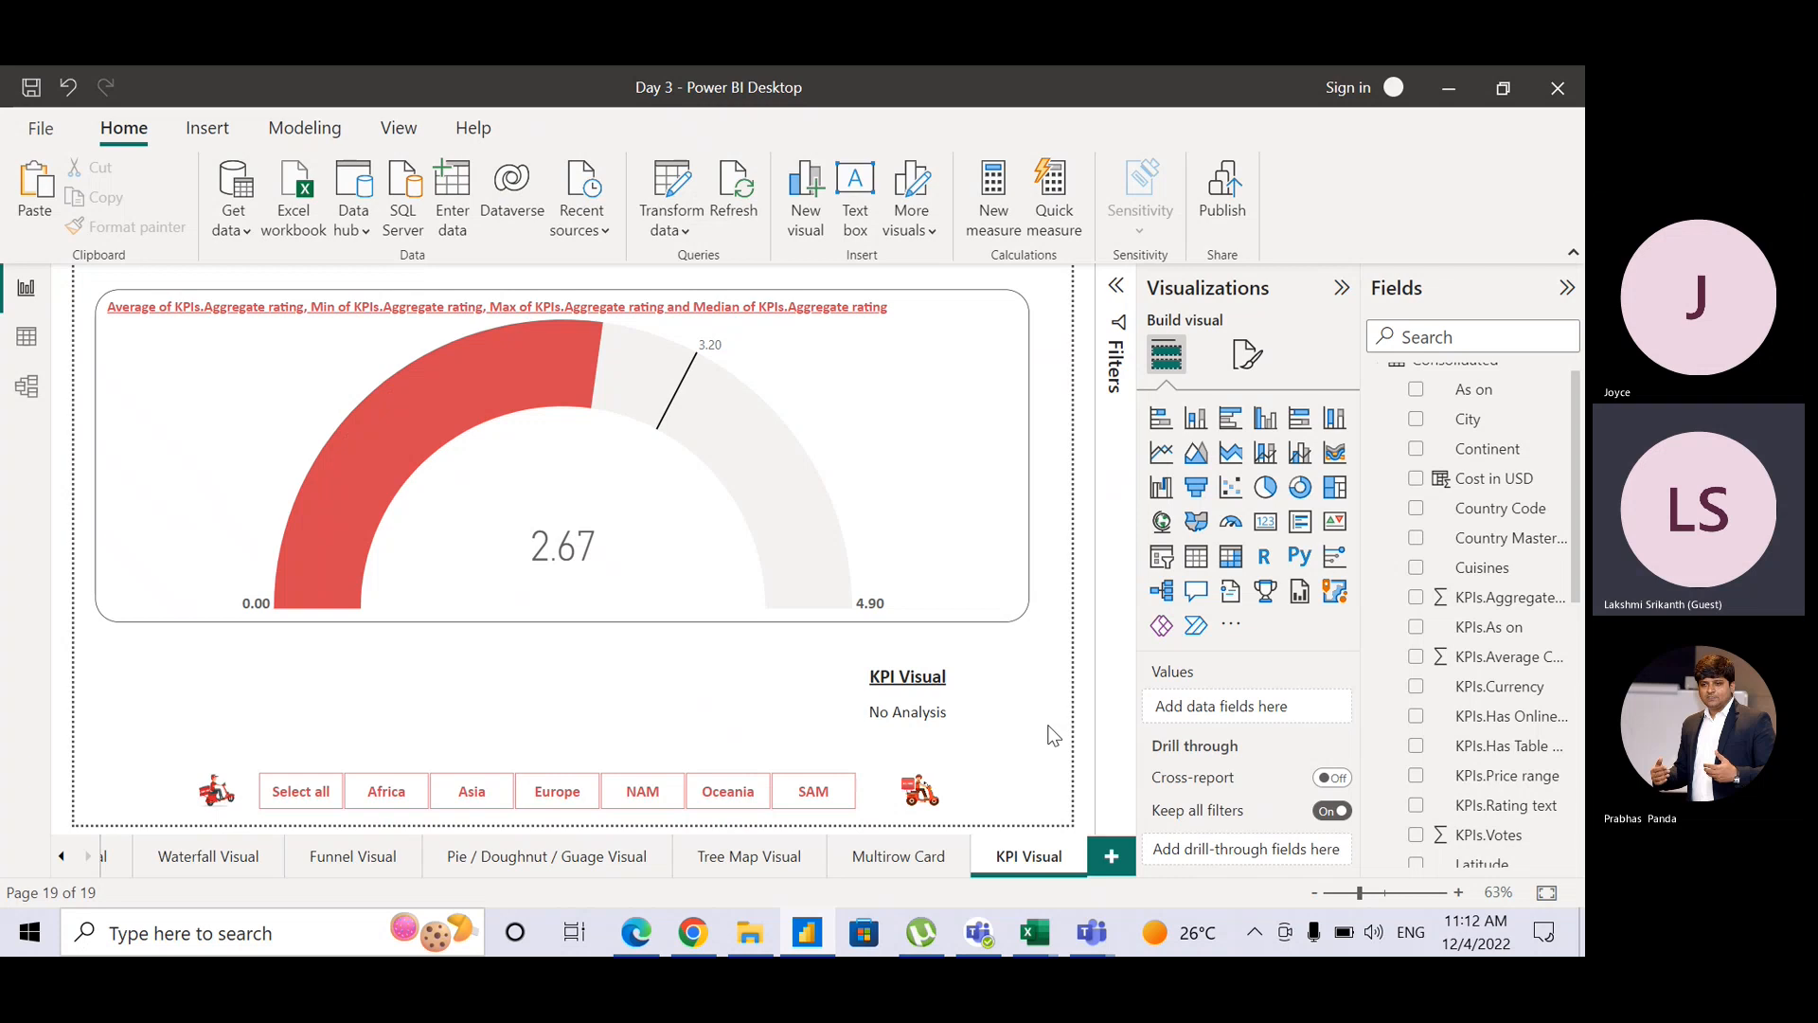
Step: Drag the gauge's bottom edge down to make it slightly taller
left_click(652, 621)
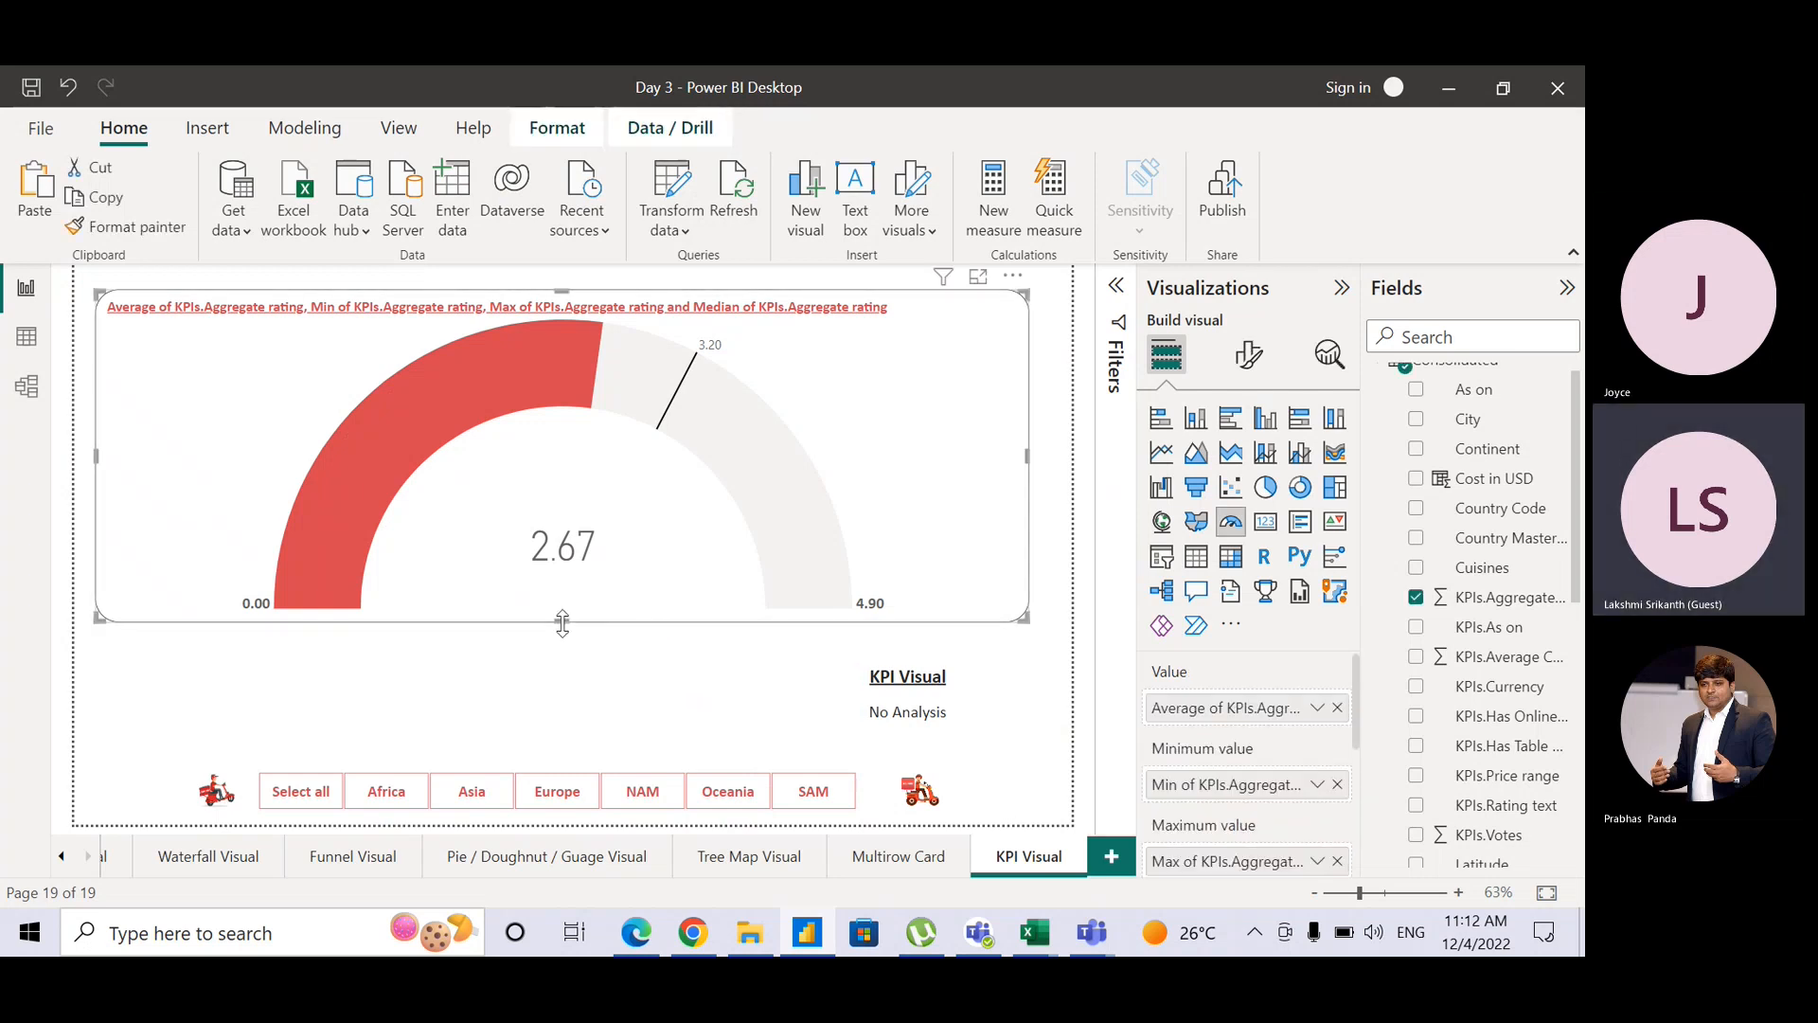
left_click_drag(562, 623, 559, 649)
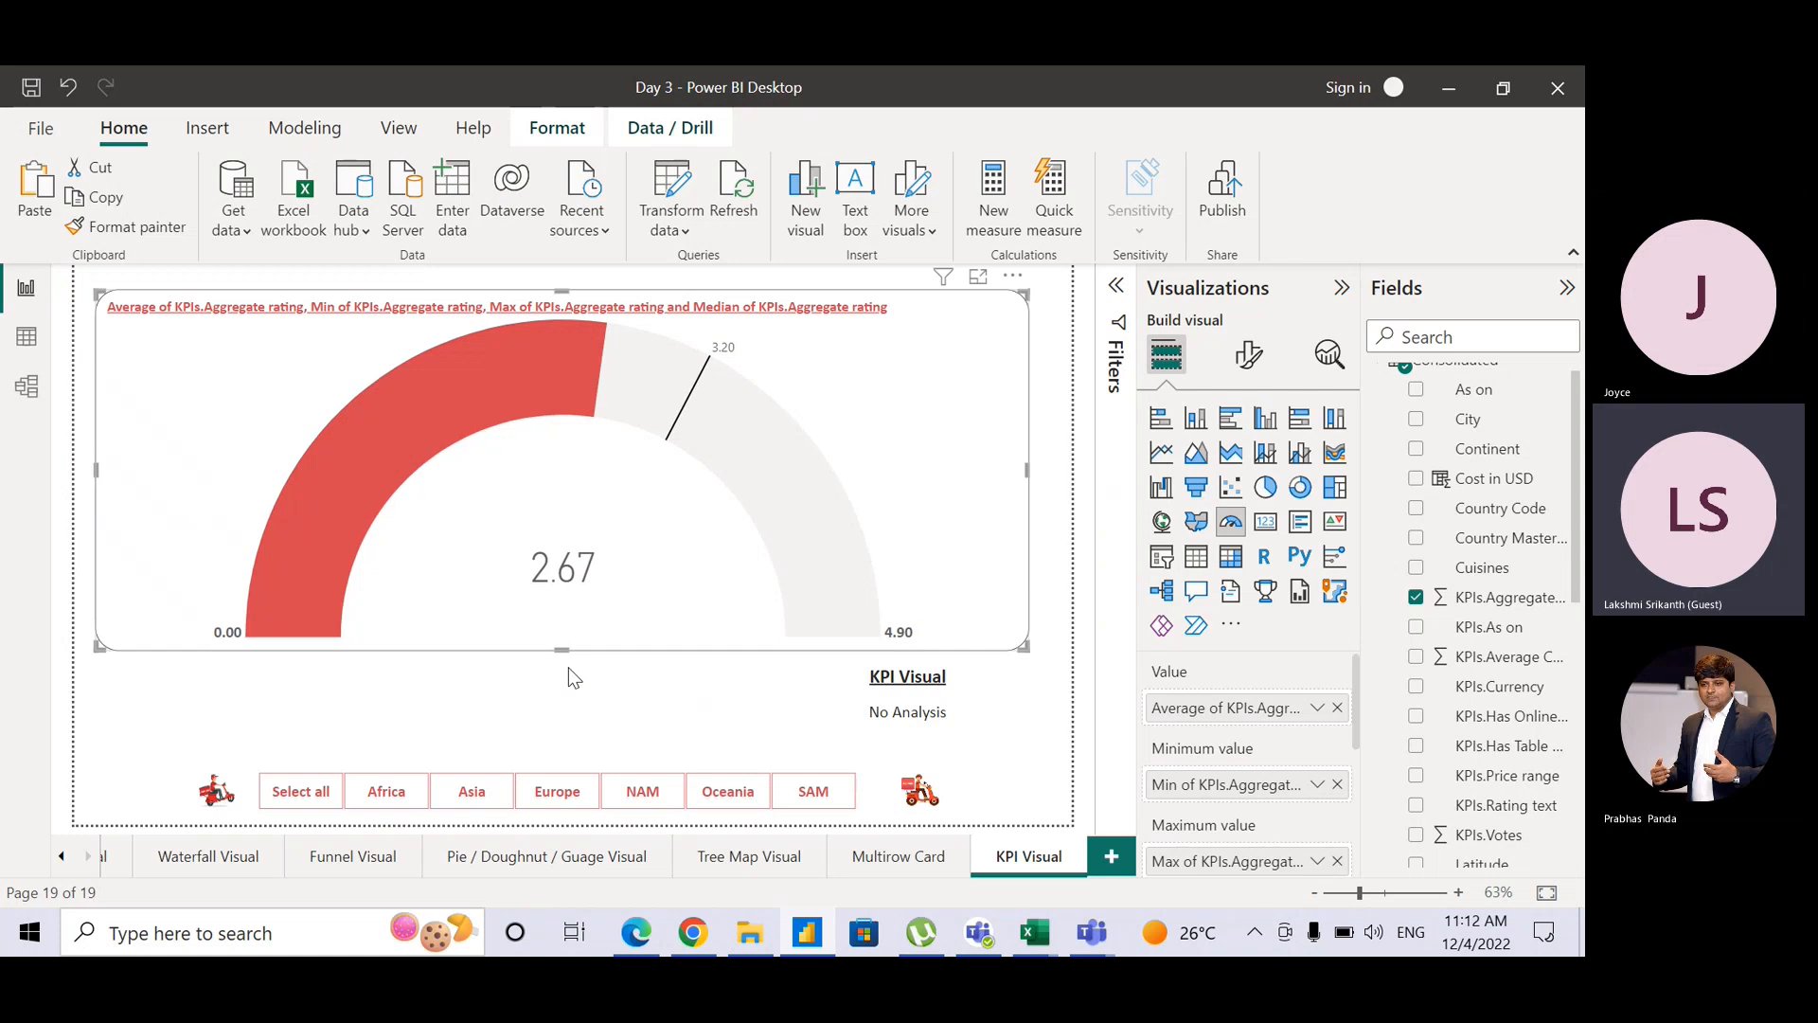
left_click(569, 668)
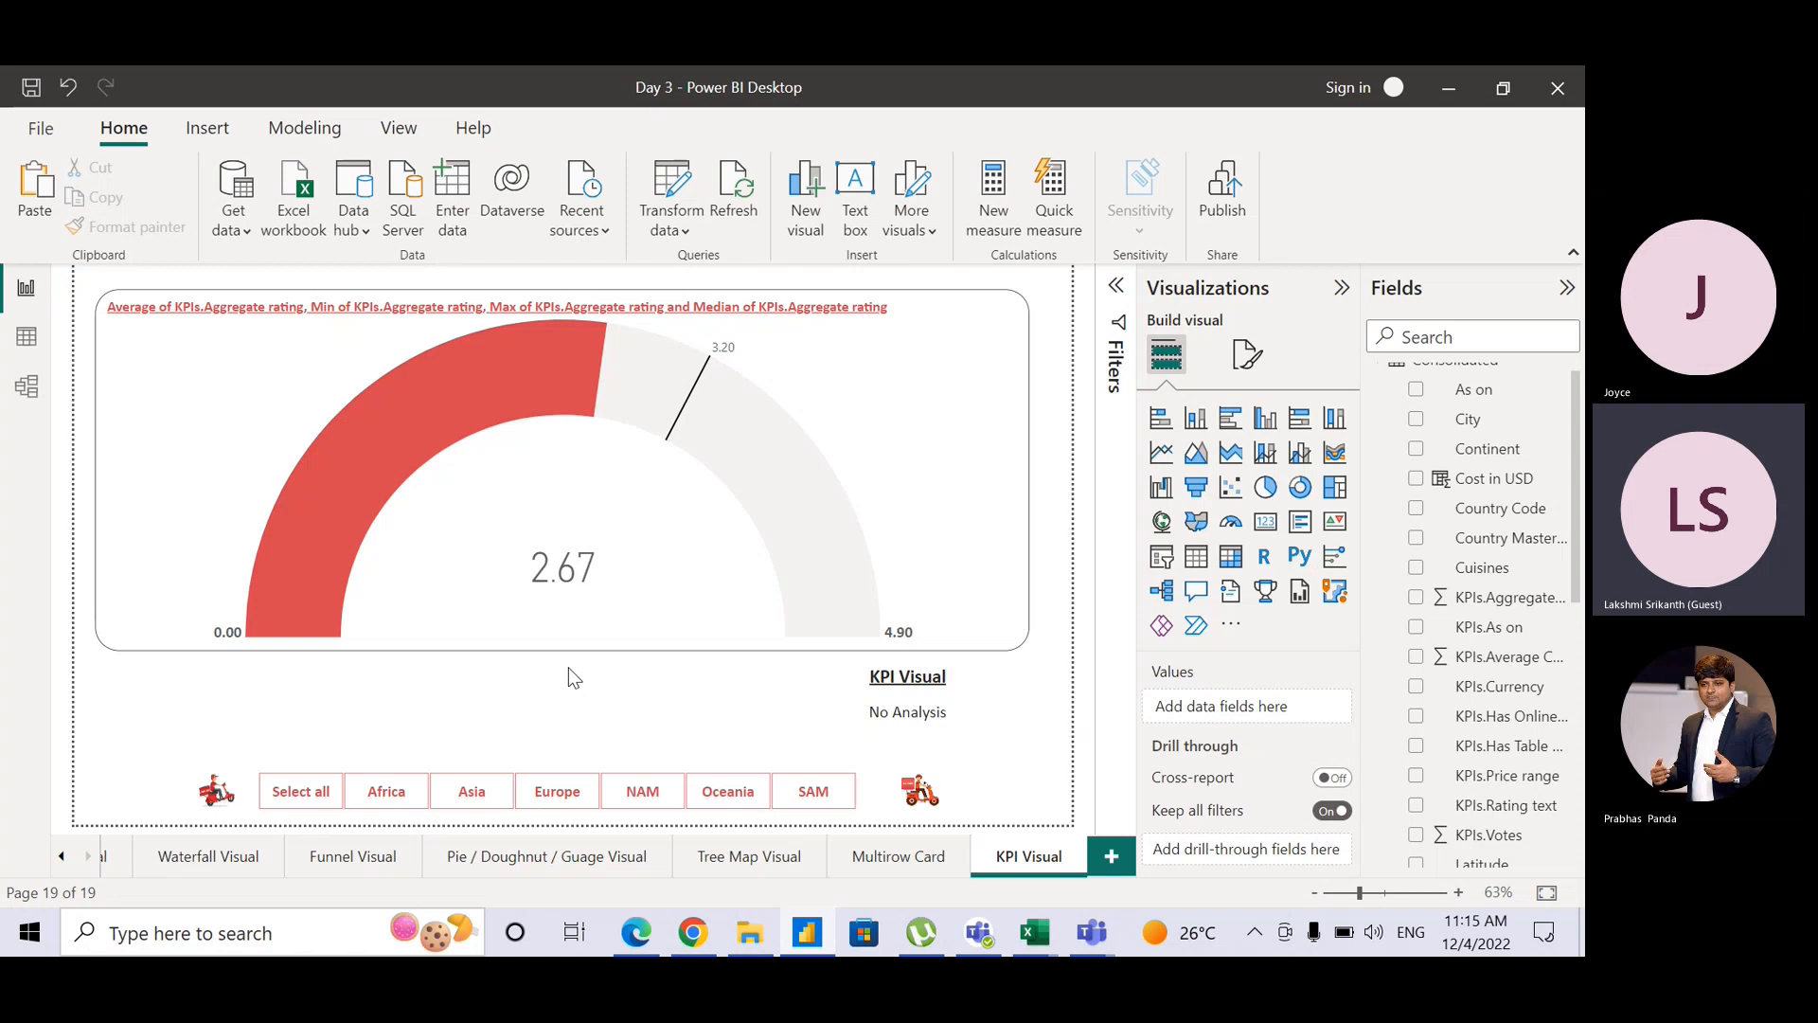
Step: Switch the rating gauge to a KPI visual with Average rating value and Min/Max targets
left_click(890, 531)
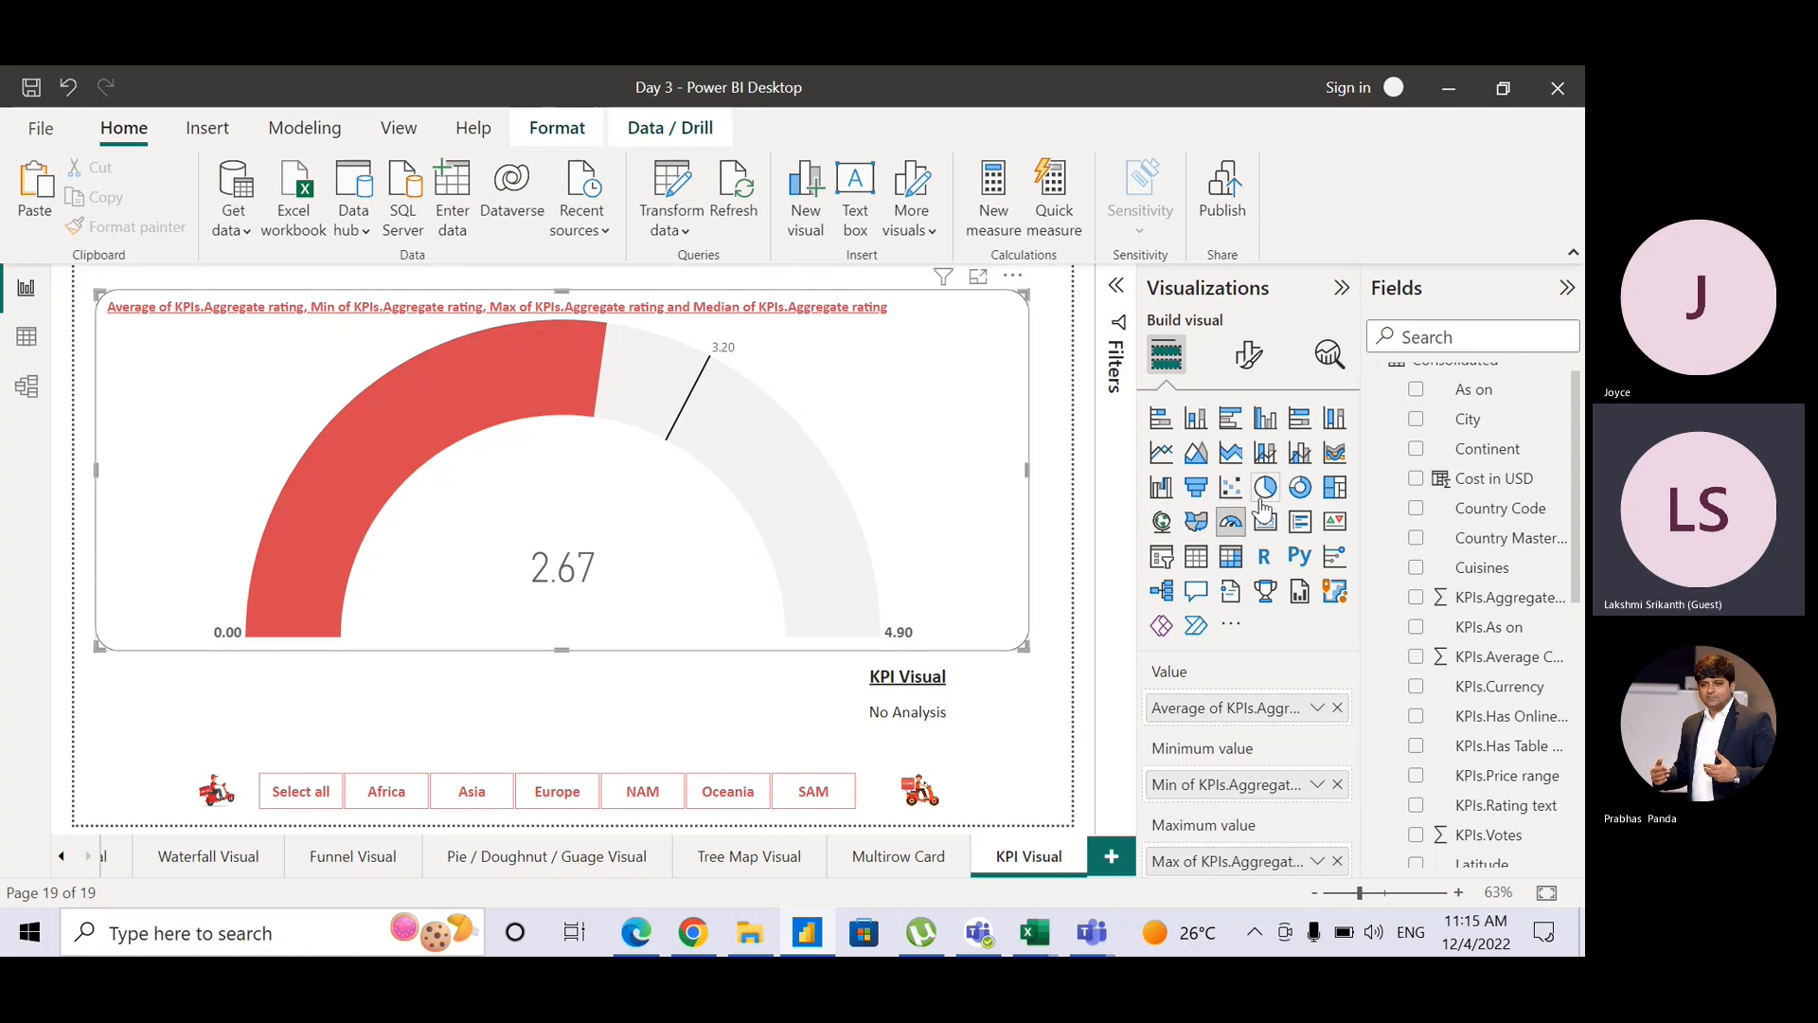
left_click(1335, 531)
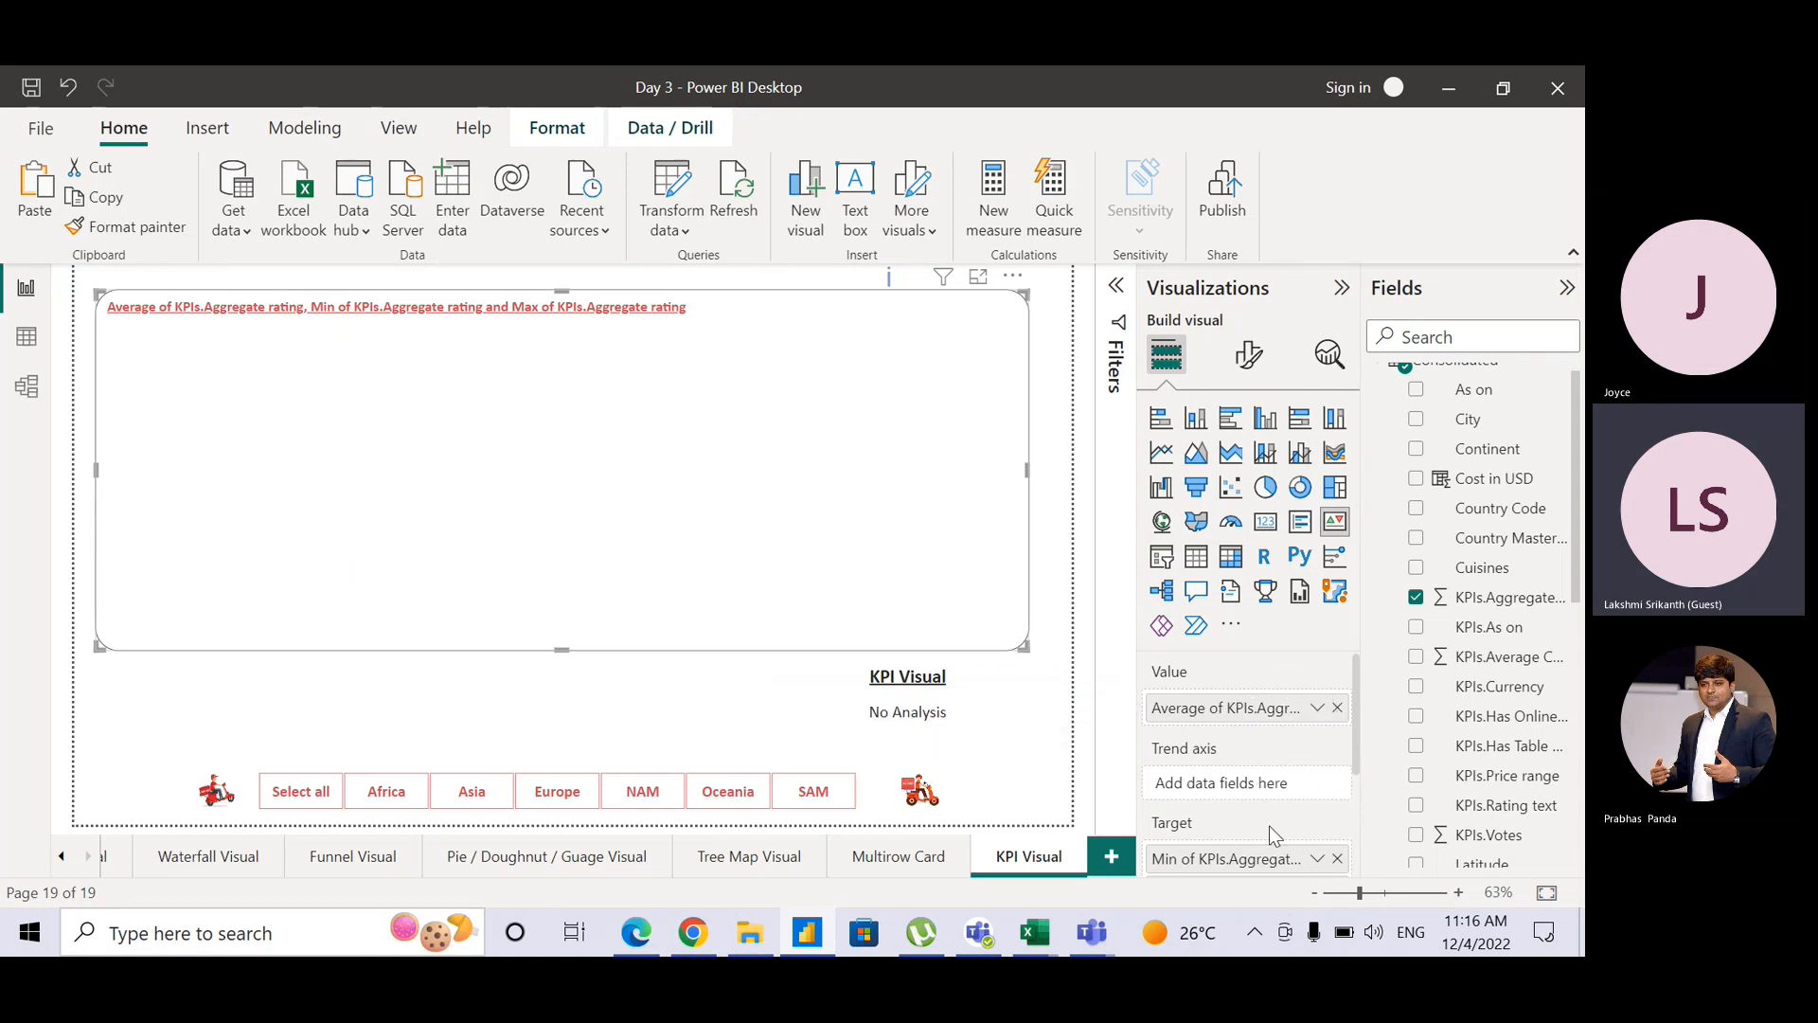
scroll(1354, 746, "down", 2)
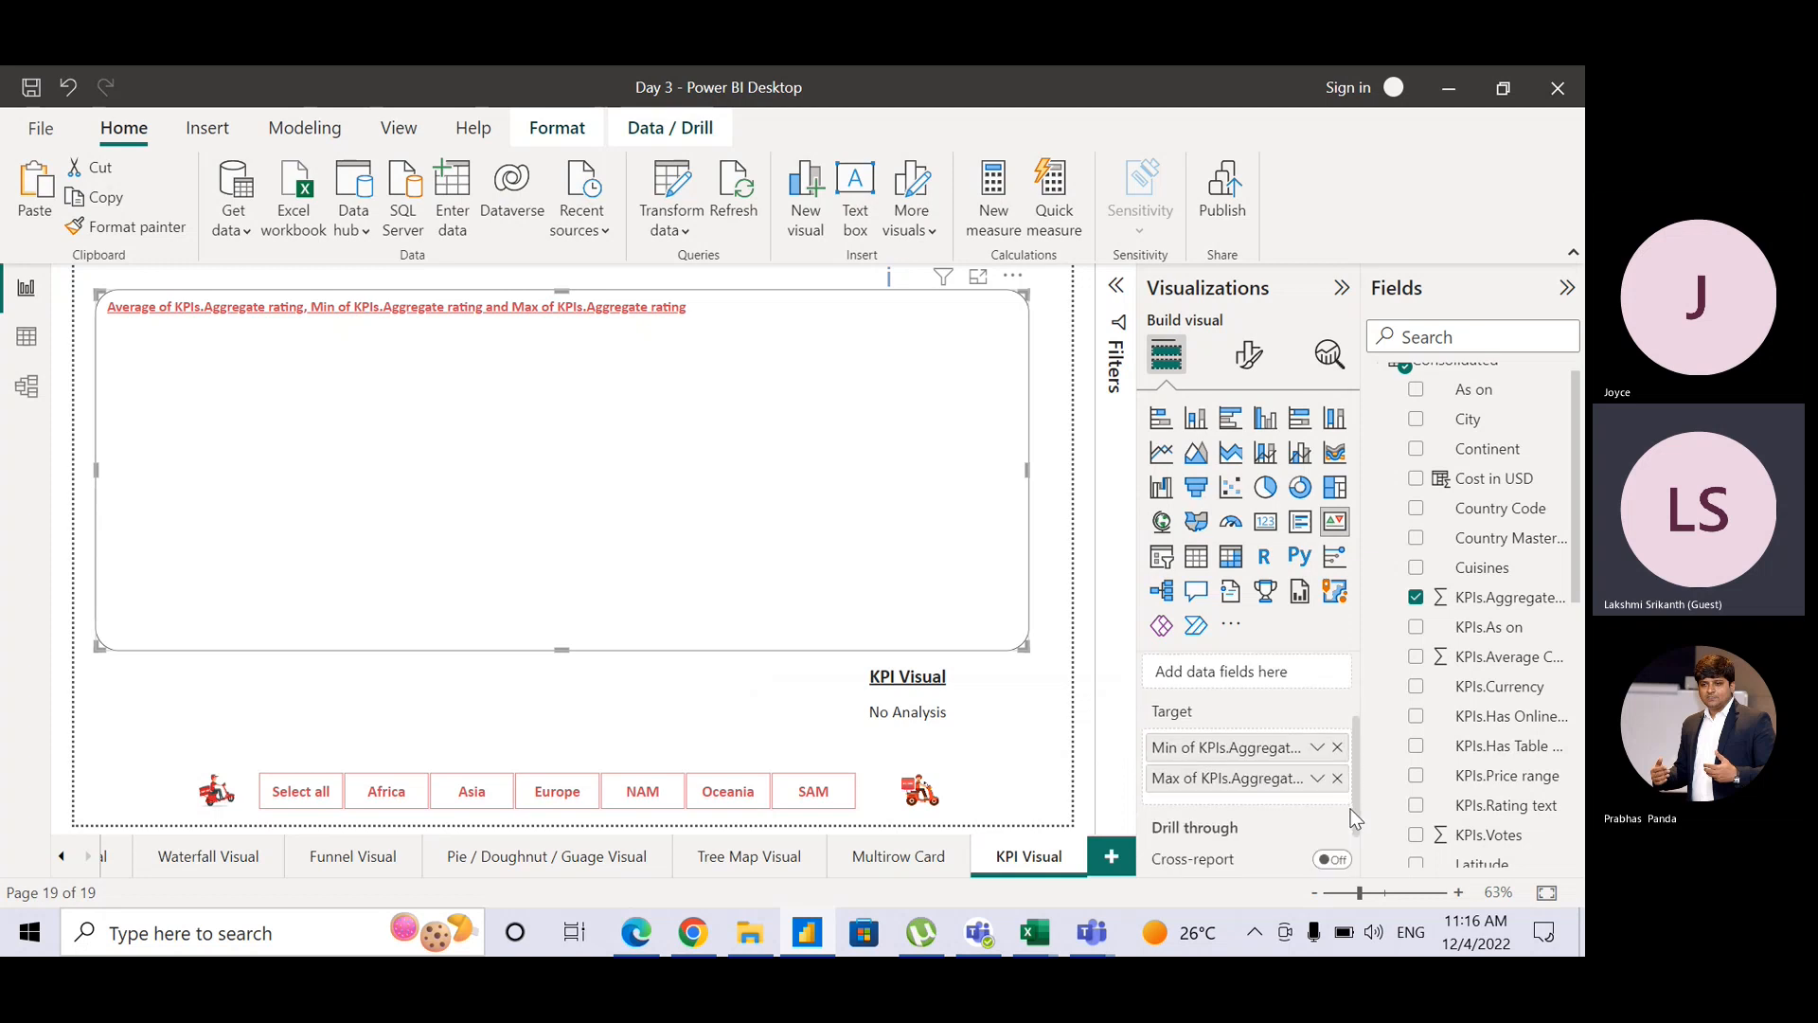
Step: Replace the KPI target's Min and Max ratings with a single median aggregate rating, giving a 3.20 goal
left_click(1339, 773)
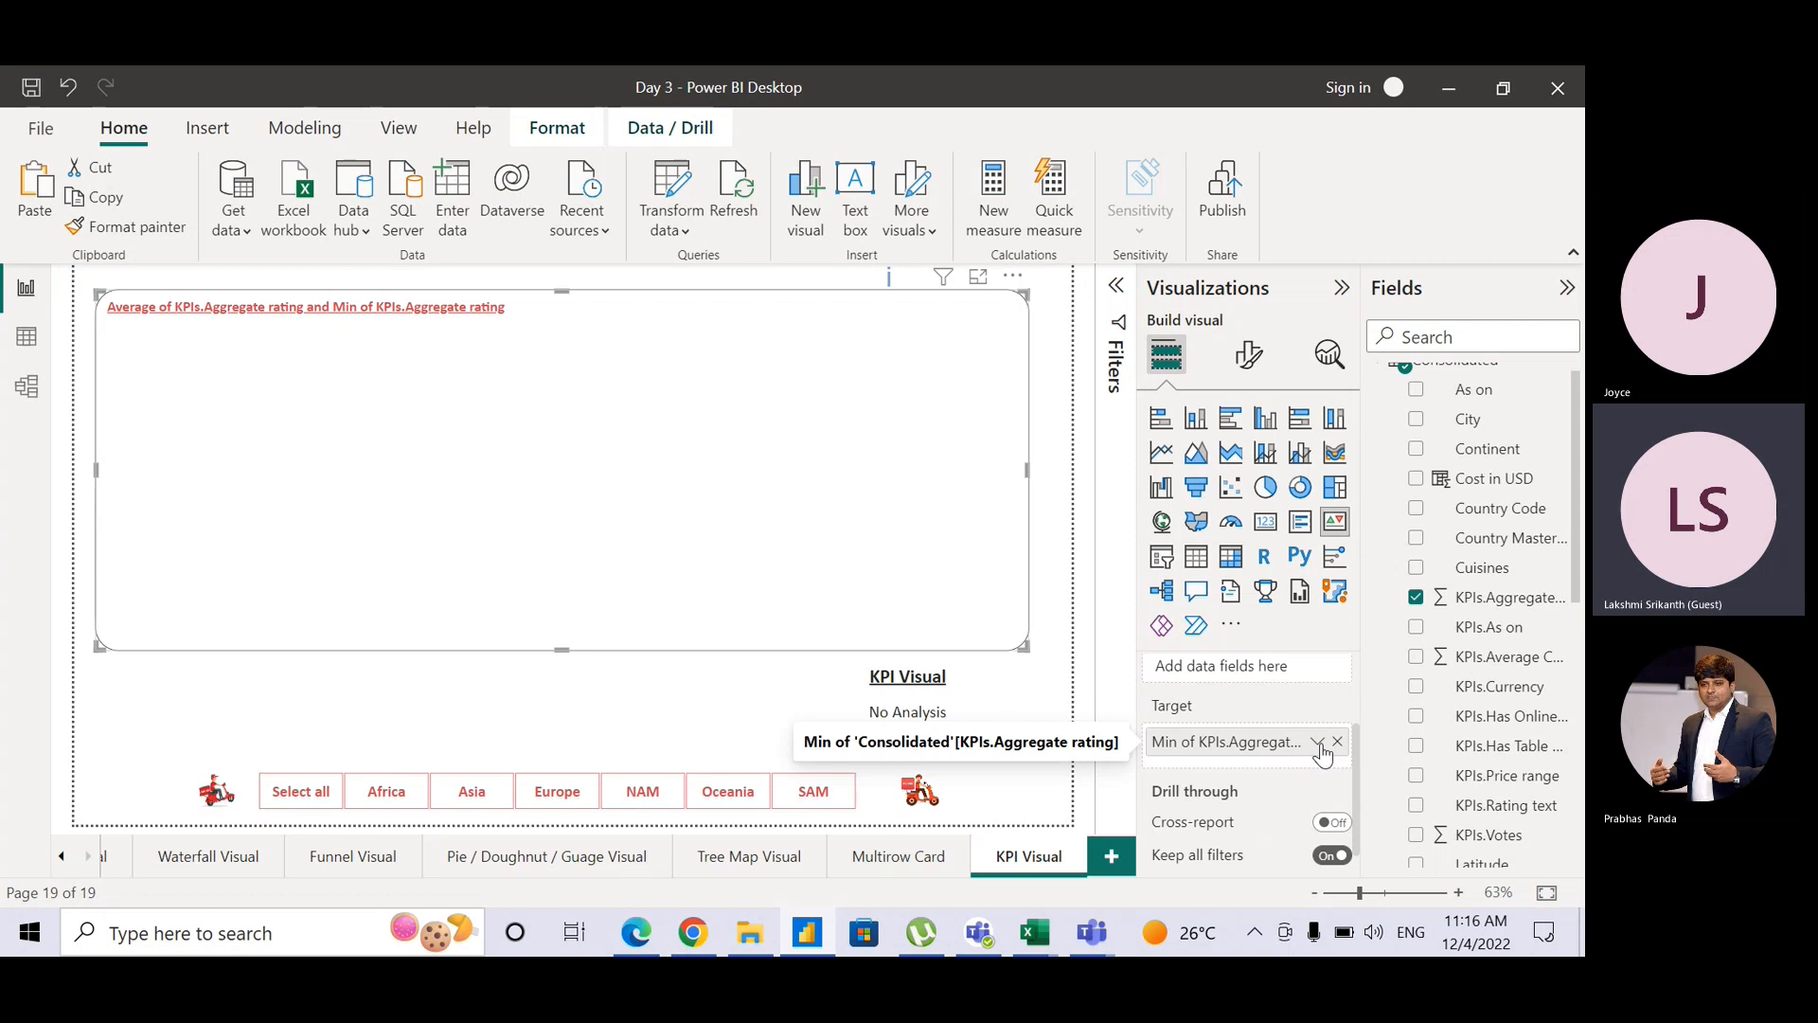
left_click(1318, 744)
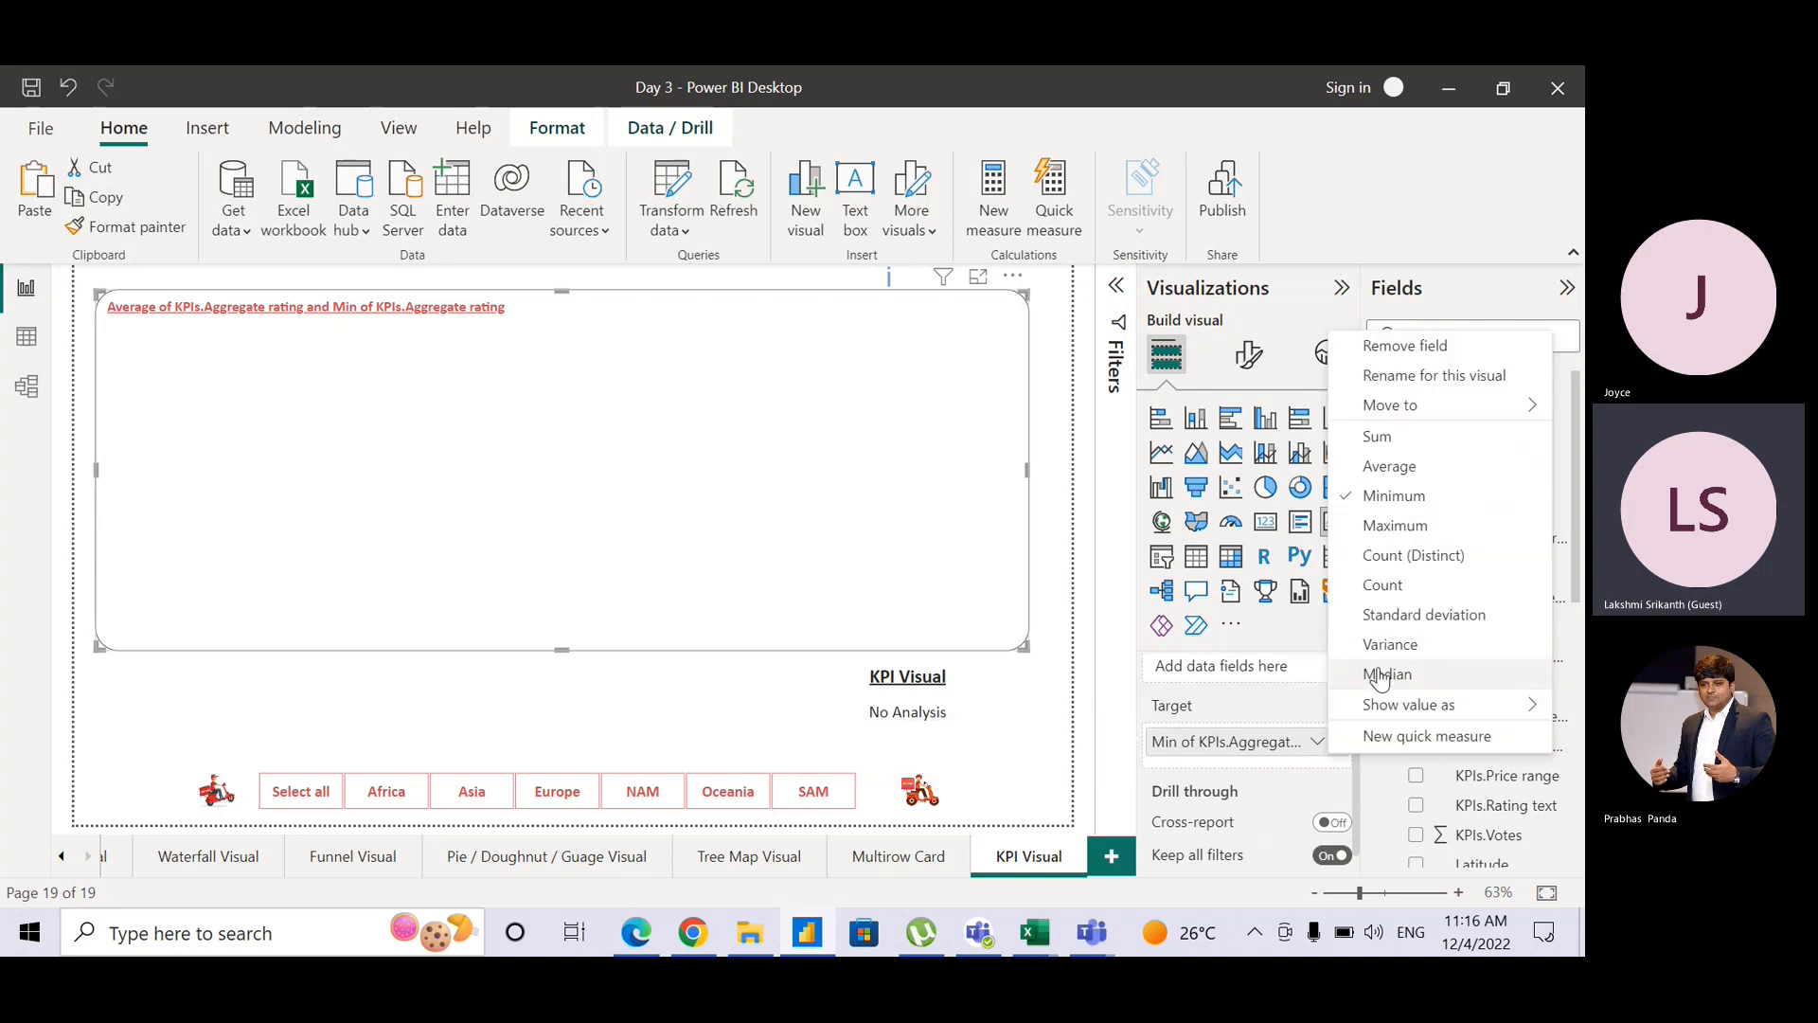
left_click(1379, 675)
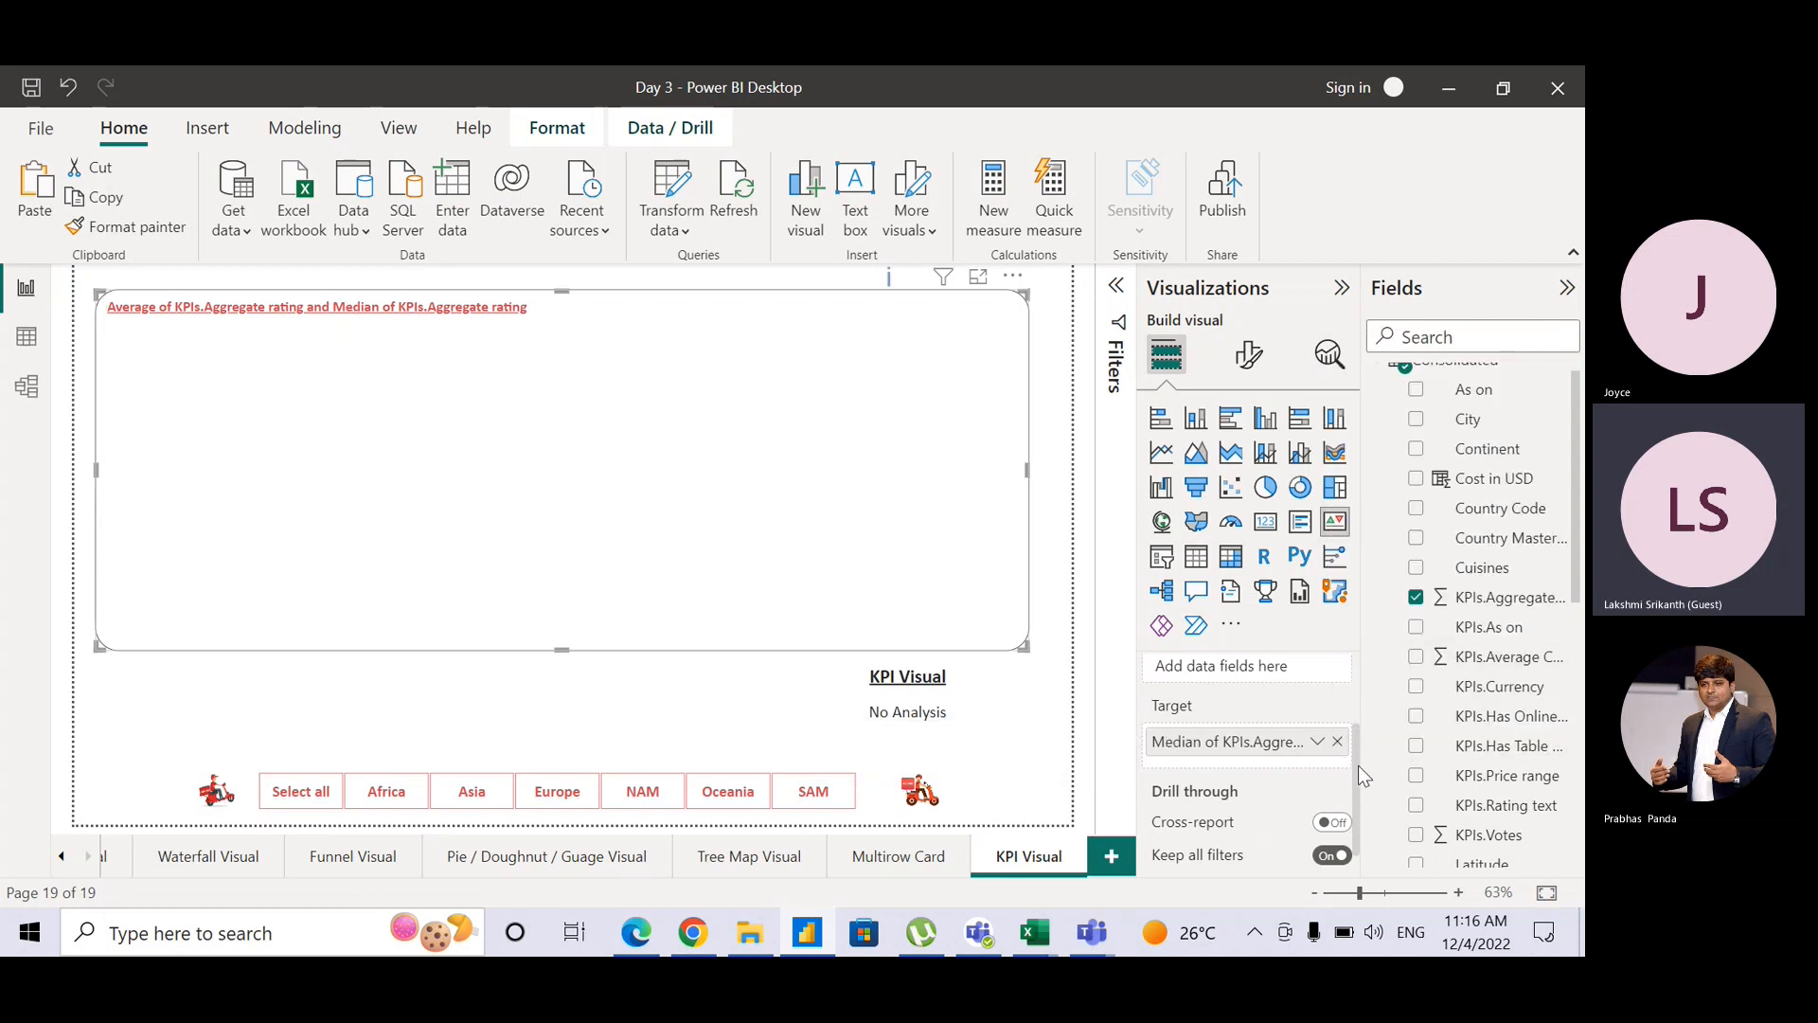
scroll(1359, 766, "up", 2)
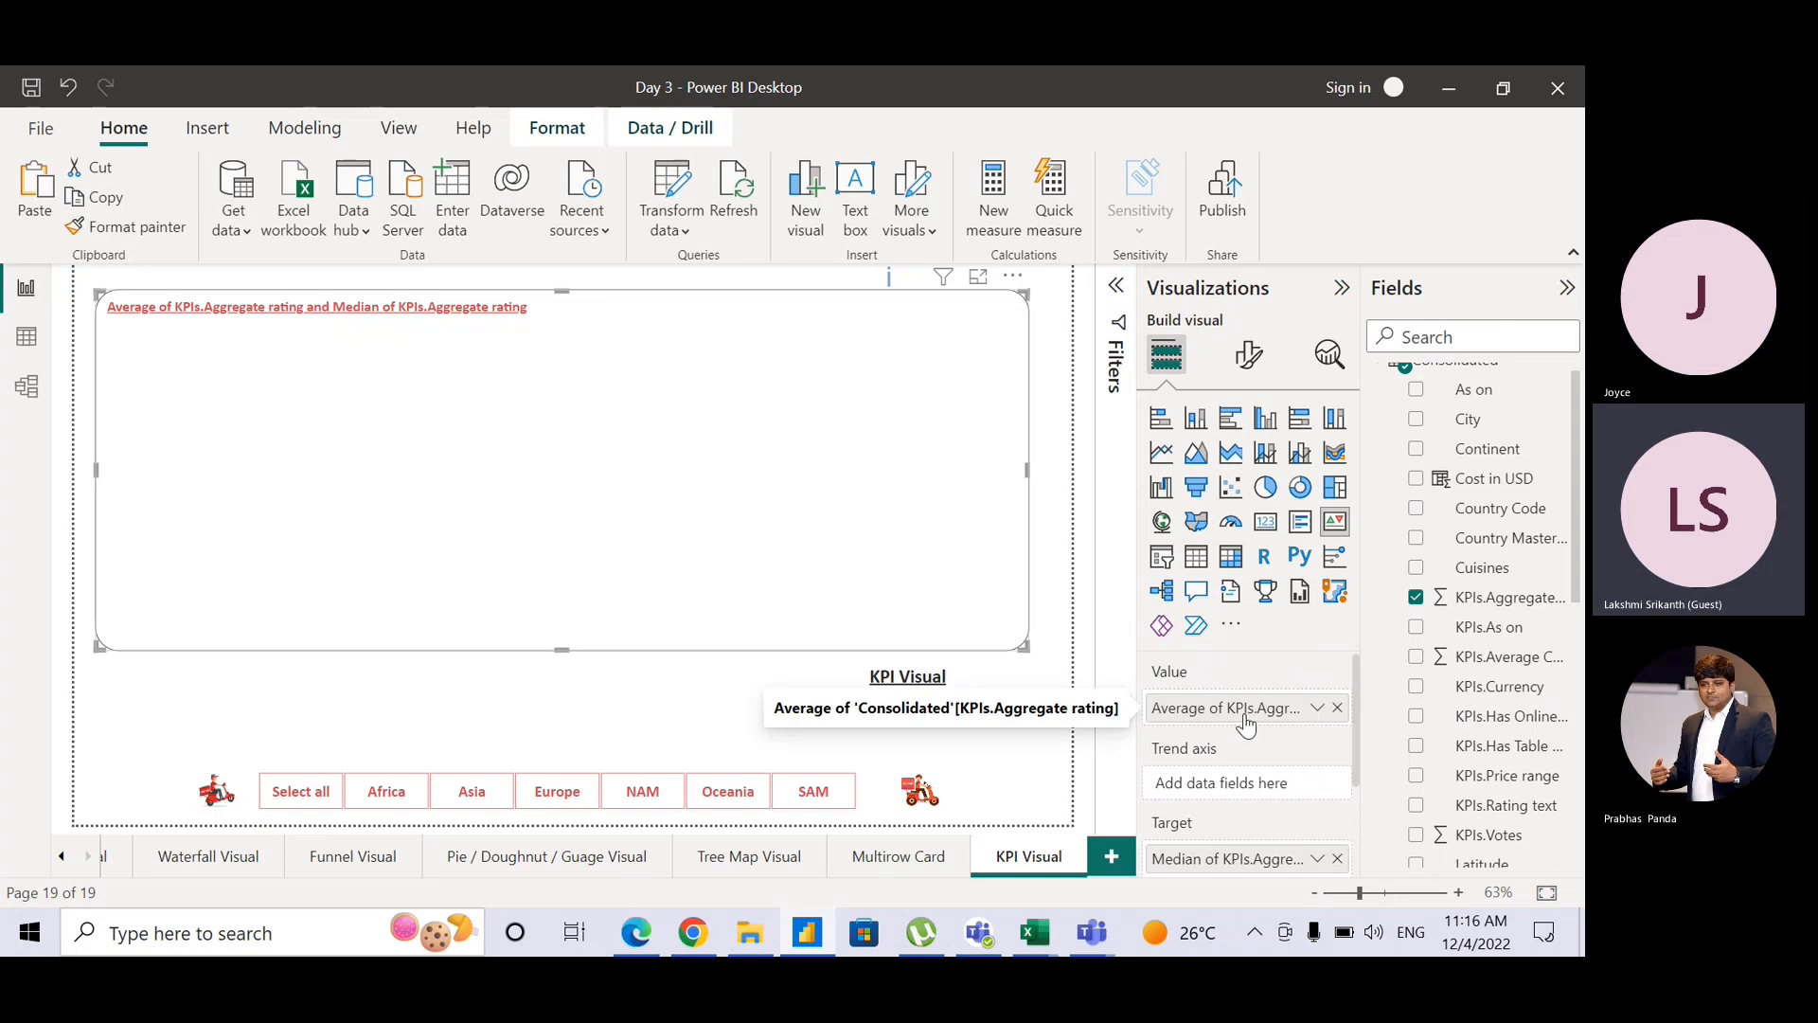
left_click(1312, 722)
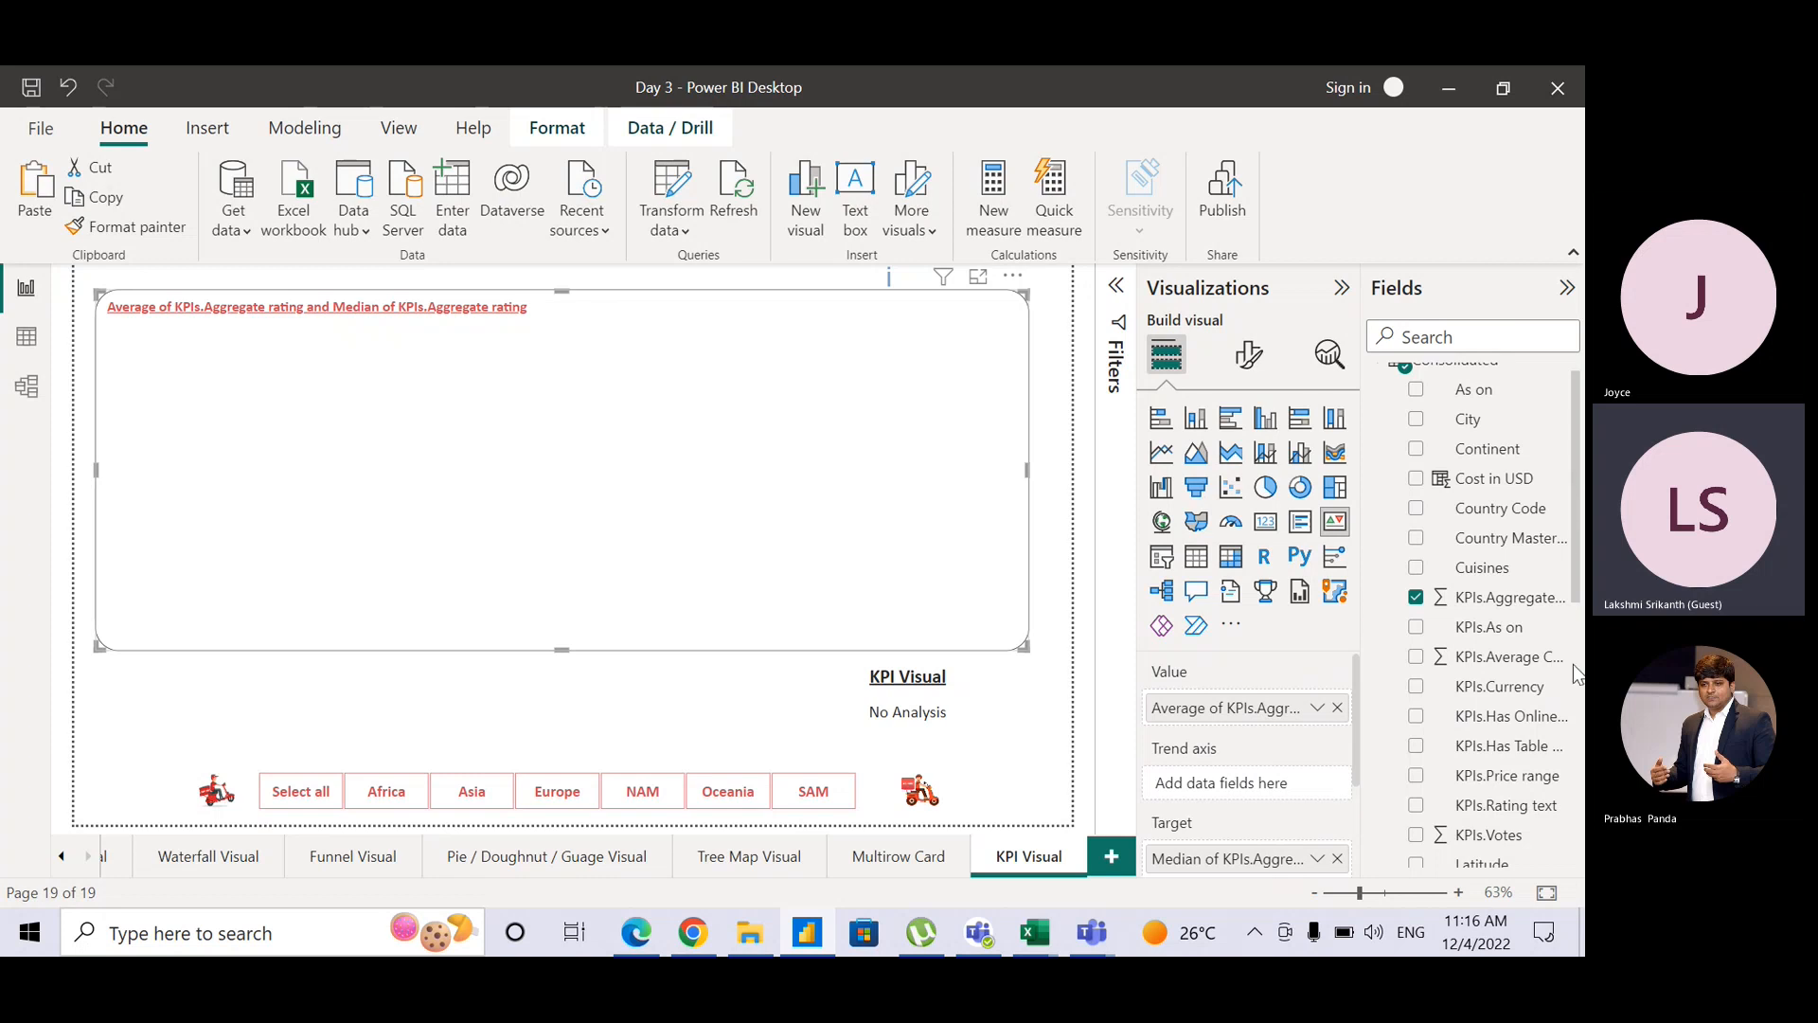
scroll(1572, 672, "down", 5)
left_click_drag(1468, 759, 1282, 800)
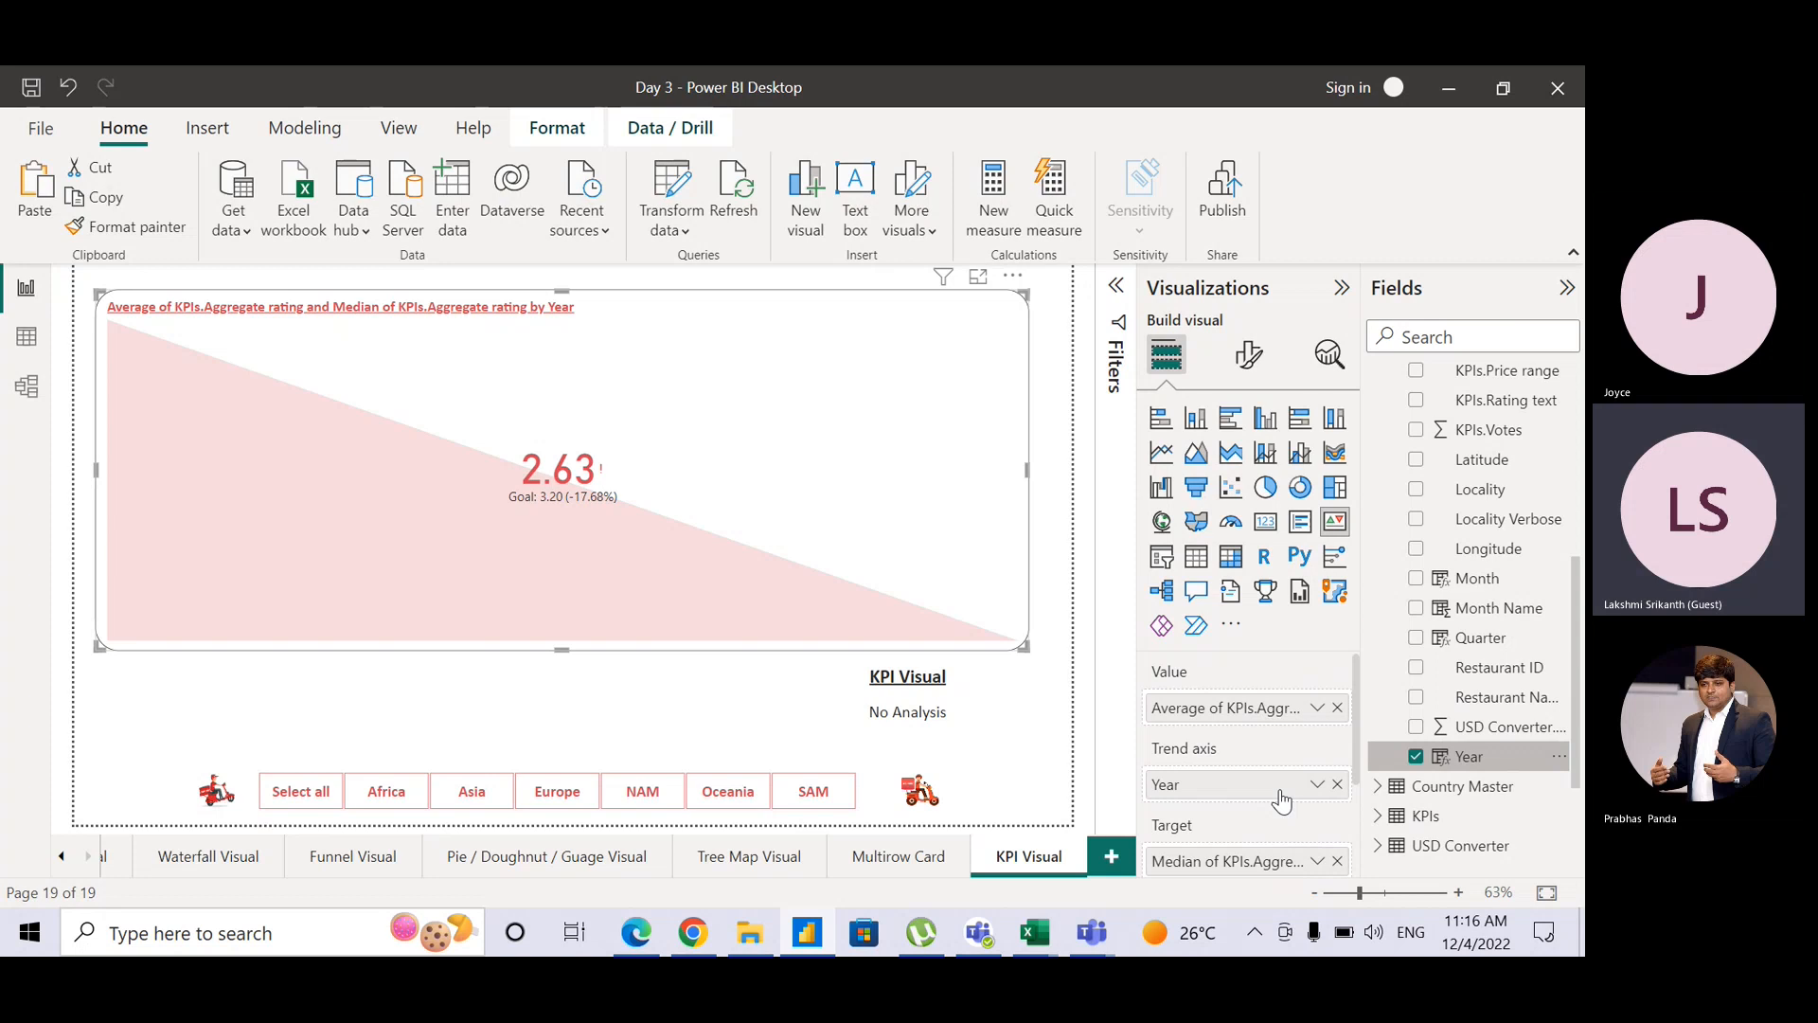
left_click(1338, 784)
left_click_drag(1478, 639, 1269, 787)
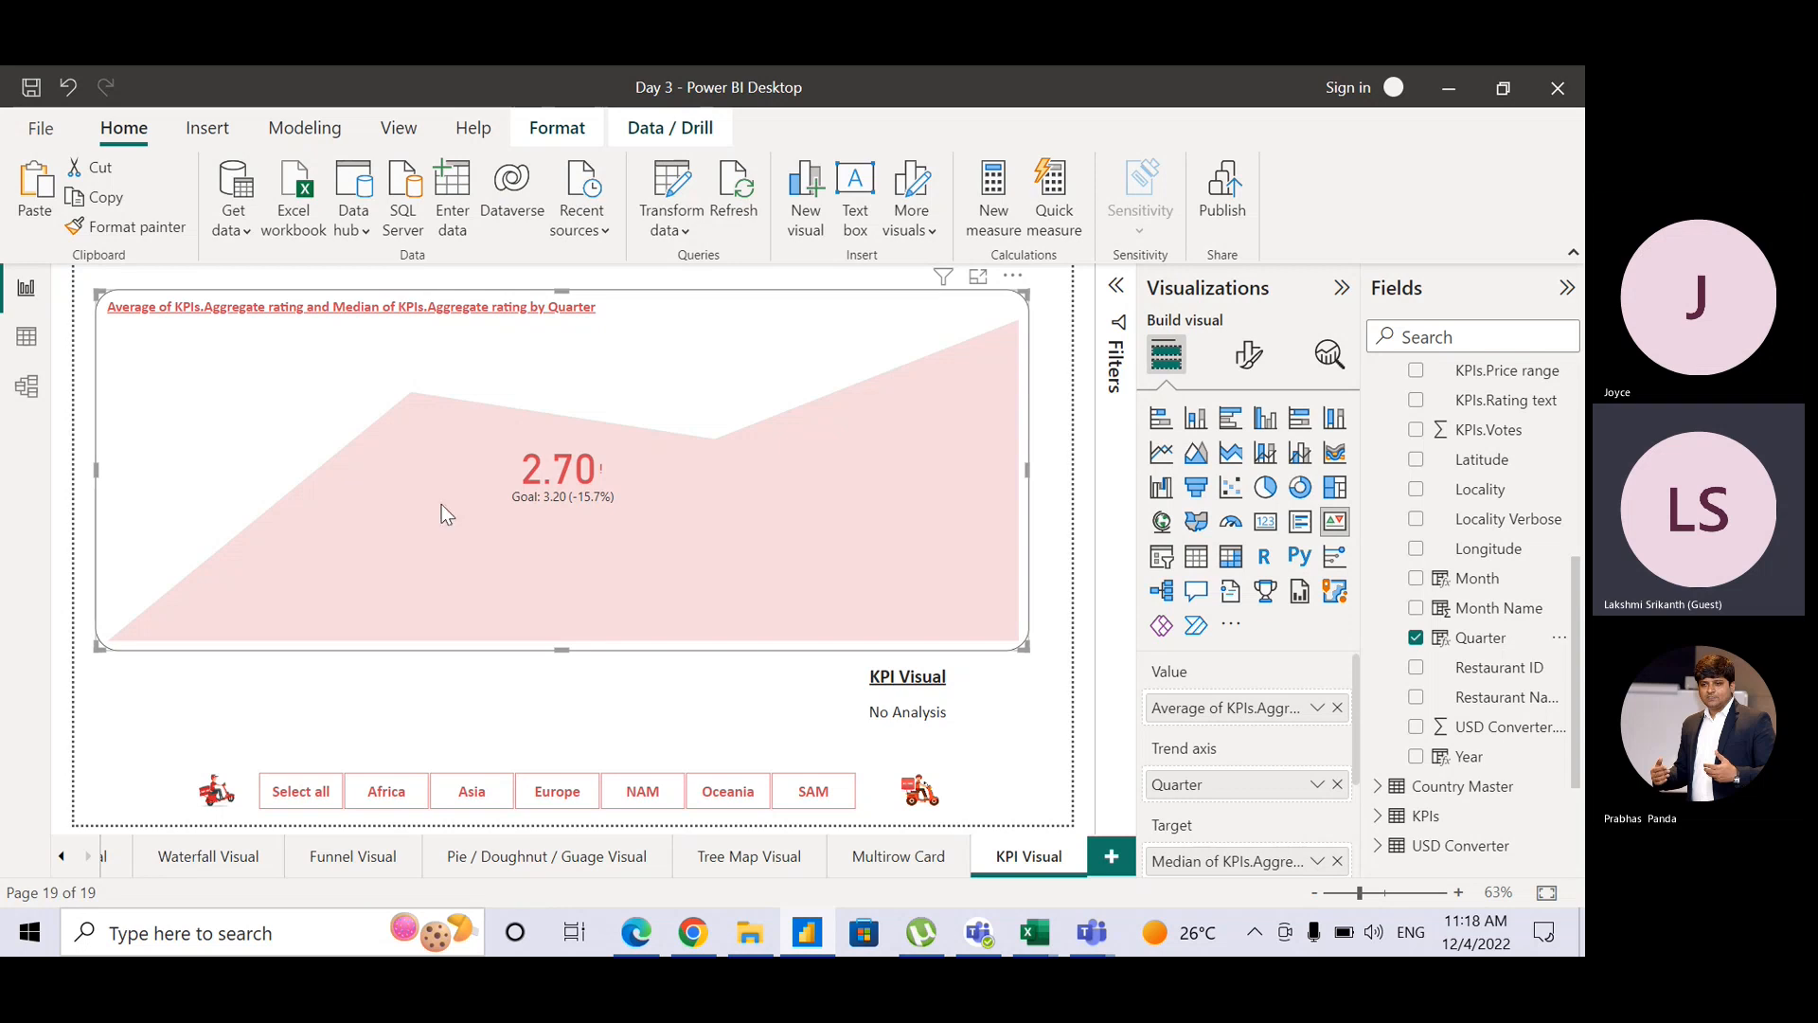
Step: Bring up the KPI visual's More options (…) menu
left_click(1012, 276)
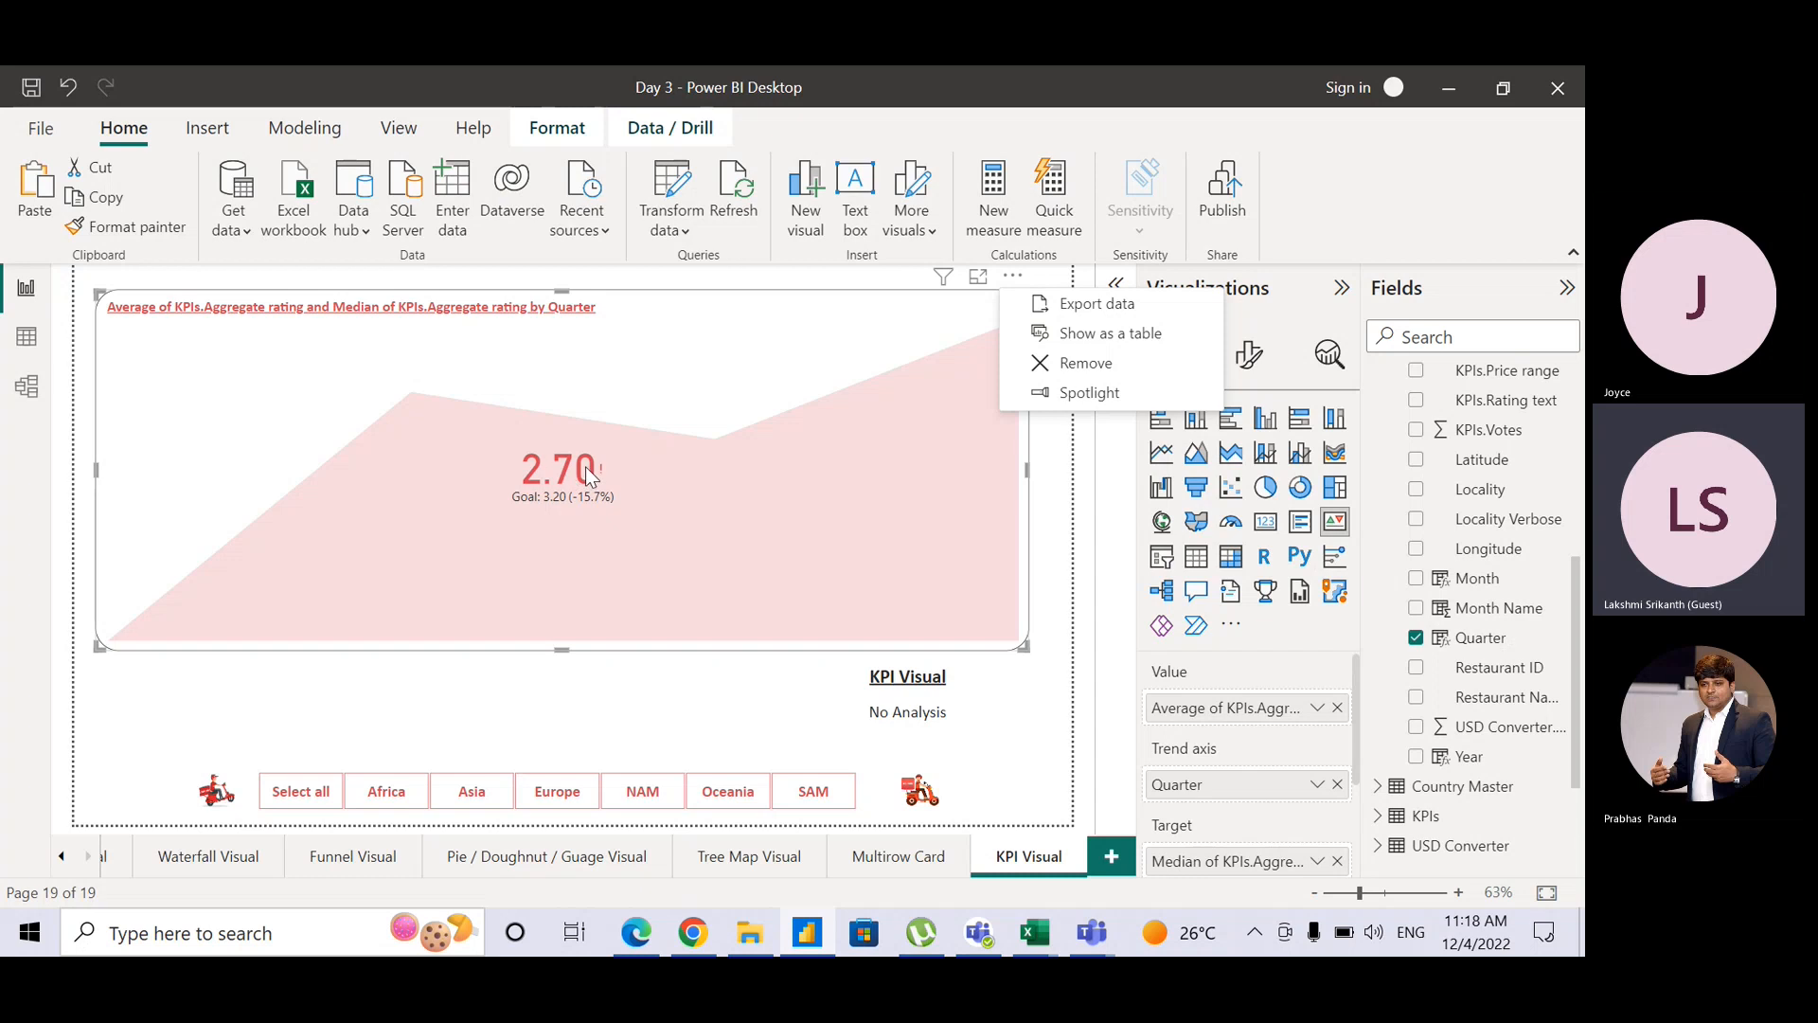
Step: Filter the KPI by NAM, Oceania, SAM, Africa and Asia, then clear the continent filter with Select all
left_click(643, 800)
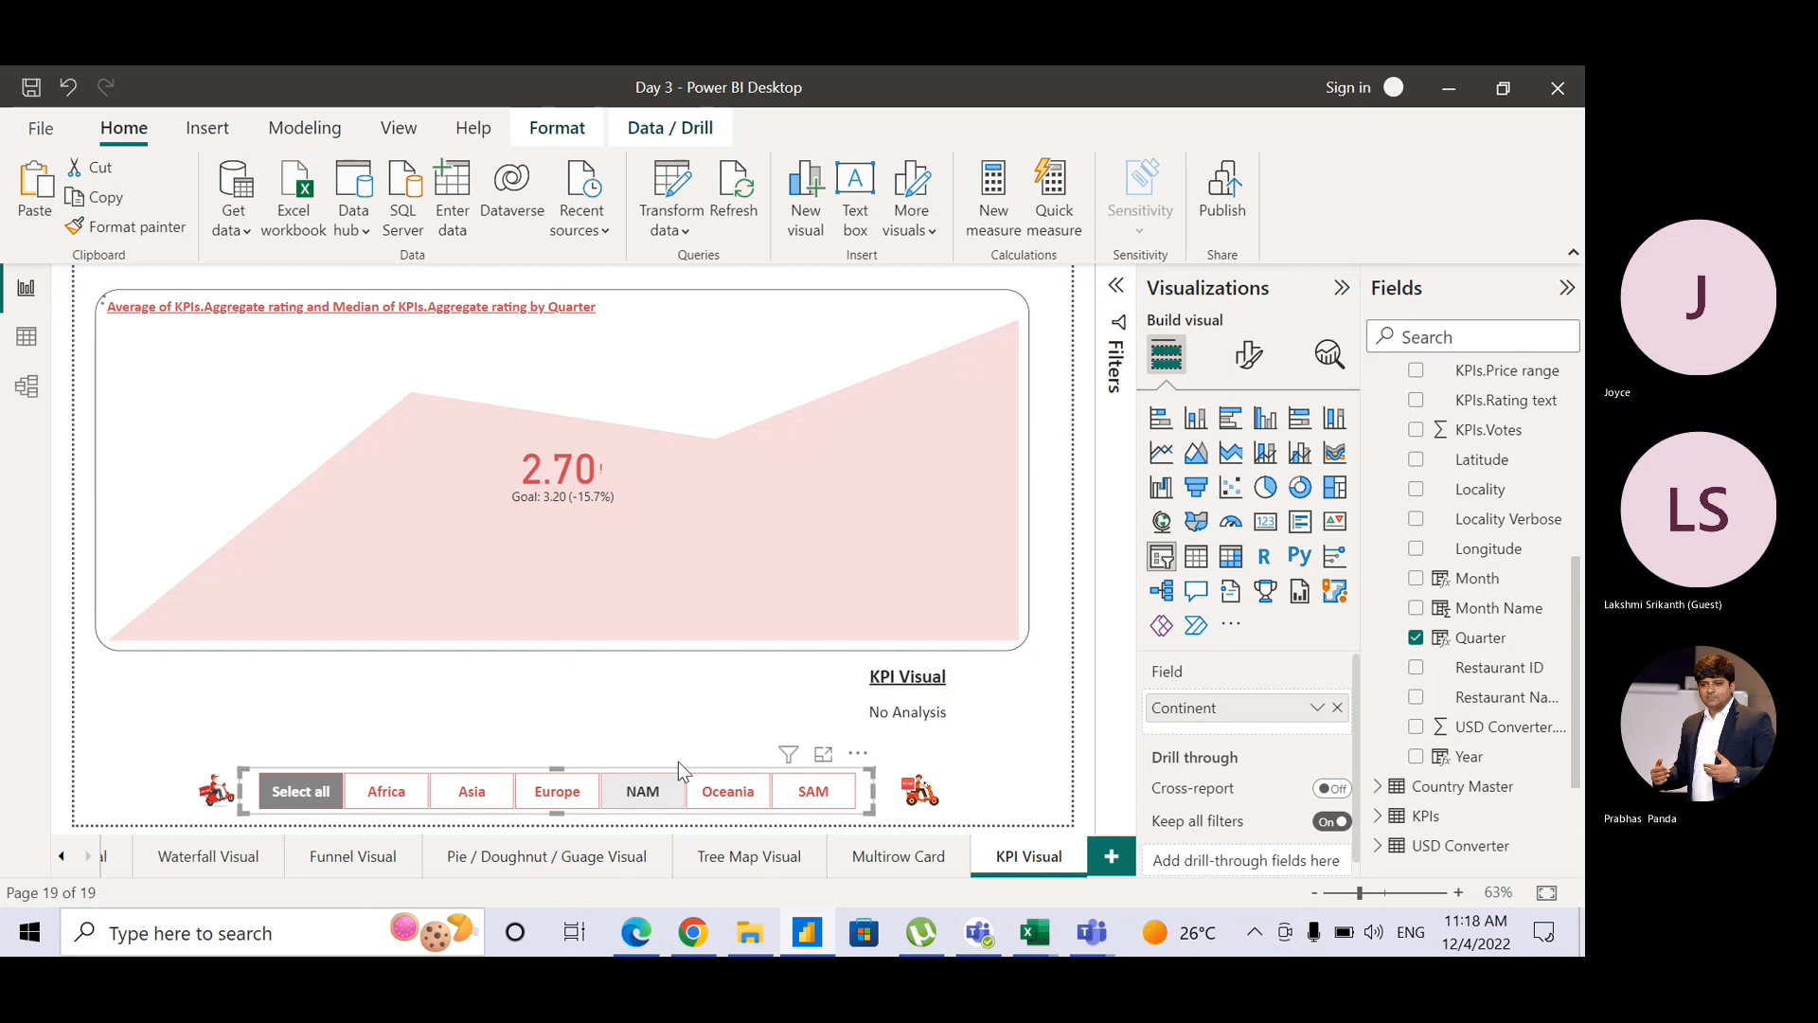
left_click(643, 795)
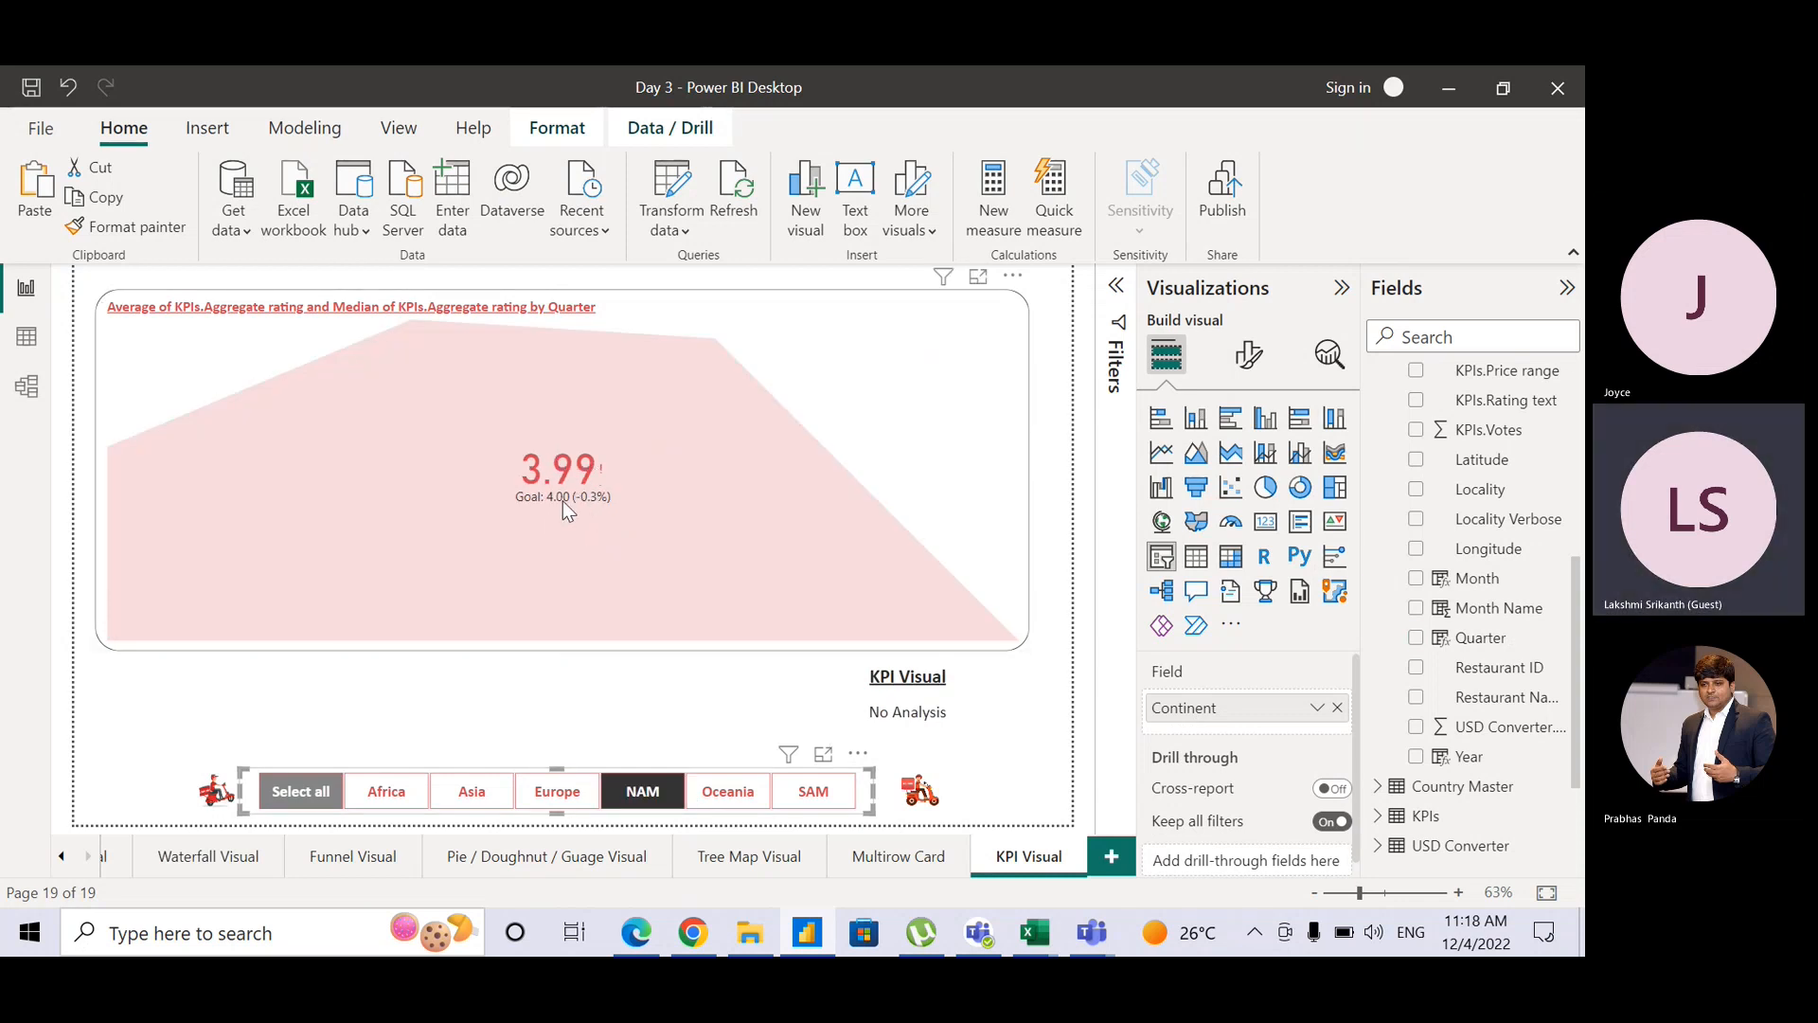
left_click(747, 798)
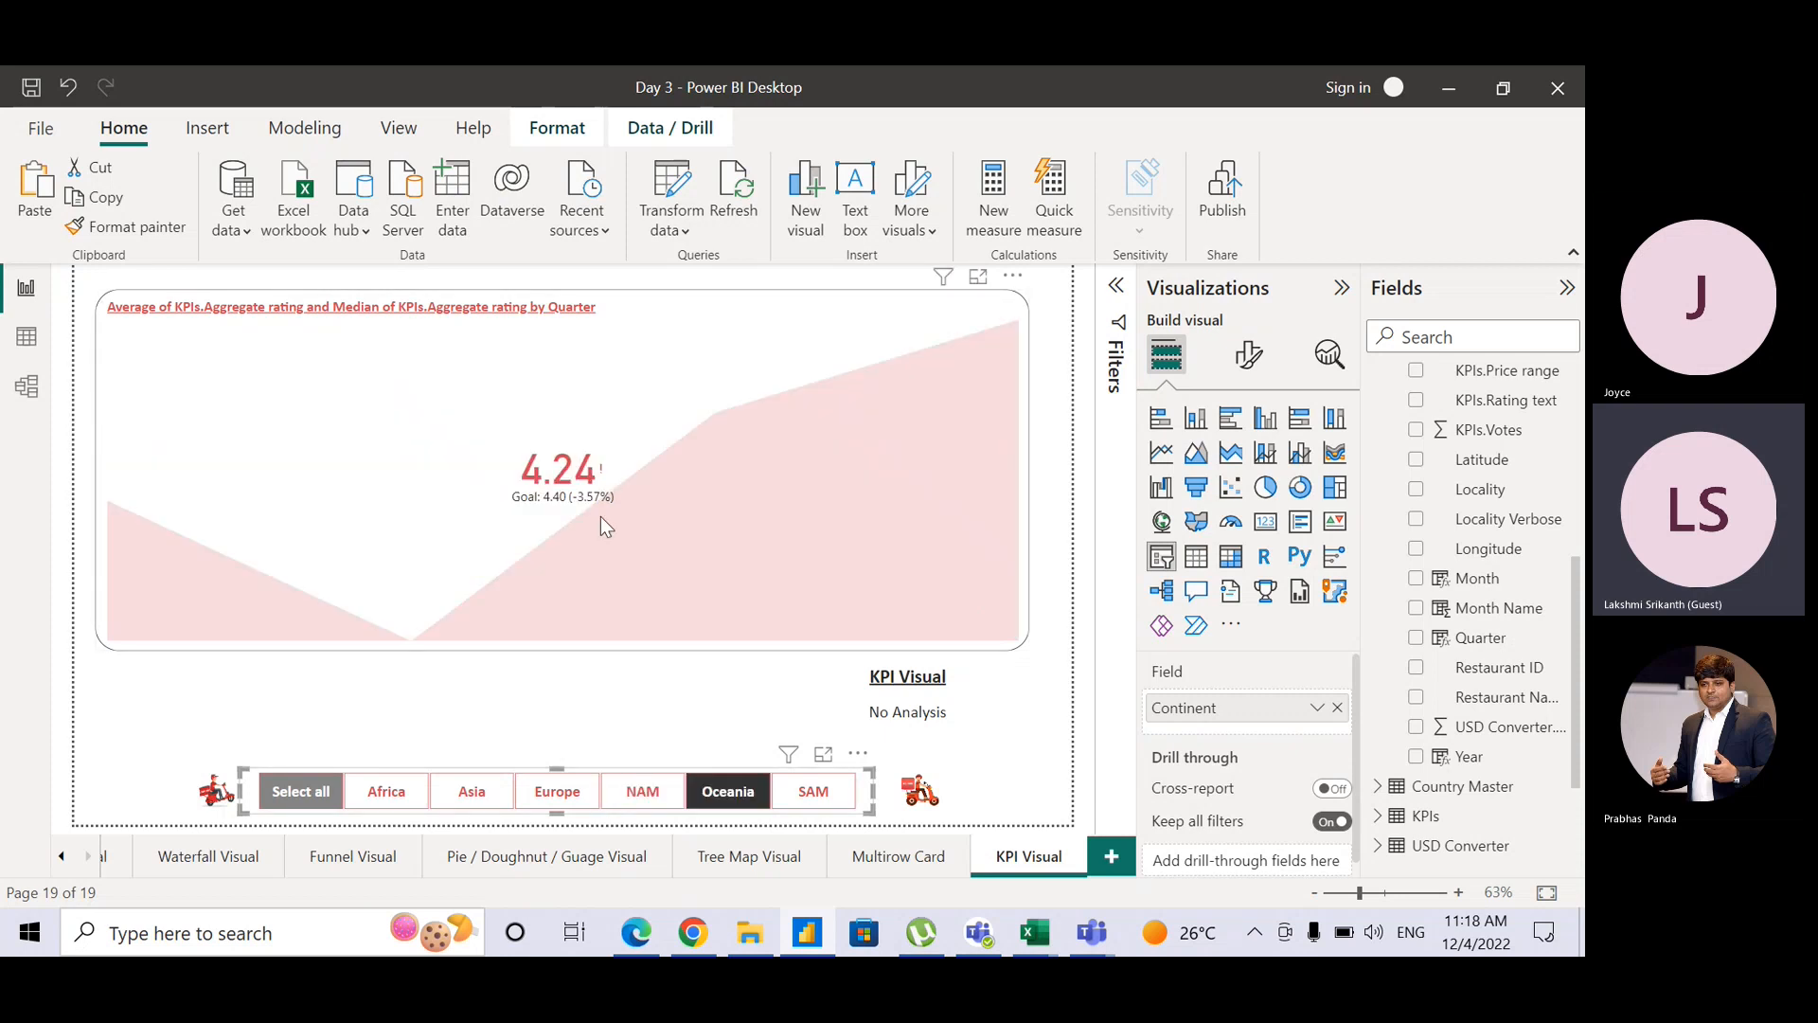
left_click(808, 796)
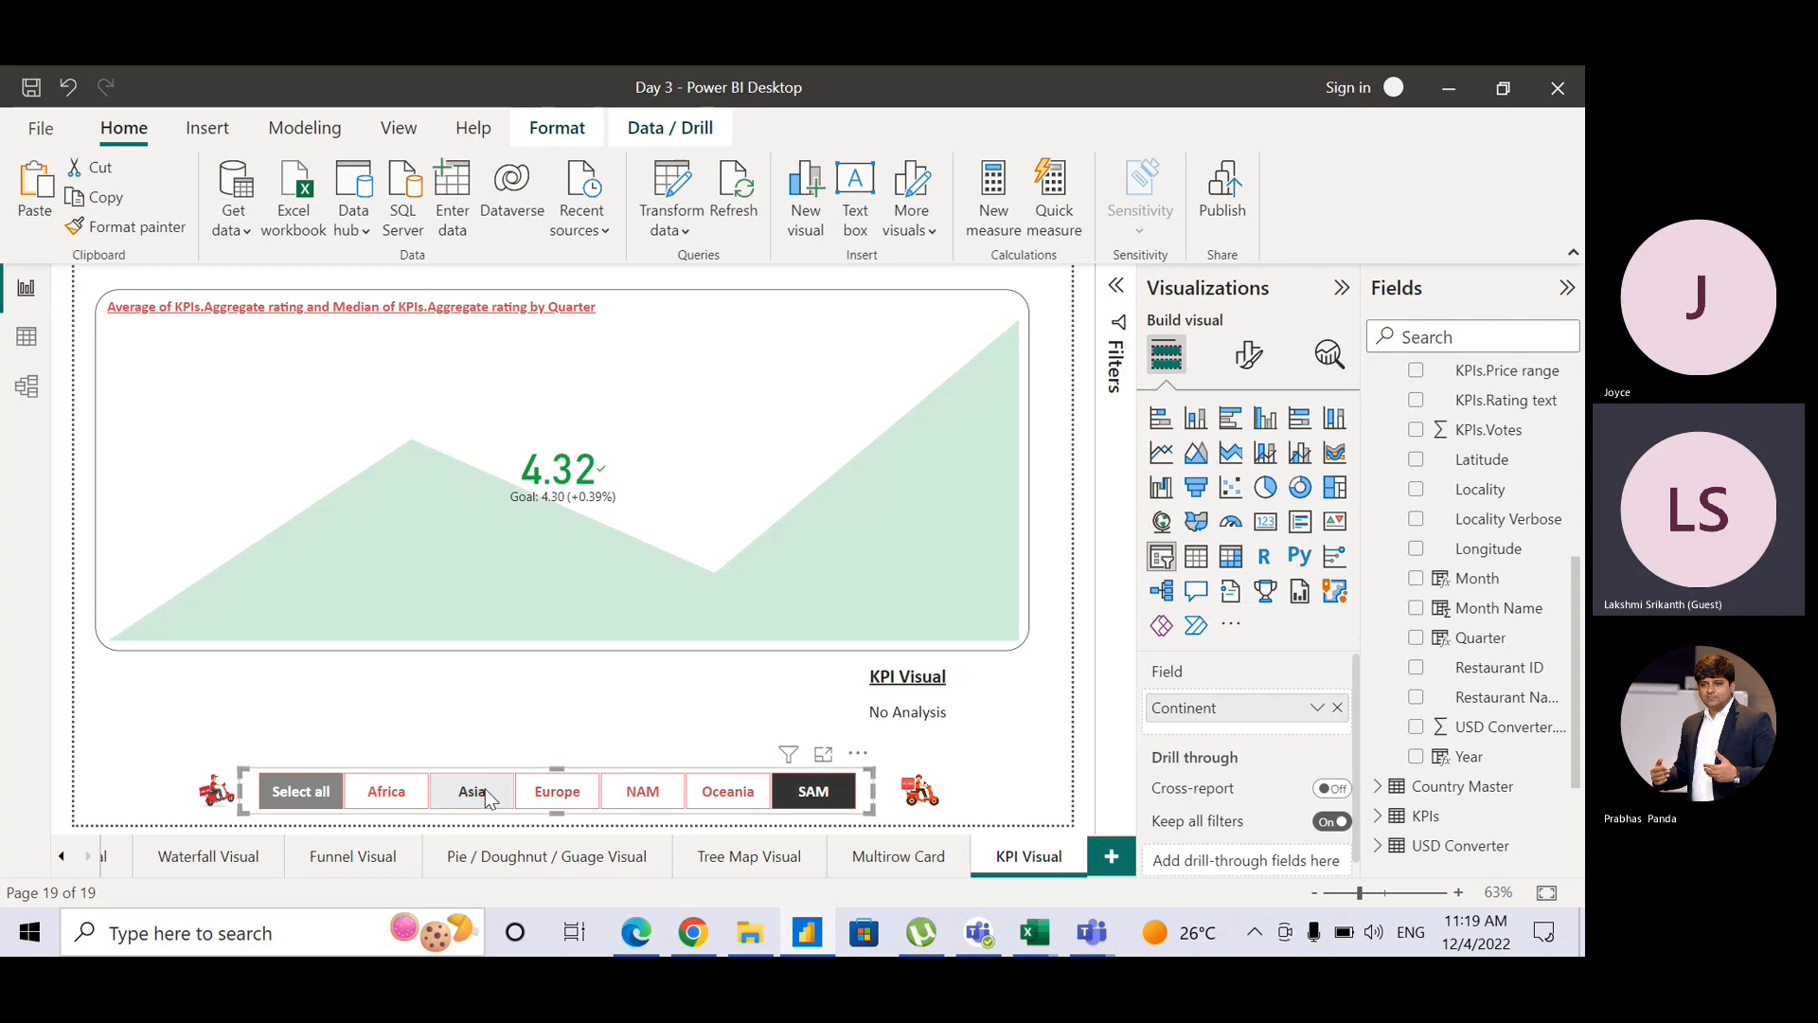
left_click(417, 801)
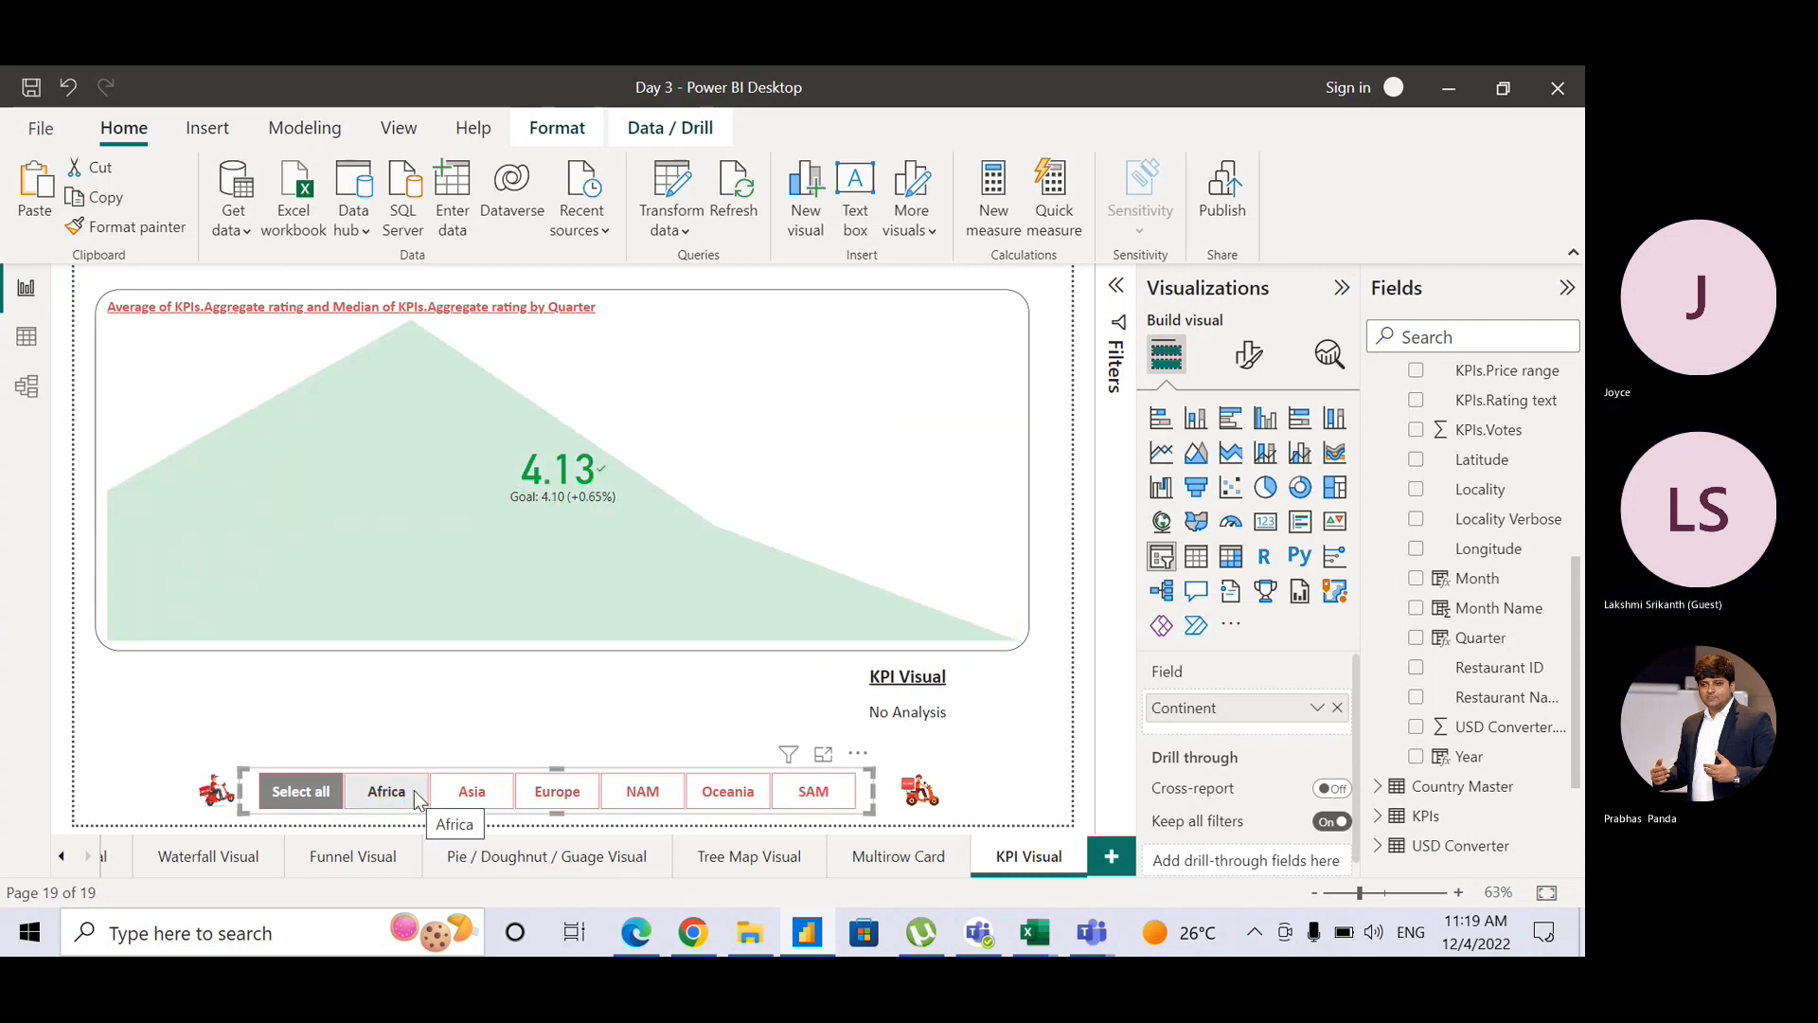
left_click(477, 803)
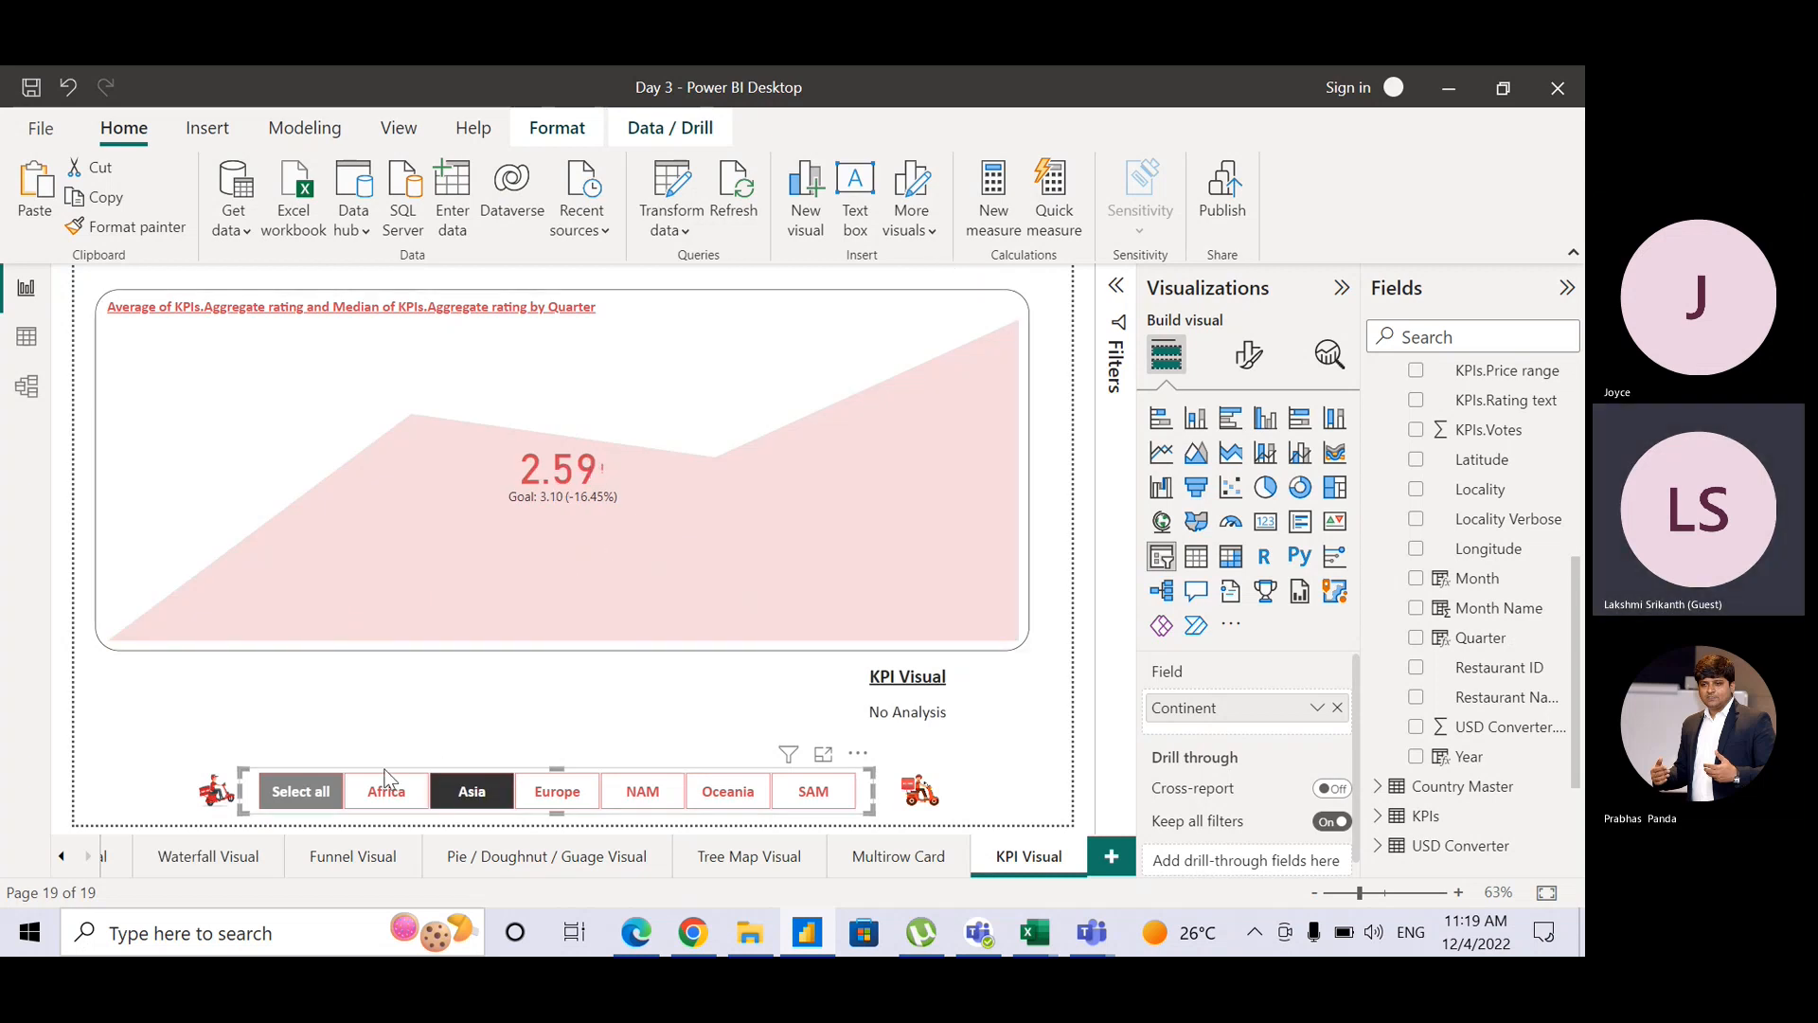
left_click(332, 793)
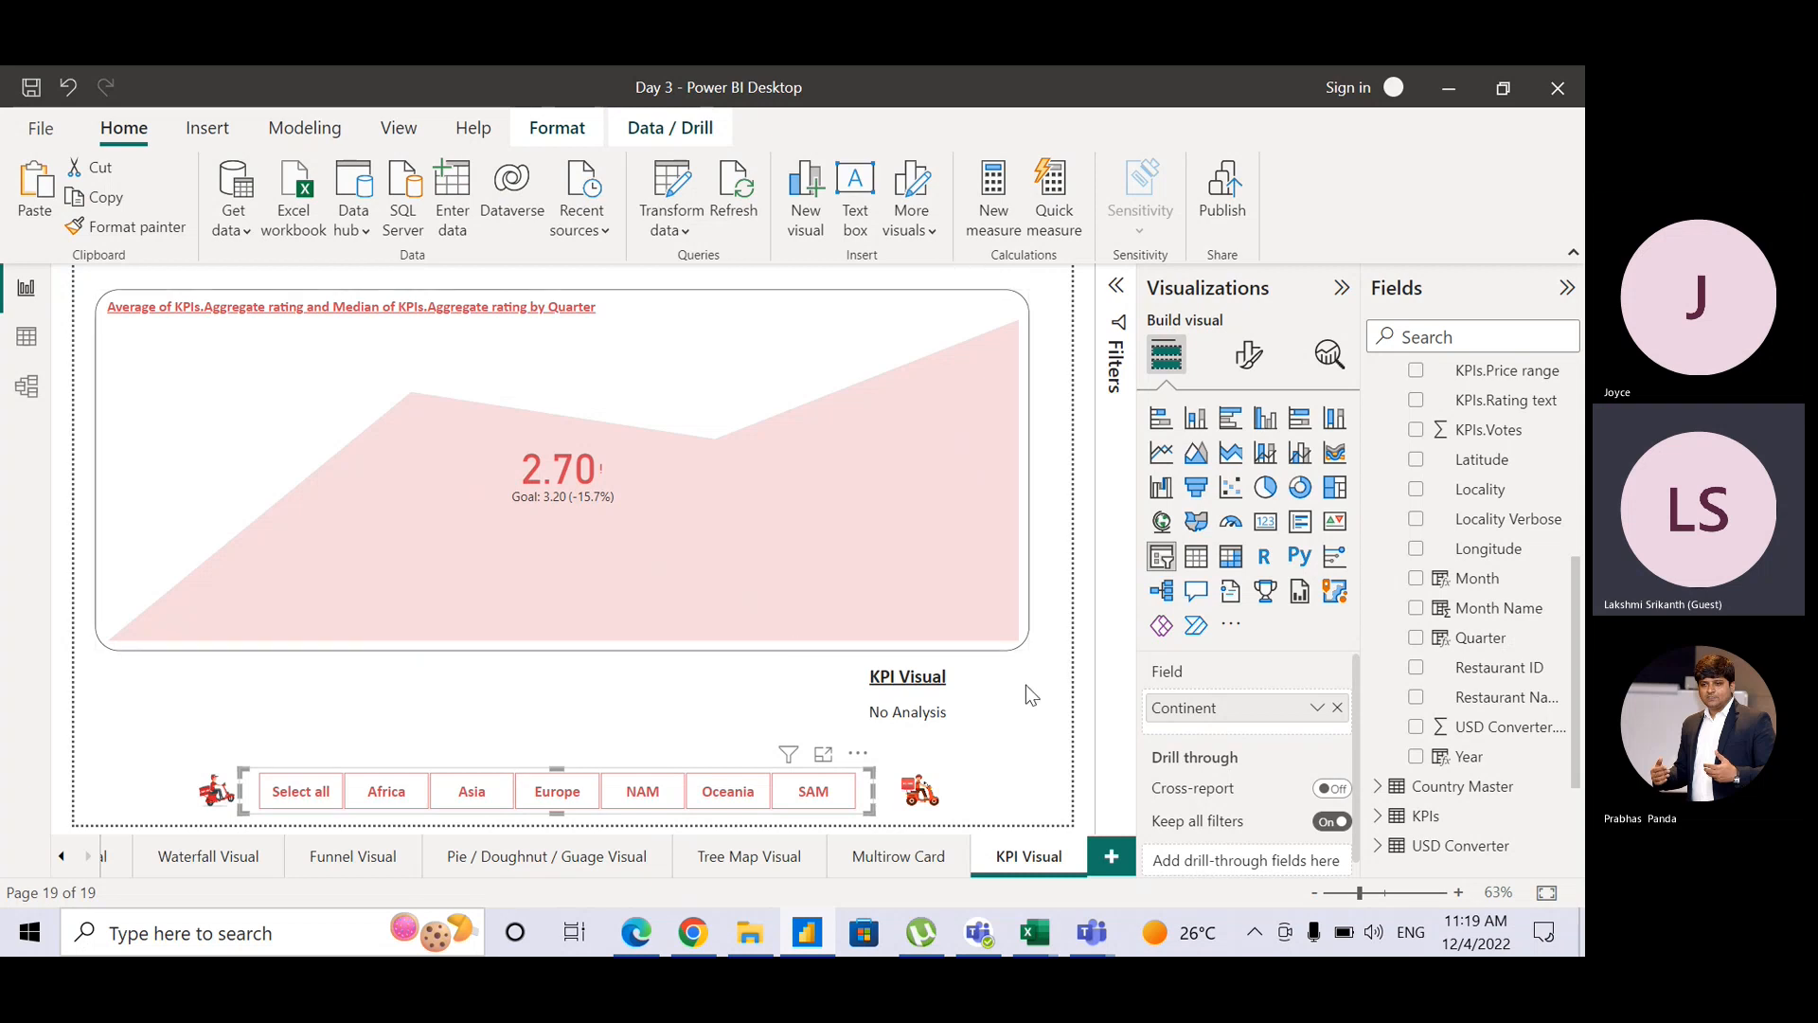
Step: Widen the KPI area chart by pulling its right edge further across the page
left_click(1027, 608)
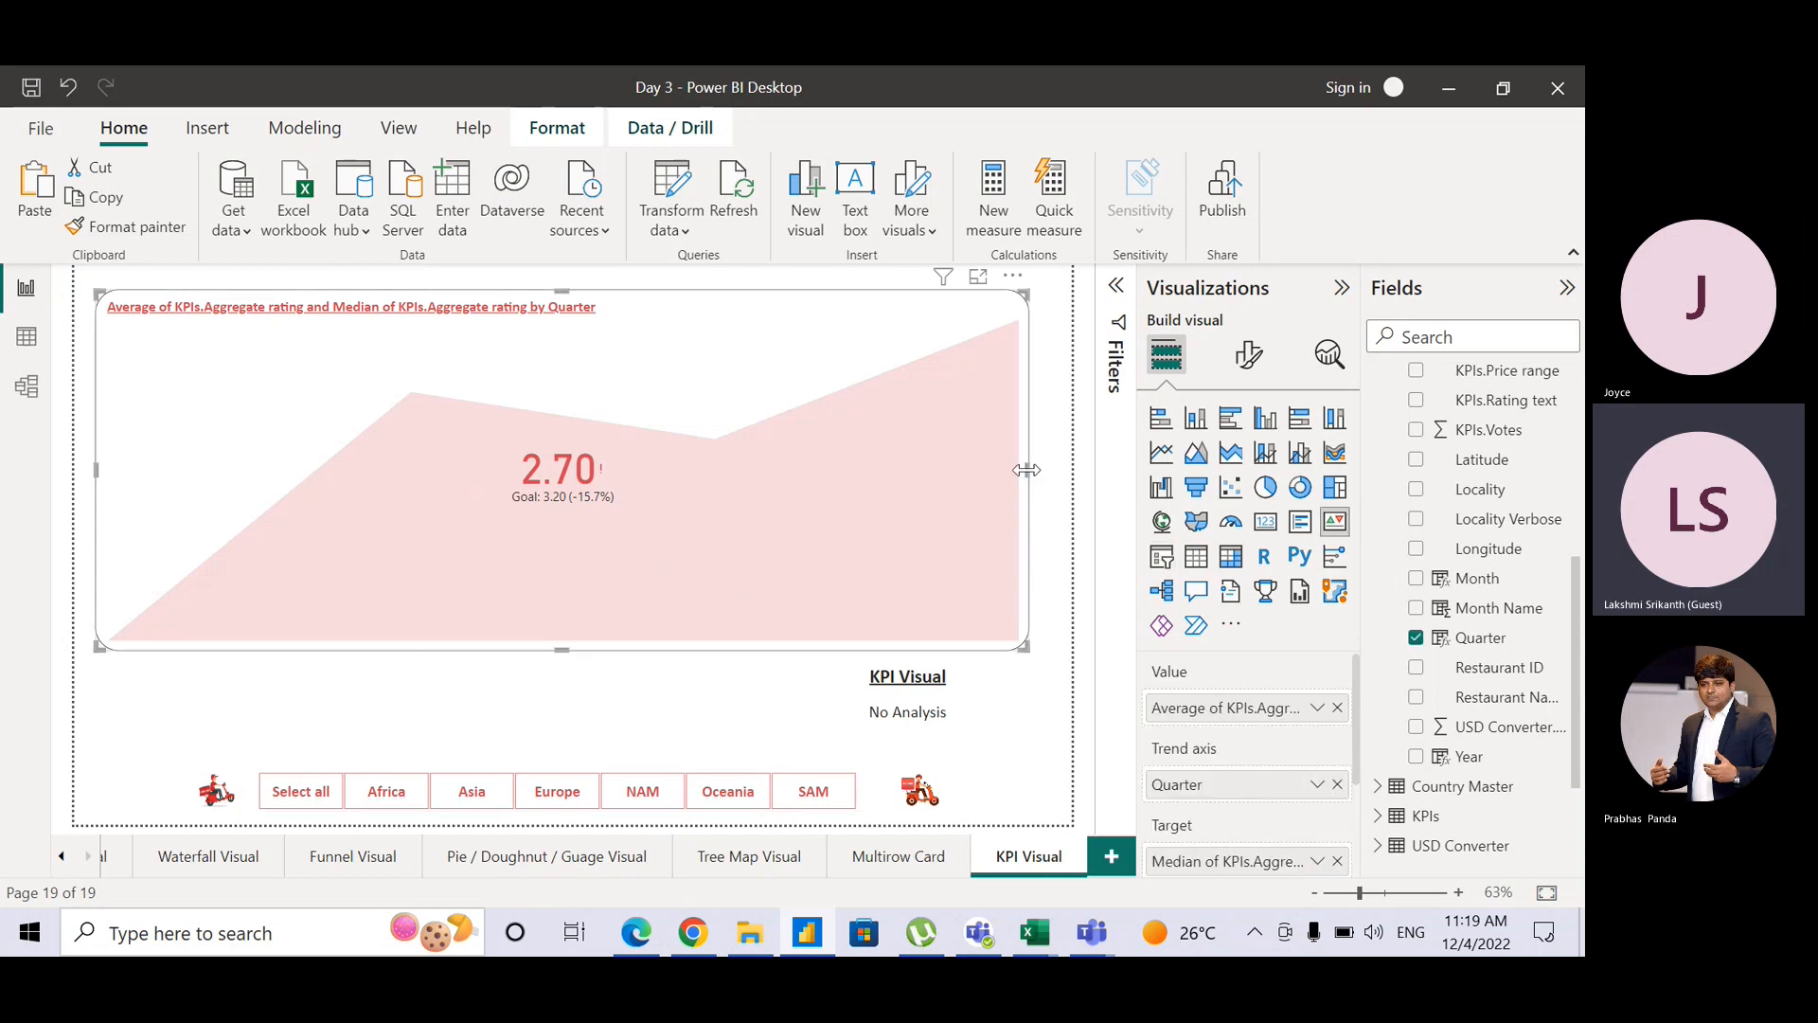
left_click_drag(1040, 472, 1056, 479)
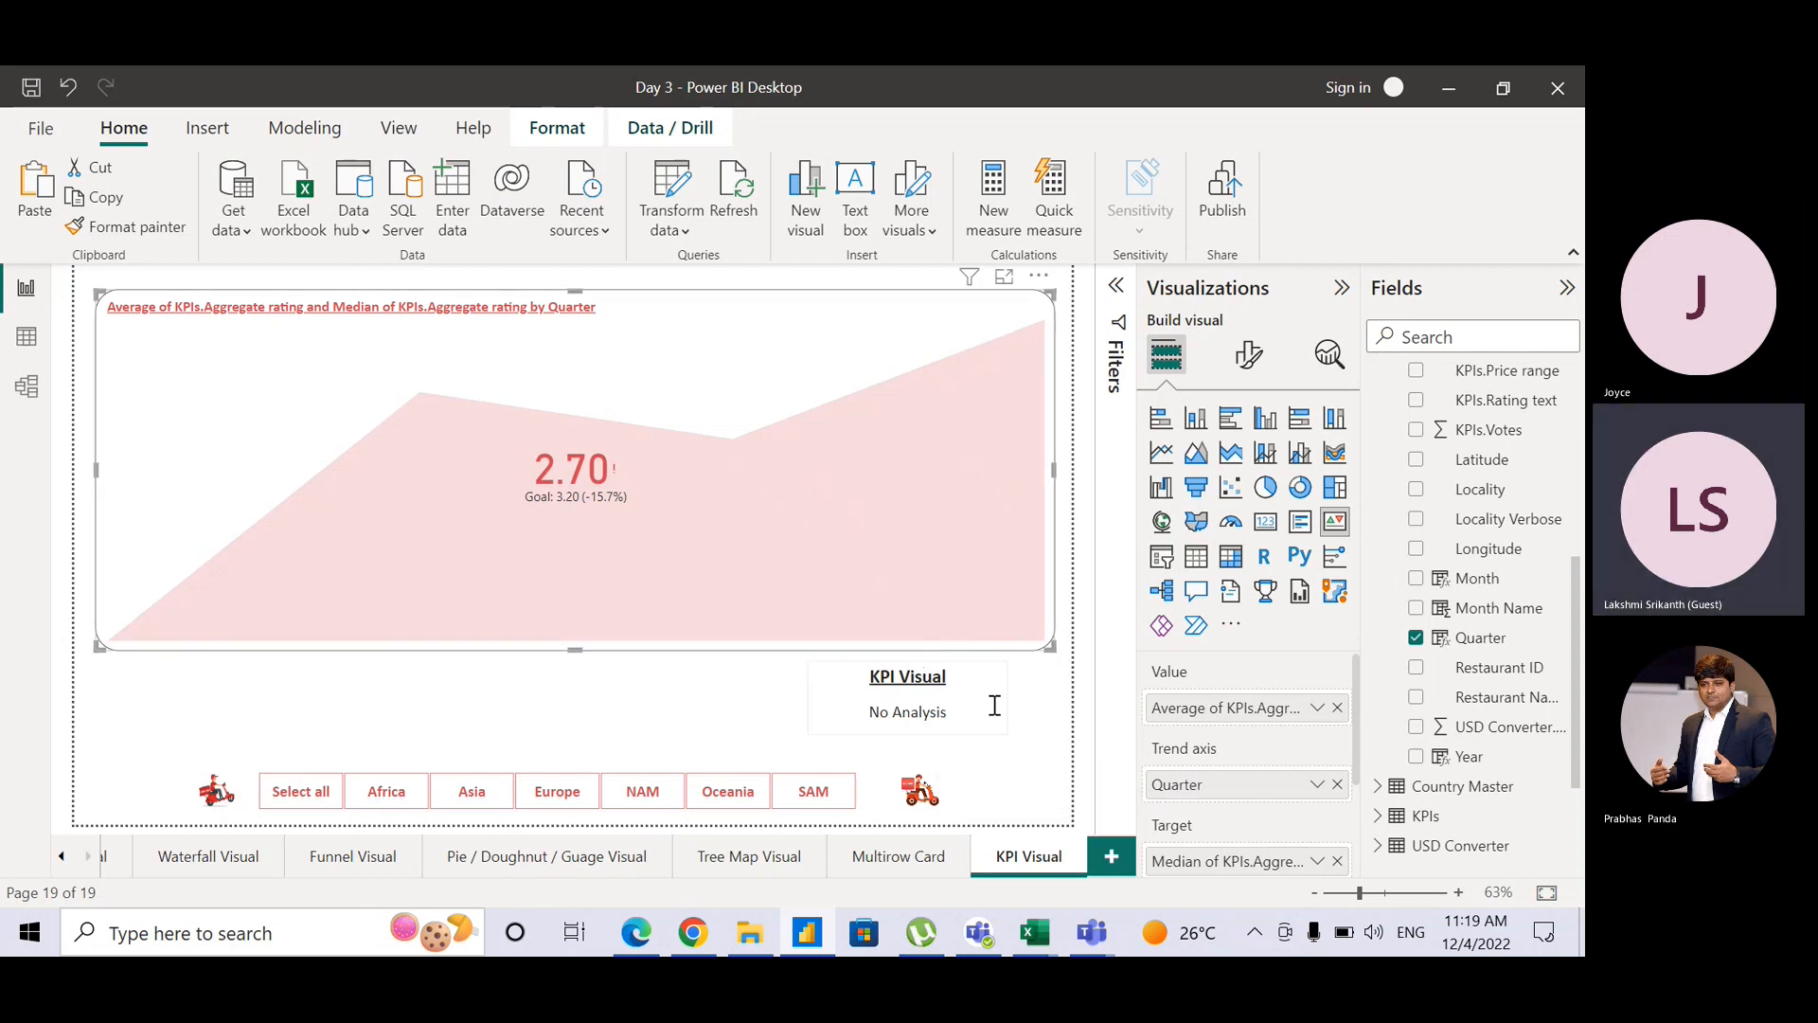
left_click(1048, 727)
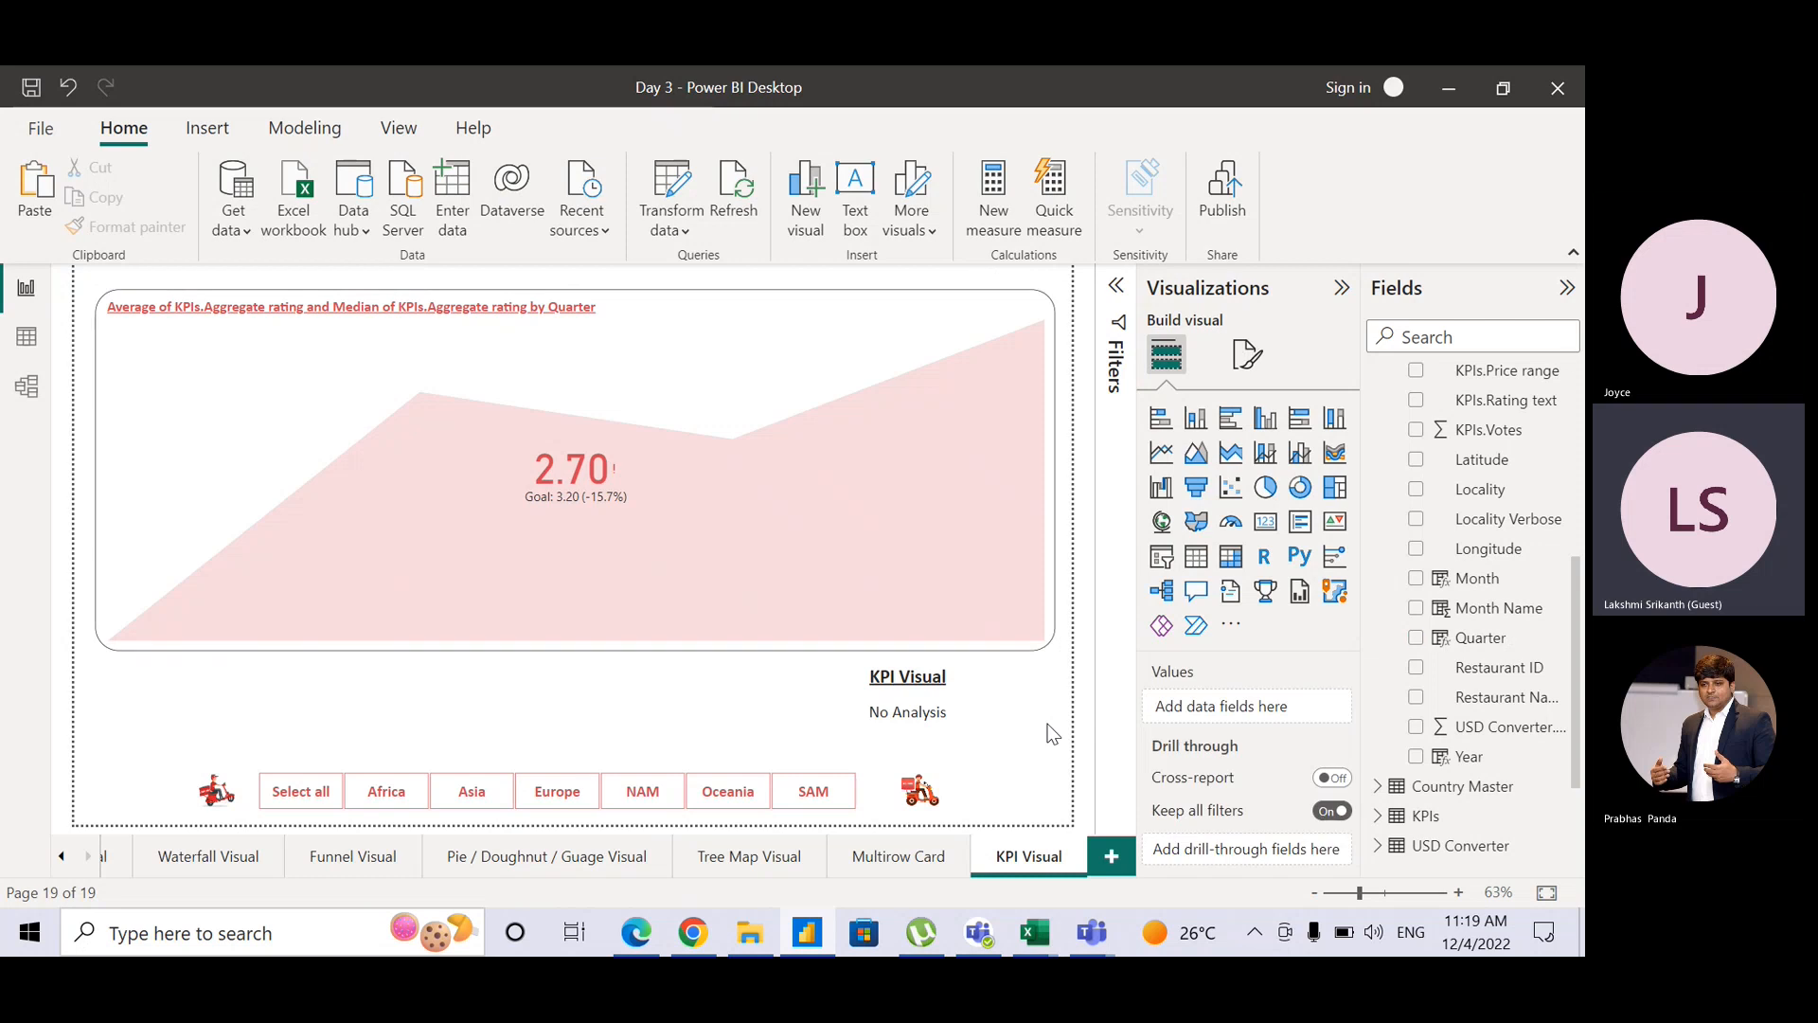
left_click(1050, 637)
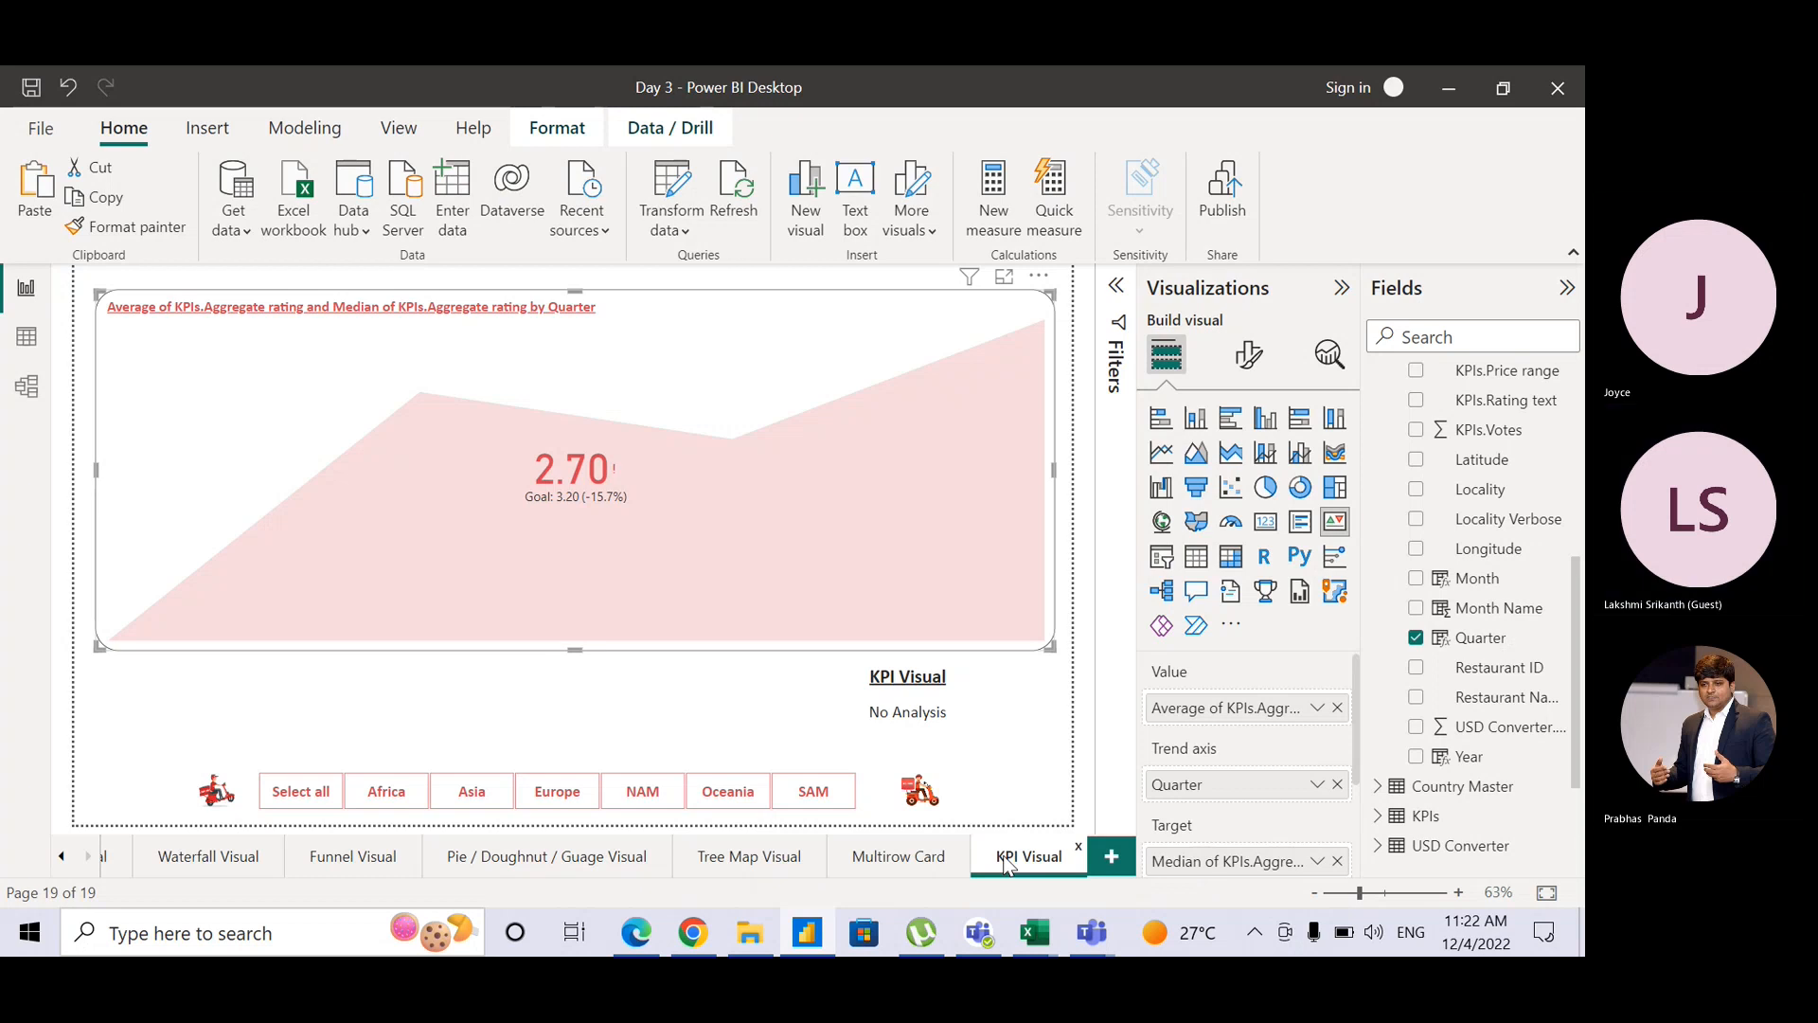
Step: Duplicate the KPI Visual page and rename the copy 'Key Influencers'
right_click(1007, 865)
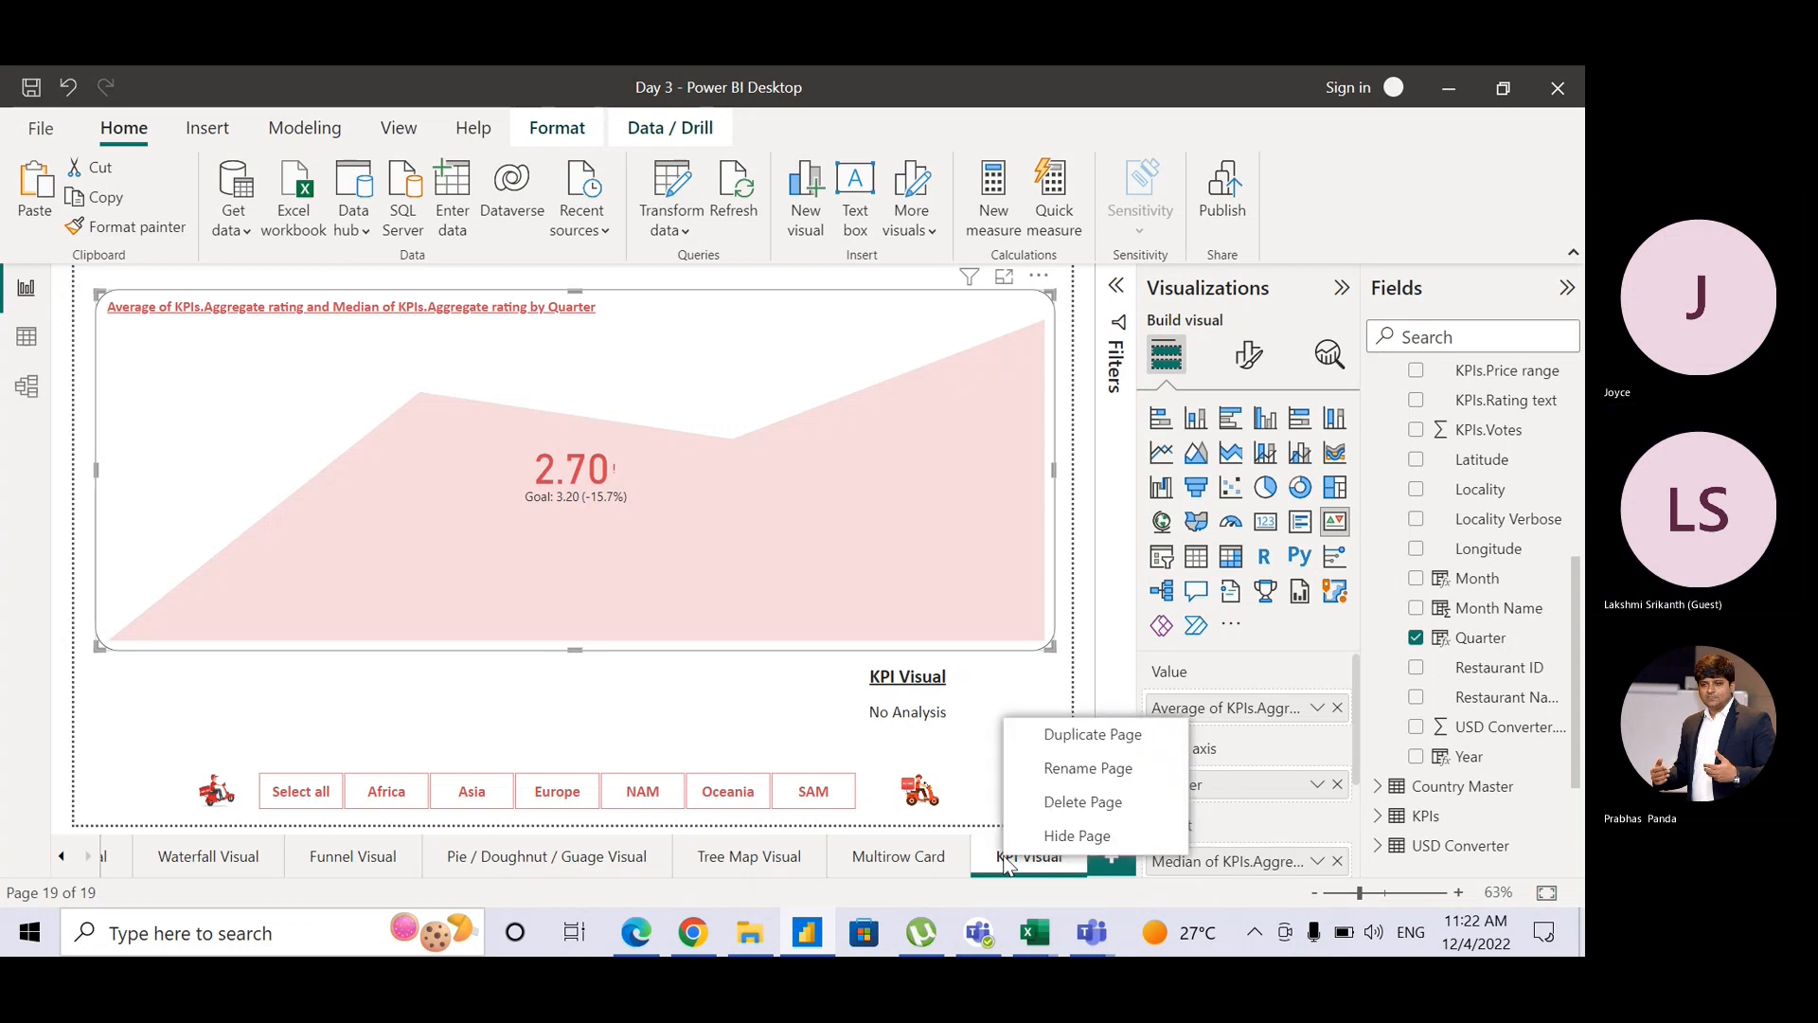
left_click(1070, 742)
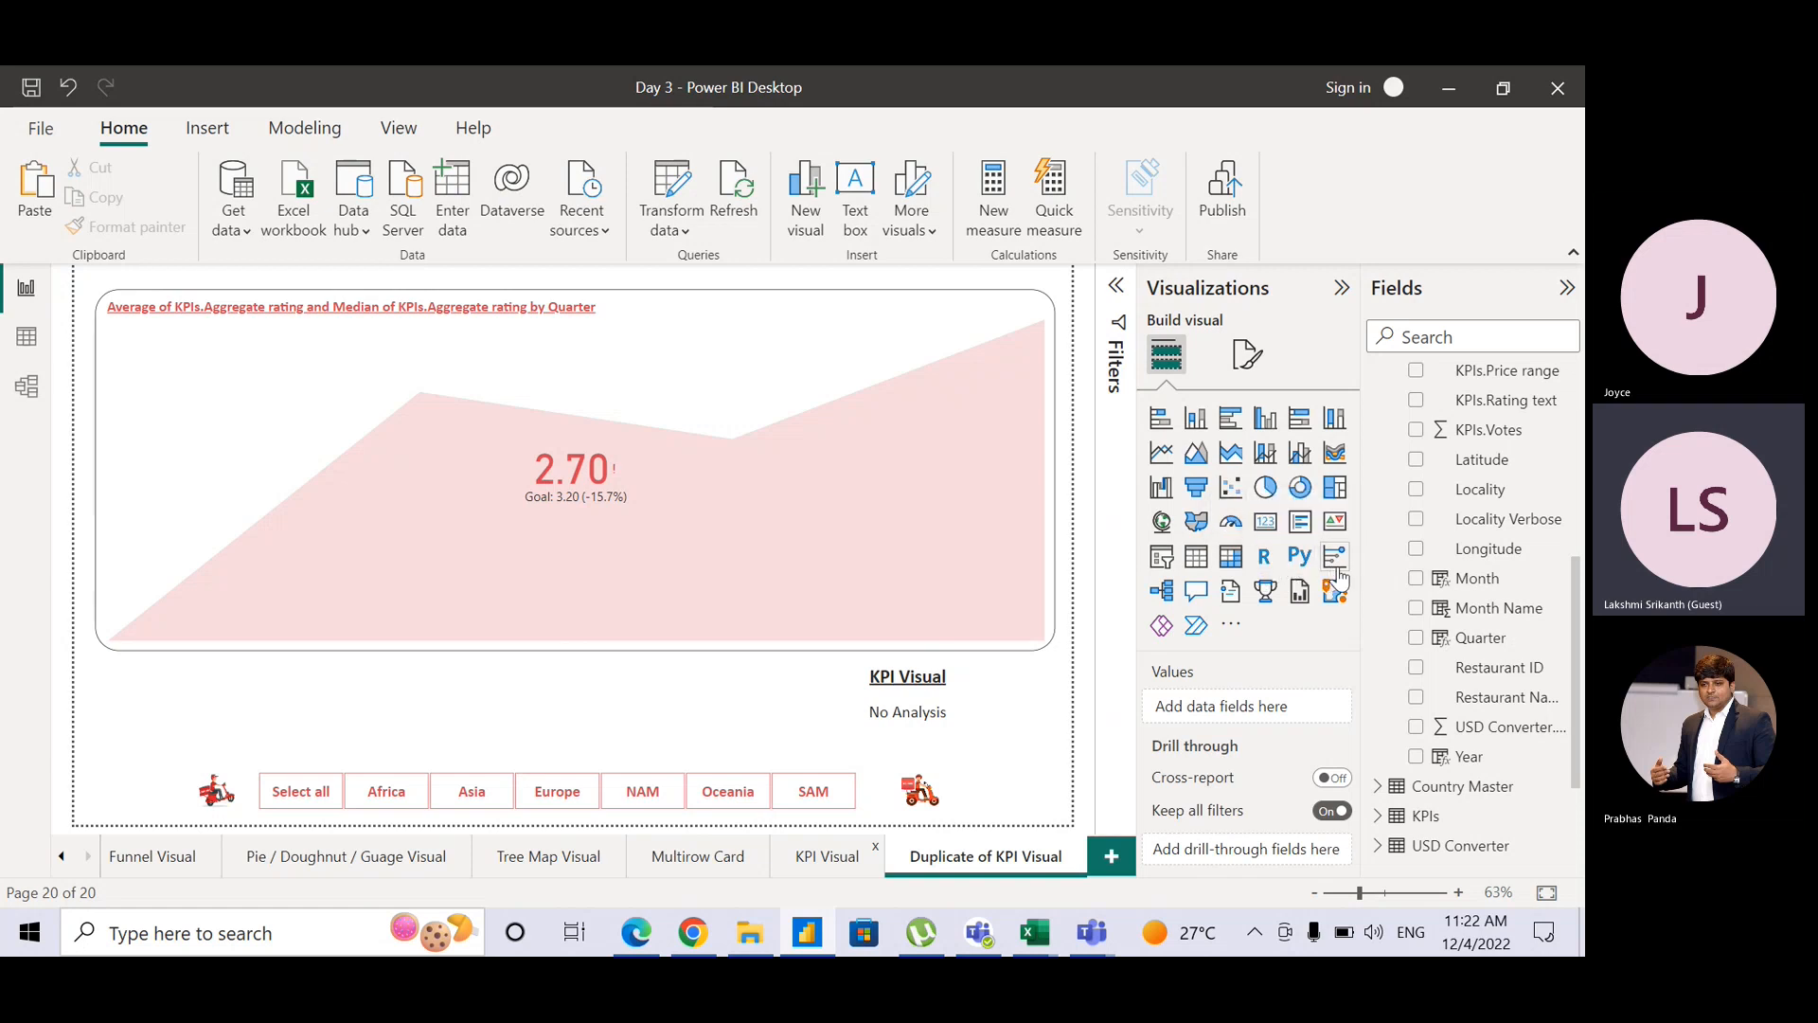
double_click(956, 860)
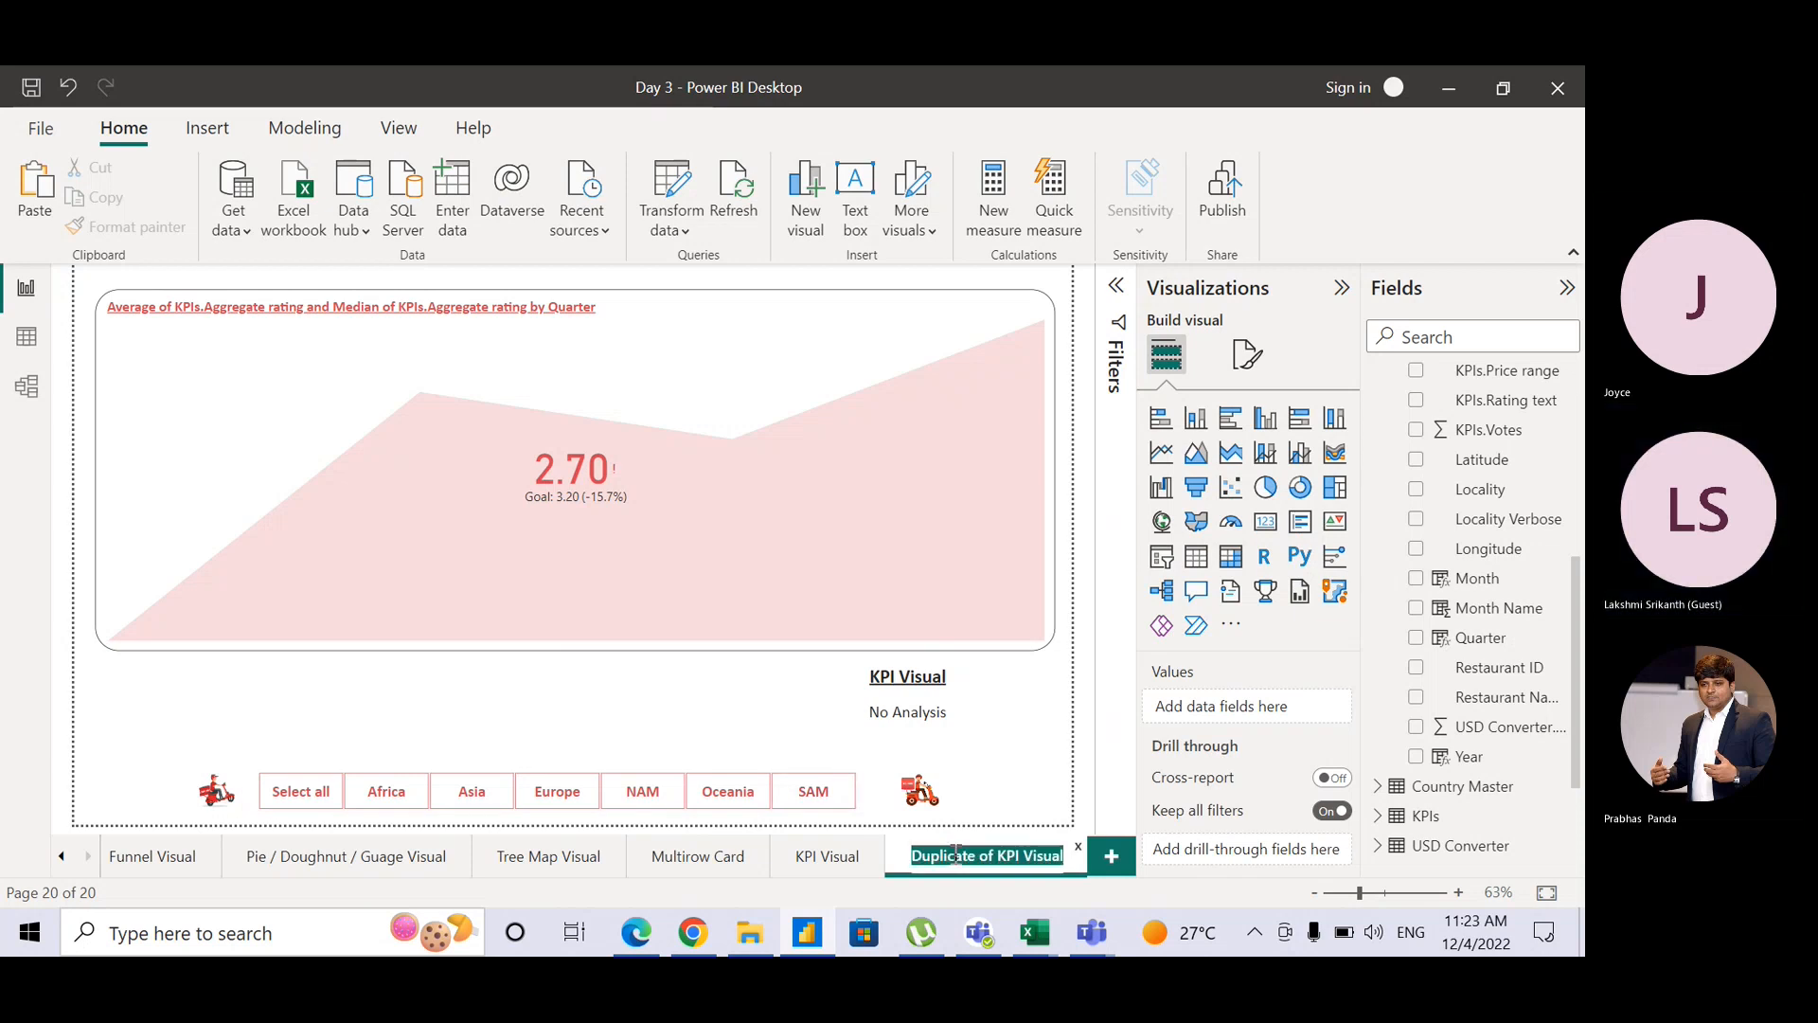
type("Key Influe")
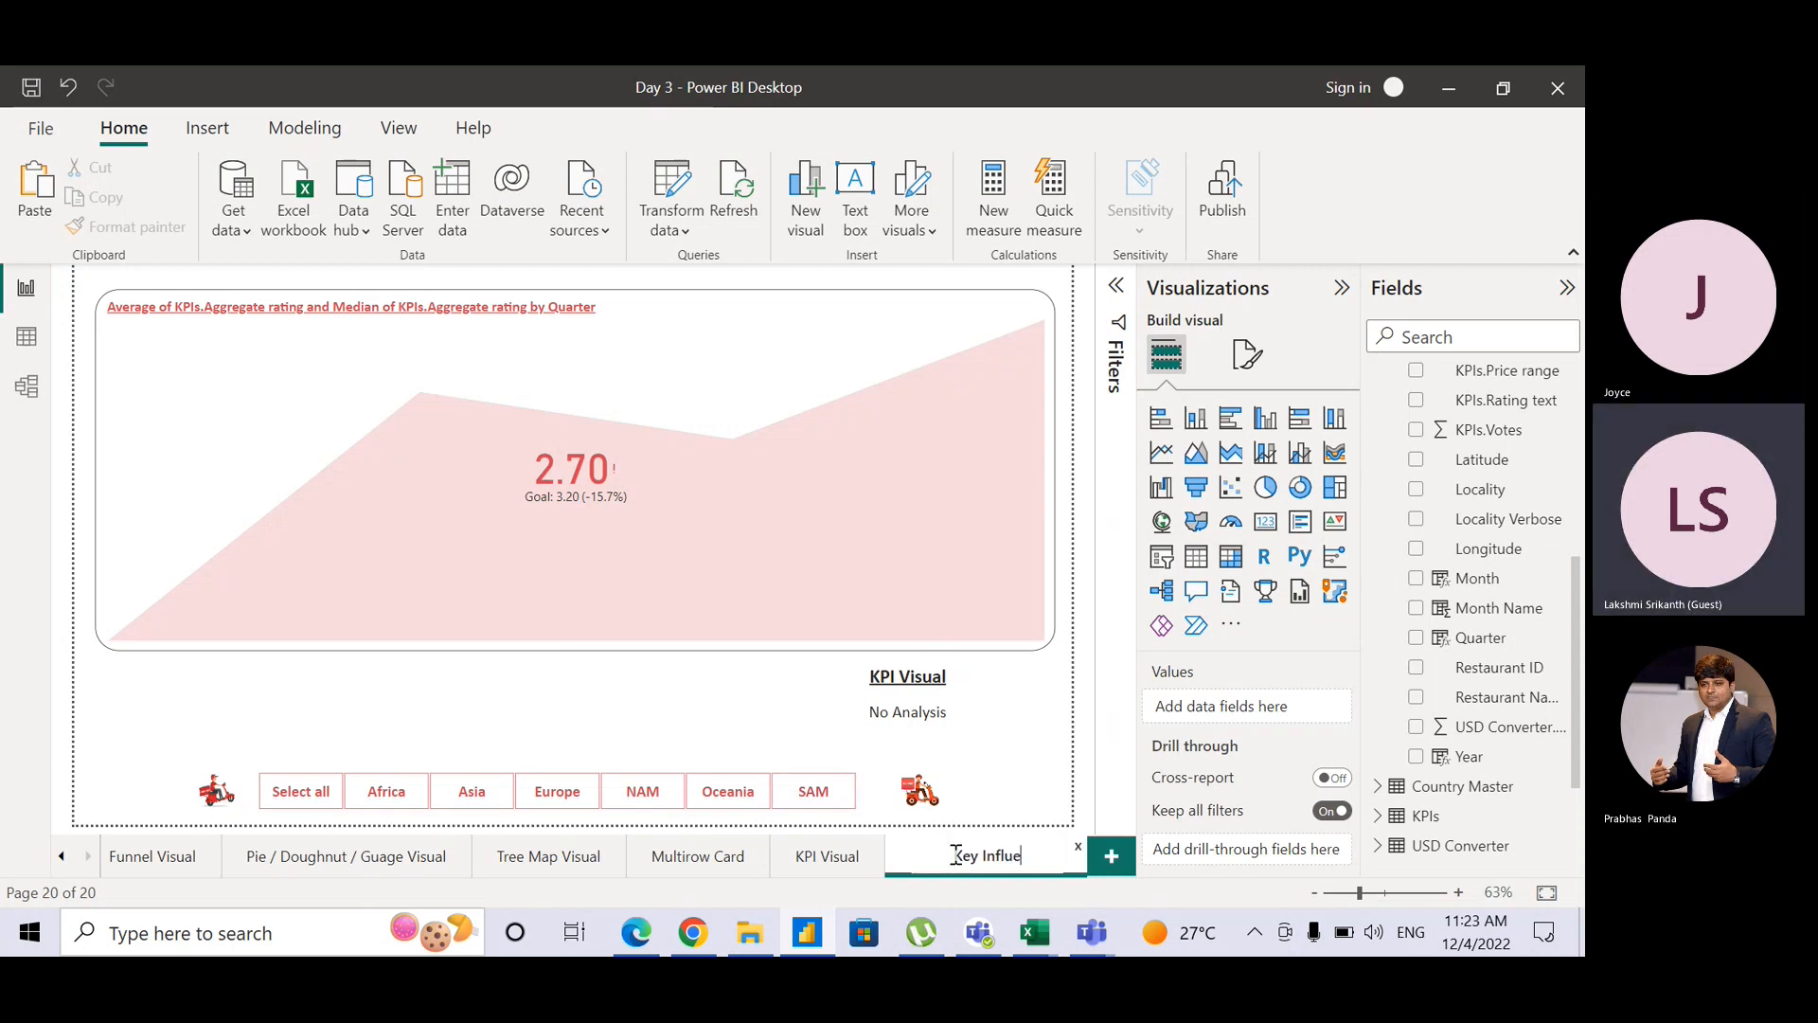
type("ncers")
key("Return")
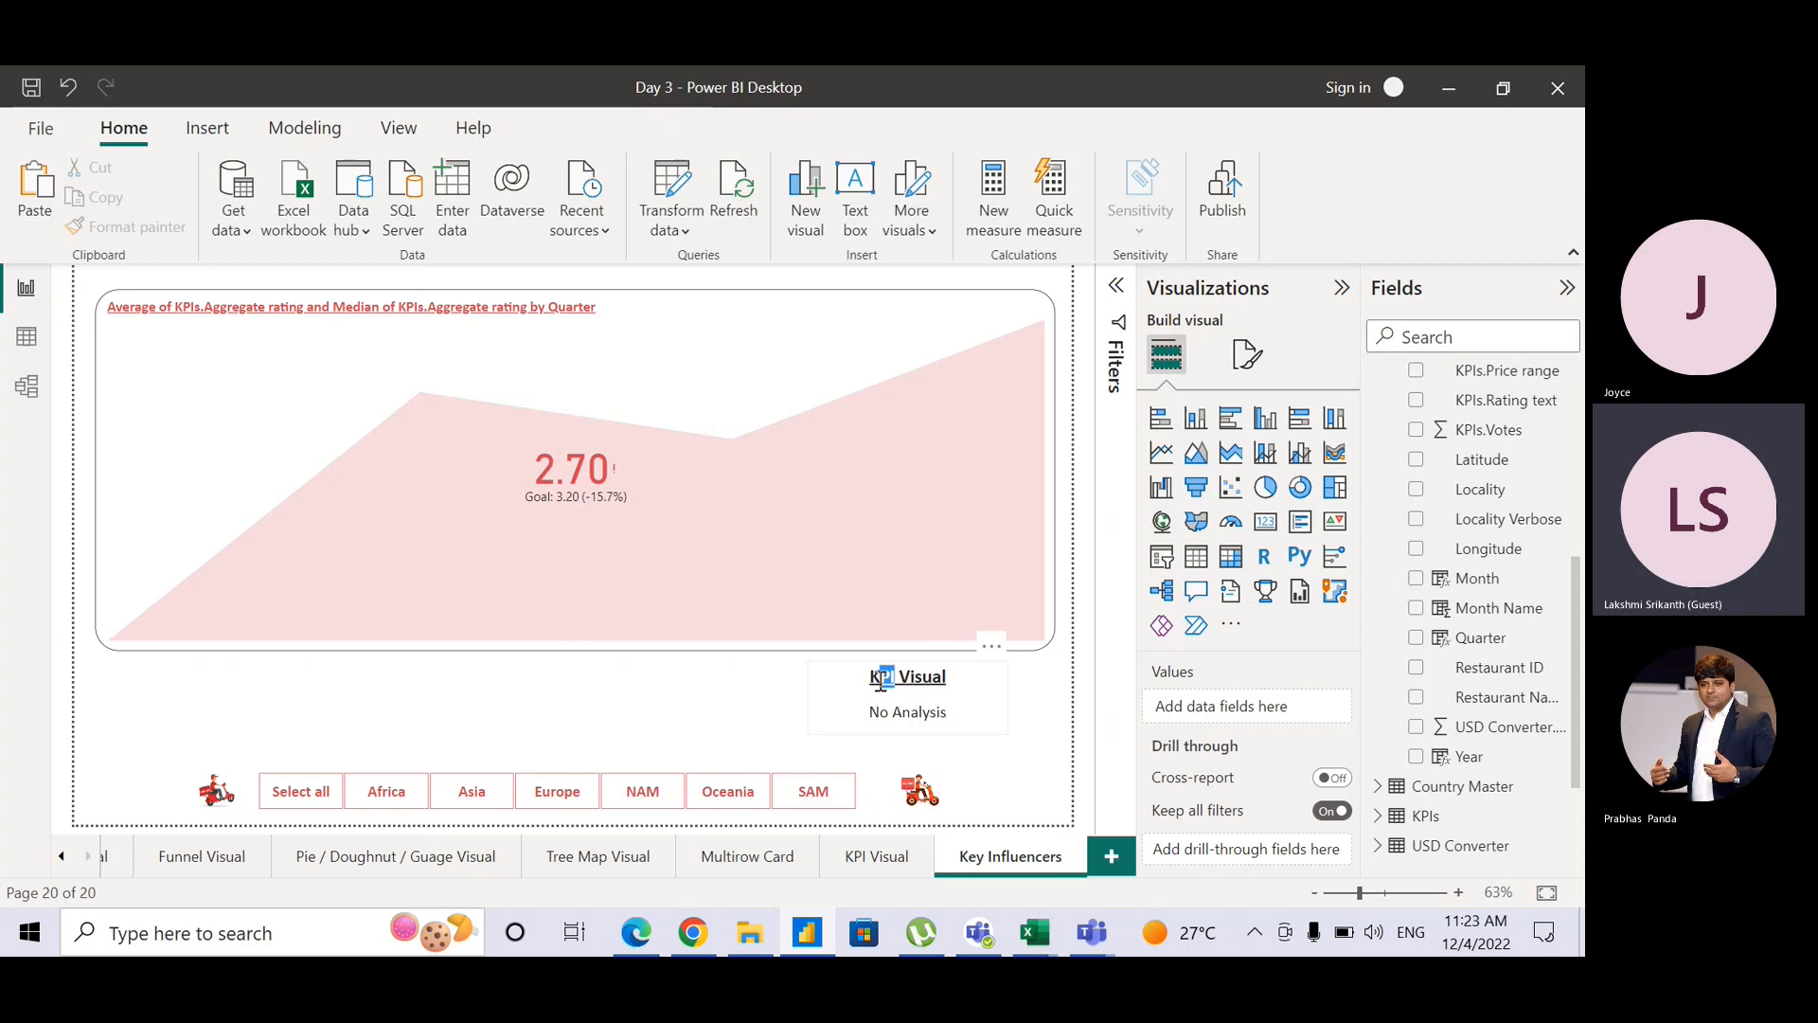
Step: Change the heading to 'Key Influencers Visual' and convert the KPI chart into a Key influencers visual
type("ey Influence")
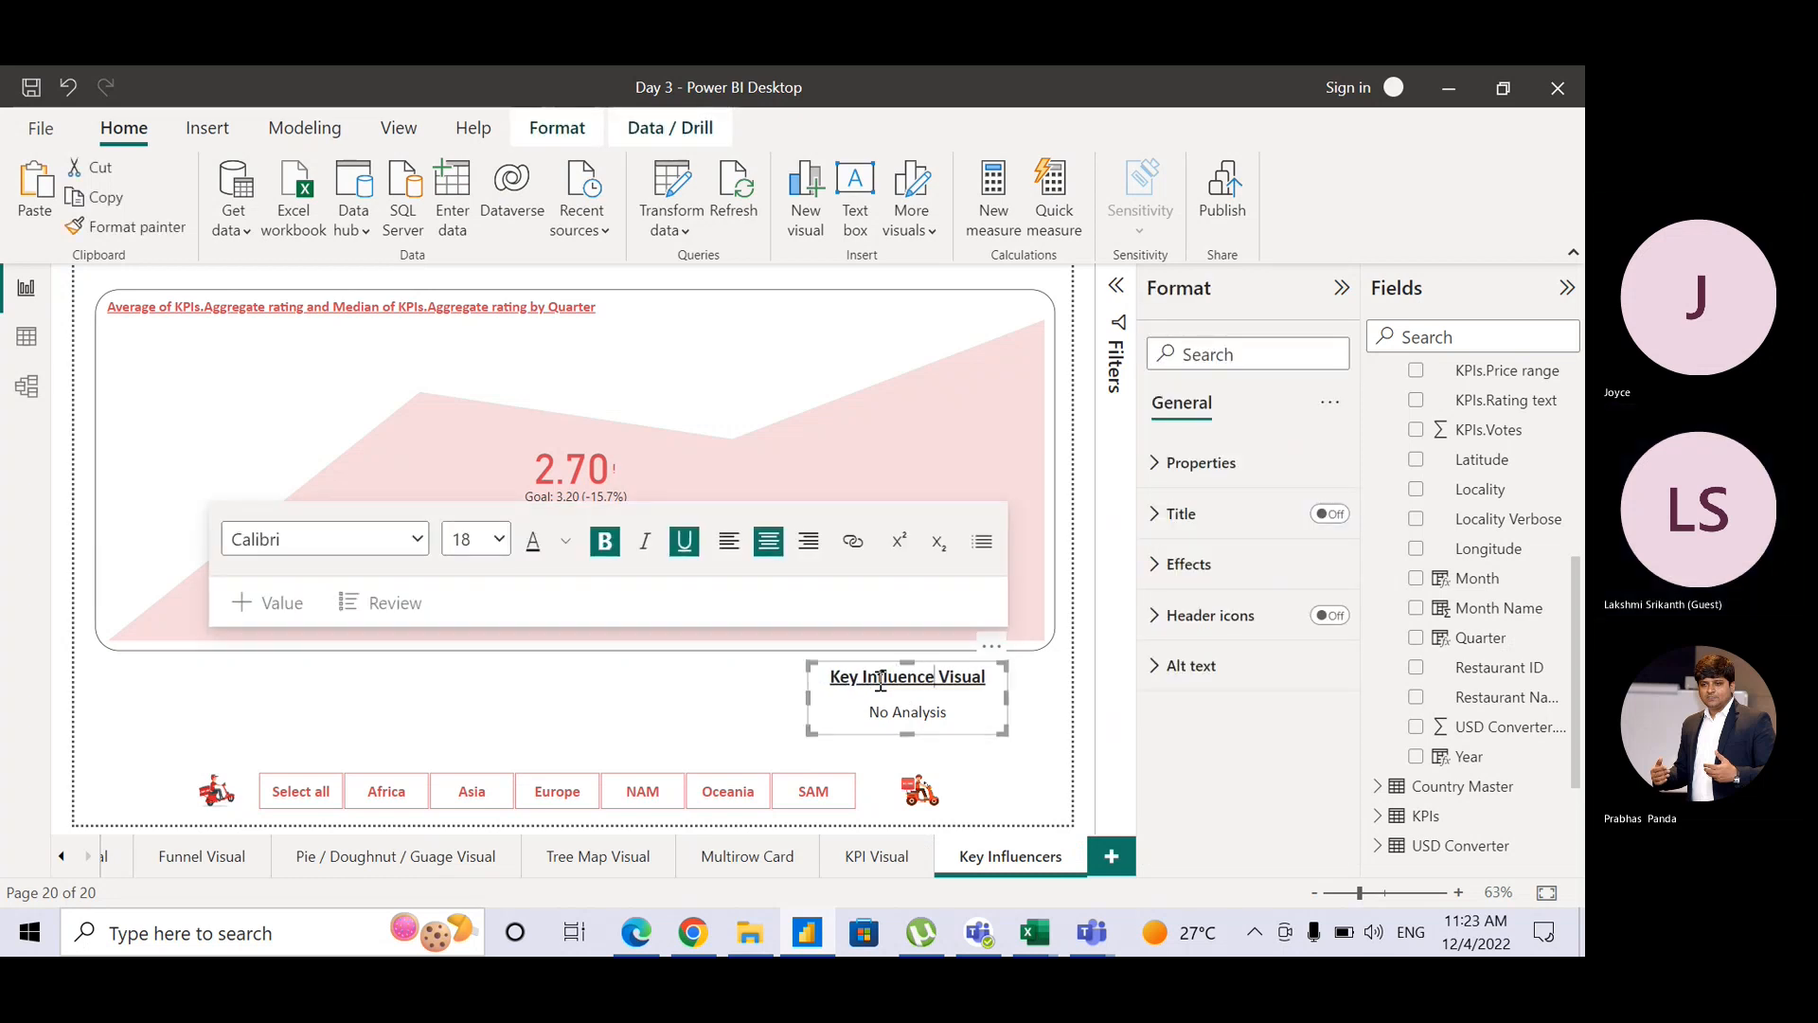
type("rs")
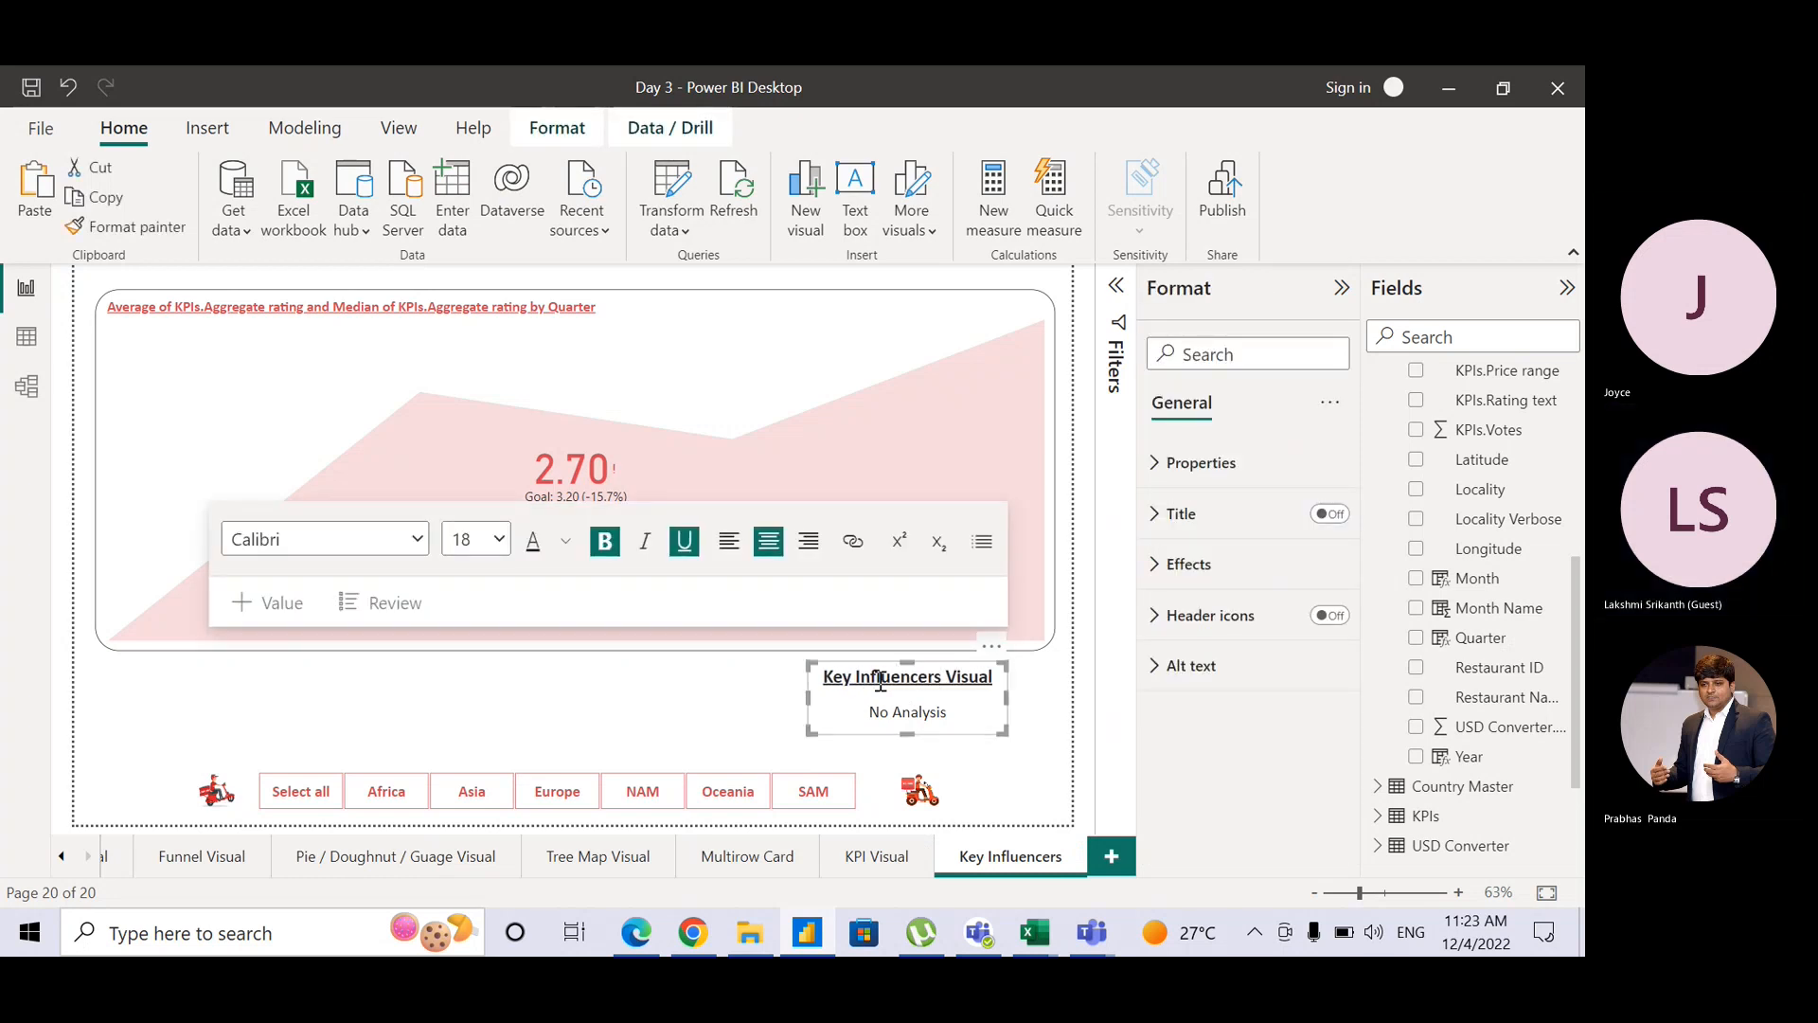
left_click(1037, 724)
left_click(1052, 607)
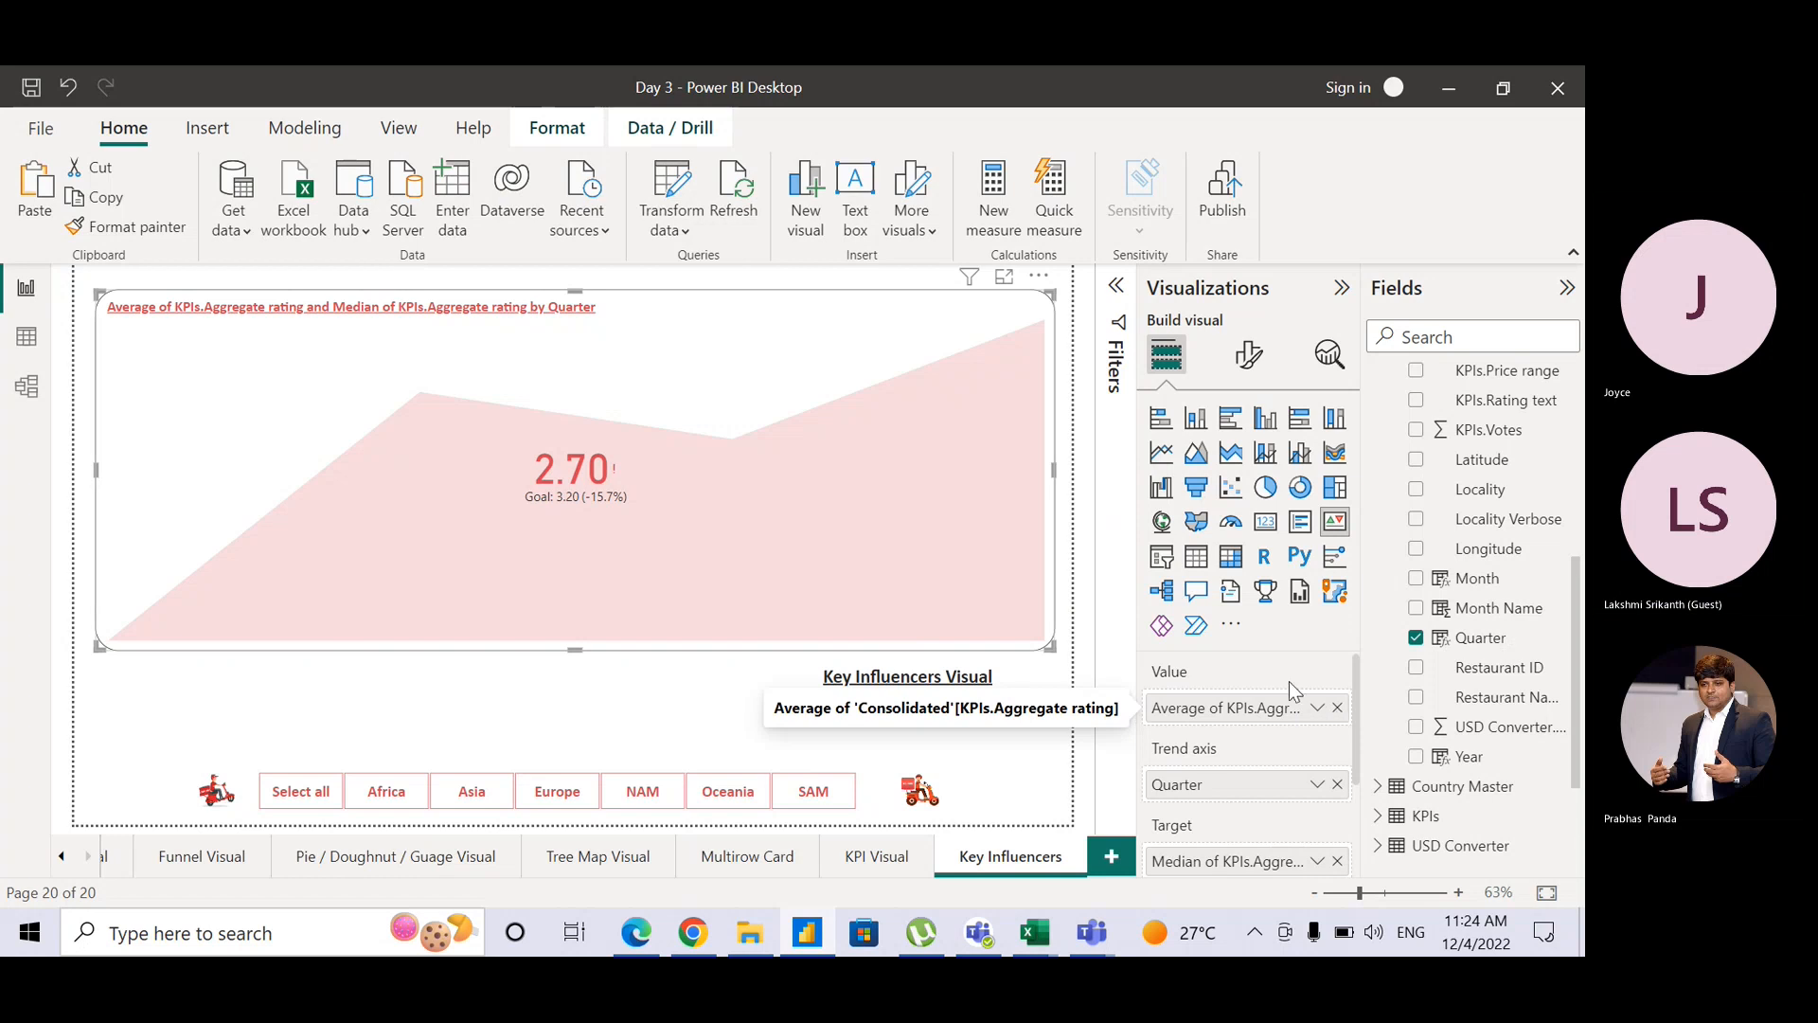
left_click(1339, 563)
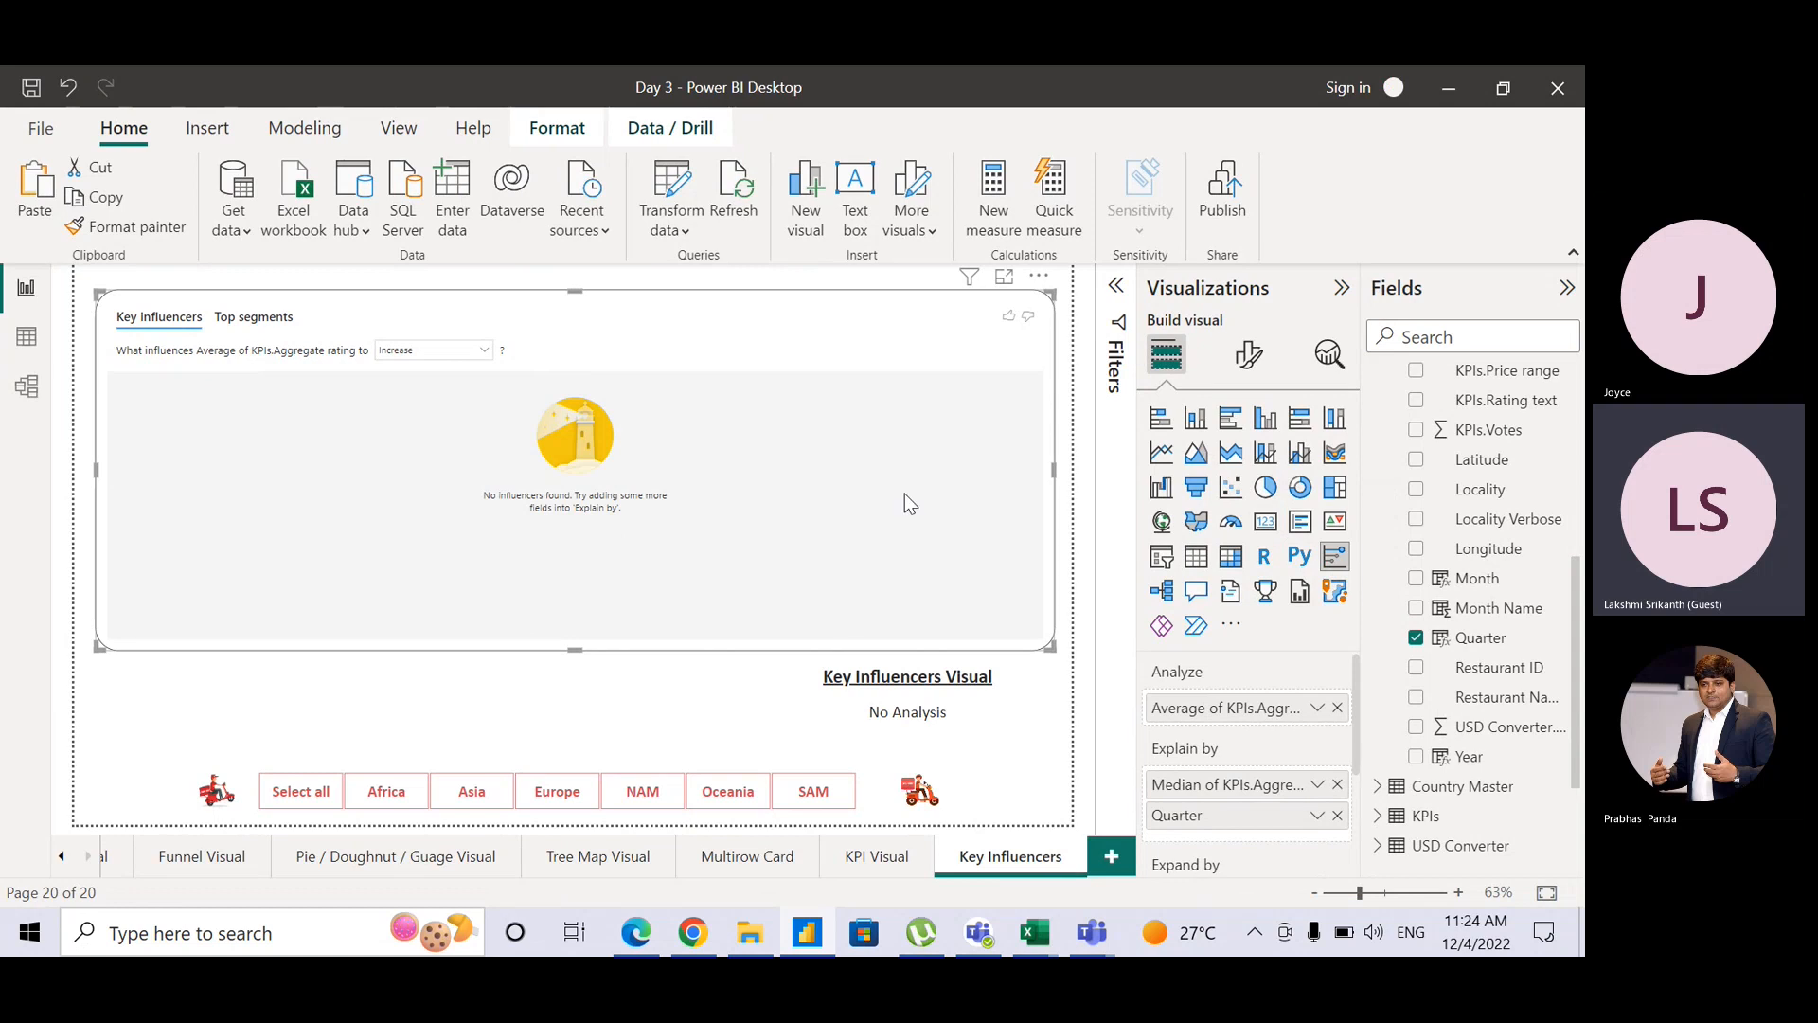
Step: Clear the old rating and Quarter fields and put Cuisines in Analyze
left_click(1337, 709)
left_click(1337, 783)
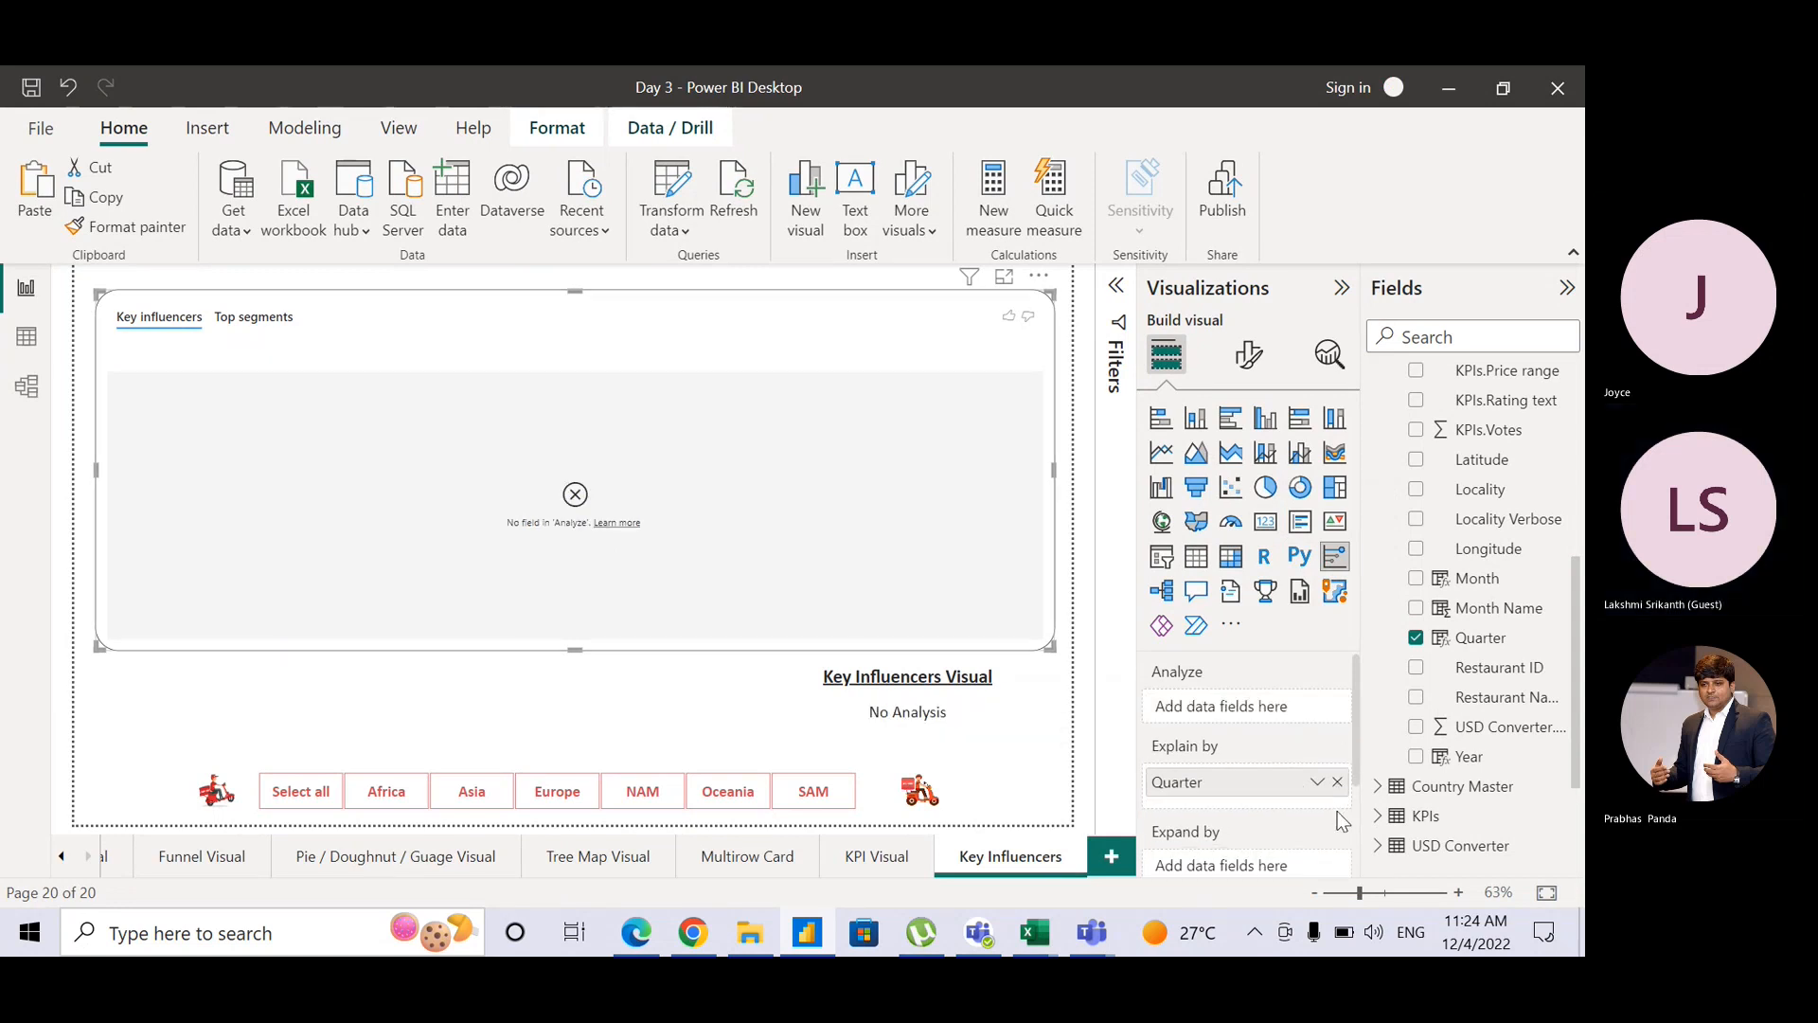
left_click(1337, 782)
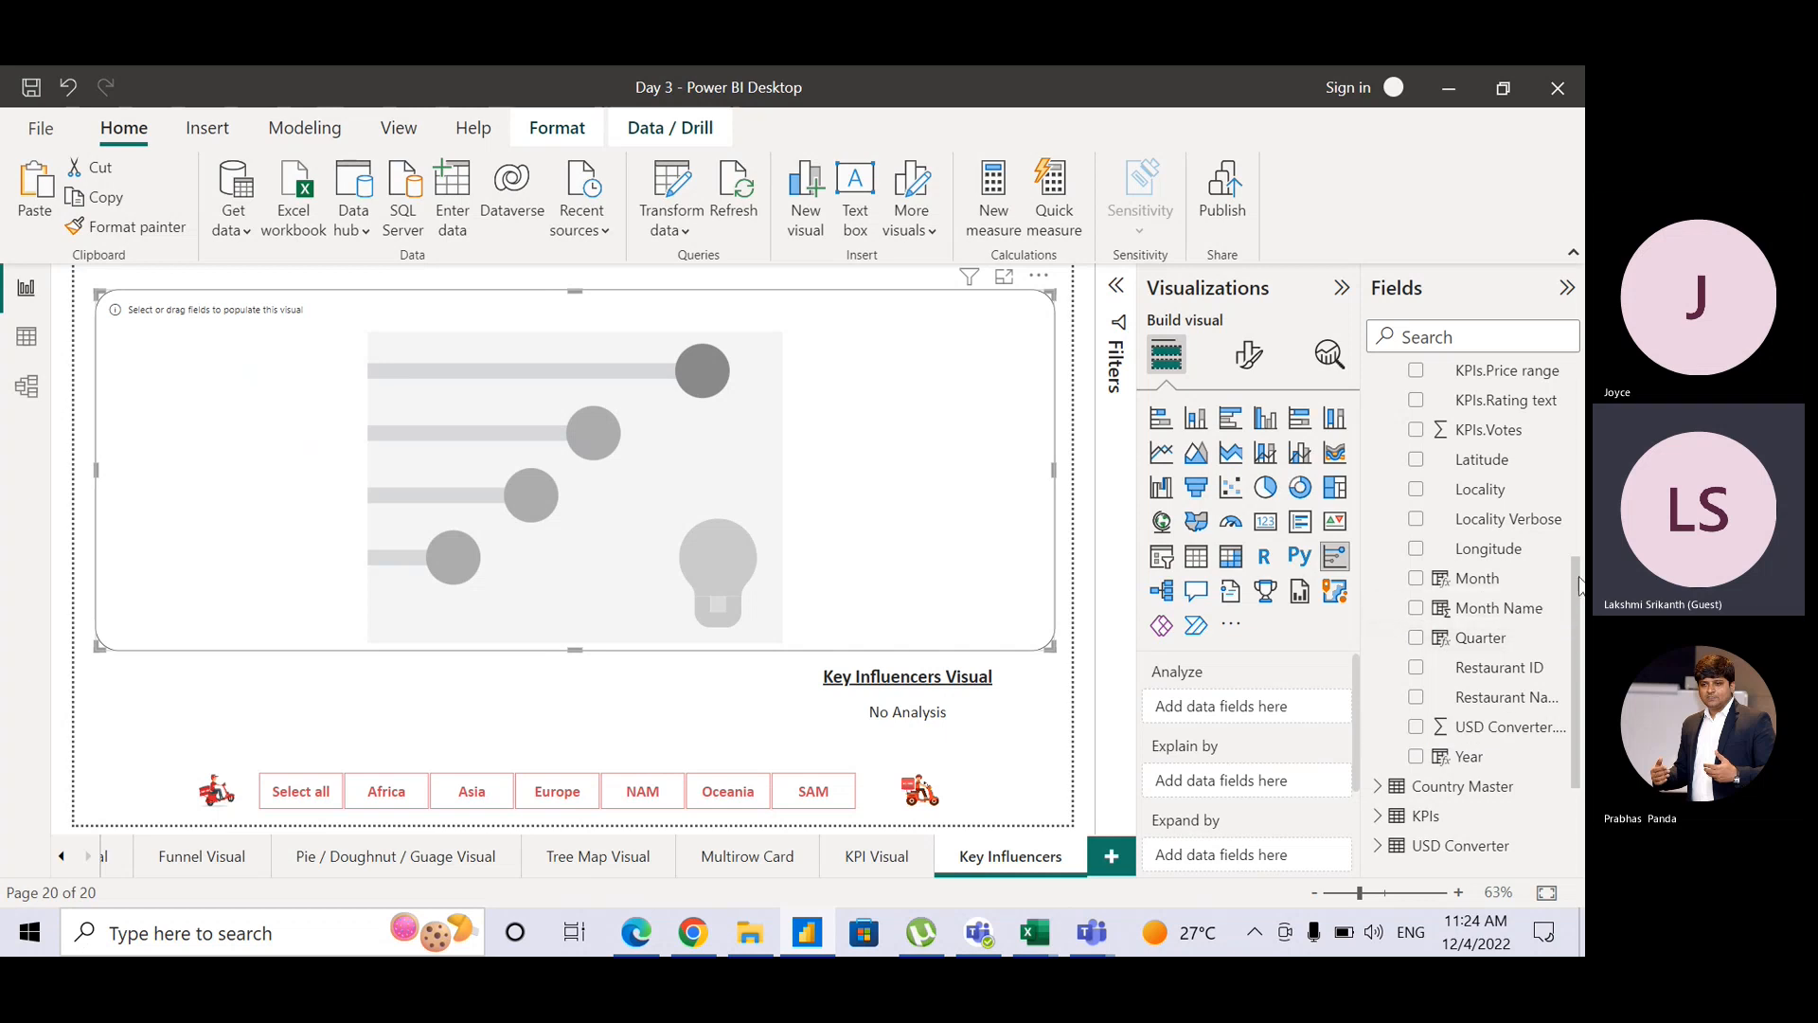
left_click_drag(1574, 605, 1574, 410)
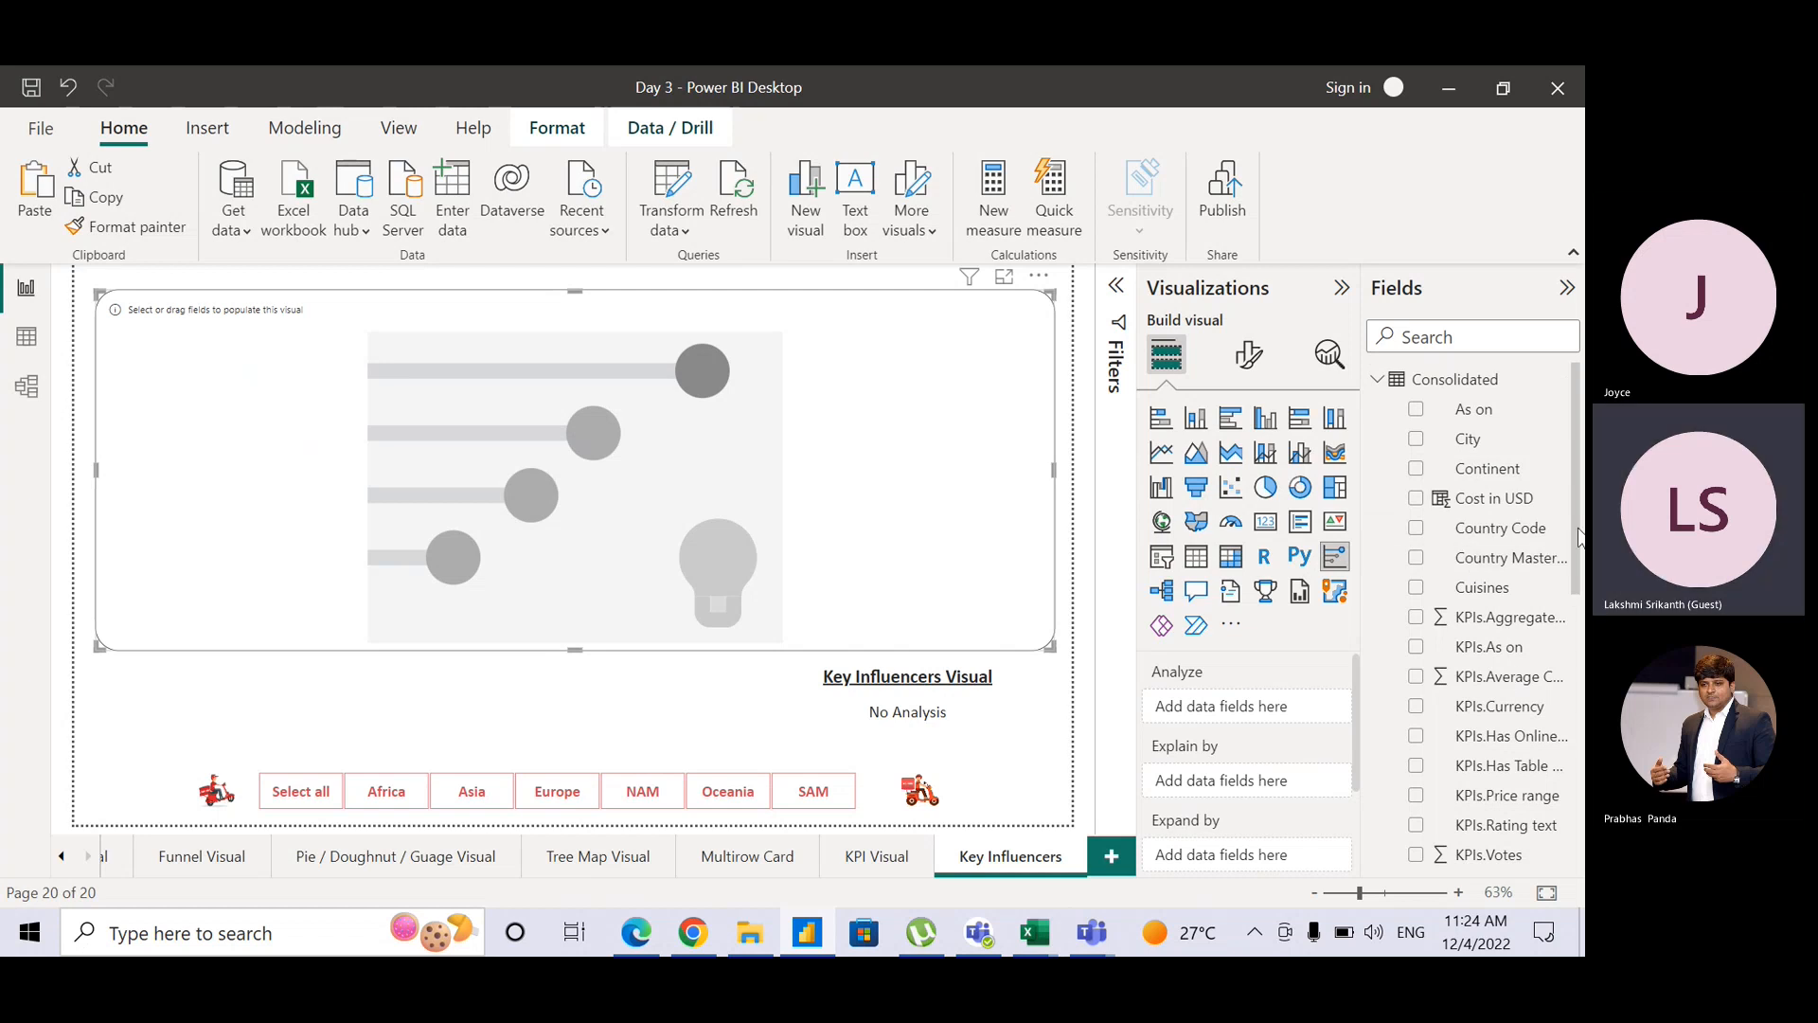
scroll(1578, 538, "down", 1)
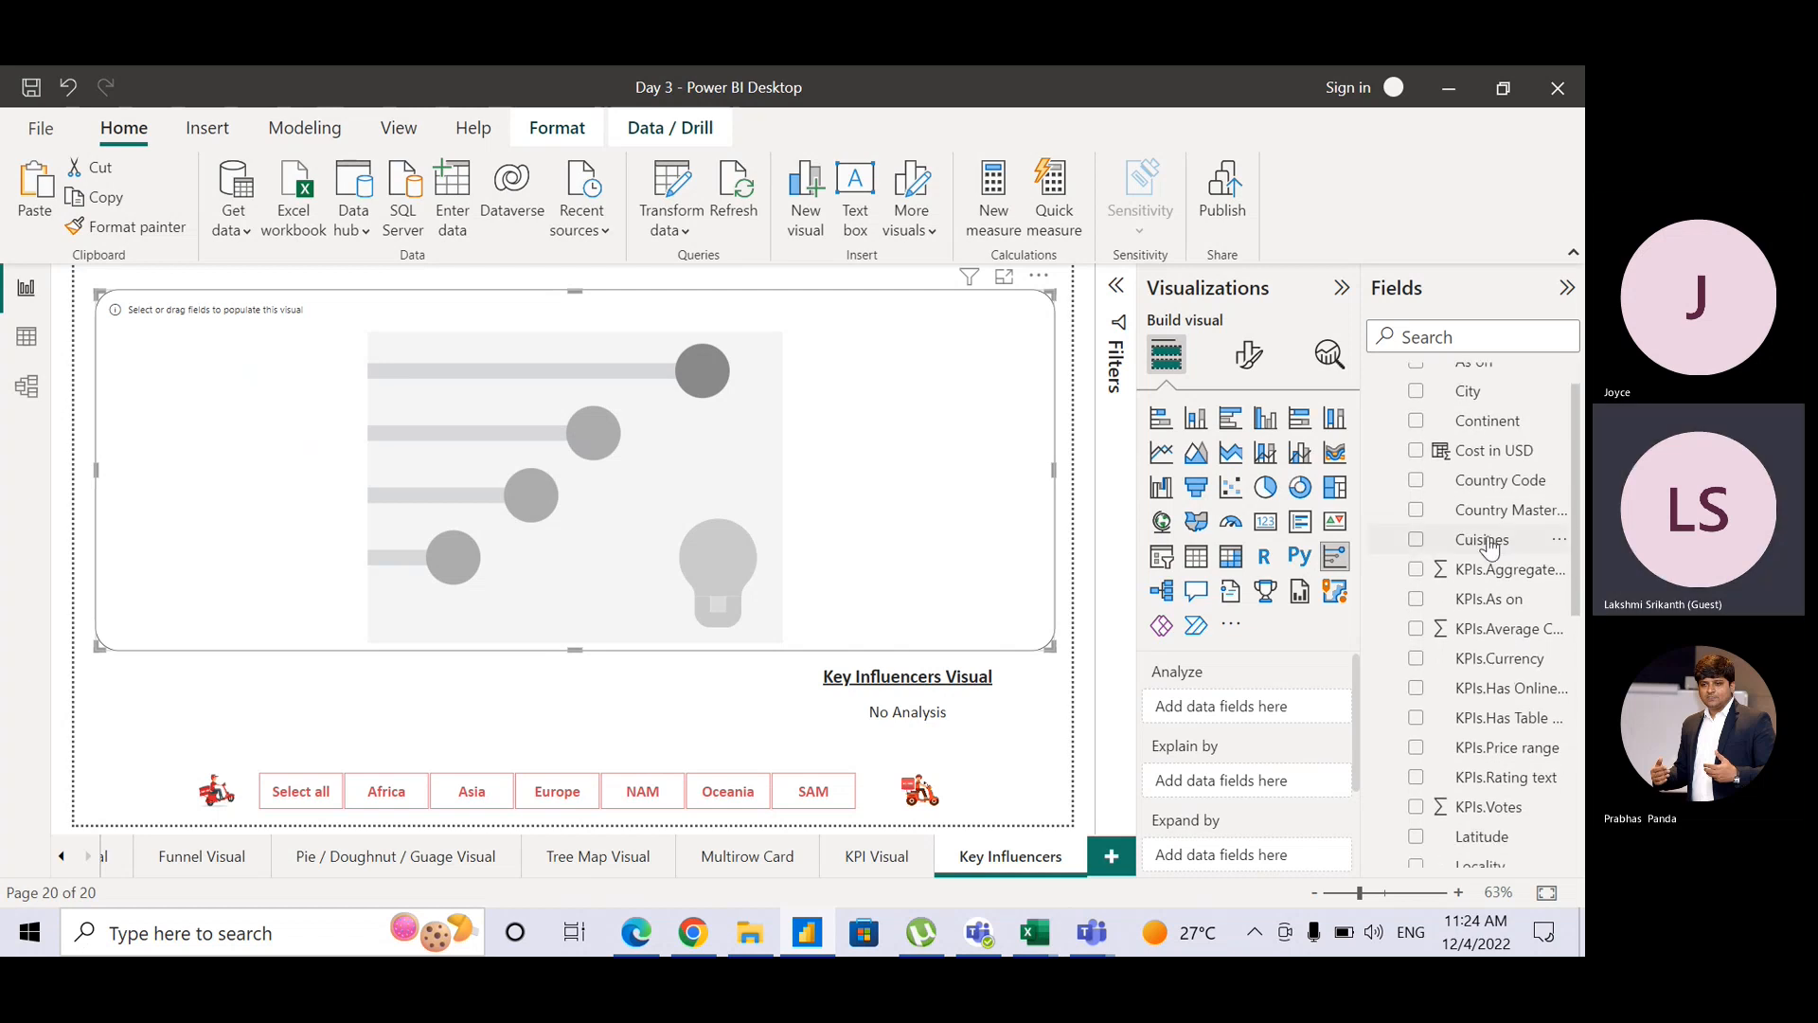
left_click_drag(1484, 545, 1272, 709)
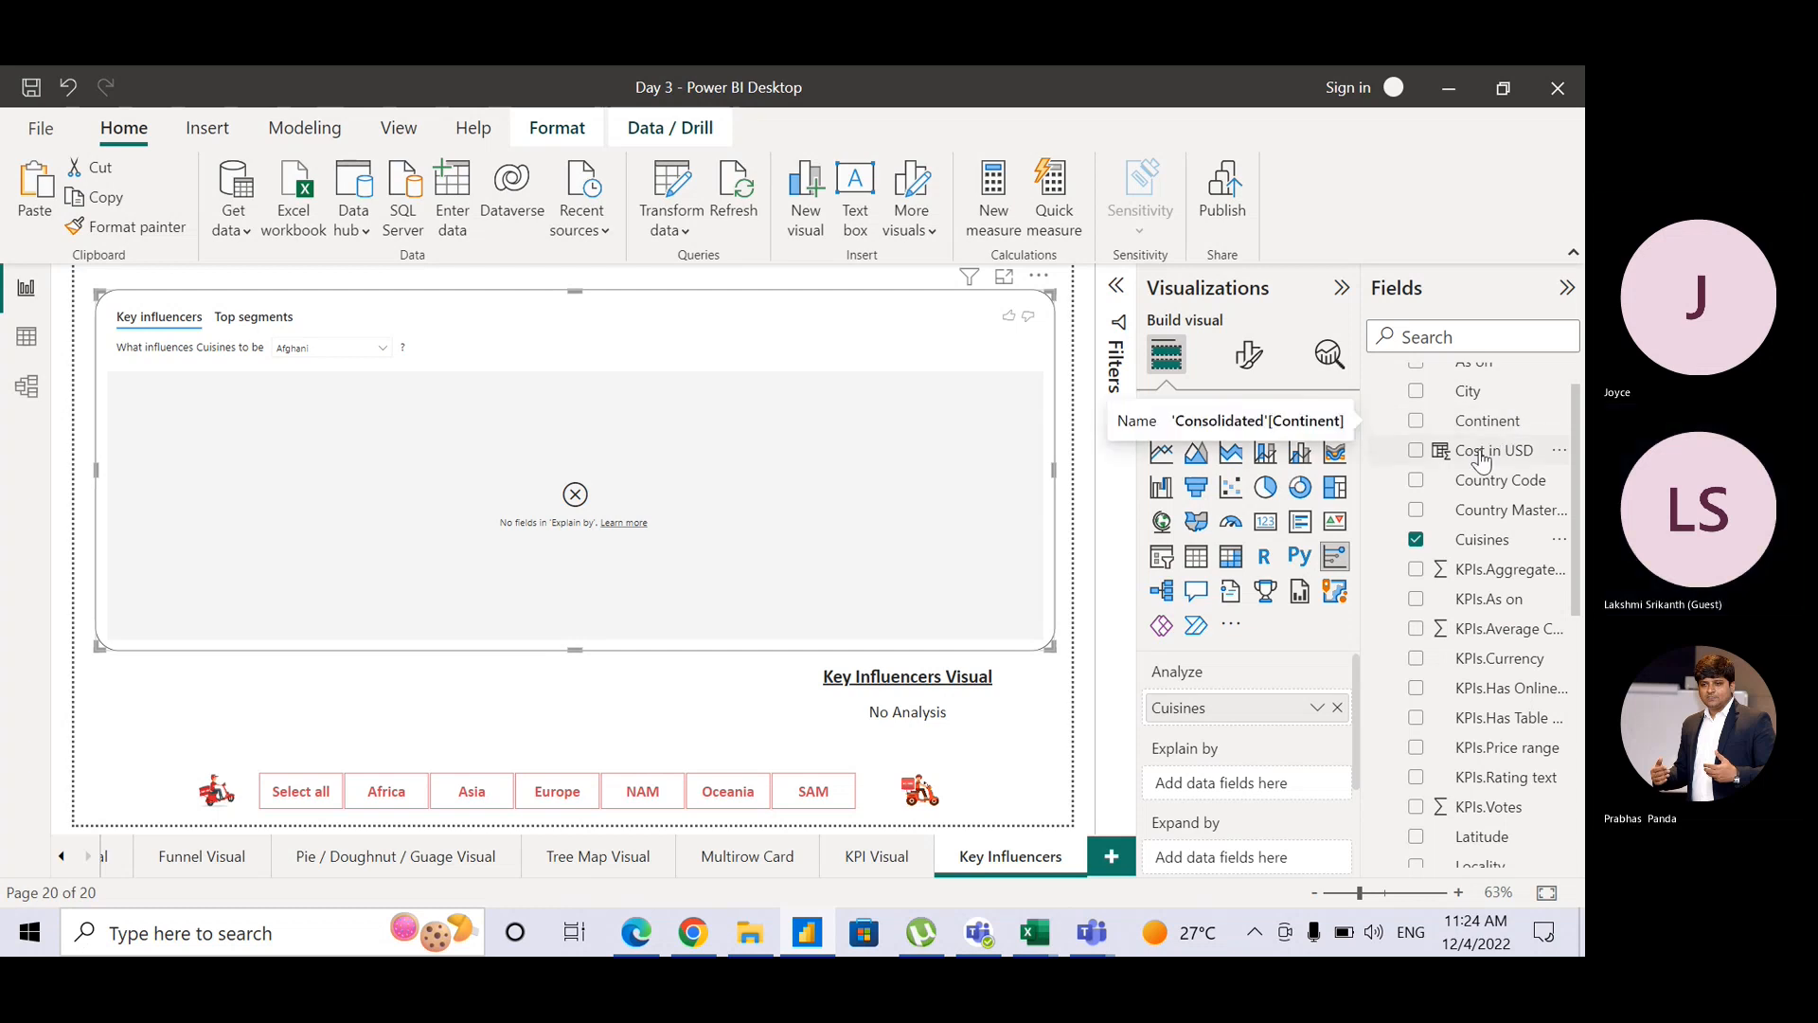
Step: Add Cost in USD as an average, plus Continent, City and Country Master, as Explain by factors
left_click_drag(1495, 451, 1241, 799)
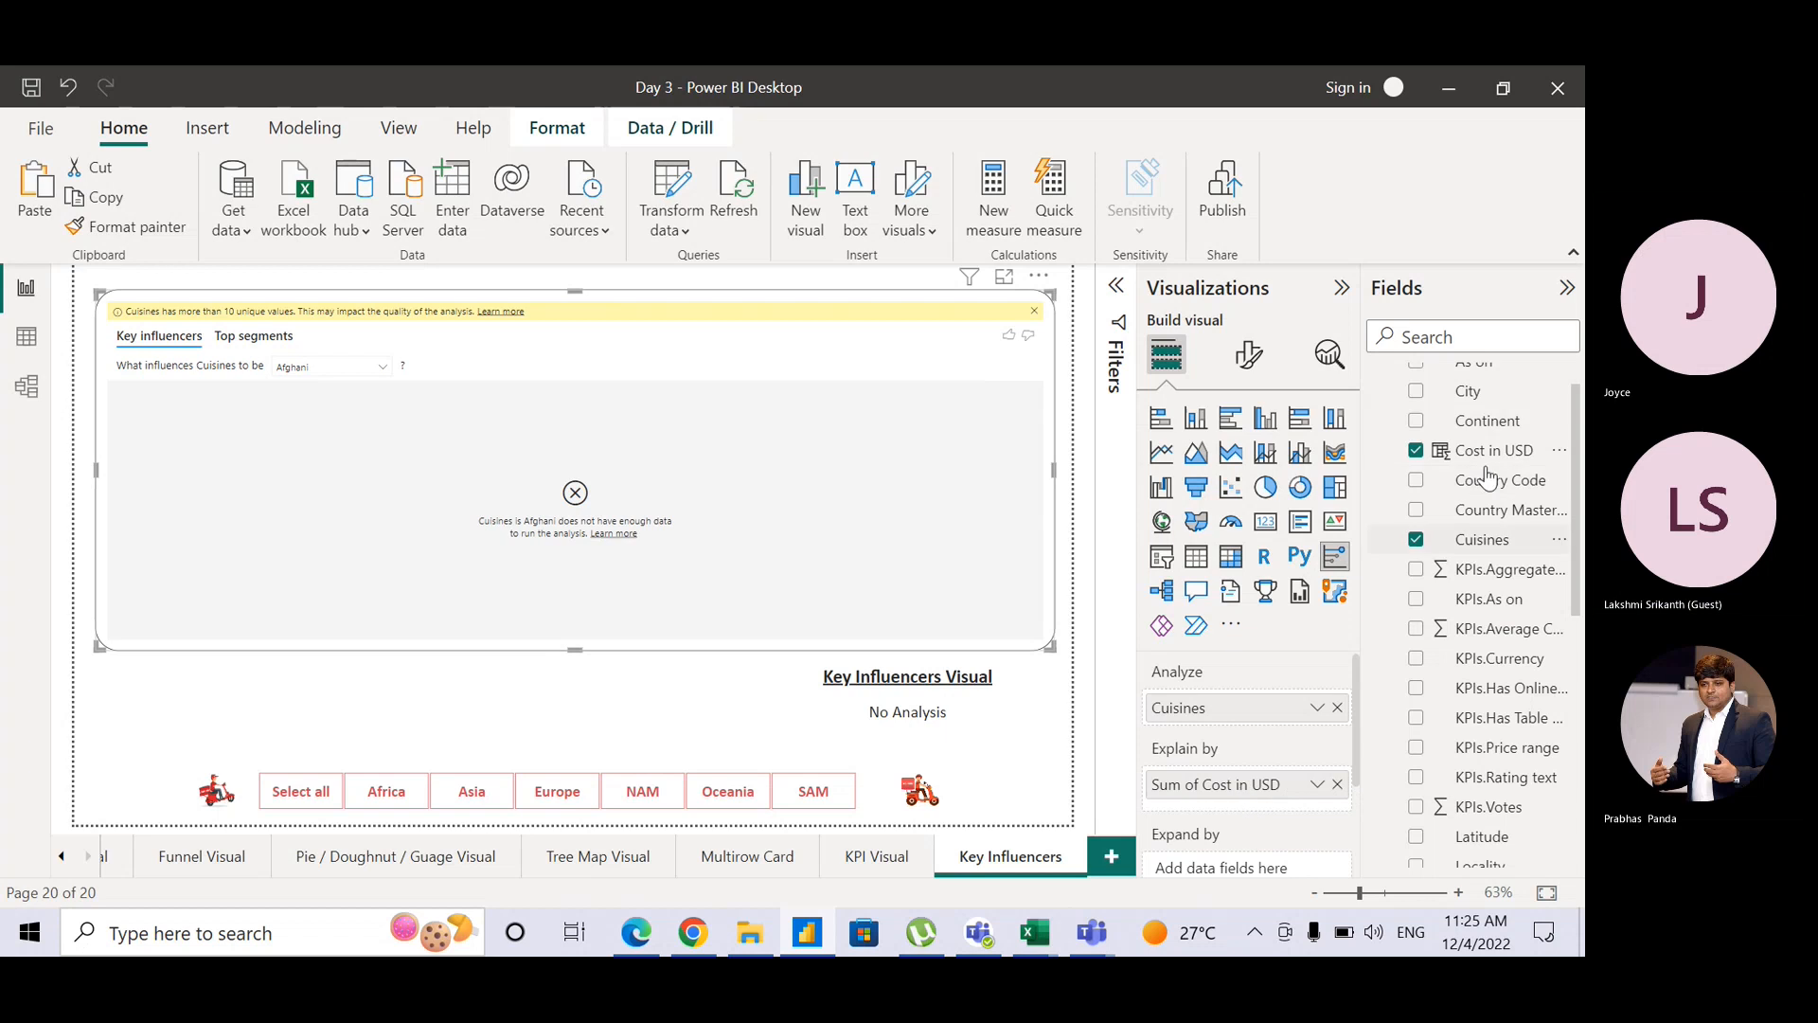
left_click_drag(1490, 421, 1309, 794)
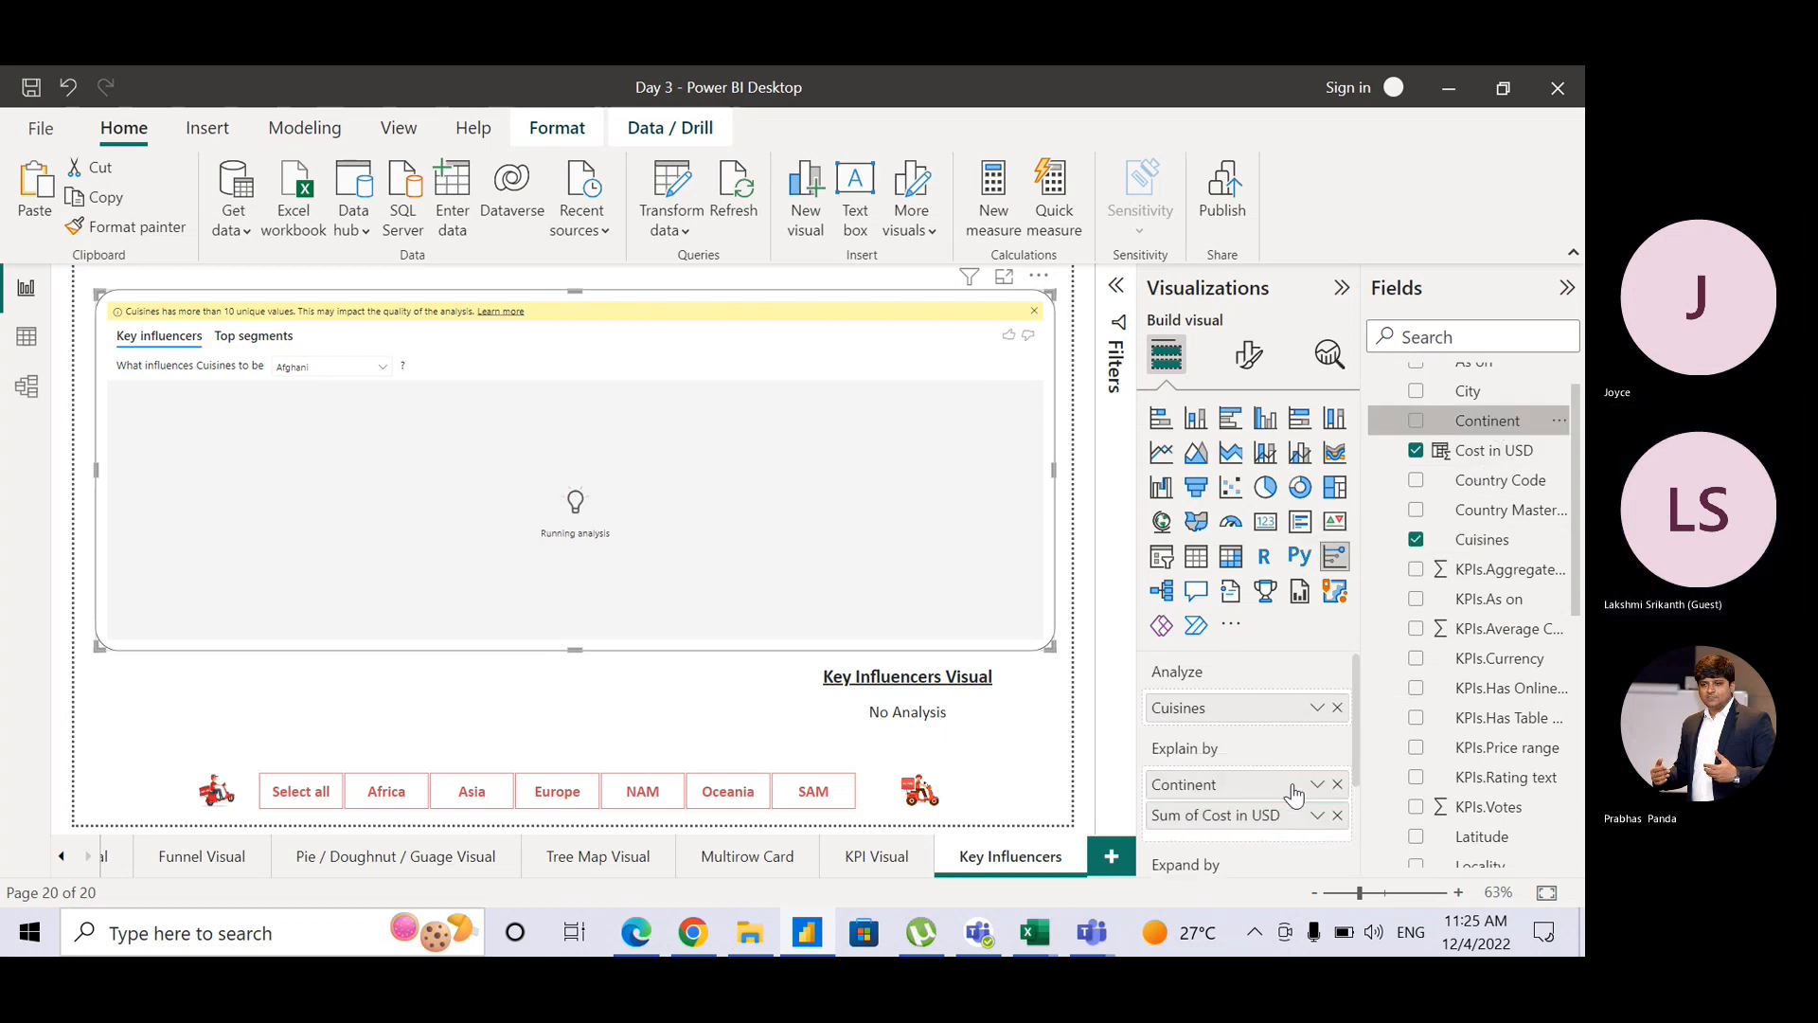
left_click(1319, 816)
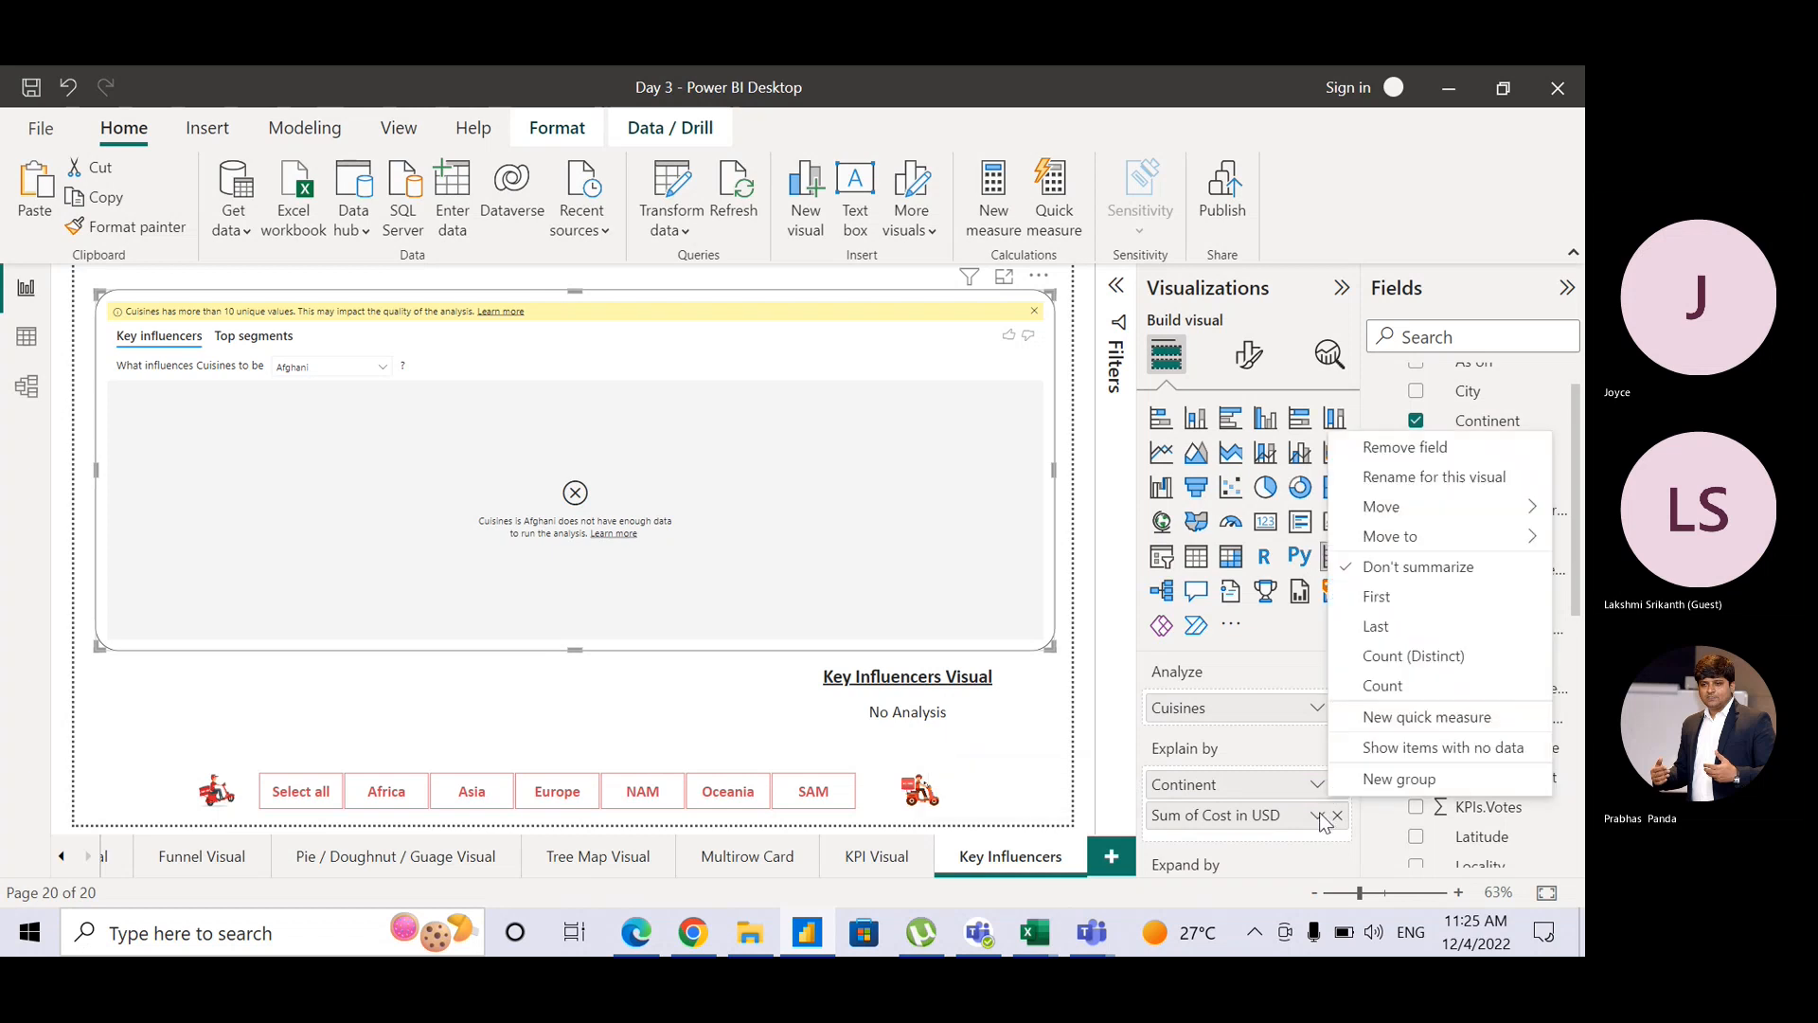
left_click(1318, 816)
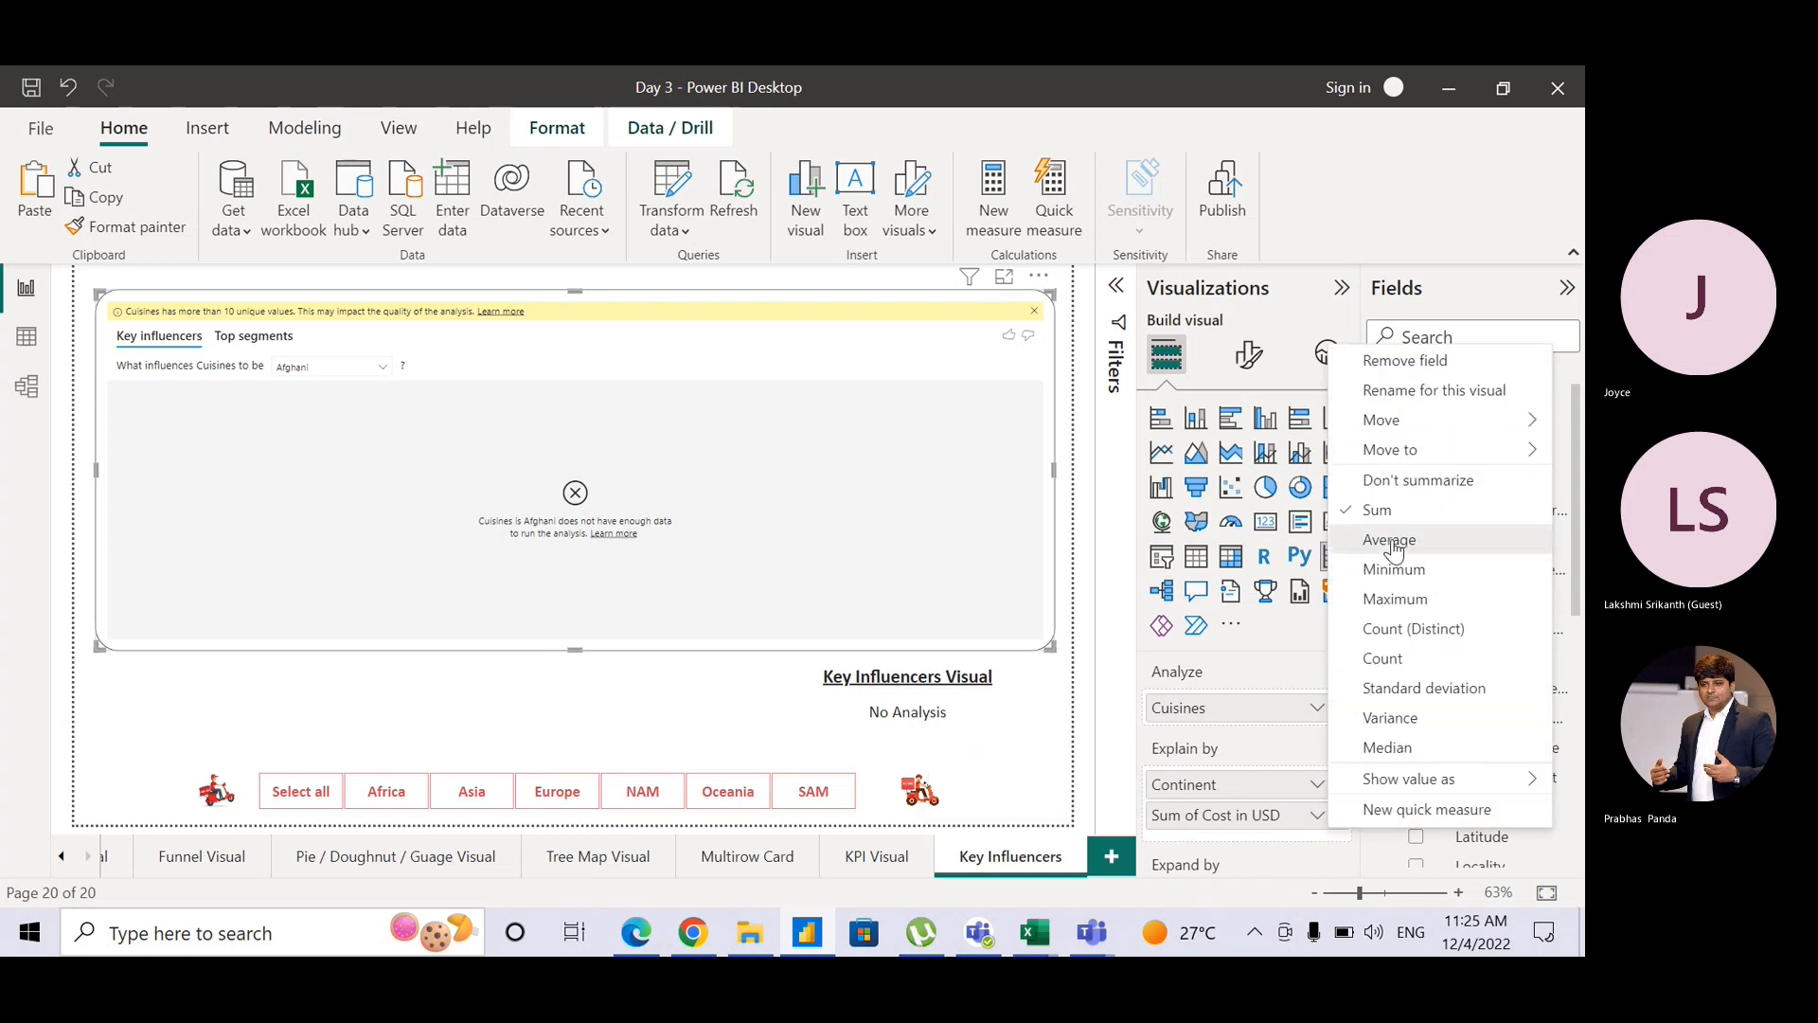
key("Return")
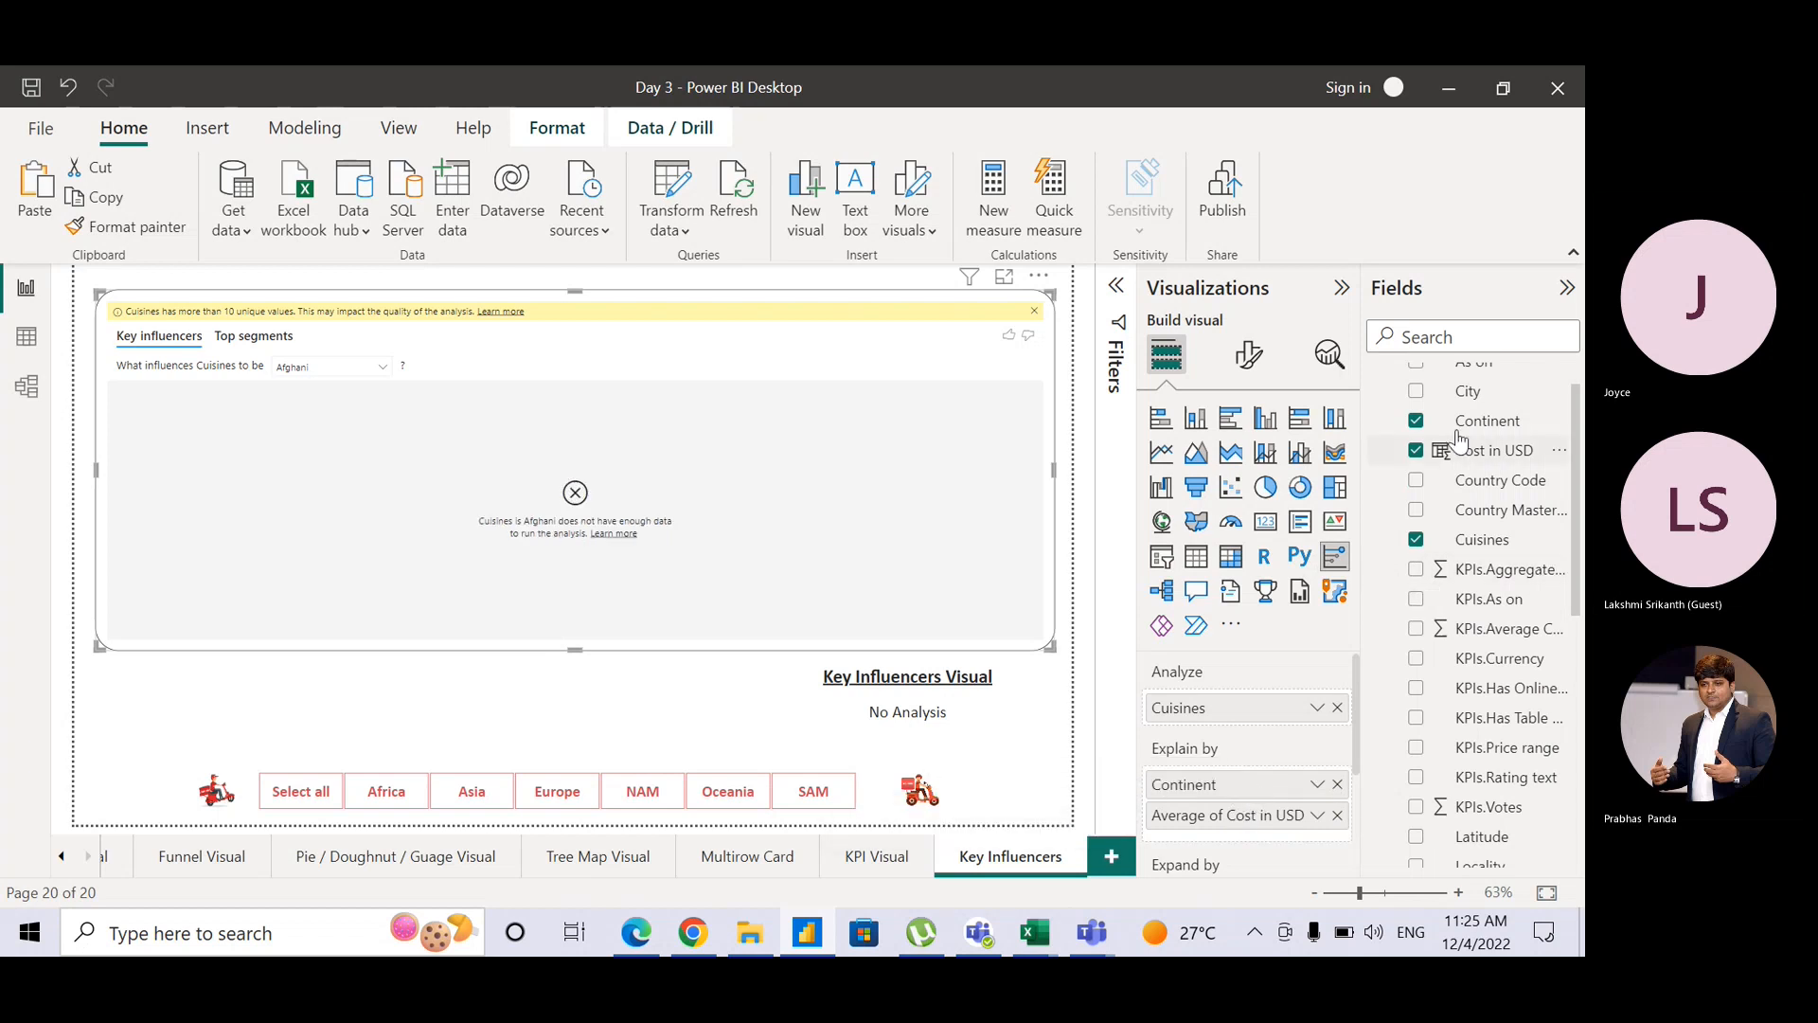
left_click_drag(1468, 392, 1255, 815)
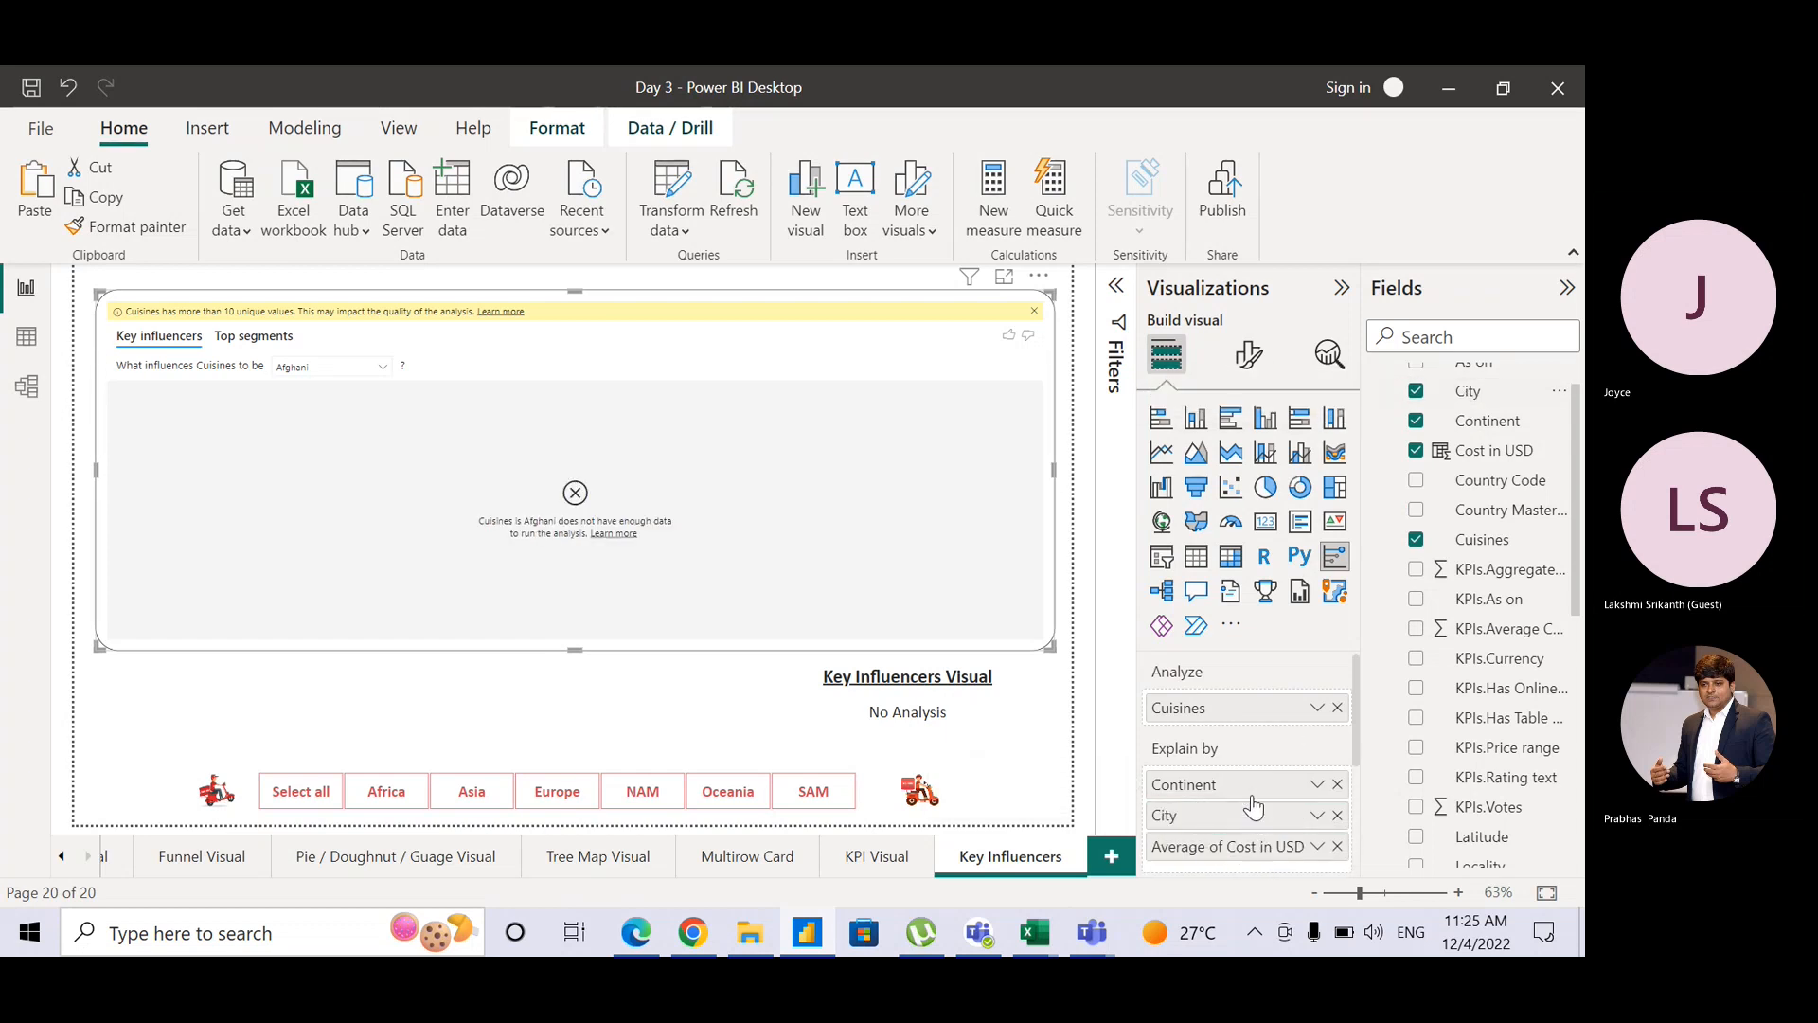
left_click_drag(1492, 512, 1269, 811)
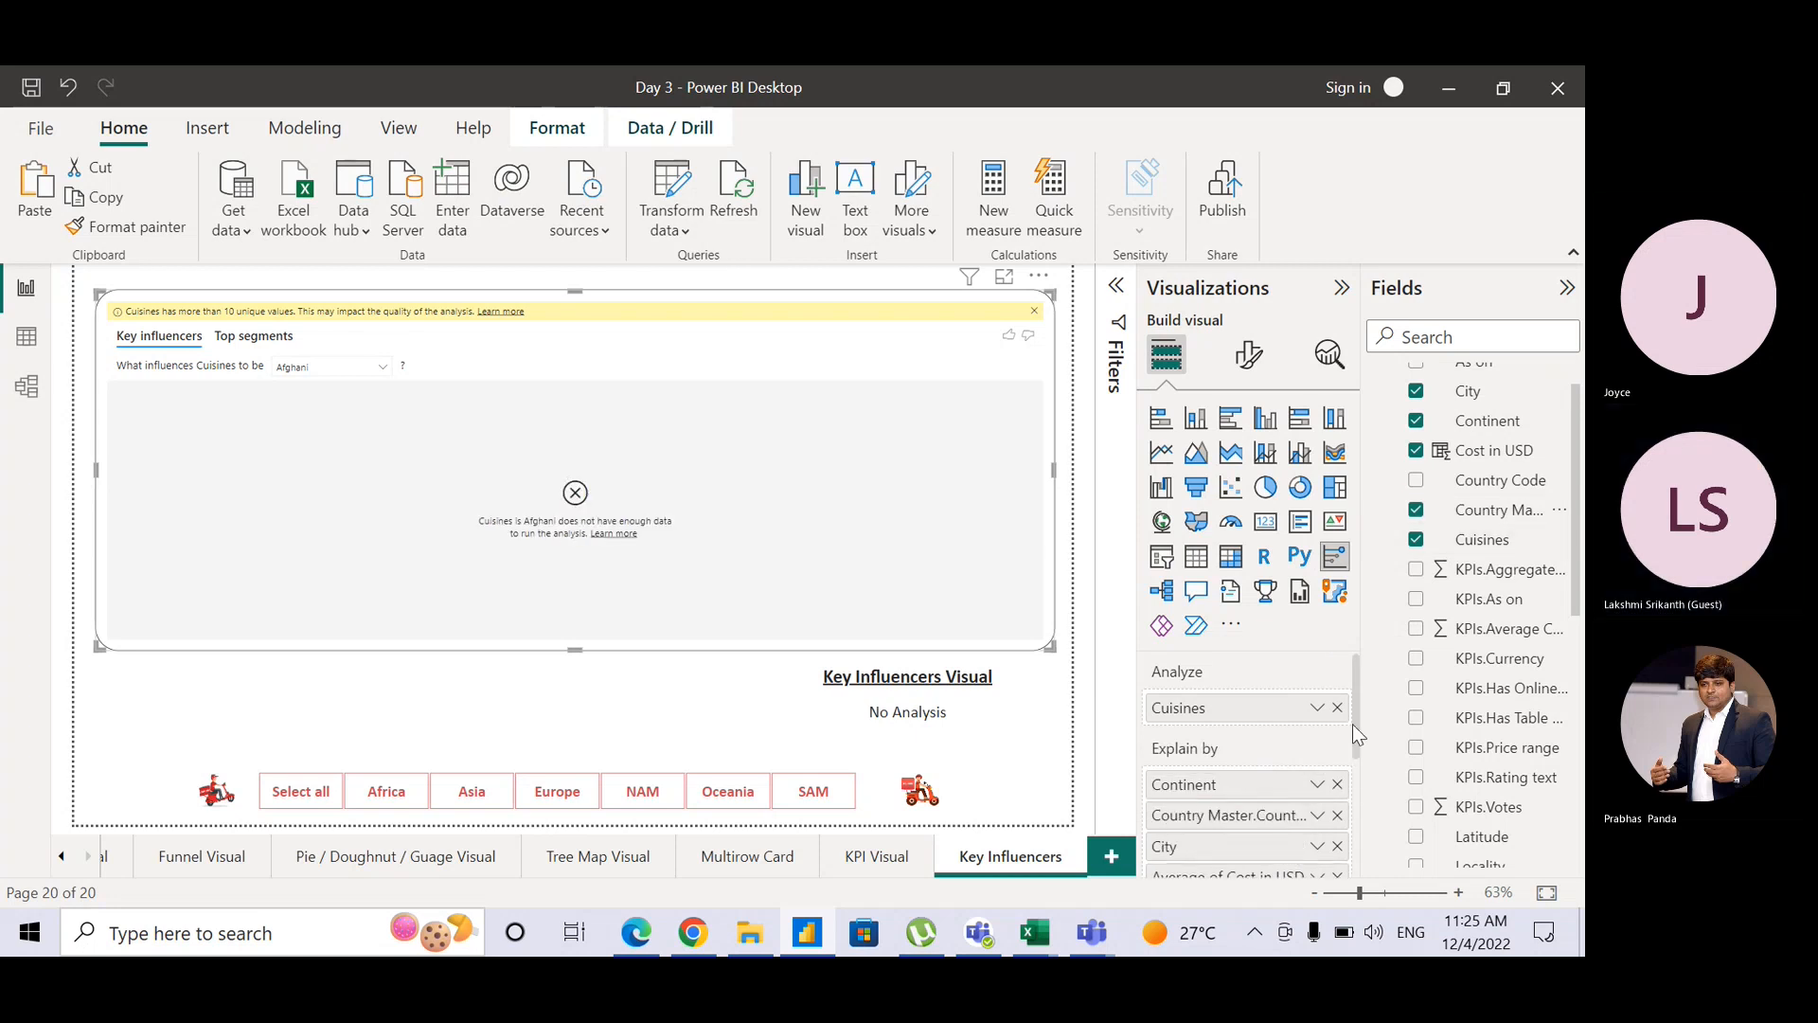
left_click_drag(1353, 727, 1351, 799)
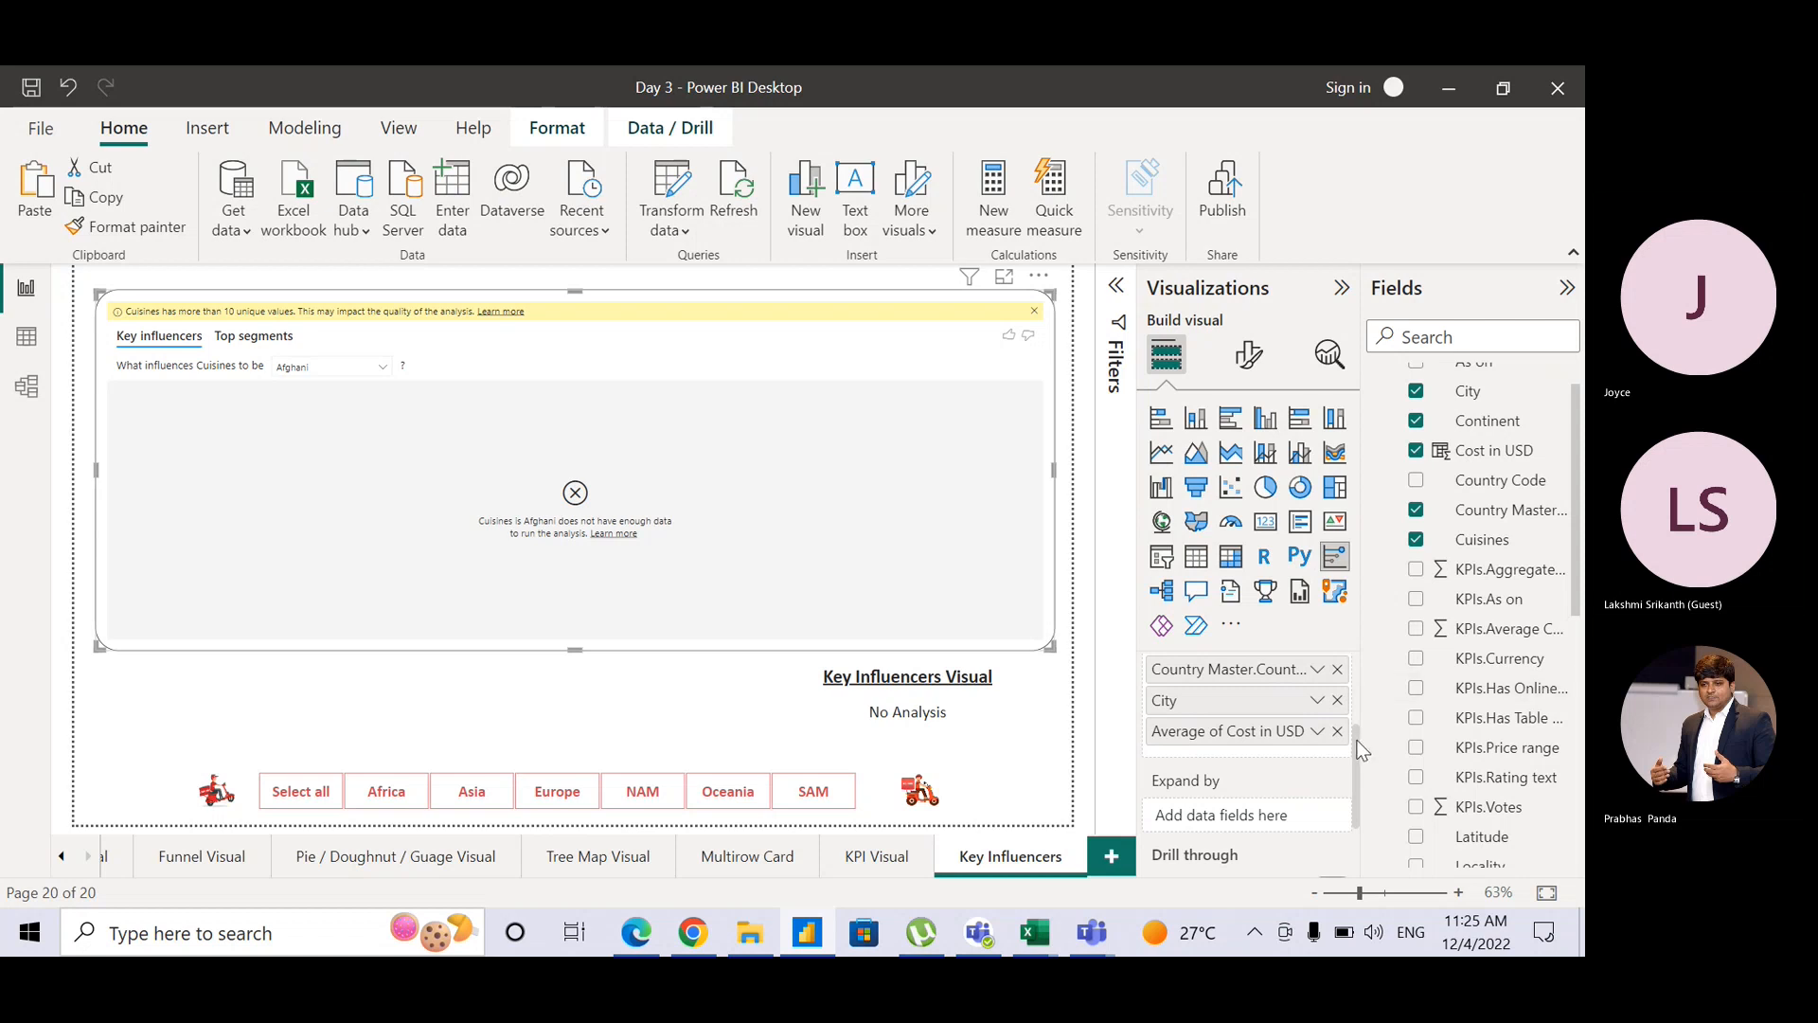
scroll(1360, 749, "up", 3)
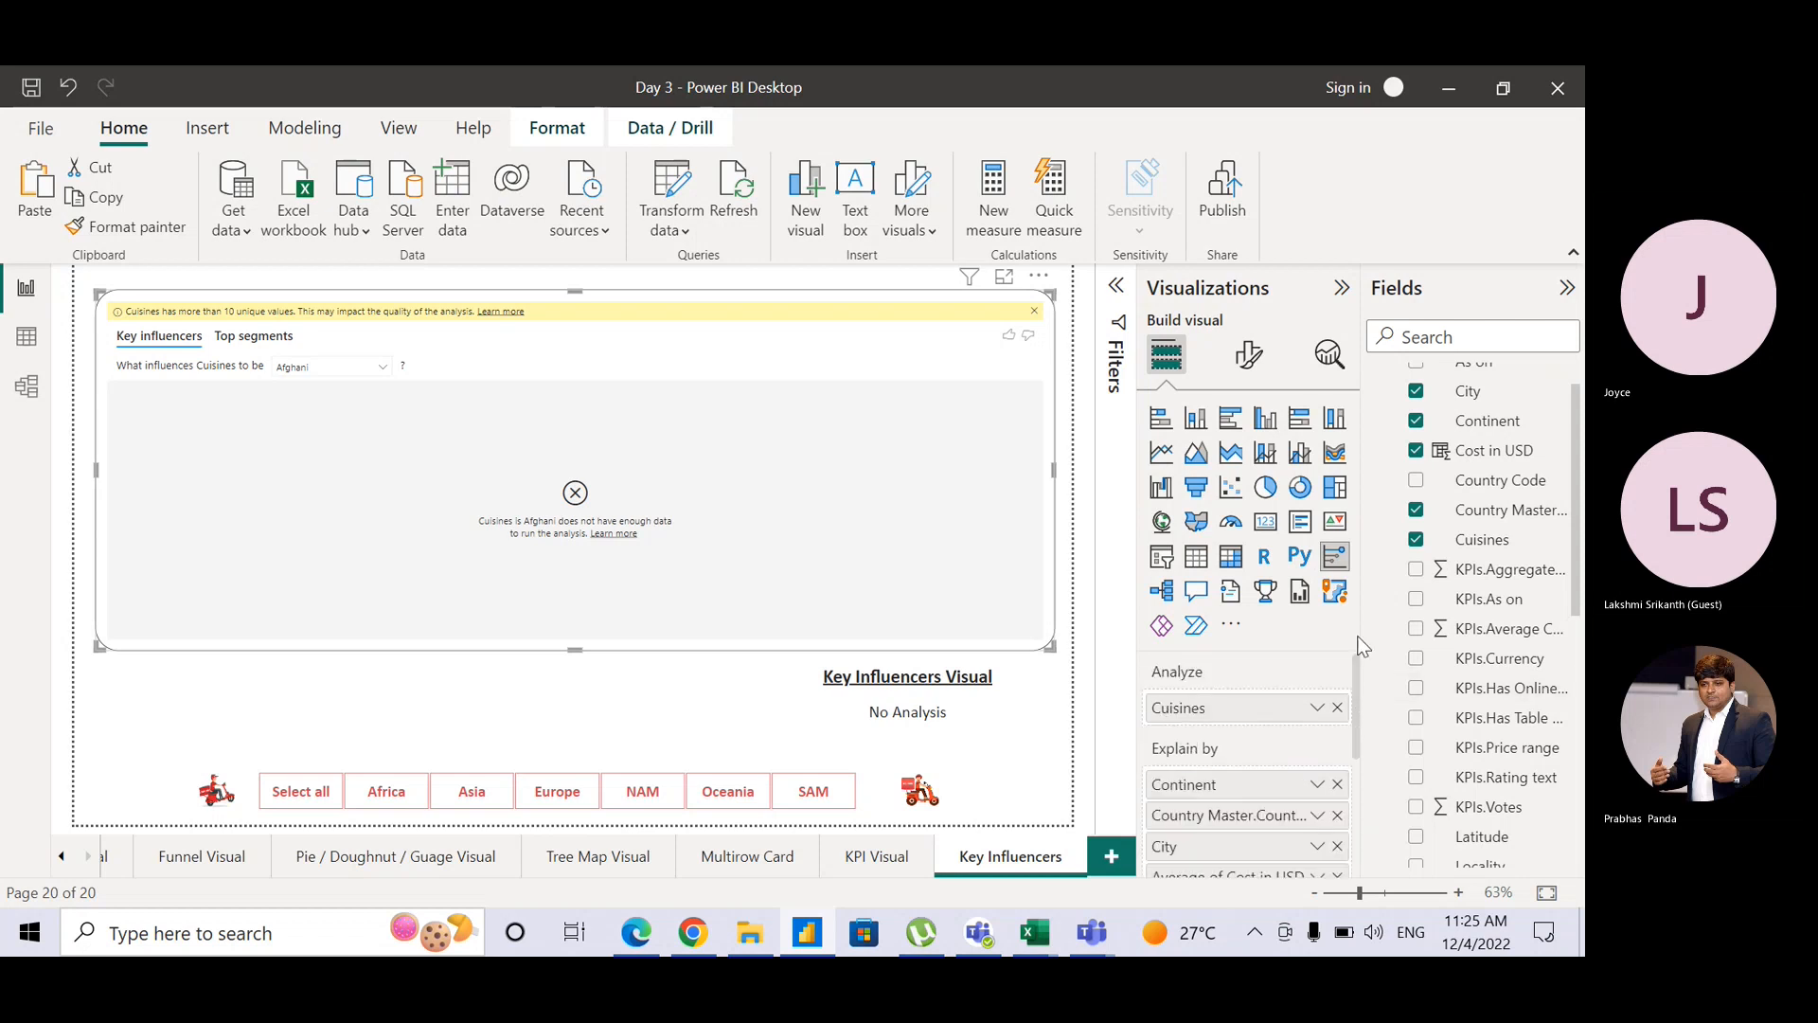
Step: Analyze Average of Cost in USD instead of Cuisines and add KPIs.Aggregate rating as a factor
left_click(1337, 709)
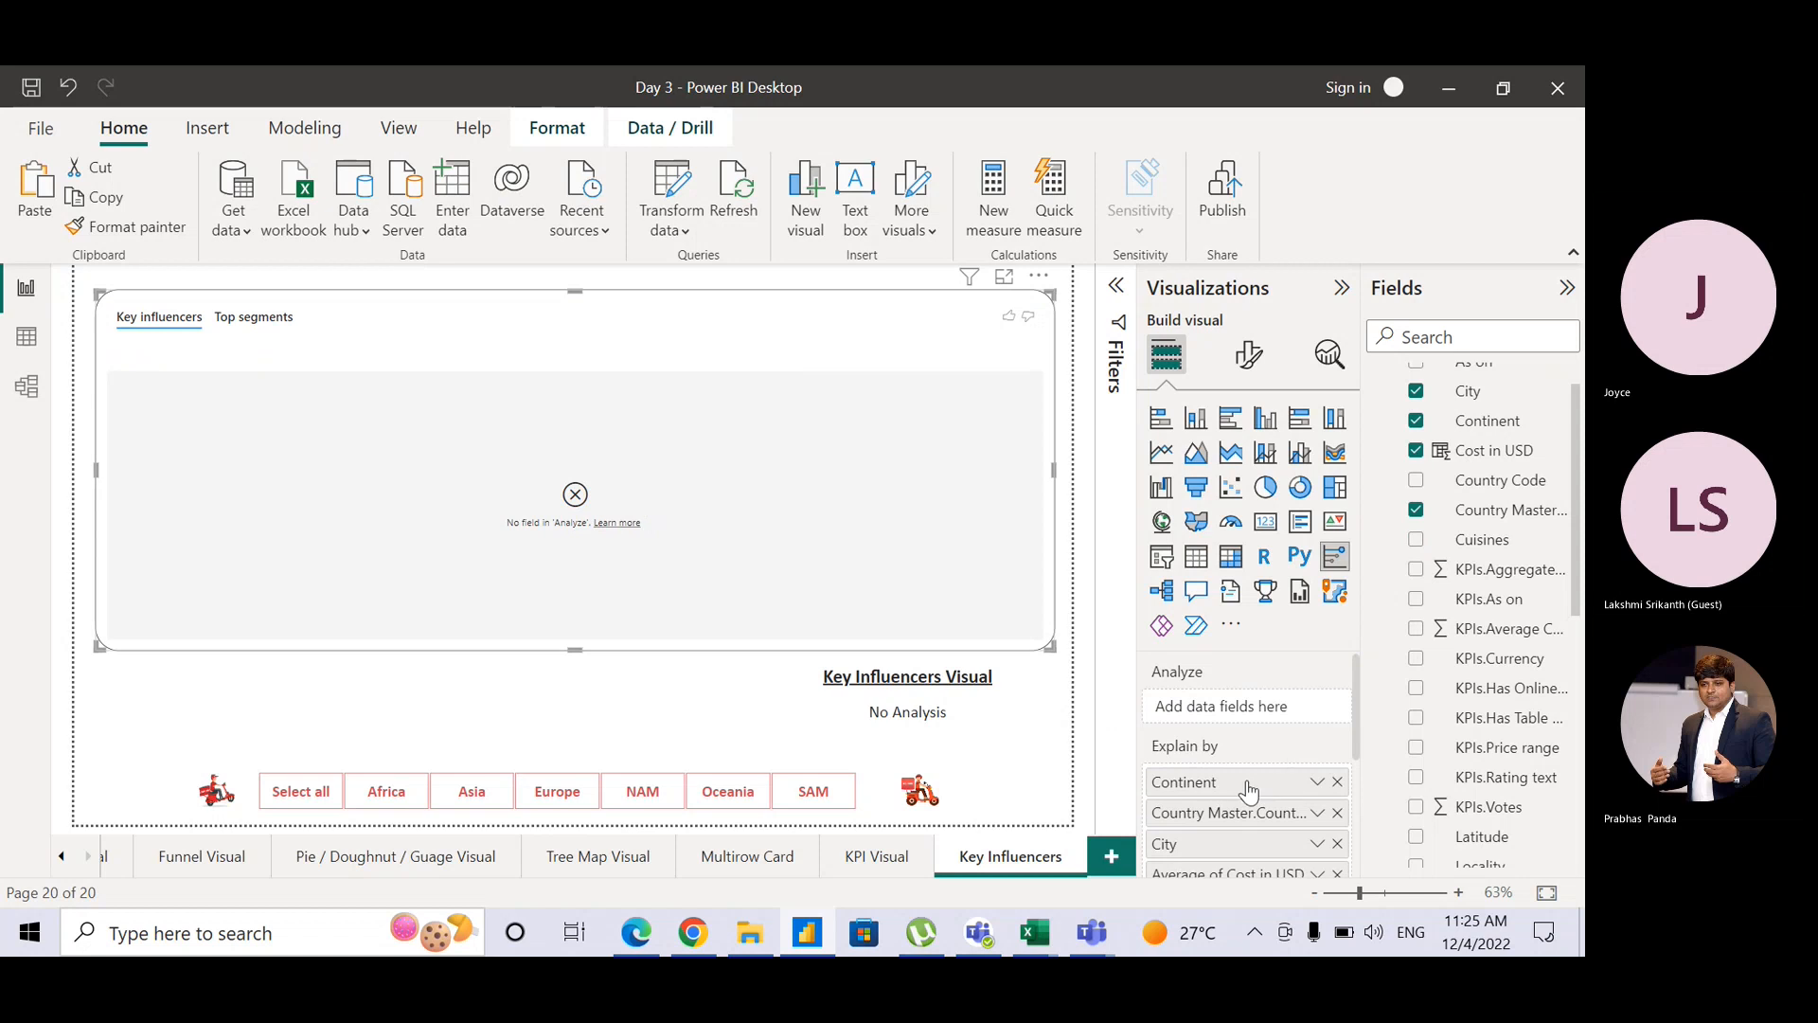
left_click_drag(1227, 873, 1236, 717)
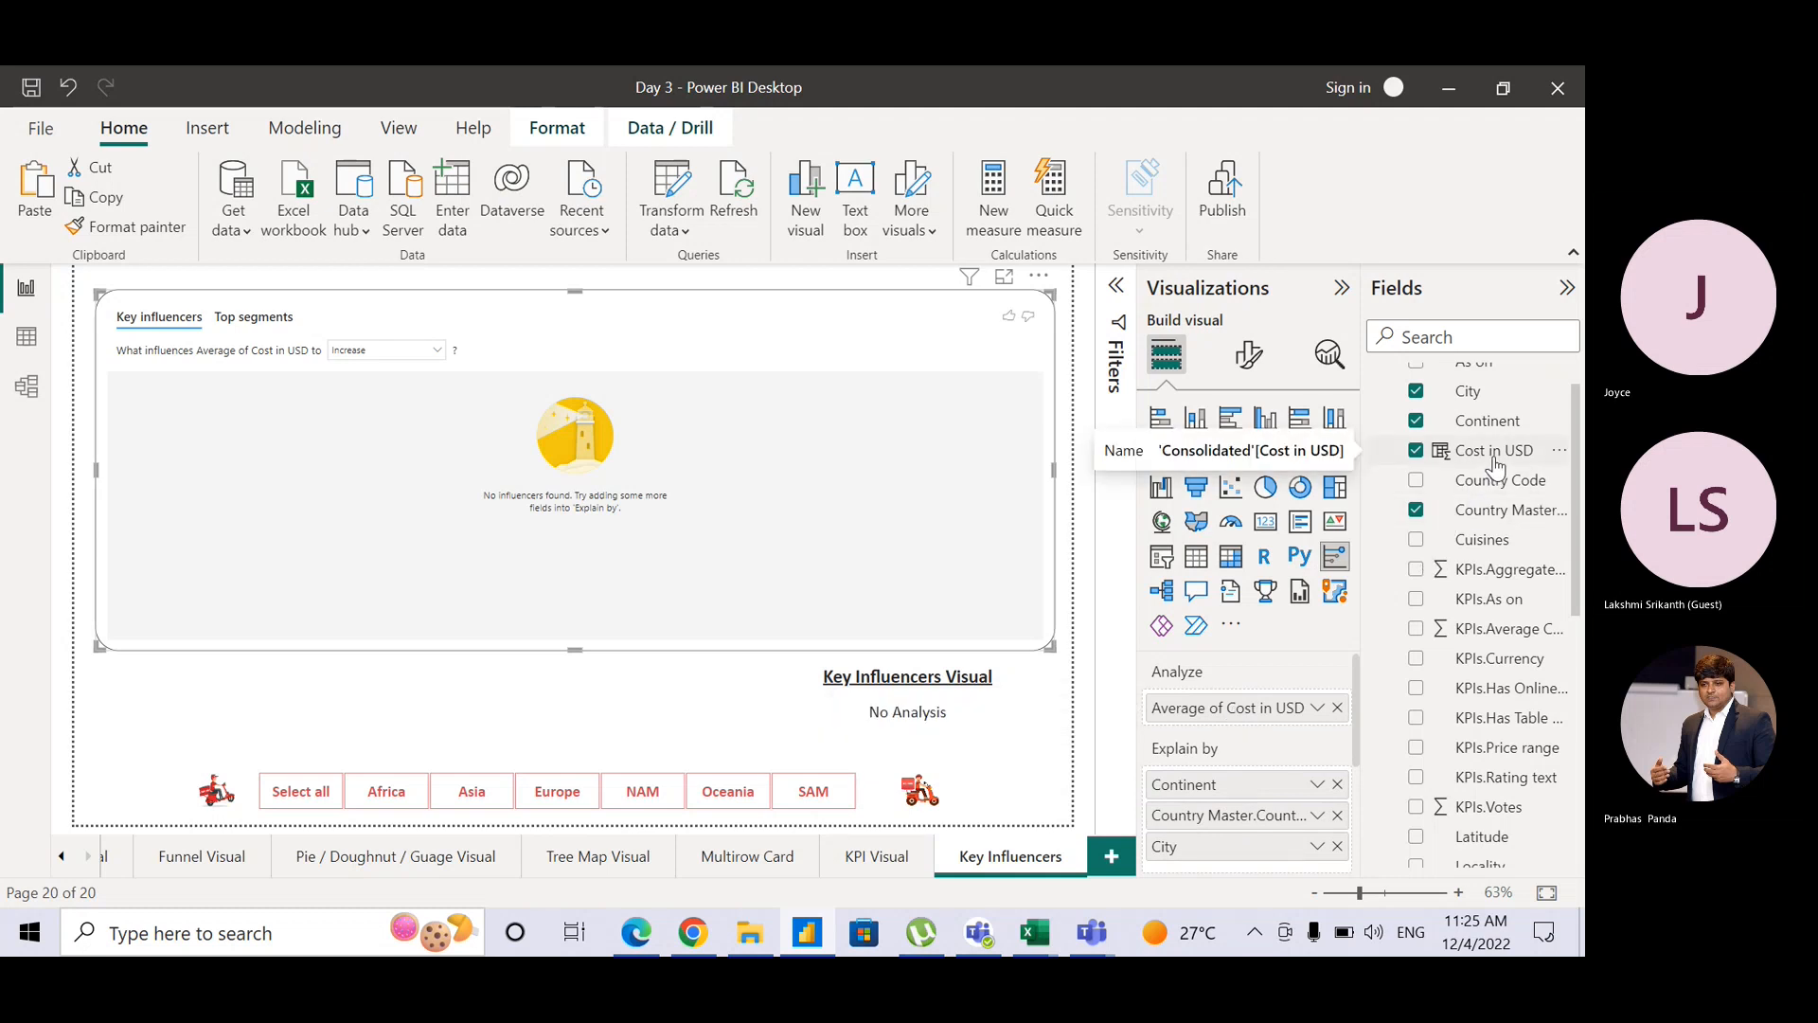
left_click_drag(1499, 569, 1283, 815)
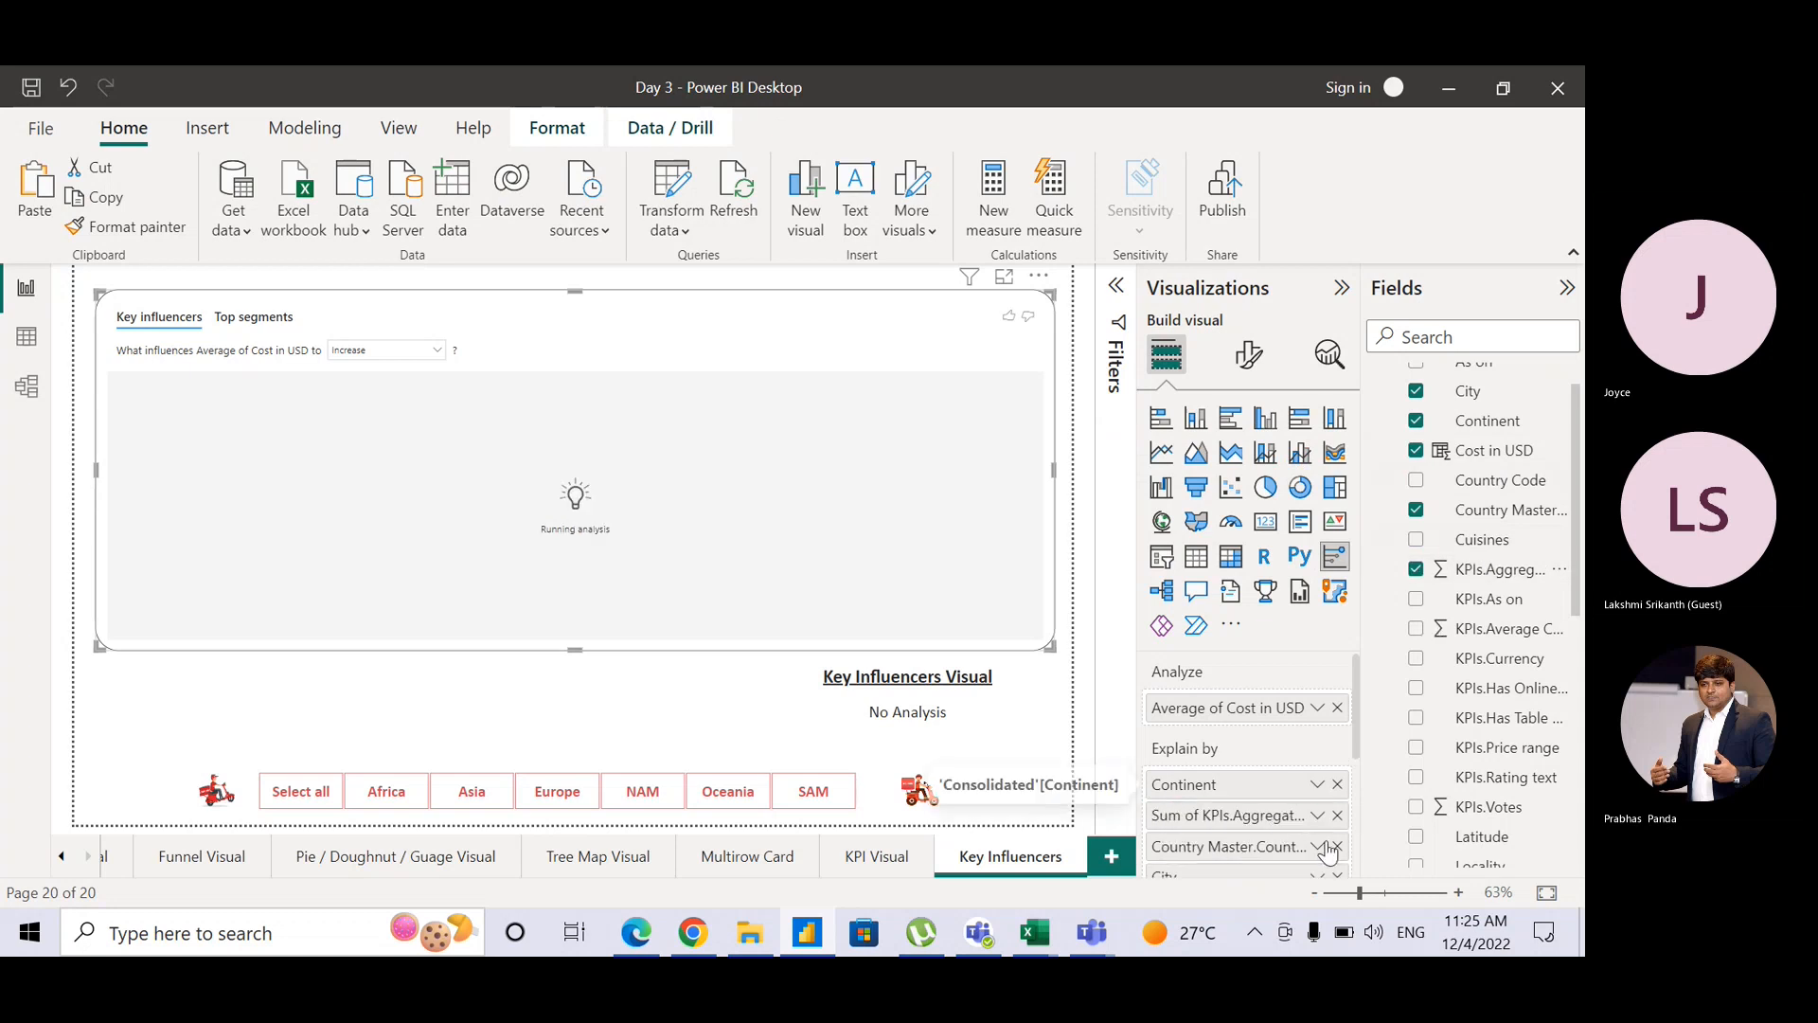
Step: Drop Country Master and City, average the rating, and place it above Continent in Explain by
left_click(1337, 848)
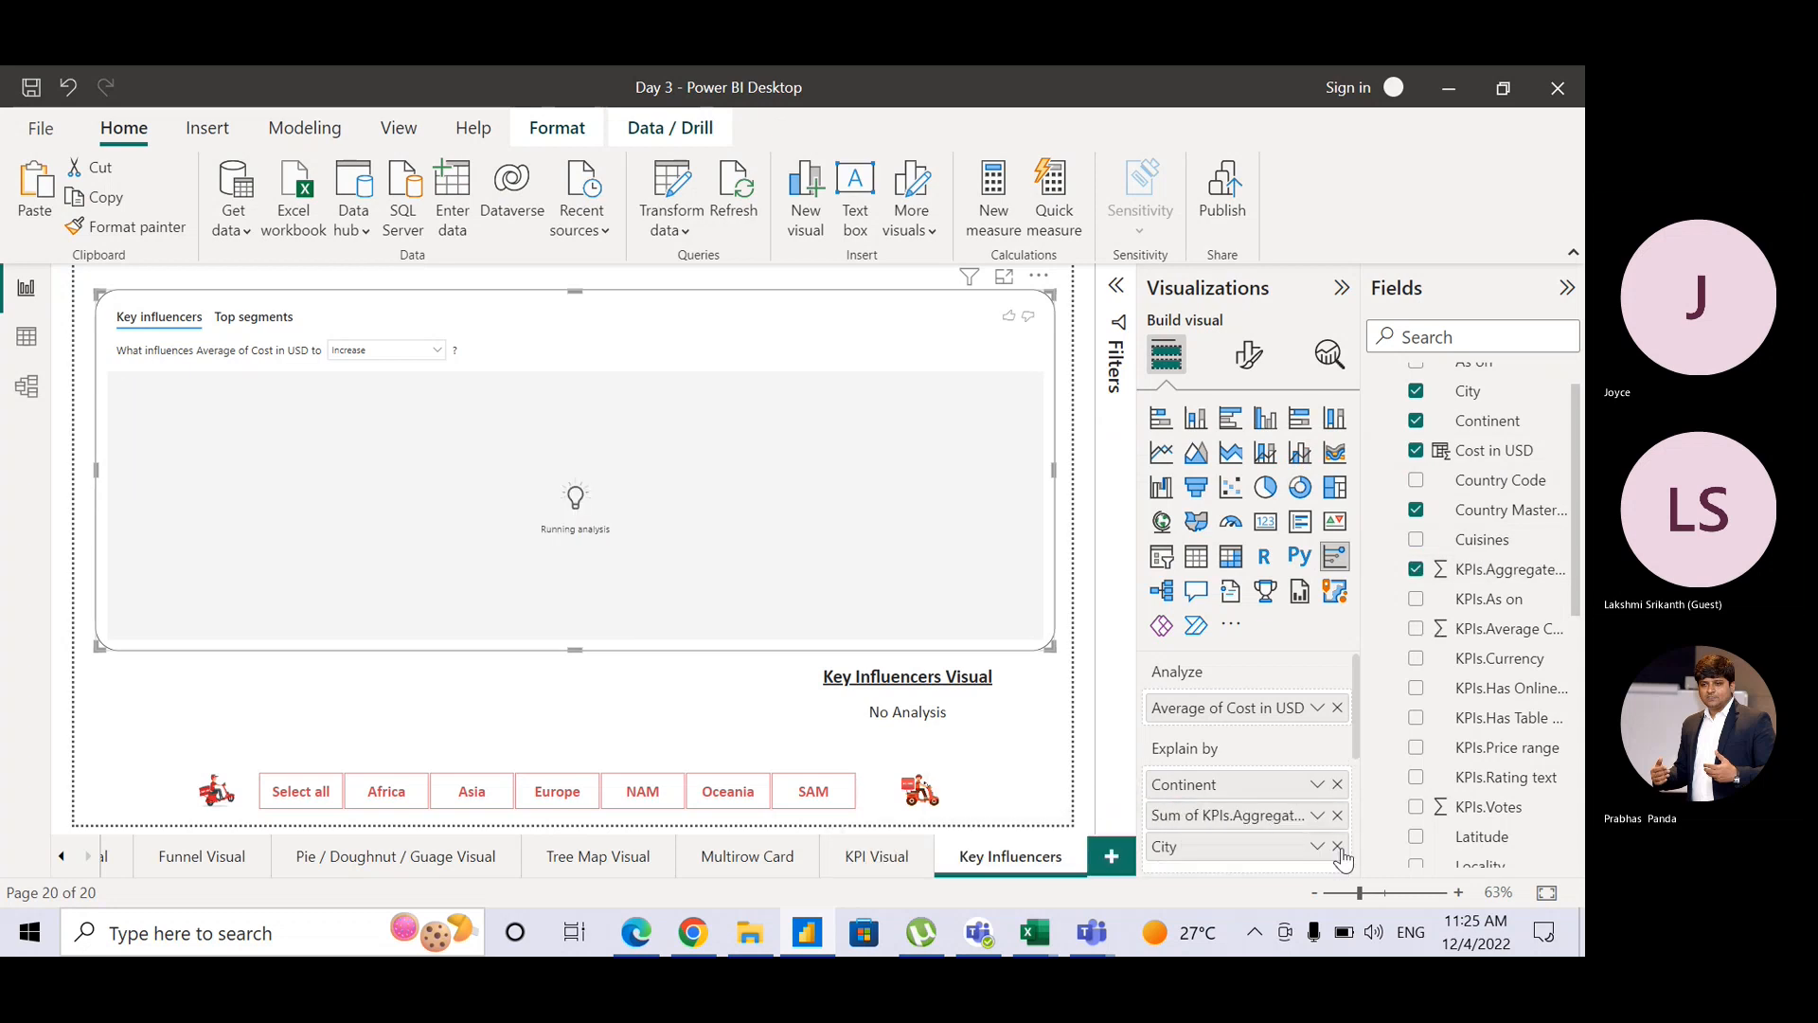
left_click(1336, 846)
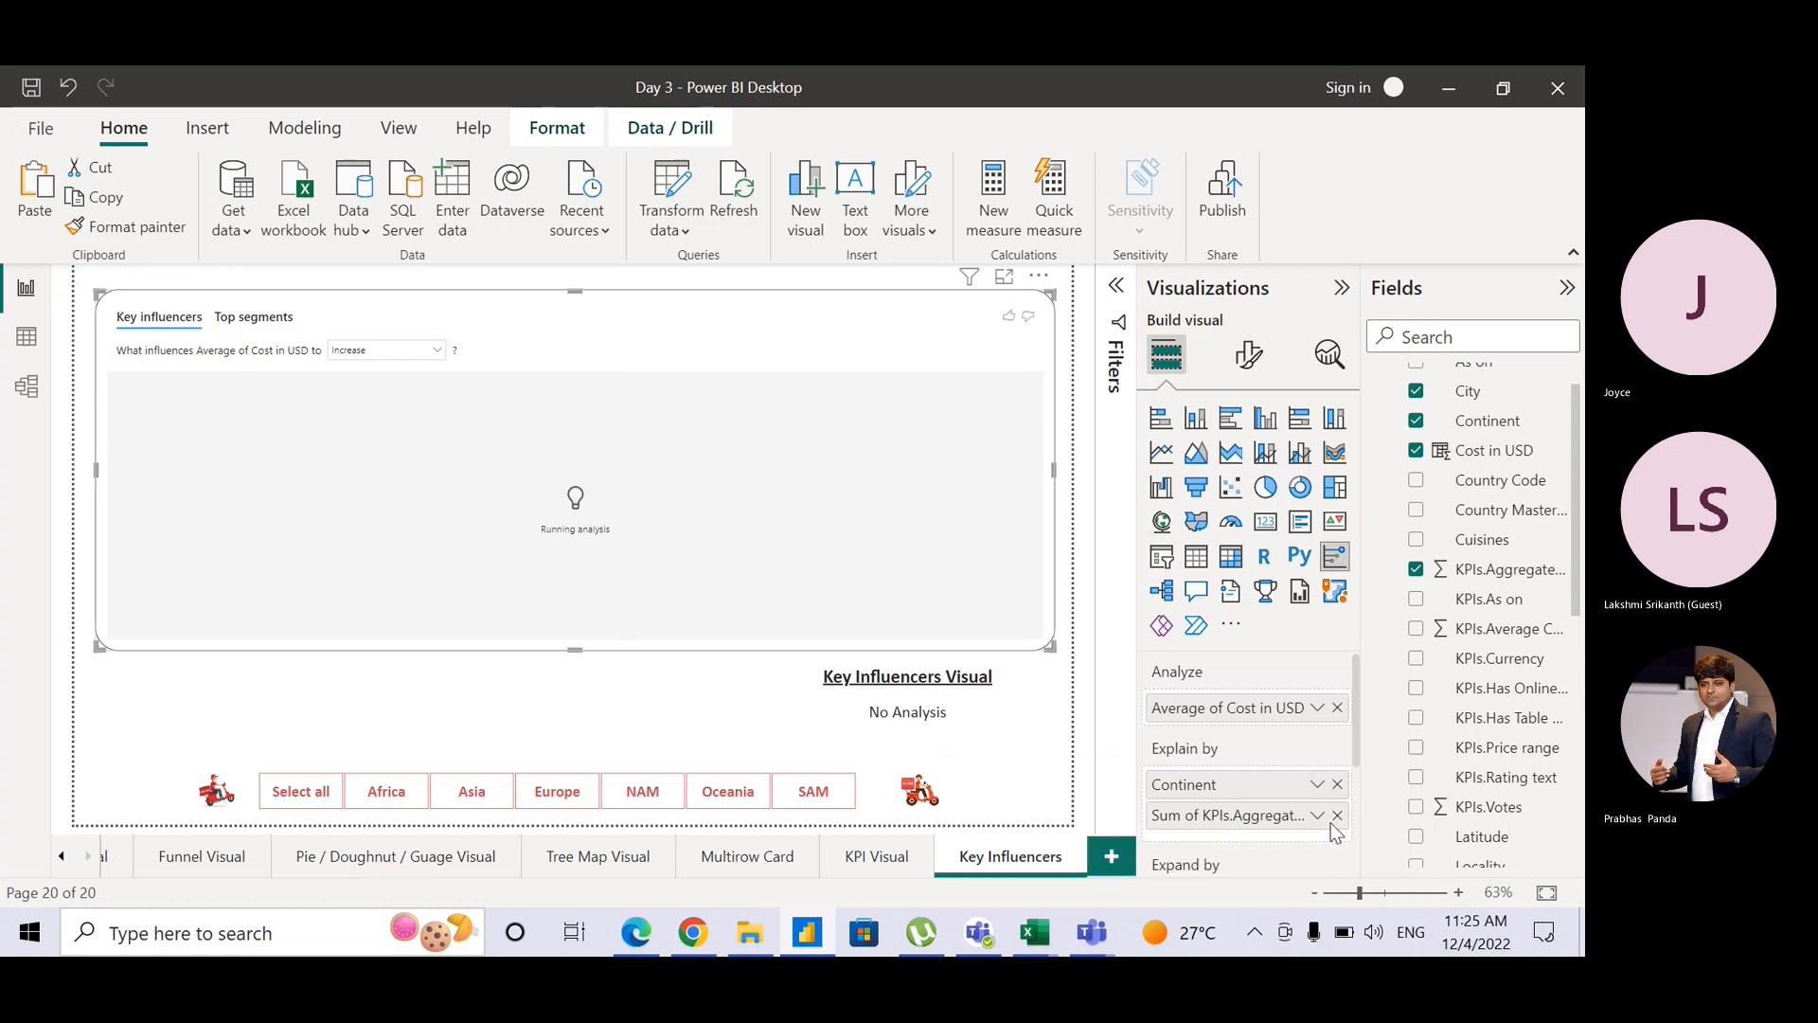
left_click(1318, 816)
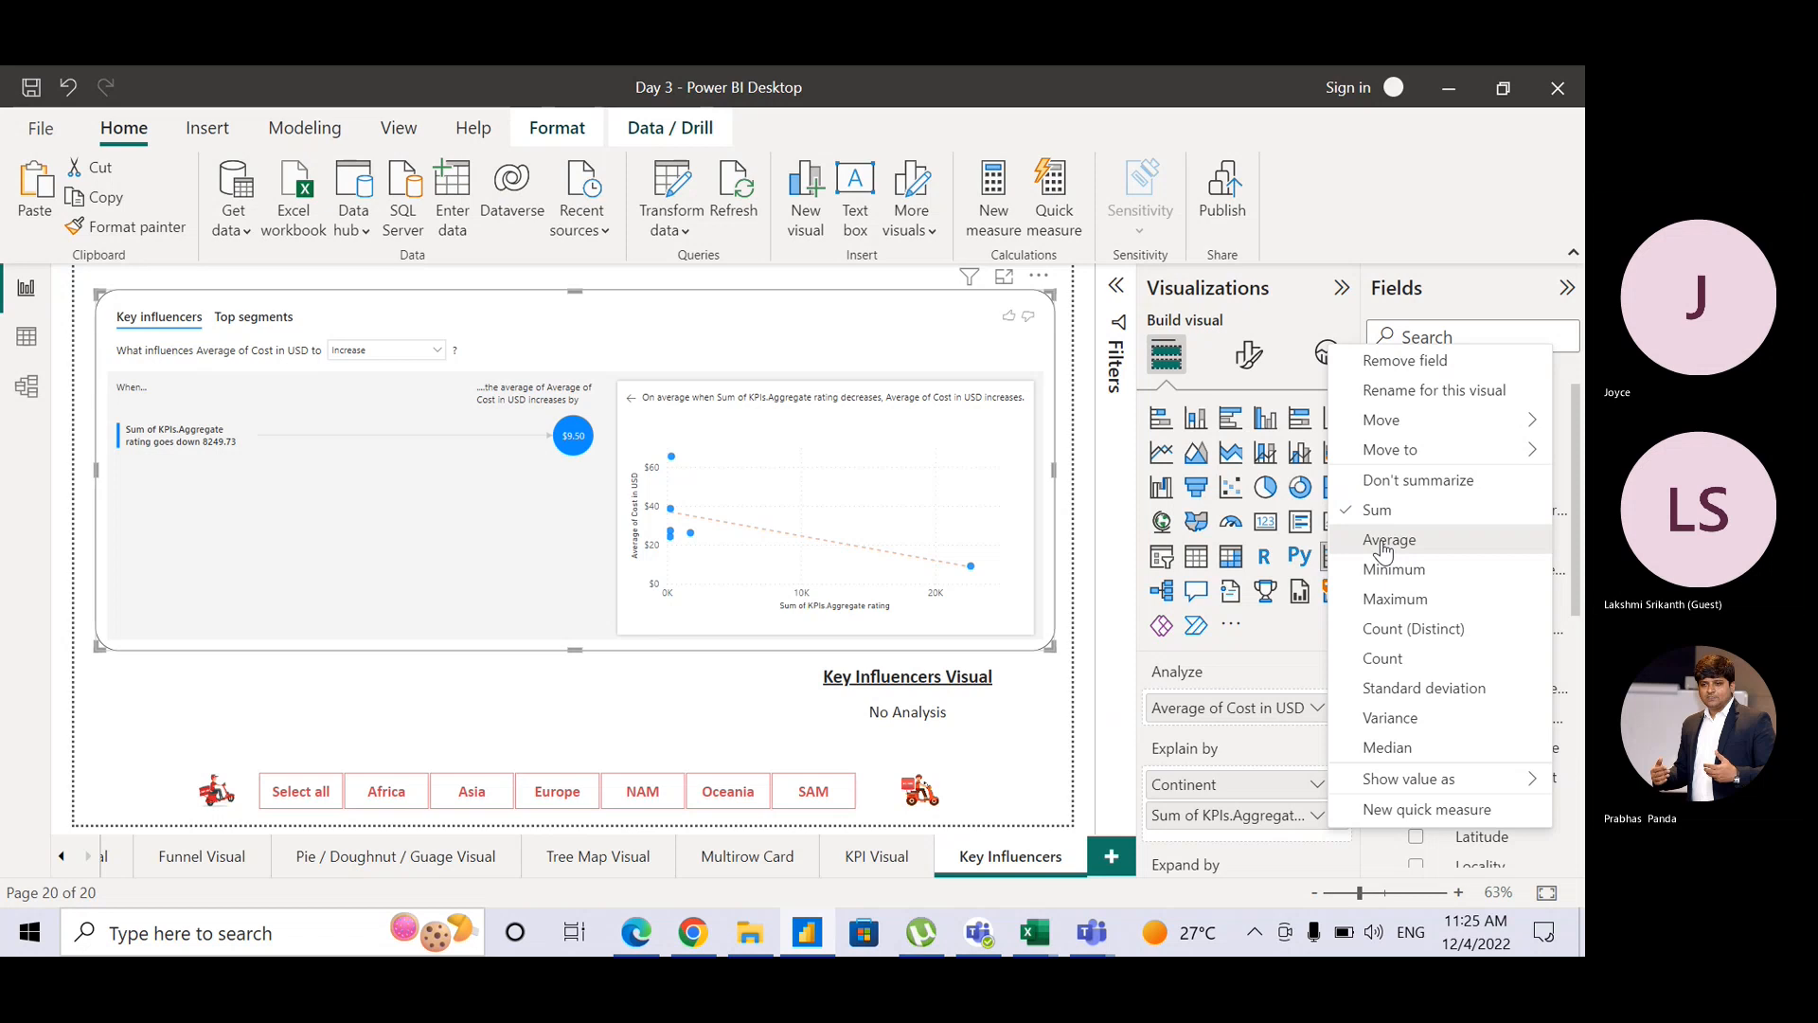
left_click(1387, 540)
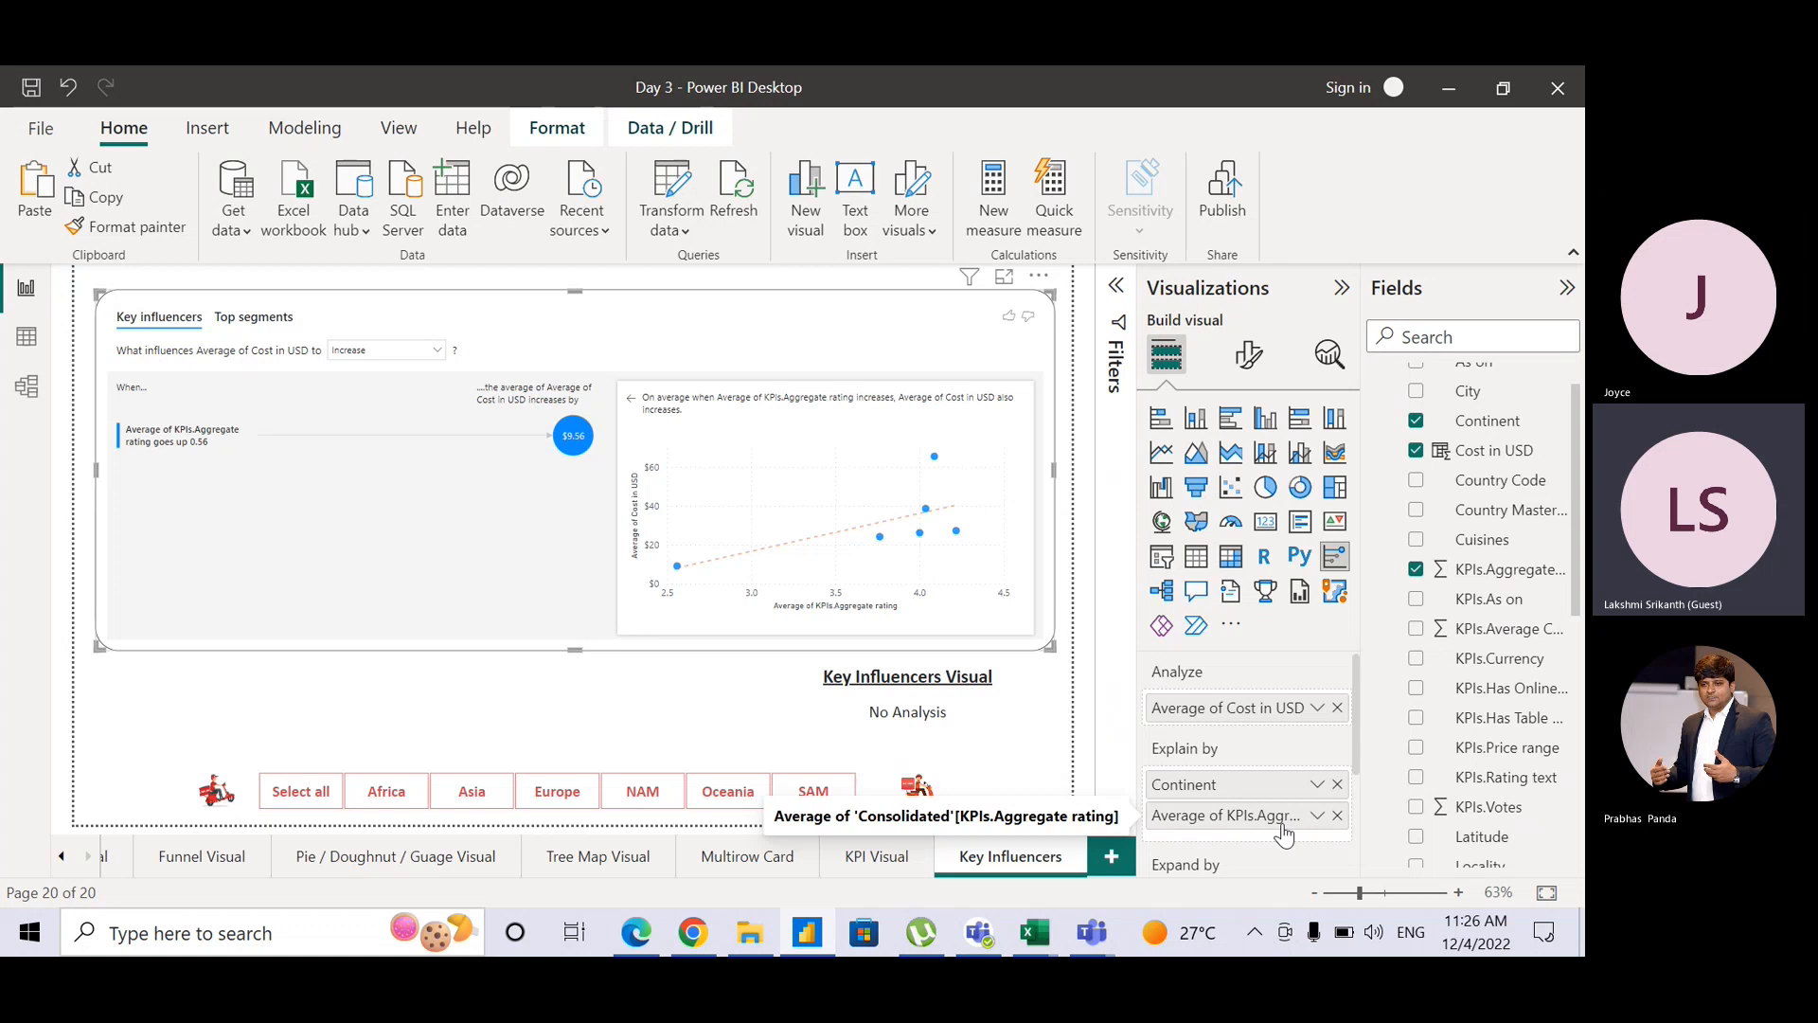
left_click_drag(1283, 833, 1290, 795)
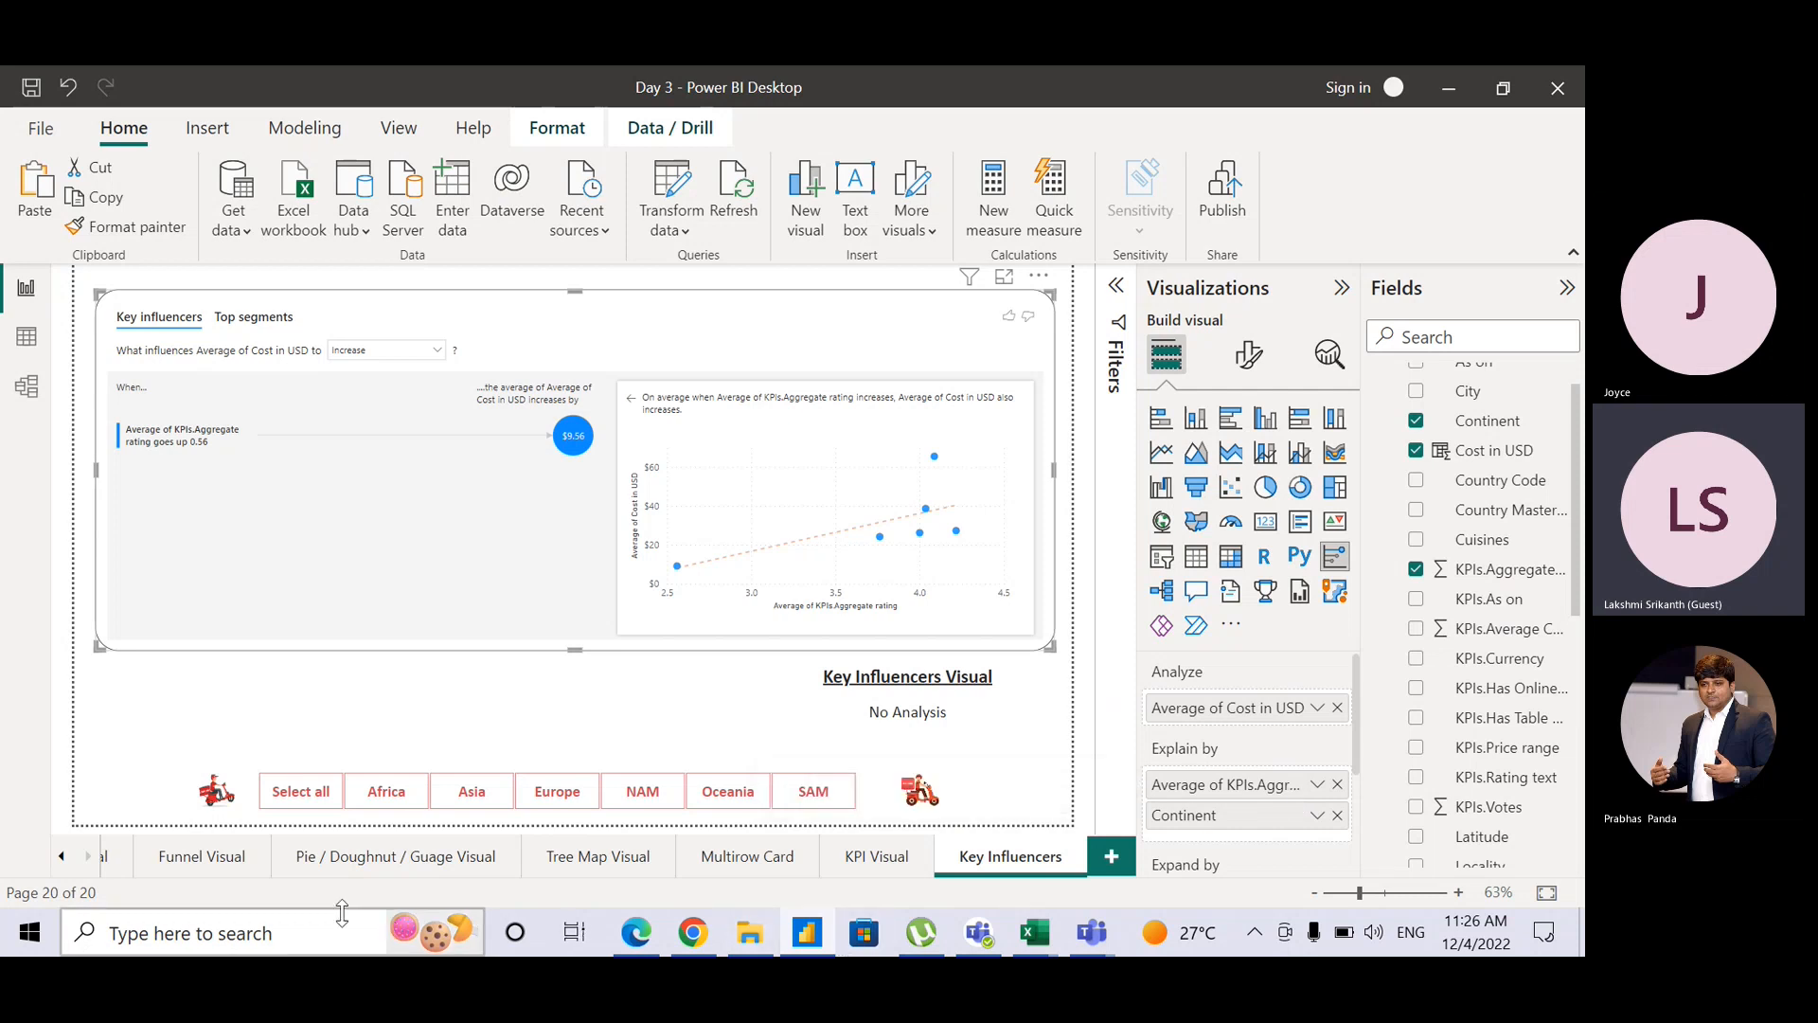
left_click(60, 856)
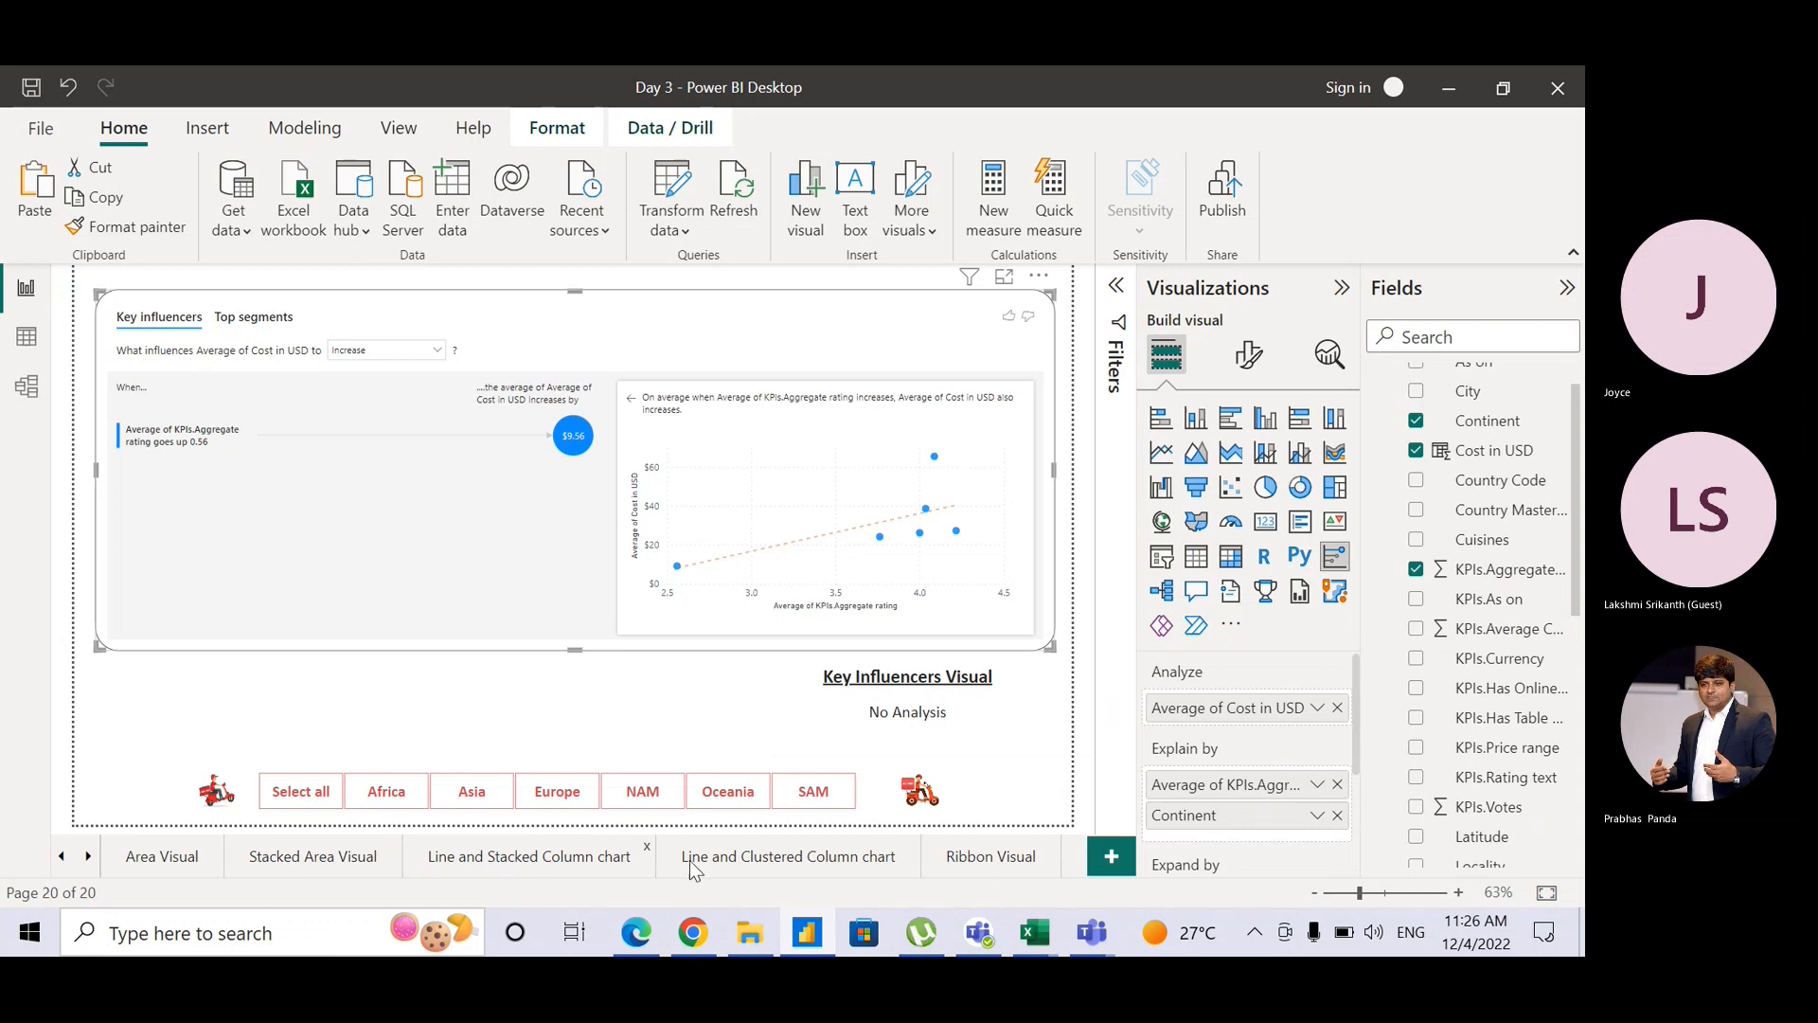
left_click(490, 862)
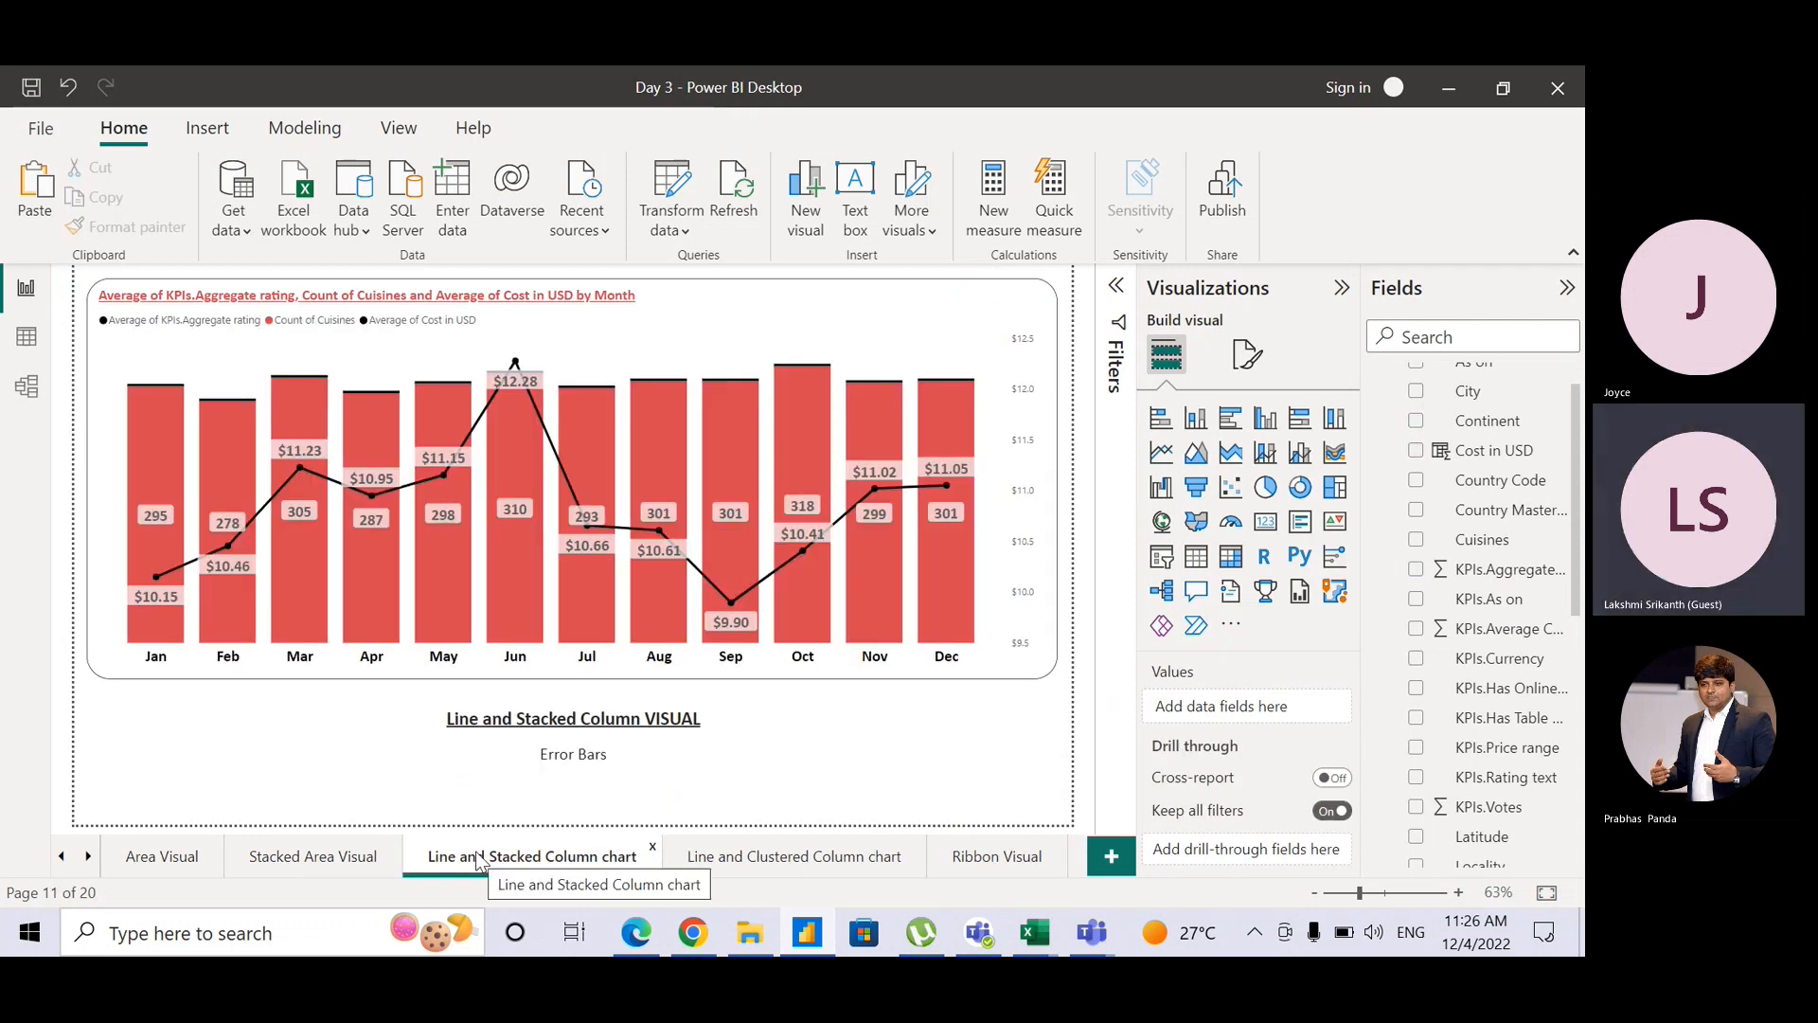
mouse_move(147, 602)
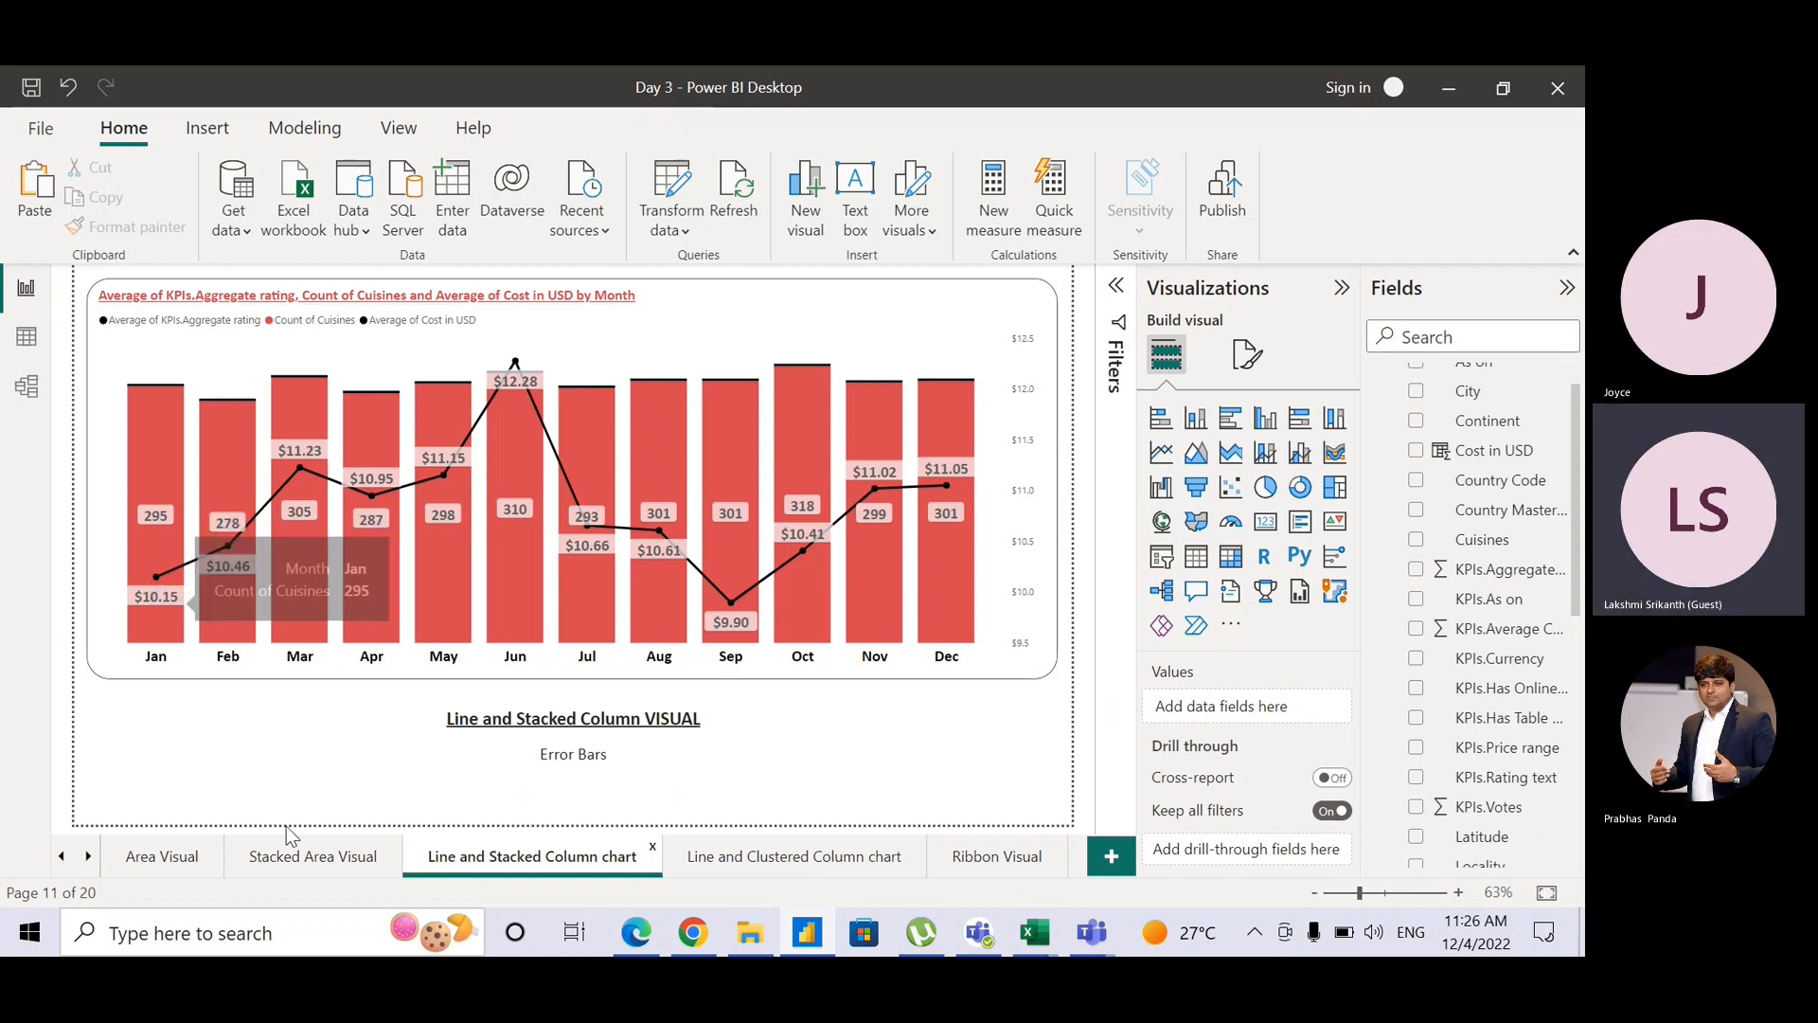
left_click(59, 857)
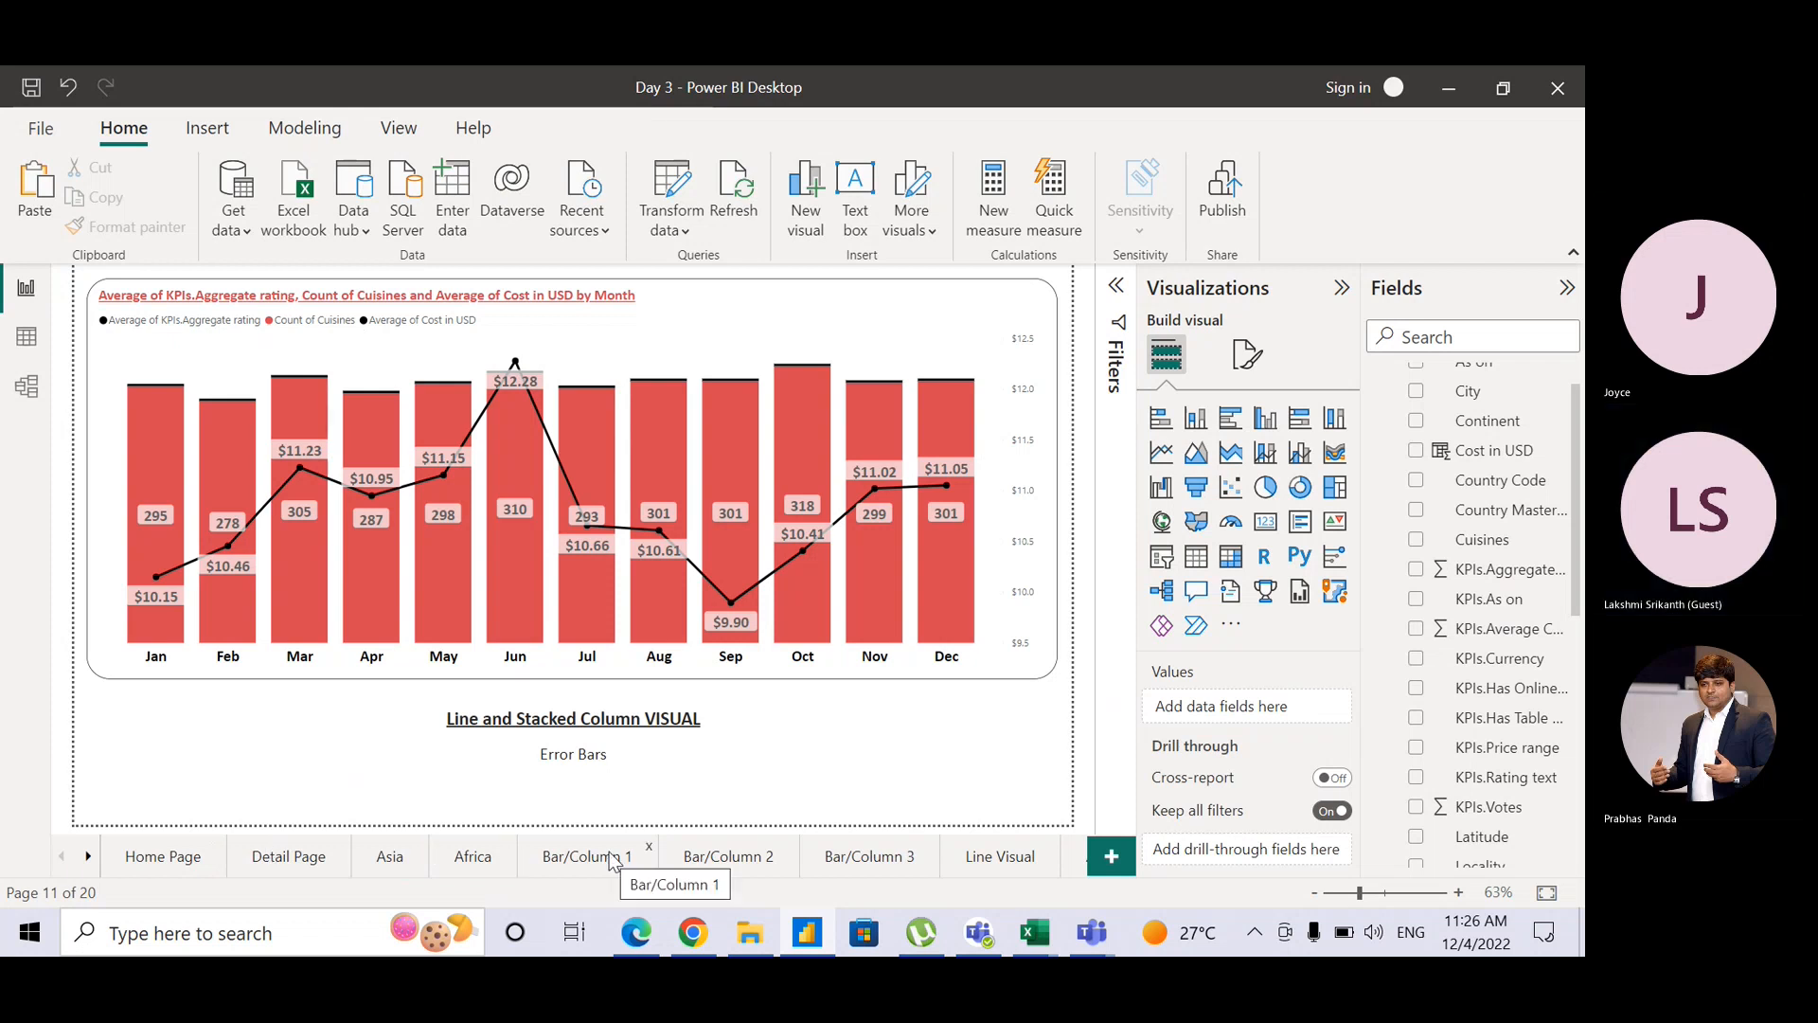
left_click(751, 855)
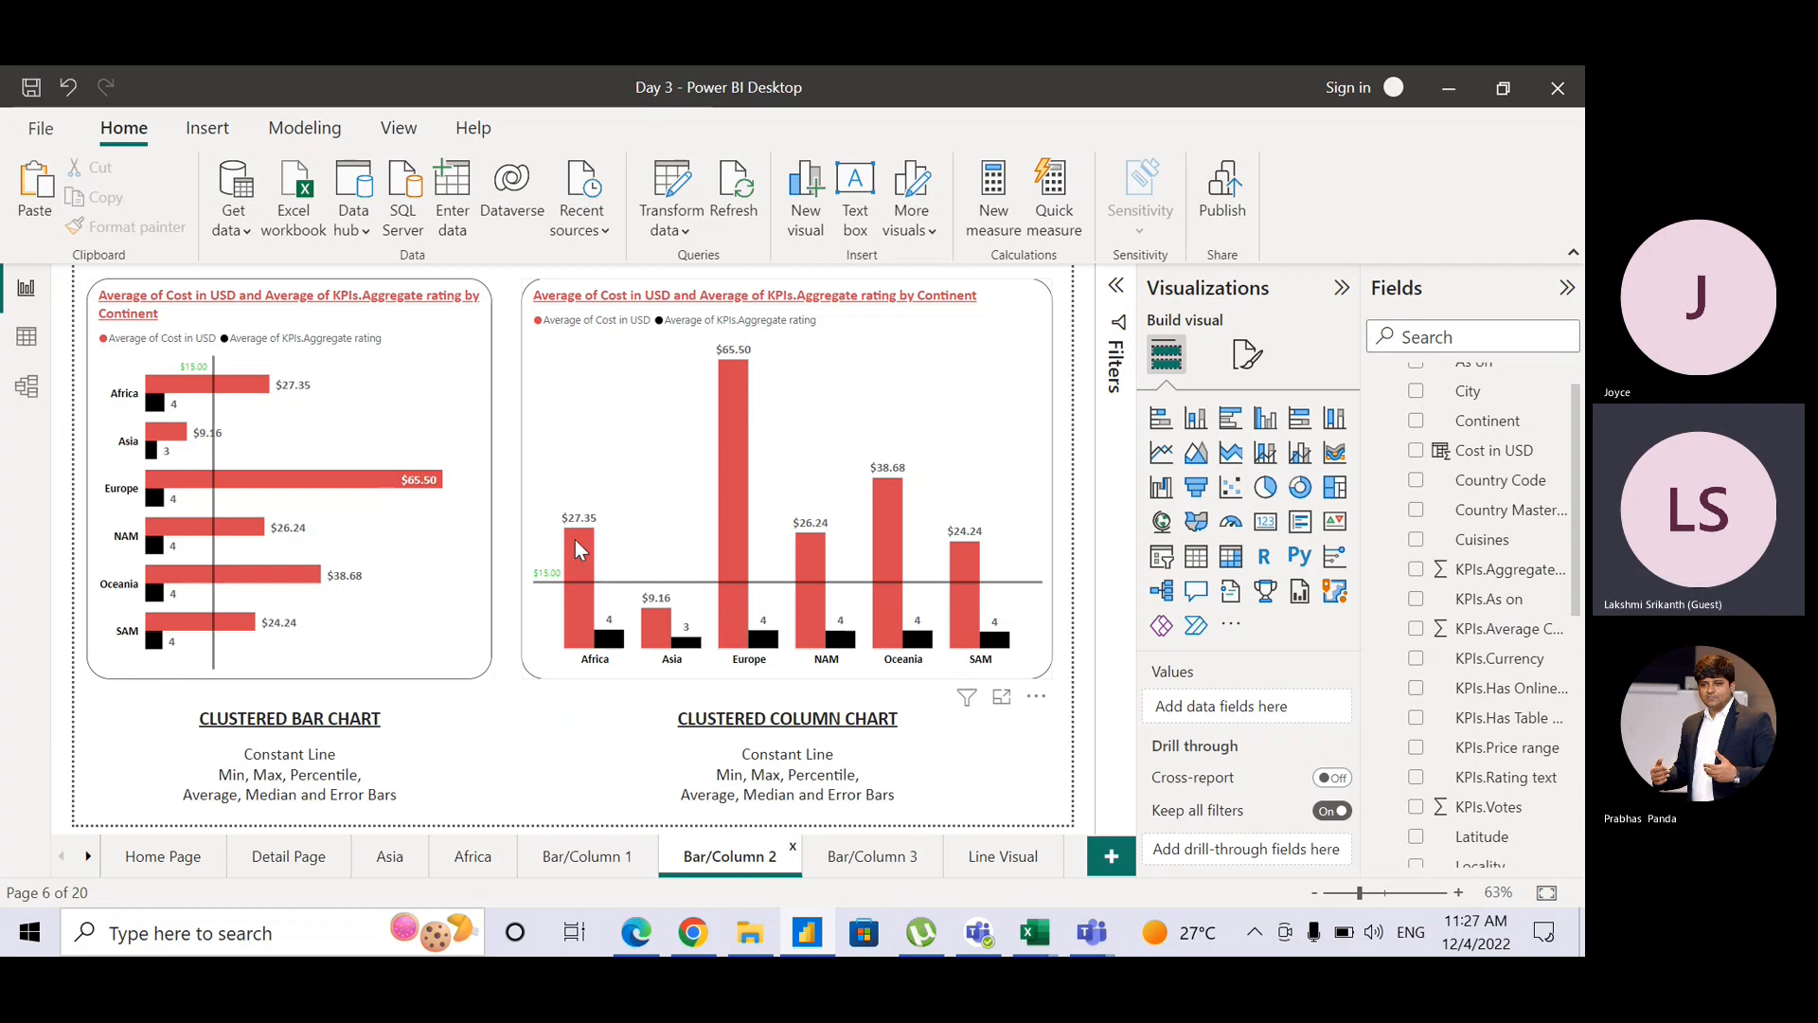
left_click(1046, 481)
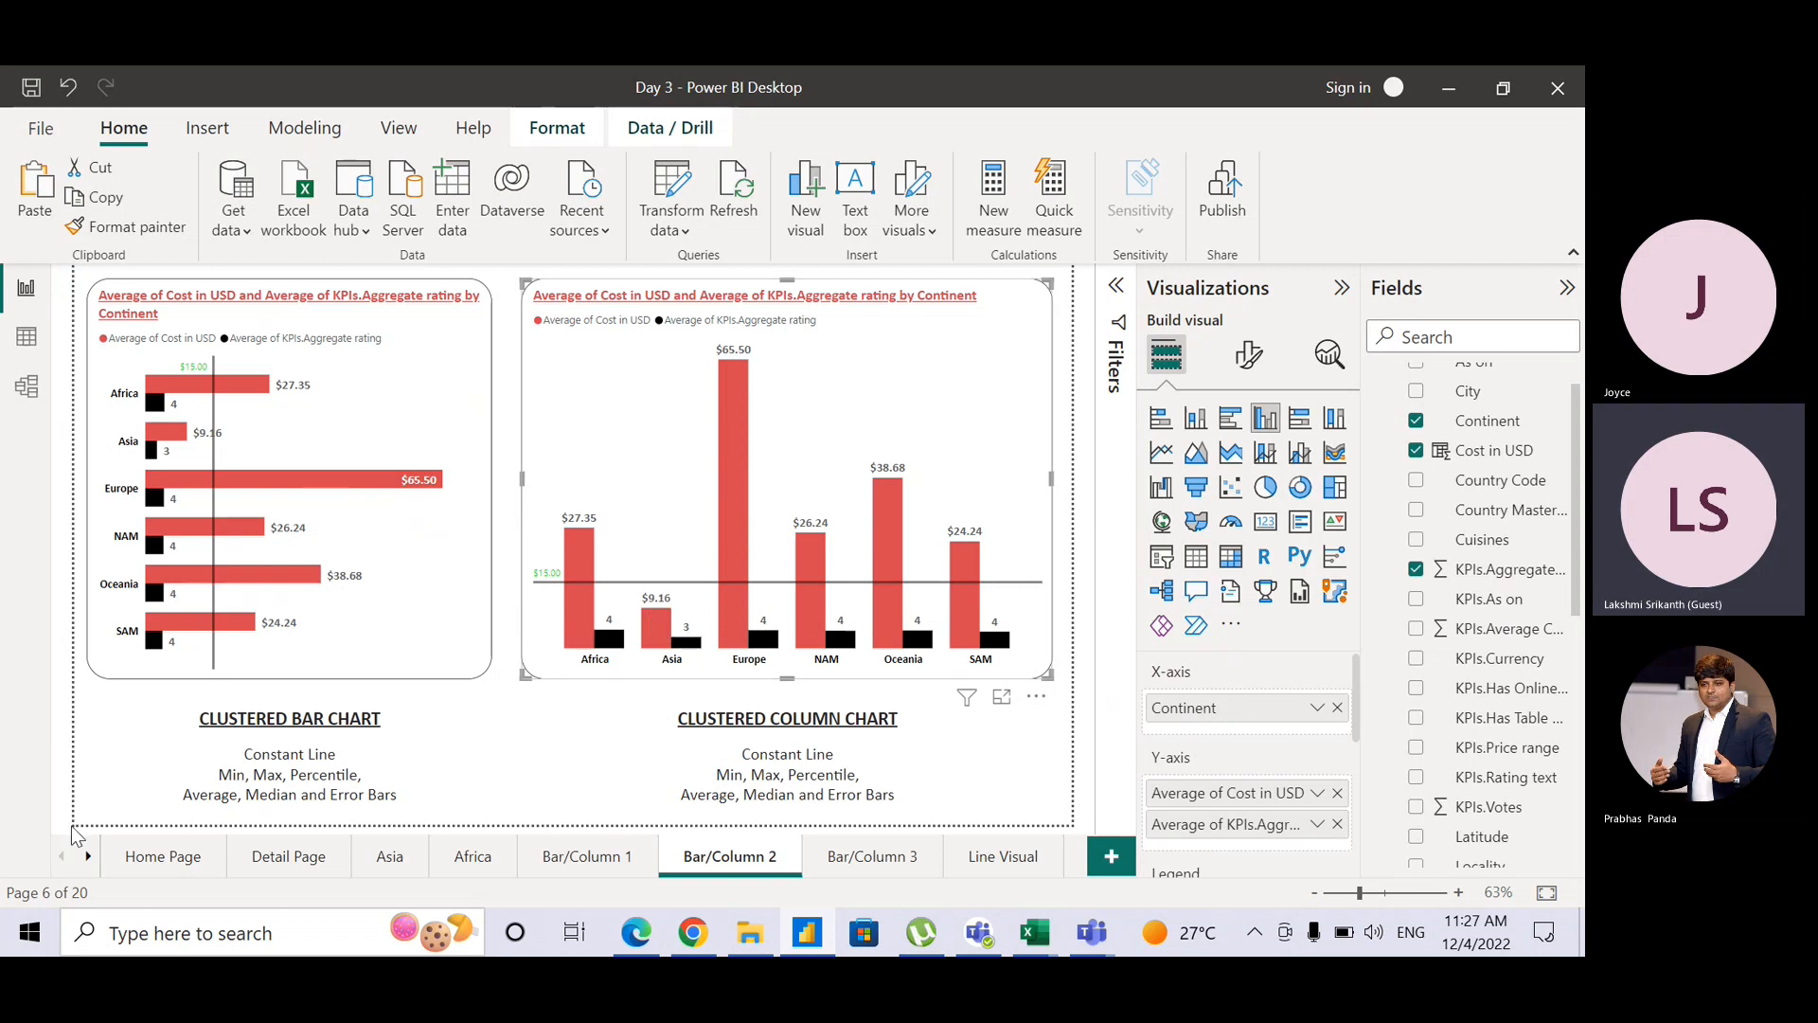
left_click(88, 856)
left_click(88, 856)
left_click(88, 856)
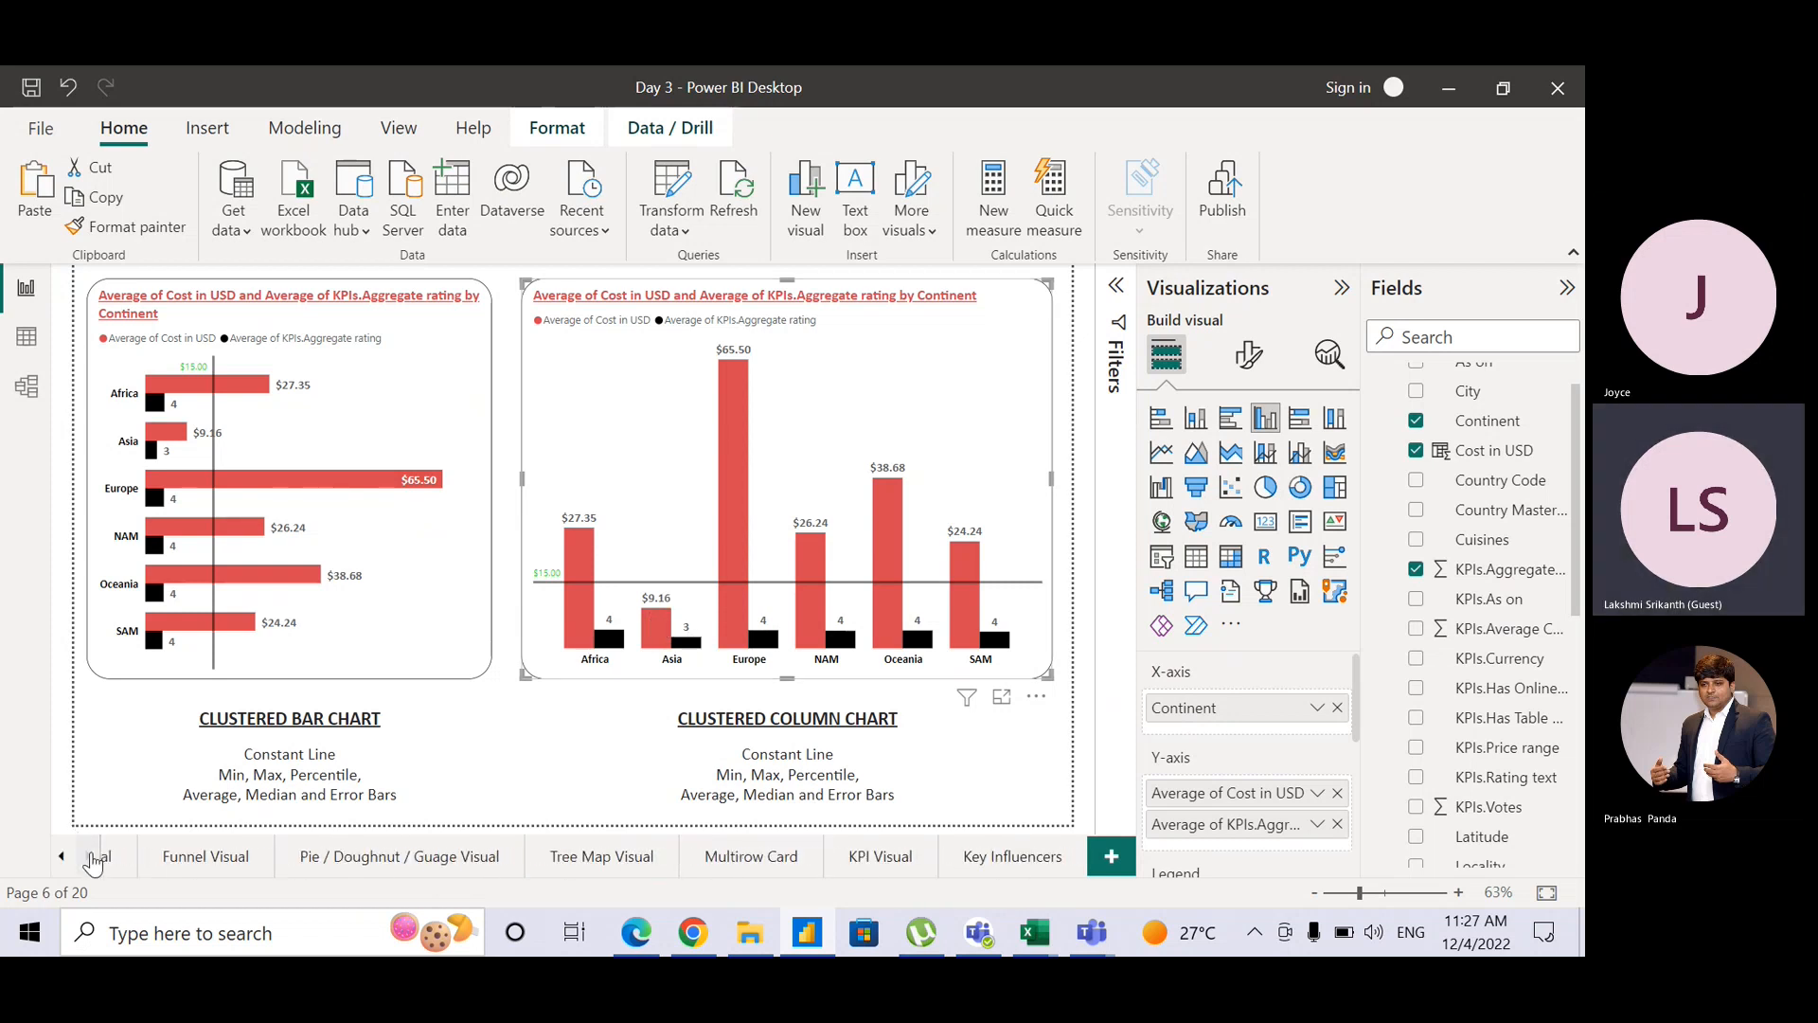
left_click(1008, 858)
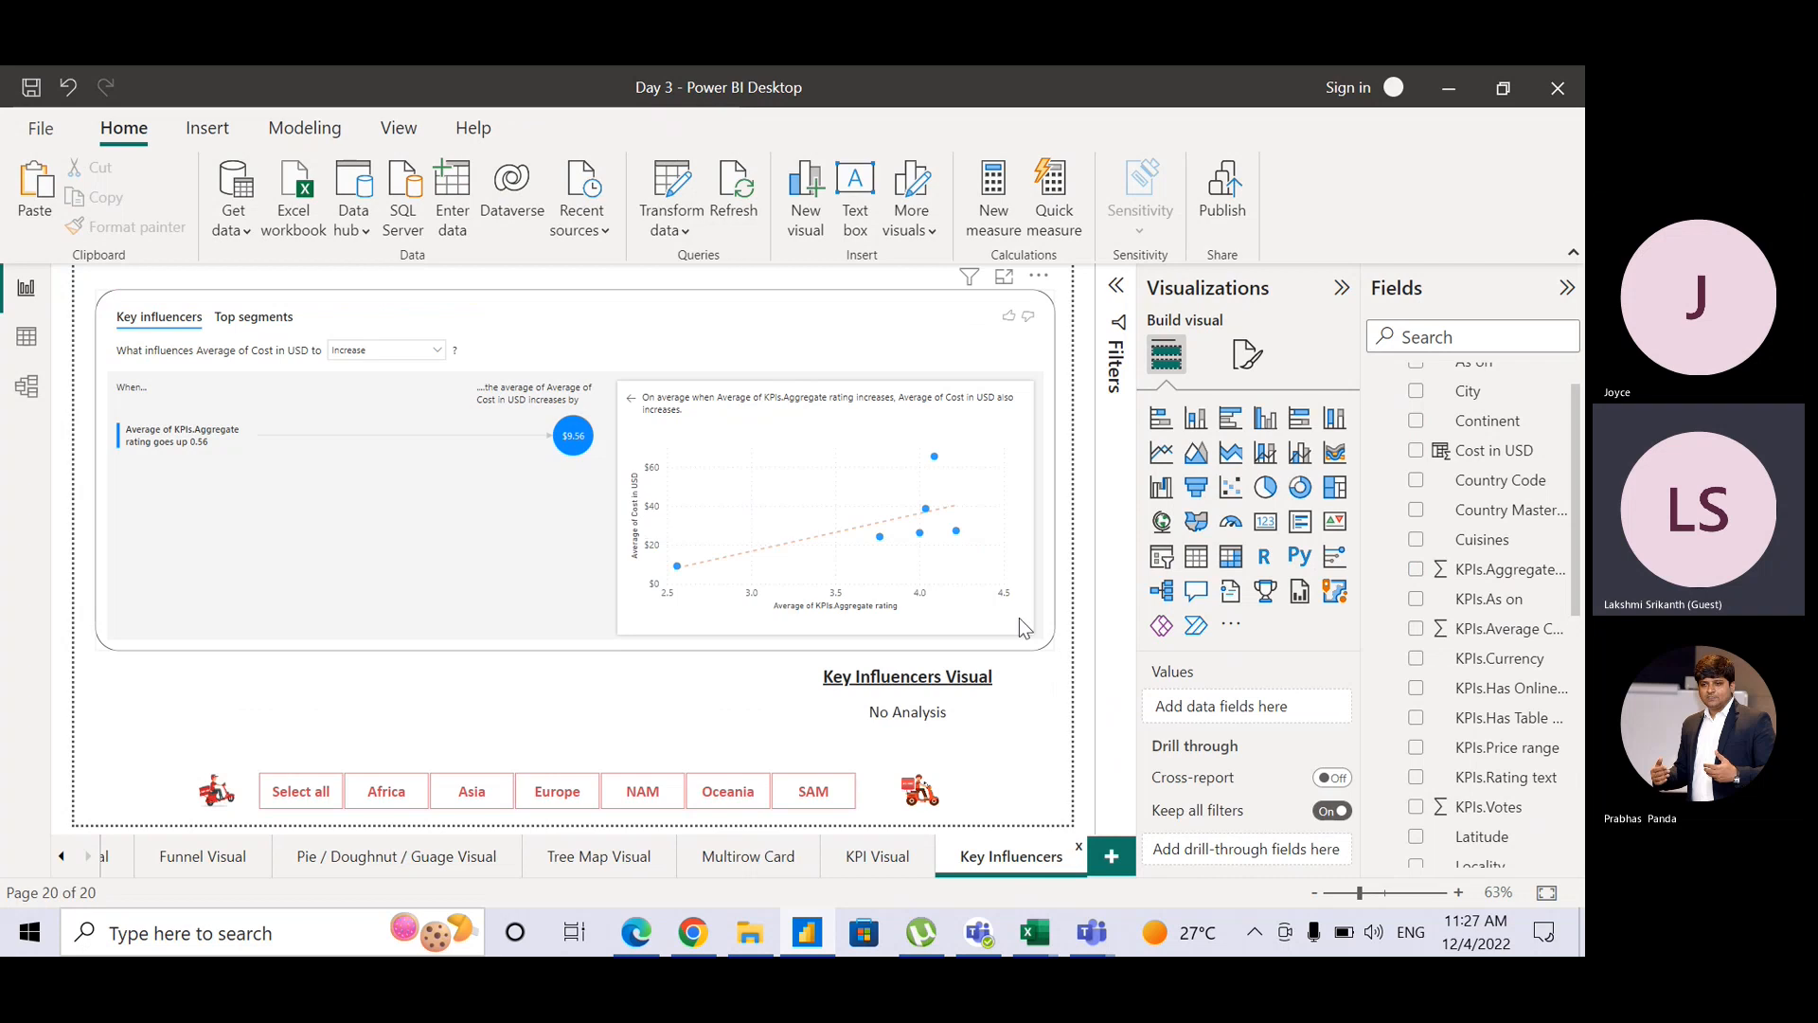
left_click(902, 346)
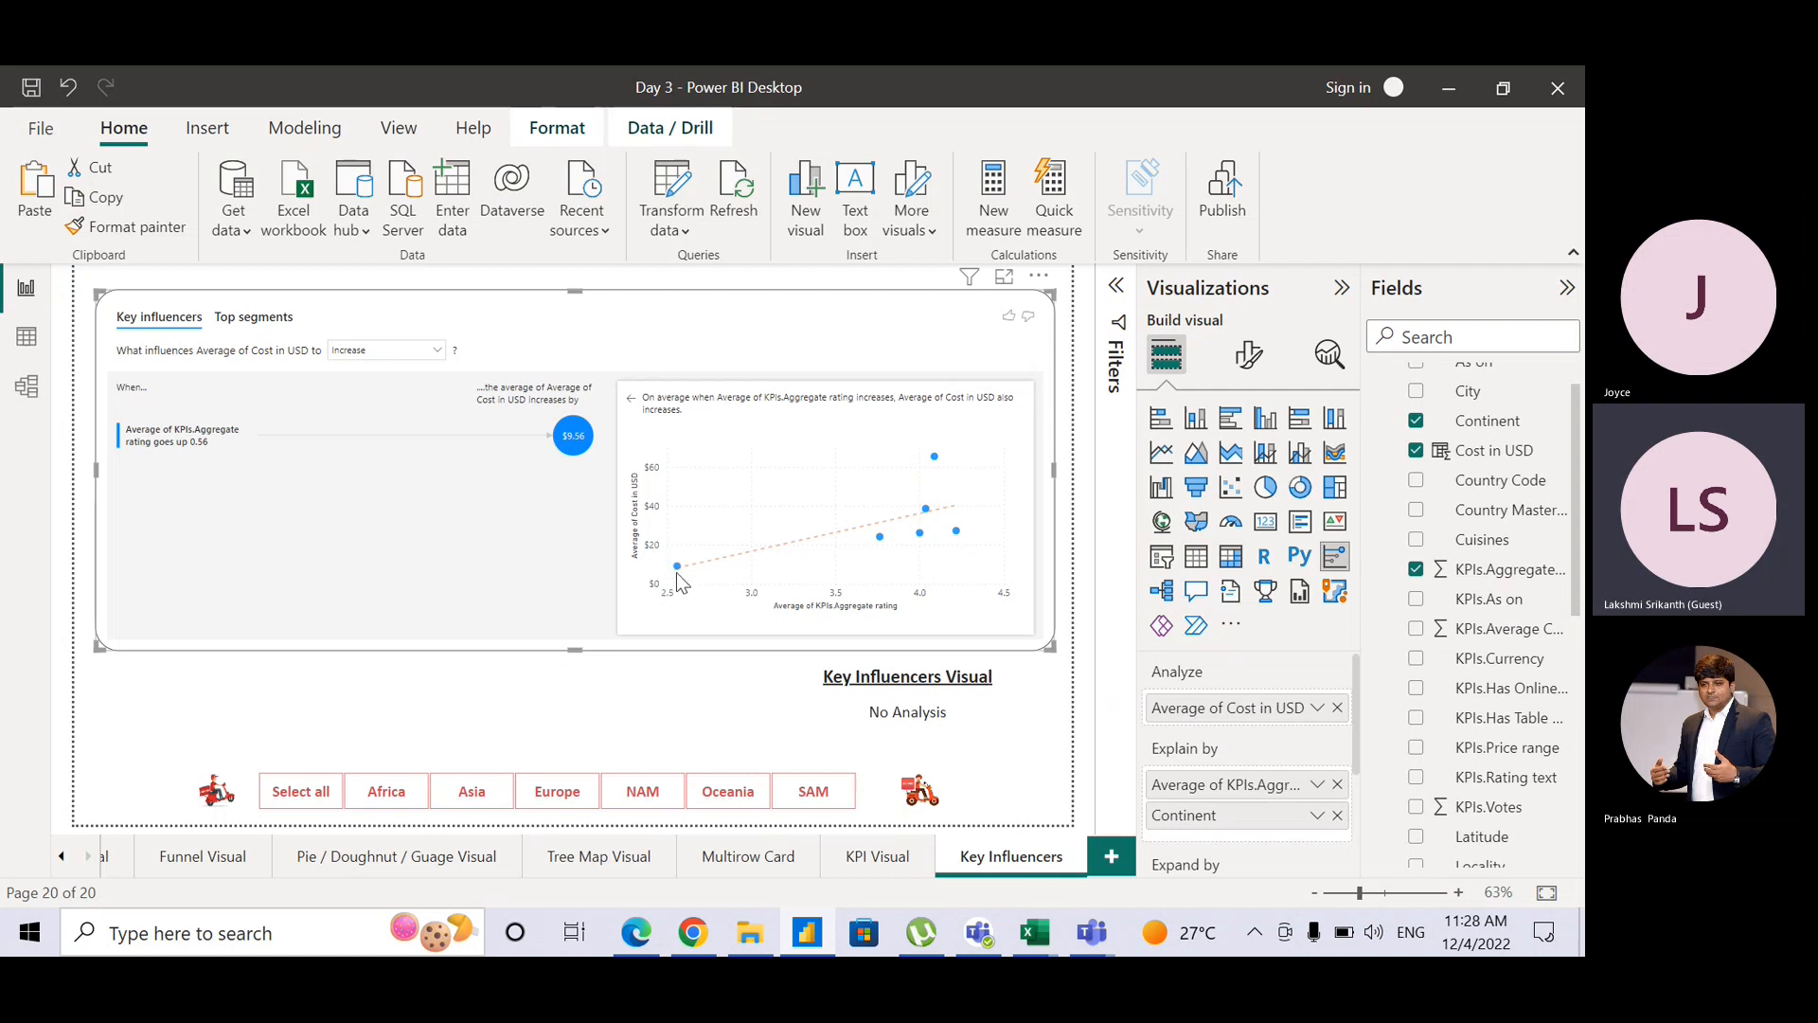
mouse_move(677, 567)
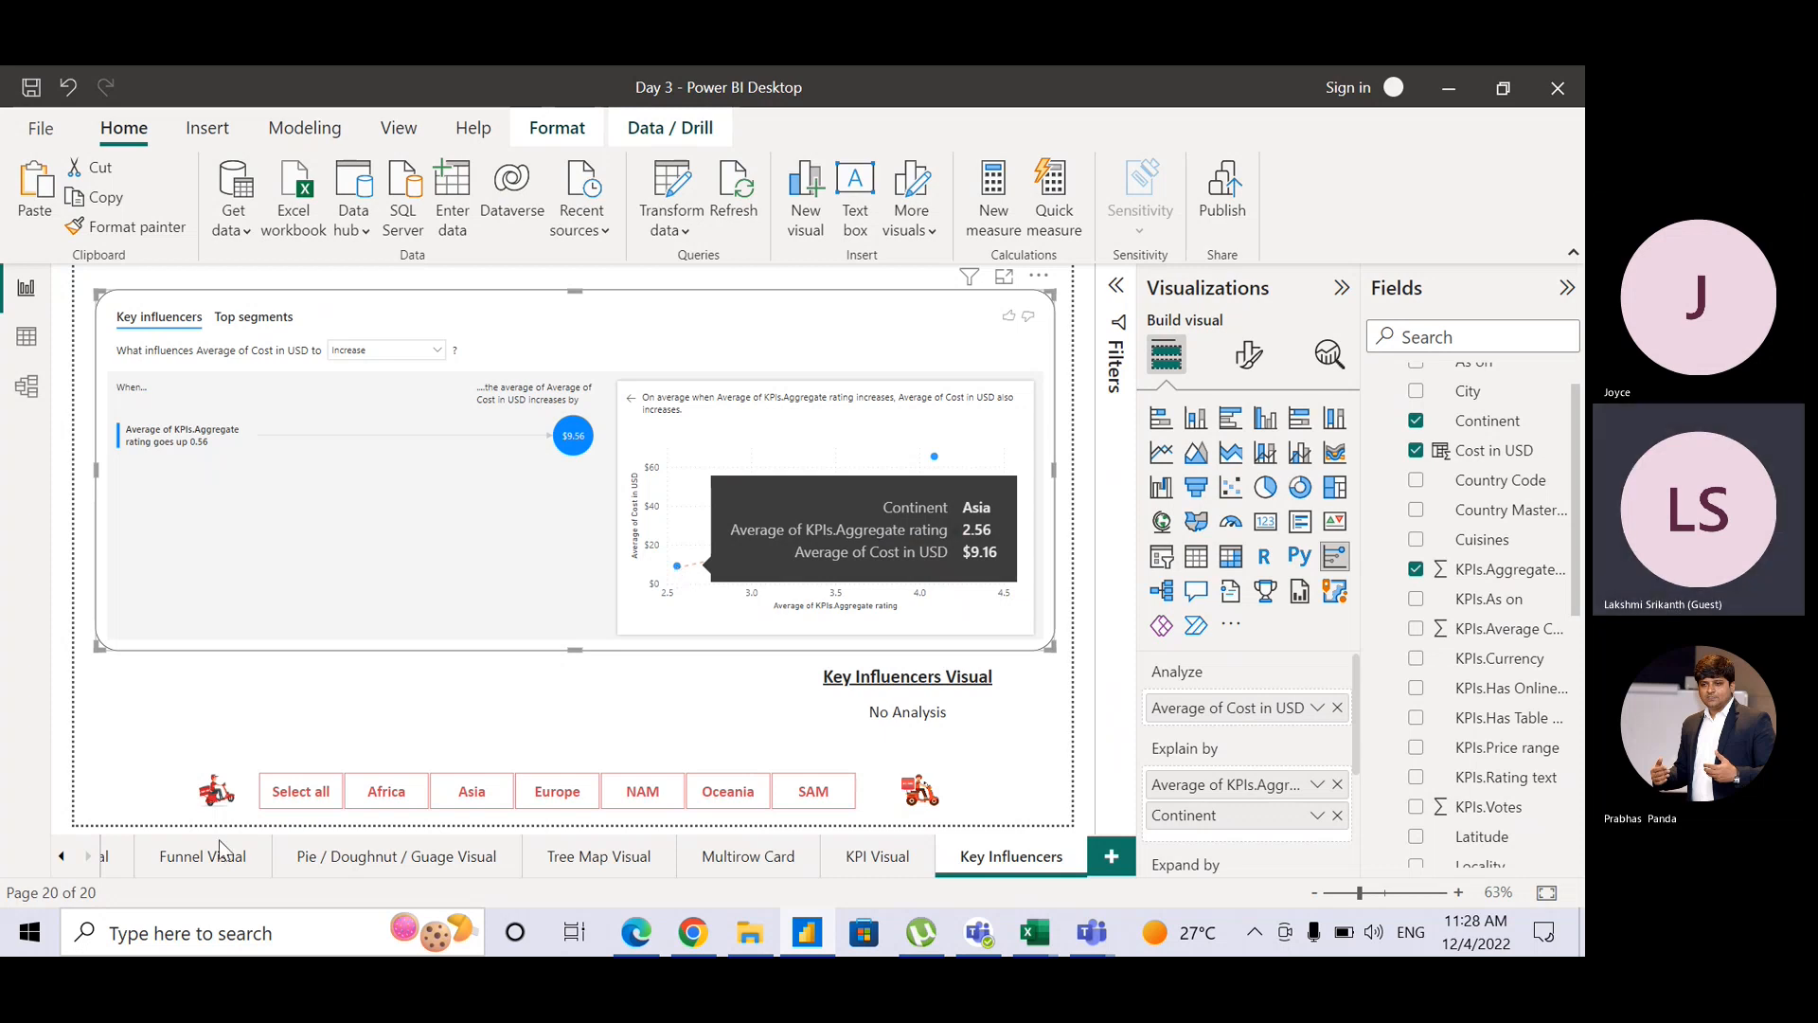
Step: Switch to the Bar/Column 2 page and select its clustered column chart with Format visual showing
left_click(61, 857)
left_click(61, 857)
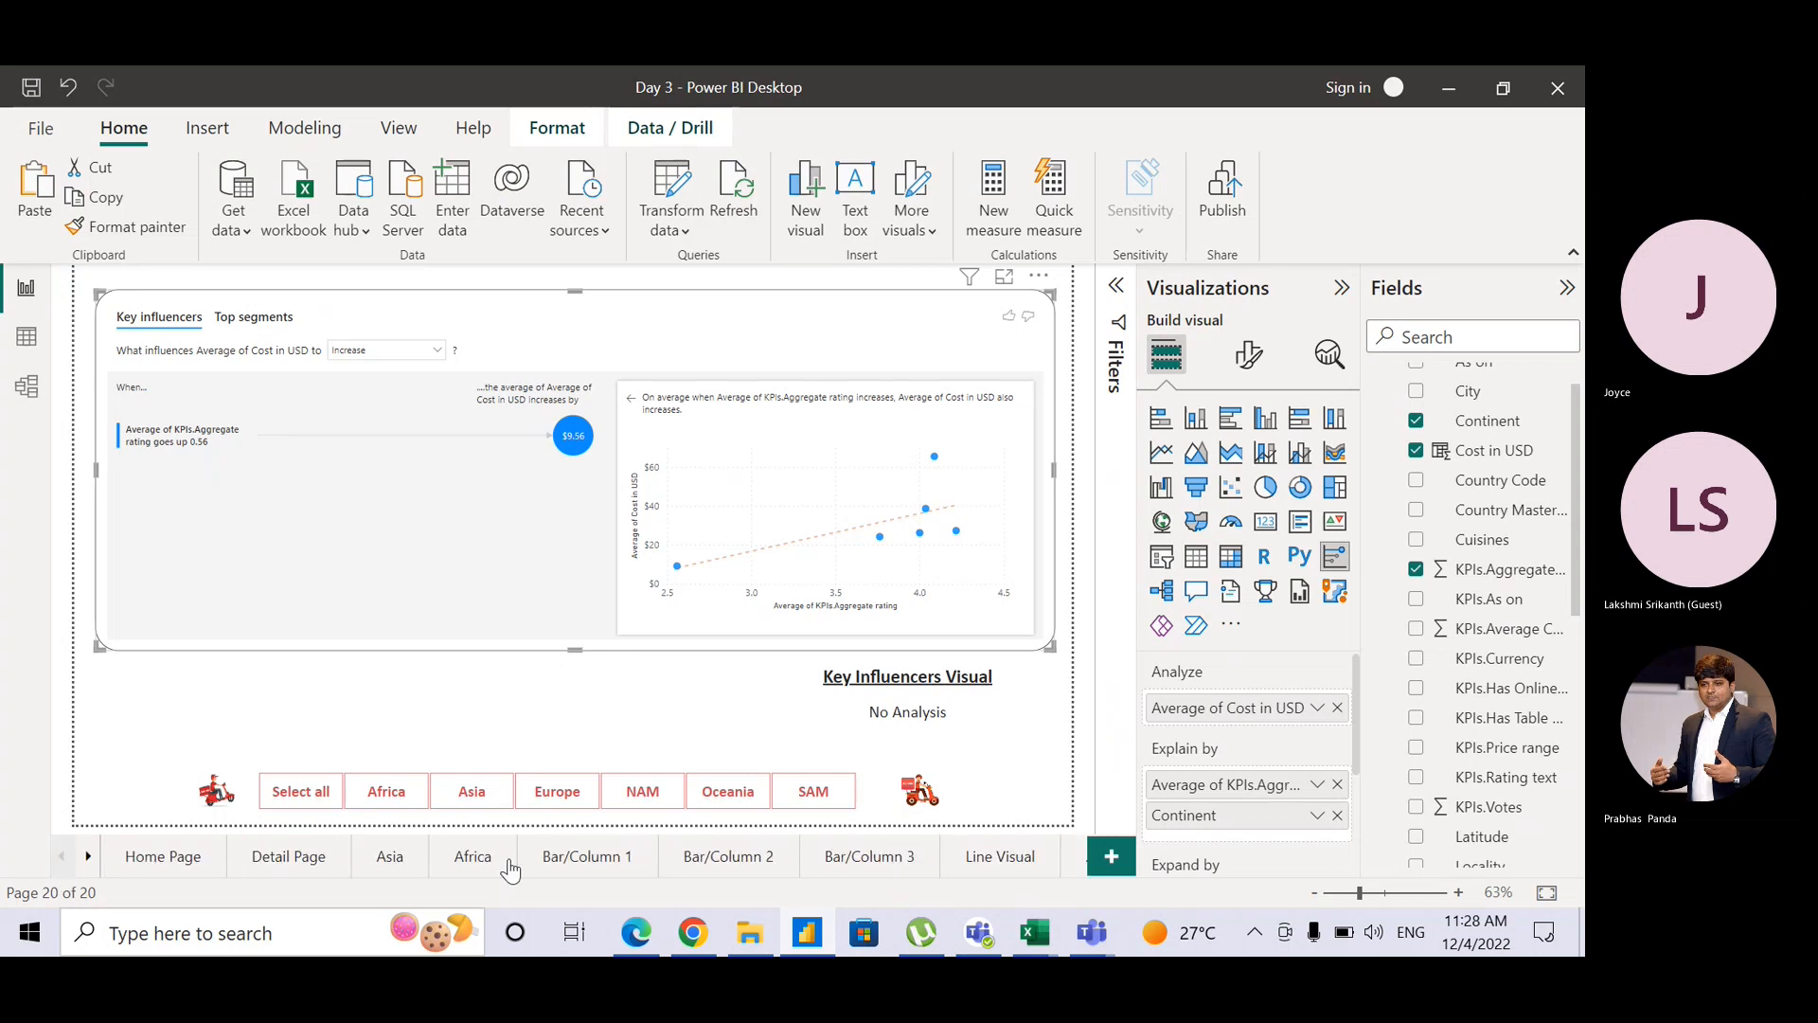
left_click(712, 857)
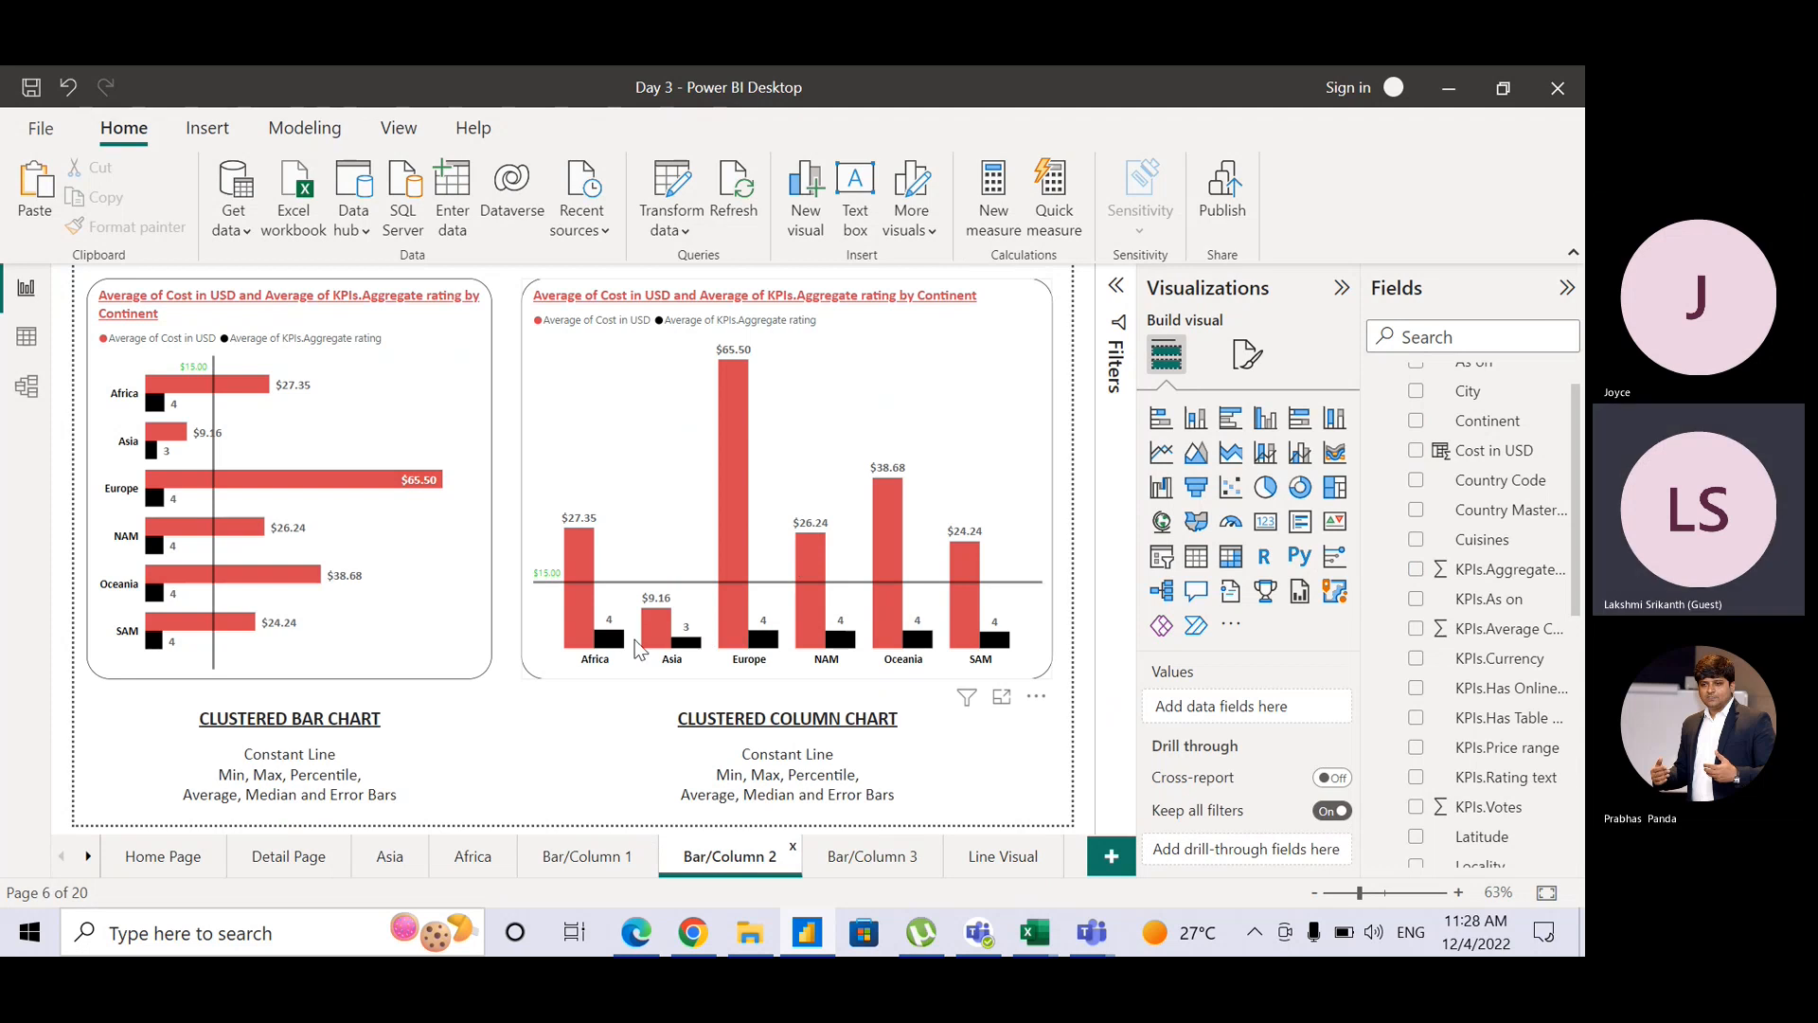
left_click(620, 648)
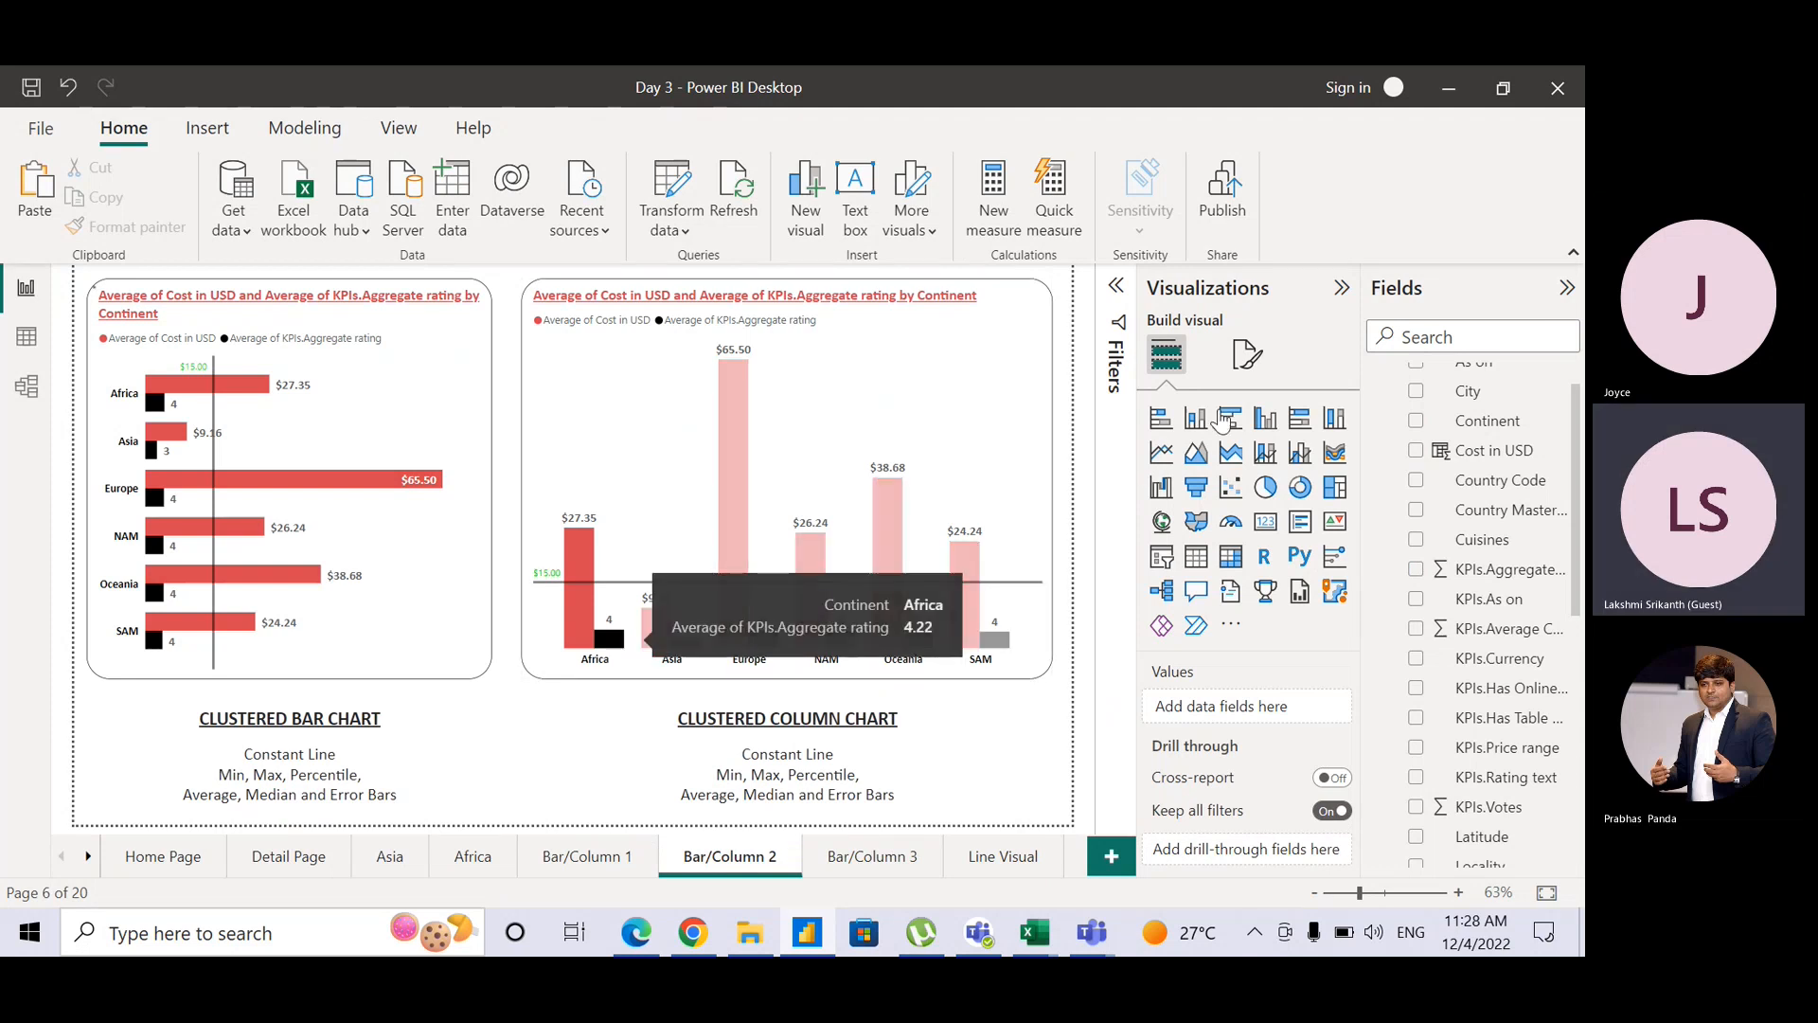
left_click(1262, 375)
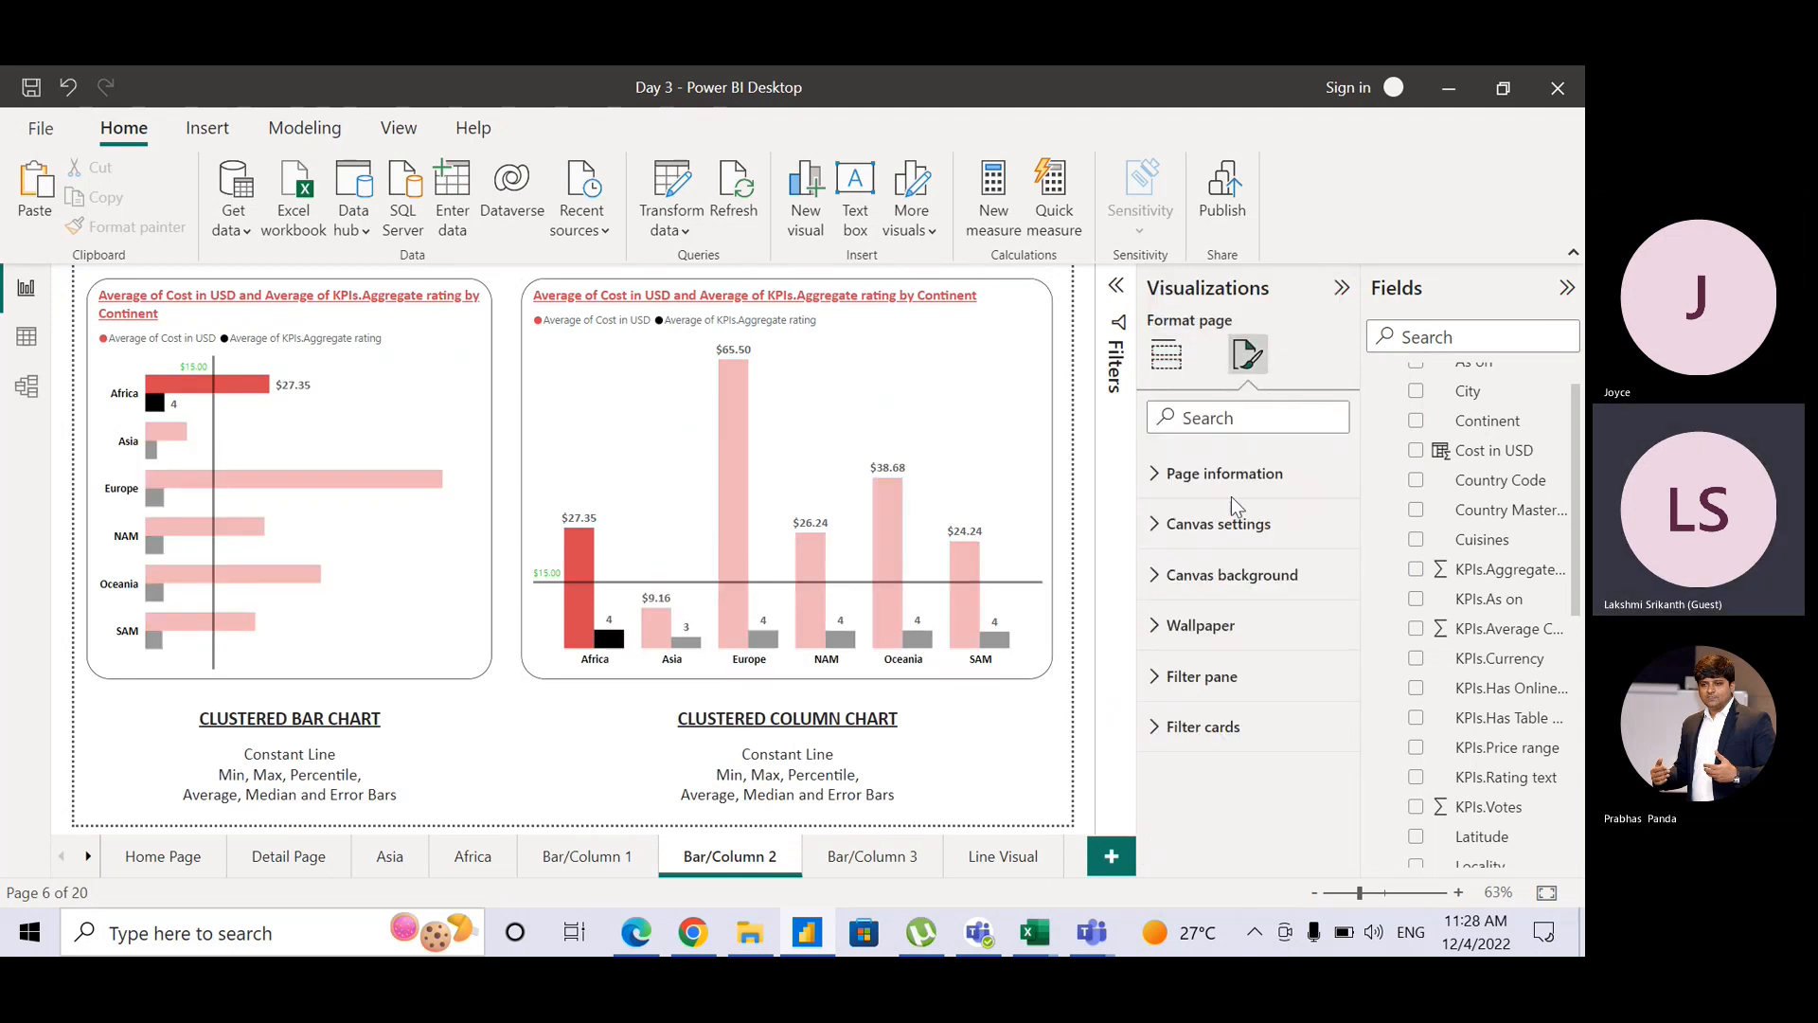
left_click(1010, 441)
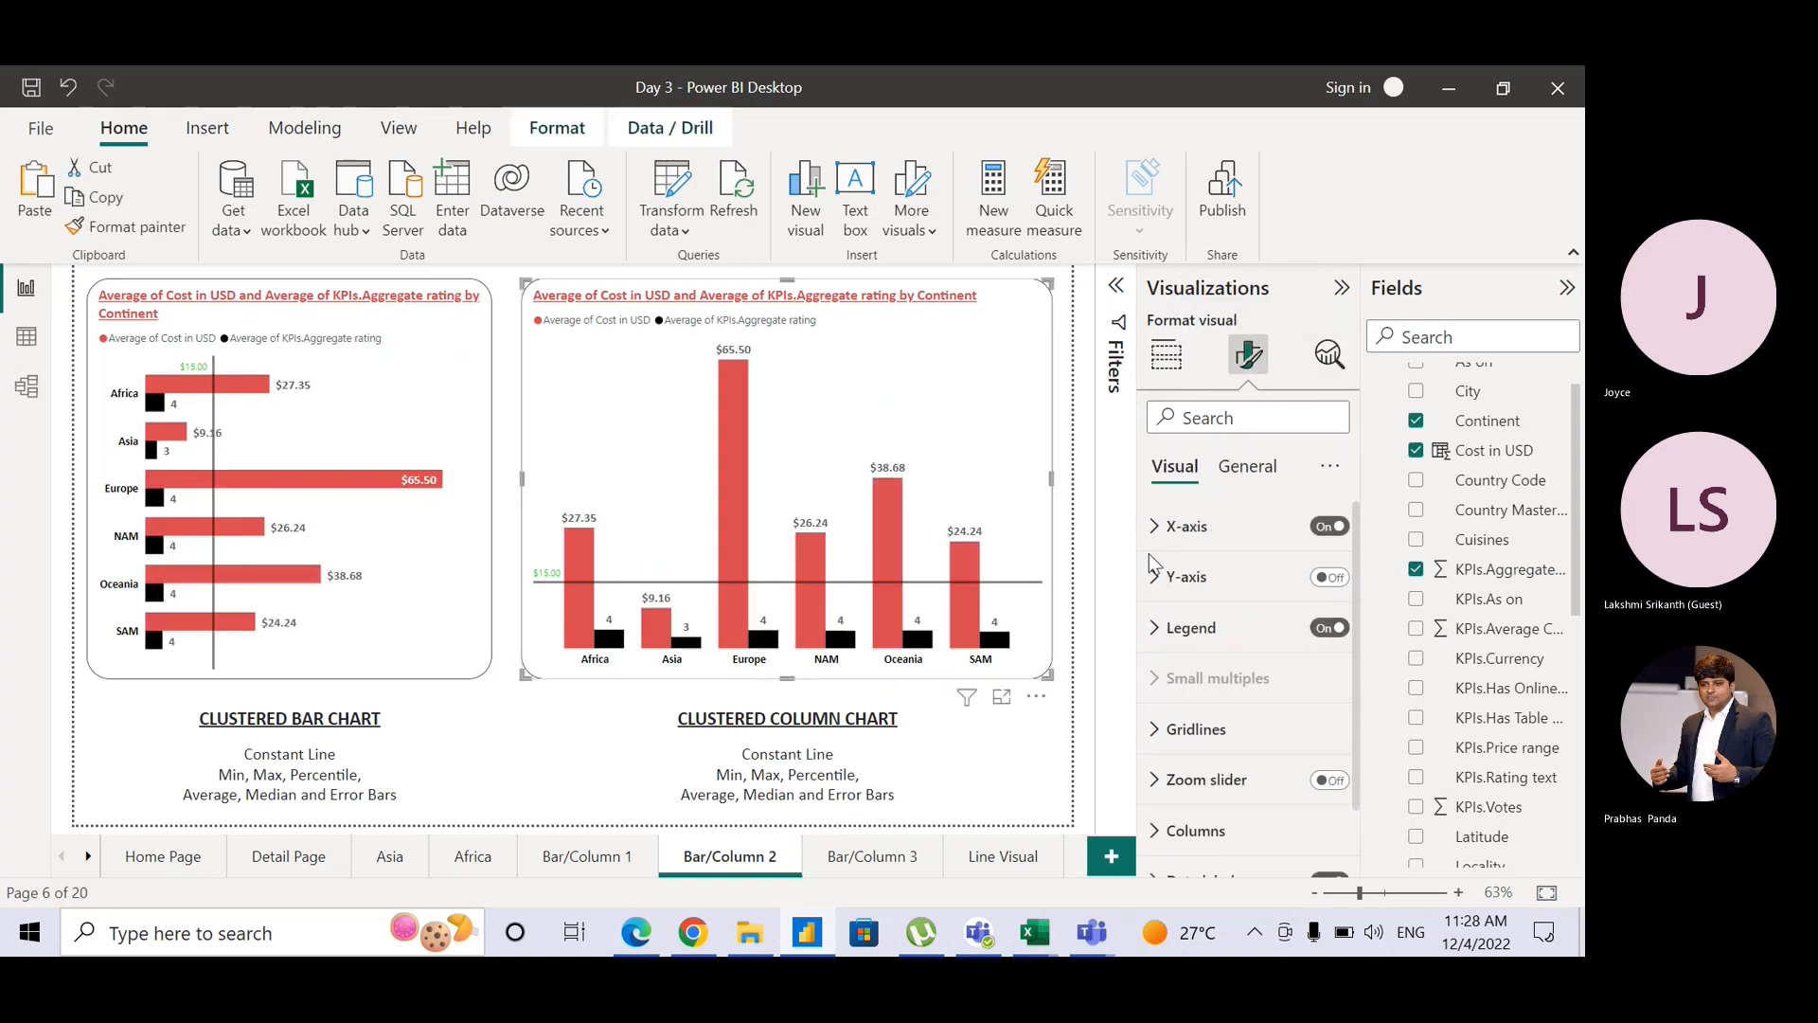
Step: Set the Average of KPIs.Aggregate rating data labels to 2 decimal places
scroll(1356, 582, "down", 2)
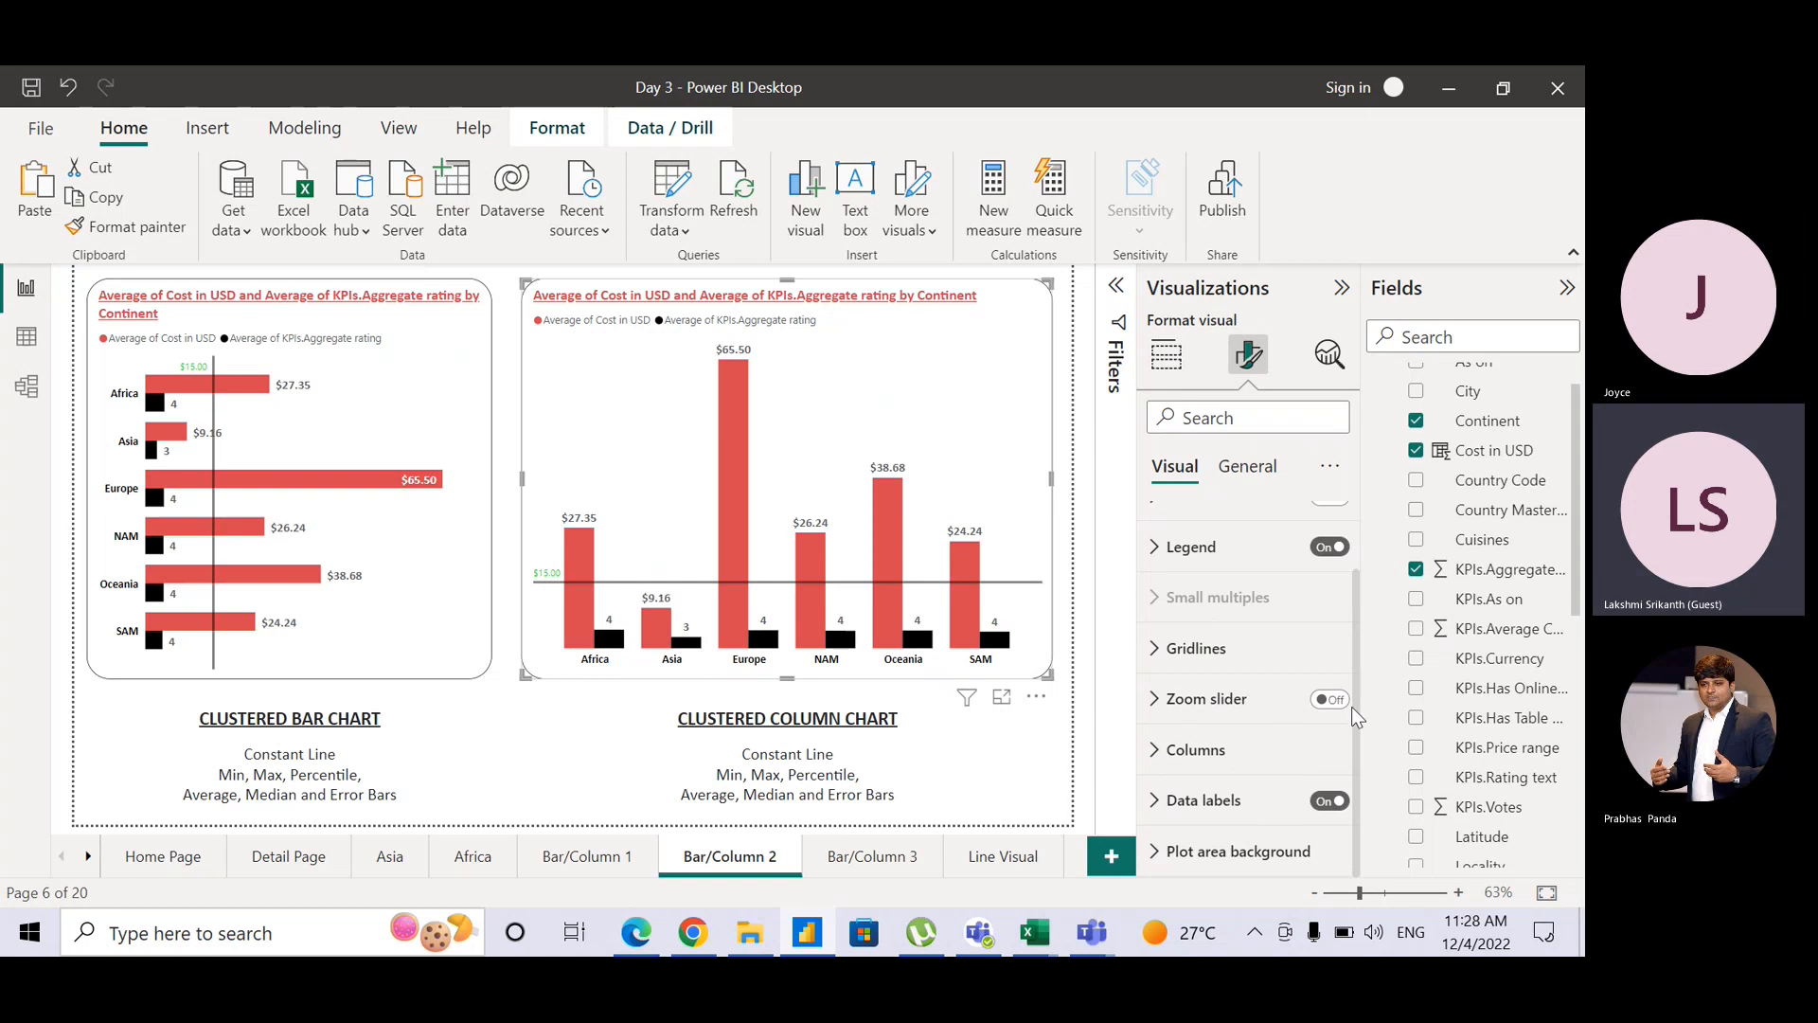
left_click(1208, 800)
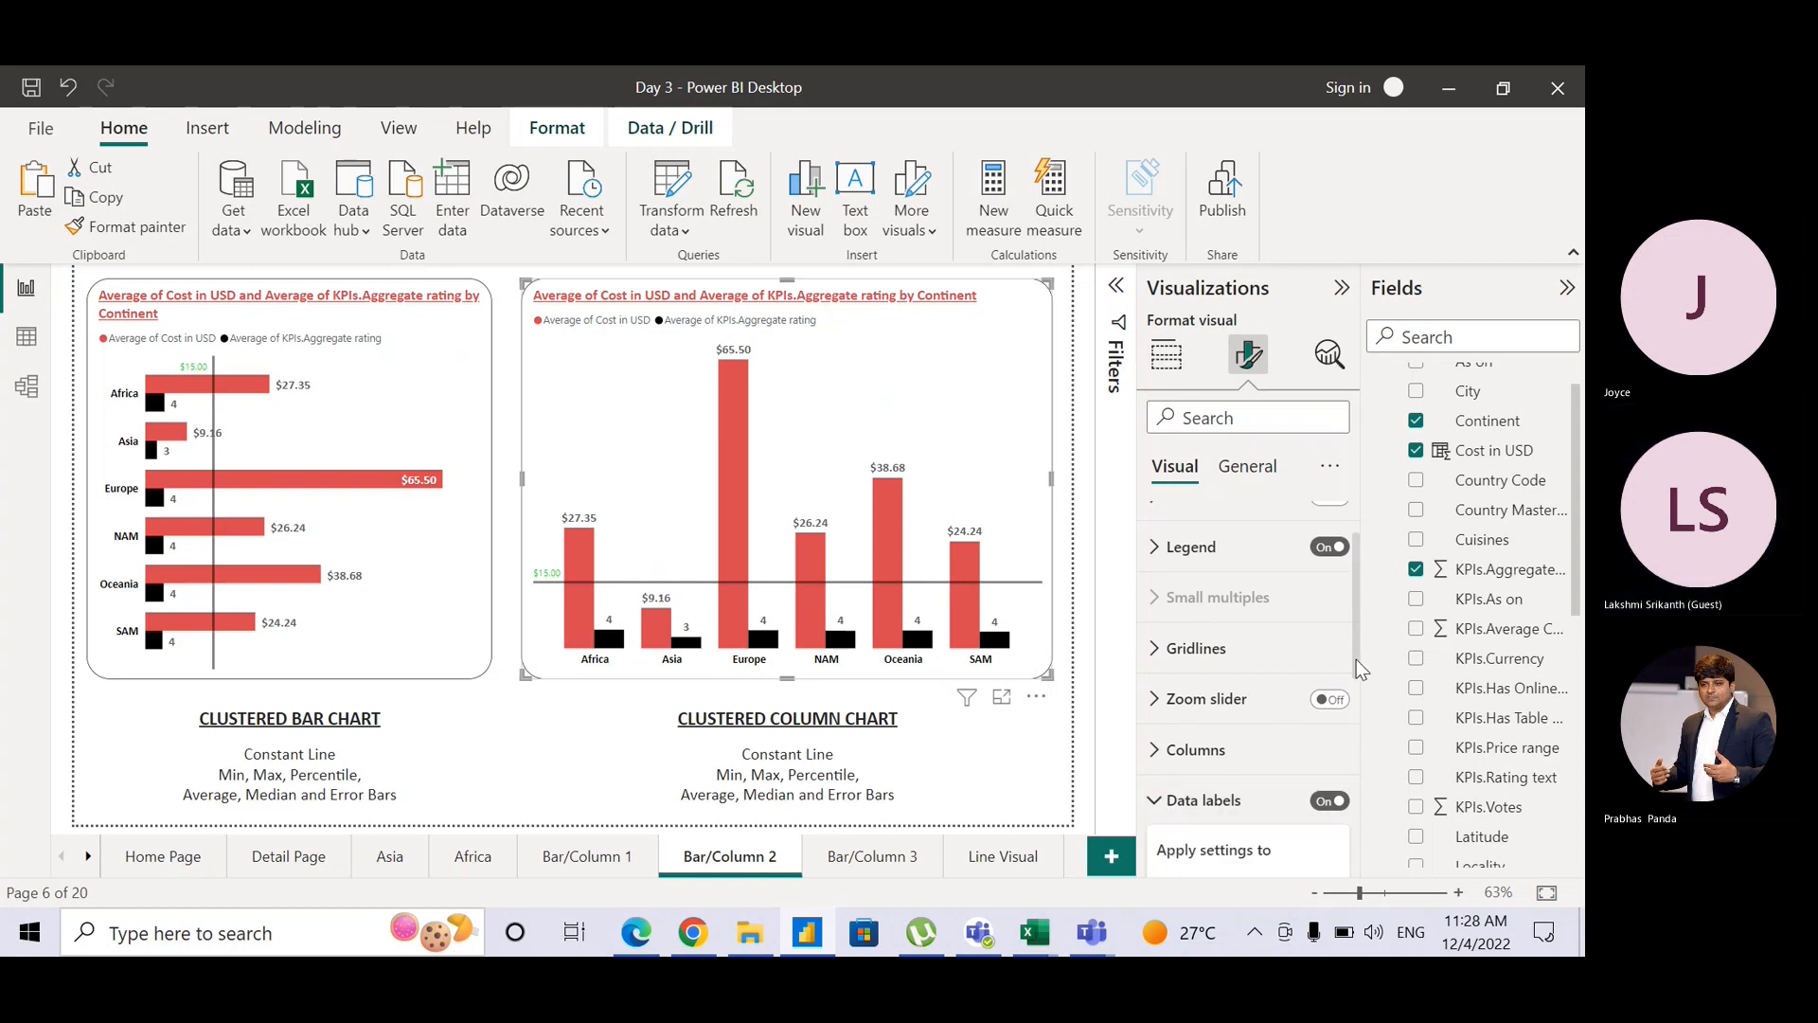
left_click_drag(1355, 673, 1362, 788)
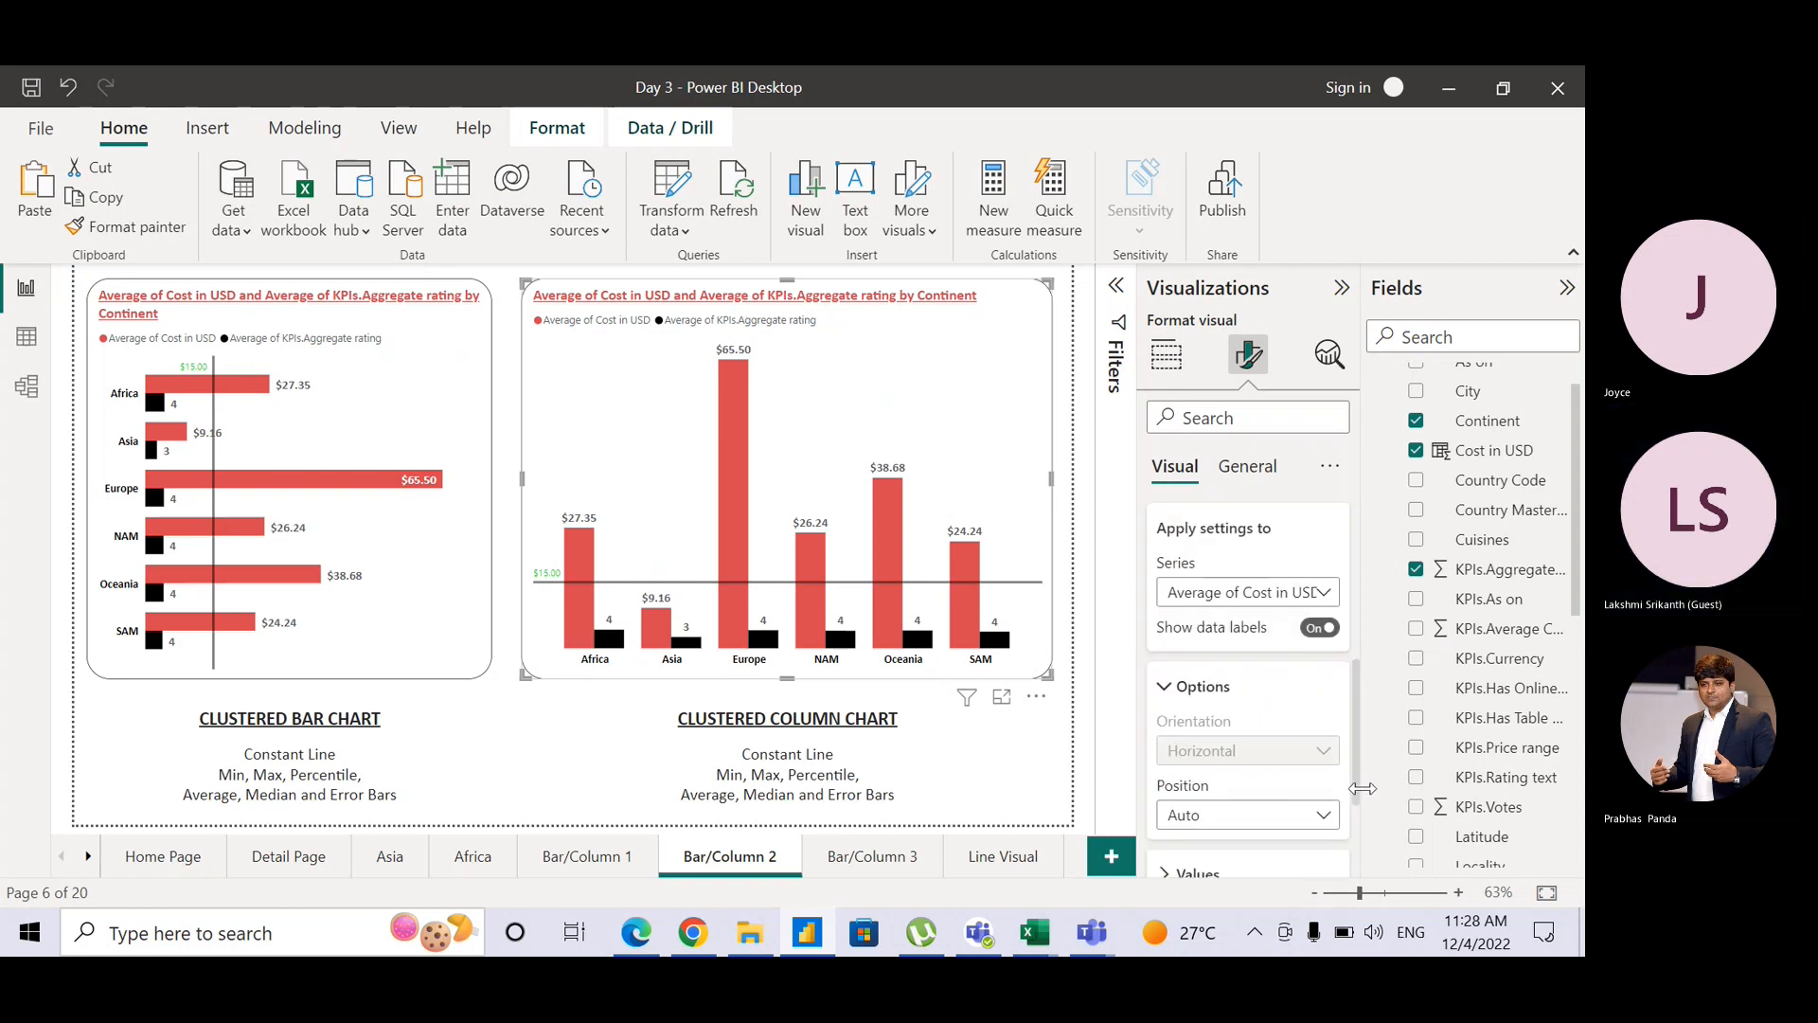
left_click(1243, 592)
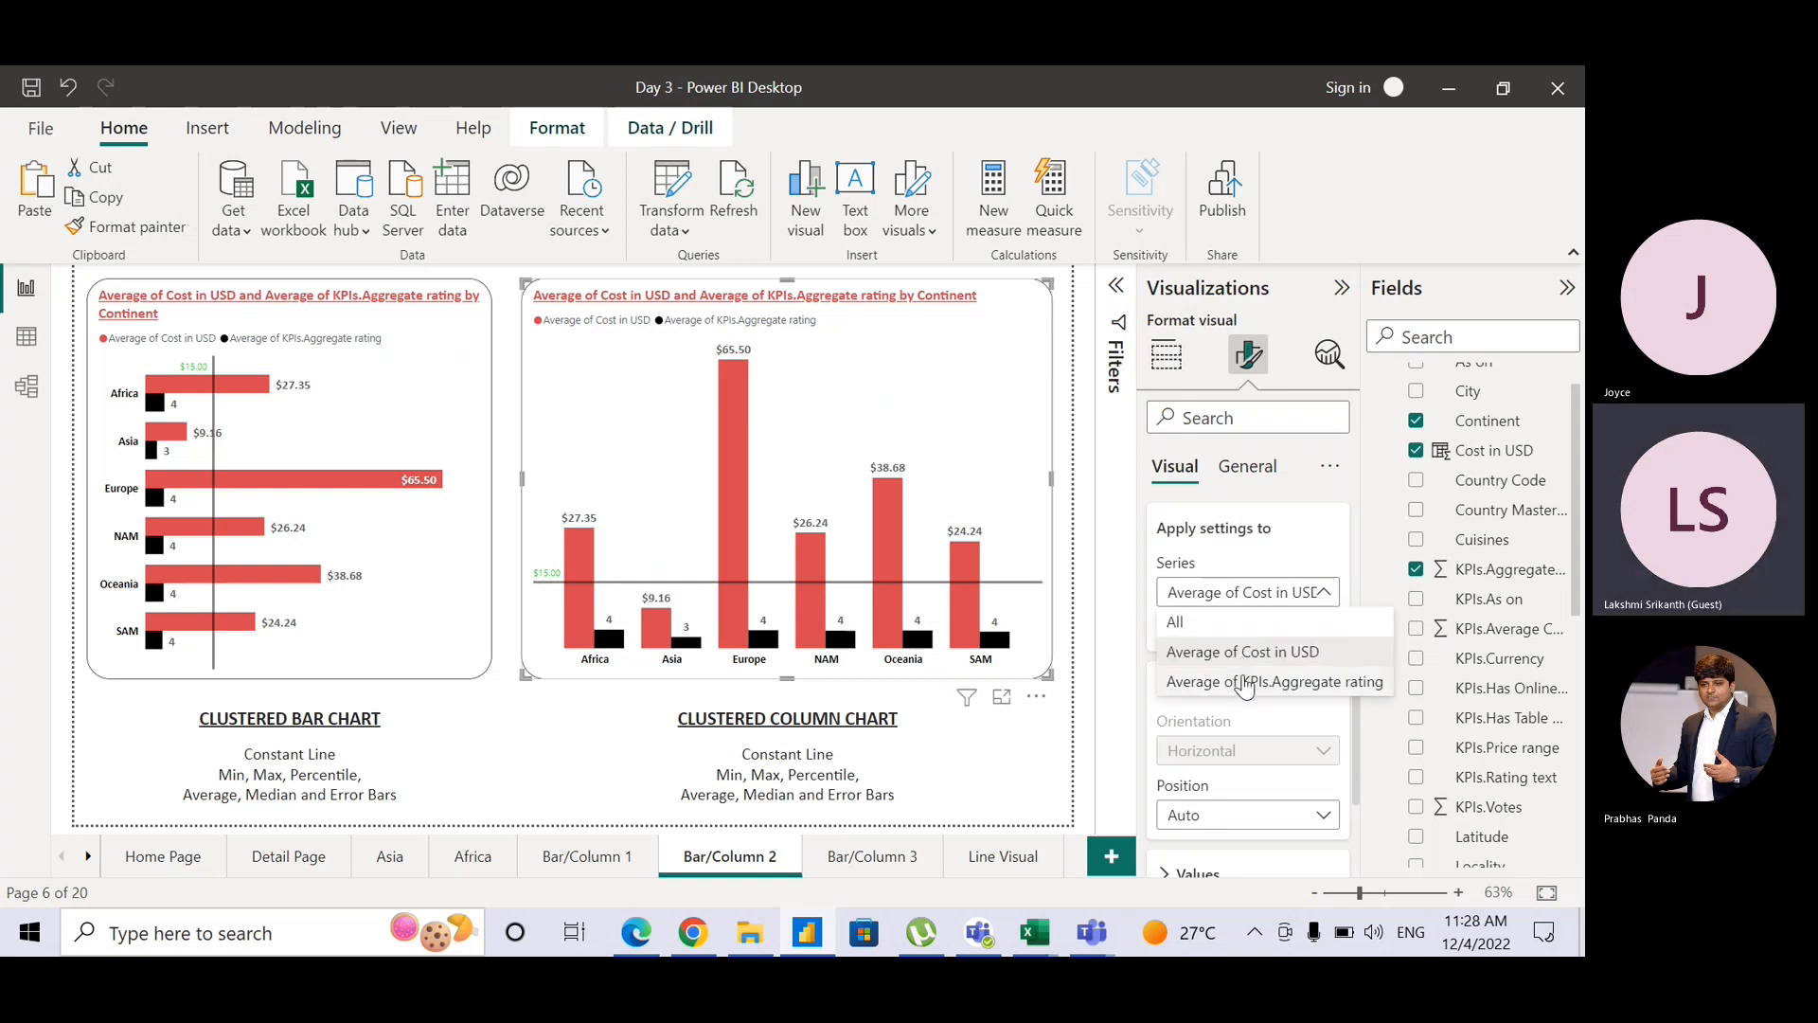
left_click(1244, 683)
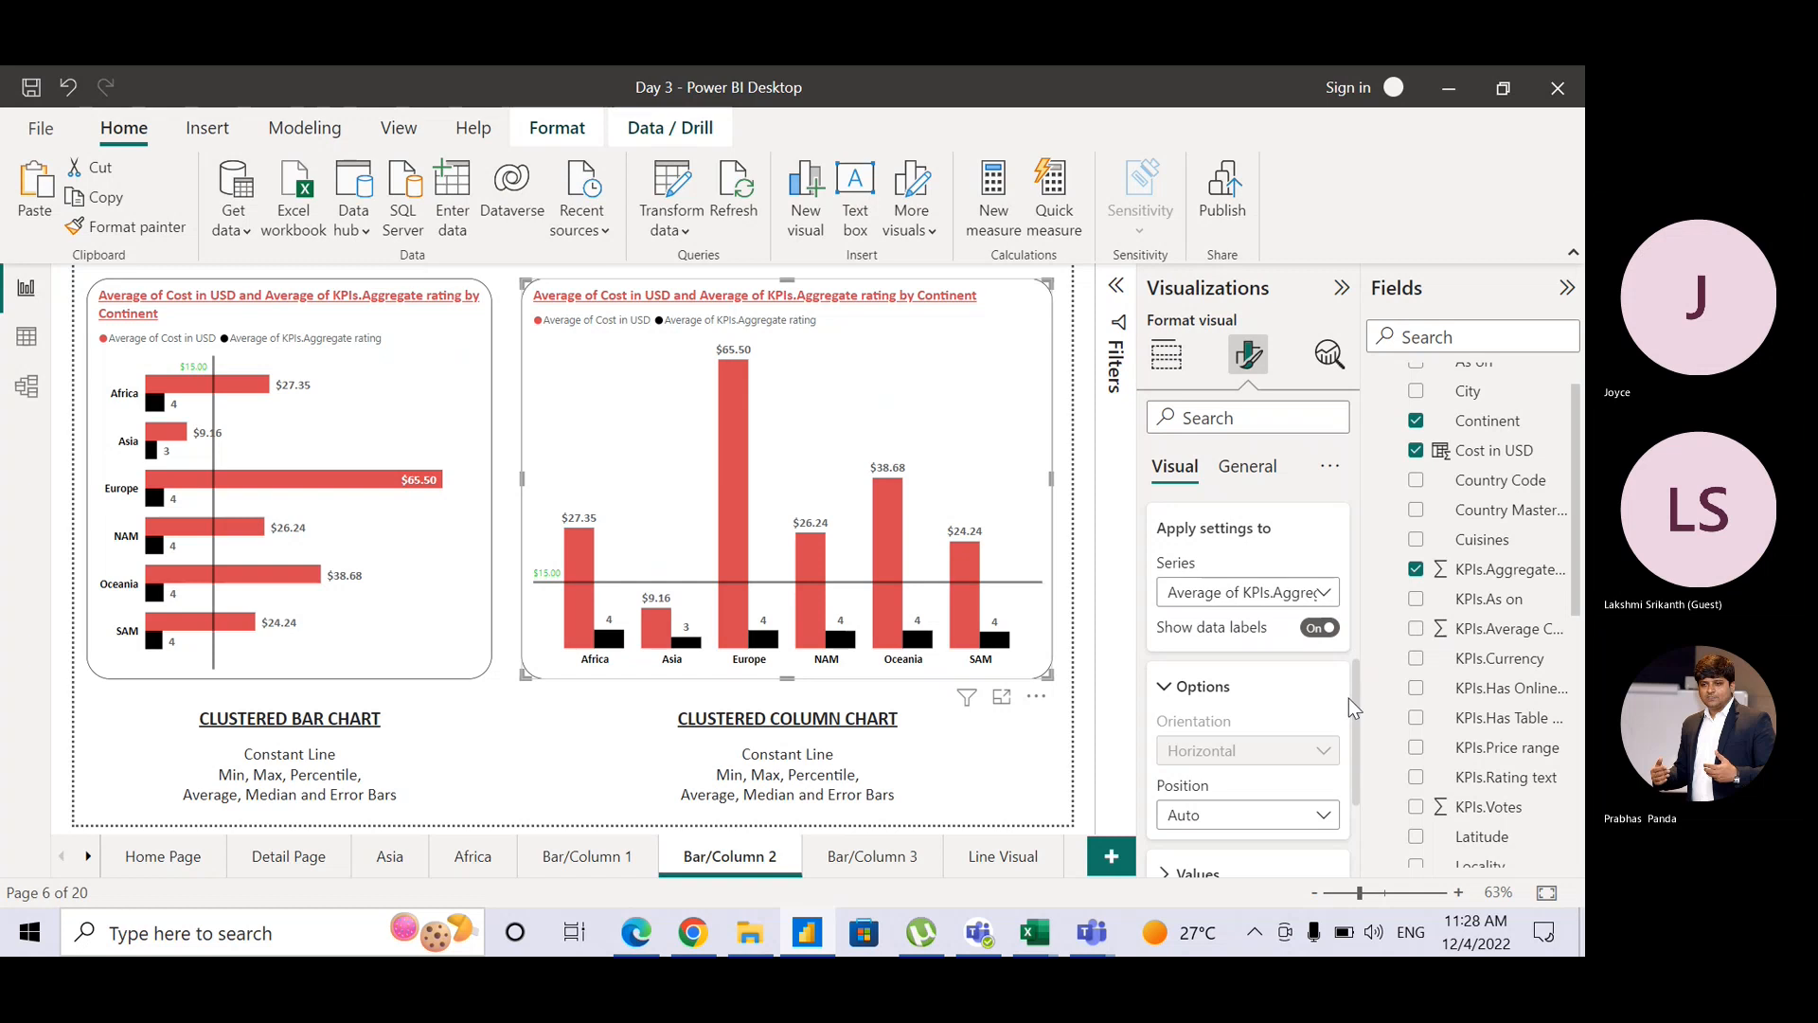
left_click_drag(1352, 705, 1355, 788)
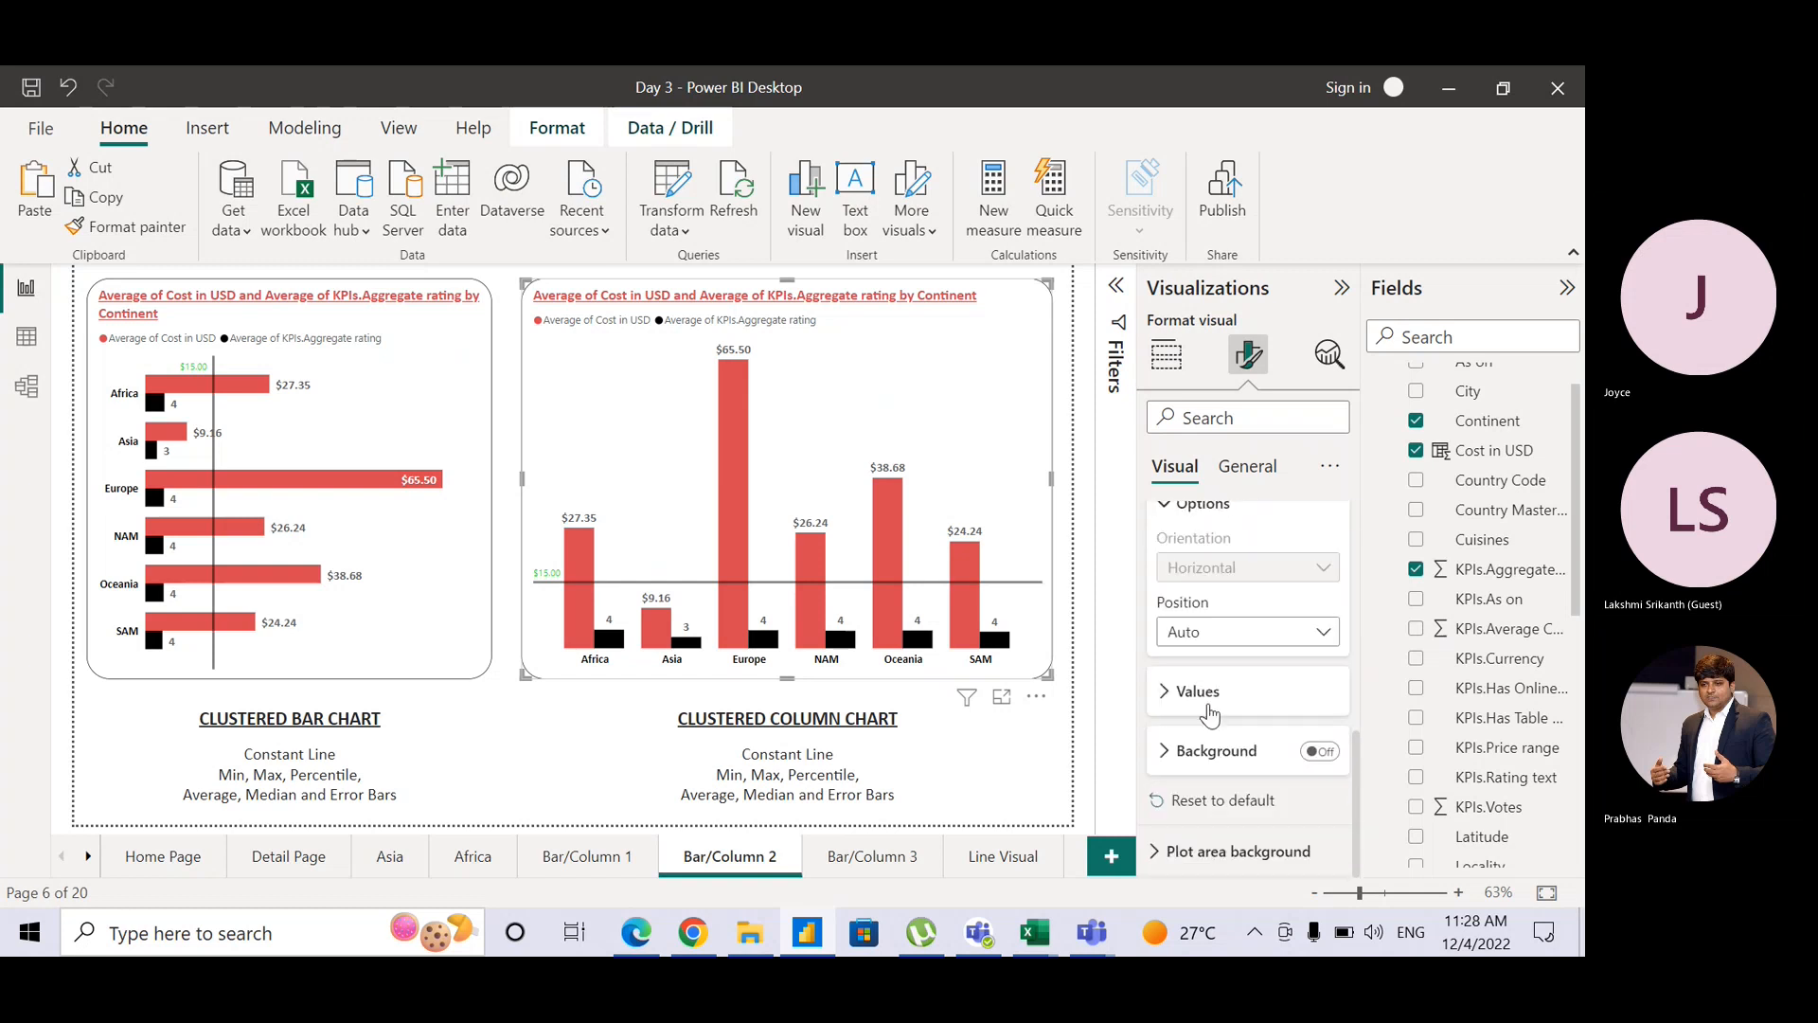
left_click(1171, 711)
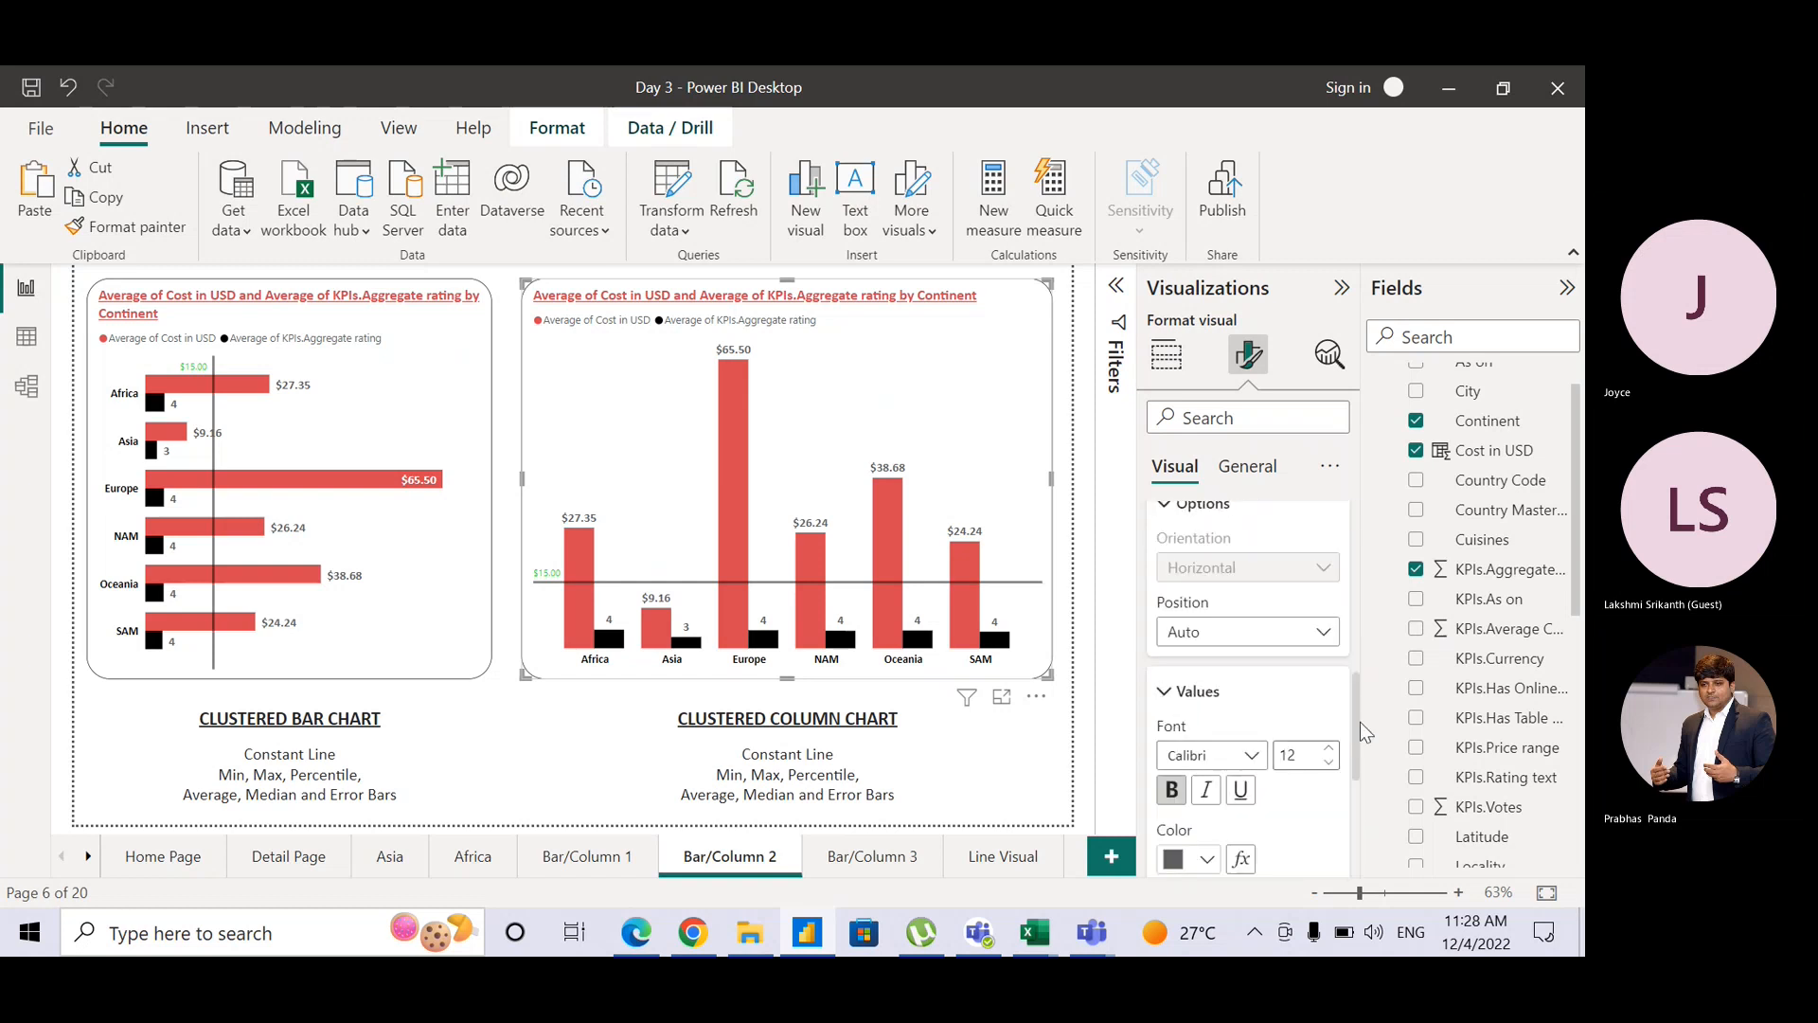
left_click_drag(1354, 725, 1361, 860)
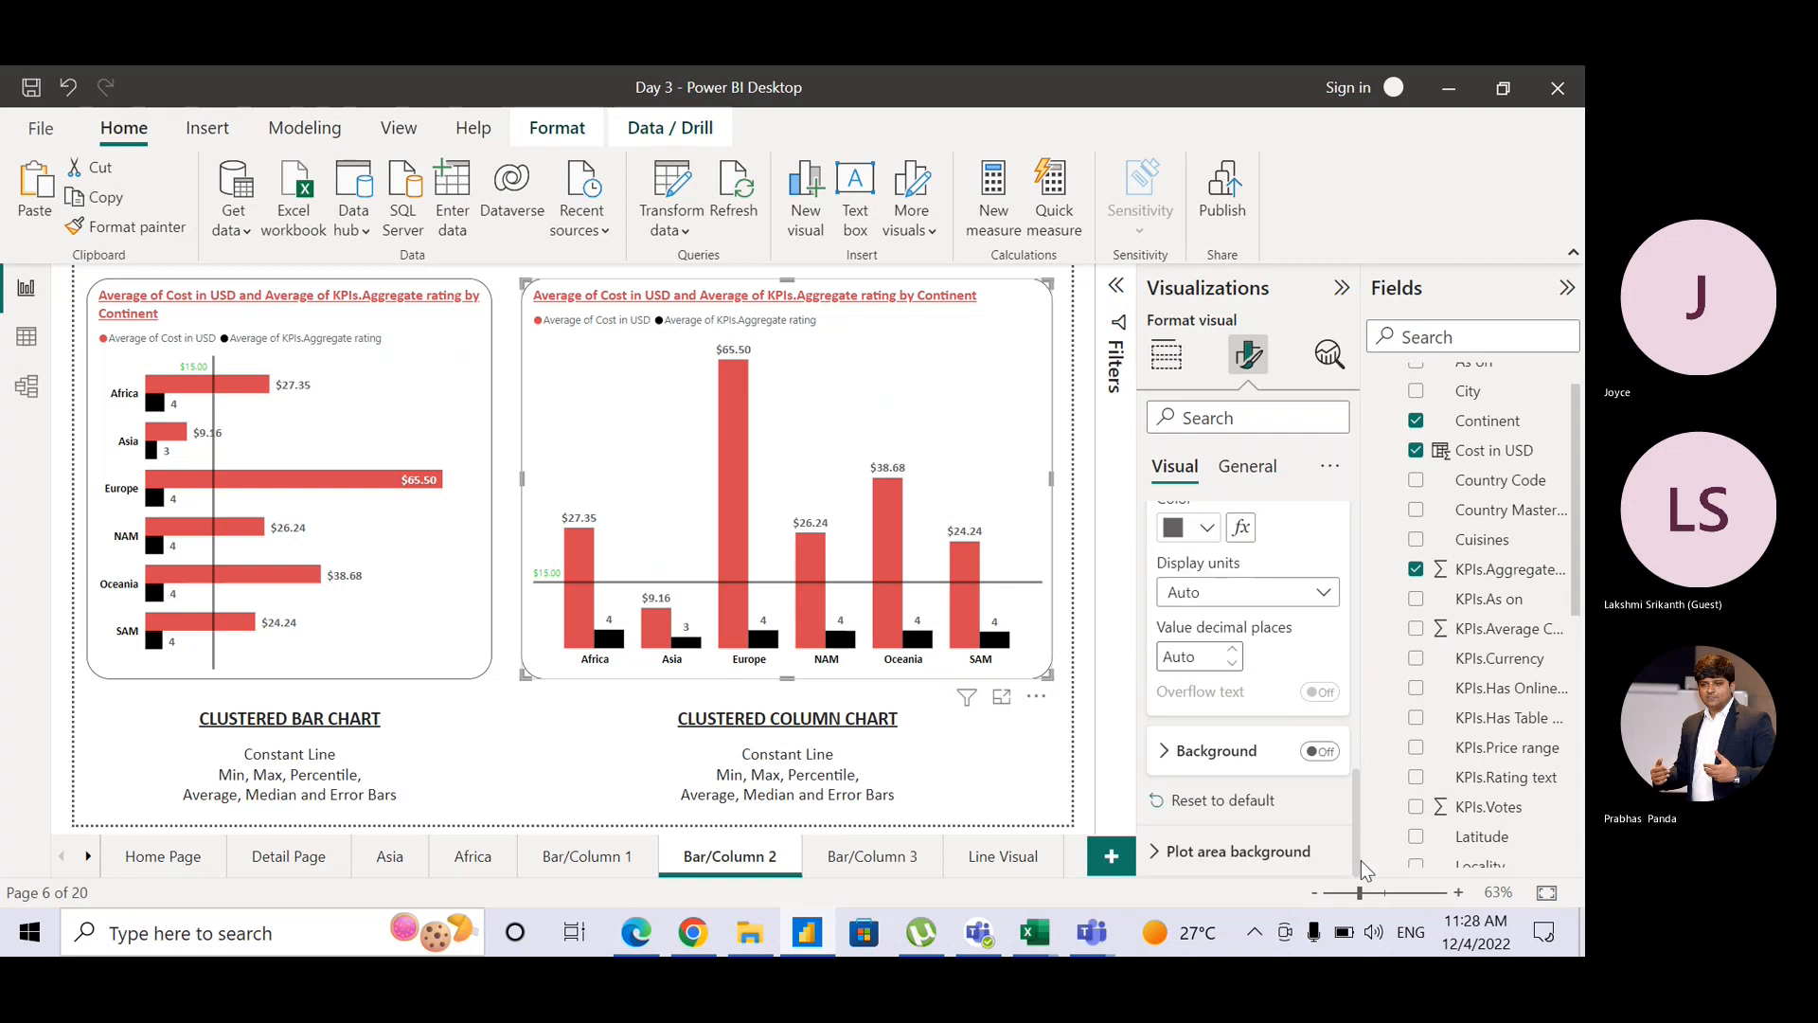
left_click(1206, 656)
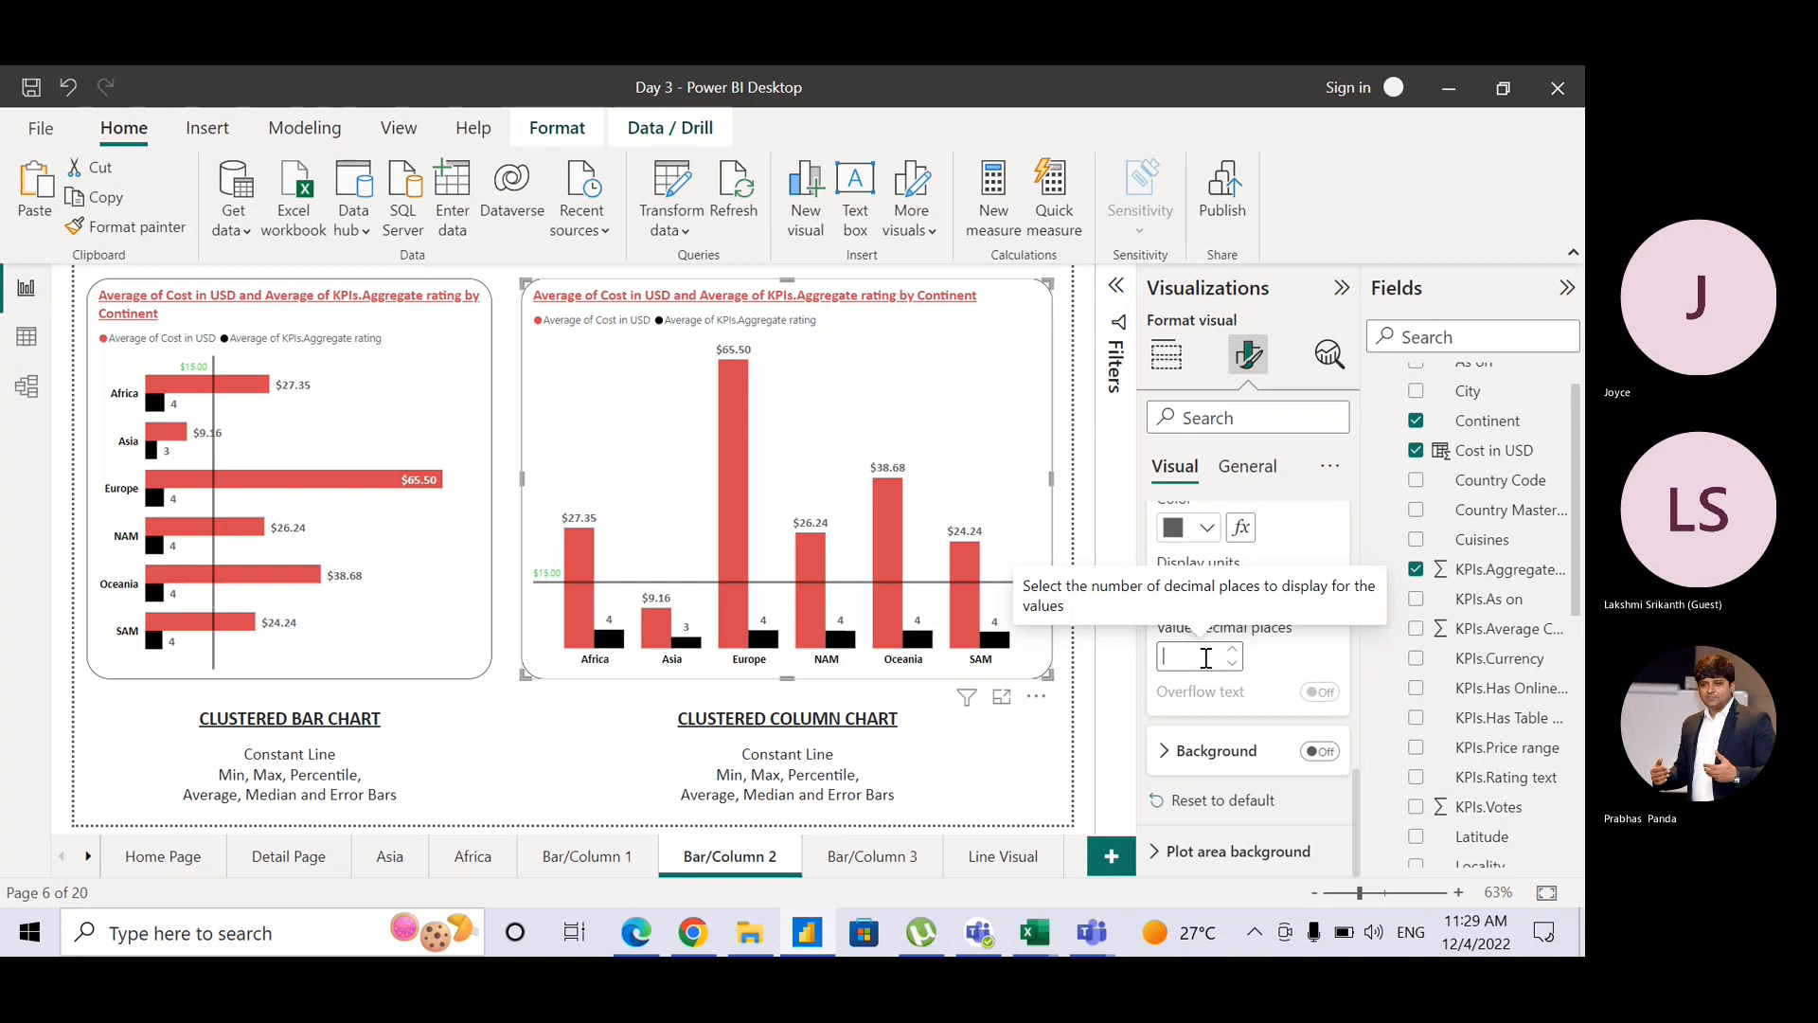
type("2")
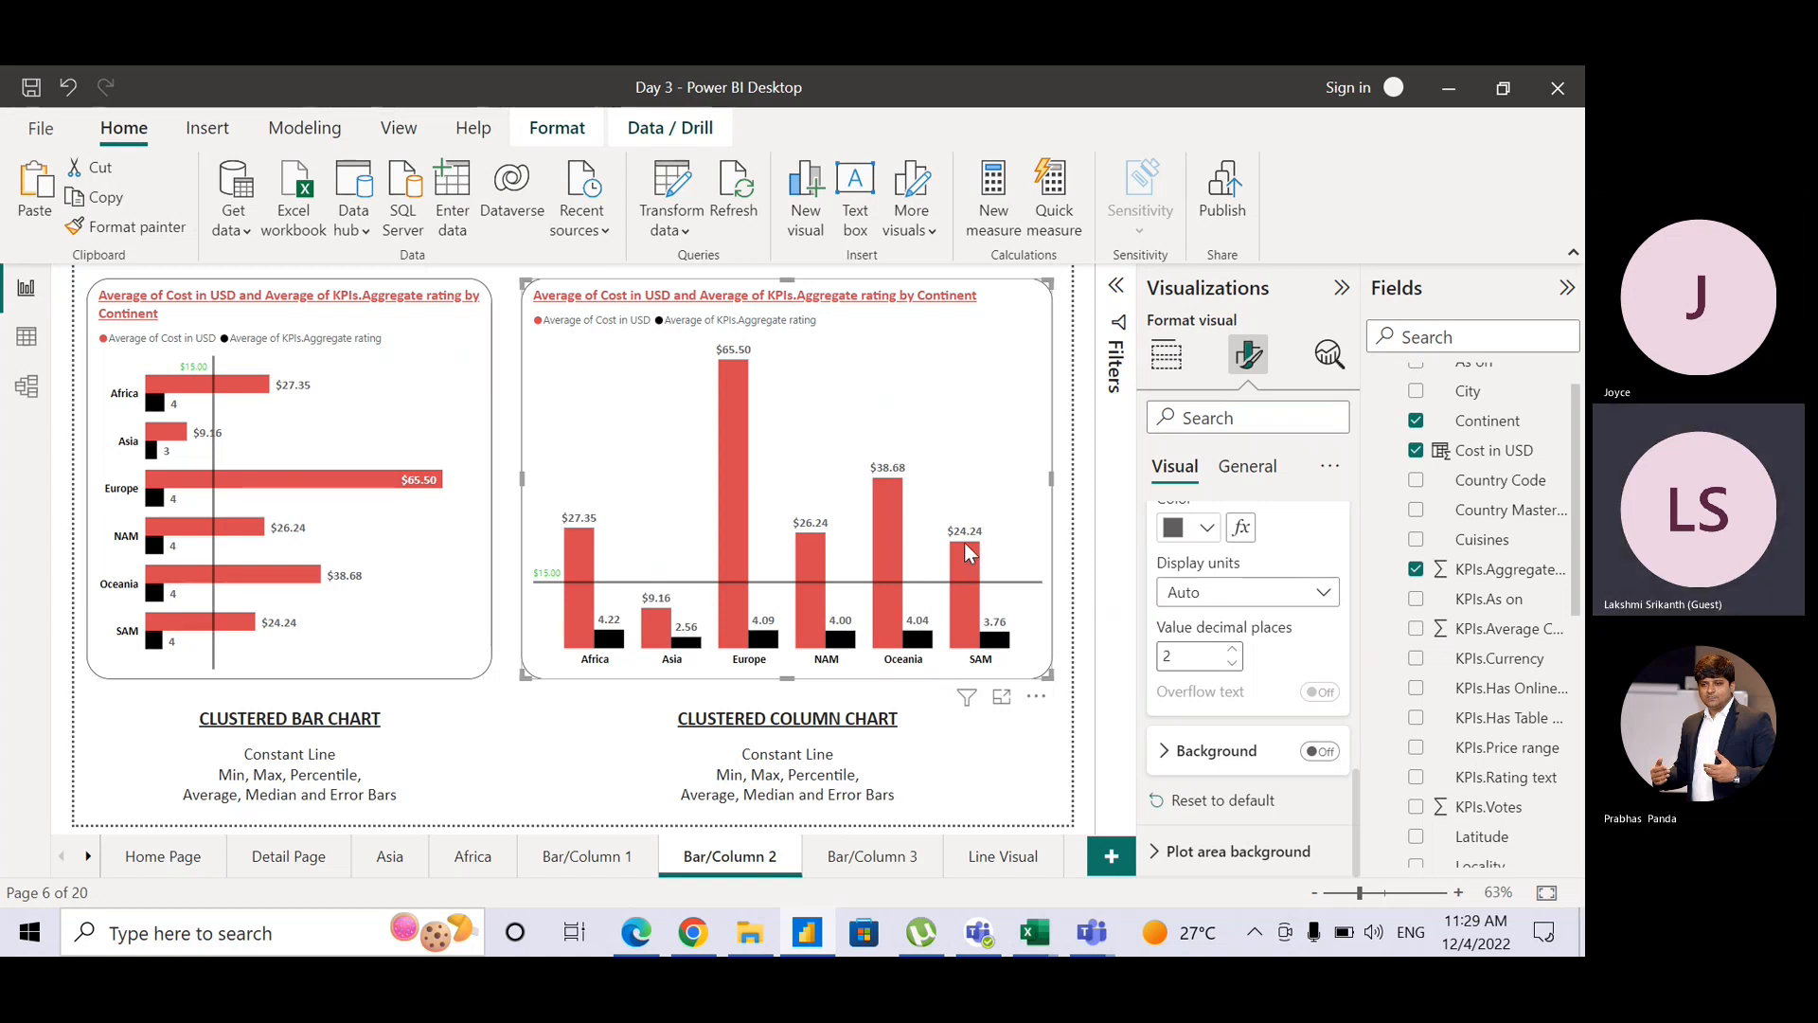
mouse_move(968, 552)
Step: Switch to the Key Influencers page and select its key influencers visual for formatting
mouse_move(731, 360)
left_click(87, 856)
left_click(87, 856)
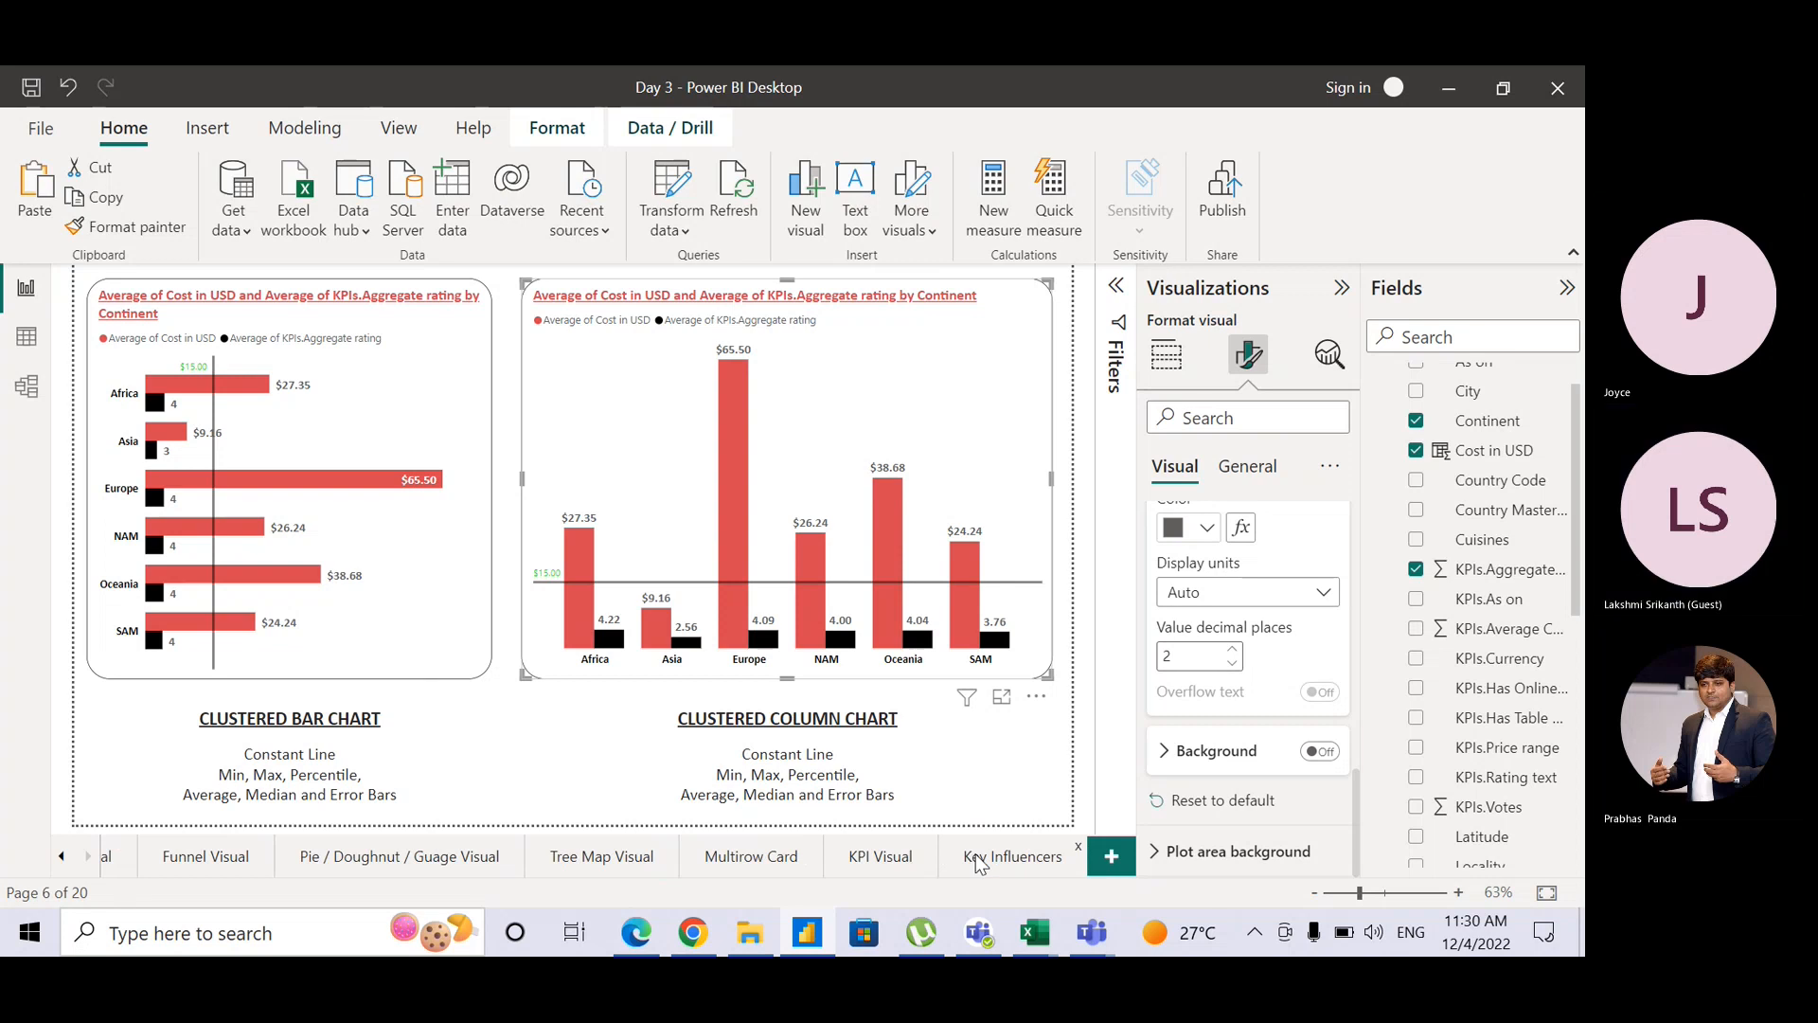
left_click(1016, 846)
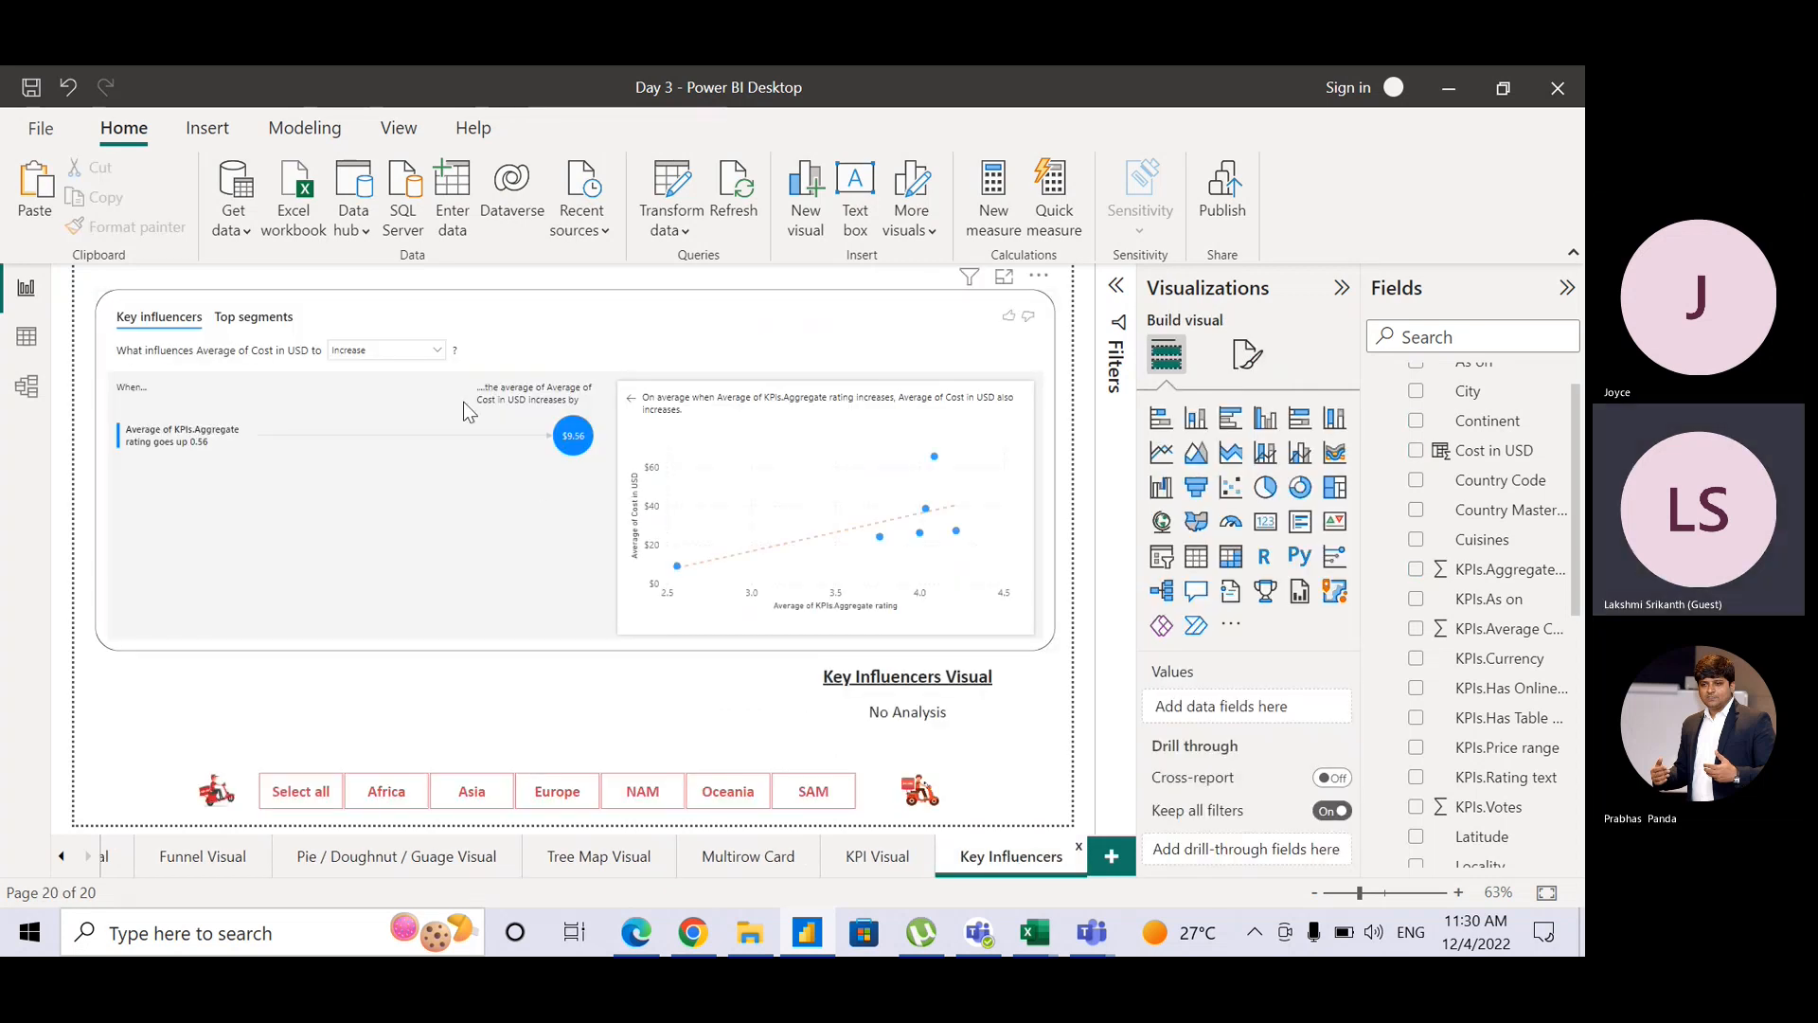
left_click(1244, 379)
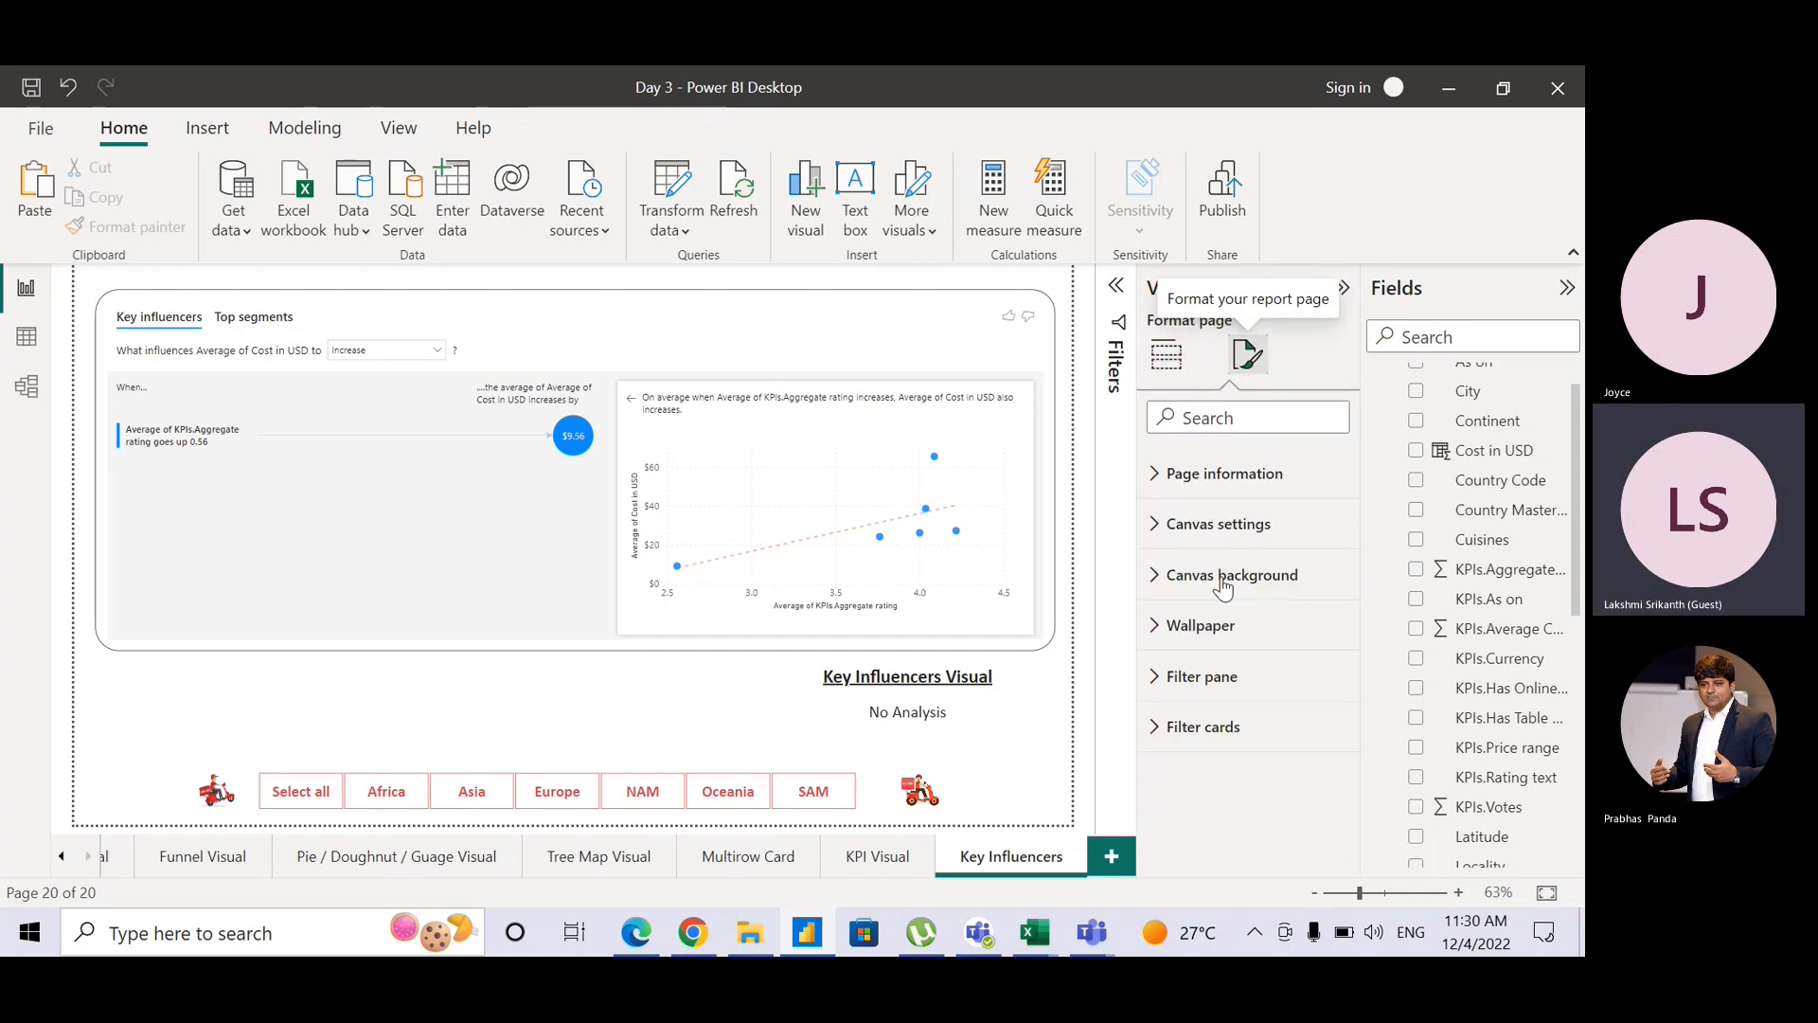
left_click(1023, 363)
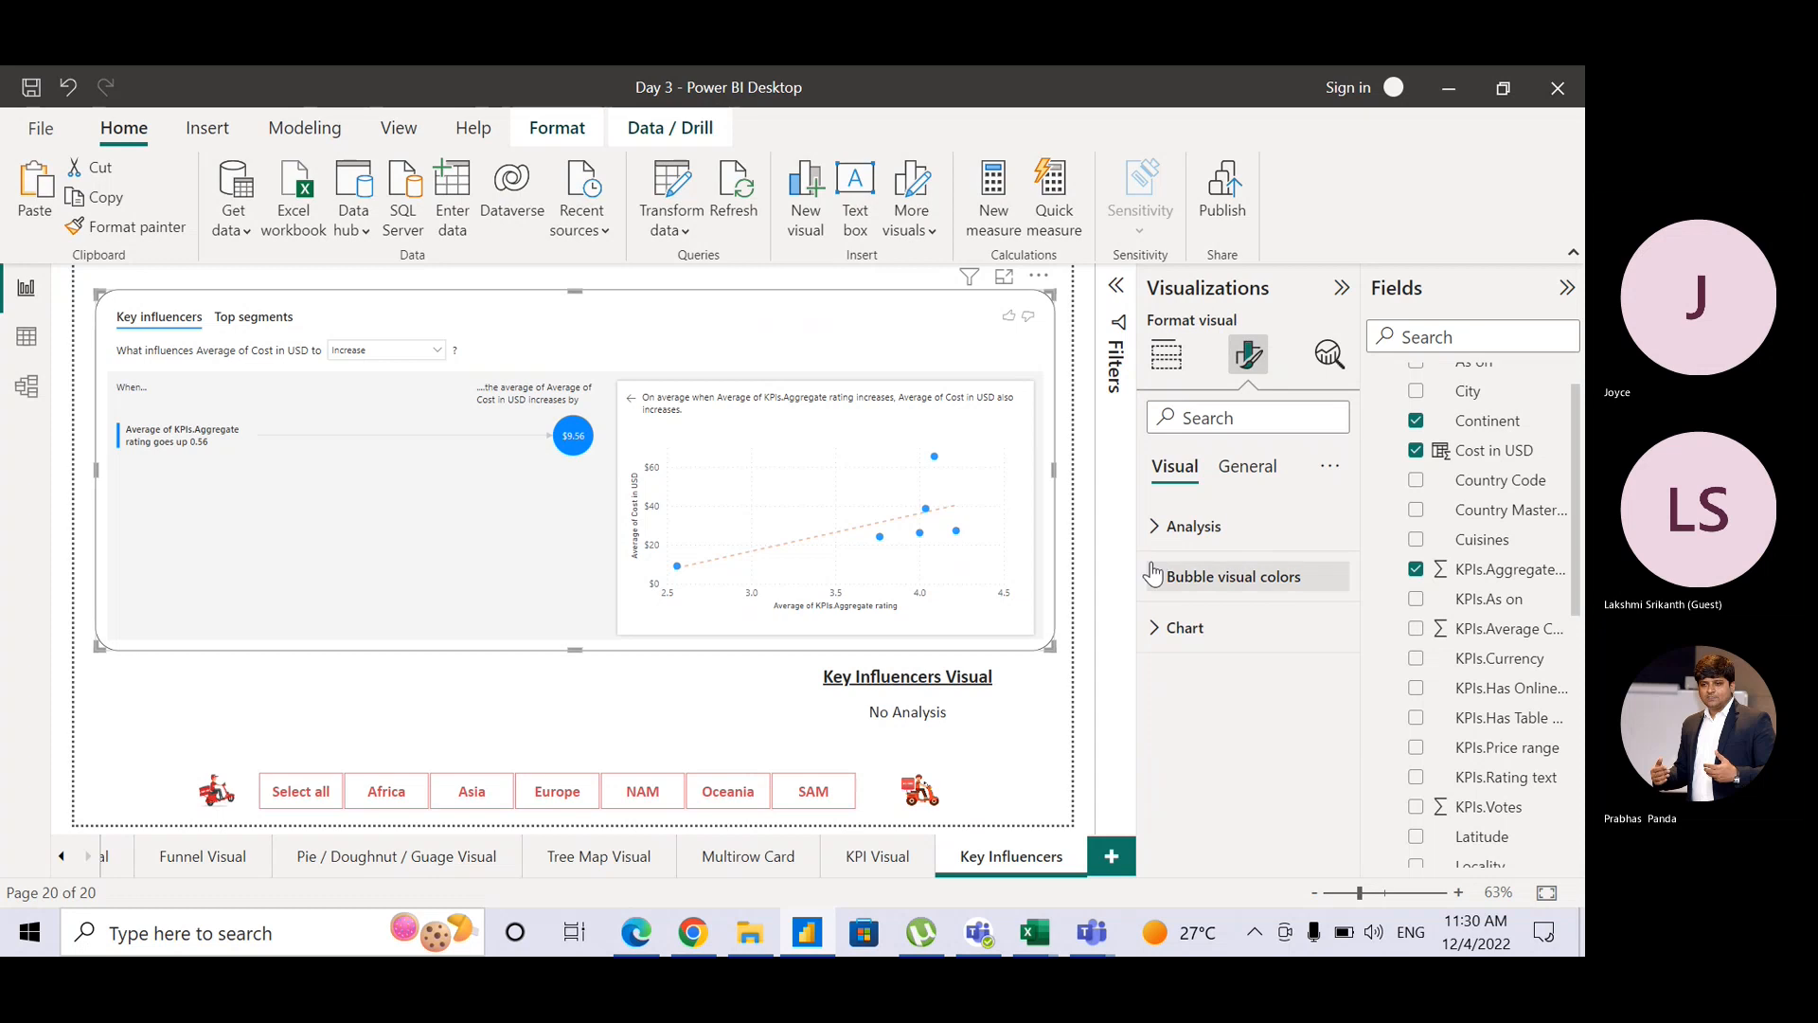
Step: Under Bubble visual colors, set Main font and icon color to red
left_click(1222, 576)
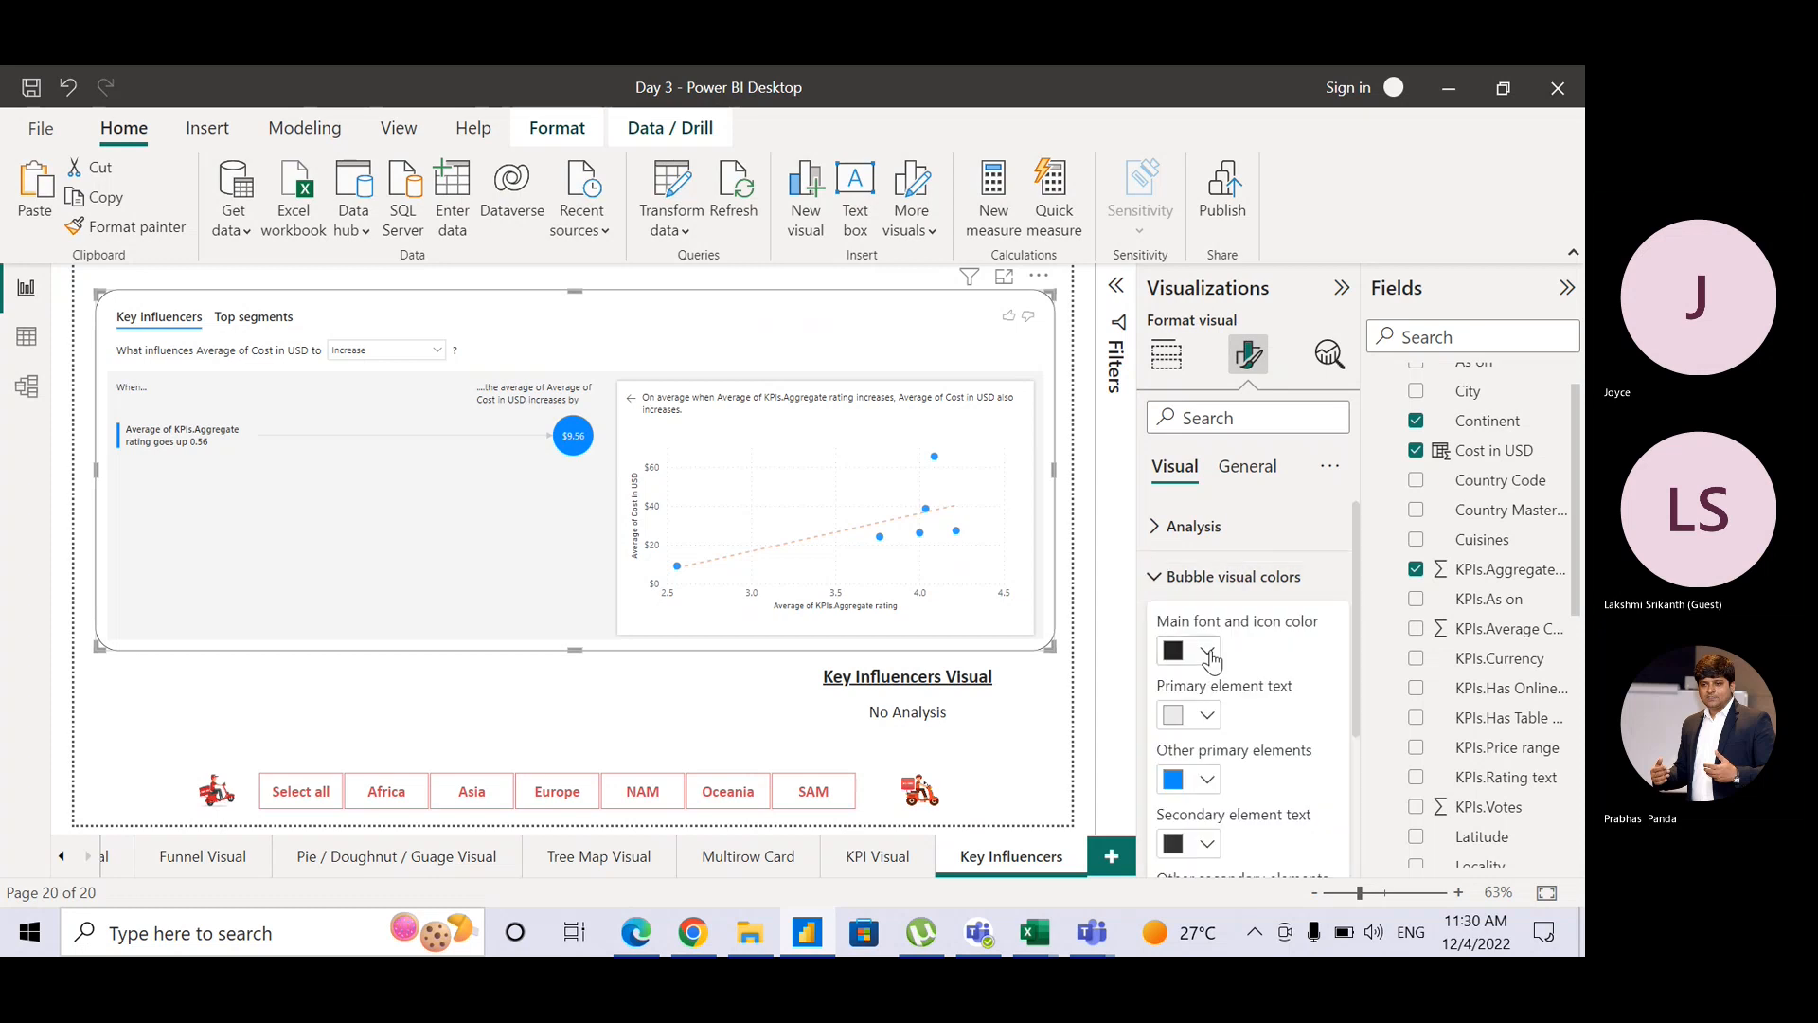
left_click(1208, 652)
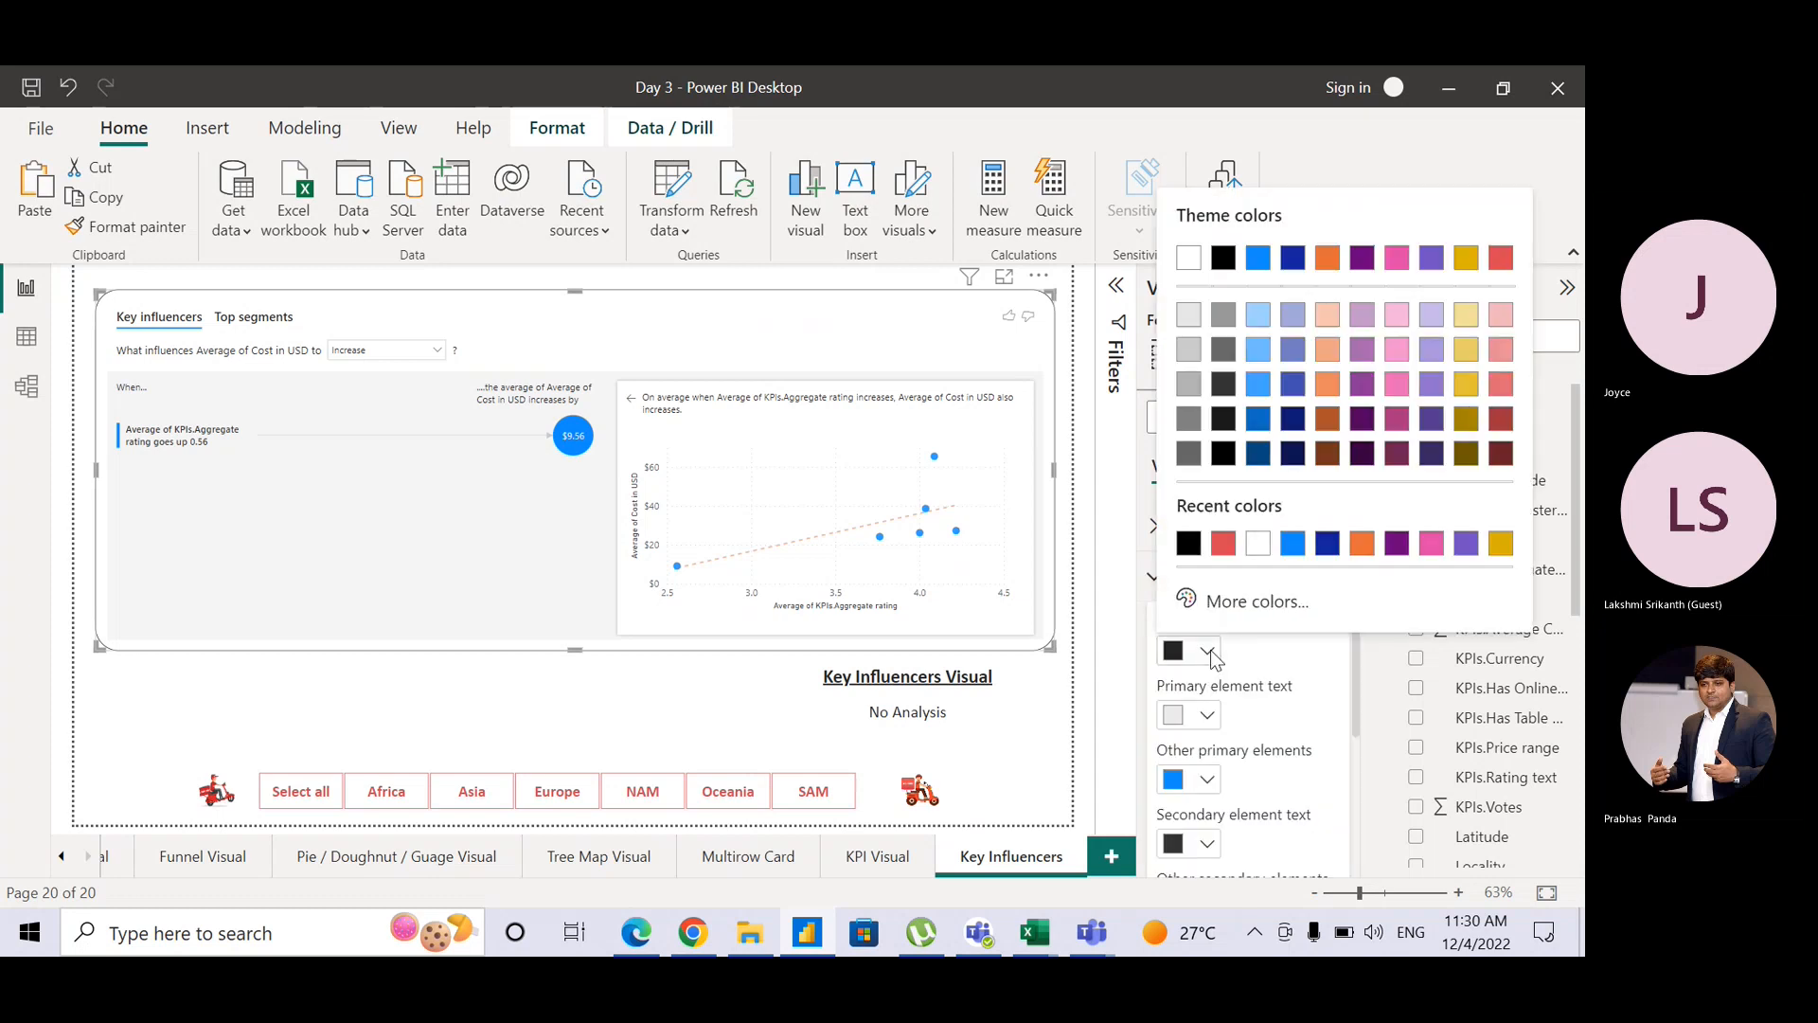
left_click(1224, 543)
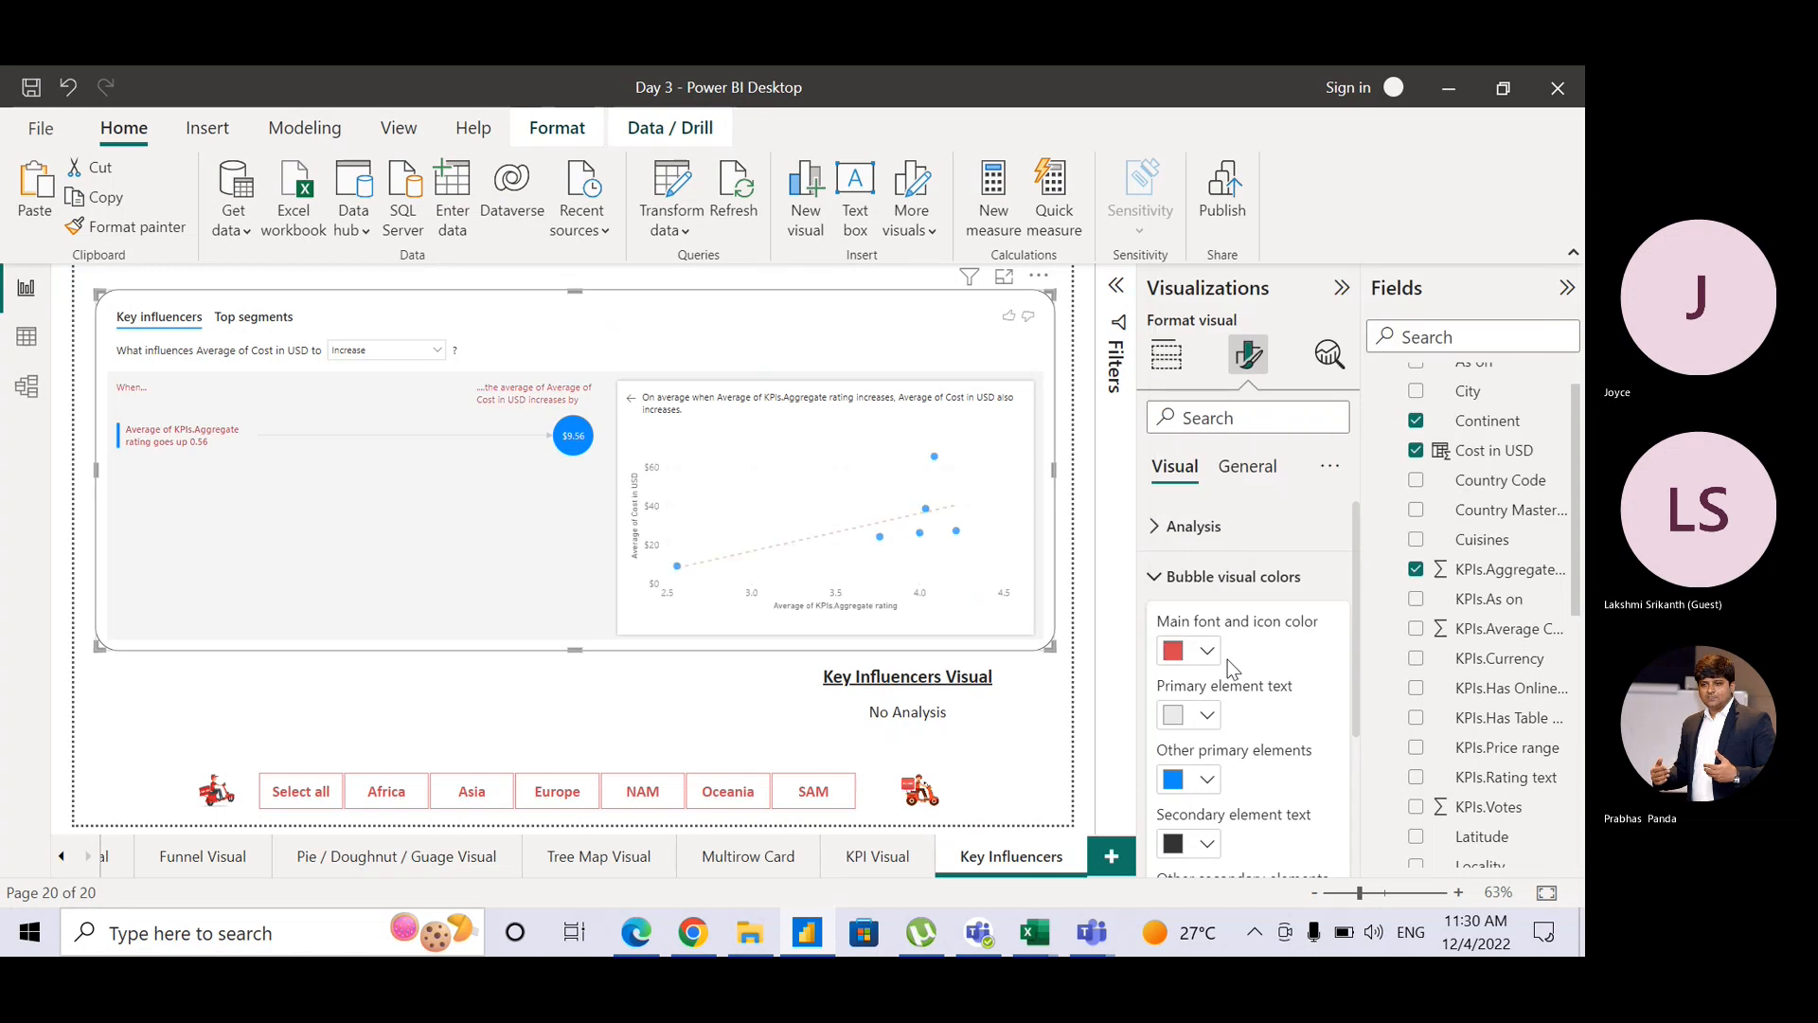
Step: Set Other primary elements to black so the bubbles and scatter dots turn black
left_click_drag(1351, 640, 1354, 695)
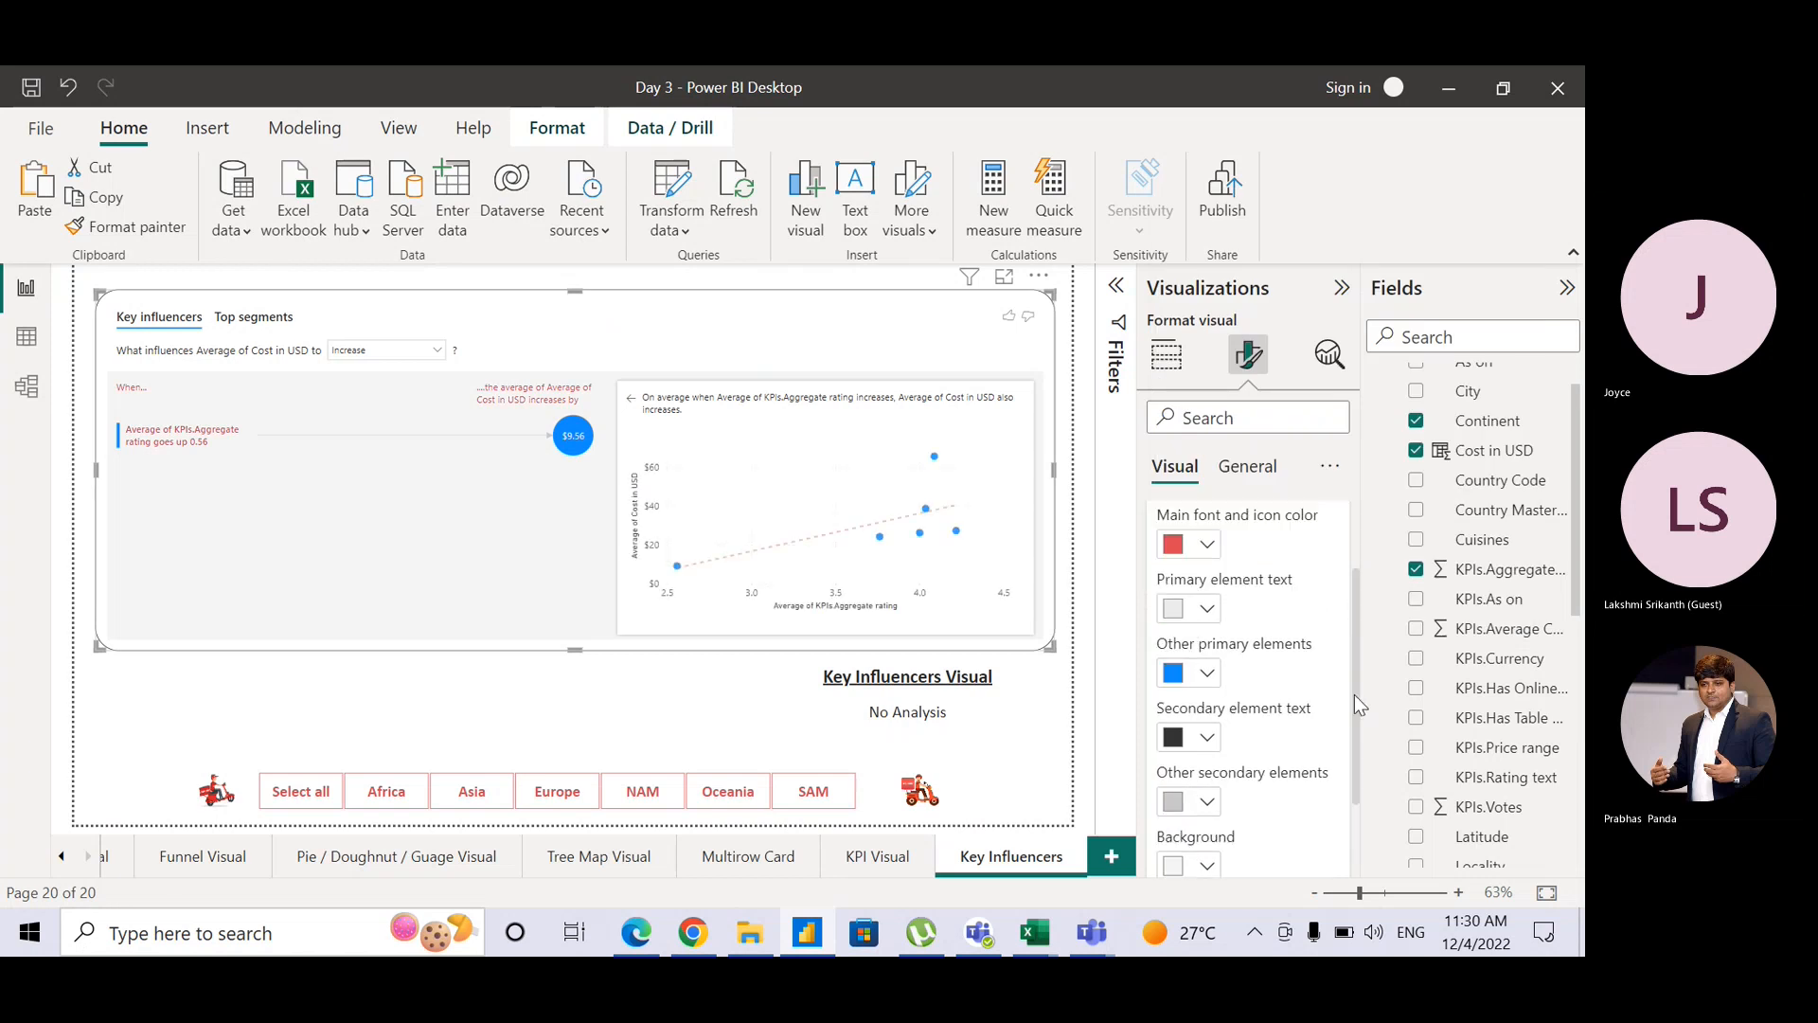
left_click(1200, 672)
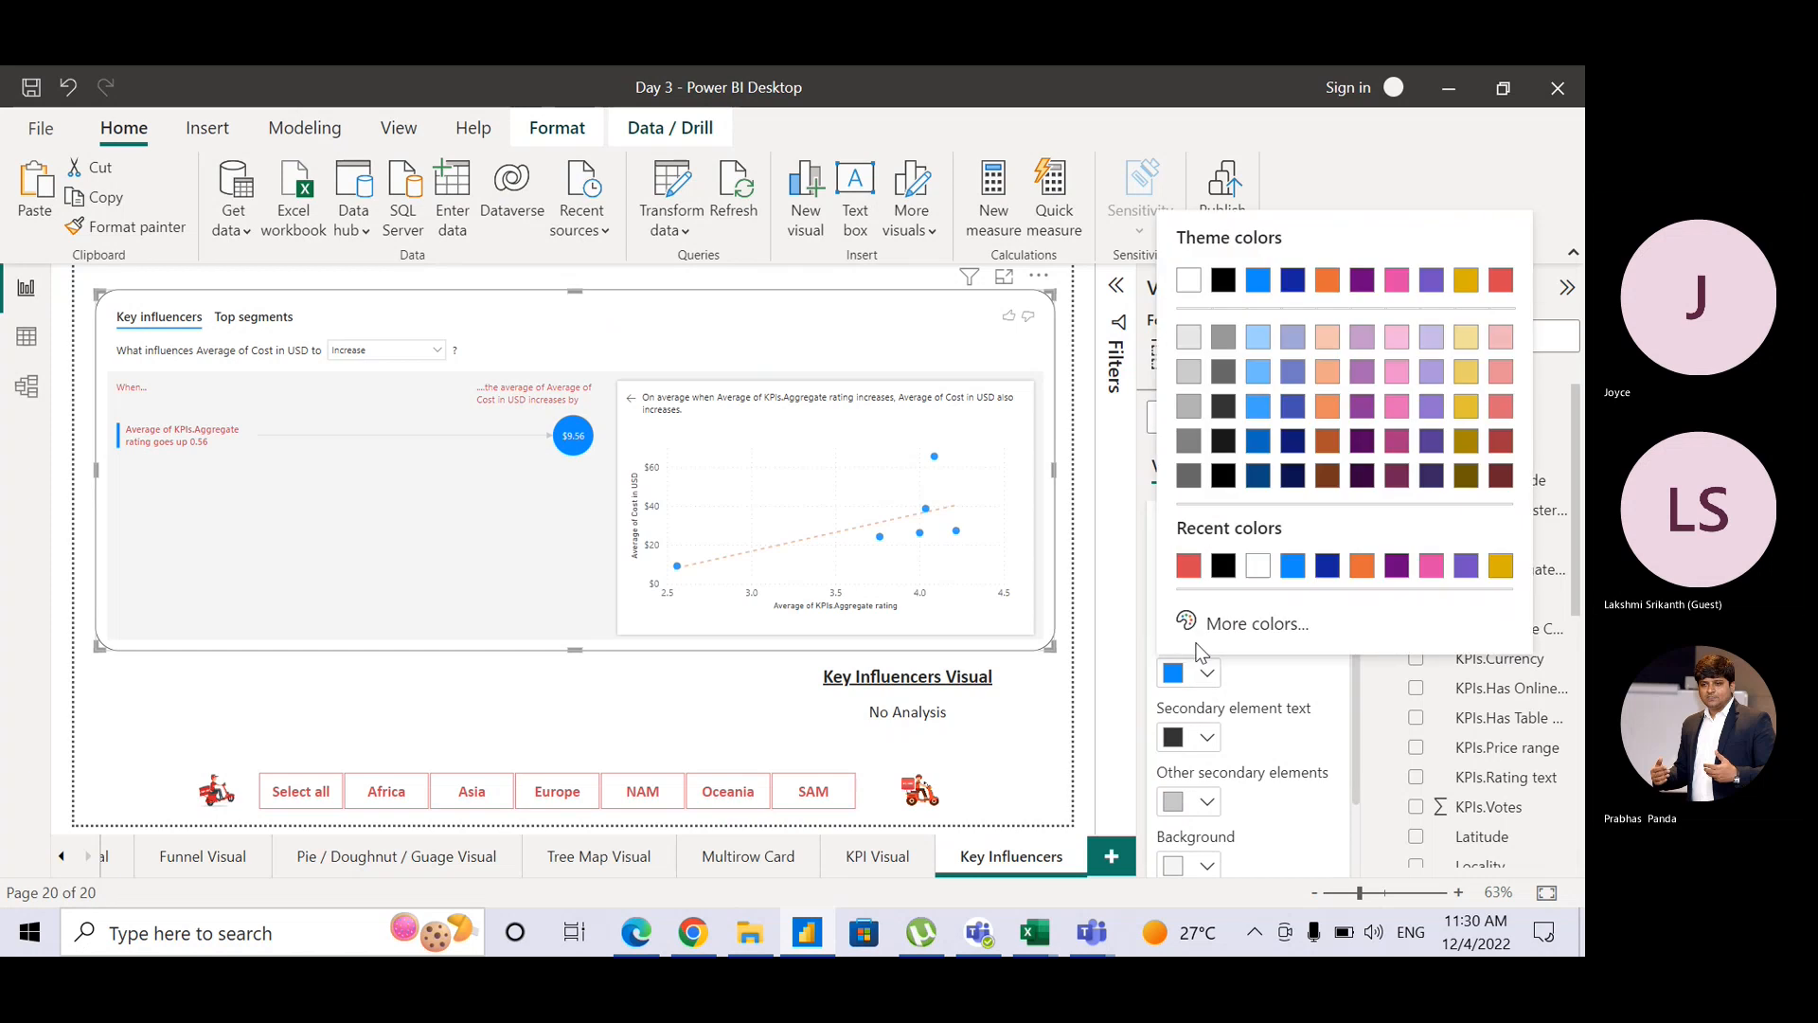
left_click(1225, 578)
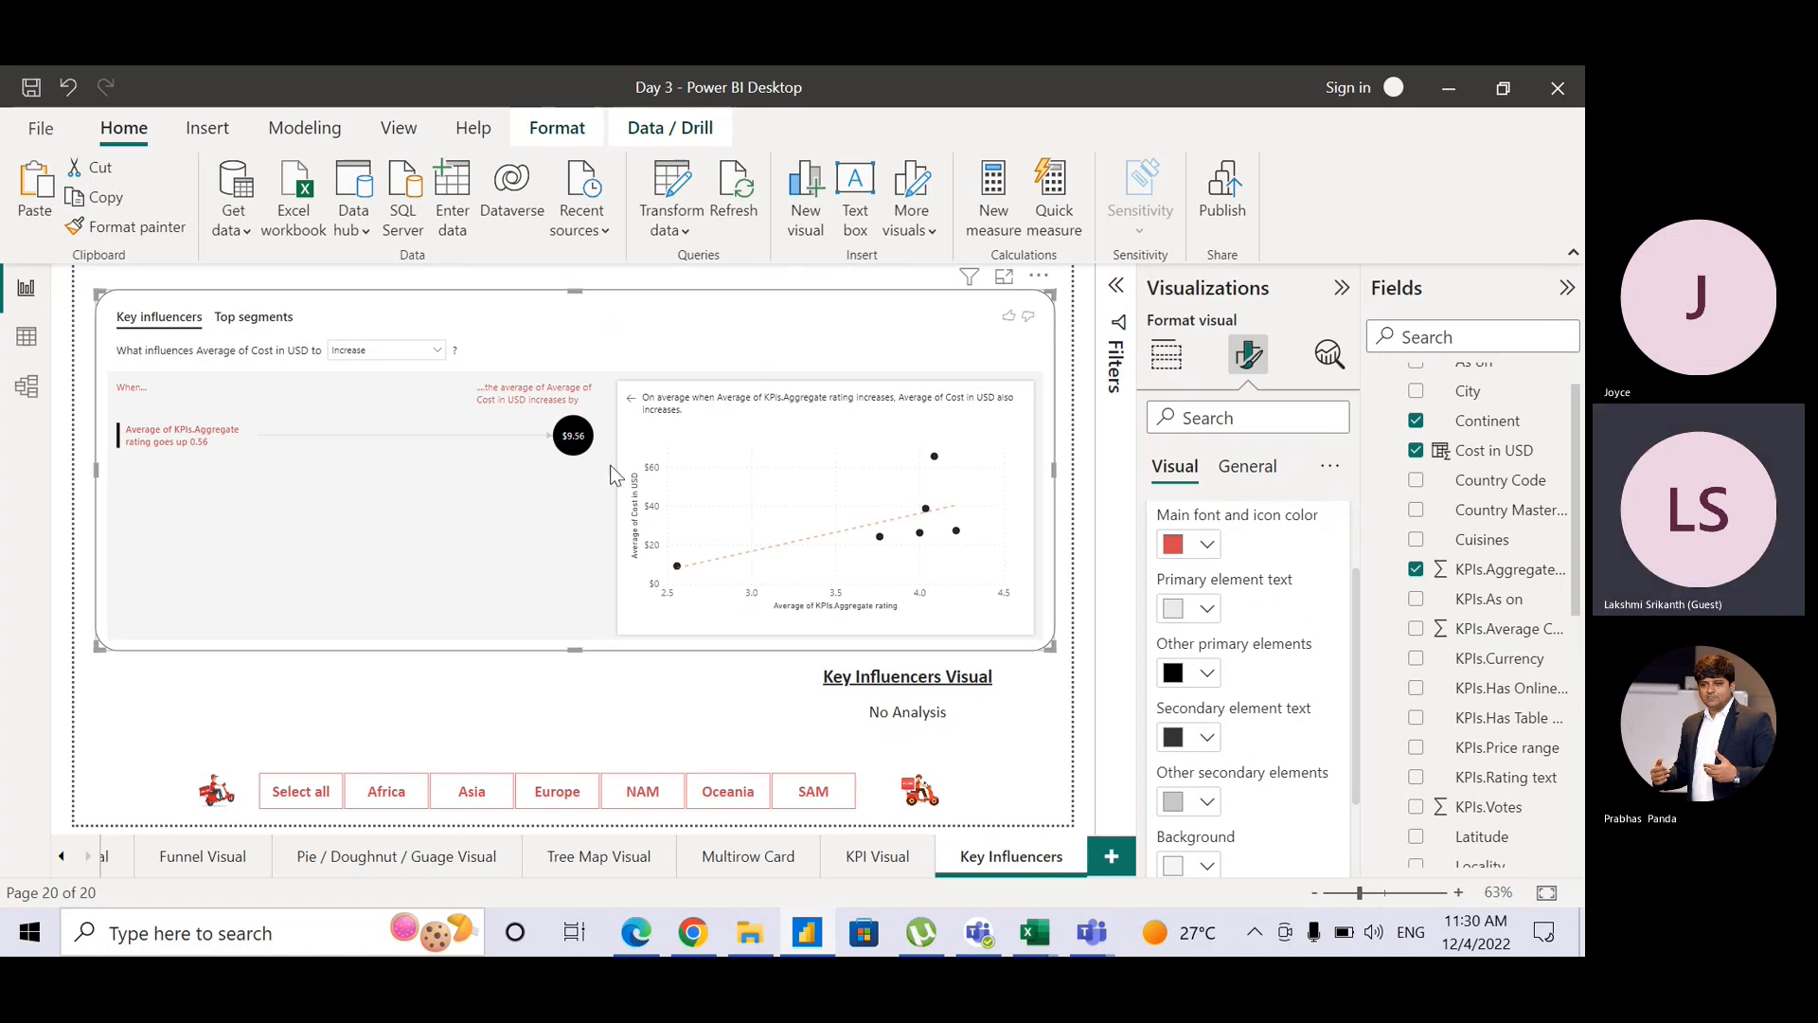
left_click(1167, 355)
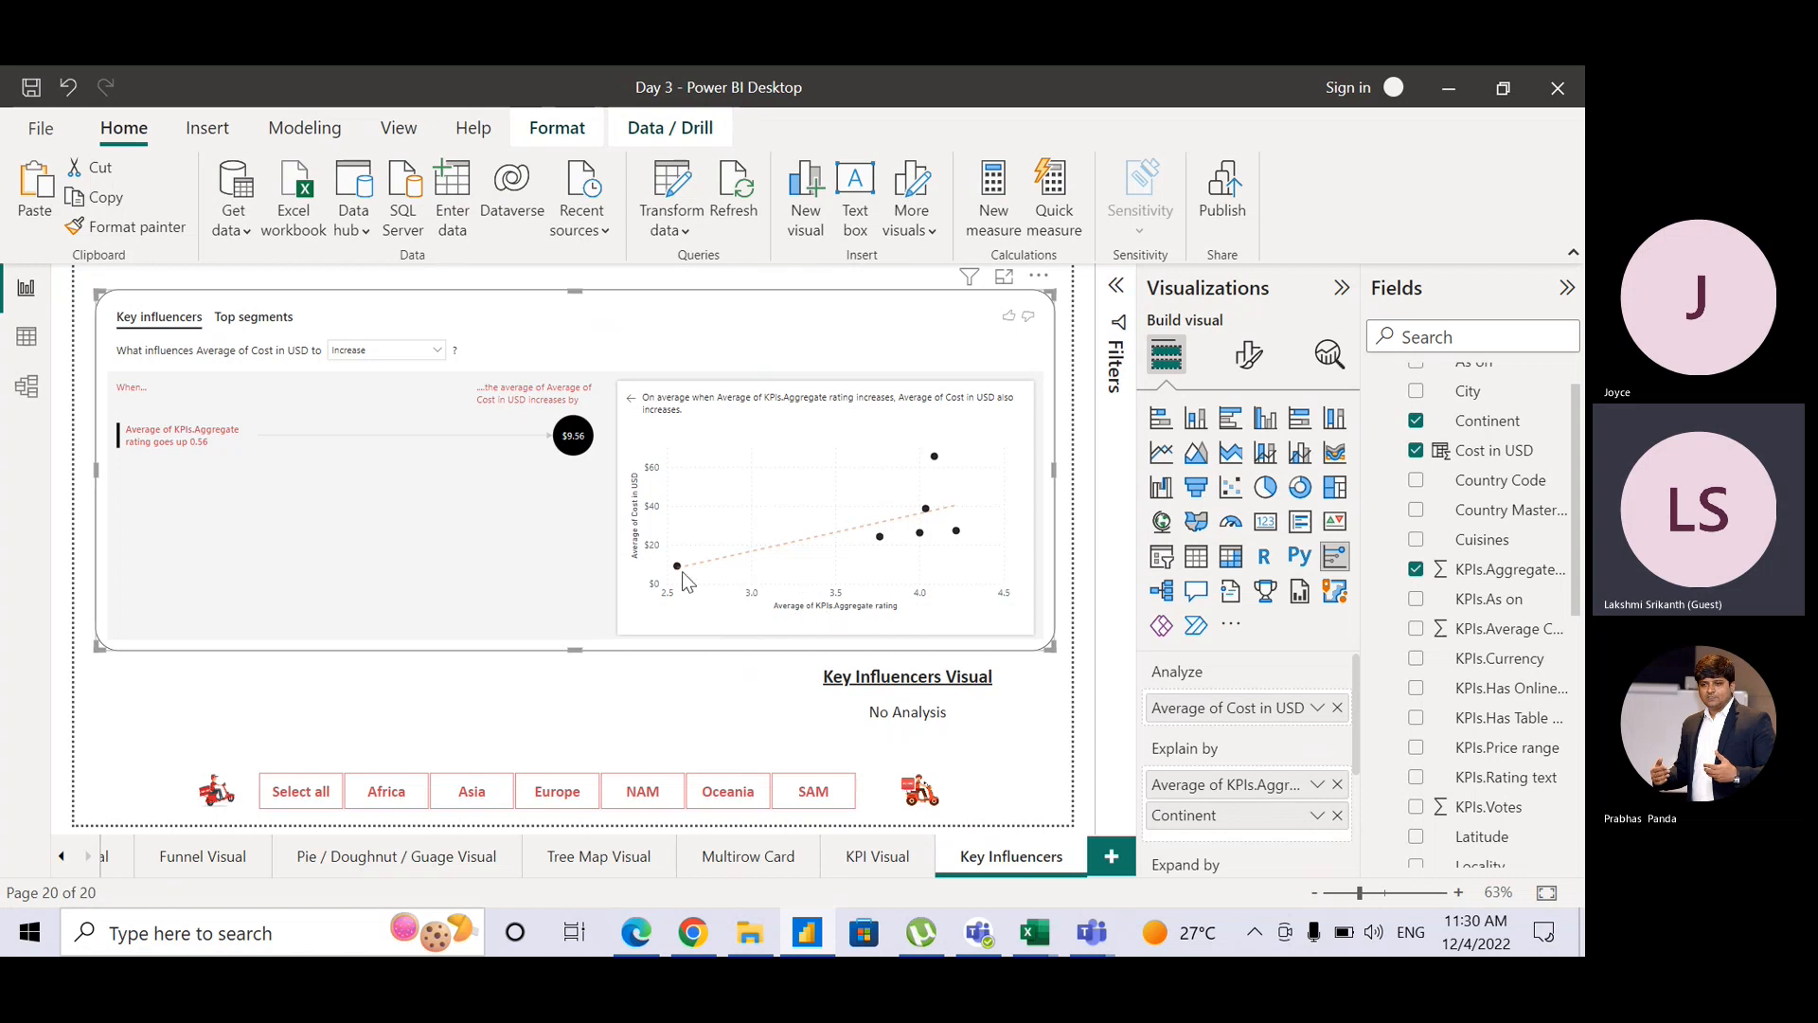
mouse_move(678, 567)
mouse_move(882, 545)
mouse_move(936, 461)
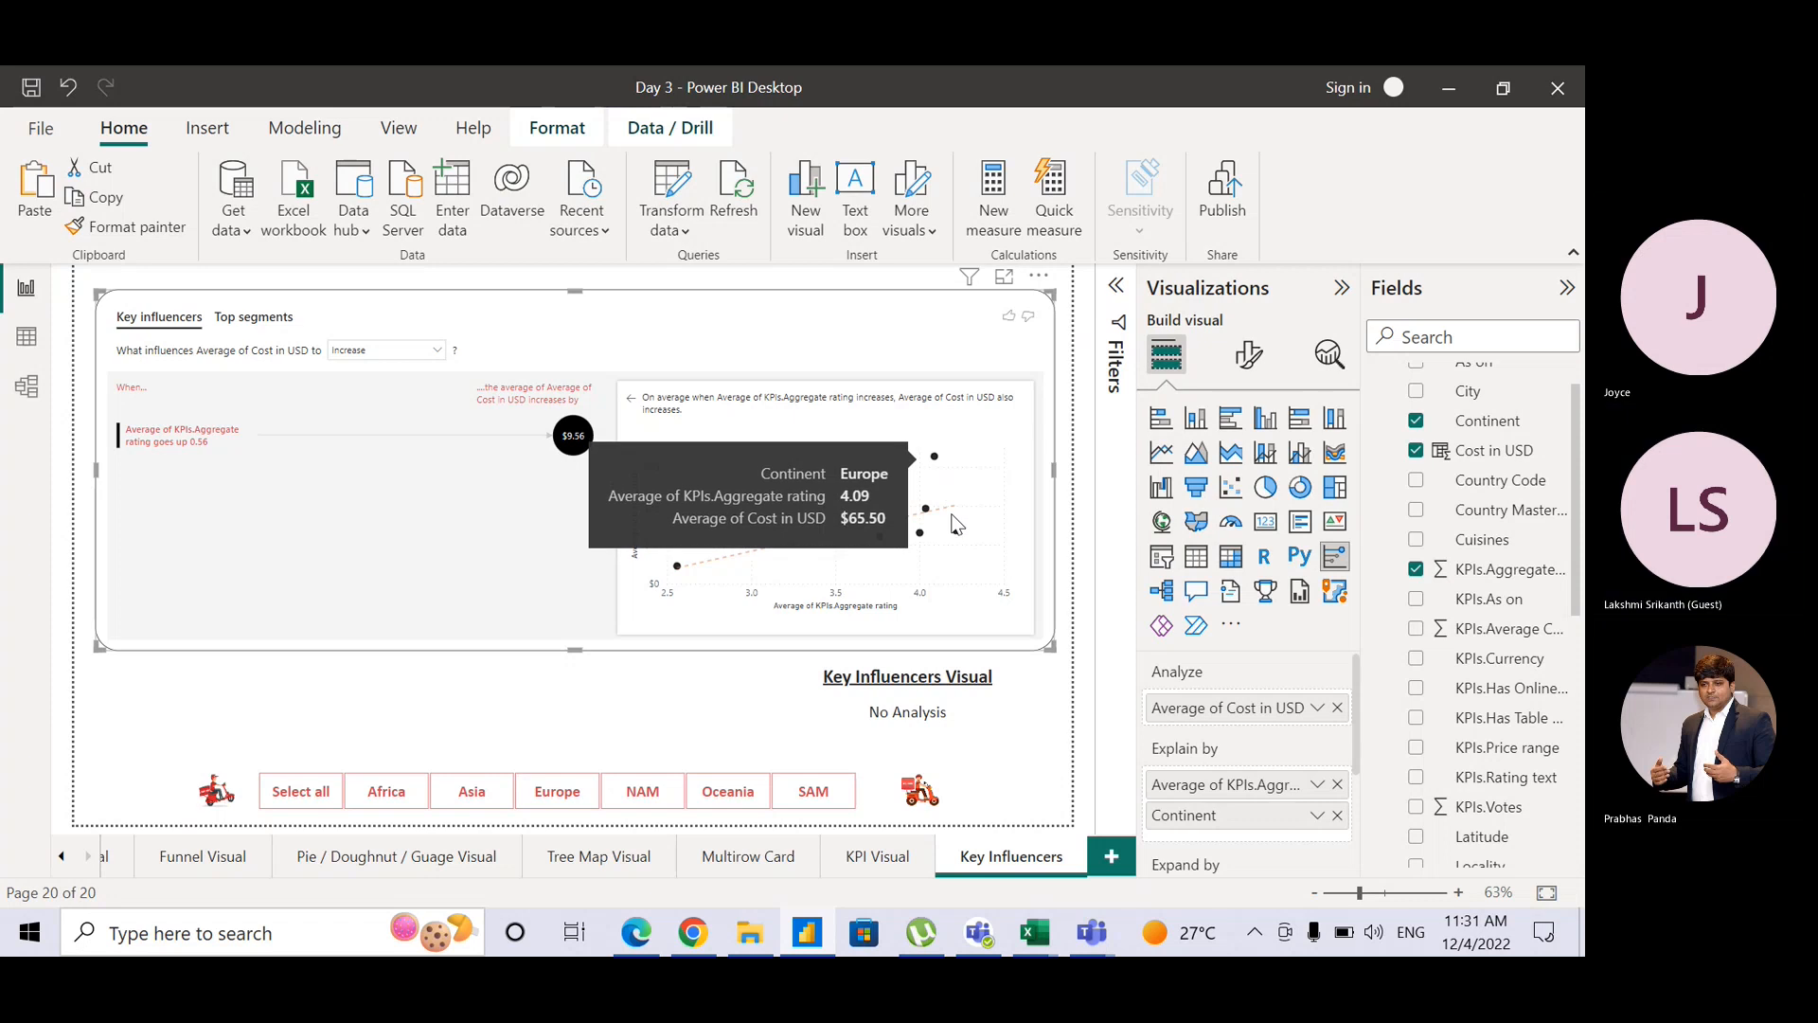
mouse_move(958, 535)
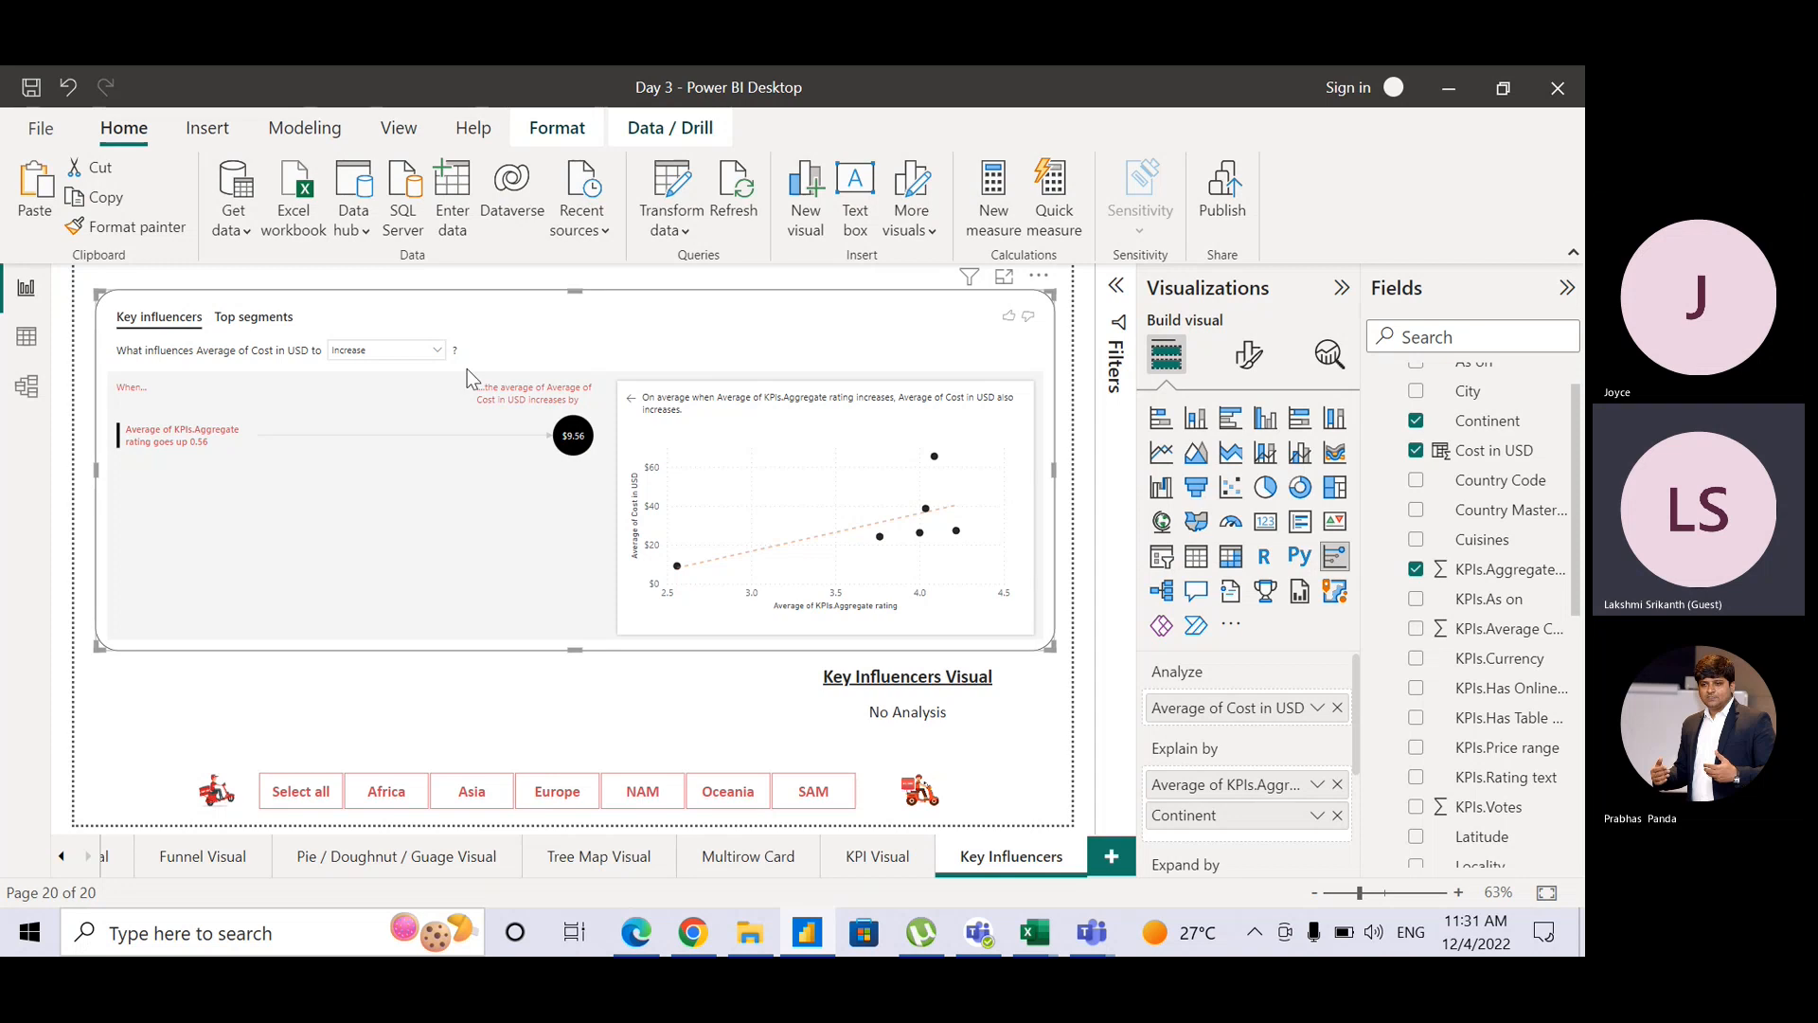
left_click(414, 358)
left_click(379, 394)
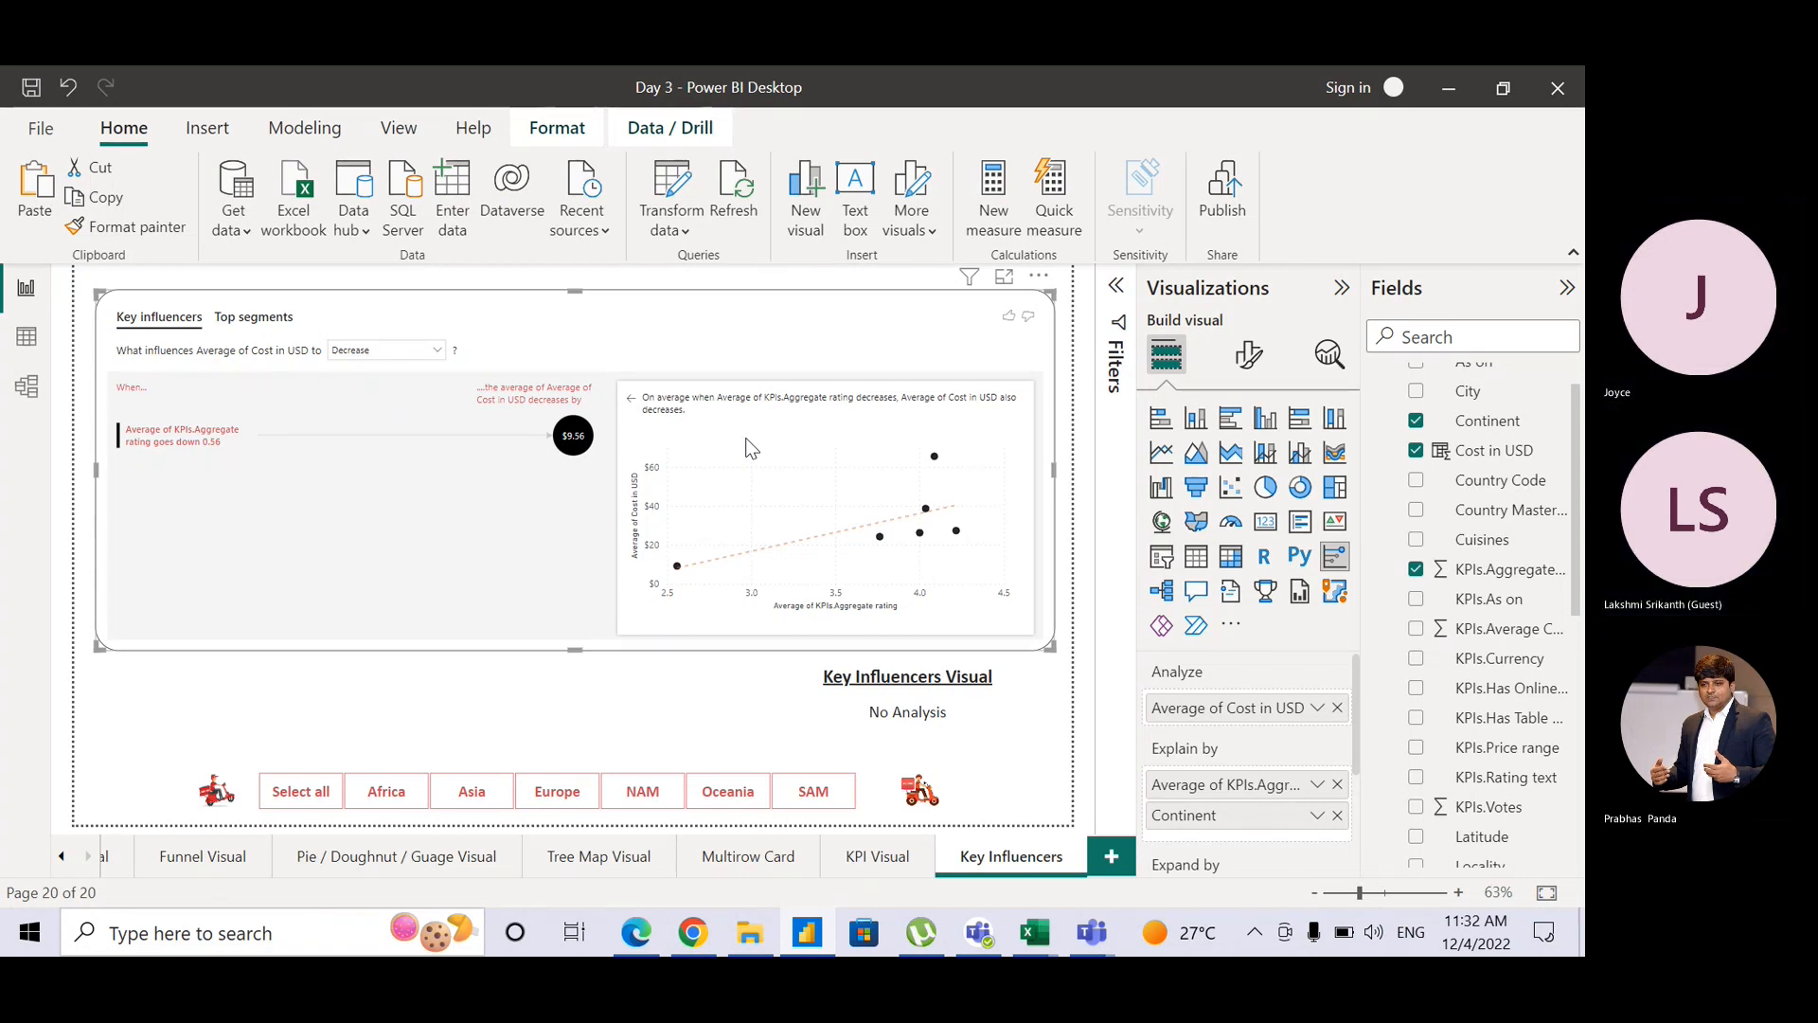
left_click(371, 348)
left_click(377, 369)
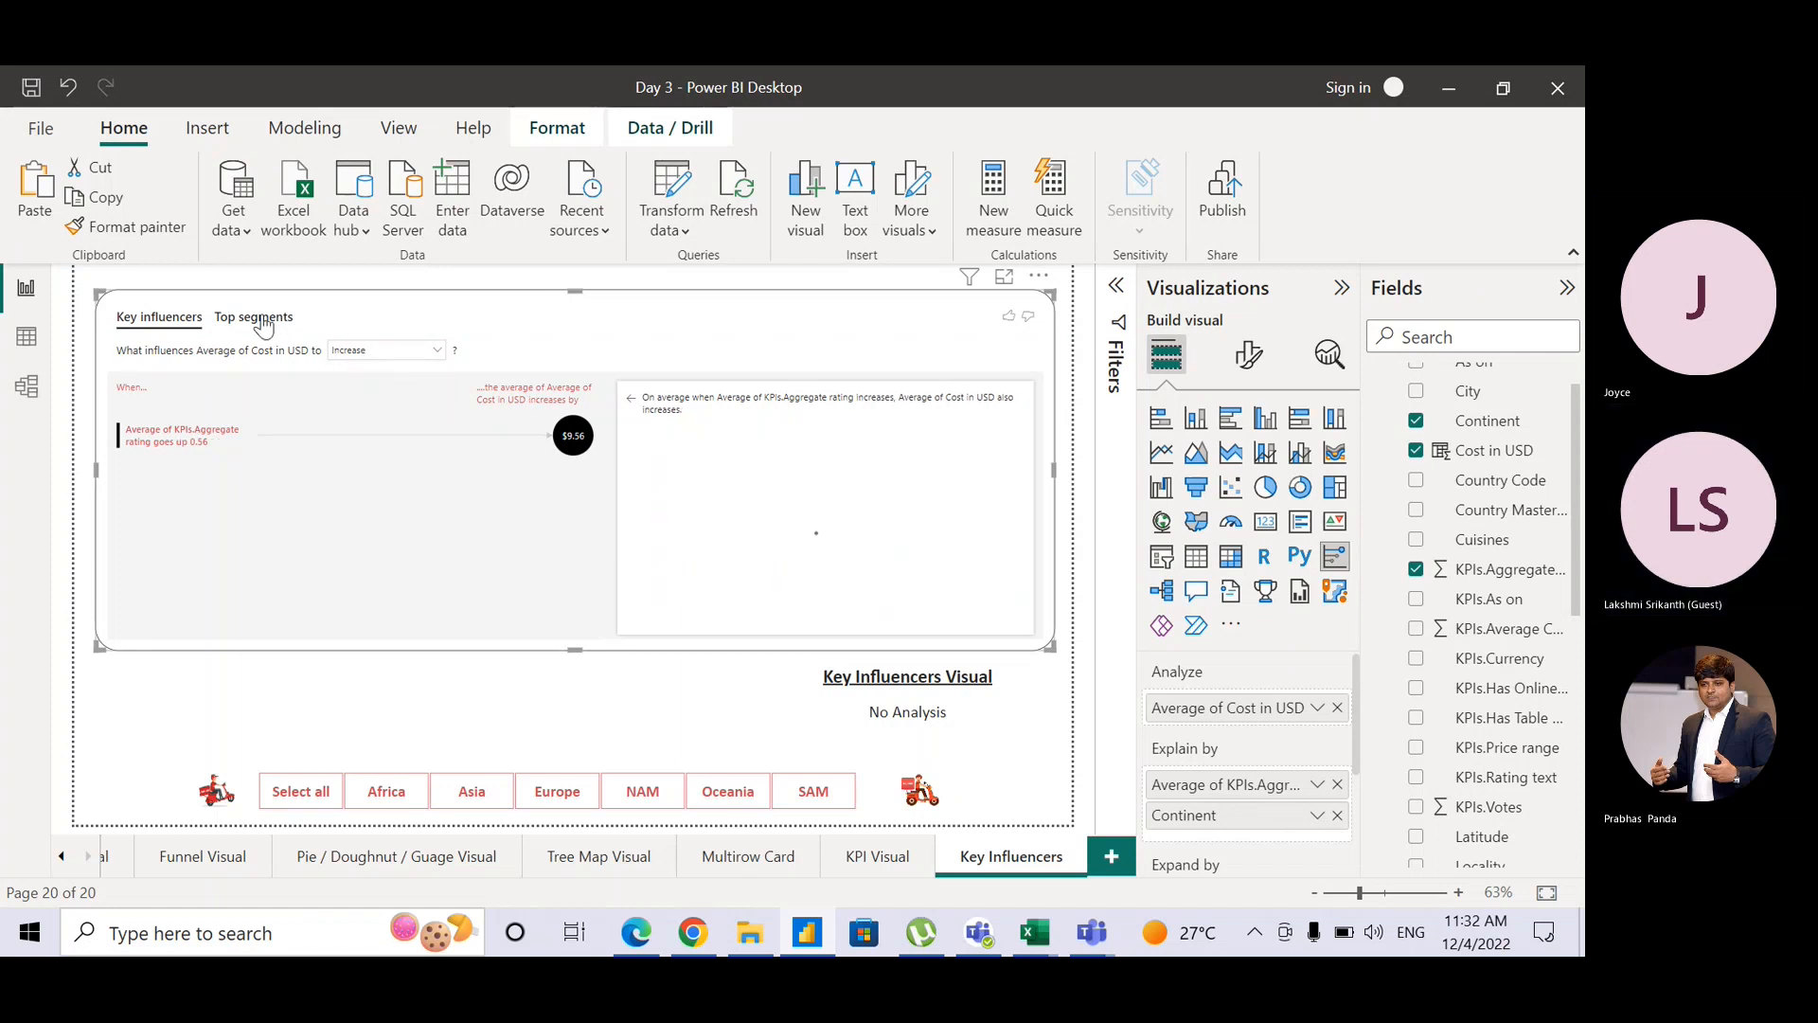
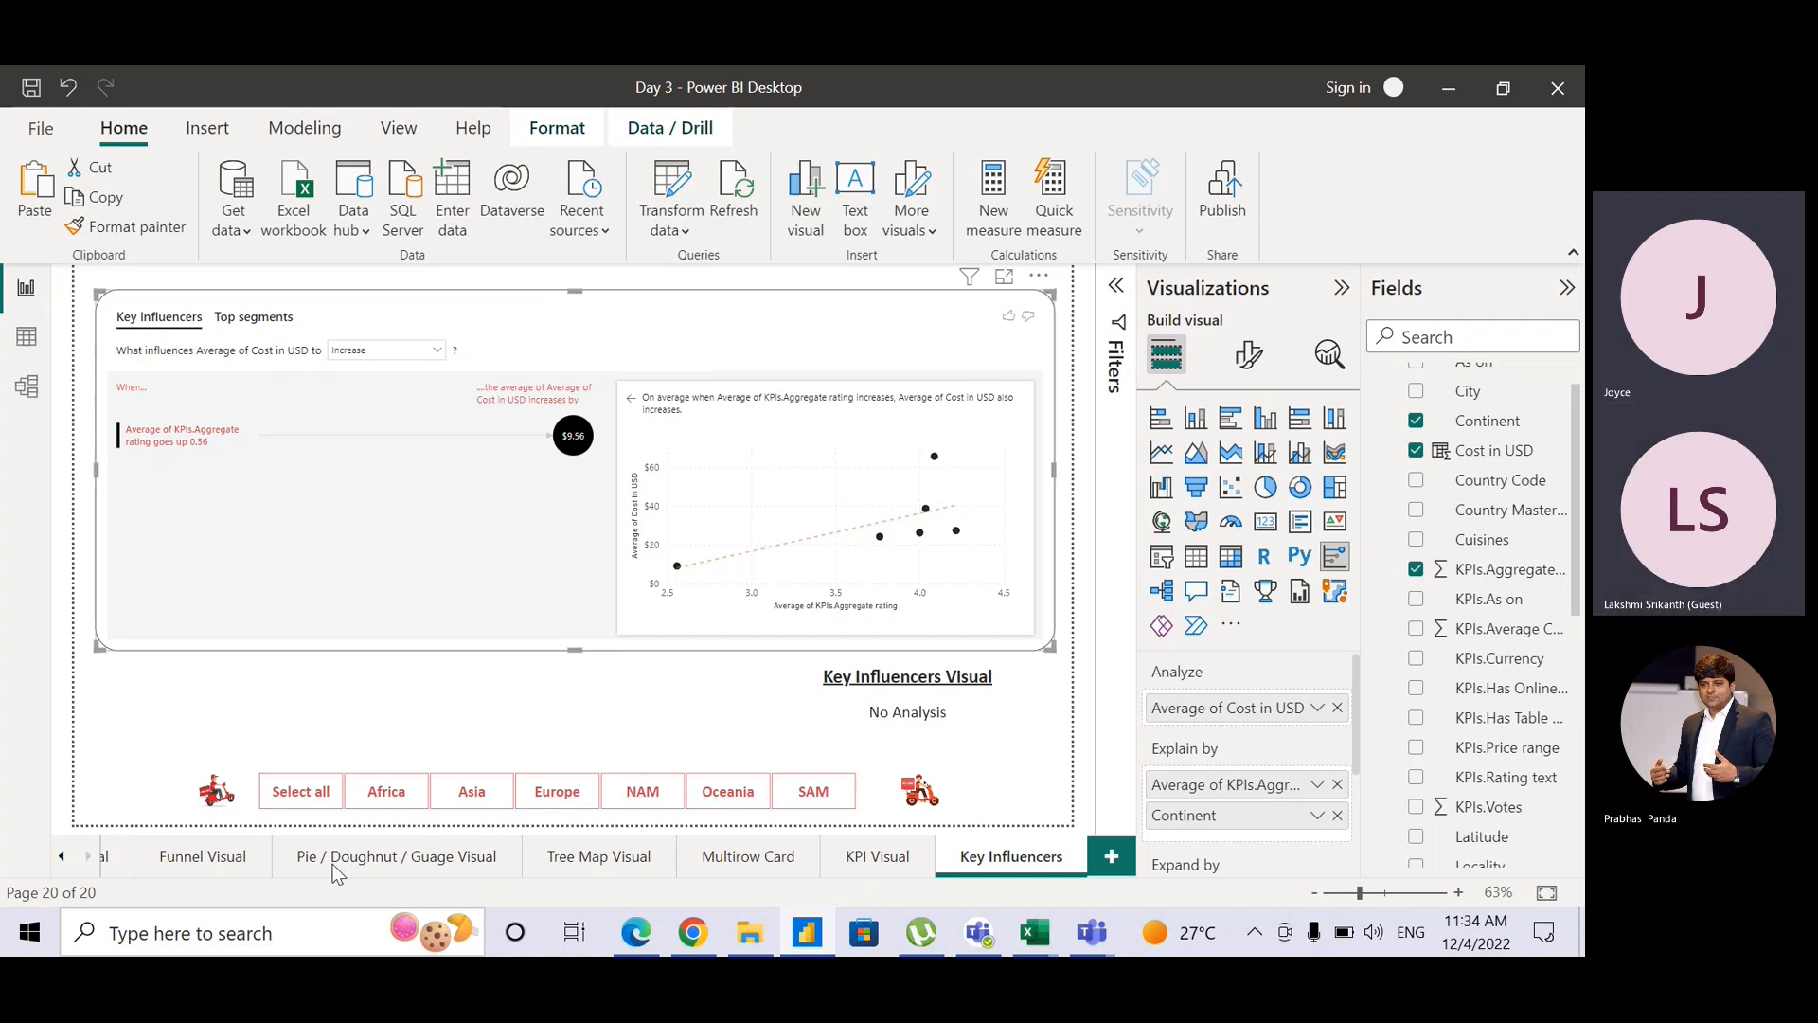
Step: Launch Notepad from the taskbar search
left_click(328, 948)
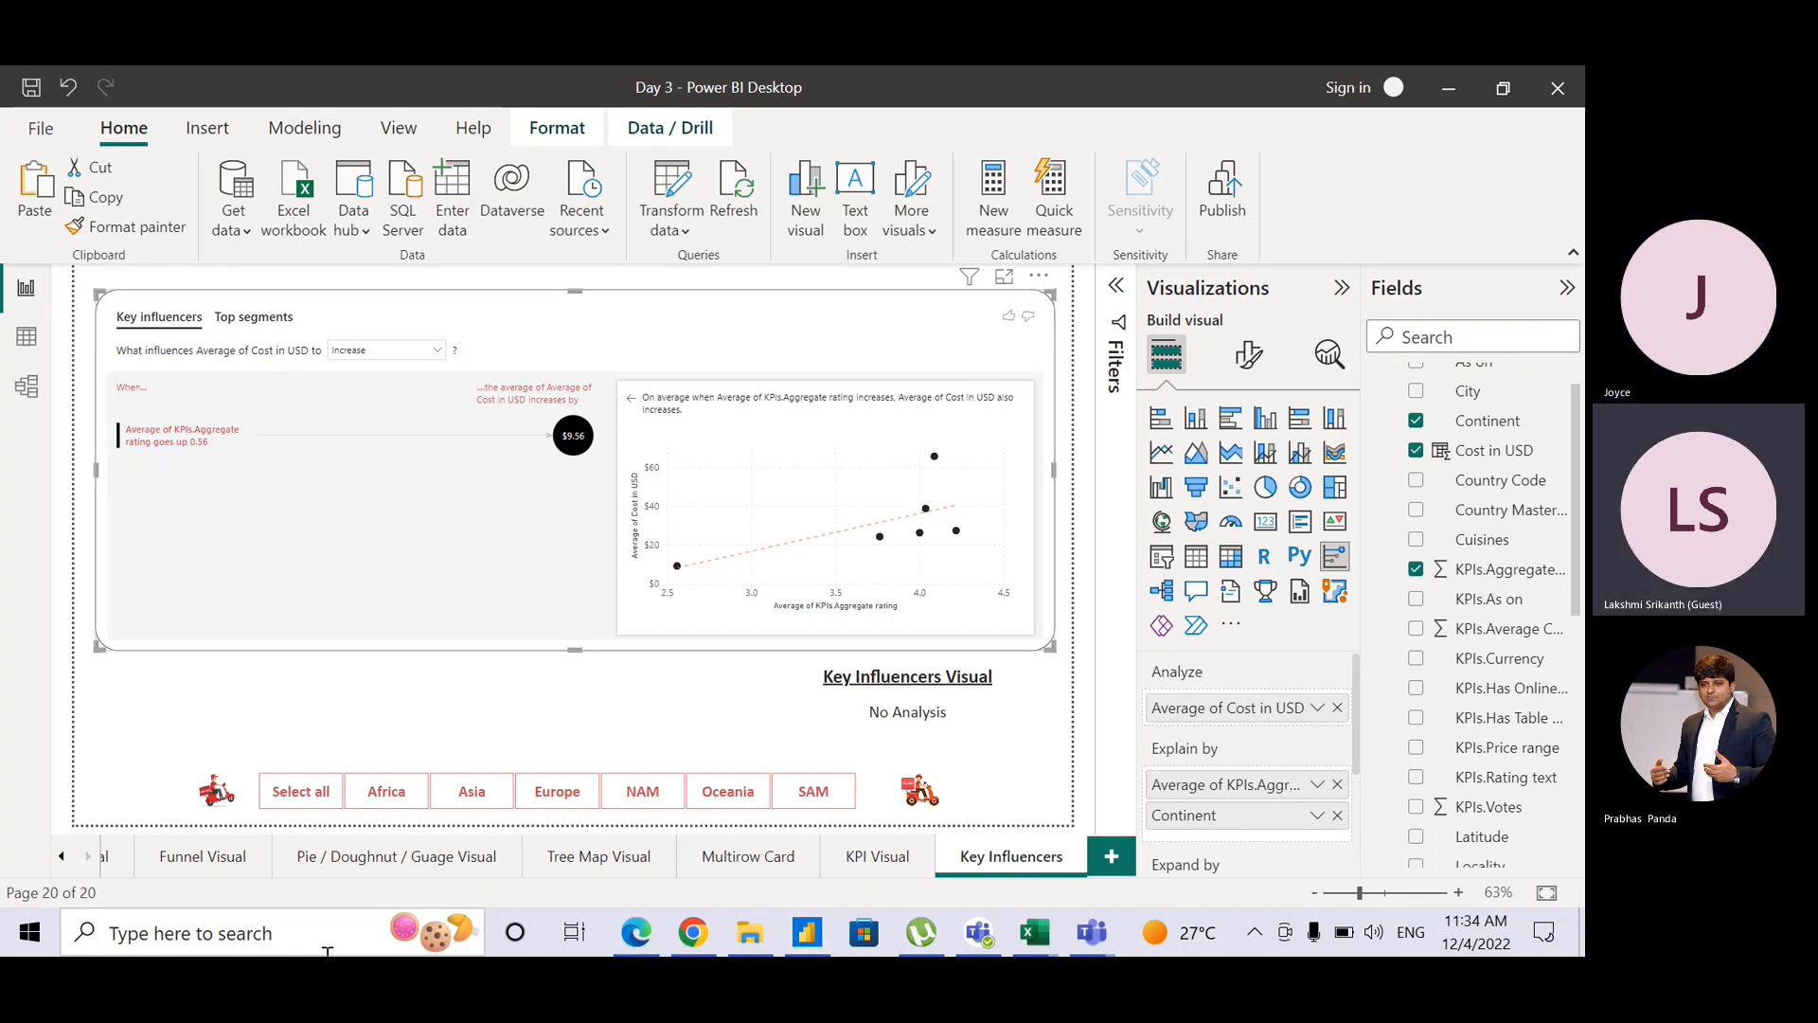
type("notepad")
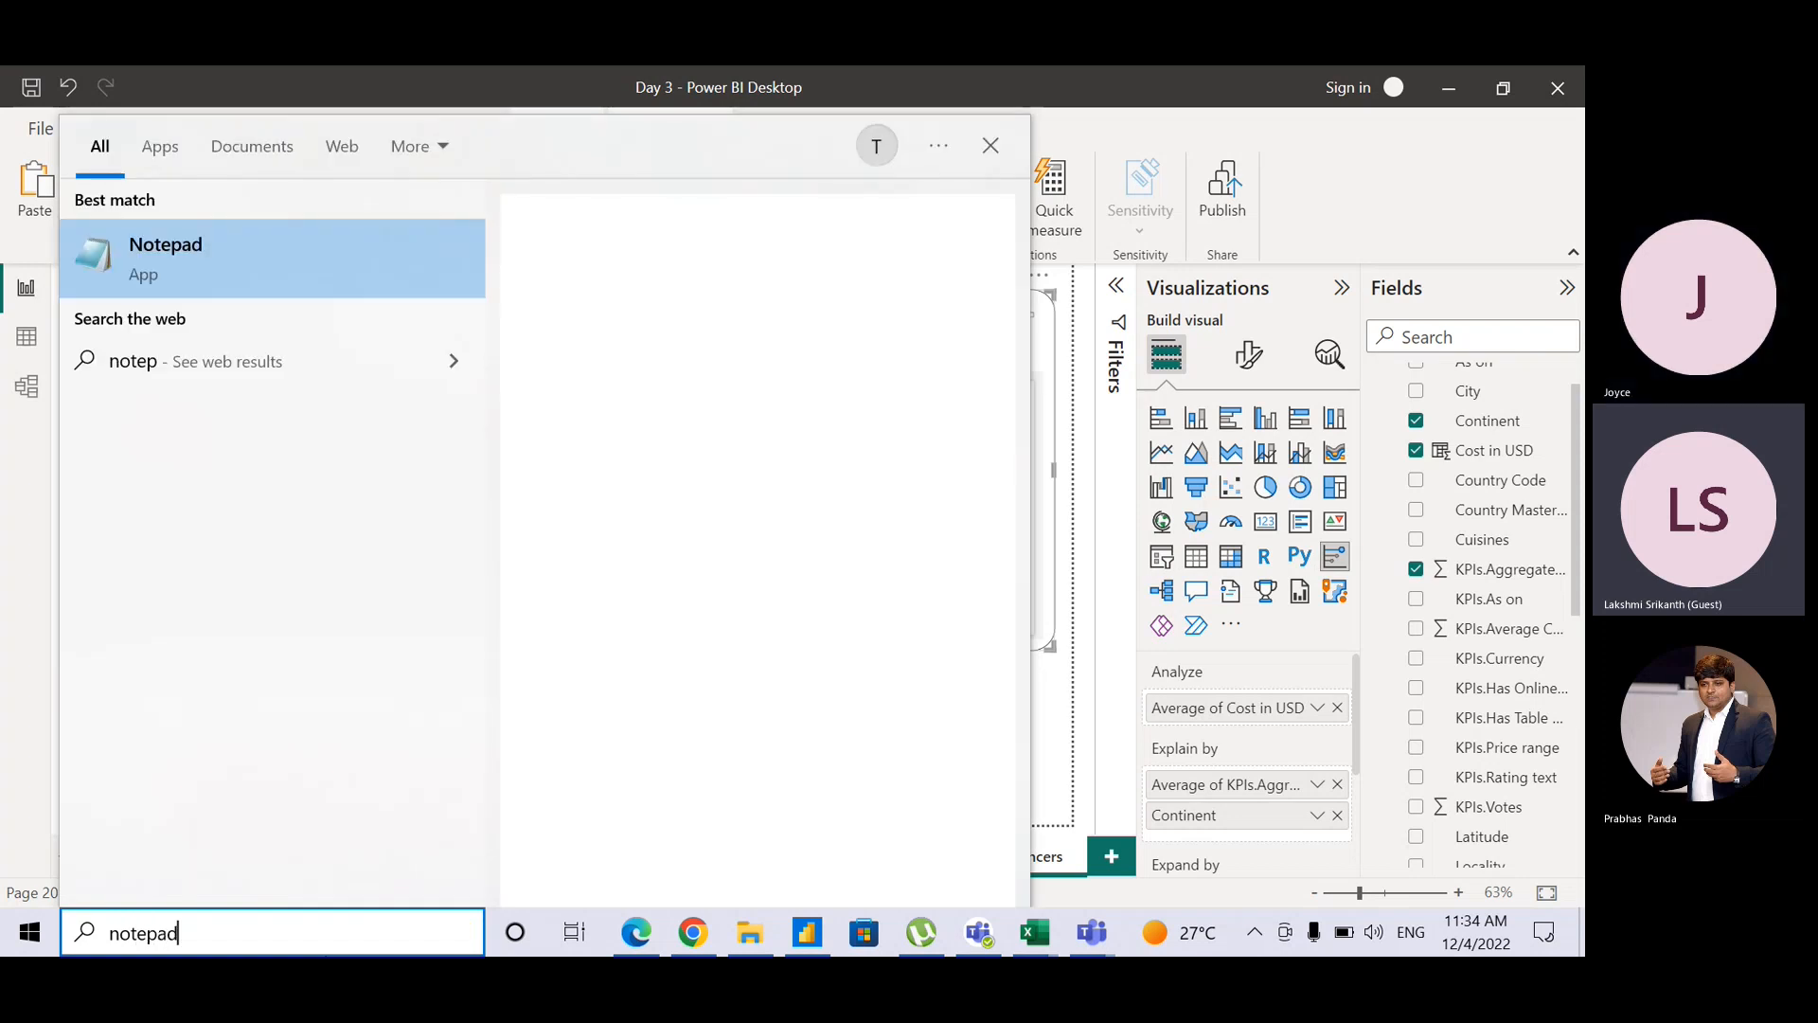
key("Return")
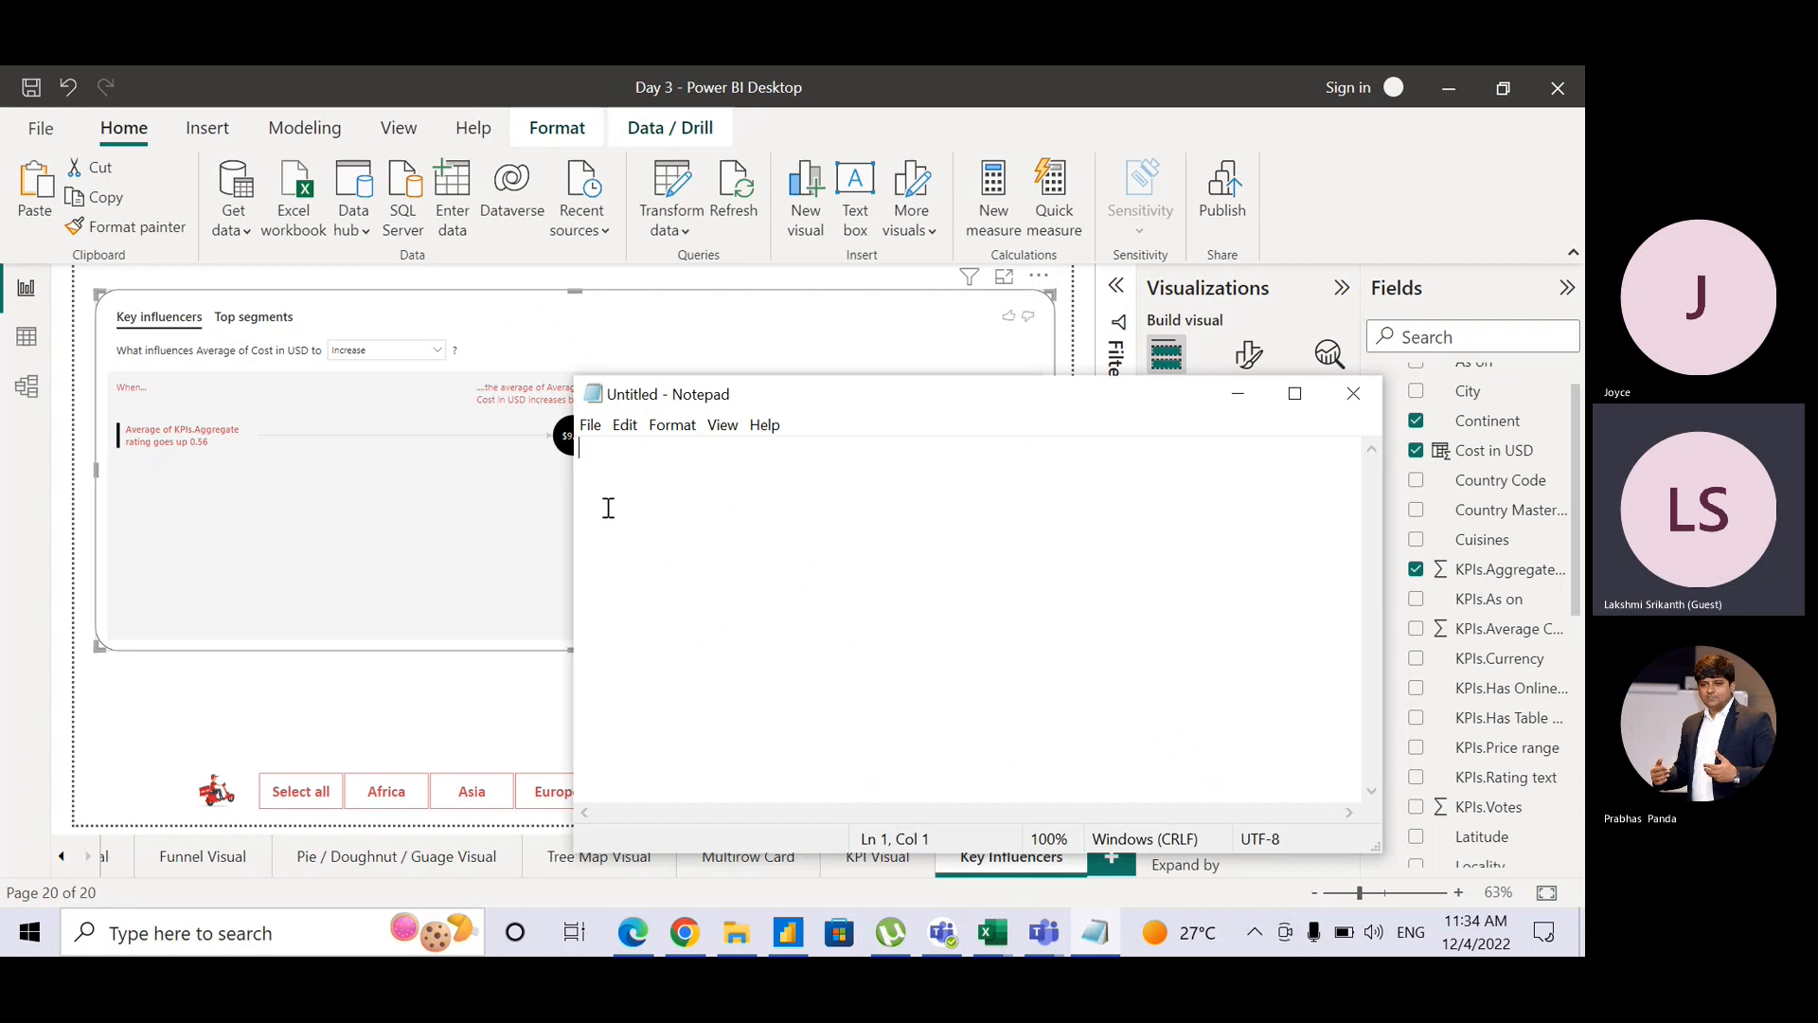
Step: Type the heading '6 faculty' followed by a blank line
type("6 facl")
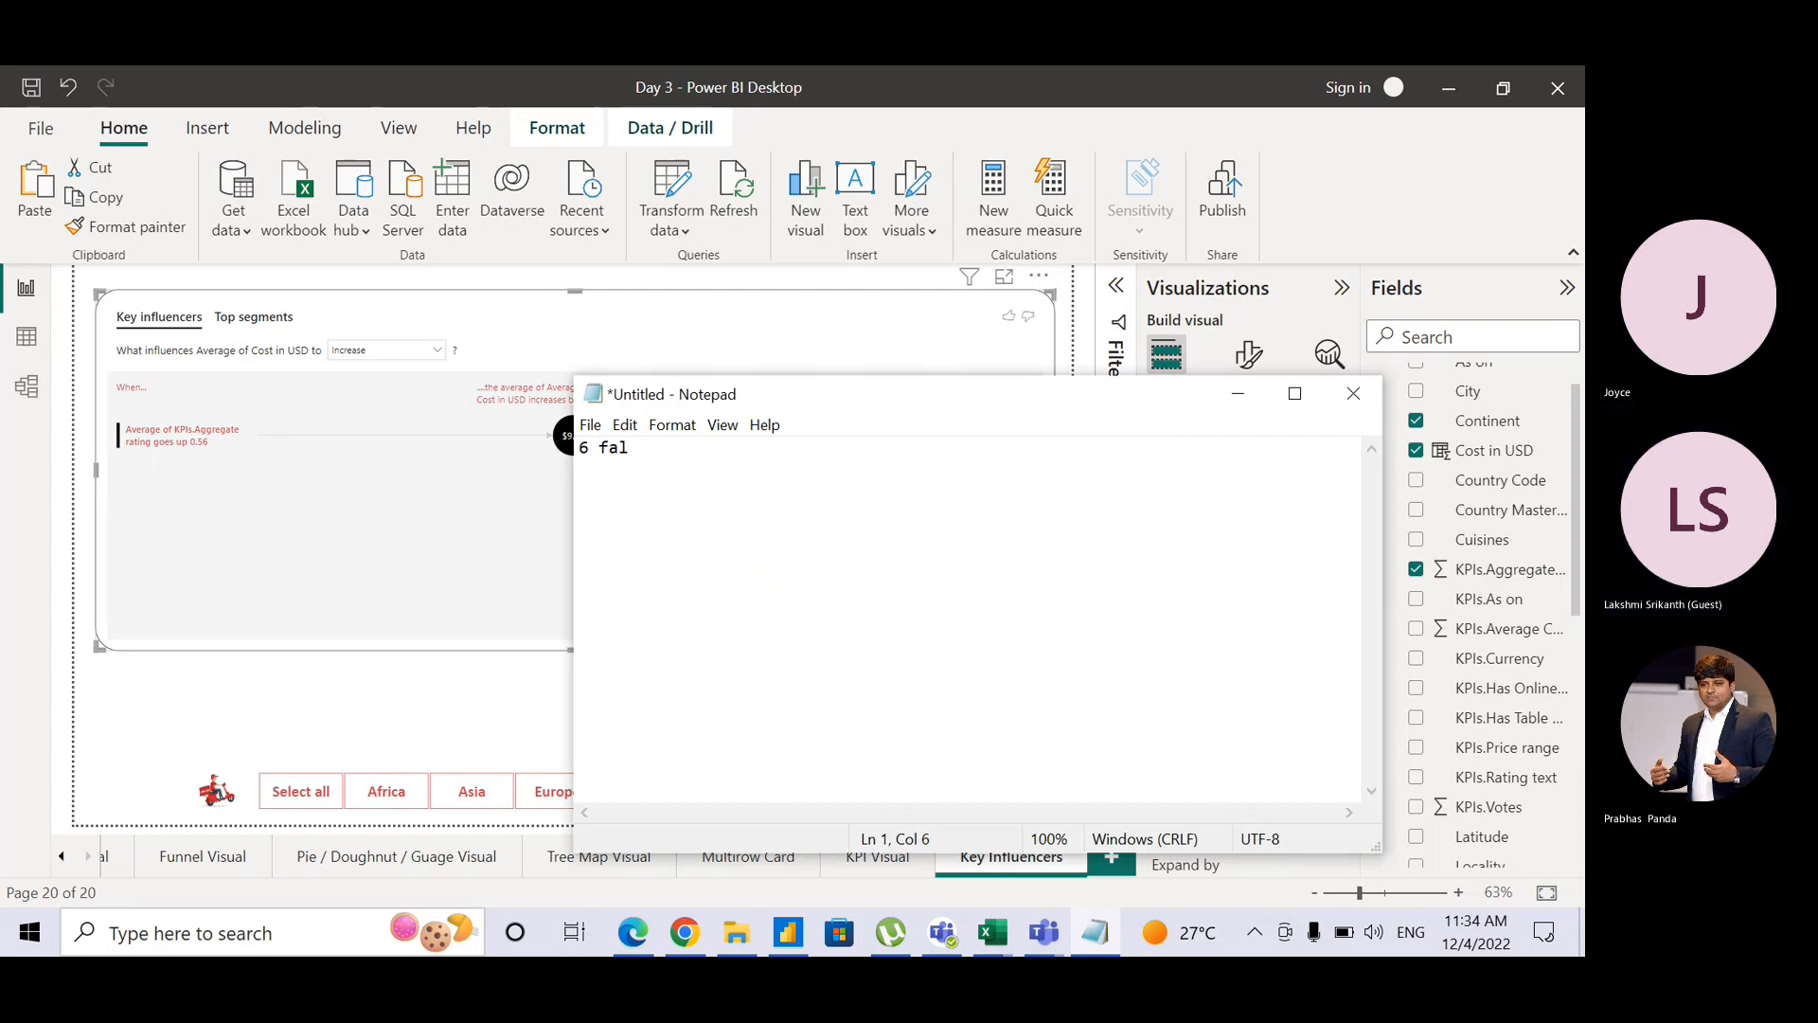
key("BackSpace")
type("cl")
key("BackSpace")
type("ulty")
key("Return")
key("Return")
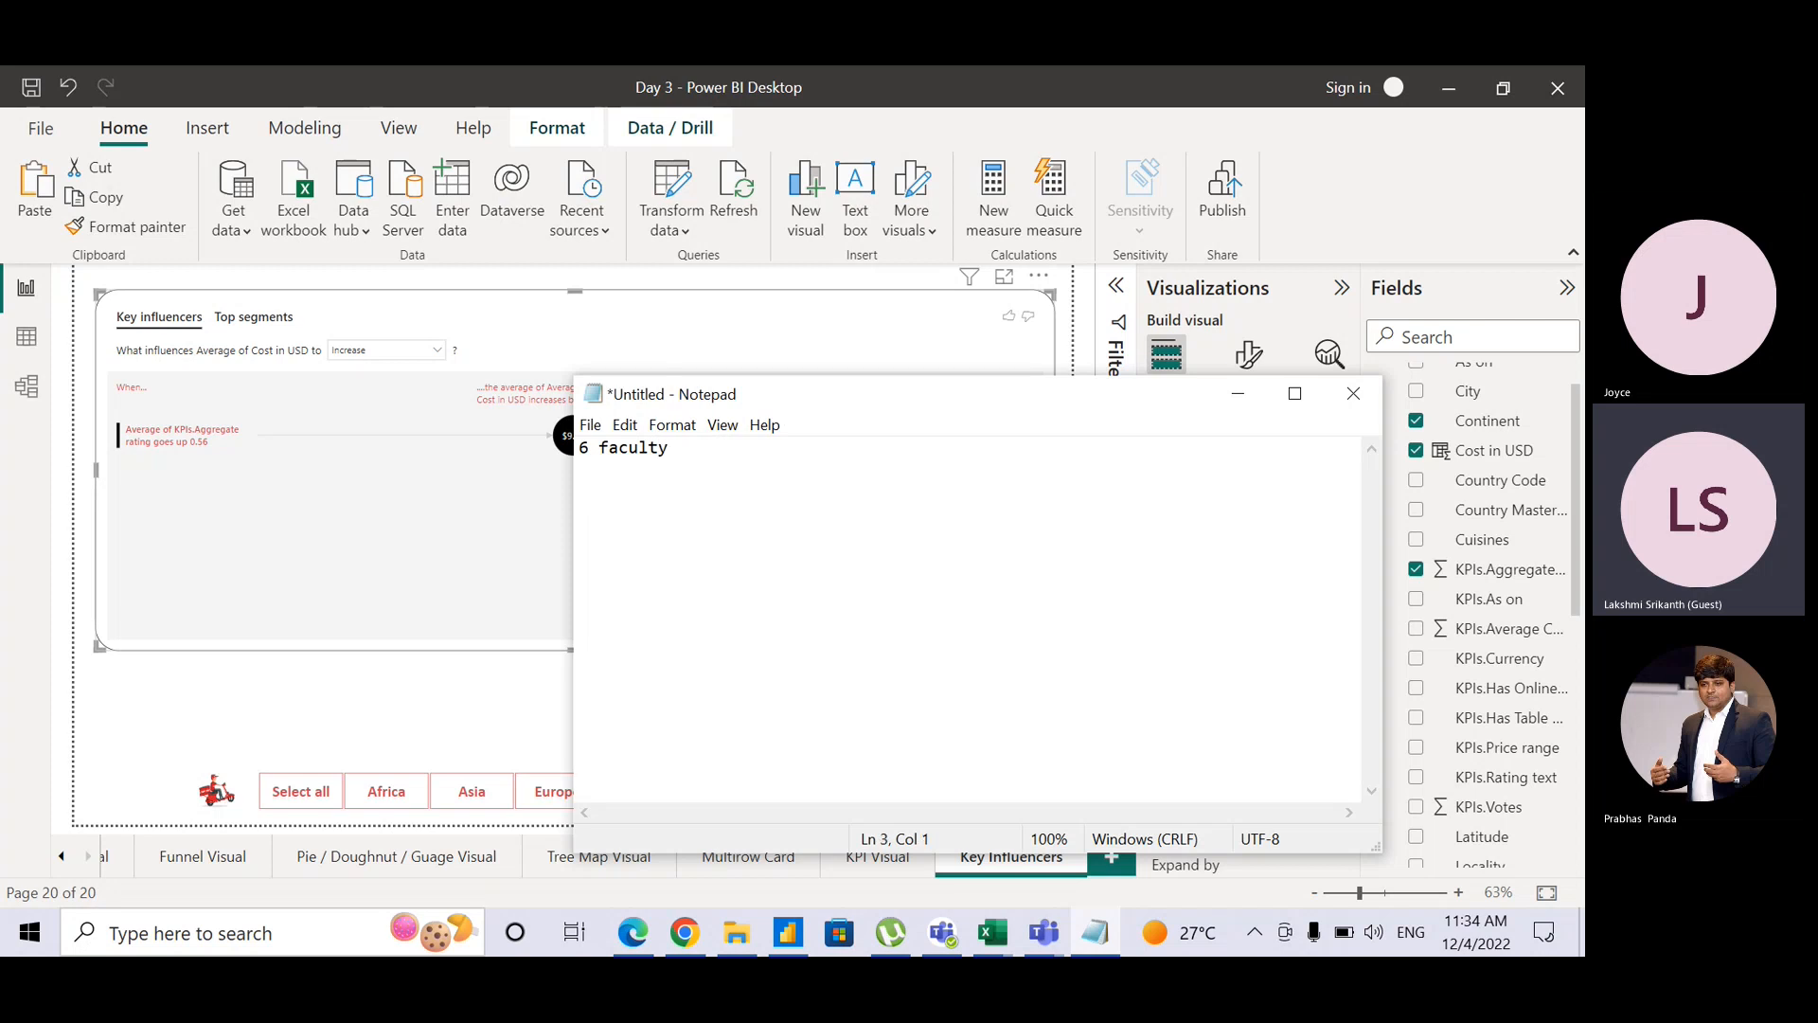
Step: List items 1 overall training, 2 Faculty teaching and 3 Mode of teaching
type("1 overall training")
key("Return")
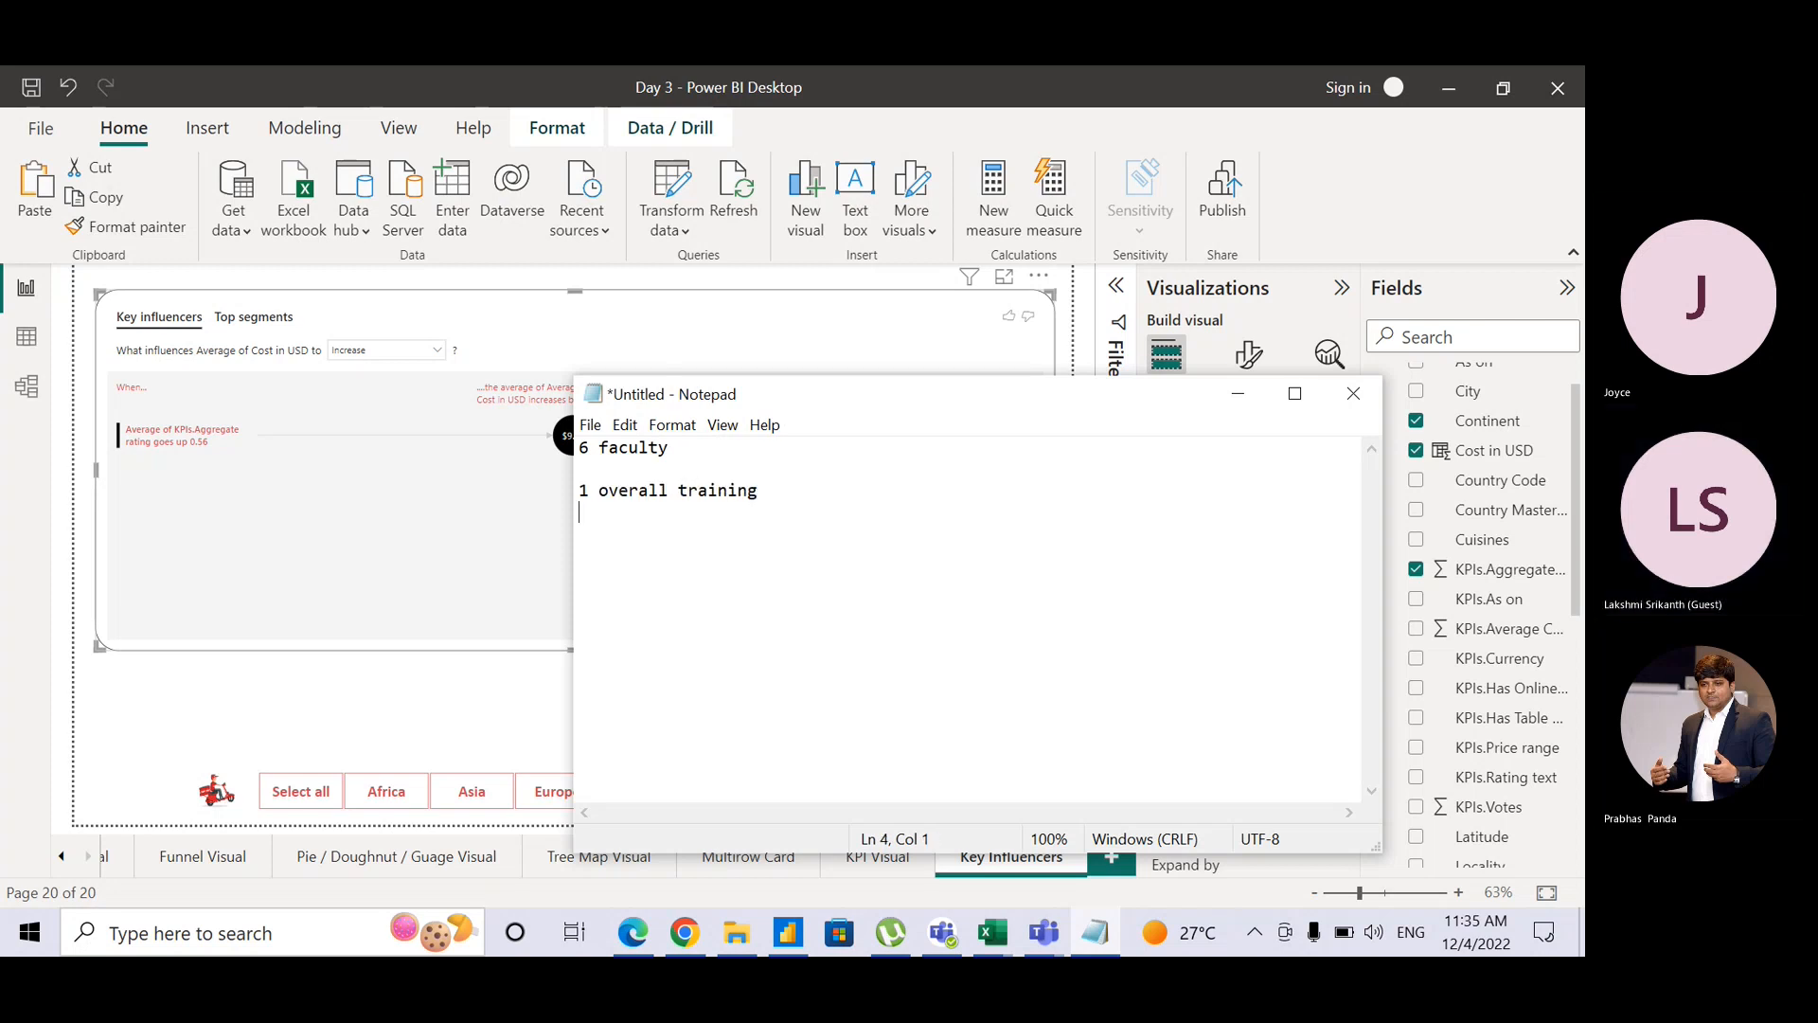
type("2 Facult")
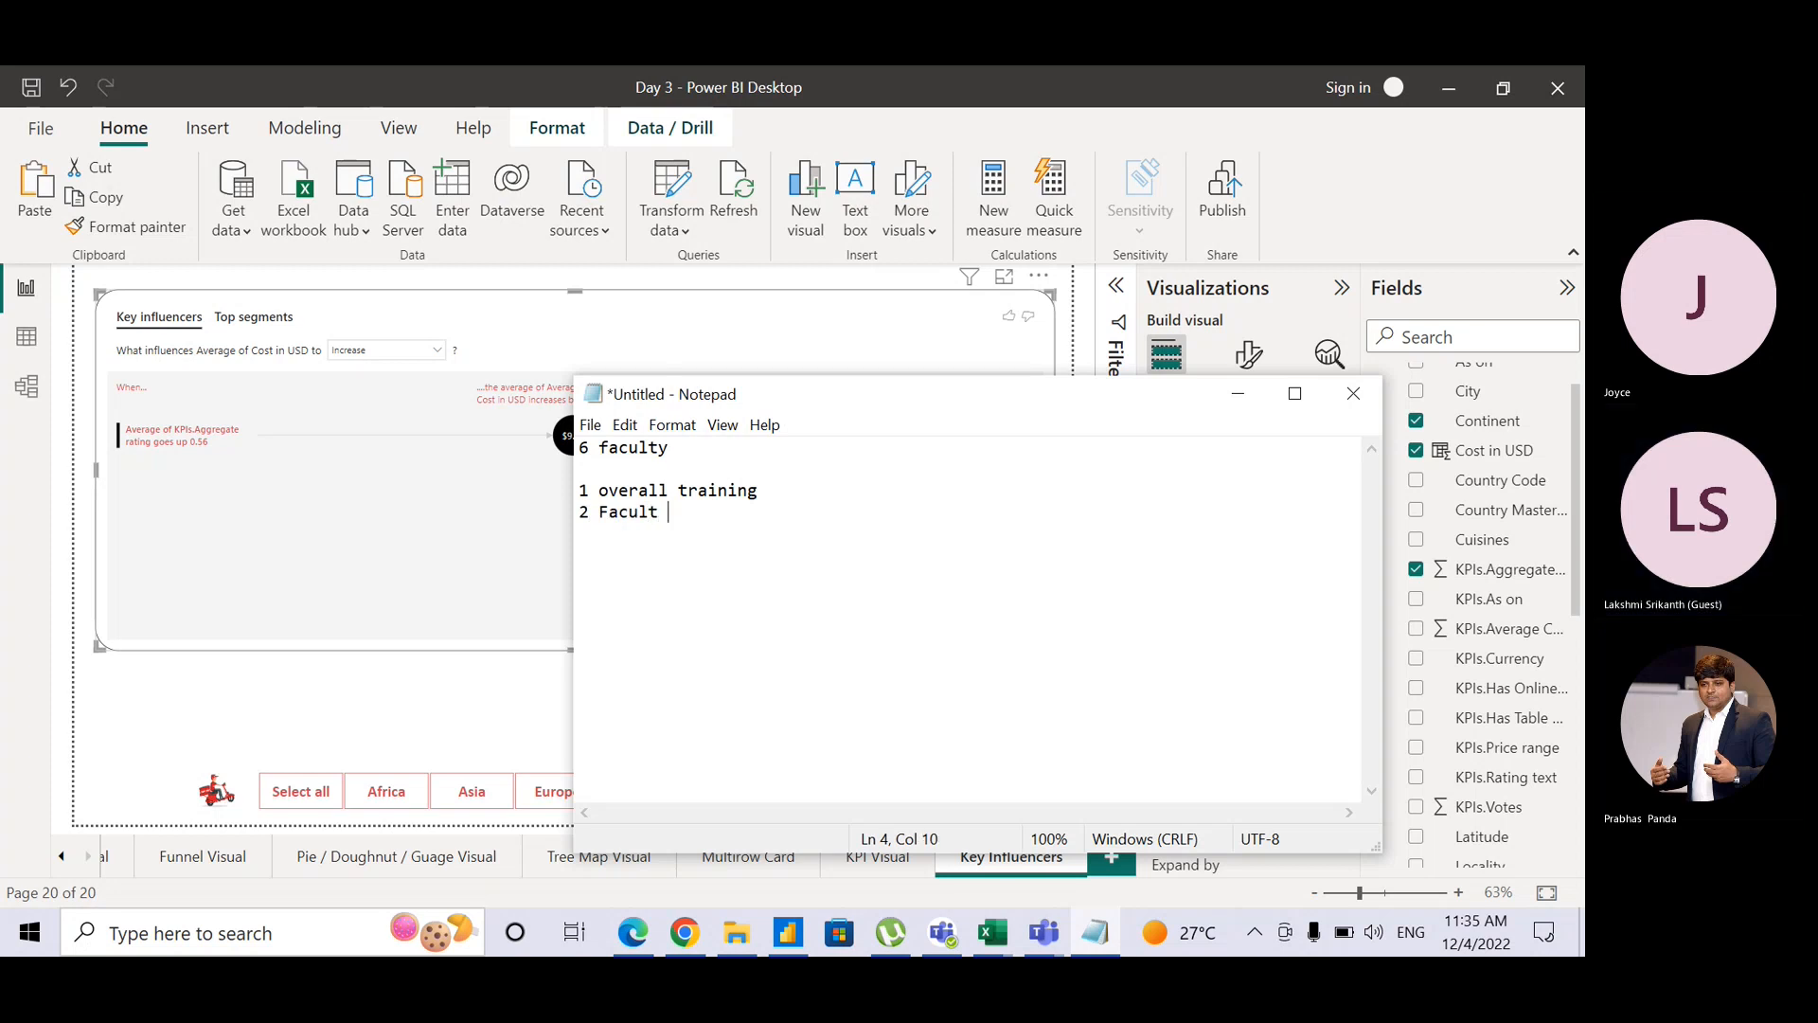
key("BackSpace")
type("y teaching")
key("Return")
type("3 ")
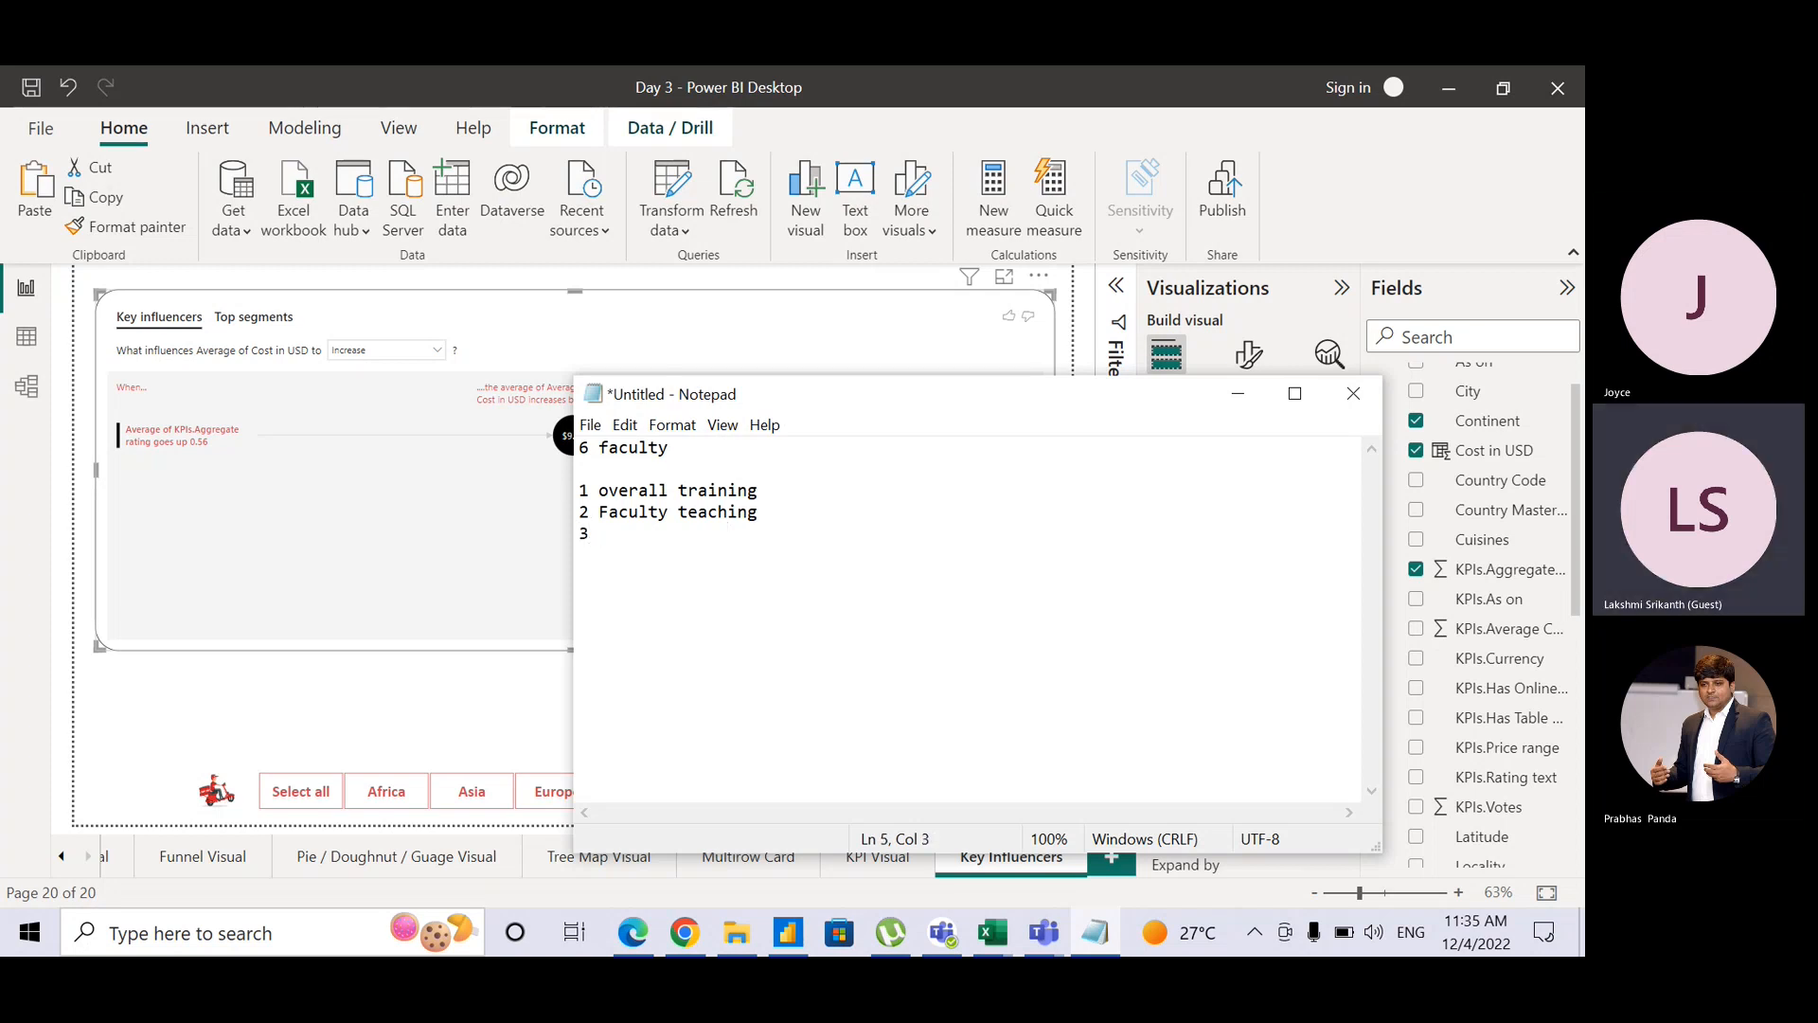
type("Mode of teaching")
key("Return")
Step: Add items 4 Materials and 5 Knowledge of faculty to the list
type("4 ")
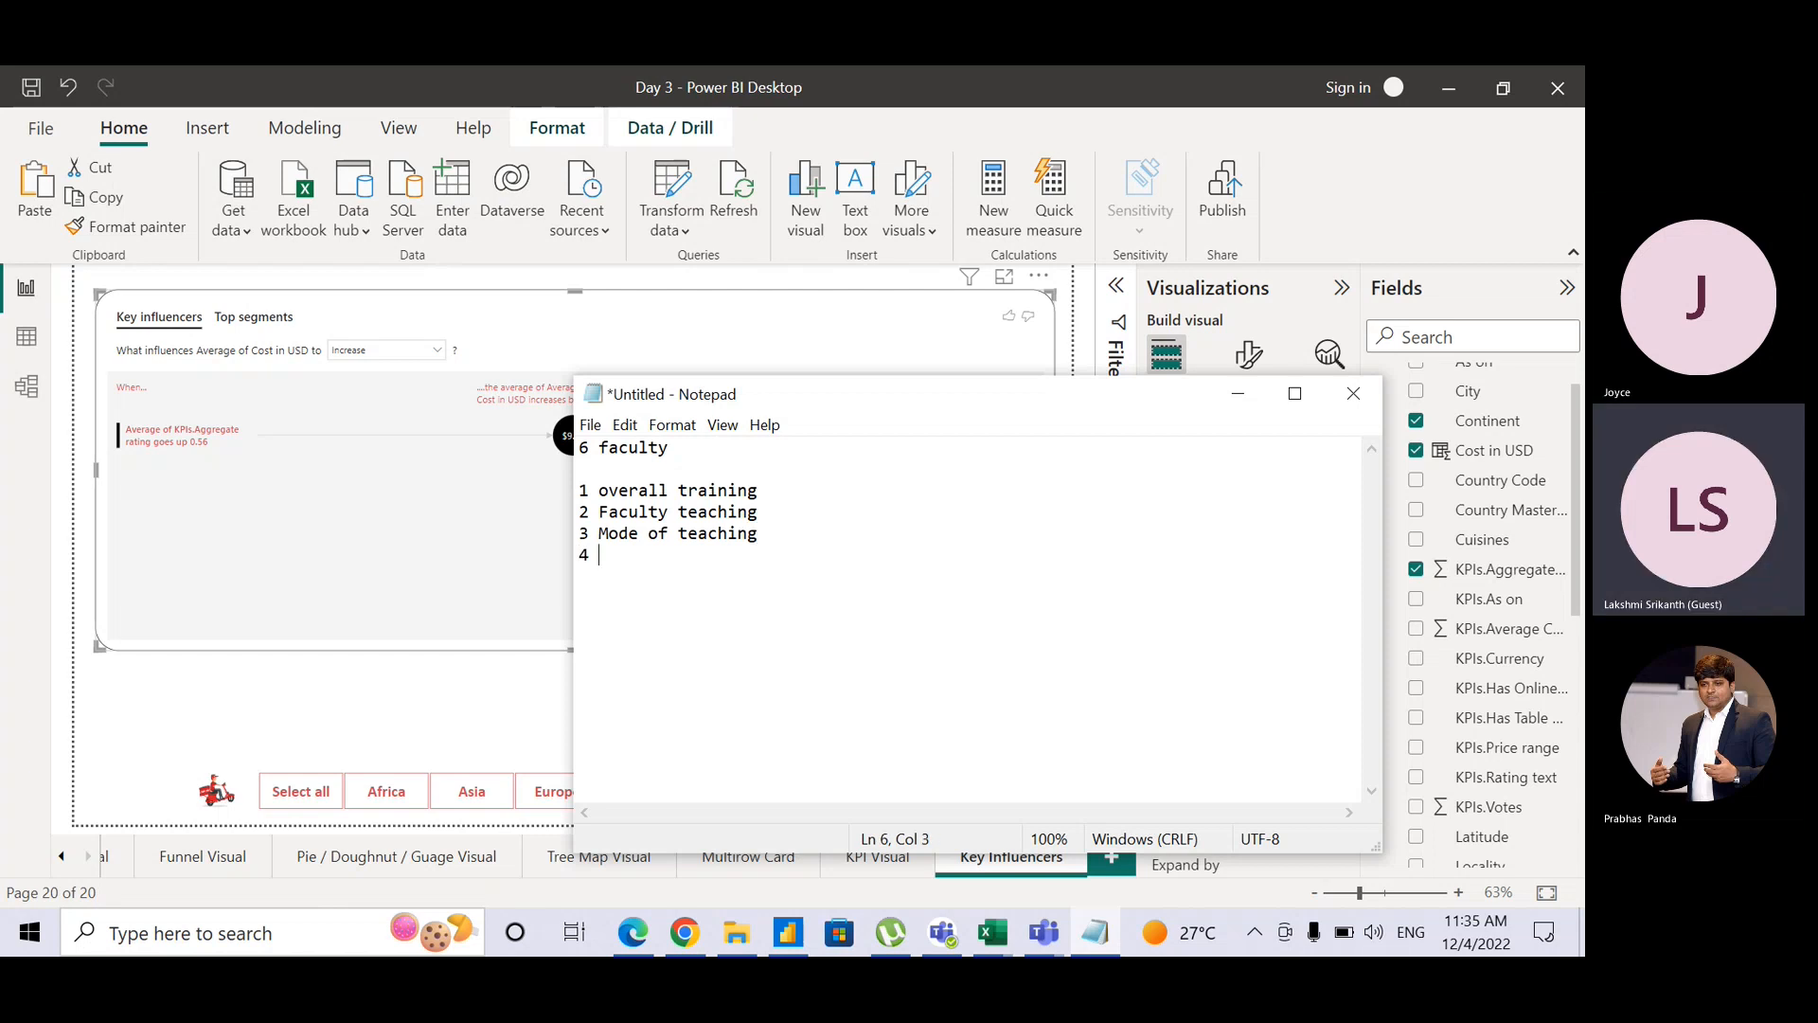
type("C")
key("BackSpace")
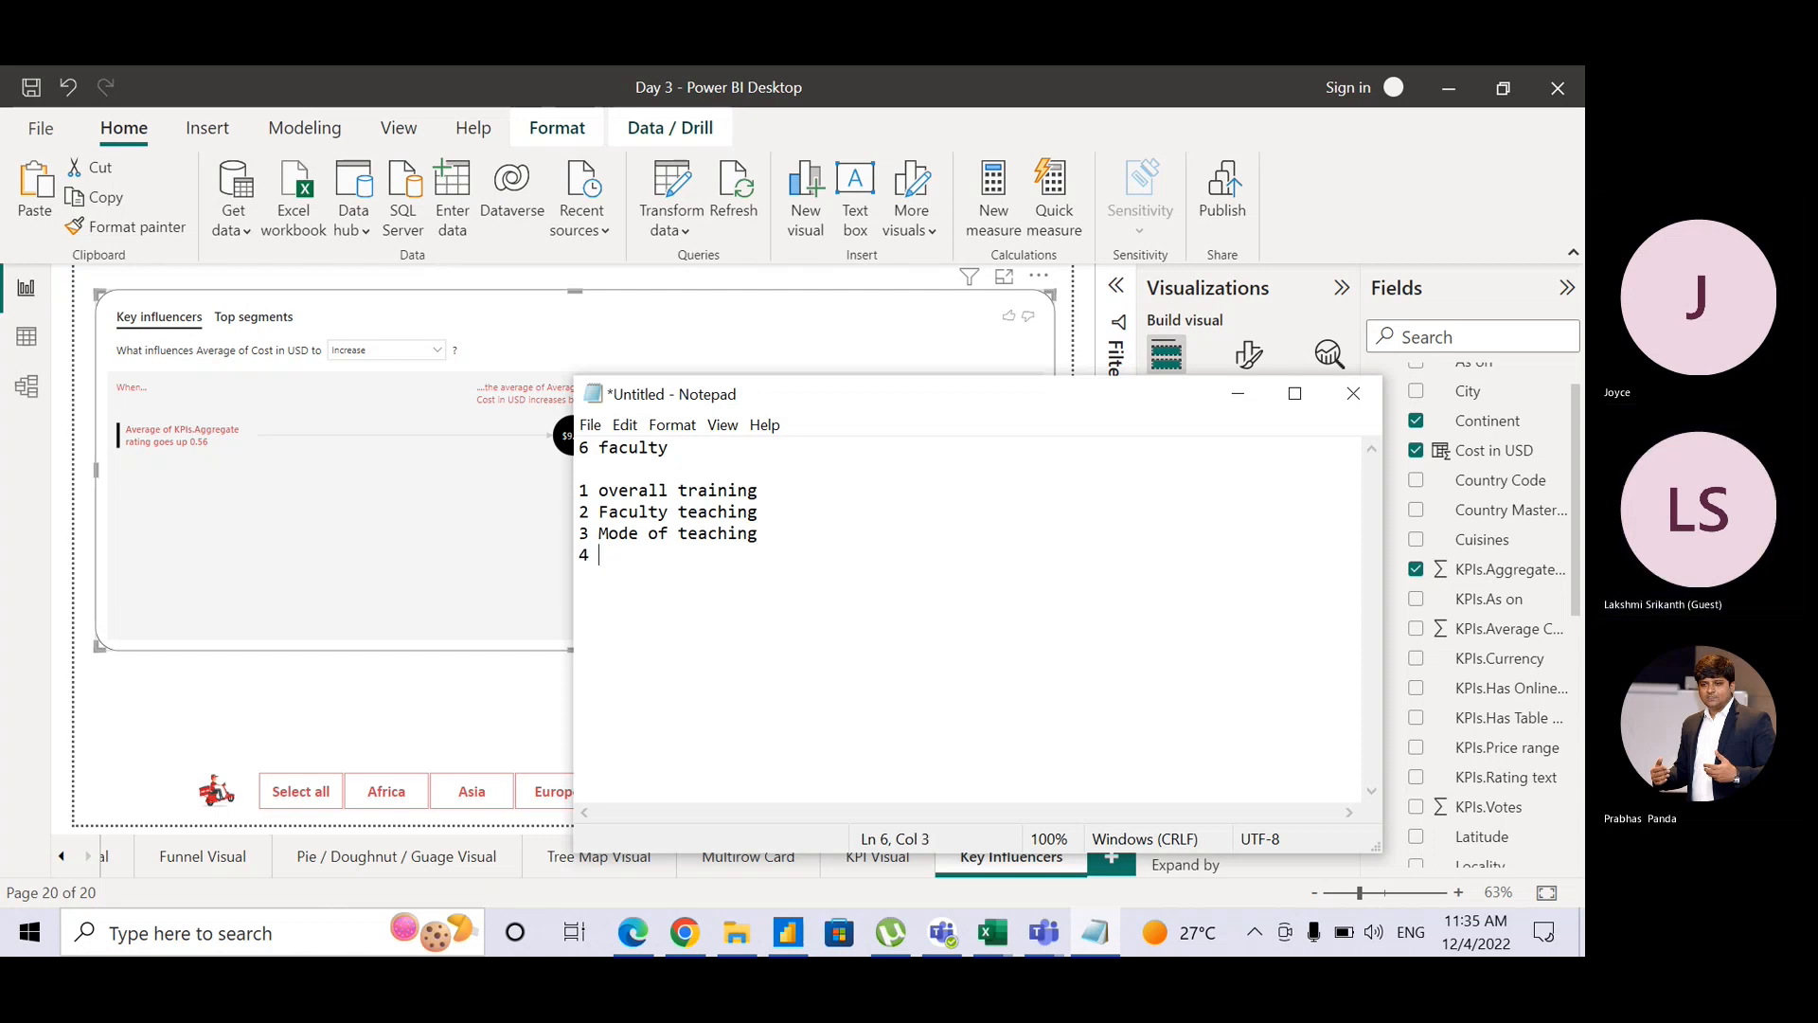
type("Materia")
key("BackSpace")
key("BackSpace")
key("BackSpace")
type("ria")
type("ls ")
type("5 ")
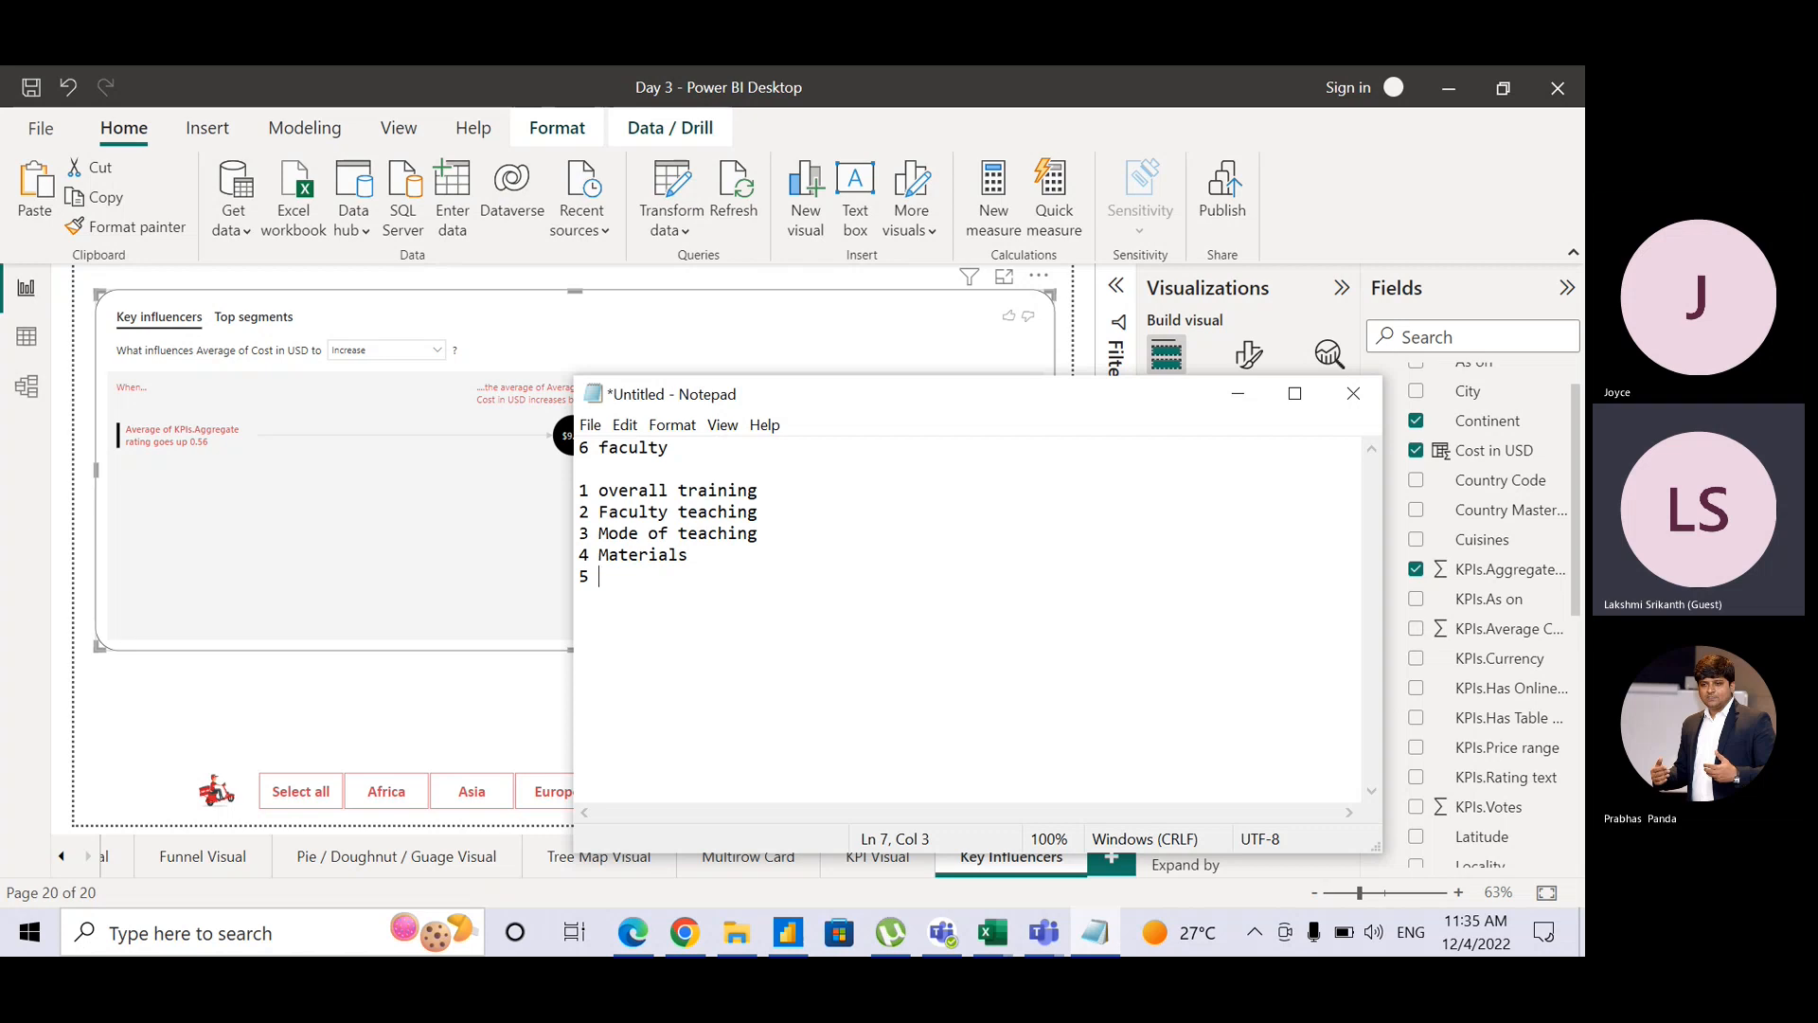
type("Knwo")
key("BackSpace")
key("BackSpace")
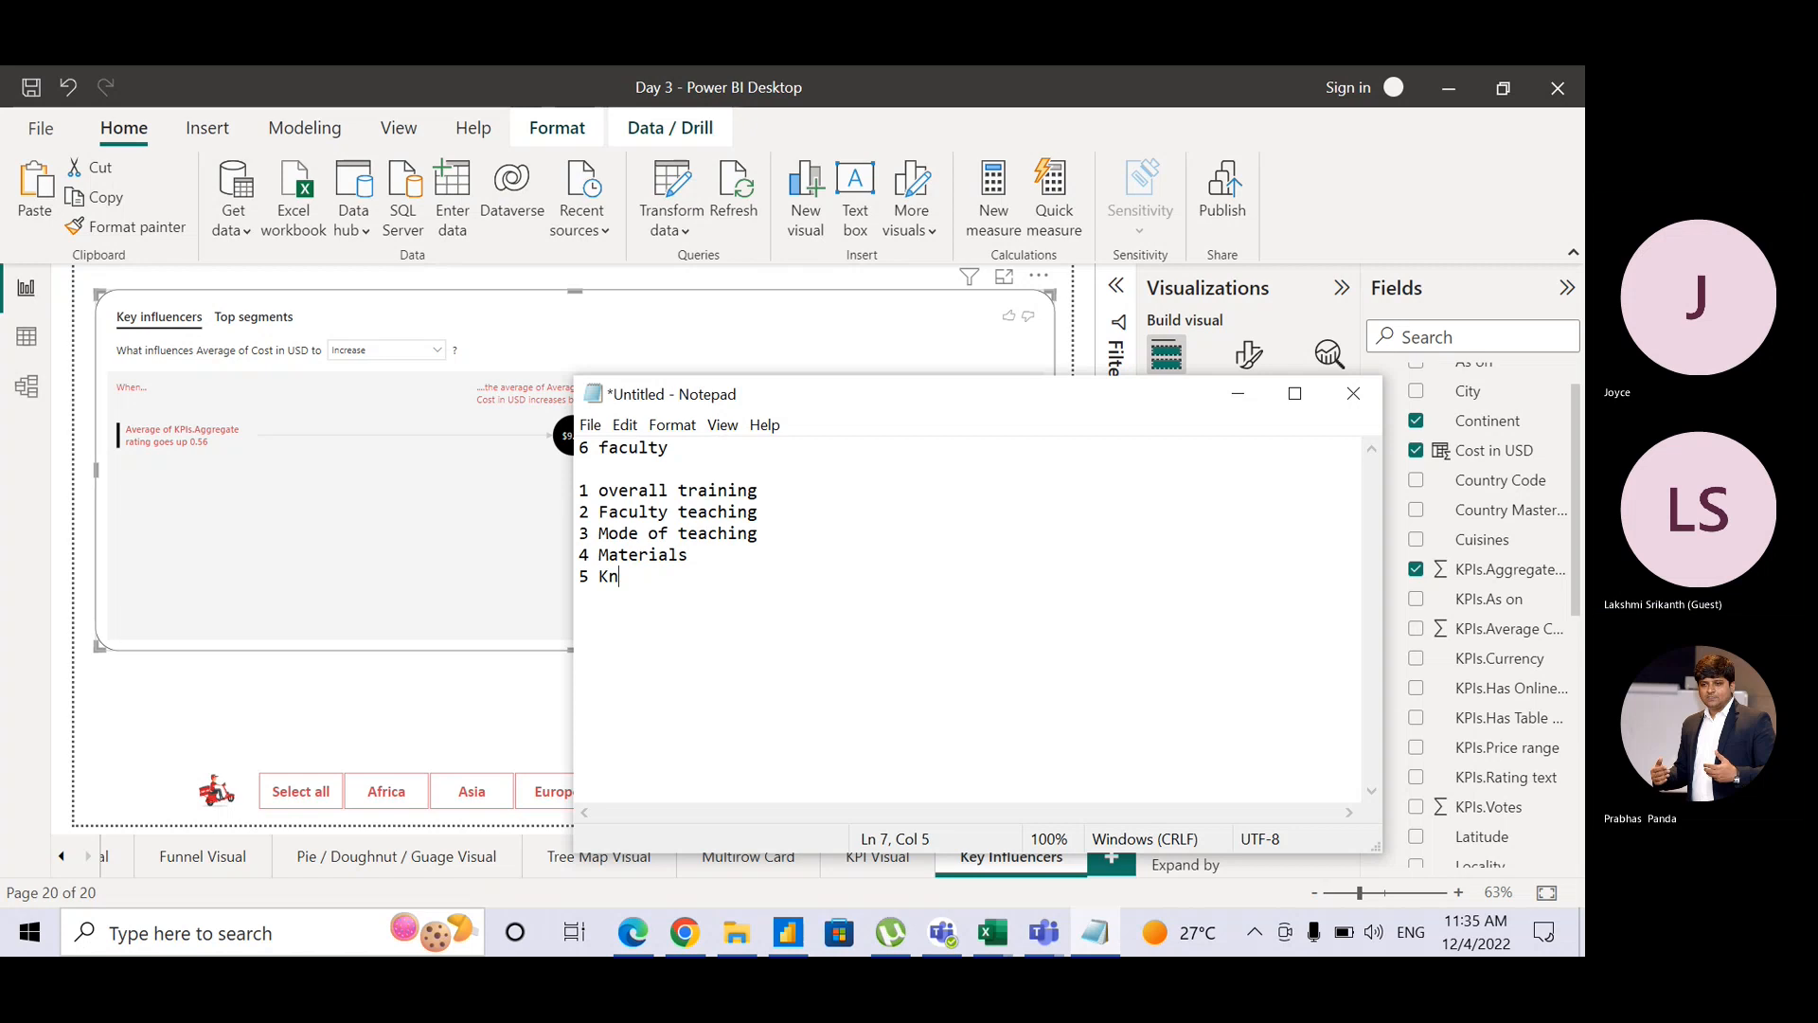
type("owledge of")
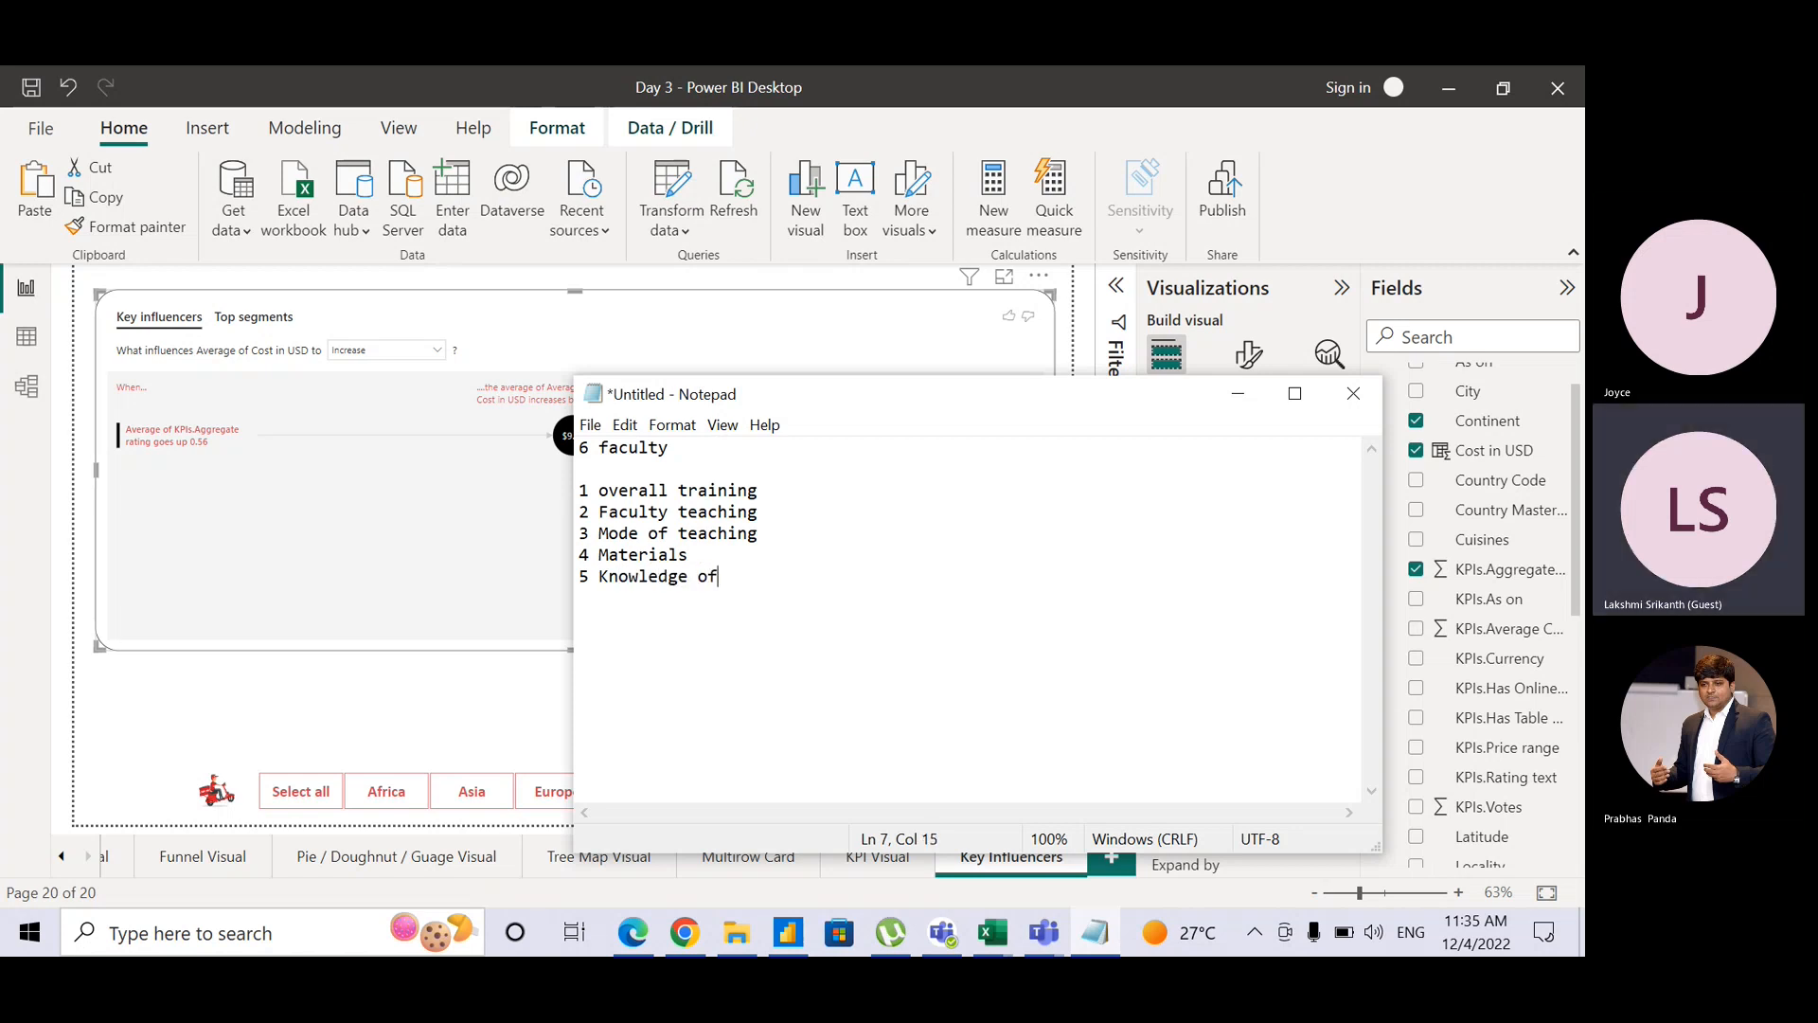
type(" facl")
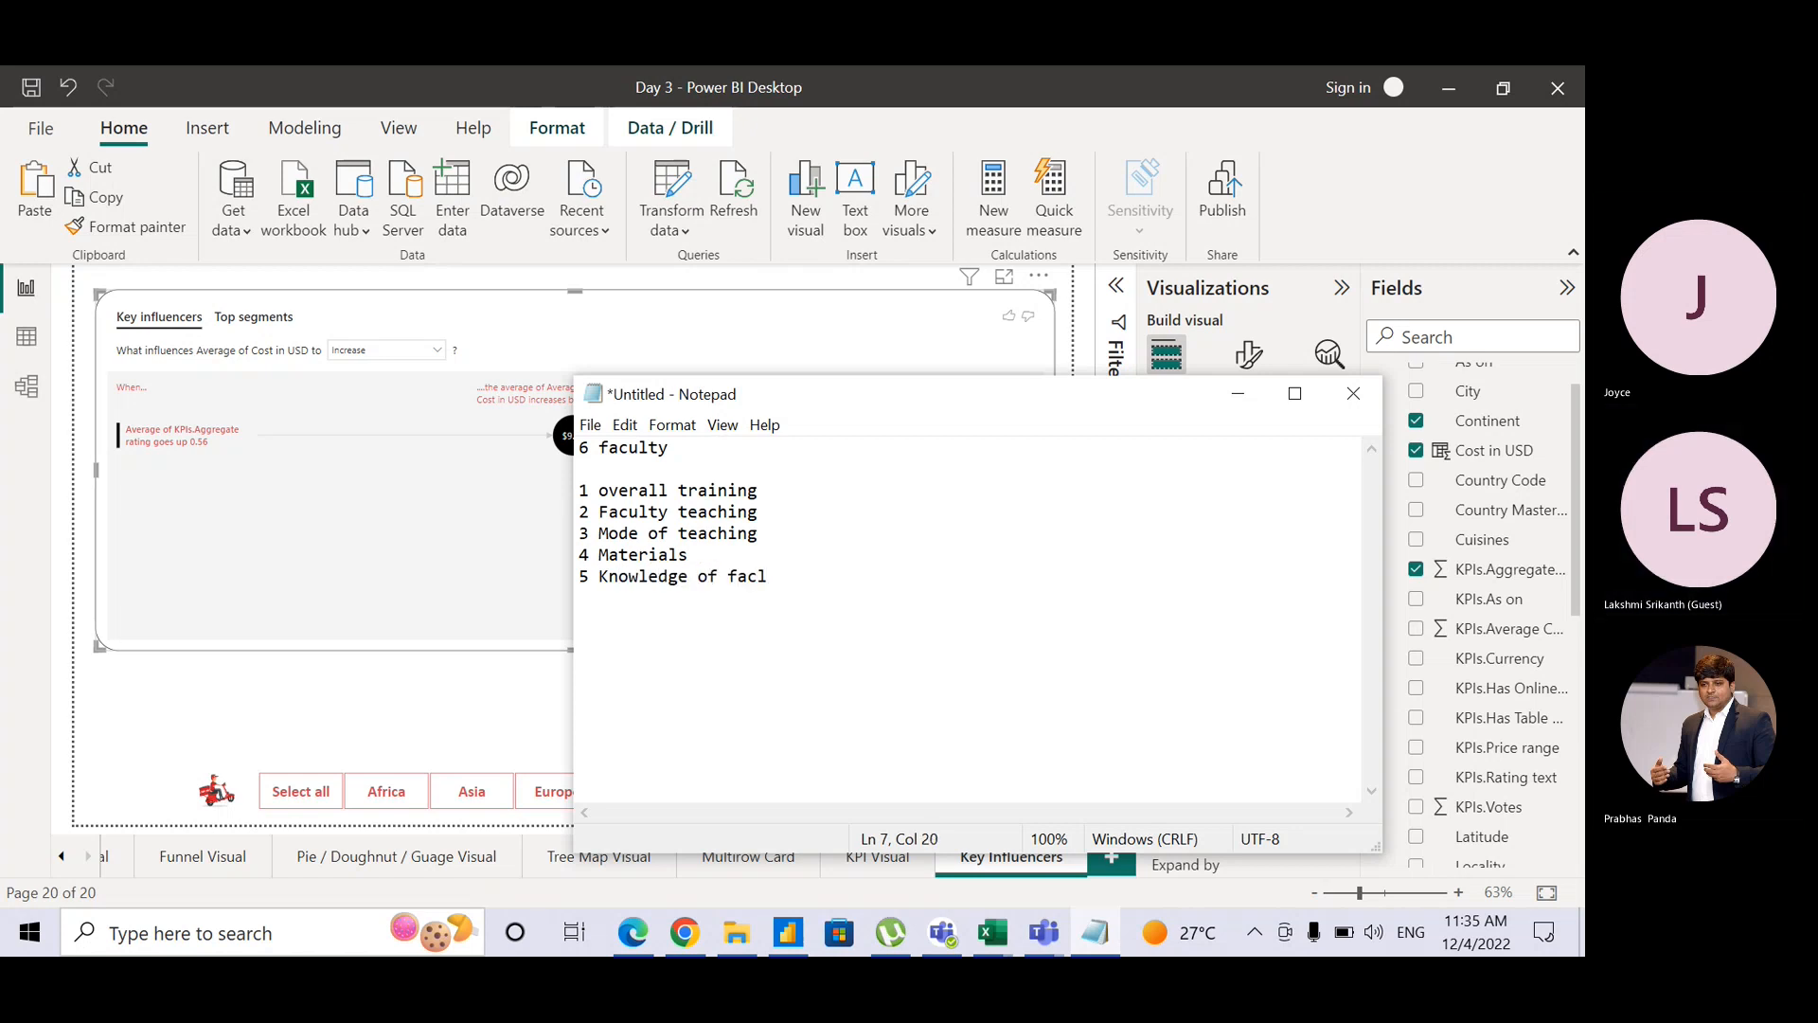
key("BackSpace")
type("uty")
key("BackSpace")
key("BackSpace")
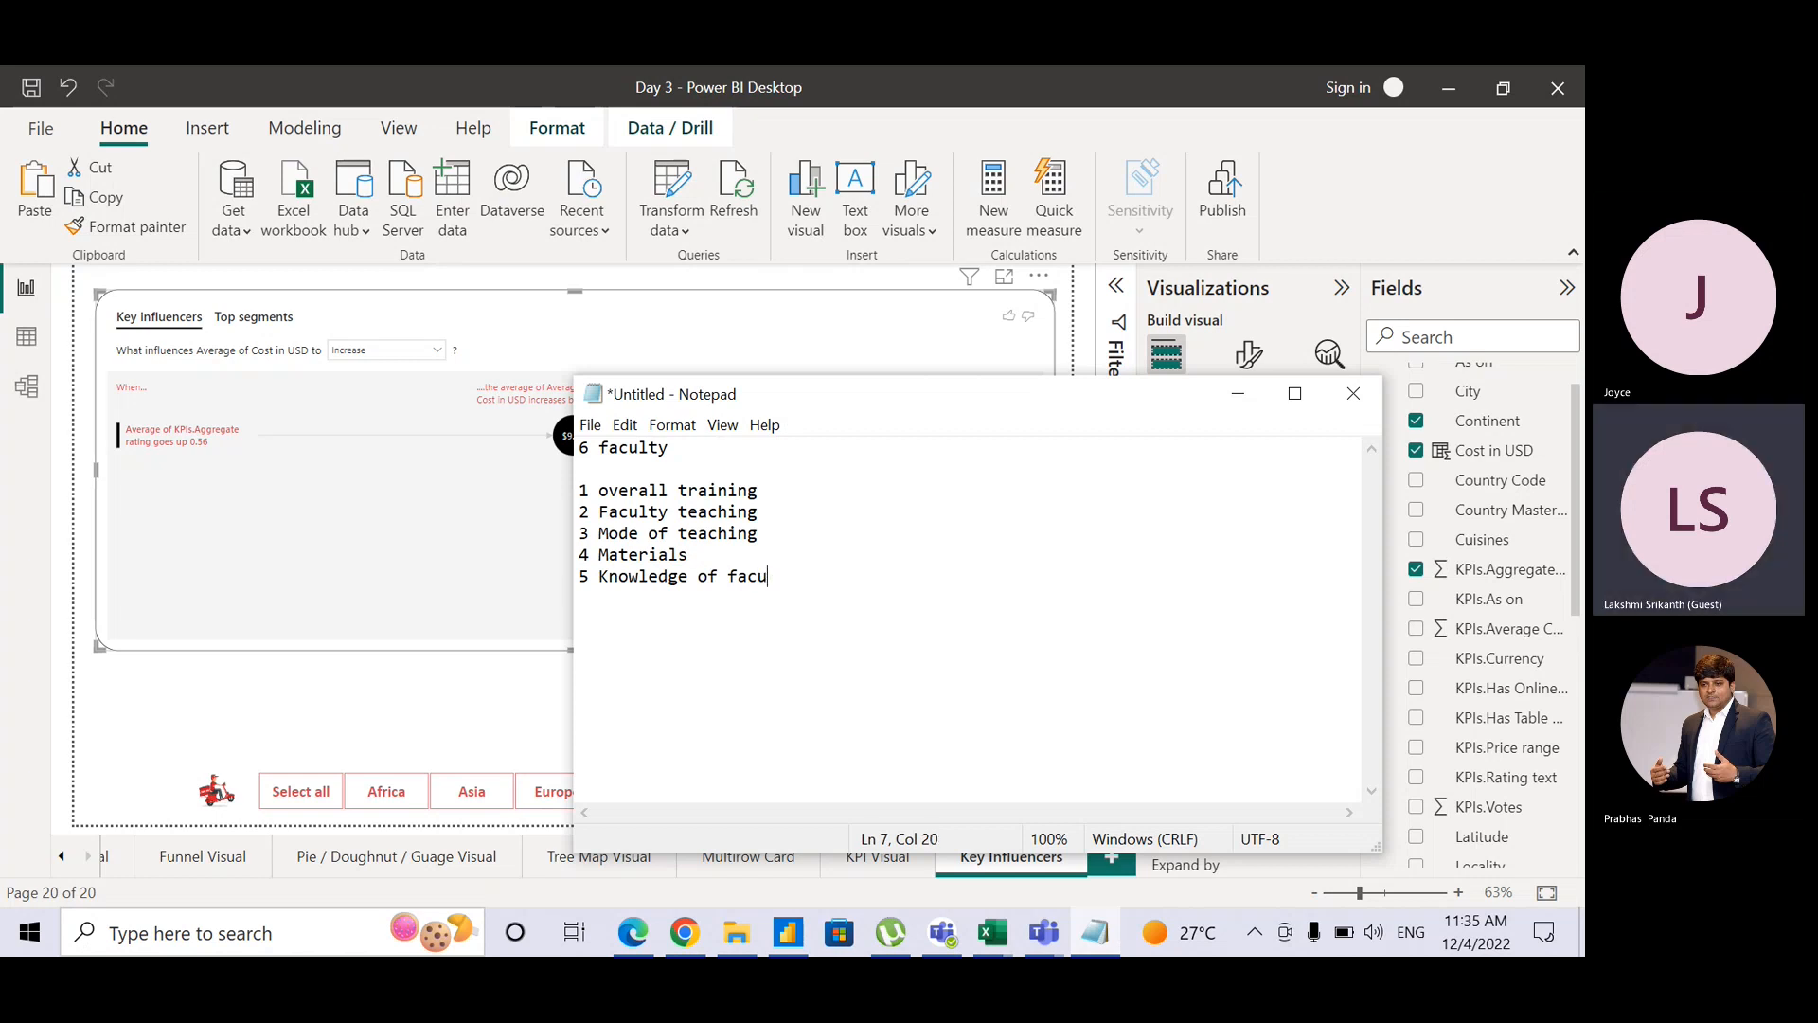
type("ly")
Step: Change the heading to '3 faculty 6 trainees'
left_click(748, 454)
key("Left")
key("Left")
key("Left")
key("Left")
key("Left")
key("Left")
key("BackSpace")
type("3")
key("Right")
key("Right")
type("6 trainees")
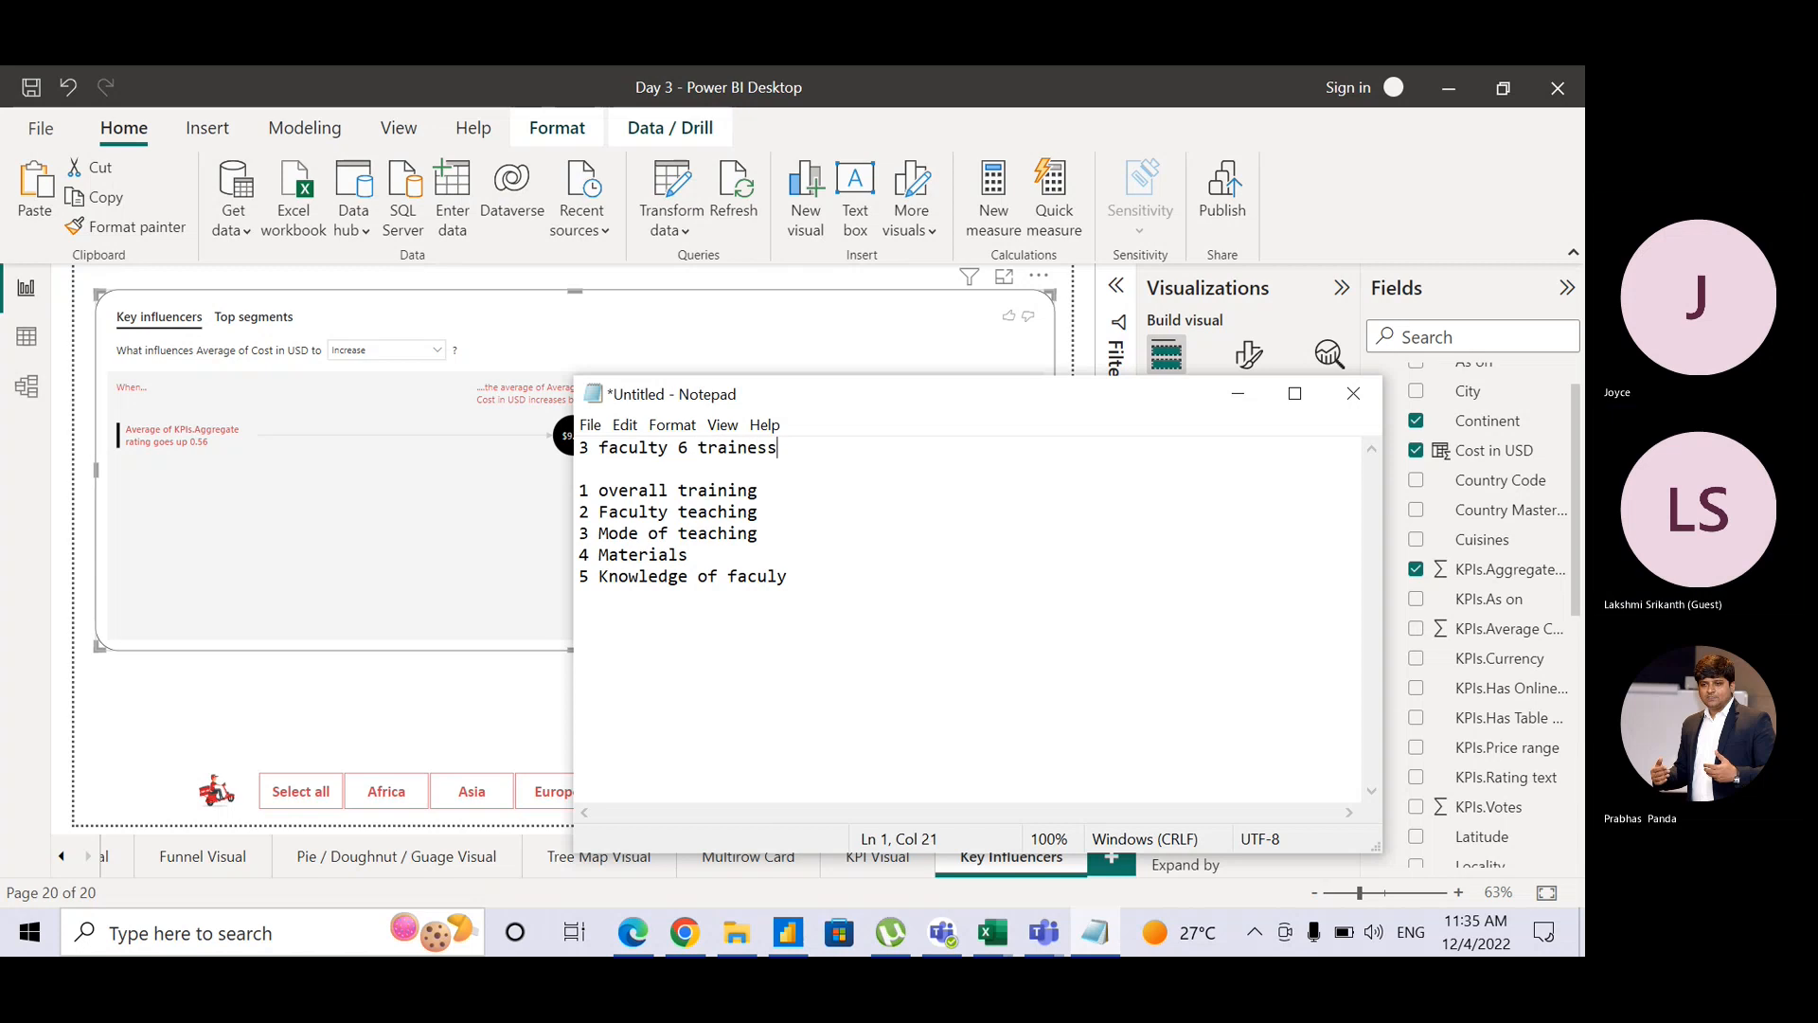
key("BackSpace")
Step: Add a line reading '18 responses' between the heading and the numbered list
type("s")
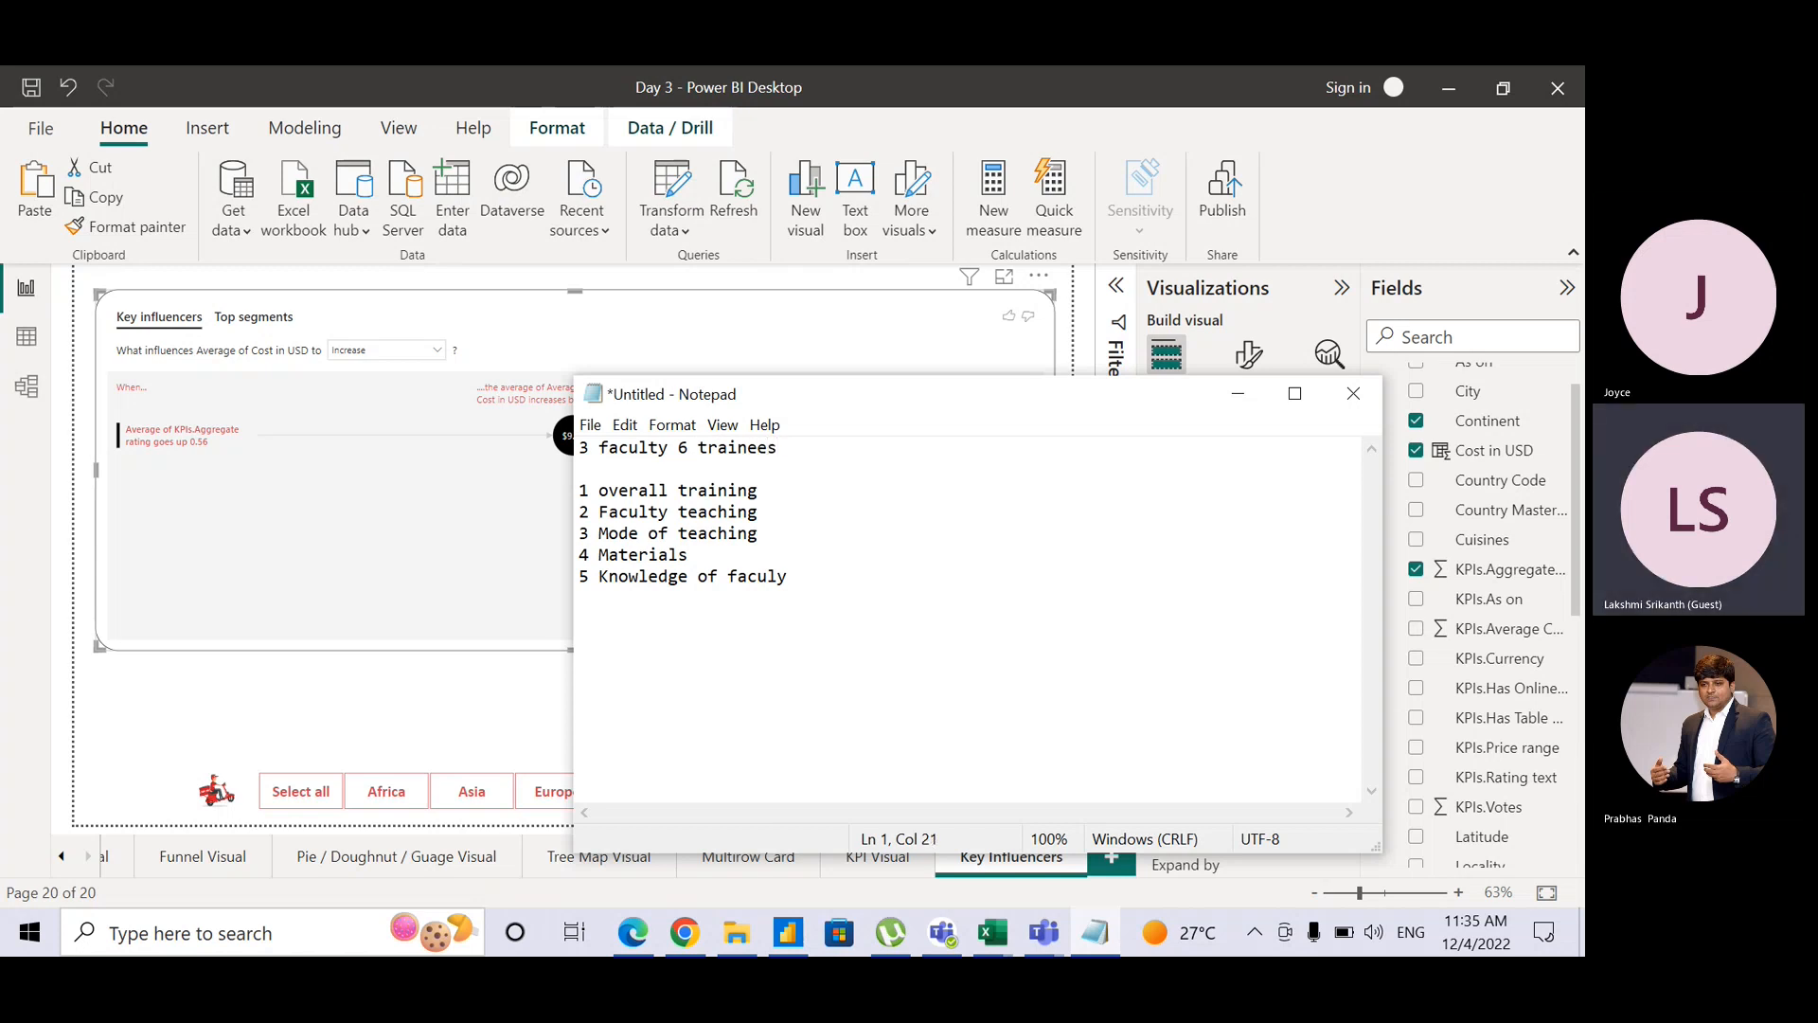
left_click(779, 492)
left_click_drag(873, 491, 728, 476)
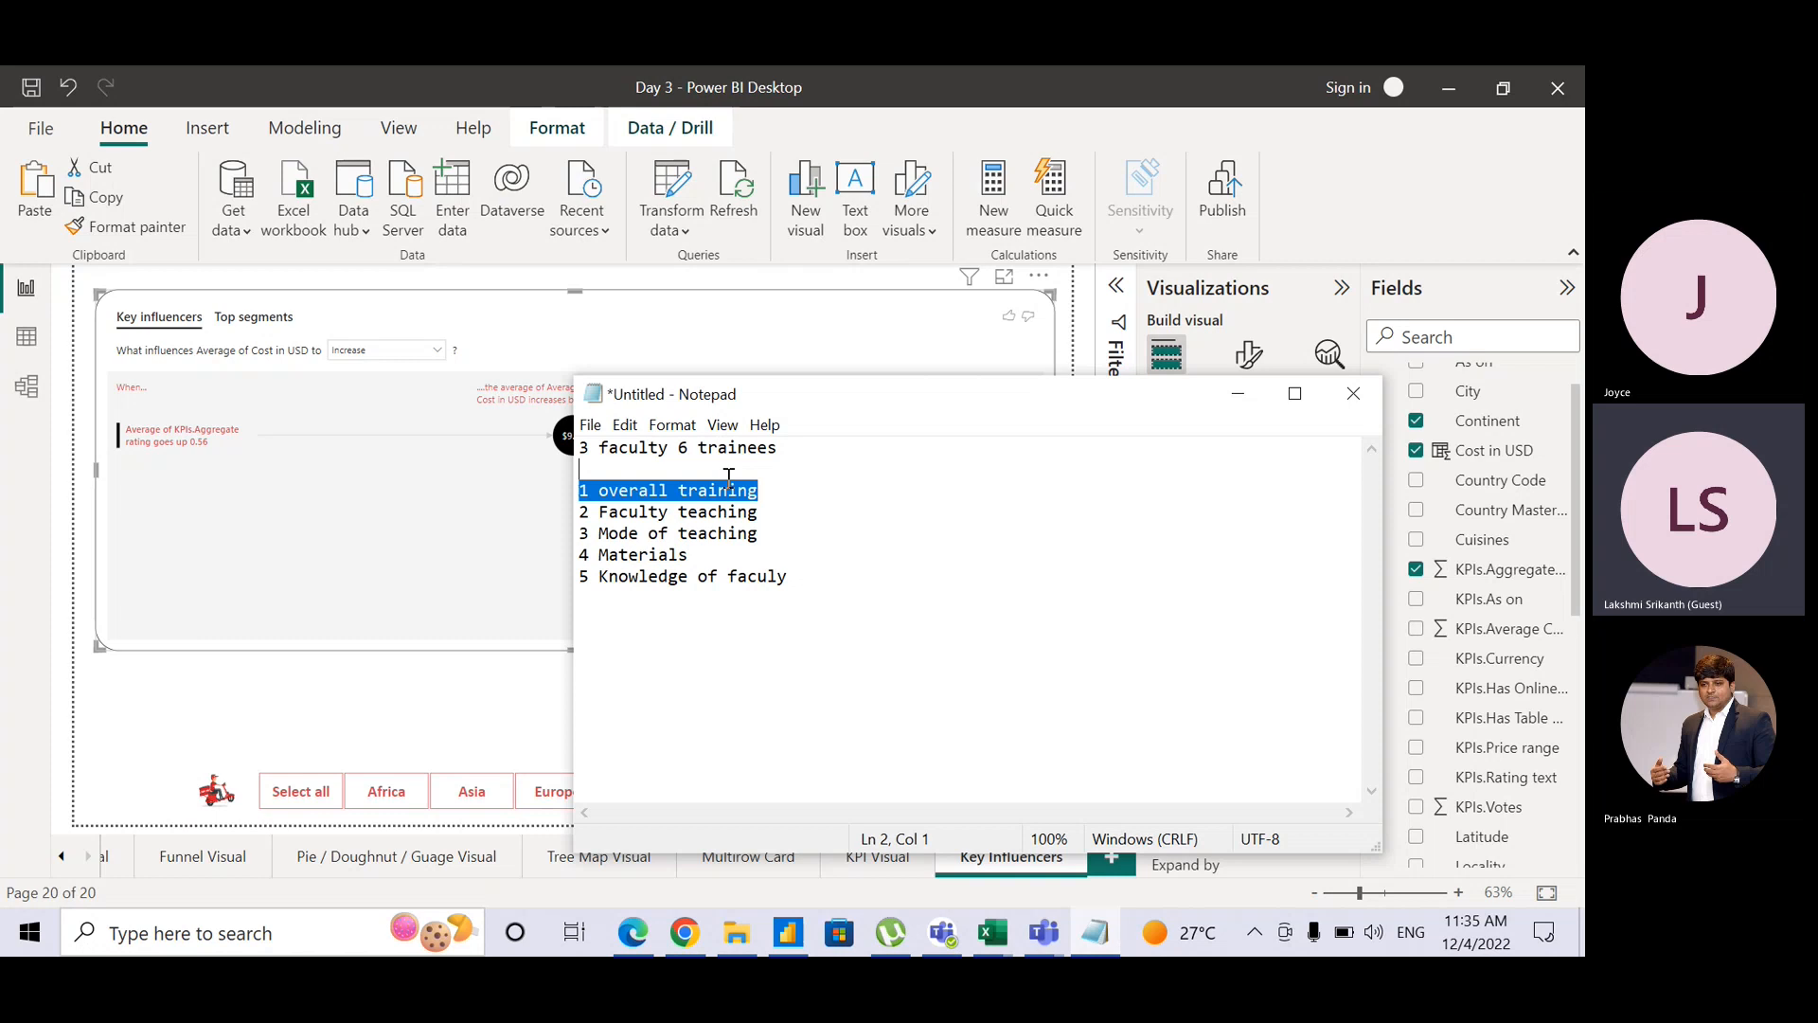
left_click(852, 441)
key("Return")
key("Return")
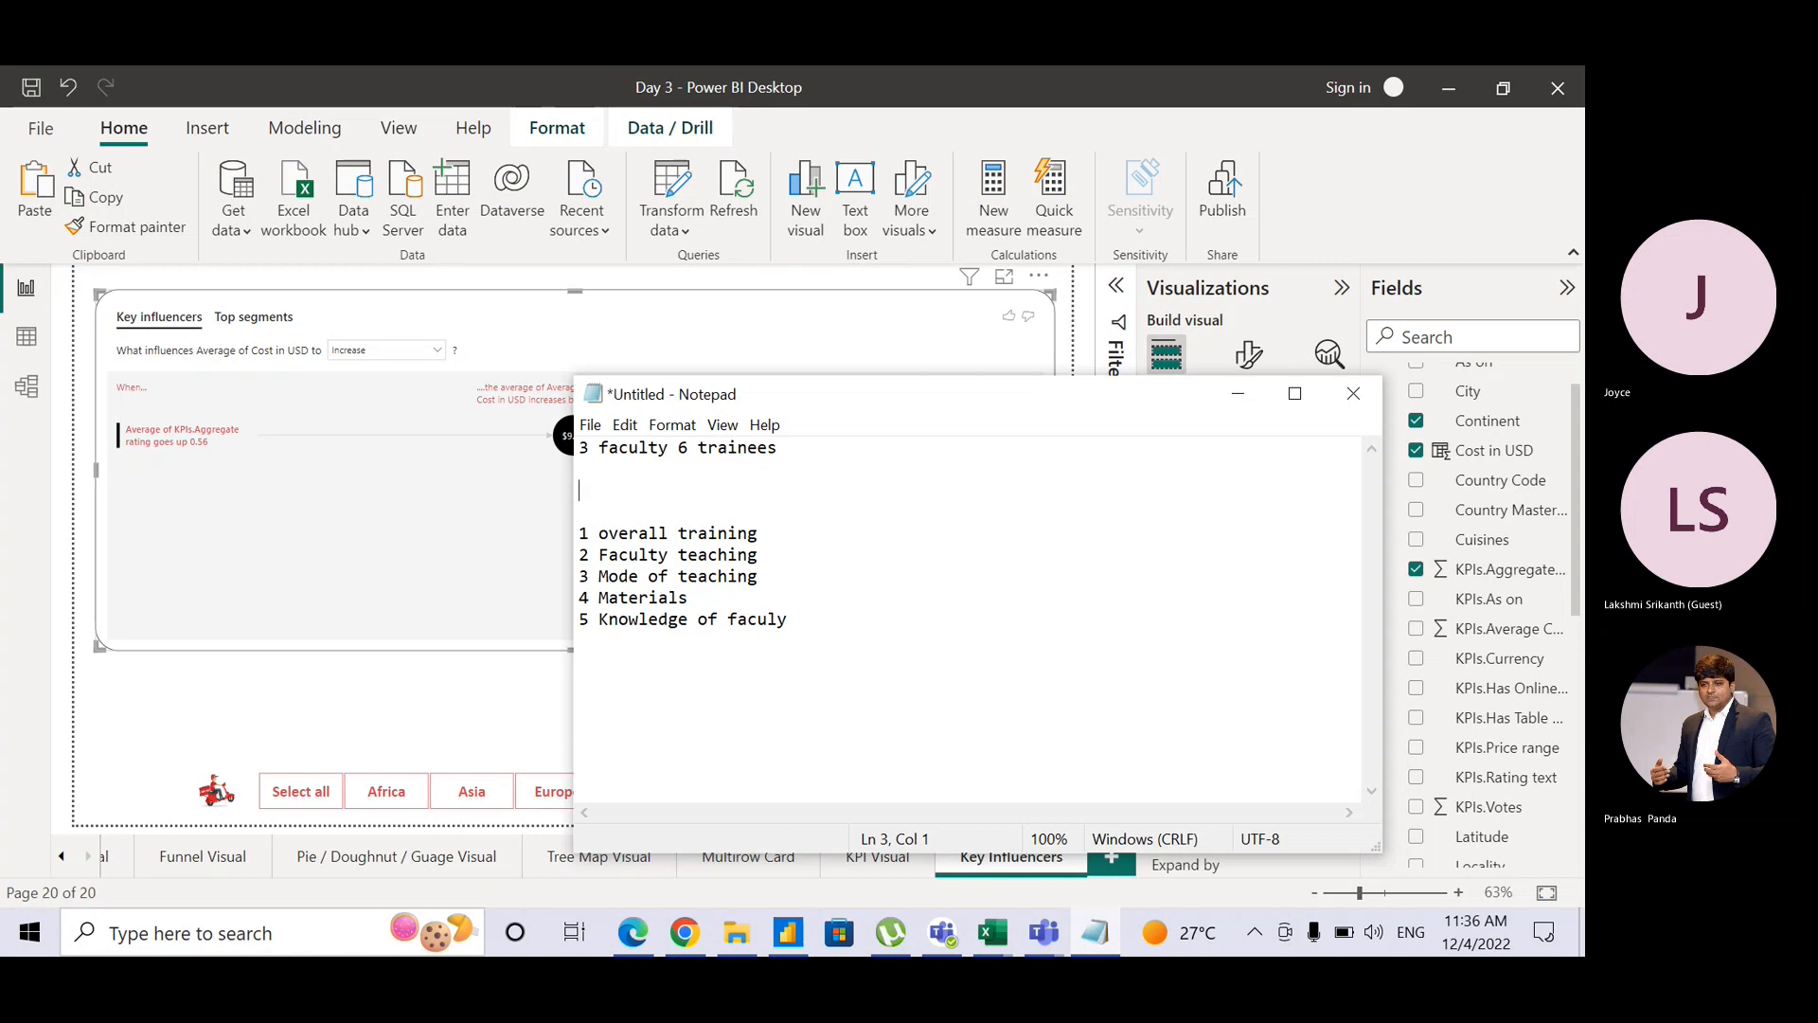
type("18 ")
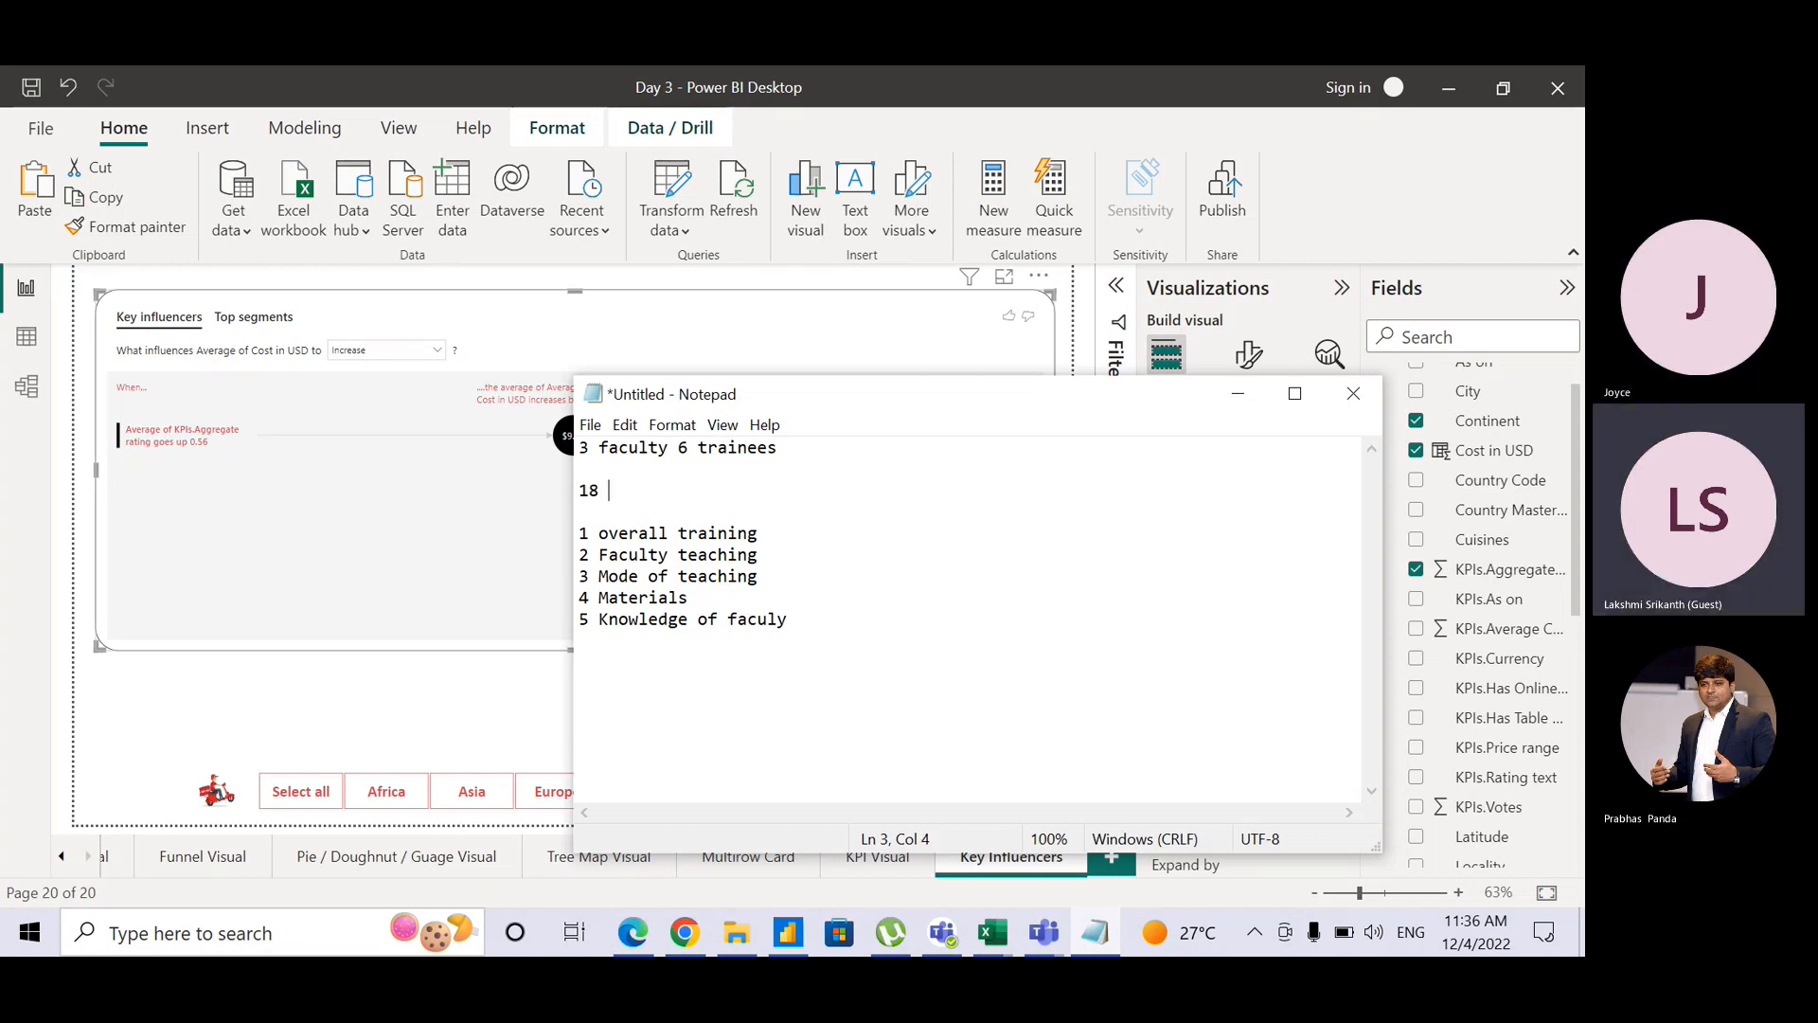
type("respons")
type("e")
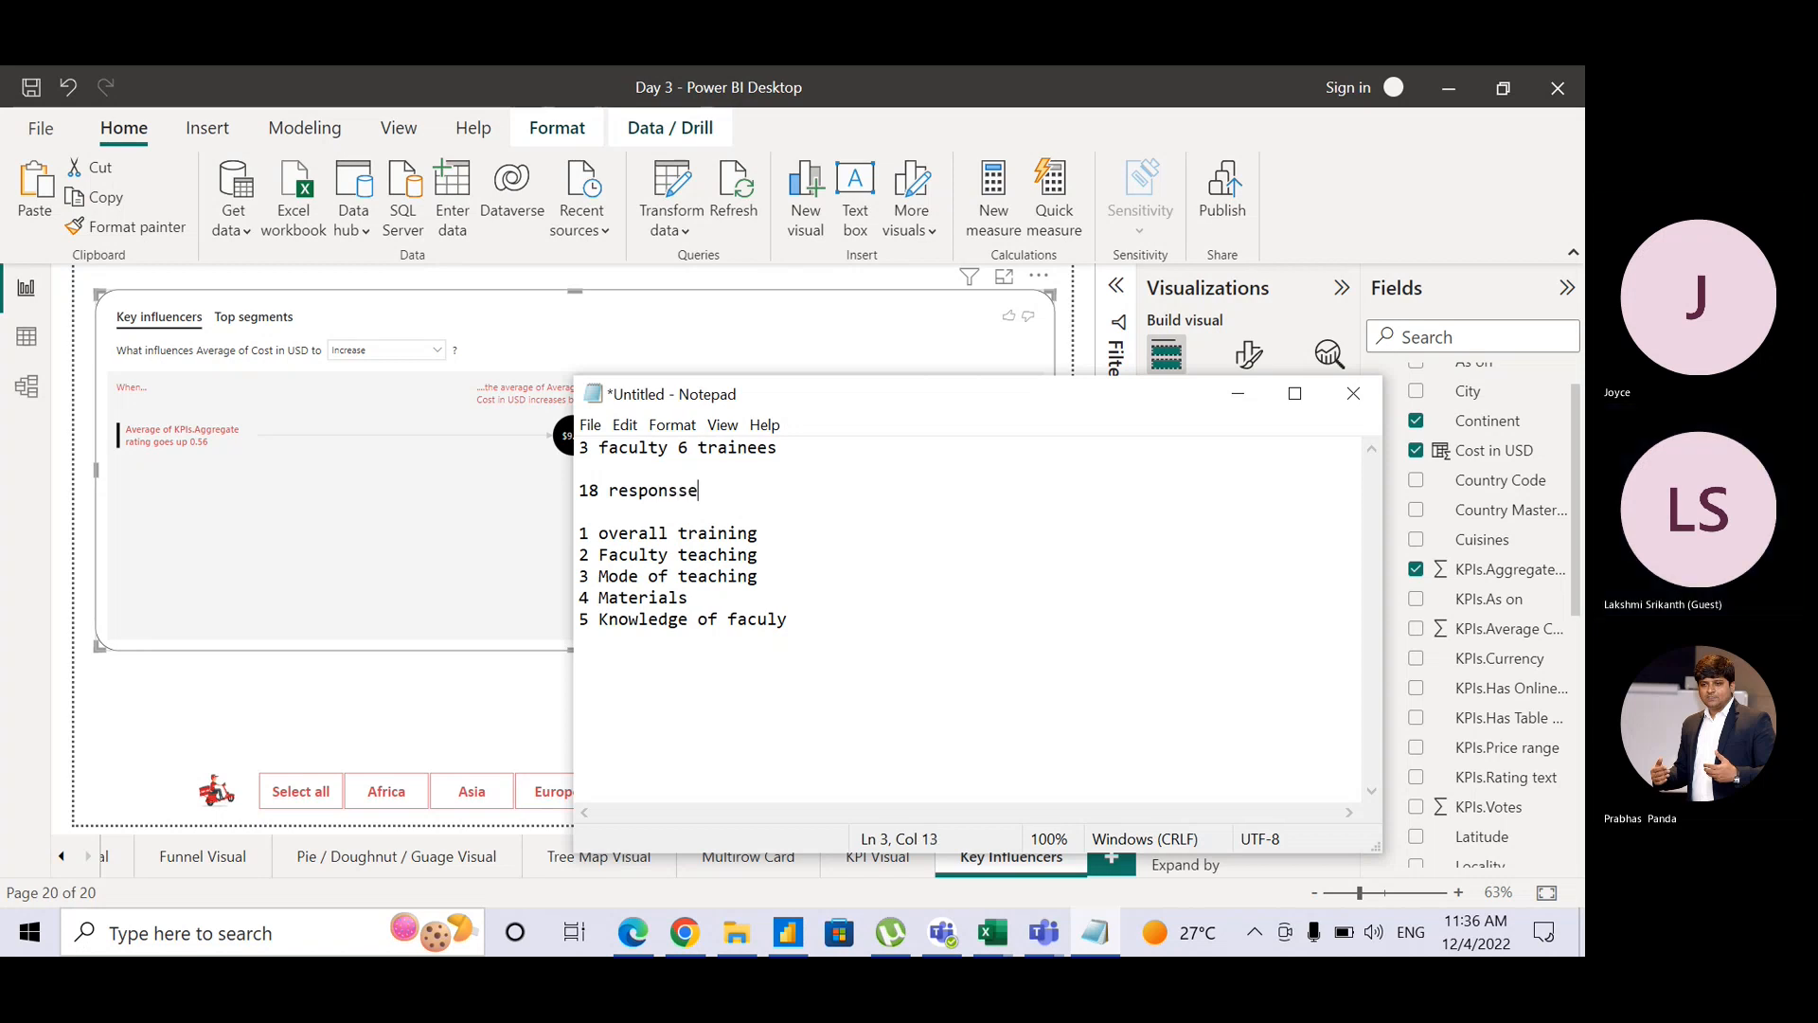
type("s")
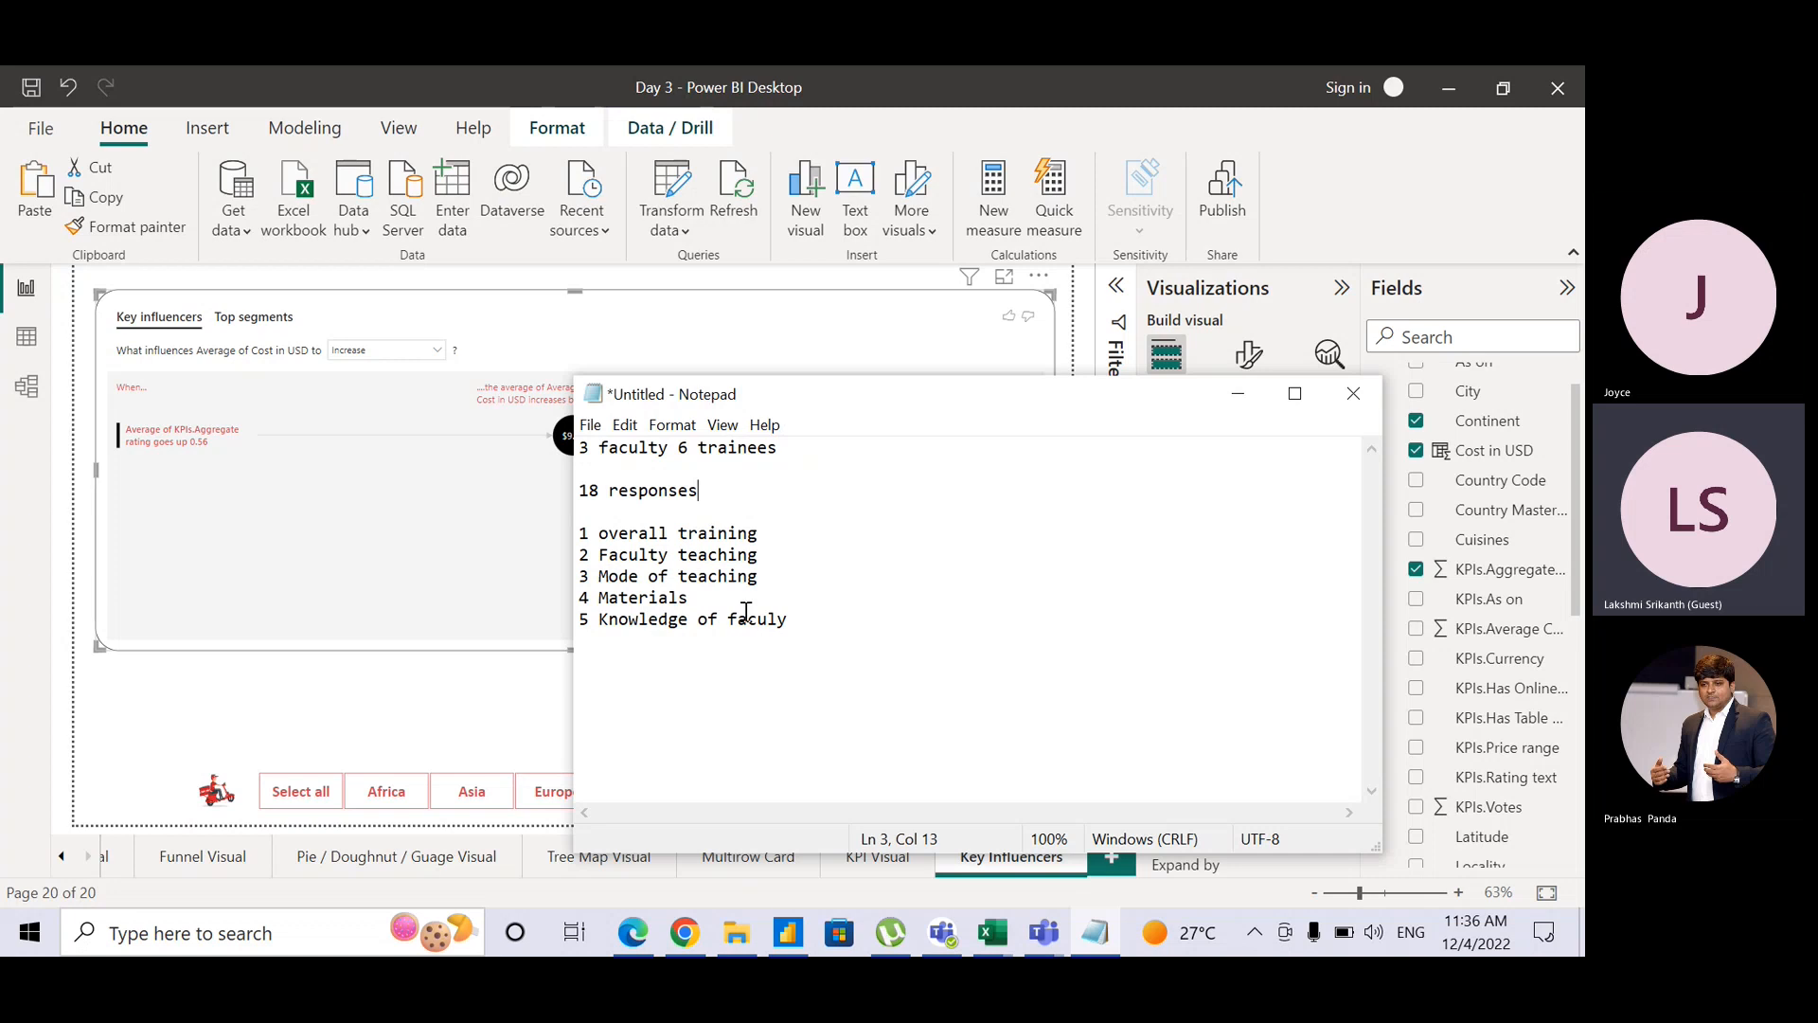
Step: Back in Power BI, show the key influencers Top segments view, which finds no segments
left_click(624, 363)
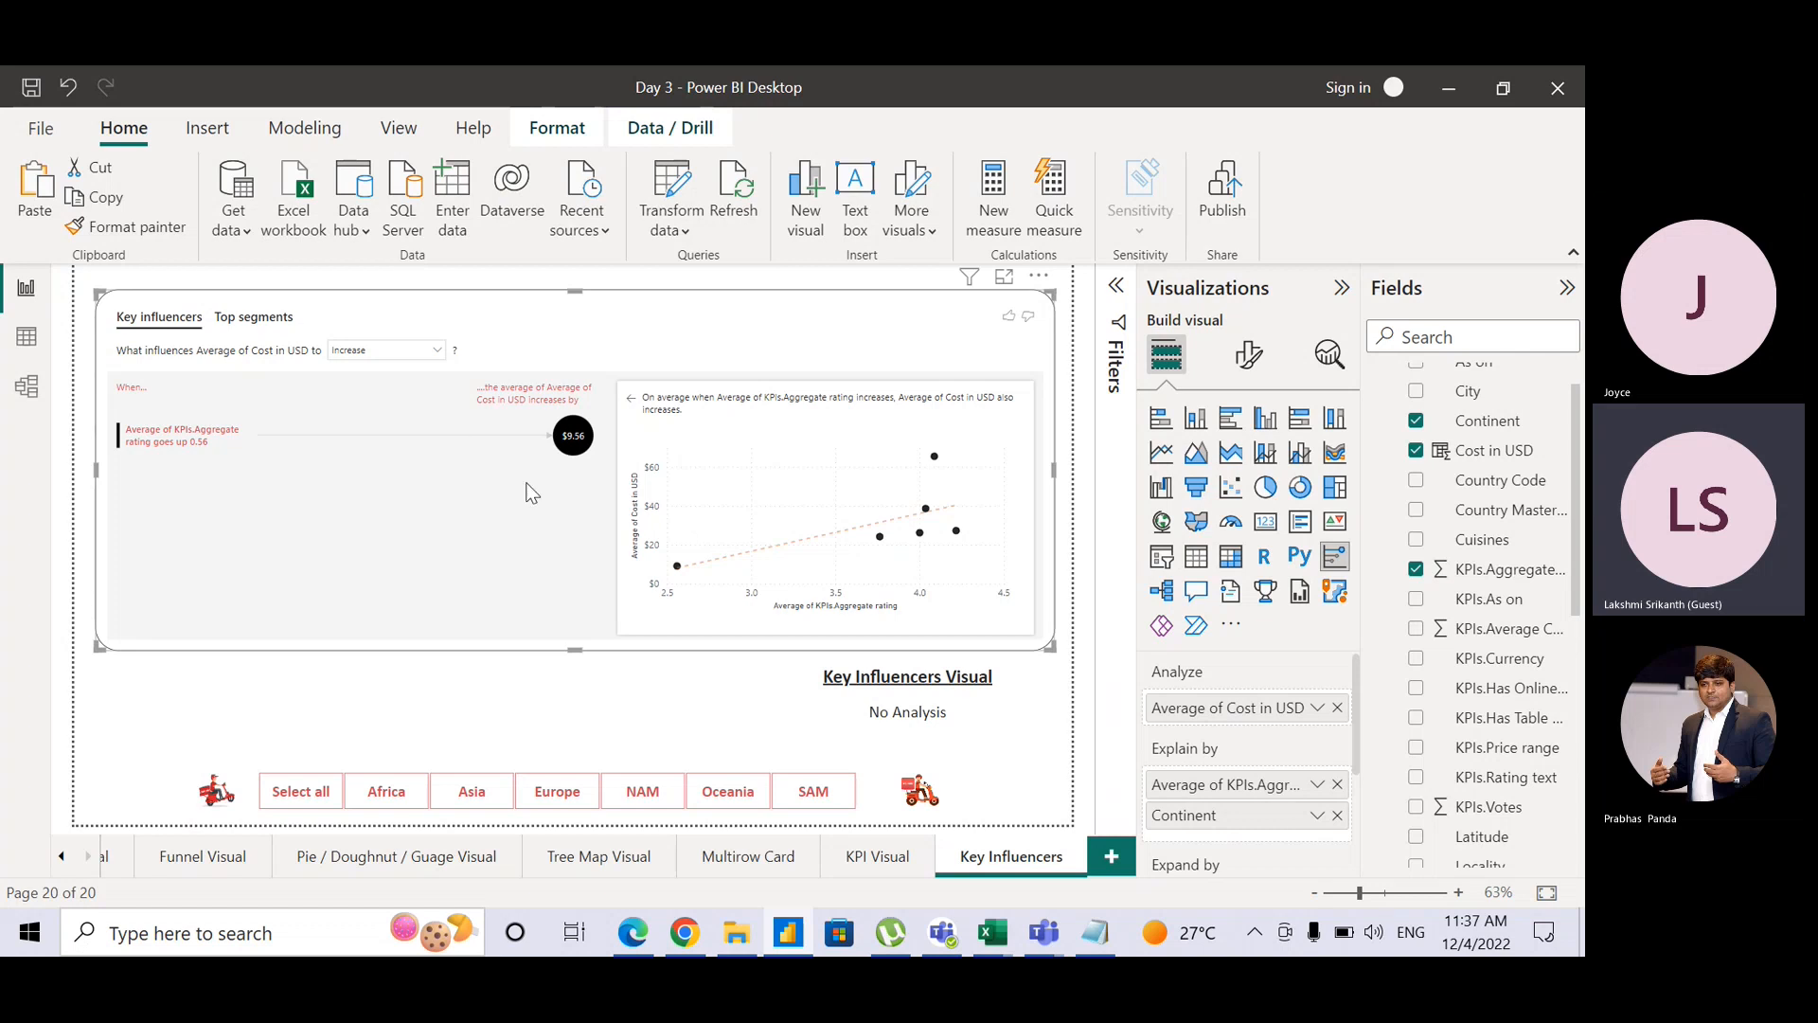
left_click(275, 325)
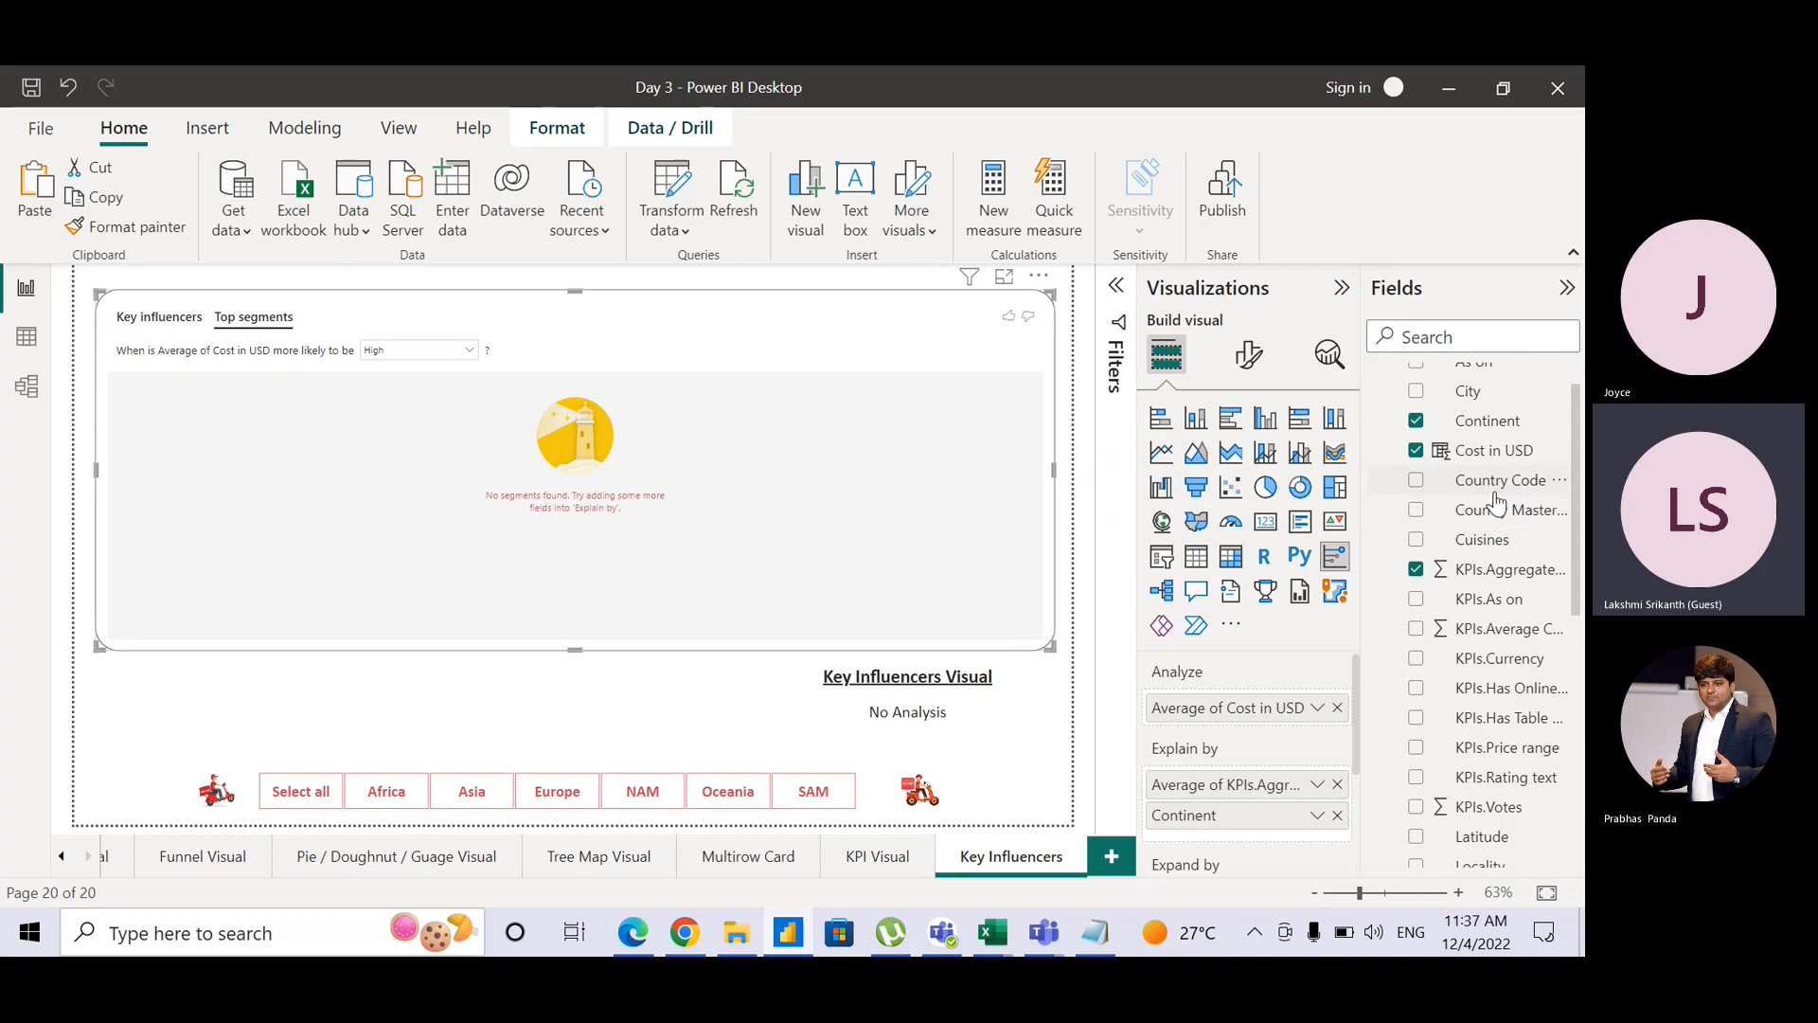
left_click_drag(1502, 512, 1269, 820)
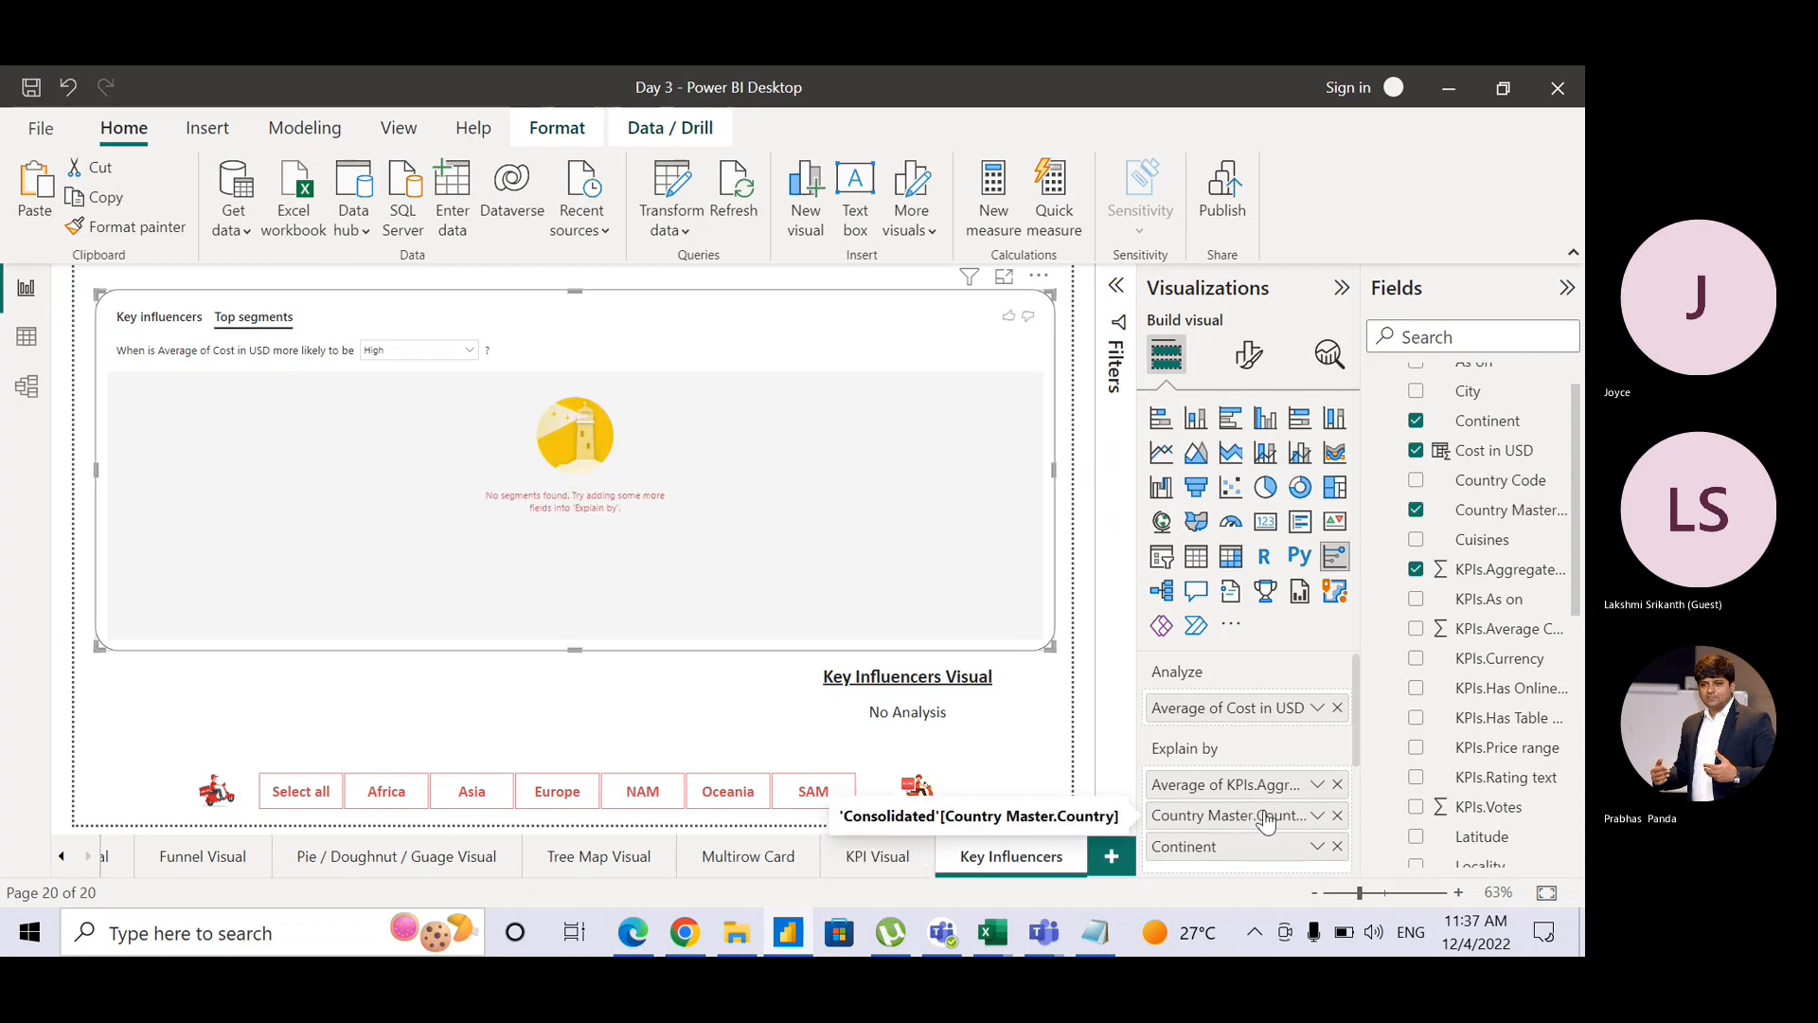
left_click(185, 320)
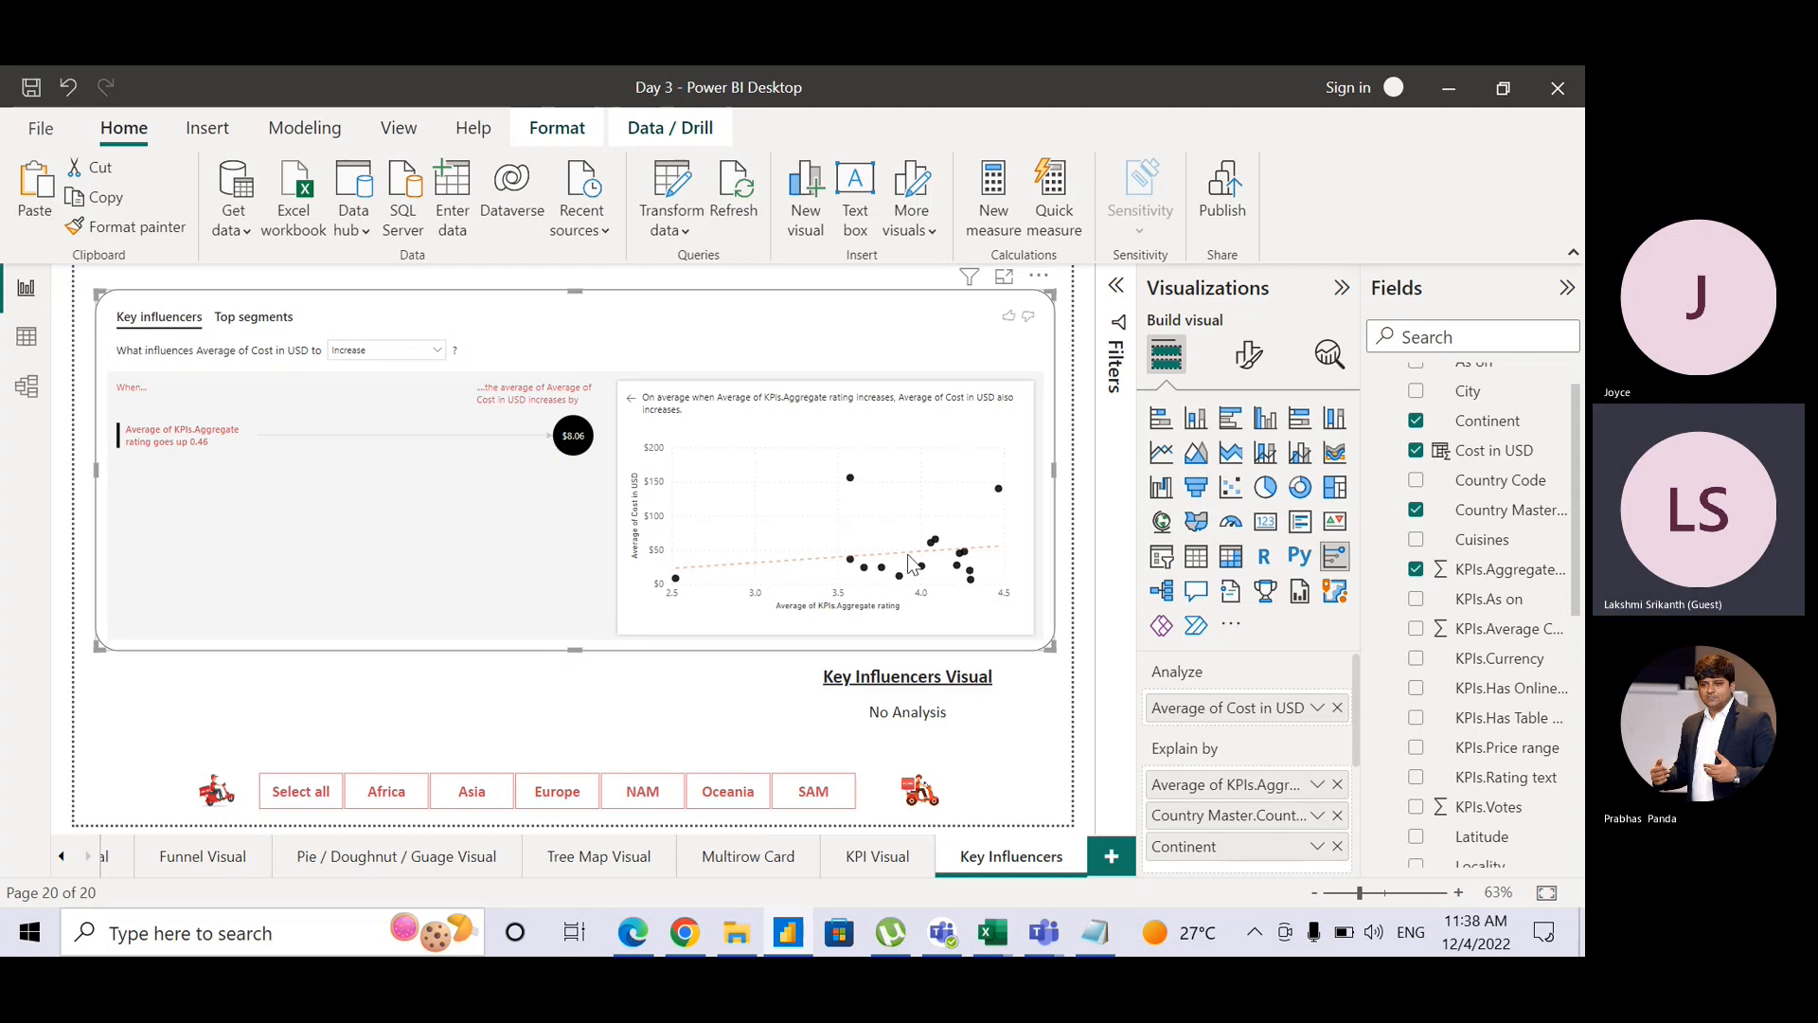
mouse_move(936, 554)
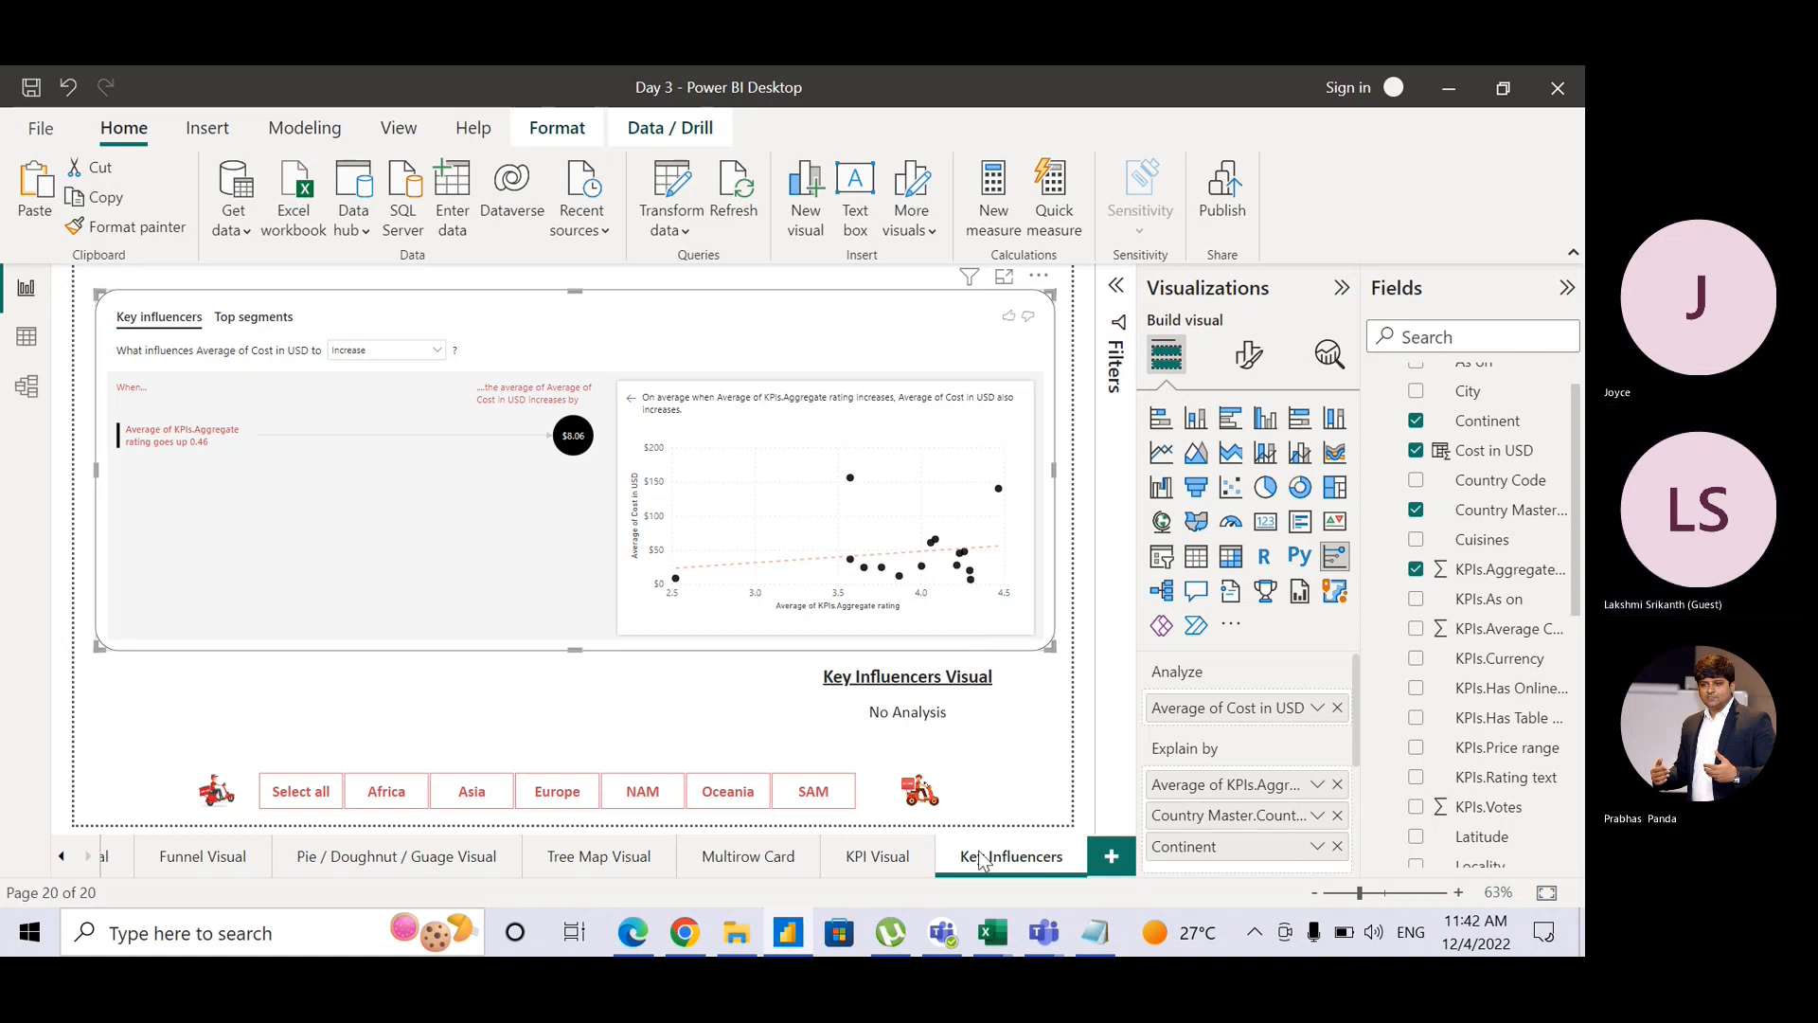
Step: Duplicate the Key Influencers page and rename the copy 'Decomposition Tree'
right_click(1011, 859)
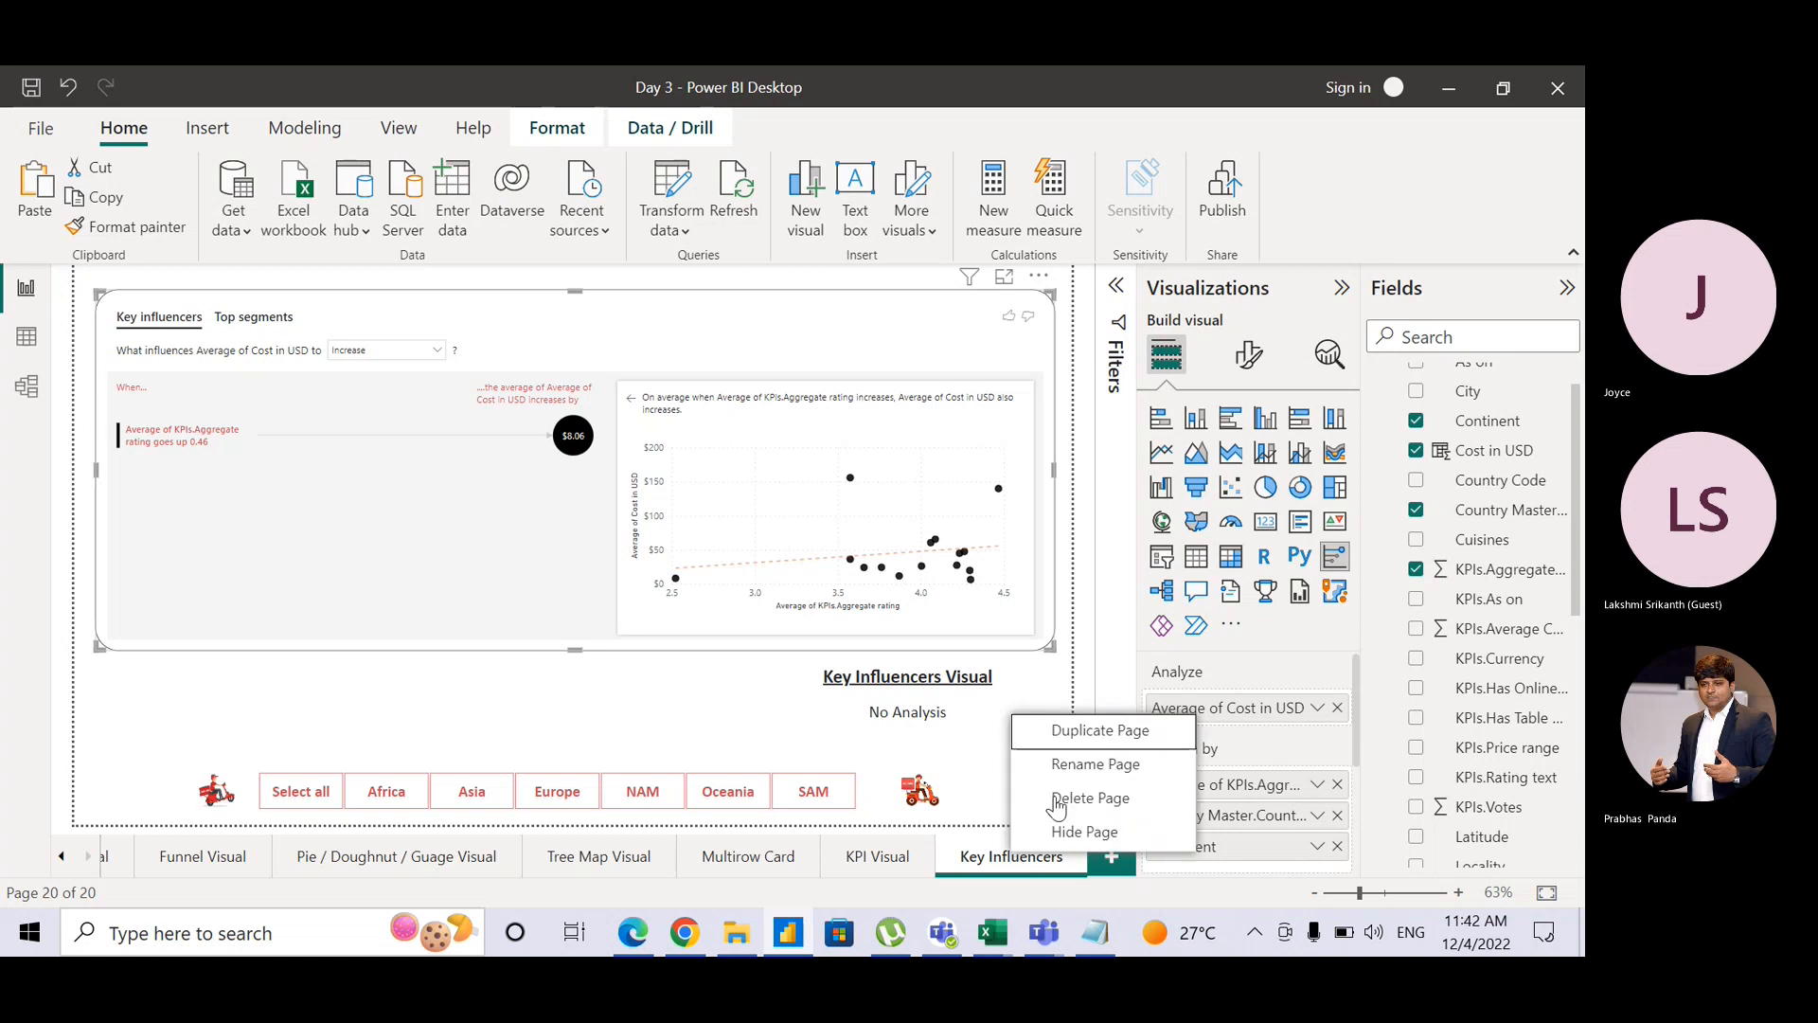
left_click(1087, 739)
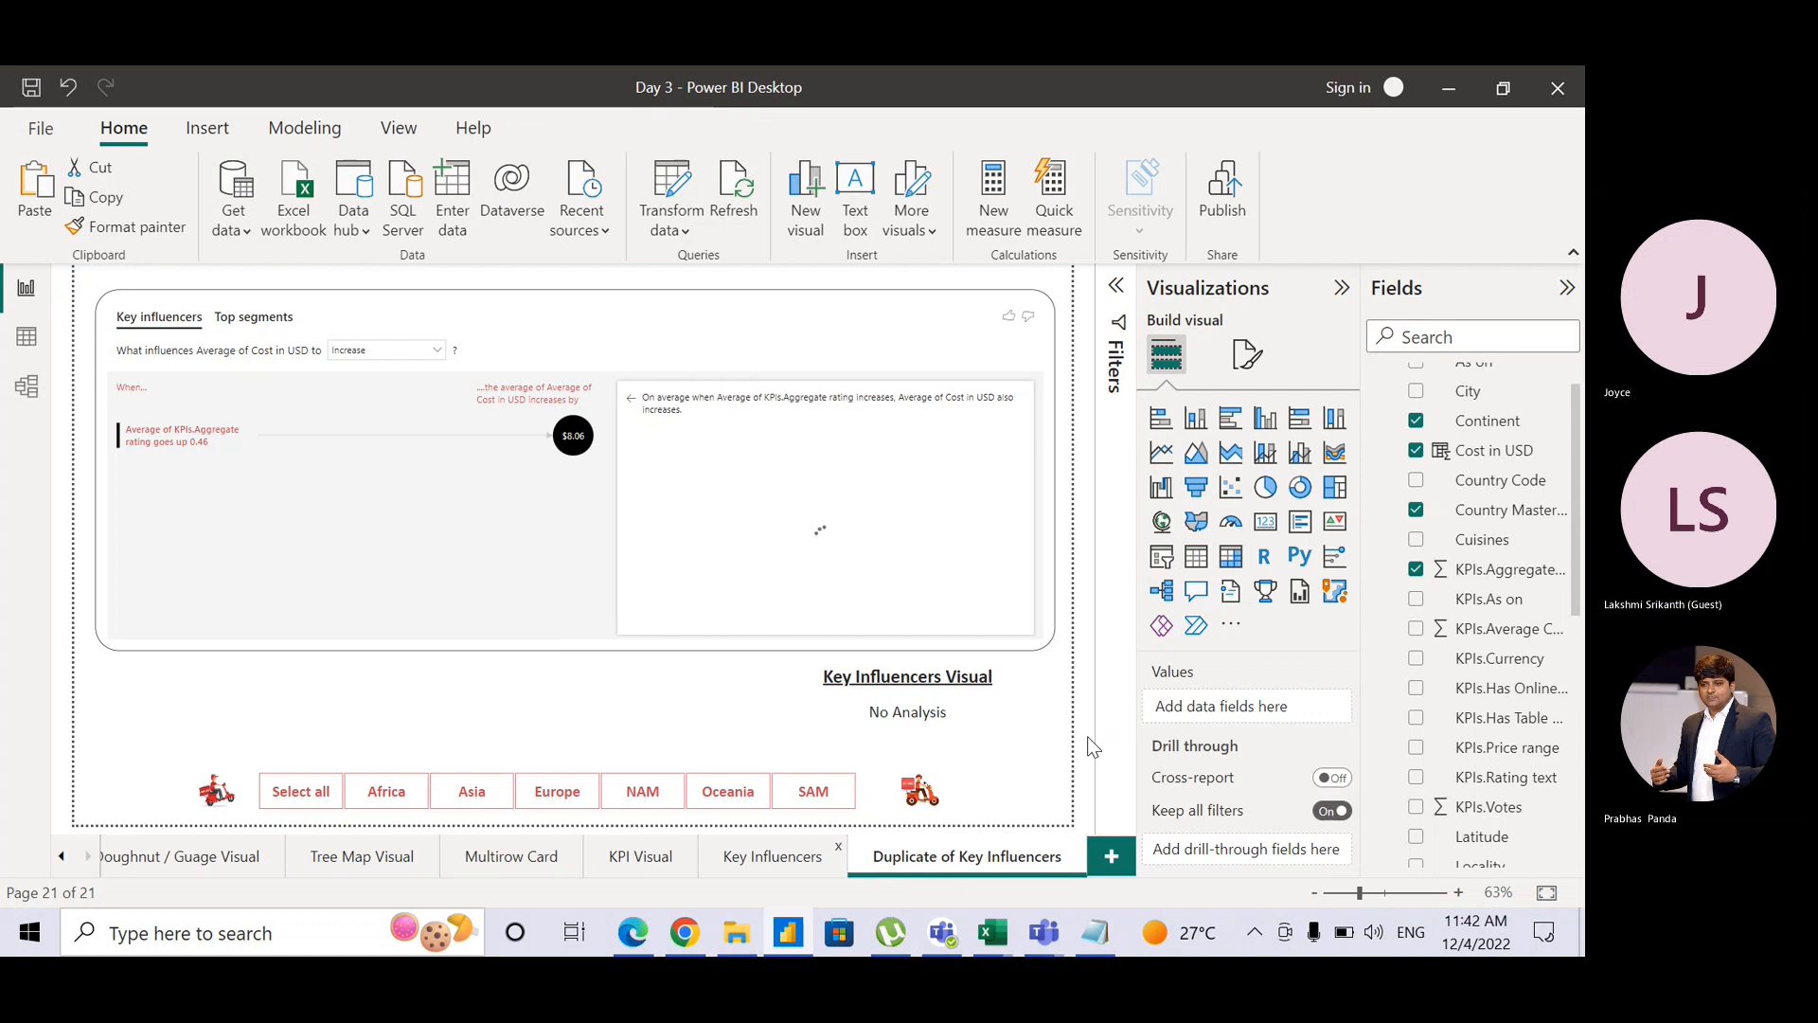
double_click(944, 862)
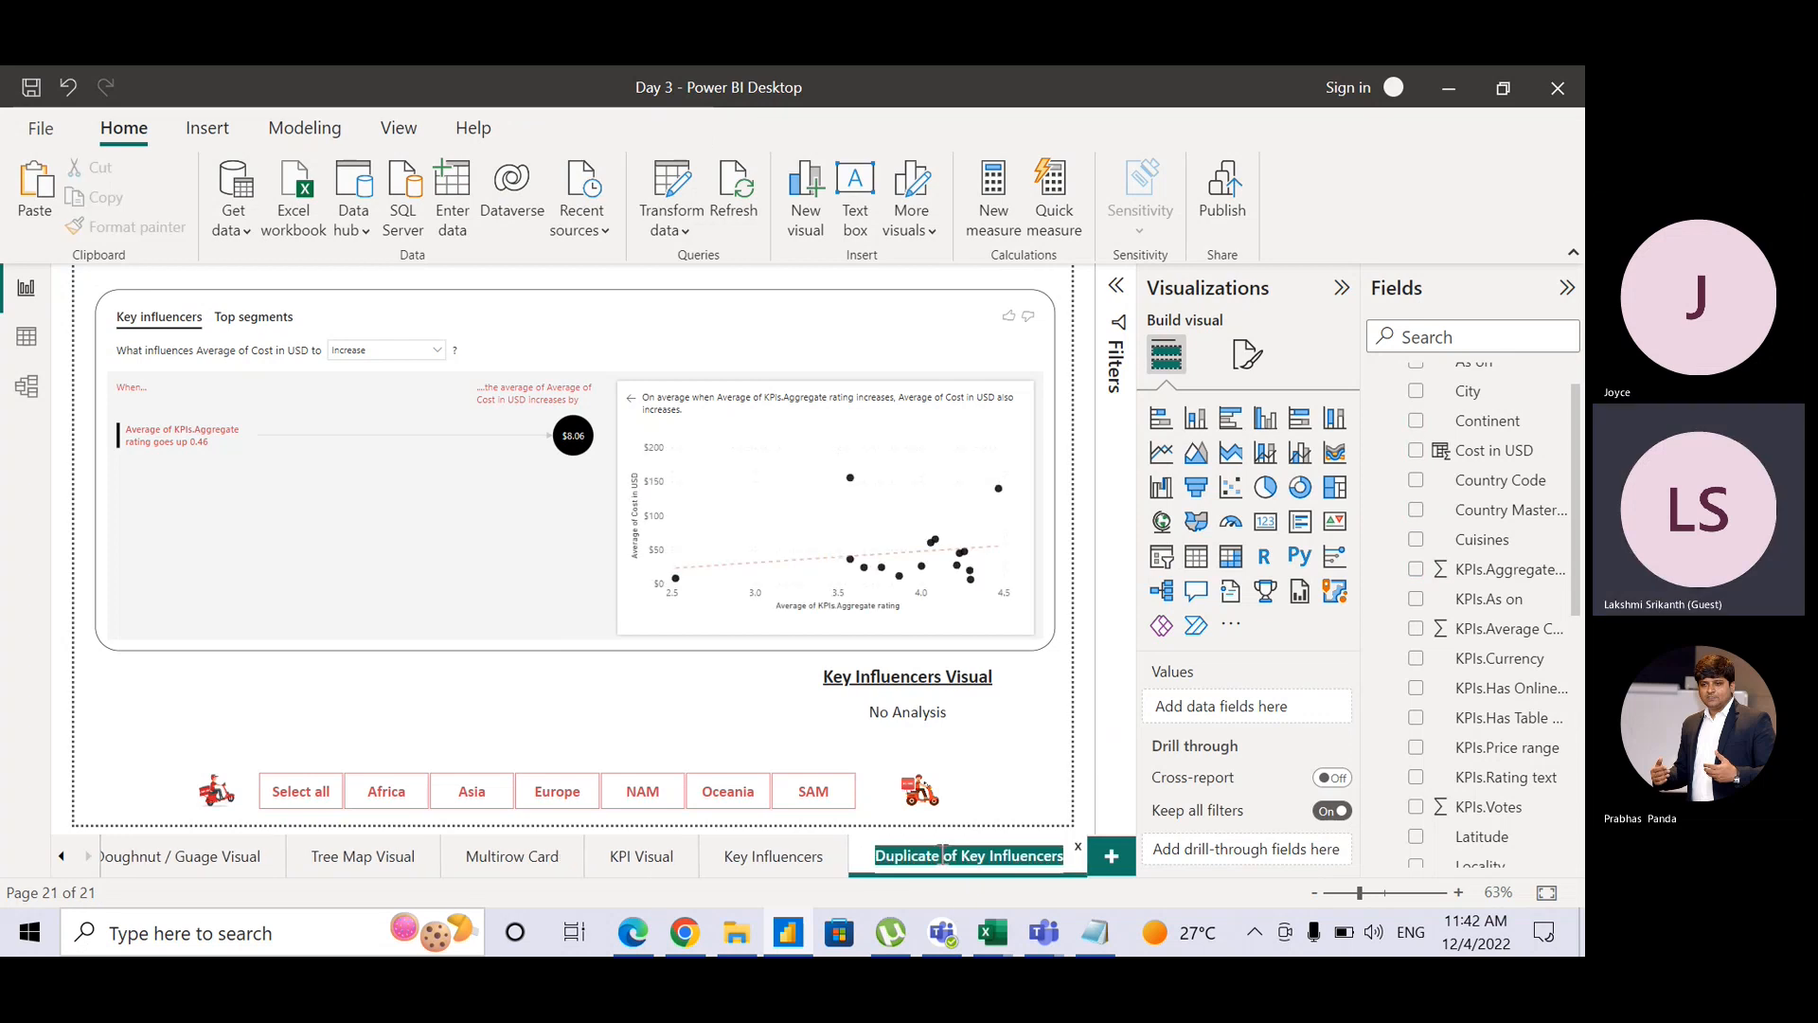
type("Decom")
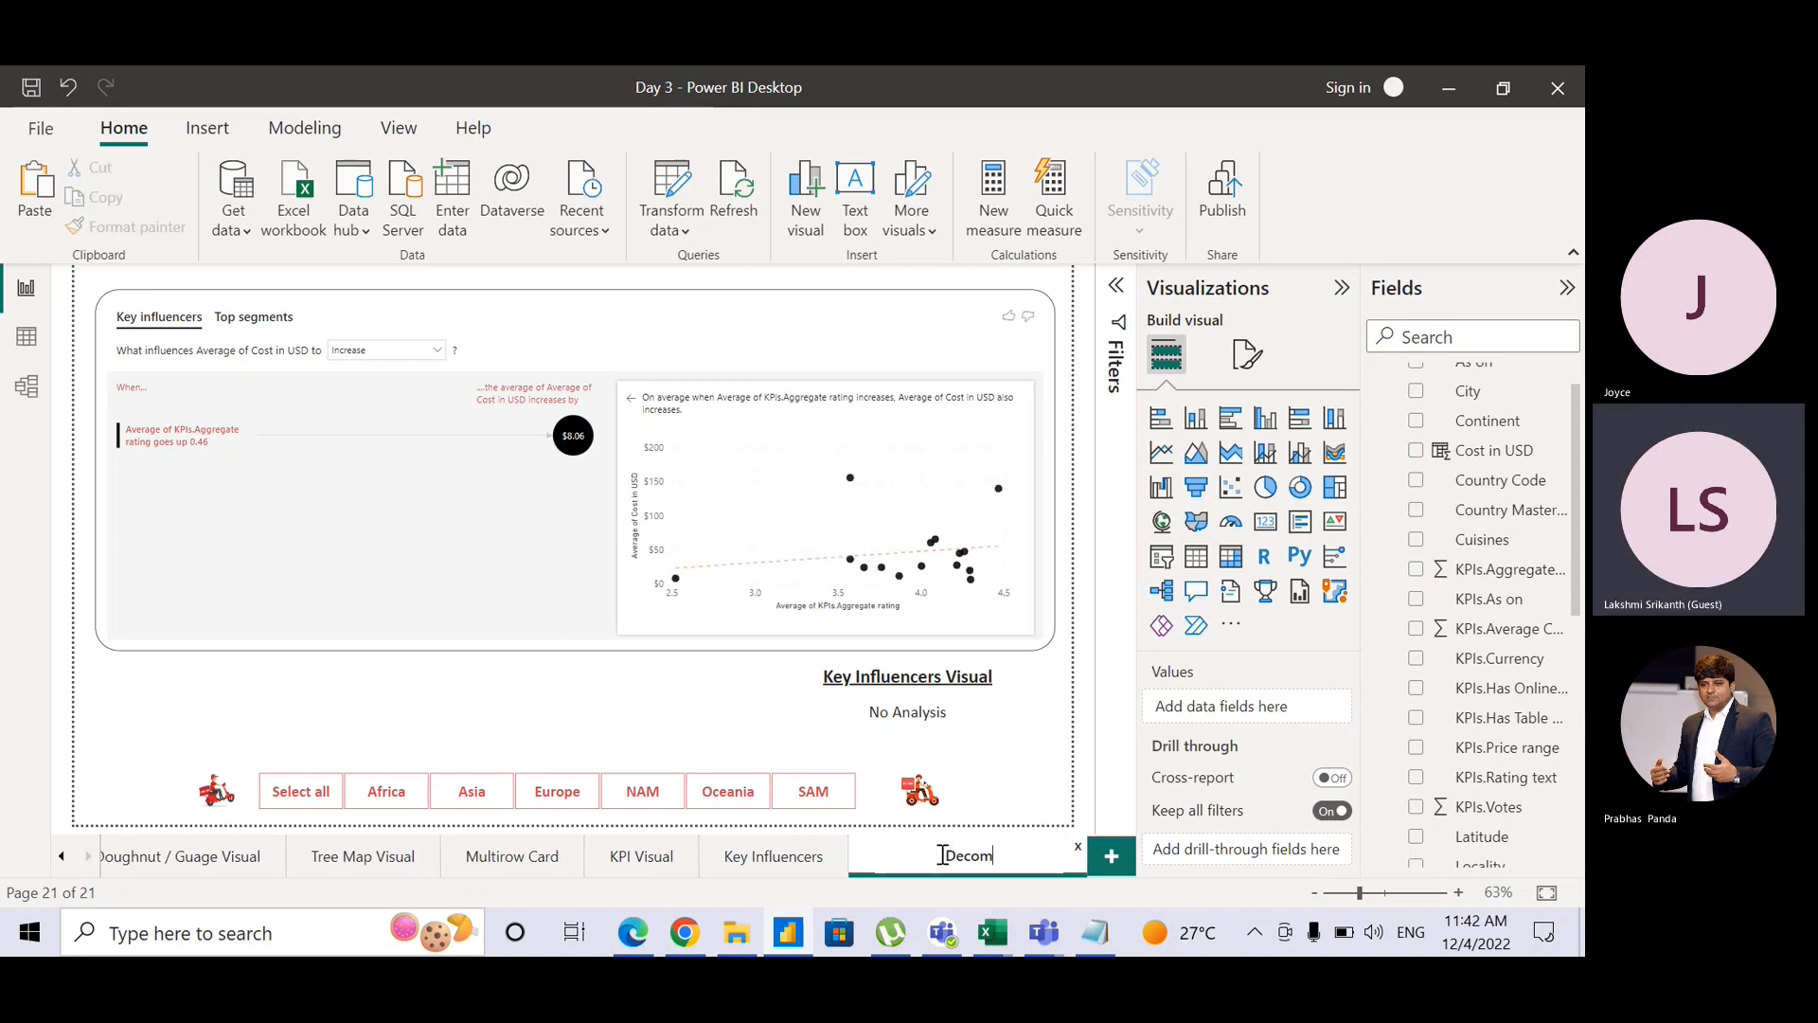
type("position Tree")
key("Return")
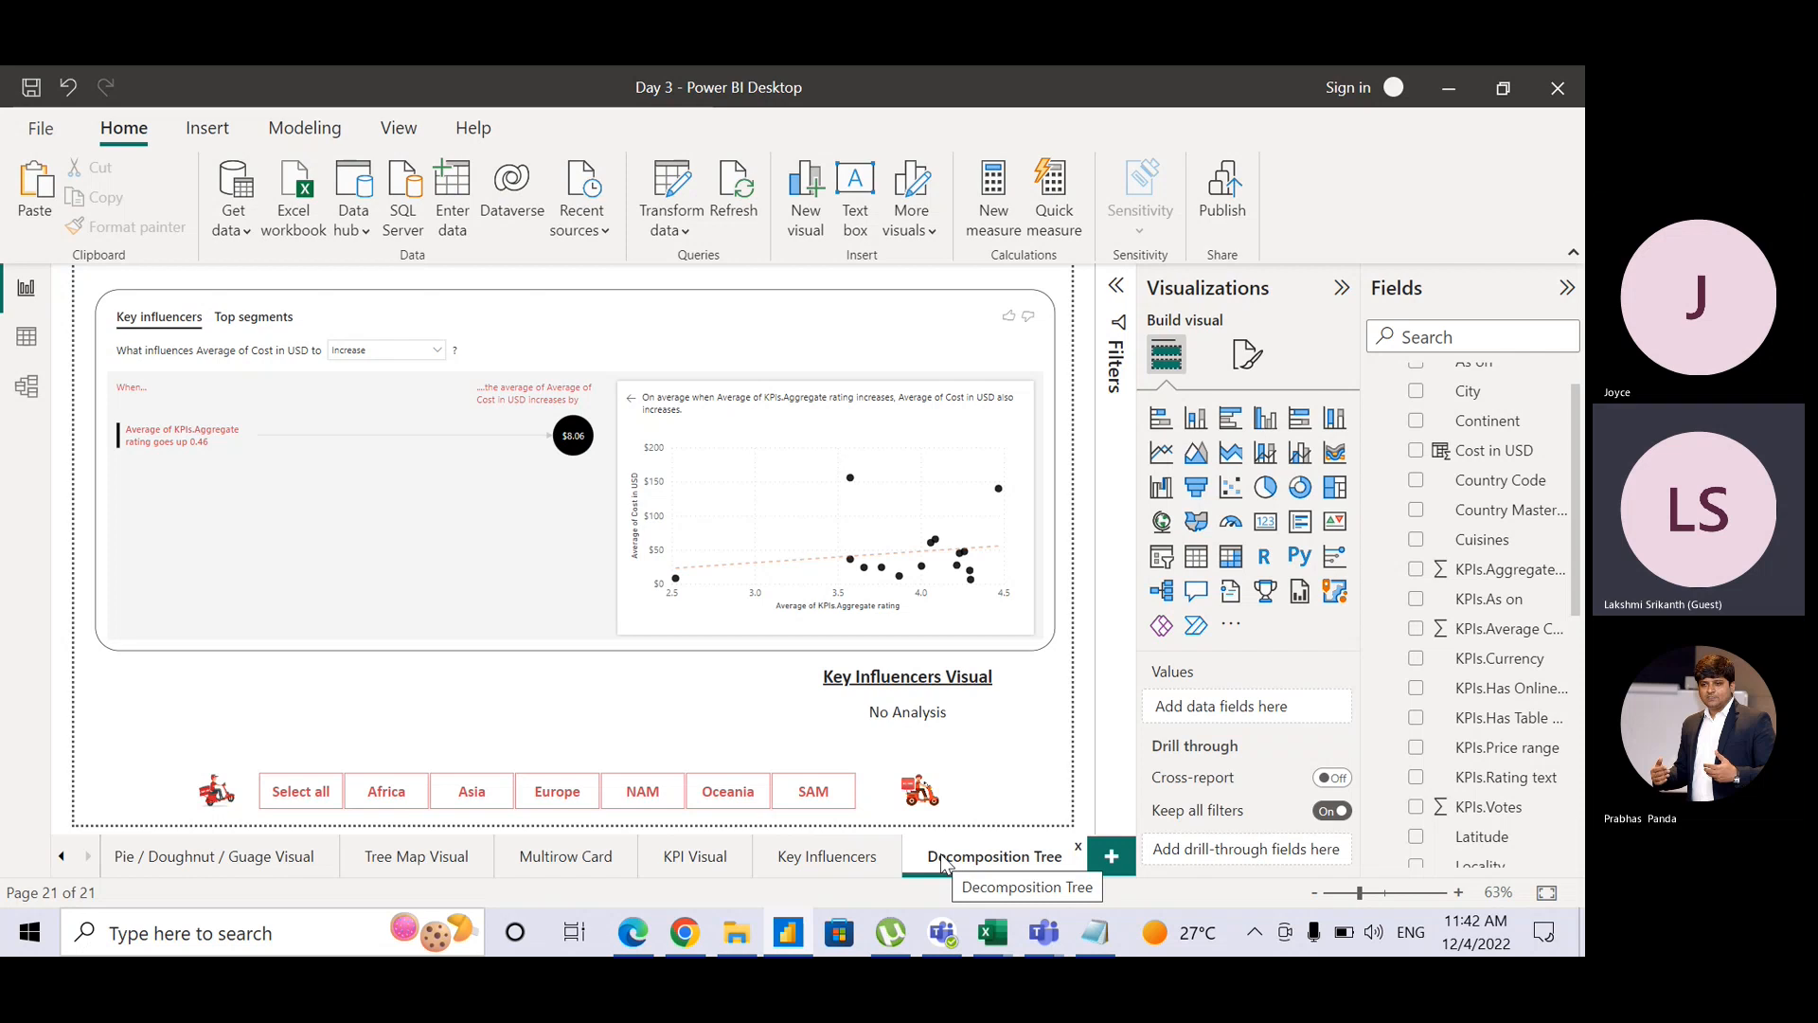
Step: Replace 'Key Influencers' in the page title with 'Decomposition'
double_click(887, 679)
left_click(946, 679)
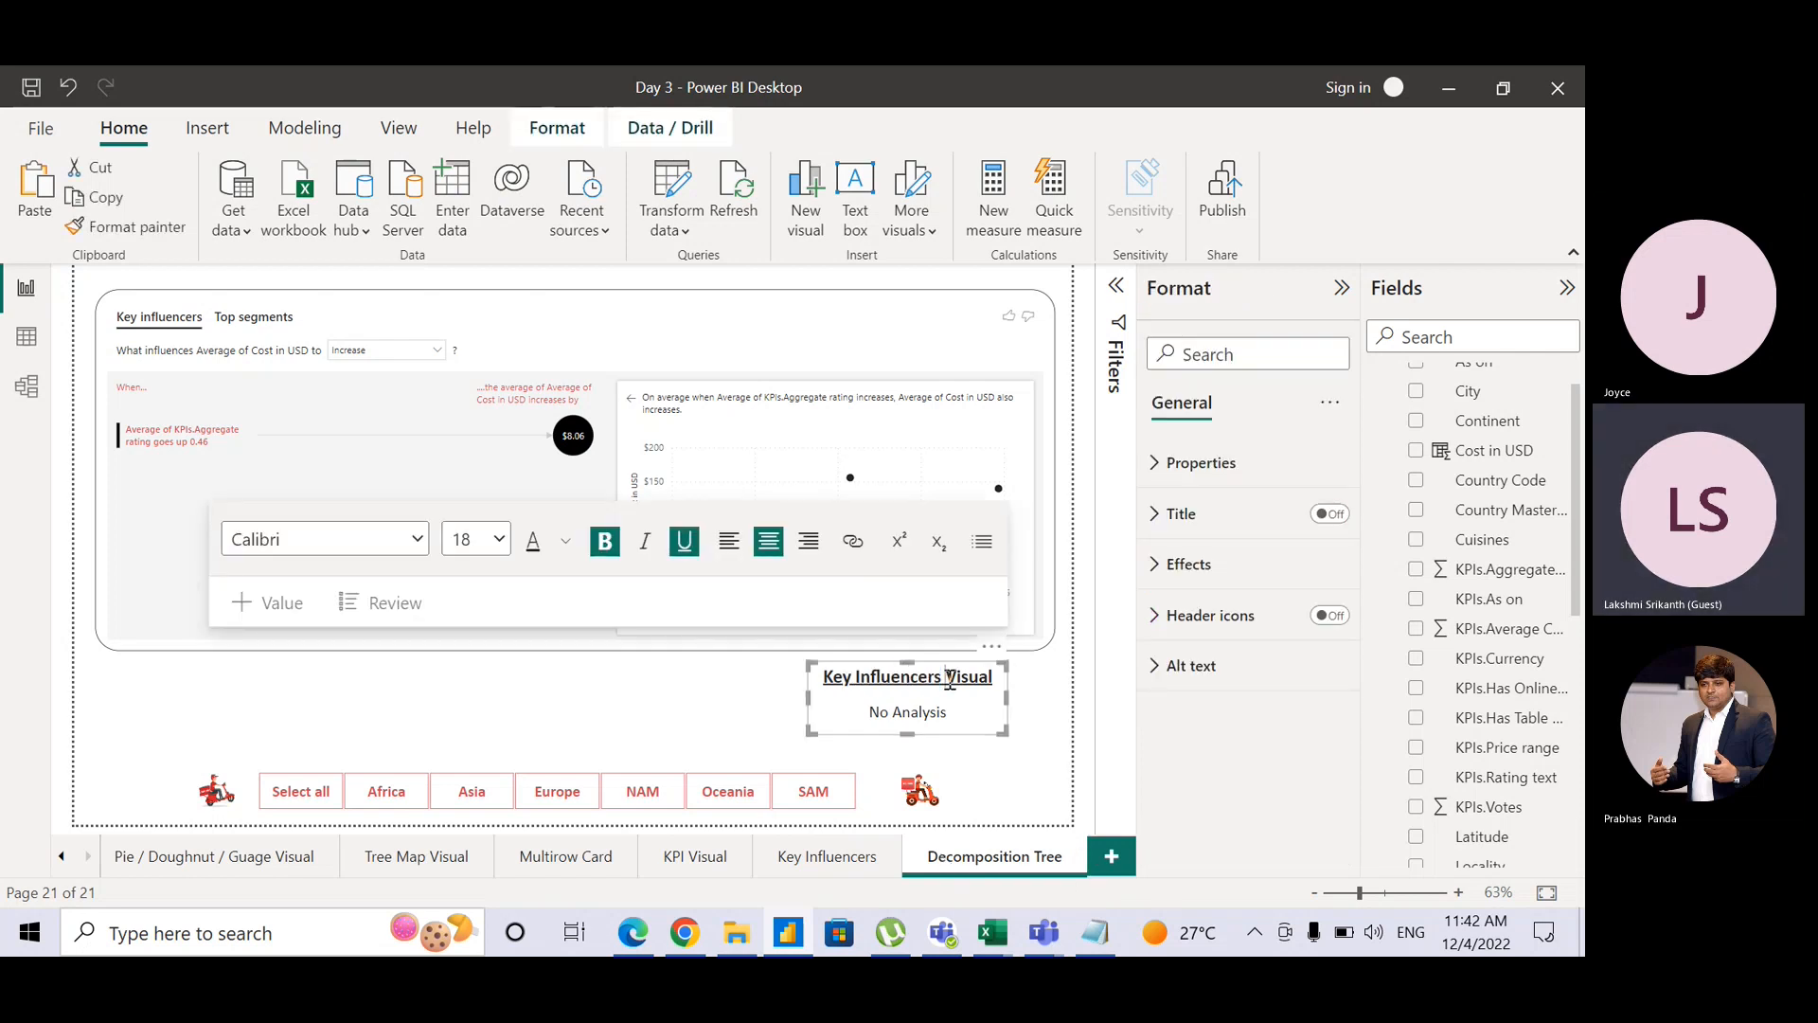
key("ctrl+shift+End")
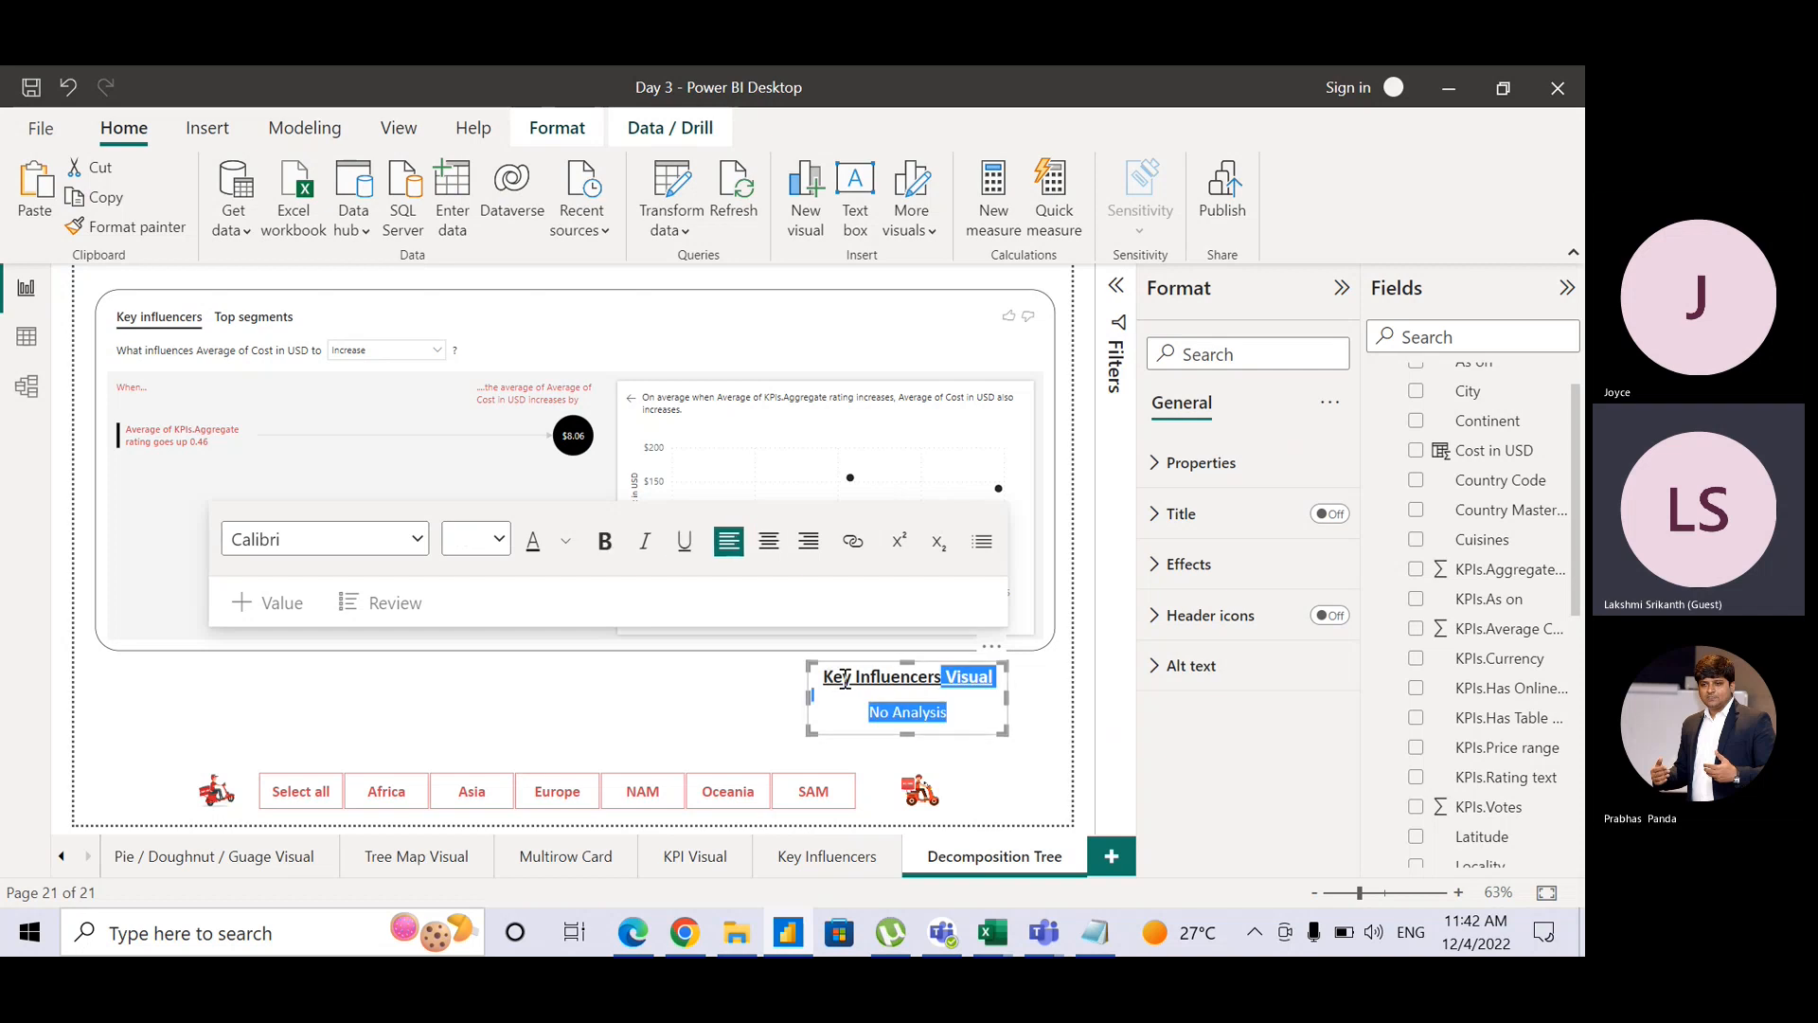
left_click(826, 679)
left_click_drag(823, 679, 942, 688)
type("Decomp")
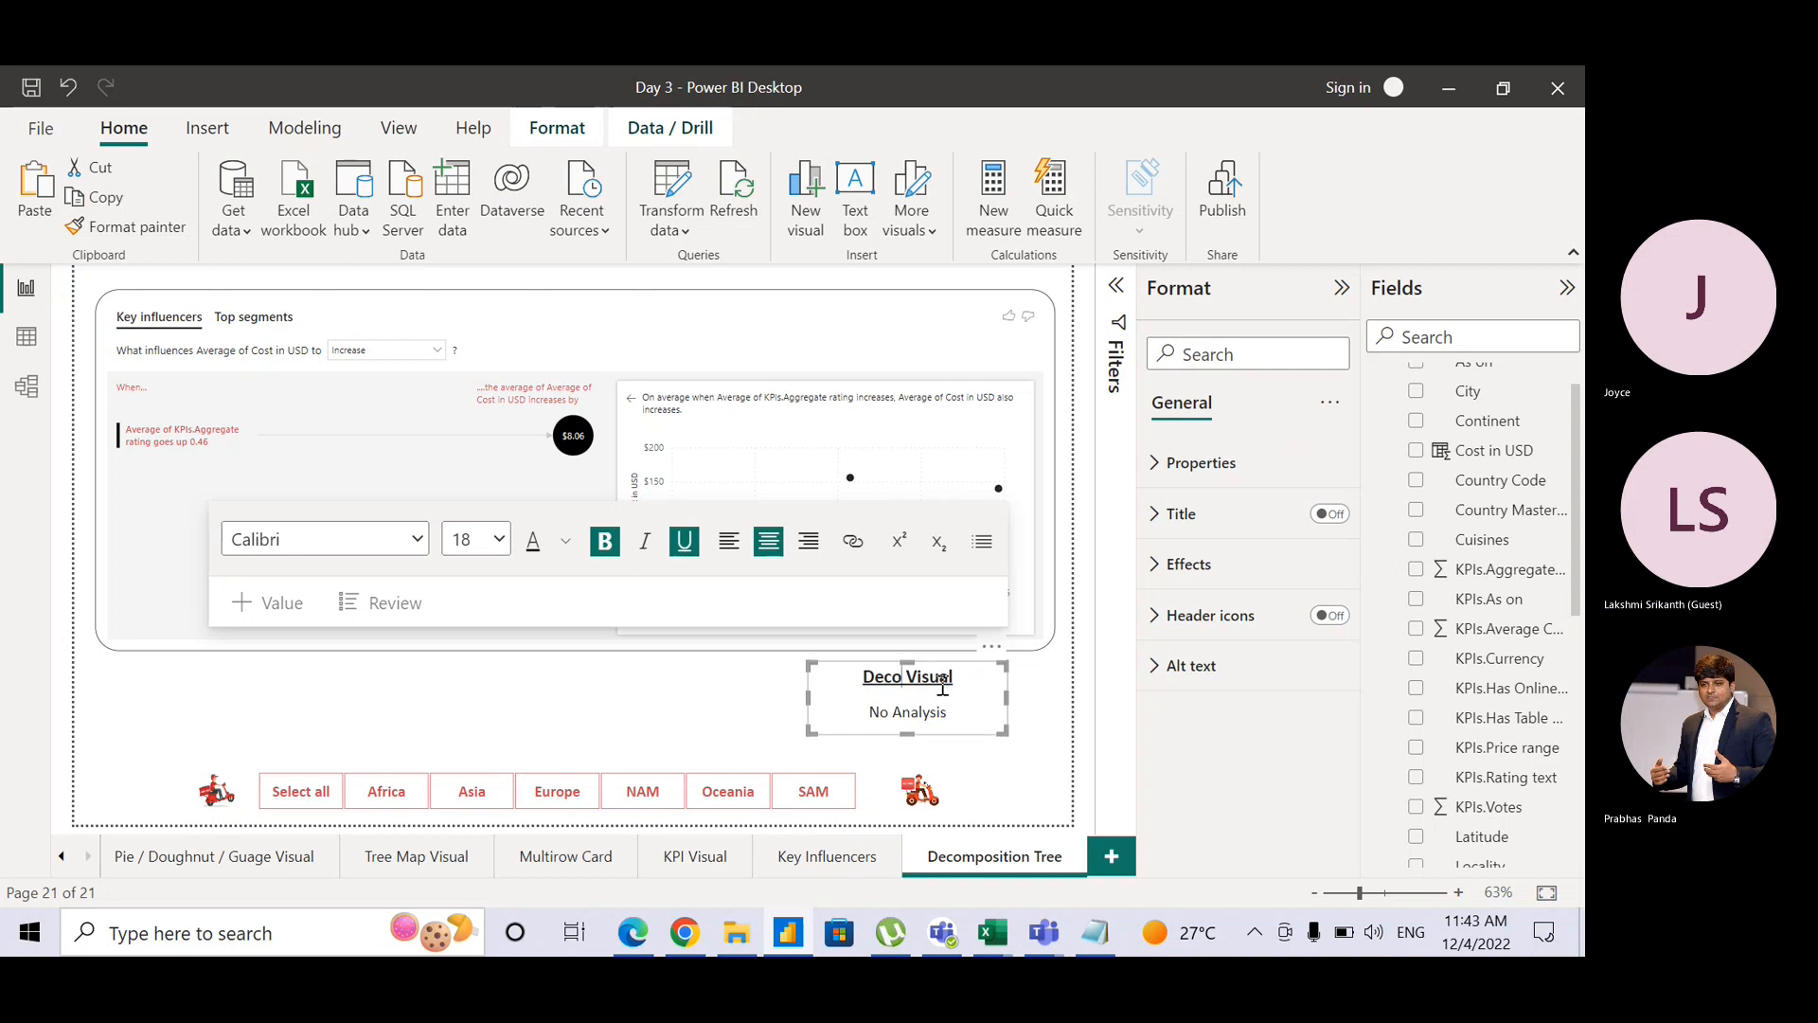
type("ostitio")
key("BackSpace")
key("BackSpace")
key("BackSpace")
type("on")
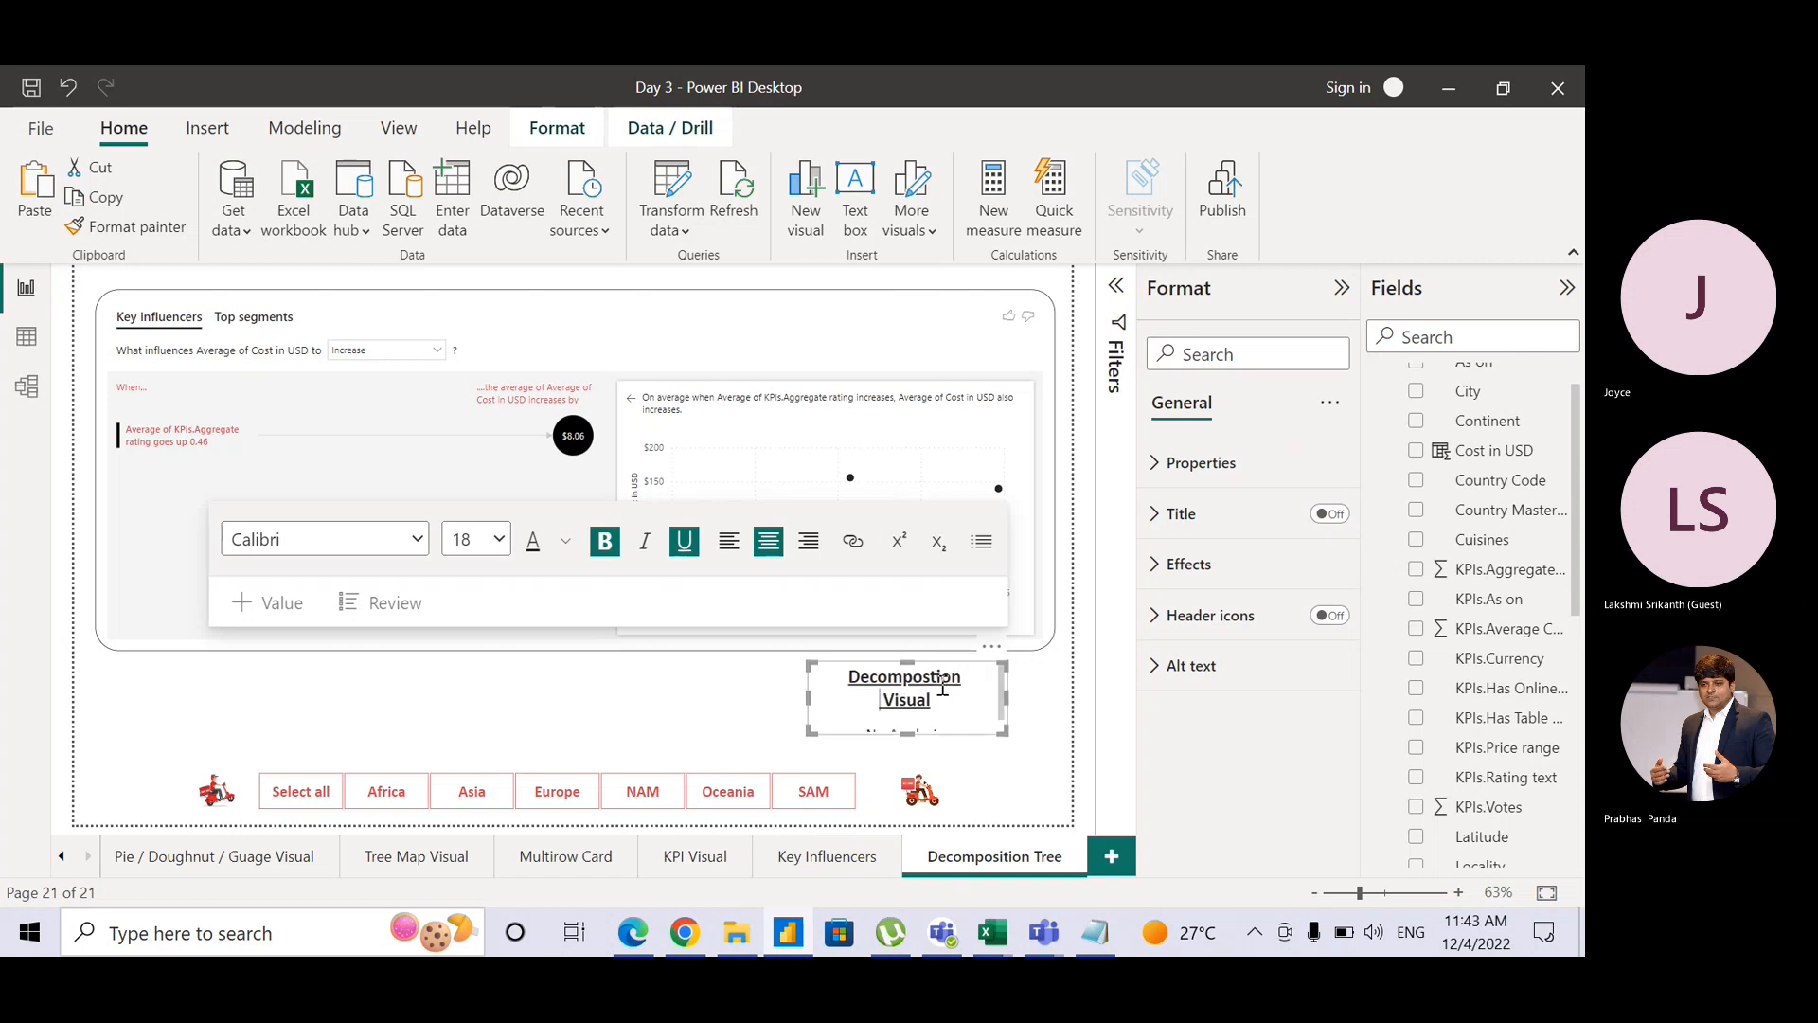
left_click(1027, 735)
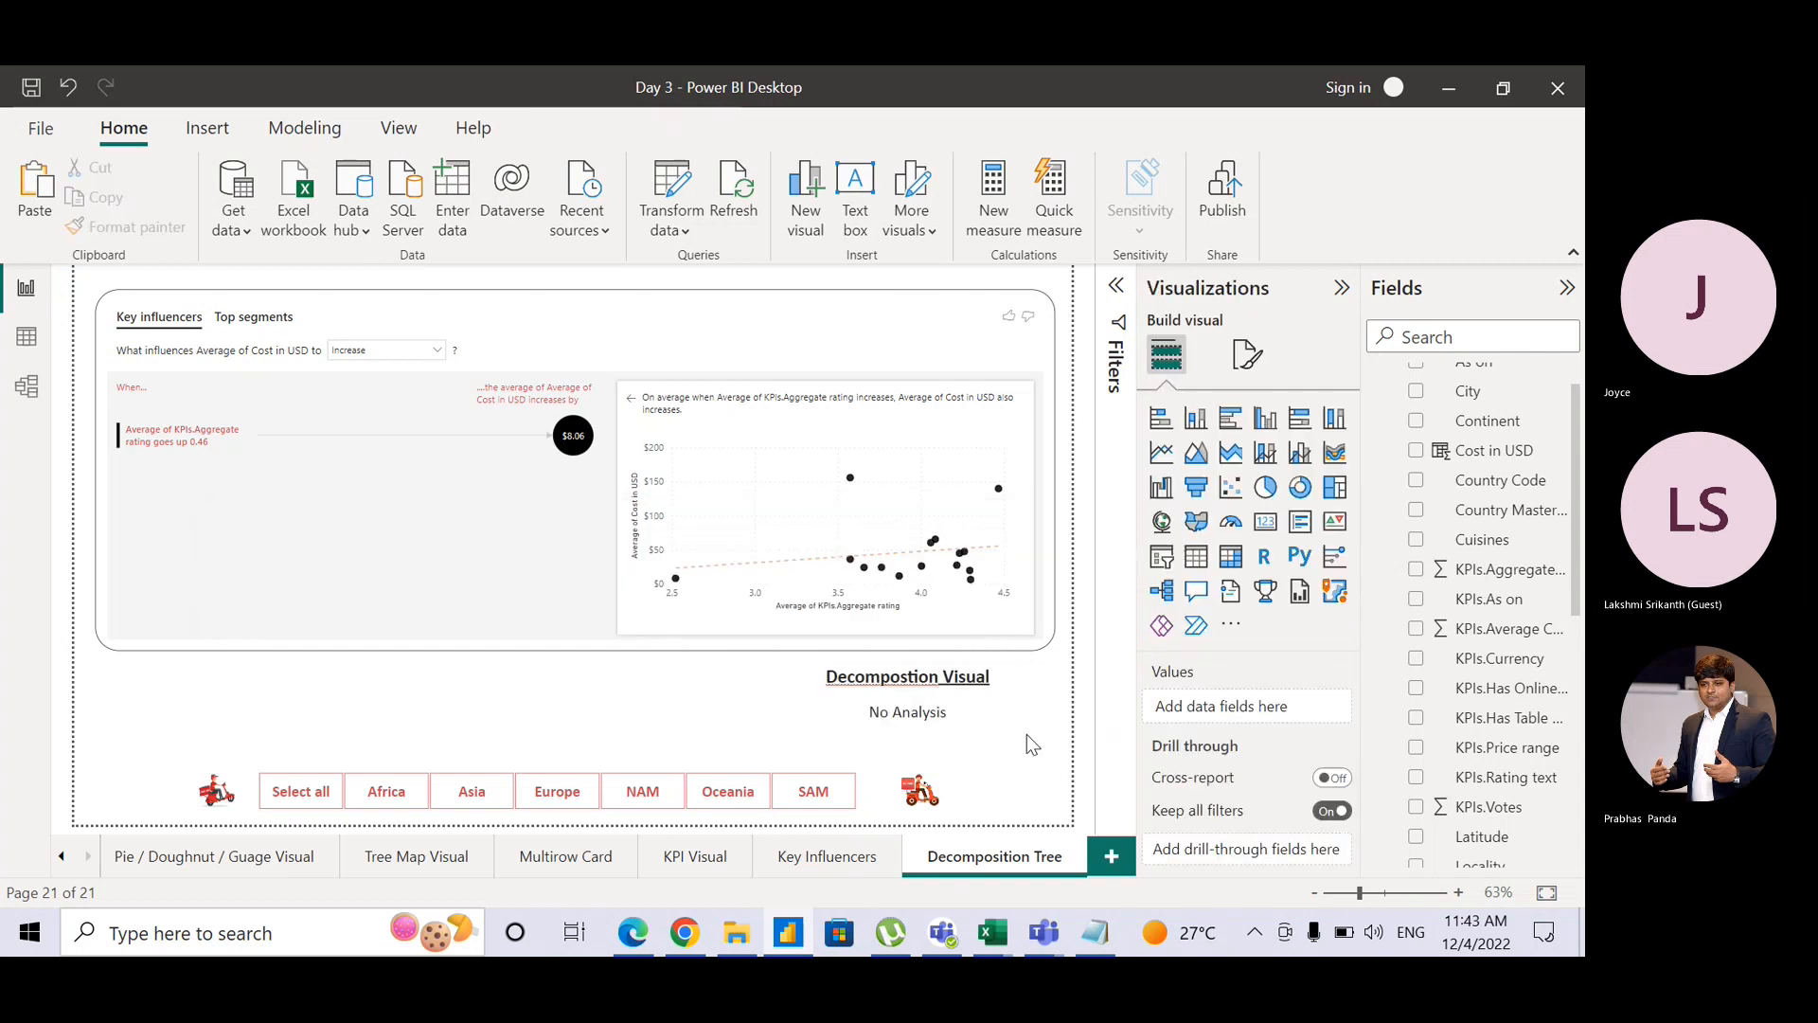
Step: Check the title word's spelling suggestions, then deselect the title text box
right_click(865, 676)
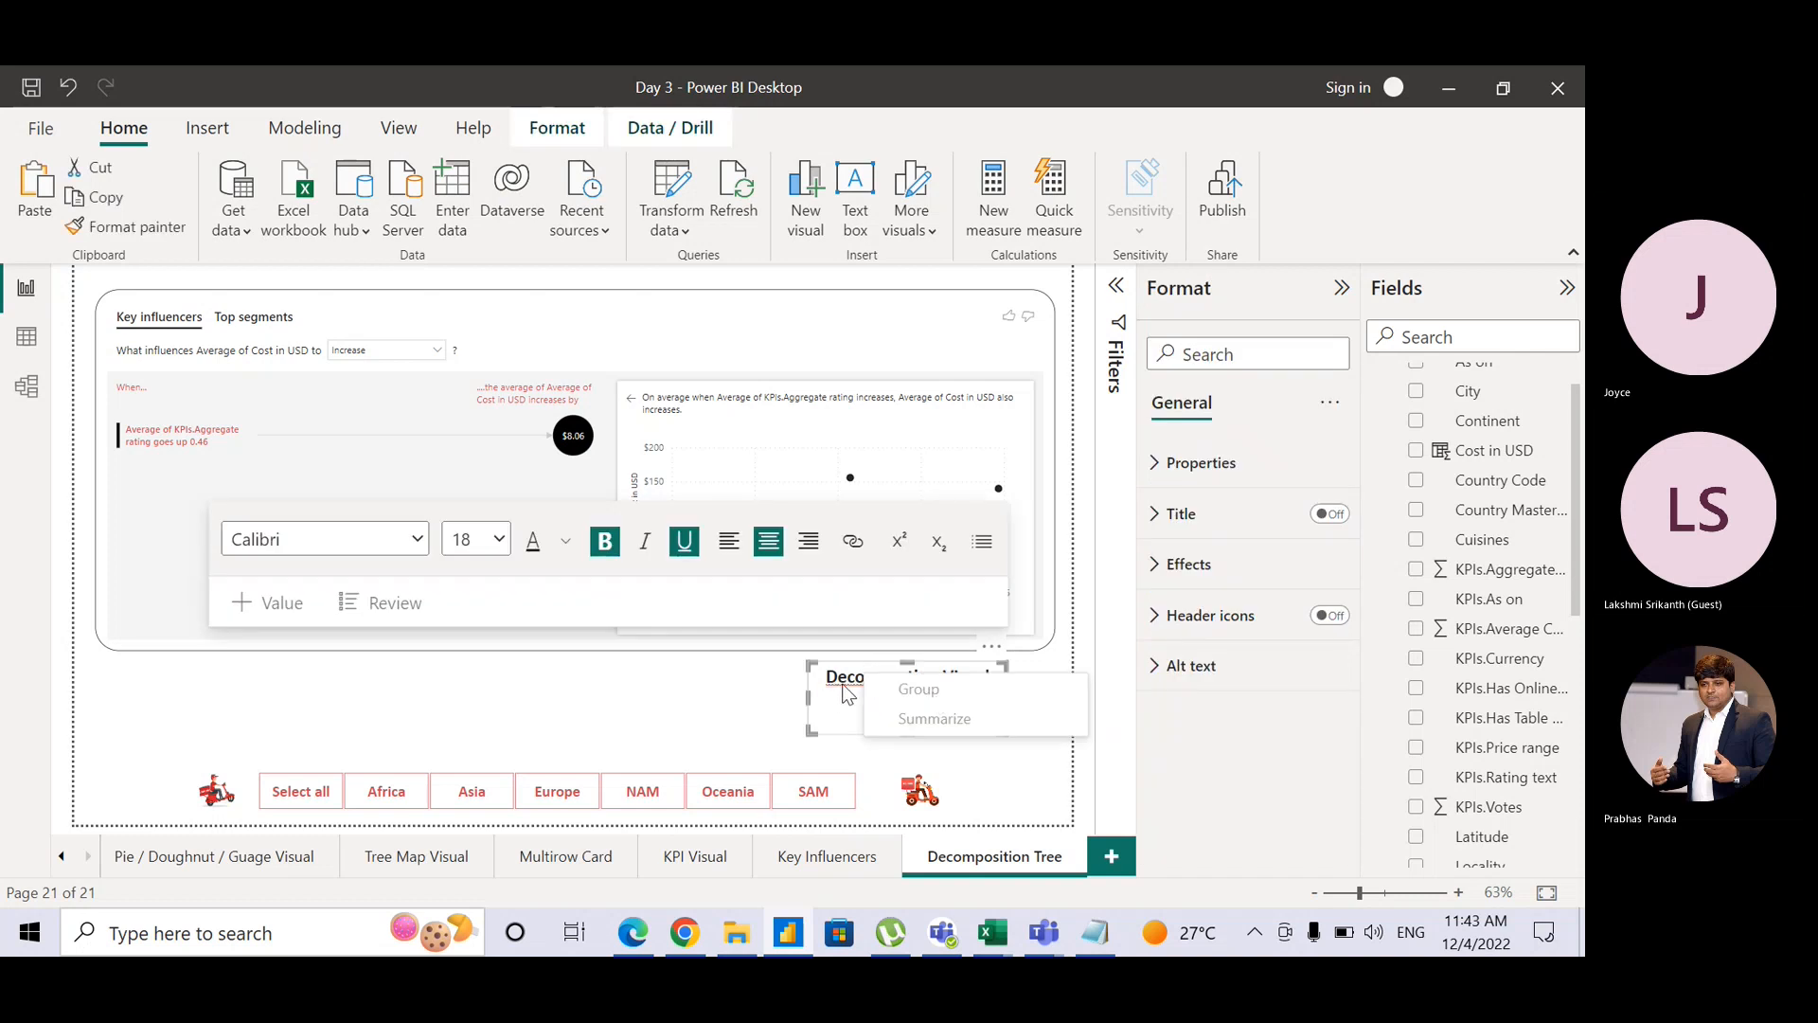
left_click(843, 685)
left_click(845, 684)
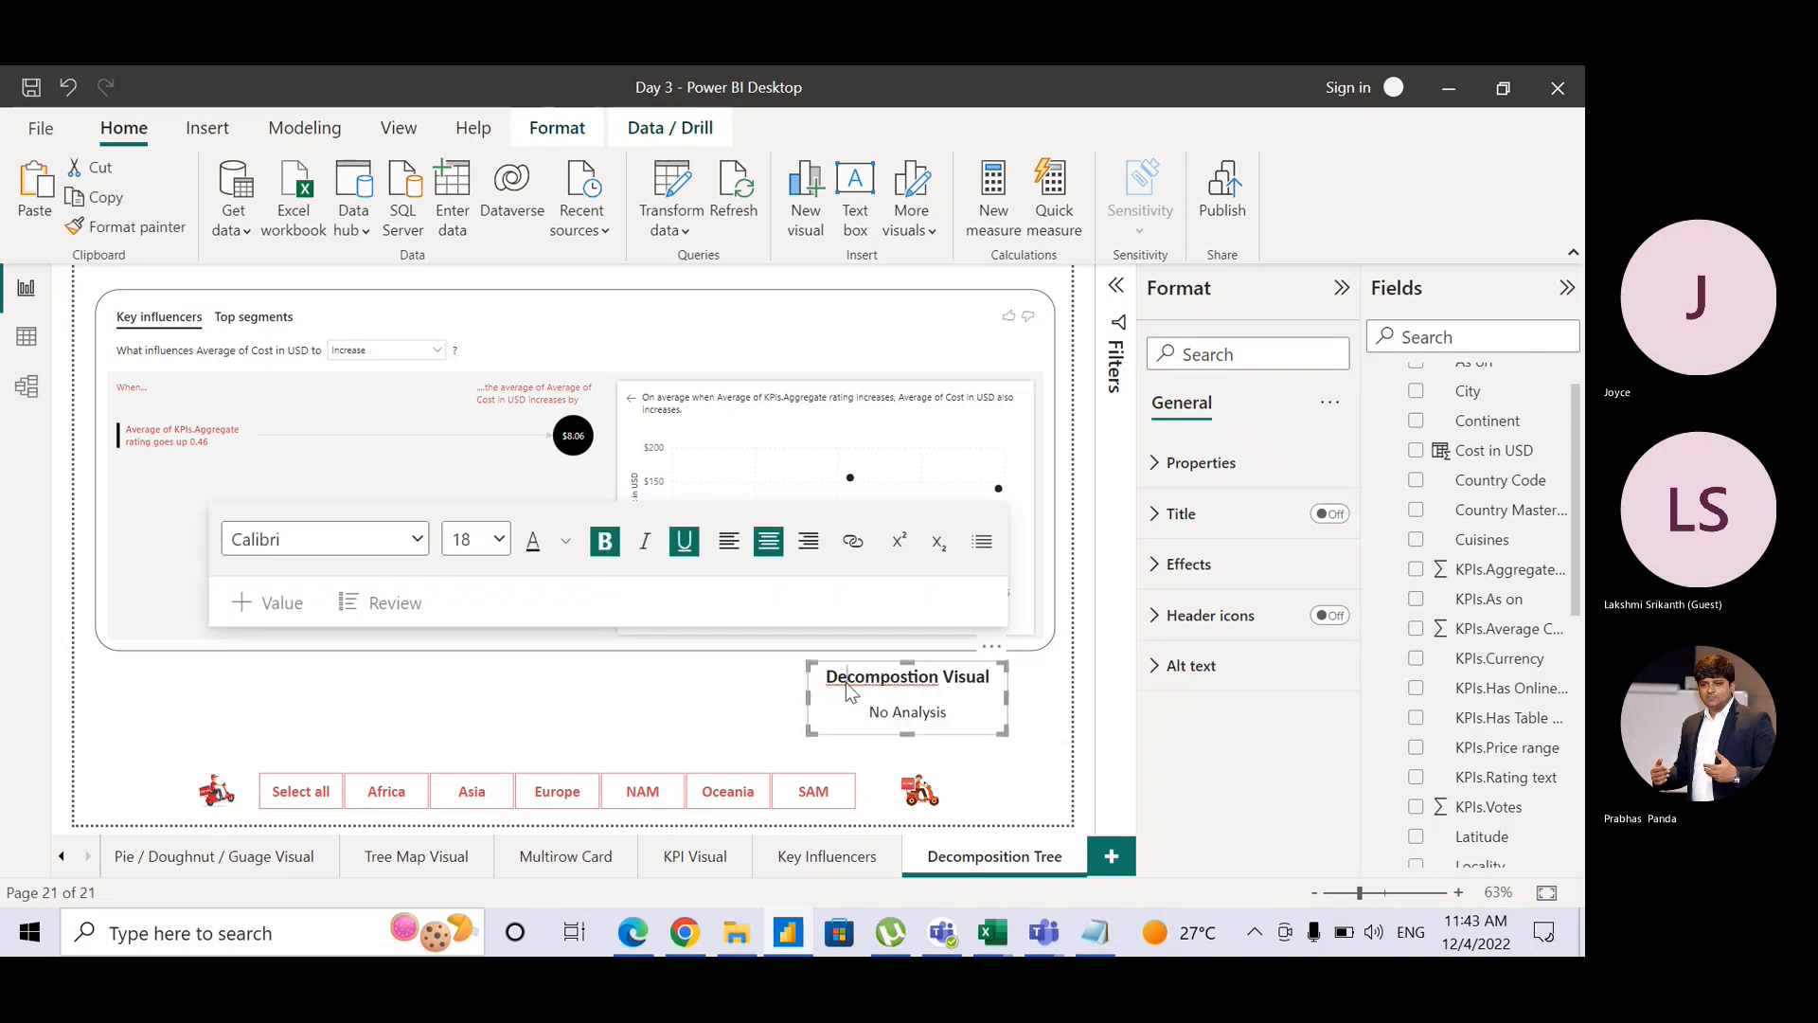
right_click(845, 684)
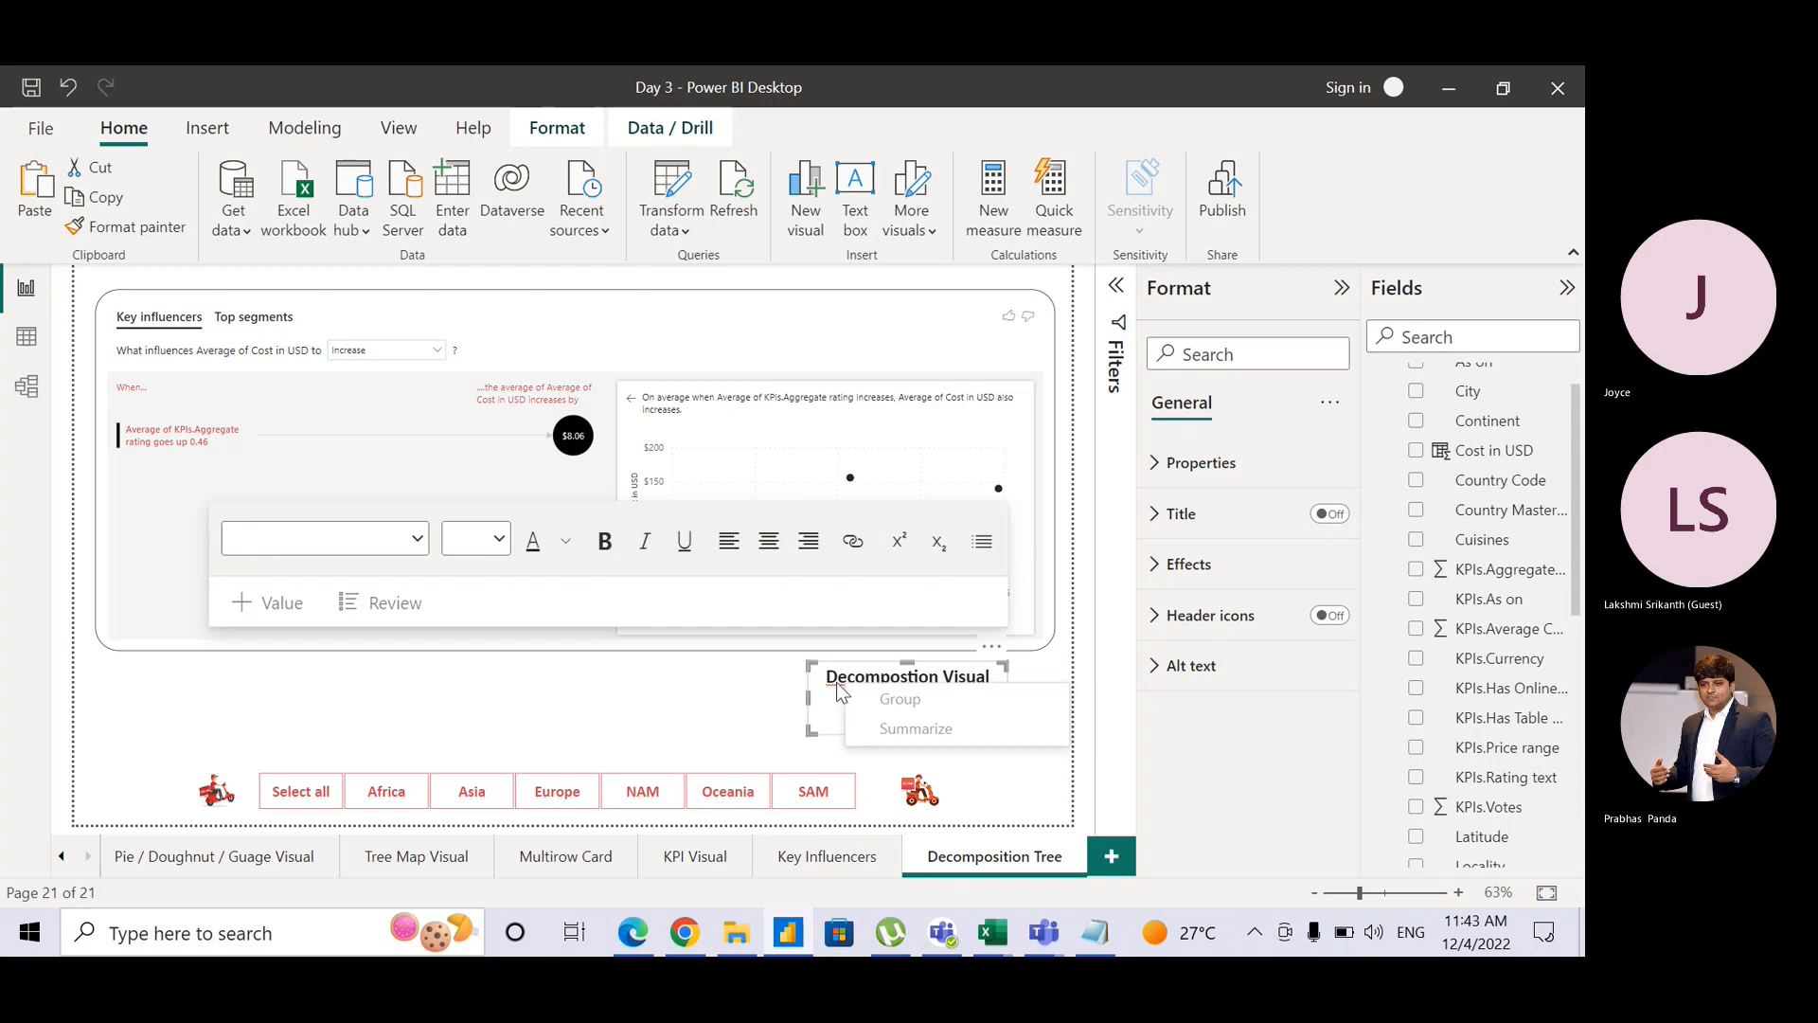
left_click(909, 682)
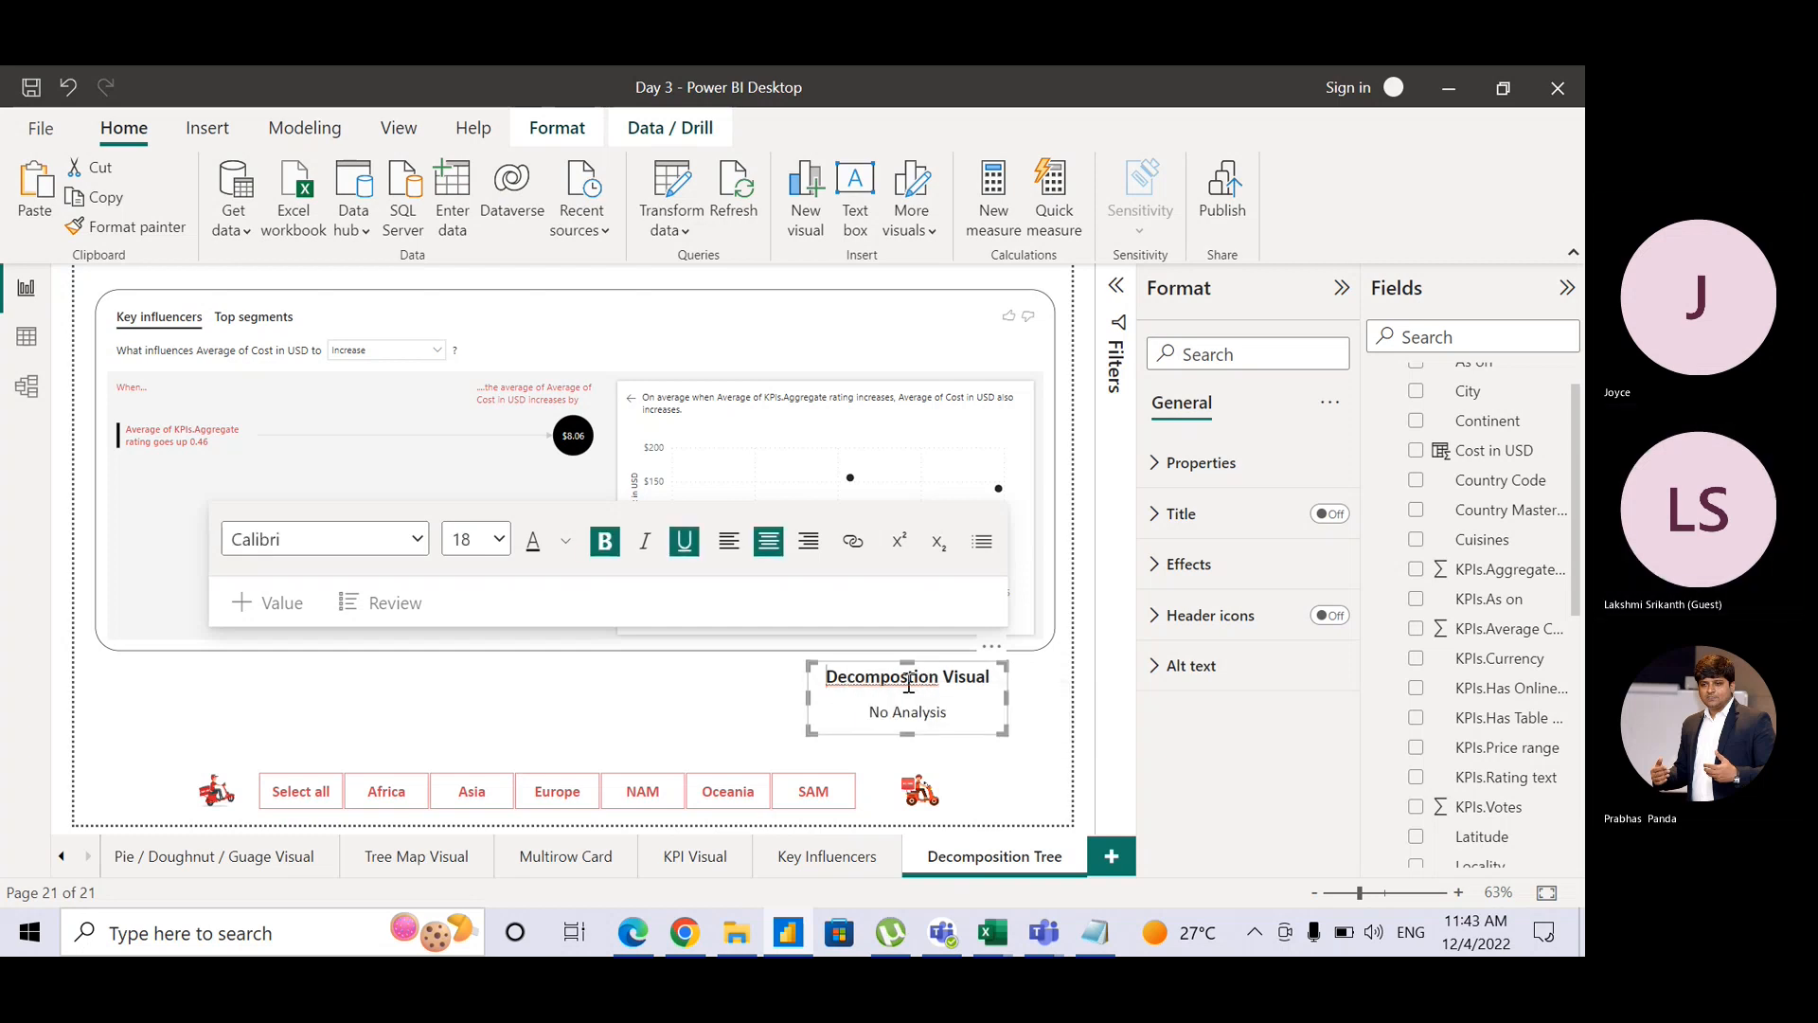
left_click(828, 676)
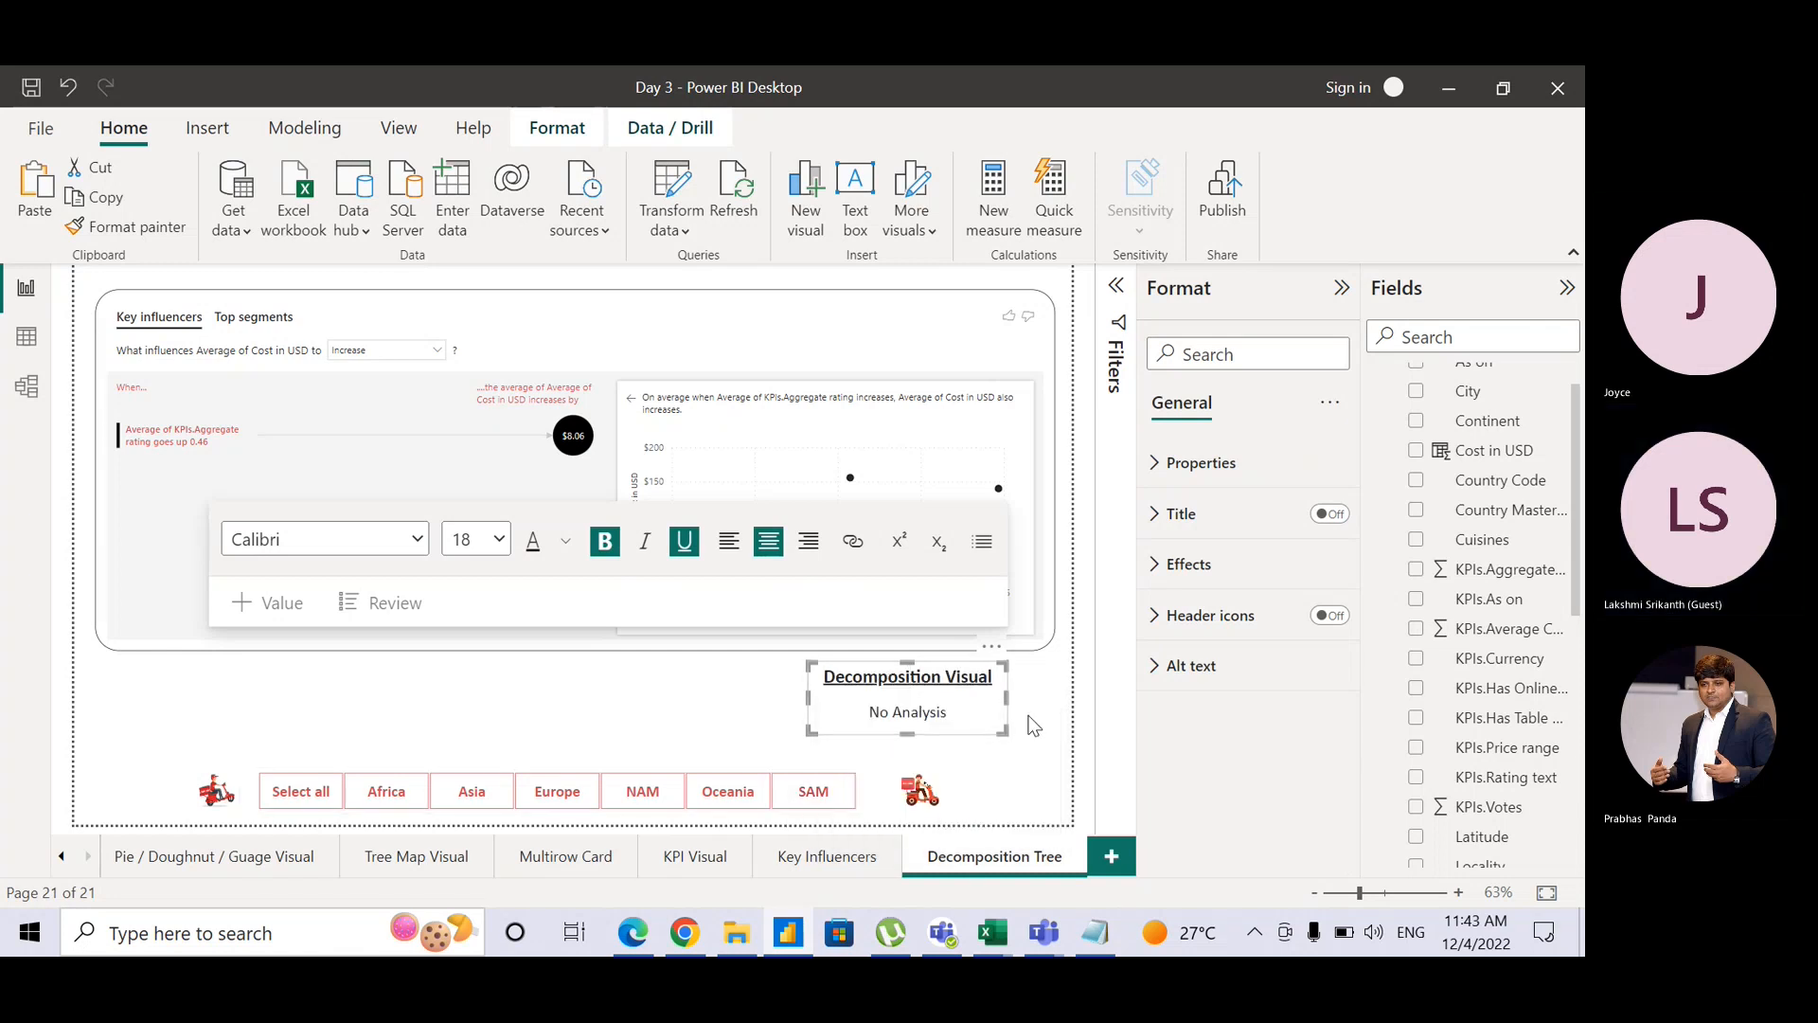
left_click(1032, 724)
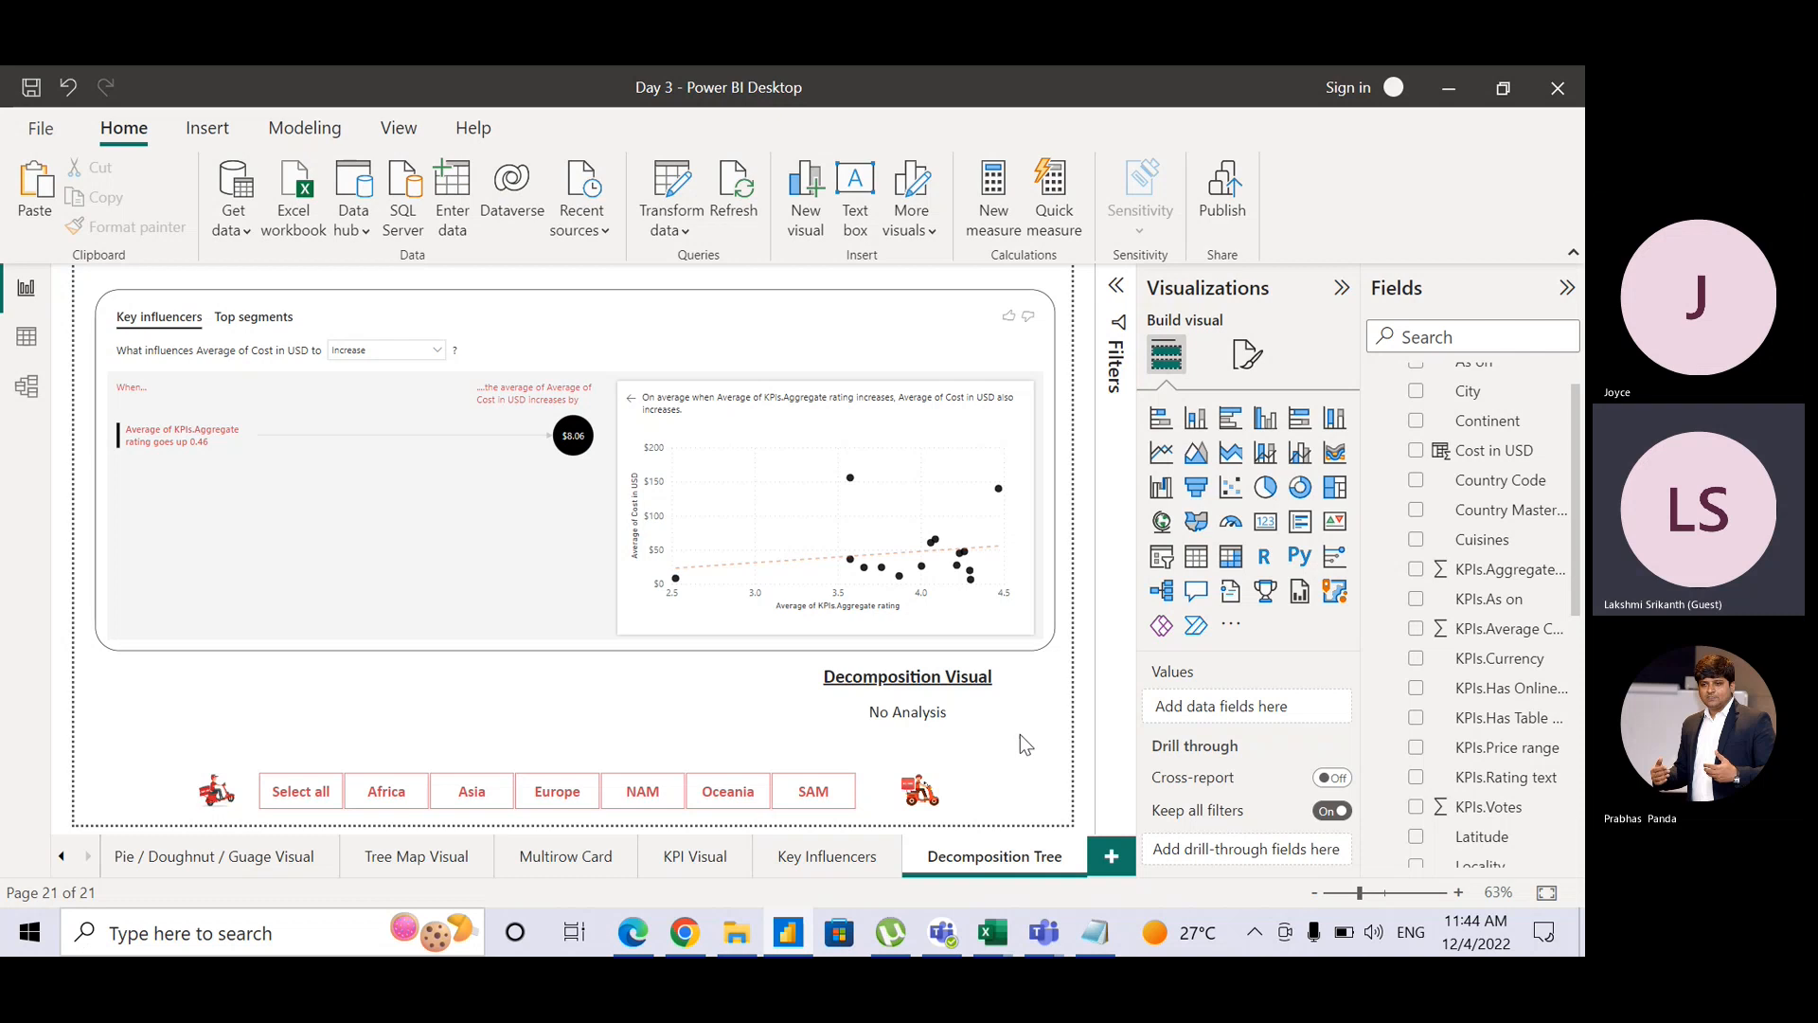
Step: Convert the Key influencers visual into a decomposition tree and expand its bar colour formatting
left_click(934, 308)
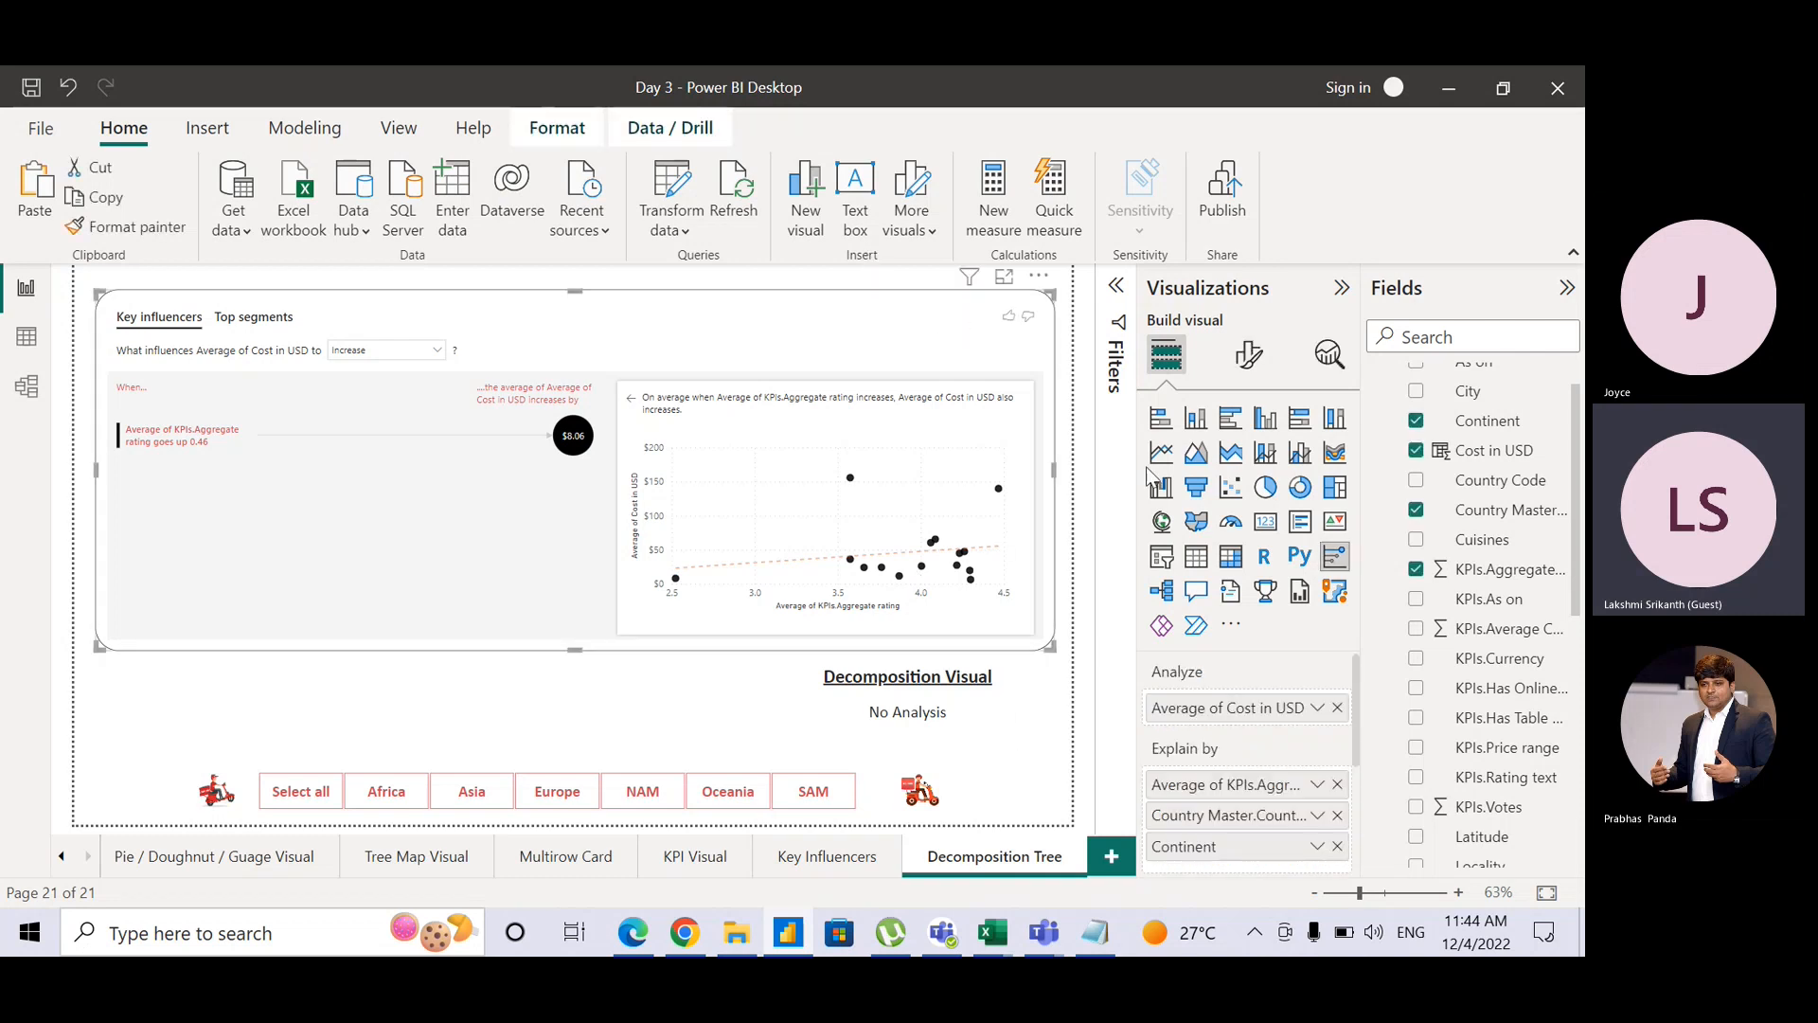
left_click(1162, 591)
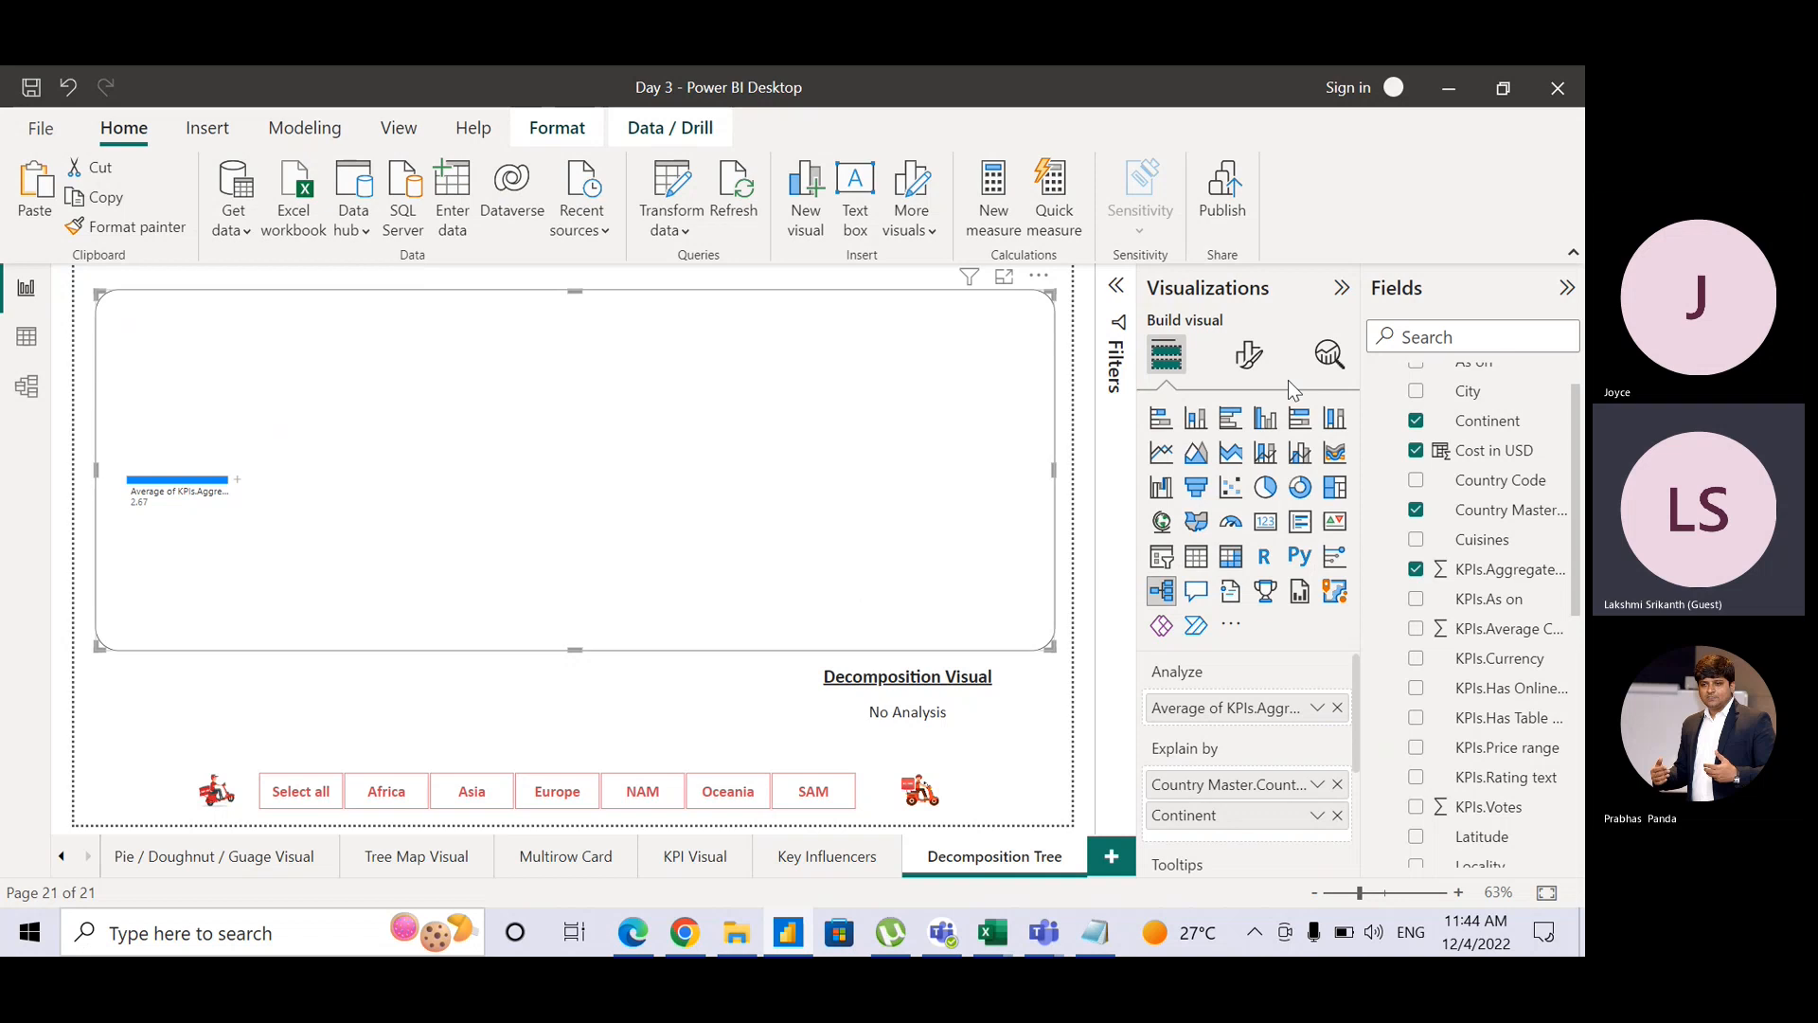
left_click(1251, 360)
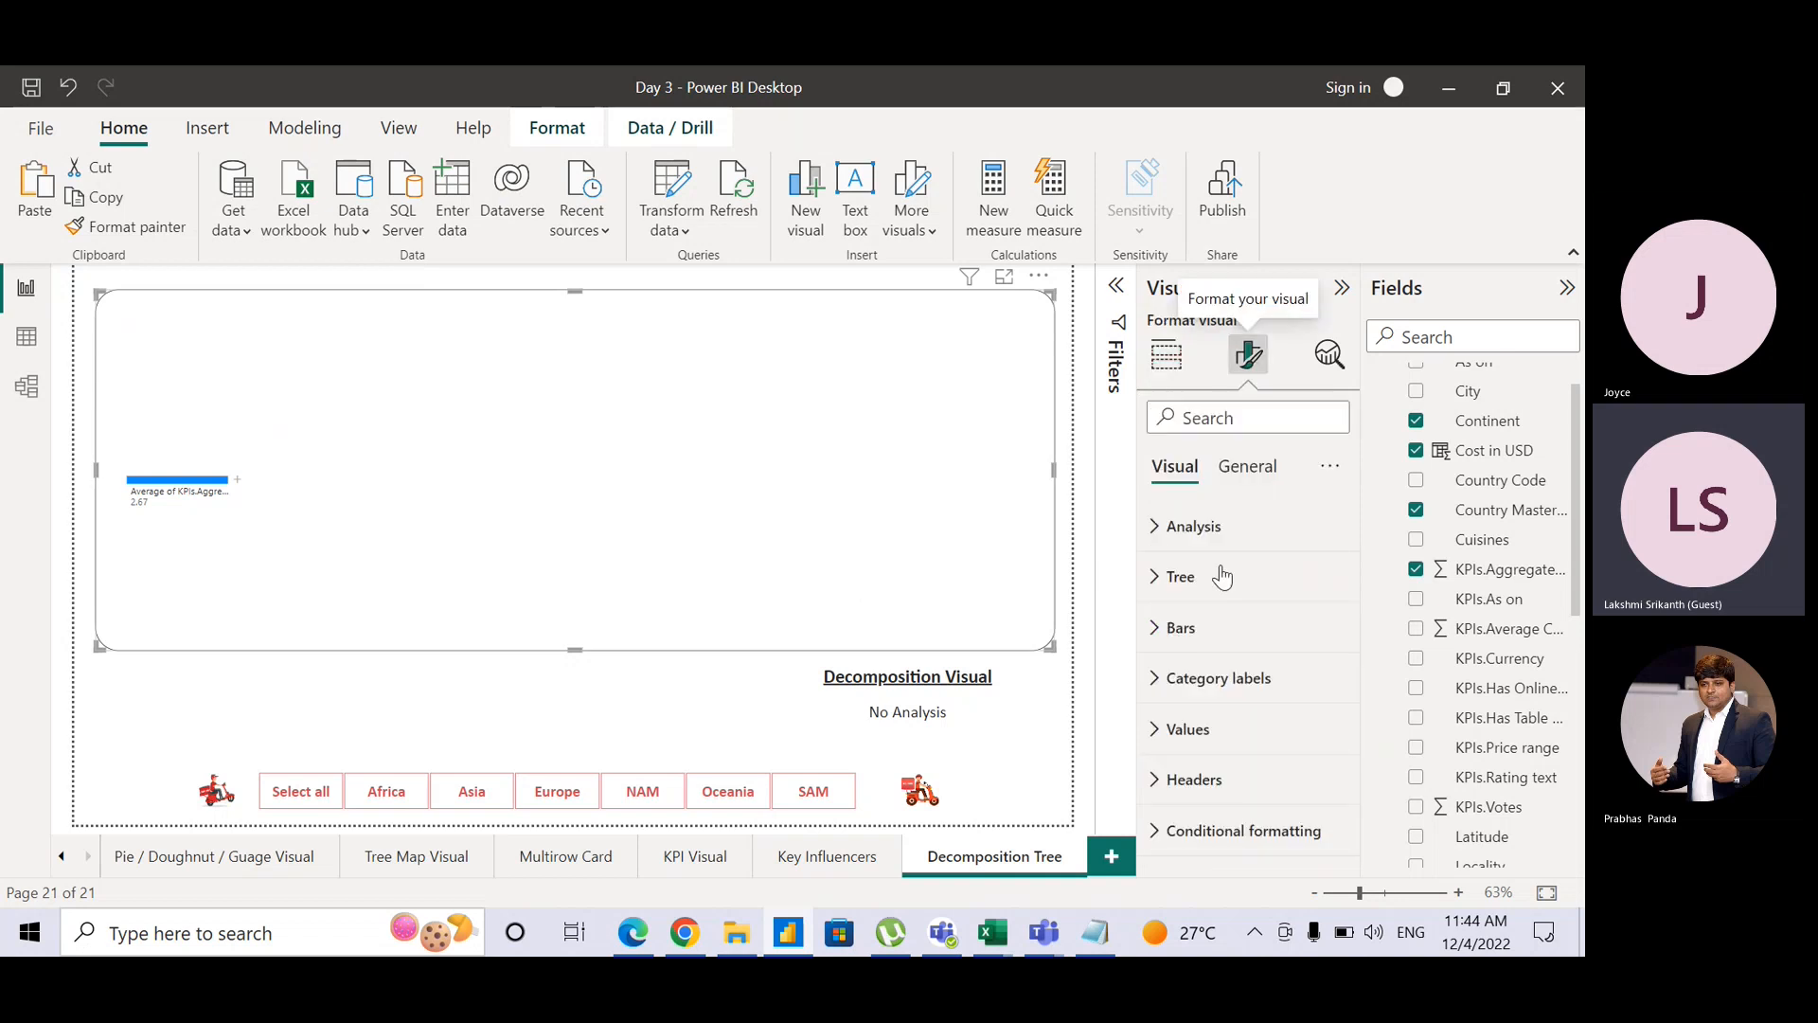
left_click(1178, 628)
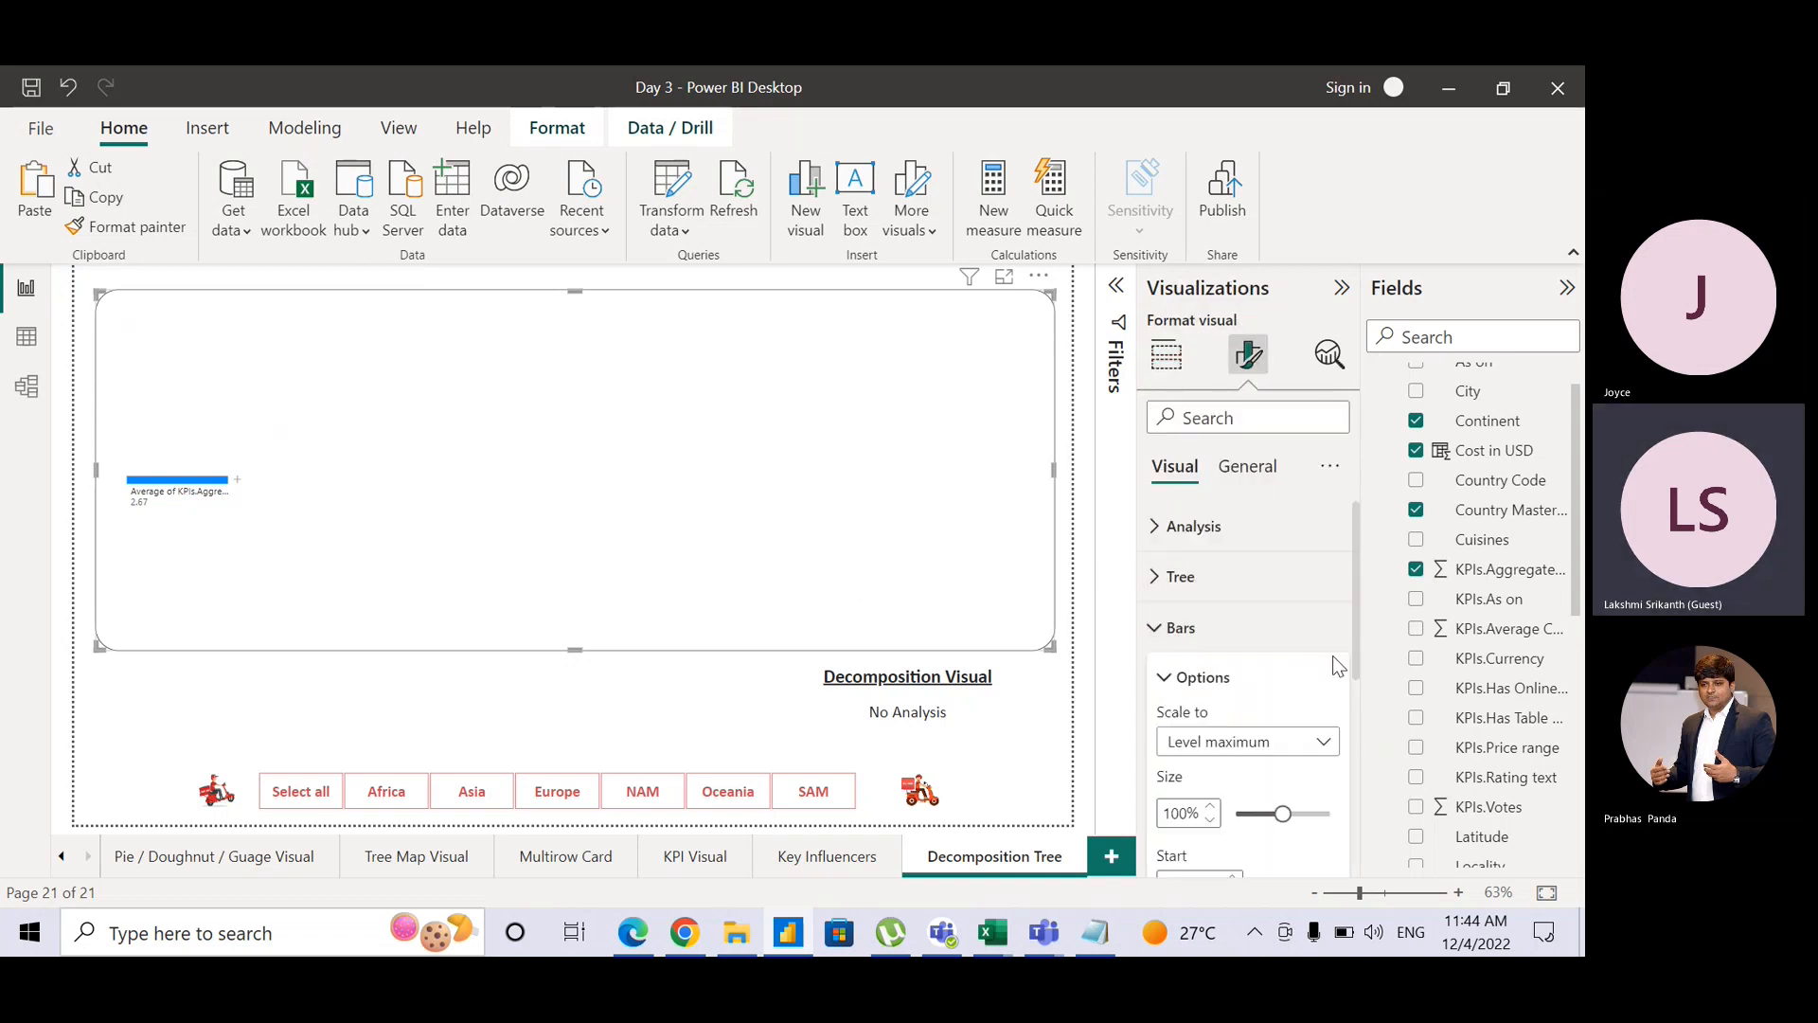
scroll(1352, 653, "down", 5)
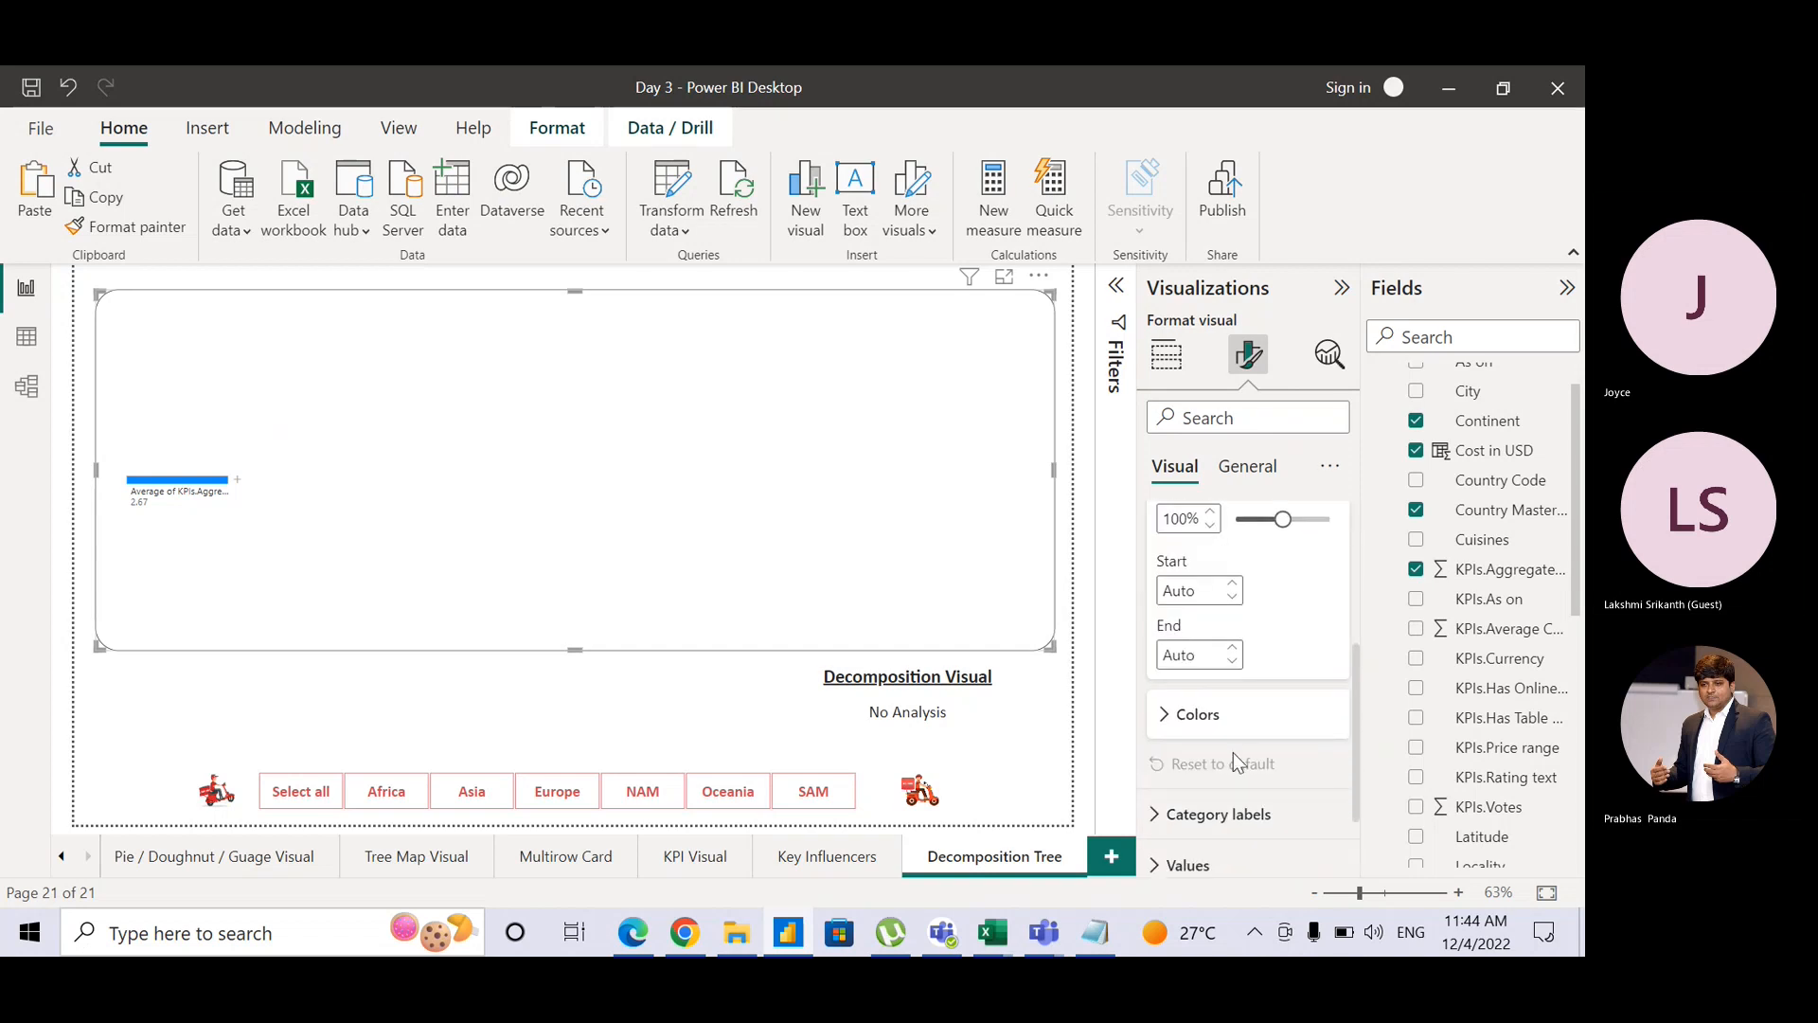
left_click(1184, 731)
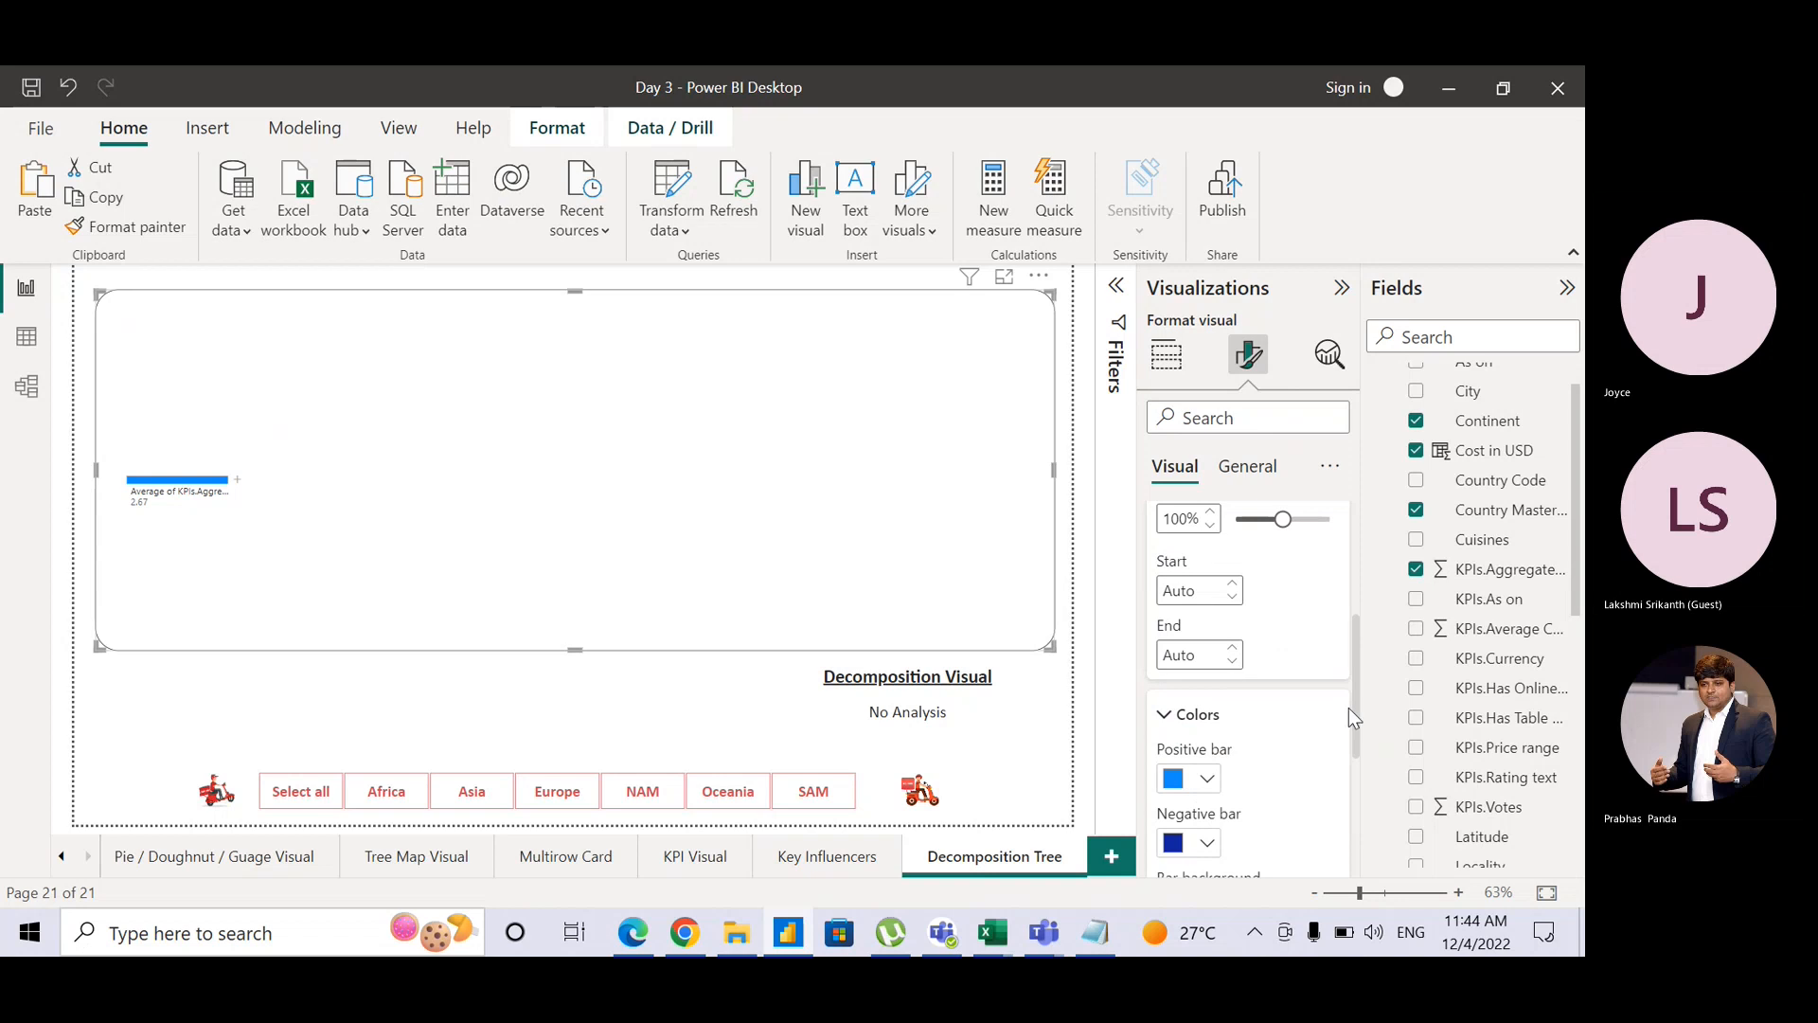
left_click_drag(1354, 712, 1349, 788)
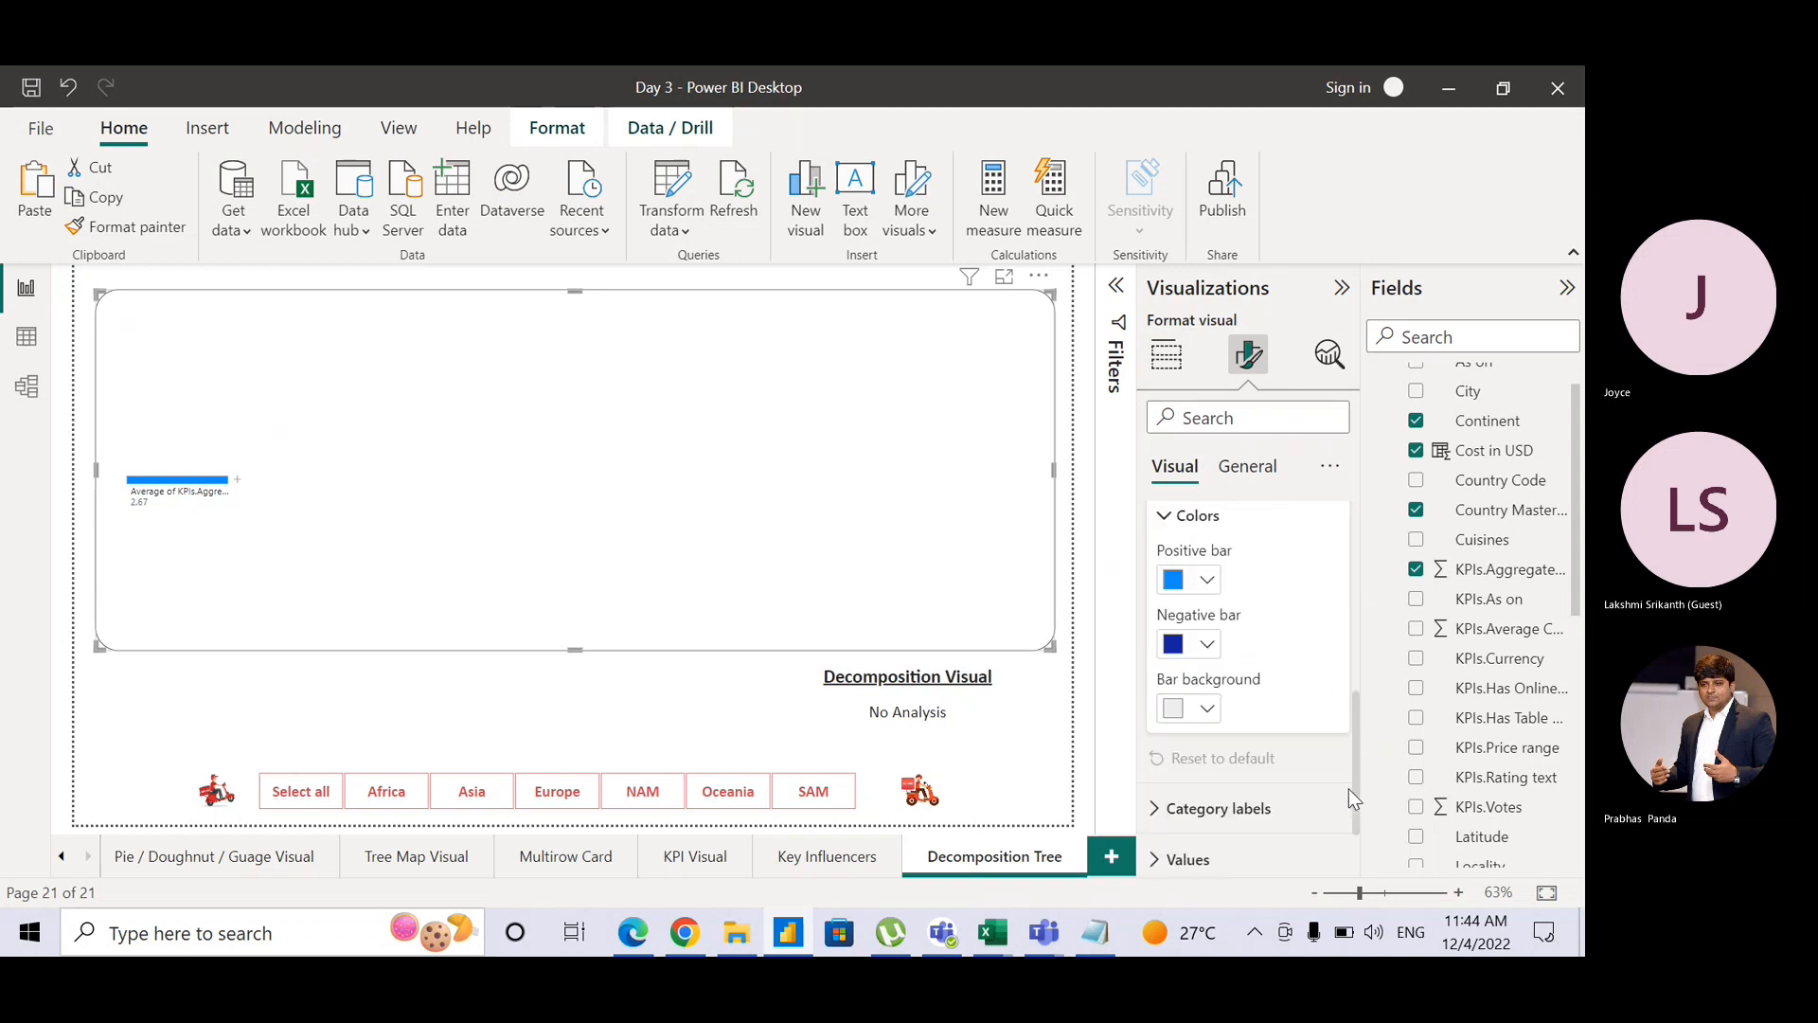
Step: Colour the positive bars red (#D64550) and the negative bars black
left_click(1204, 583)
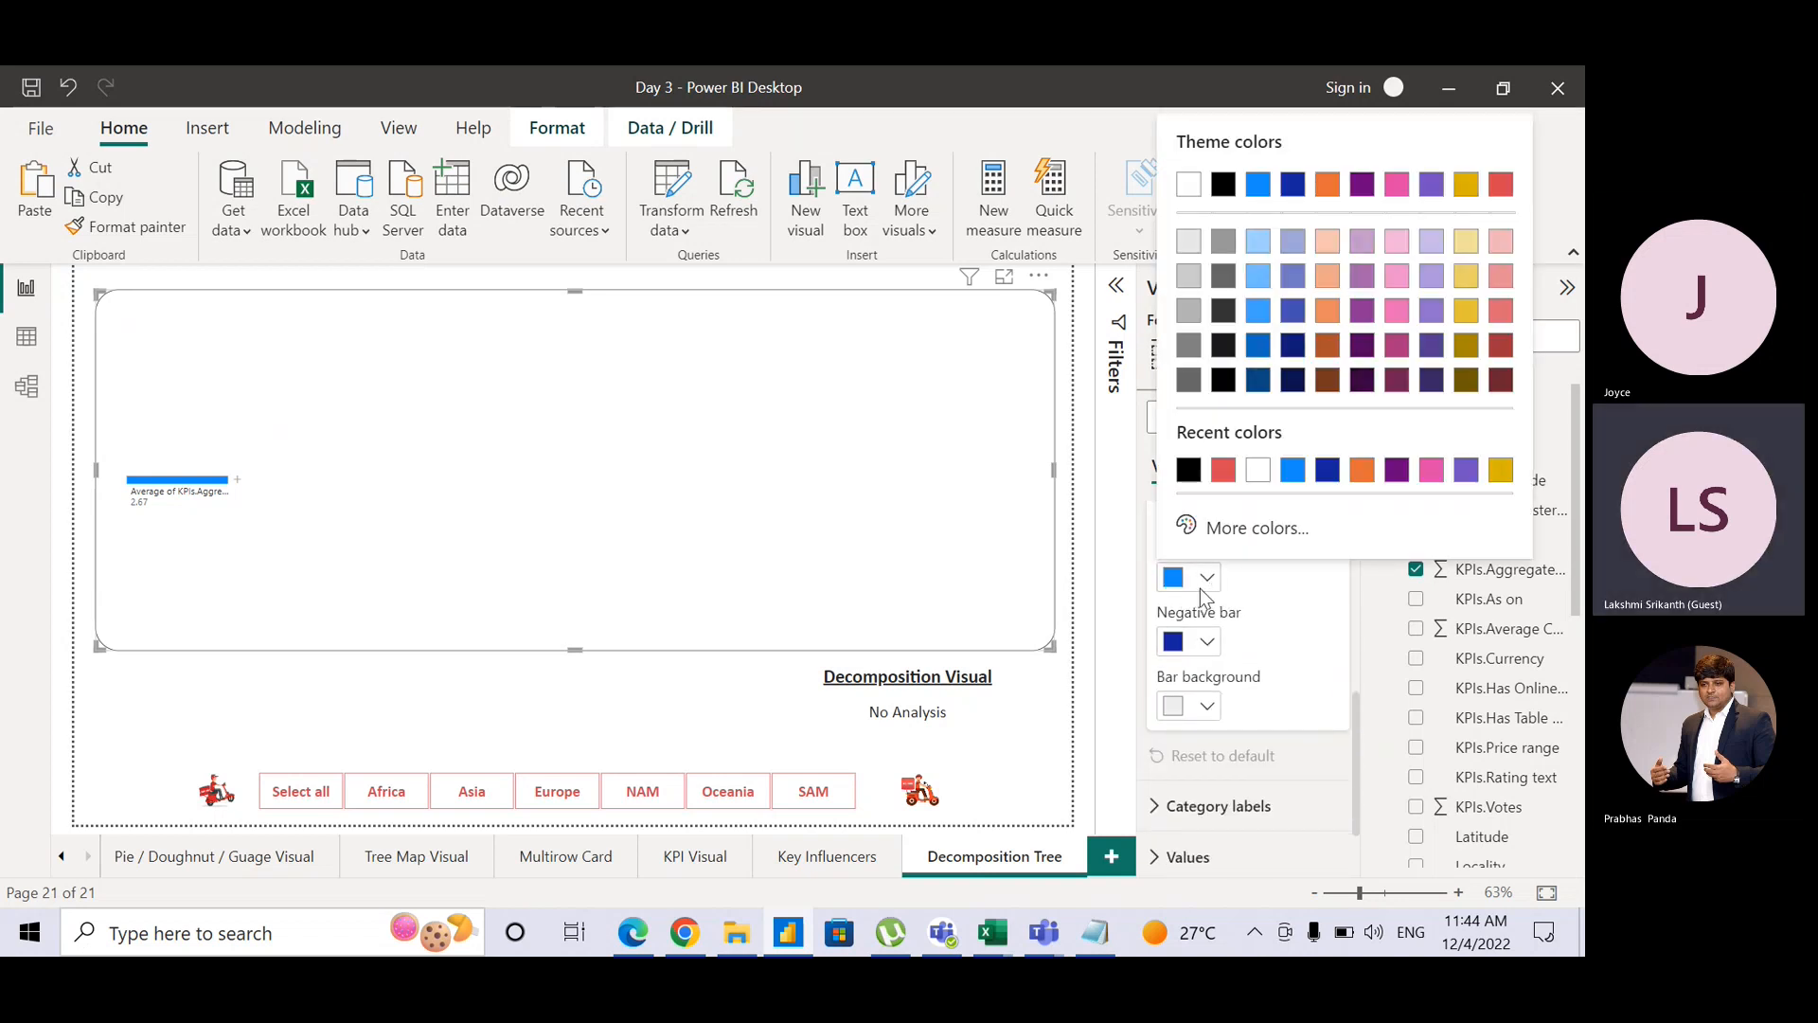
left_click(1201, 588)
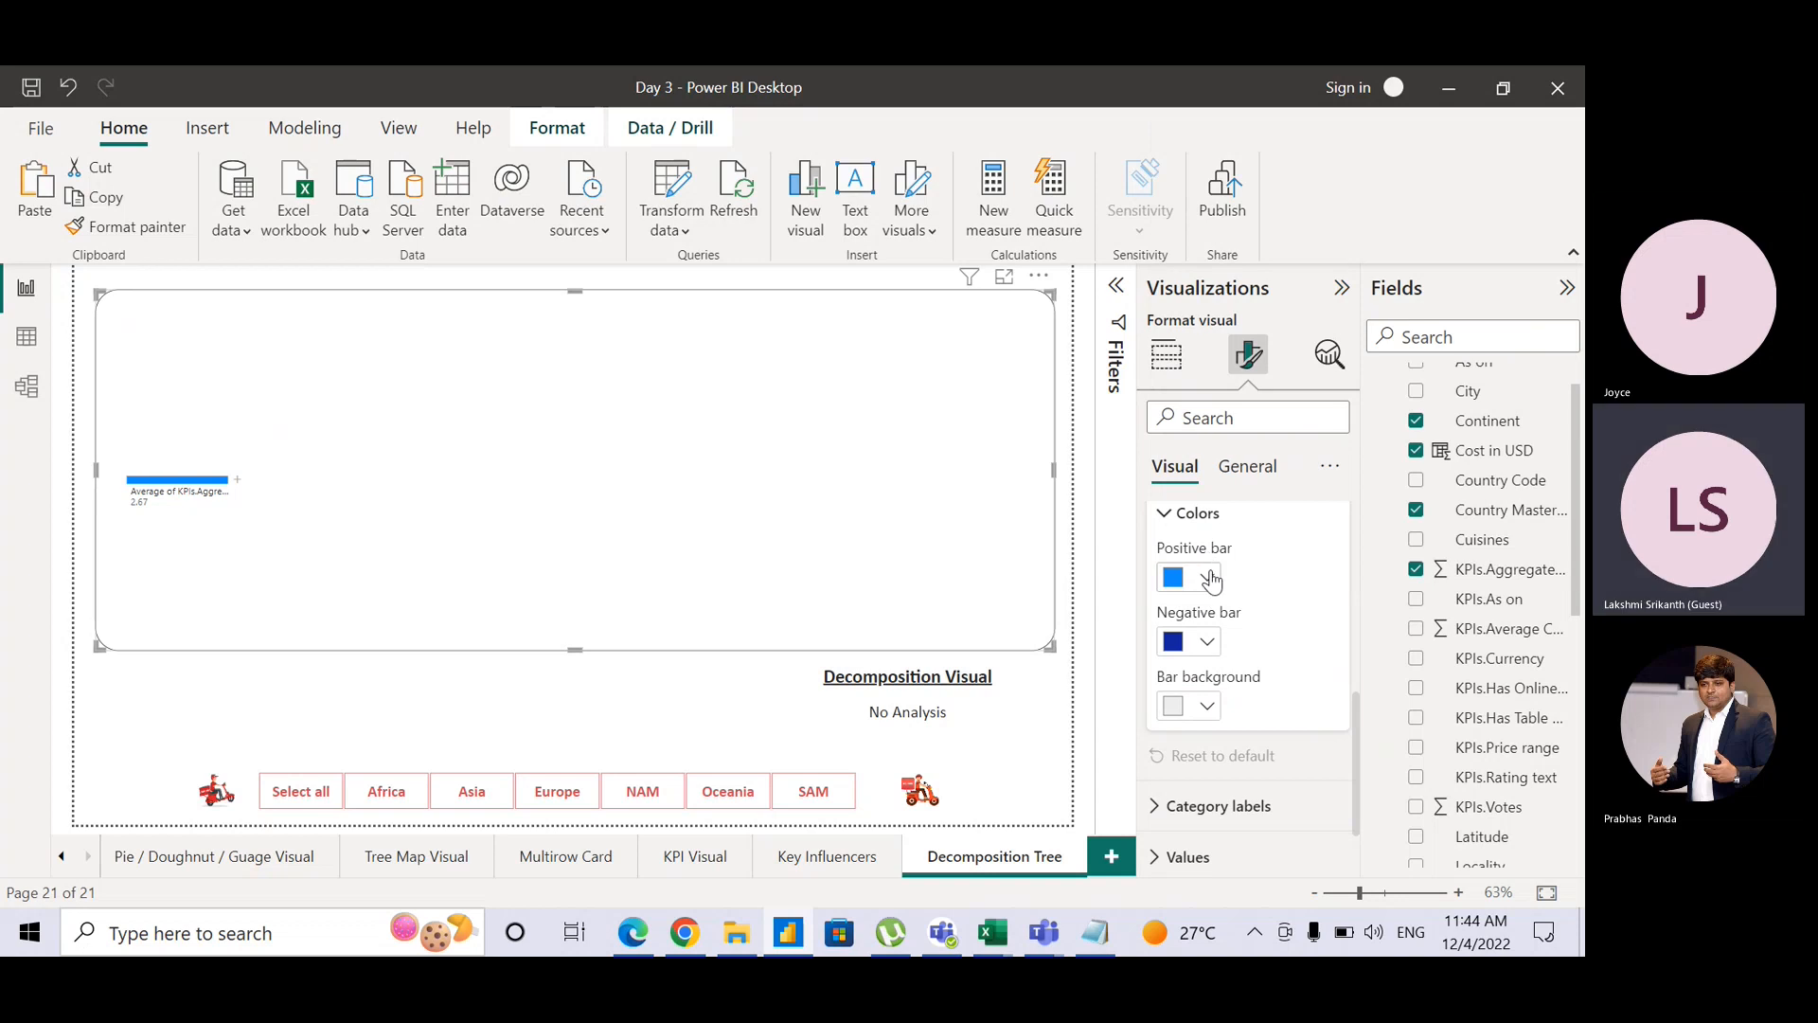
left_click(1206, 576)
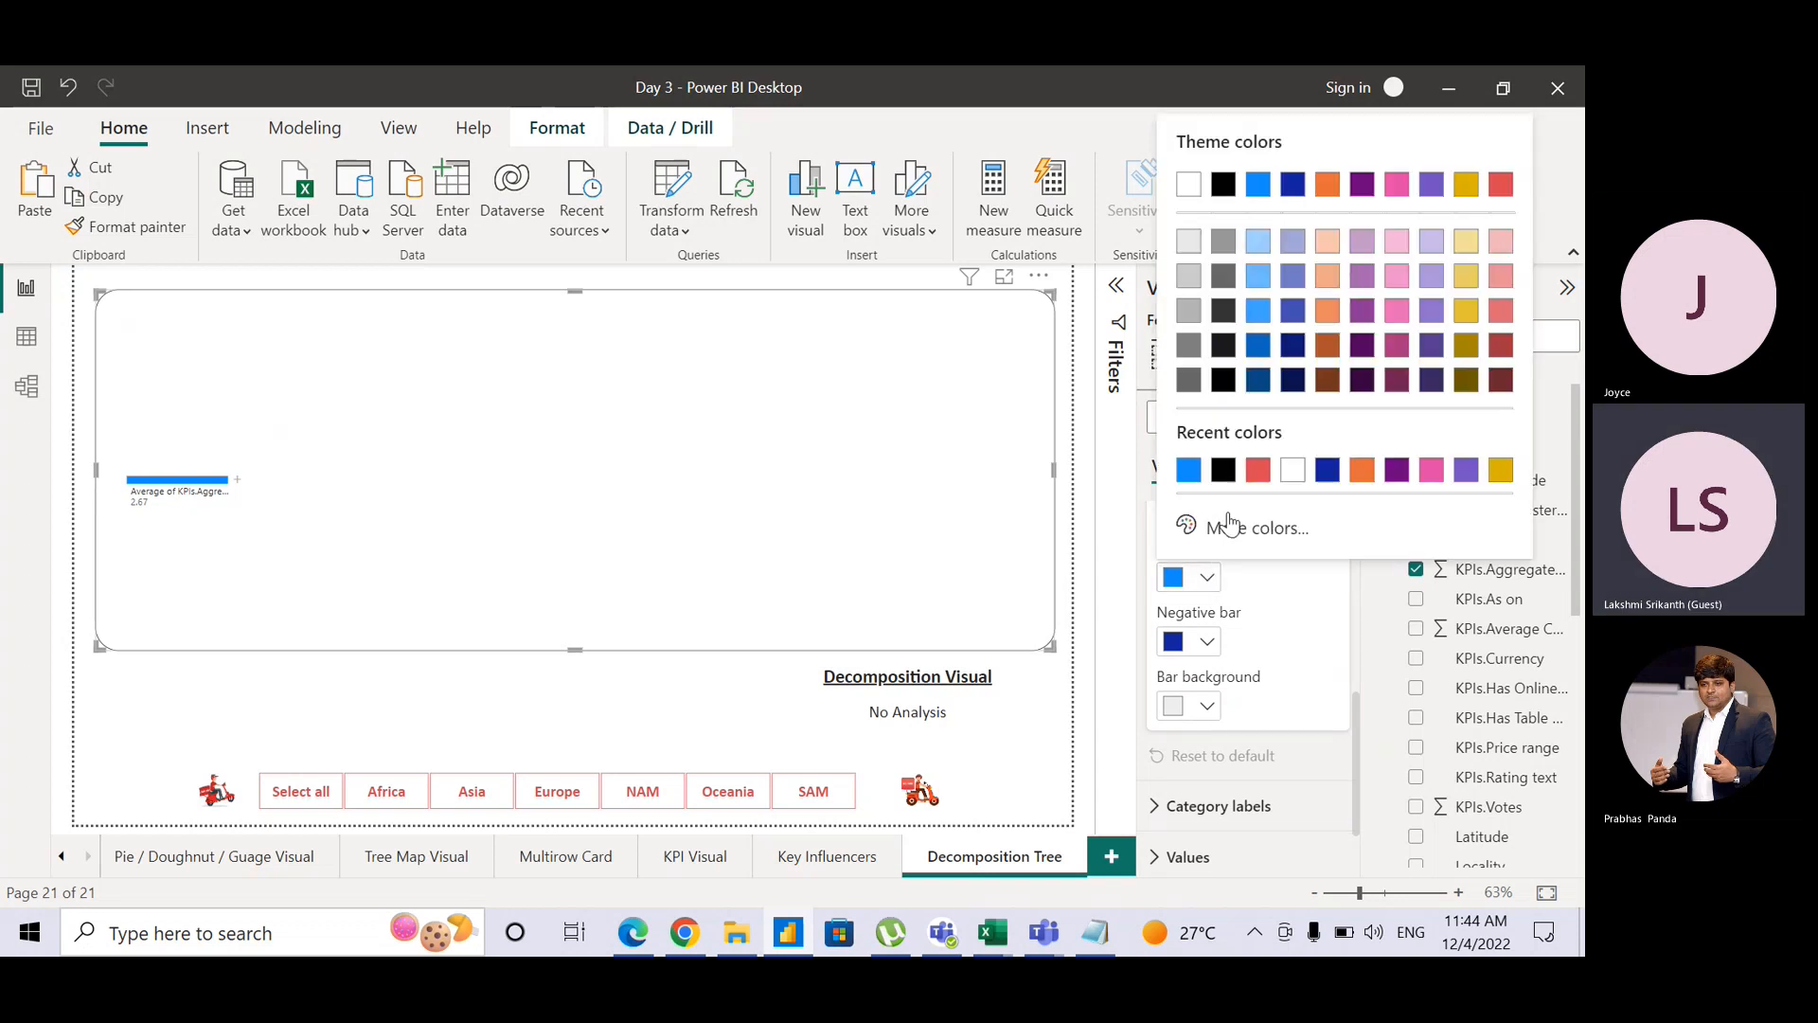
left_click(1258, 470)
left_click(1206, 641)
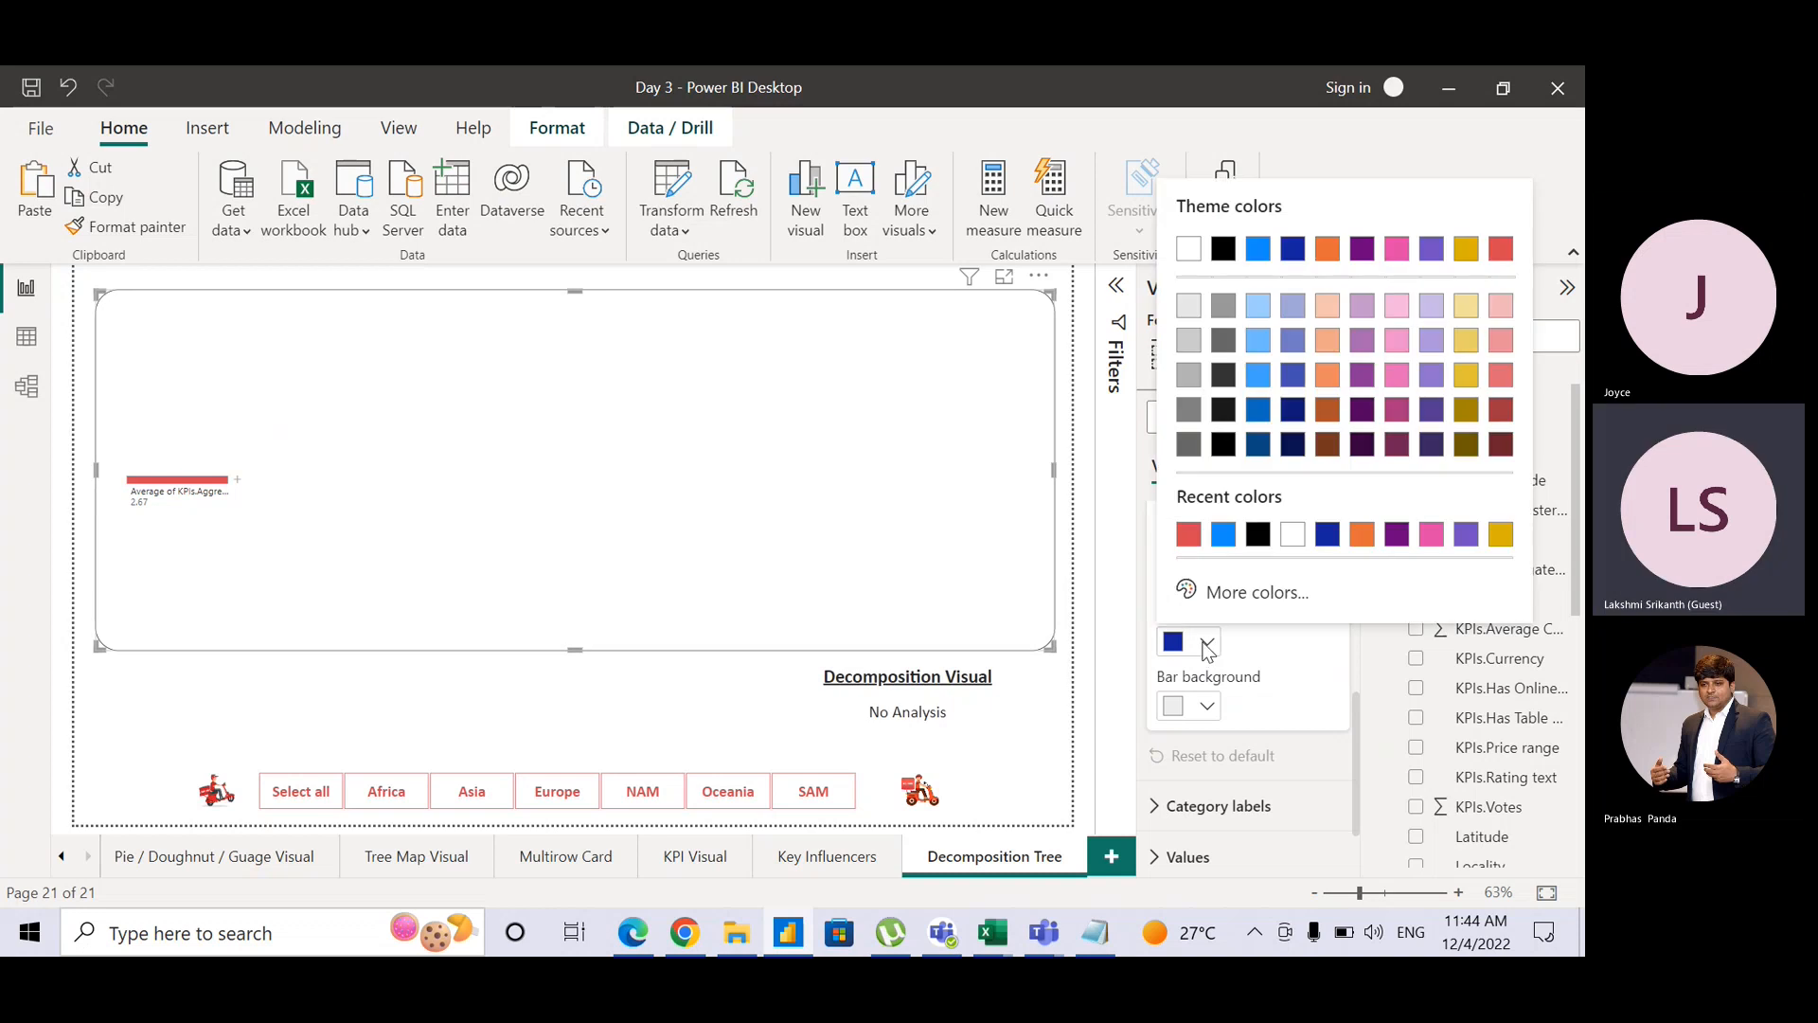
left_click(1225, 546)
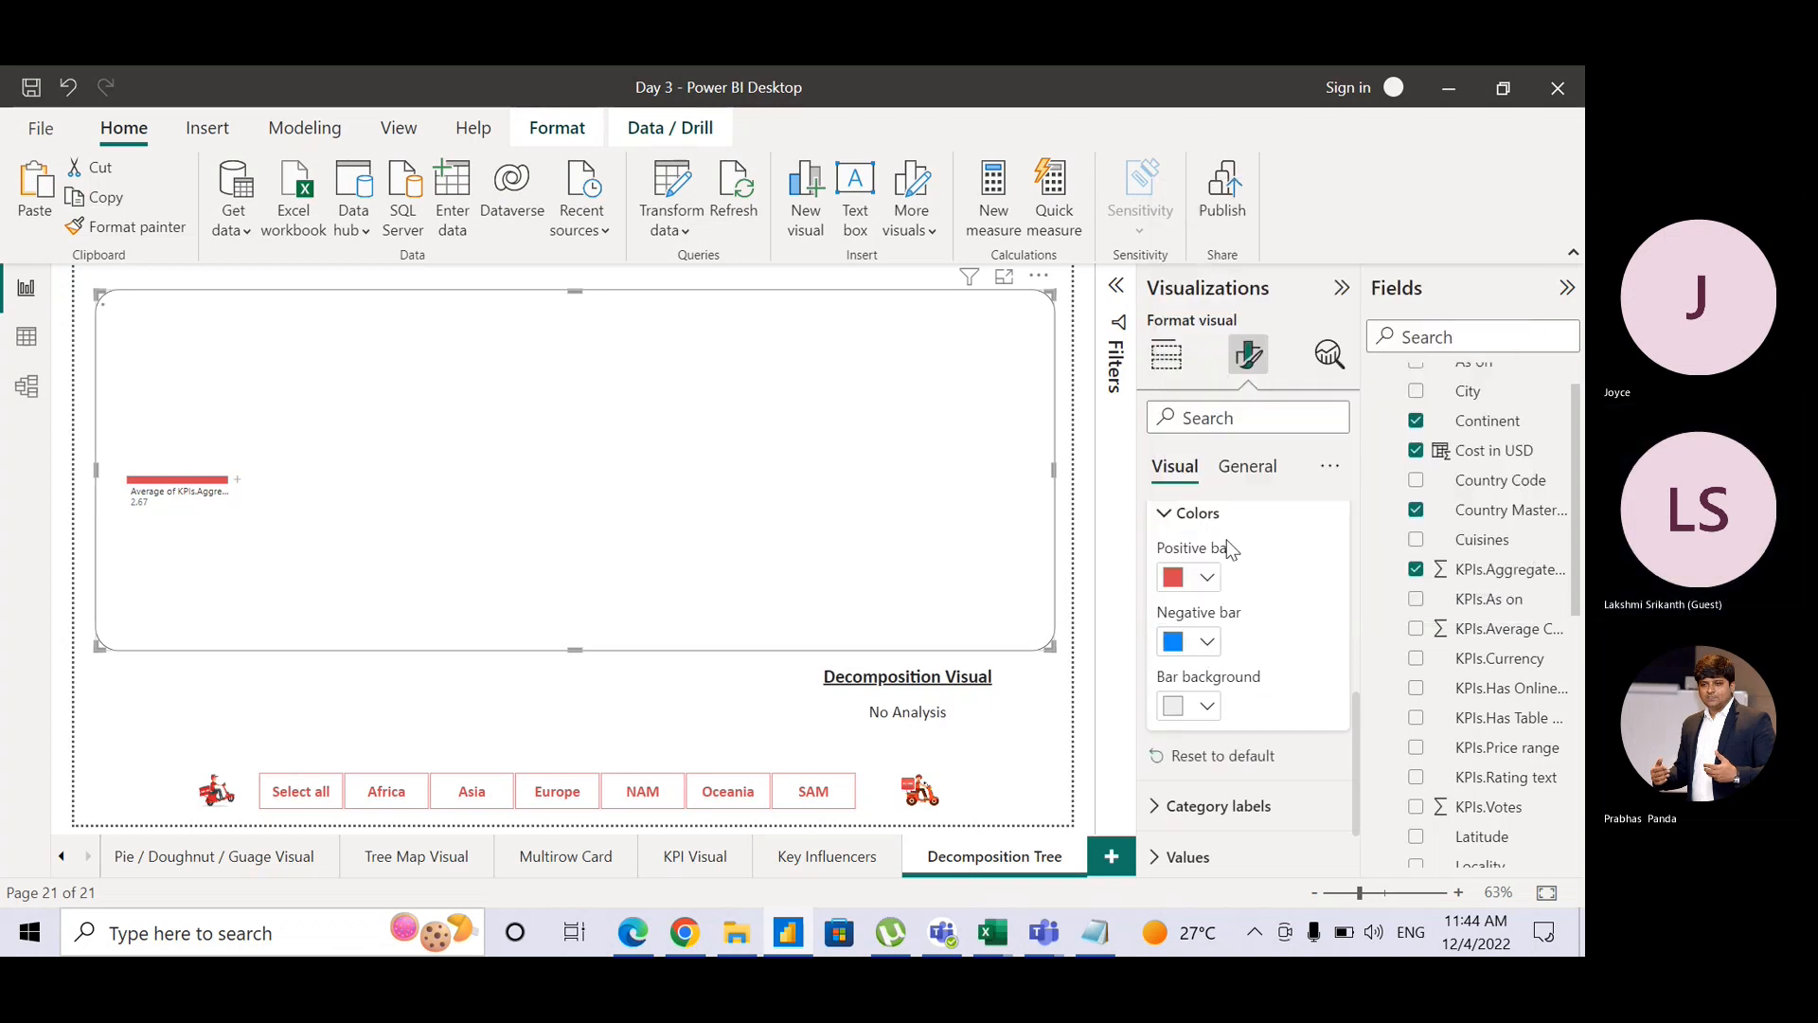
left_click(1204, 644)
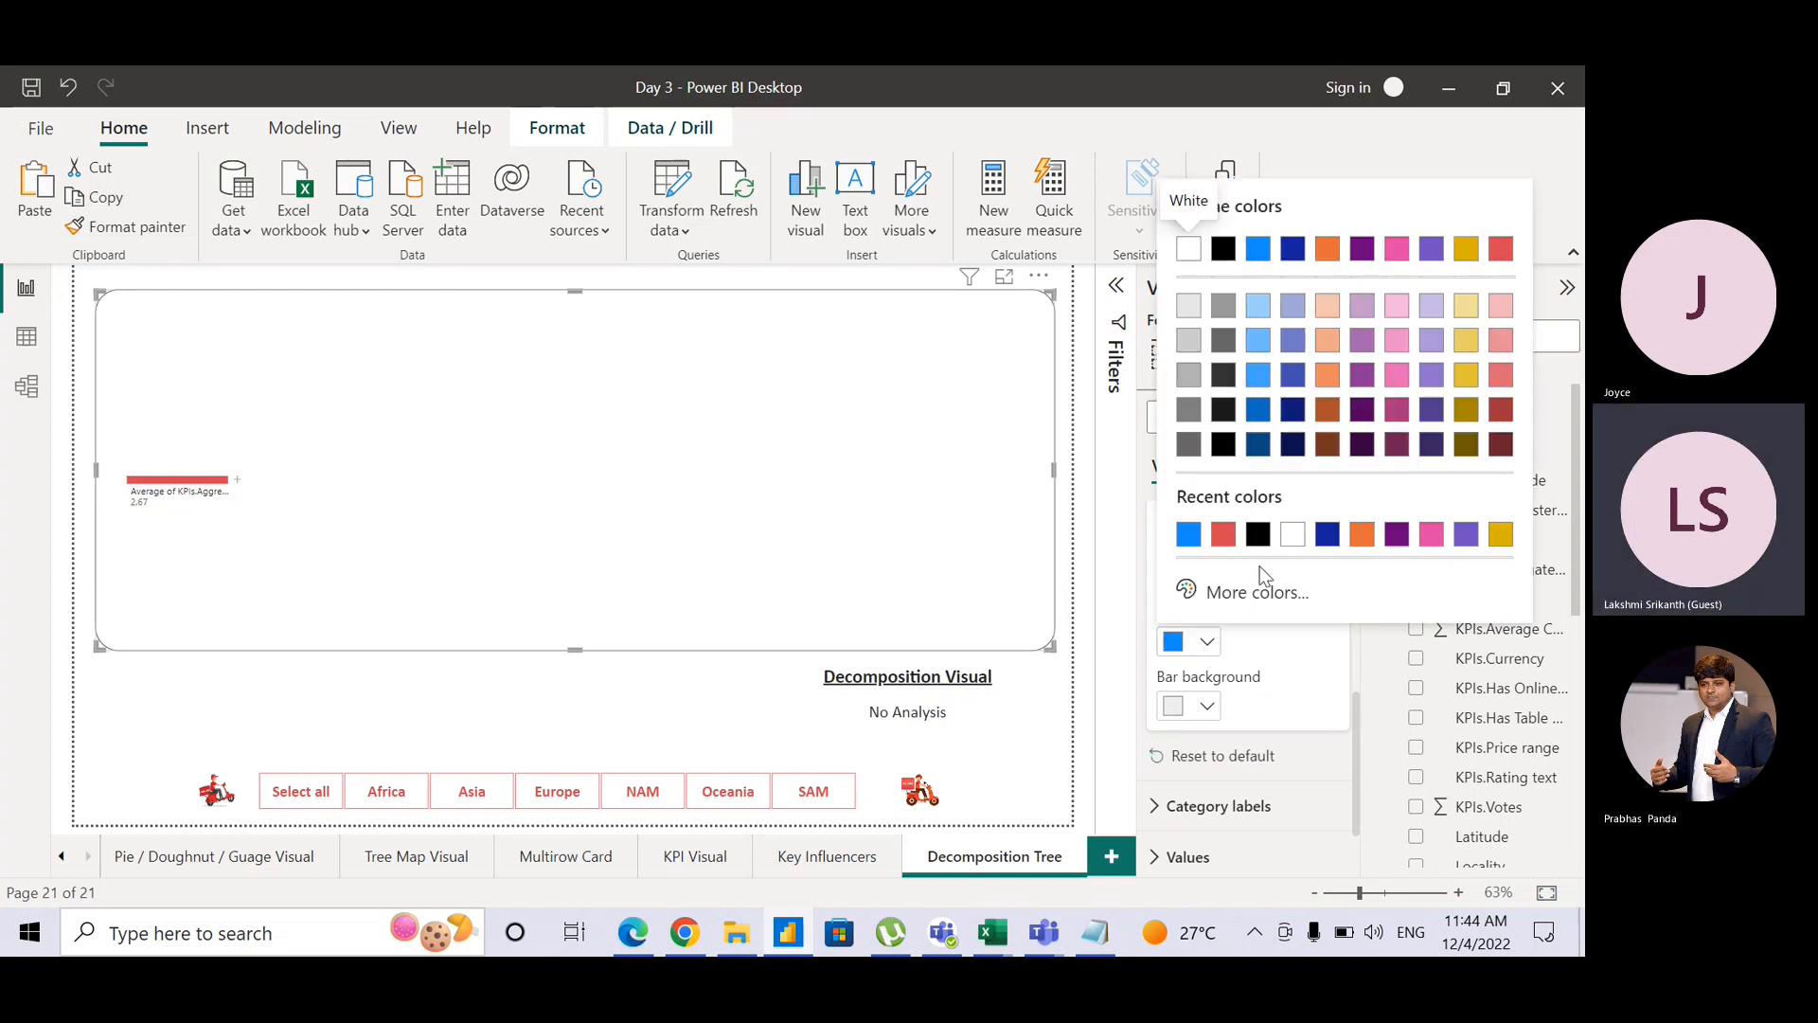
left_click(1258, 536)
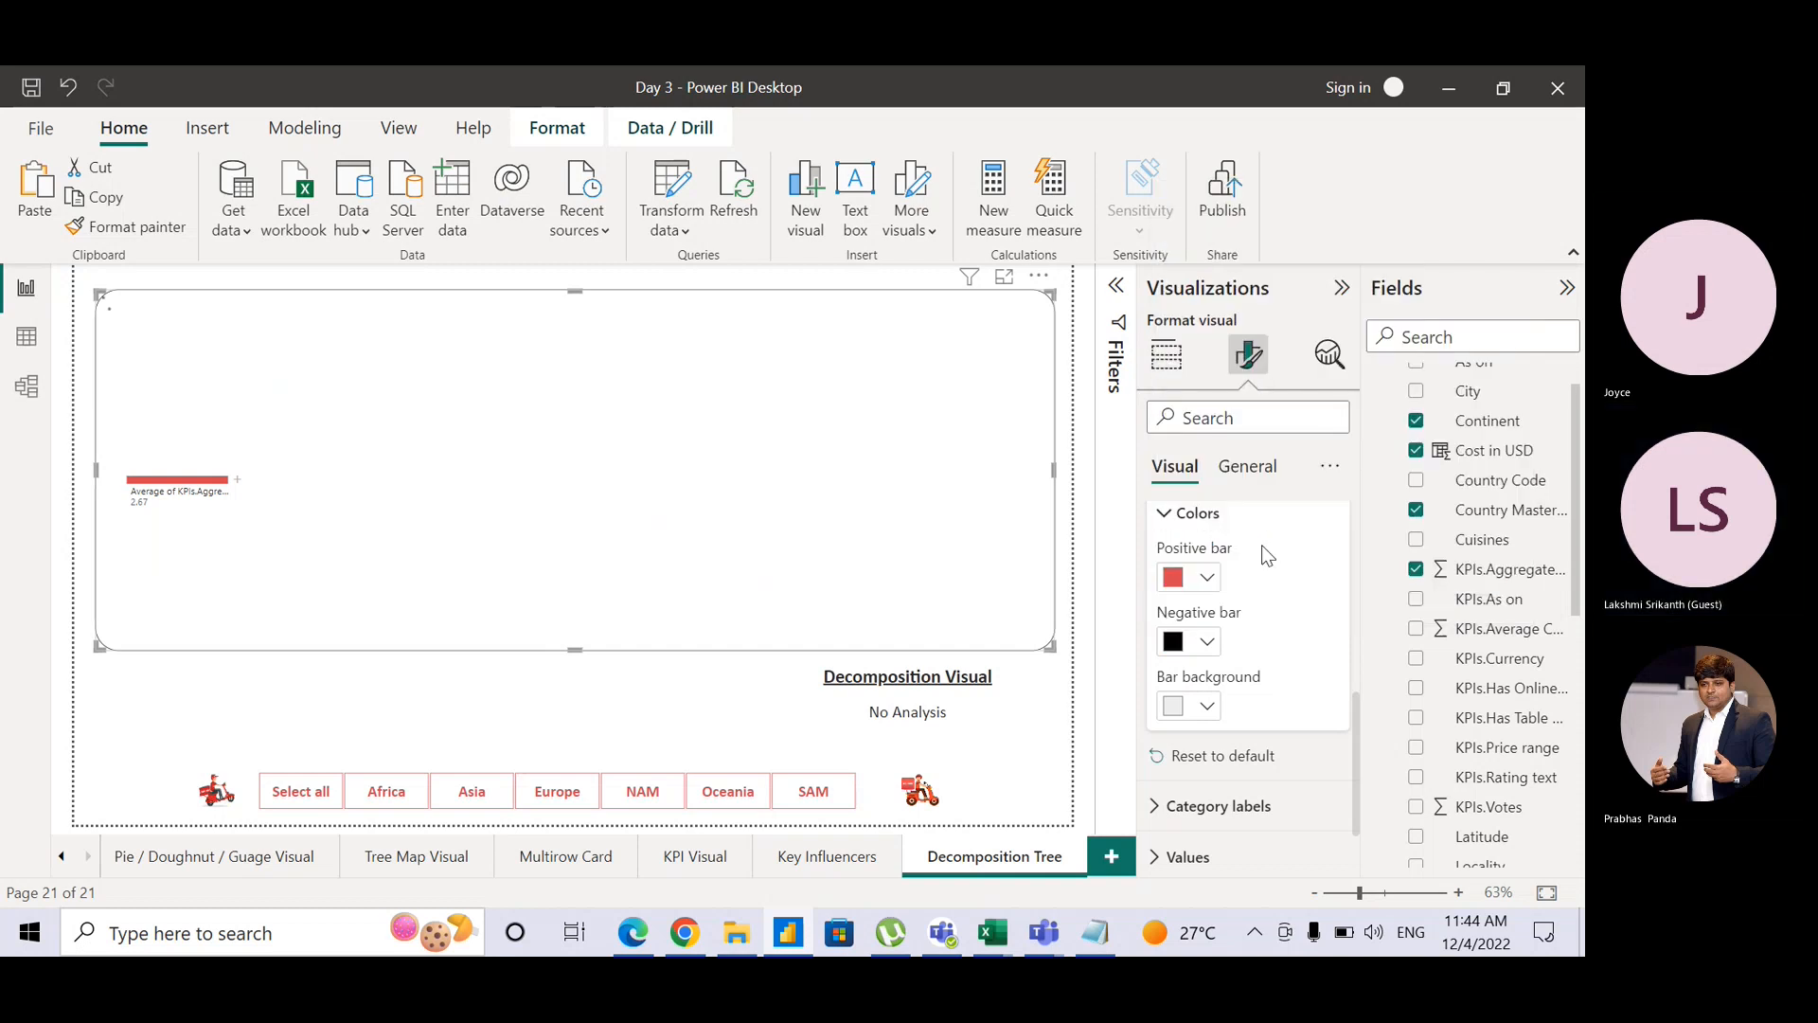
left_click(1065, 607)
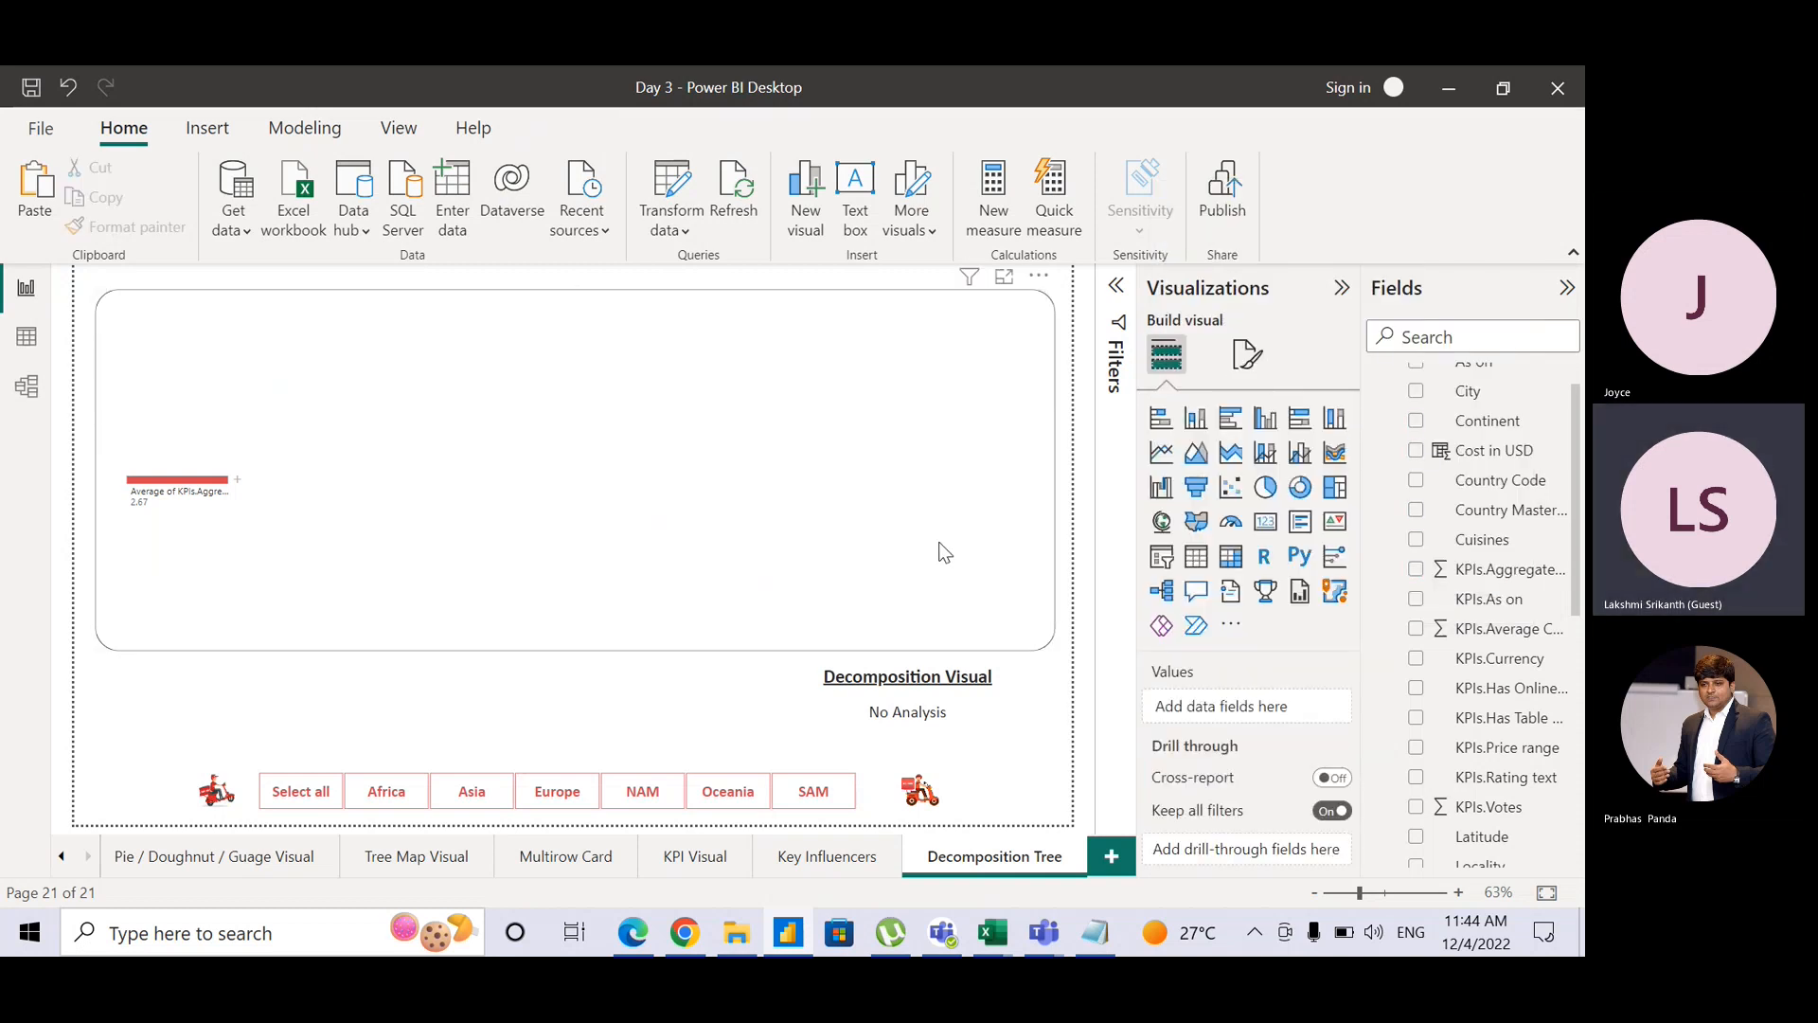
left_click(900, 527)
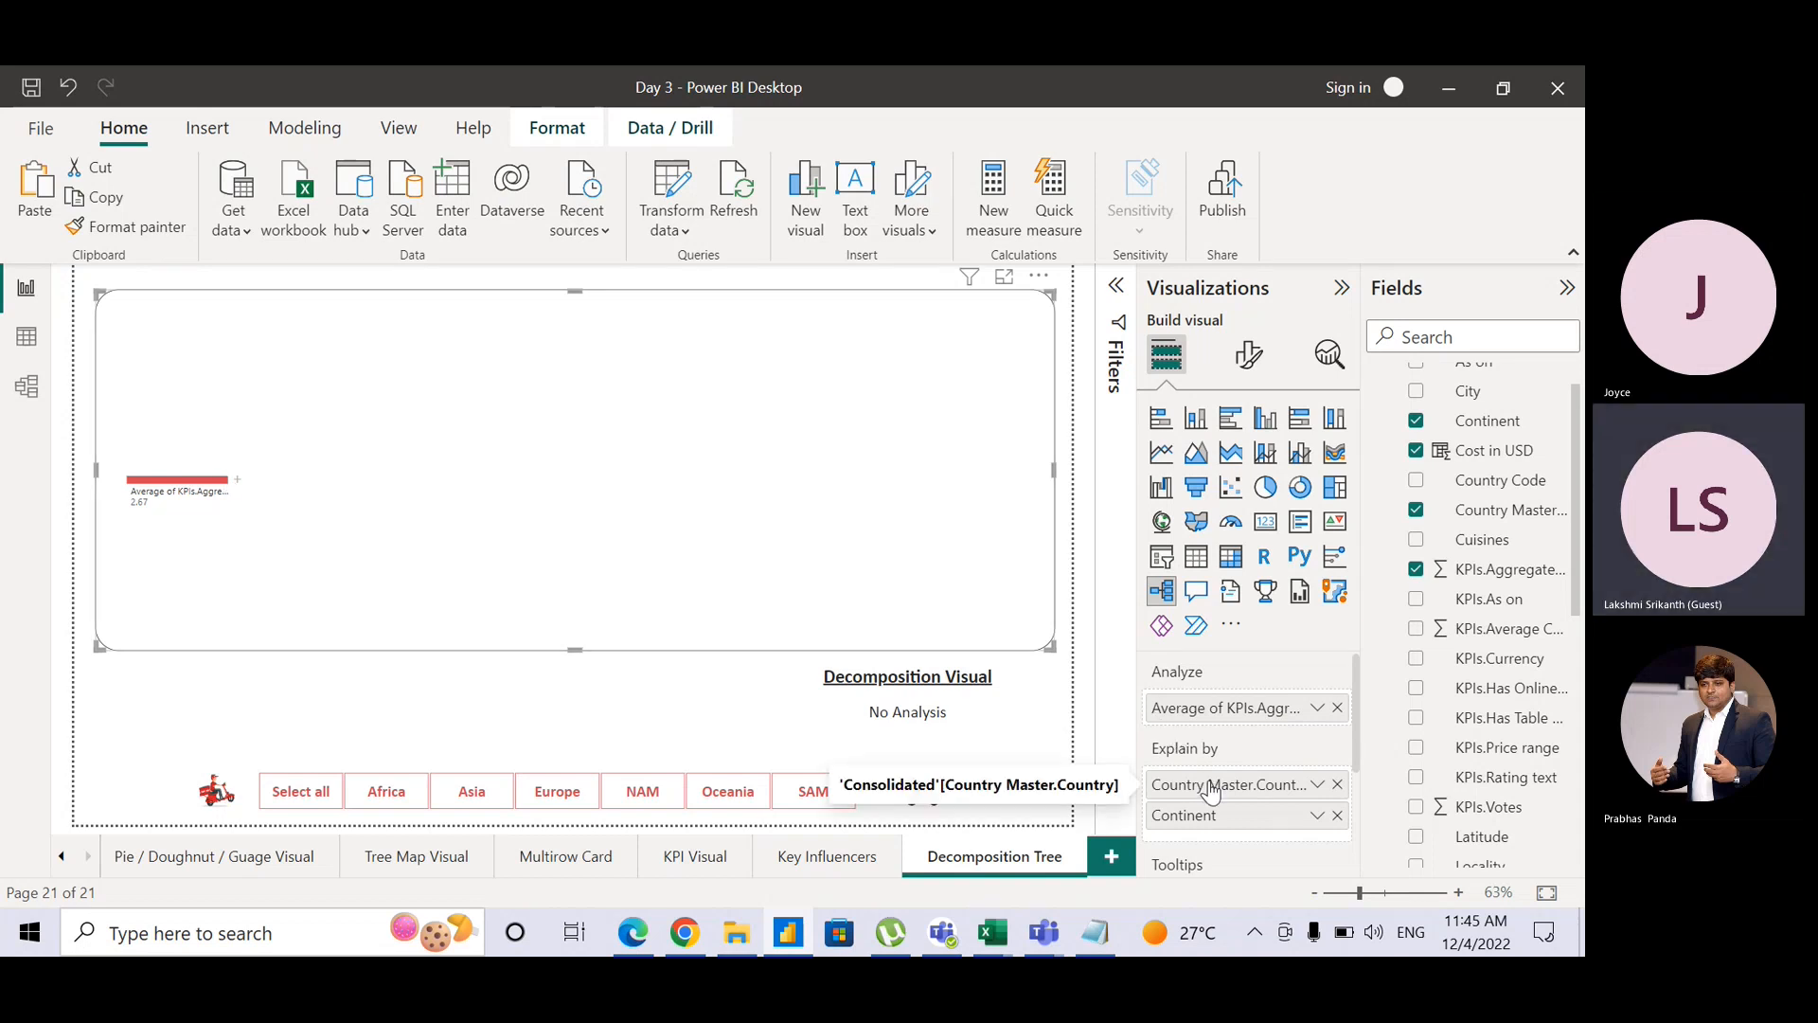
Step: Put Continent ahead of Country in Explain by and split the rating by continent, Africa 4.22 to Asia 2.56
left_click_drag(1215, 820, 1211, 785)
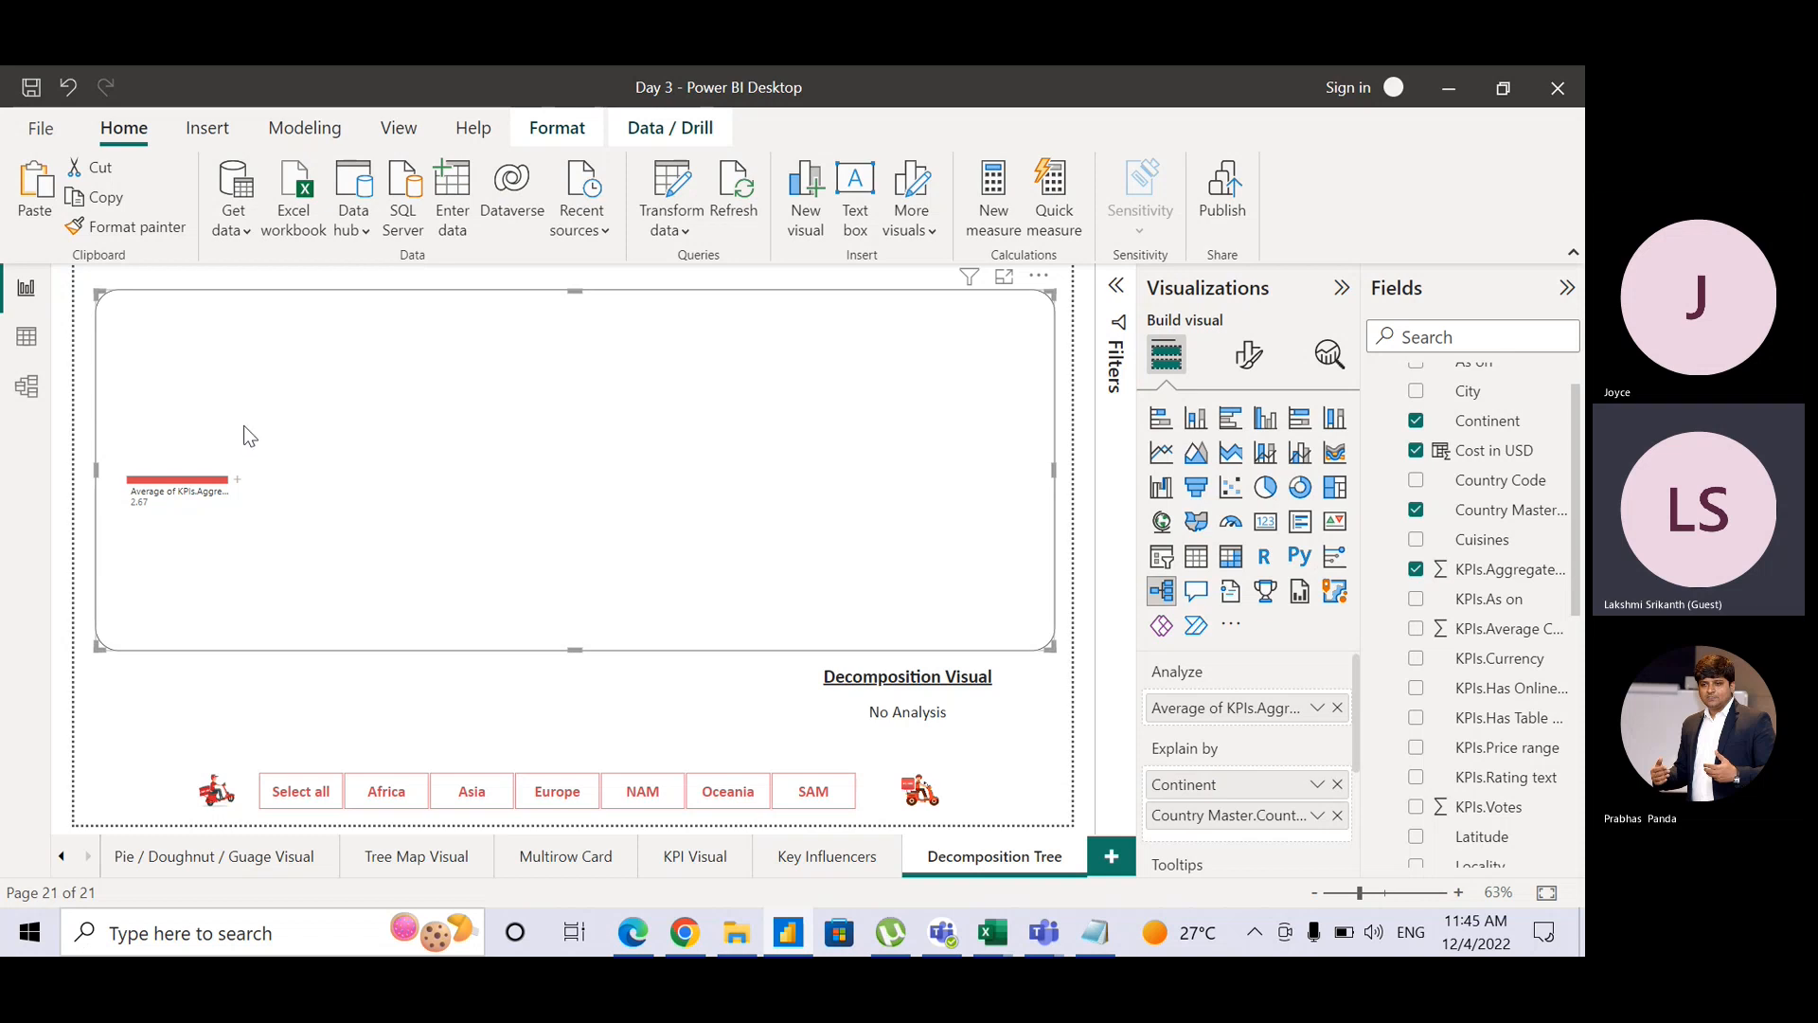
left_click(238, 483)
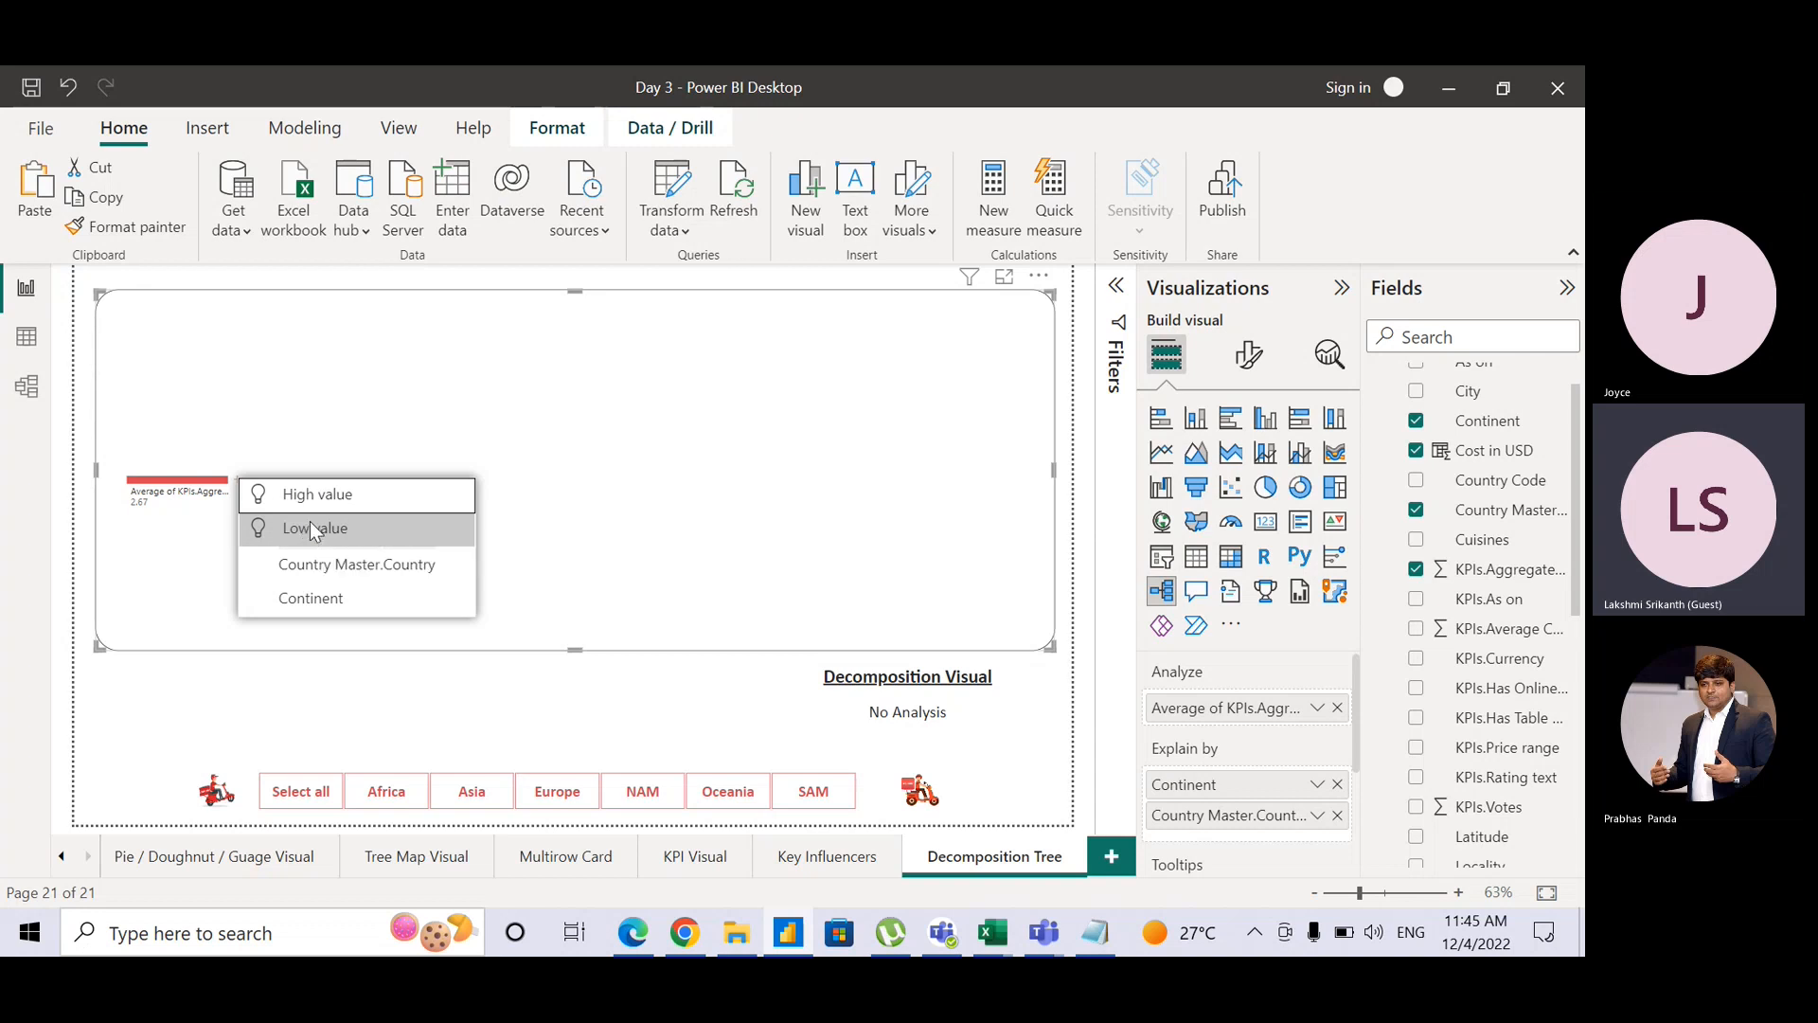
left_click(311, 529)
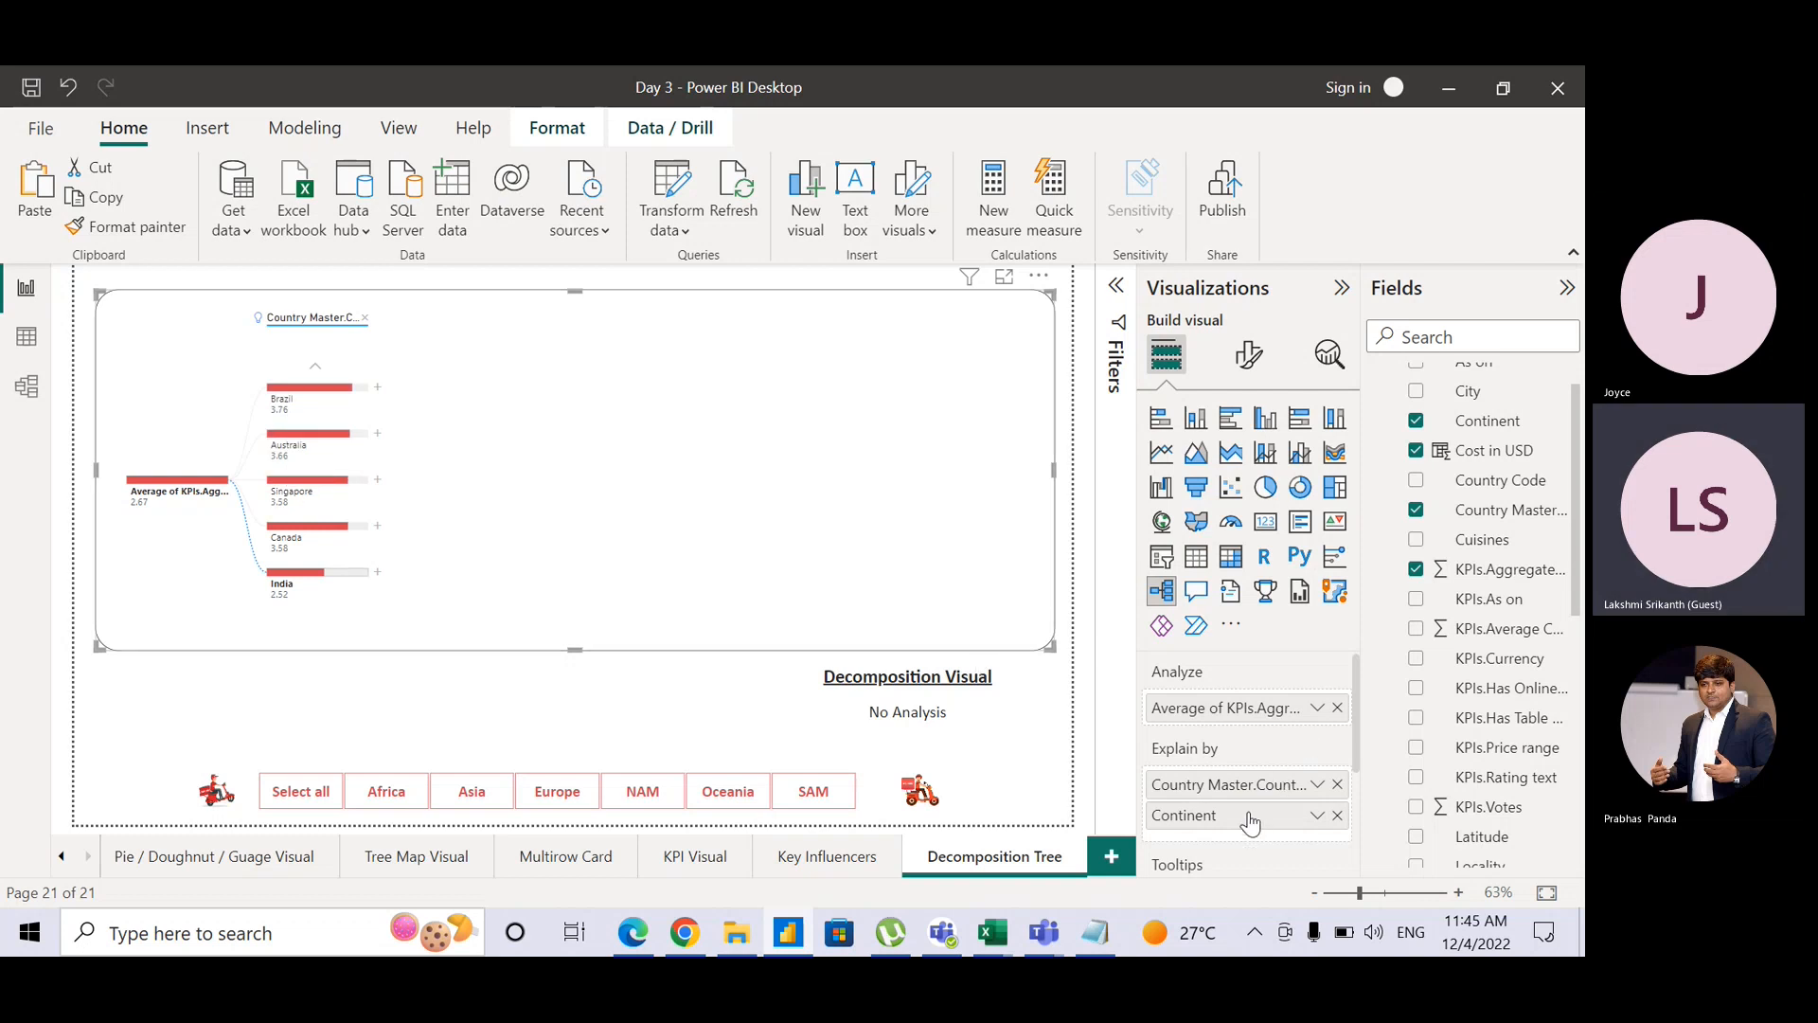
left_click_drag(1250, 820, 1247, 782)
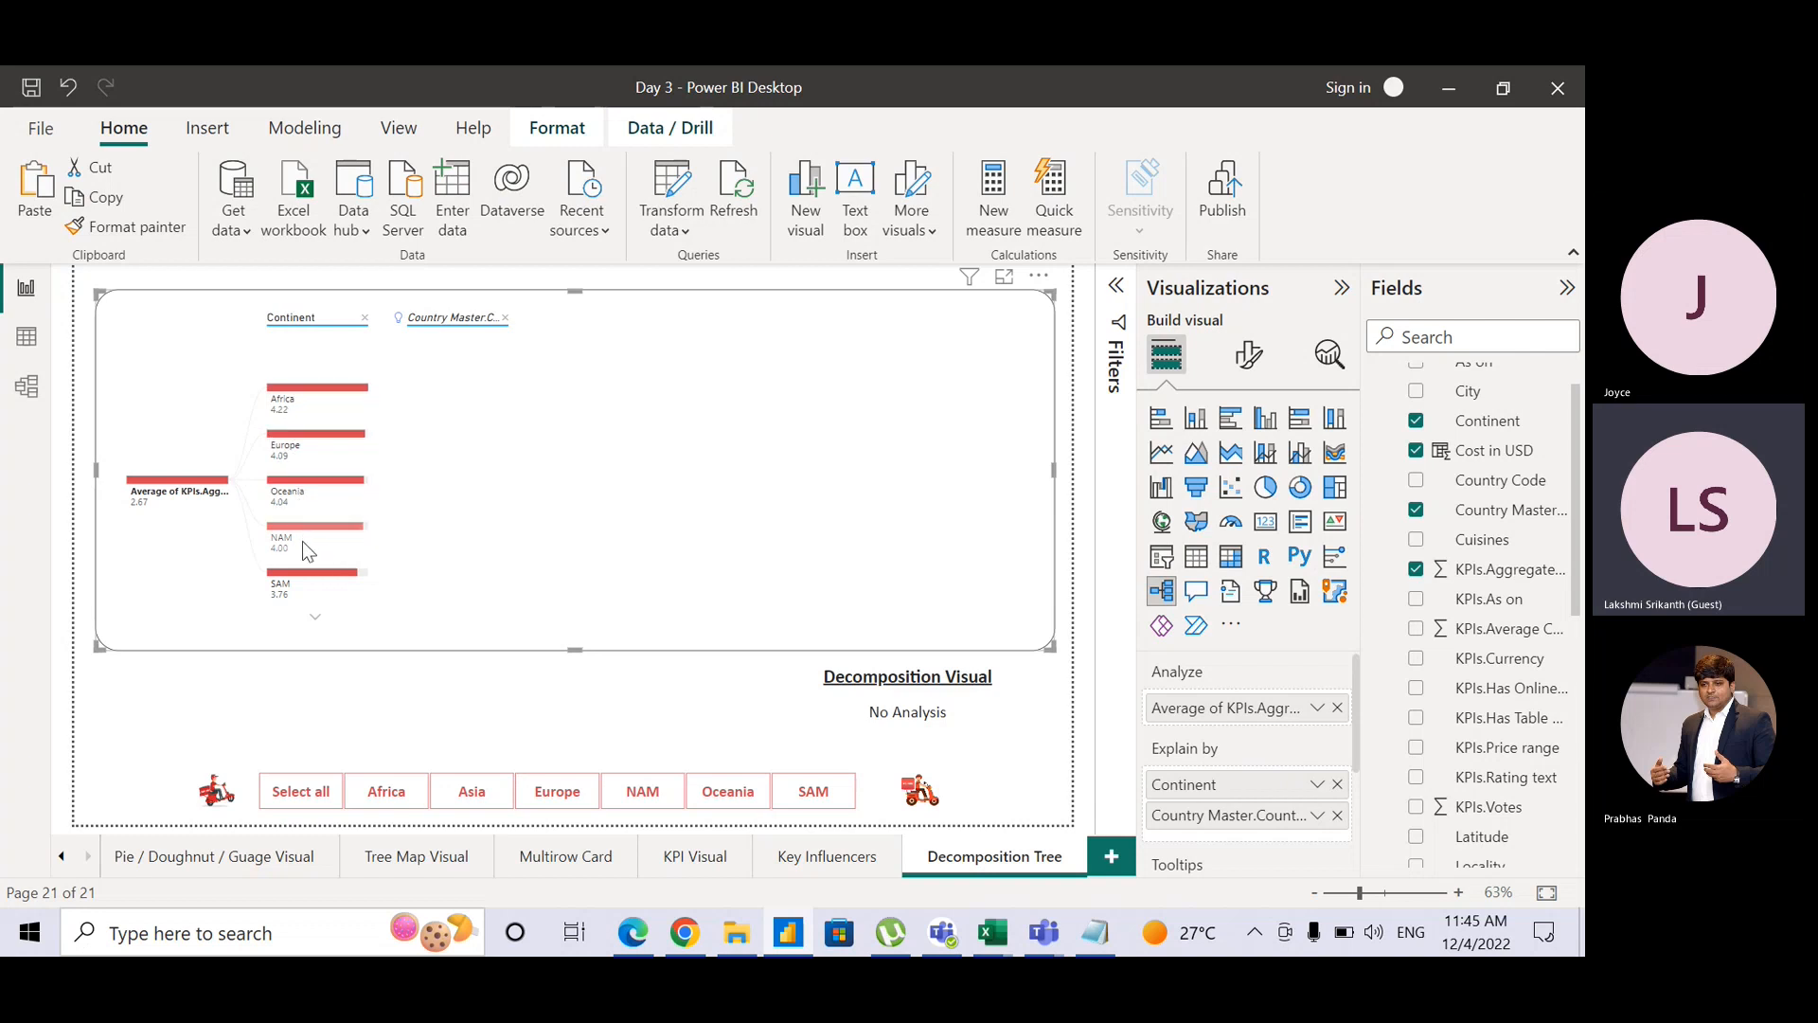
left_click(318, 622)
Step: Make the tree taller and move the Decomposition Visual title box down and right
left_click_drag(570, 647, 570, 682)
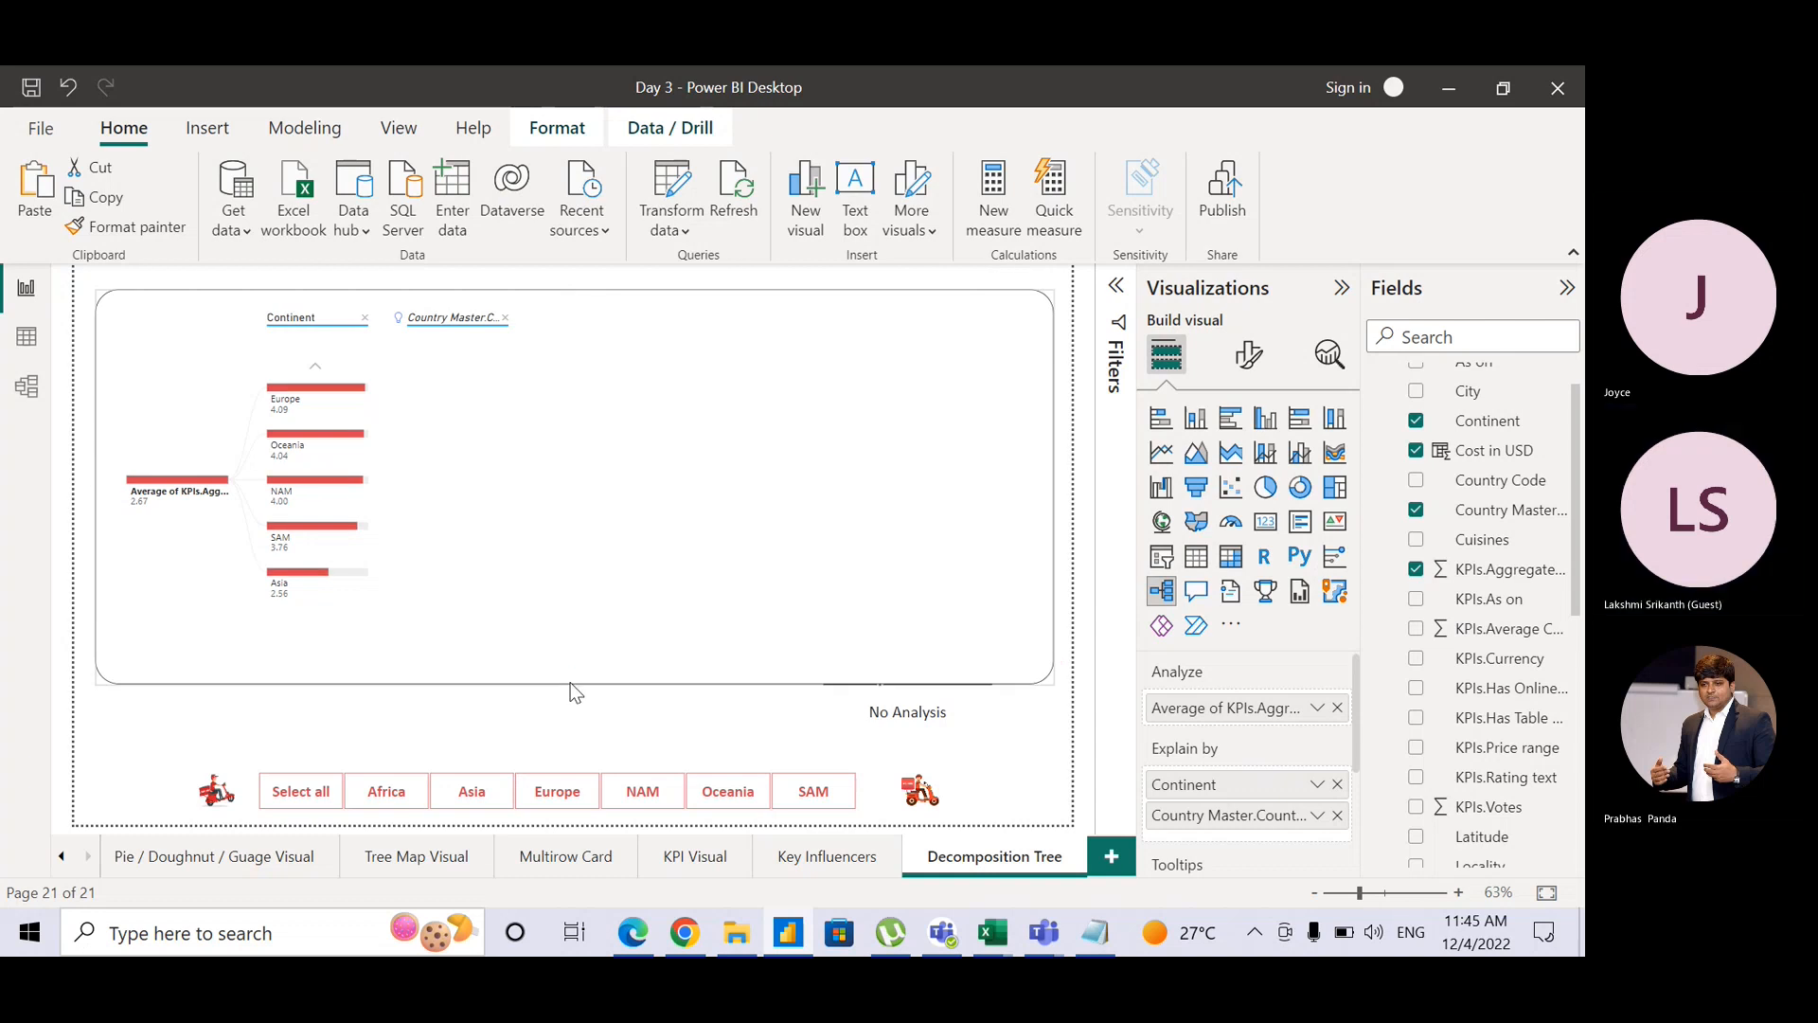
left_click(877, 738)
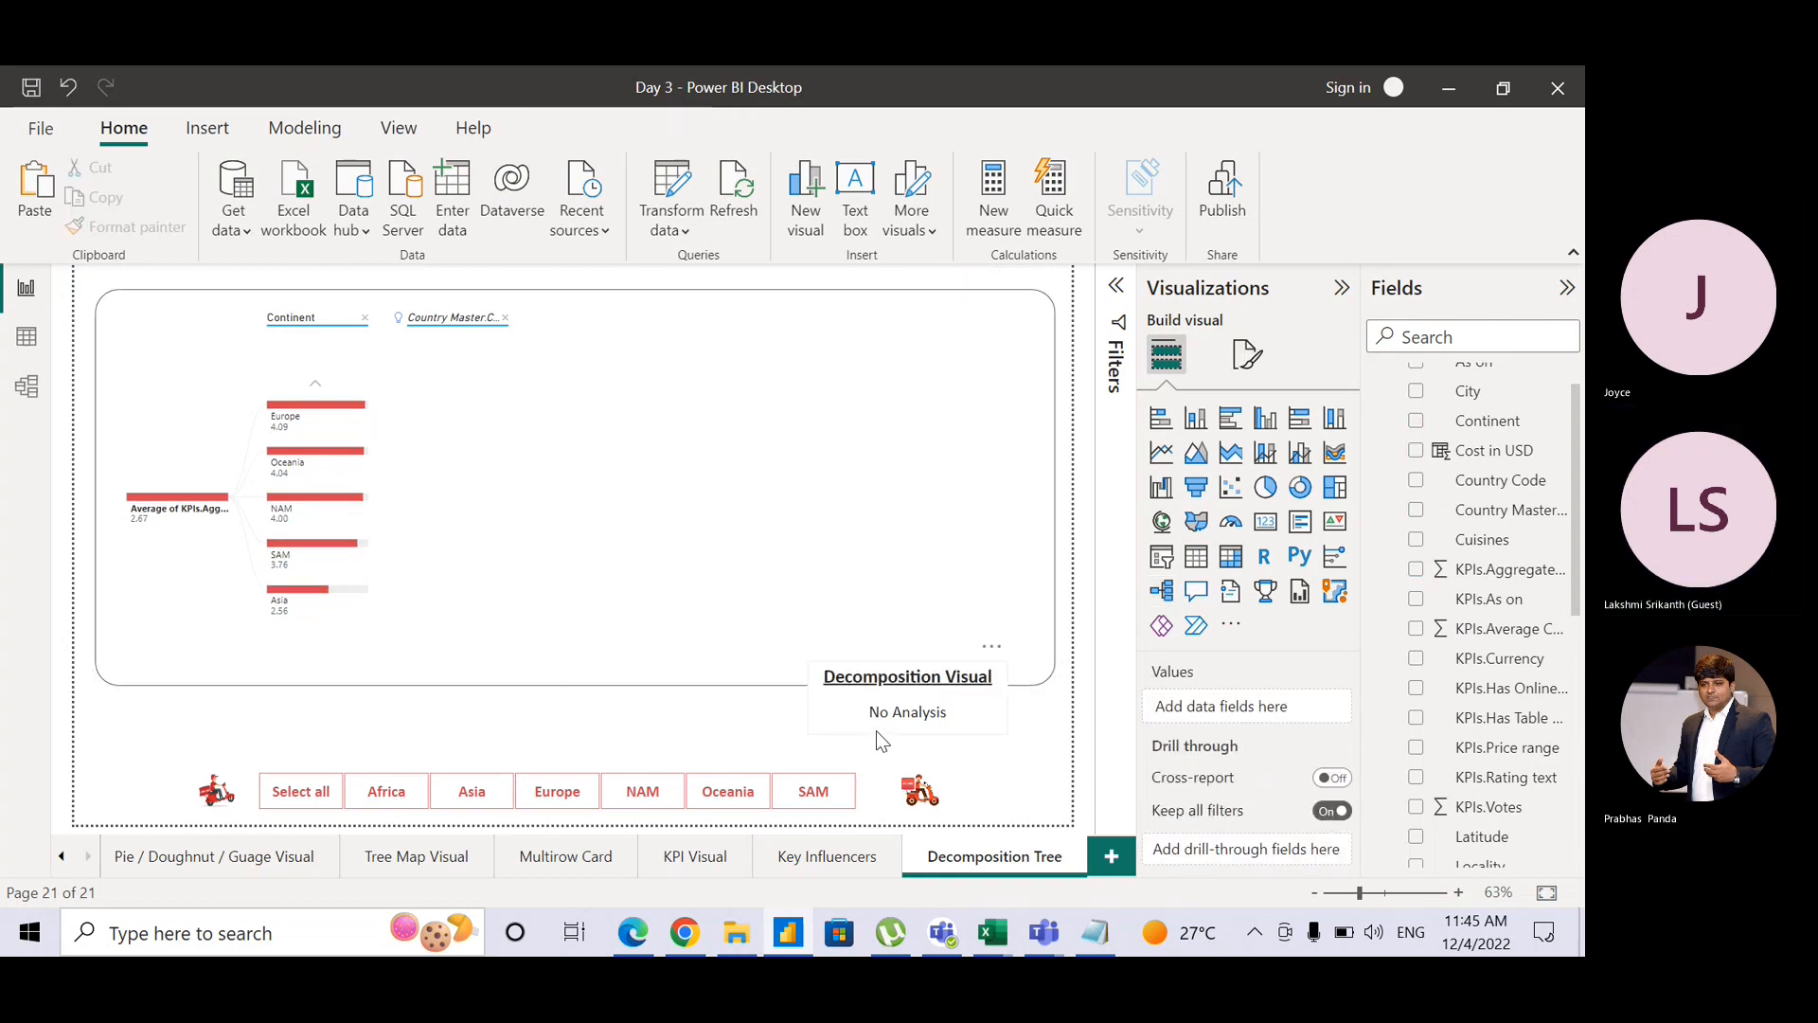
left_click(877, 738)
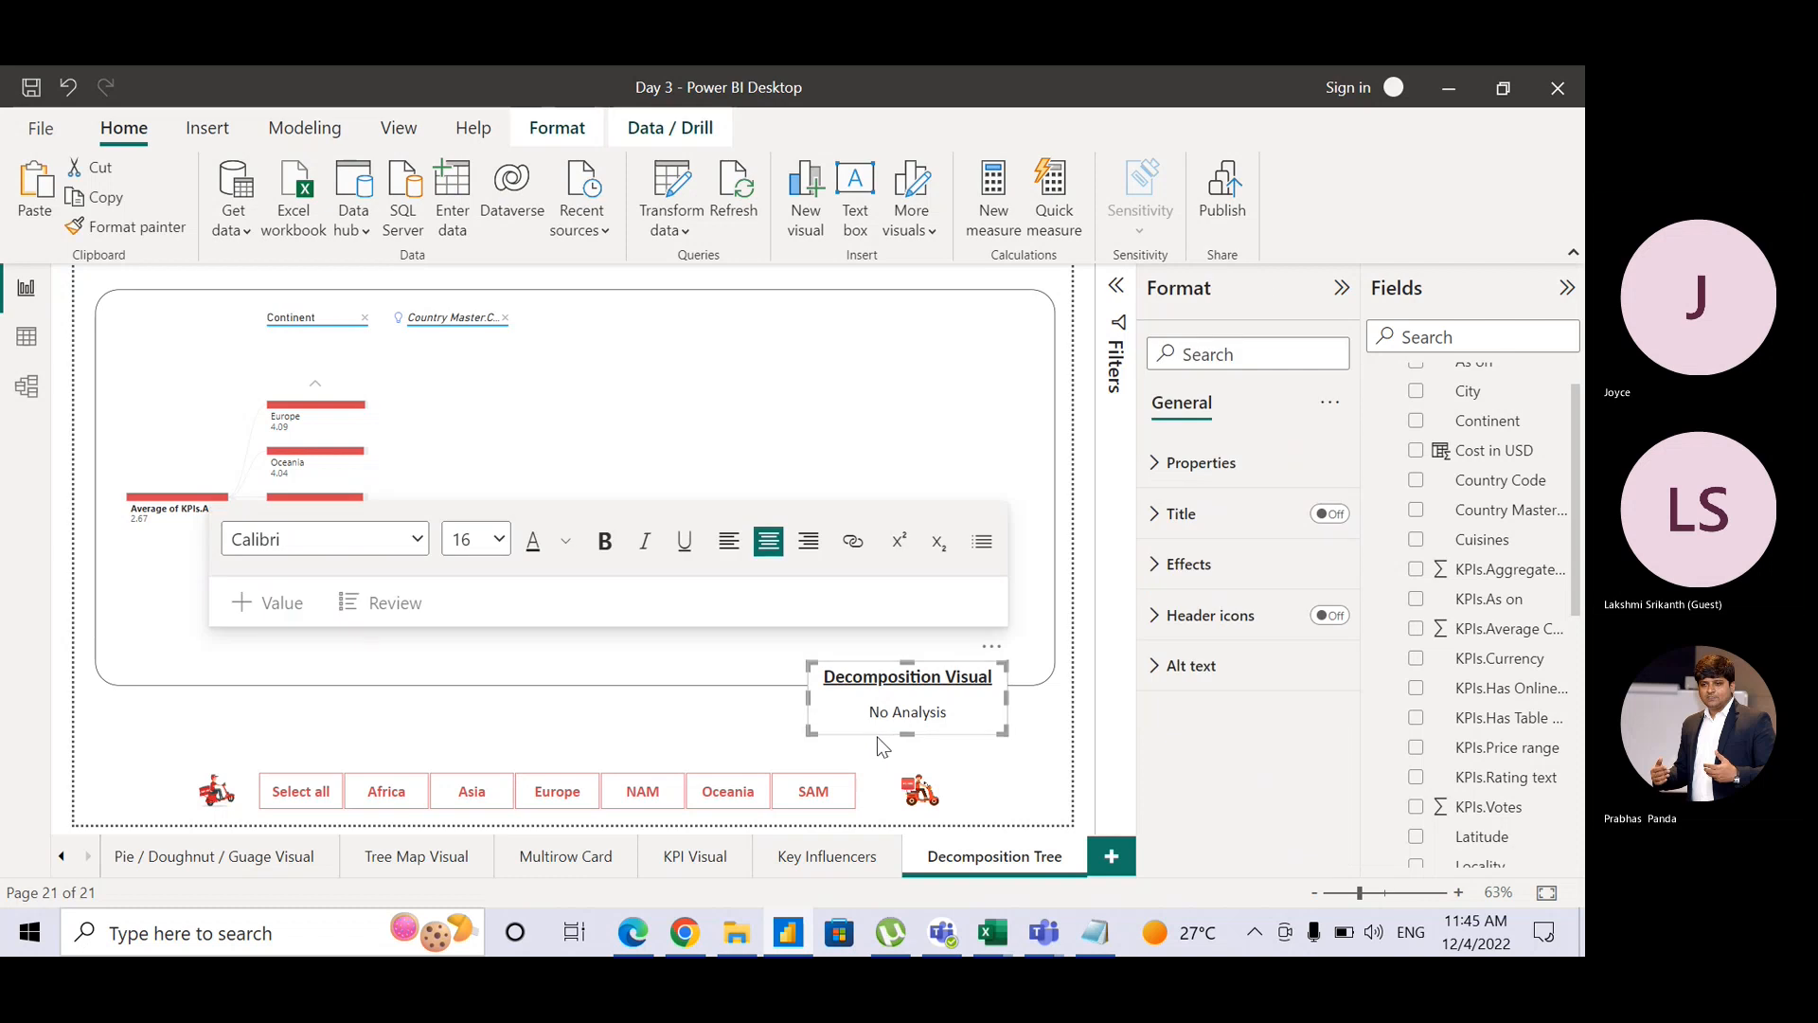
left_click_drag(877, 737, 1029, 775)
left_click(979, 735)
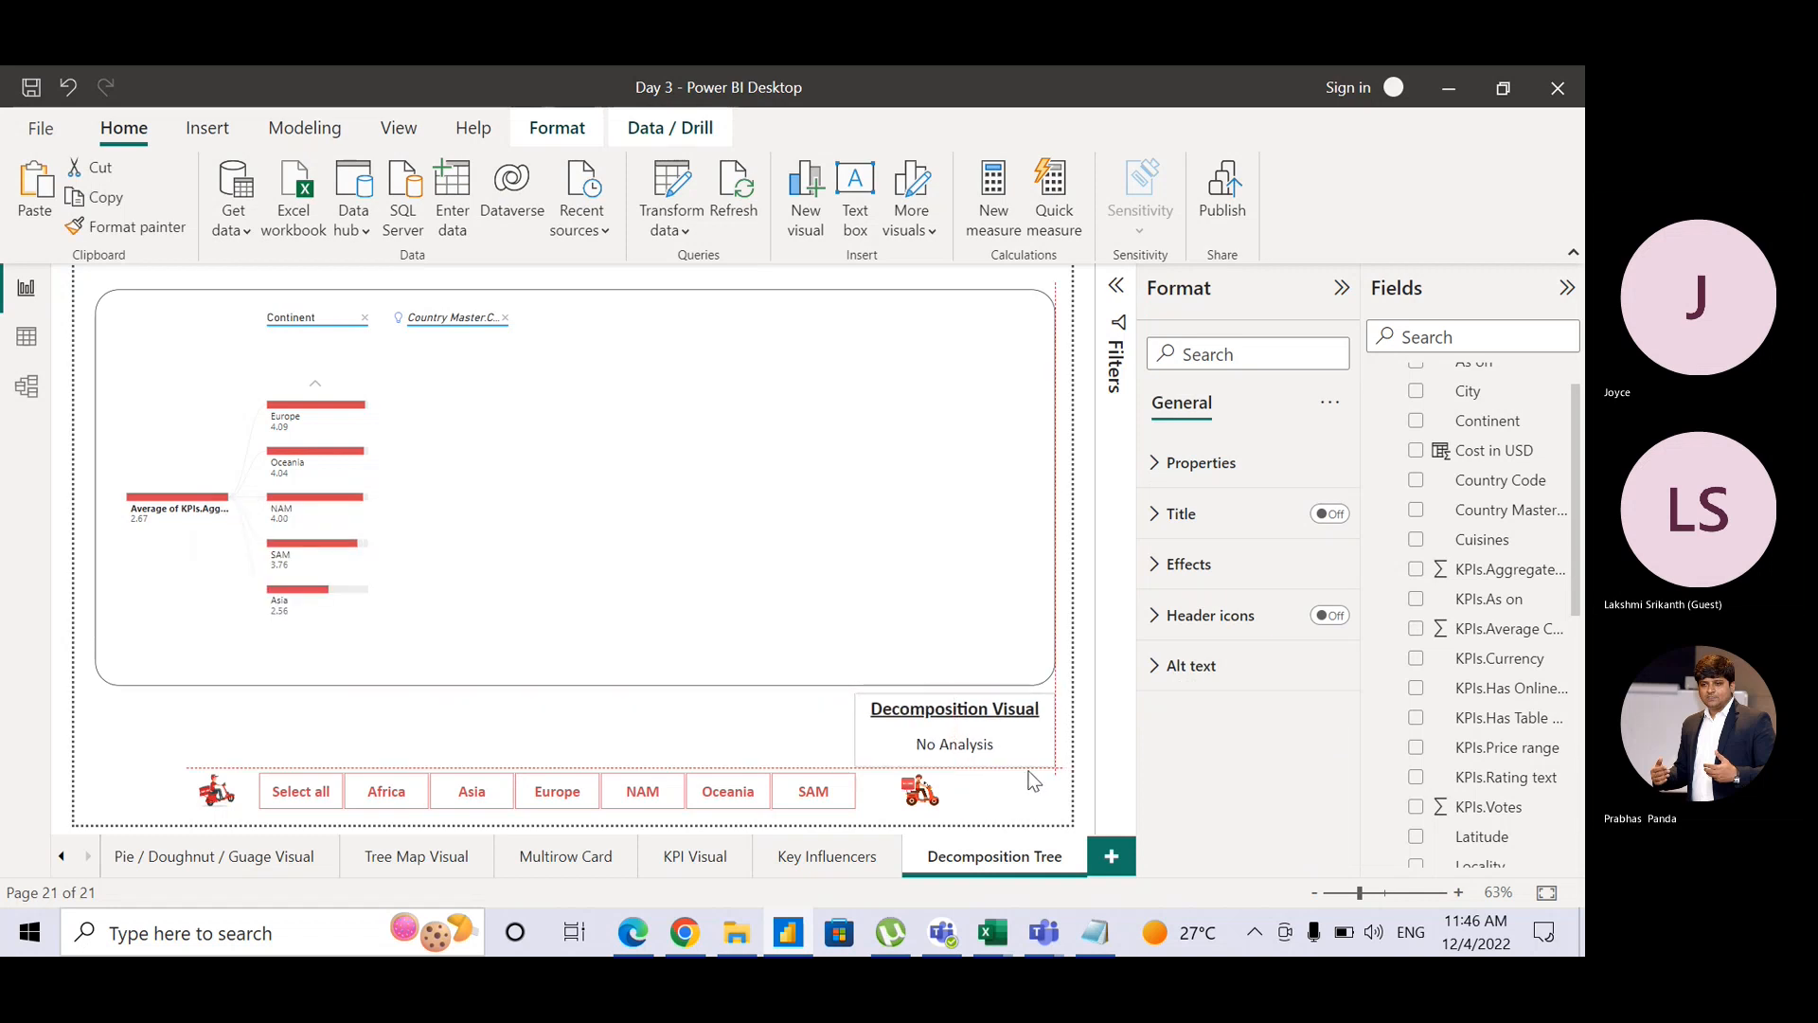
left_click(353, 740)
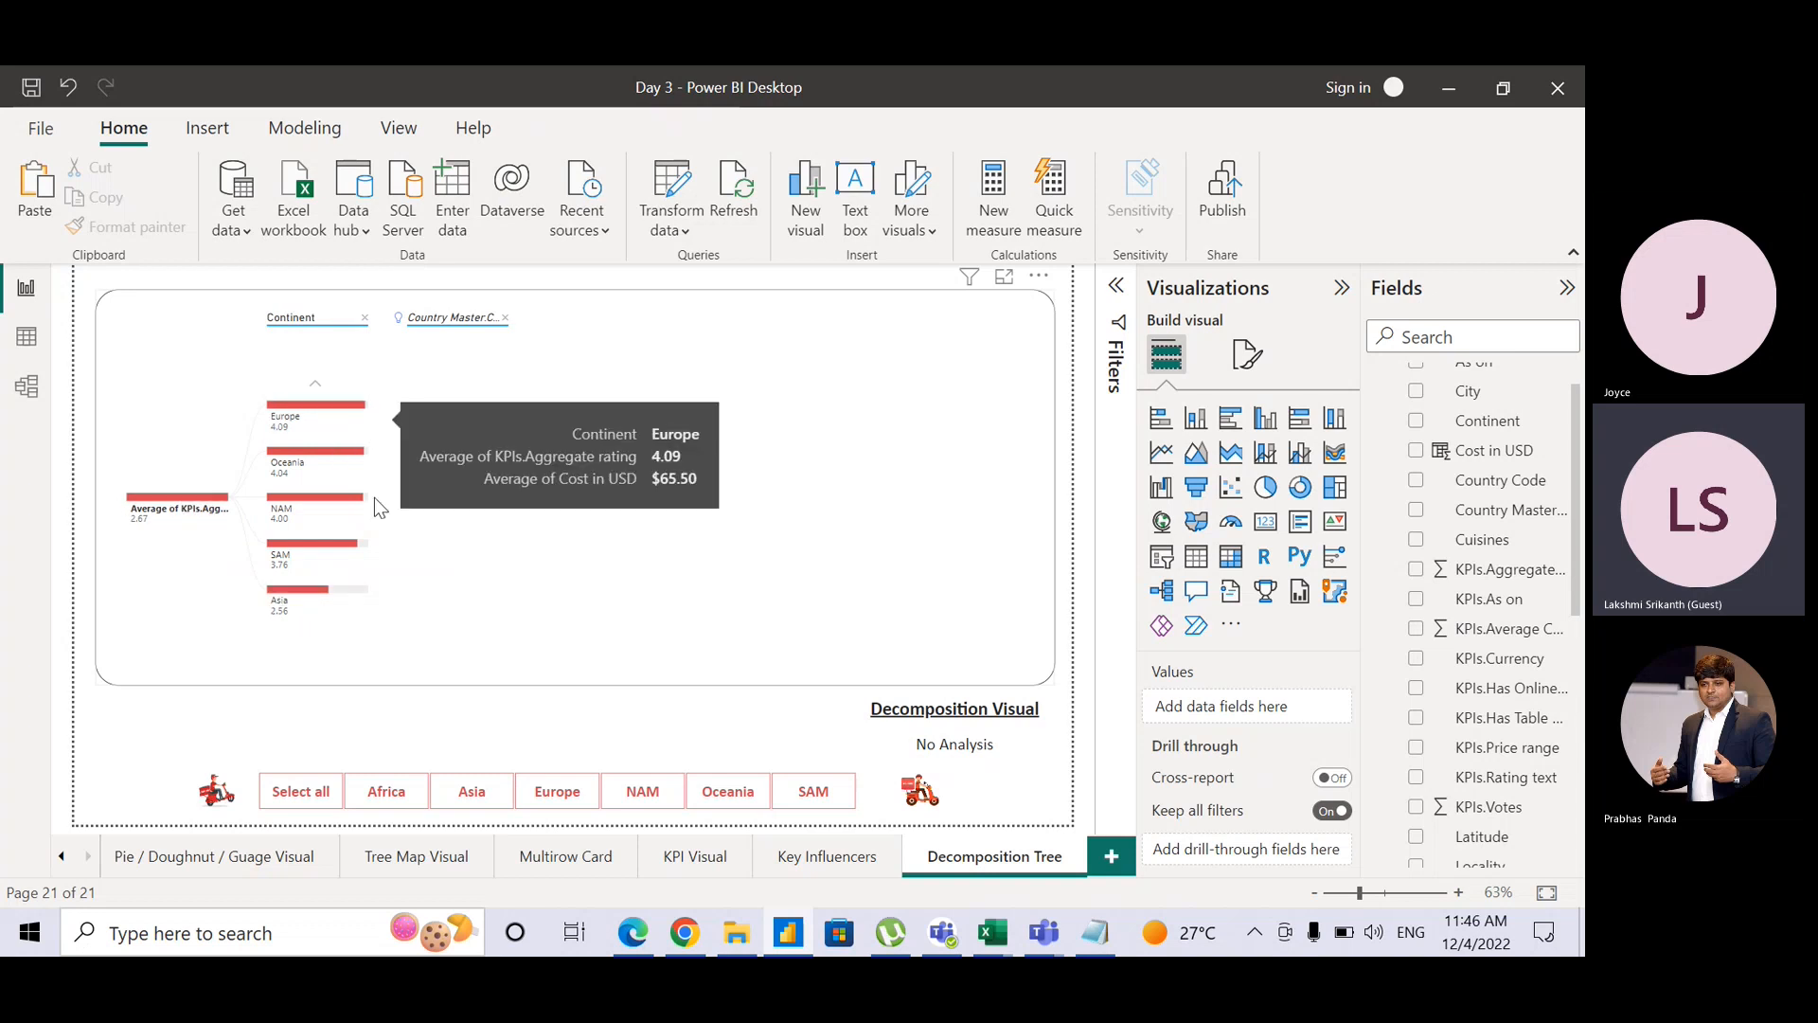
Step: Drop the Country level and expand Asia by low value into countries, Indonesia 4.30 down to India
left_click(376, 602)
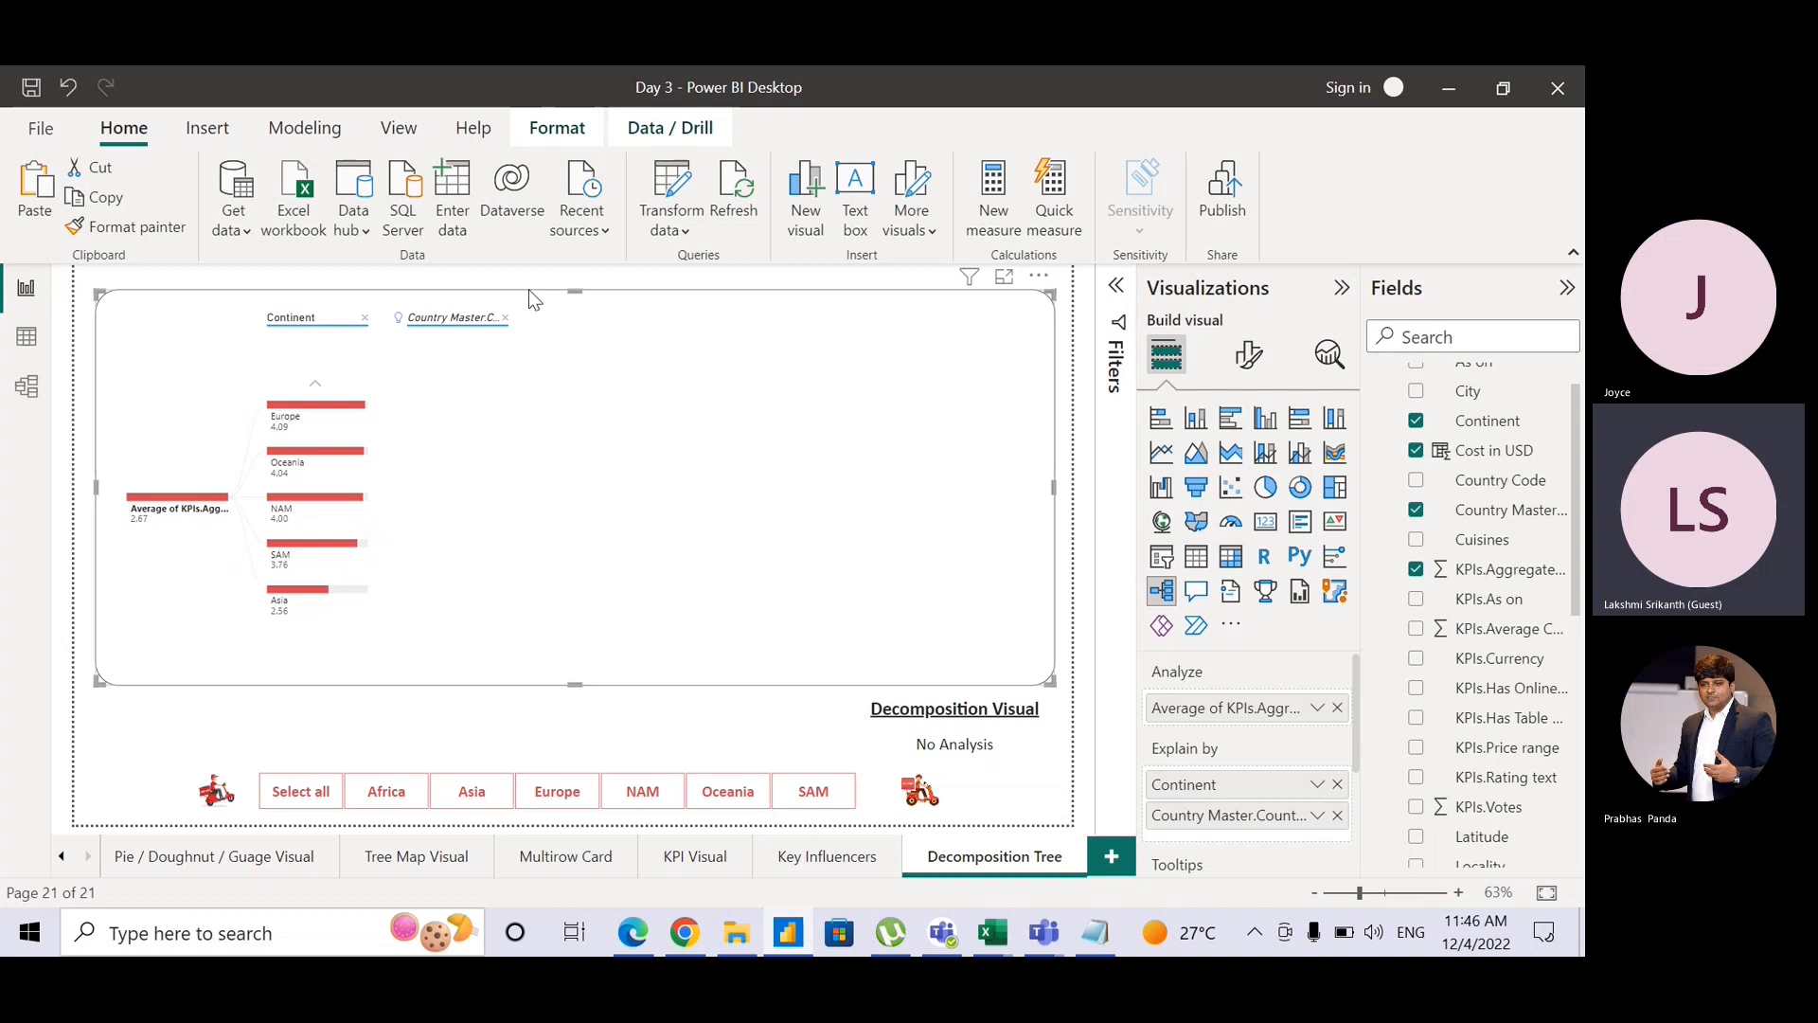
left_click(506, 320)
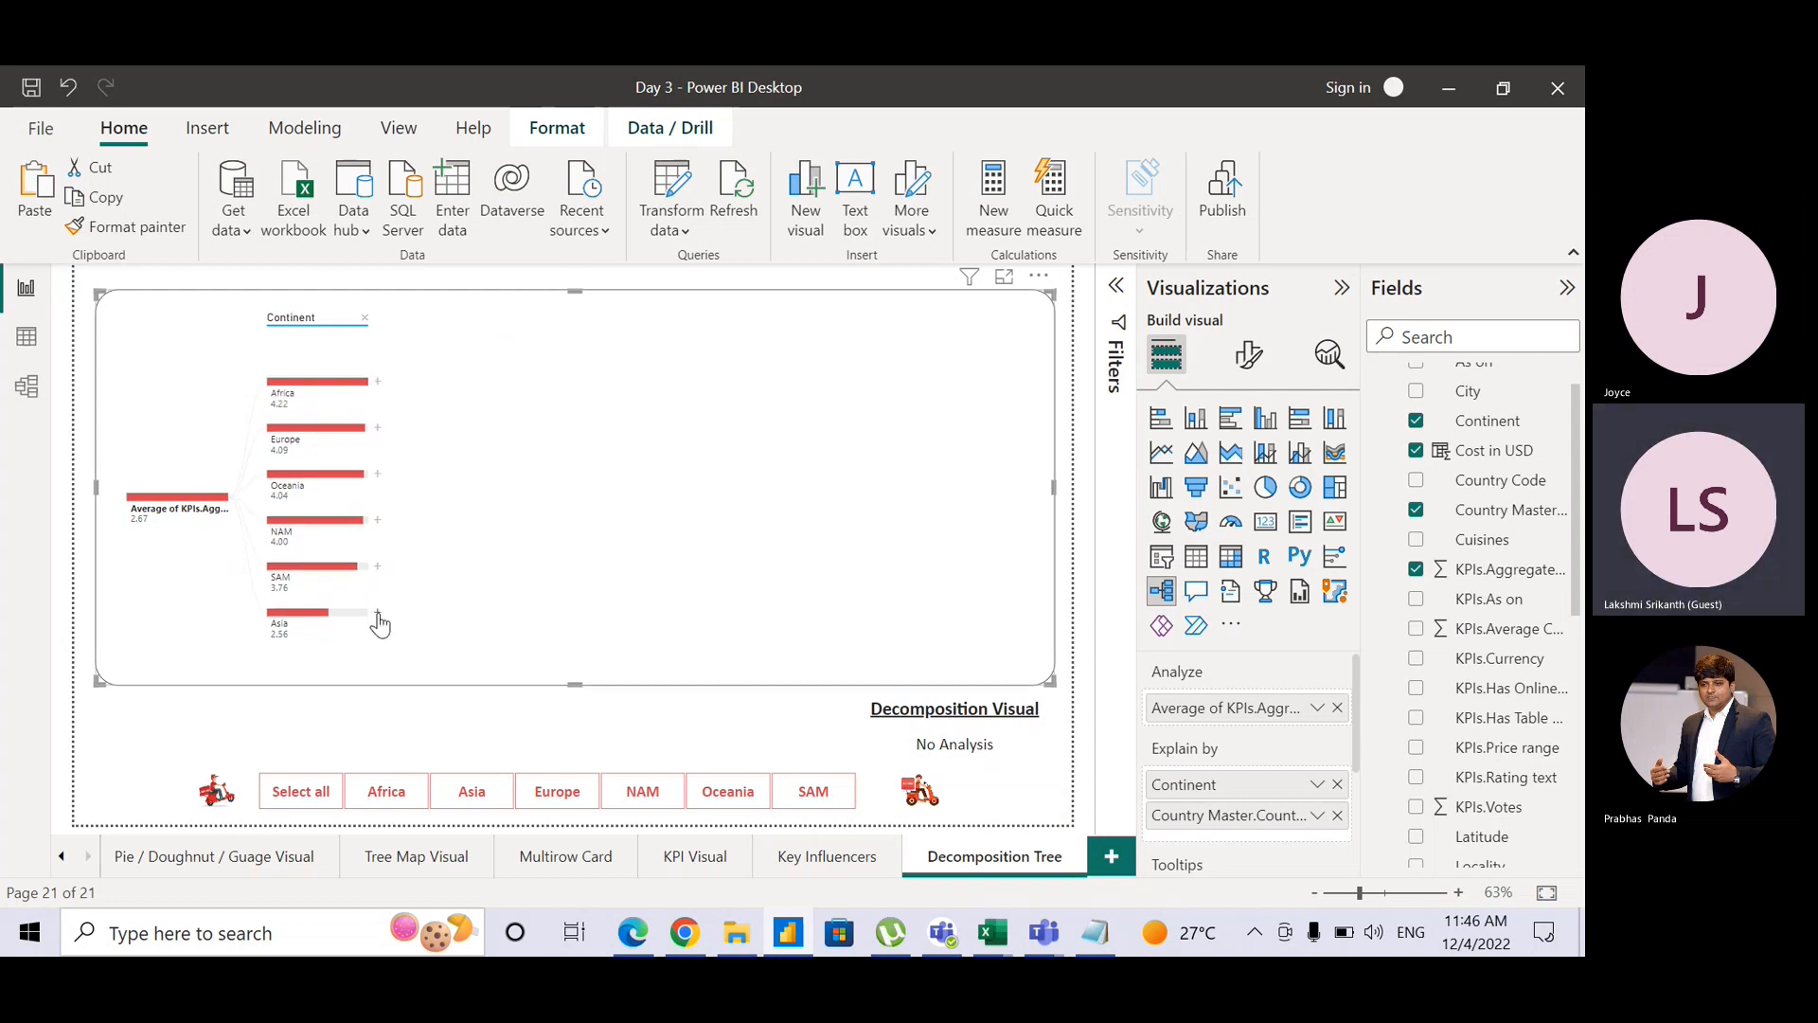
left_click(378, 615)
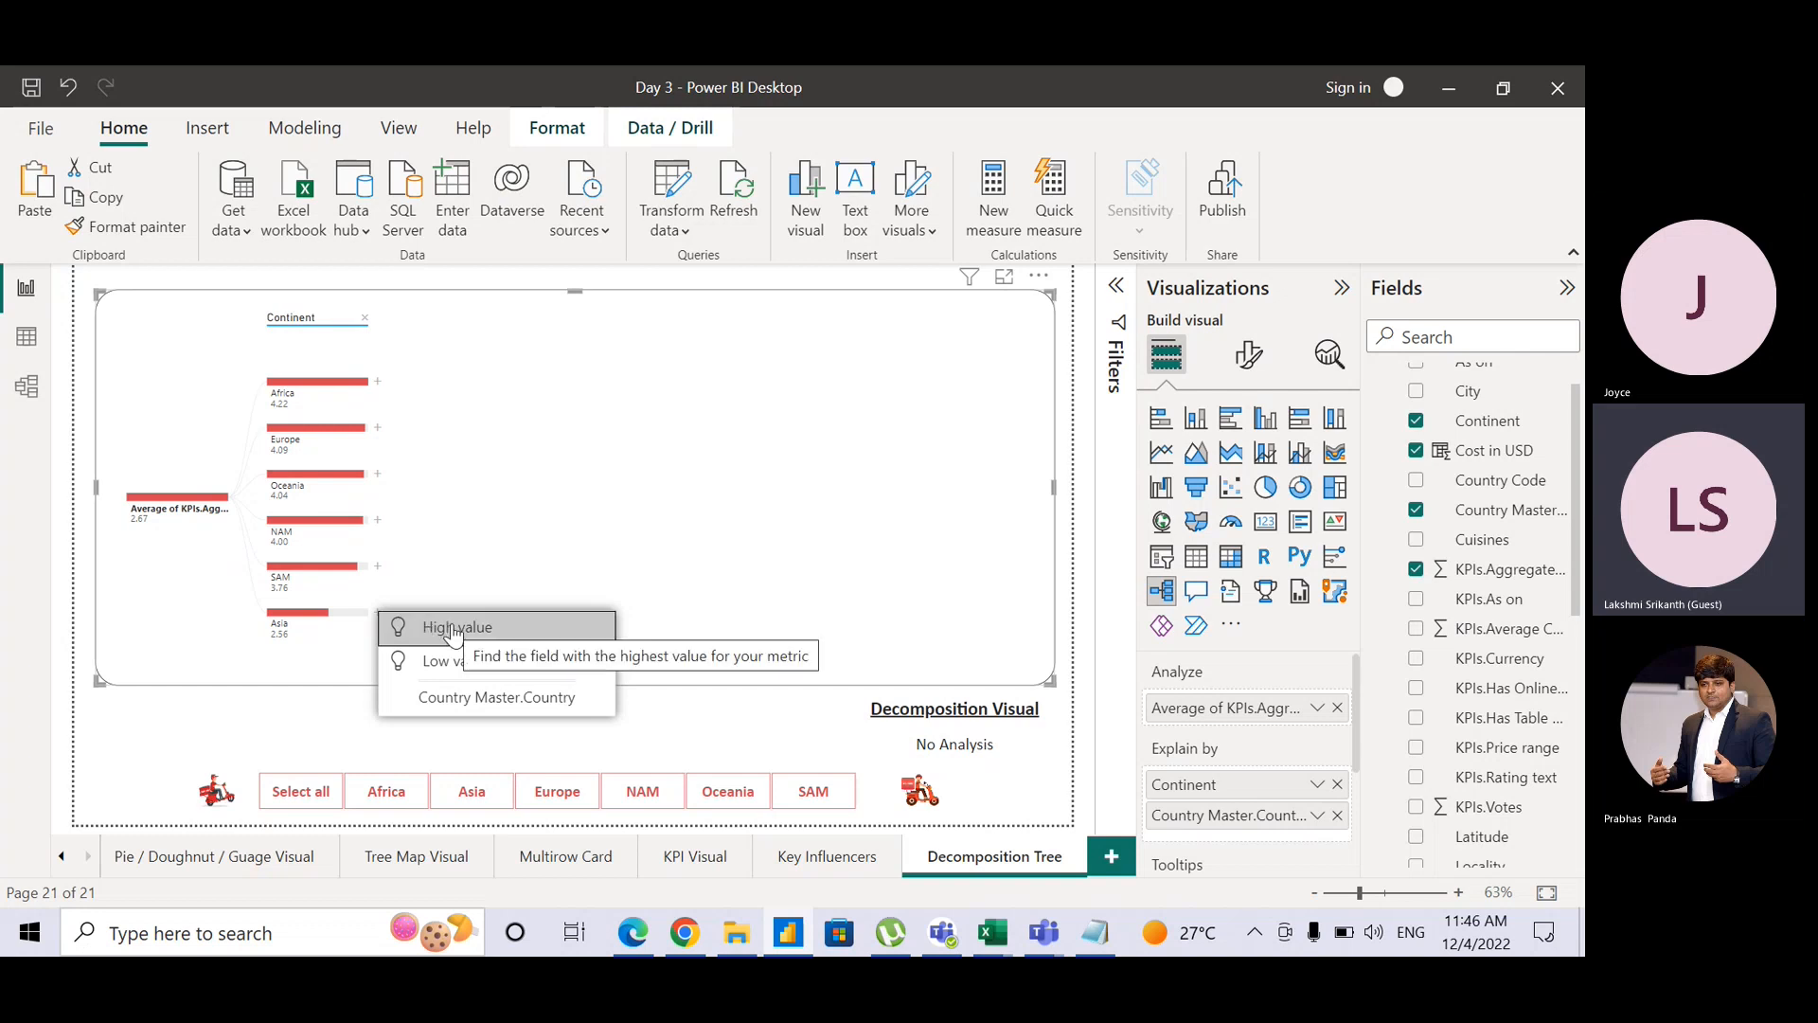
left_click(455, 662)
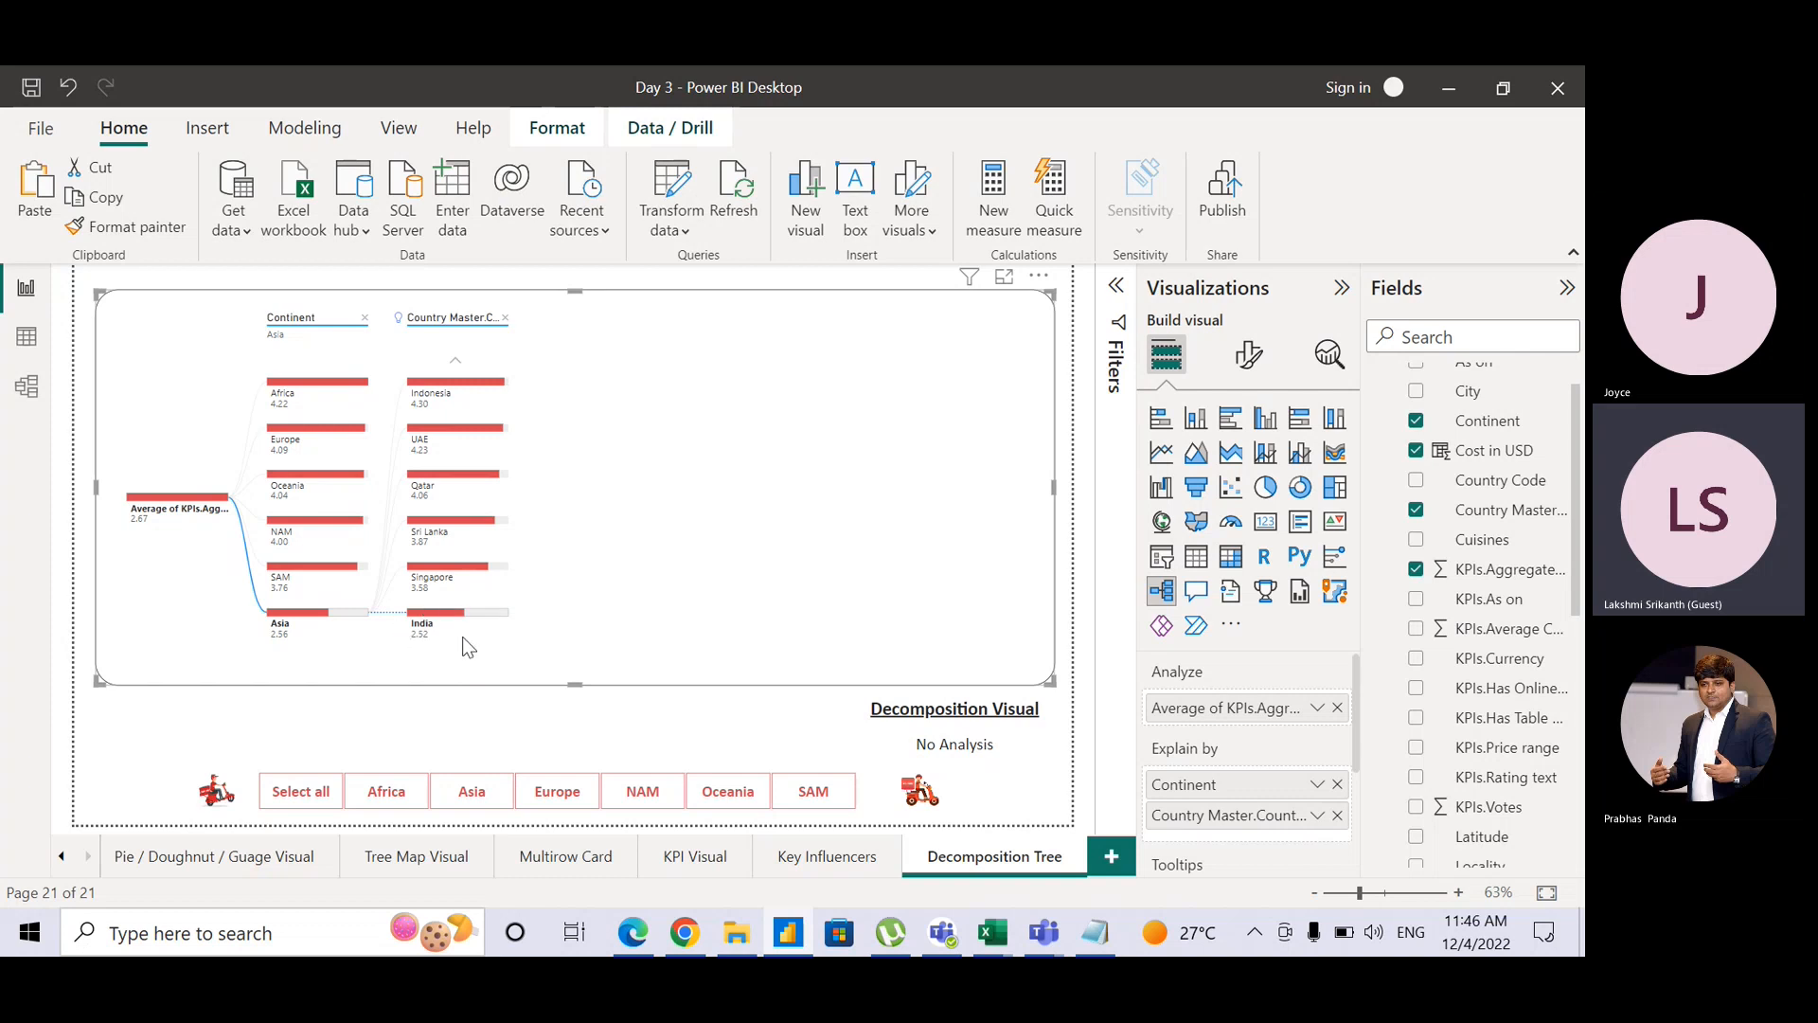
mouse_move(464, 646)
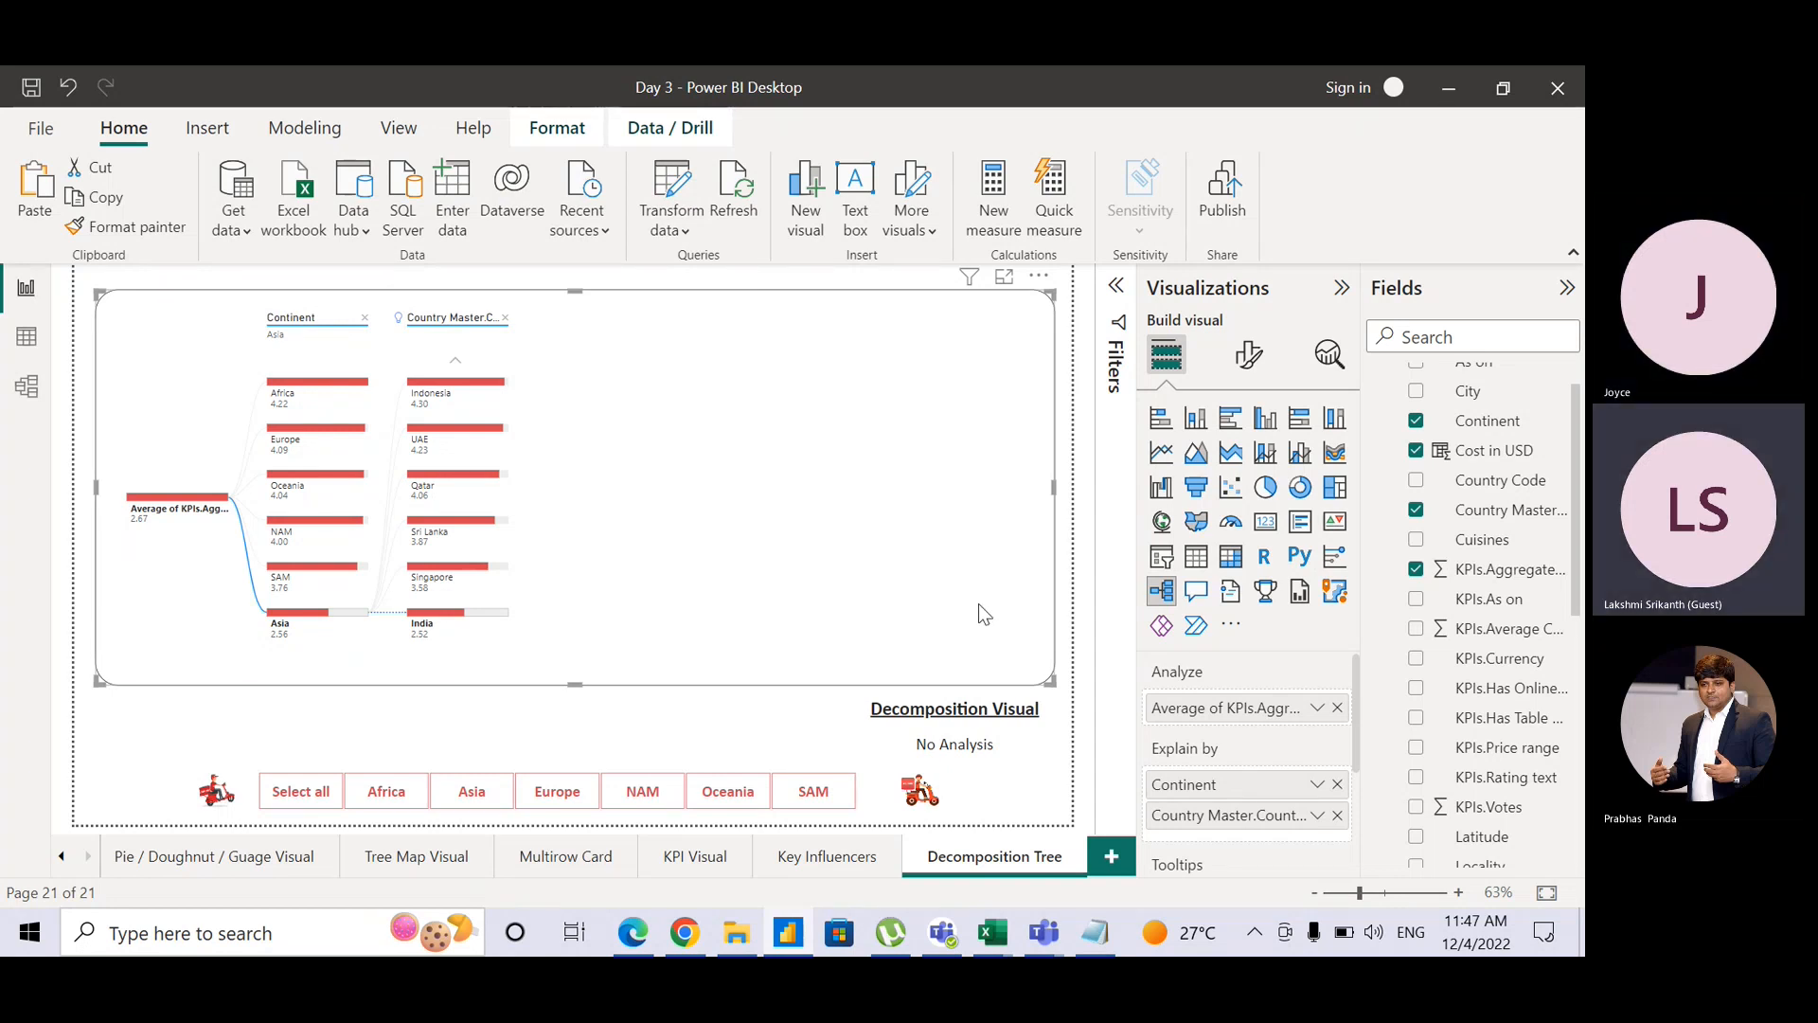
Step: Add City after Country in Explain by and split India (2.32) into cities, Secunderabad 4.50 to Kolkata 4.28
left_click_drag(1371, 547, 1250, 816)
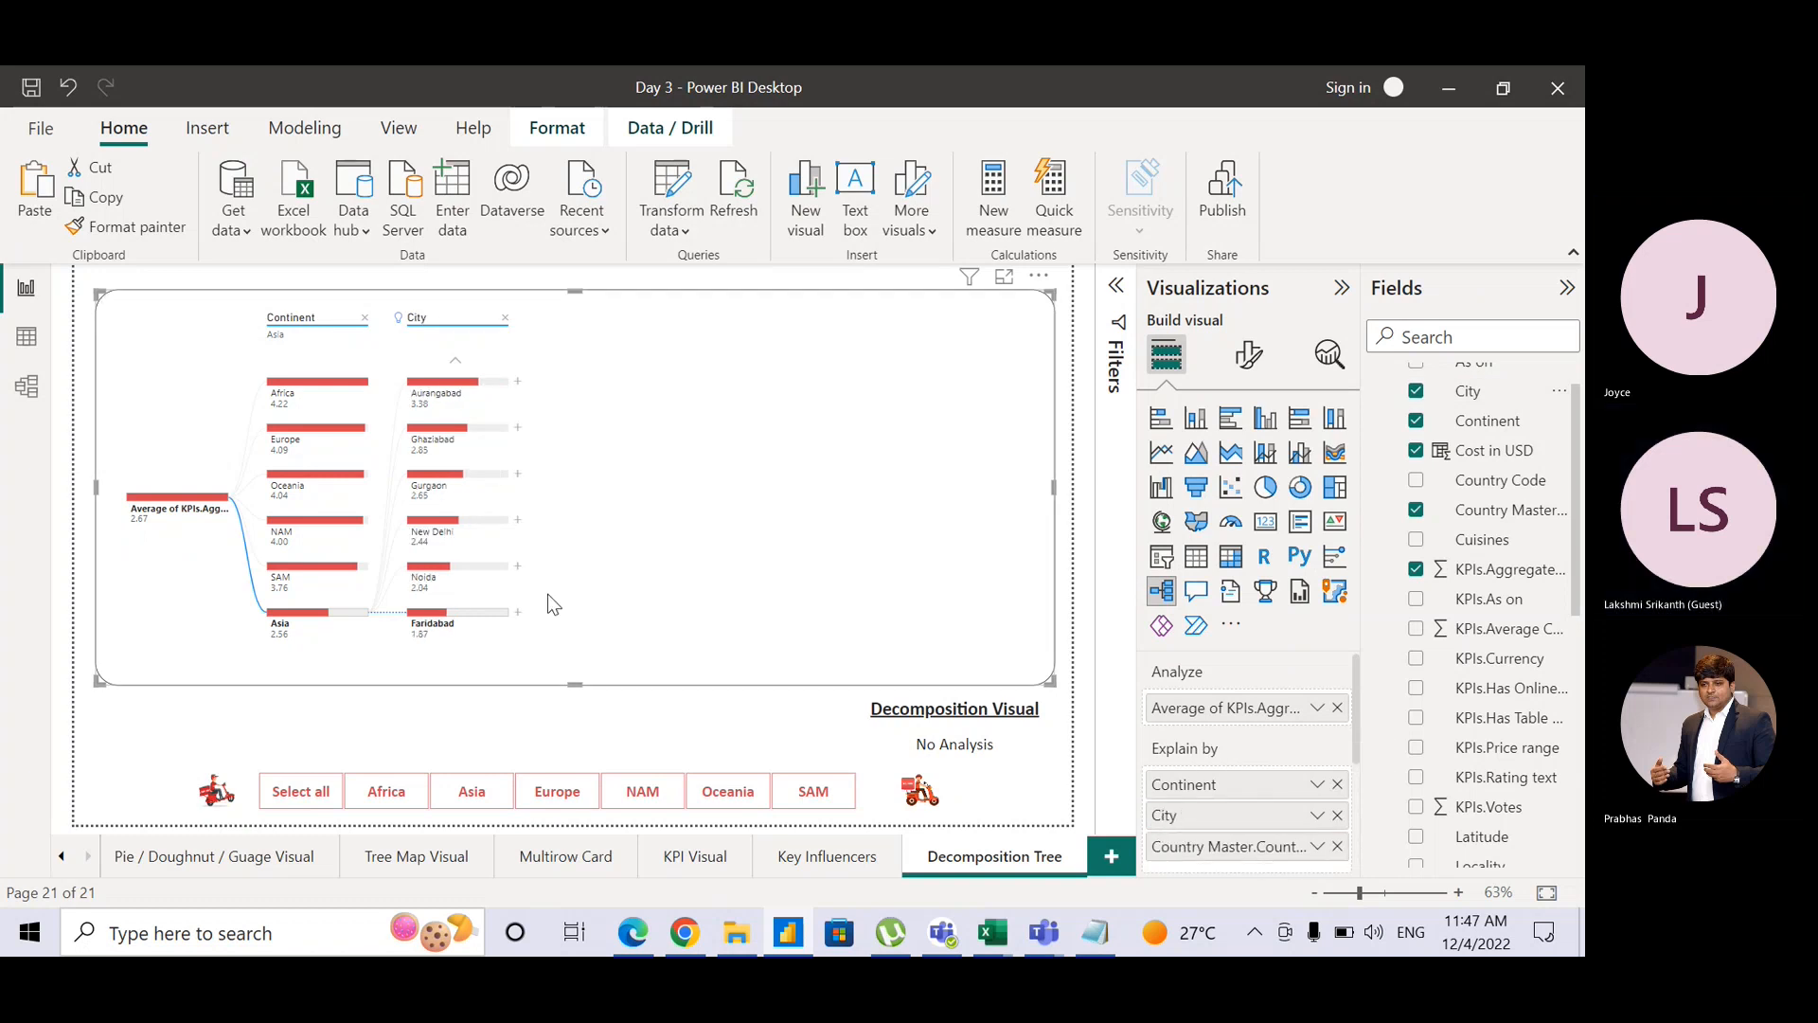
left_click(517, 614)
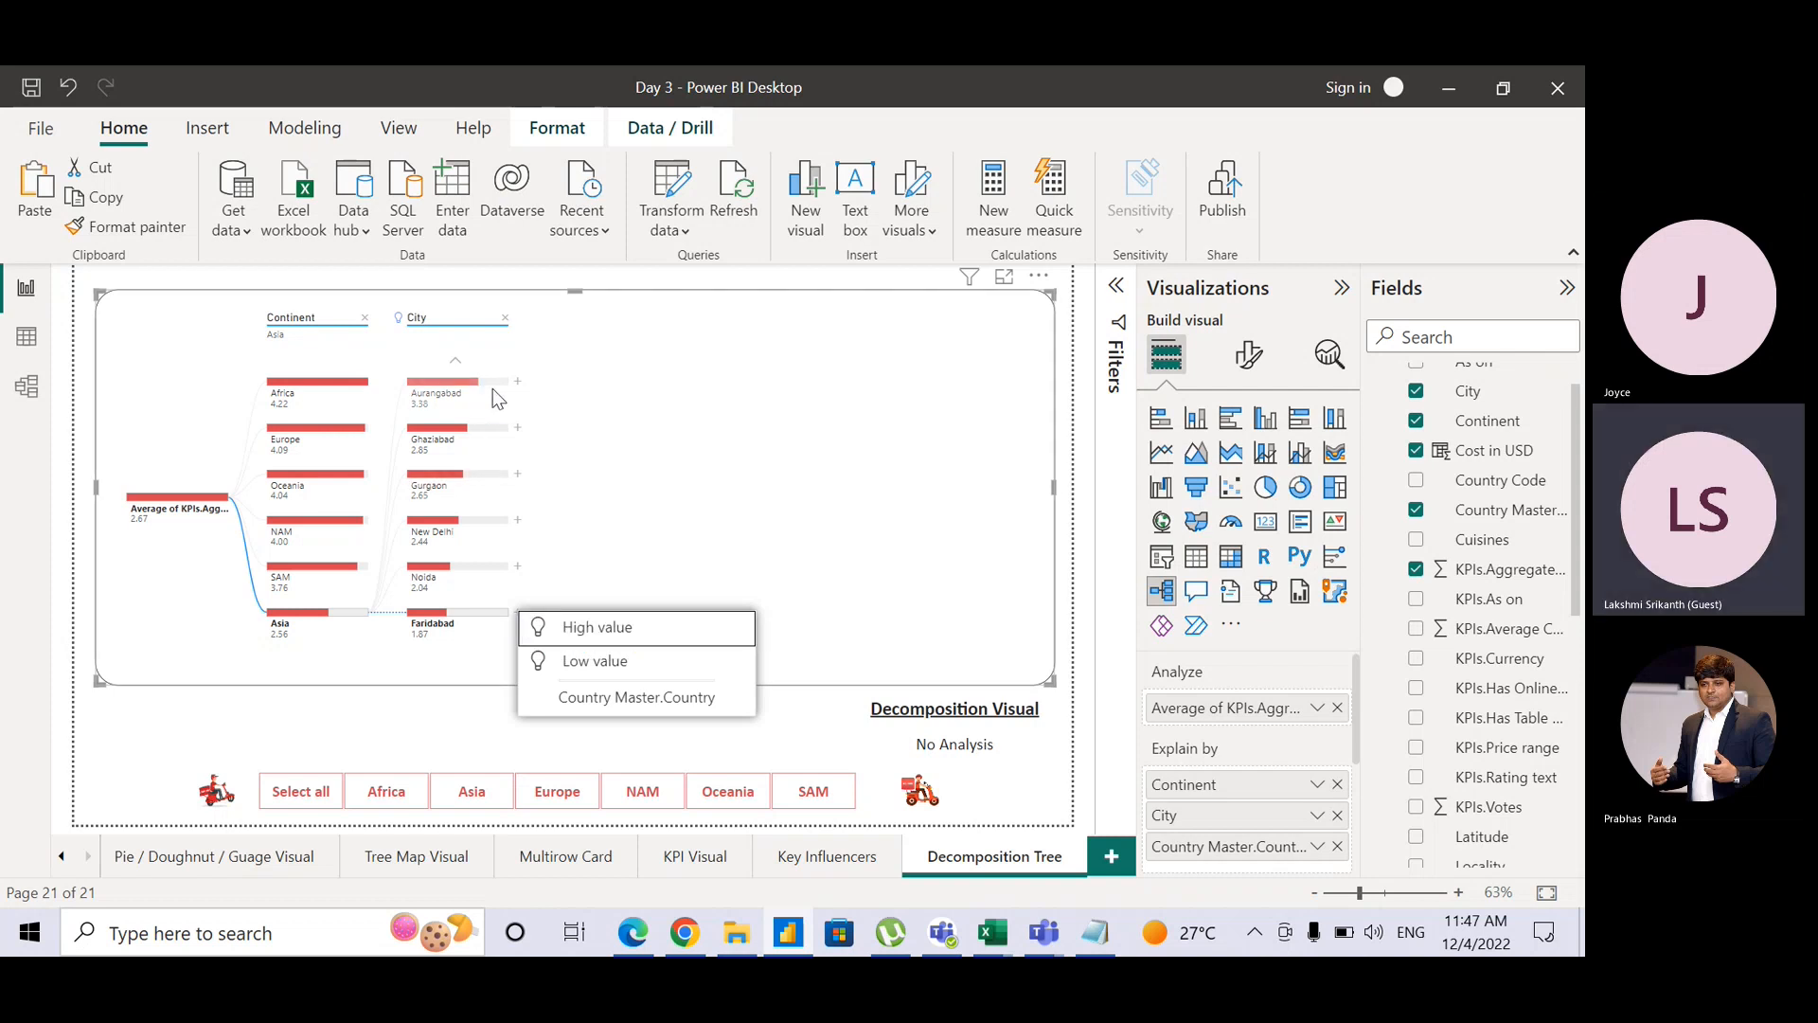
left_click(1244, 816)
left_click_drag(1243, 818, 1245, 859)
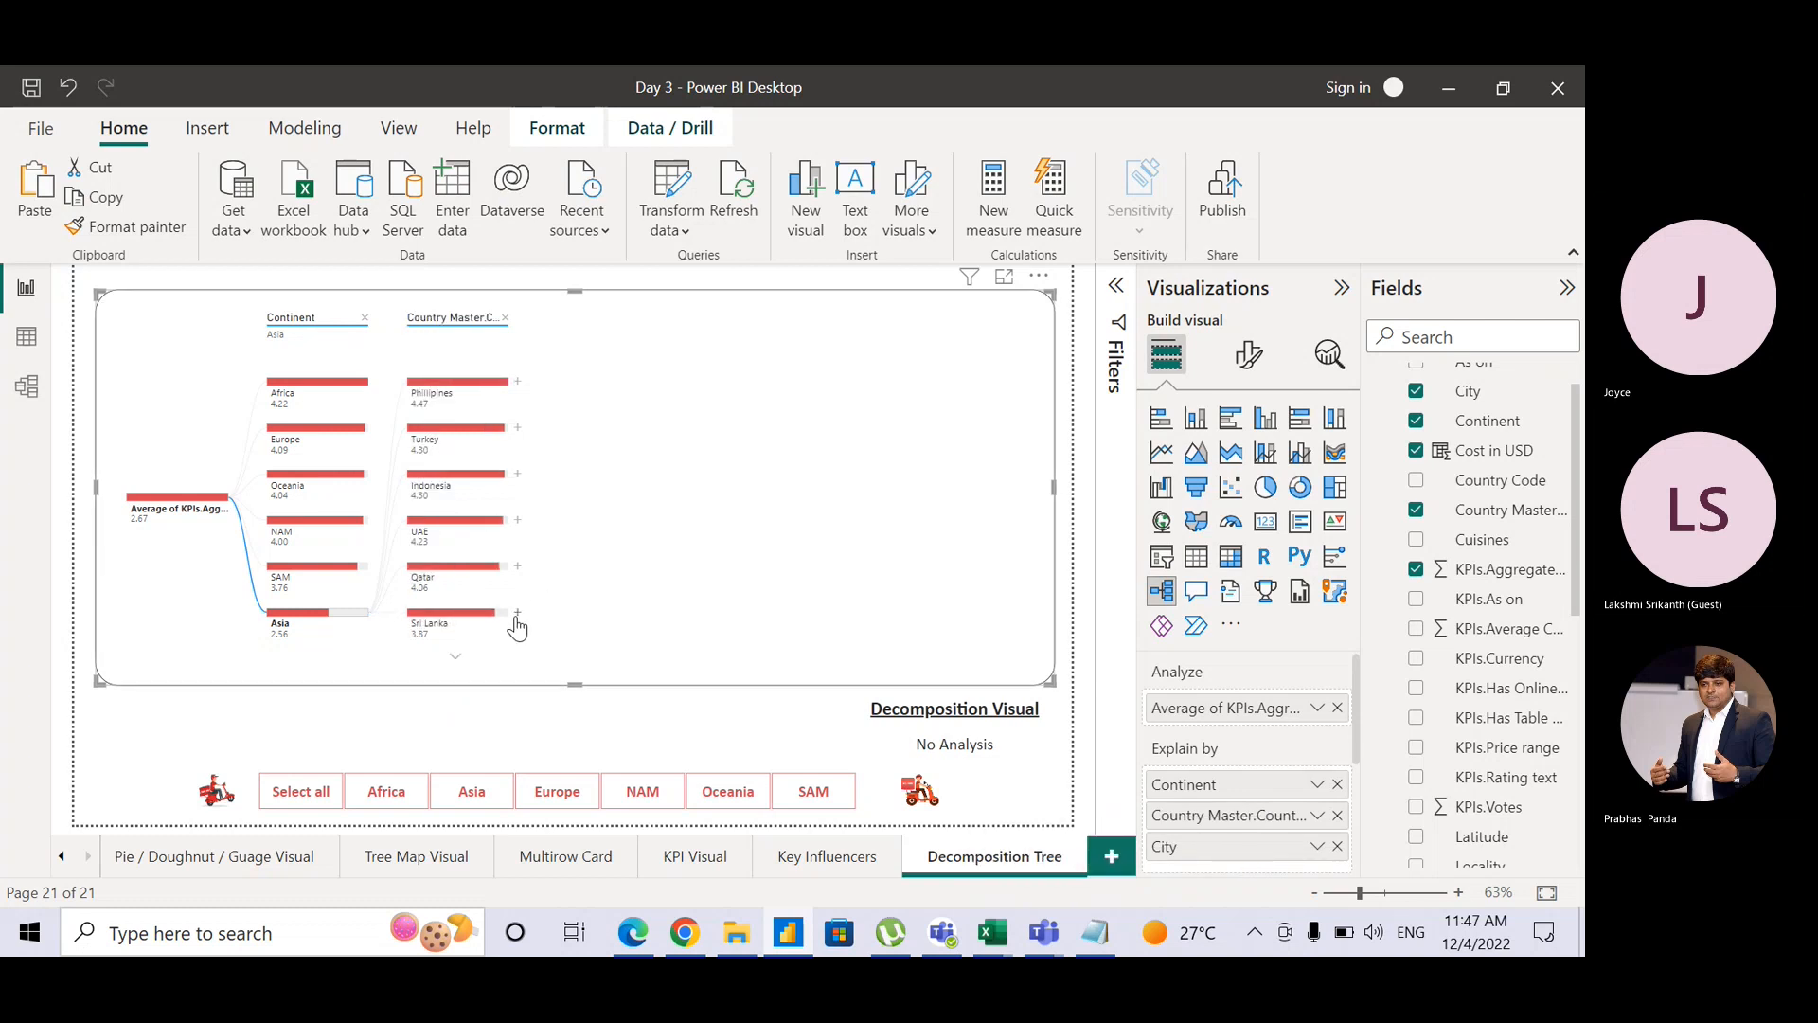
left_click(457, 656)
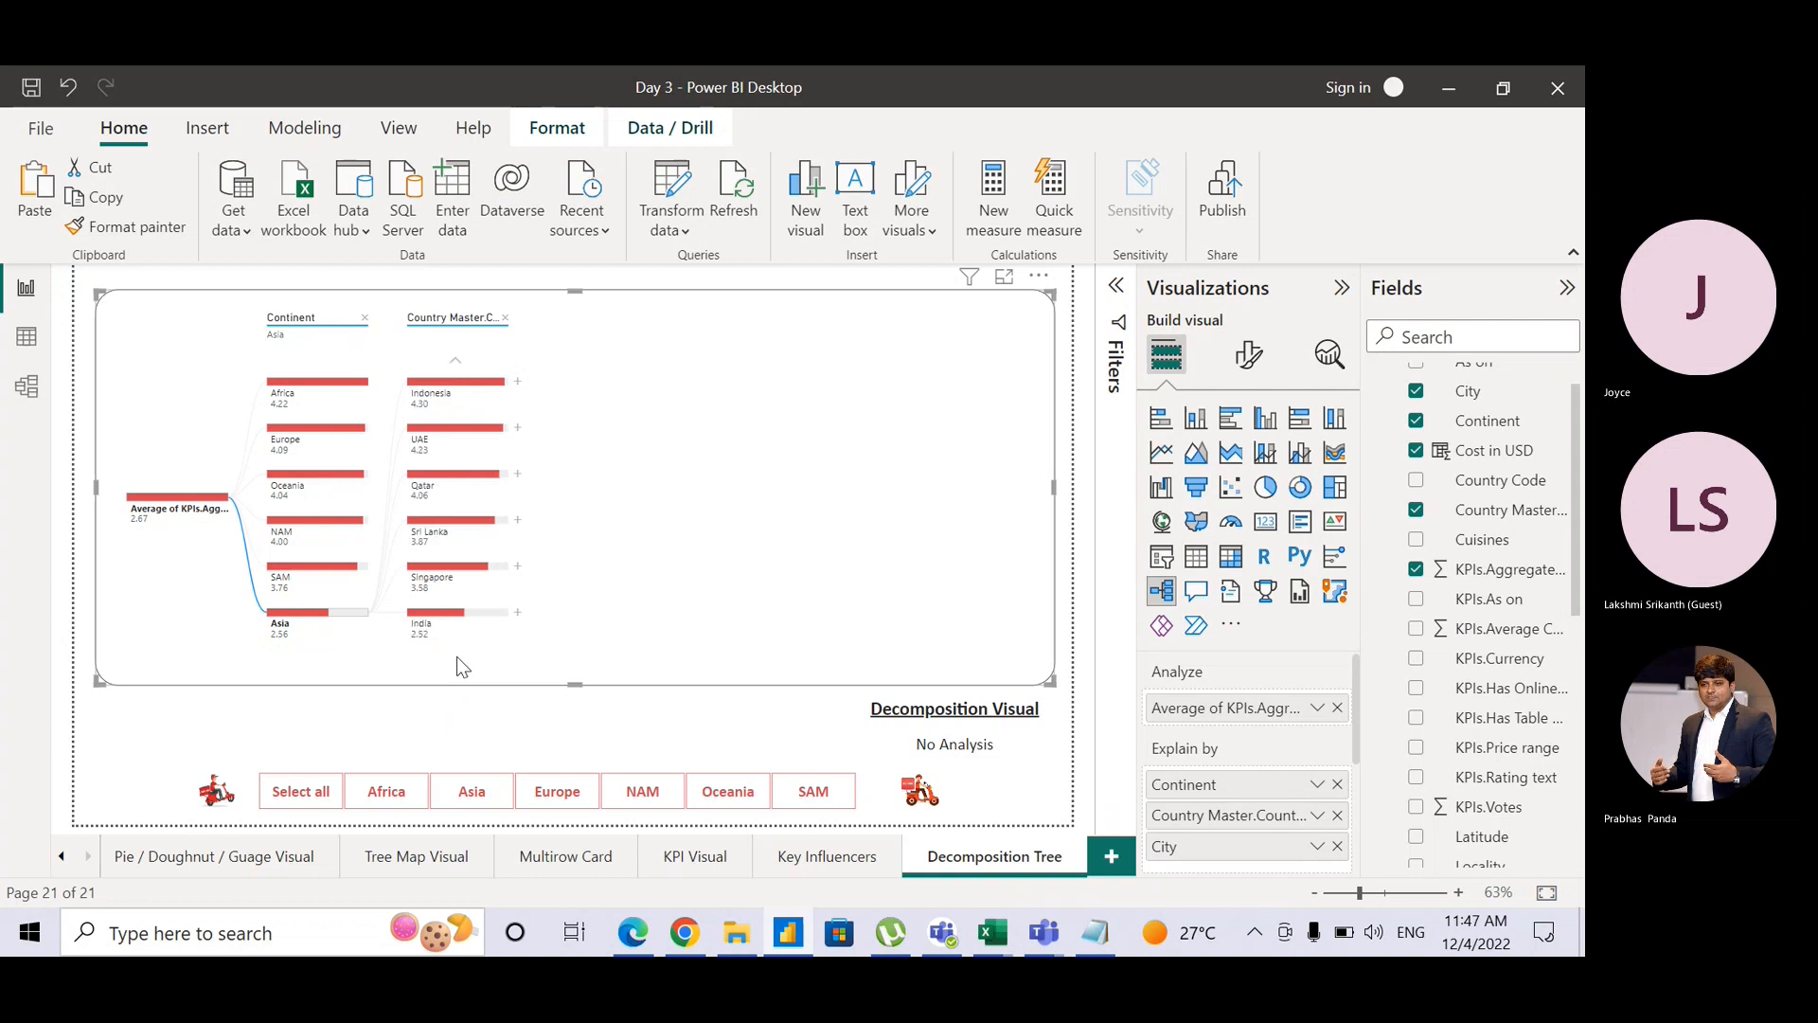
left_click(517, 620)
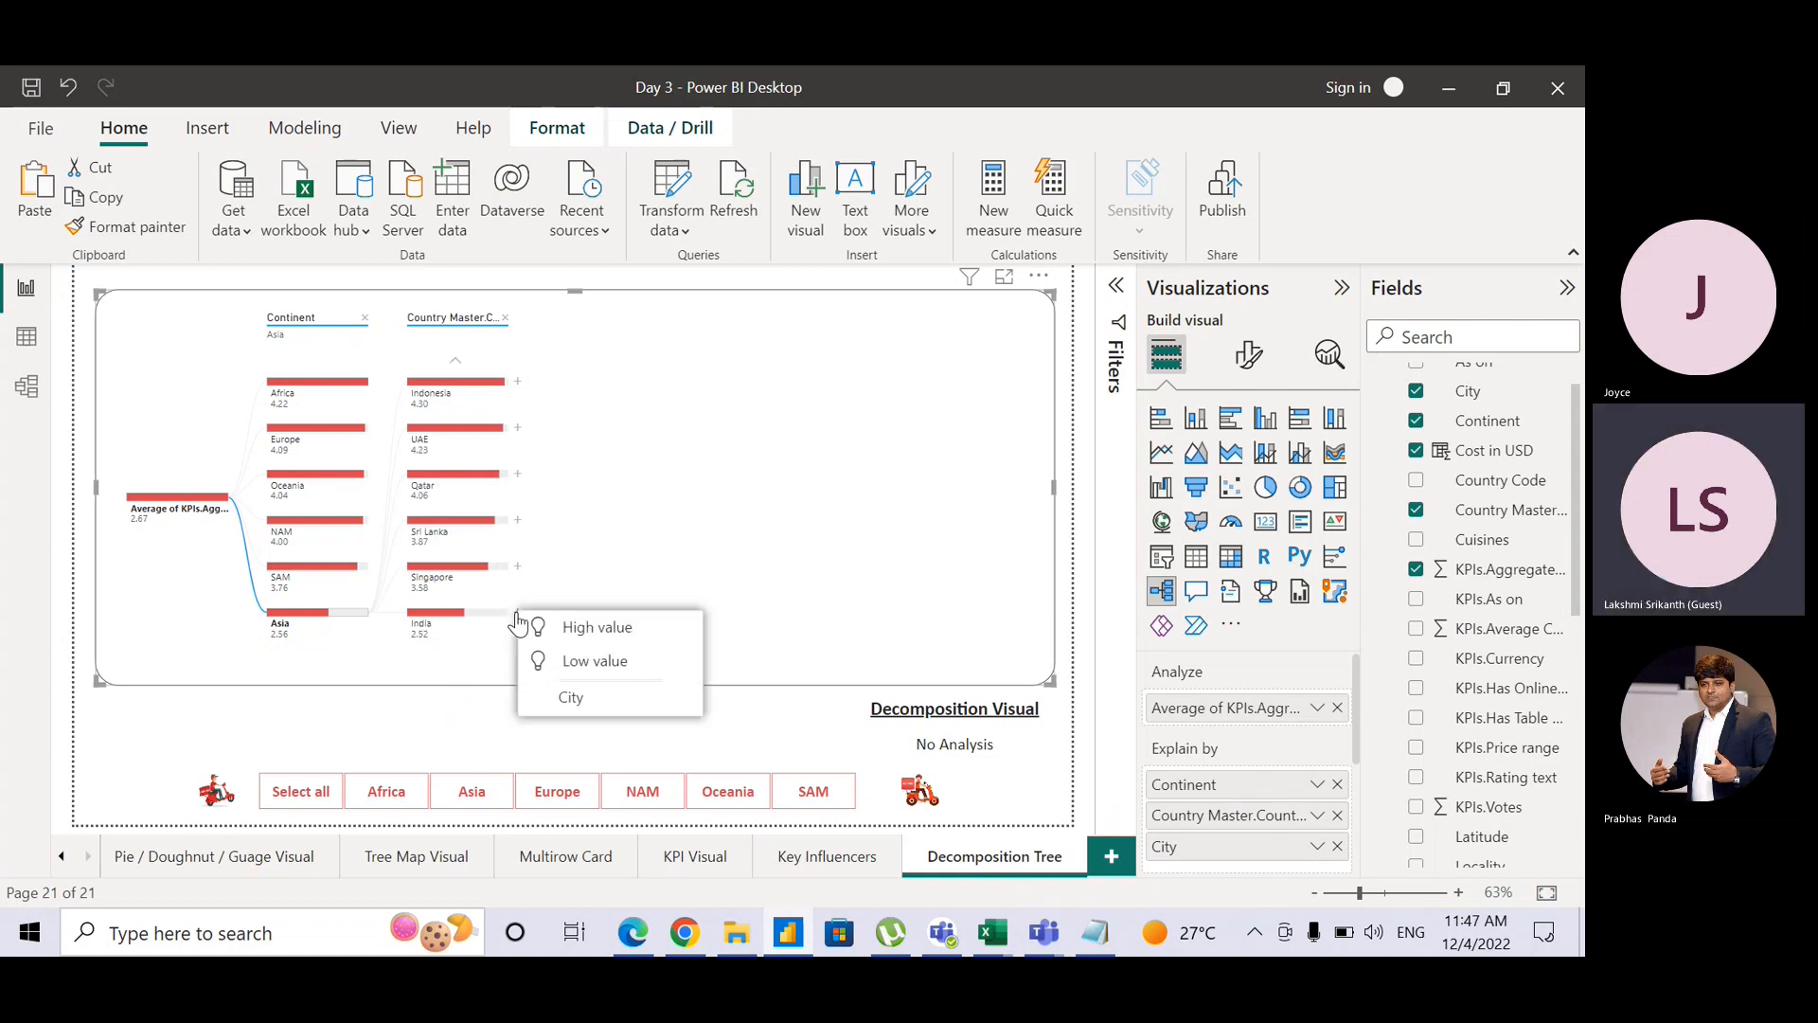
left_click(595, 697)
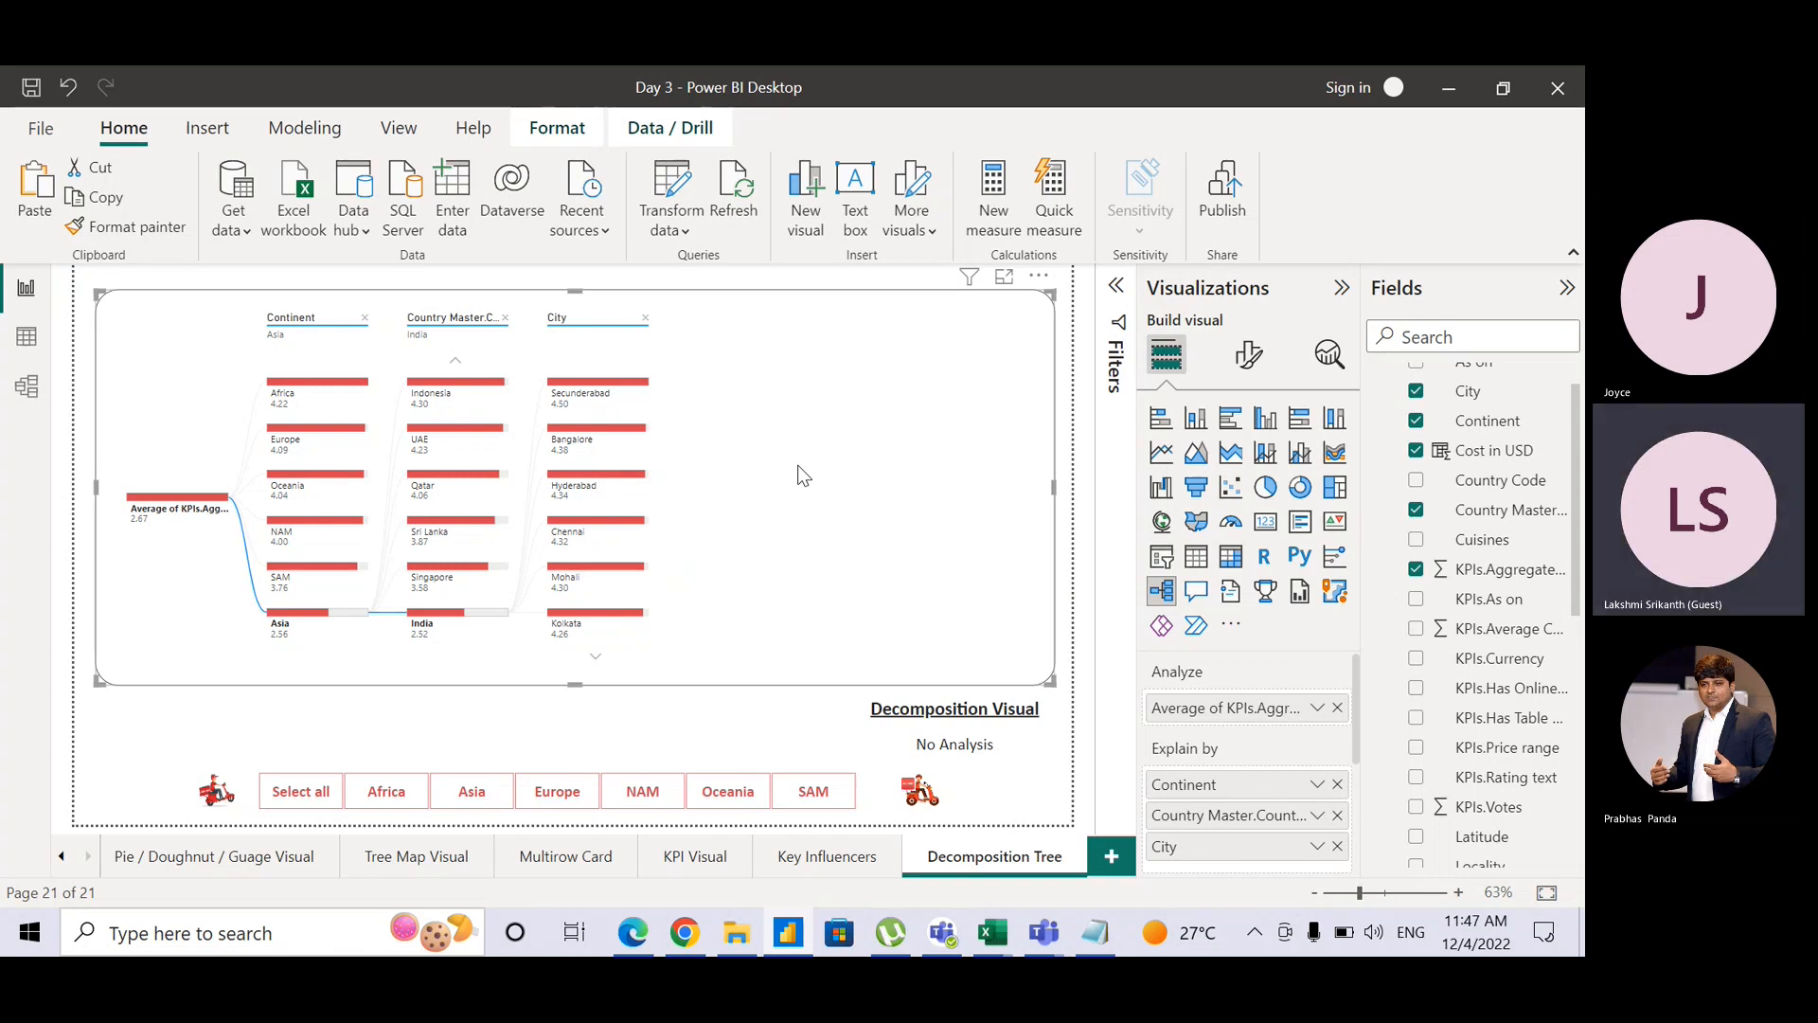
left_click(820, 735)
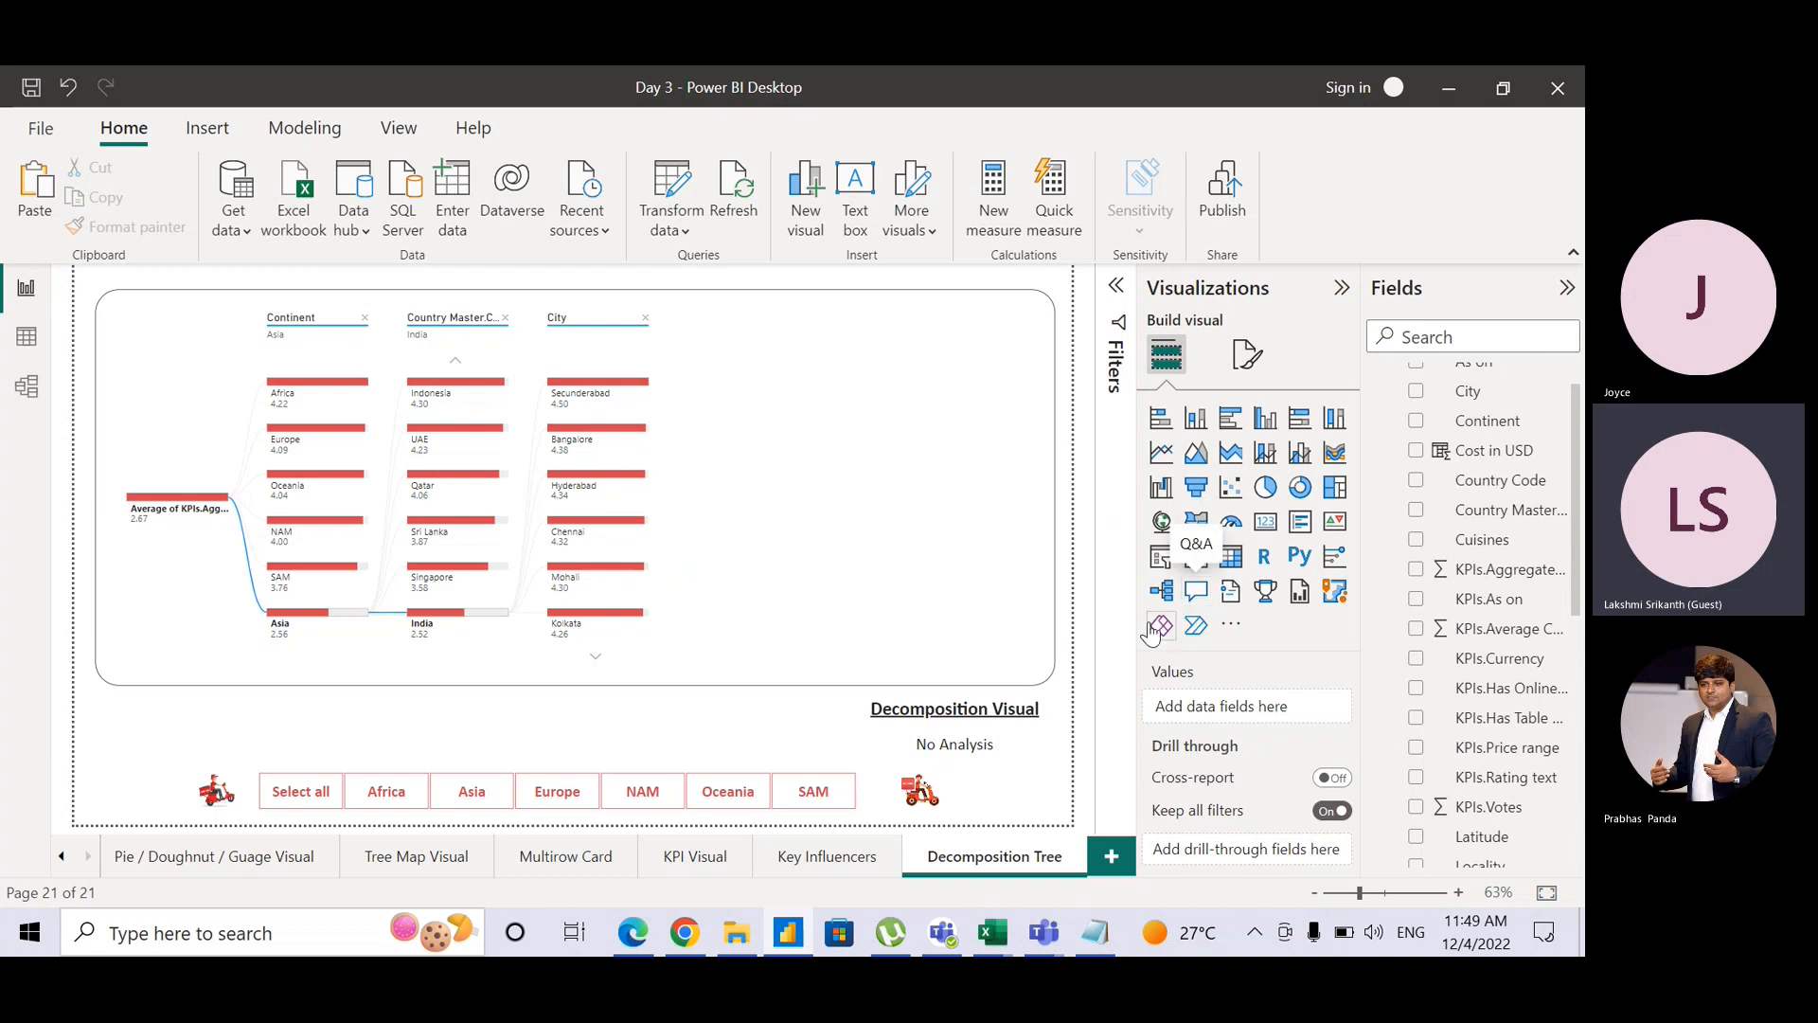
Step: Duplicate the Decomposition Tree page and name the copy 'Q & A'
right_click(1010, 855)
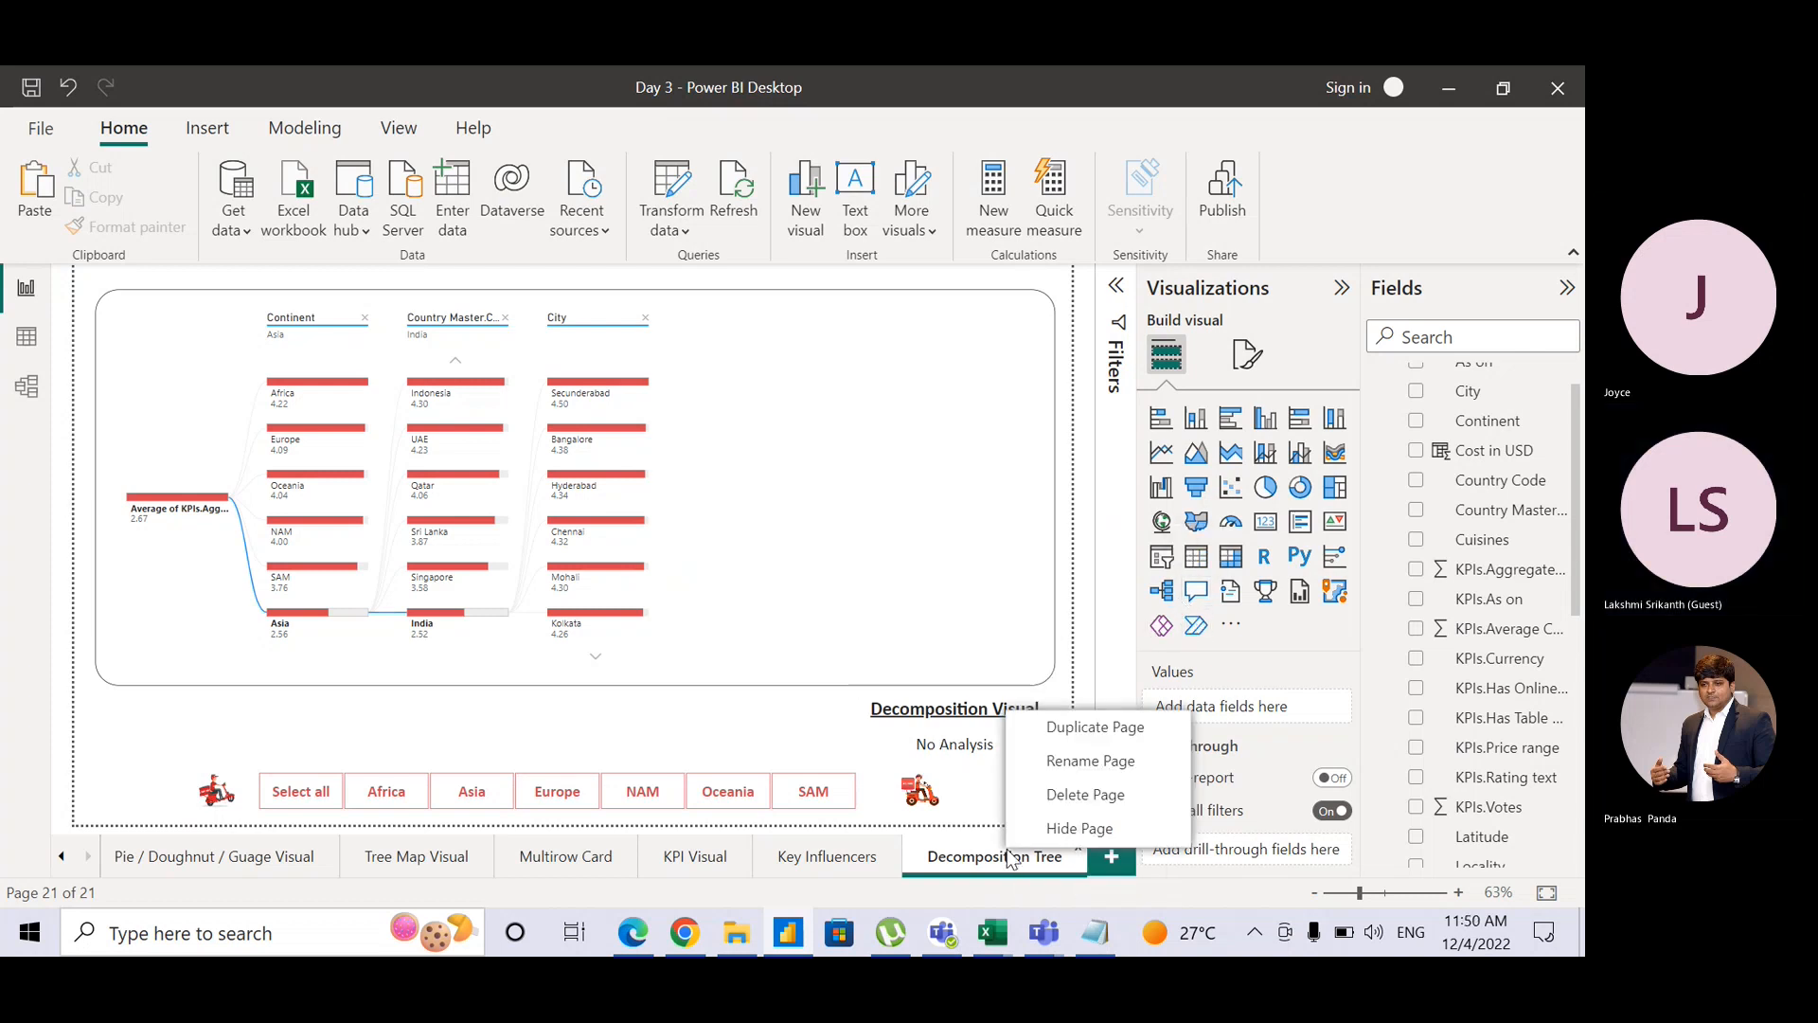
left_click(1057, 730)
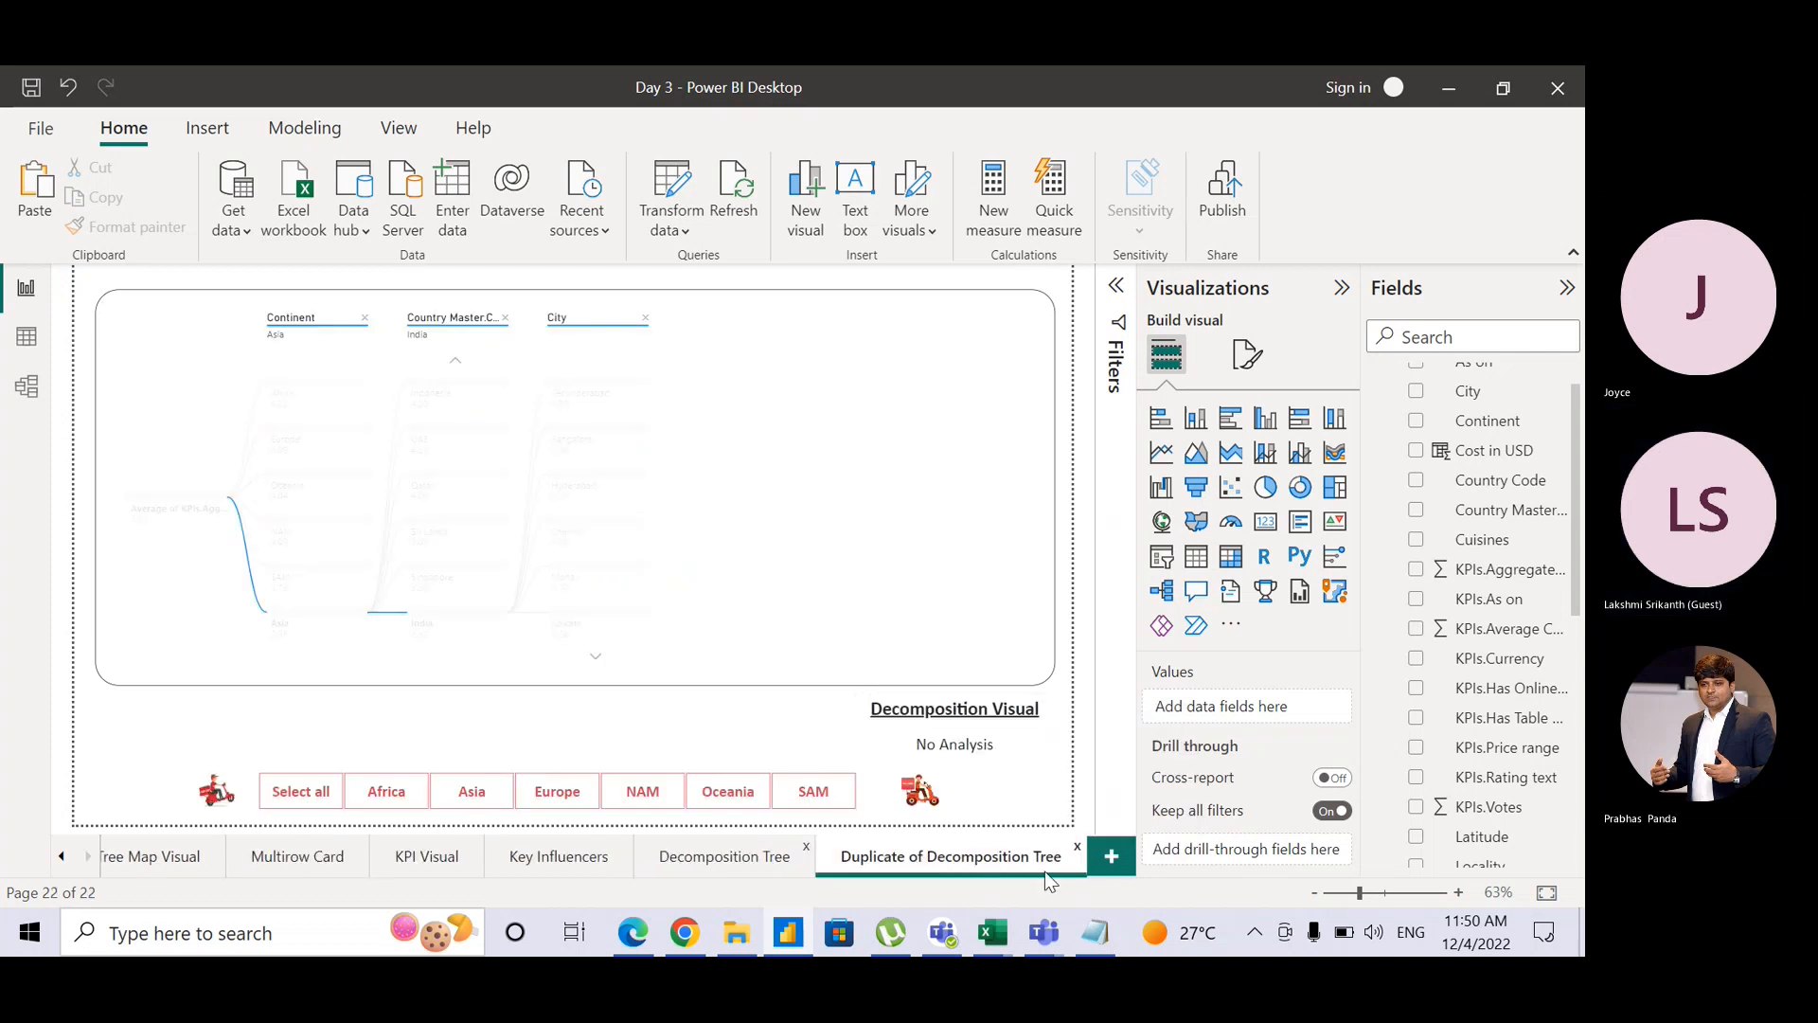
double_click(1007, 863)
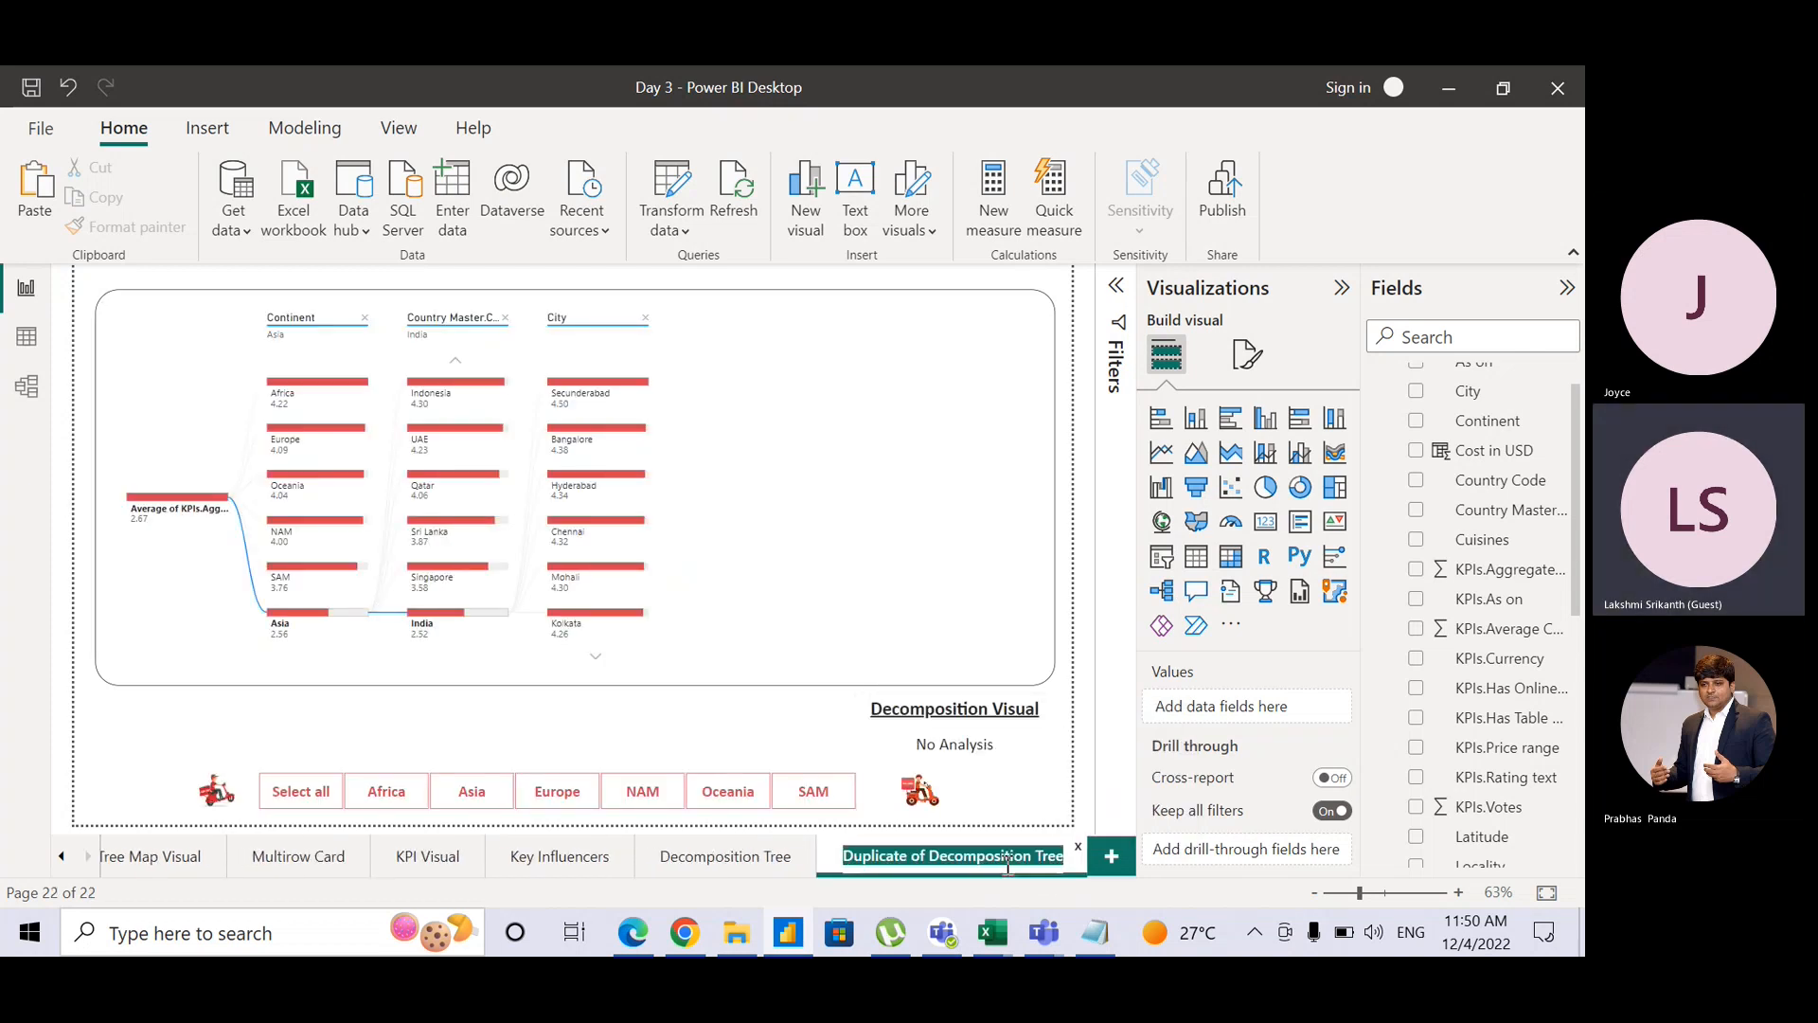
type("Q & A")
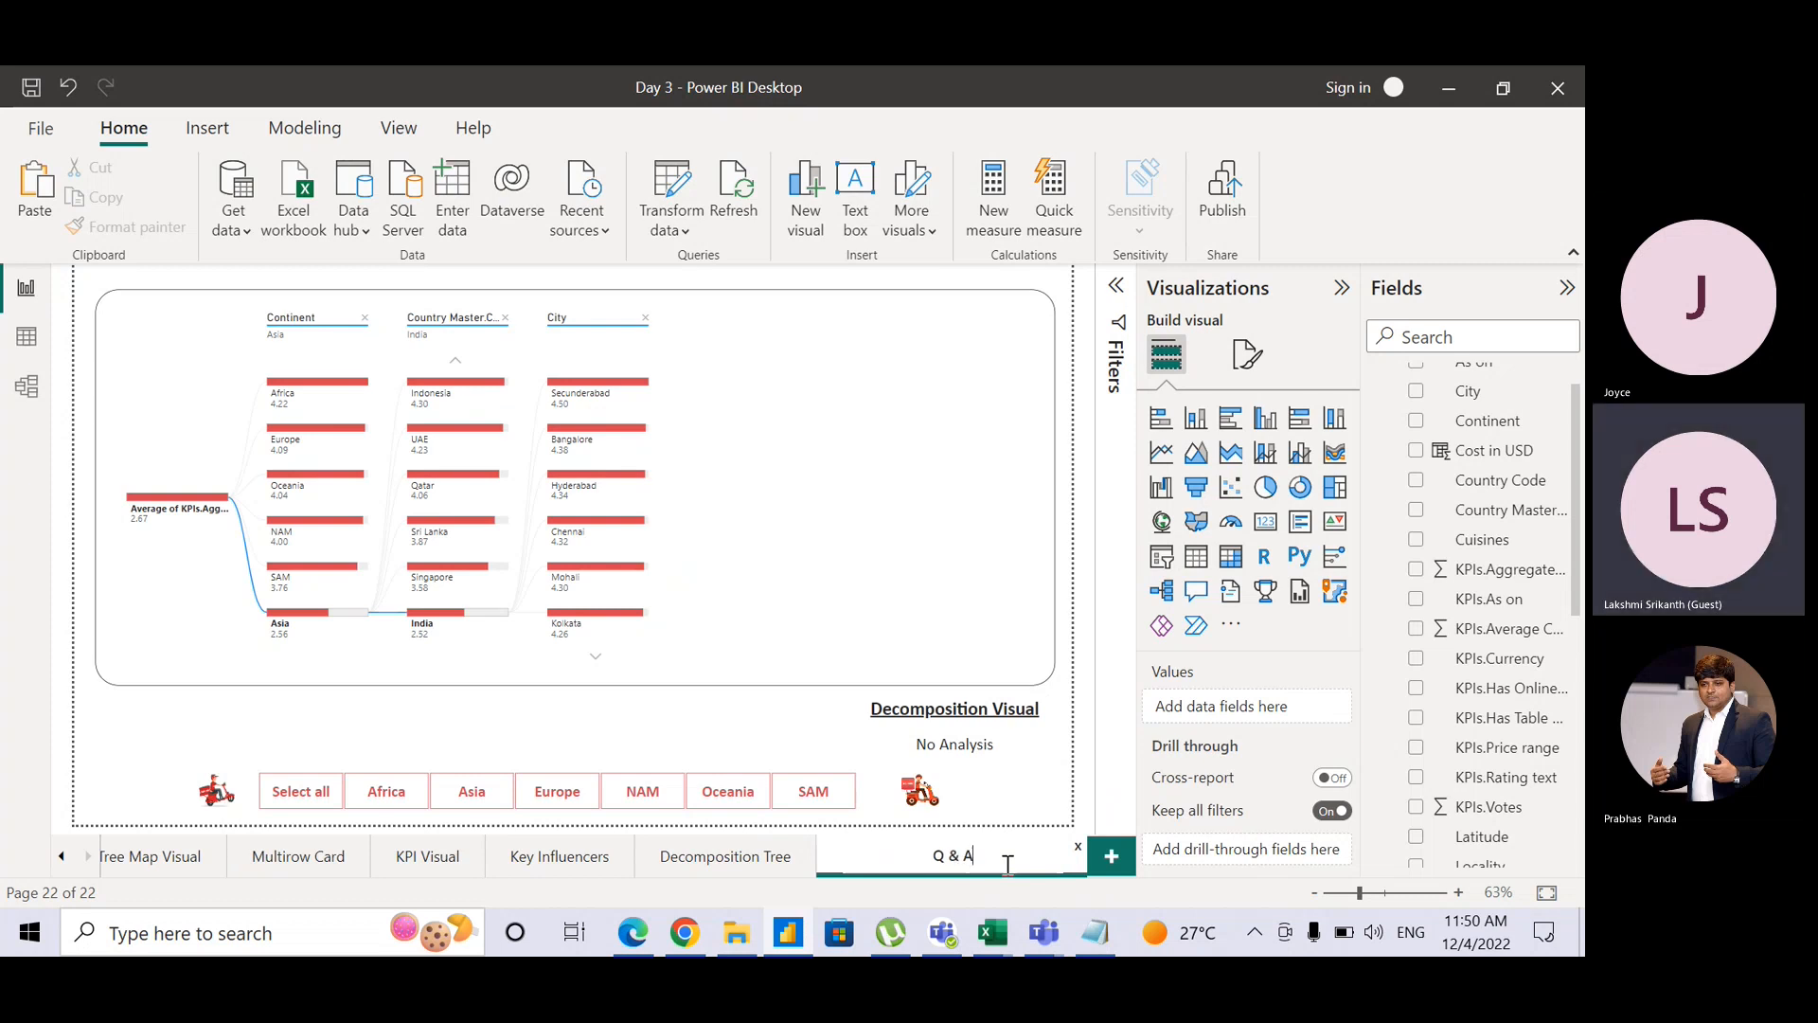
key("Return")
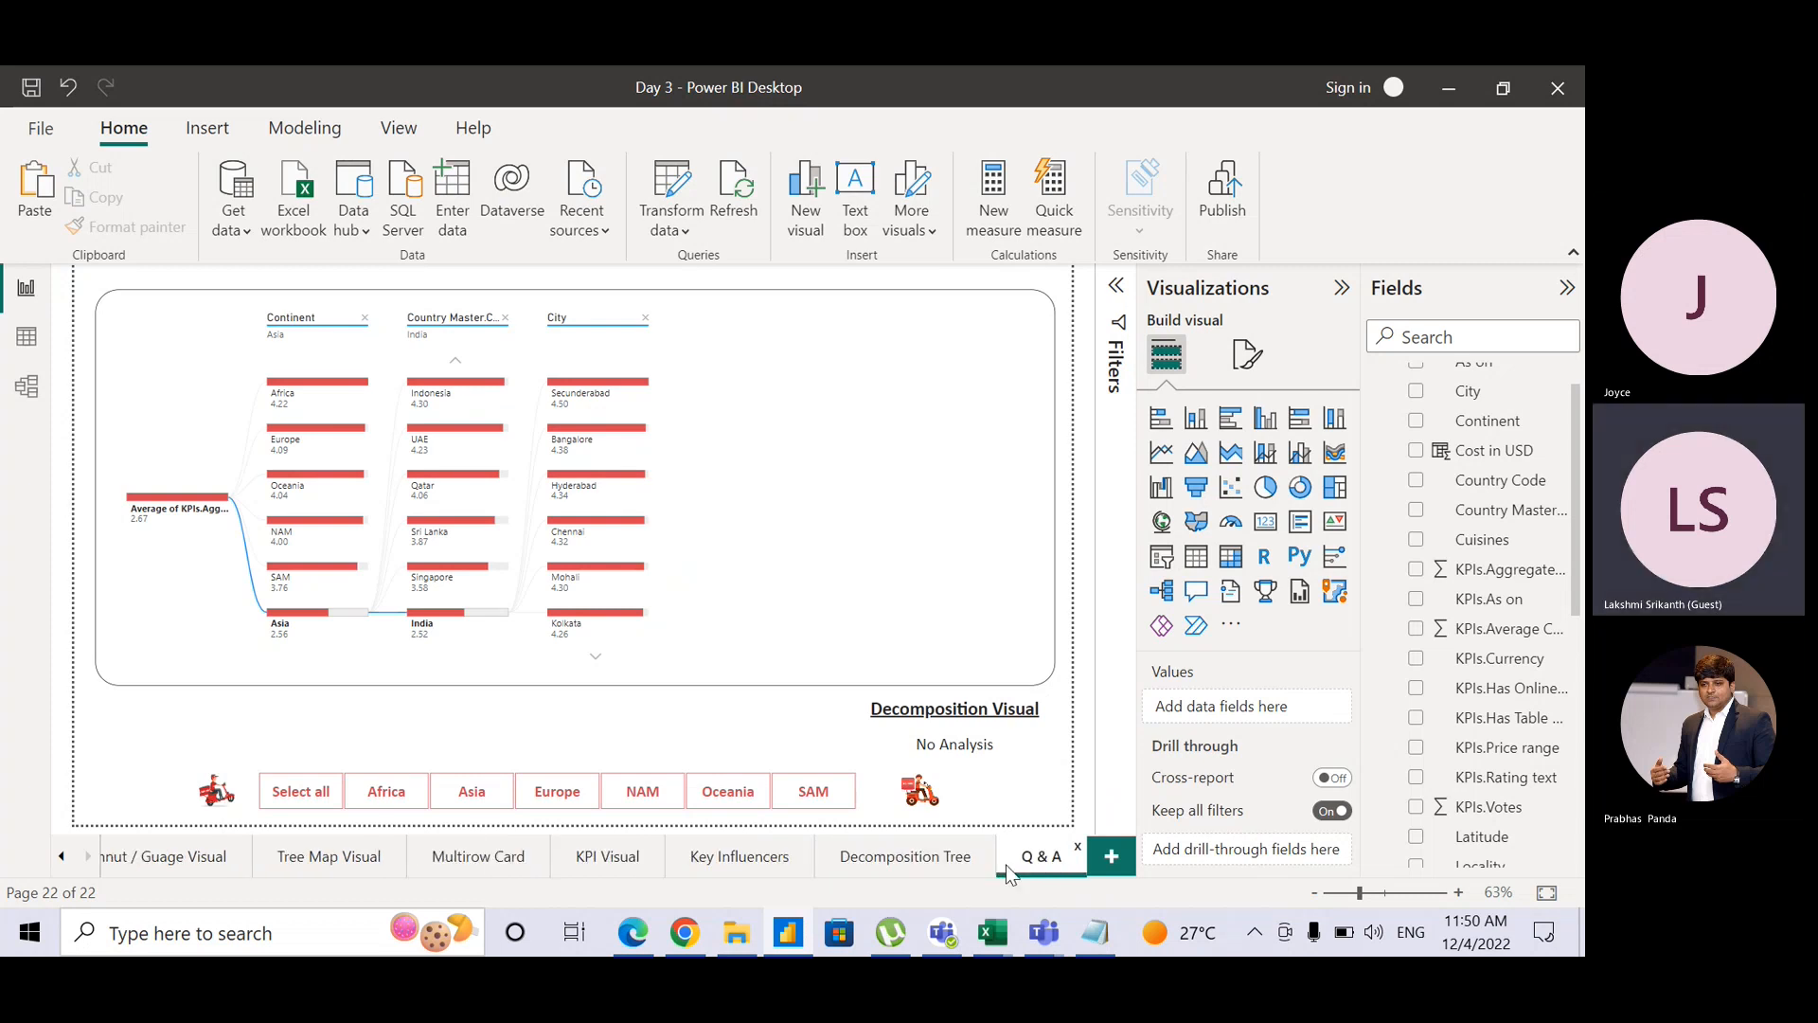
Step: Change the page title from 'Decomposition Visual' to 'Q&A Visual'
left_click(942, 717)
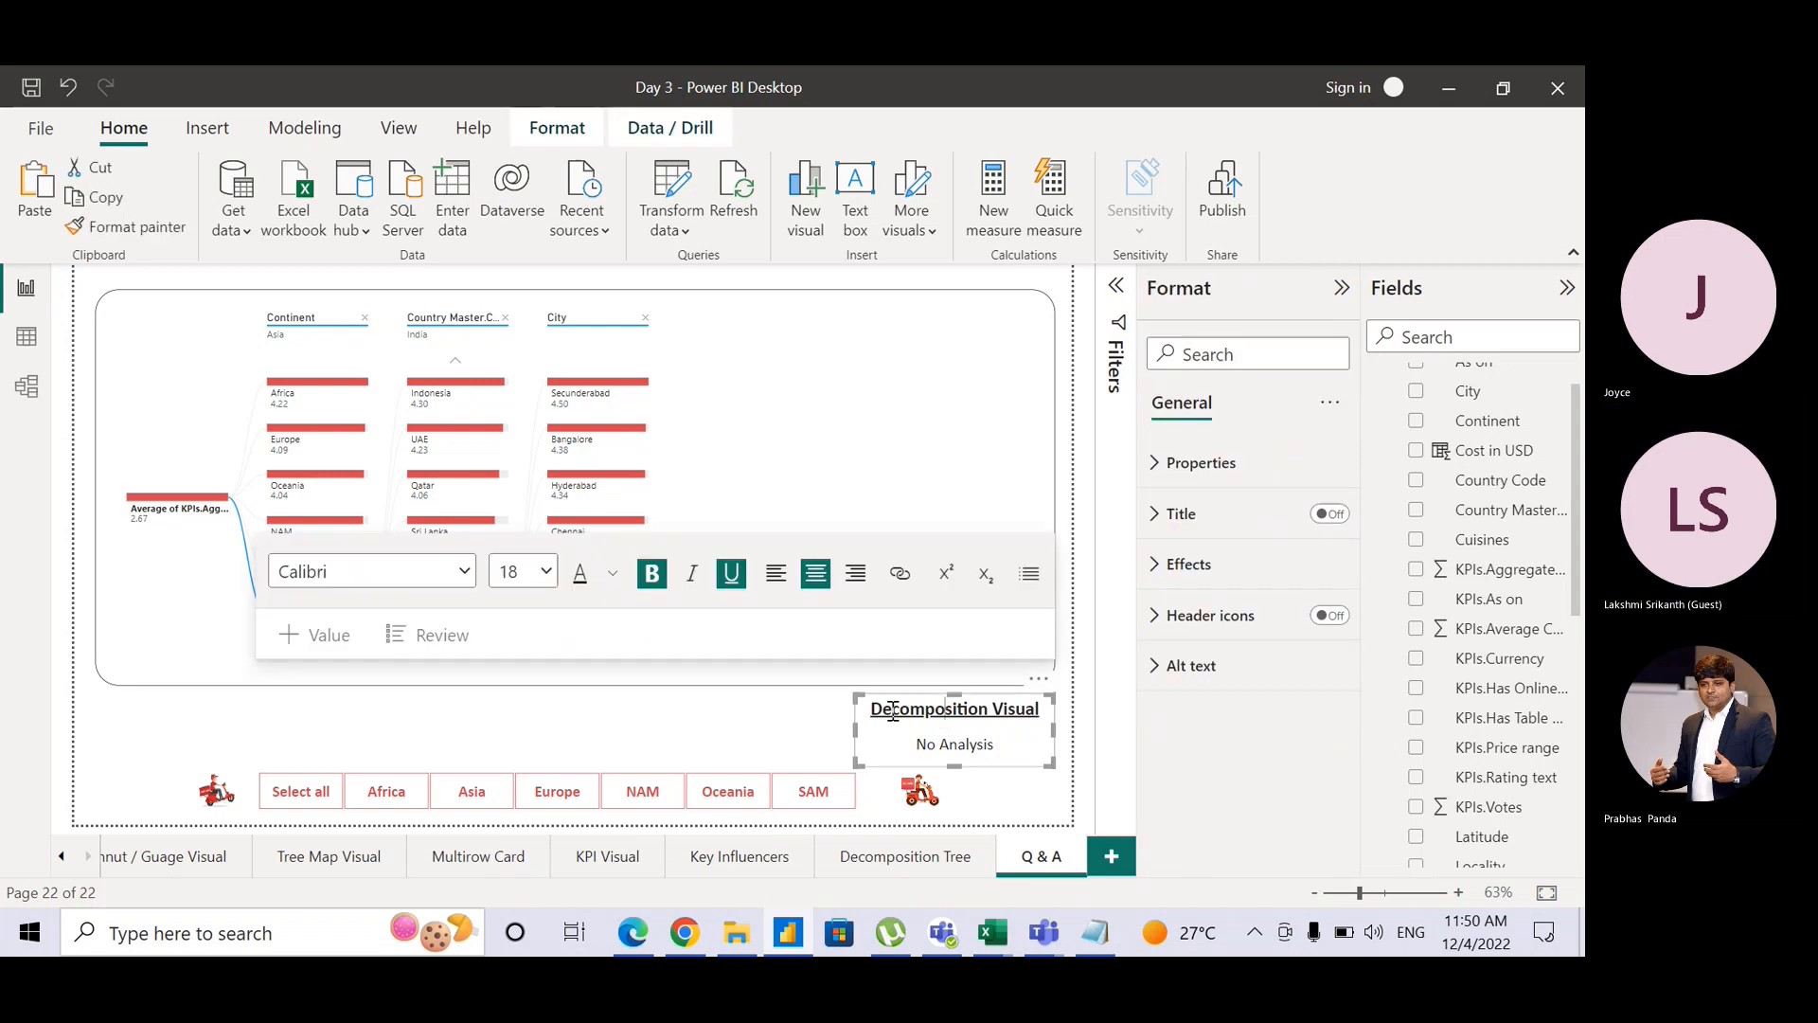
left_click_drag(871, 710, 990, 720)
type("Q&A")
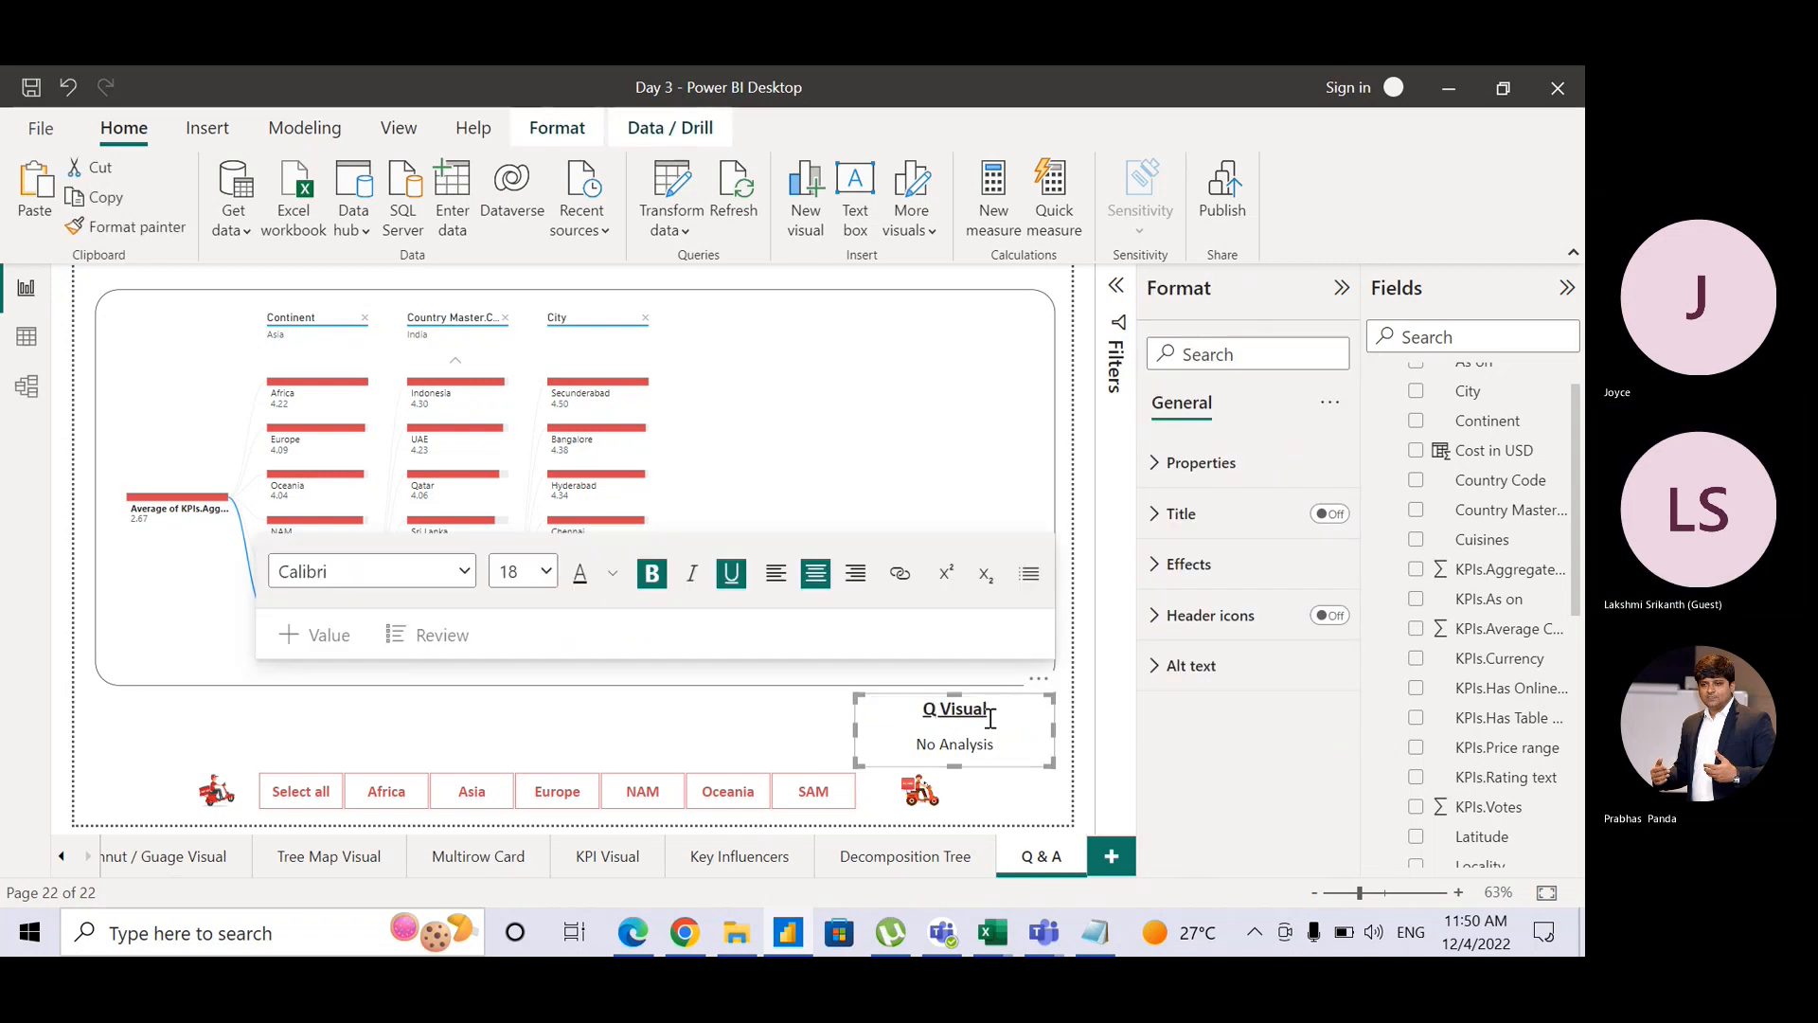
left_click(1020, 801)
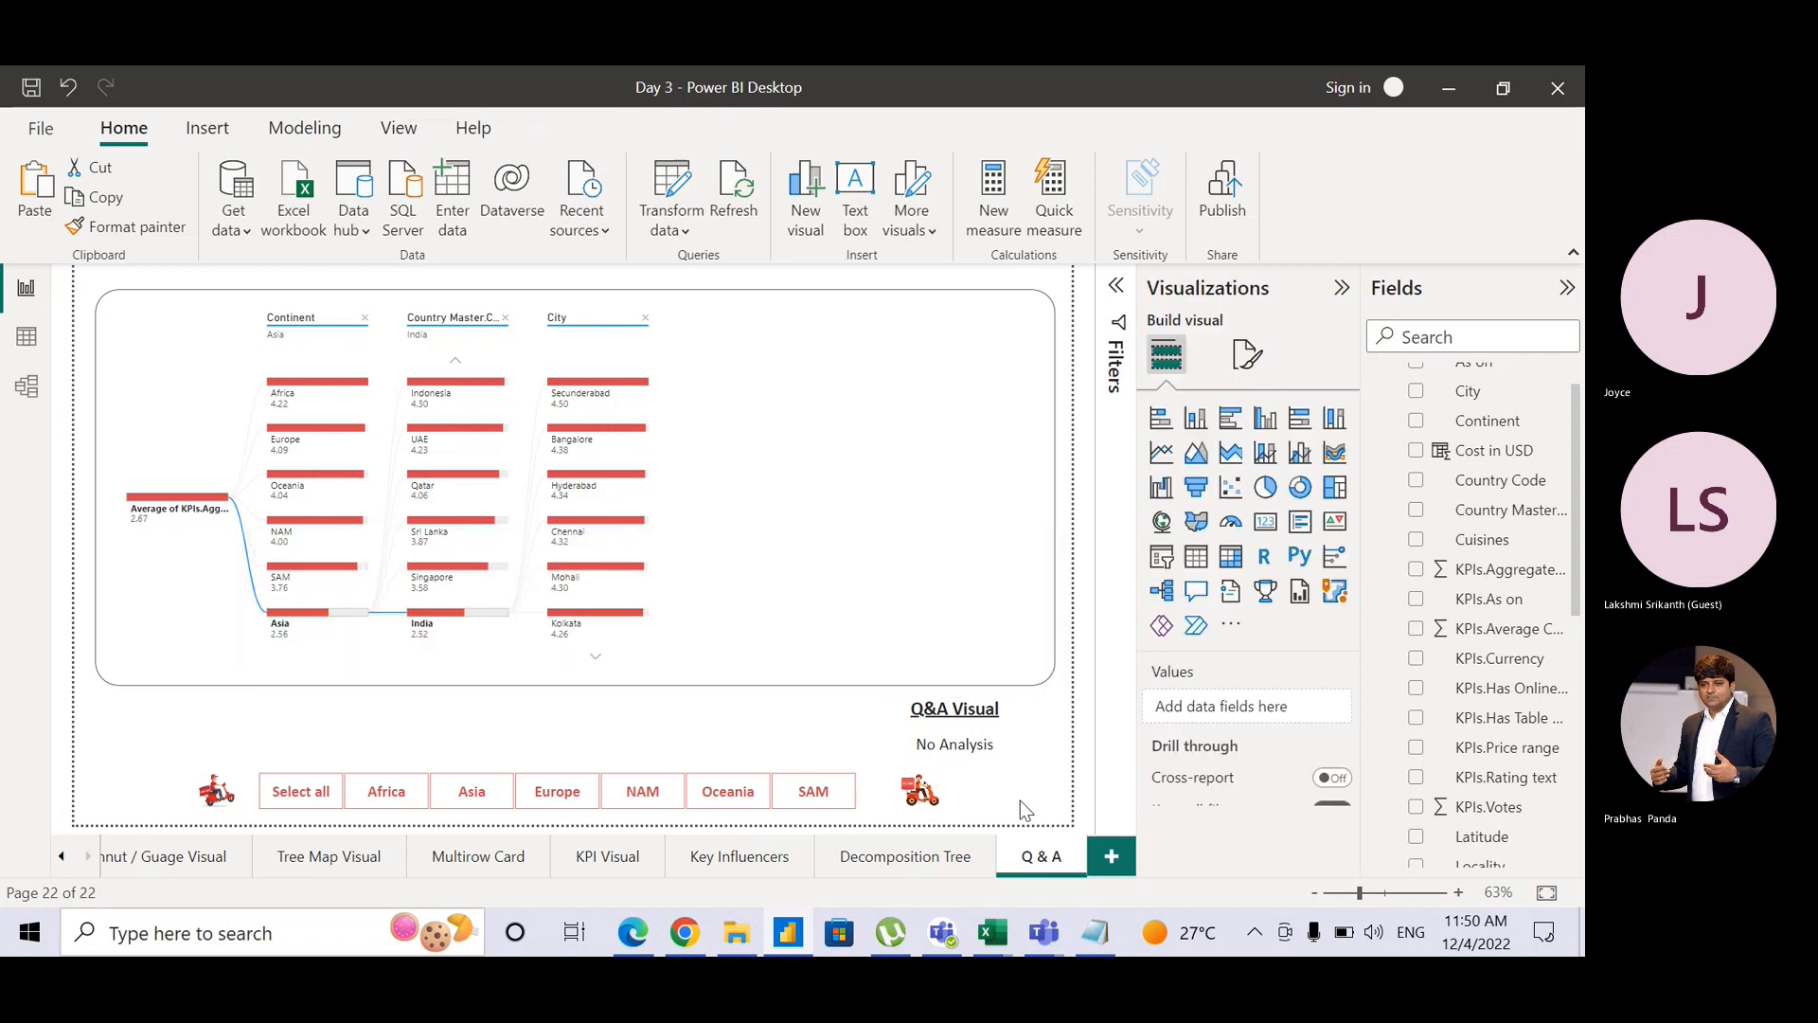
Step: Delete the continent slicer and both scooter images
left_click(690, 769)
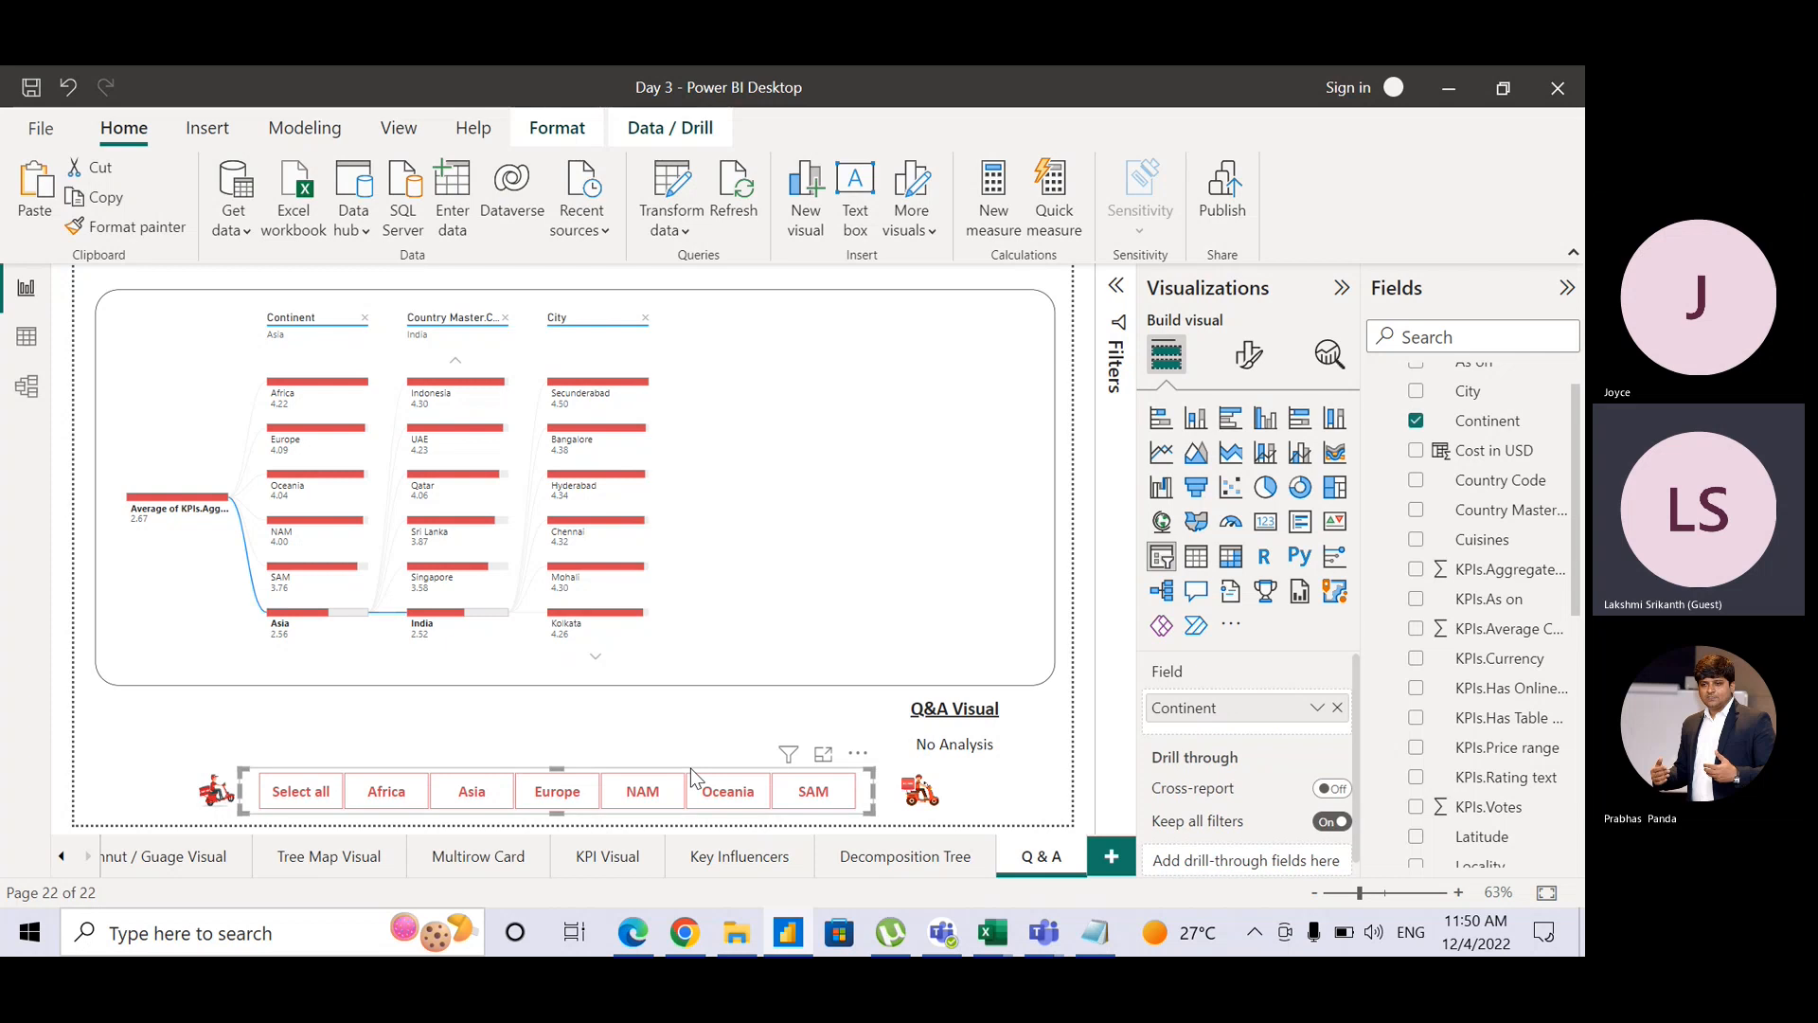
key("Delete")
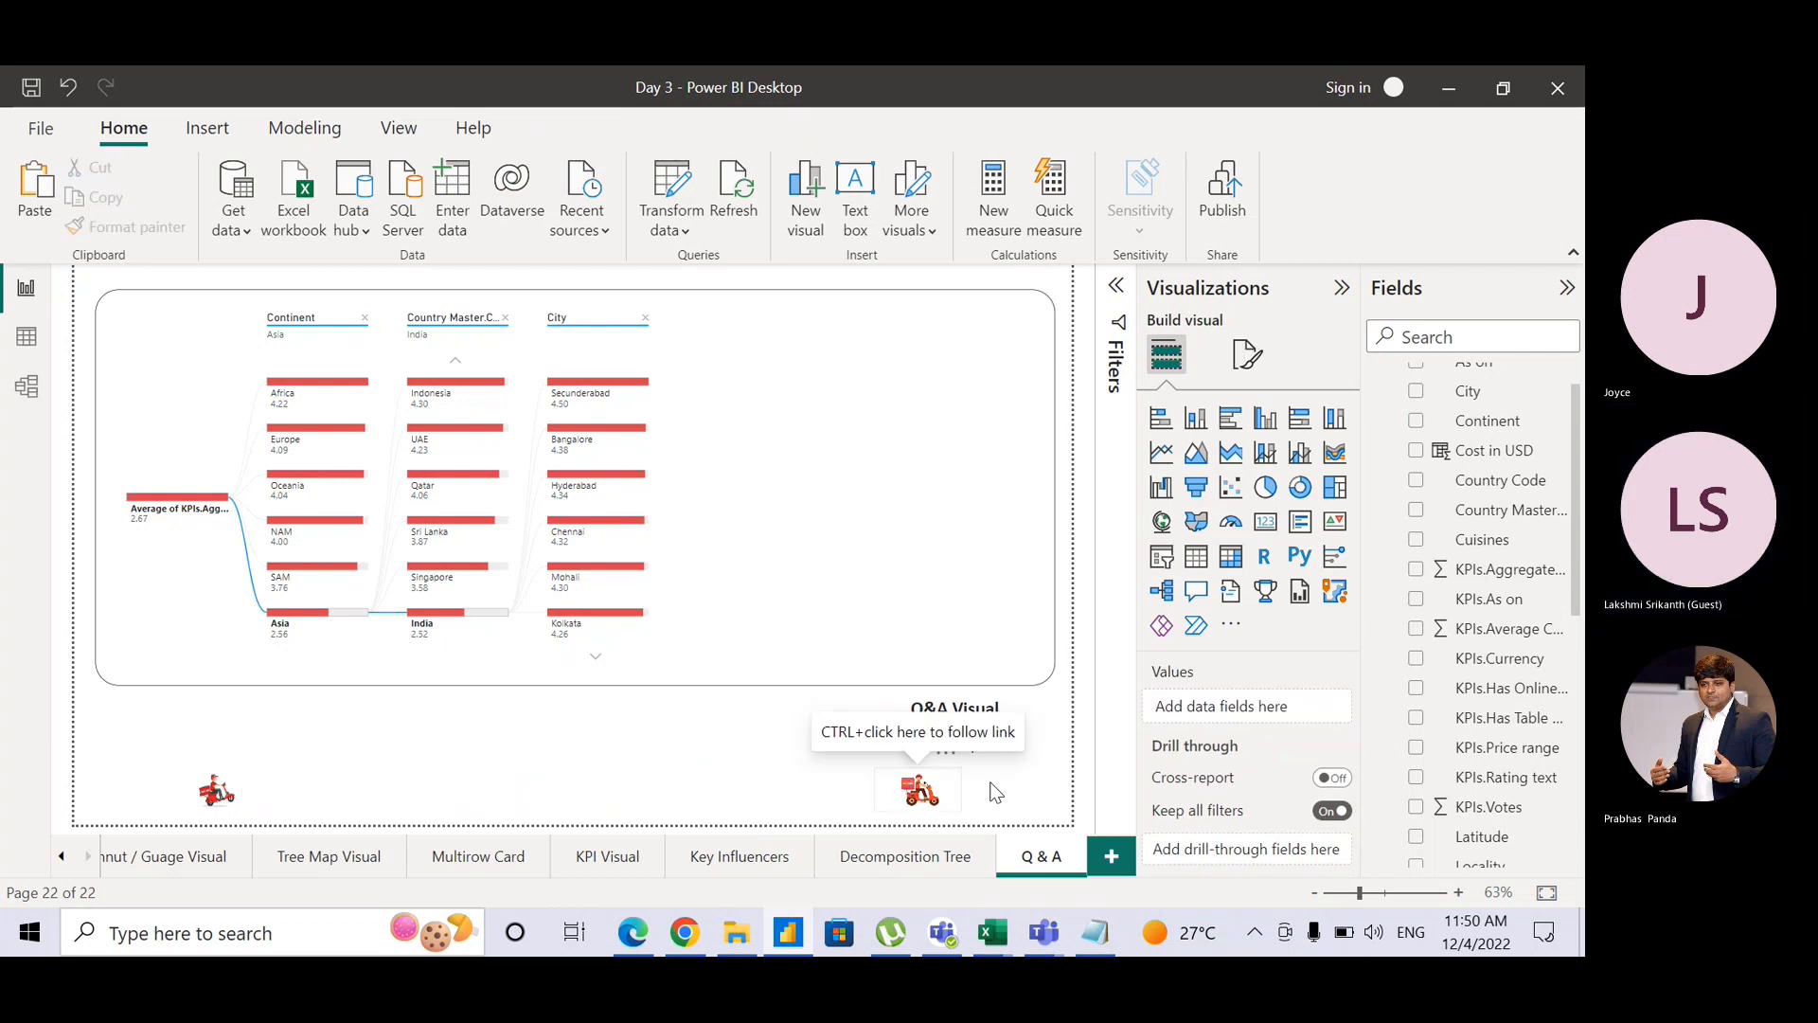
left_click_drag(985, 769, 95, 832)
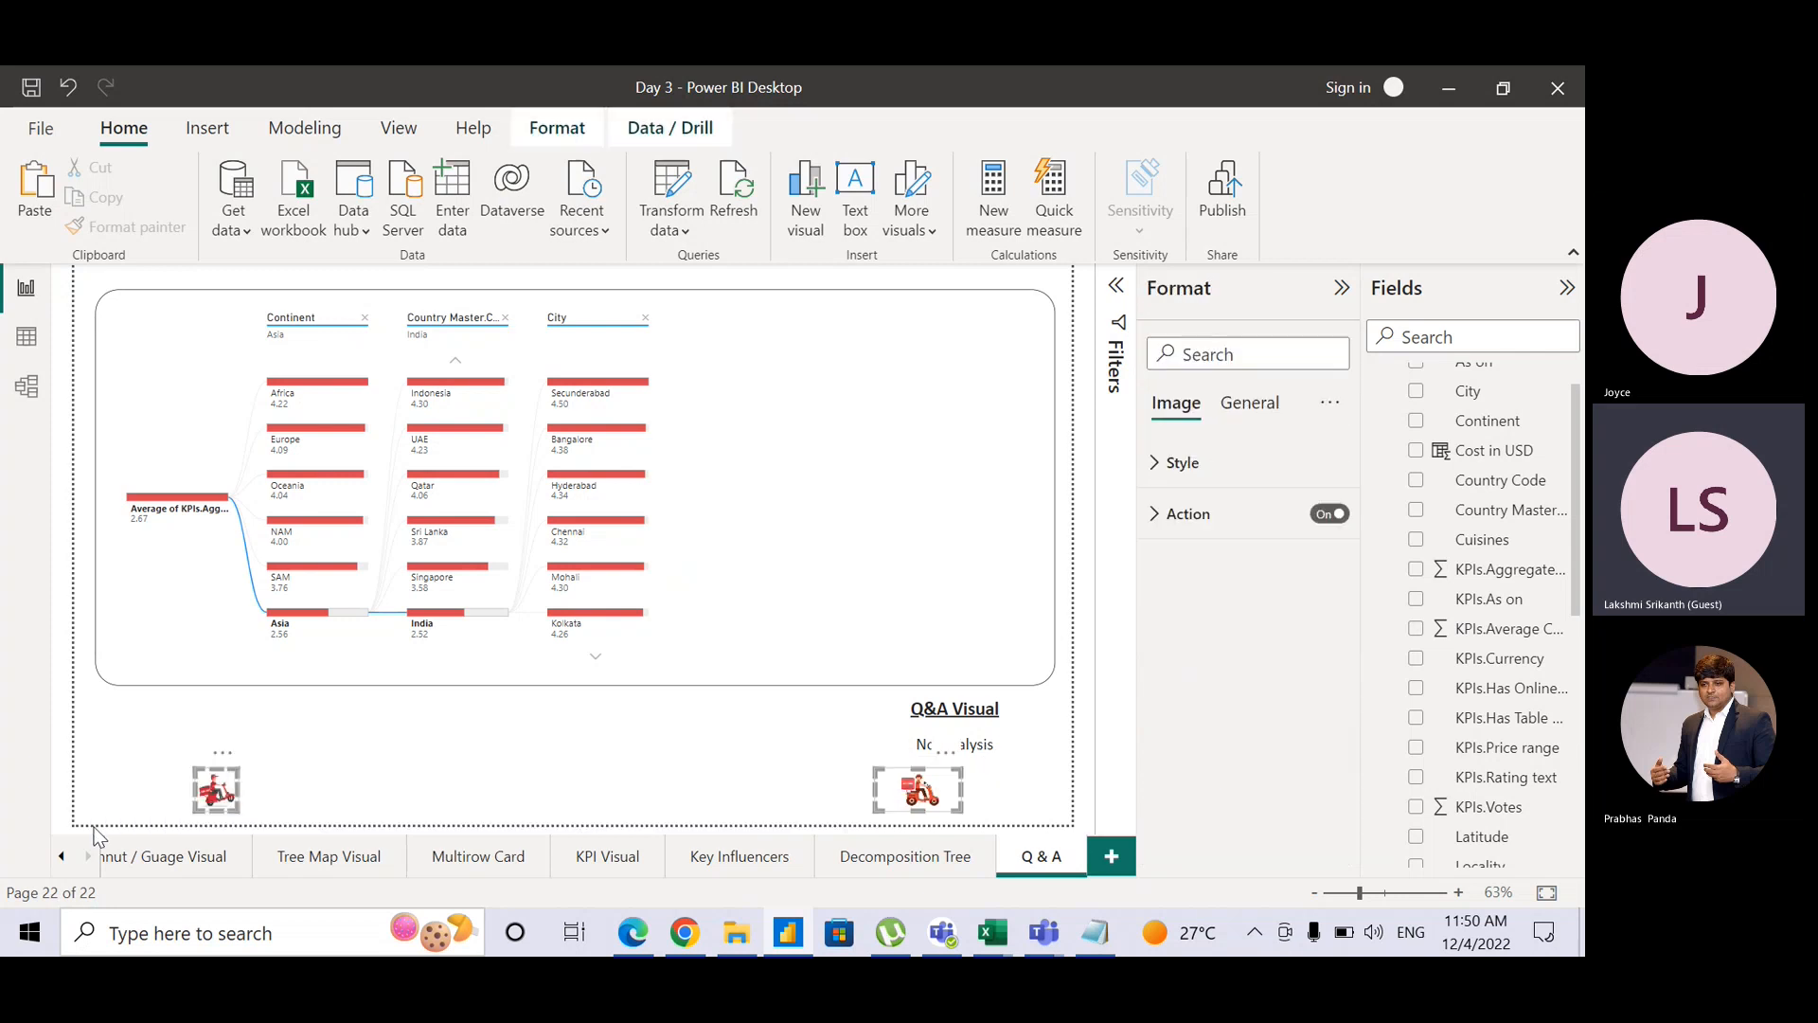
key("Delete")
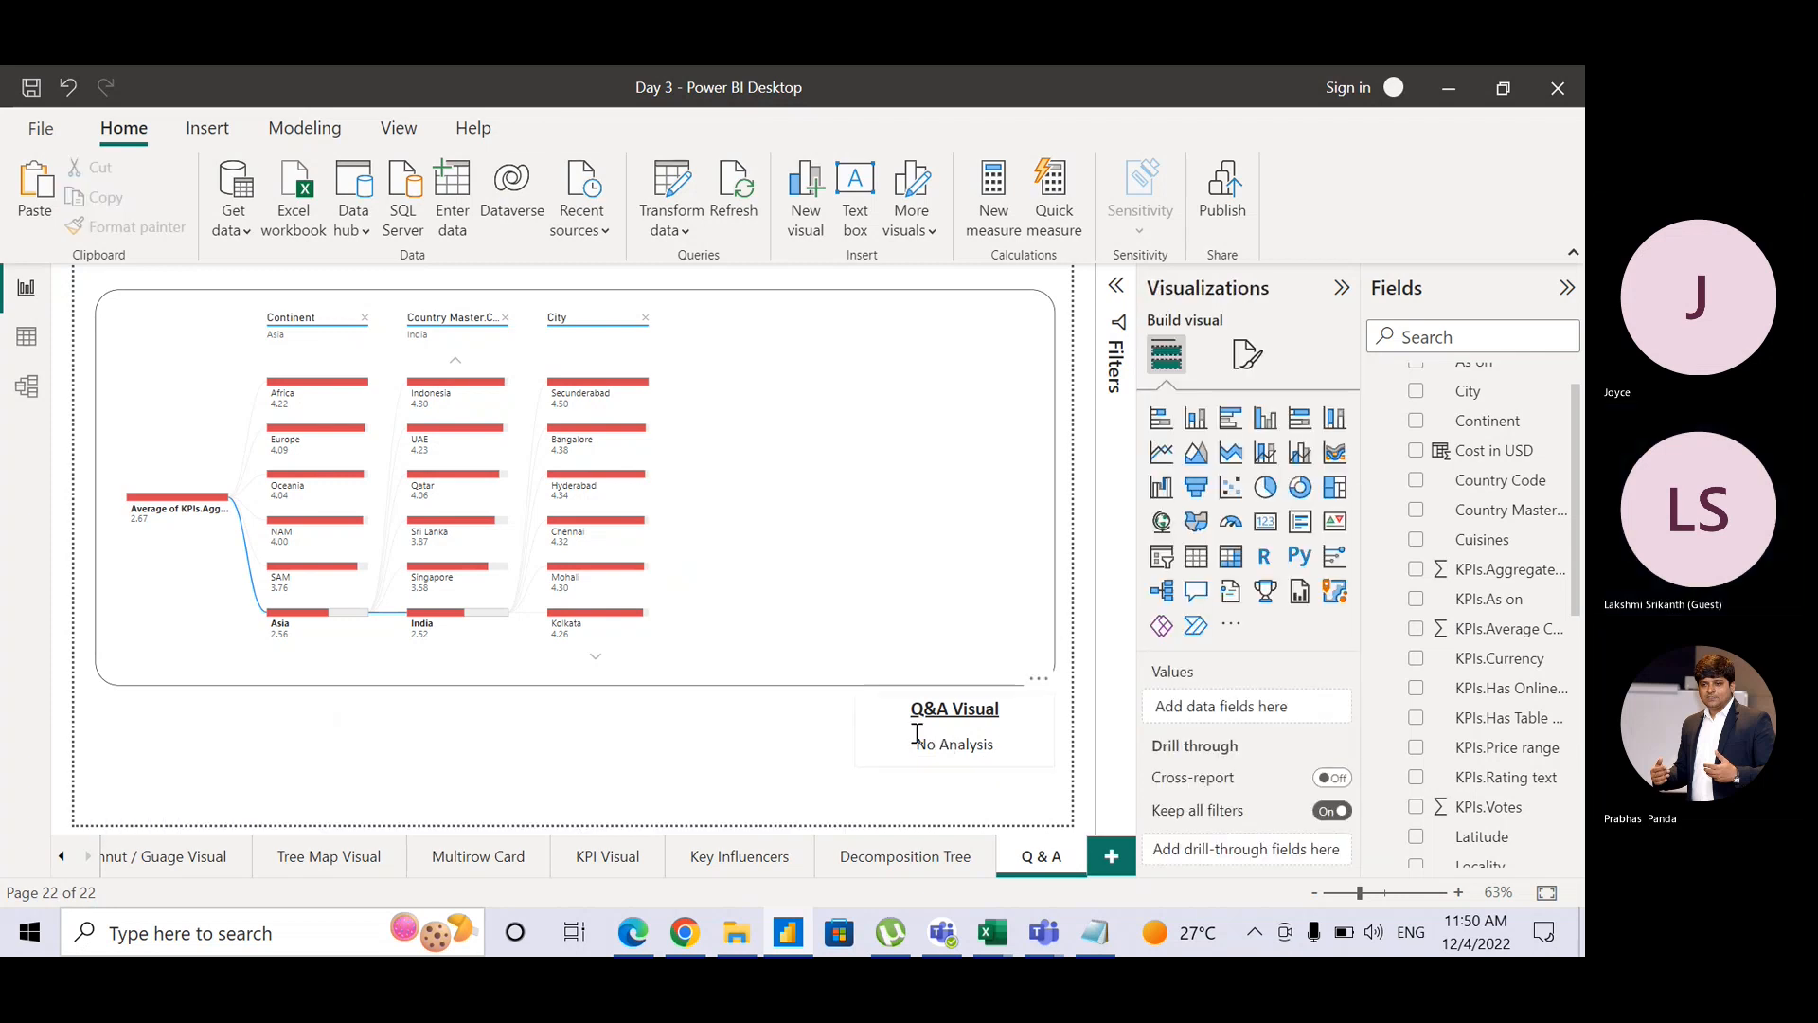
Step: Move the title box down and right, and make the decomposition tree taller
left_click(1002, 767)
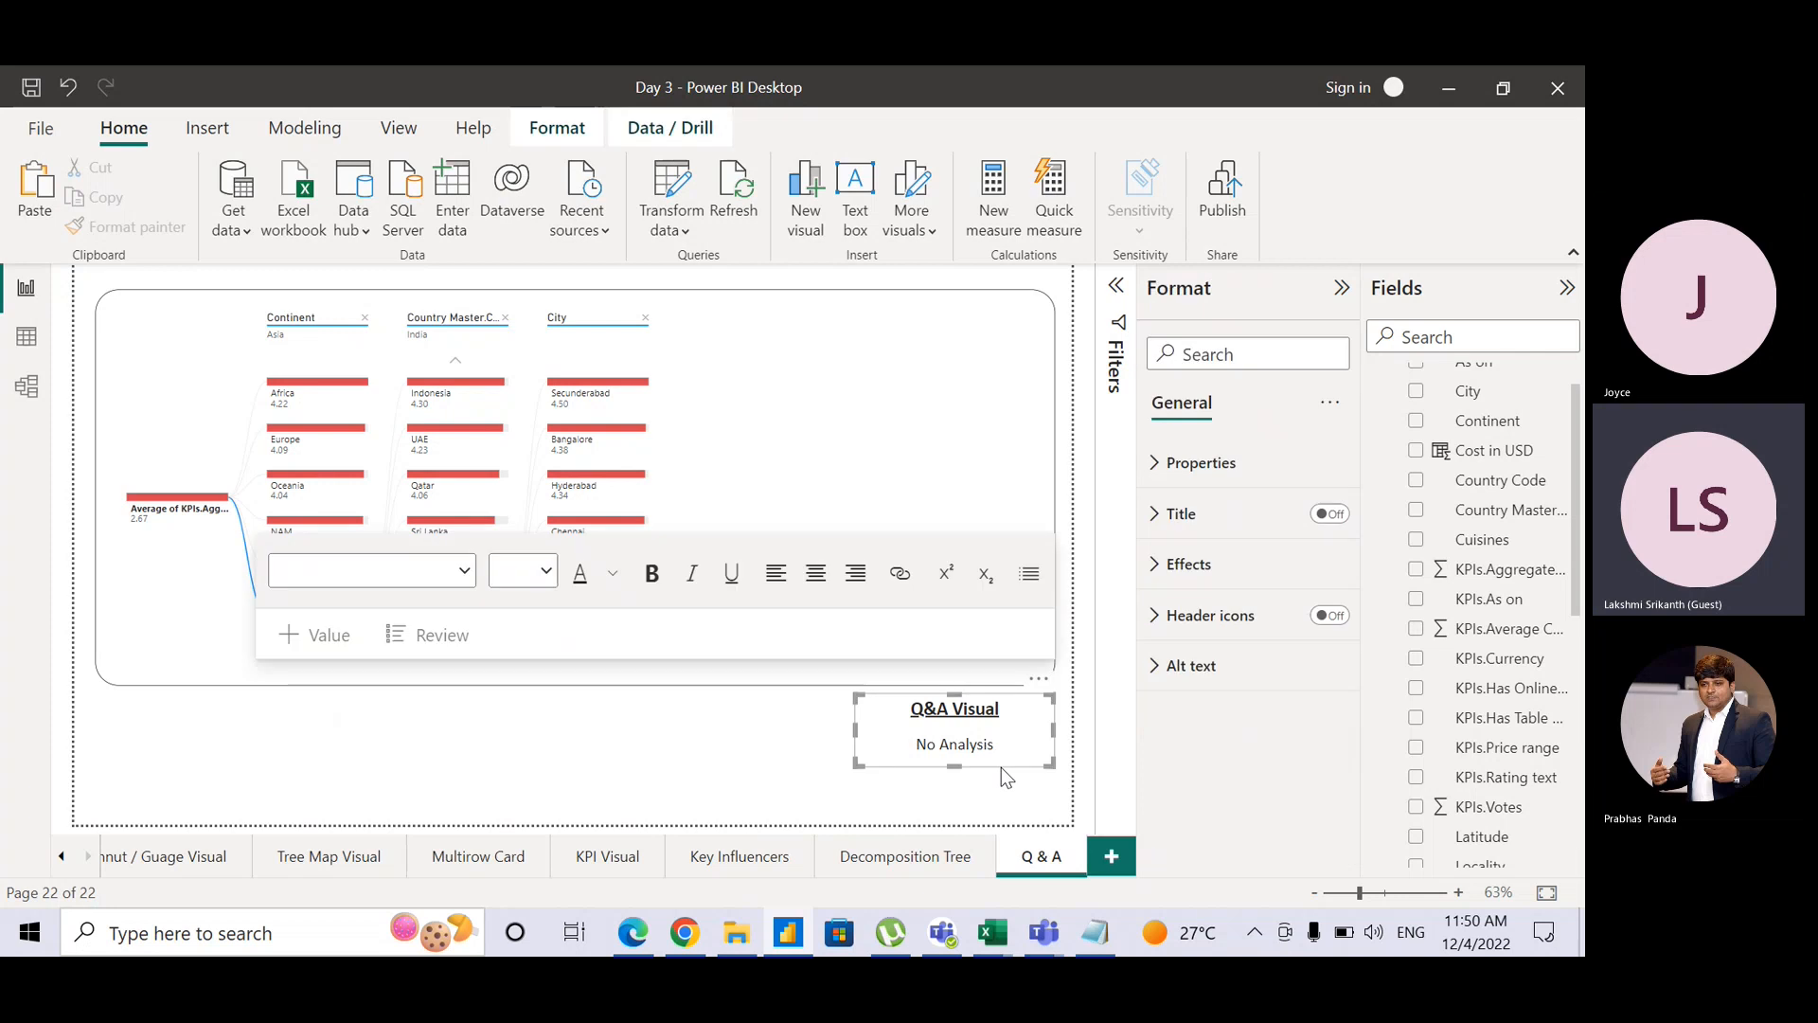
left_click_drag(1002, 768, 1015, 814)
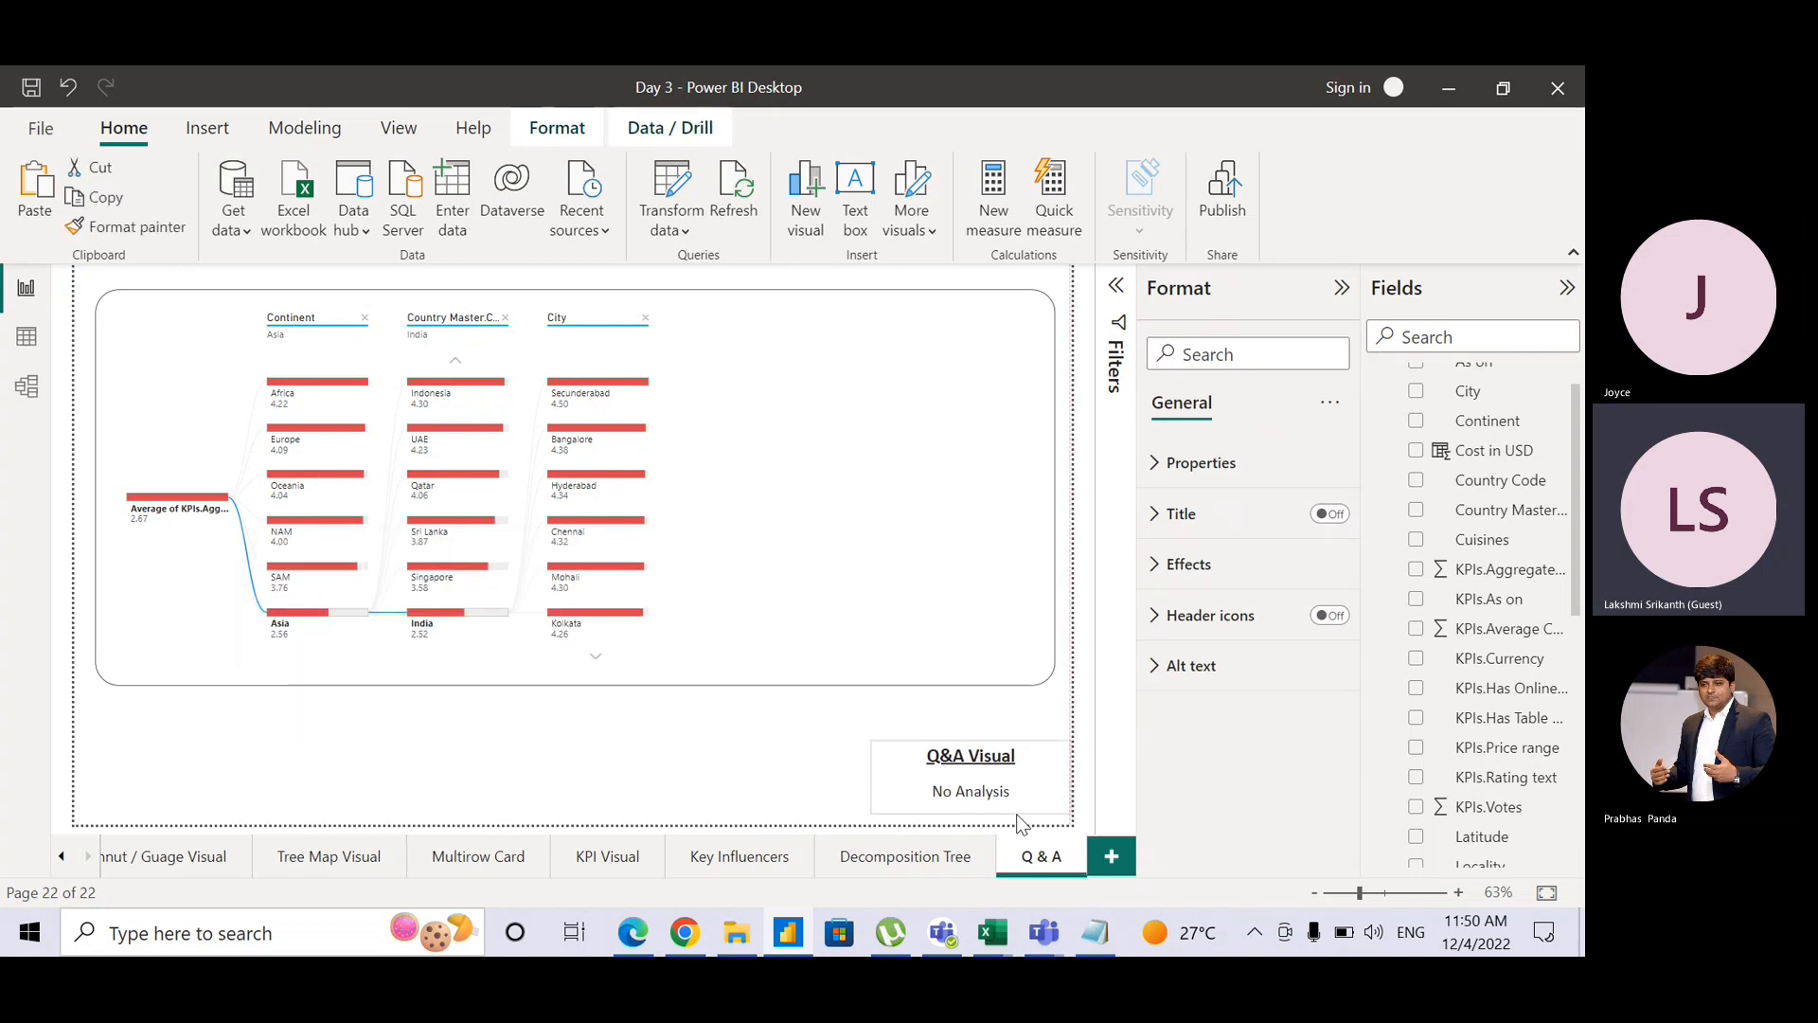
left_click(840, 568)
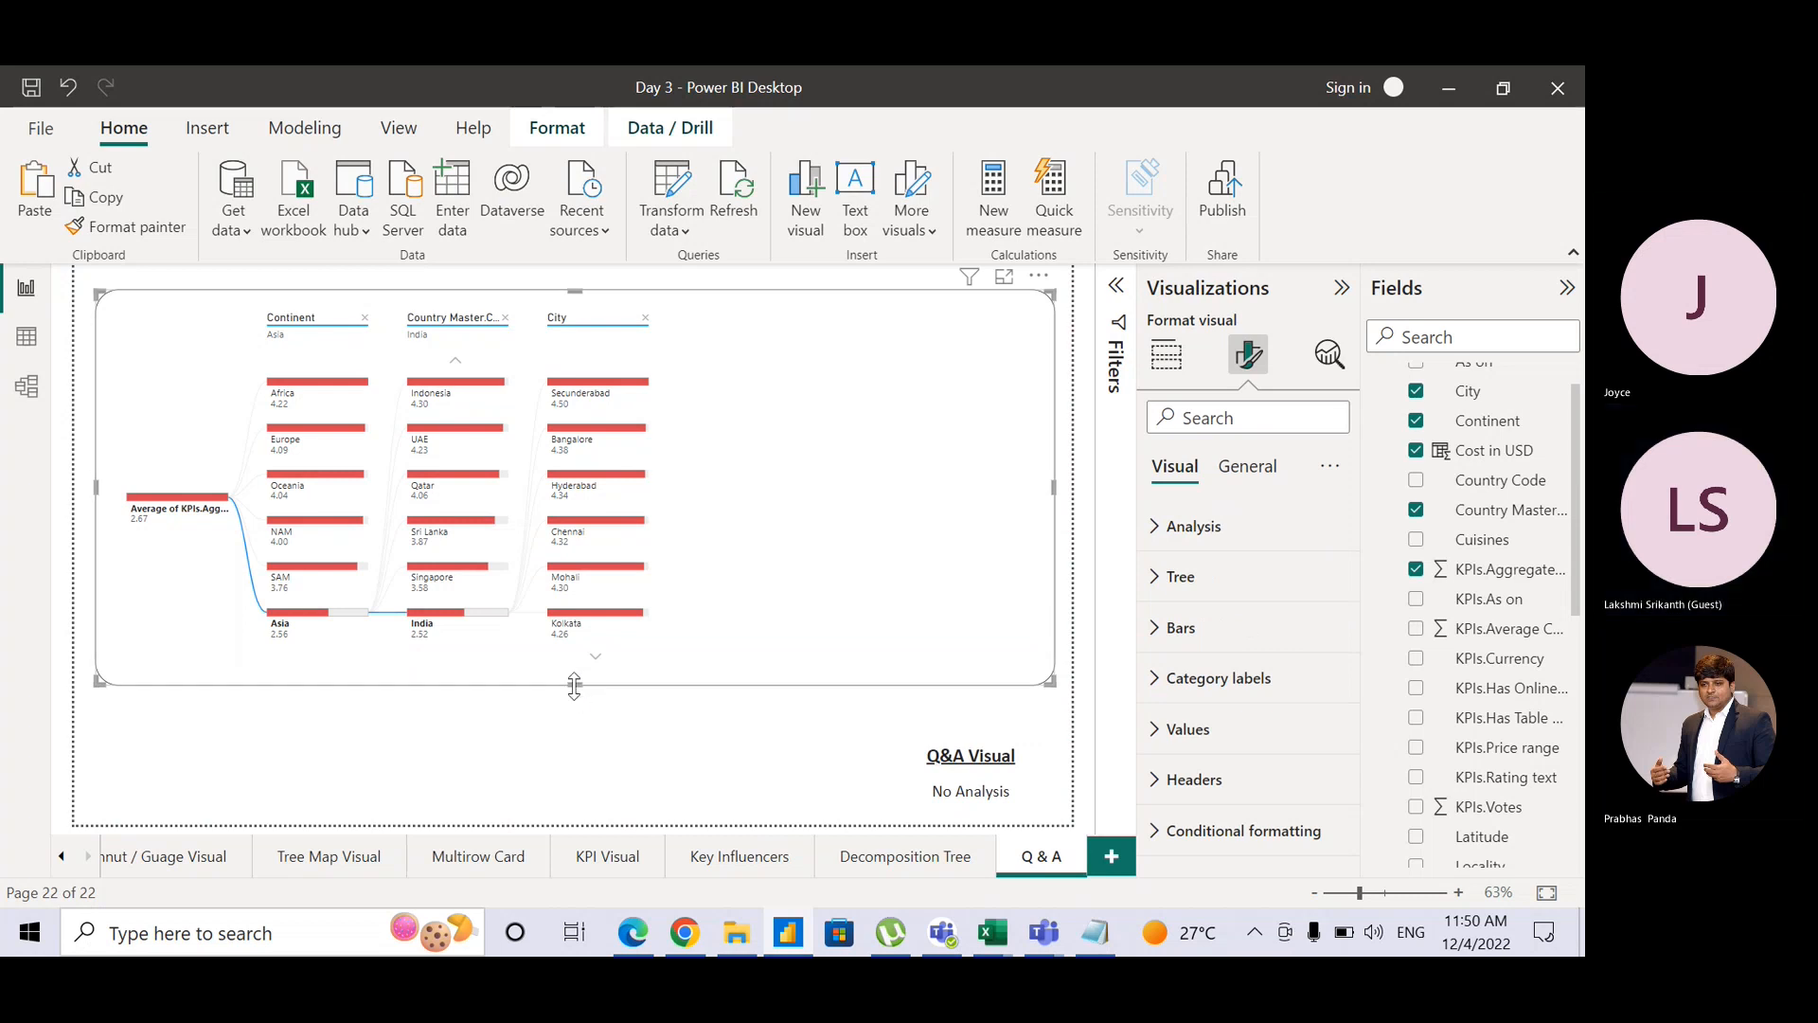
left_click_drag(574, 686, 576, 730)
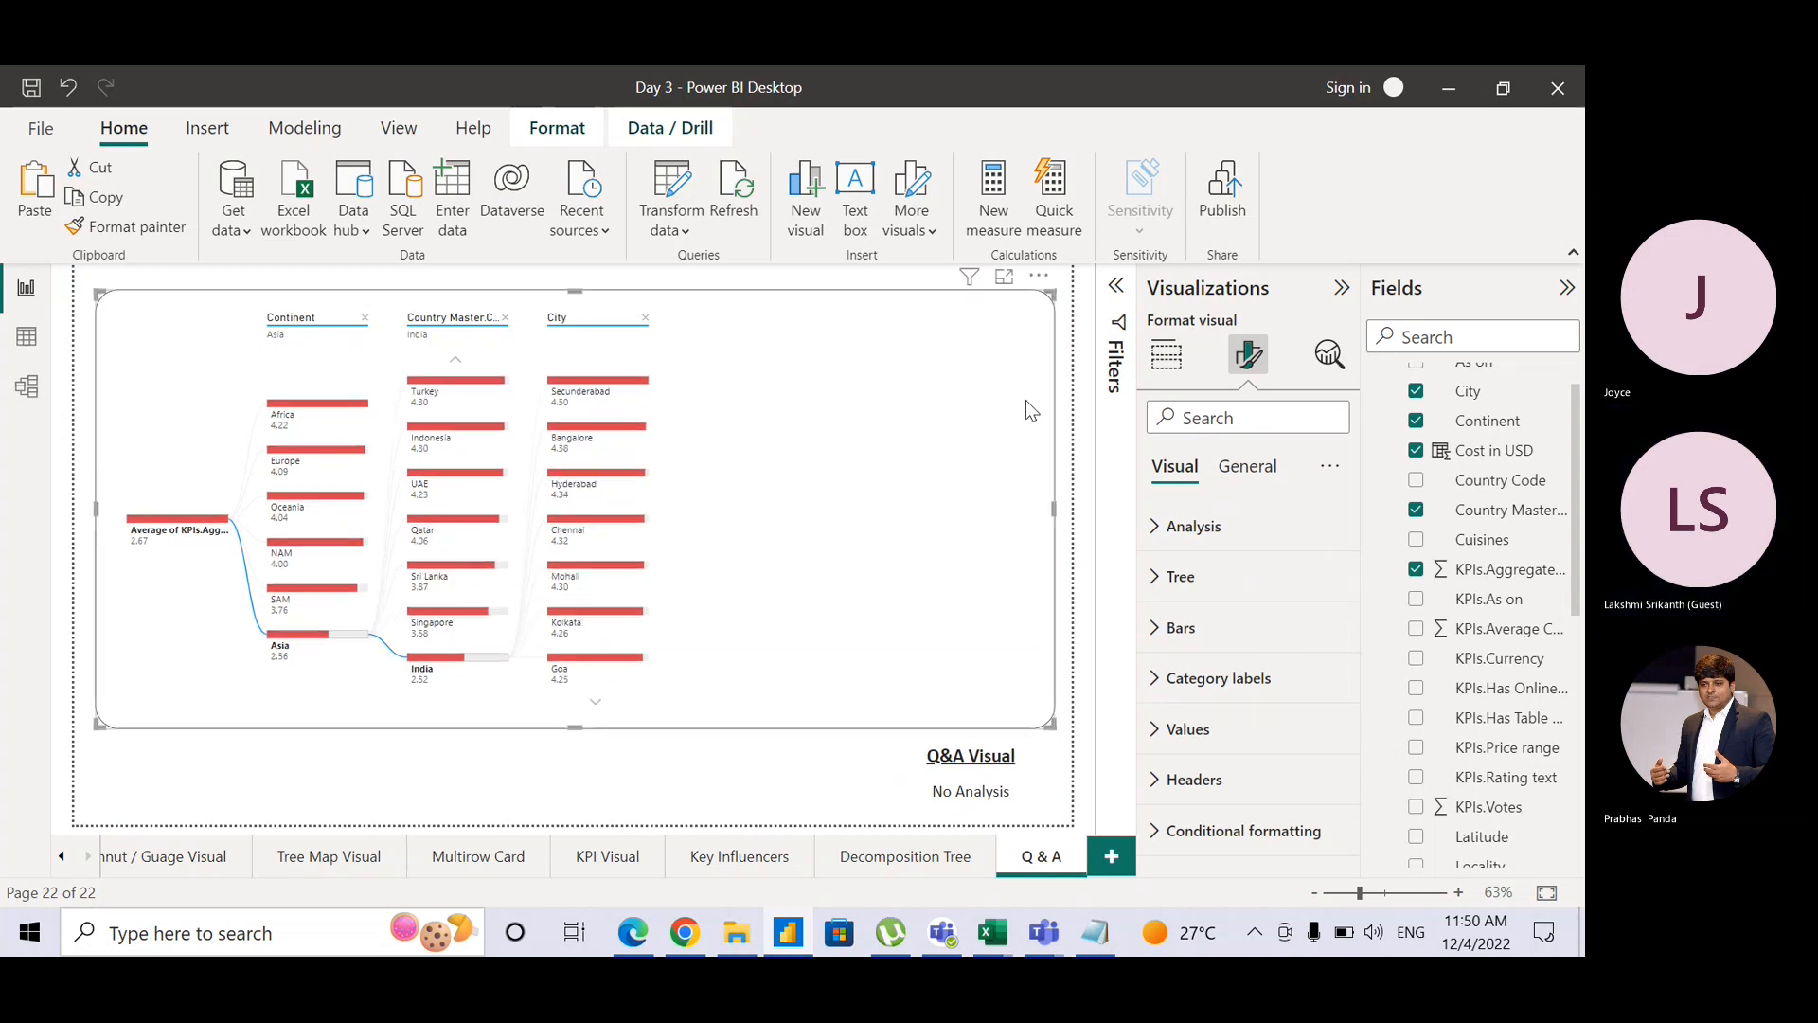
left_click(1157, 369)
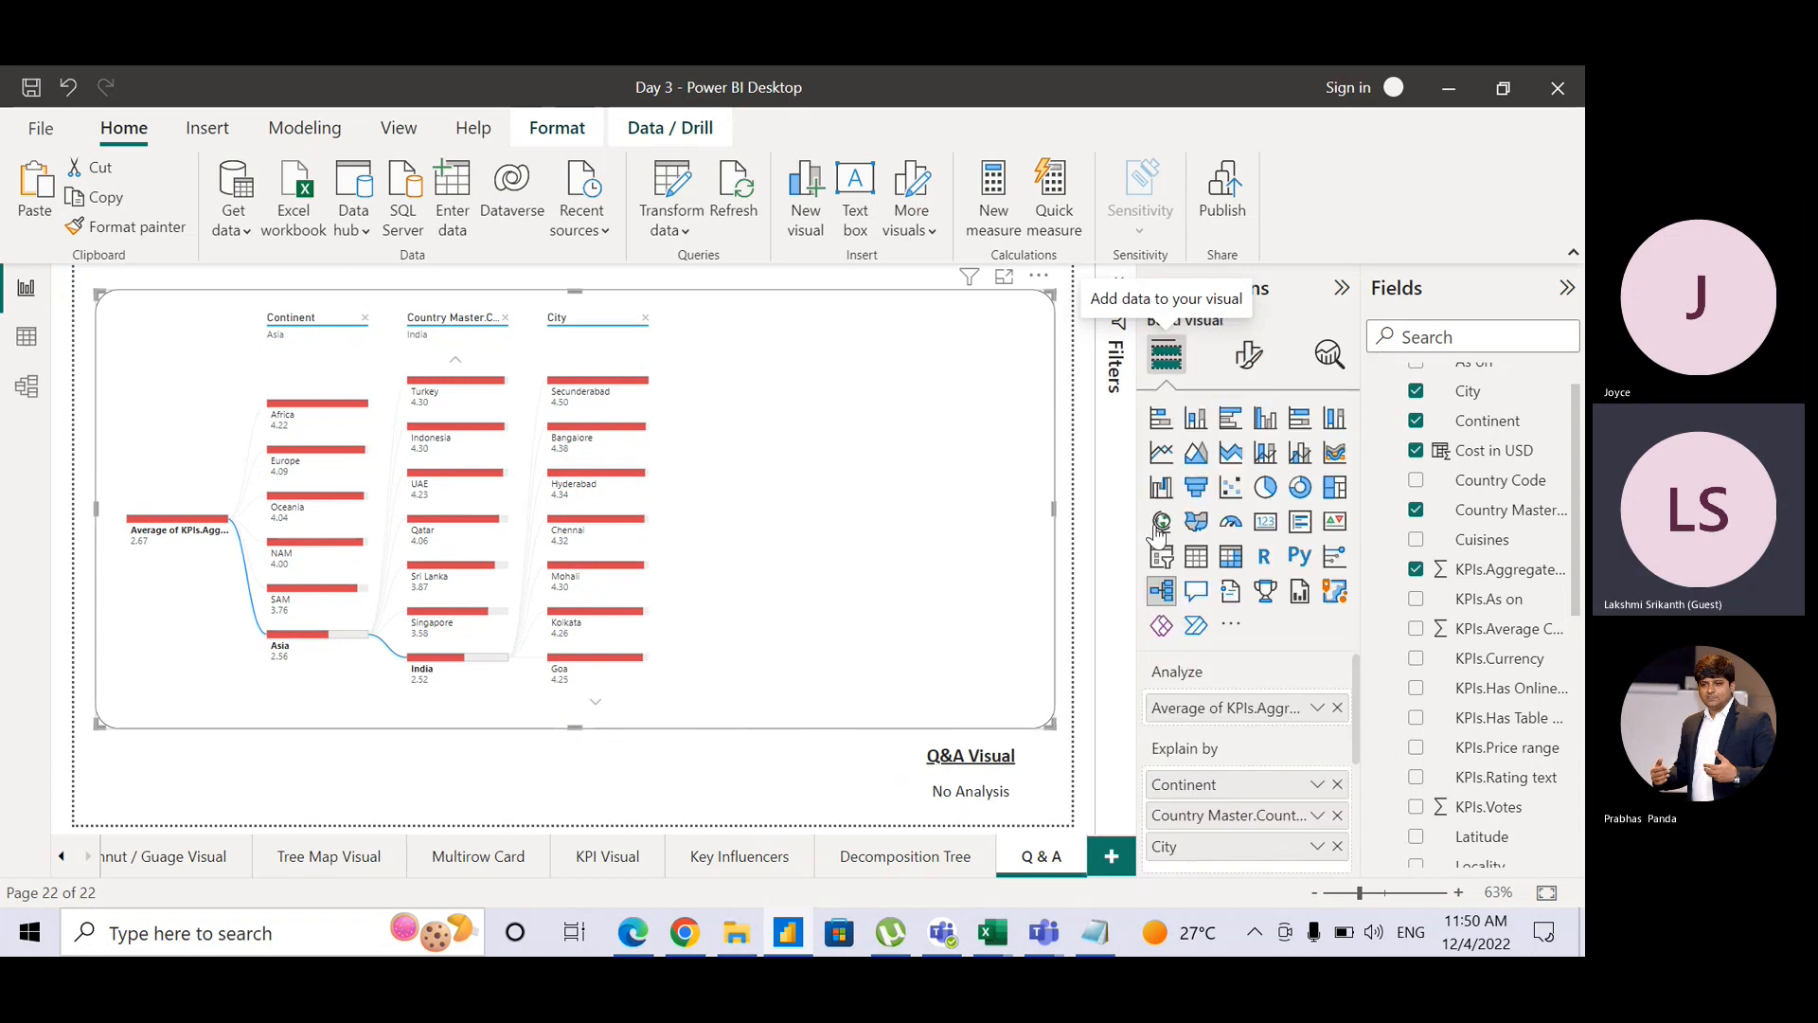
Step: Convert the decomposition tree into a Q&A visual and show its Format visual settings
left_click(1197, 592)
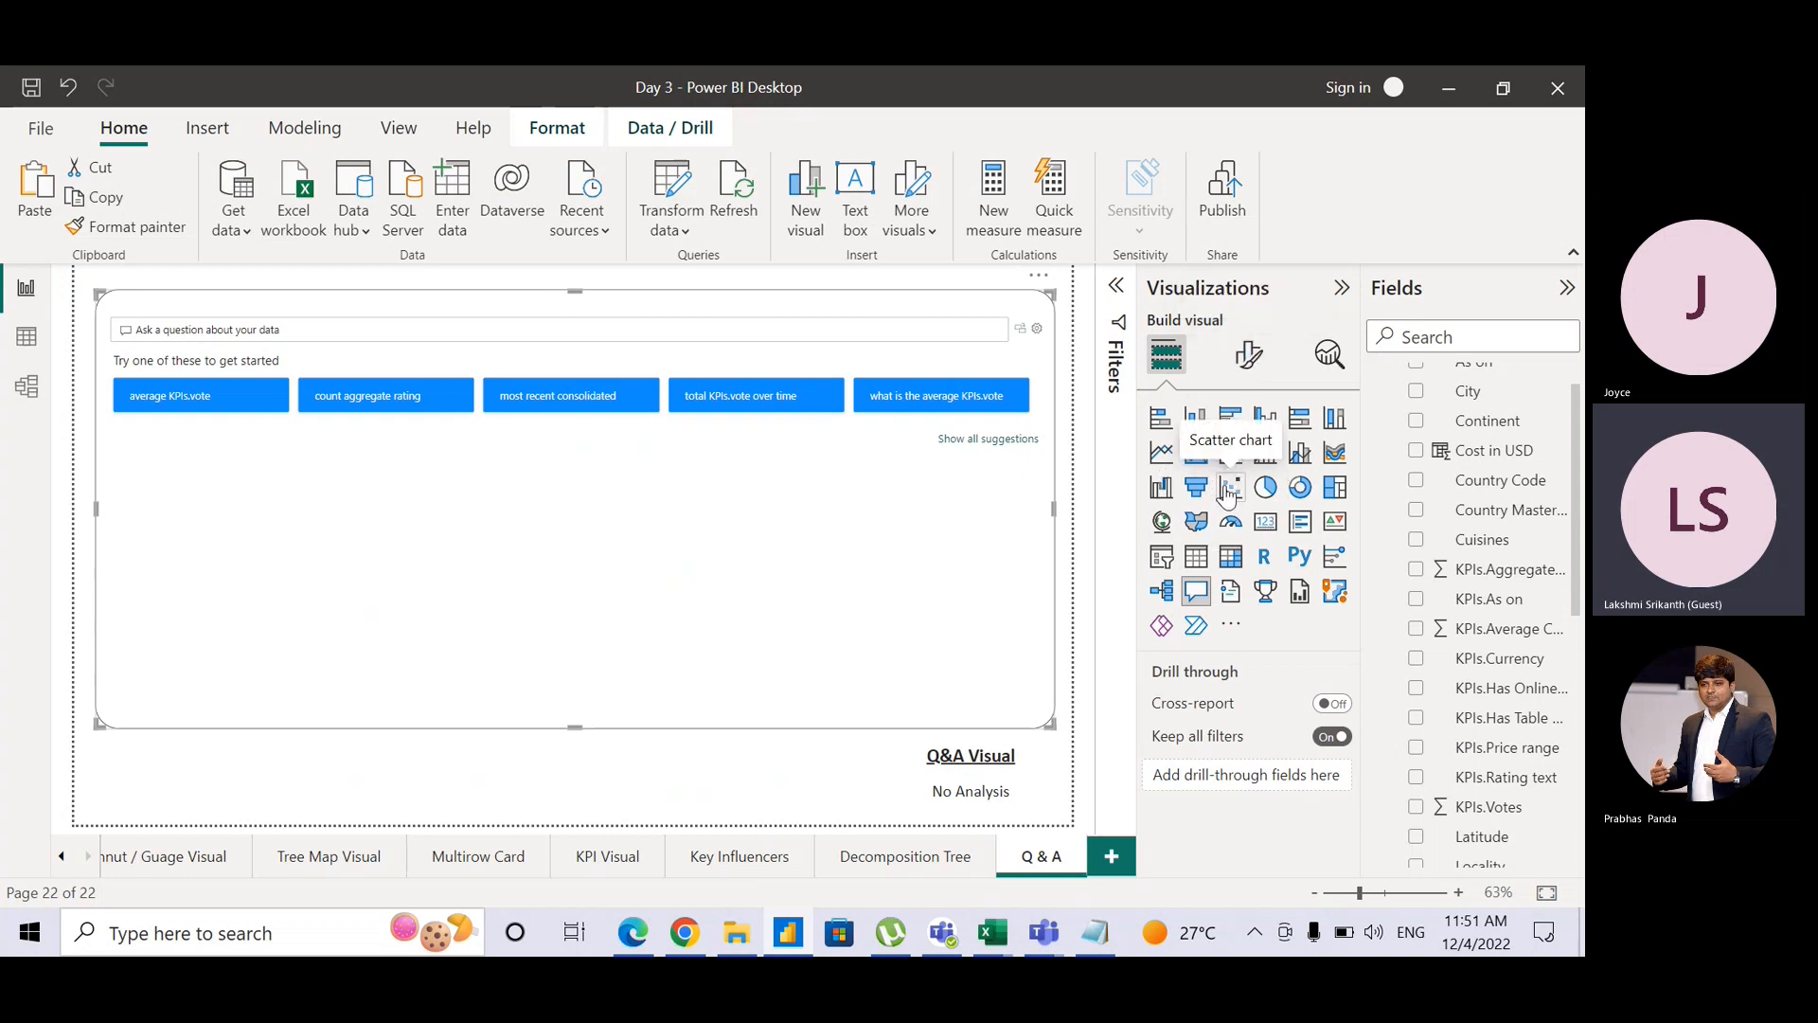
left_click(1250, 358)
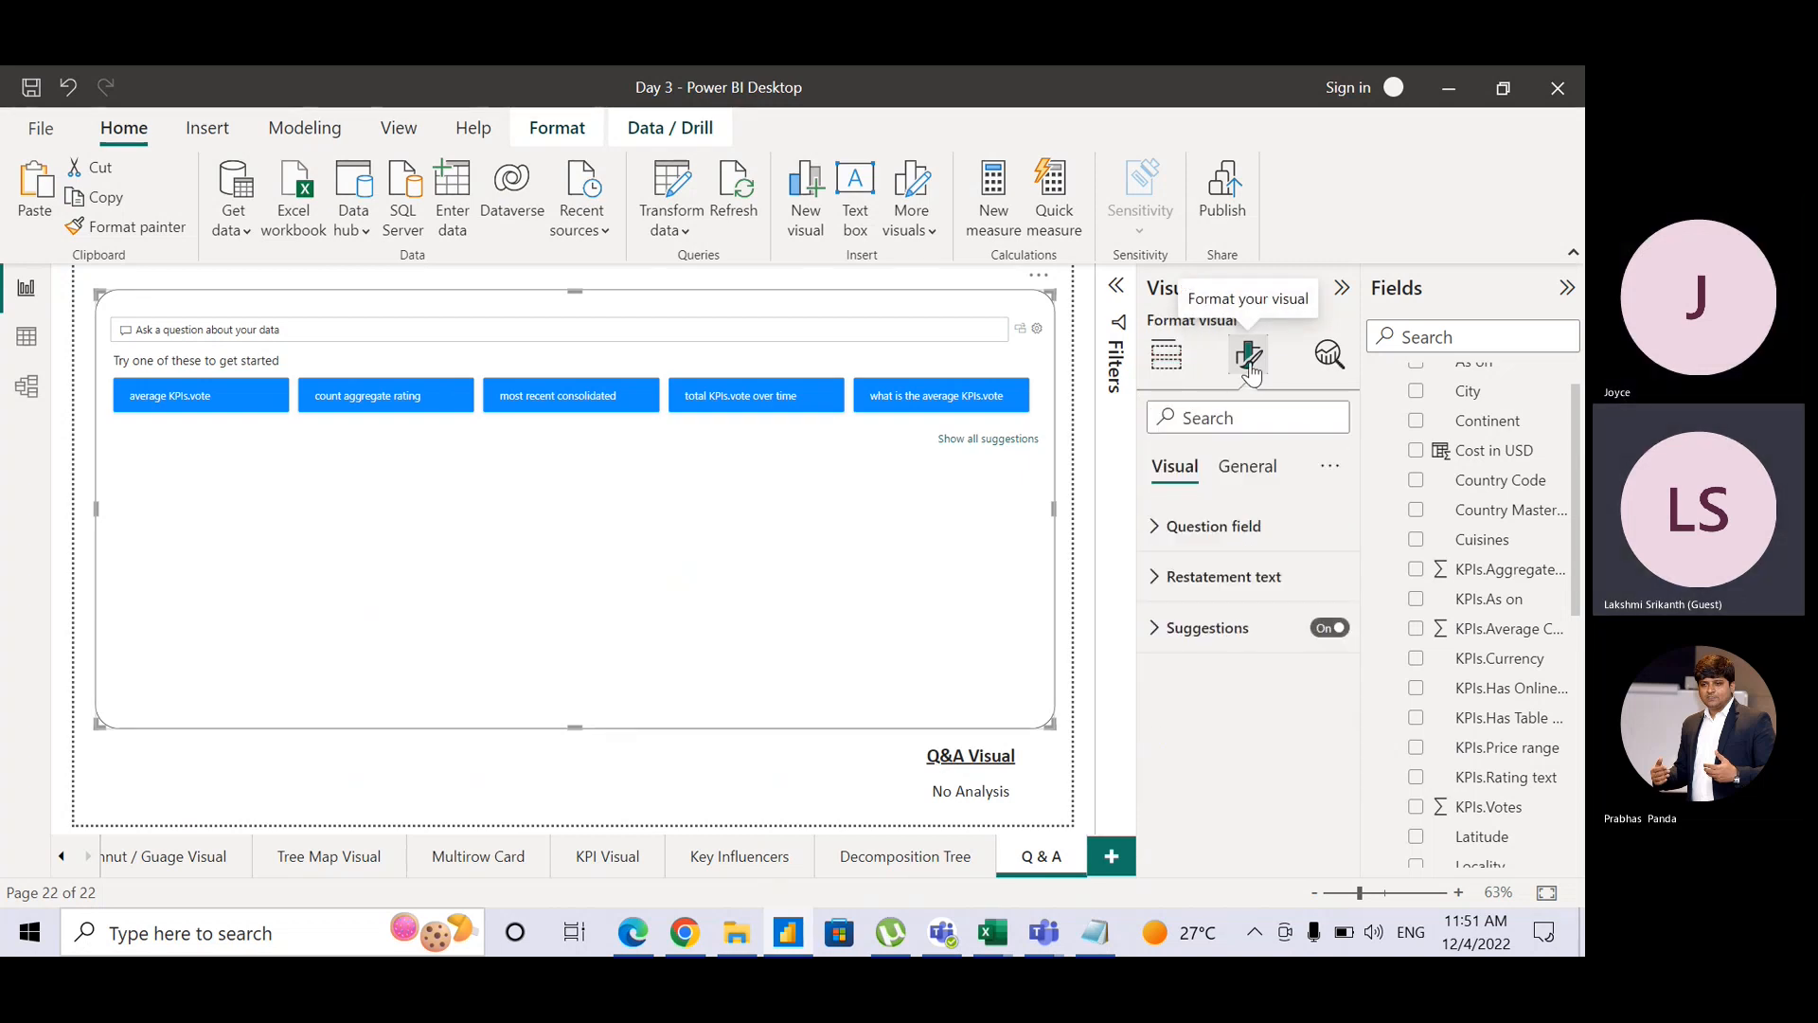
Step: Set the Q&A question box default background colour to red
left_click(1158, 531)
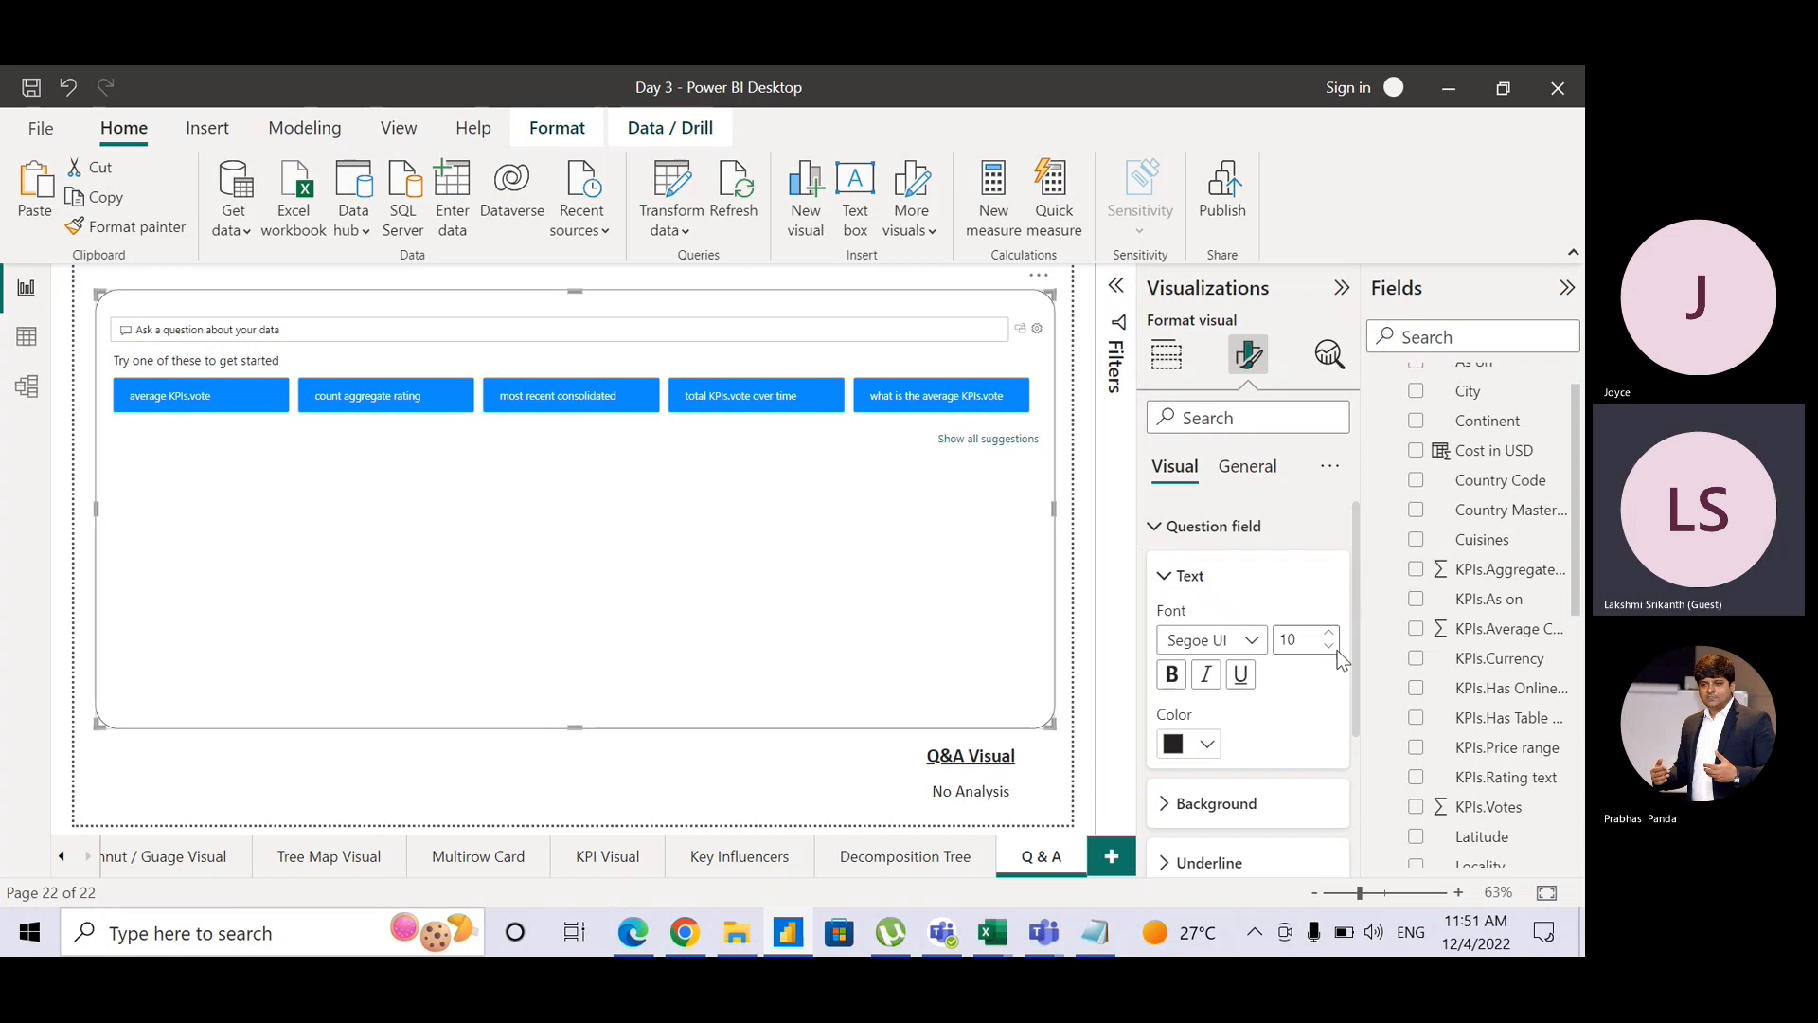
scroll(1352, 674, "down", 3)
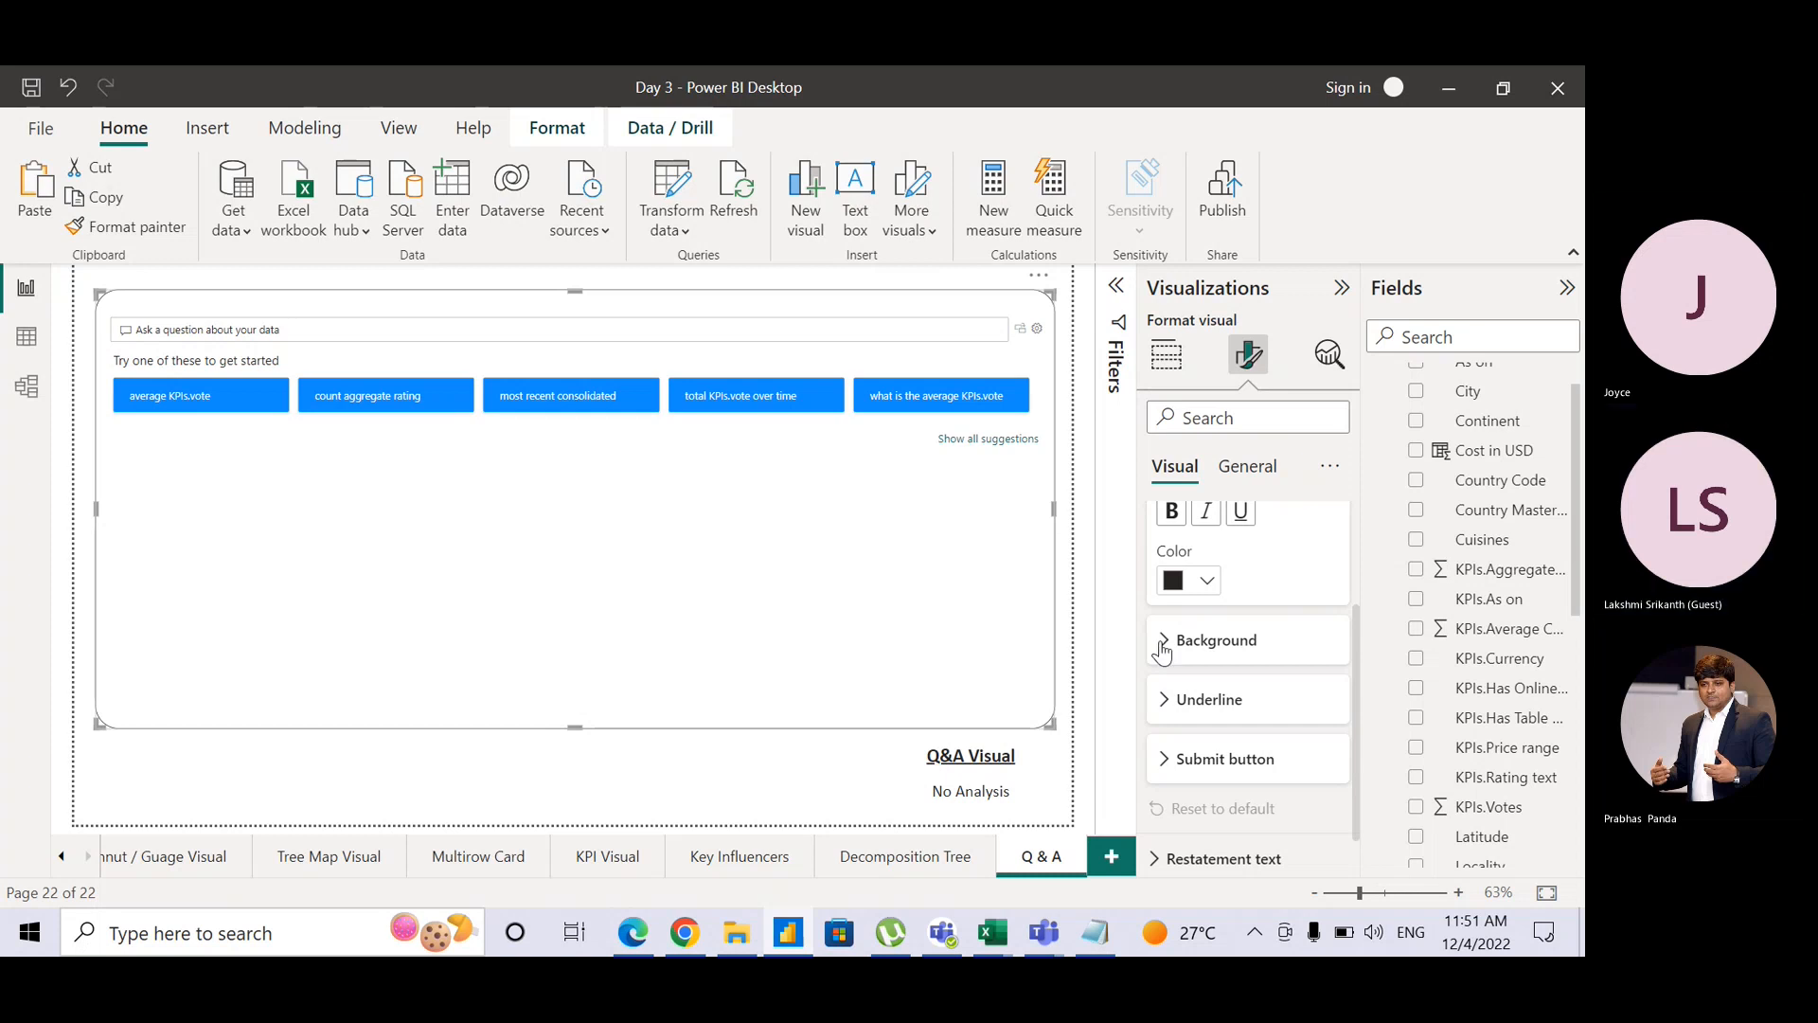
left_click(1163, 646)
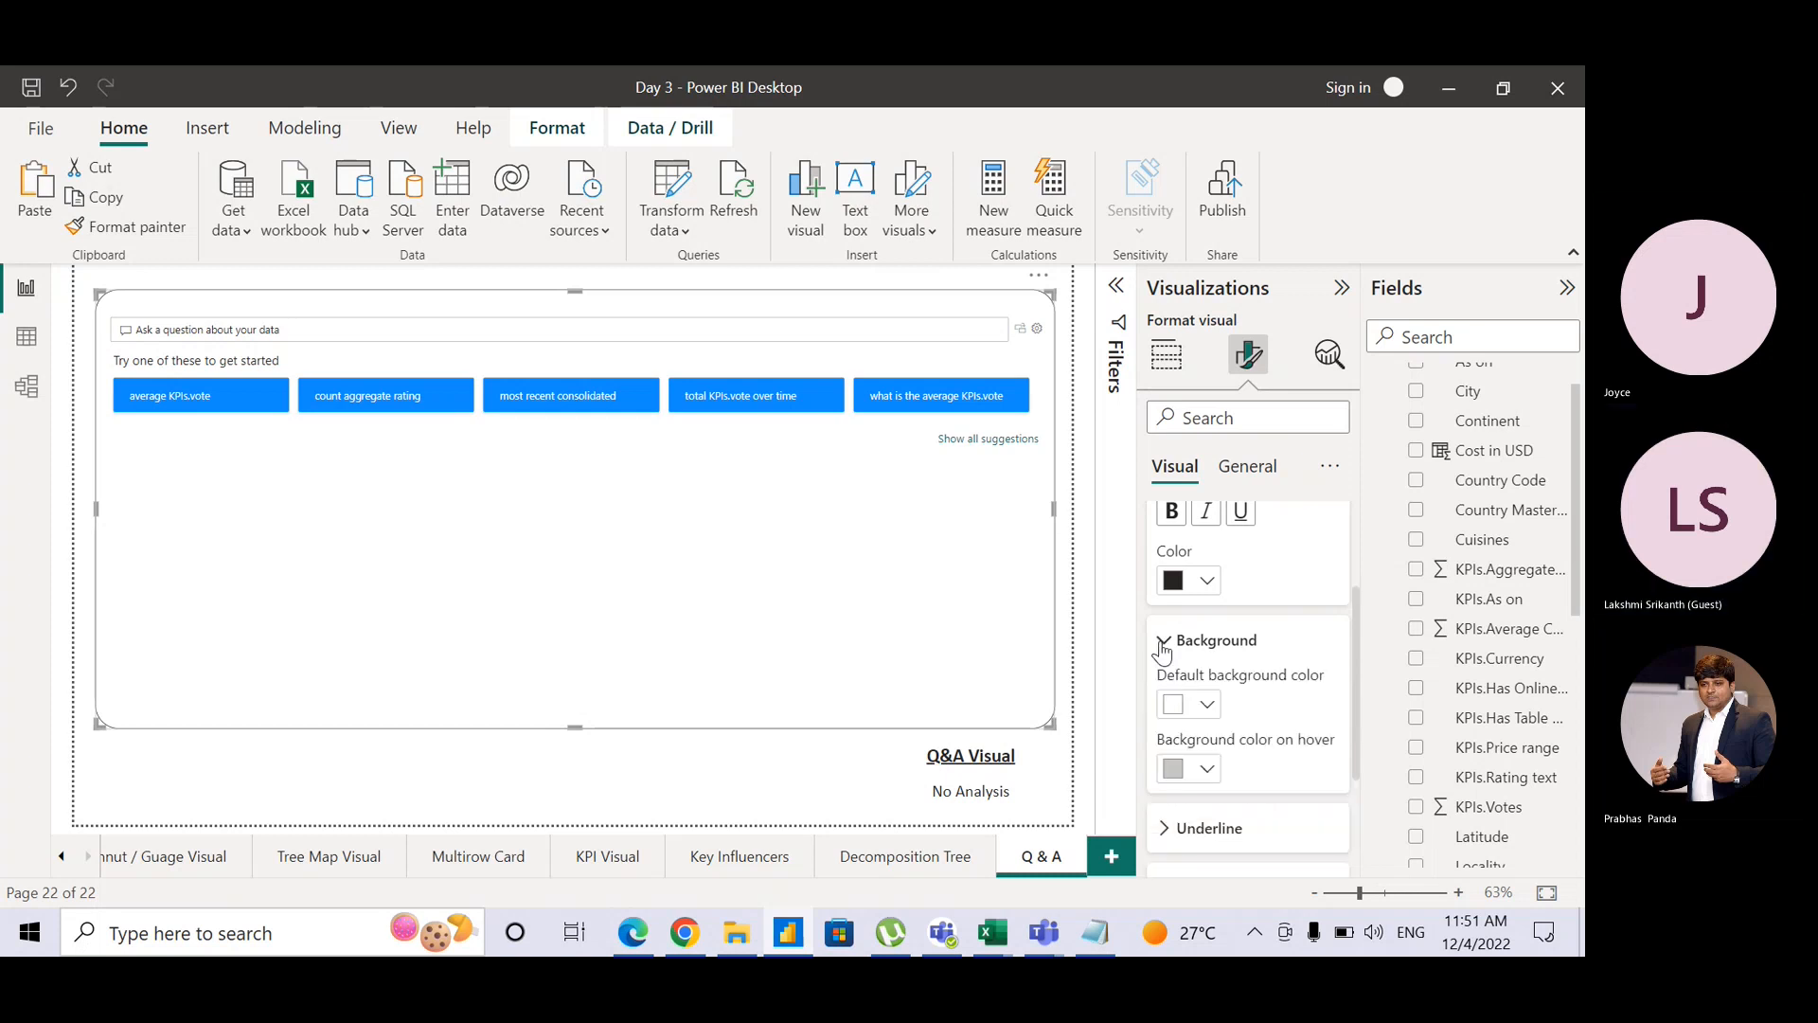
left_click(1207, 705)
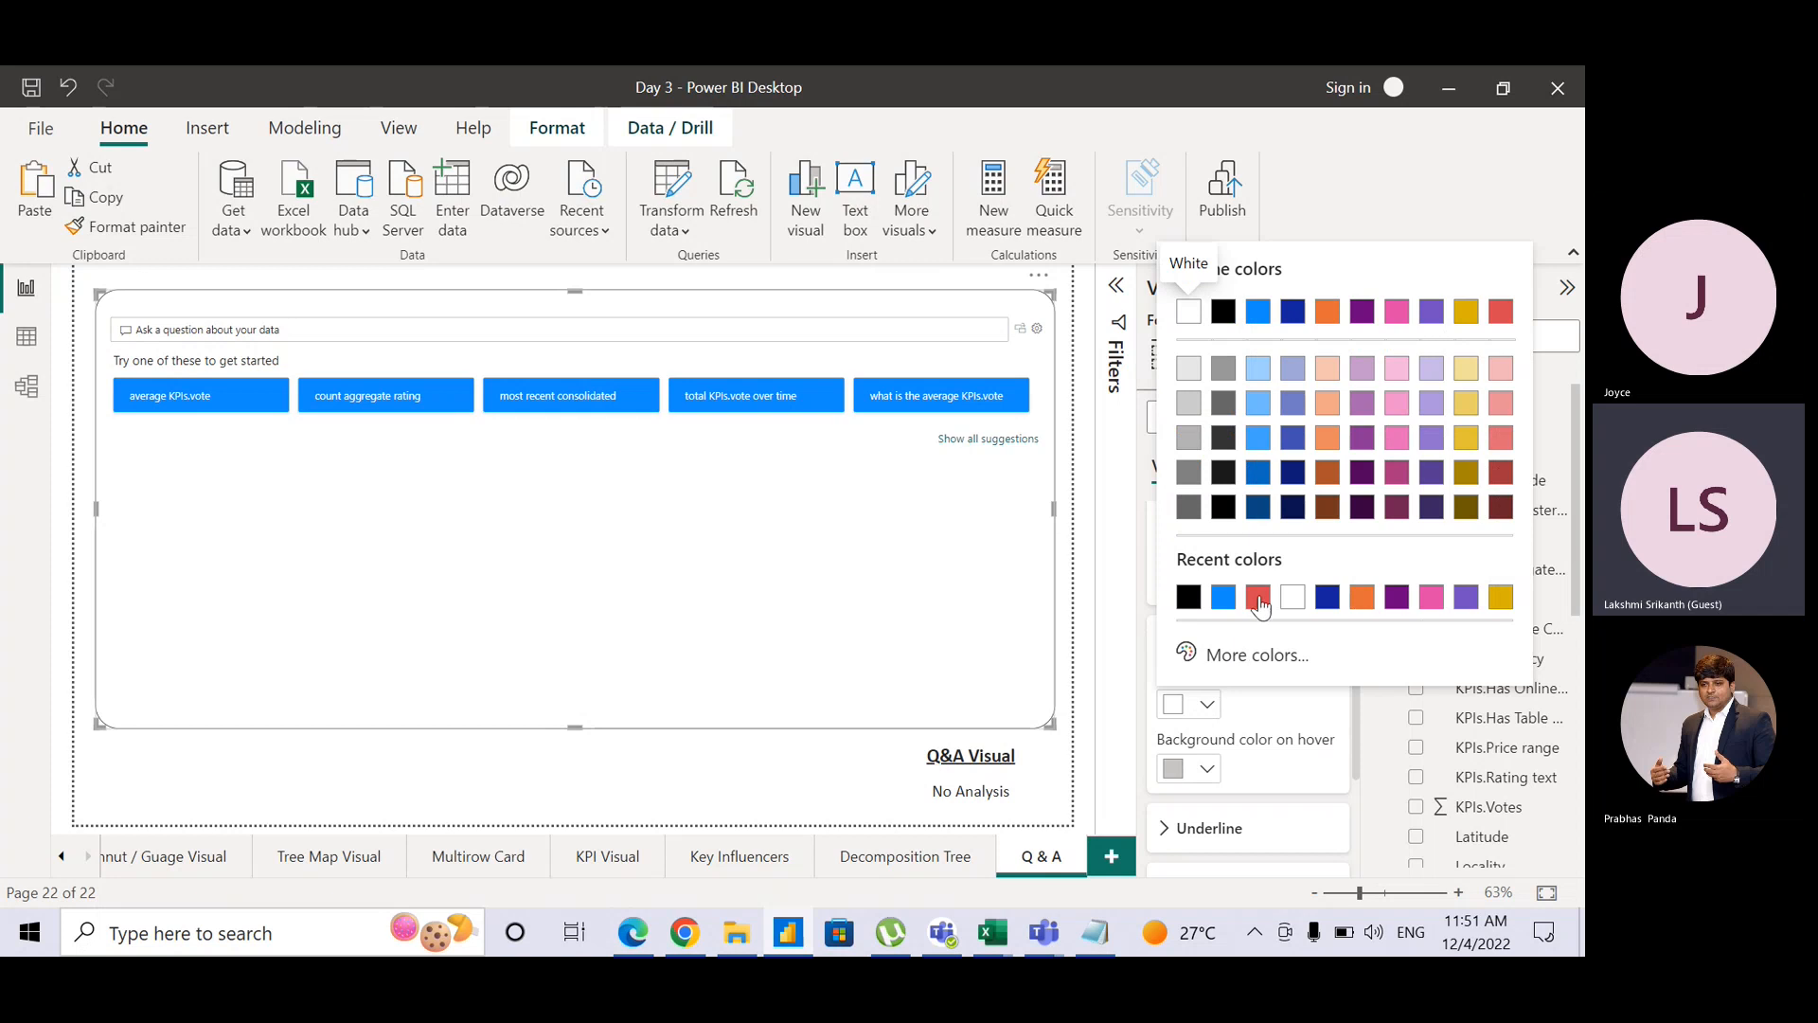
left_click(1212, 769)
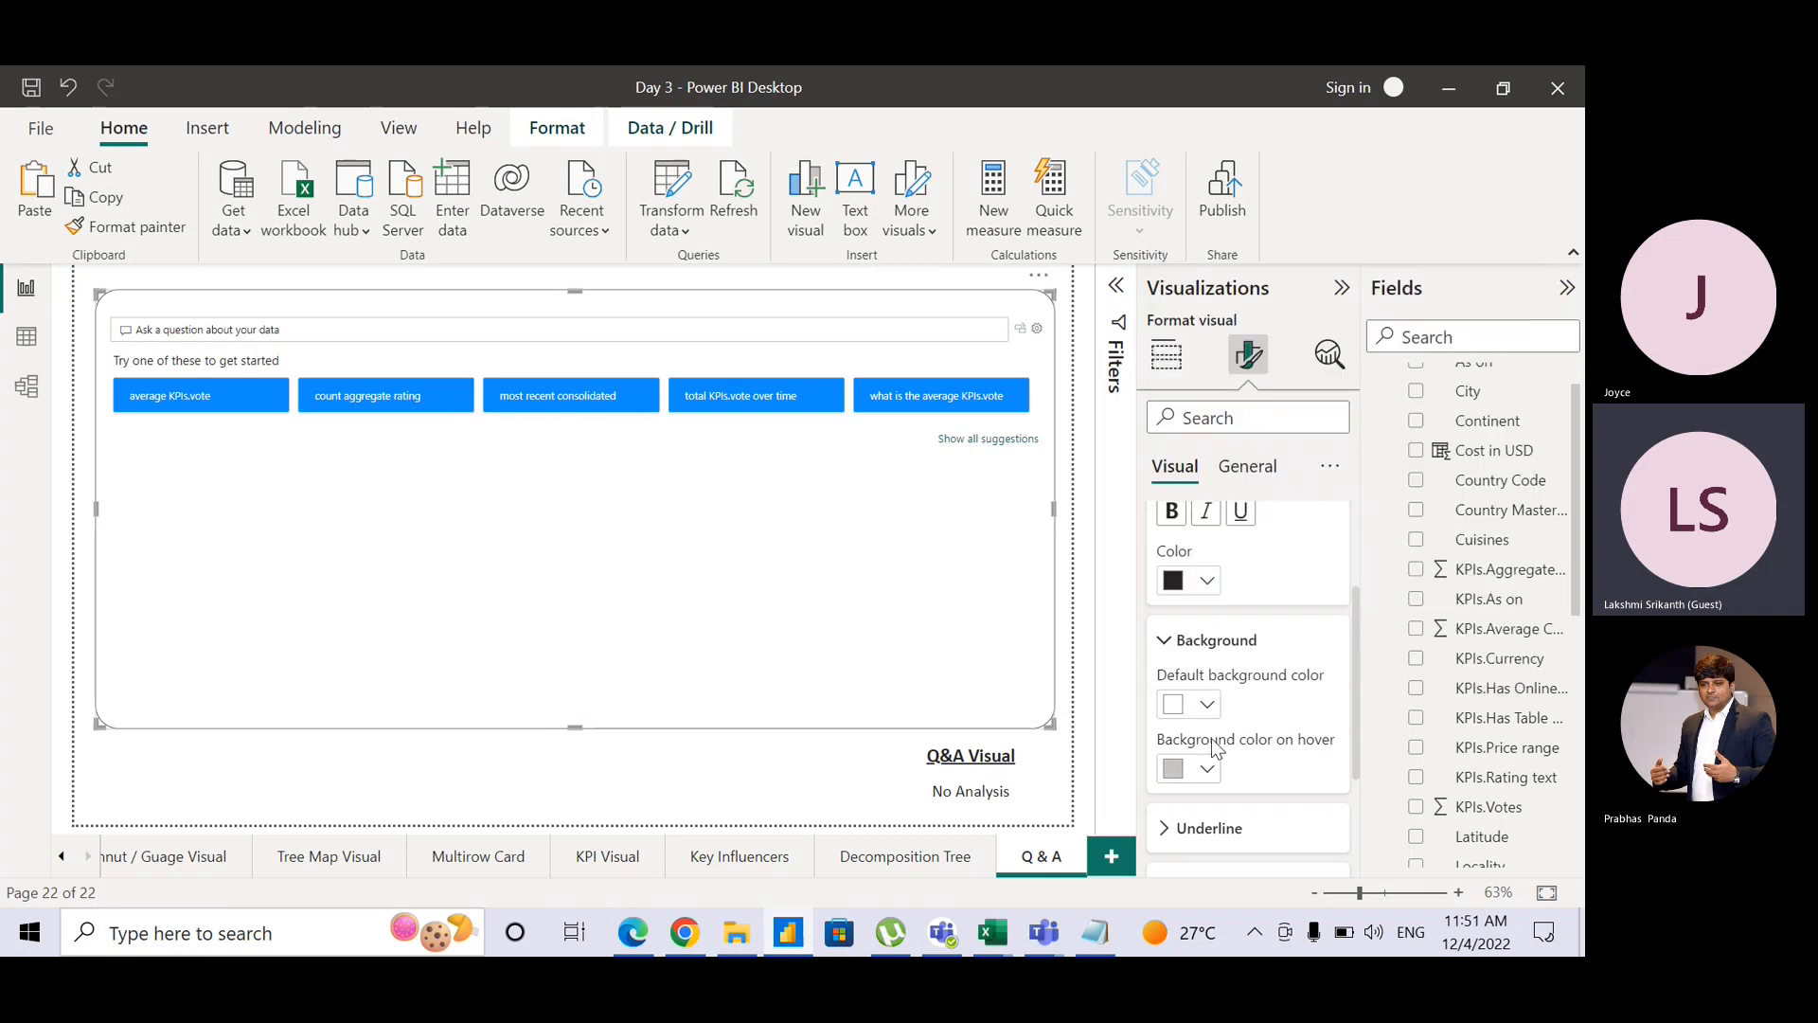
left_click(1212, 707)
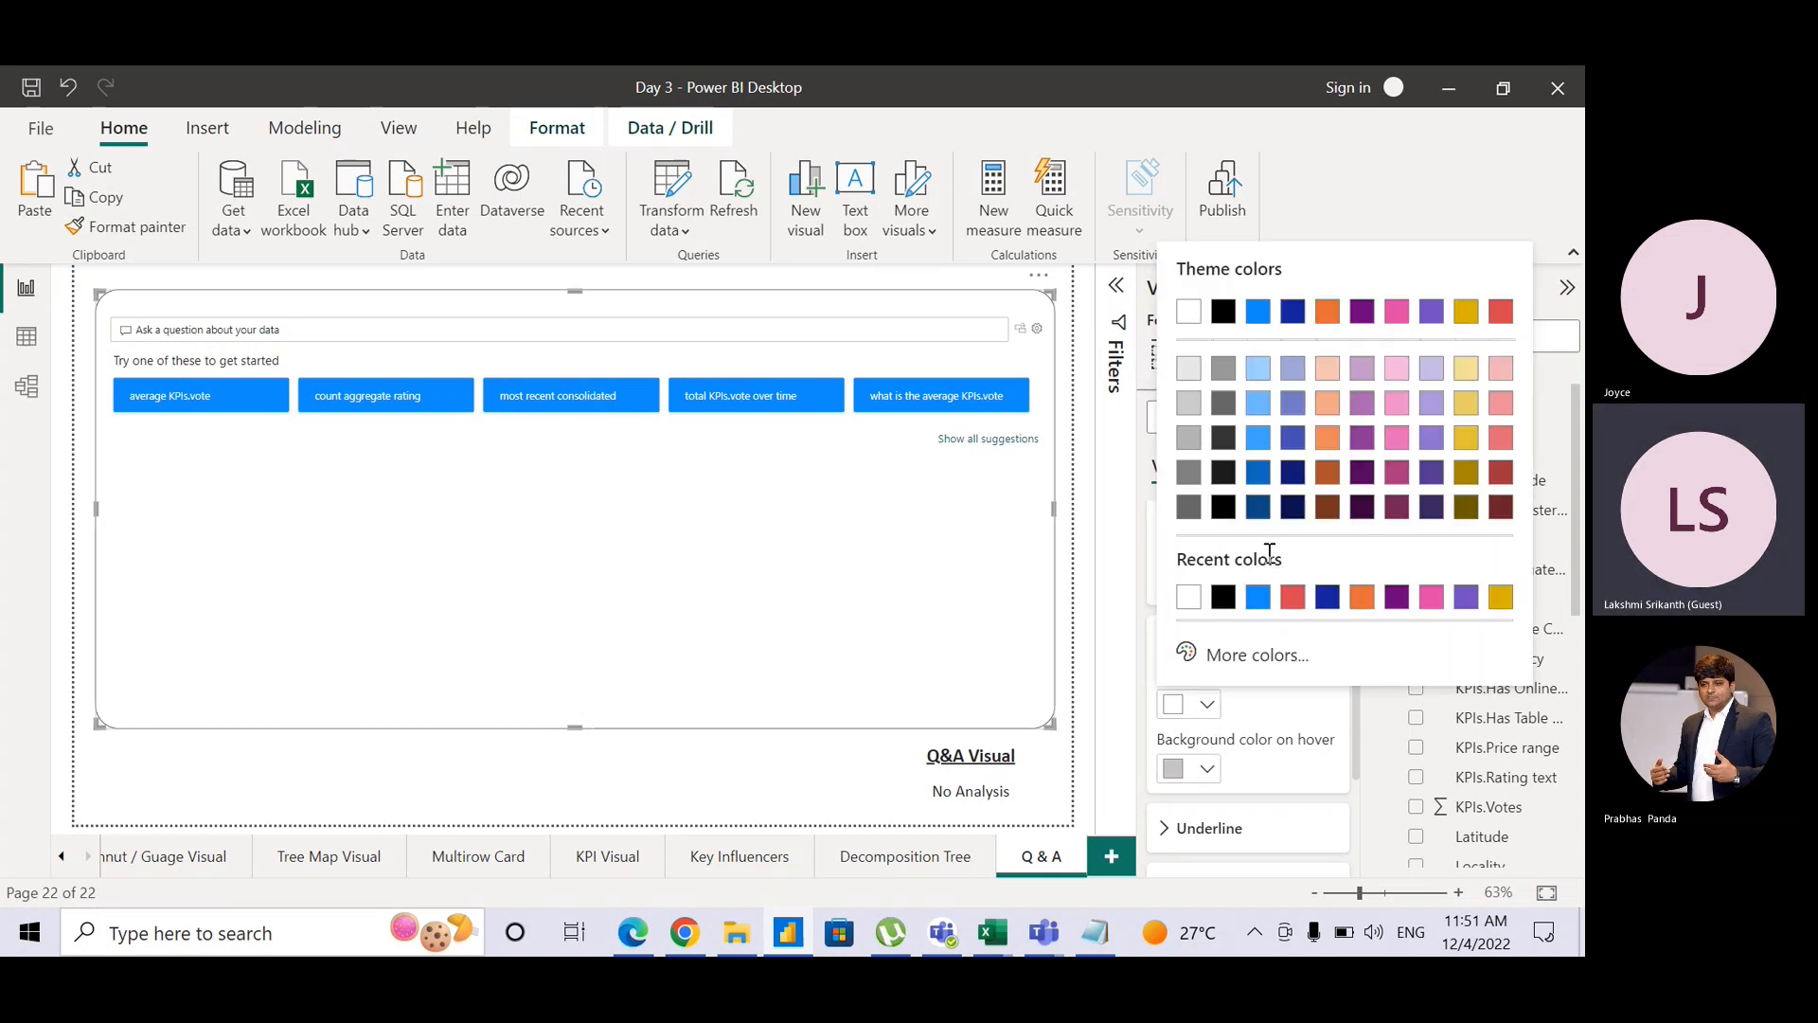
left_click(1294, 598)
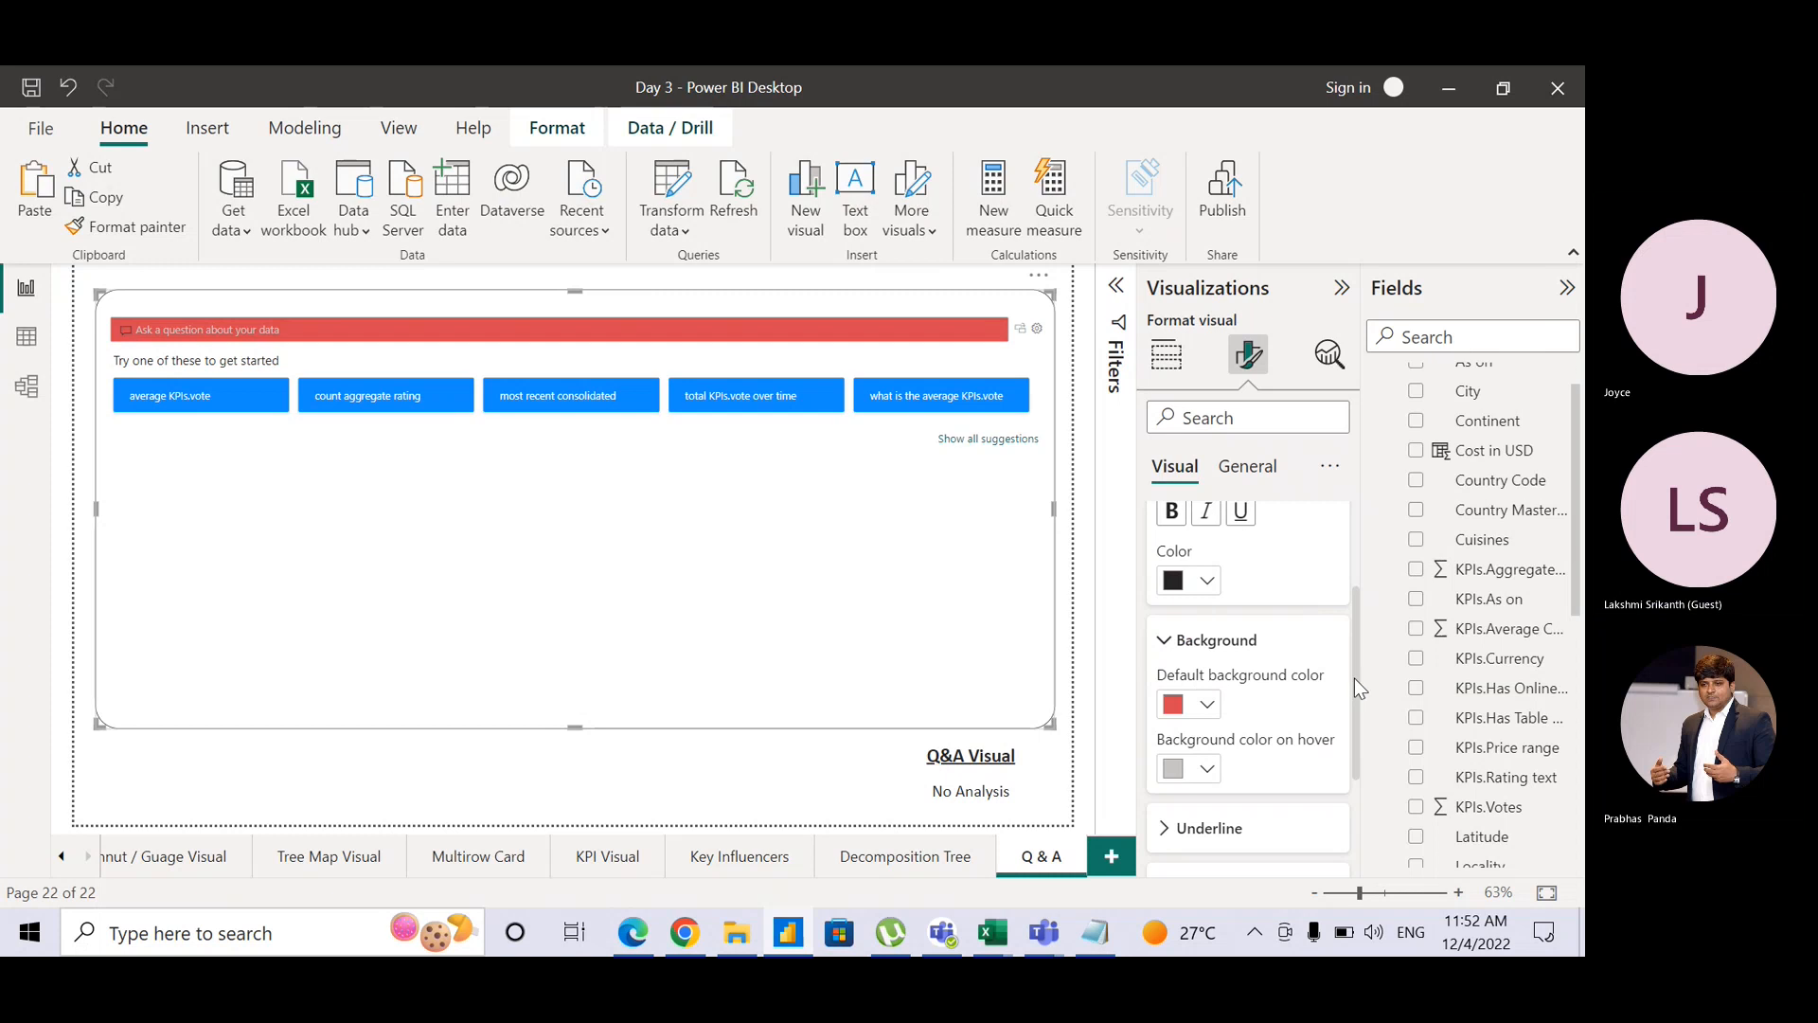
Step: Set the submit button background colour to red
left_click_drag(1354, 678, 1360, 787)
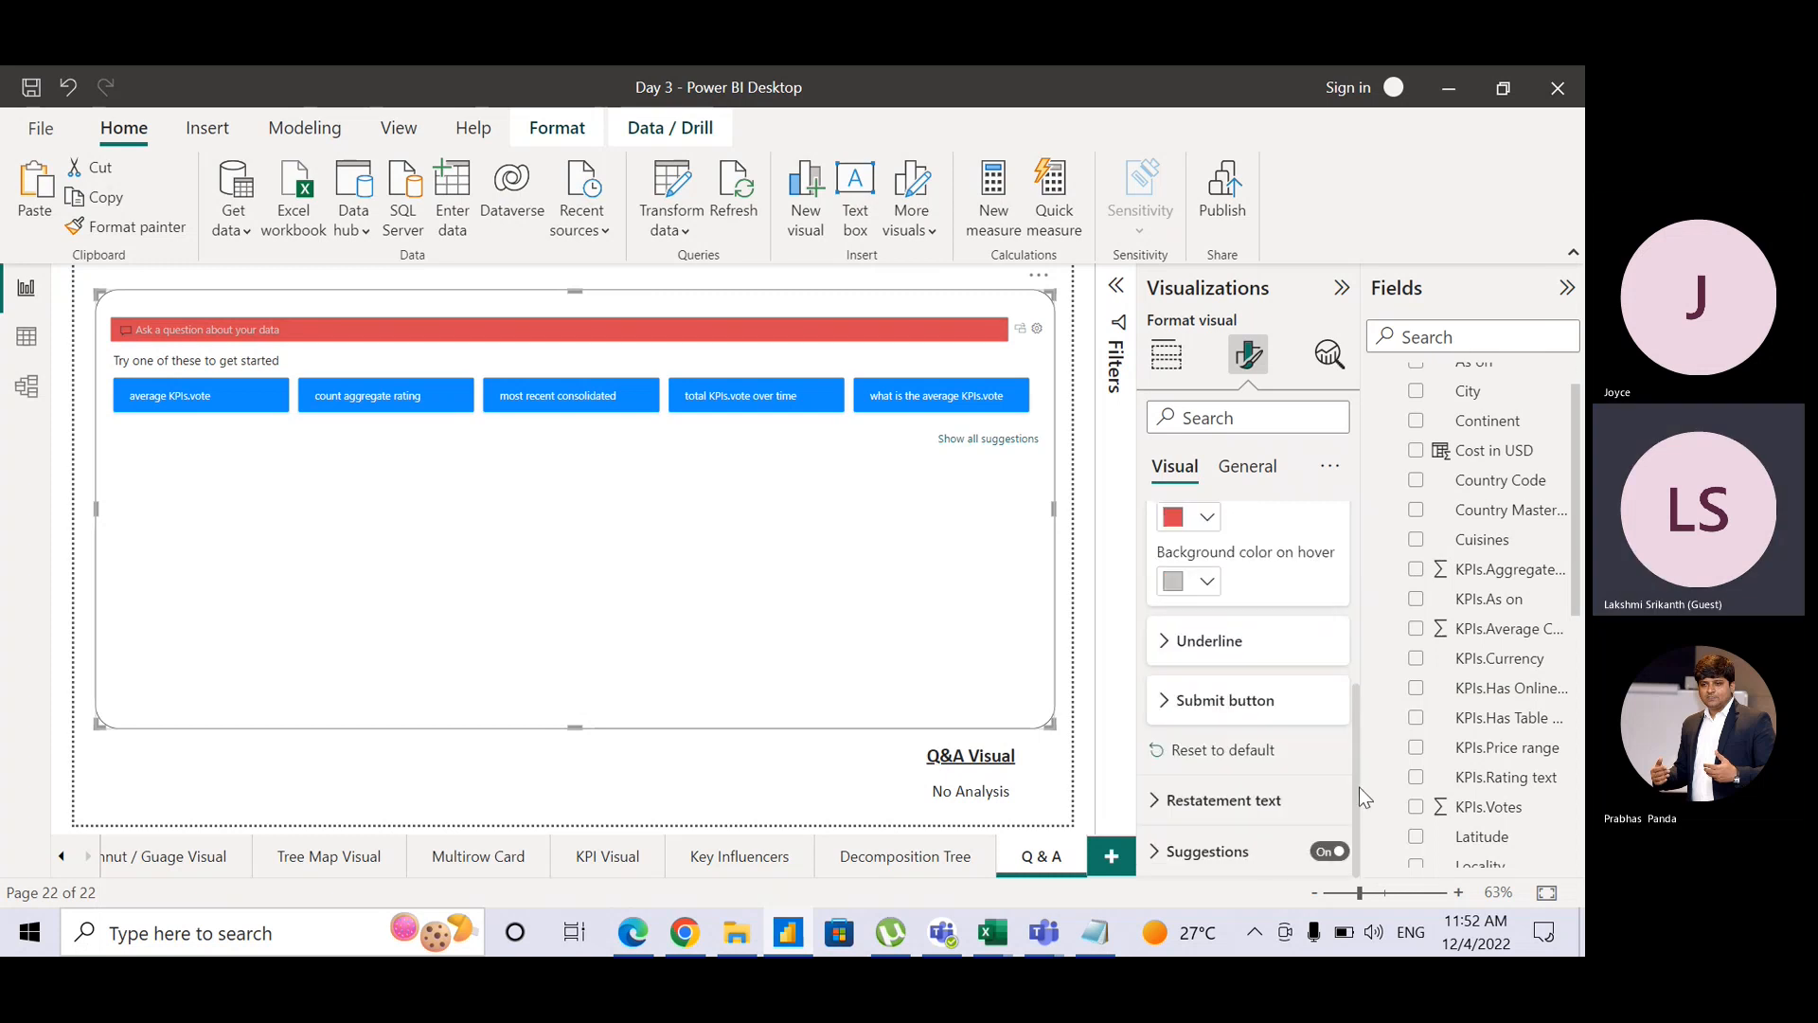
left_click(1167, 700)
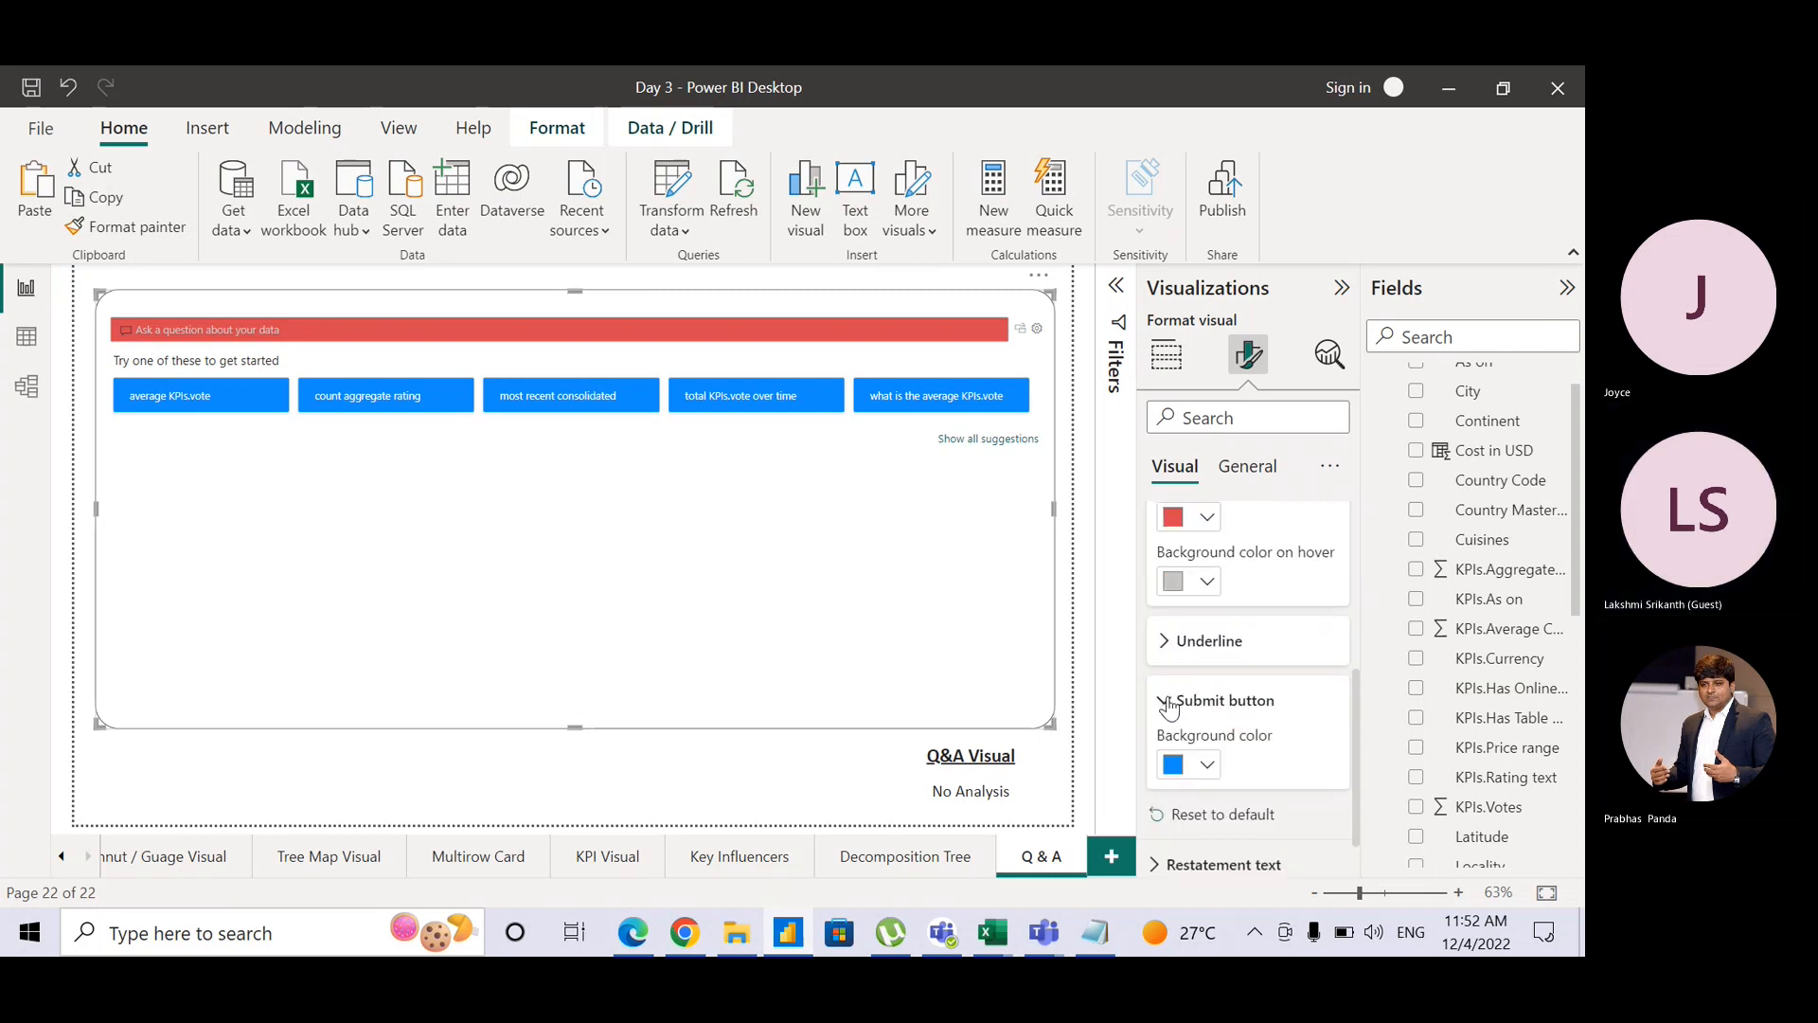
left_click(1209, 766)
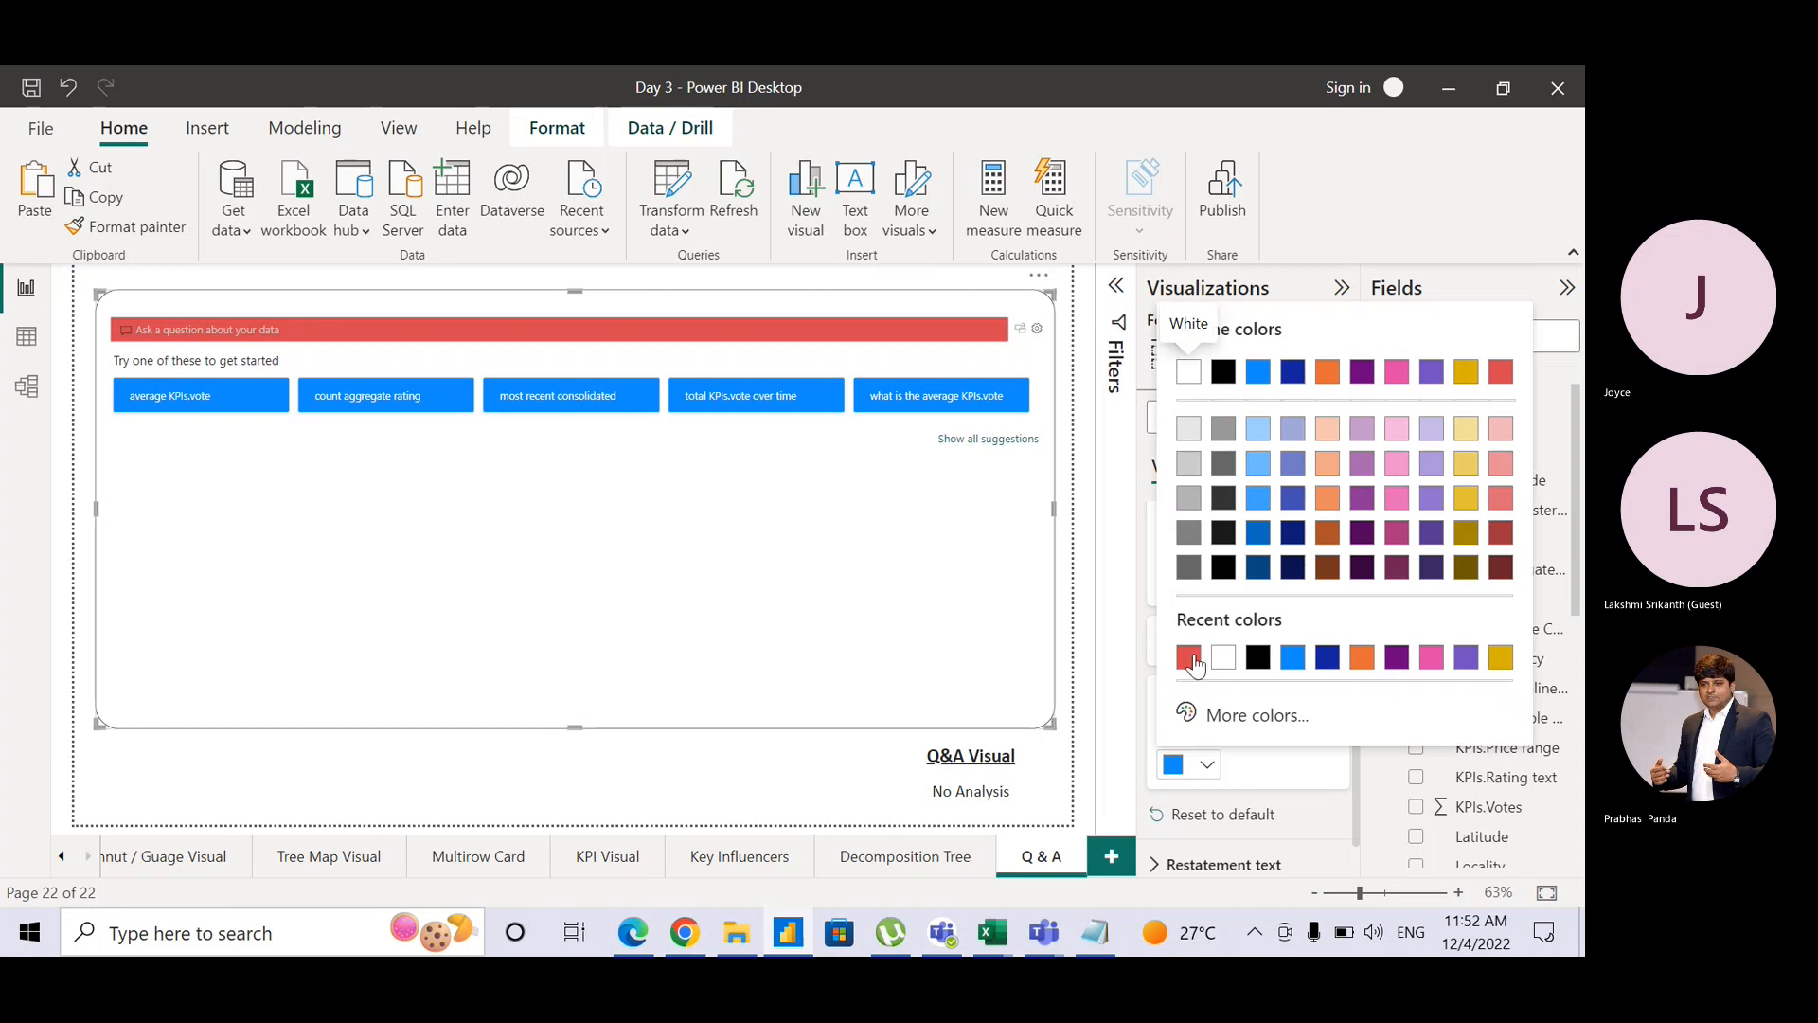
left_click(1190, 658)
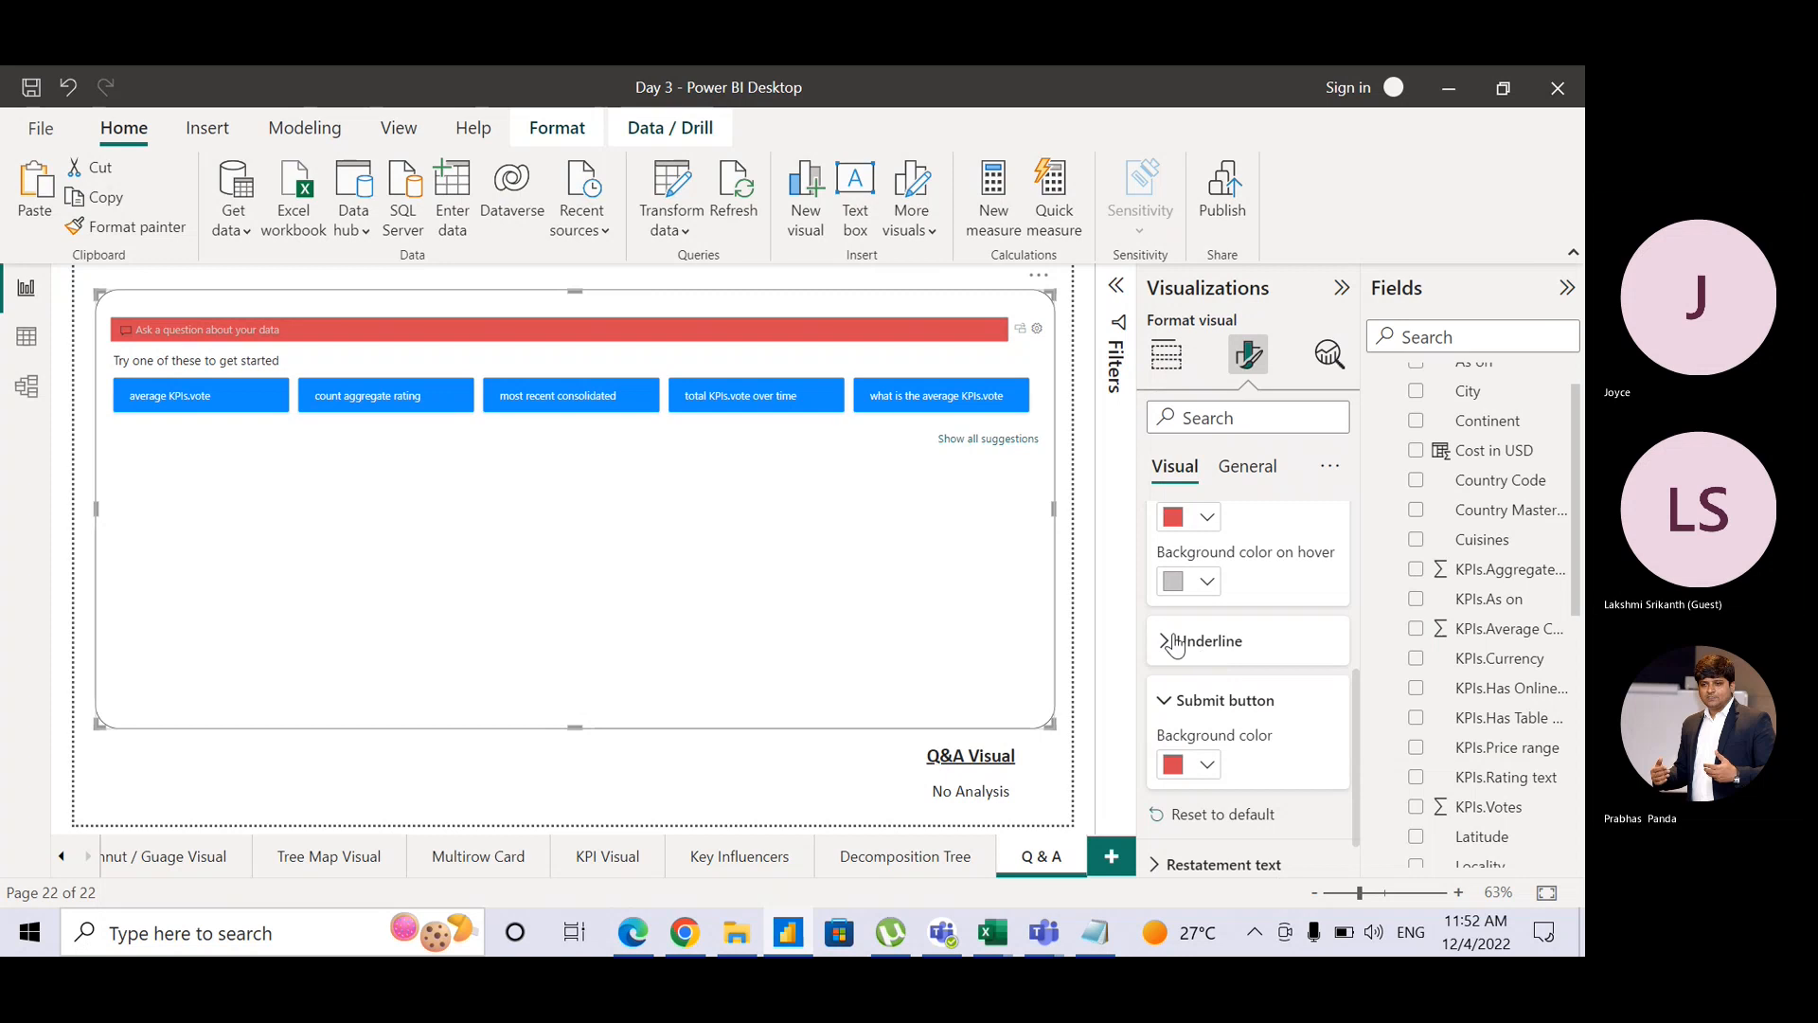
Step: Set the Q&A visual's accepted underline colour to black
left_click(1174, 643)
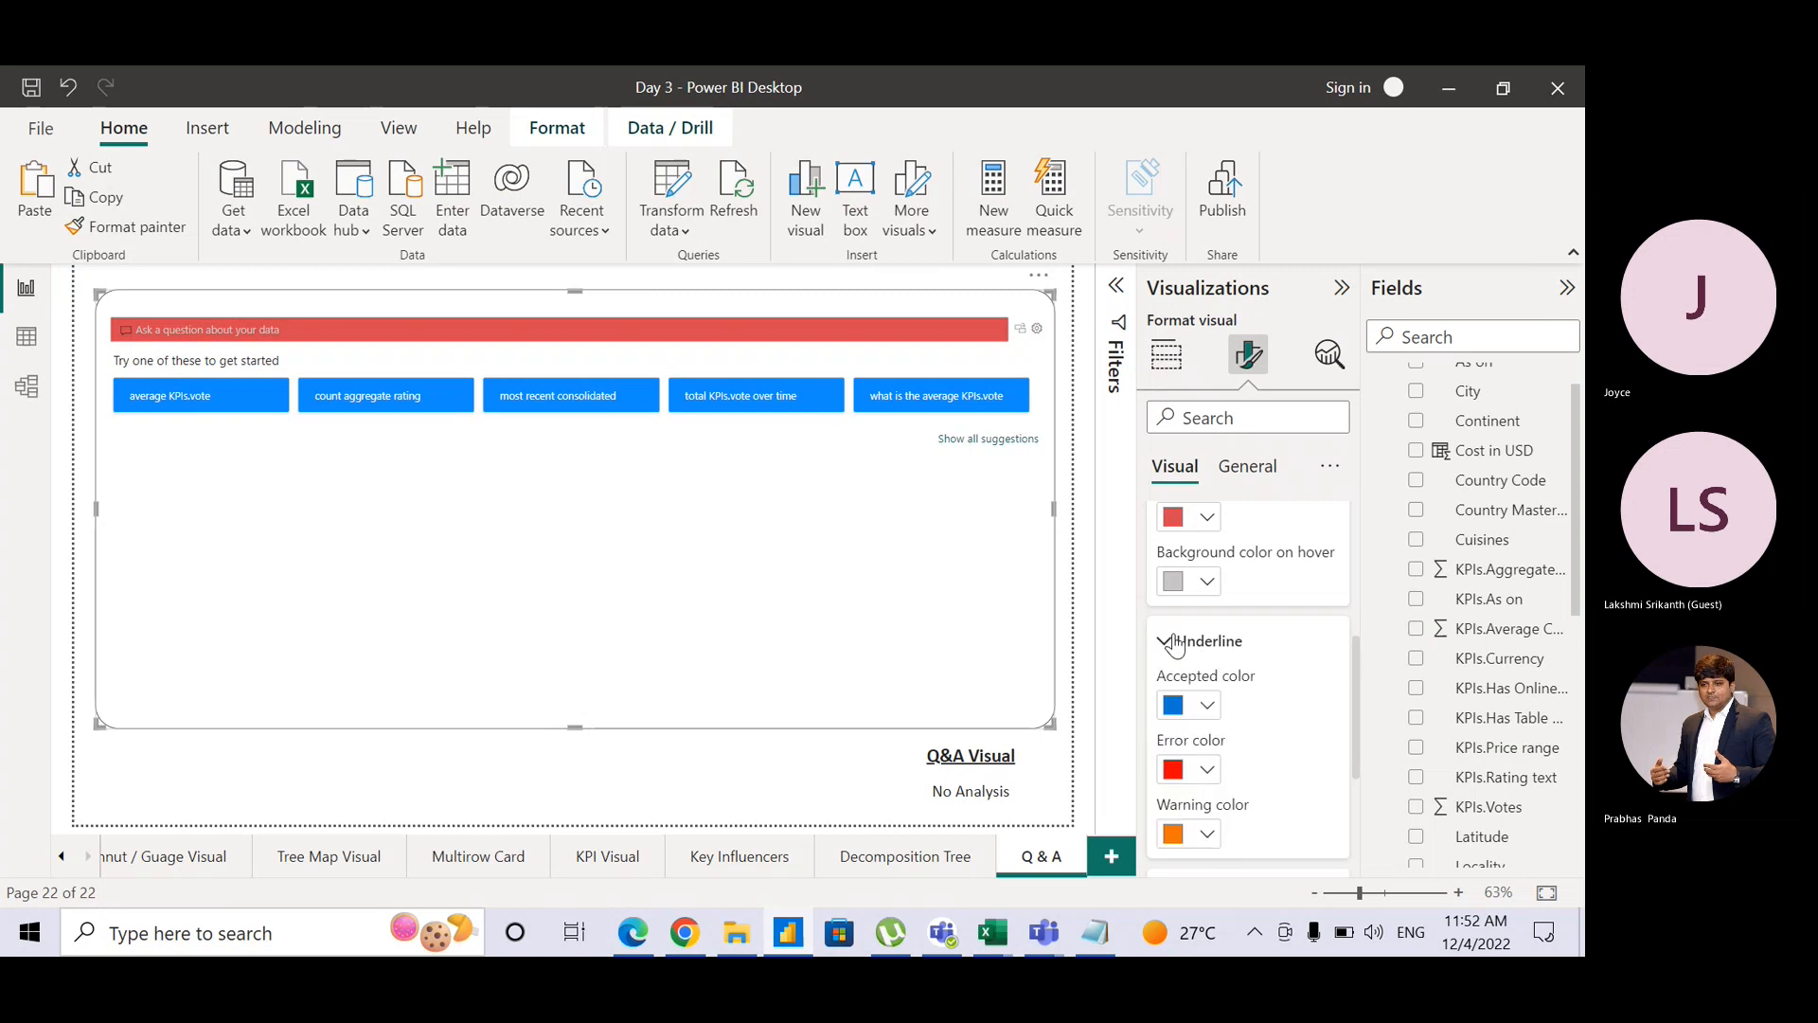
left_click(1207, 706)
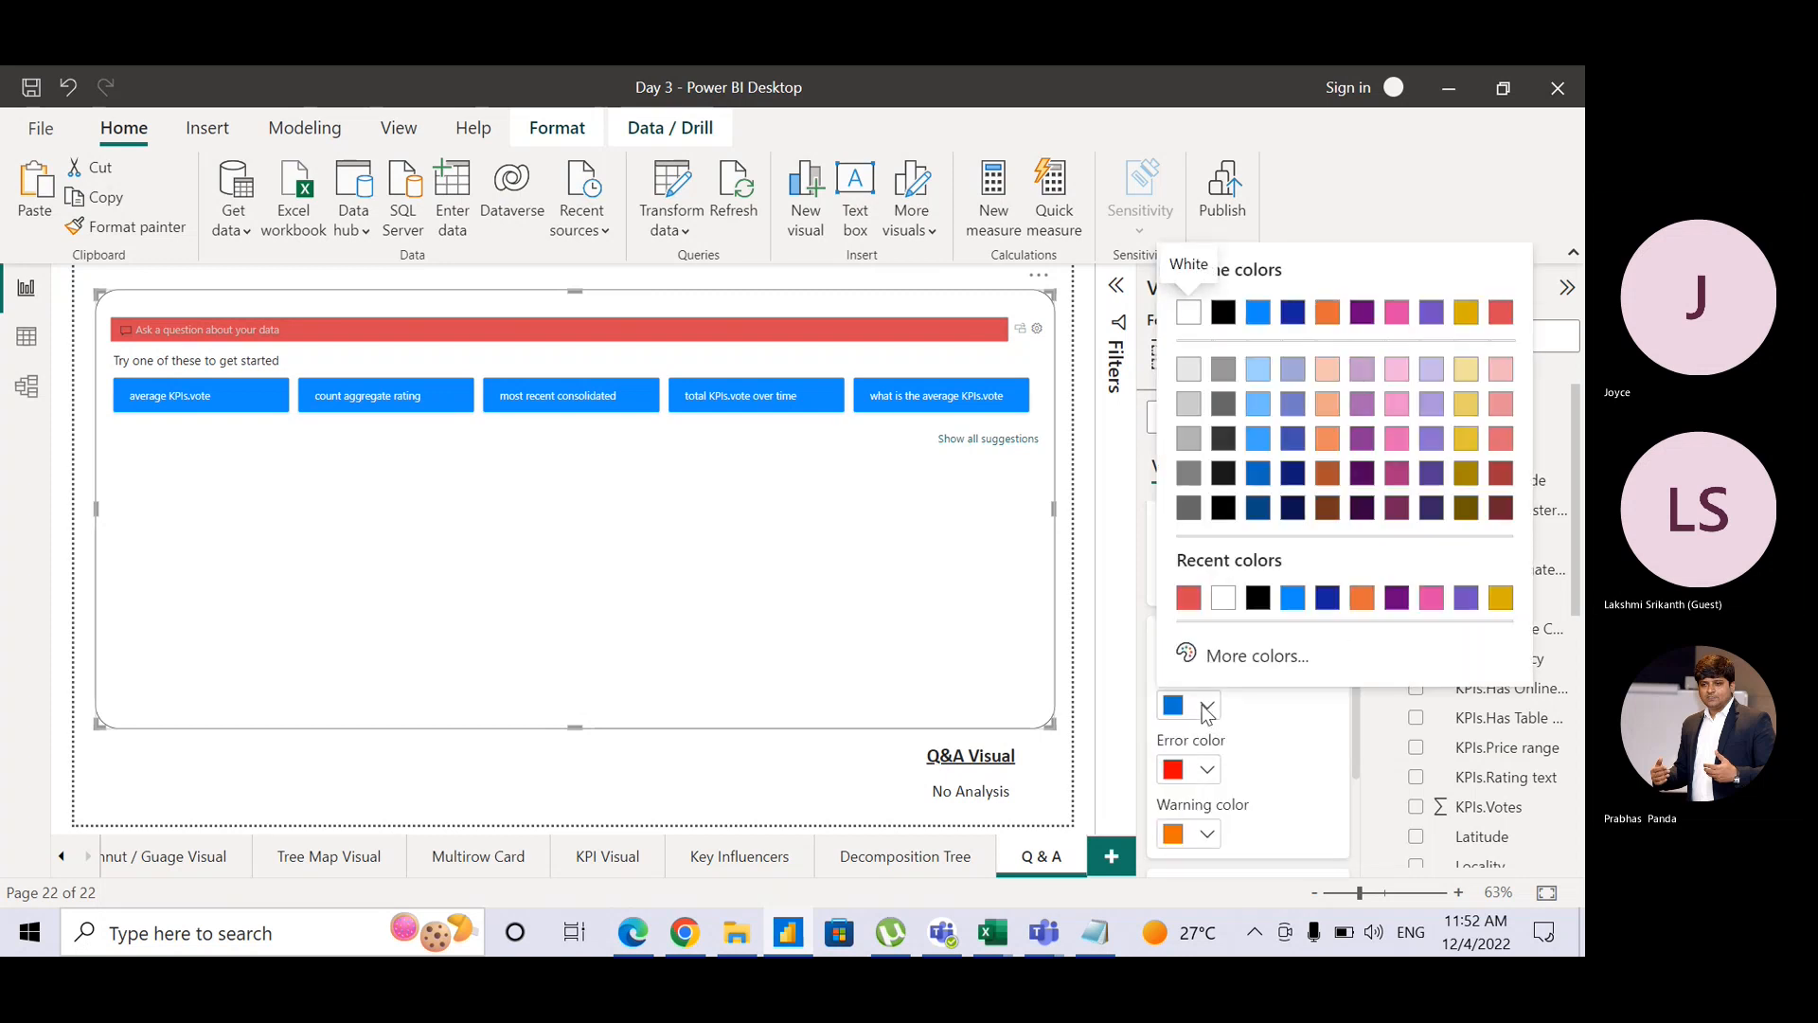
left_click(1253, 597)
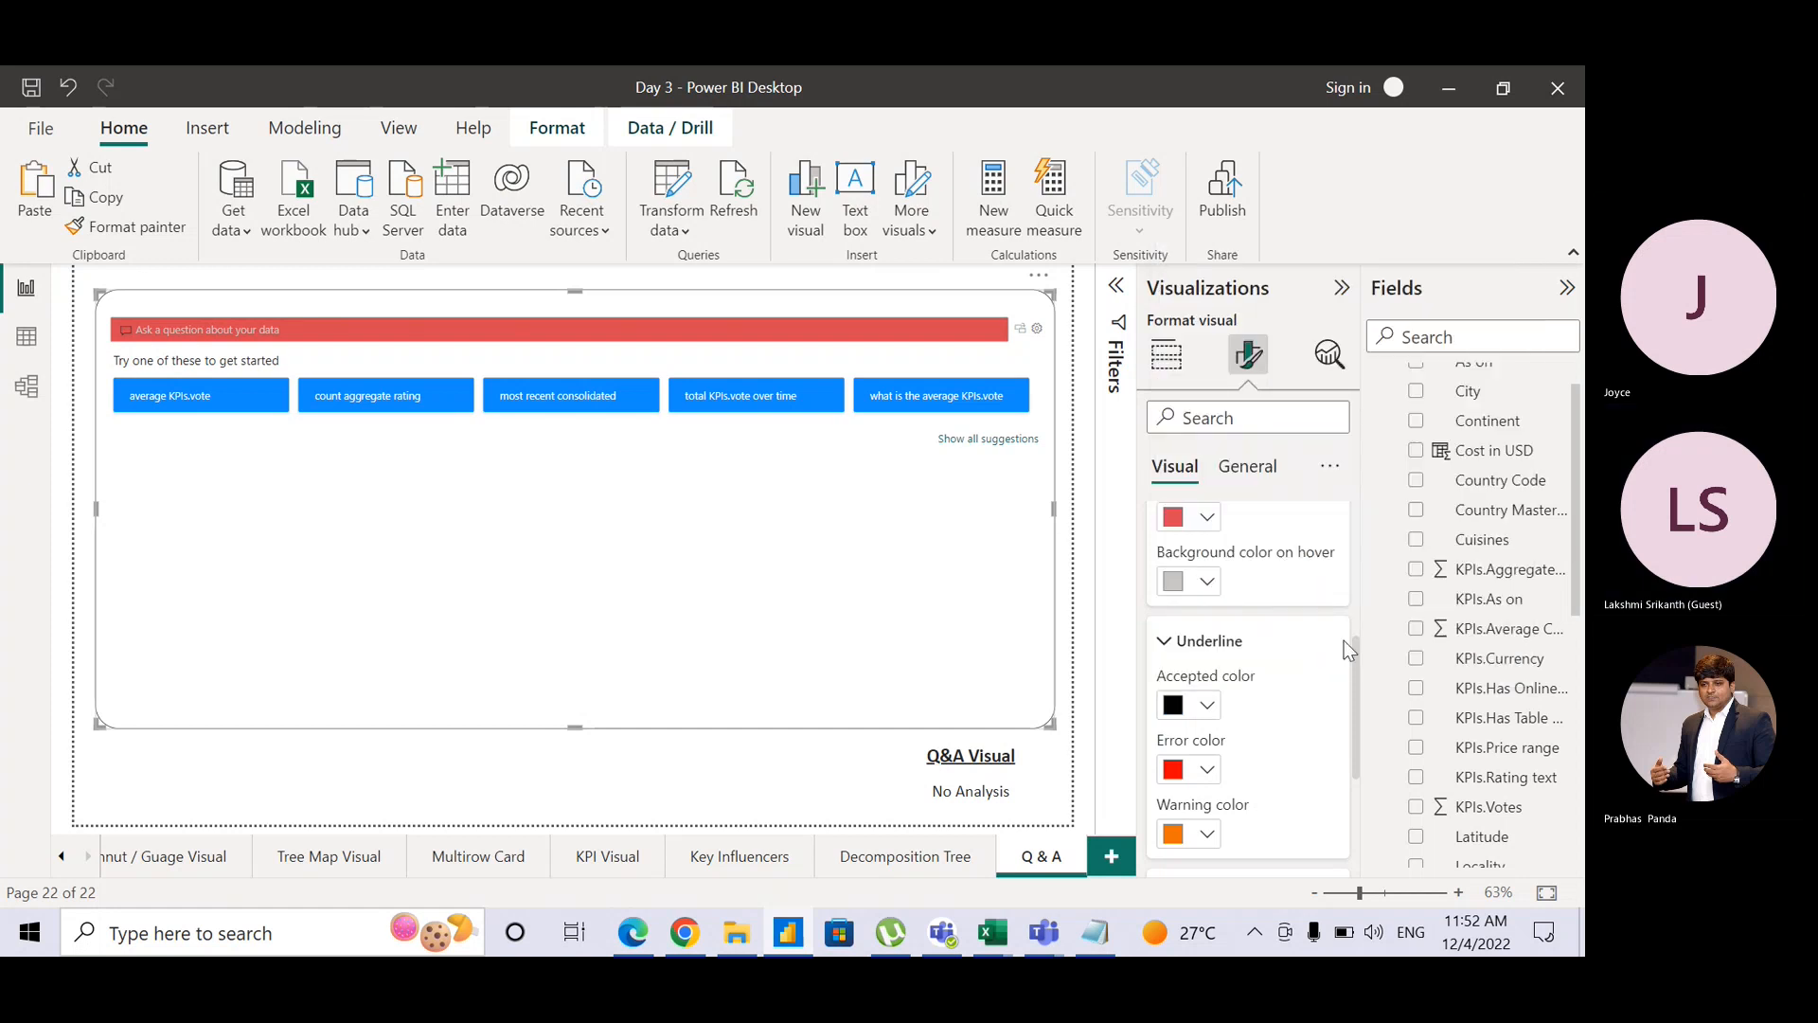
Step: Set the restatement text colour to red
left_click_drag(1354, 663, 1356, 776)
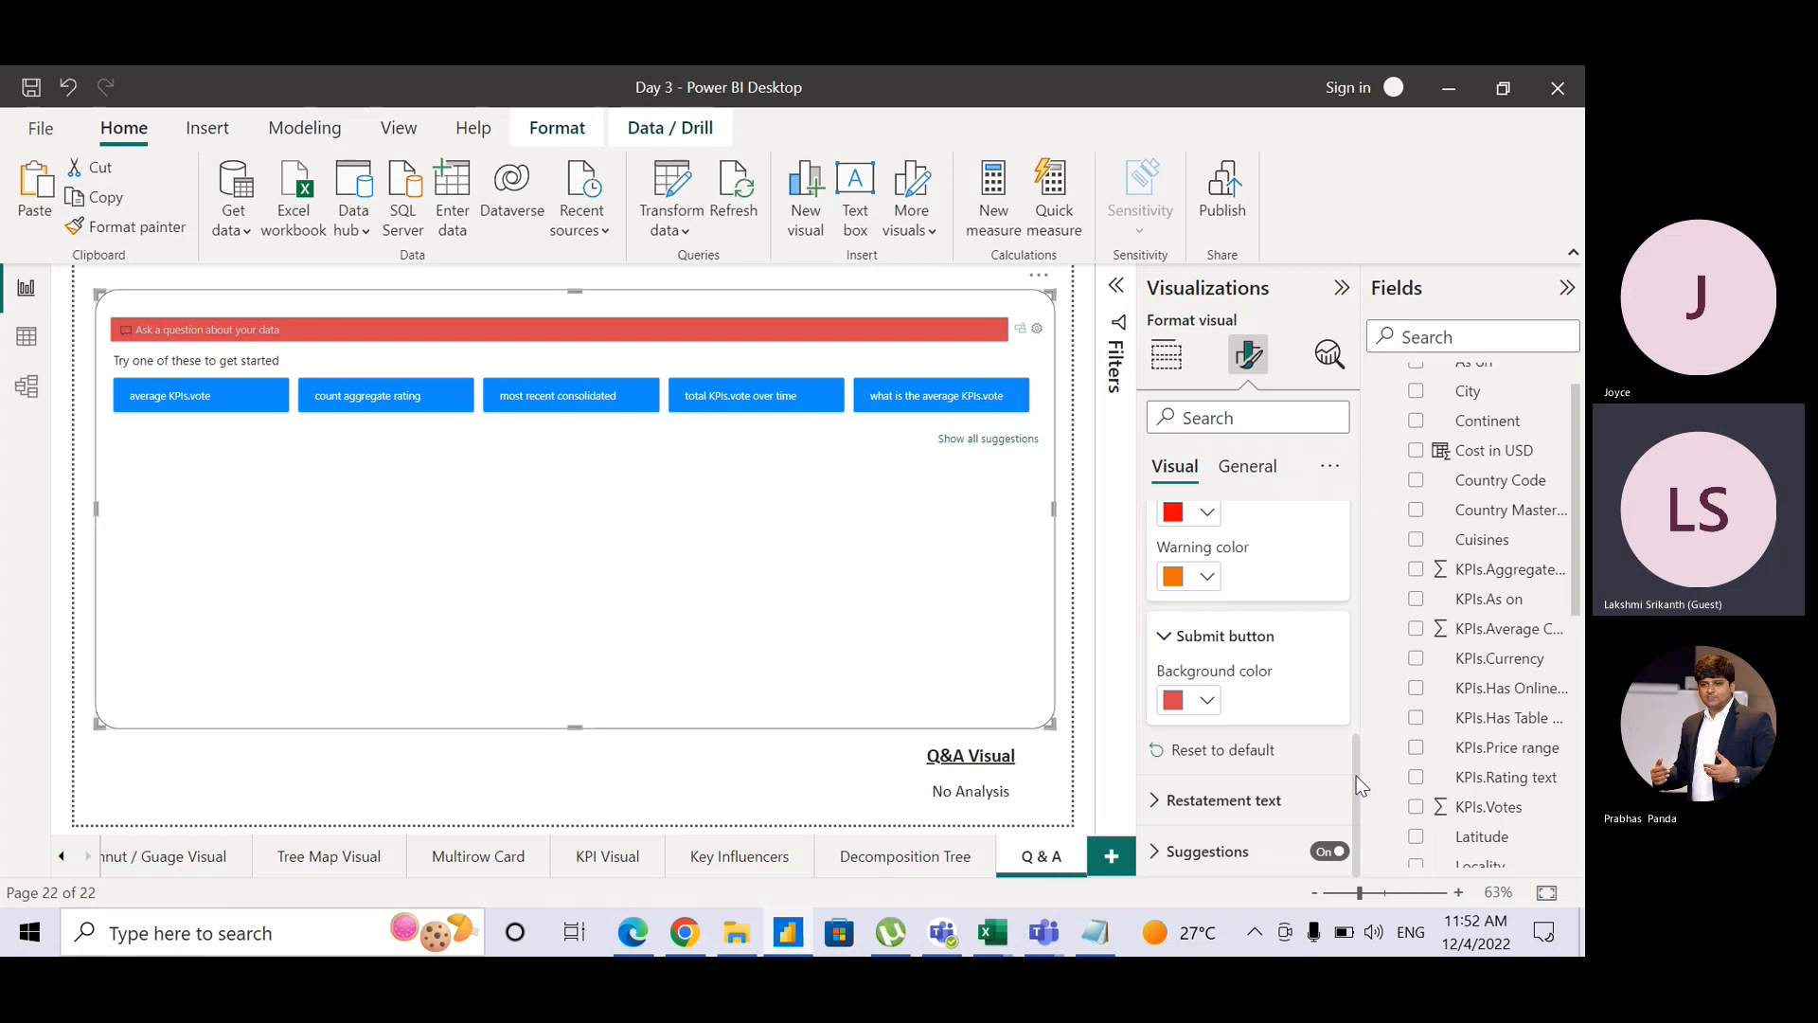
left_click(1161, 803)
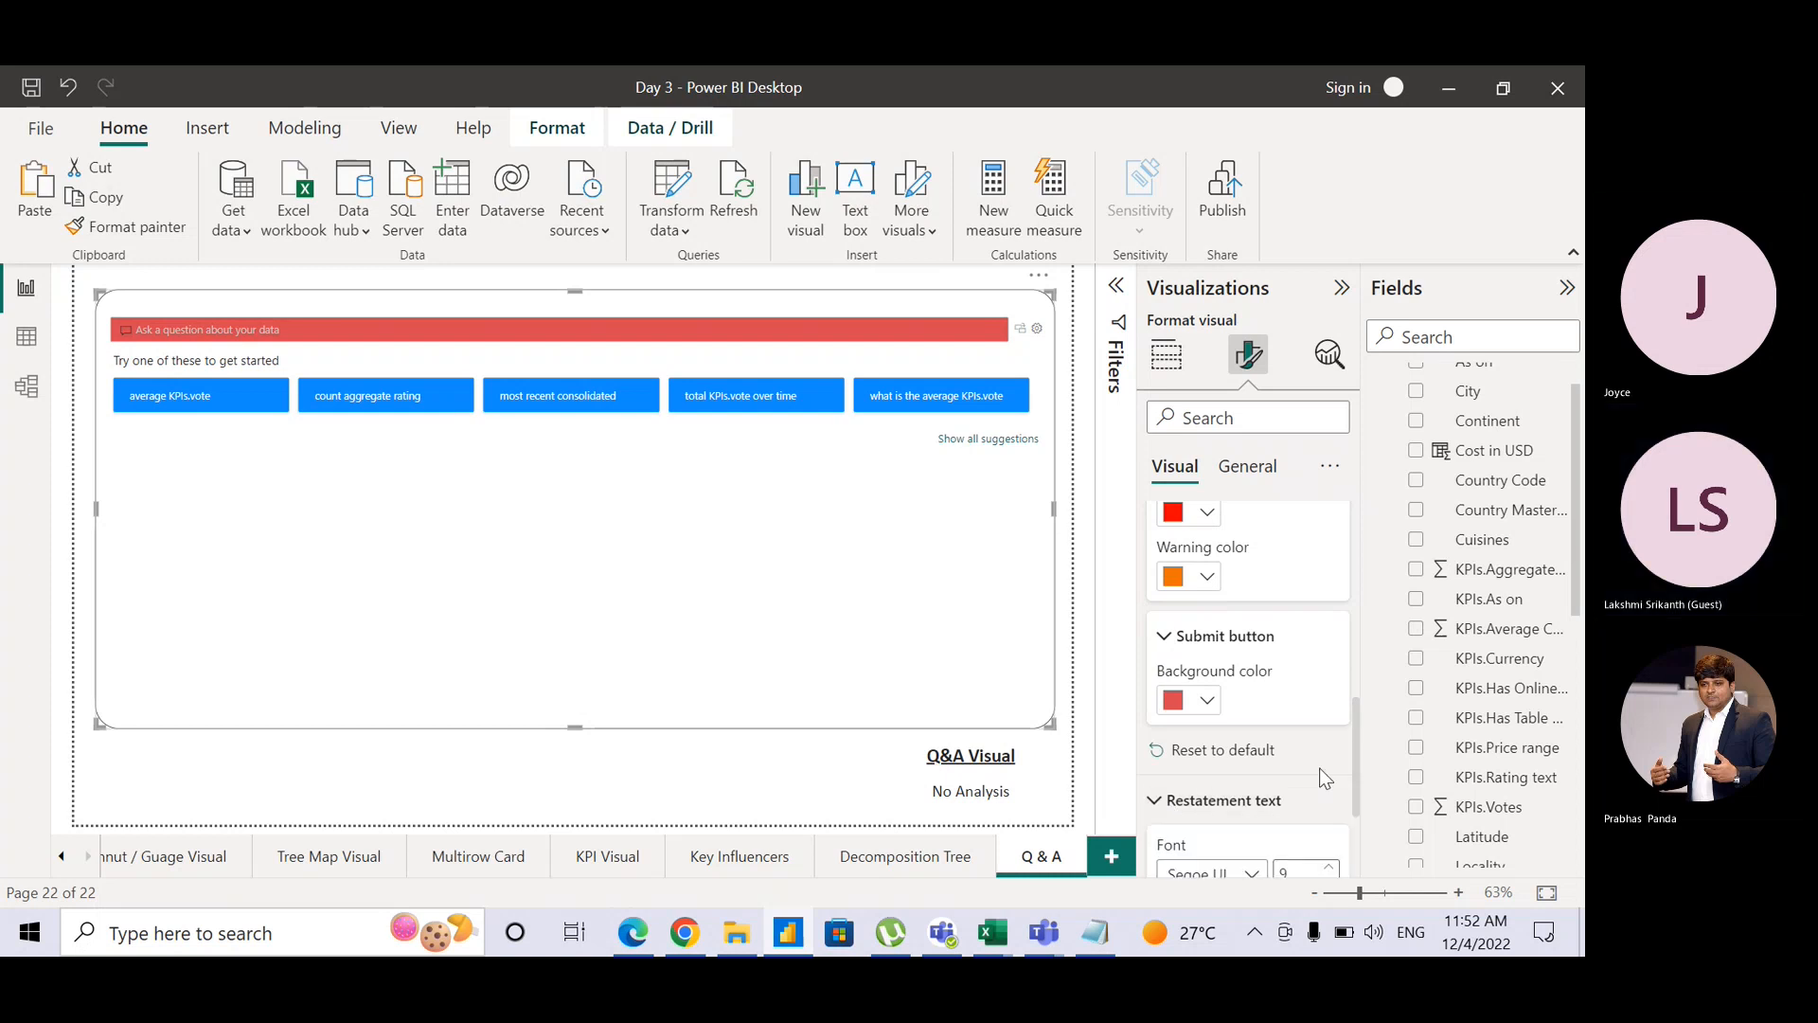
scroll(1348, 773, "down", 2)
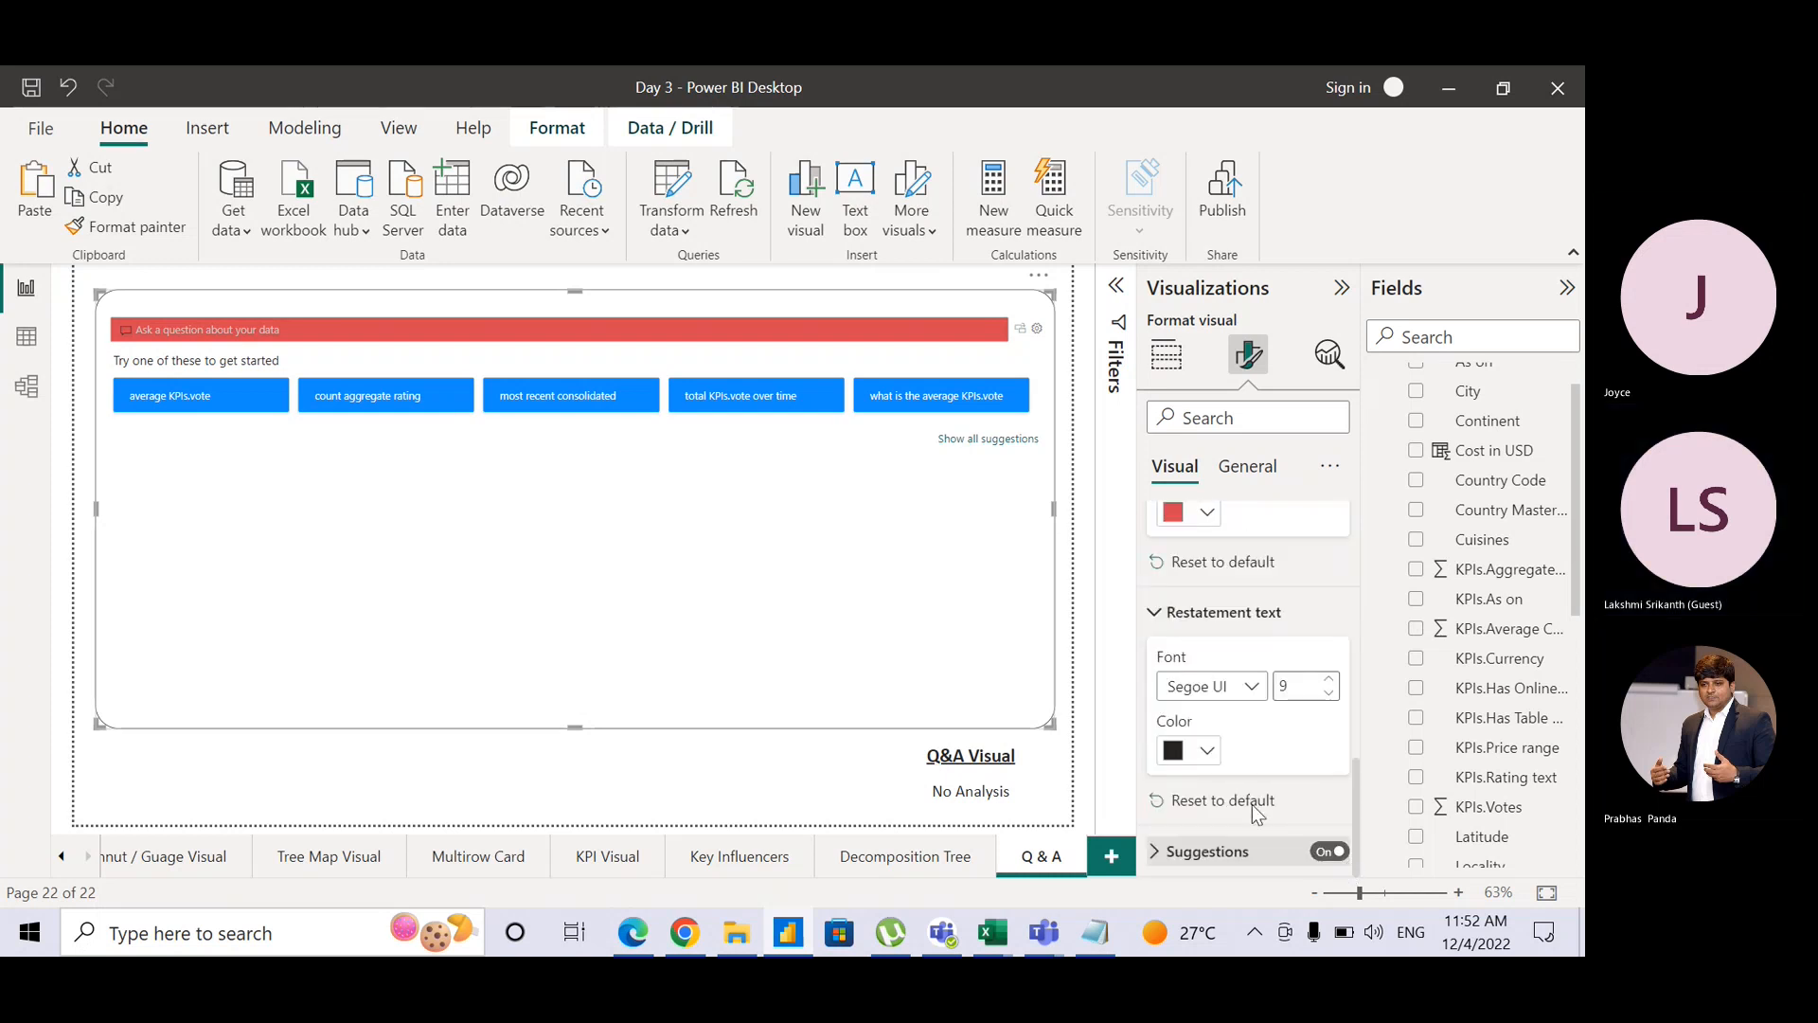
left_click(1209, 751)
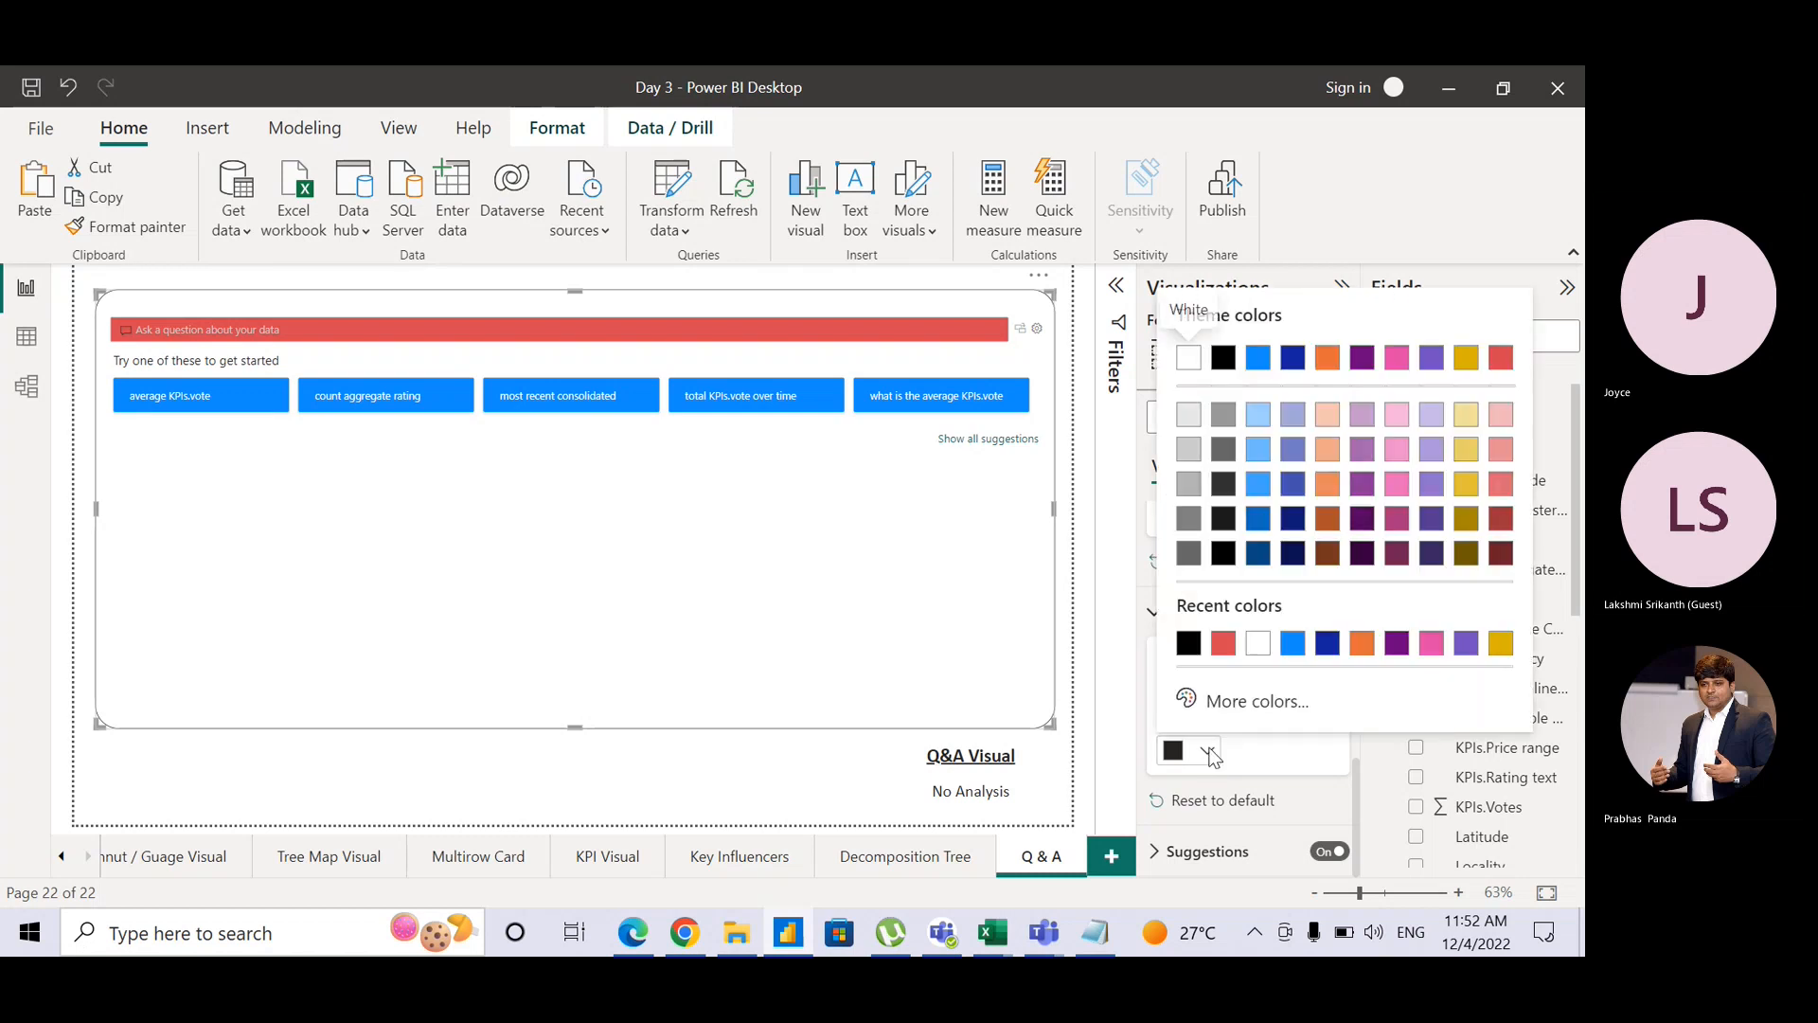
left_click(1223, 645)
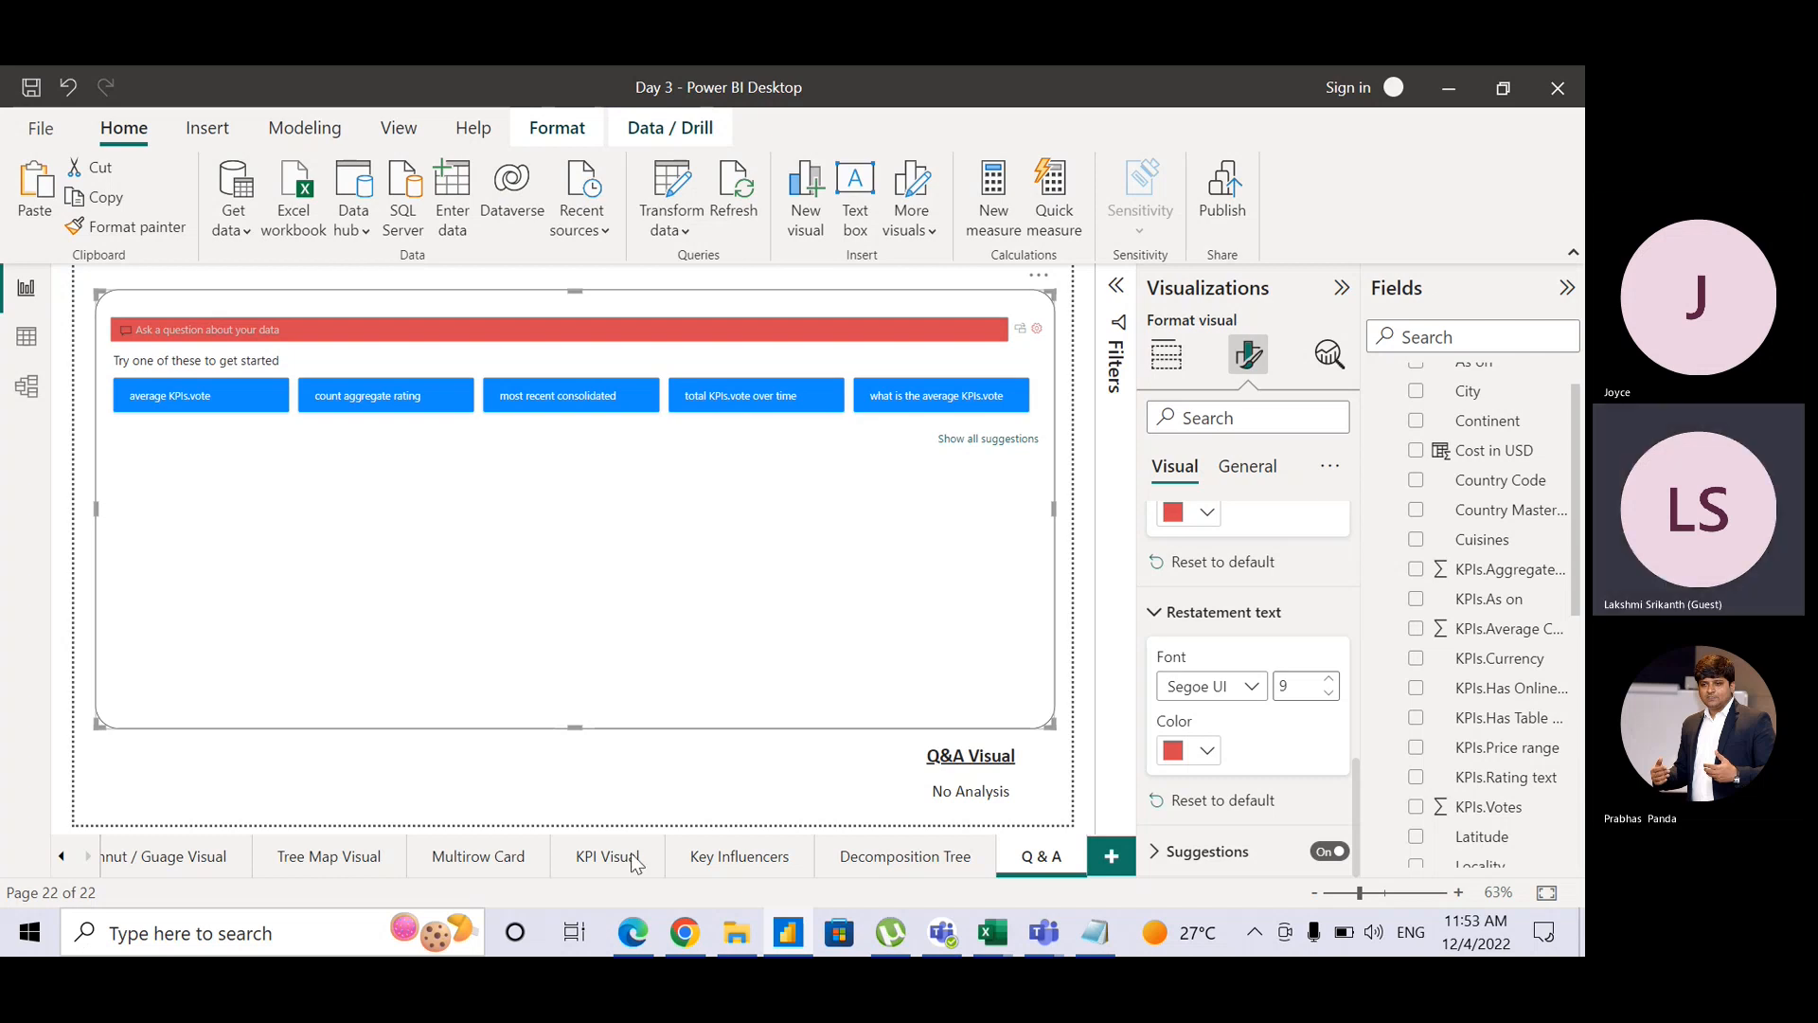
Step: In a new Chrome tab, search for 'dailyhunt' and open the Dailyhunt site
left_click(699, 941)
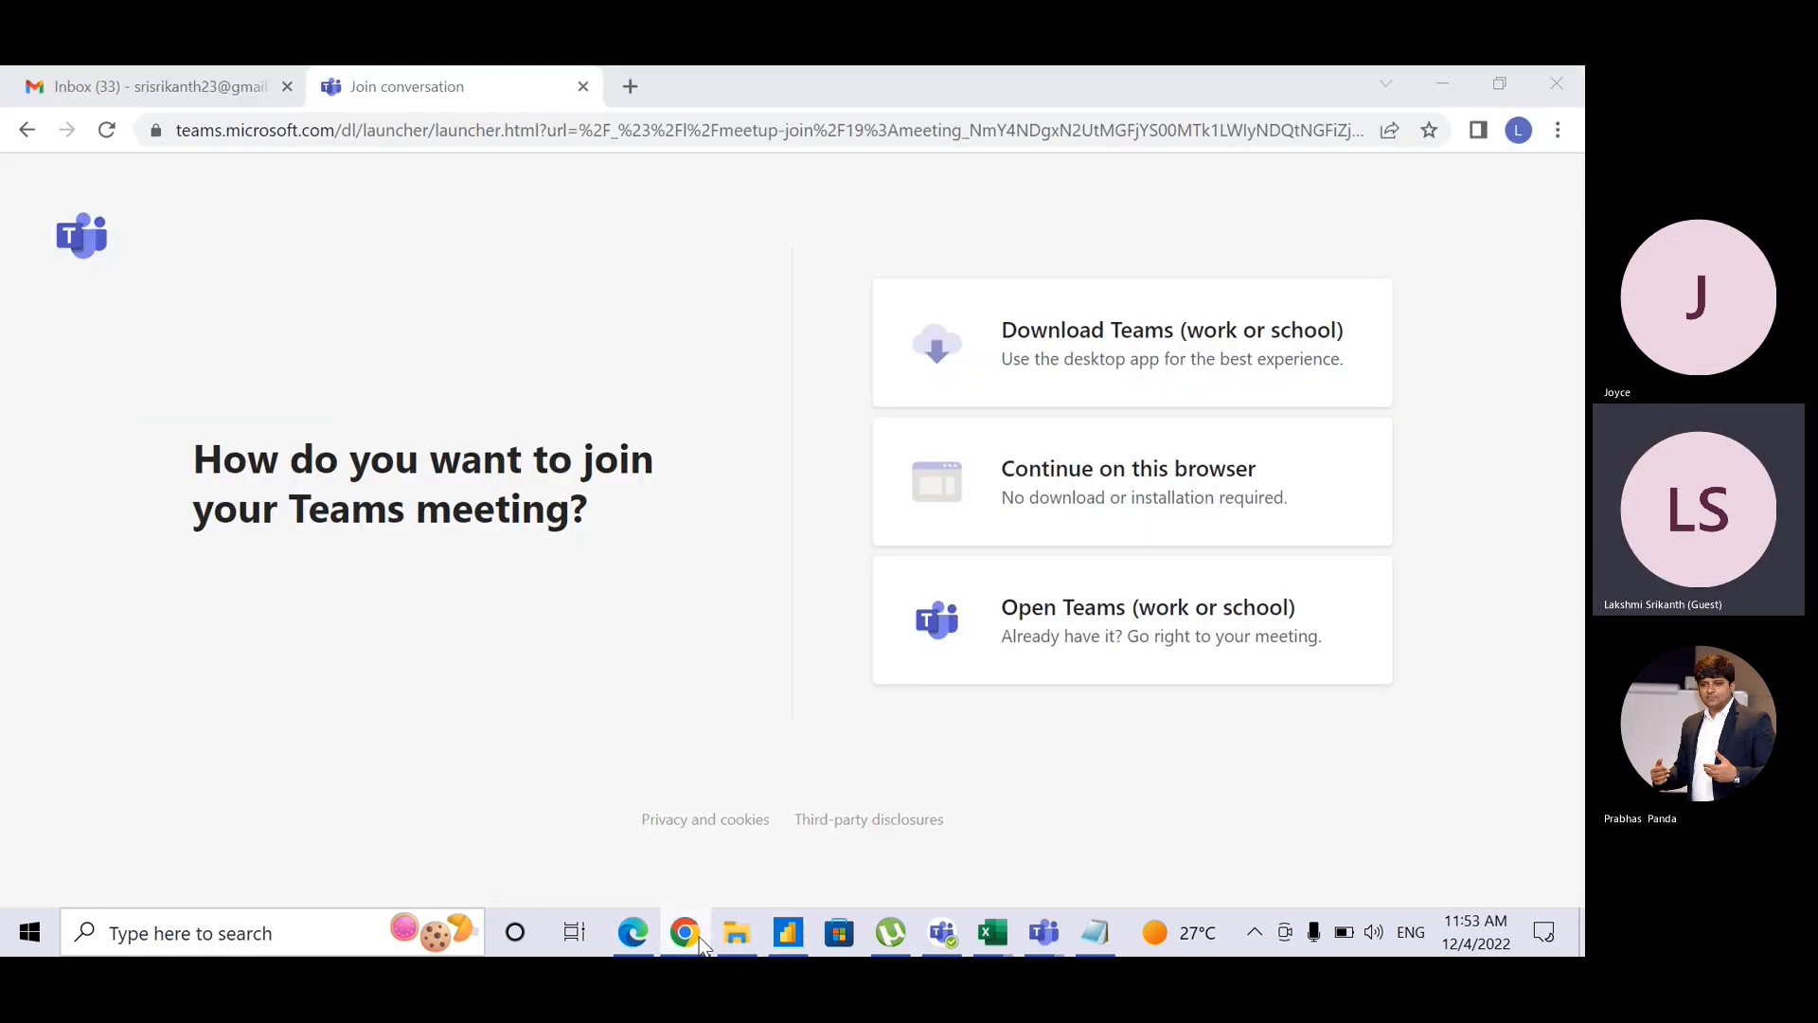
left_click(636, 98)
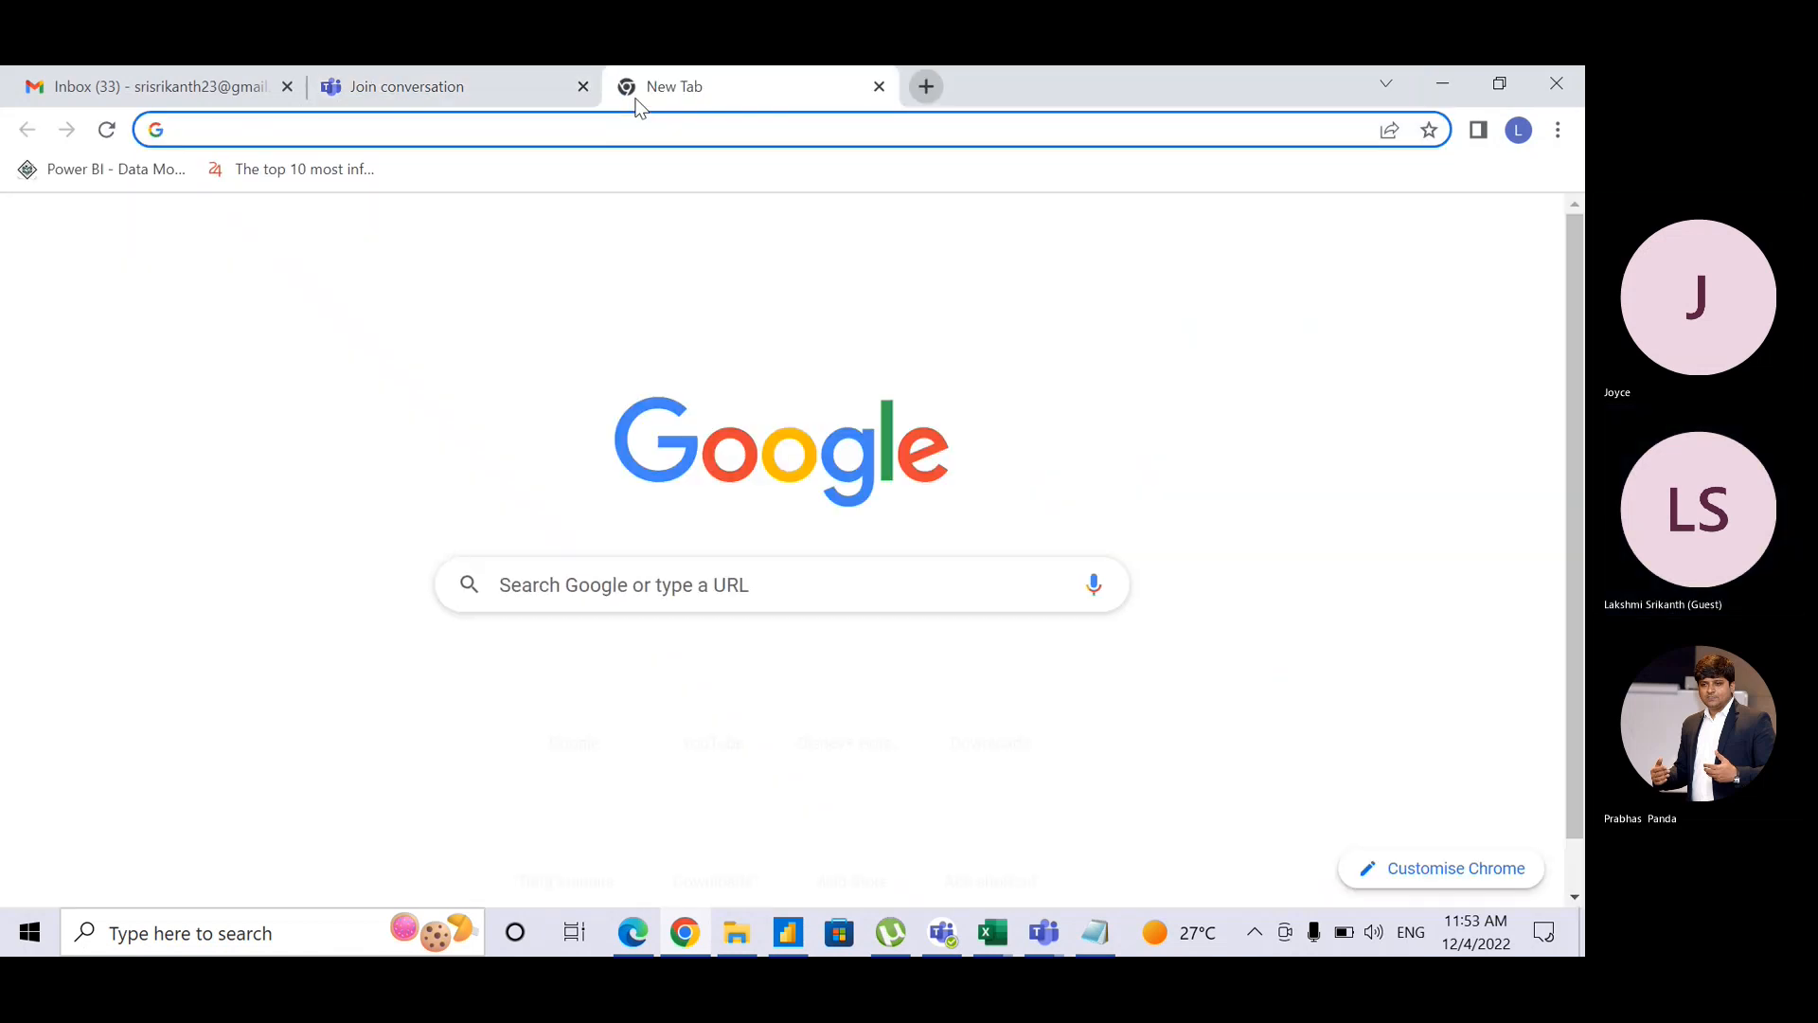
type("dailyhunt")
key("Return")
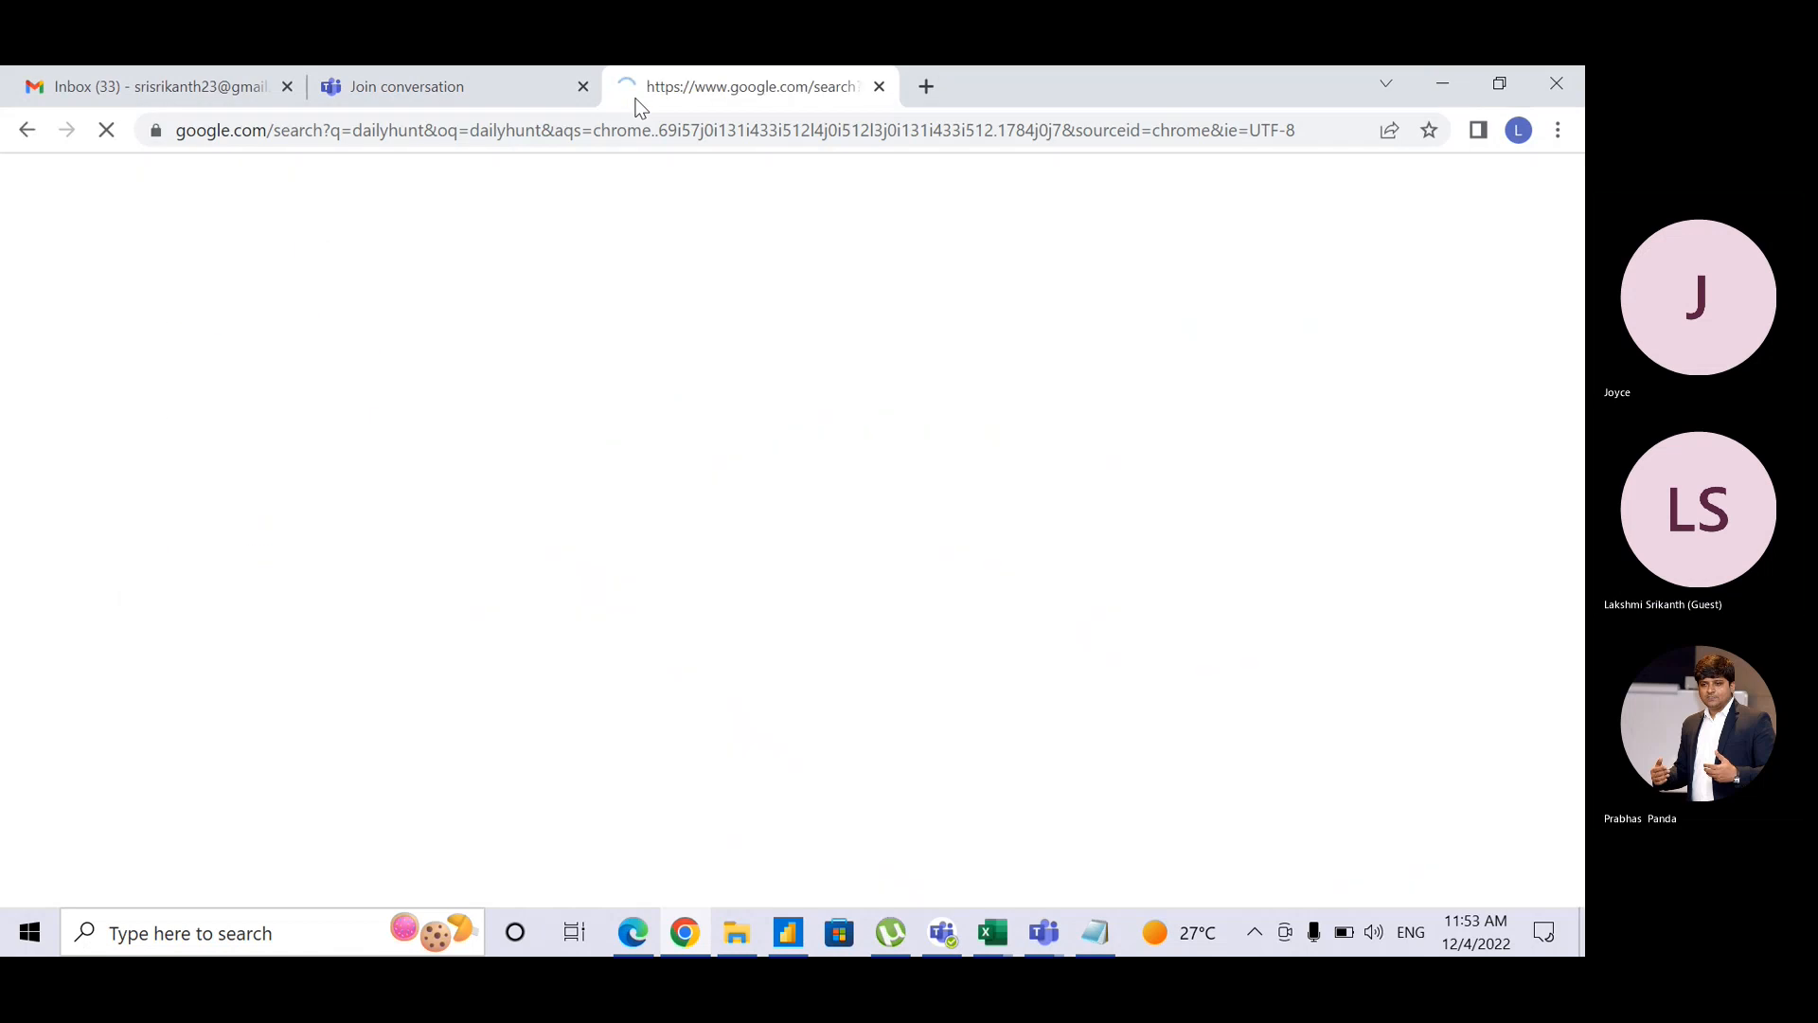
left_click(207, 437)
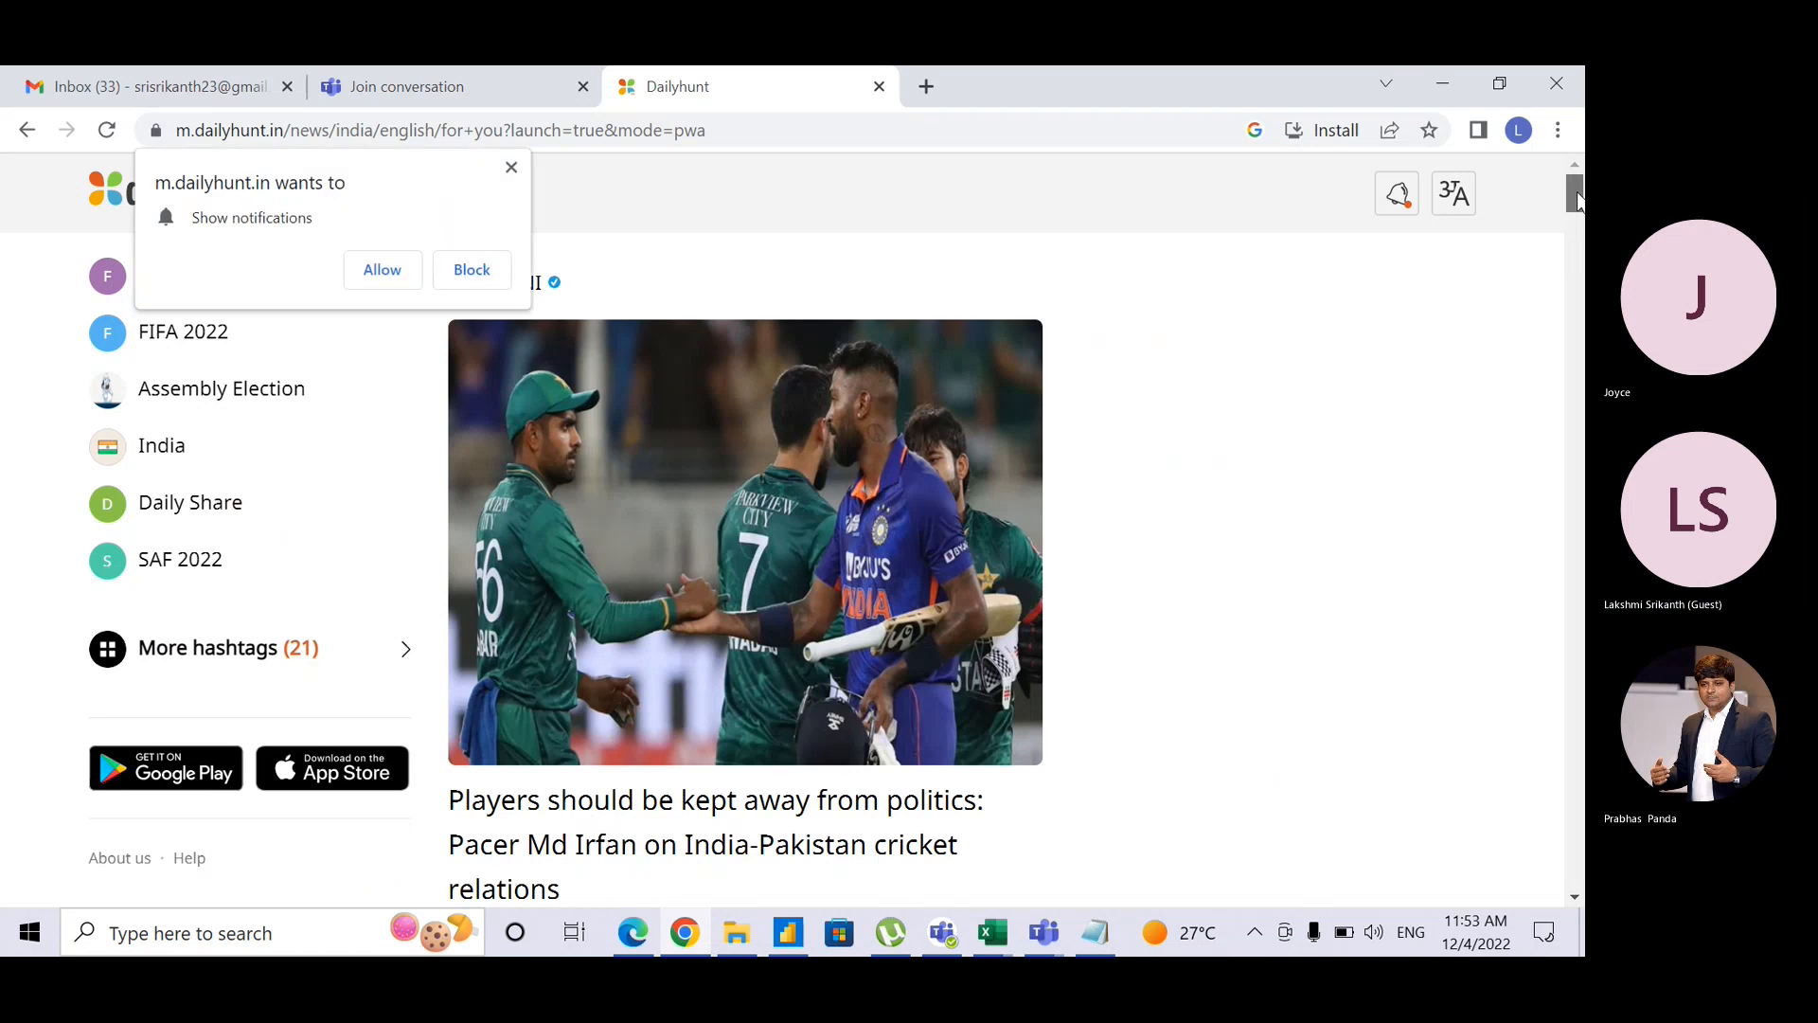
left_click_drag(1572, 196, 1570, 331)
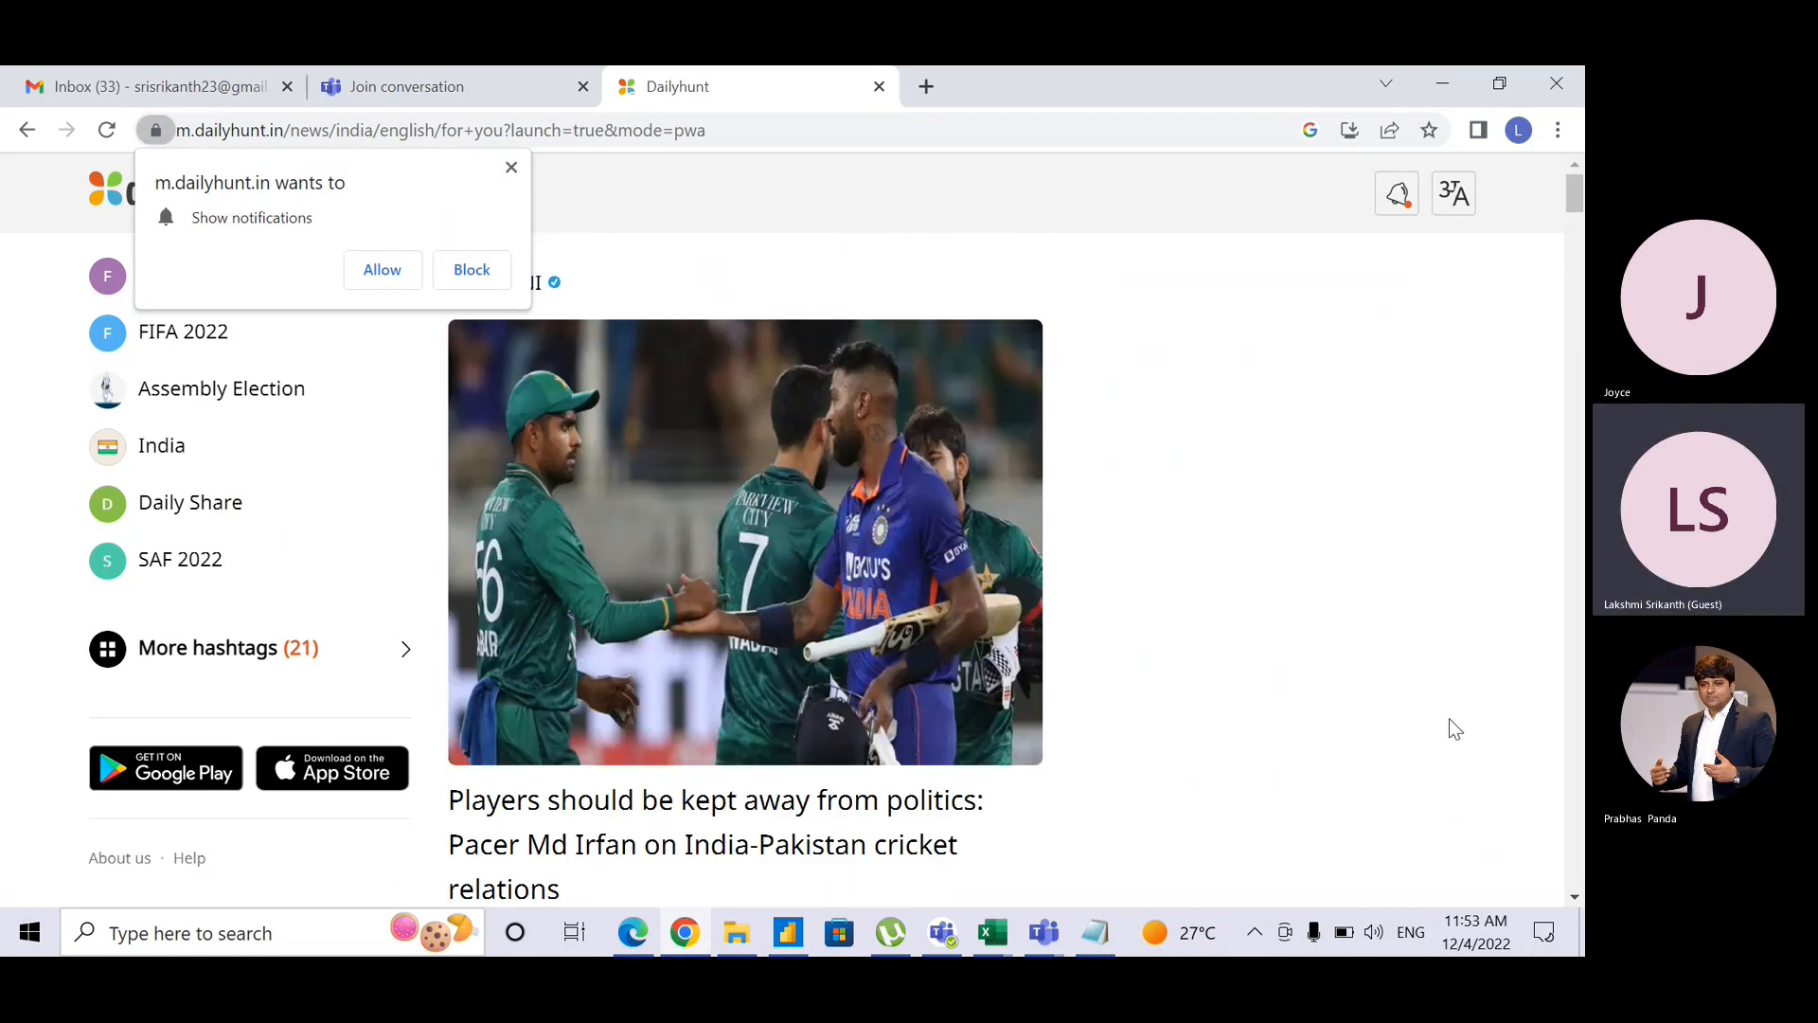
Step: Search the web for 'irctc' and look at the IRCTC Corporate Portal result
left_click(676, 128)
type("irctc")
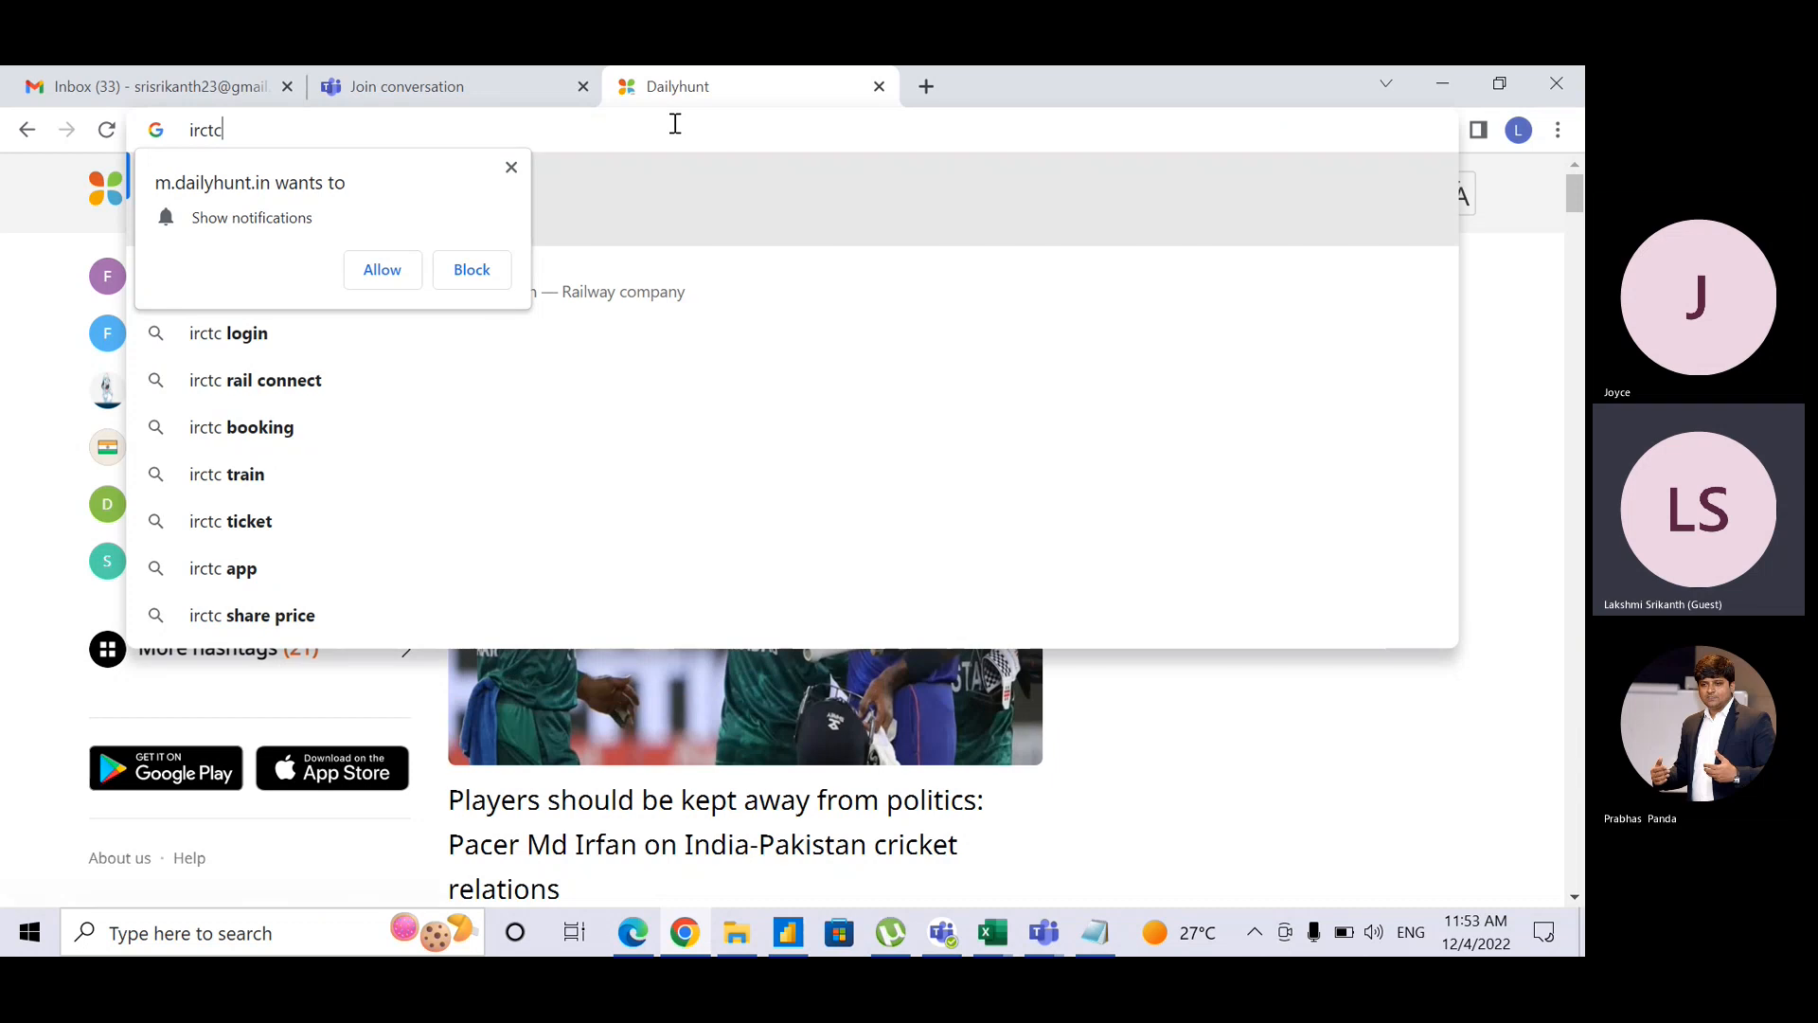
key("Return")
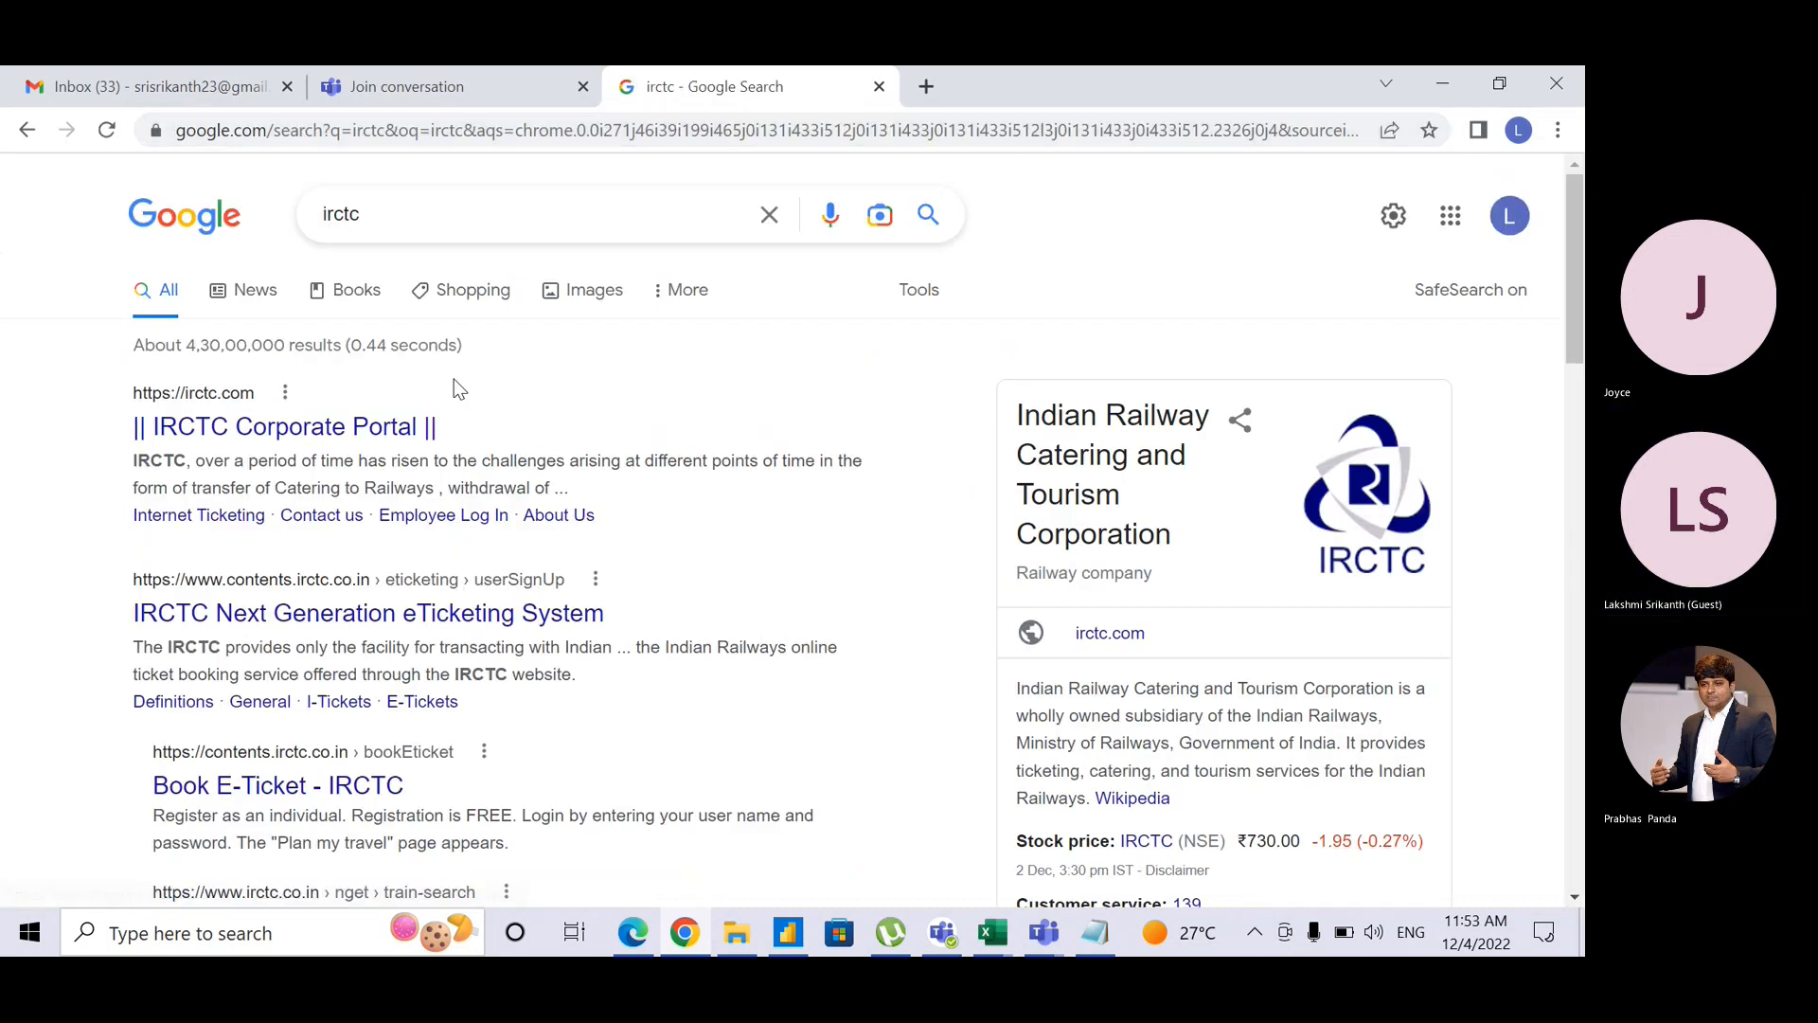
left_click(330, 428)
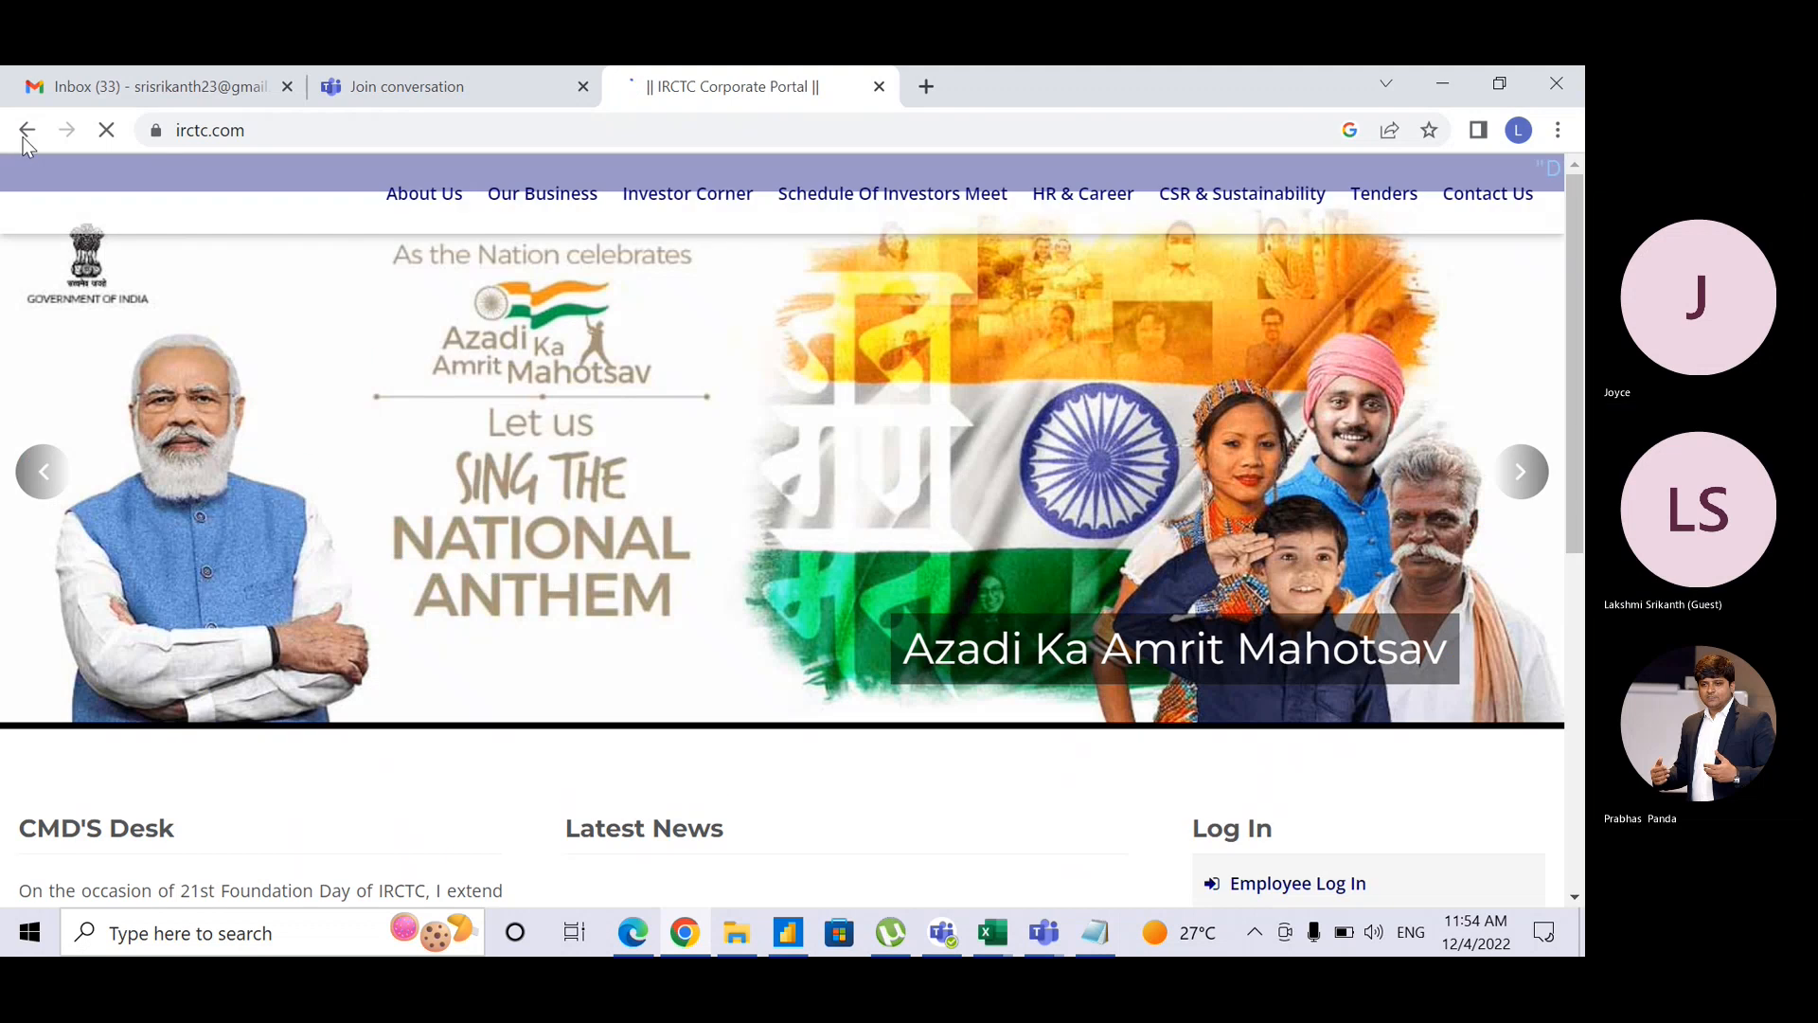
left_click(27, 132)
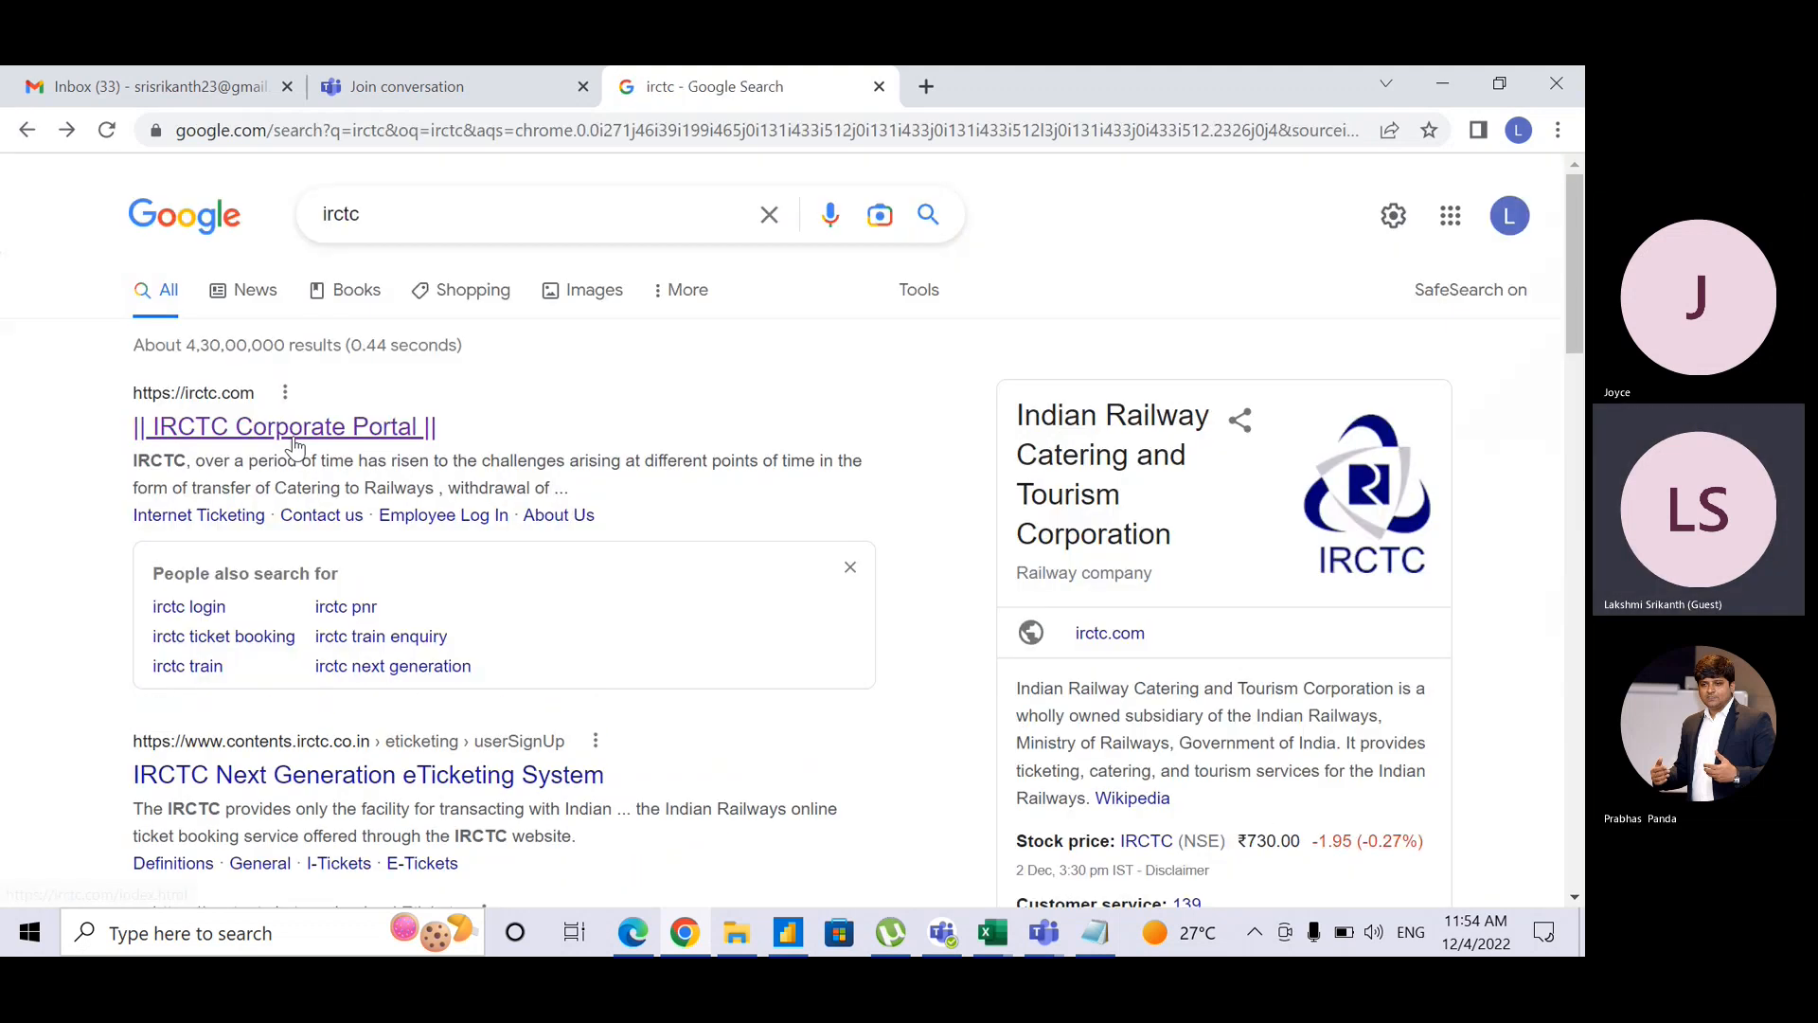
Step: Check the IRCTC Next Generation eTicketing site, then open the Book E-Ticket result
left_click(376, 796)
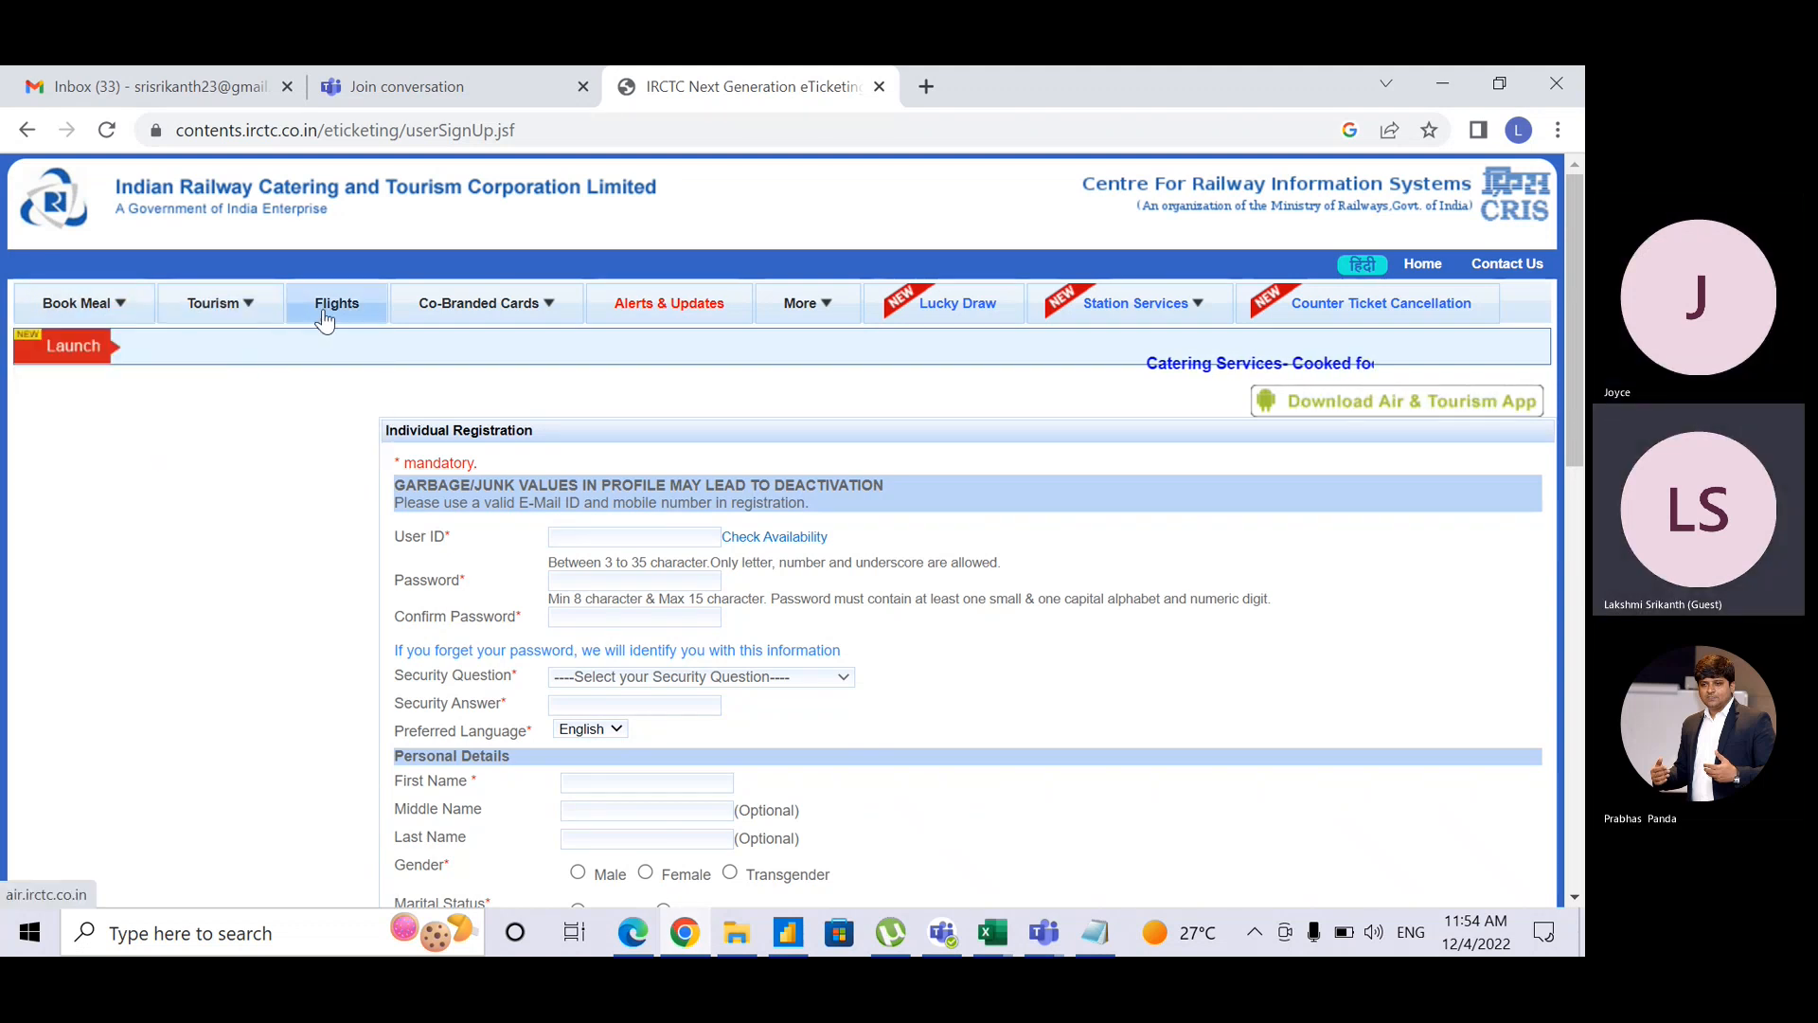
mouse_move(473, 311)
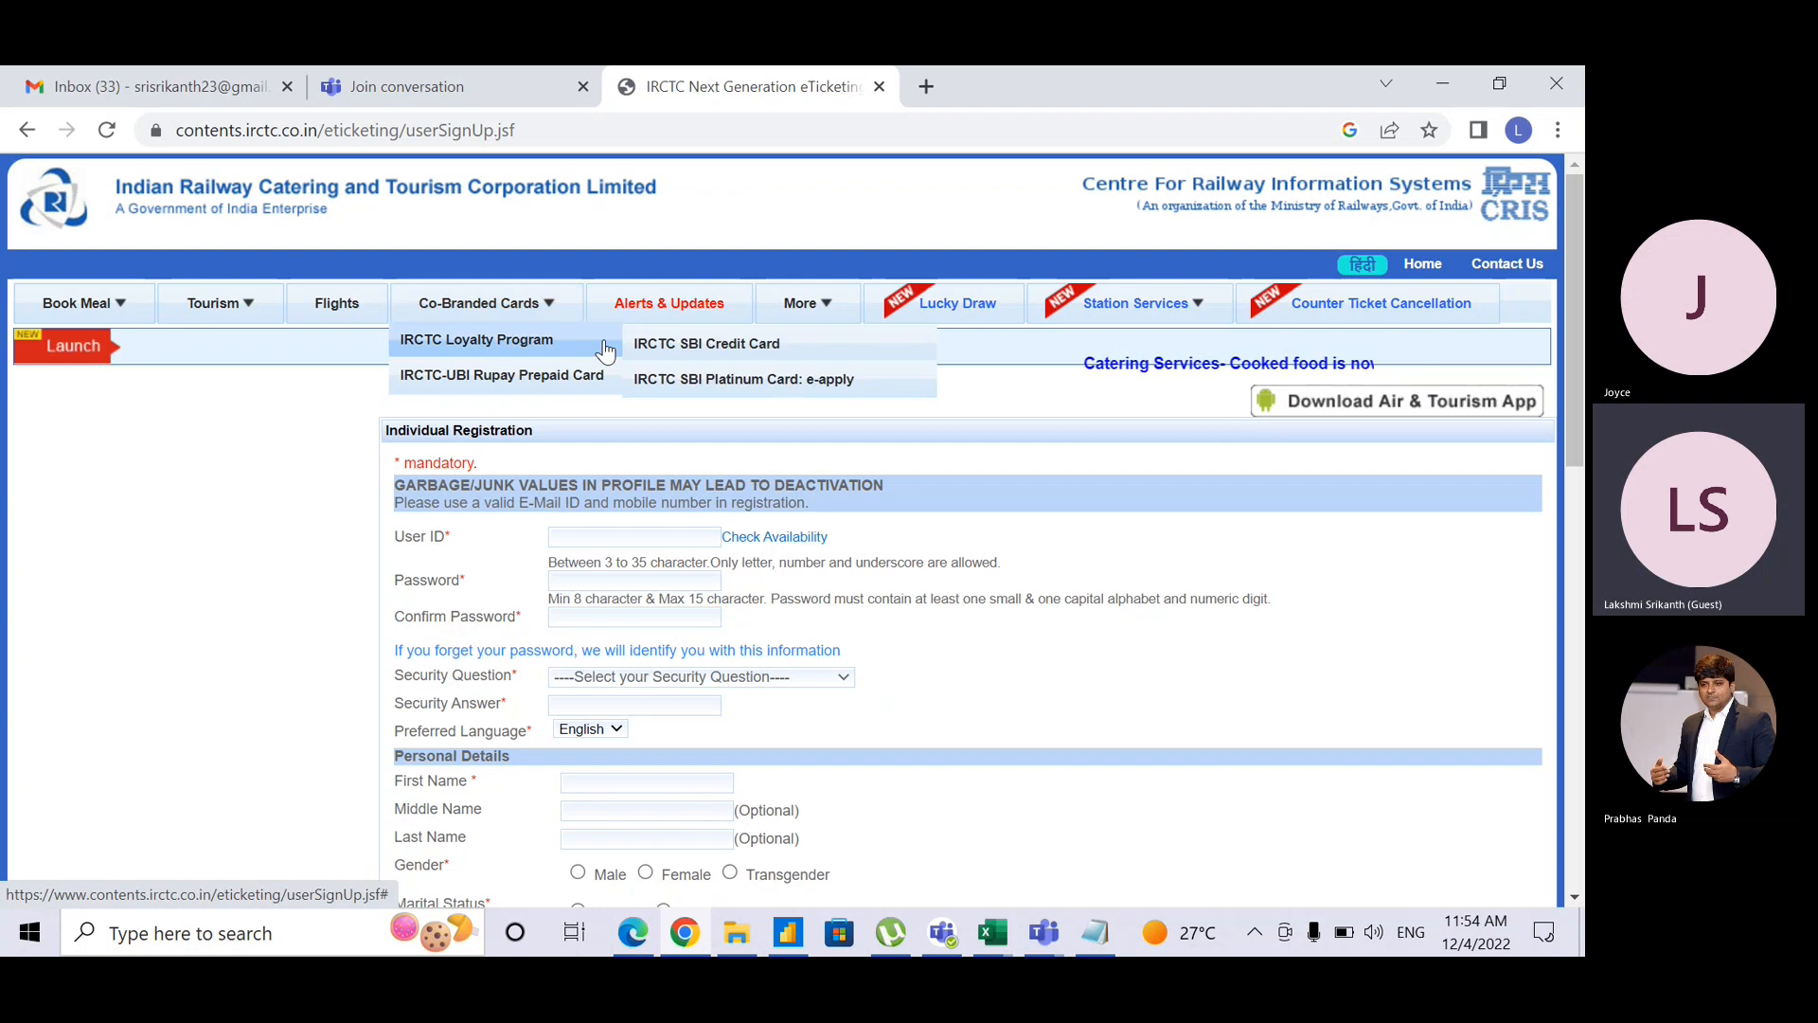
mouse_move(1574, 442)
left_mouse_down()
mouse_move(1578, 881)
mouse_move(1568, 437)
left_mouse_up()
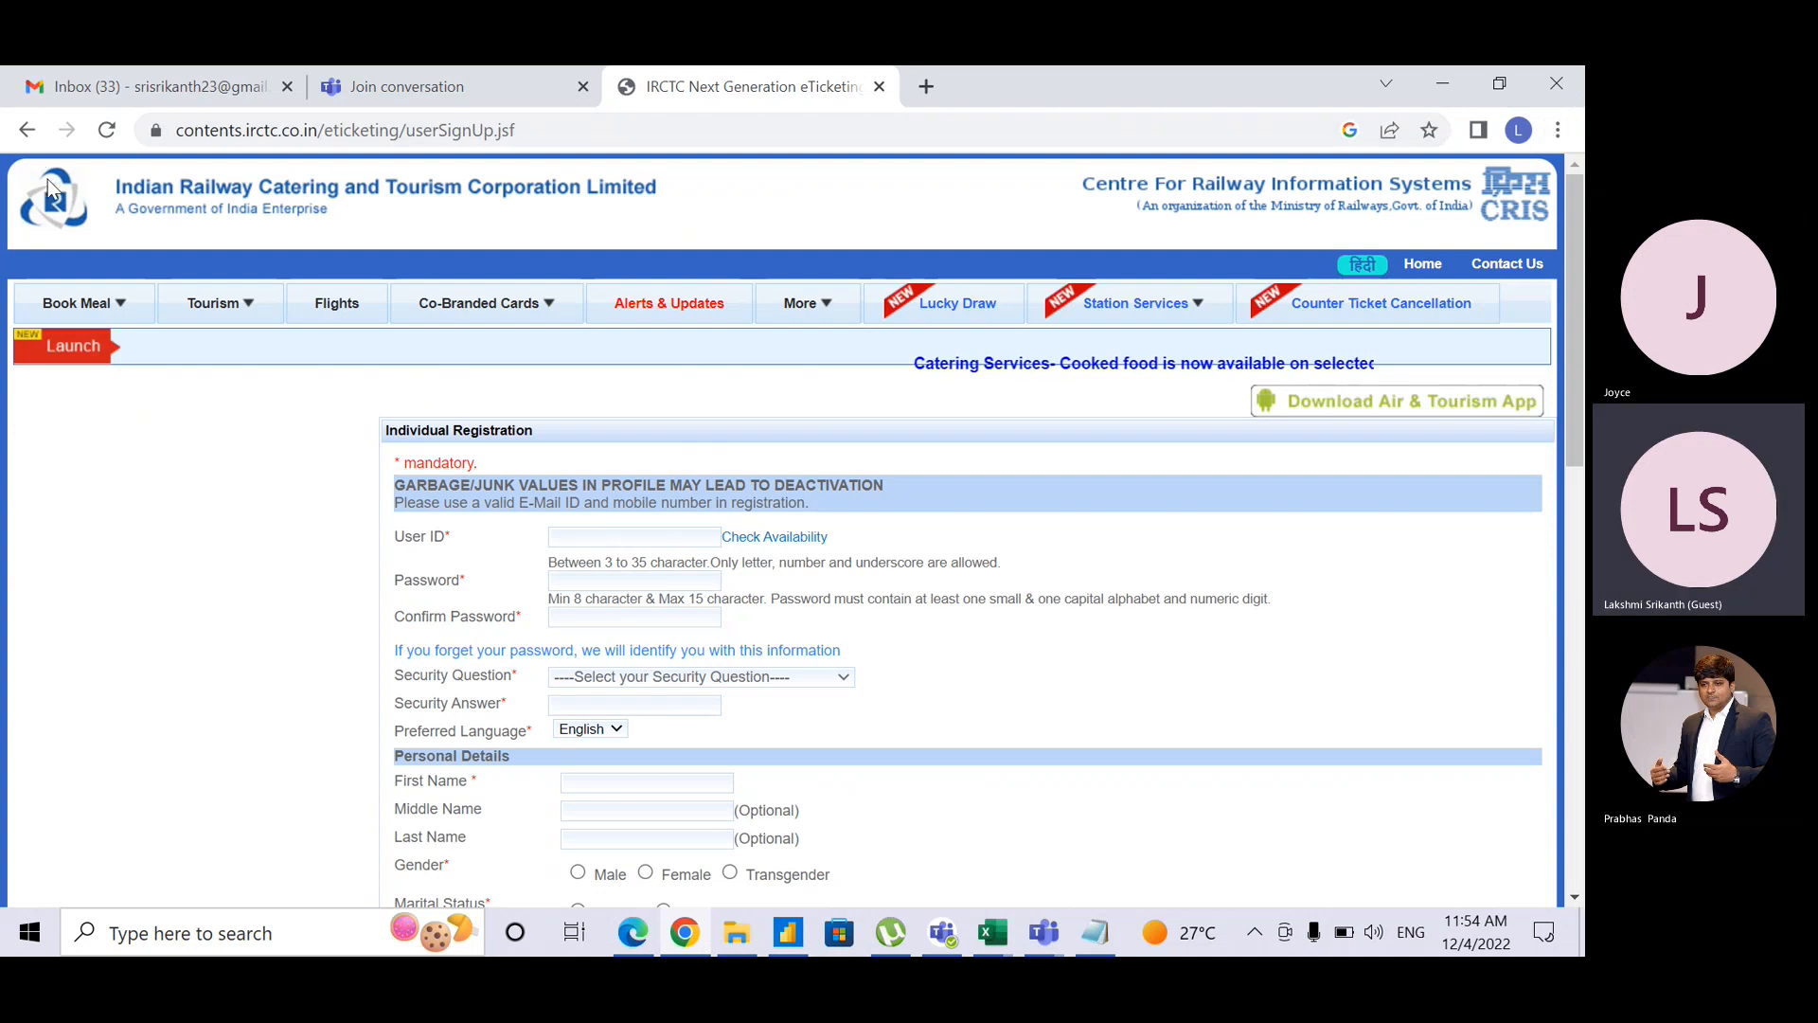
left_click(26, 132)
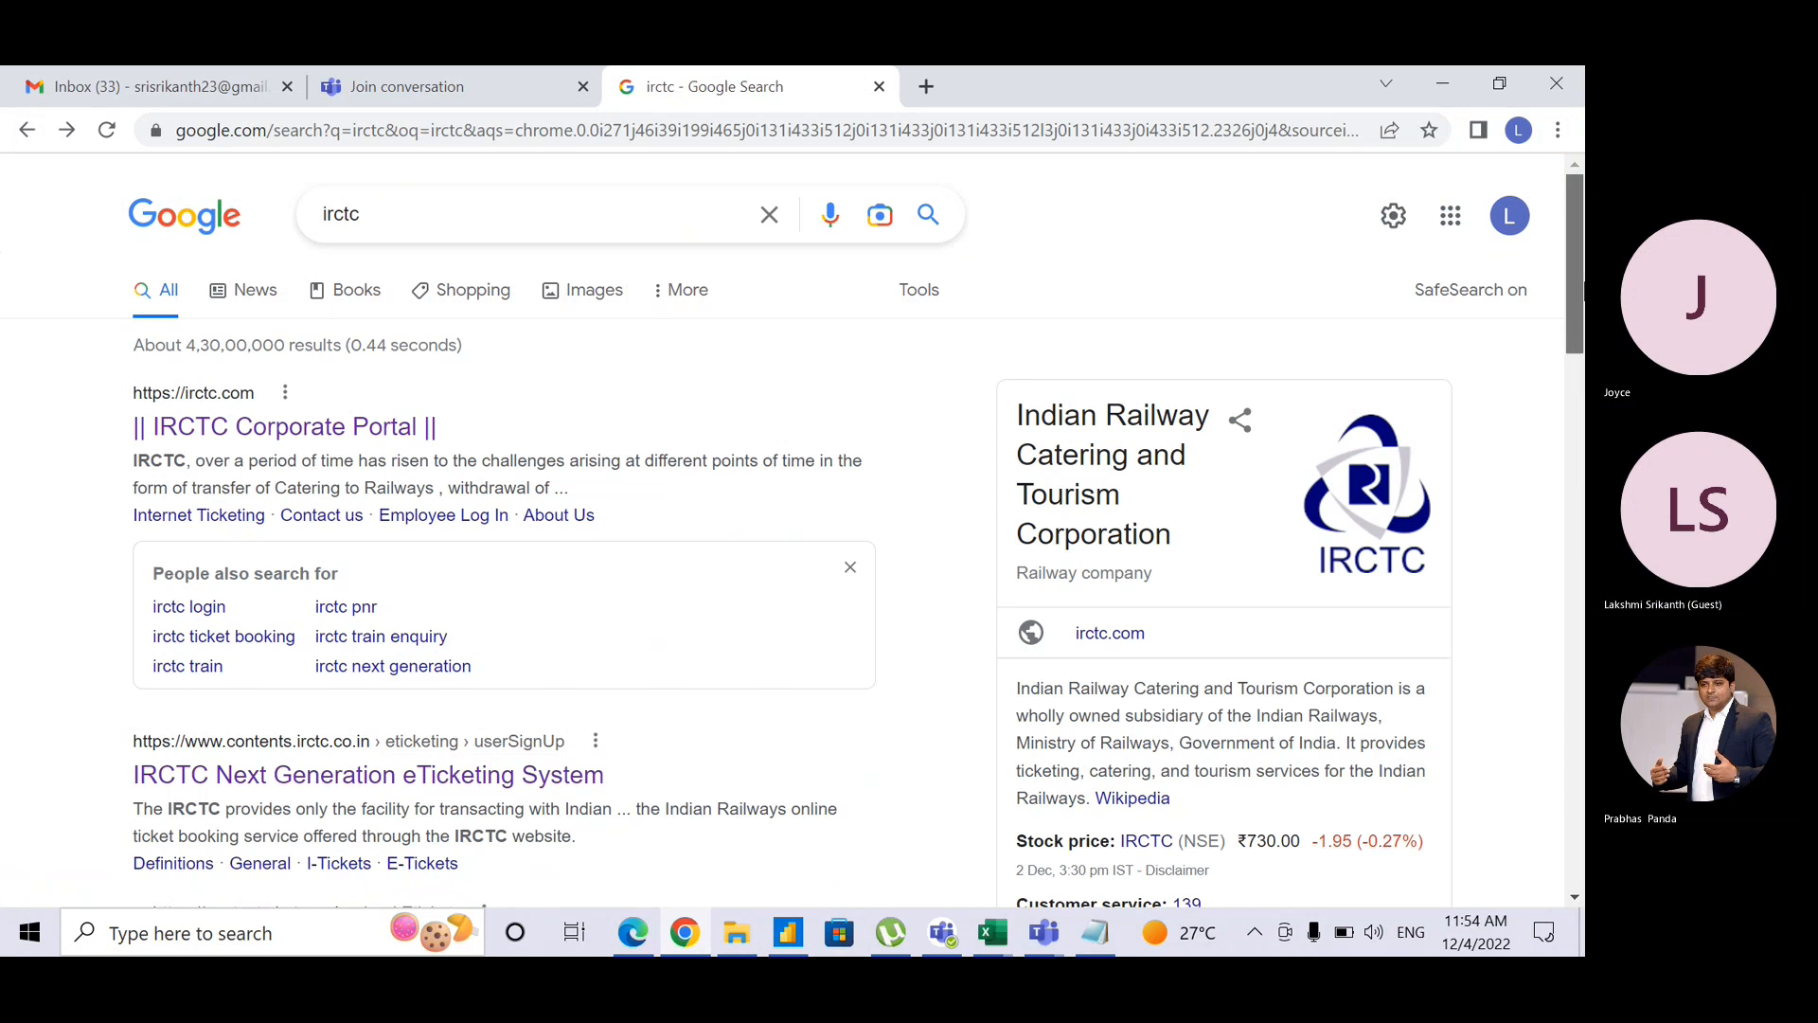
scroll(473, 569, "down", 6)
left_click(284, 308)
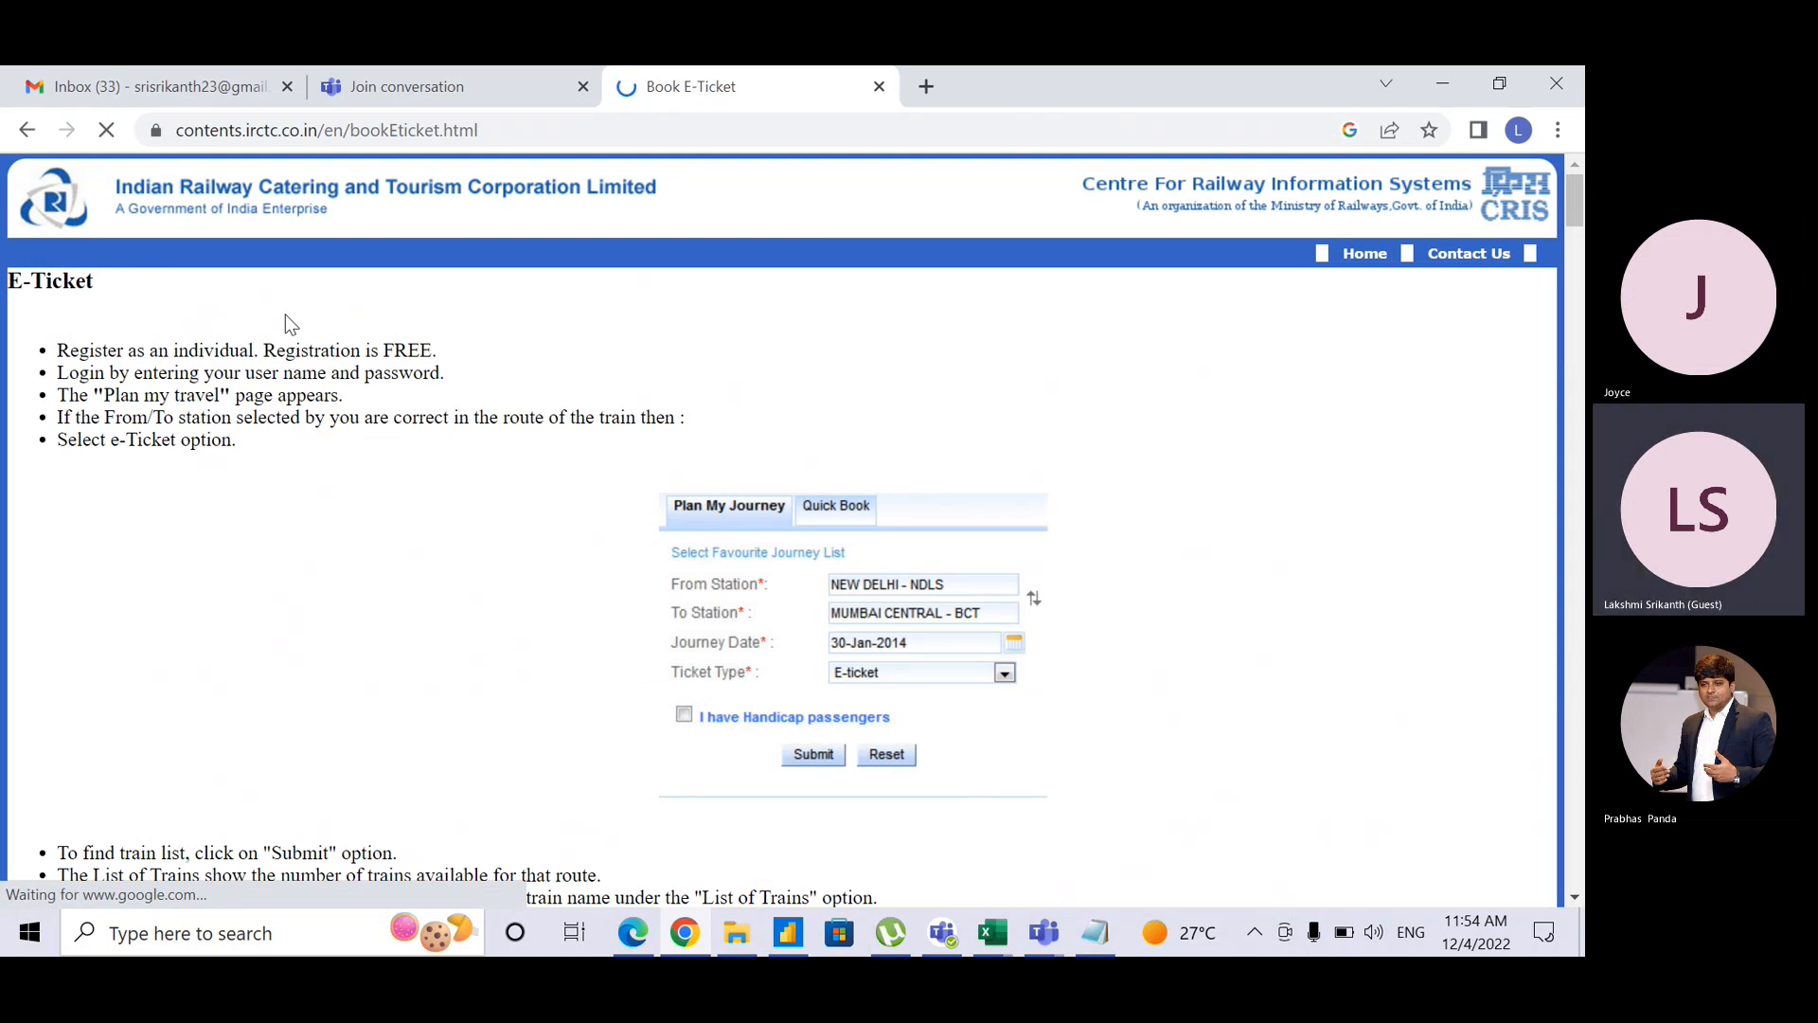
Step: Search the web for 'icici' and open the ICICI Bank official site
left_click(533, 133)
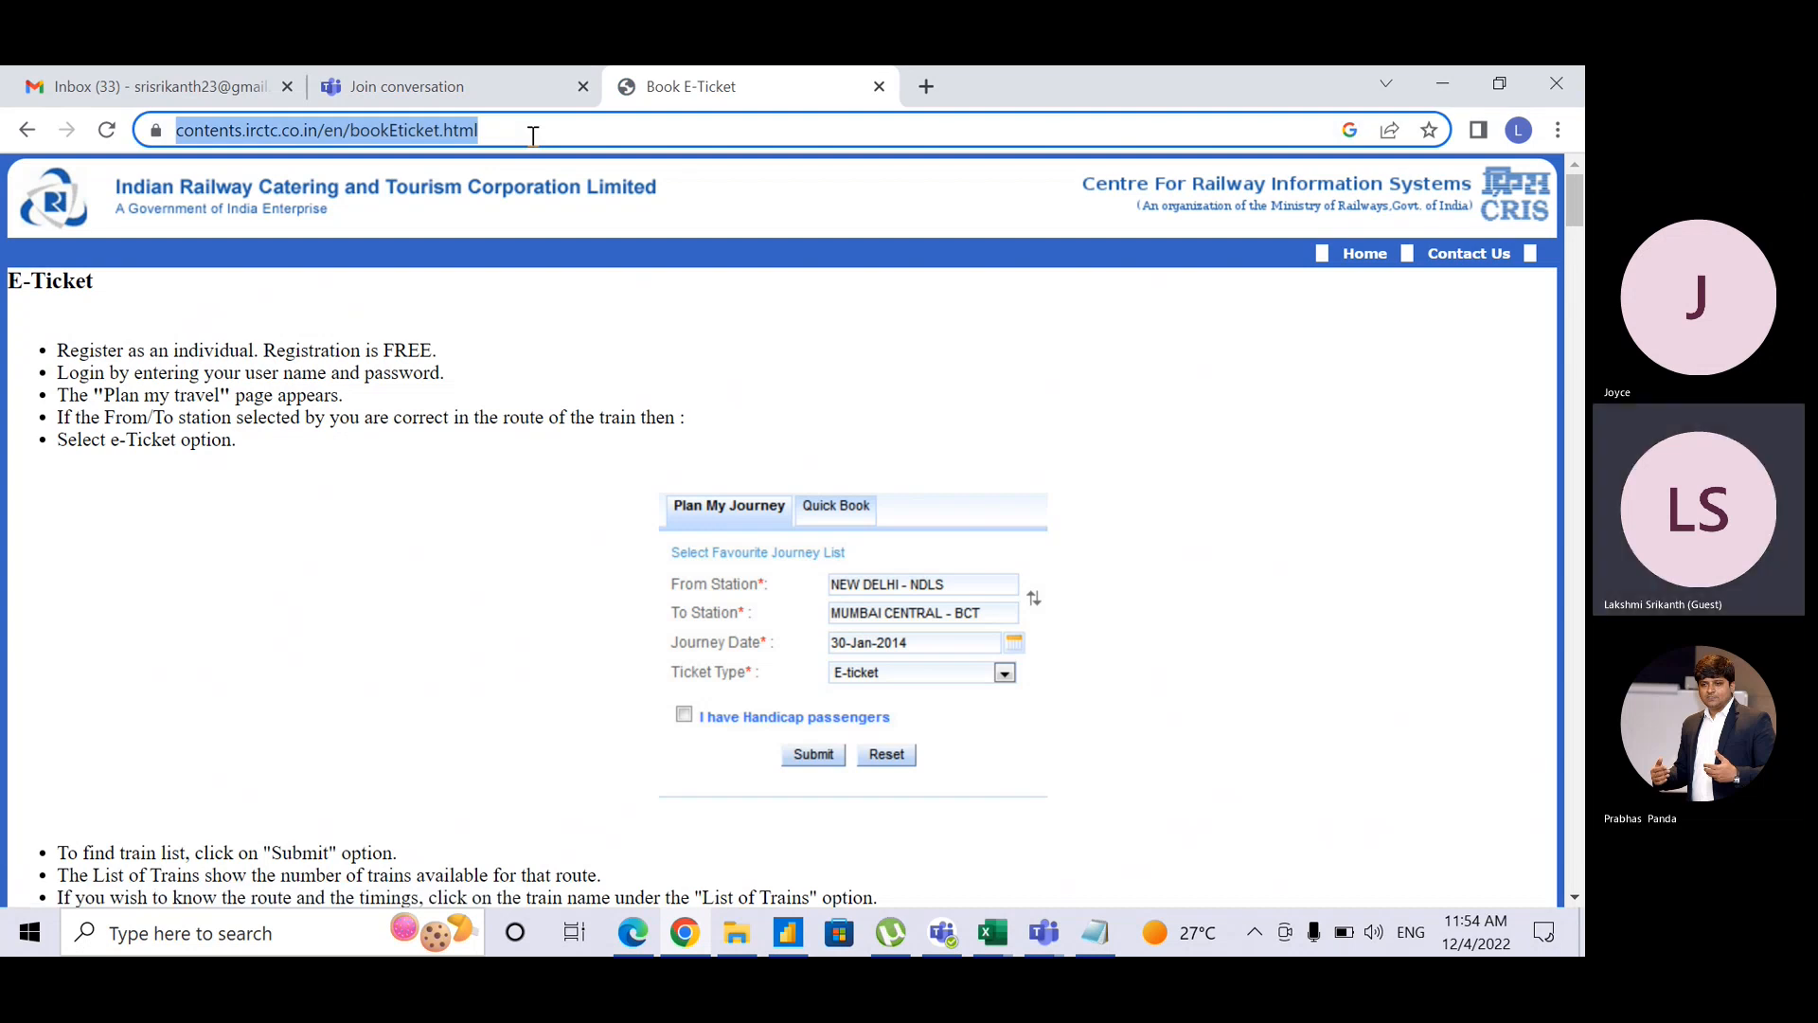
type("icici")
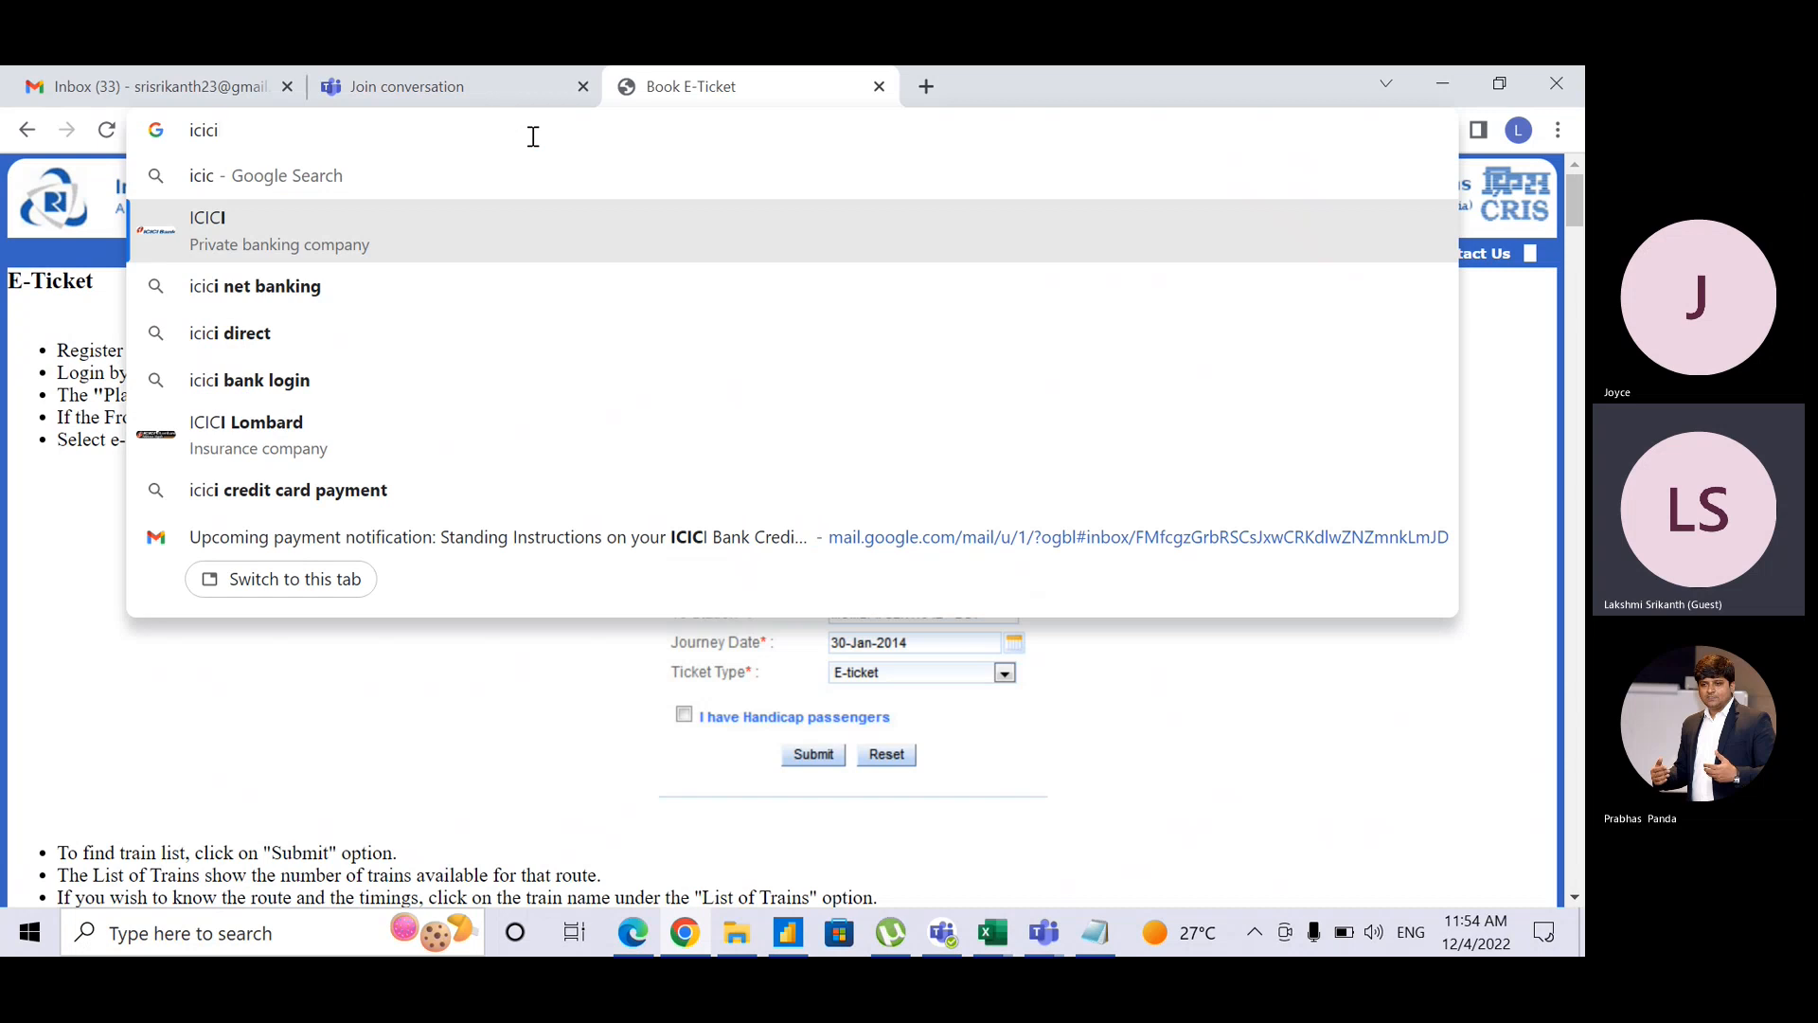
key("Return")
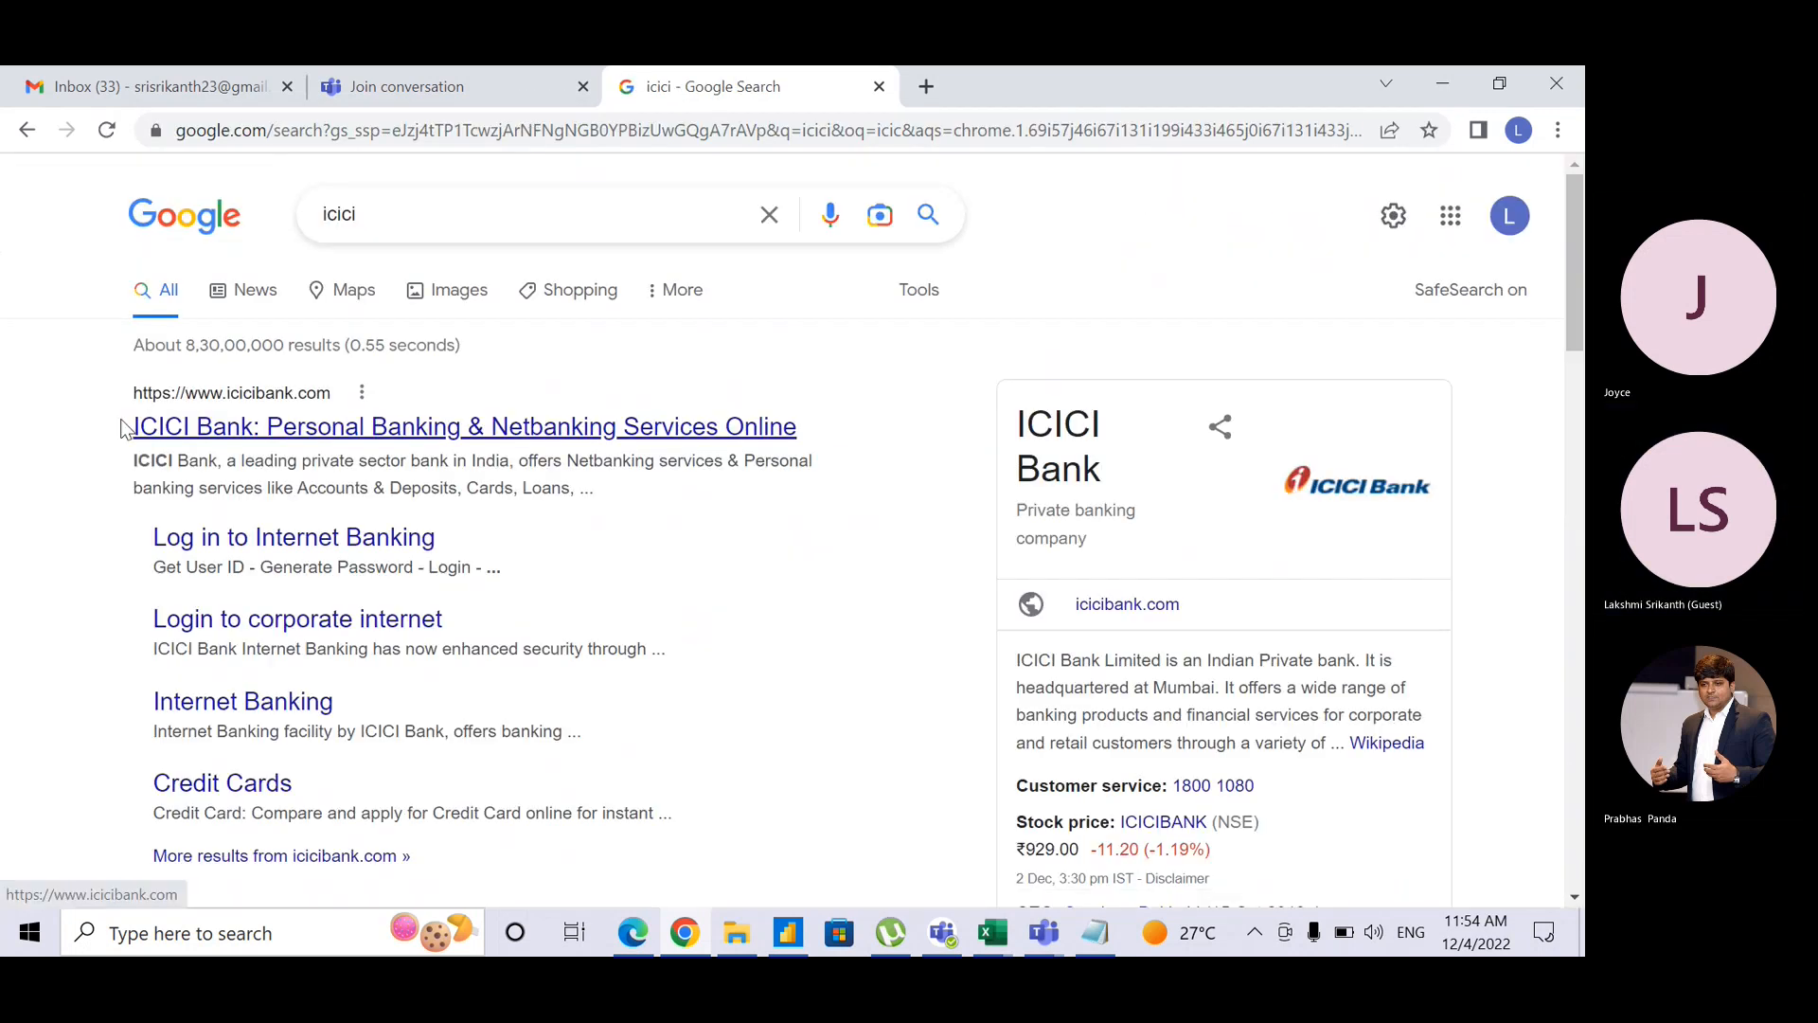
left_click(282, 428)
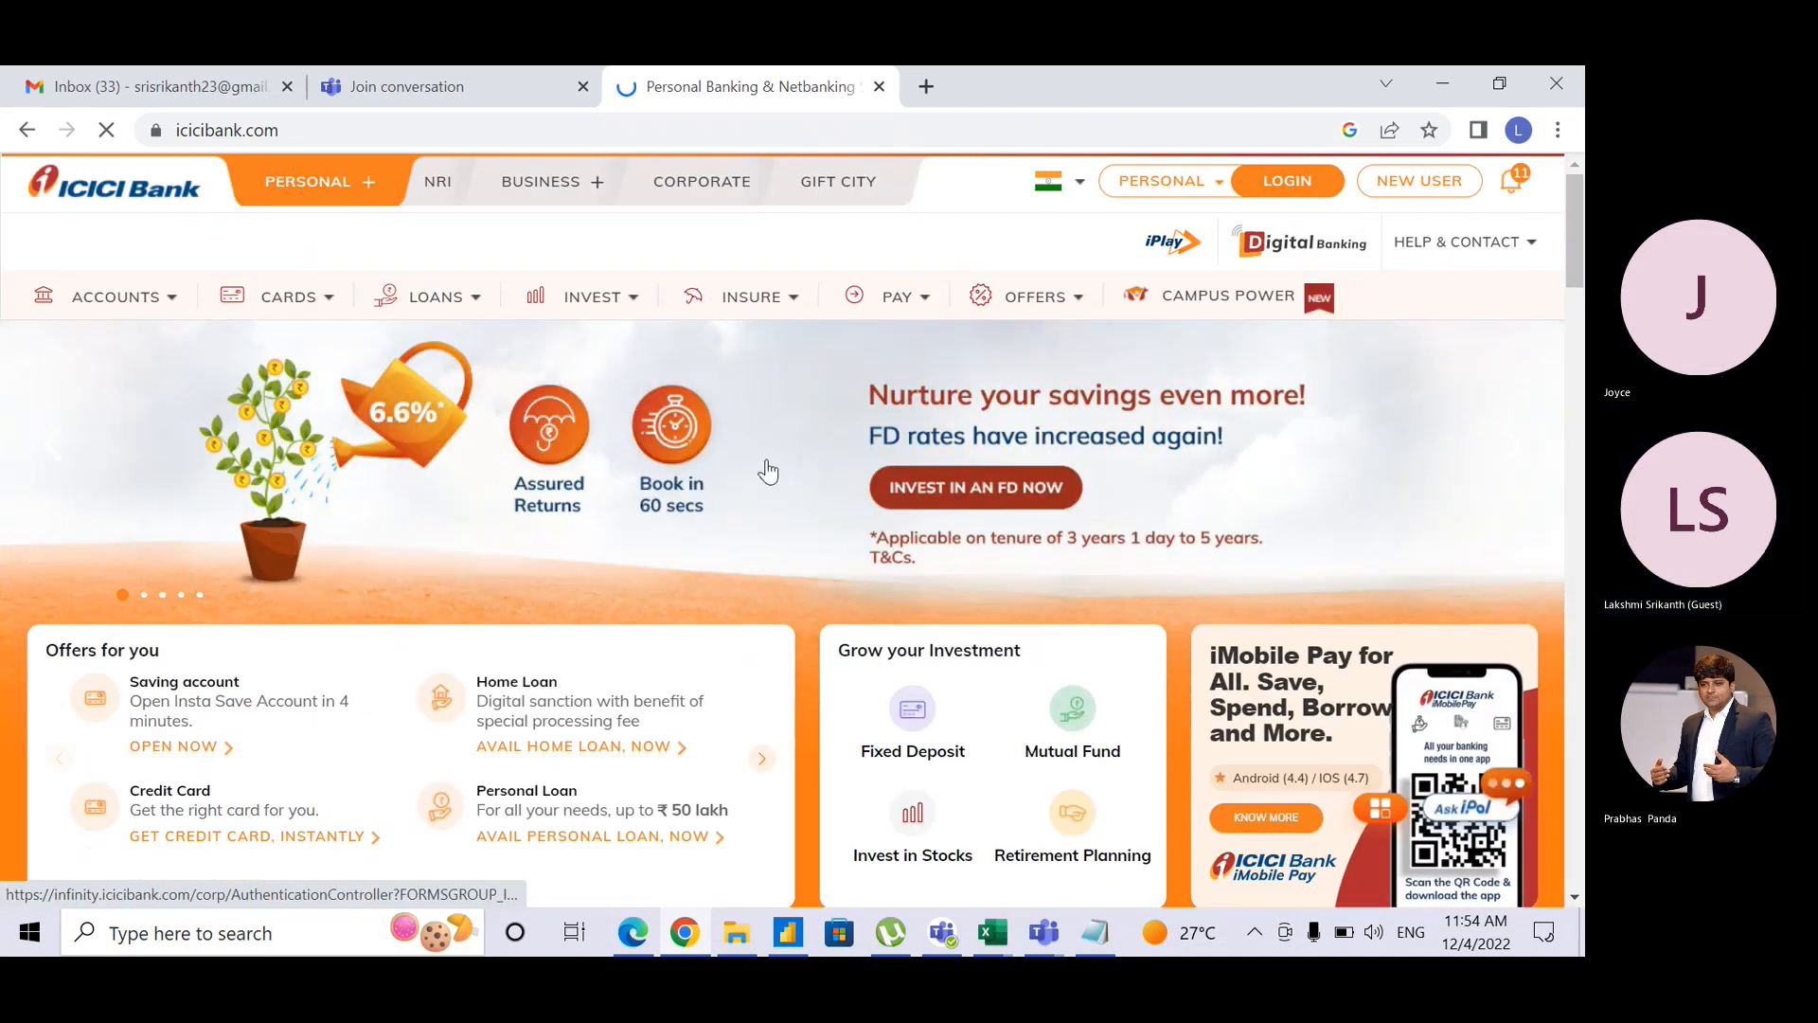
Step: Look over the ICICI internet banking log-on options and navigation menus
mouse_move(607, 299)
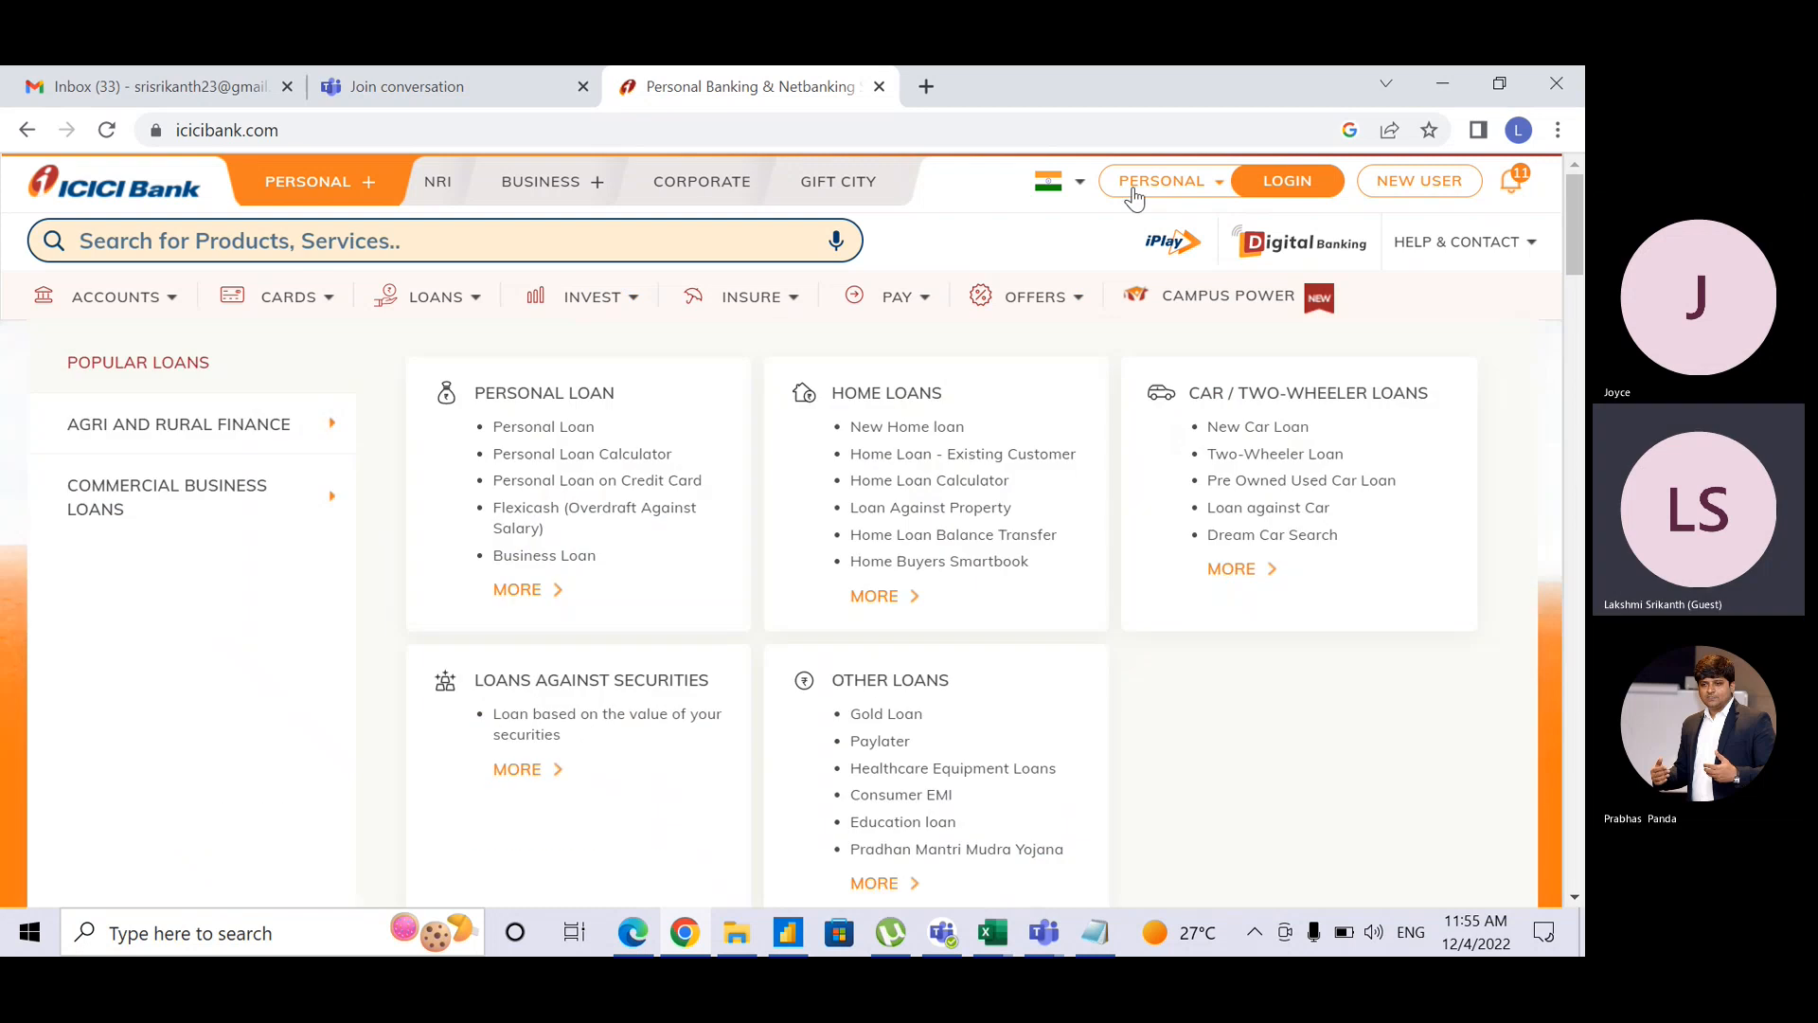
left_click(1224, 188)
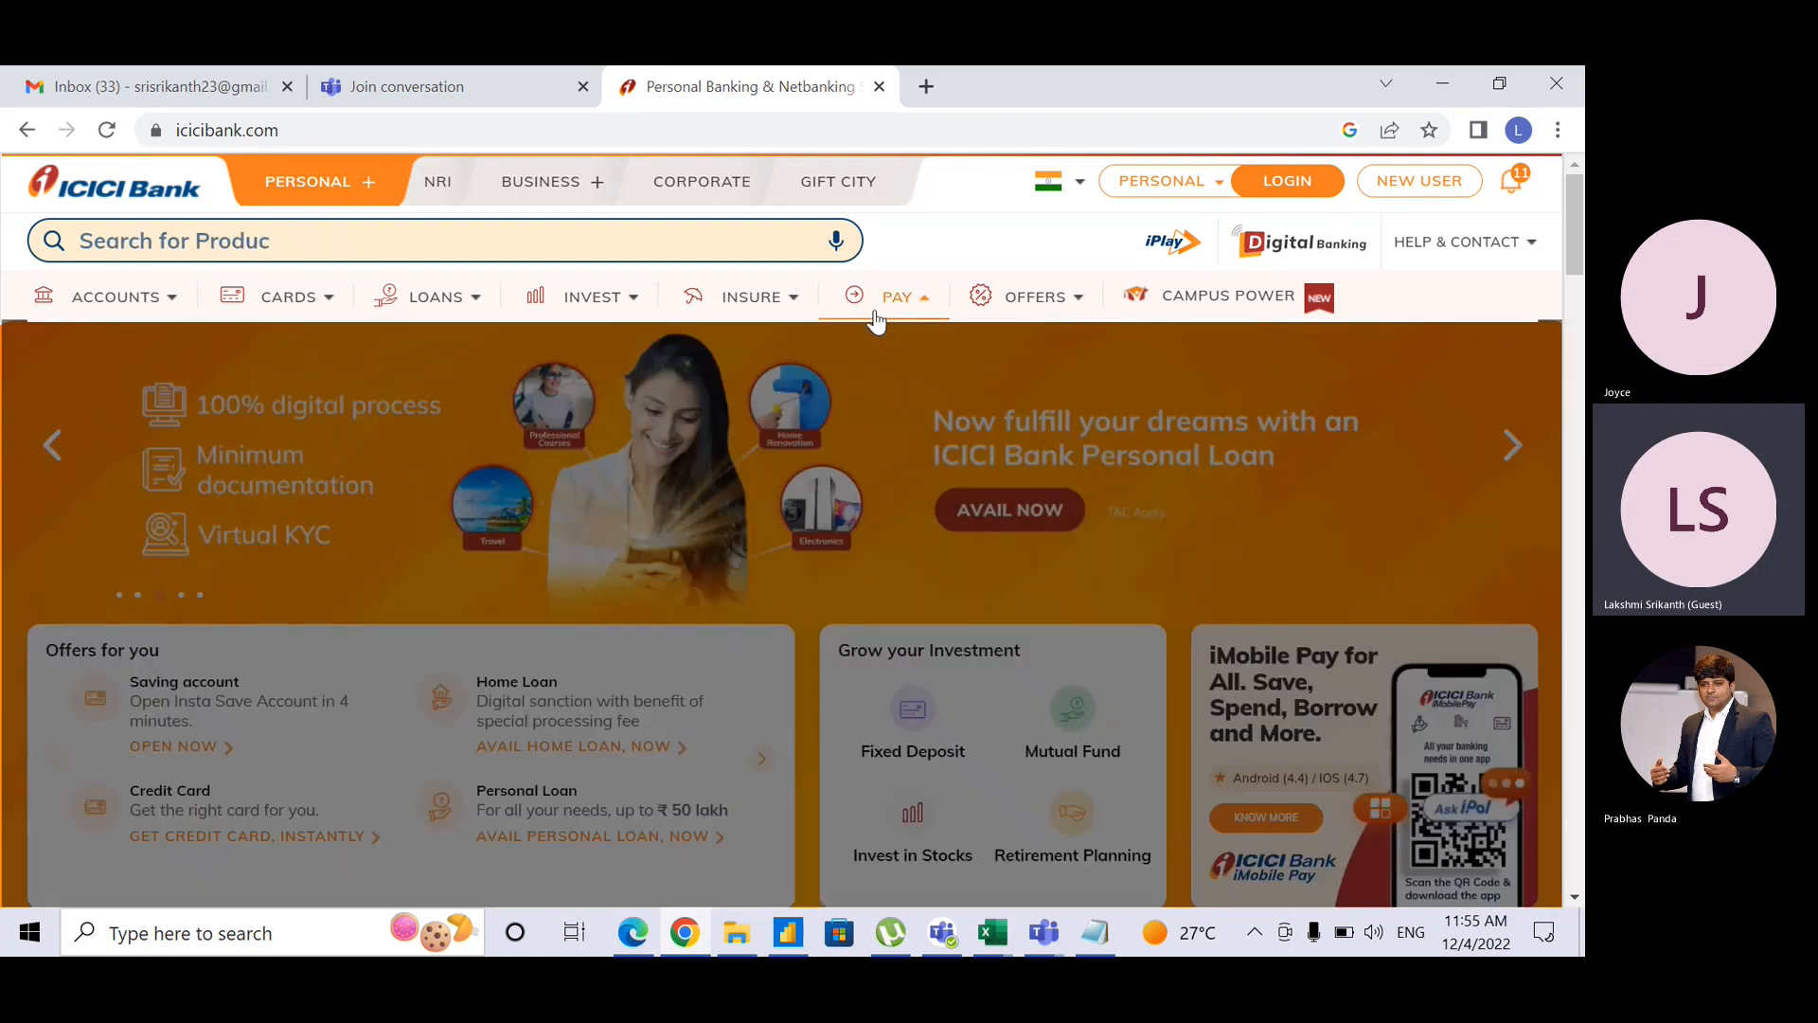
mouse_move(284, 296)
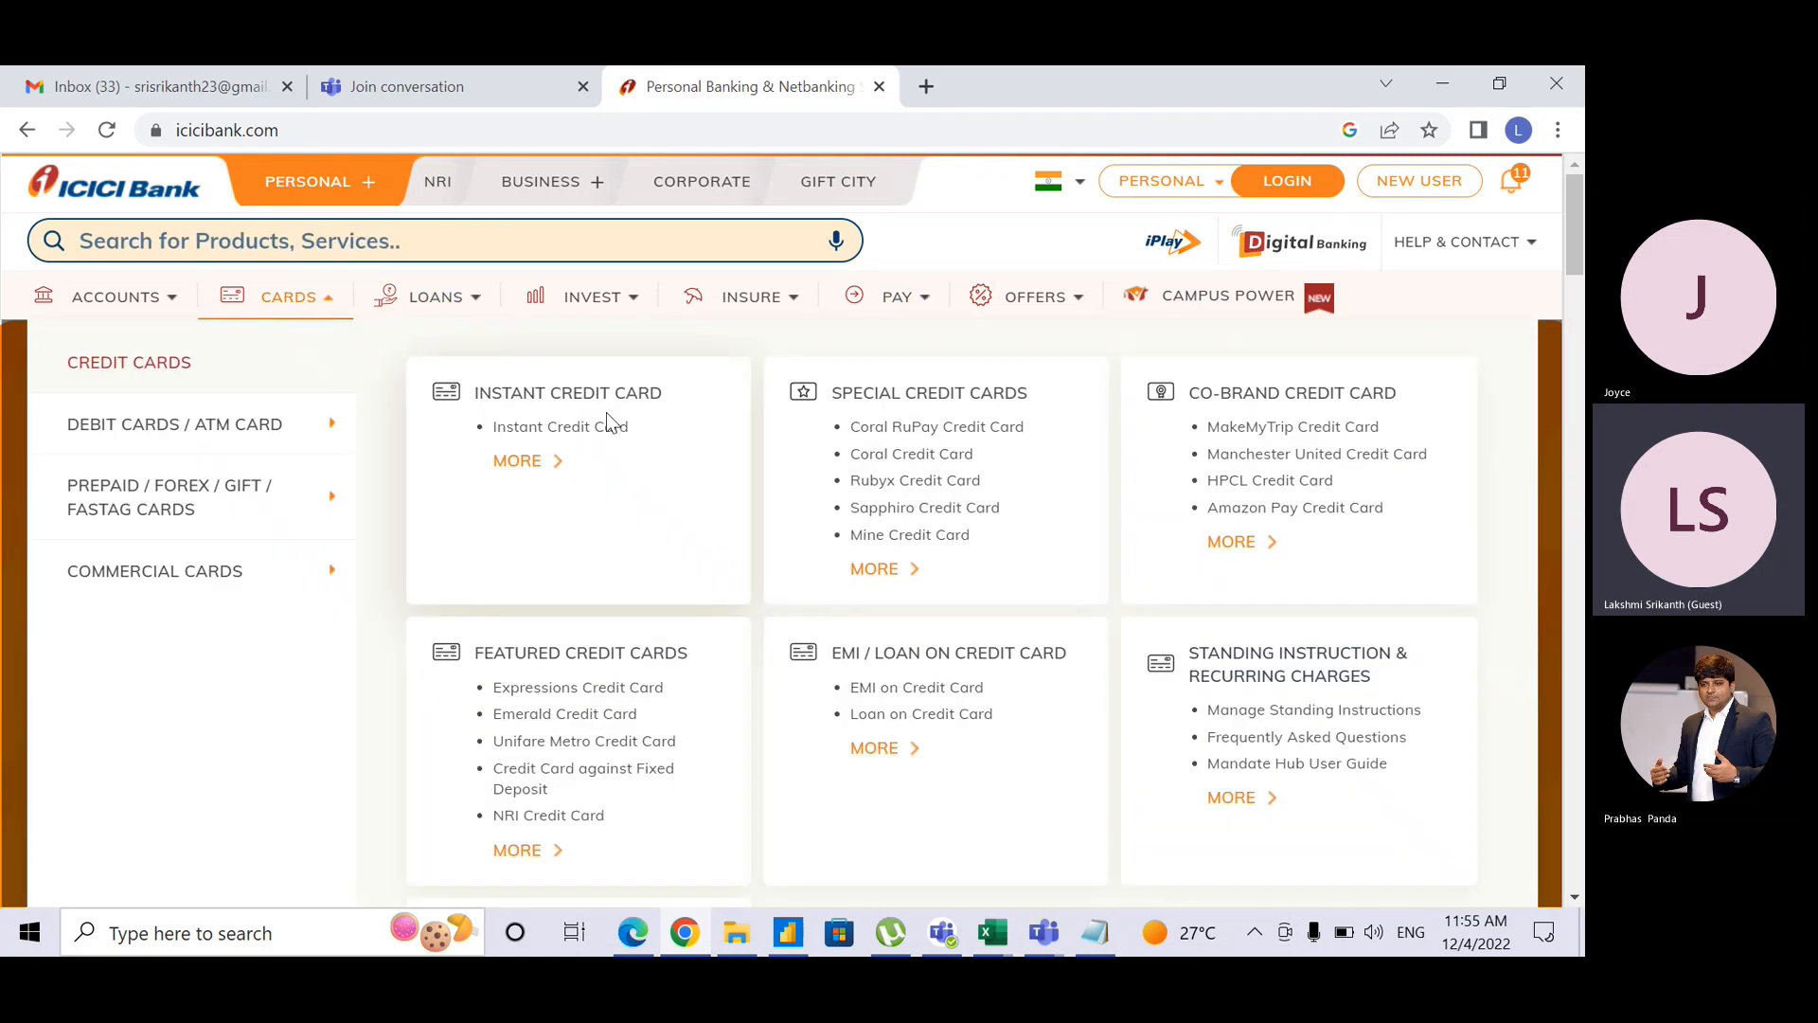
mouse_move(751, 296)
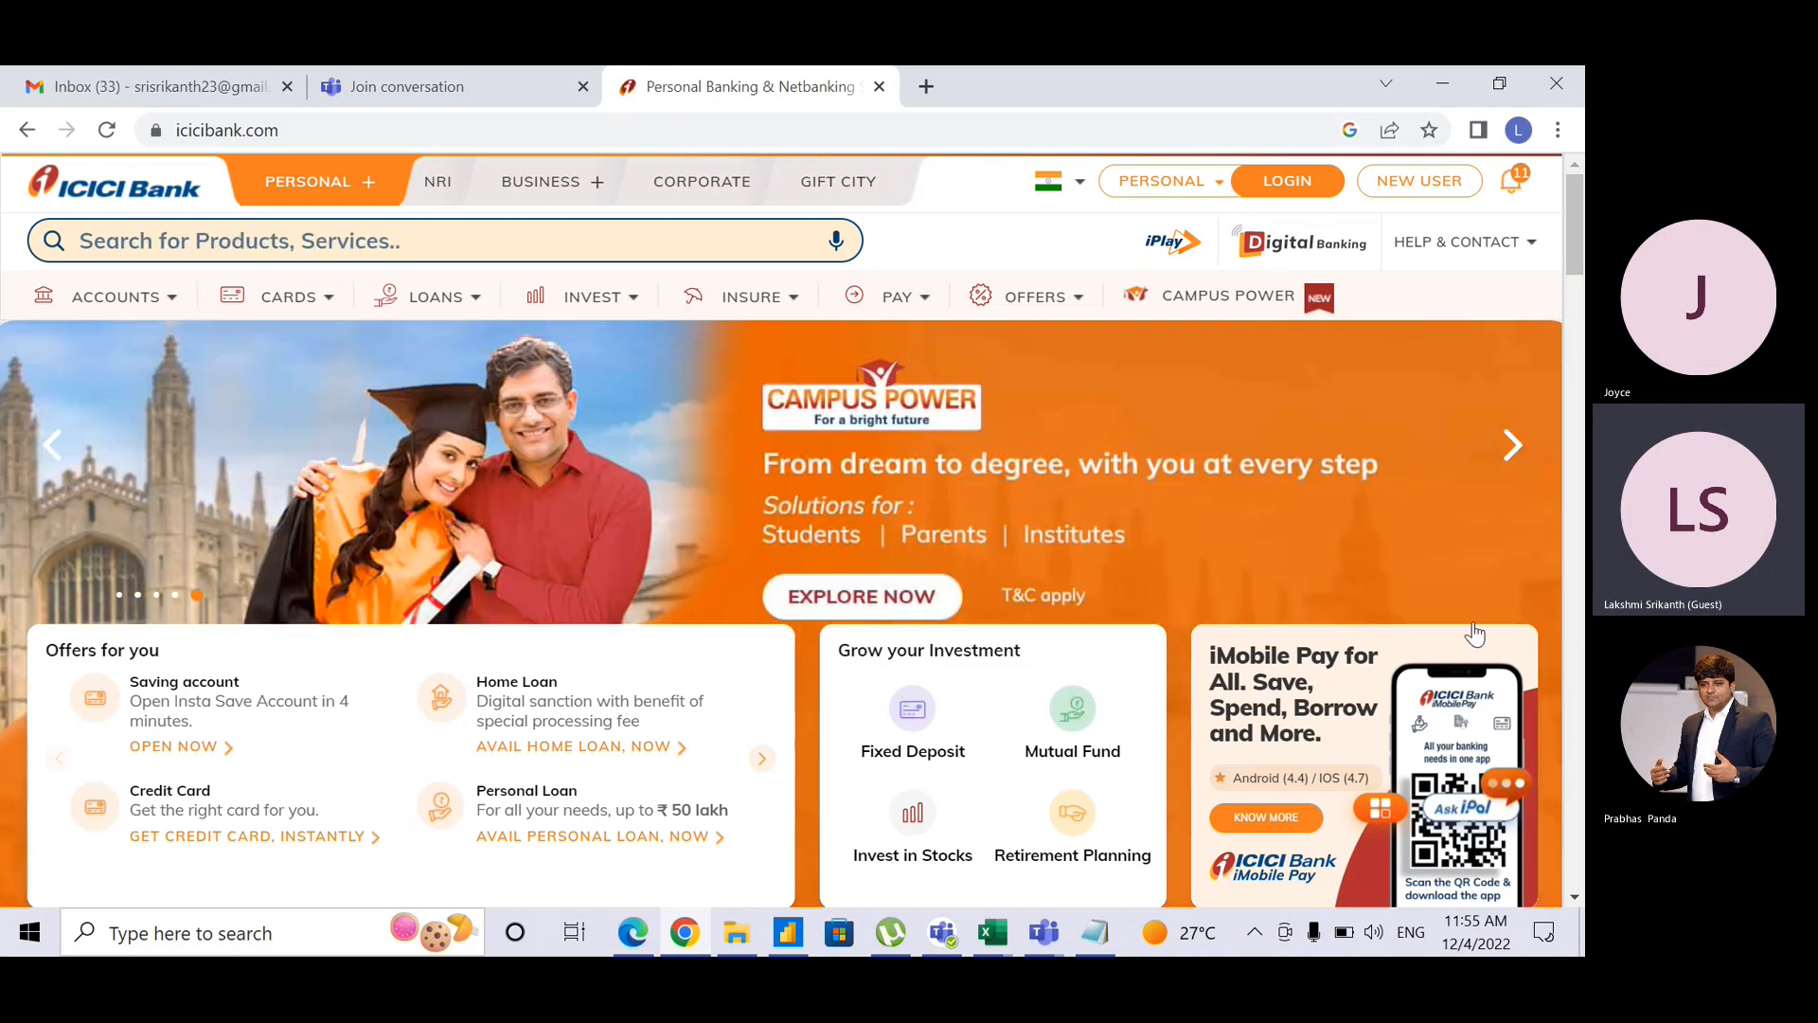
left_click(1454, 824)
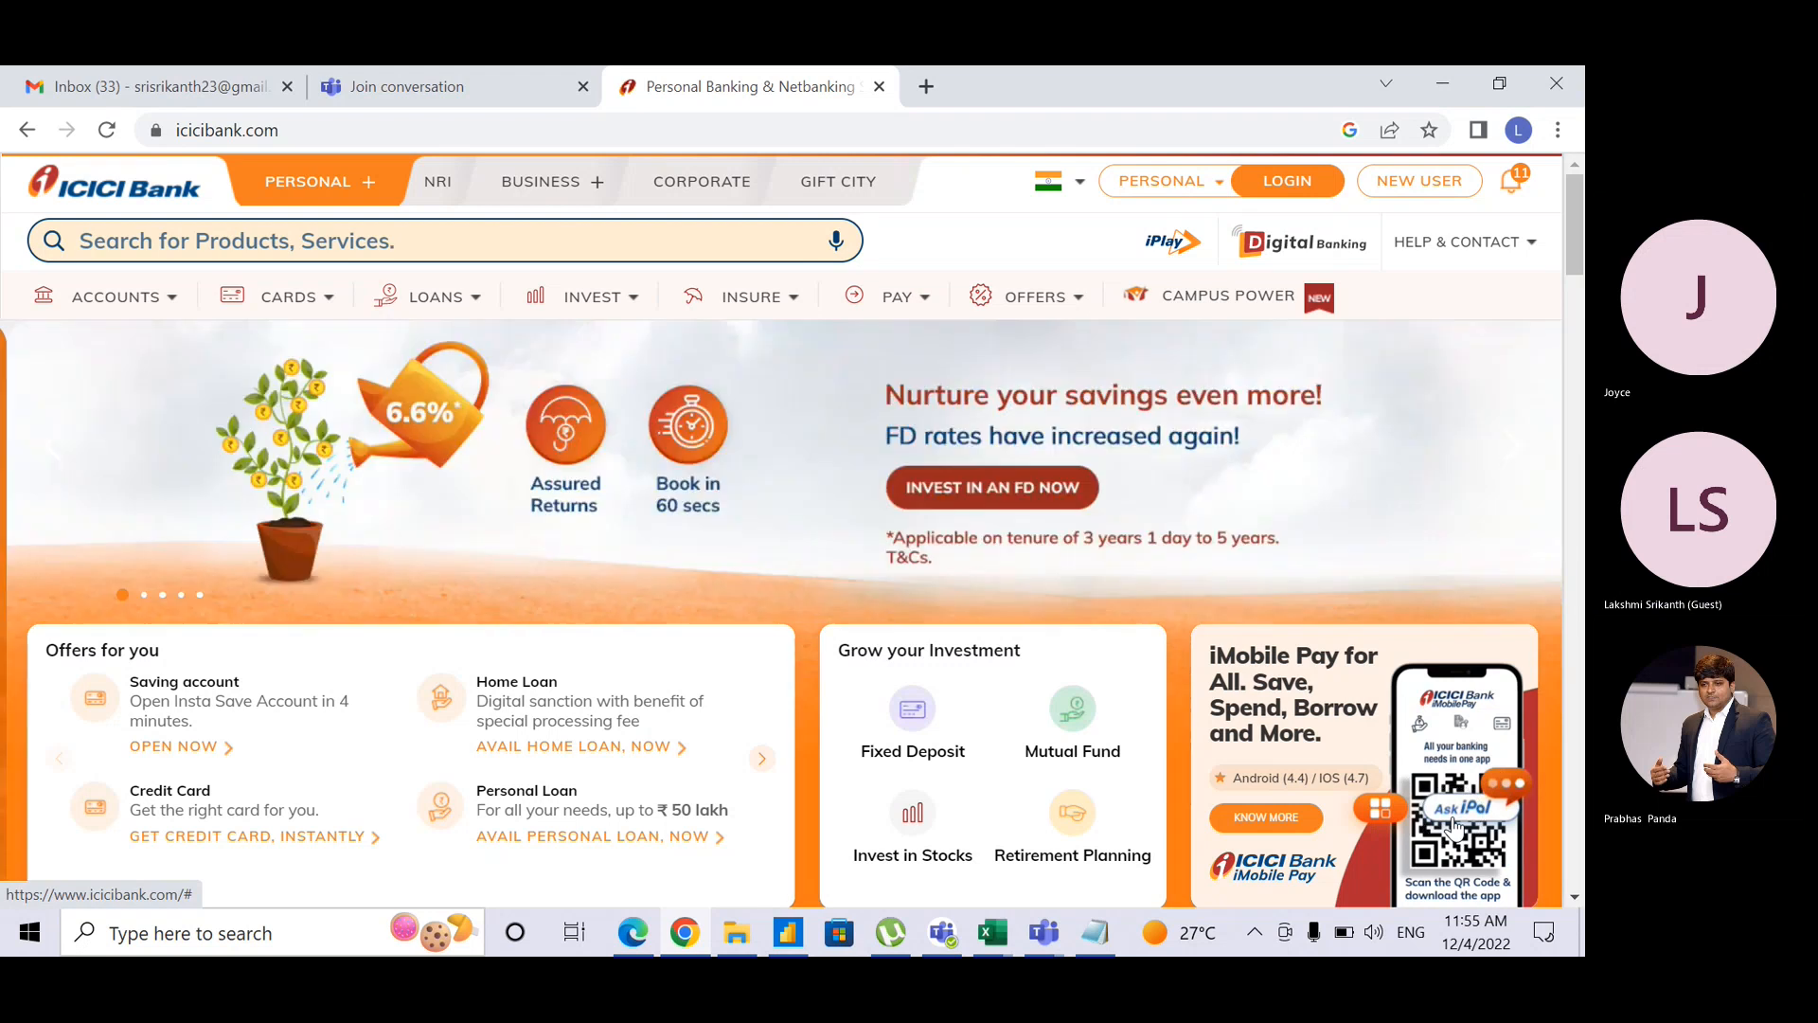
key("ctrl")
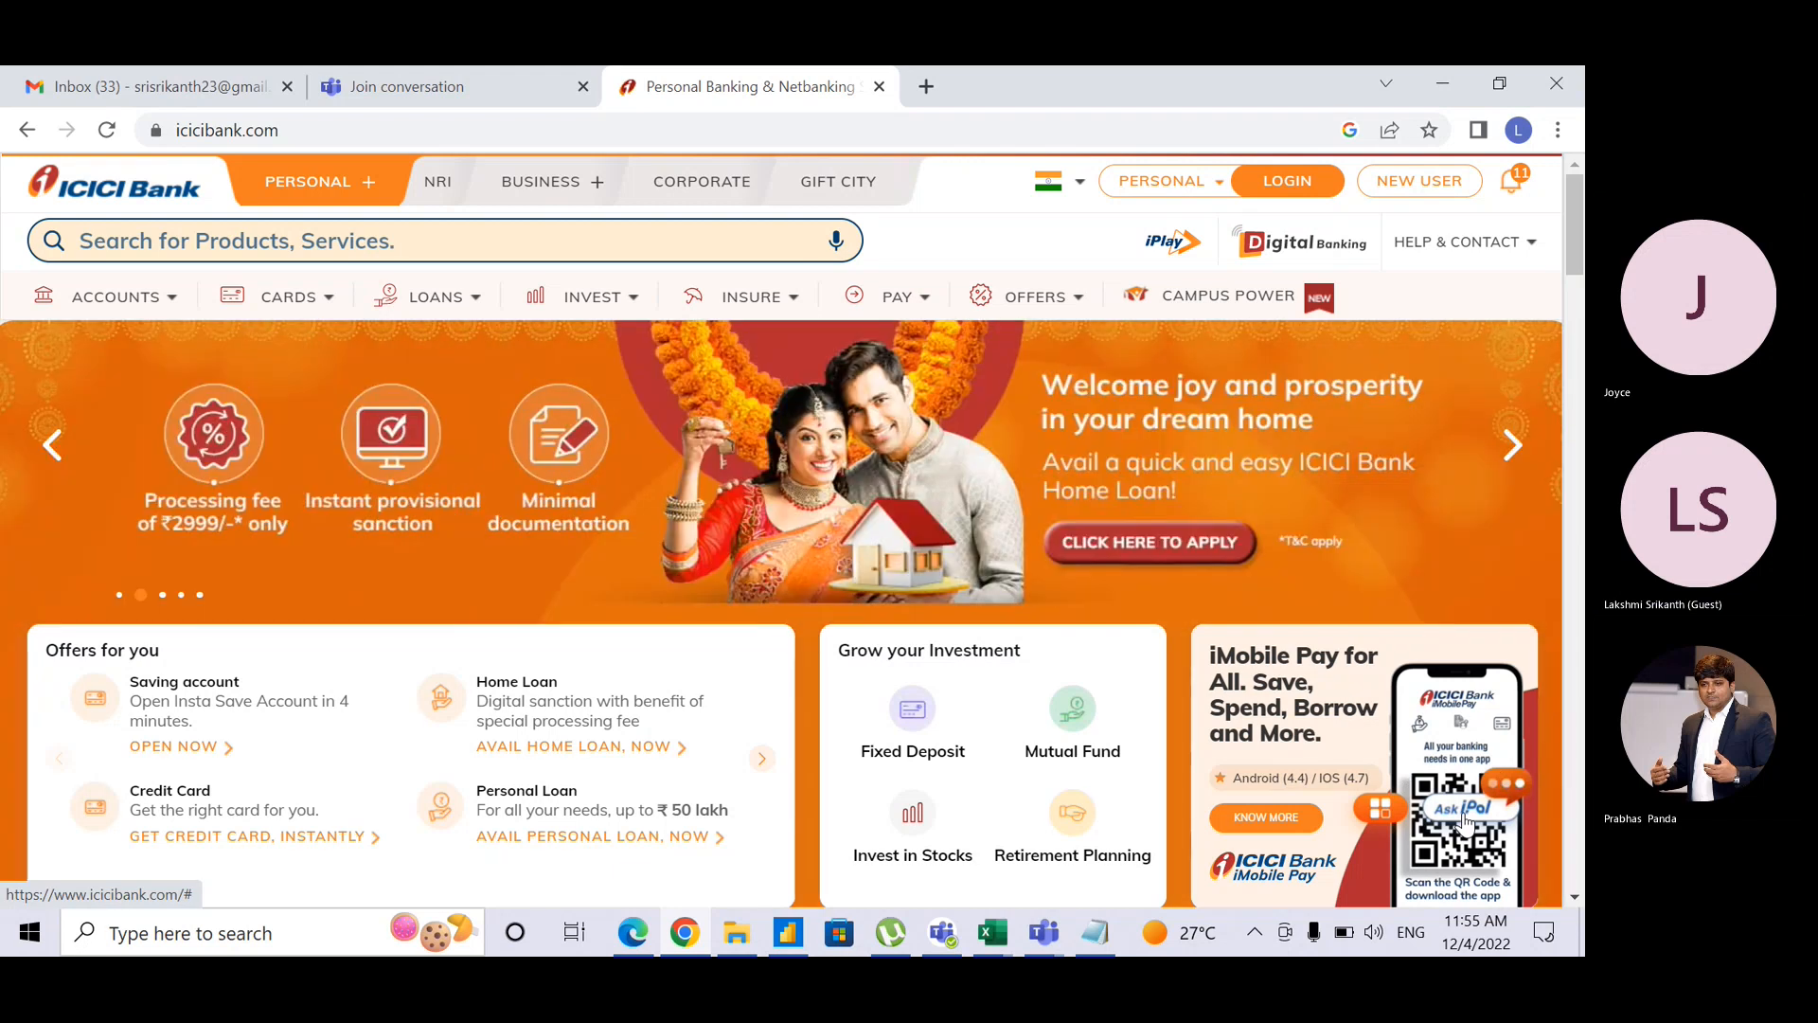
Step: Ask the ICICI virtual assistant 'bank balance' and scroll through its reply
left_click(1465, 816)
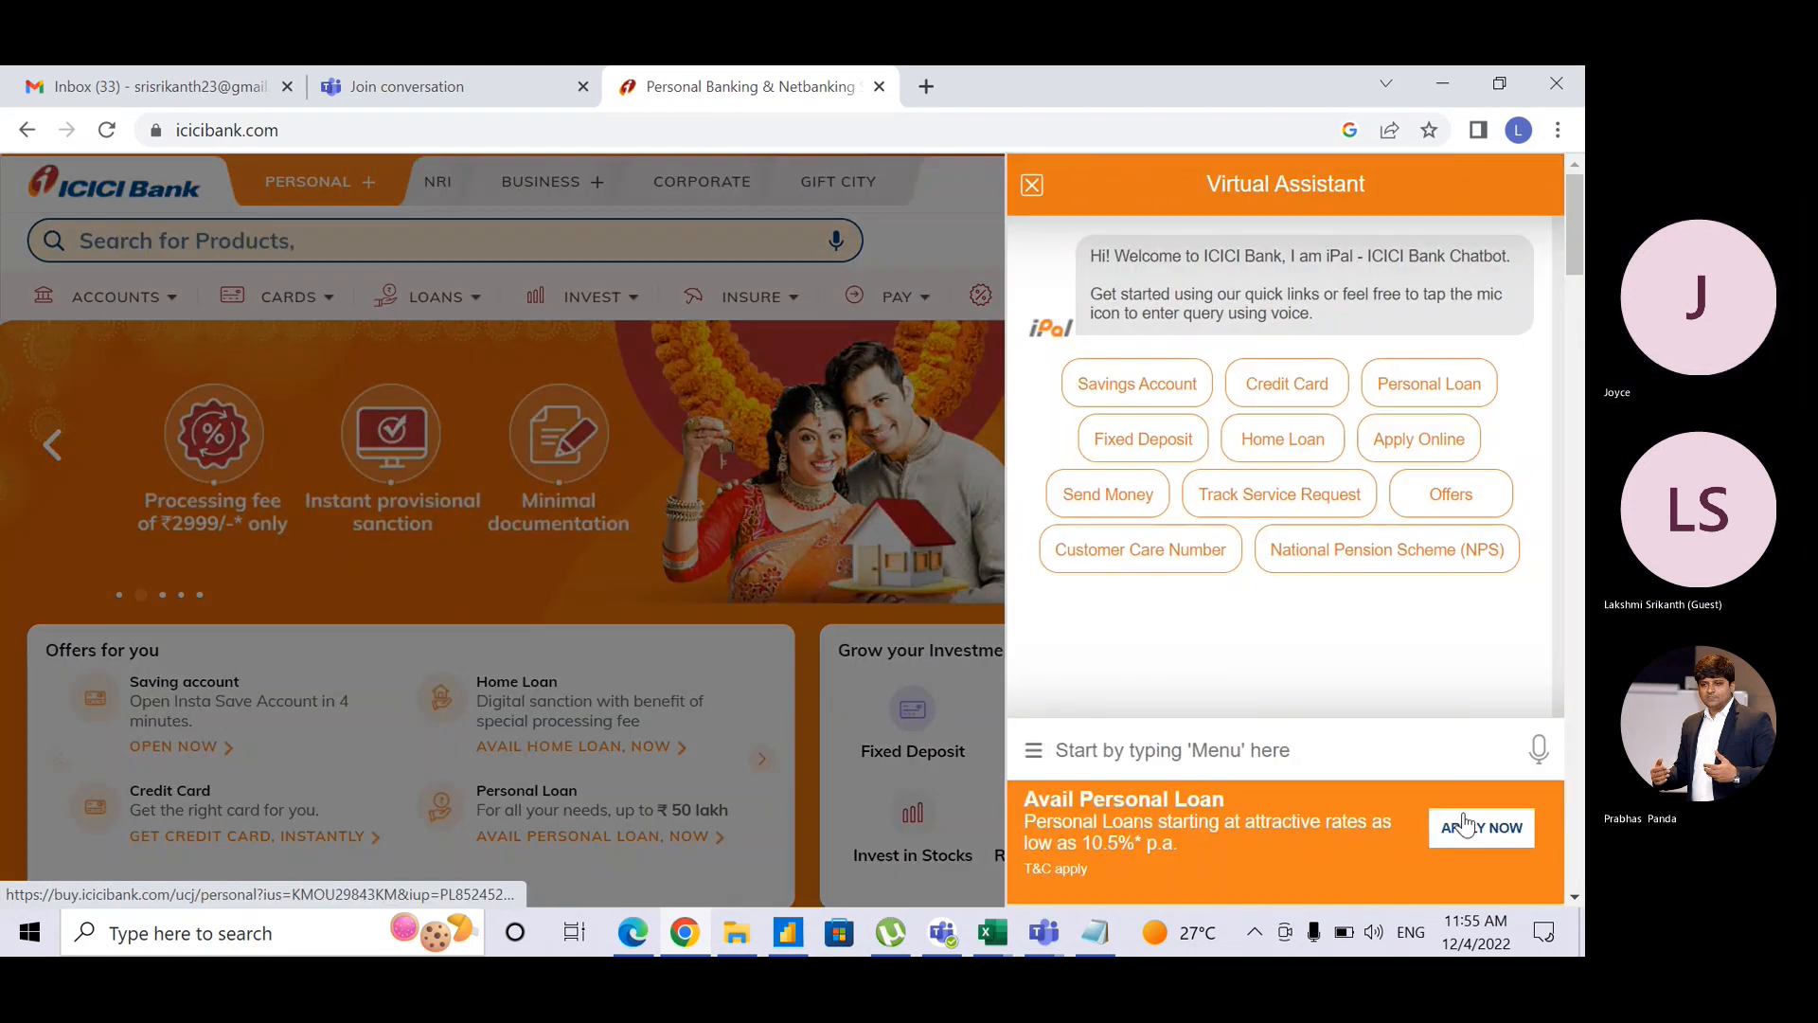
left_click(1032, 189)
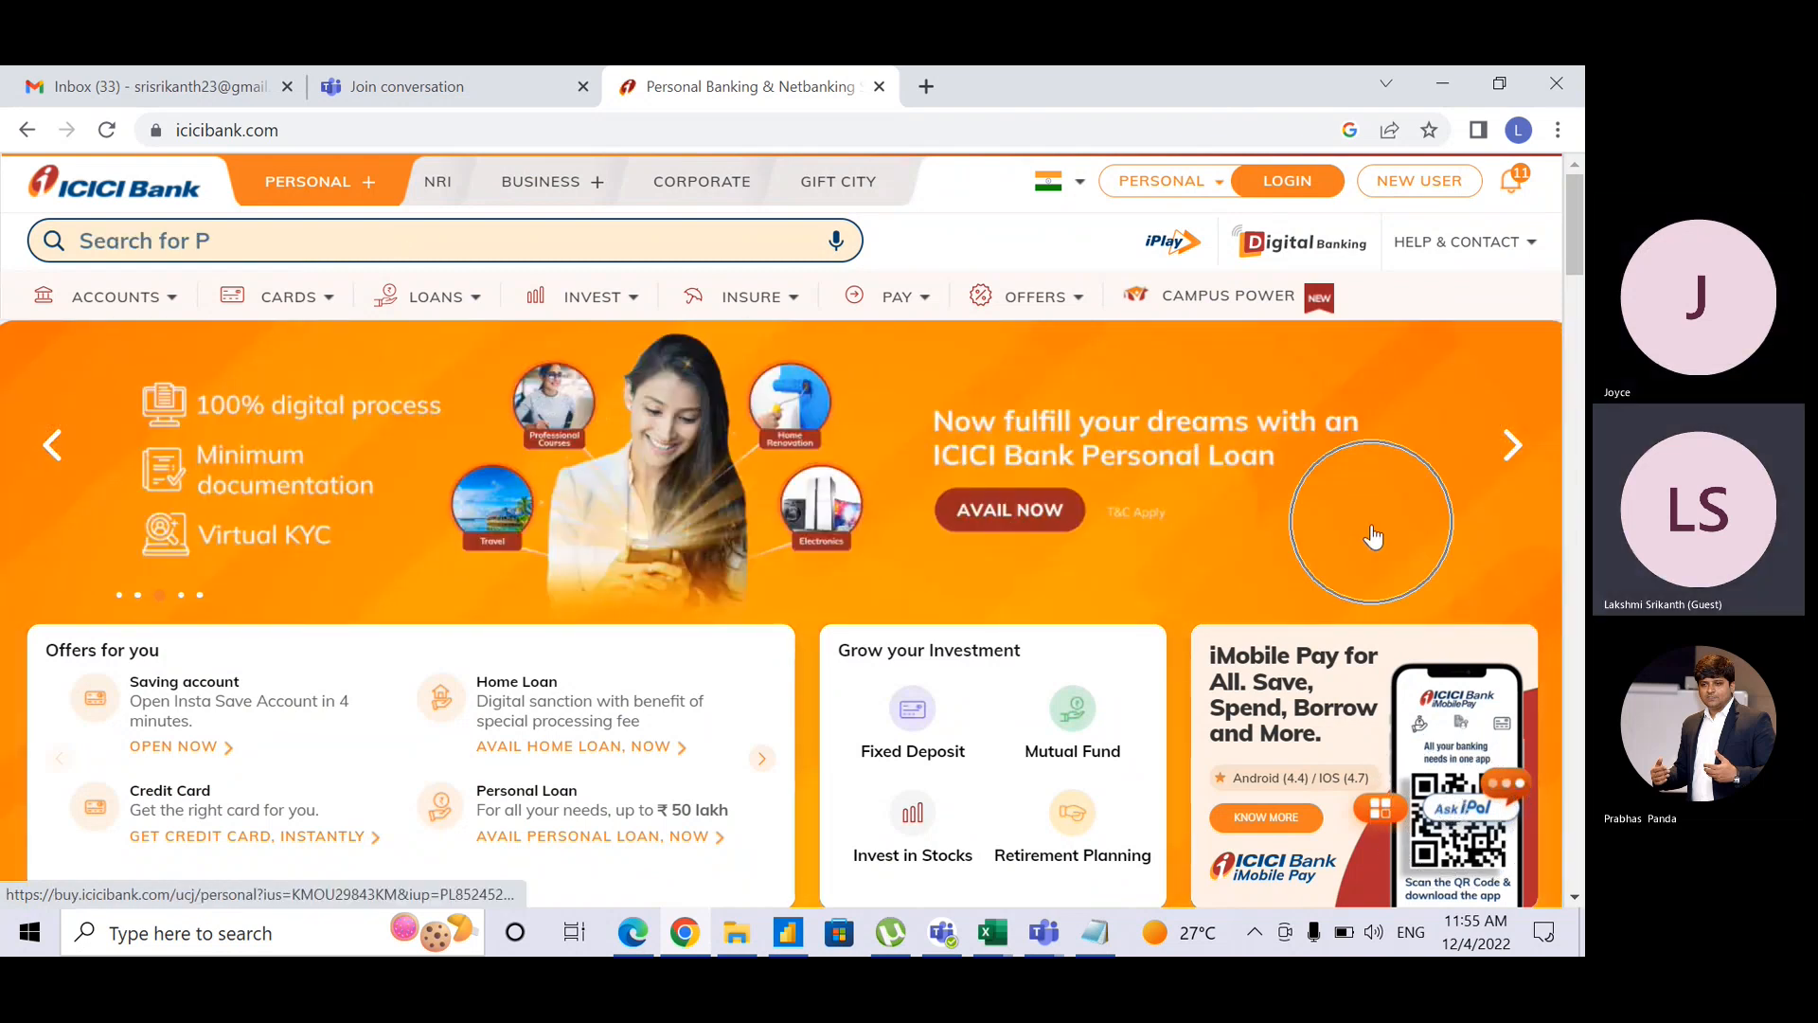
left_click(1464, 820)
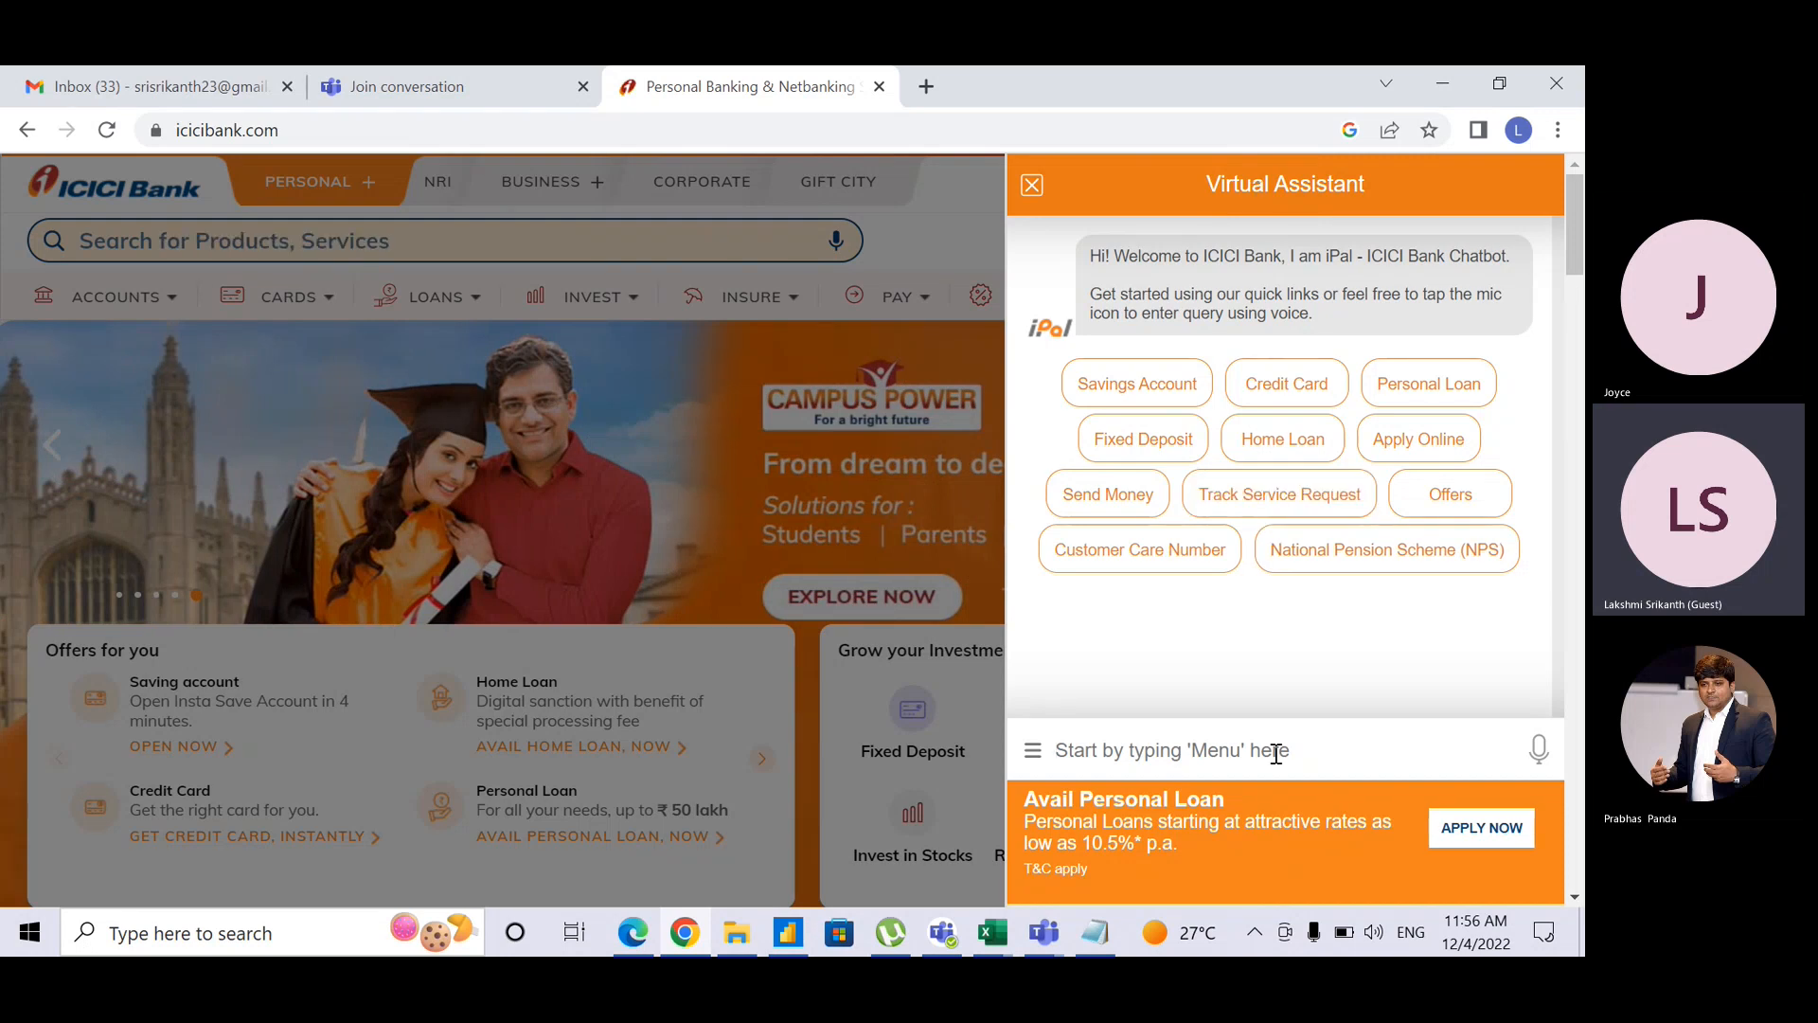
type("bank")
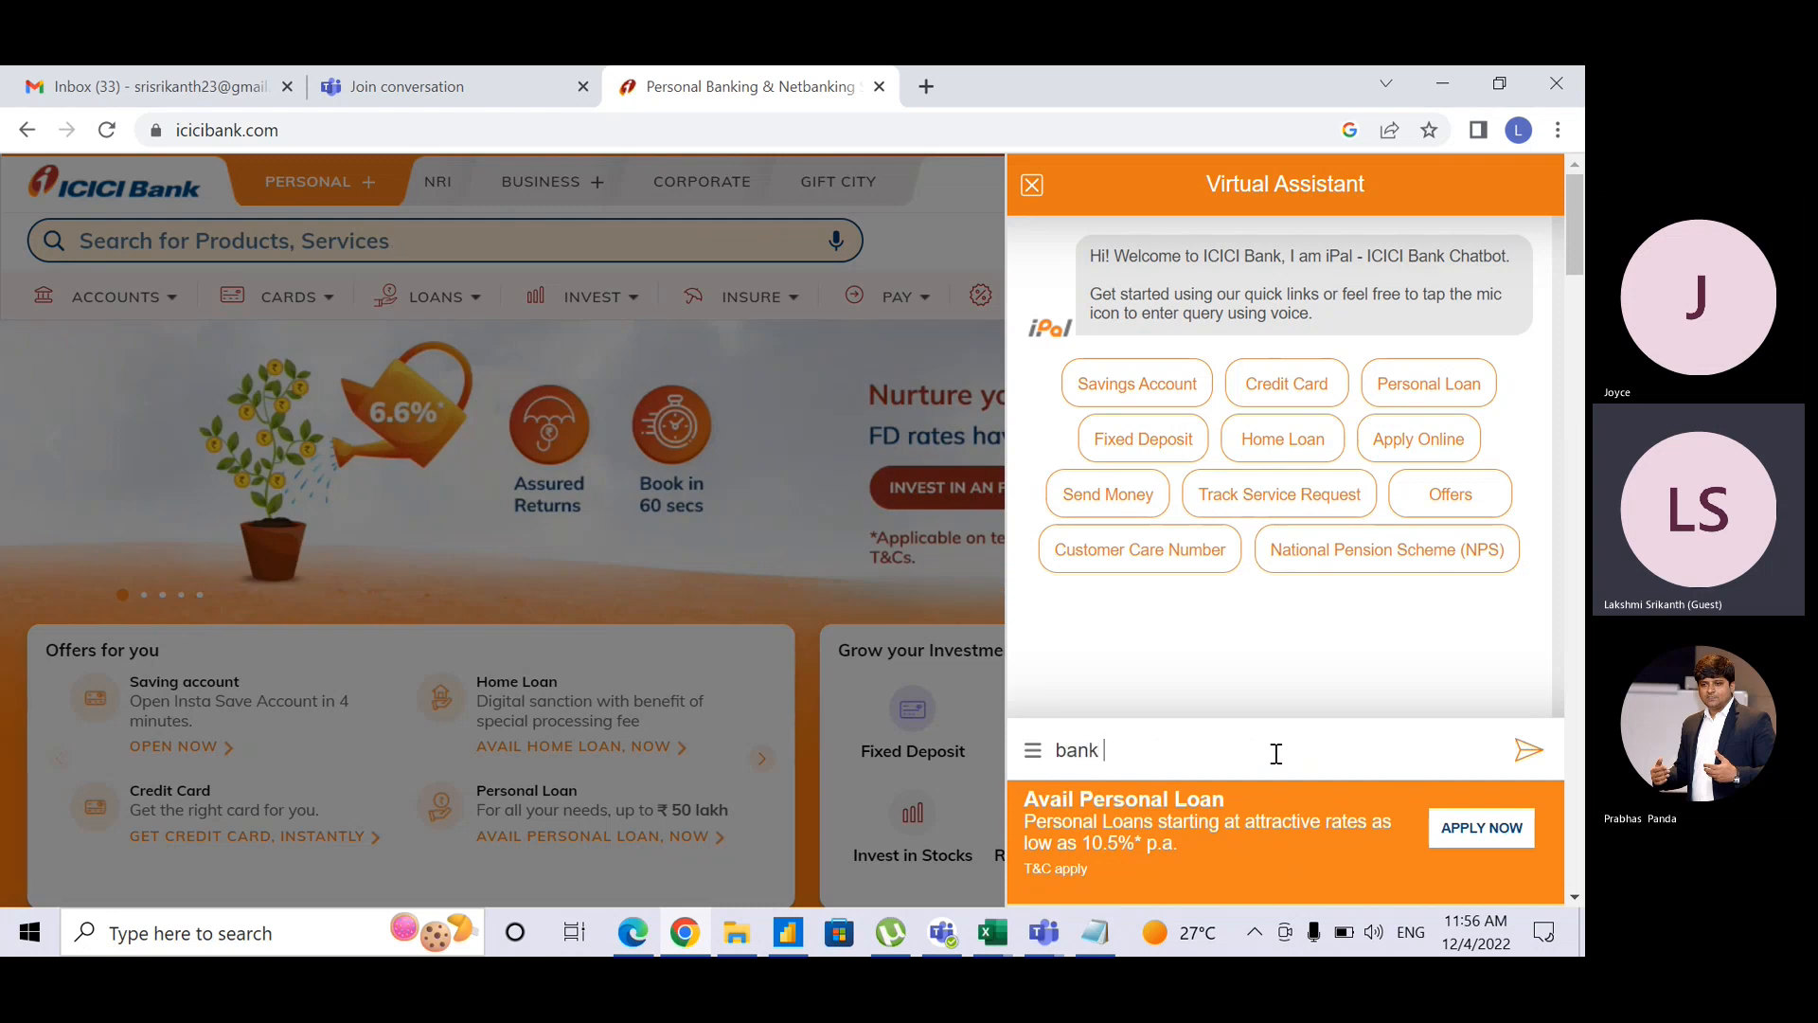
type(" balance")
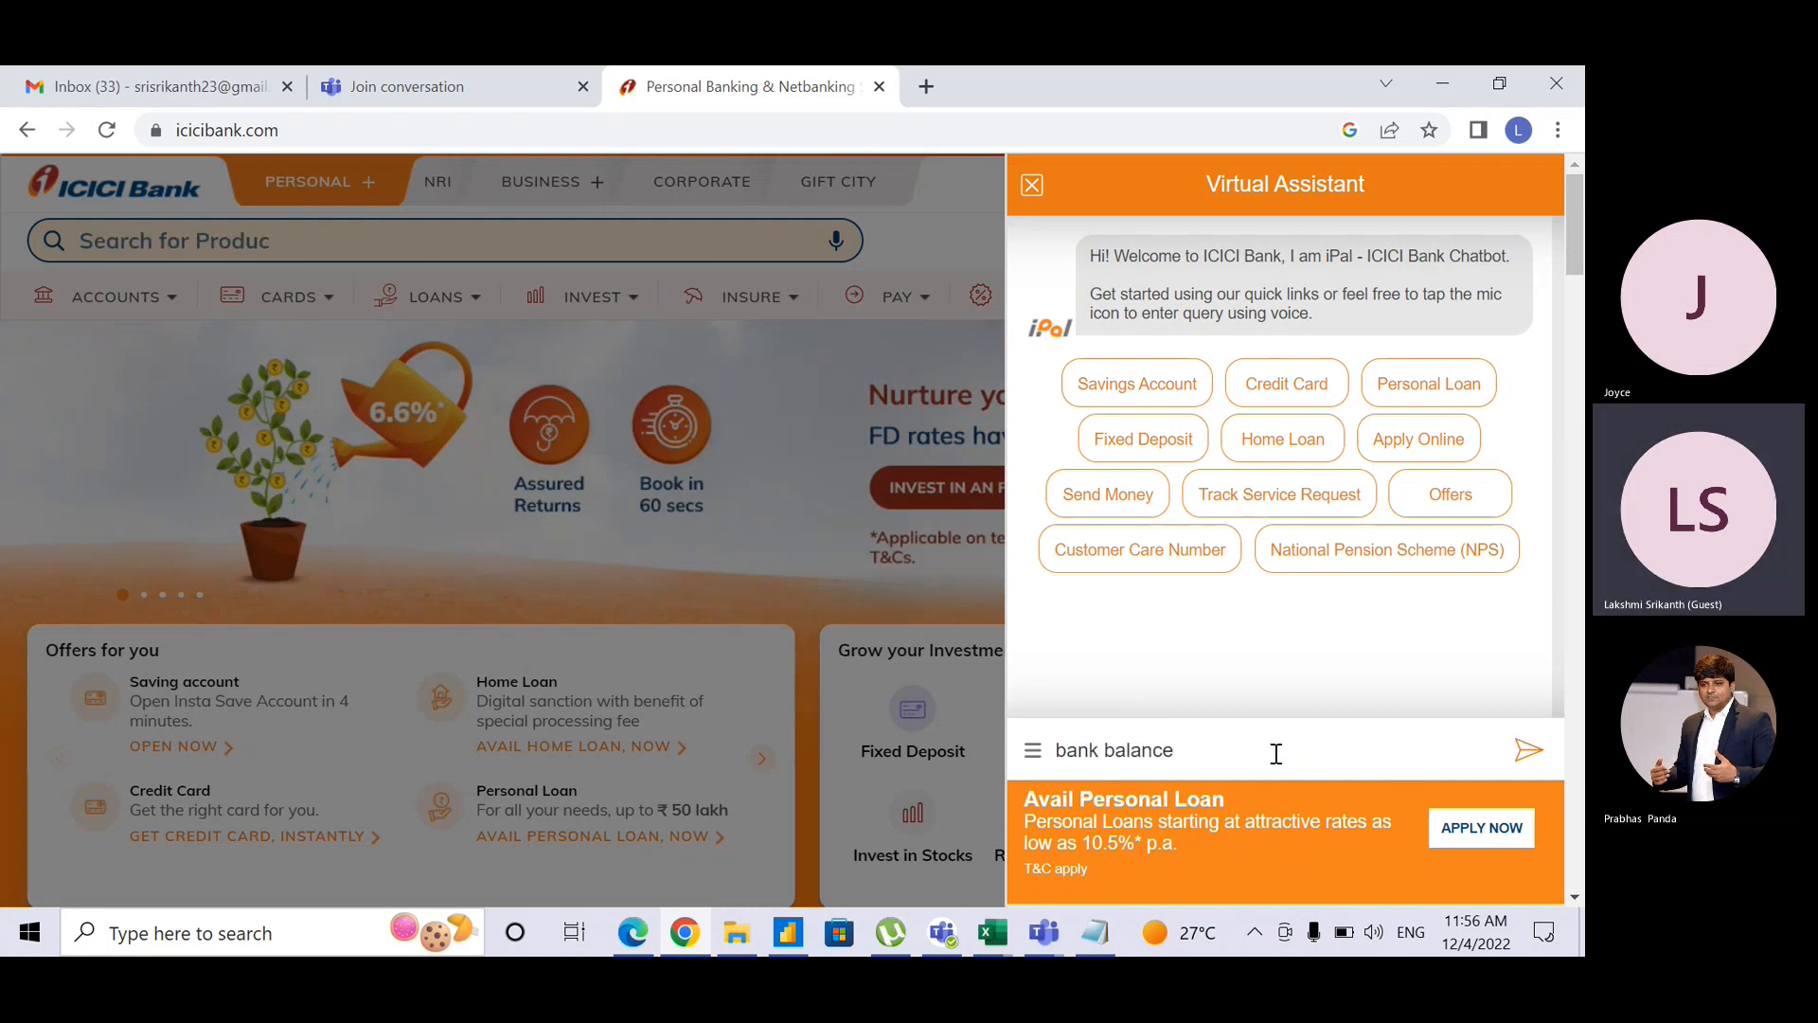
key("Return")
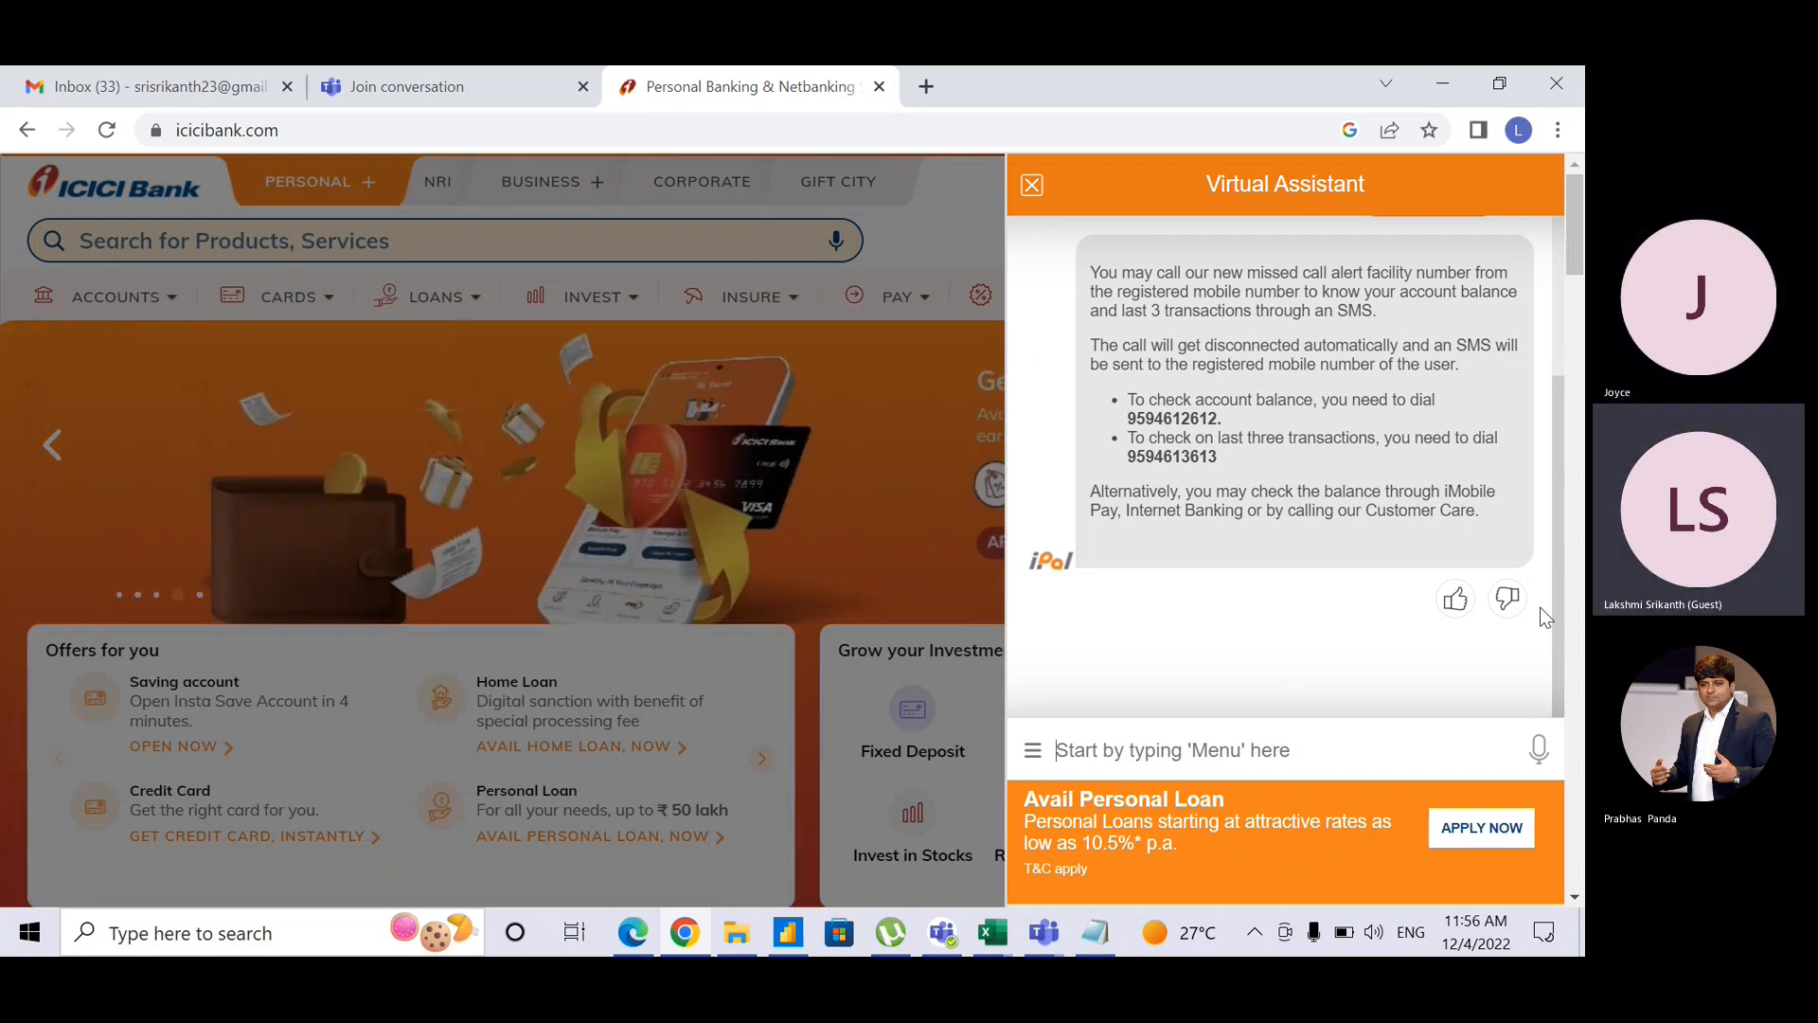
left_click_drag(1559, 611, 1561, 539)
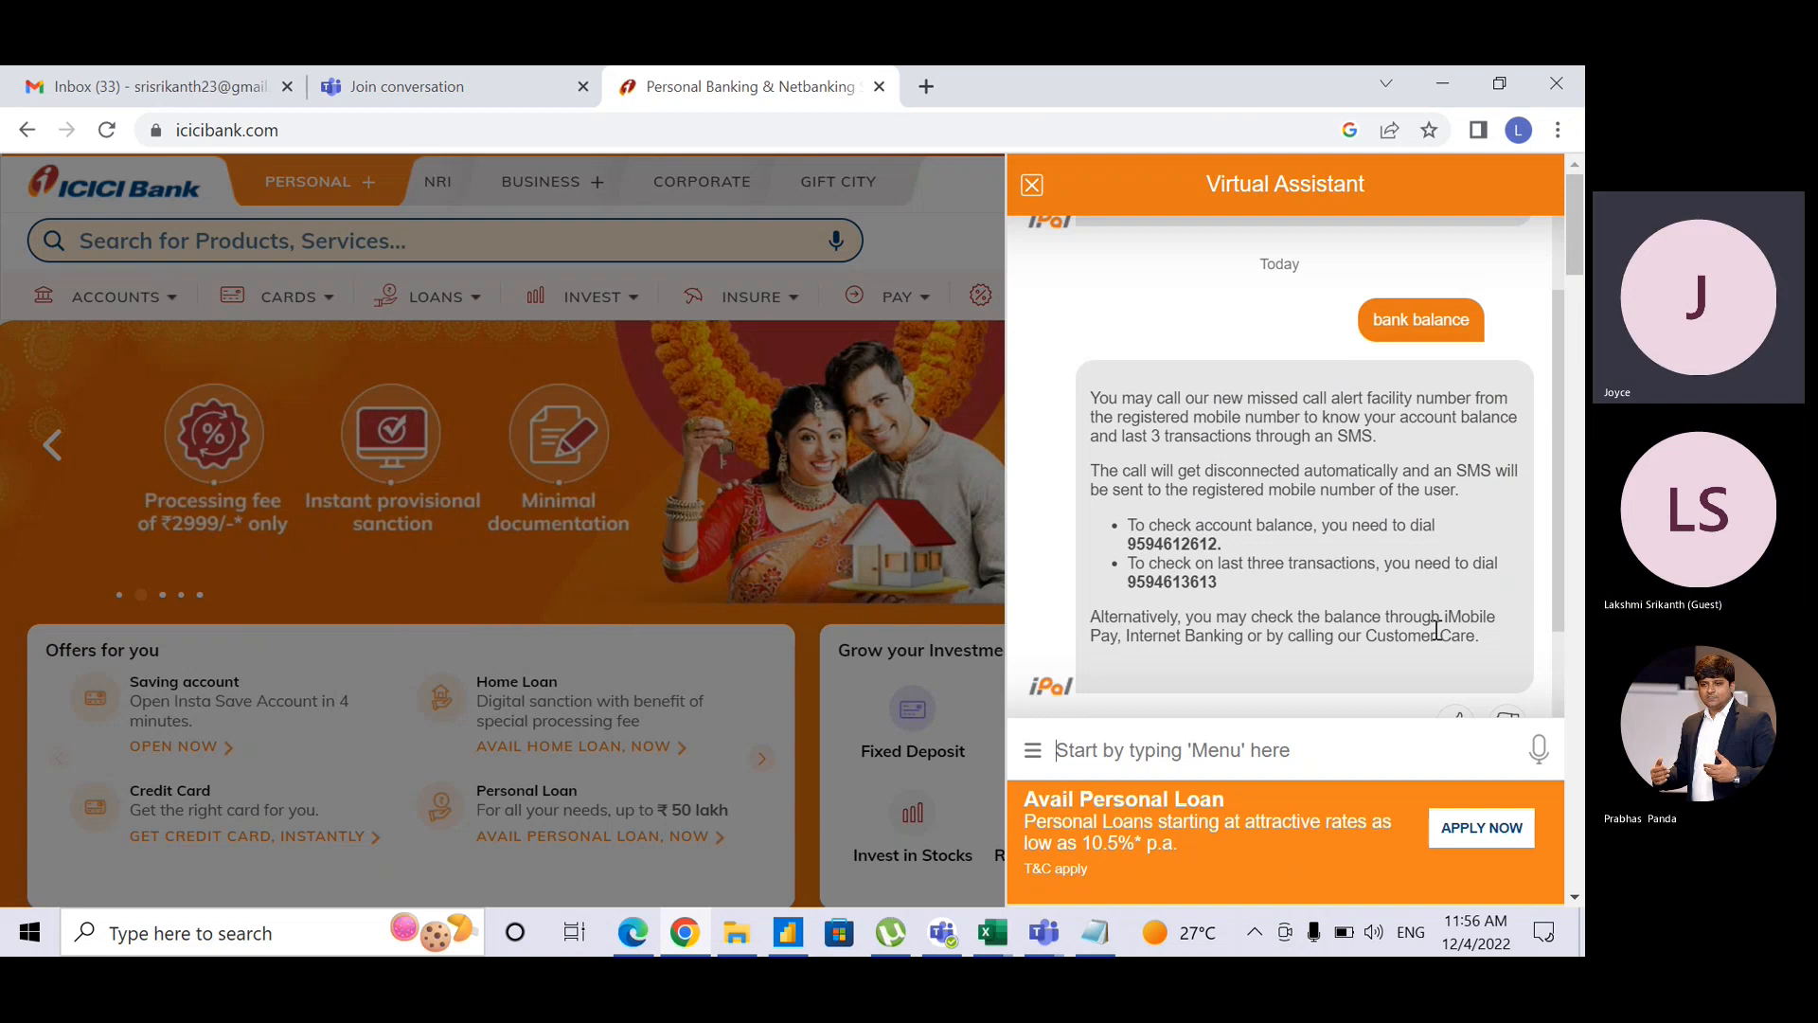
Step: Ask the assistant about 'personal loan' service charges, then switch back to Power BI Desktop
type("pe")
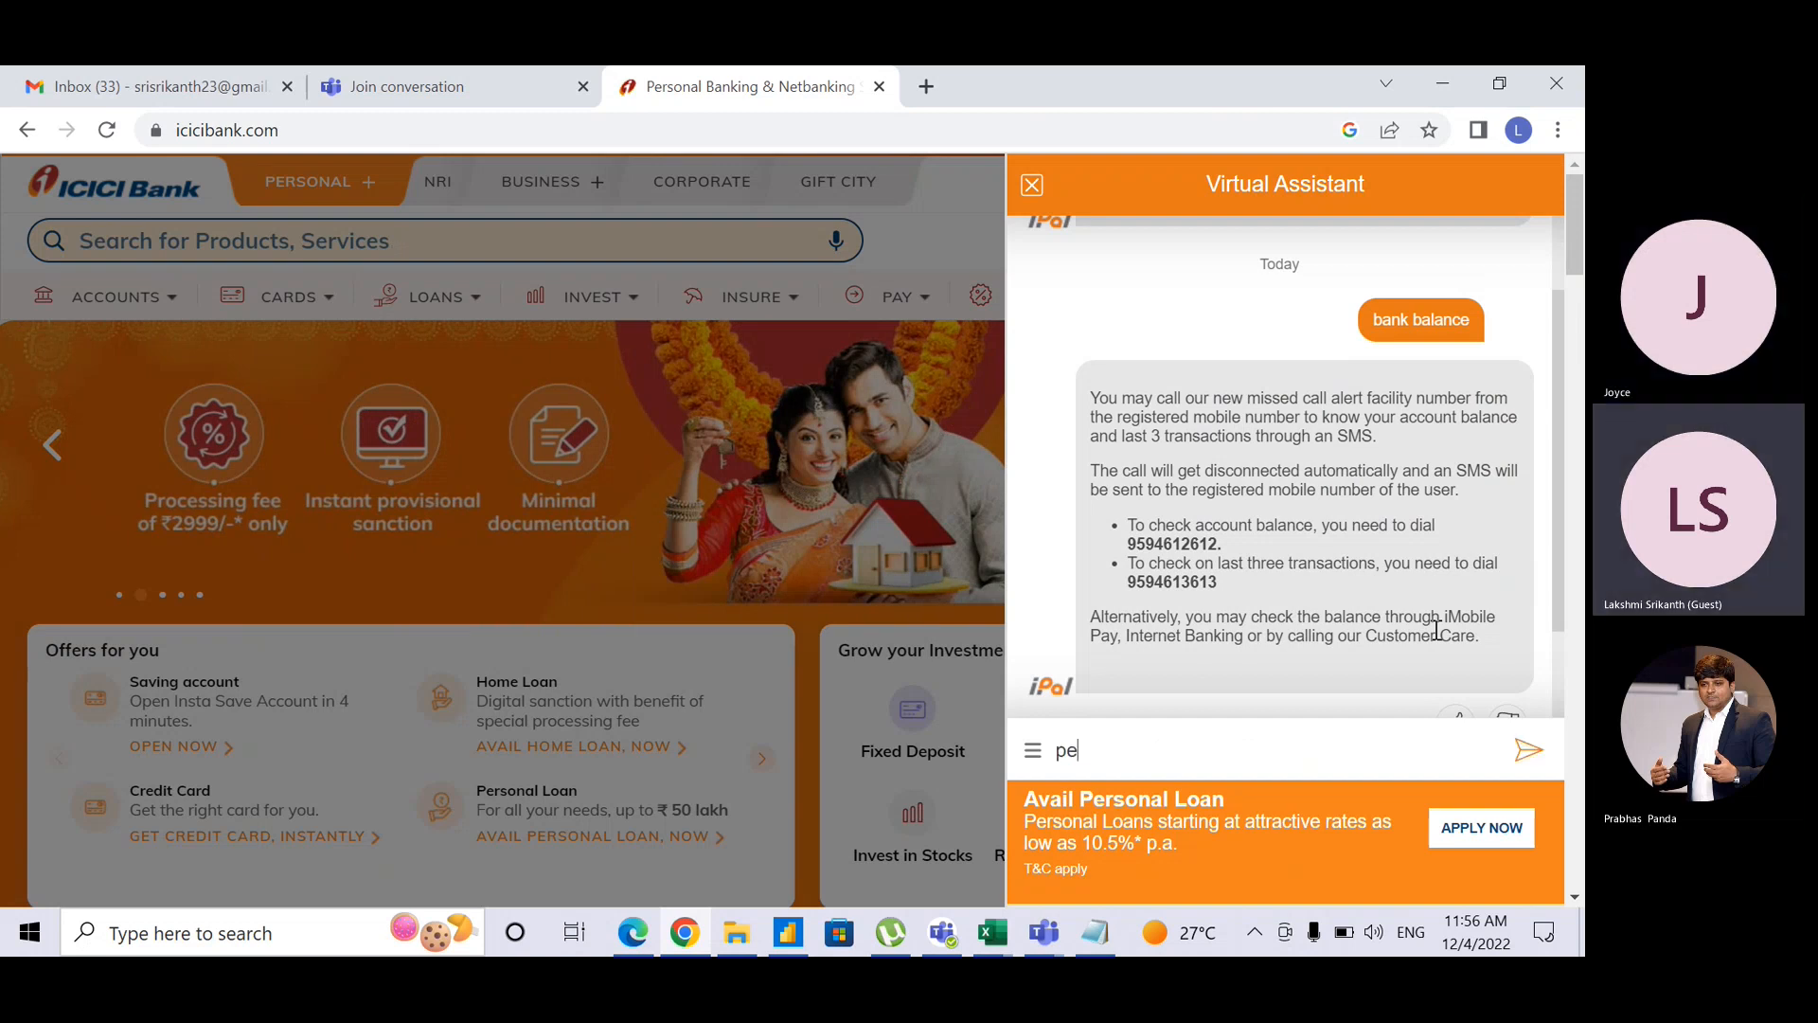
type("rsonal loan")
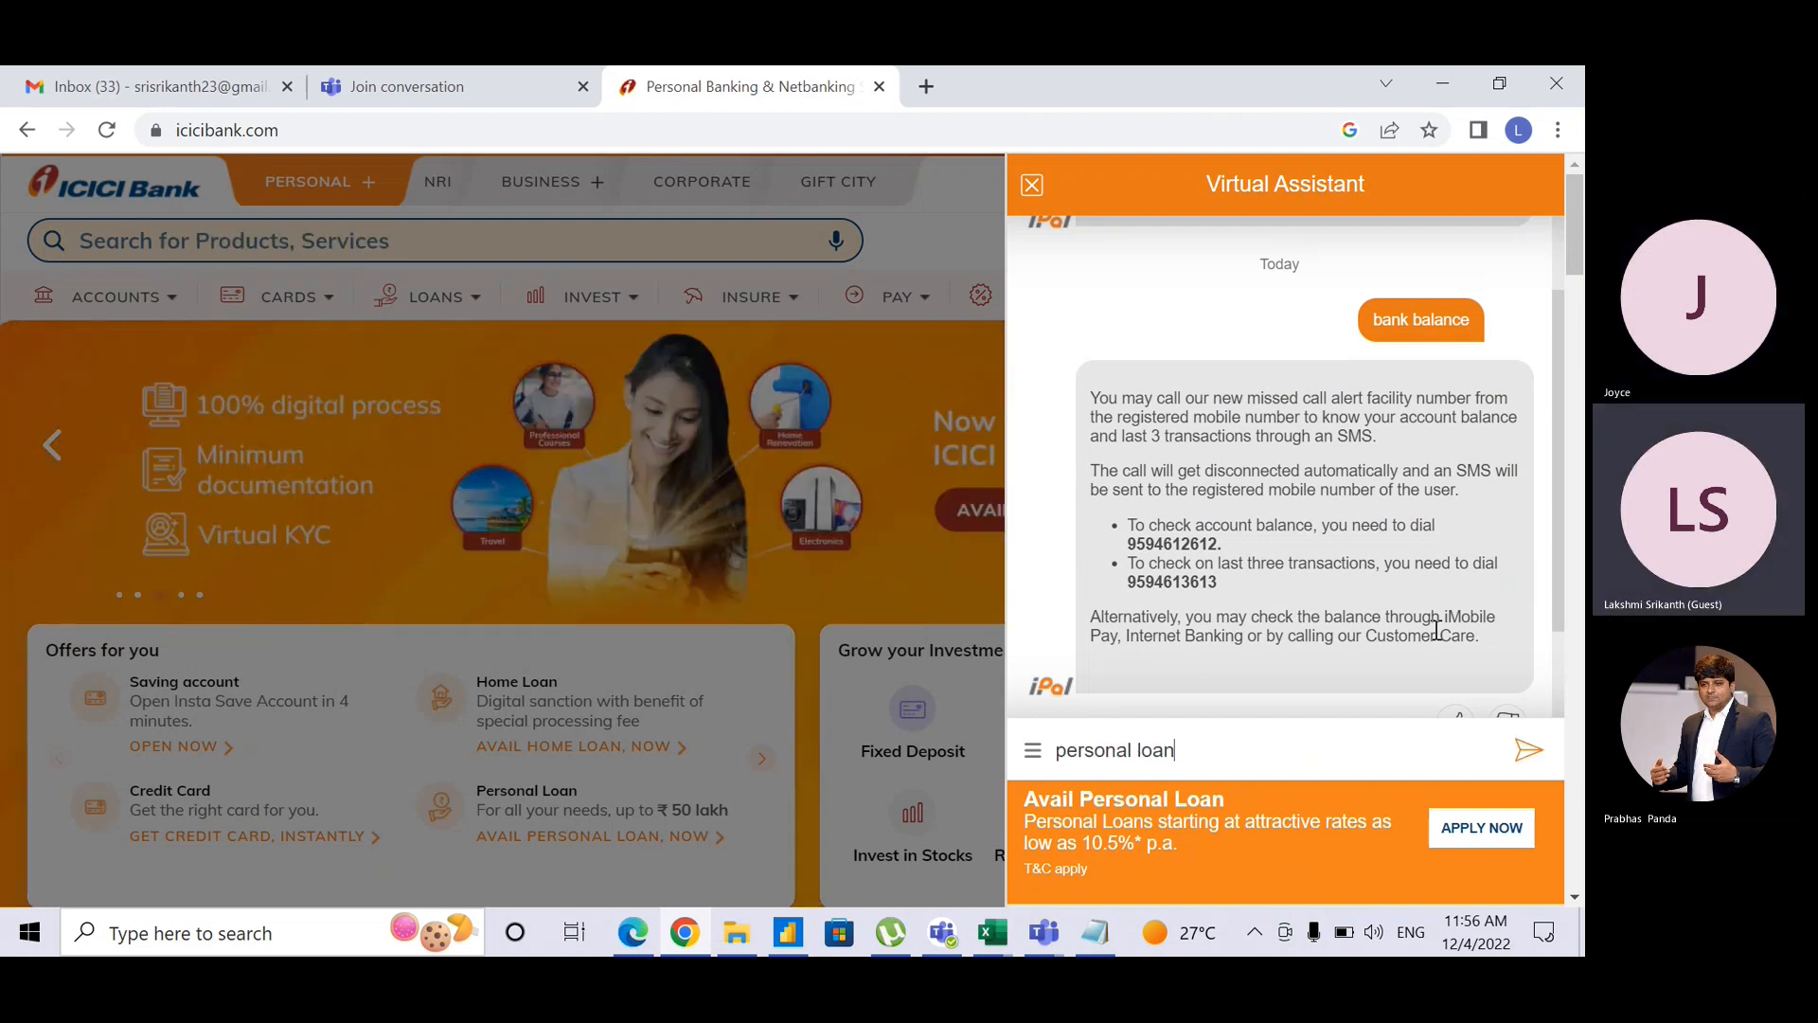
key("Return")
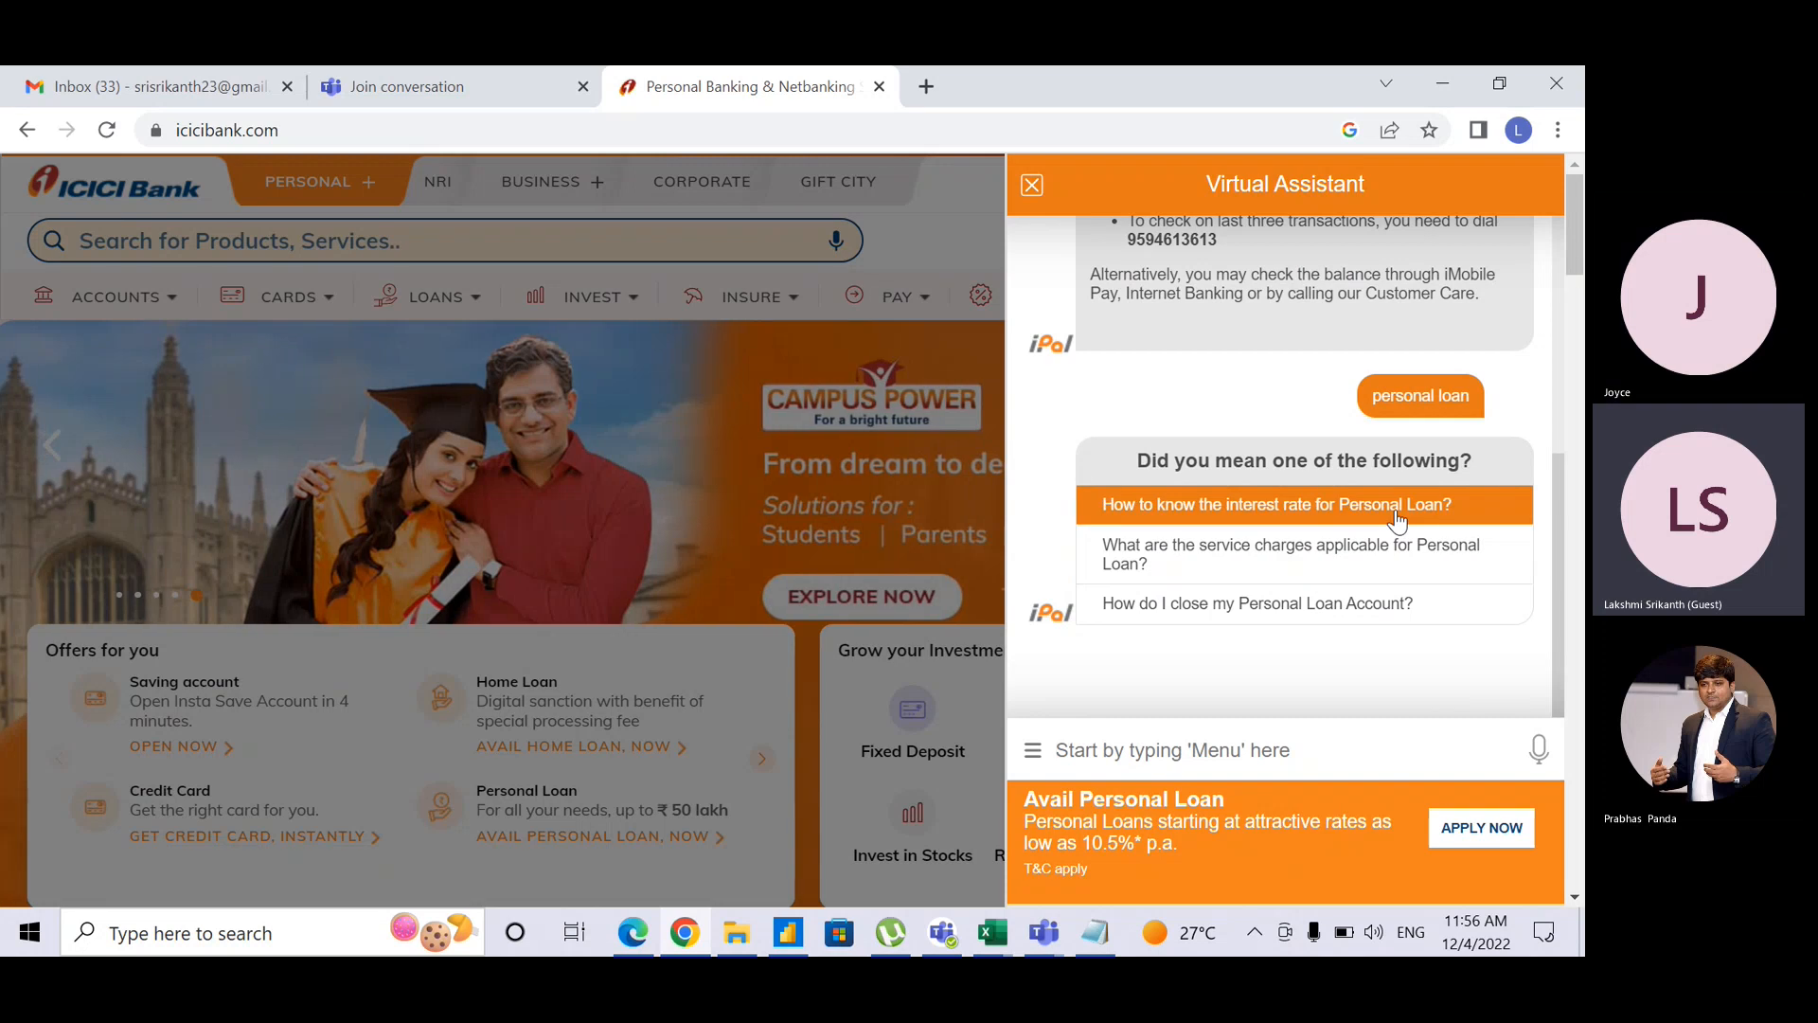
left_click(1366, 536)
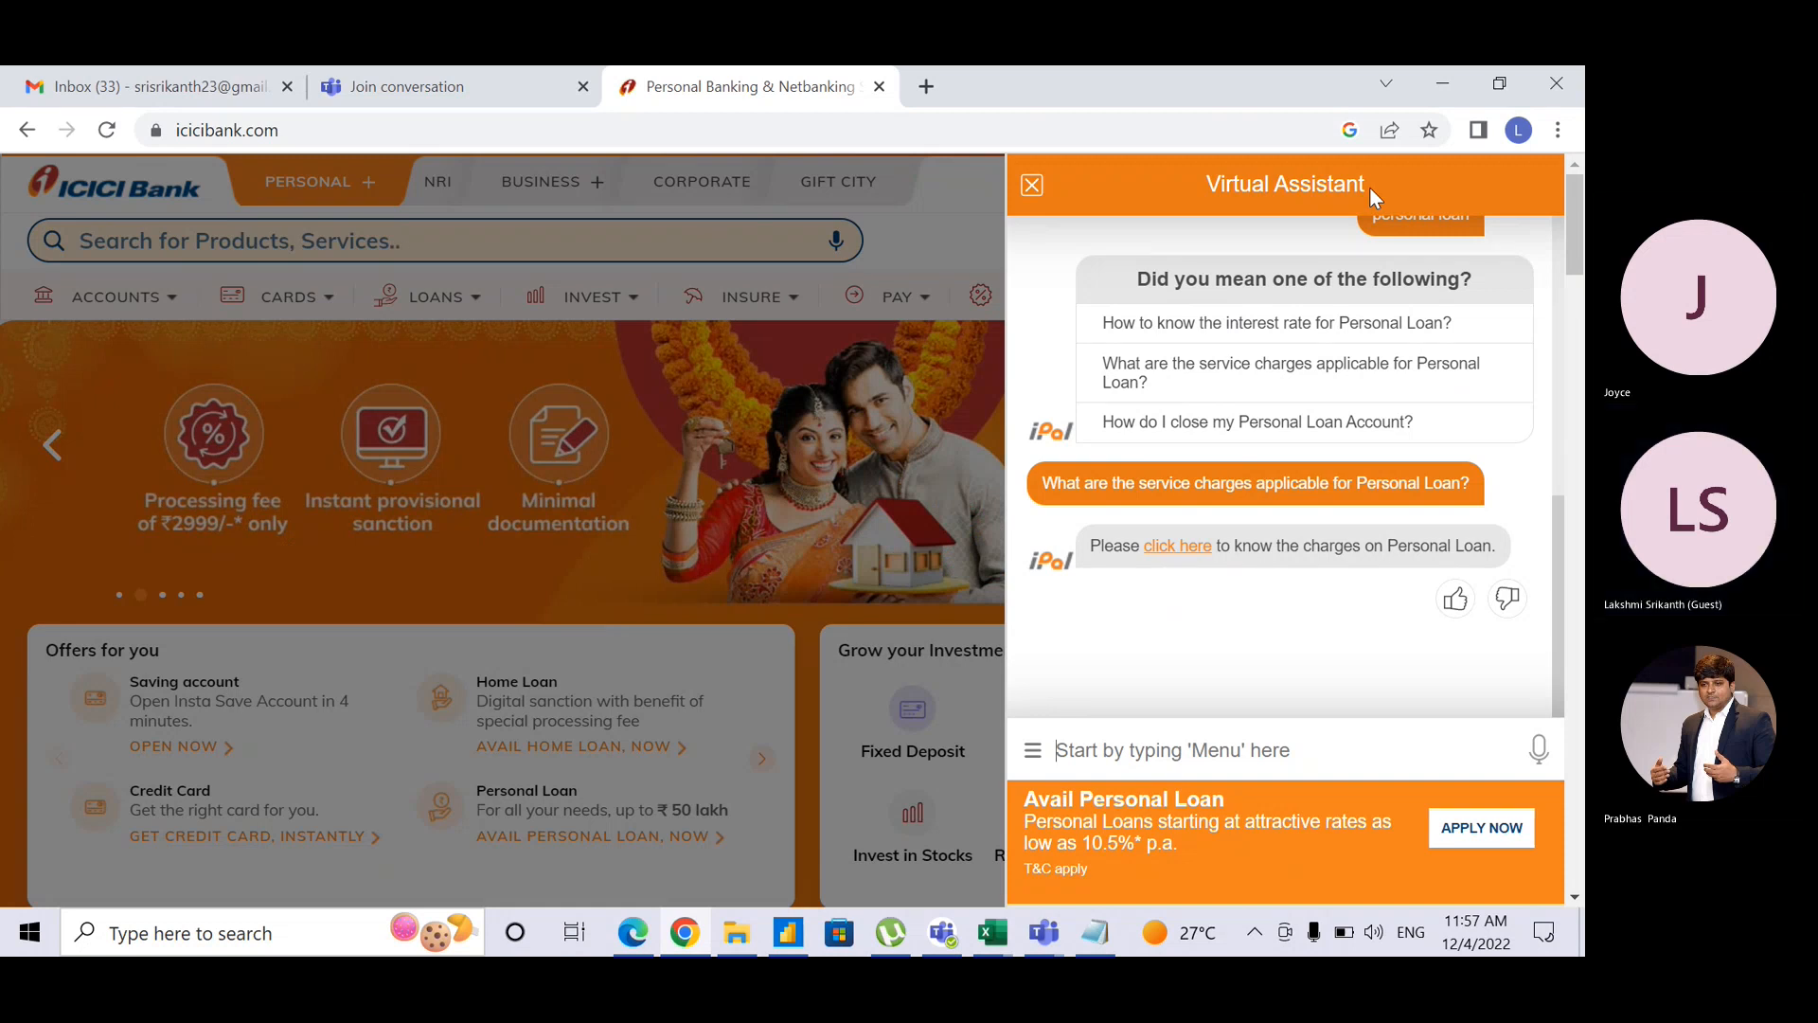
key("alt+Tab")
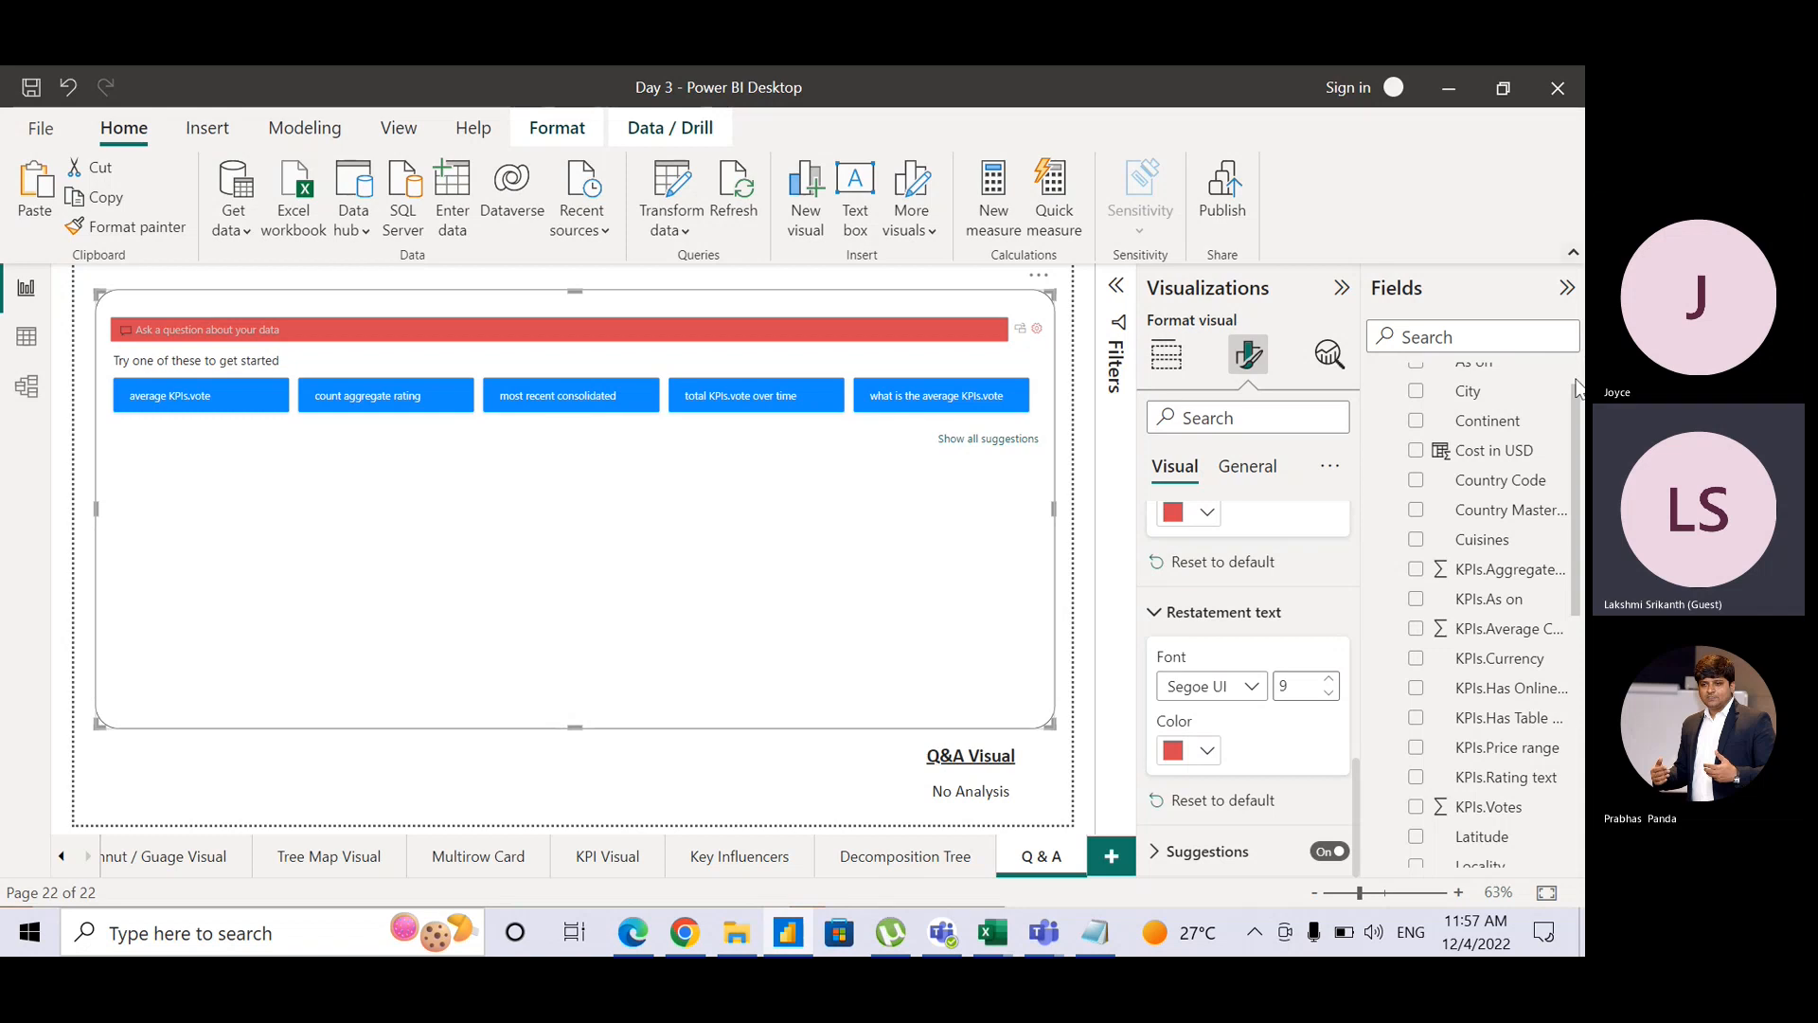
Step: Collapse the Consolidated table and ask the suggested question 'what is the average KPIs.vote'
scroll(1580, 415, "up", 1)
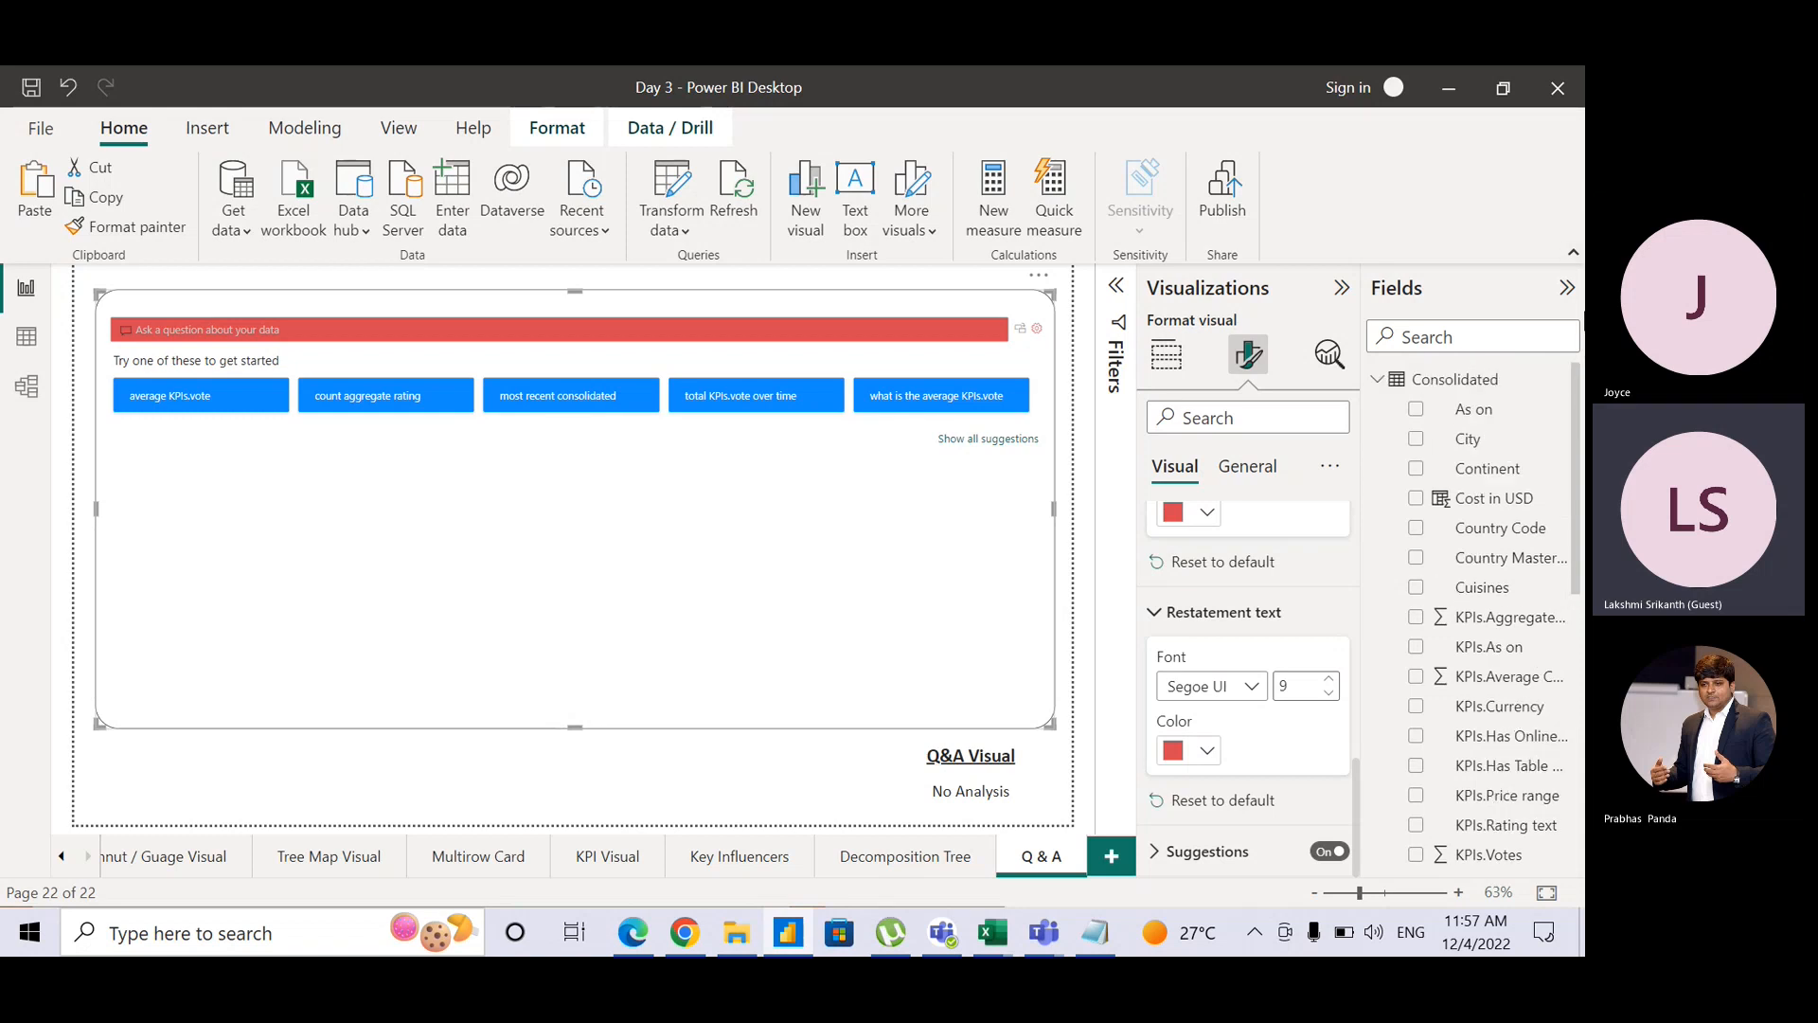
left_click(1378, 379)
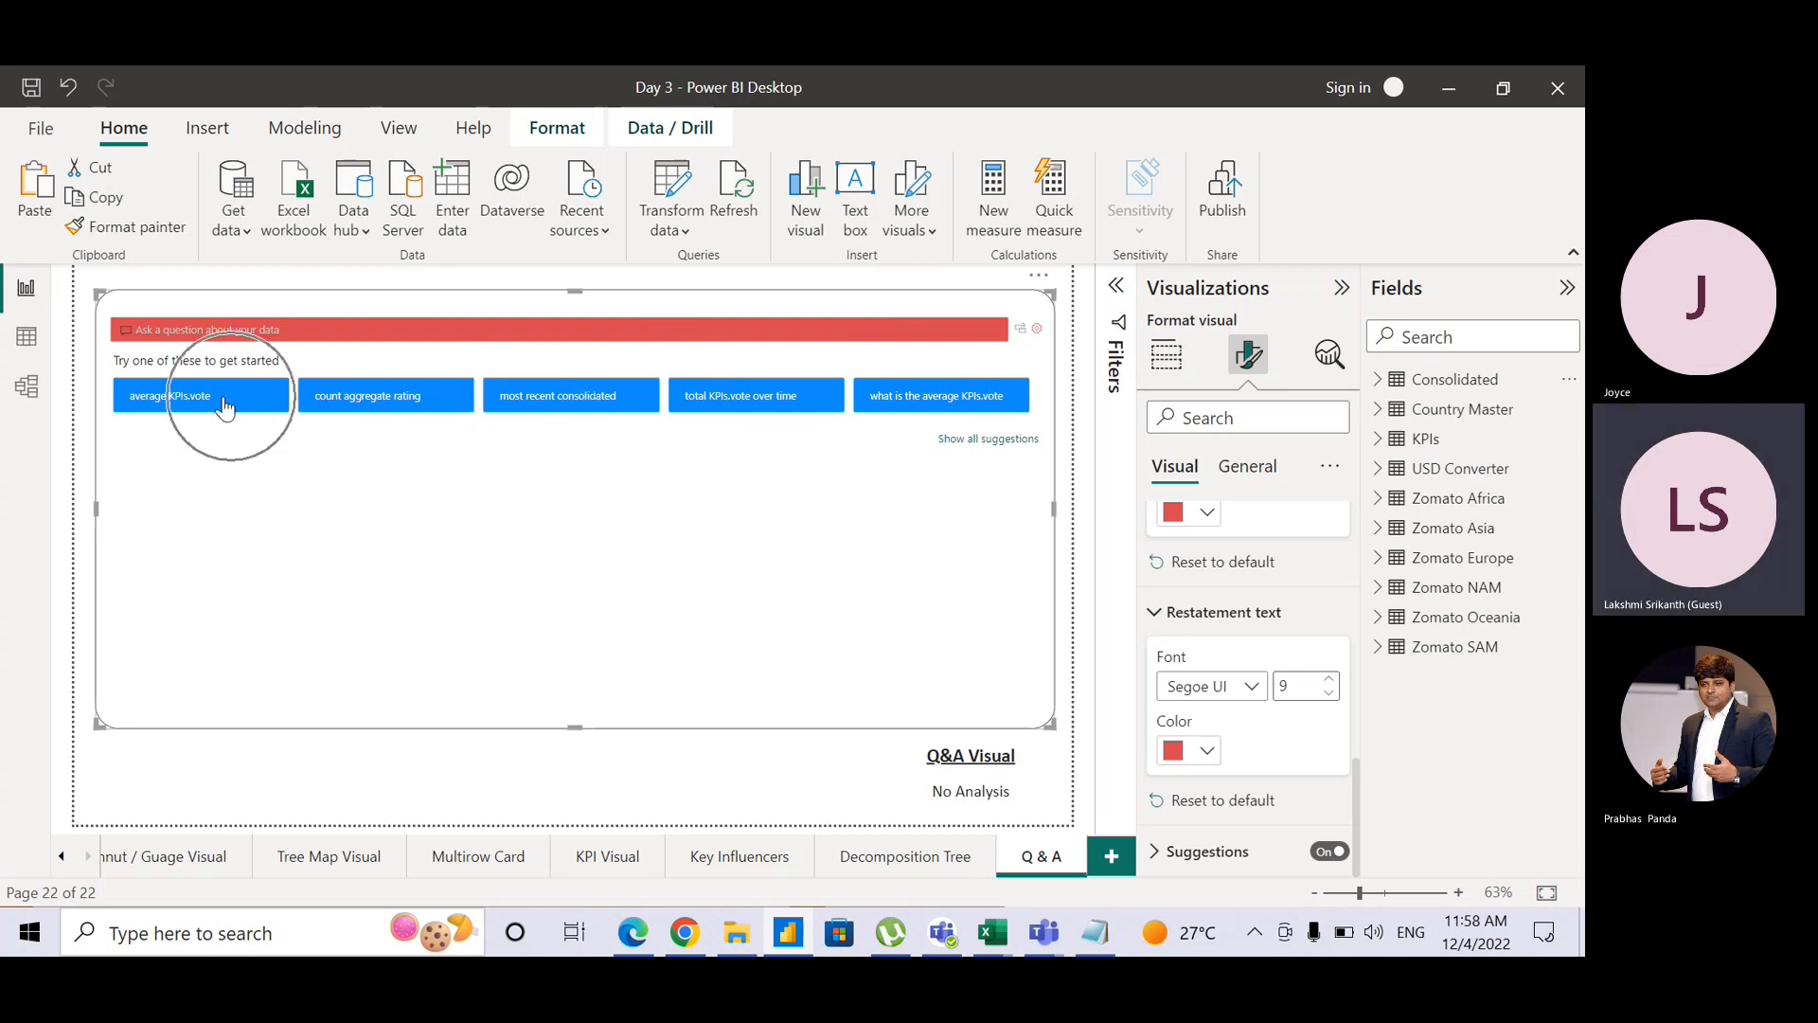
left_click(956, 414)
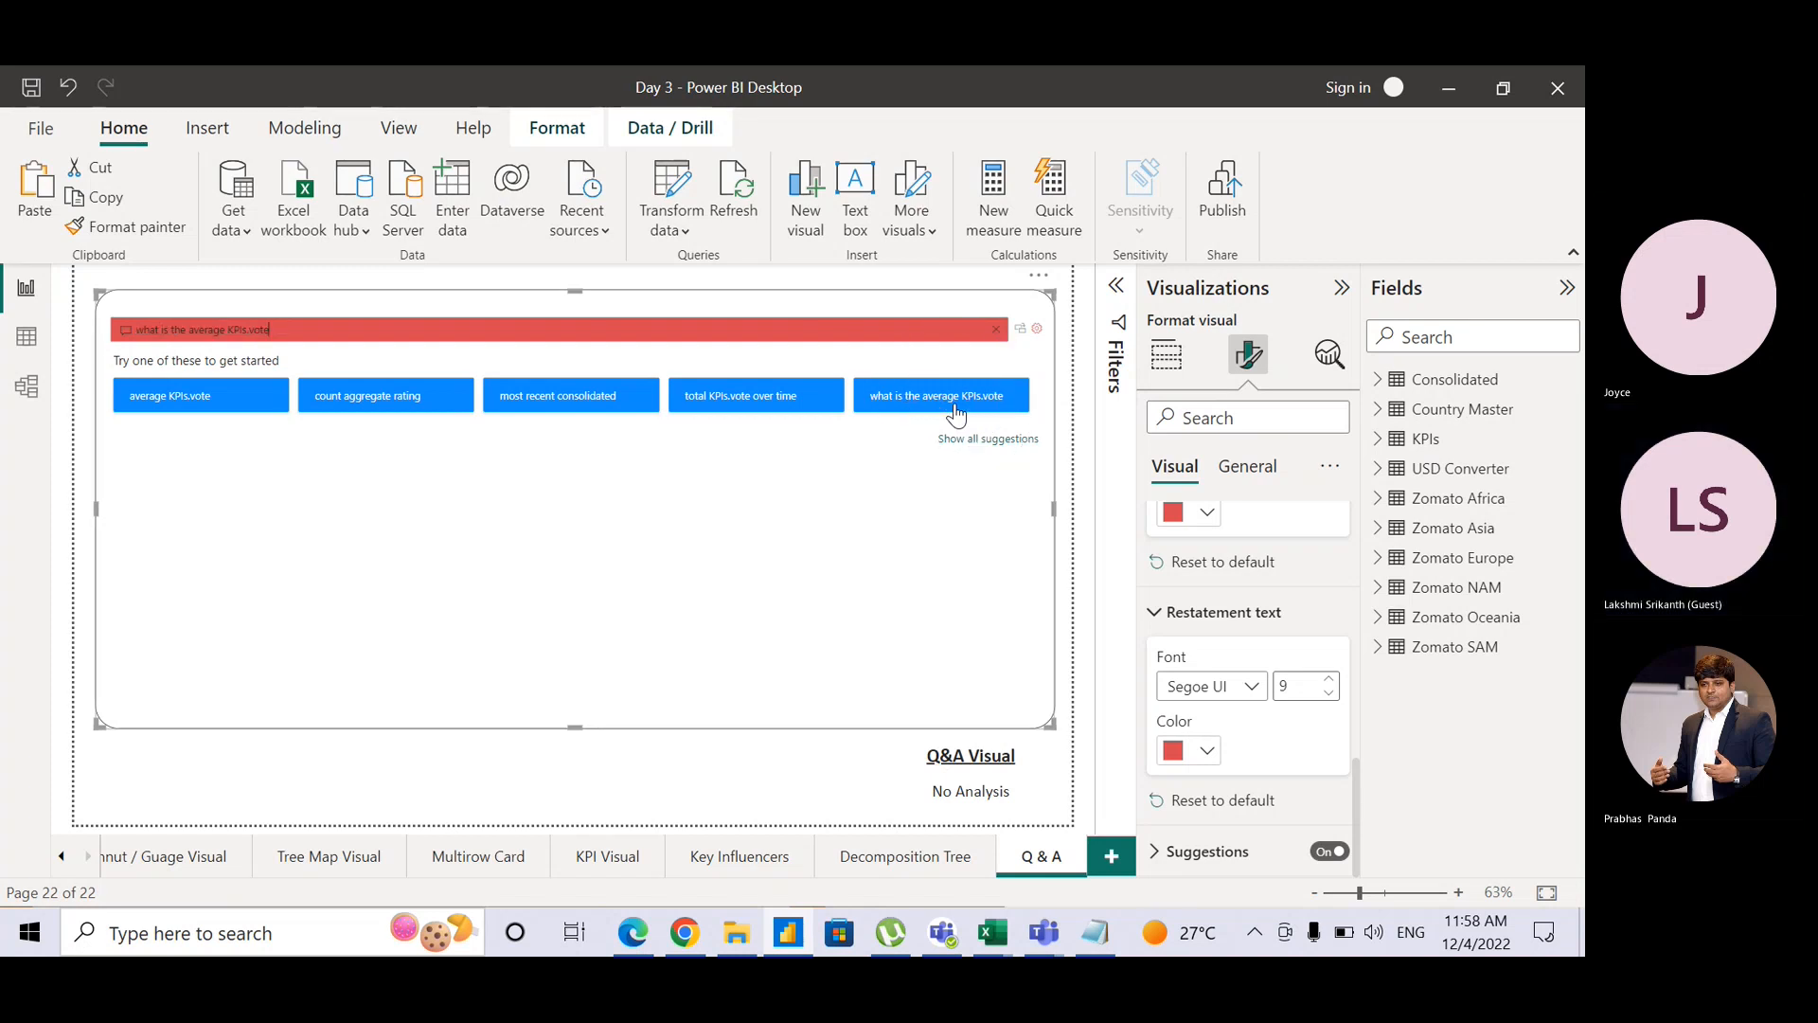
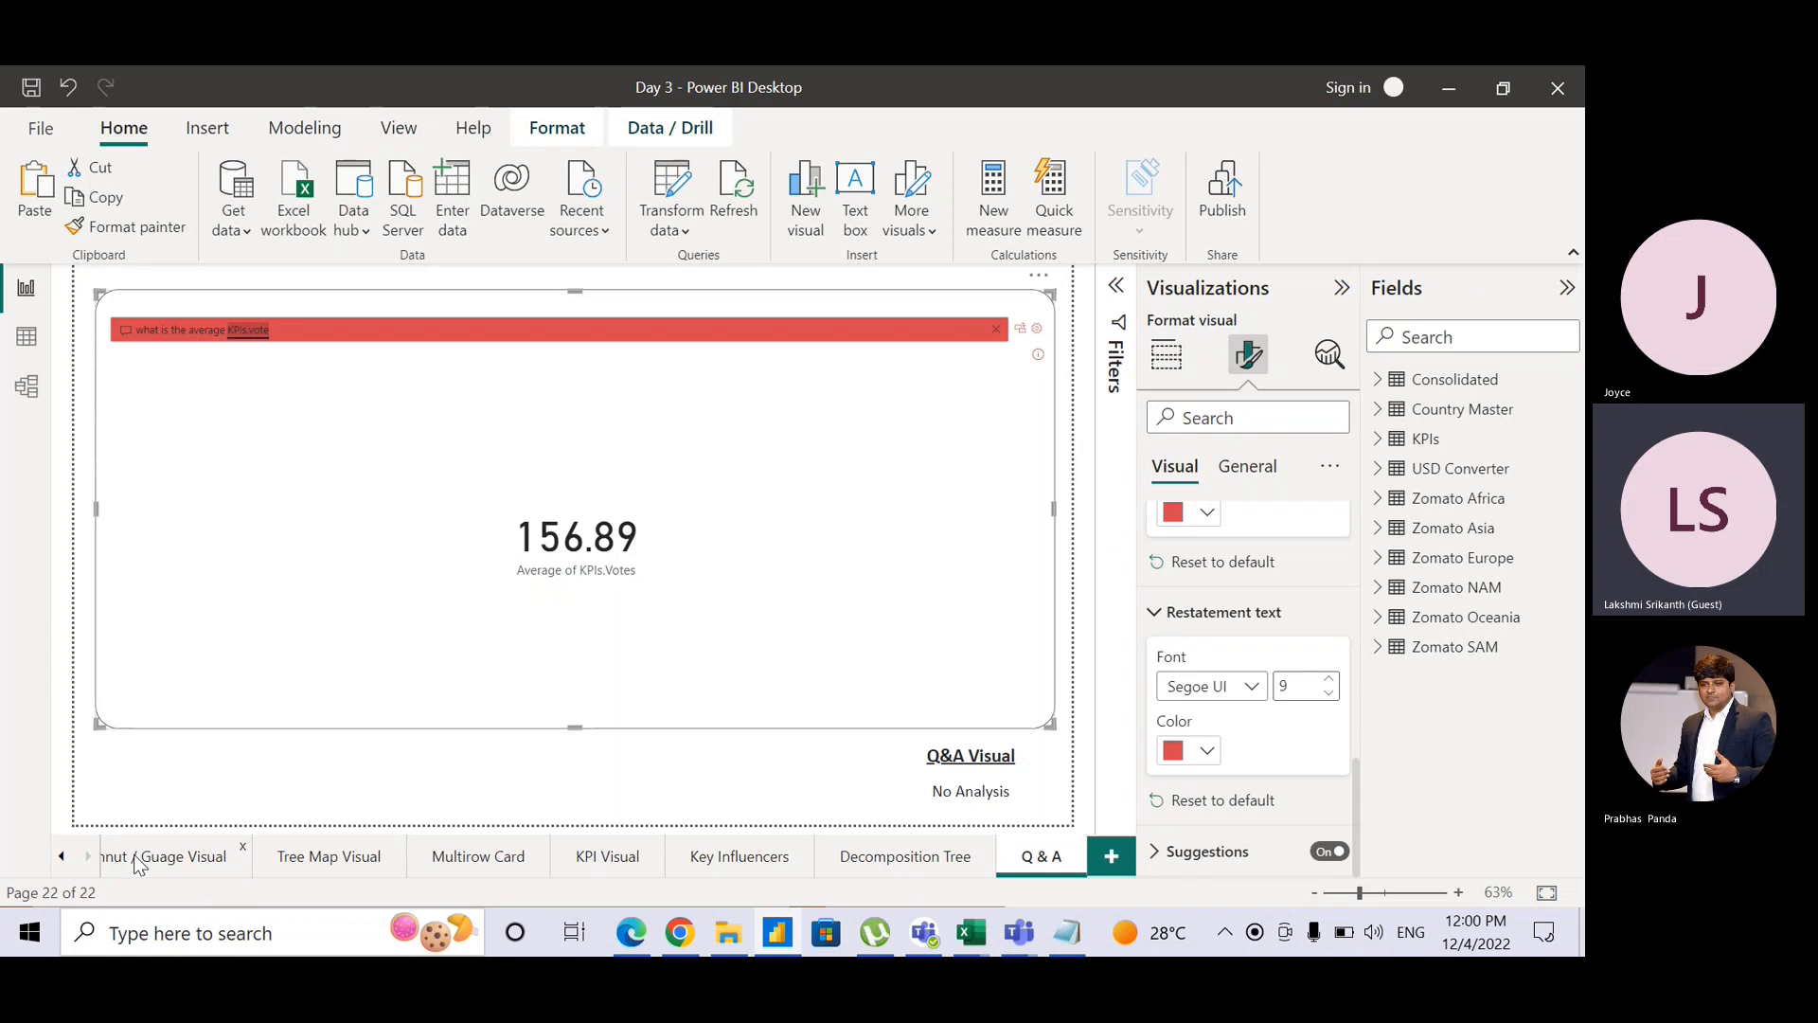
Step: On the Donut / Gauge Visual page, ask Q&A 'average of cose in usd by continent' to get a bar chart
left_click(166, 857)
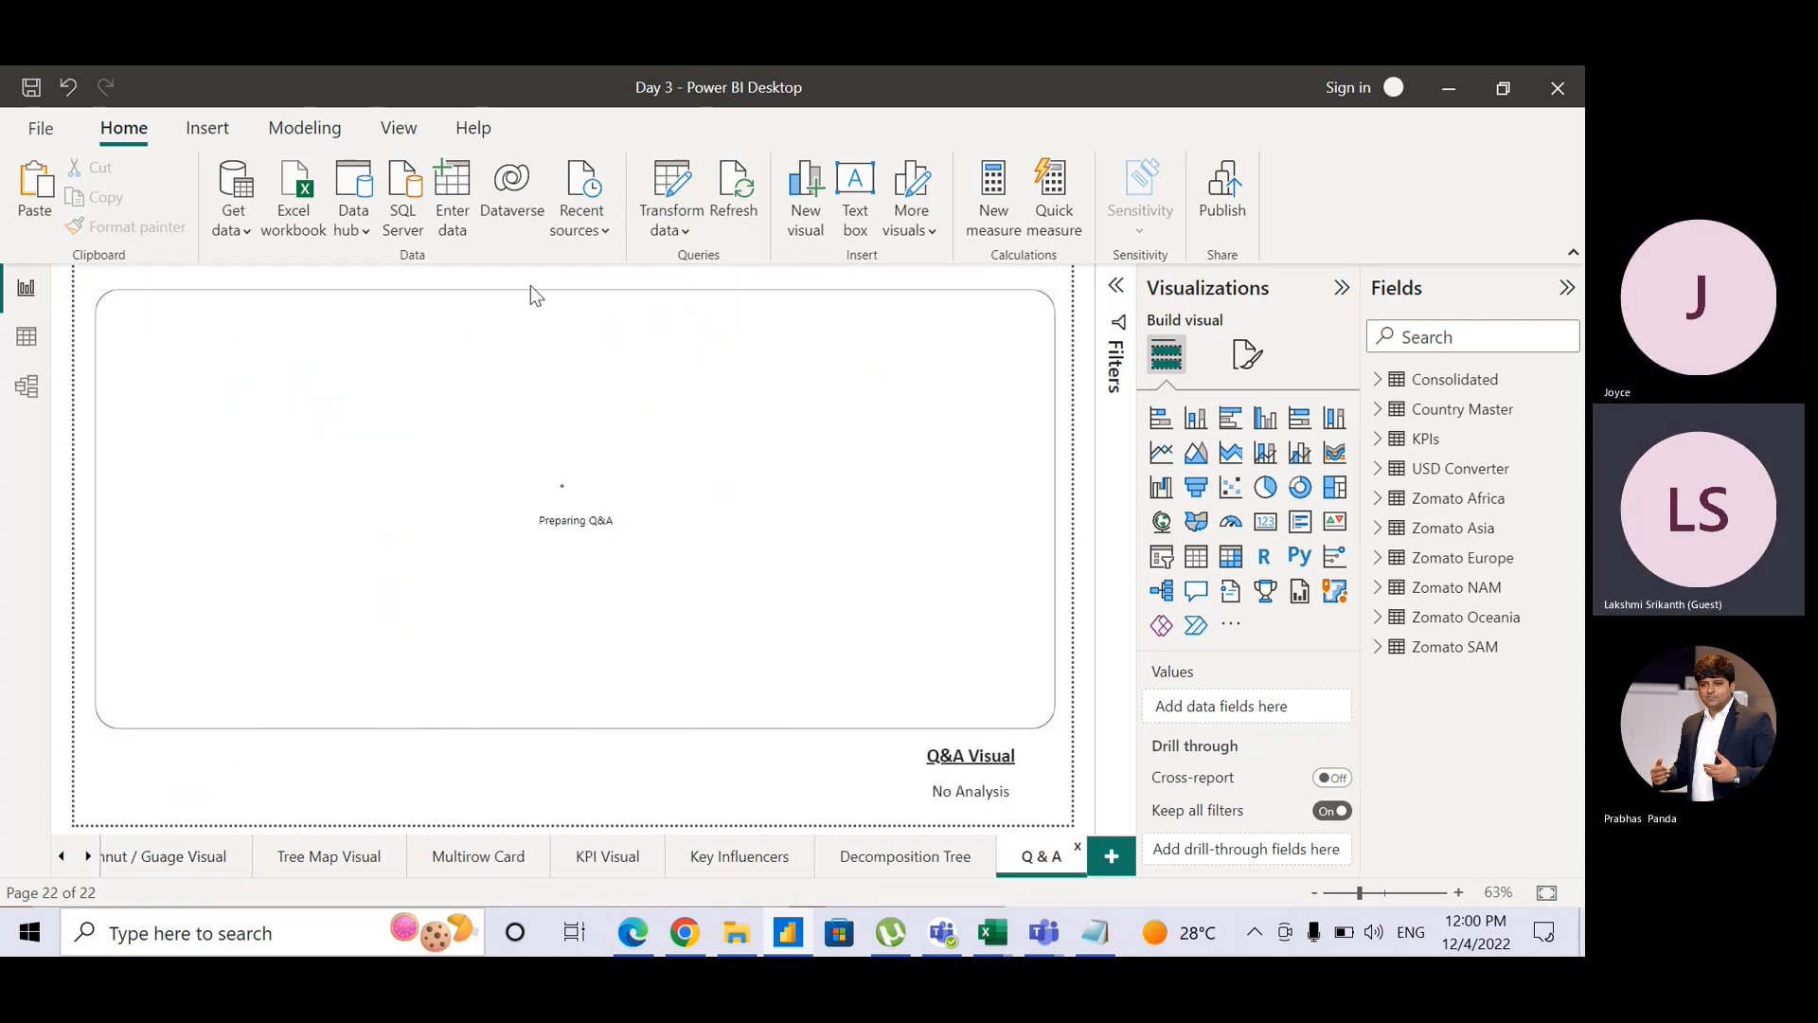
left_click_drag(372, 333, 135, 319)
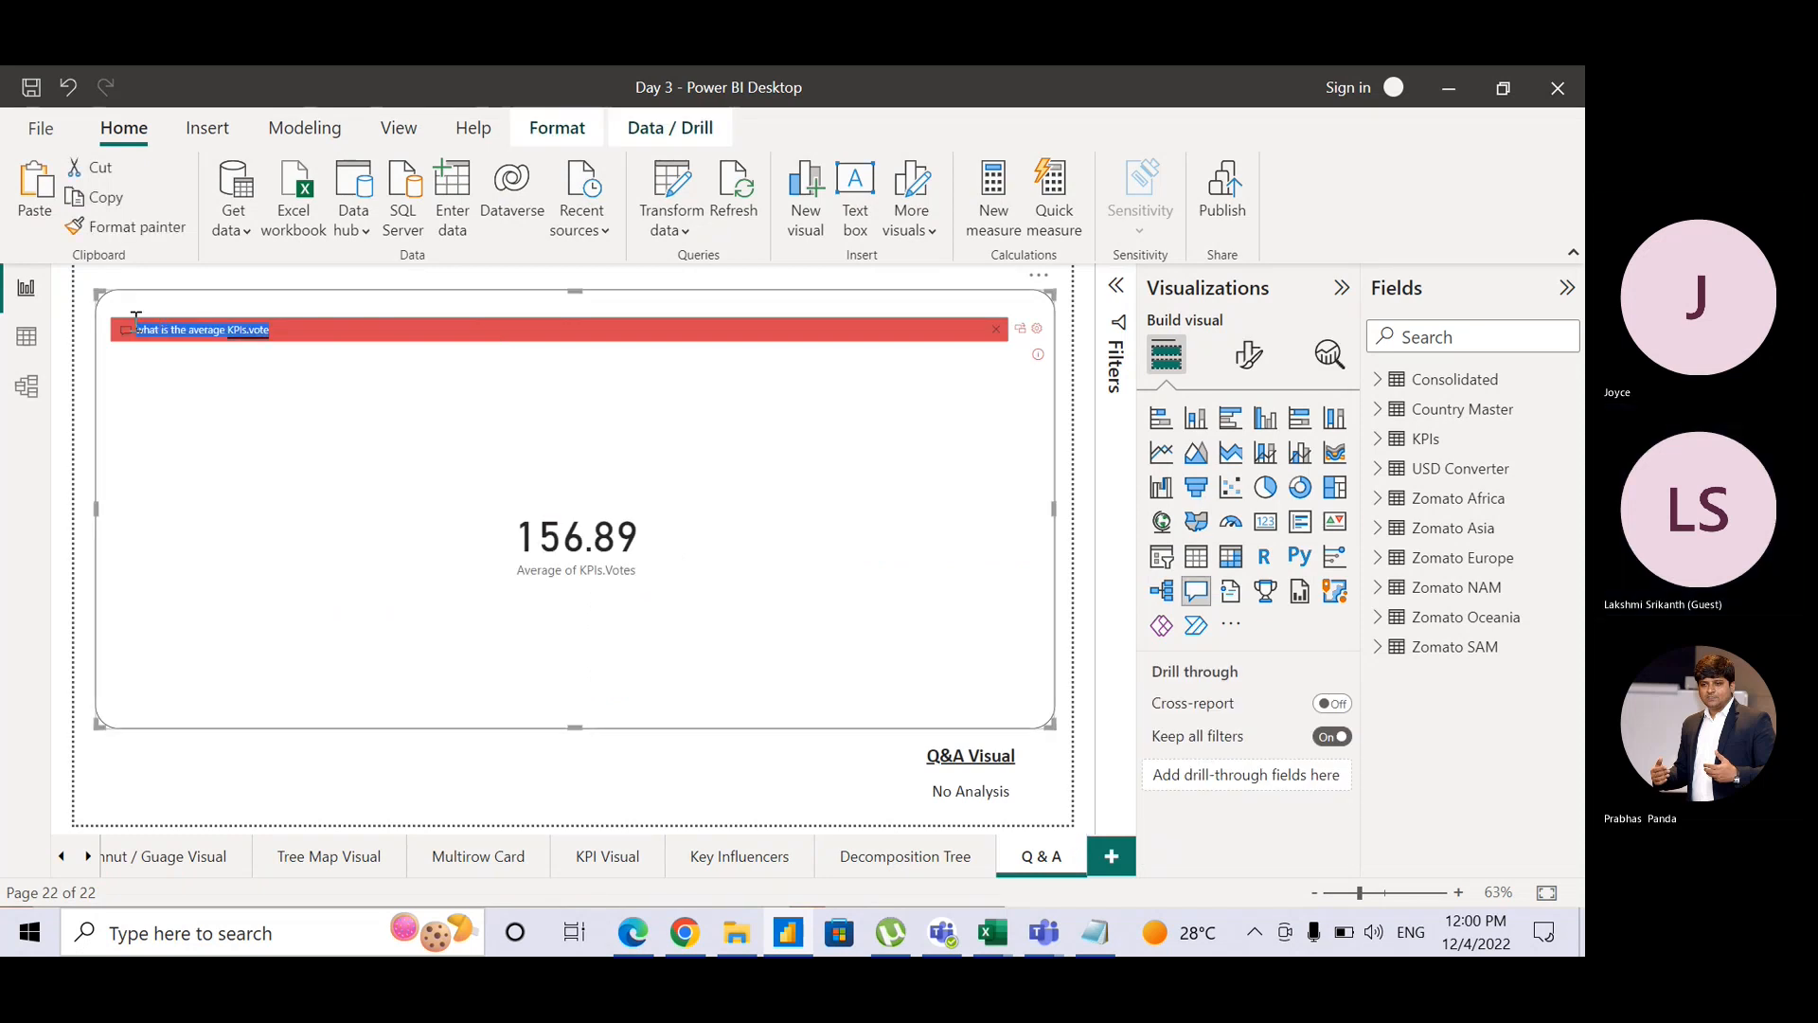
type("average")
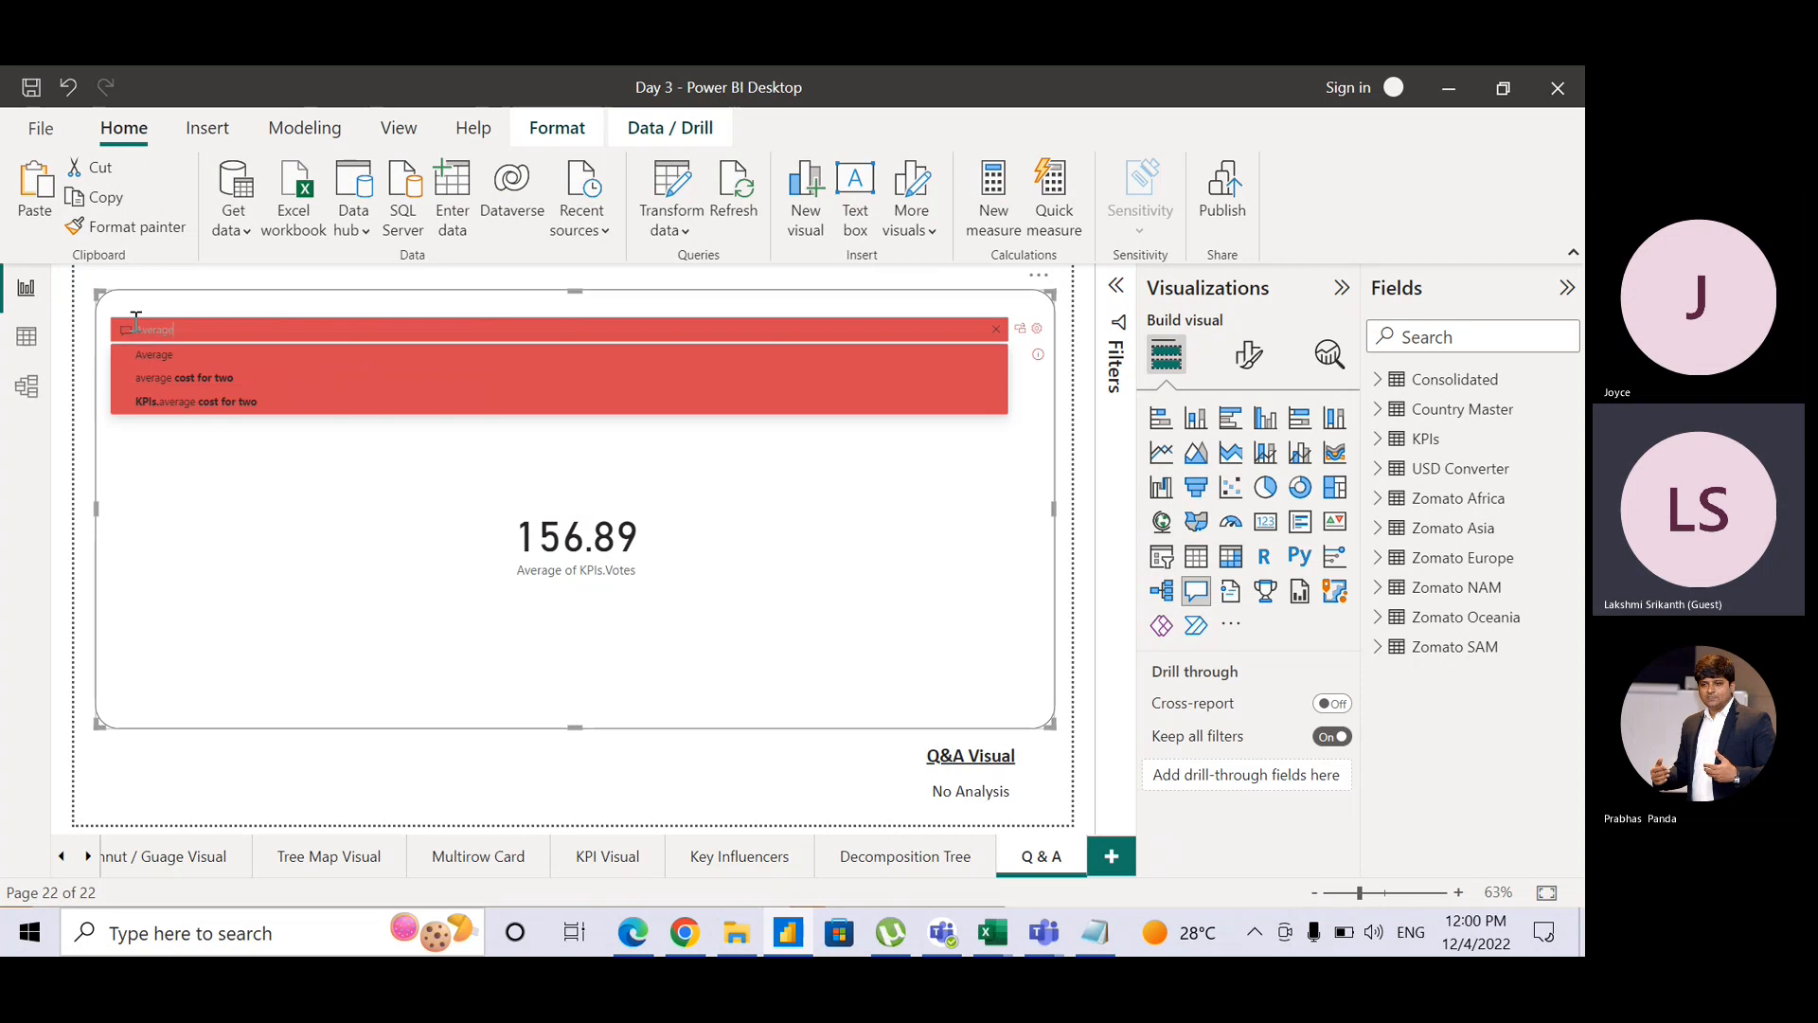
type(" of cose in")
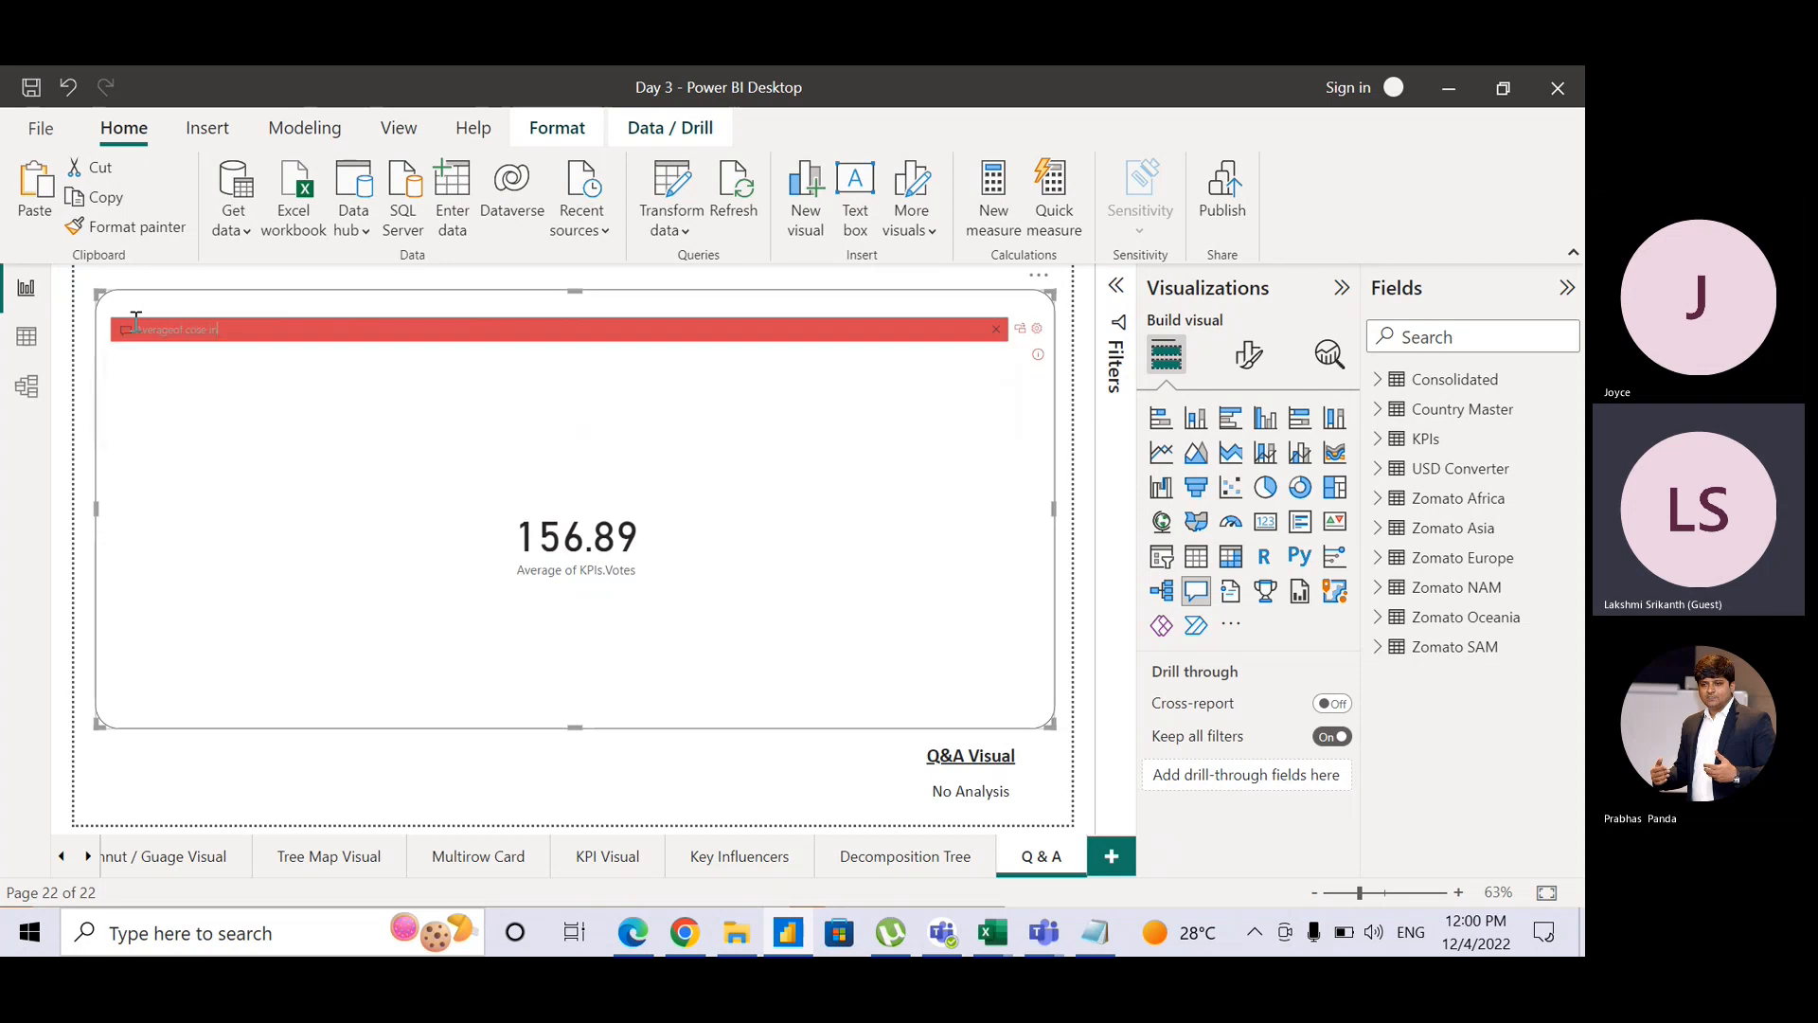
type(" usd by")
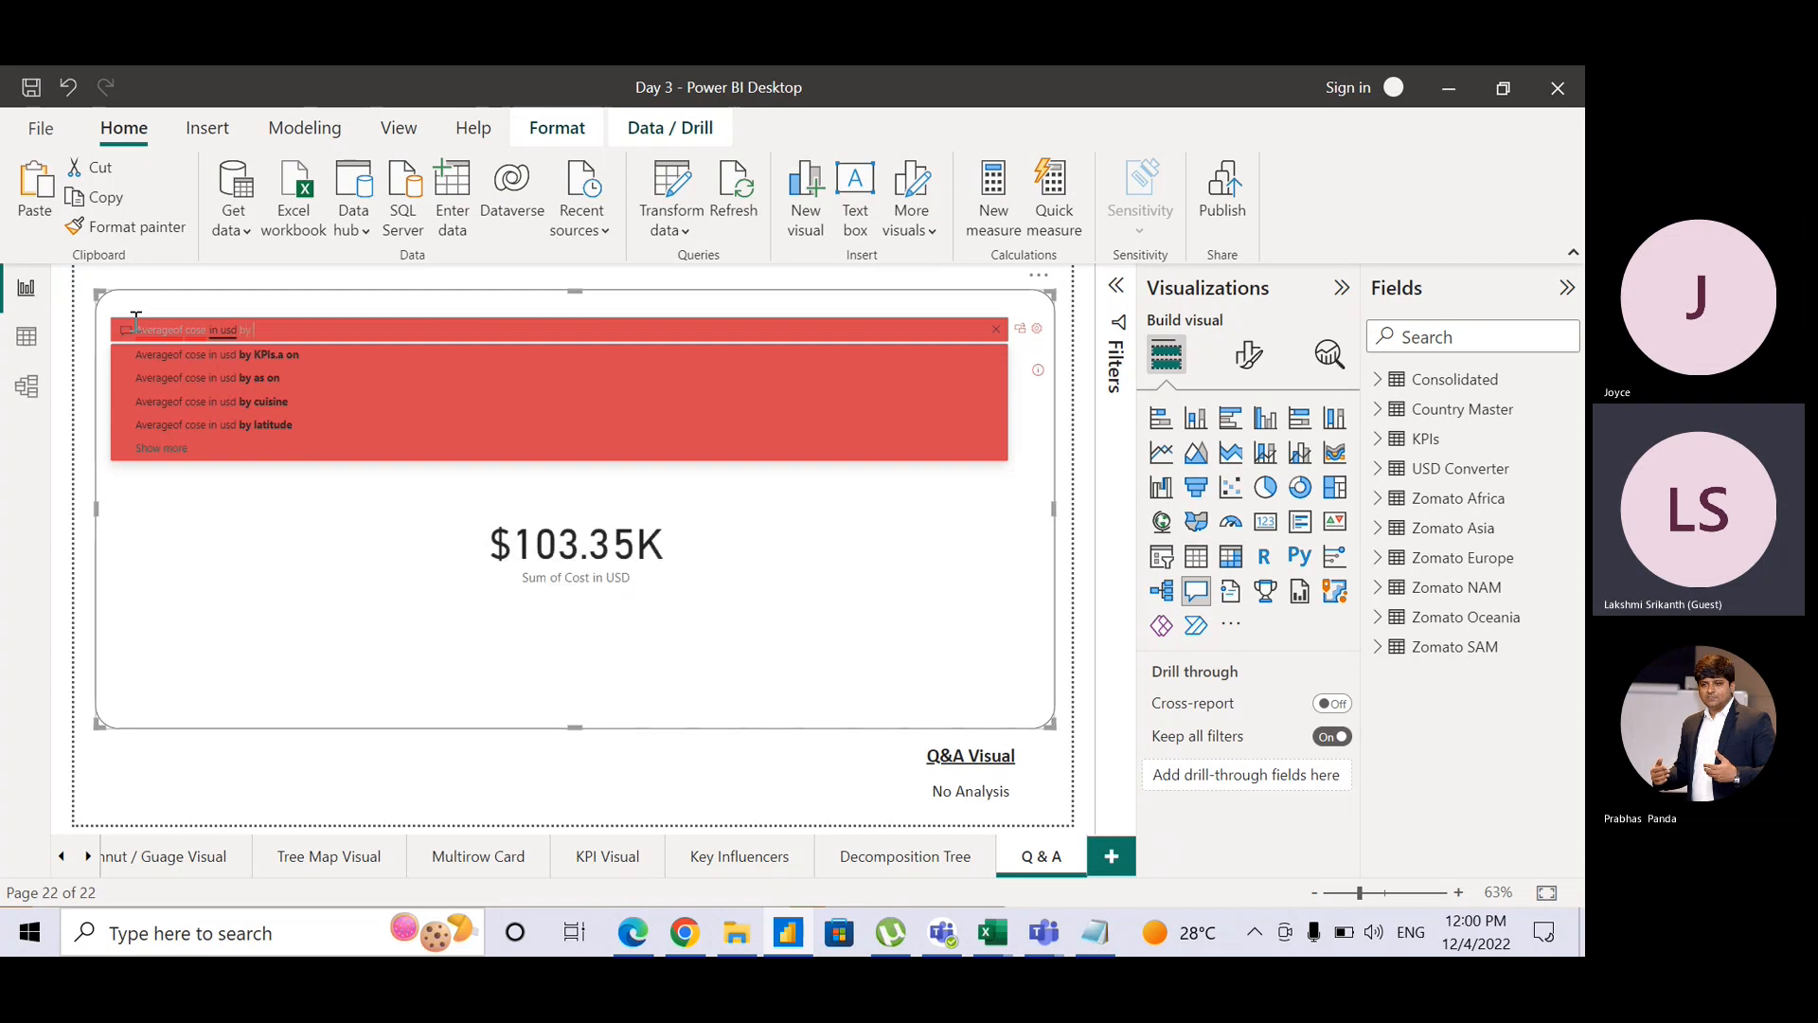
type(" continent")
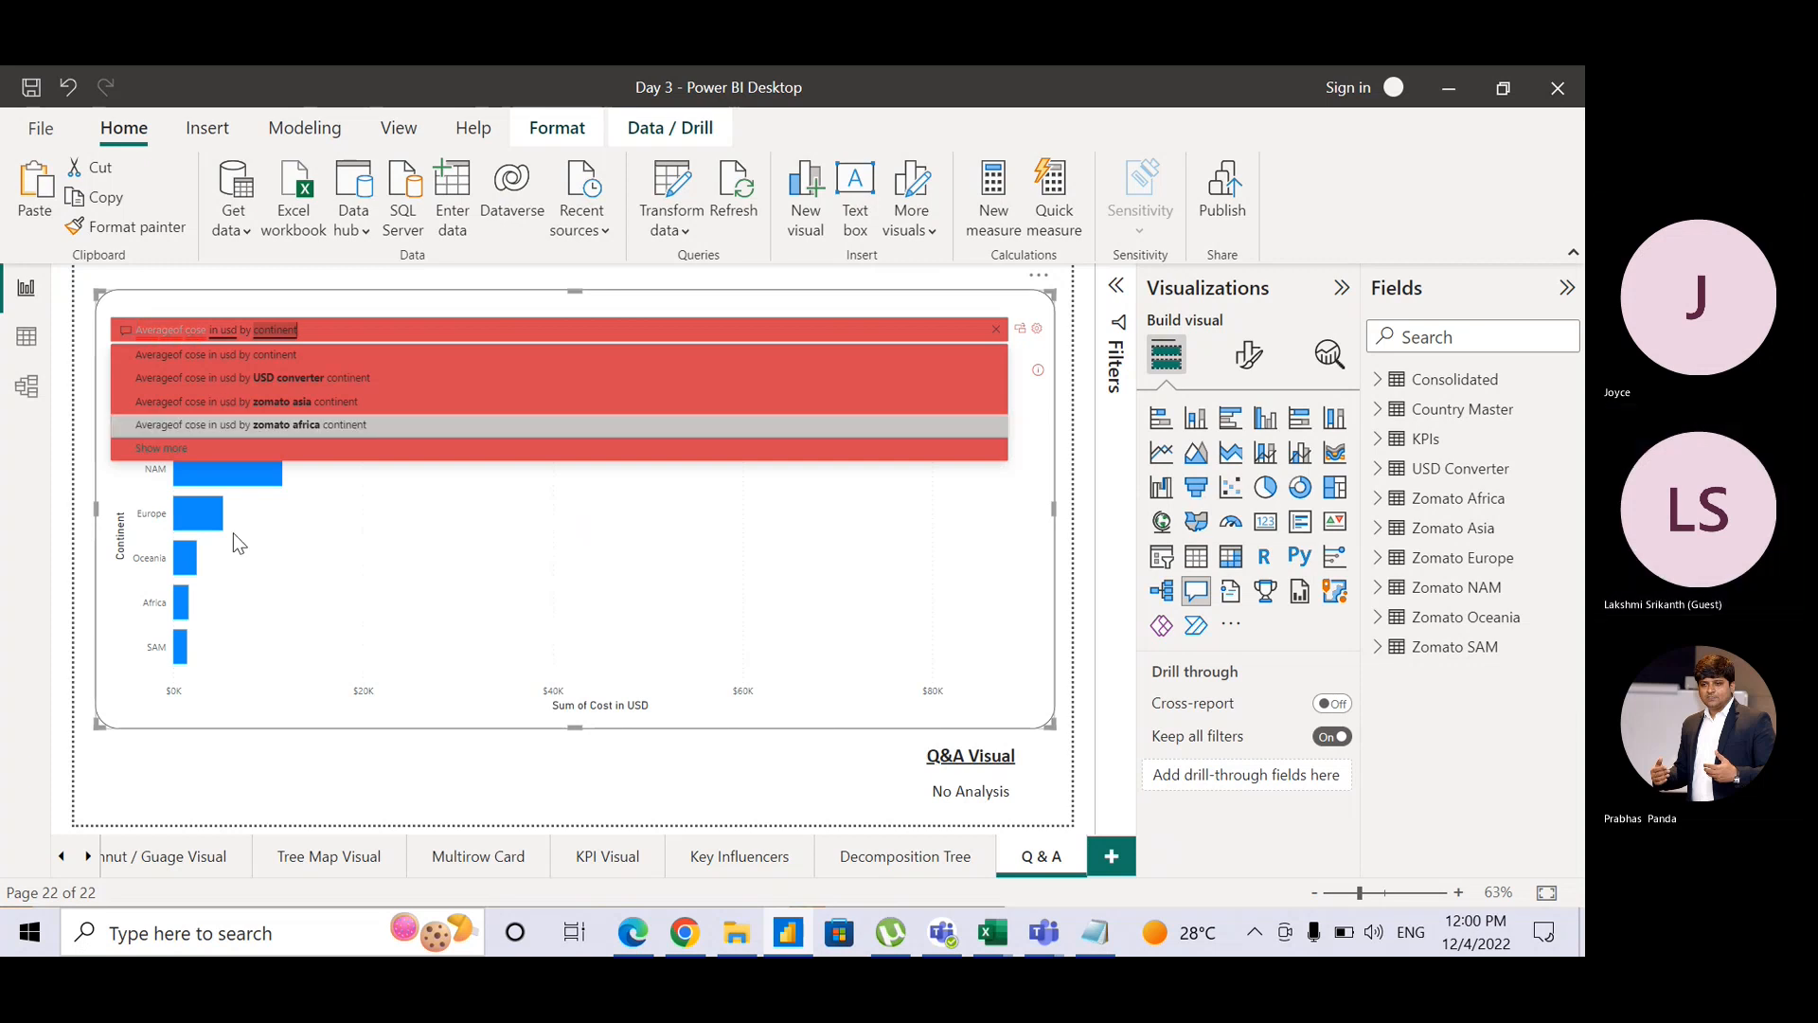
left_click(389, 298)
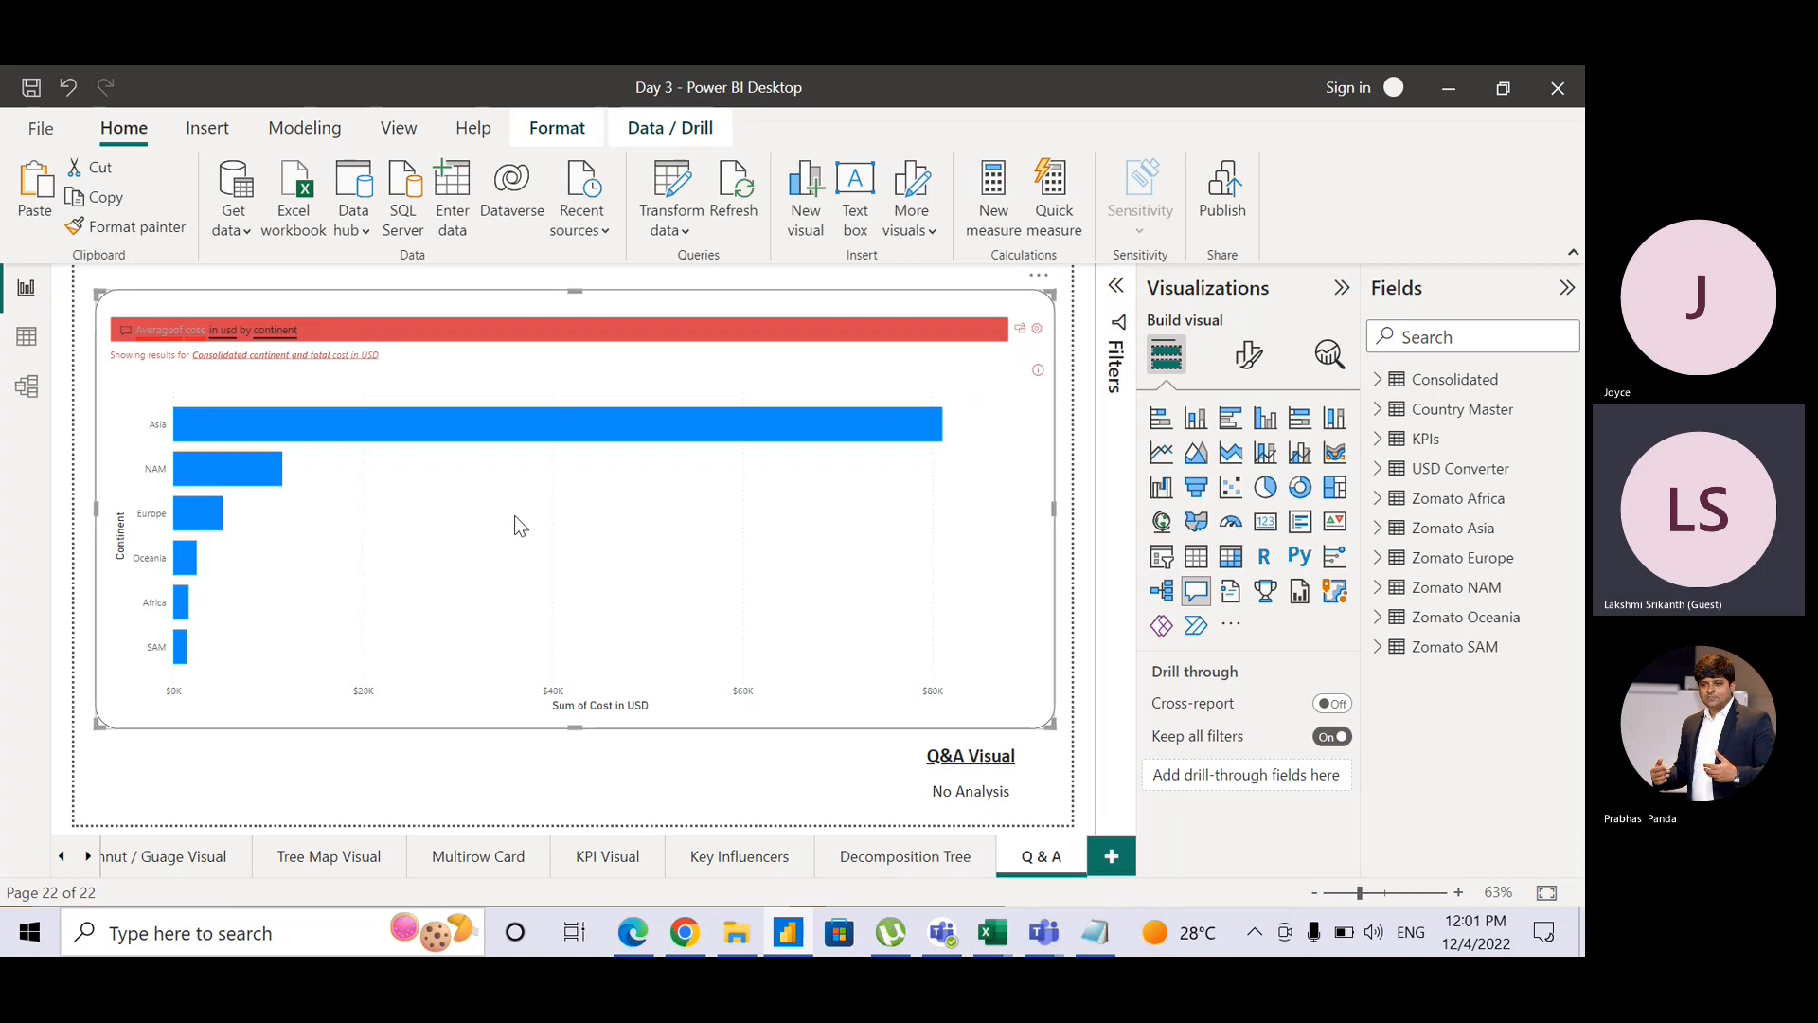
double_click(310, 328)
type("h")
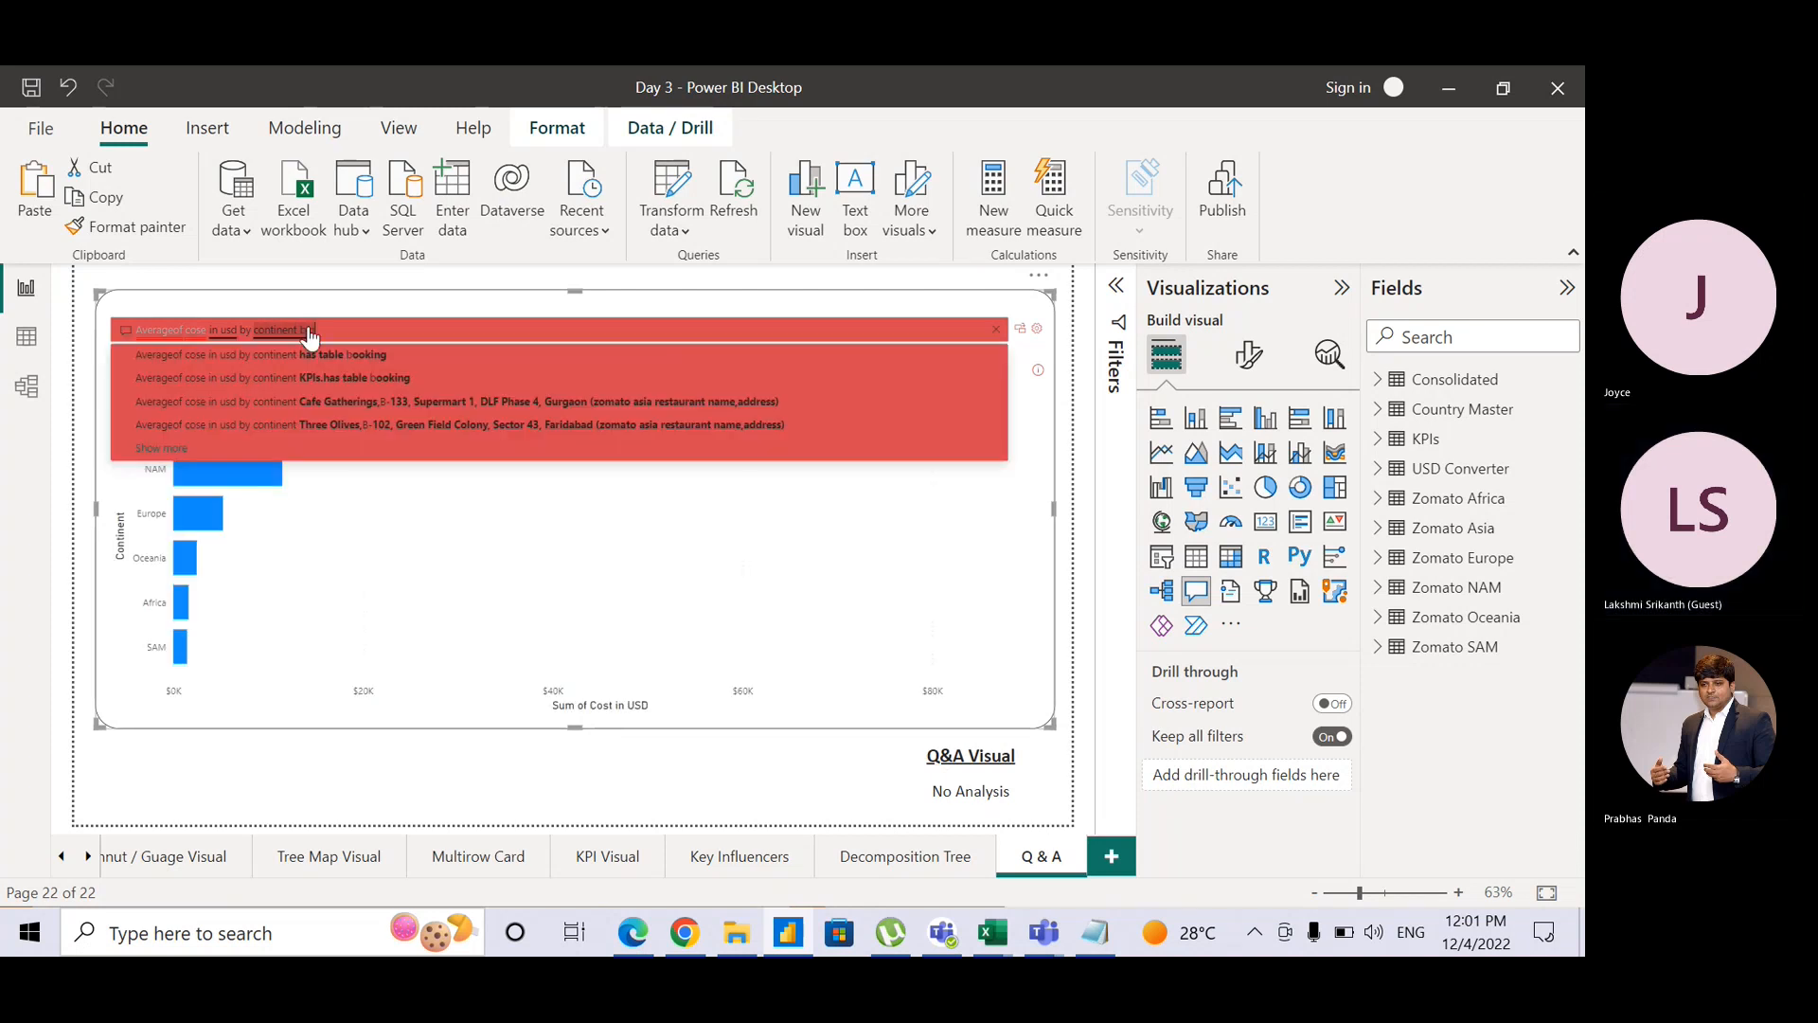
type(" pie")
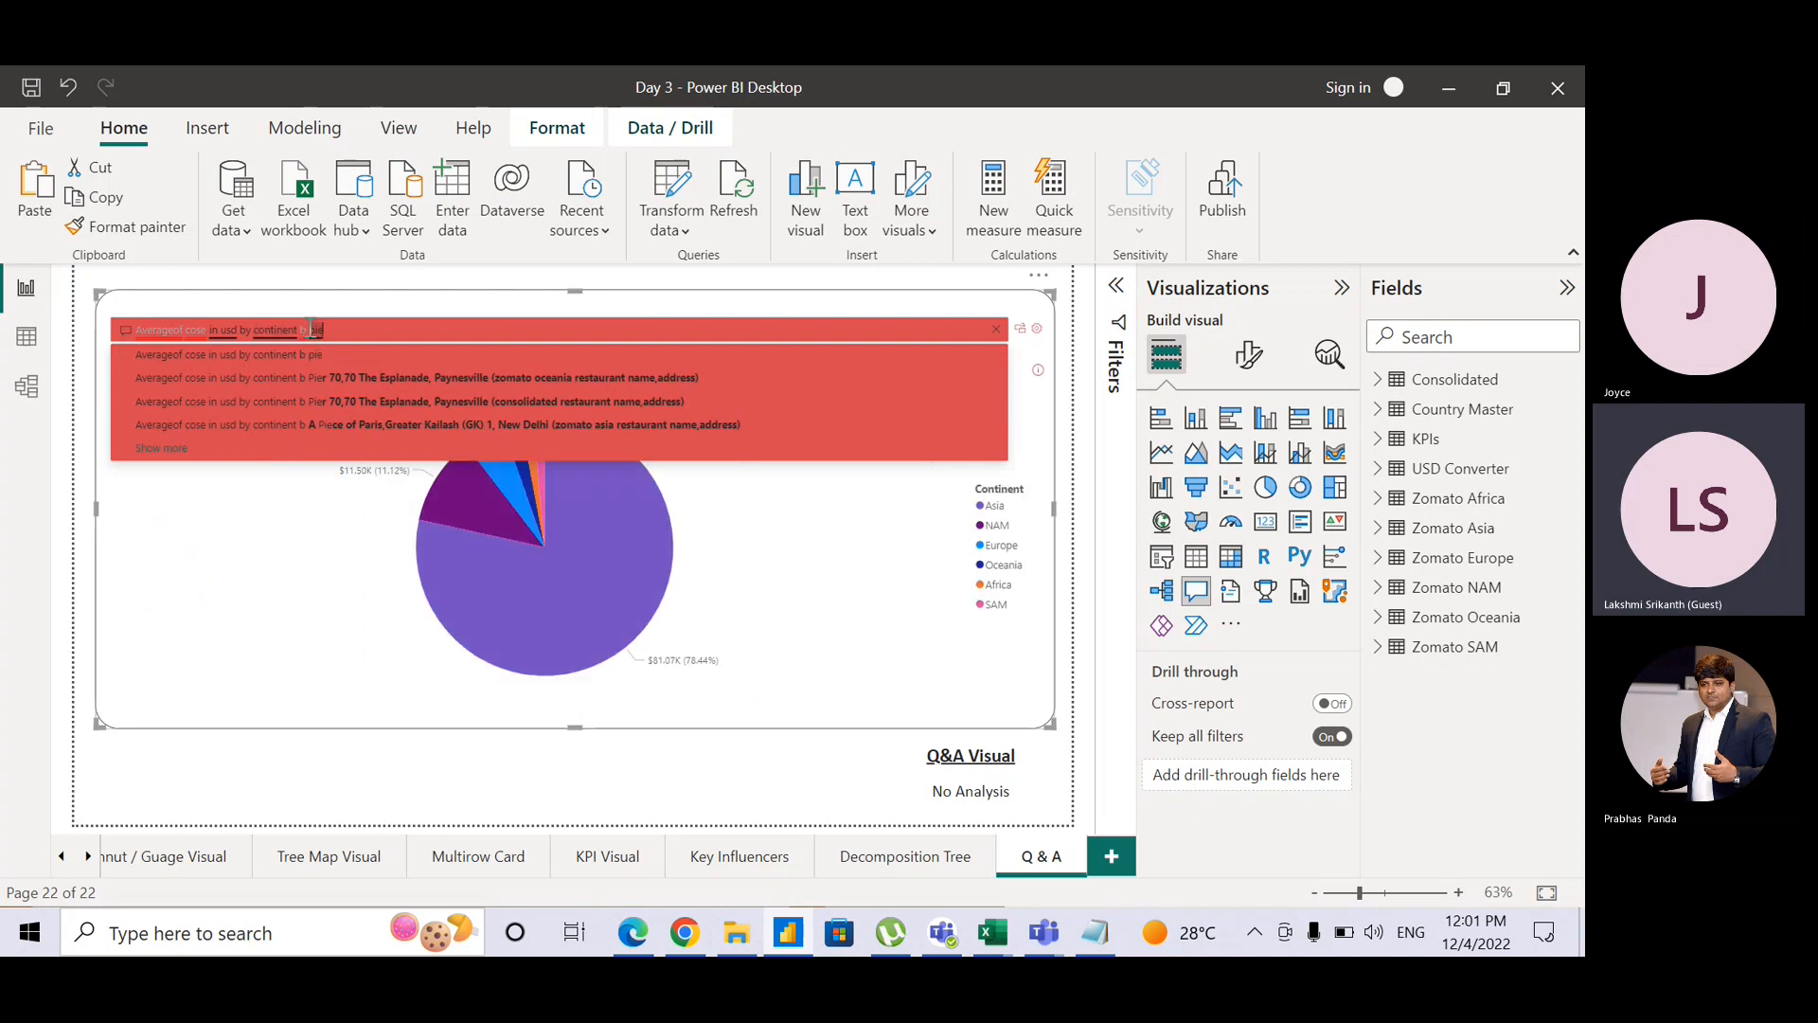
left_click(975, 685)
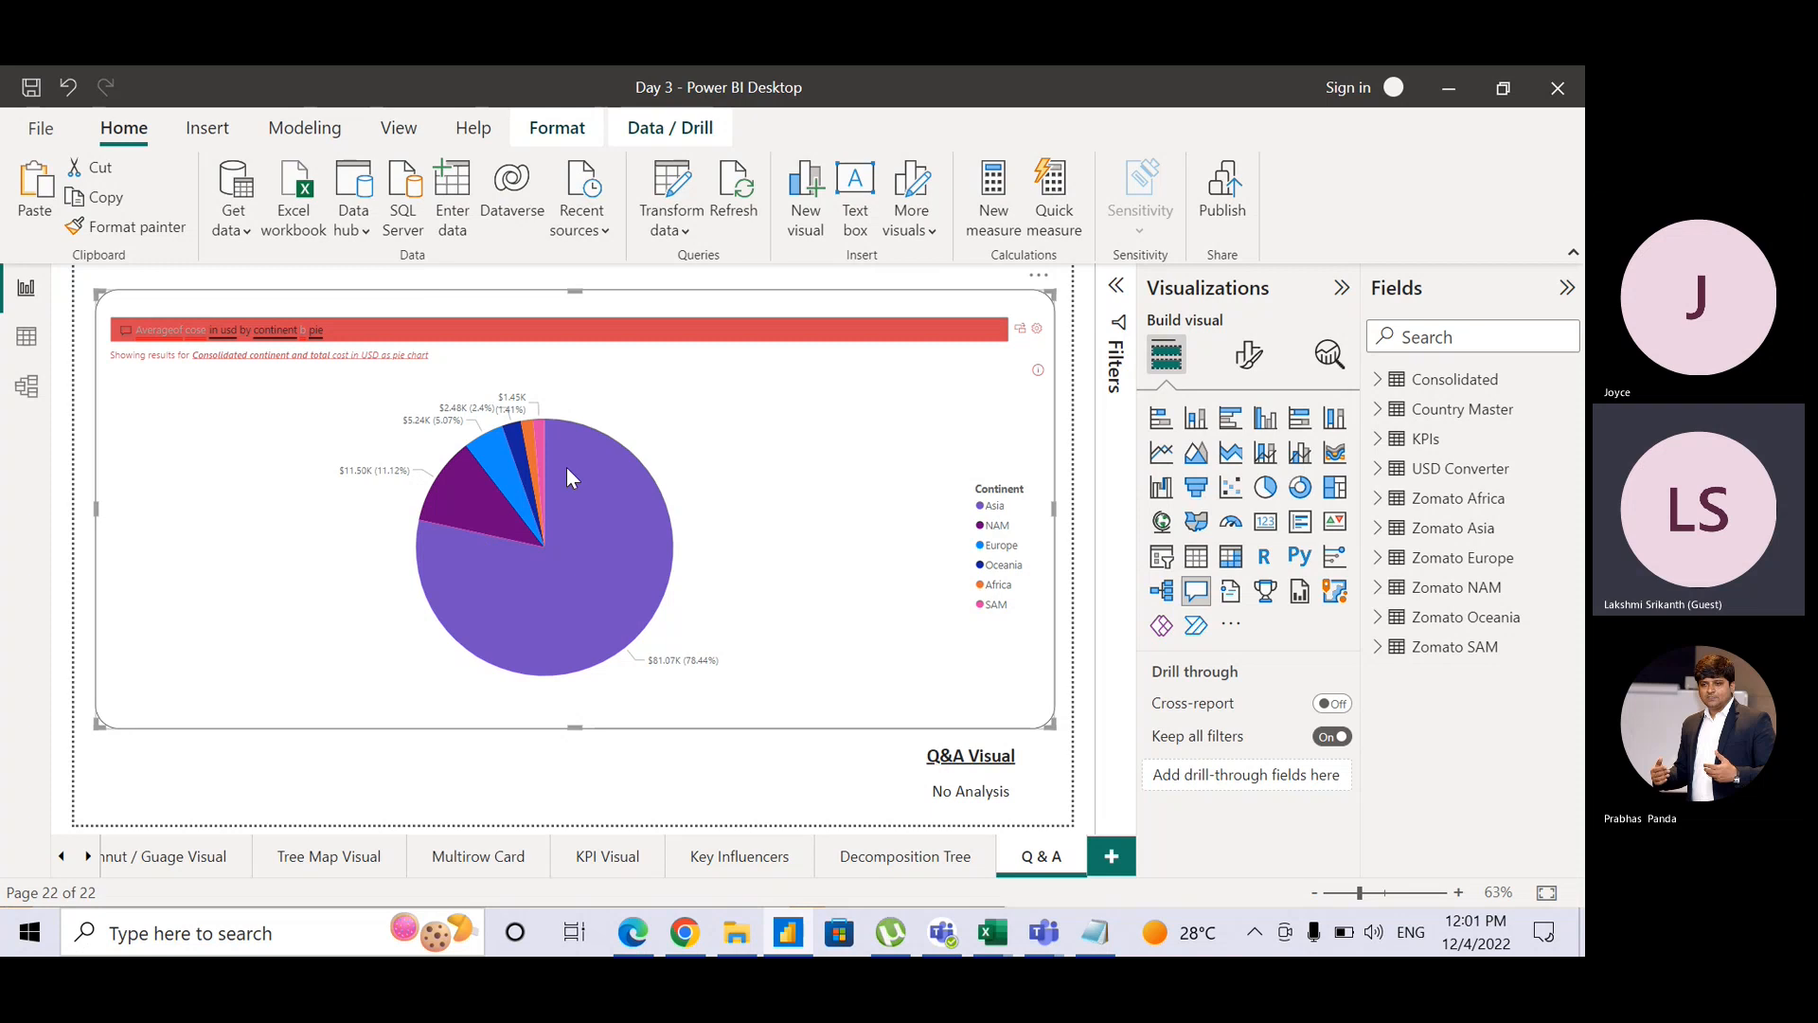
mouse_move(567, 469)
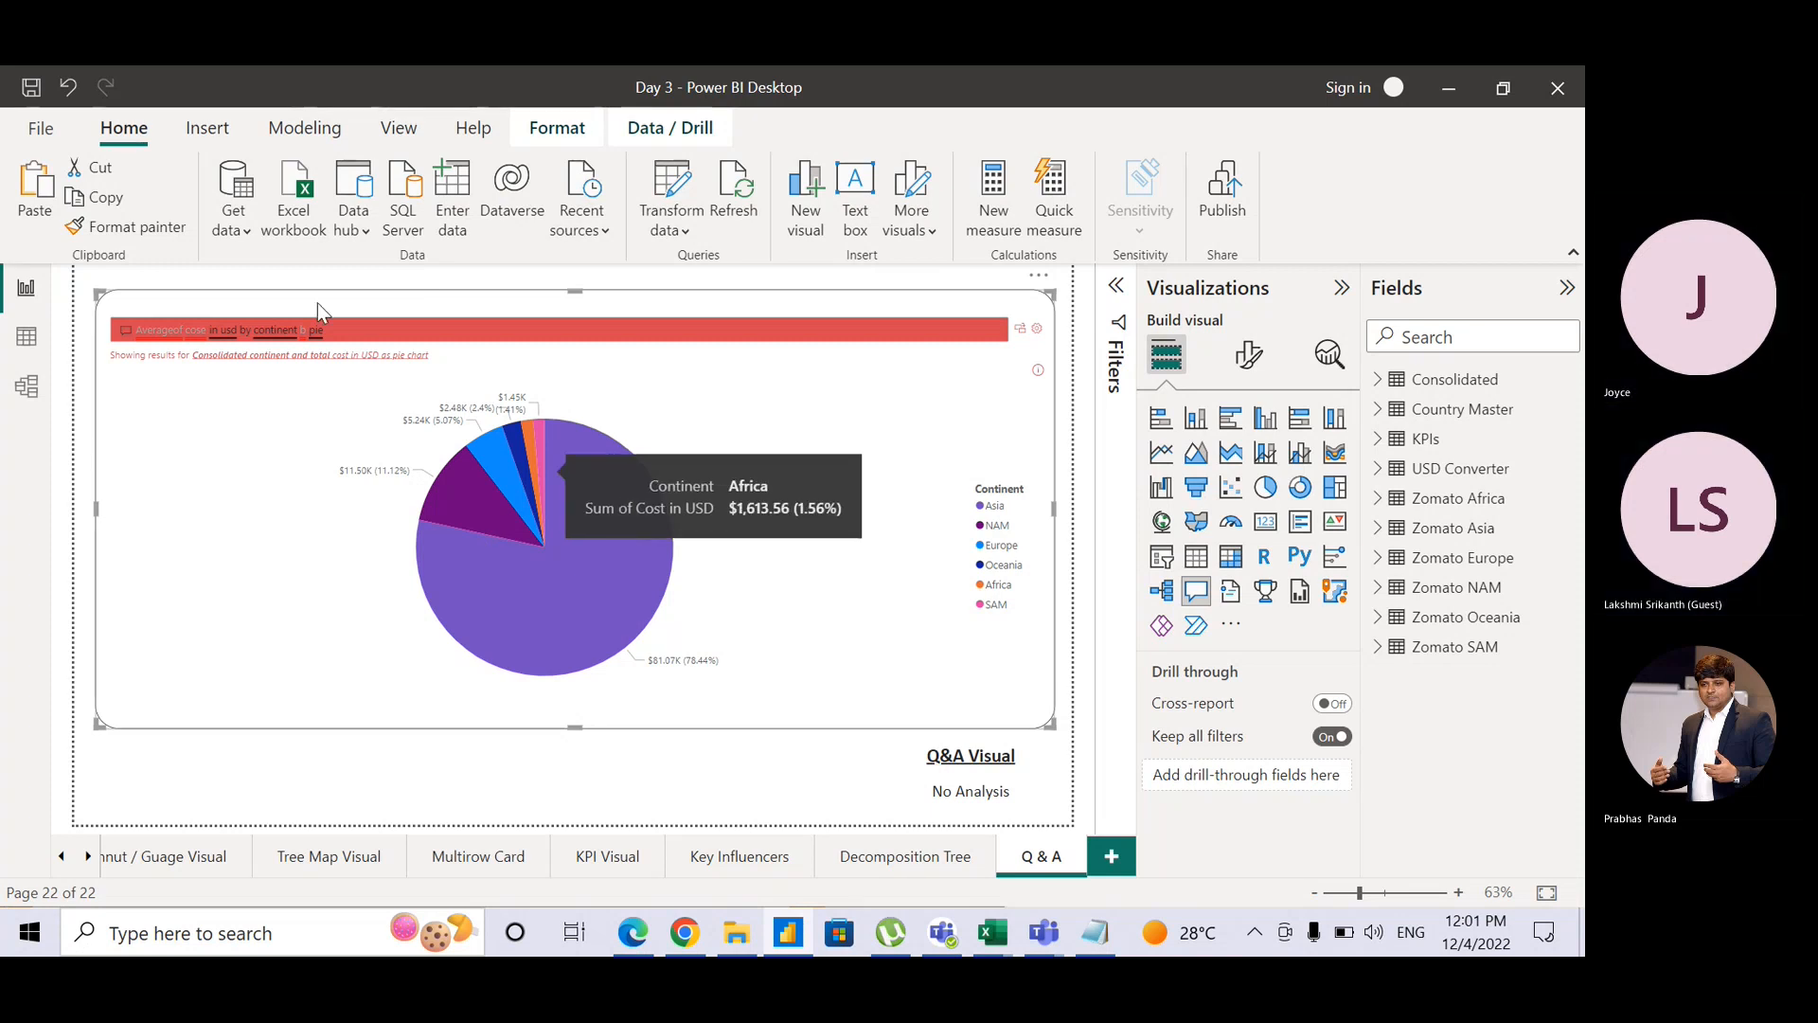
double_click(352, 330)
key("BackSpace")
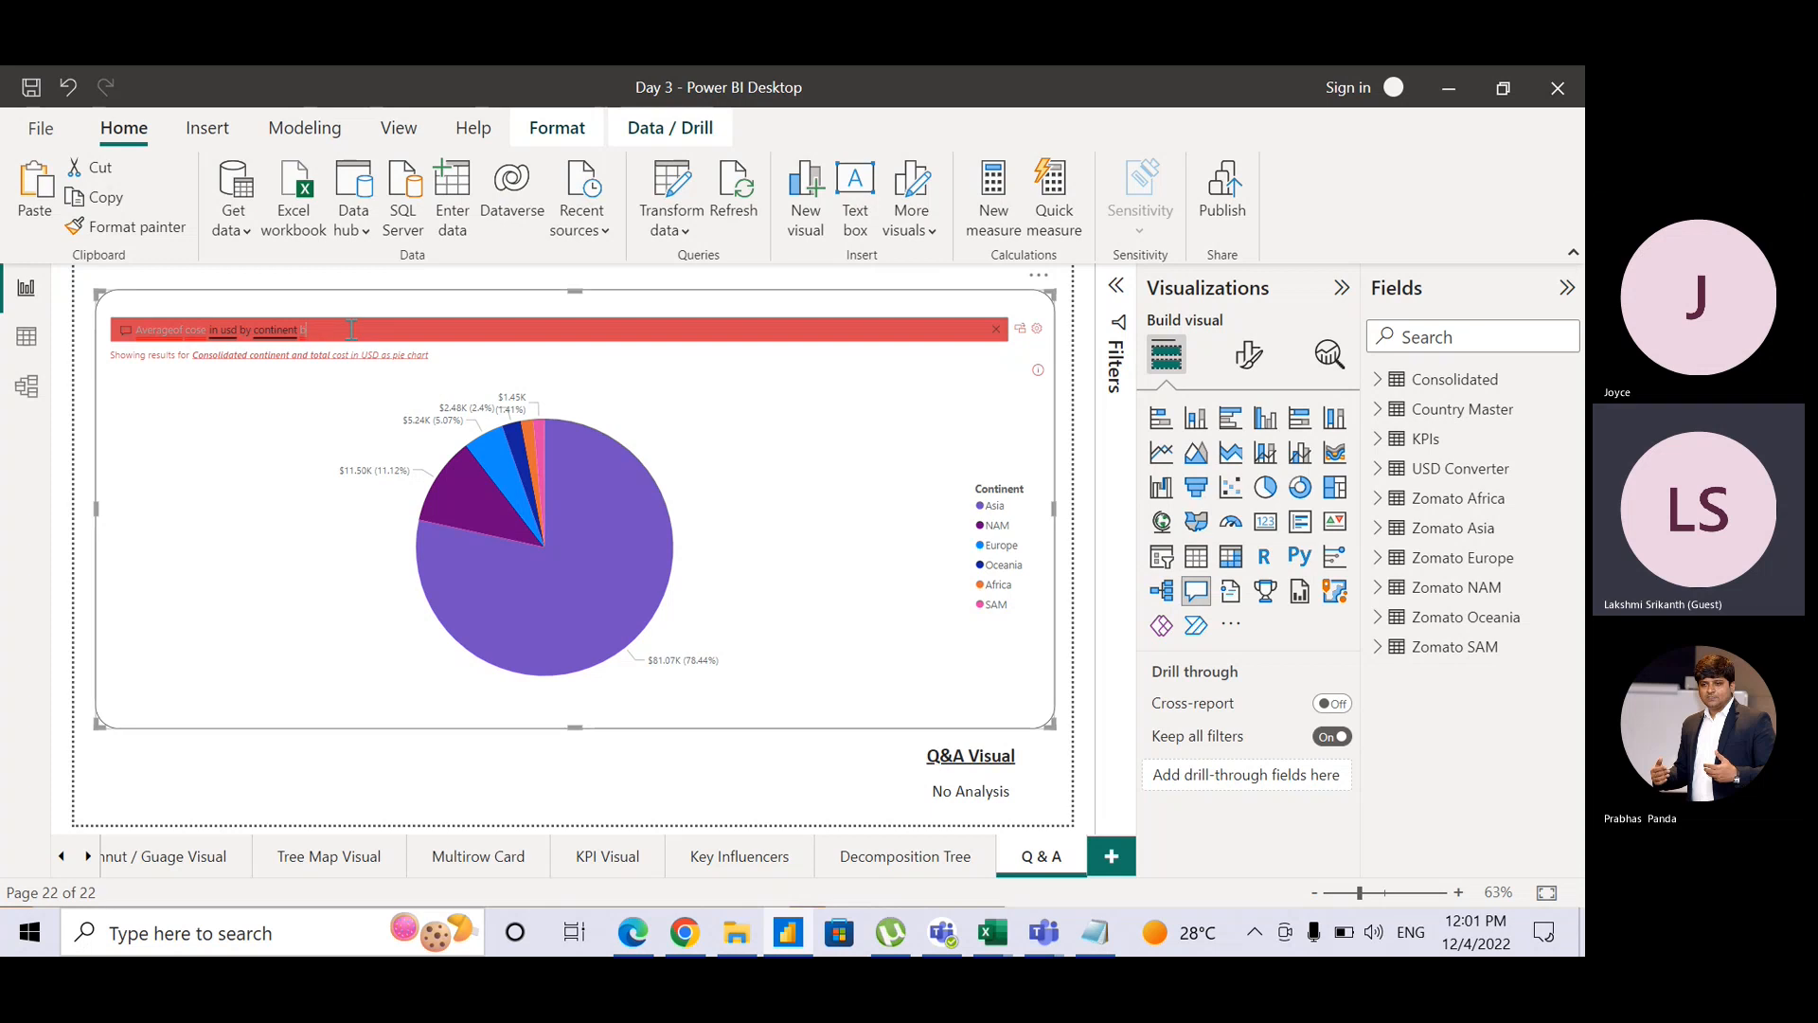
type("doughnut")
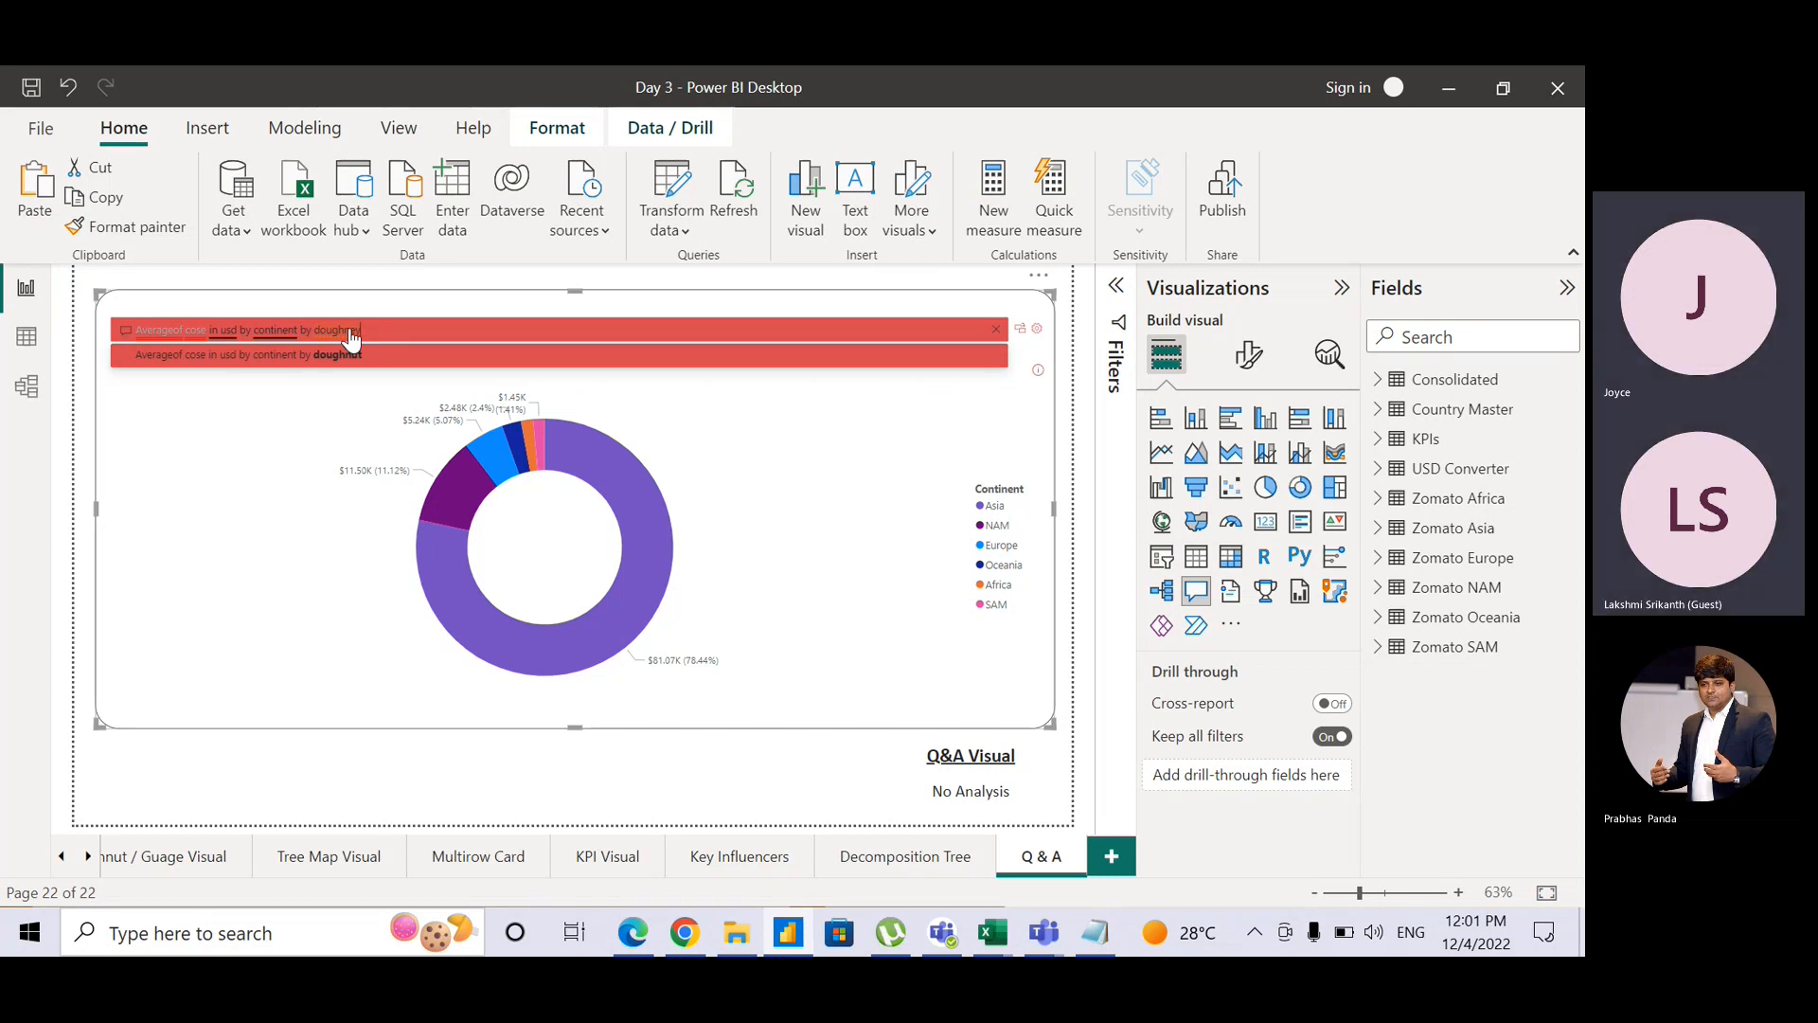
key("BackSpace")
key("BackSpace")
key("BackSpace")
key("BackSpace")
key("BackSpace")
key("BackSpace")
key("BackSpace")
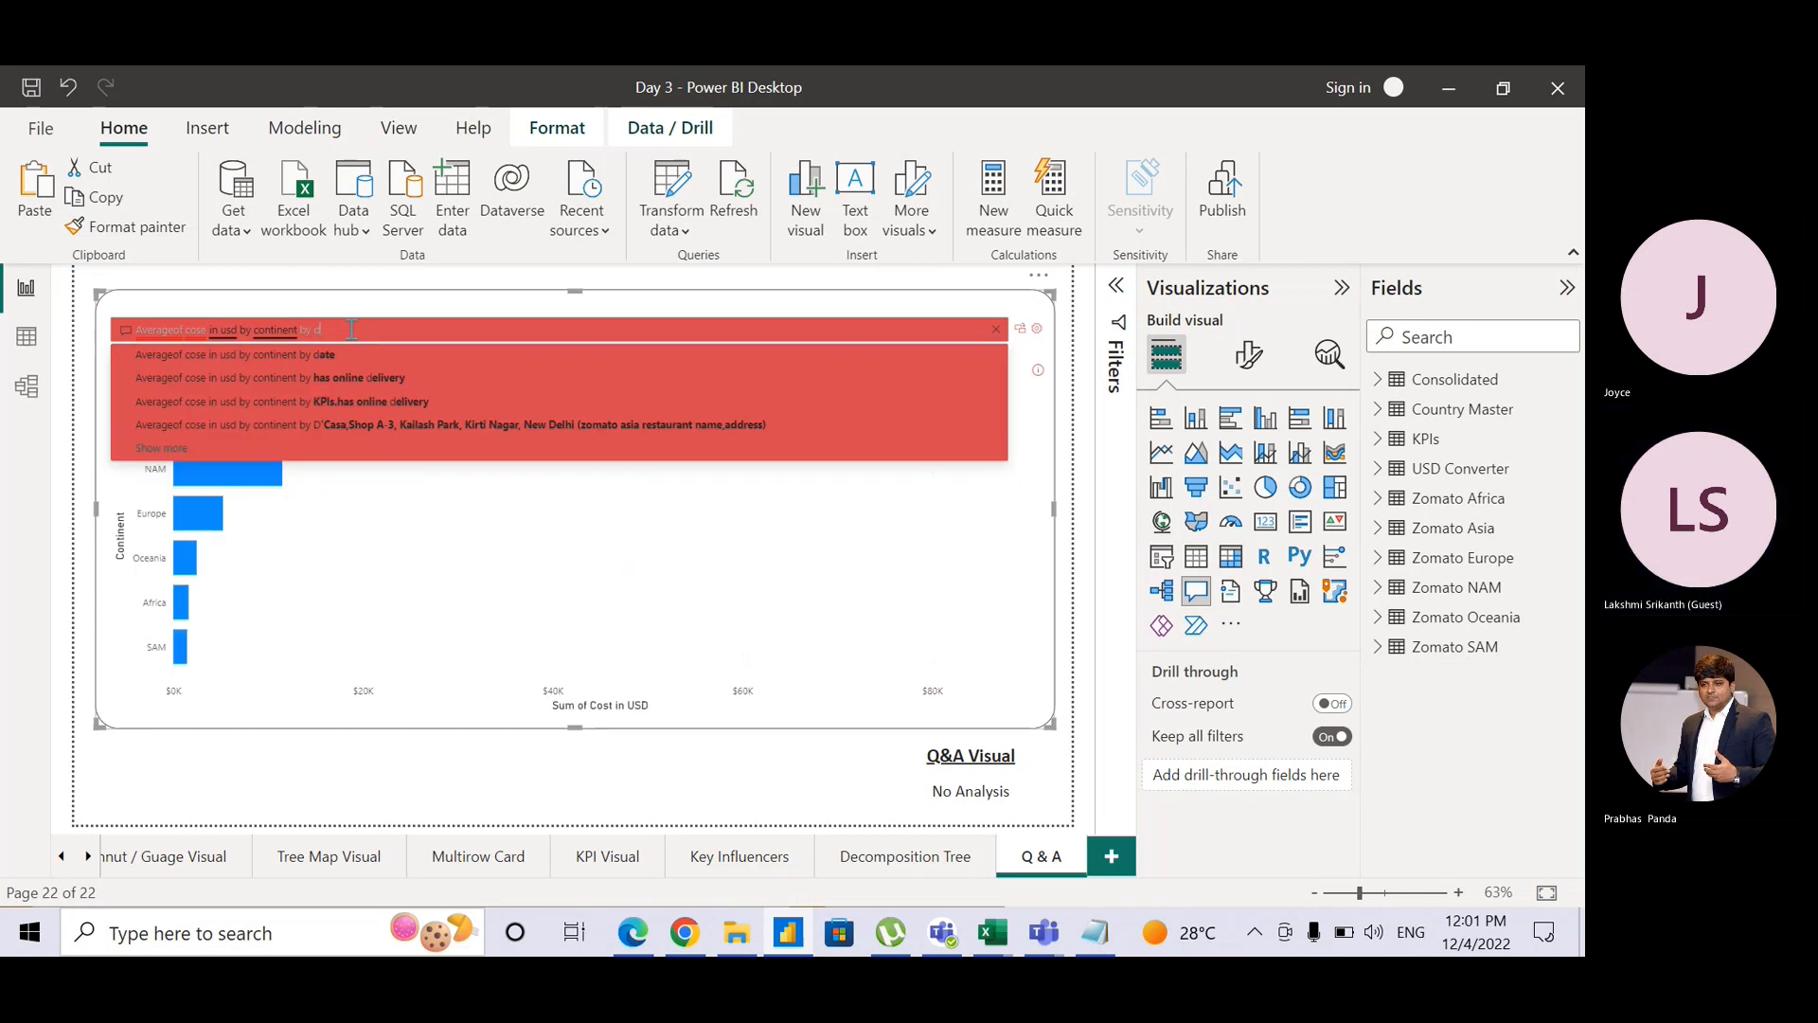
Step: Type and remove 'gau', then delete the entire Q&A question text
type("gauge")
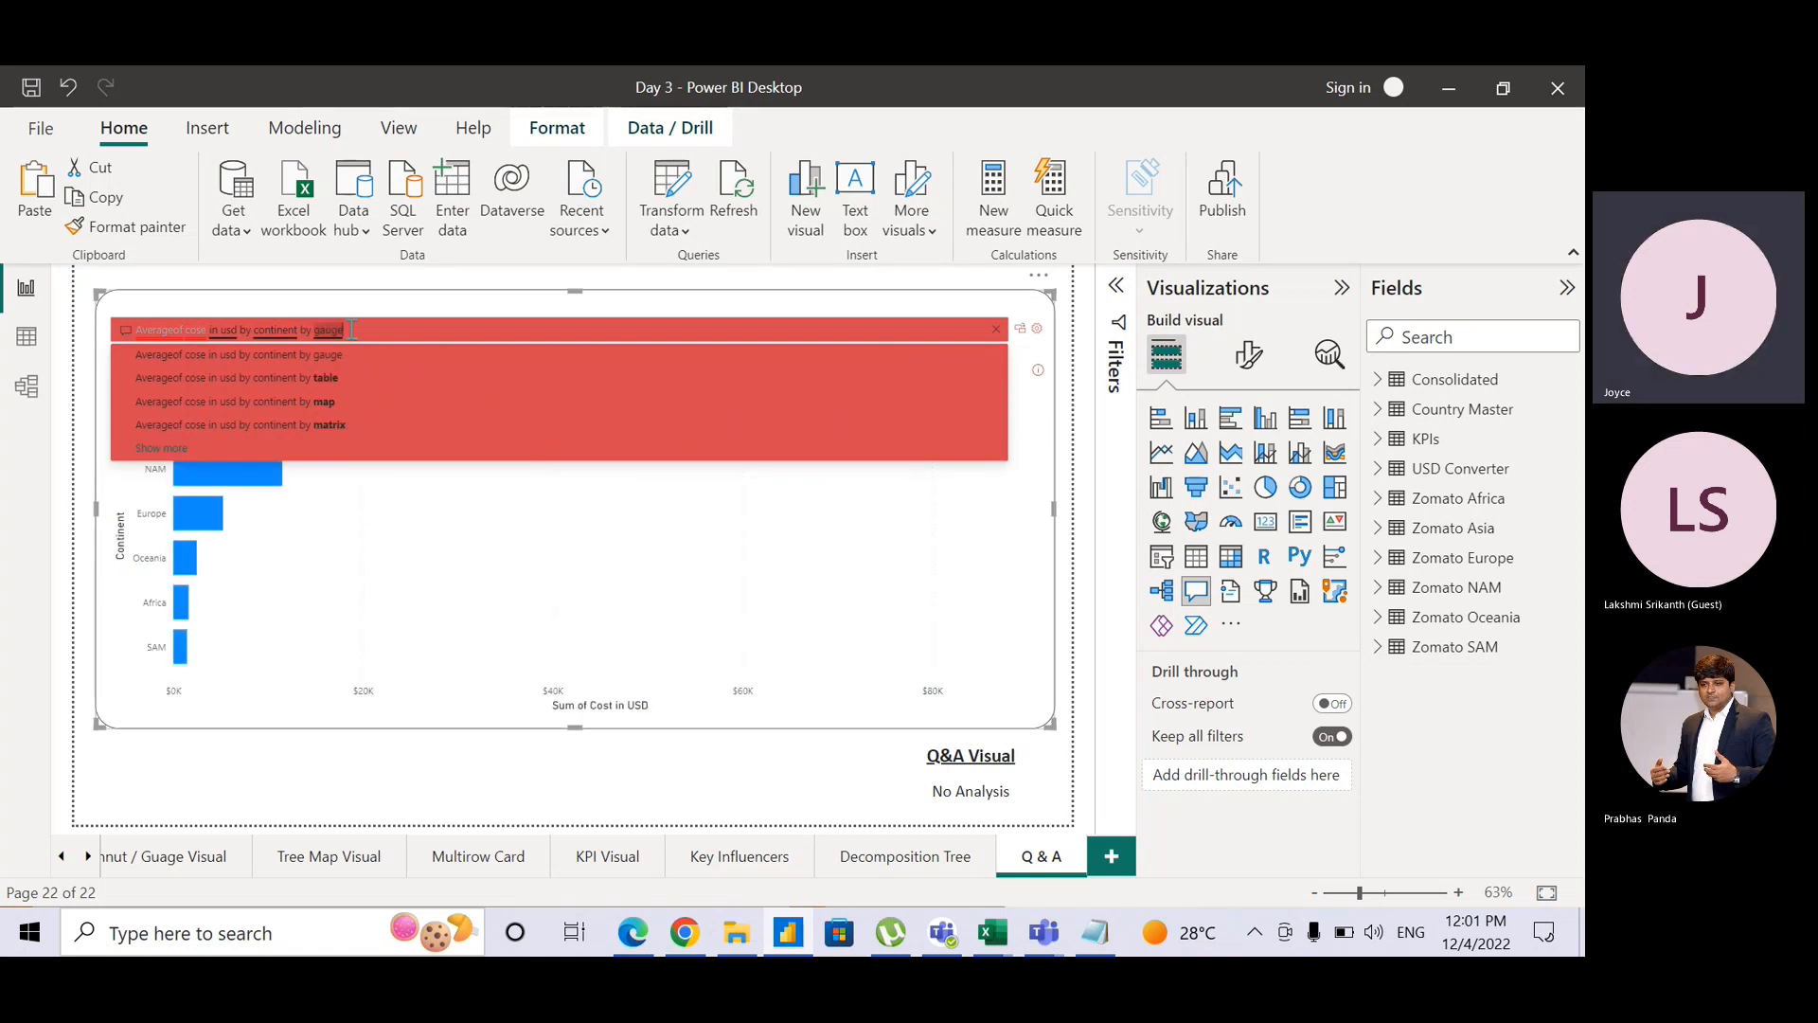
key("BackSpace")
key("BackSpace")
key("BackSpace")
key("BackSpace")
key("BackSpace")
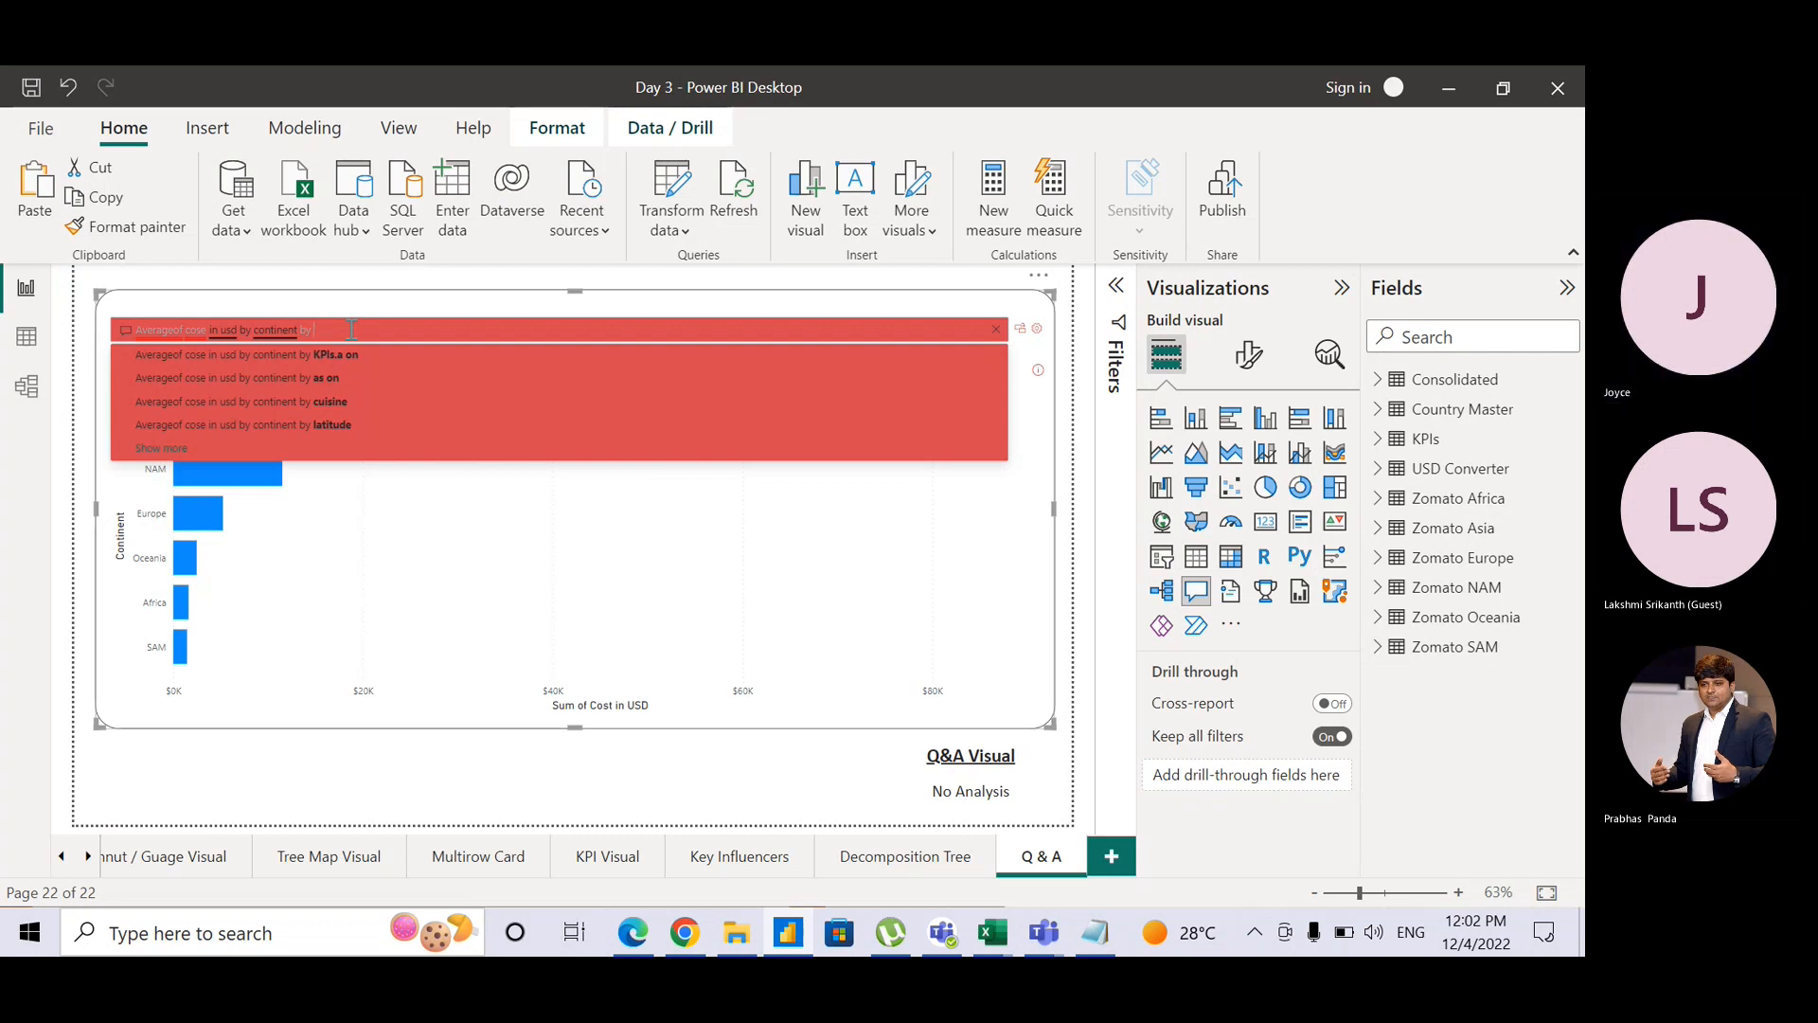
left_click_drag(320, 333, 85, 326)
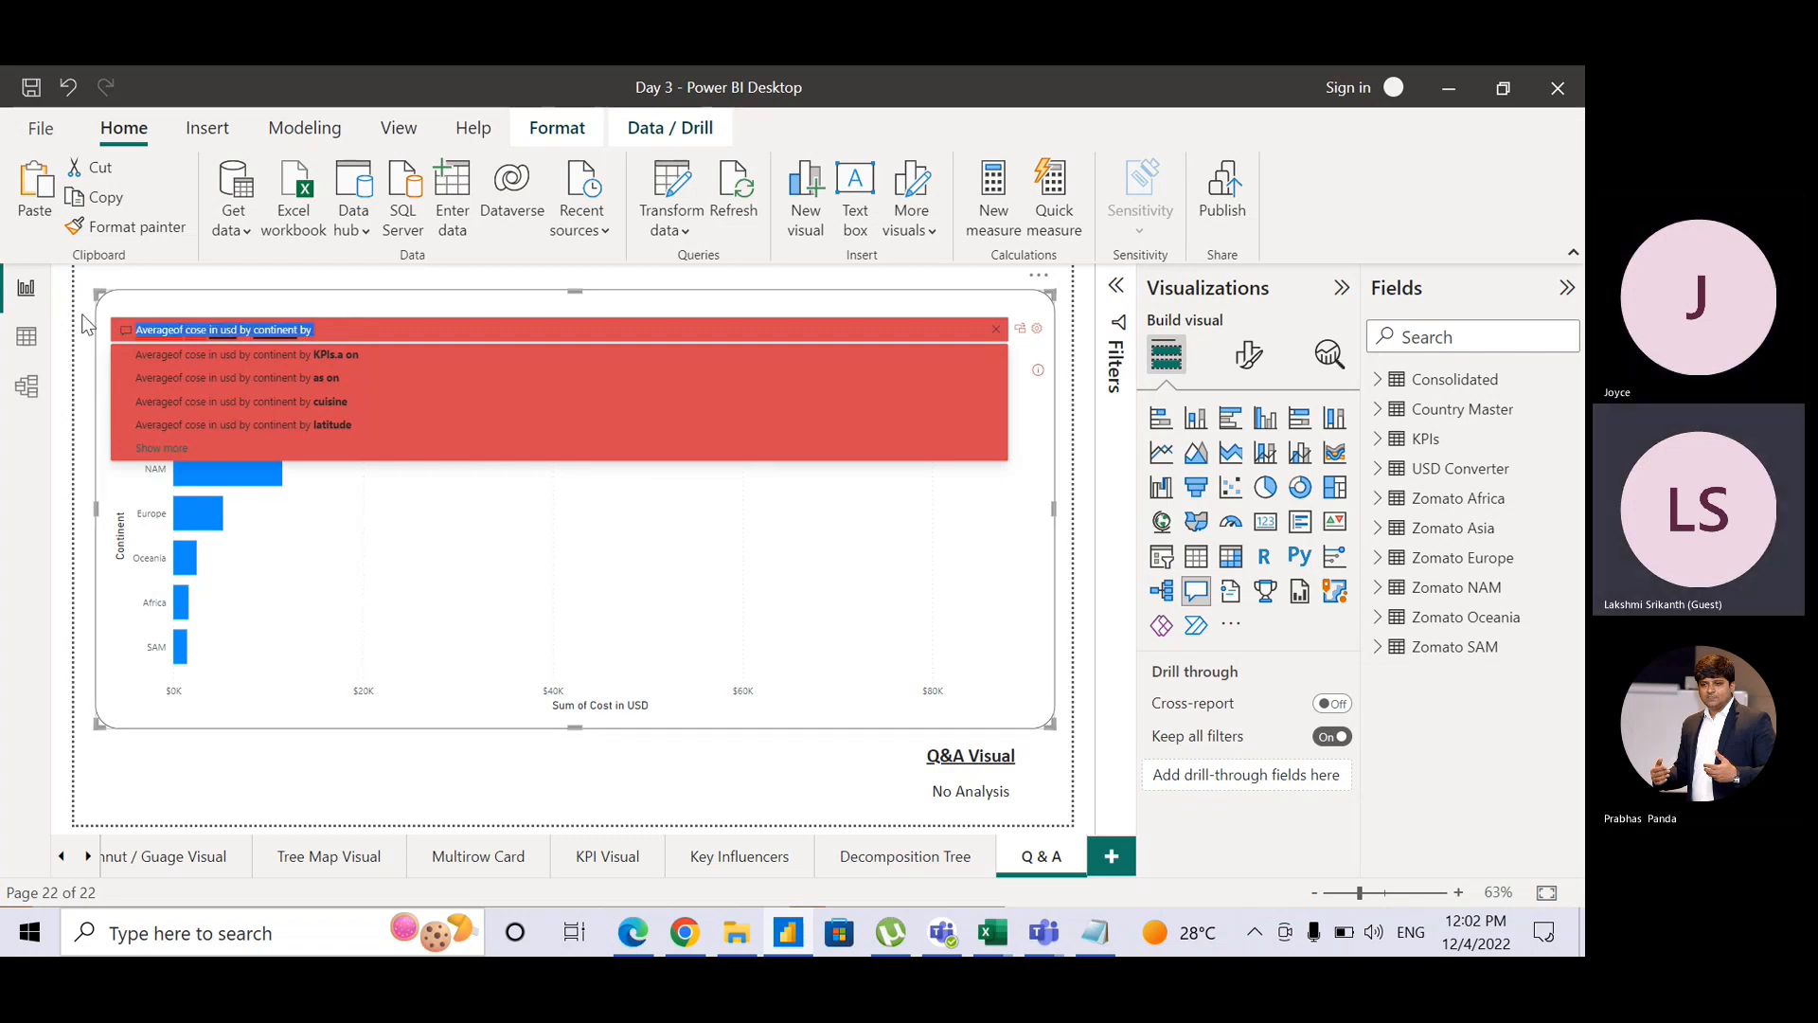
key("BackSpace")
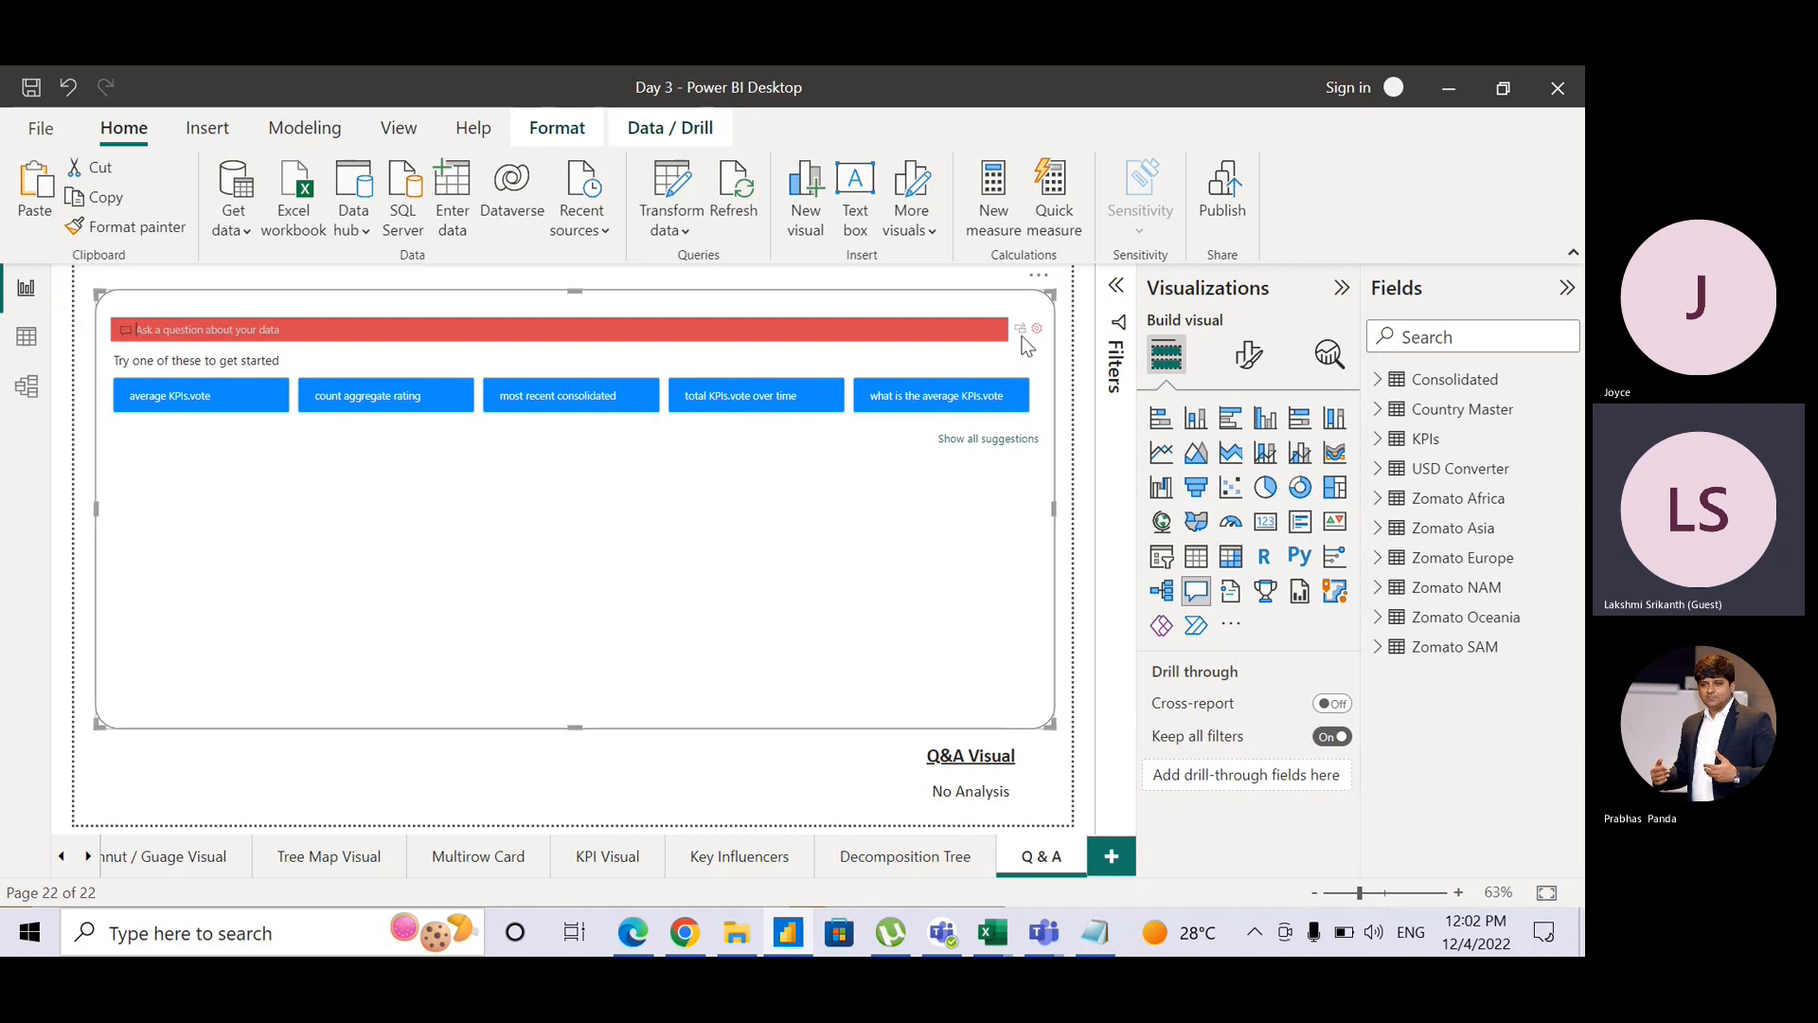
key("ctrl")
key("ctrl")
key("ctrl")
key("ctrl")
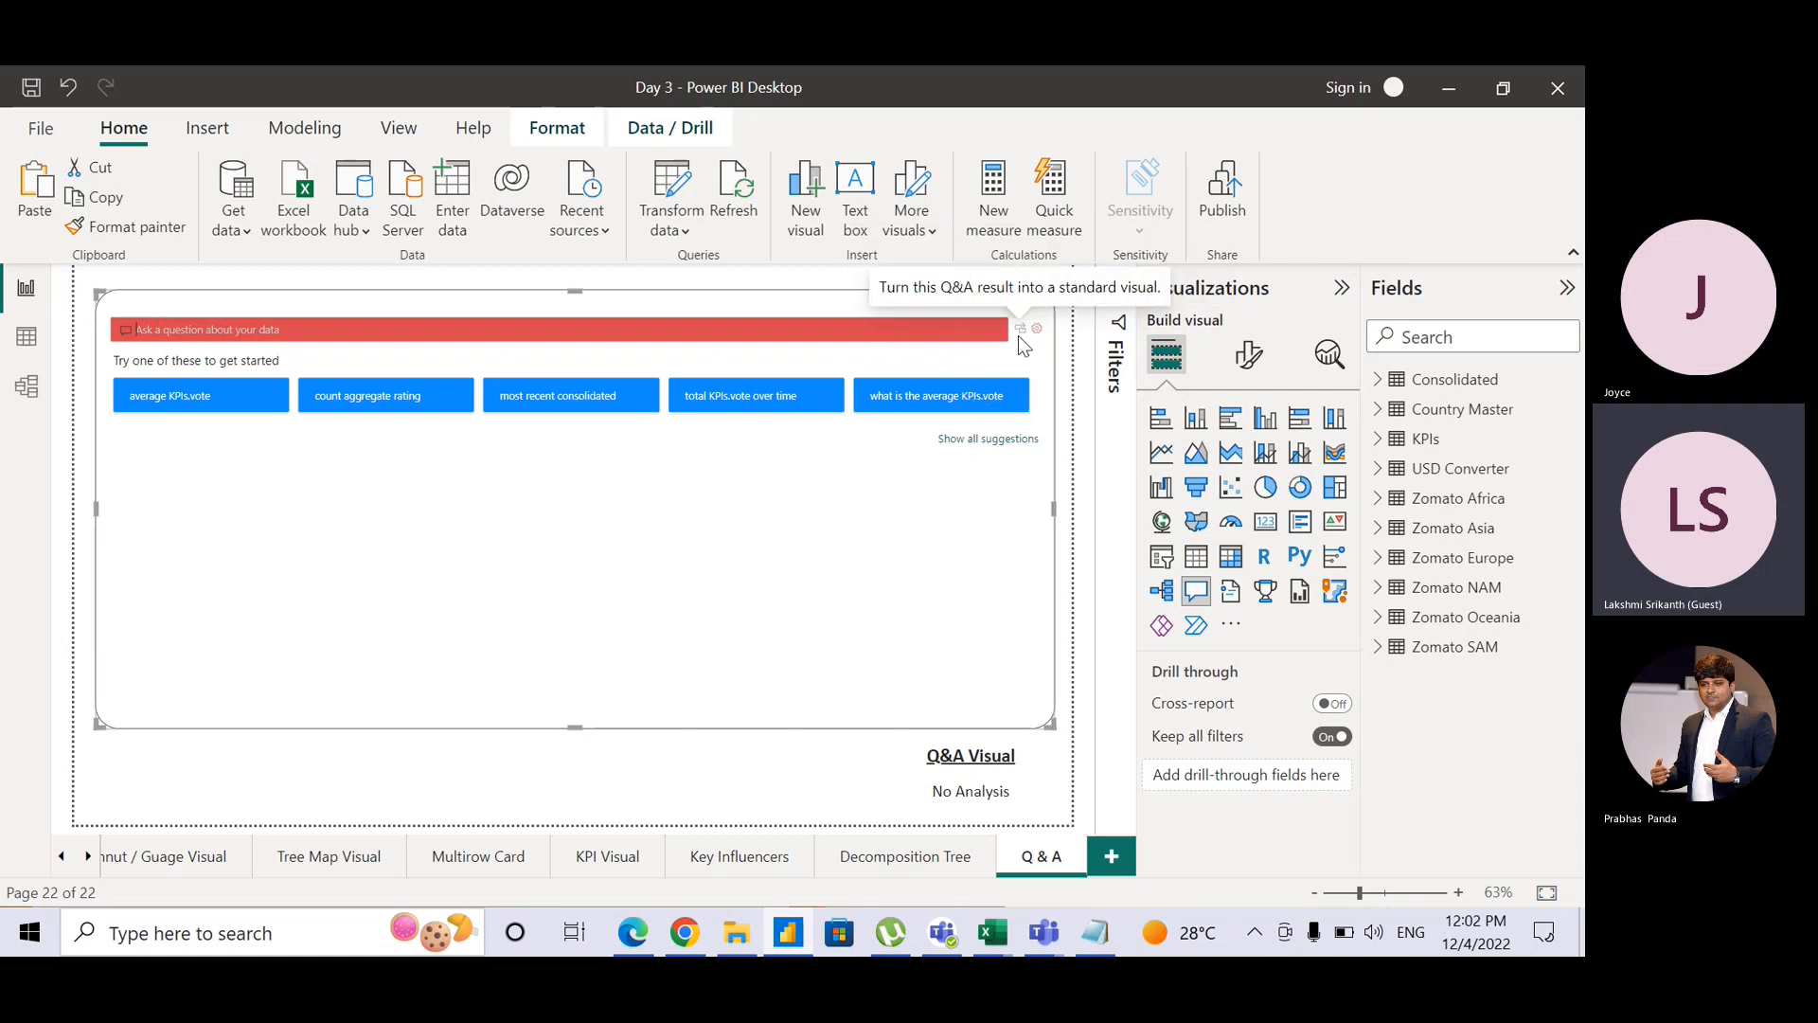
key("ctrl")
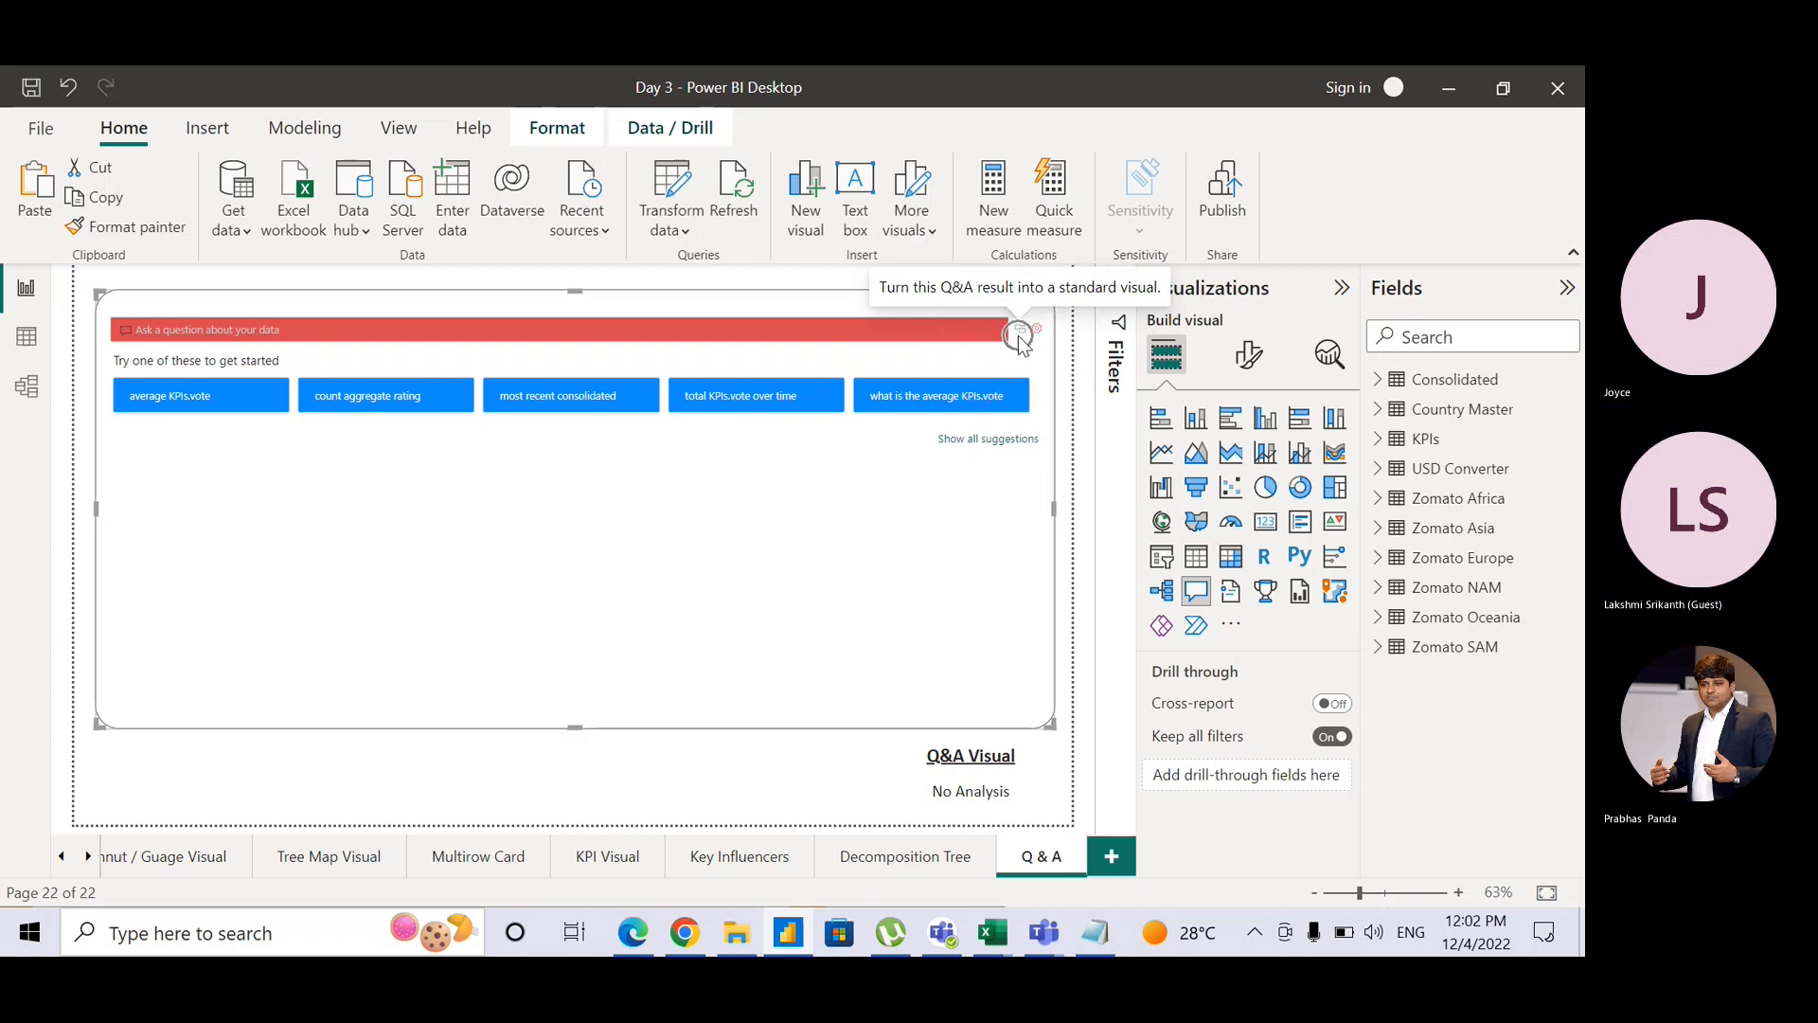
key("ctrl")
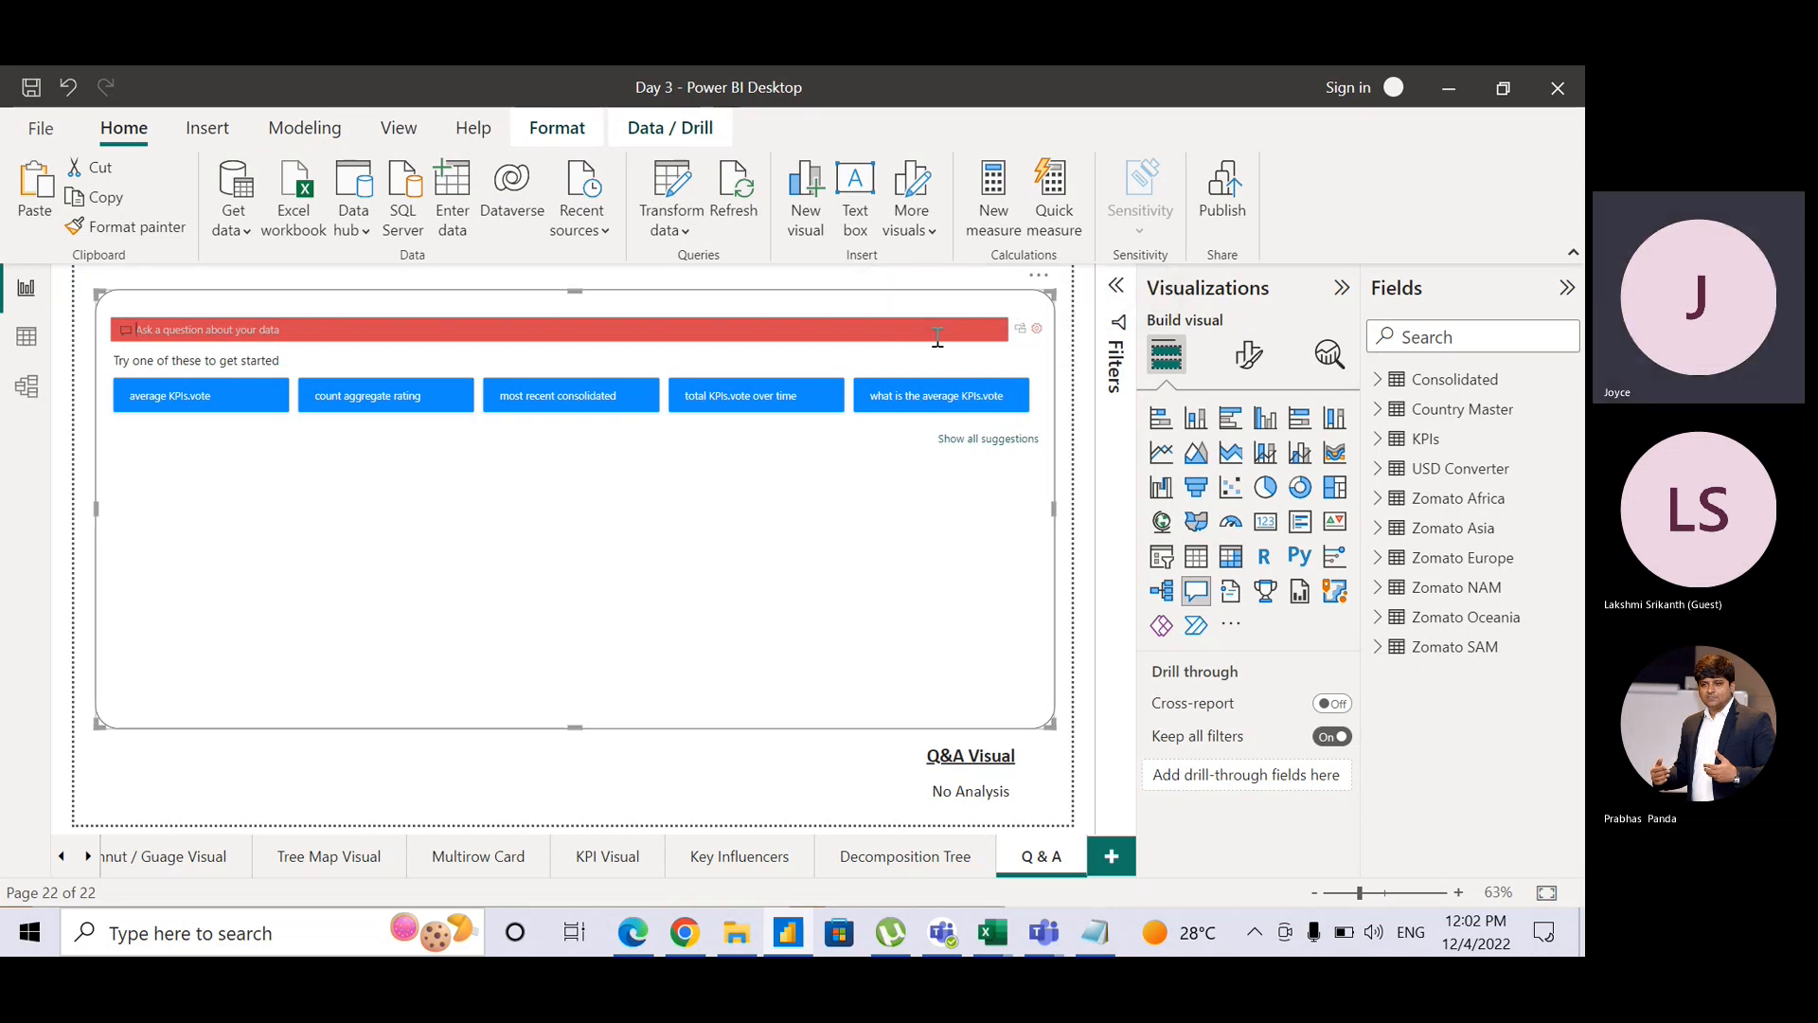
Step: Open Q&A setup from the visual's gear icon and go to the Field synonyms page
left_click(1038, 330)
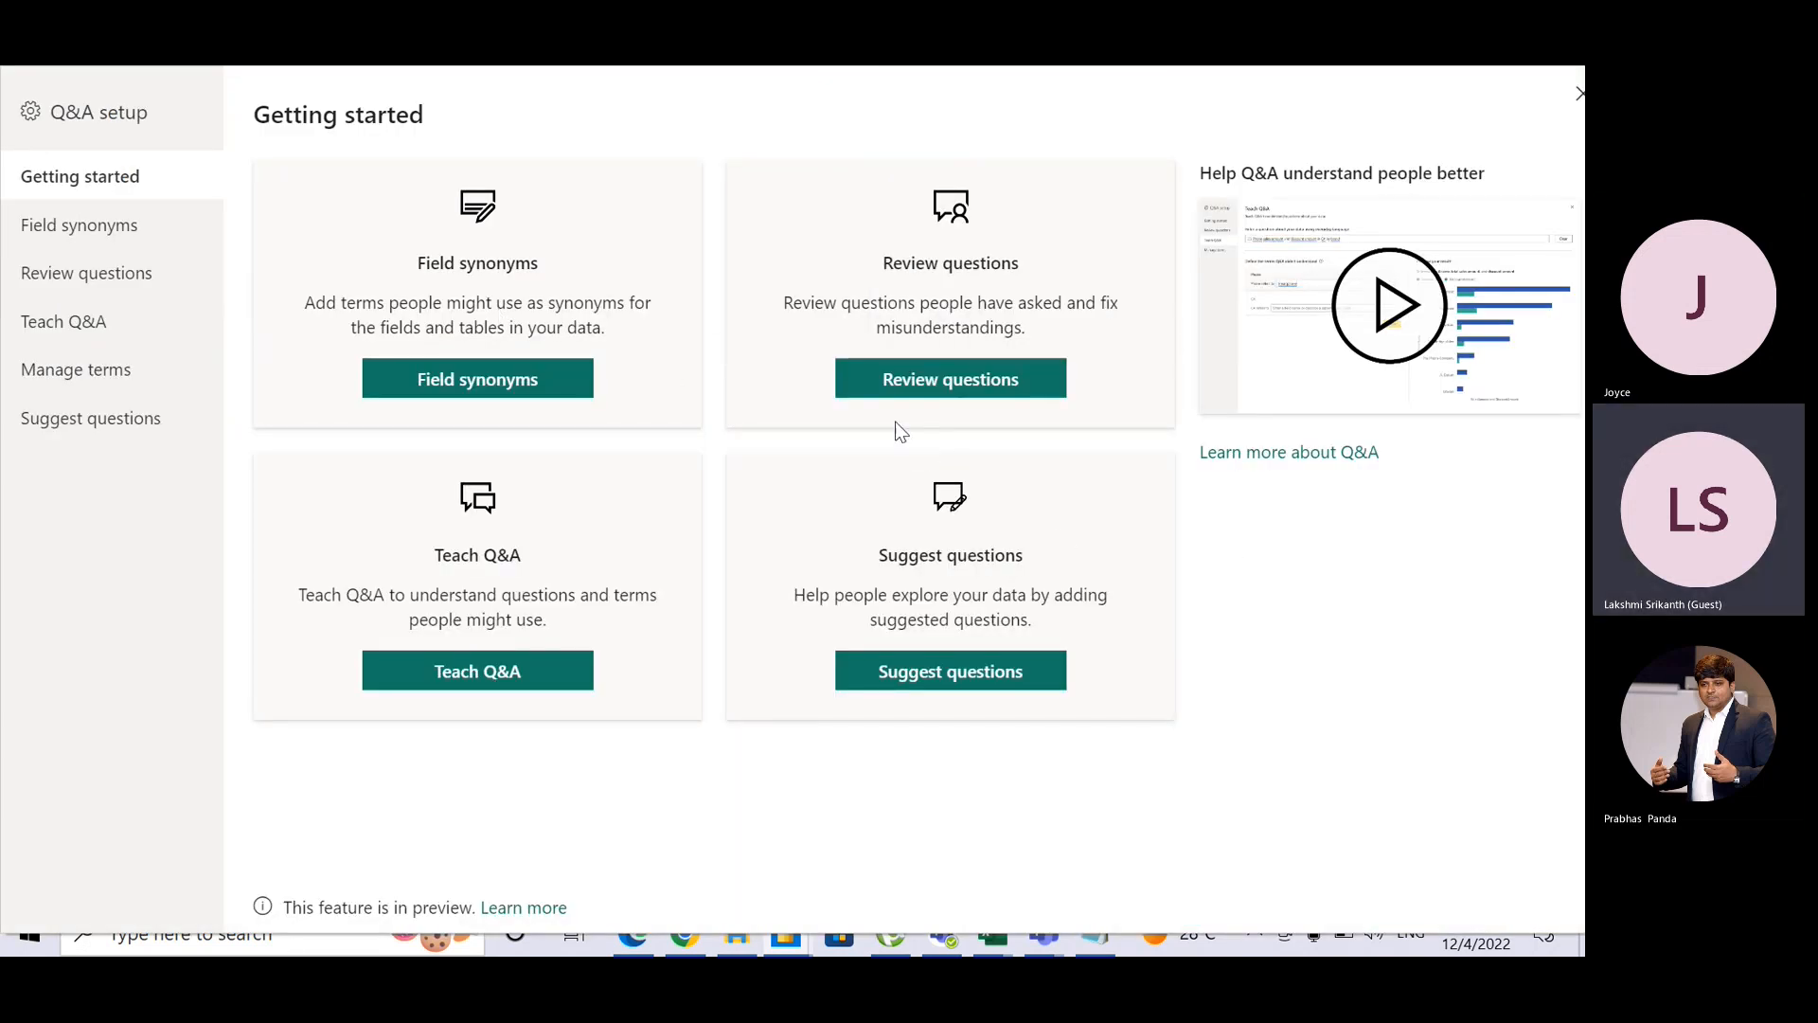
left_click(537, 306)
key("ctrl")
key("ctrl")
left_click(168, 236)
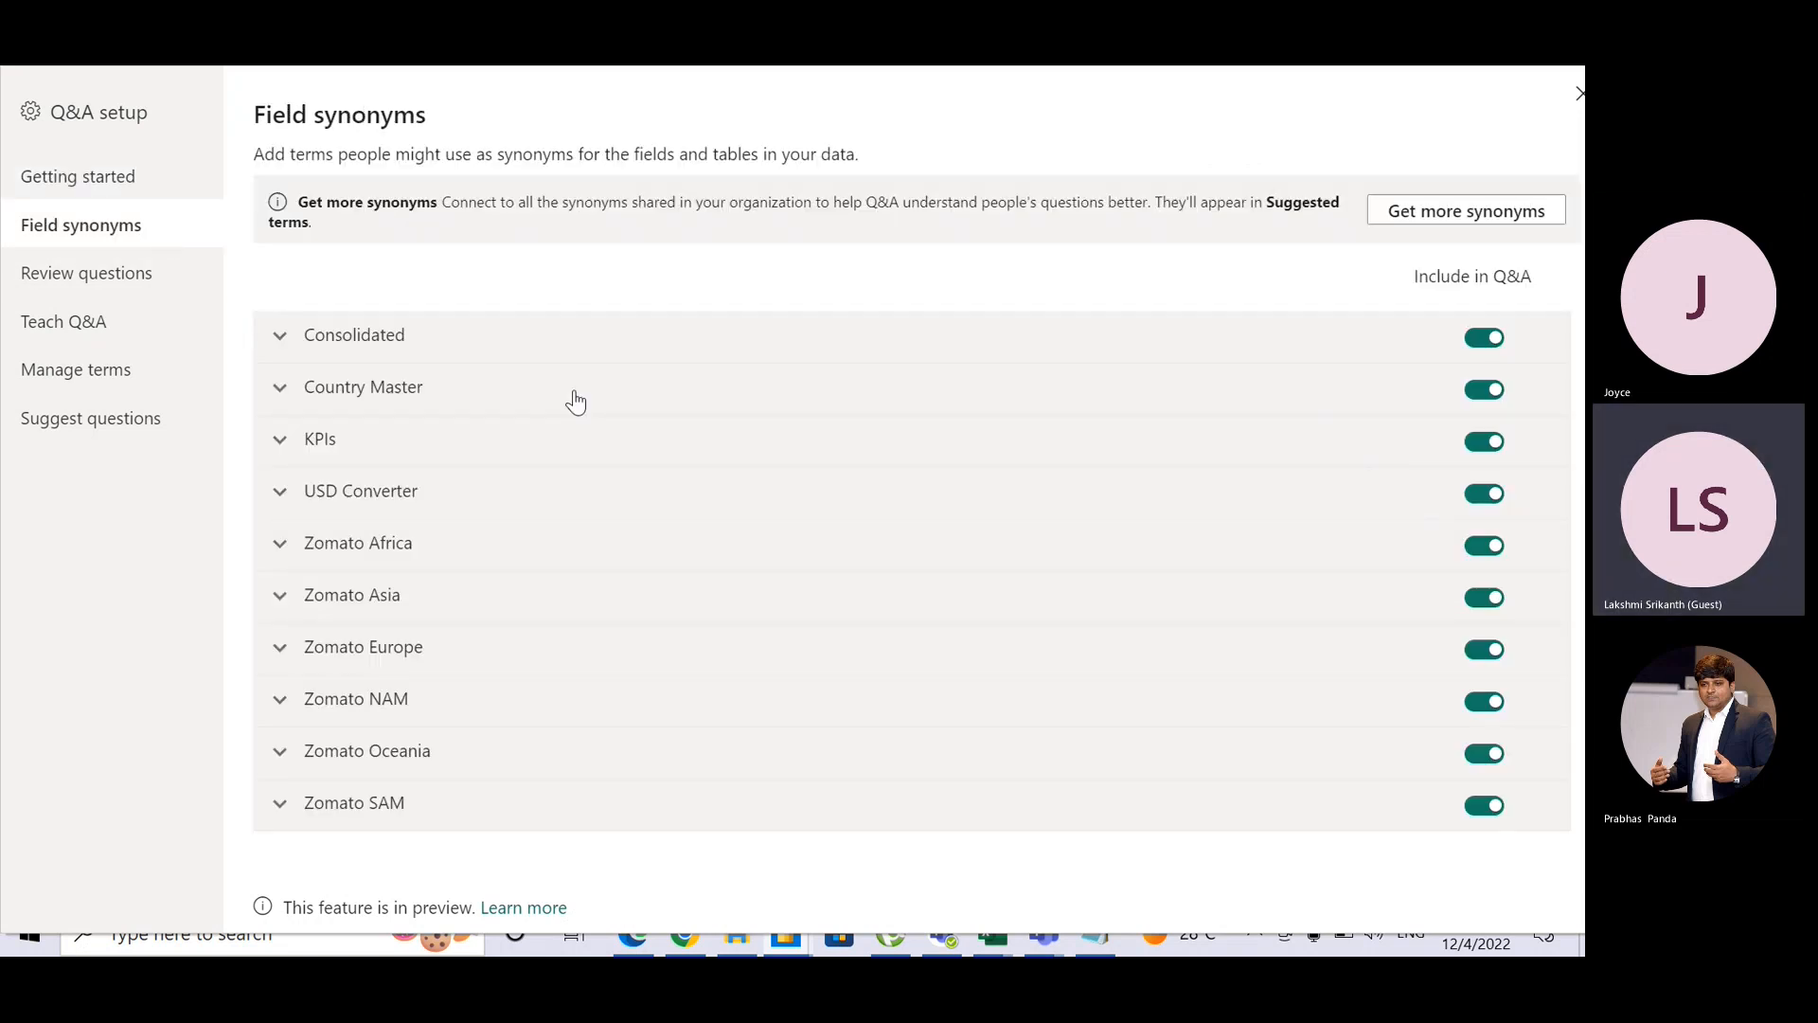
Step: Expand the Consolidated table and add CONSOLIDATED as its synonym
left_click(281, 338)
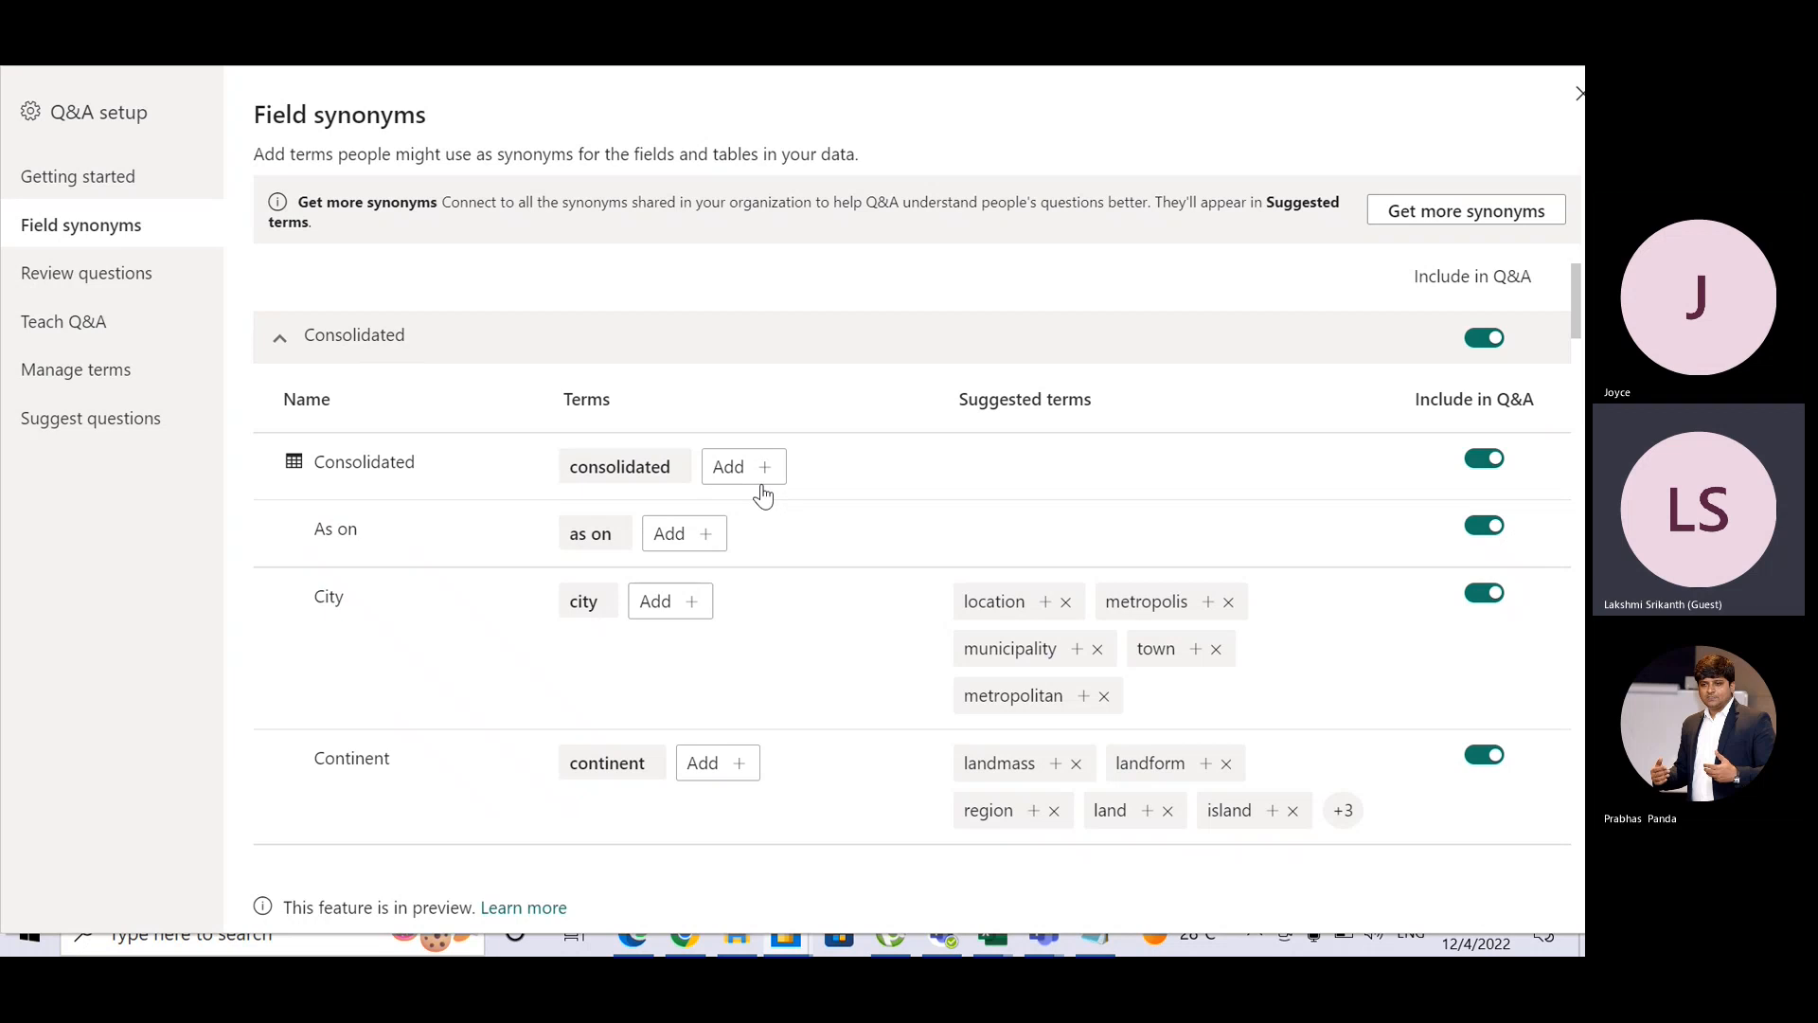
left_click(365, 466)
left_click(371, 471)
left_click(612, 489)
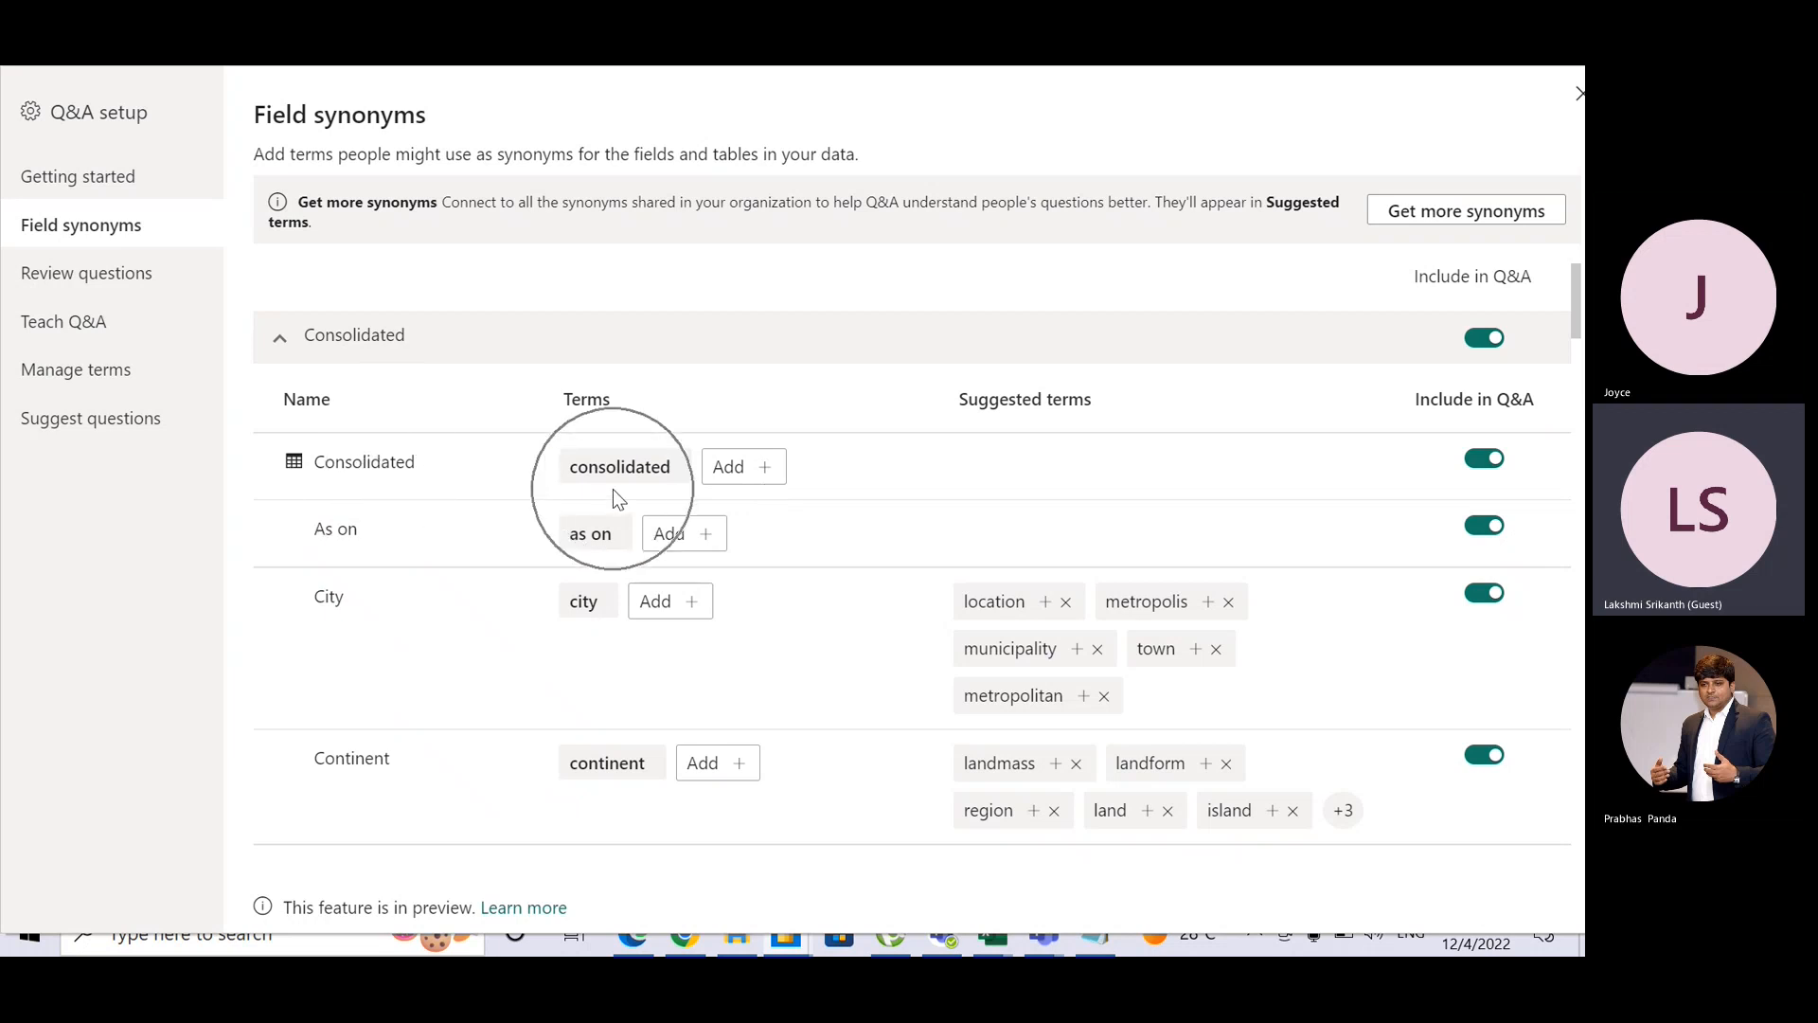
left_click(763, 474)
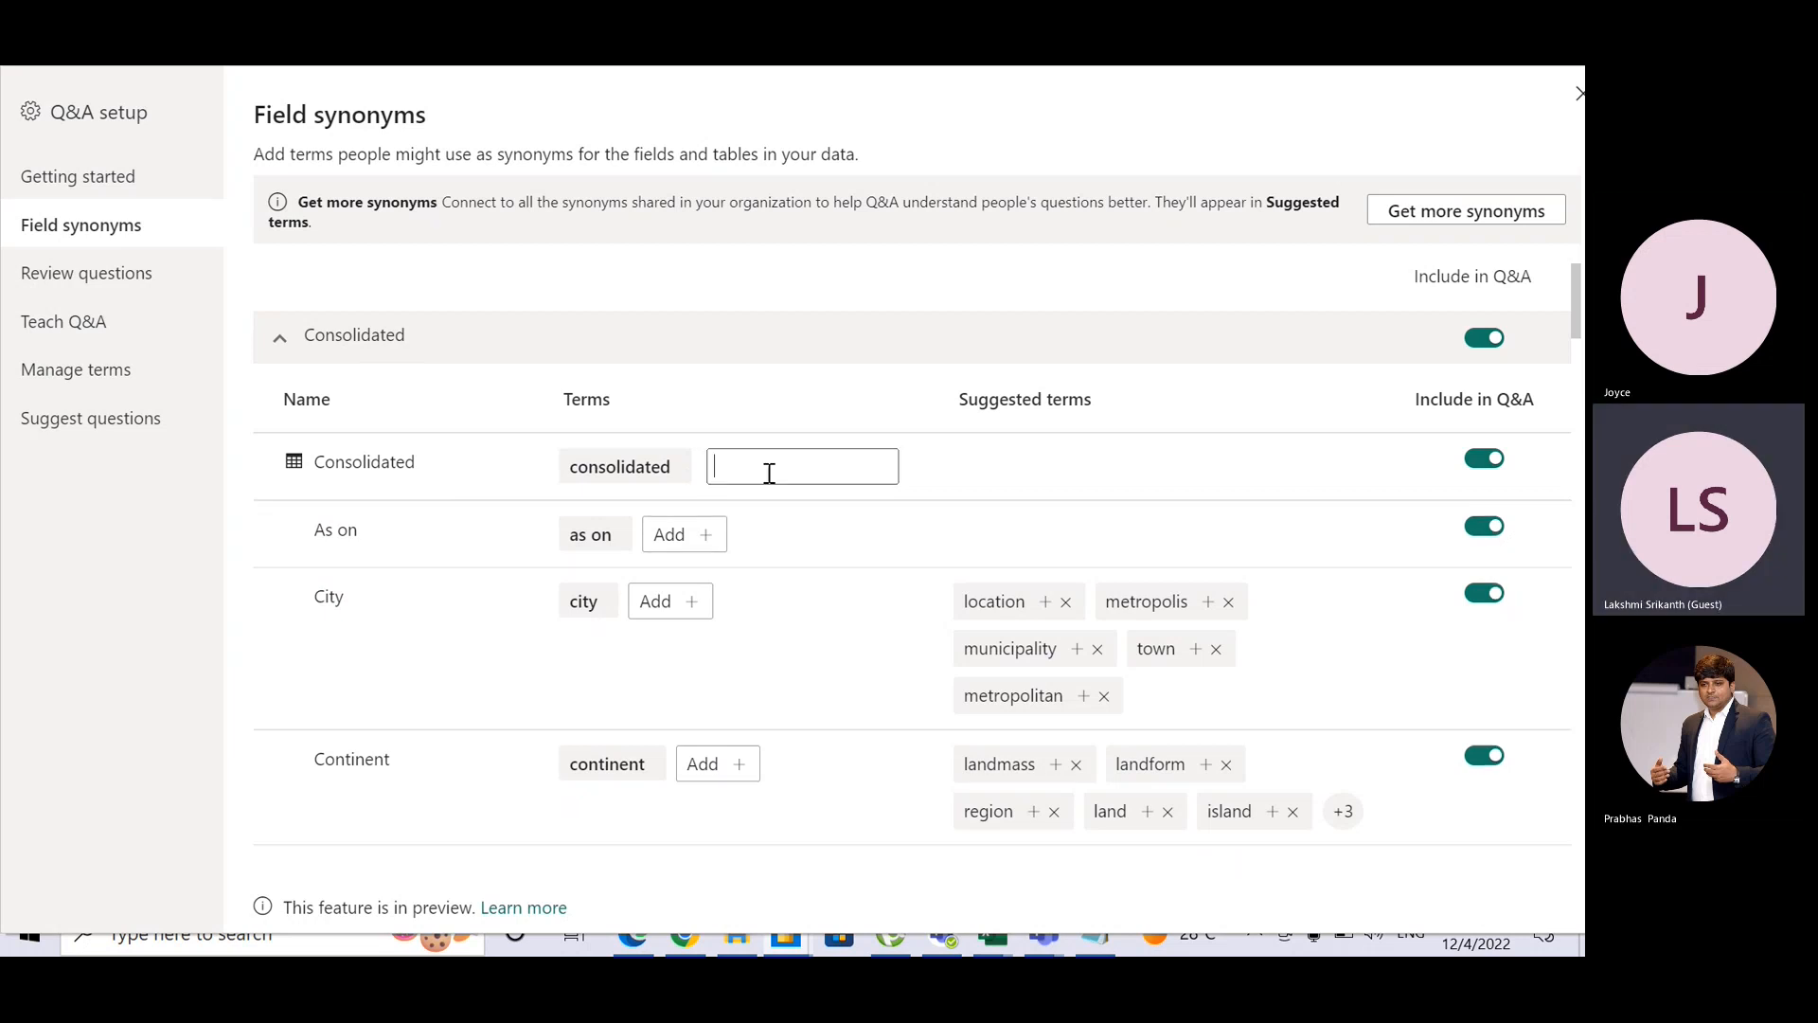
type("CONSOLIDATED")
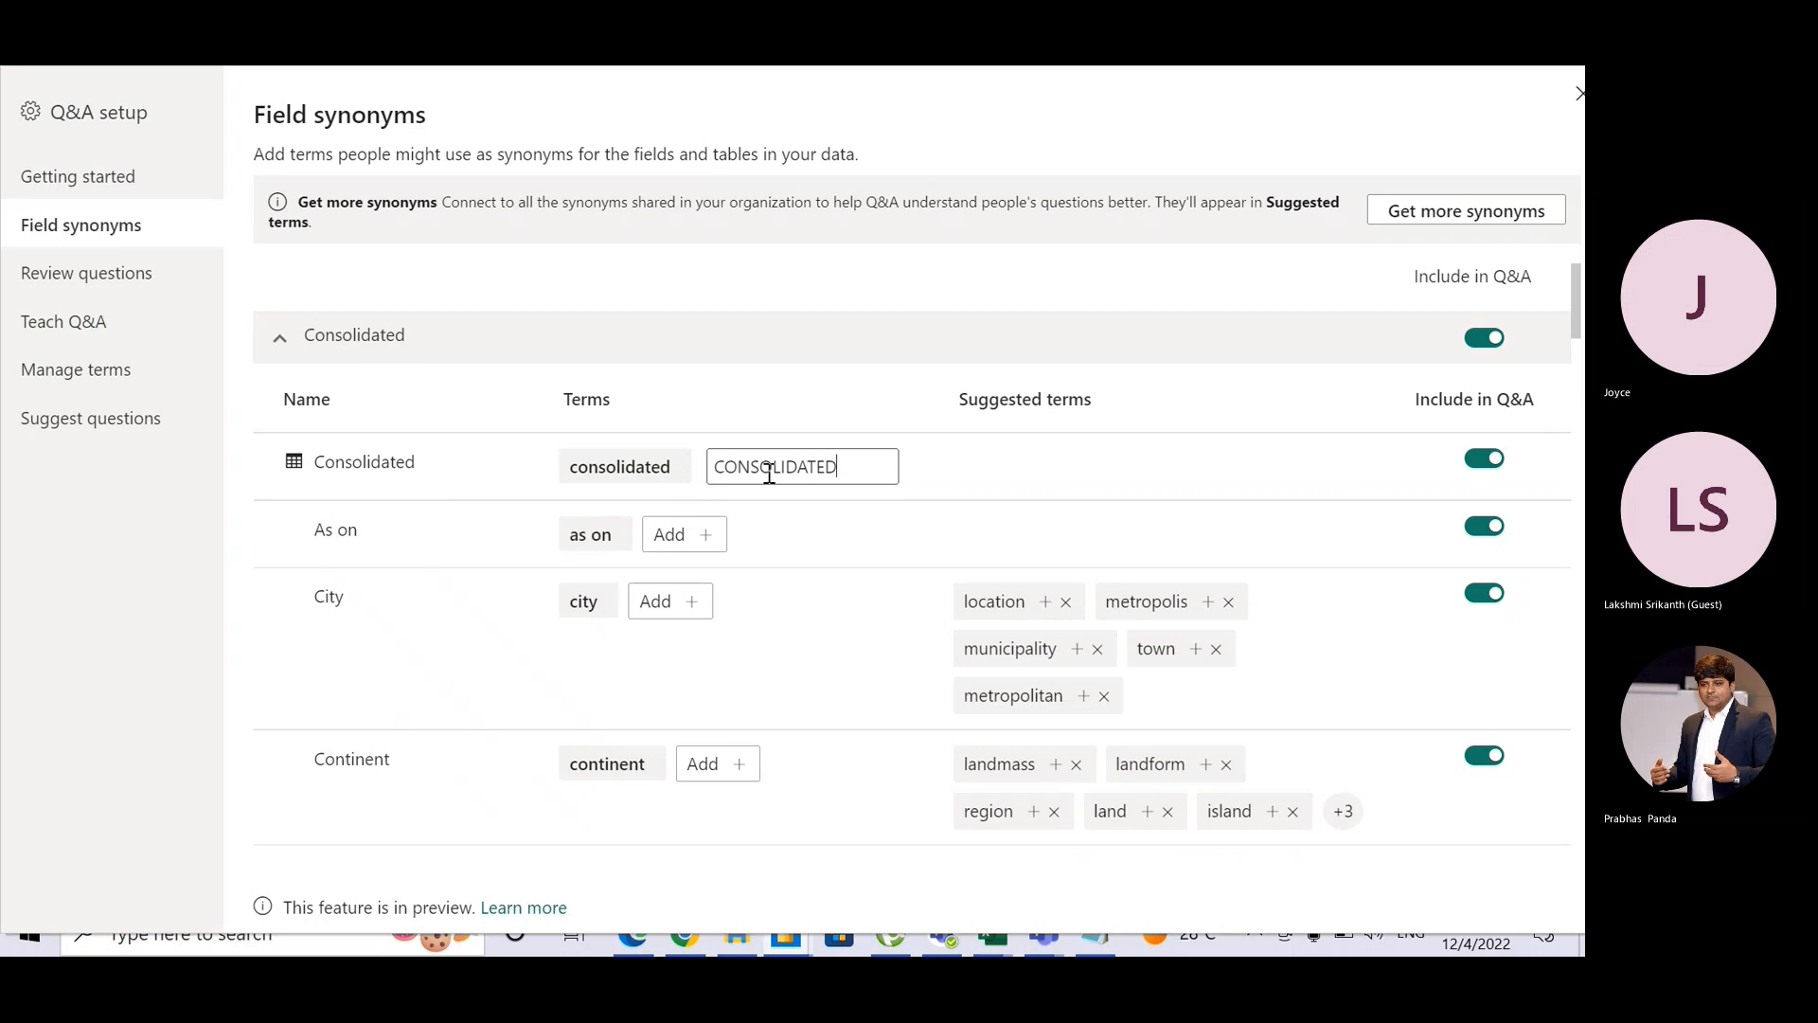
key("Return")
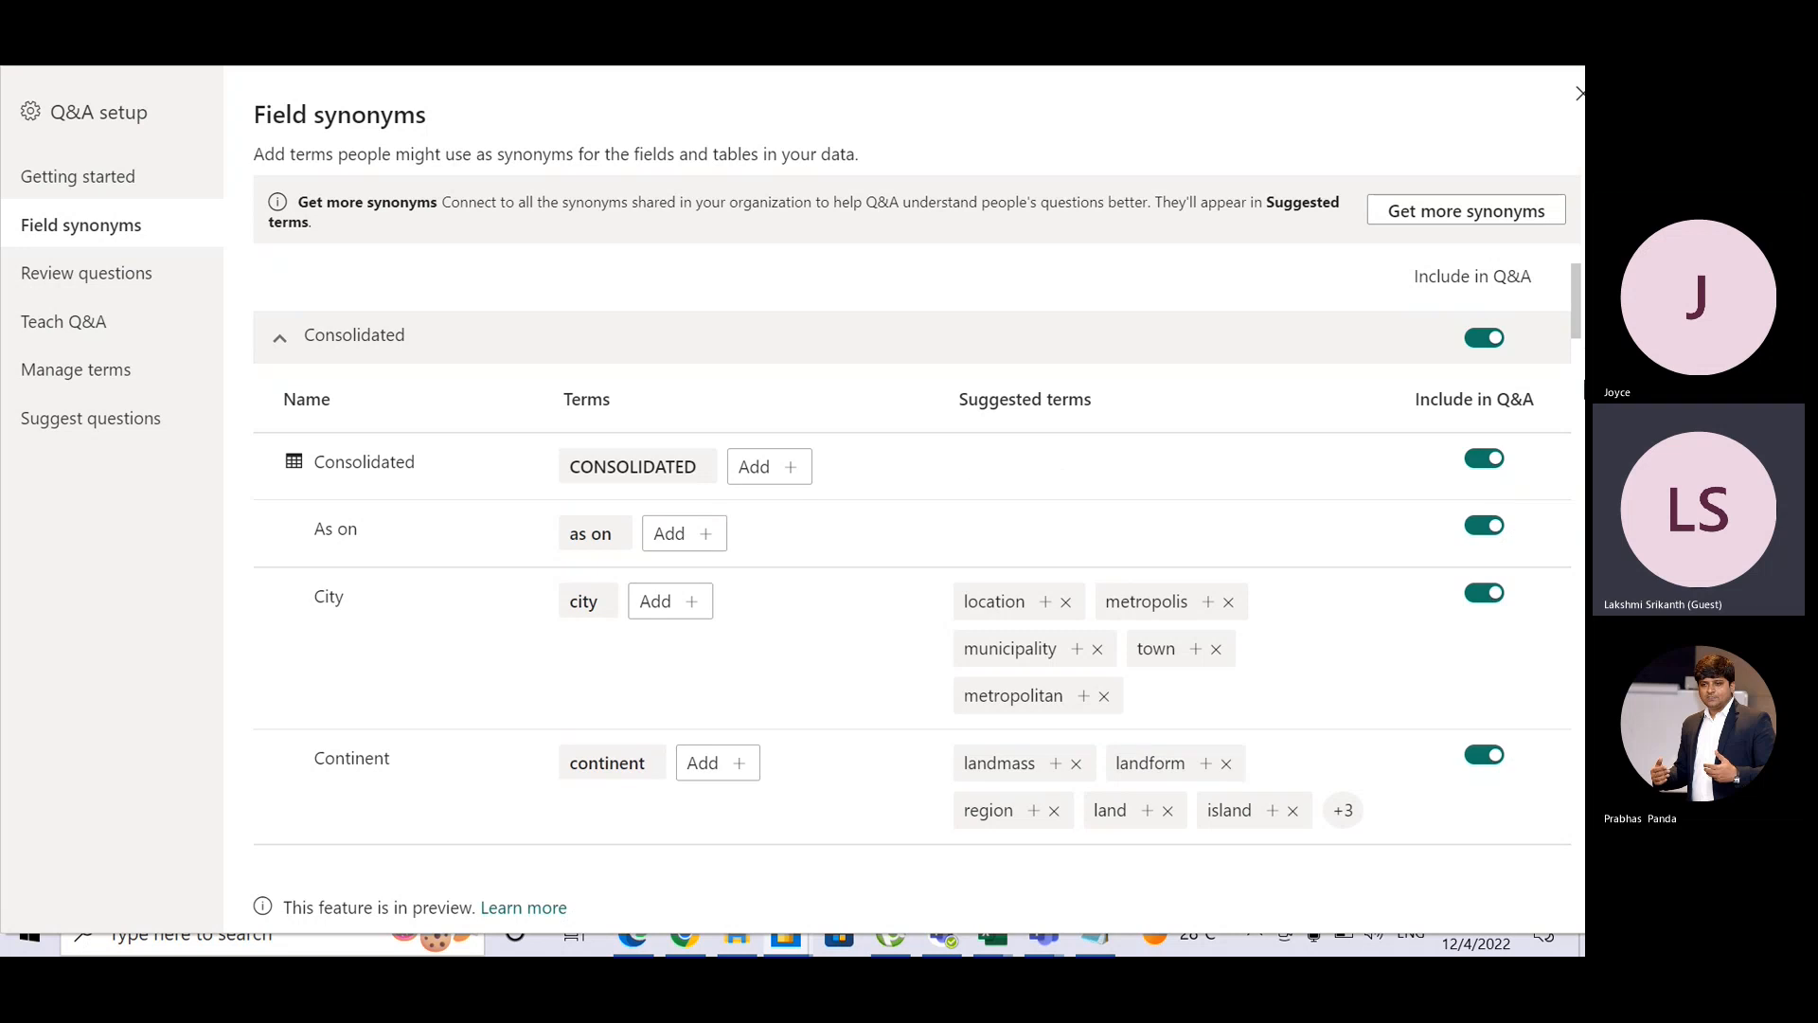
Step: Review Manage terms, which lists CONSOLIDATED defined as Consolidated
left_click_drag(1580, 317, 1580, 426)
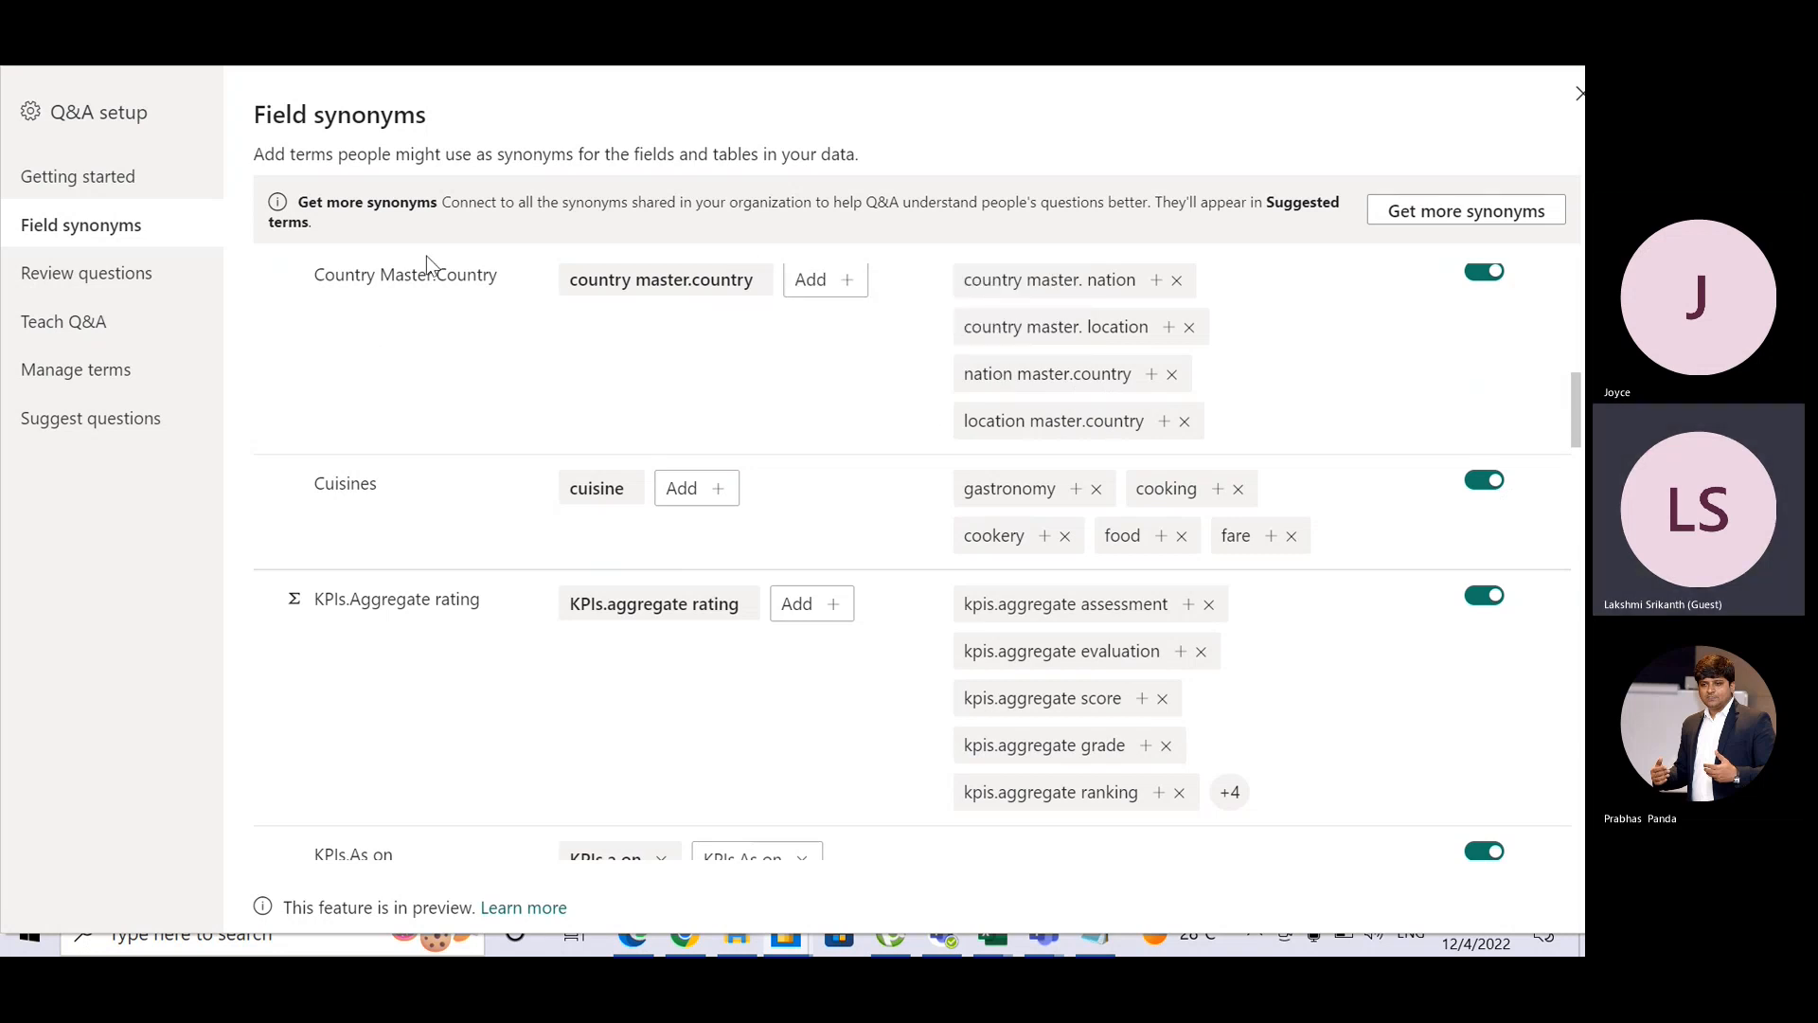
key("ctrl")
left_click(104, 379)
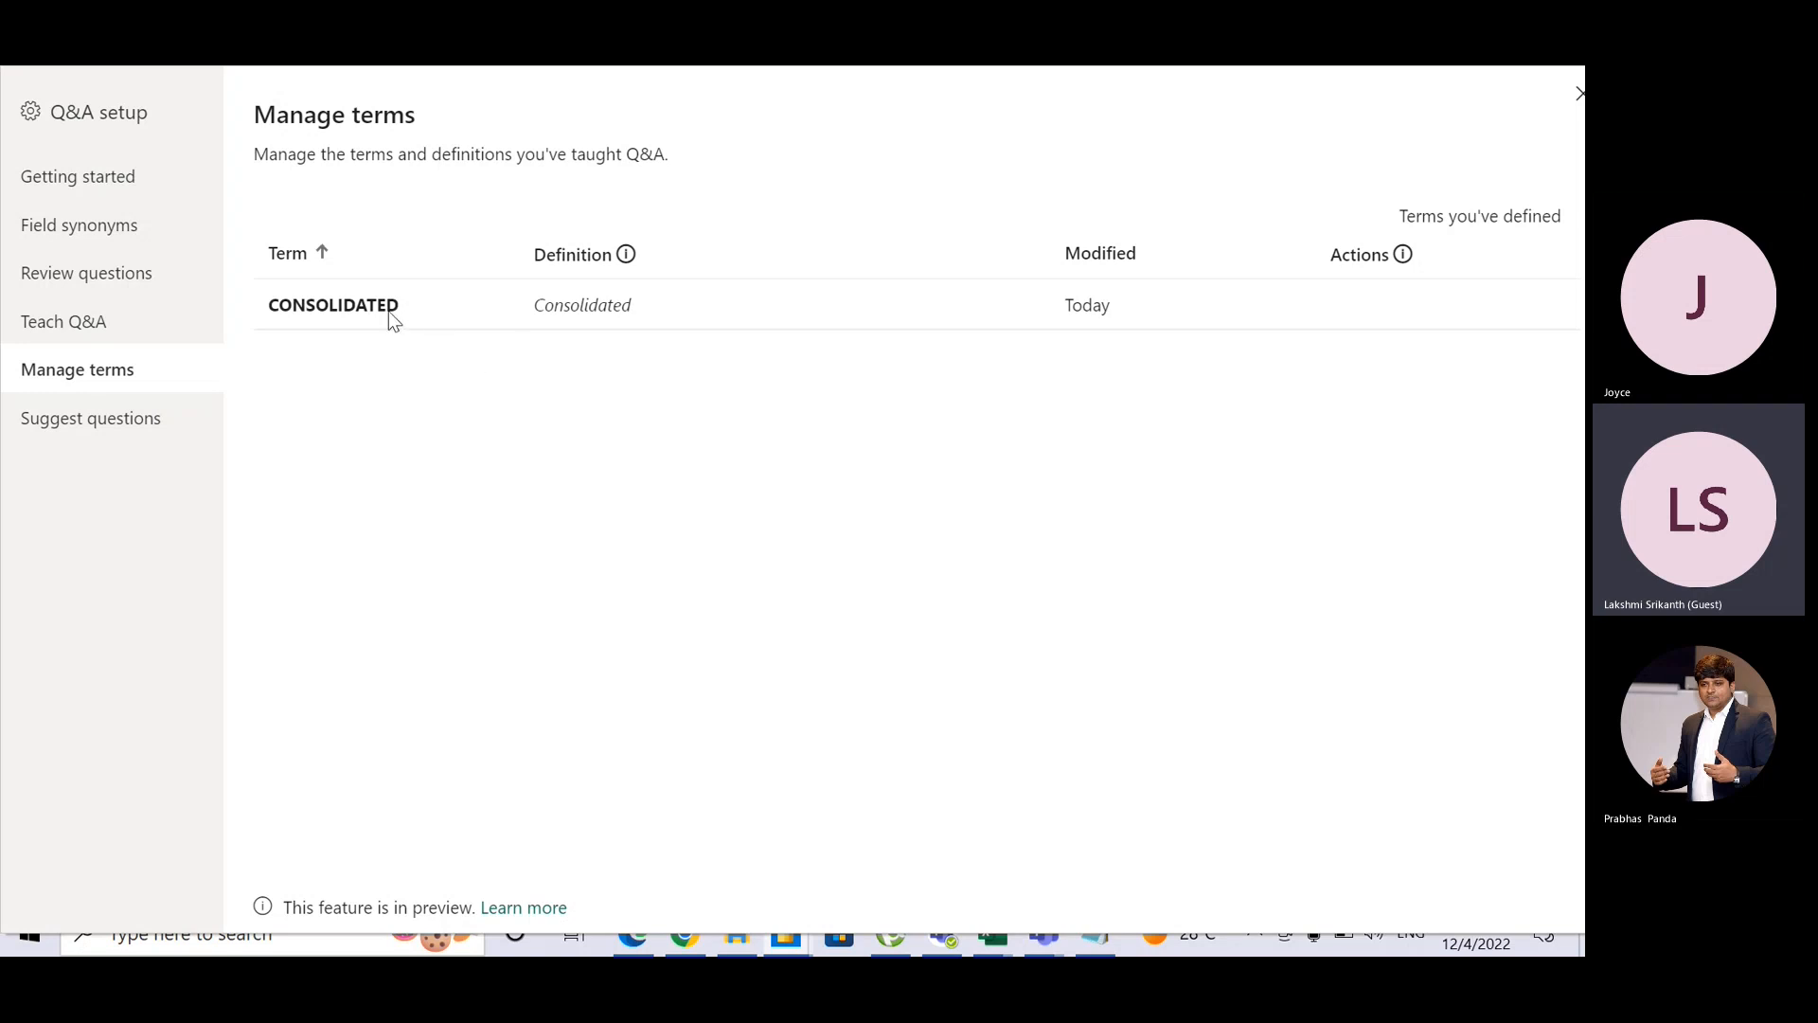
Step: Check the CONSOLIDATED term's definition, go to Review questions, then switch to the ICICI Bank browser tab
left_click(564, 305)
left_click(555, 311)
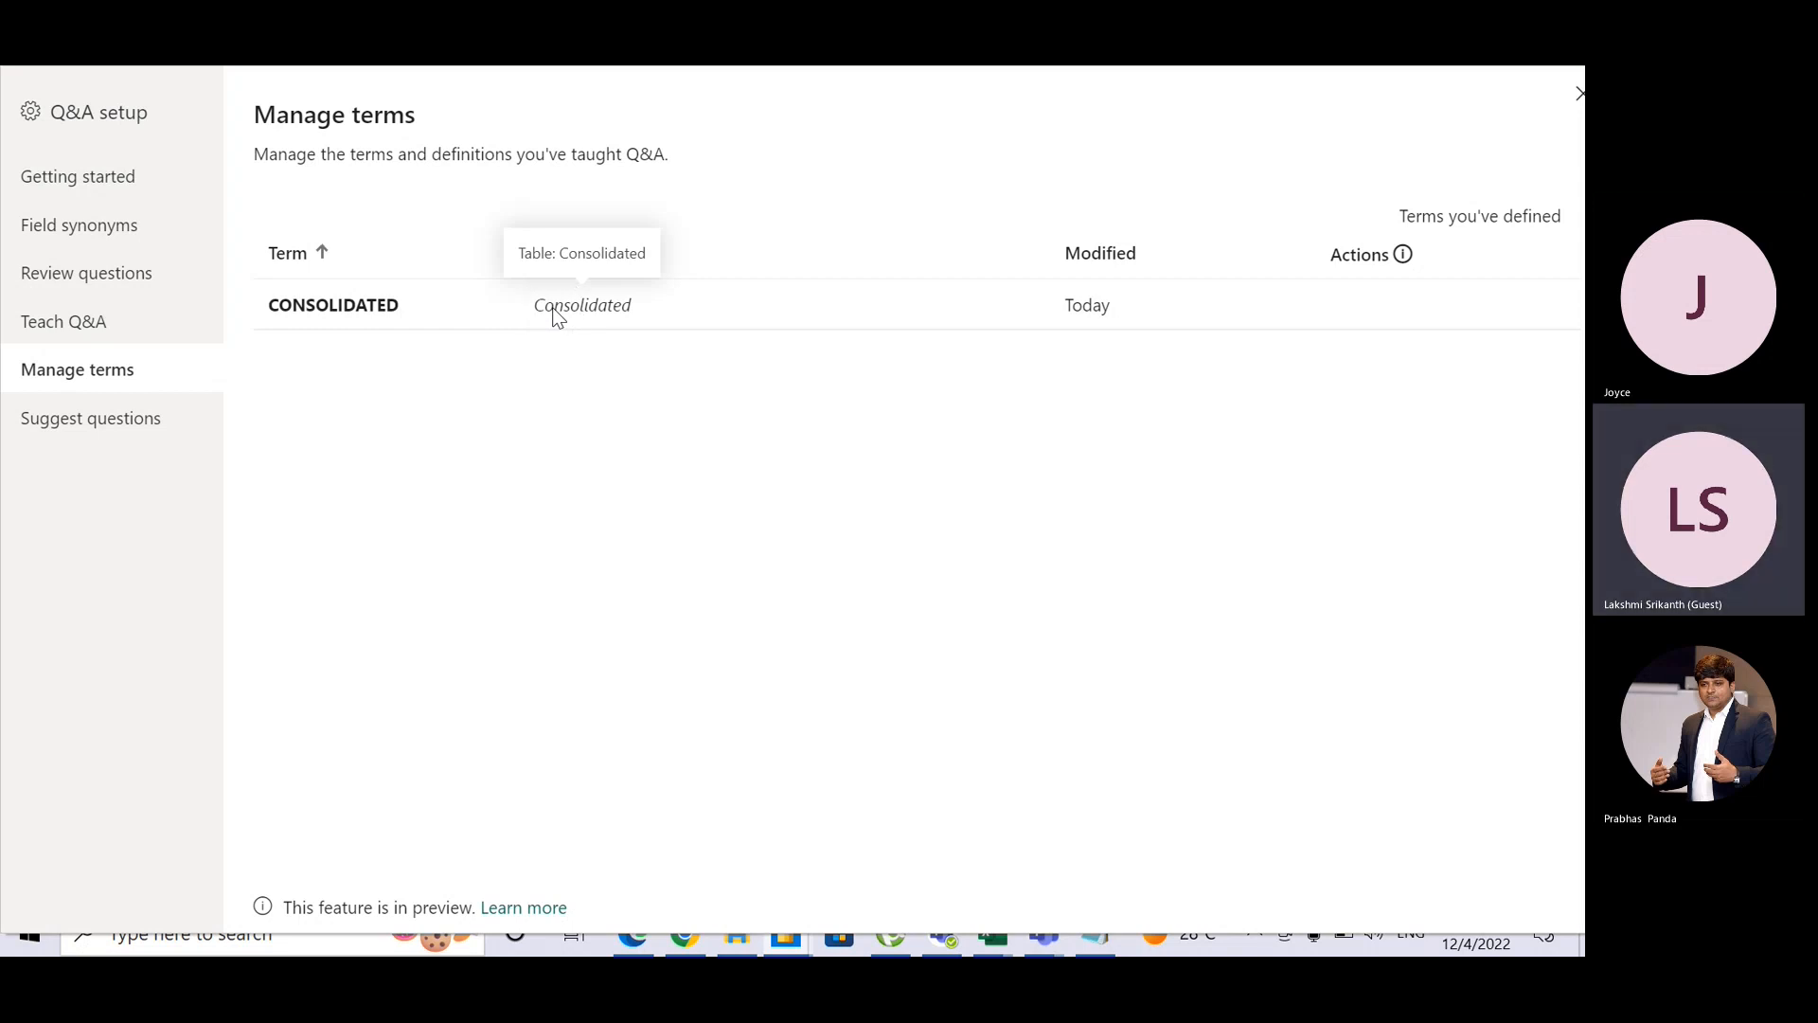
left_click(553, 307)
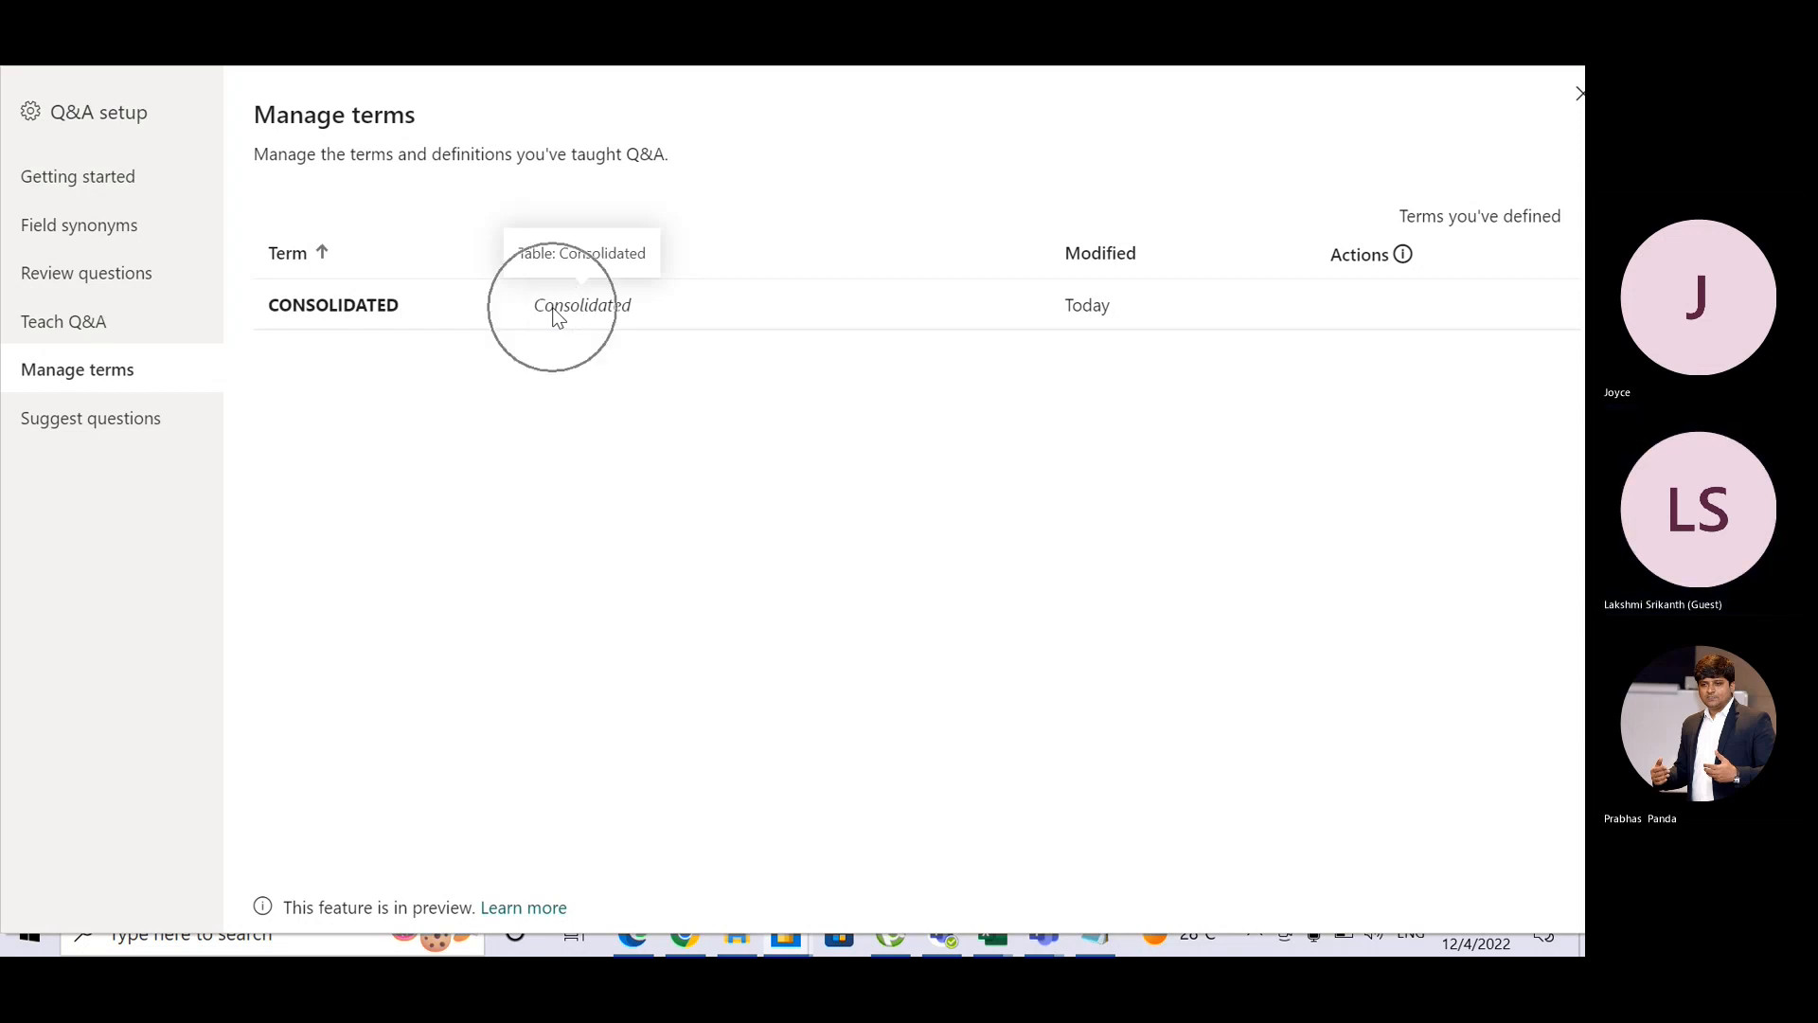
left_click(166, 285)
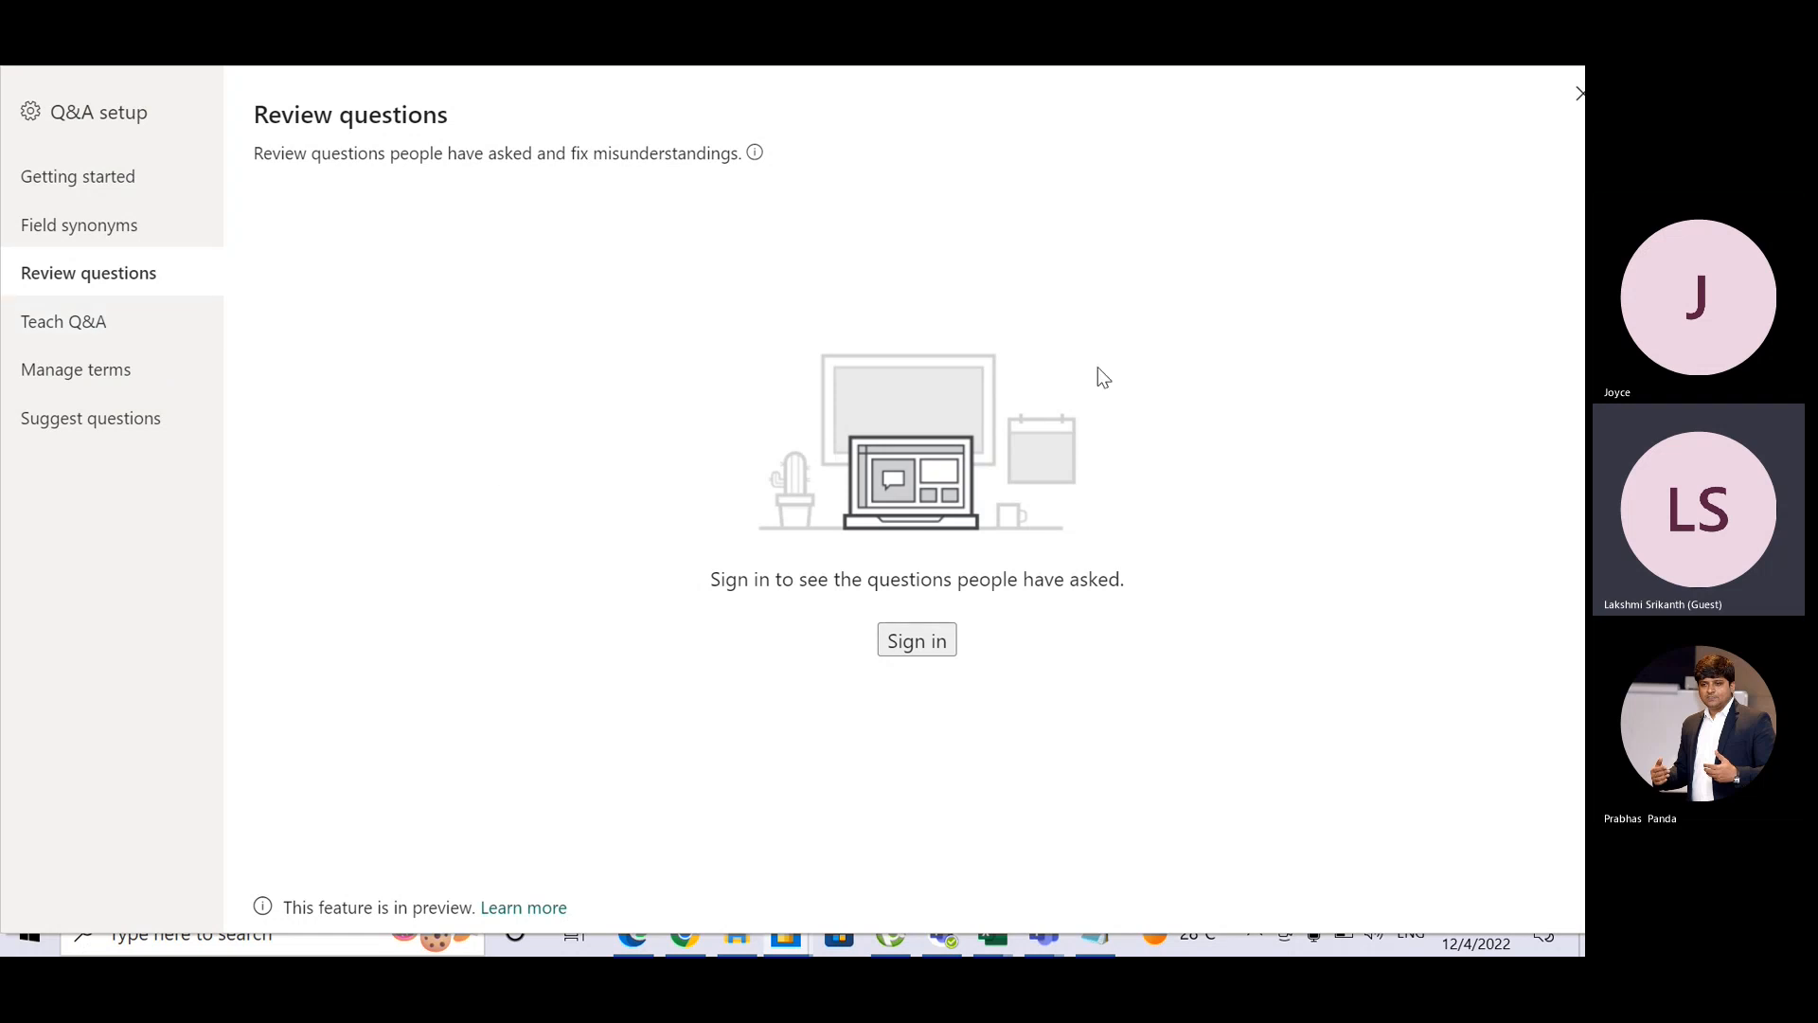
key("alt+Tab")
key("alt+Tab")
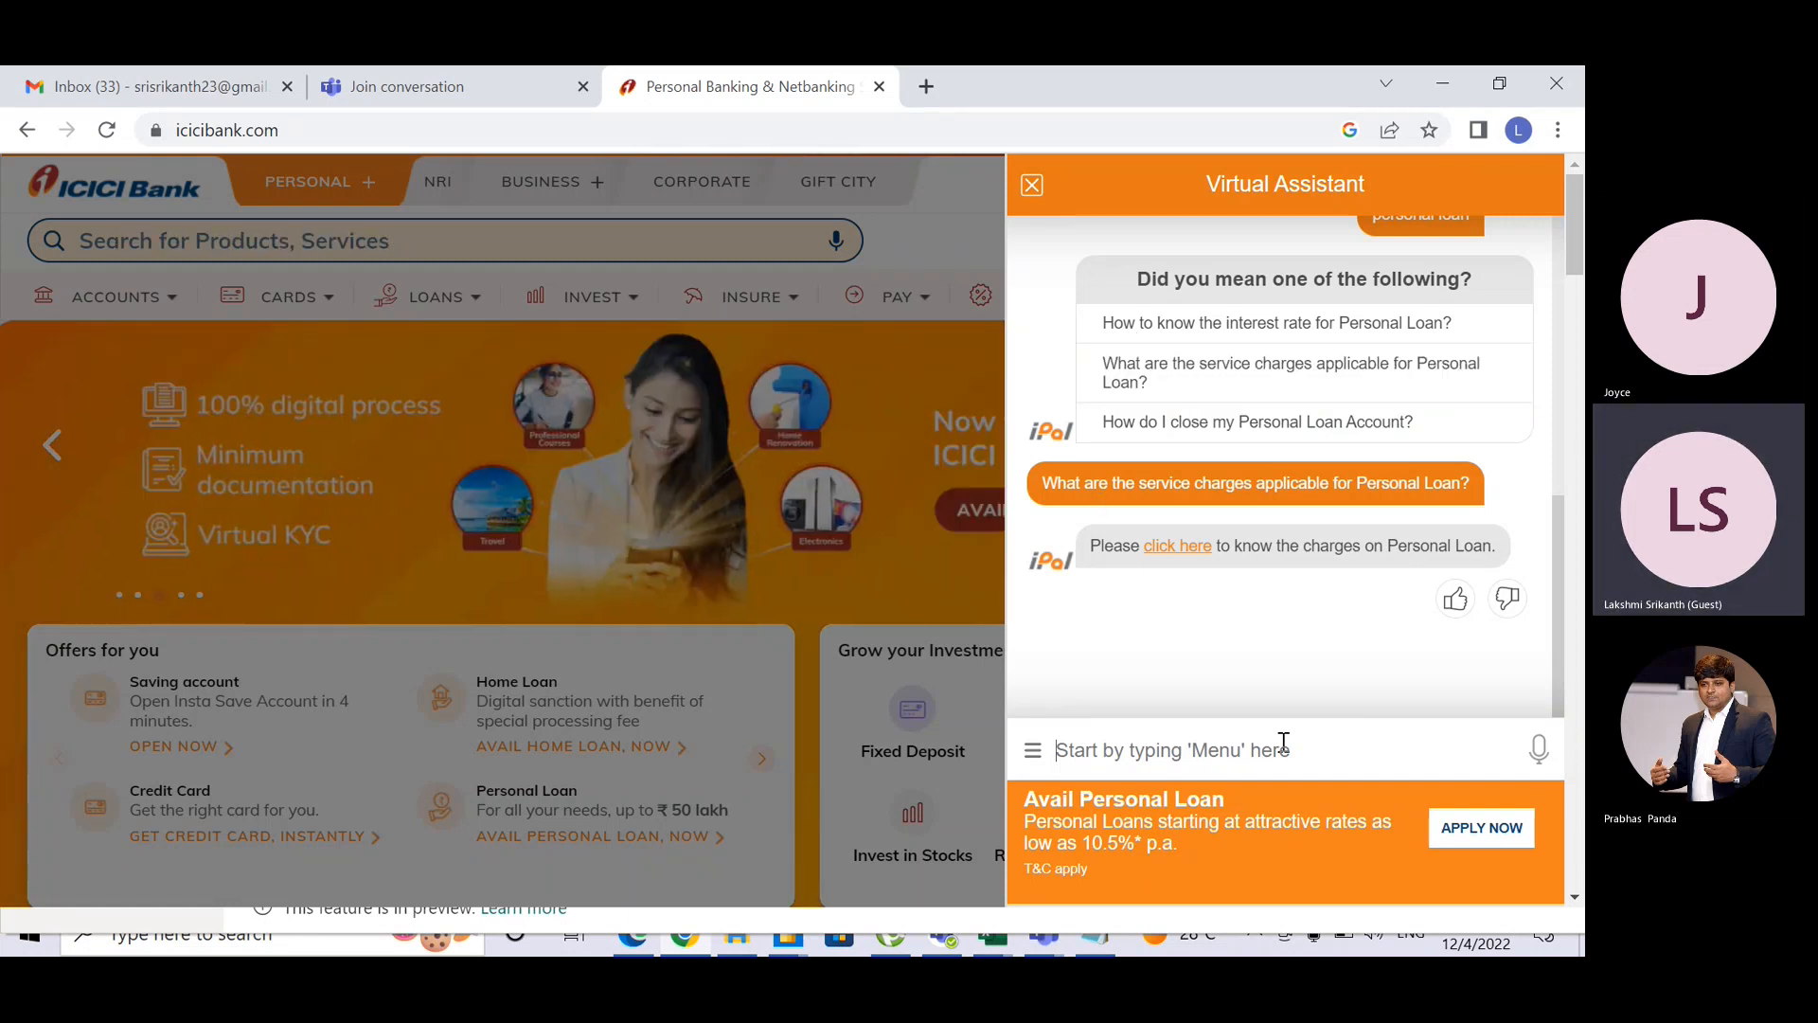
Step: Send the virtual assistant 'PL', 'CC' and 'issue with CC'
type("PL")
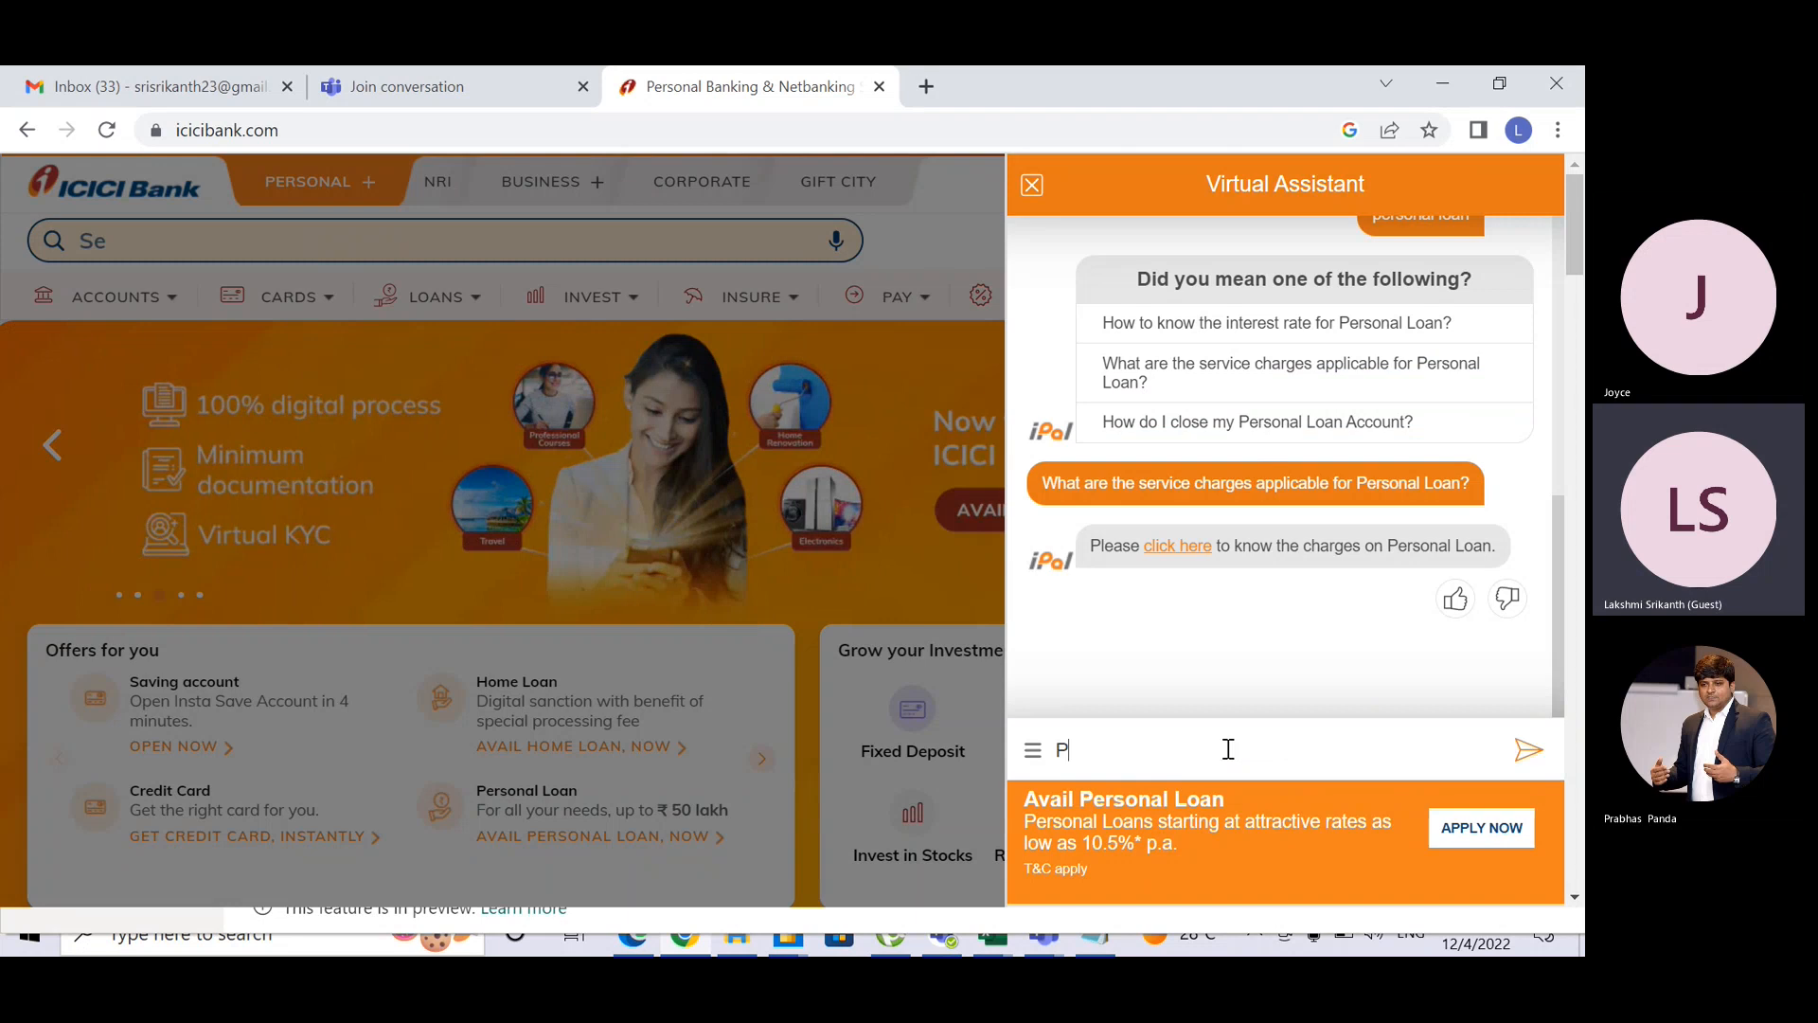
key("Return")
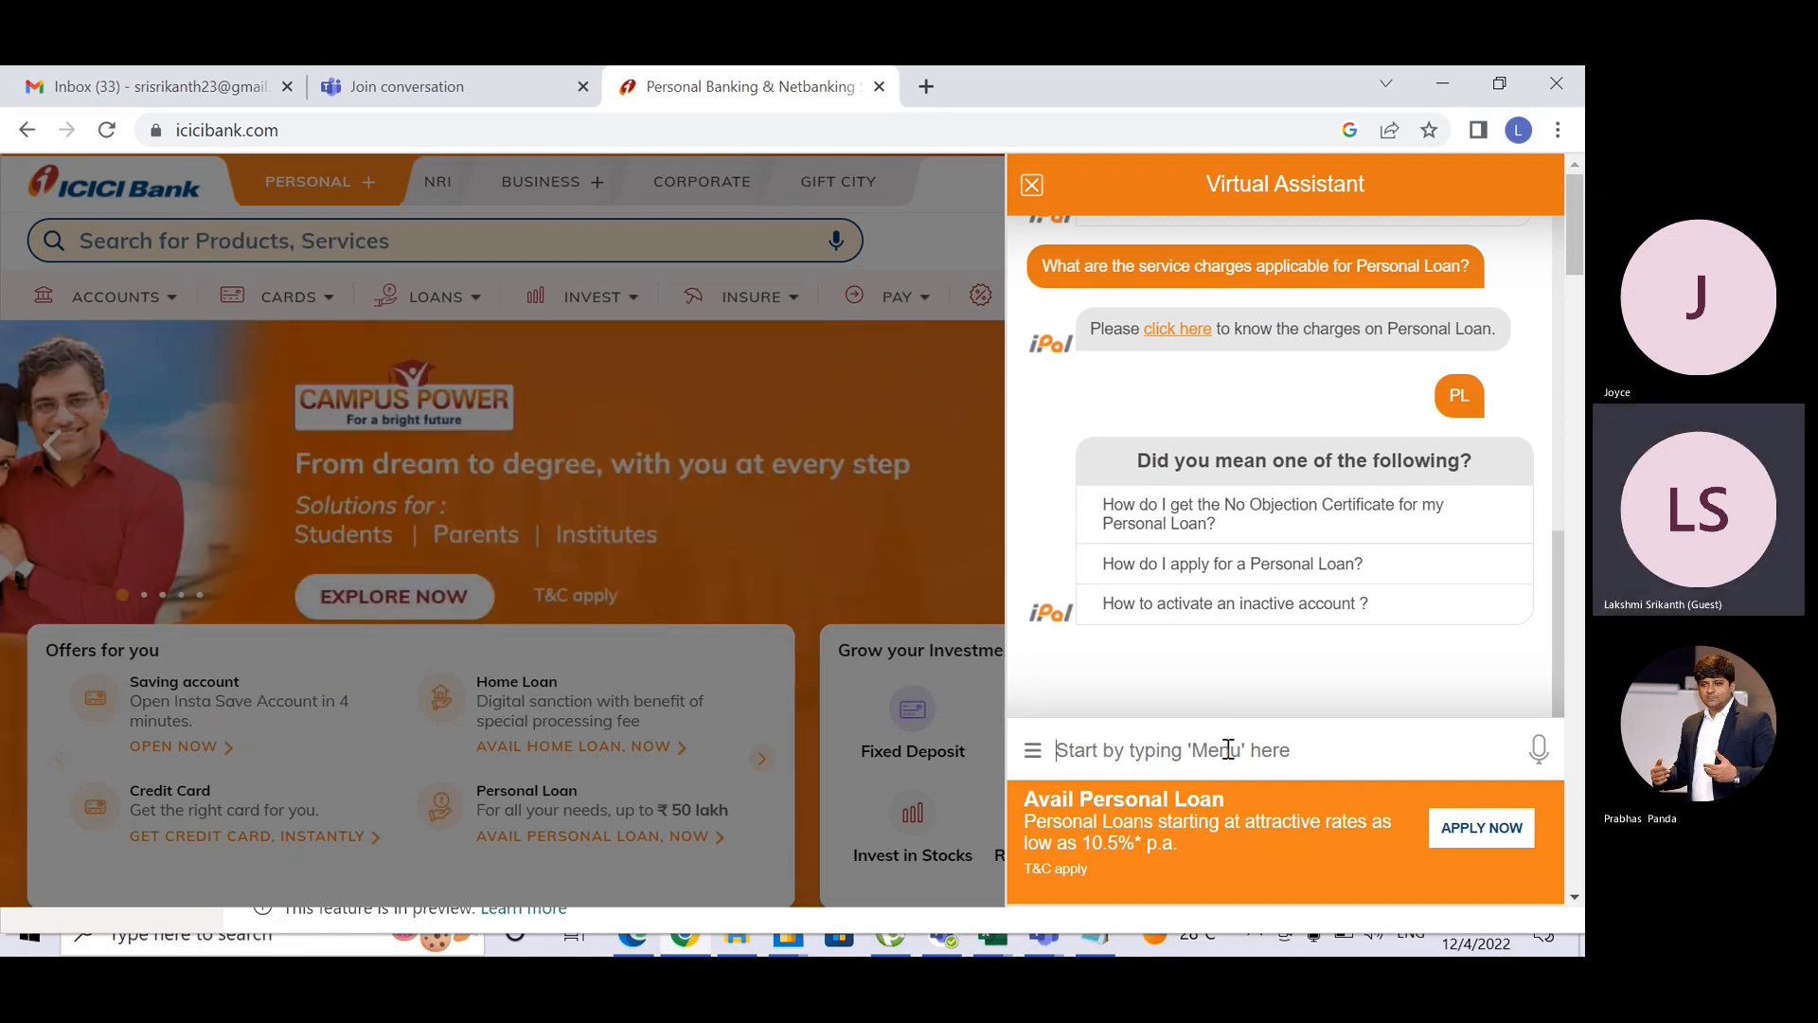
type("CC")
key("Return")
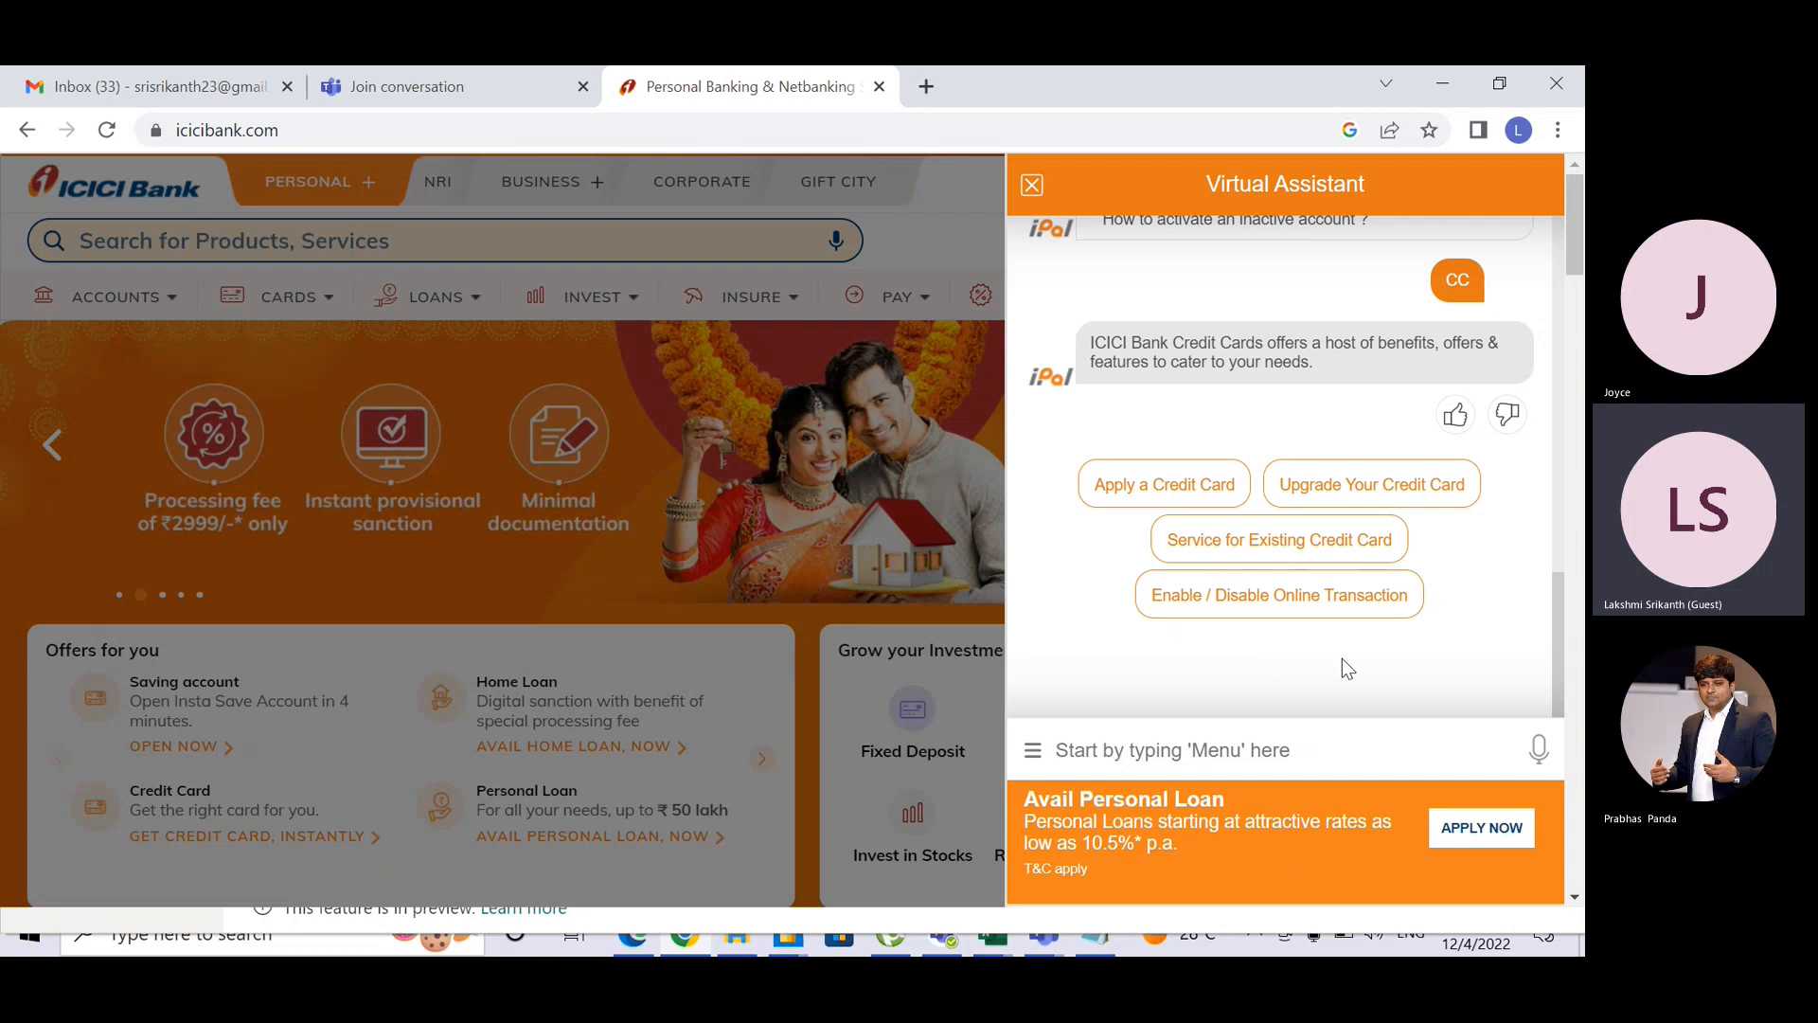
type("iss")
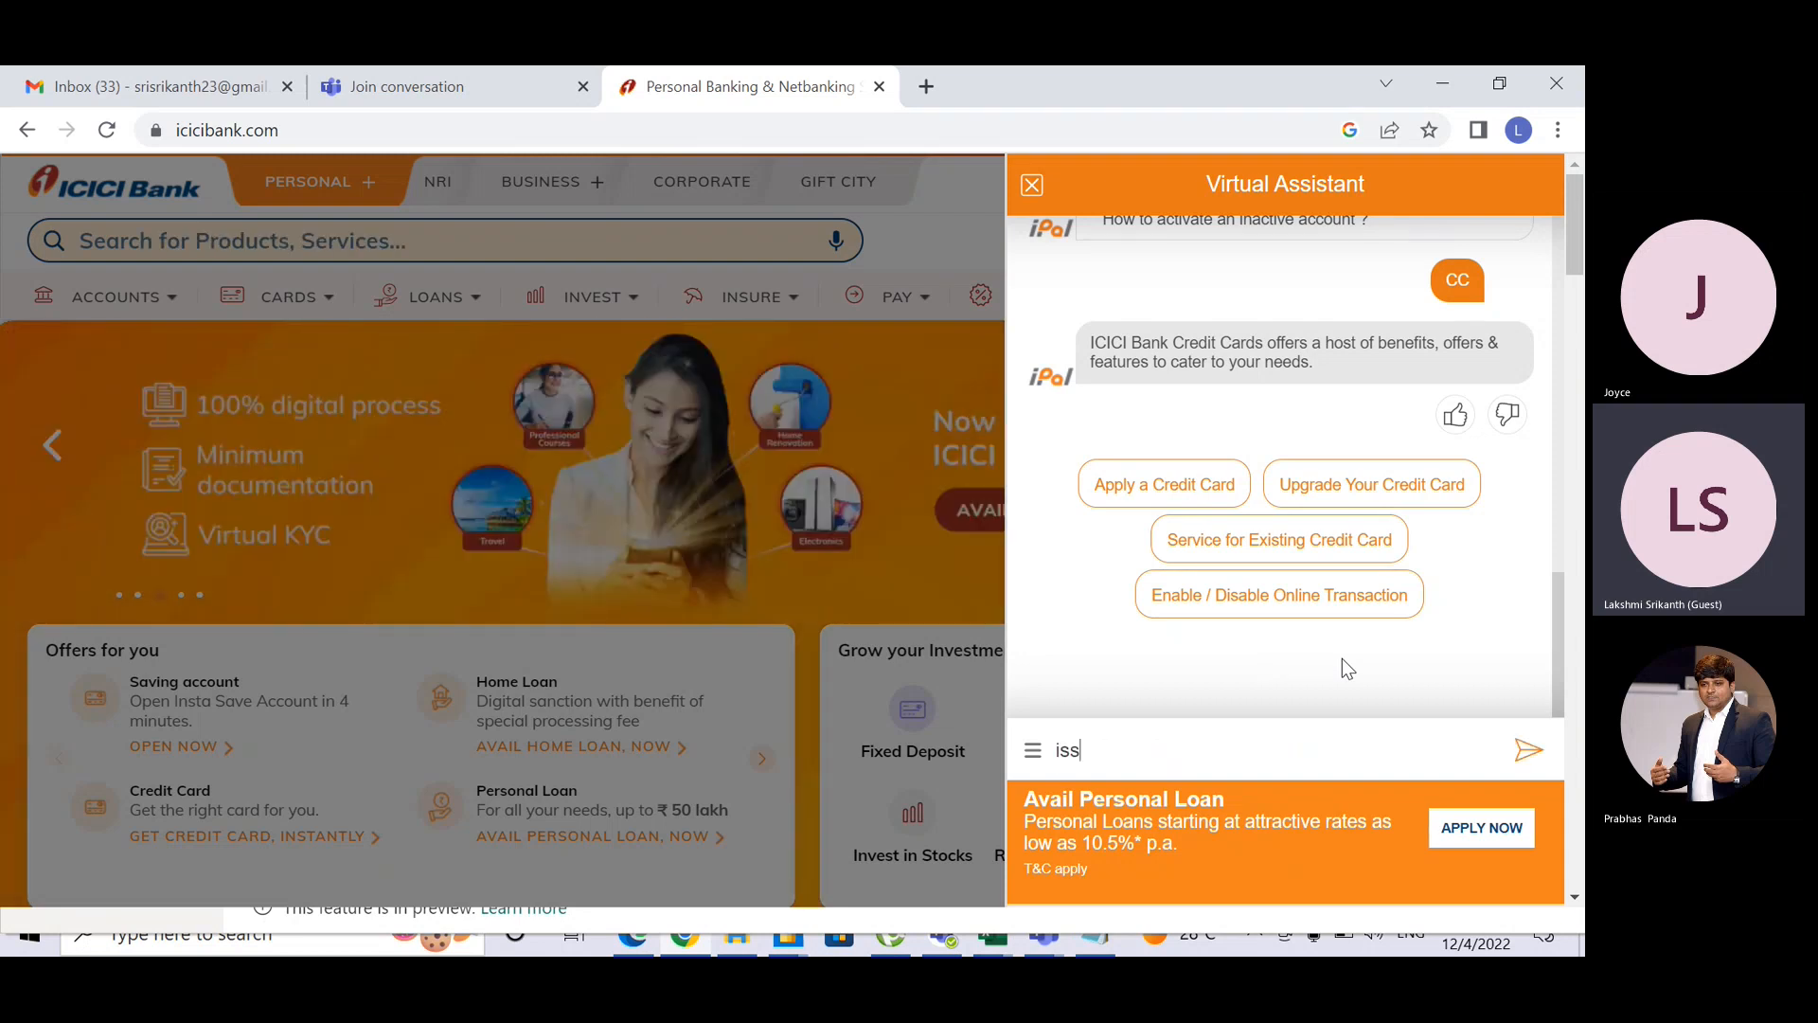
type("ue with CC")
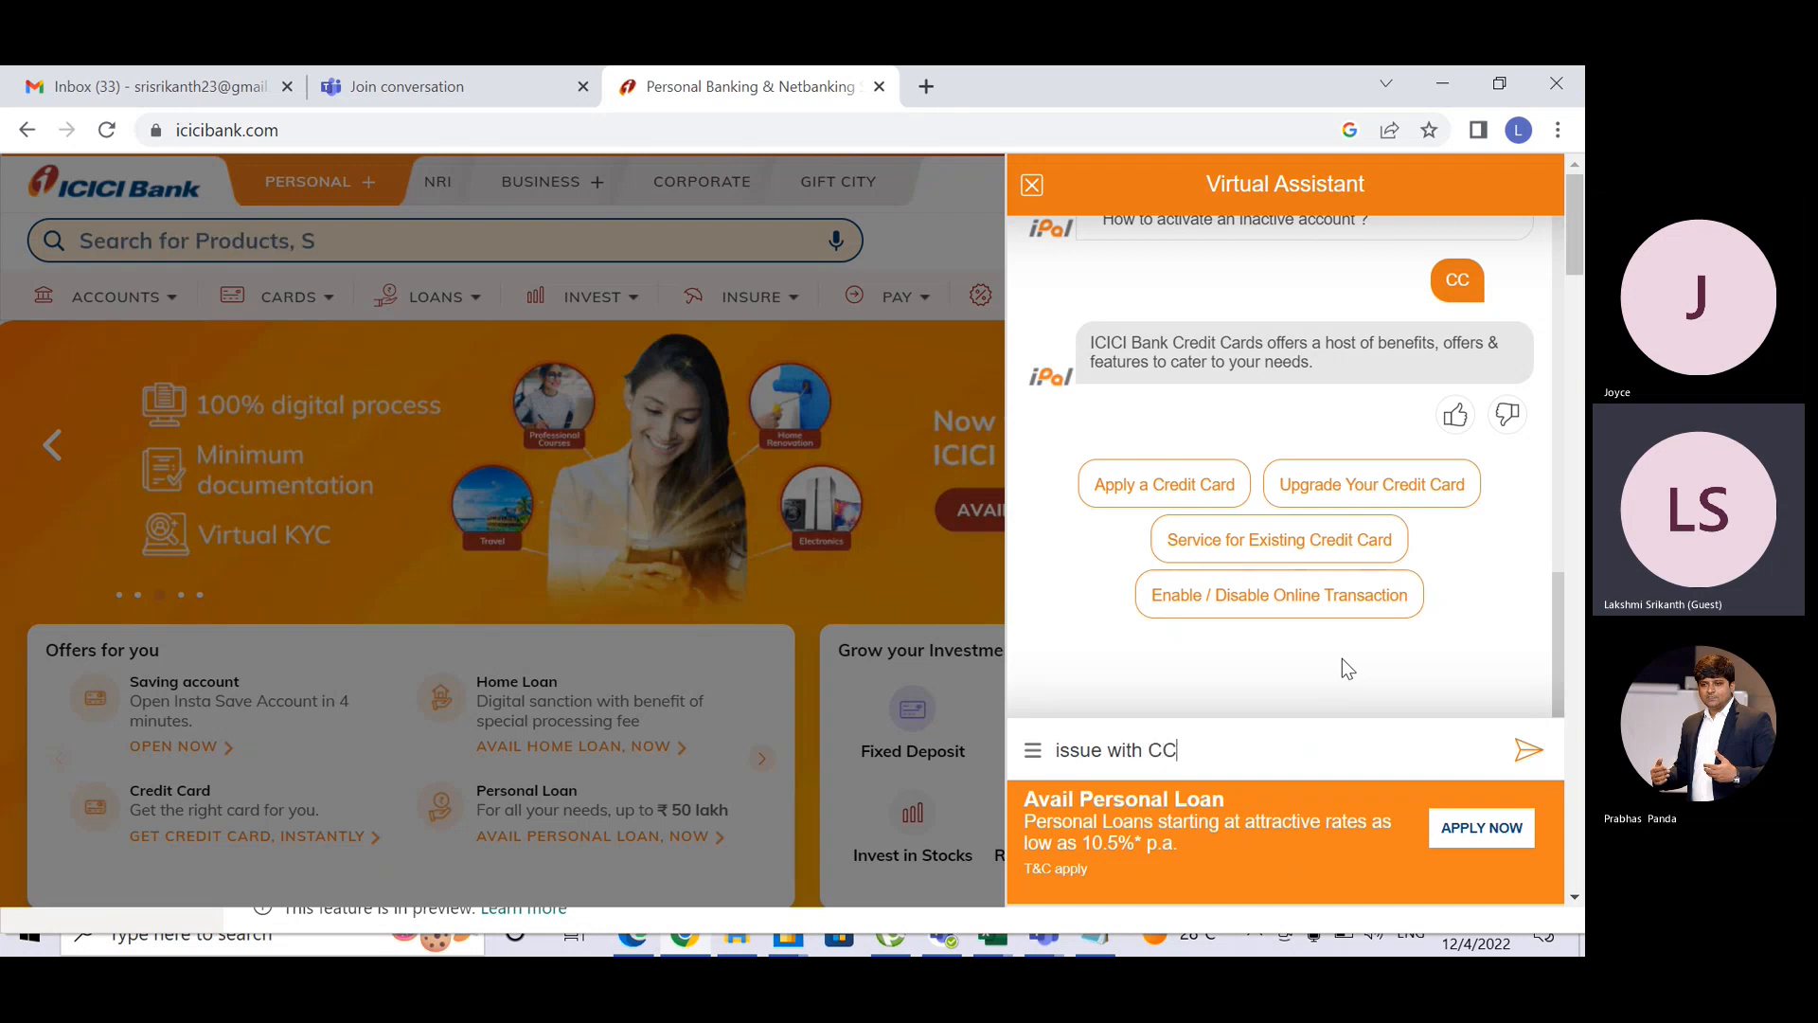
key("Return")
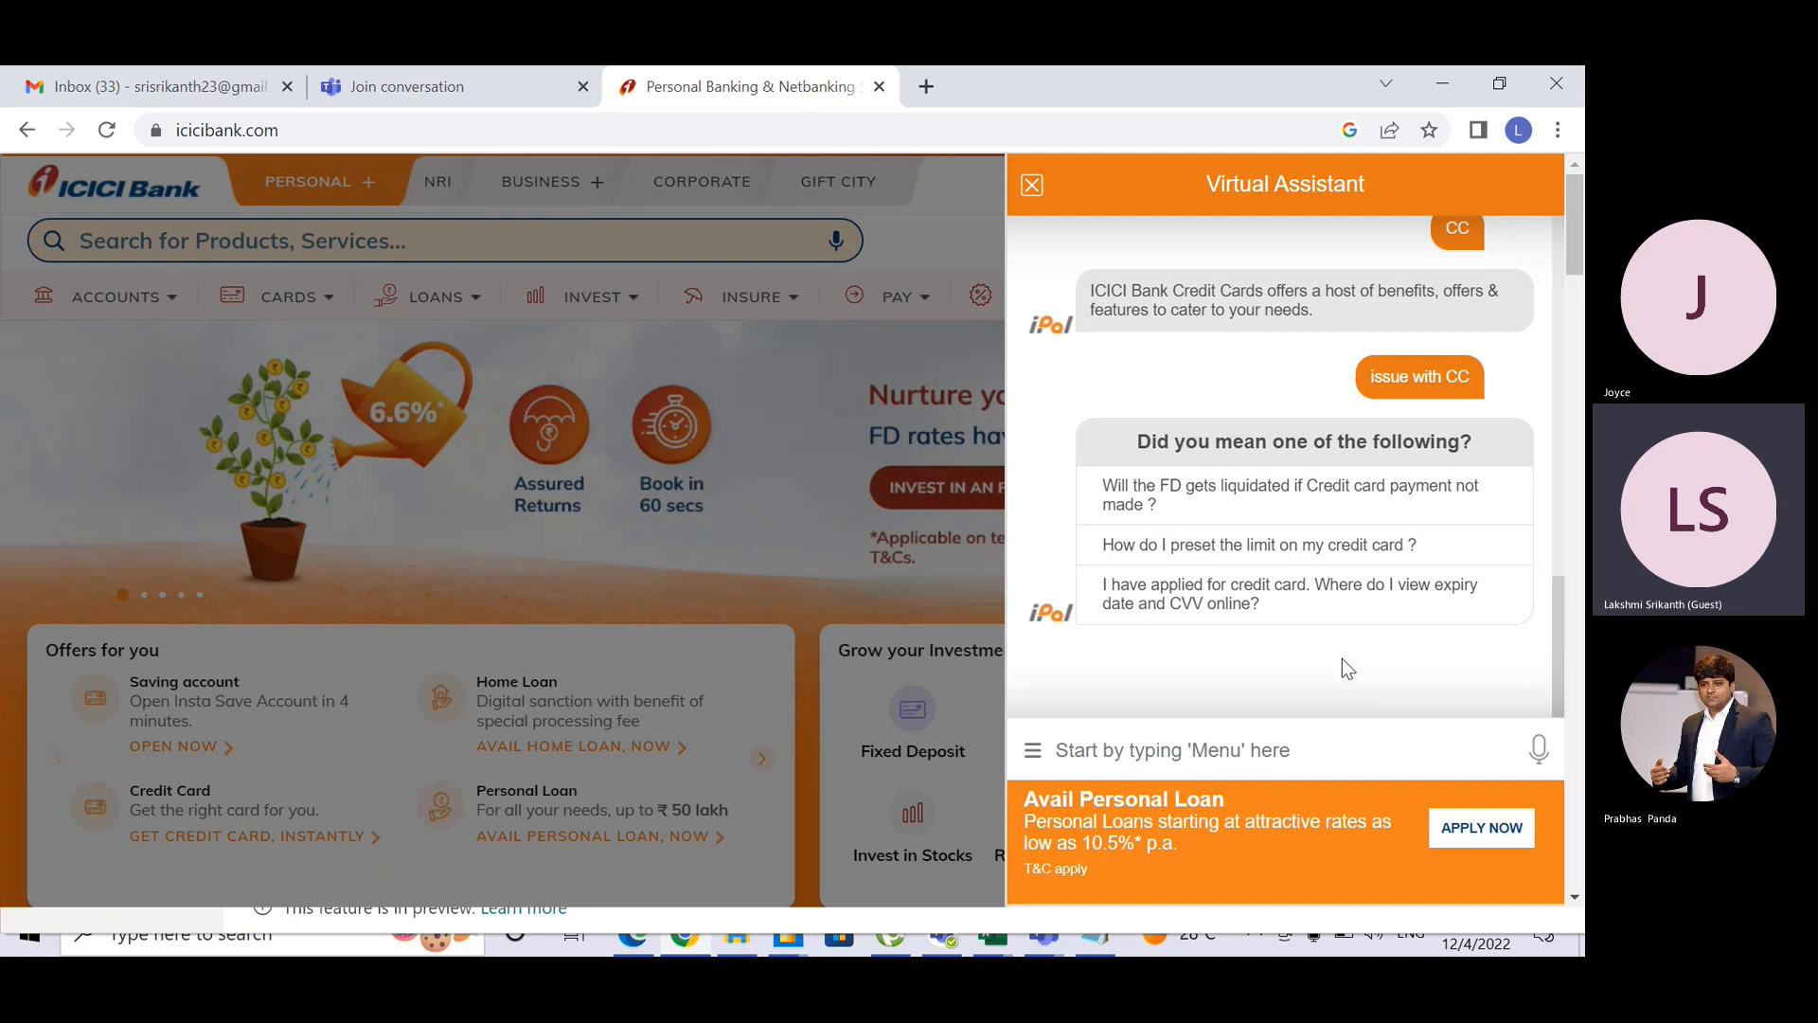
Step: Send 'expir cc', 'GIft card' and a trimmed 'GFIT' message, then return to Power BI
type("expo")
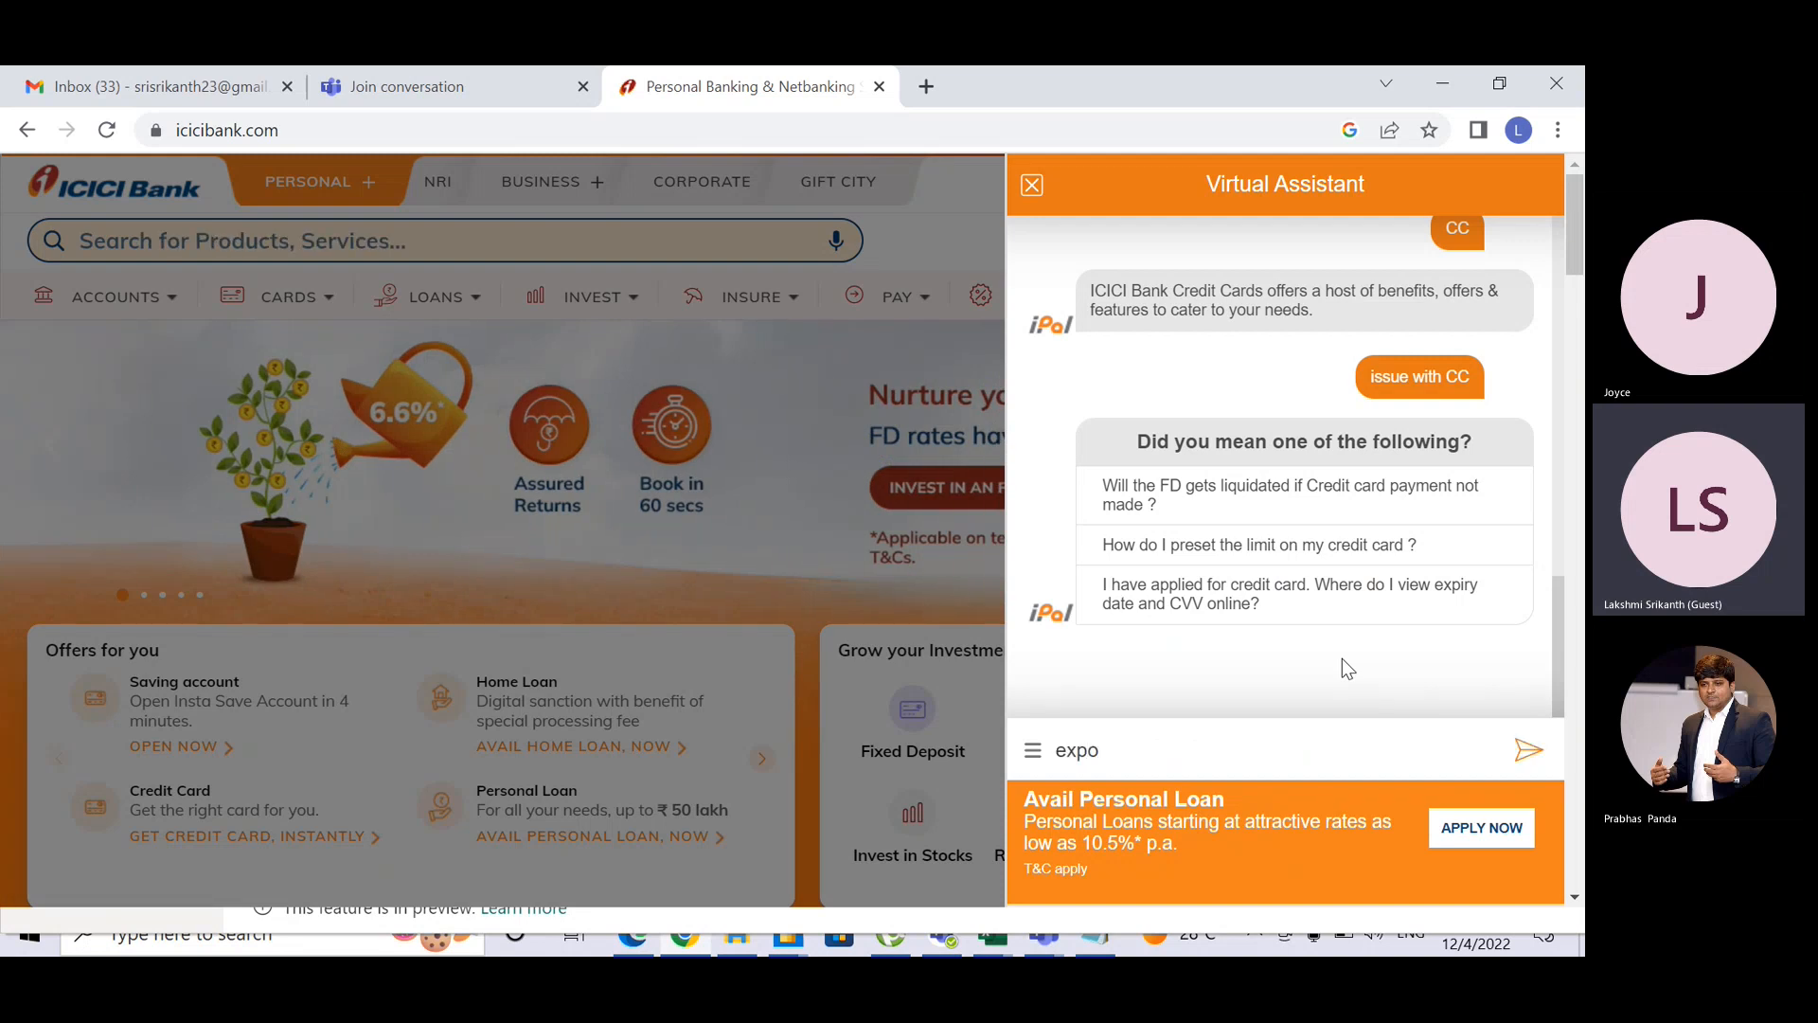
key("BackSpace")
type("i")
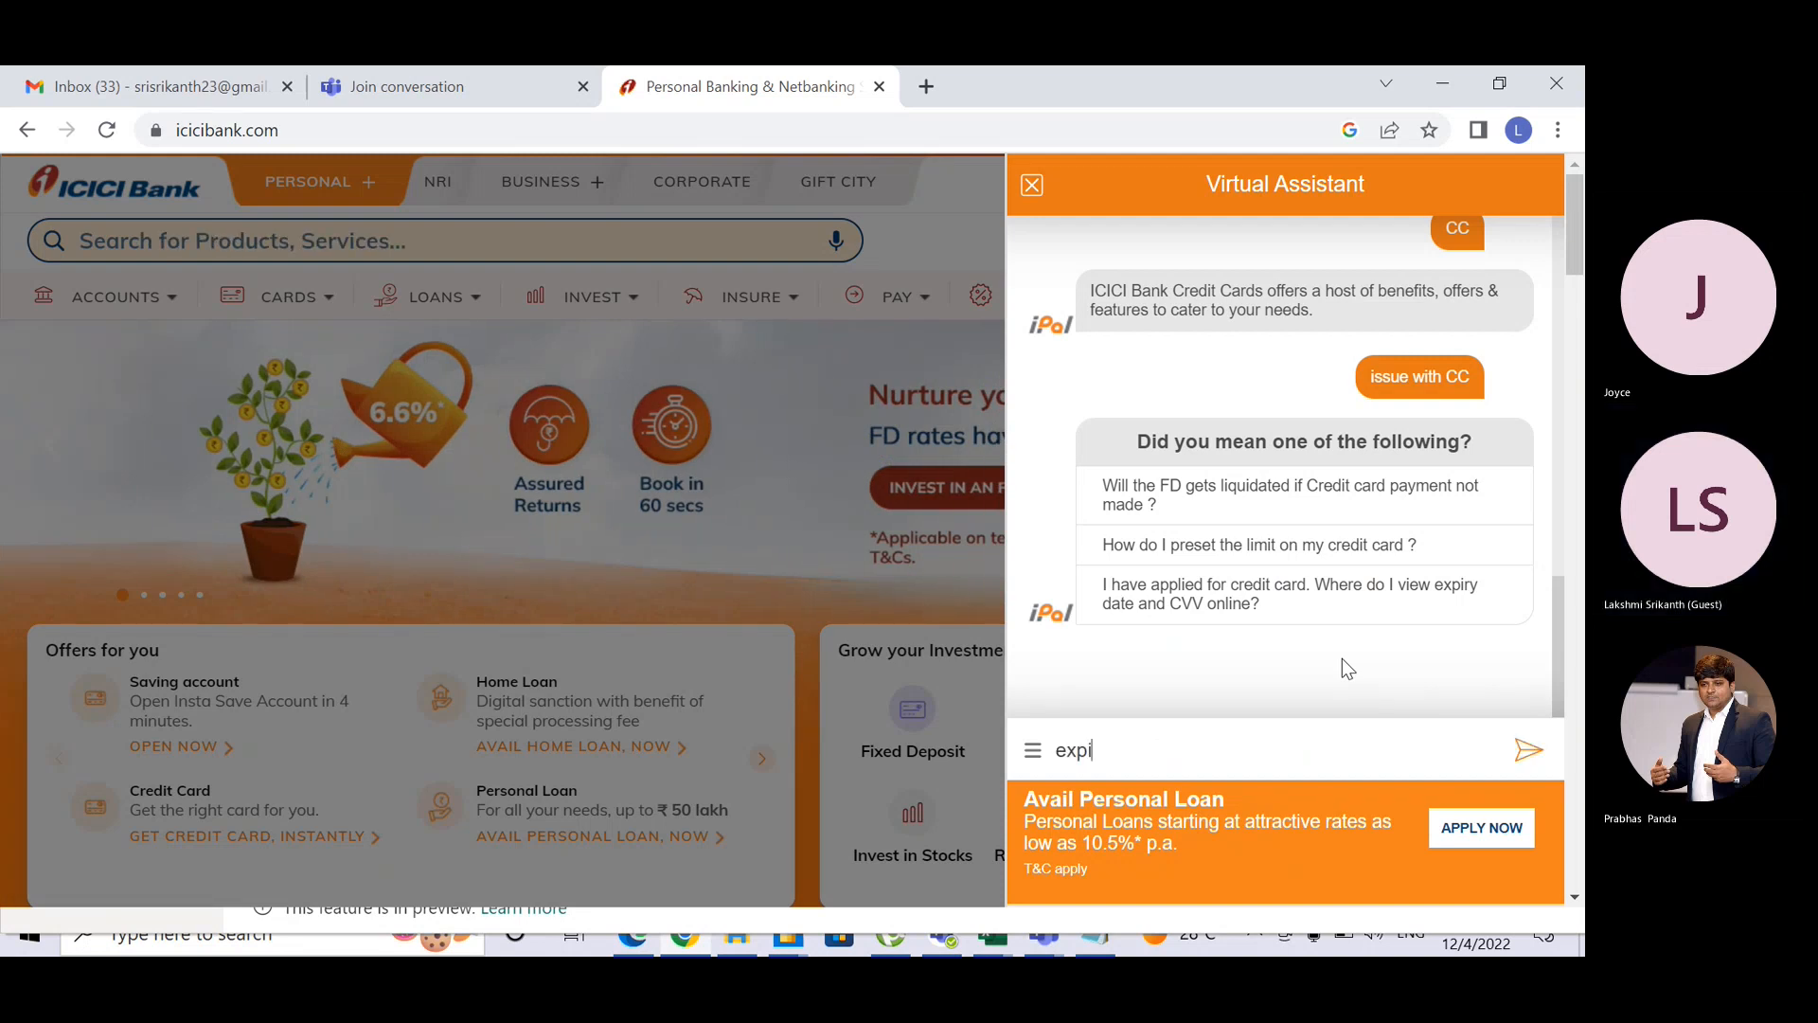
type("r cc")
key("Return")
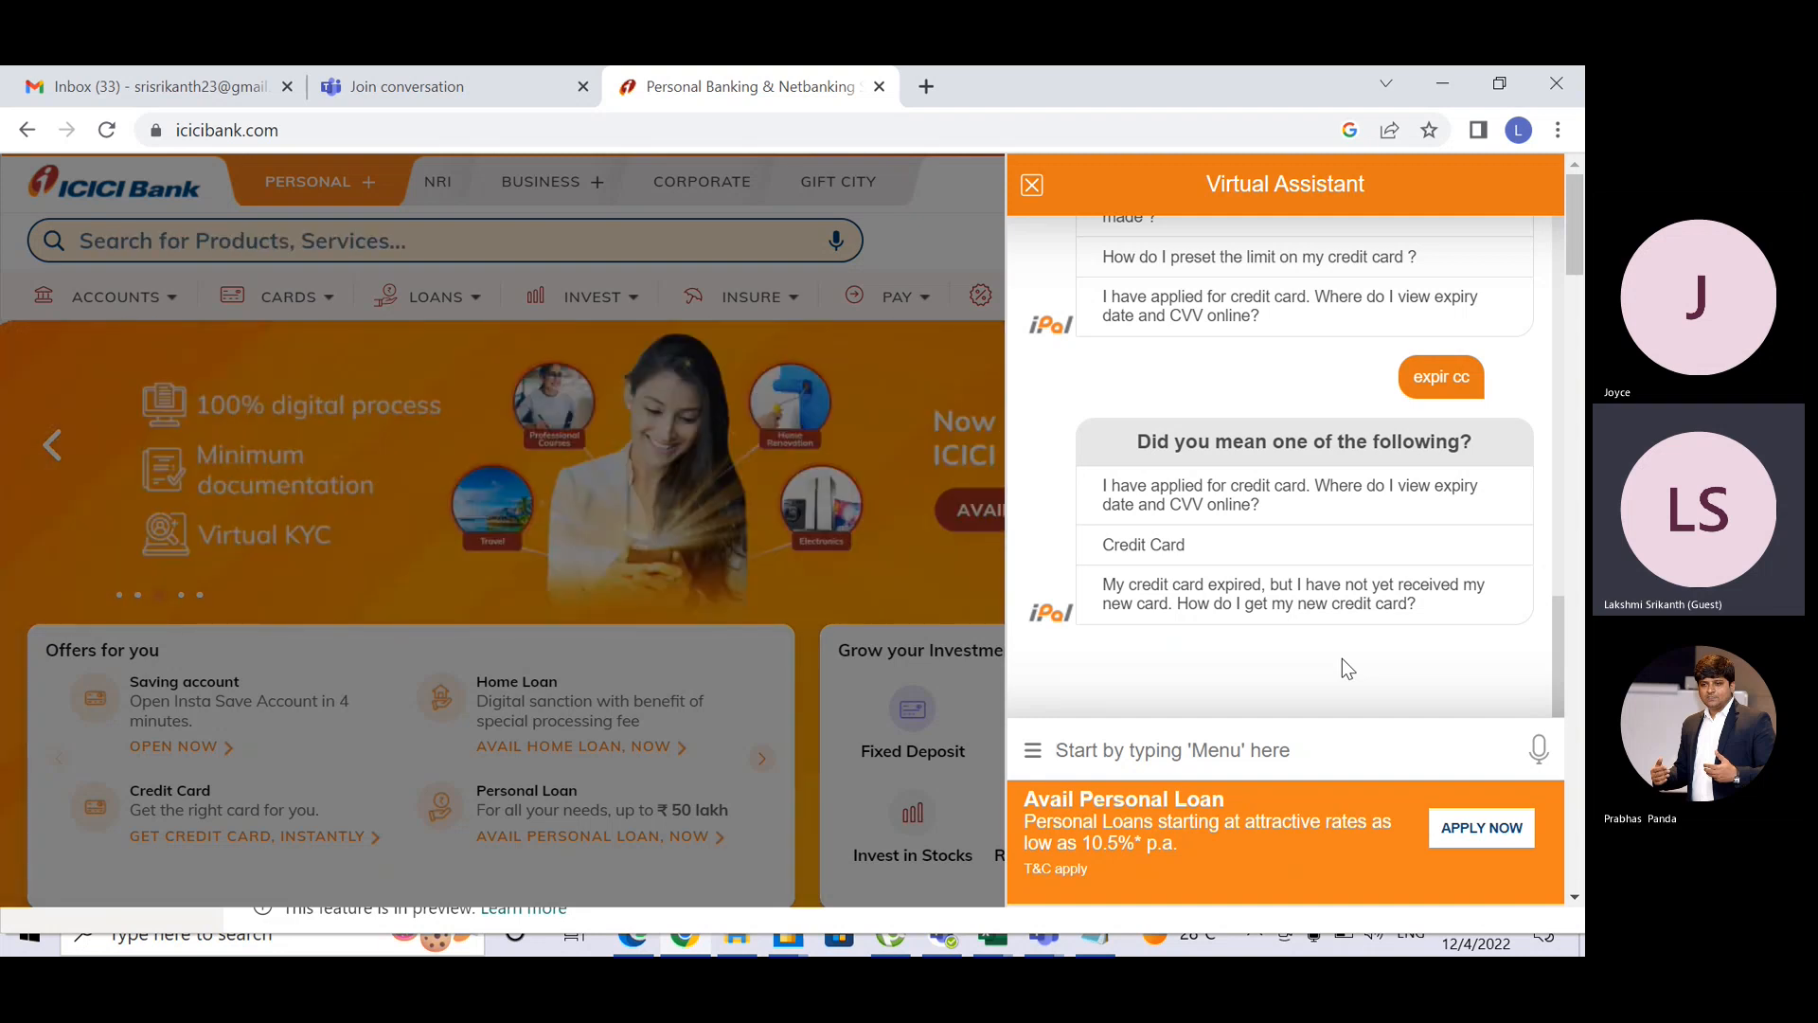
type("GIft ca")
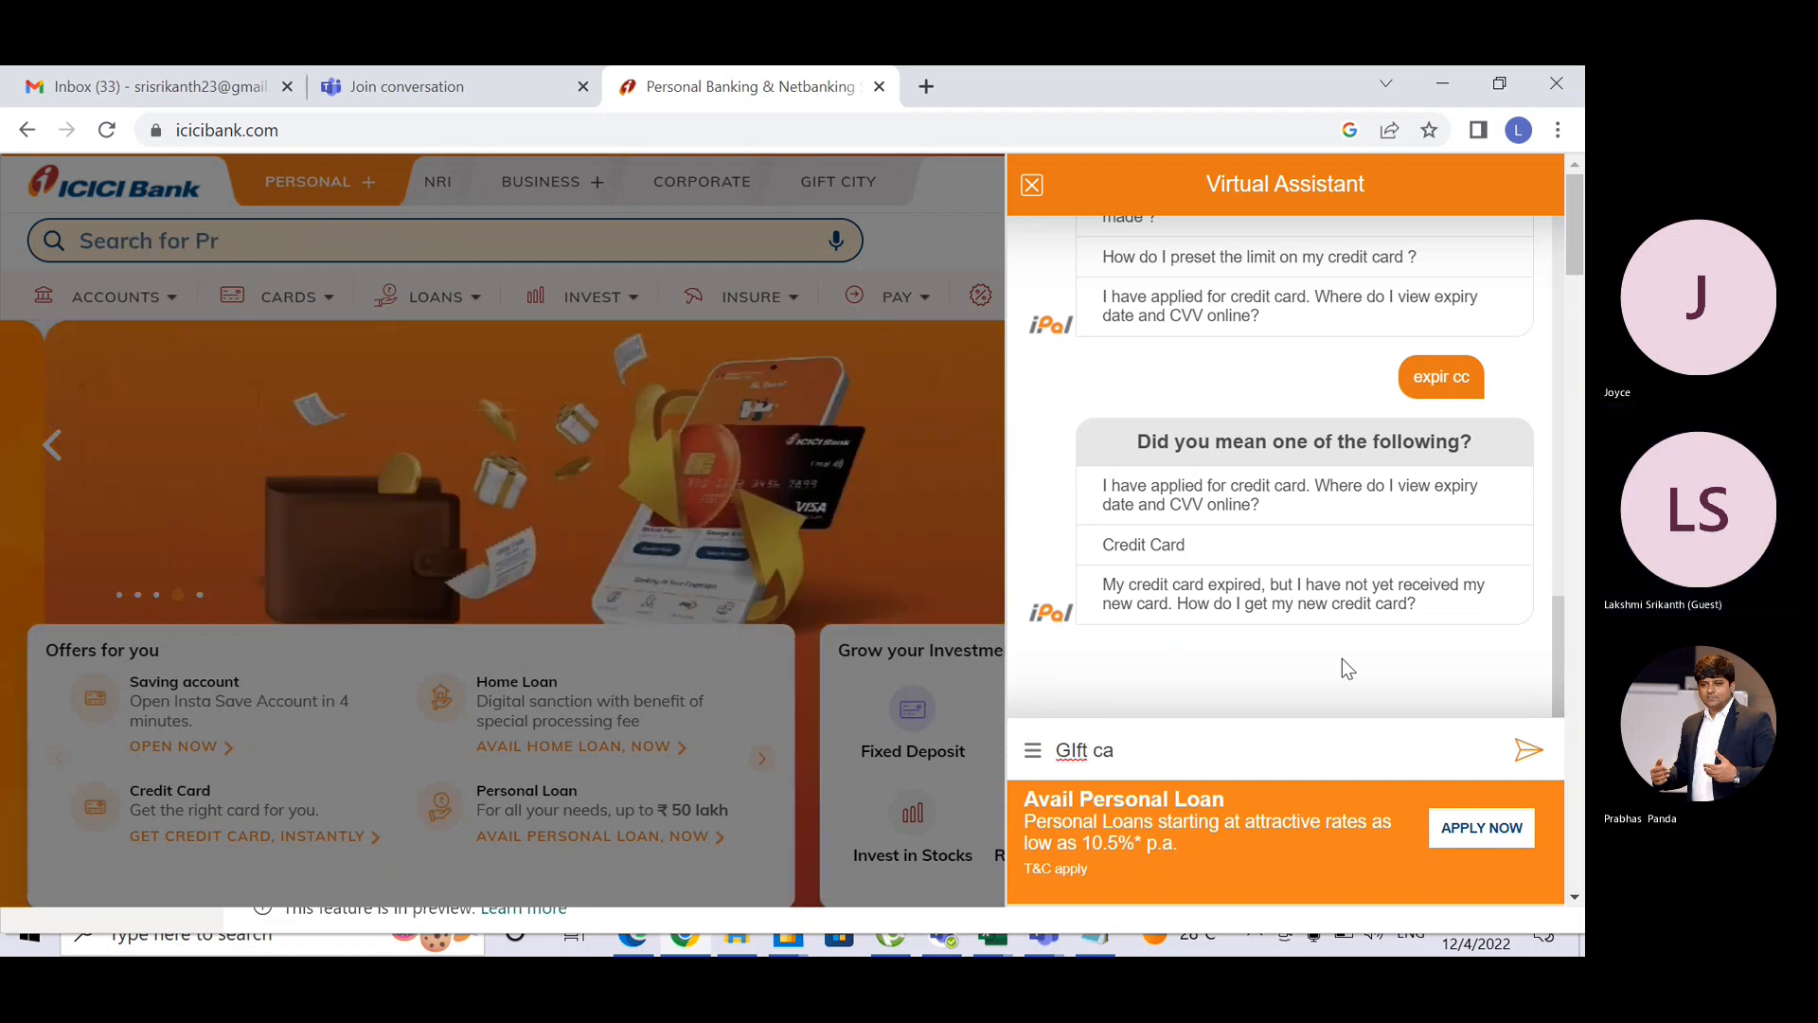
type("rd")
key("Return")
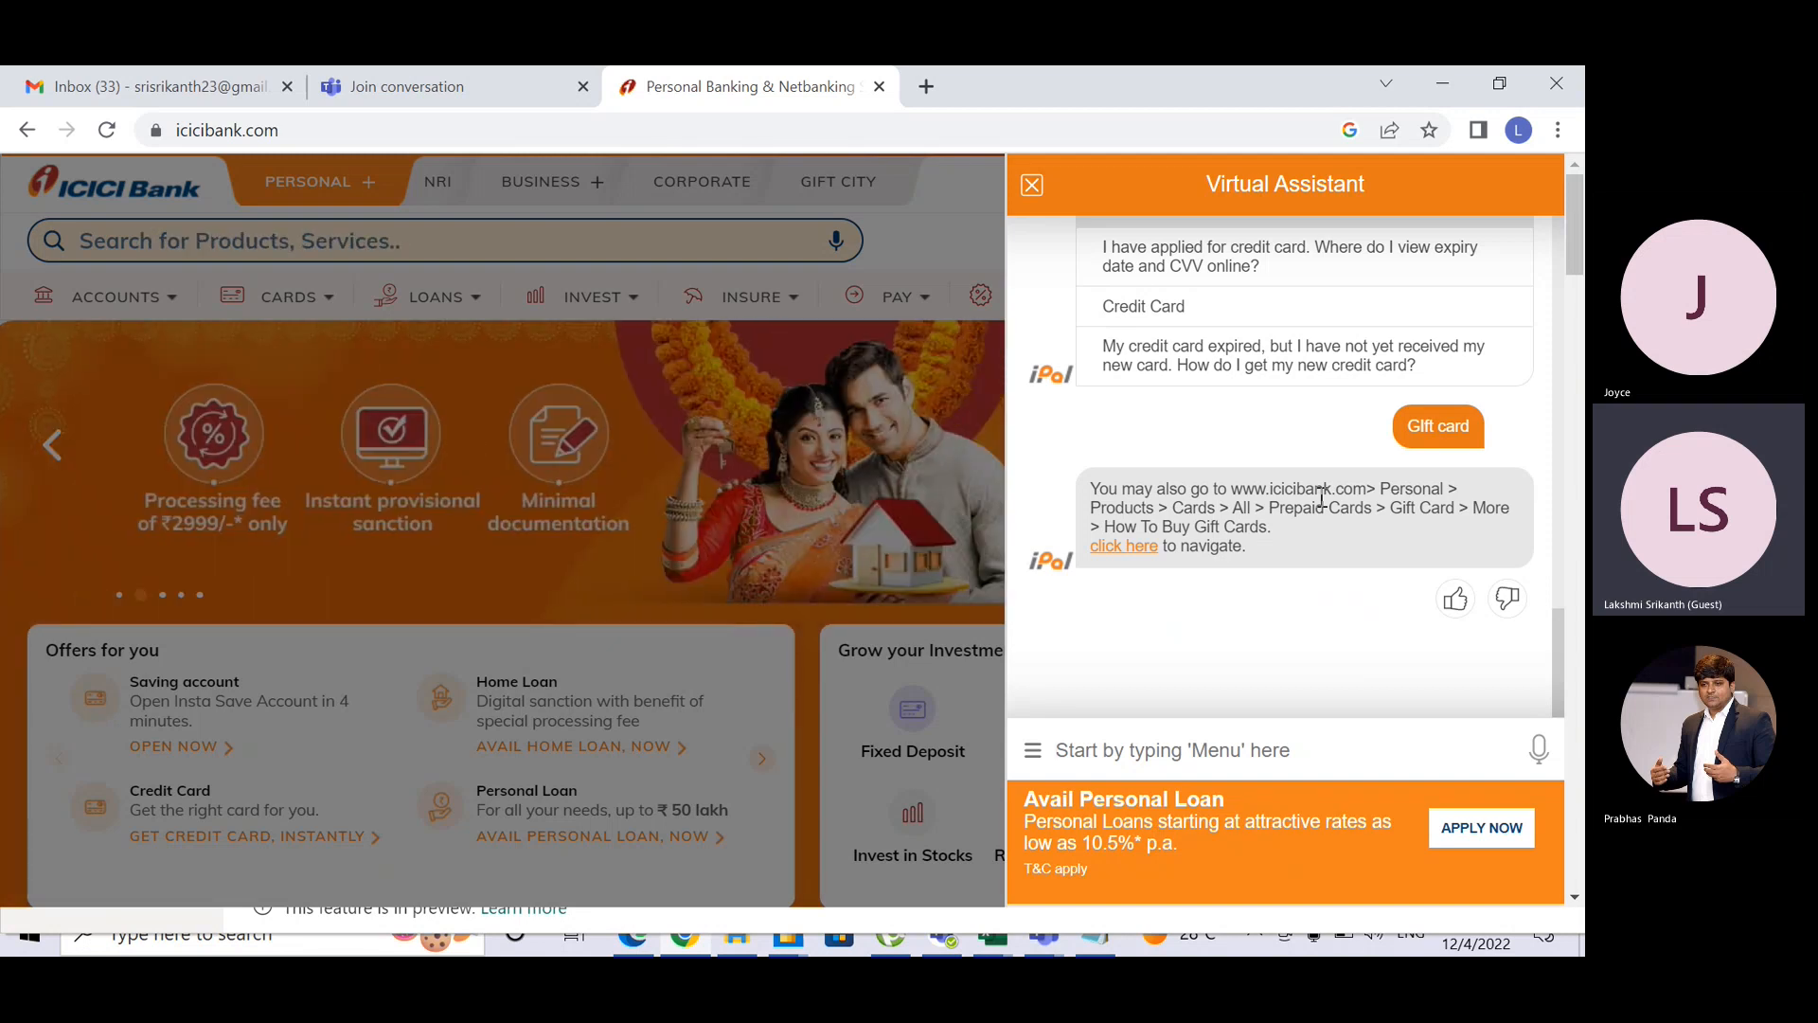
type("GFIT C")
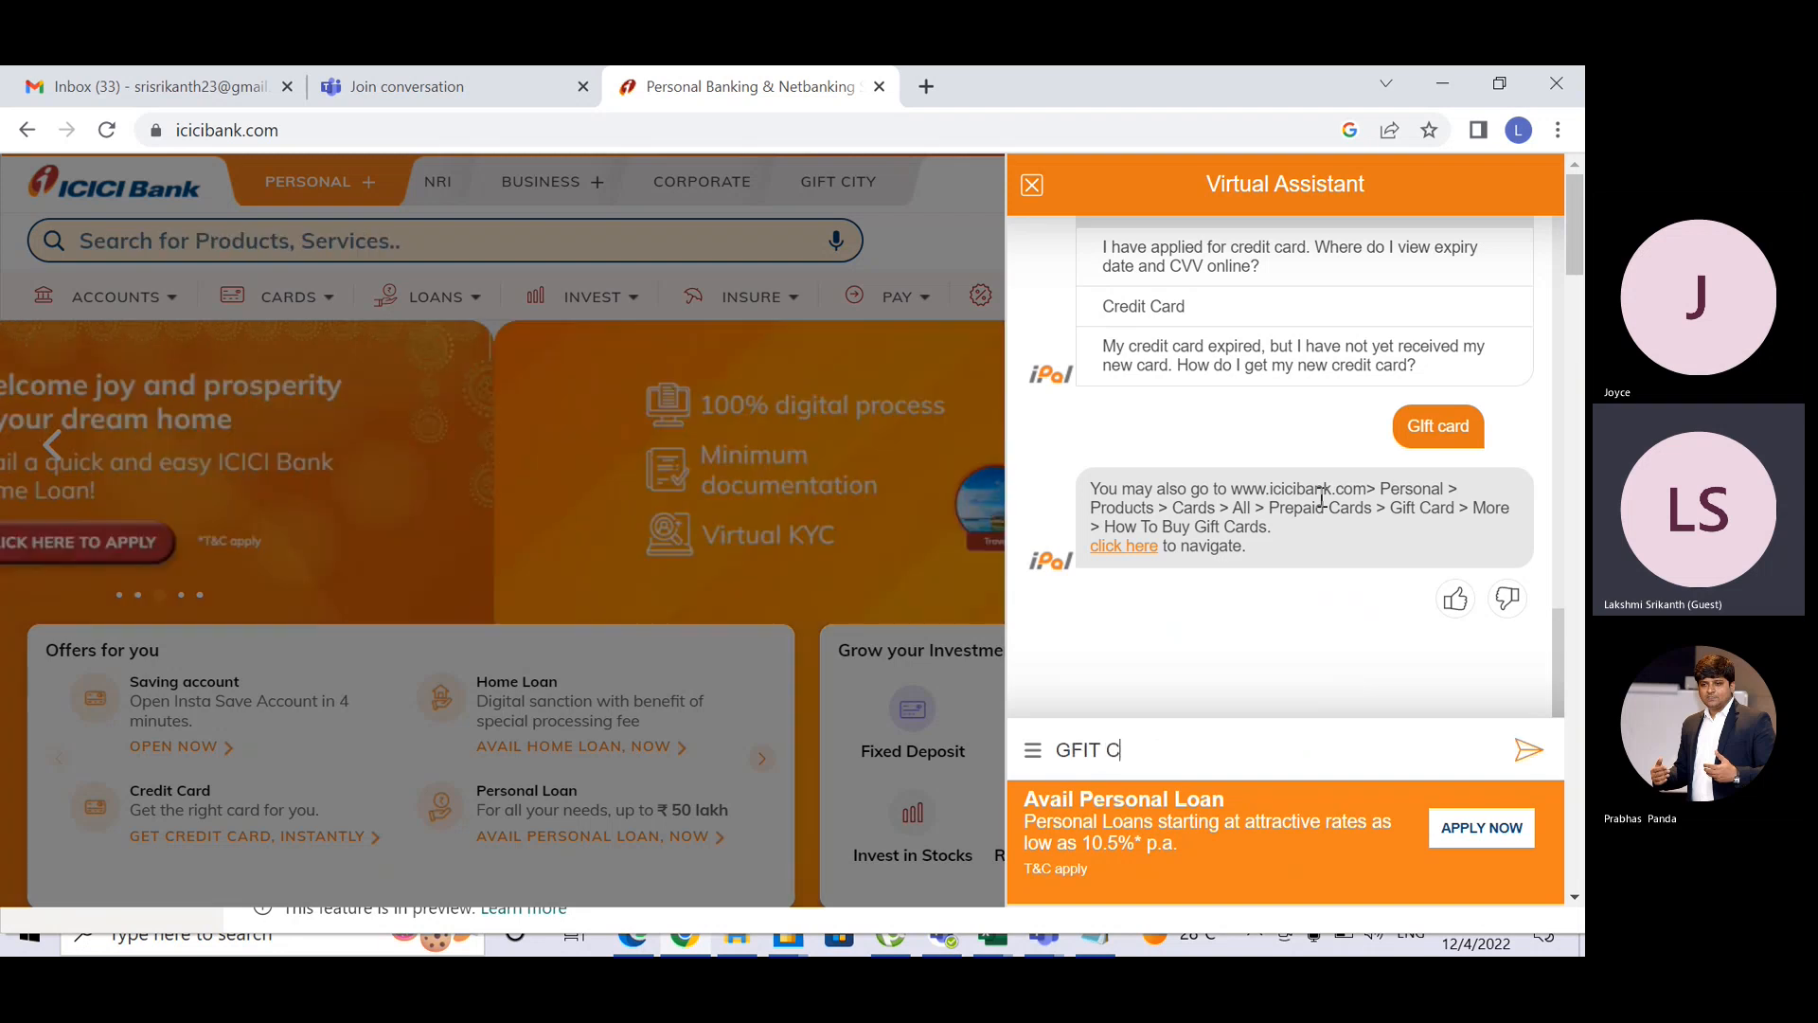
type("ARD")
key("BackSpace")
key("BackSpace")
key("BackSpace")
key("BackSpace")
key("BackSpace")
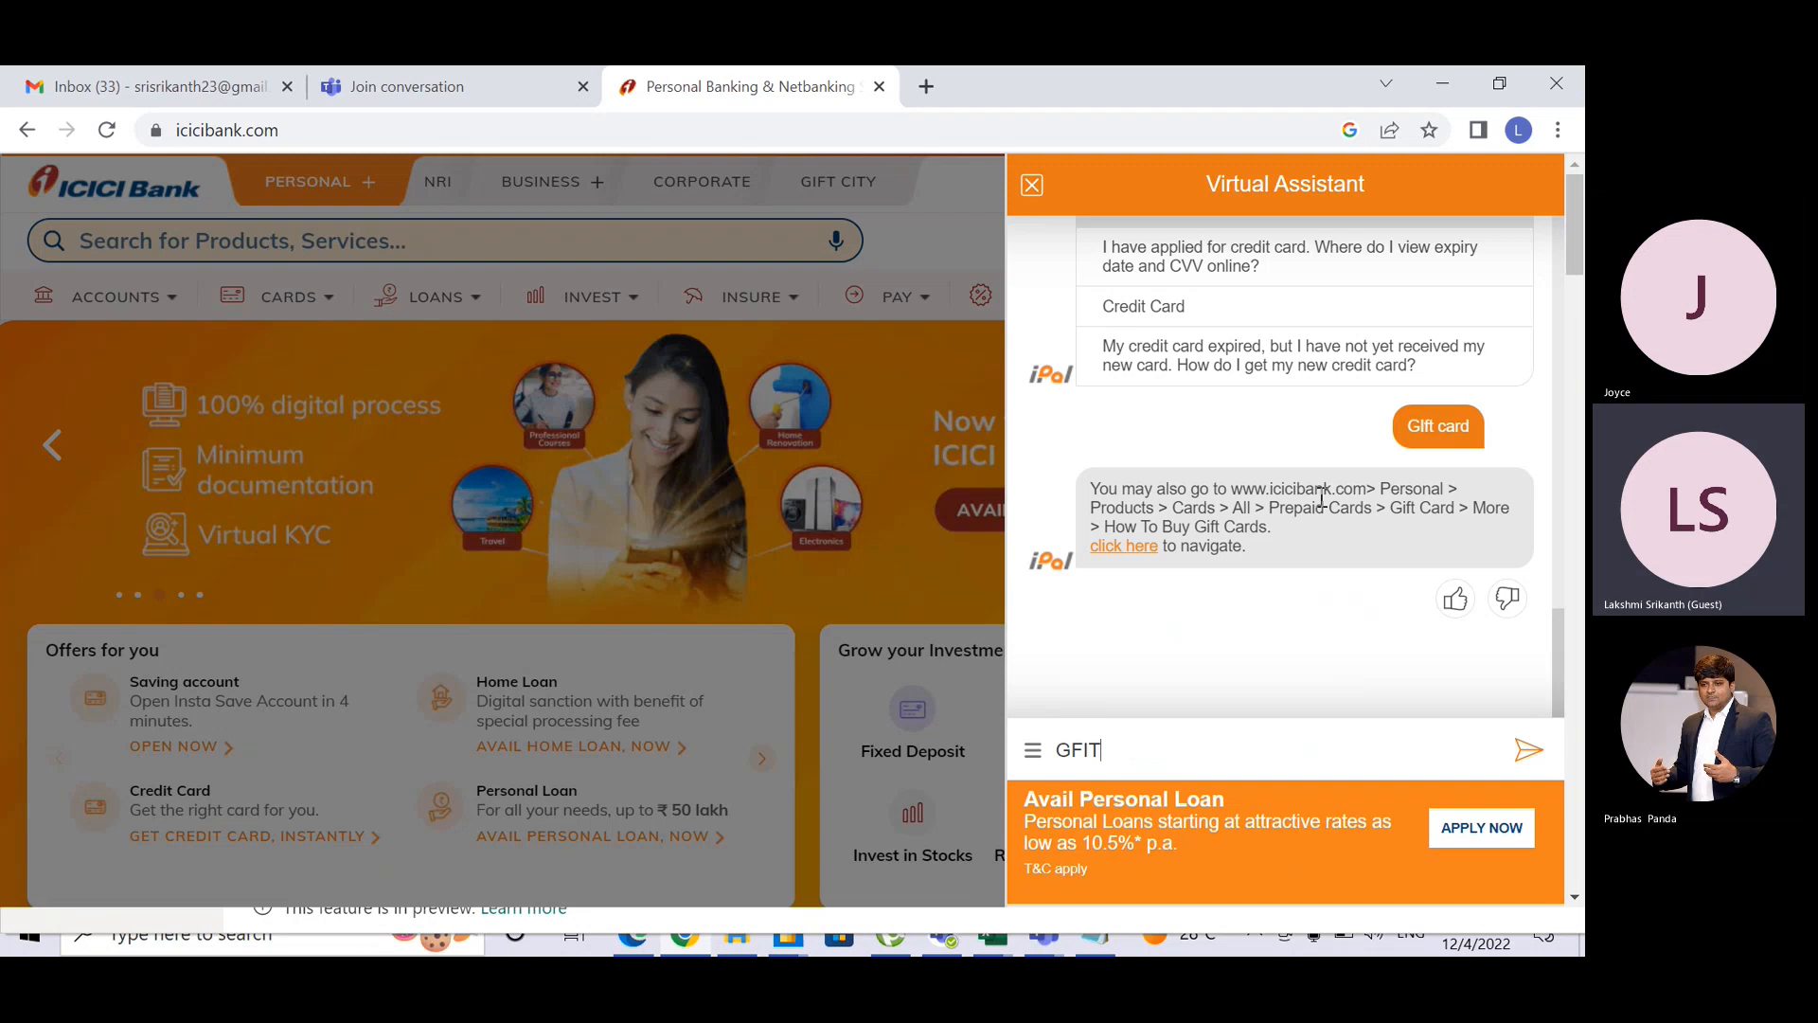
key("Return")
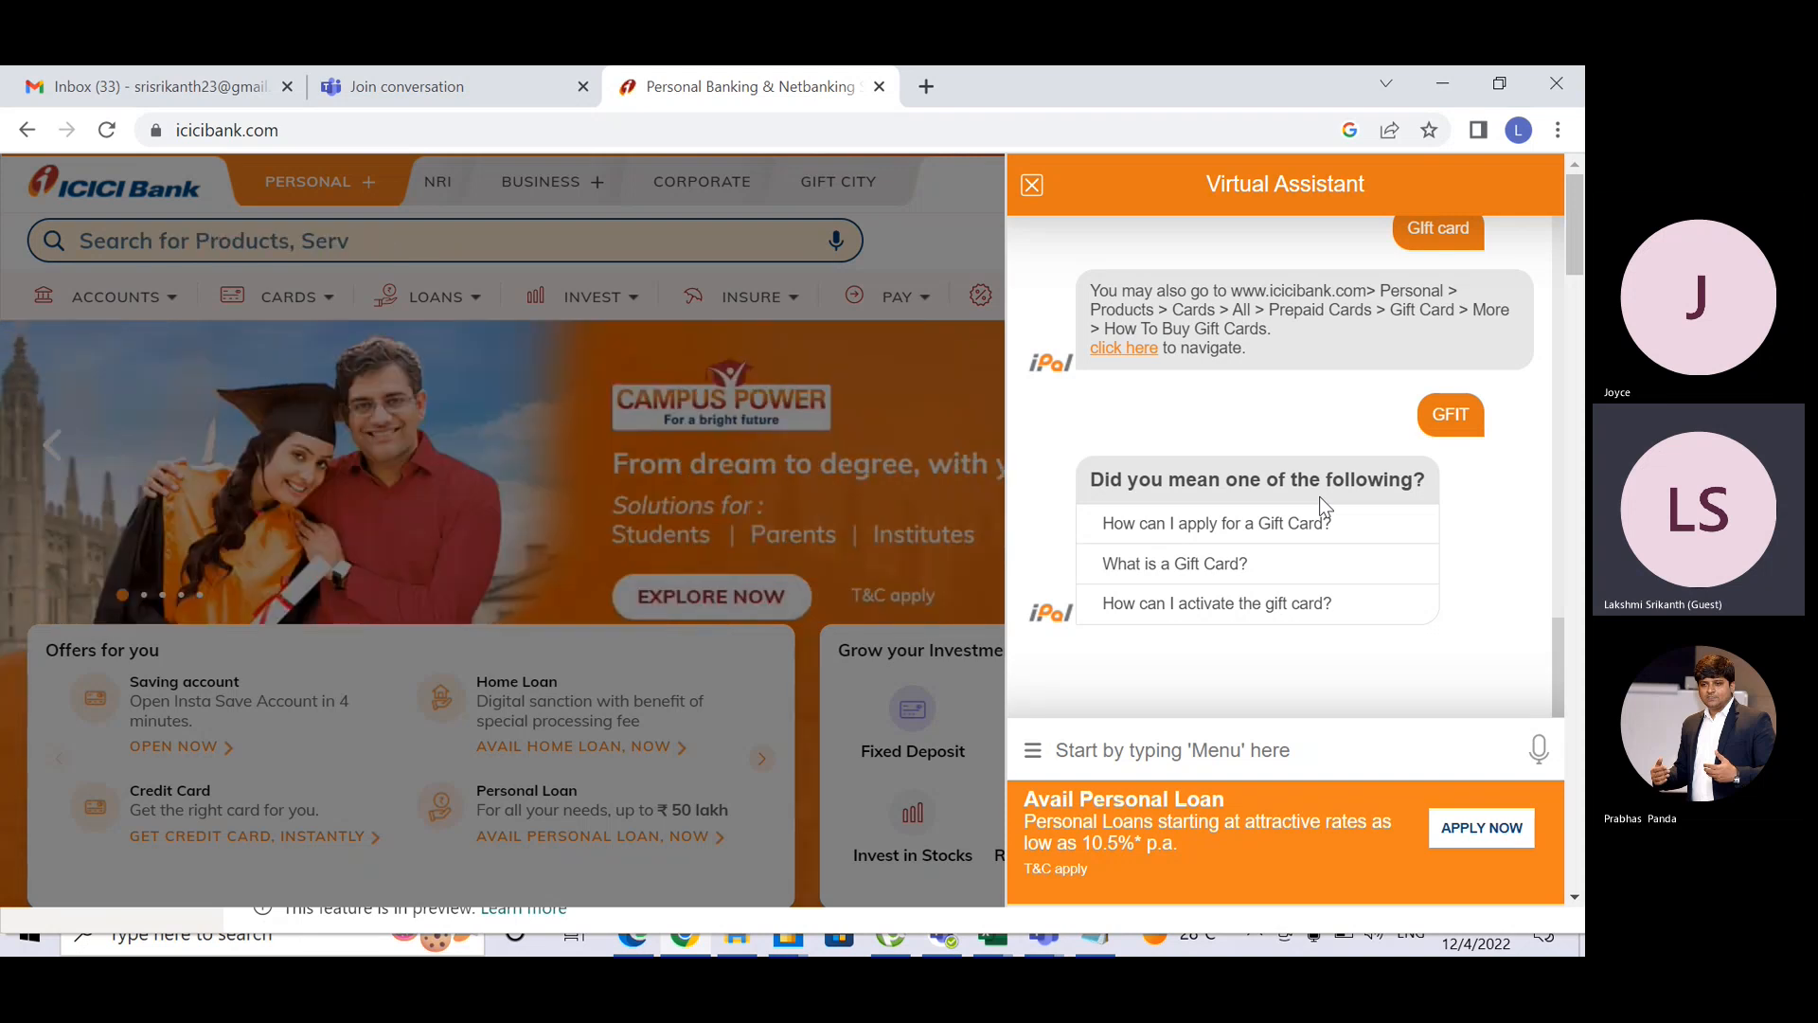
key("alt+Tab")
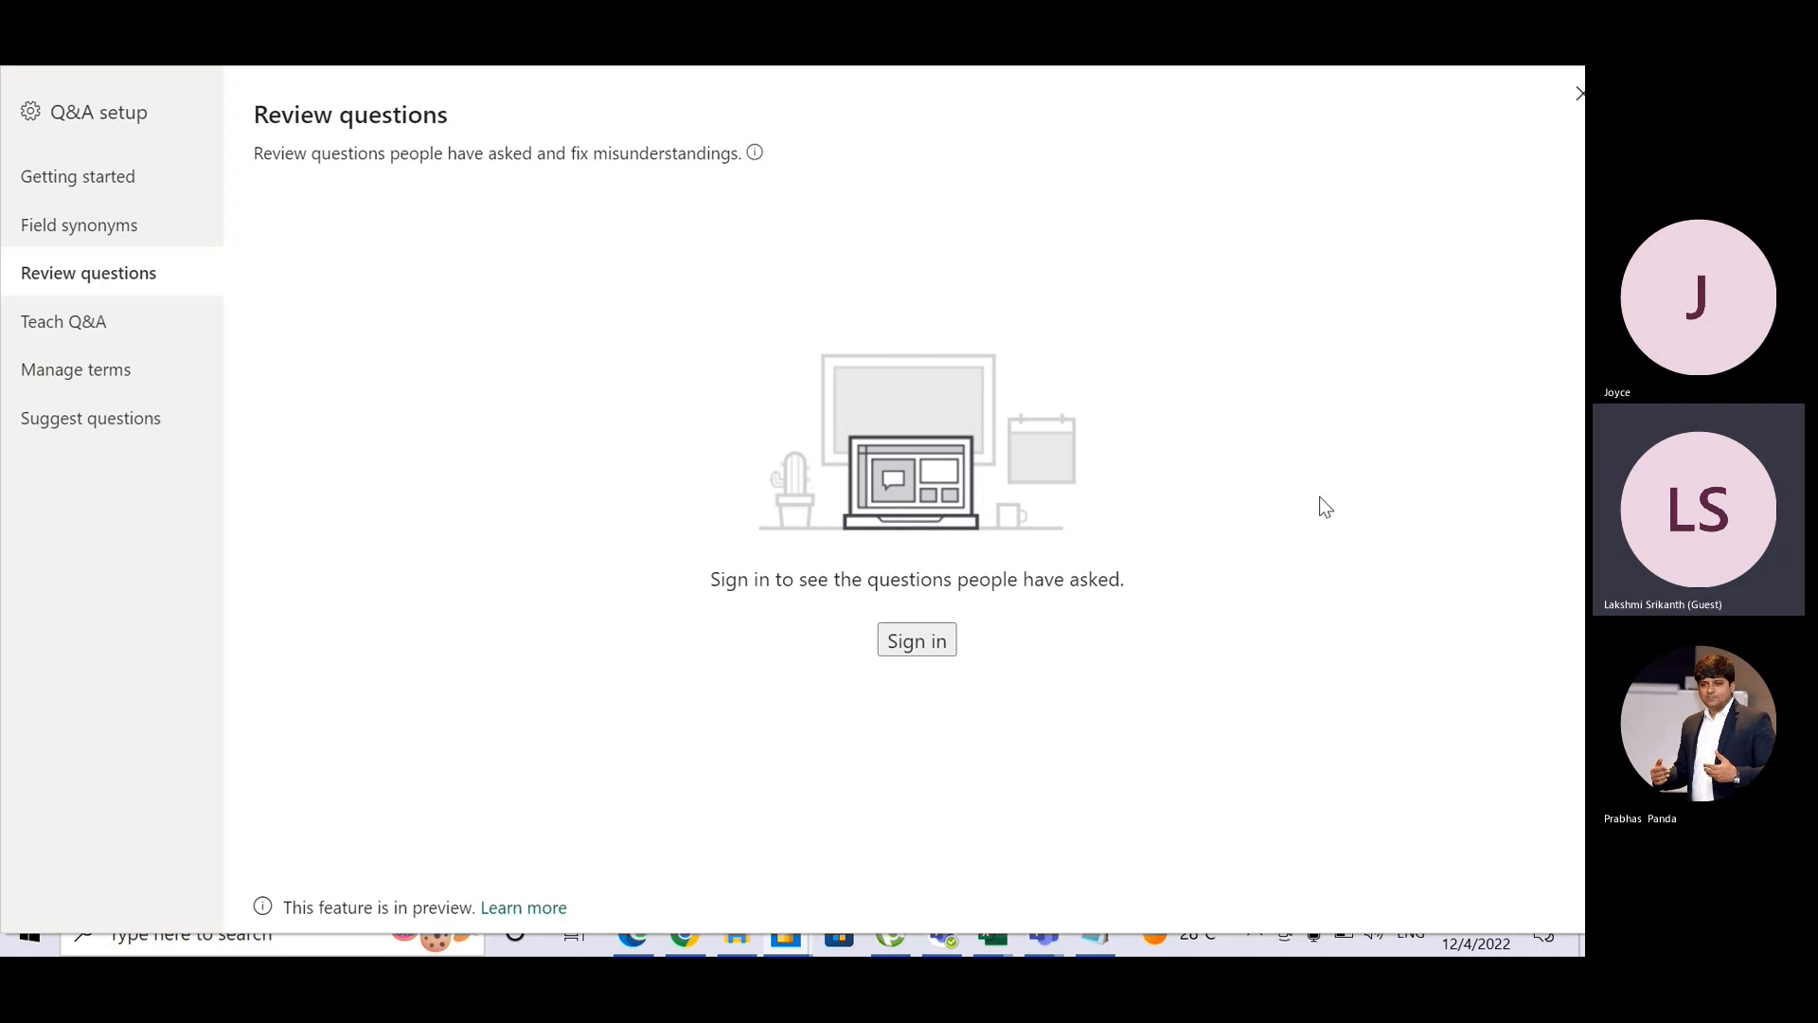
Step: View the Teach Q&A and Suggest questions pages, then close Q&A setup
left_click(89, 322)
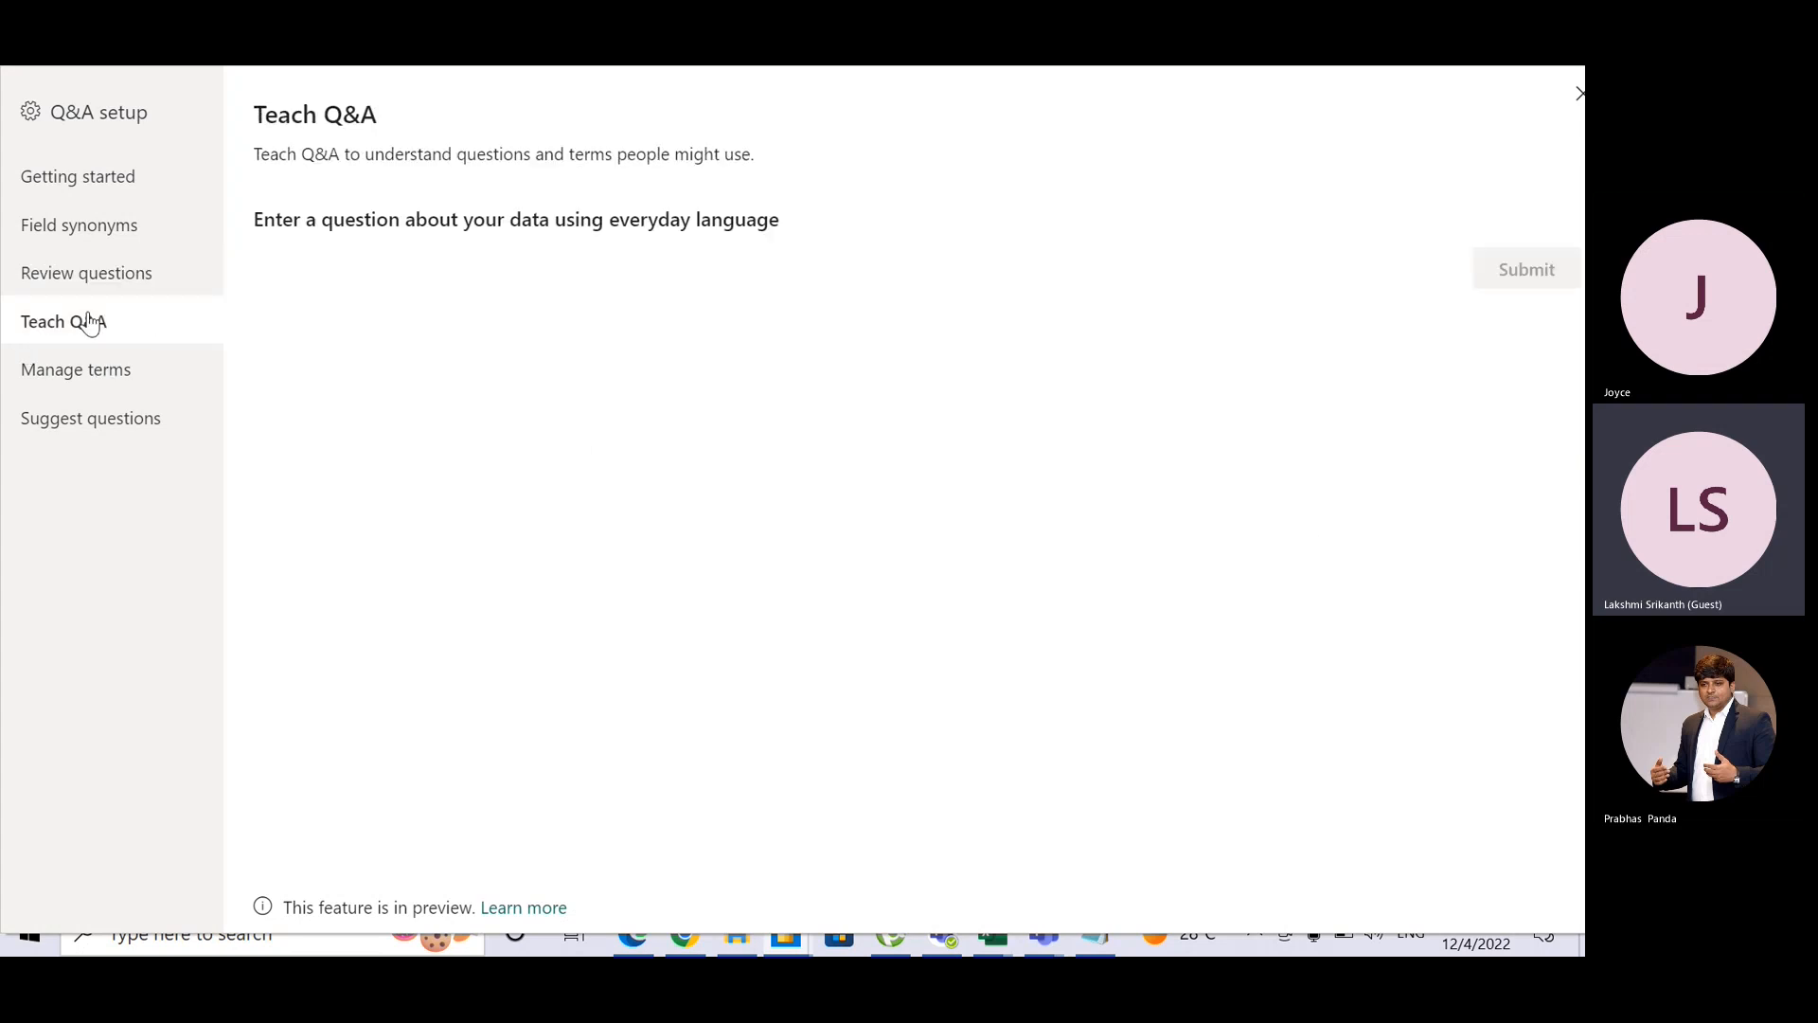
left_click(89, 422)
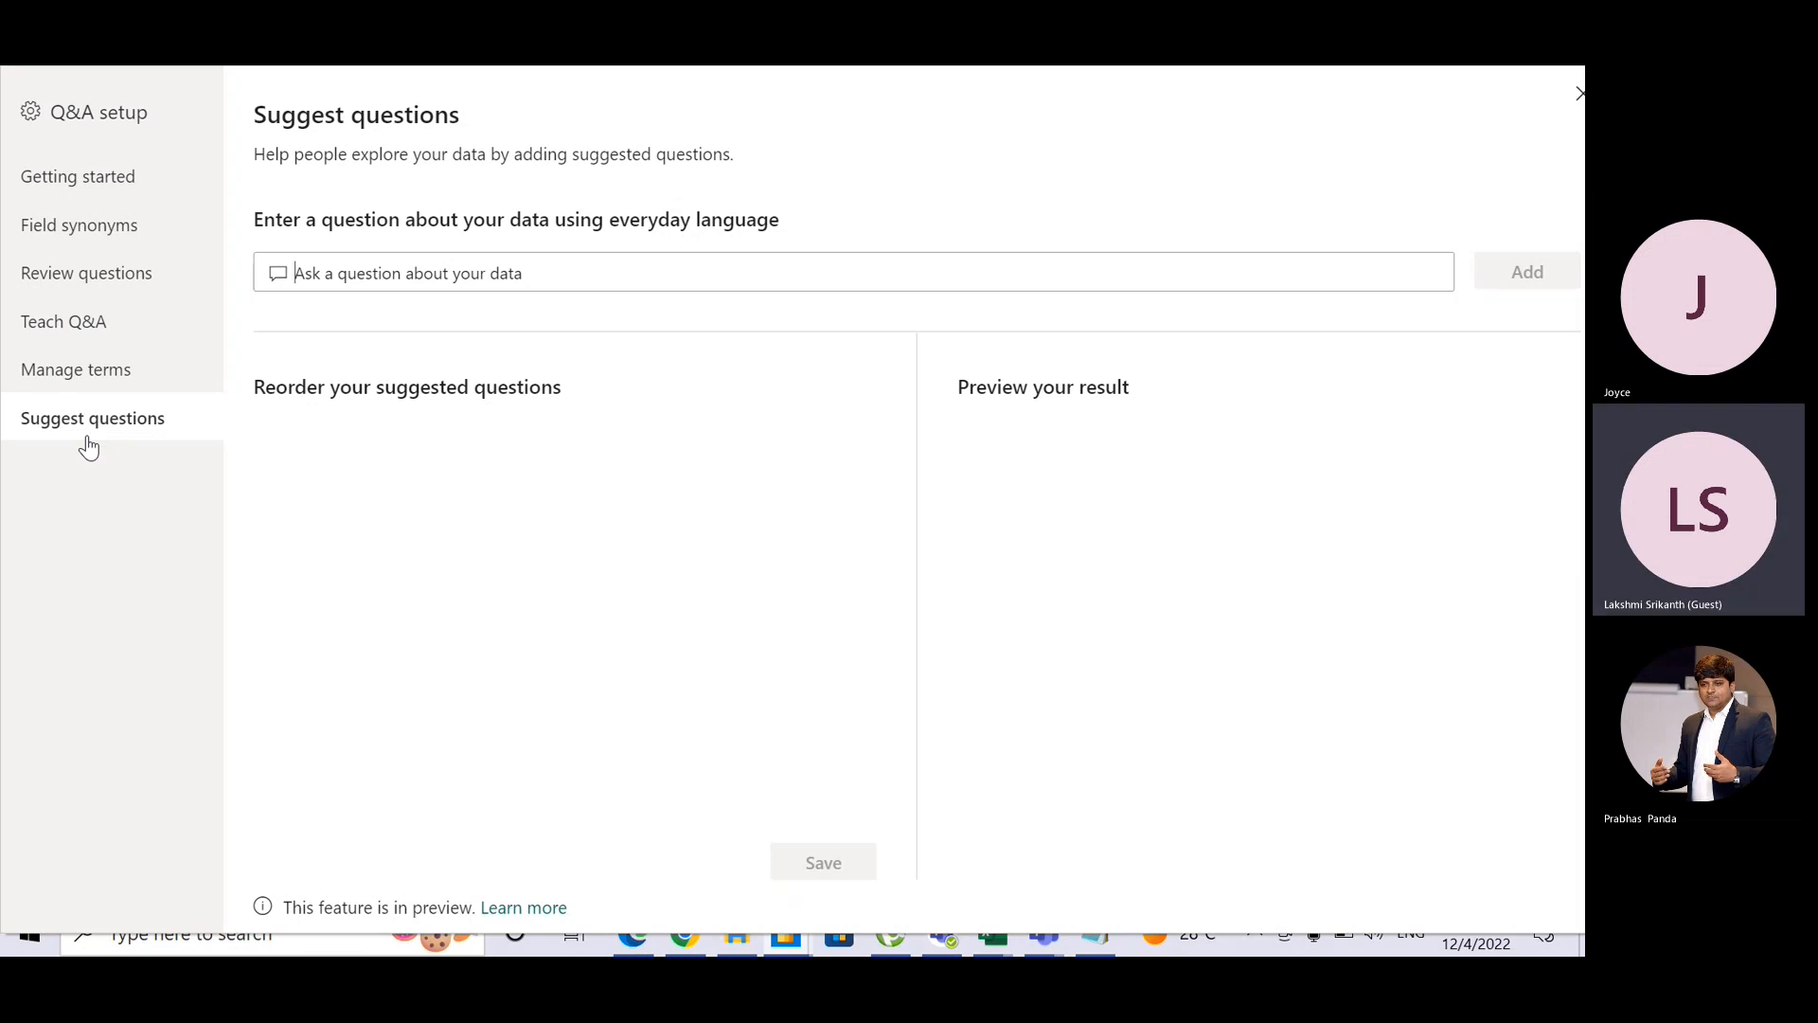
left_click(1578, 98)
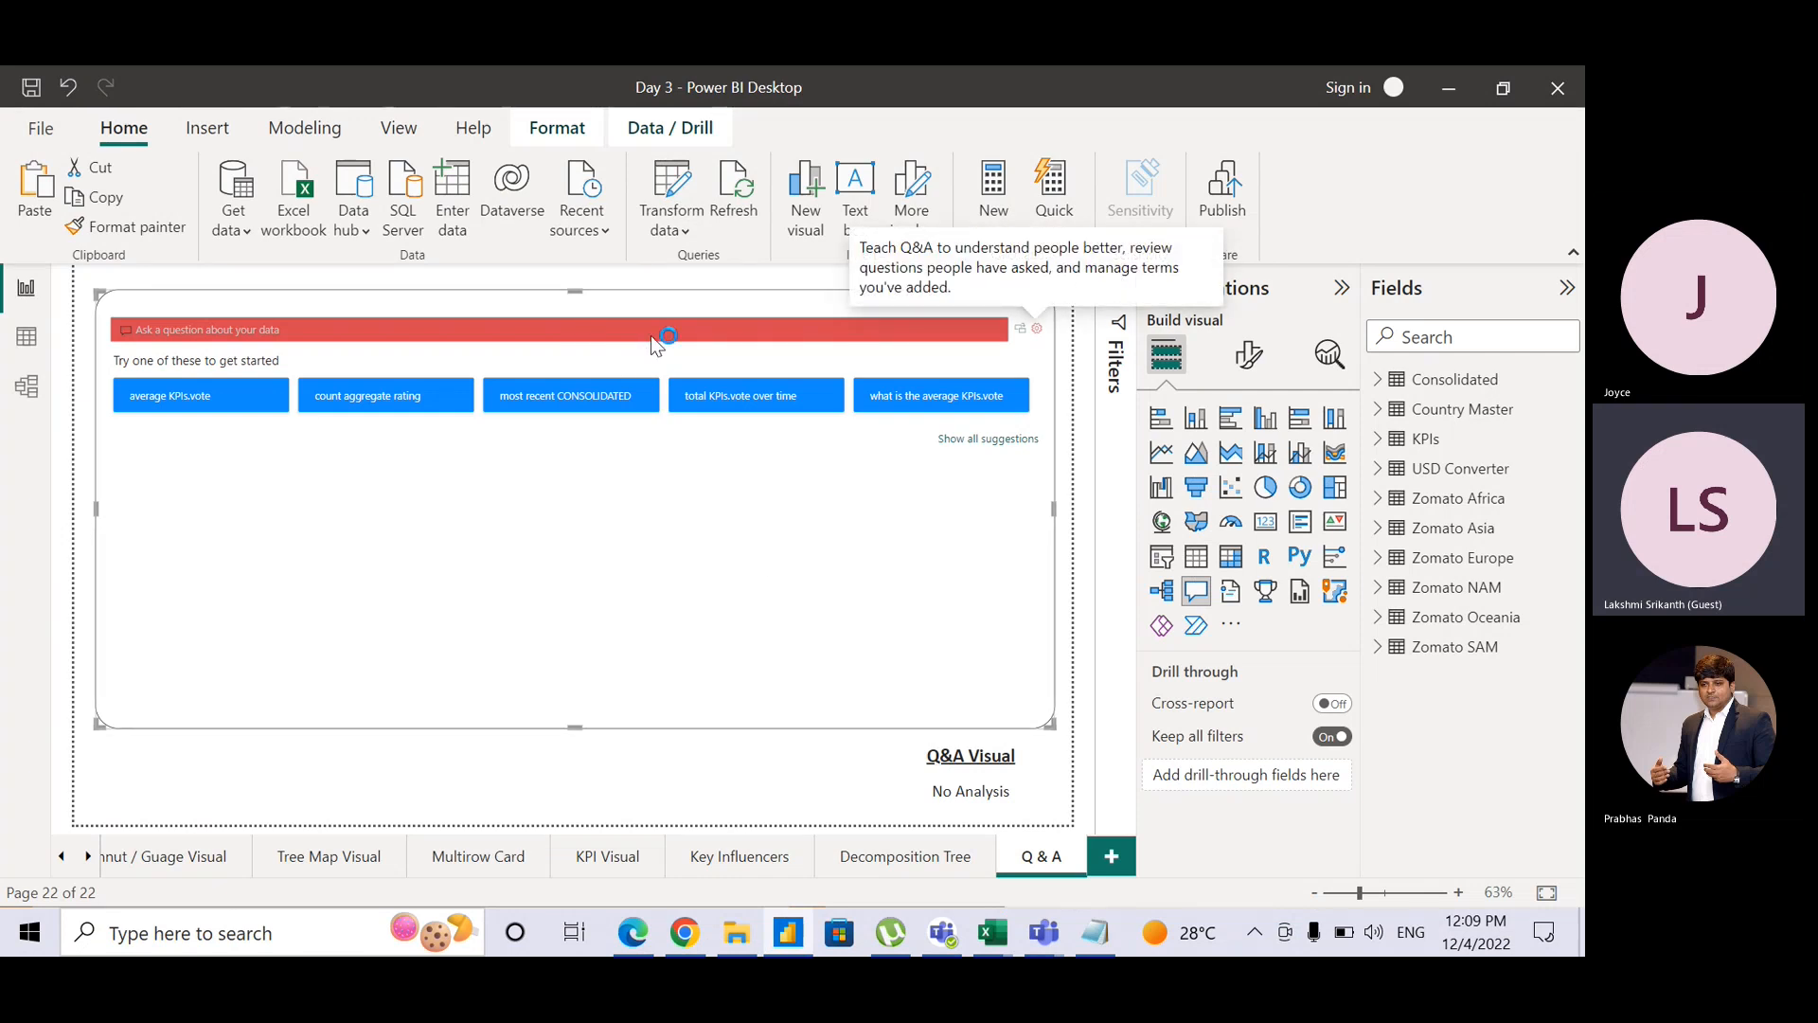
left_click(1037, 336)
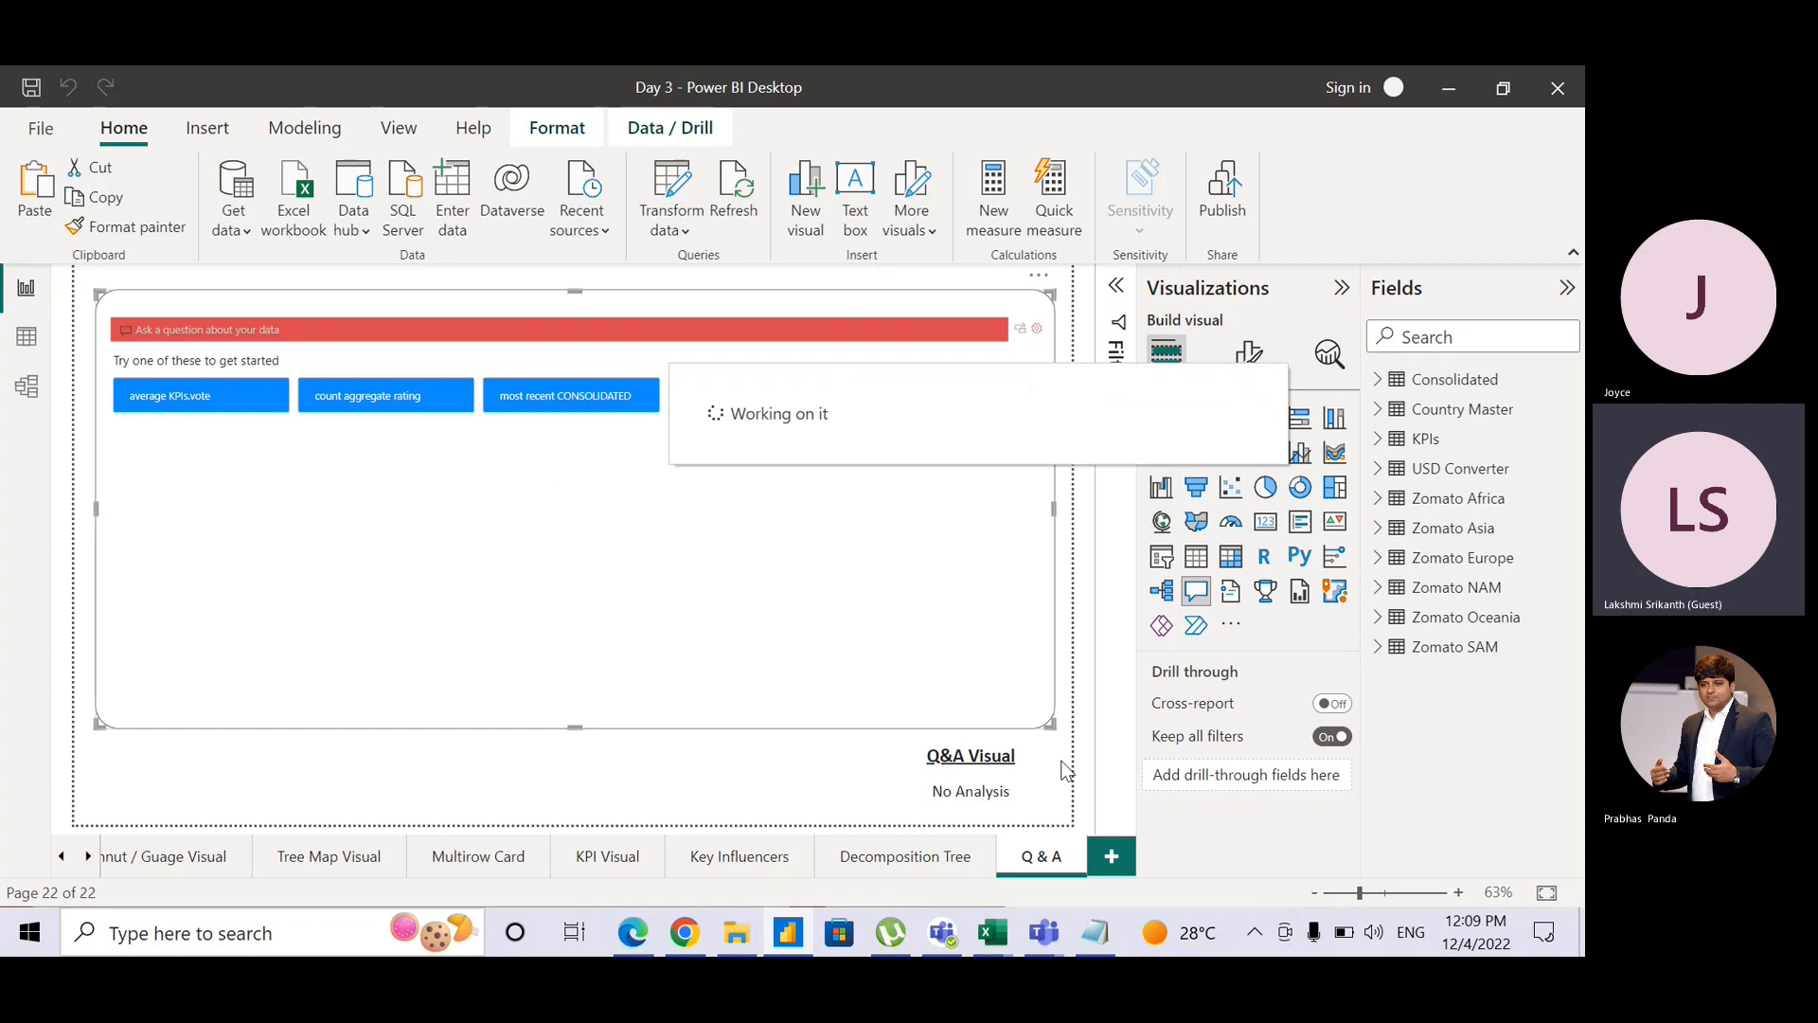
left_click(1349, 100)
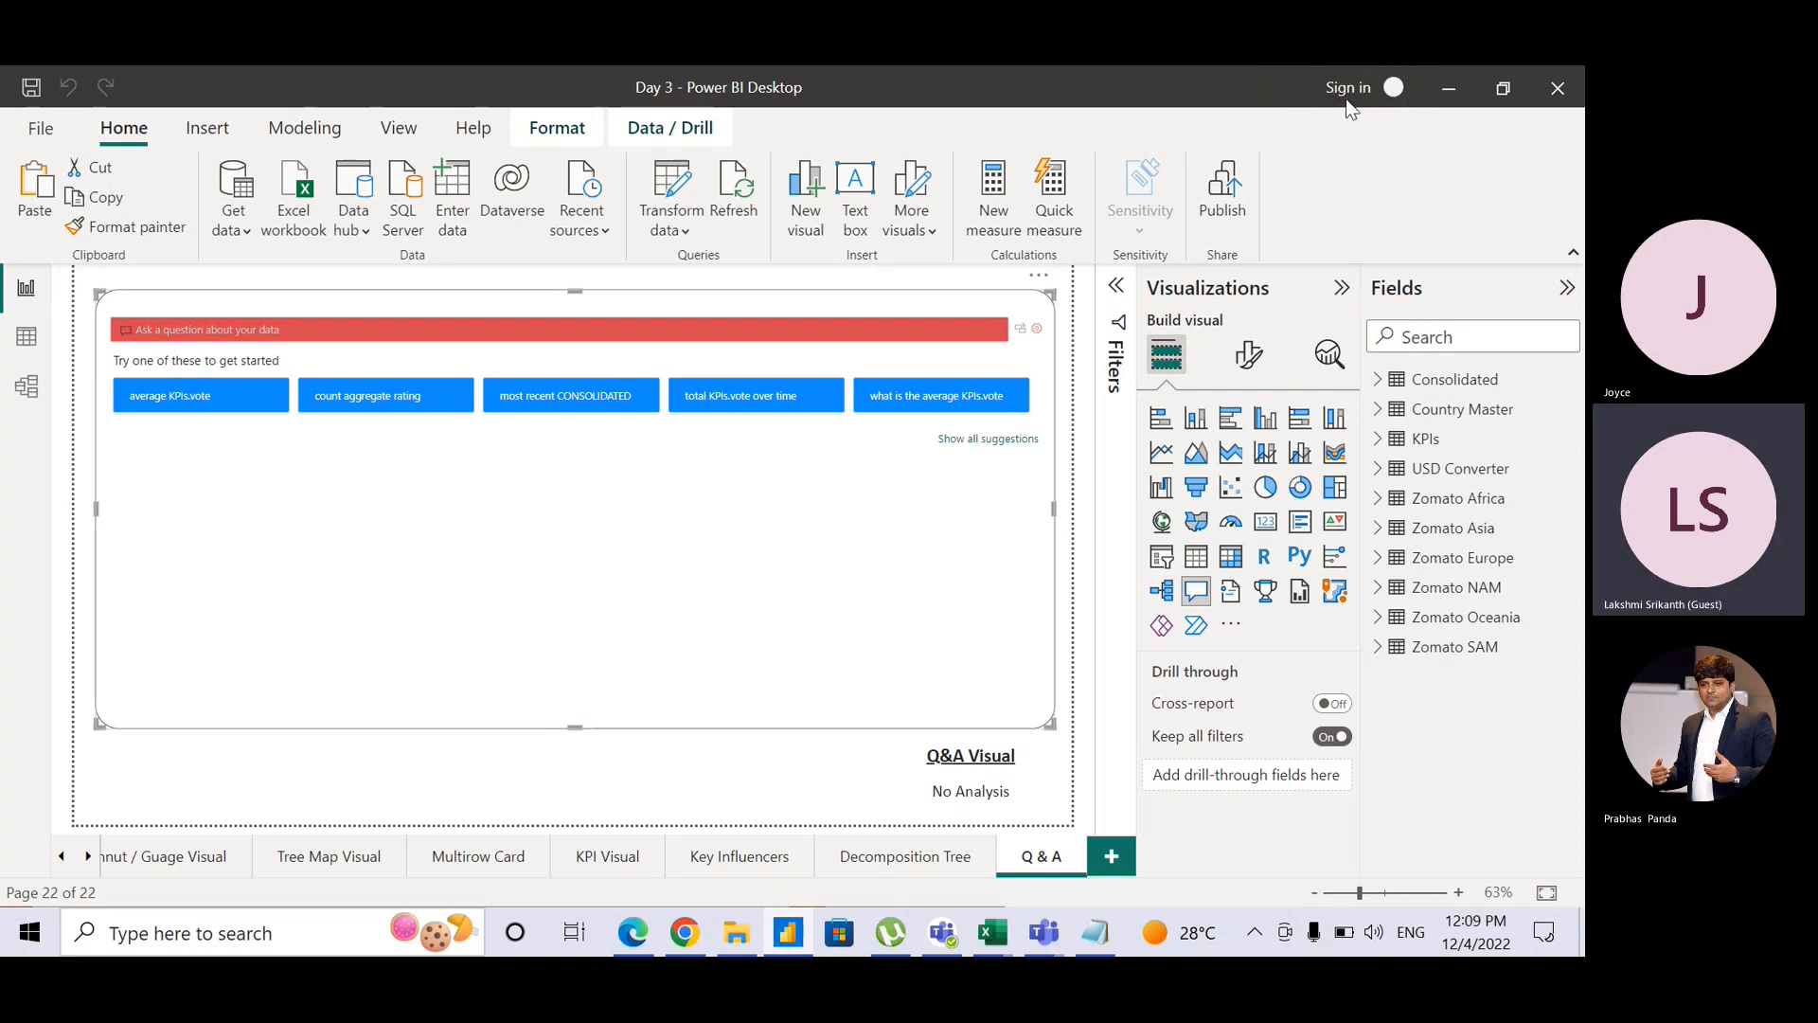
Step: Open the Visualizations pane's More visuals options, browse them, then dismiss the menu with Escape
left_click(1231, 627)
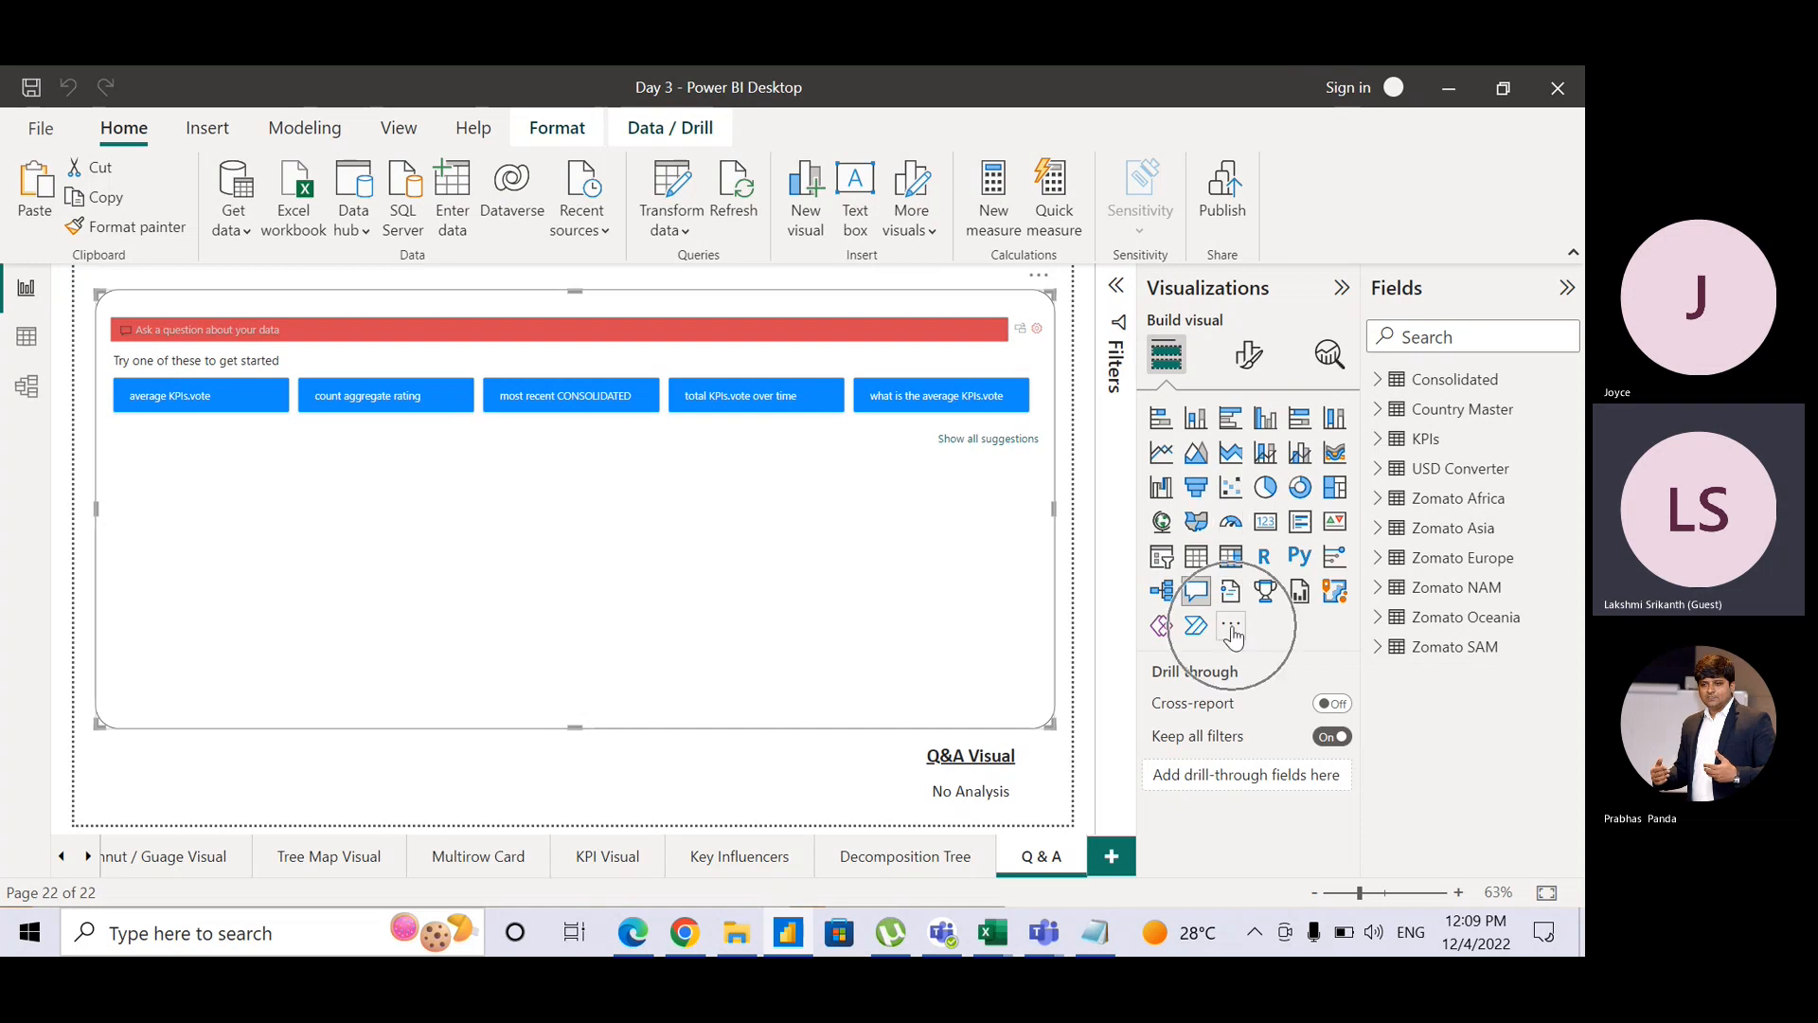
left_click(1231, 627)
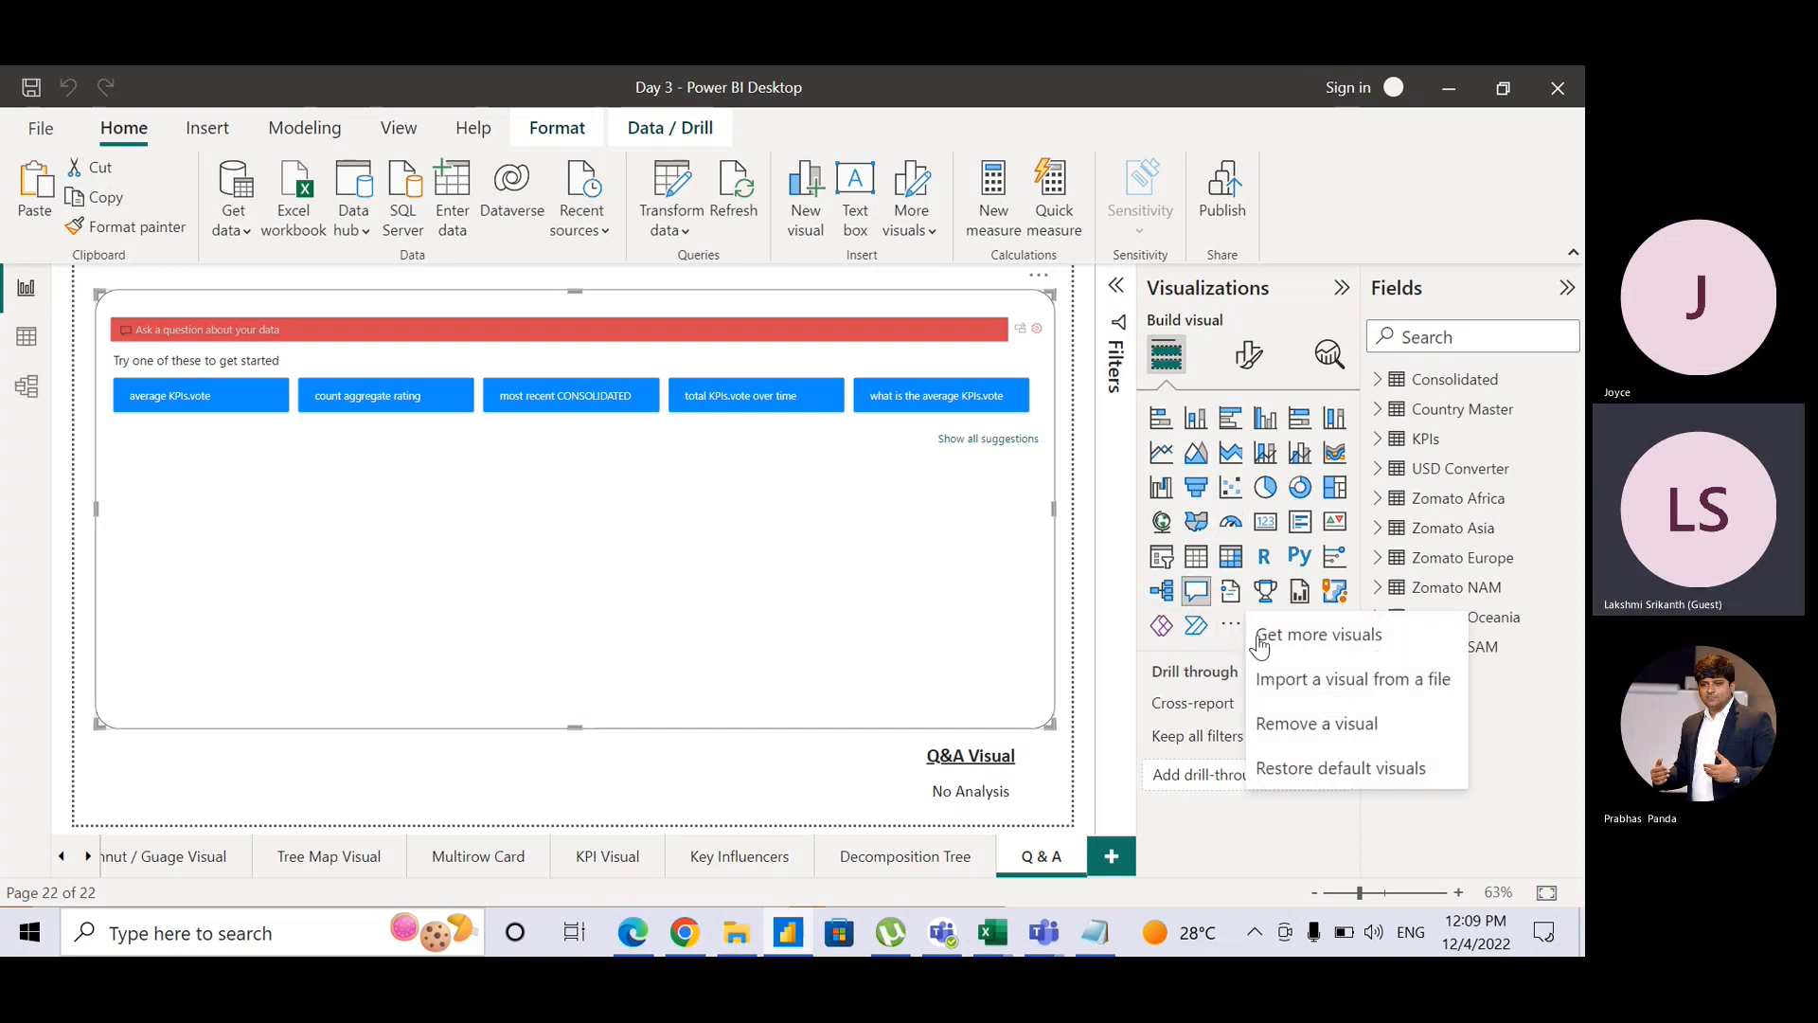
left_click(1280, 636)
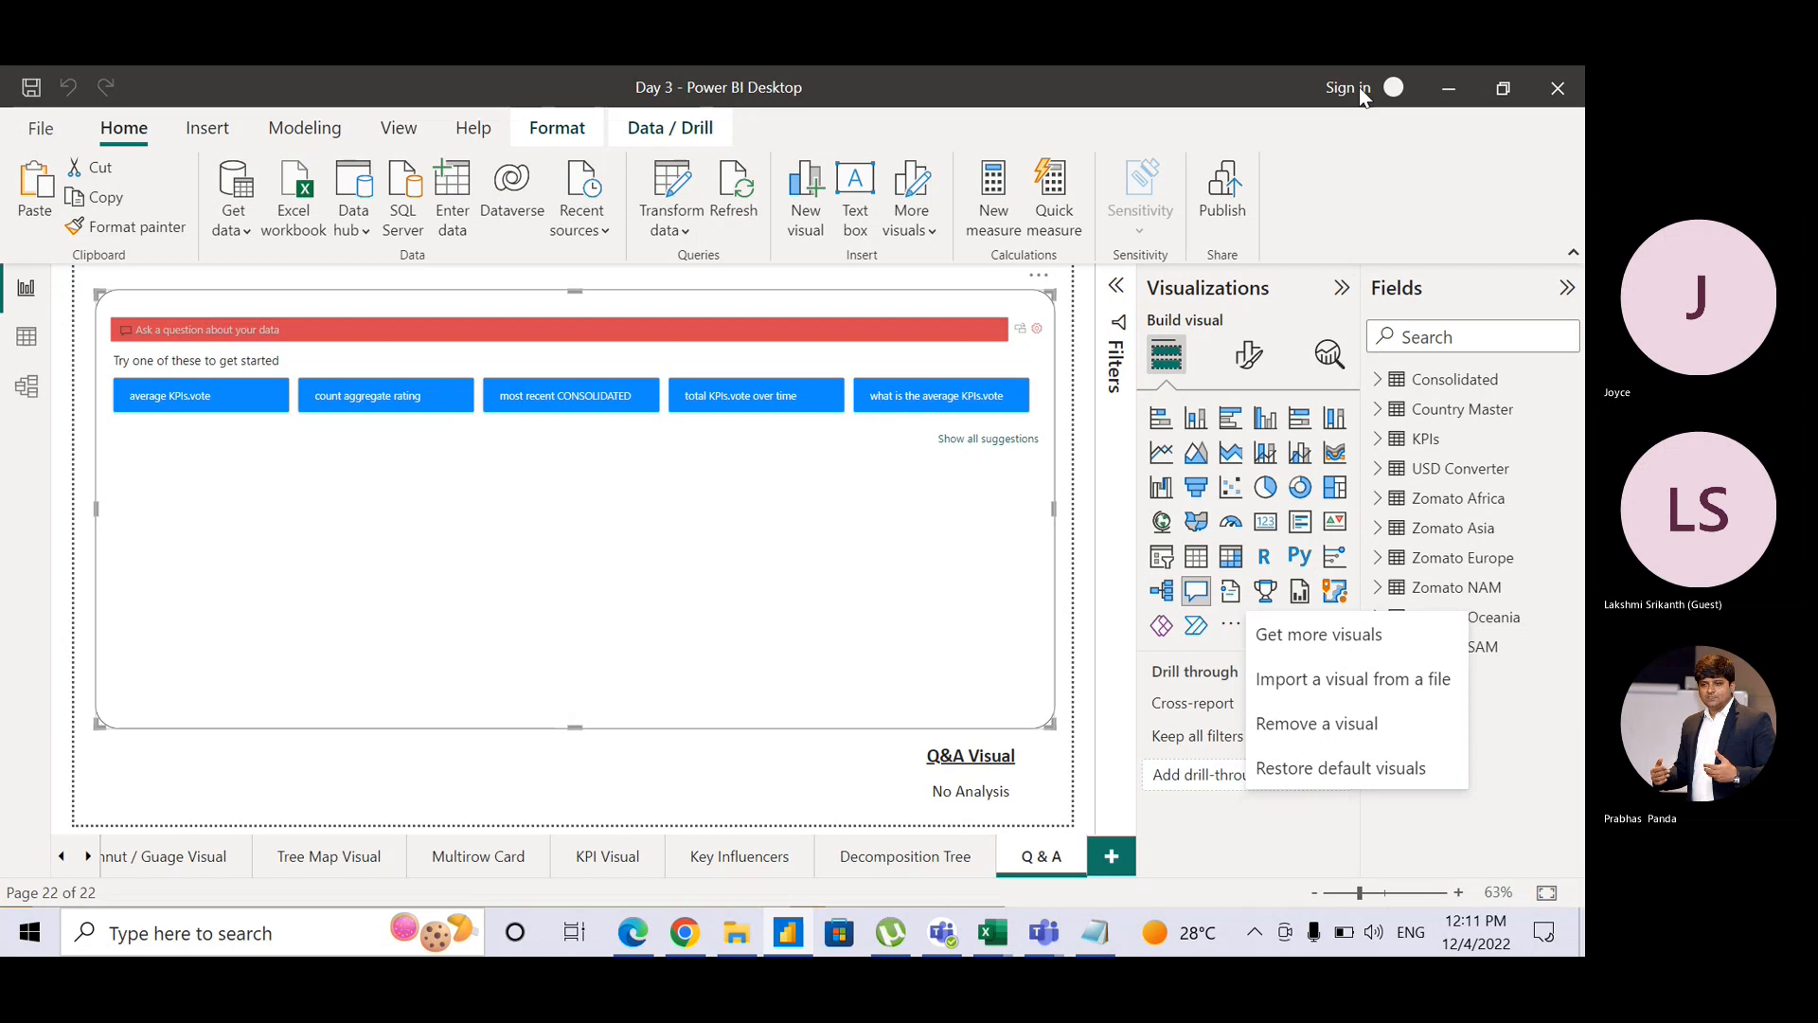
key("alt+Tab")
key("alt+Tab")
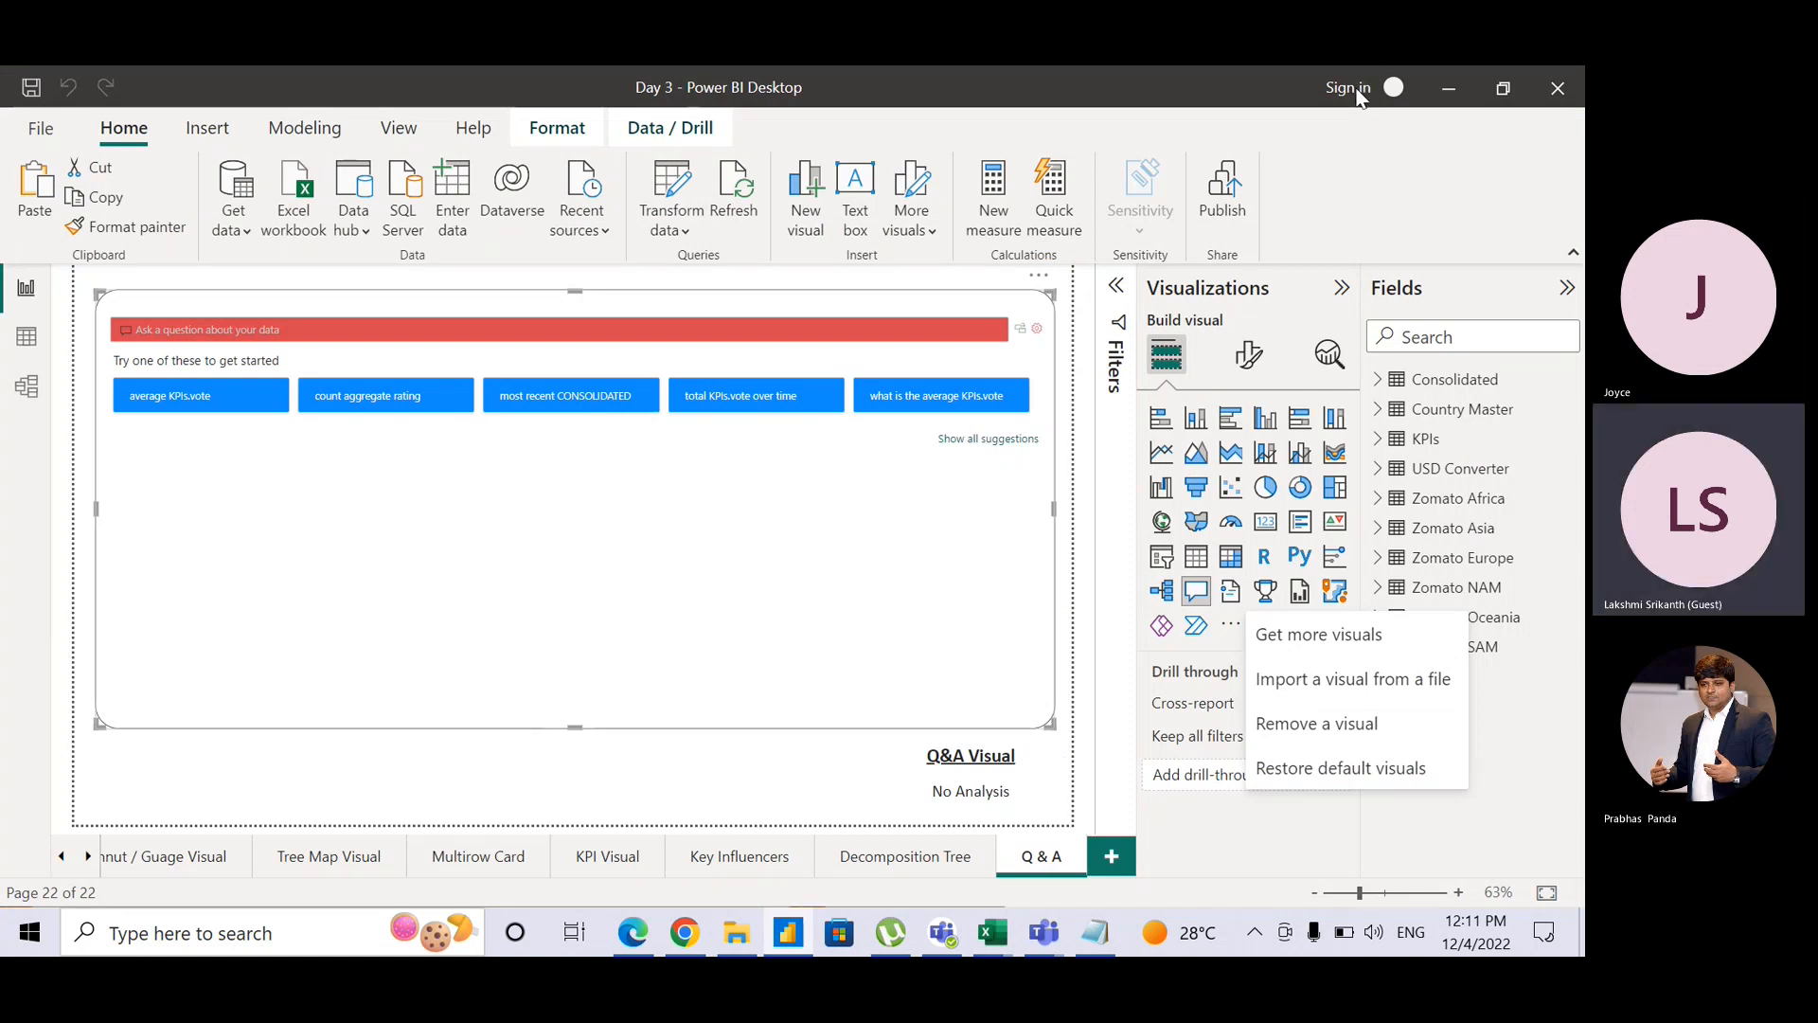
key("Escape")
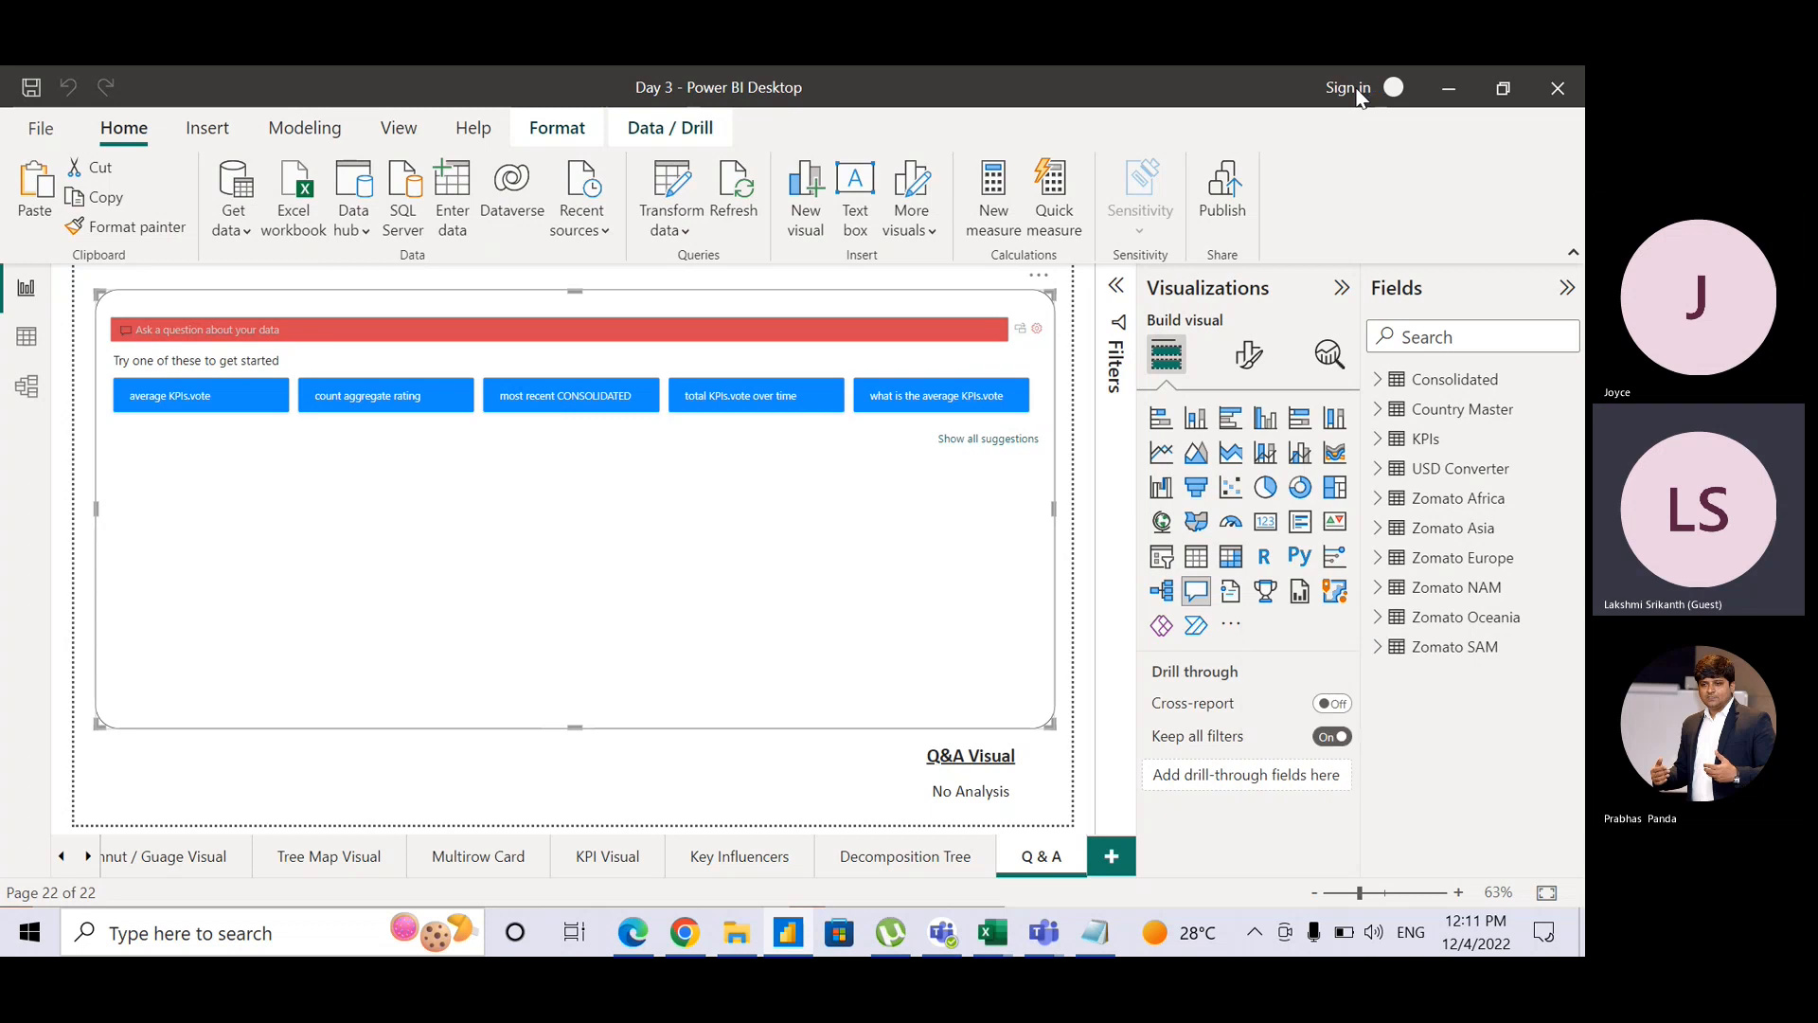
Step: Use Sign in at the top right to bring up the email address prompt
left_click(1354, 88)
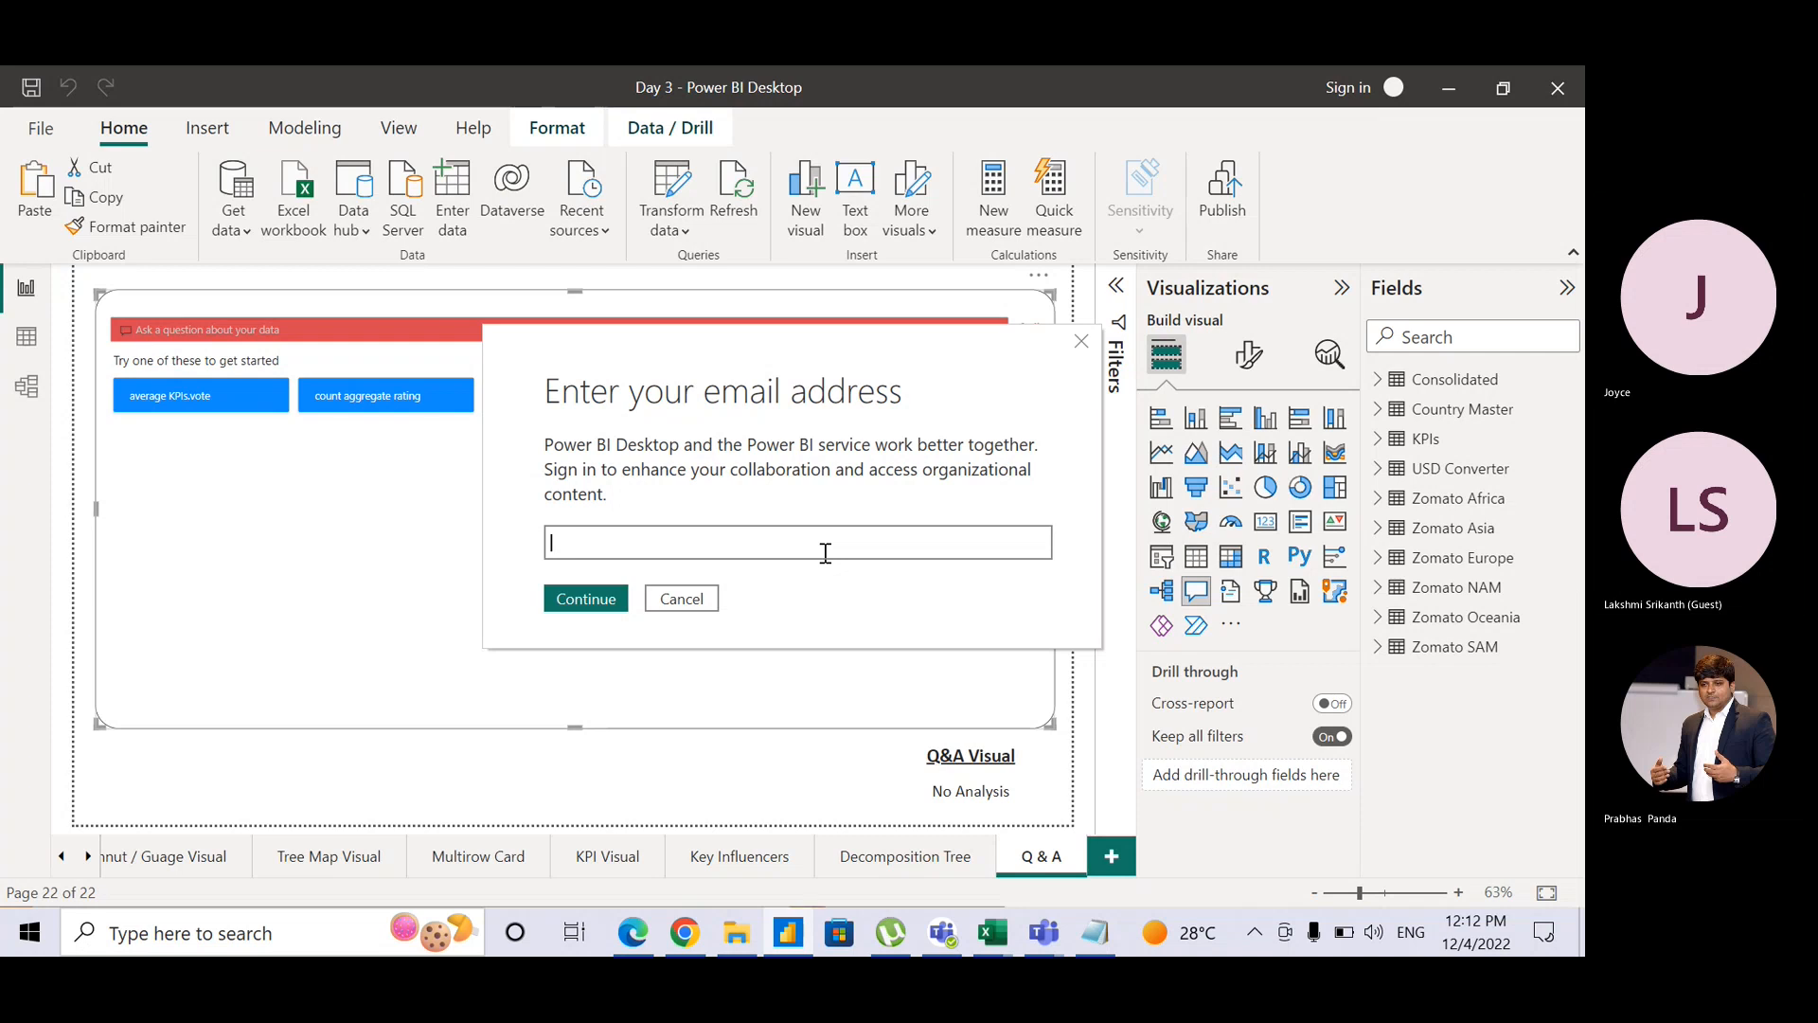
key("alt+Tab")
key("alt+Tab")
key("alt+Tab")
key("Tab")
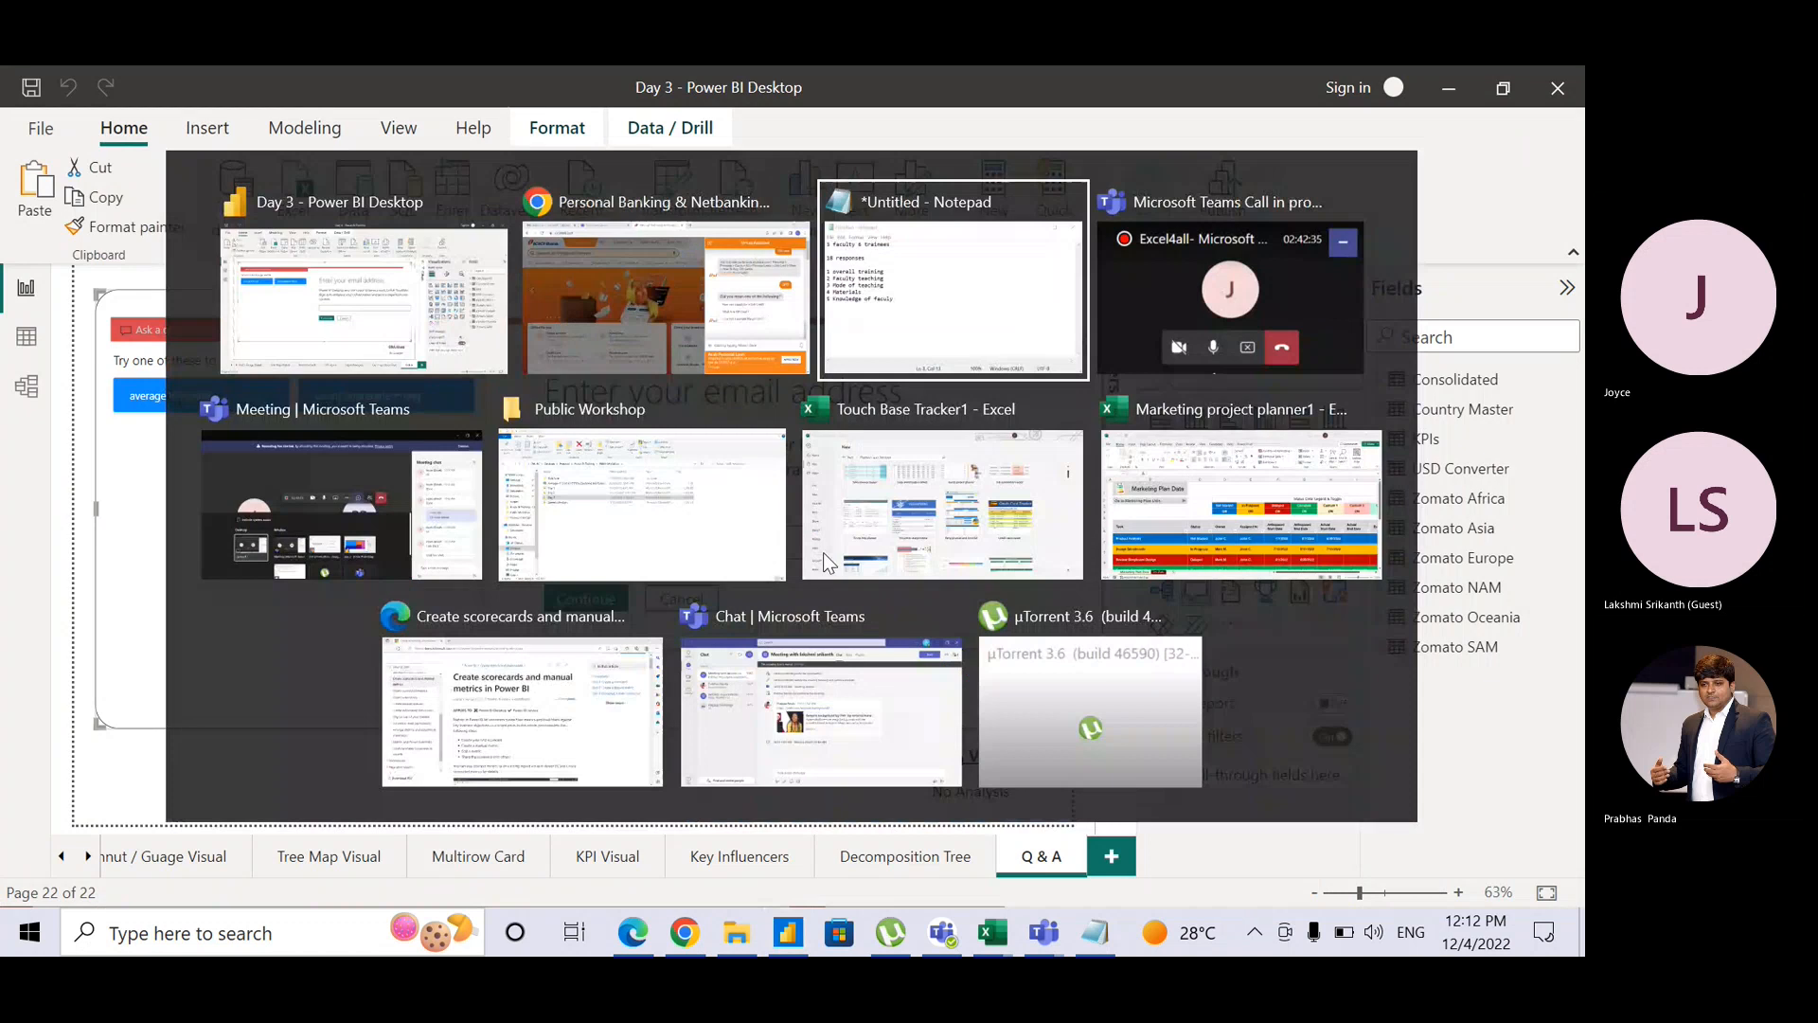
key("Tab")
key("Escape")
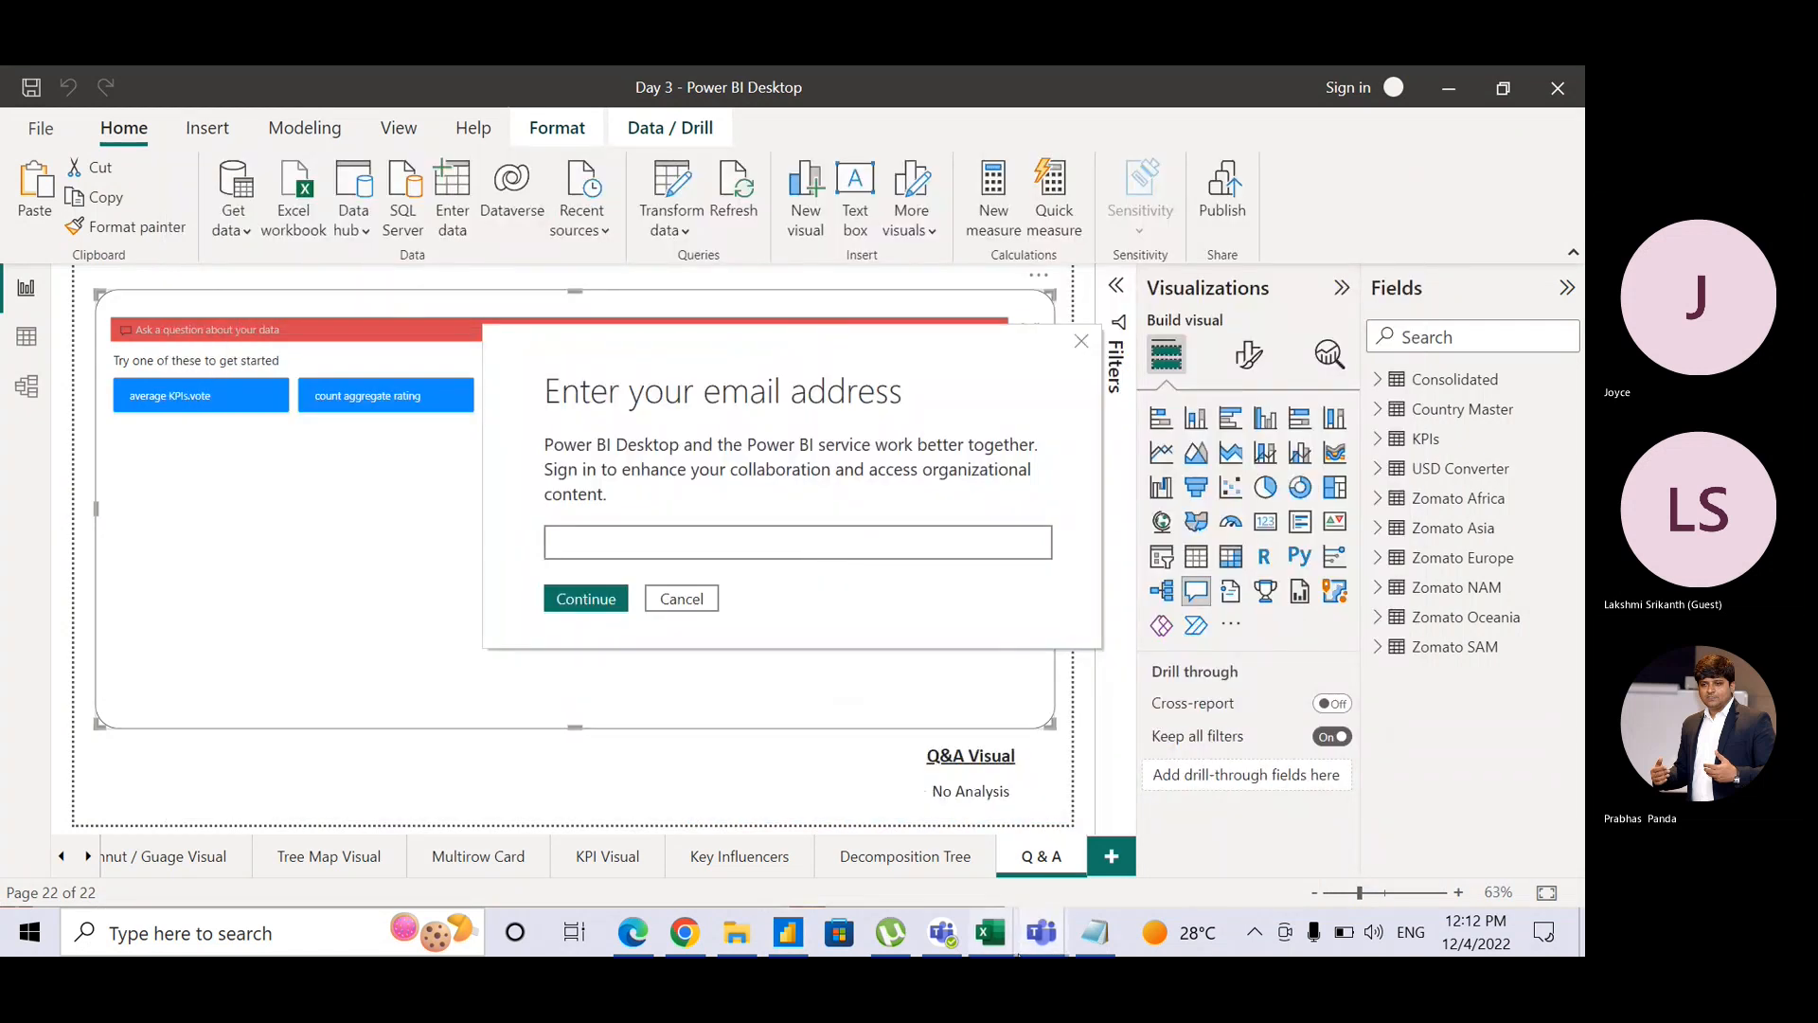
mouse_move(1040, 939)
left_click(1023, 791)
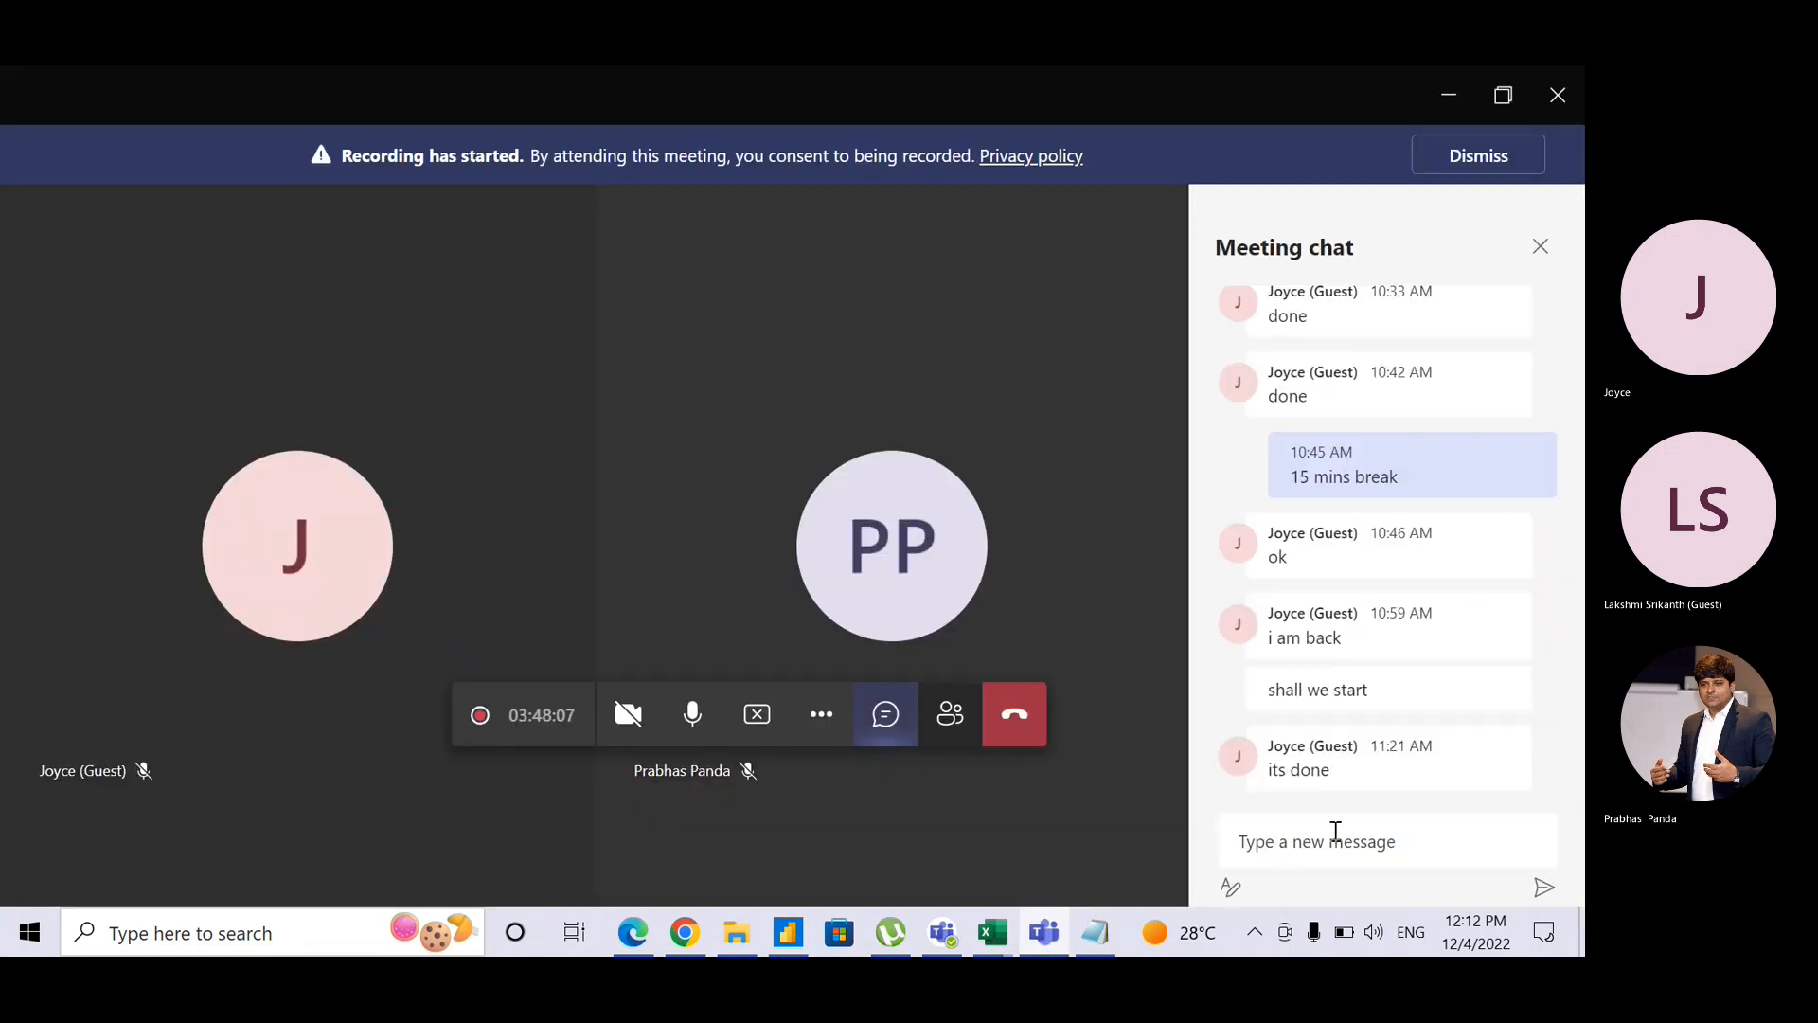
left_click(1333, 848)
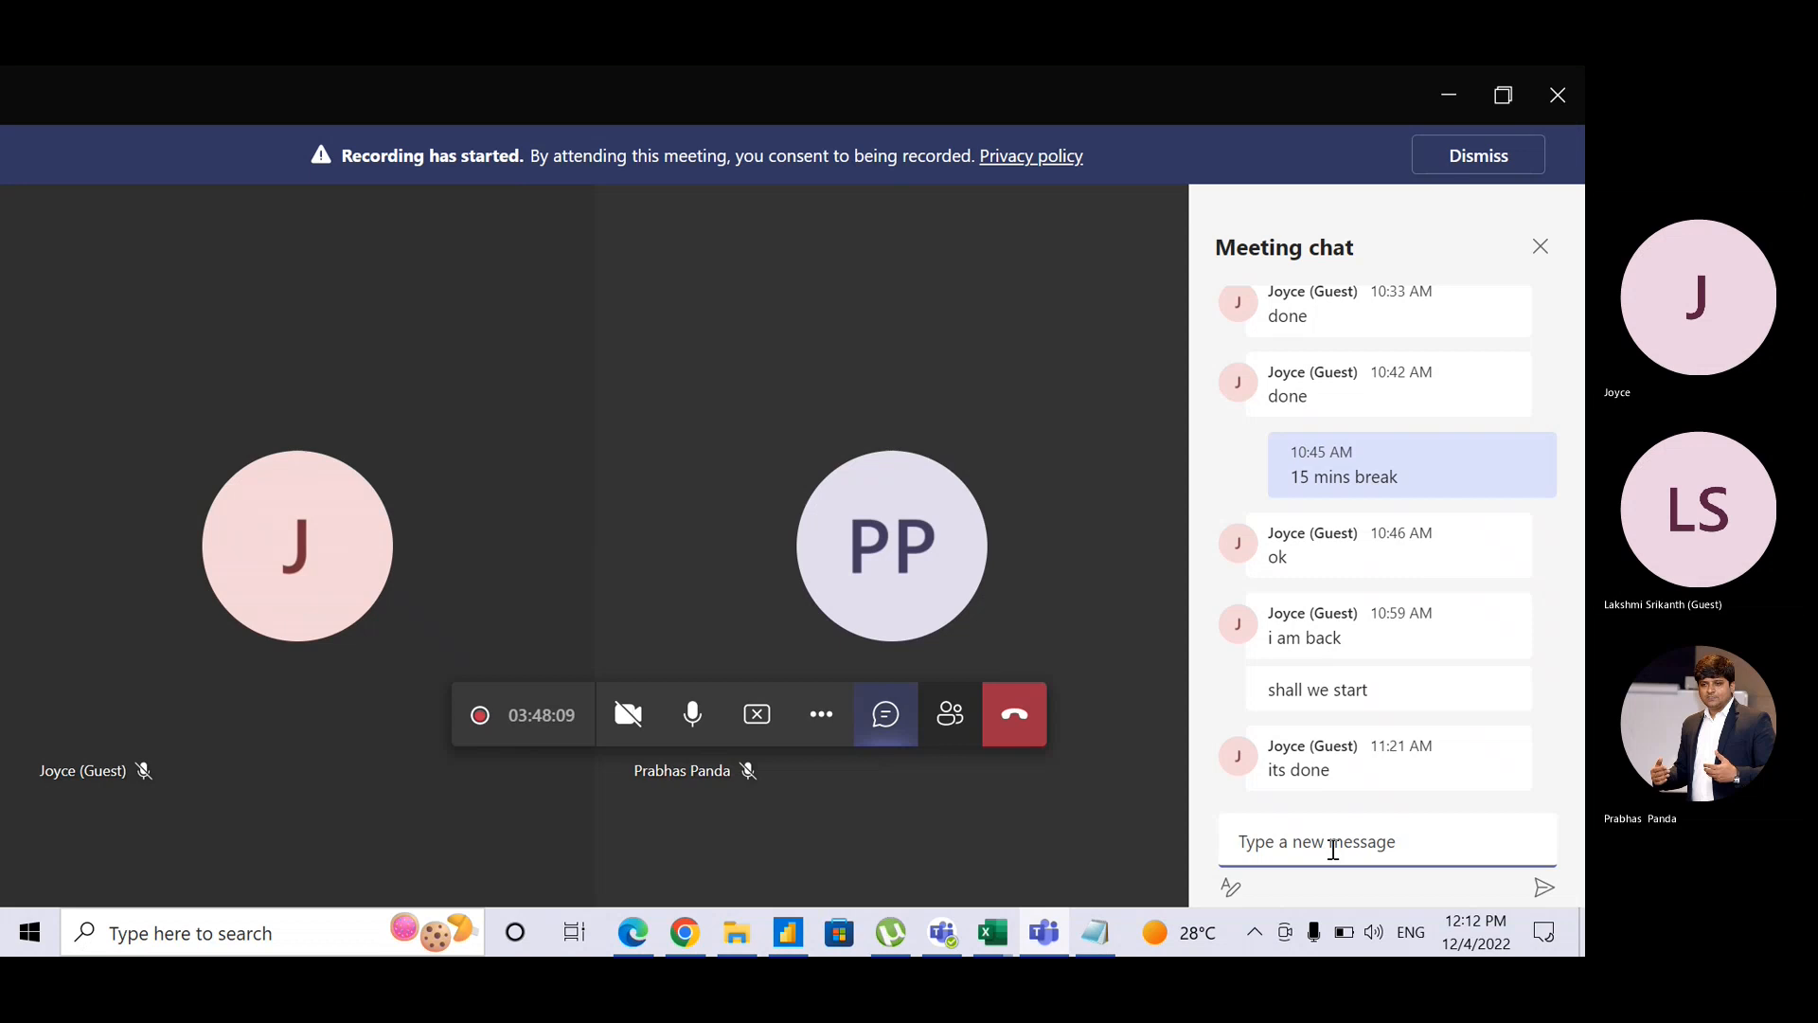
key("alt+Tab")
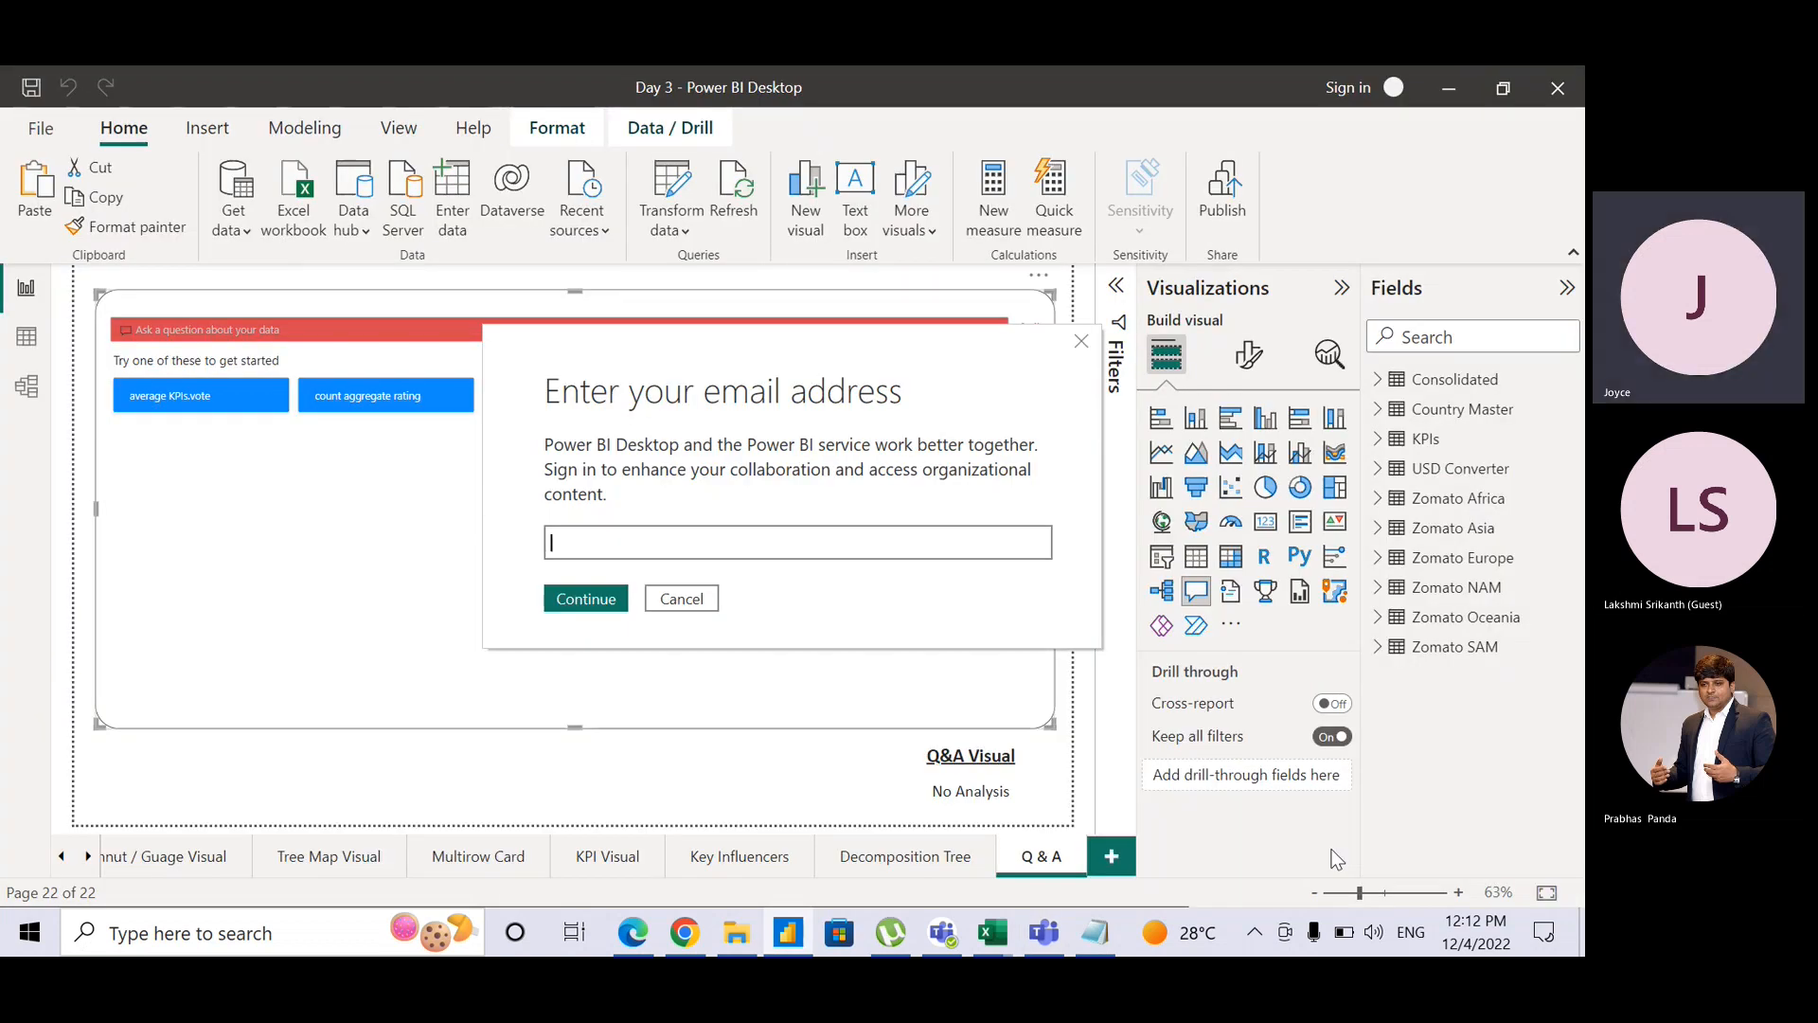
Step: Cancel the email sign-in prompt and deselect the Q&A visual
left_click(696, 609)
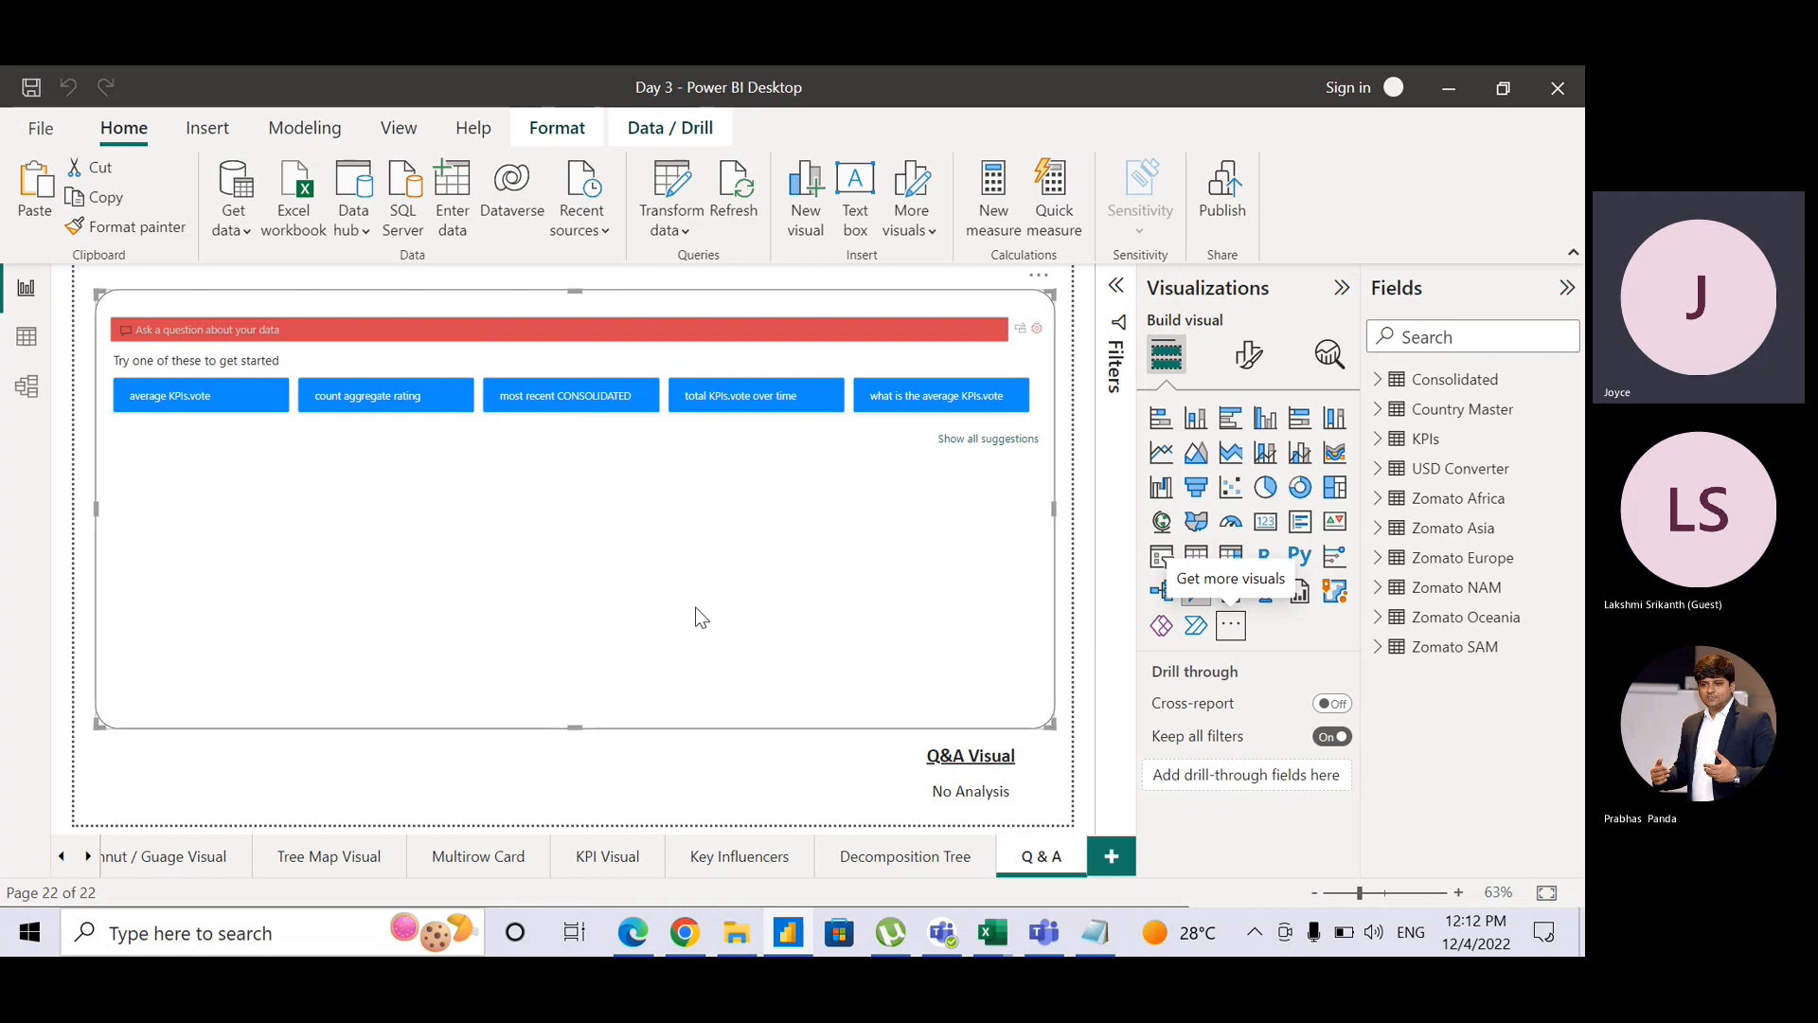
left_click(1077, 698)
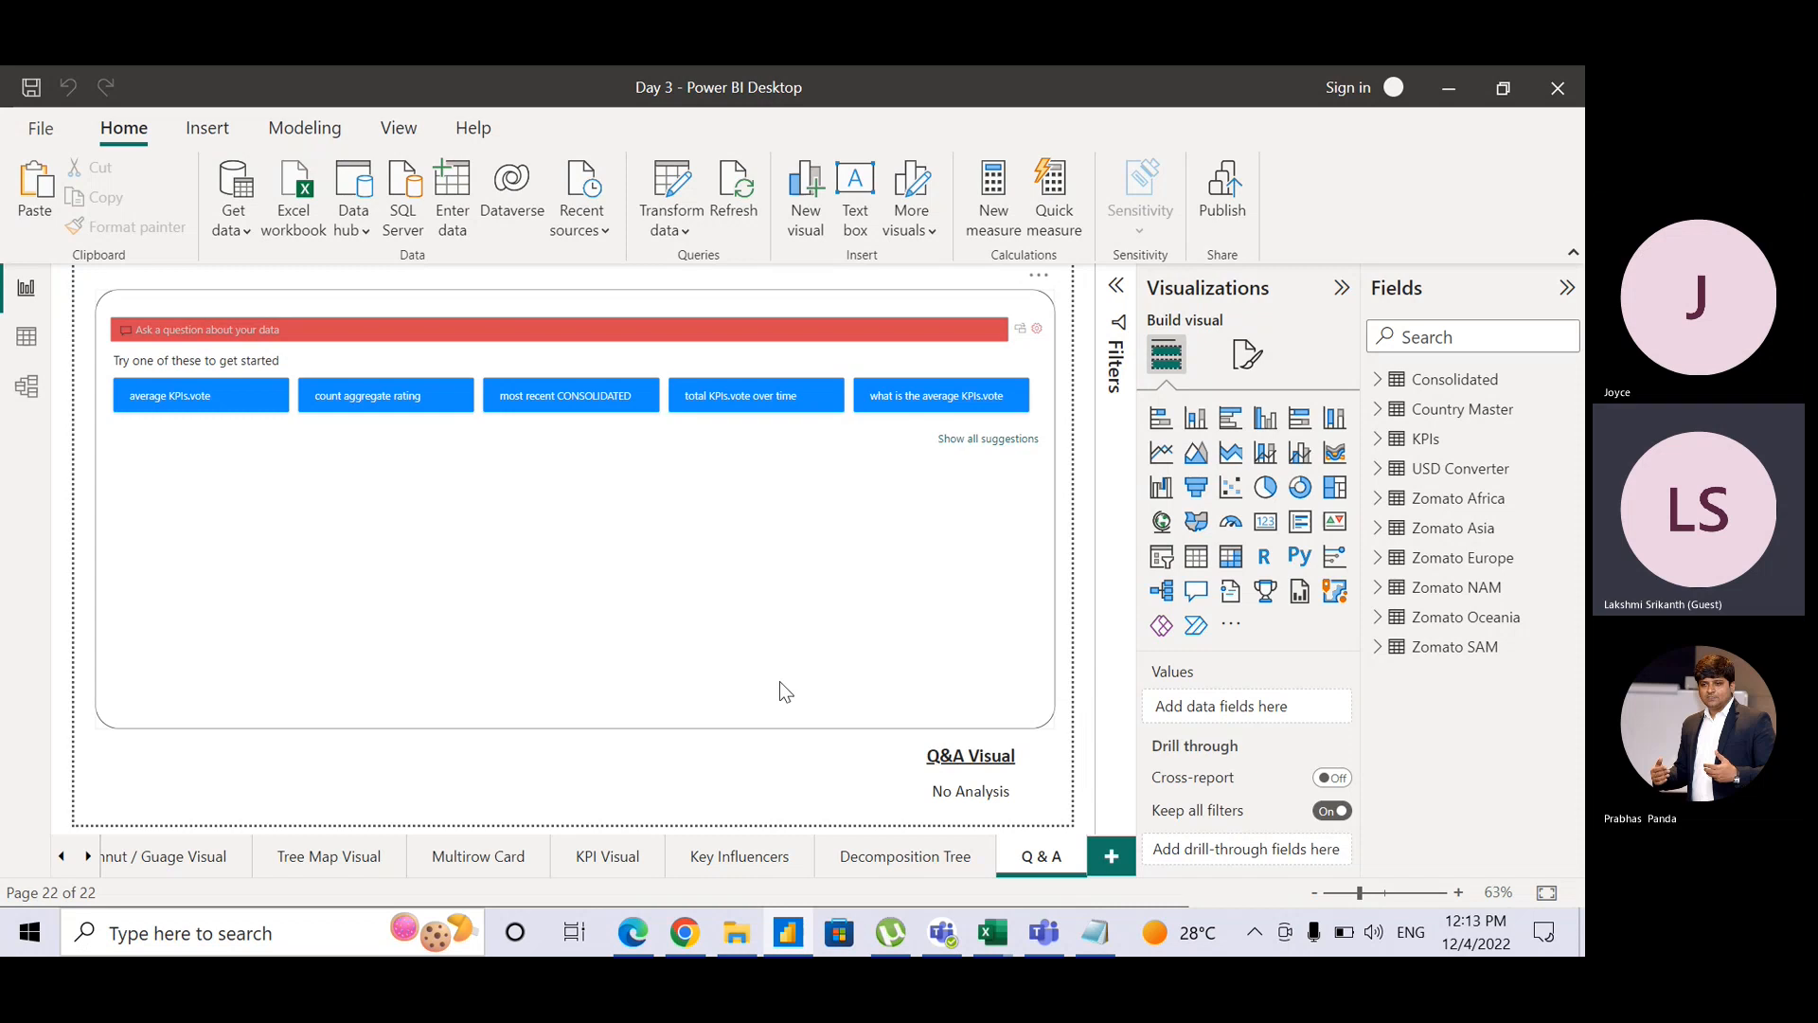
Step: Scroll the page tab bar back to the start until Home Page is visible
left_click(64, 860)
left_click(65, 860)
left_click(64, 860)
left_click(65, 860)
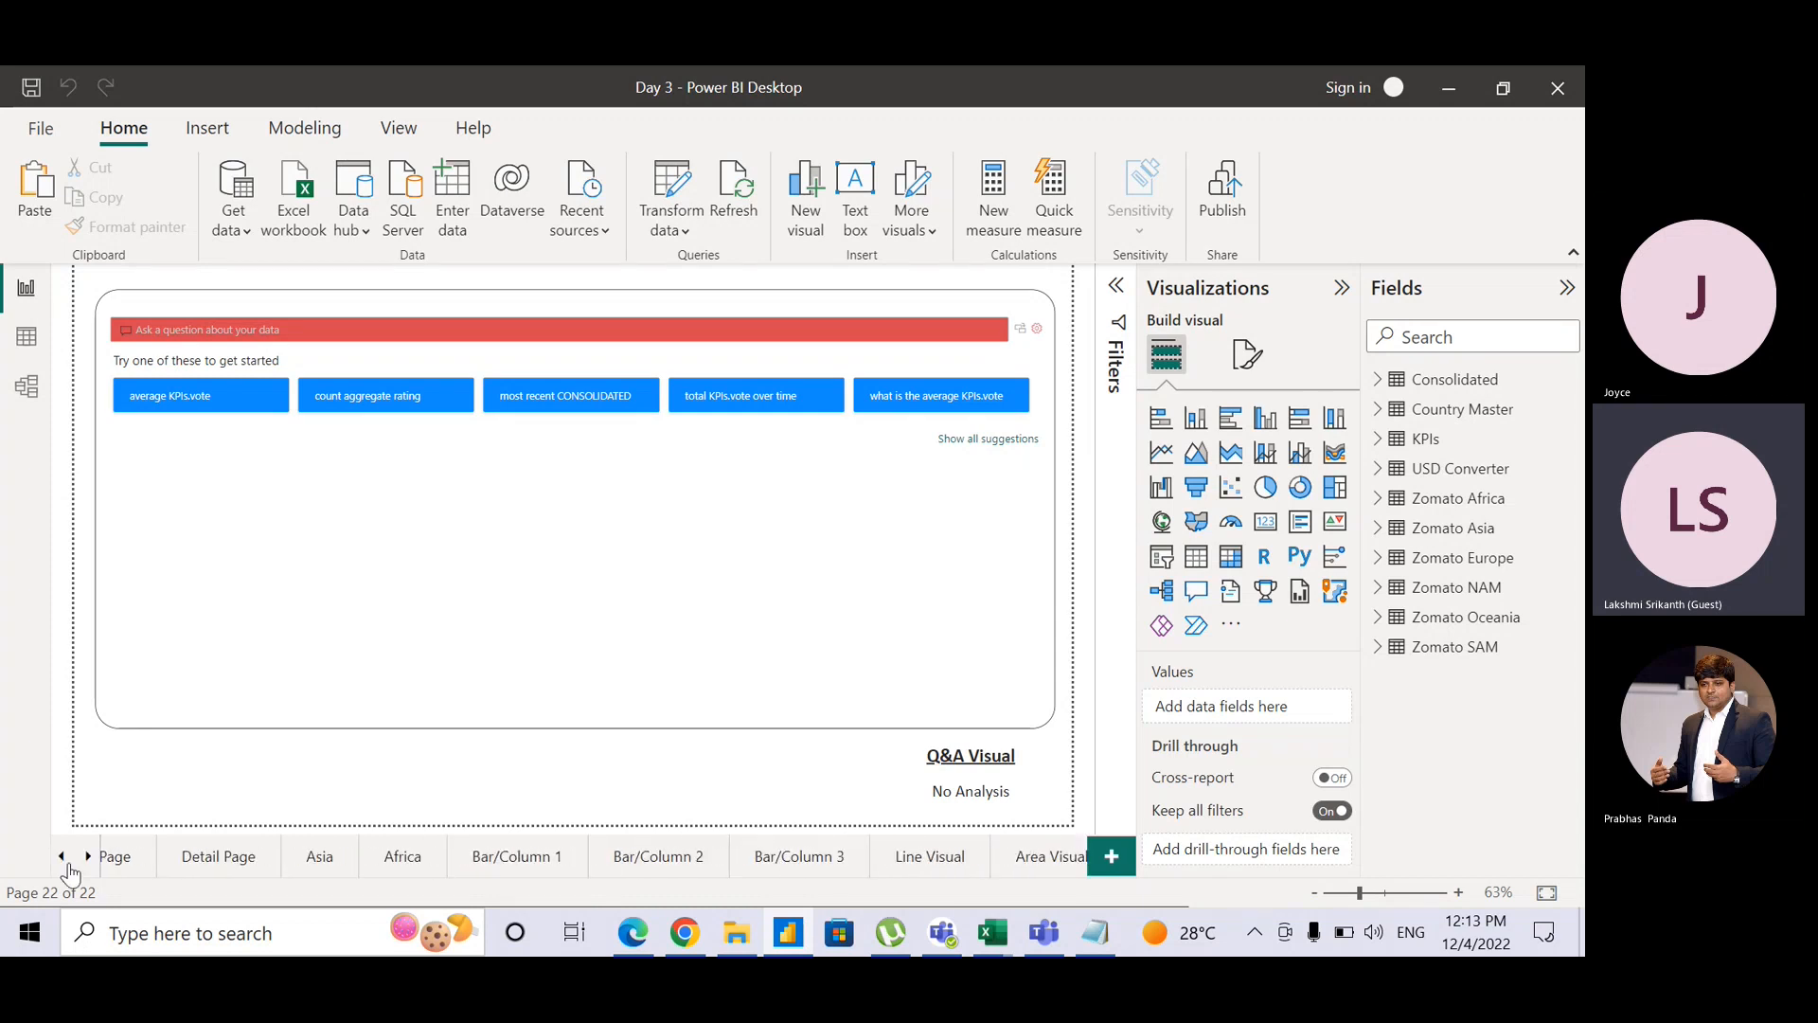
left_click(65, 860)
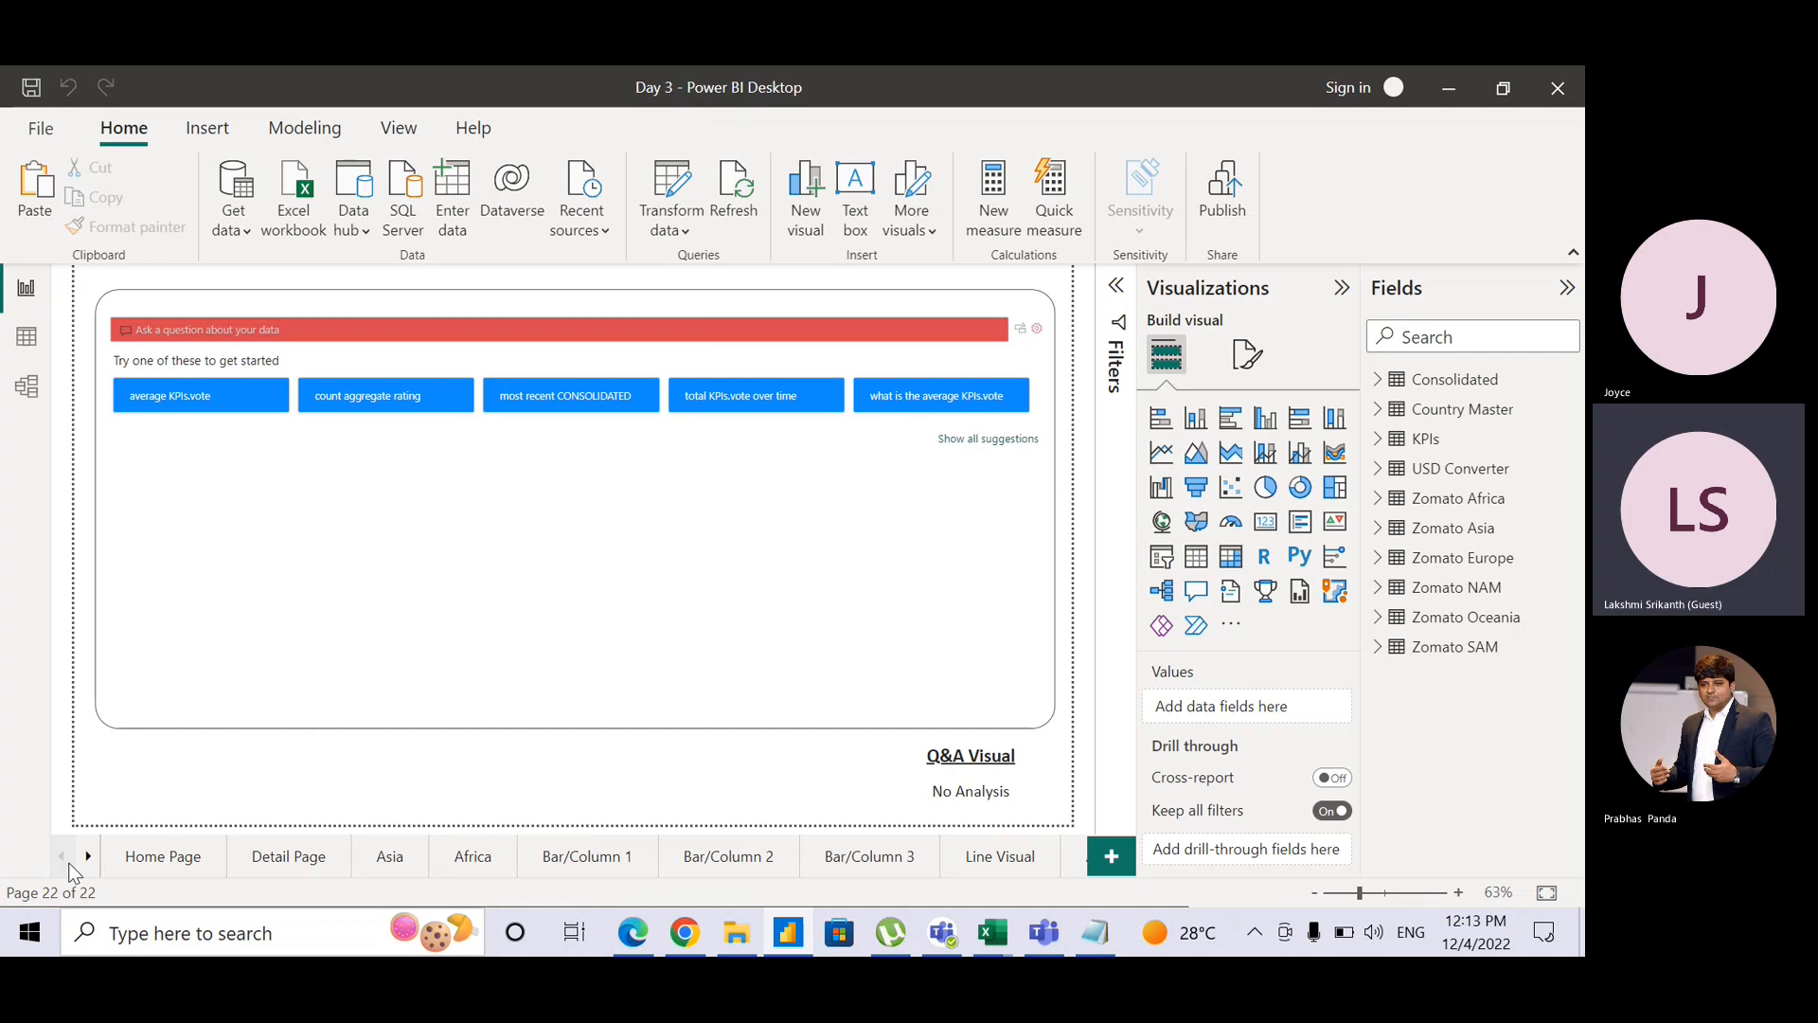
Step: Add a new blank page and rename it 'Cover Page', correcting the mistyped capital O
left_click(1112, 872)
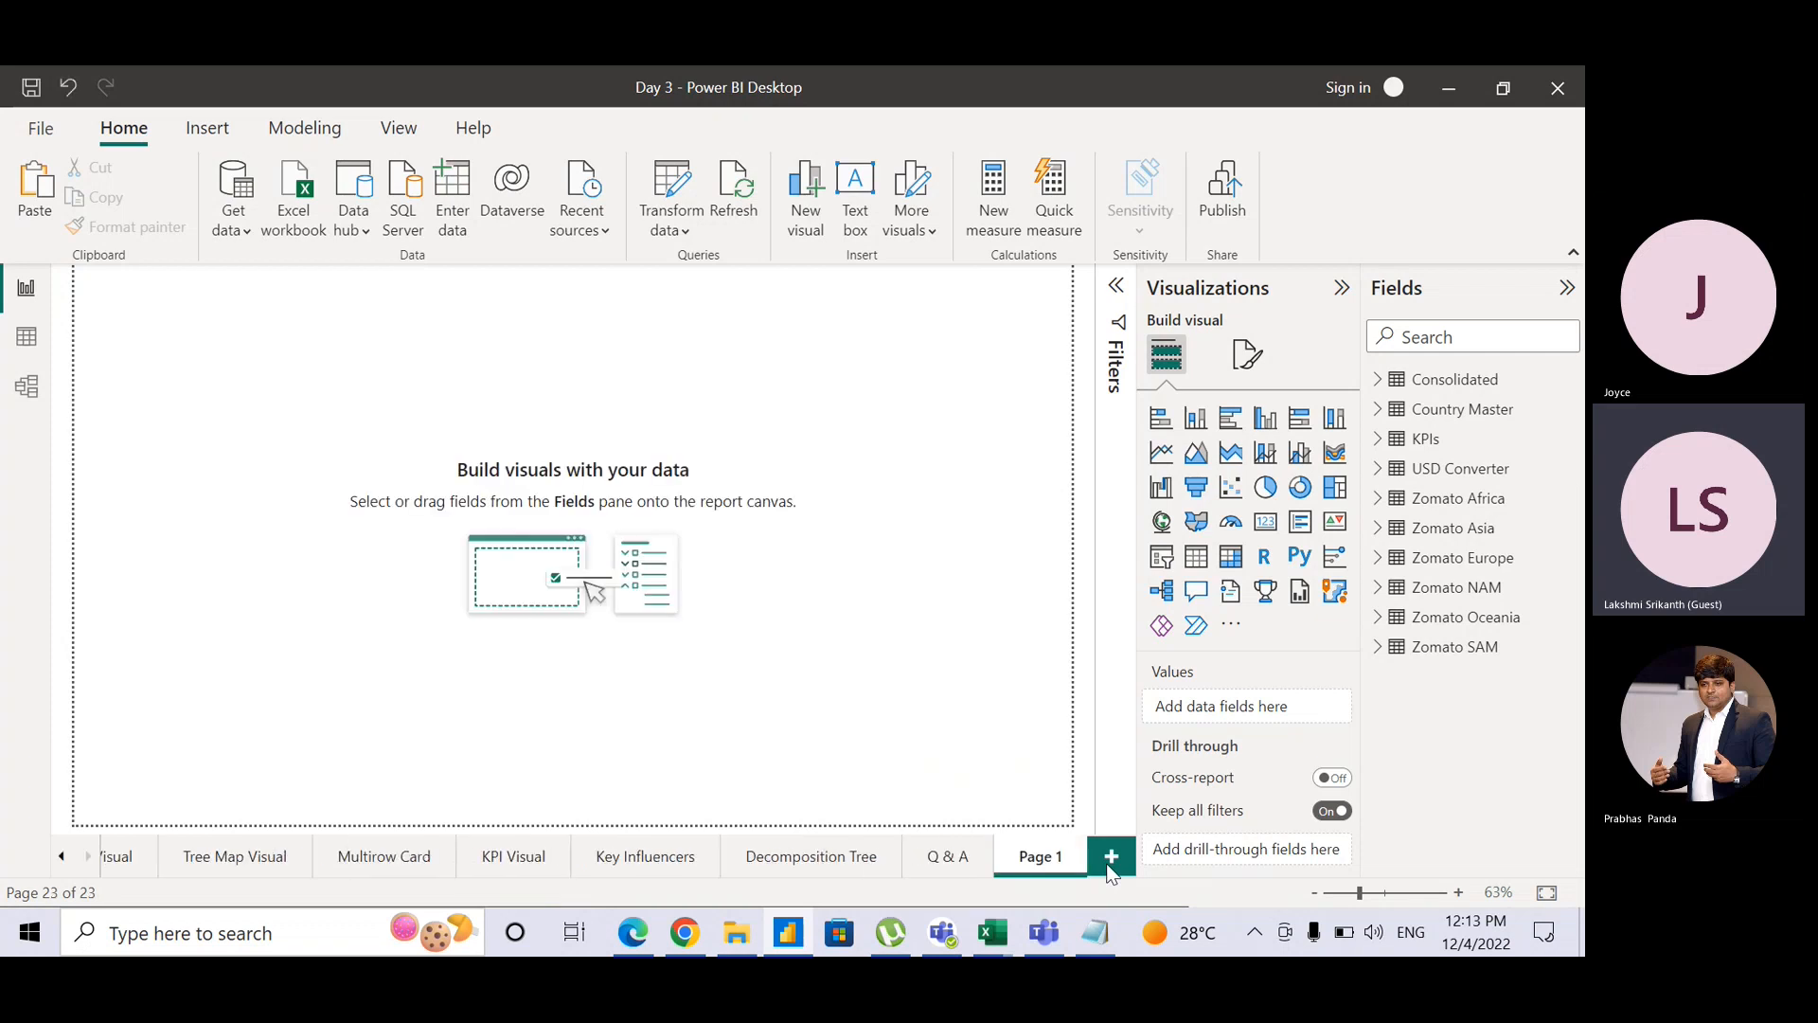
double_click(1026, 858)
type("Cover Pag")
type("e")
key("Return")
double_click(1042, 868)
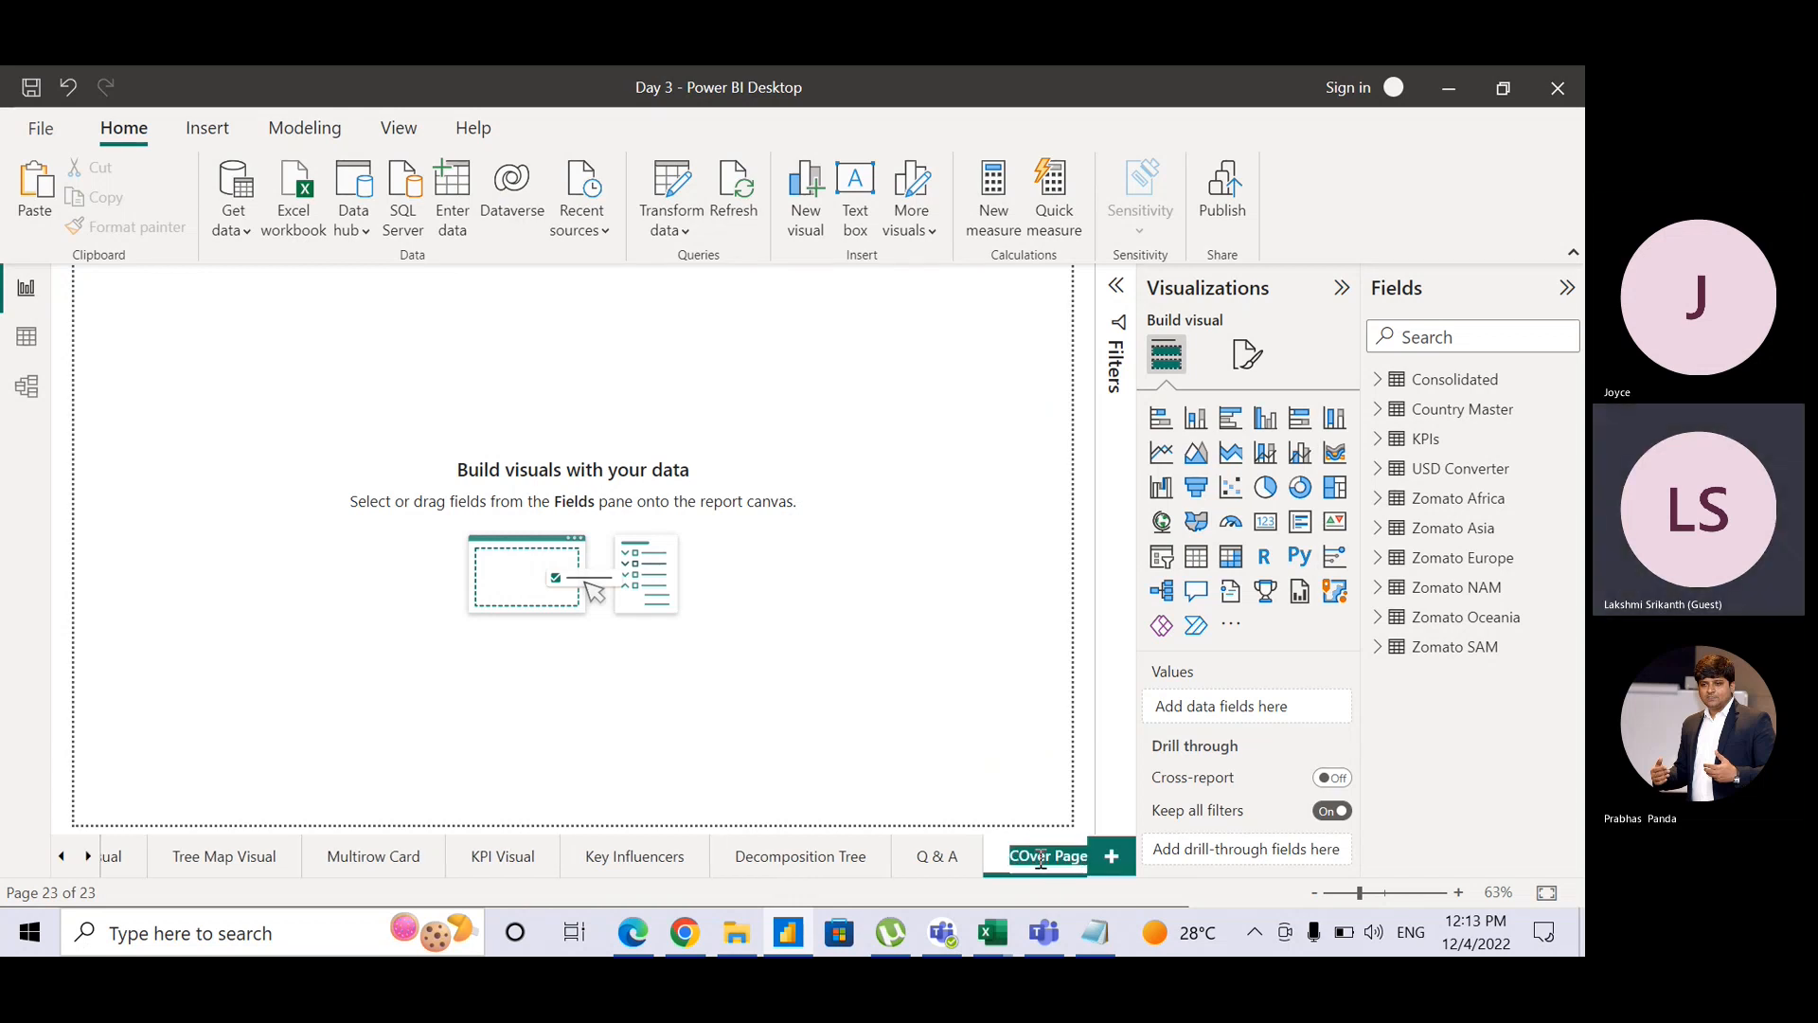
left_click(1040, 860)
key("BackSpace")
type("o")
key("Return")
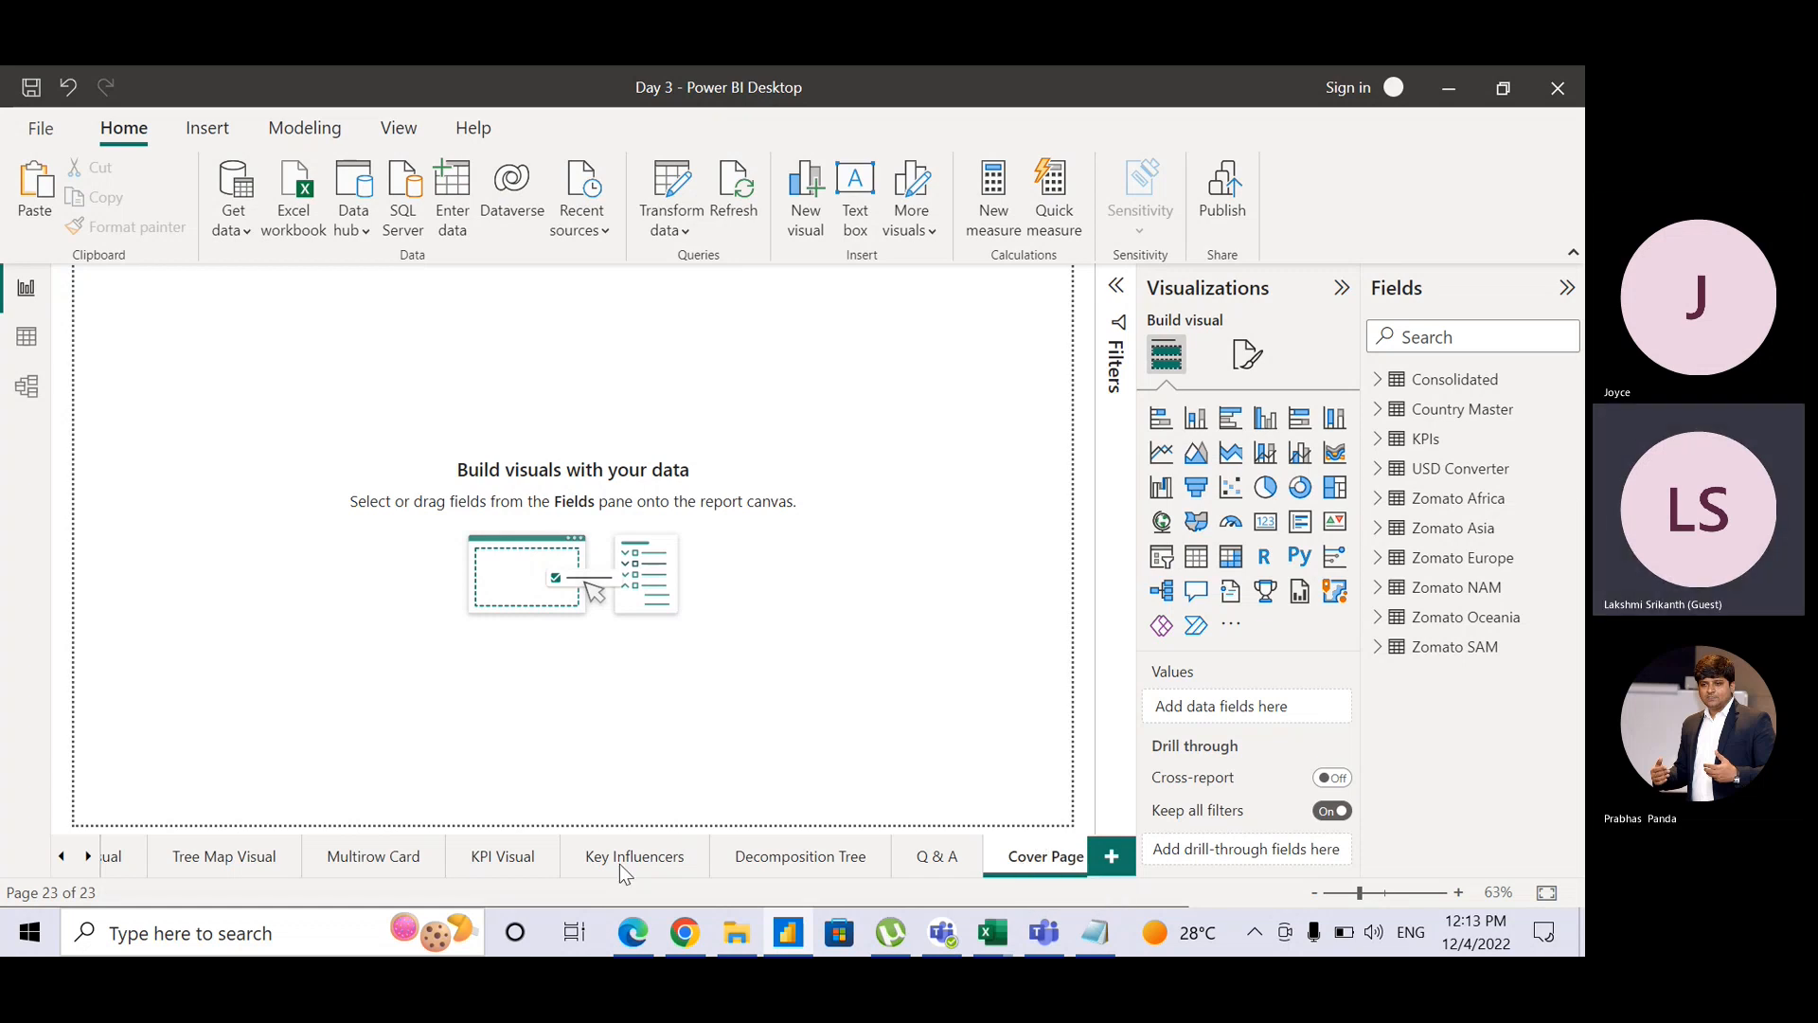
Step: Drag the Cover Page tab partway left along the tab bar, scrolling through the tabs
mouse_move(625, 873)
left_mouse_down()
mouse_move(232, 857)
mouse_move(23, 873)
mouse_move(110, 861)
left_mouse_up()
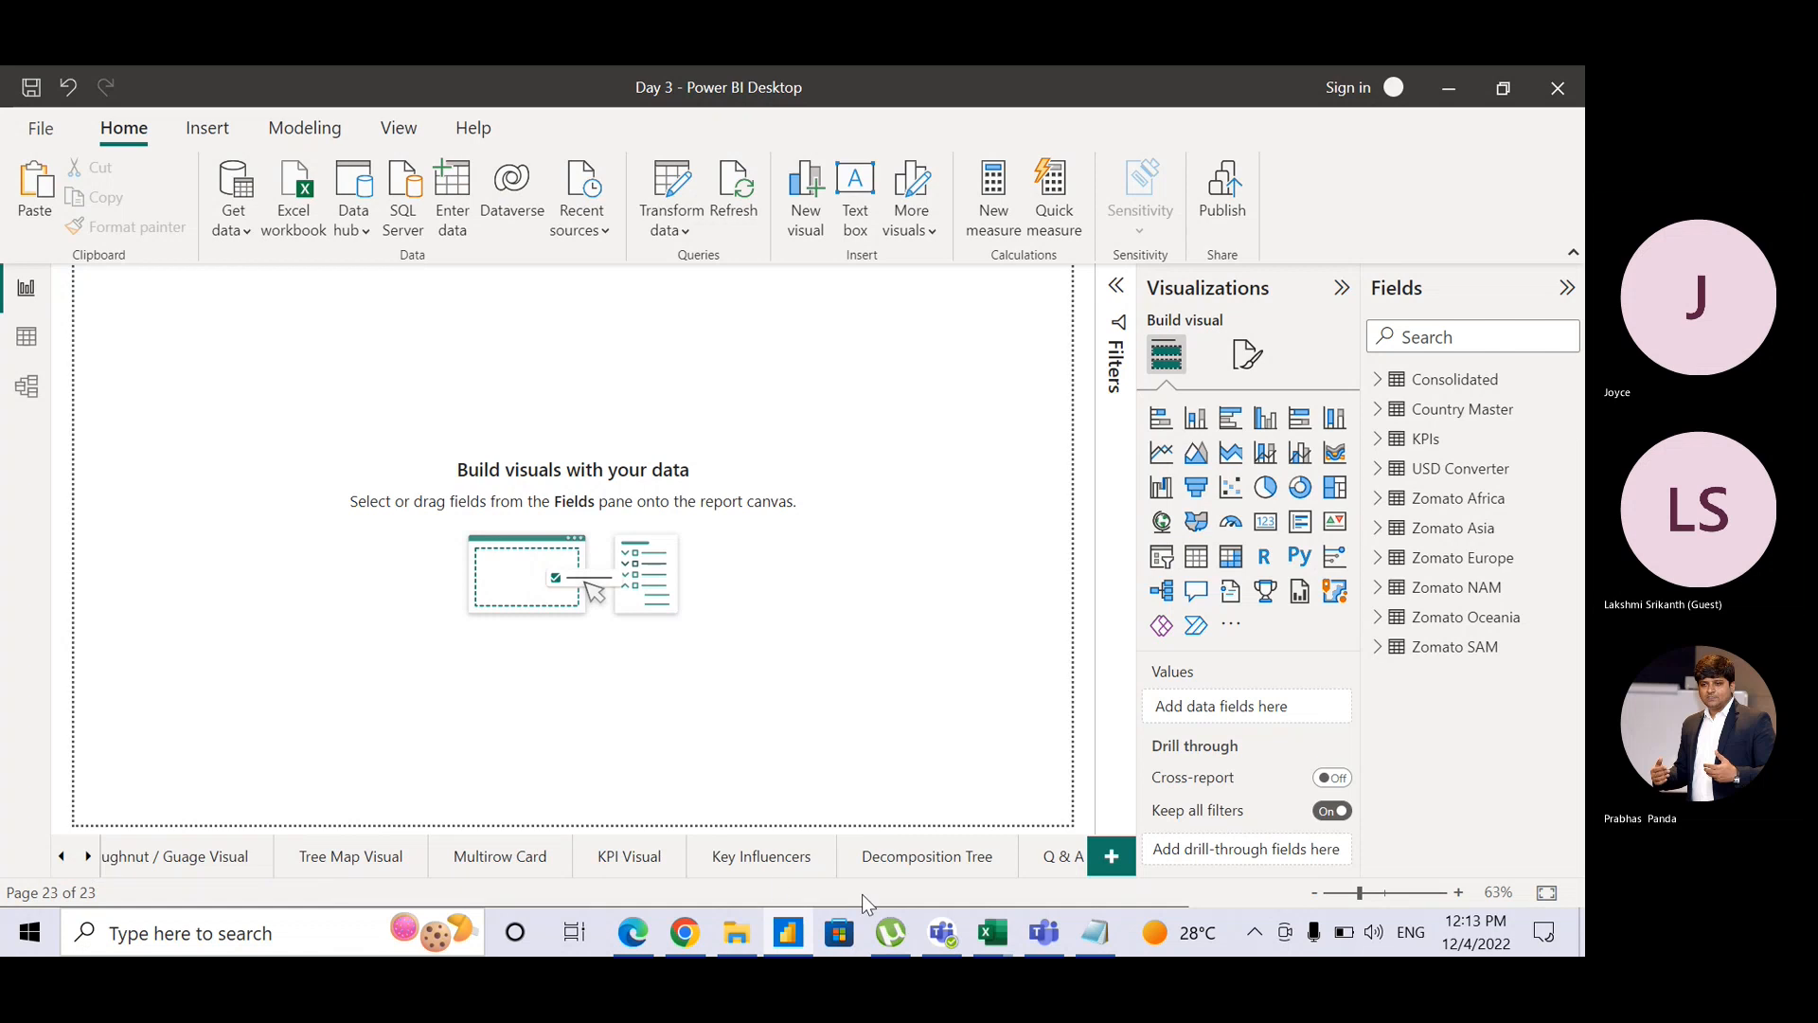
left_click(87, 858)
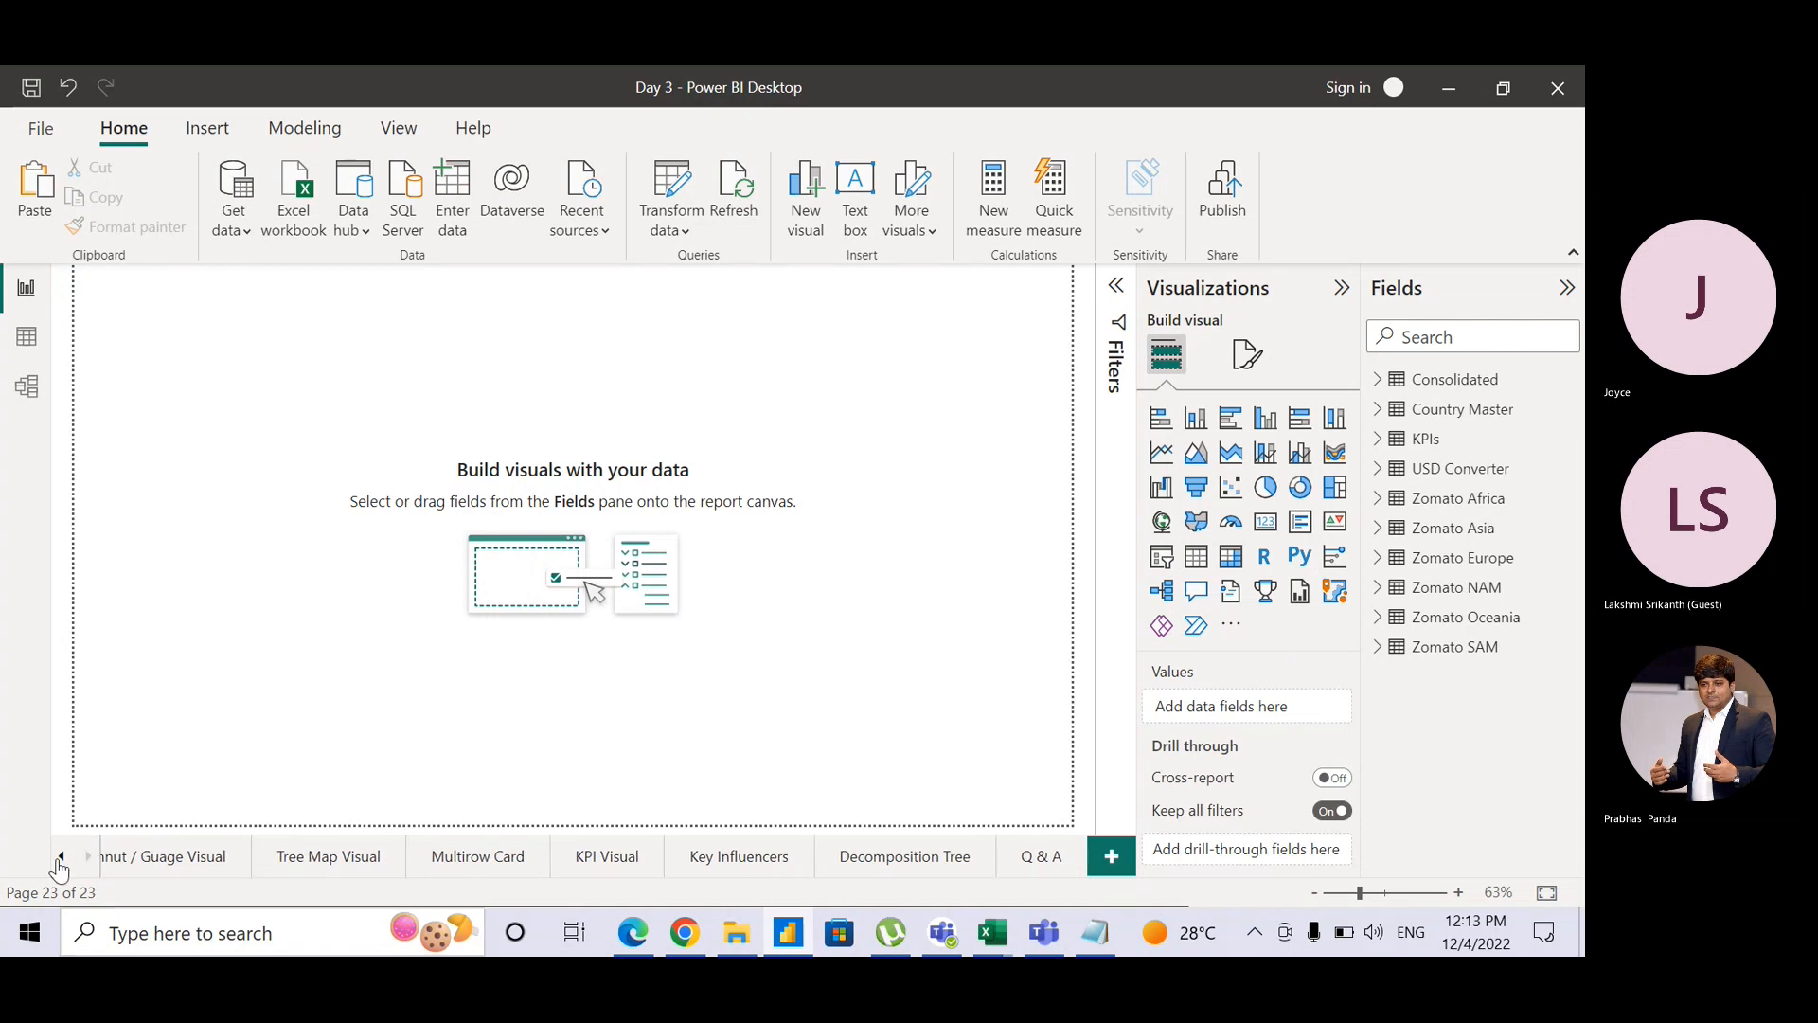
left_click(59, 858)
left_click(58, 858)
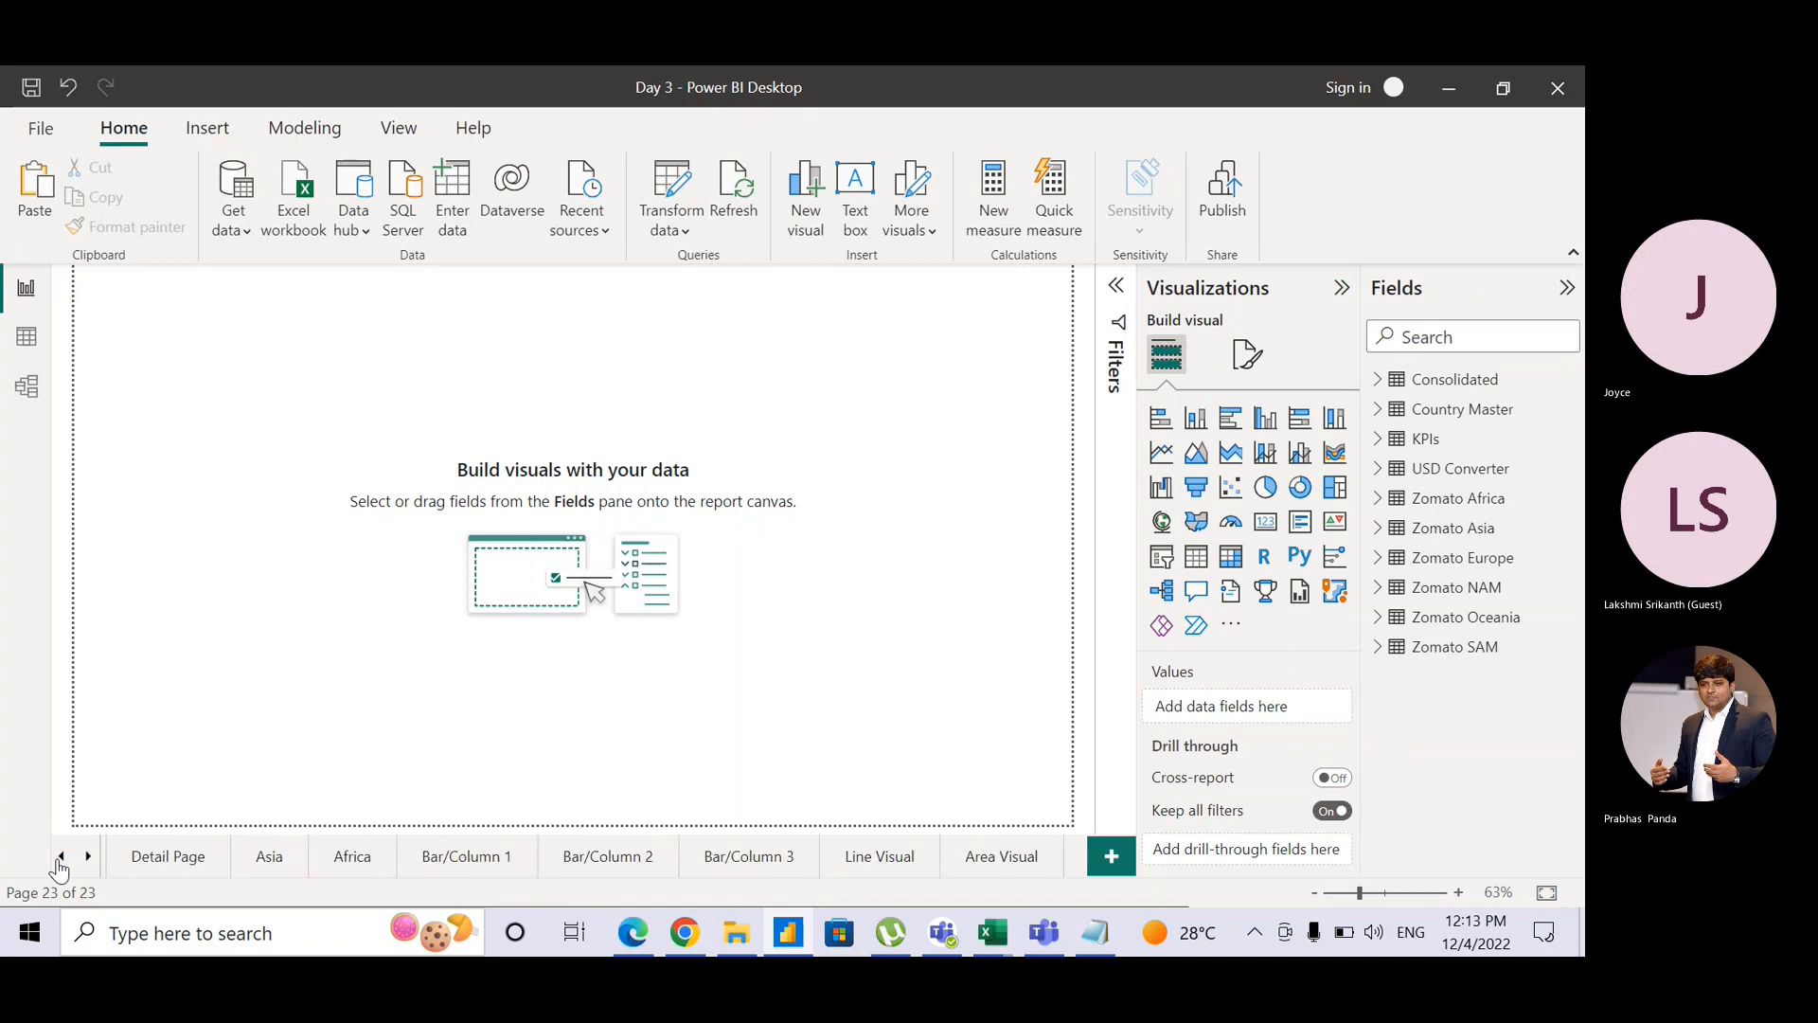
left_click(59, 858)
left_click(87, 856)
left_click(87, 856)
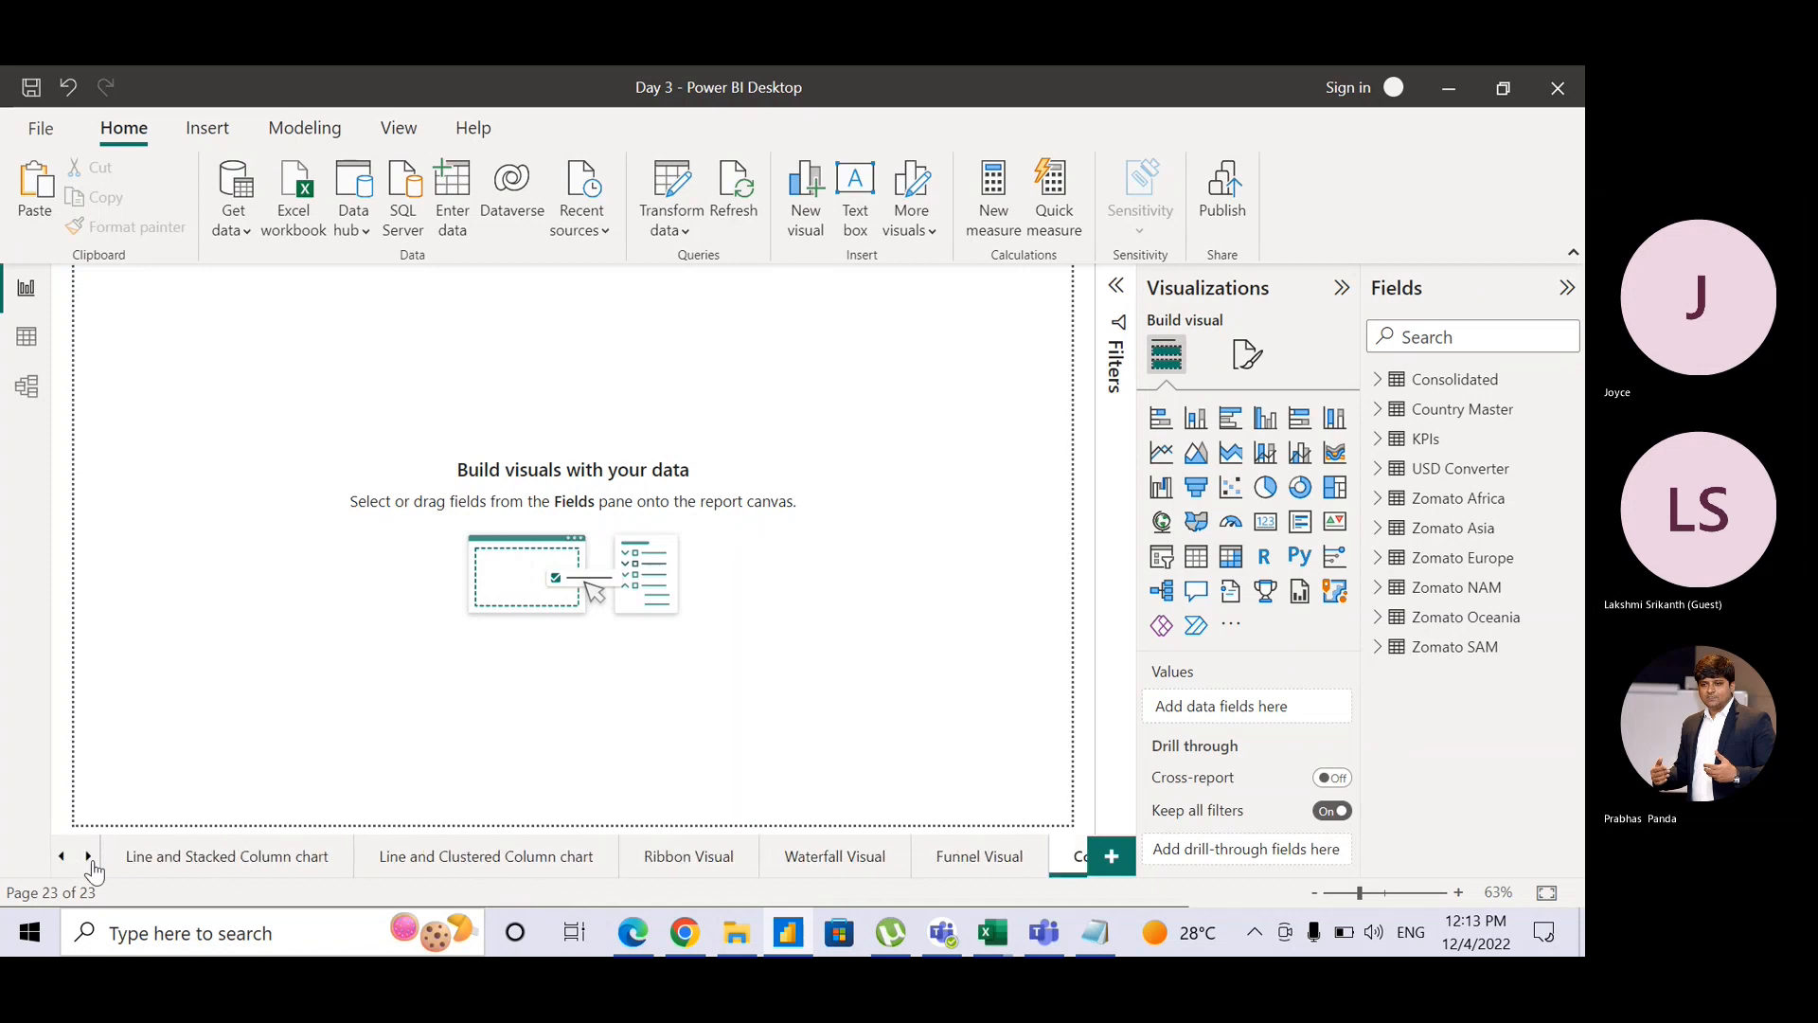
Step: Keep dragging Cover Page leftward past Asia and drop it before Home Page
left_click_drag(1091, 855, 161, 856)
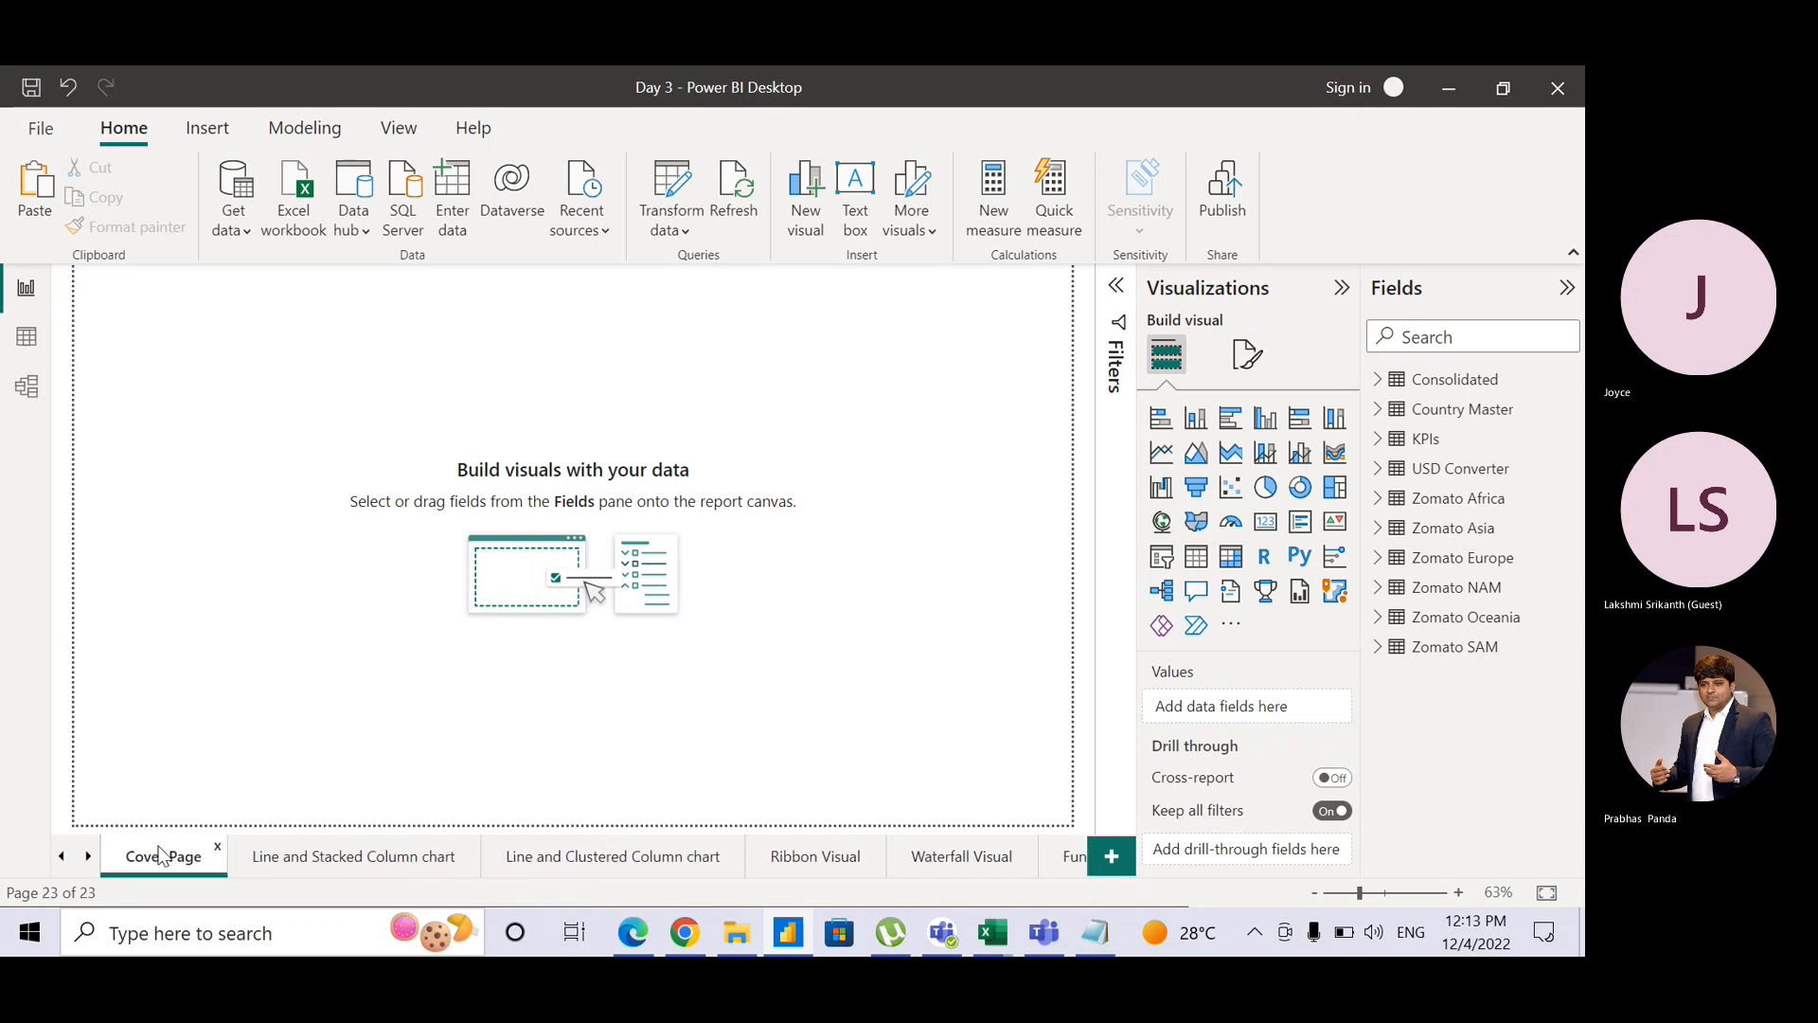
right_click(161, 856)
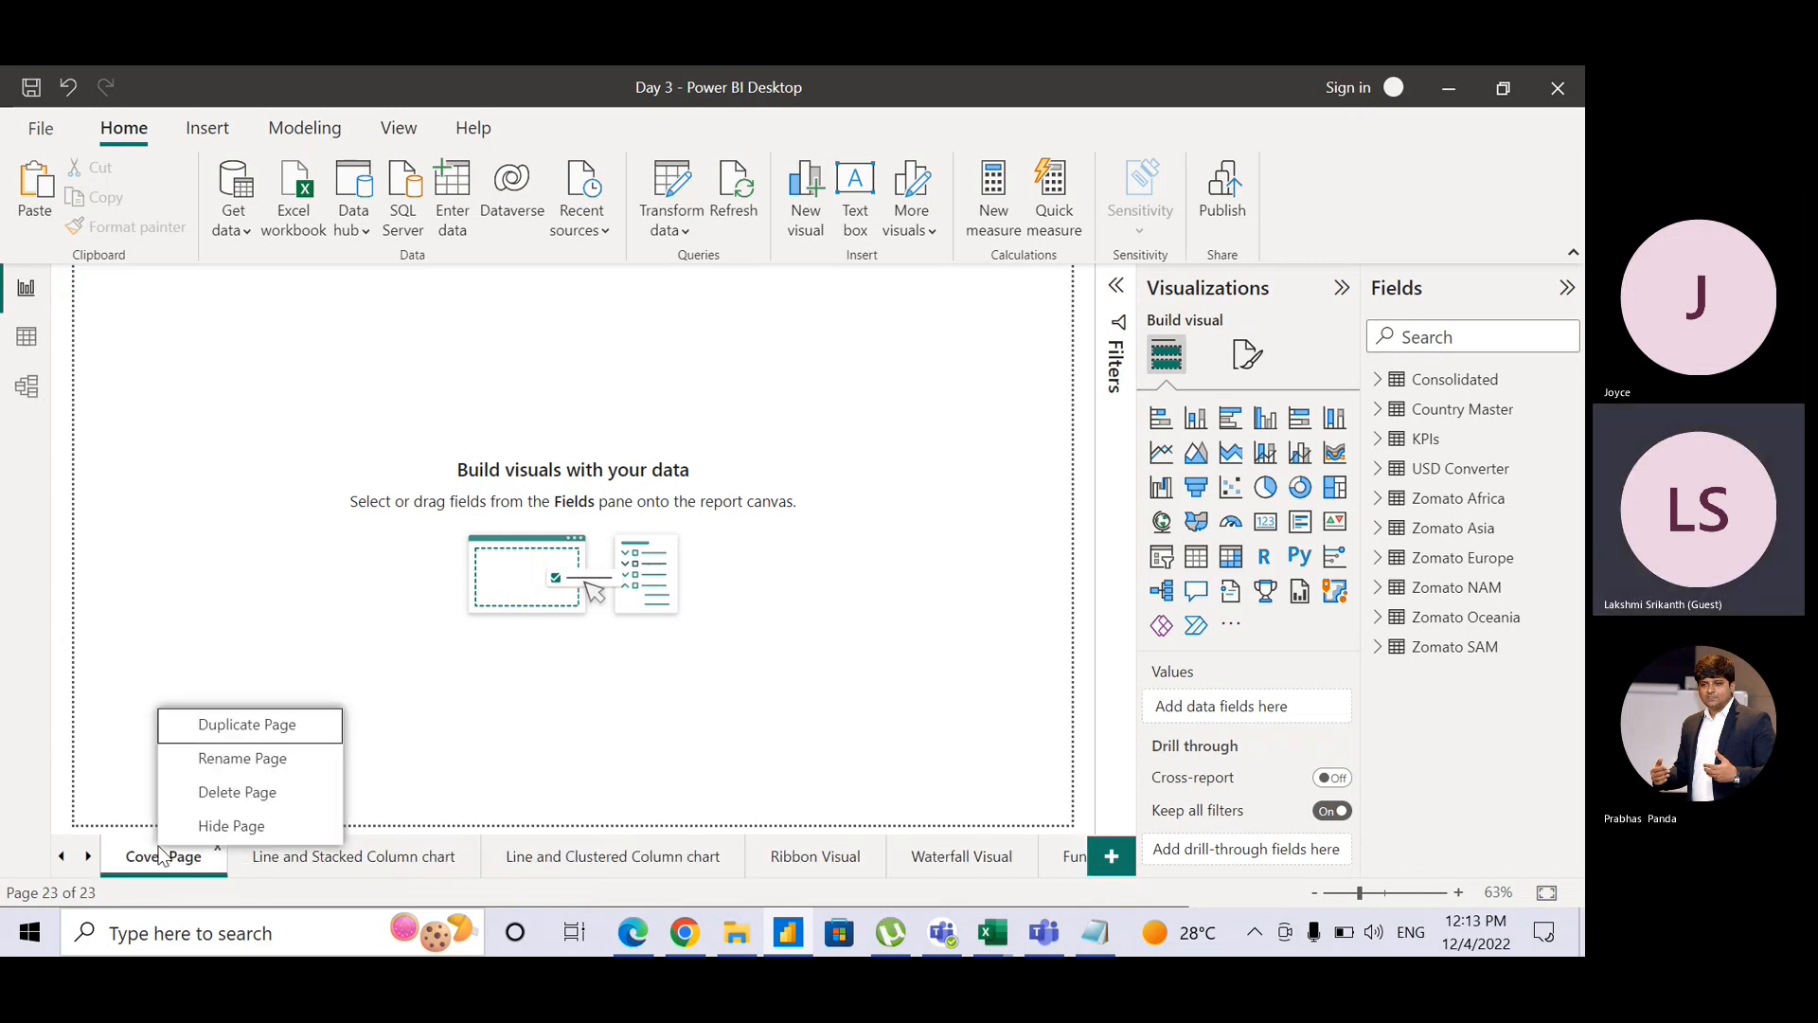
left_click_drag(161, 855, 93, 855)
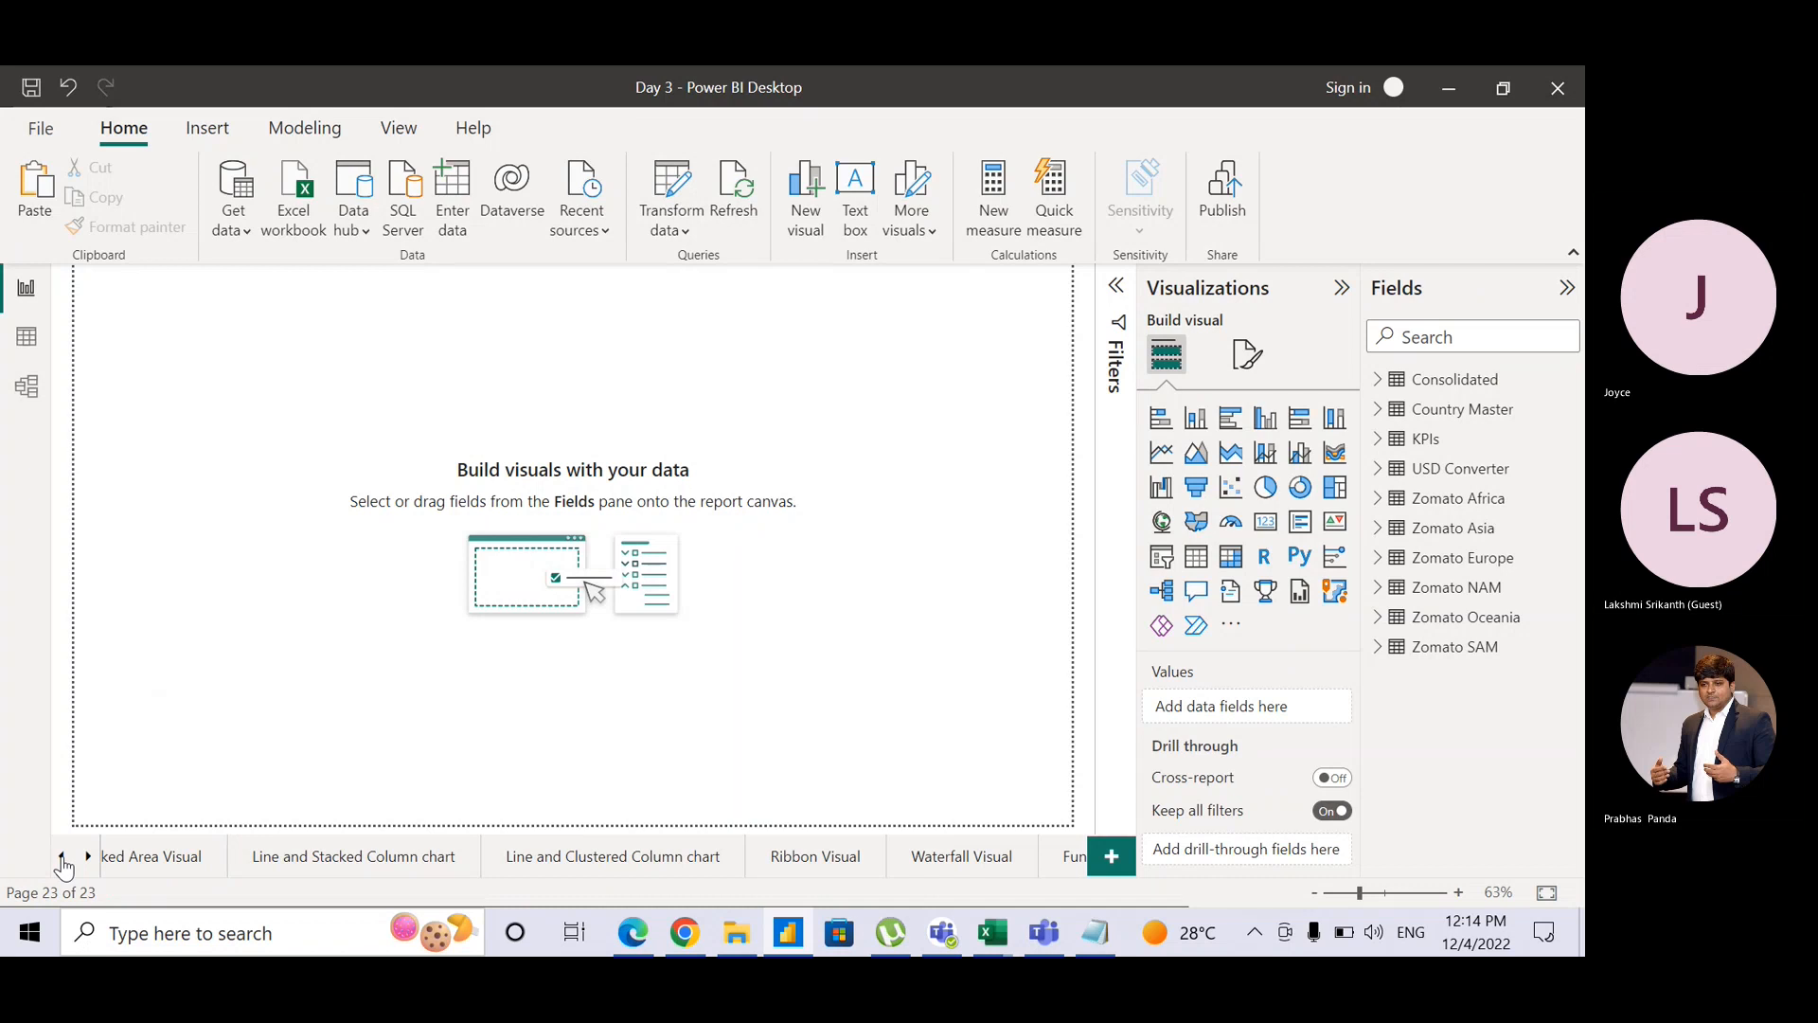
left_click(61, 857)
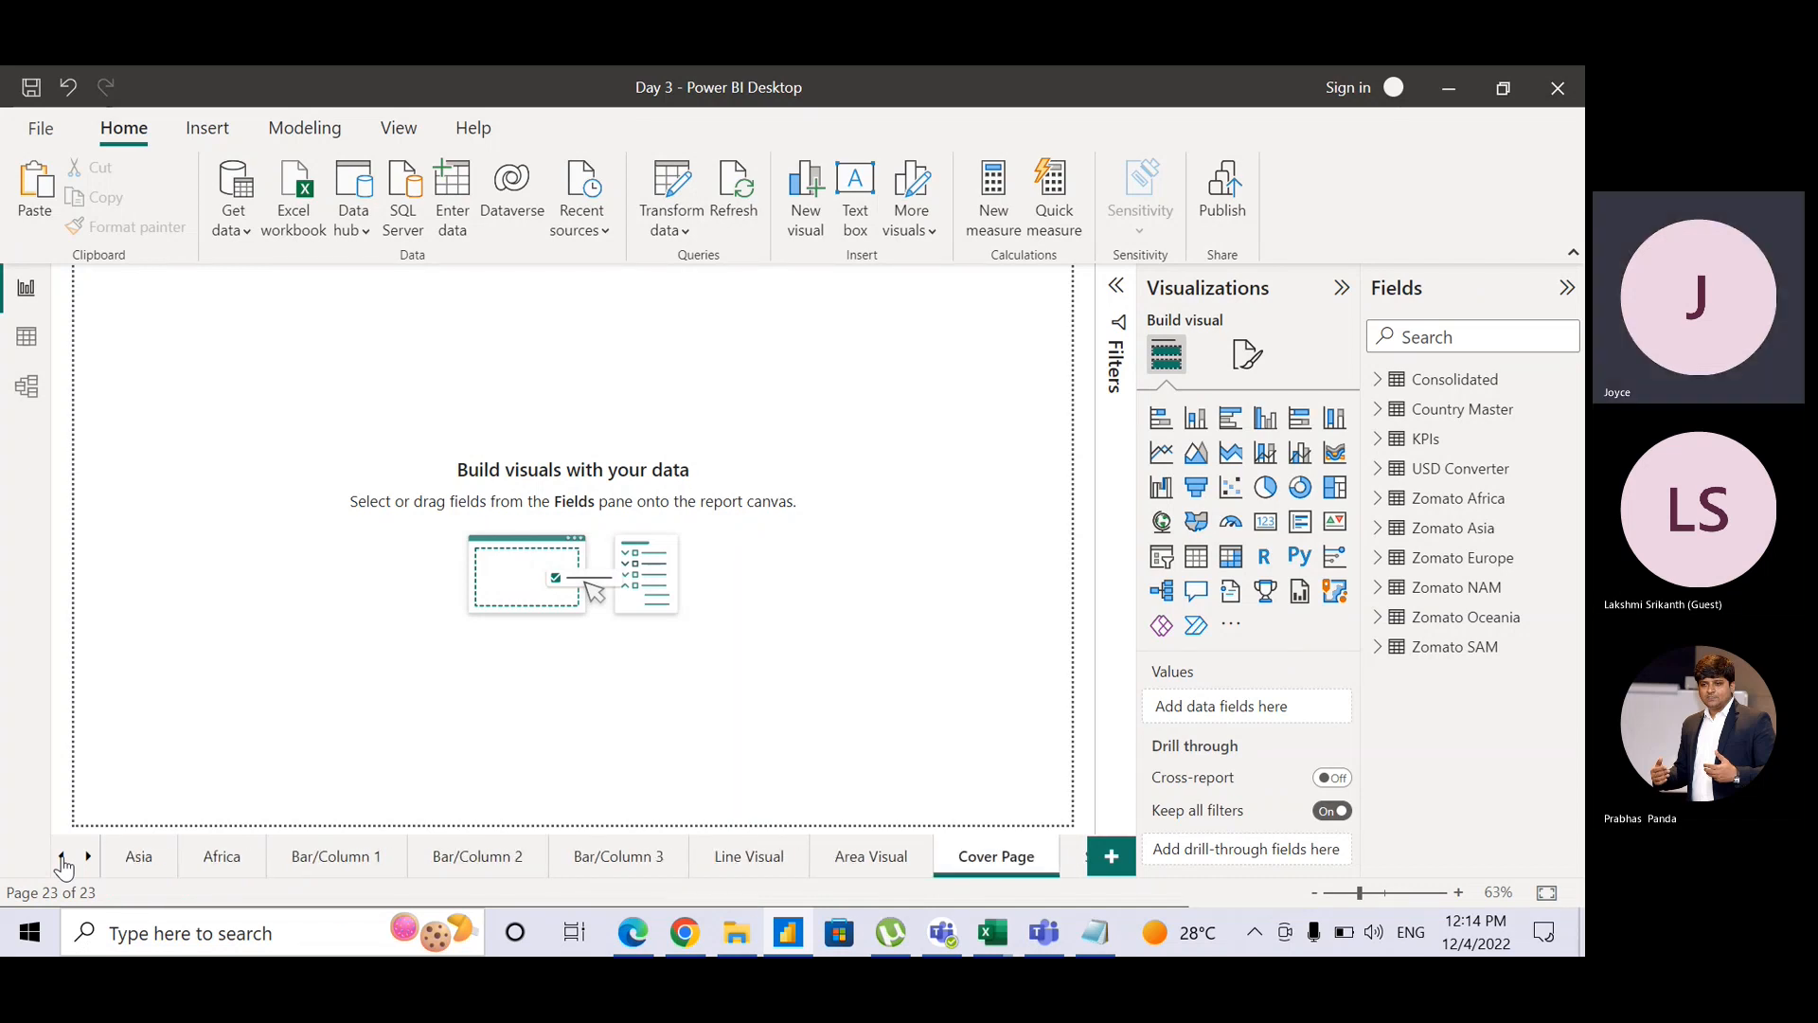
left_click_drag(999, 857, 166, 856)
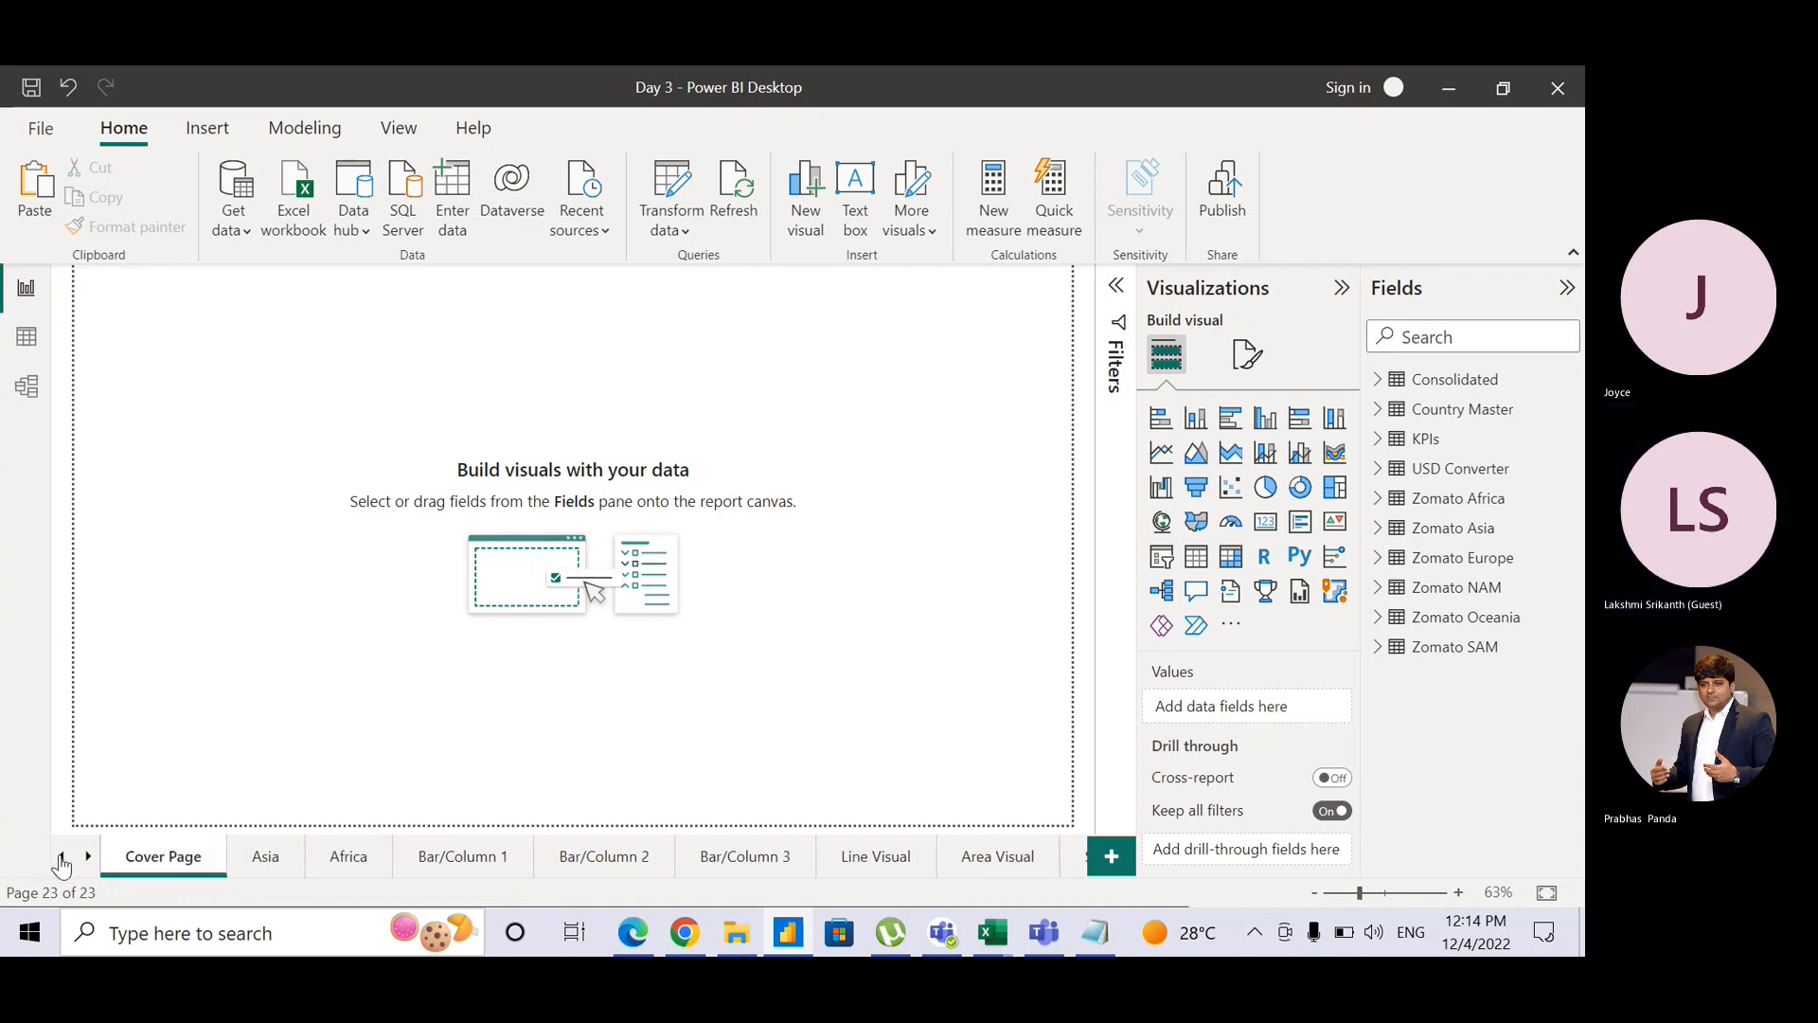
left_click(61, 857)
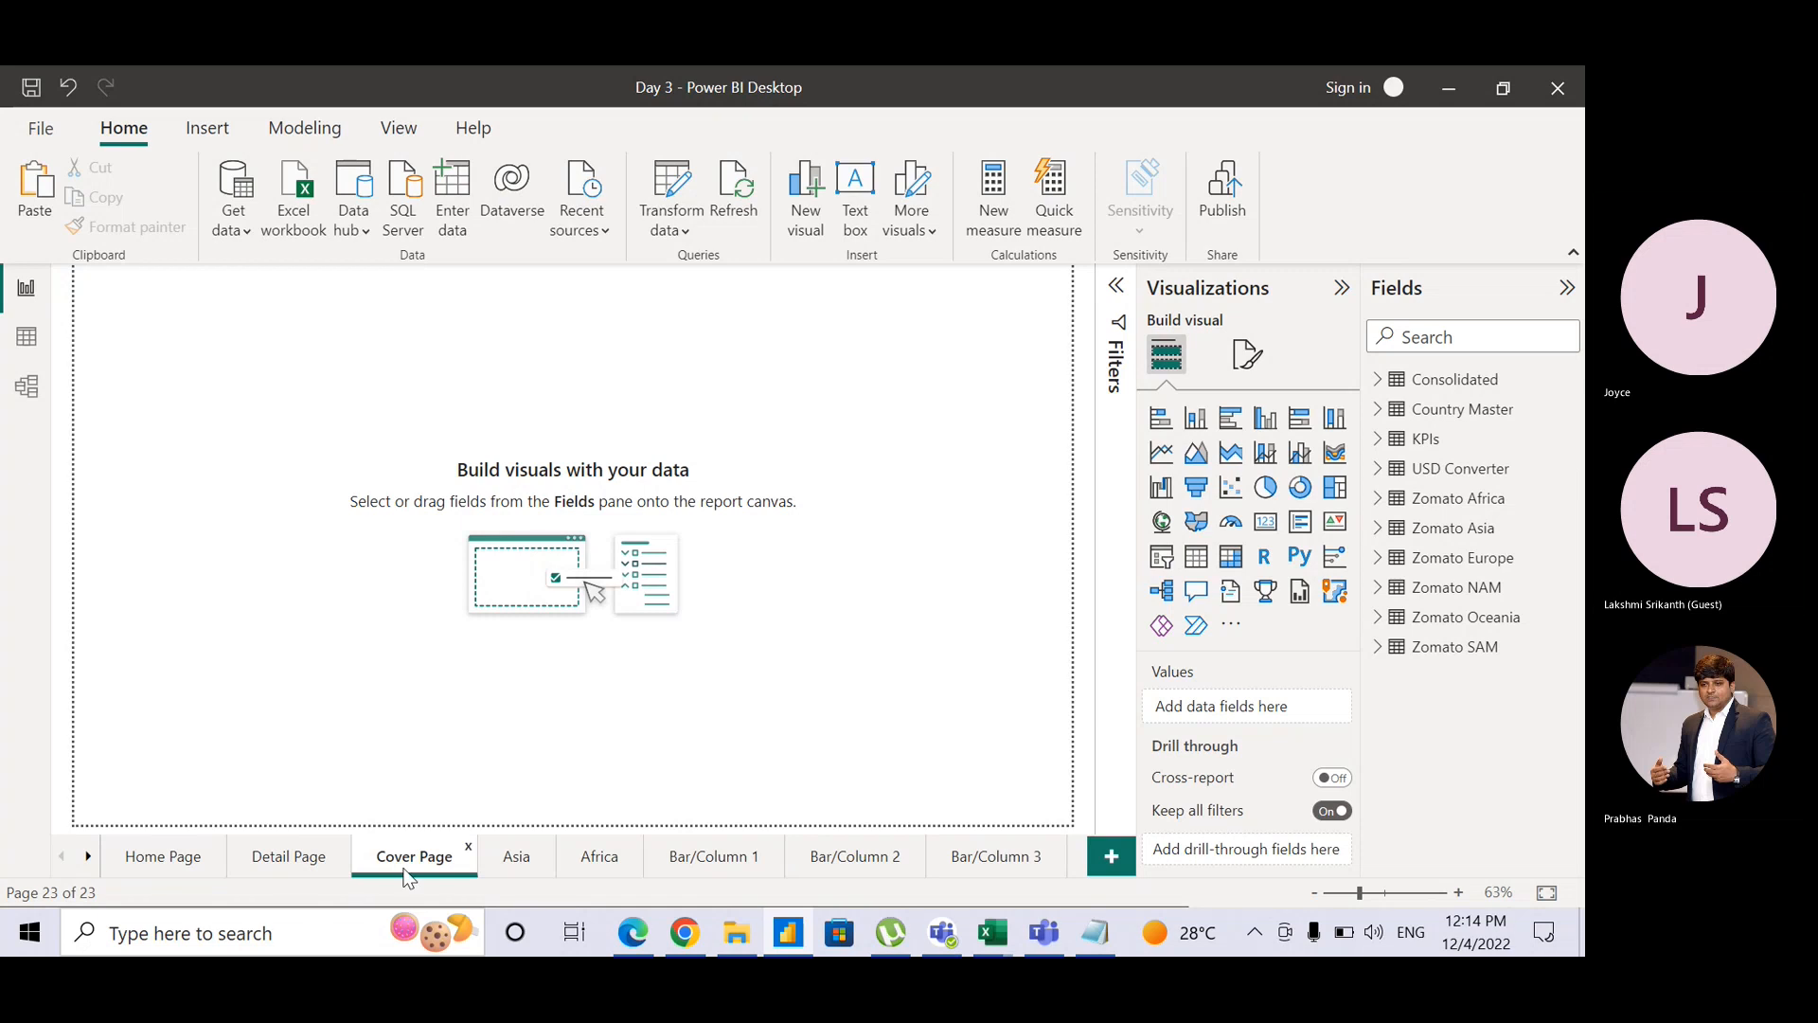
left_click_drag(412, 864, 117, 859)
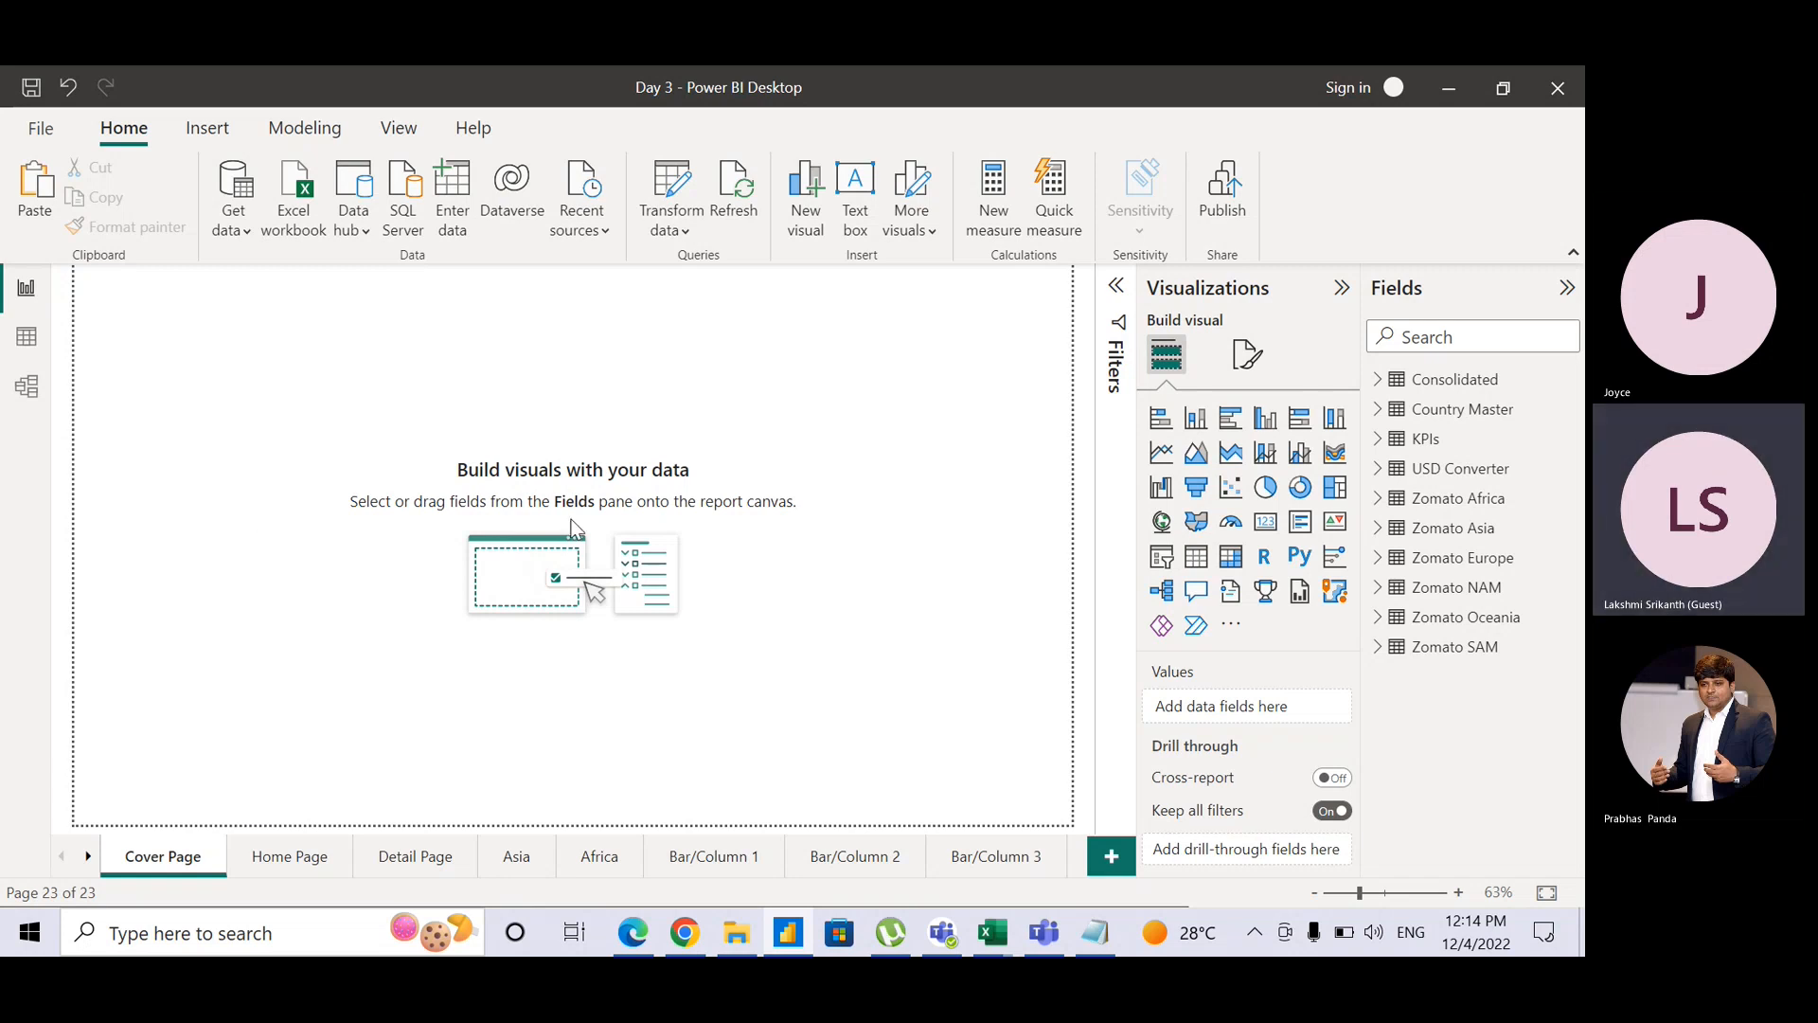
Step: Insert a Page navigator from Insert > Buttons > Navigator onto Cover Page
left_click(210, 129)
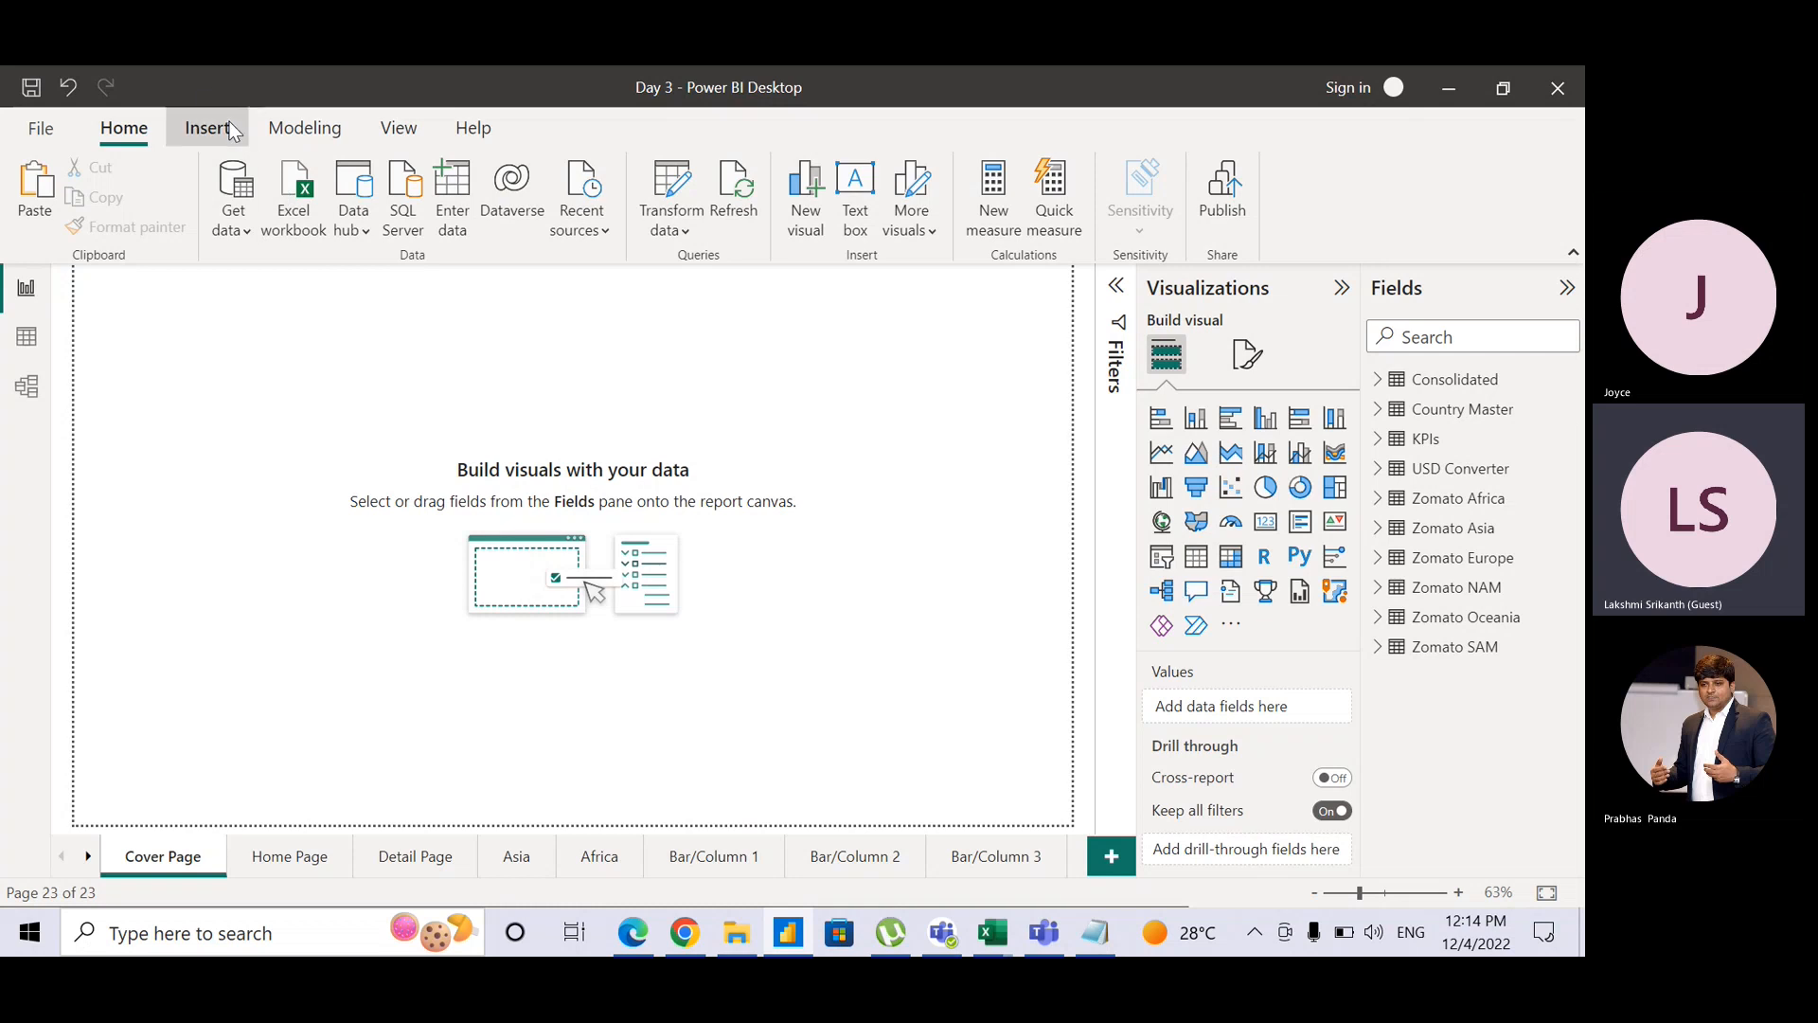
left_click(424, 136)
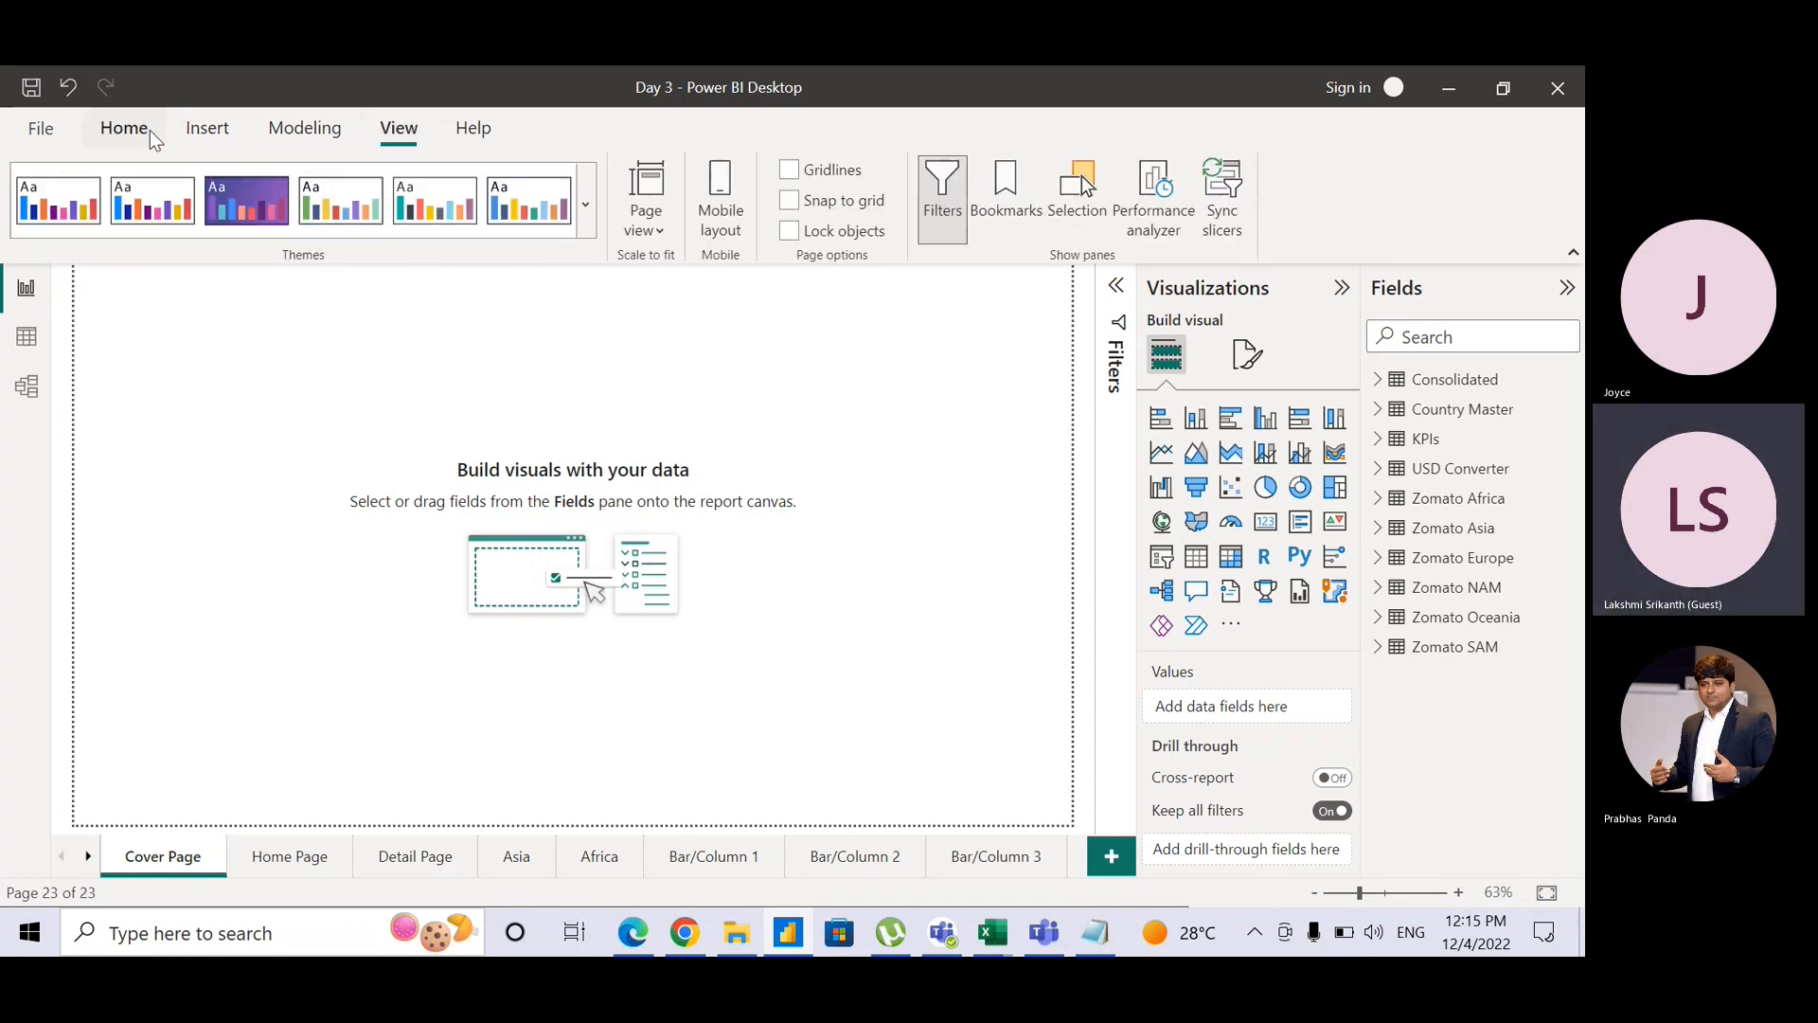
left_click(208, 128)
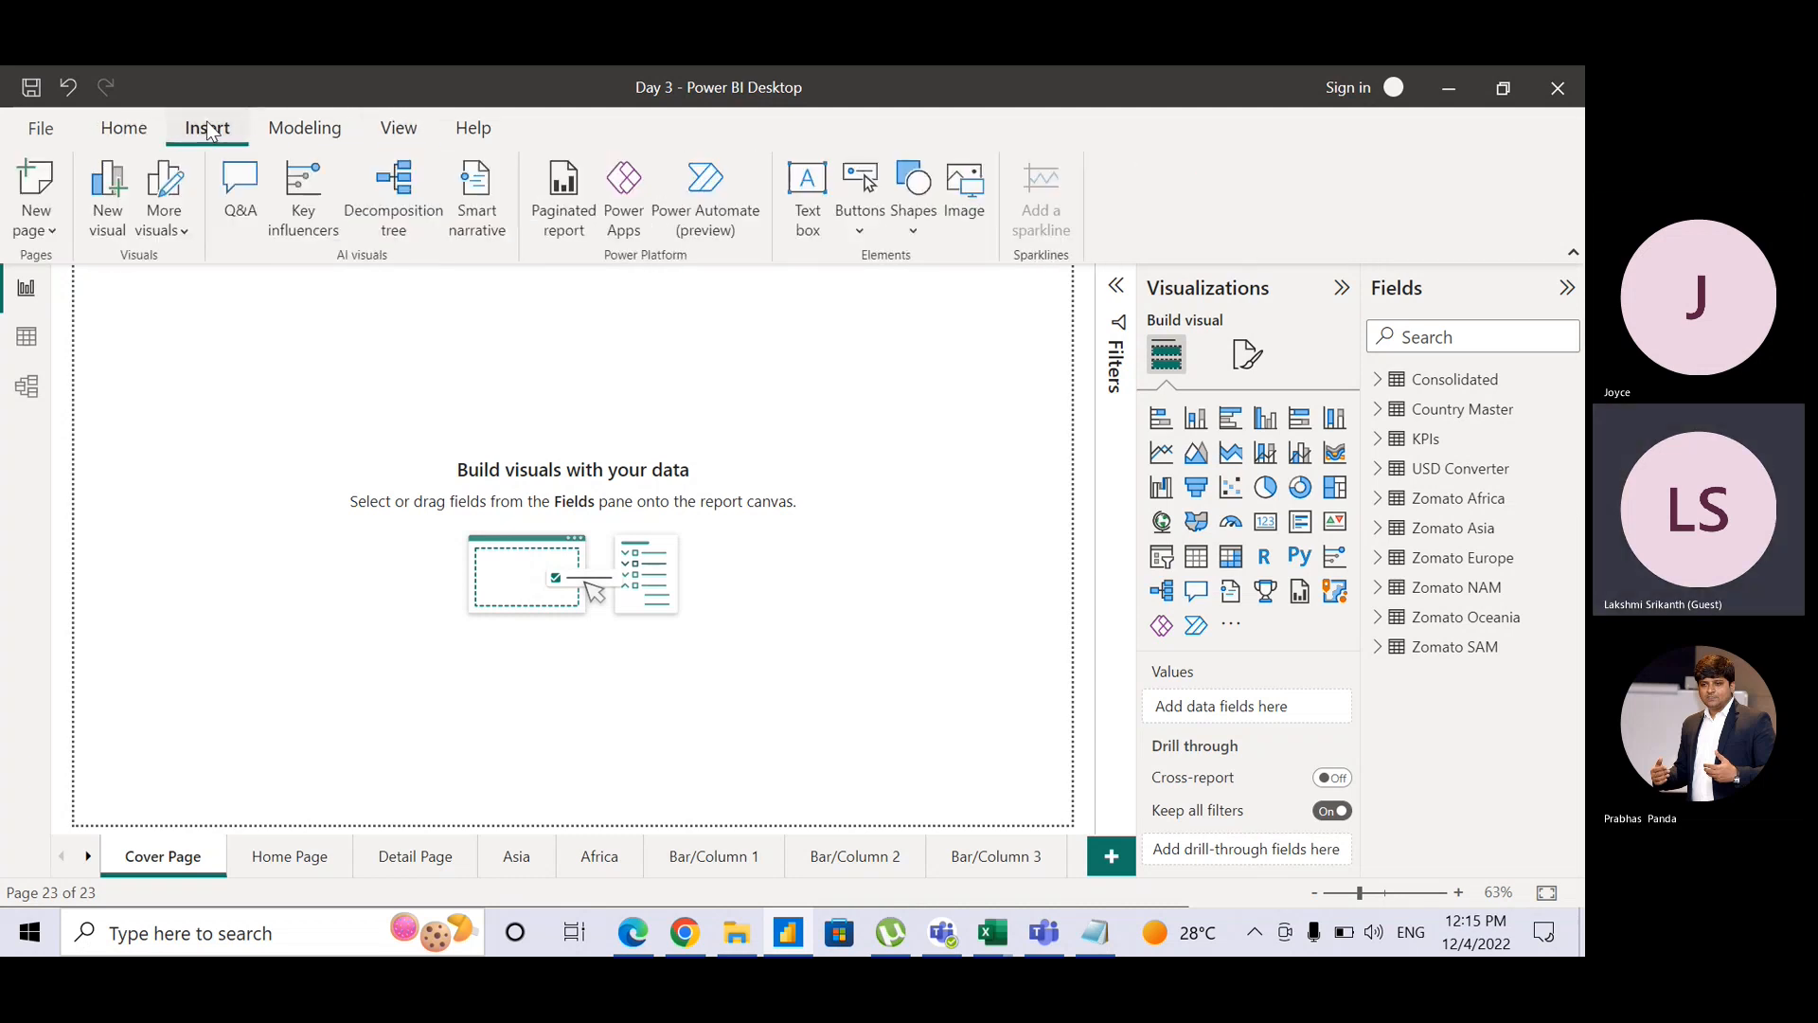
left_click(858, 225)
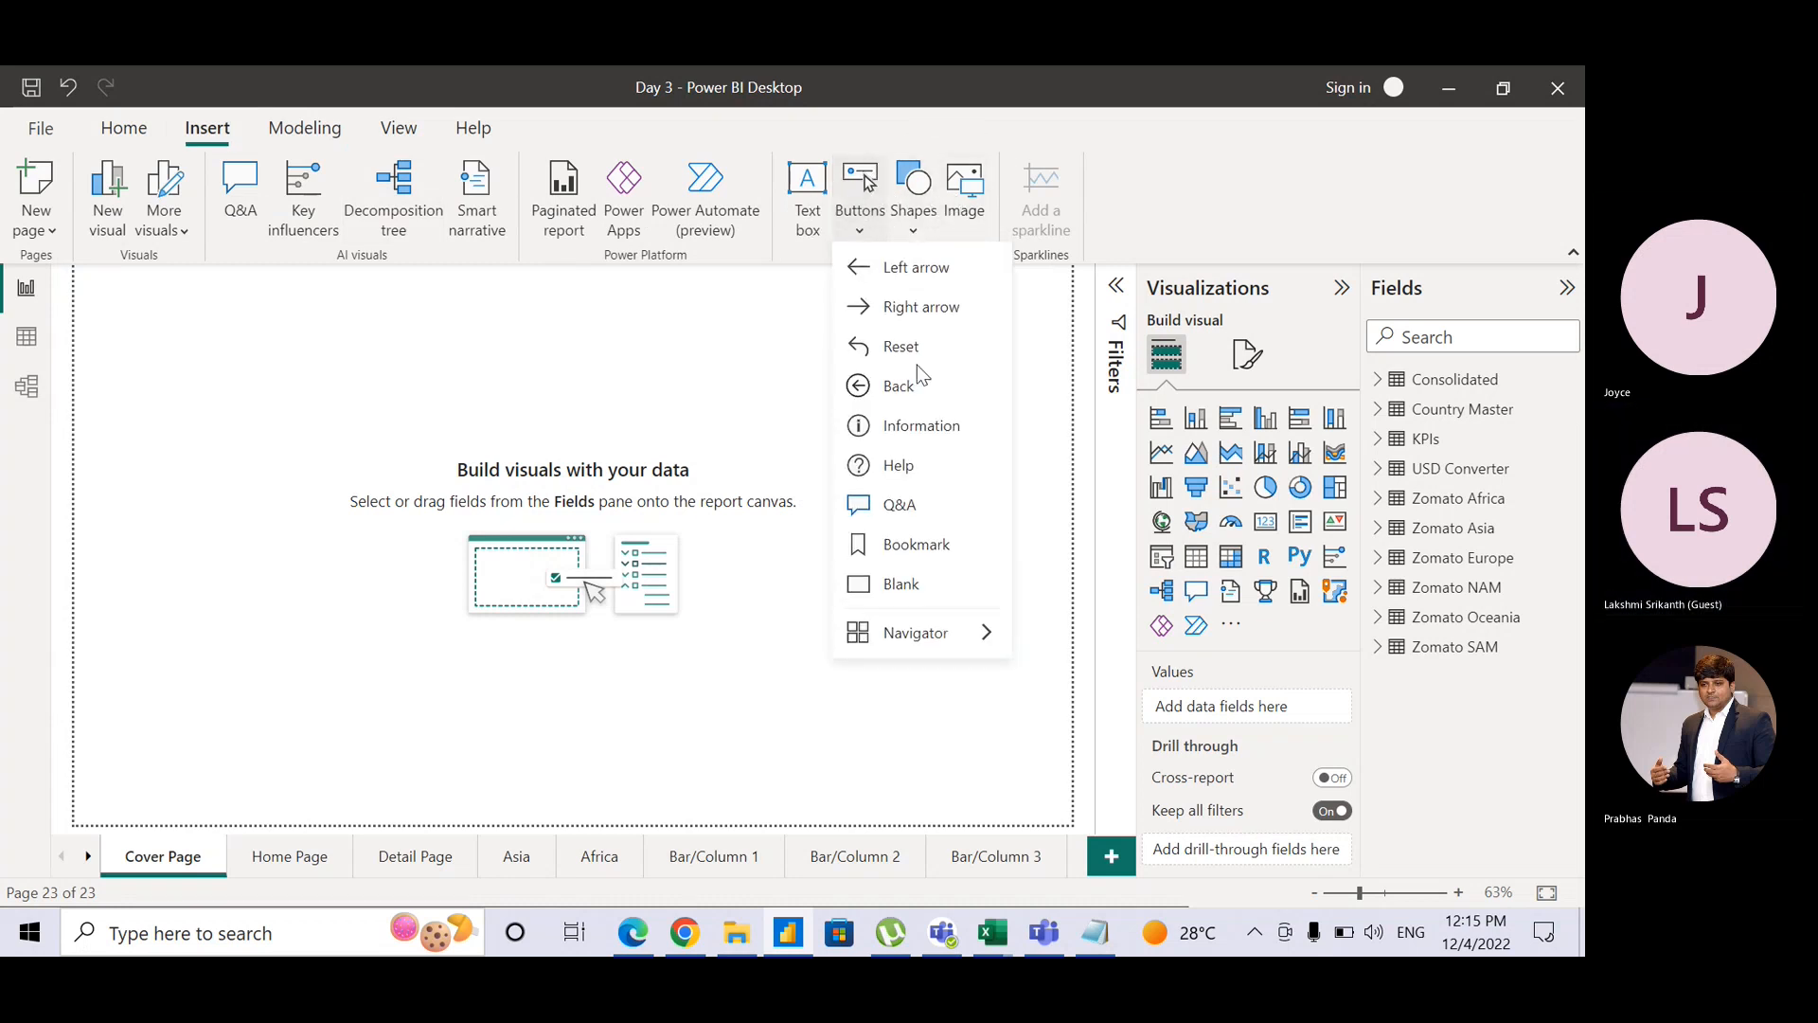
left_click(964, 638)
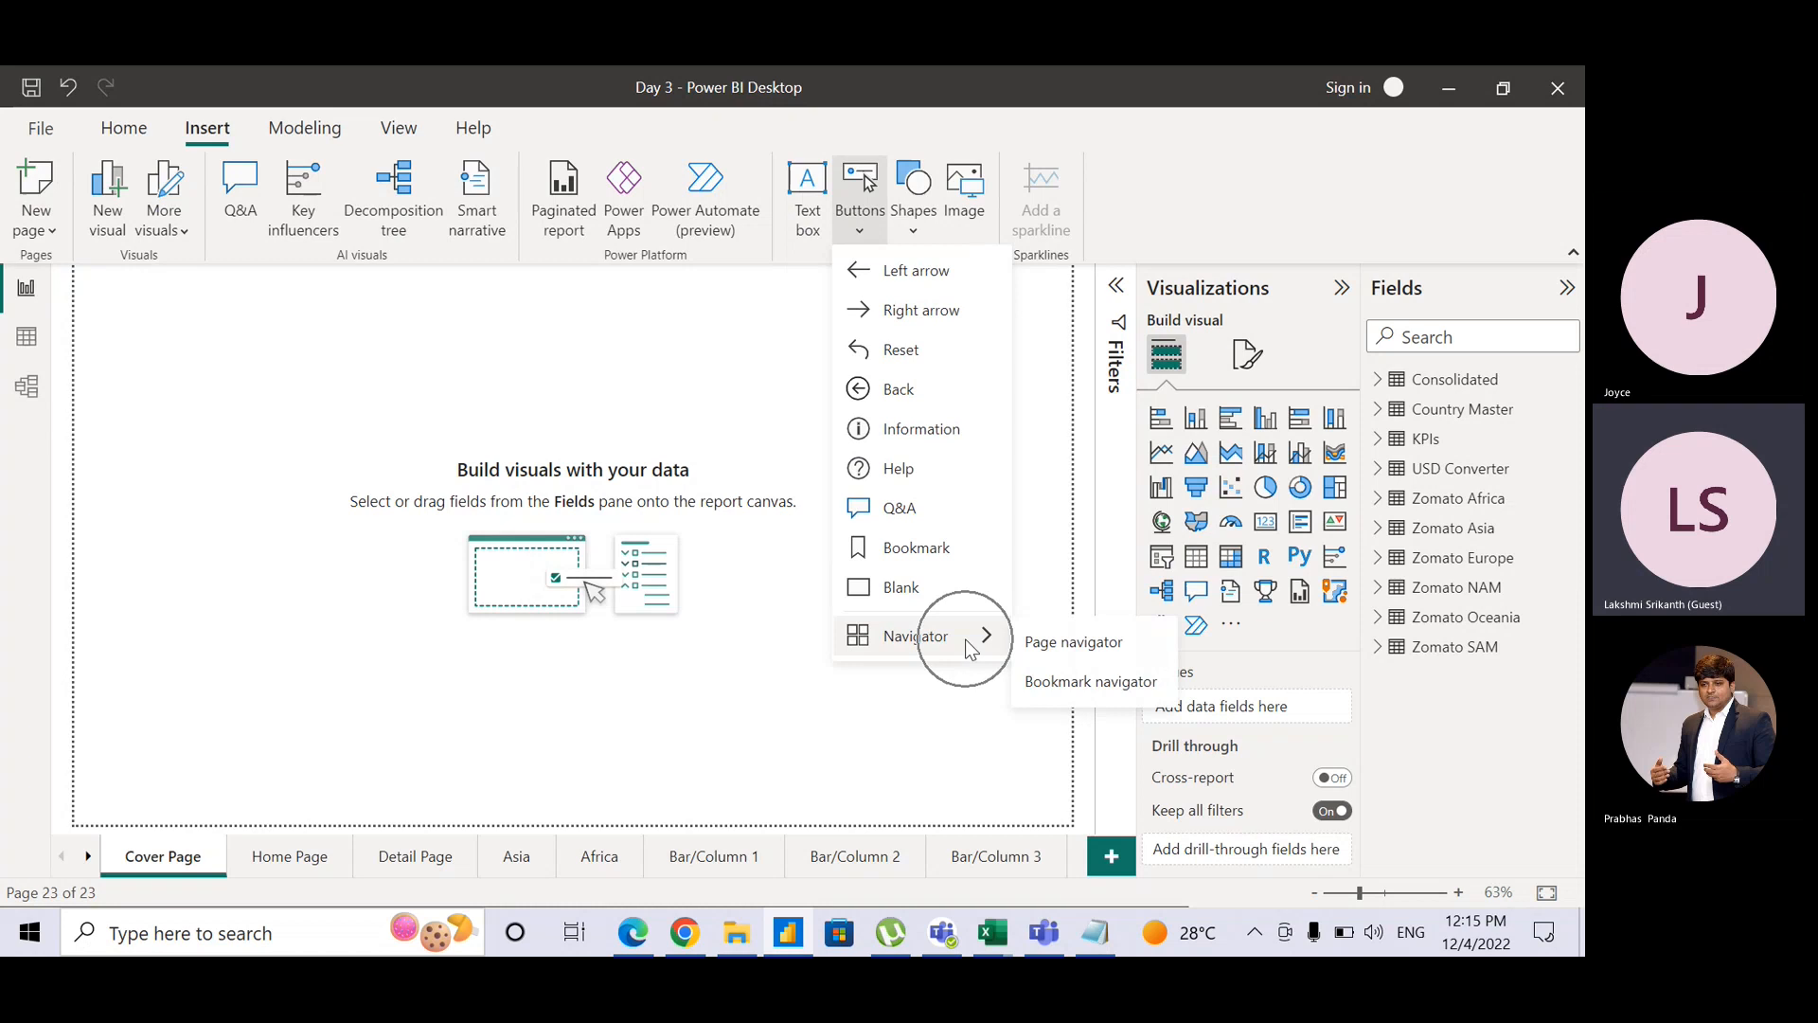
left_click(1065, 629)
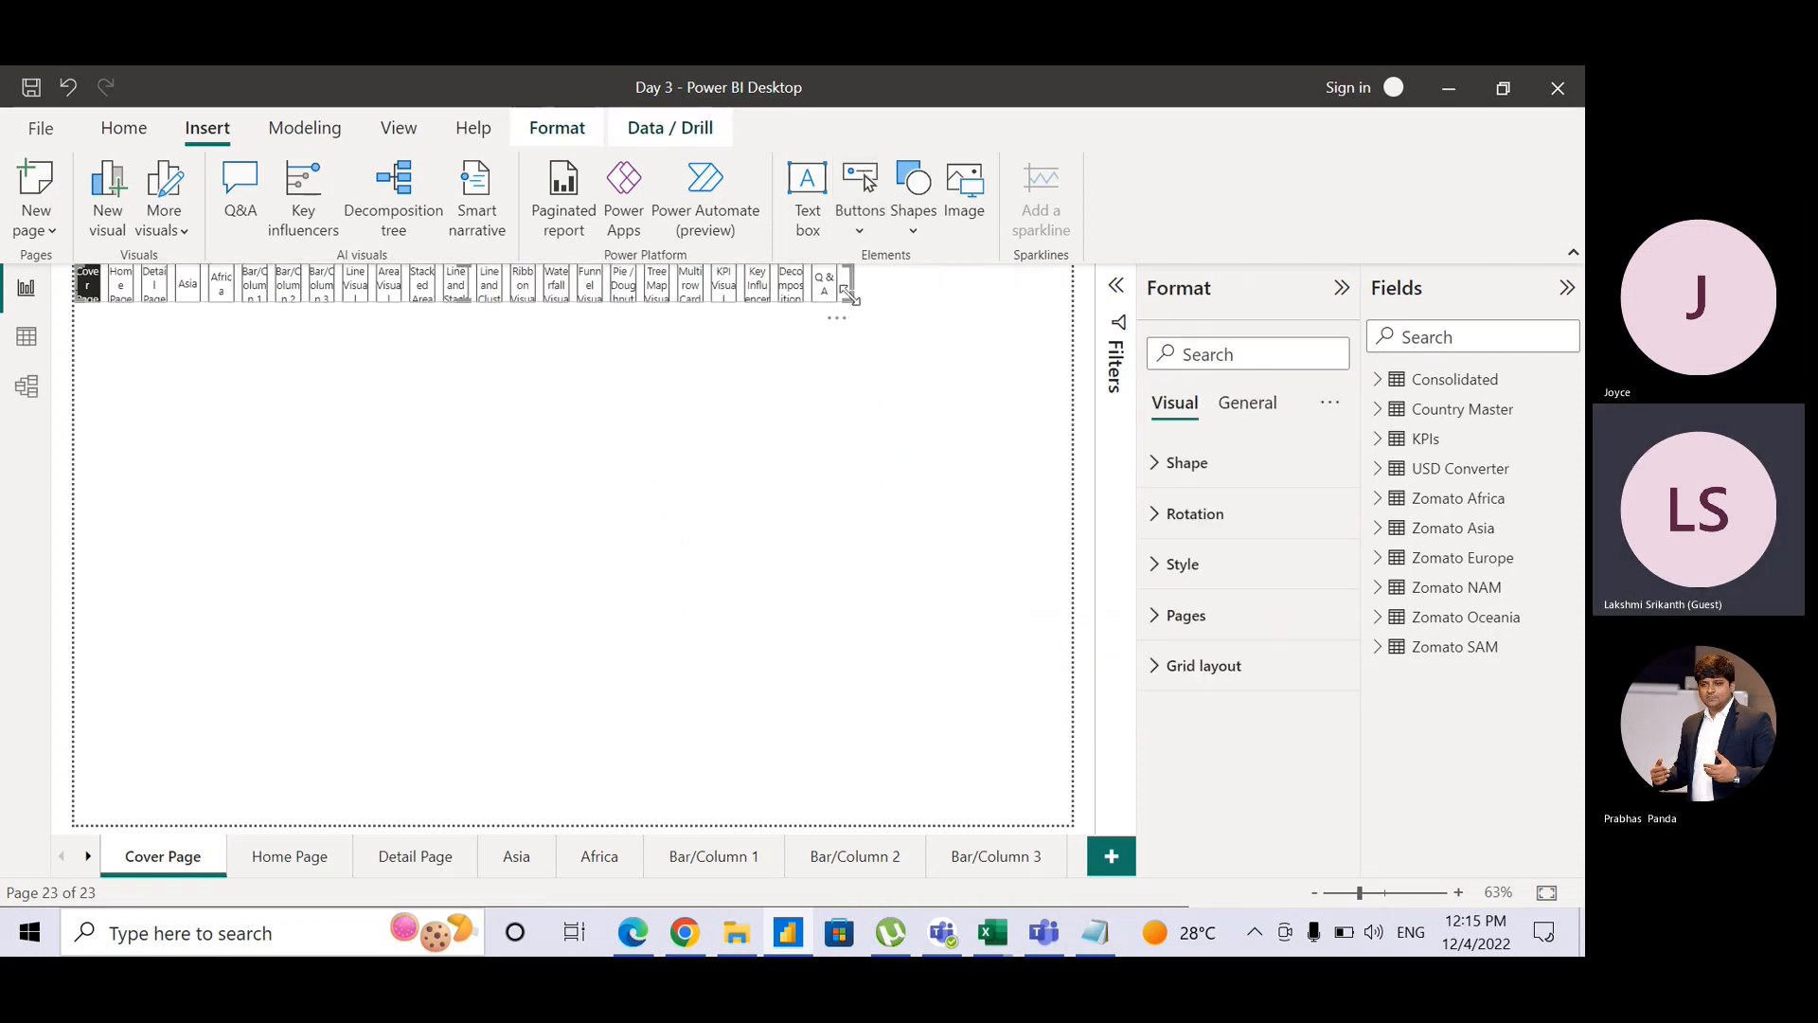
Step: Widen and lower the page navigator, set its button shape to Oval, then shorten it
left_click_drag(849, 296, 1062, 318)
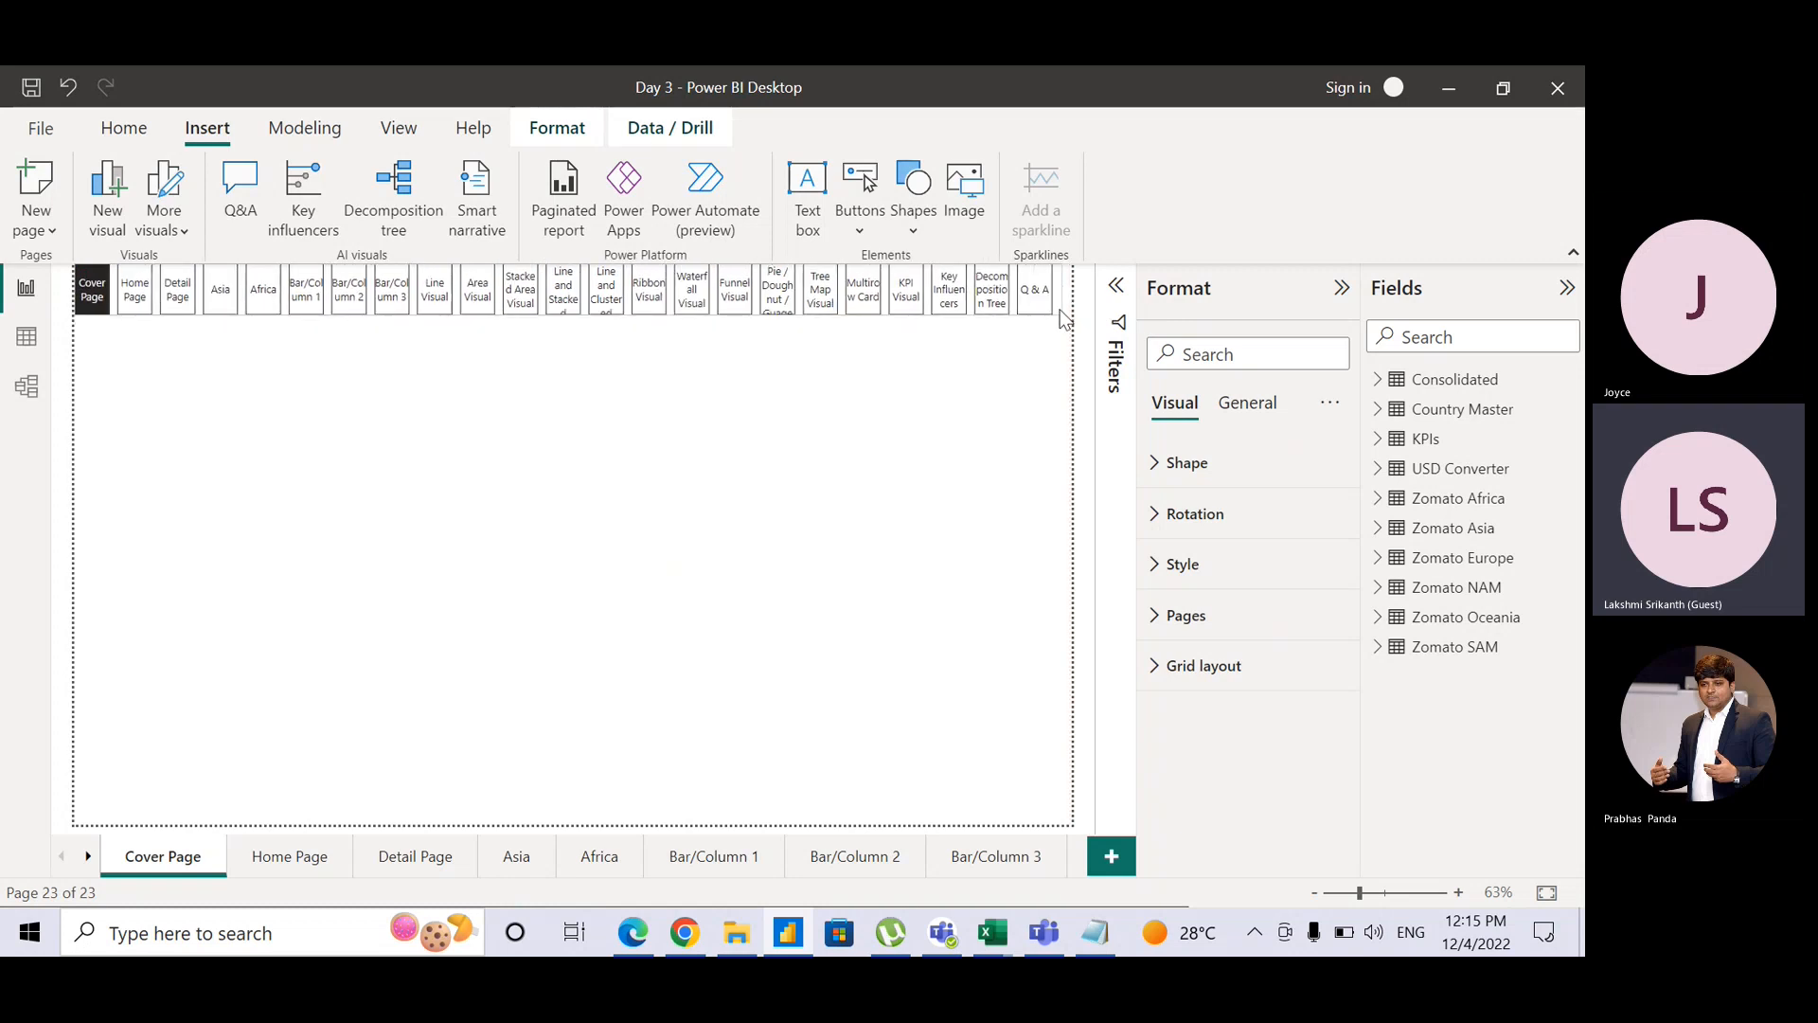
left_click_drag(959, 327, 953, 666)
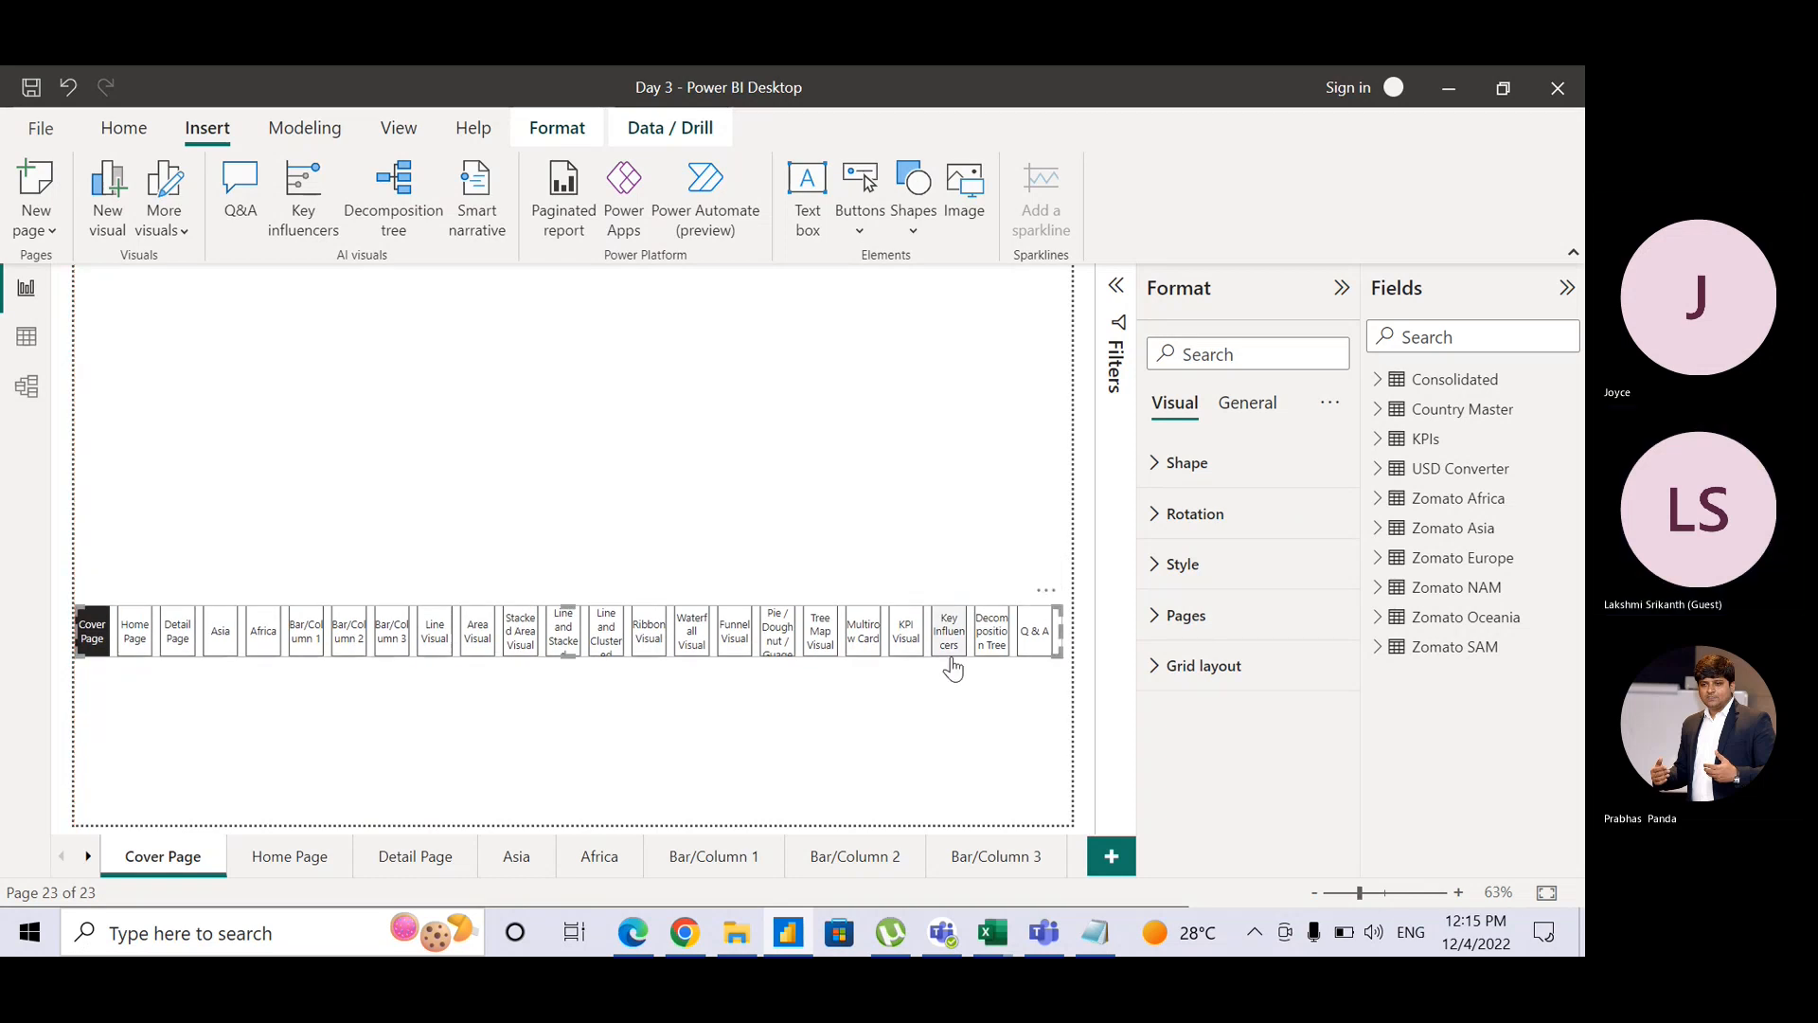
left_click(1155, 474)
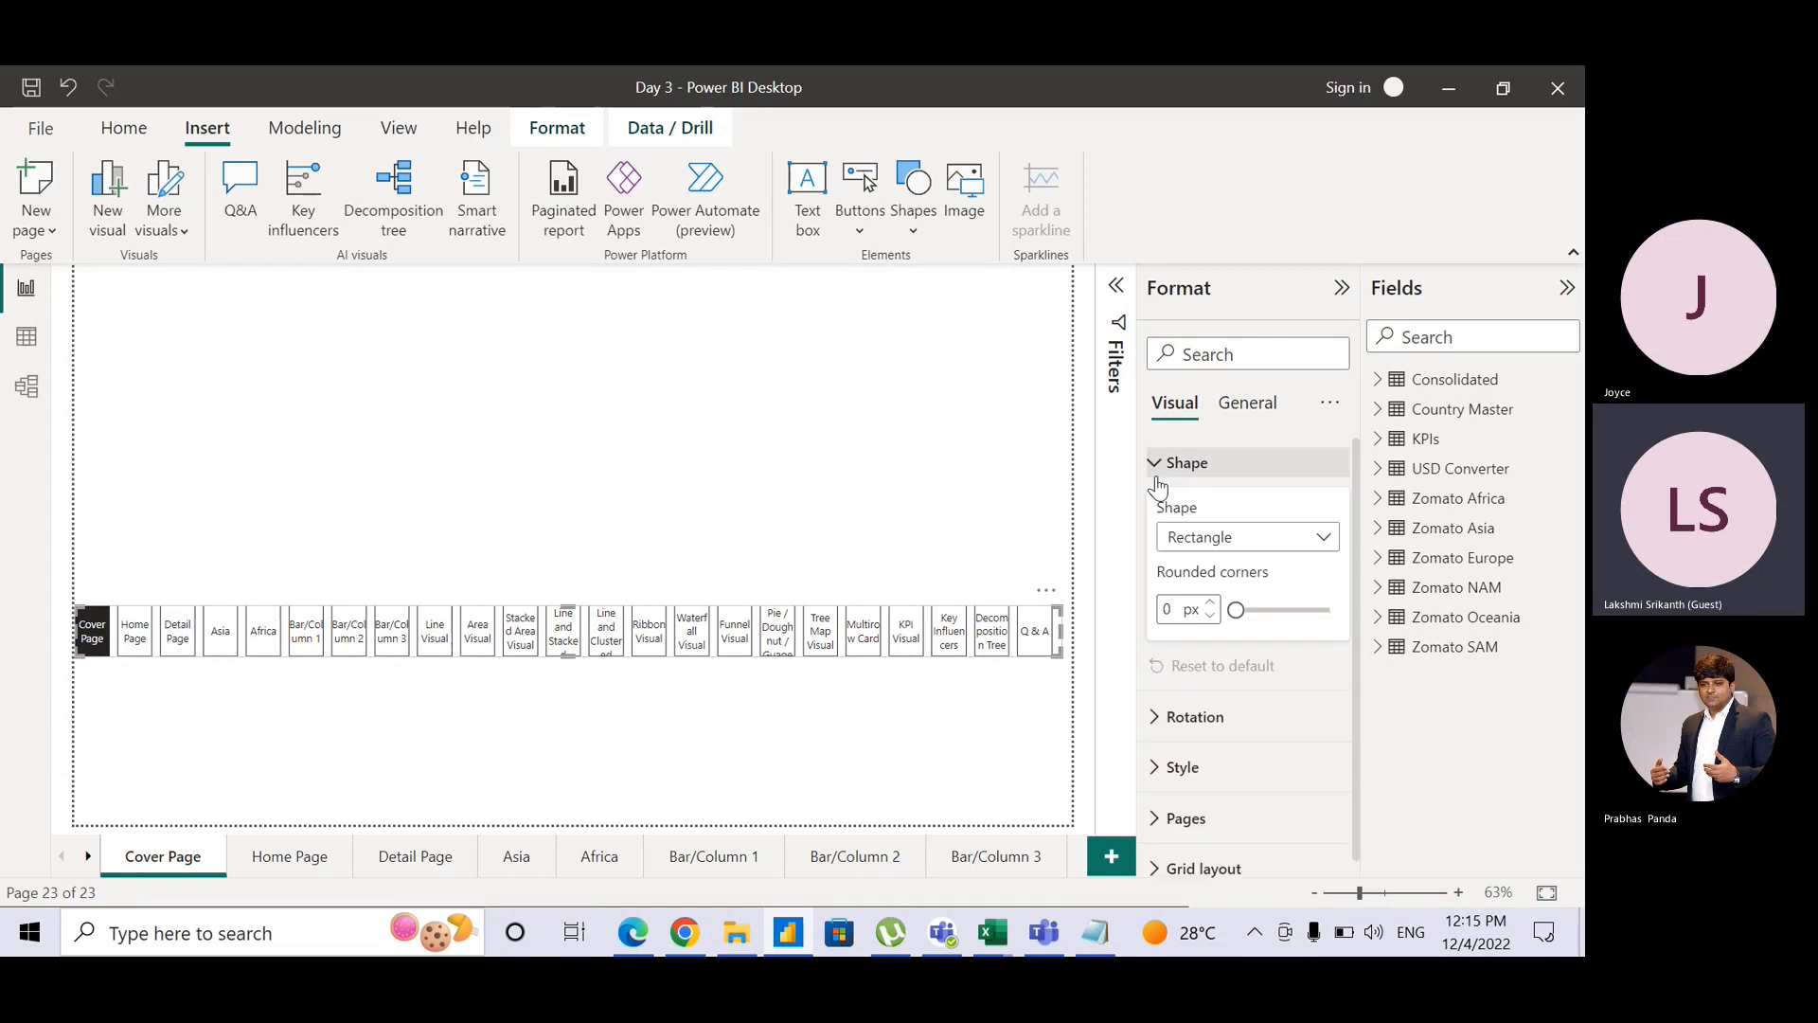
left_click(1204, 538)
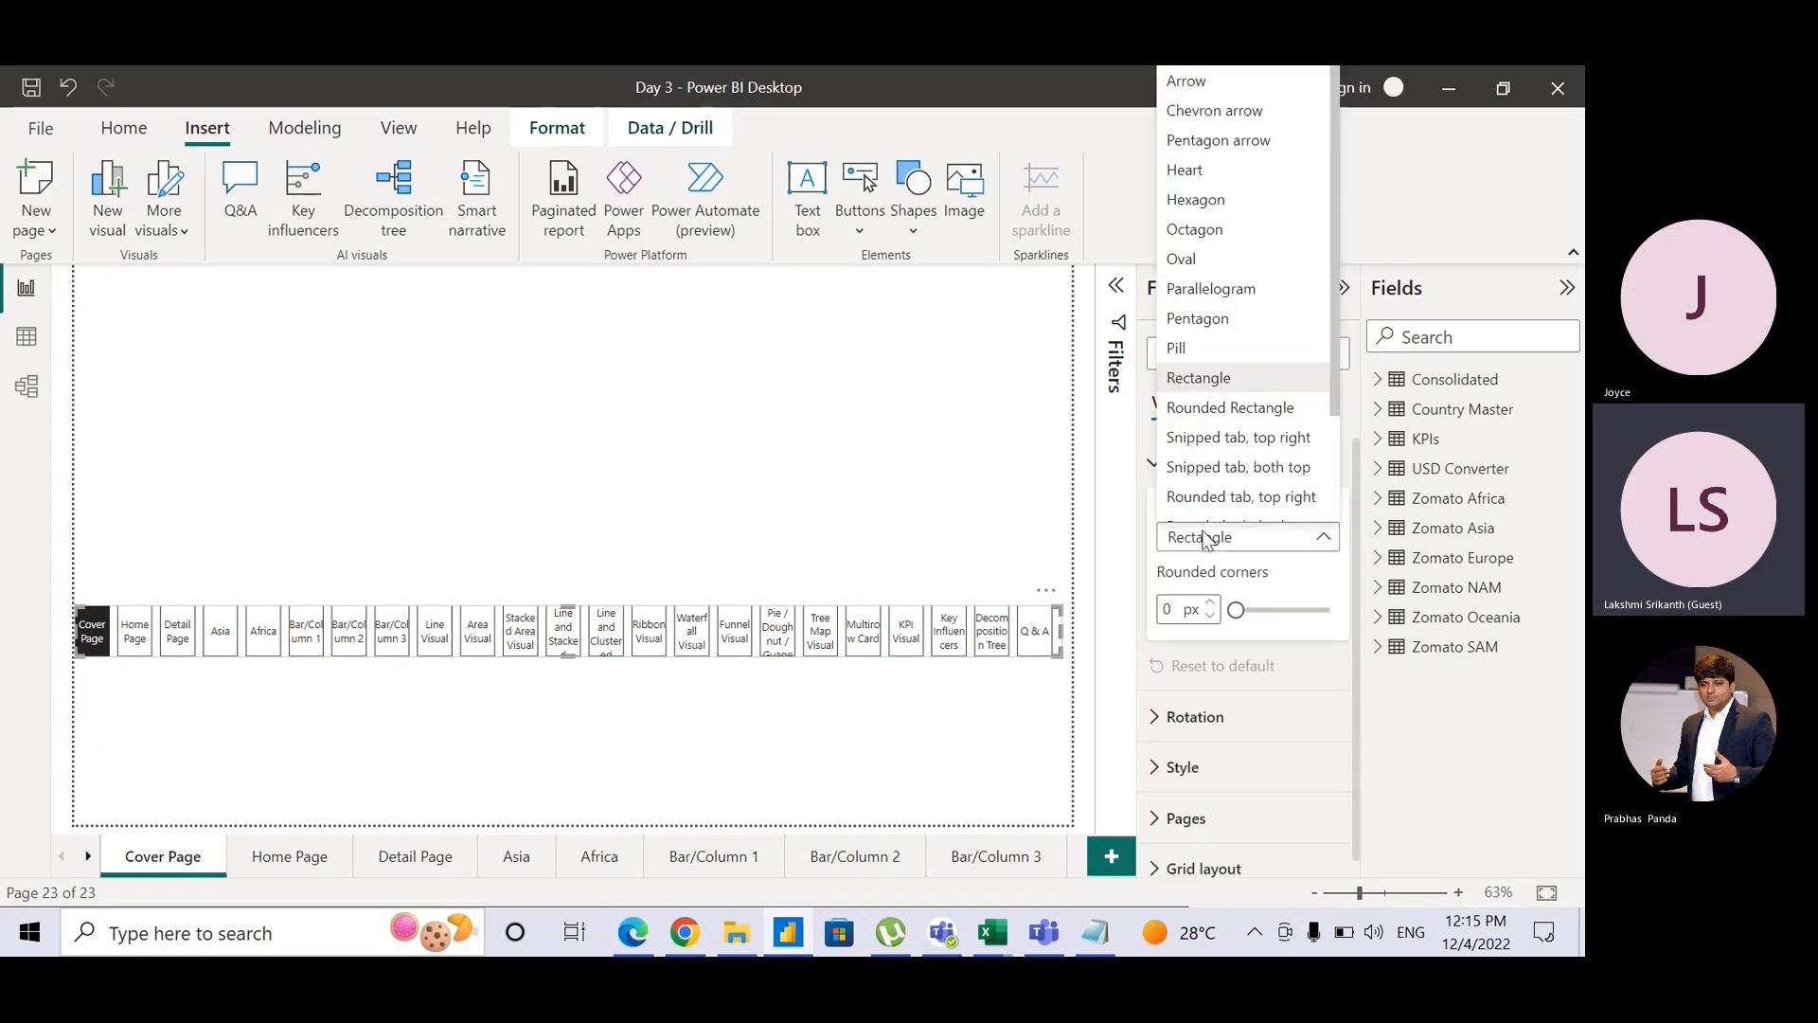
left_click(1206, 441)
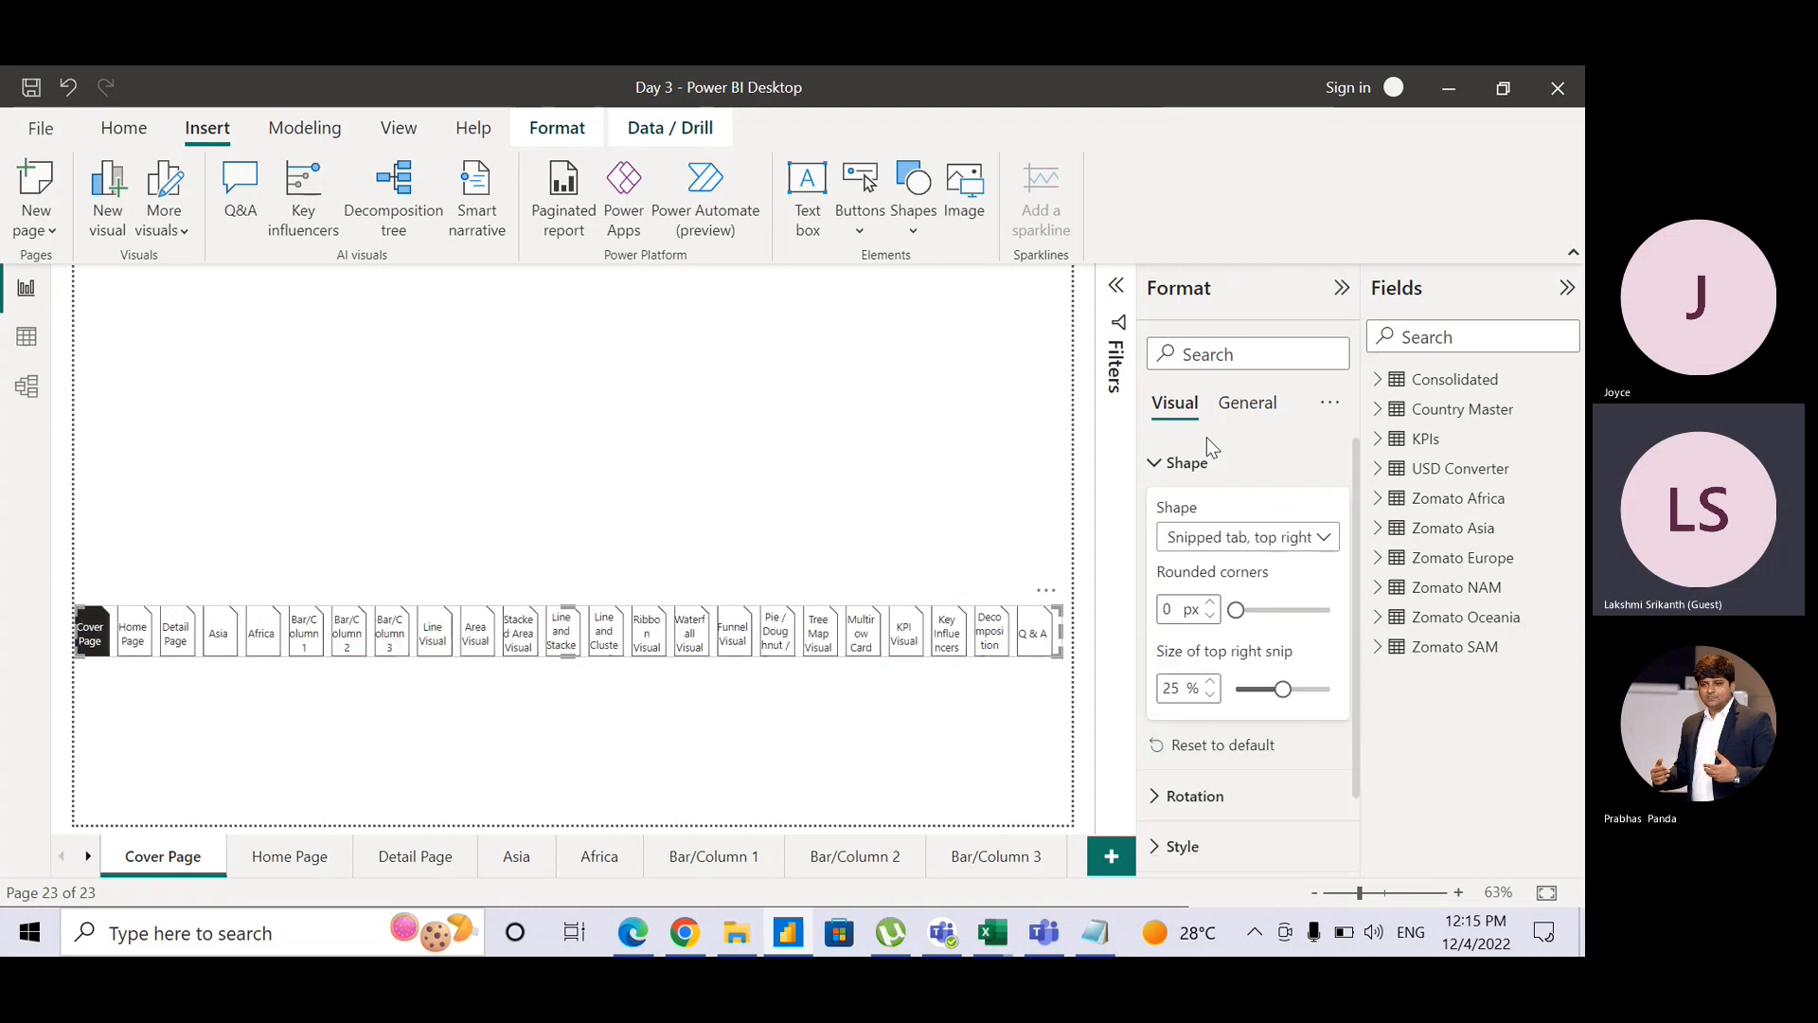
left_click(1201, 537)
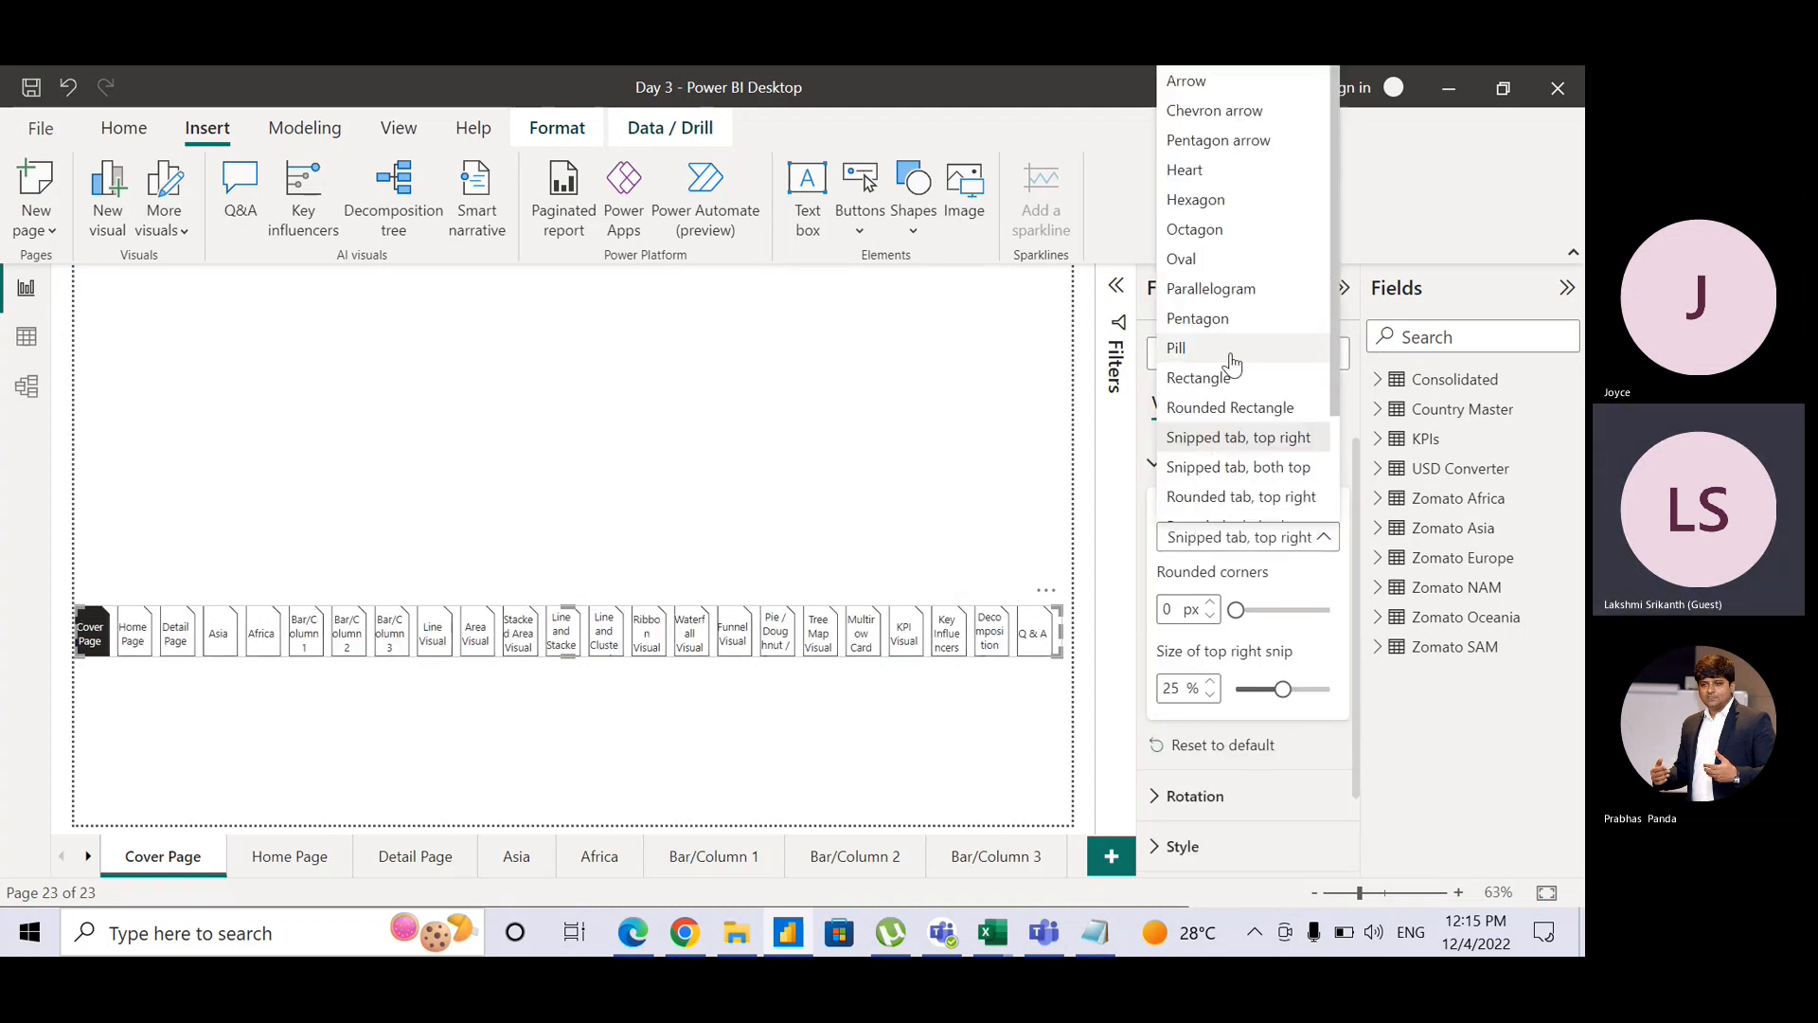
left_click(1214, 270)
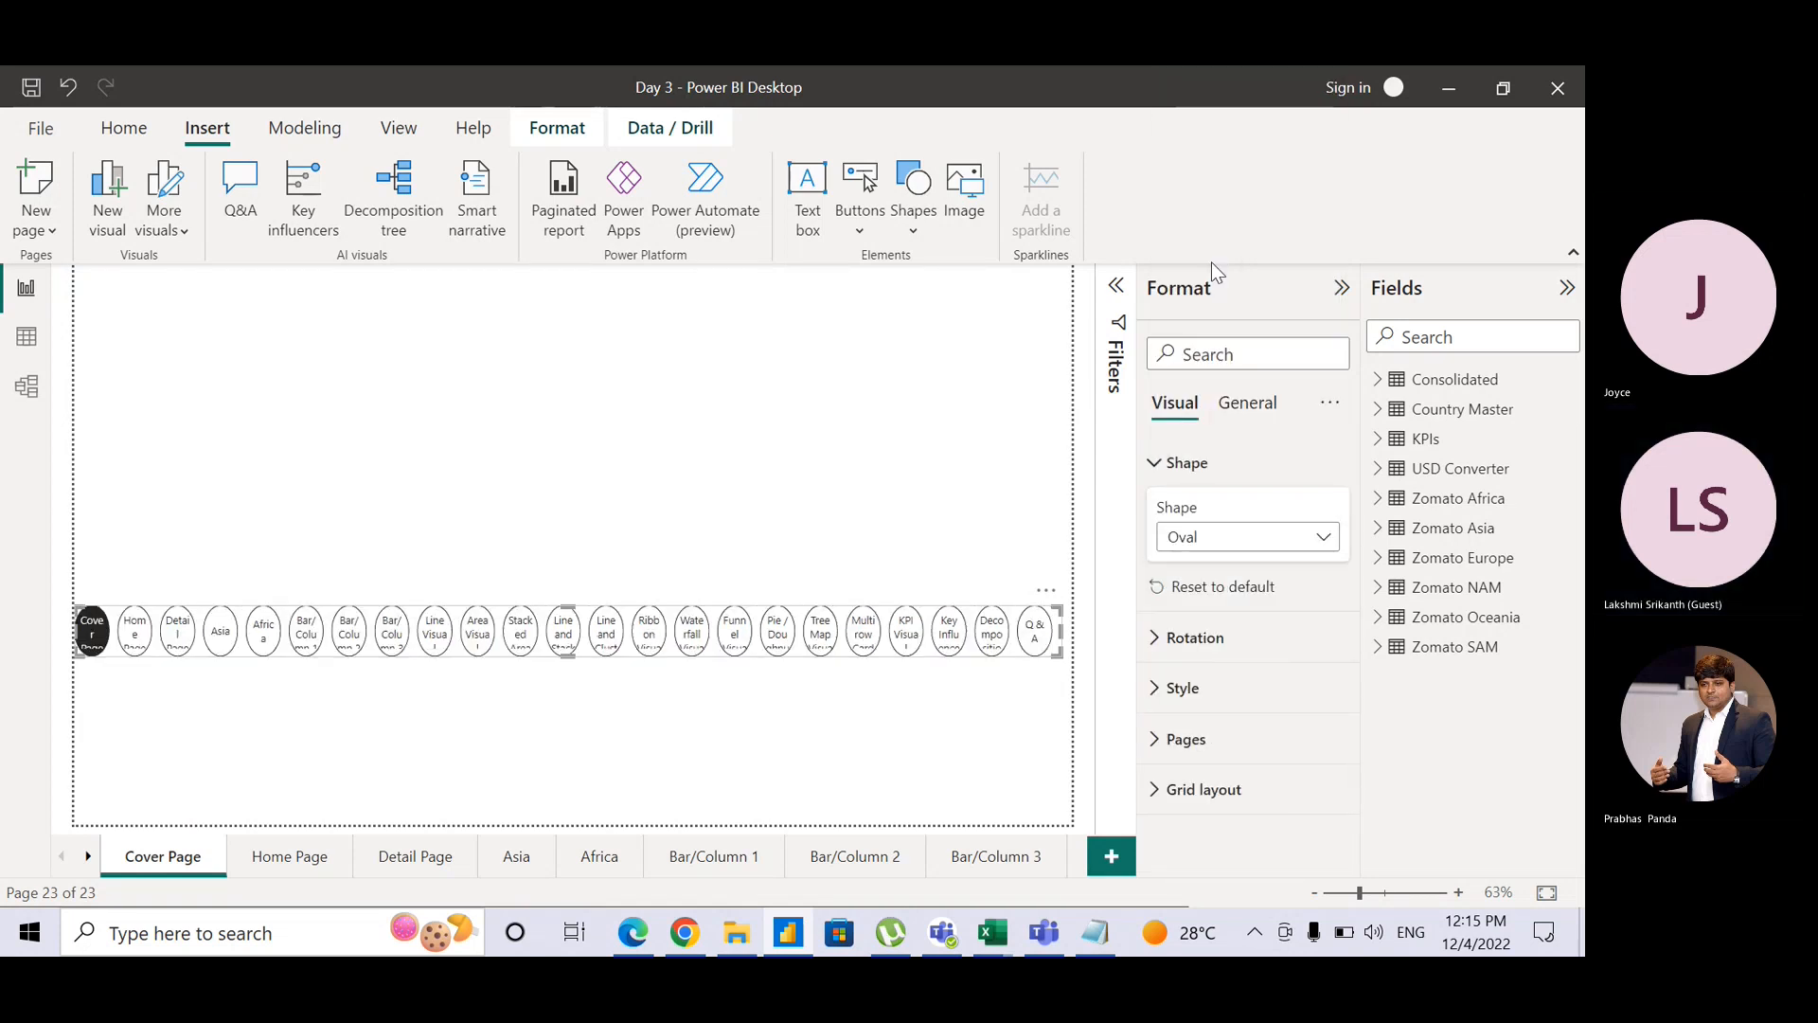
left_click(1258, 537)
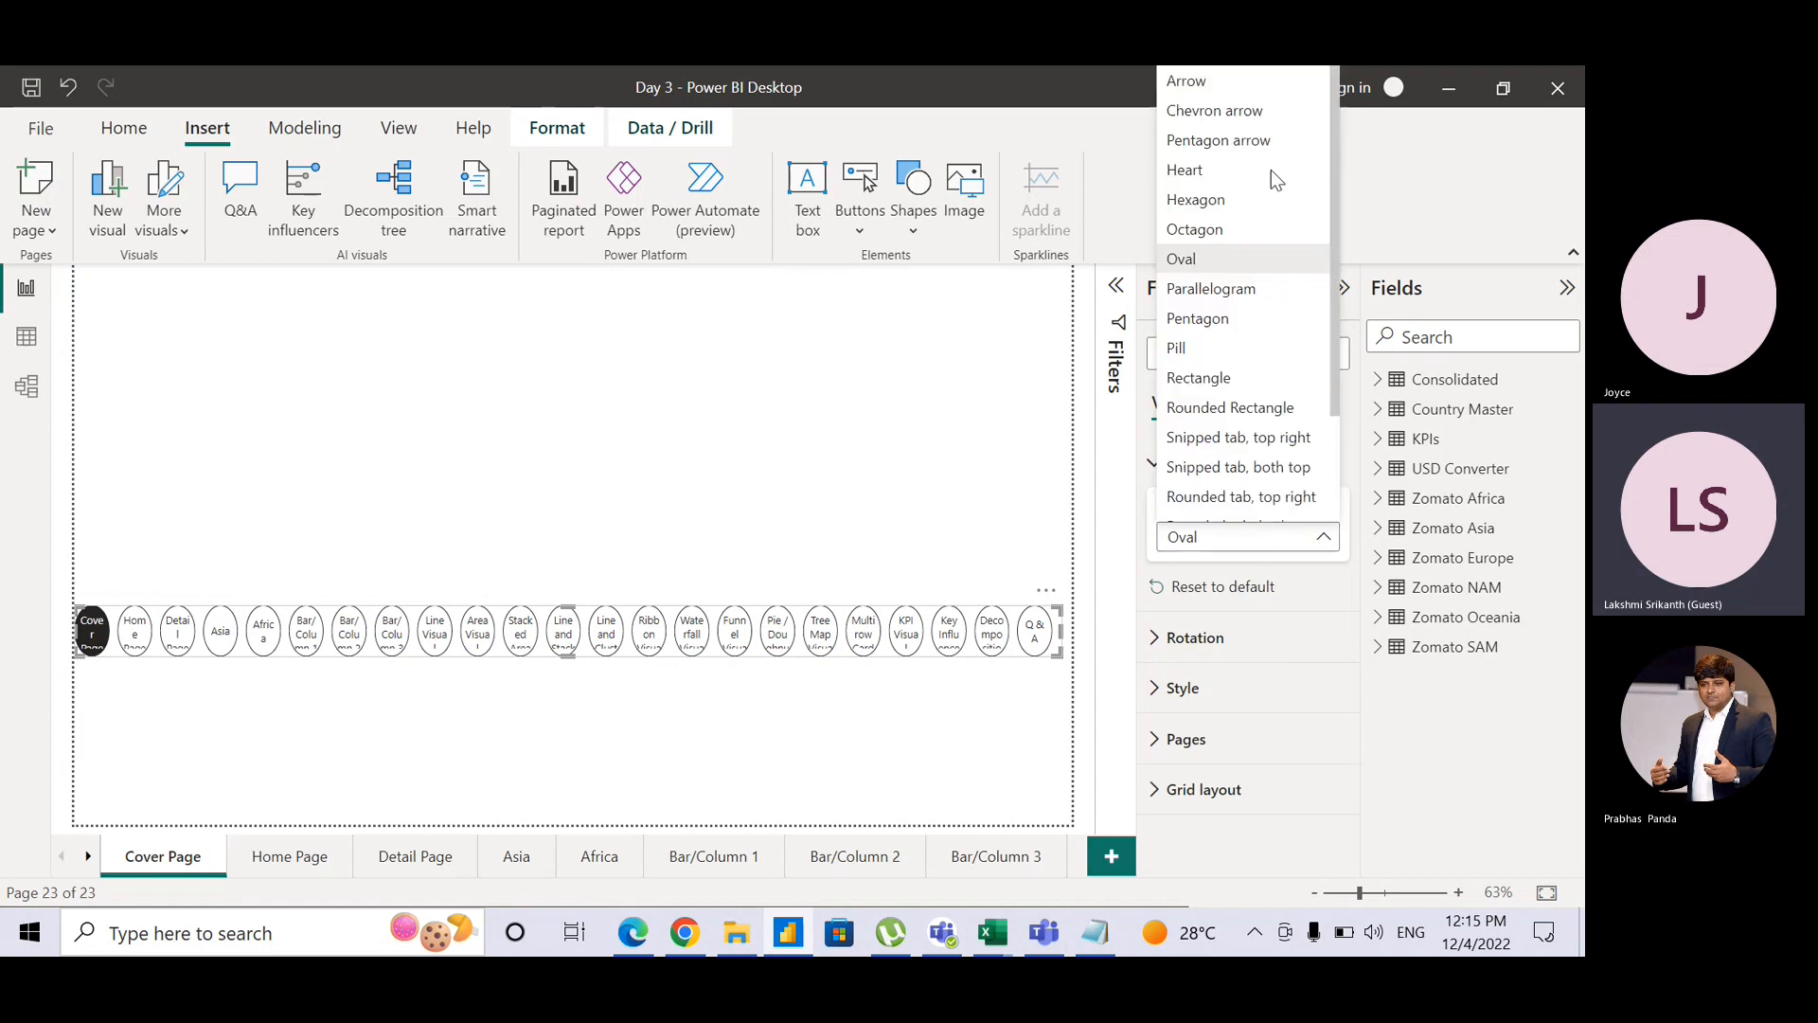
left_click(1268, 122)
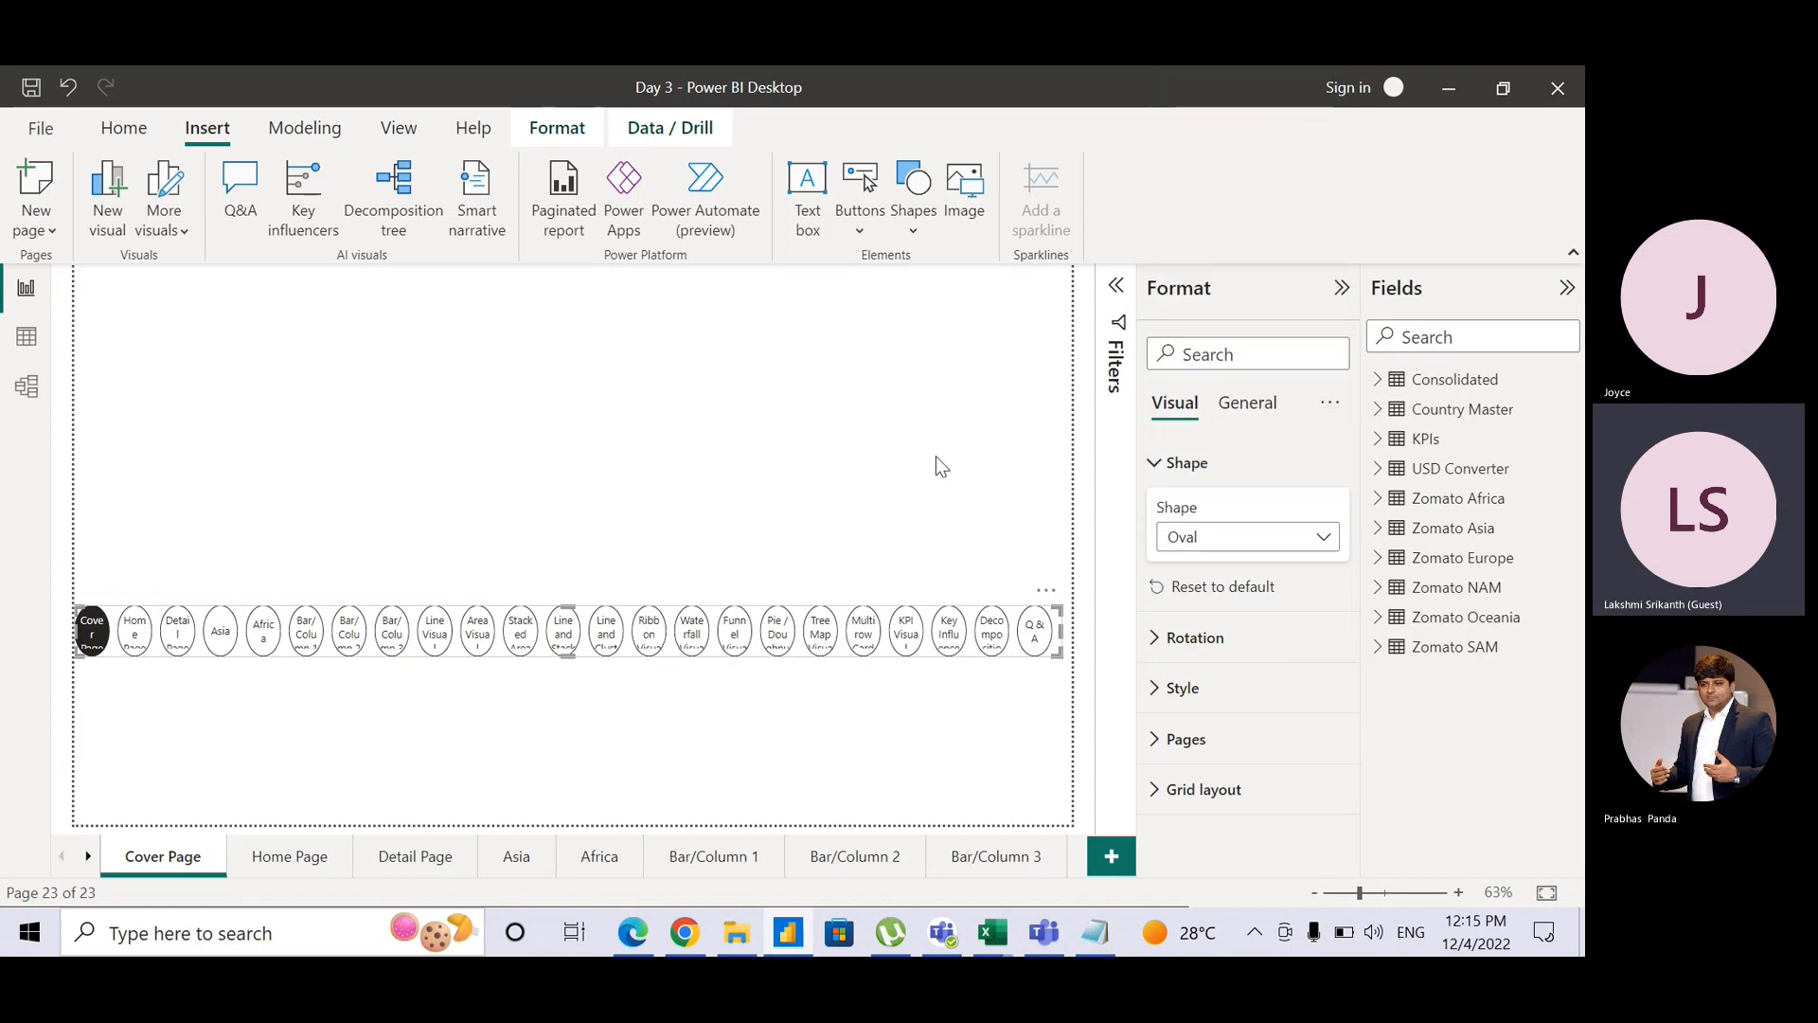
left_click(1227, 549)
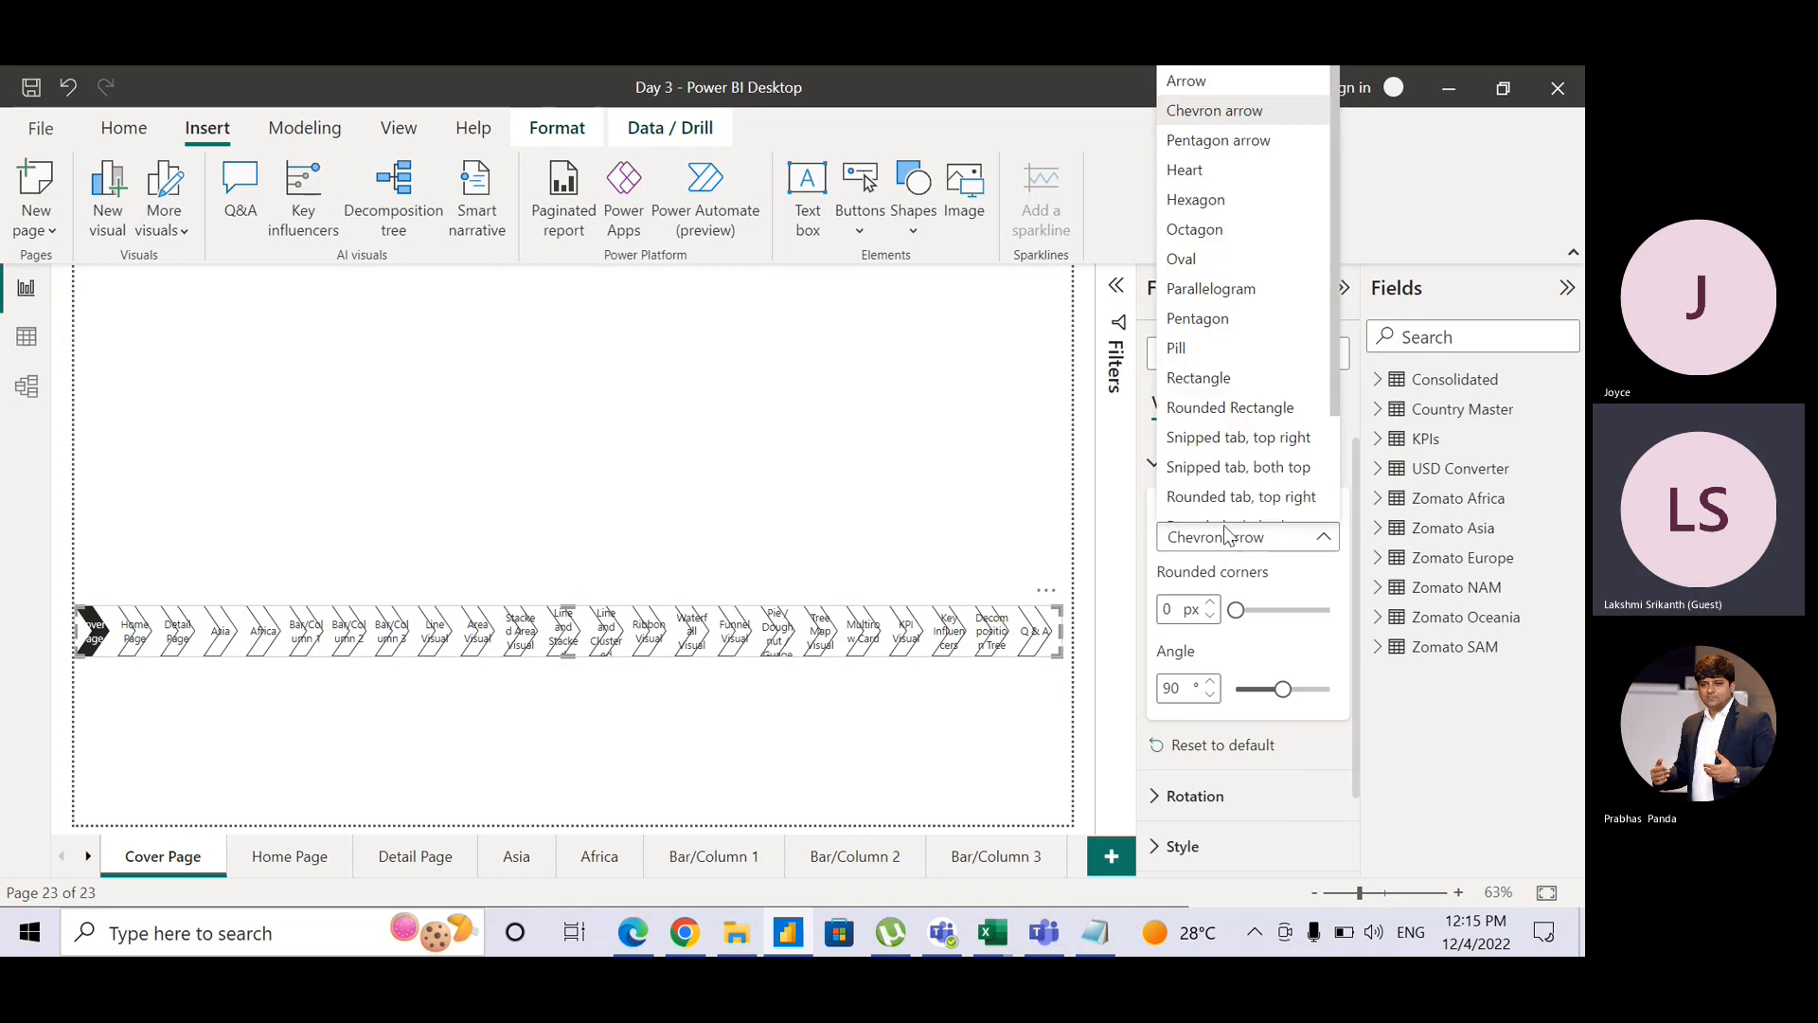
left_click(1231, 261)
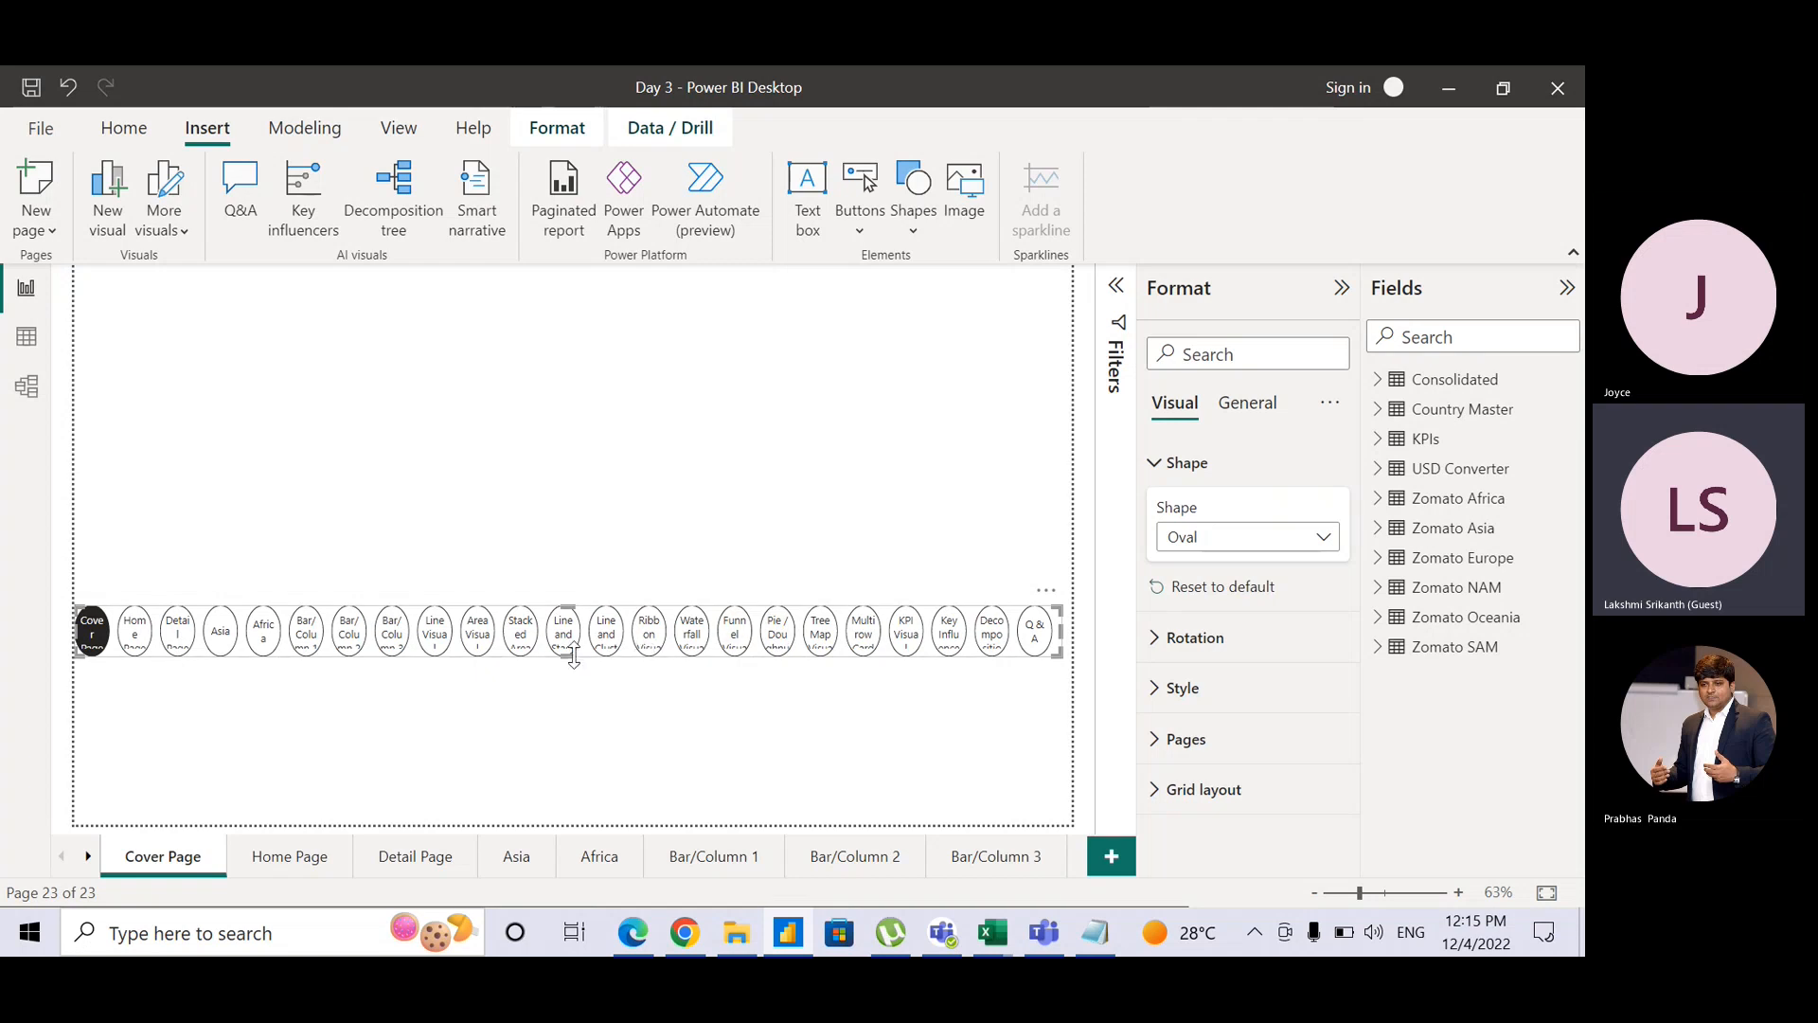
left_click_drag(573, 652, 674, 789)
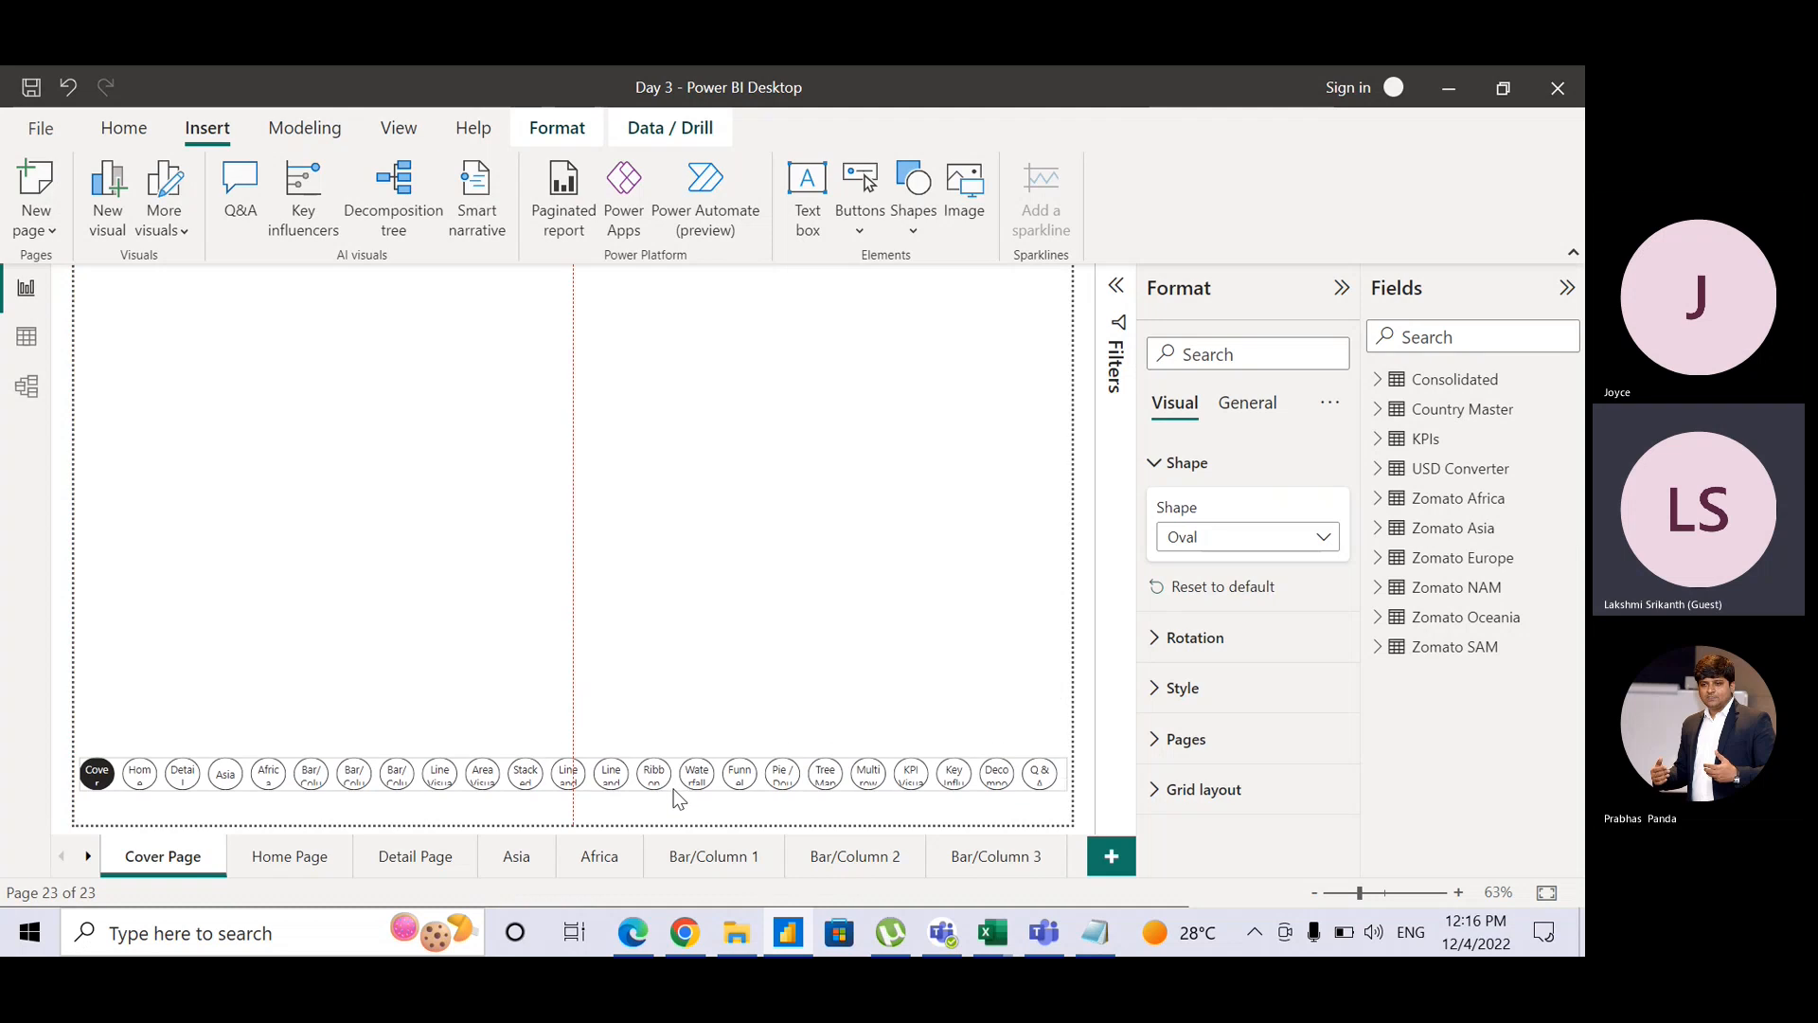
Step: Test the Line and Clustered Column and Key Influencers buttons, returning via Cover Page, then open Home Page
left_click(739, 662)
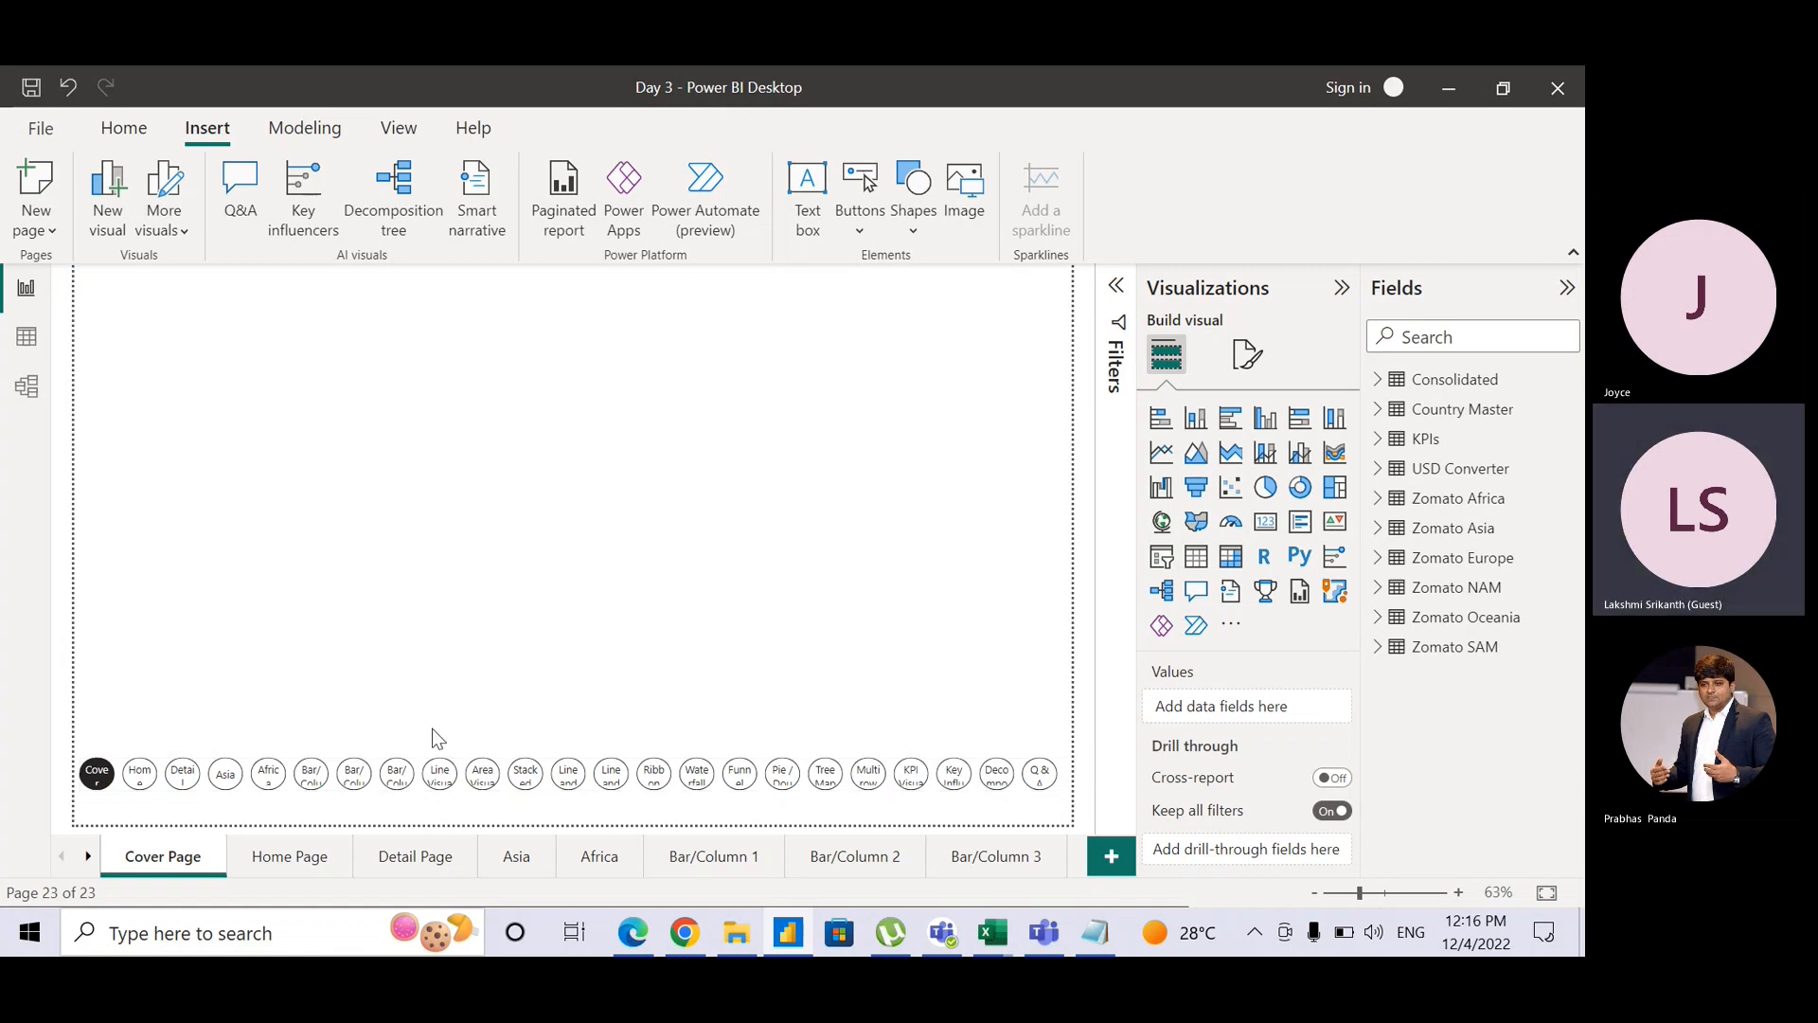
left_click(613, 789, "ctrl")
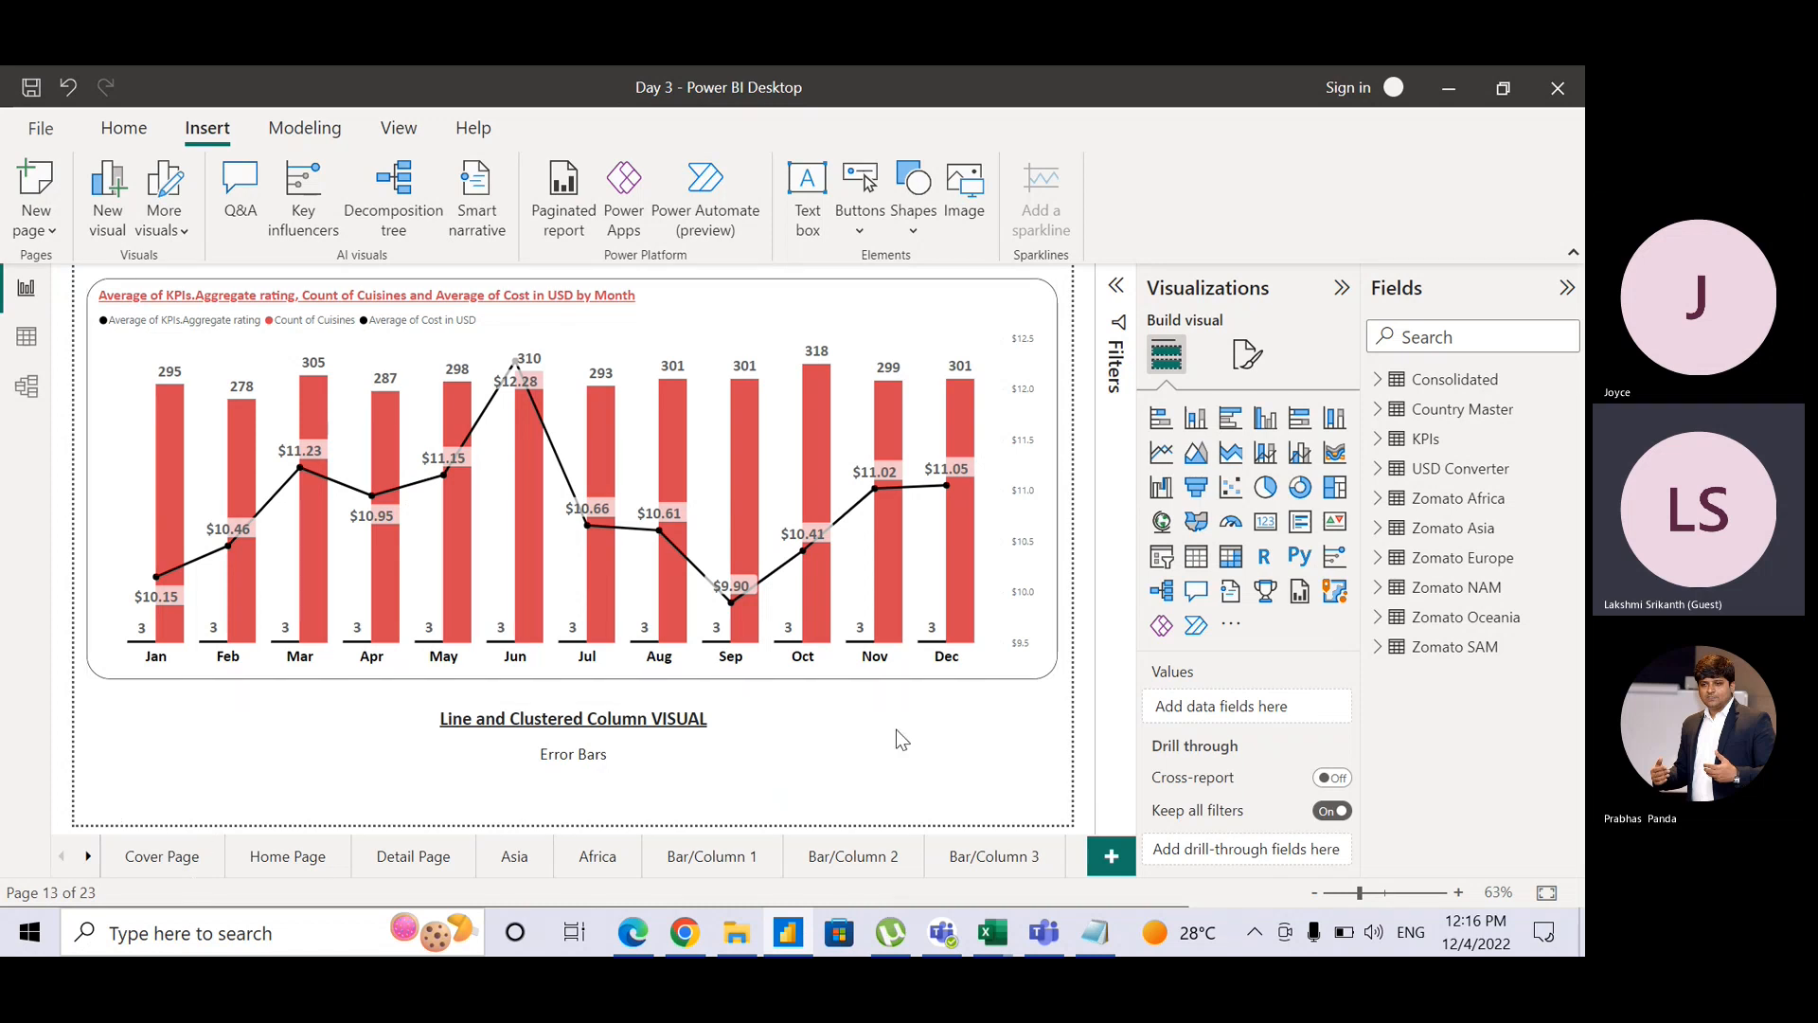
left_click(301, 856)
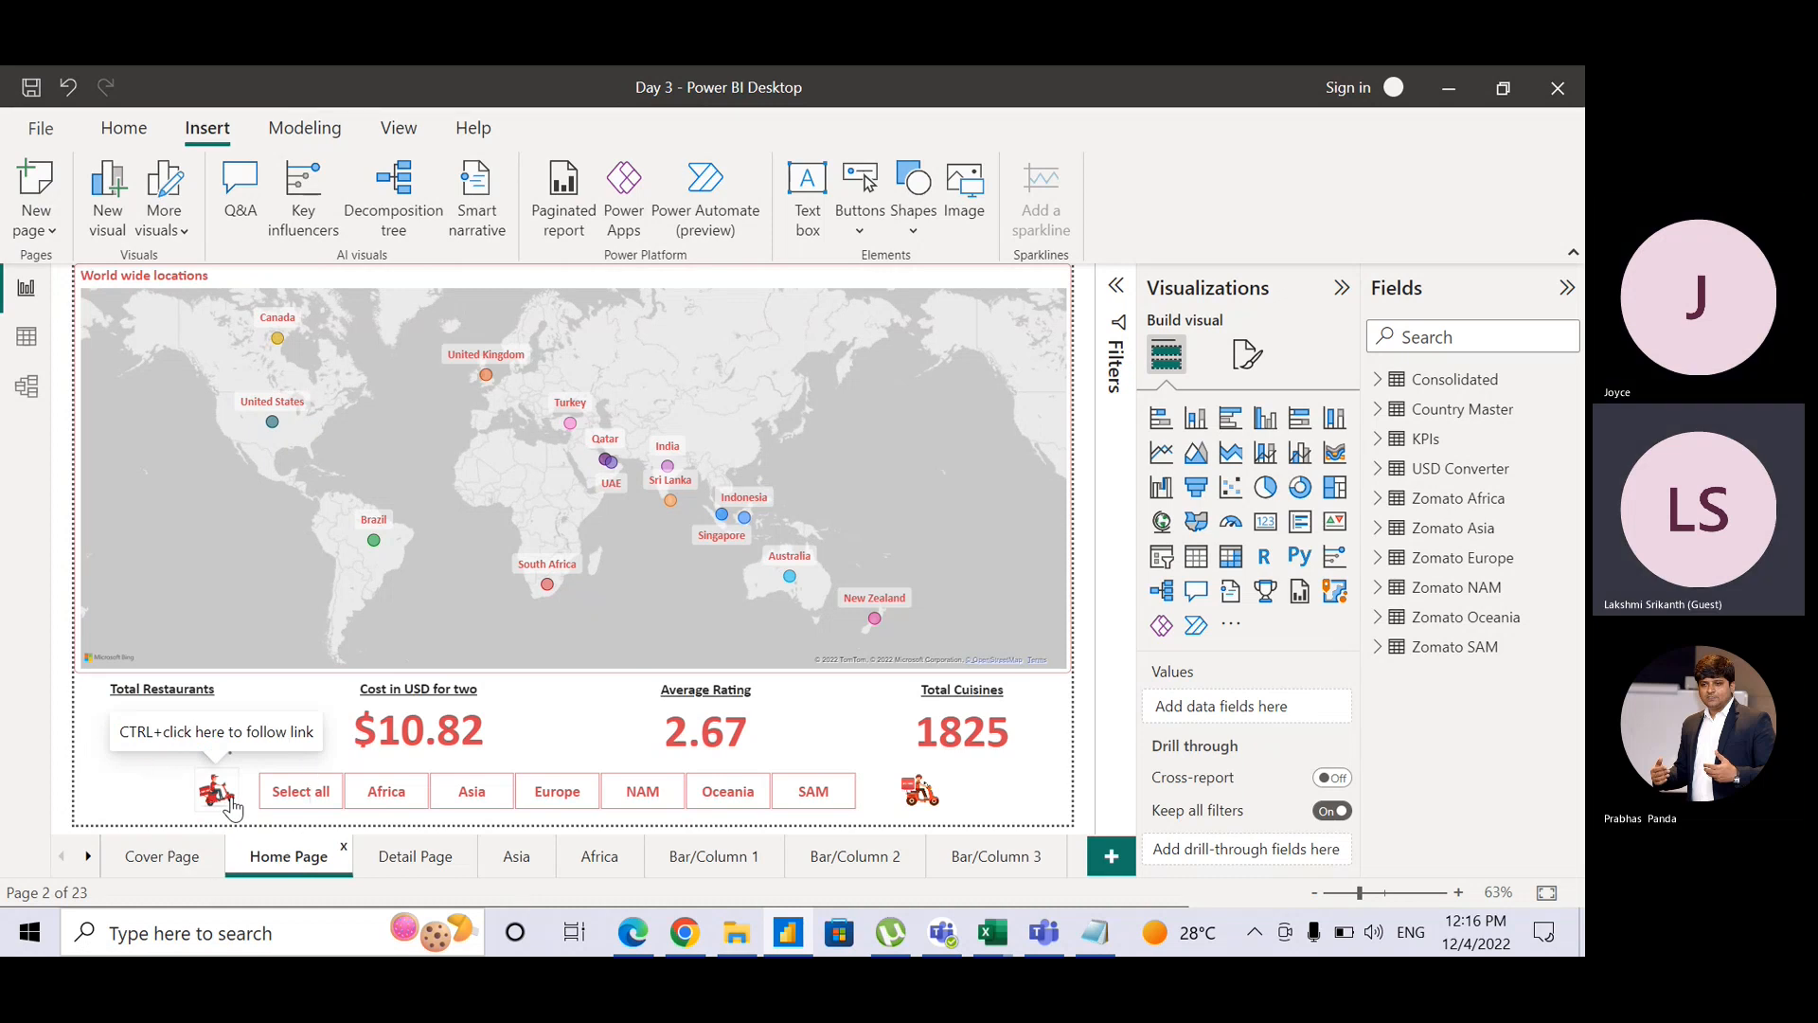
left_click(232, 805)
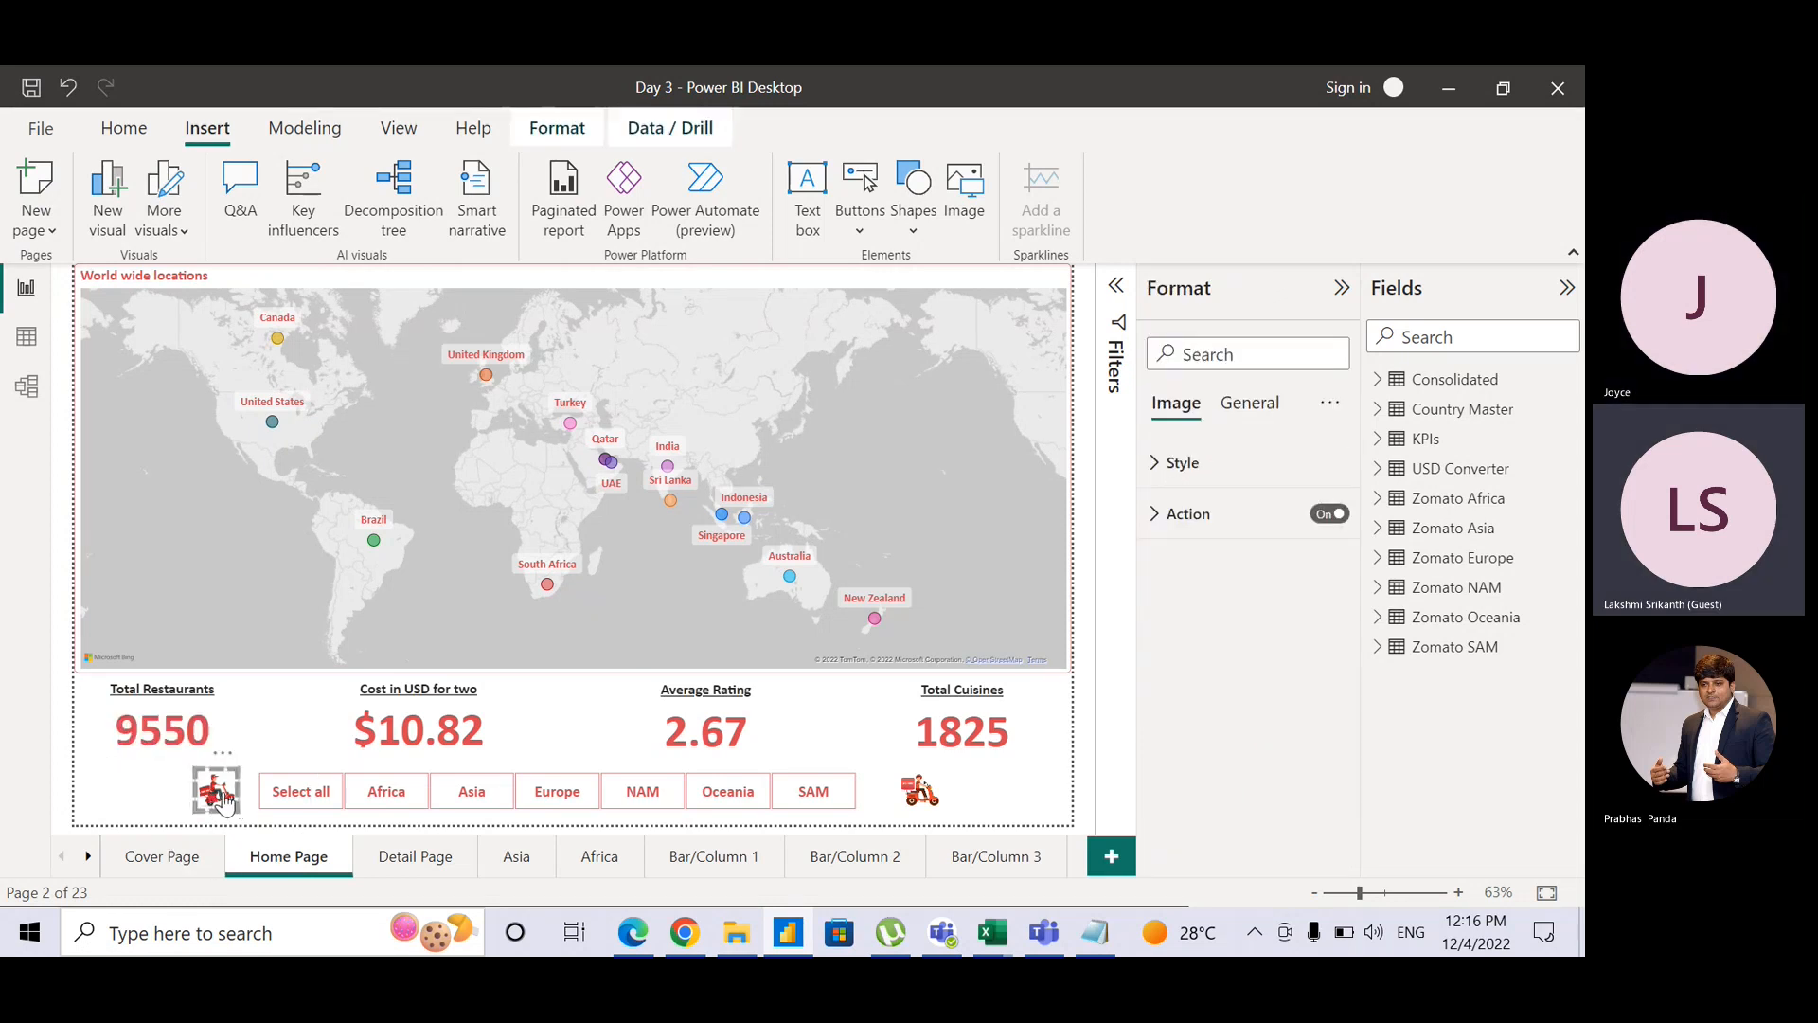
left_click(182, 852)
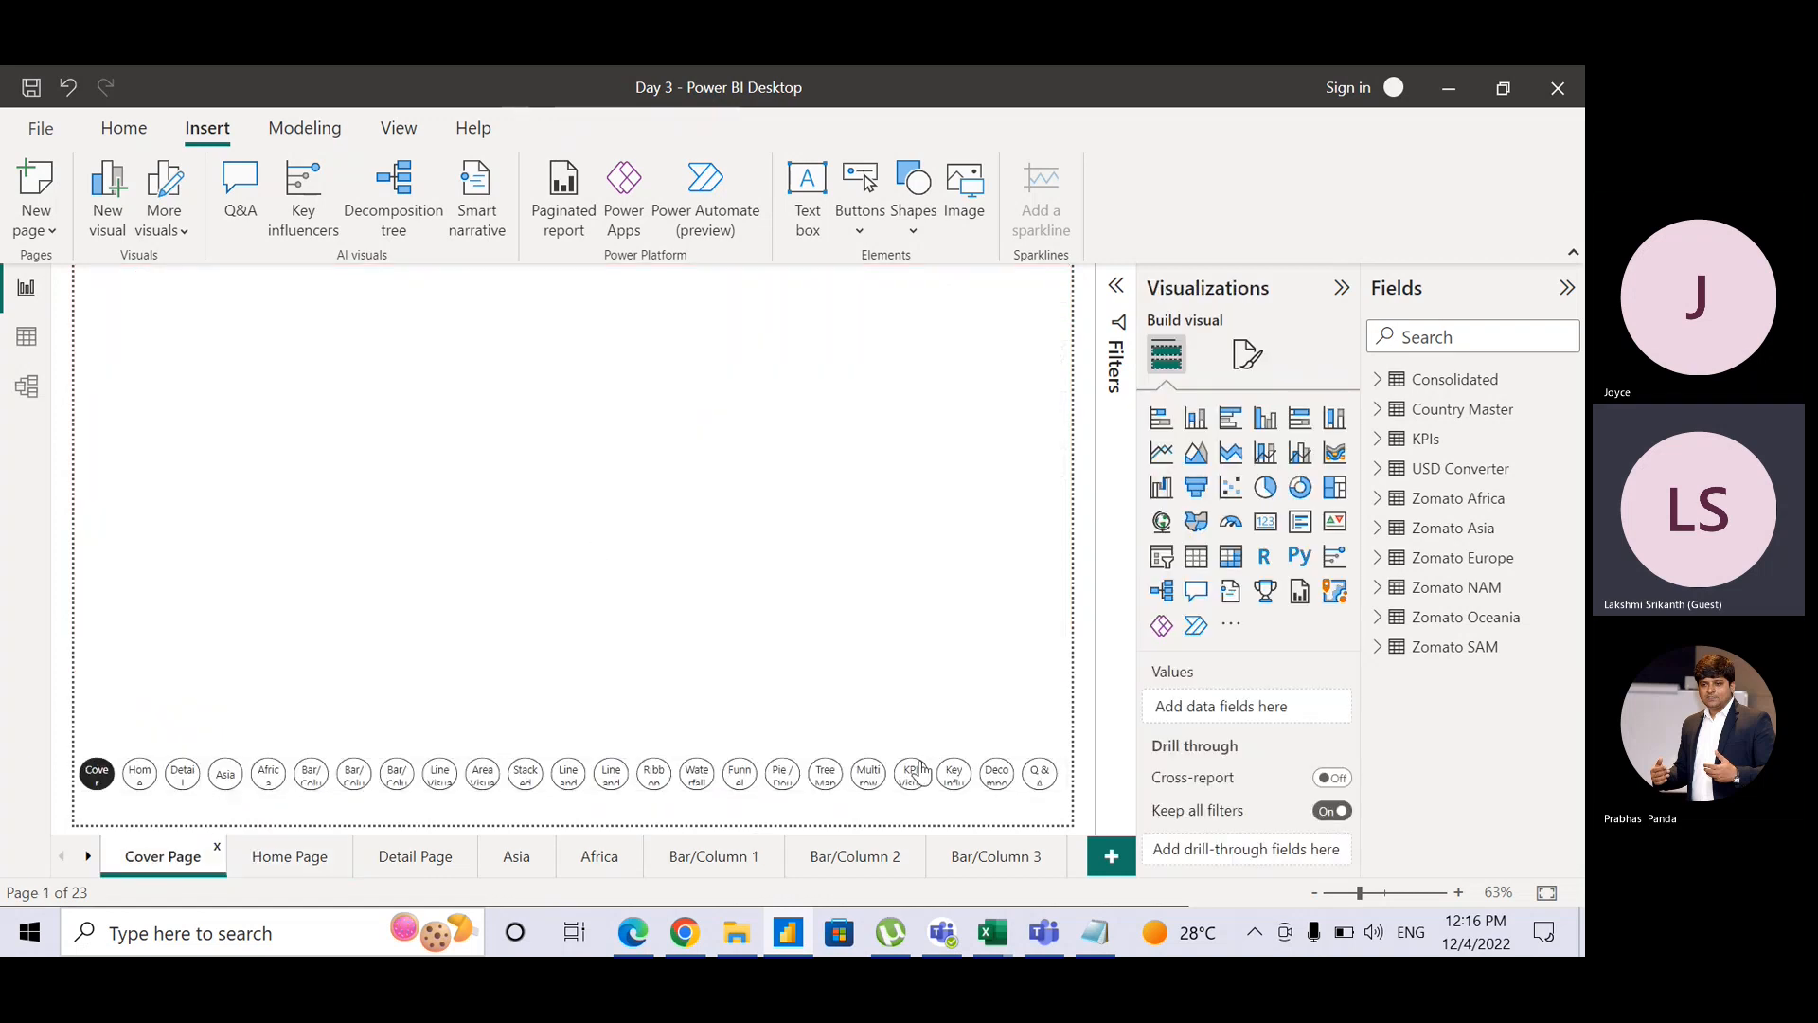
left_click(950, 778, "ctrl")
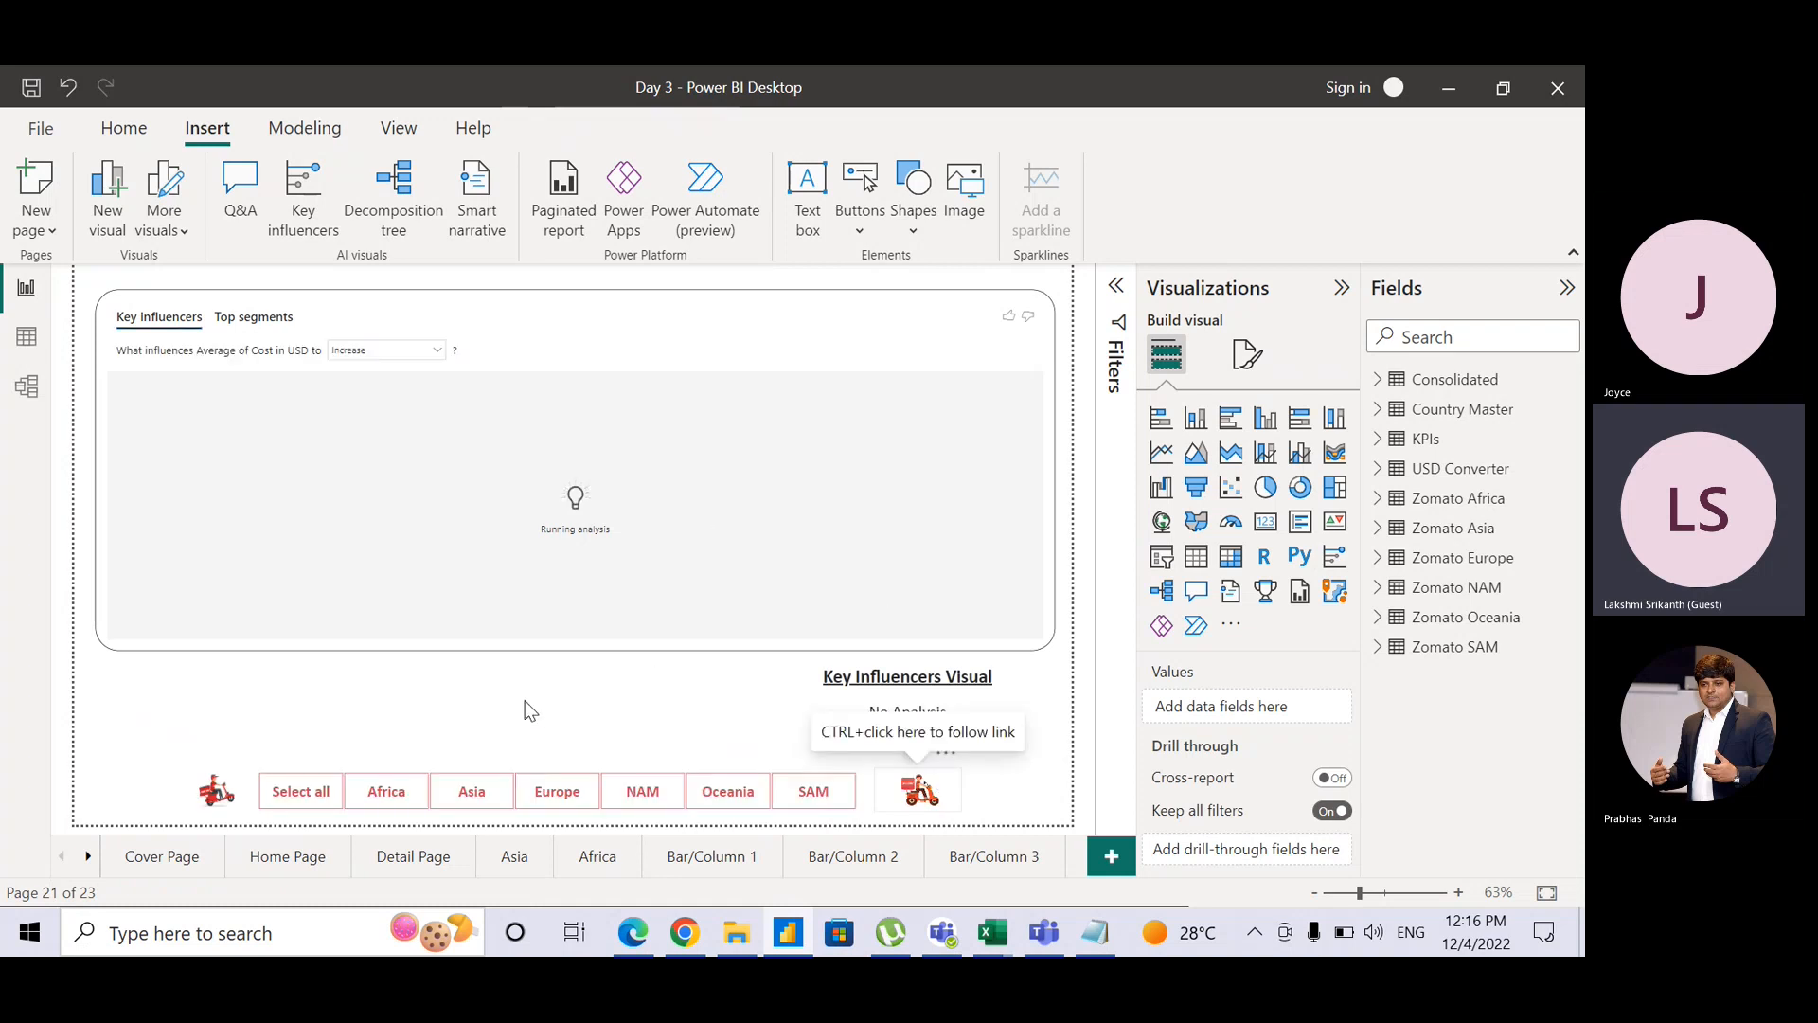
left_click(197, 856)
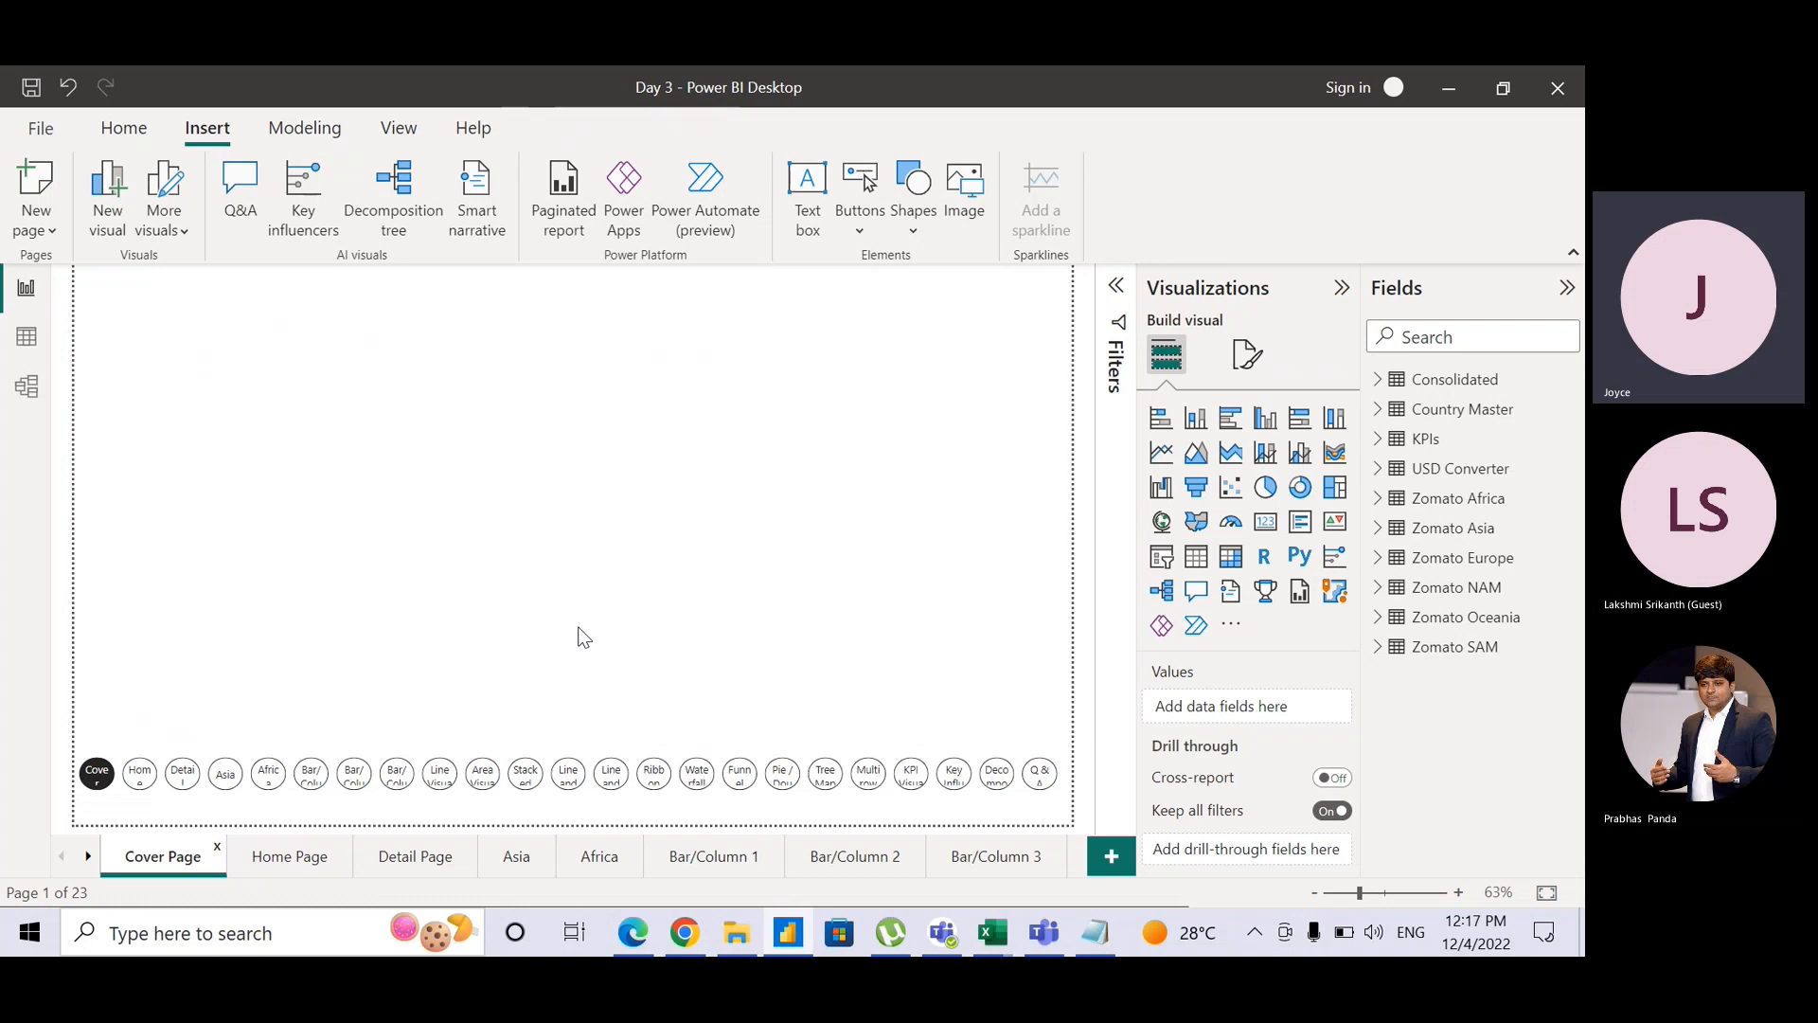
left_click(275, 863)
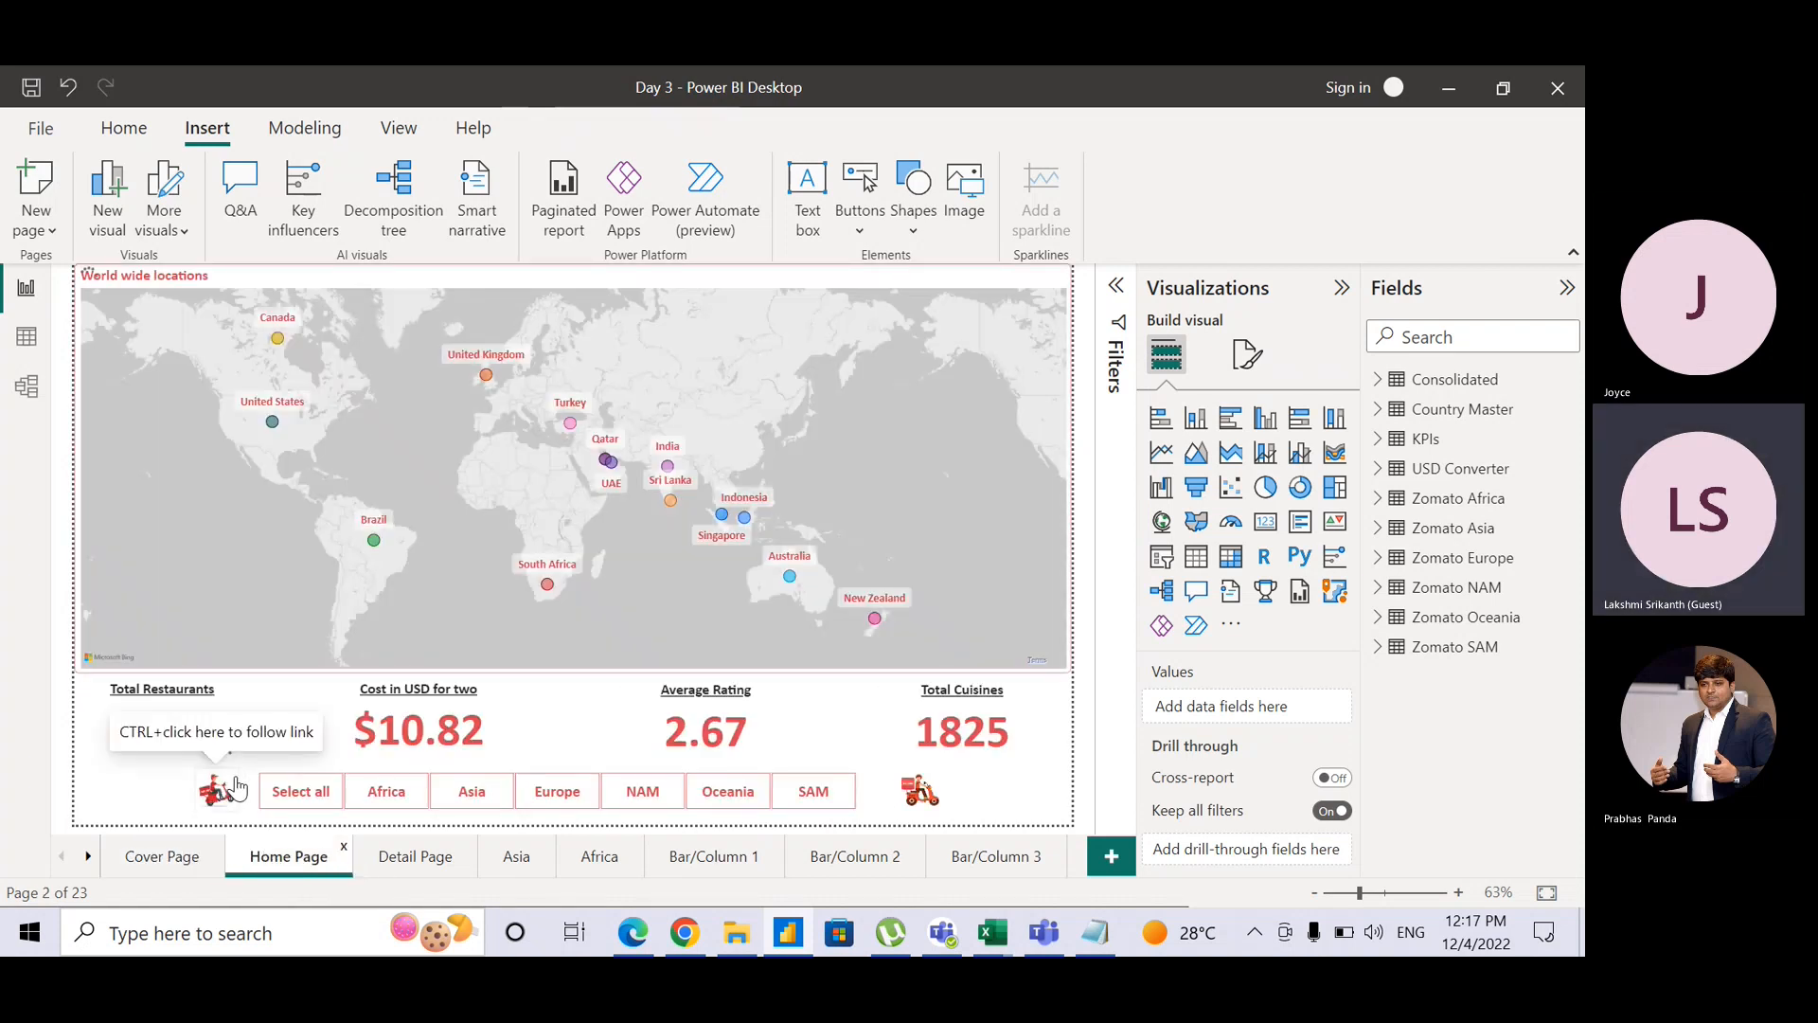
Step: Set the Home Page scooter image's action destination to Cover Page
left_click(237, 786)
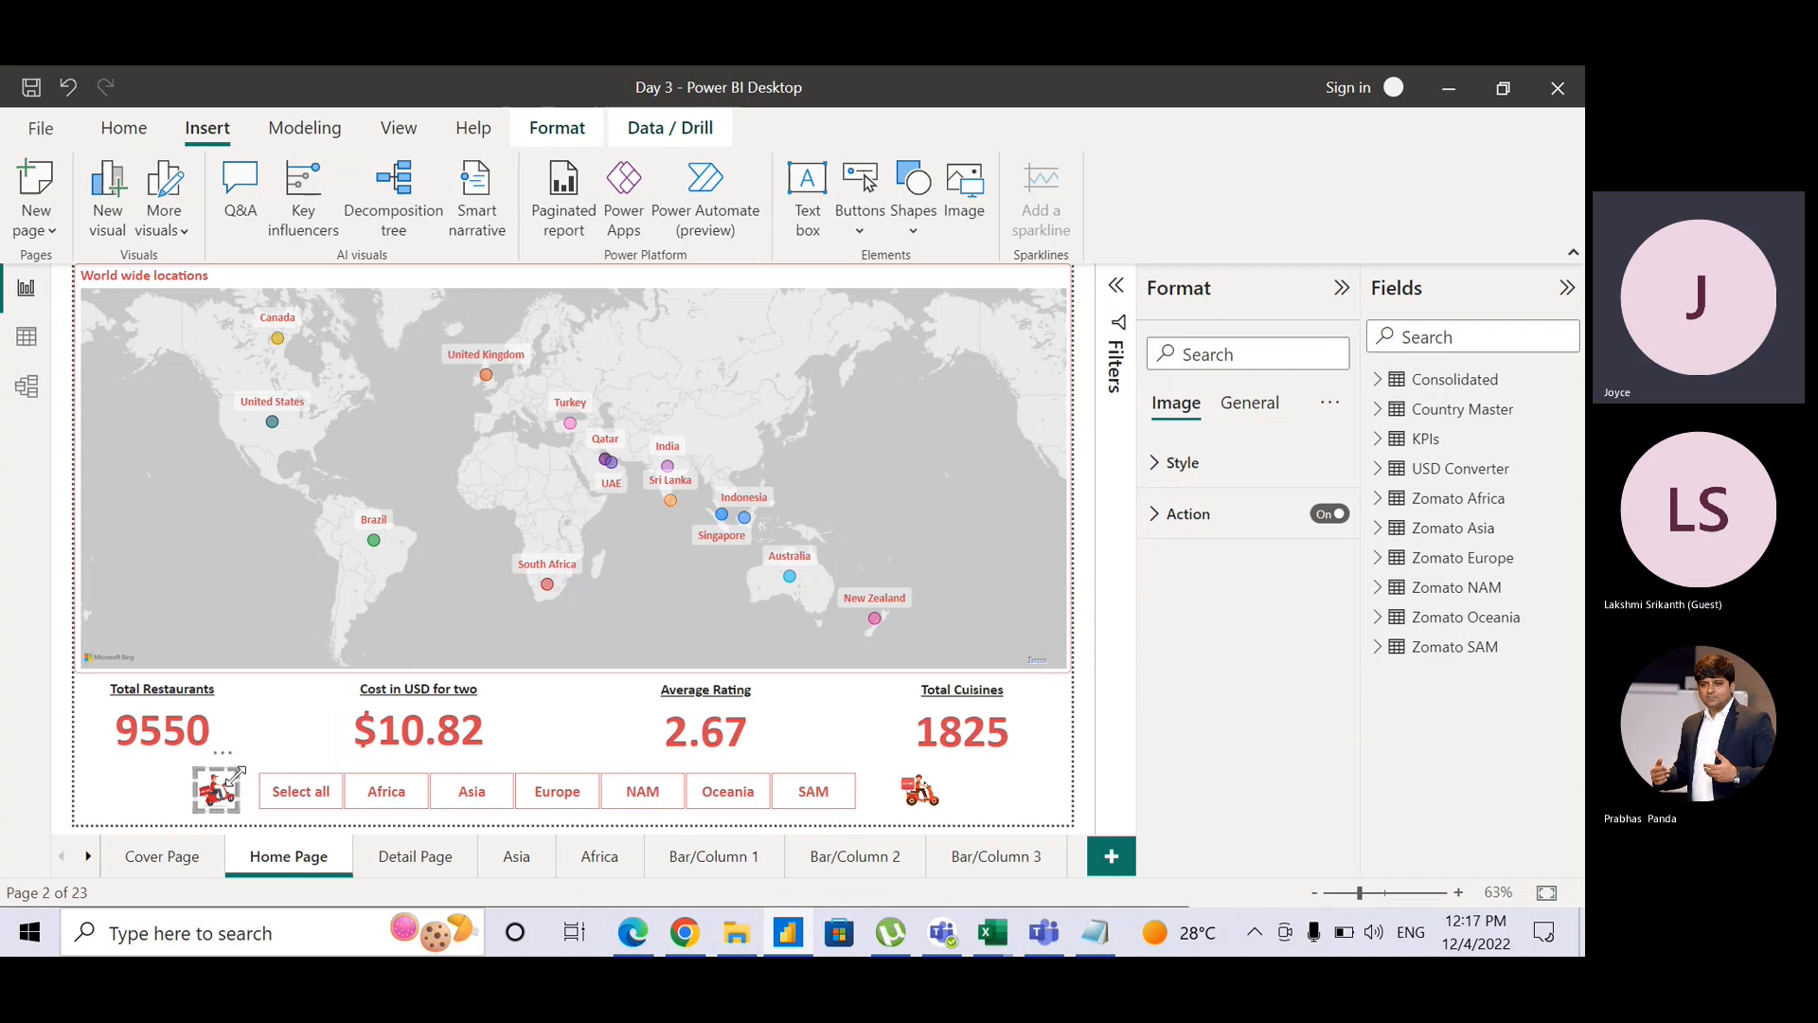
left_click(1153, 523)
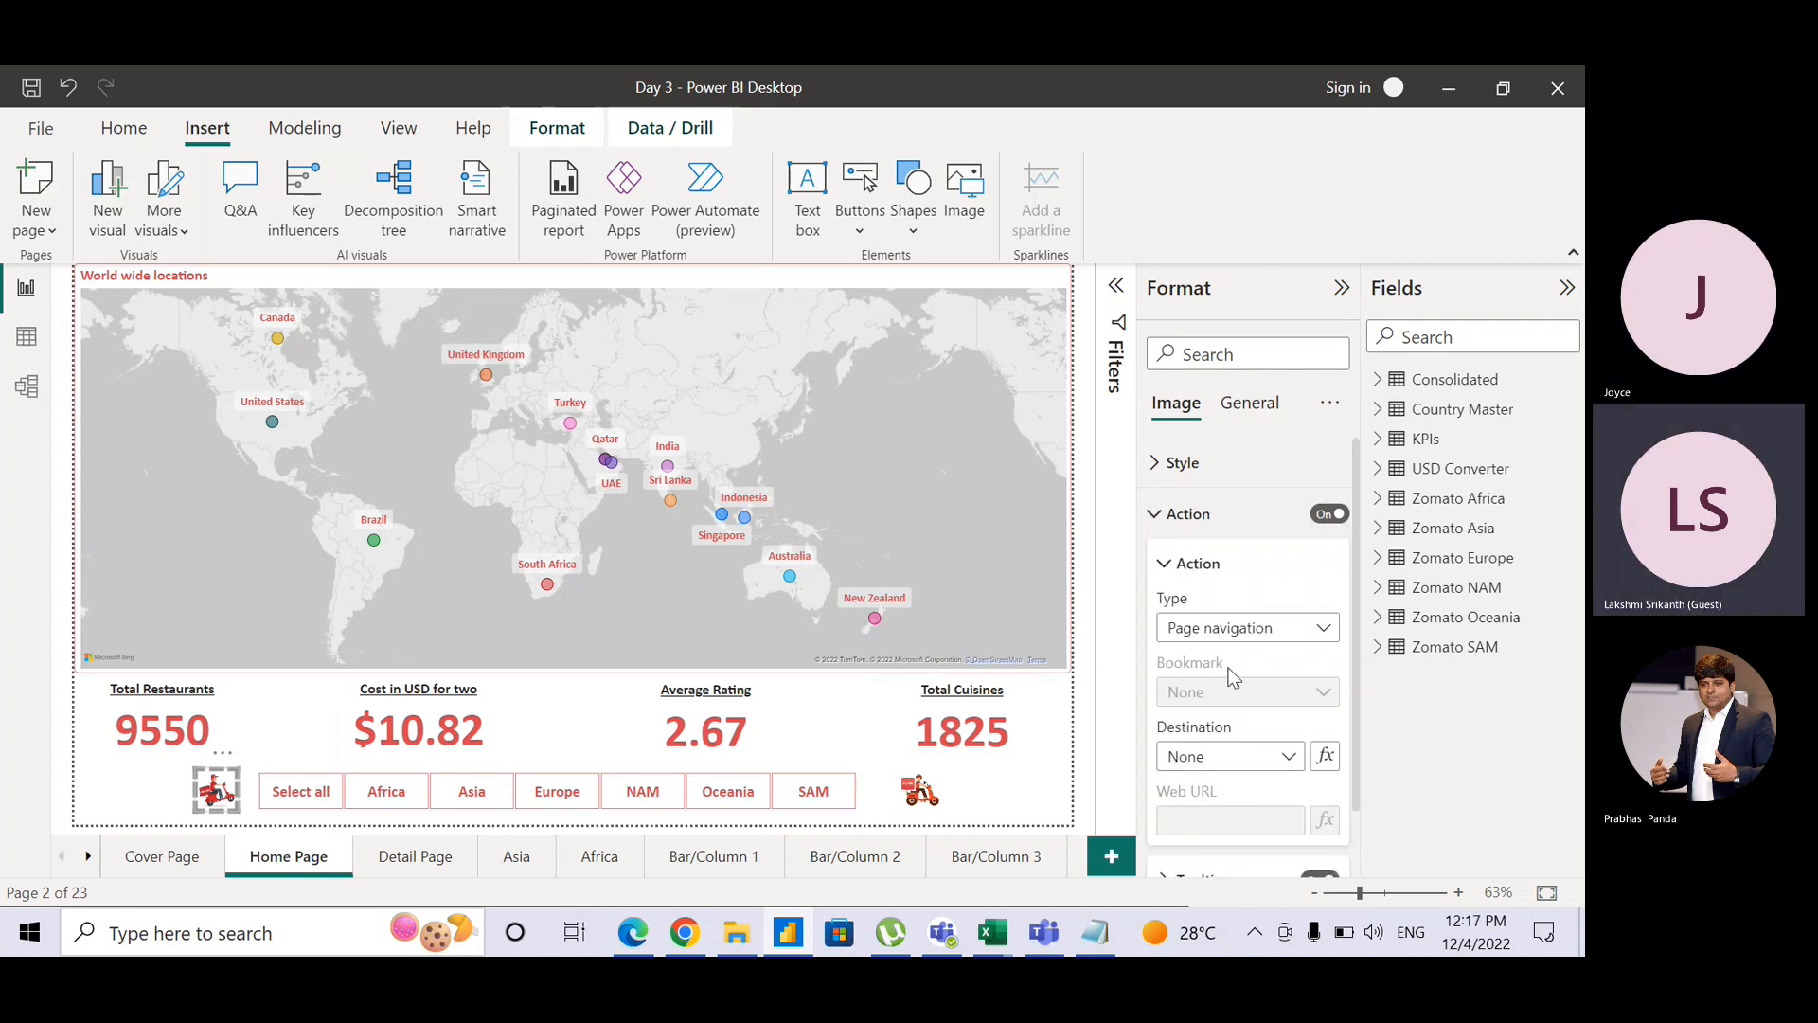
left_click(1235, 756)
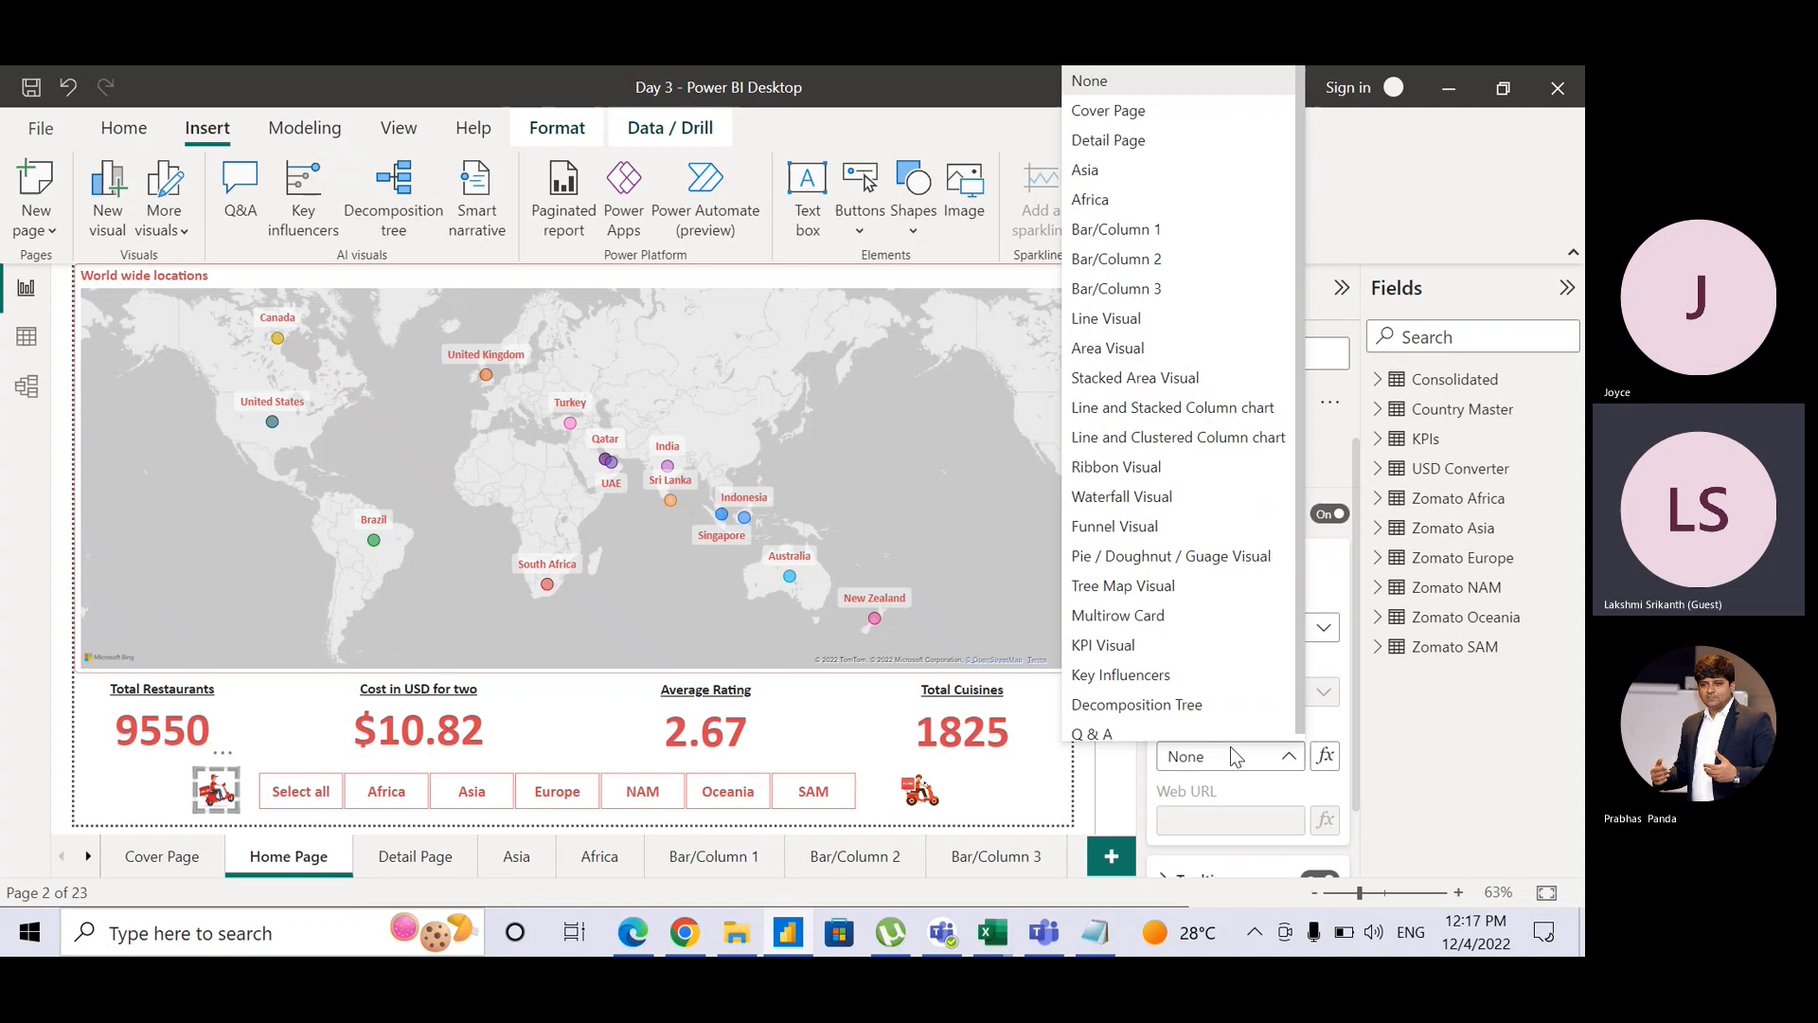
left_click(1157, 116)
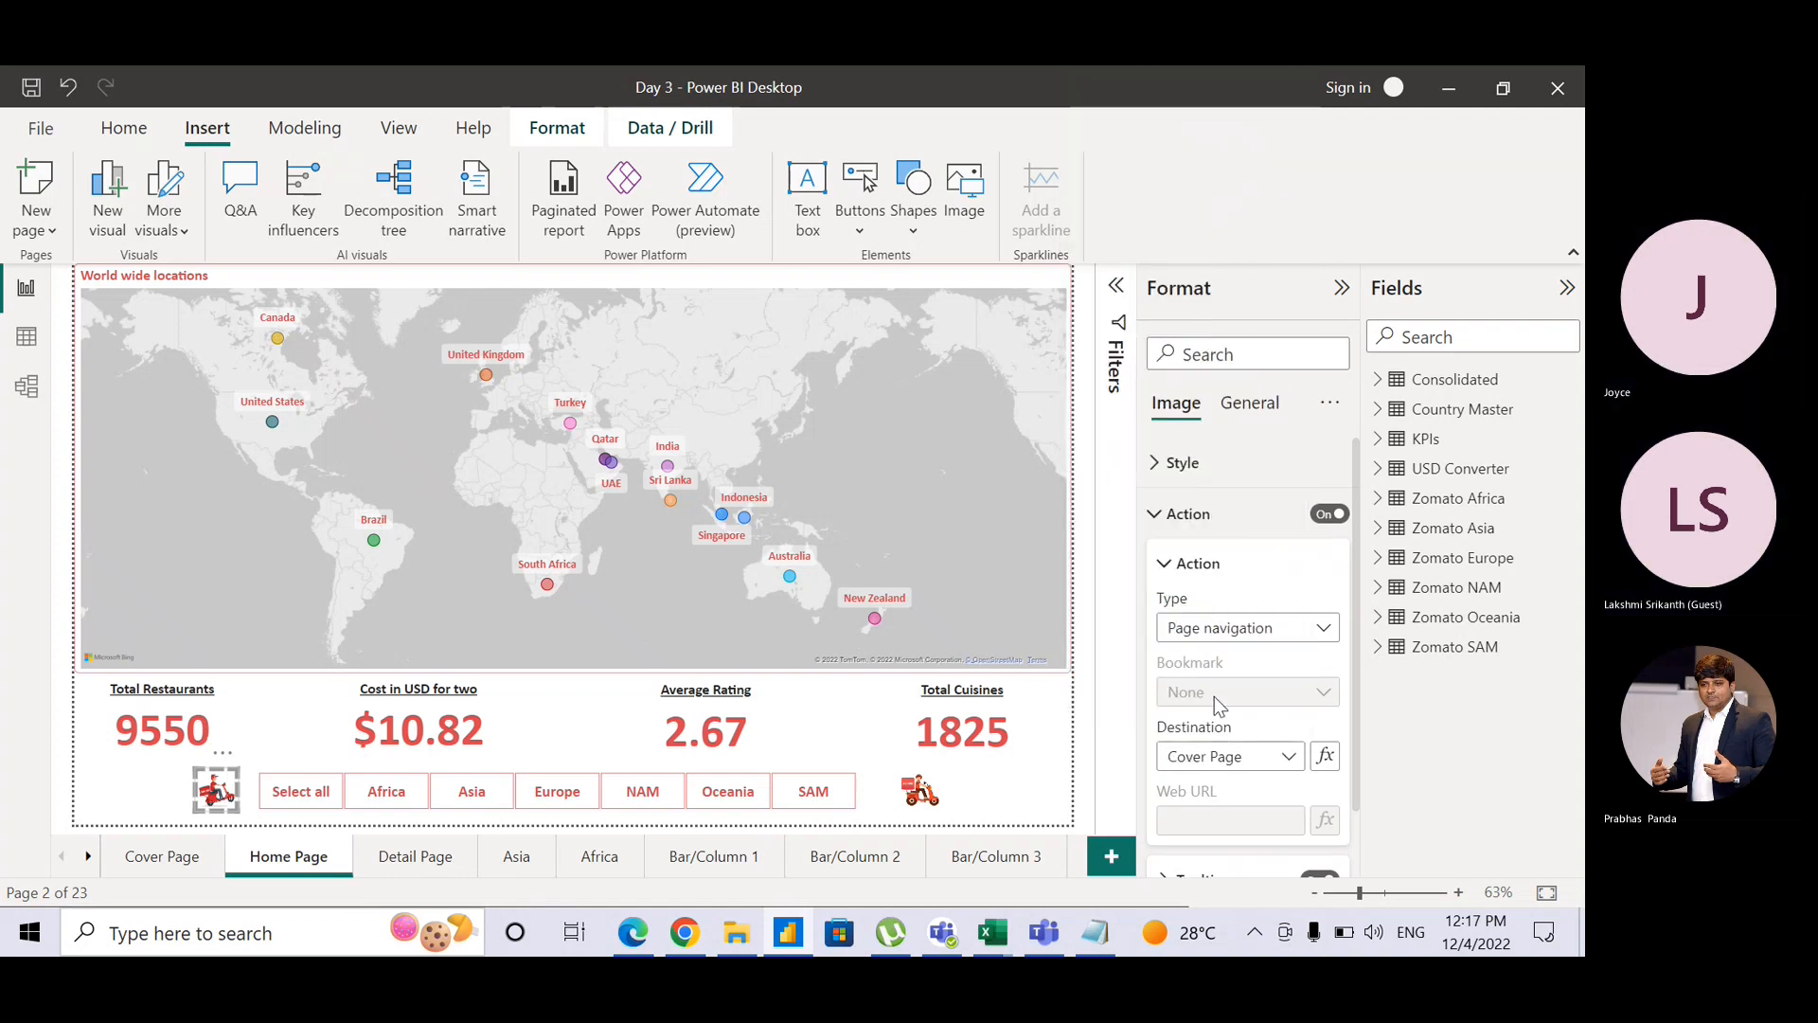
left_click(1089, 684)
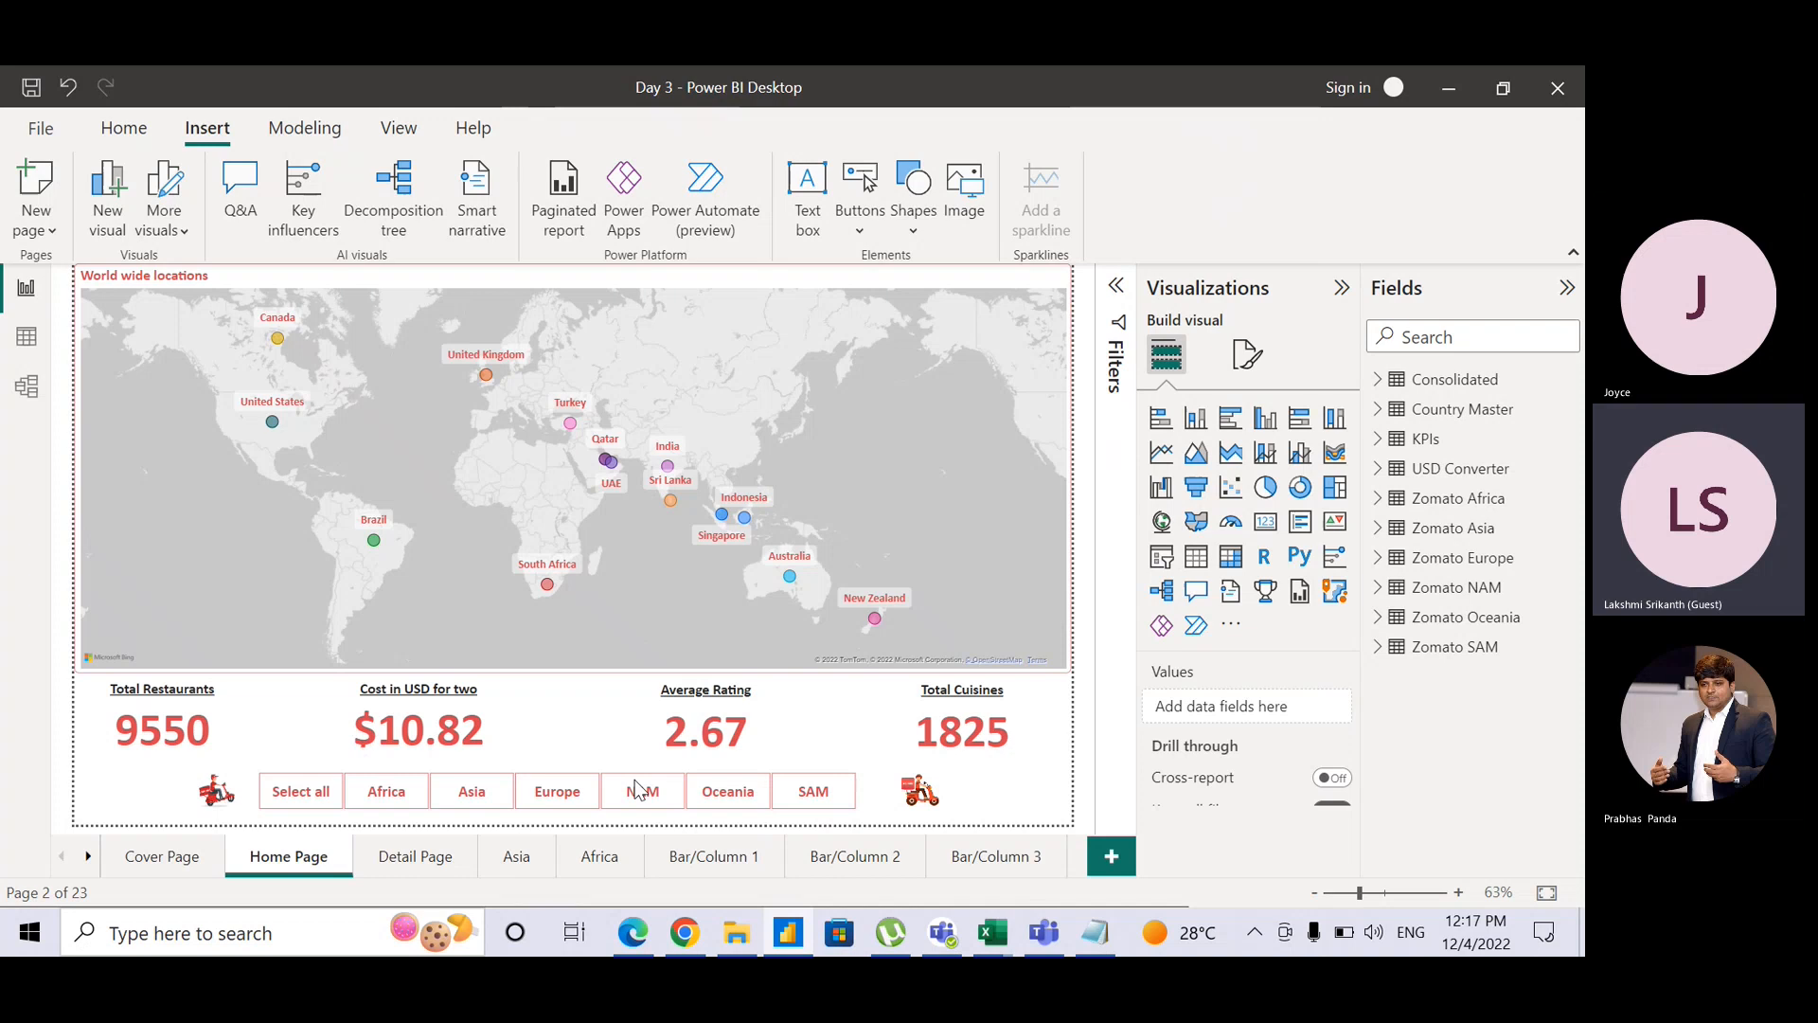
Step: Replace the Detail Page's old scooter image with a pasted copy of the linked one
left_click(225, 778)
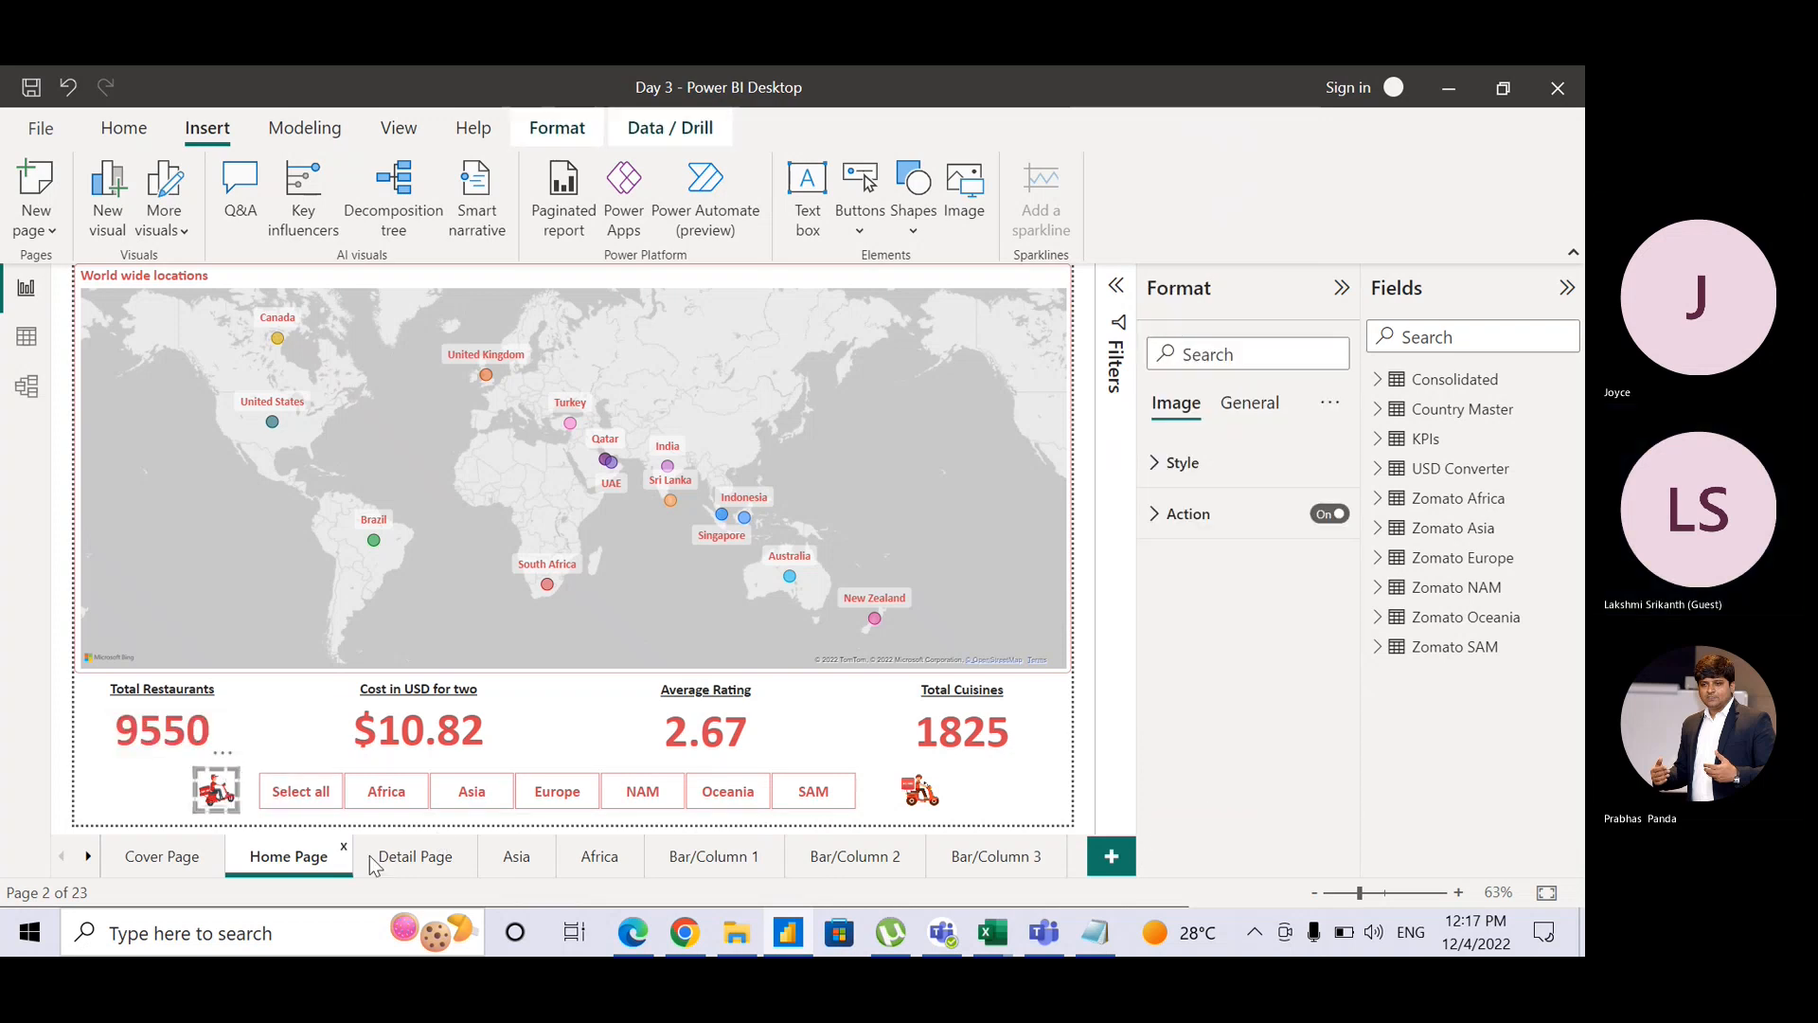
left_click(416, 858)
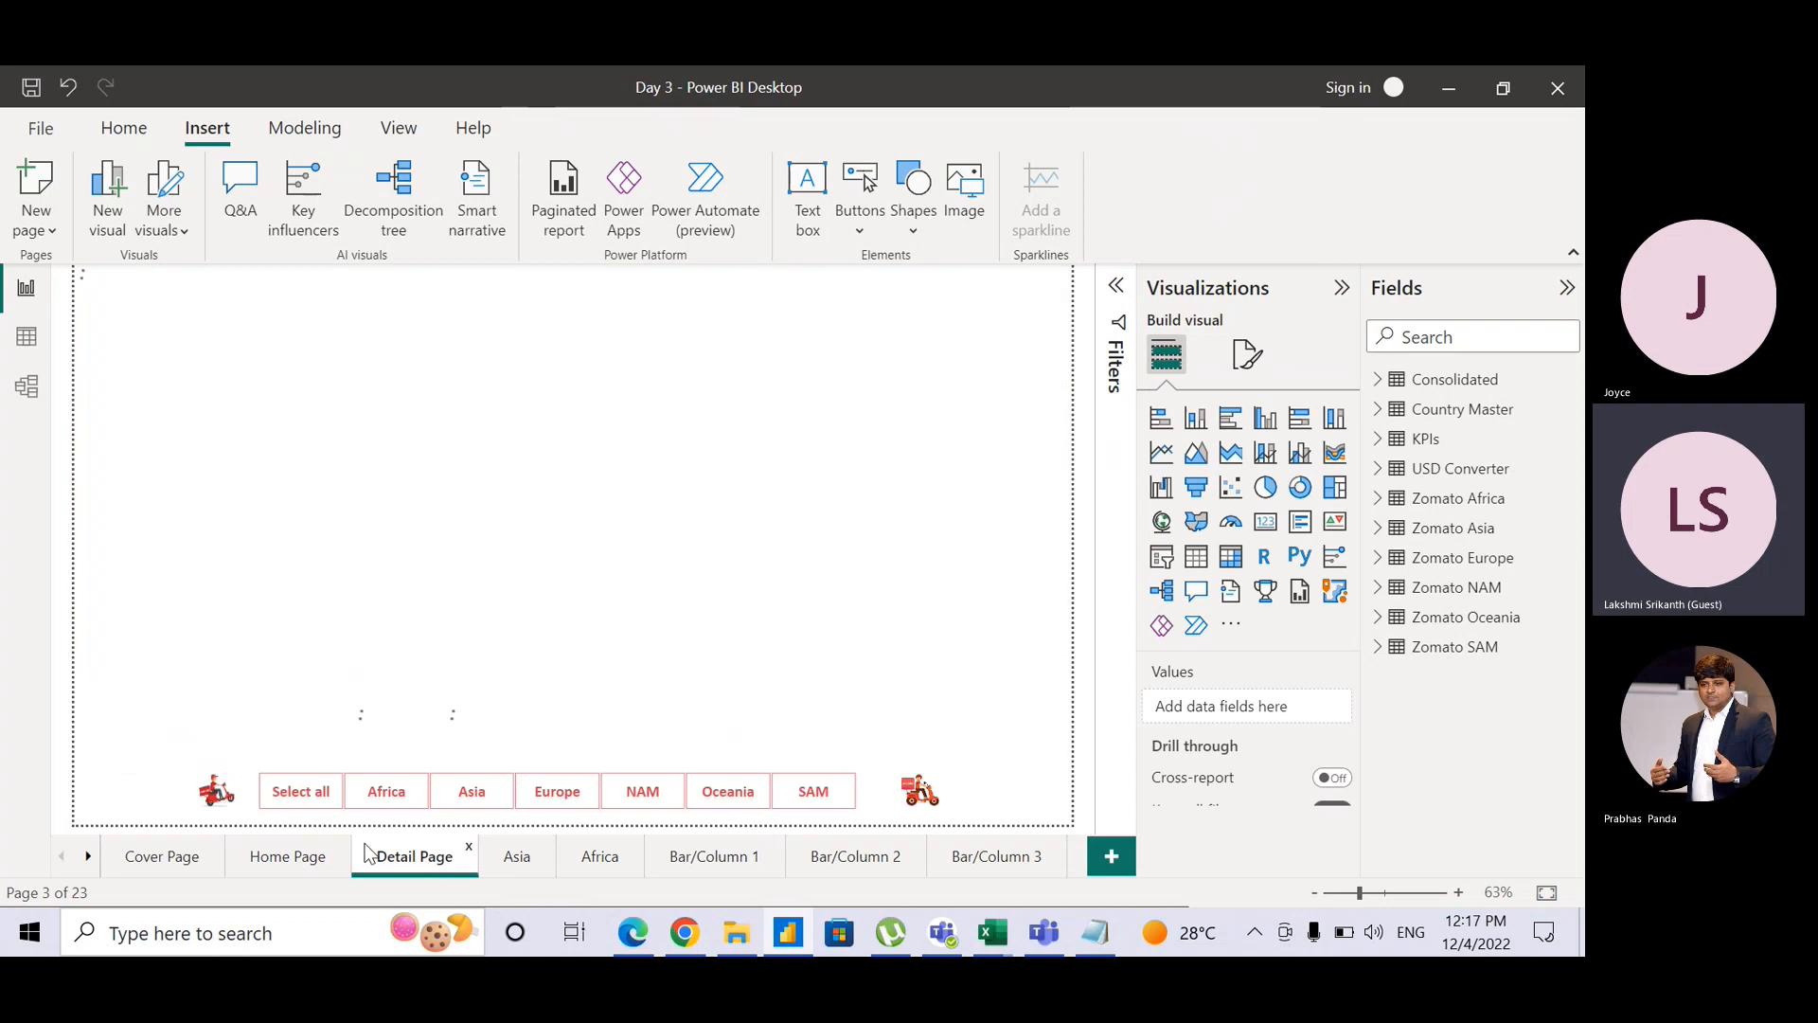
left_click(204, 803)
key("Delete")
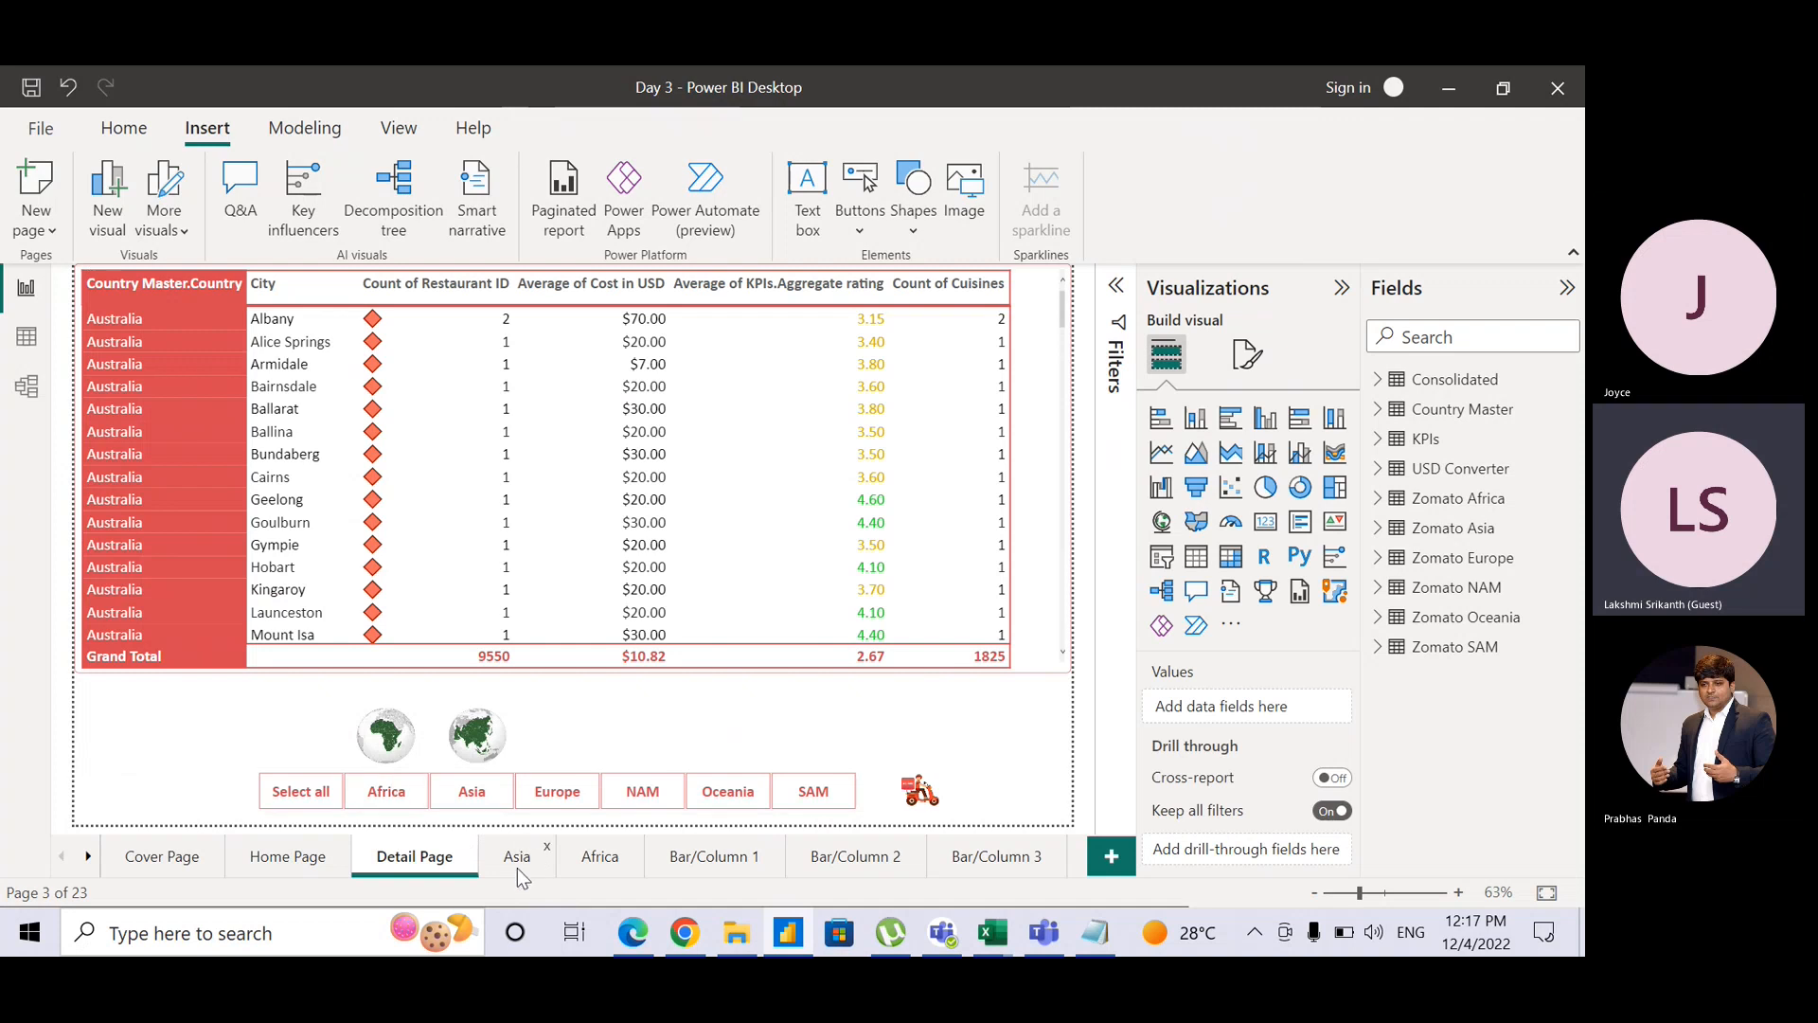
left_click(317, 872)
left_click(225, 788)
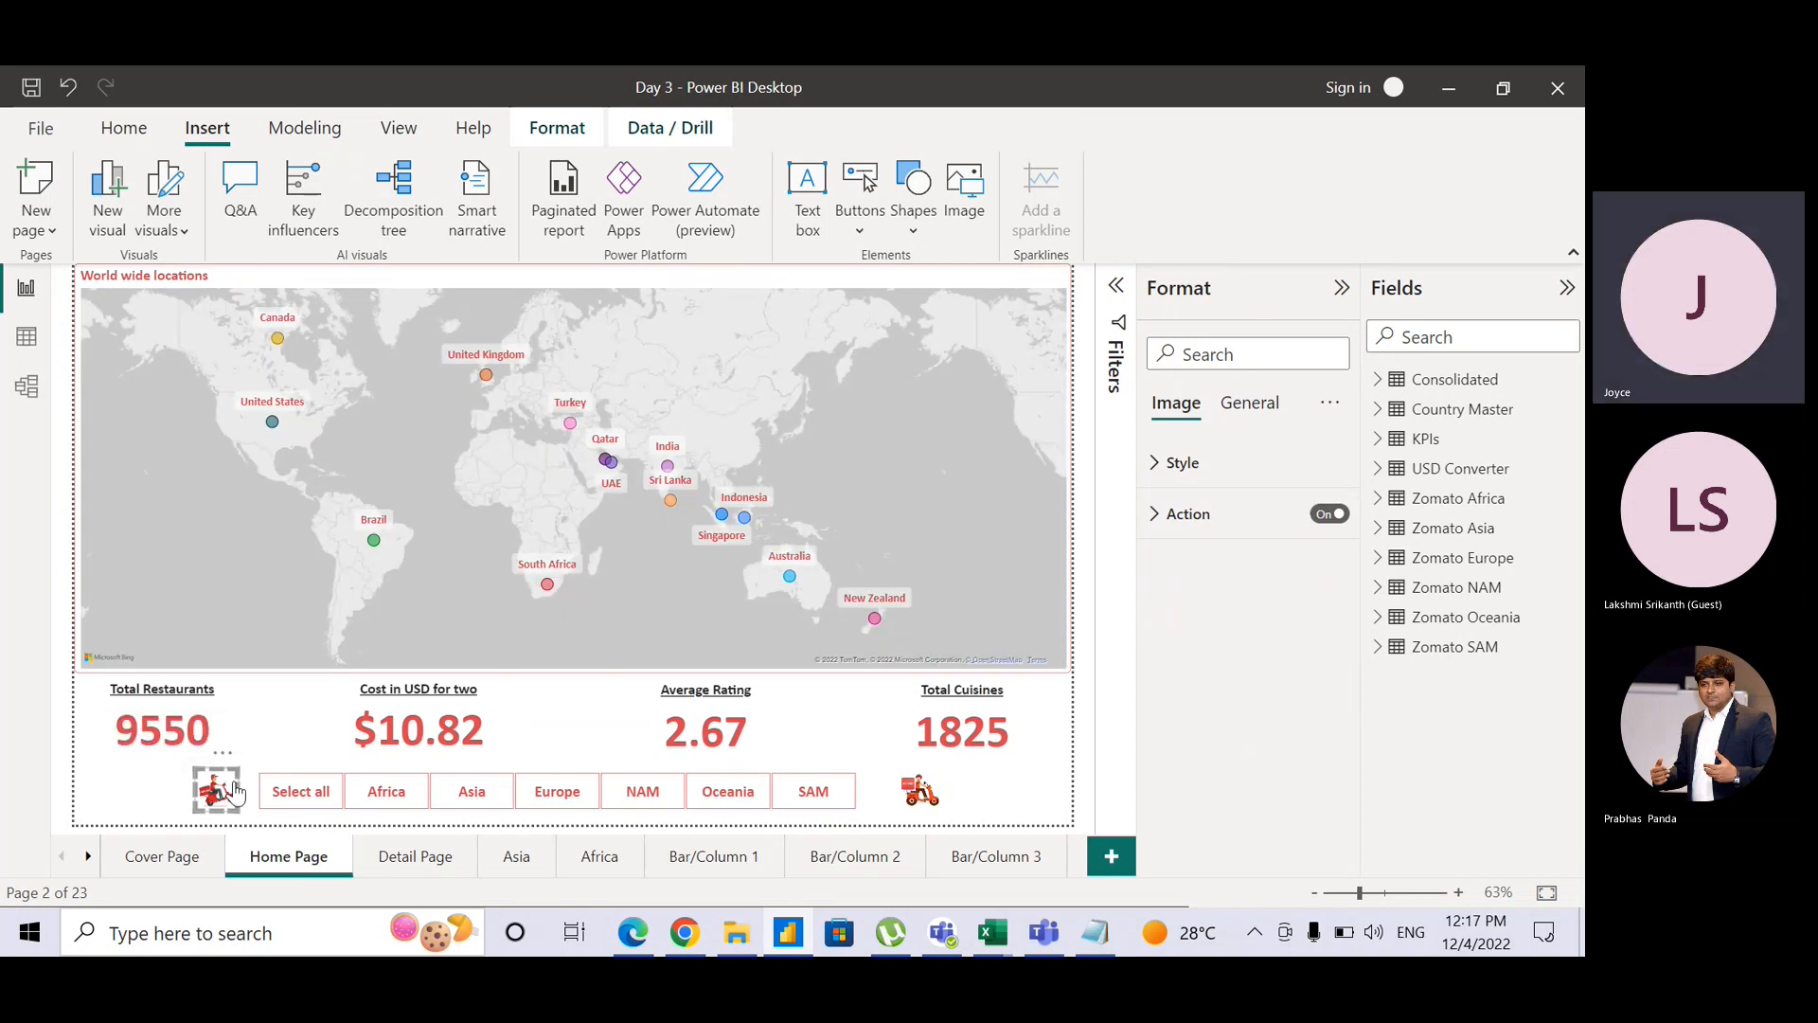
left_click(414, 858)
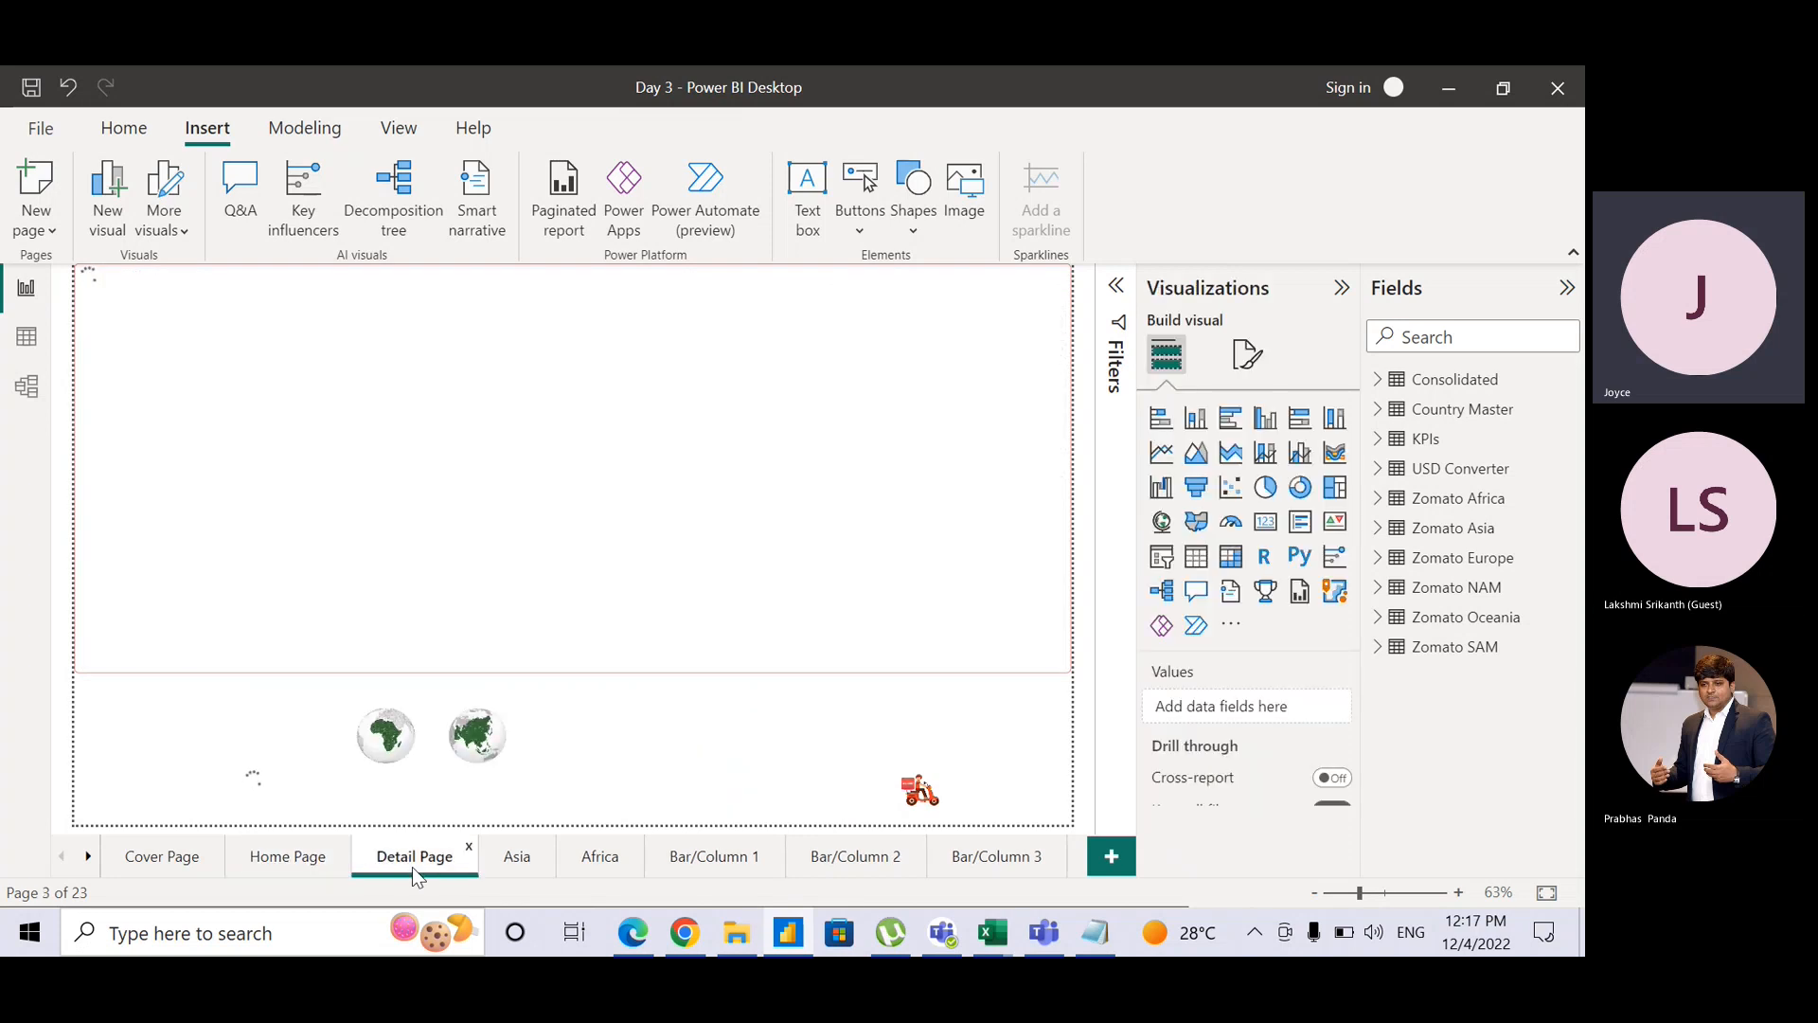
key("ctrl")
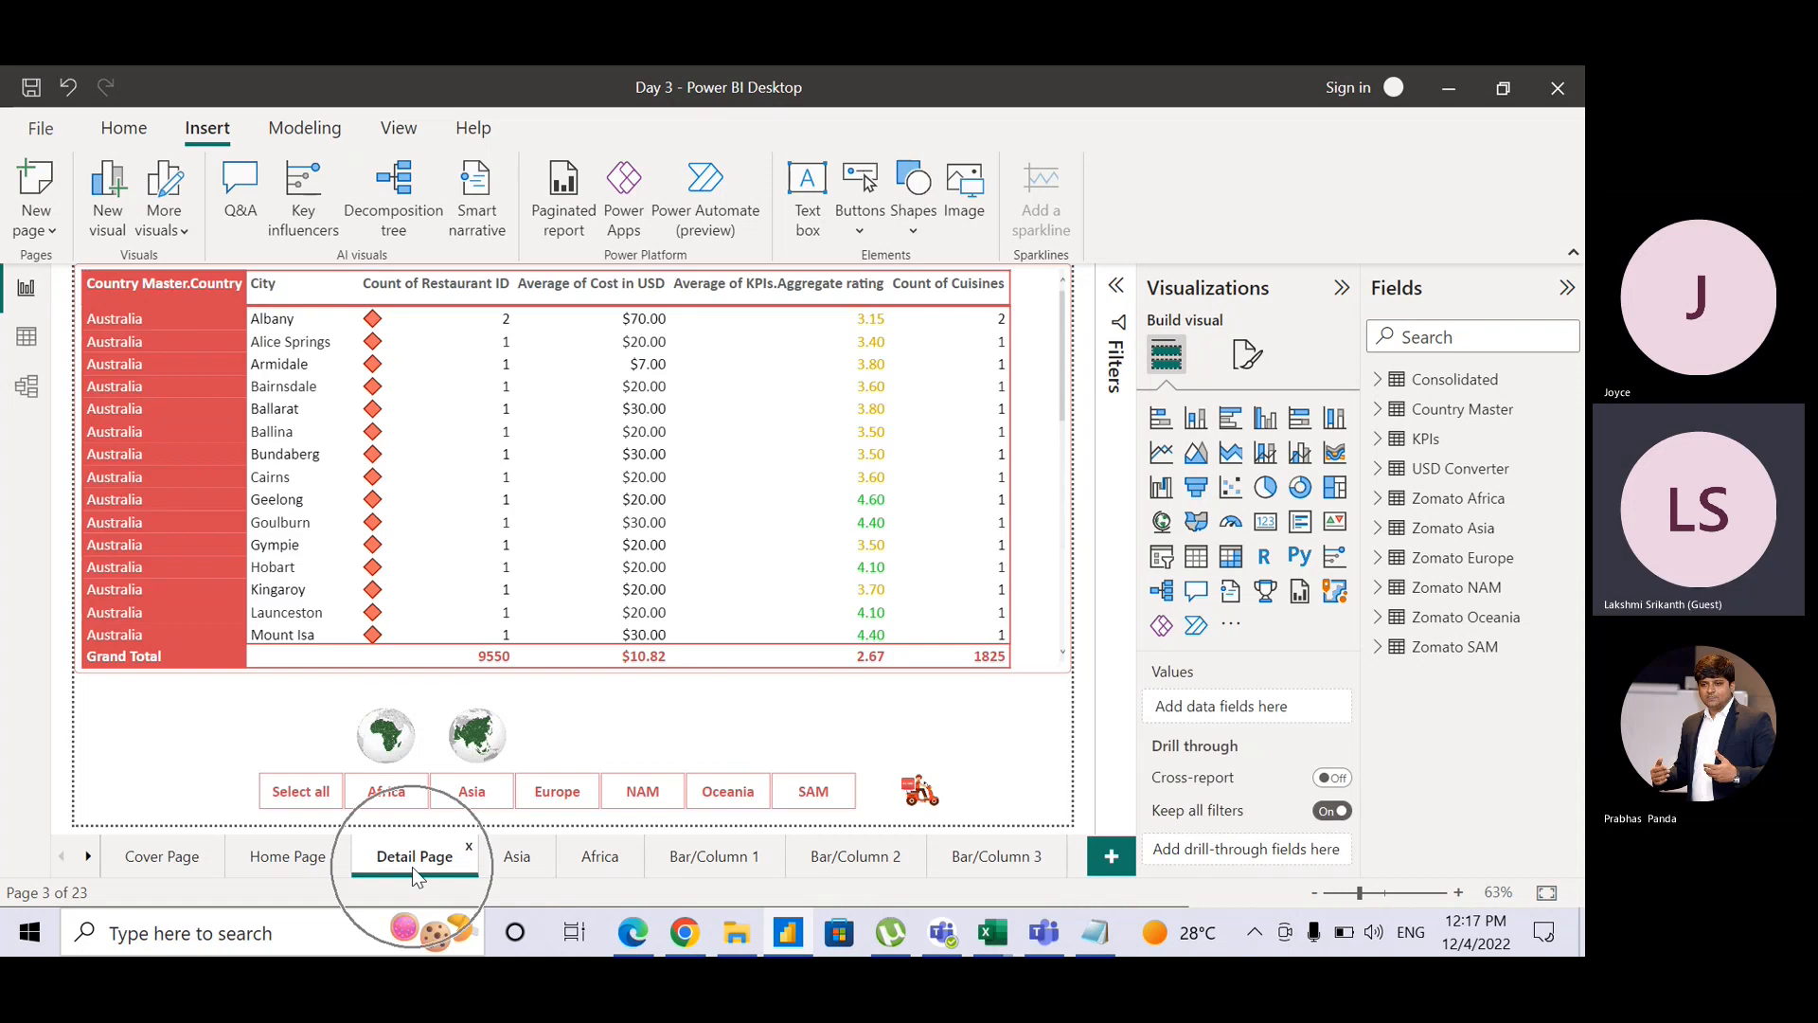
key("ctrl+v")
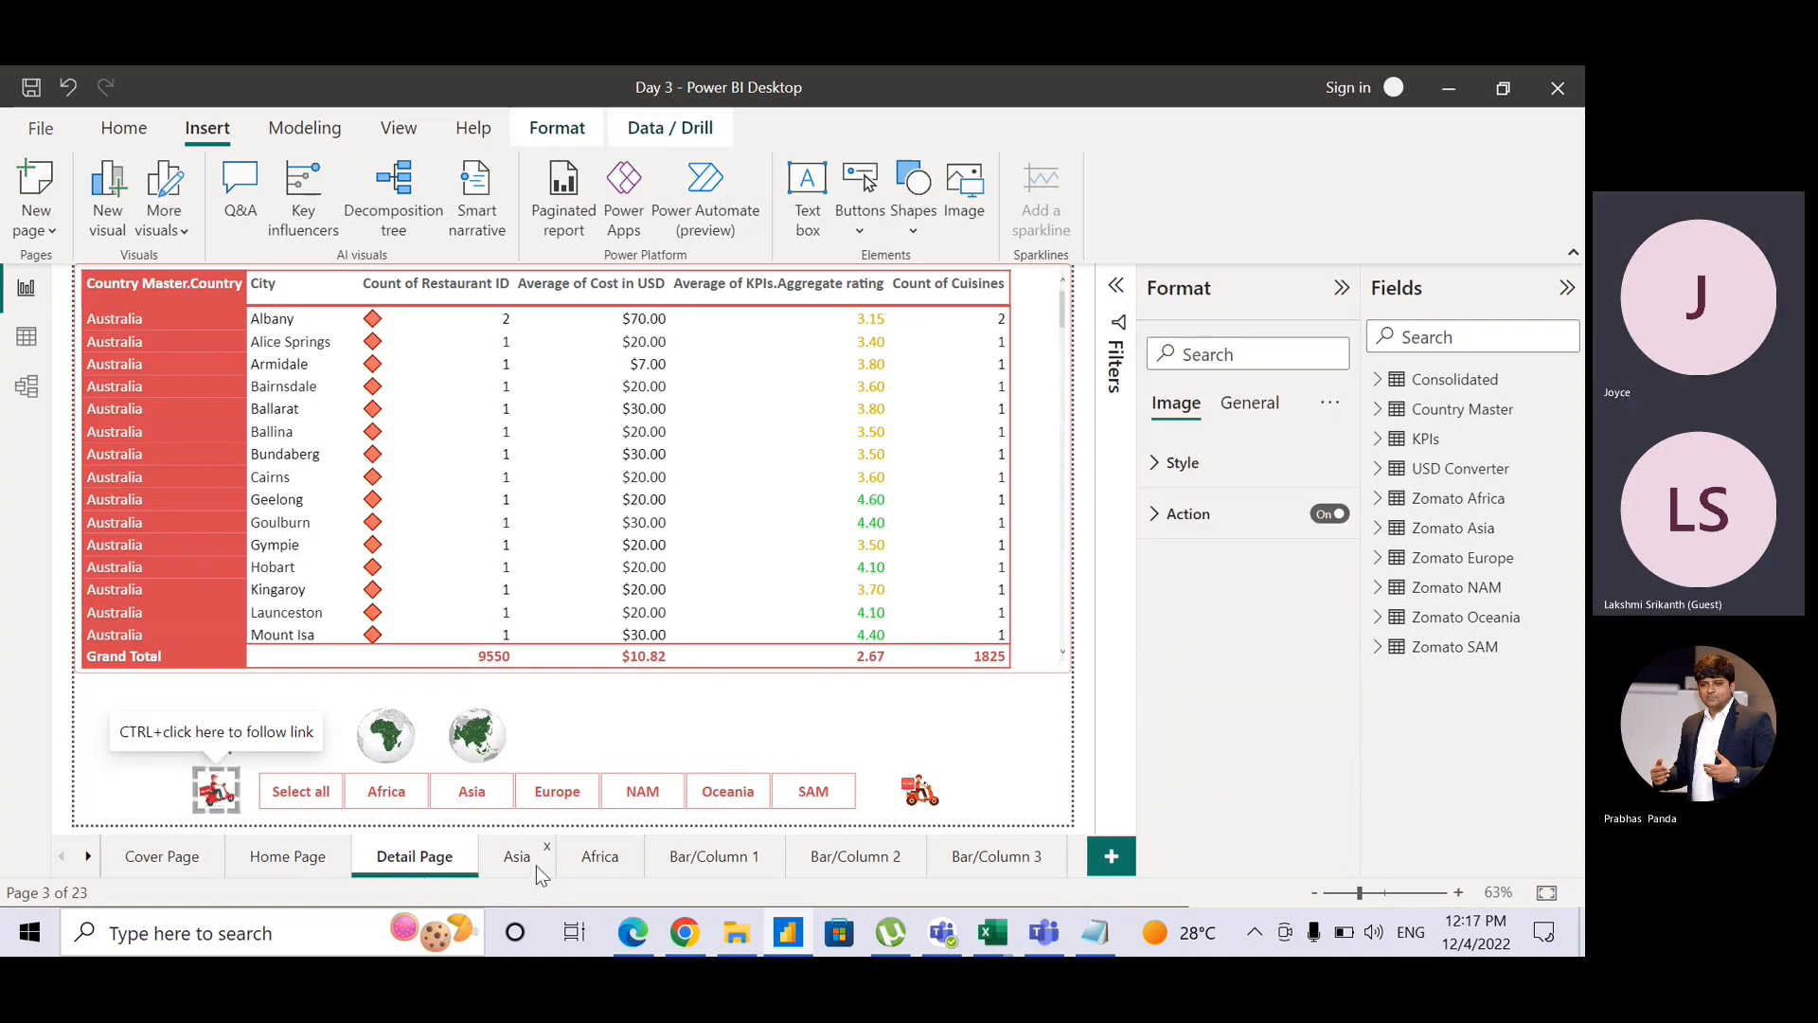
left_click(536, 866)
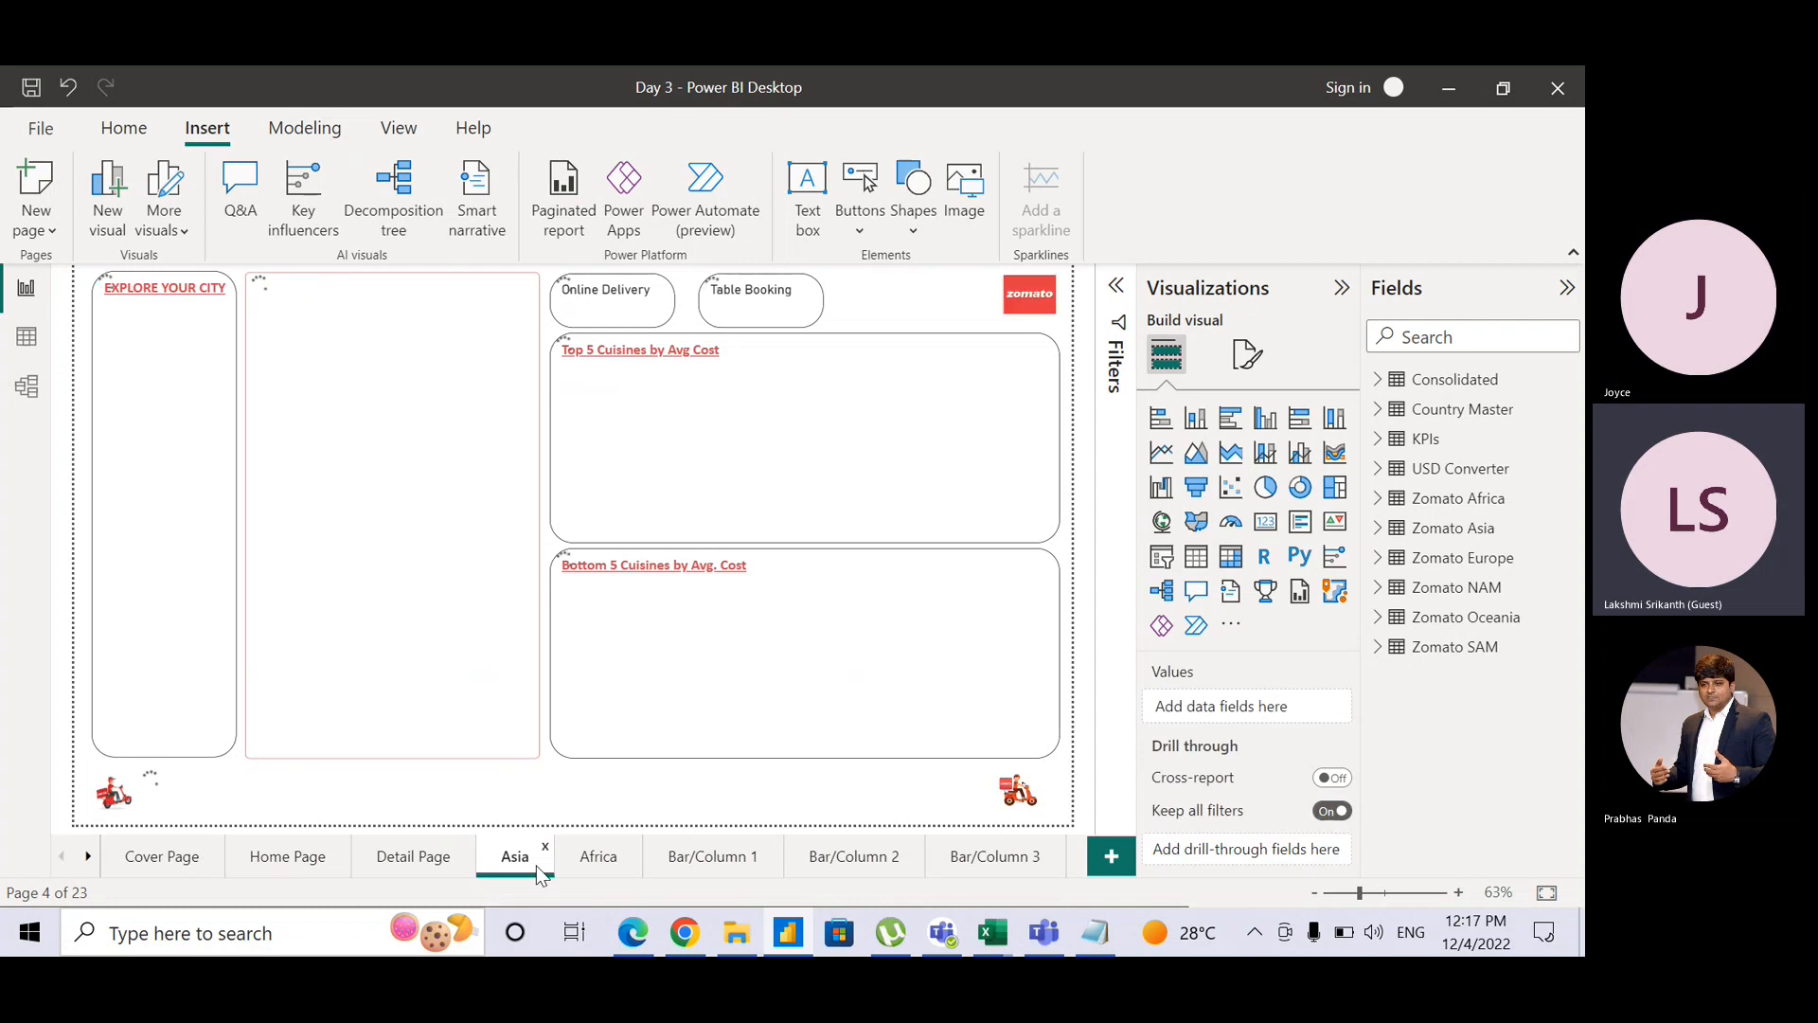
Step: Browse Africa and Bar/Column 1, follow the scooter link to Cover Page, then visit Home Page and Asia
left_click(608, 867)
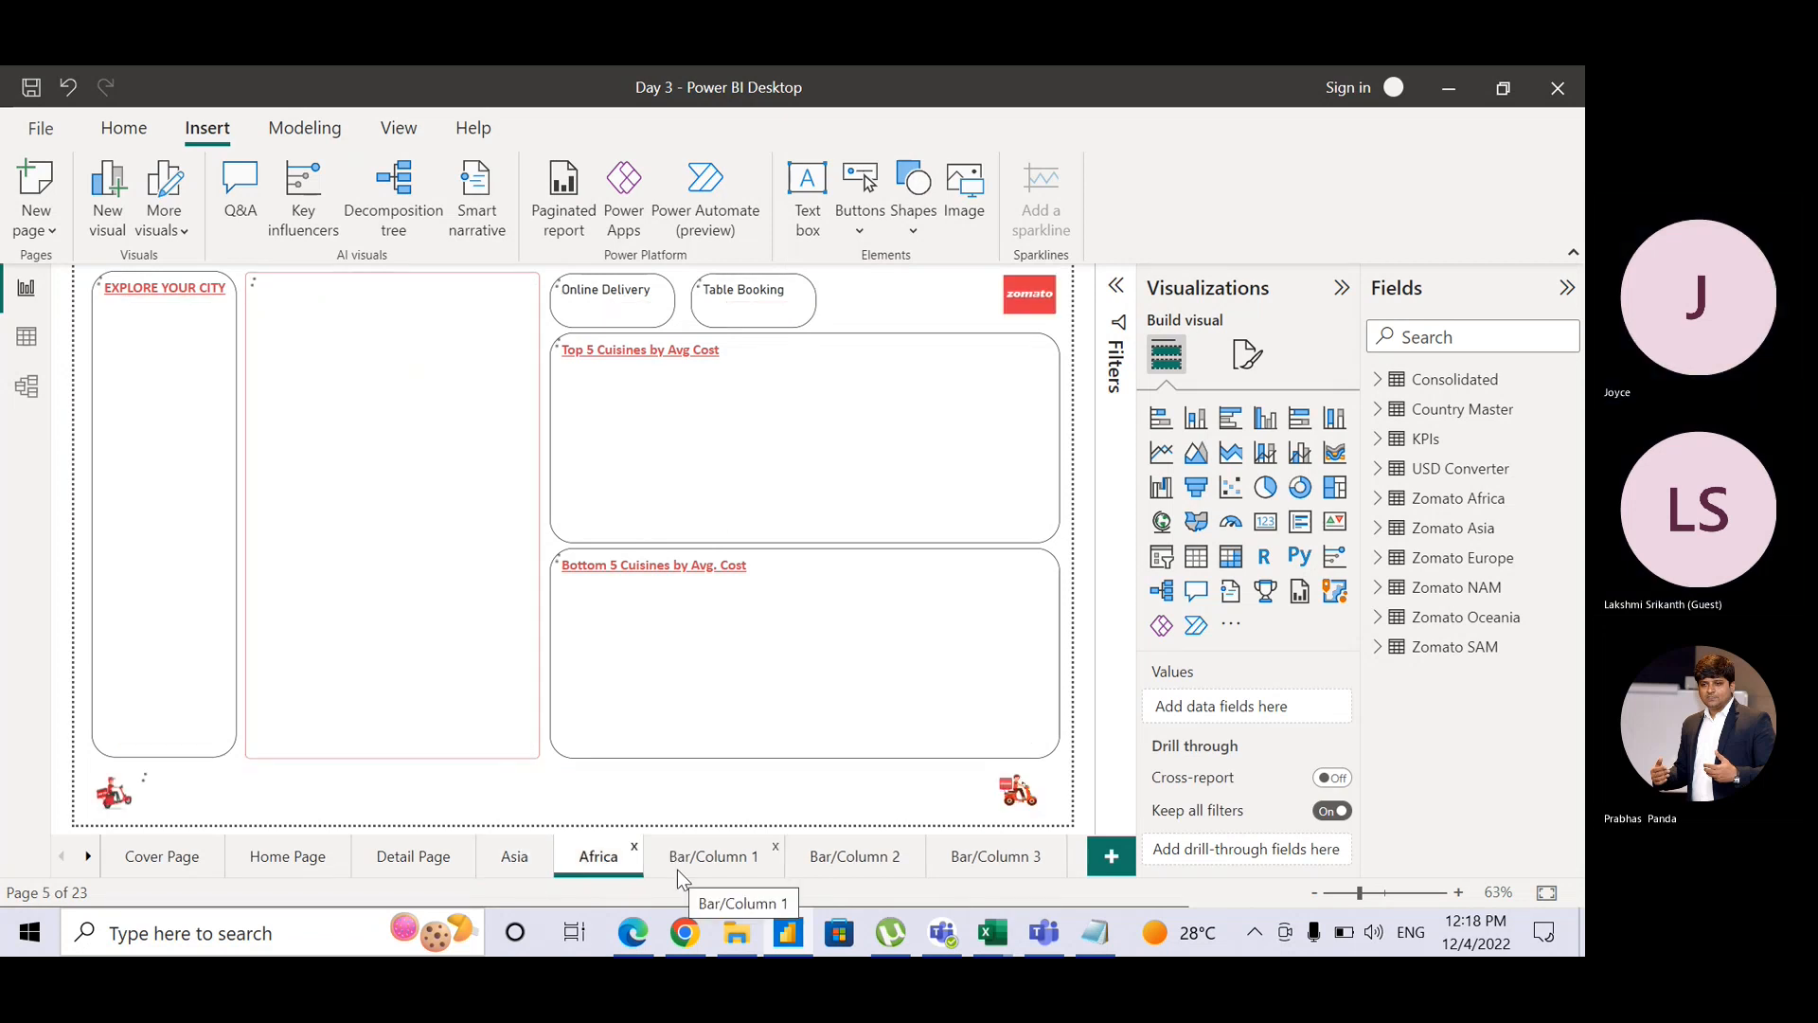
left_click(679, 856)
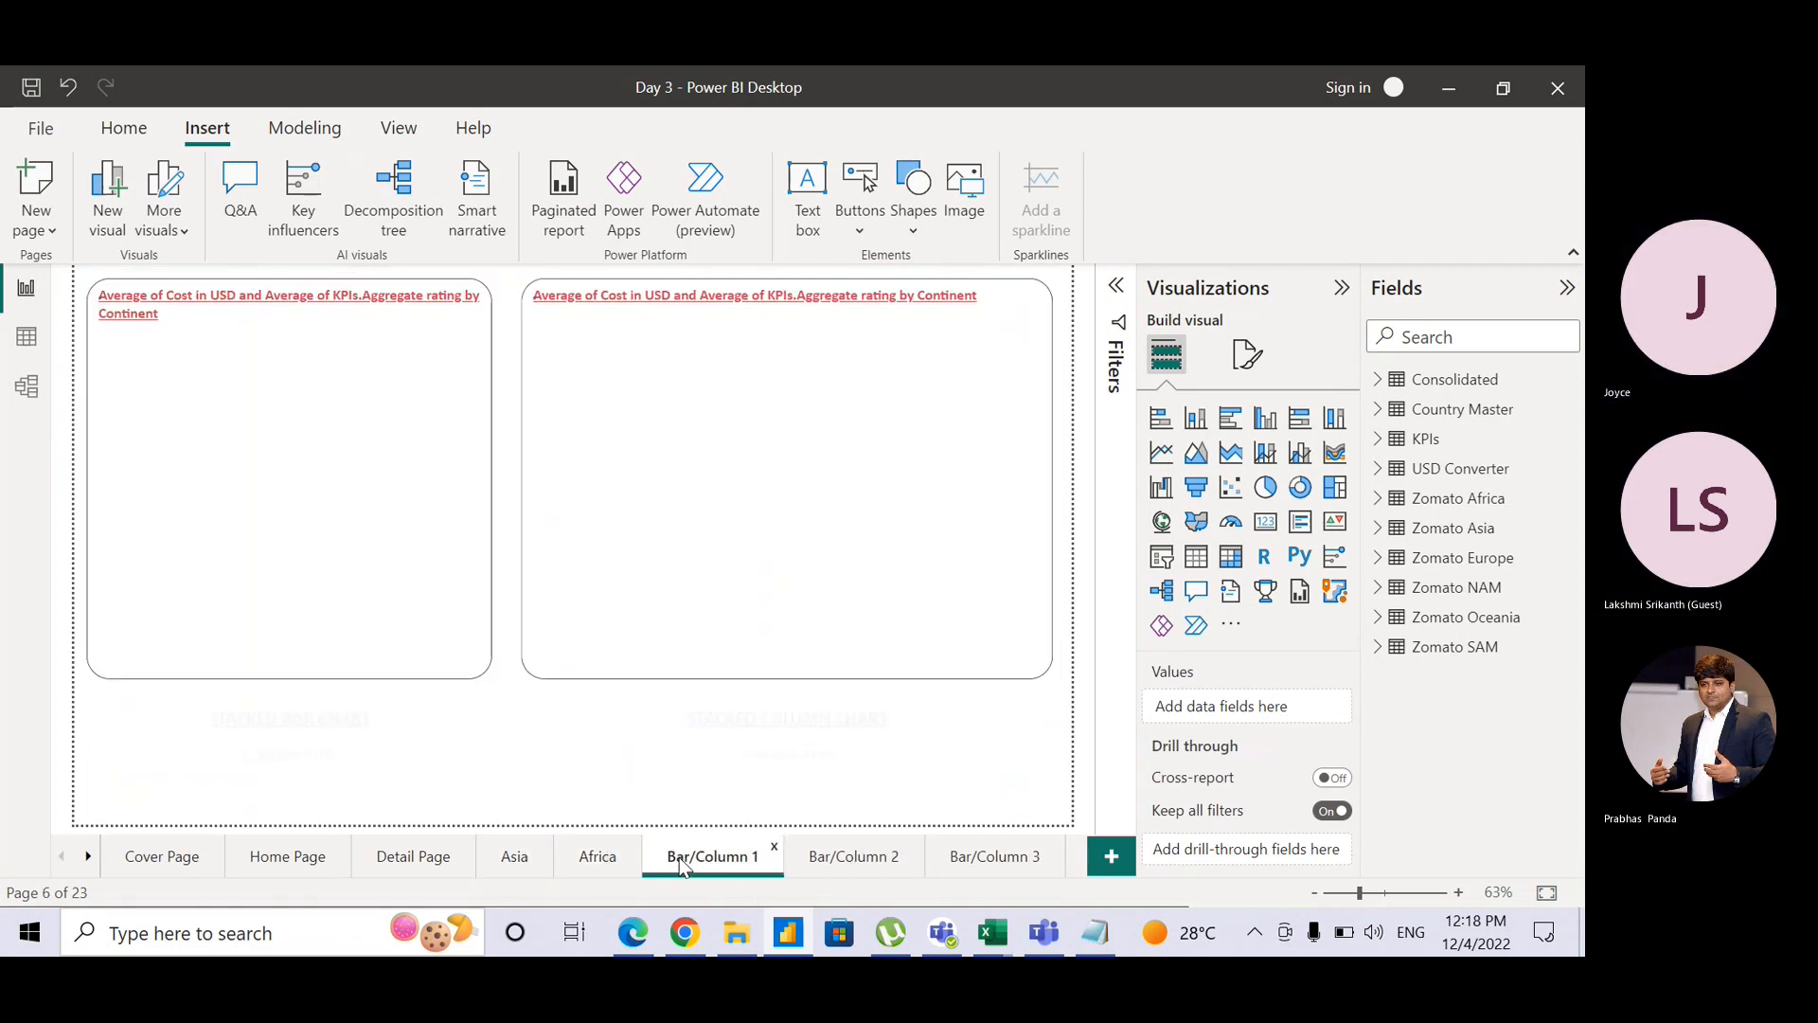
key("ctrl+v")
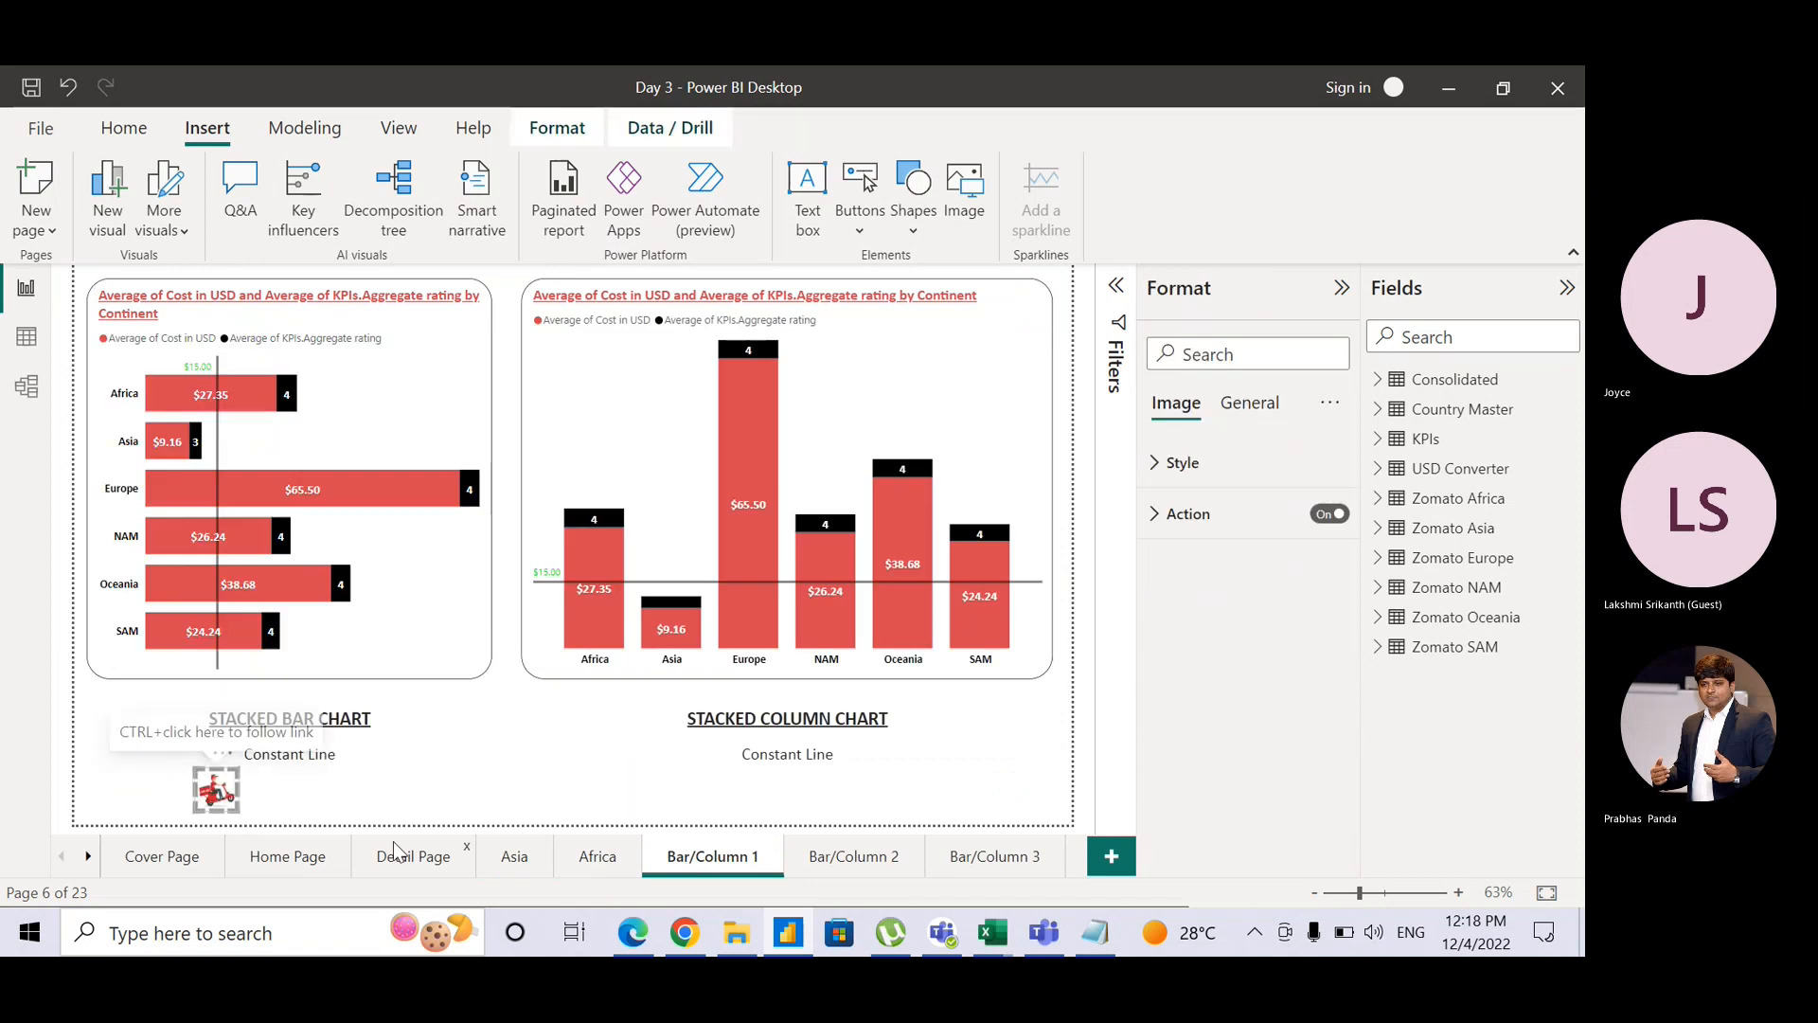
left_click(151, 775)
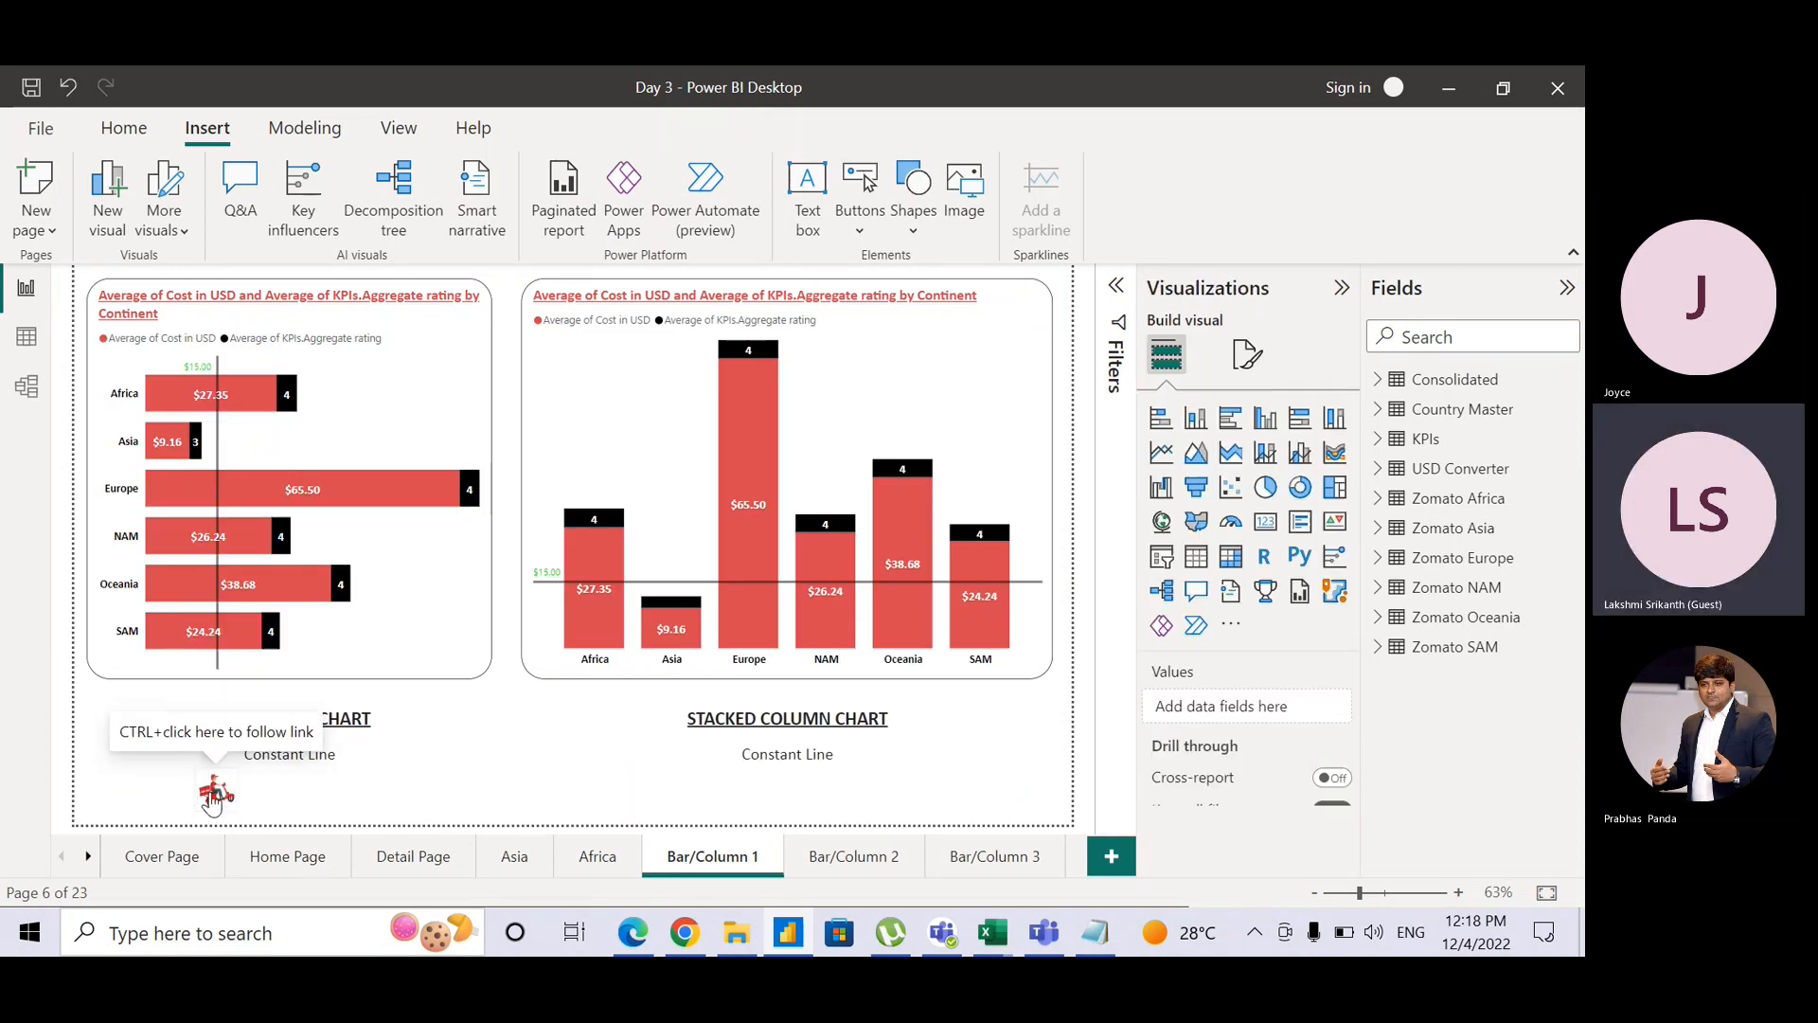
left_click(212, 796, "ctrl")
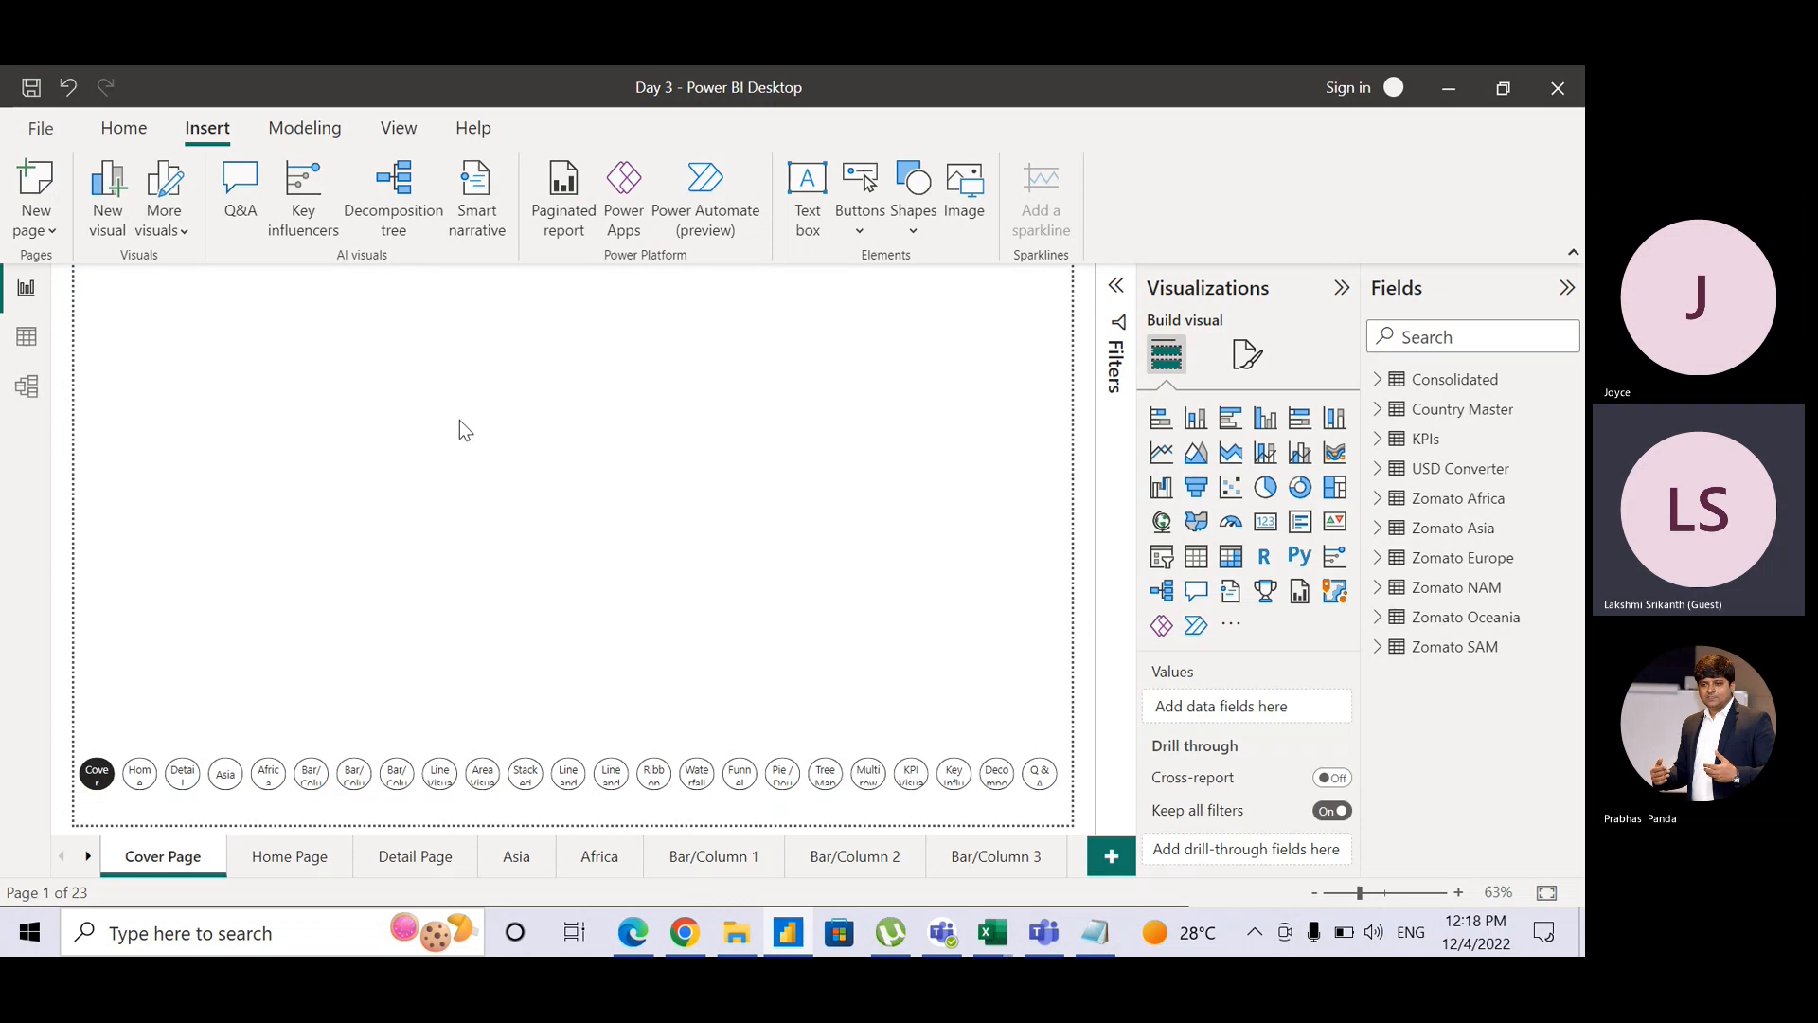
left_click(292, 855)
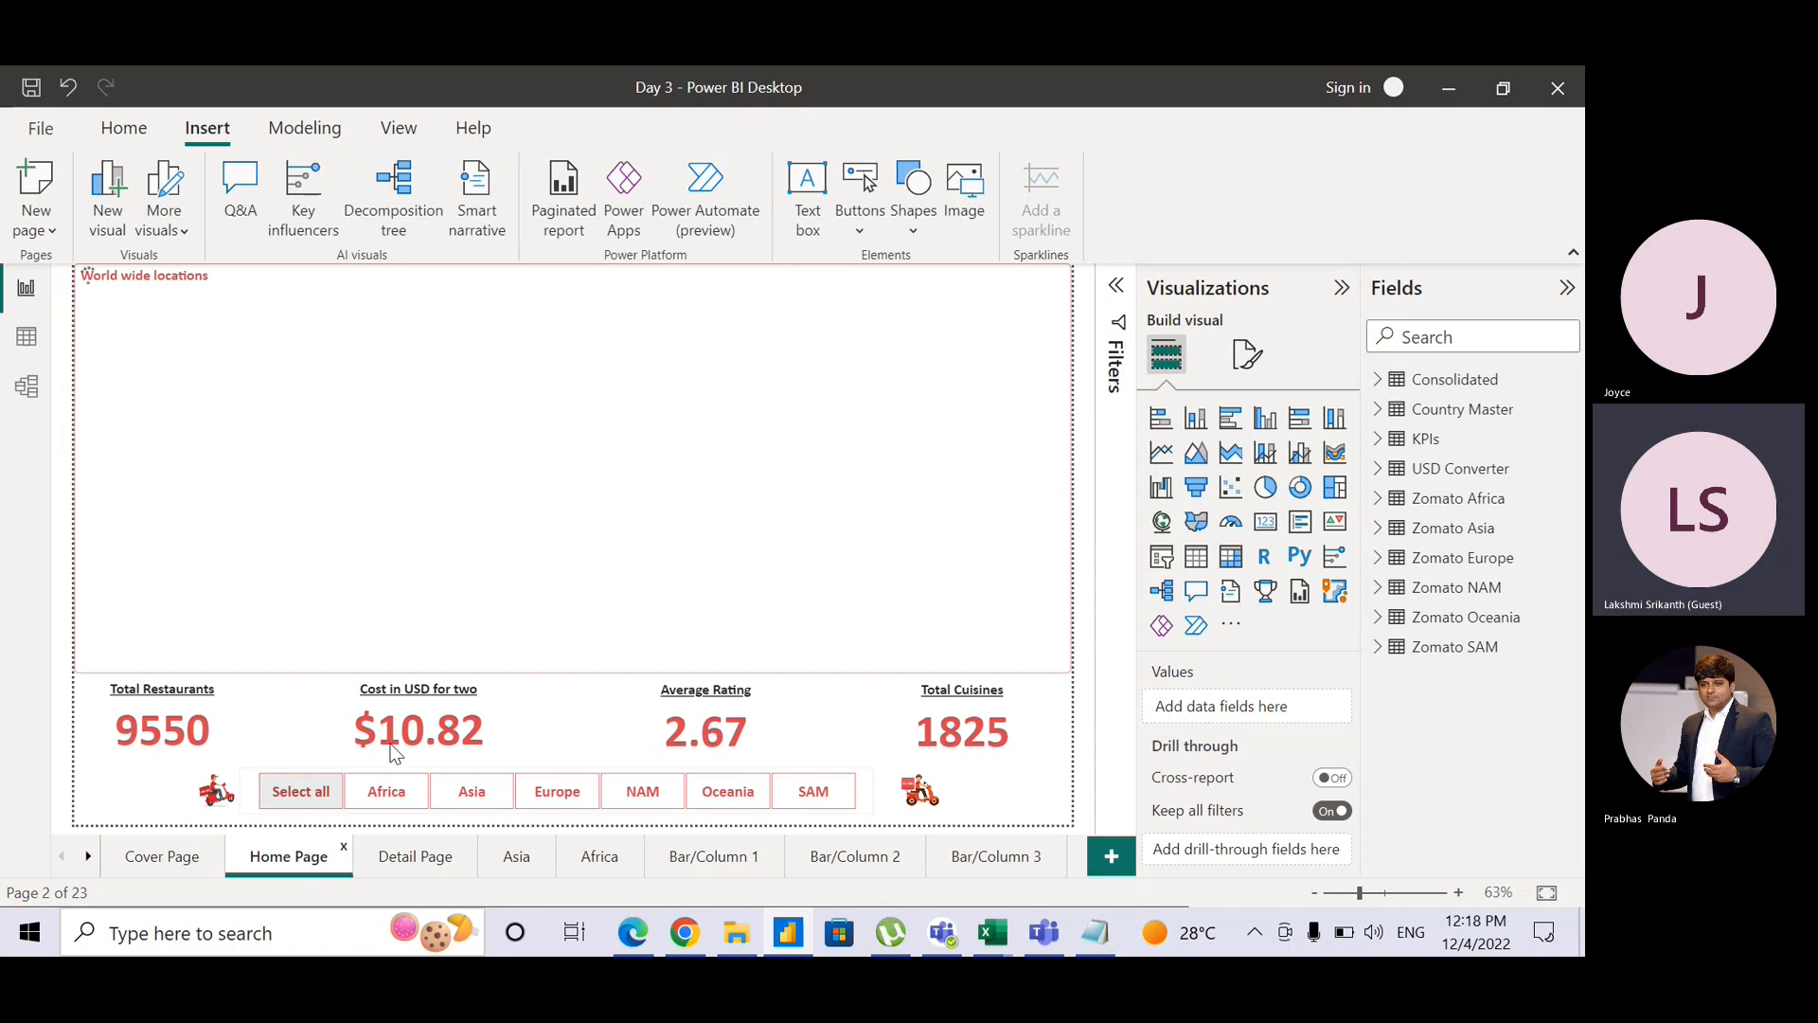
left_click(516, 858)
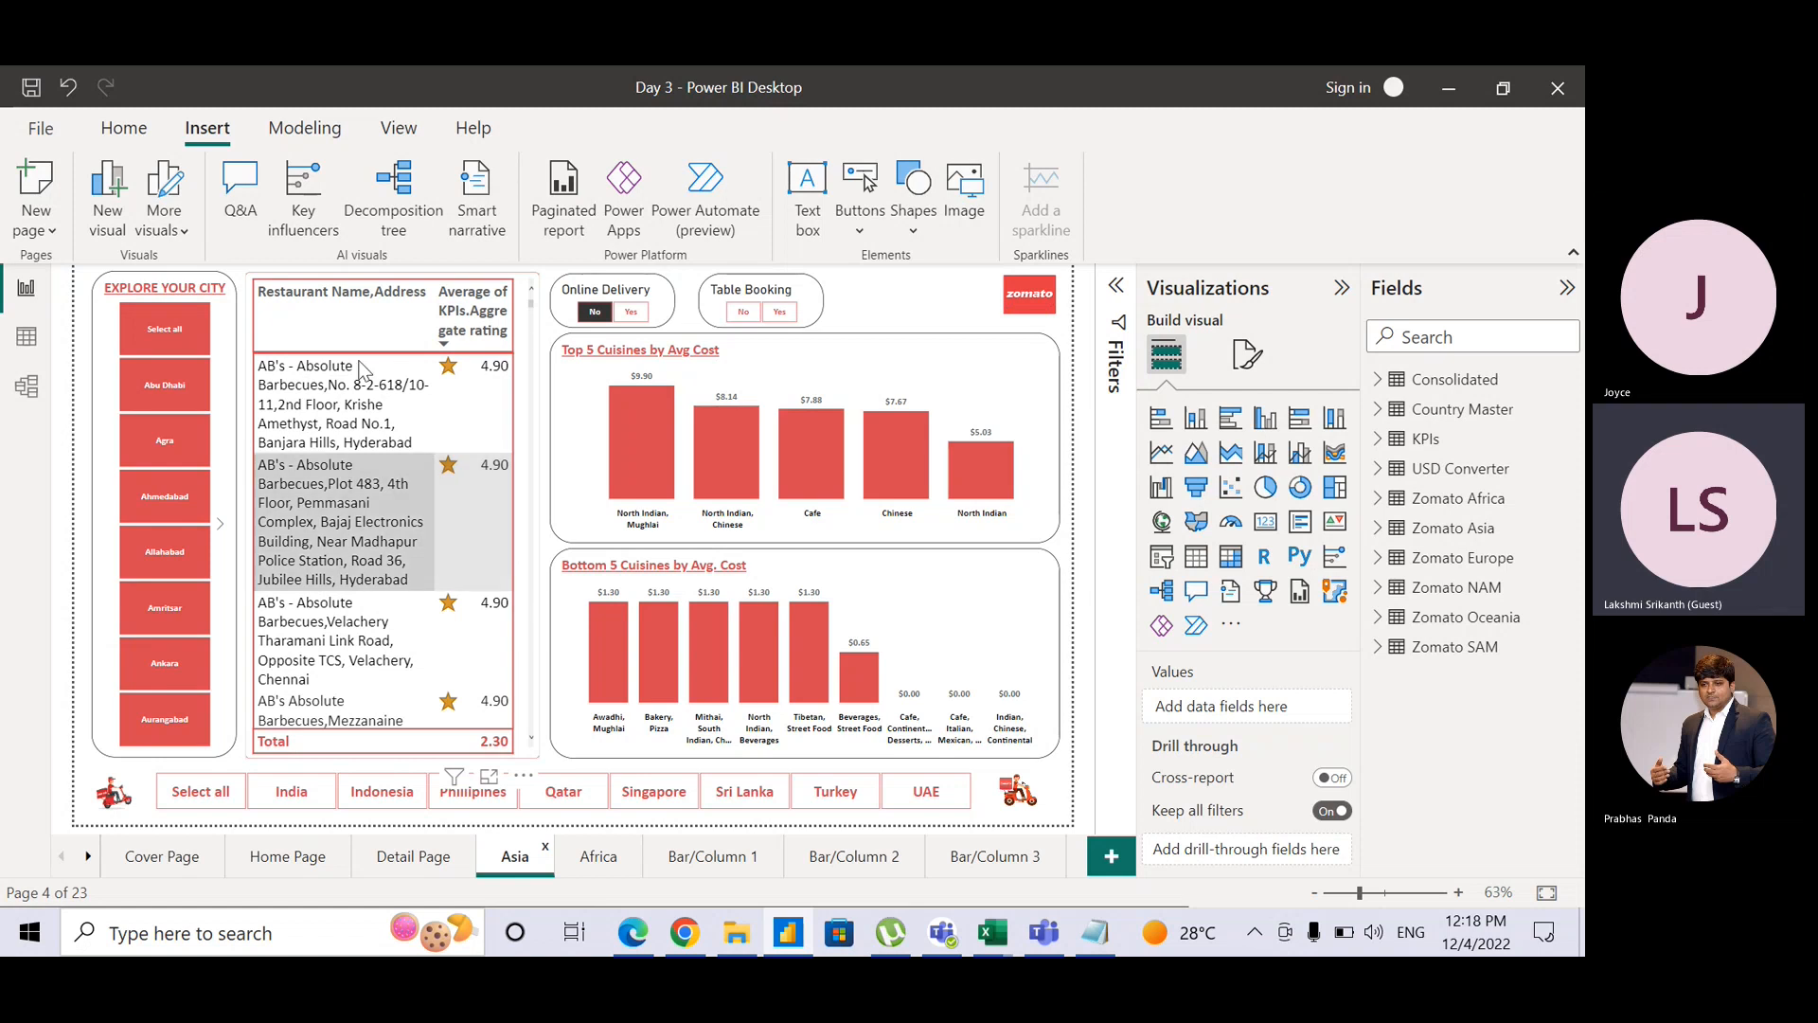
mouse_move(839, 444)
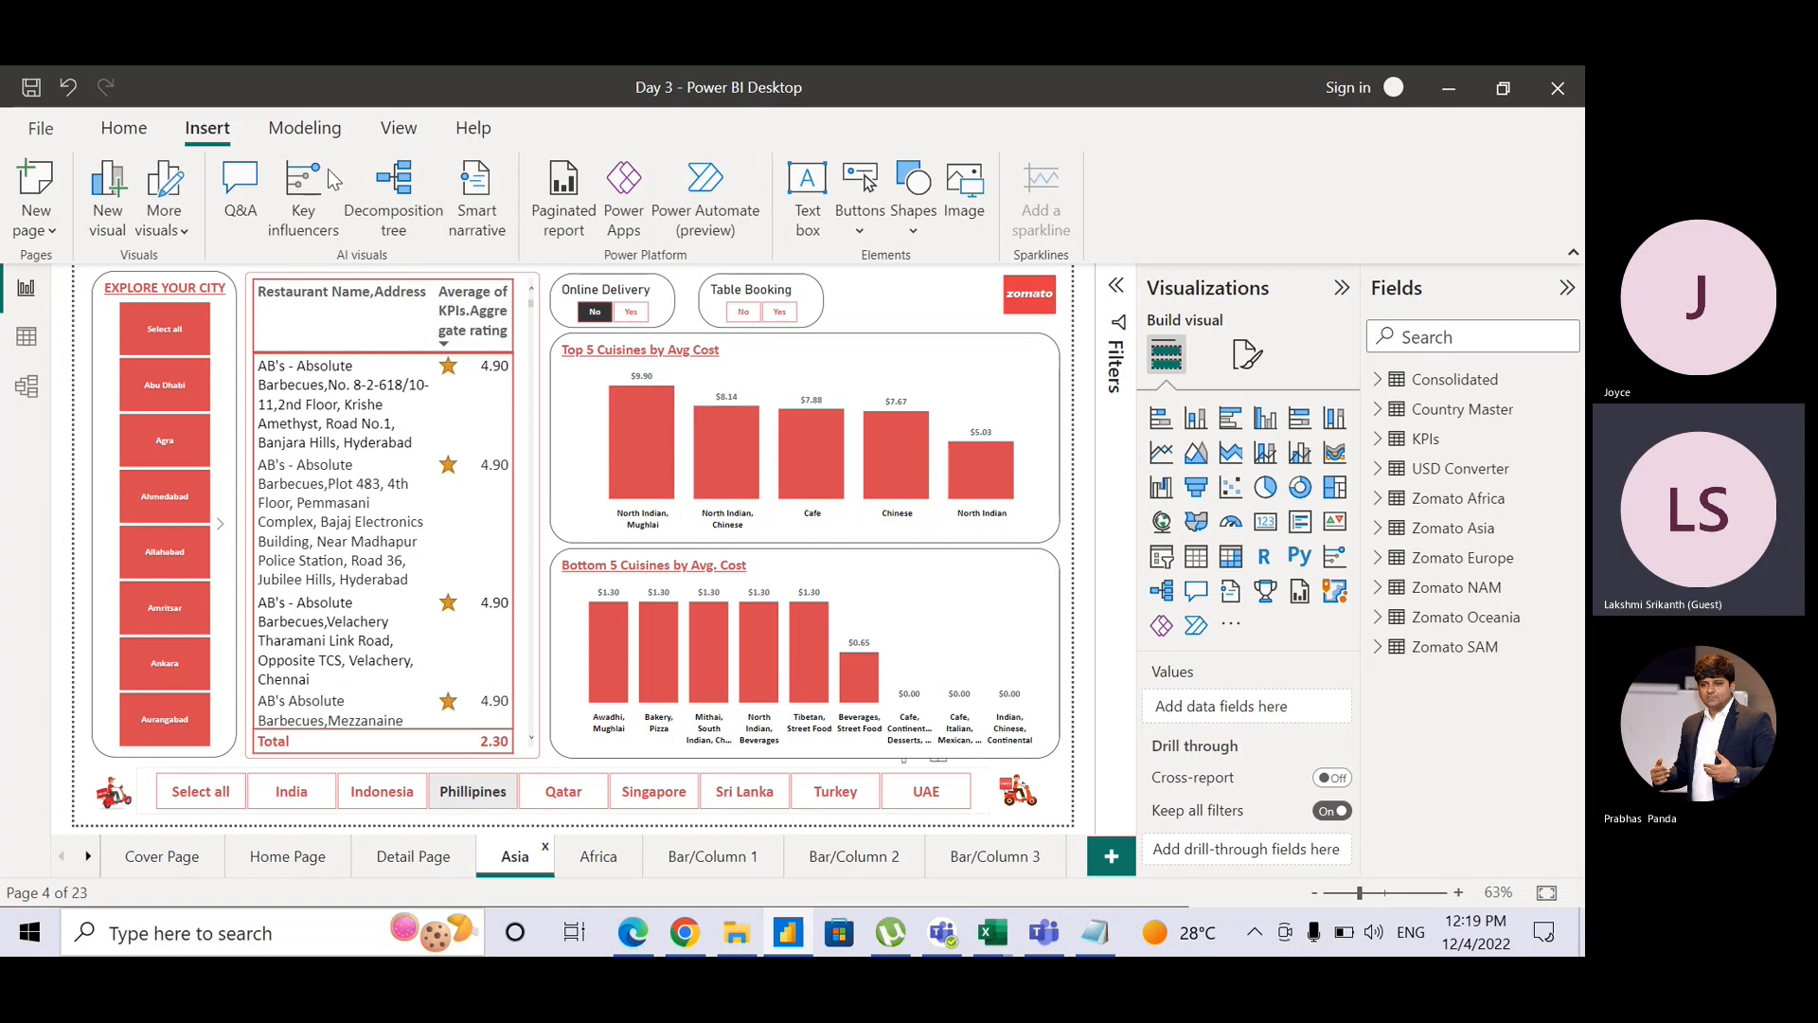
Step: Open the Bookmarks pane, add a bookmark of the Asia page, and rename it 'View 1'
left_click(381, 136)
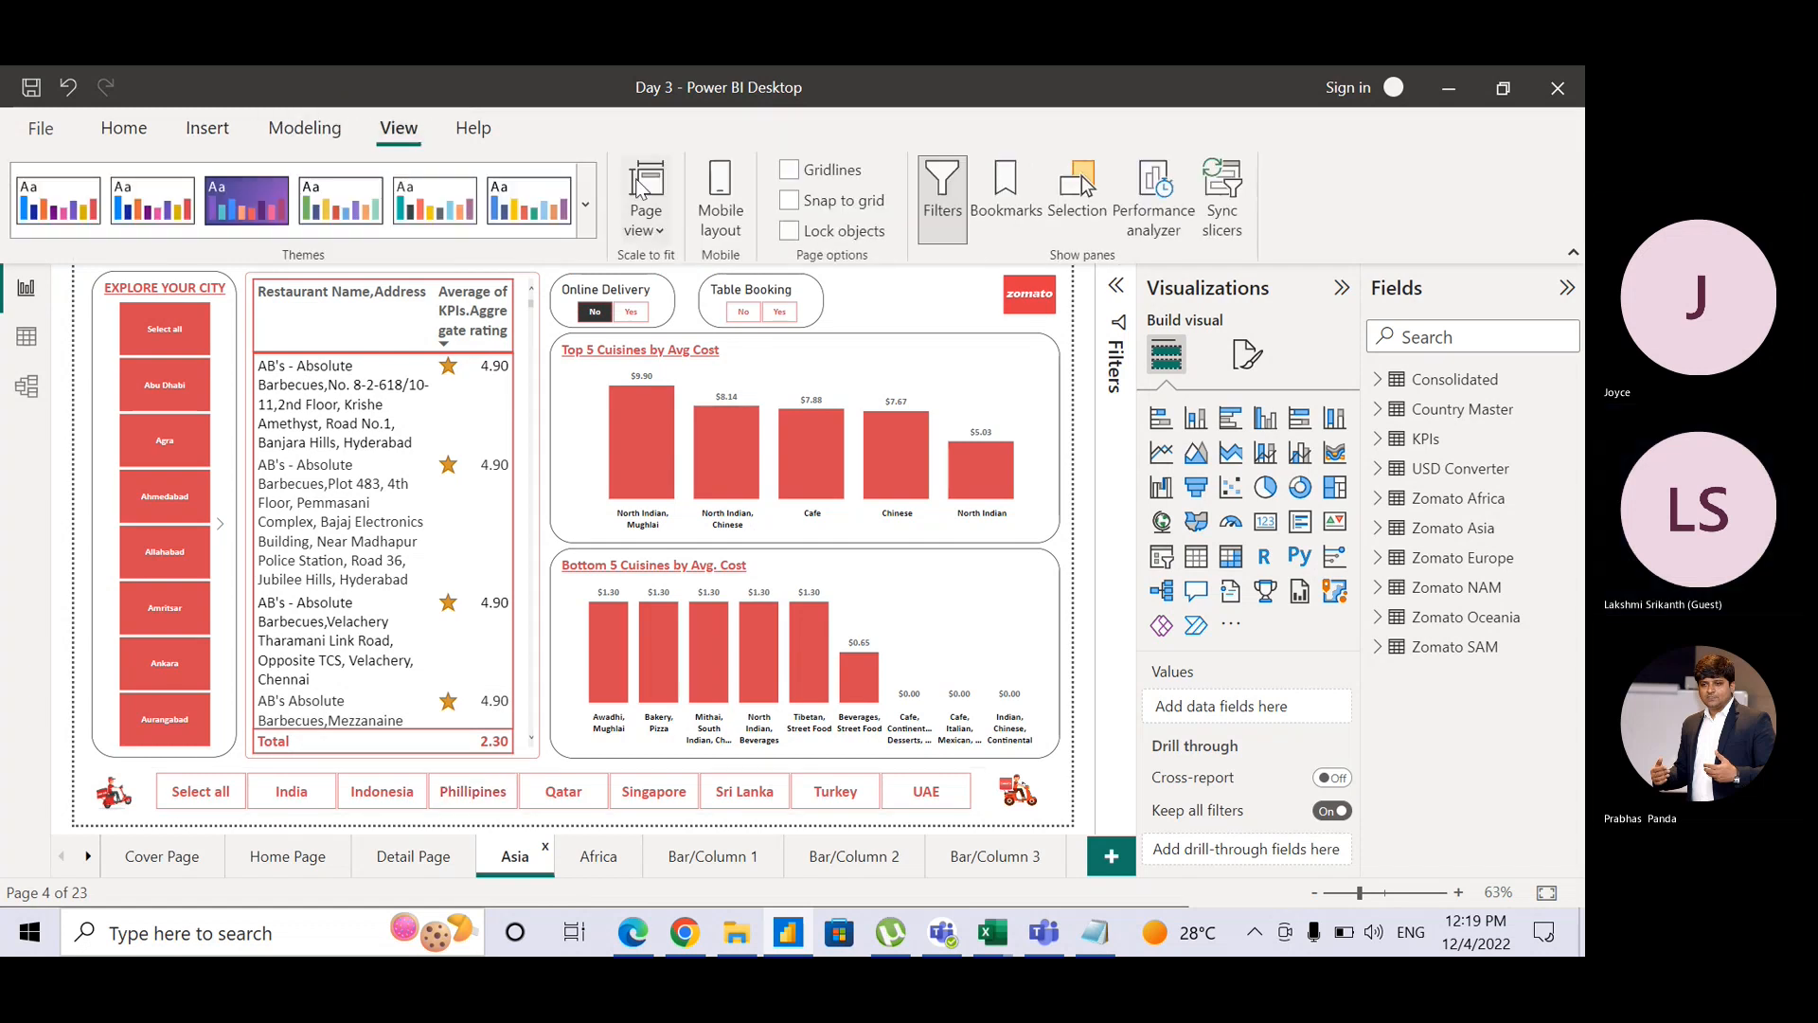
key("ctrl")
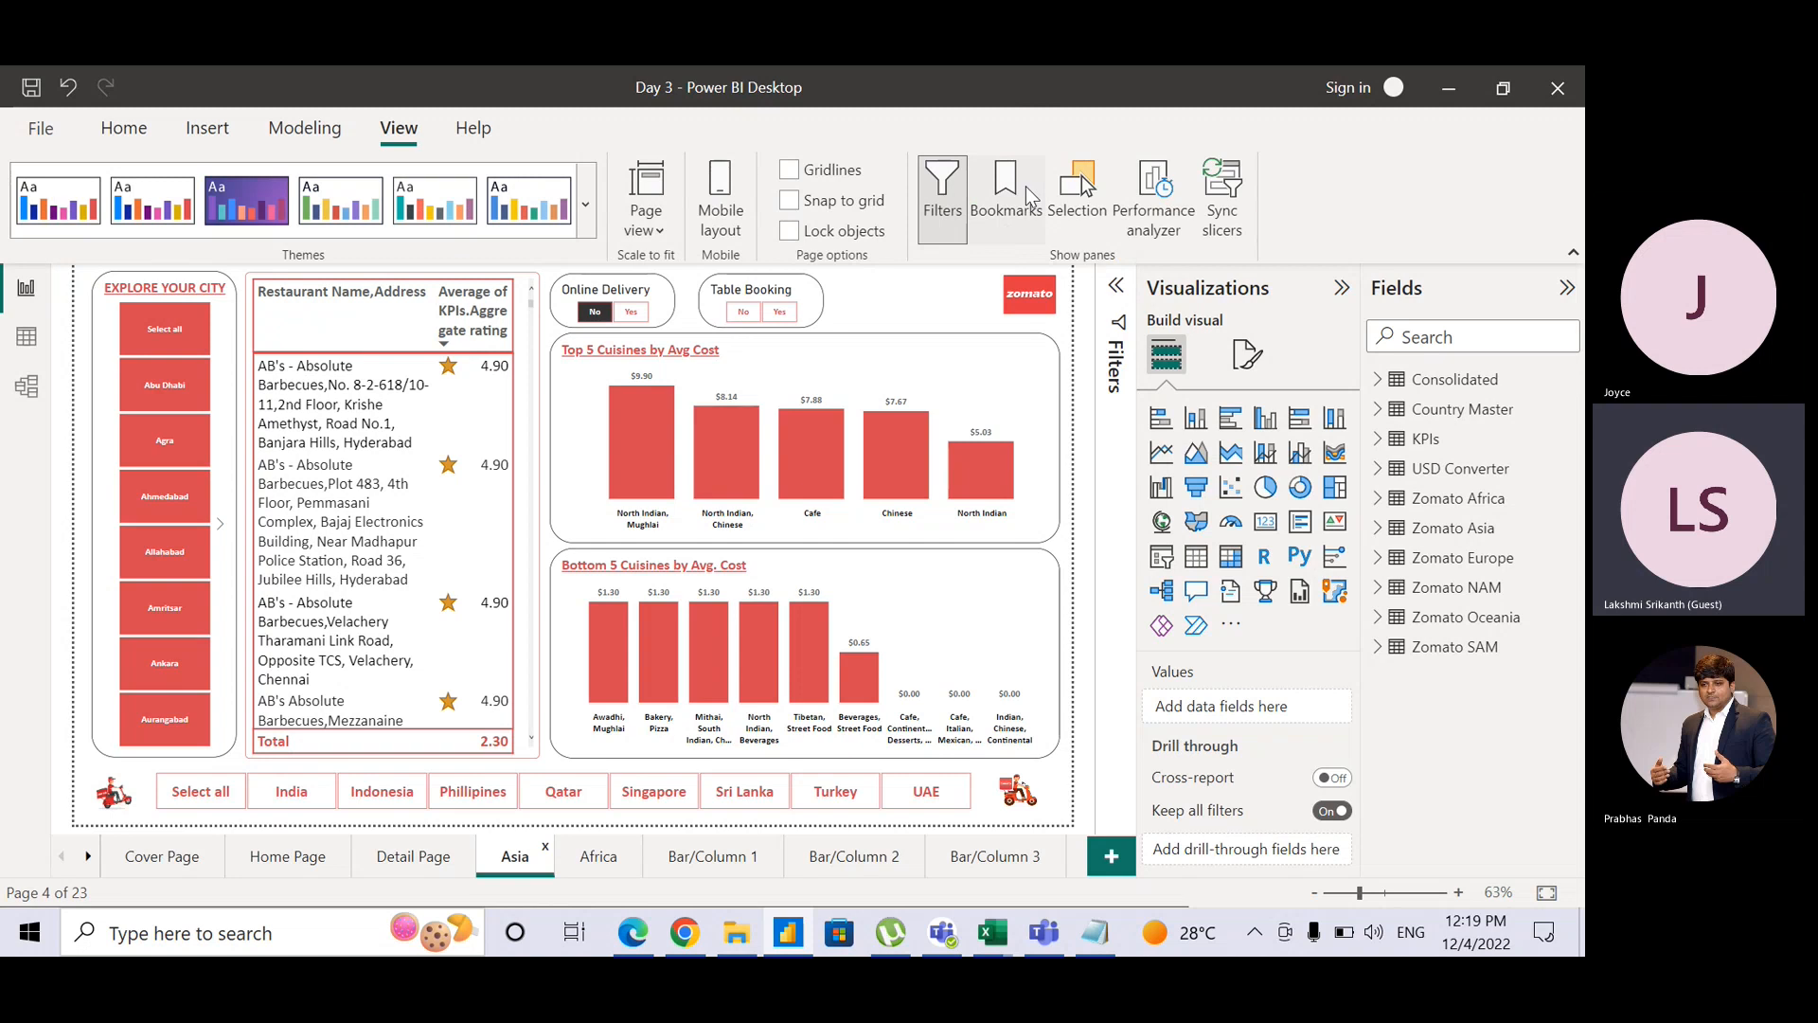
key("ctrl")
left_click(1007, 194)
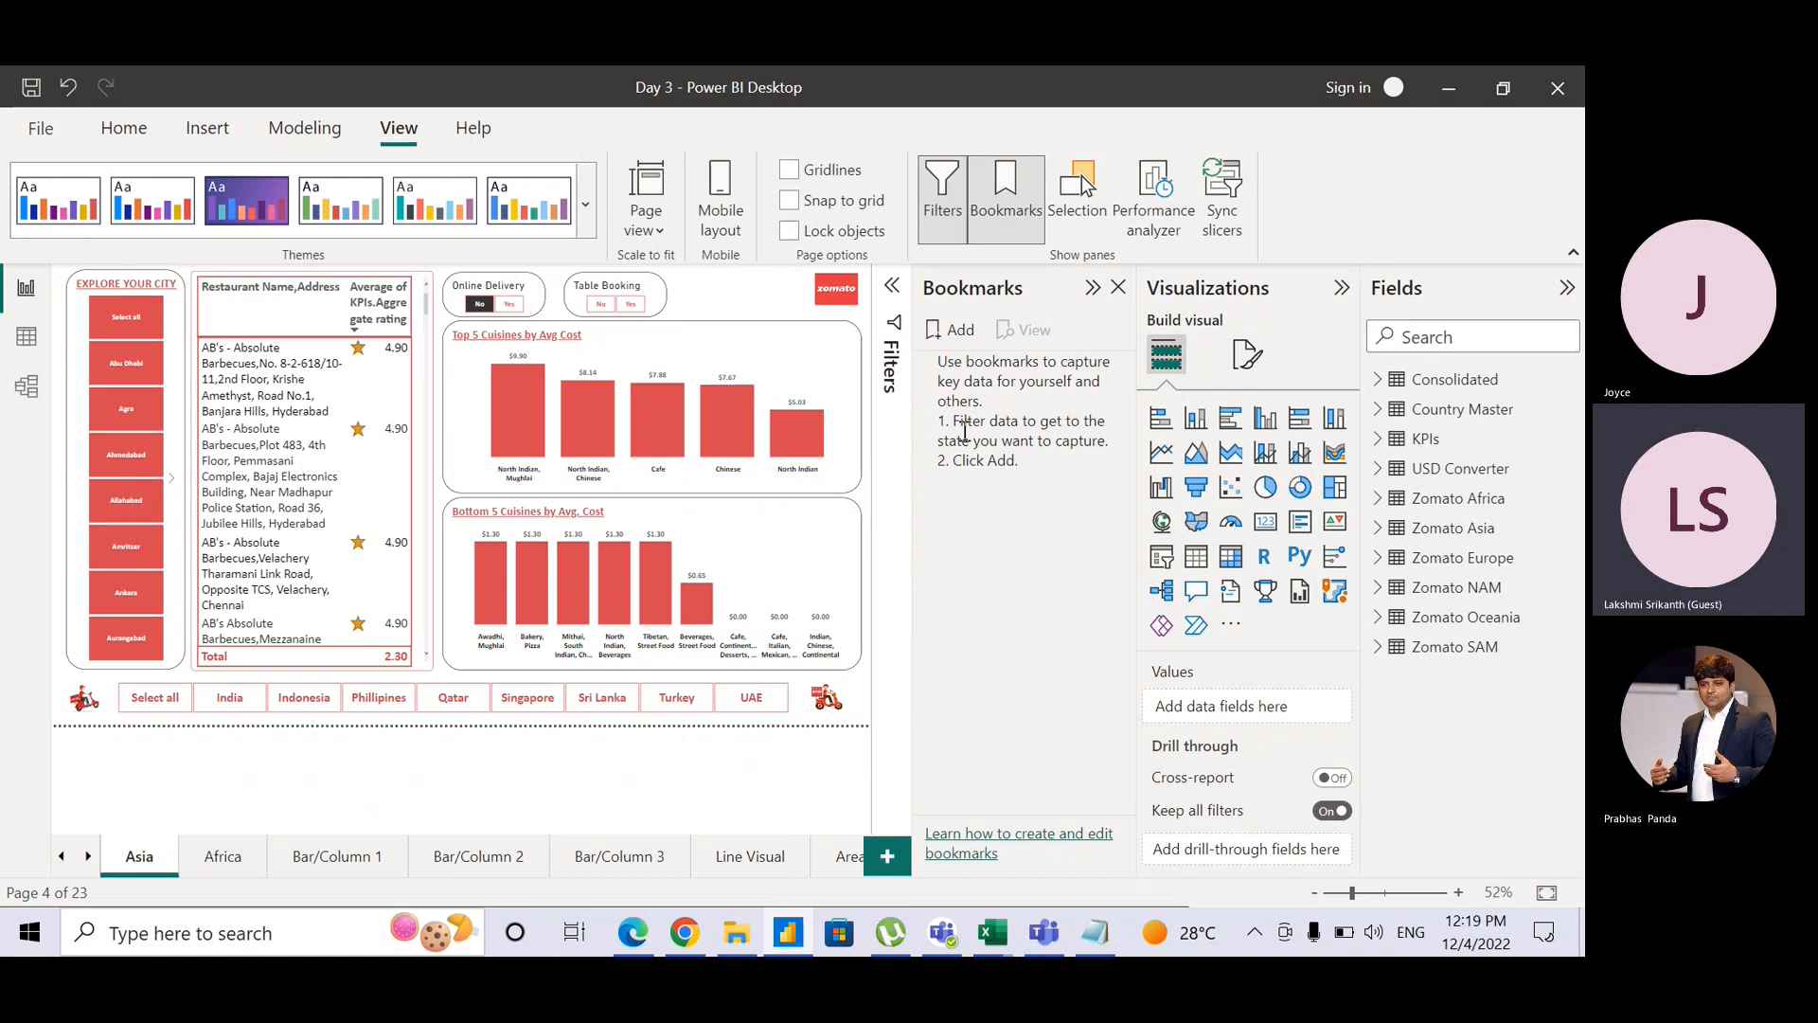
left_click(967, 344)
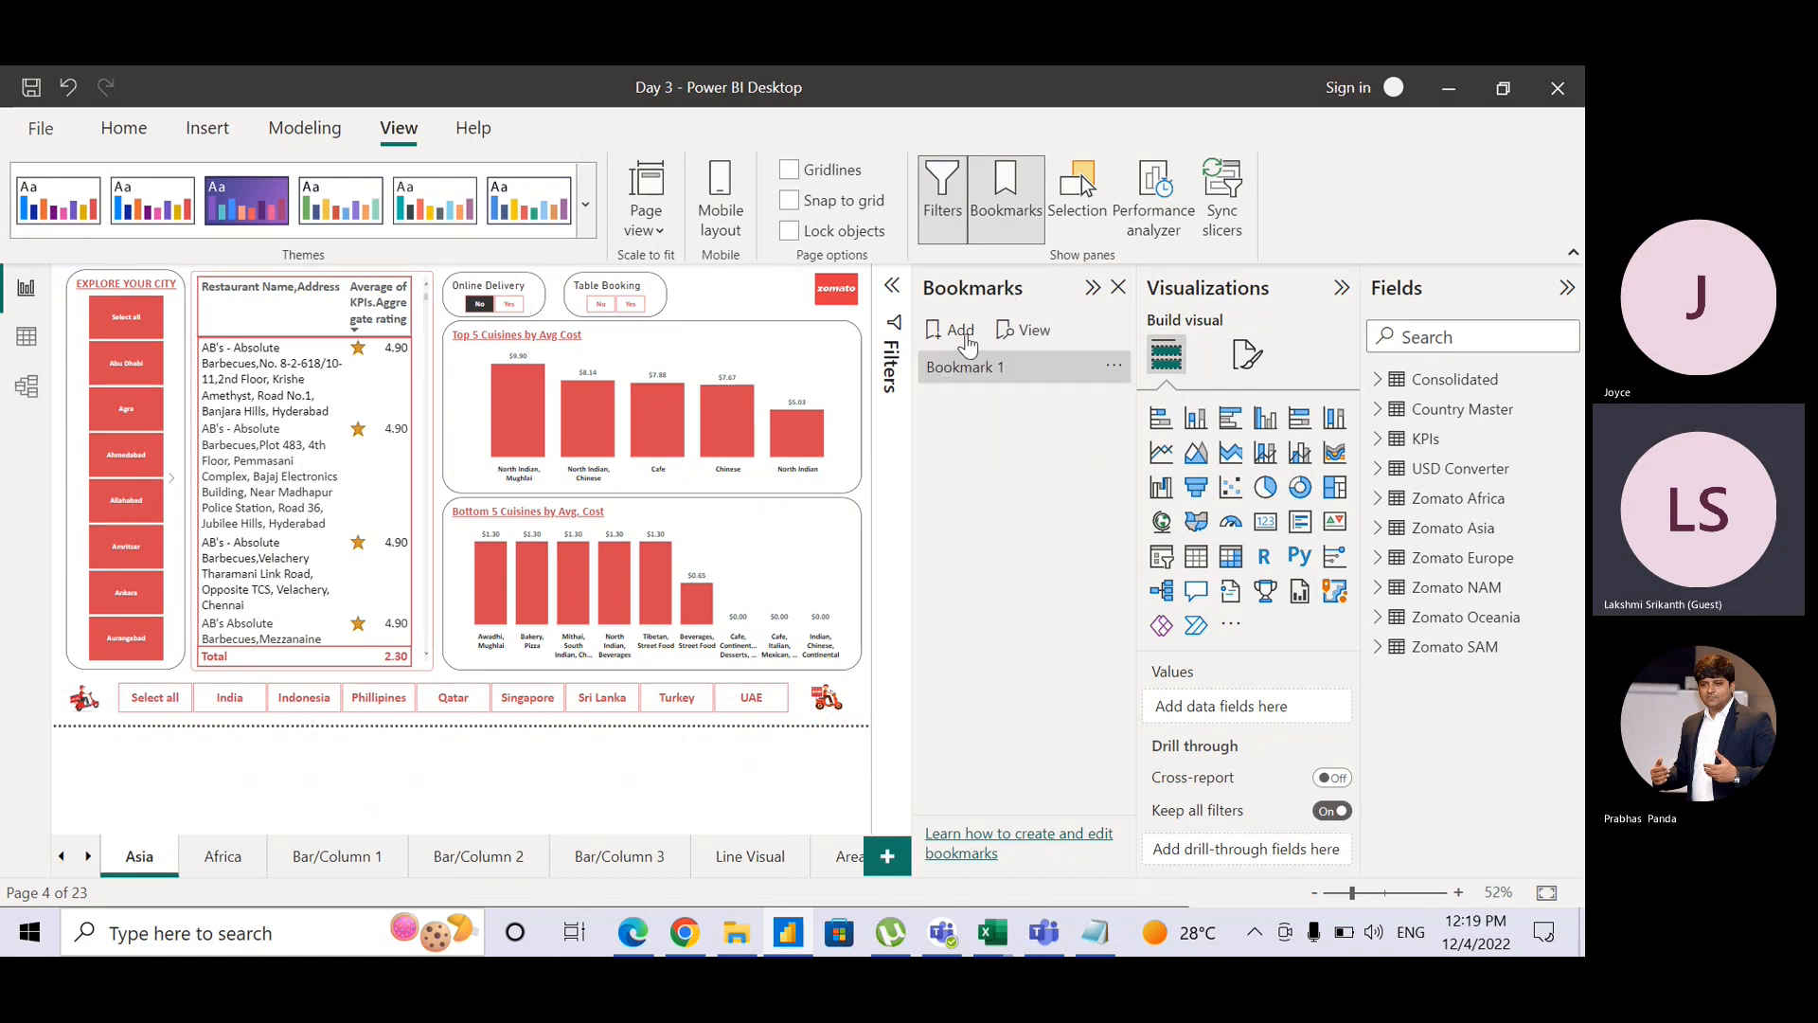
left_click(1114, 367)
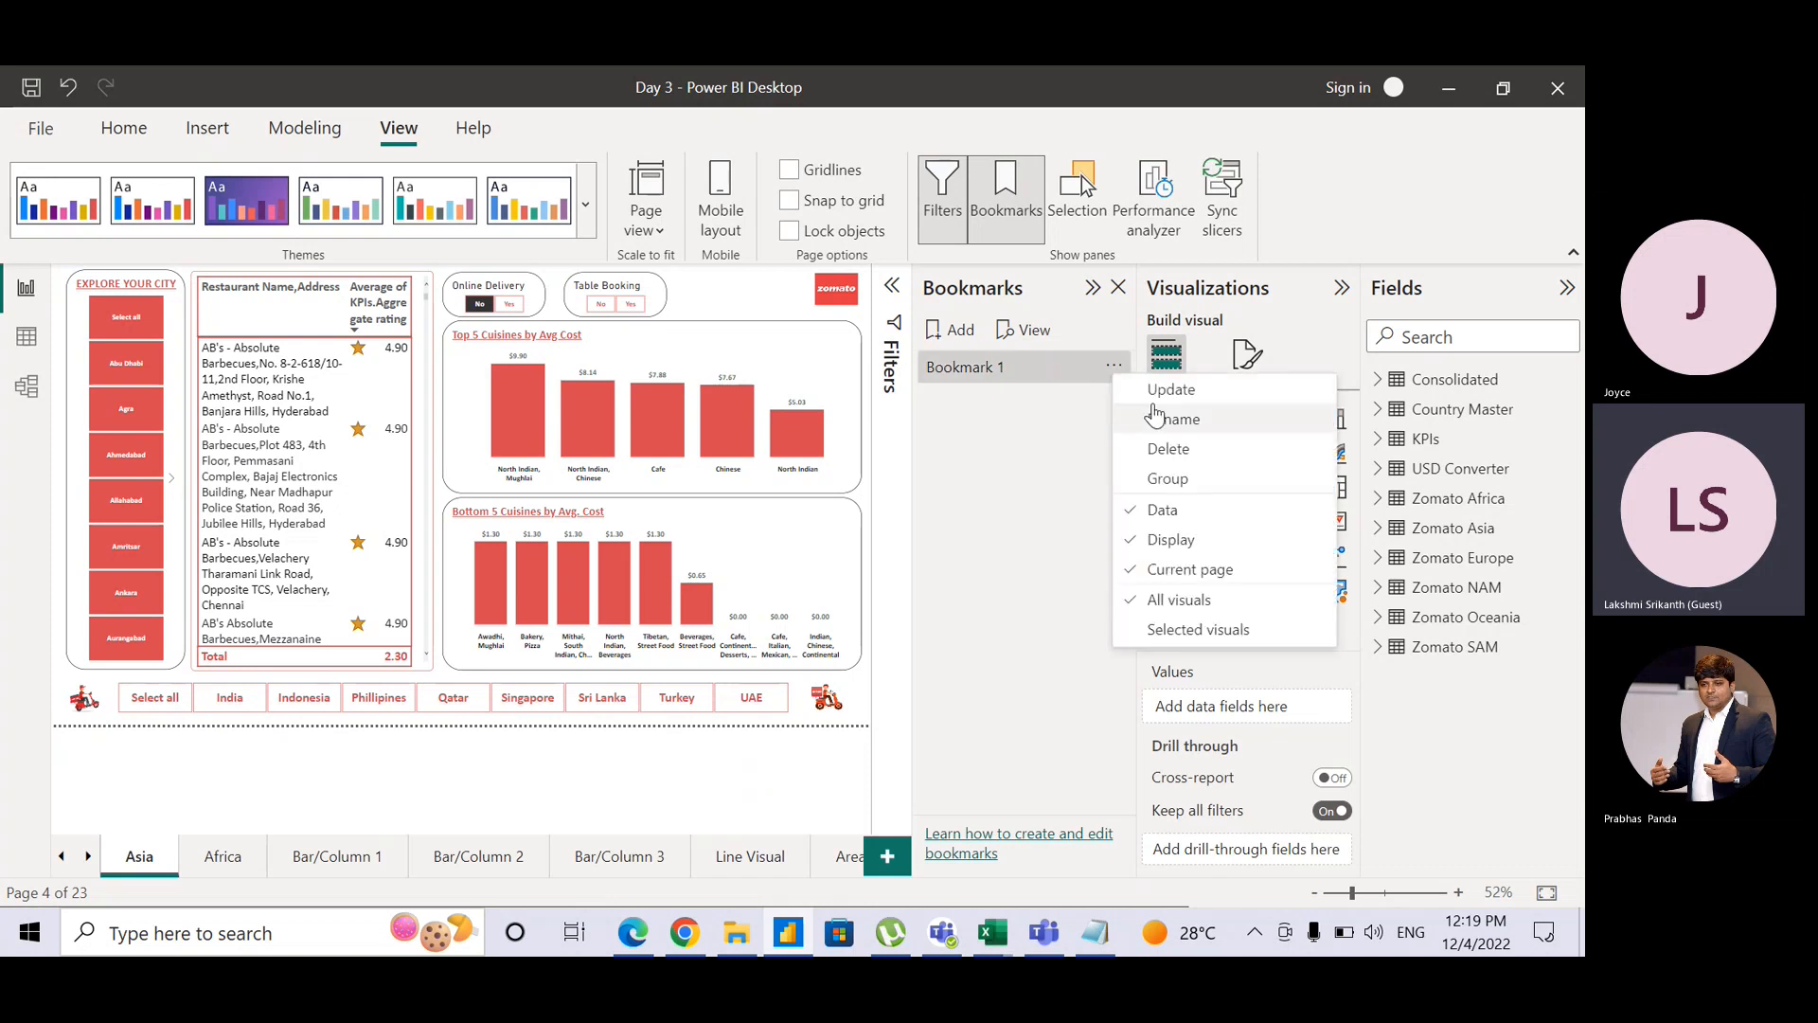
left_click(1155, 418)
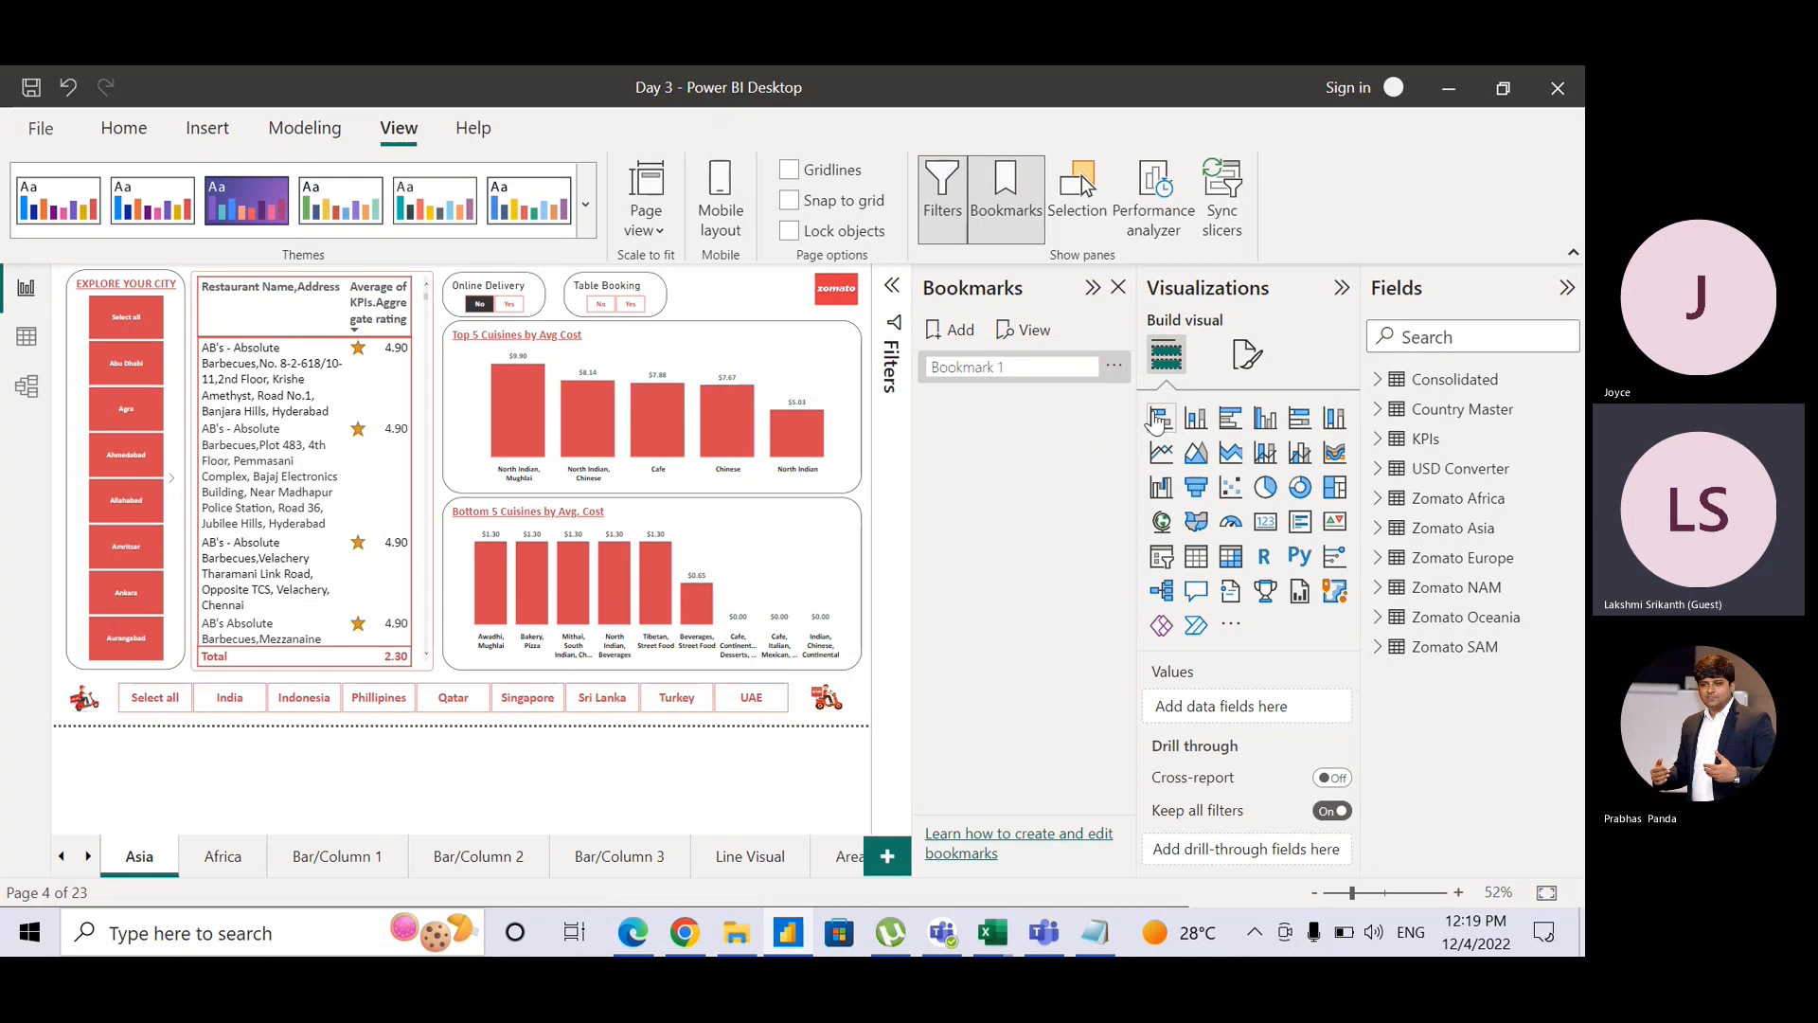
type("View")
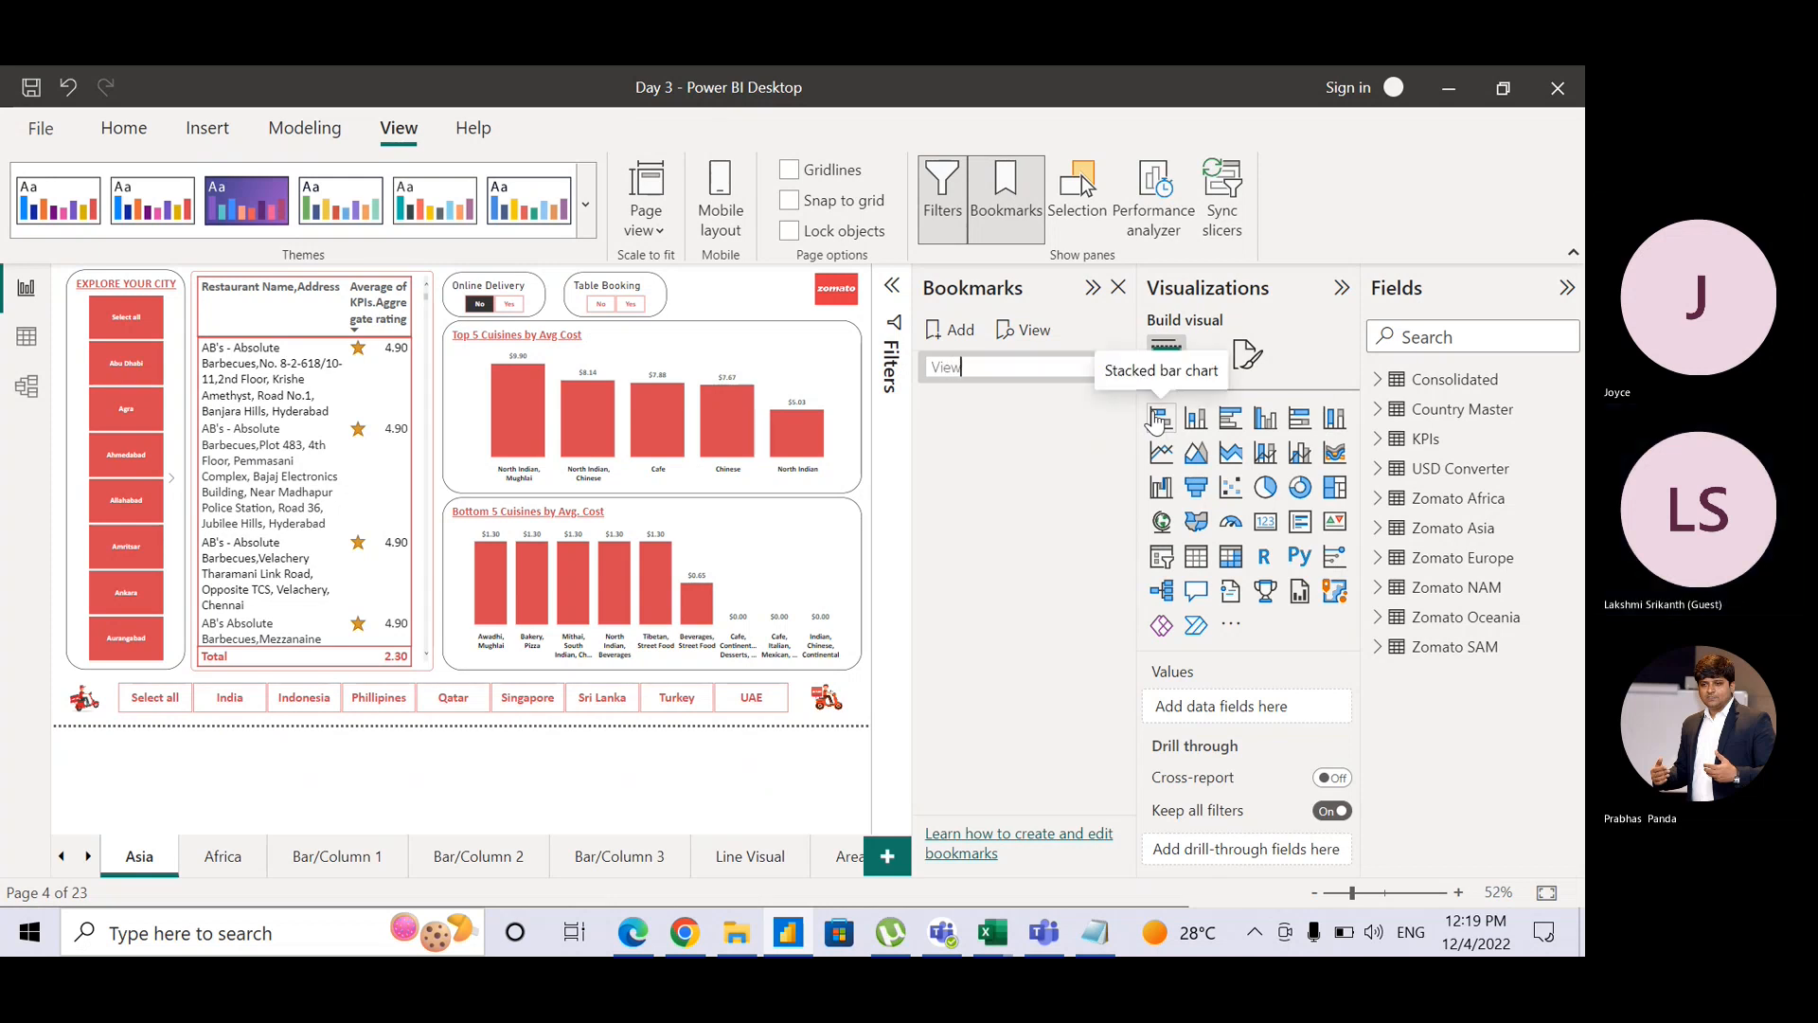
type(" 1")
key("Return")
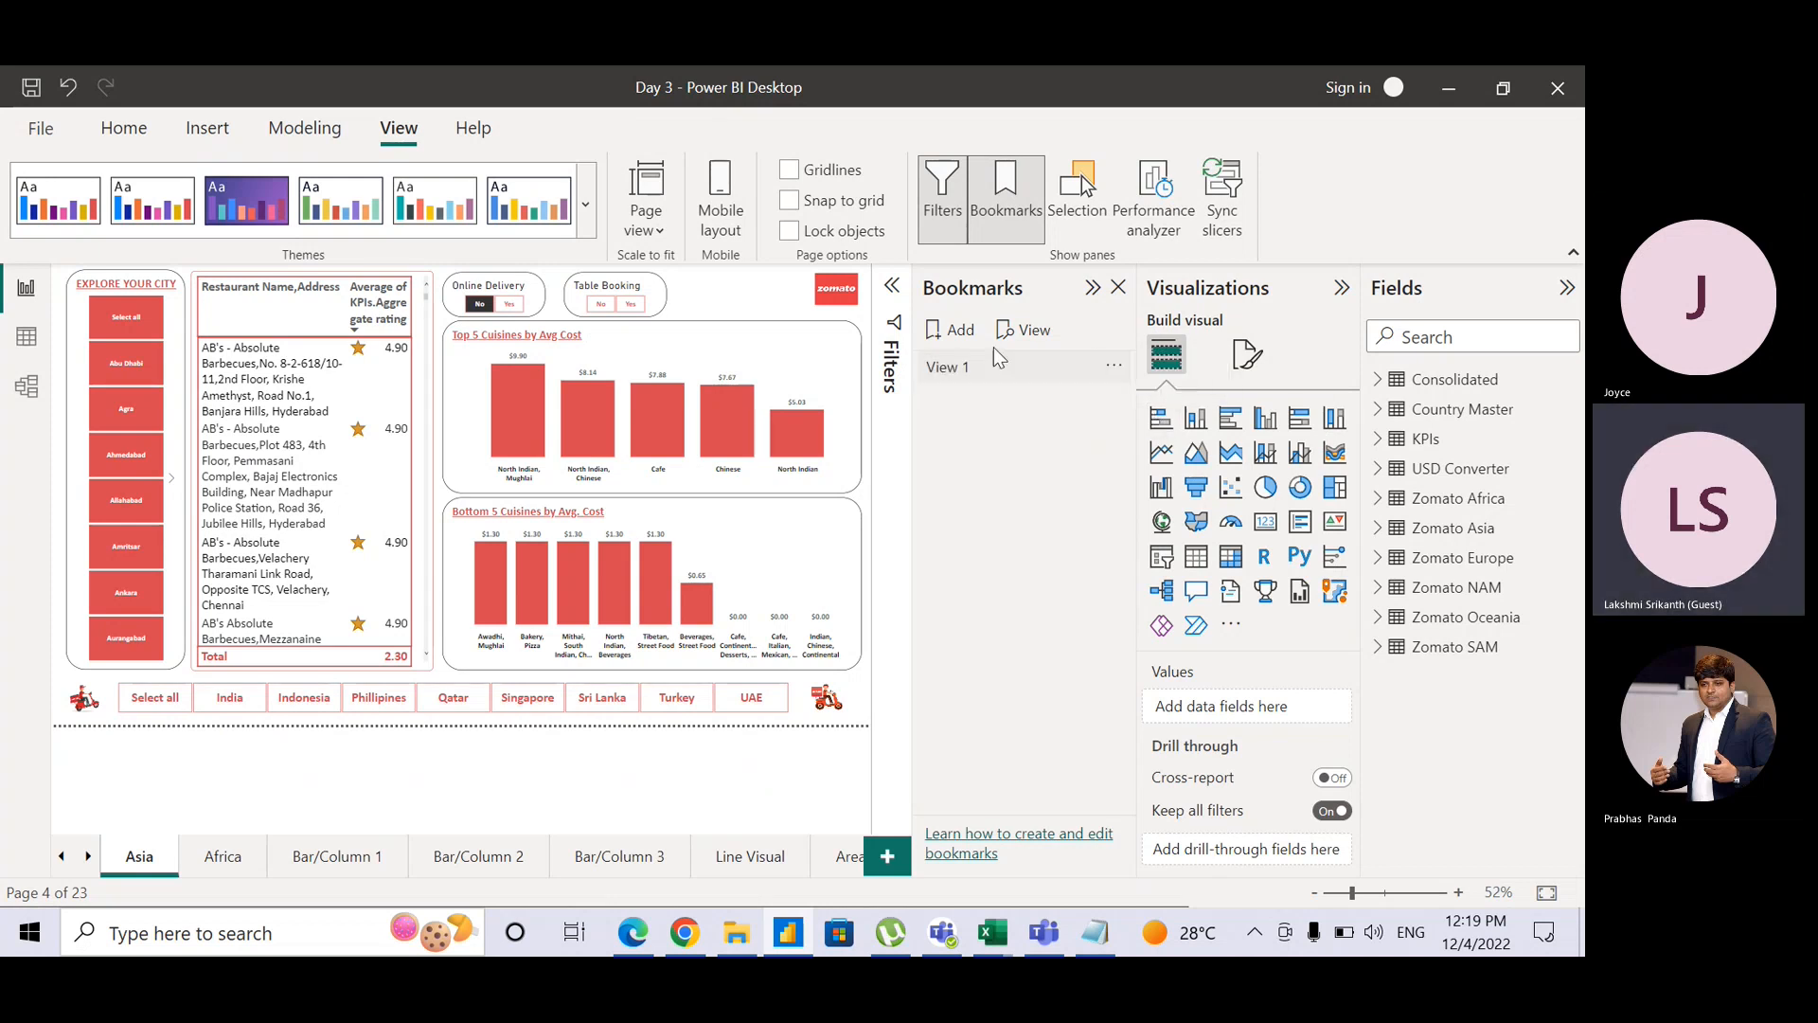
Step: Add a second bookmark named 'View 2', then select View 1
left_click(959, 329)
left_click(1114, 407)
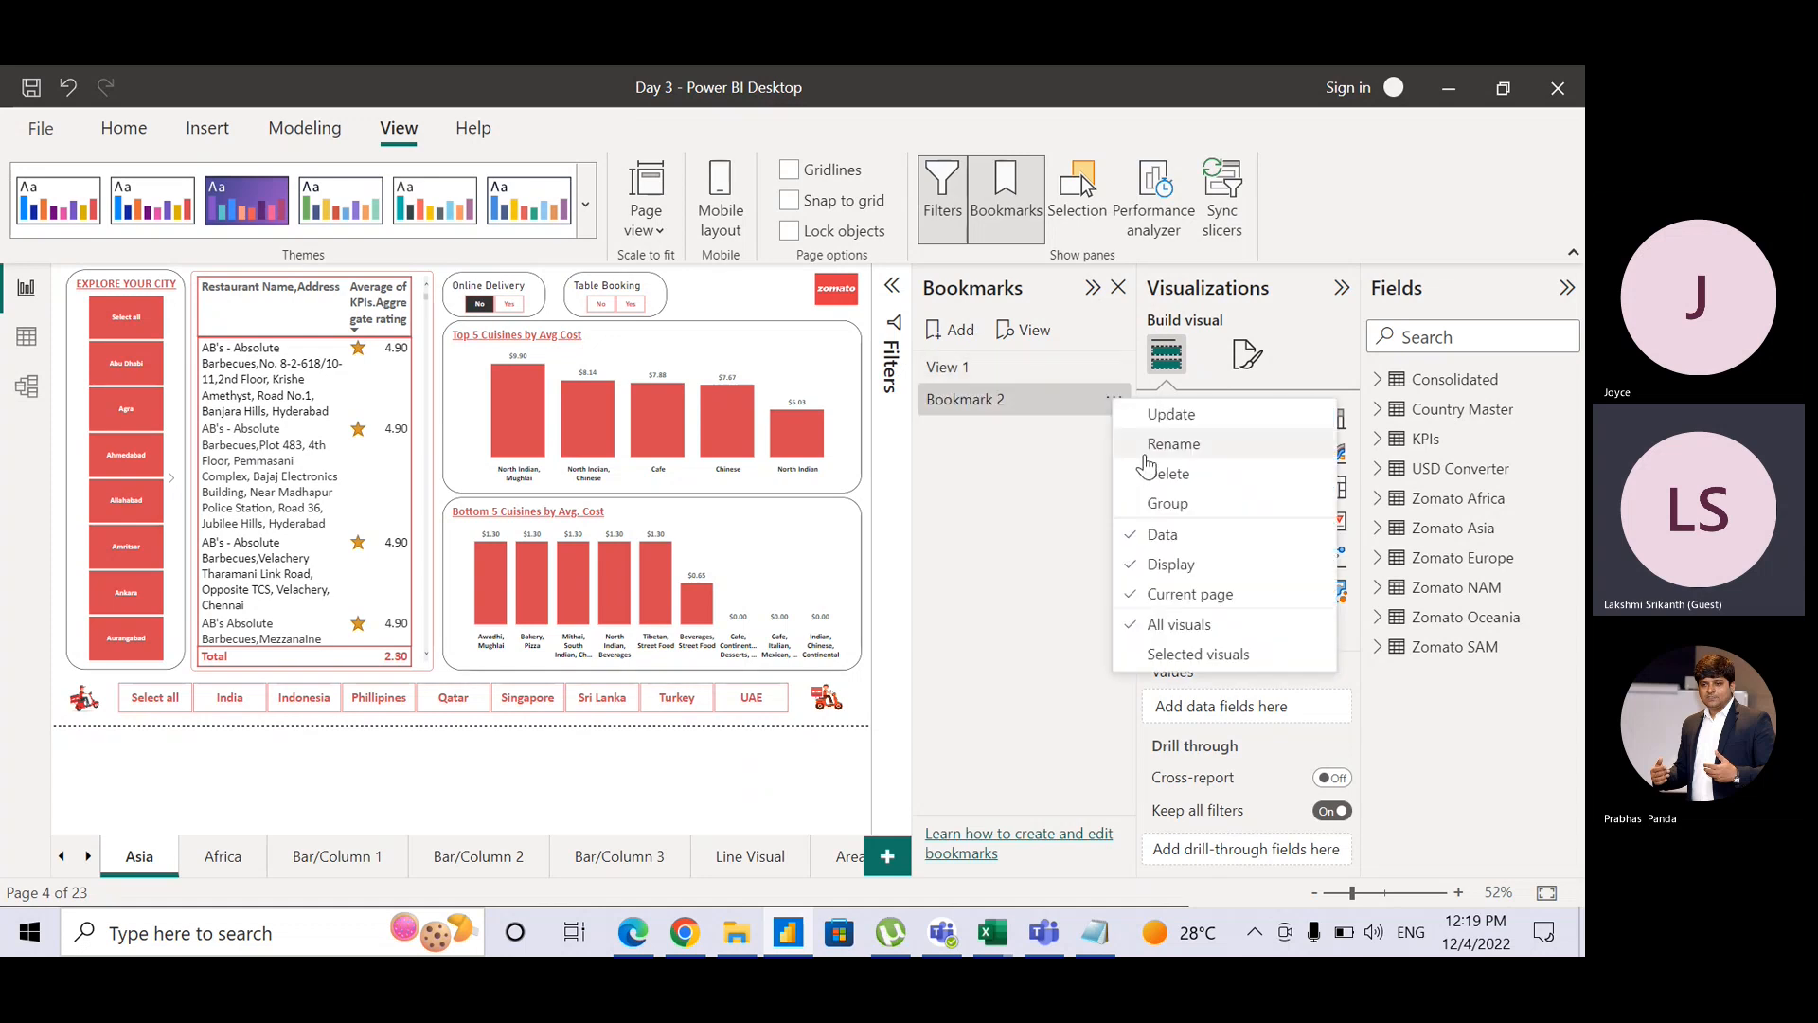
left_click(1149, 458)
type("V")
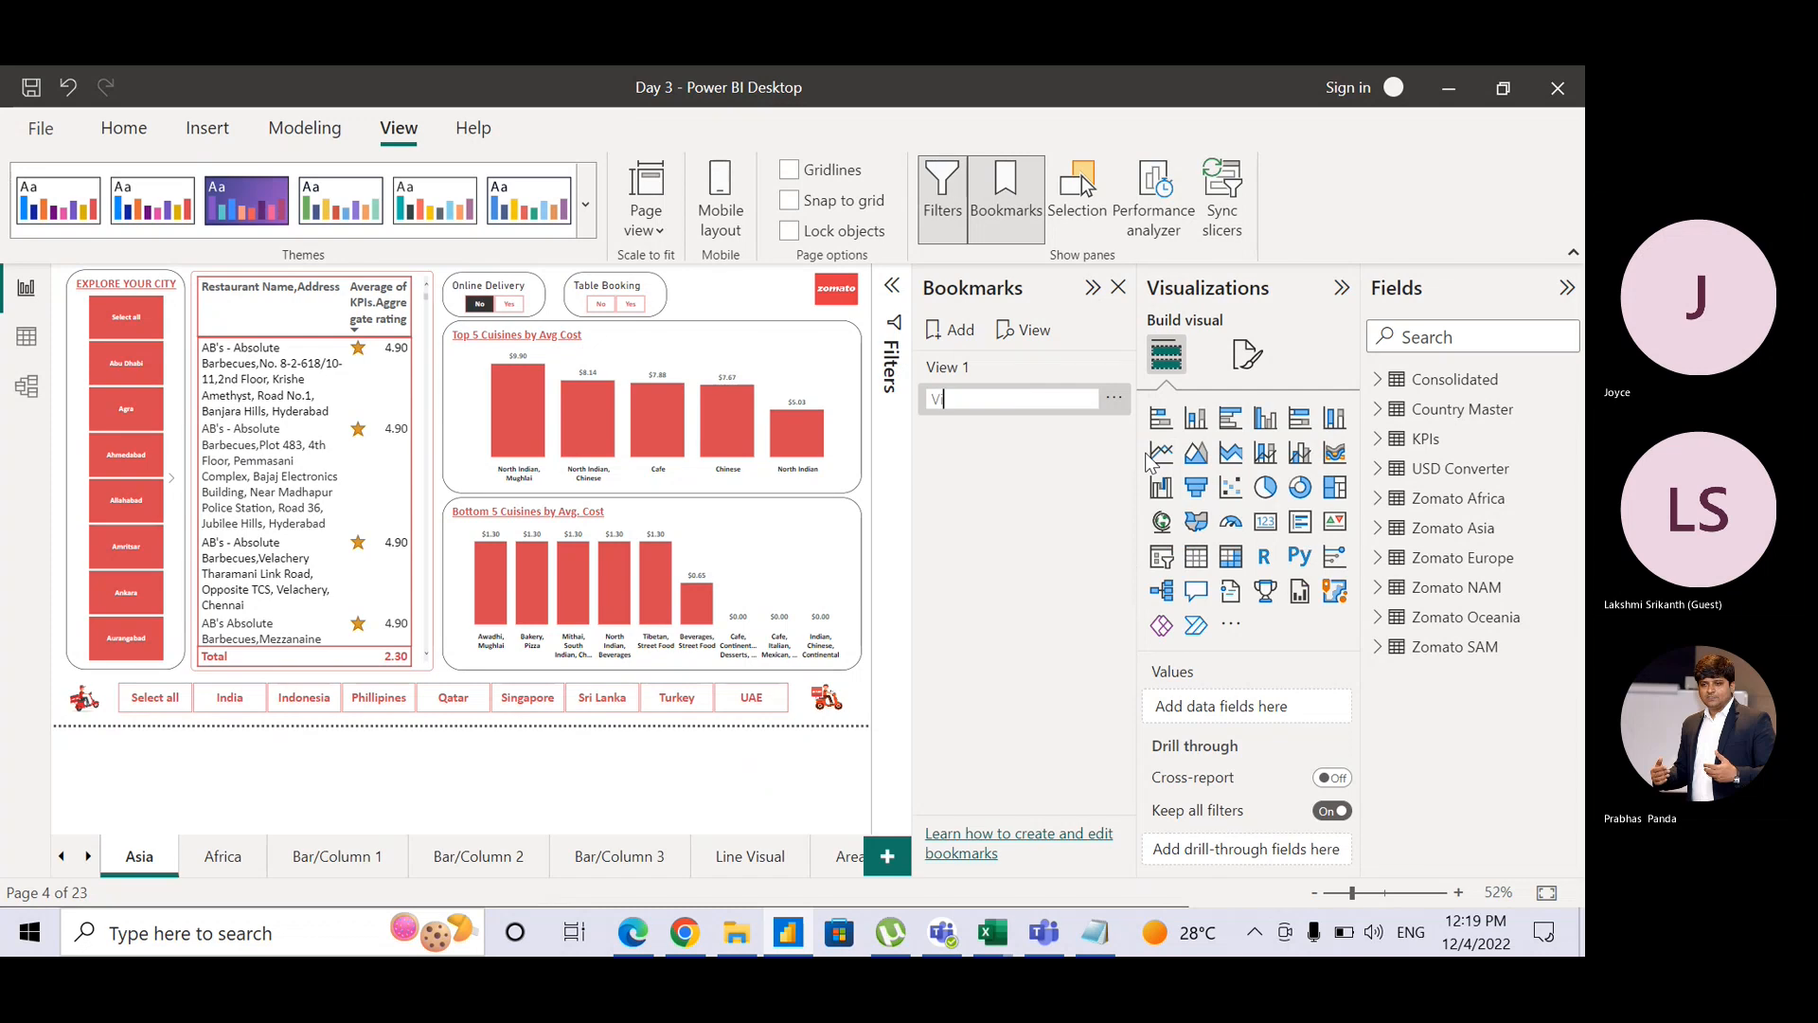
type("iew 2")
key("Return")
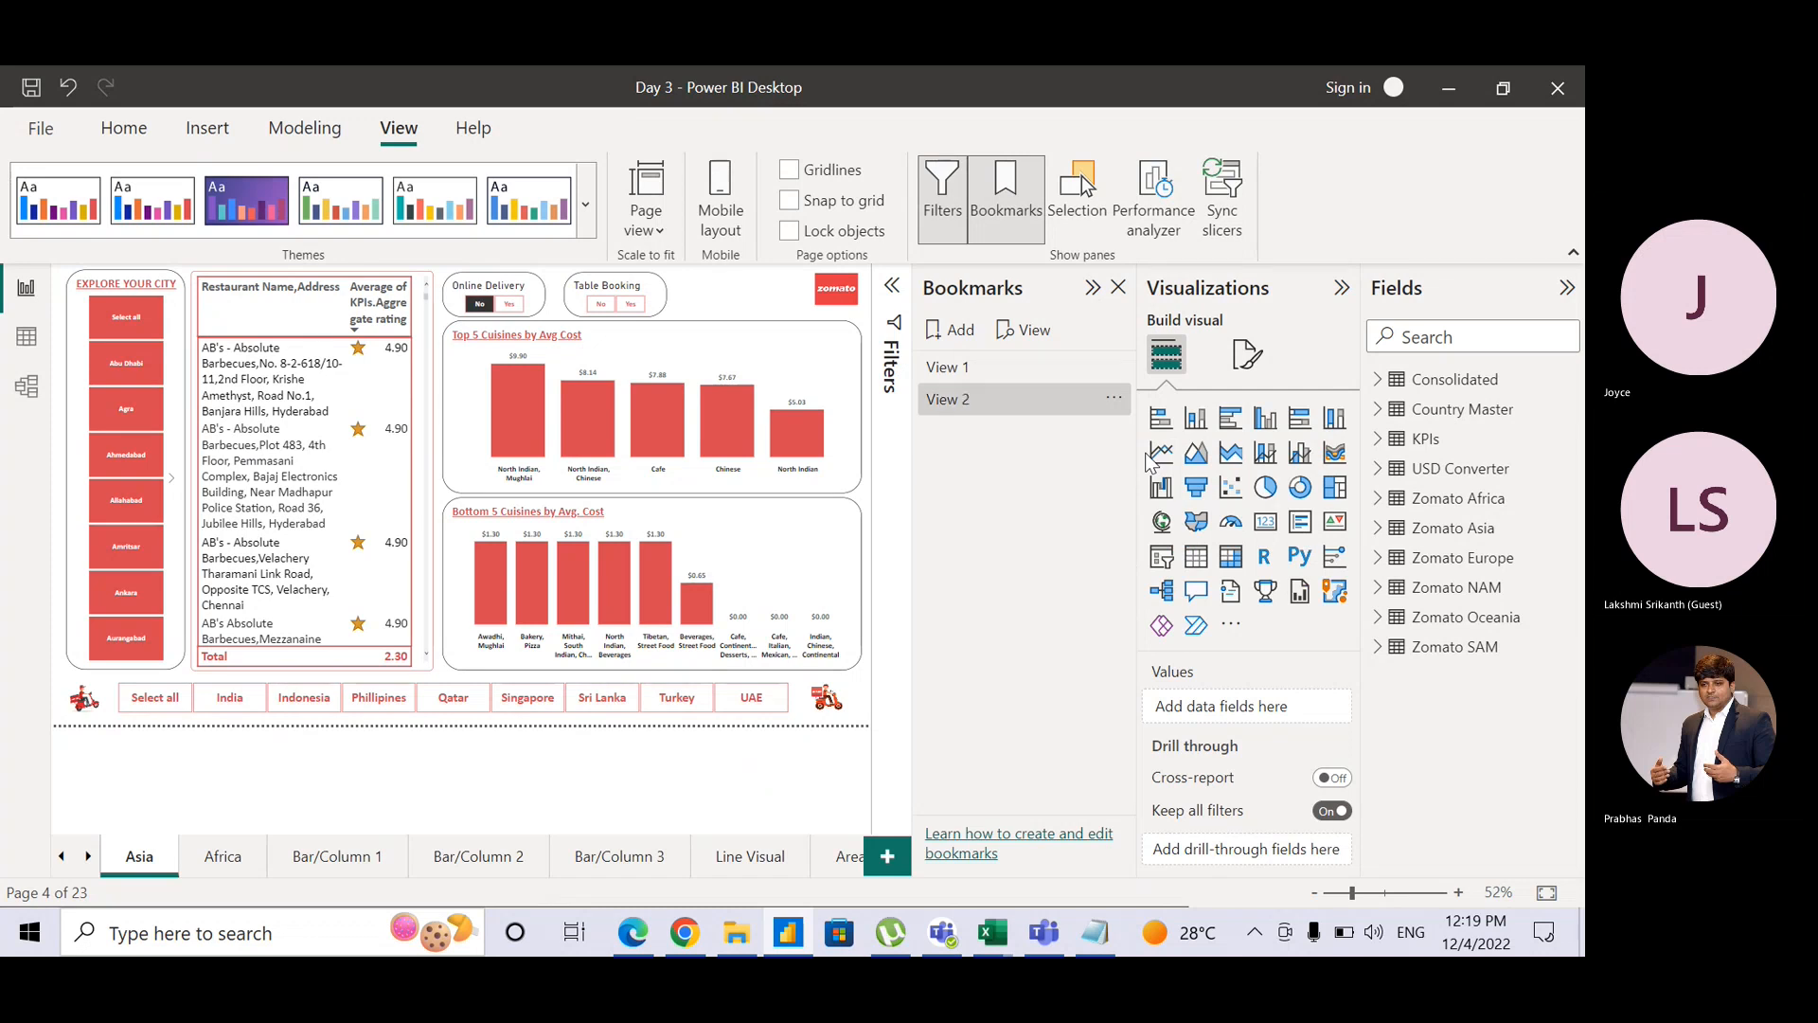
left_click(1029, 369)
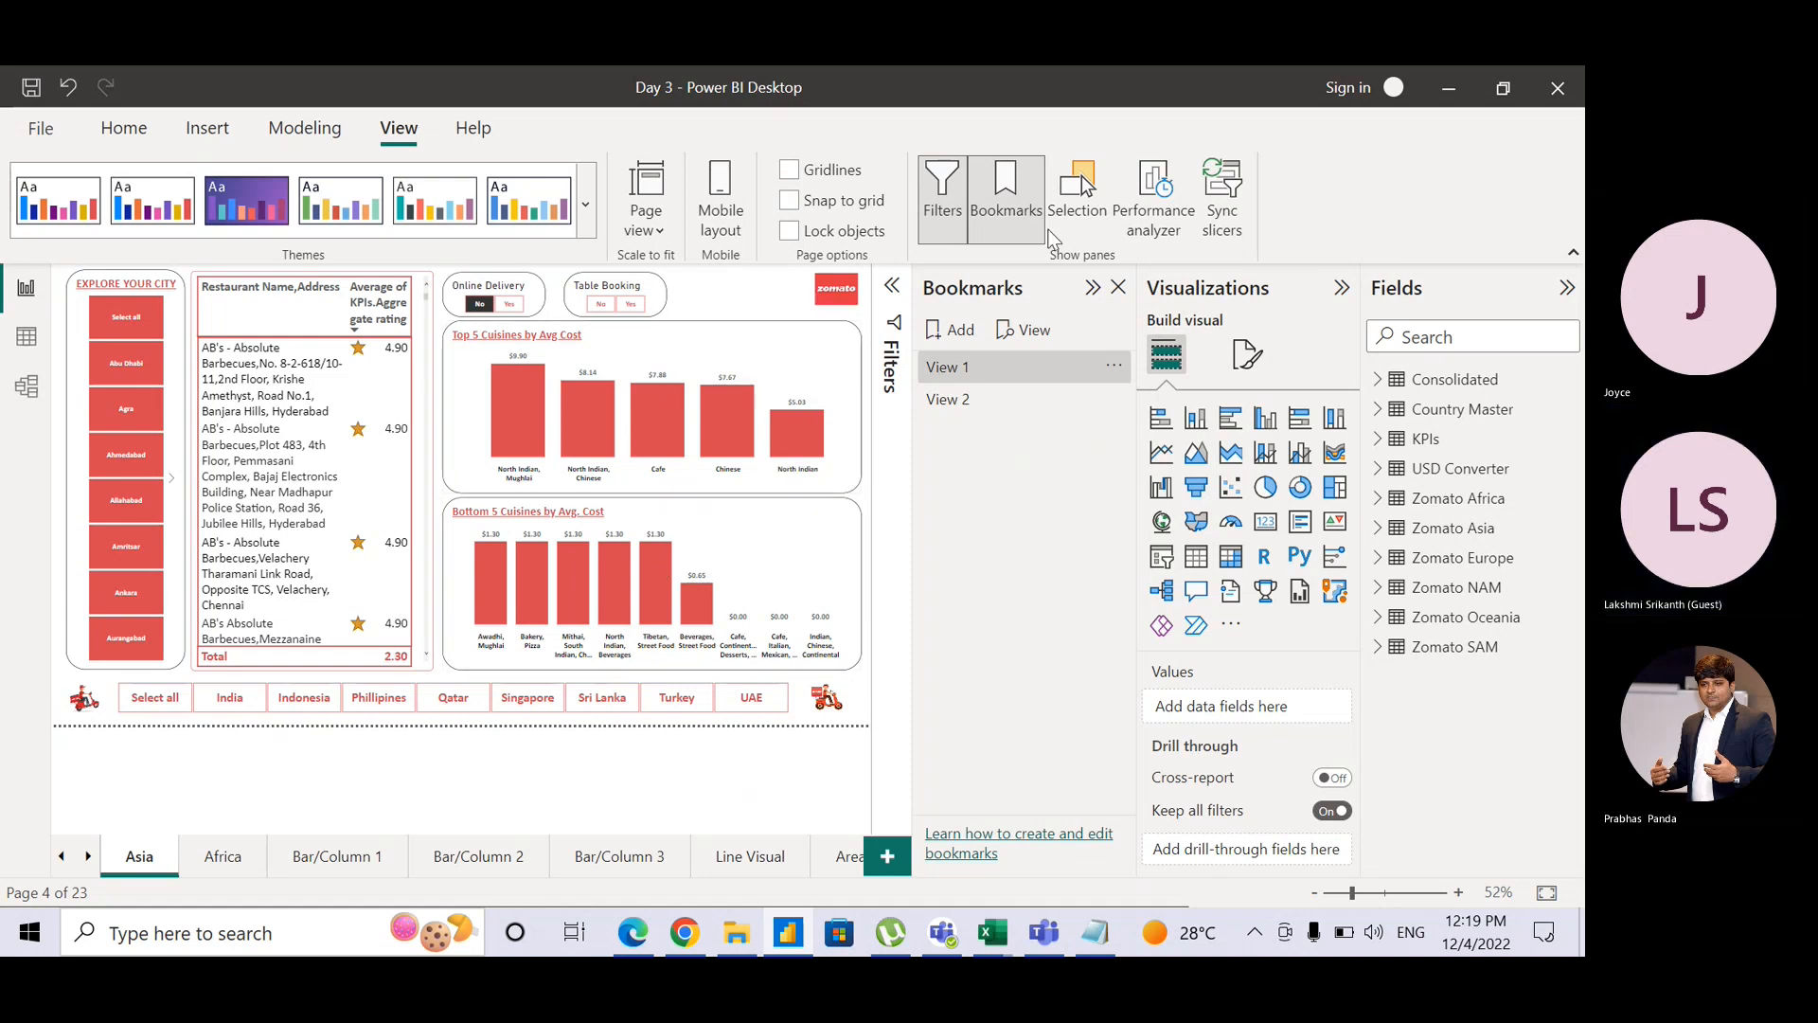
left_click(1079, 197)
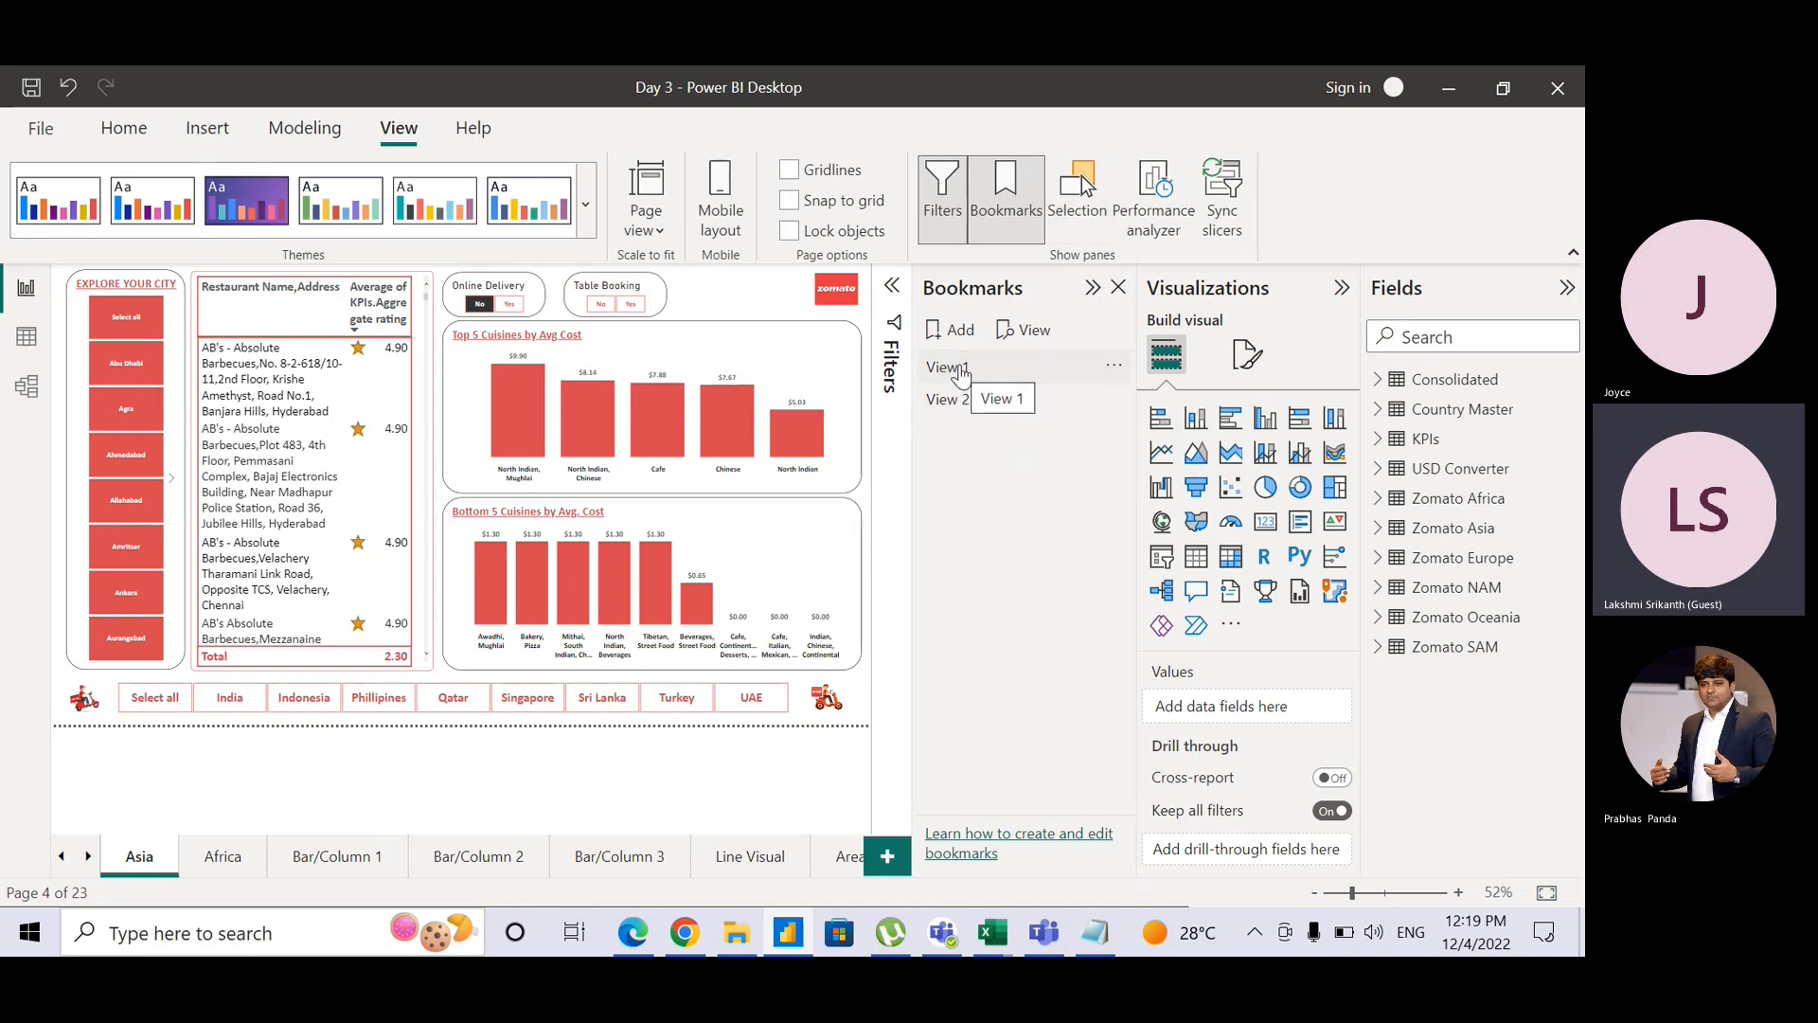
Step: Hide the restaurant table visual in the Selection pane
left_click(1080, 210)
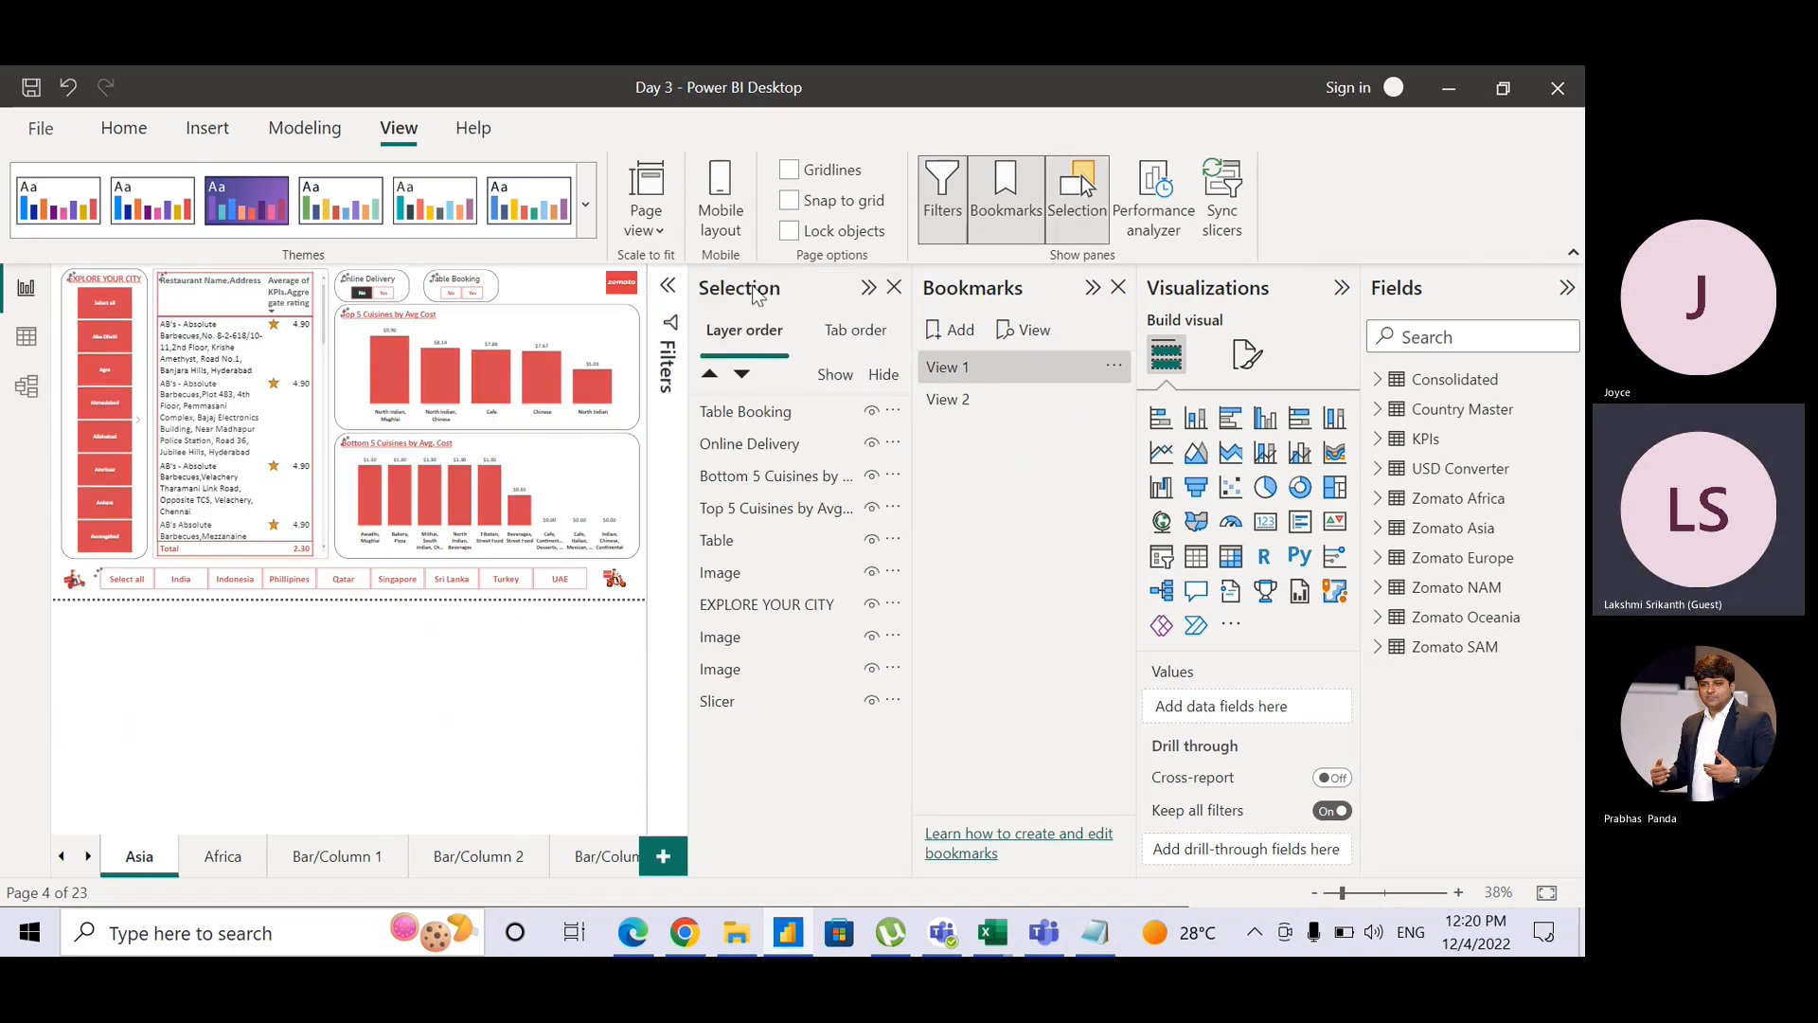
left_click(770, 441)
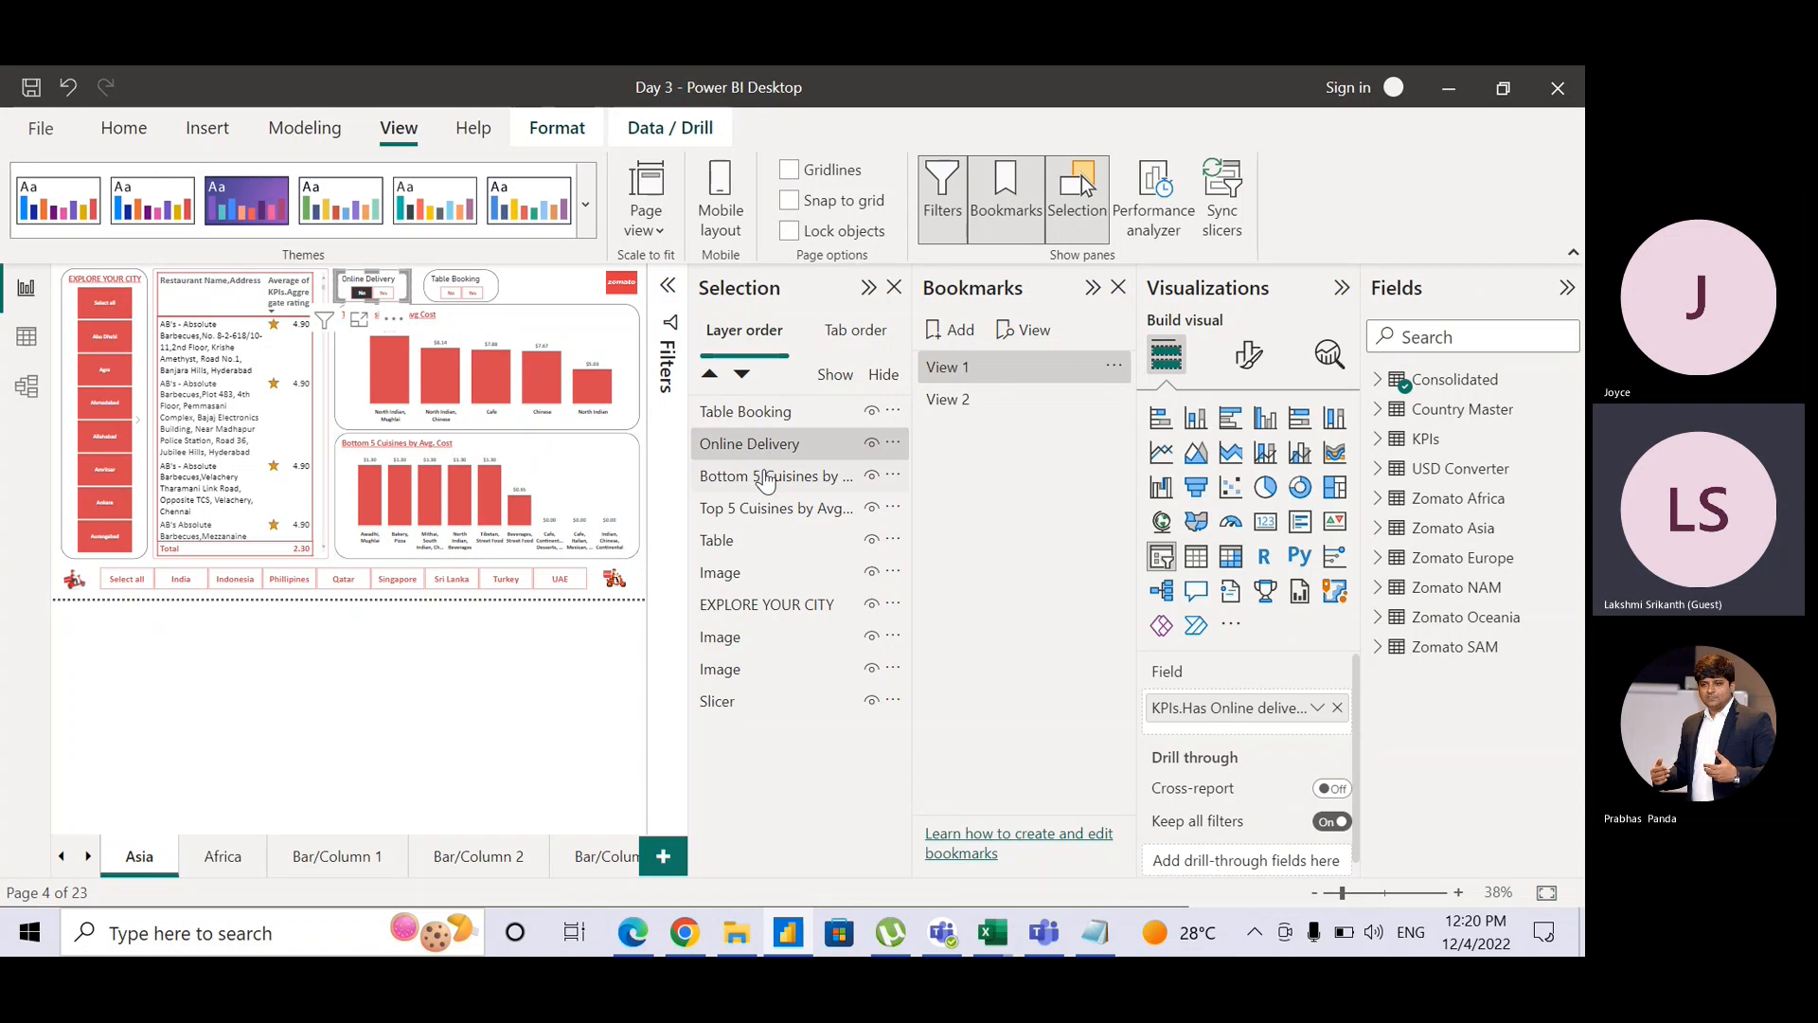
left_click(767, 477)
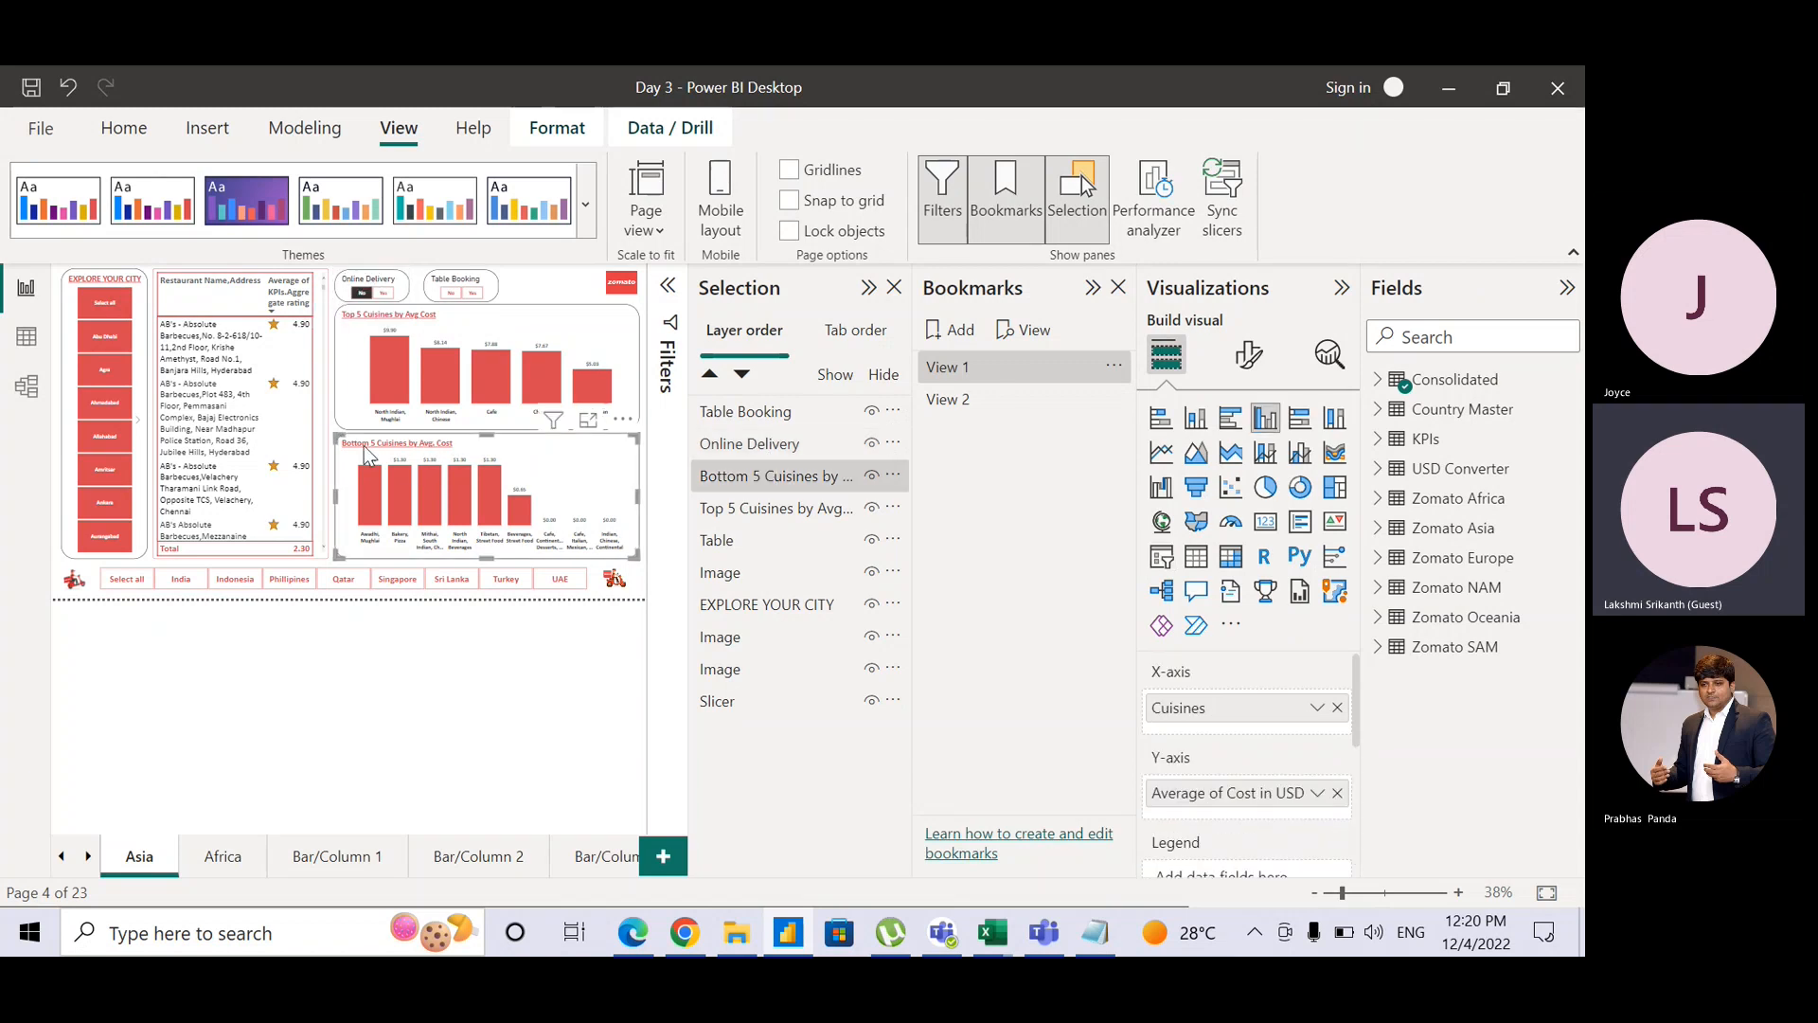
left_click(731, 540)
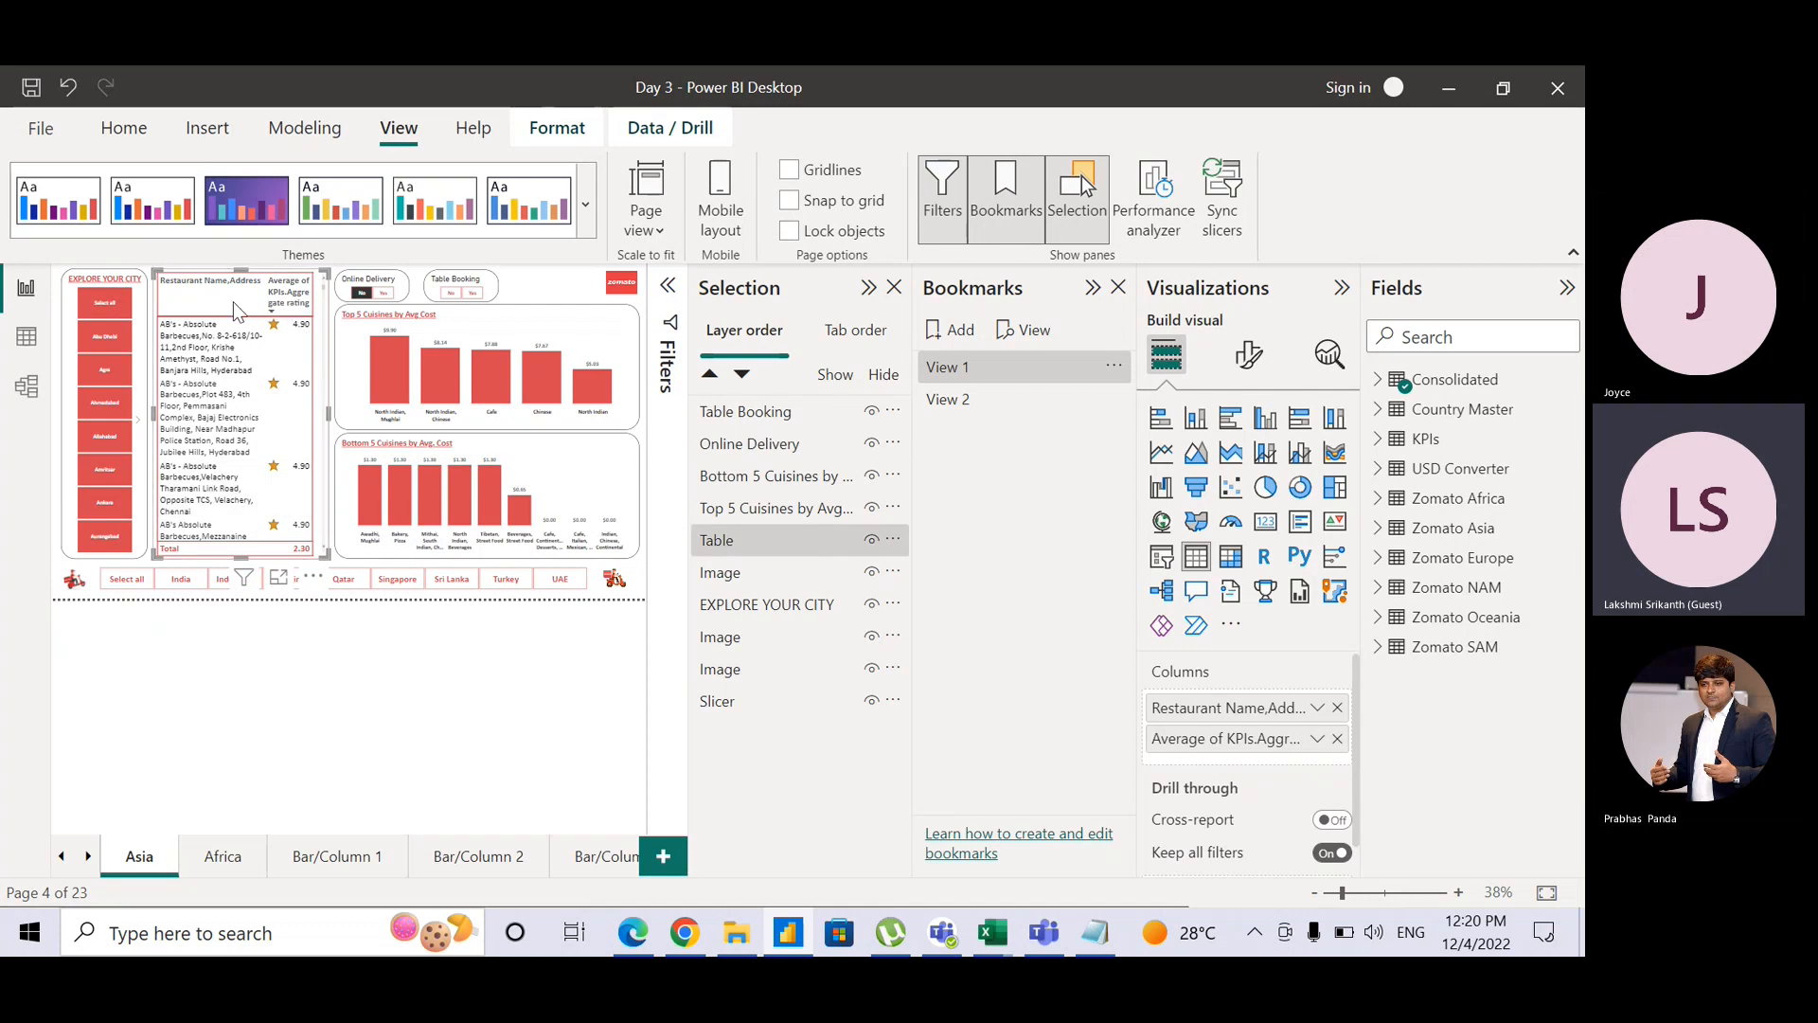
left_click(871, 541)
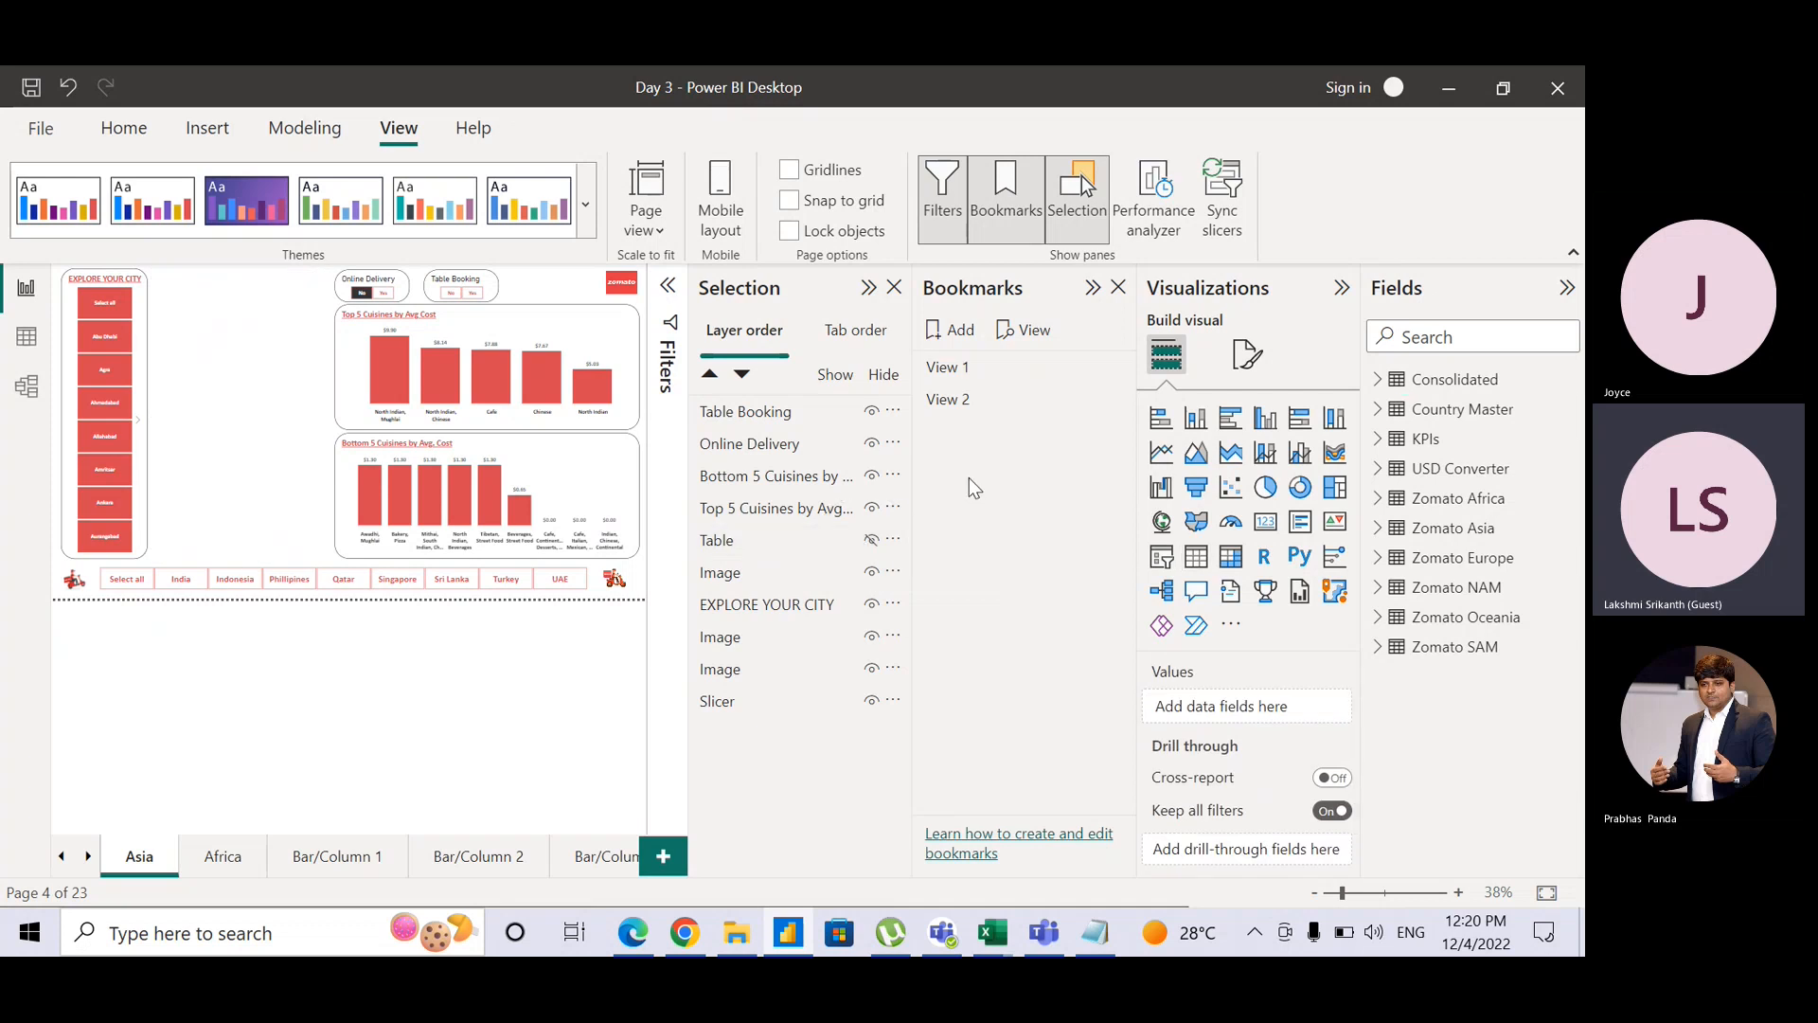
Step: Update View 1 with the table hidden, then apply View 2 to show it again
mouse_move(1075, 377)
left_click(1115, 368)
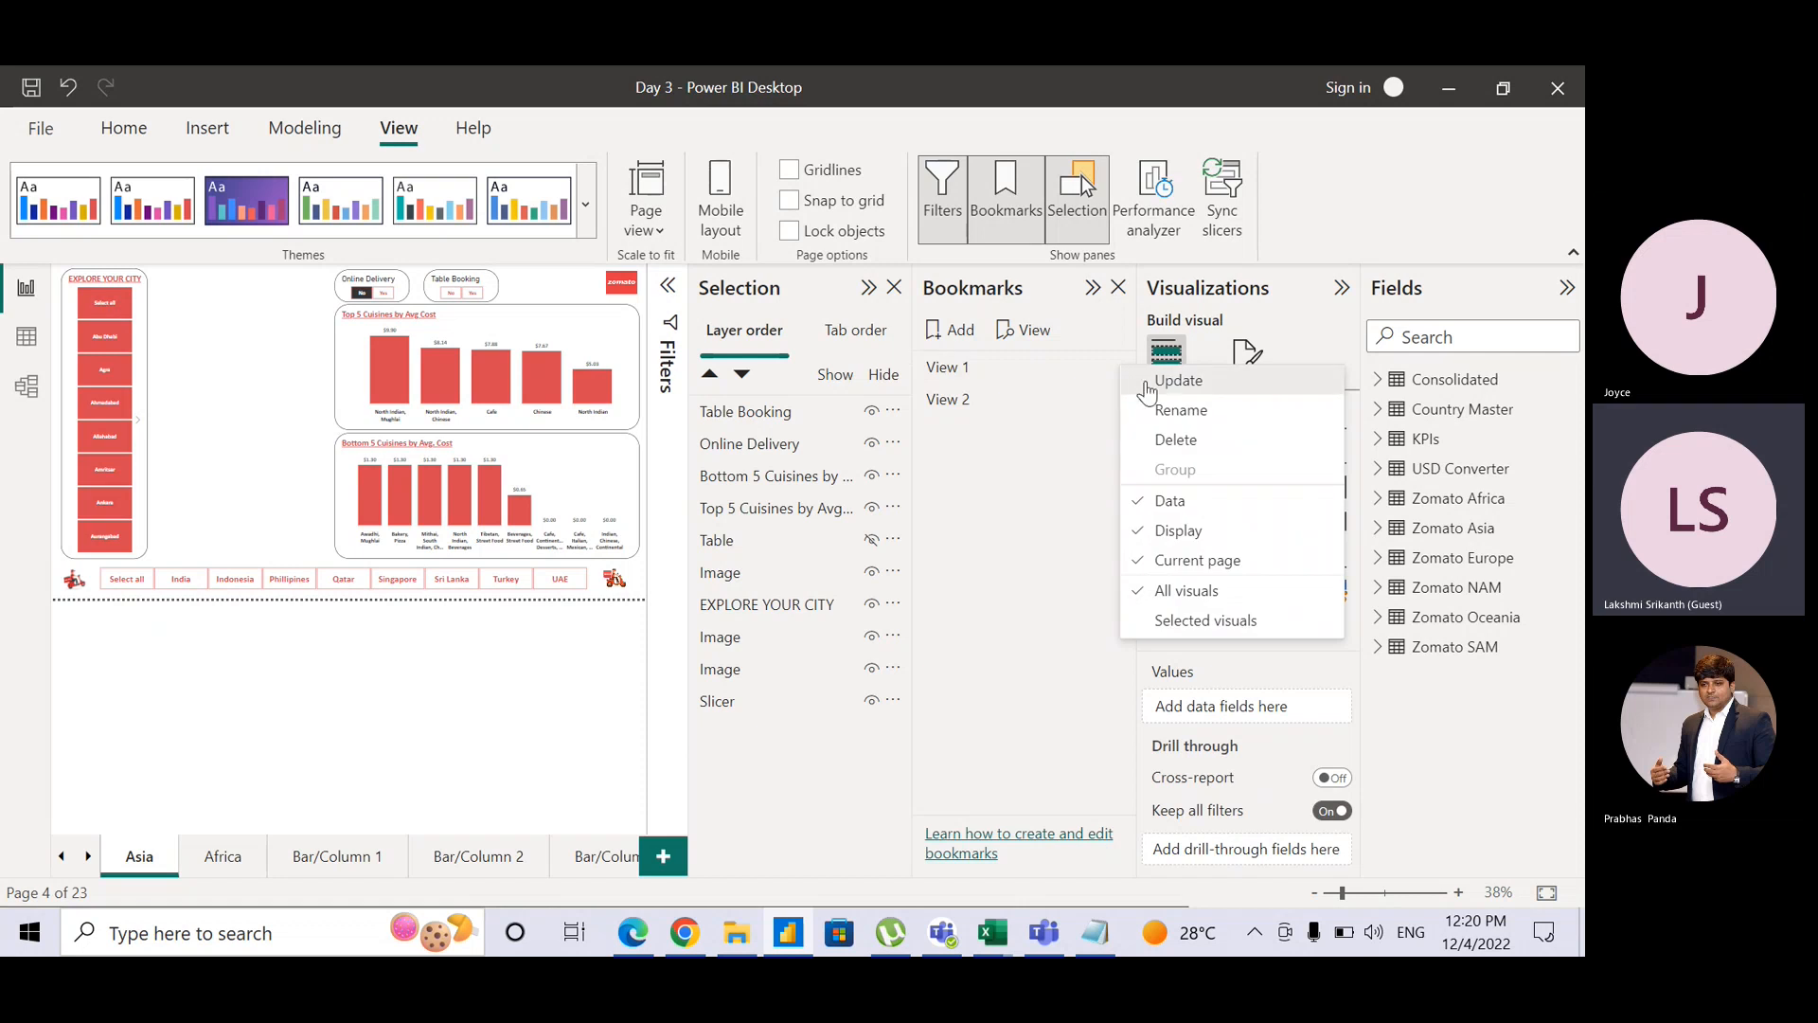
left_click(1147, 383)
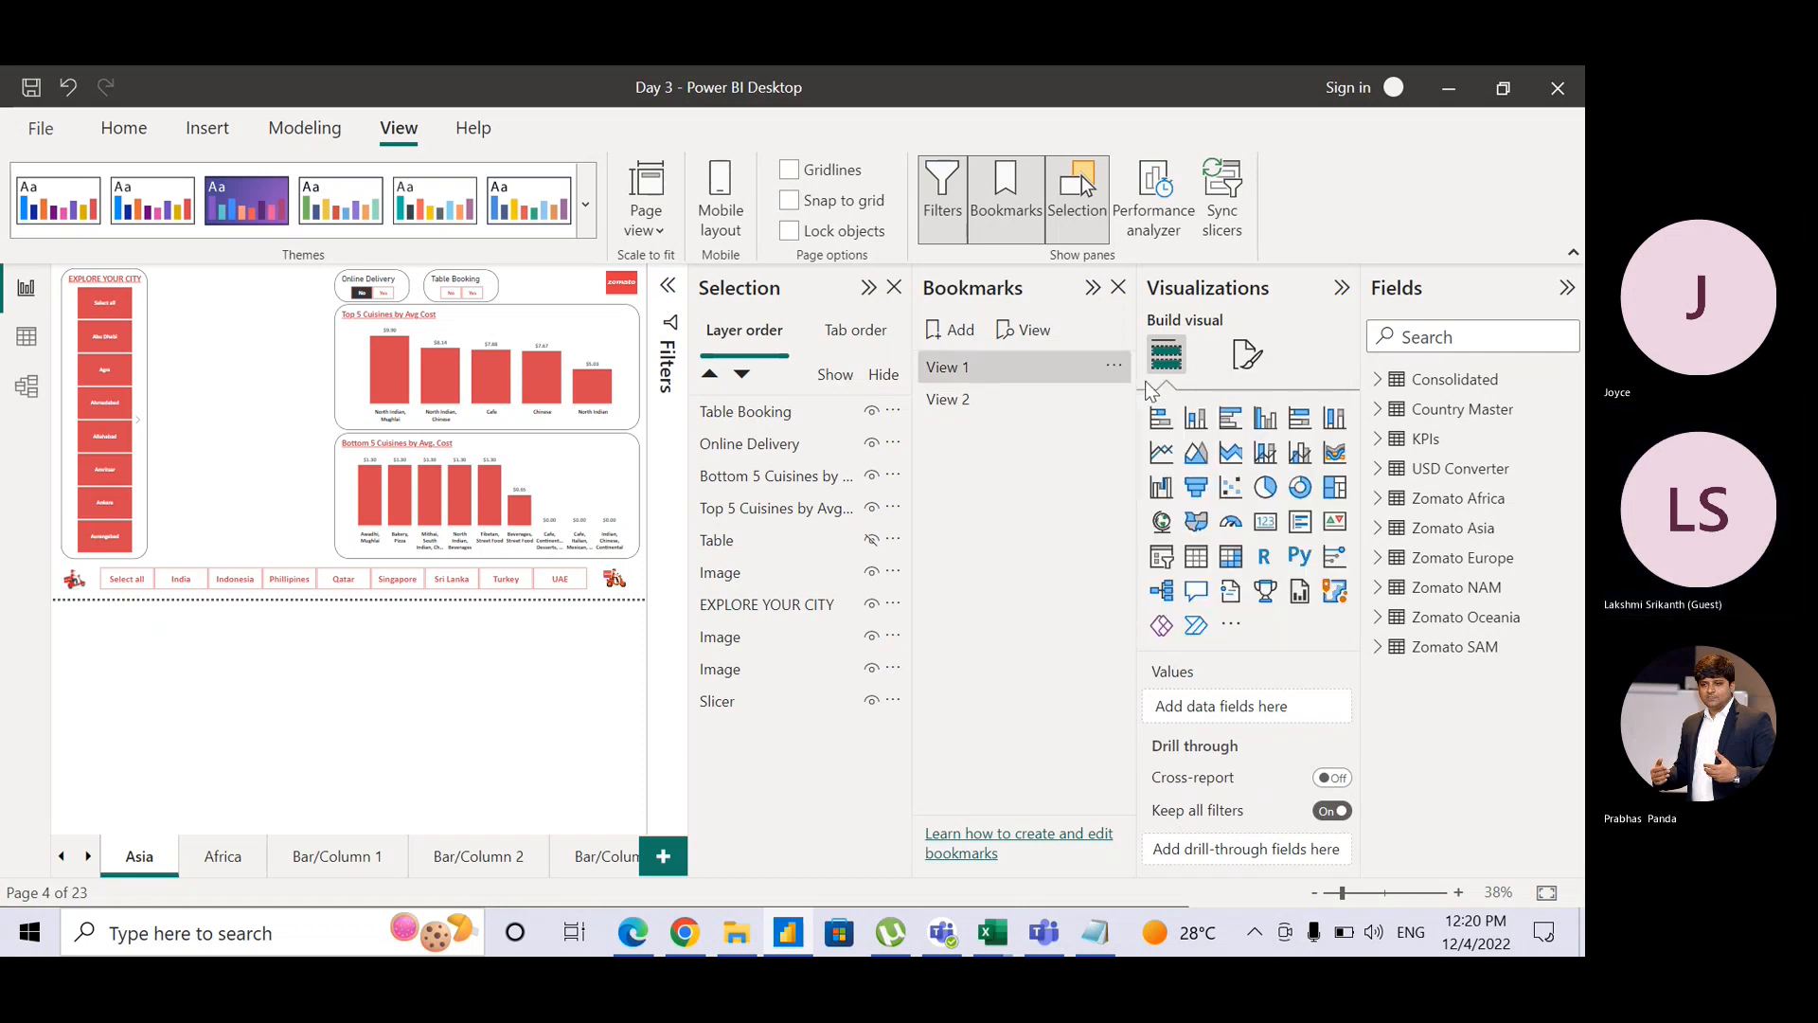
left_click(1062, 402)
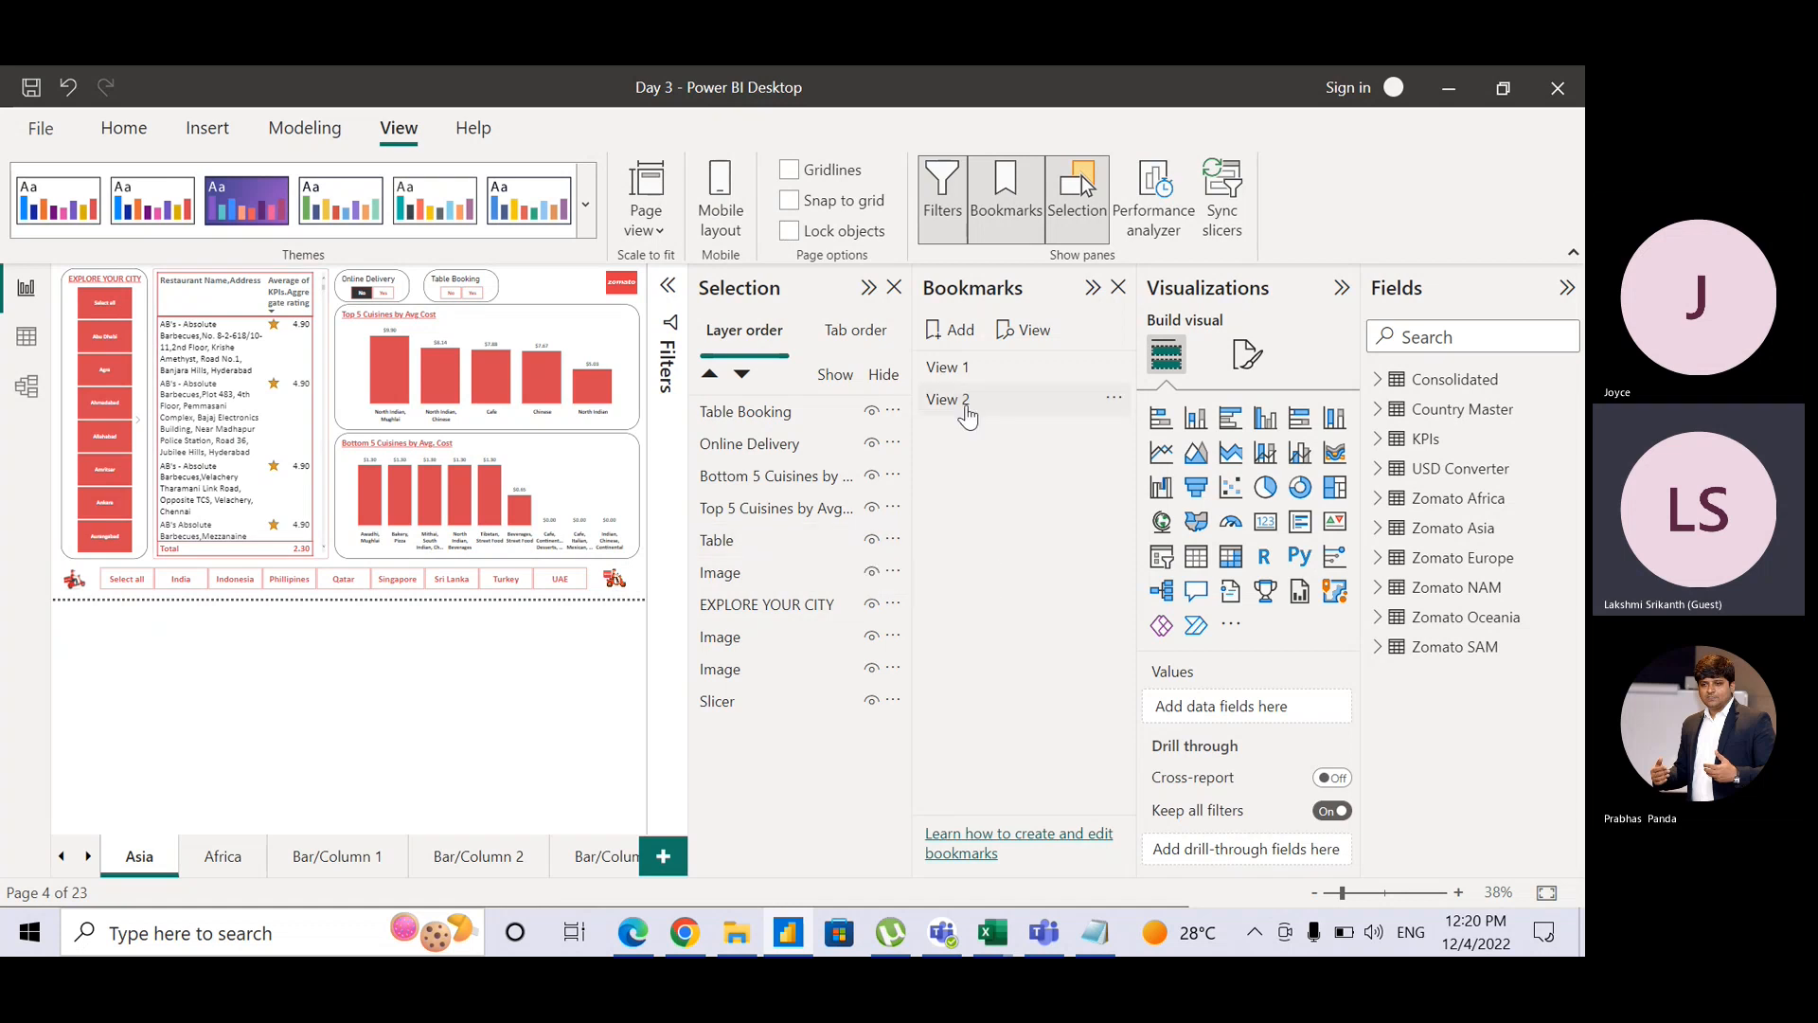
Step: Apply View 1 and View 2, then present them as a slideshow and exit after View 2
left_click(980, 374)
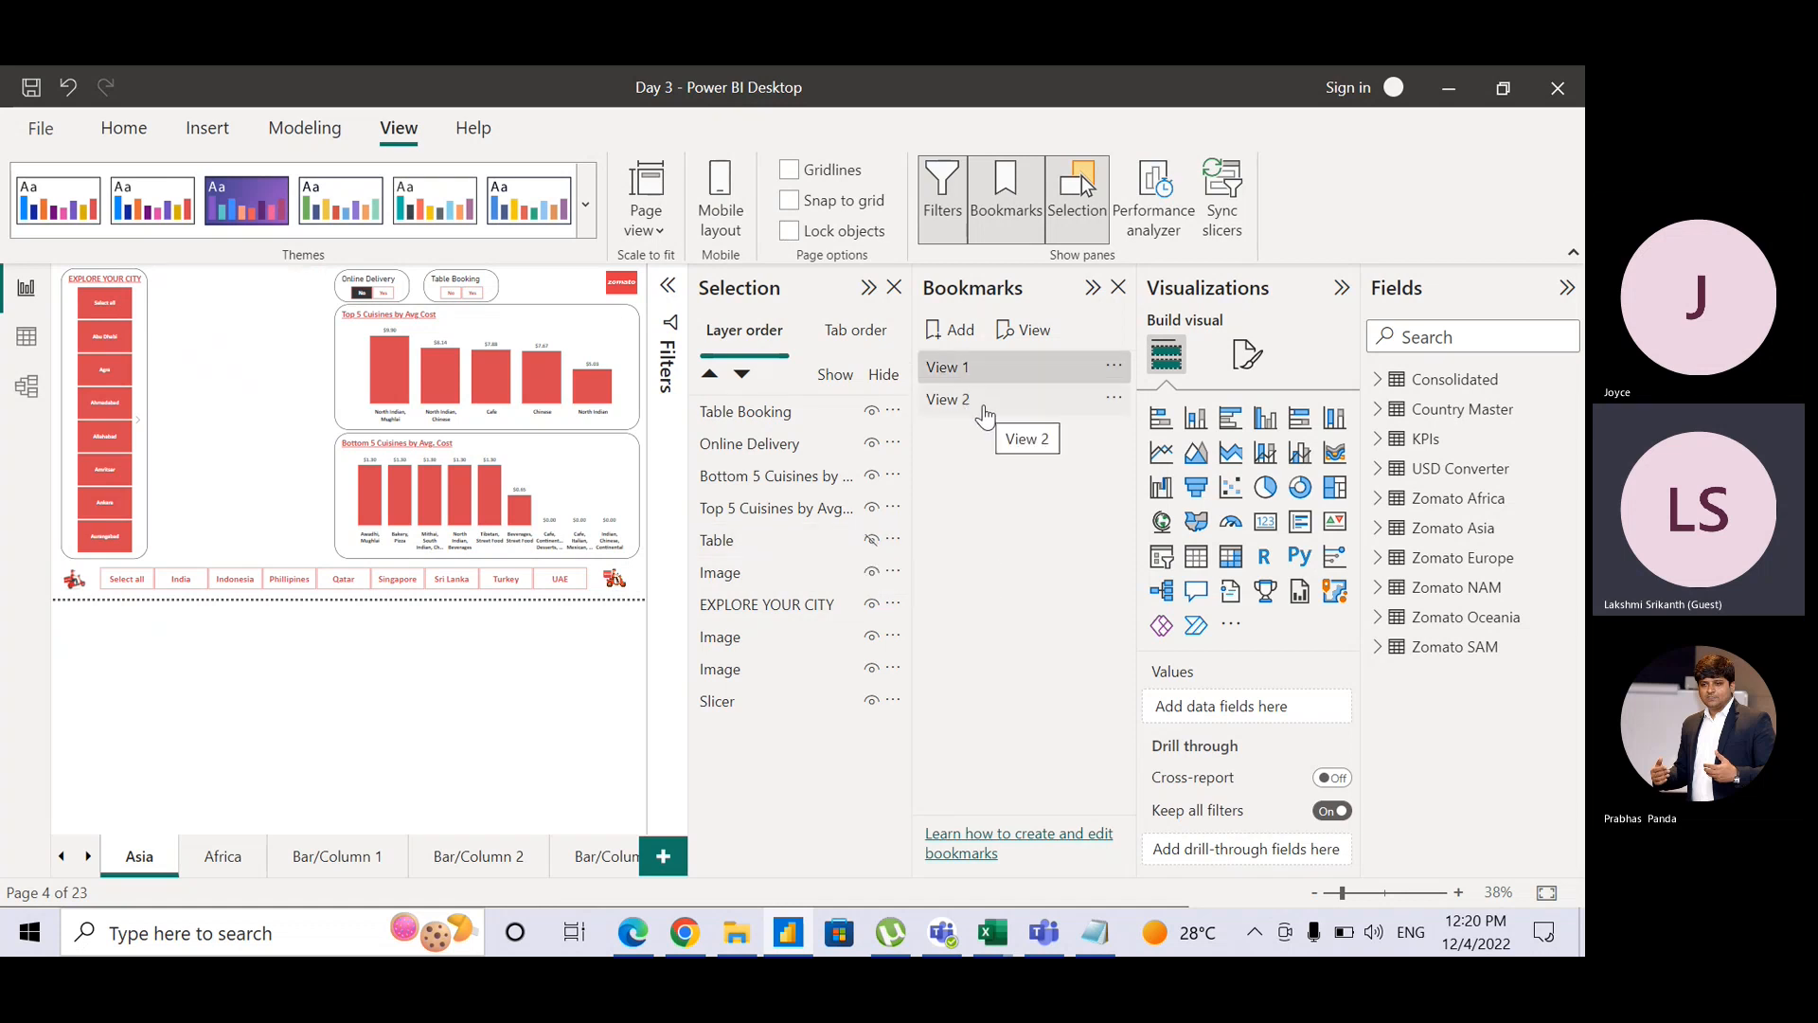
left_click(985, 414)
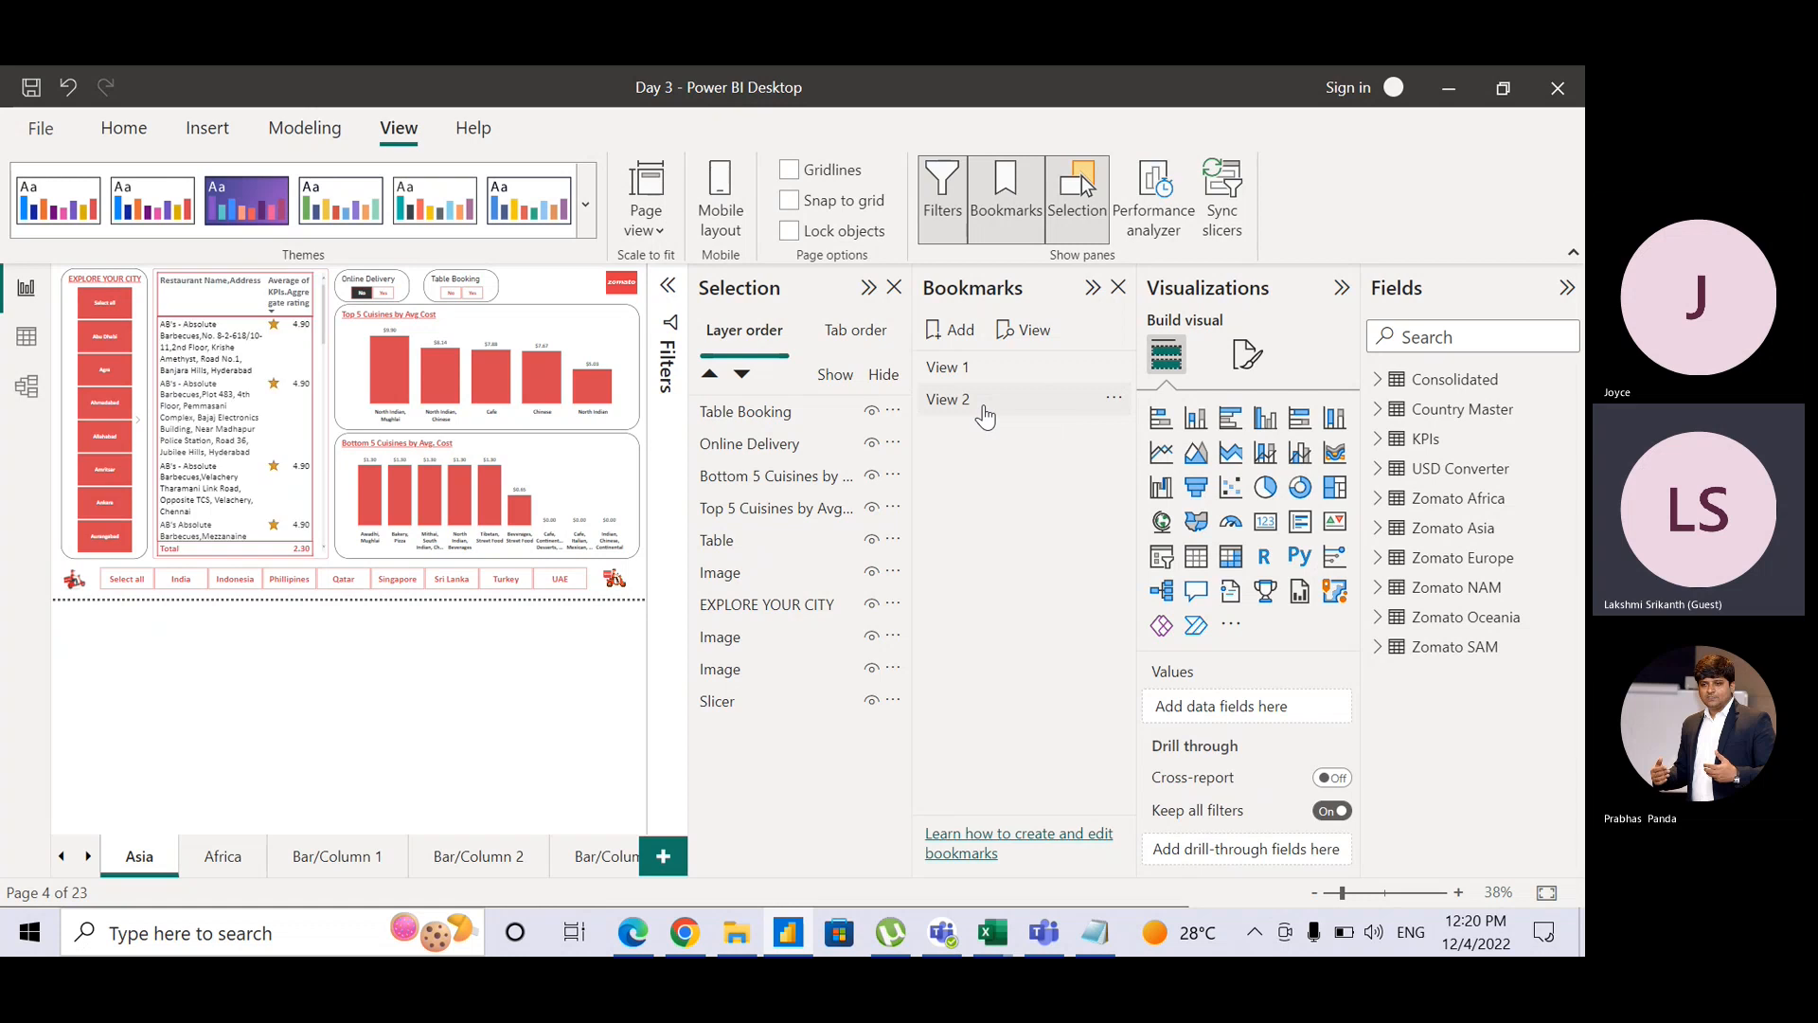
left_click(1035, 330)
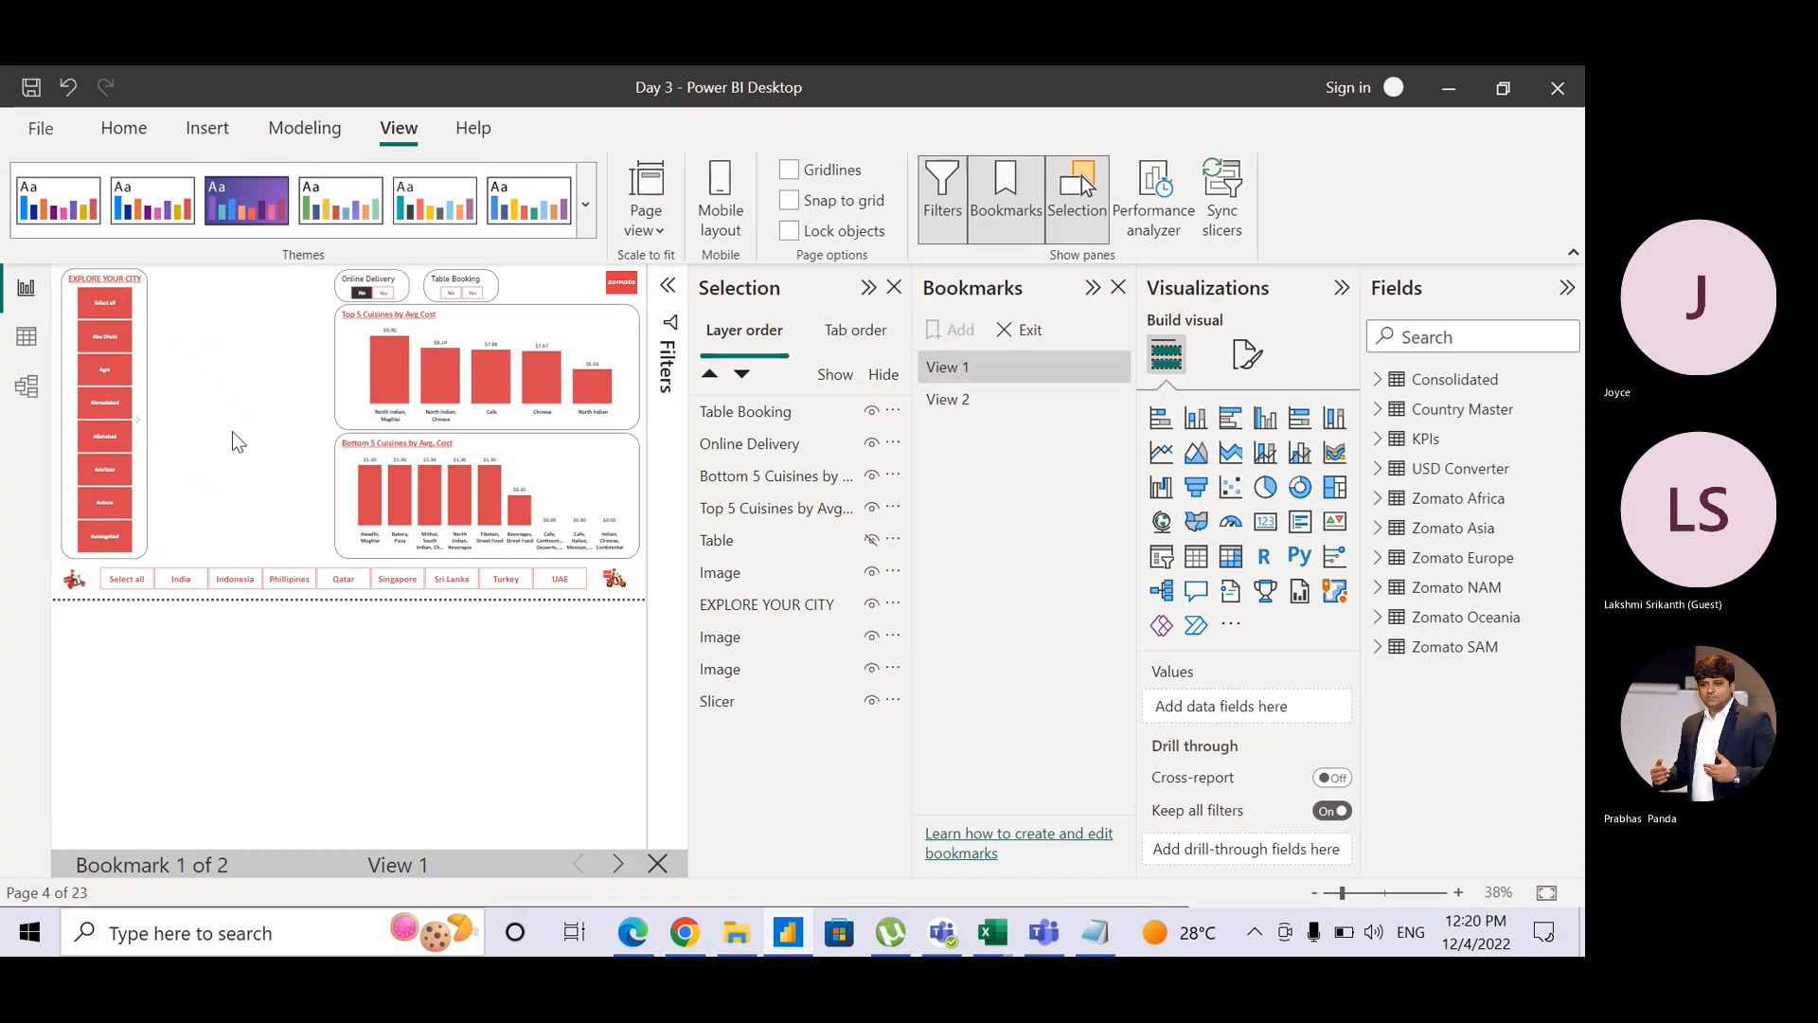
left_click(623, 872)
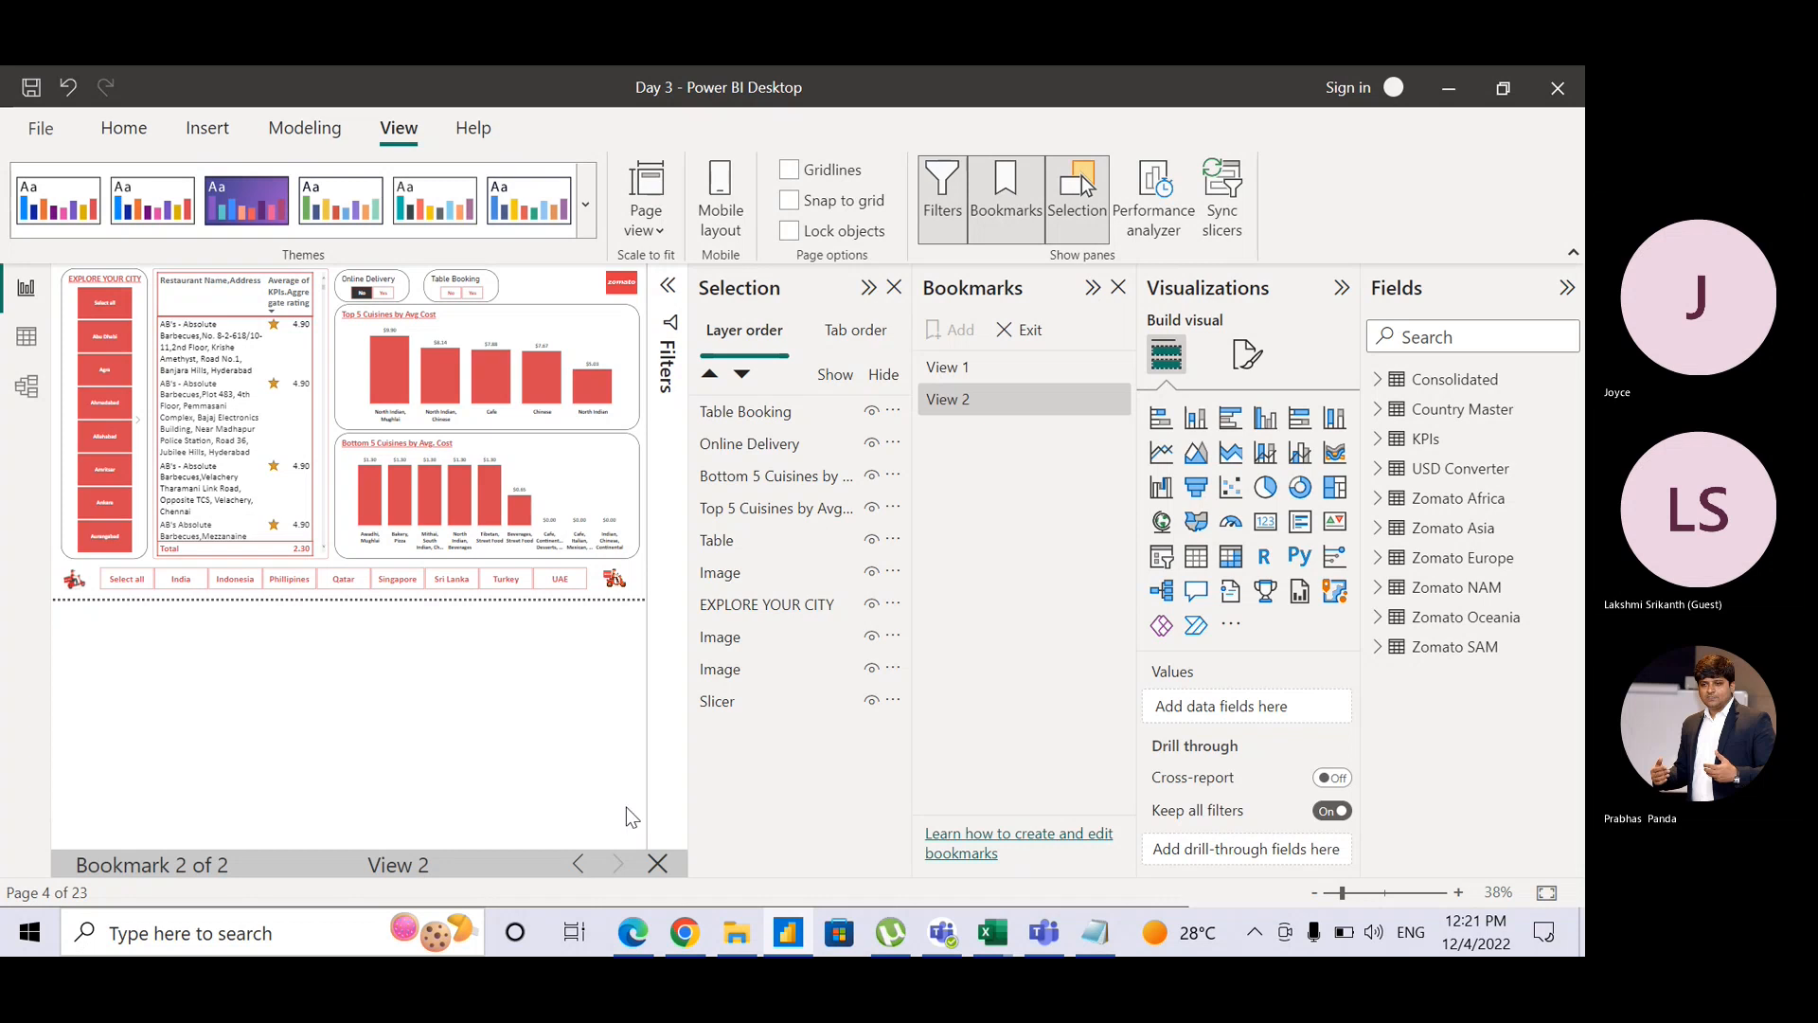
left_click(658, 866)
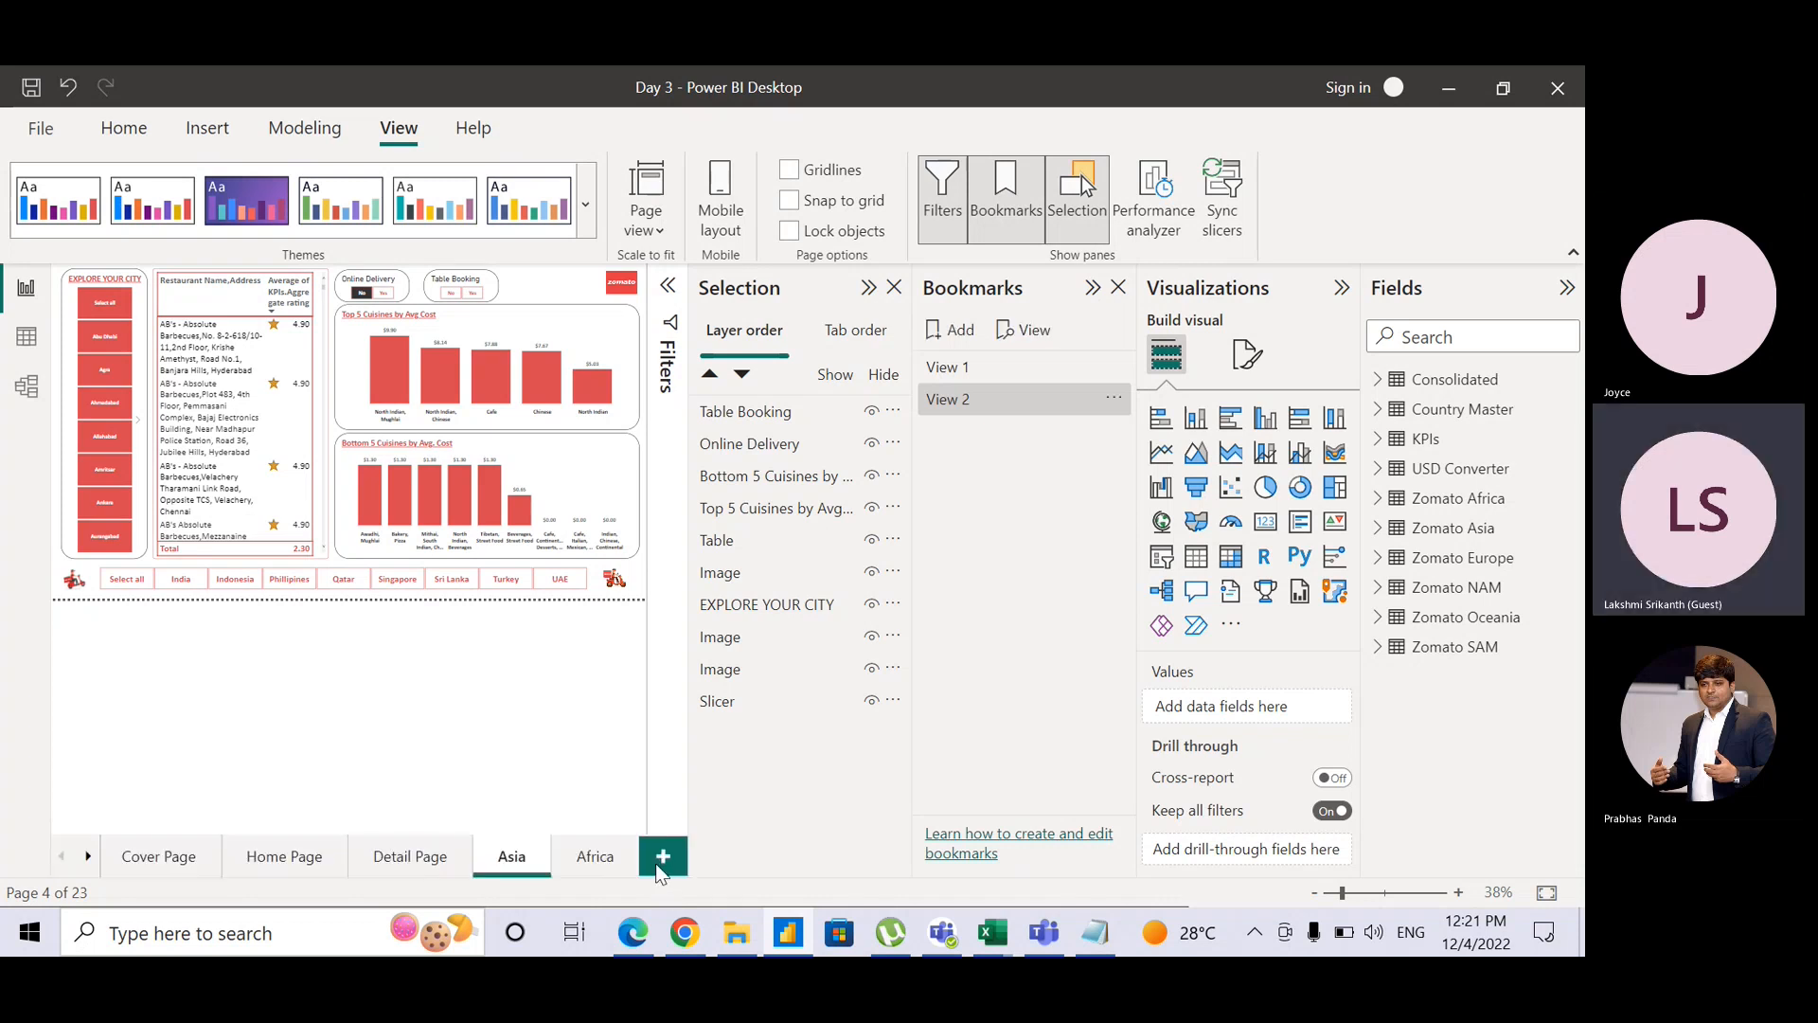
Step: Close the Bookmarks and Selection panes and go to the Cover Page
left_click(1119, 288)
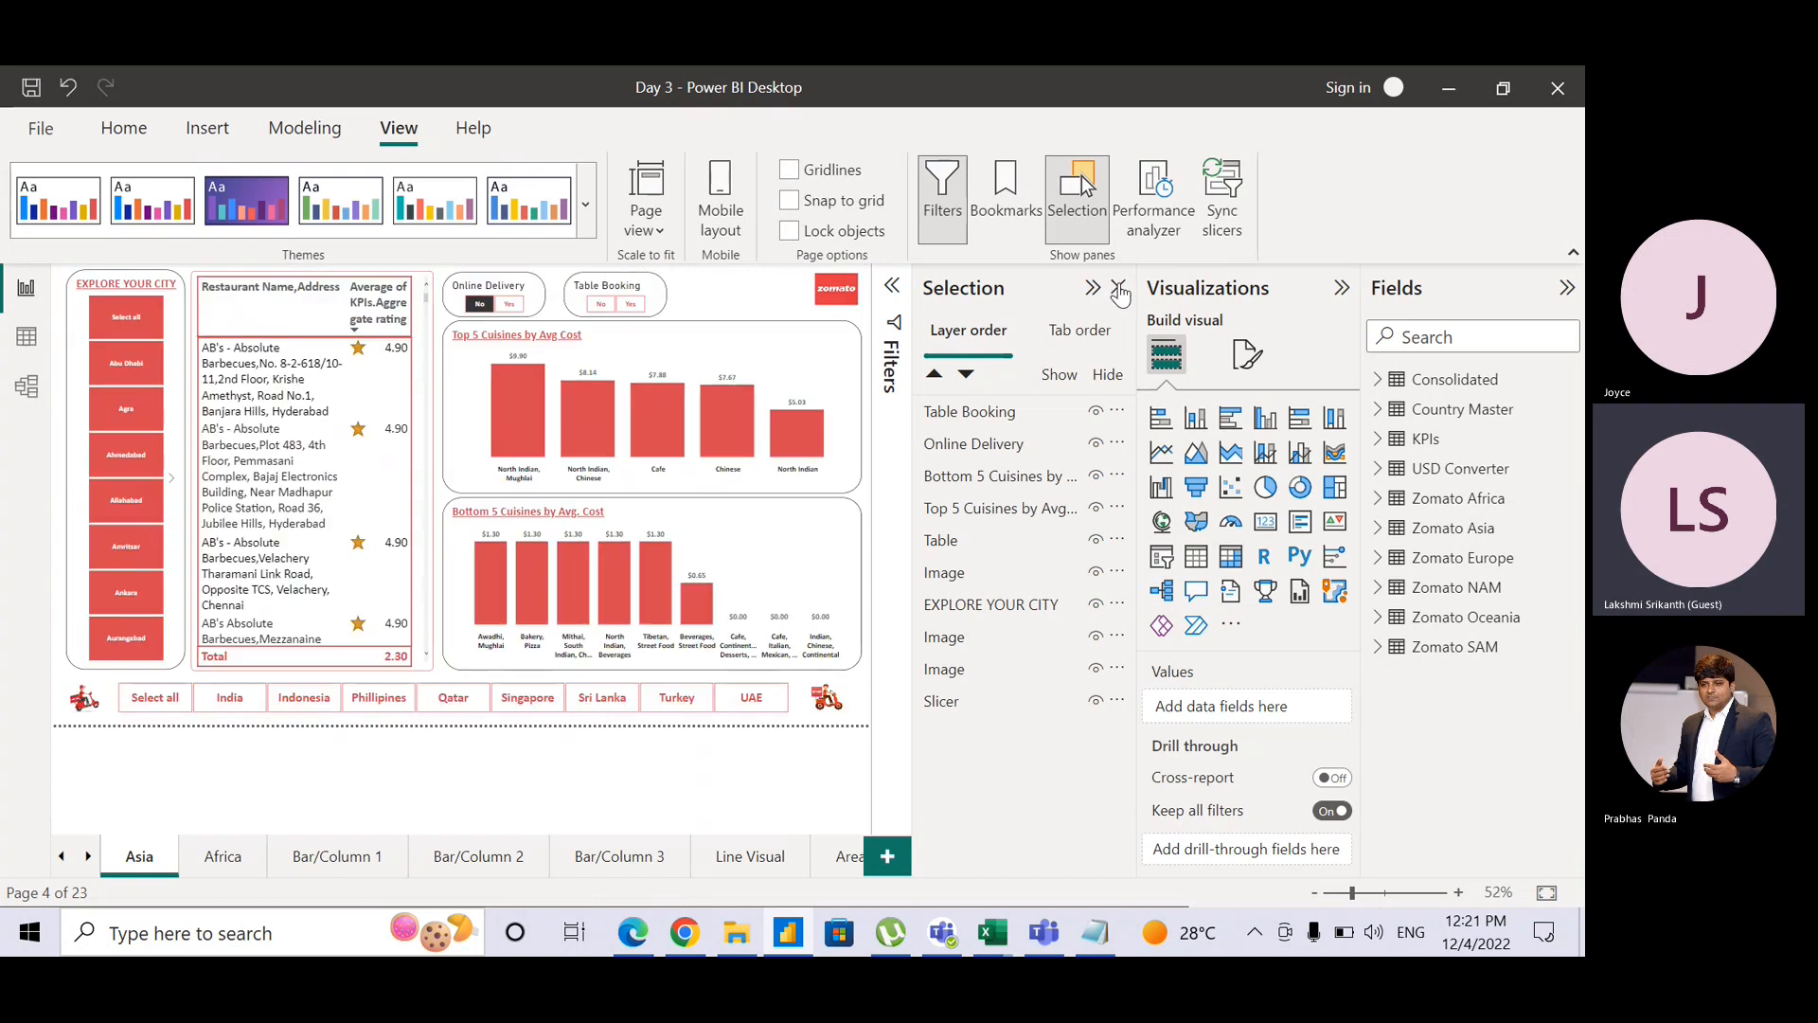
left_click(1118, 288)
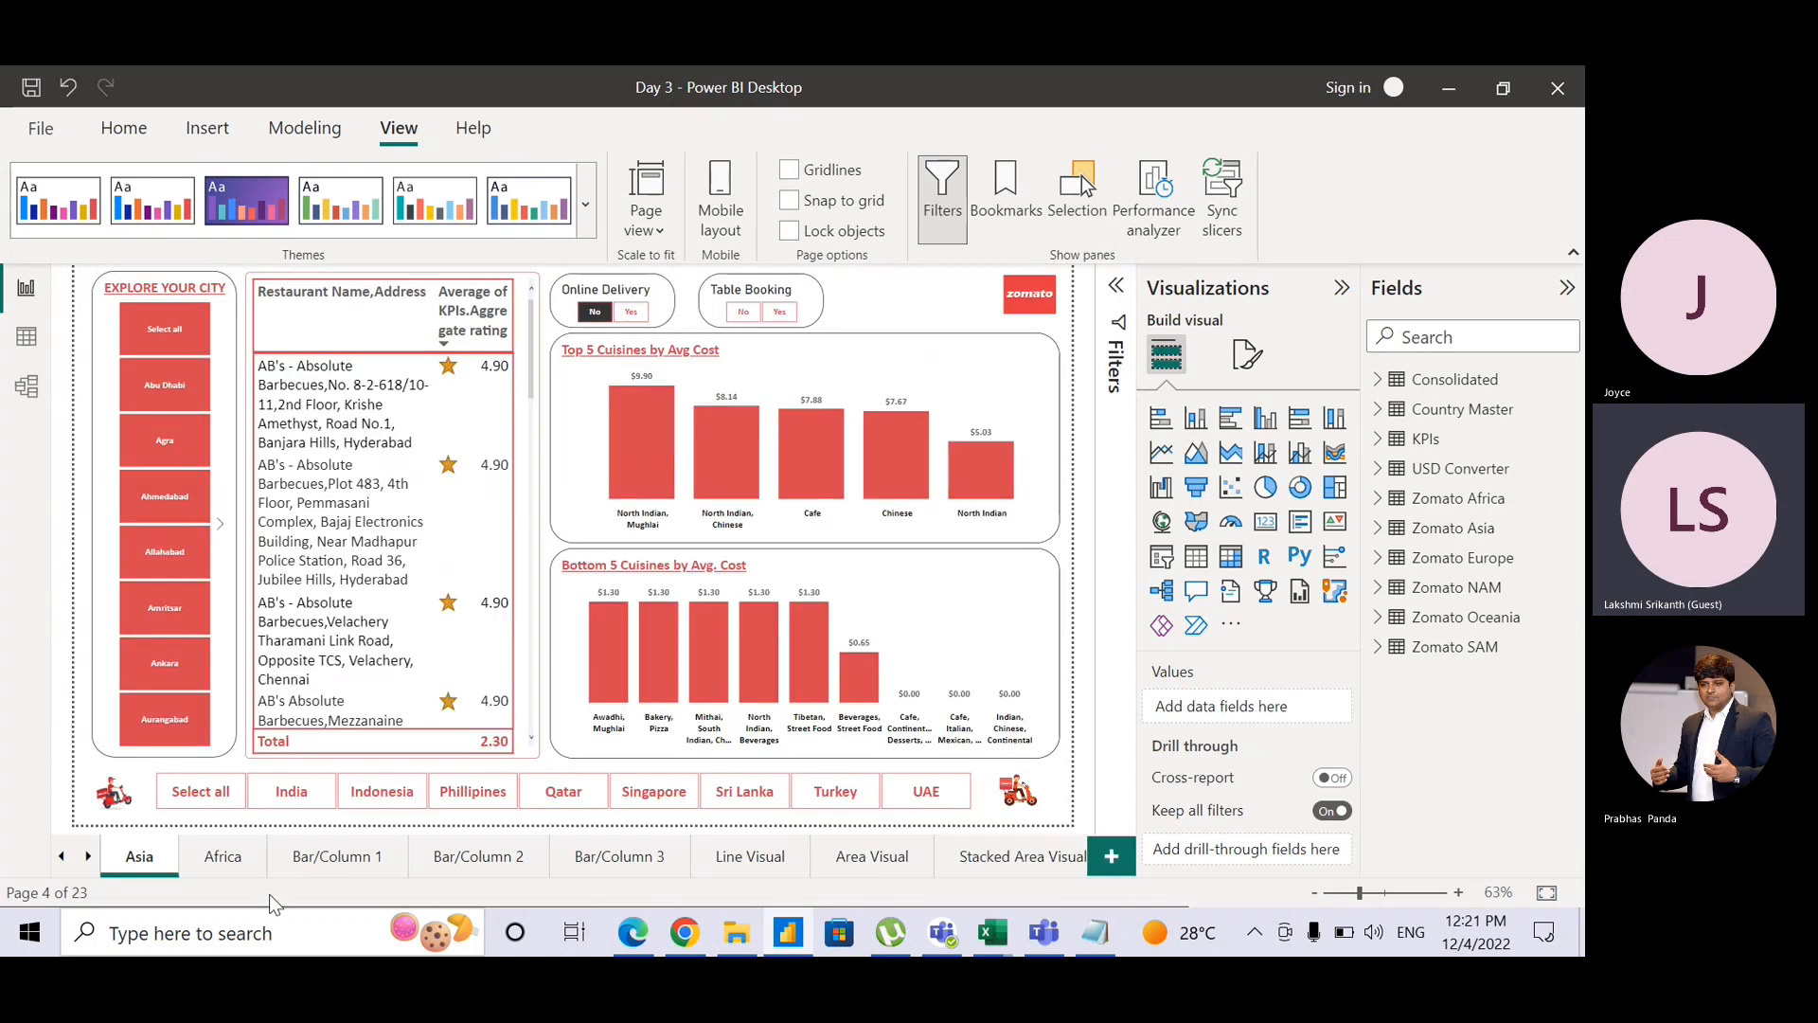
left_click(63, 856)
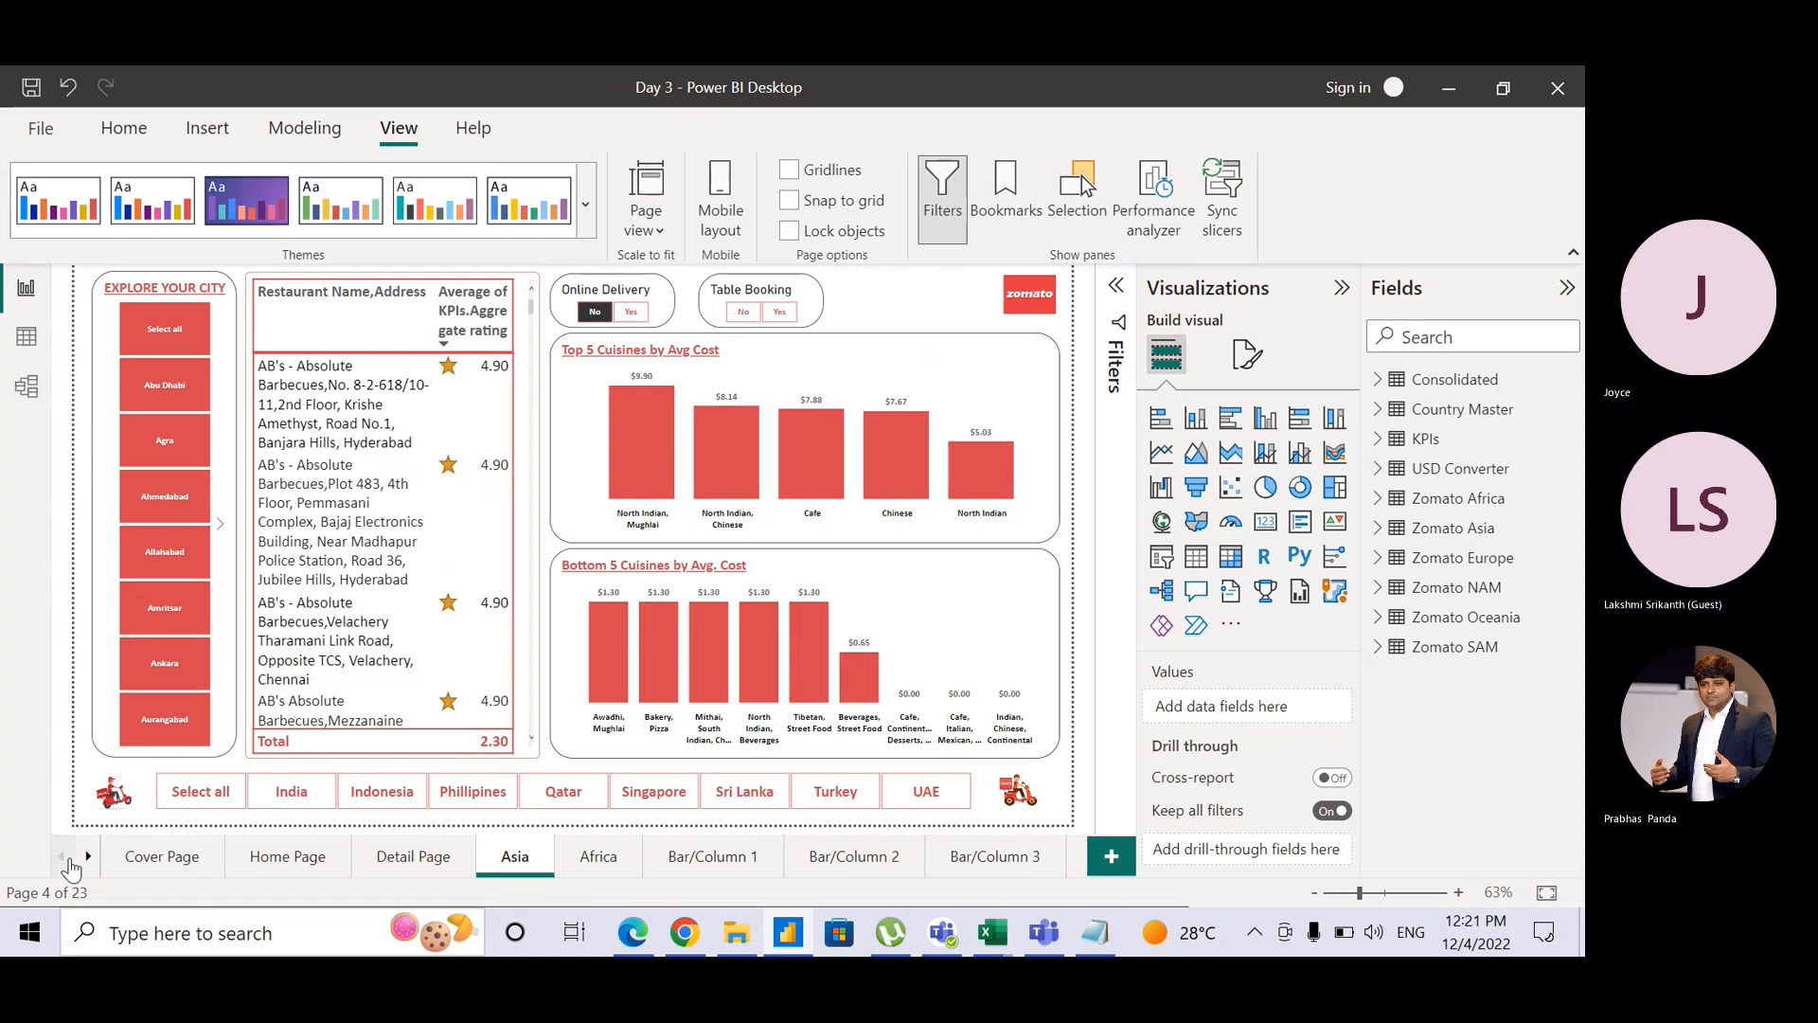
left_click(166, 857)
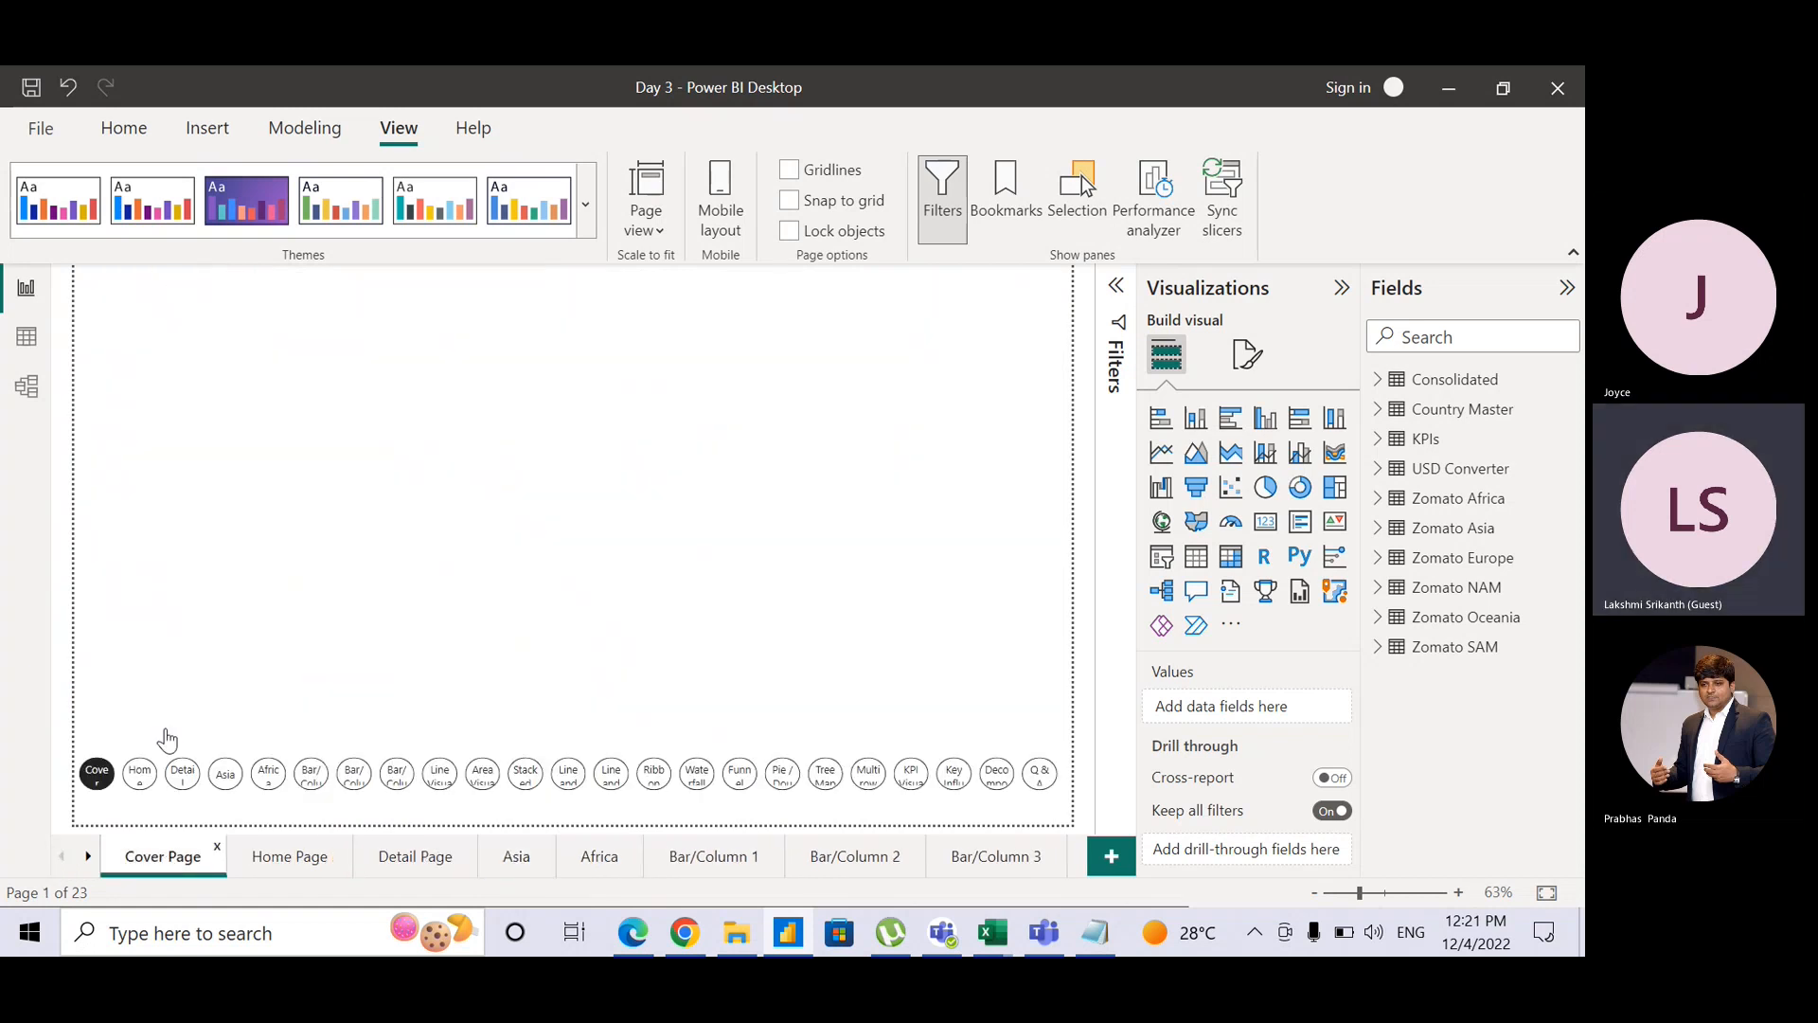
Step: Insert a View 1/View 2 bookmark navigator above the page buttons and test View 1
left_click(172, 132)
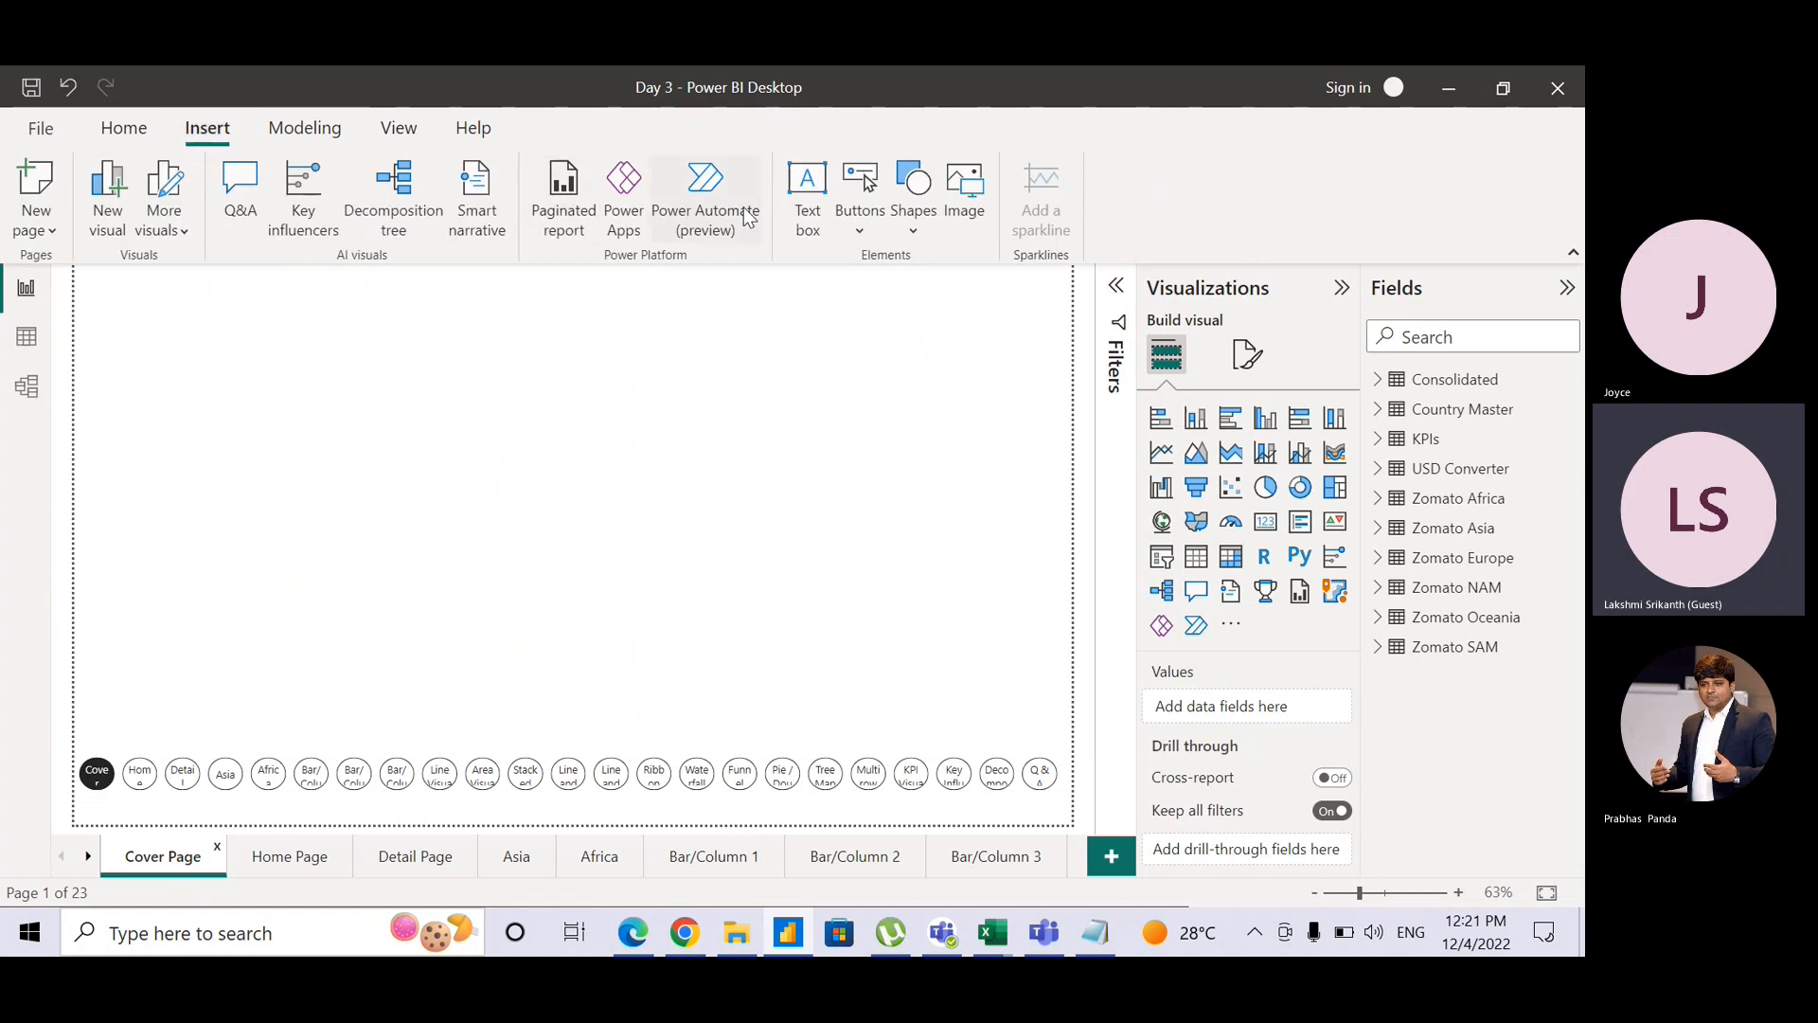
left_click(860, 195)
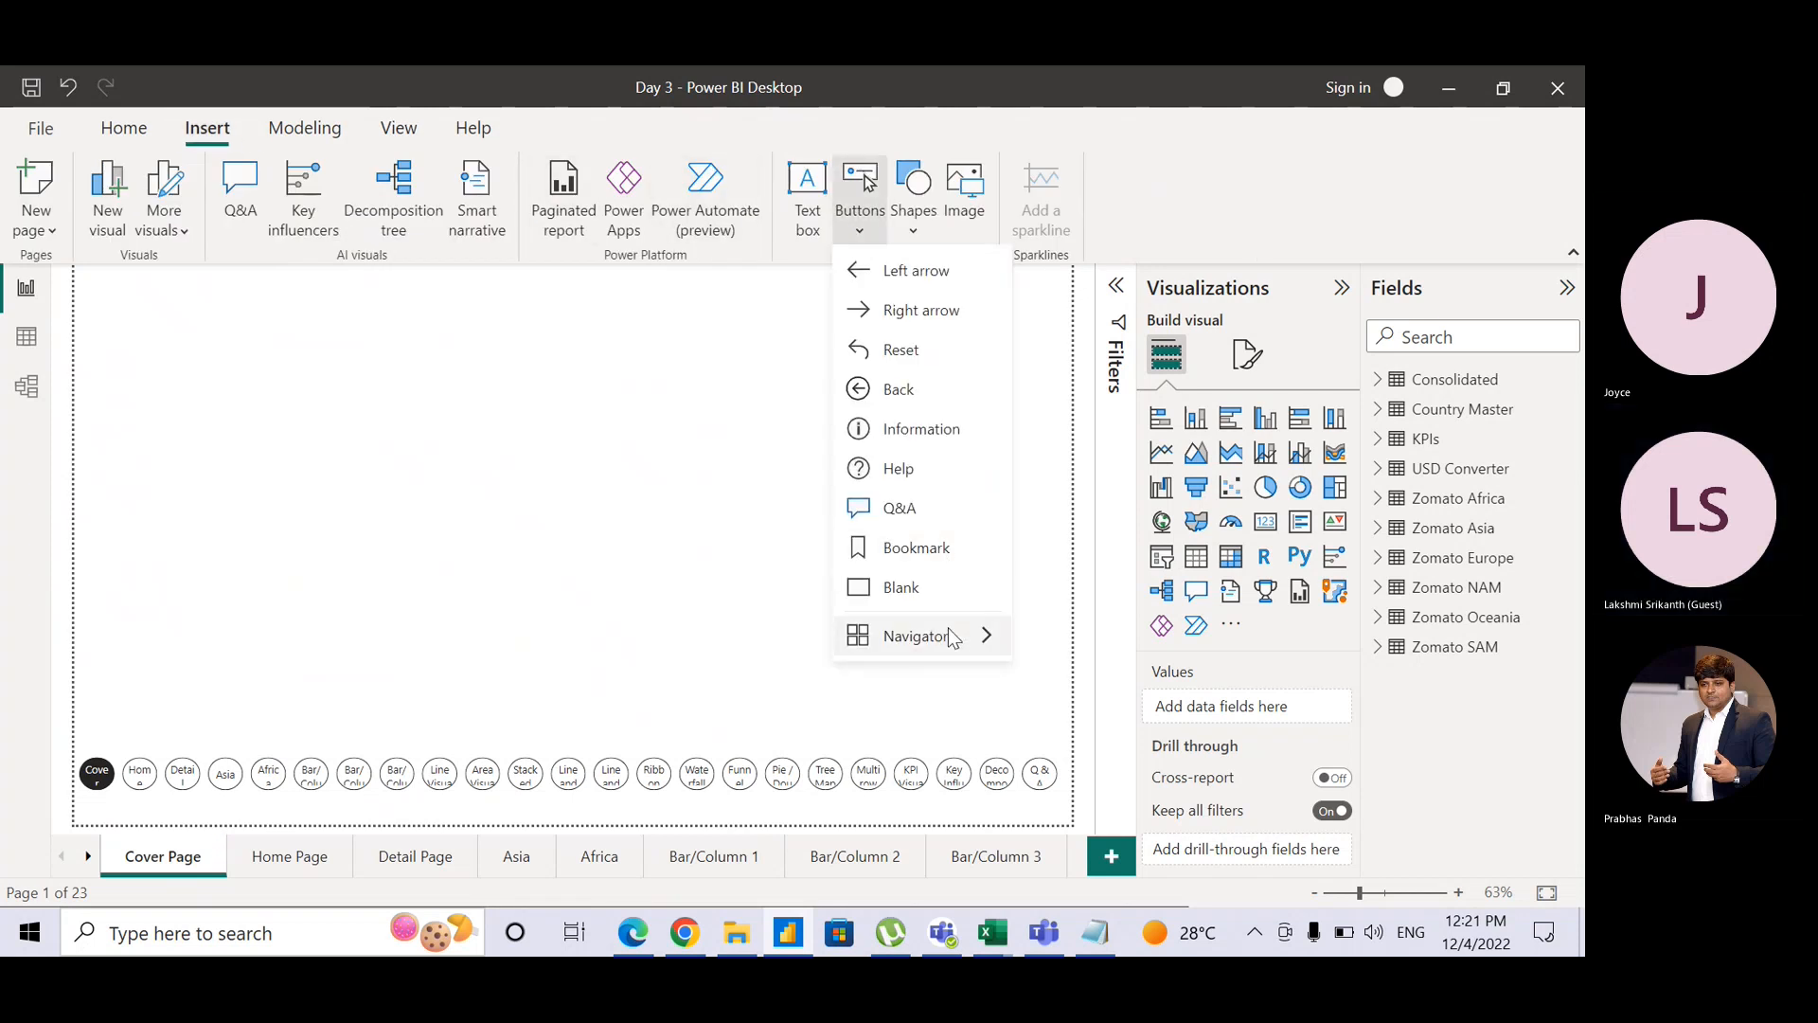
mouse_move(947, 634)
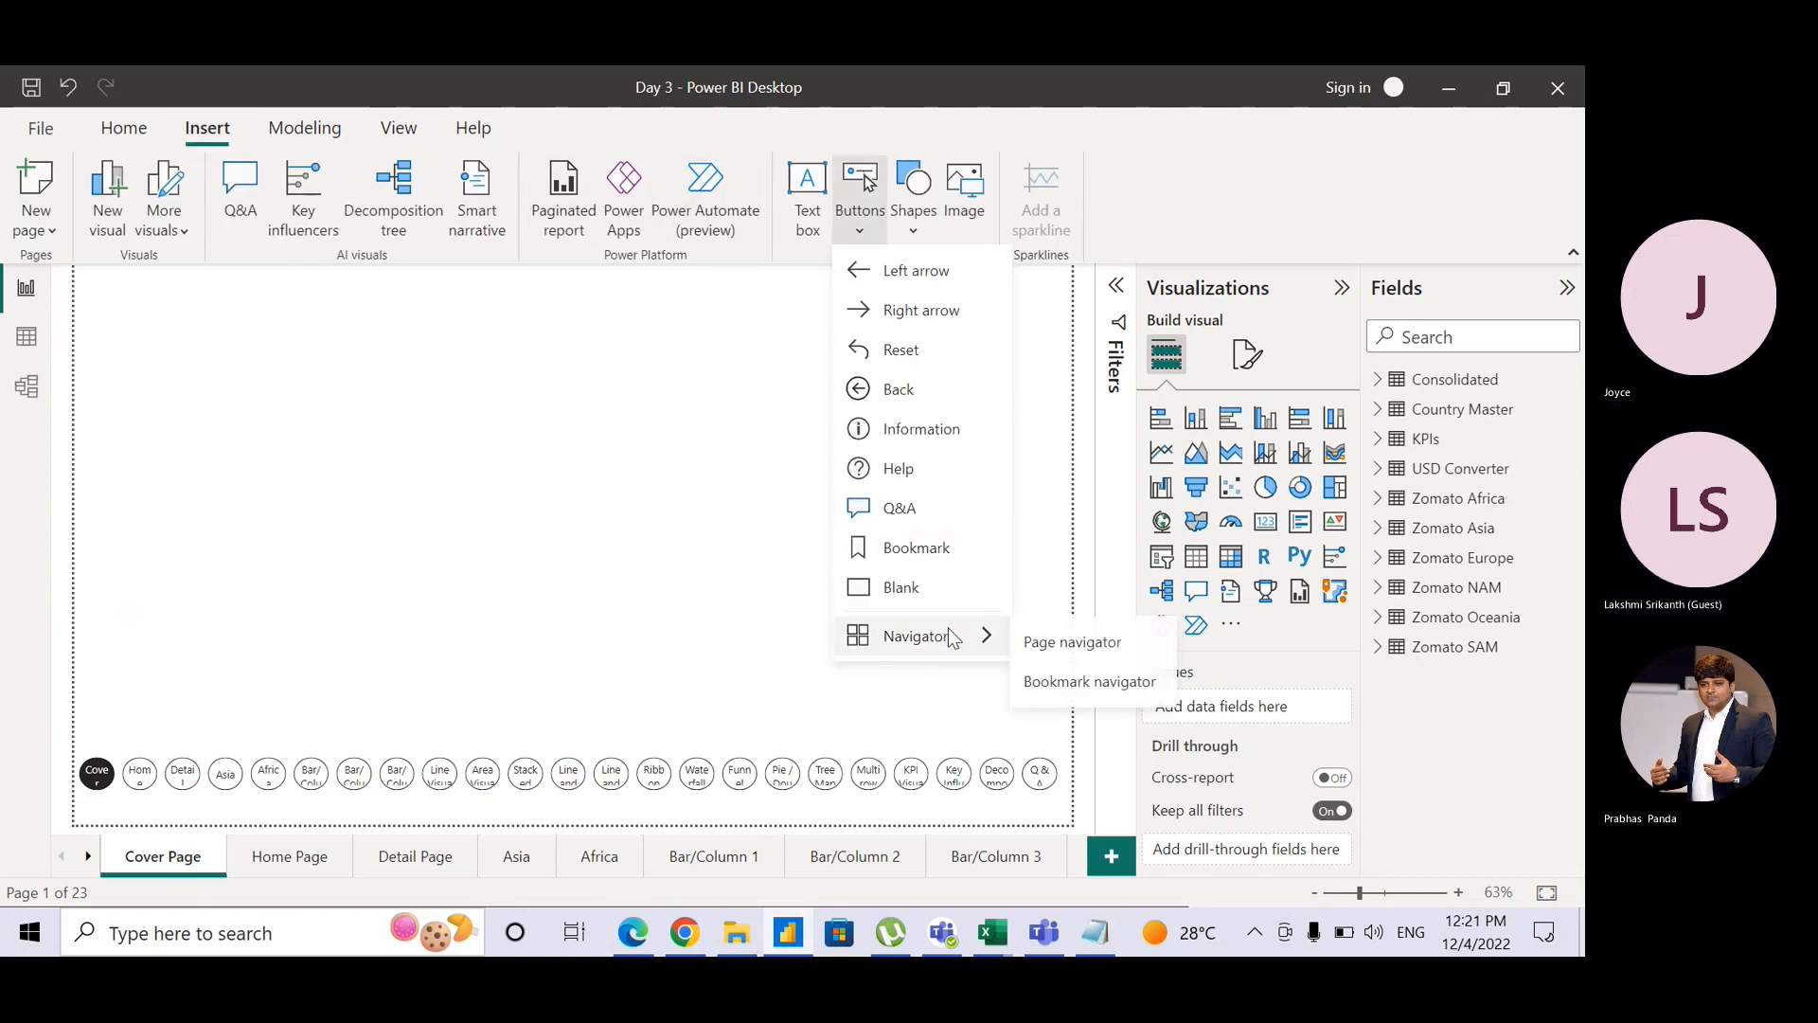
left_click(1077, 682)
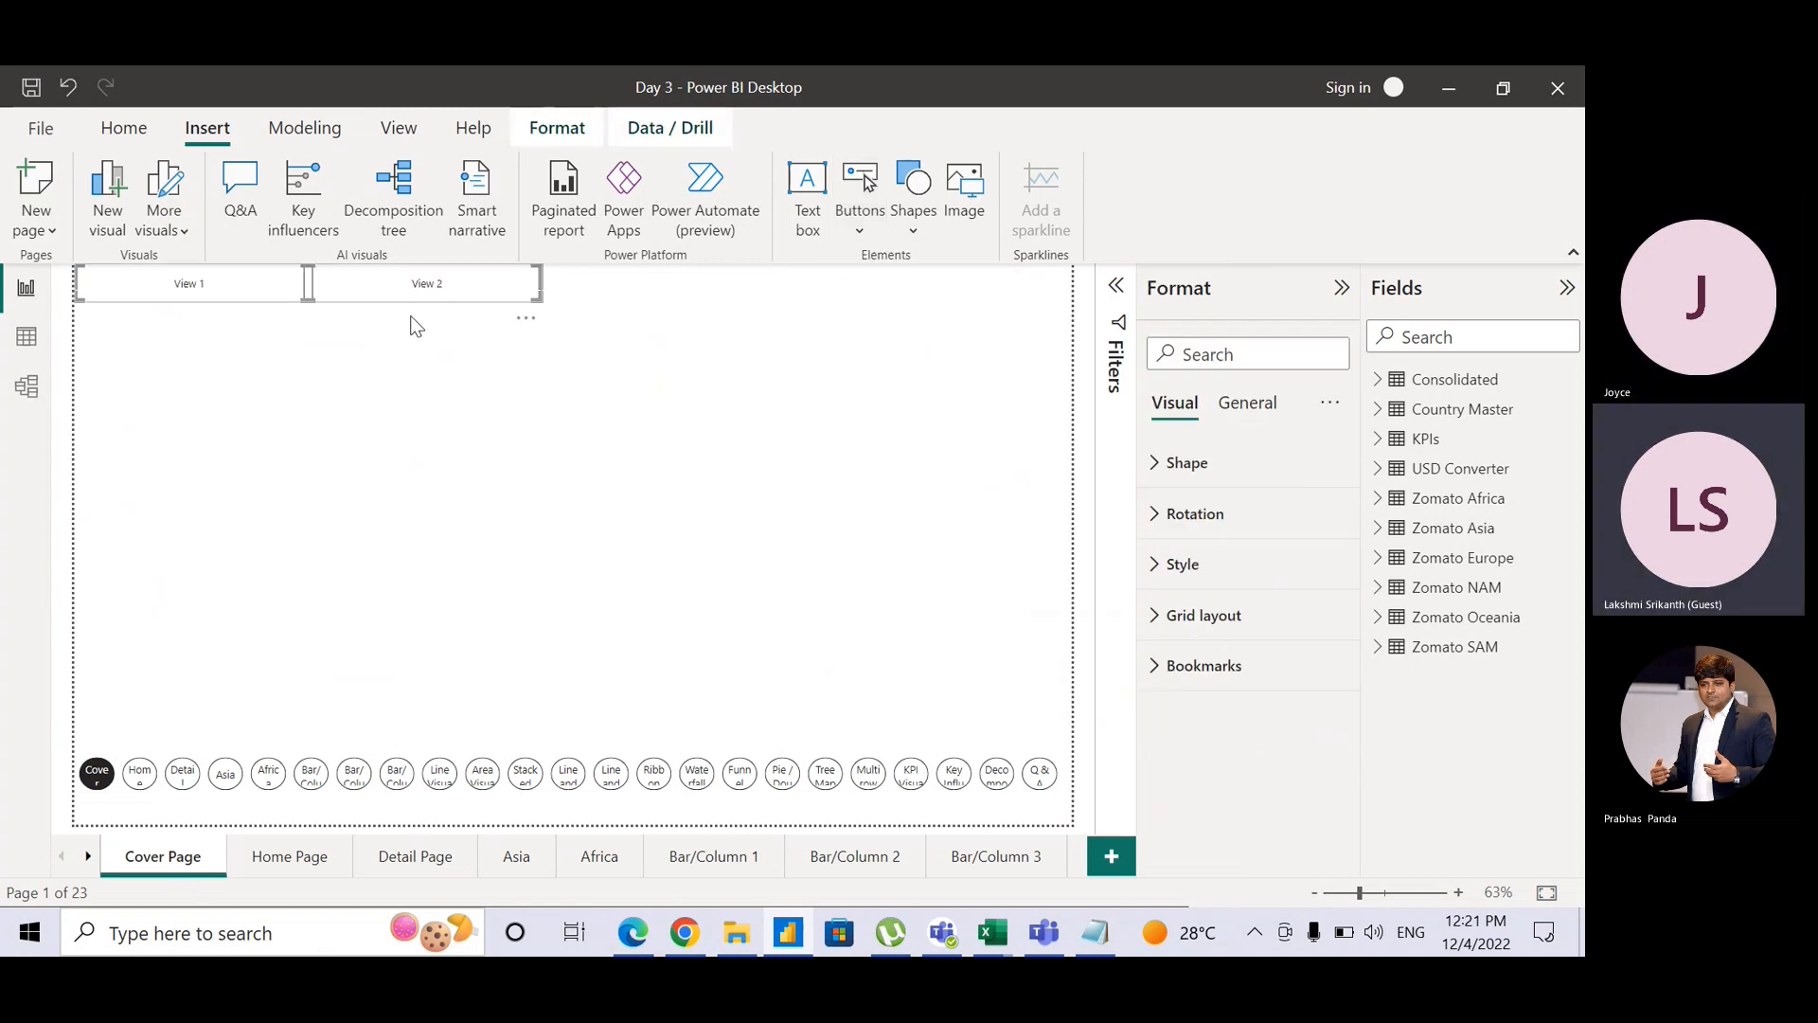
left_click_drag(386, 301, 407, 661)
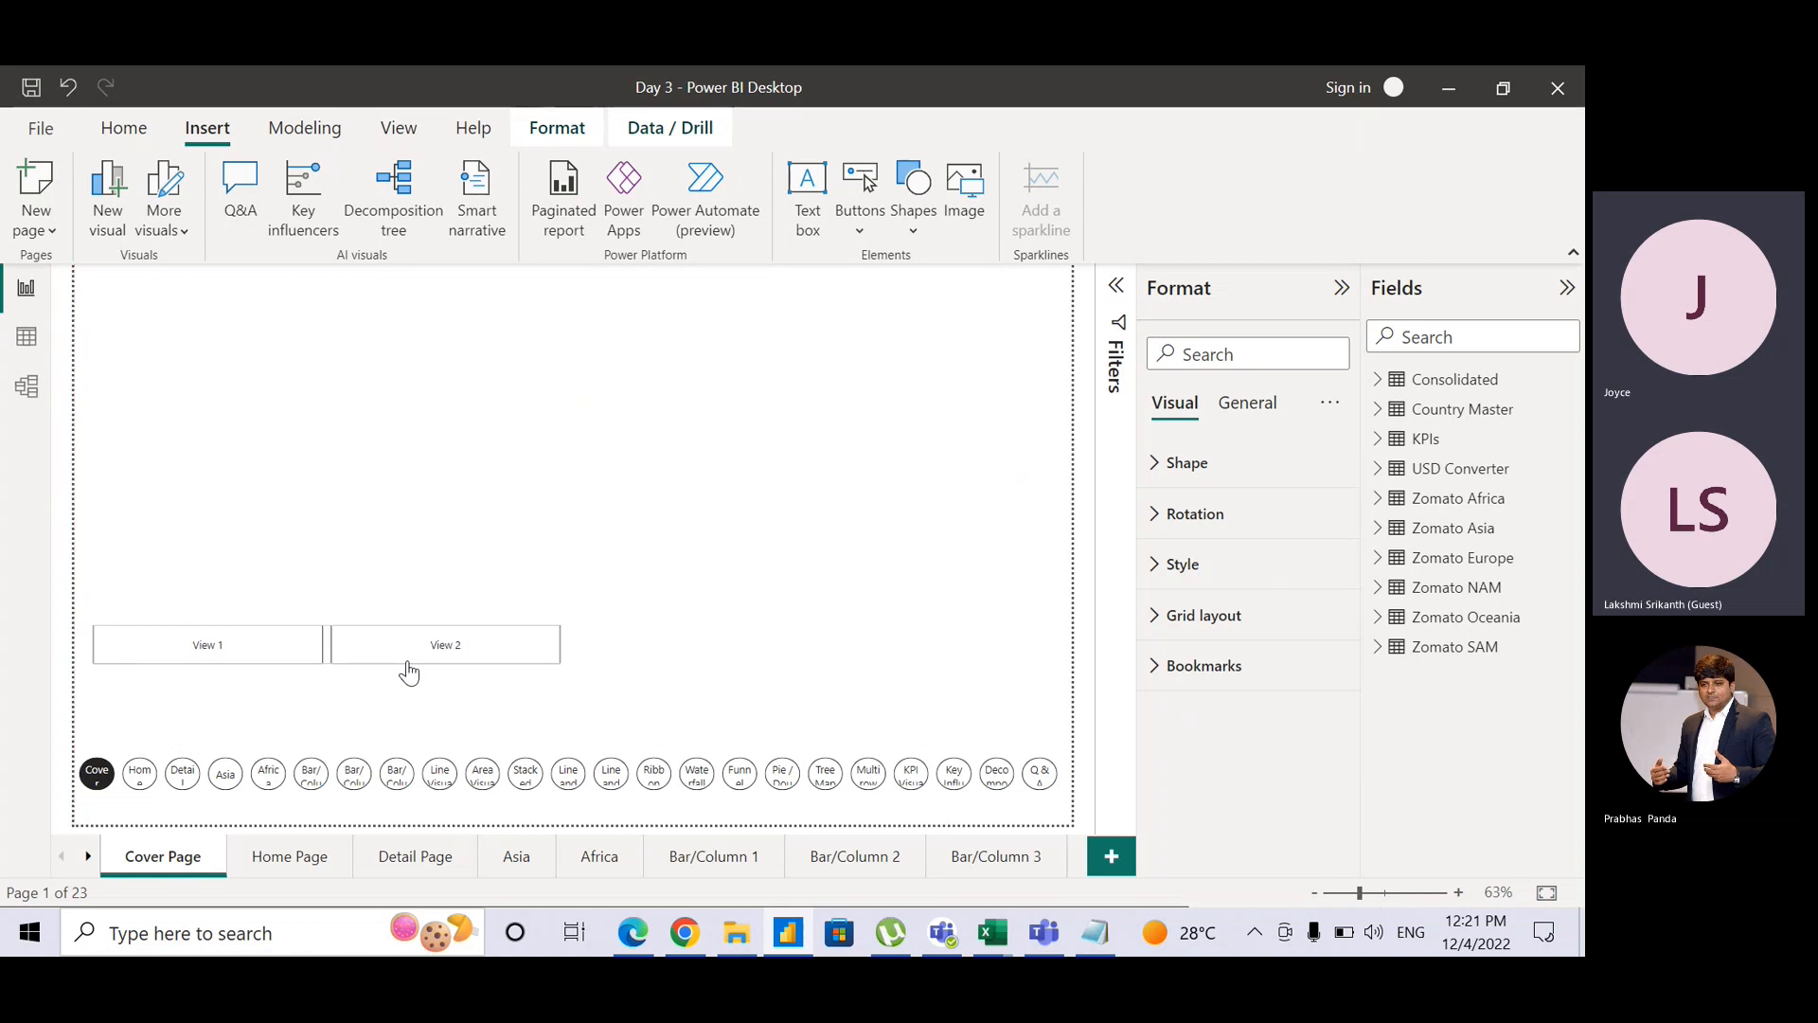
left_click(277, 660, "ctrl")
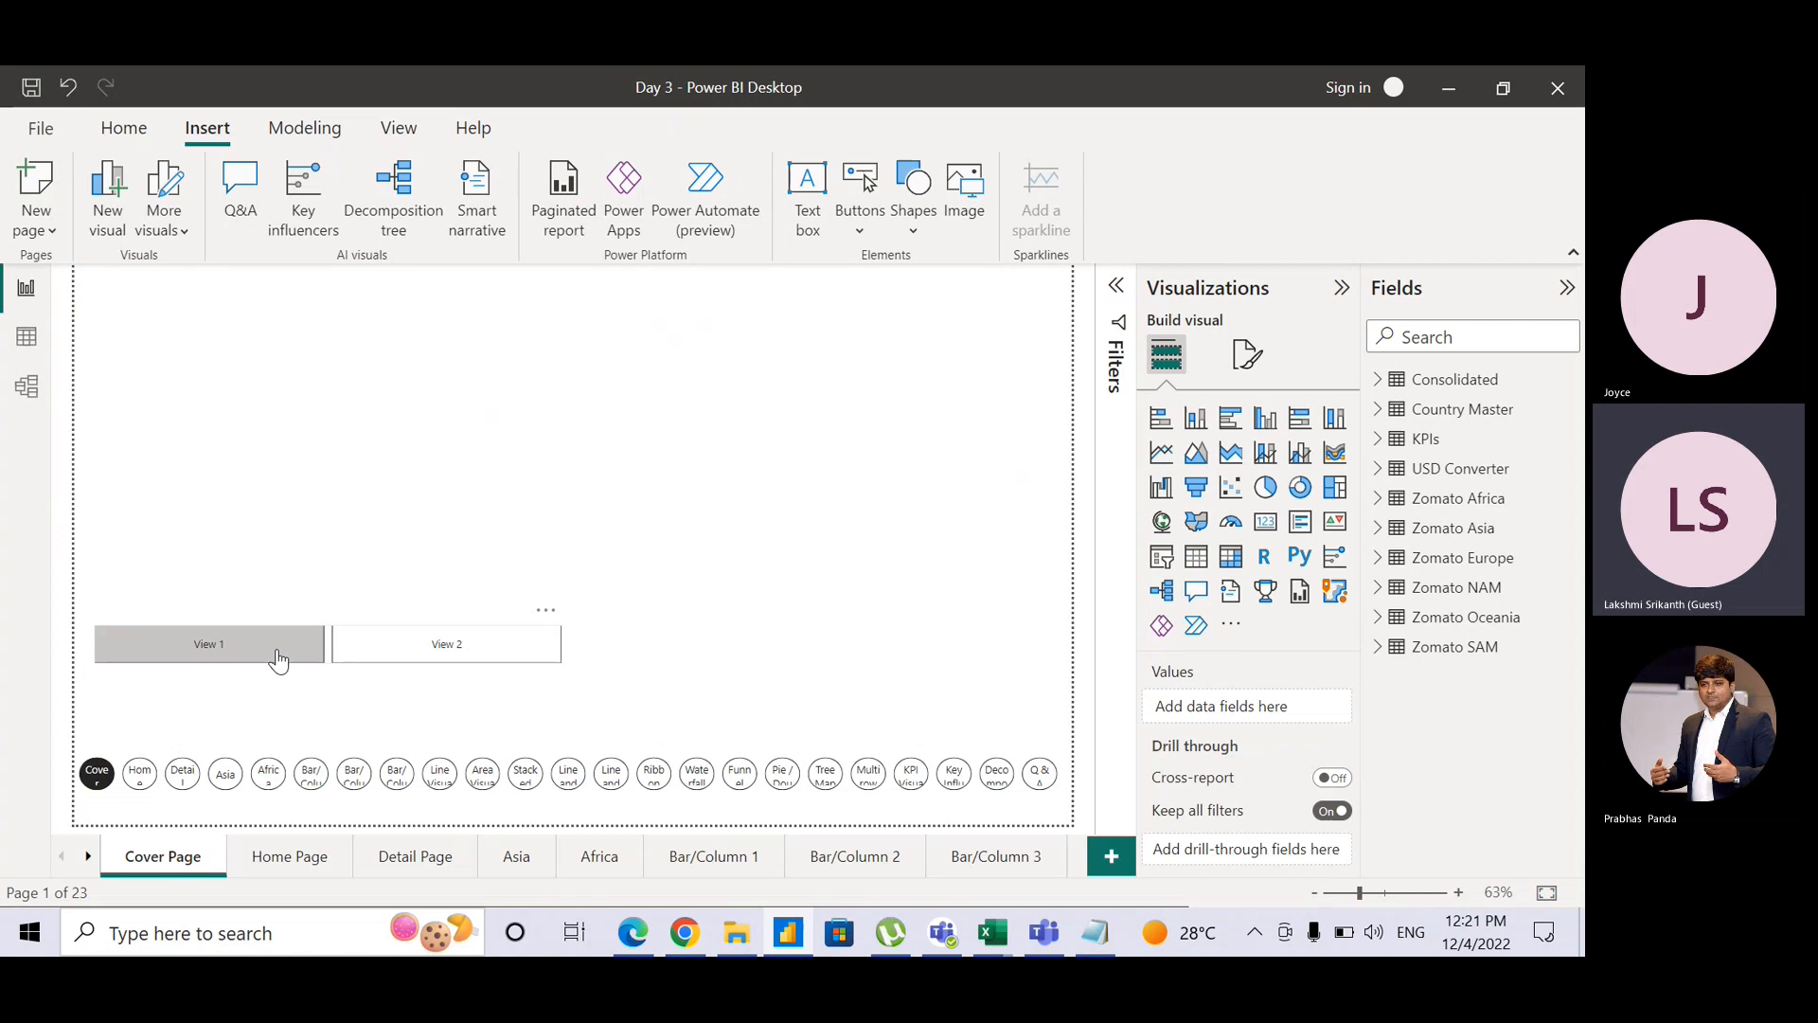
left_click(277, 650, "ctrl")
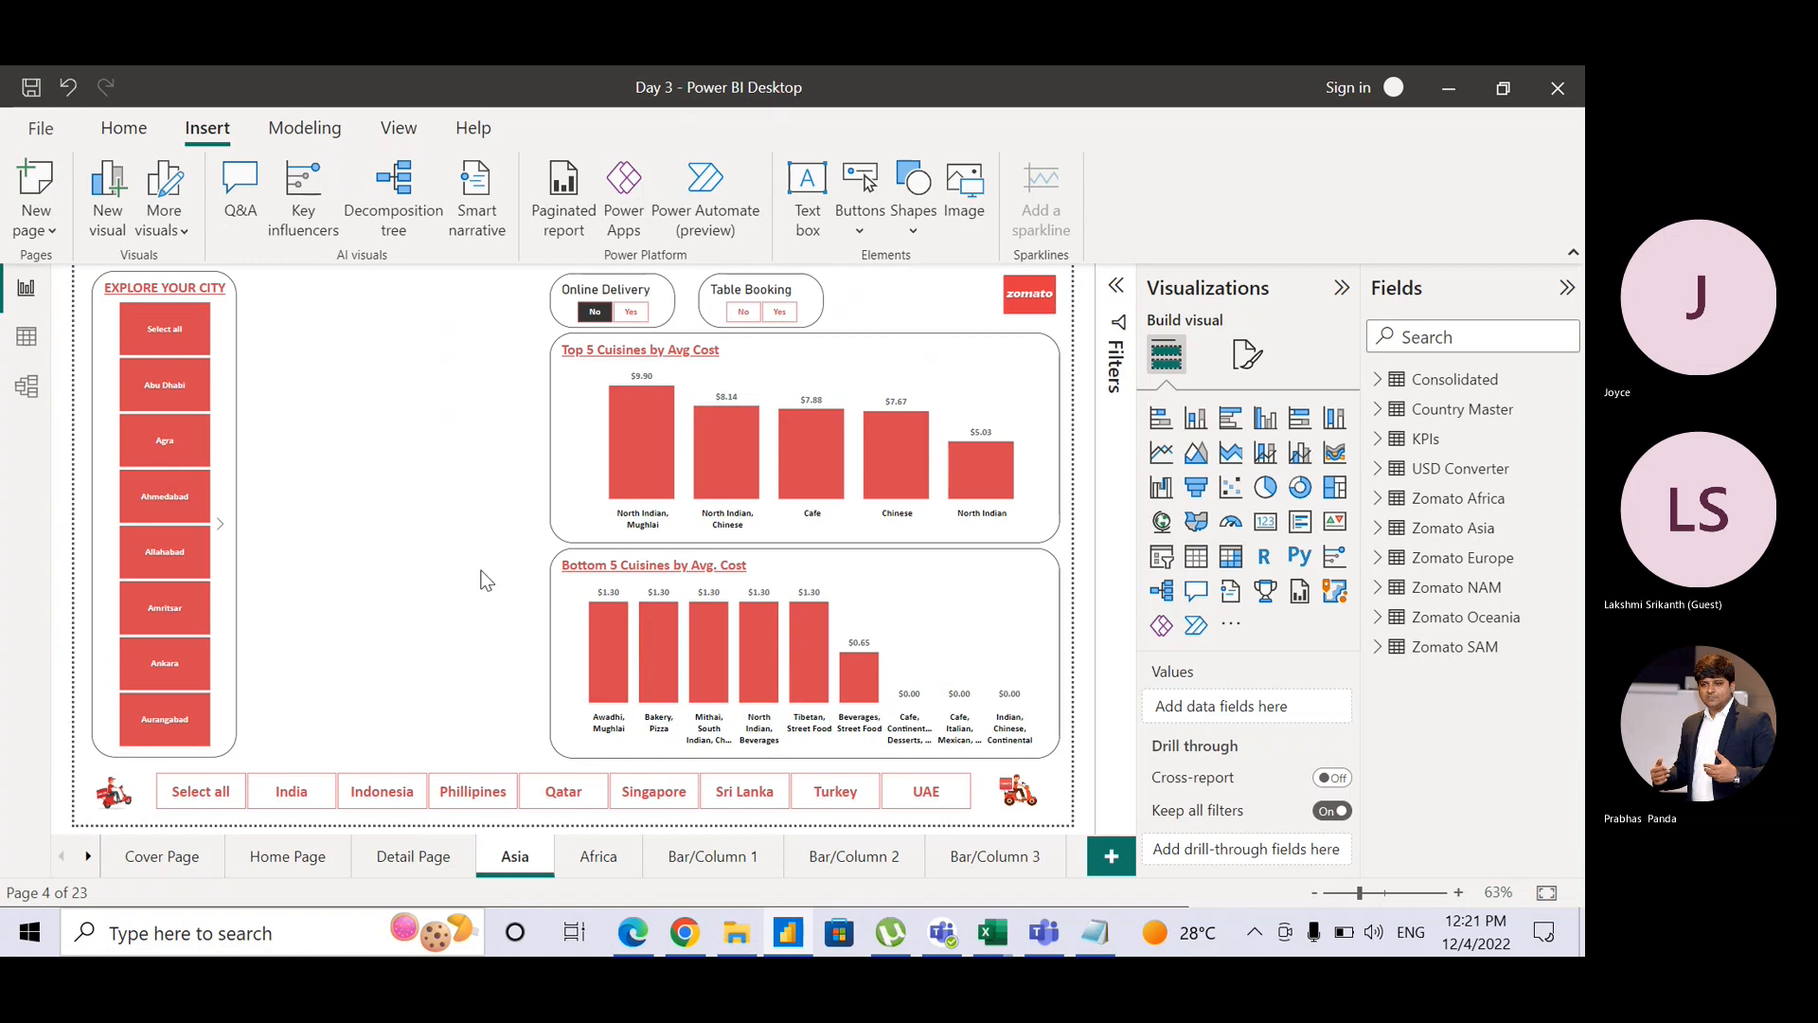
Step: Test the scooter link and the View 2 bookmark, then finish on the Home Page
left_click(129, 799, "ctrl")
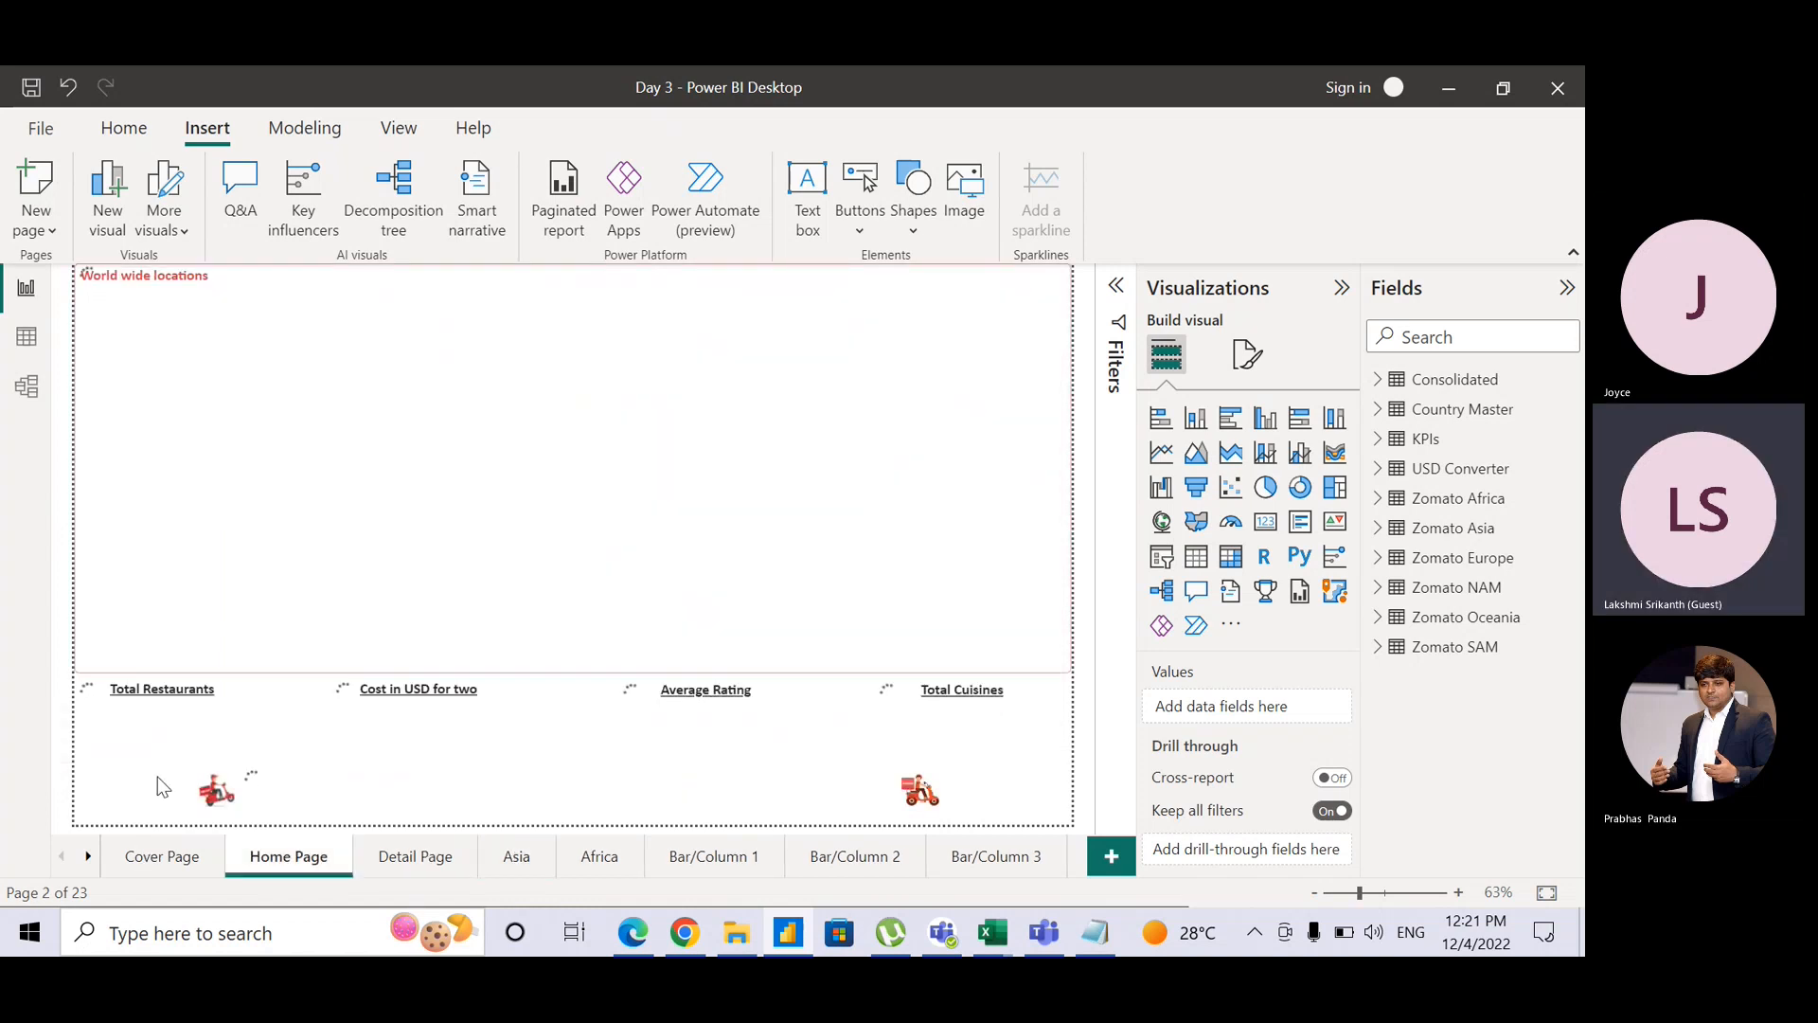
left_click(161, 862)
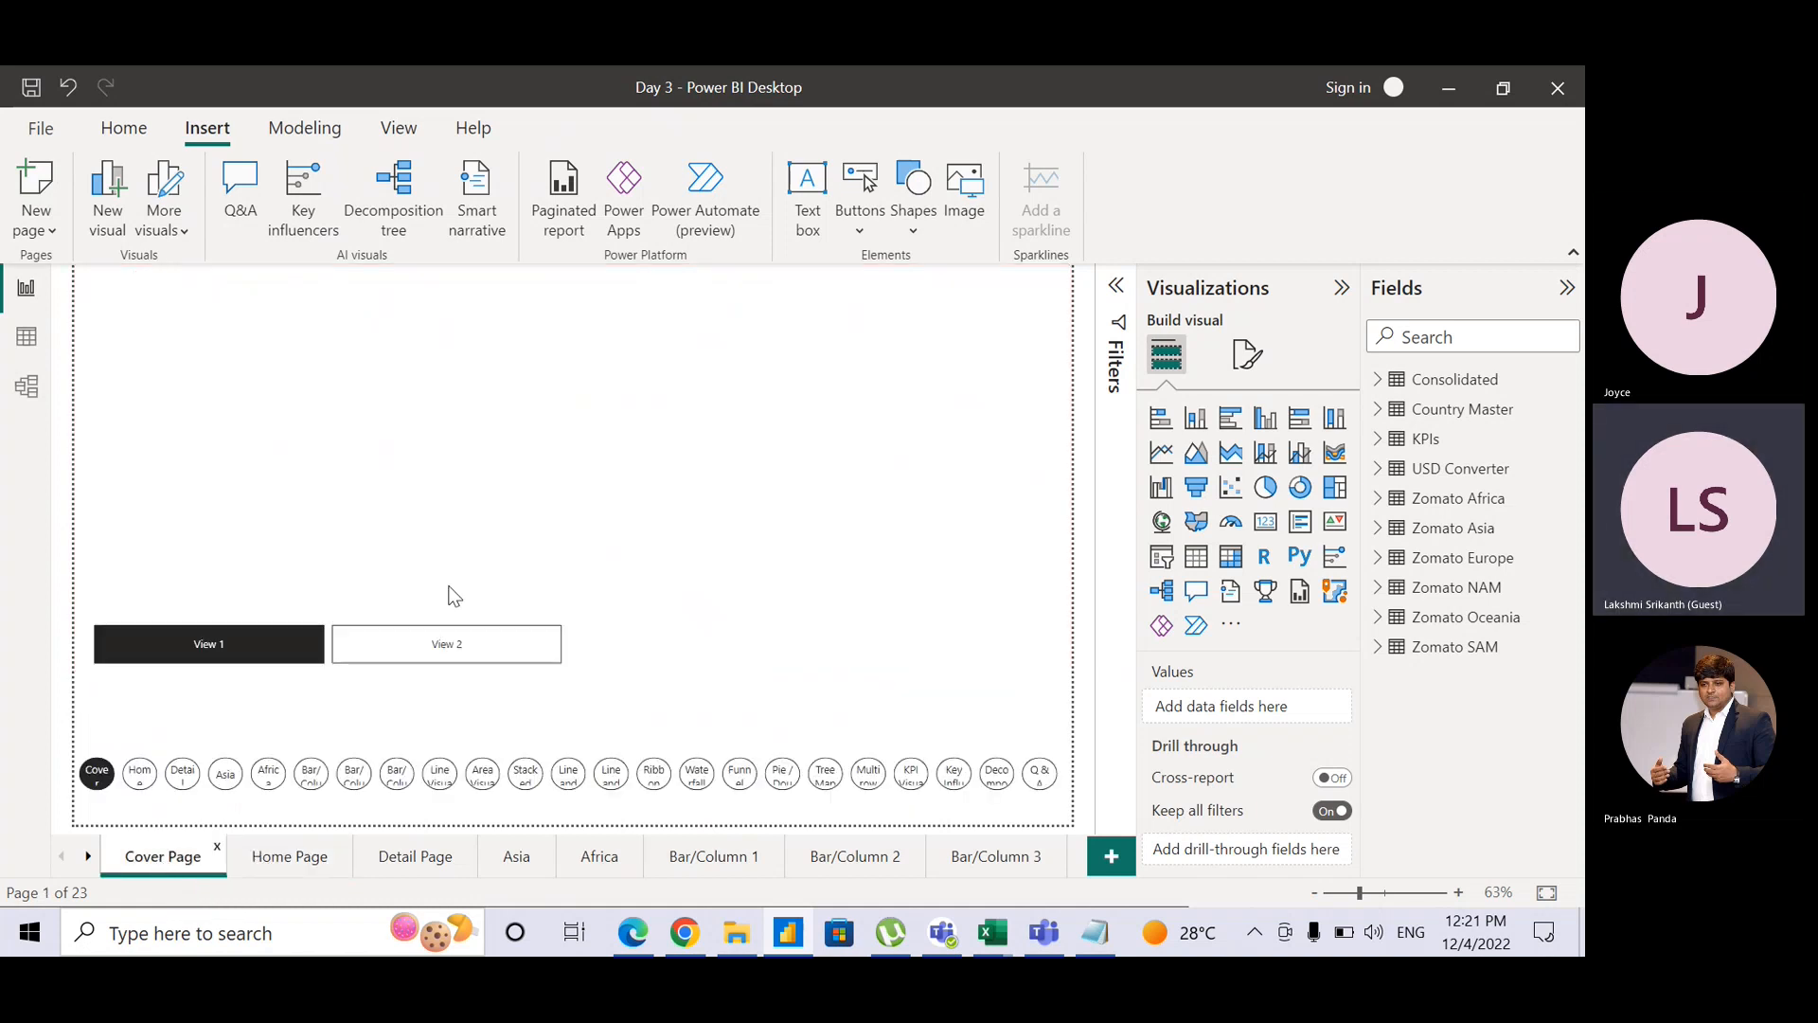
left_click(442, 652, "ctrl")
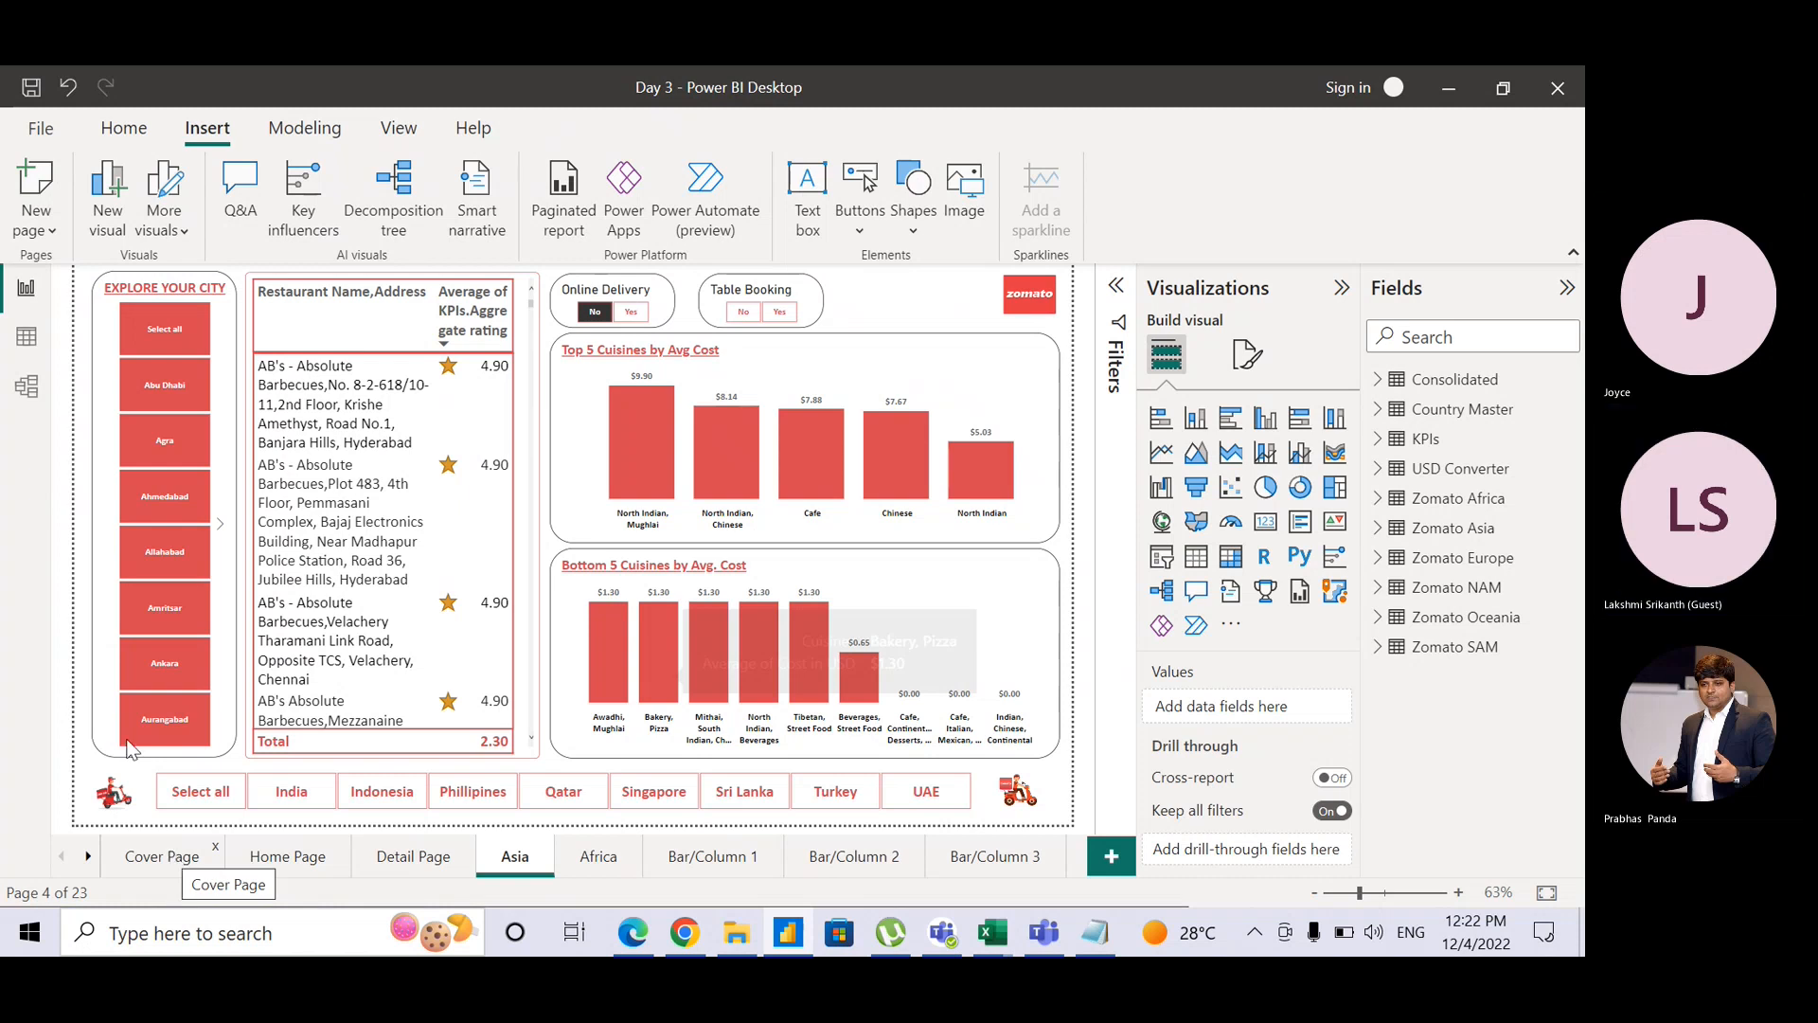
left_click(167, 858)
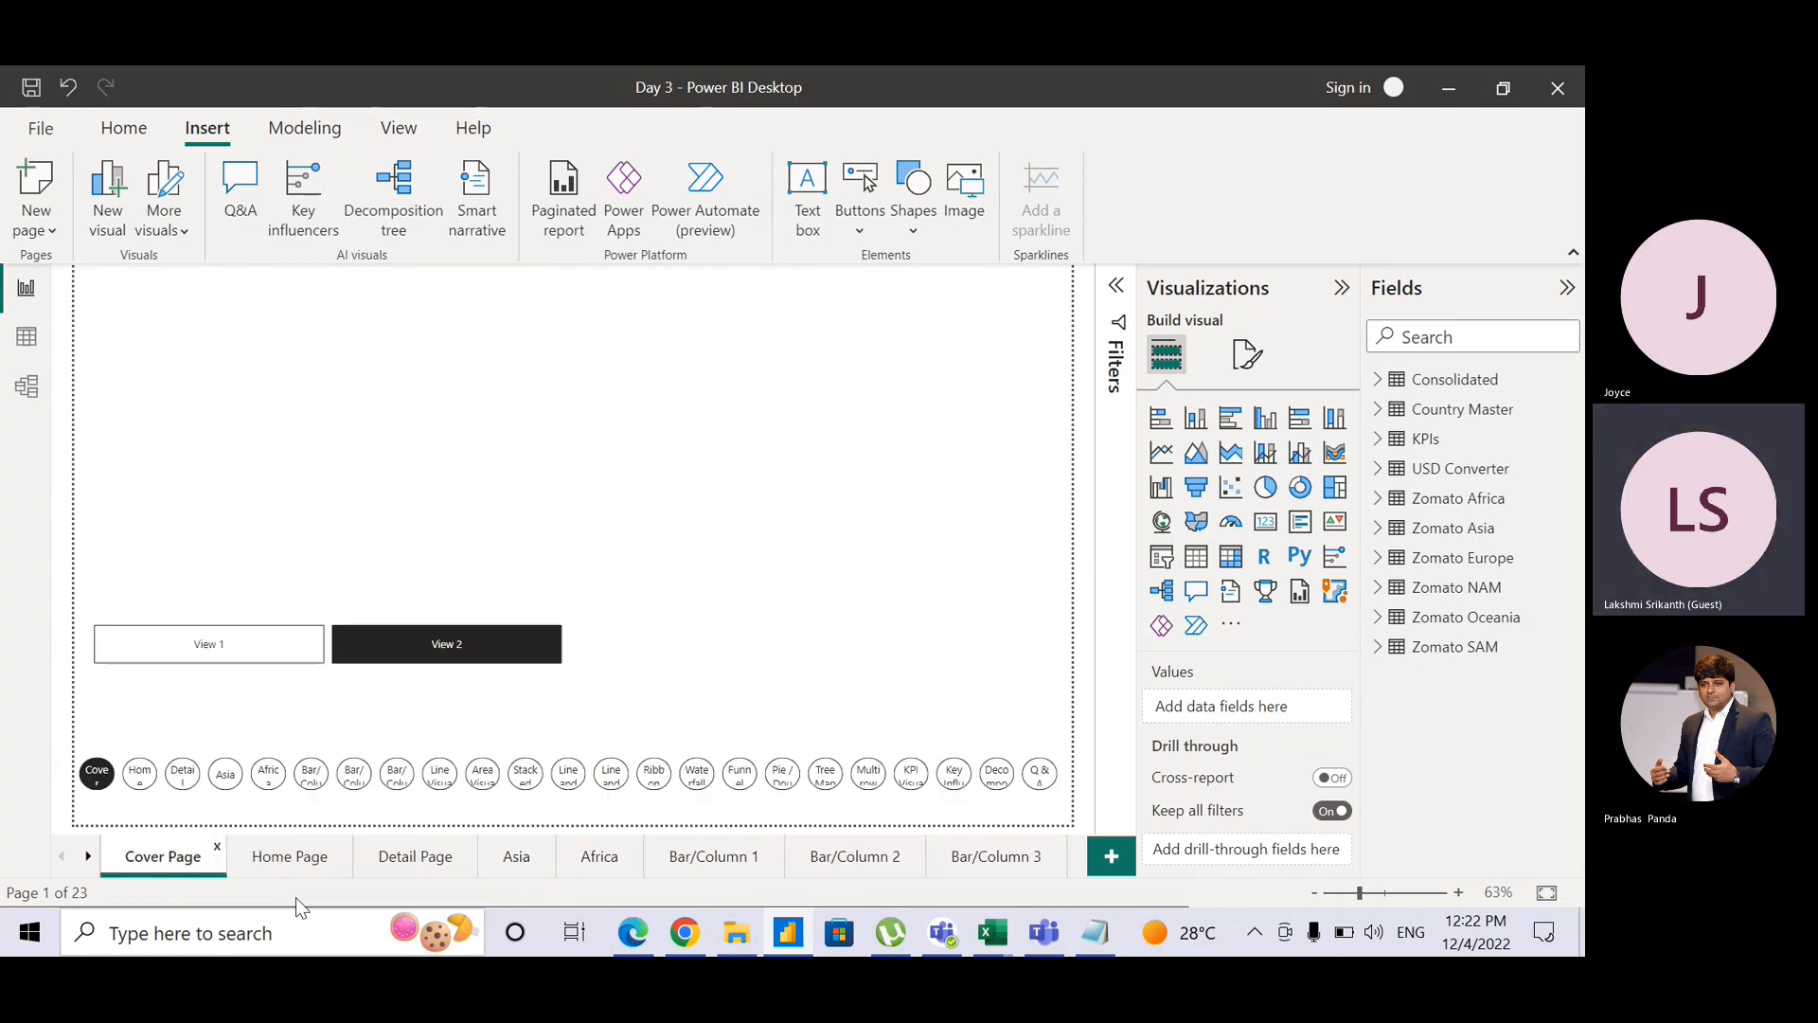
left_click(305, 867)
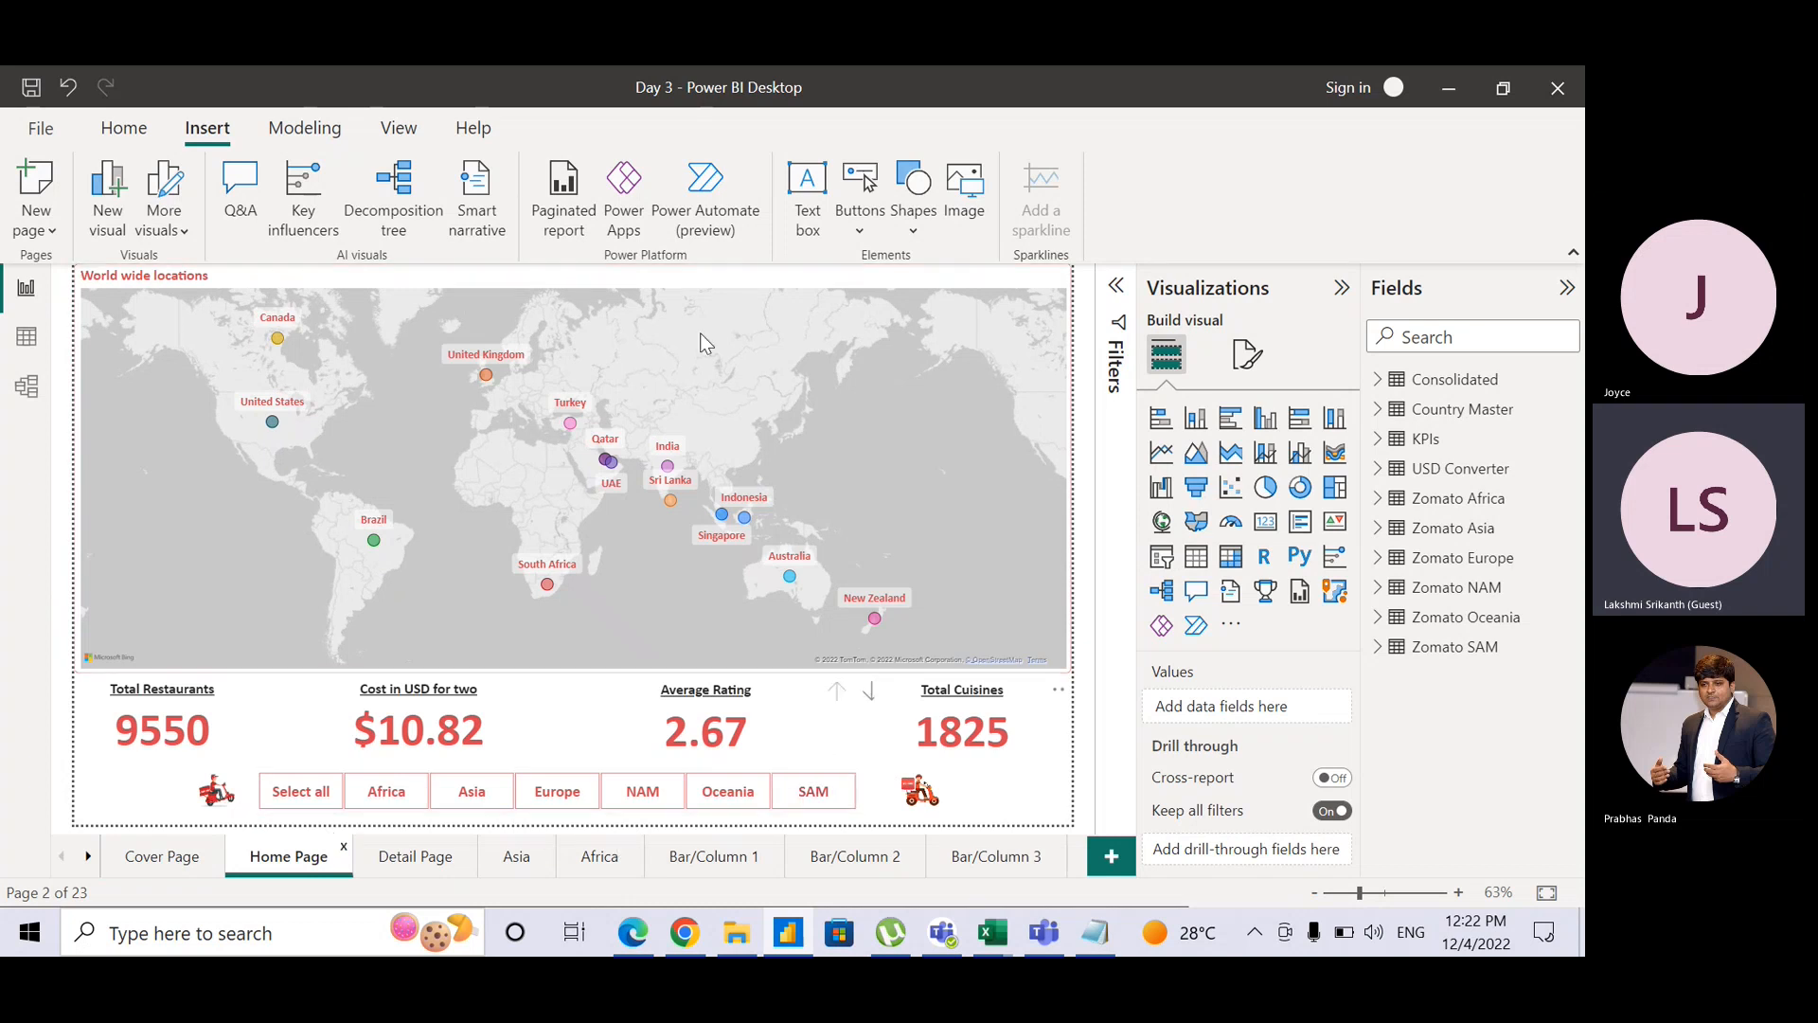
Step: Open Manage roles from the Security group on the Modeling tab
left_click(399, 129)
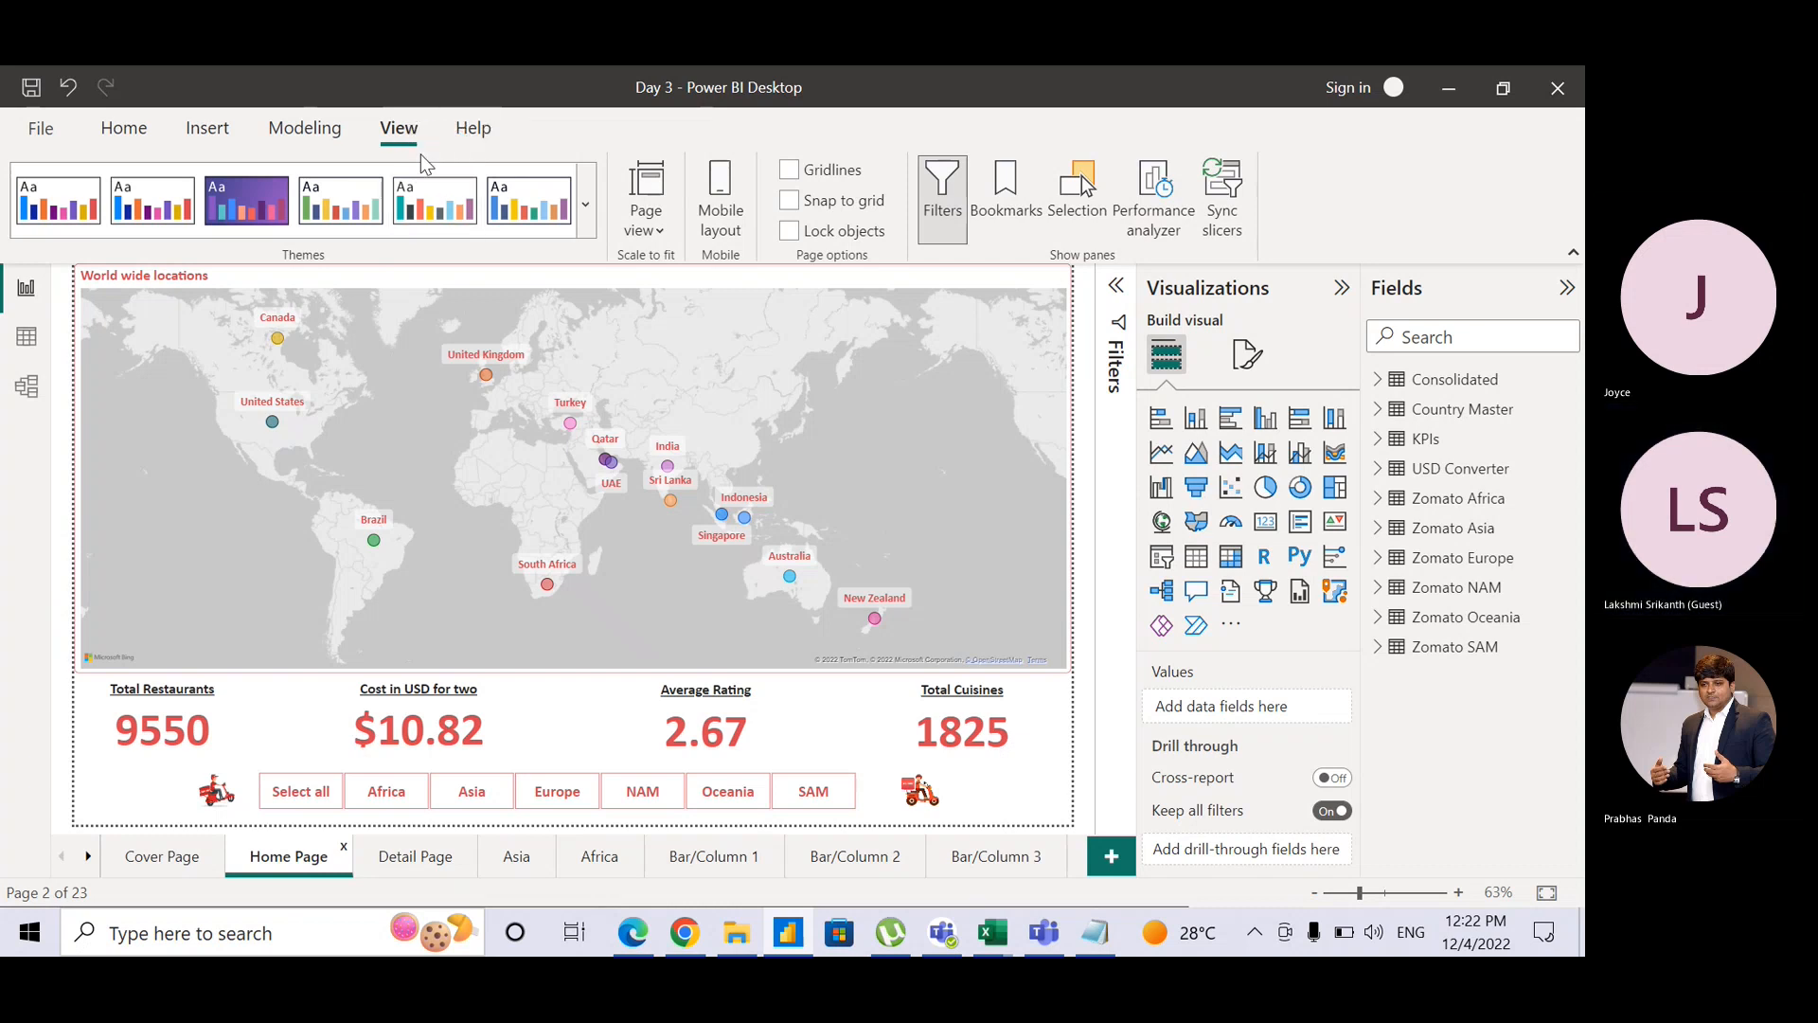
left_click(305, 130)
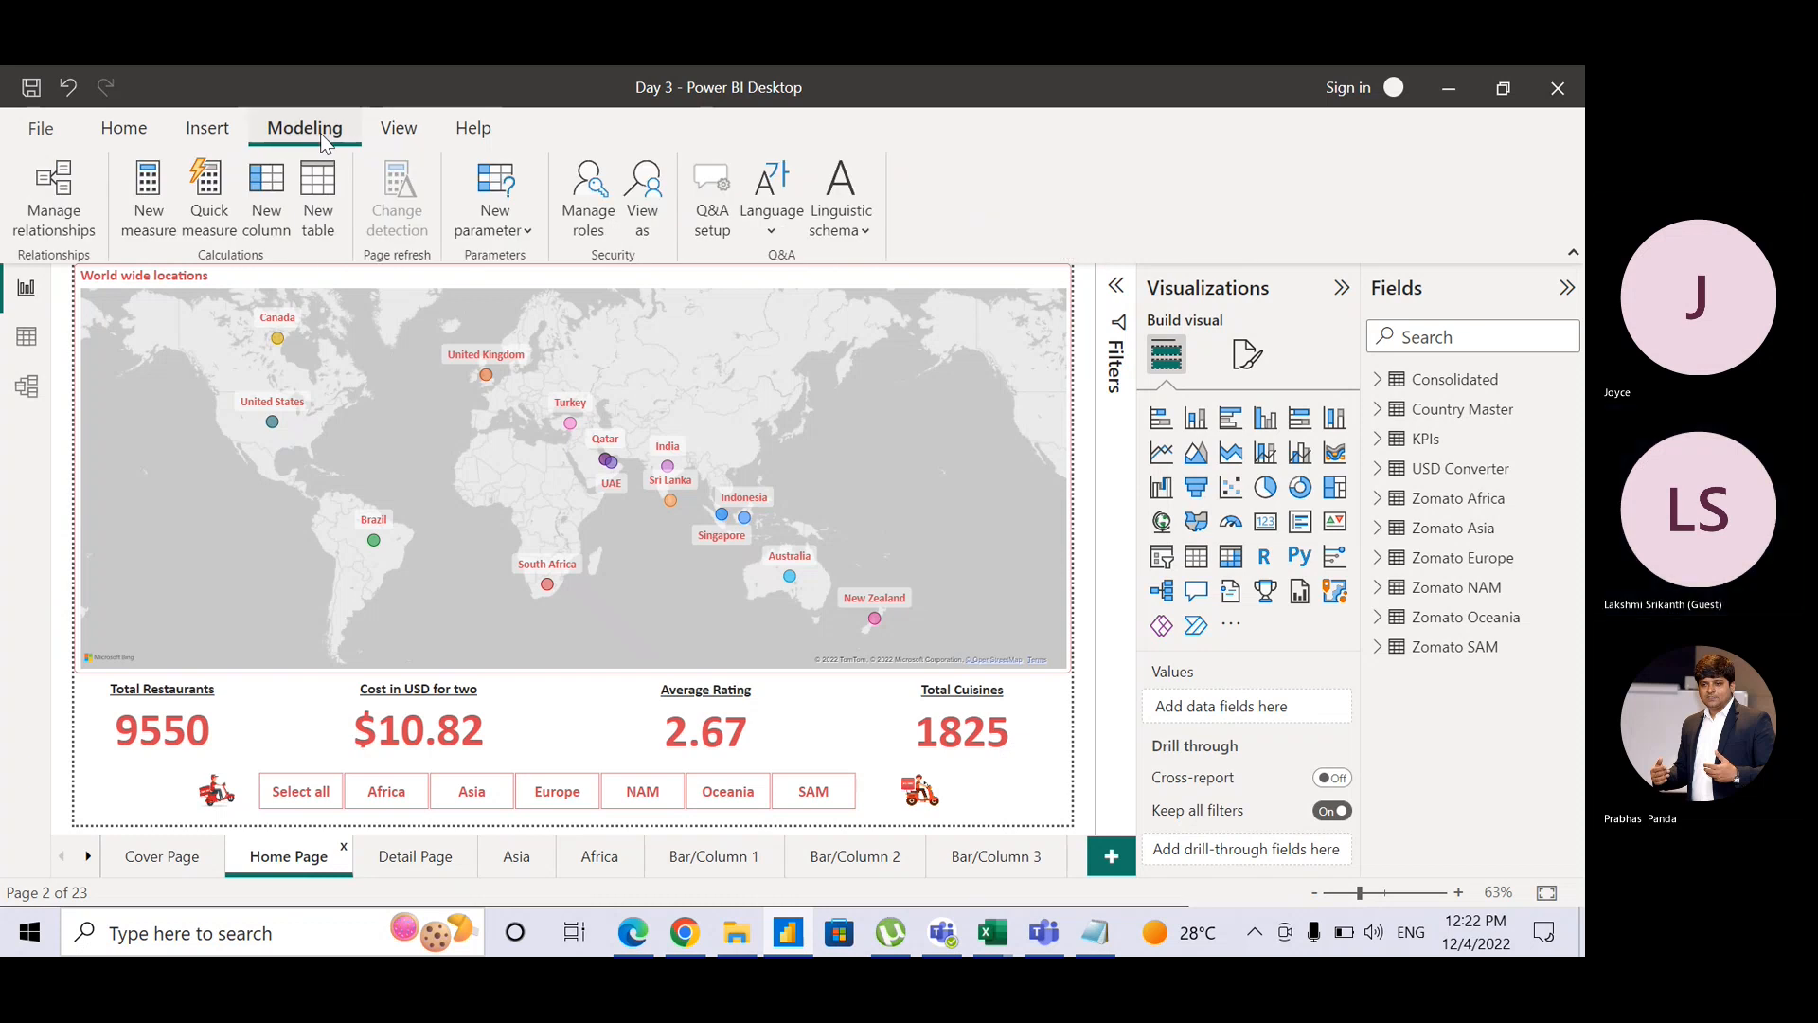
left_click(322, 137)
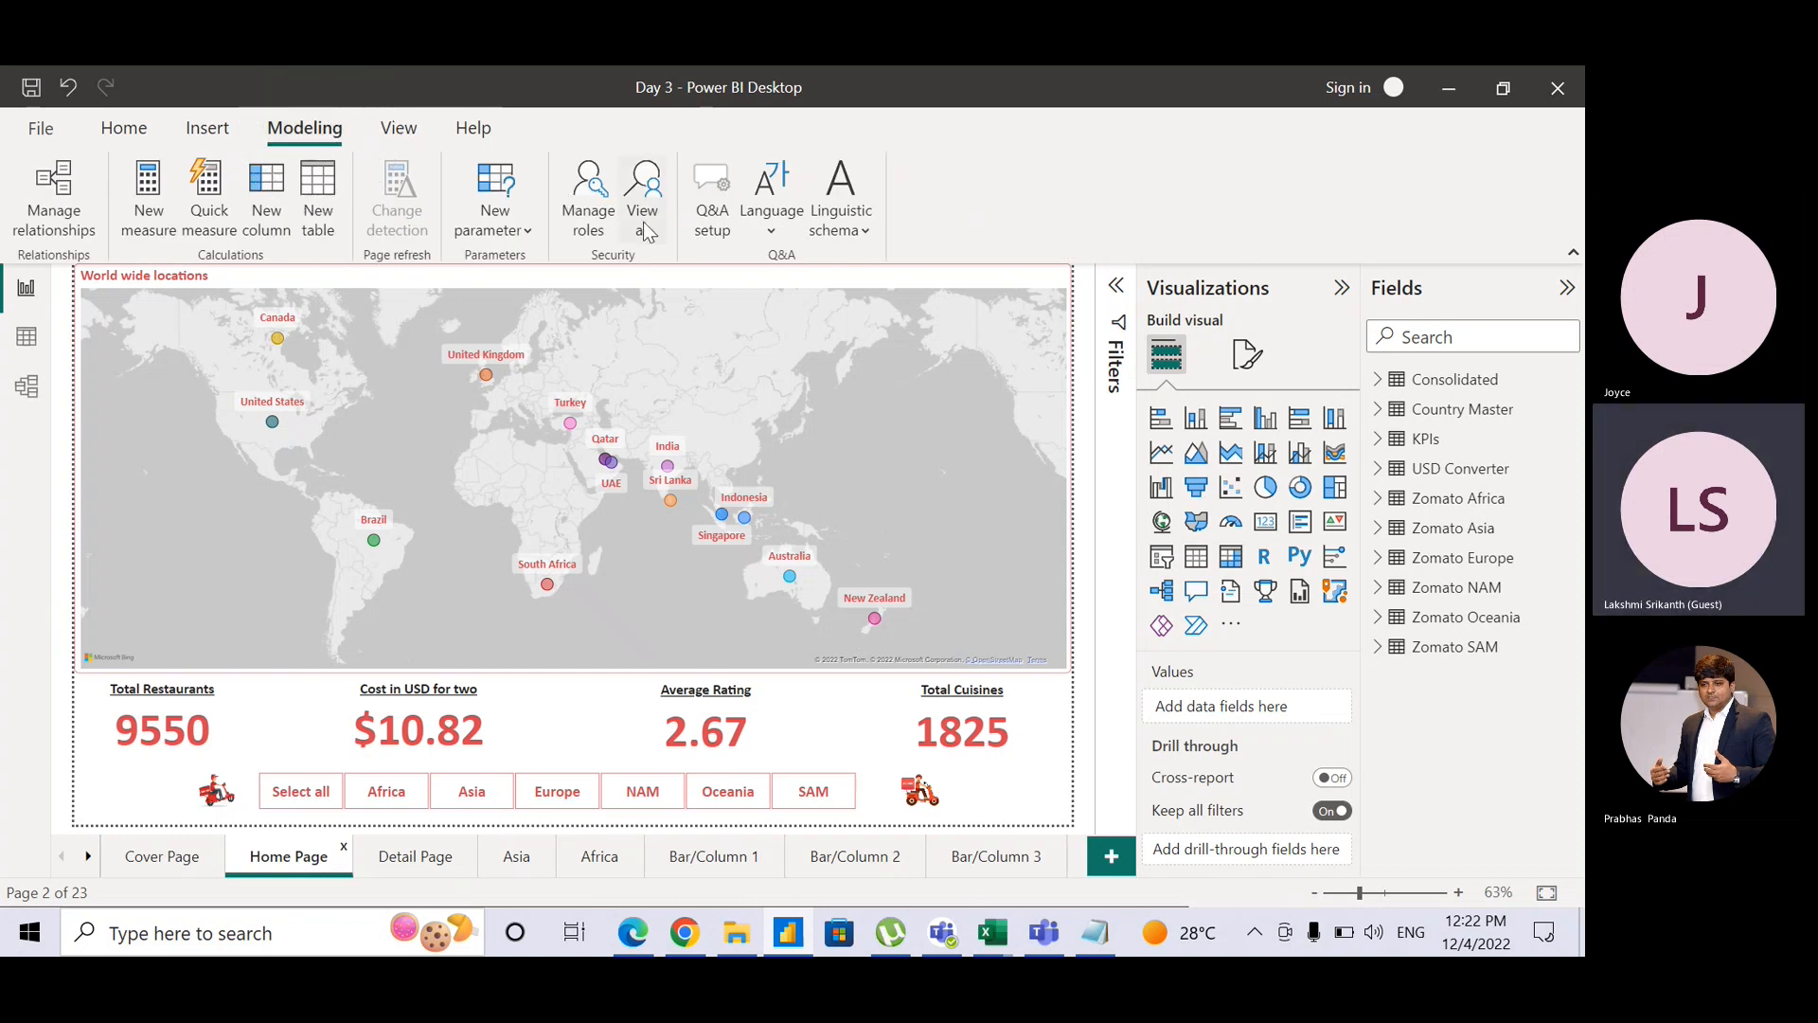
left_click(595, 227)
key("ctrl")
key("ctrl")
key("ctrl")
key("ctrl")
left_click(607, 219)
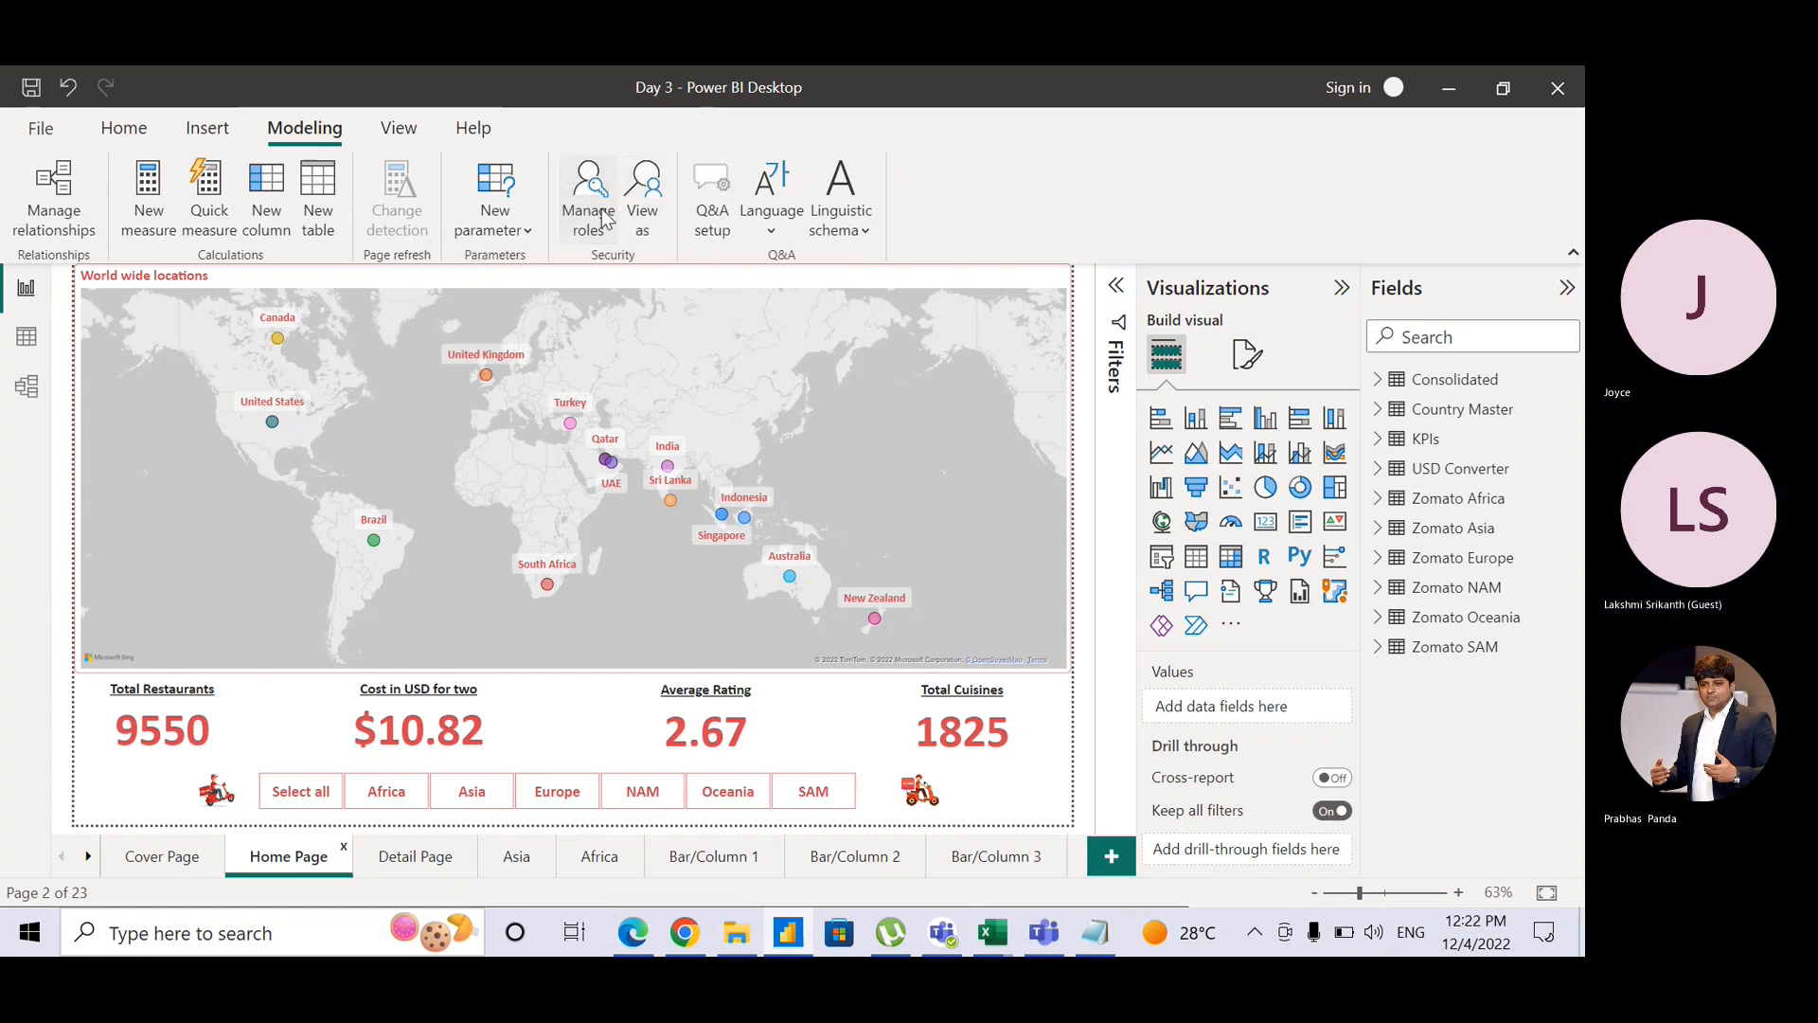
left_click(607, 219)
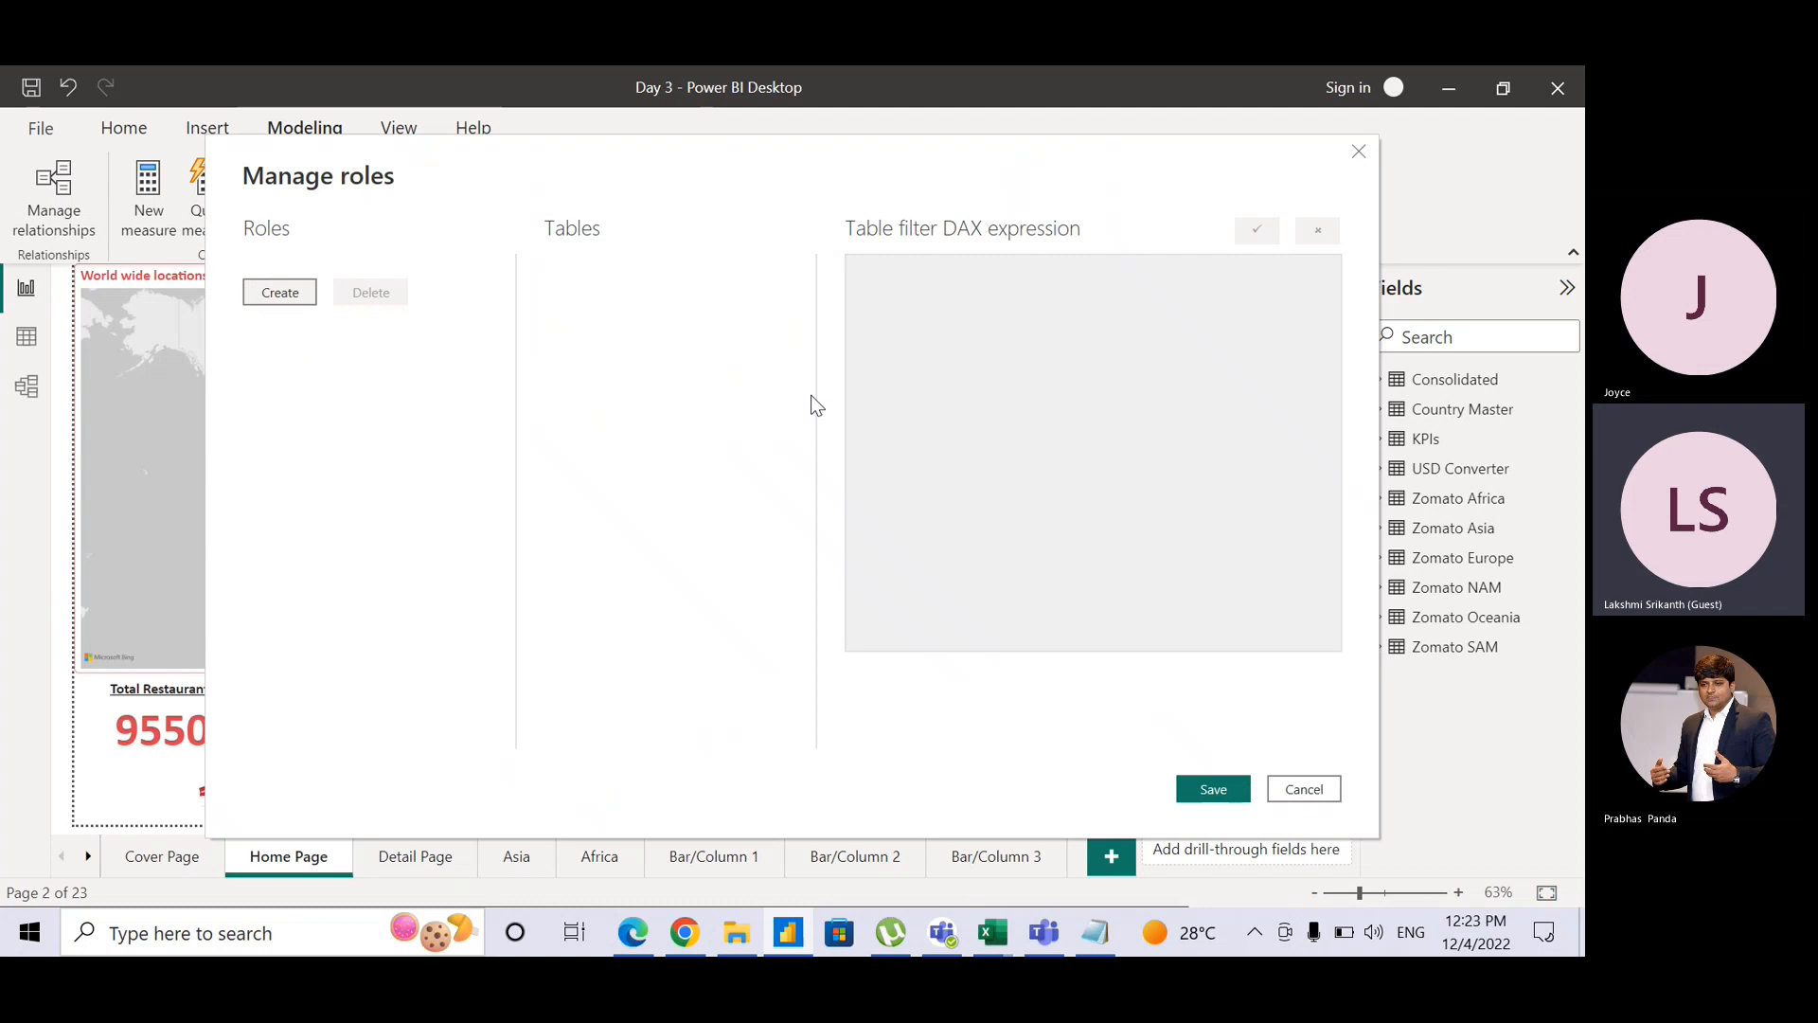
Step: Create two roles named 'Joce Role' and 'Lisa'
left_click(303, 296)
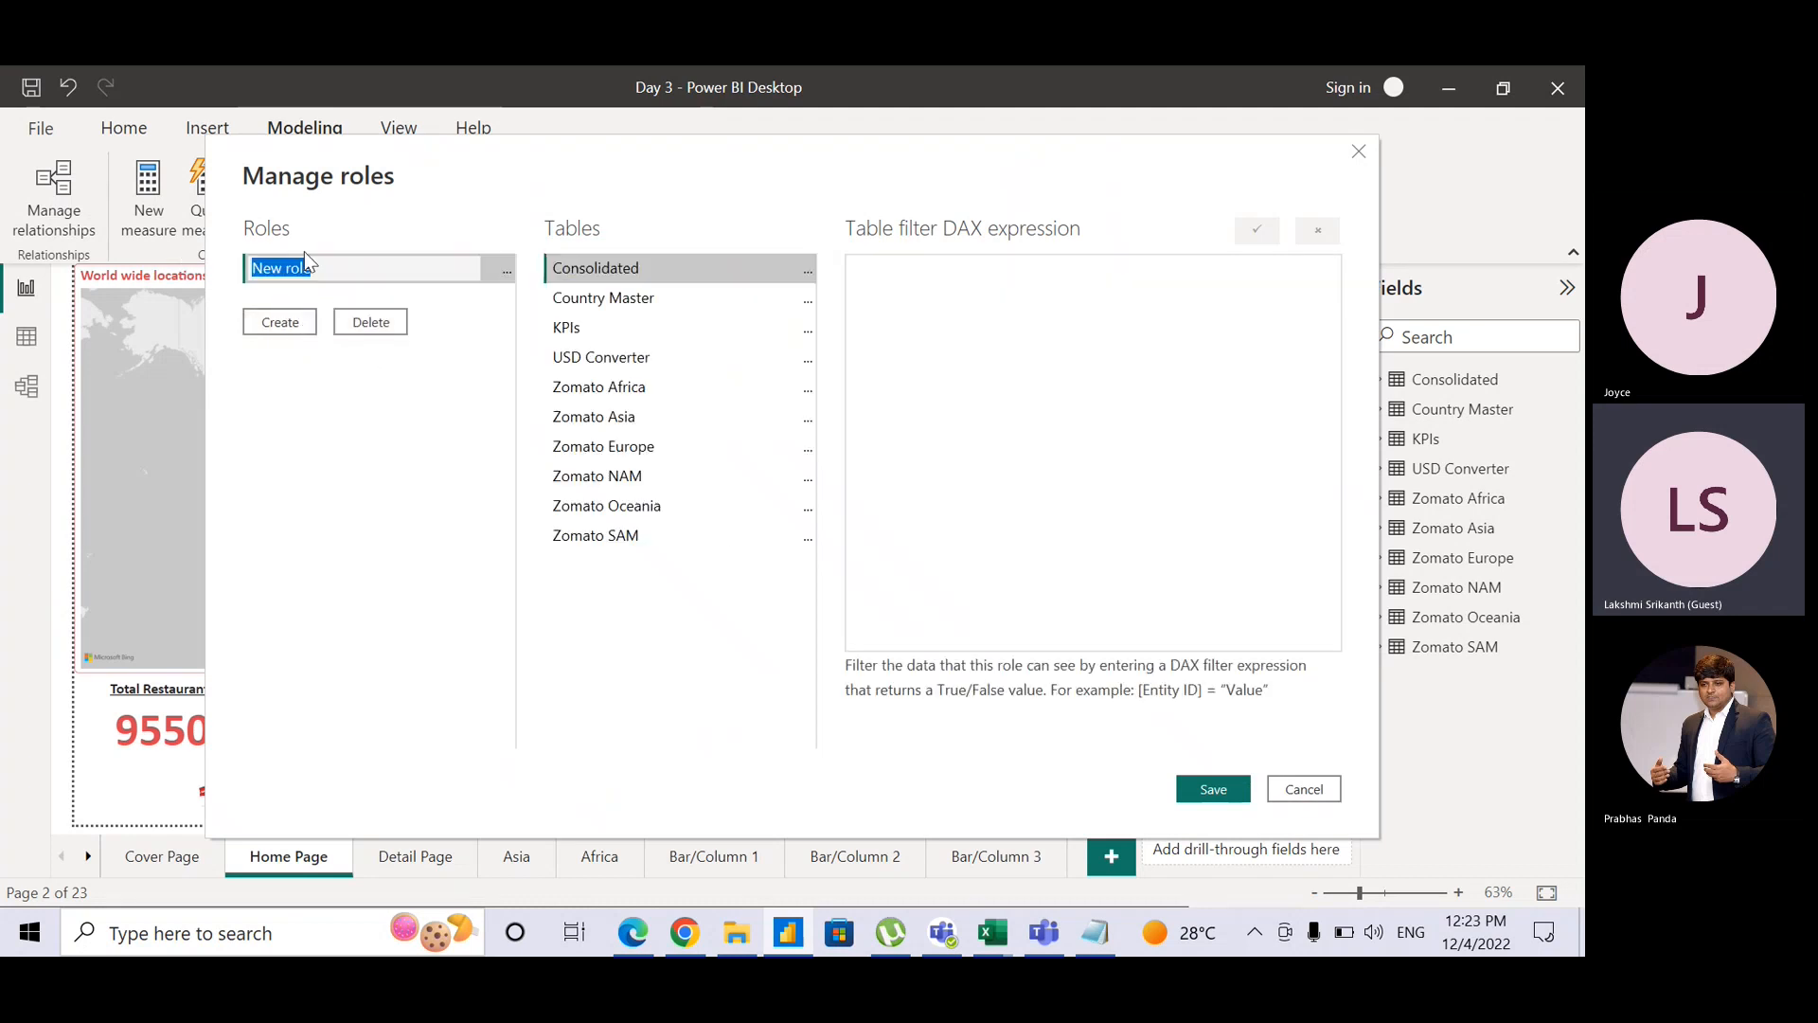
type("Joce")
key("BackSpace")
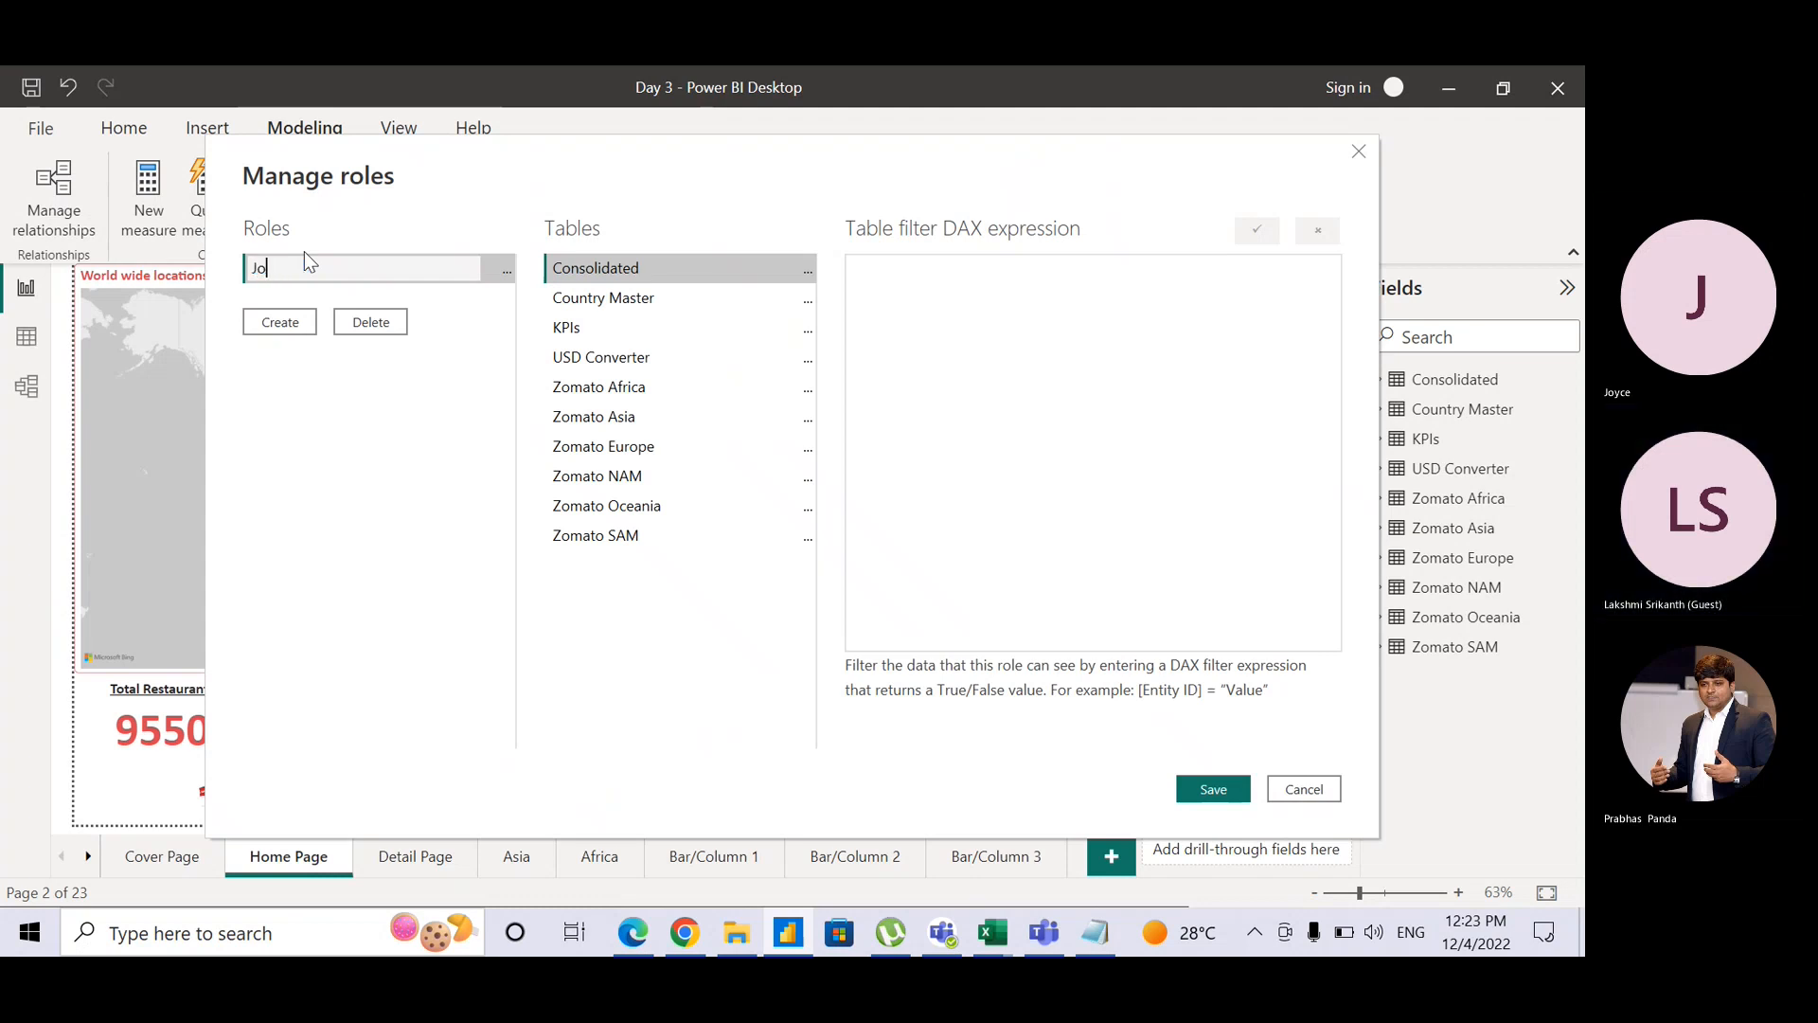
type("ce Rol")
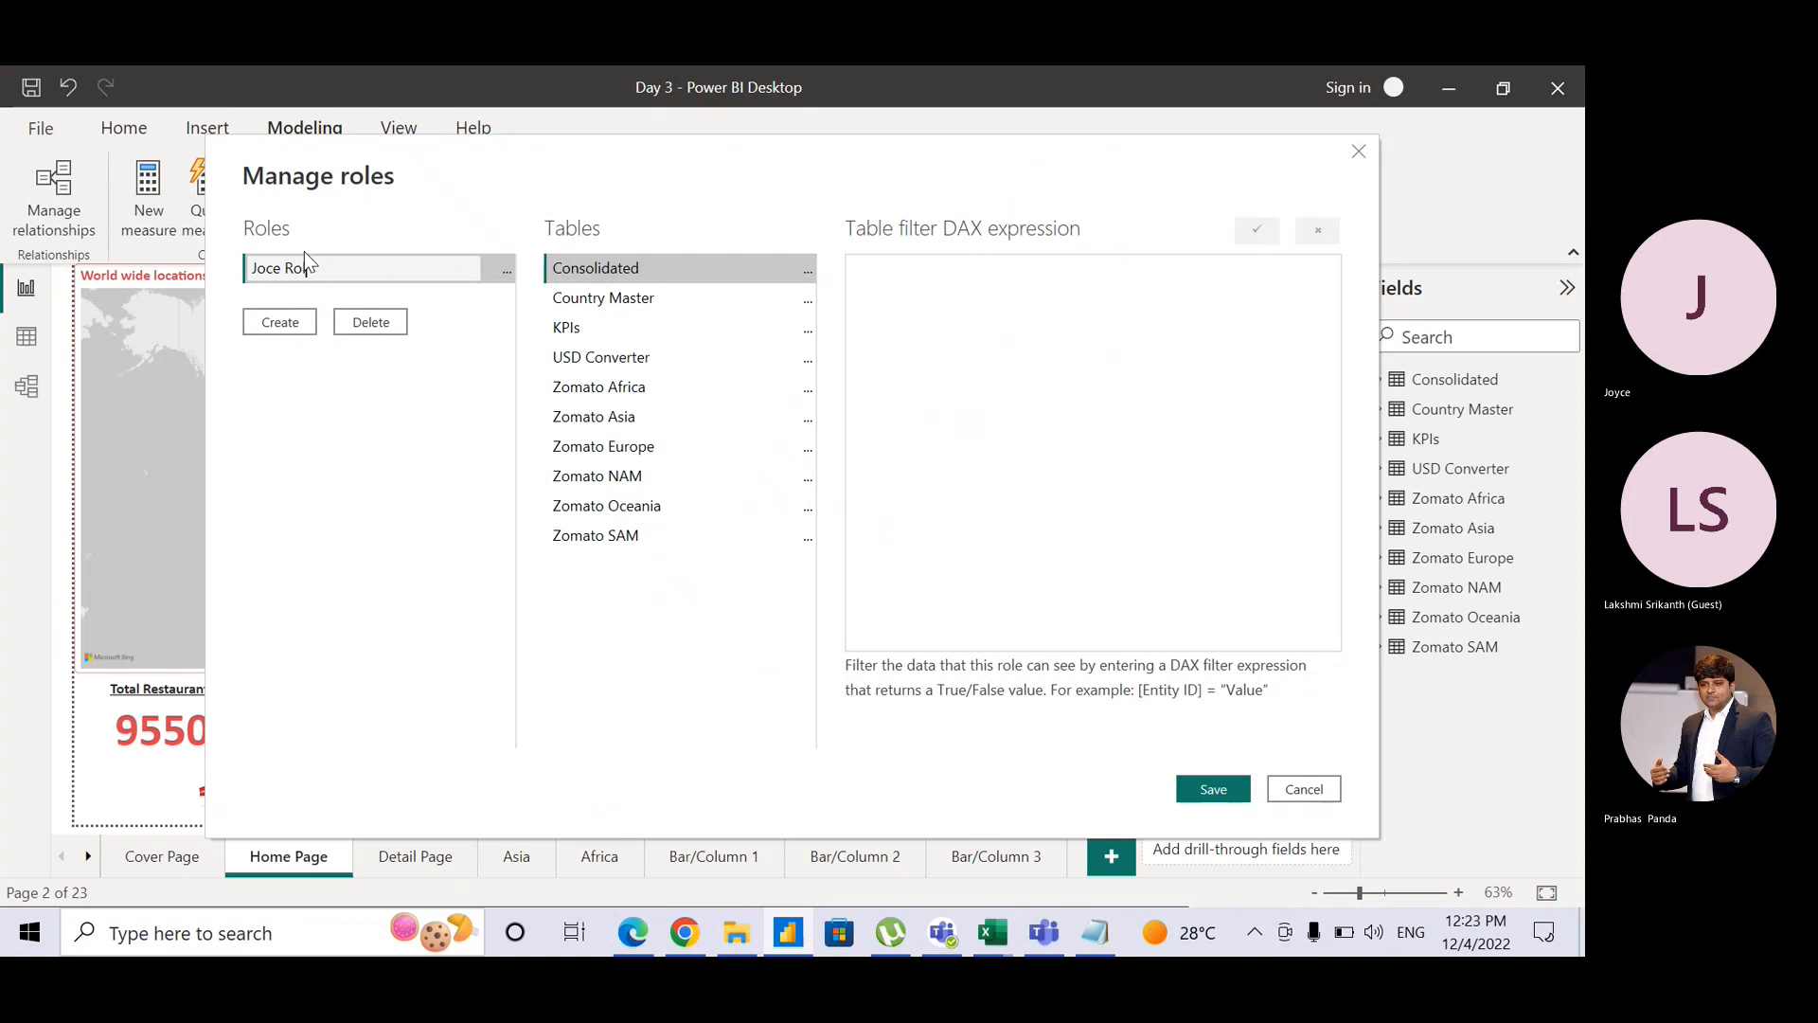
type("e")
key("Return")
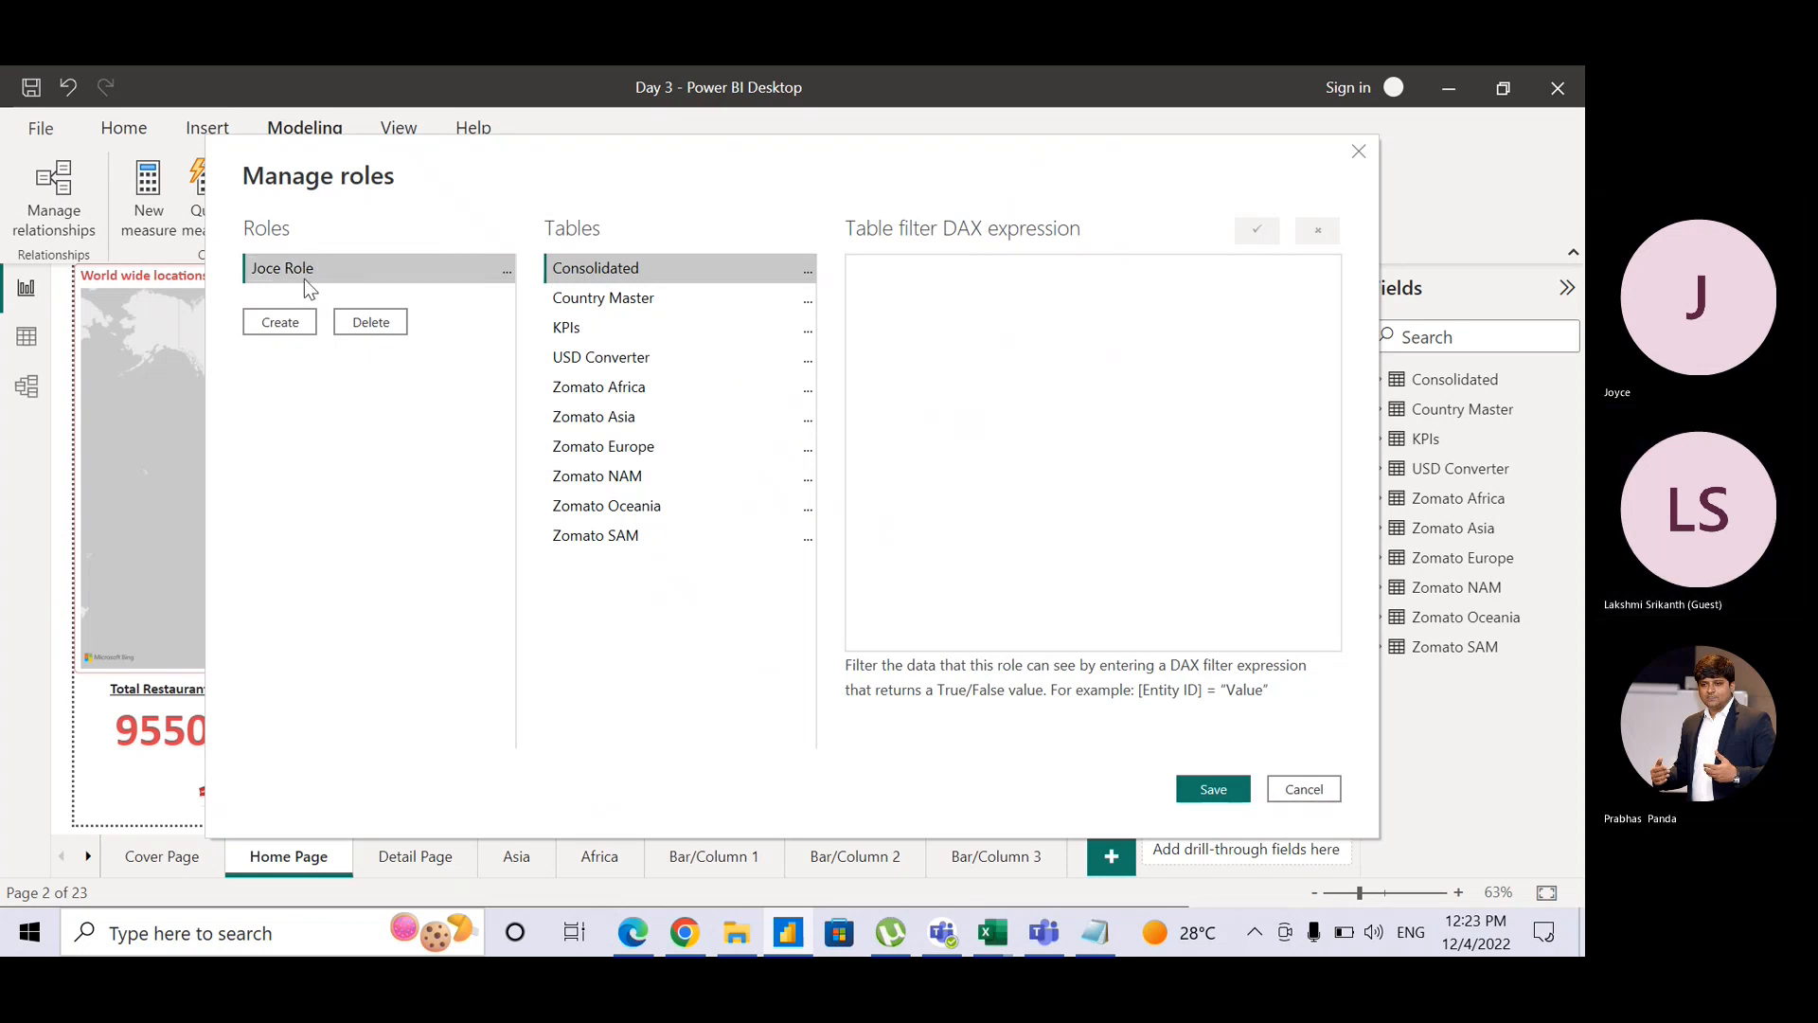
left_click(298, 321)
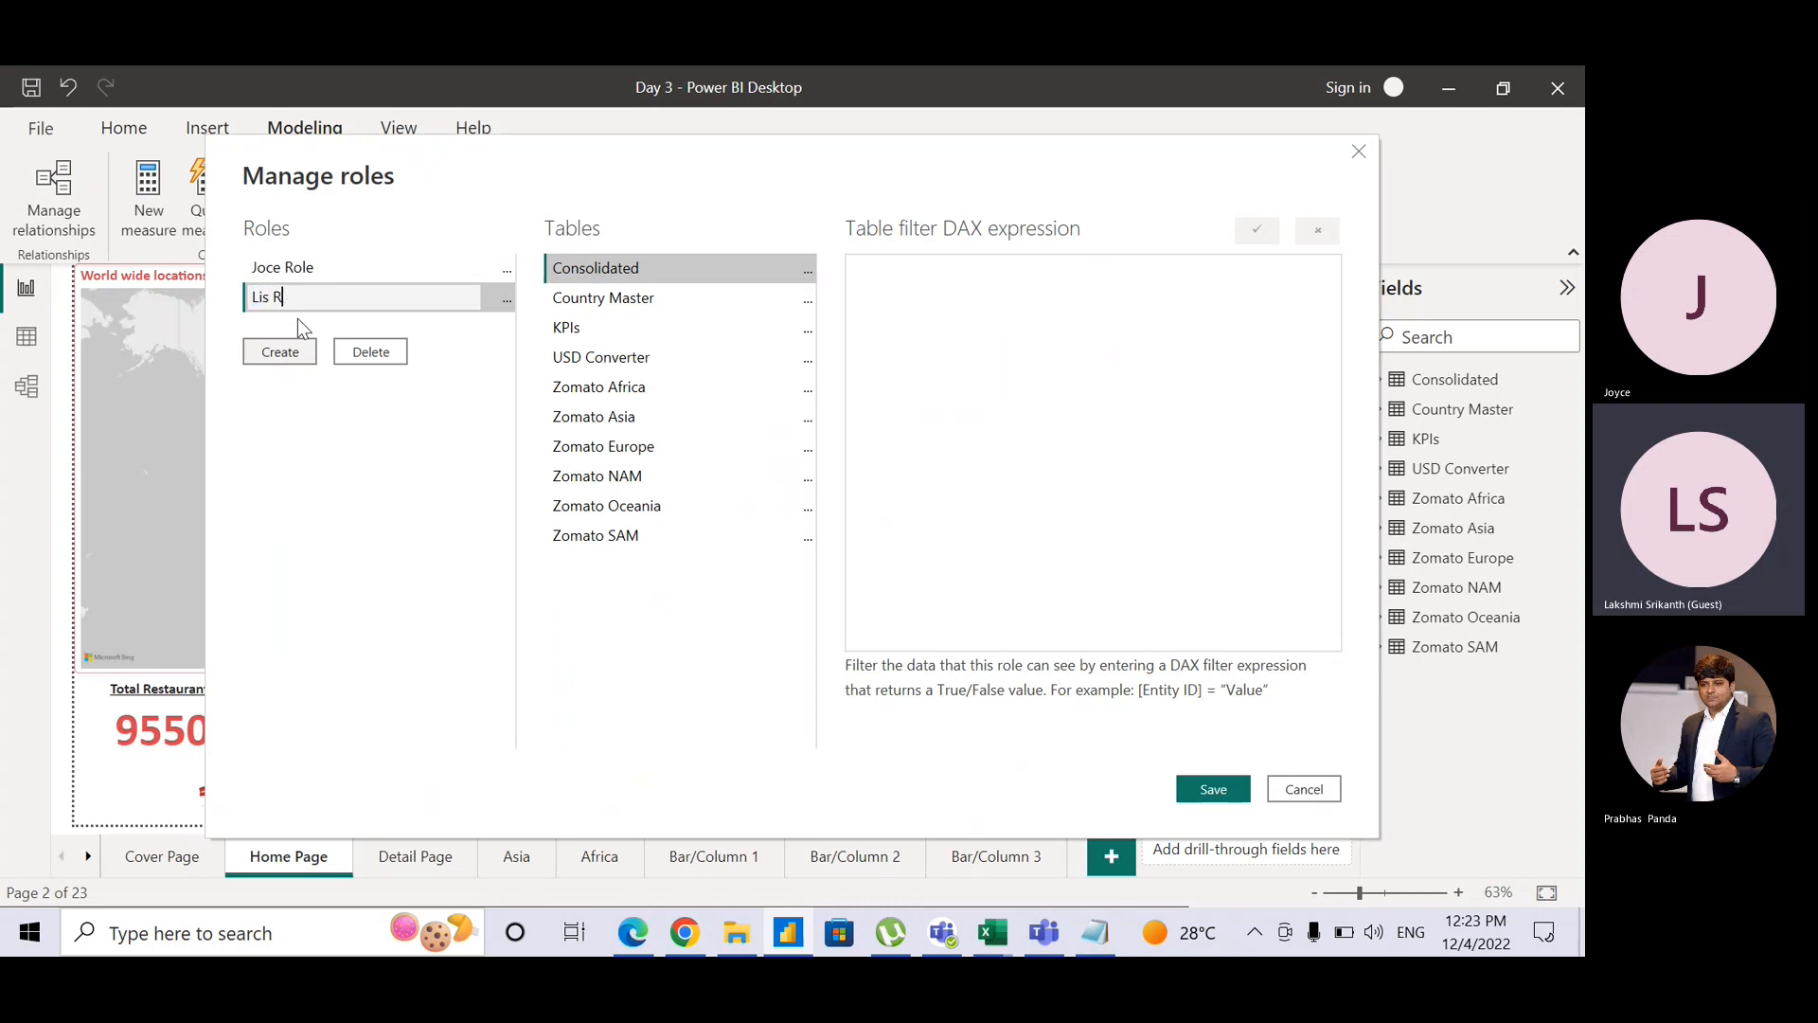
type("Lisa")
key("Return")
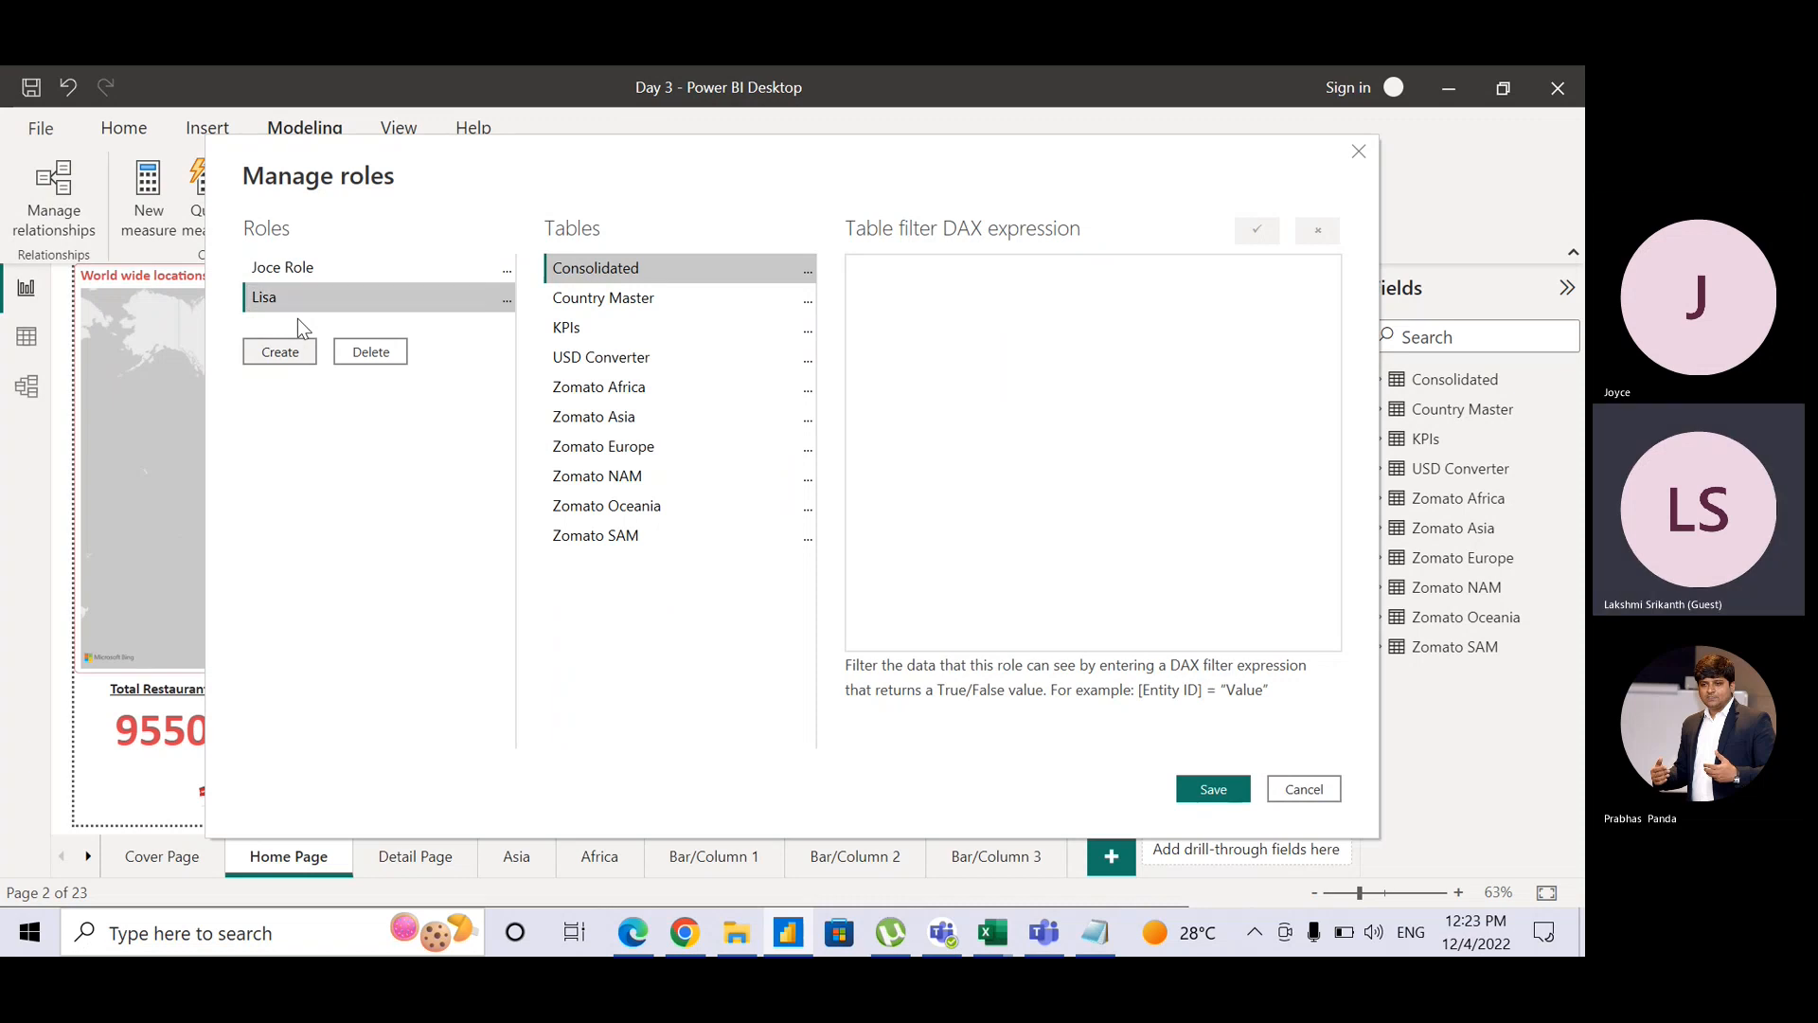
Step: Rename 'Joce Role' to 'Joyce' and add a third role named 'Saket'
left_click(292, 276)
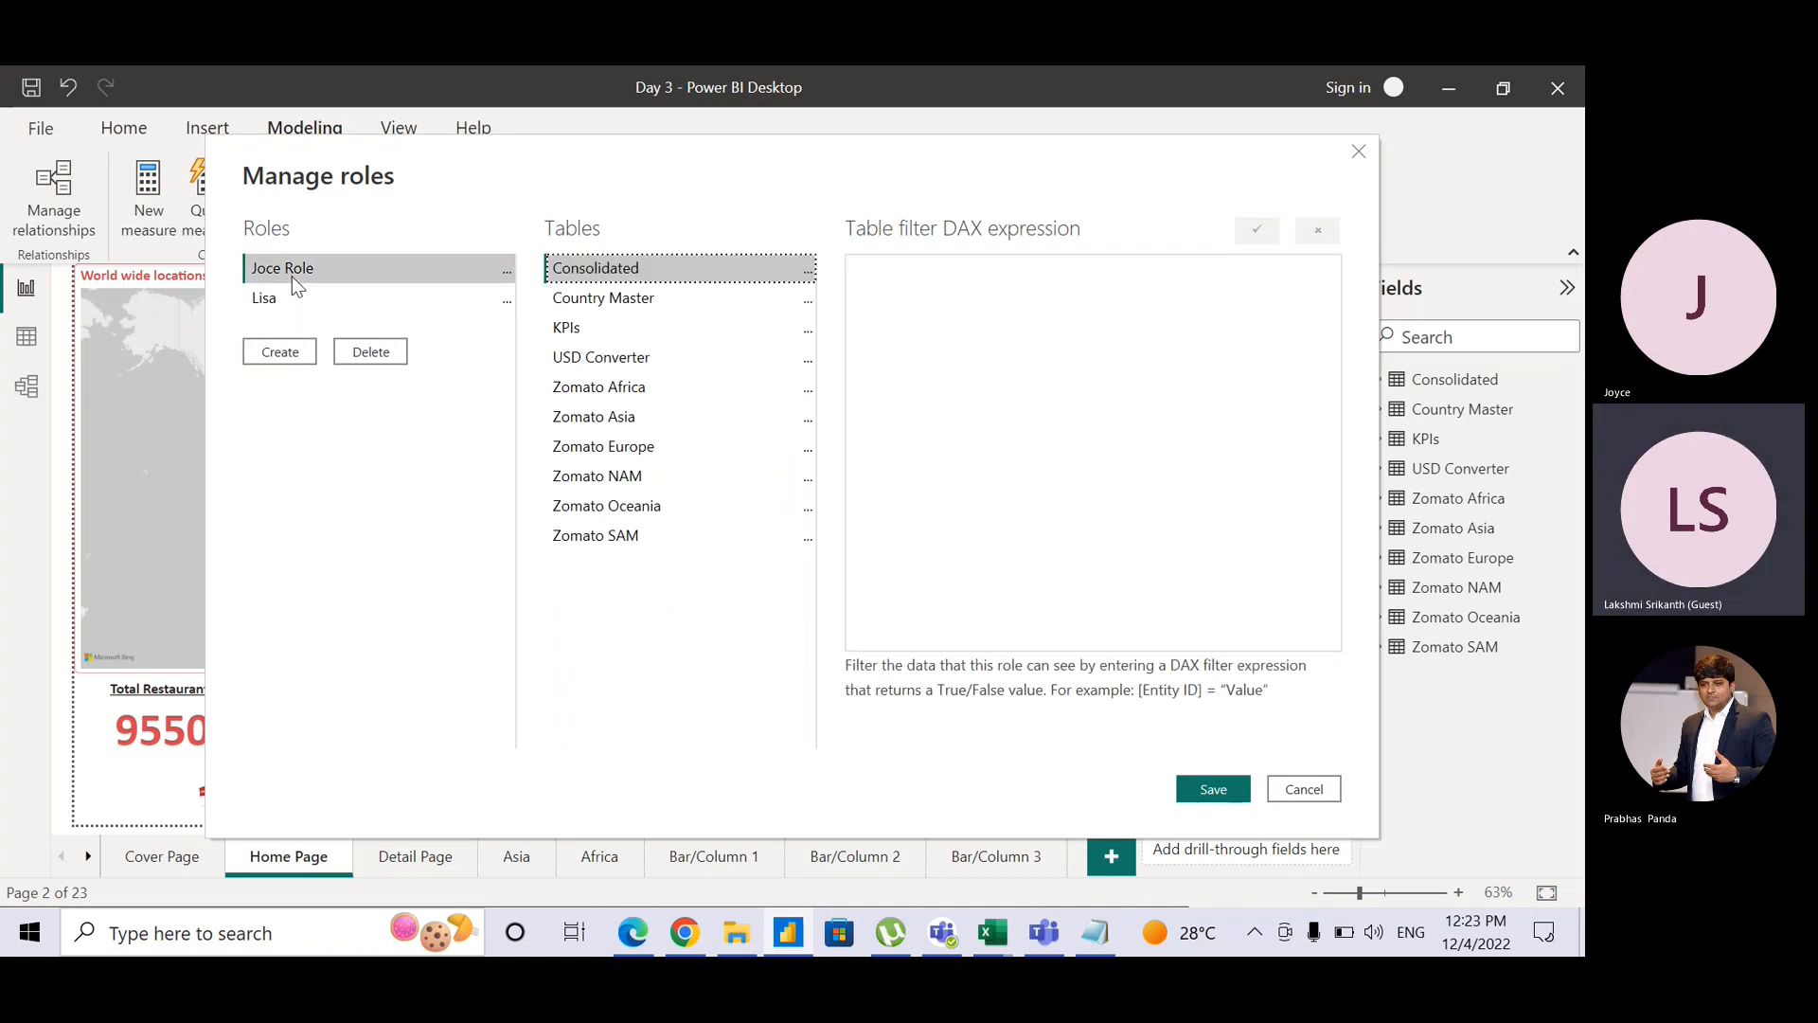
left_click(504, 274)
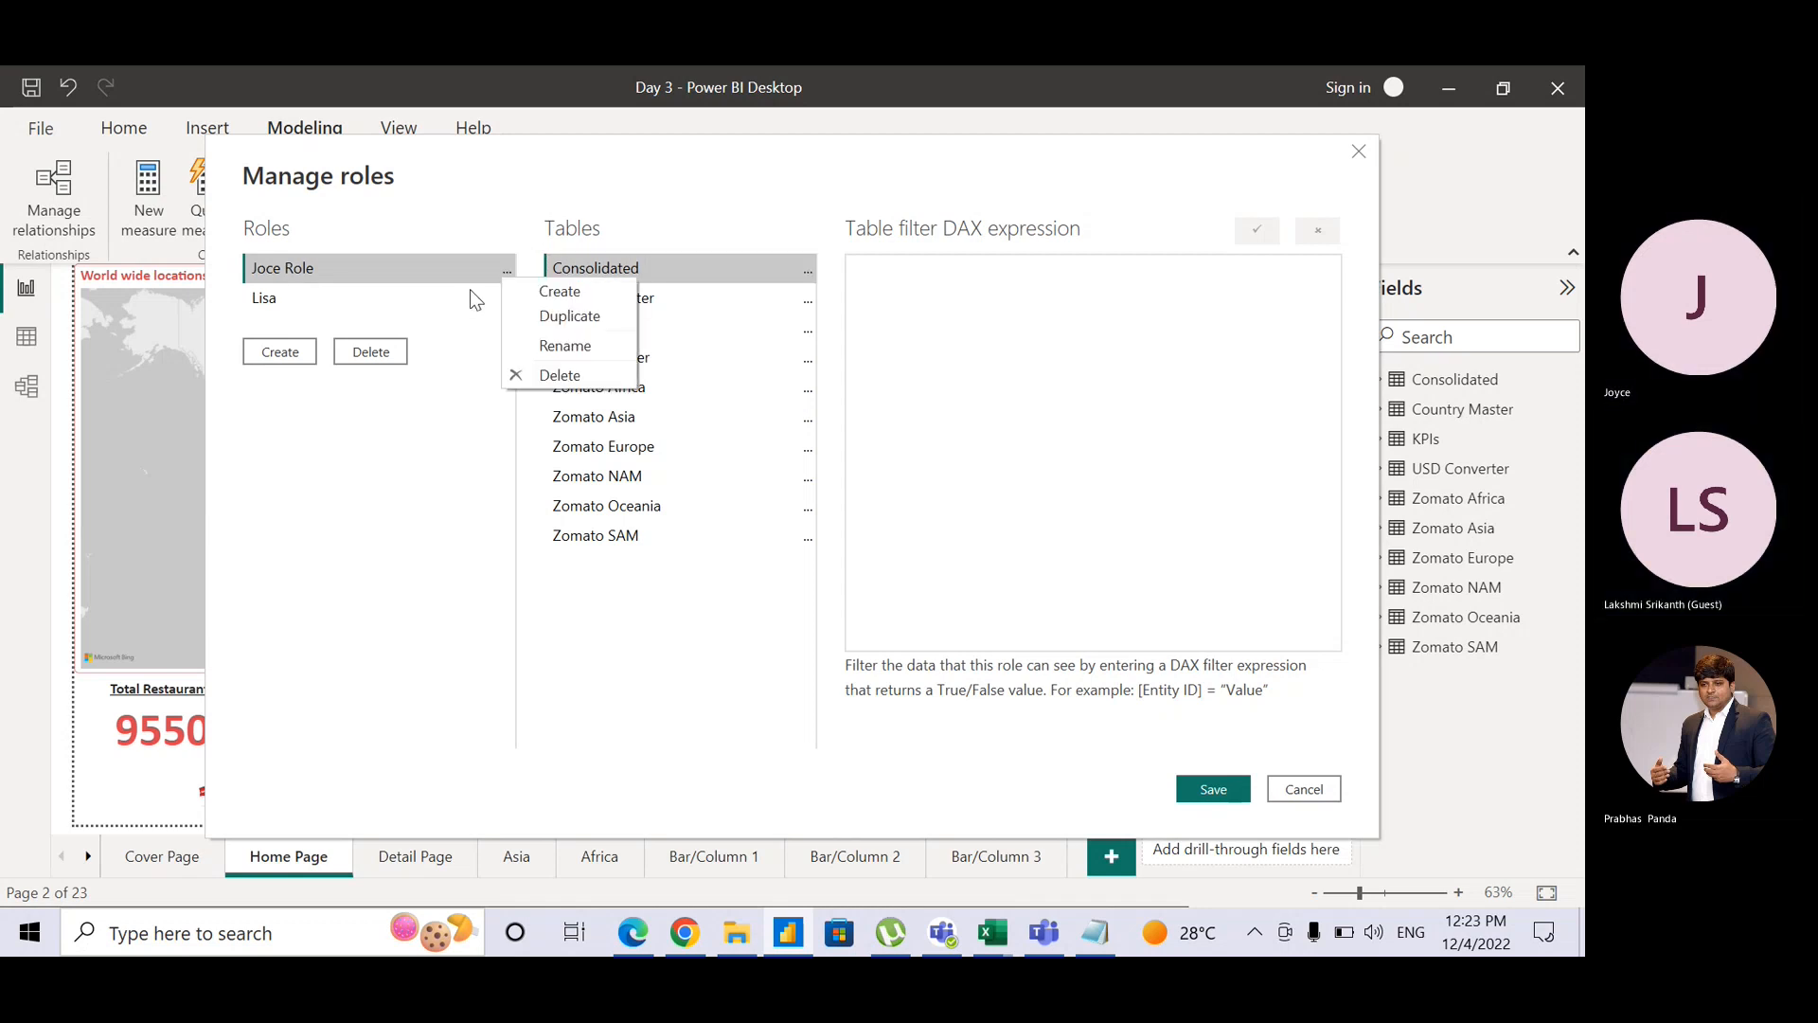
left_click(566, 345)
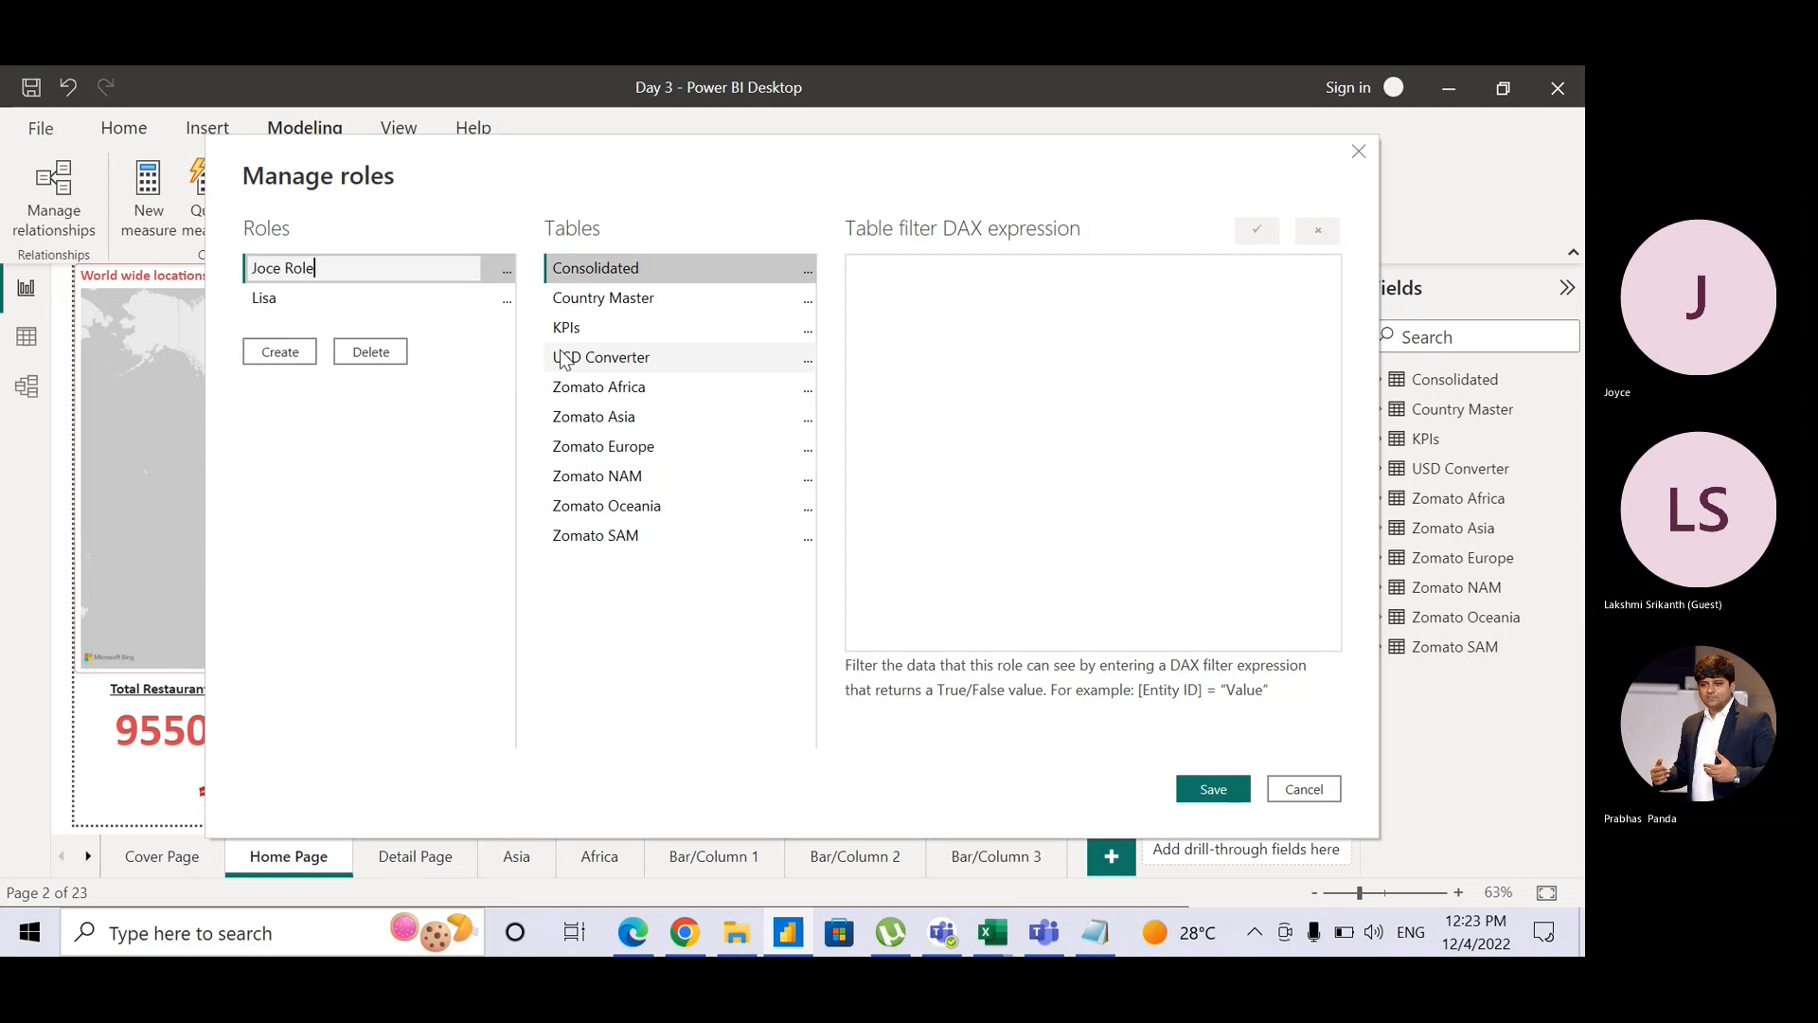
key("BackSpace")
key("BackSpace")
key("BackSpace")
key("BackSpace")
key("BackSpace")
key("BackSpace")
key("BackSpace")
type("yce")
key("Return")
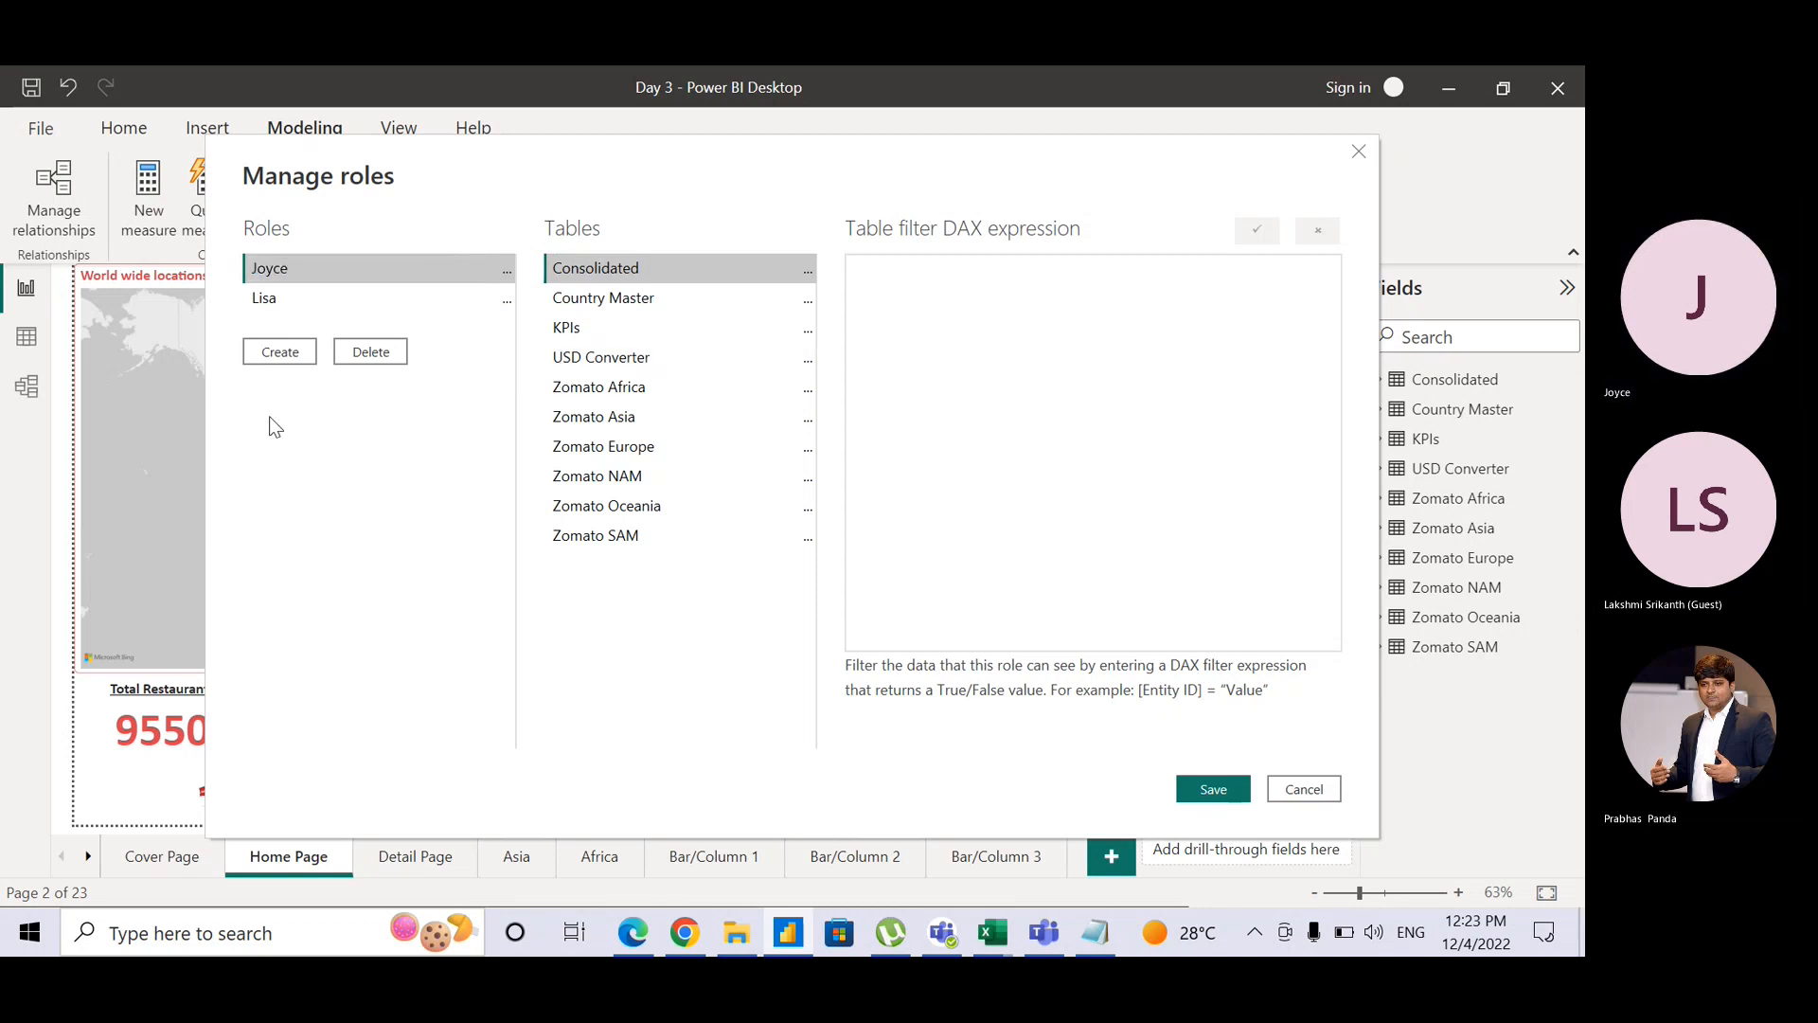
left_click(284, 361)
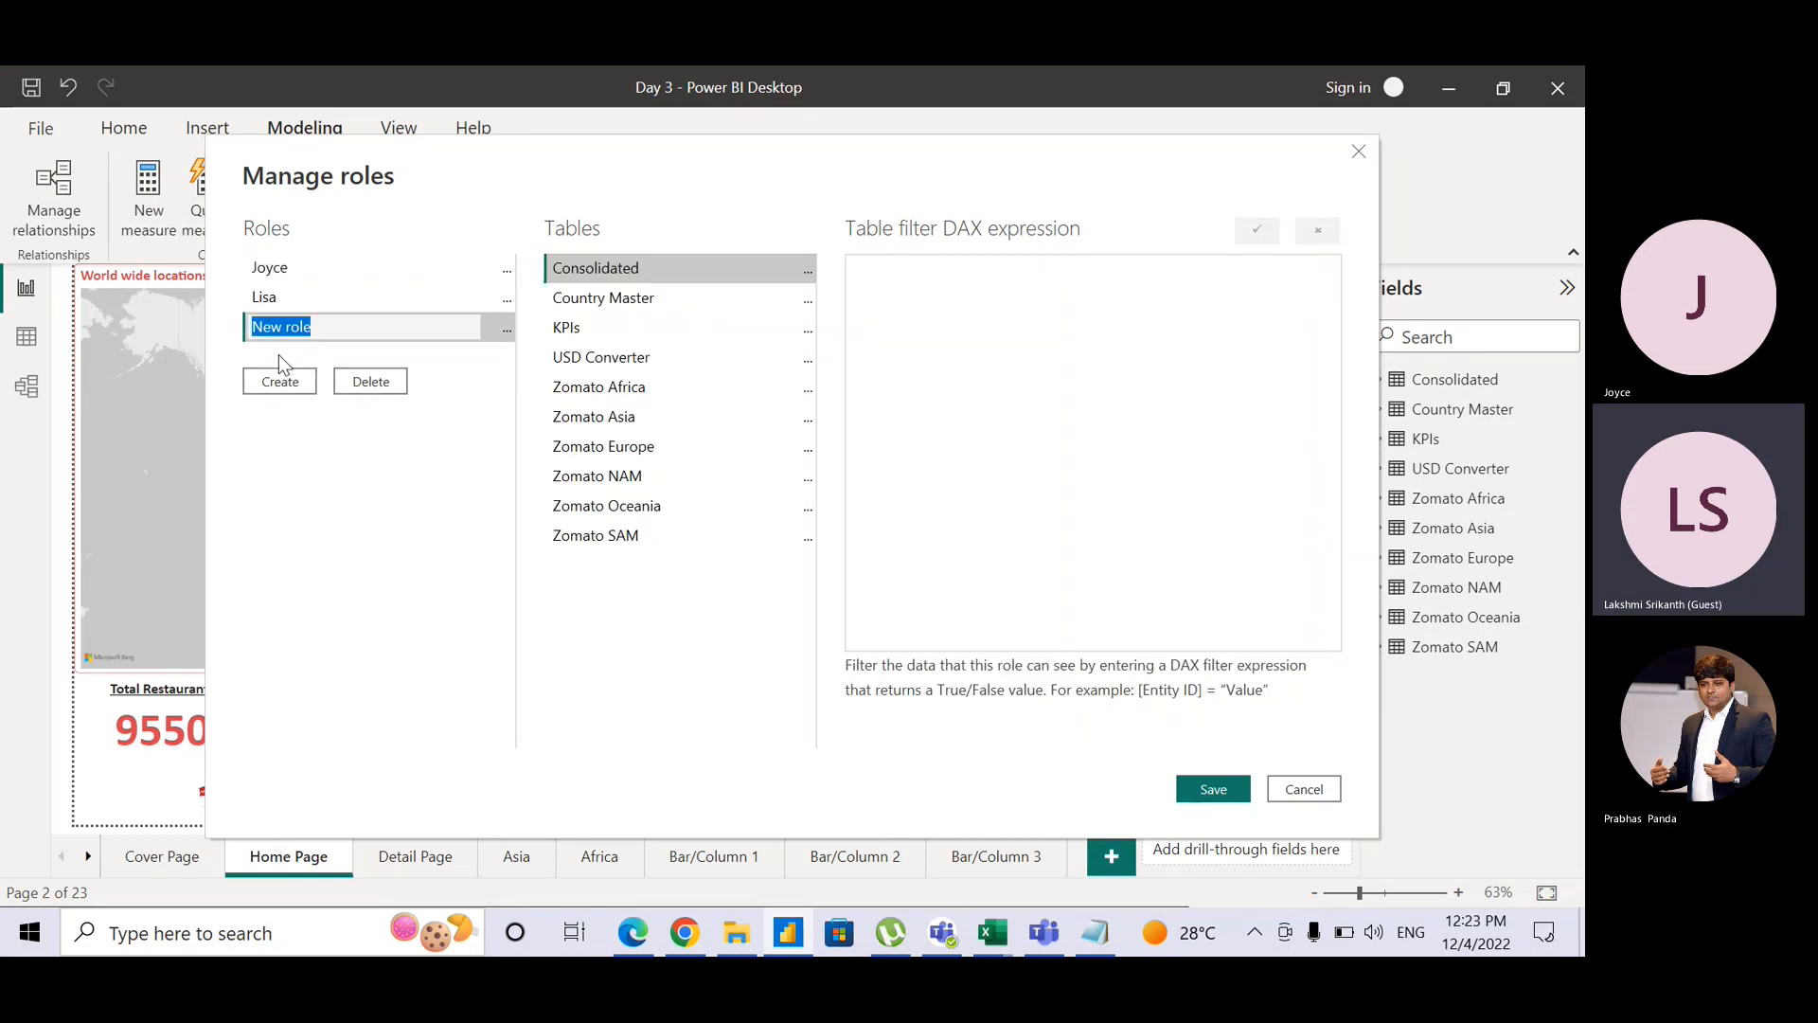
type("Saket")
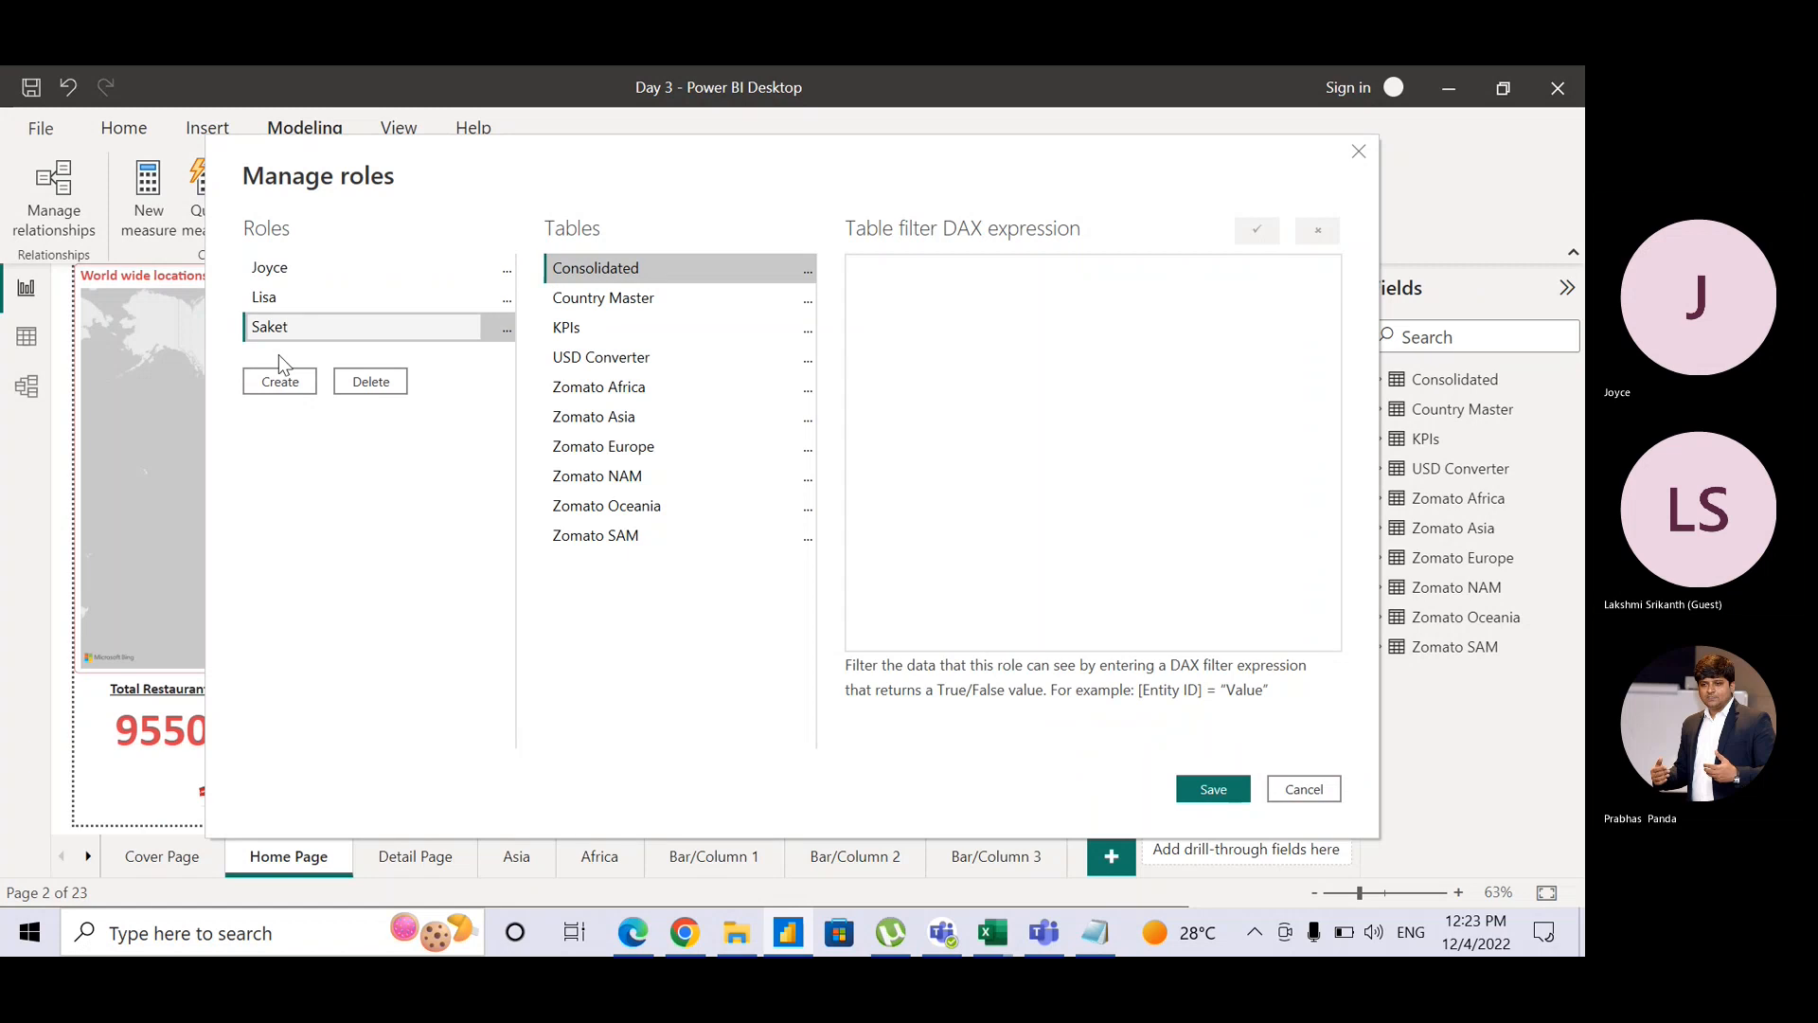
left_click(321, 436)
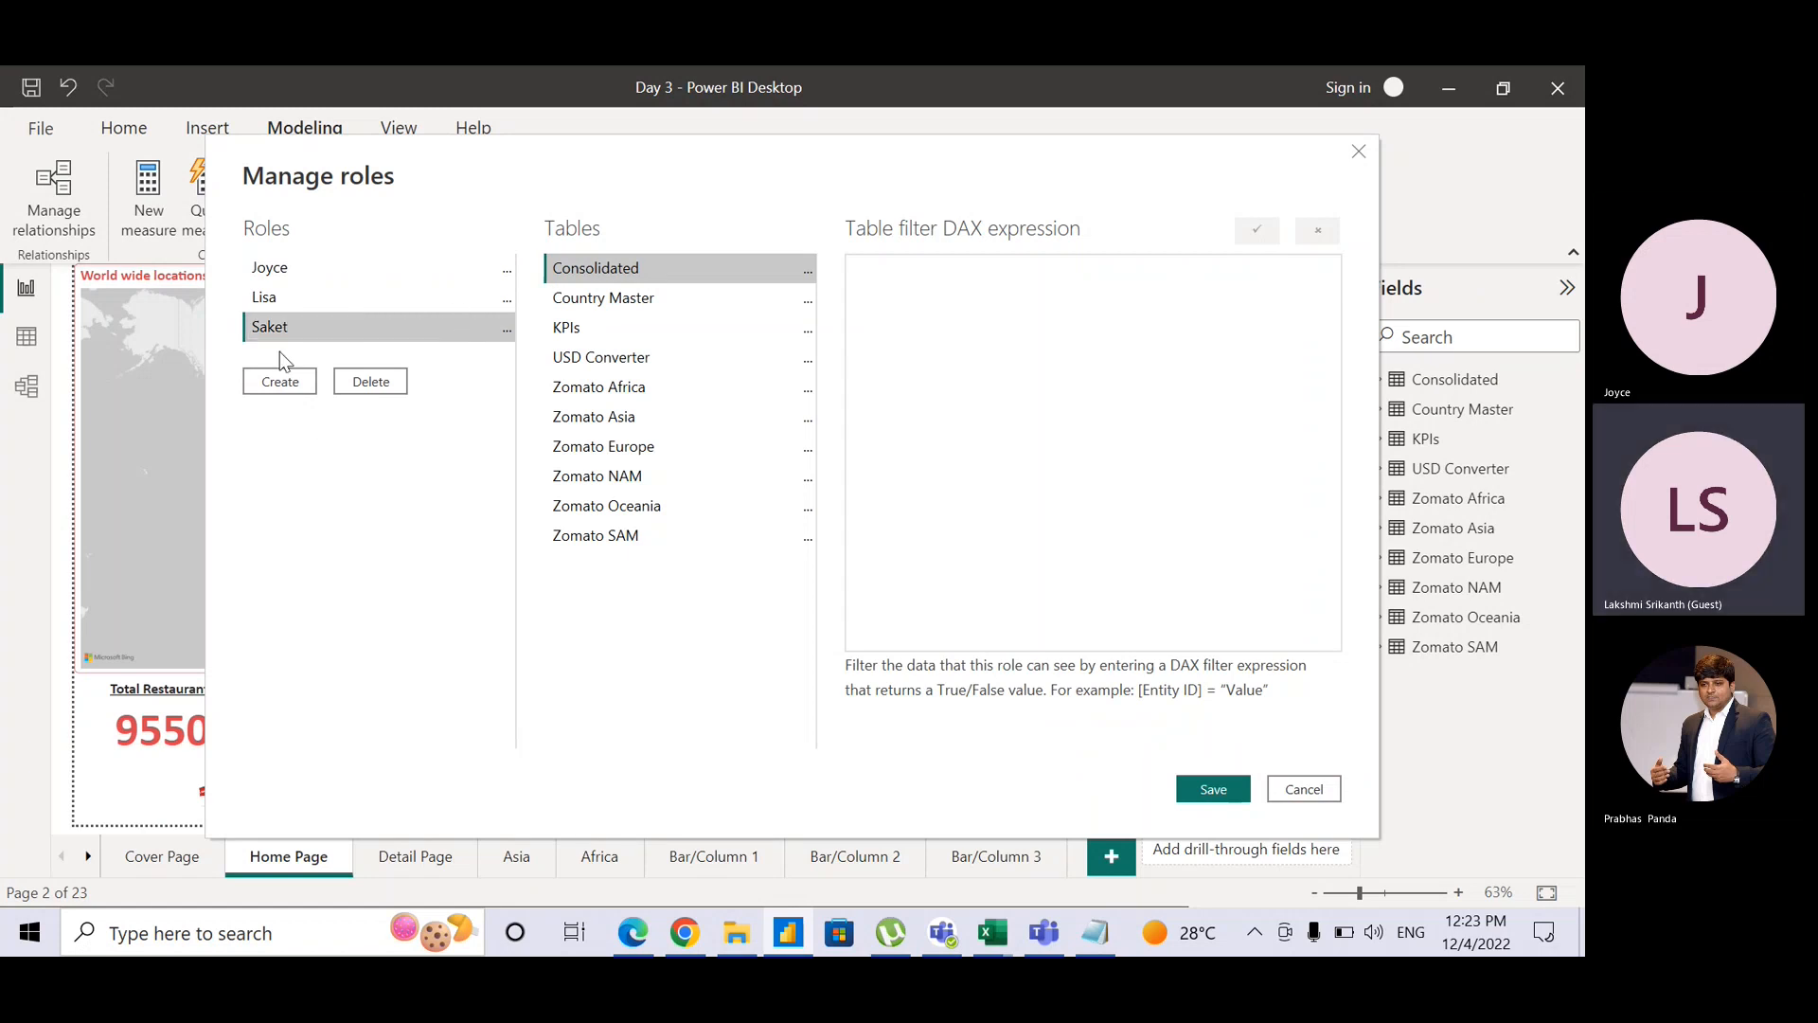
left_click(320, 265)
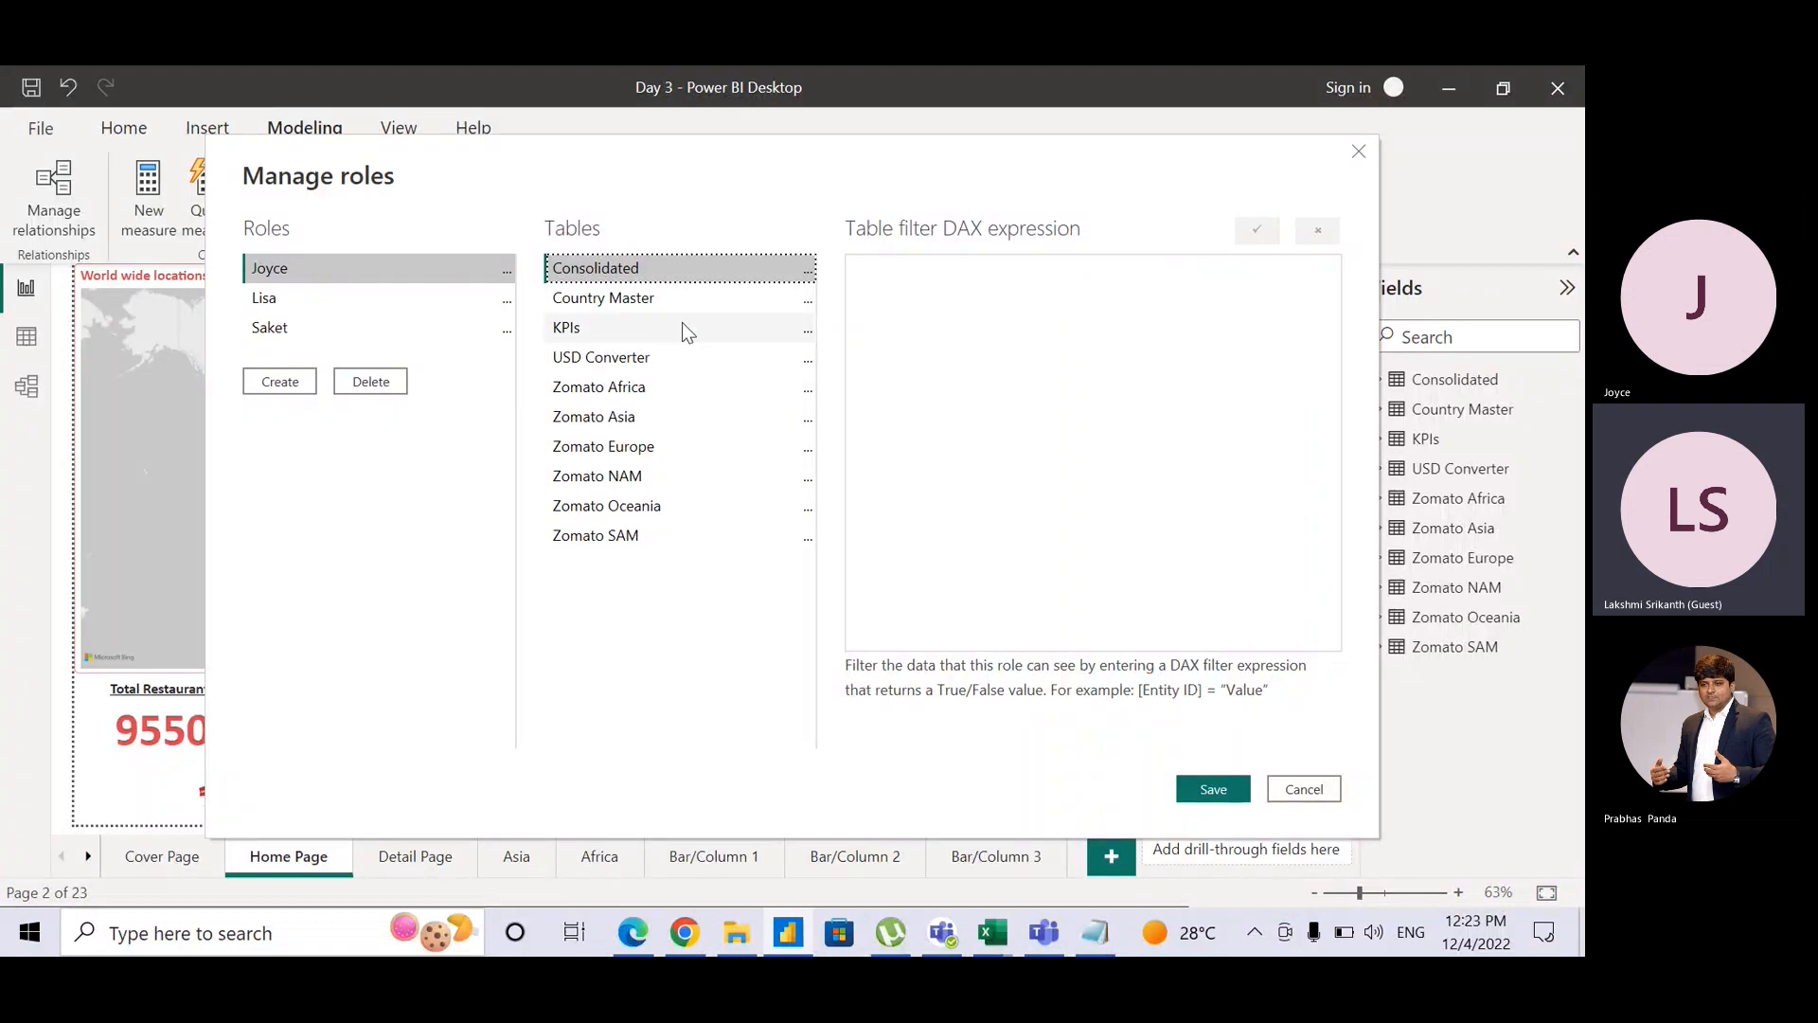
Step: Give the Joyce role the Consolidated filter [Continent] = "Asia" and validate it
left_click(810, 275)
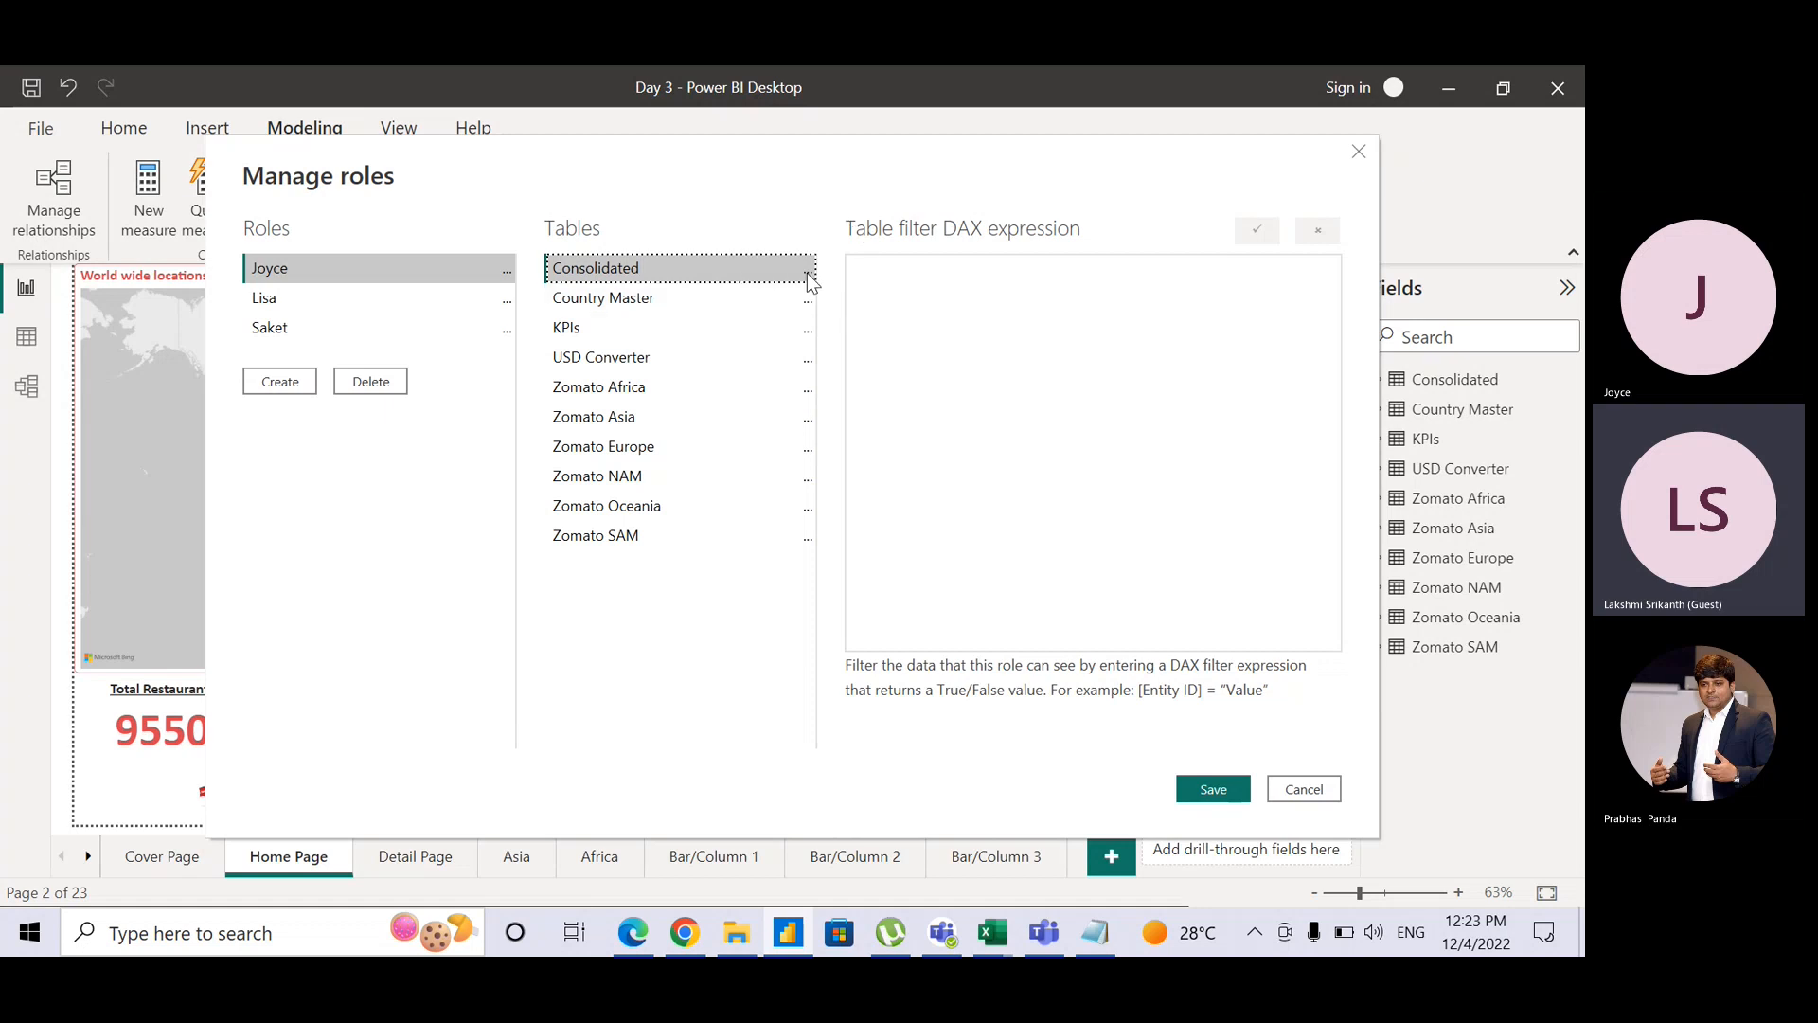
left_click(808, 274)
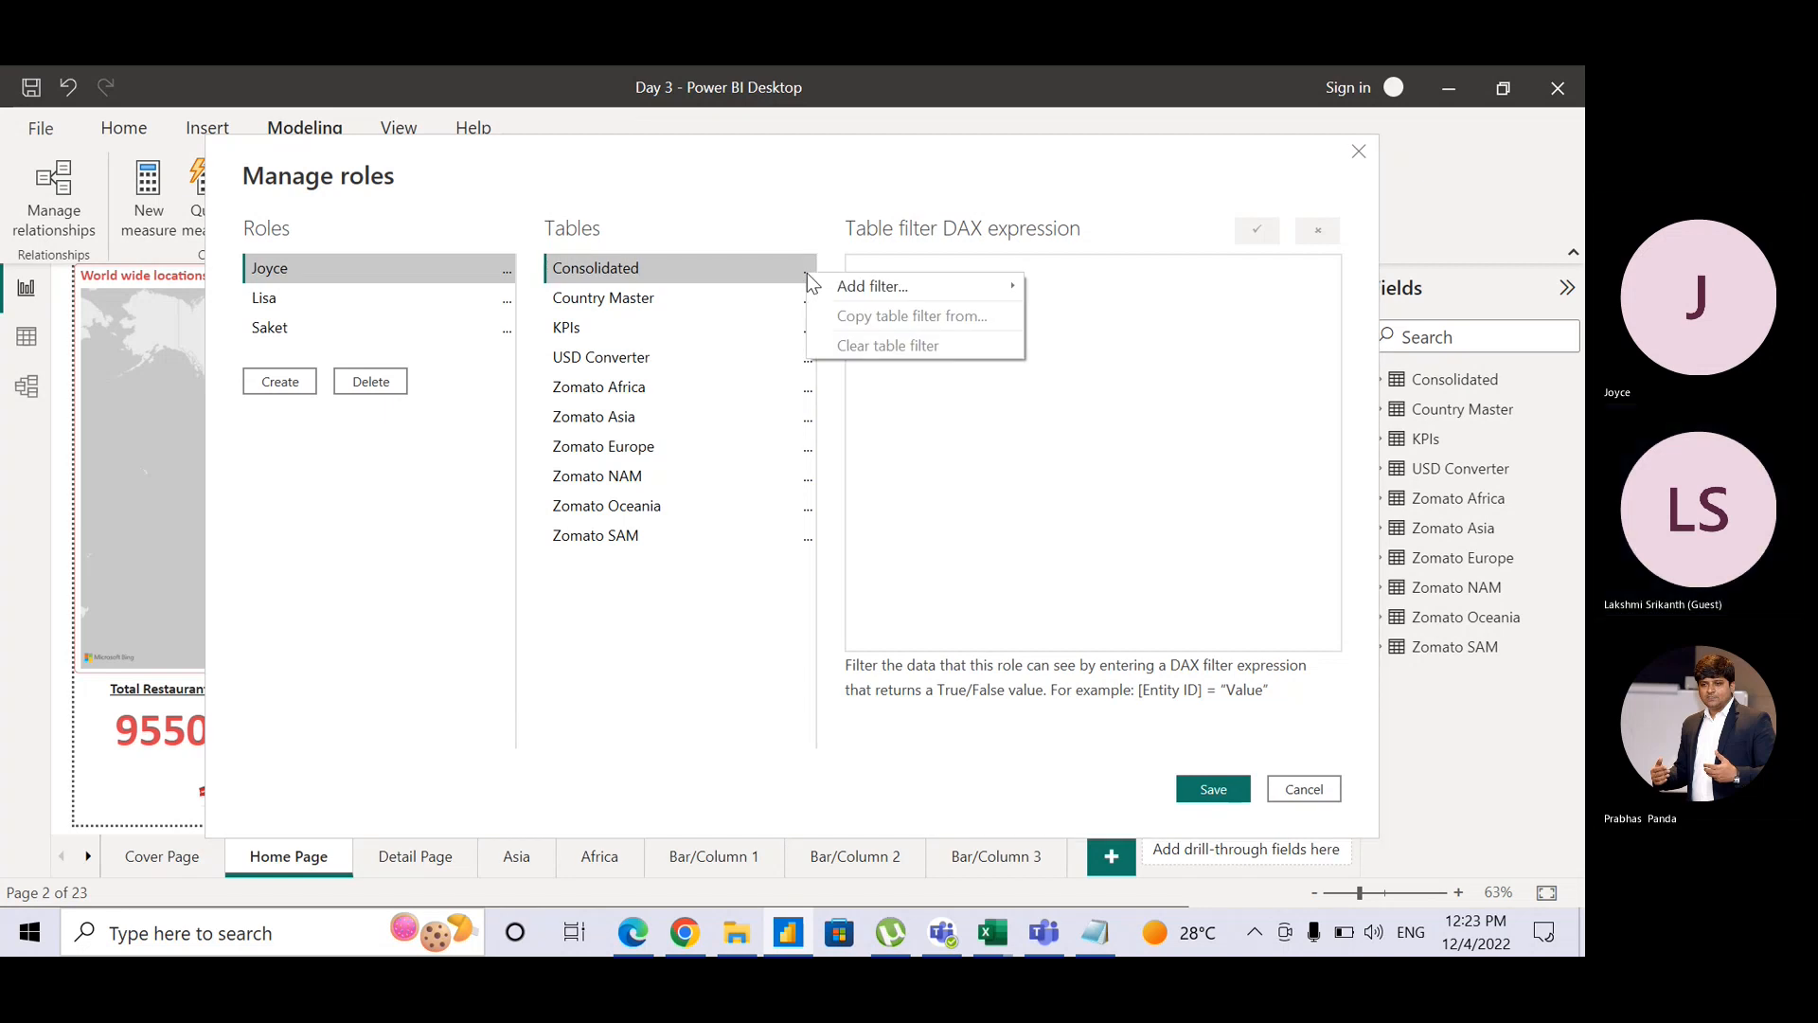
mouse_move(807, 275)
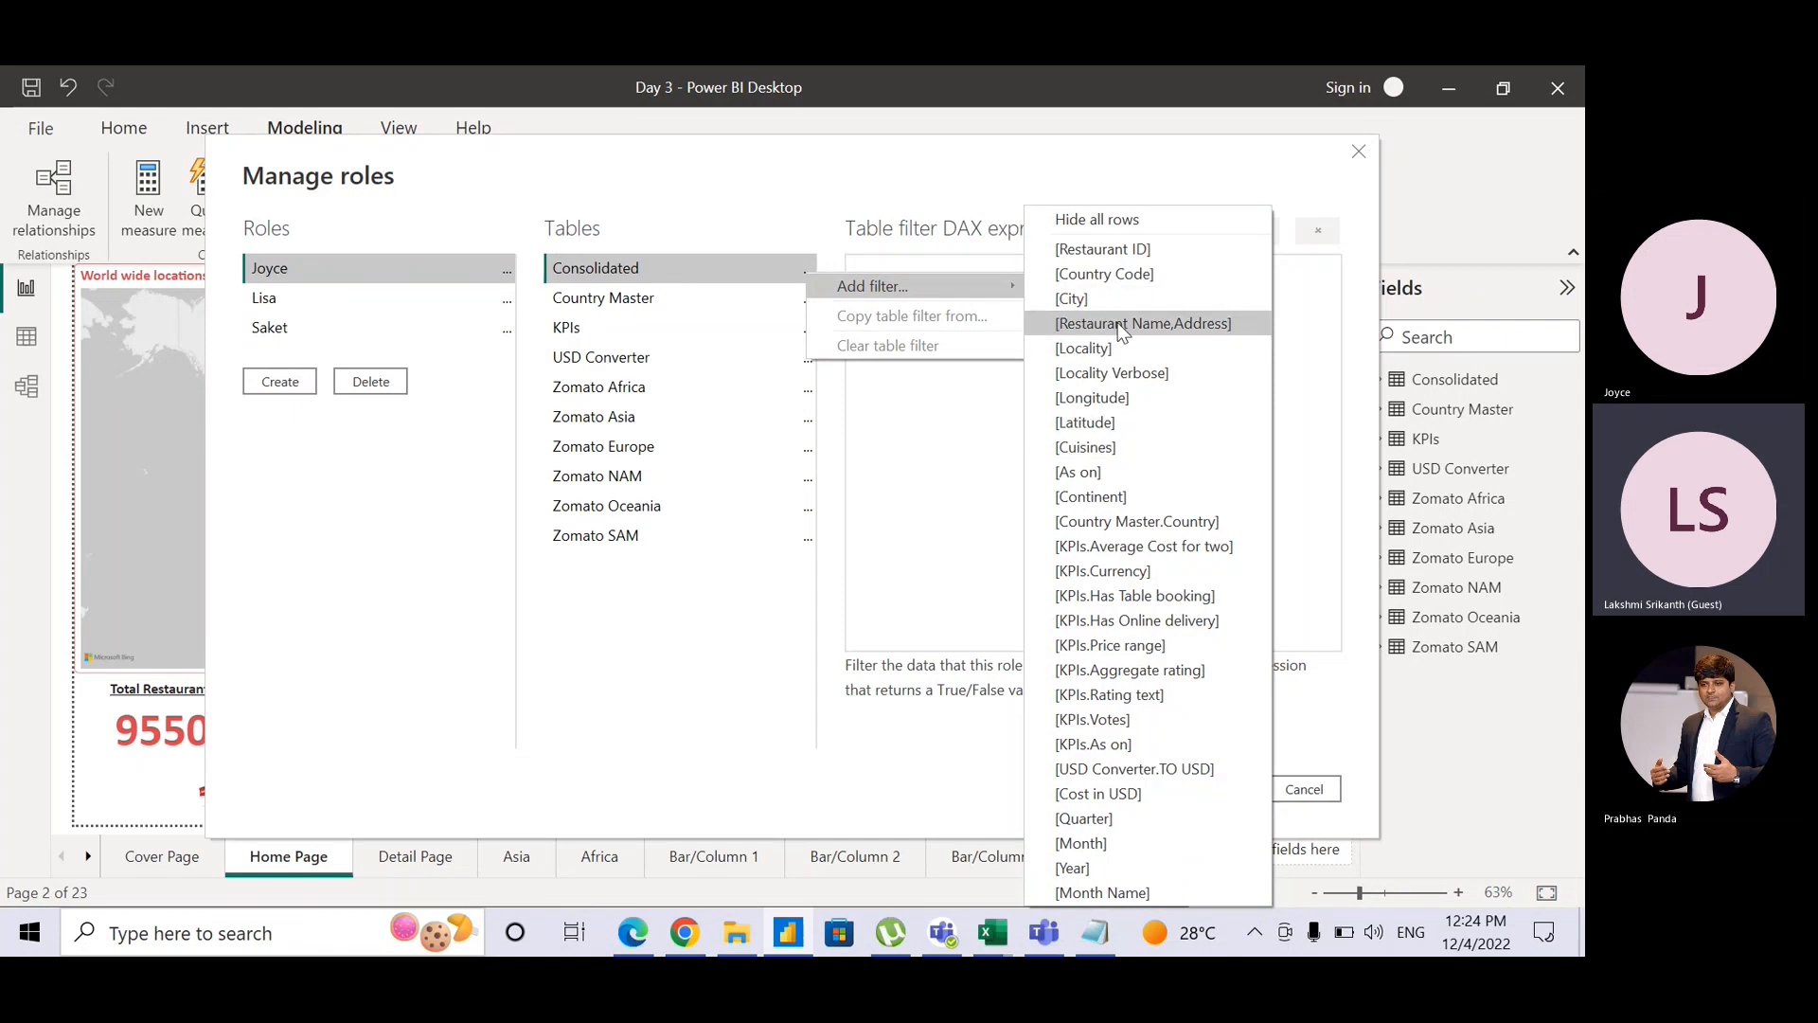
left_click(1110, 499)
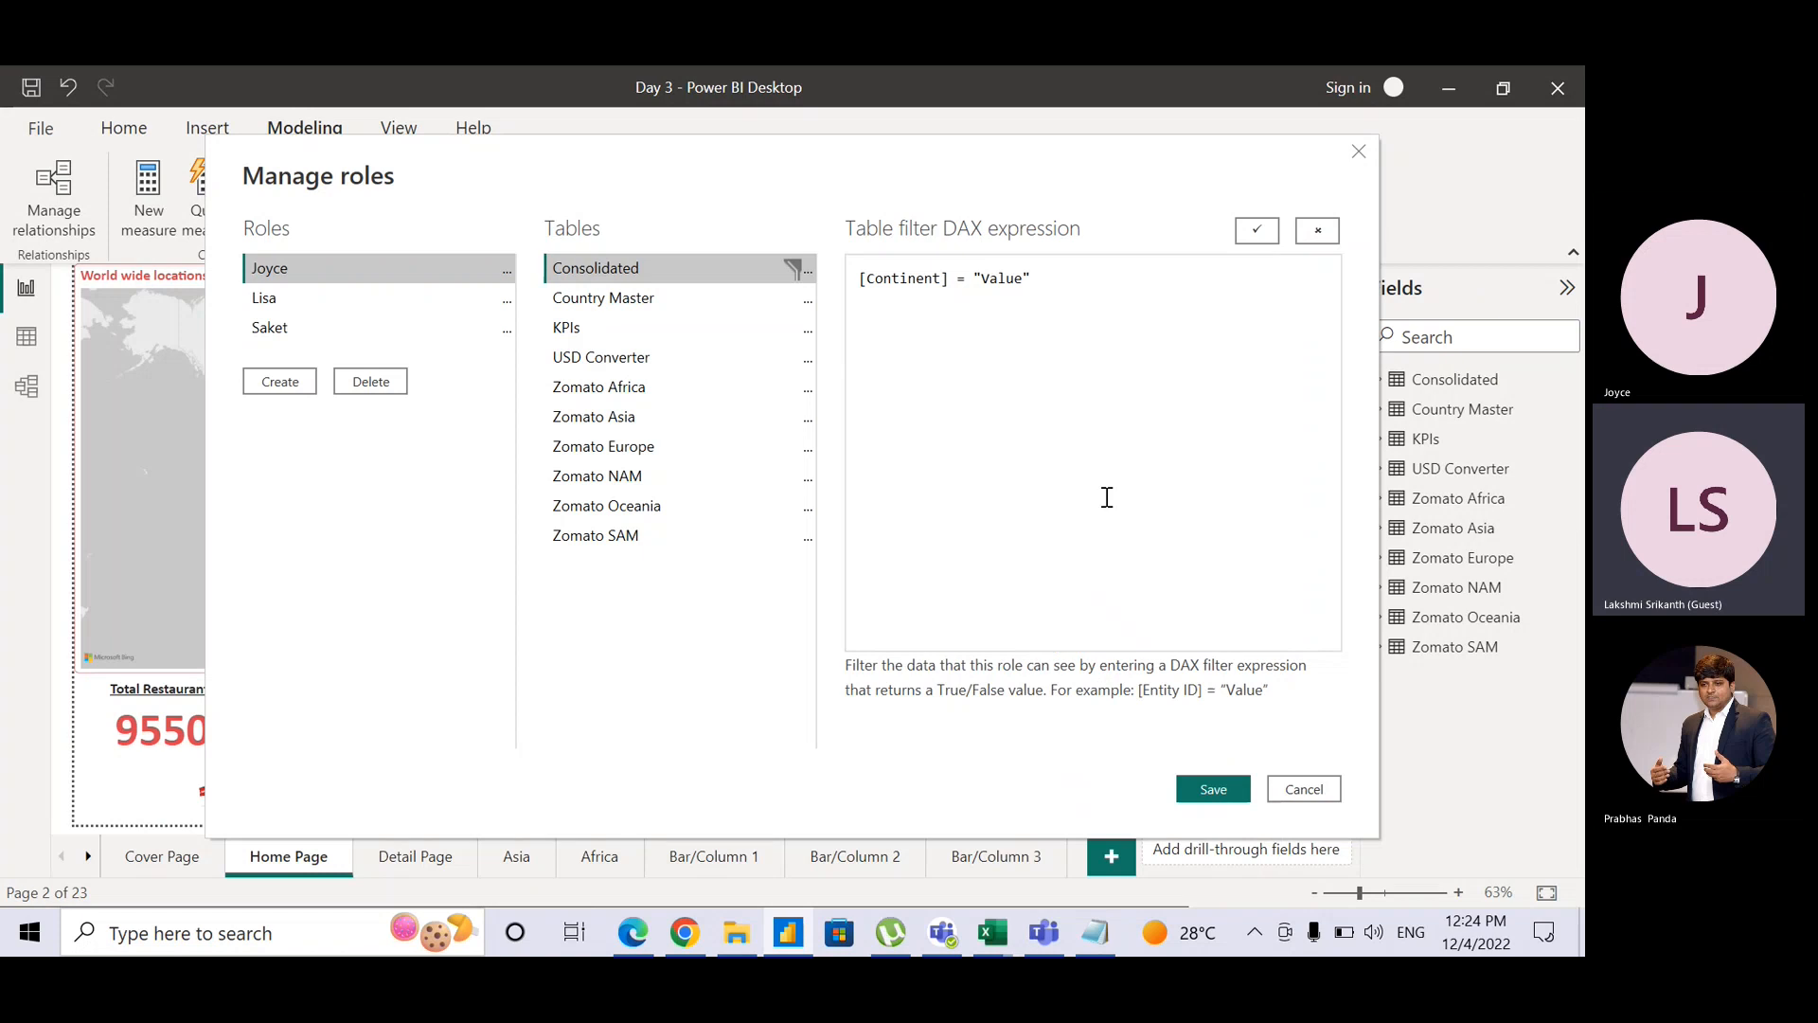
double_click(1015, 279)
type("Asia")
left_click(1258, 237)
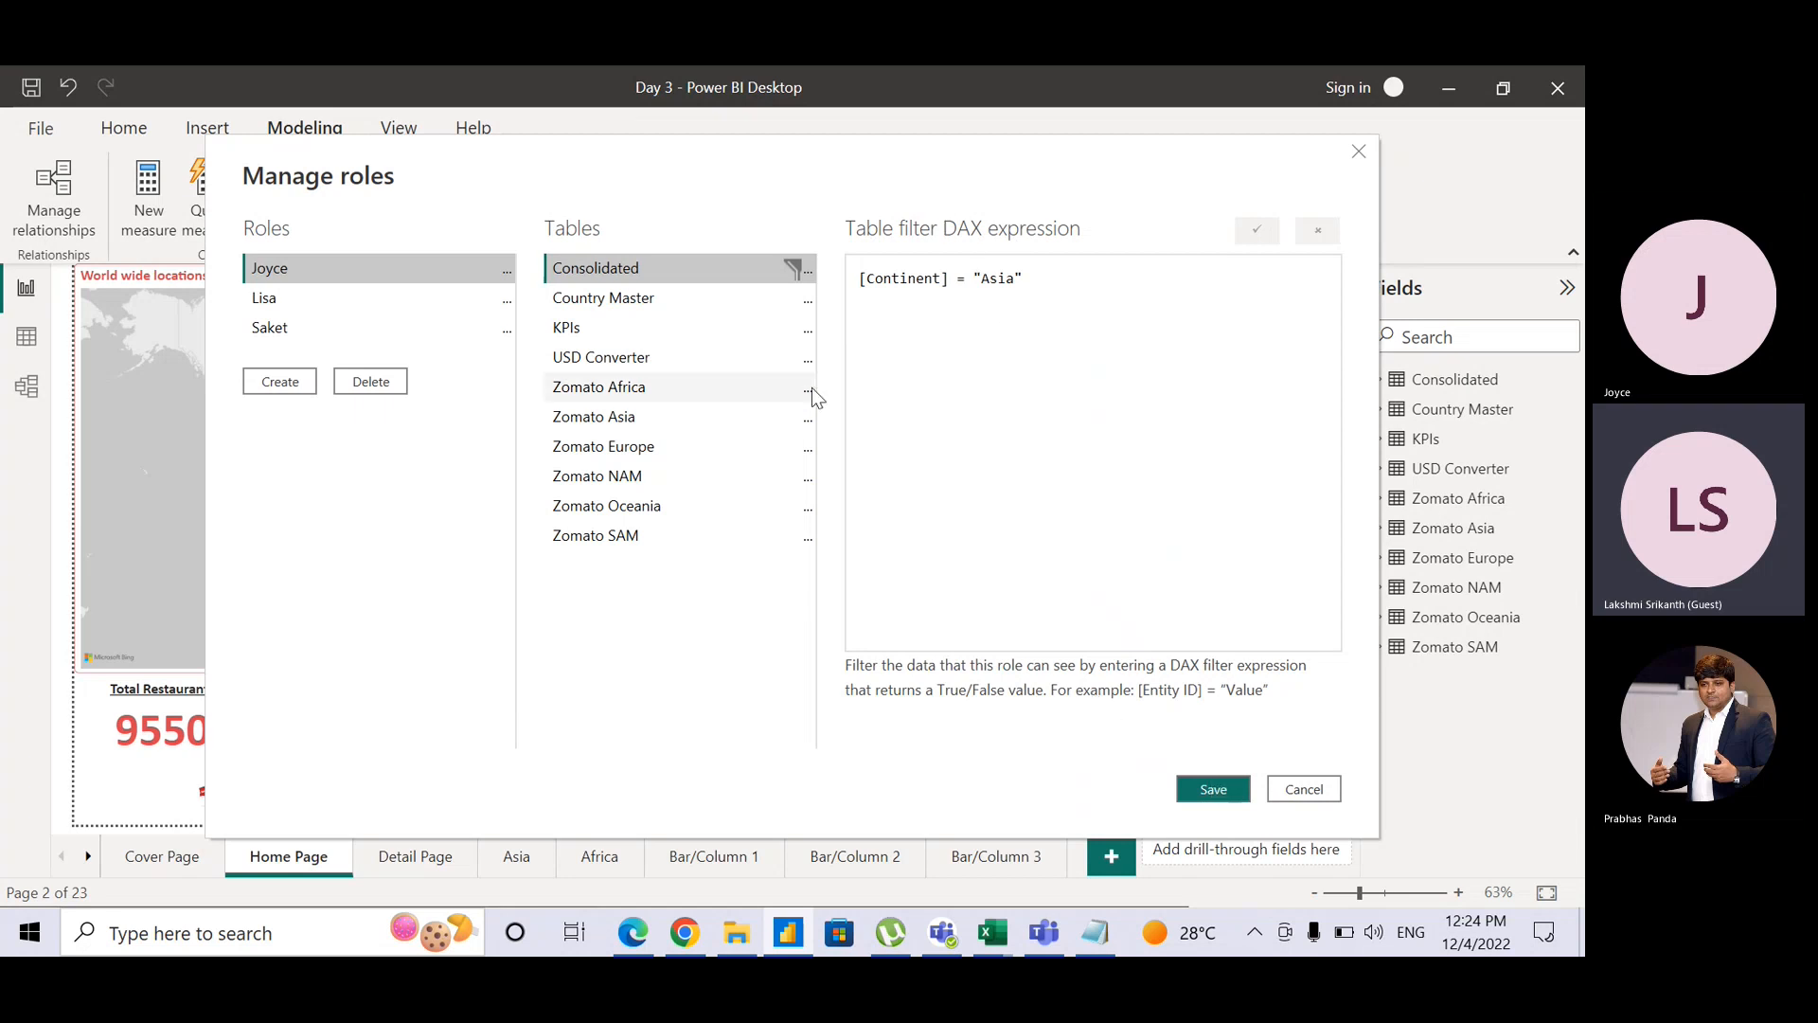
Step: Start the Lisa role's Consolidated filter as [Continent] = "Europe" followed by ||
left_click(426, 308)
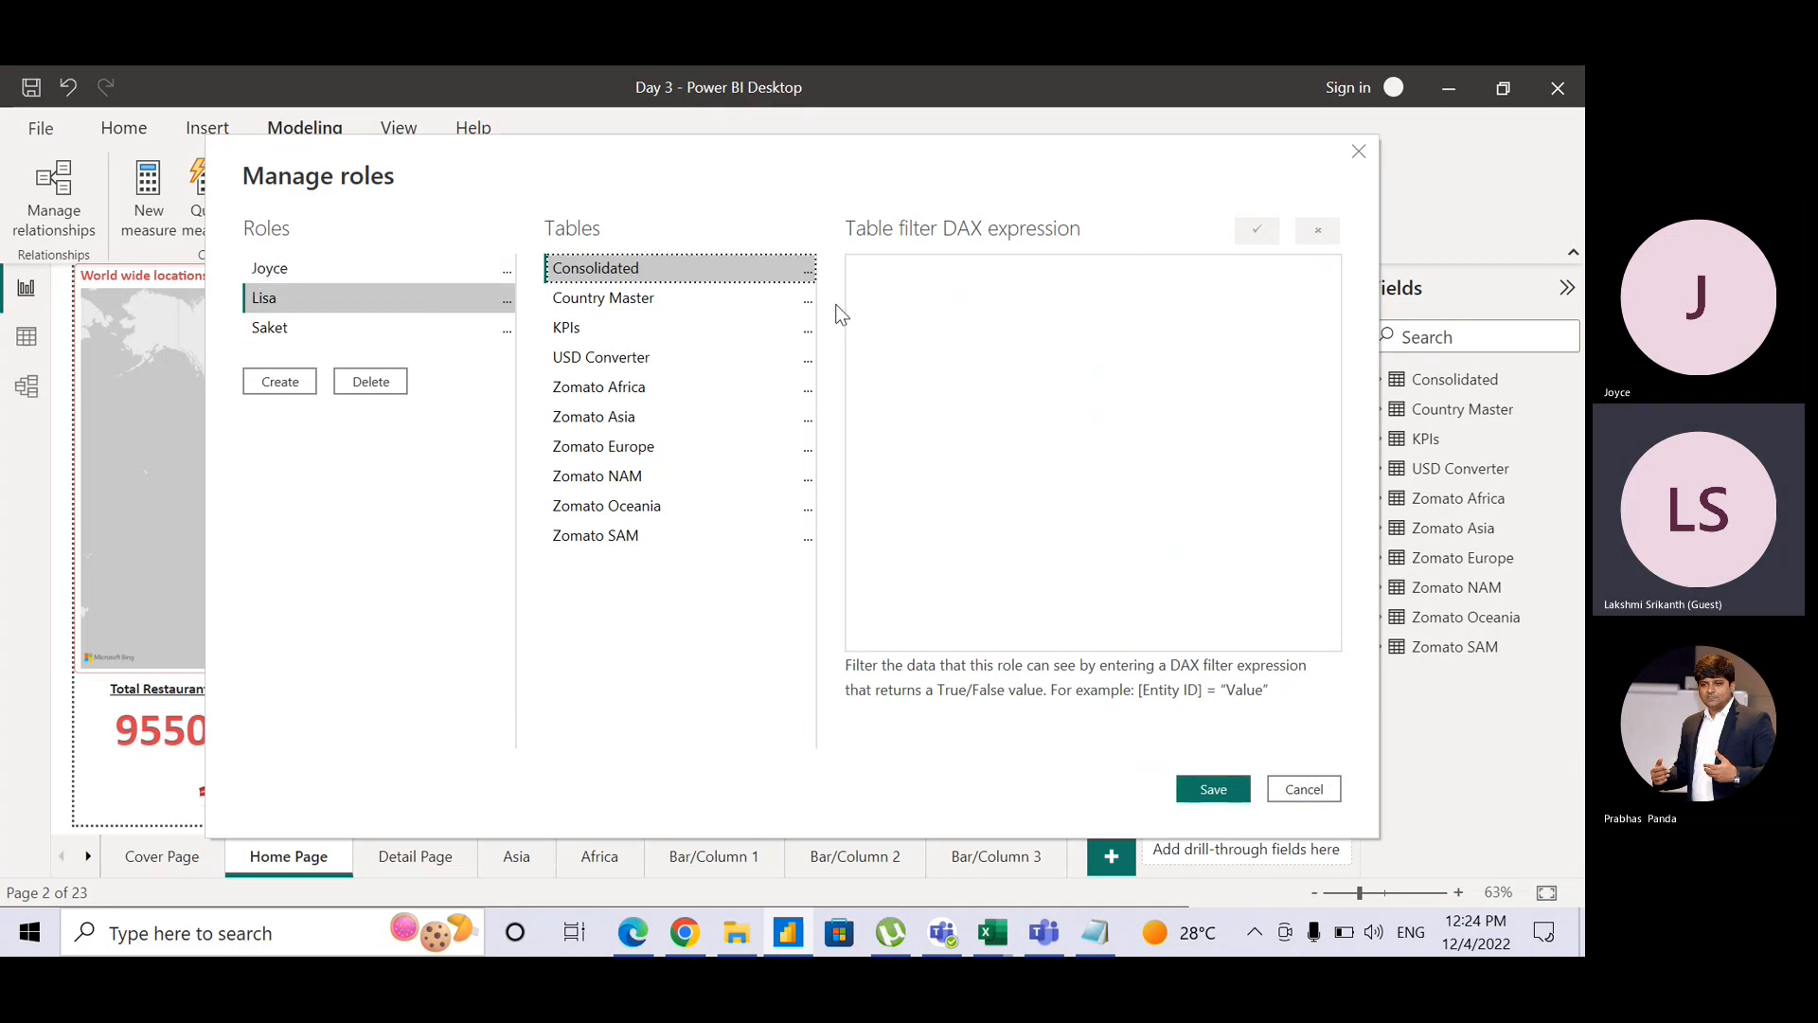
left_click(807, 273)
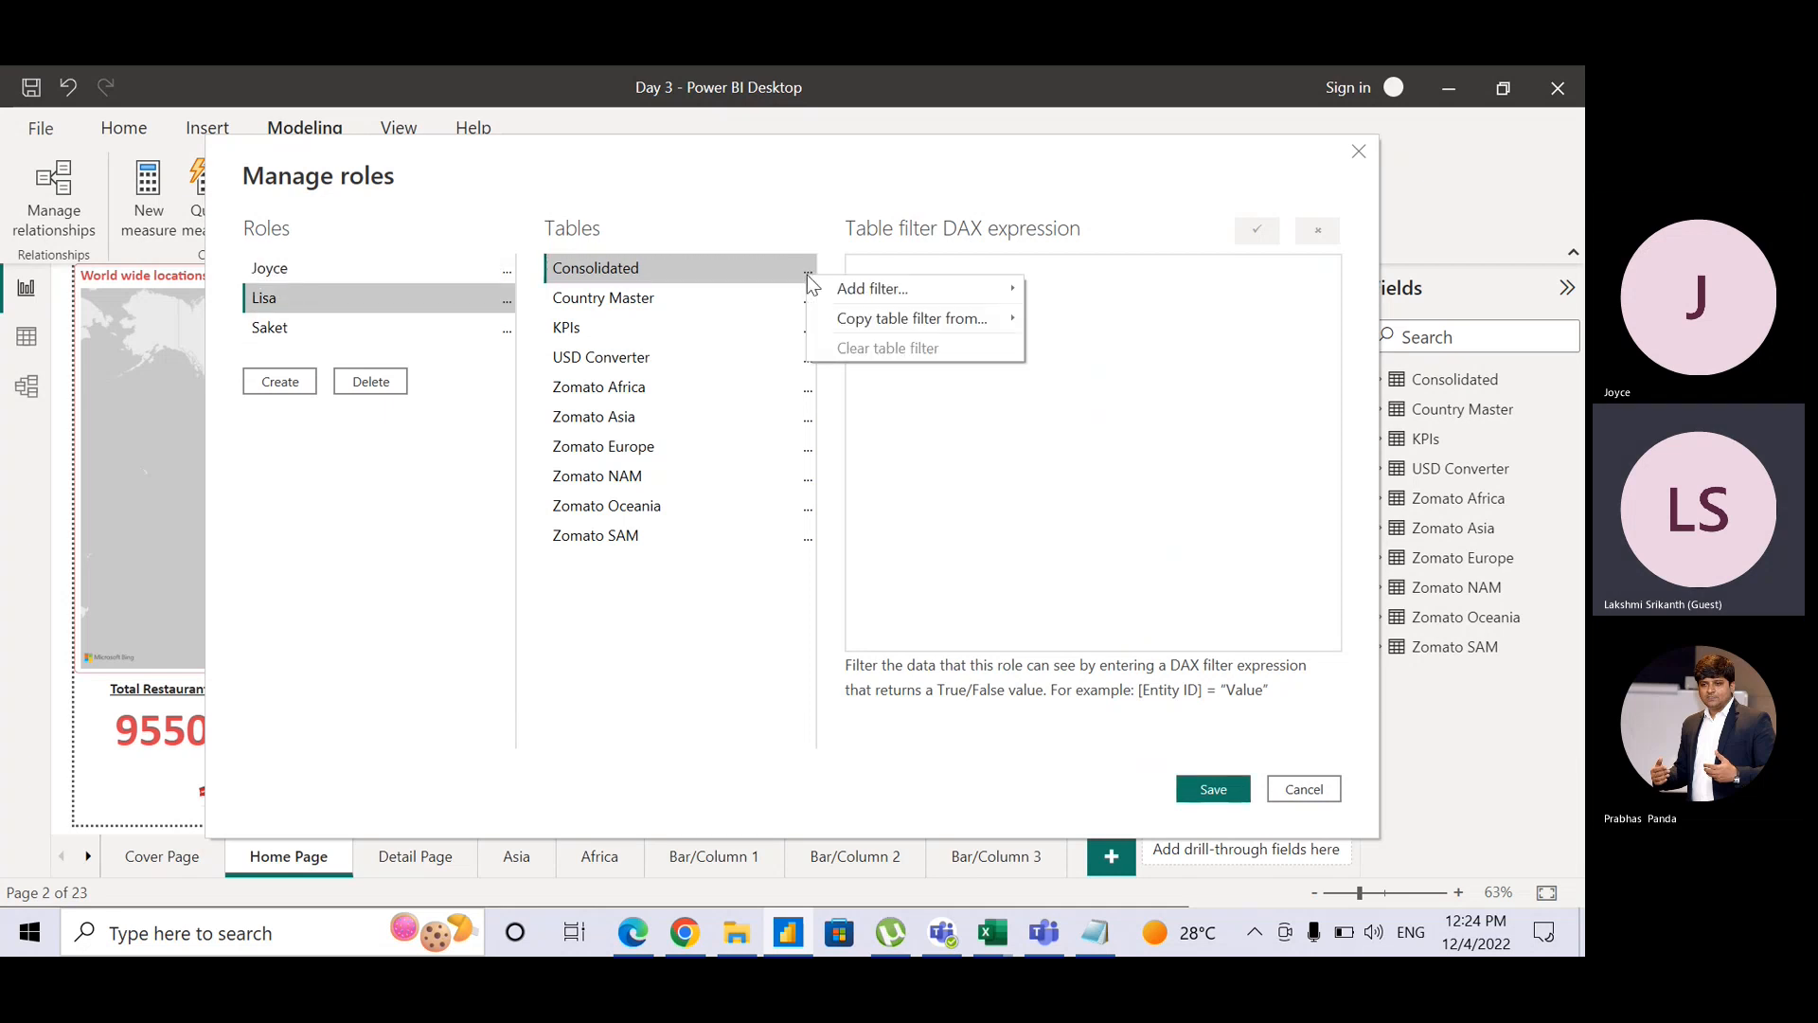
mouse_move(940, 281)
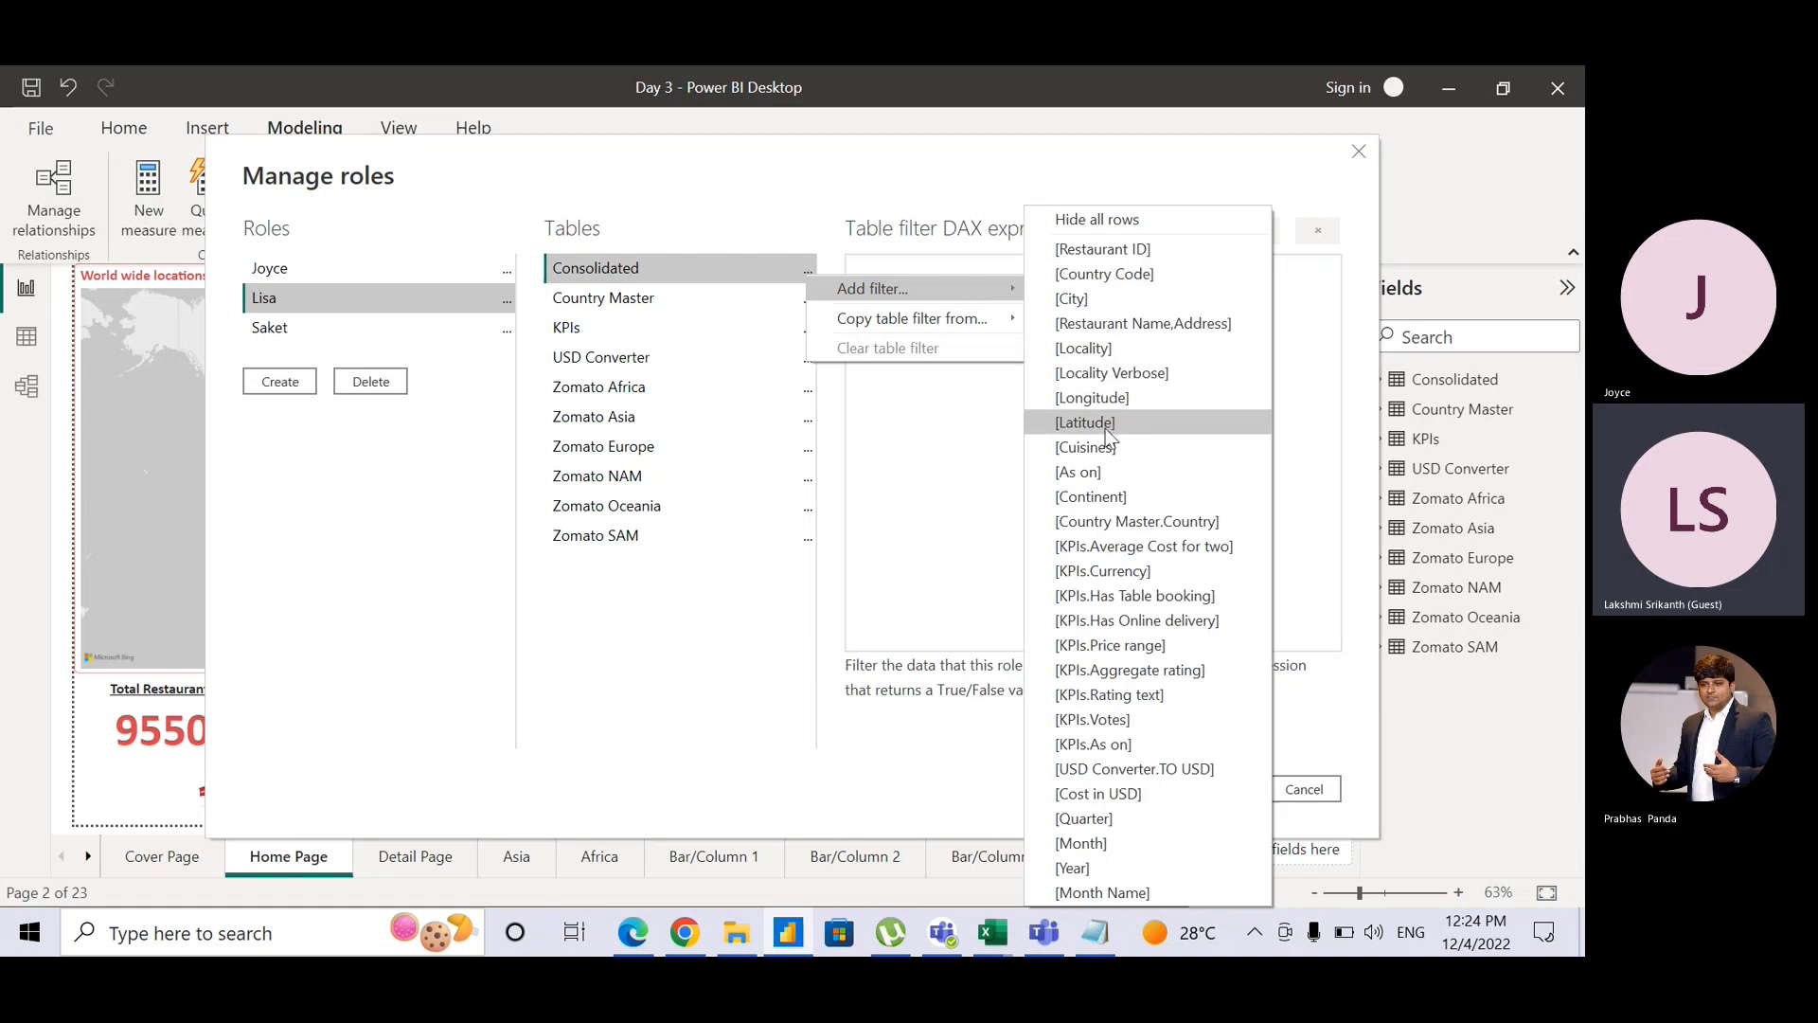
left_click(1098, 496)
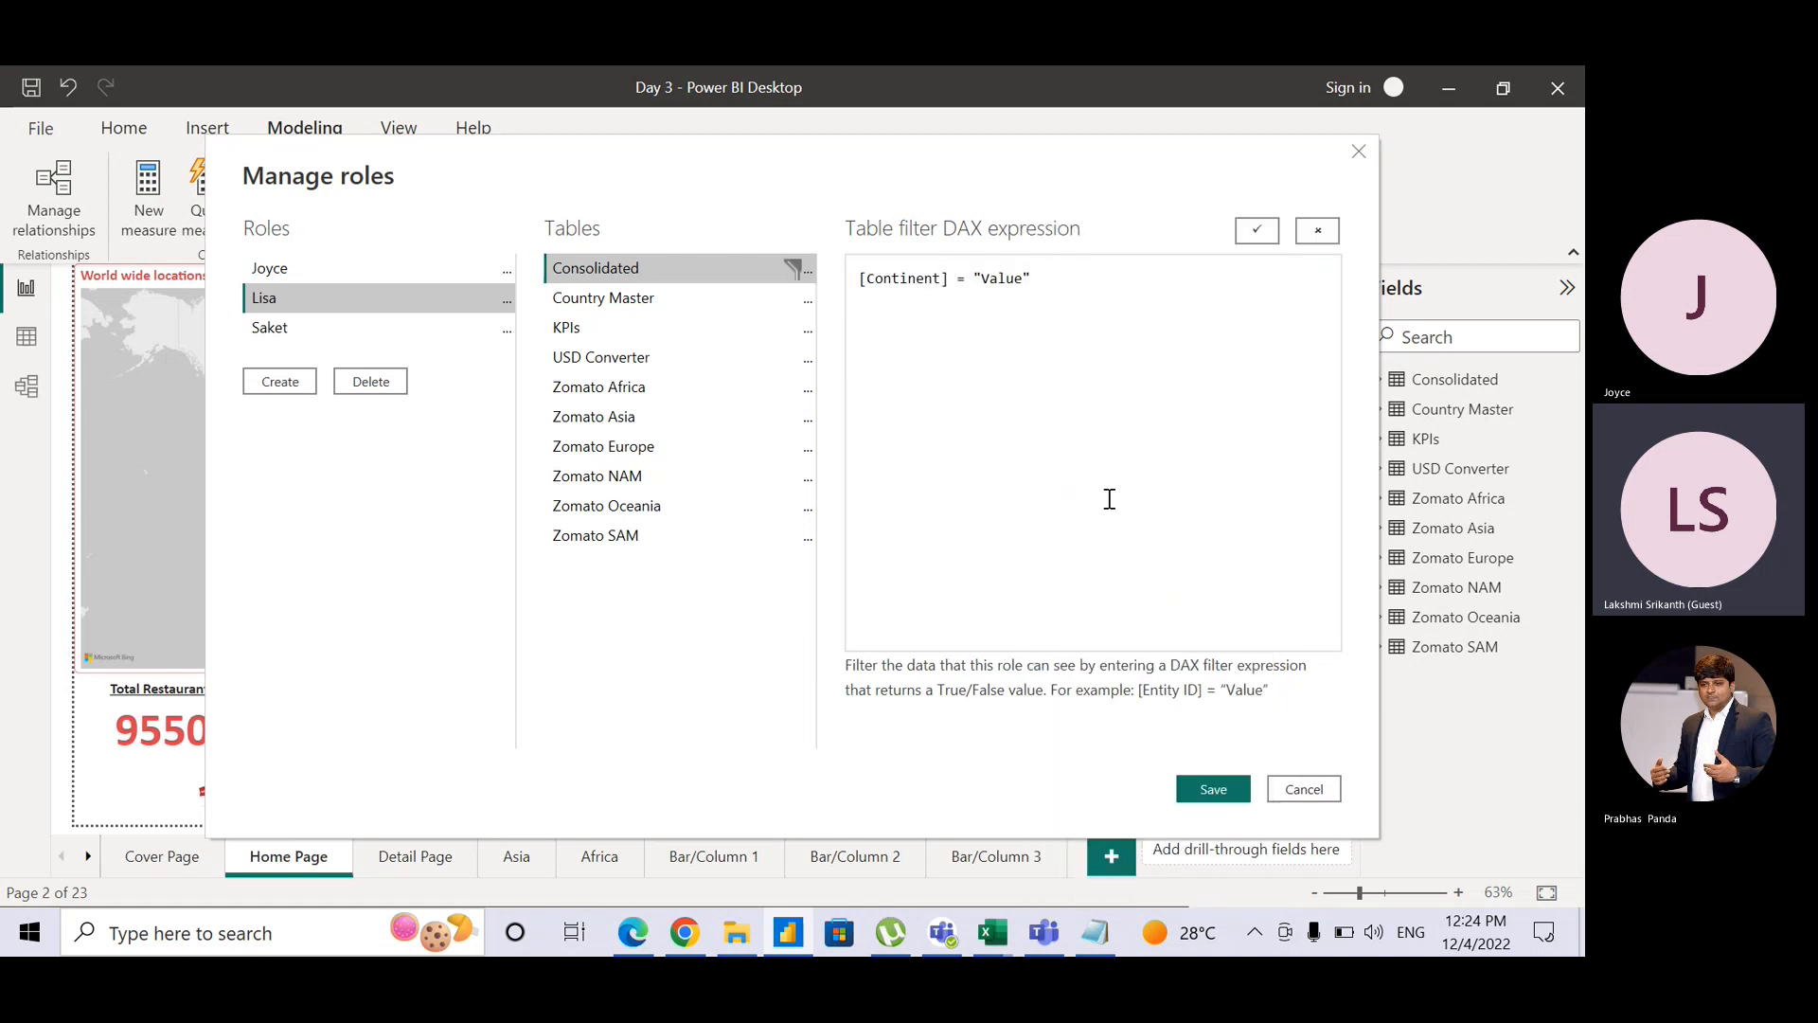
double_click(1000, 284)
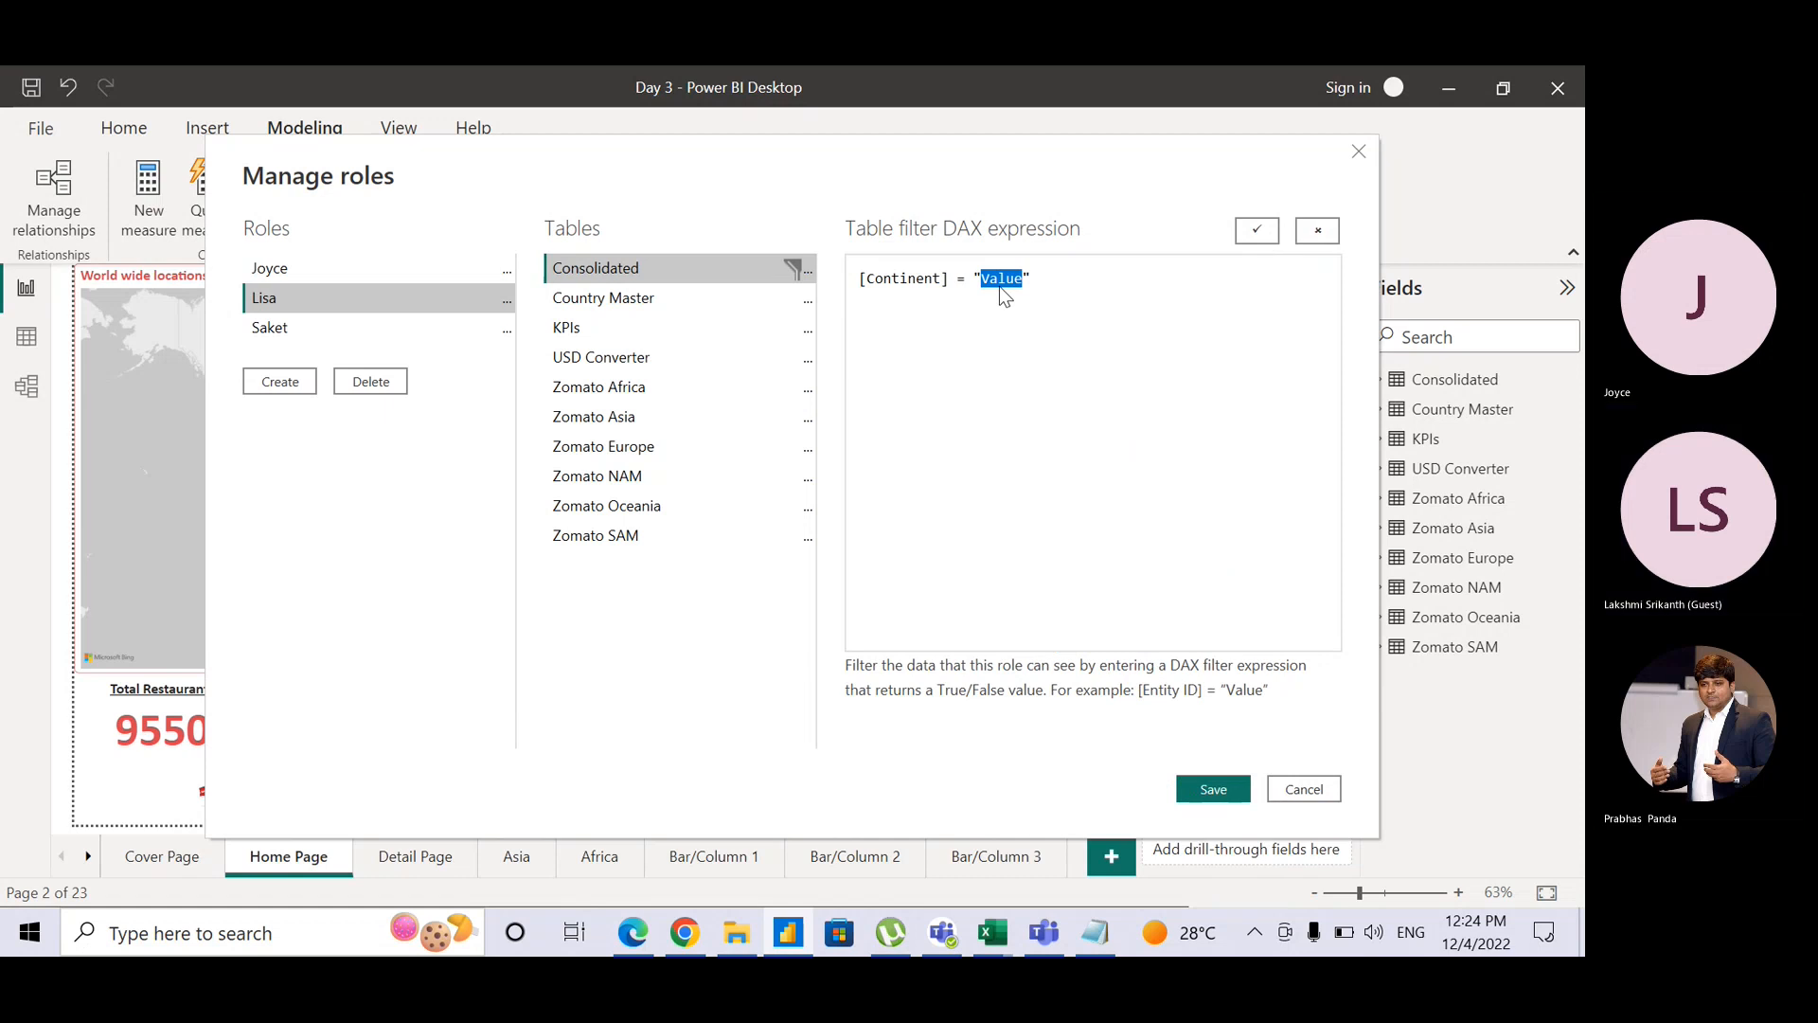
type("Europe")
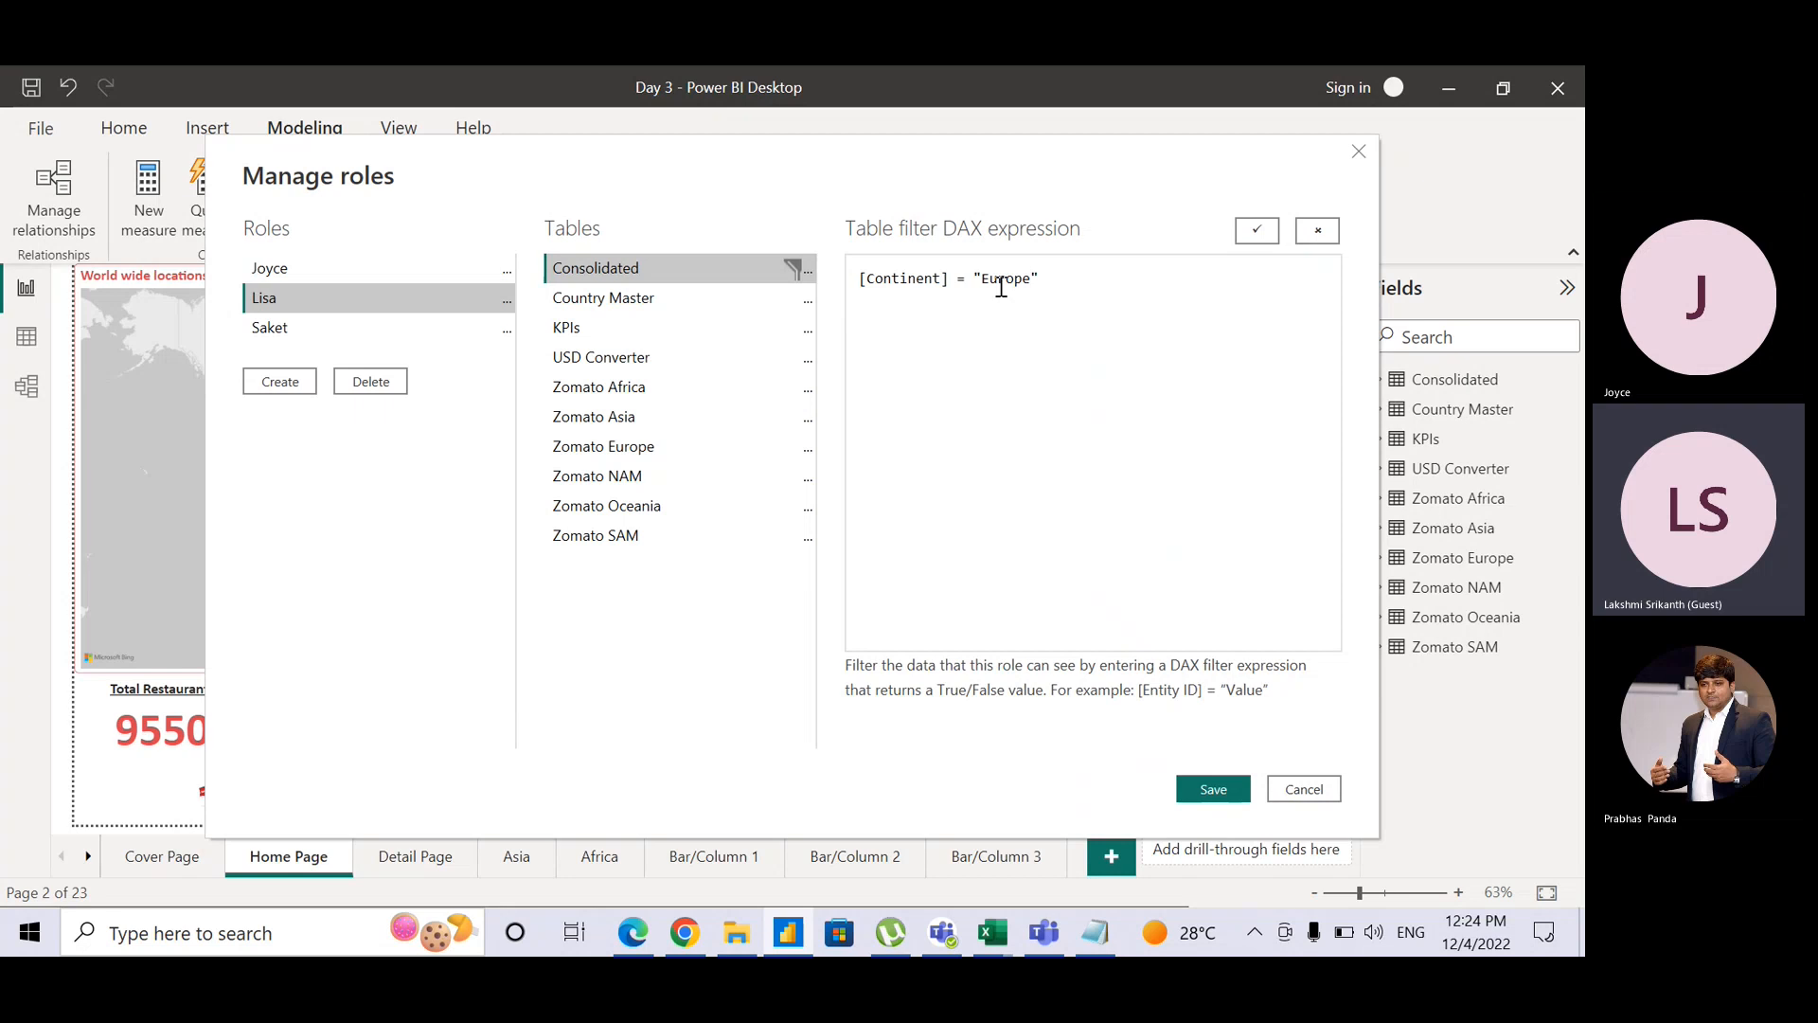
left_click(1083, 277)
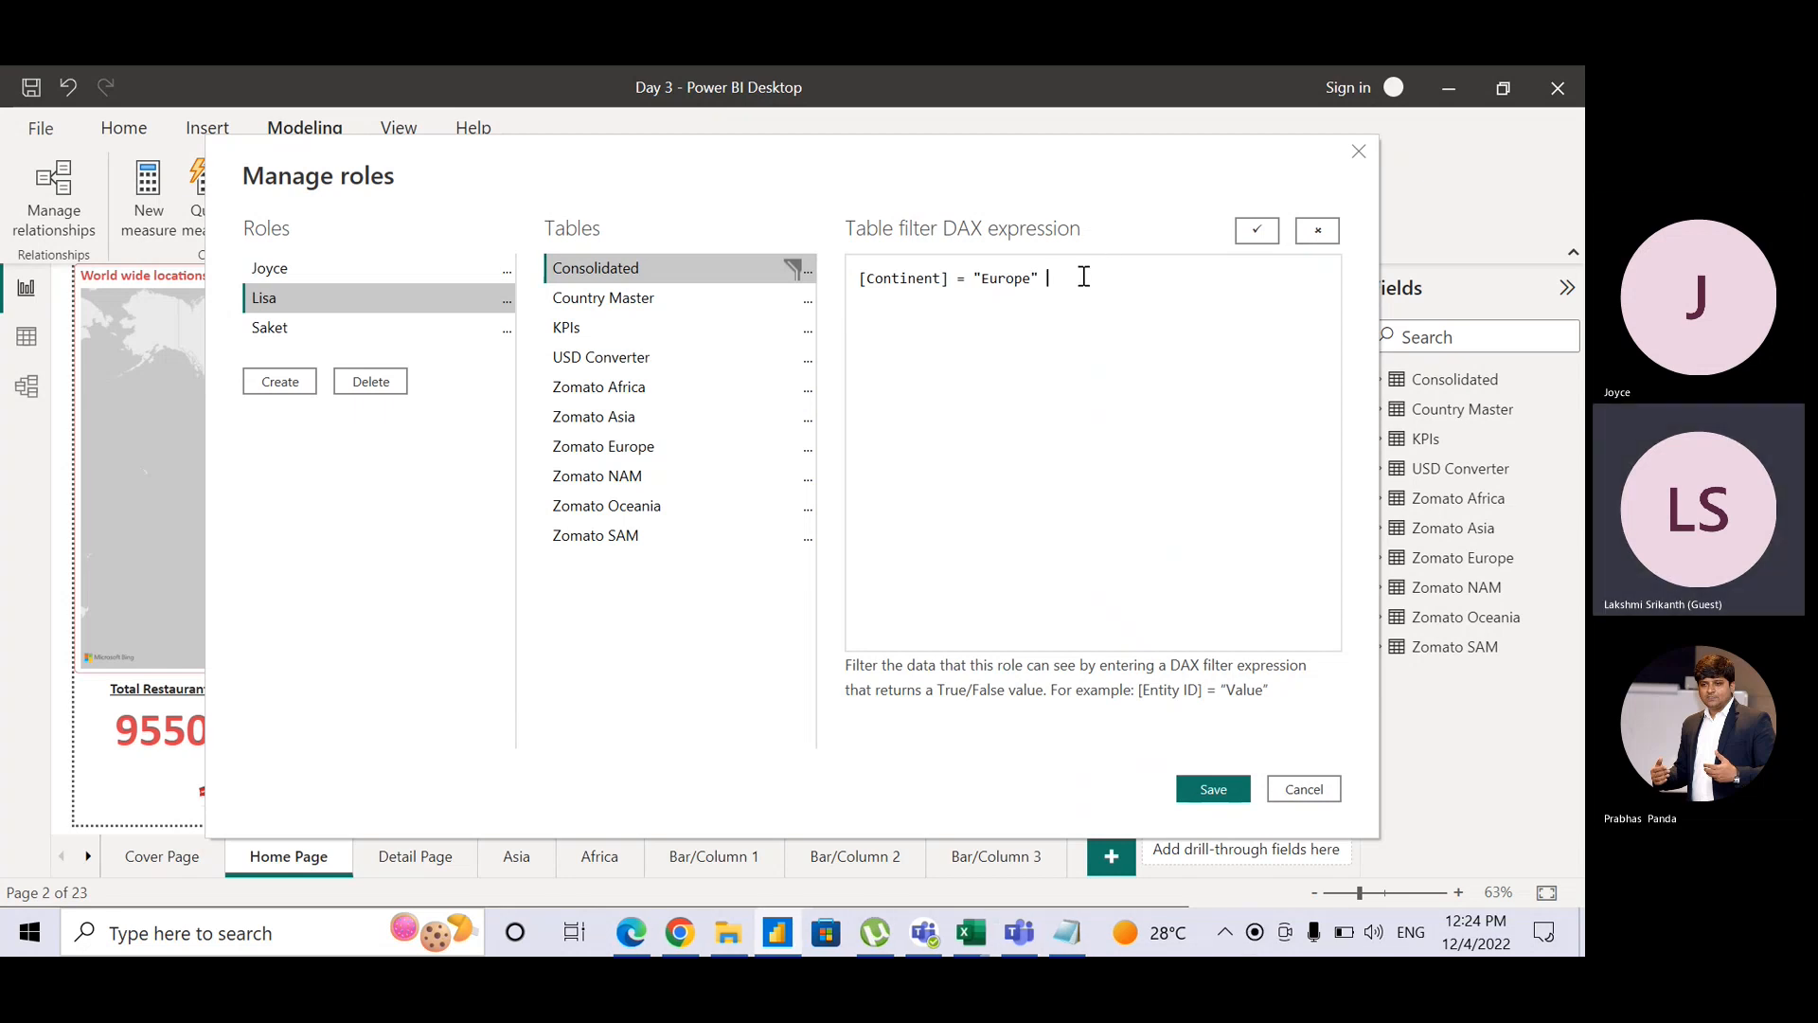
type("||")
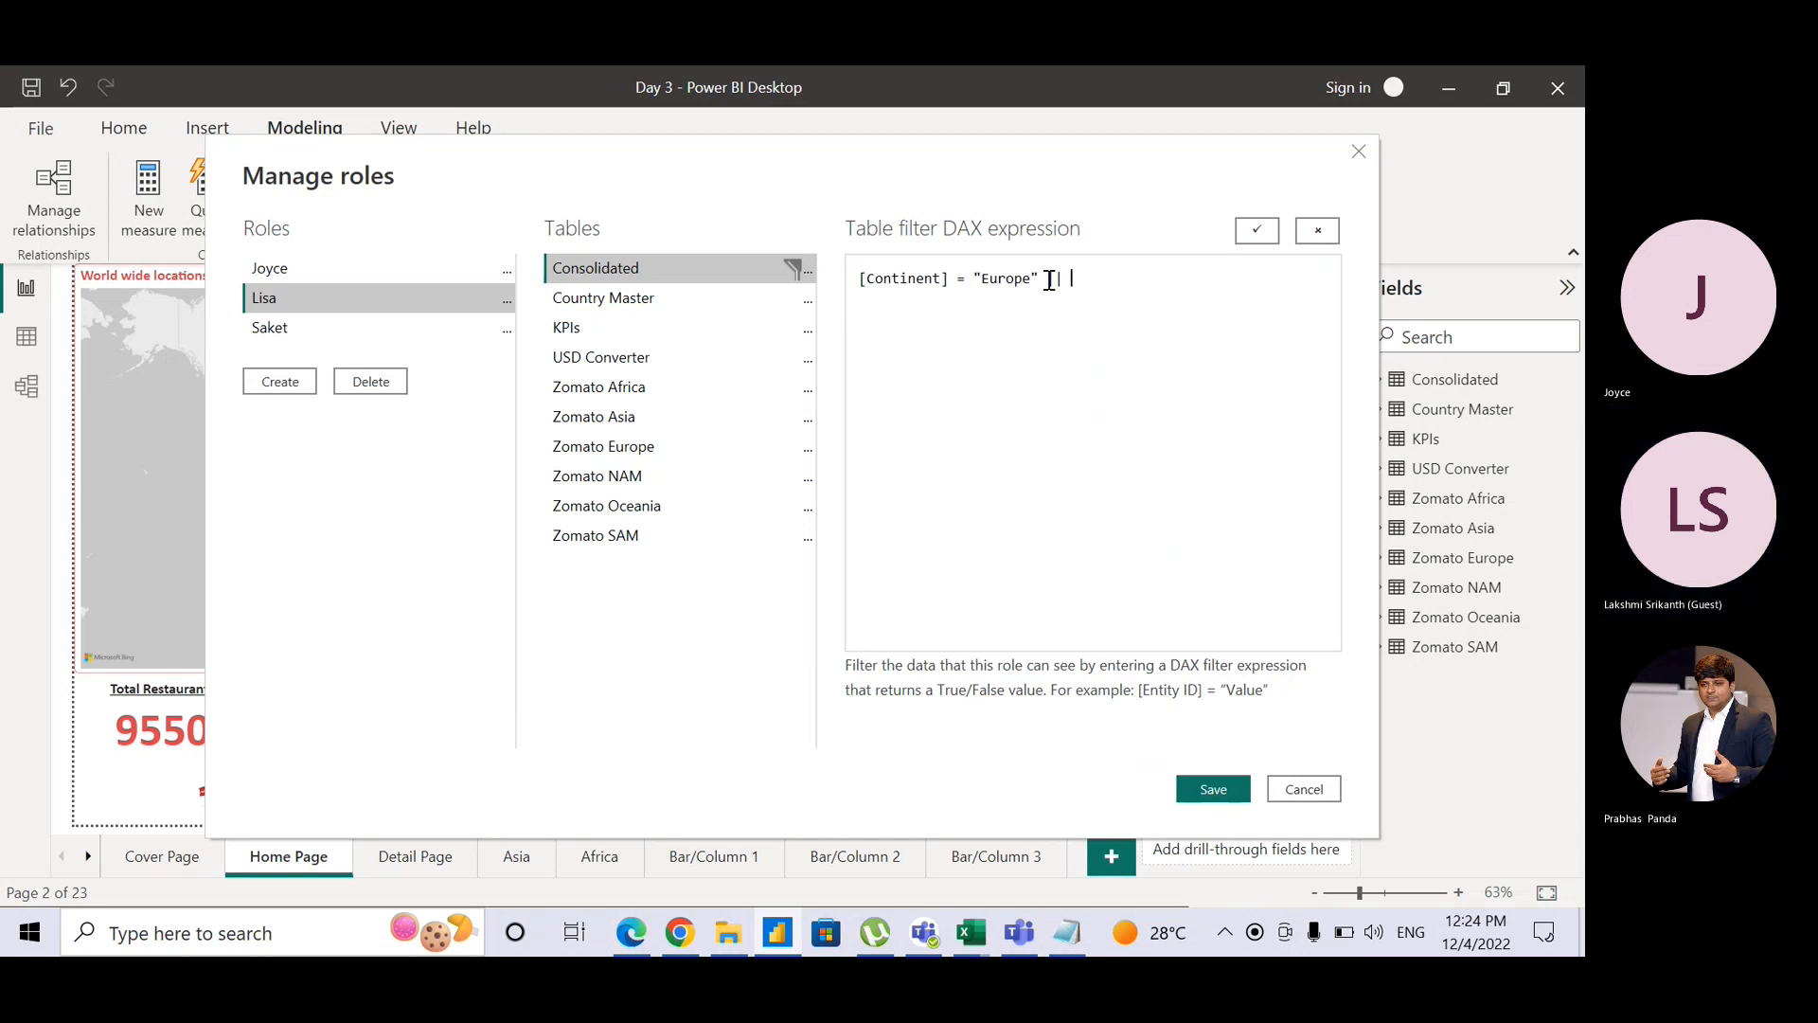
Step: Add a second condition [Continent] = "Oceania" after || and validate the expression
left_click_drag(1049, 280, 981, 278)
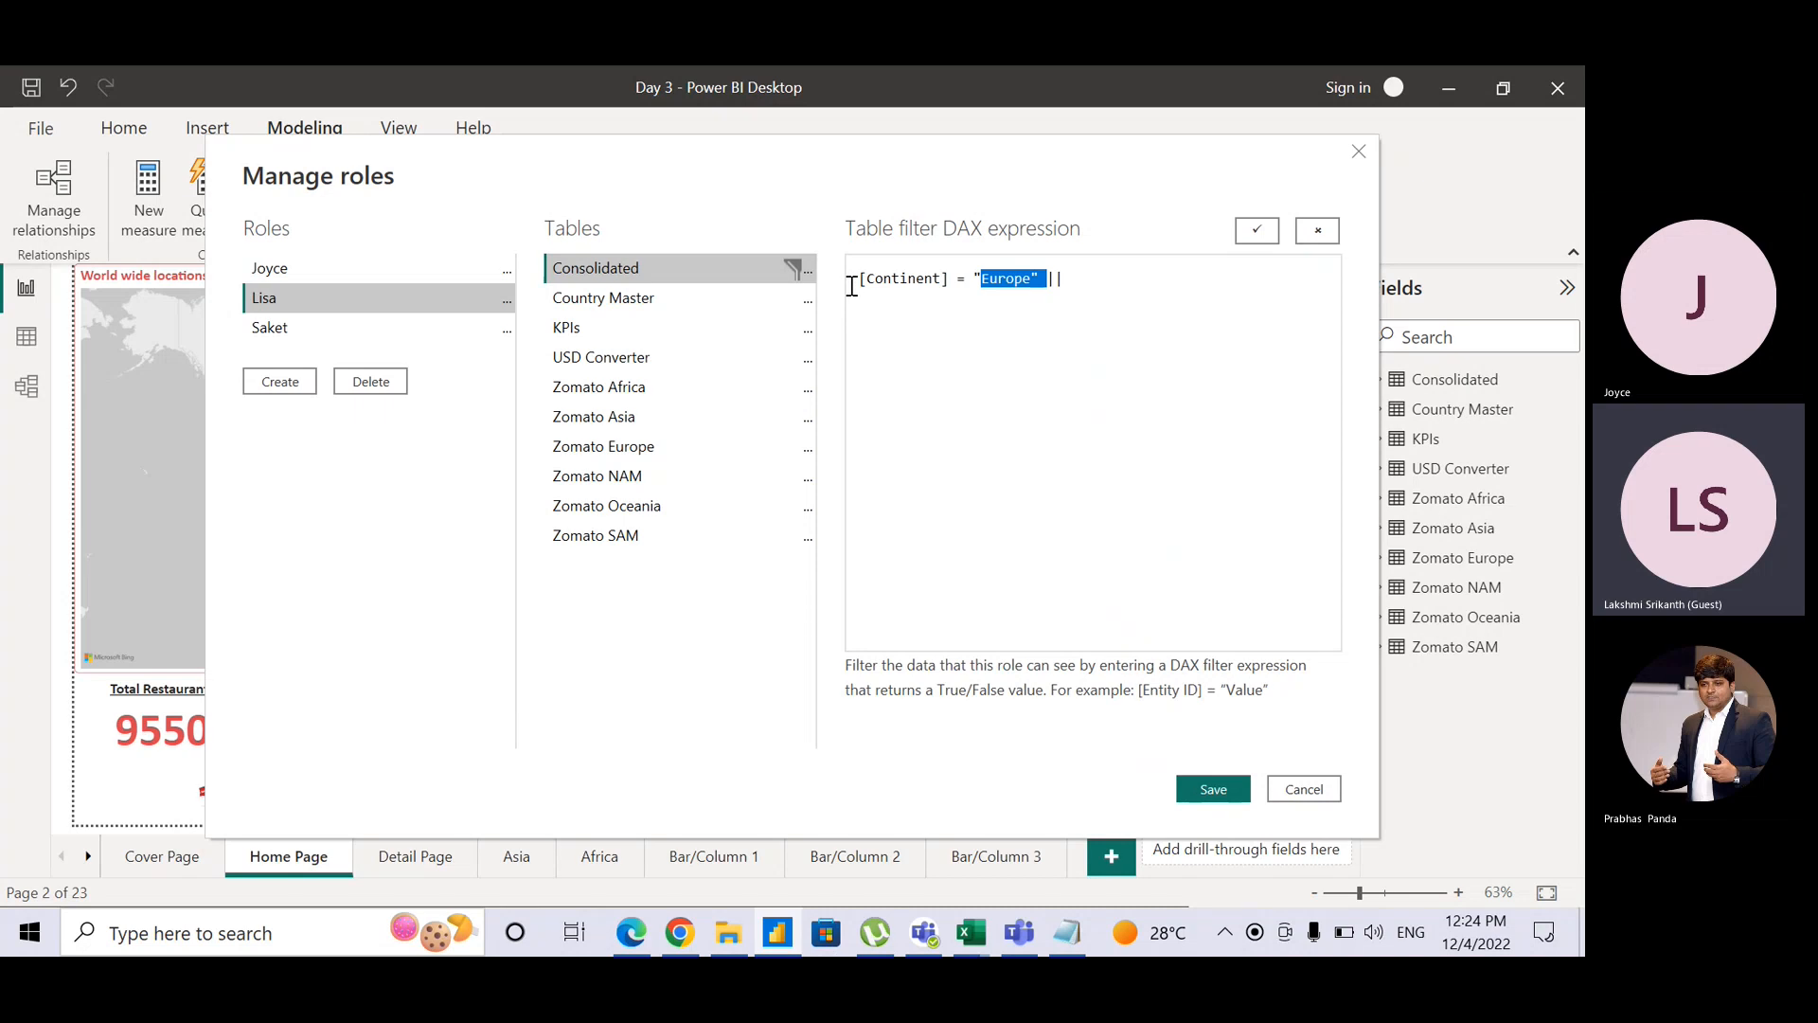
left_click_drag(855, 280, 1050, 272)
key("ctrl+c")
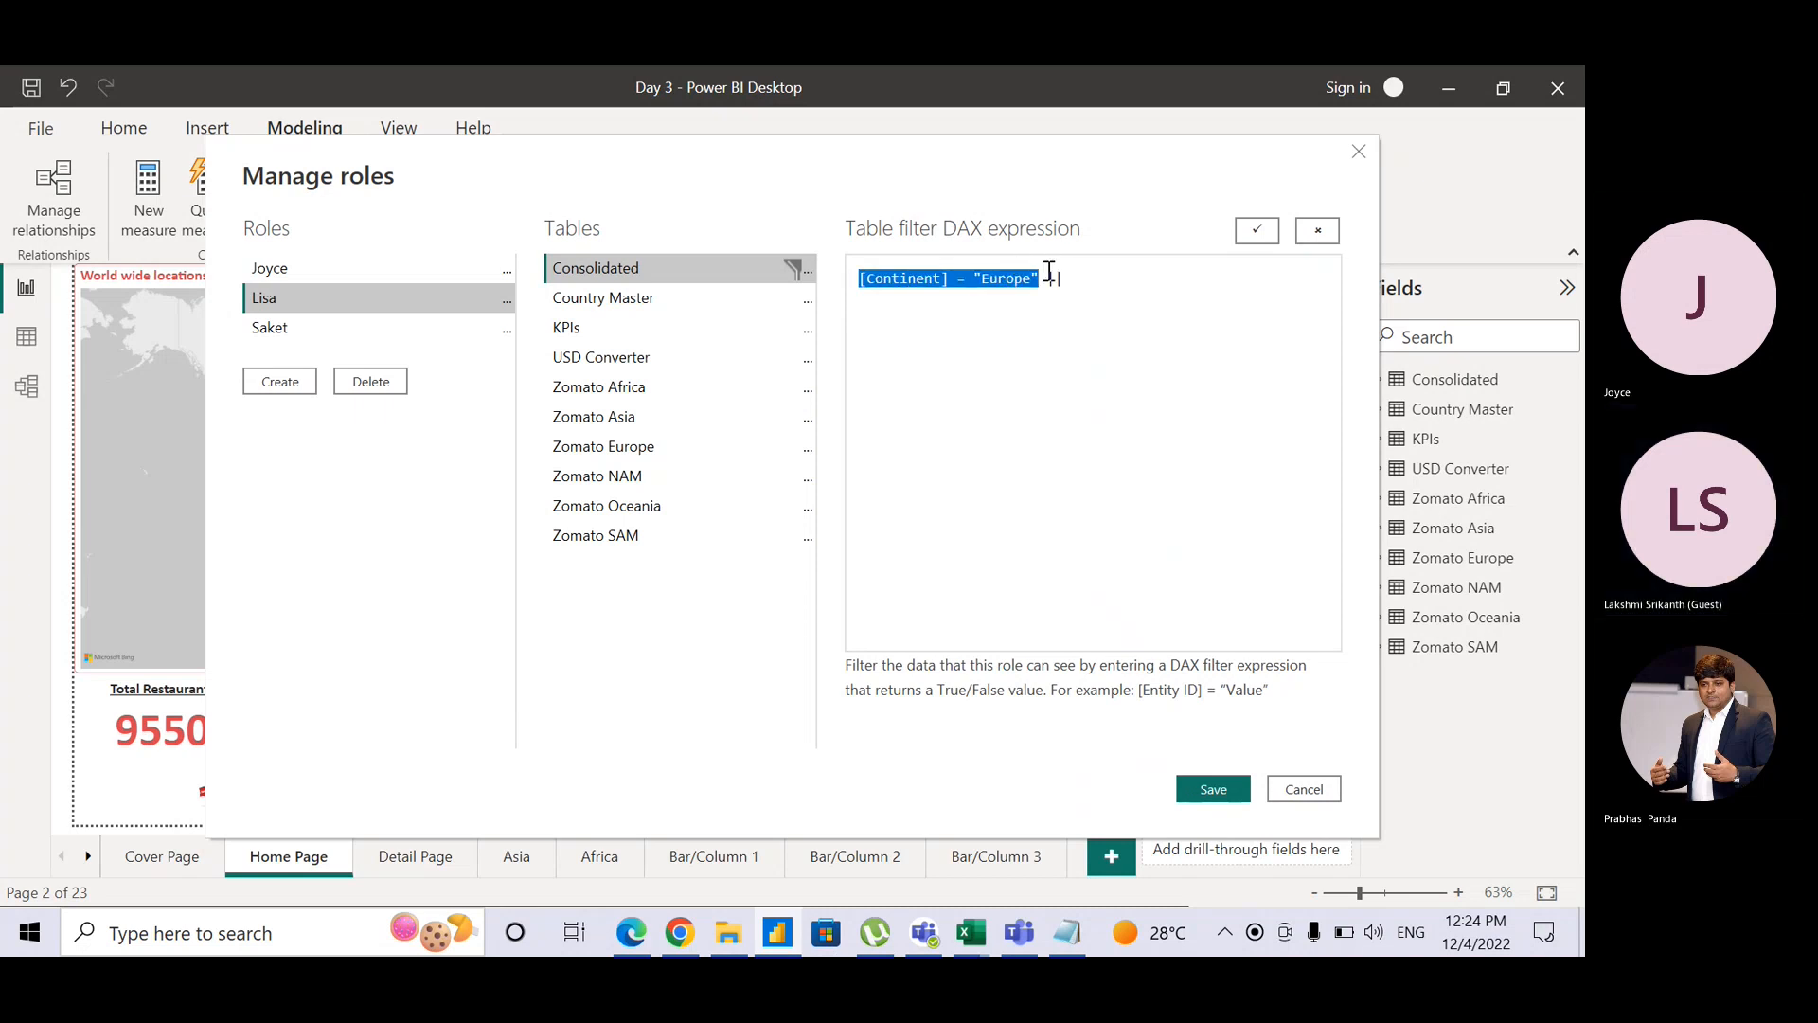
left_click(1134, 270)
key("ctrl+v")
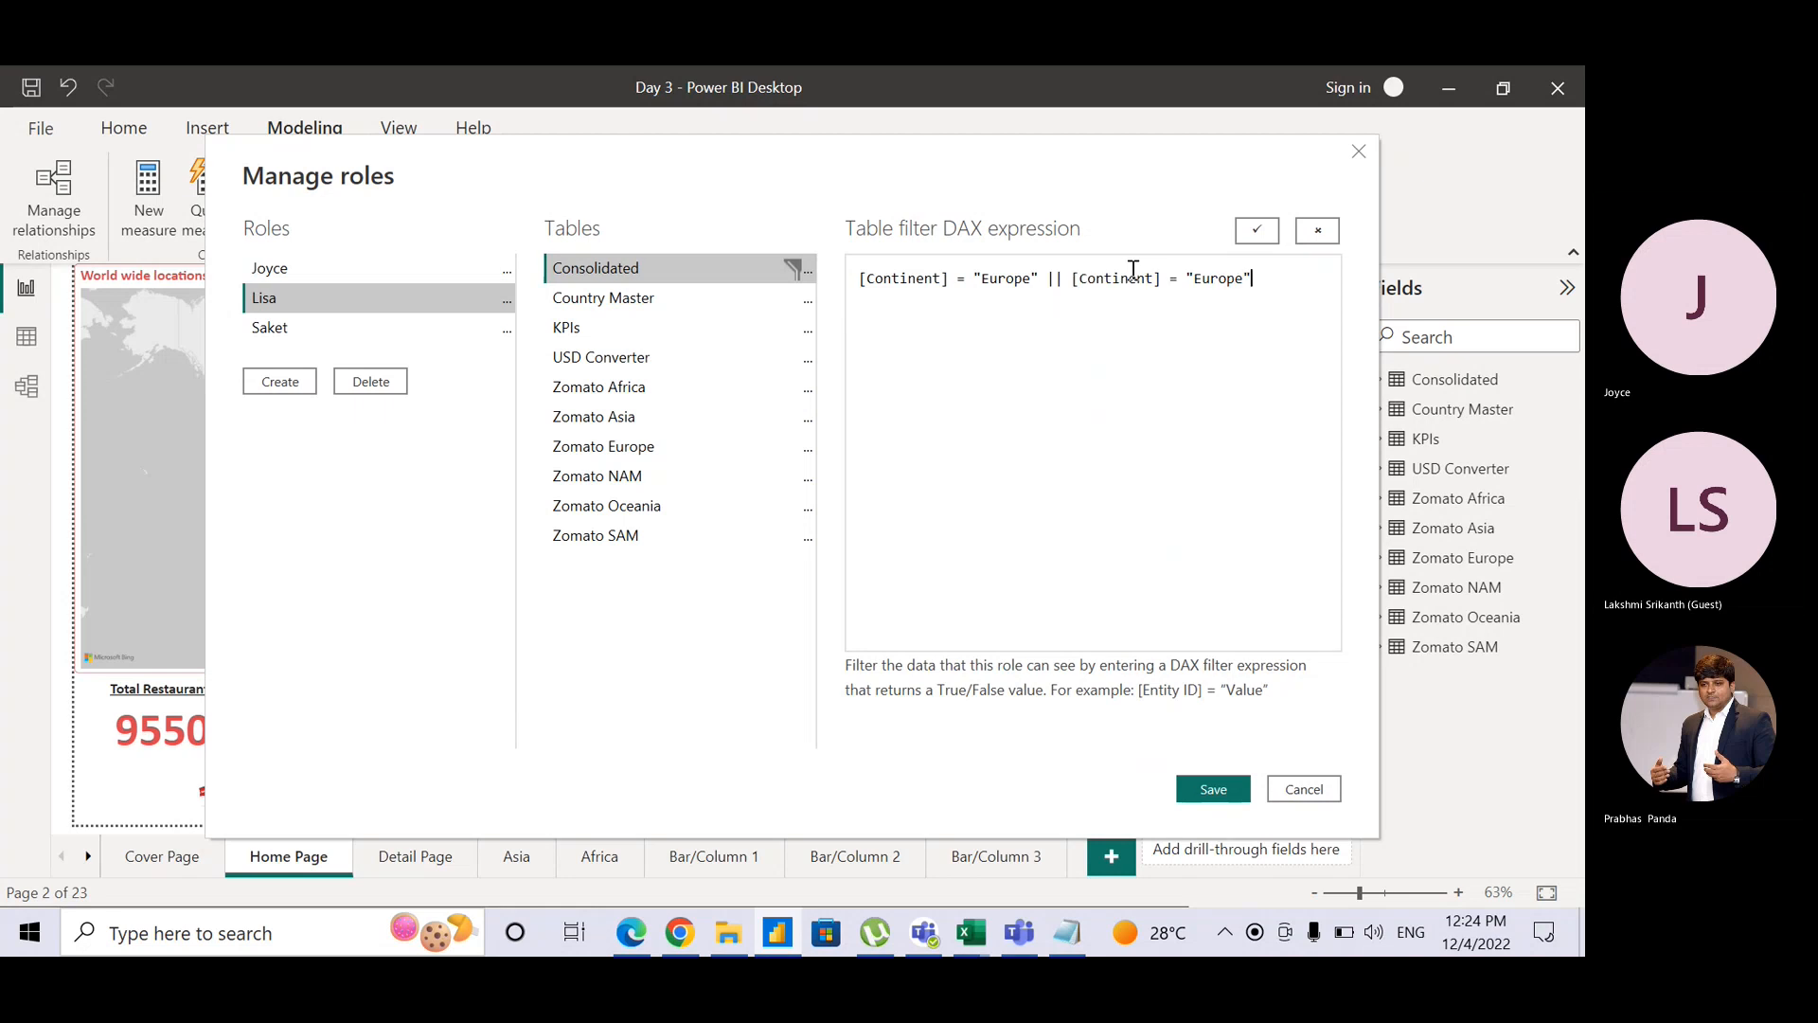
double_click(1210, 279)
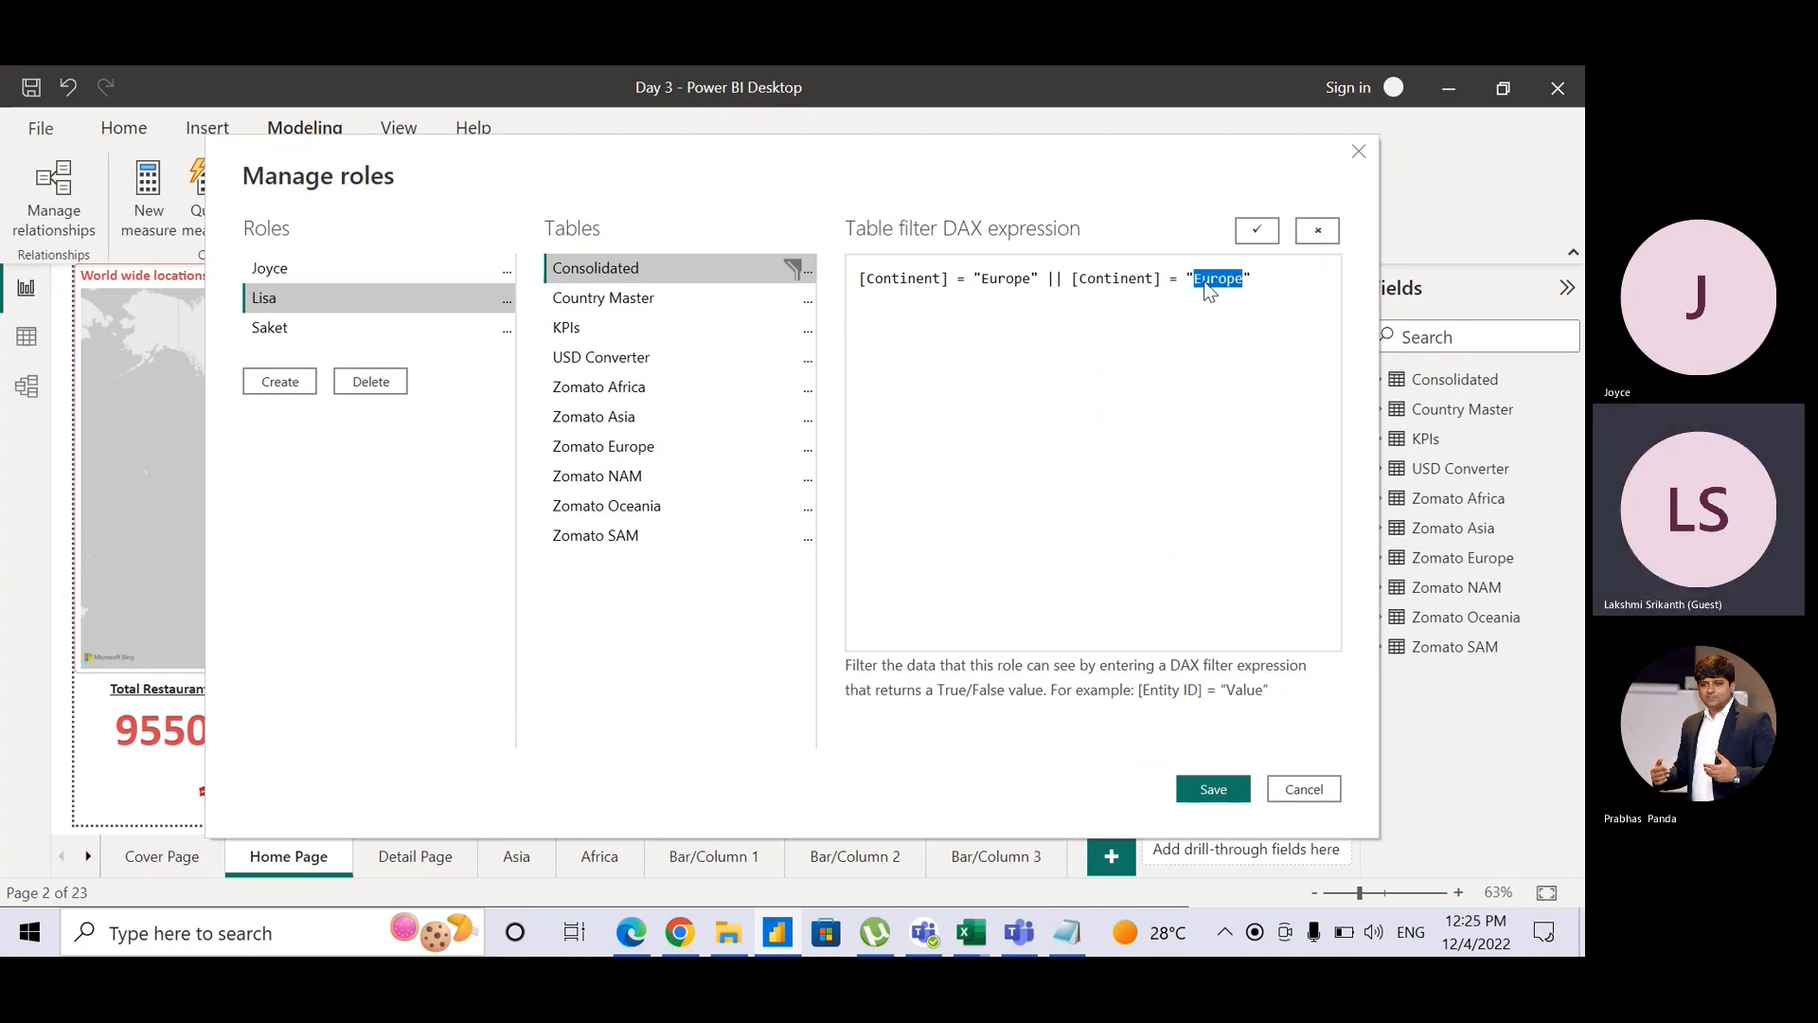
type("Oceania")
key("ctrl")
key("ctrl")
key("ctrl")
key("ctrl")
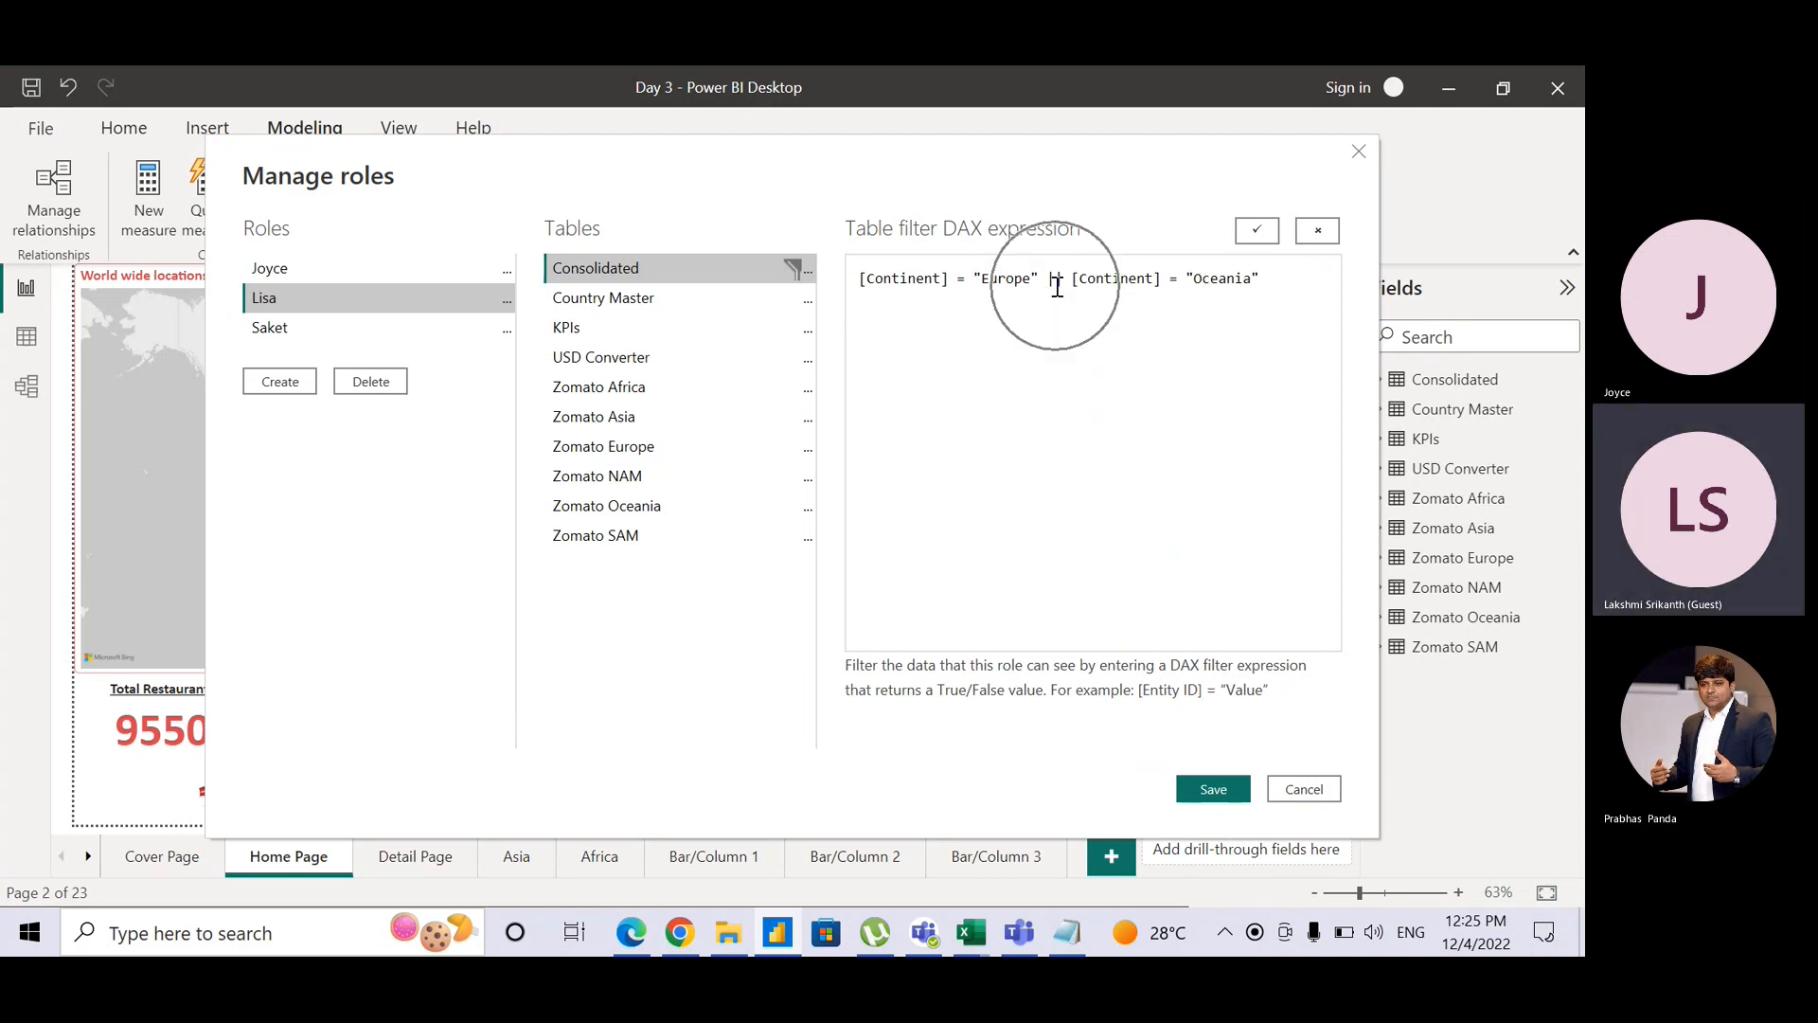
key("ctrl")
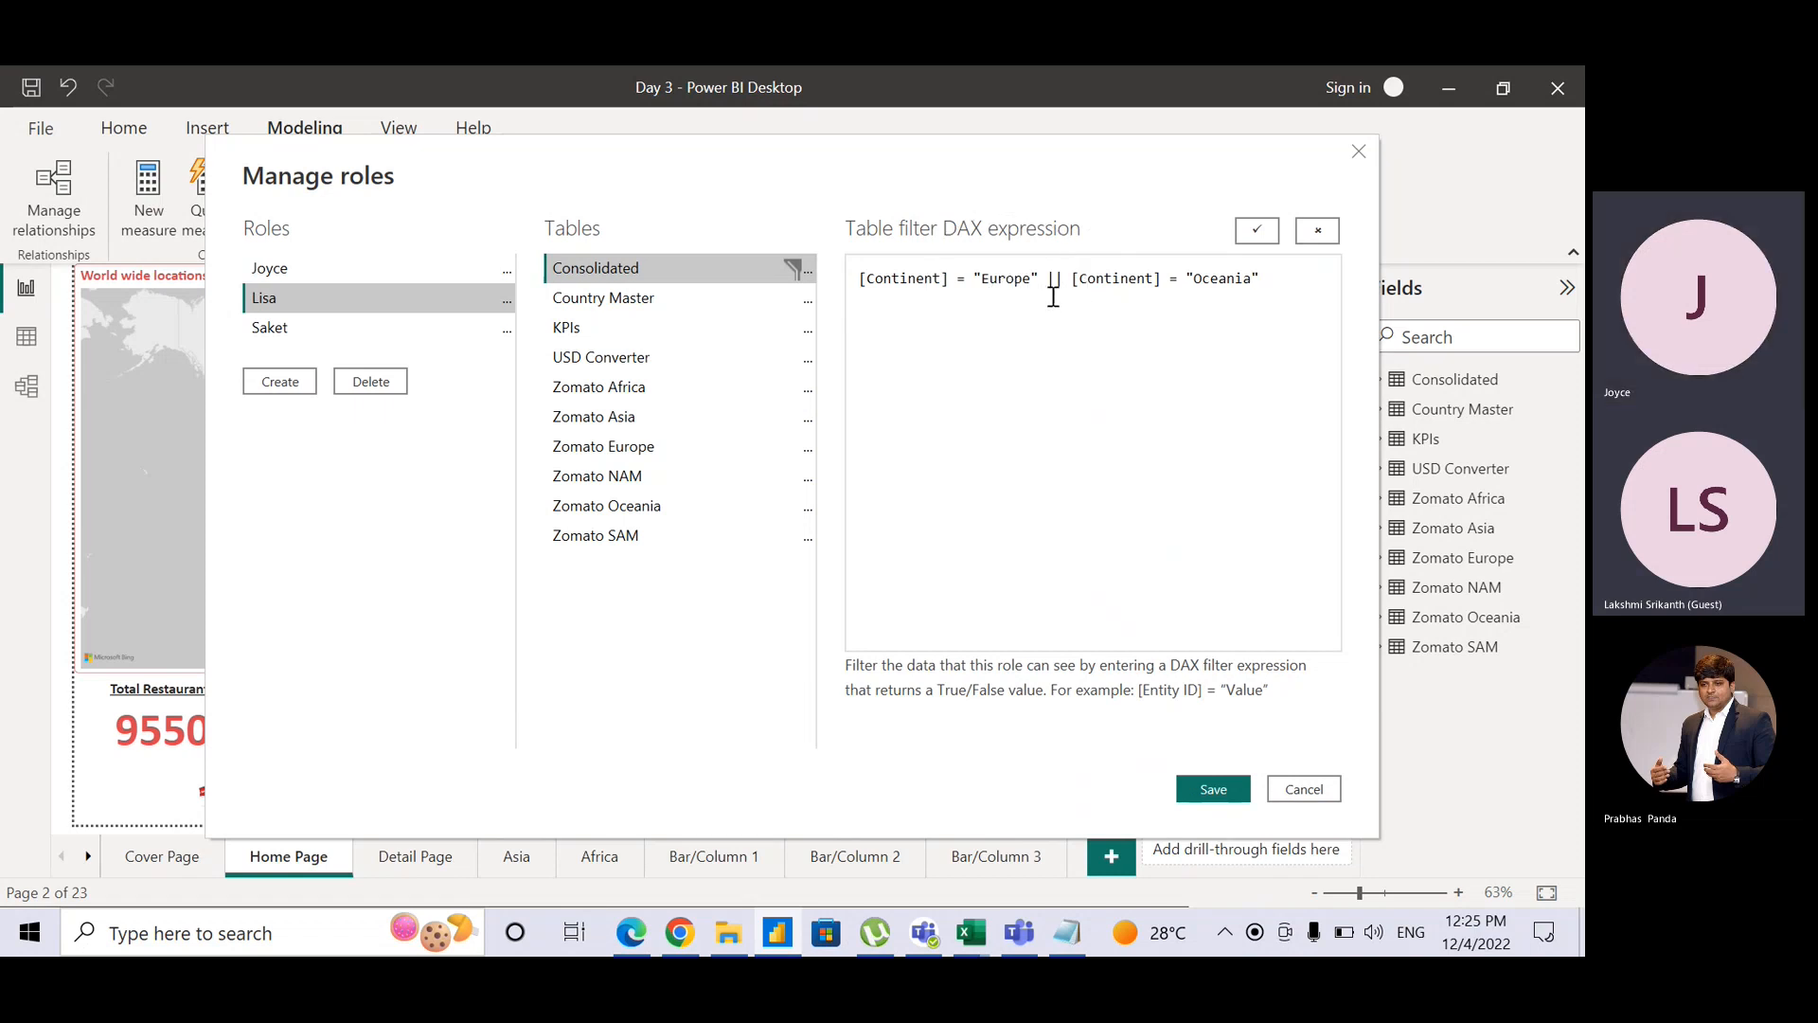
key("ctrl")
key("ctrl")
key("ctrl")
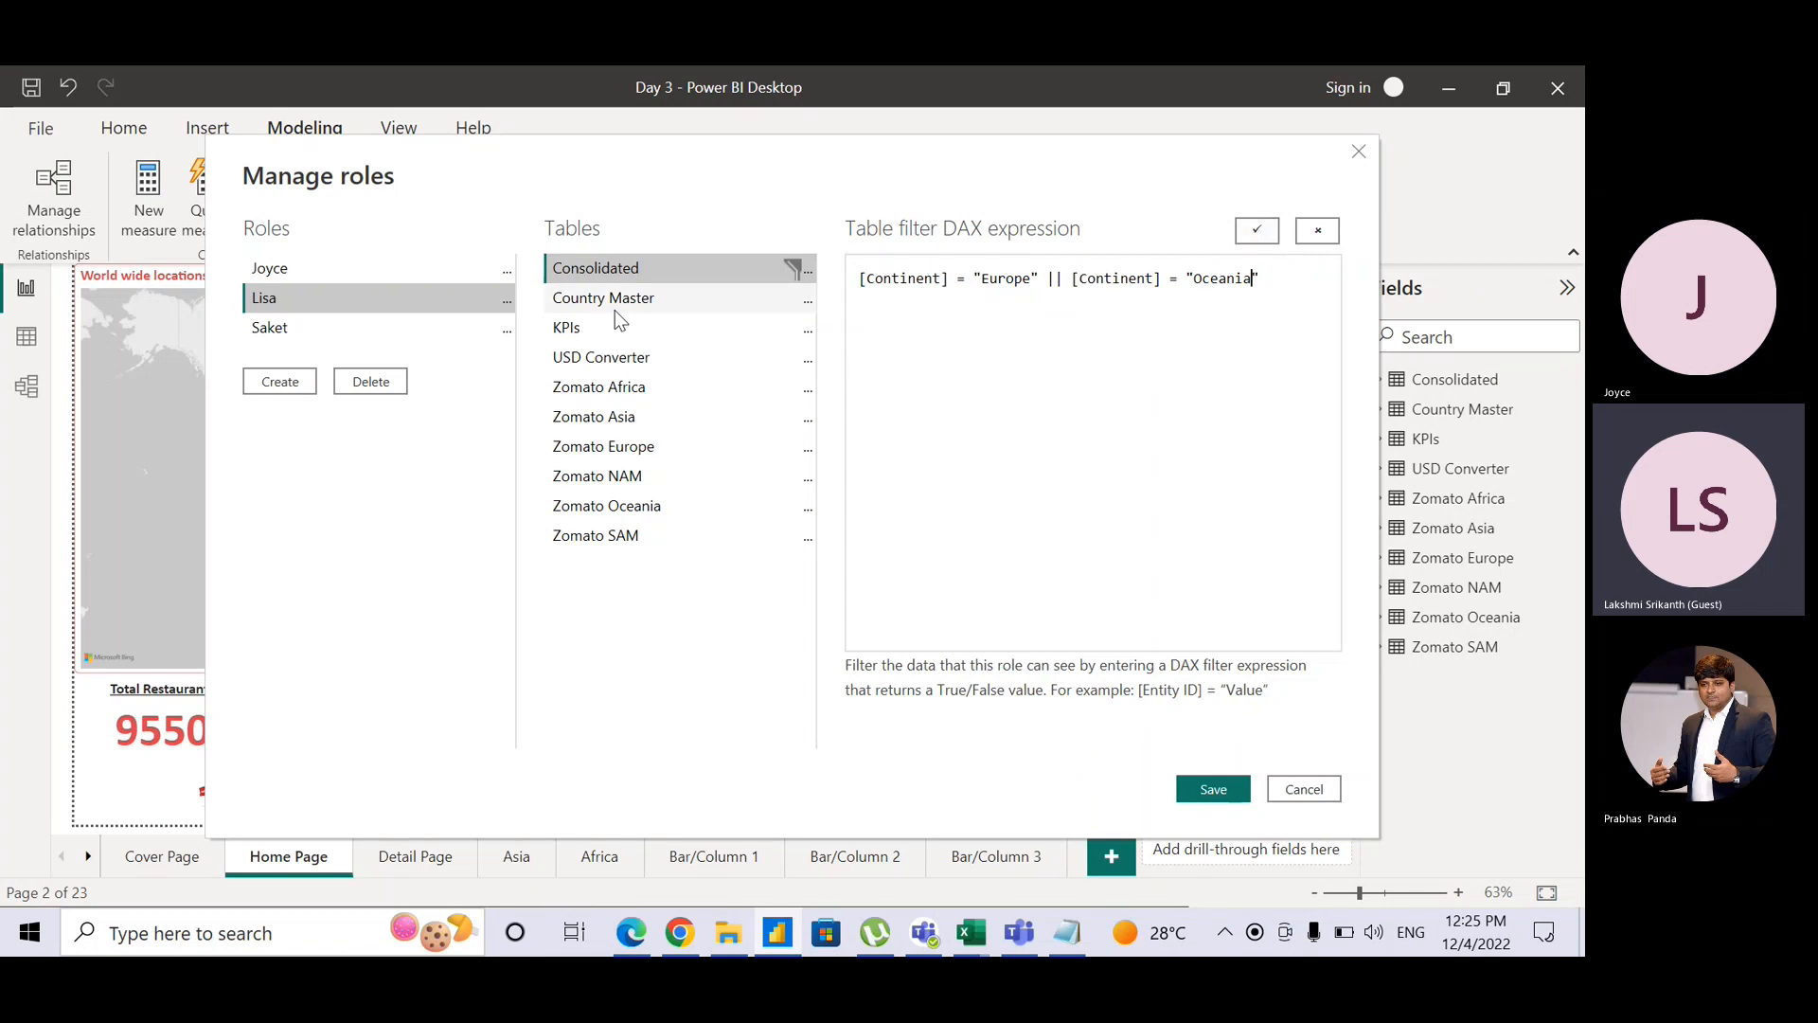
left_click(1258, 230)
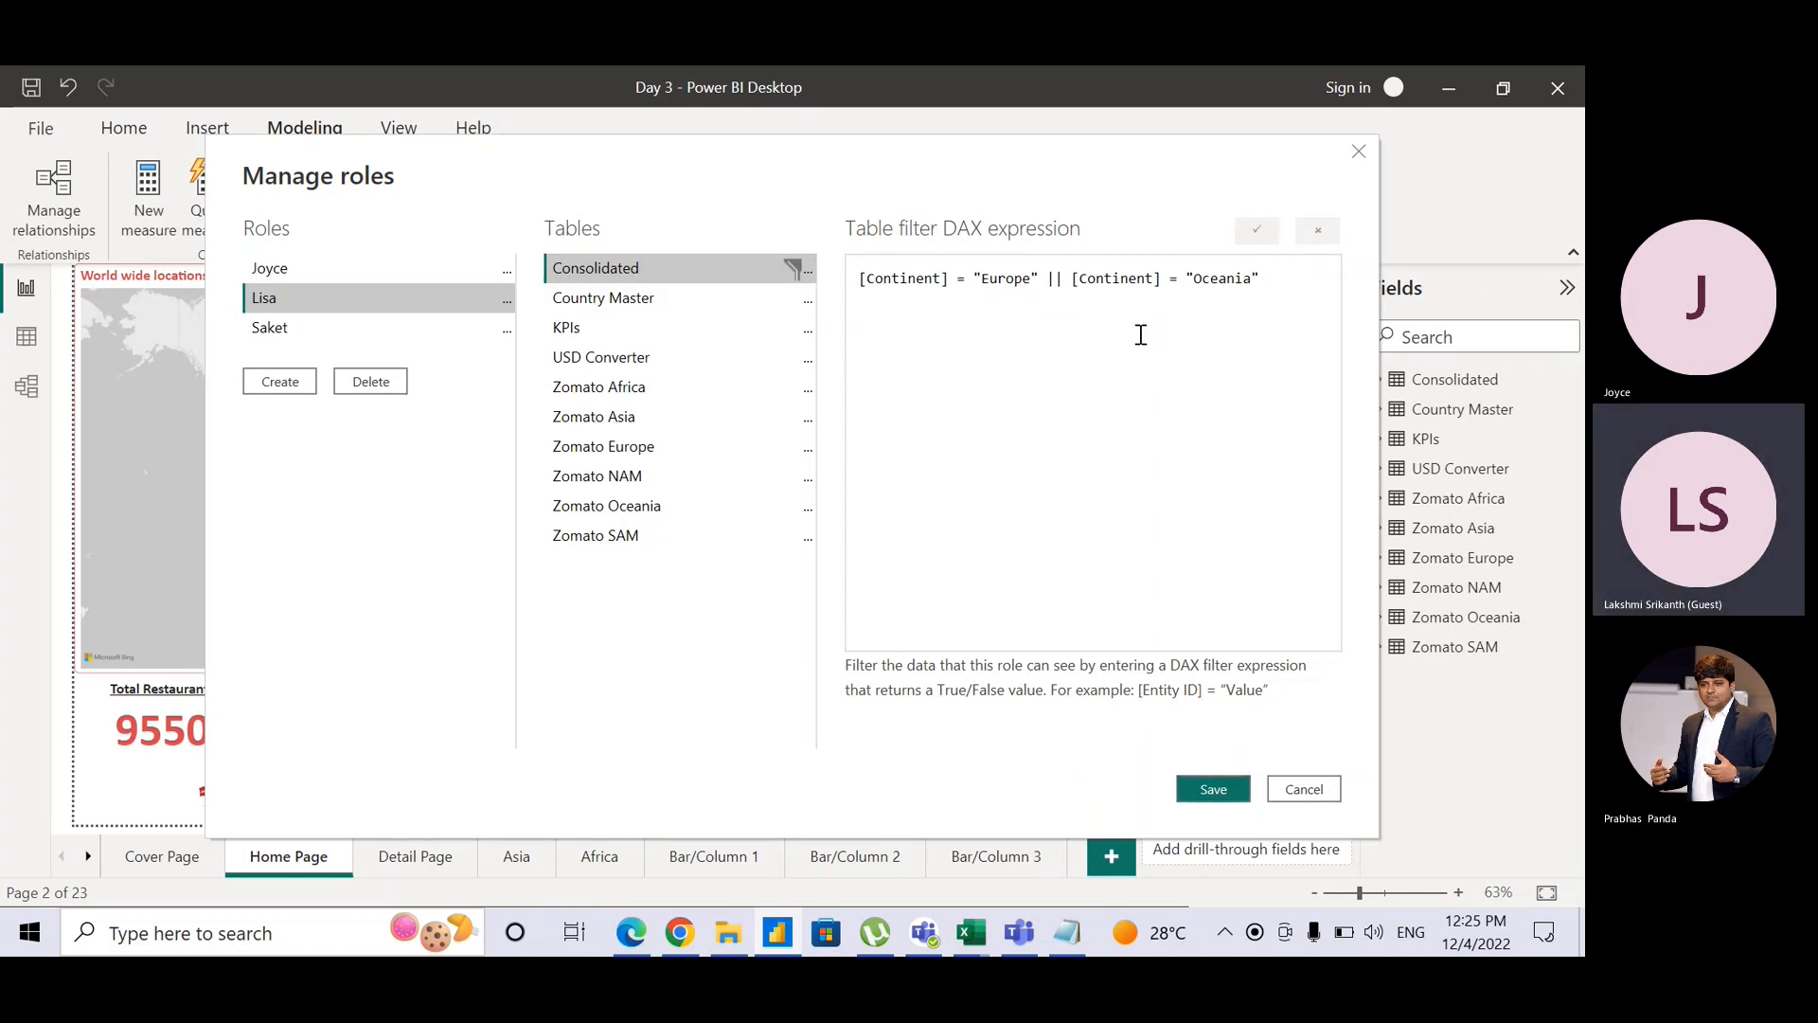
Step: For the Saket role, start the Consolidated filter [Continent] = "NAM" ||
left_click(377, 322)
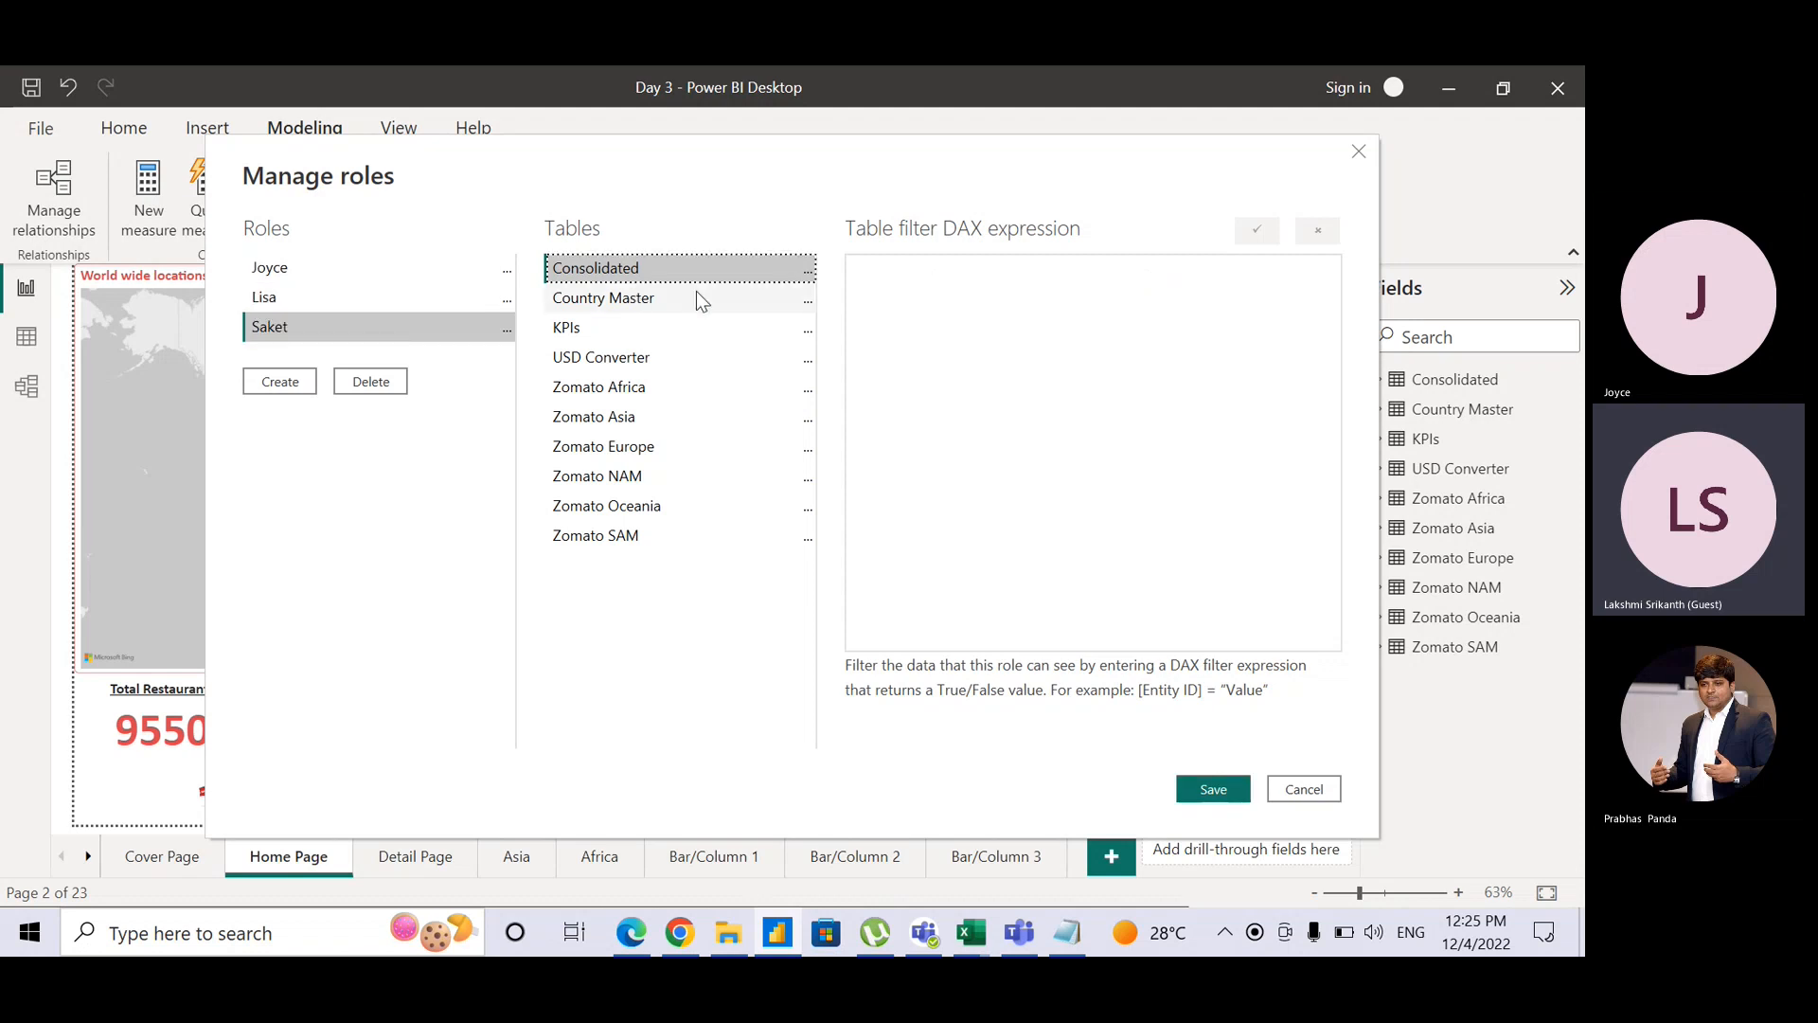
left_click(803, 274)
left_click(807, 275)
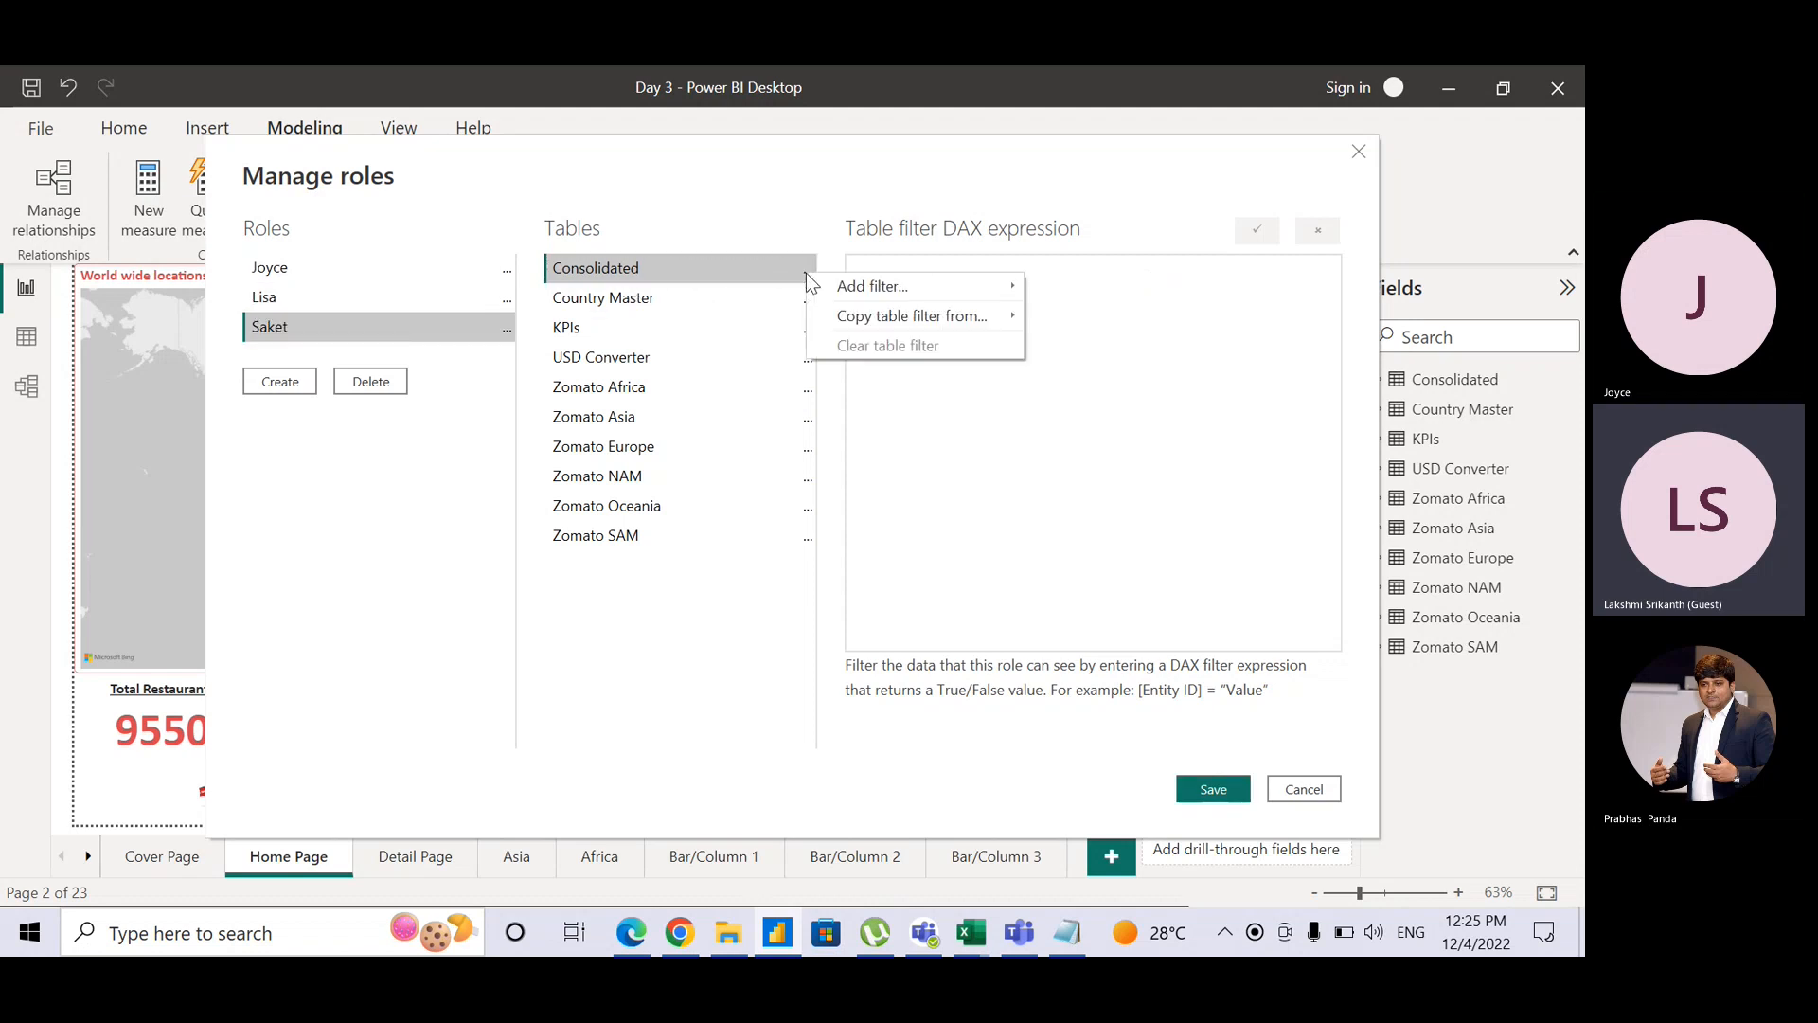
mouse_move(922, 288)
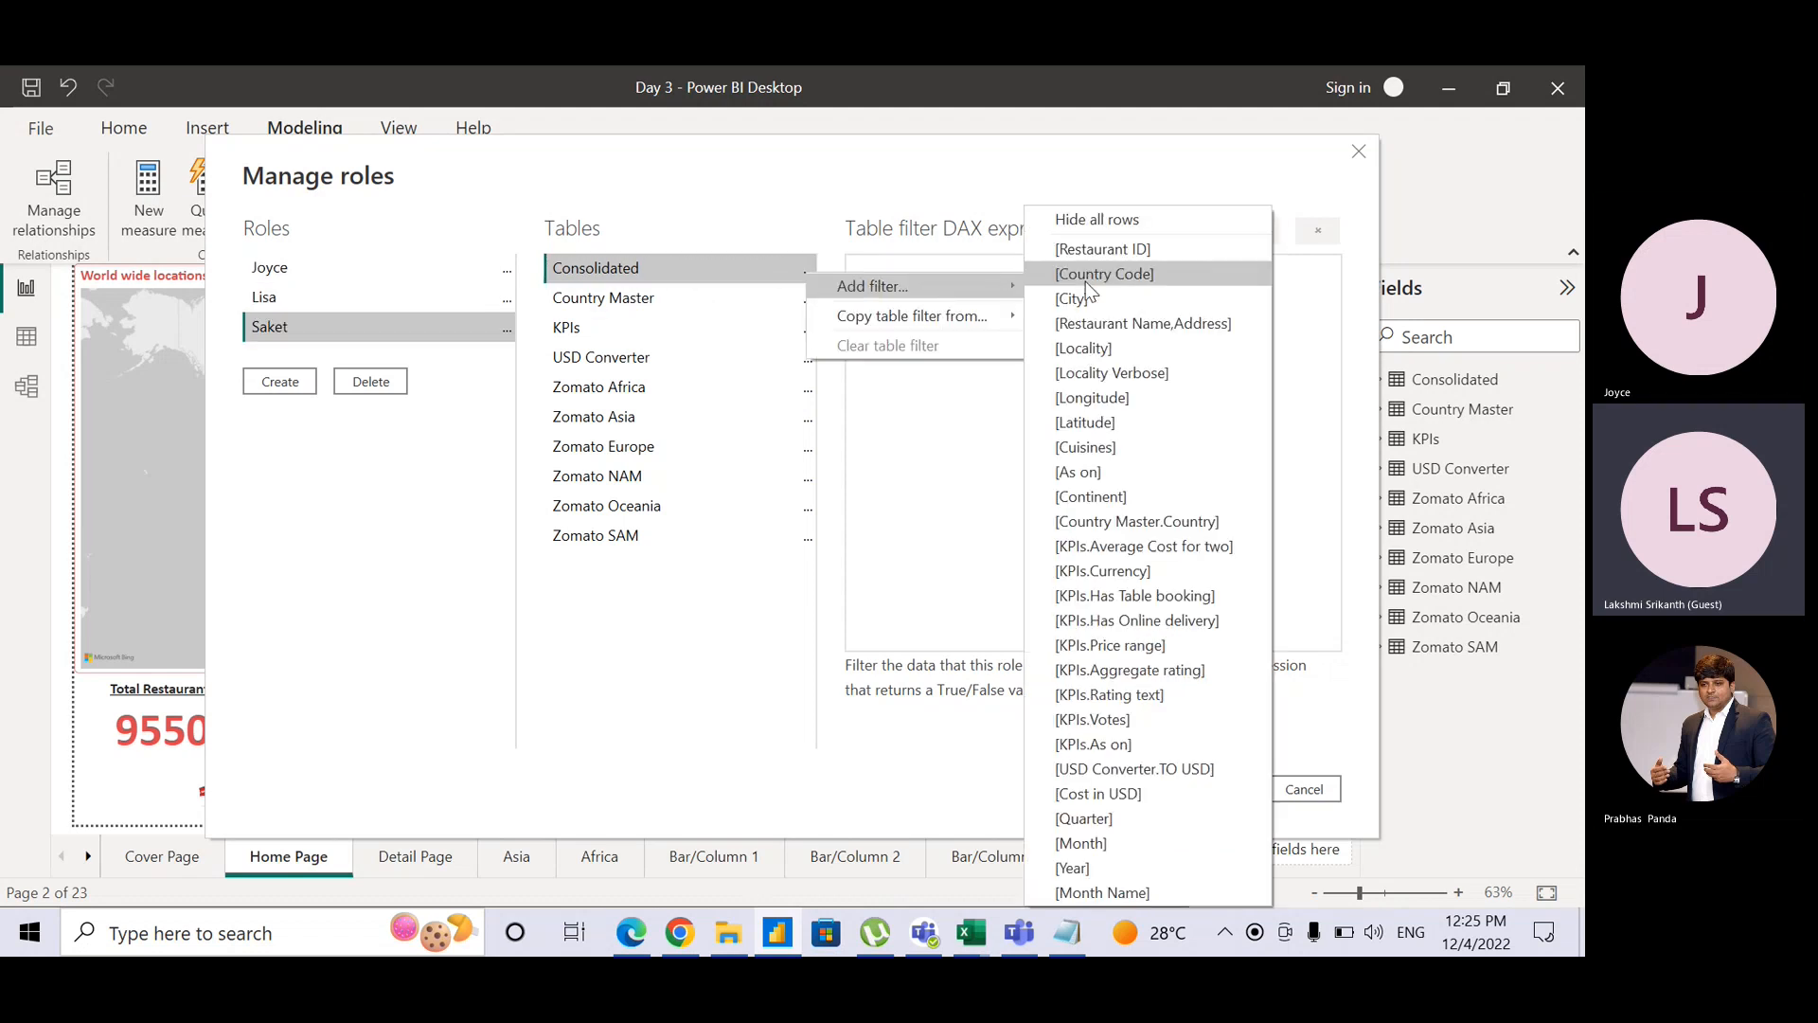
left_click(1091, 497)
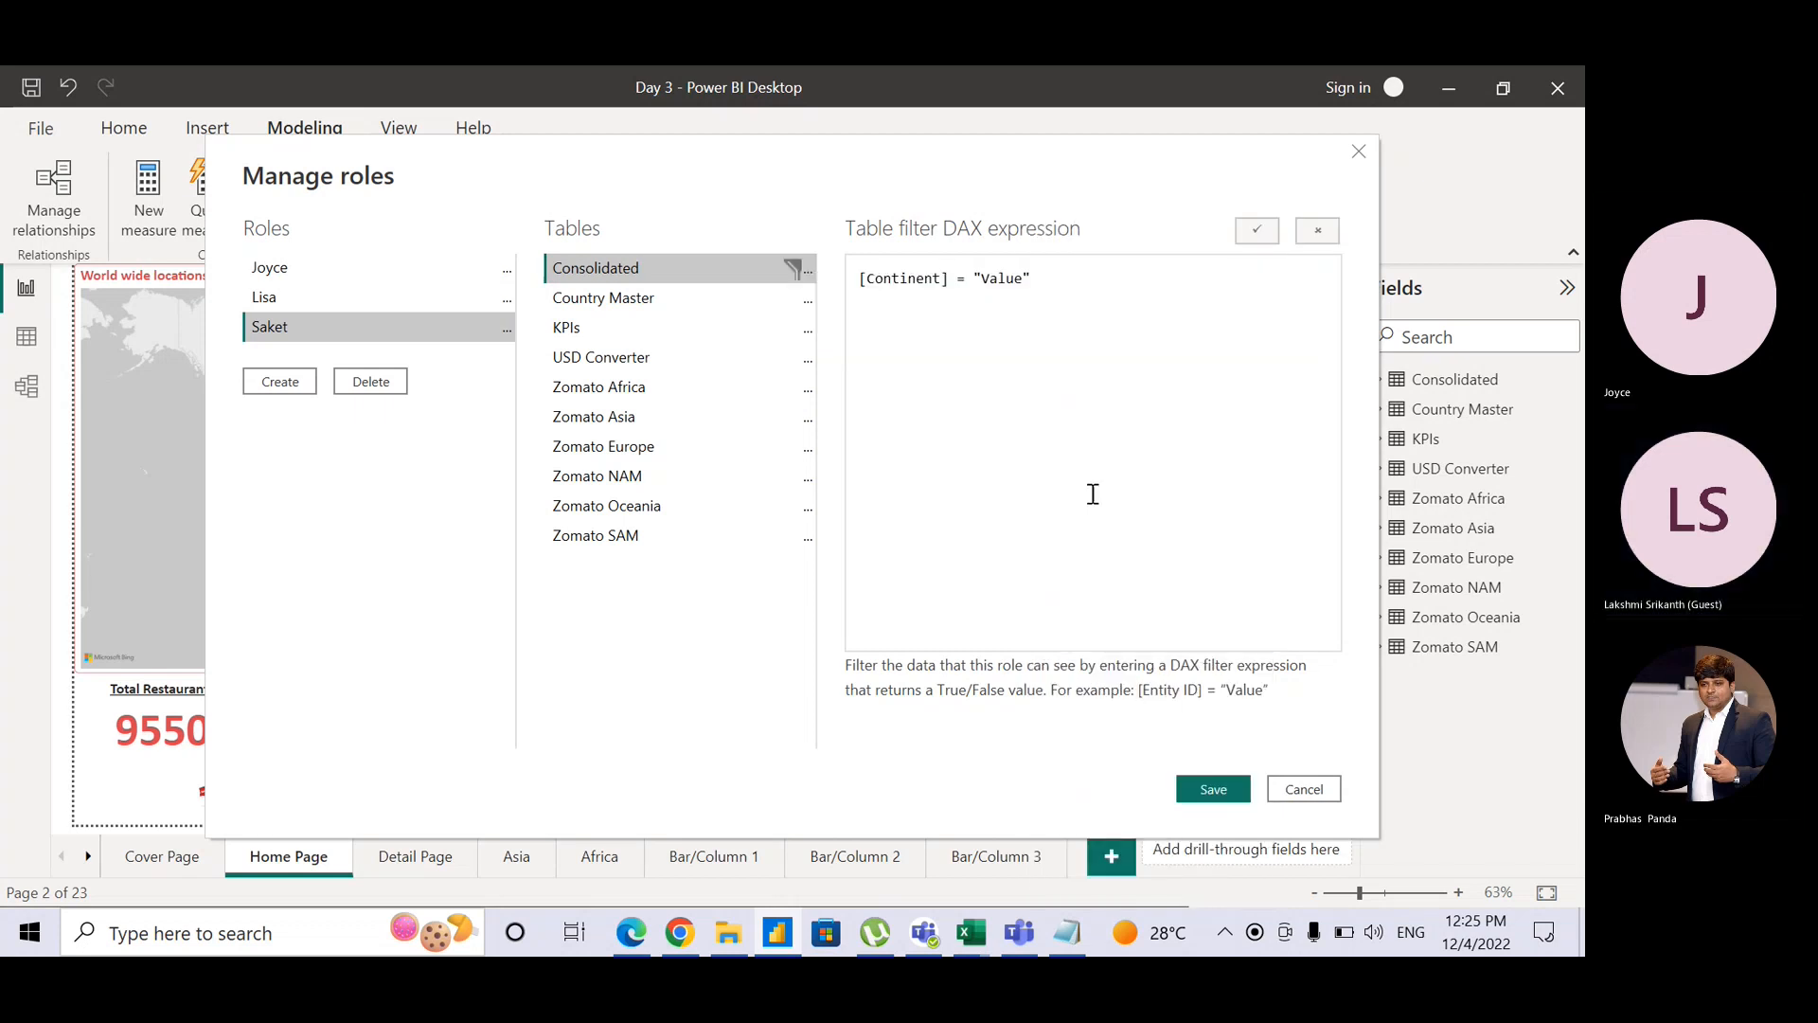
double_click(1004, 281)
type("NAM")
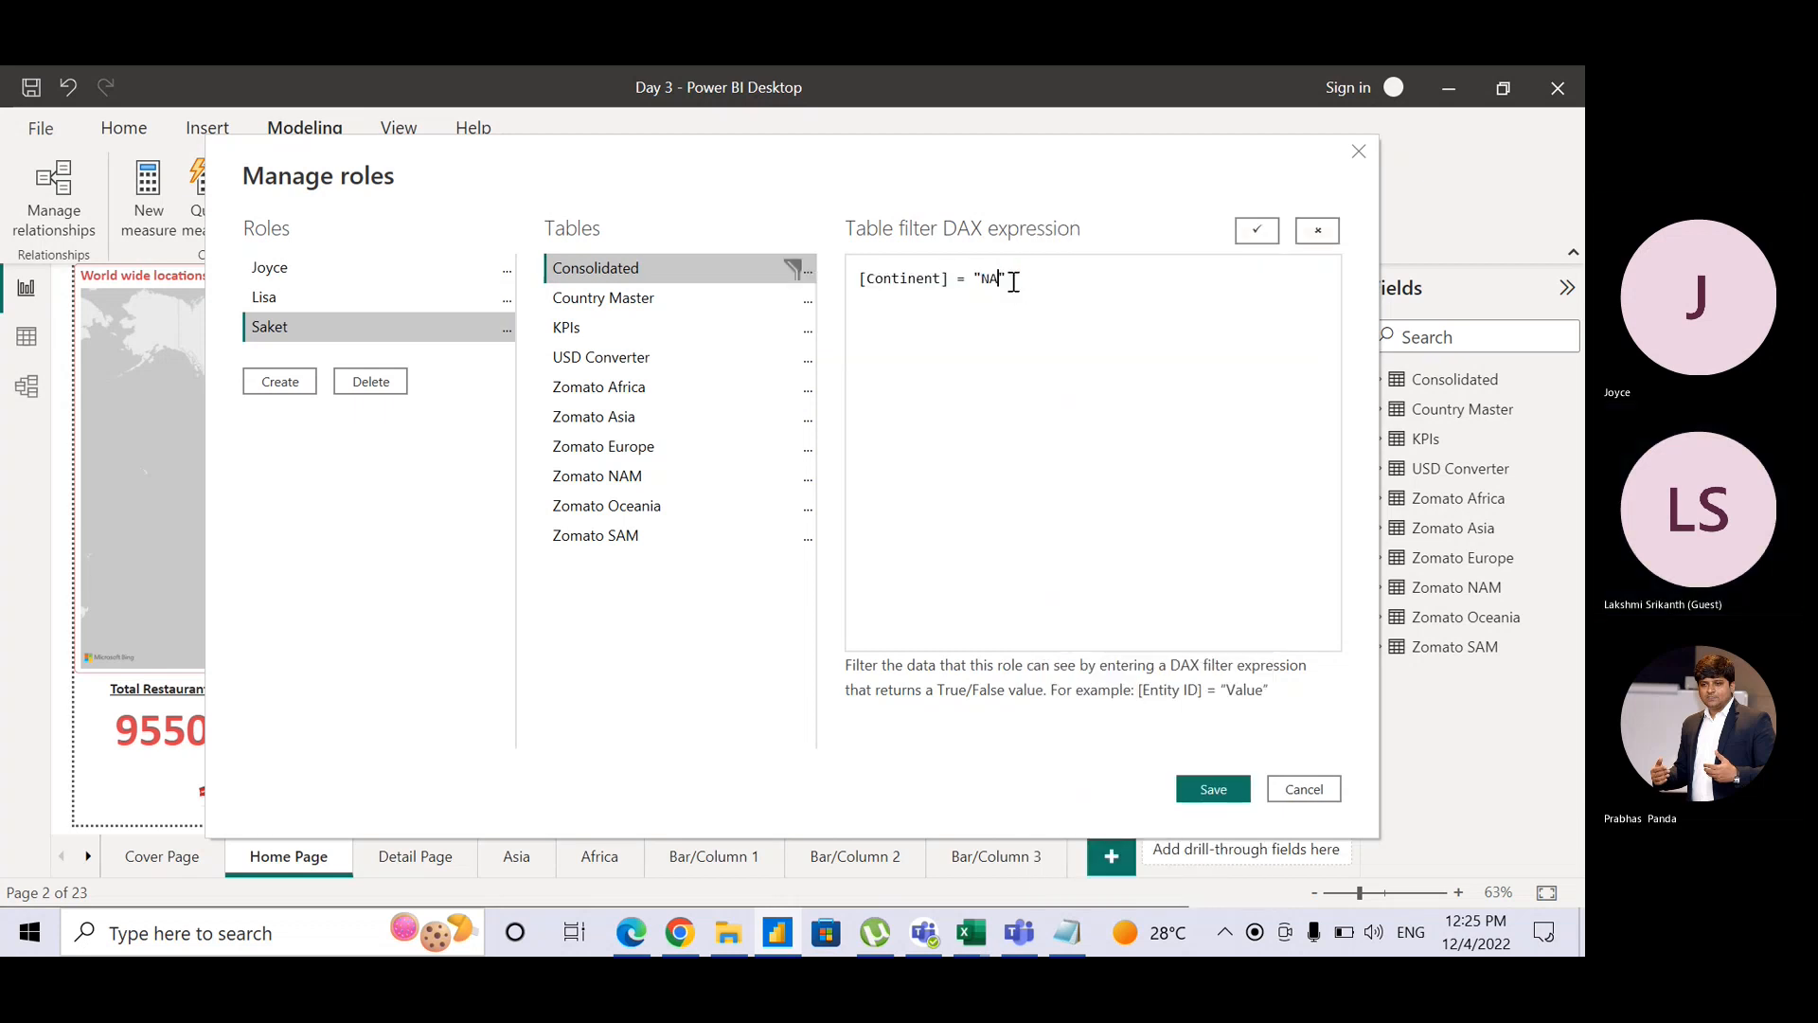
left_click(1031, 278)
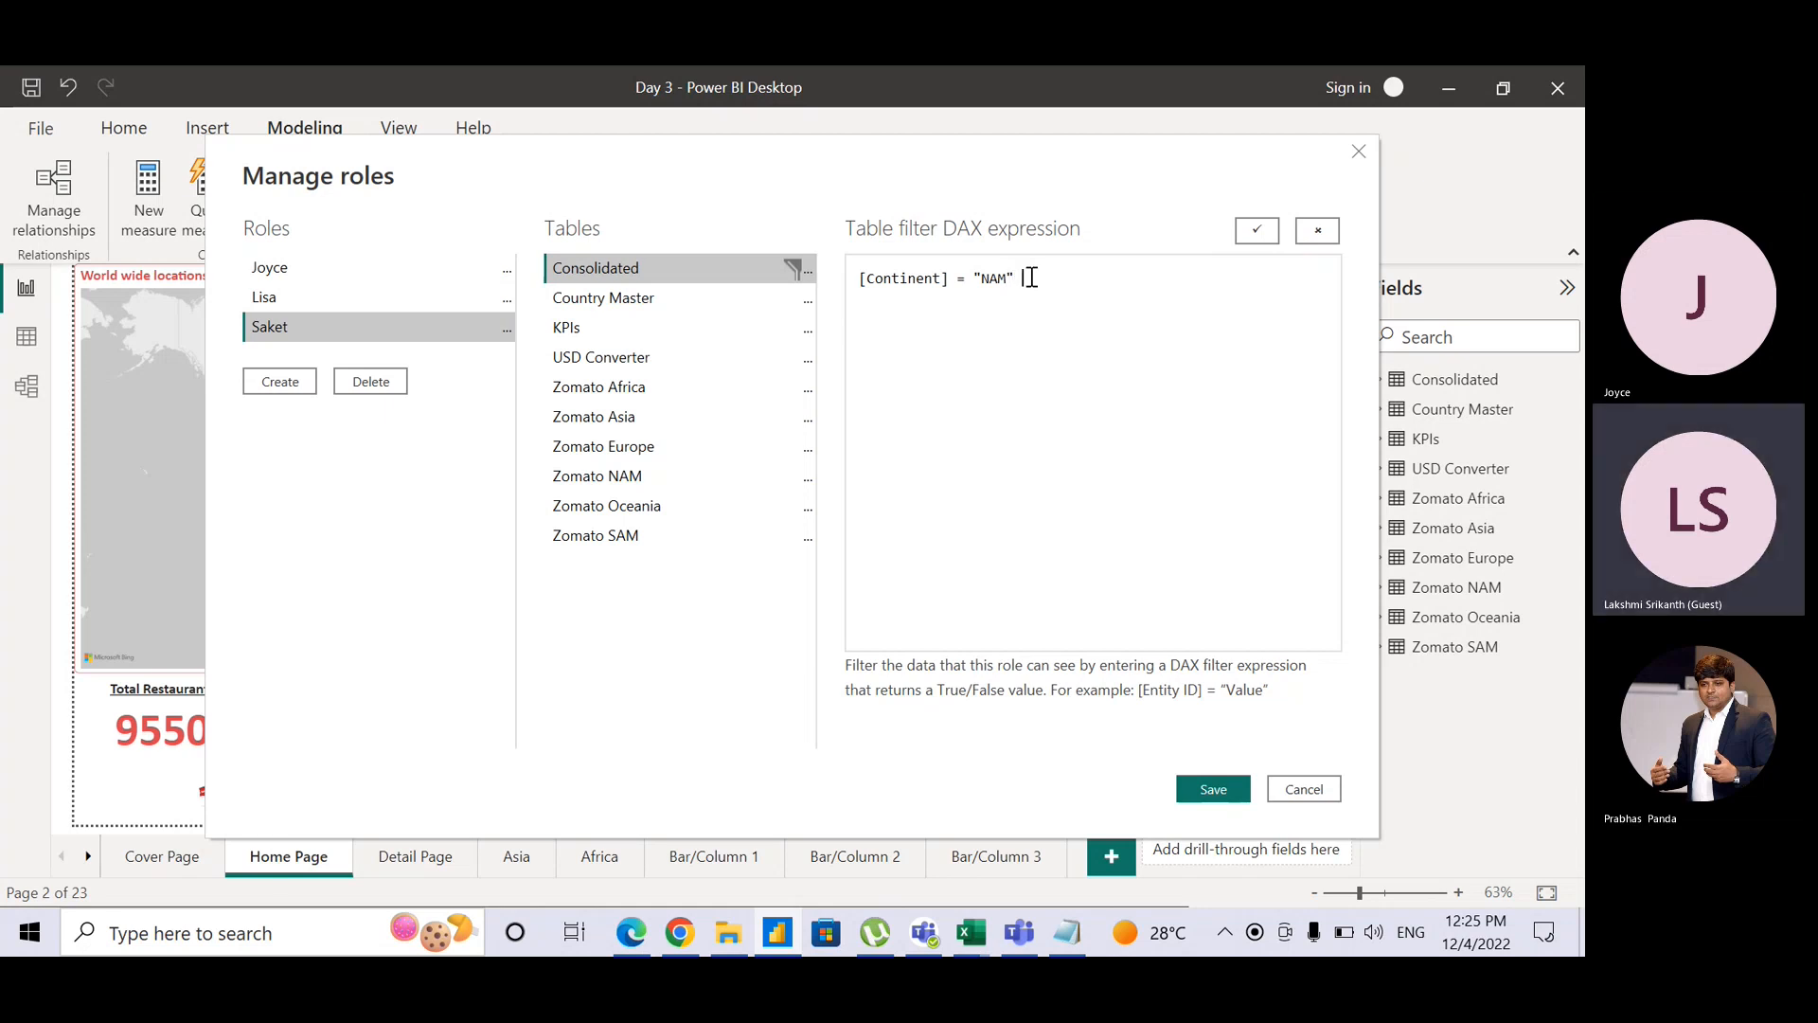
type("||")
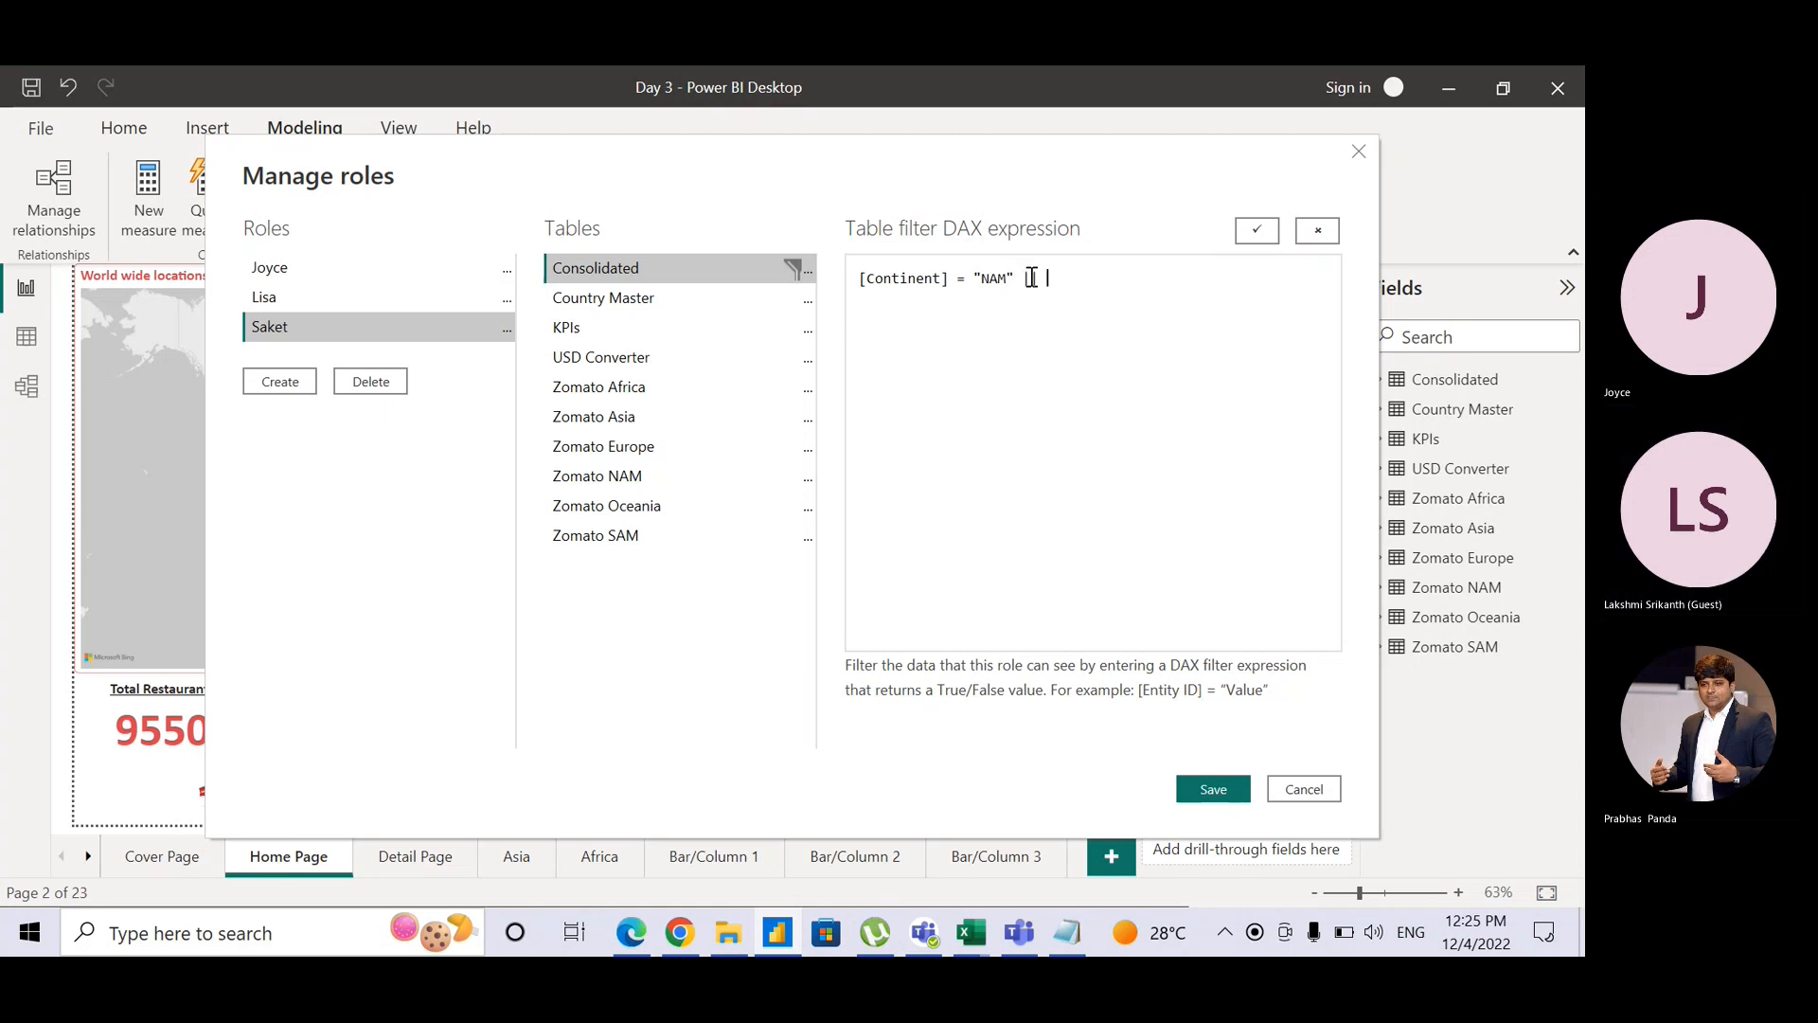
Step: Complete it with [Continent] = "SAM" and validate the expression
key("ctrl+v")
key("Left")
key("shift+Left")
key("shift+Left")
key("shift+Left")
key("shift+Left")
key("shift+Left")
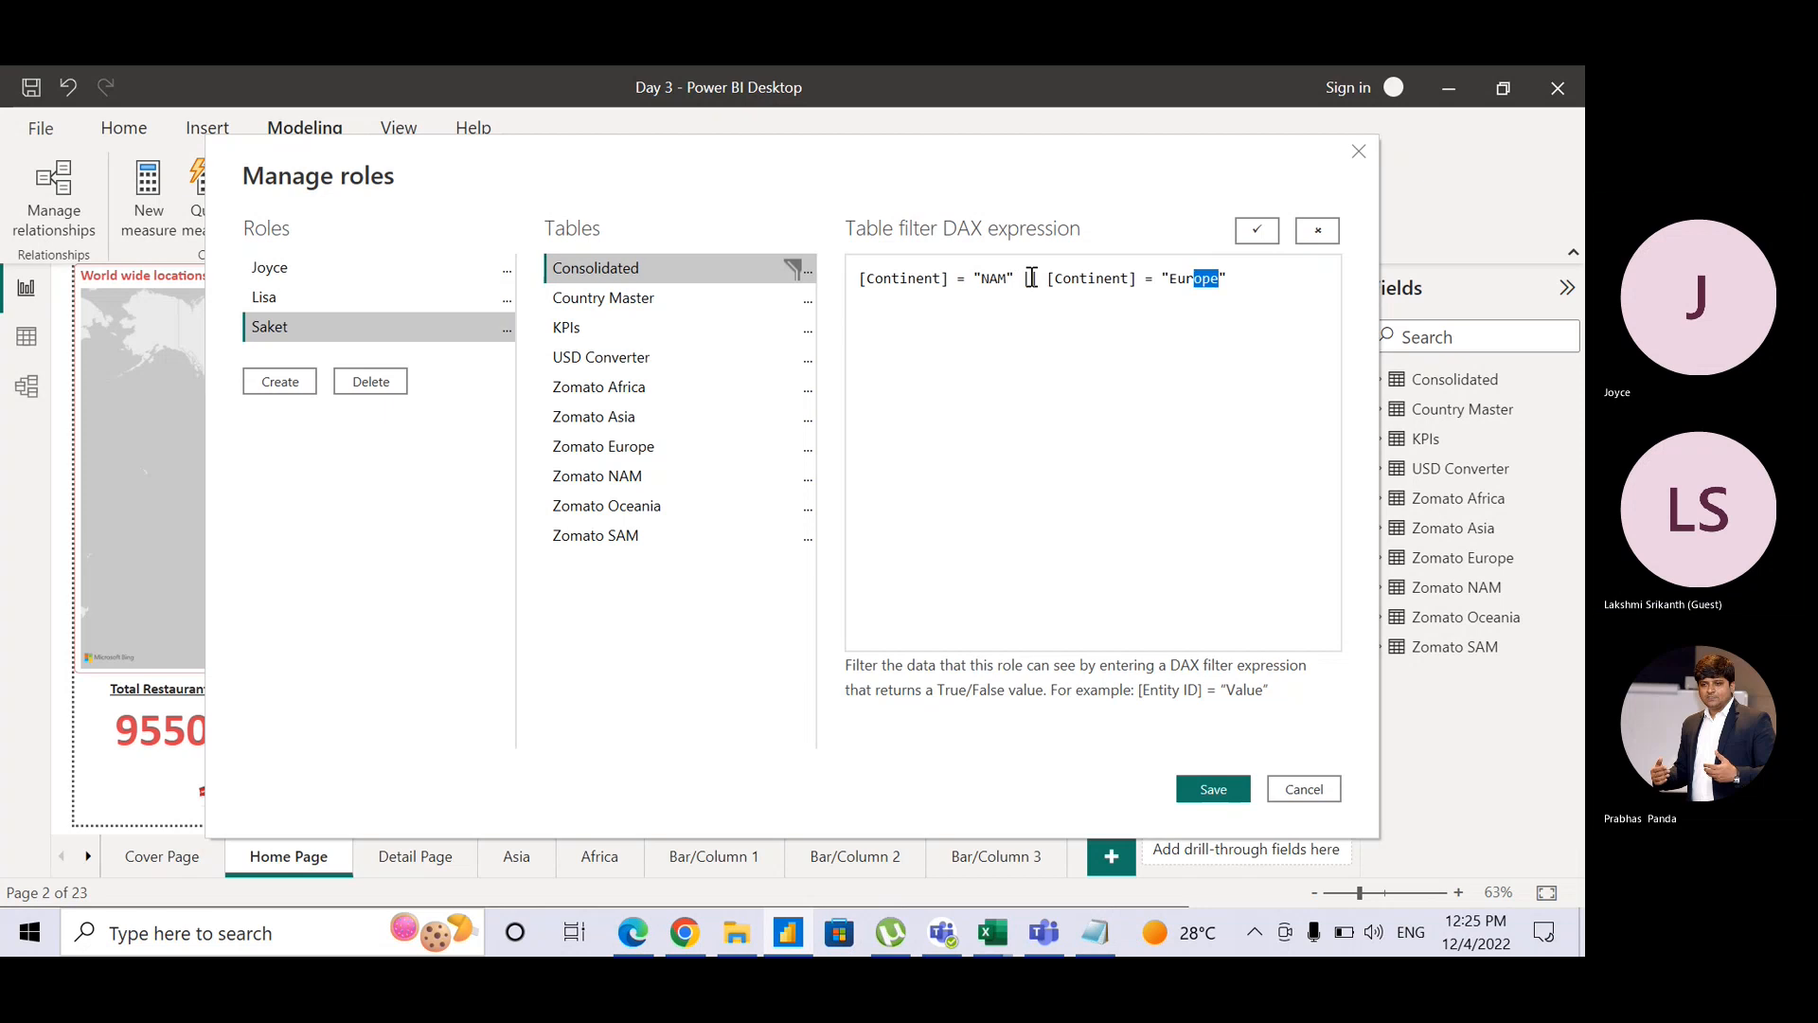
key("shift+Left")
type("SAM")
left_click(1249, 236)
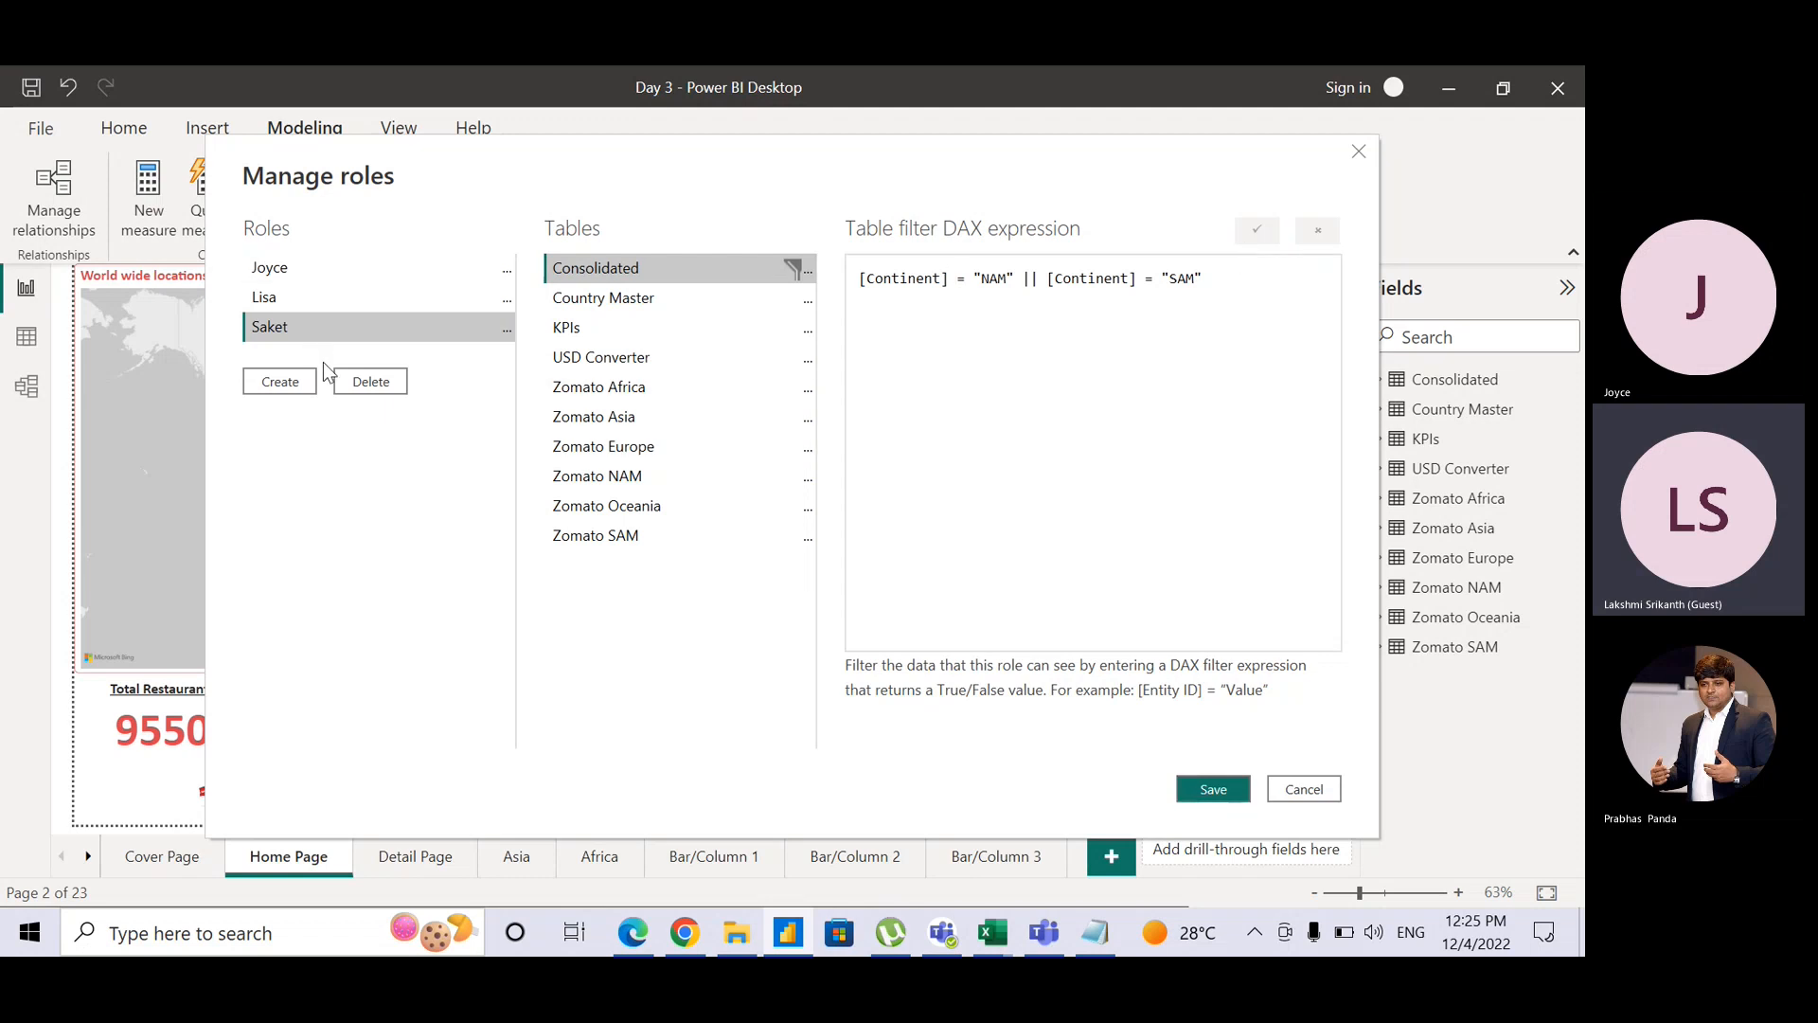
Step: Create an unfiltered 'Admin' role and save all four roles
left_click(300, 388)
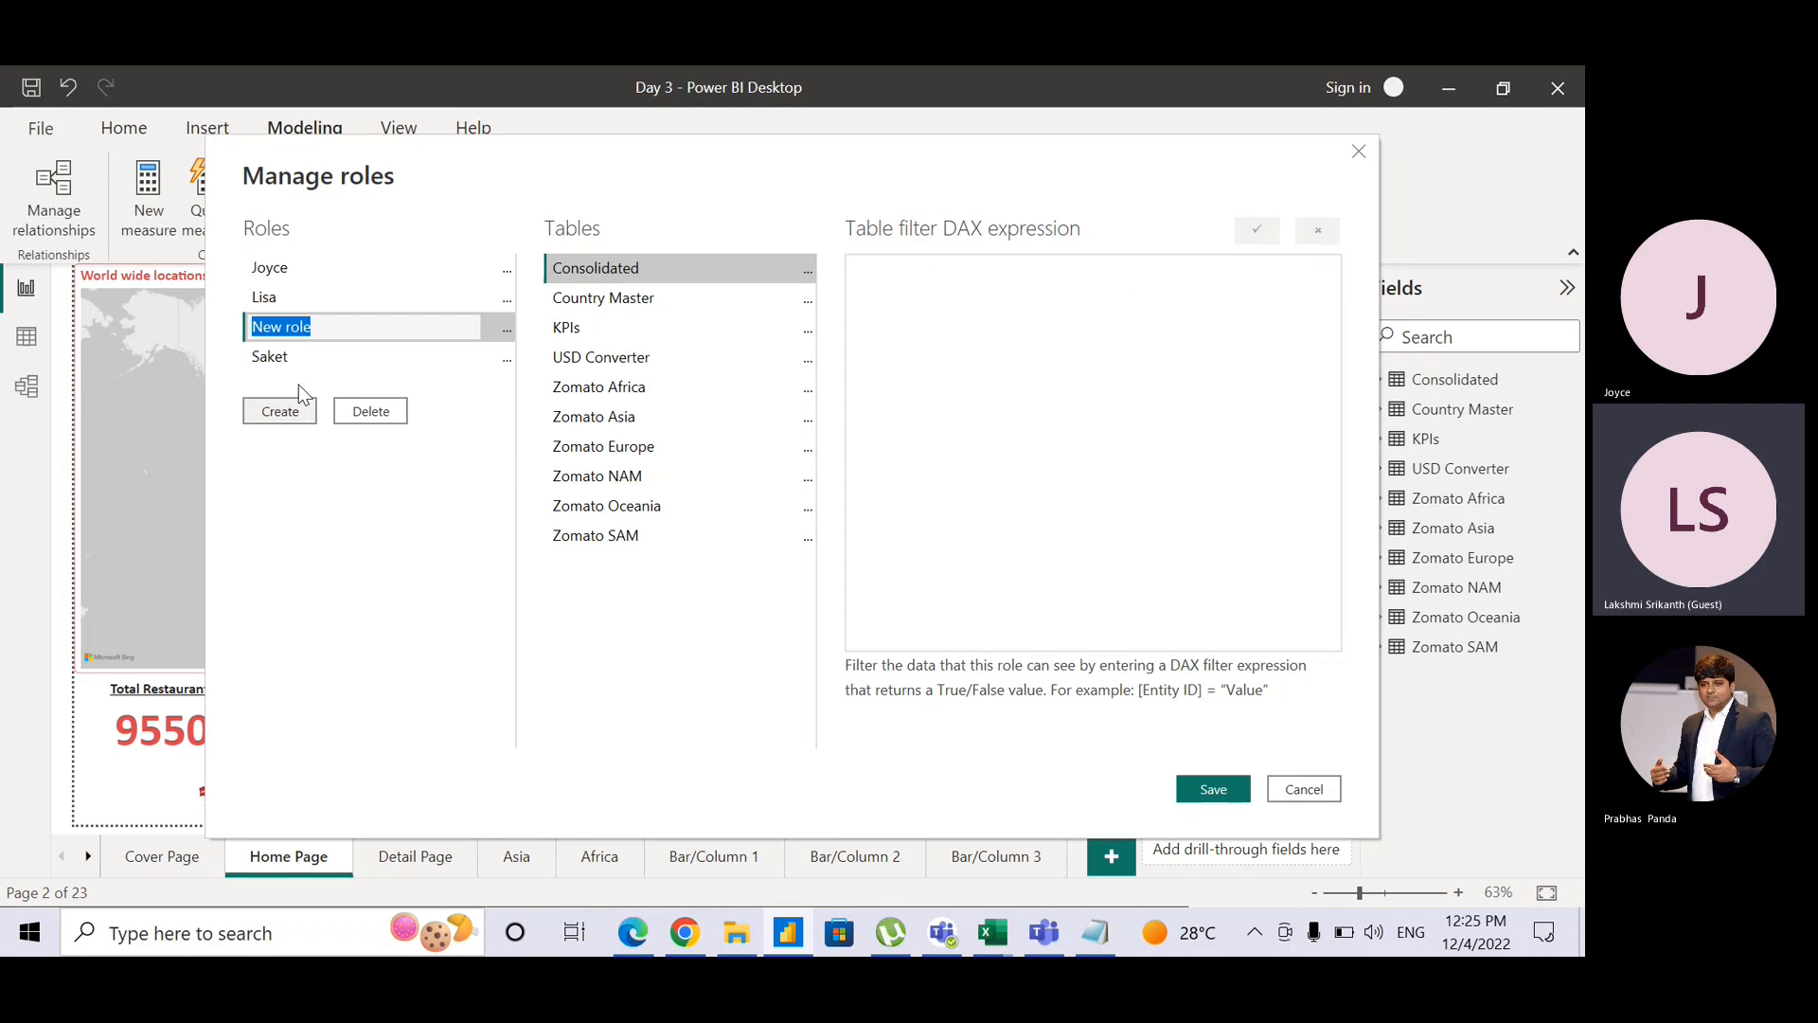
type("Admin")
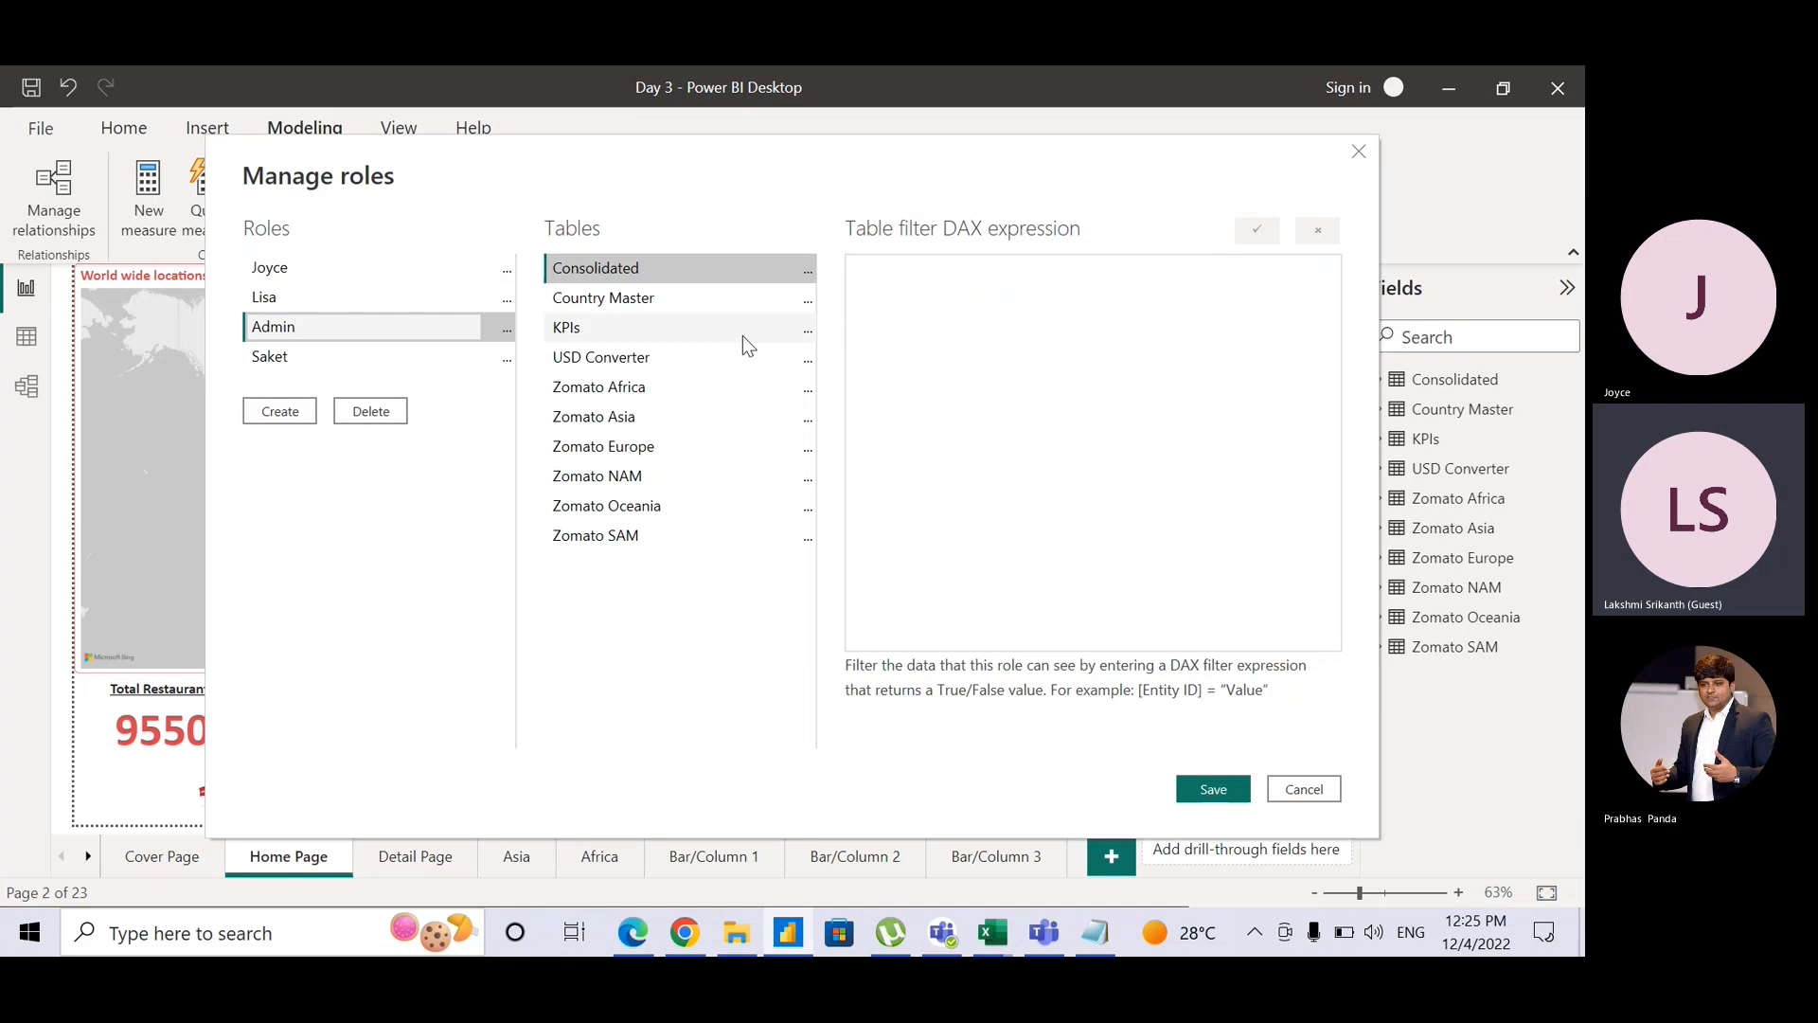
left_click(779, 633)
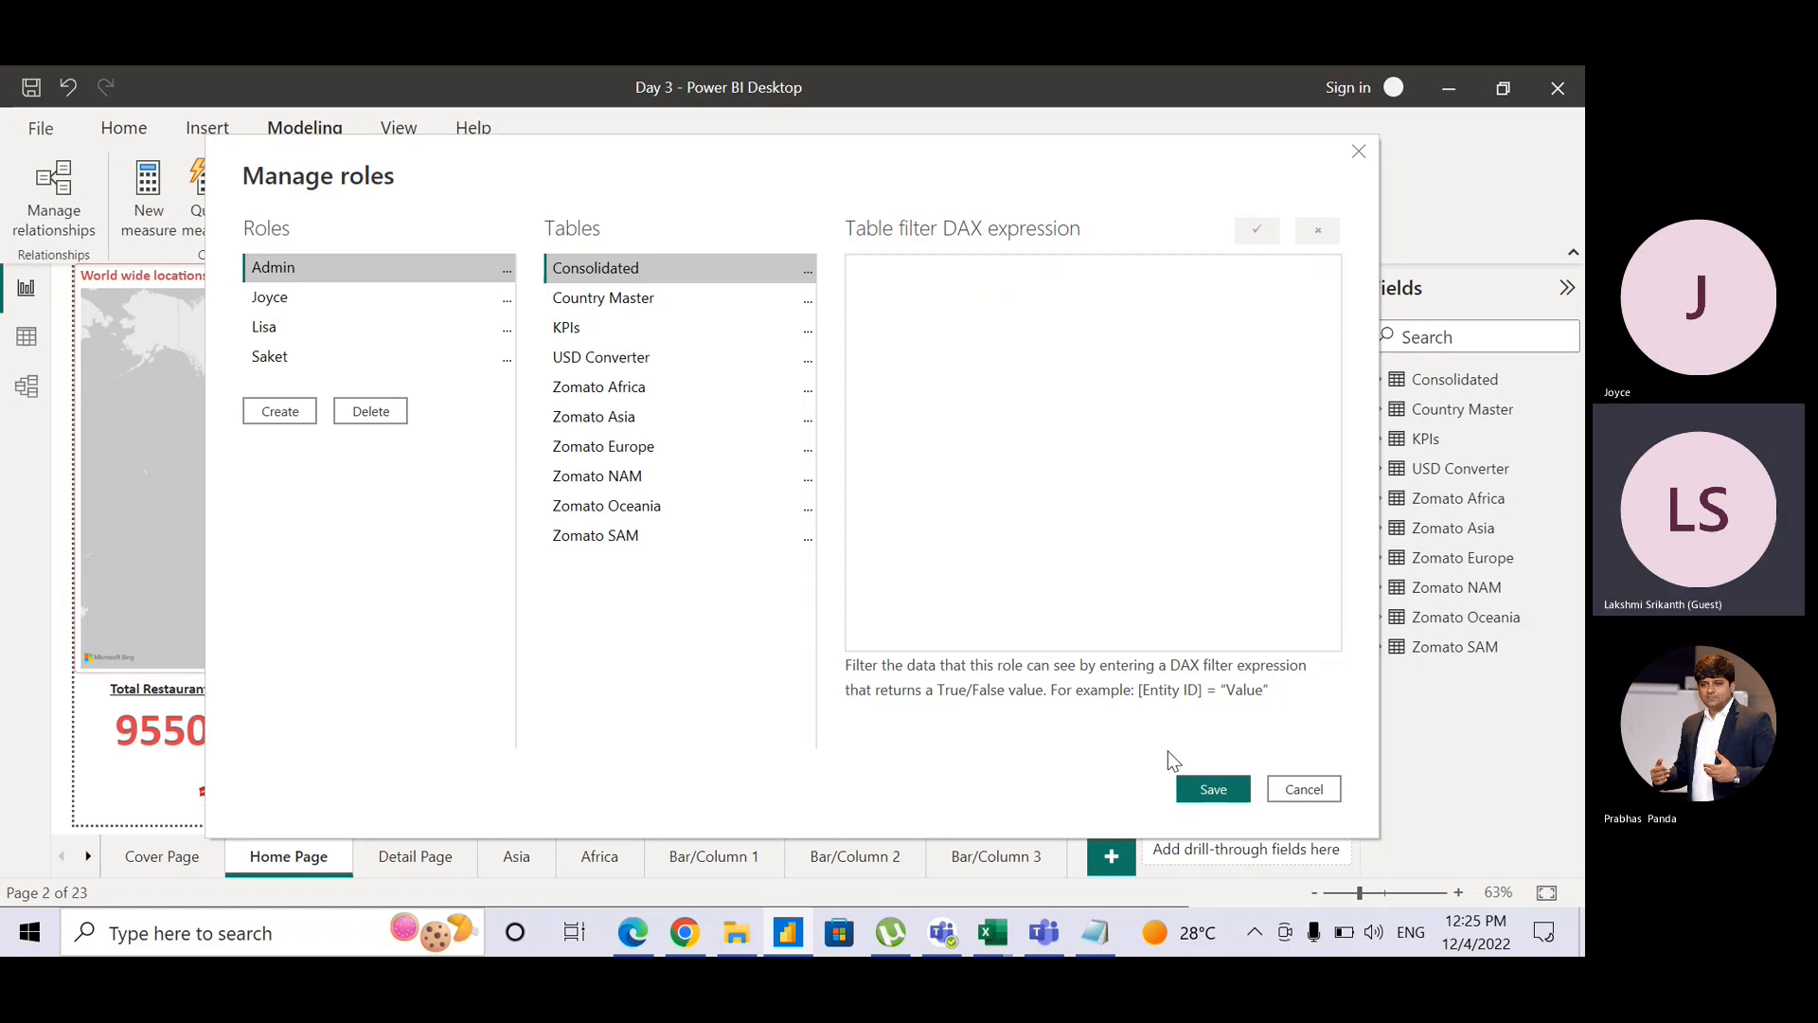
left_click(1213, 790)
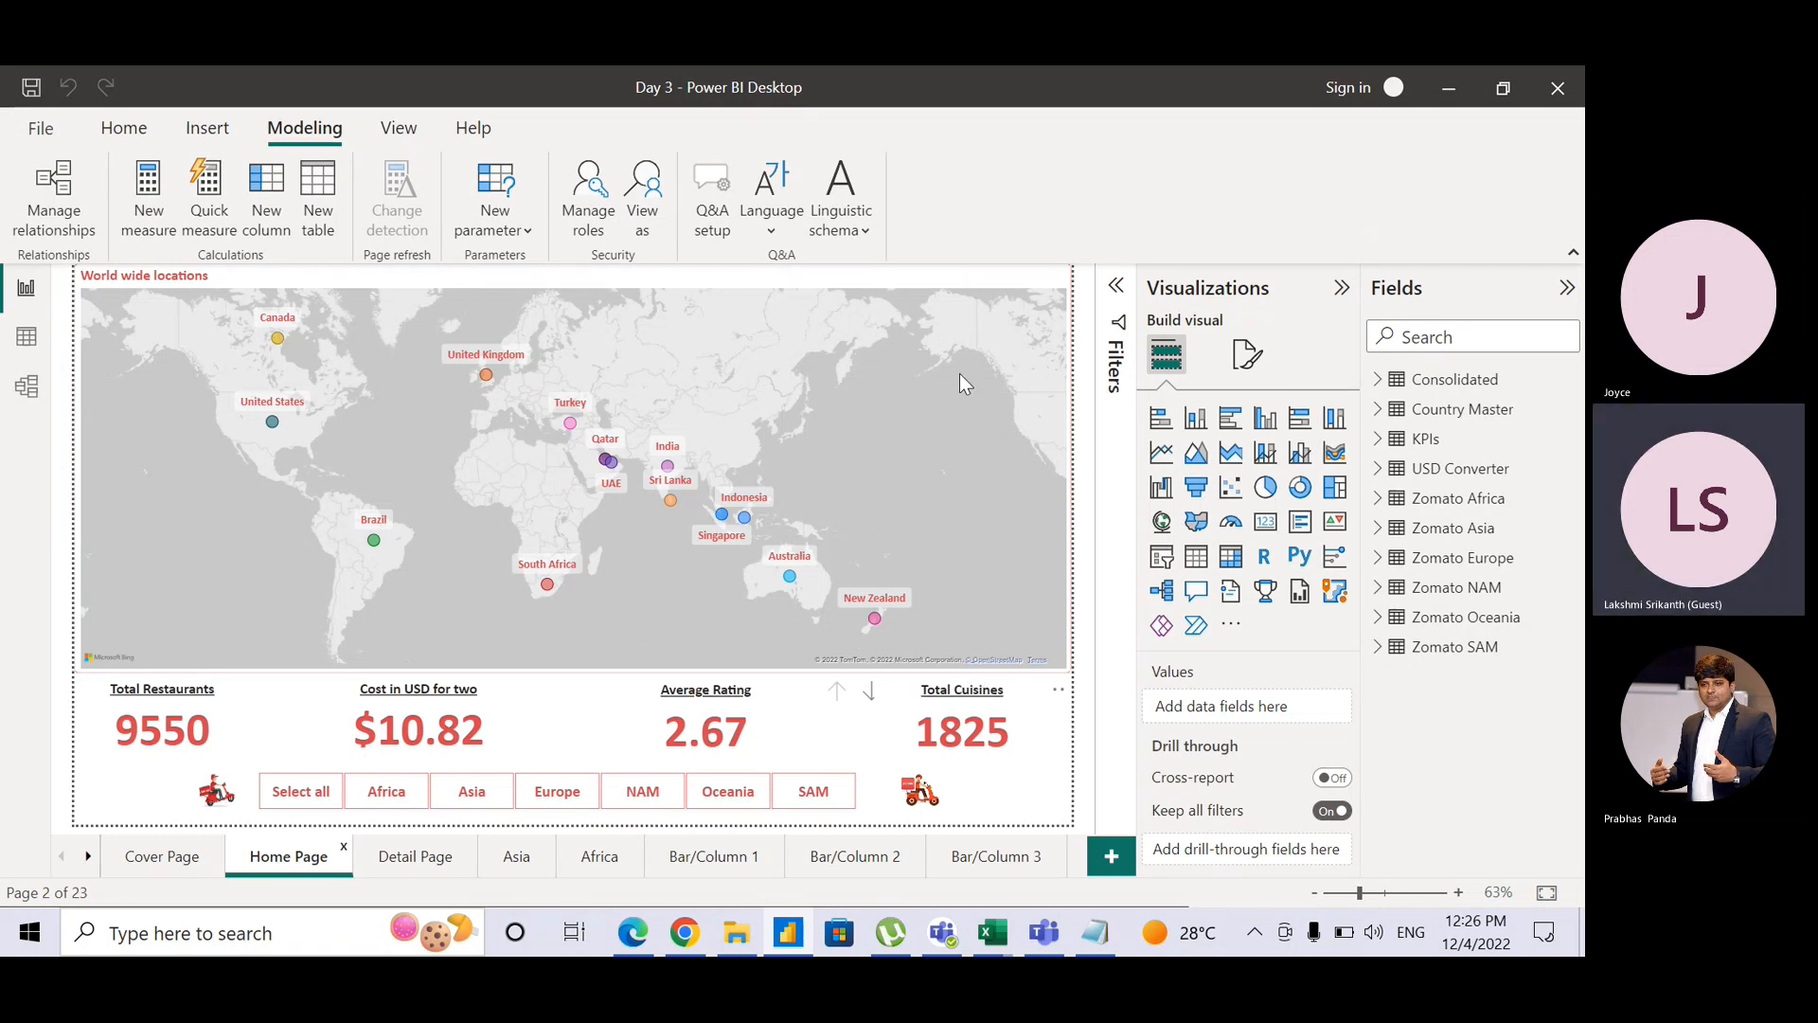
Step: View the report as Joyce, showing 8849 Asian restaurants, then reopen View as
left_click(649, 216)
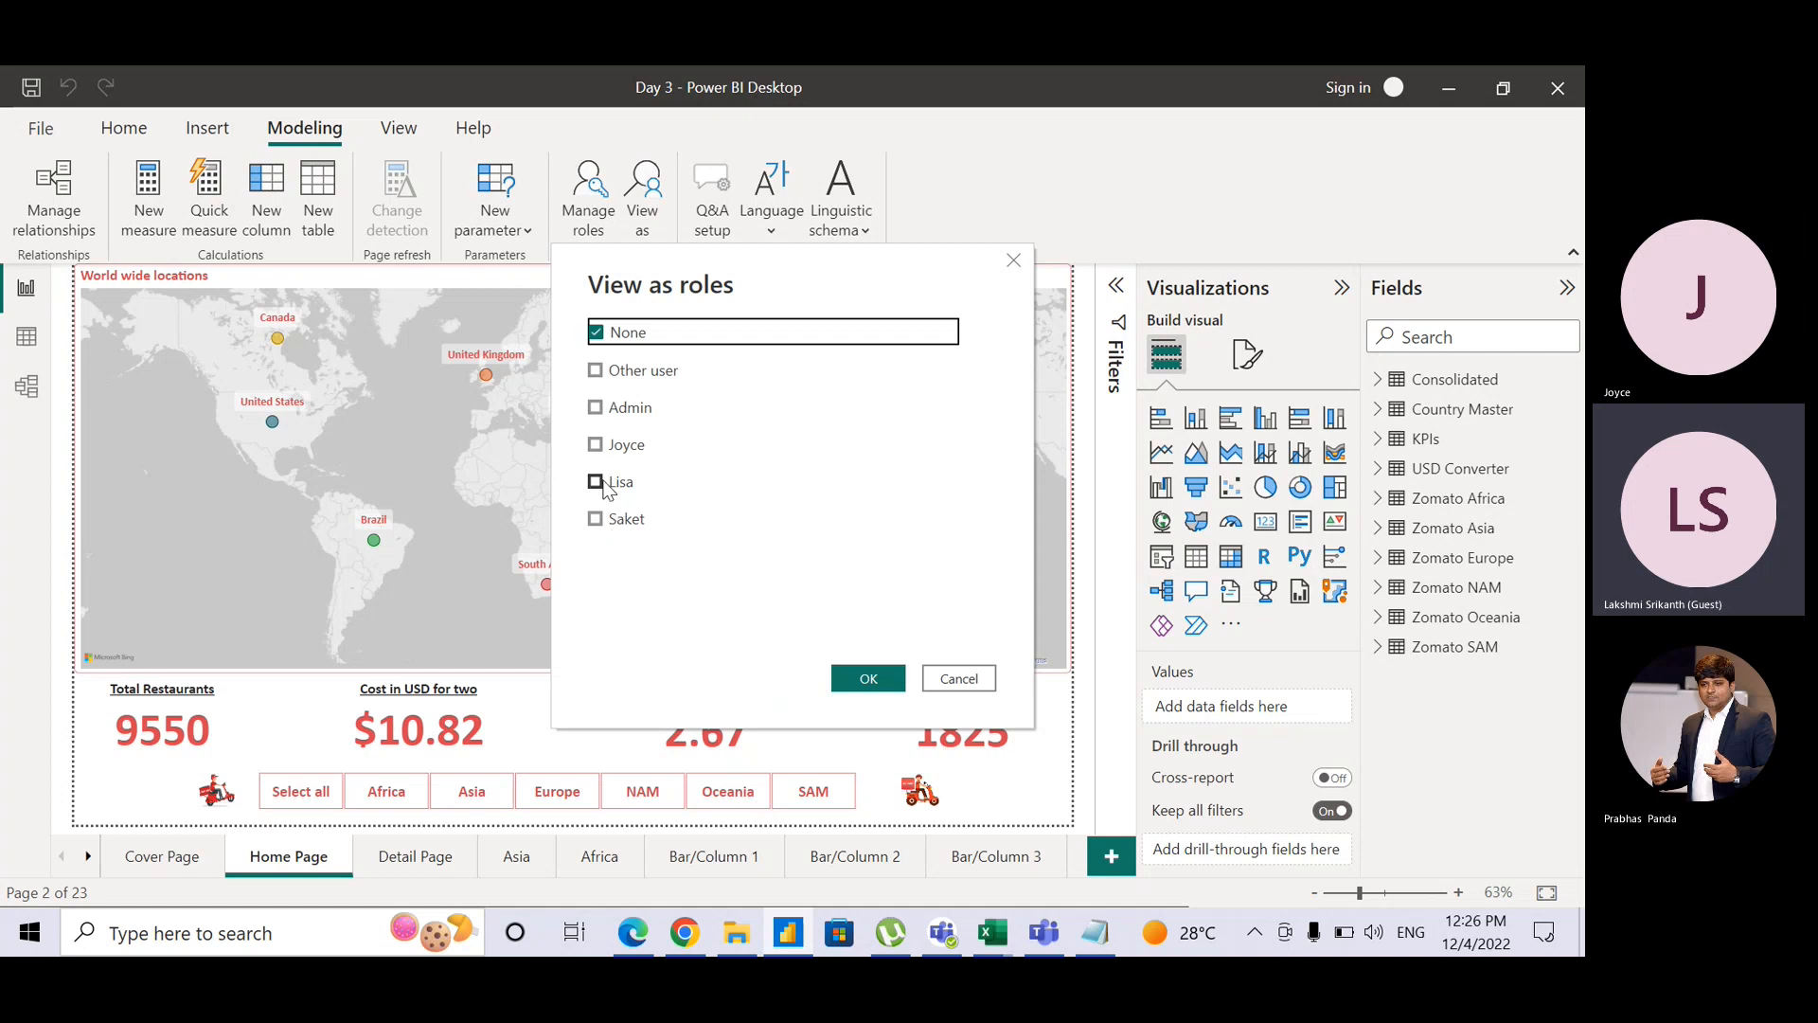
left_click(596, 445)
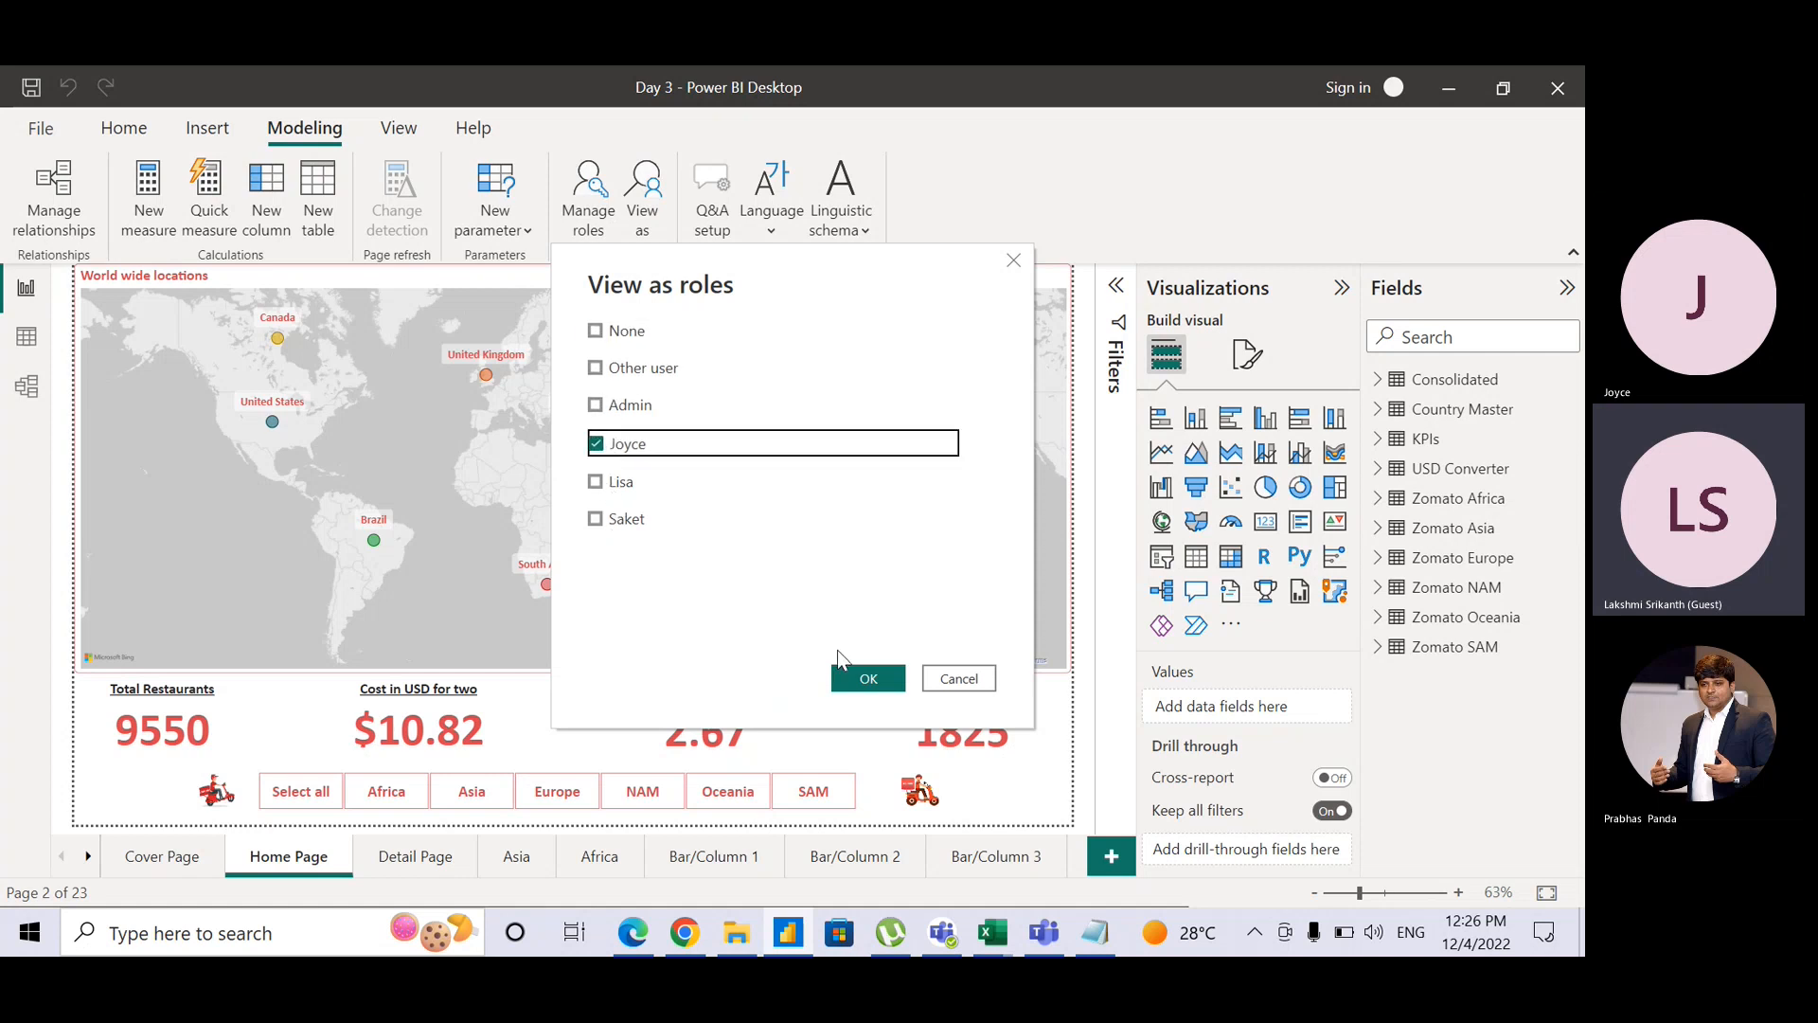
left_click(866, 679)
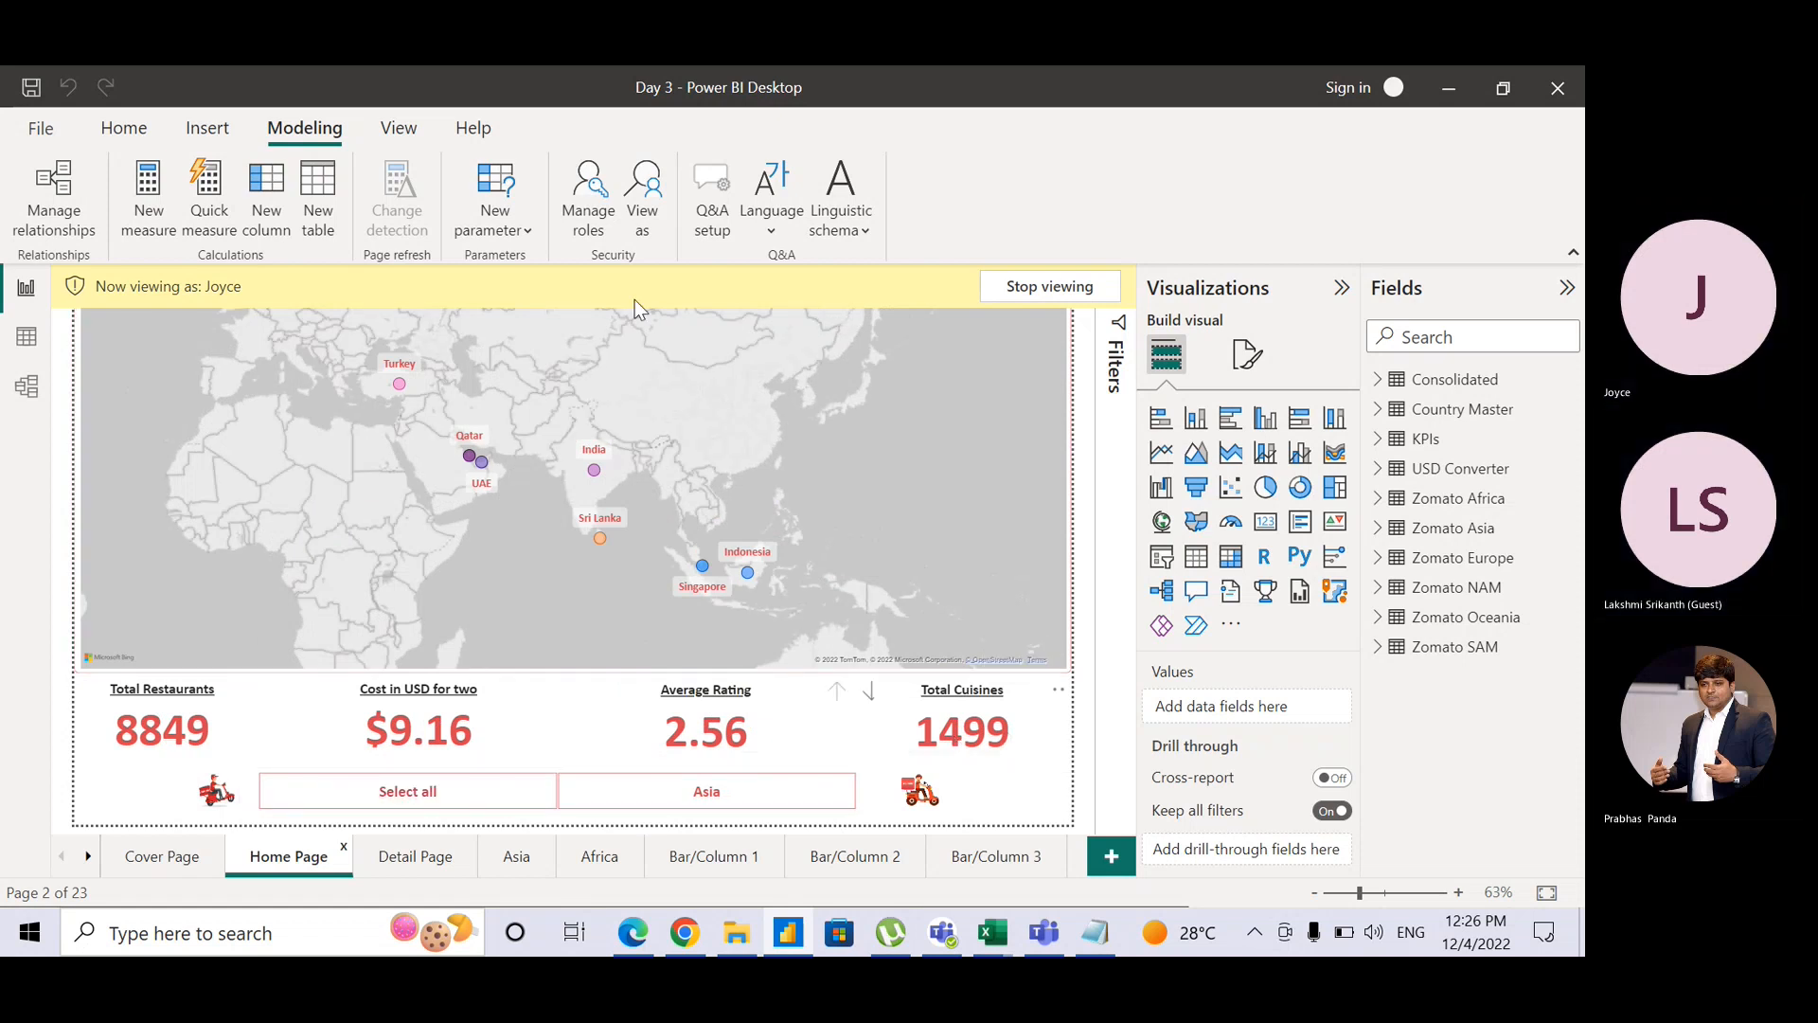
left_click(647, 194)
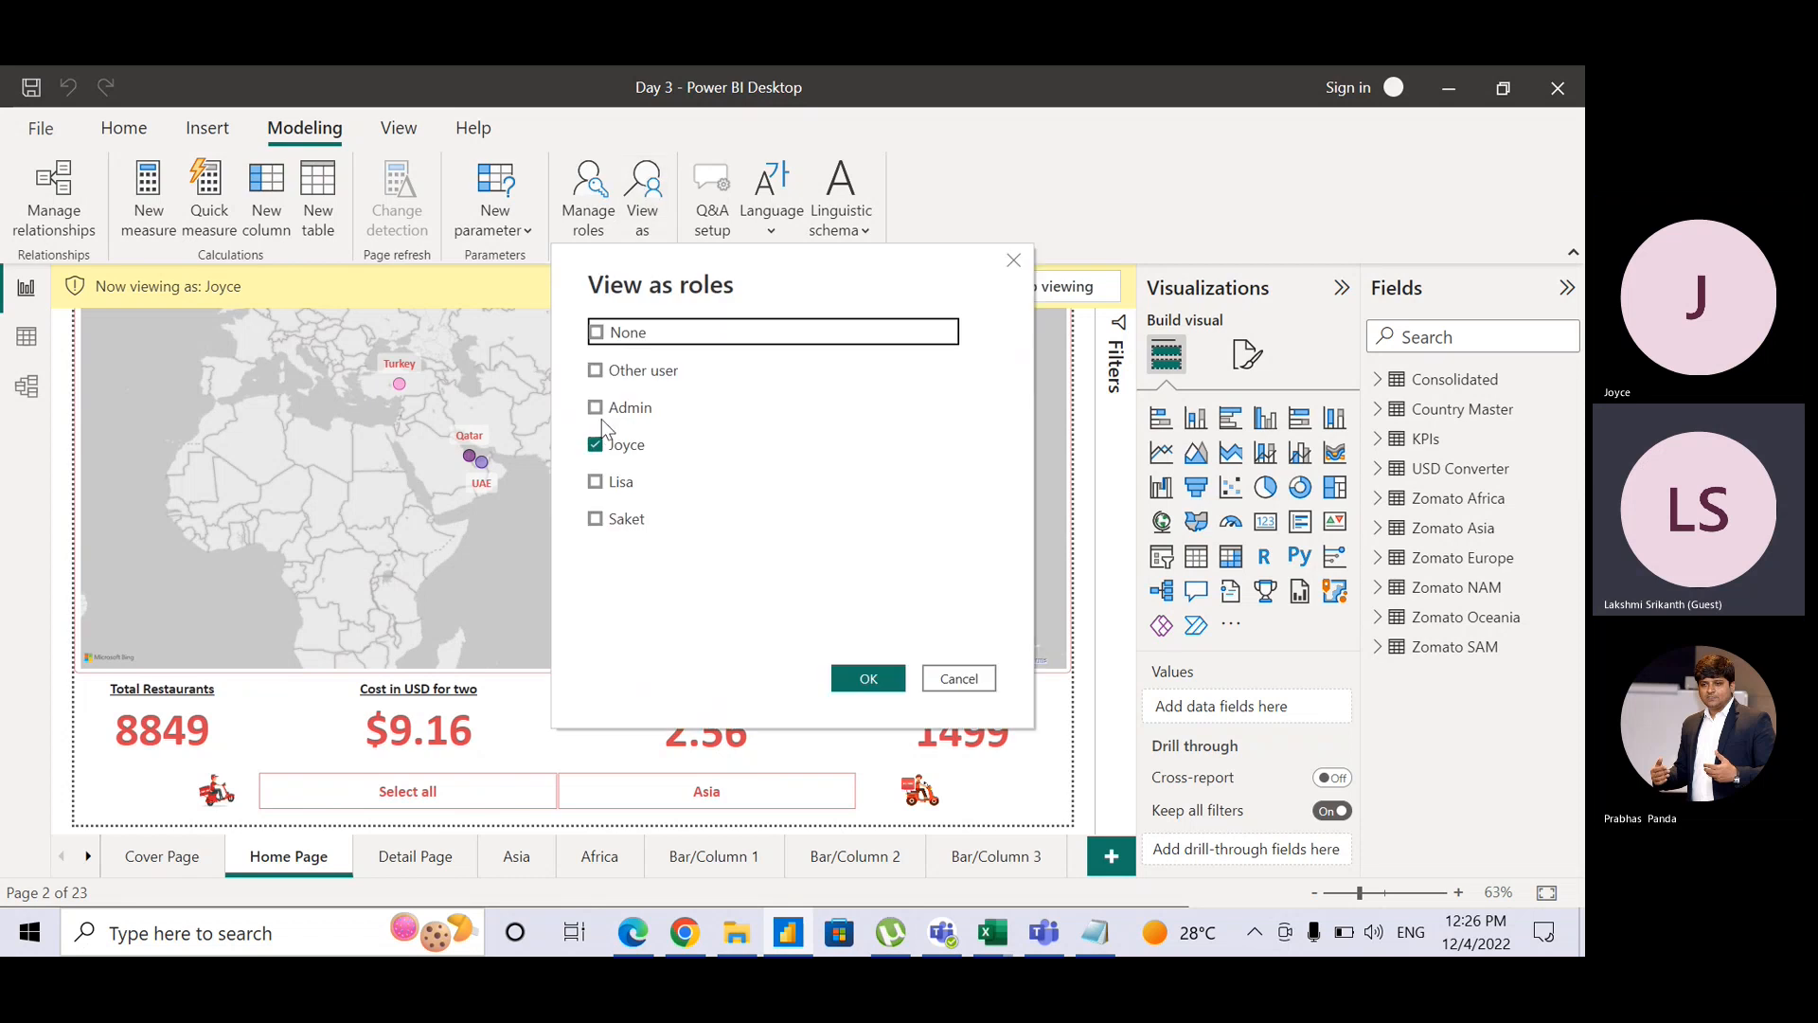
Step: Preview the report as the Lisa role only, with Joyce unchecked
left_click(596, 481)
left_click(599, 453)
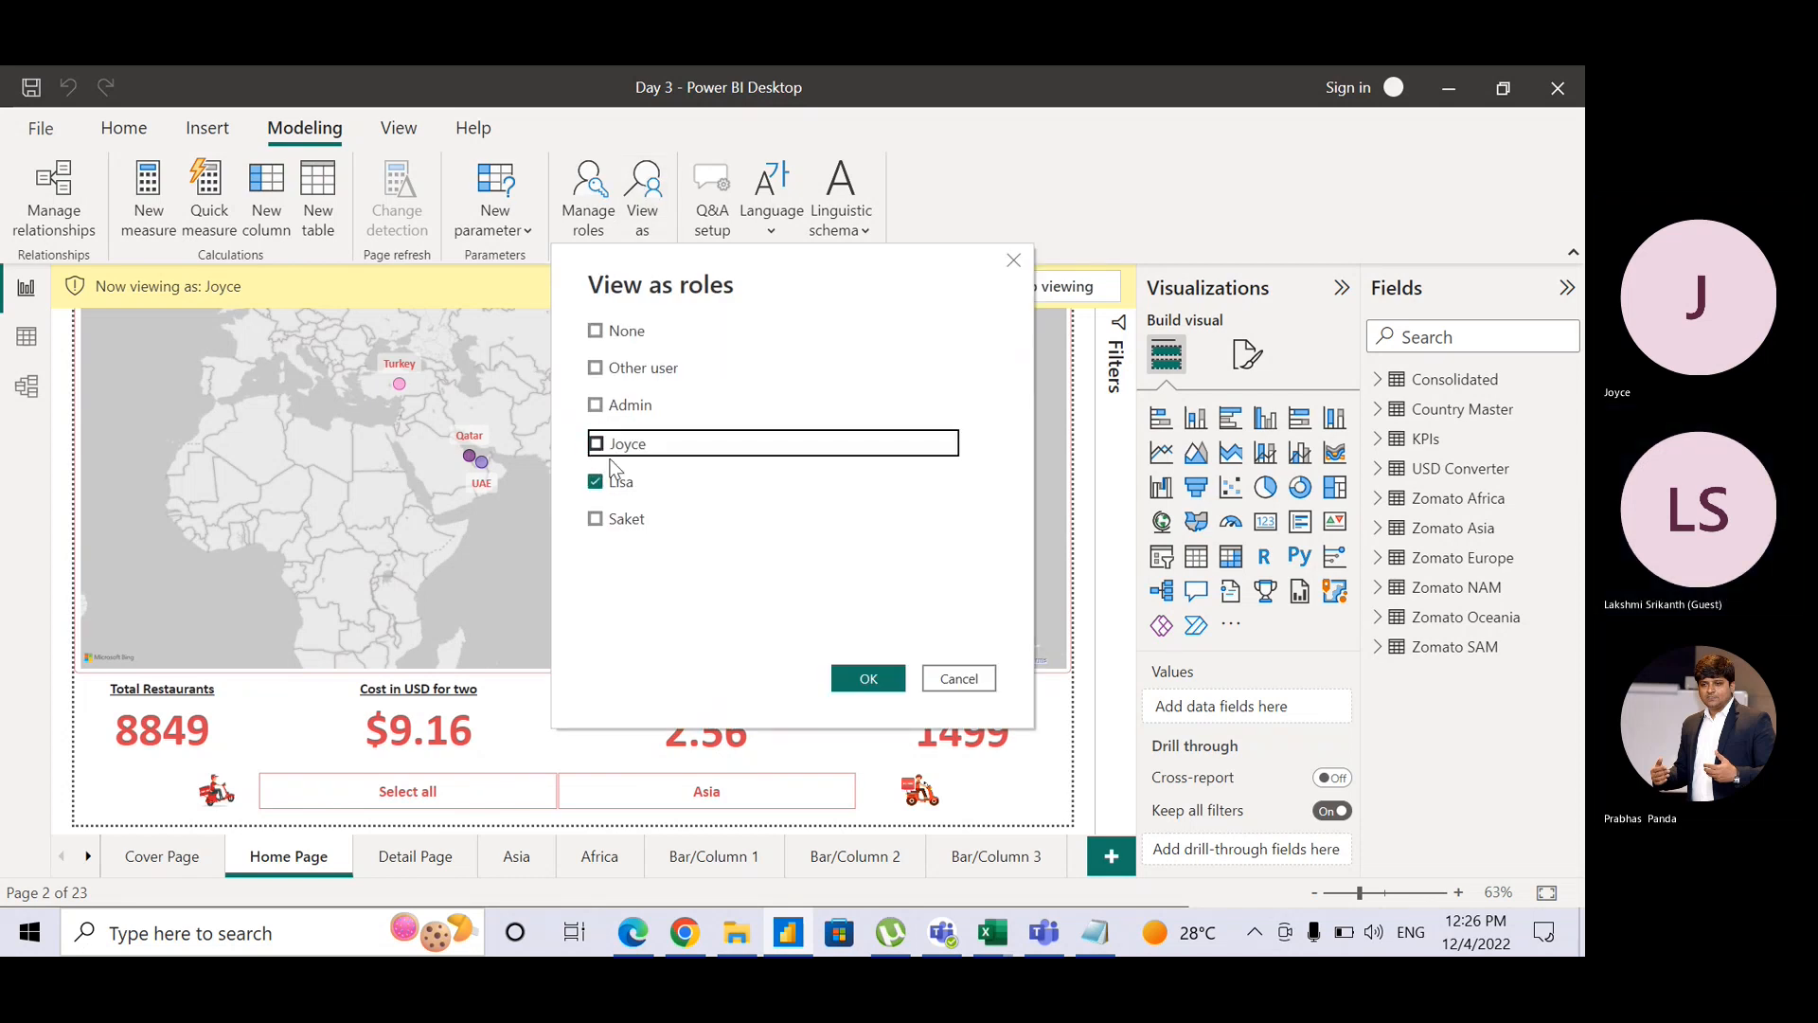
left_click(868, 678)
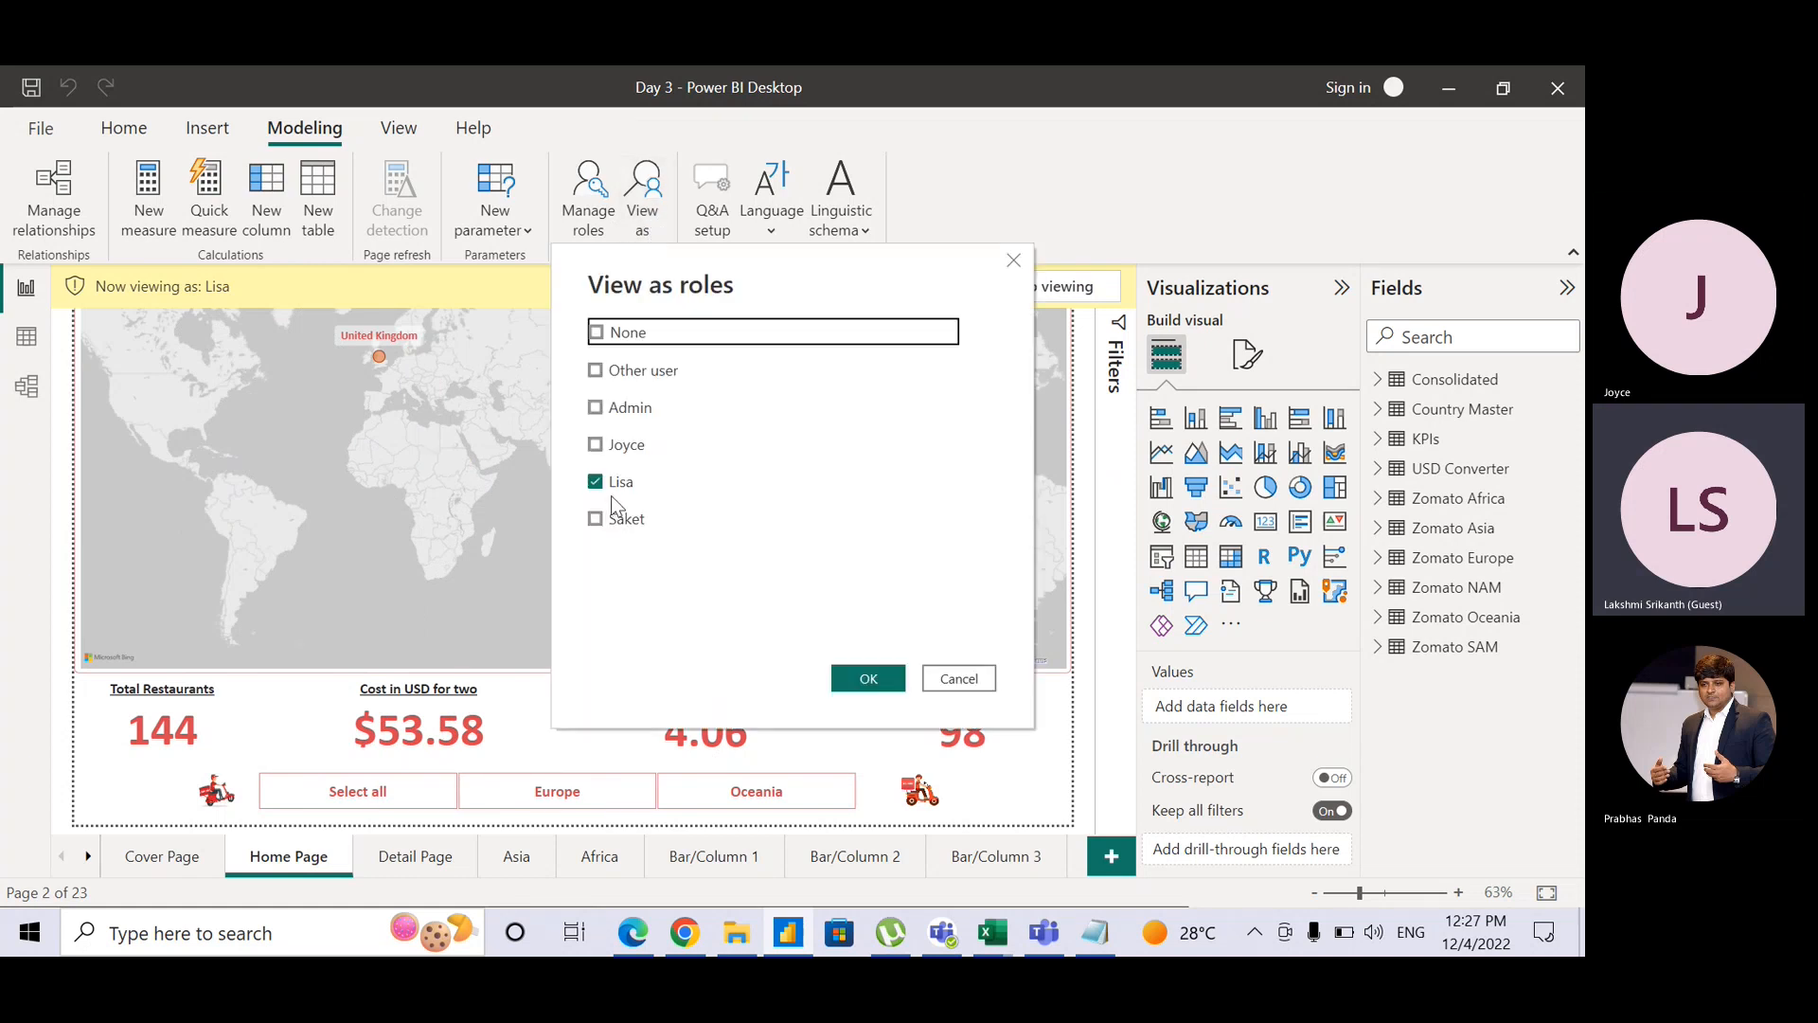
Step: Switch the preview to the Saket role alone, showing only NAM and SAM data
left_click(616, 519)
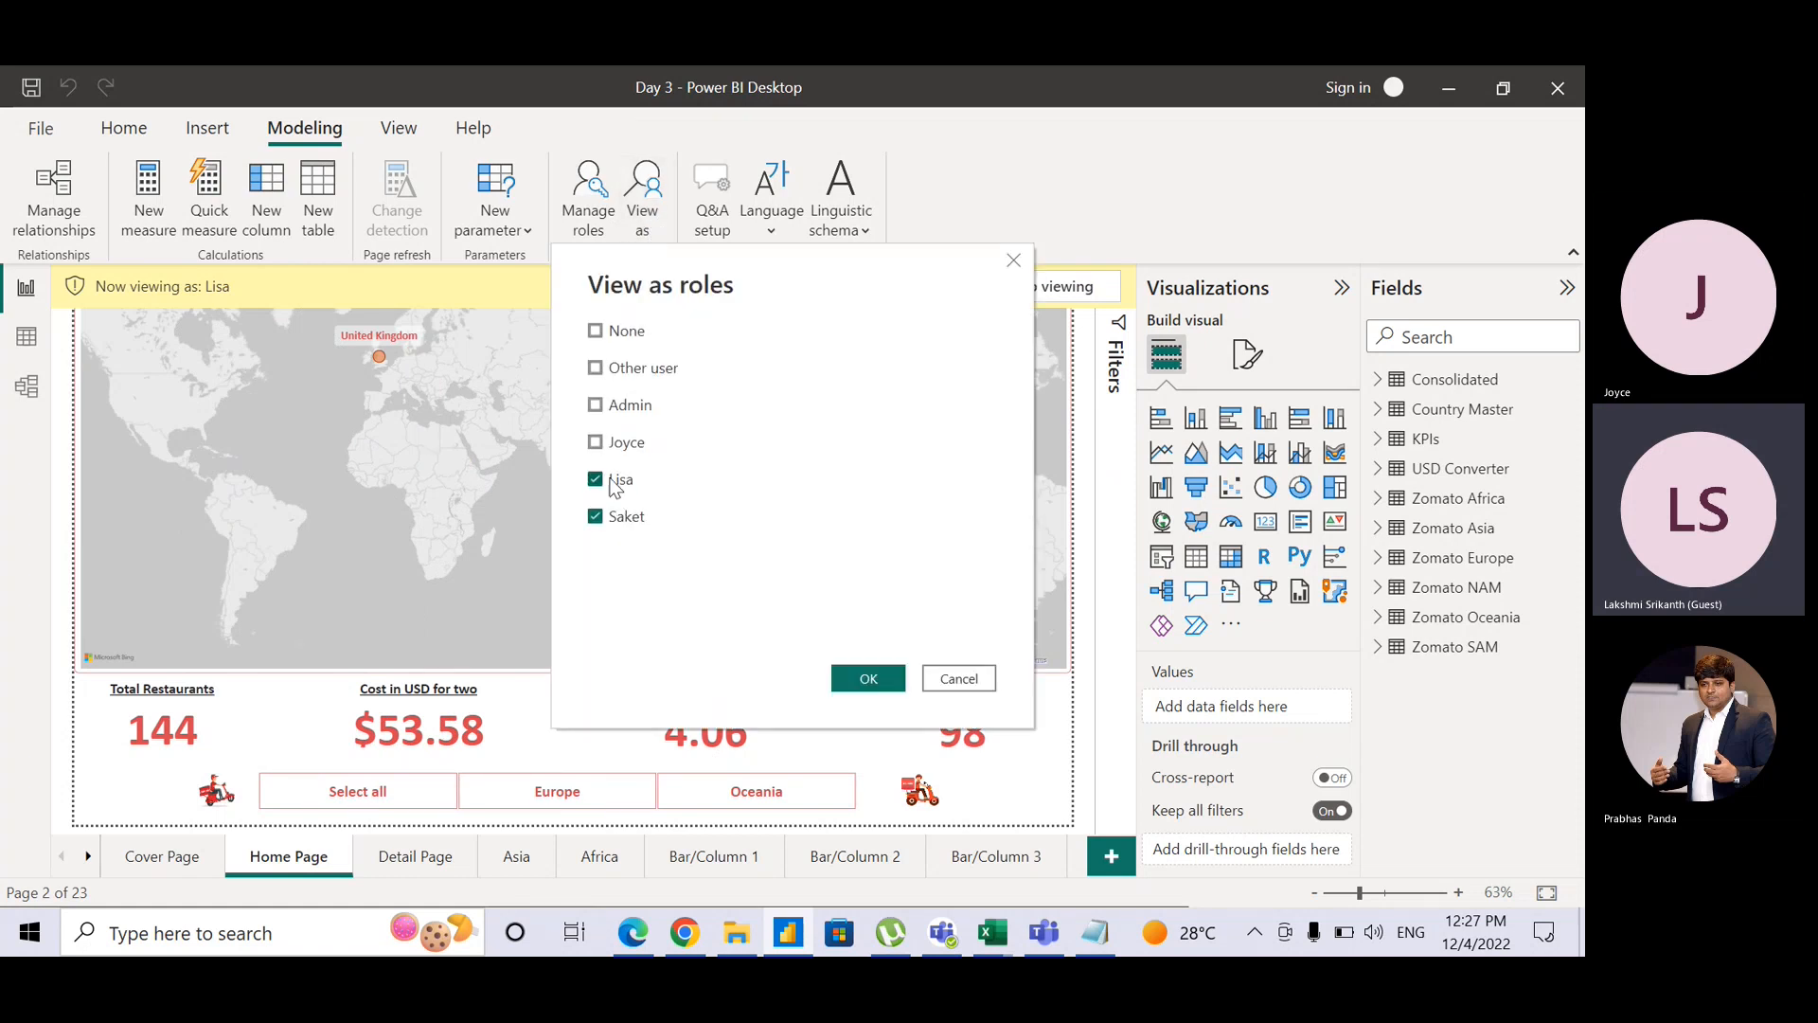
left_click(616, 482)
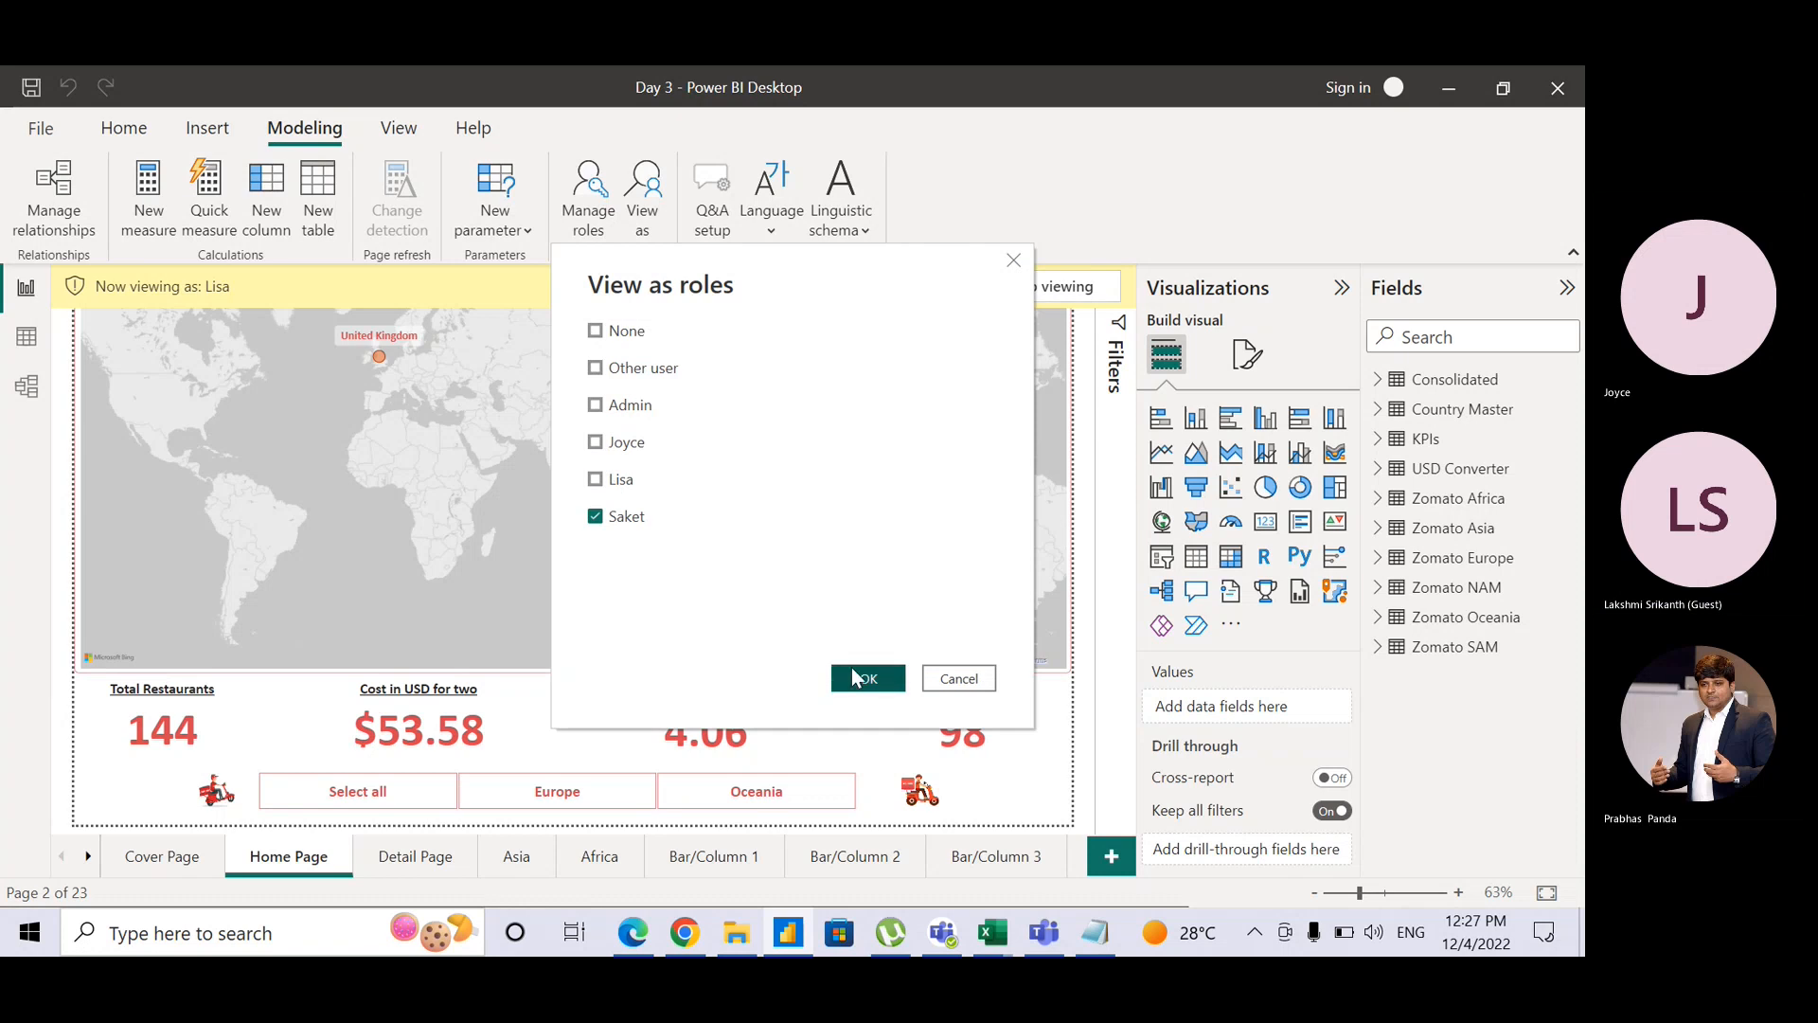
left_click(858, 678)
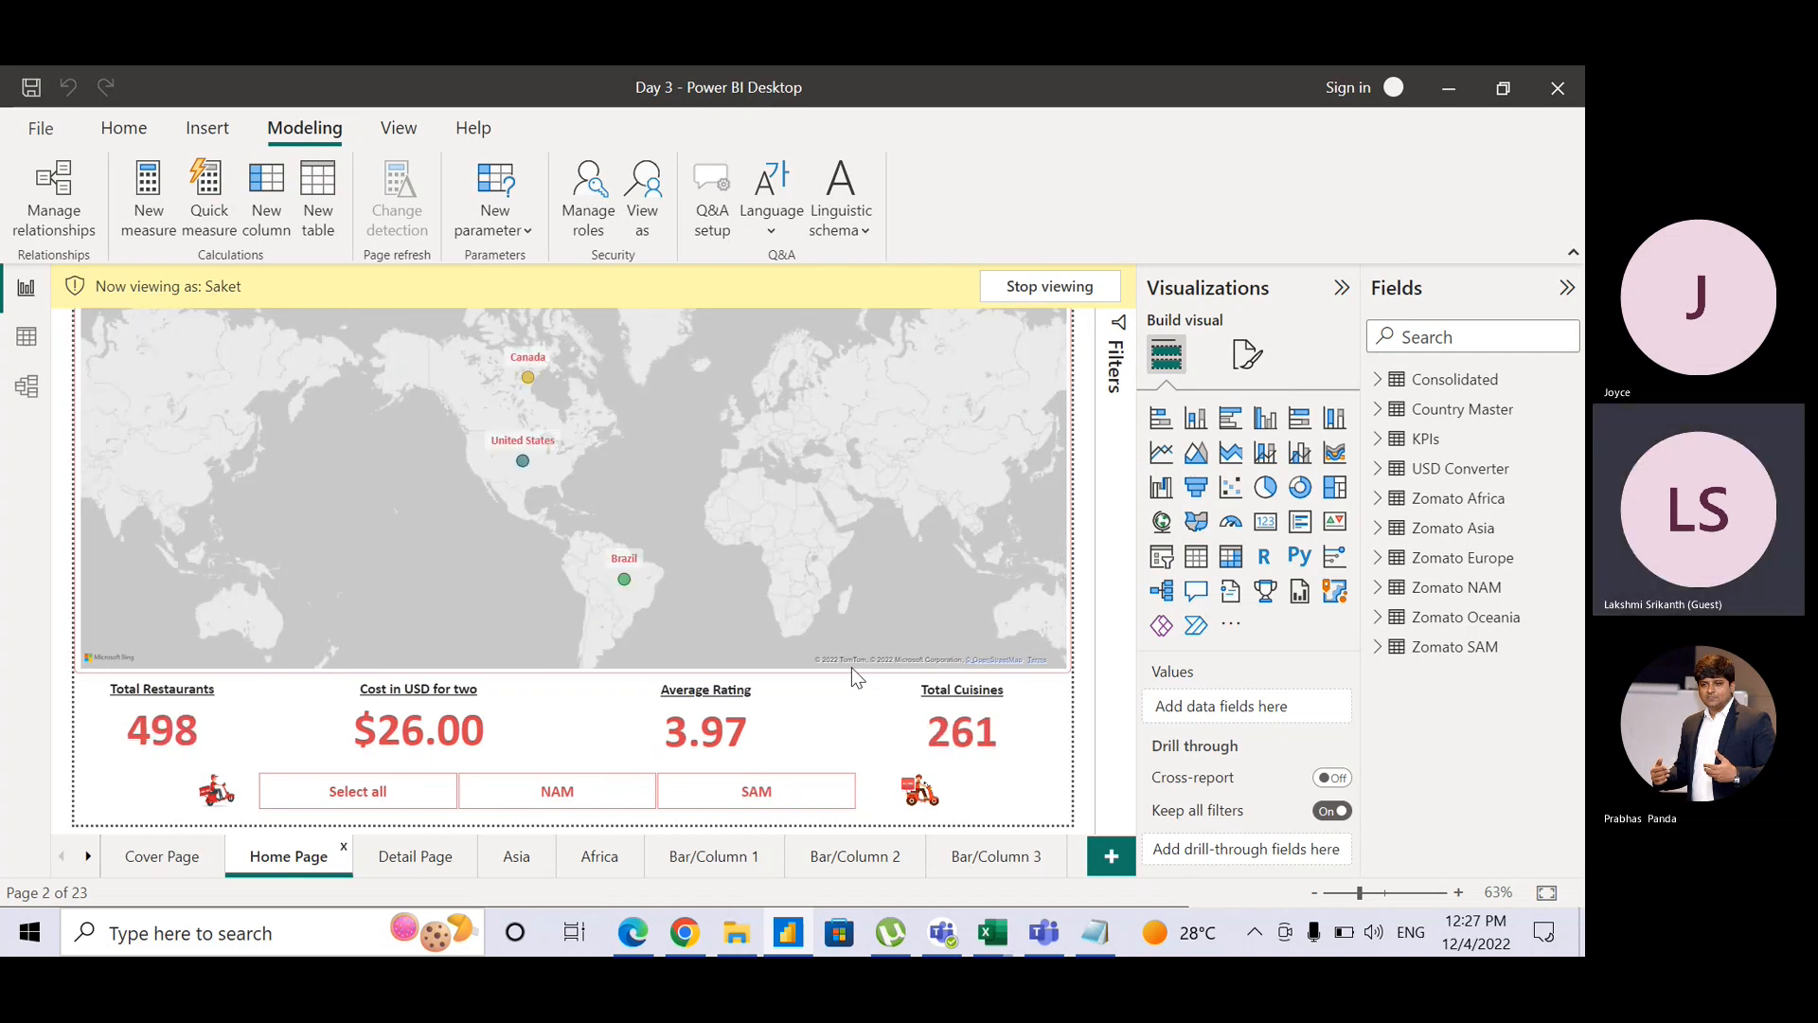
Step: Review Saket's Detail Page, Asia, Africa and Bar/Column 1 pages, then stop viewing as Saket
left_click(449, 868)
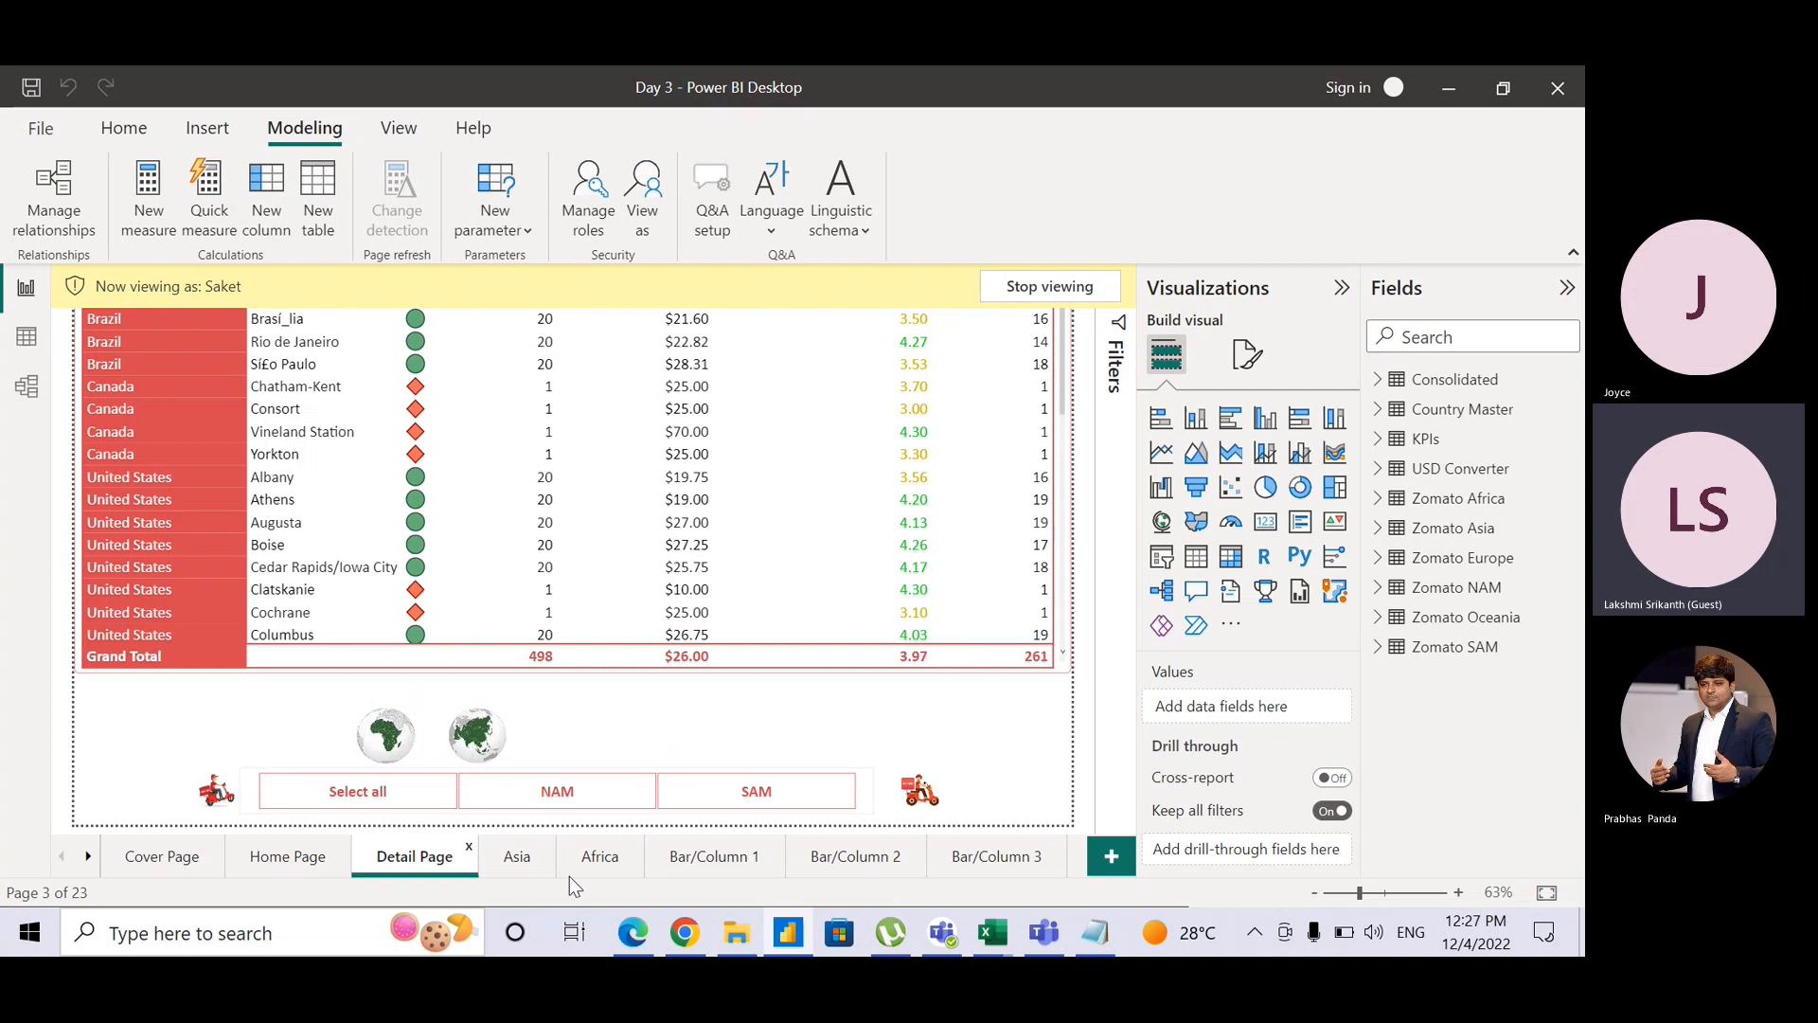
left_click(542, 868)
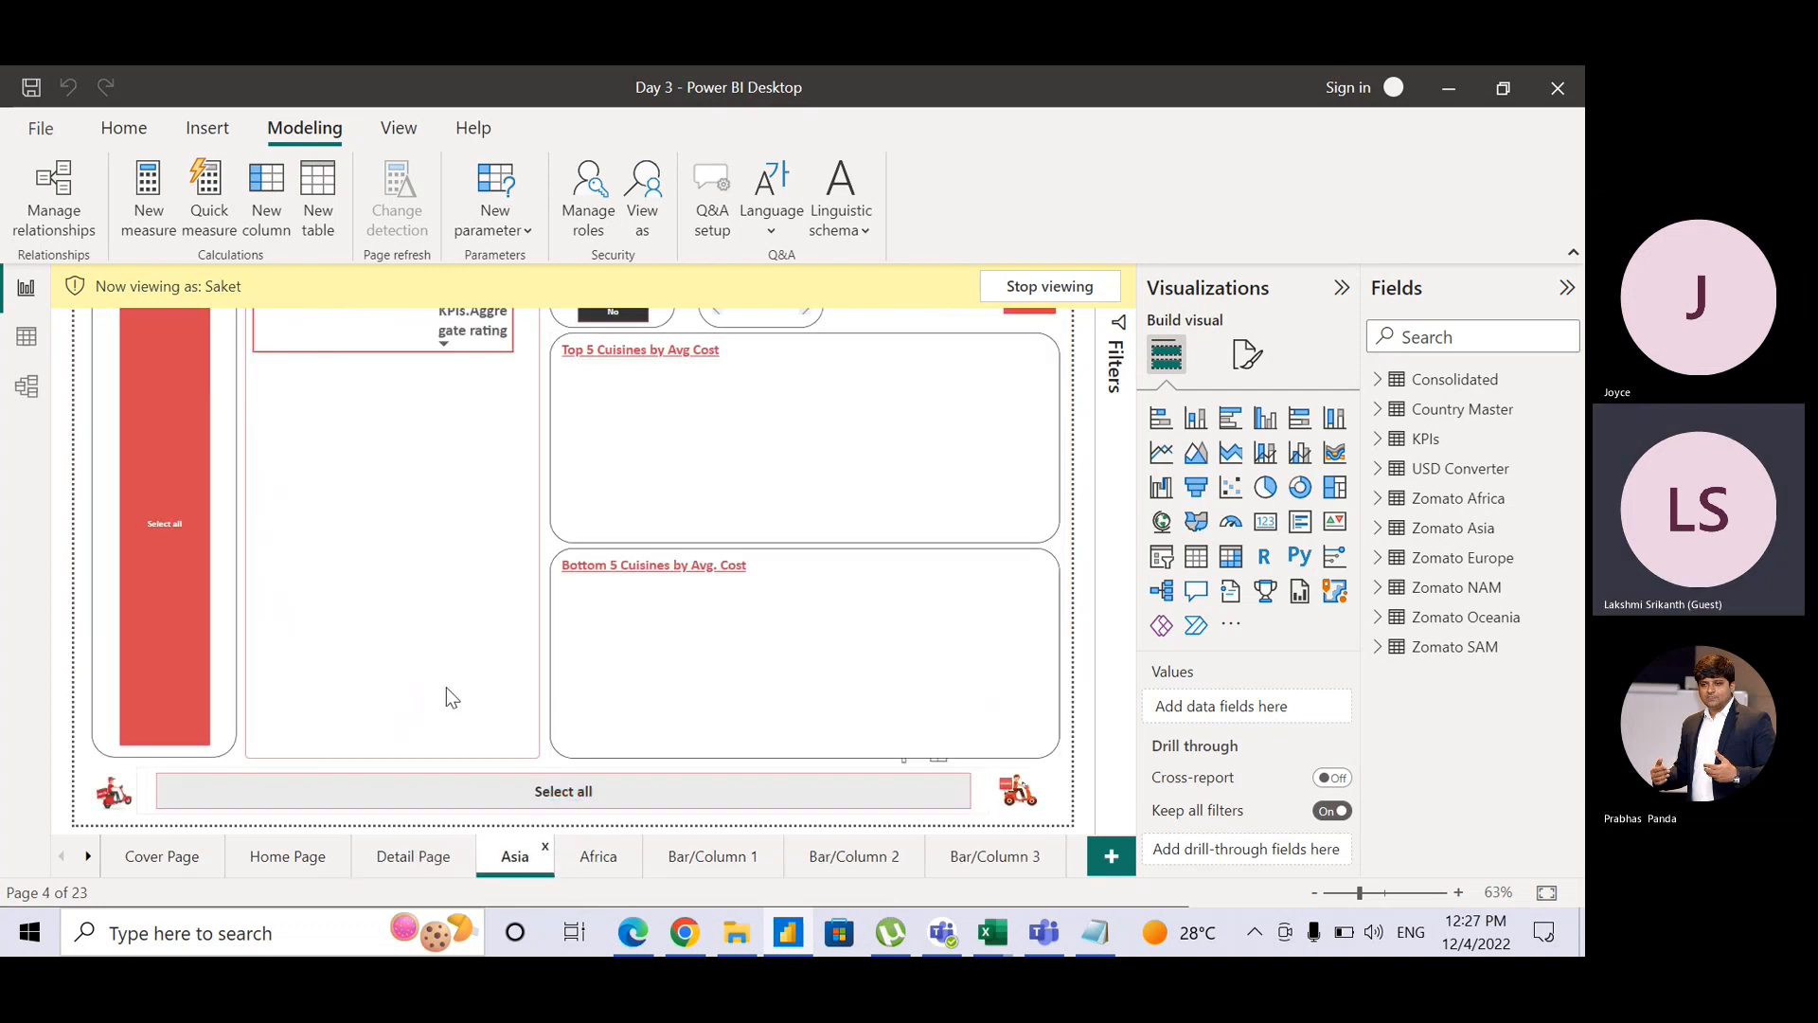
left_click(606, 865)
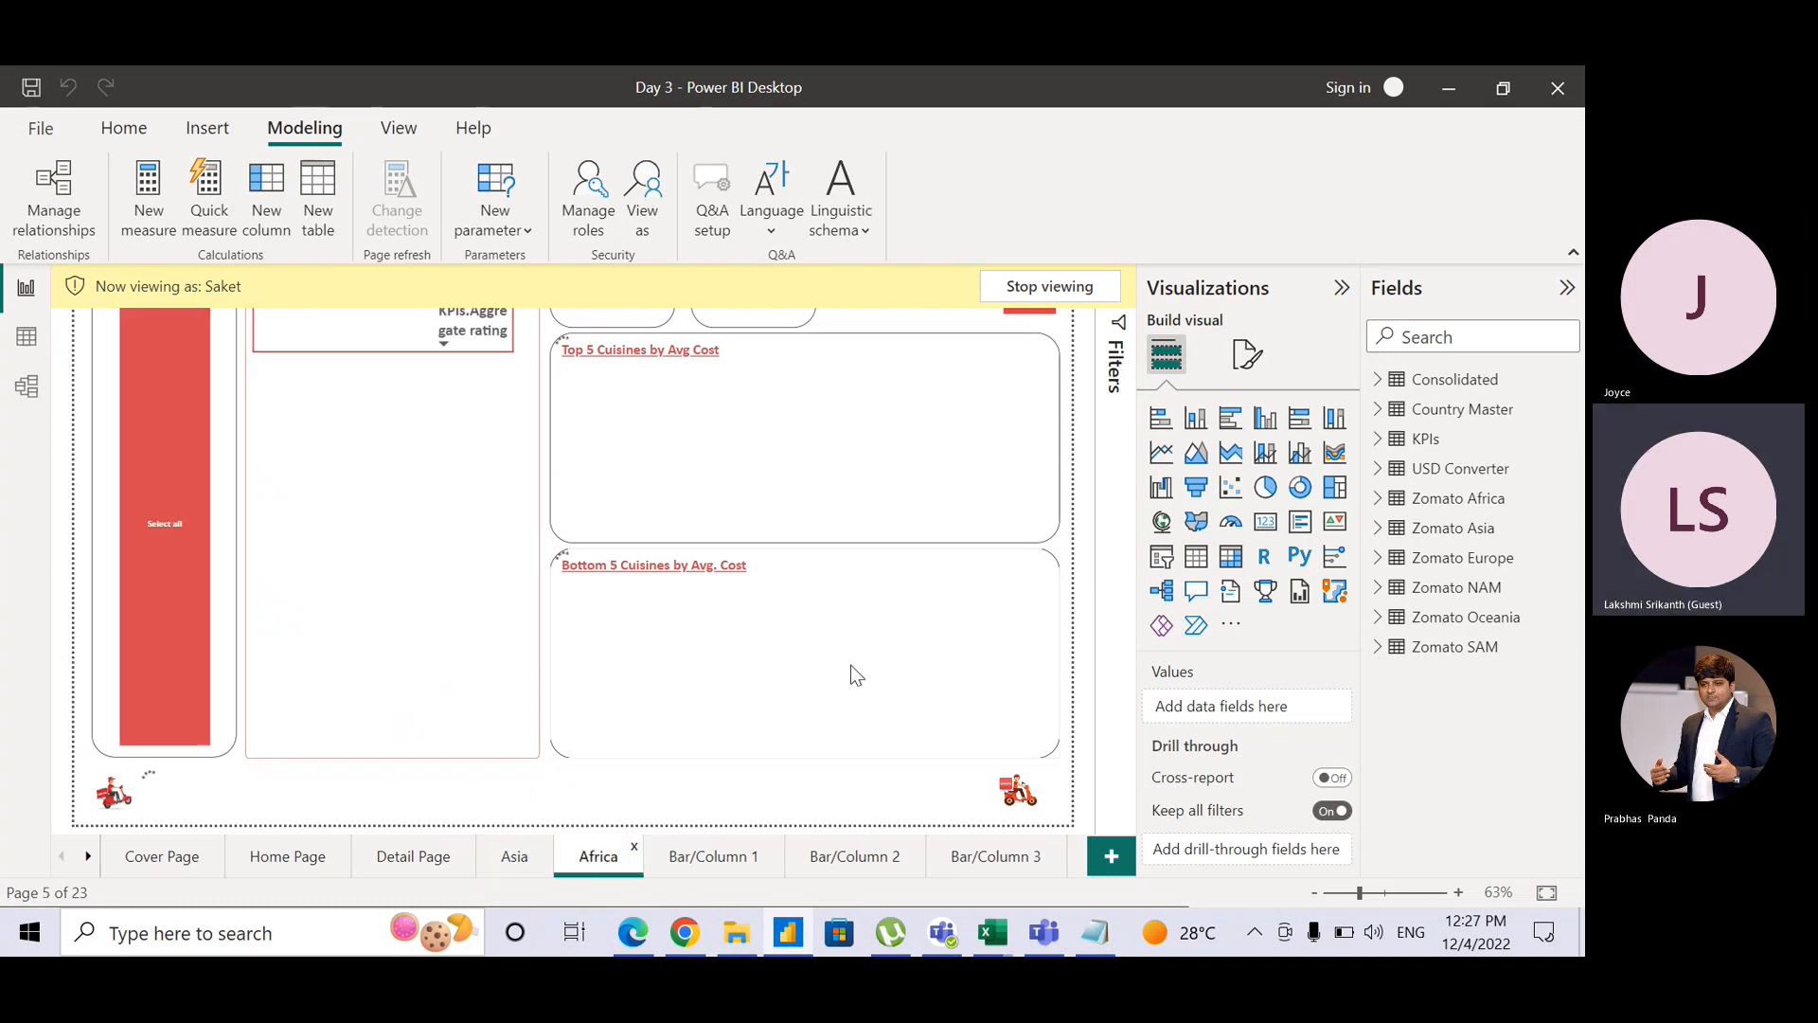
left_click(723, 858)
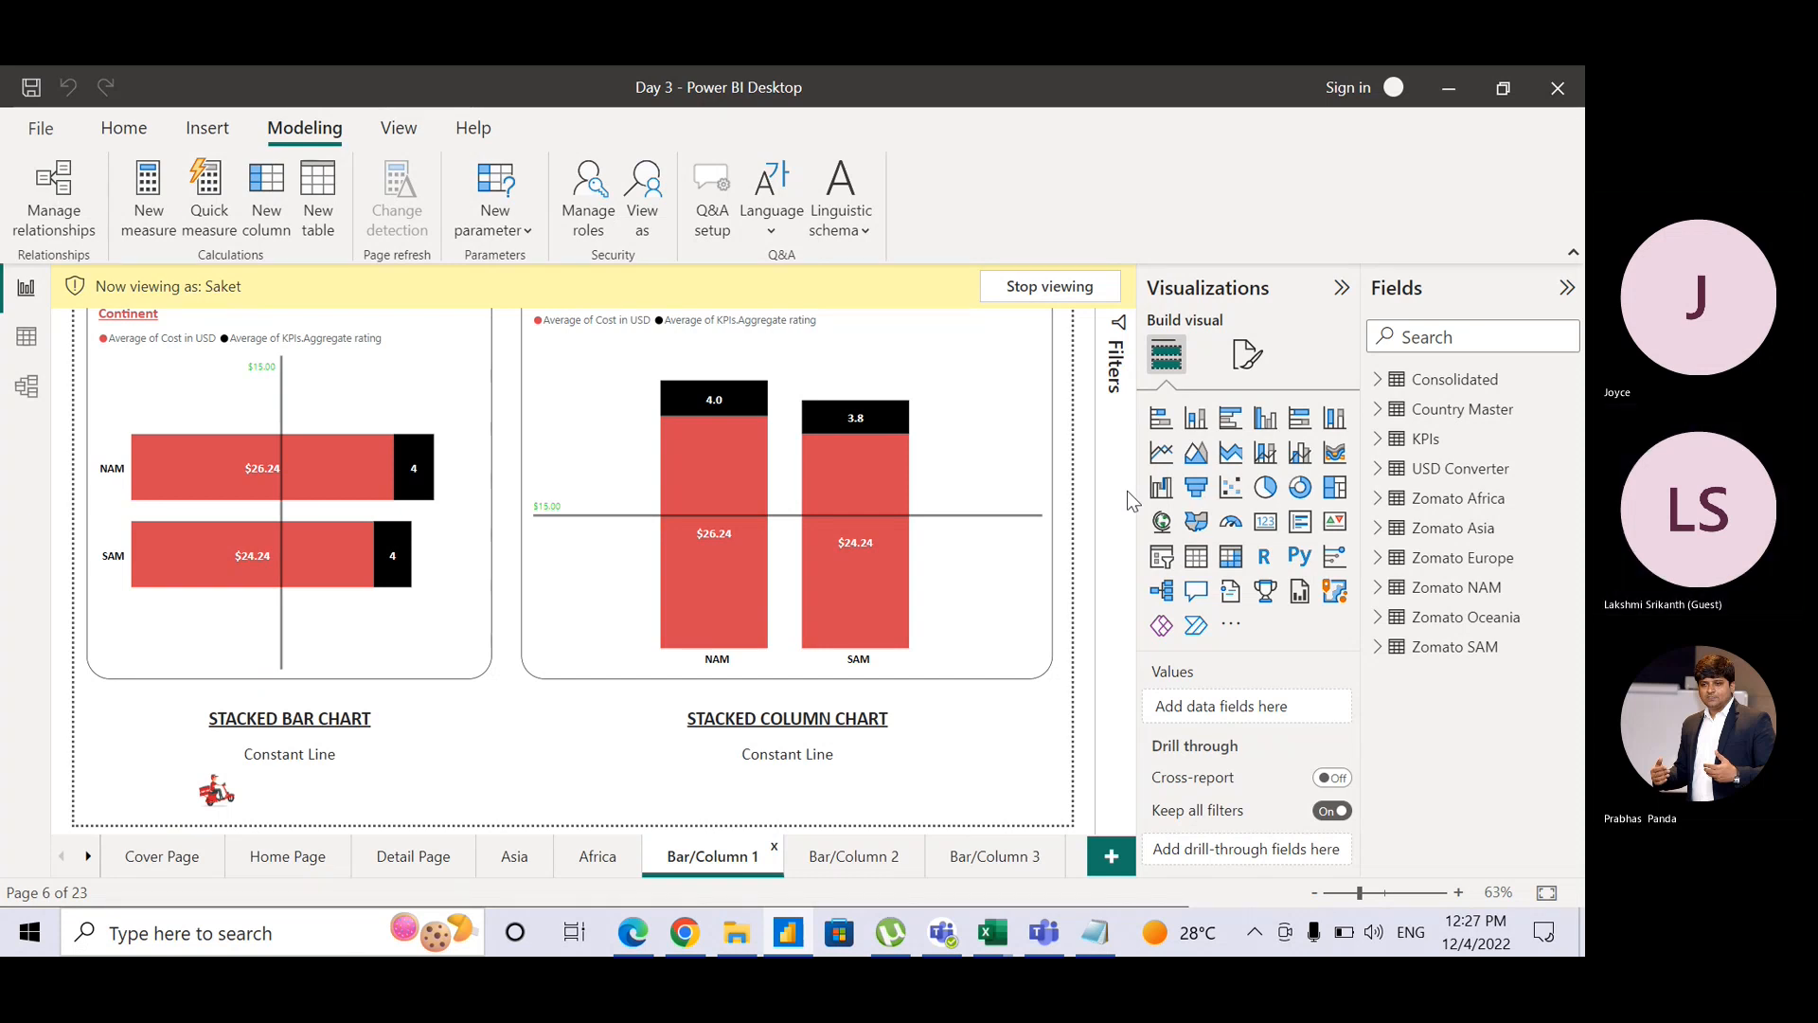
left_click(1047, 293)
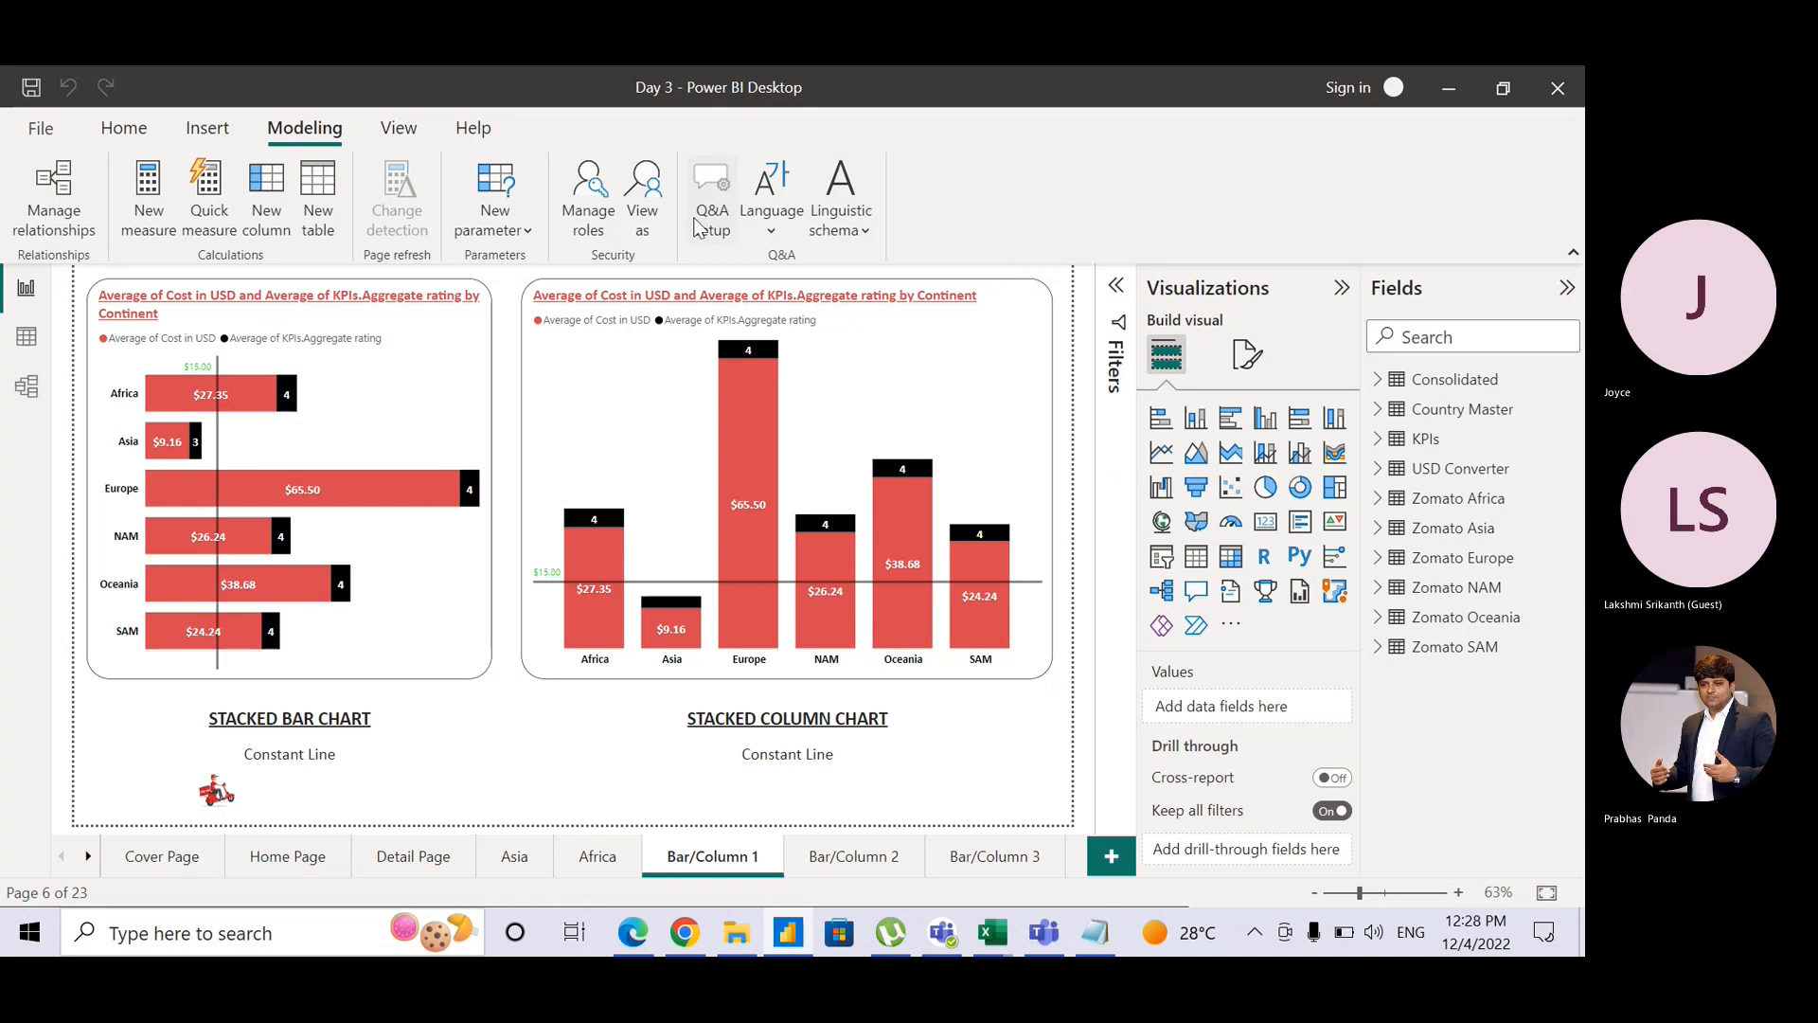
Step: Preview as Joyce to see Asia-only charts, then stop viewing and return to the Home Page
left_click(633, 220)
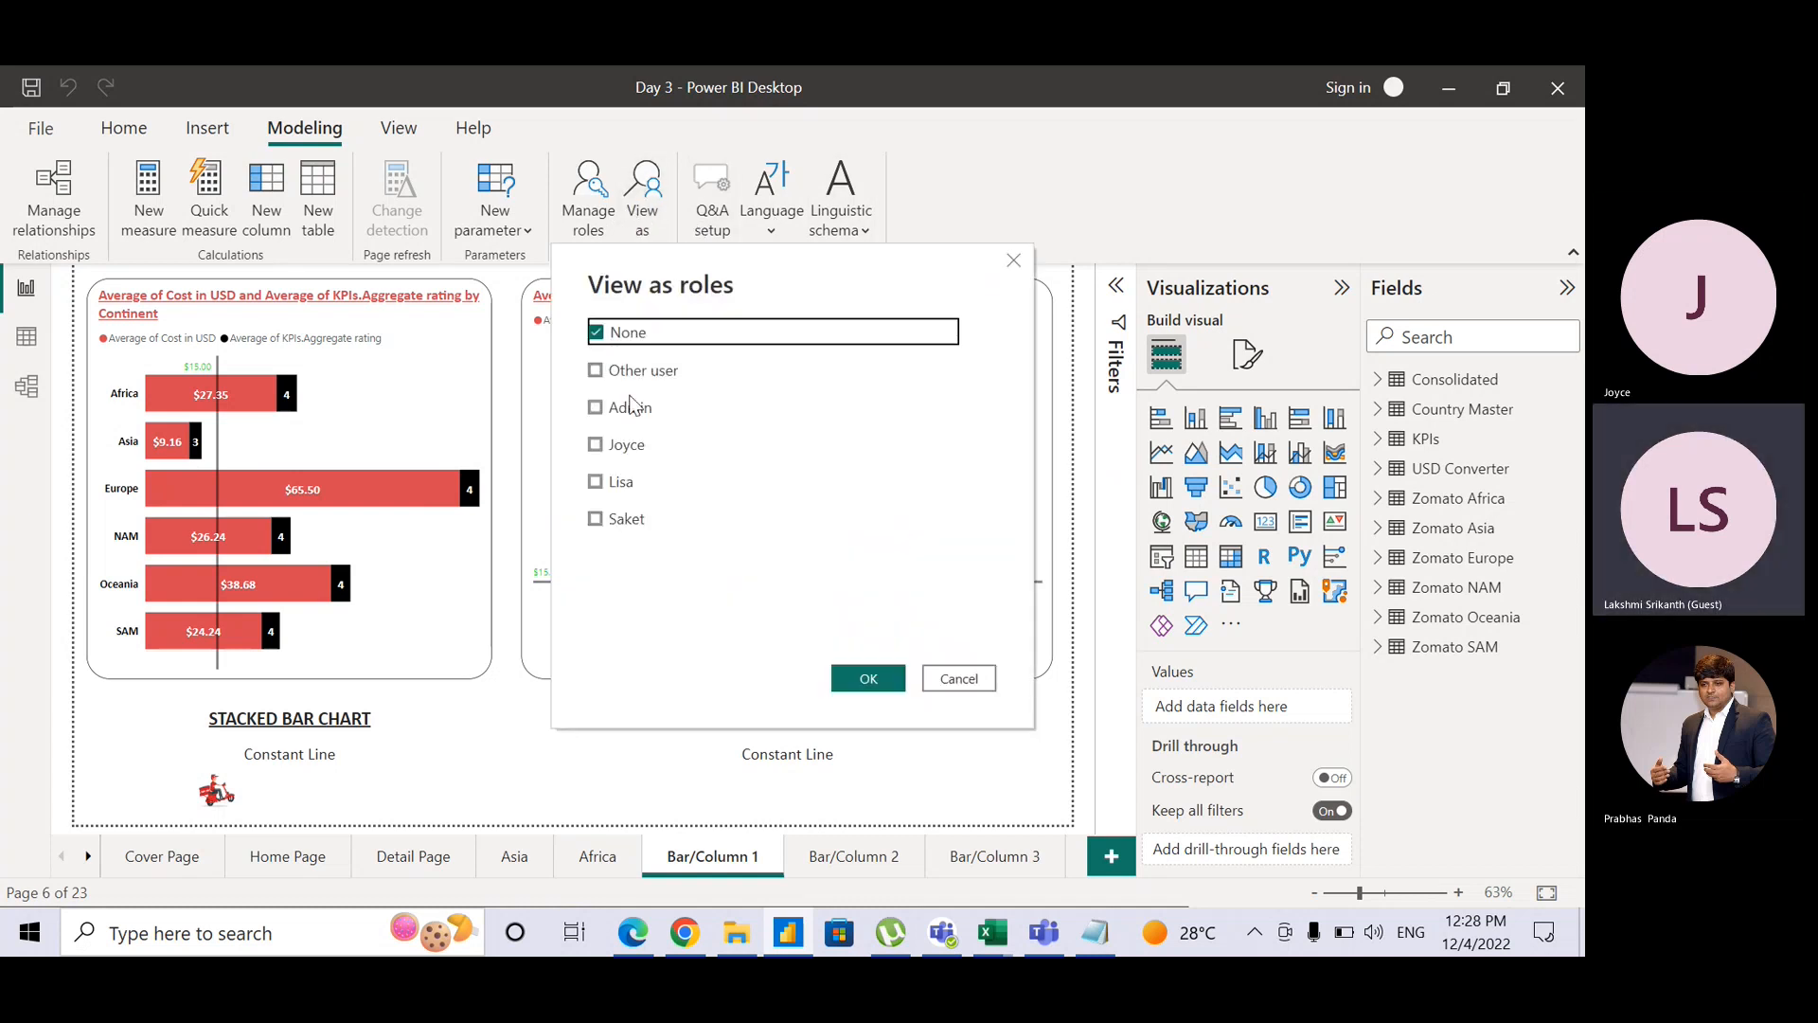
left_click(627, 445)
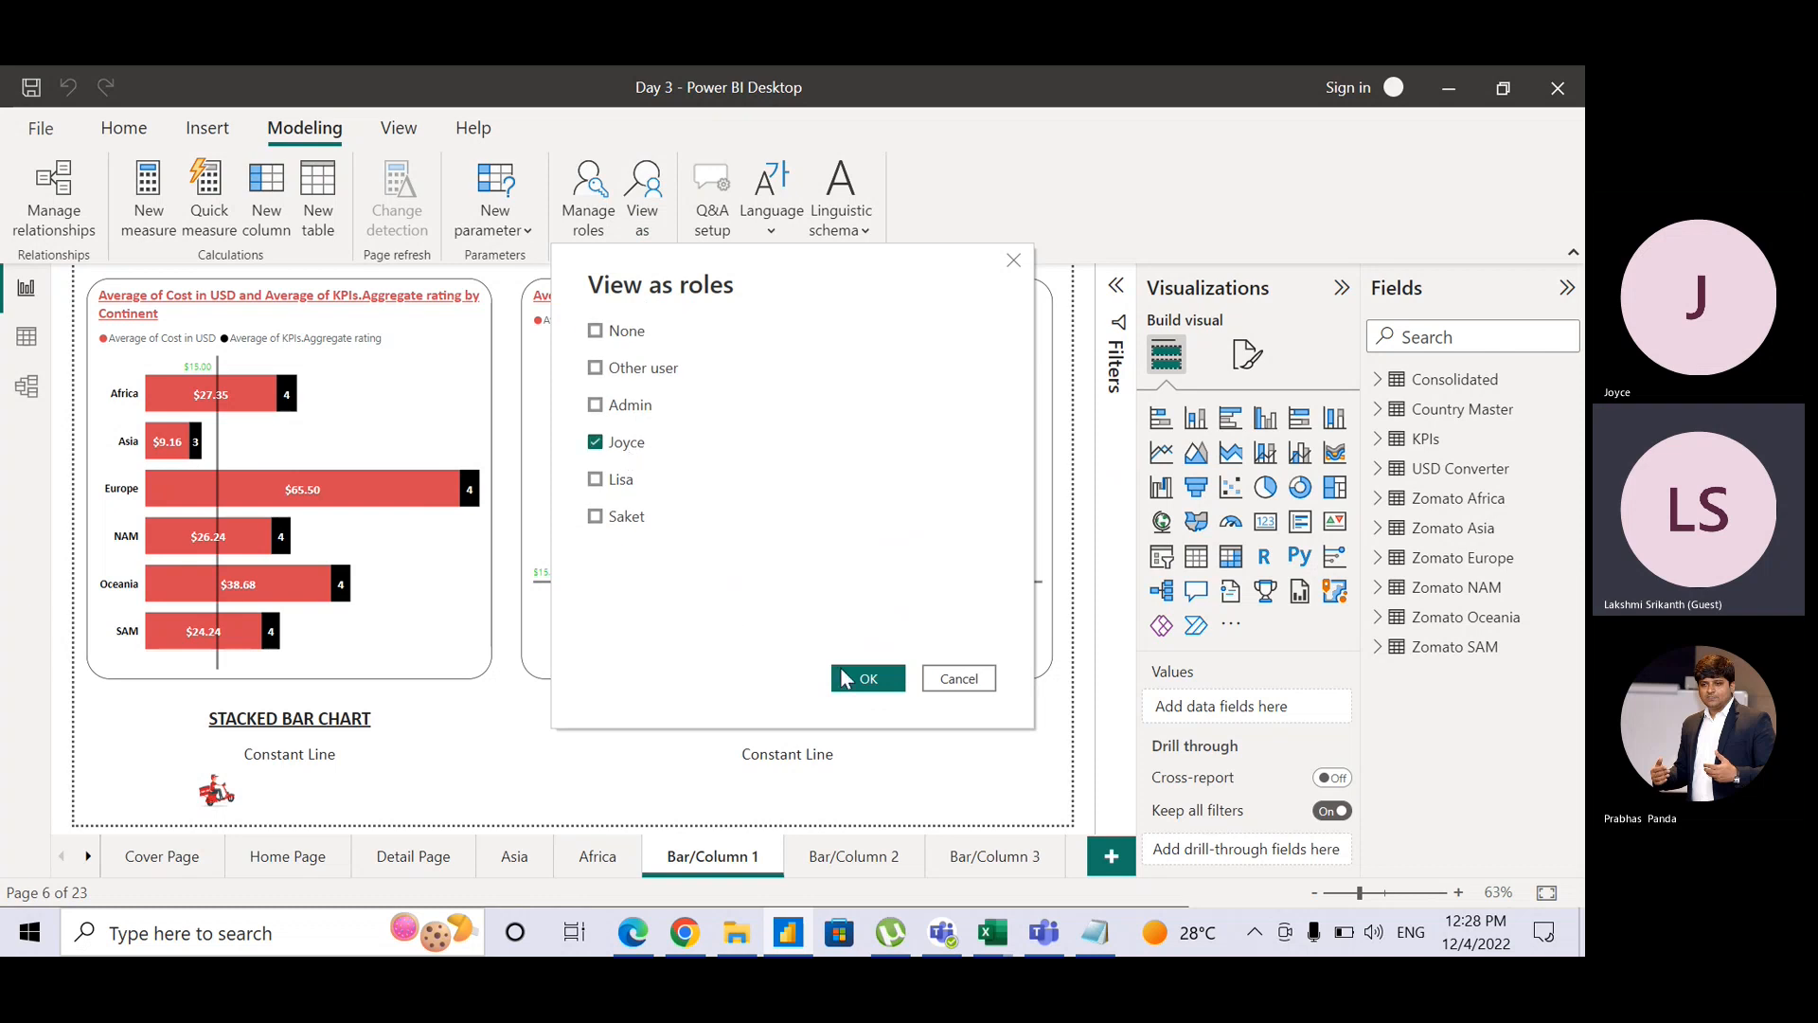
left_click(866, 680)
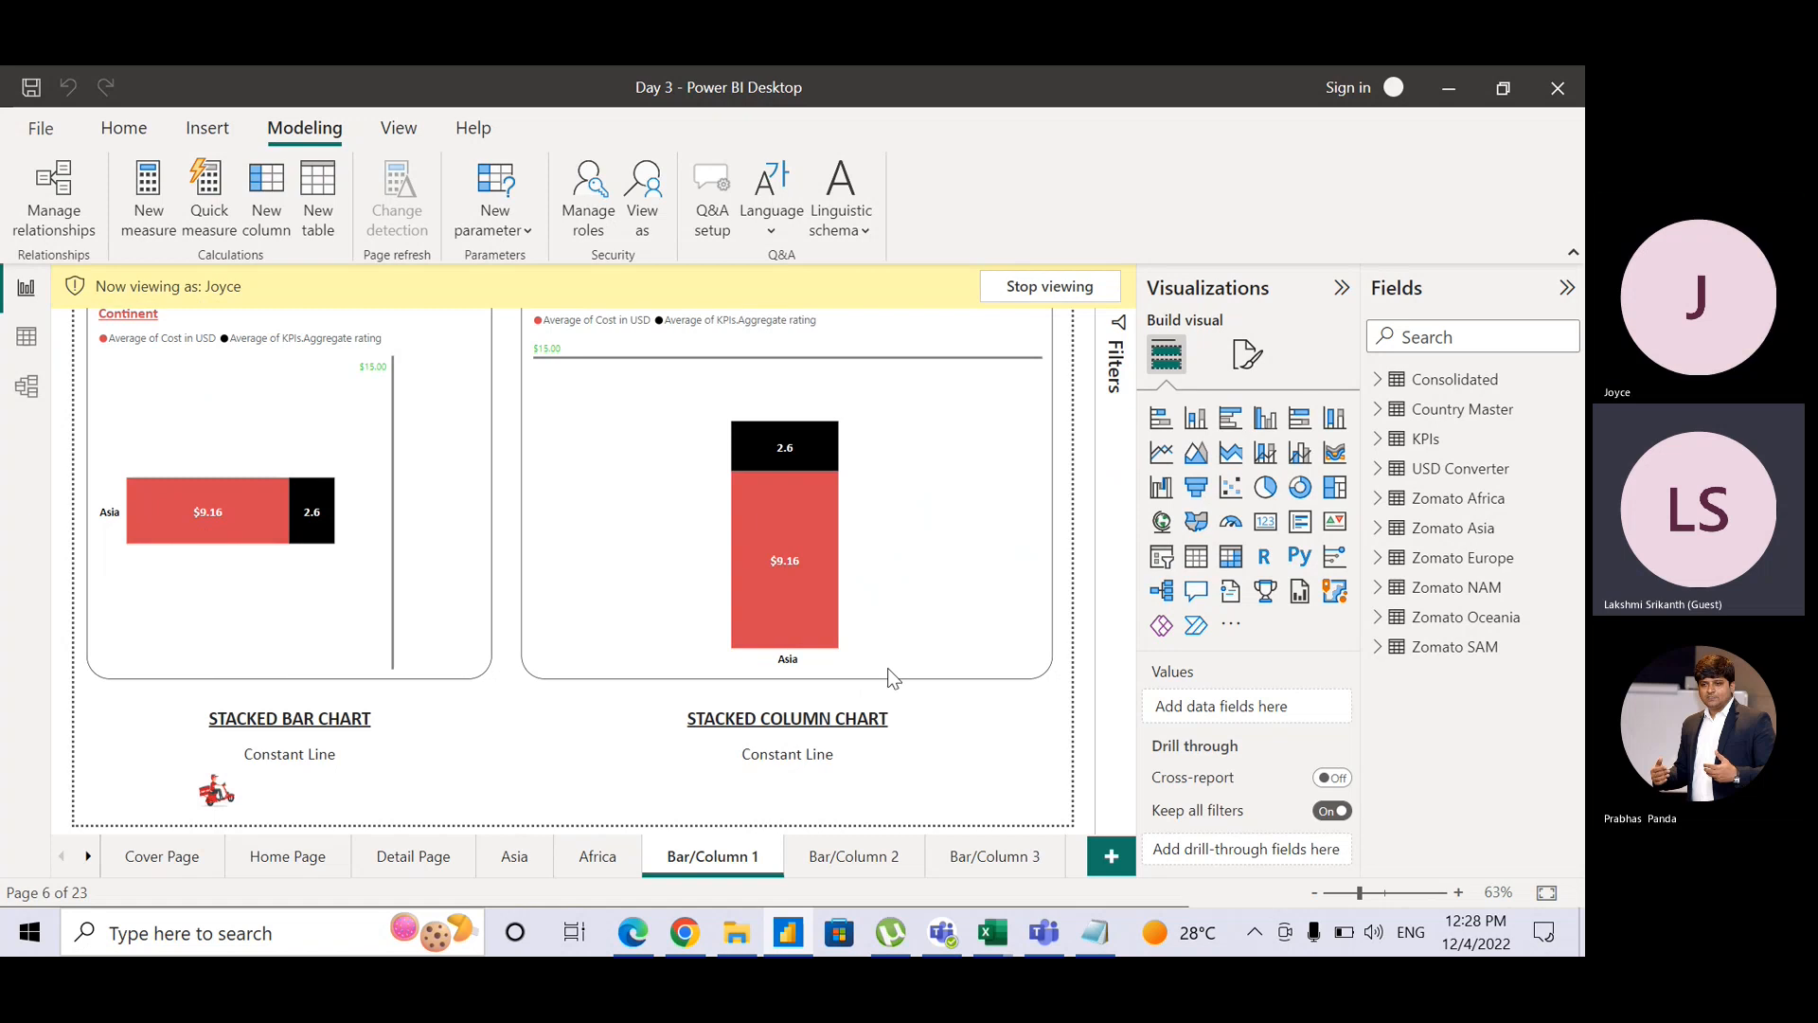
left_click(1050, 287)
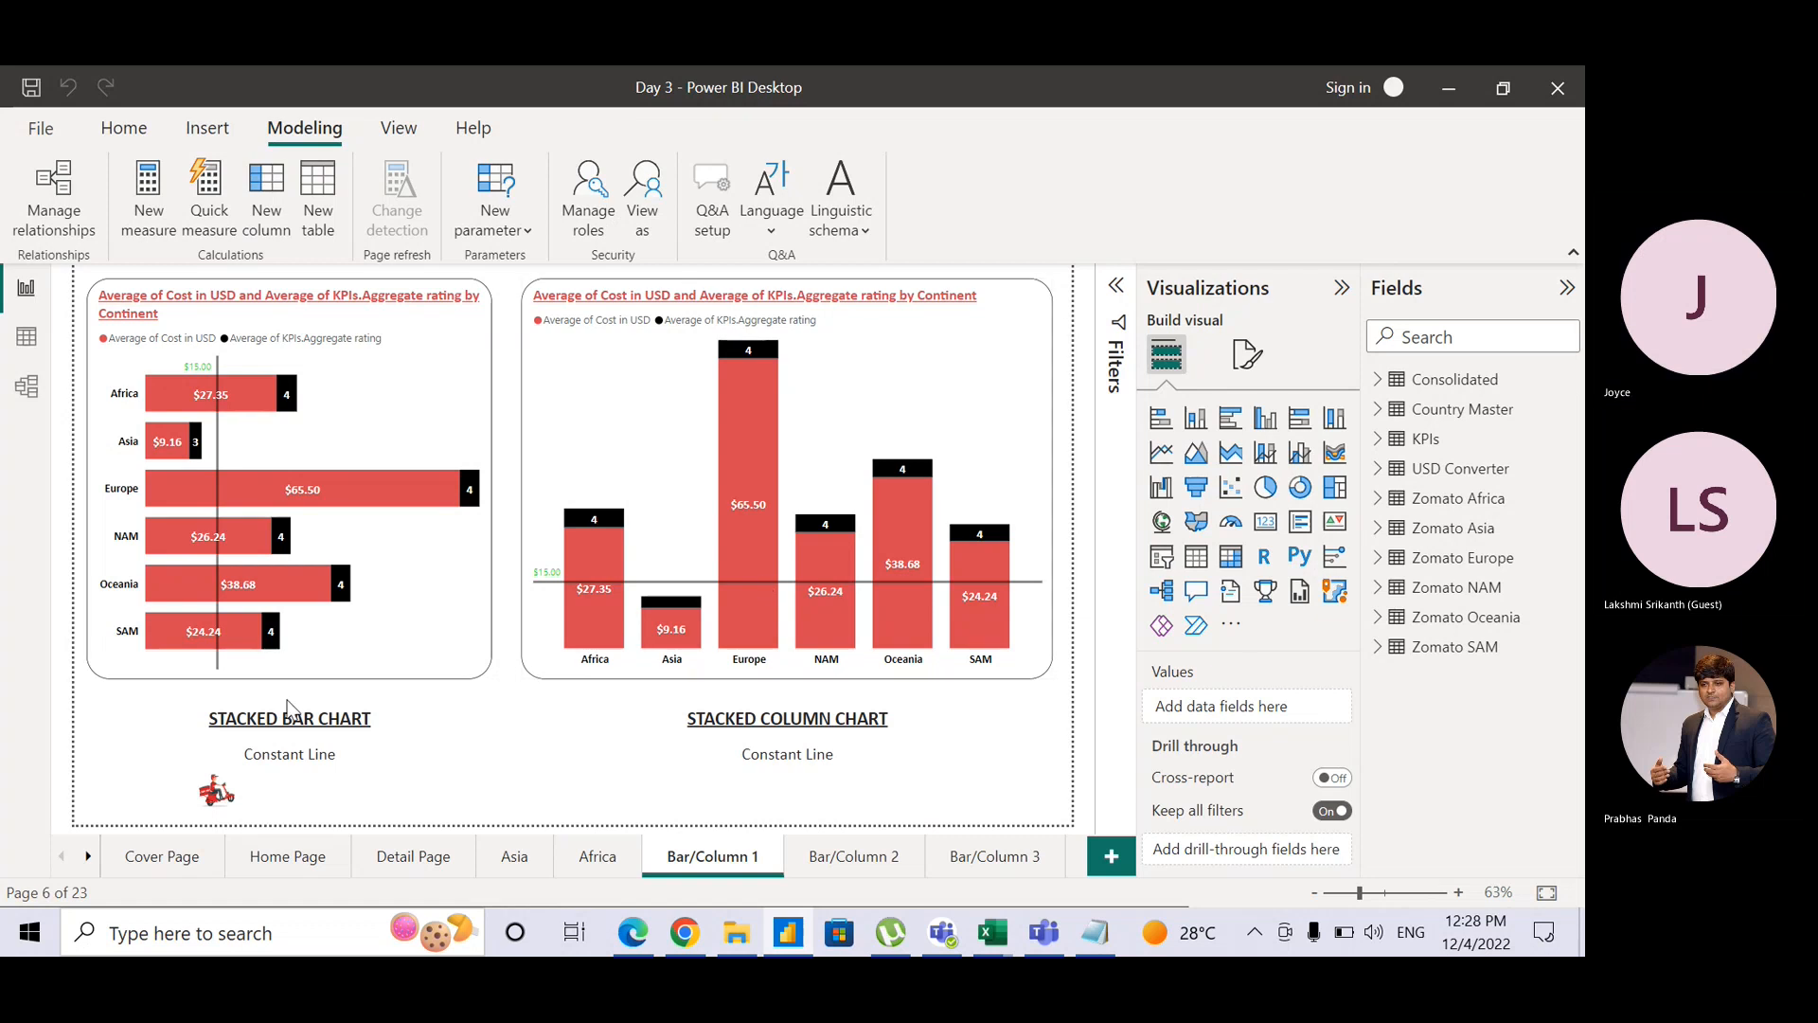
left_click(295, 858)
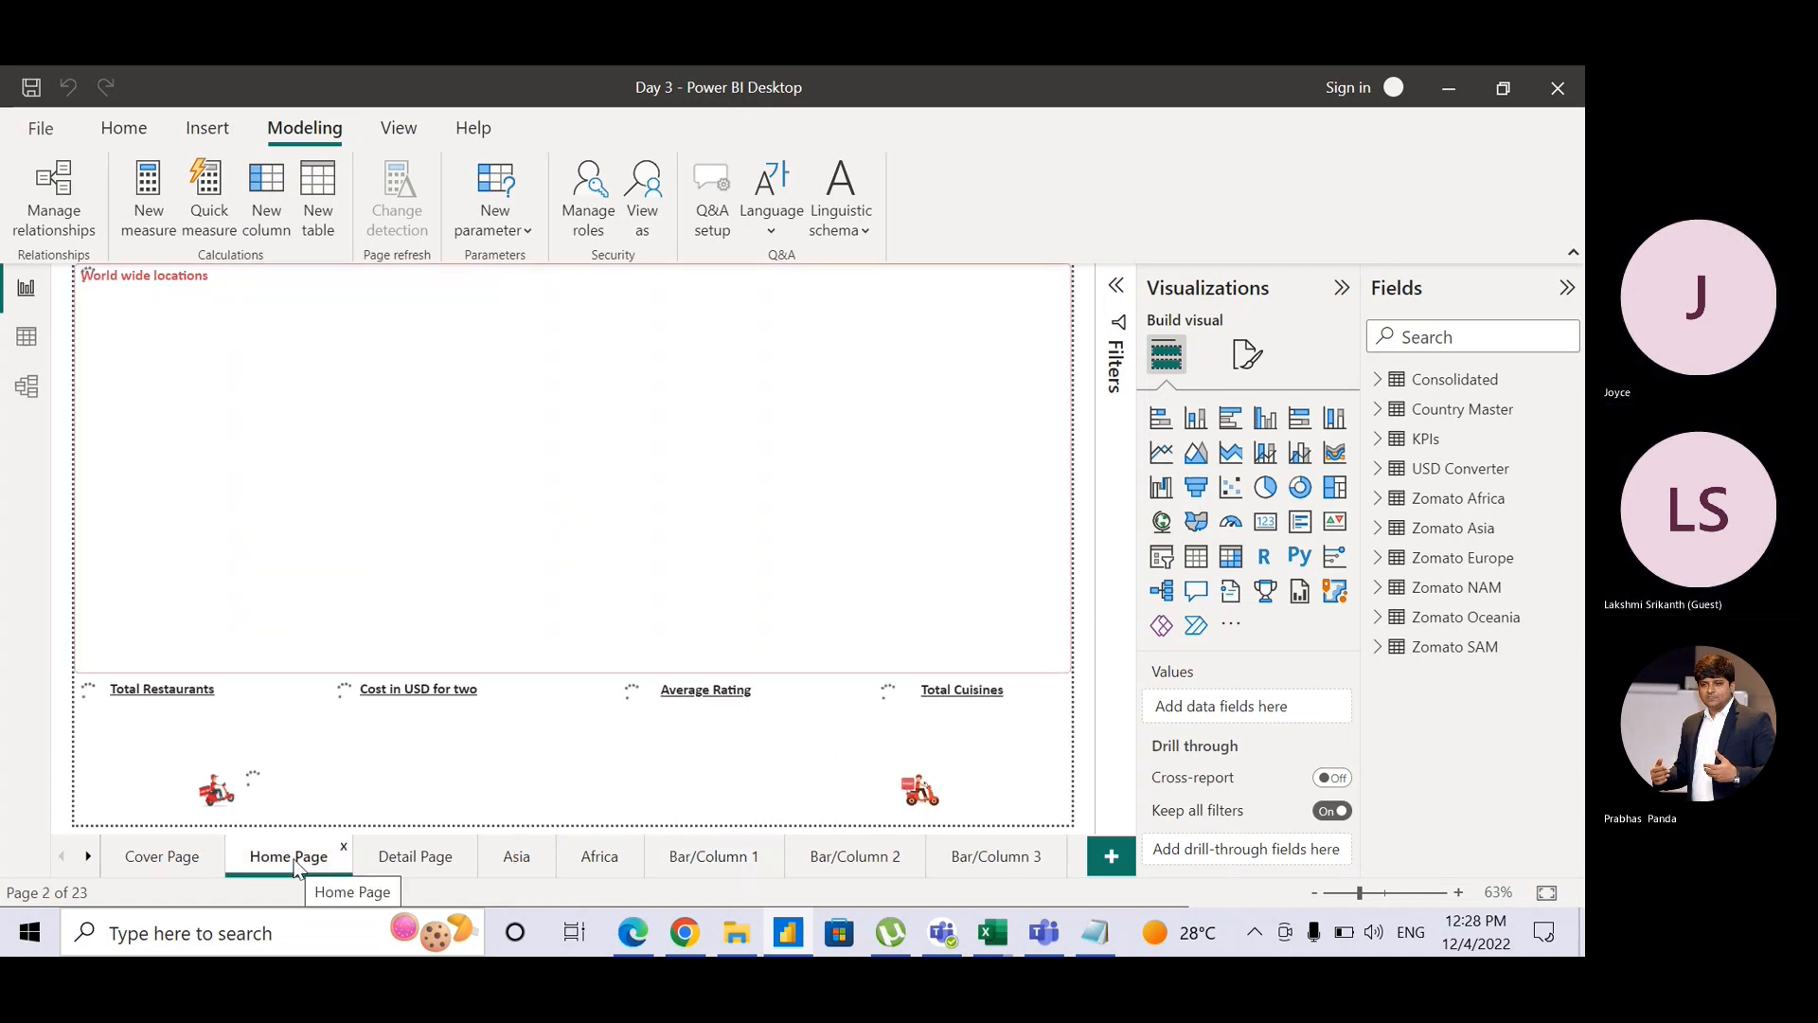
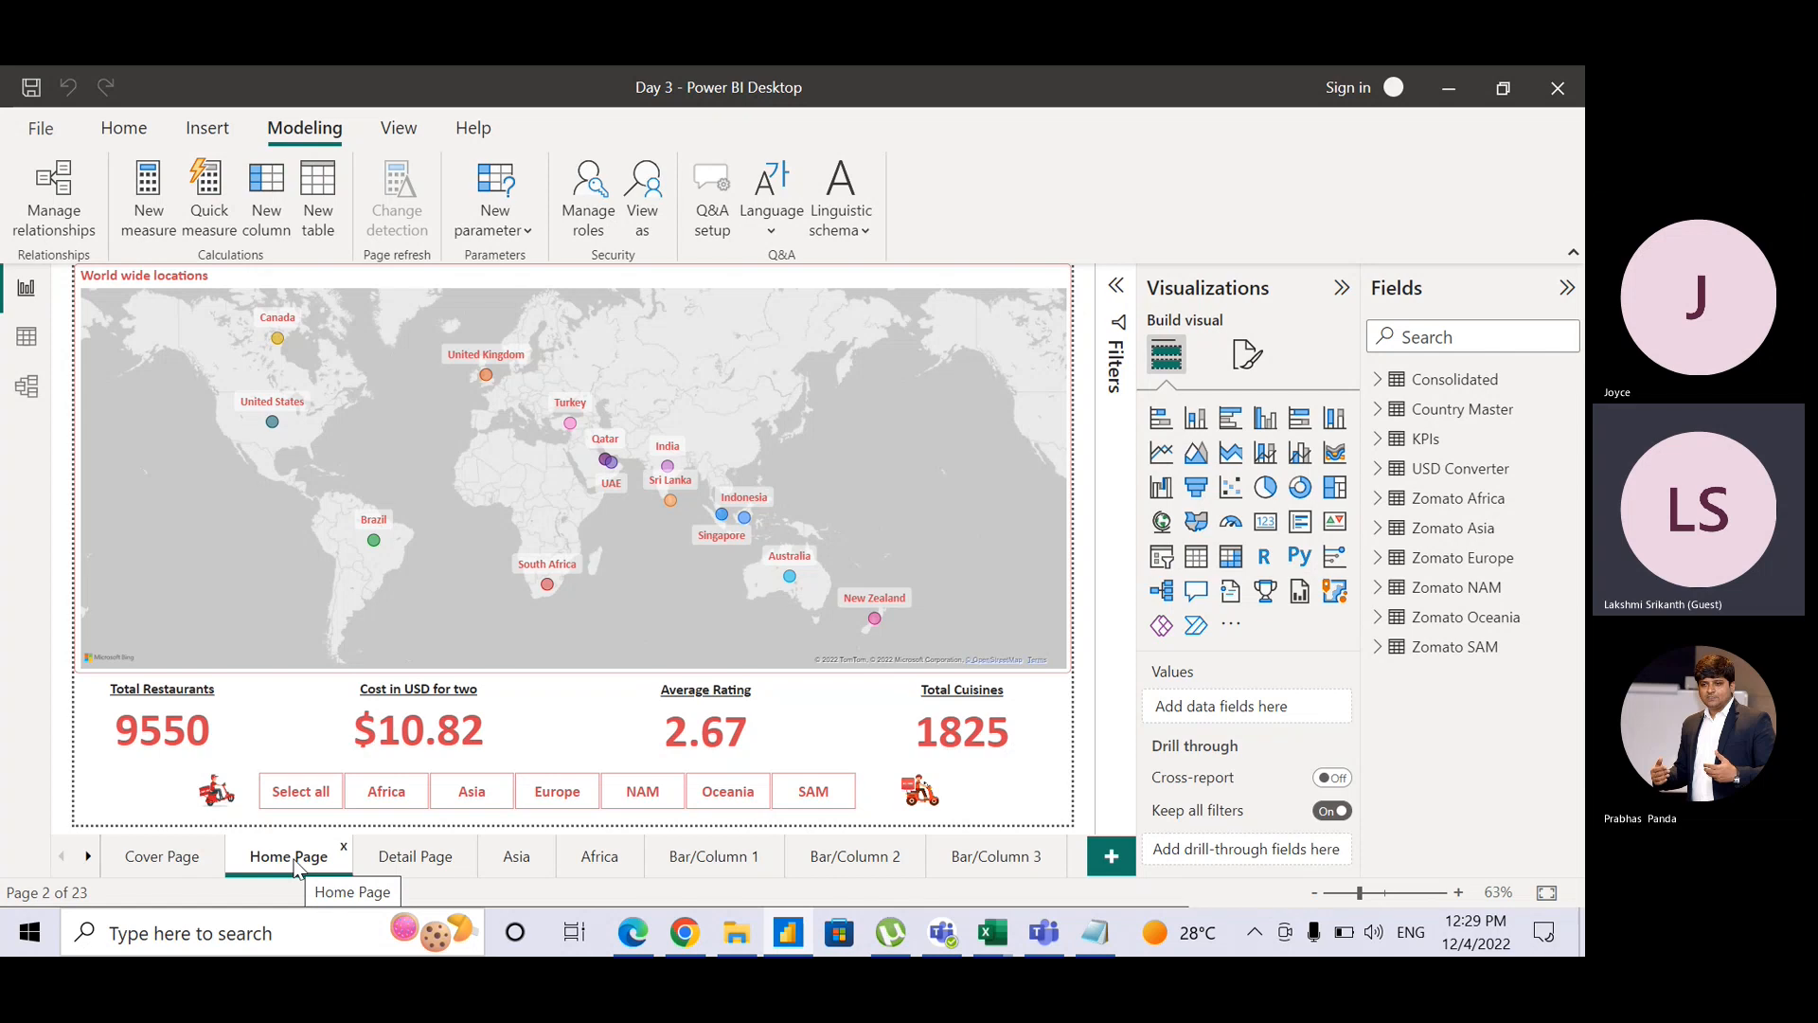
Step: Add the line 'RLS - Row Level Security' beneath the feedback list in the Notepad training notes
left_click(1110, 933)
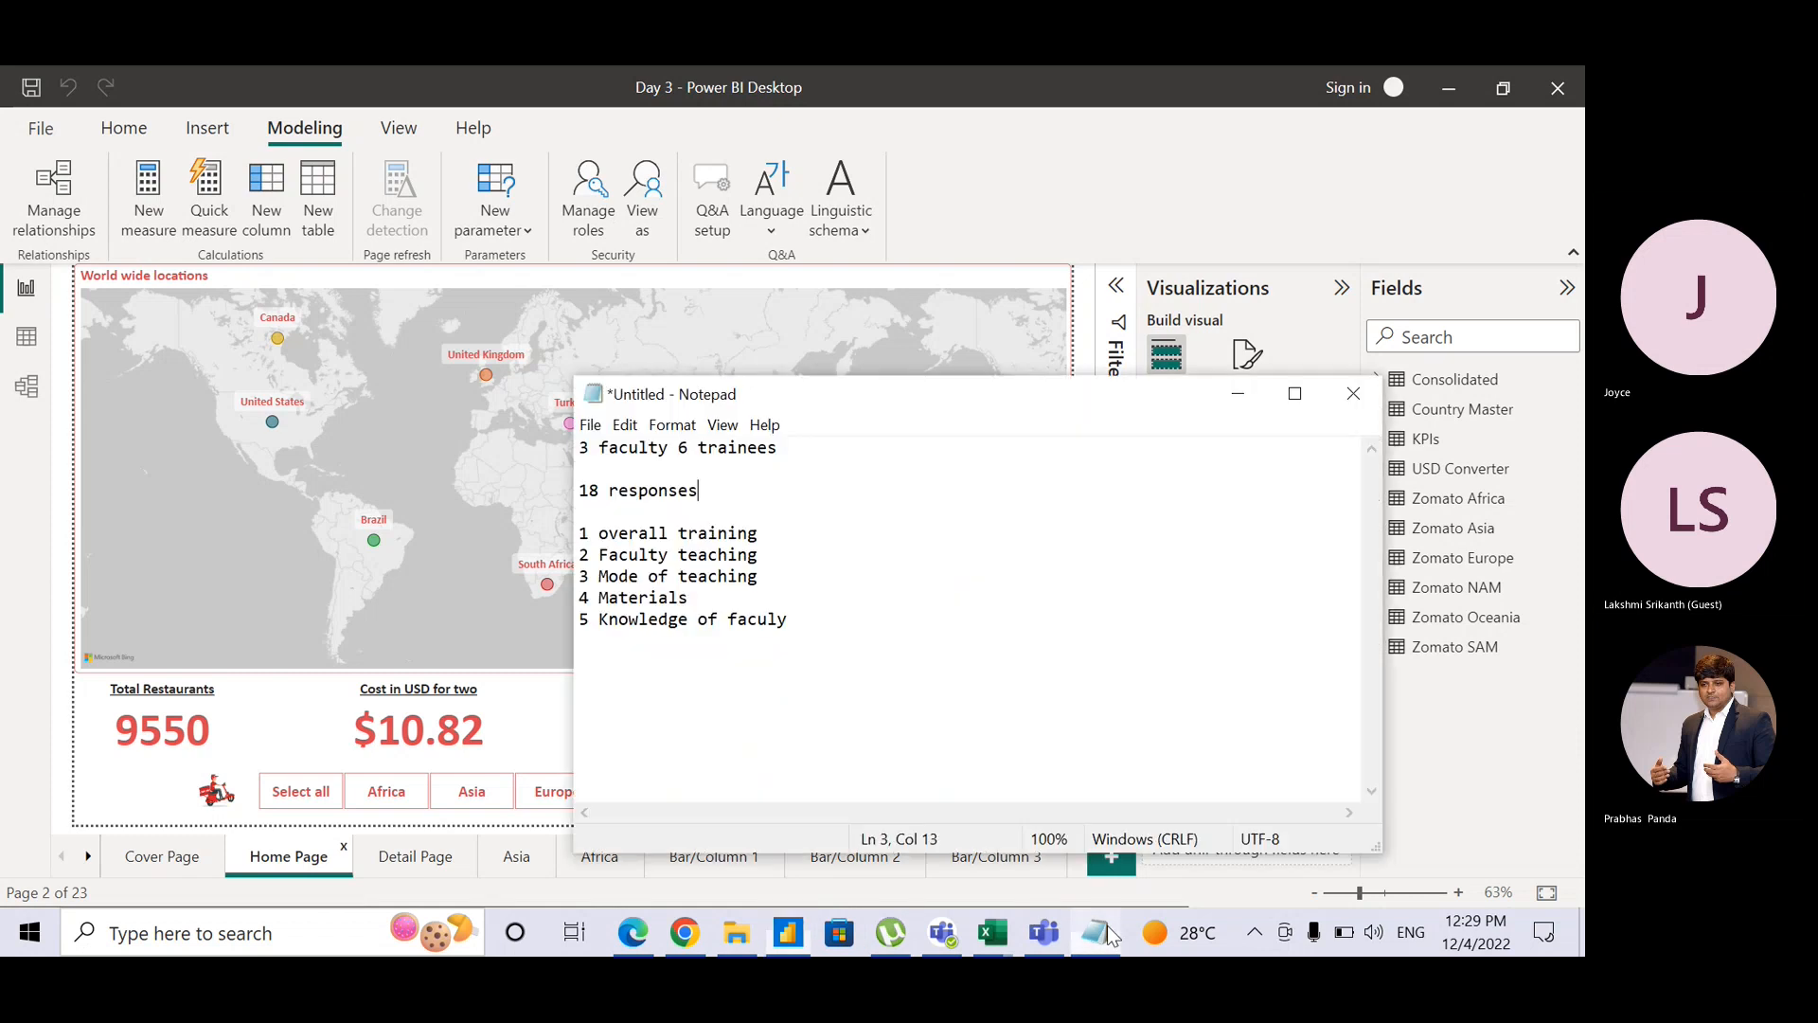
left_click(830, 631)
key("Return")
key("Return")
type("R")
key("BackSpace")
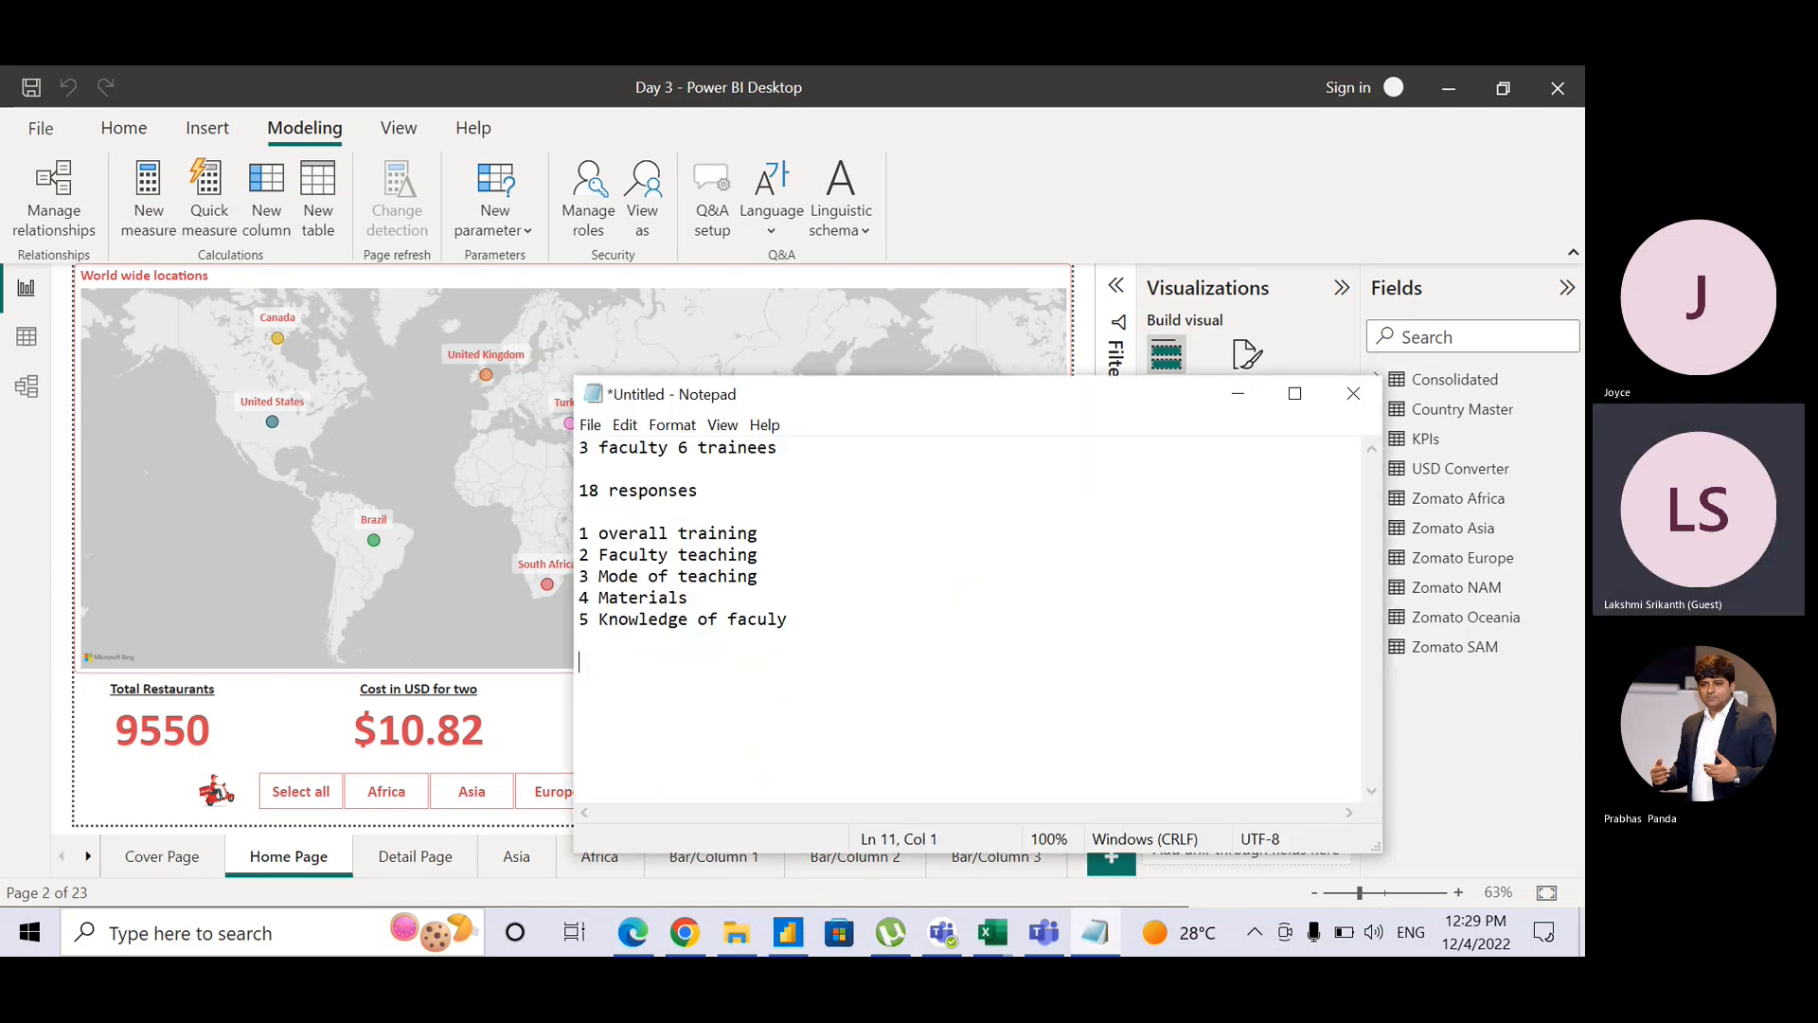
type("RLS - Roe")
key("BackSpace")
type("w Le")
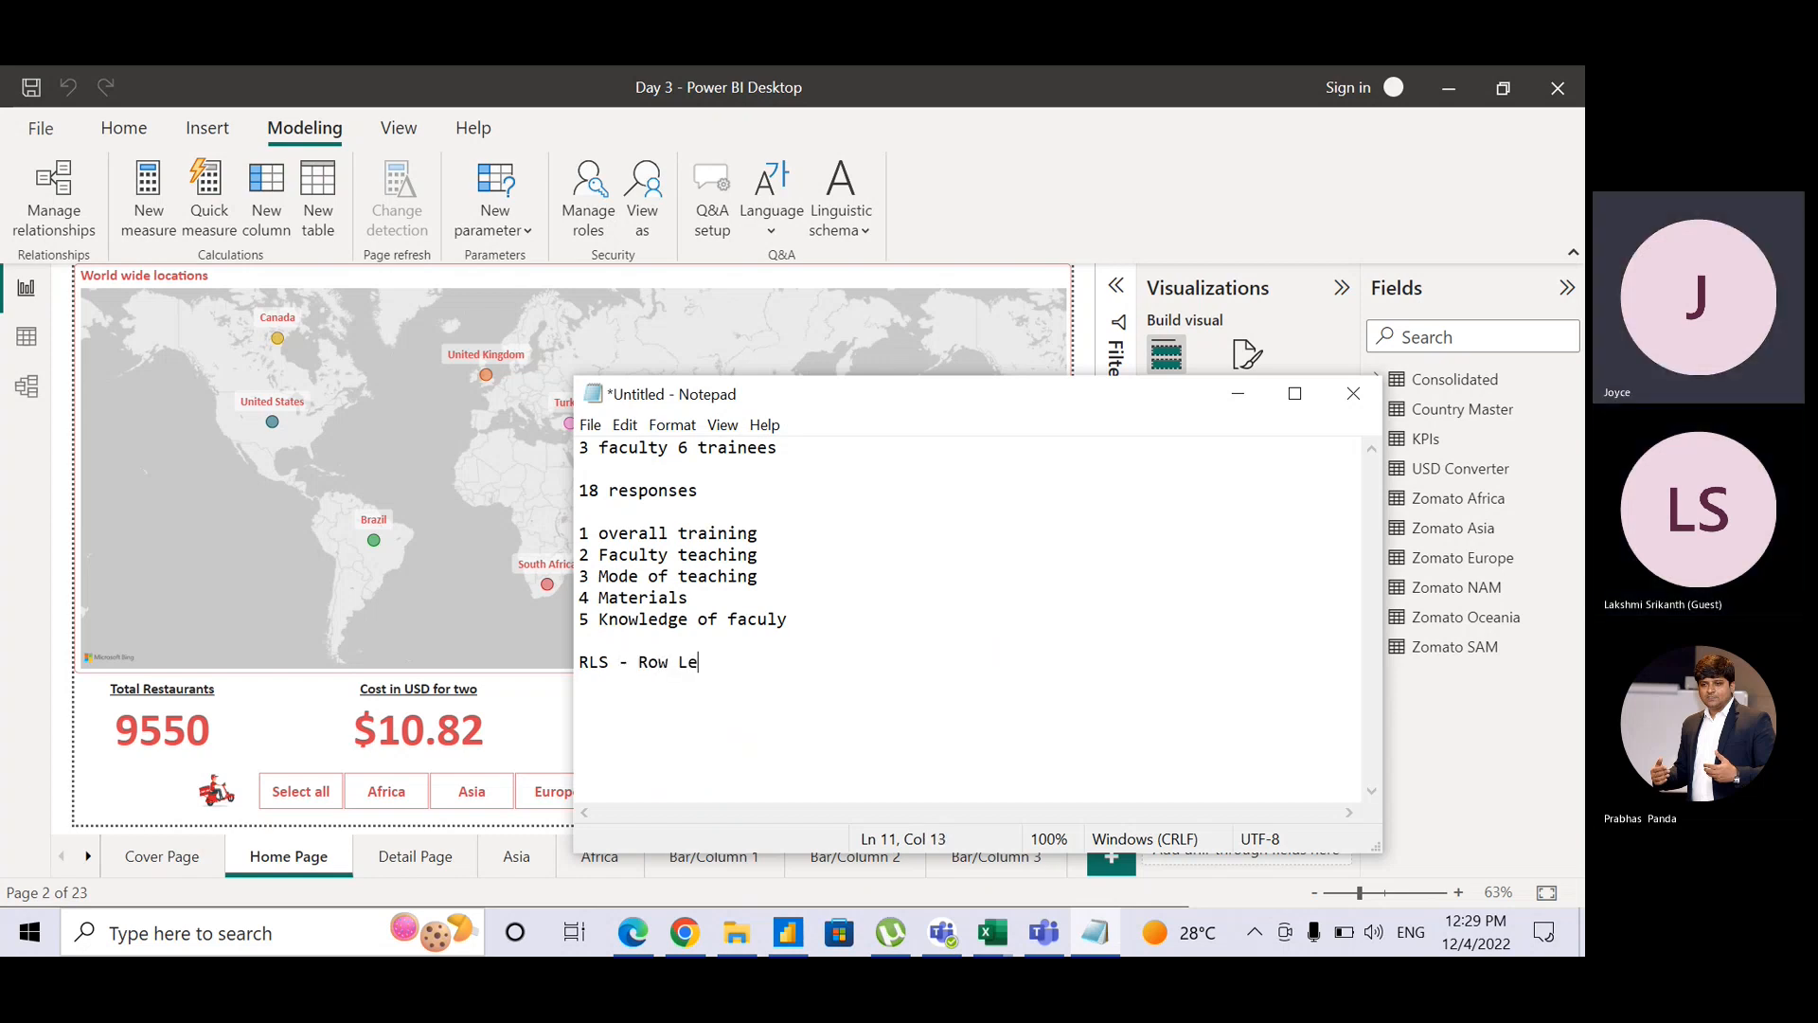
type("vel Securit")
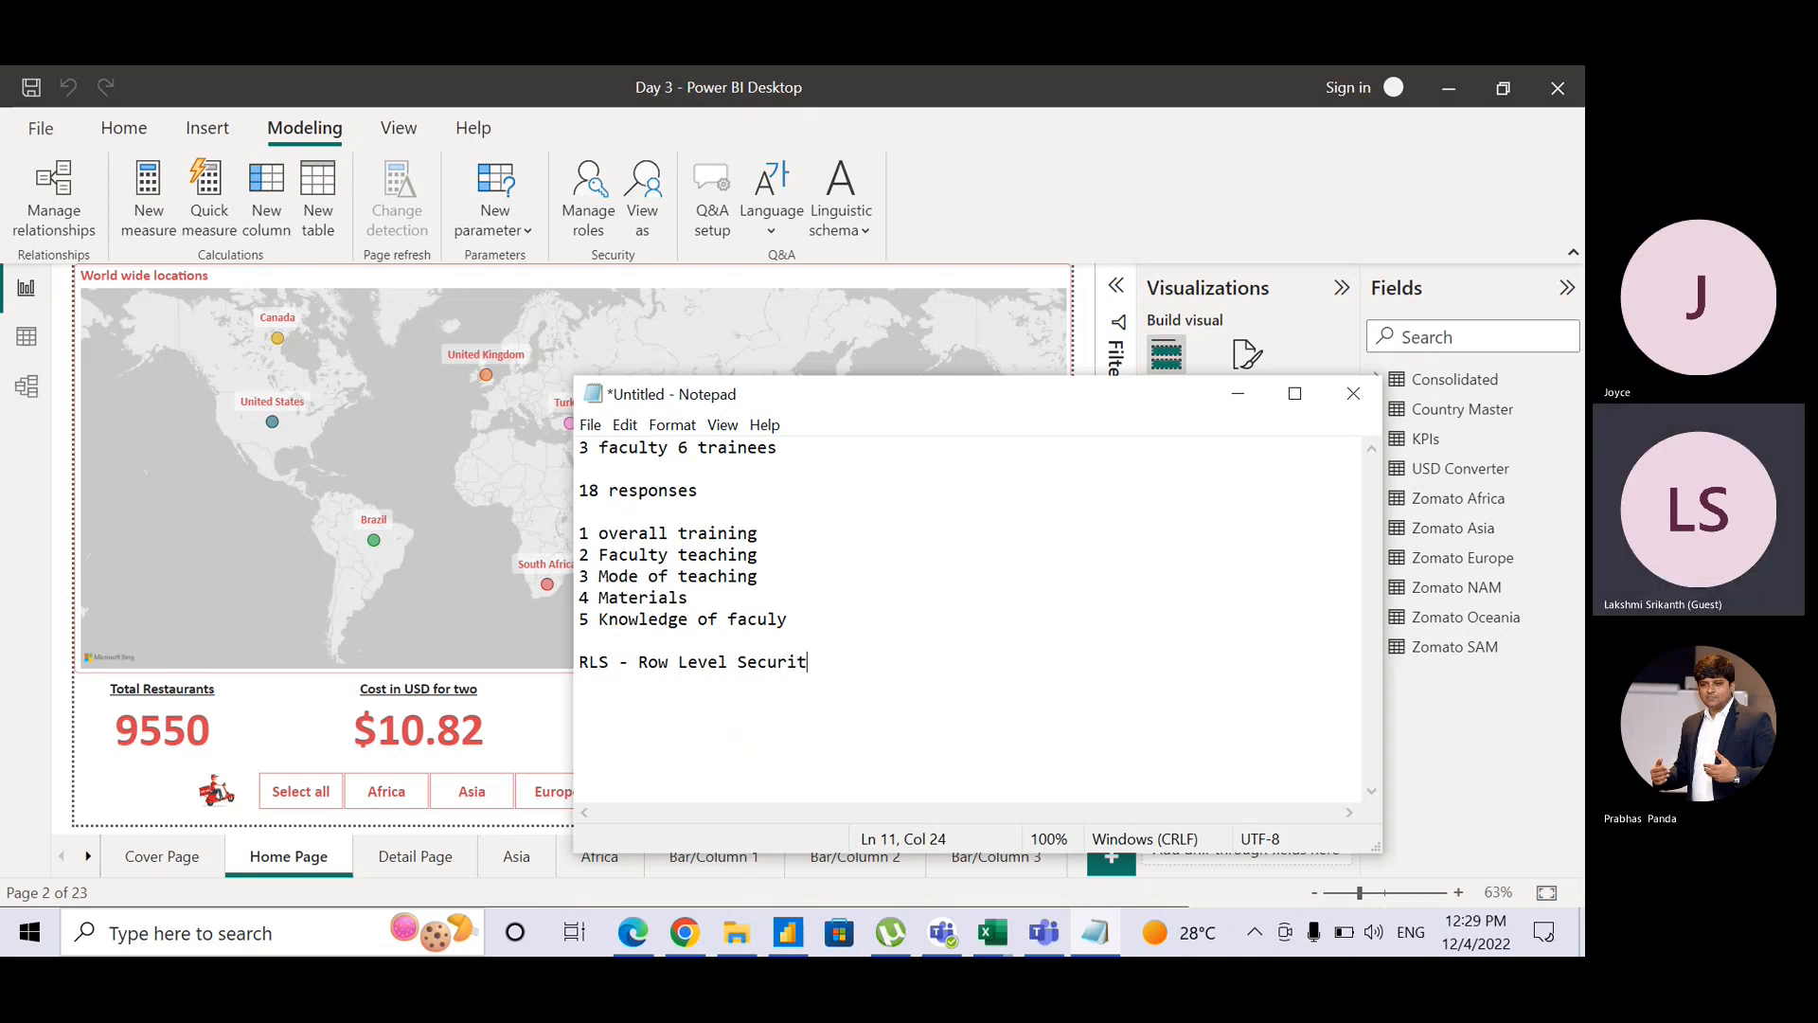
type("y")
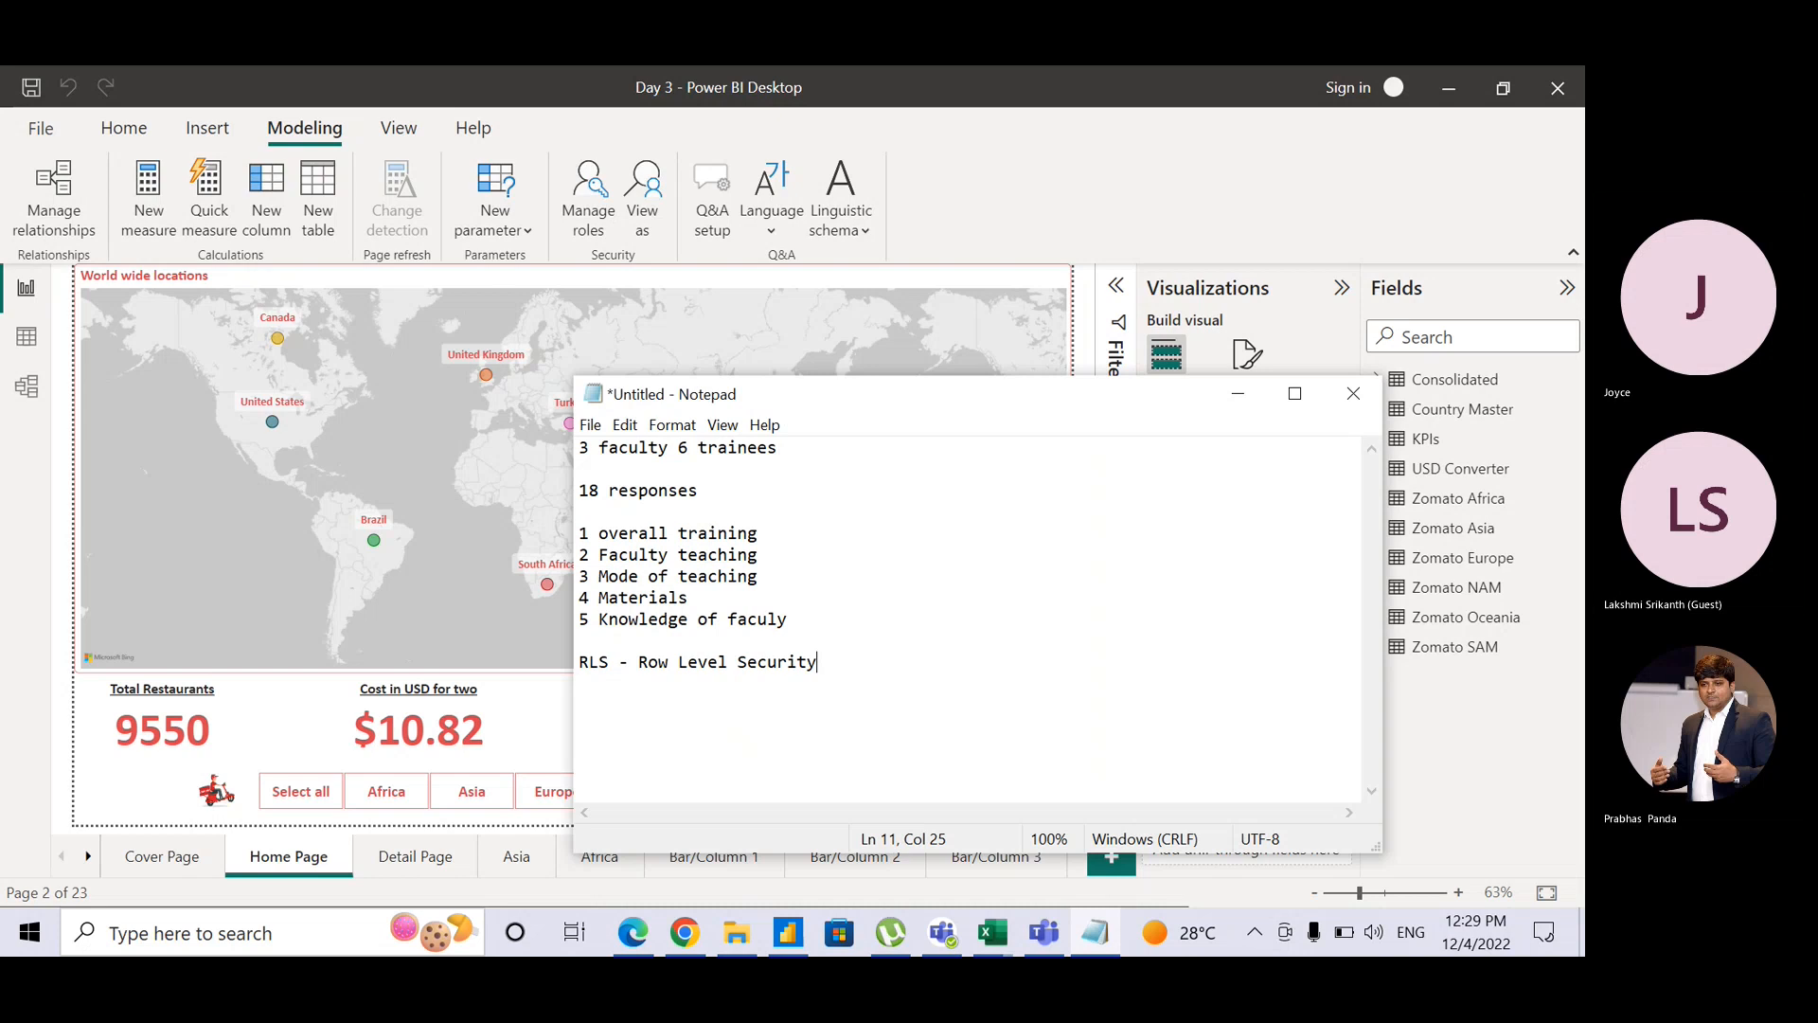
Step: Show the report's Cover Page in Power BI, then bring the Notepad notes back in front
key("alt+Tab")
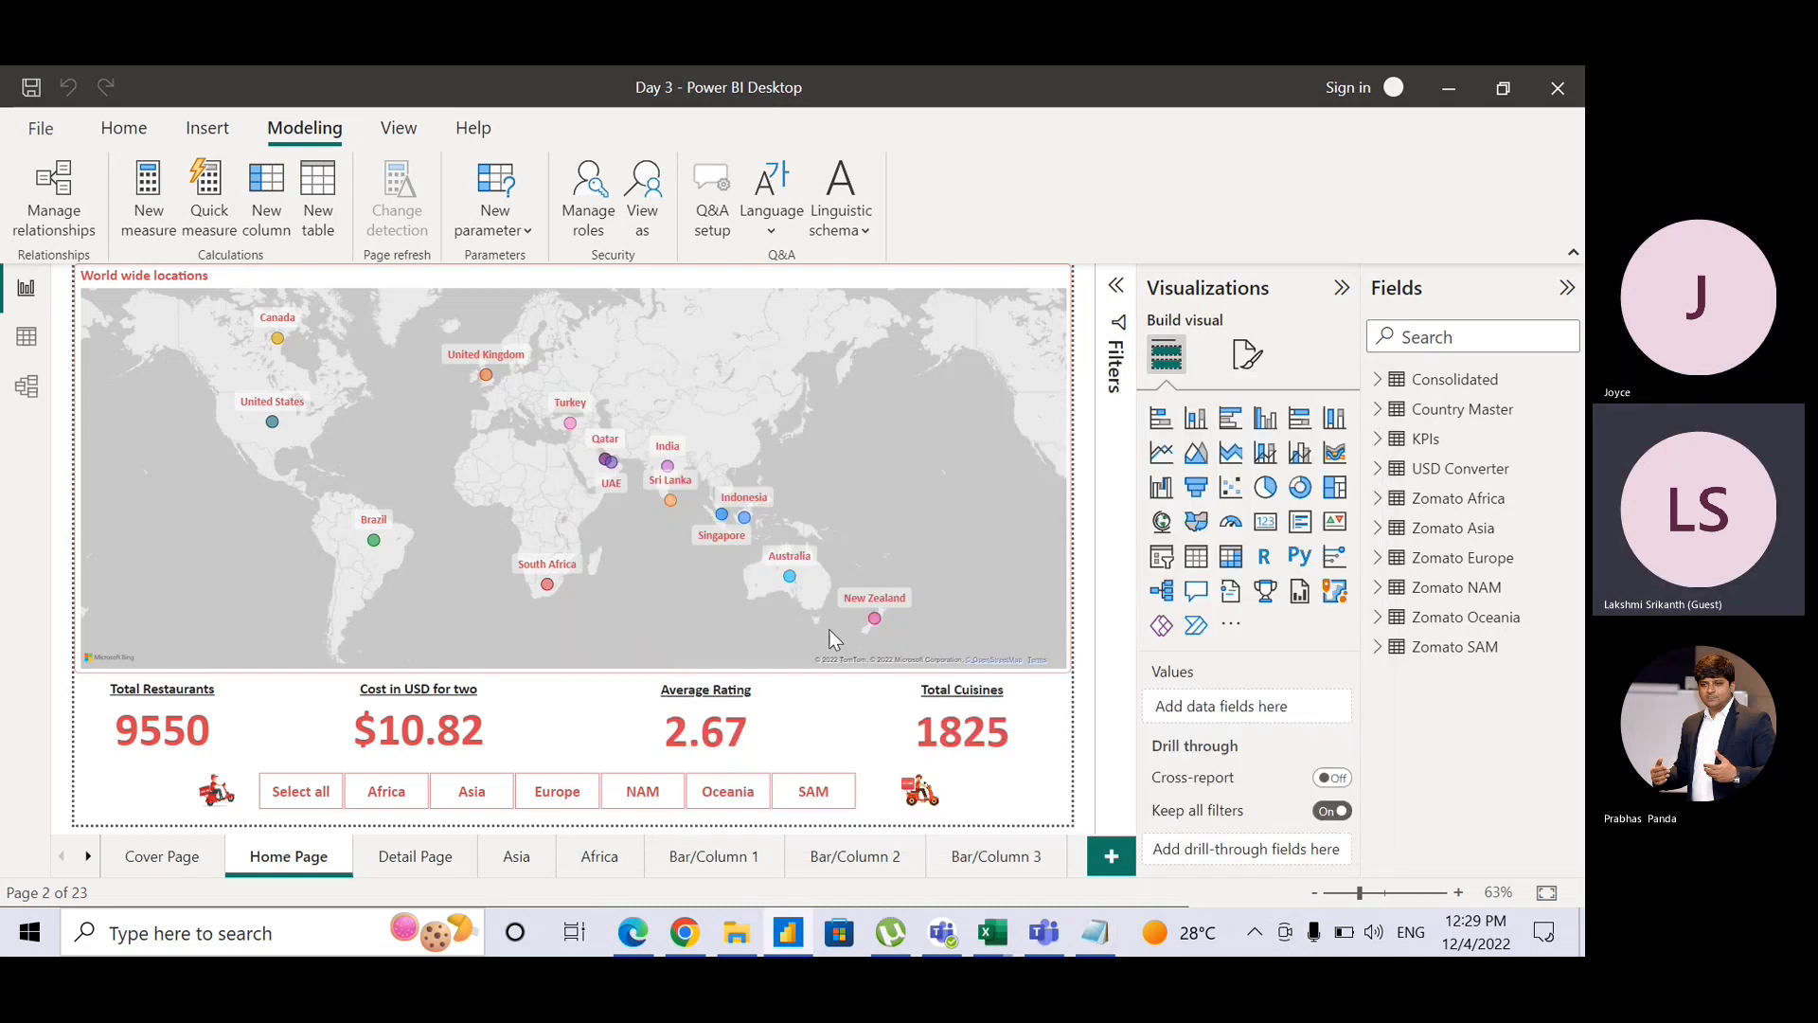
left_click(163, 857)
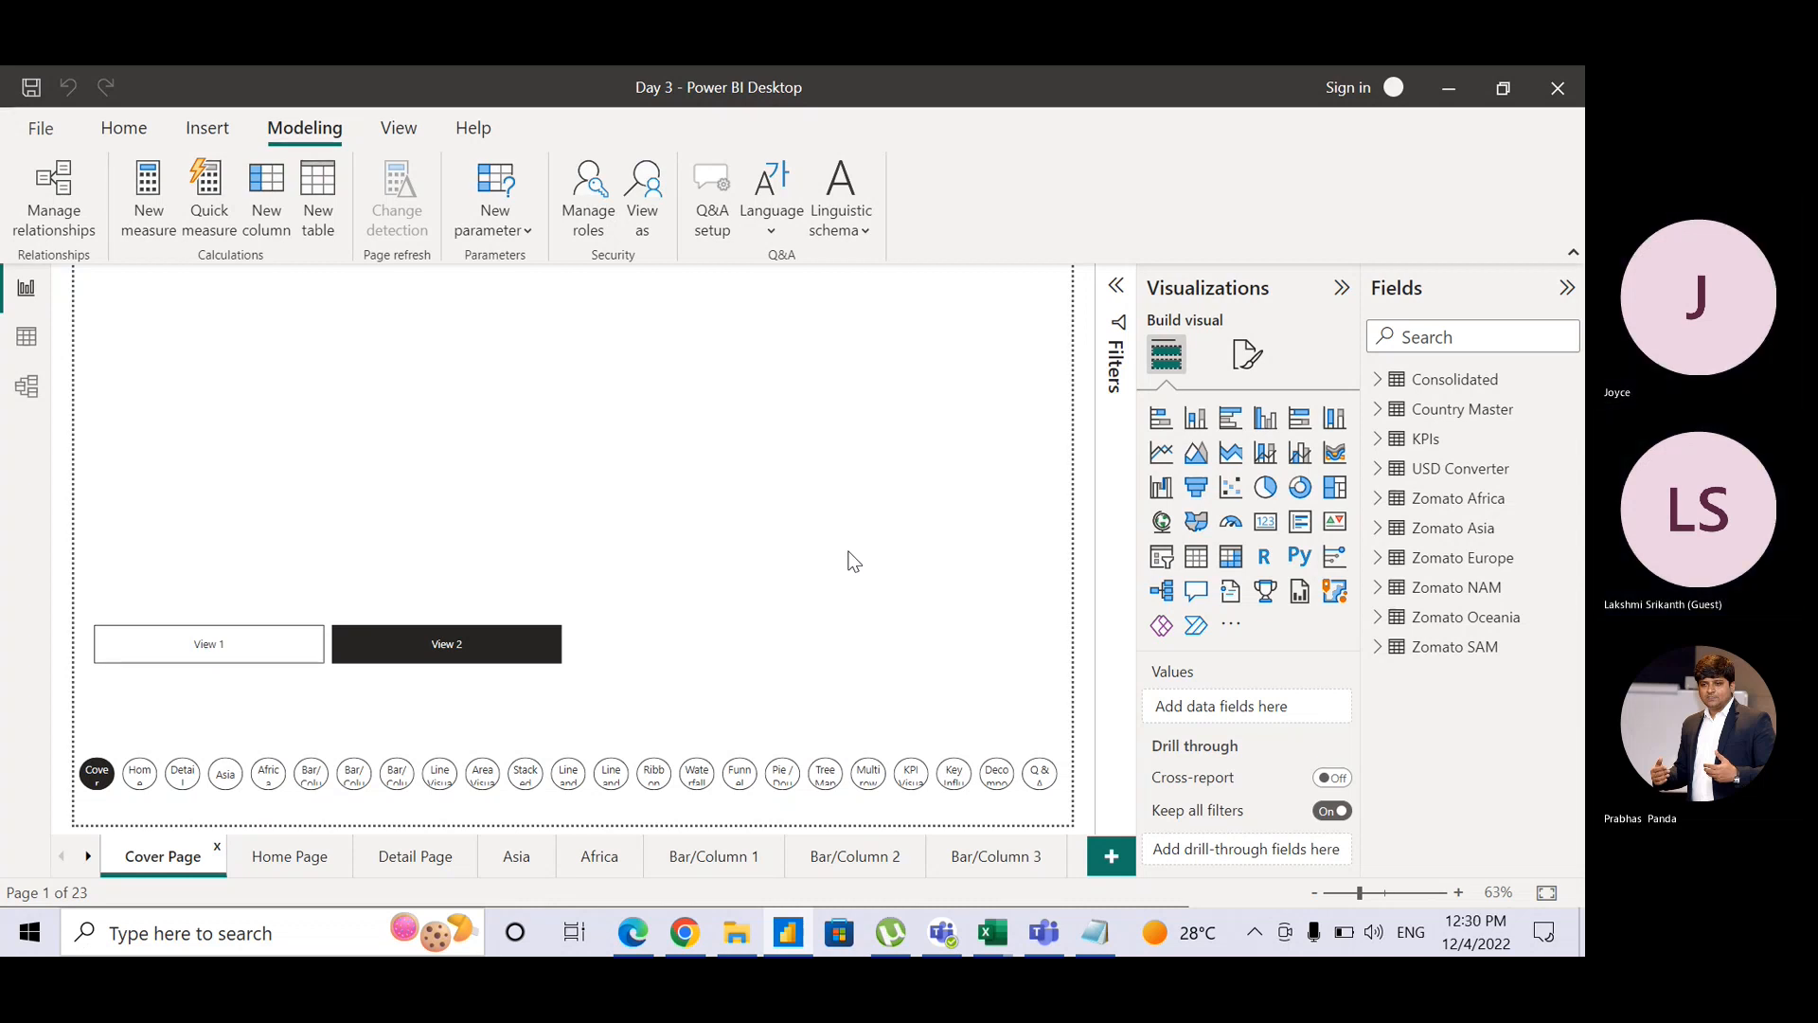
key("alt+Tab")
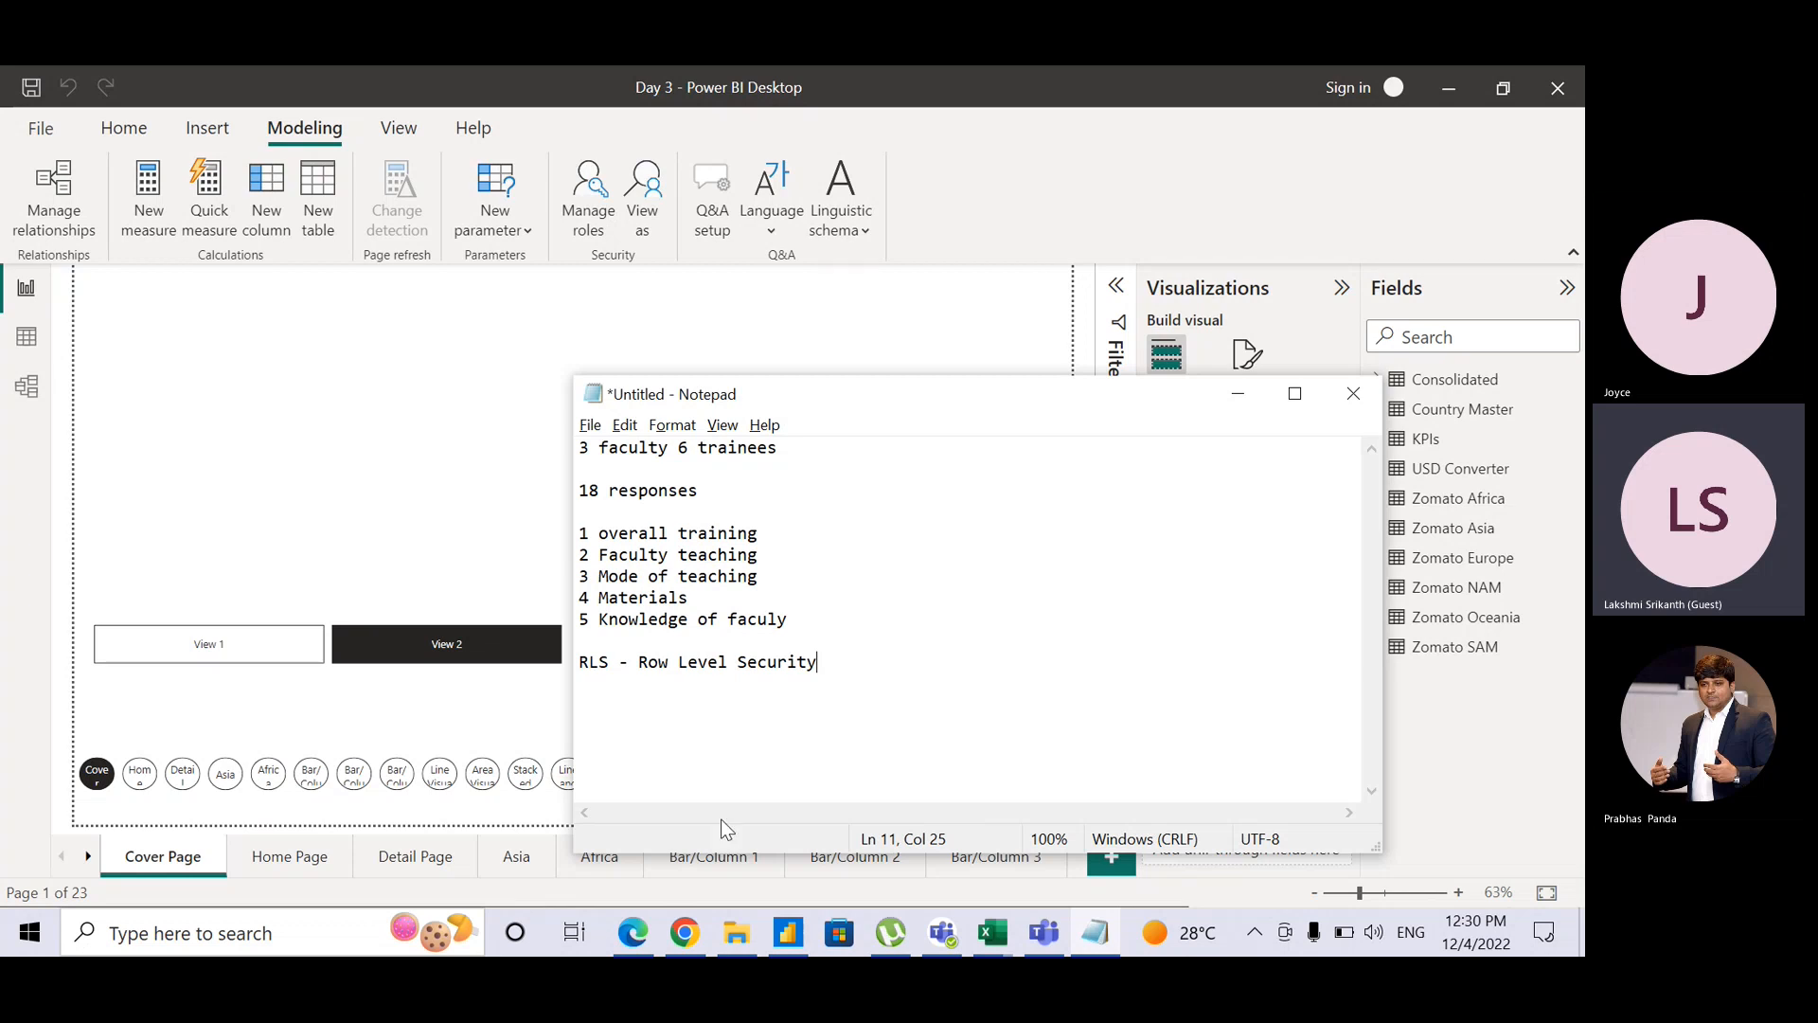
Step: Search Google for 'scatter chart power bi' in a new Chrome tab
left_click(686, 933)
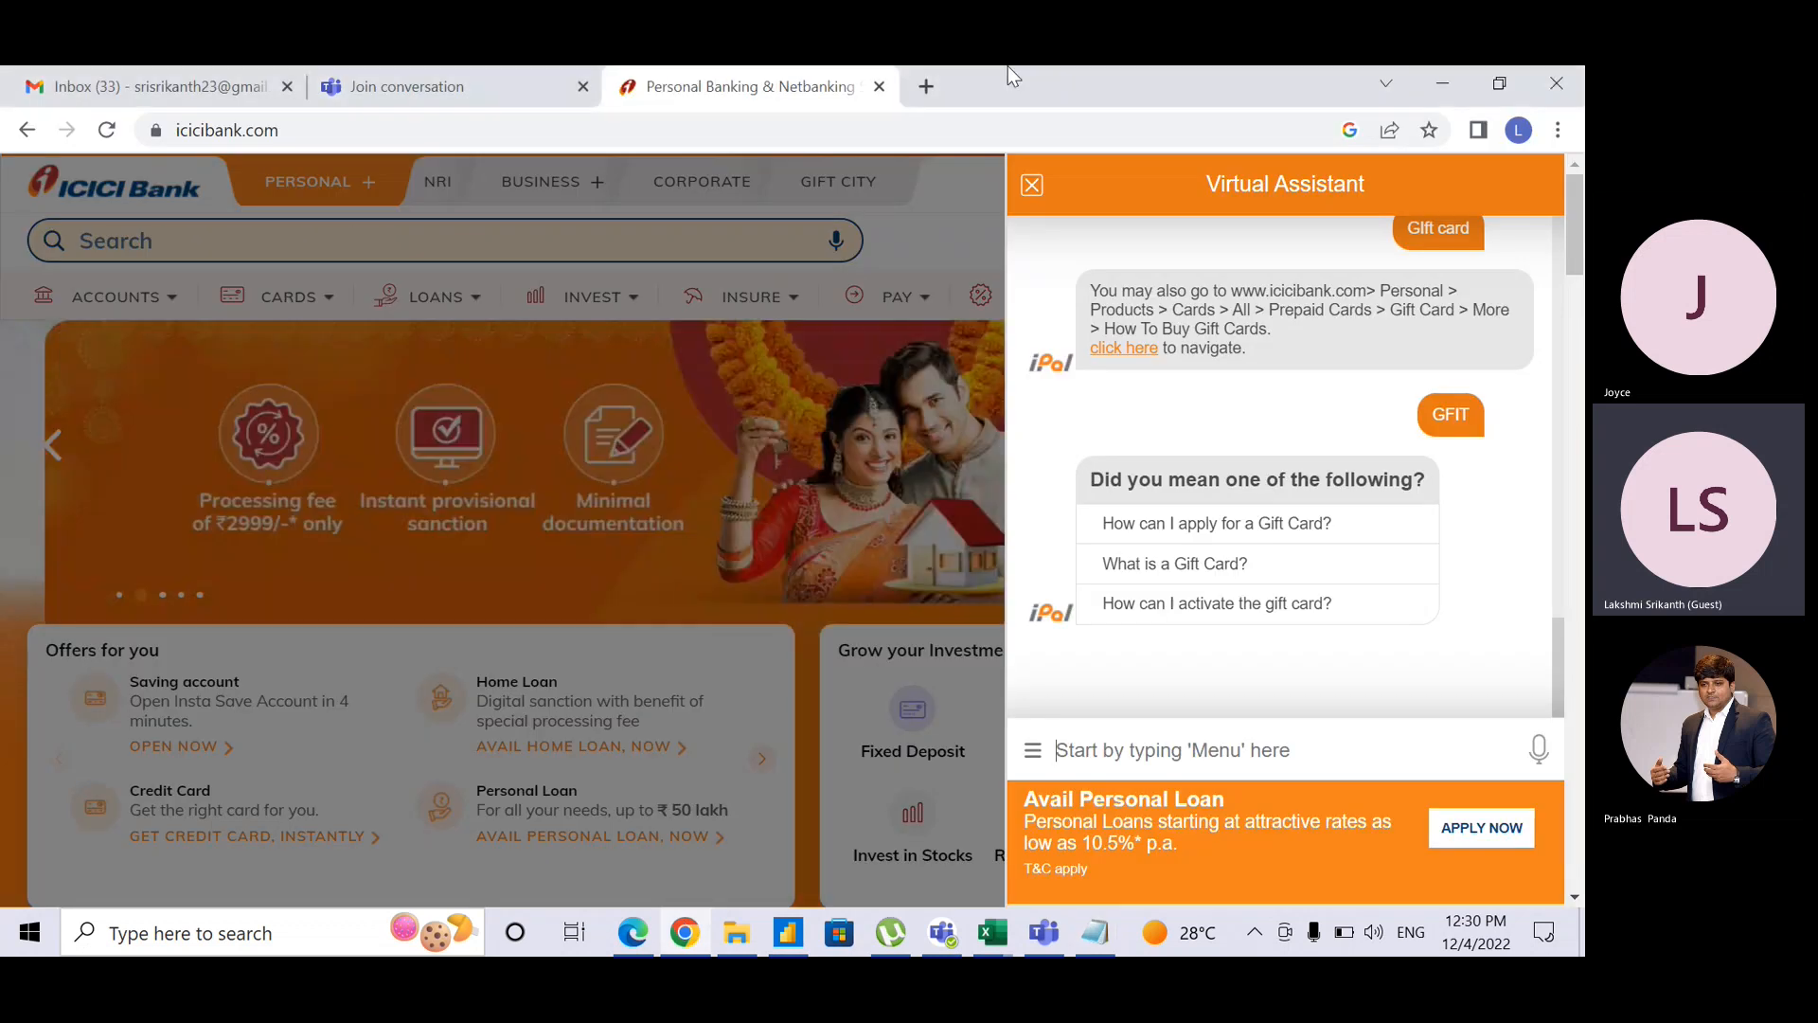
left_click(925, 86)
type("scatt")
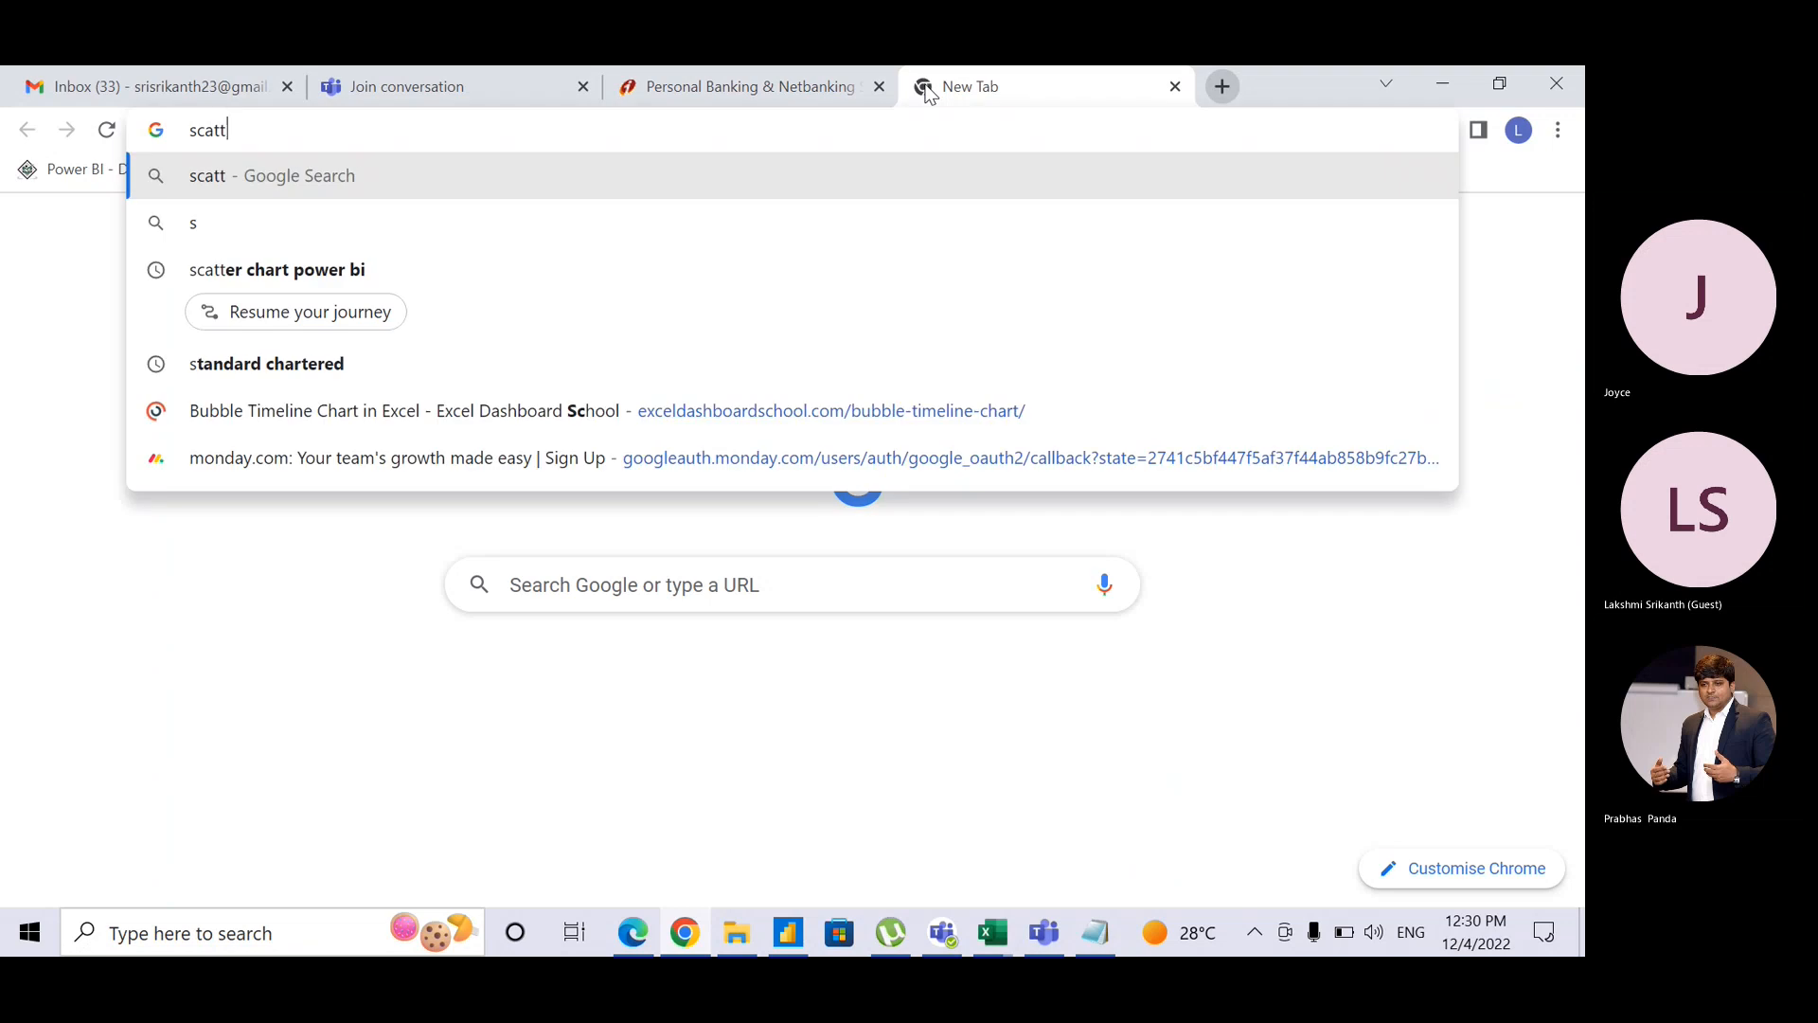
type("er")
key("Down")
key("Return")
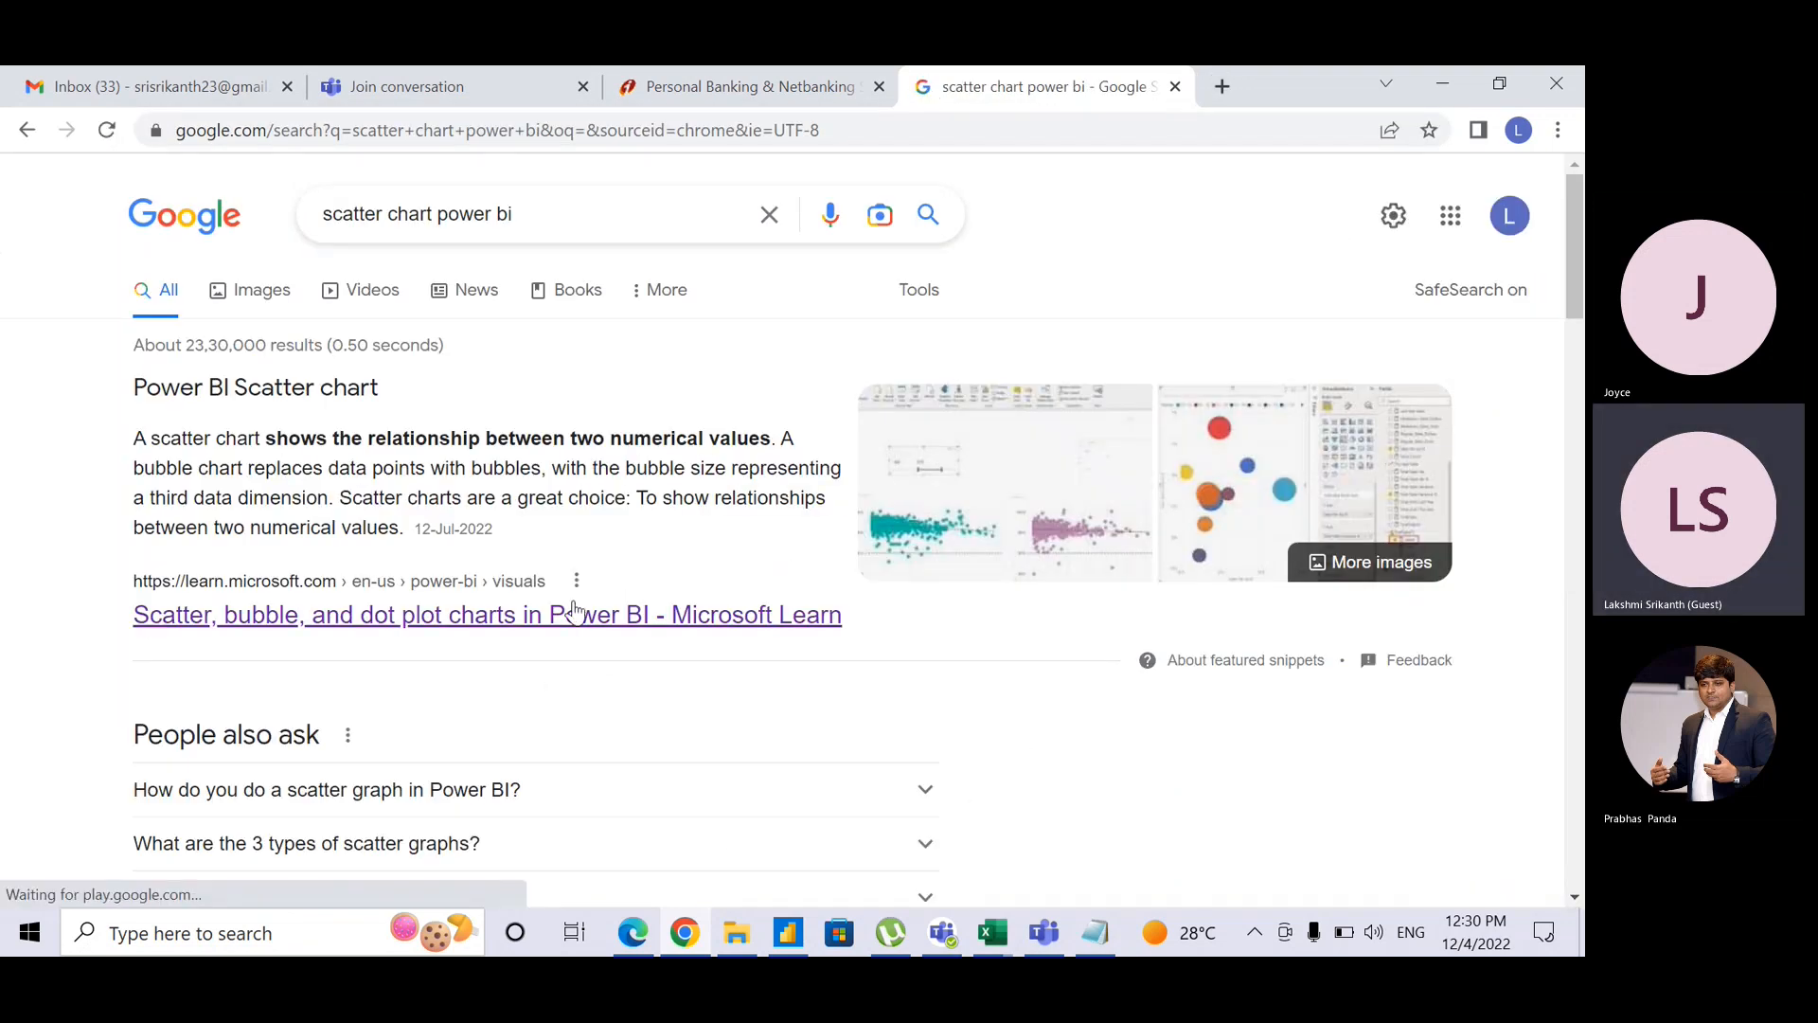
Step: Open Microsoft Learn's scatter, bubble and dot plot article, read down to step 3, and copy its URL
left_click(575, 614)
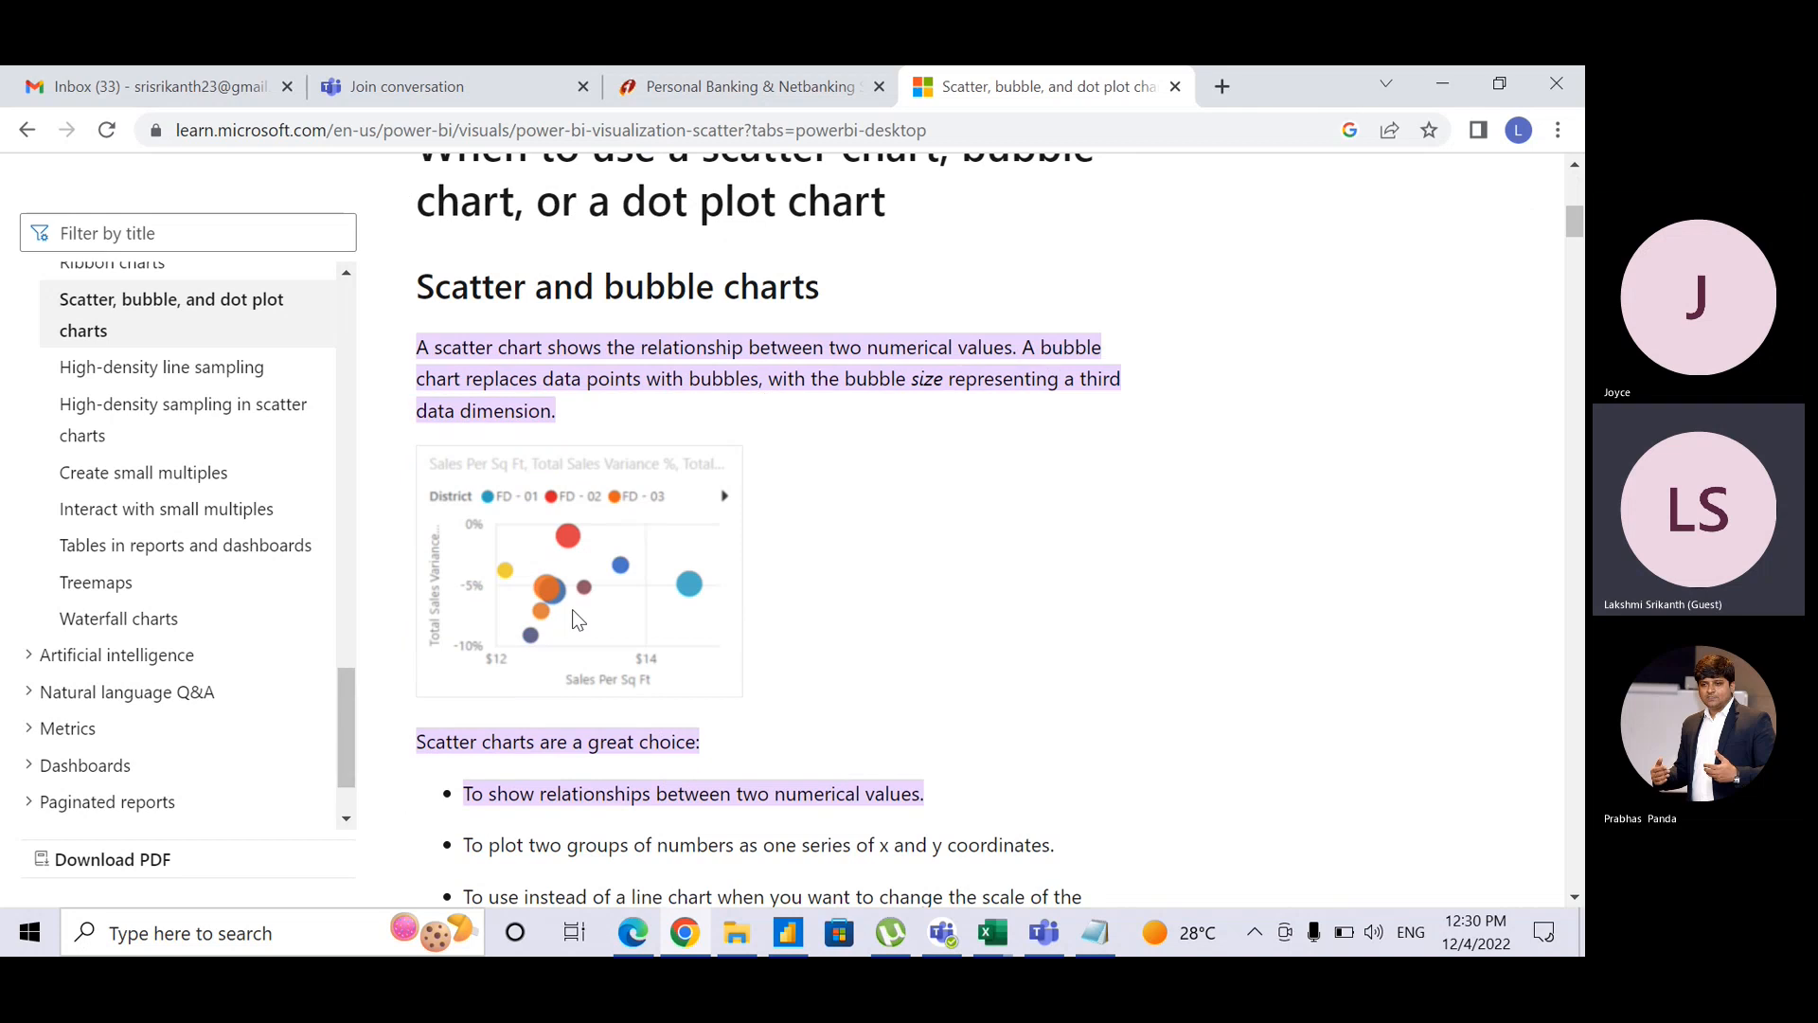
scroll(572, 610, "down", 5)
scroll(572, 610, "down", 7)
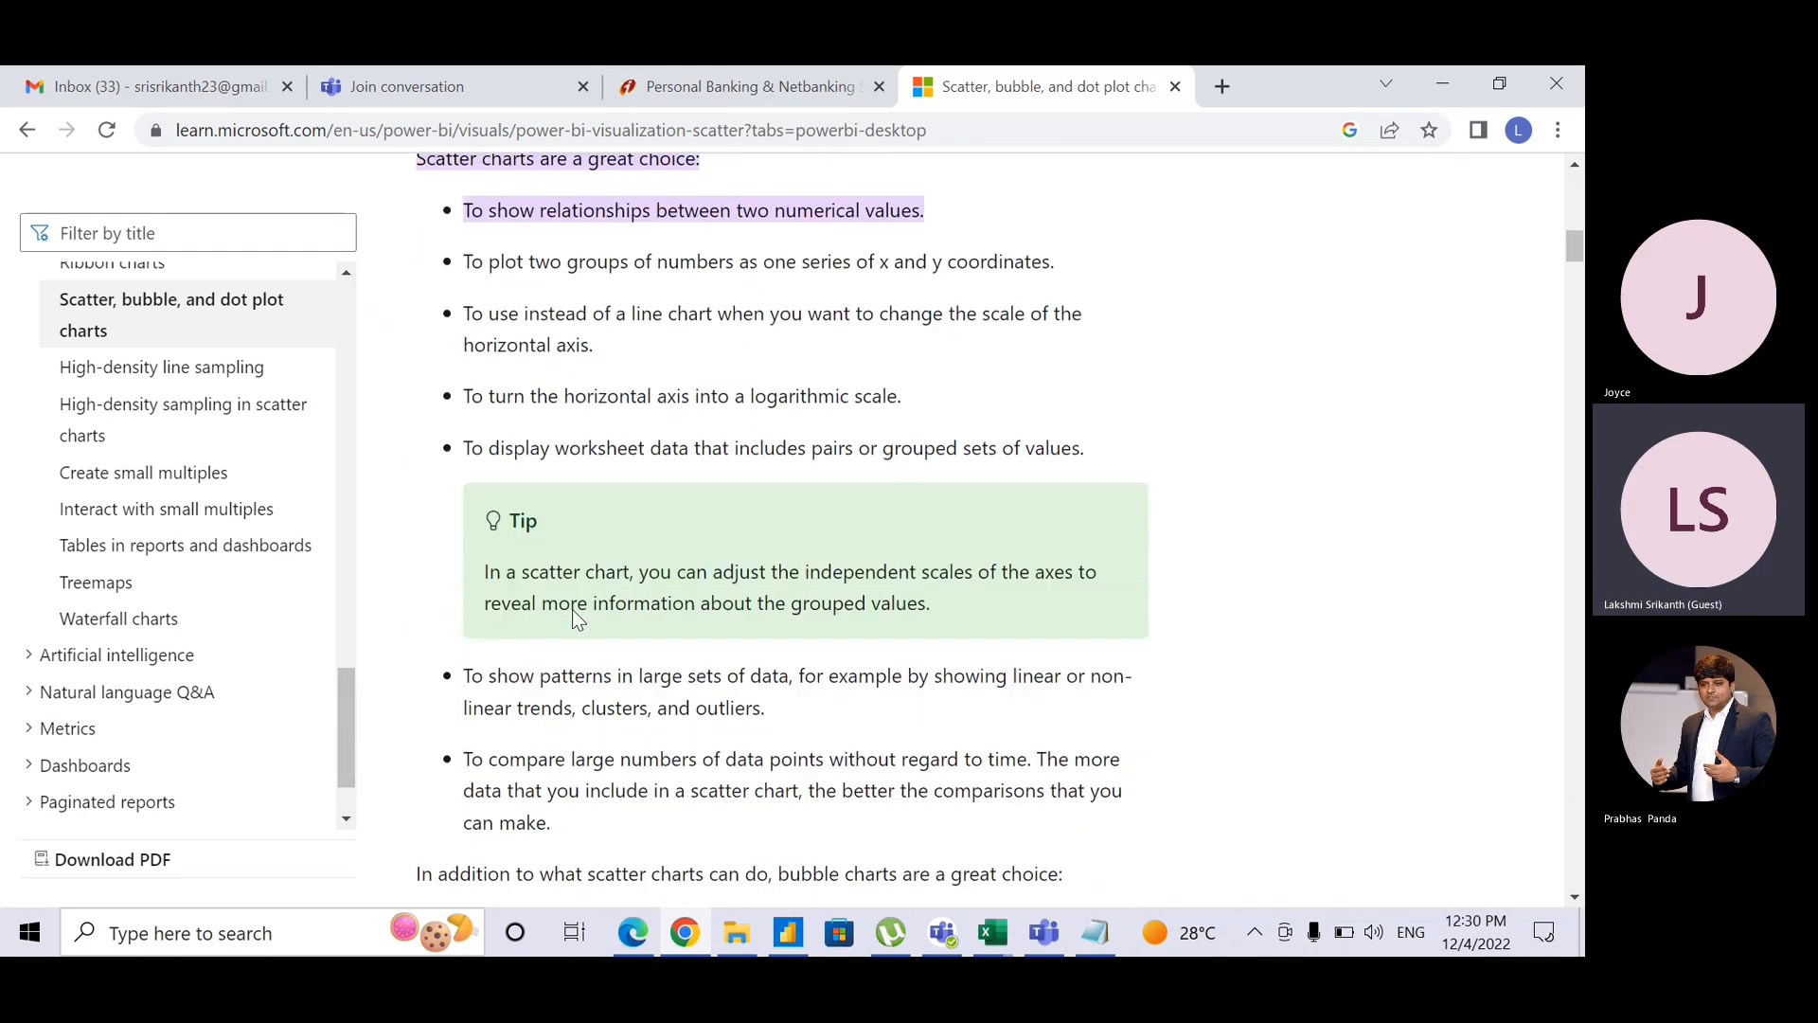
scroll(572, 614, "down", 4)
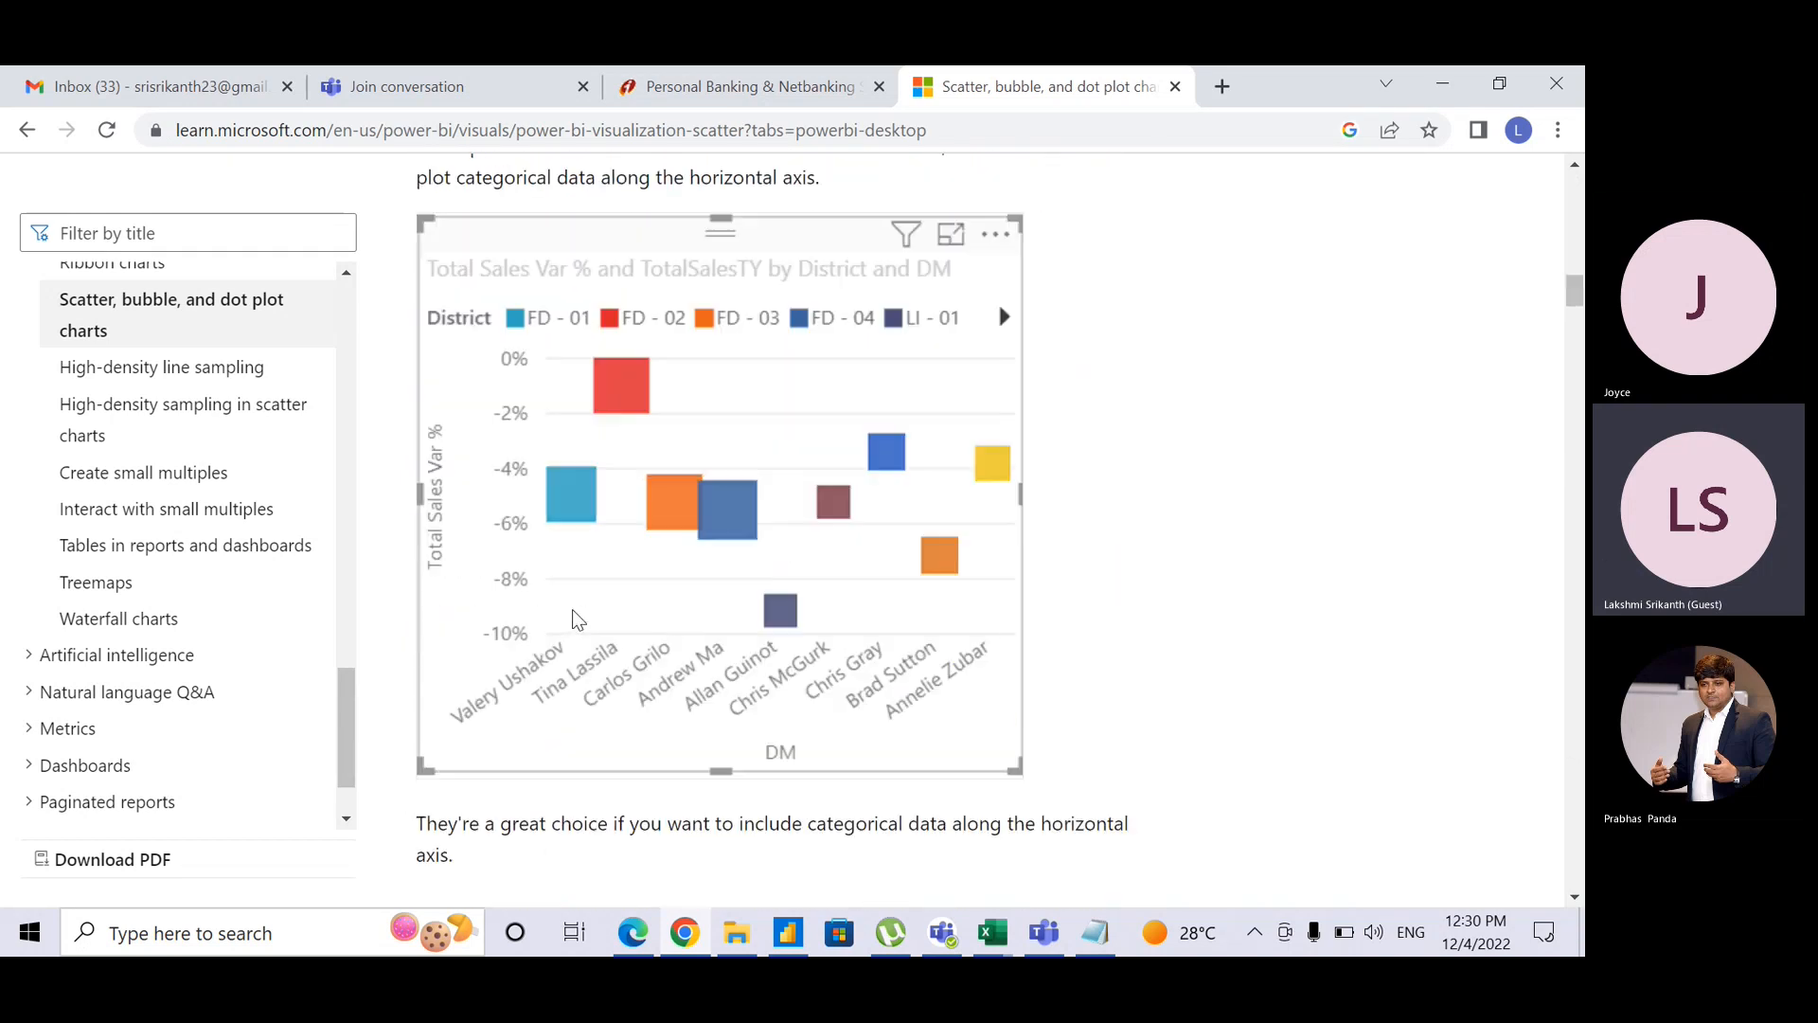
scroll(572, 615, "down", 7)
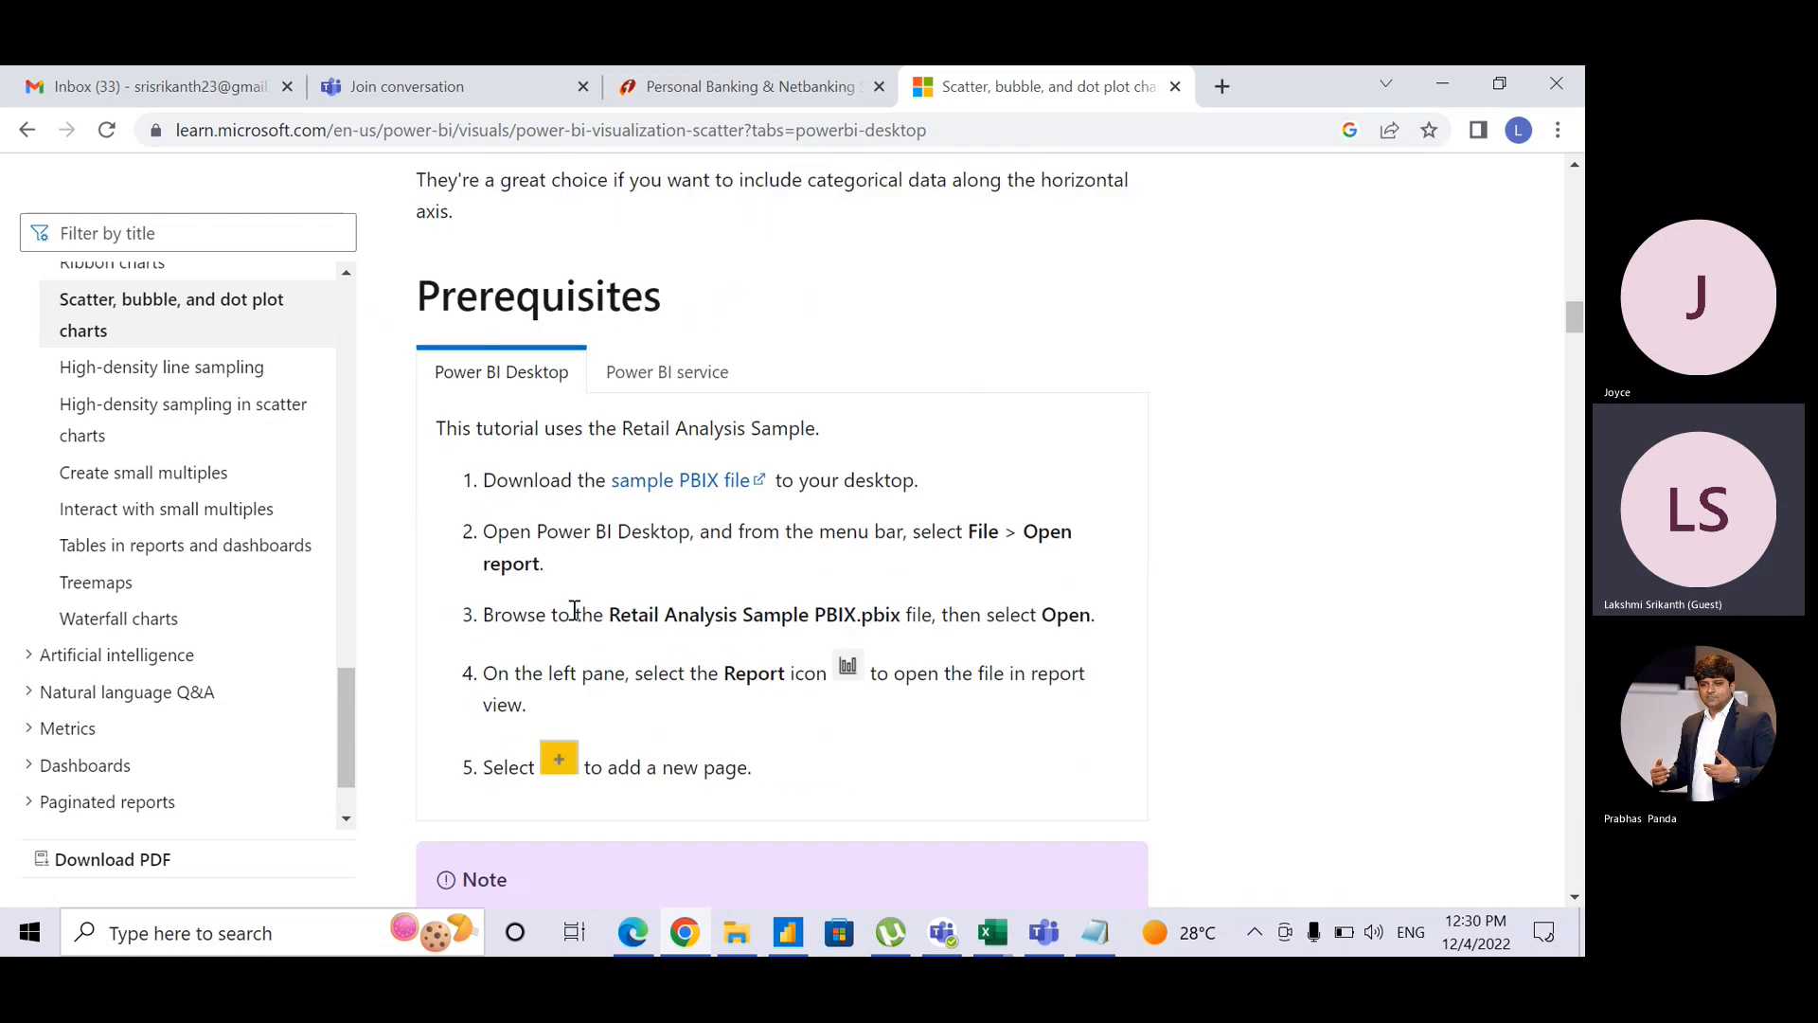
scroll(572, 616, "down", 10)
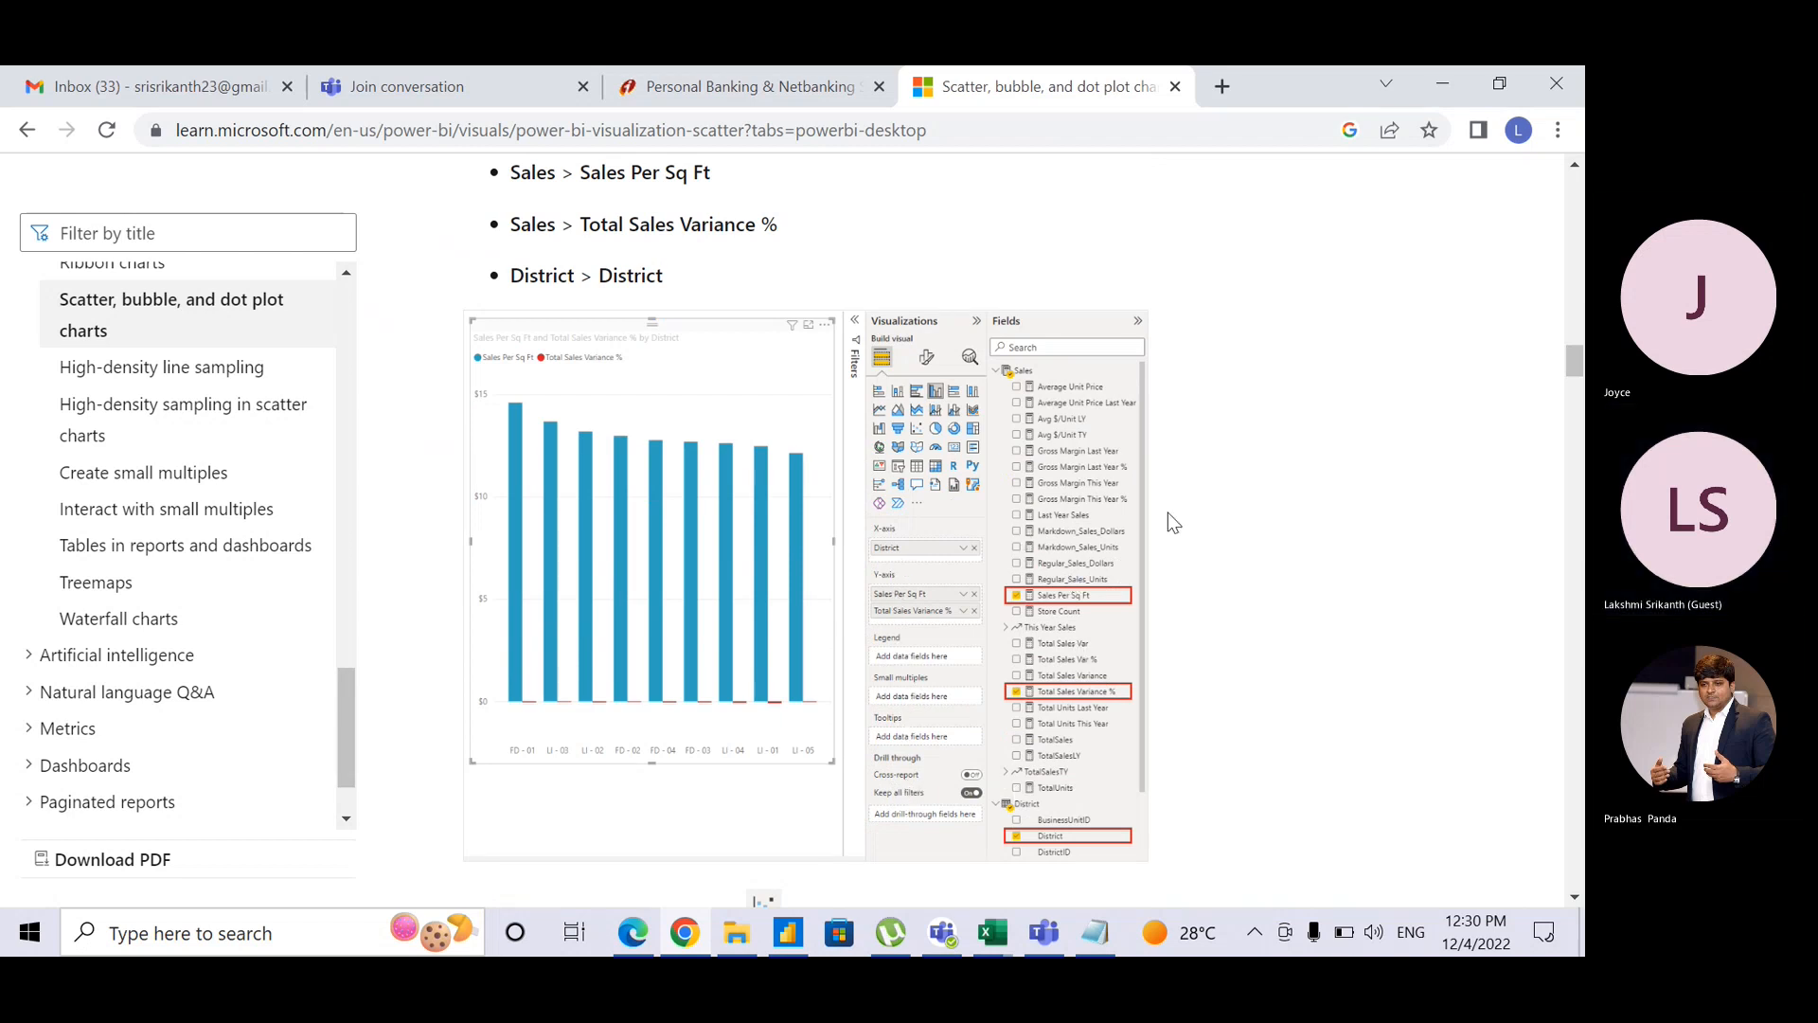
scroll(1168, 513, "down", 5)
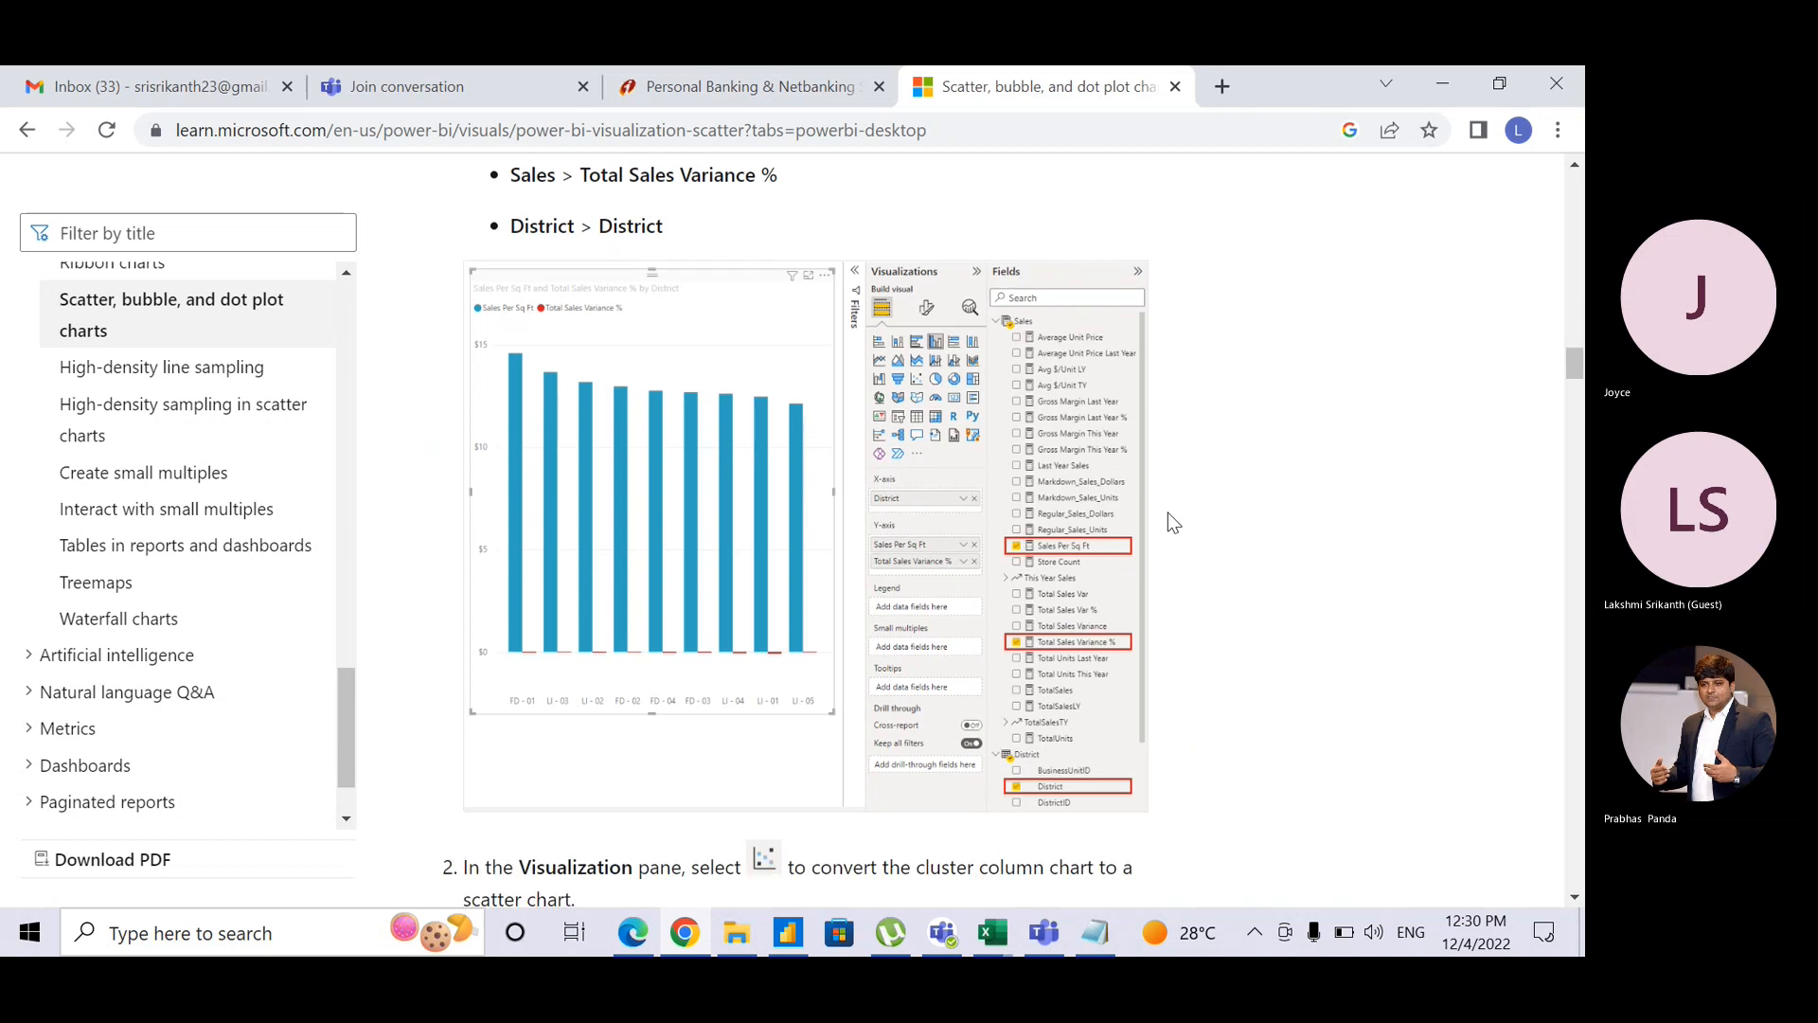
scroll(1168, 513, "down", 4)
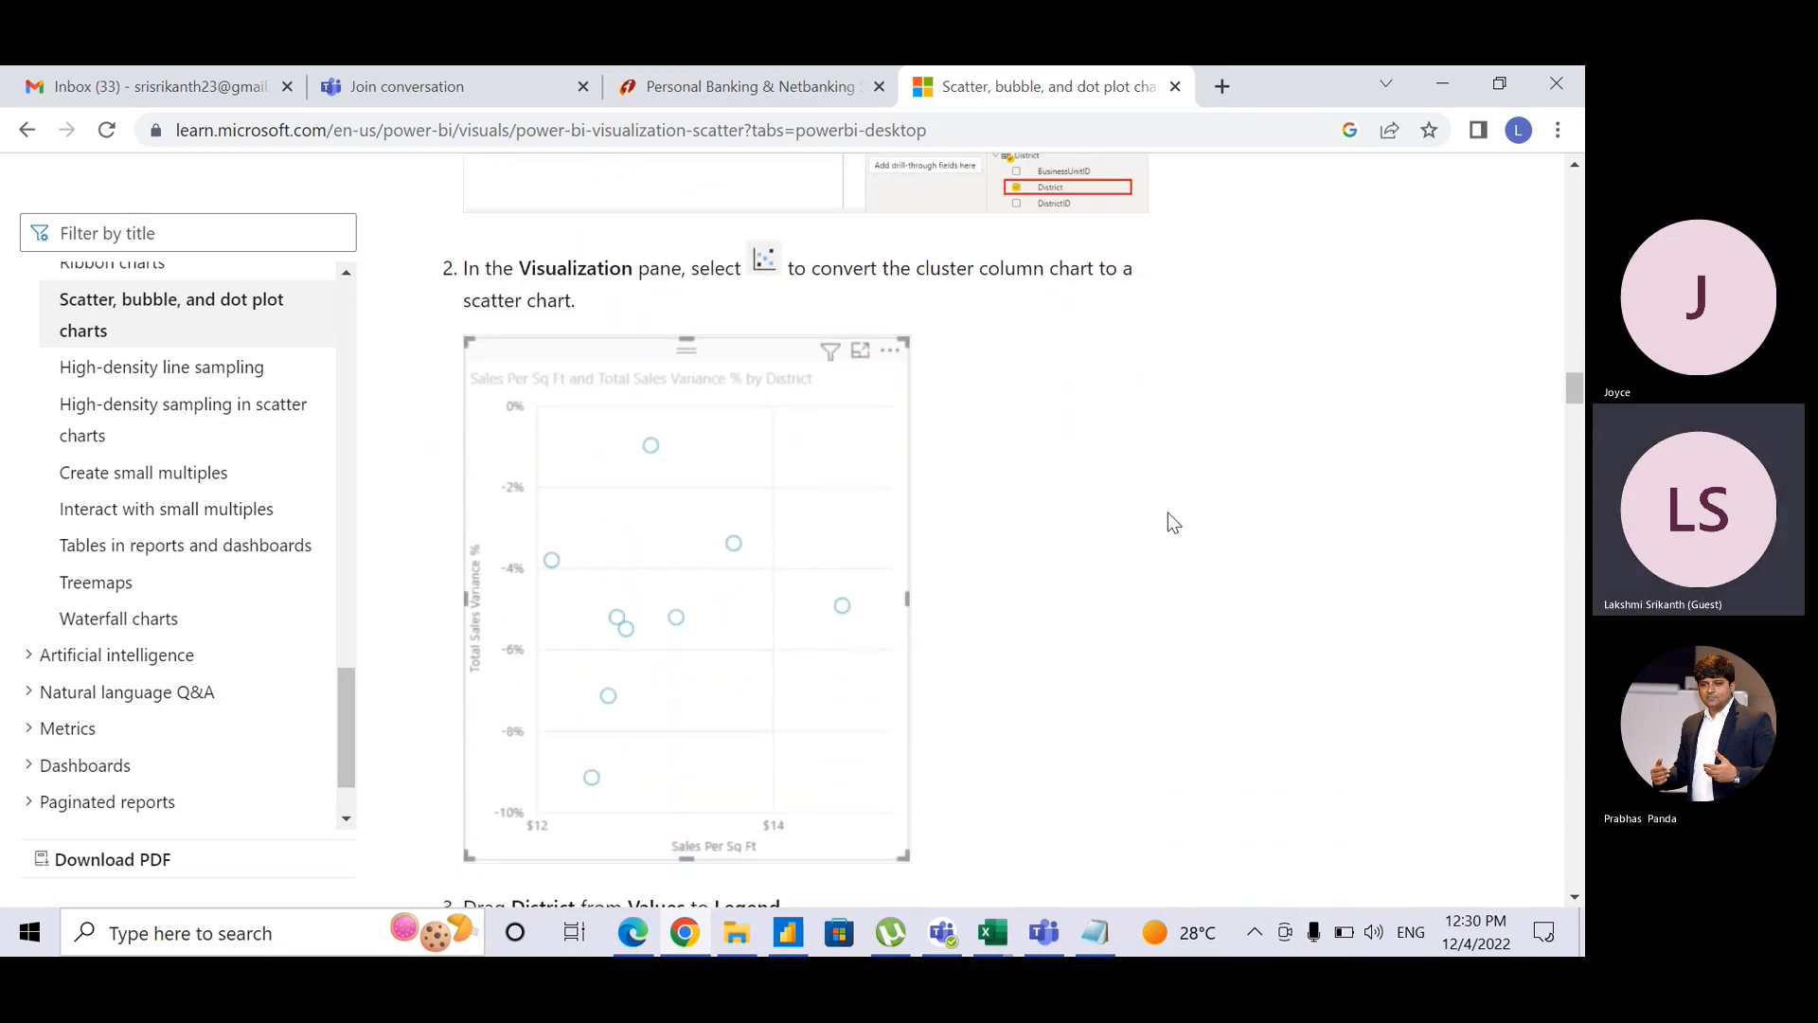
scroll(1167, 513, "down", 3)
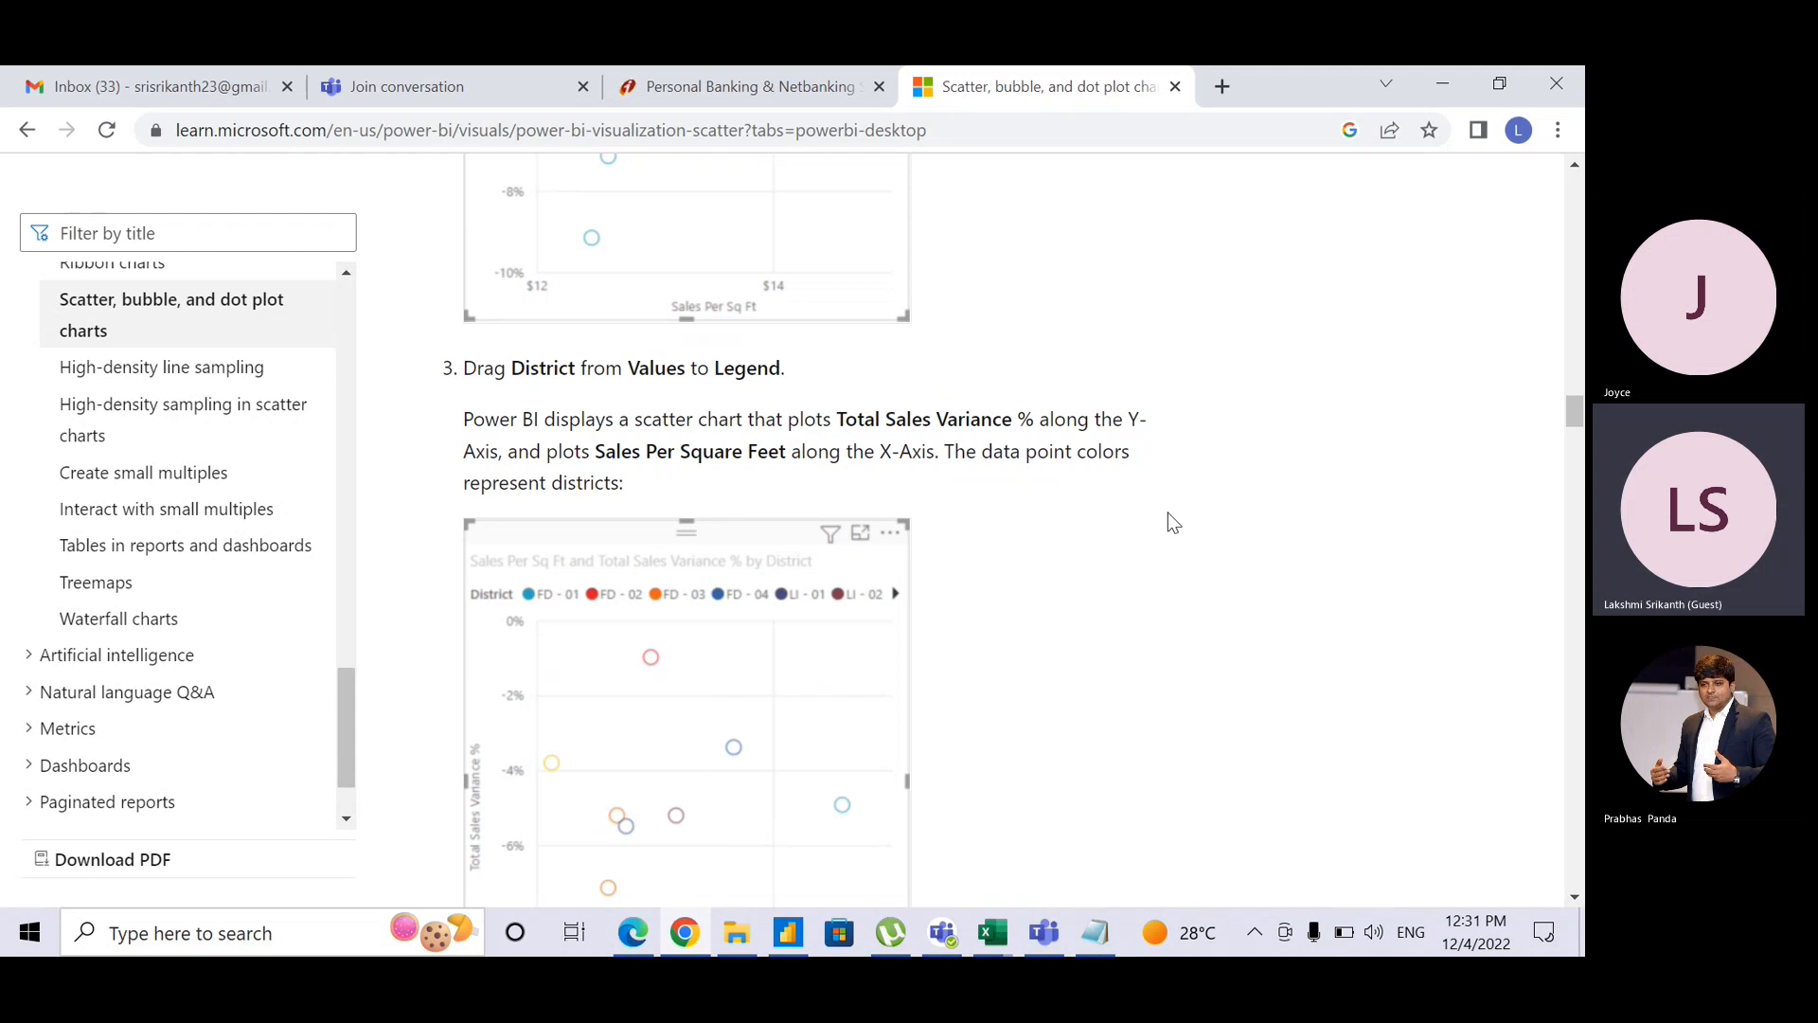
left_click(1090, 133)
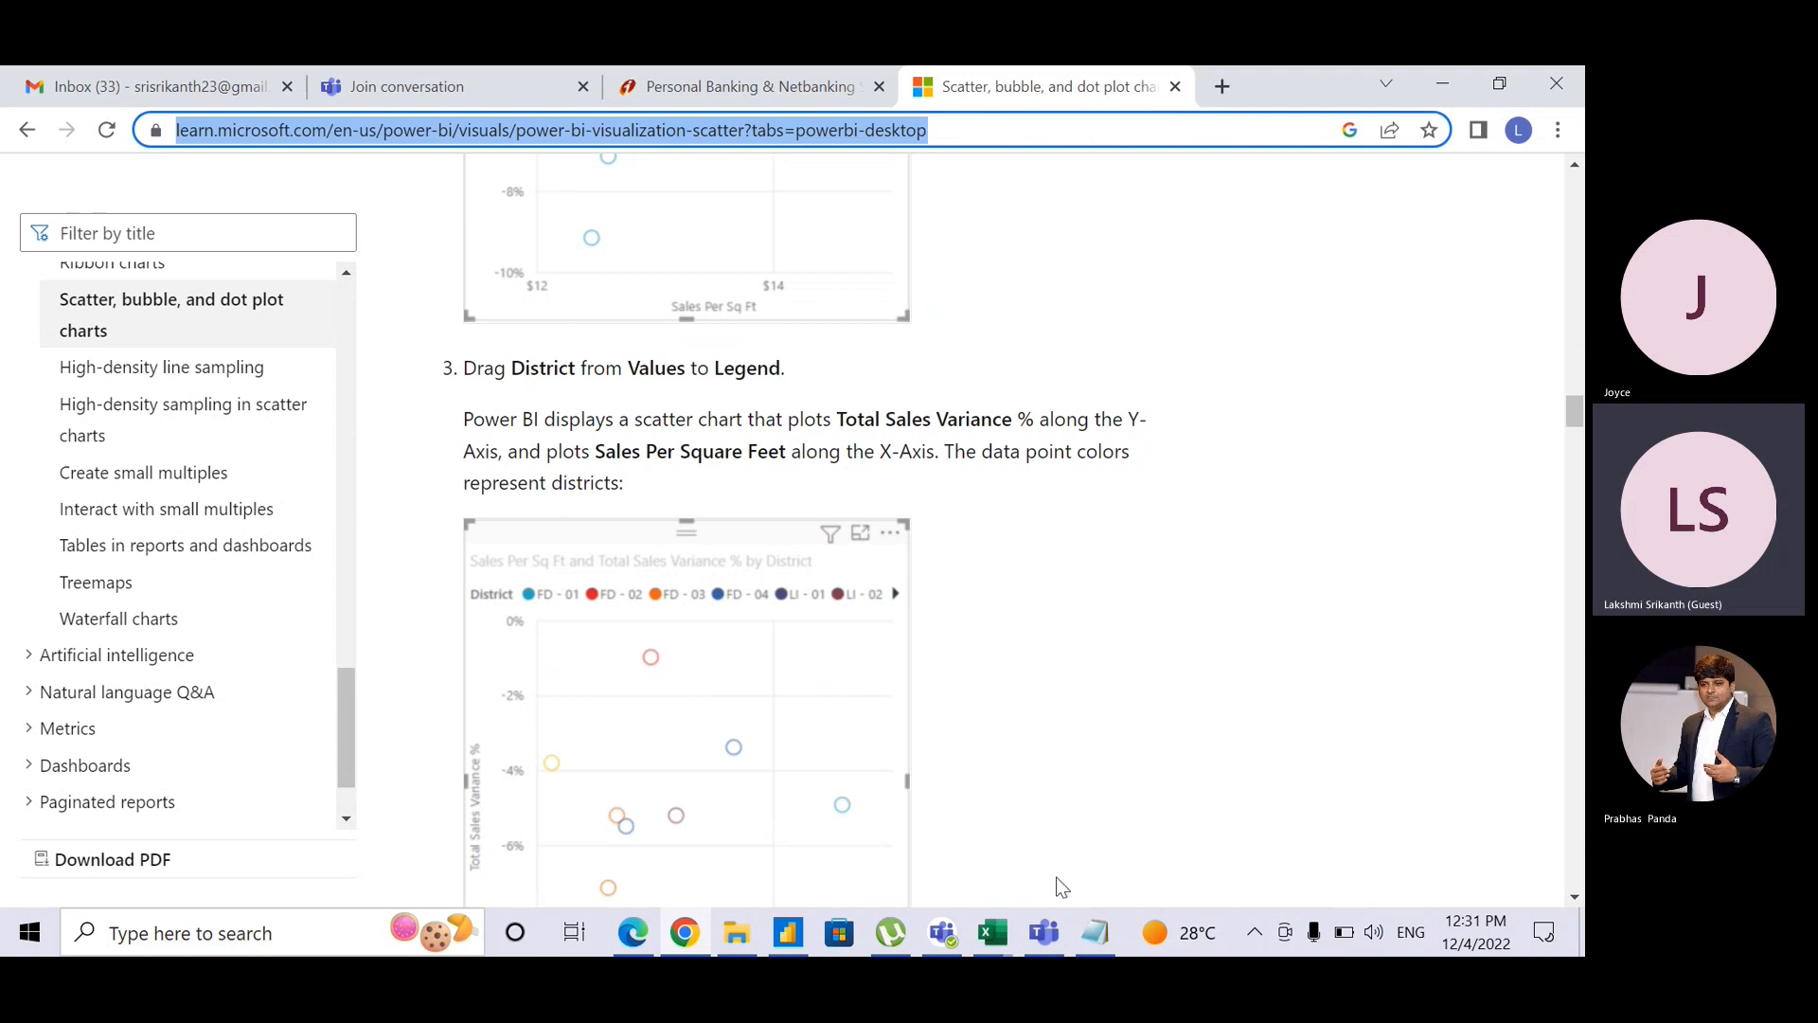
left_click(1044, 933)
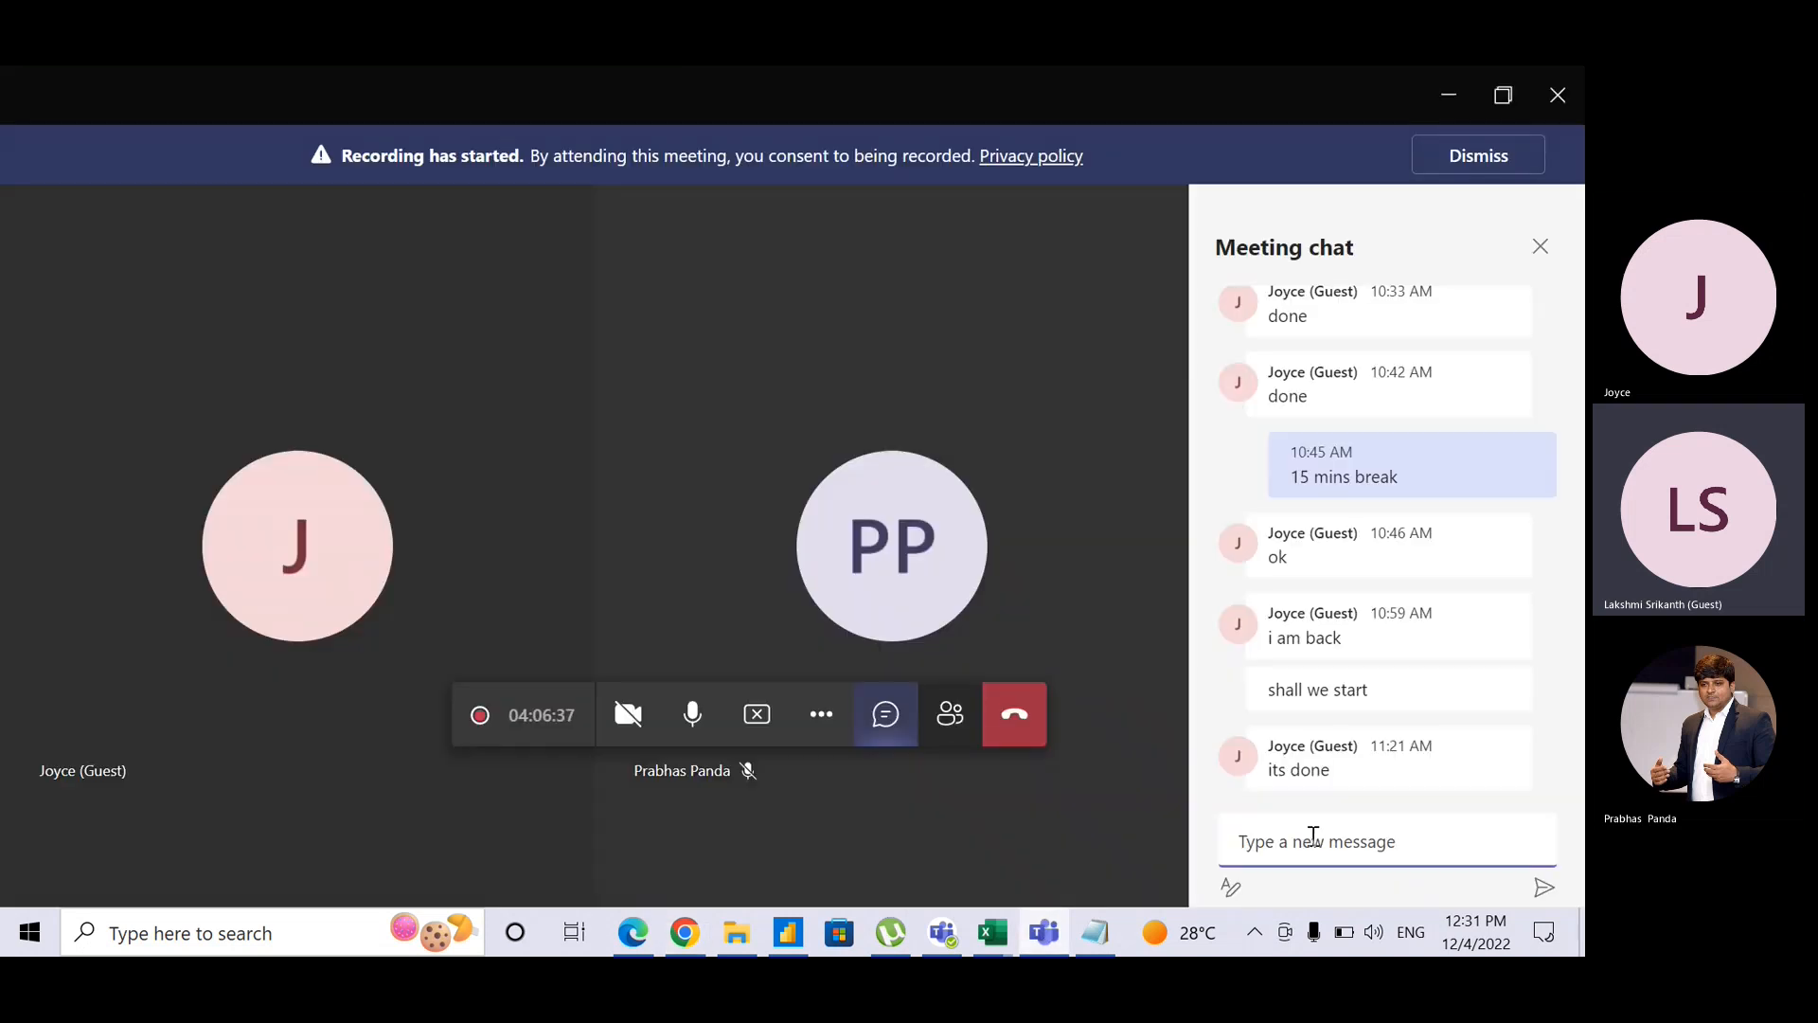
Step: Post the scatter chart article link in the Teams meeting chat and briefly mute then unmute the microphone
key("ctrl+v")
key("Return")
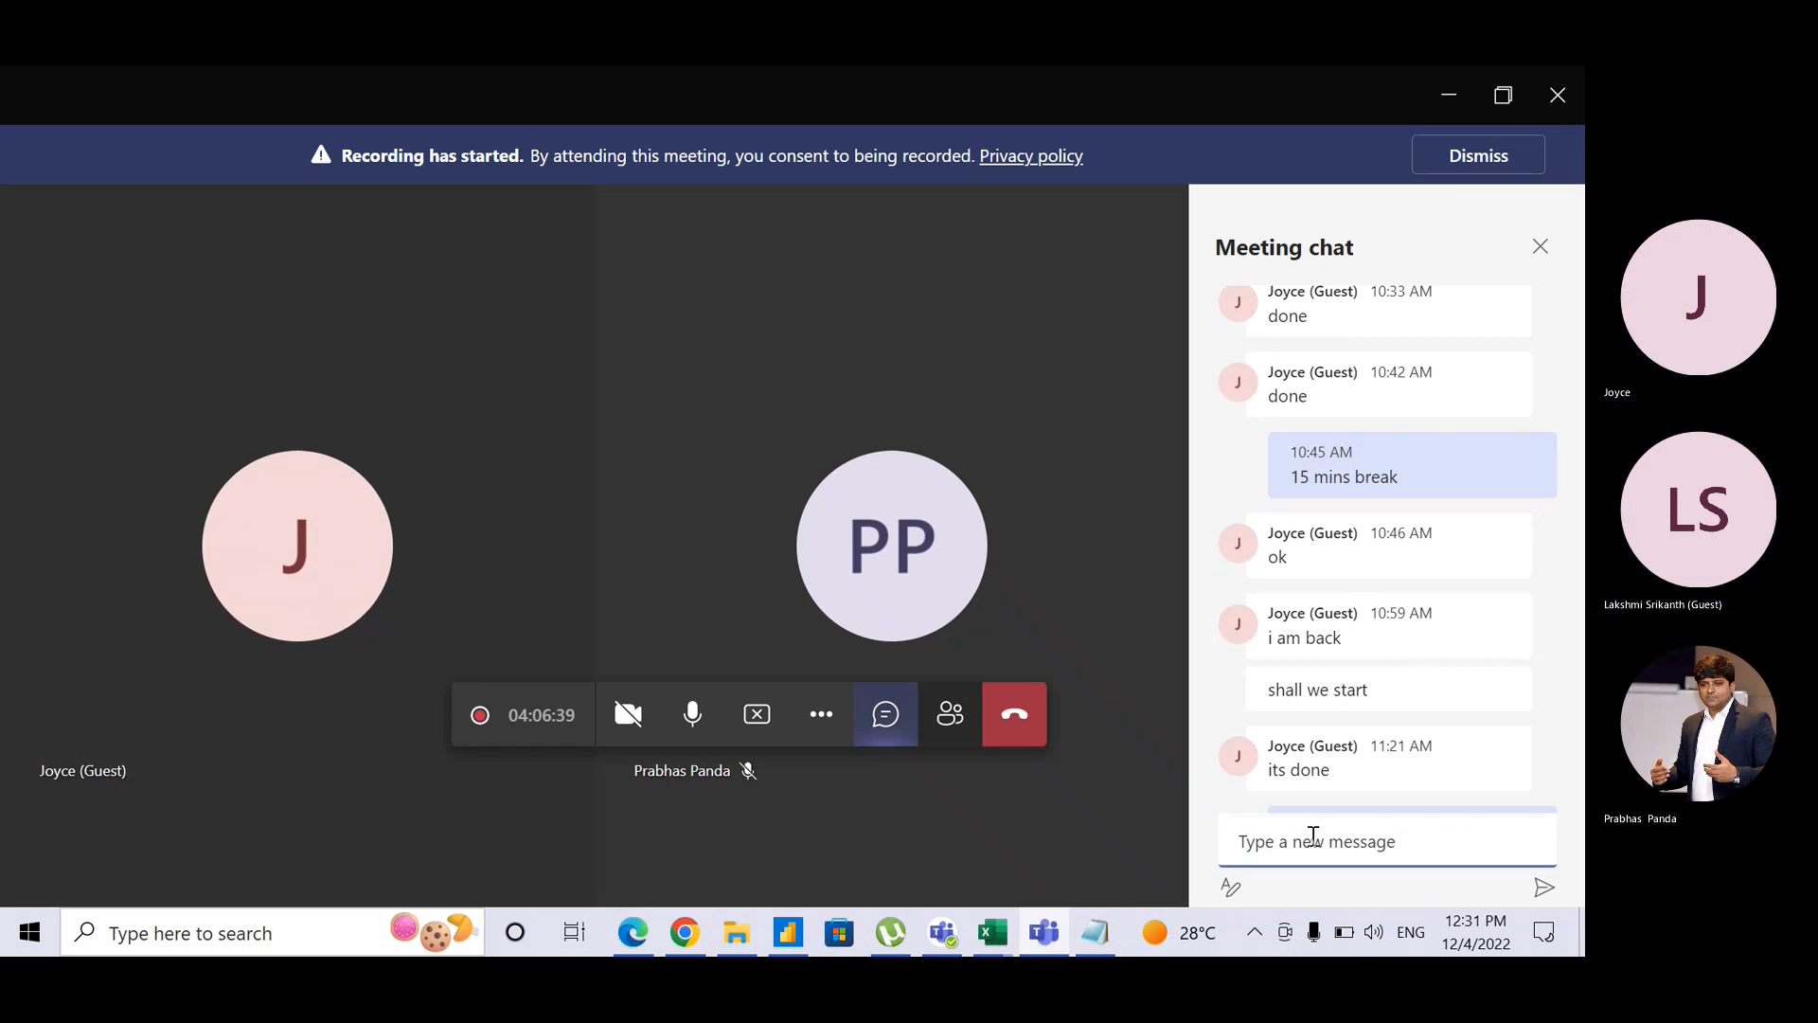
key("alt+Tab")
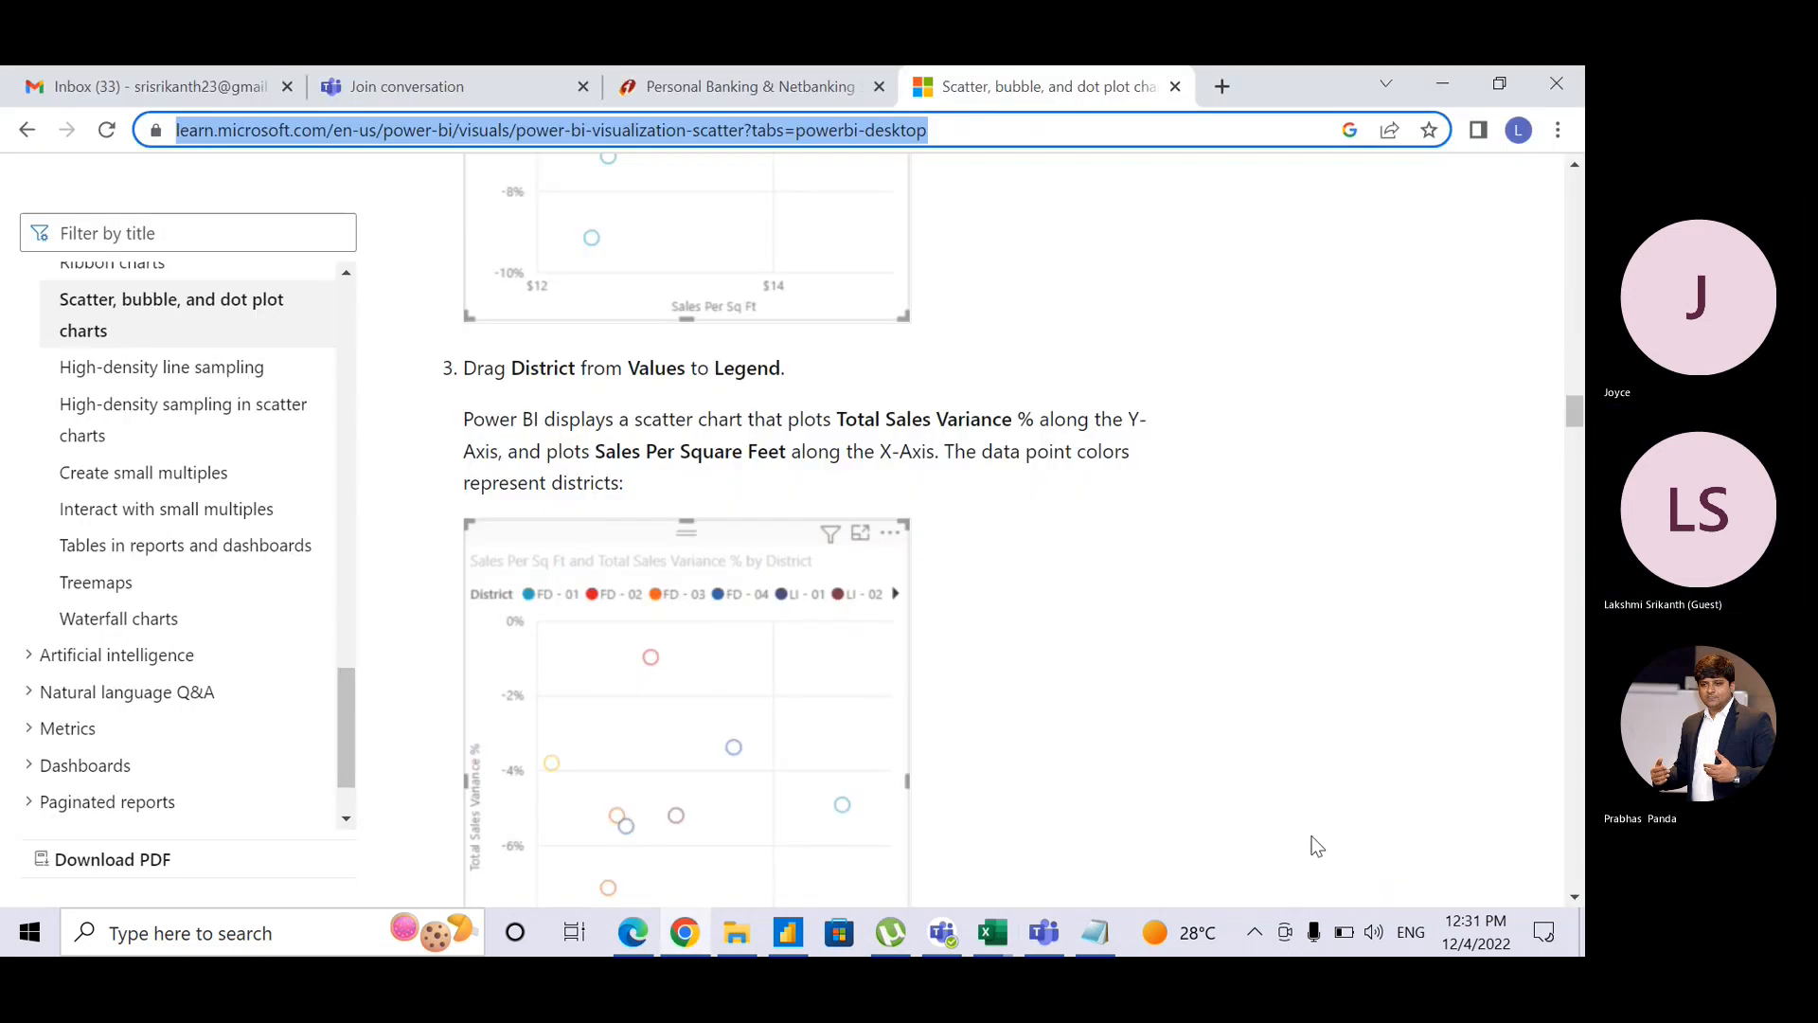
key("alt+Tab")
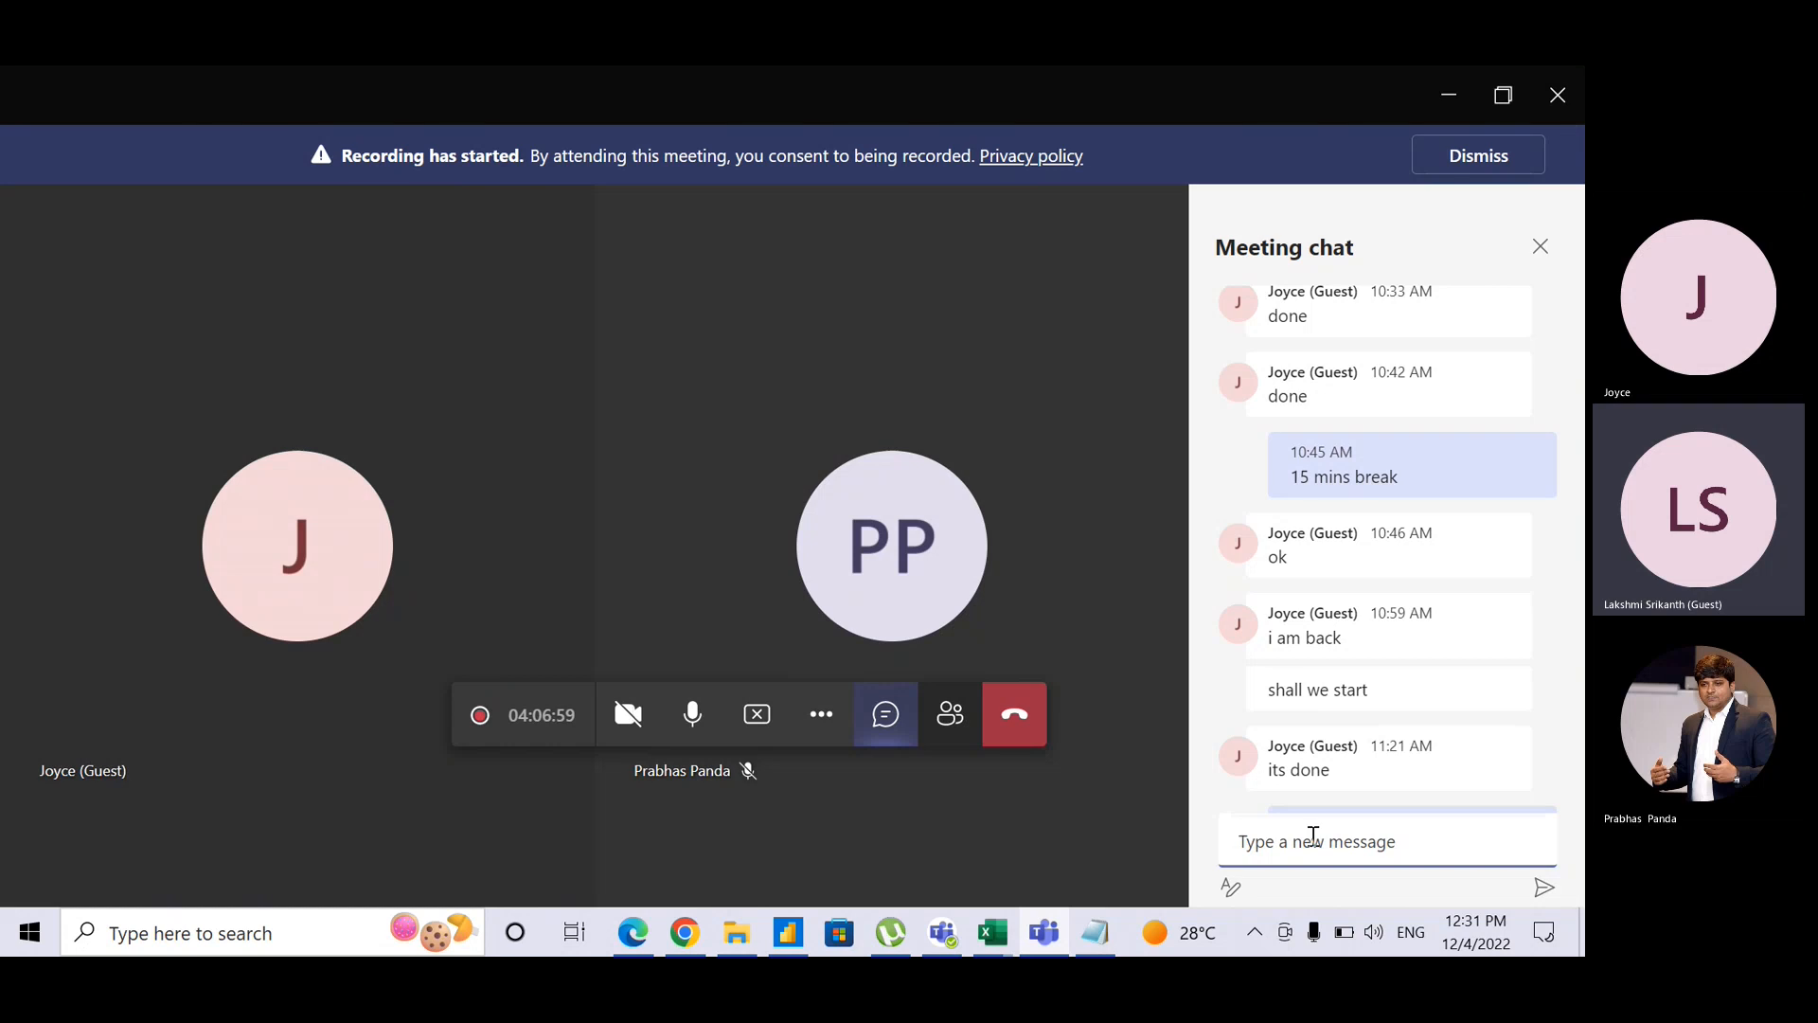
left_click(691, 711)
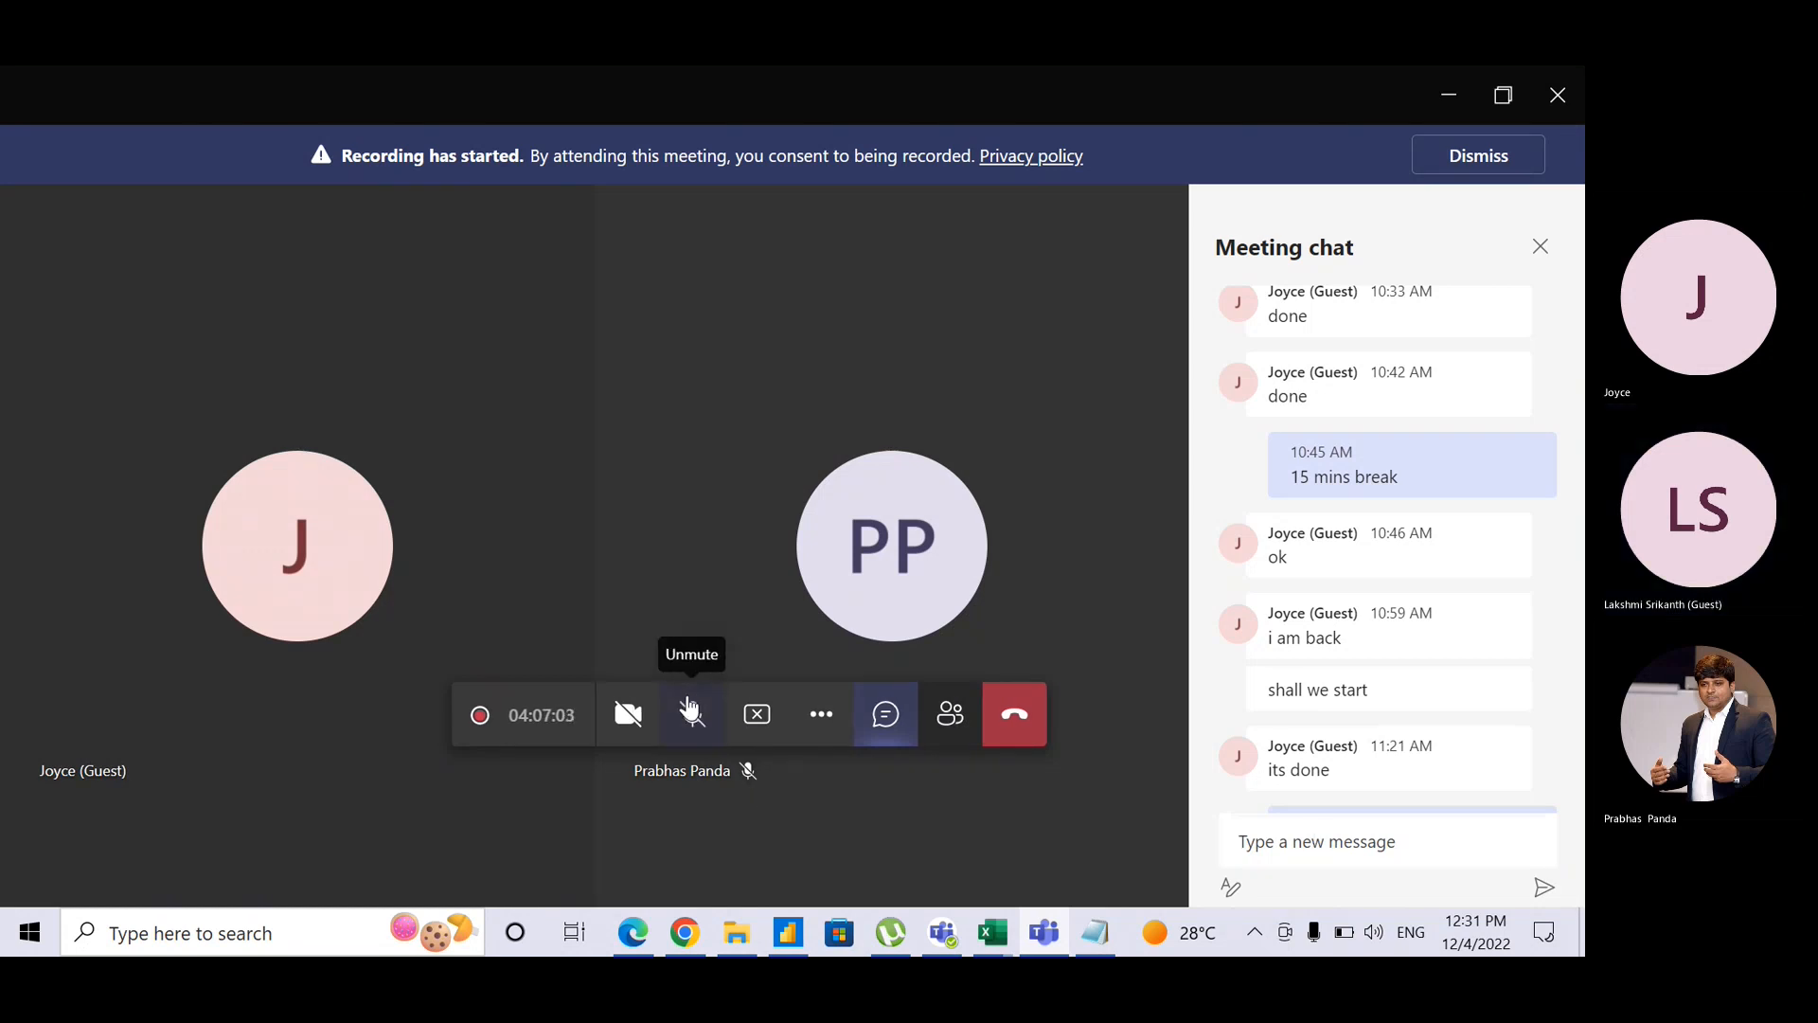
left_click(690, 711)
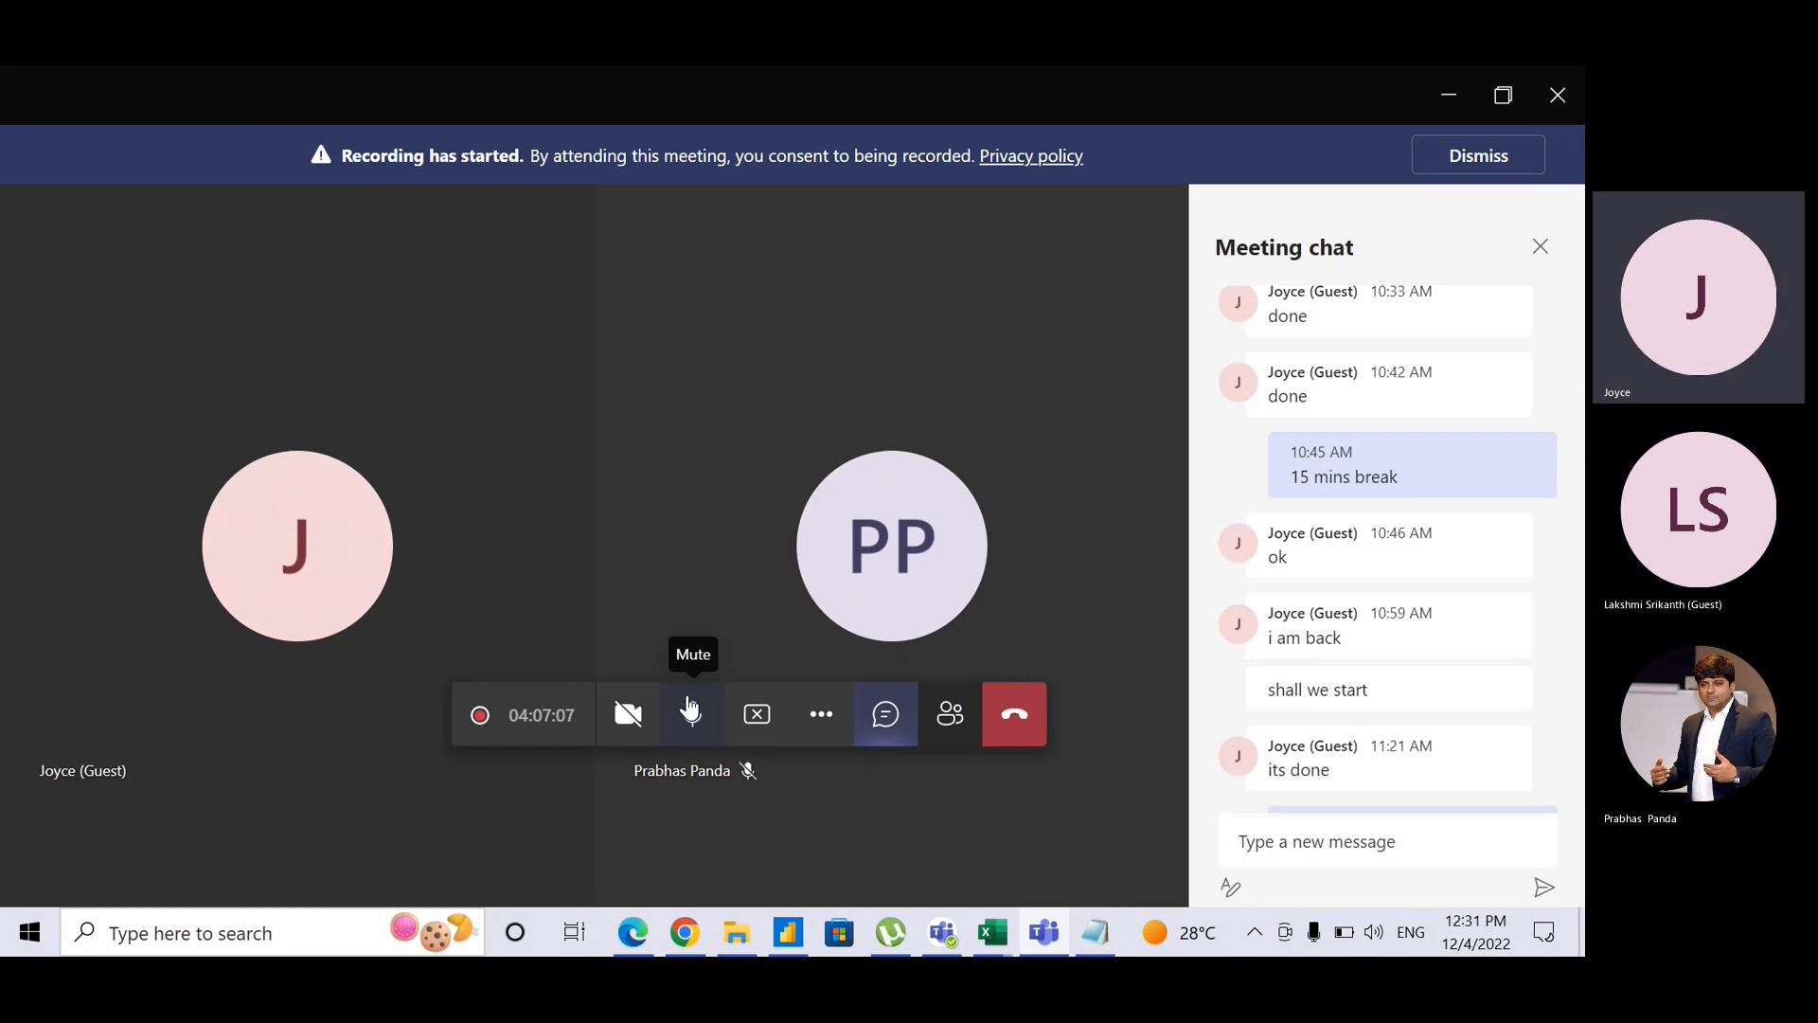
key("alt+Tab")
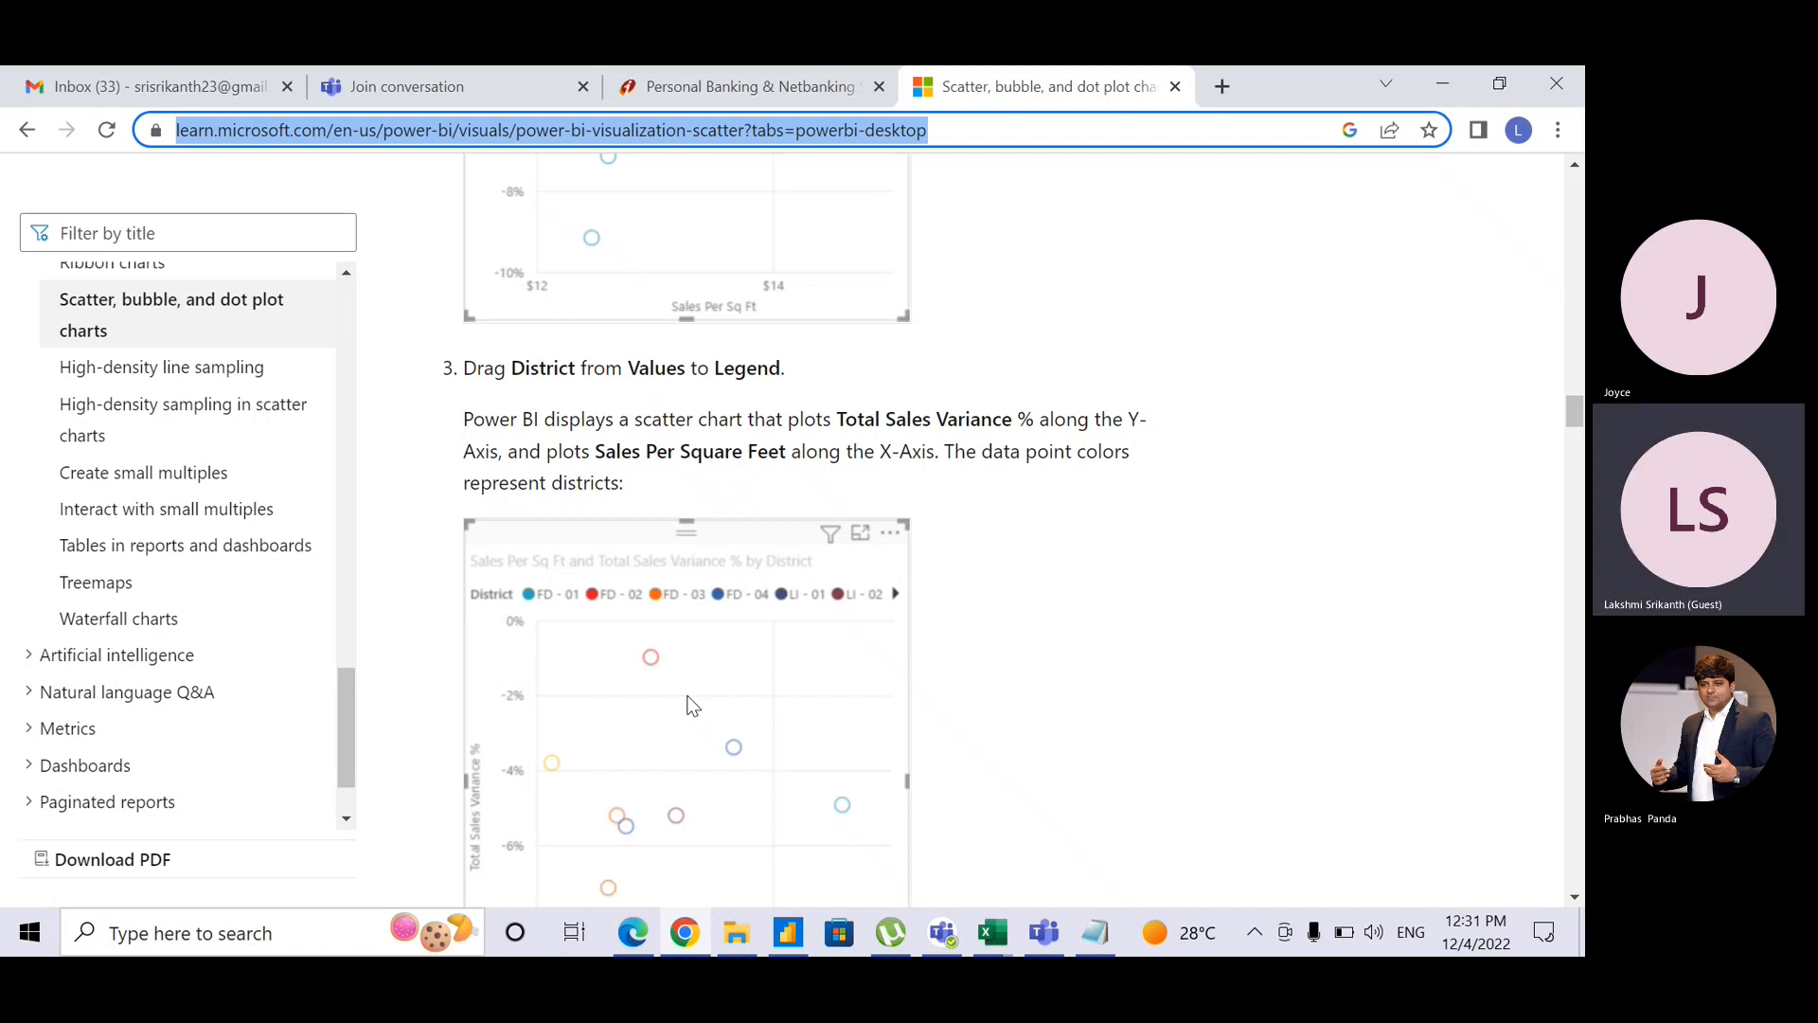
key("alt+Tab")
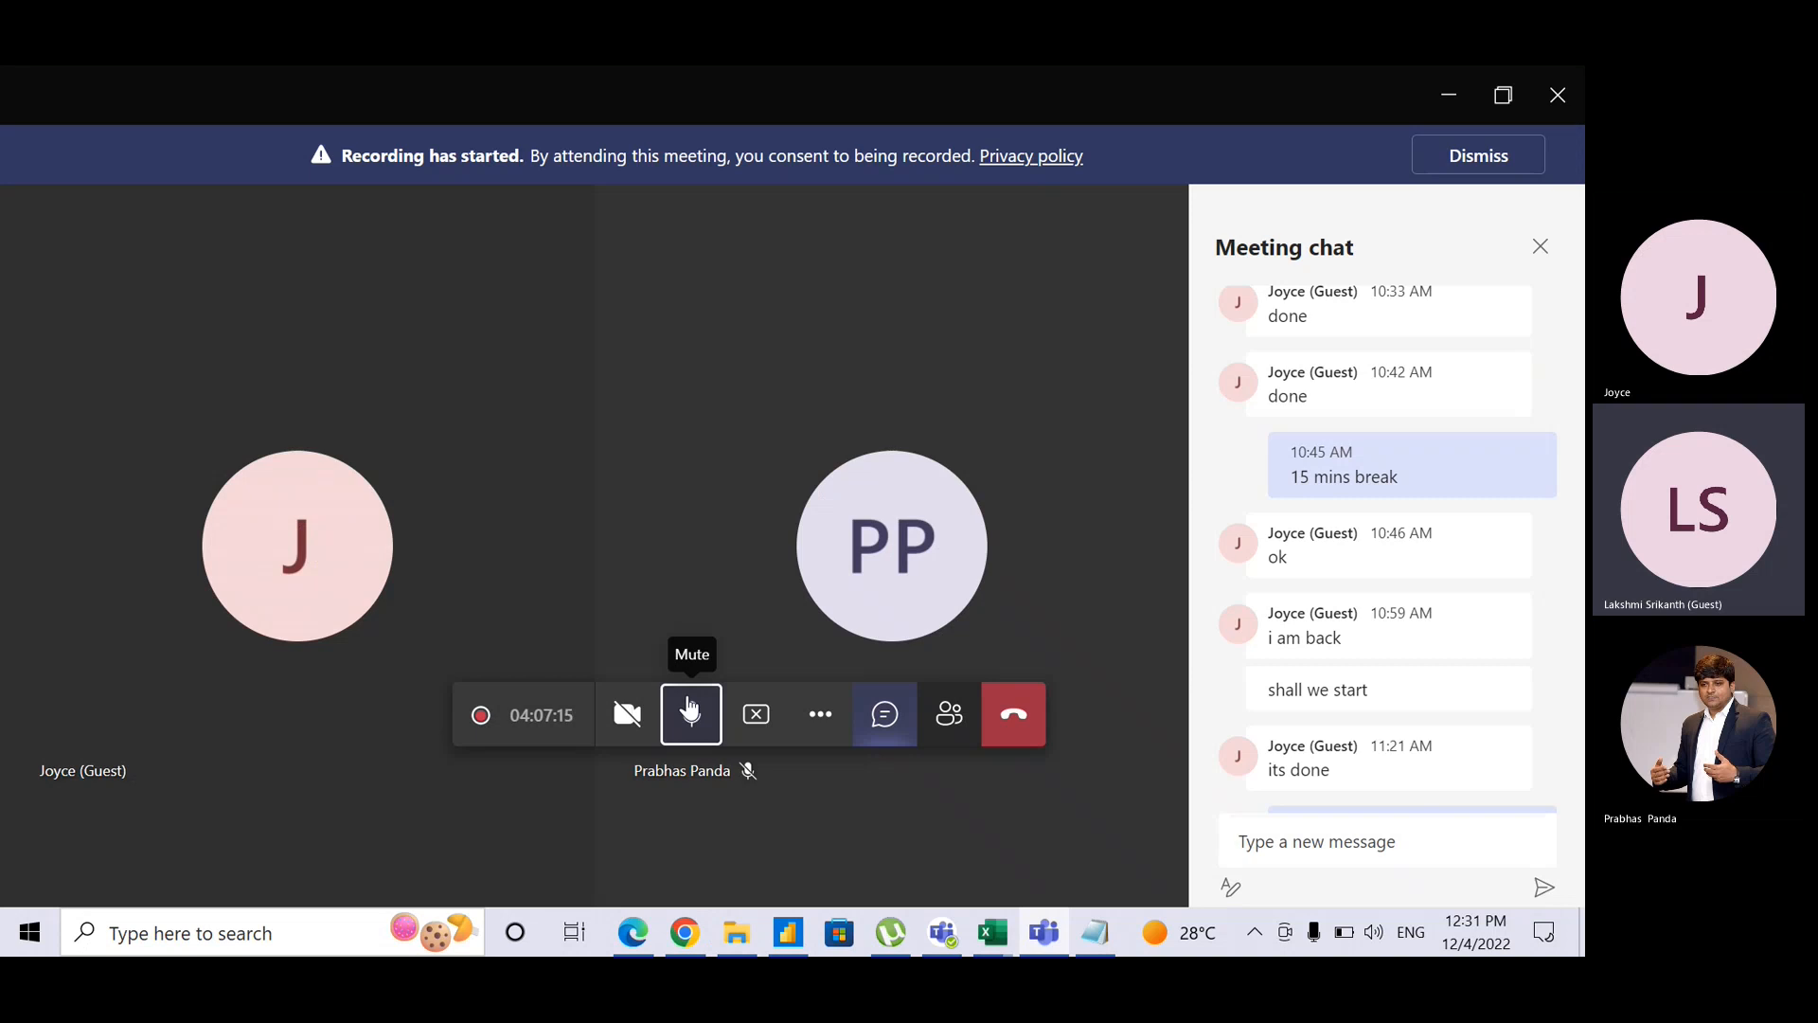
Step: Send a contact e-mail address in the meeting chat, then leave Teams
left_click(1382, 845)
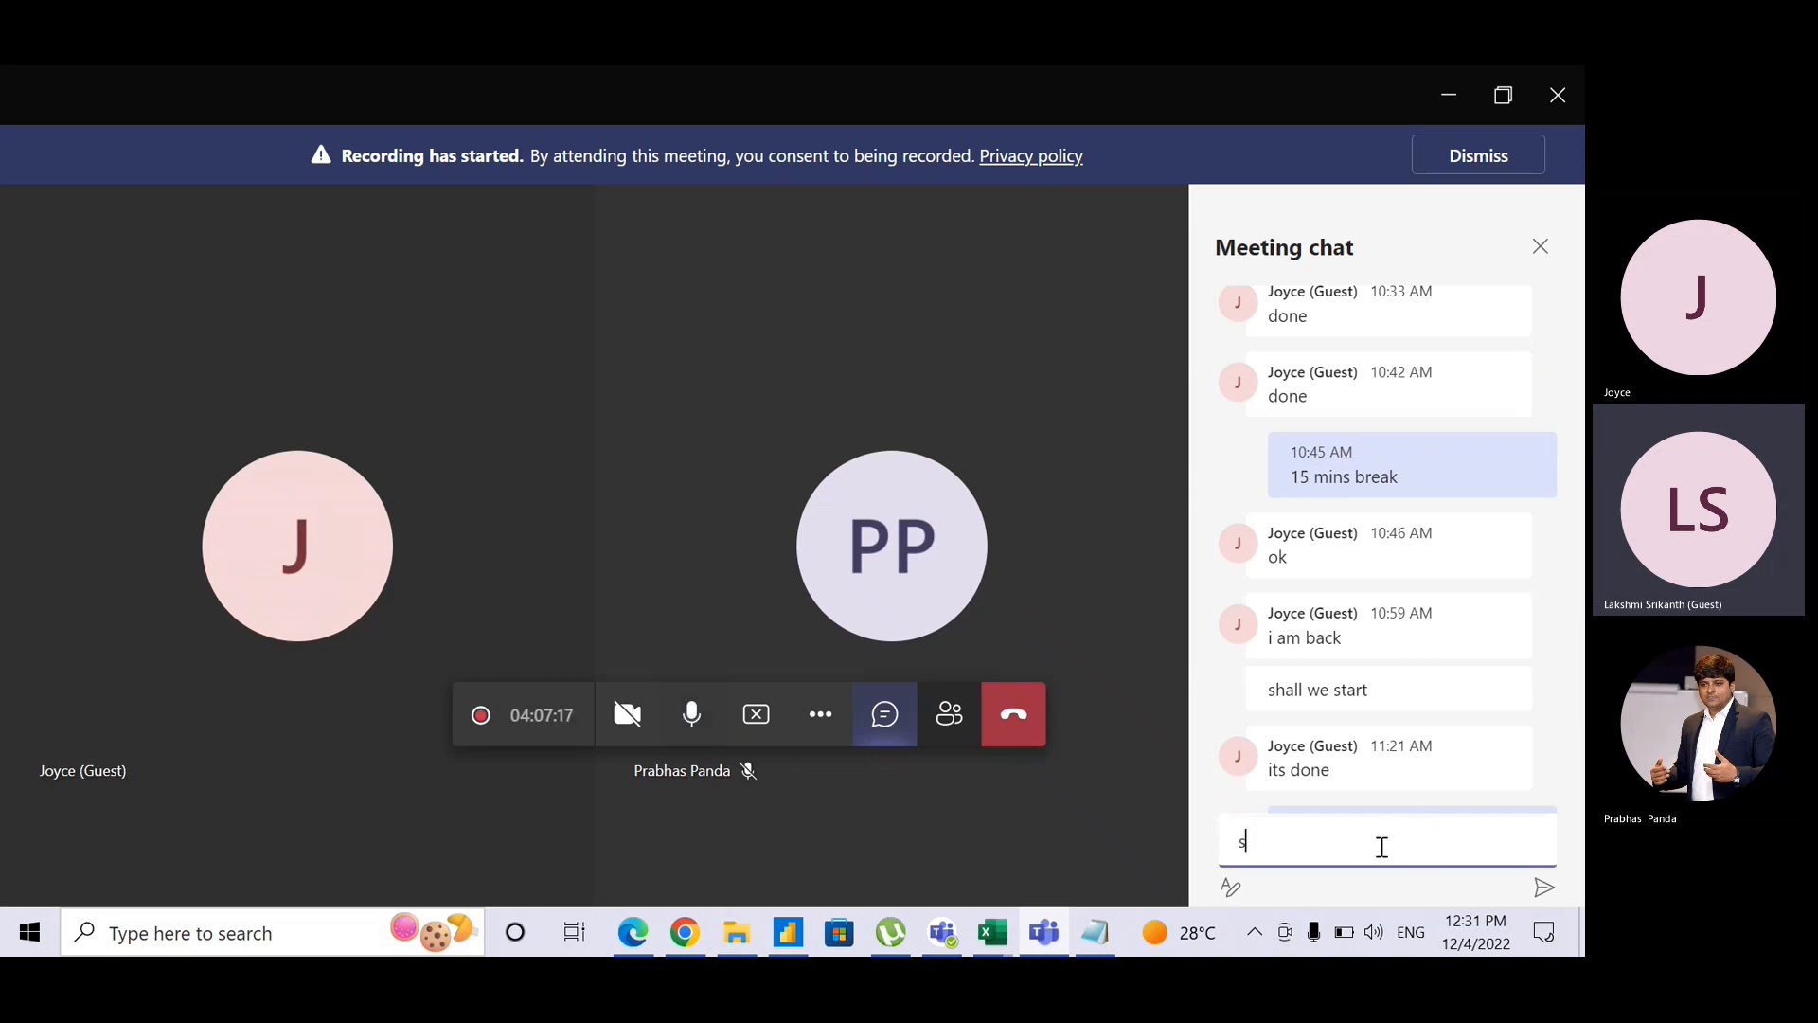
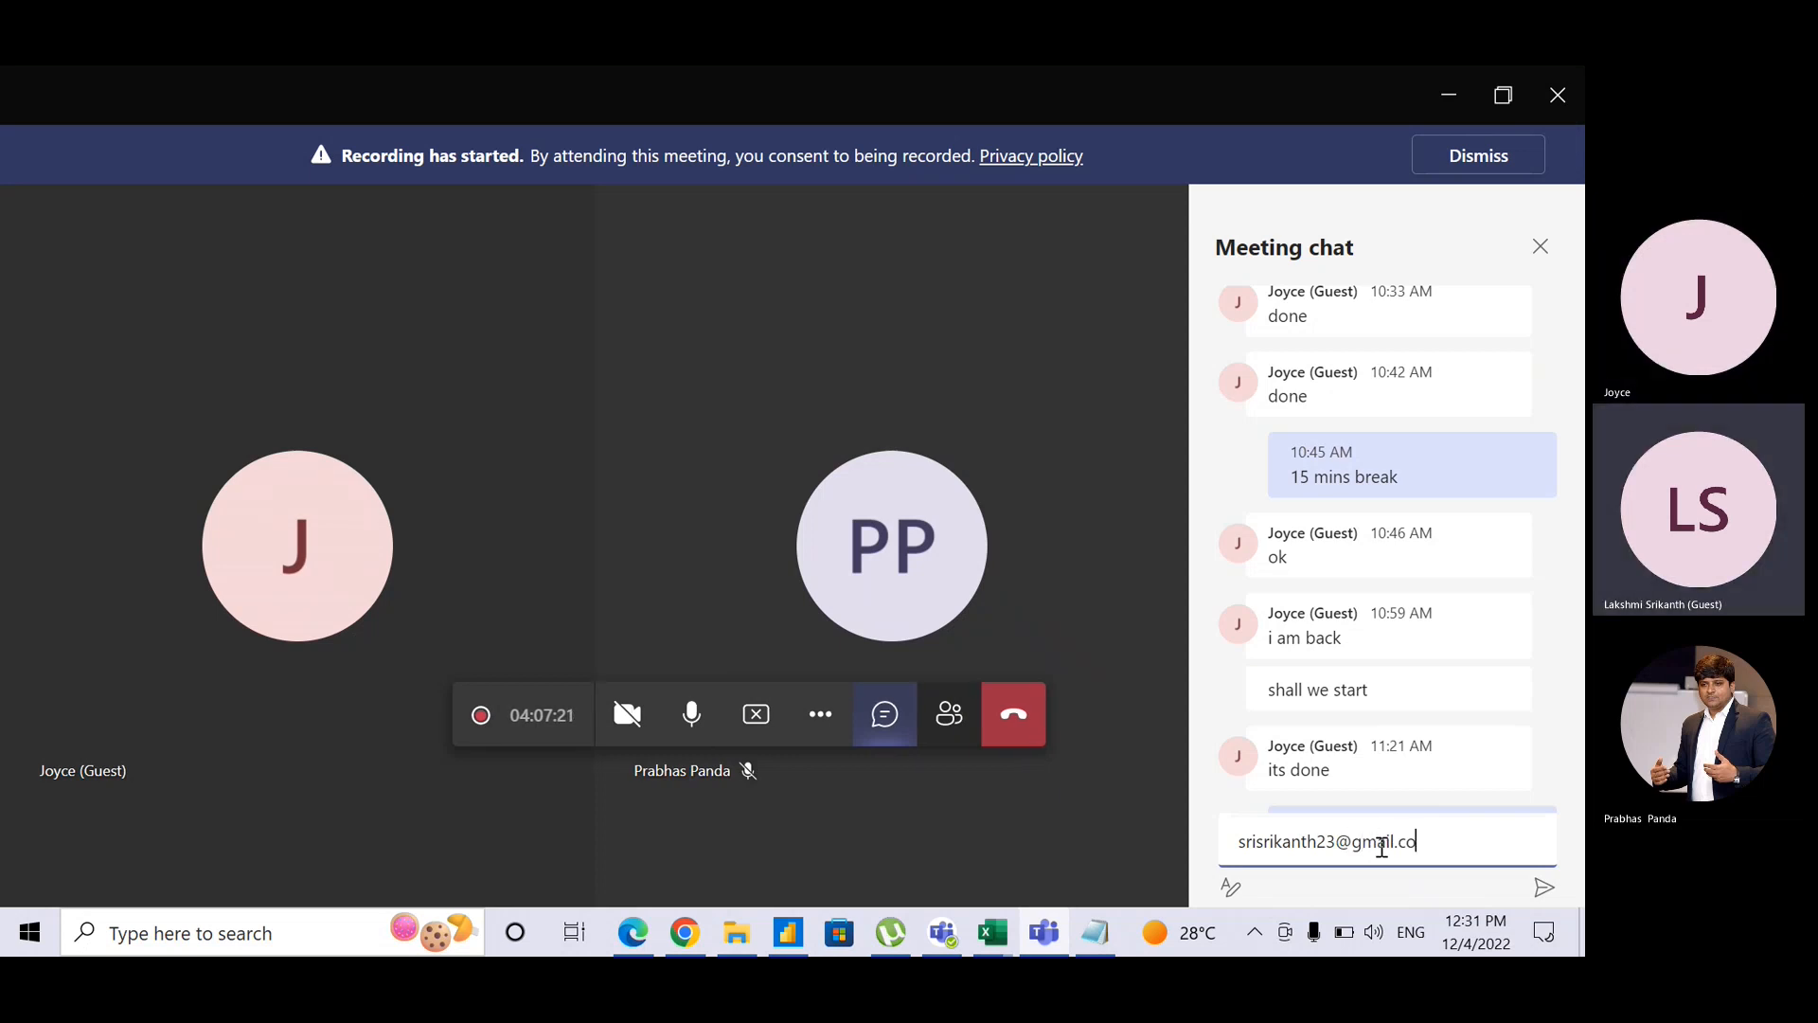
key("Return")
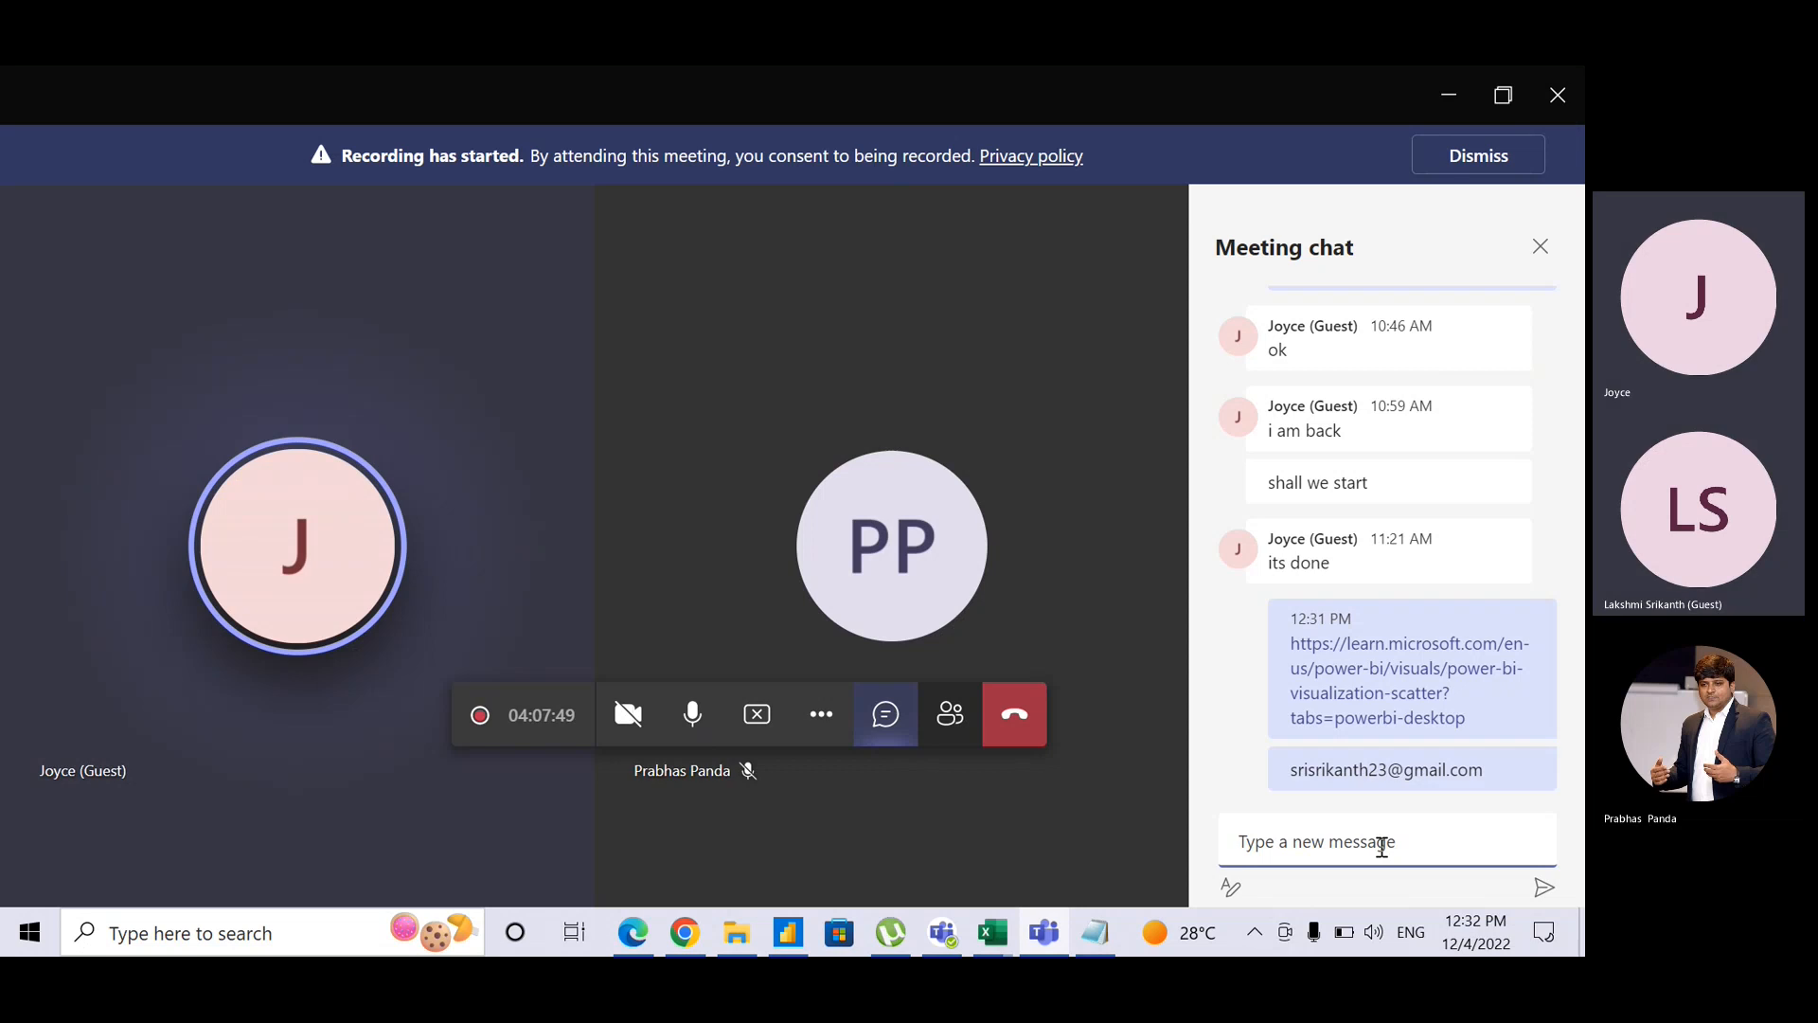
key("alt+Tab")
key("alt+Tab")
key("alt+Tab")
key("alt+Tab")
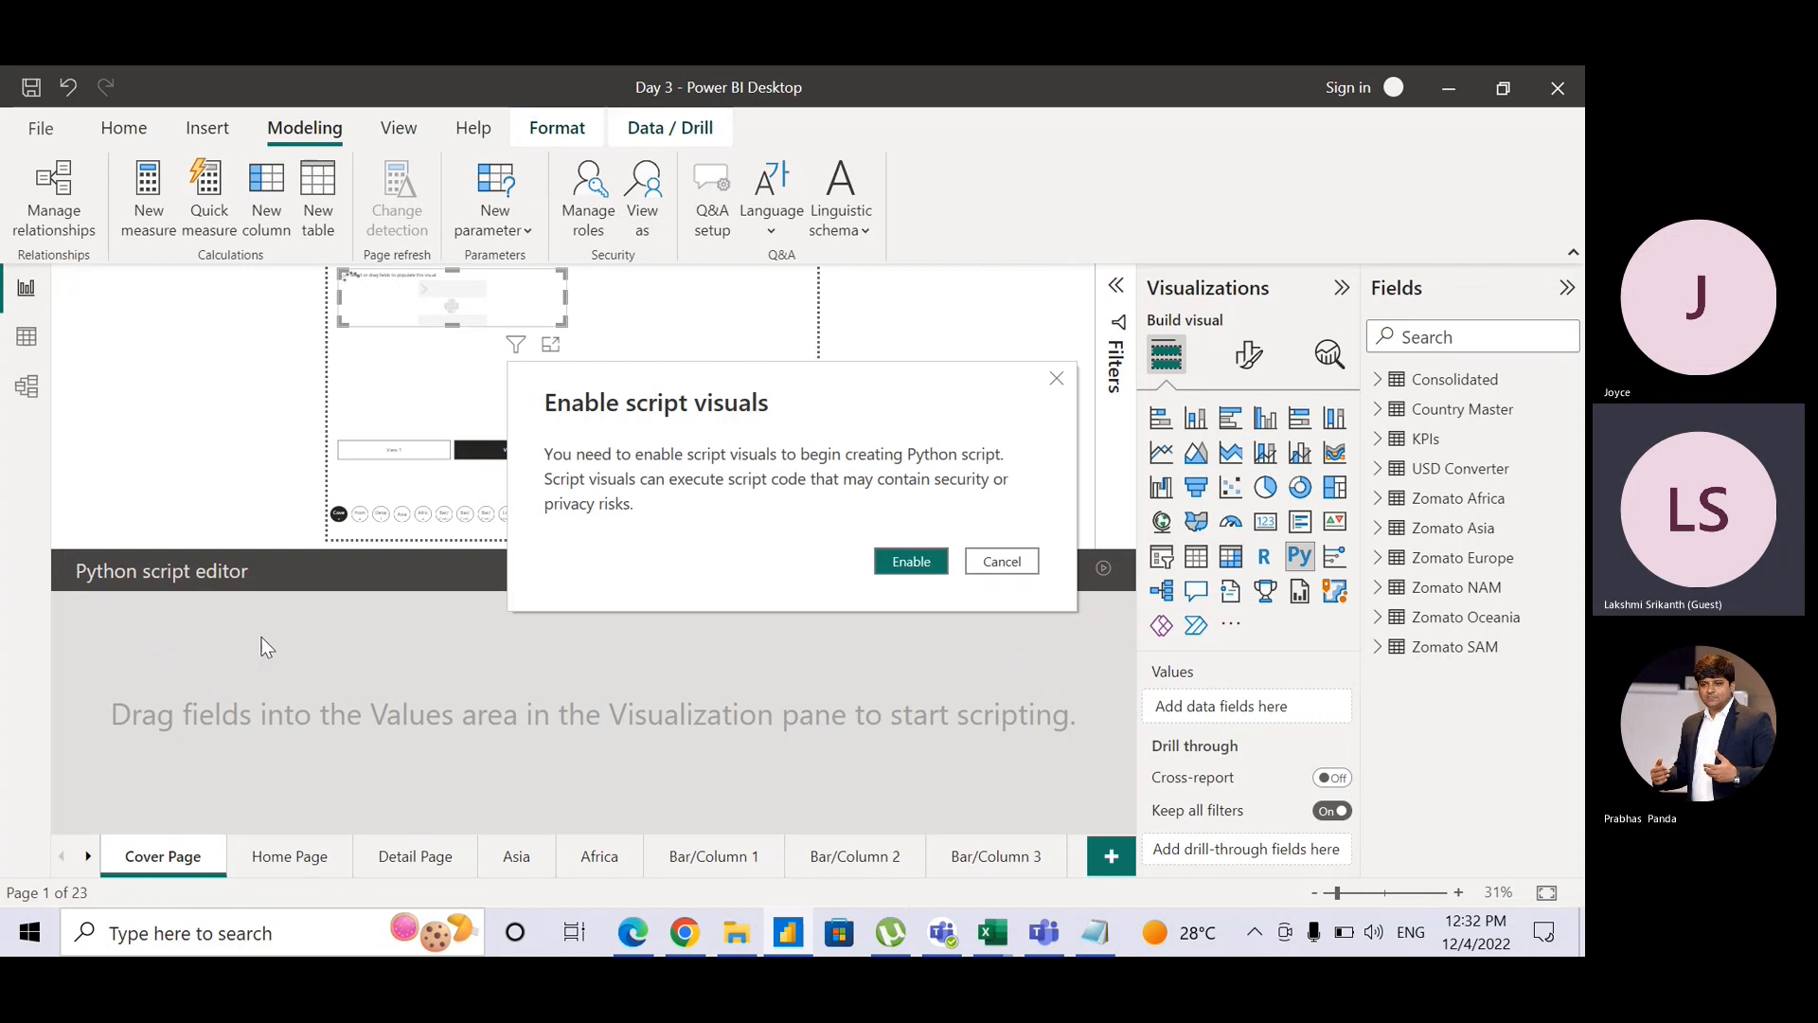
Step: Enable script visuals and add Cost in USD to the Python visual as an Average
left_click(908, 565)
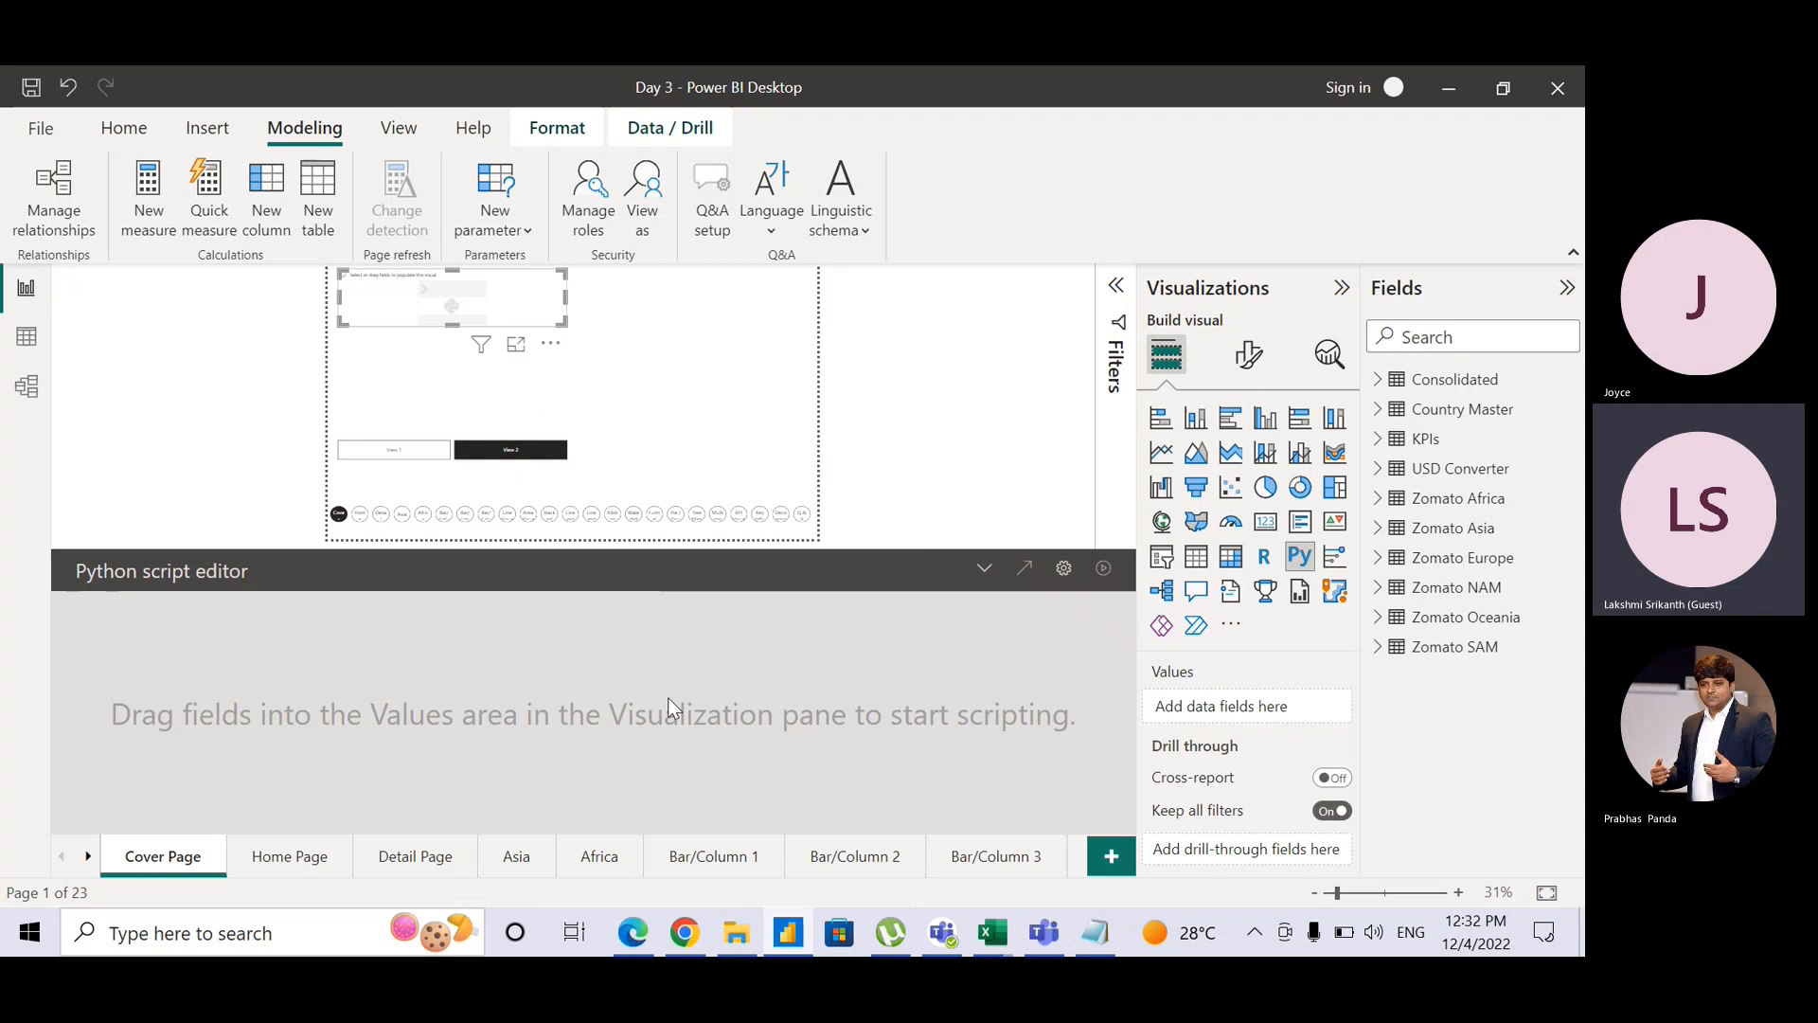
left_click(744, 391)
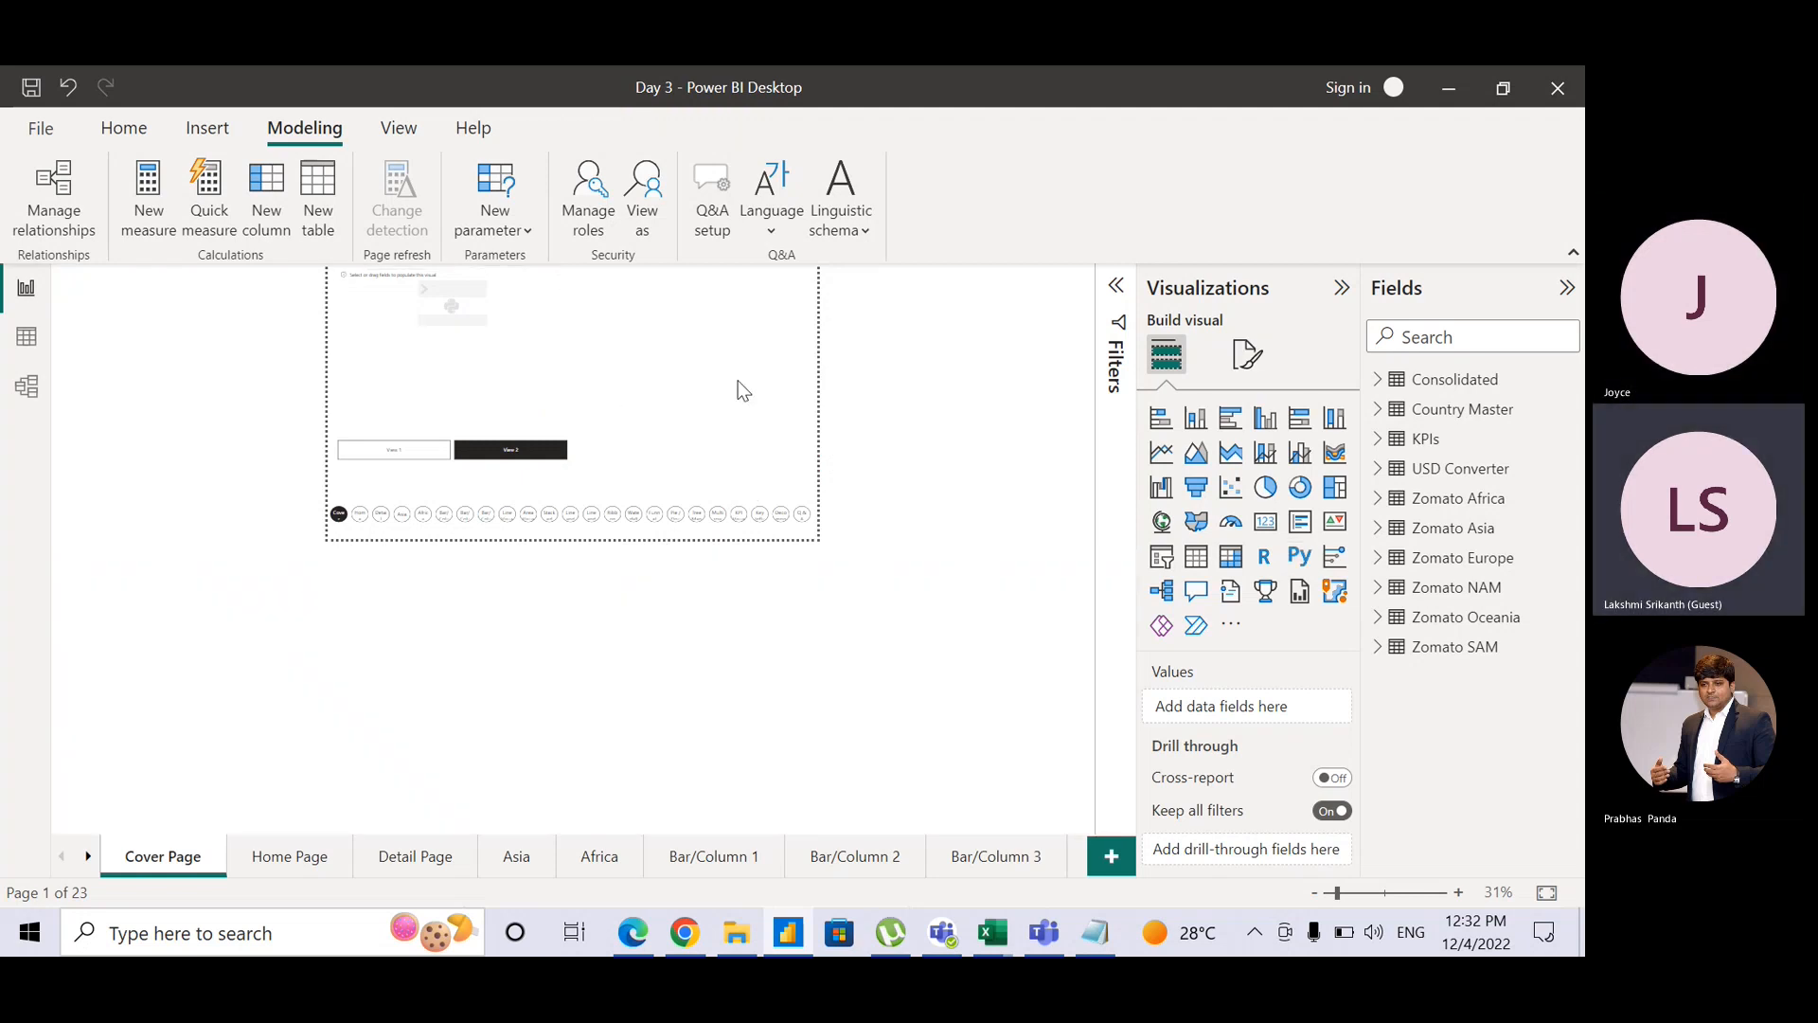
left_click(428, 327)
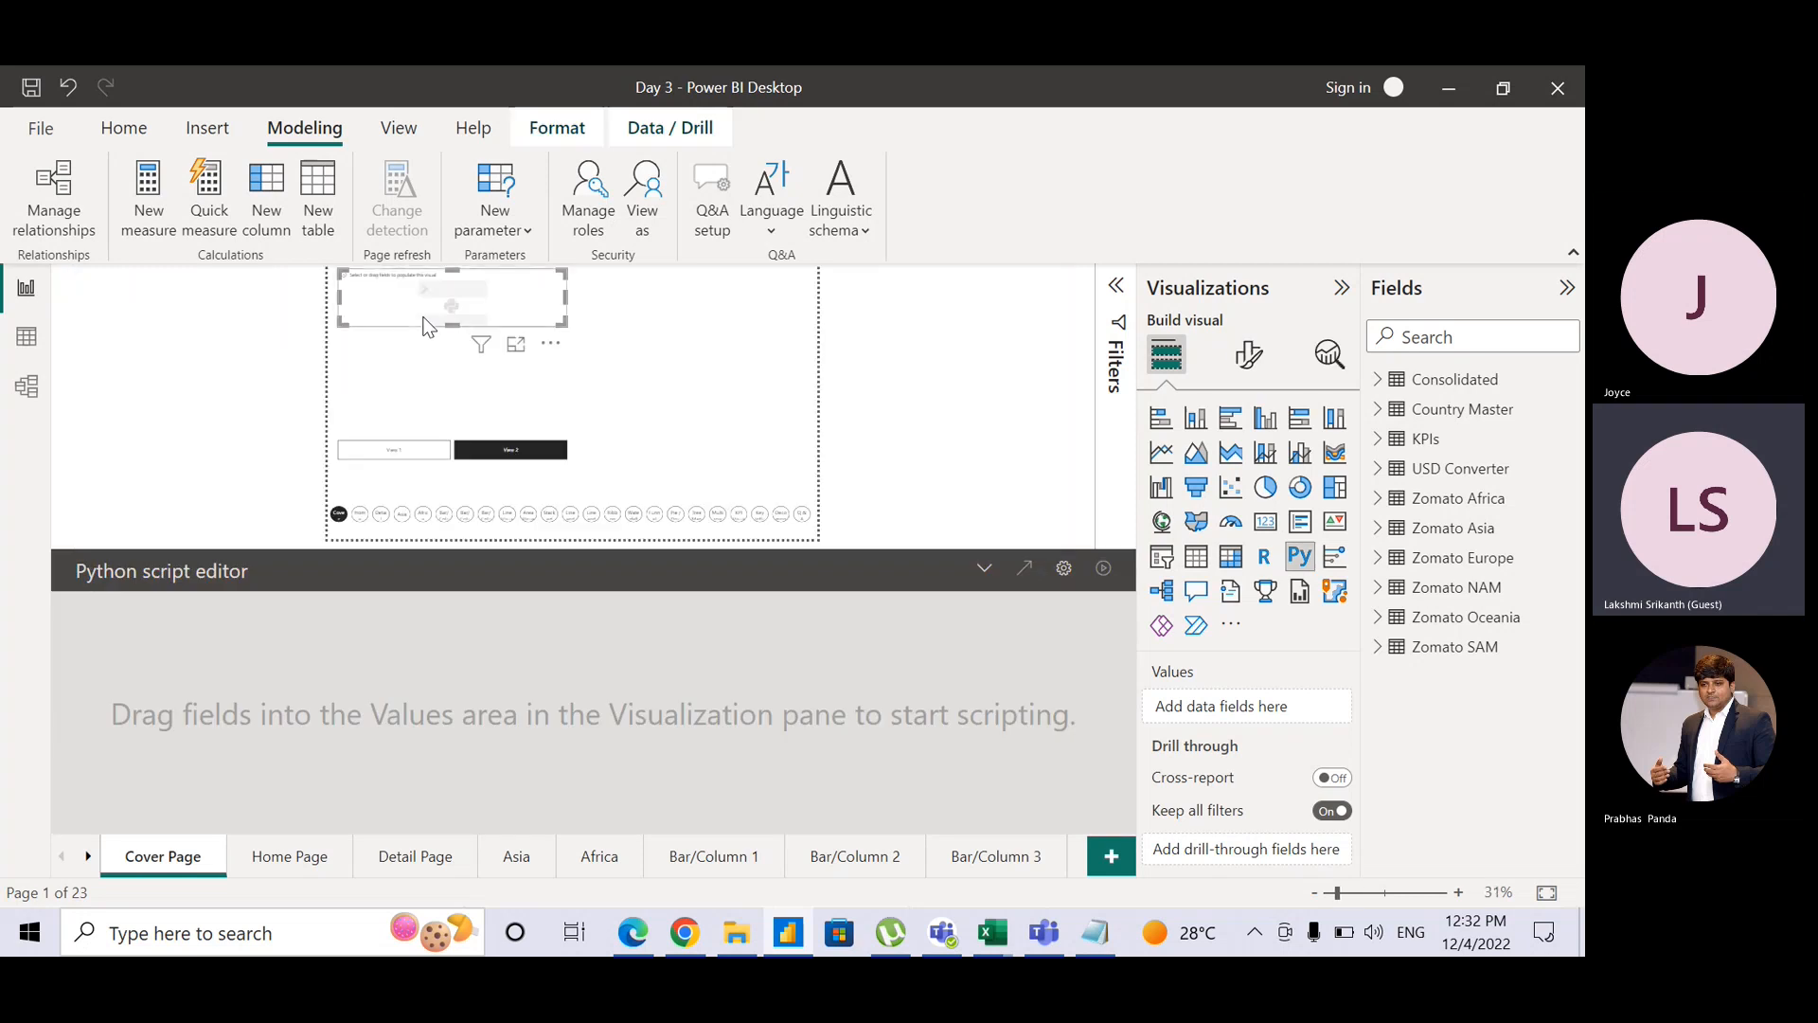
left_click(1443, 390)
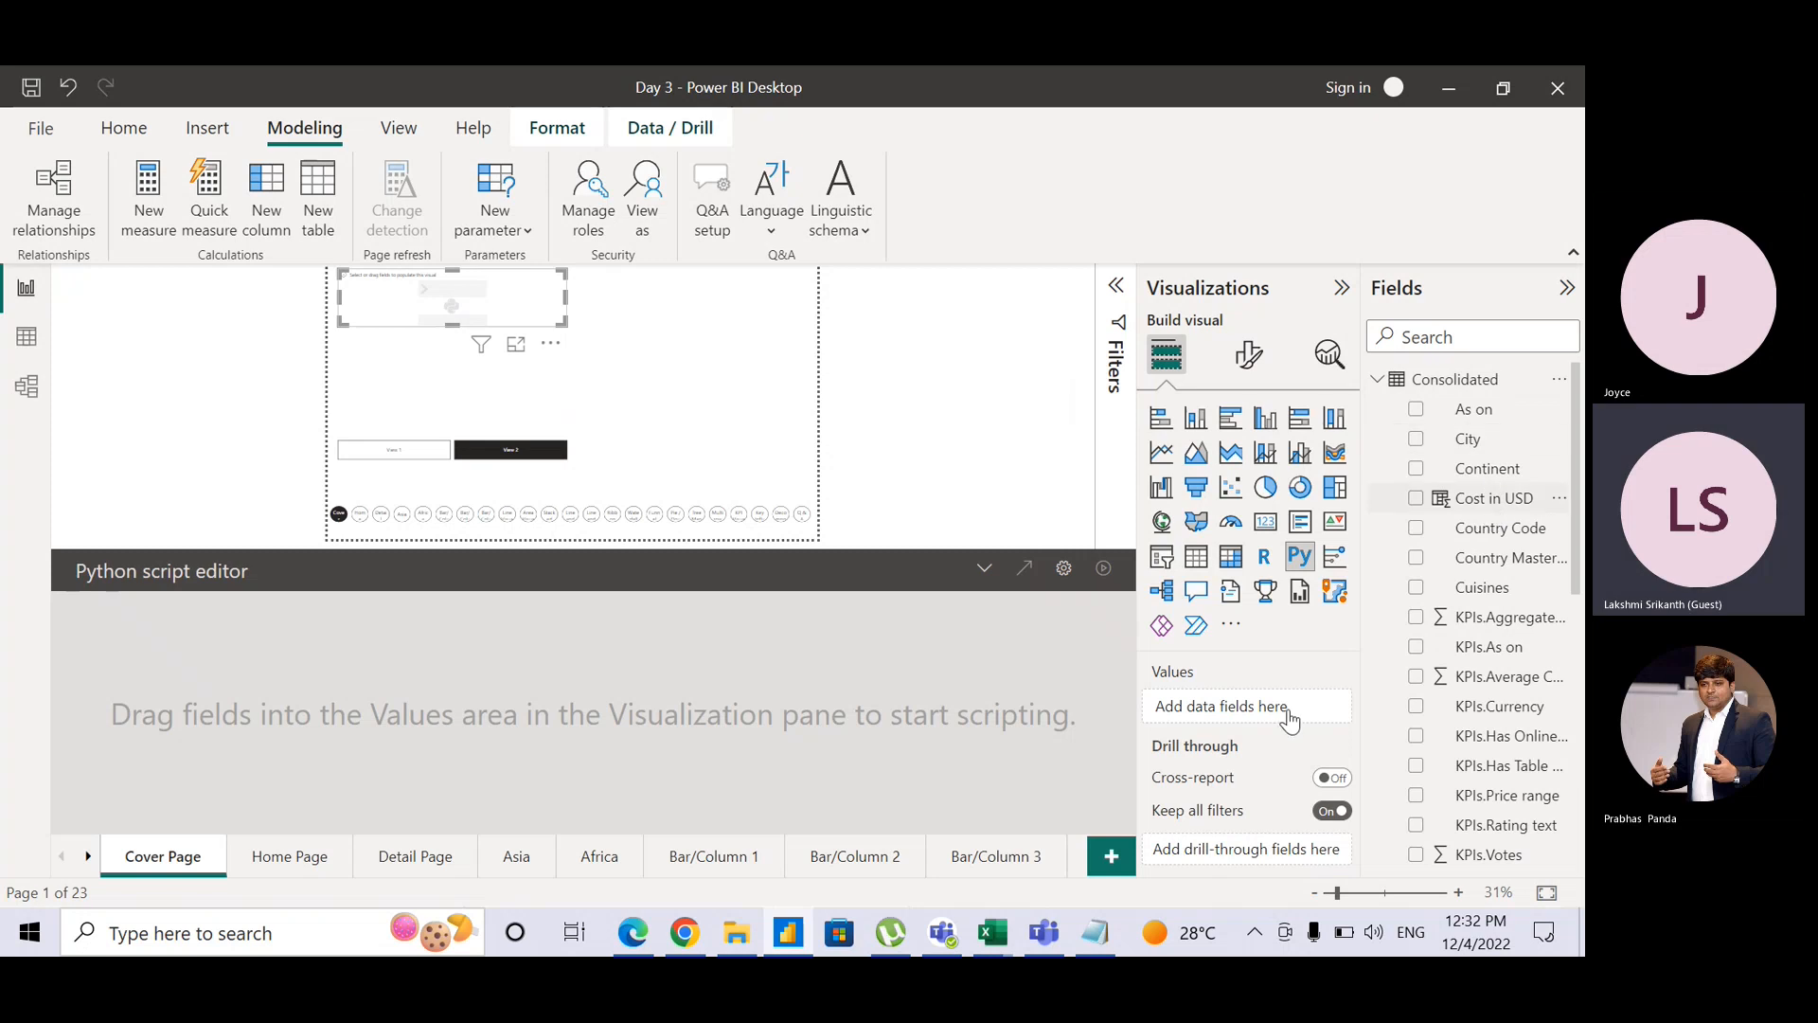
left_click_drag(1290, 721, 1291, 712)
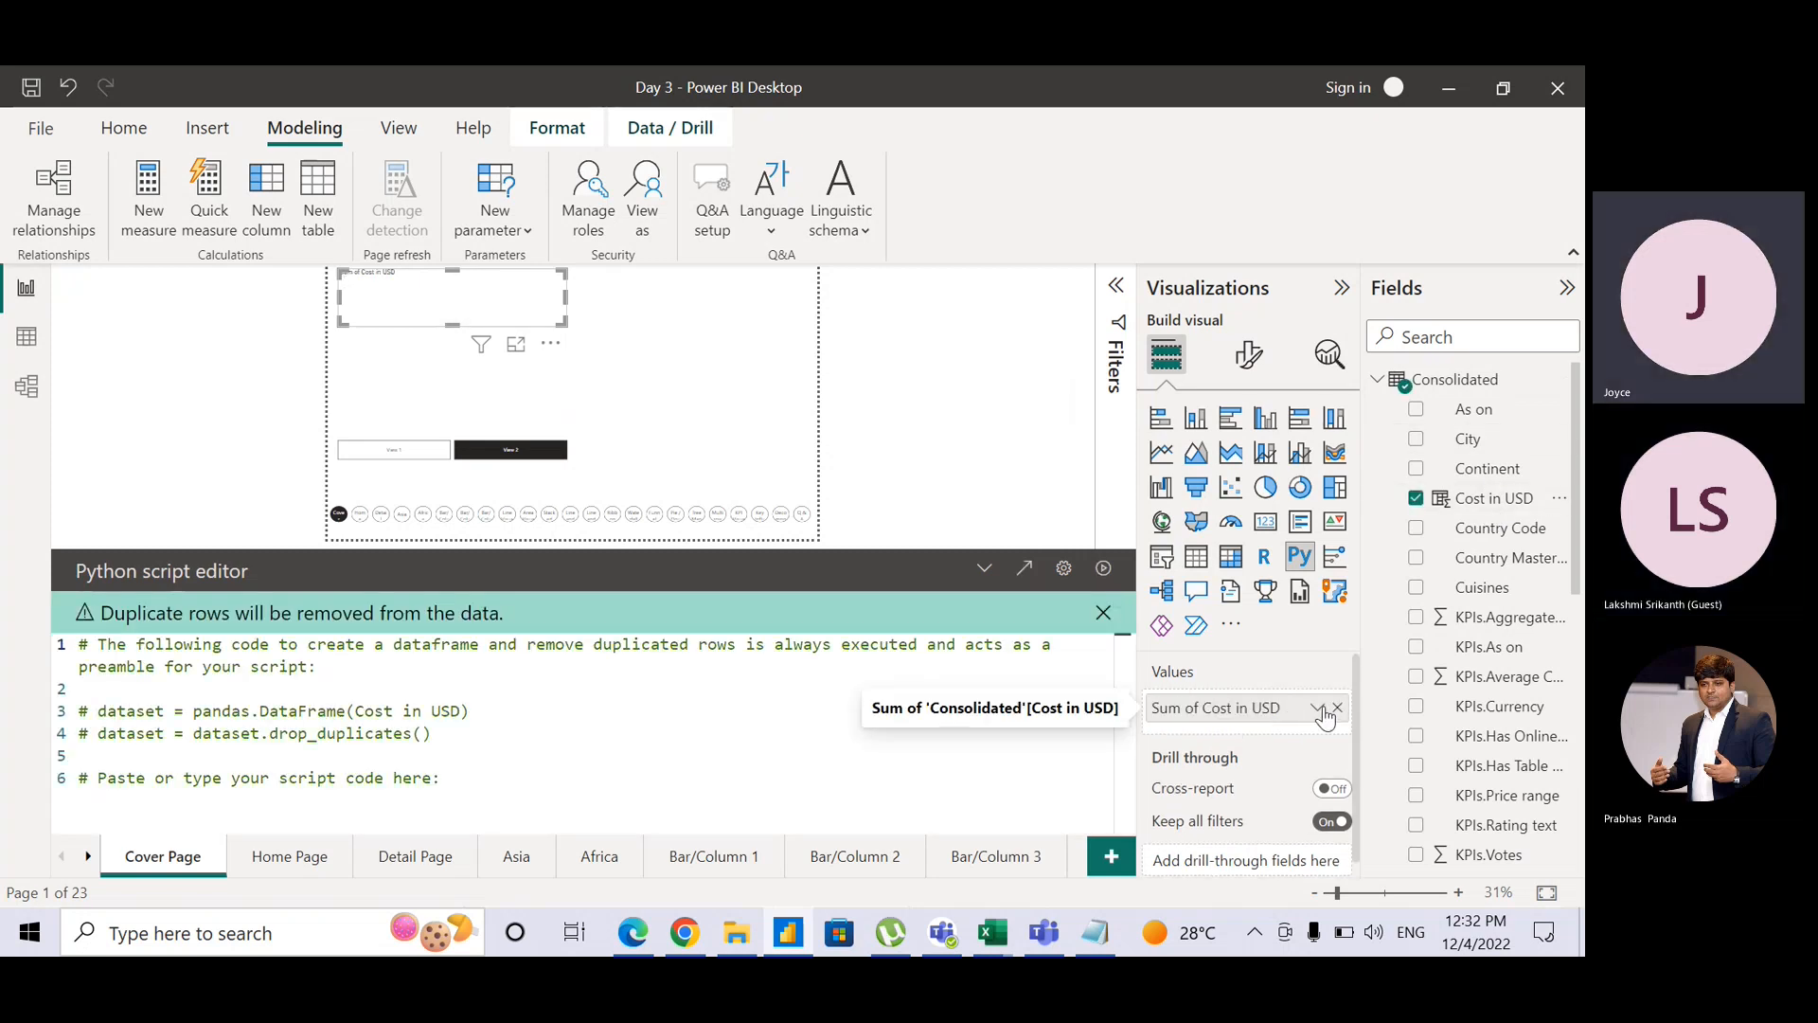
left_click(1317, 711)
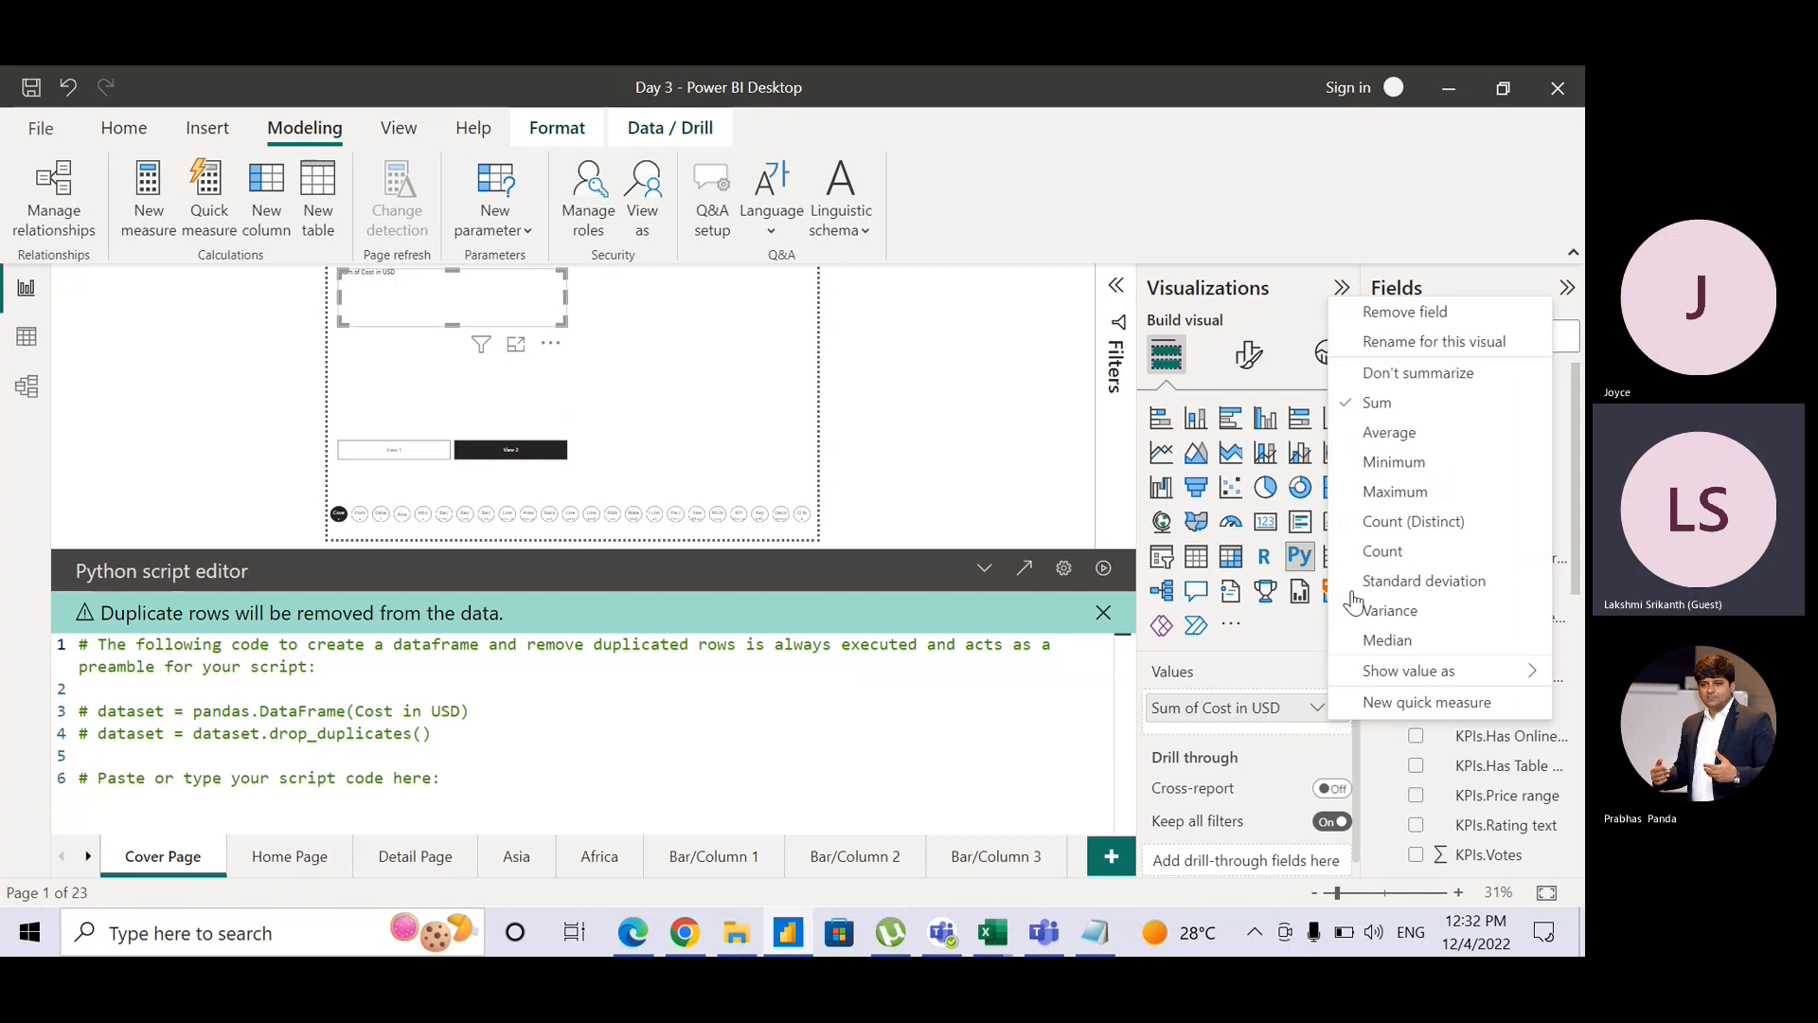
left_click(1389, 433)
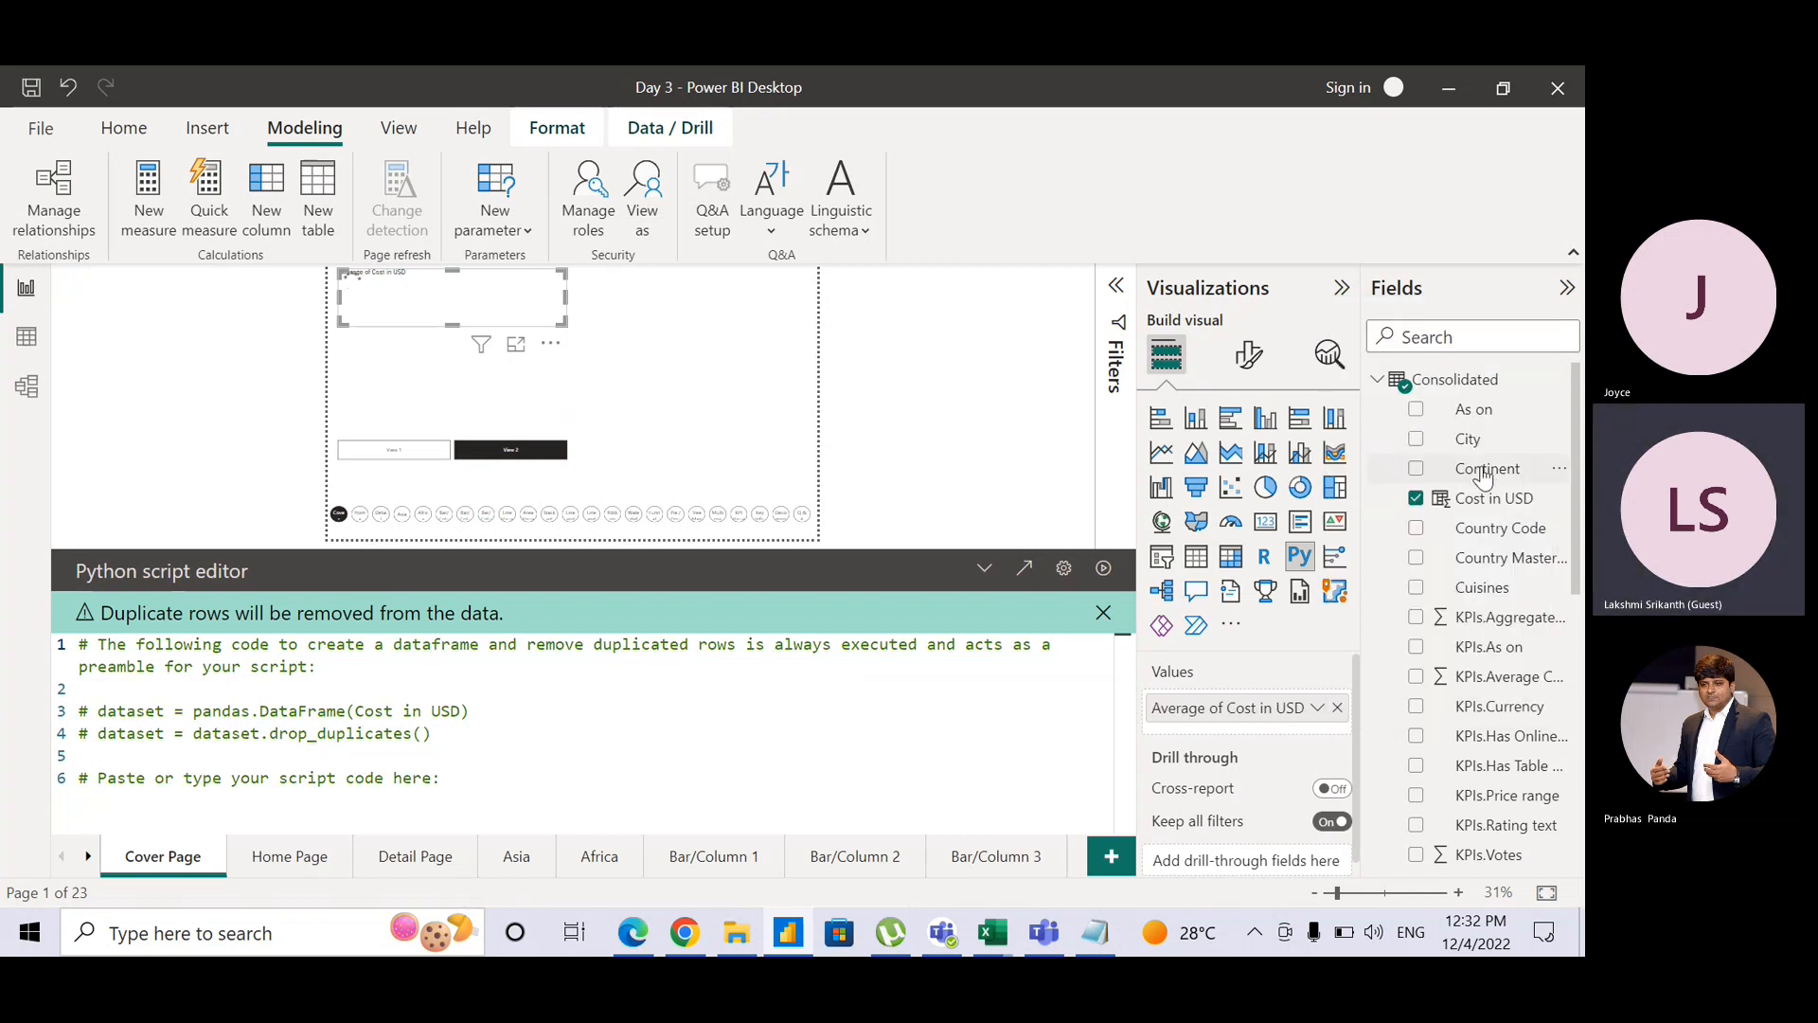
Step: Try Continent and a clustered column chart, then revert to the Python visual
left_click_drag(1483, 475, 1271, 713)
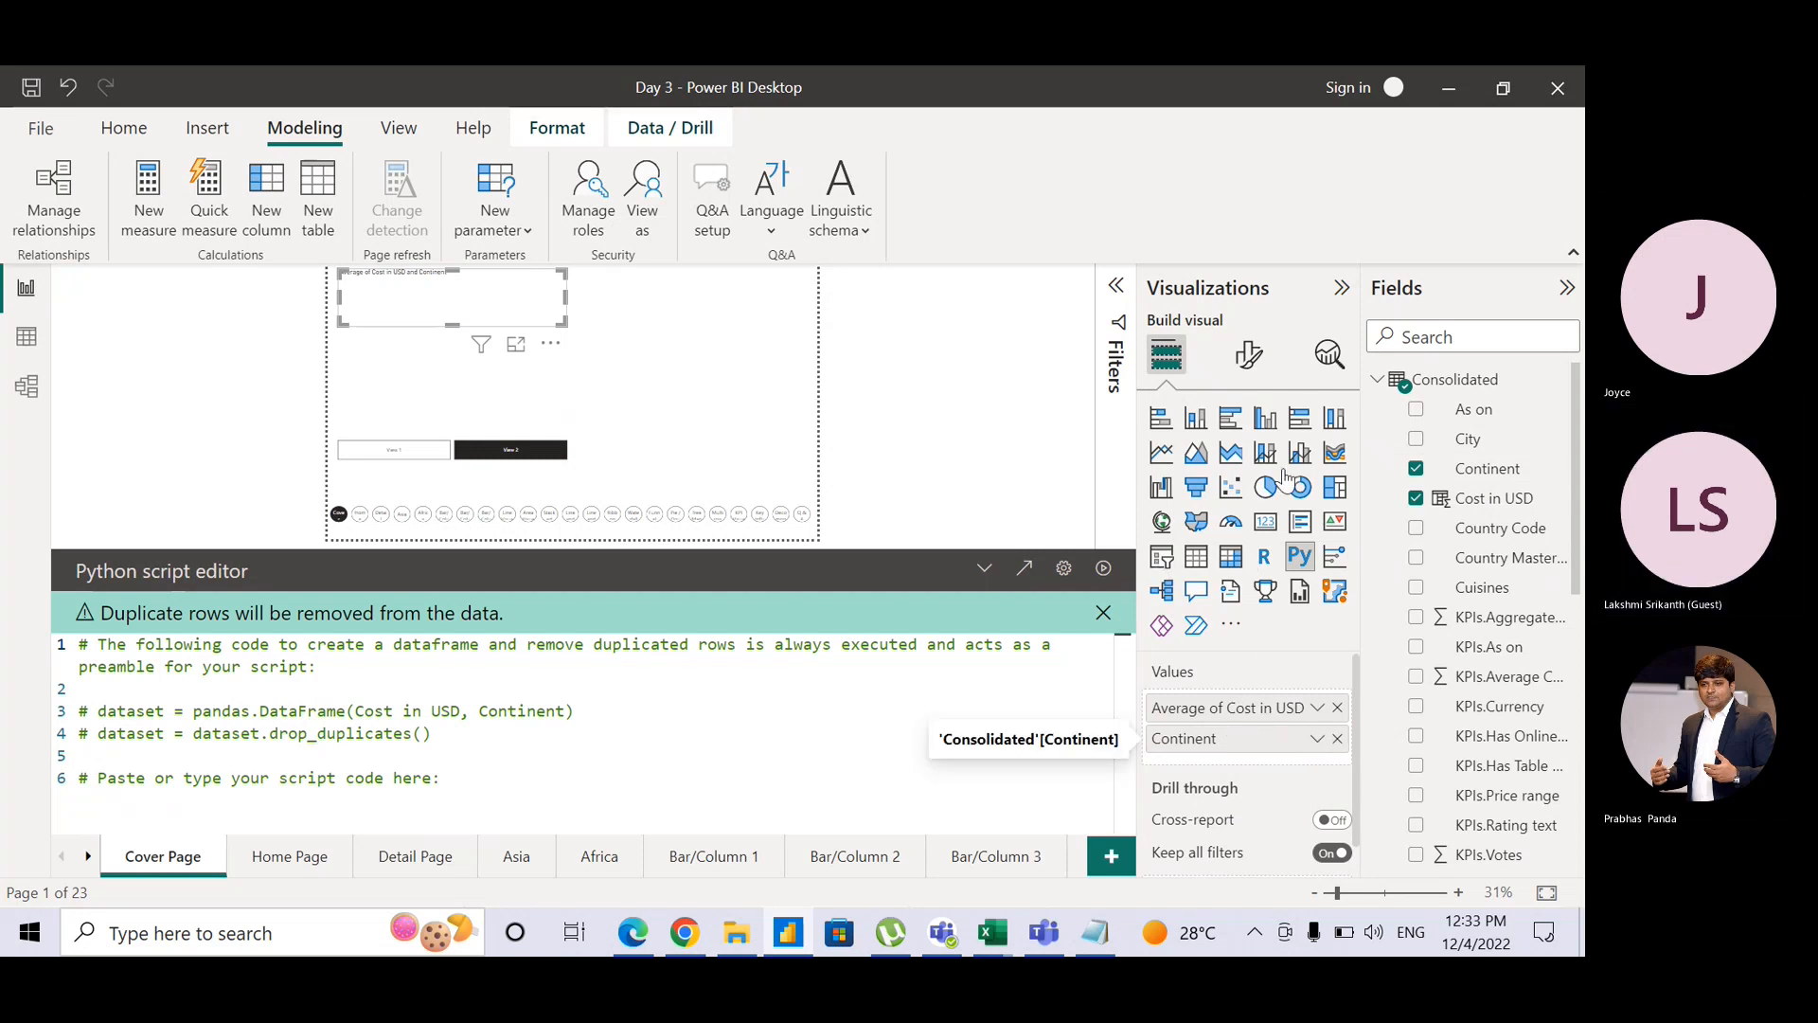
left_click(1336, 741)
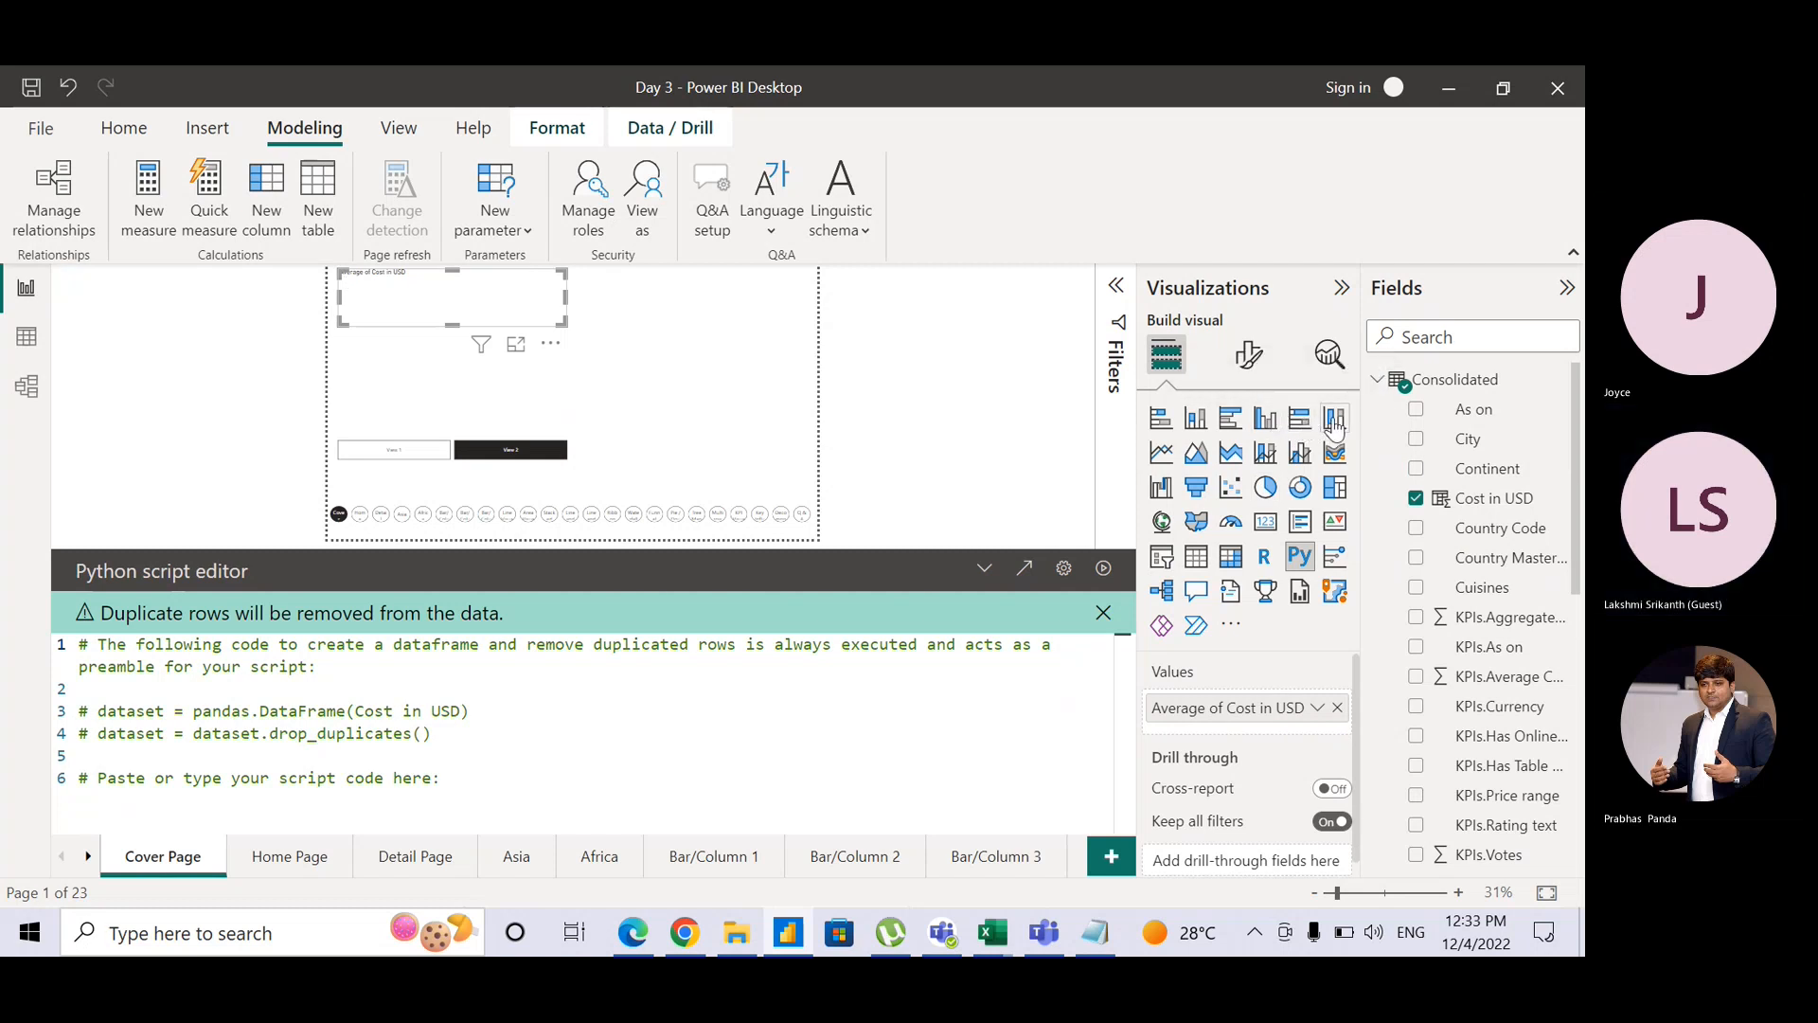
left_click(1264, 421)
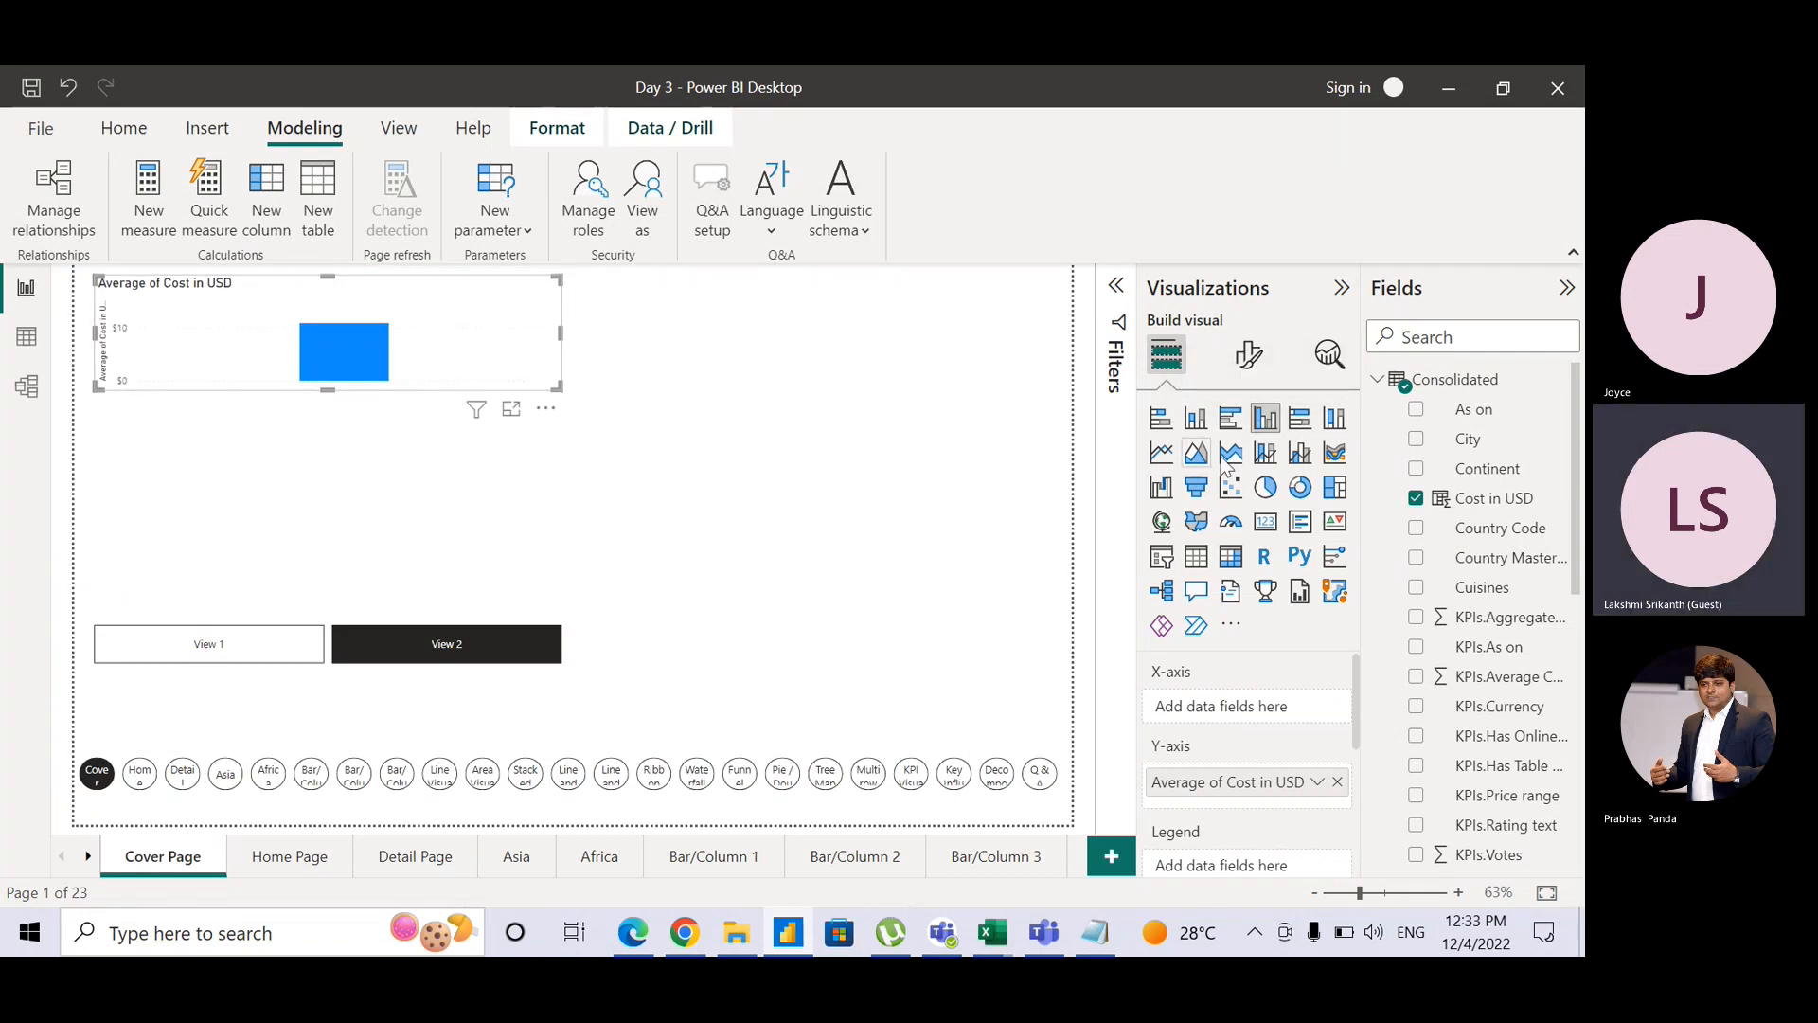
left_click(1299, 557)
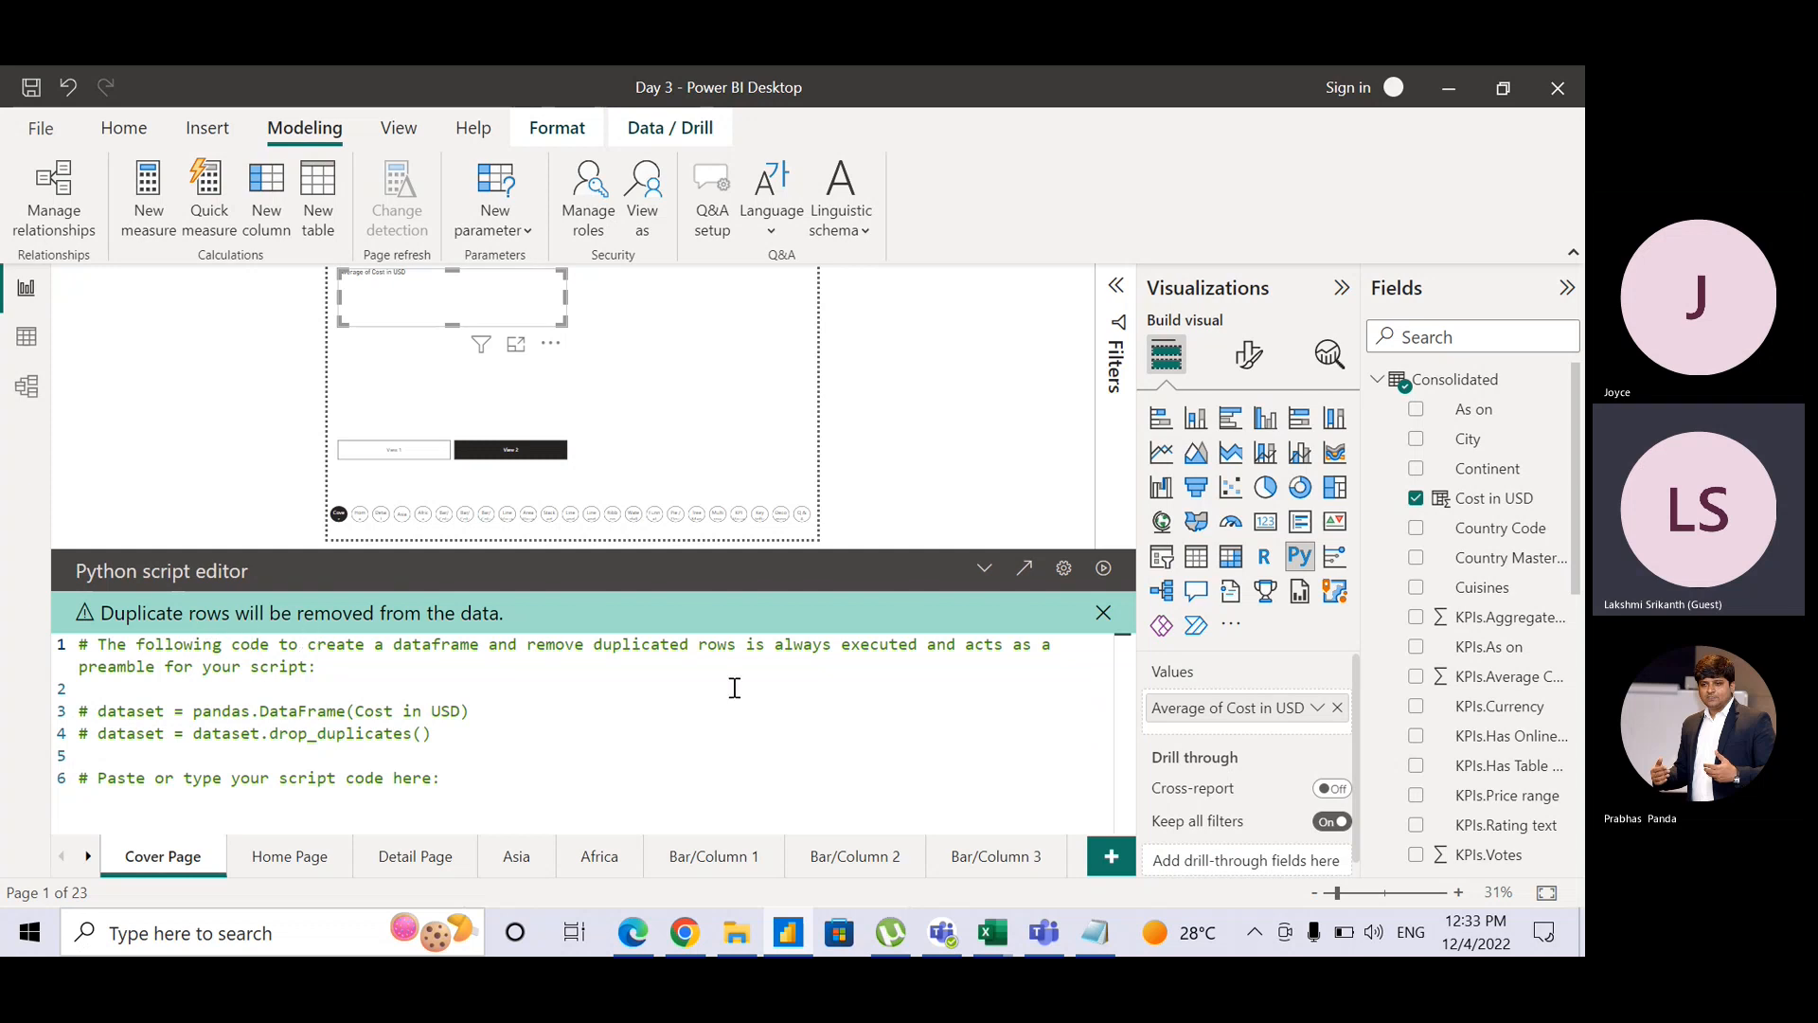
Step: Swap Cost in USD for Continent in the values and convert the visual to an R script visual
left_click(1416, 498)
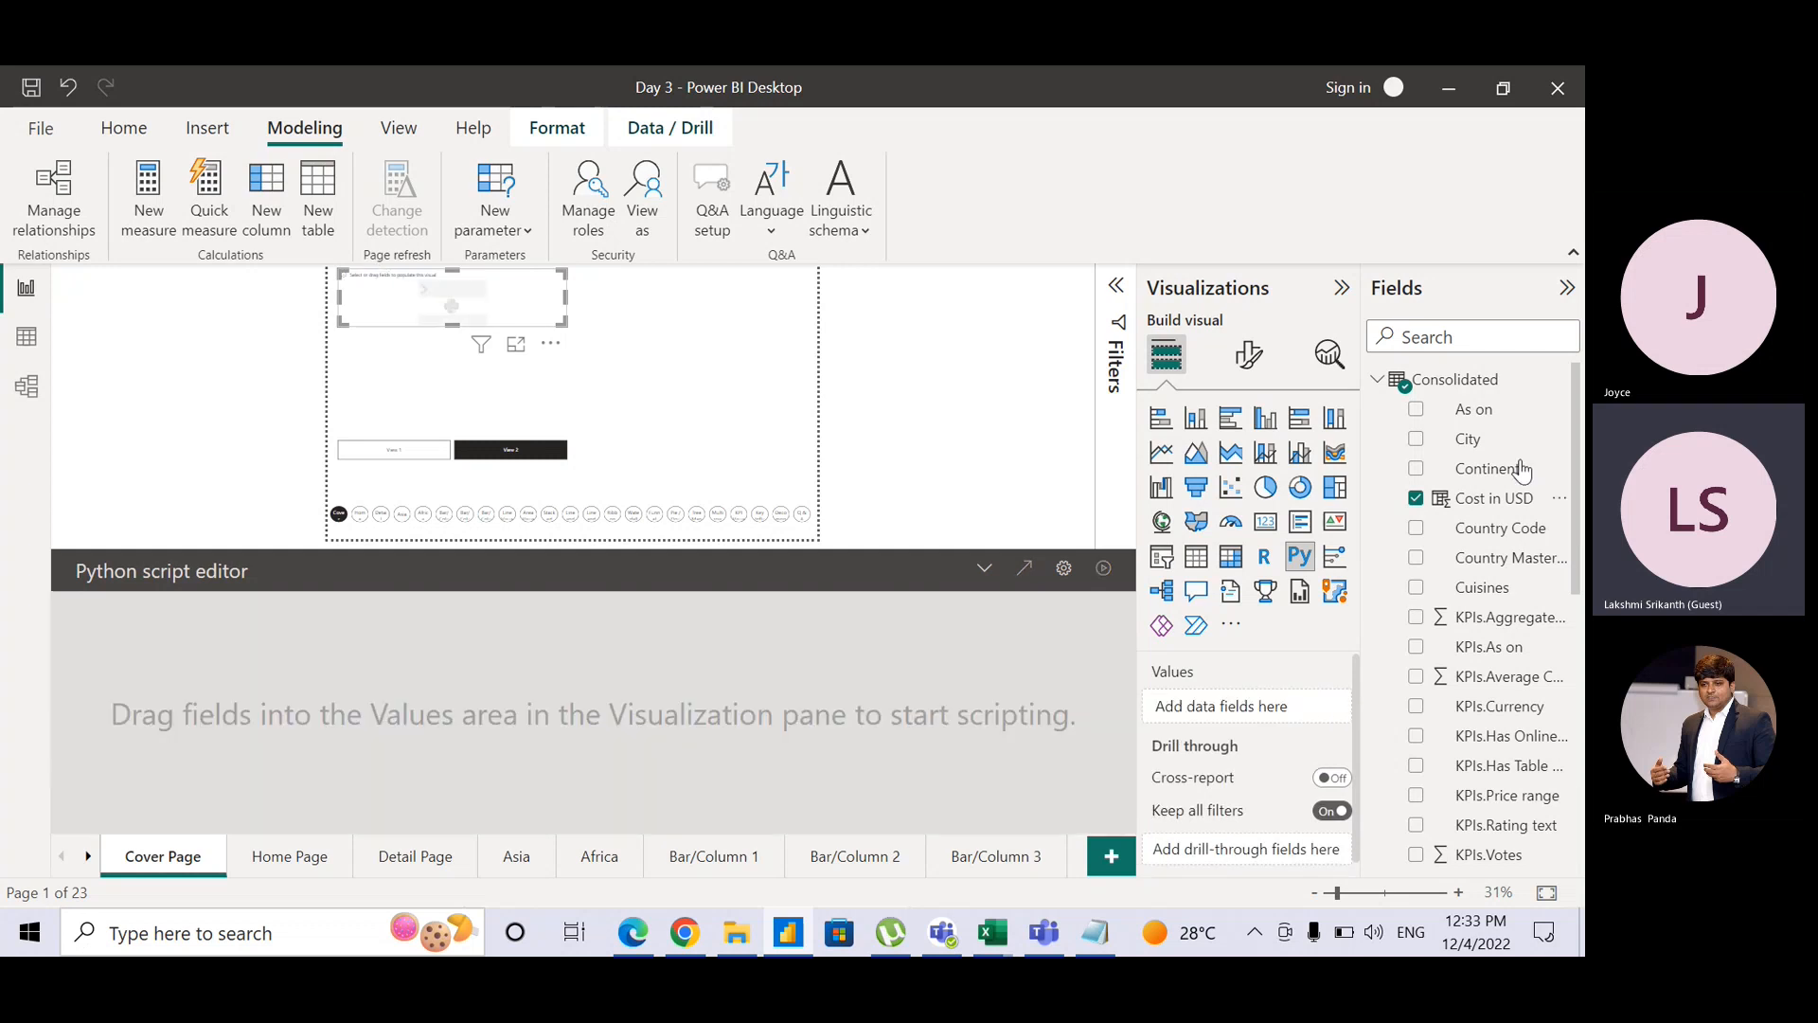
left_click_drag(1506, 468, 1308, 710)
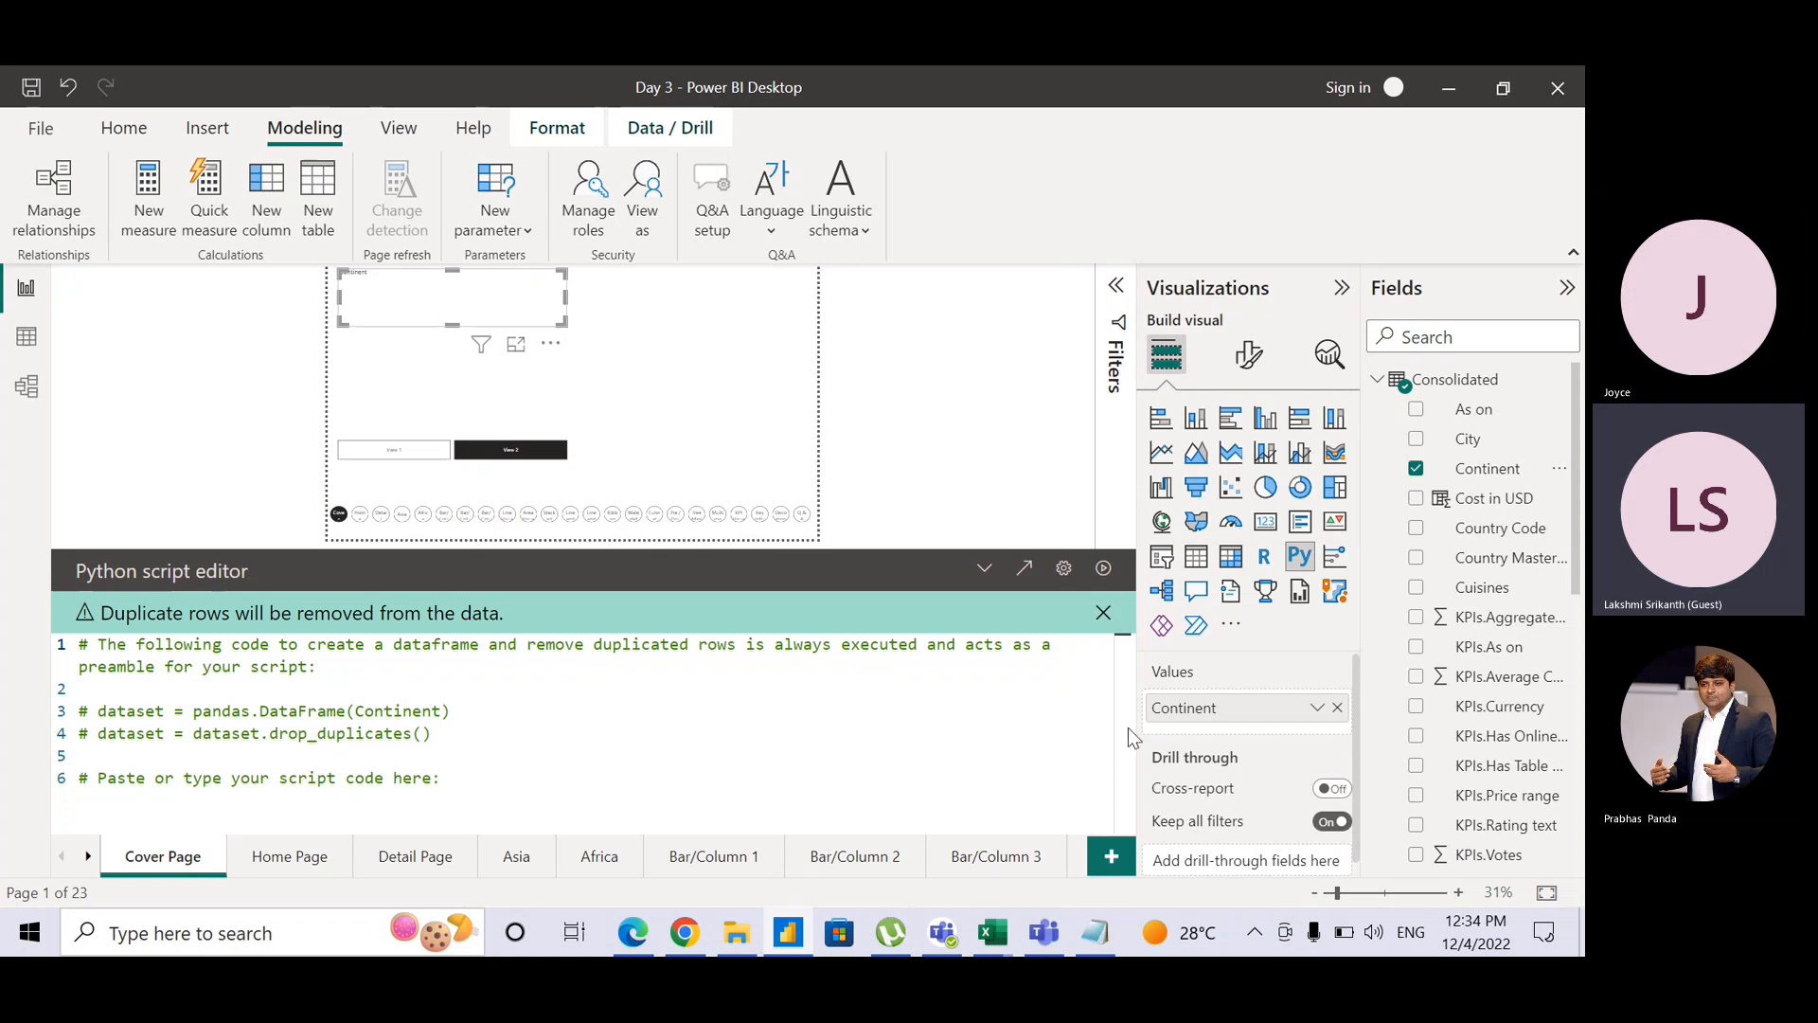
left_click(1277, 568)
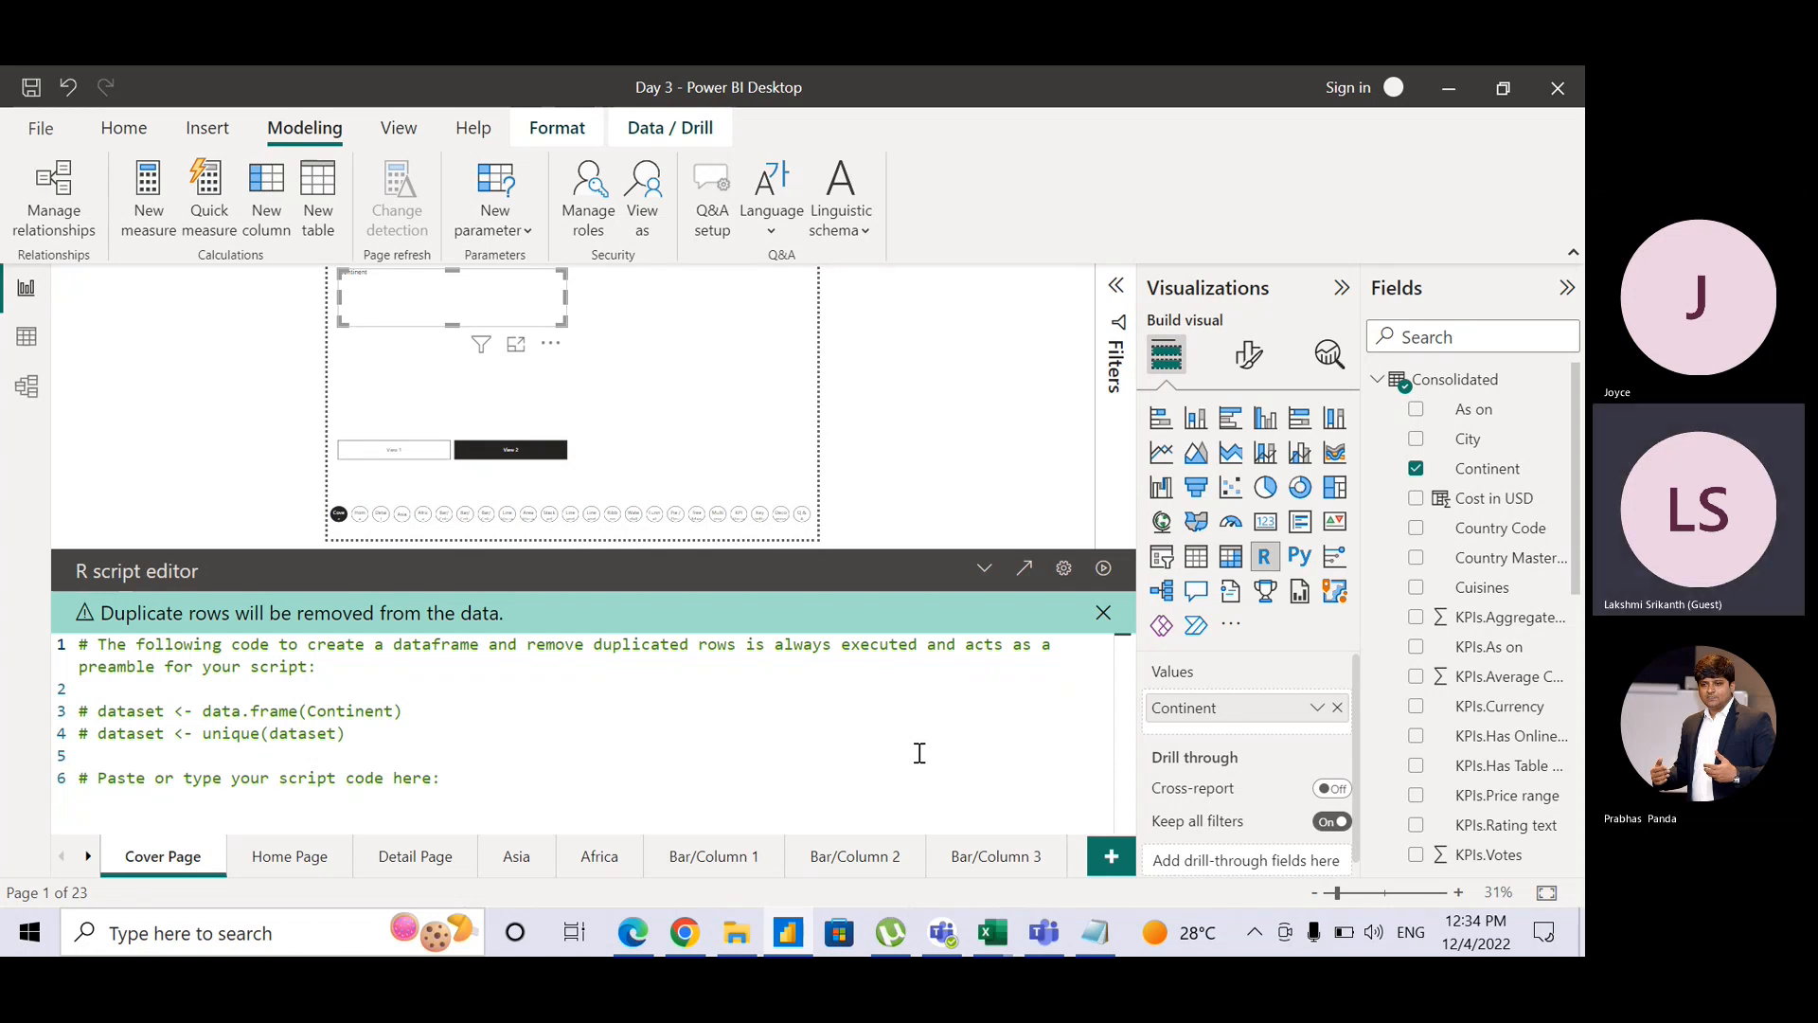
Step: Switch from Power BI past the Chrome article to the Teams meeting window
key("alt+Tab")
key("alt+Tab")
key("alt+Tab")
key("Tab")
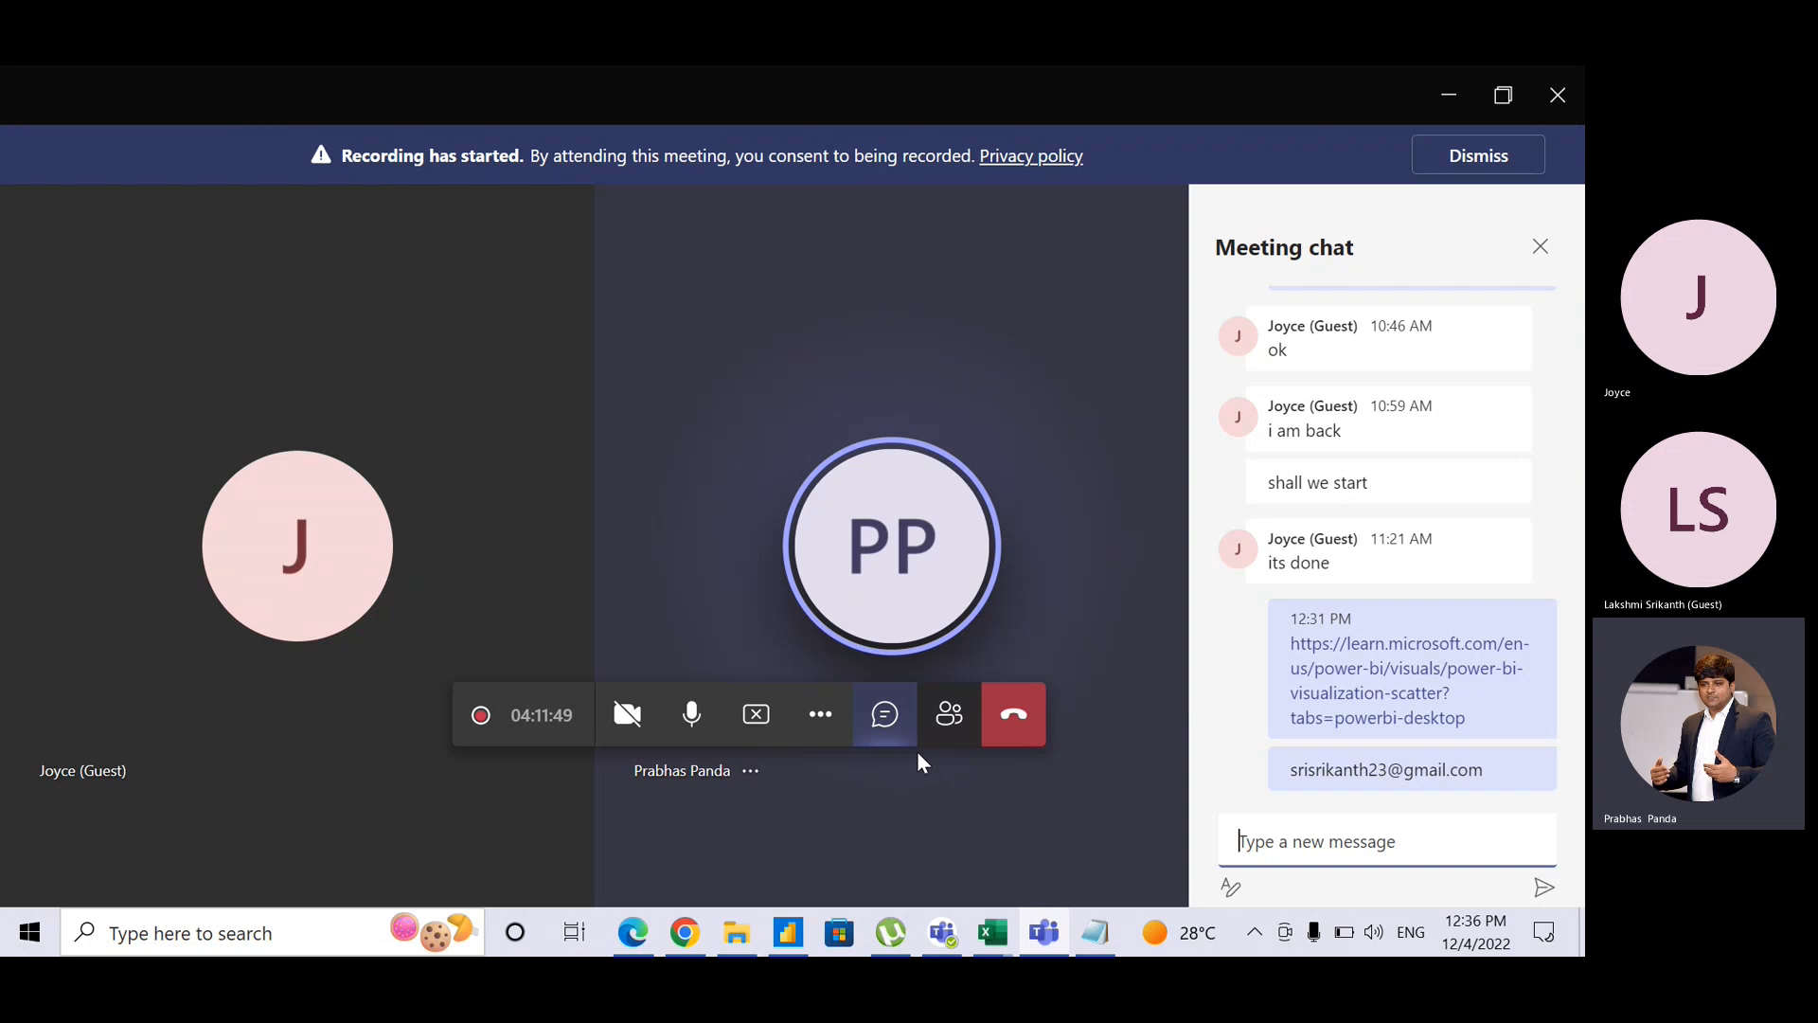
Step: Mute and unmute the microphone, then minimise the Teams meeting to reveal the Power BI report
left_click(680, 715)
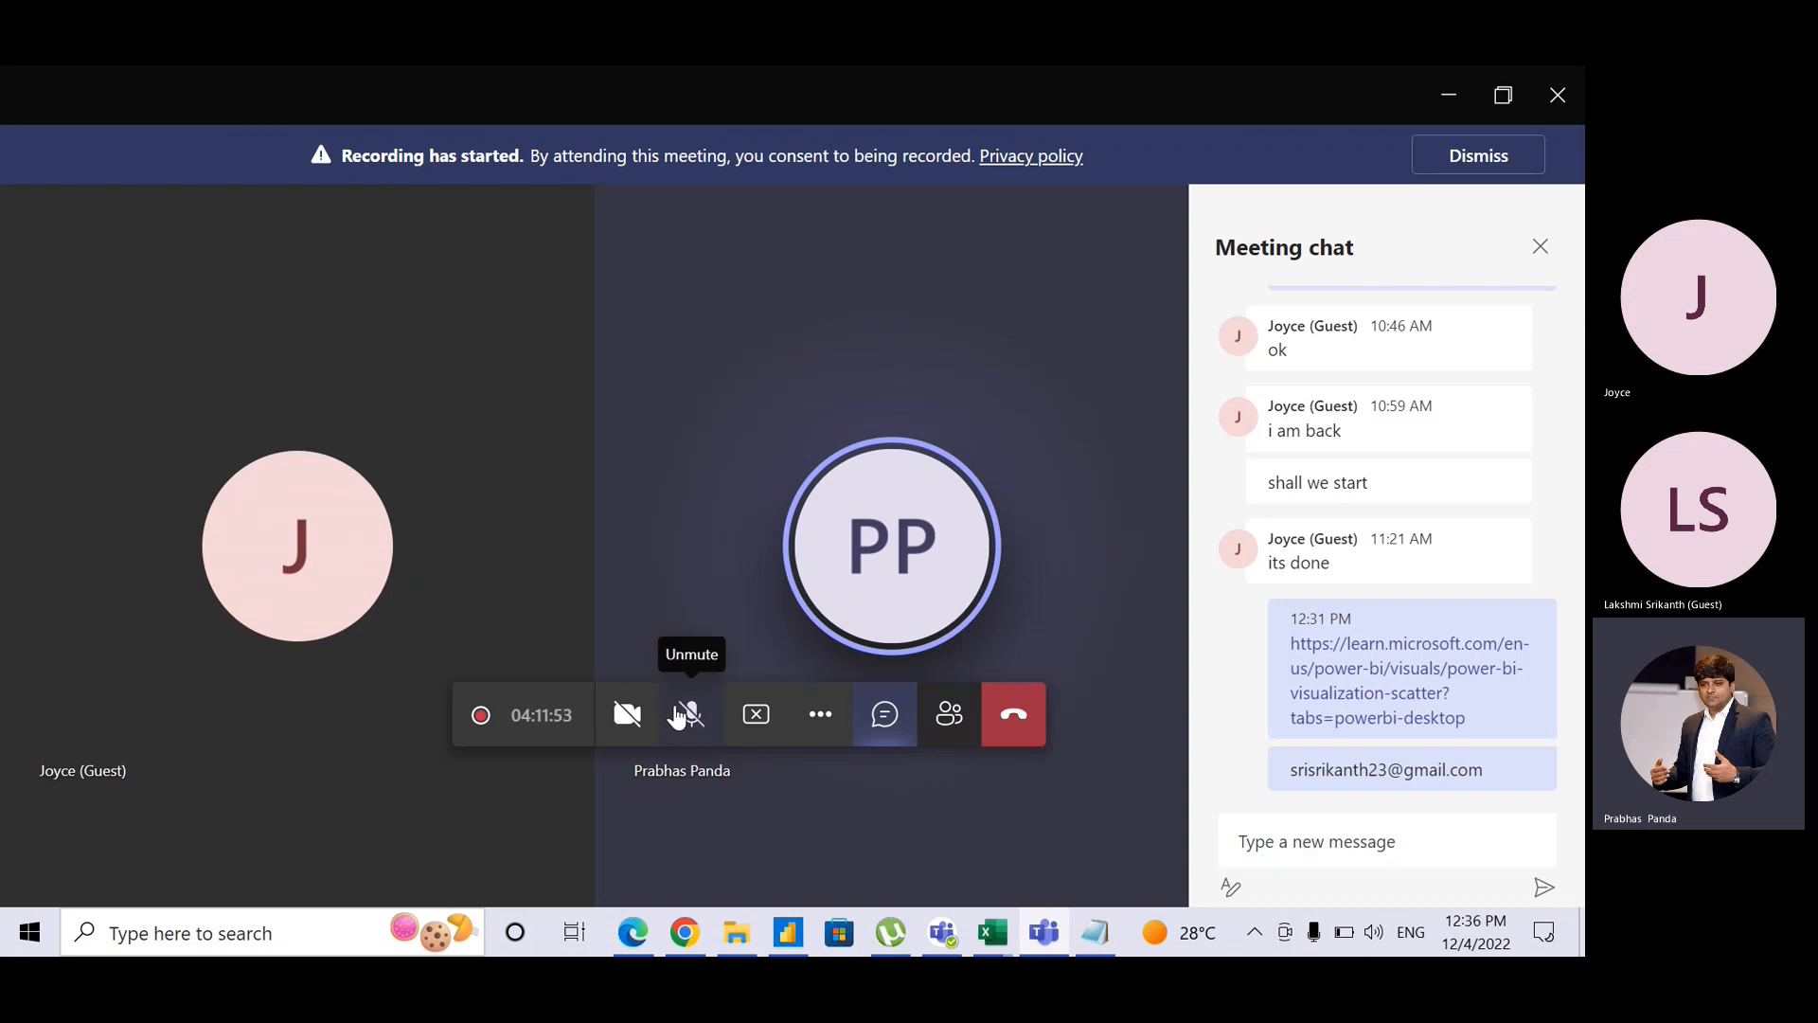
left_click(680, 715)
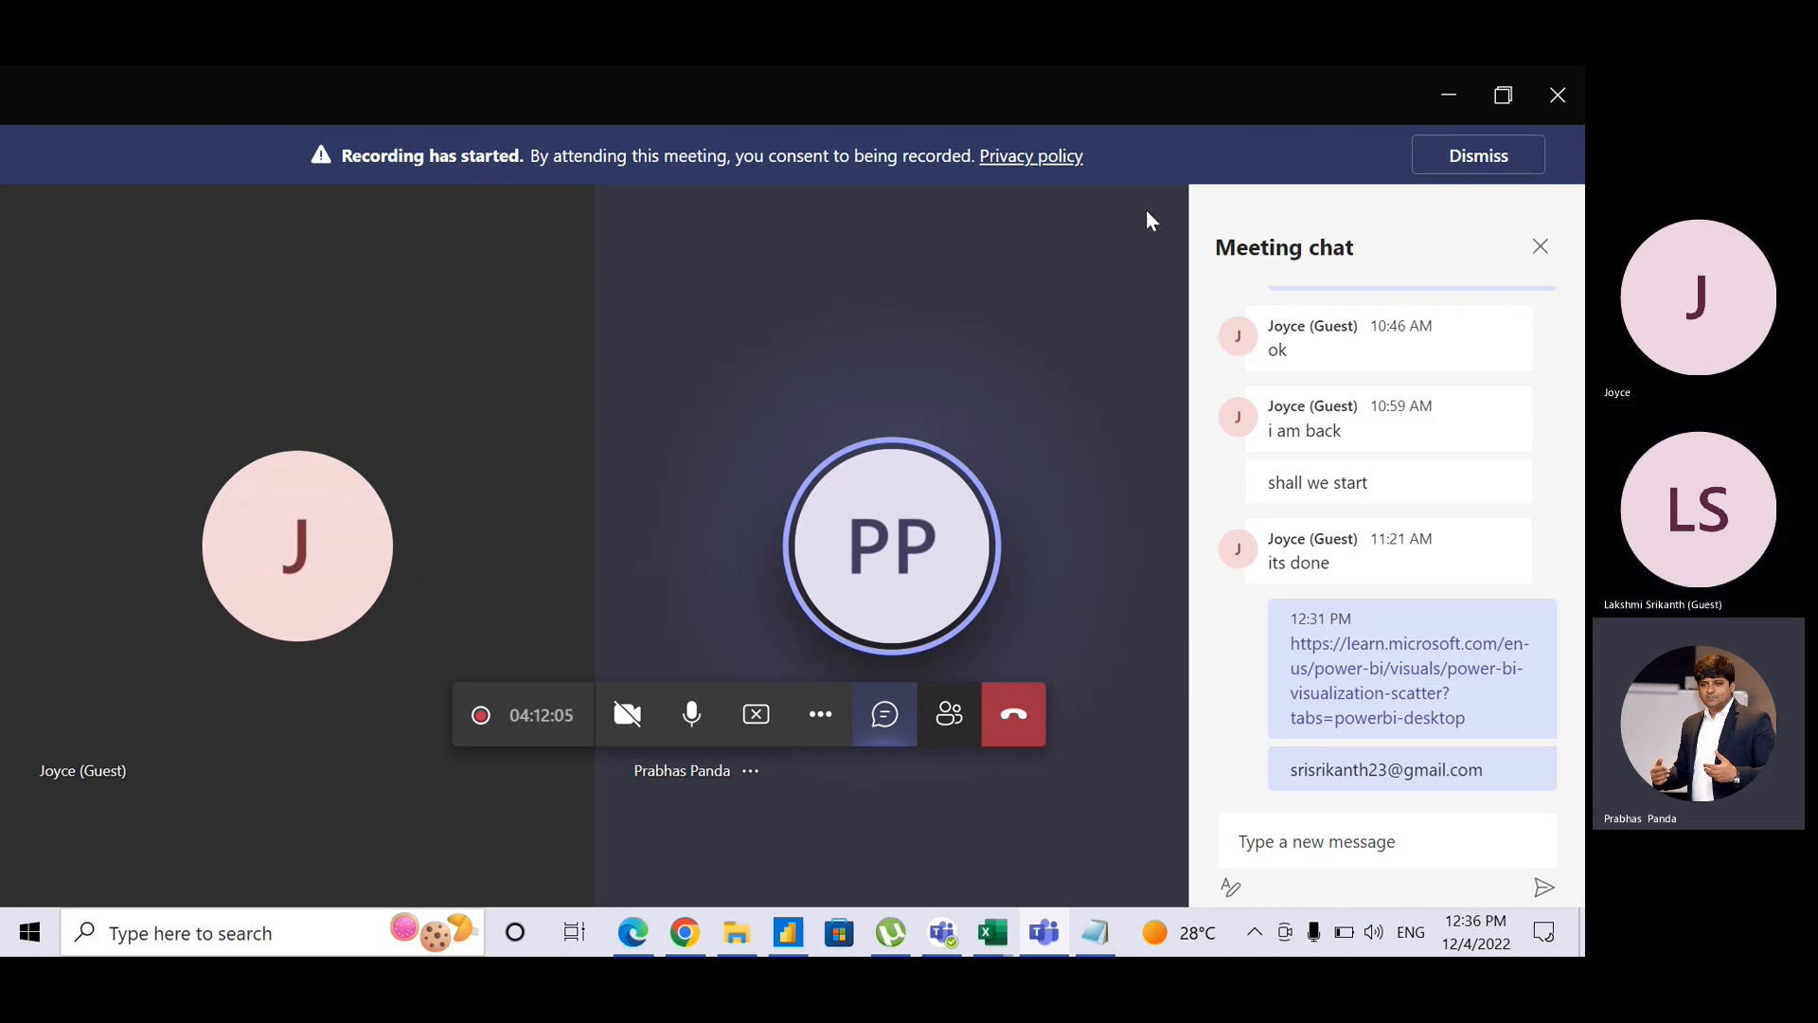
left_click(1445, 103)
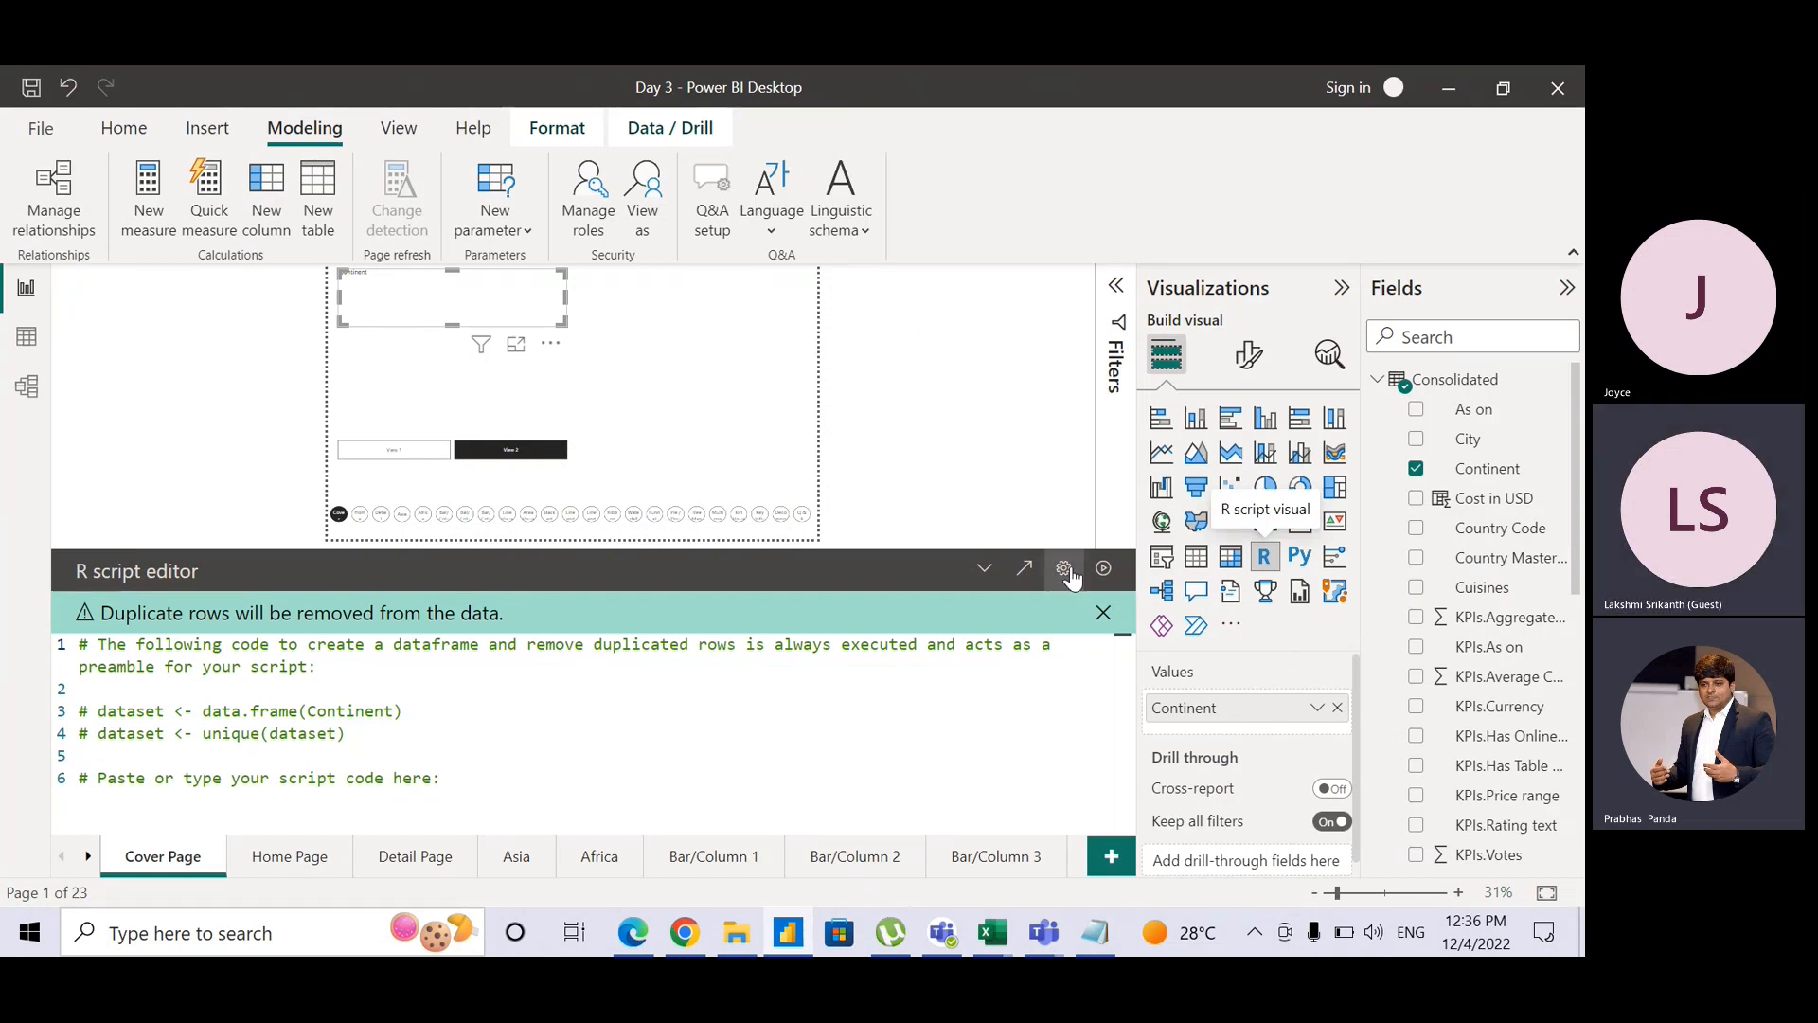
Step: Dismiss the duplicate-rows warning, collapse the R script editor, deselect the visual and return to Teams
left_click(1103, 613)
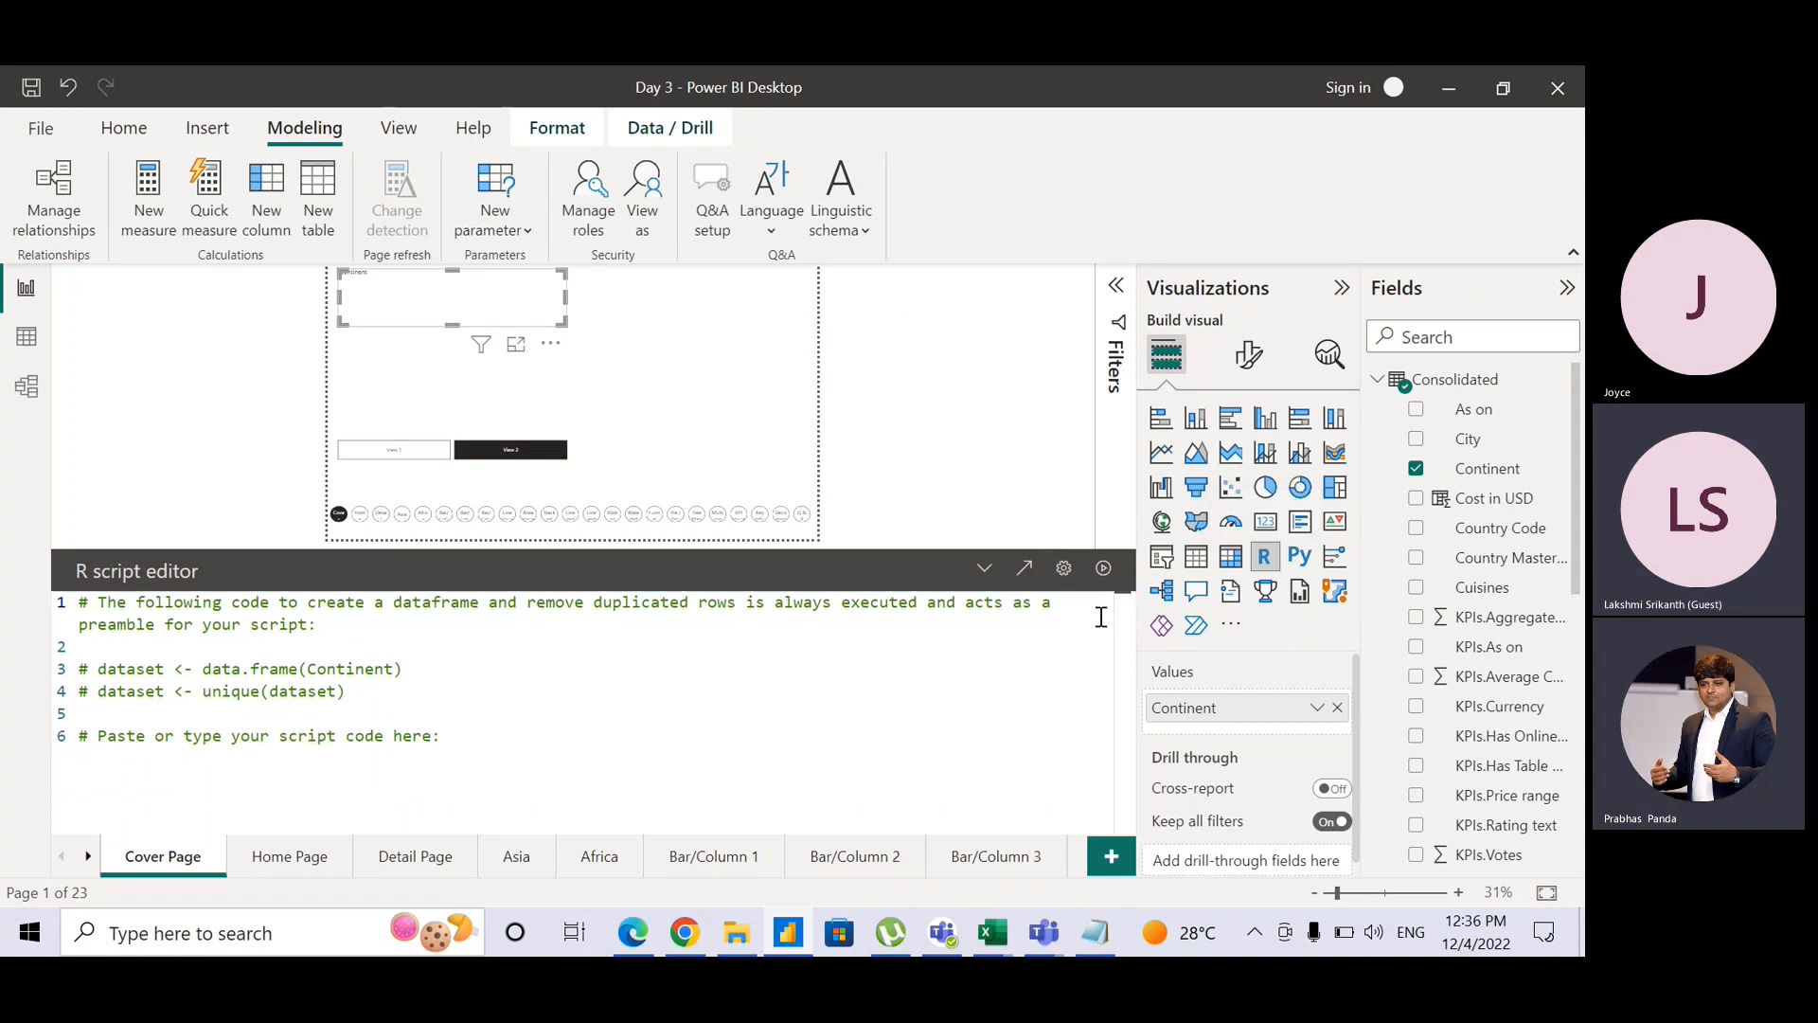
left_click(985, 567)
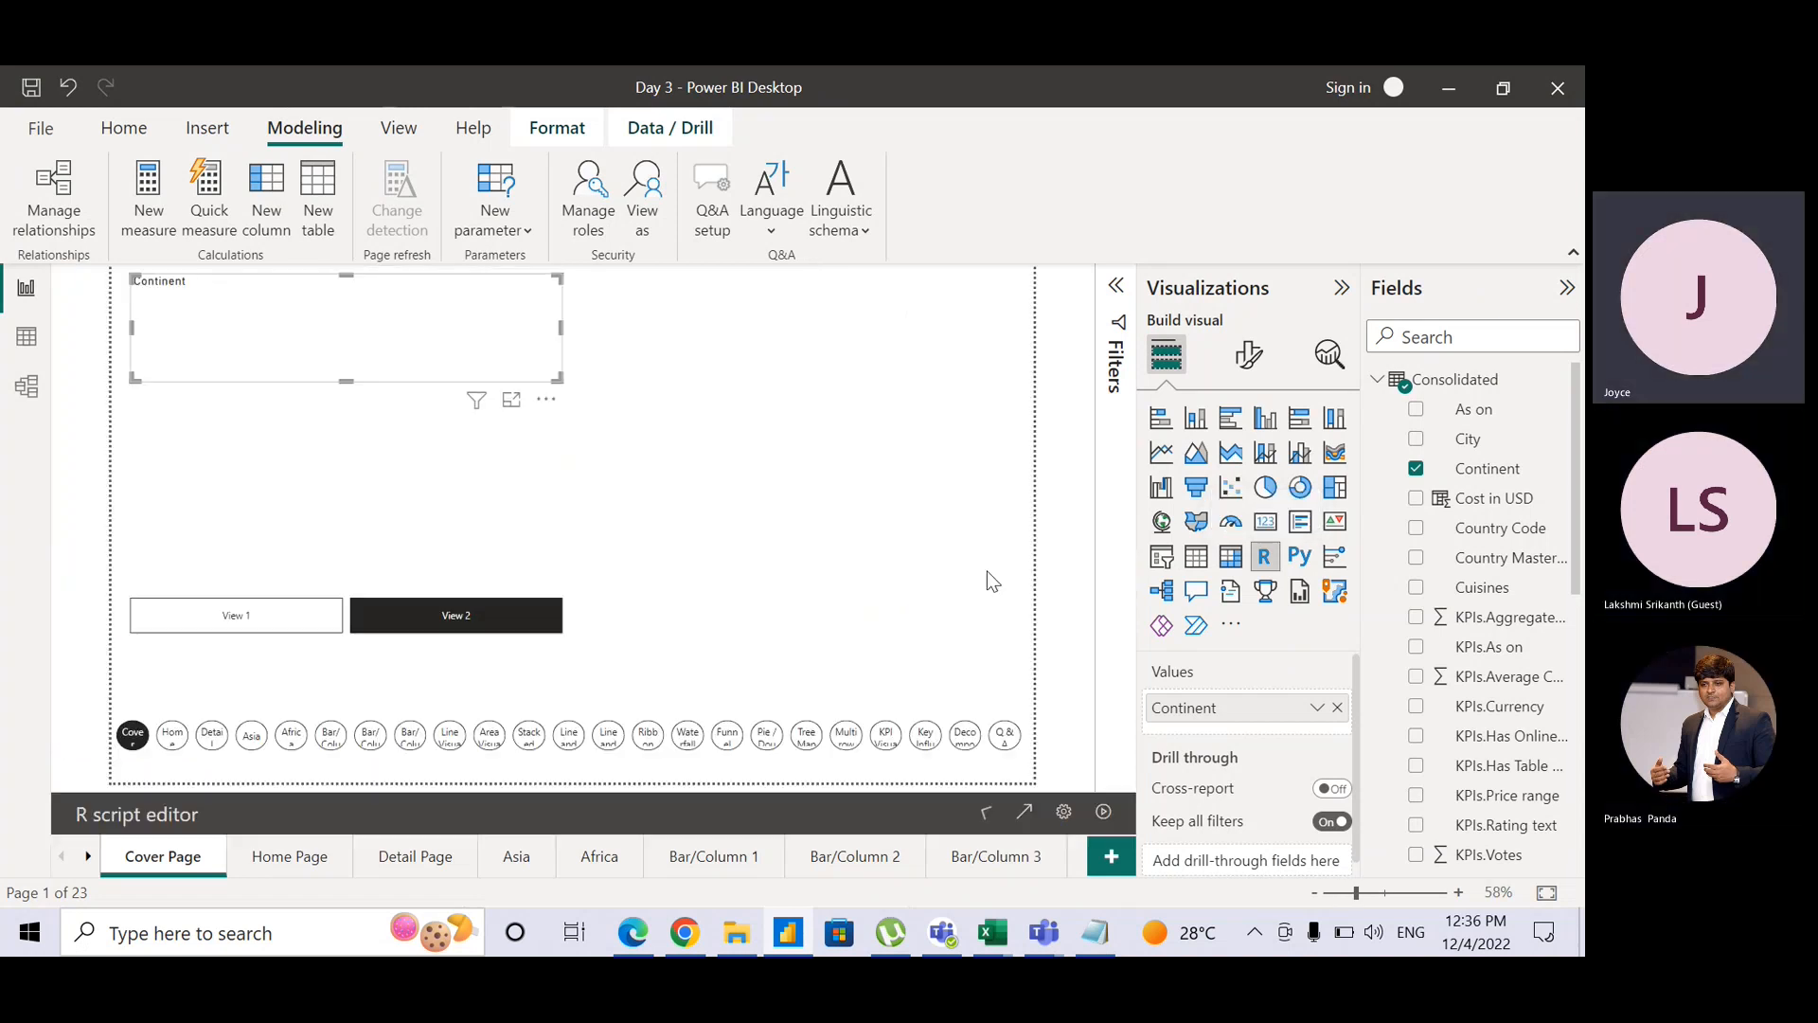
left_click(1059, 656)
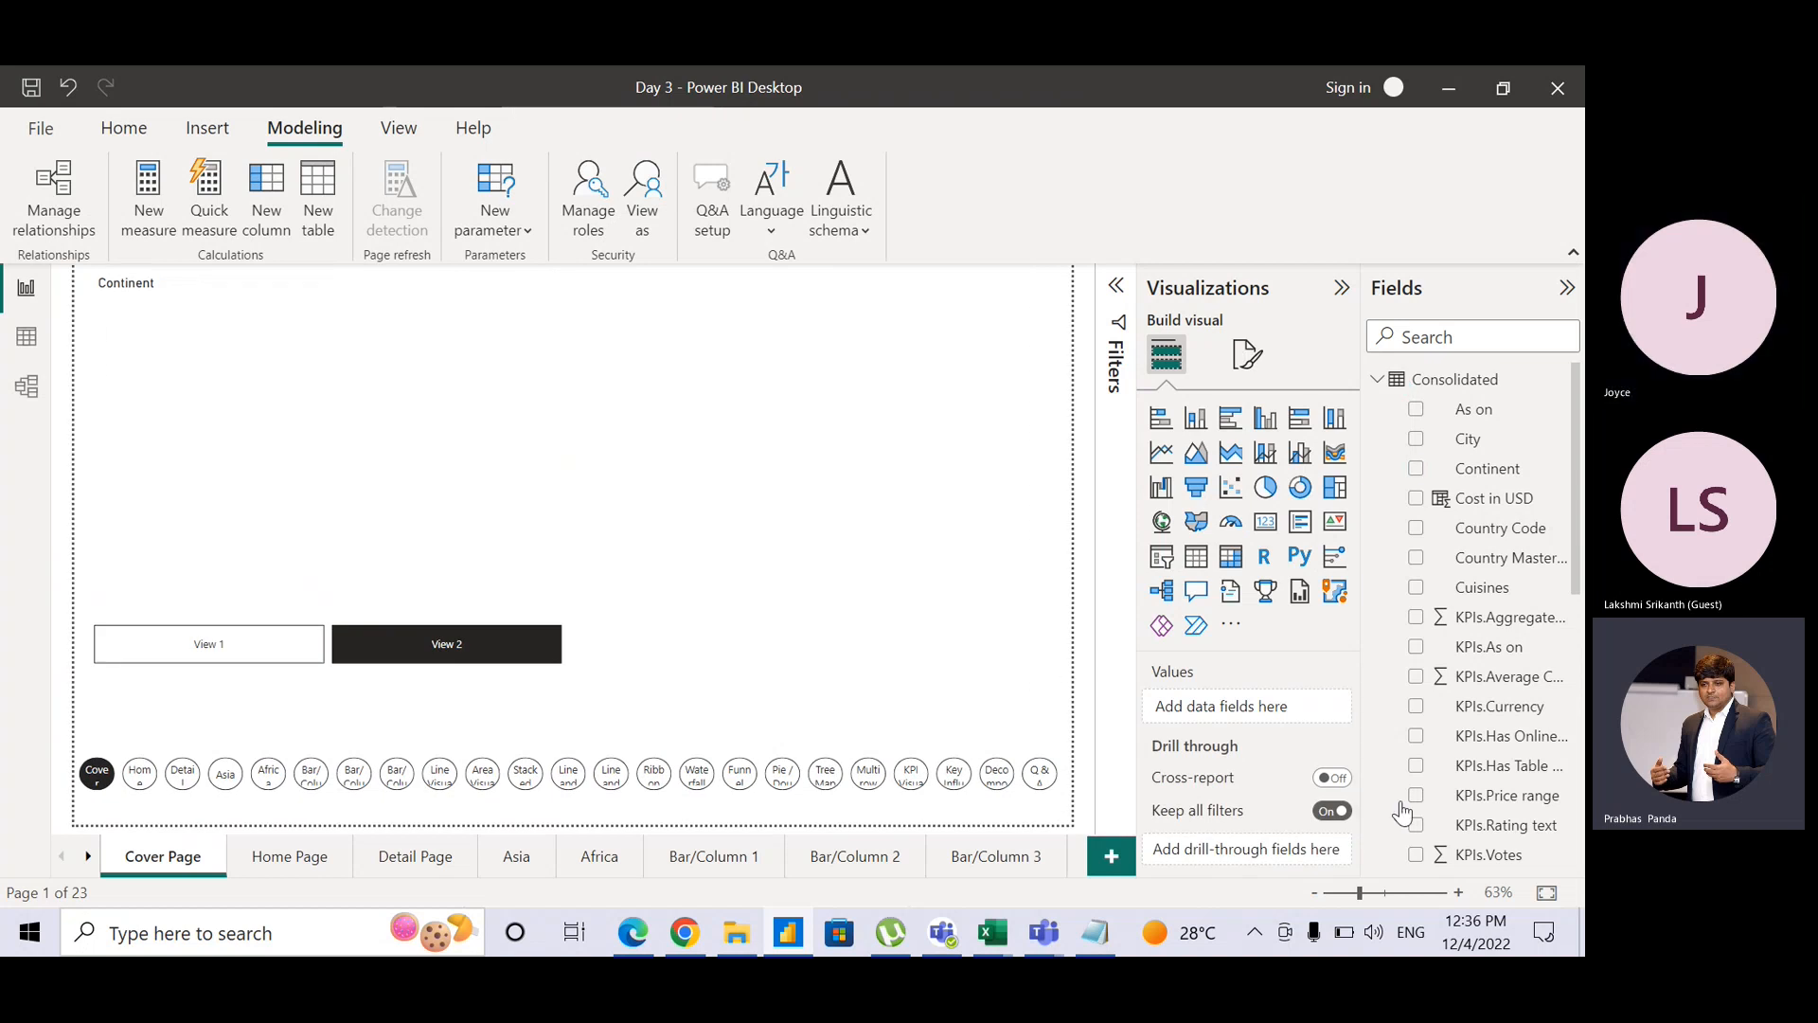
key("alt+Tab")
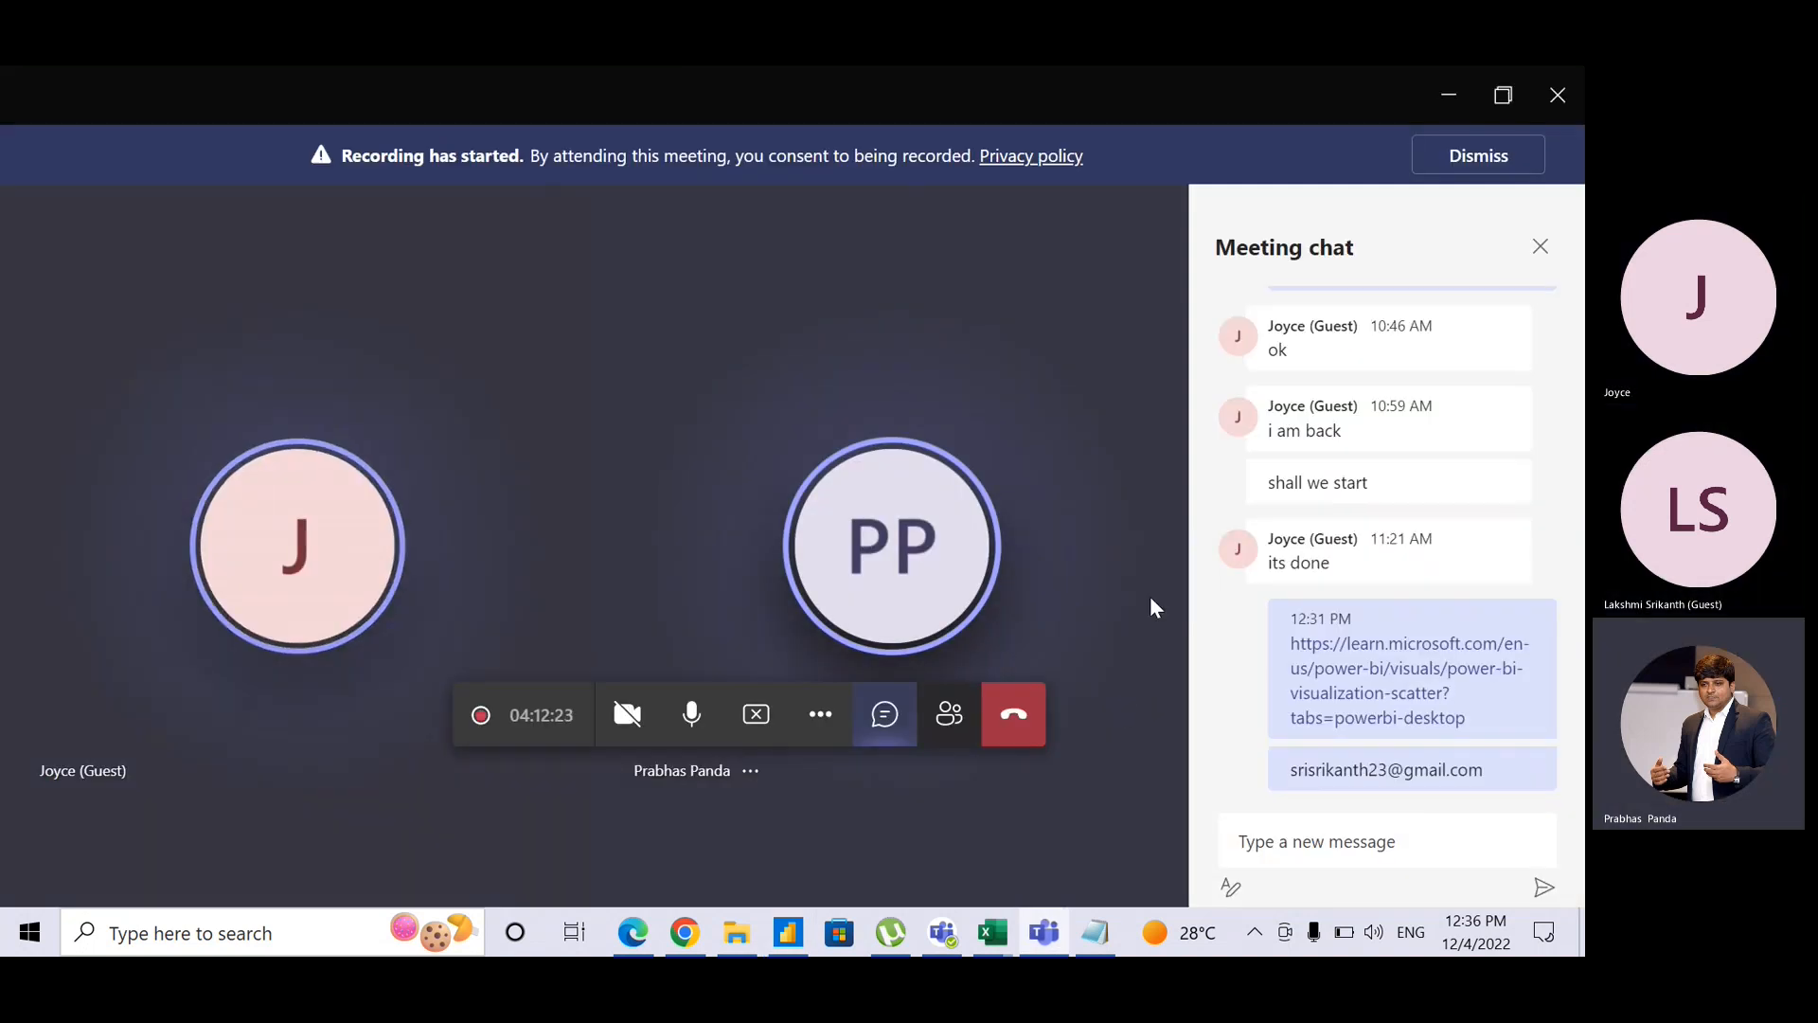